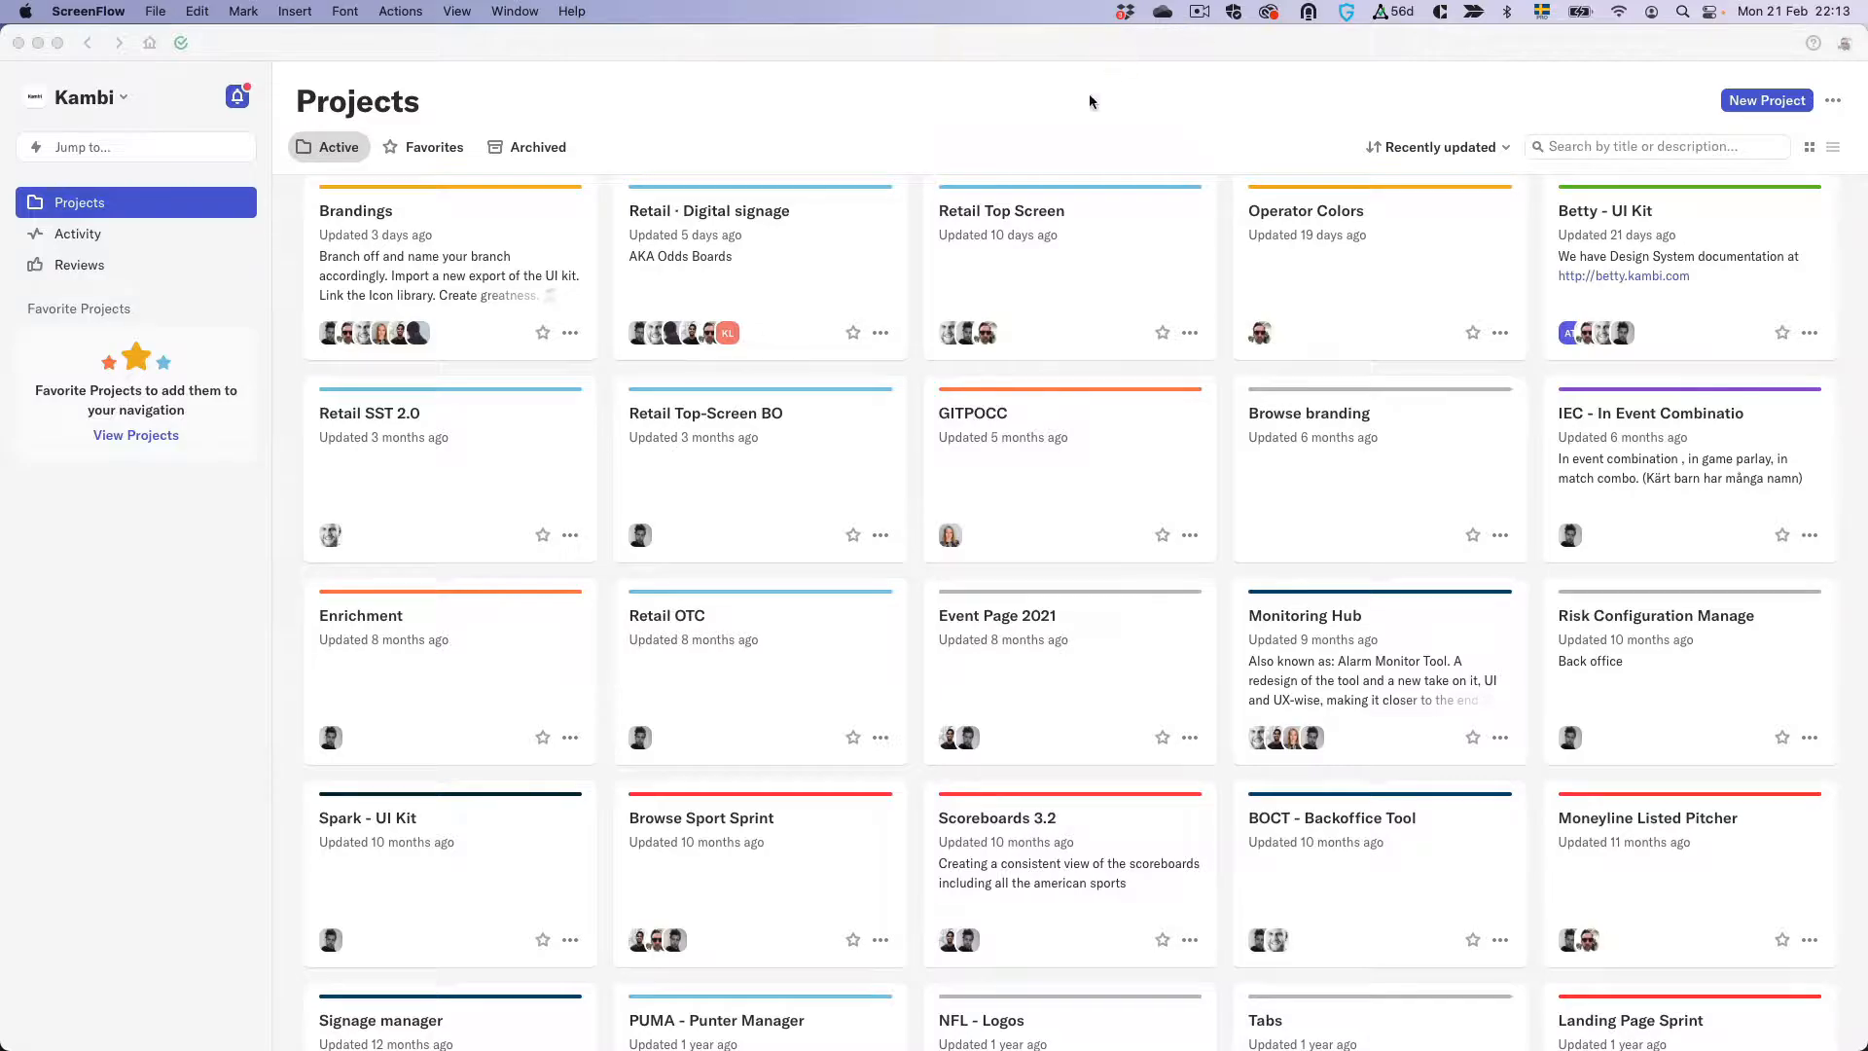
# Step: Open the Betty - UI Kit project, switch to its Master branch and view the Files list
pyautogui.moveTo(805, 1022)
pyautogui.click(912, 137)
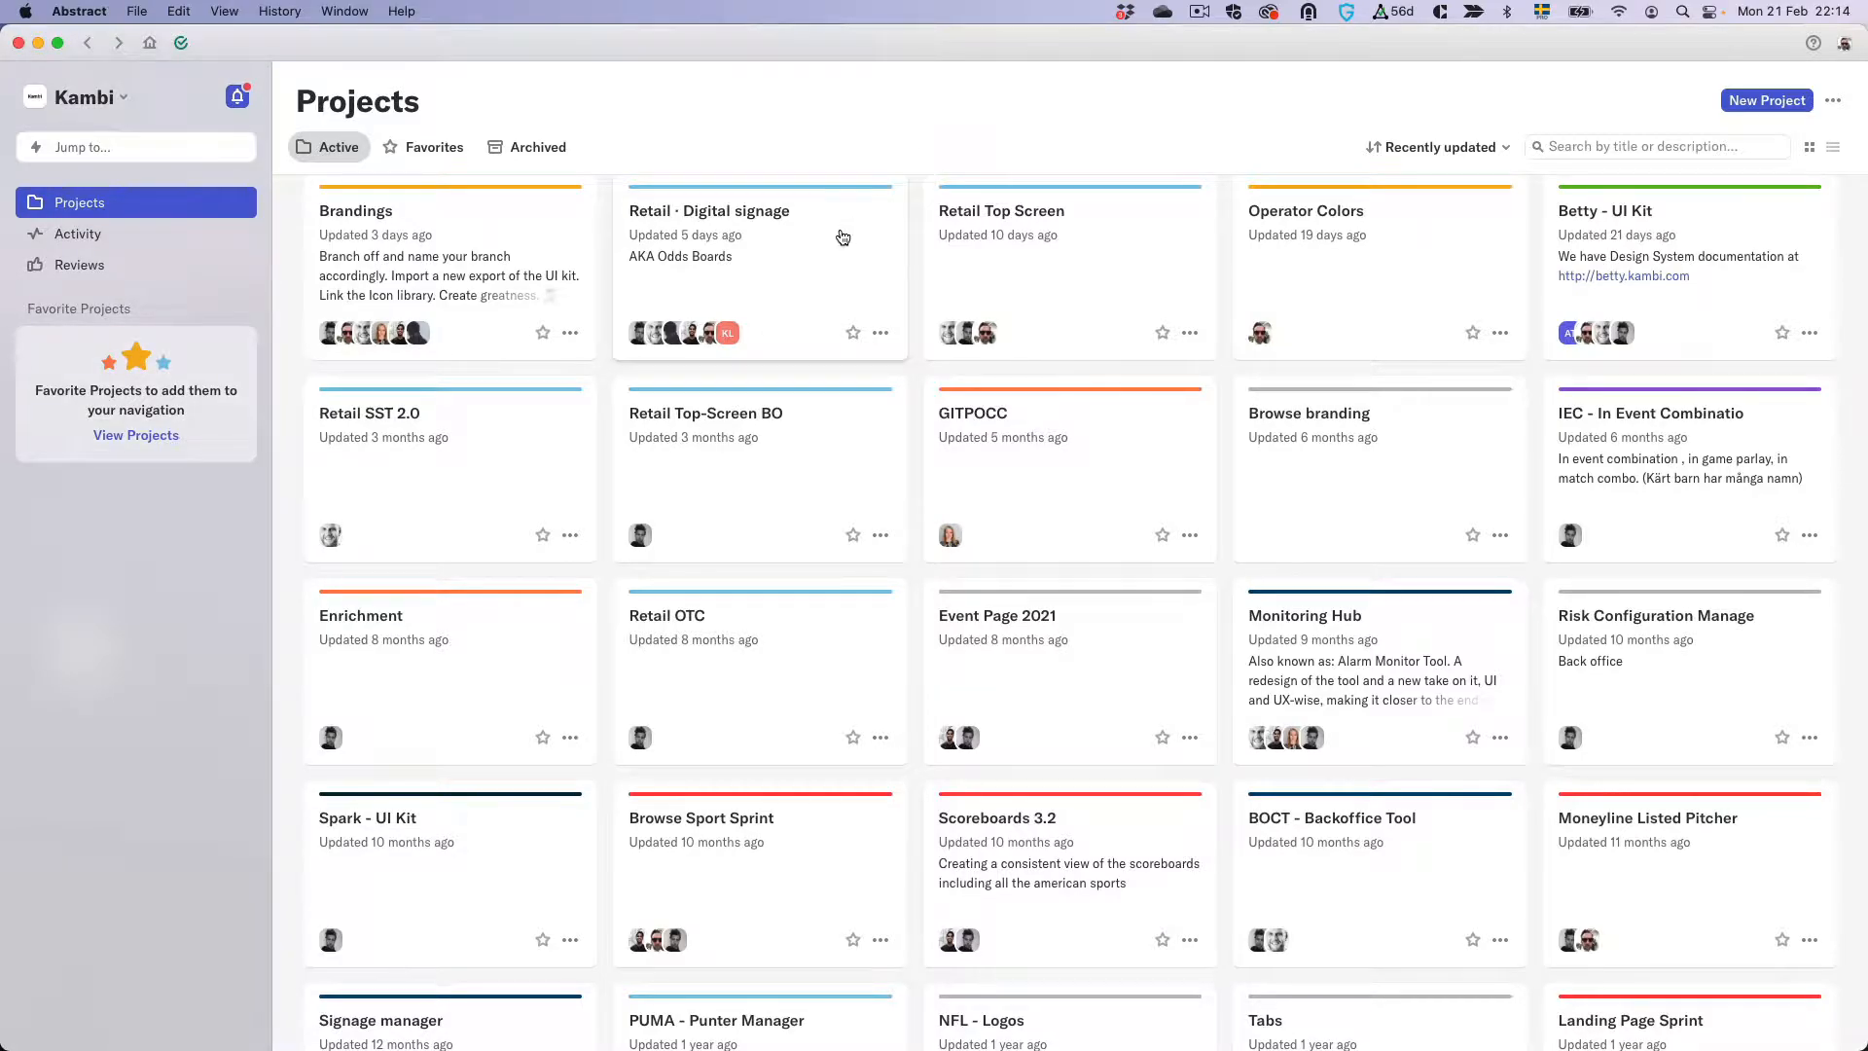
pyautogui.scroll(1, 842, 237)
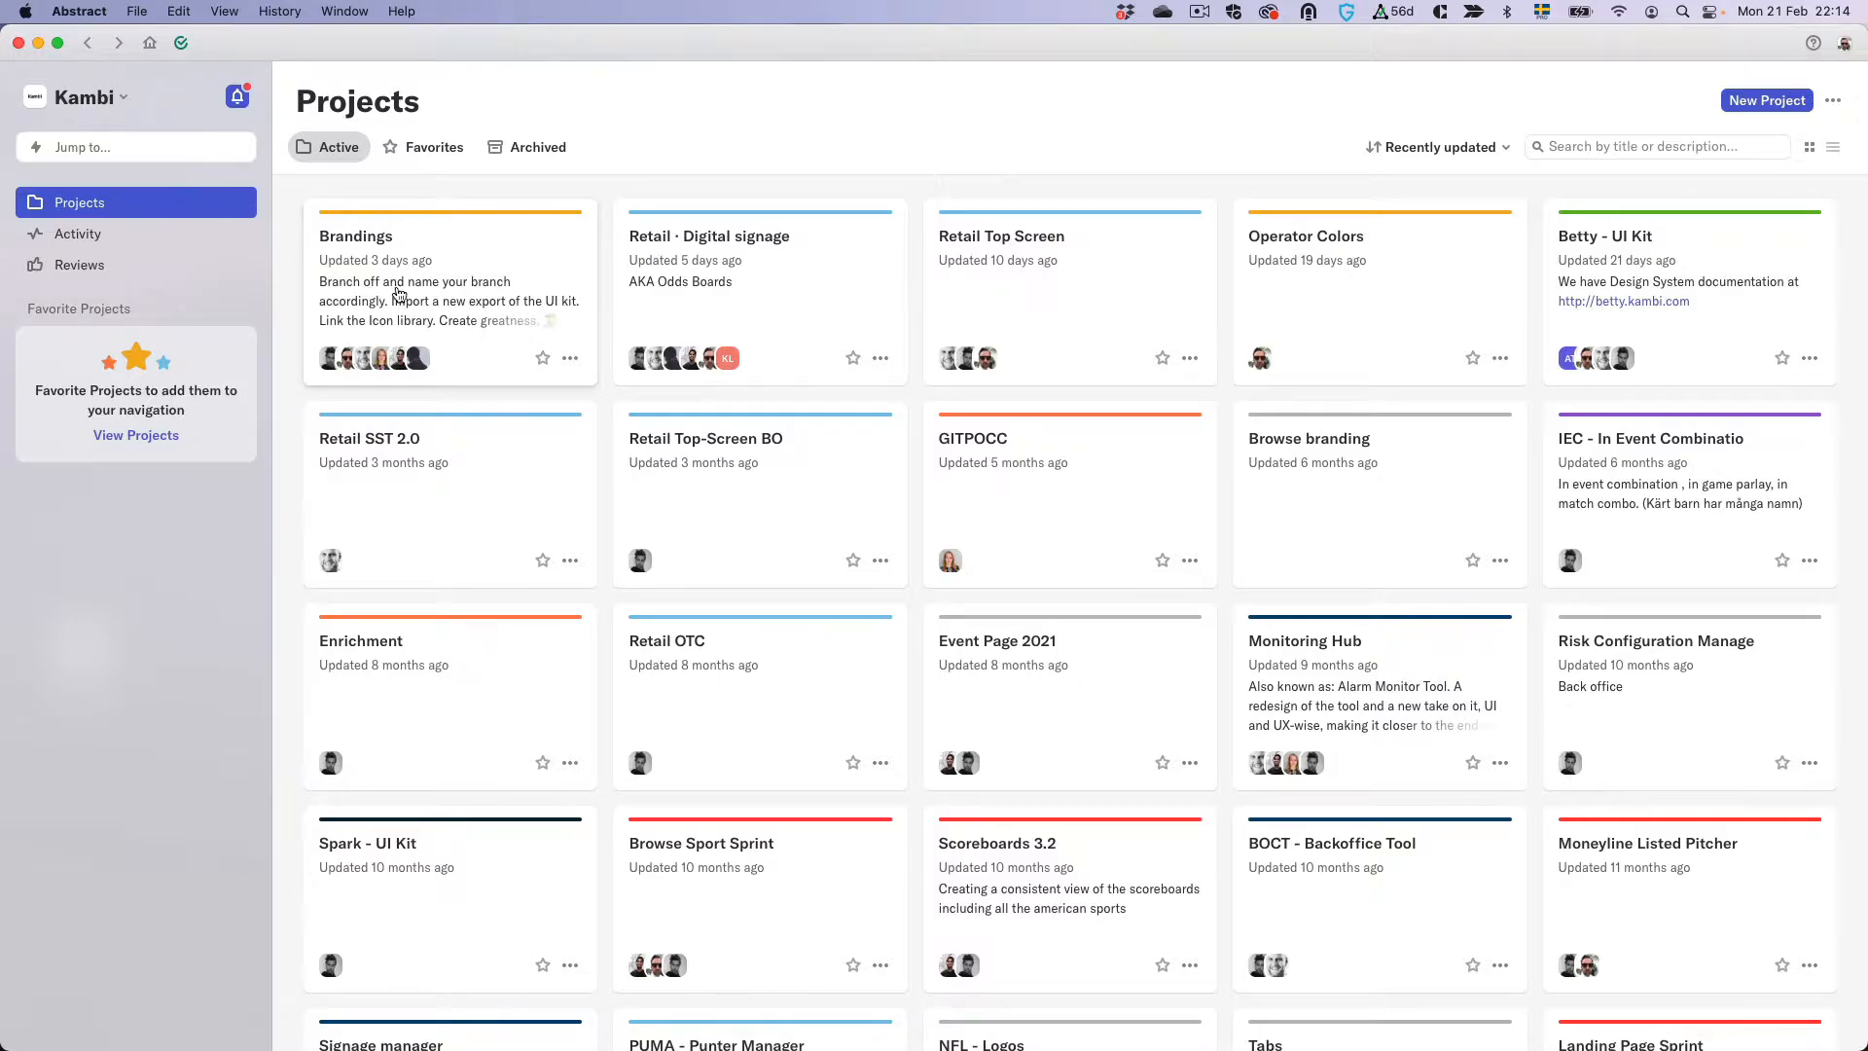
pyautogui.click(1578, 248)
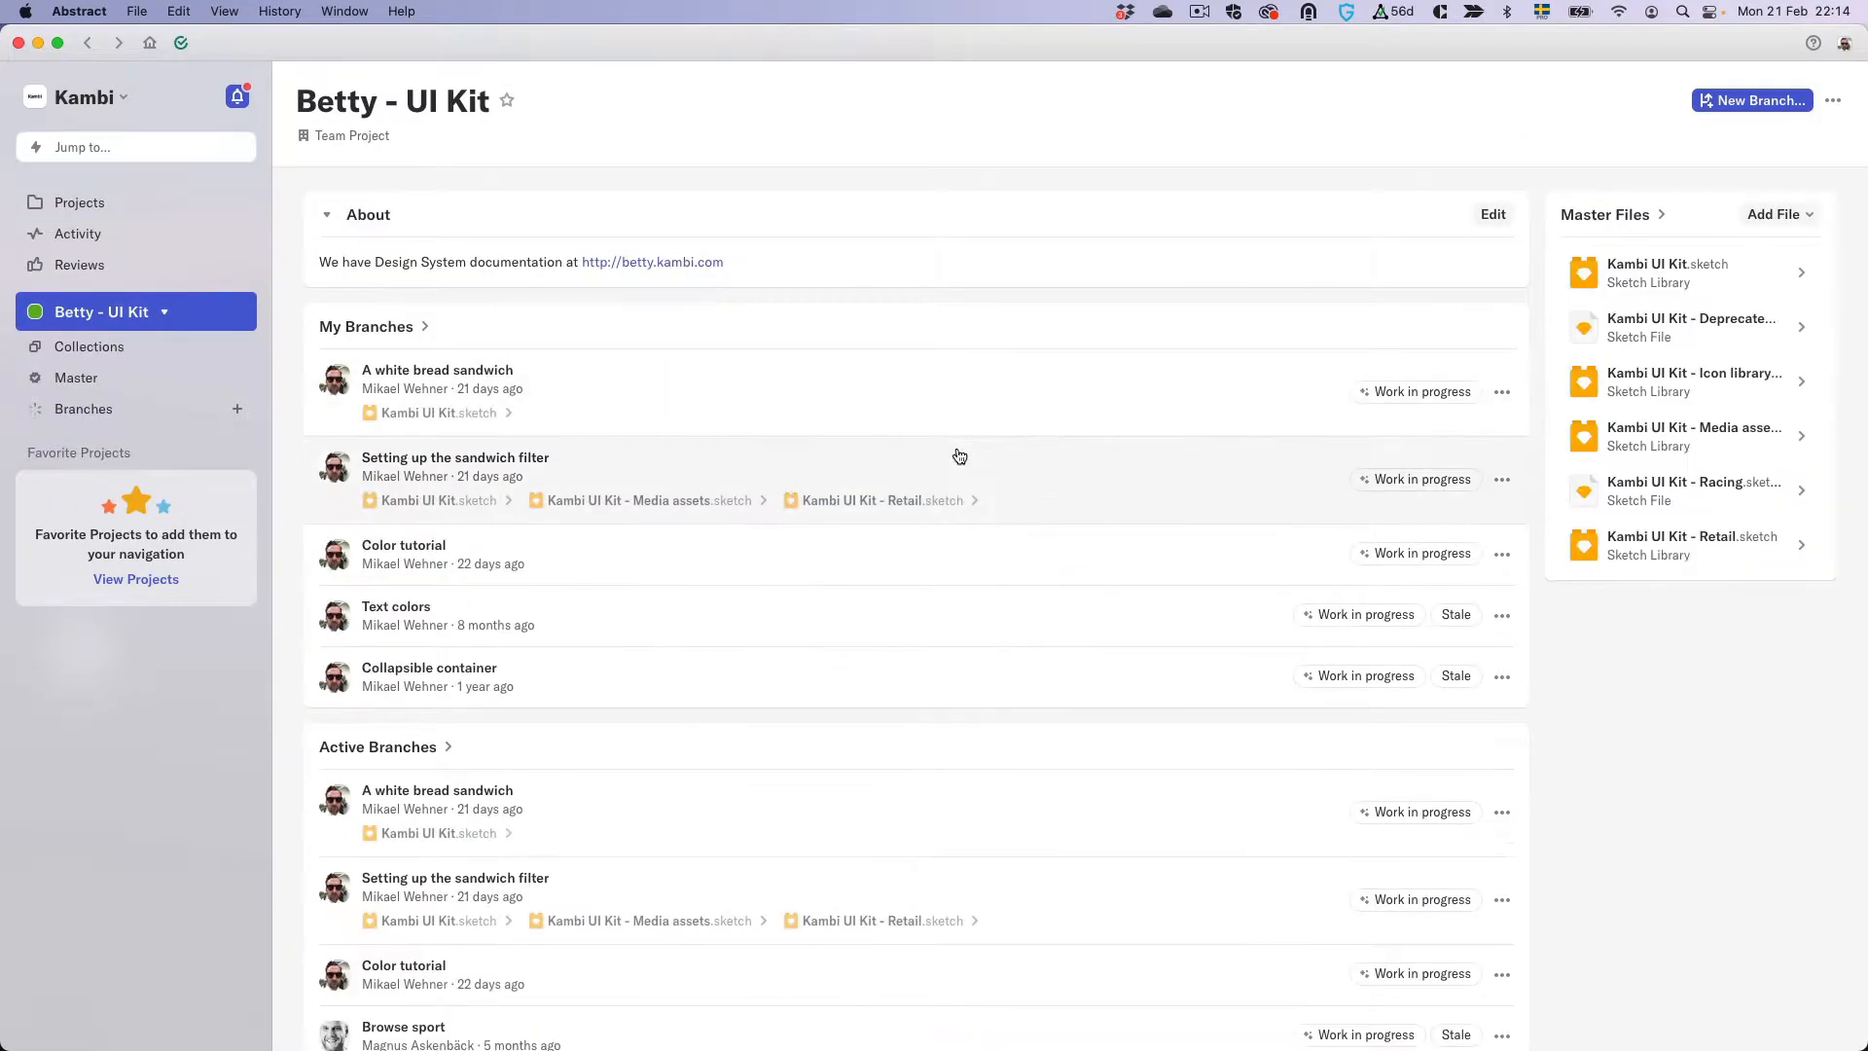
pyautogui.click(114, 378)
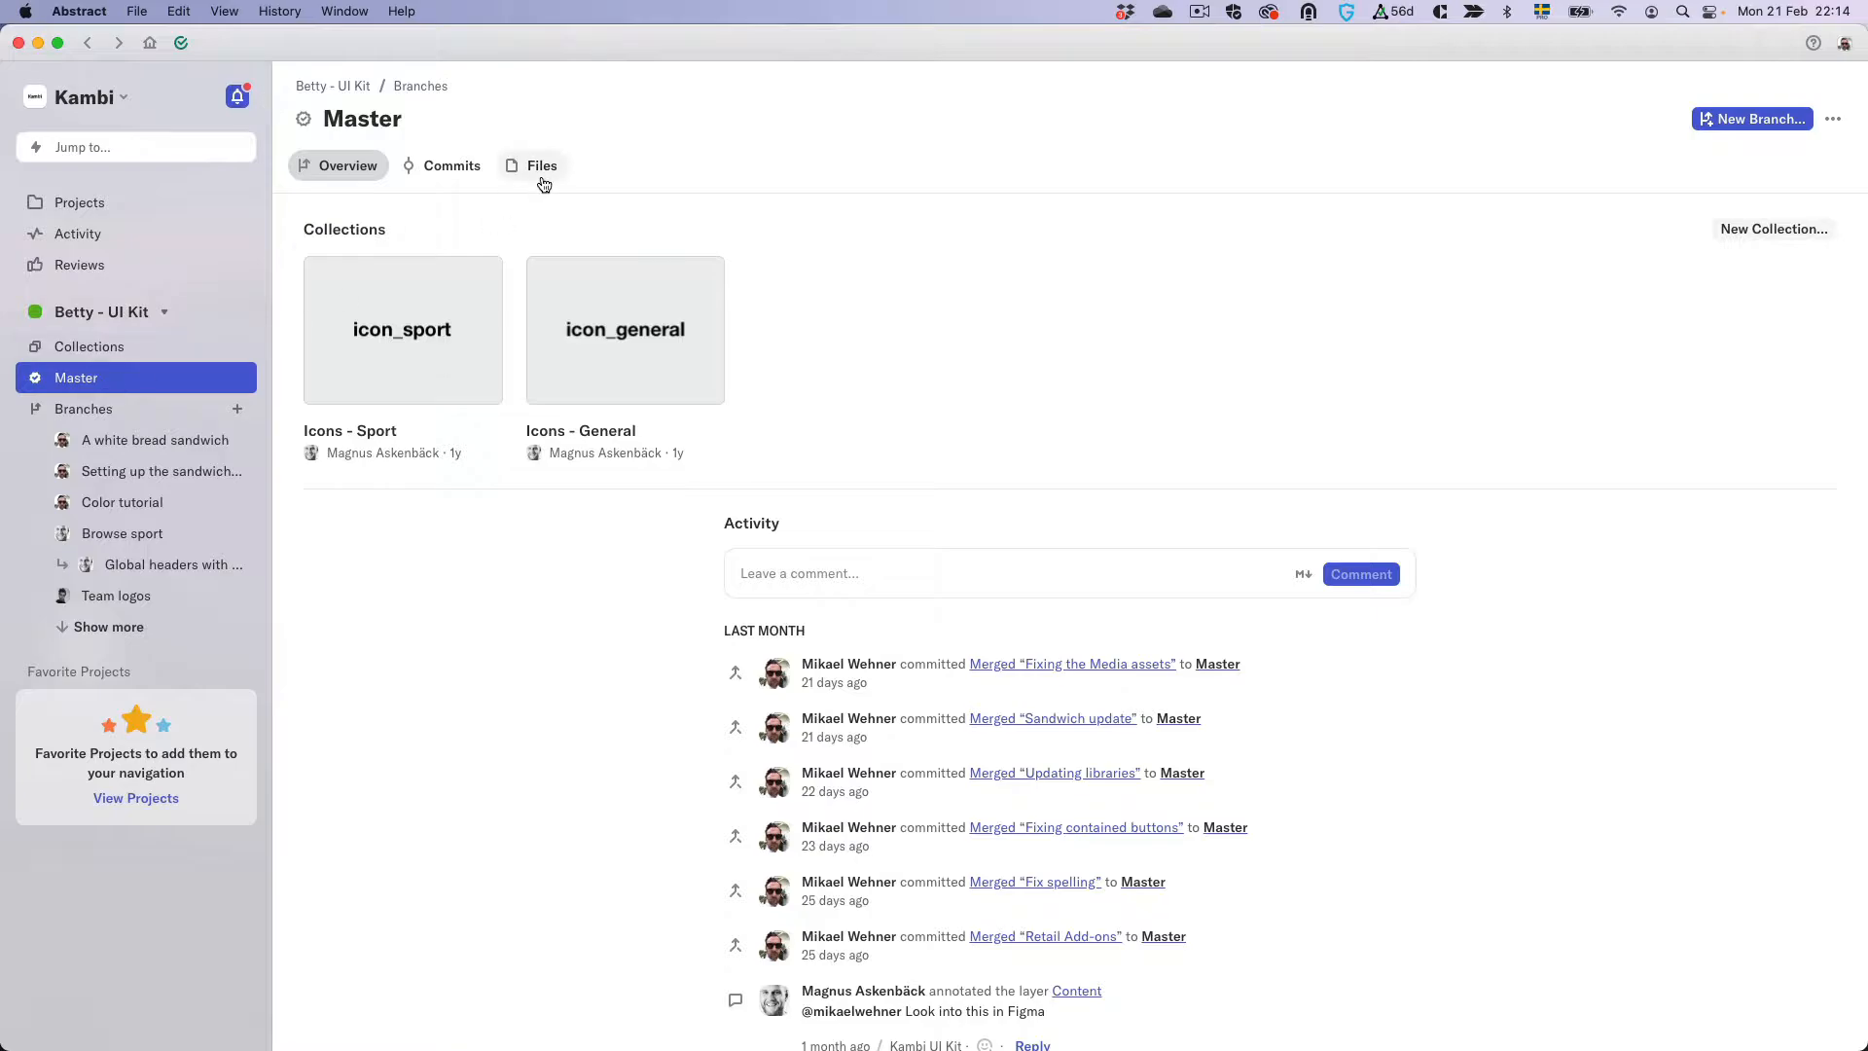
pyautogui.click(542, 167)
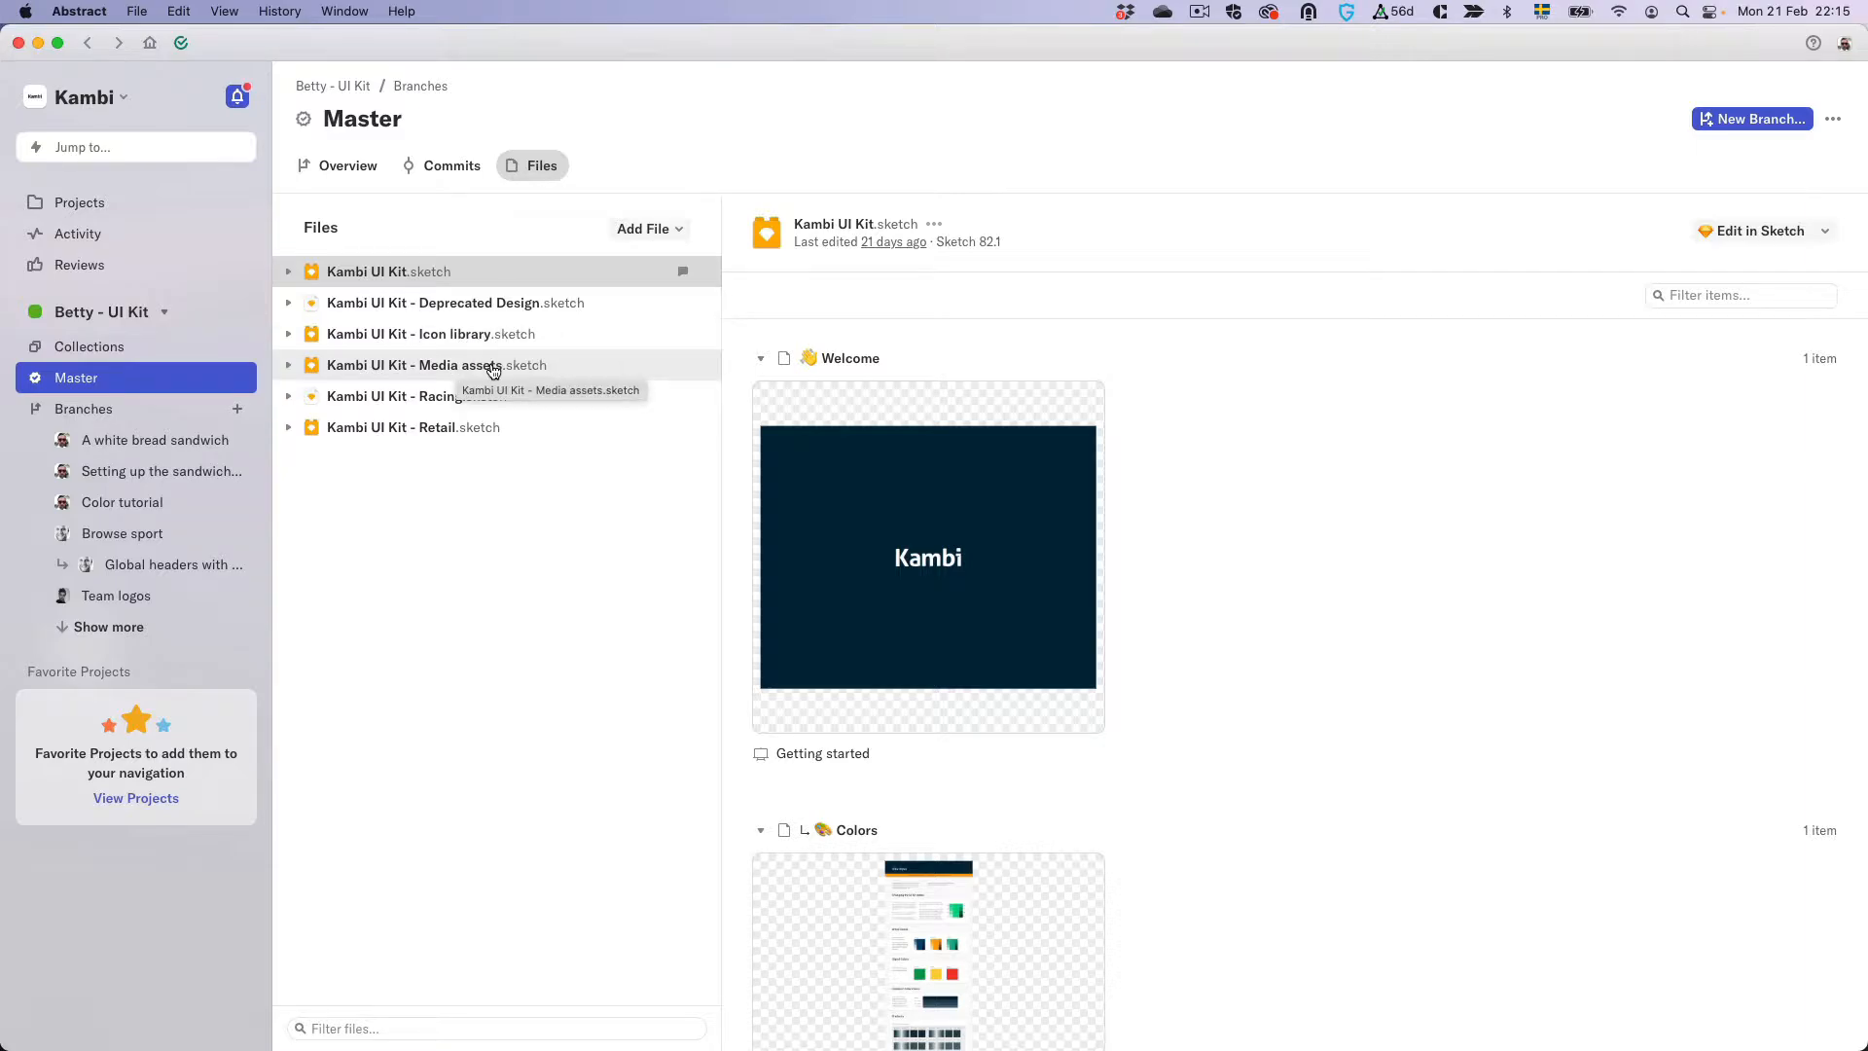
pyautogui.click(581, 367)
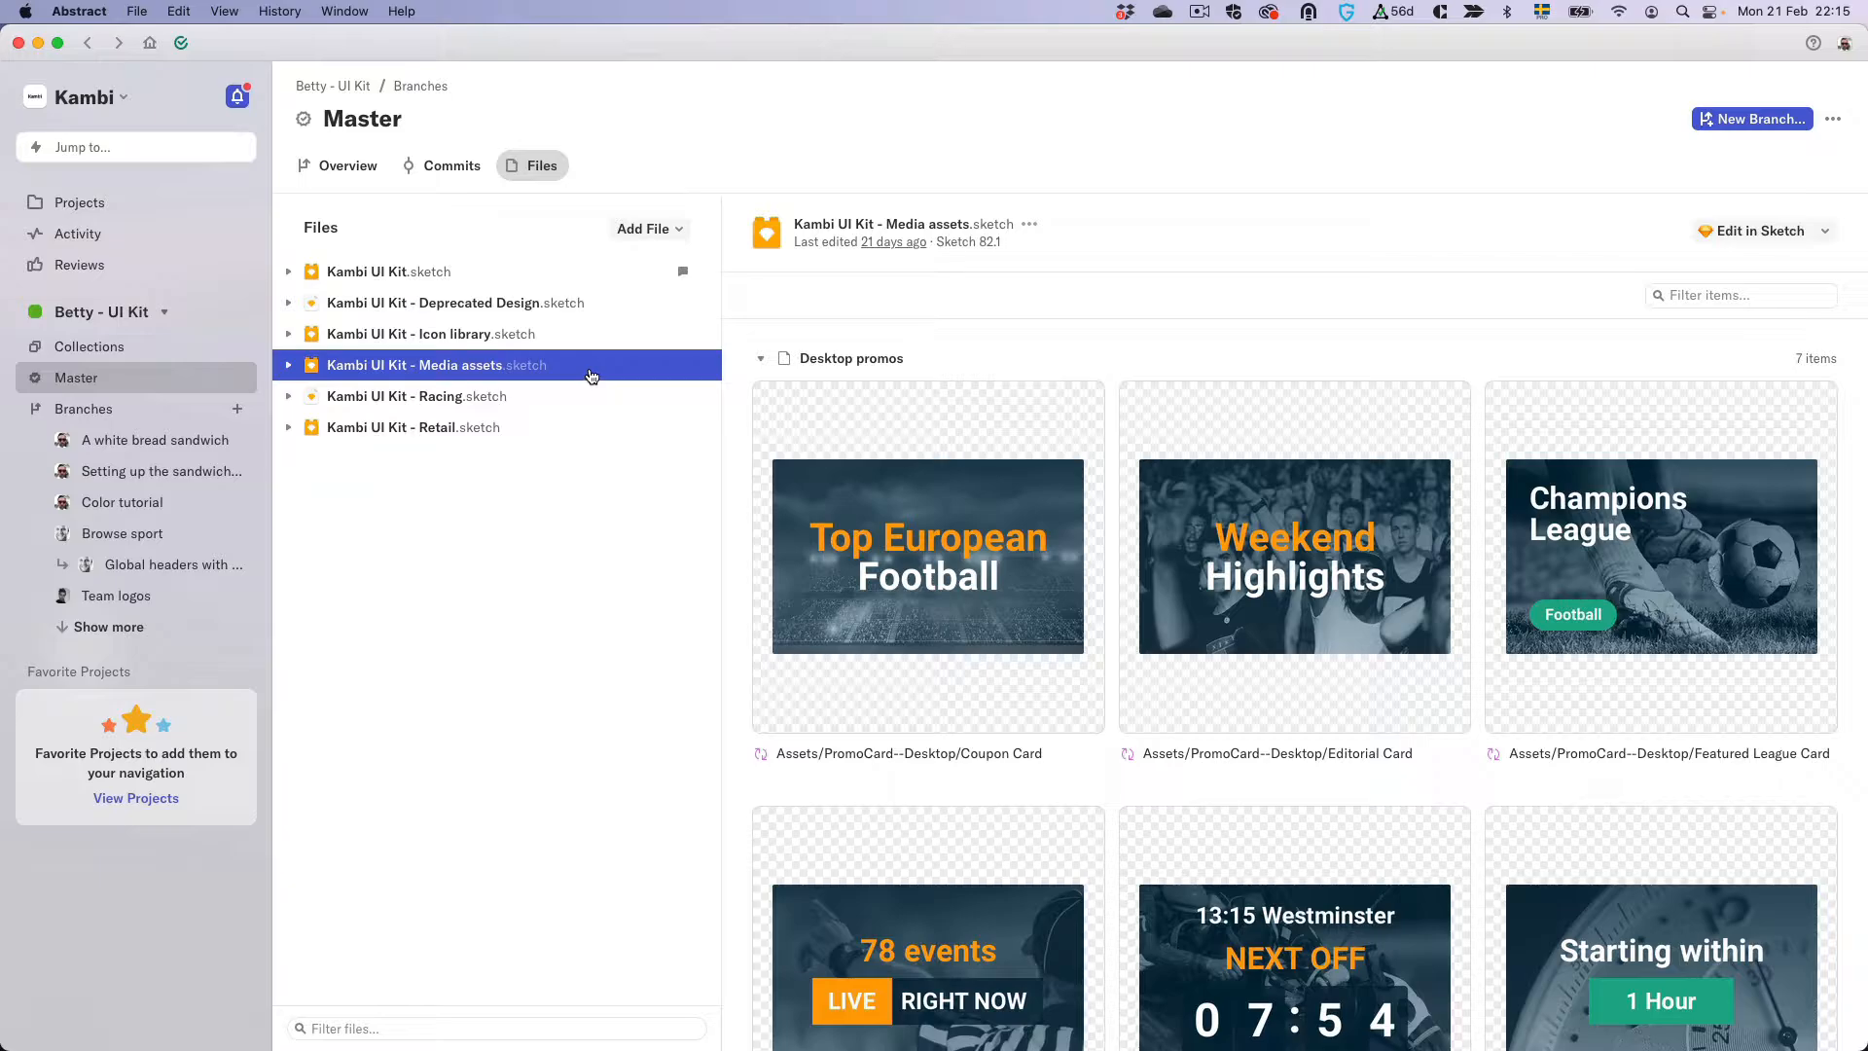
pyautogui.click(527, 403)
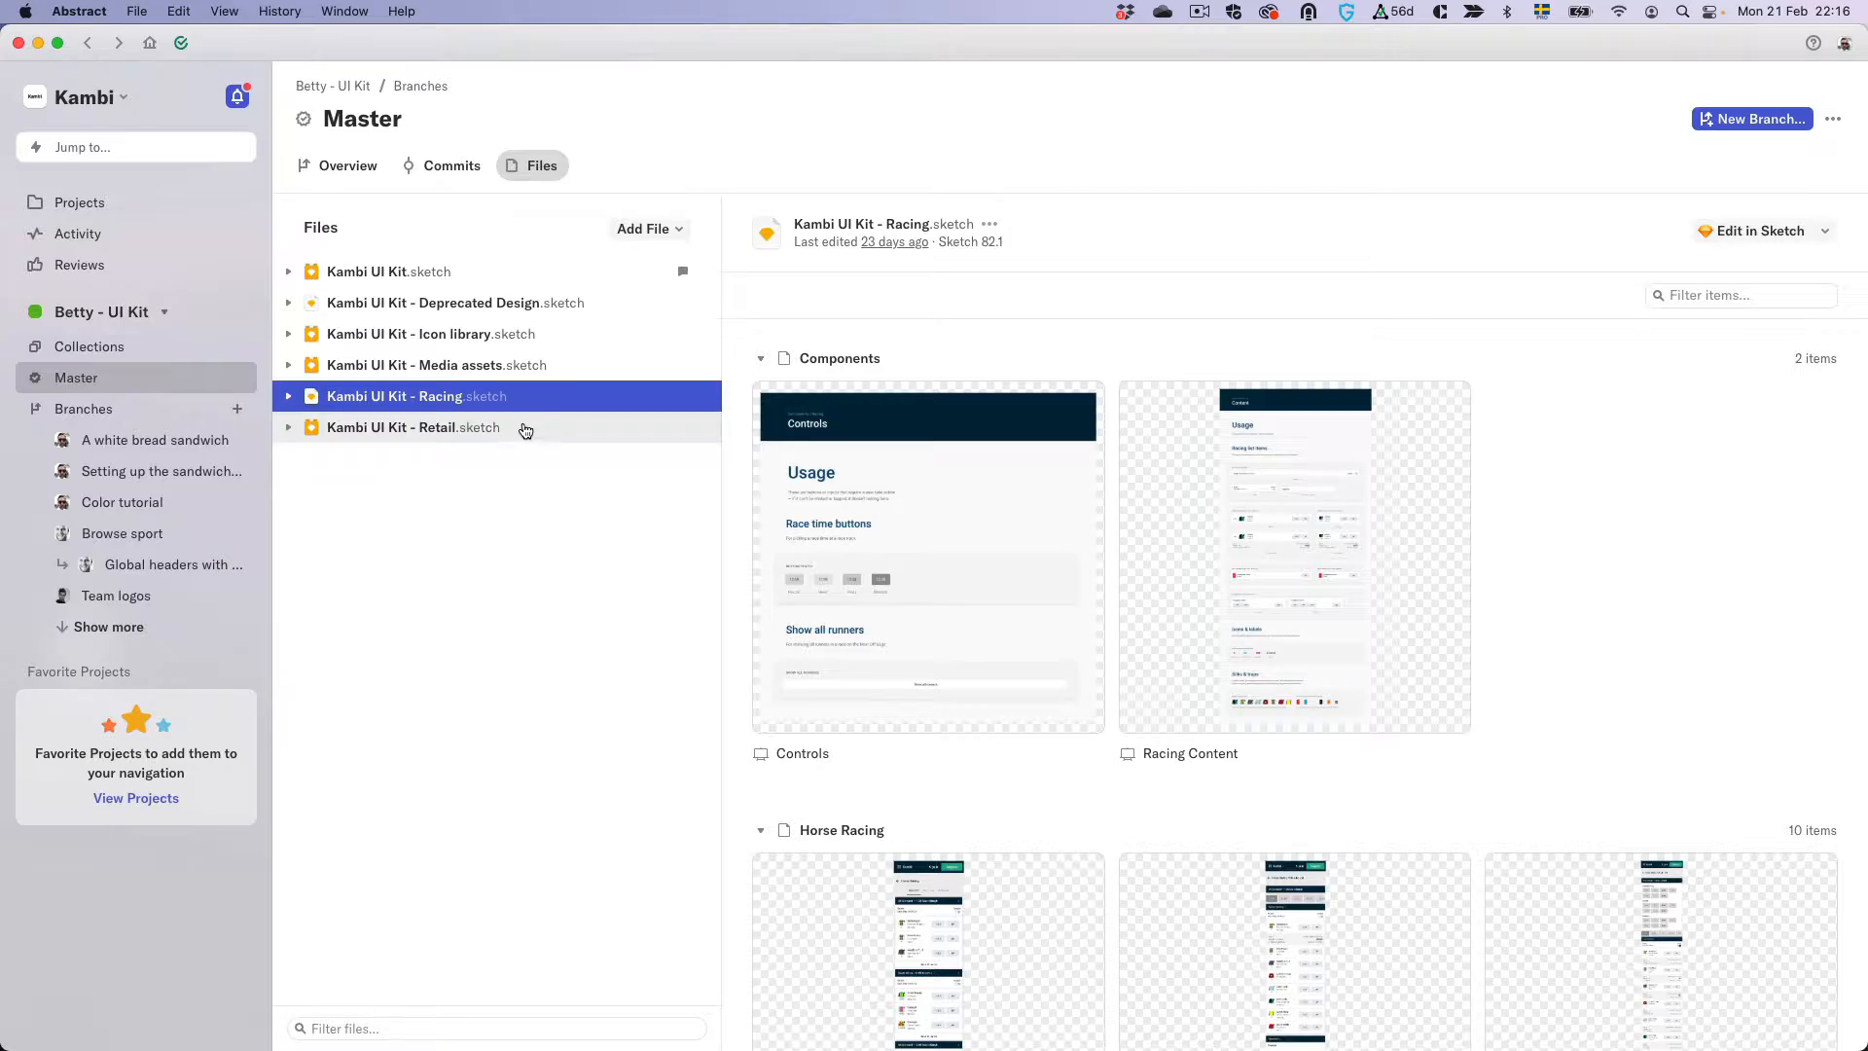
pyautogui.click(525, 428)
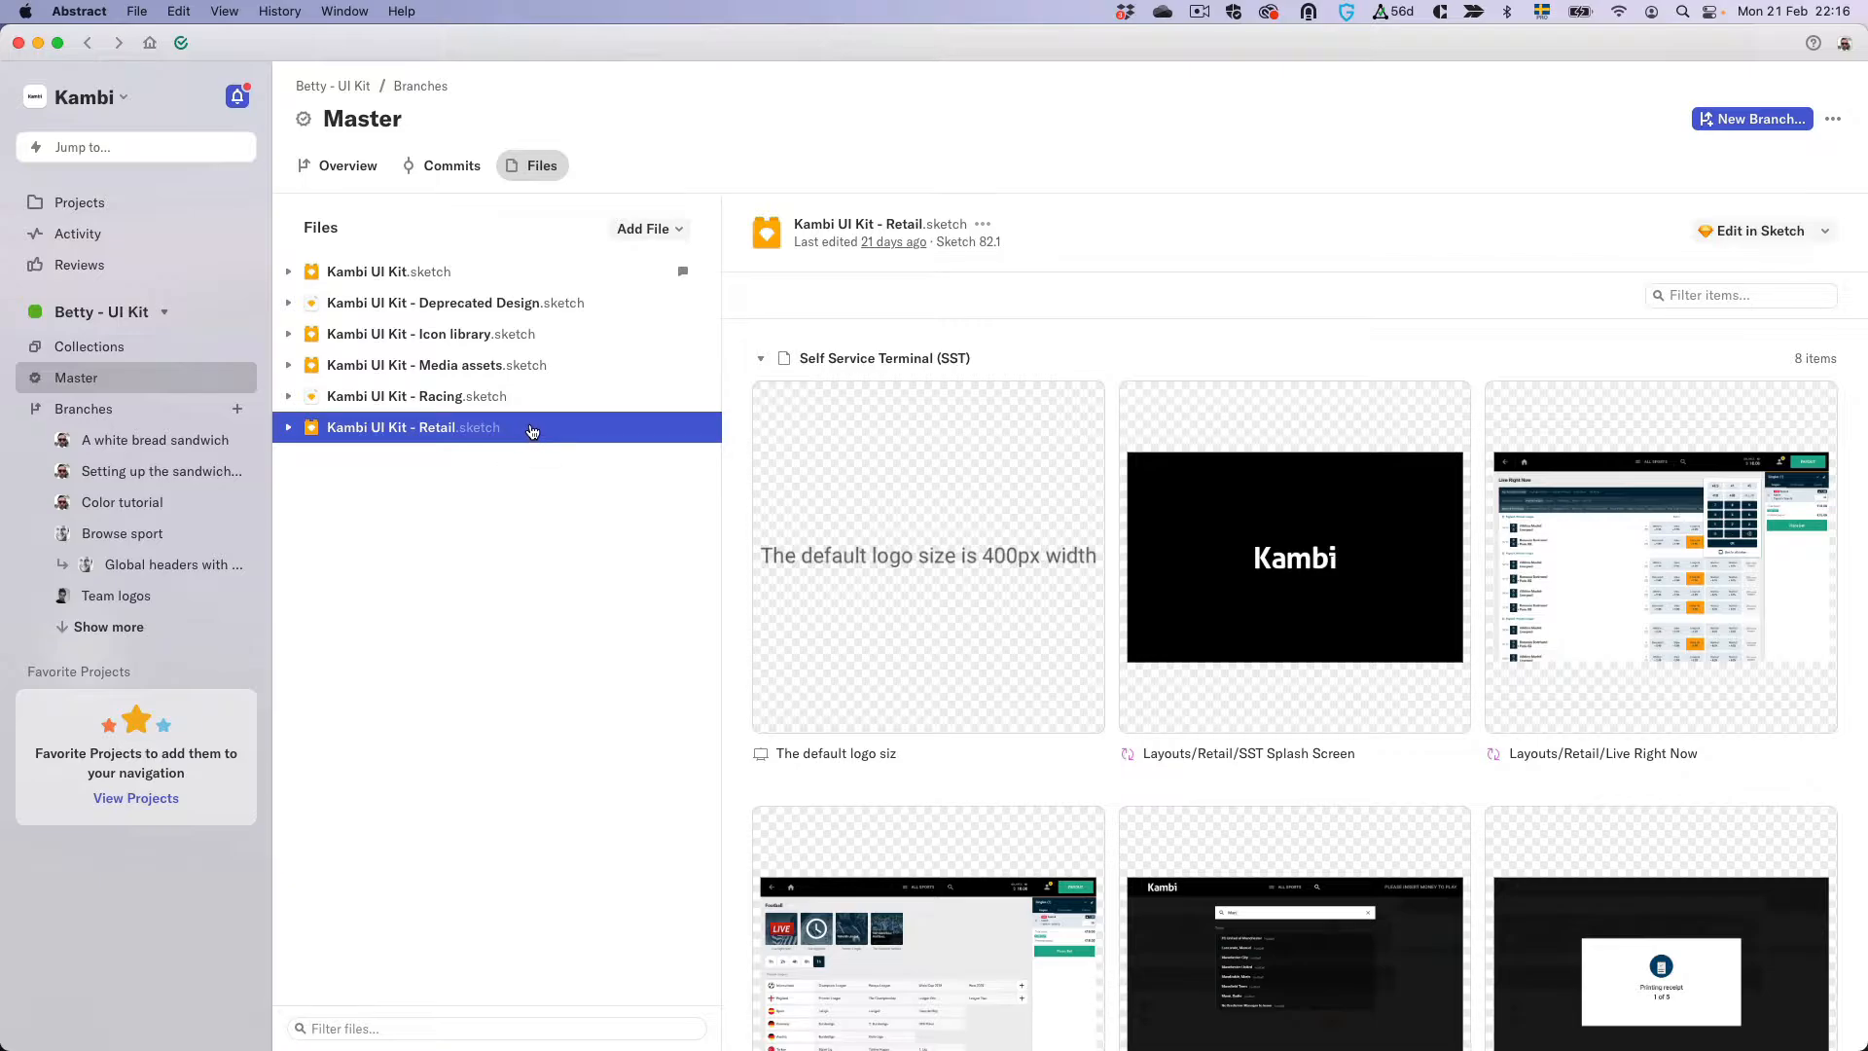
pyautogui.click(421, 276)
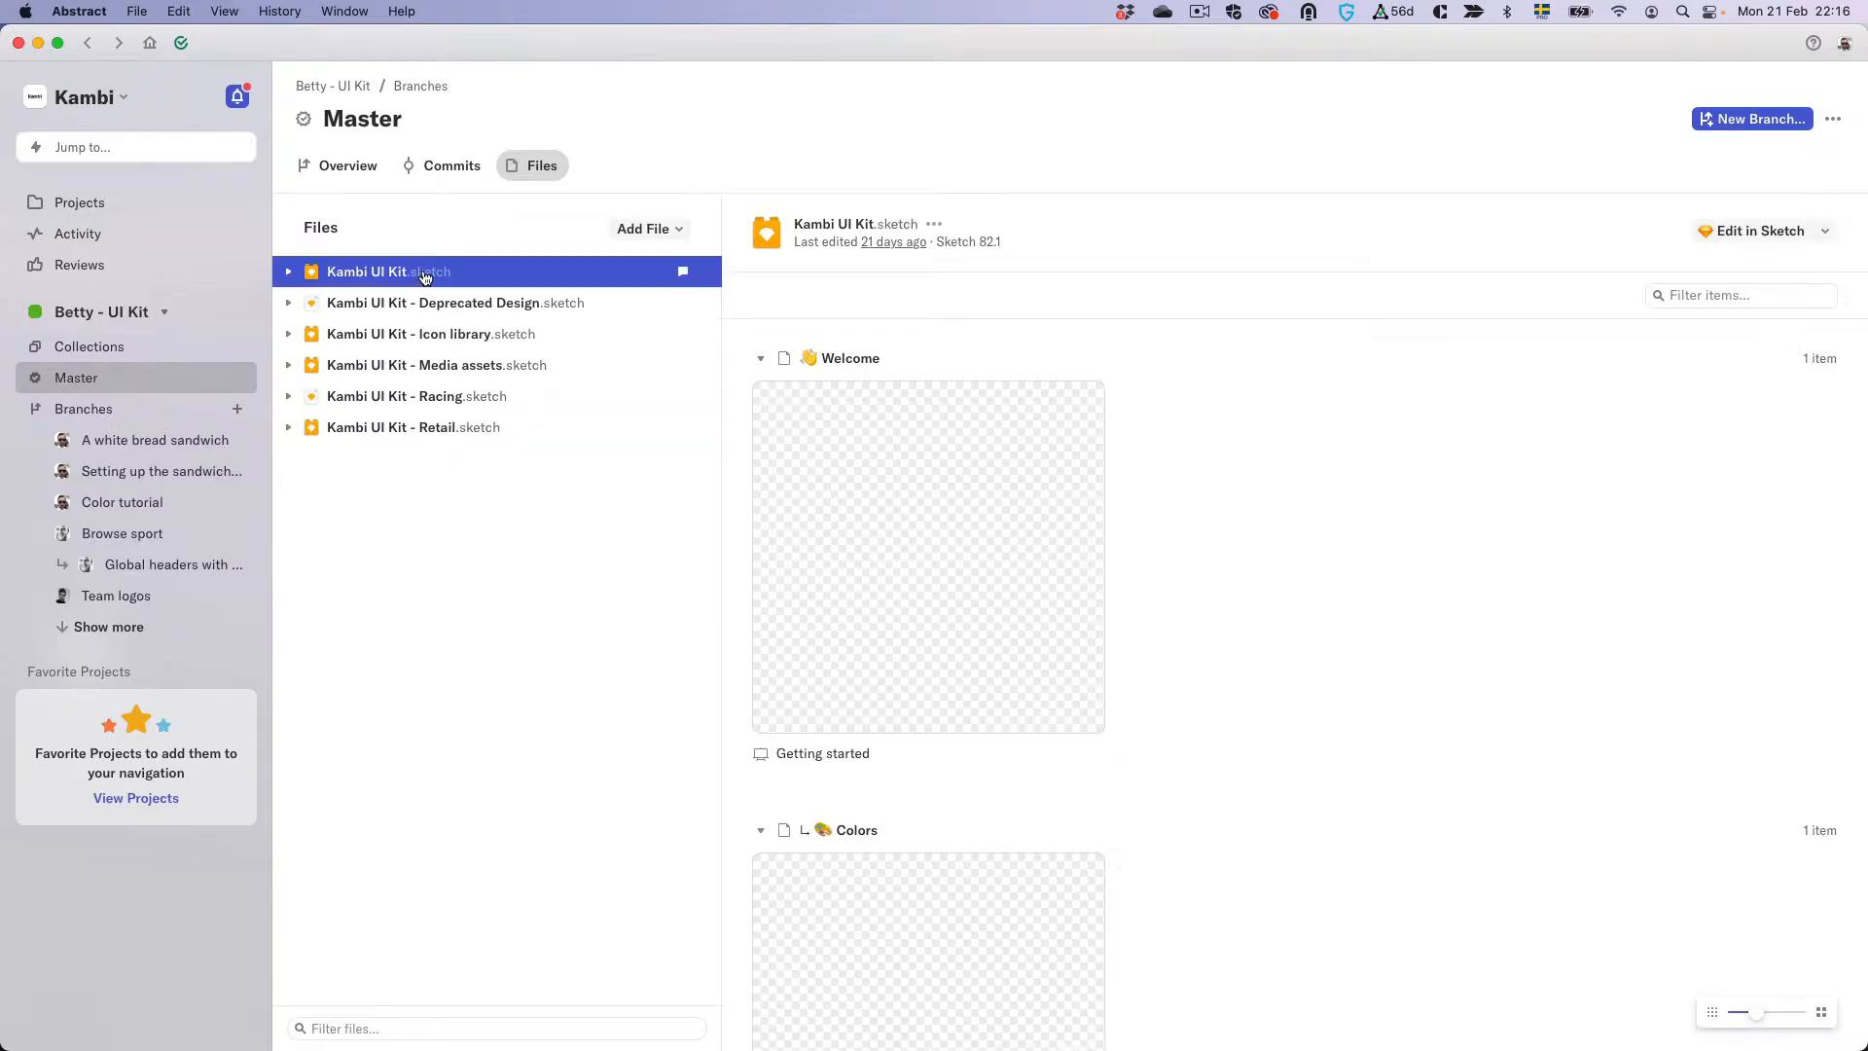
# Step: Start exporting Kambi UI Kit.sketch with Downloads as the destination
pyautogui.rightClick(477, 278)
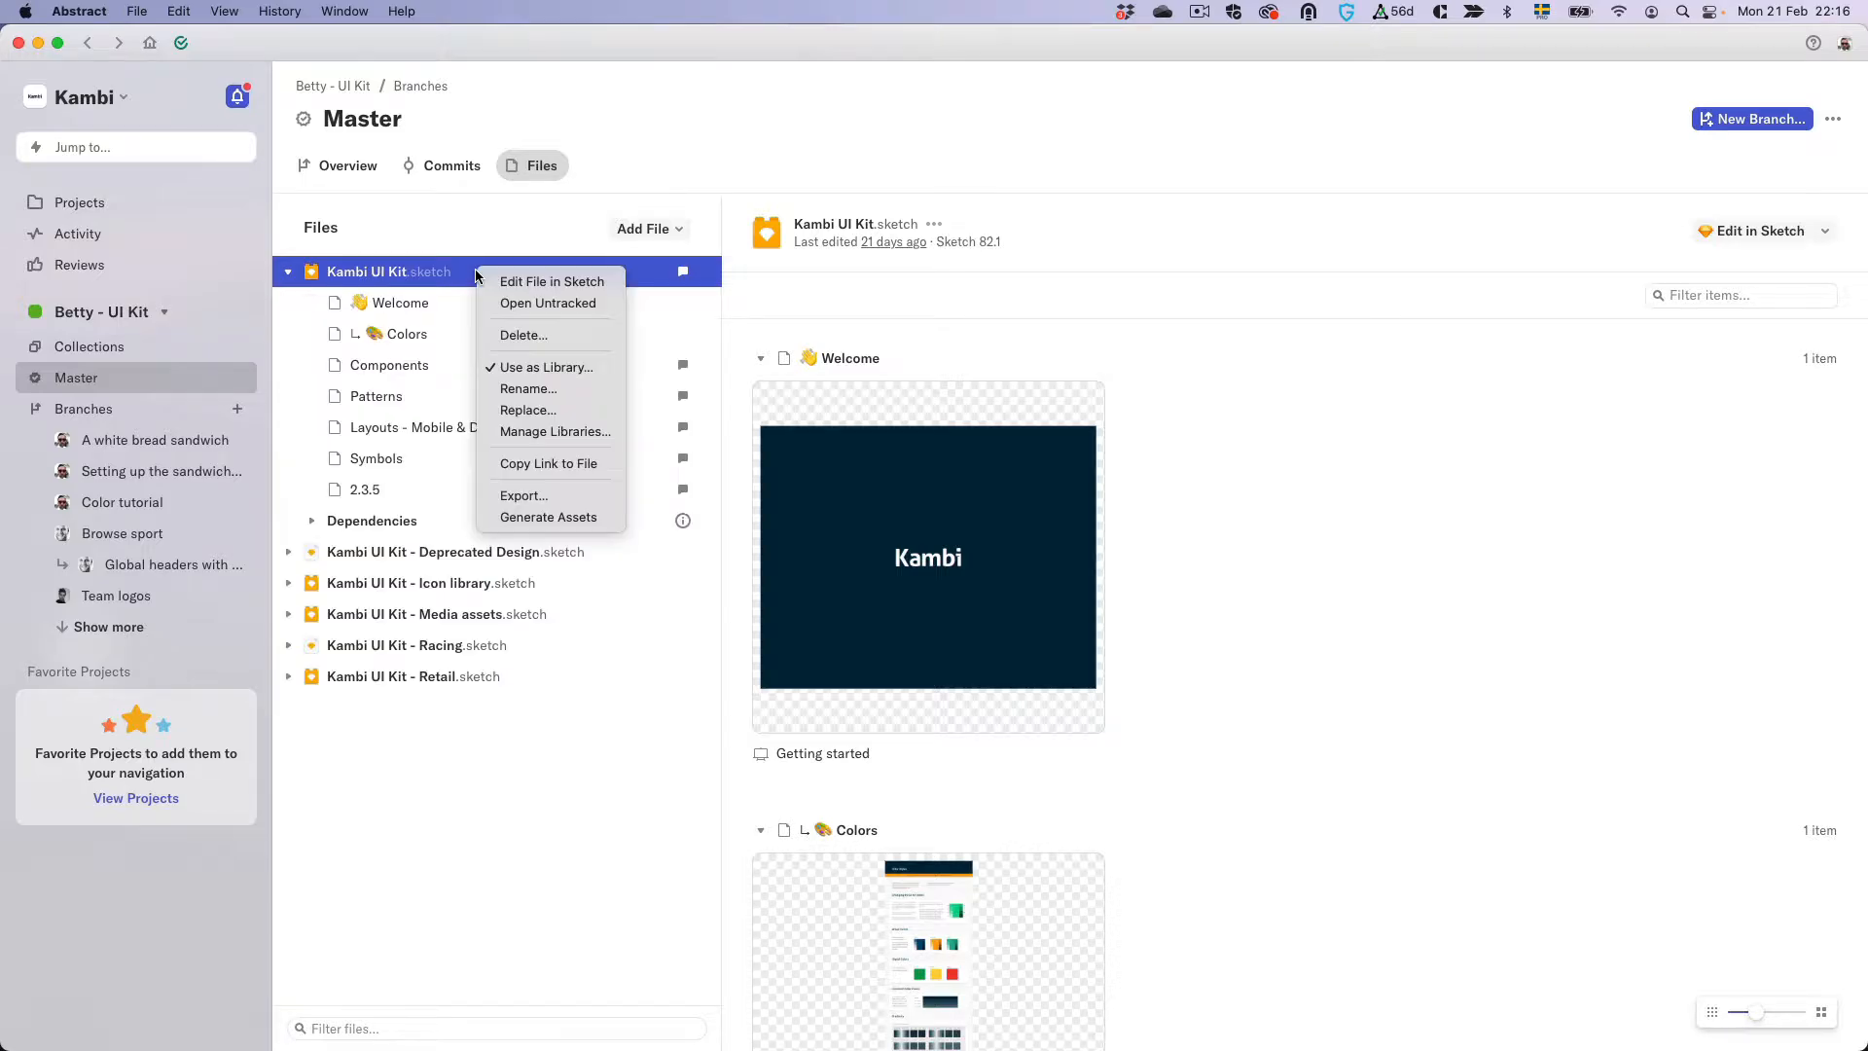
pyautogui.click(593, 495)
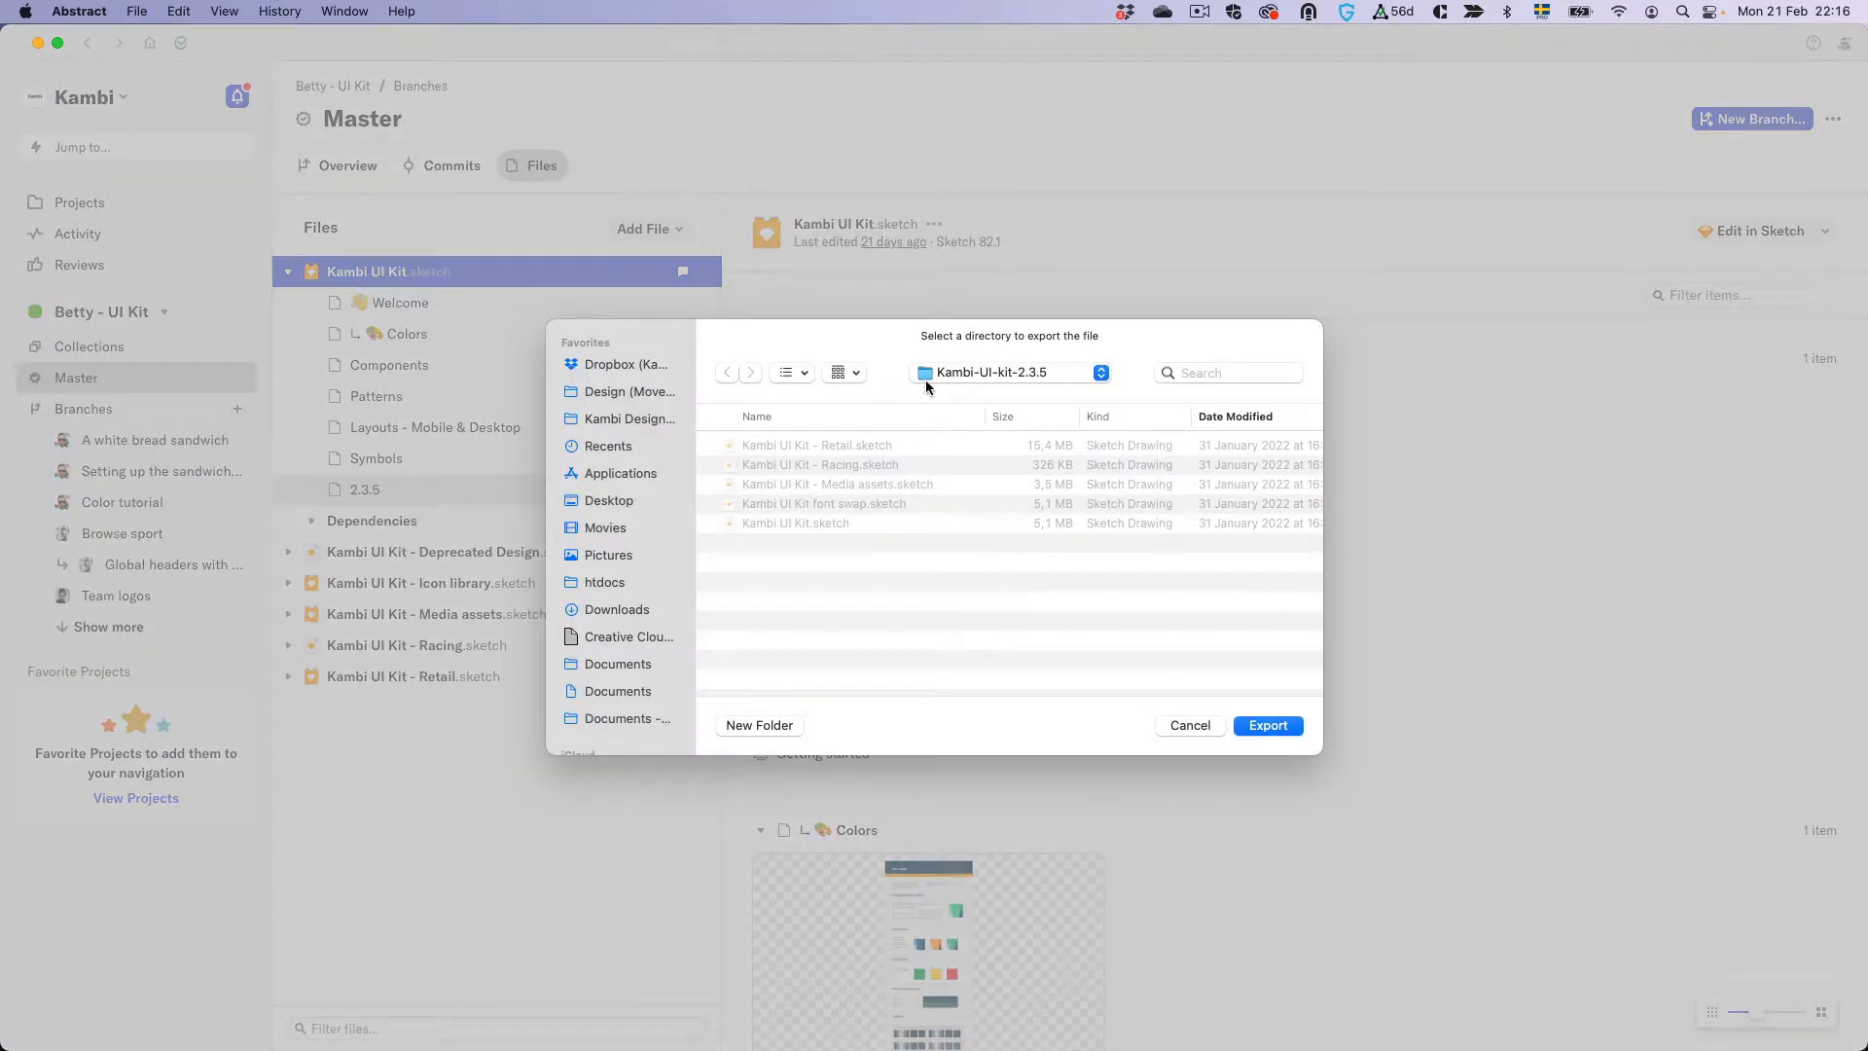
pyautogui.click(976, 370)
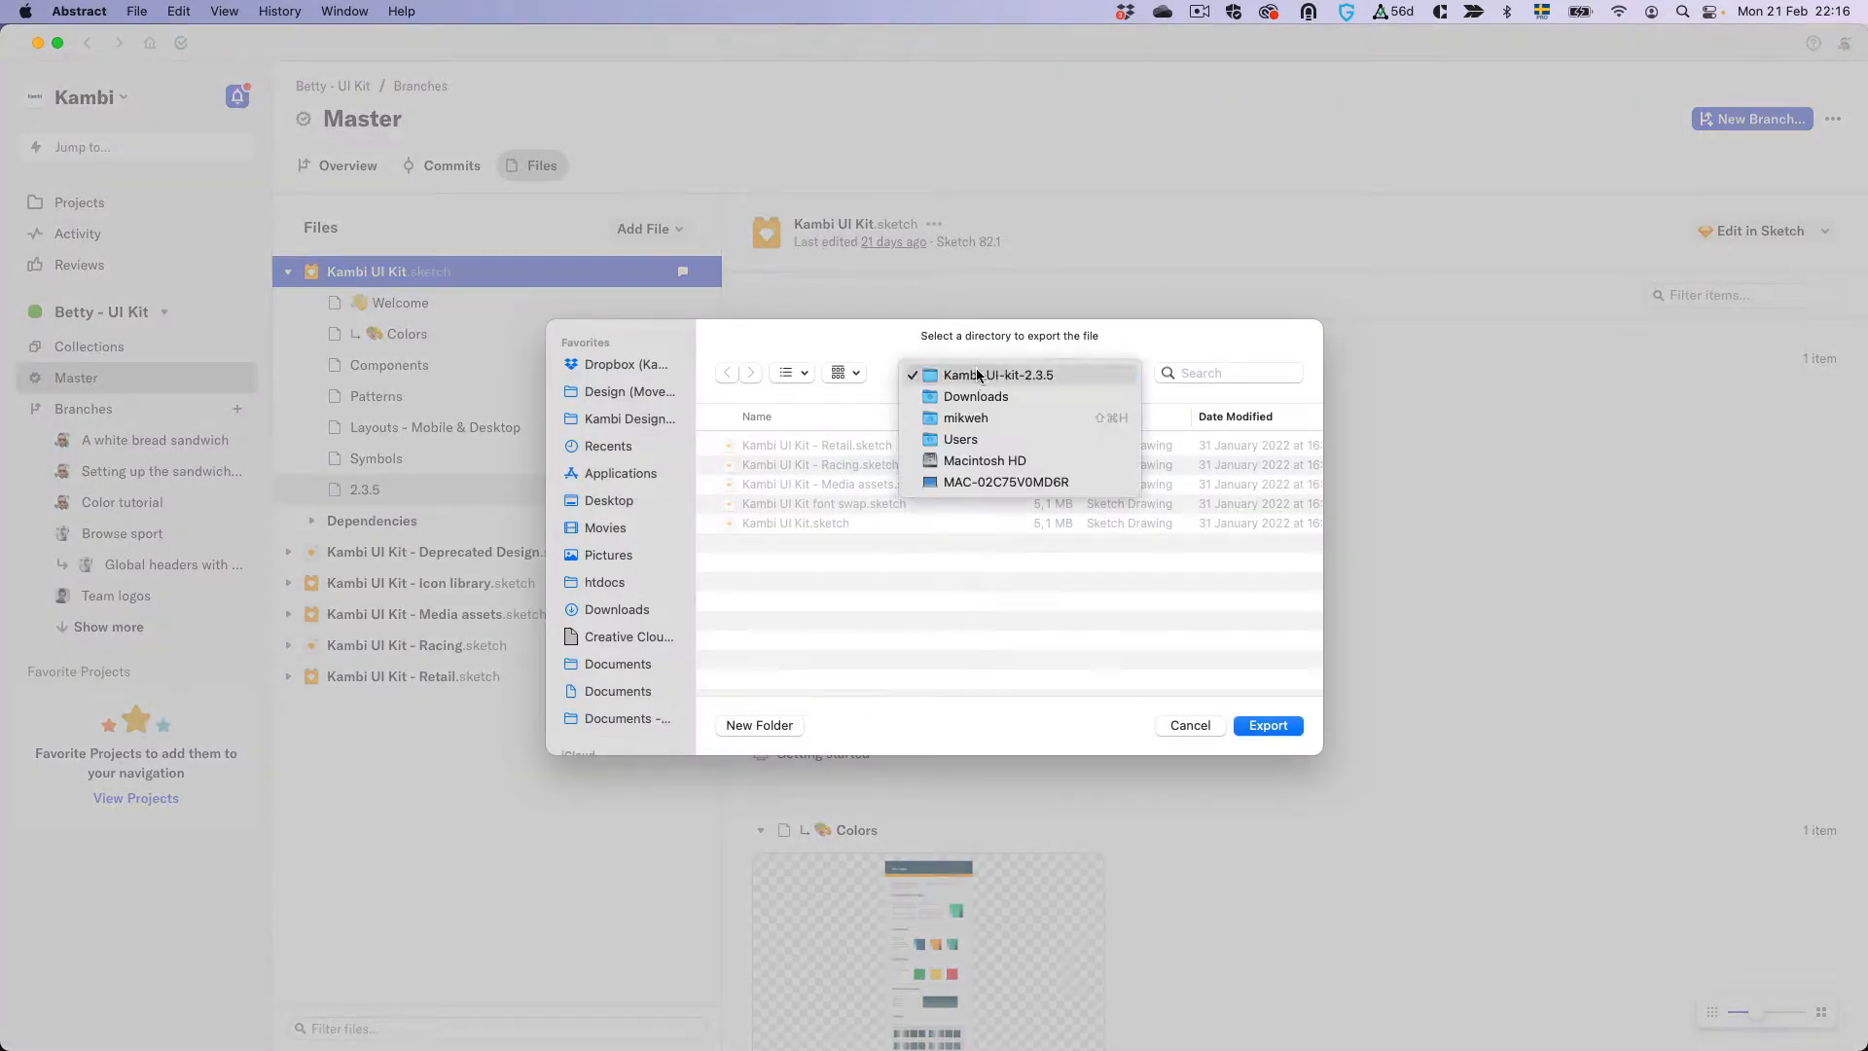
pyautogui.click(1002, 392)
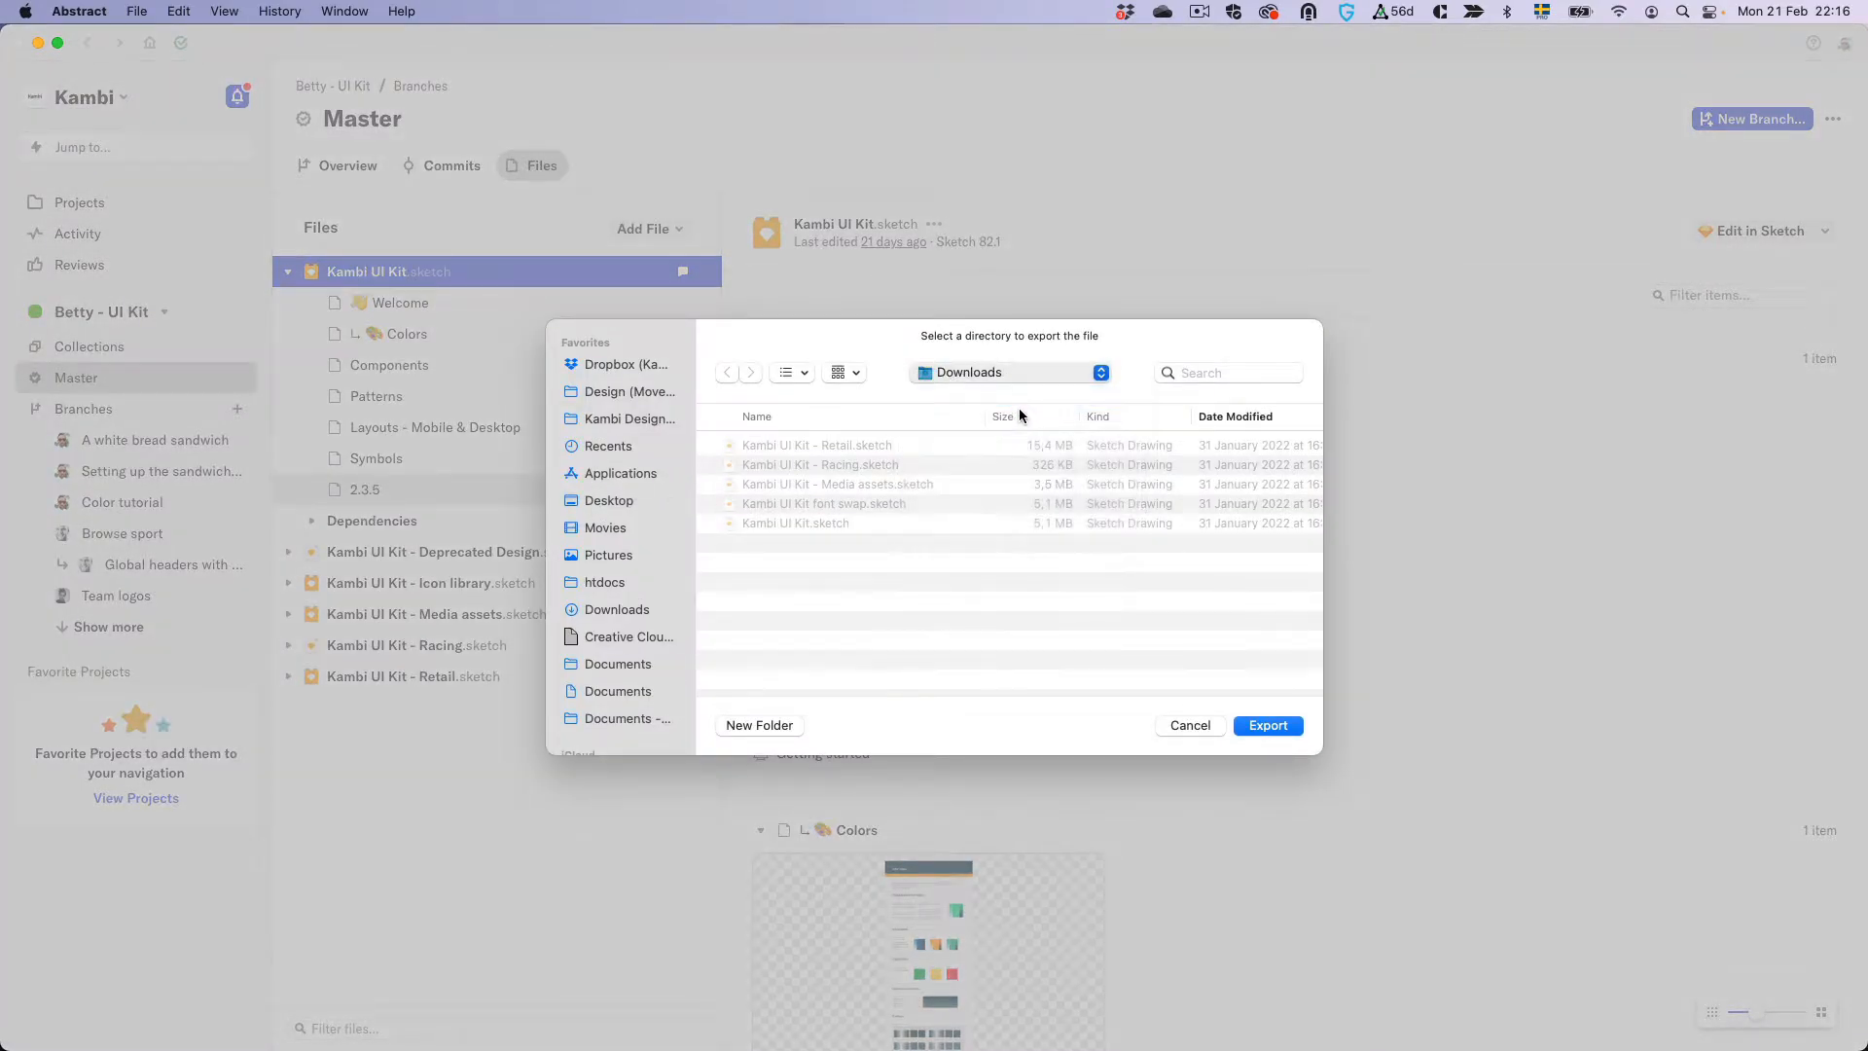
# Step: Create a 'Demo project' folder in Downloads and export the file into it
pyautogui.press('shift+super+n')
pyautogui.write('D')
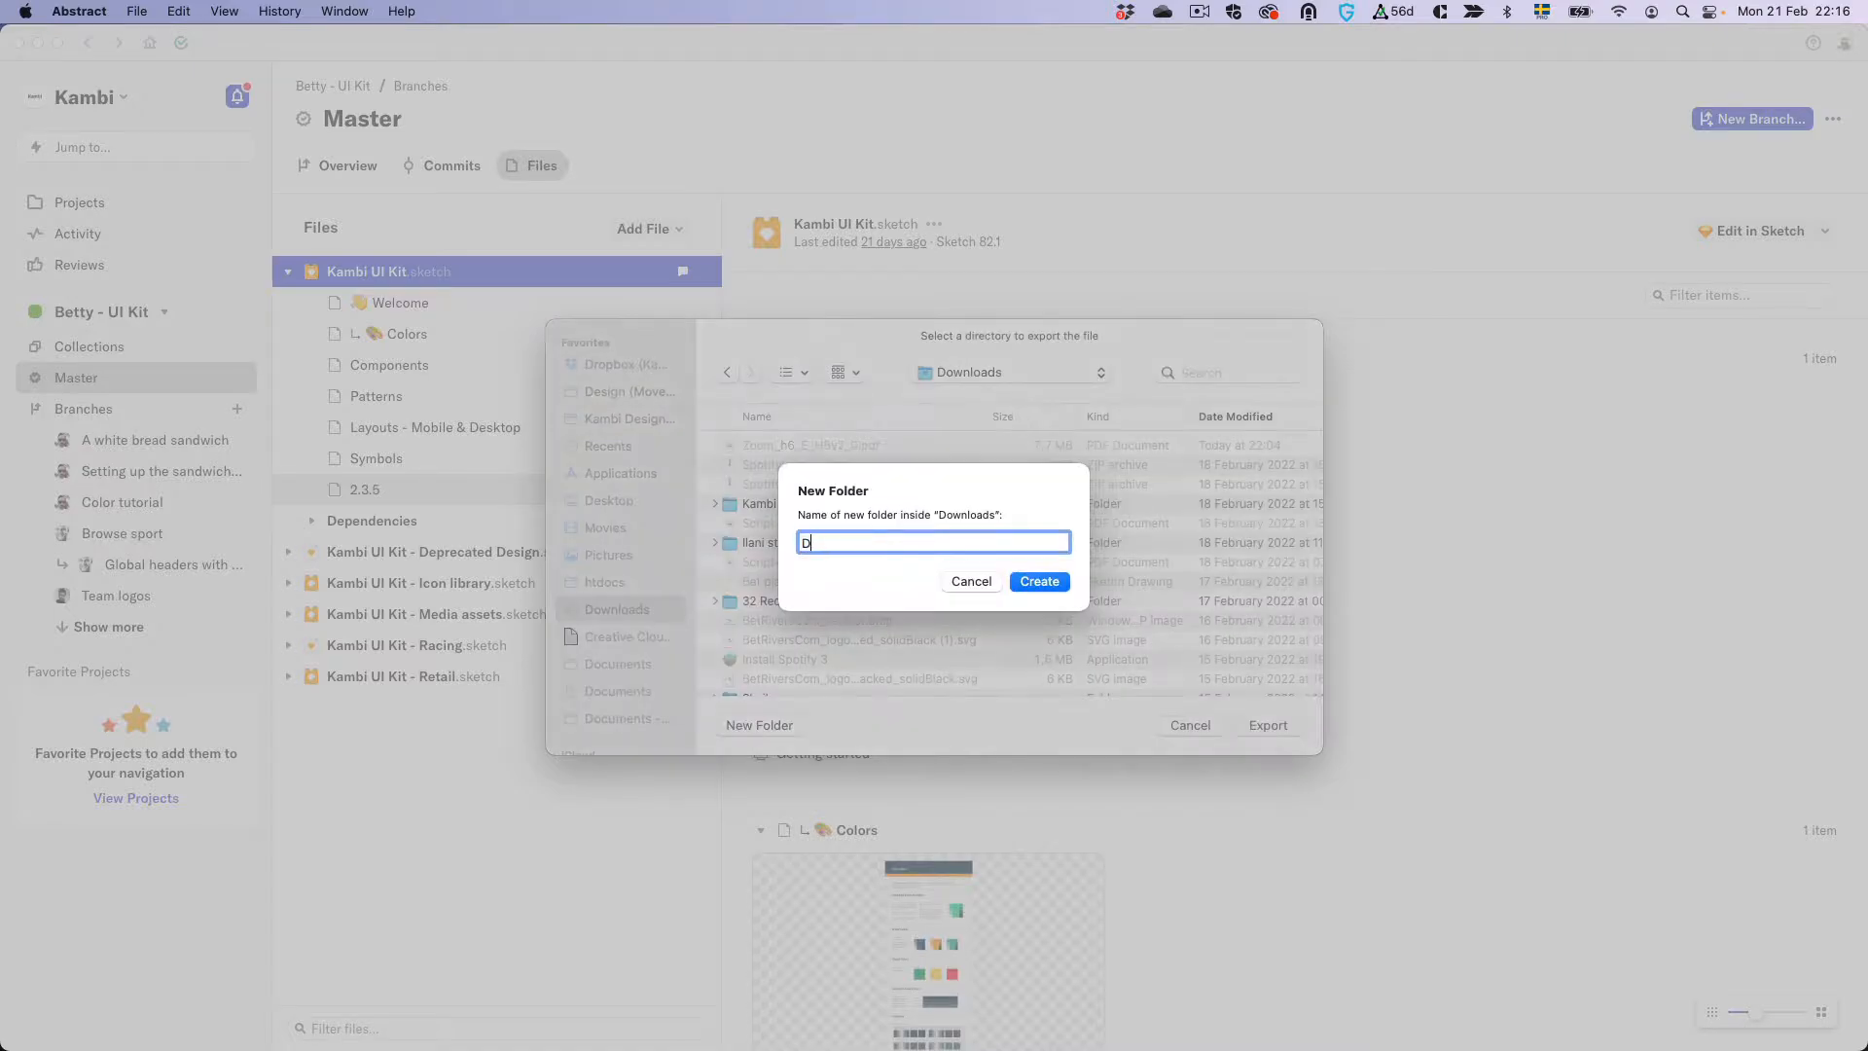
pyautogui.write('emo project')
pyautogui.press('Return')
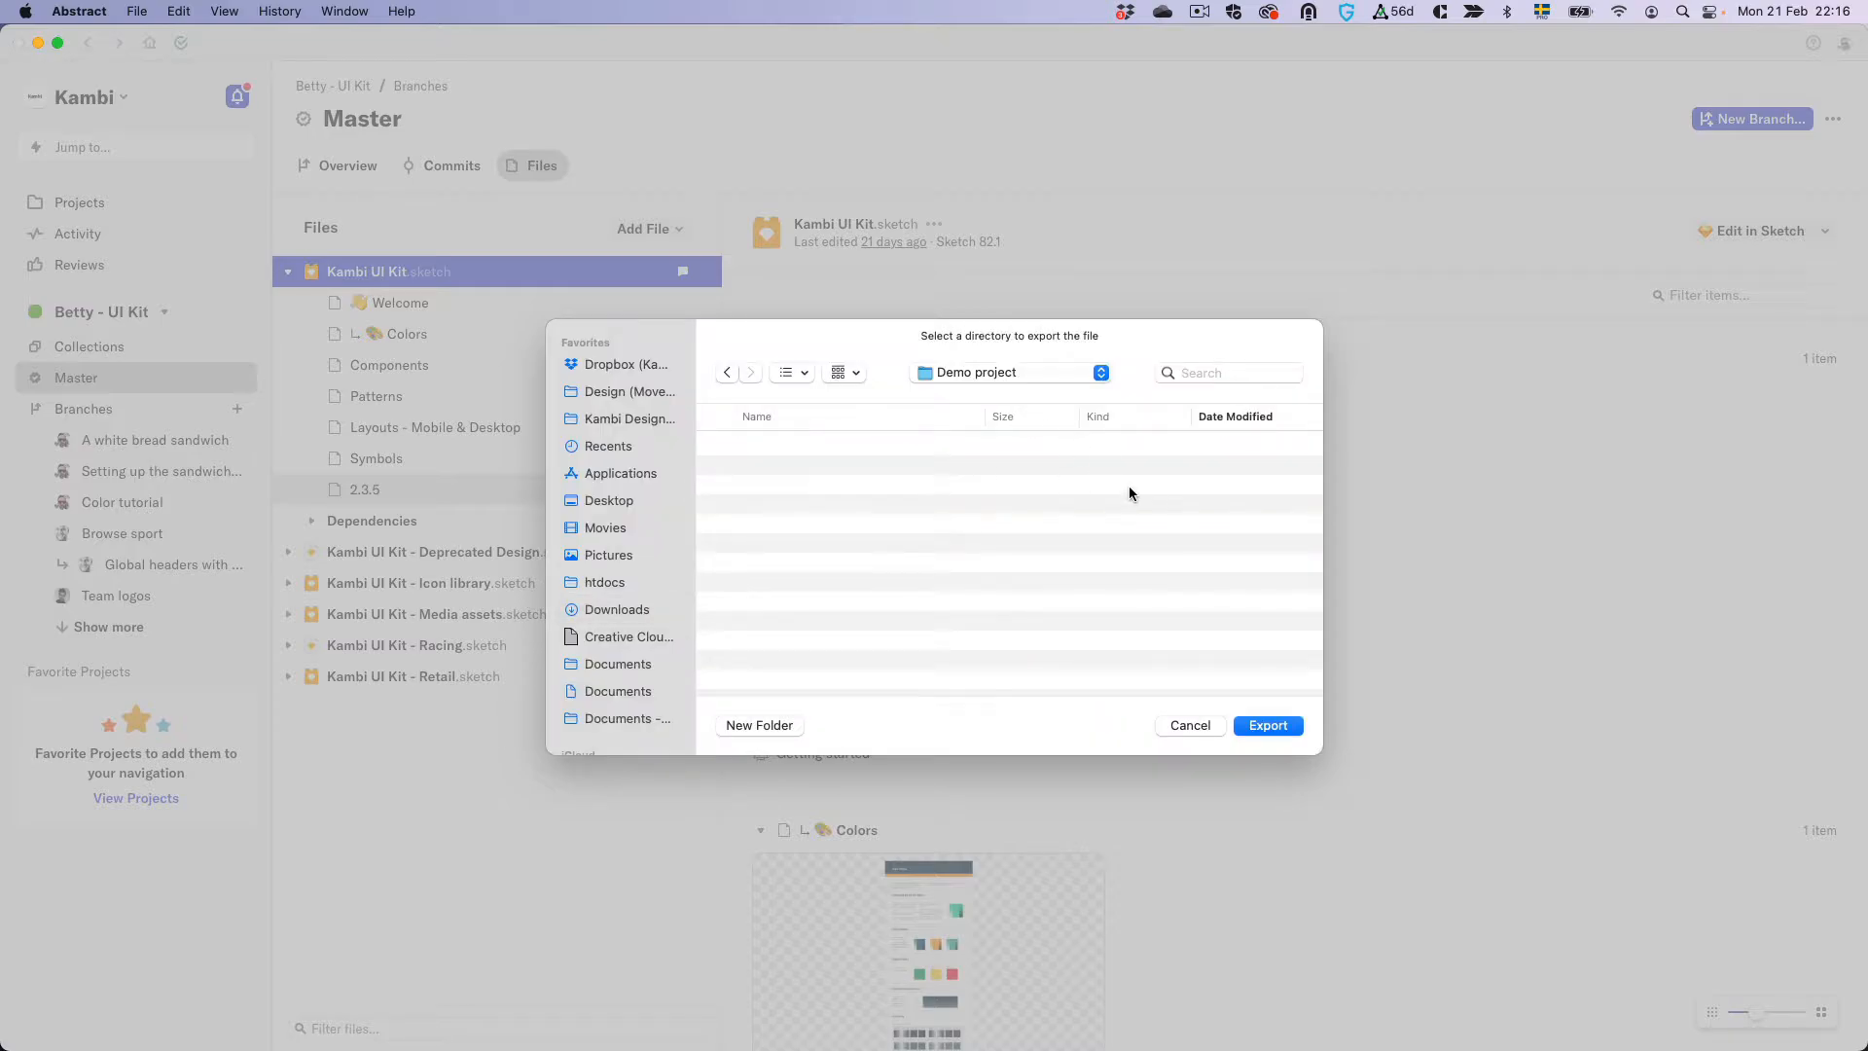
pyautogui.click(1276, 727)
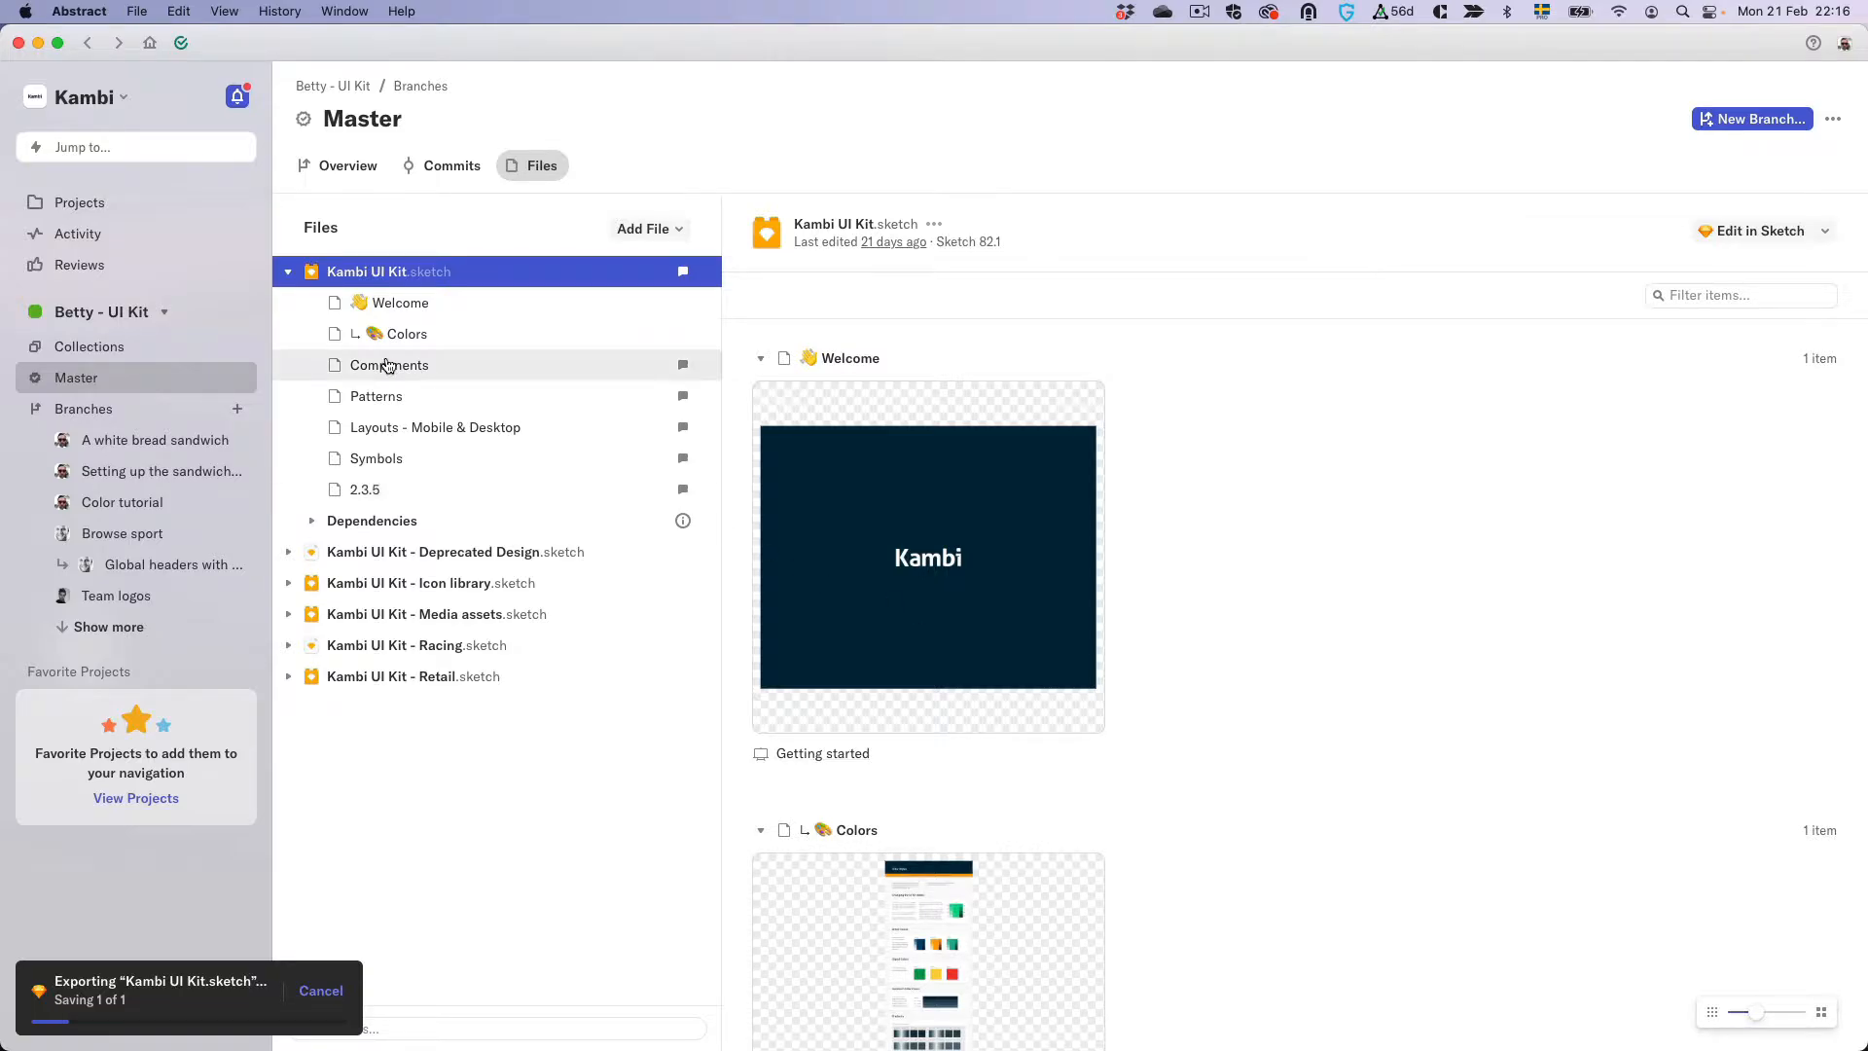
pyautogui.click(288, 277)
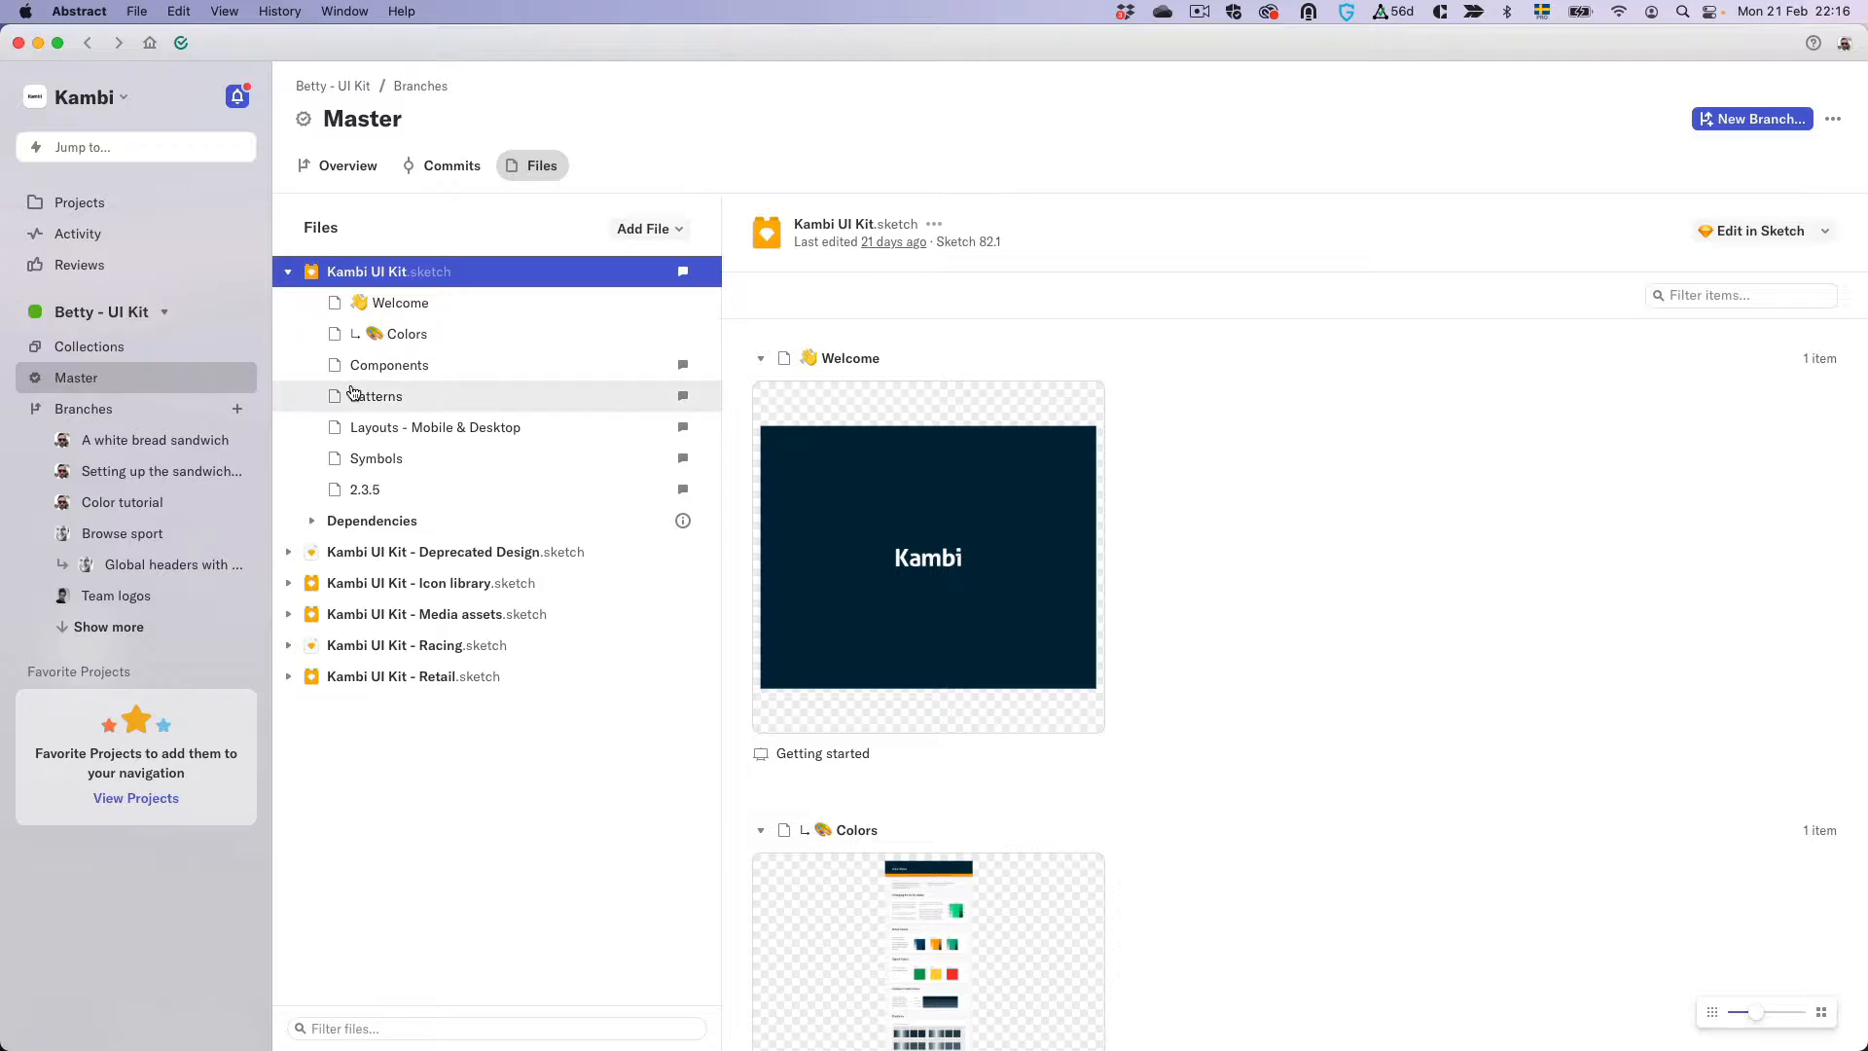
# Step: Export the Kambi UI Kit - Media assets file into Demo project
pyautogui.click(287, 275)
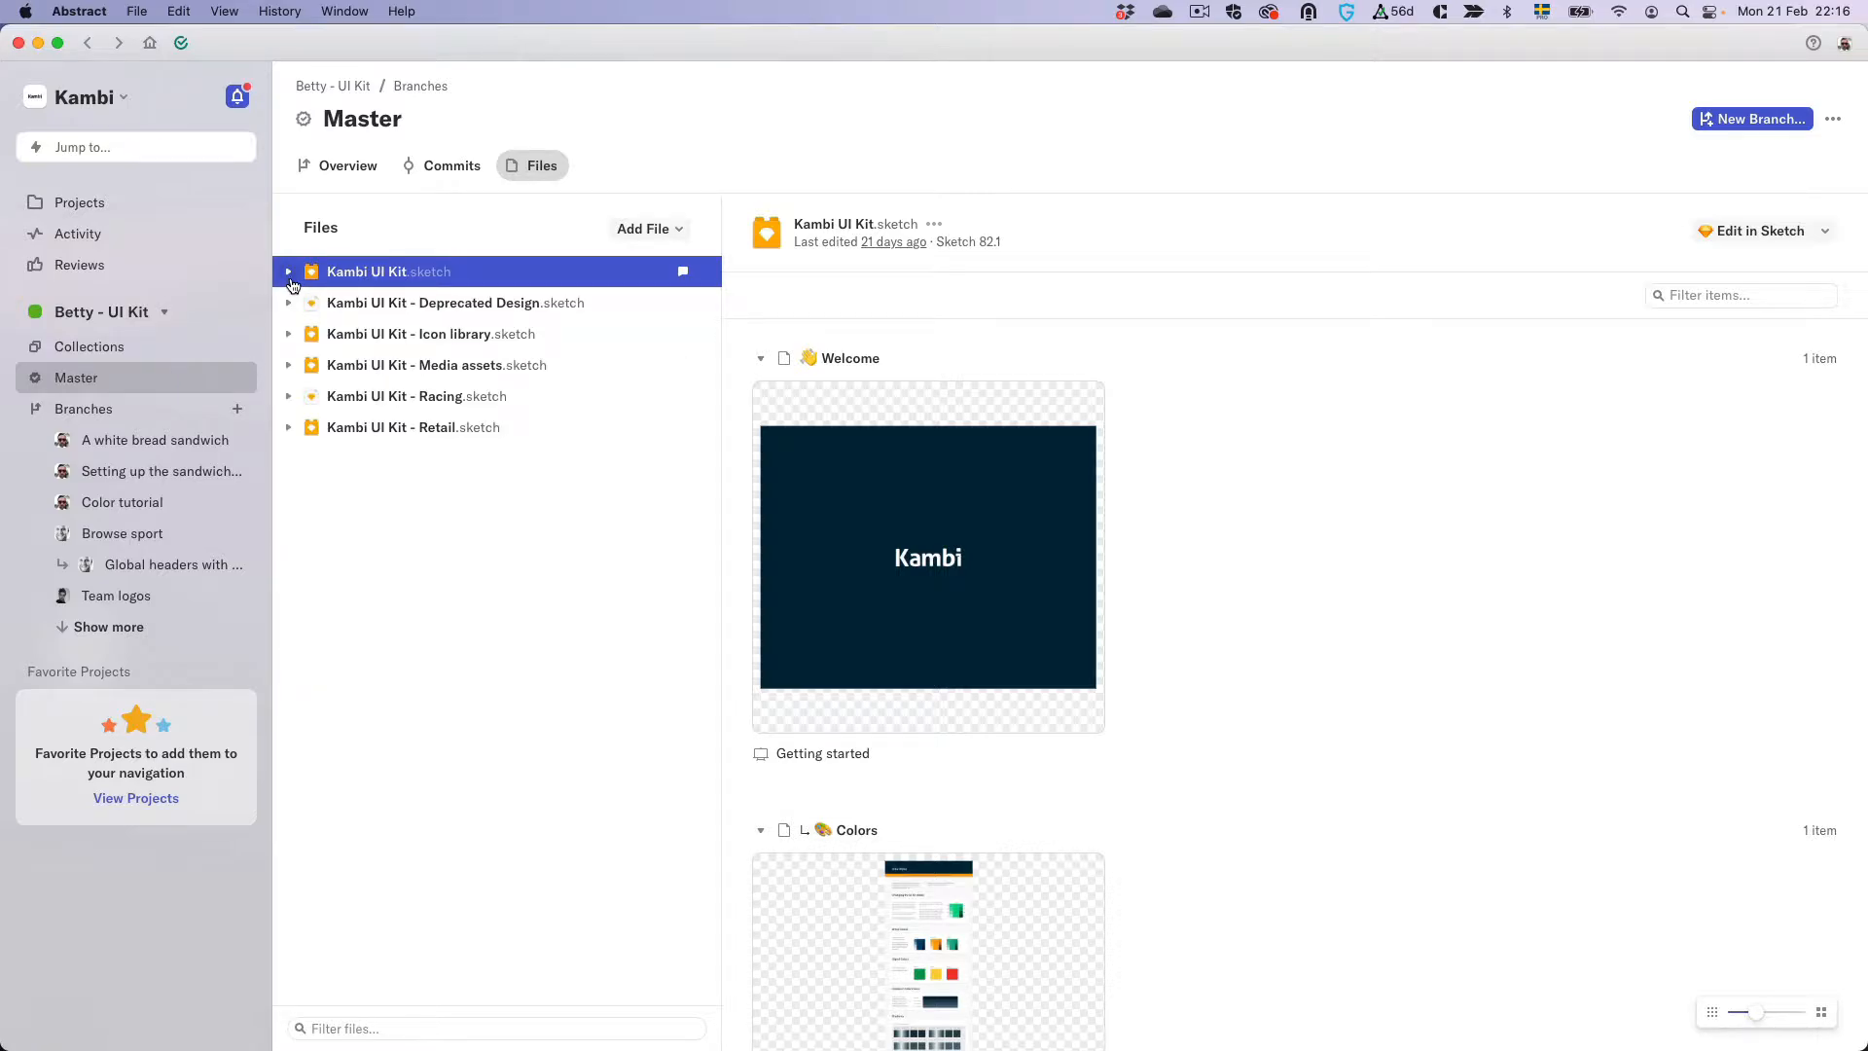
pyautogui.click(590, 371)
pyautogui.rightClick(560, 369)
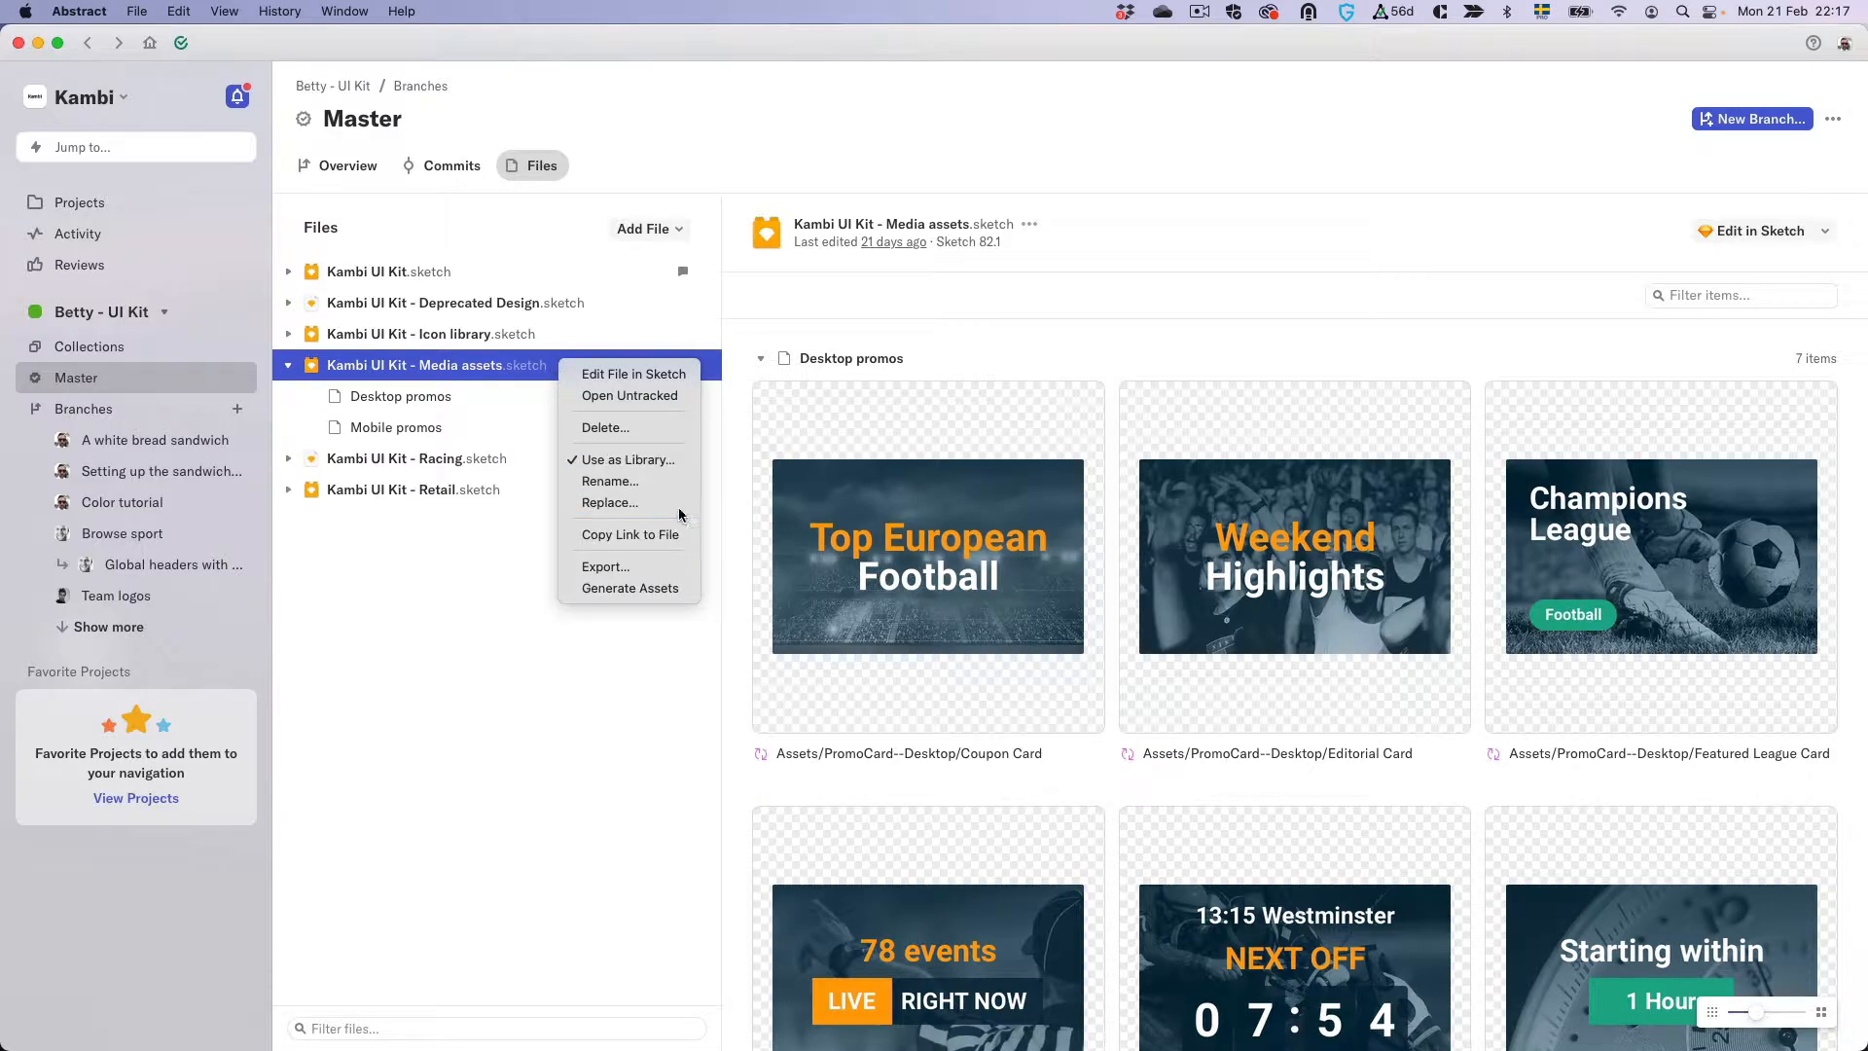
pyautogui.click(669, 568)
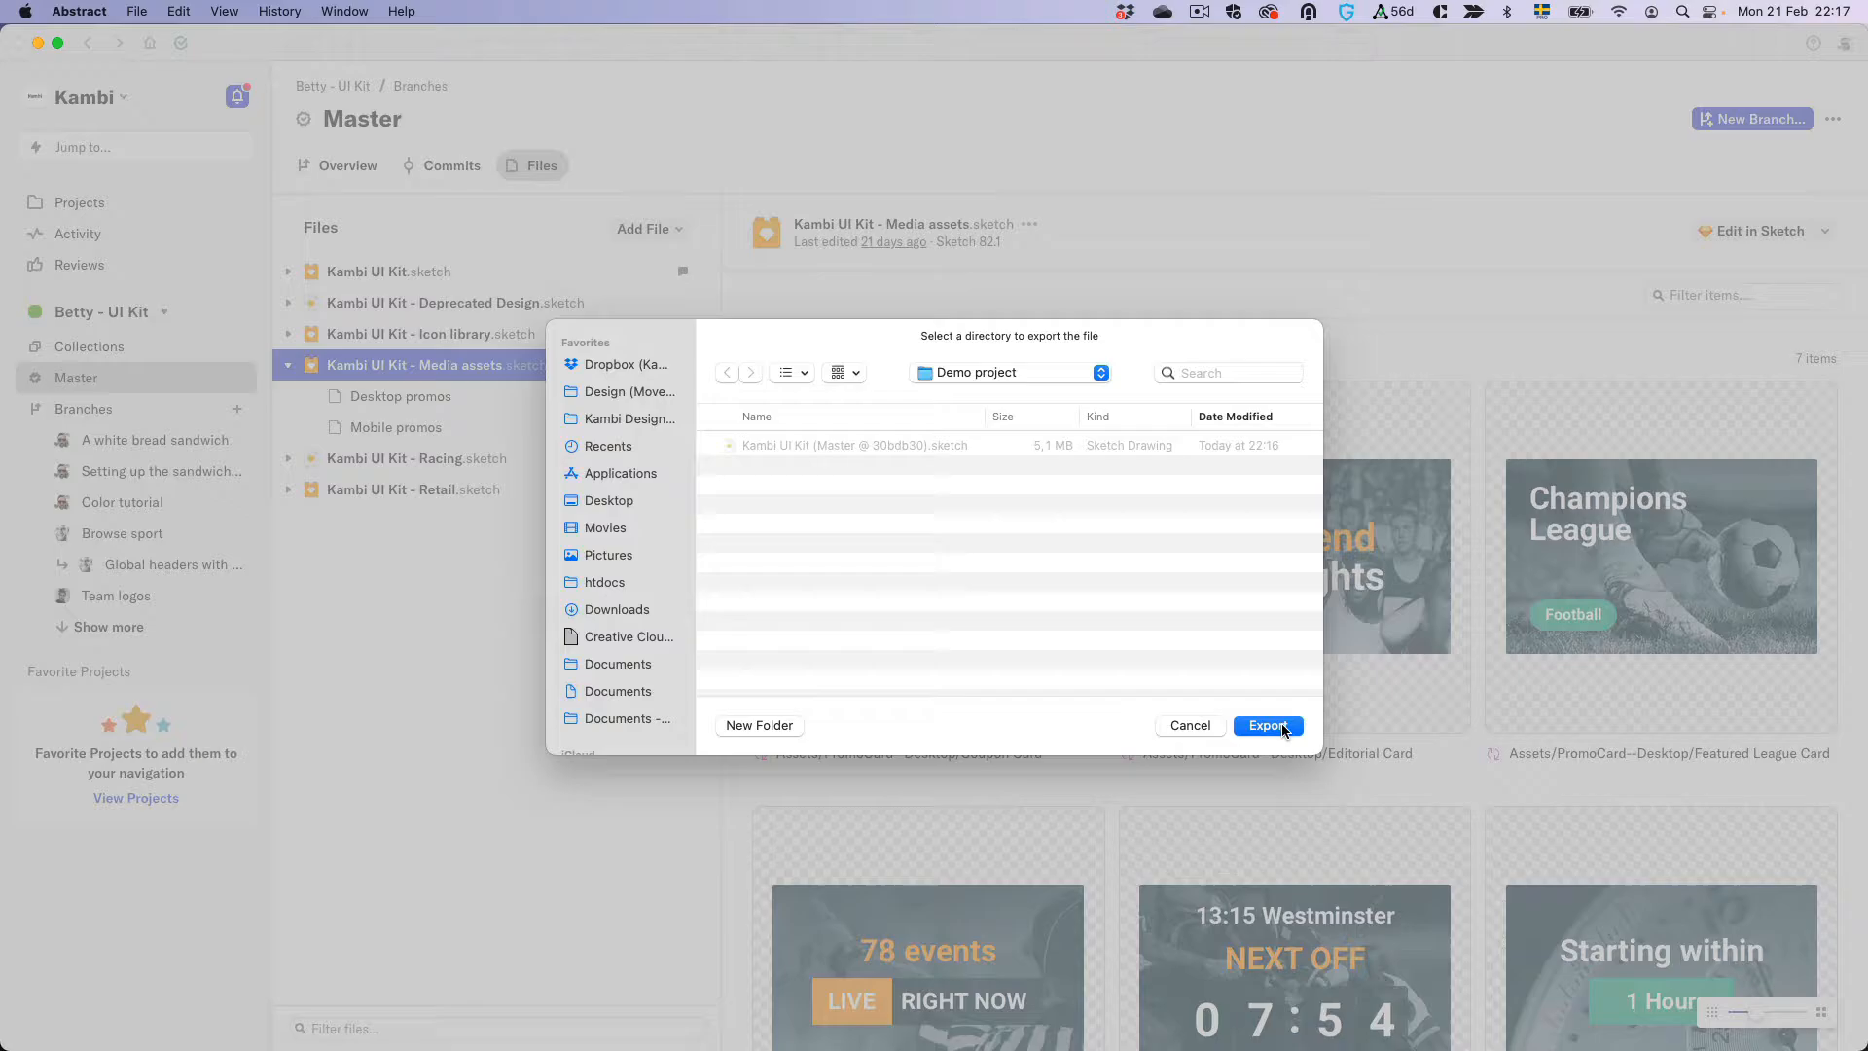
pyautogui.click(1279, 723)
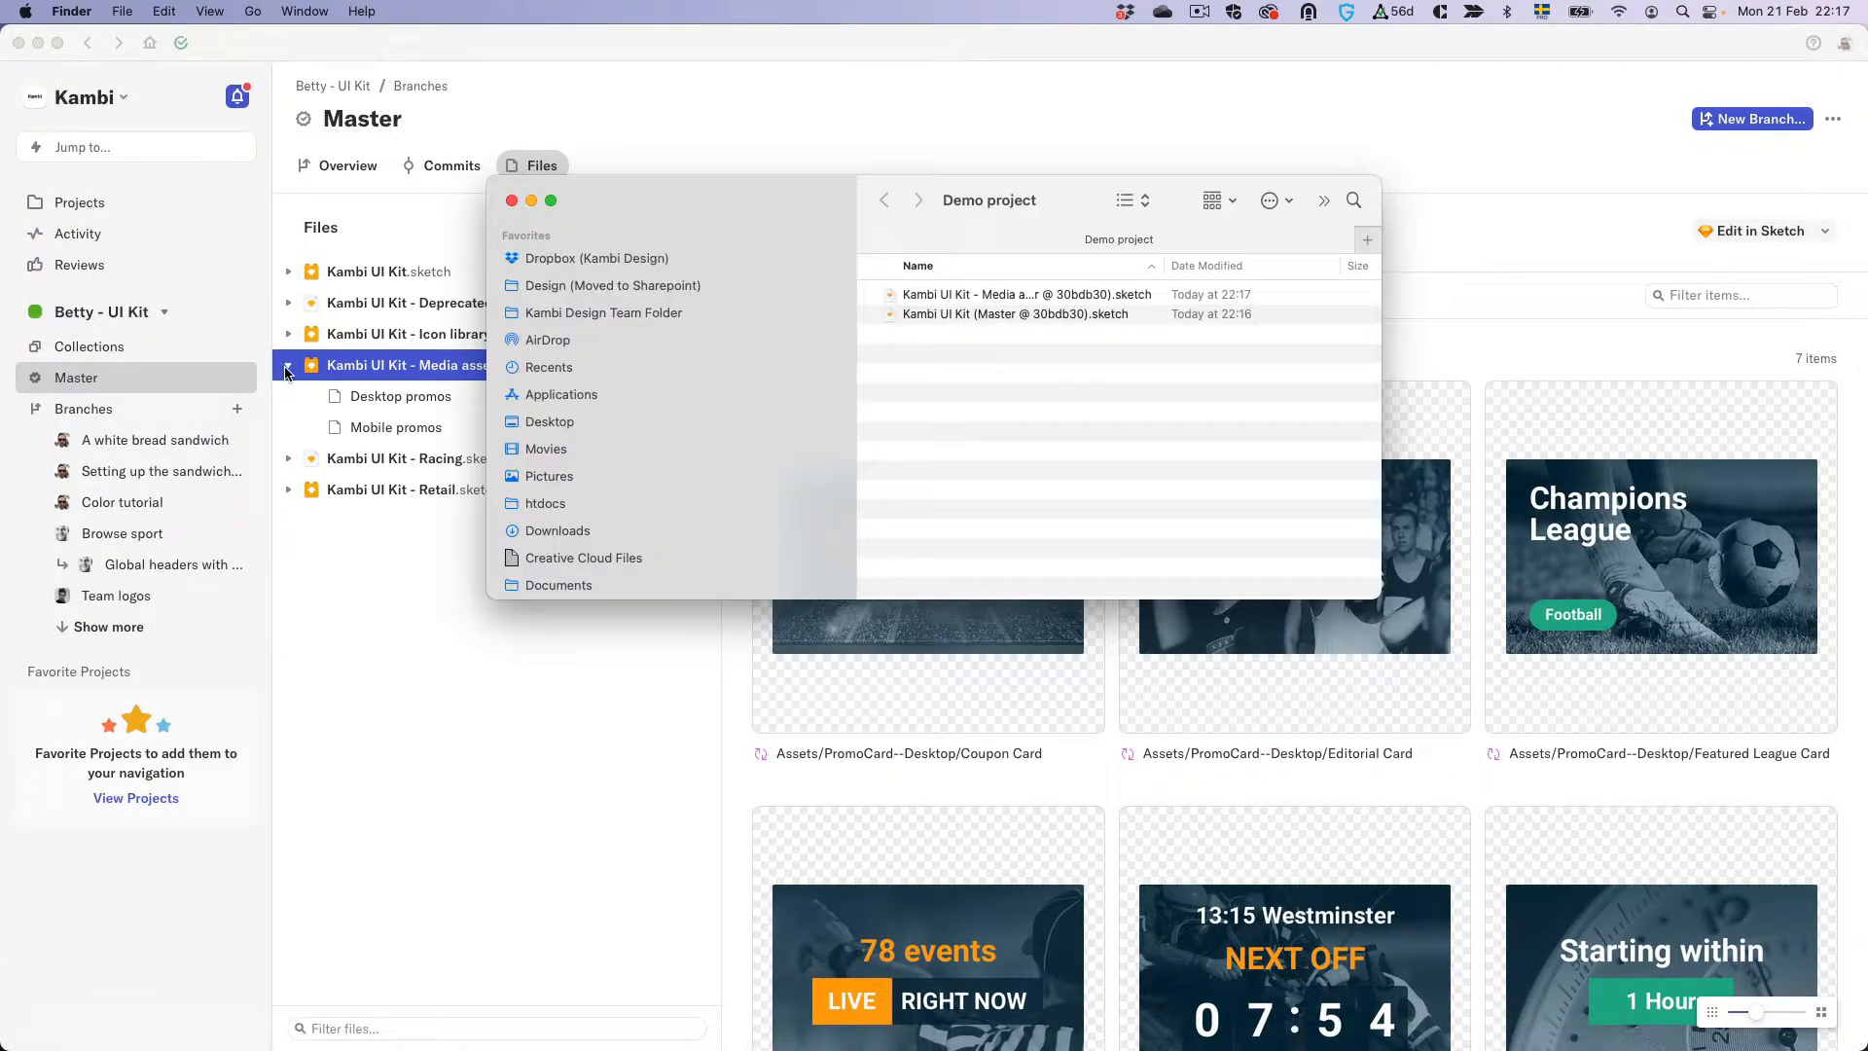
pyautogui.click(284, 368)
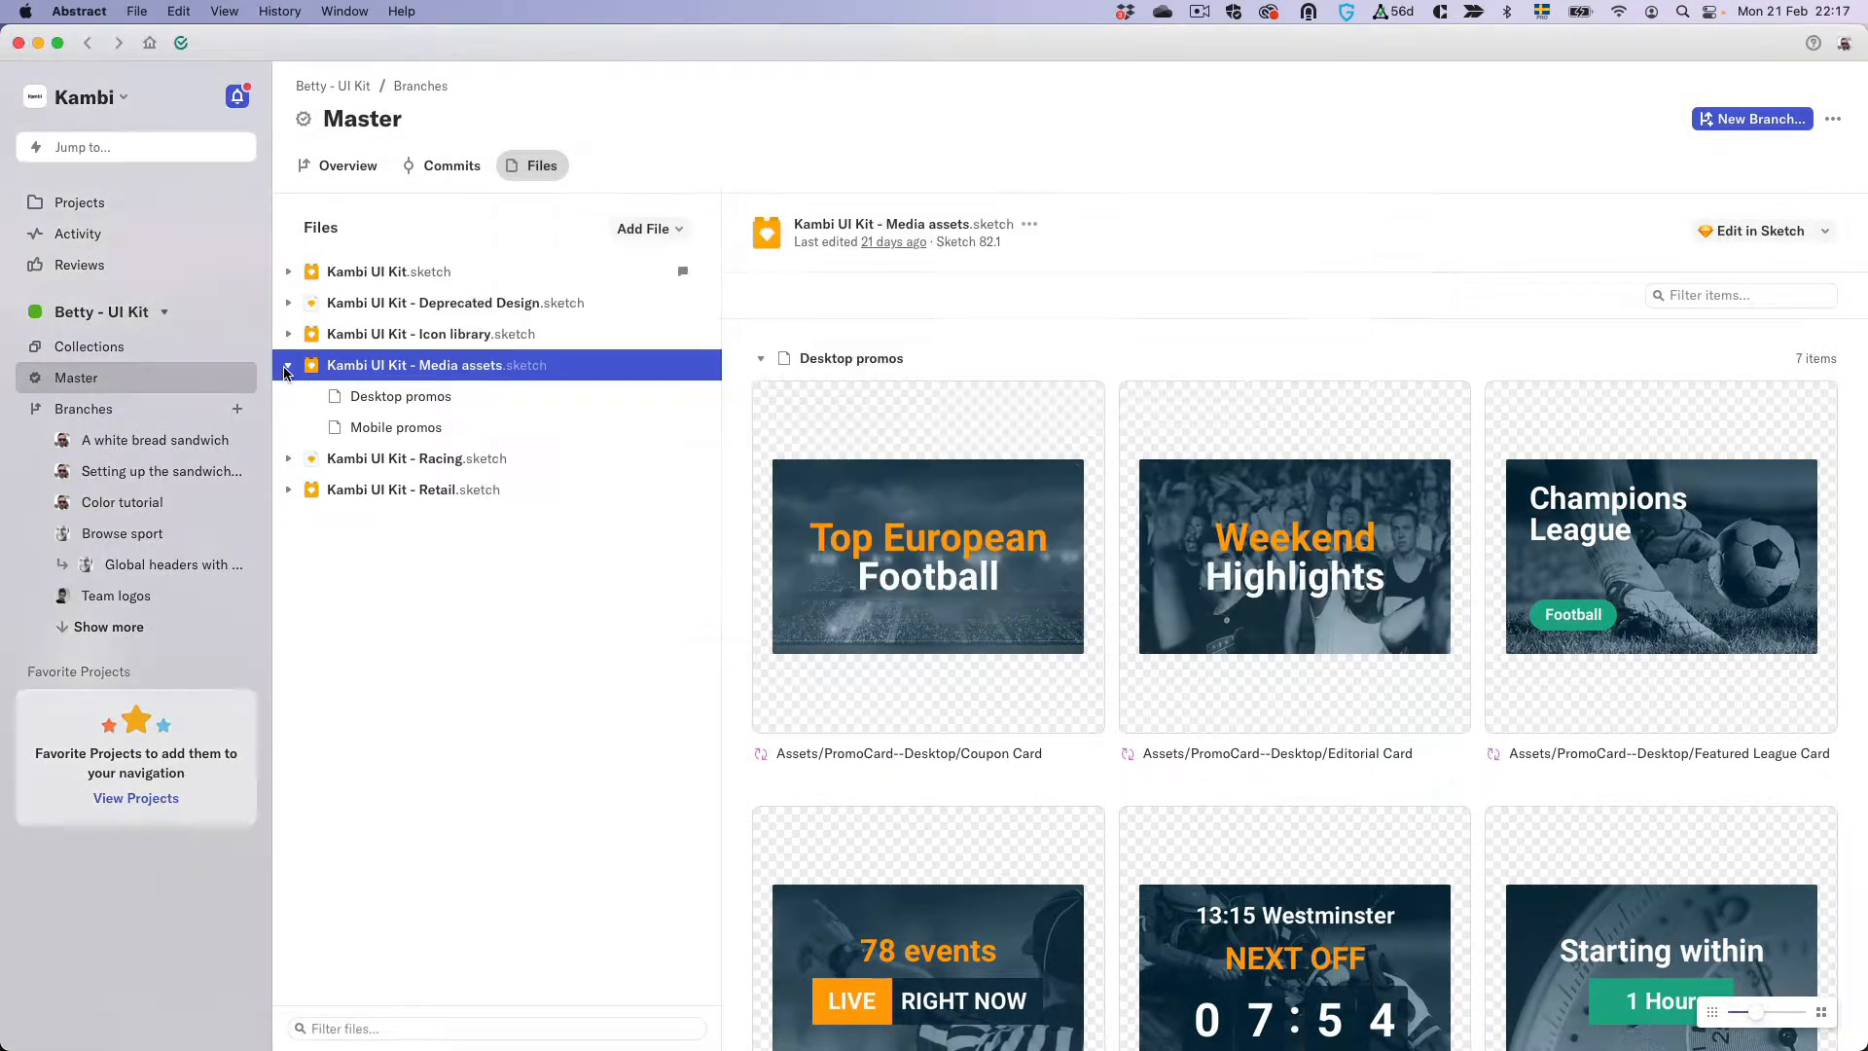
# Step: Export the Kambi UI Kit - Retail file into Demo project as well
pyautogui.click(287, 367)
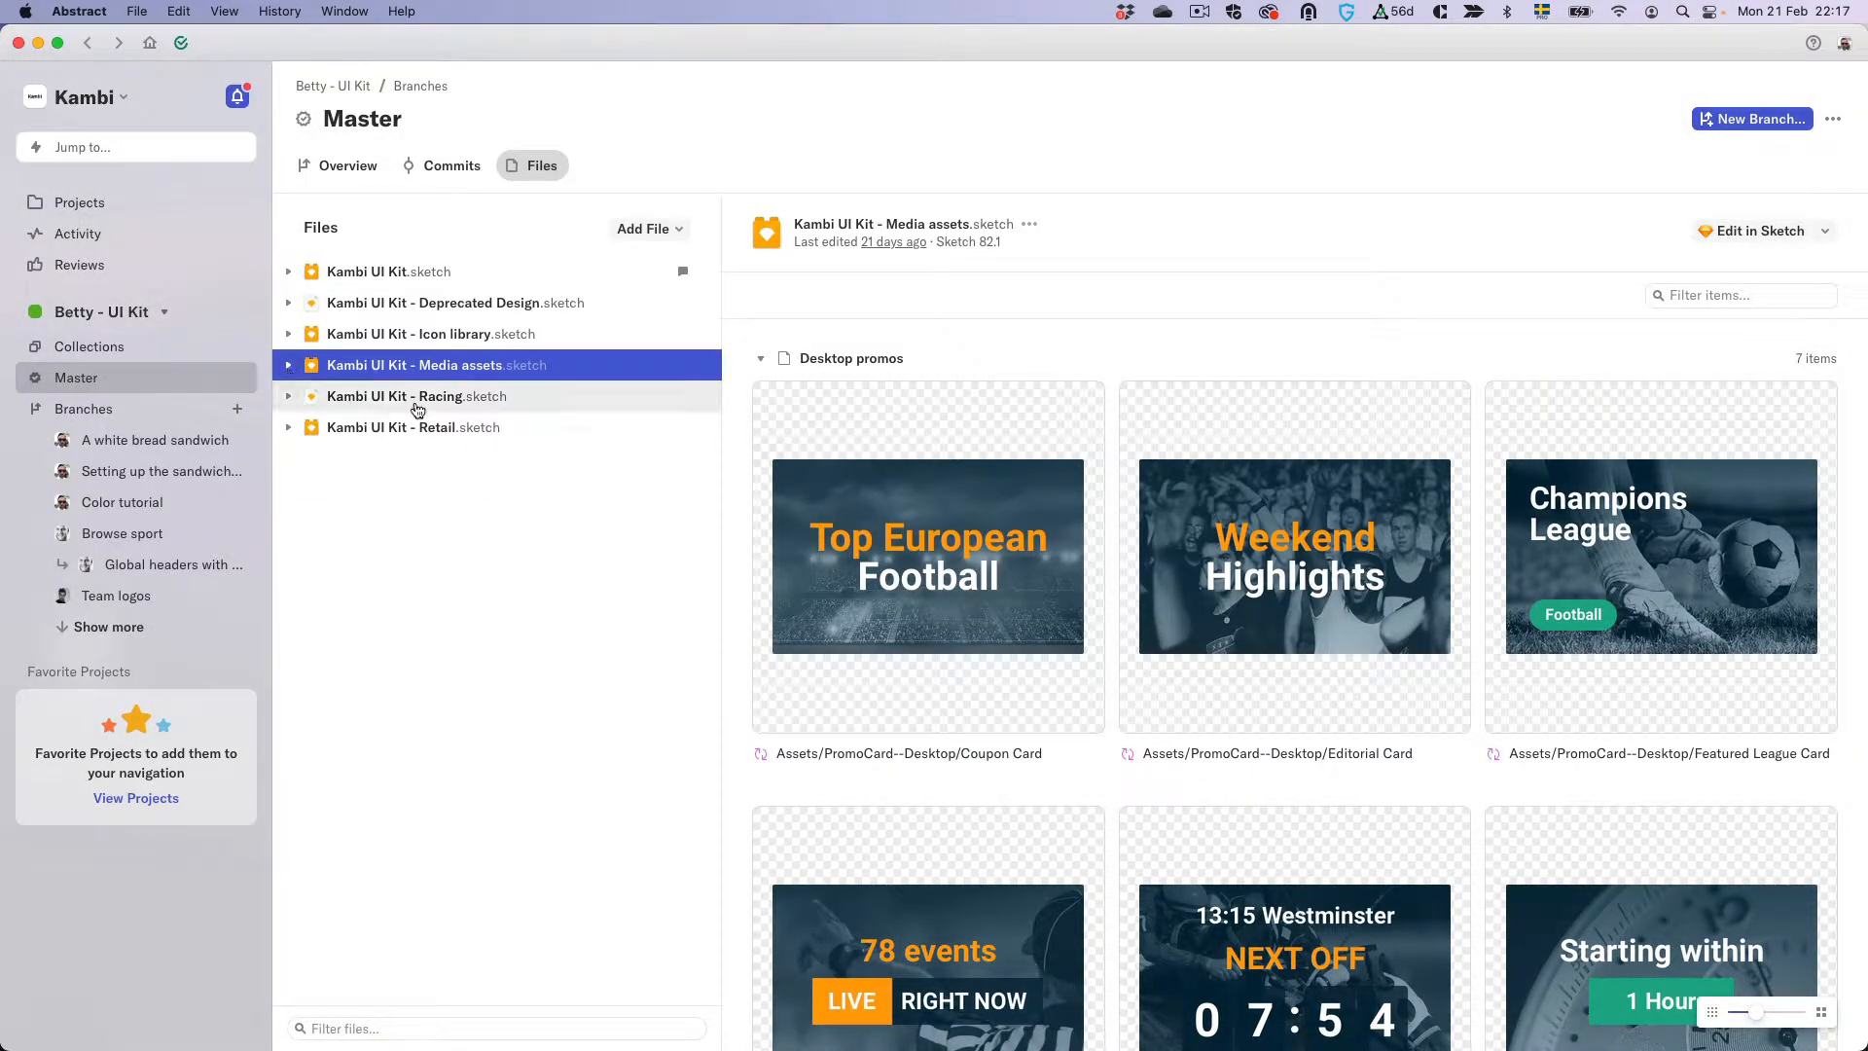
pyautogui.click(610, 436)
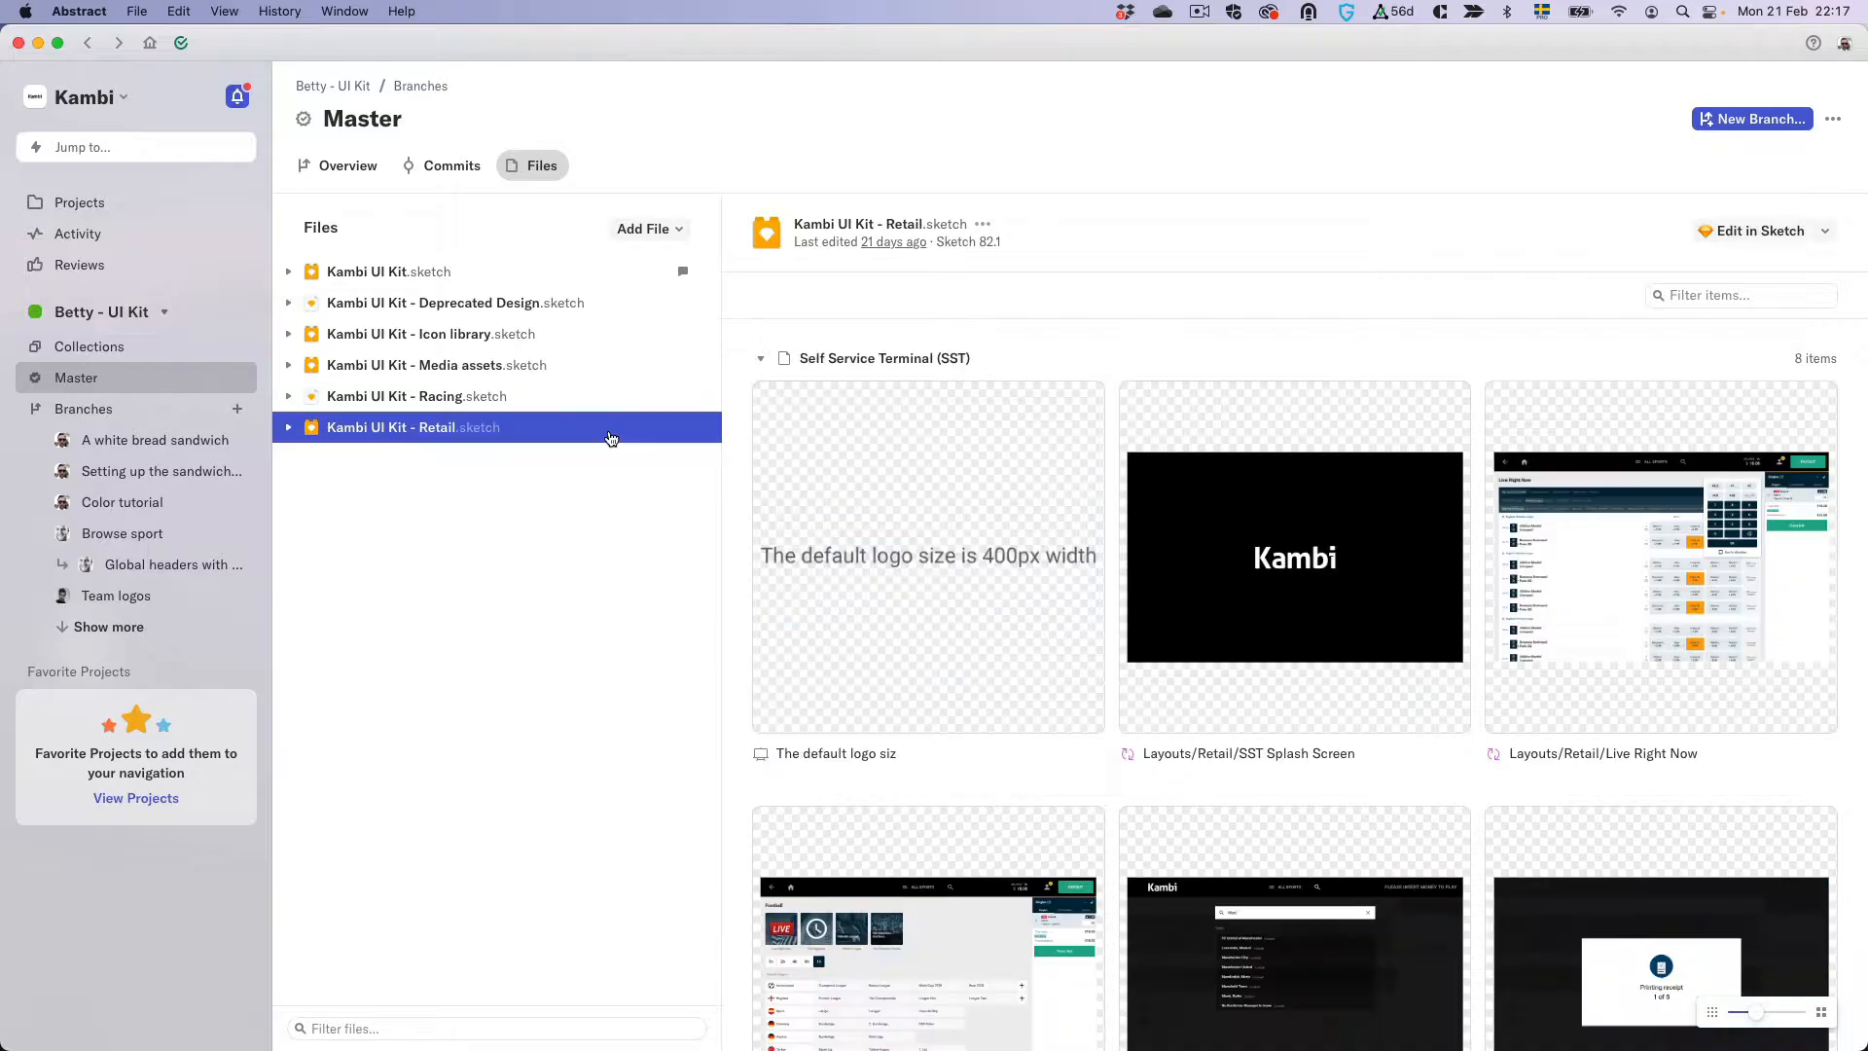
pyautogui.rightClick(611, 435)
pyautogui.click(720, 658)
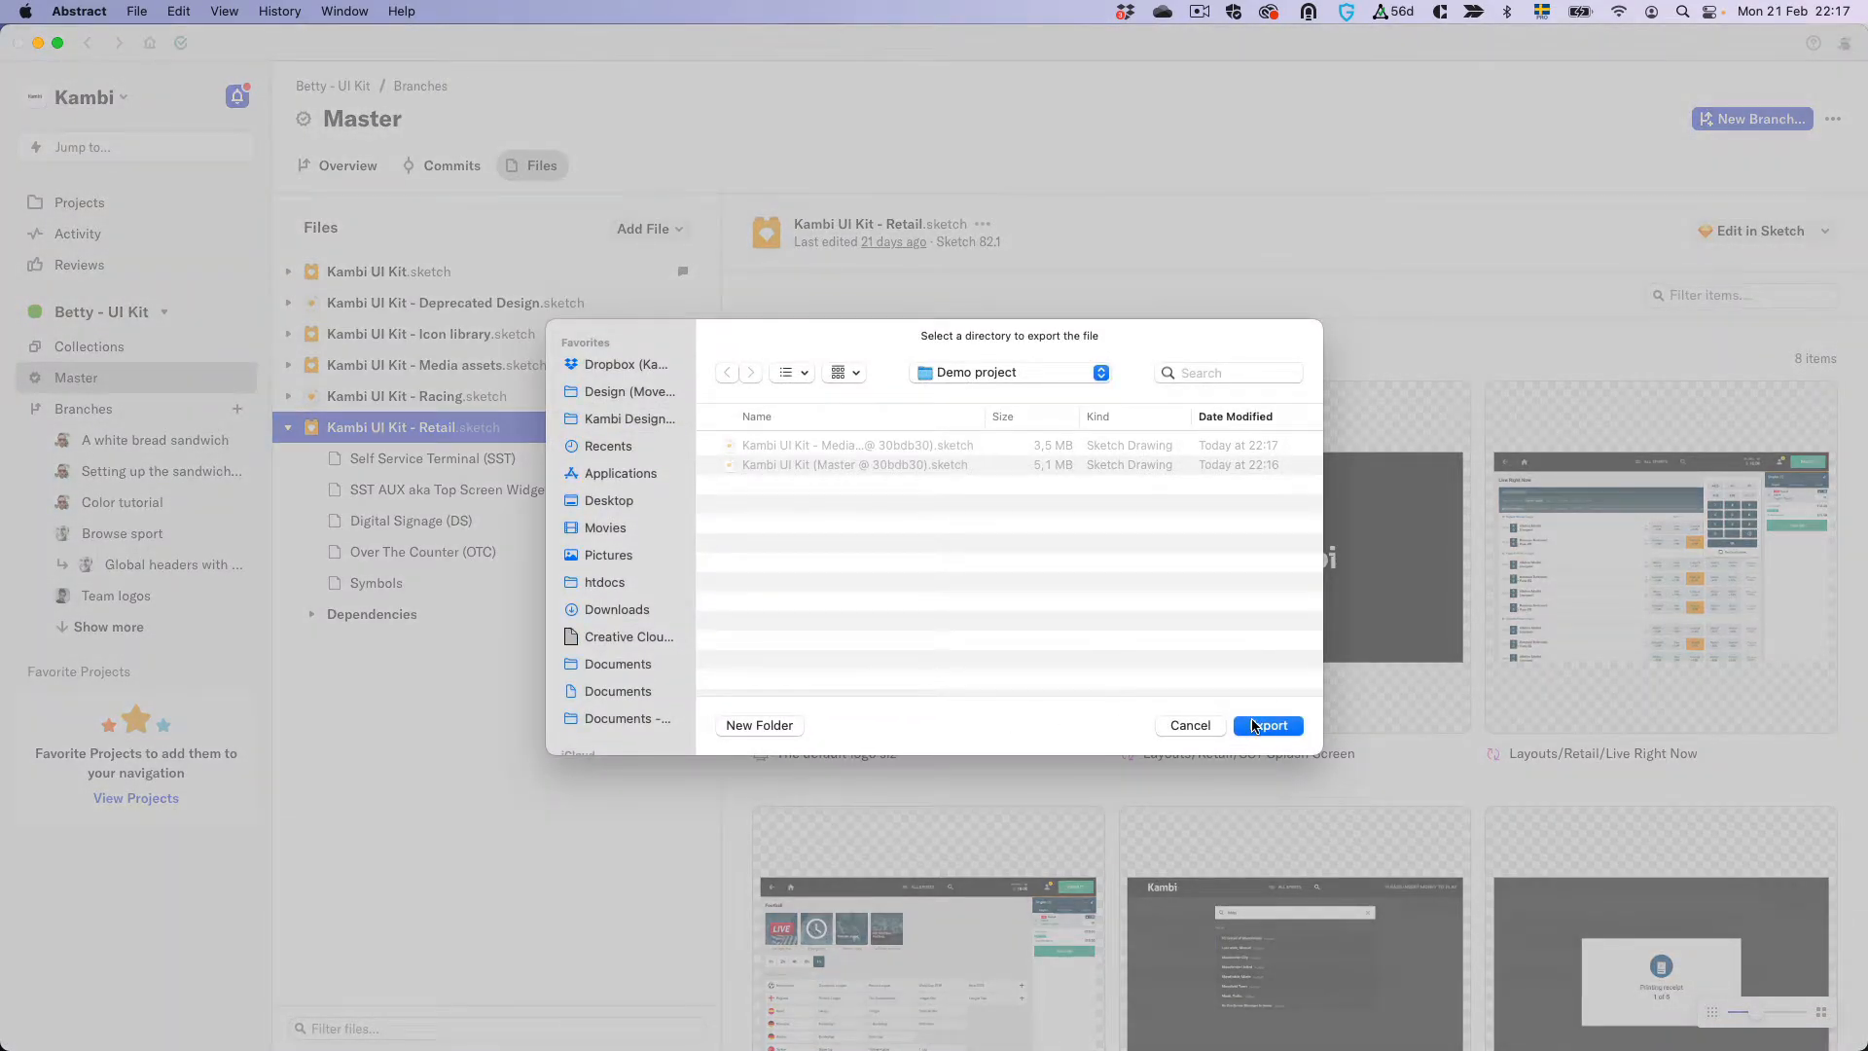
pyautogui.click(1255, 721)
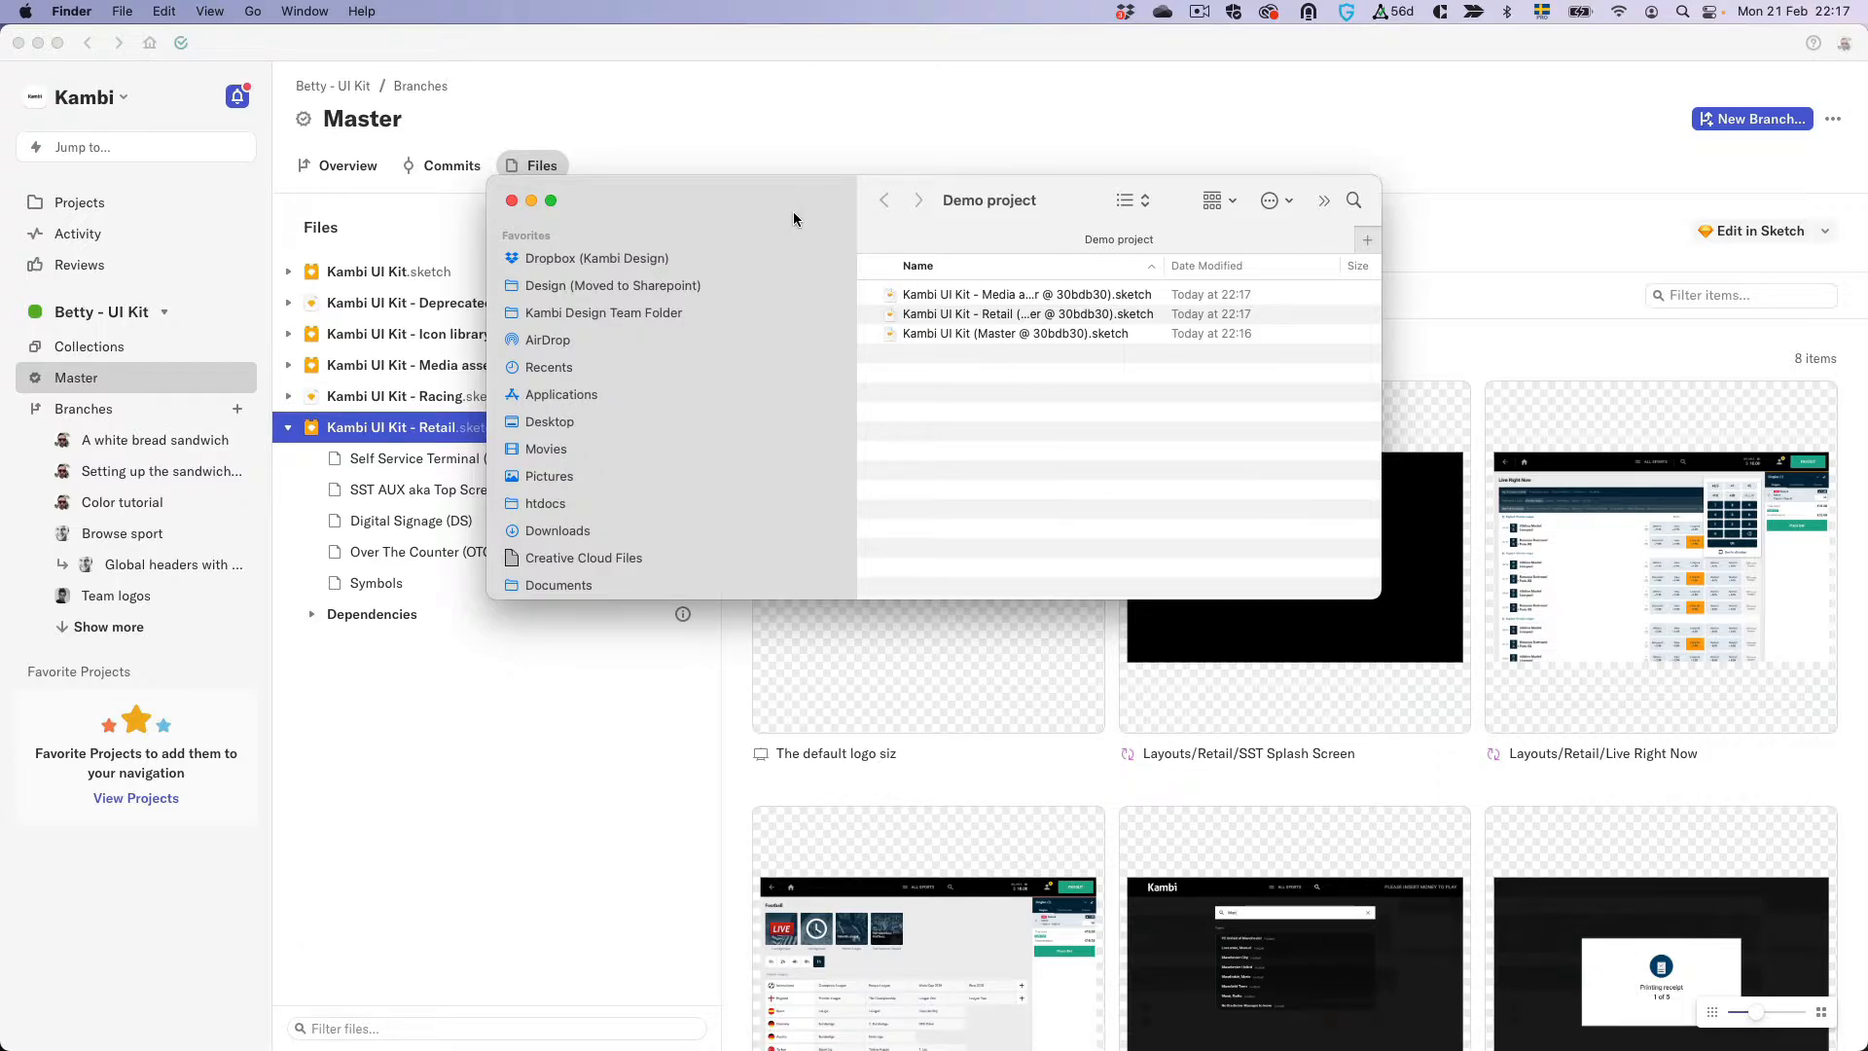
pyautogui.press('super+Tab')
pyautogui.press('super+Tab')
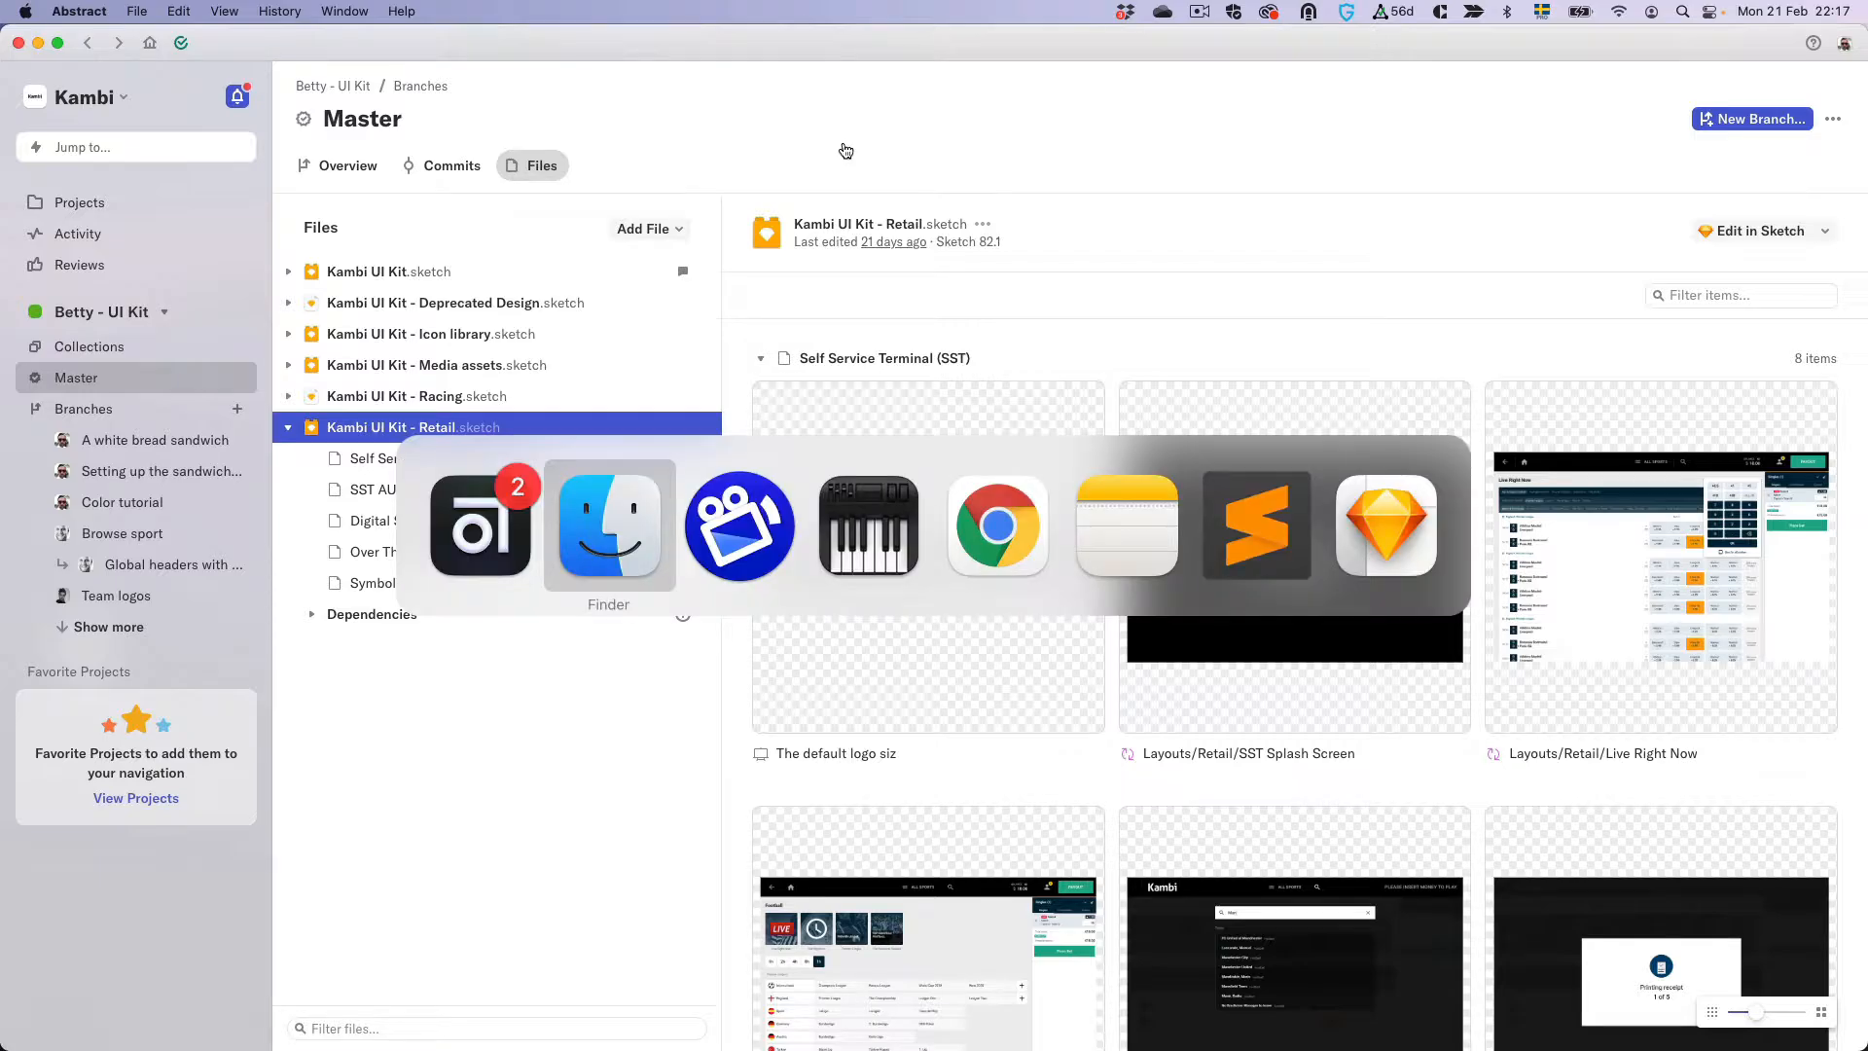
pyautogui.press('super+Tab')
pyautogui.press('super+Tab')
pyautogui.press('super+Tab')
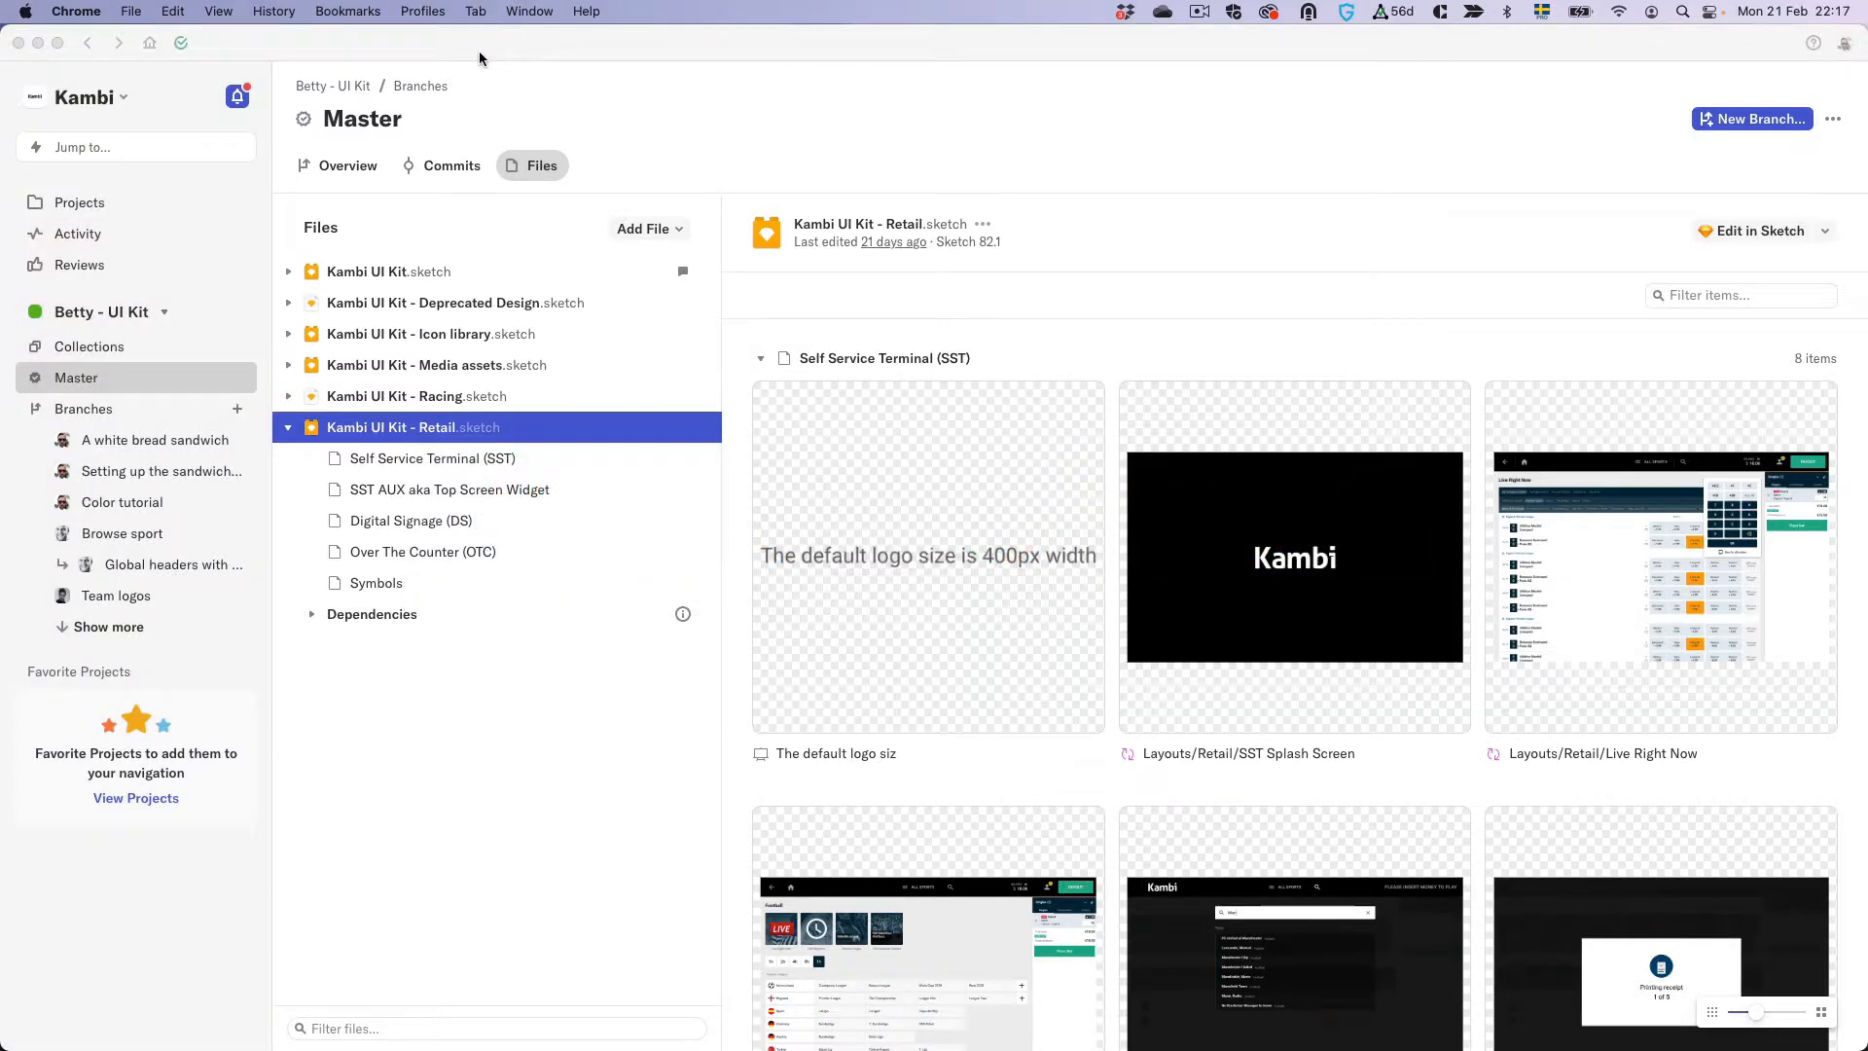
# Step: Open betty.kambi.com in a new browser window and go to its UI Kit section
pyautogui.press('super+n')
pyautogui.write('bet')
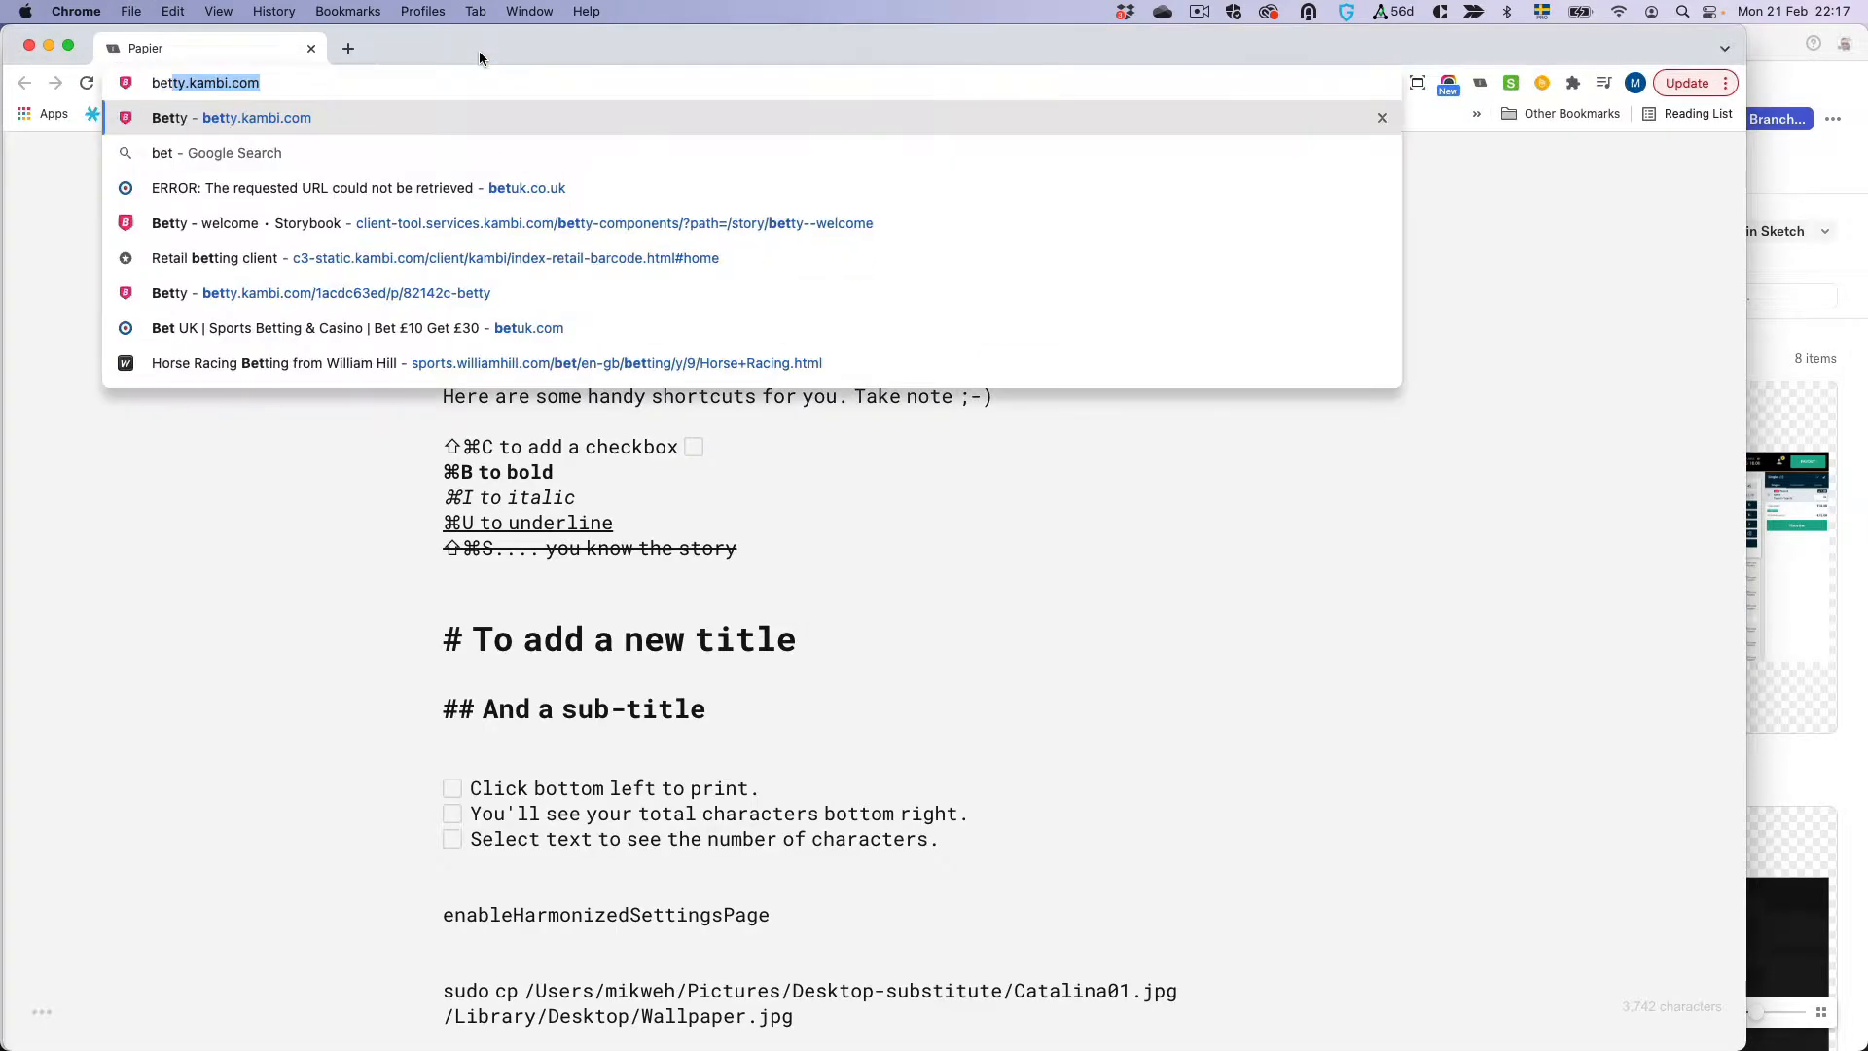
pyautogui.write('ty')
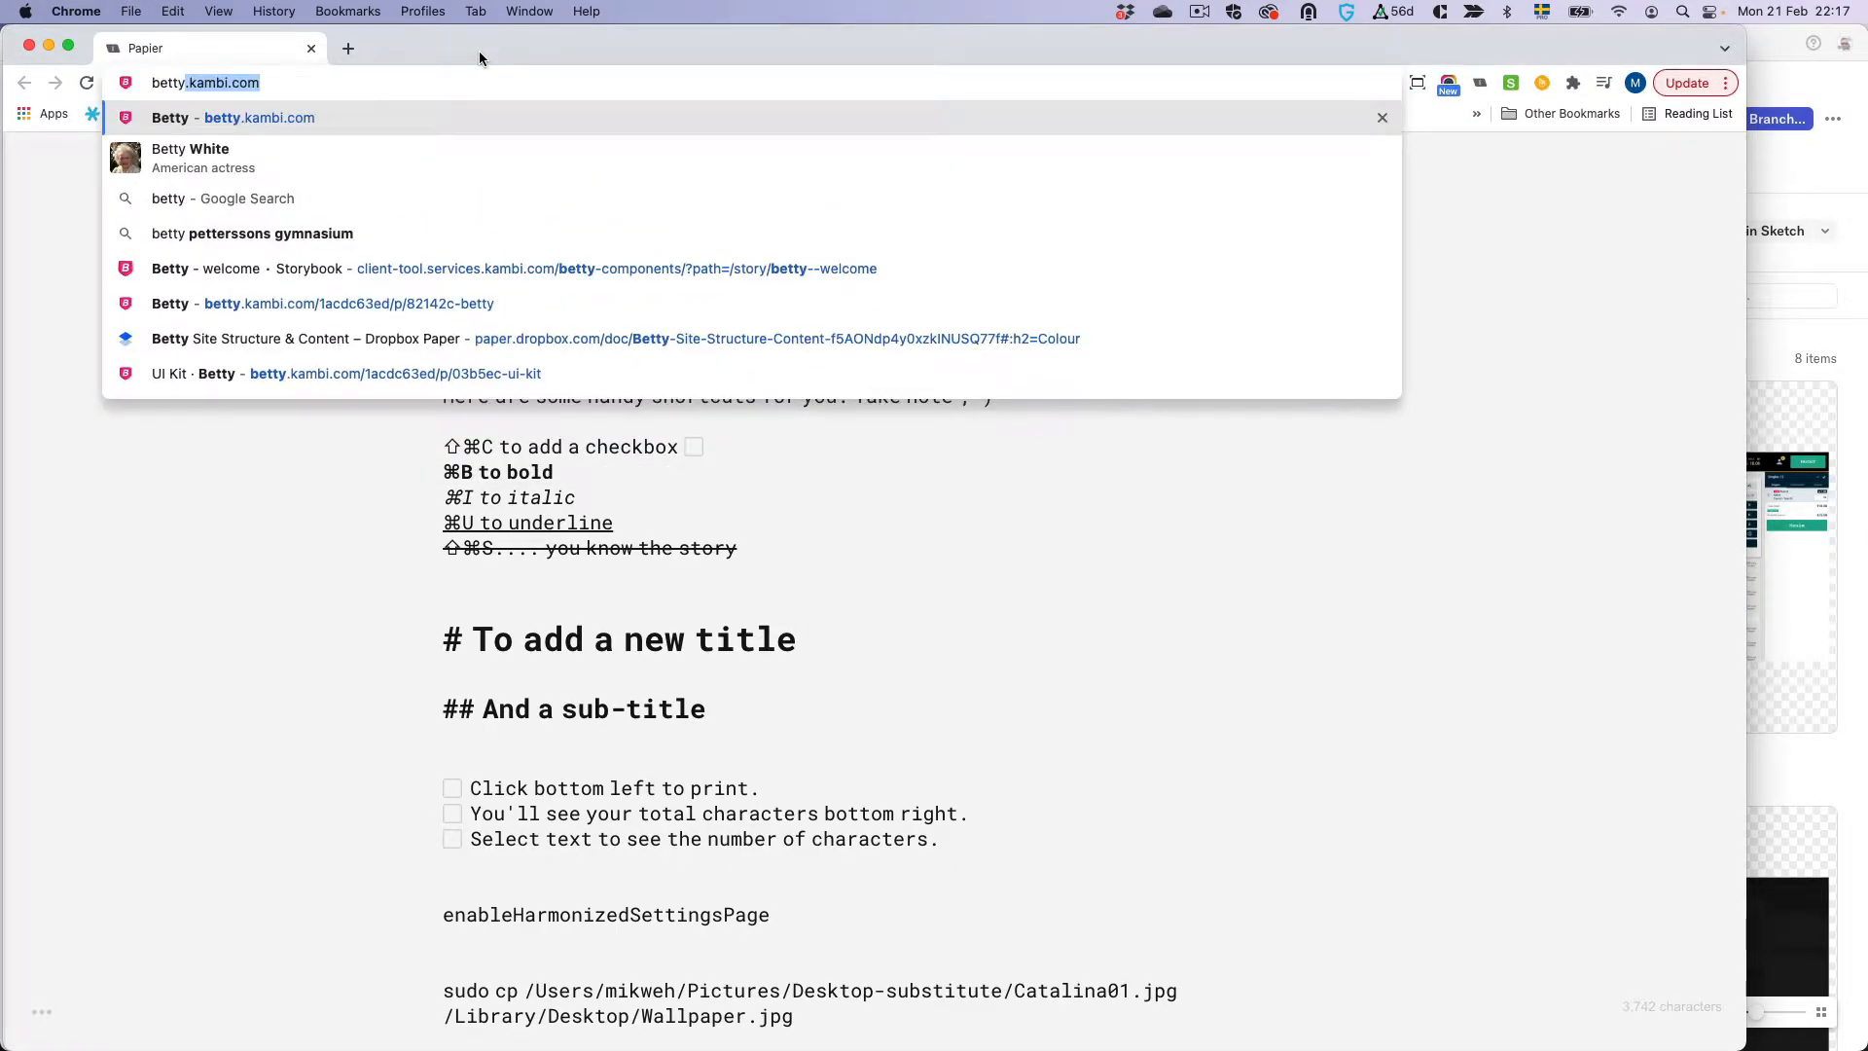
pyautogui.press('Right')
pyautogui.press('Return')
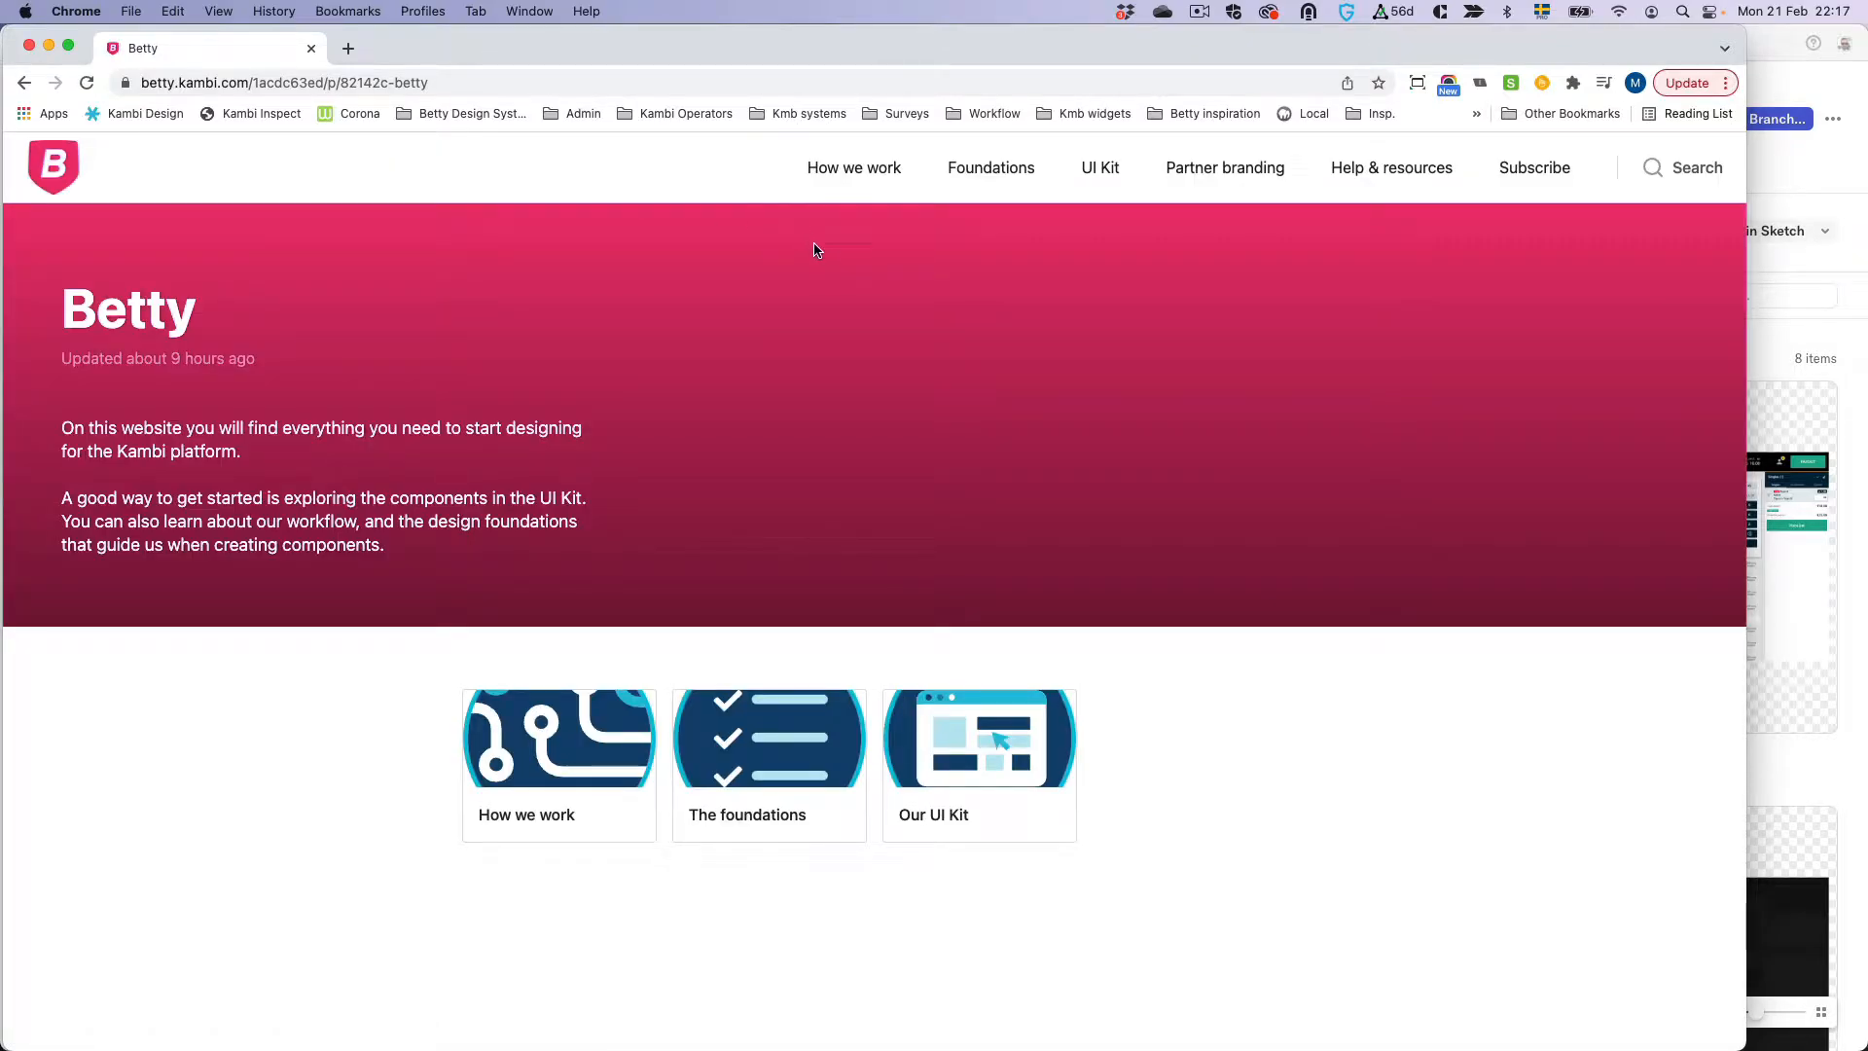
pyautogui.click(1099, 170)
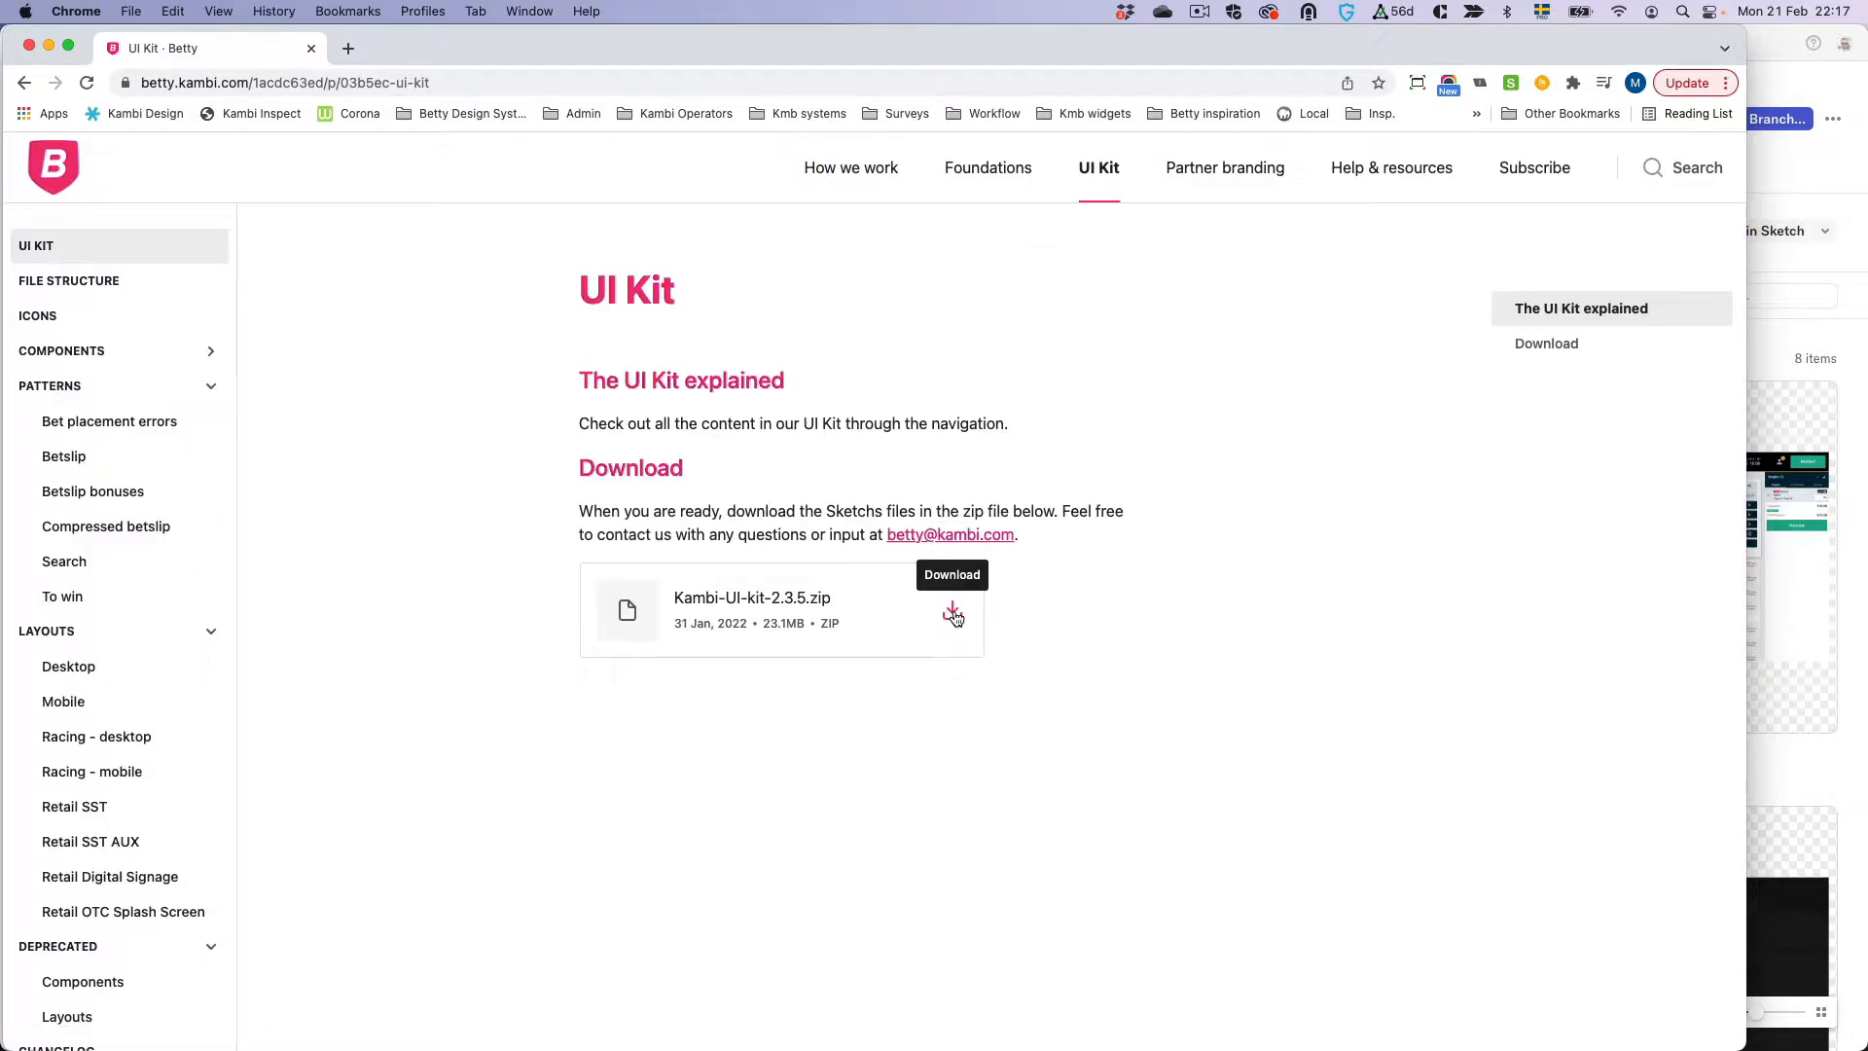
# Step: Download Kambi-UI-kit-2.3.5.zip twice and show the download in Finder
pyautogui.click(954, 613)
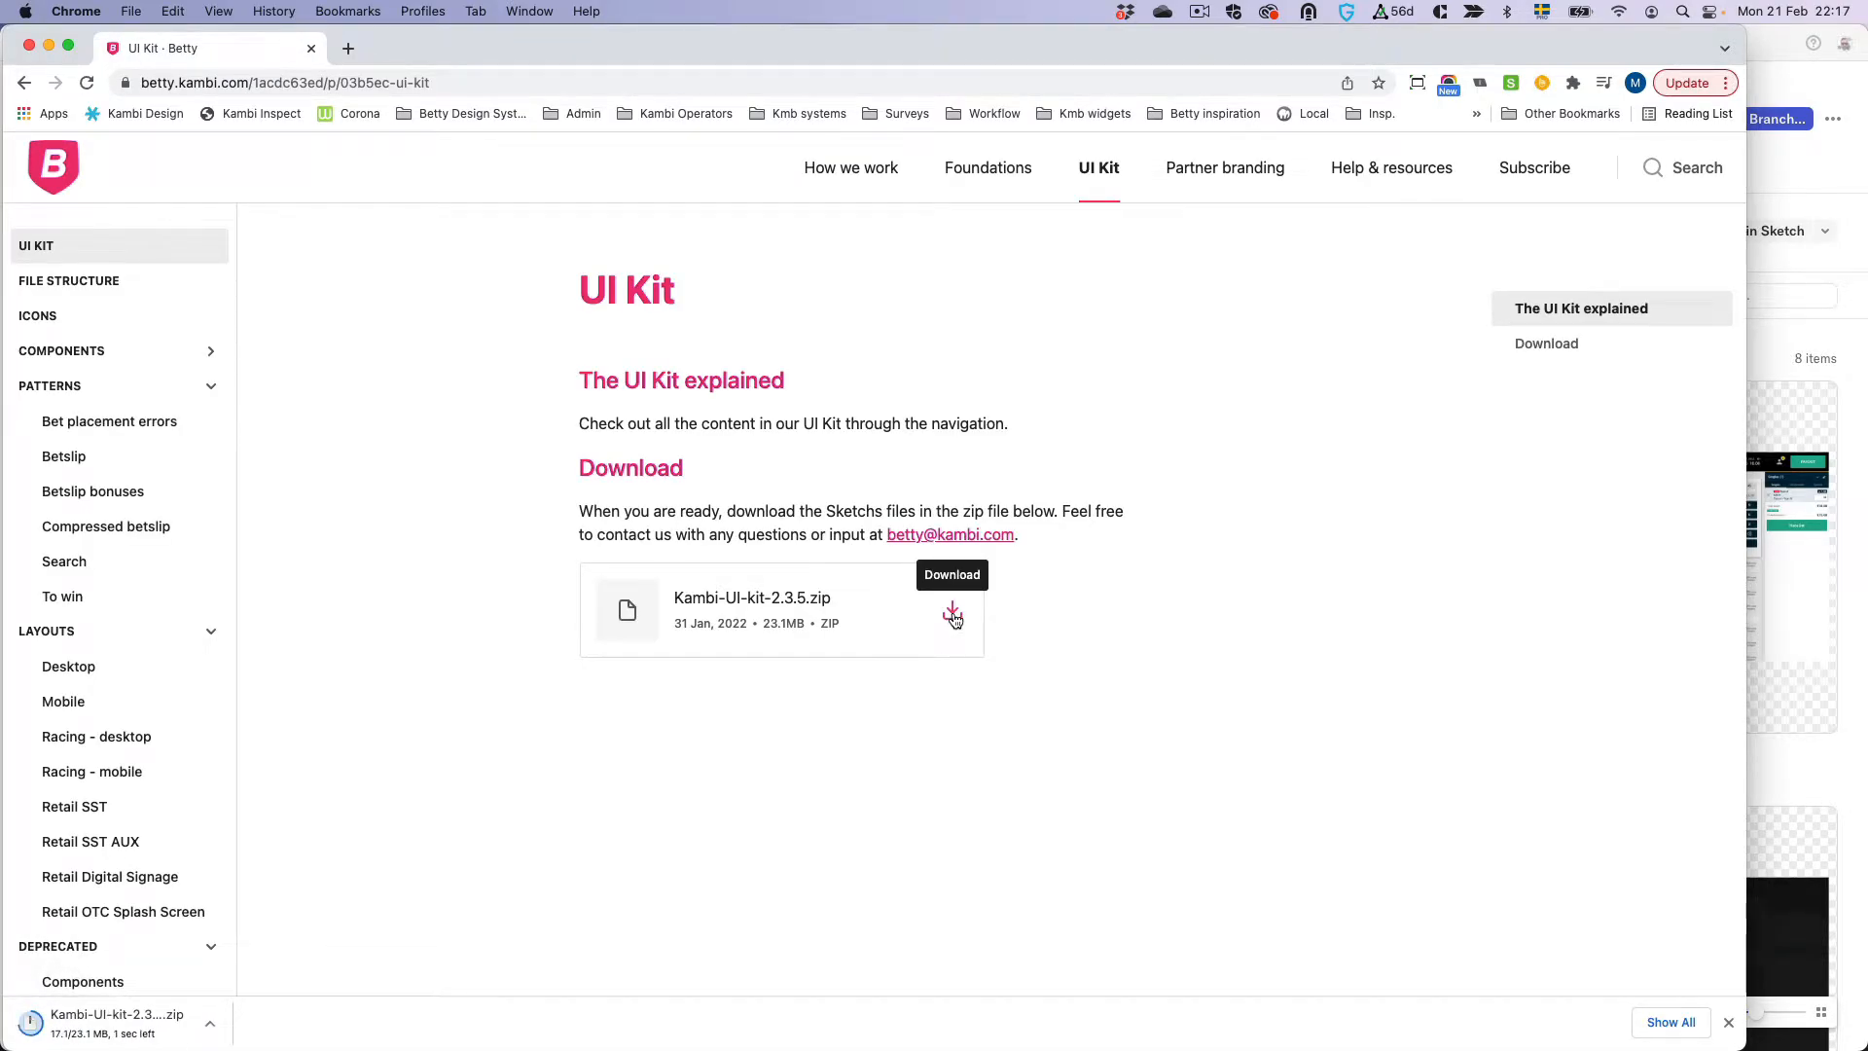
pyautogui.click(953, 613)
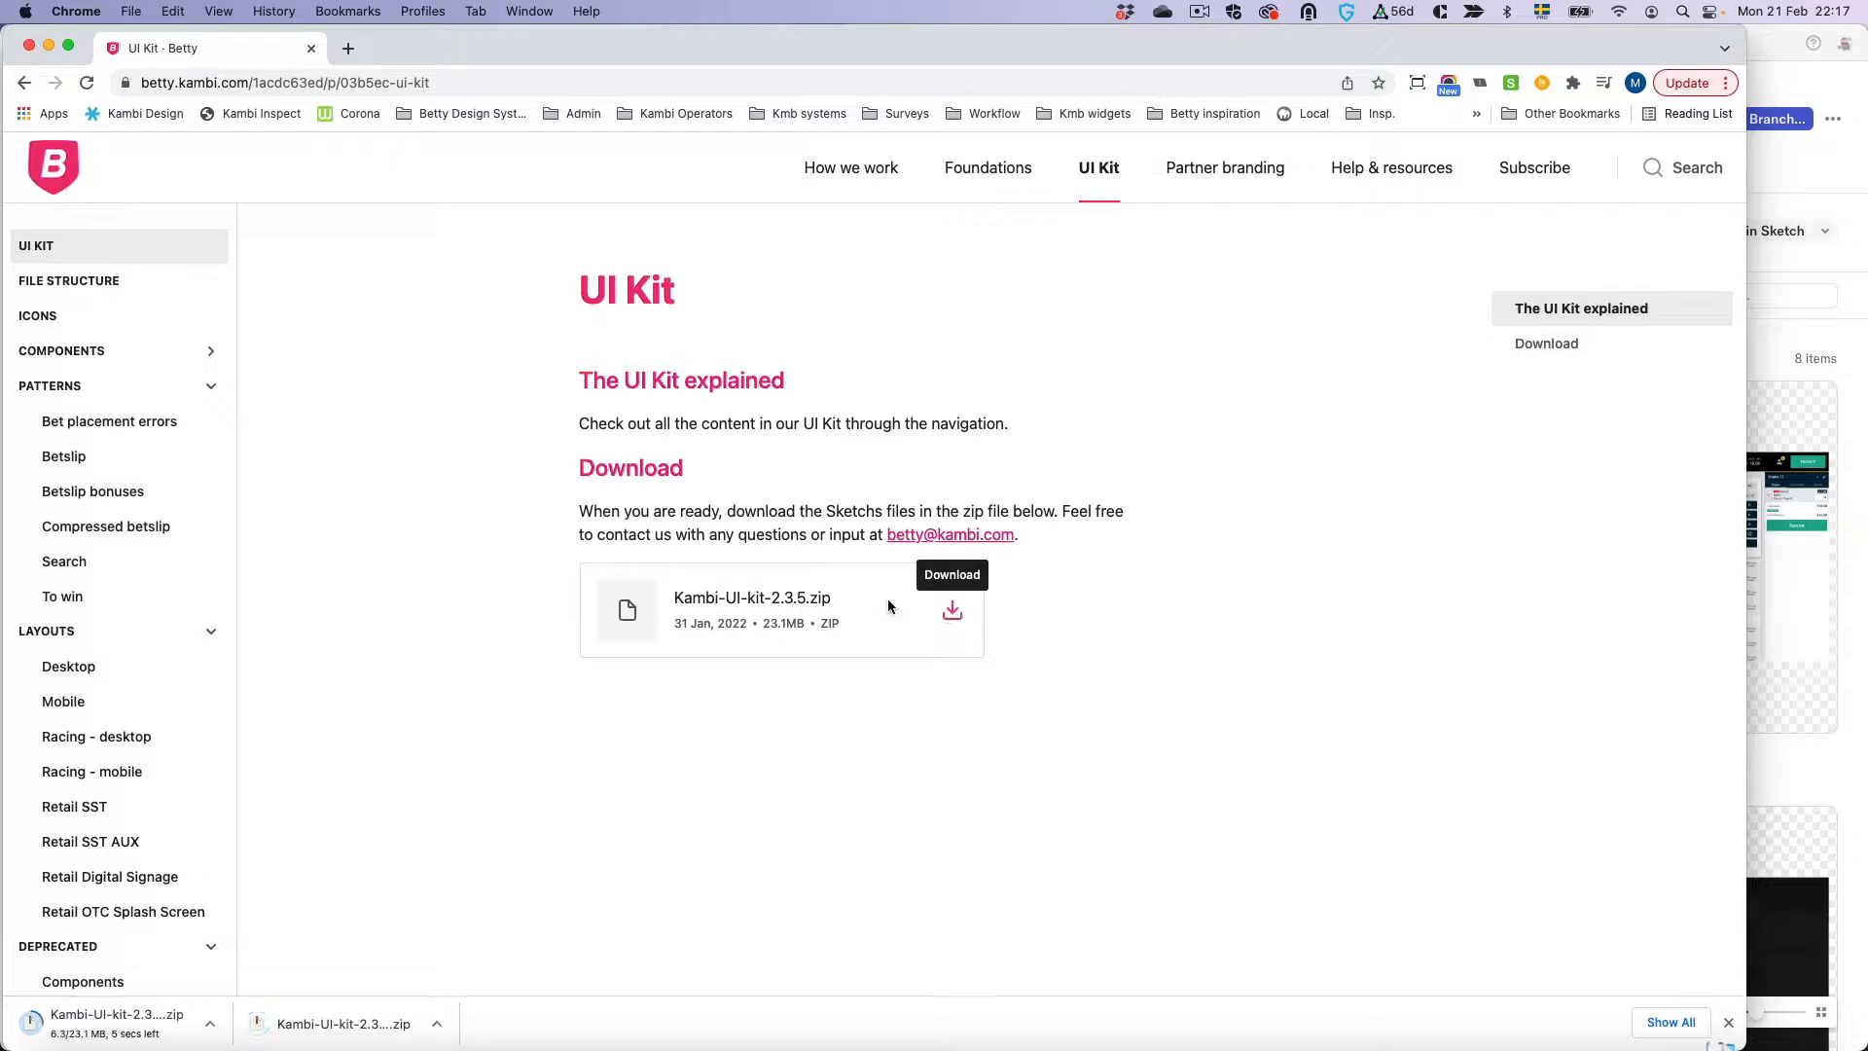
pyautogui.click(213, 1027)
pyautogui.click(295, 994)
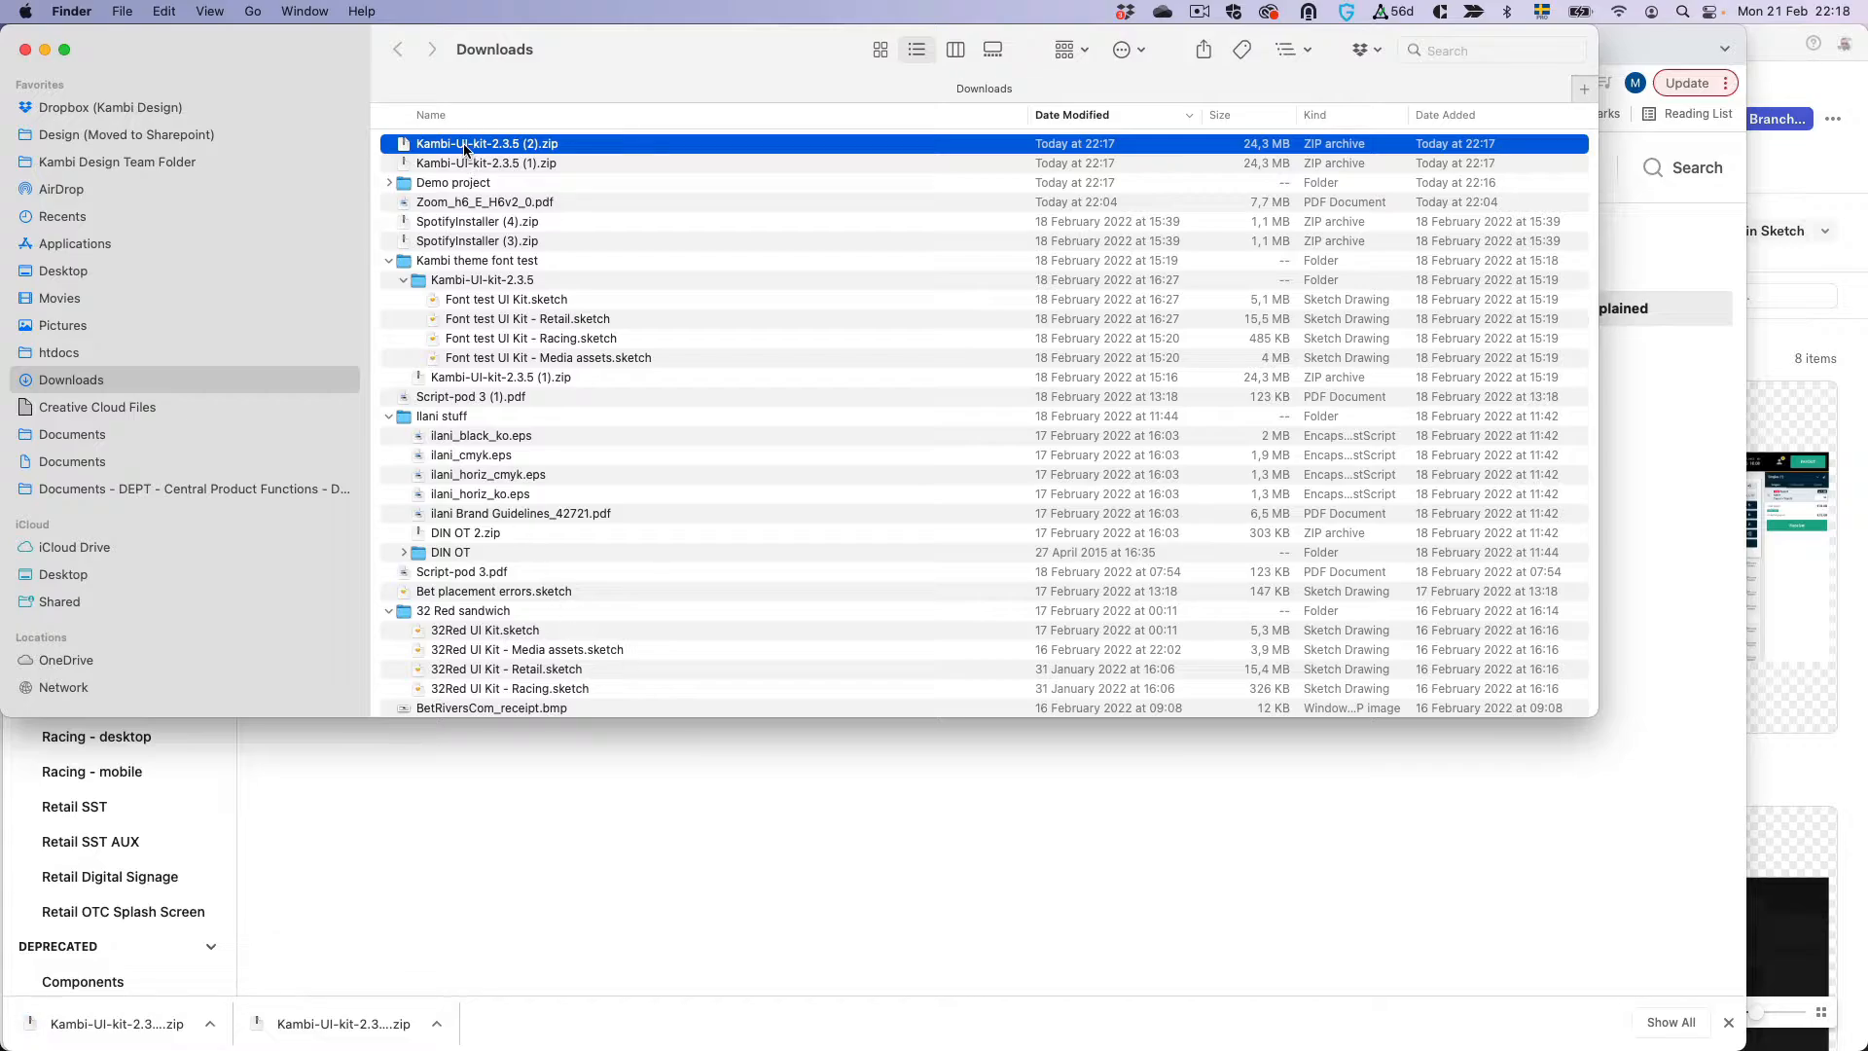
# Step: Create a 'Demo project 2' folder, move the (2).zip into it and trash the (1).zip
pyautogui.press('shift+super+n')
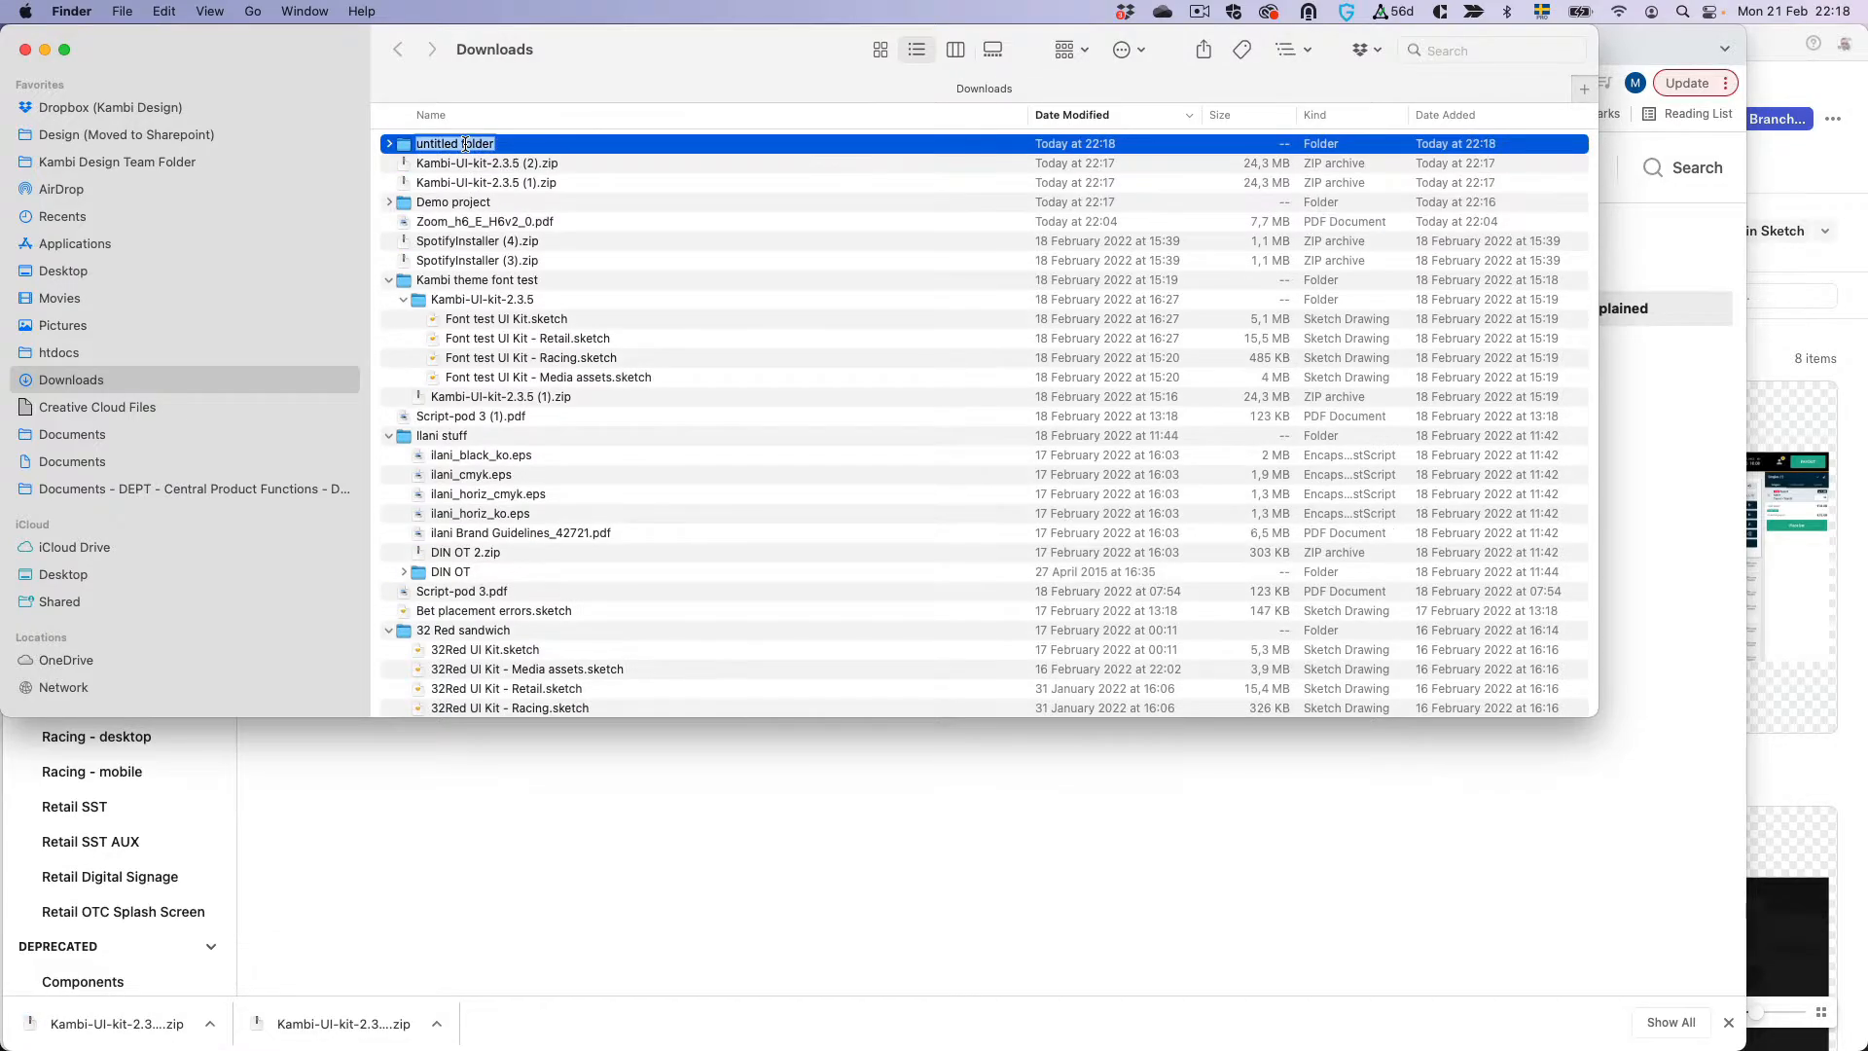
pyautogui.write('Demo project 2')
pyautogui.press('Return')
pyautogui.moveTo(444, 163); pyautogui.dragTo(447, 144)
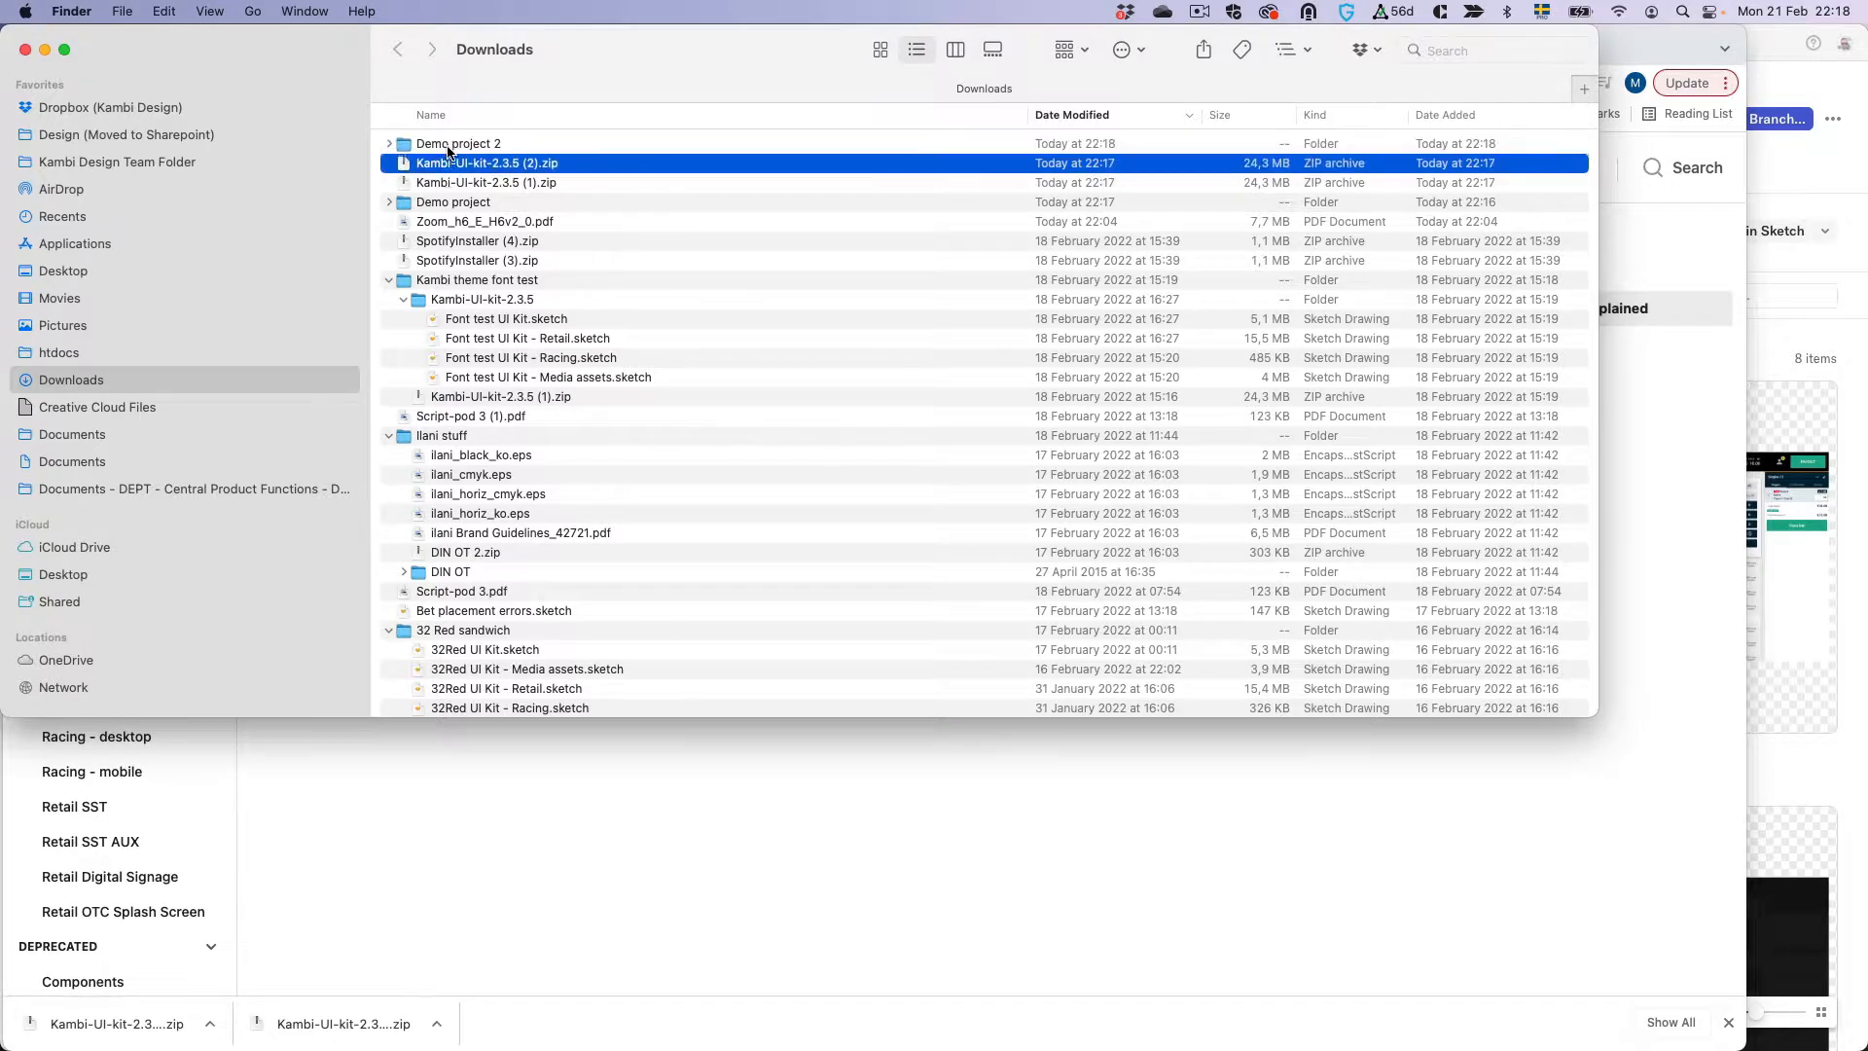
pyautogui.click(443, 163)
pyautogui.press('super+BackSpace')
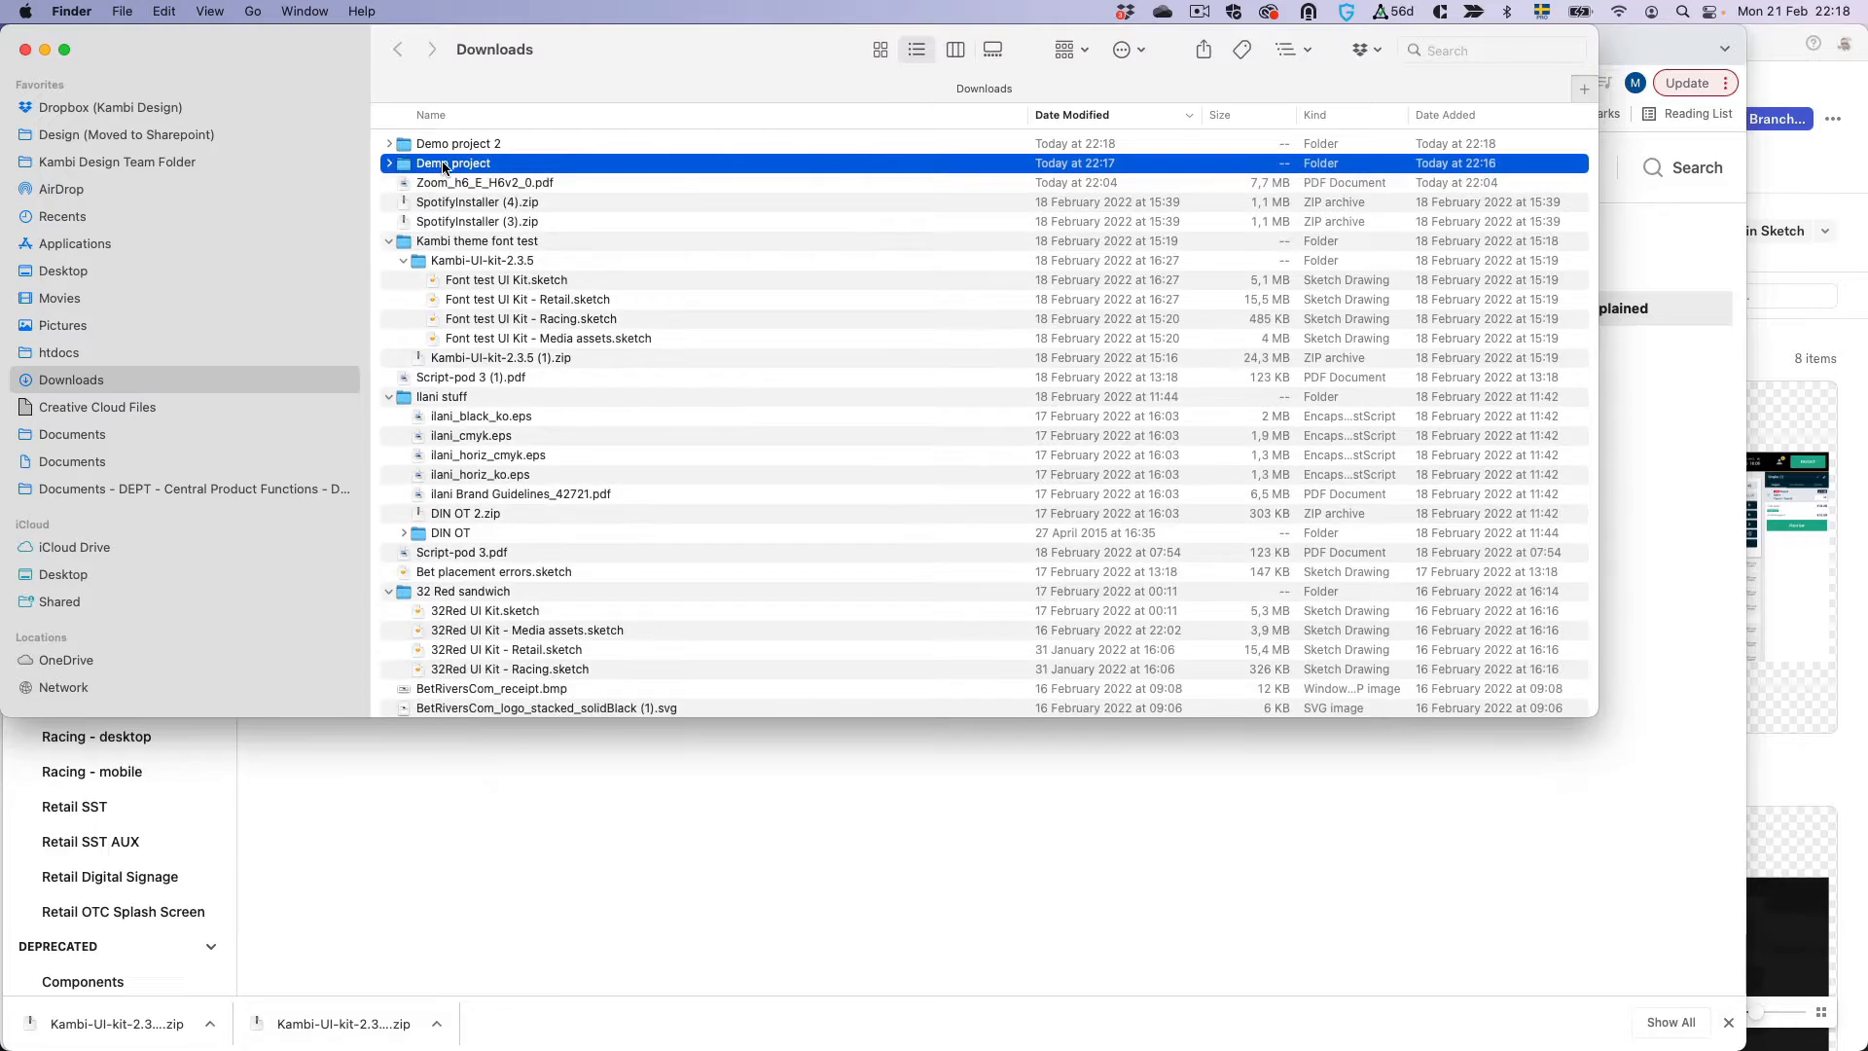
# Step: Unzip Kambi-UI-kit-2.3.5 inside Demo project 2, review its four Sketch files, then trash the zip
pyautogui.doubleClick(448, 147)
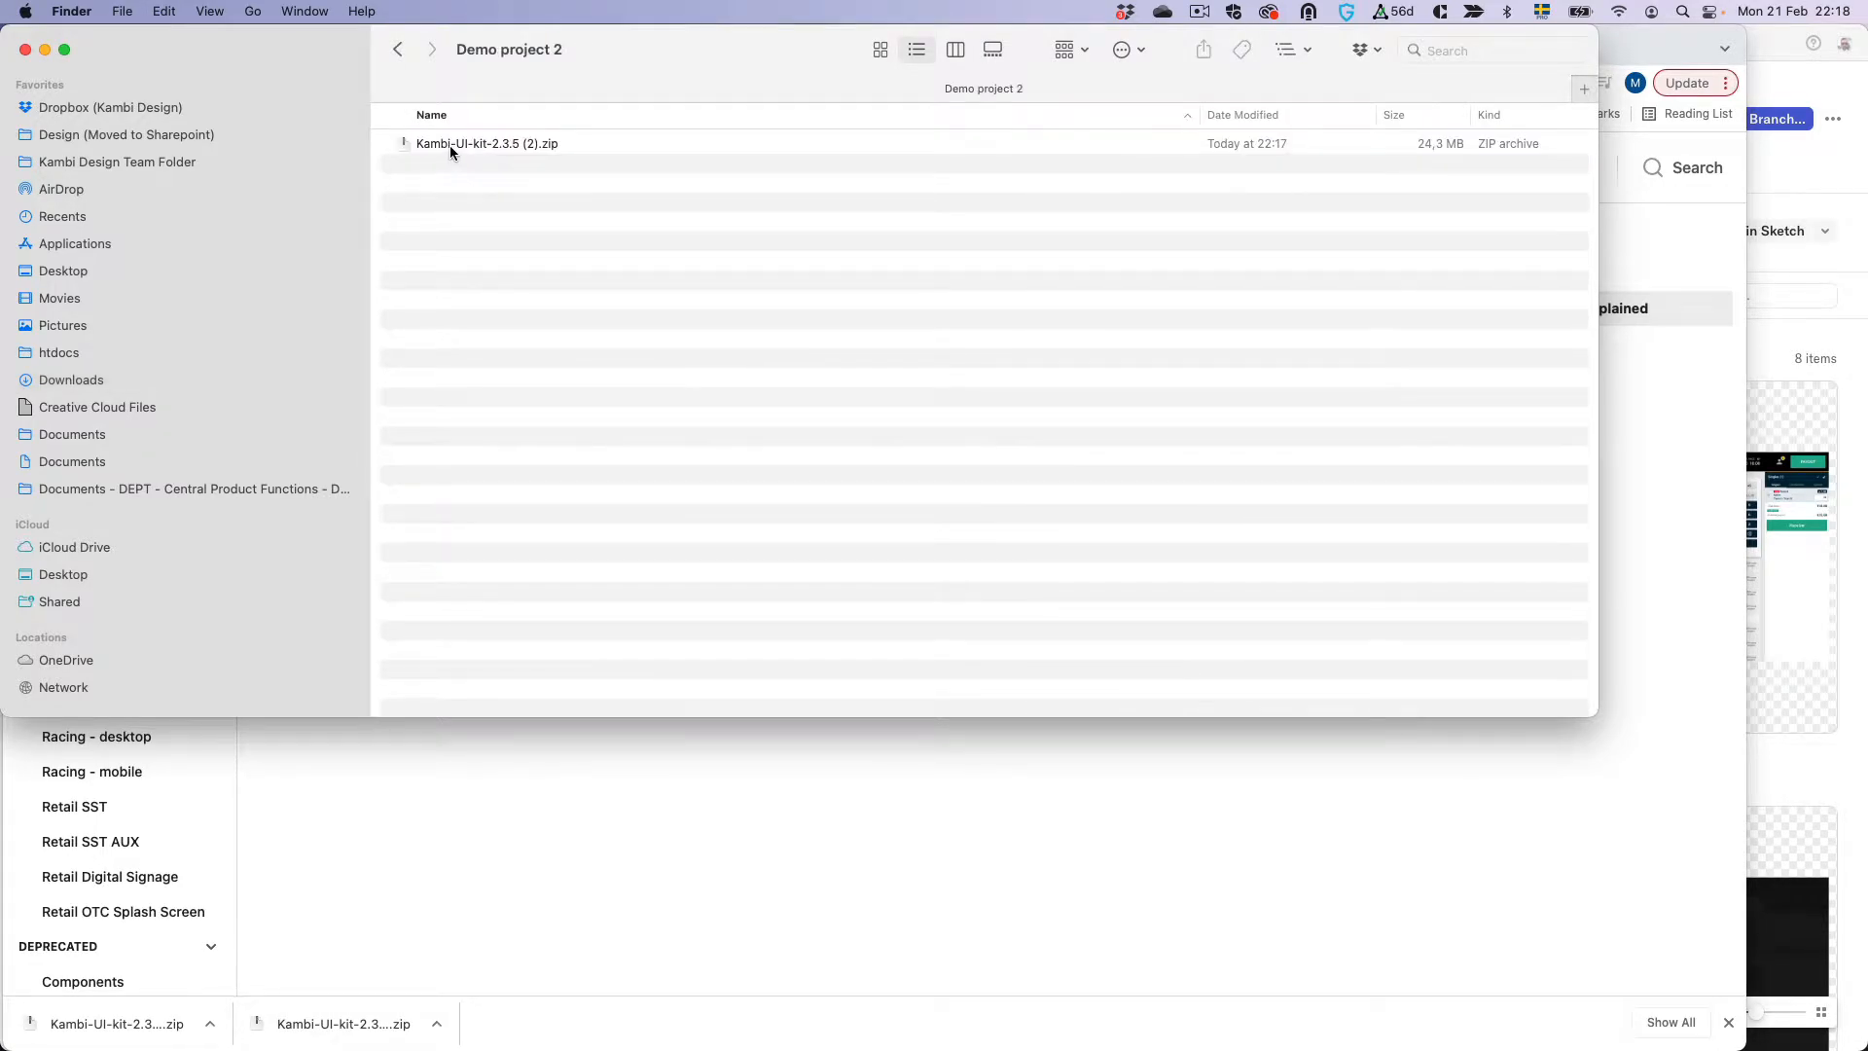
pyautogui.doubleClick(450, 144)
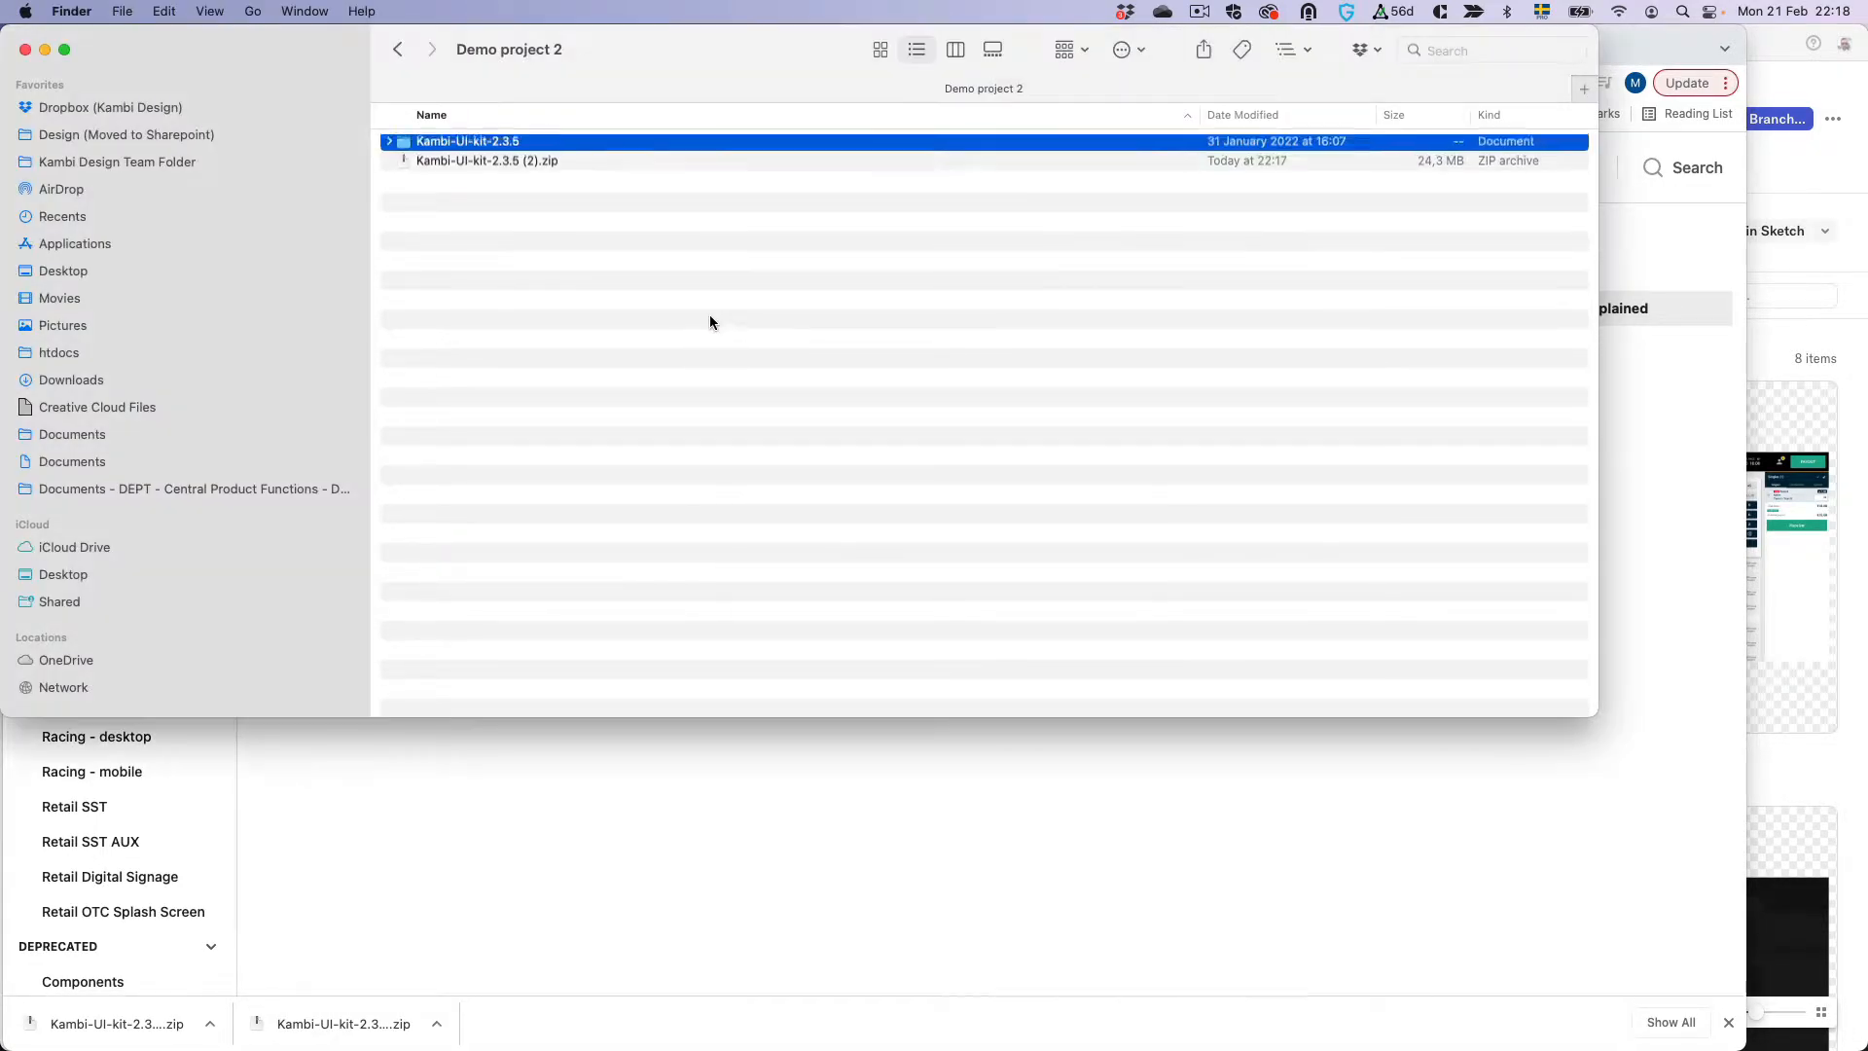
pyautogui.click(387, 144)
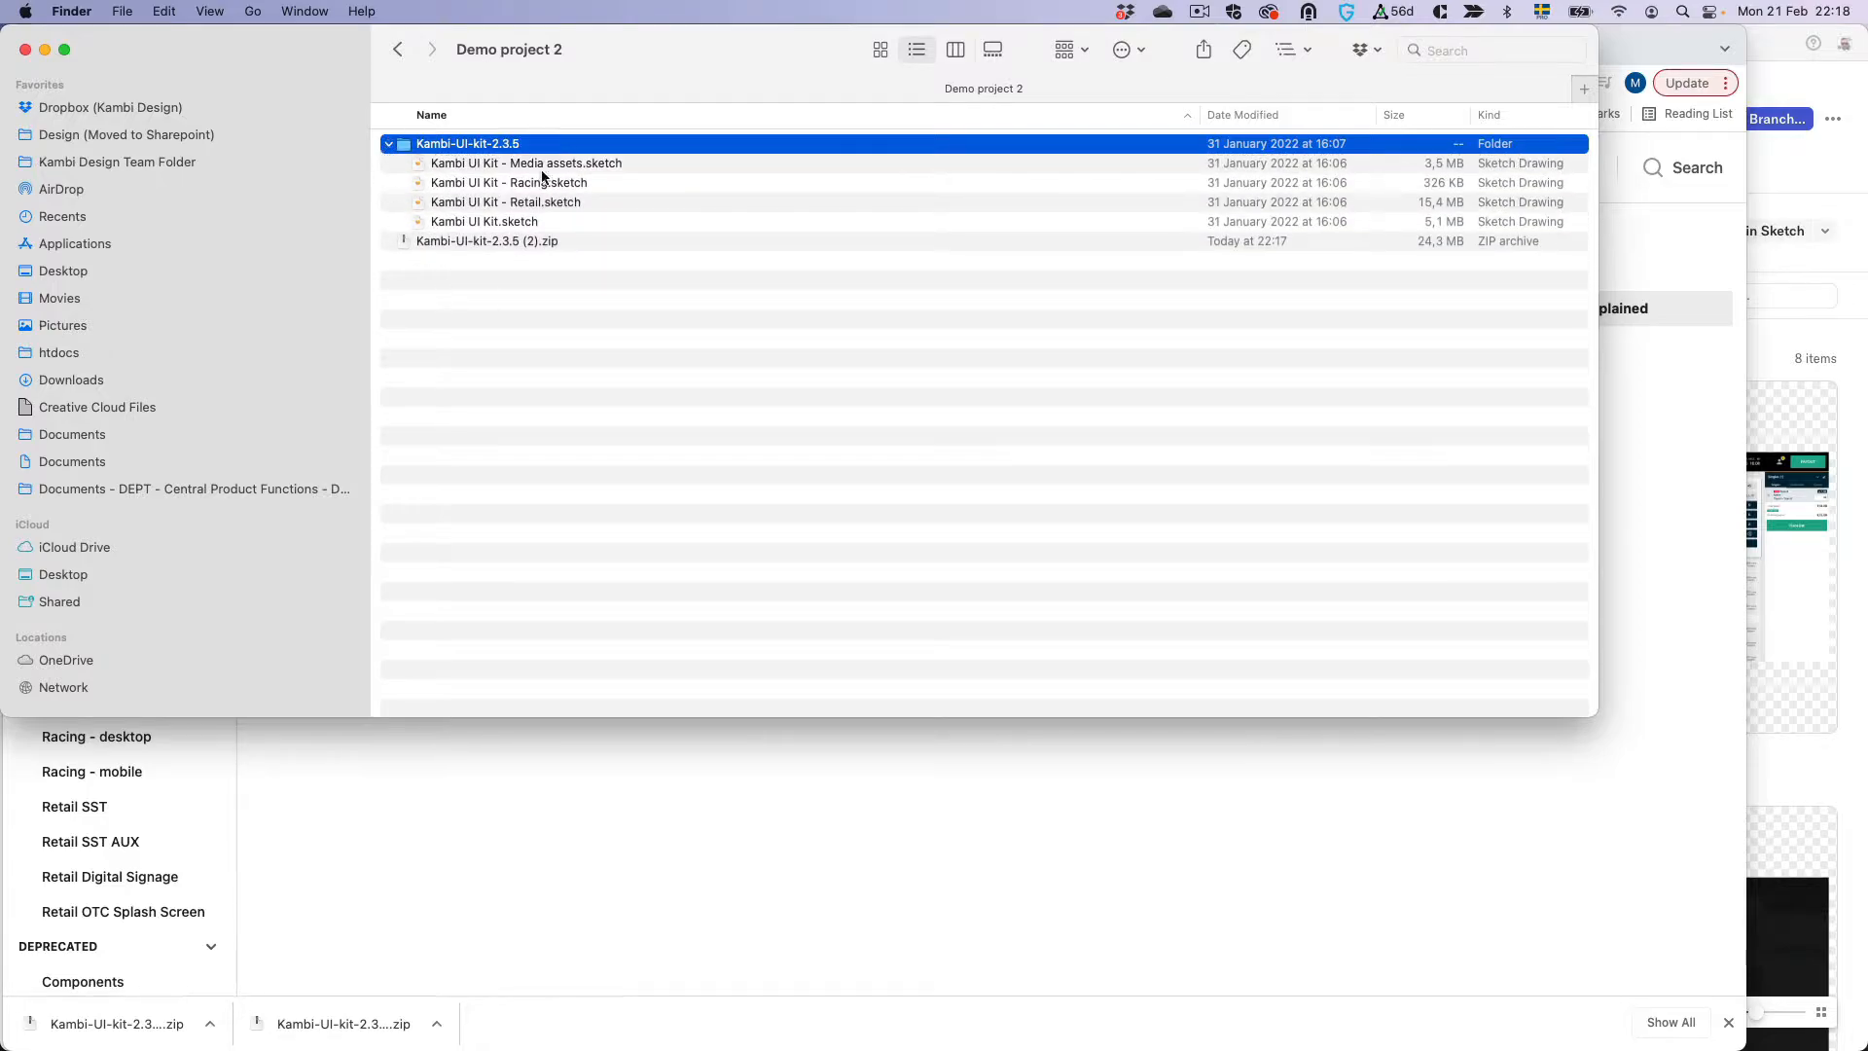
pyautogui.click(556, 164)
pyautogui.click(552, 183)
pyautogui.click(545, 203)
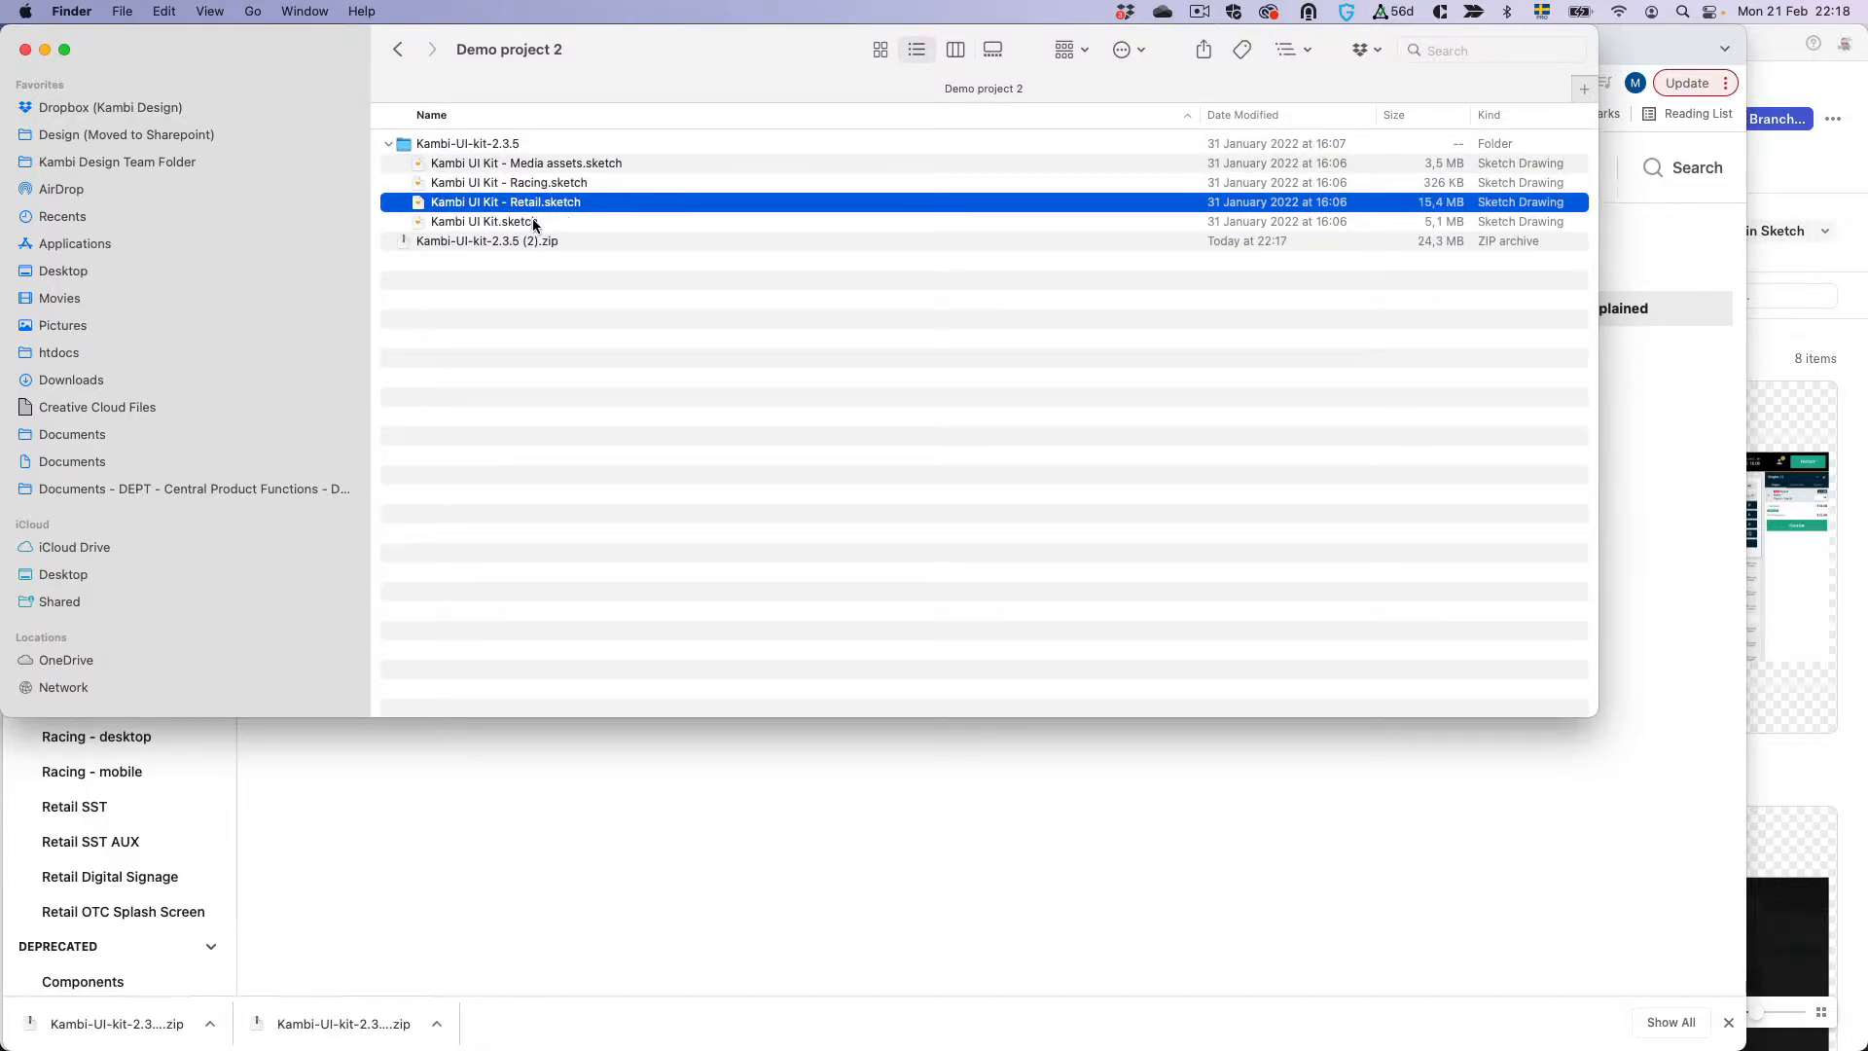
pyautogui.click(537, 222)
pyautogui.click(536, 241)
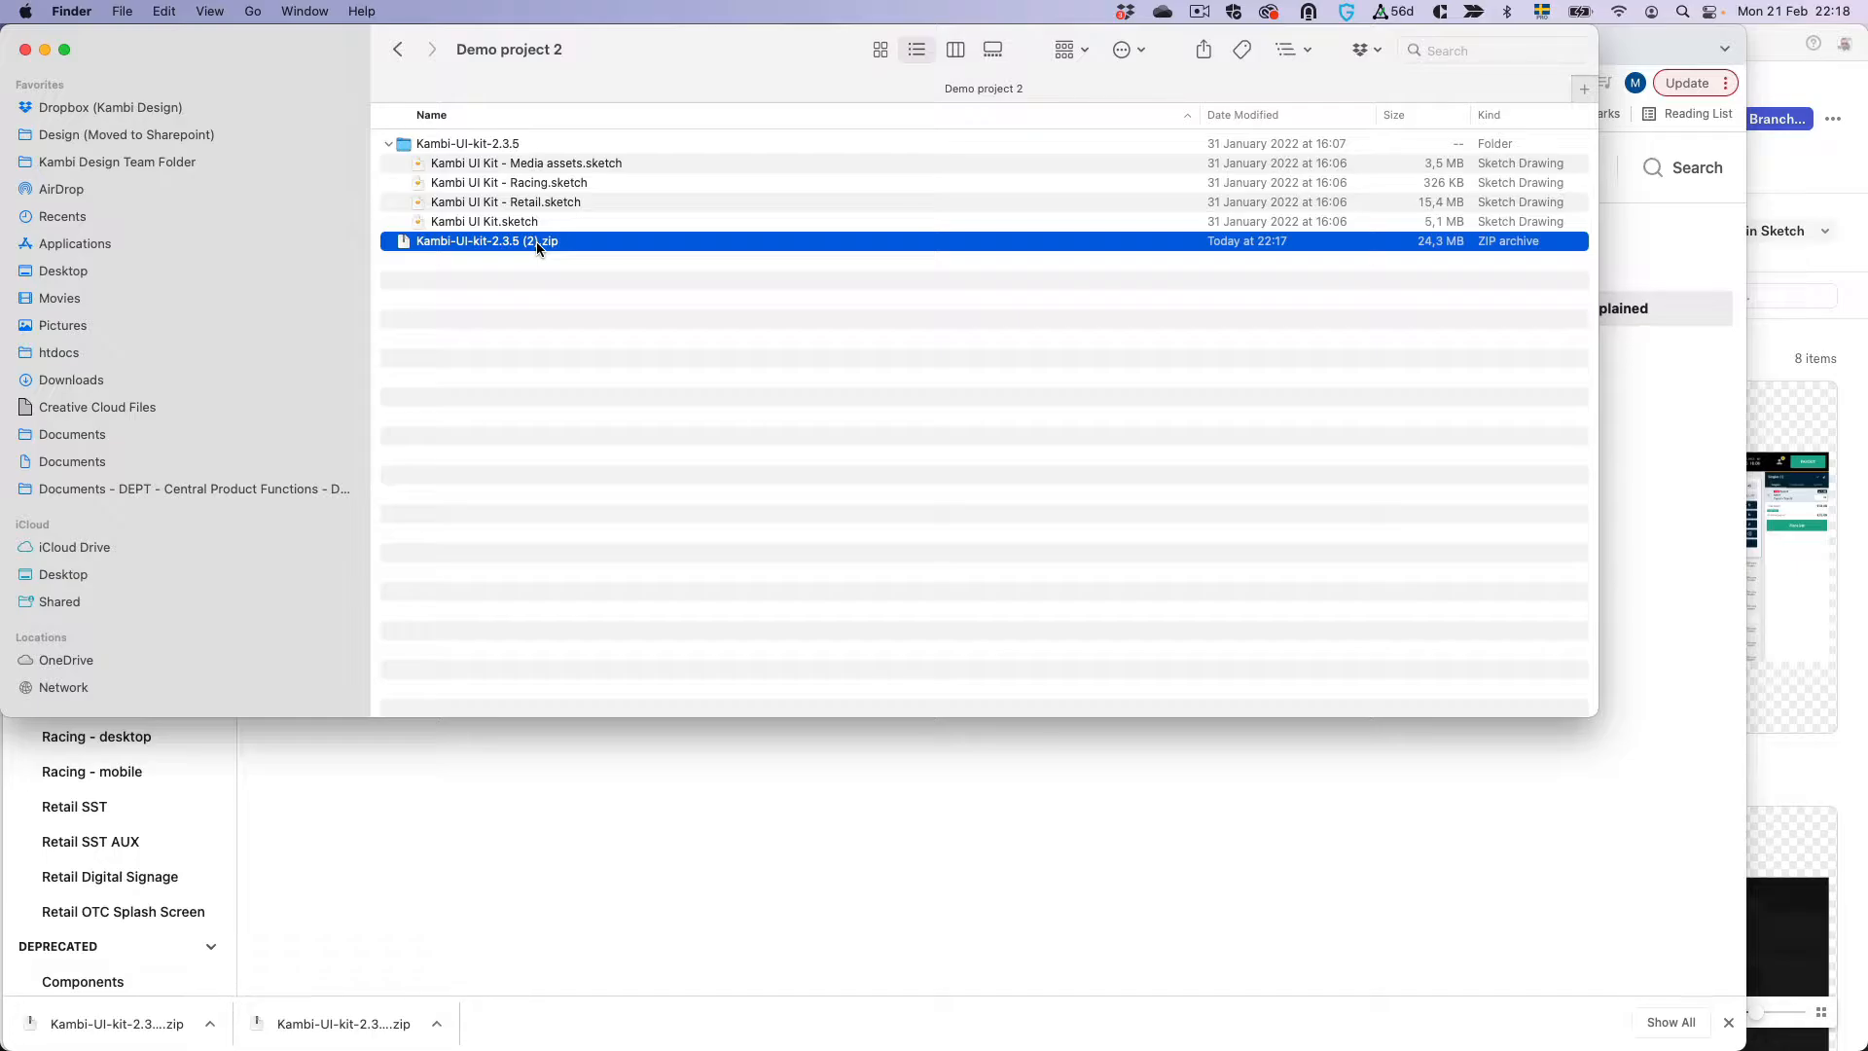
pyautogui.press('super+BackSpace')
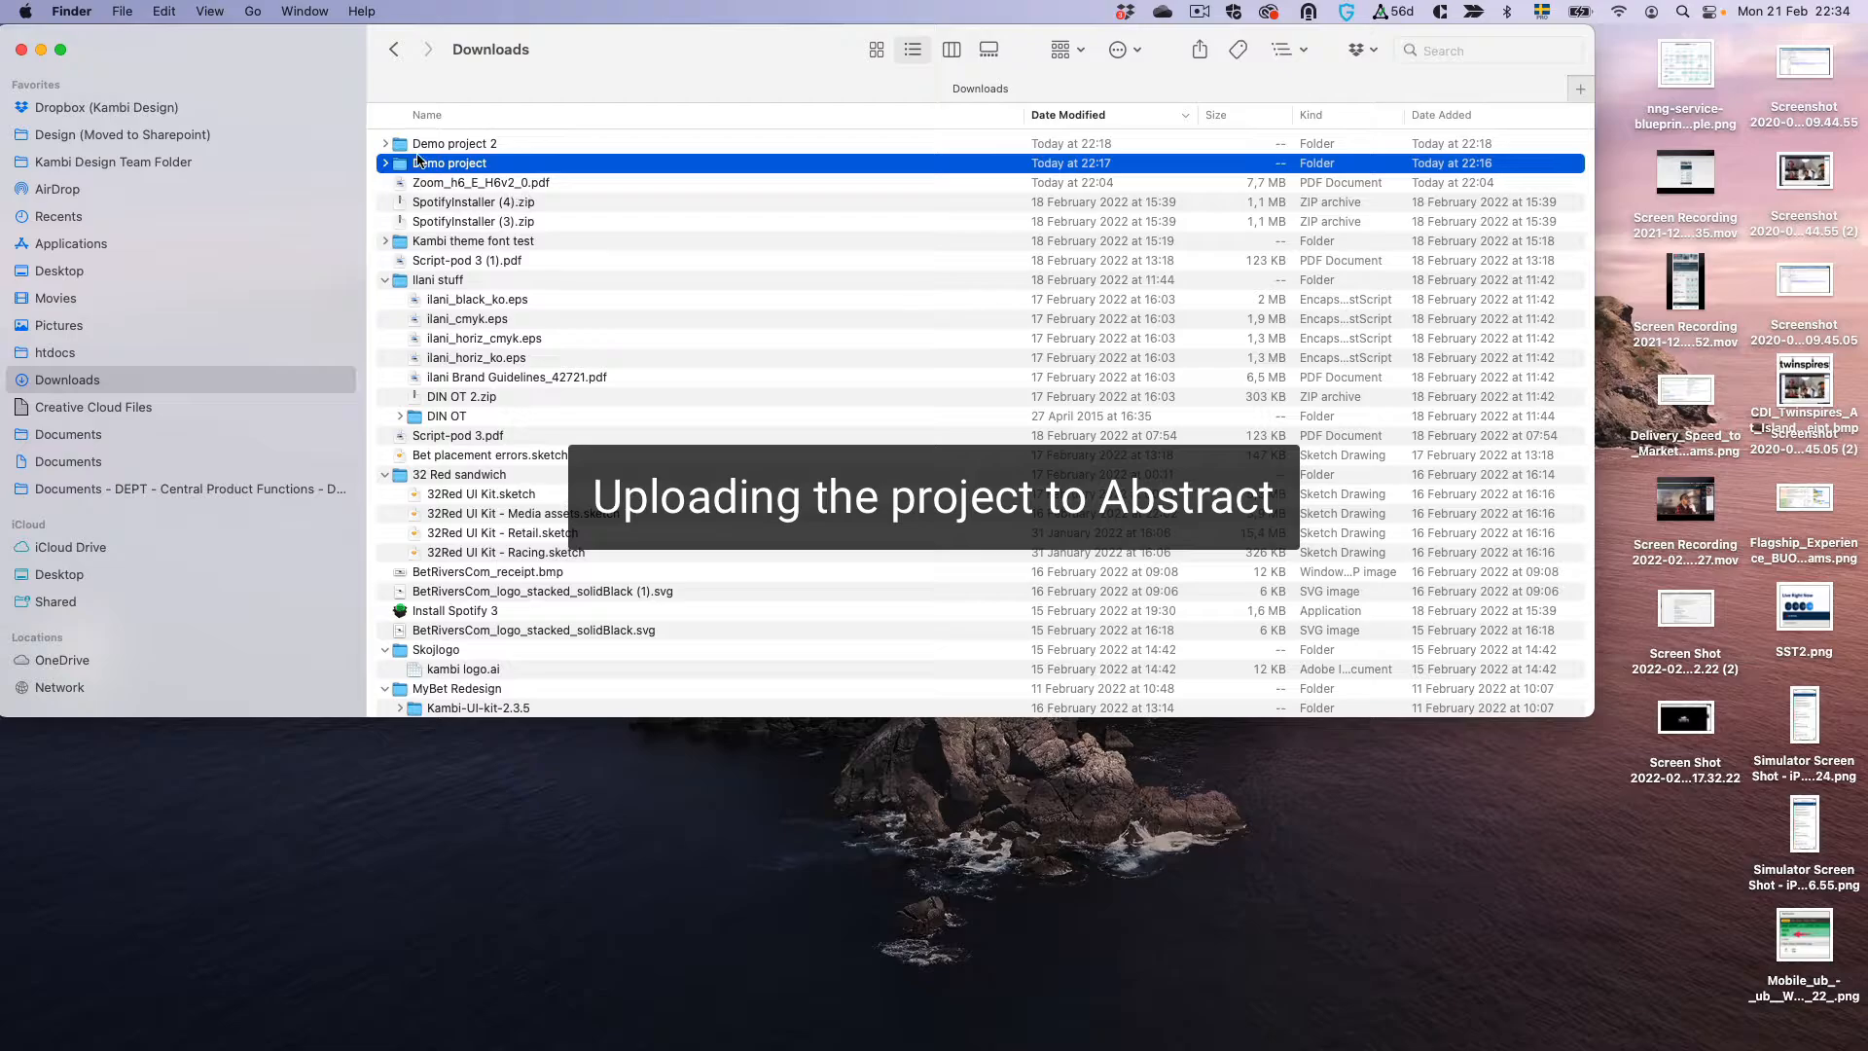
# Step: Trash the Demo project 2 folder and expand Demo project to show its three Master @ 30bdb30 files
pyautogui.click(427, 146)
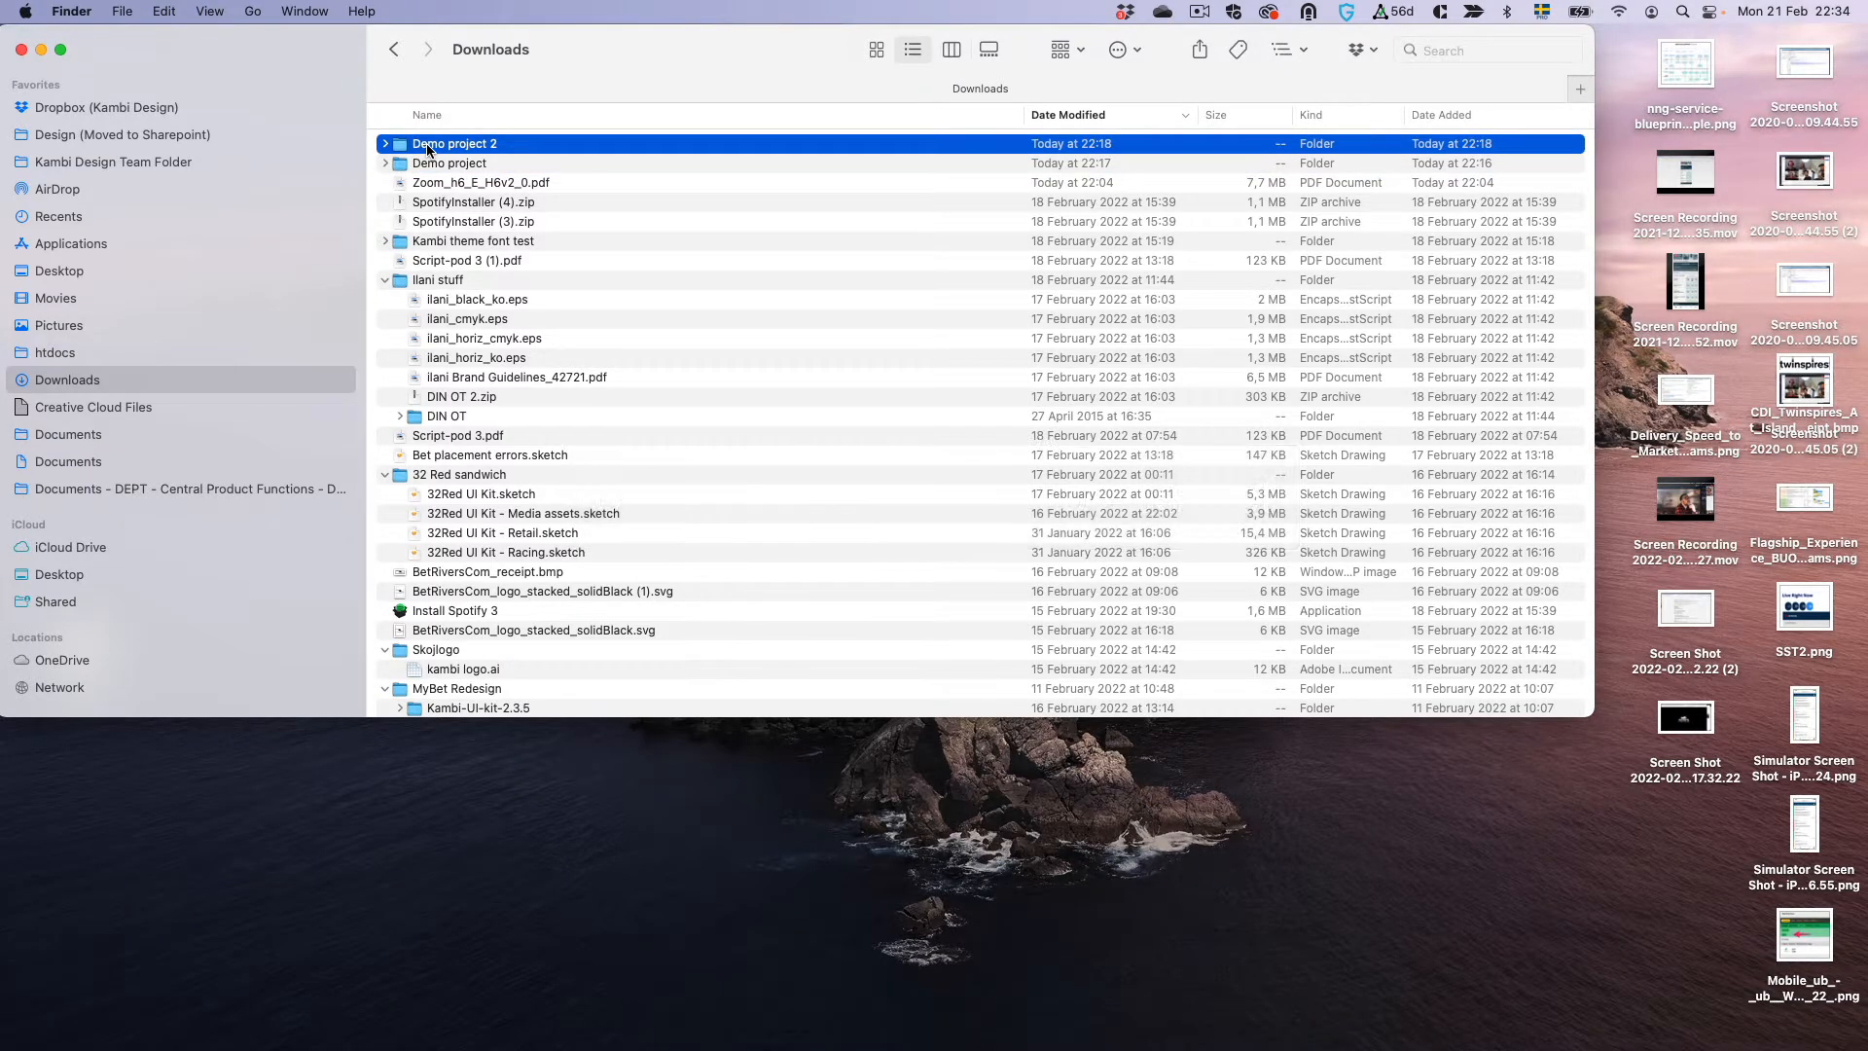
pyautogui.press('super+BackSpace')
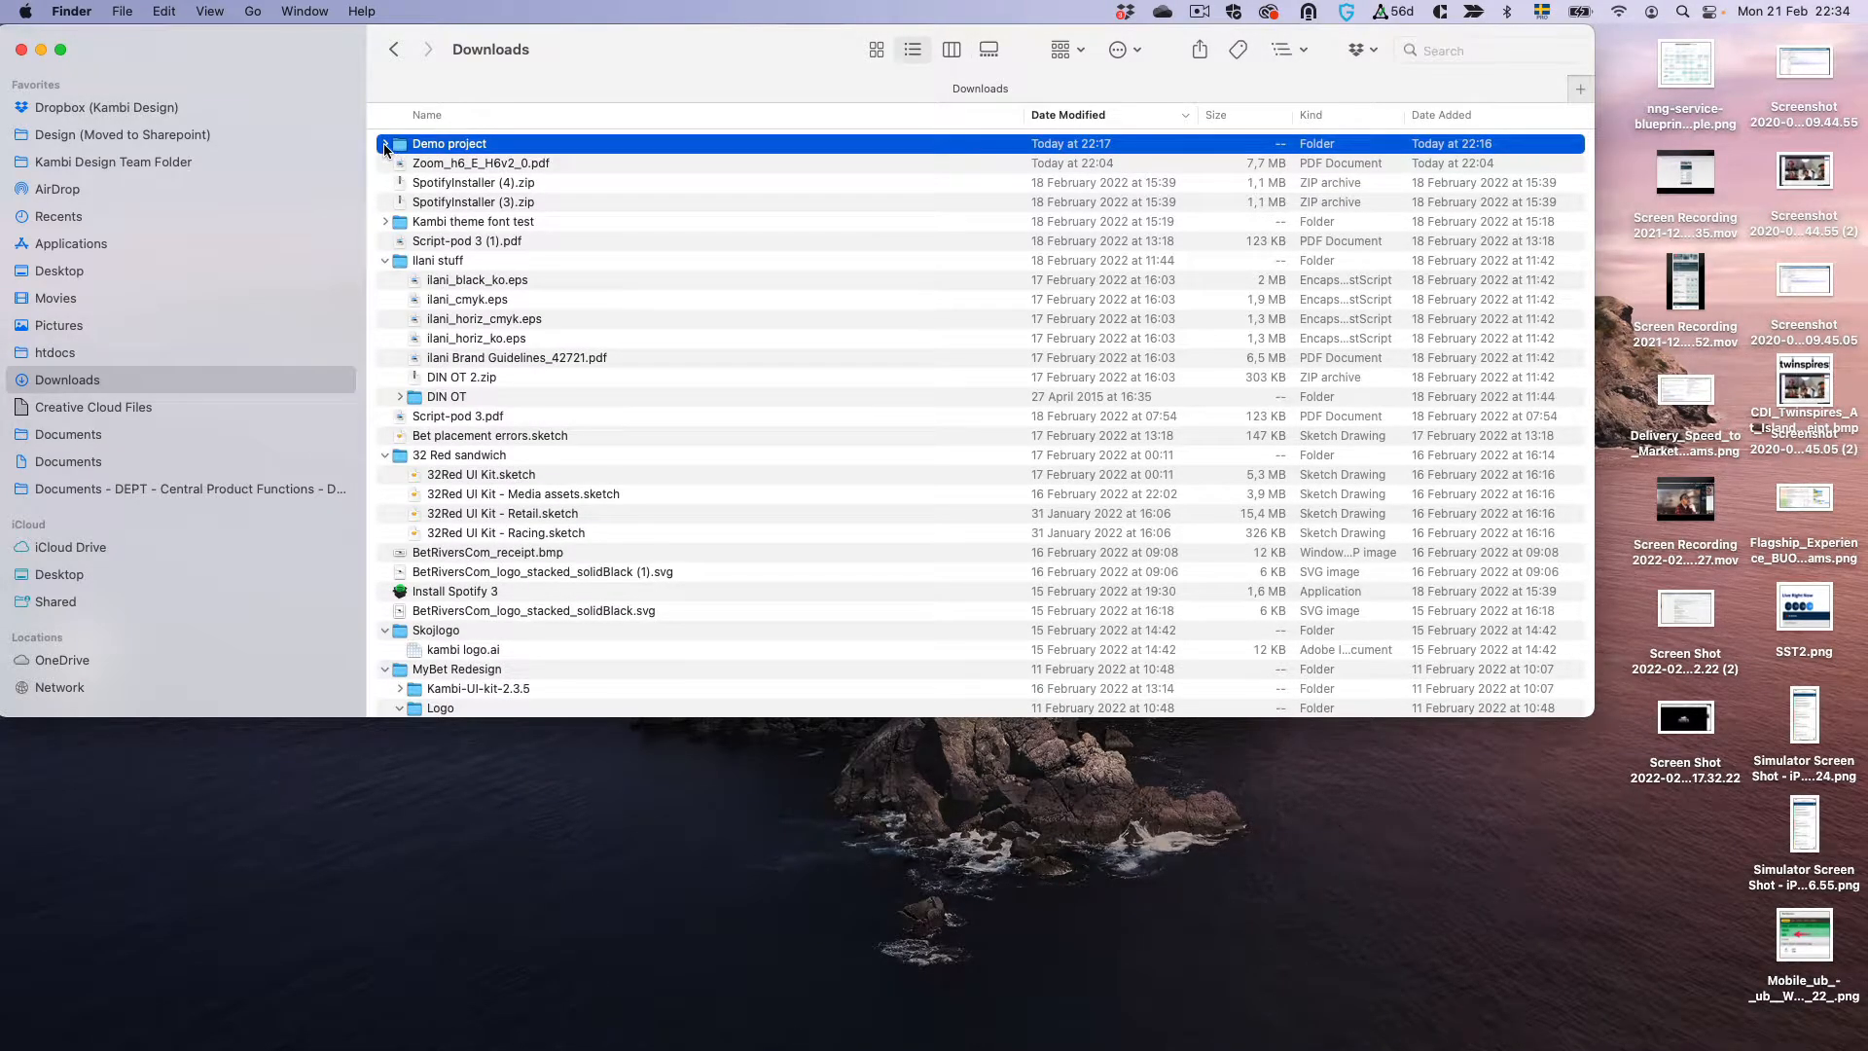
pyautogui.click(385, 144)
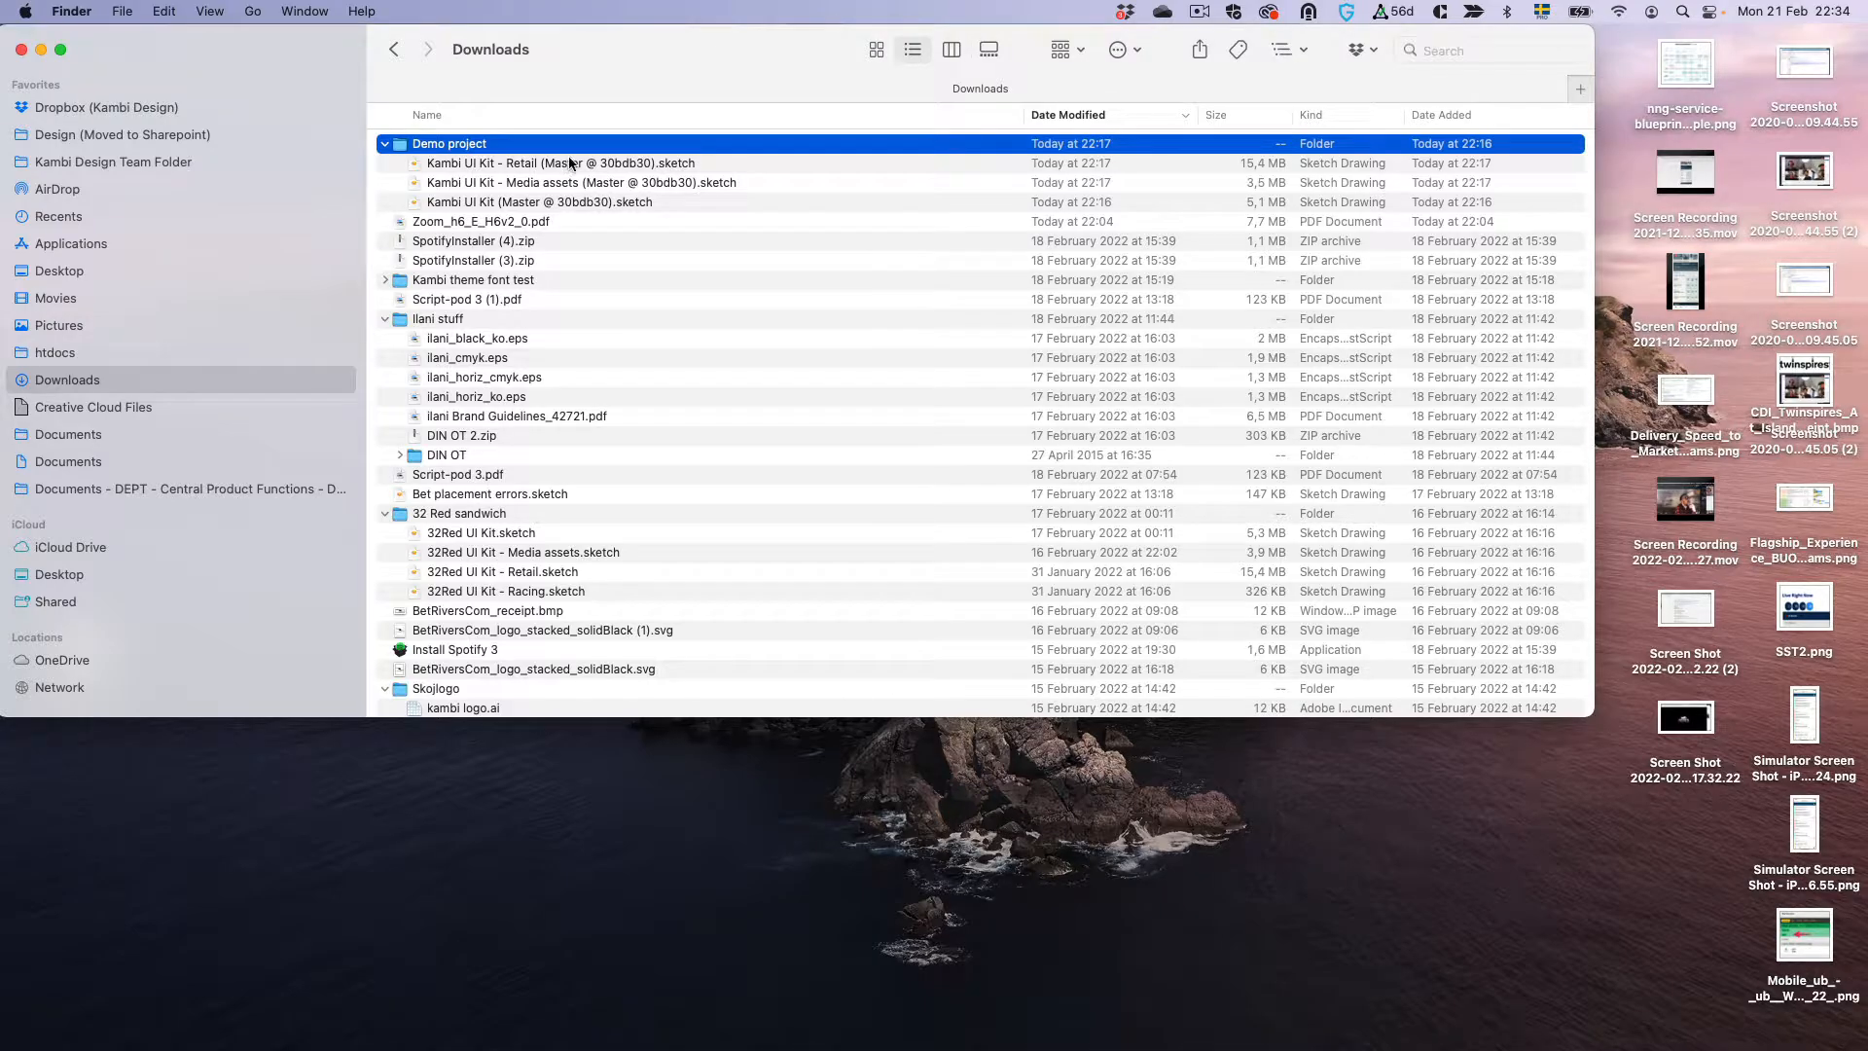
# Step: Bring up Better Redesign Style guide.pdf in Preview and move its window to the right
pyautogui.moveTo(1255, 1048)
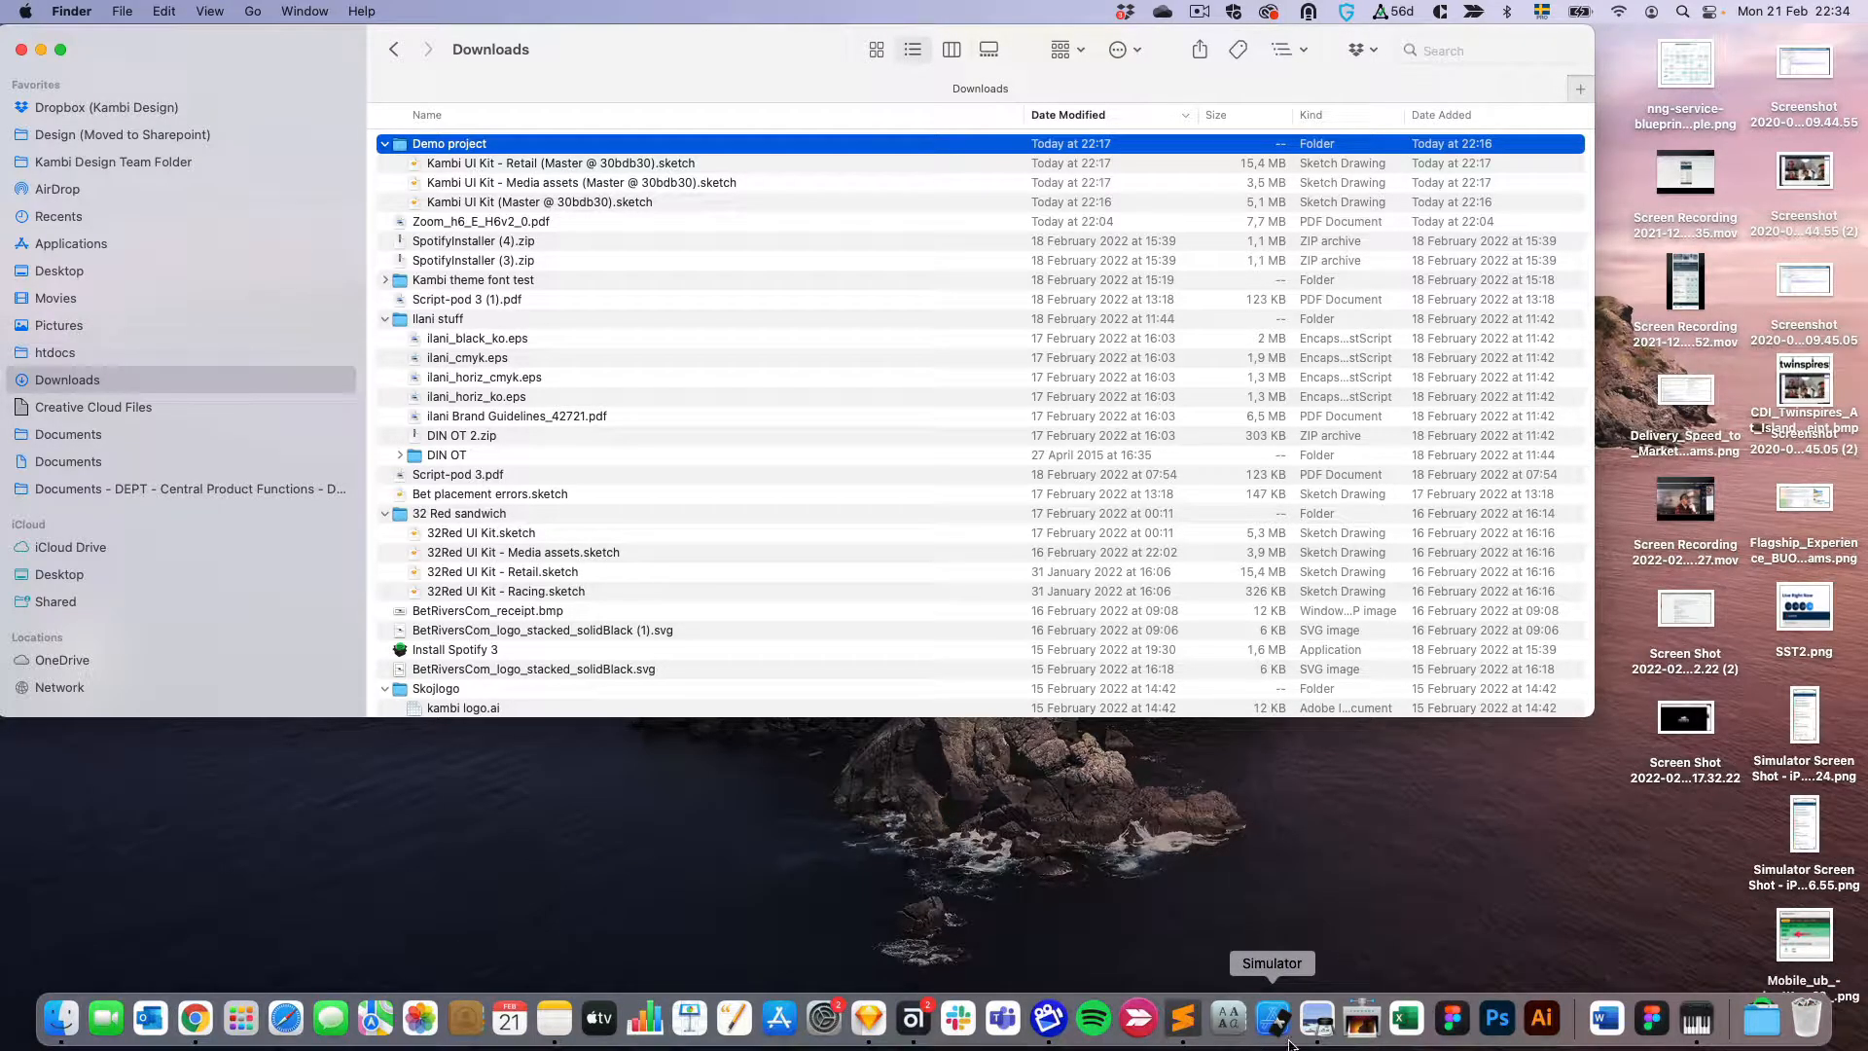
pyautogui.click(1316, 1021)
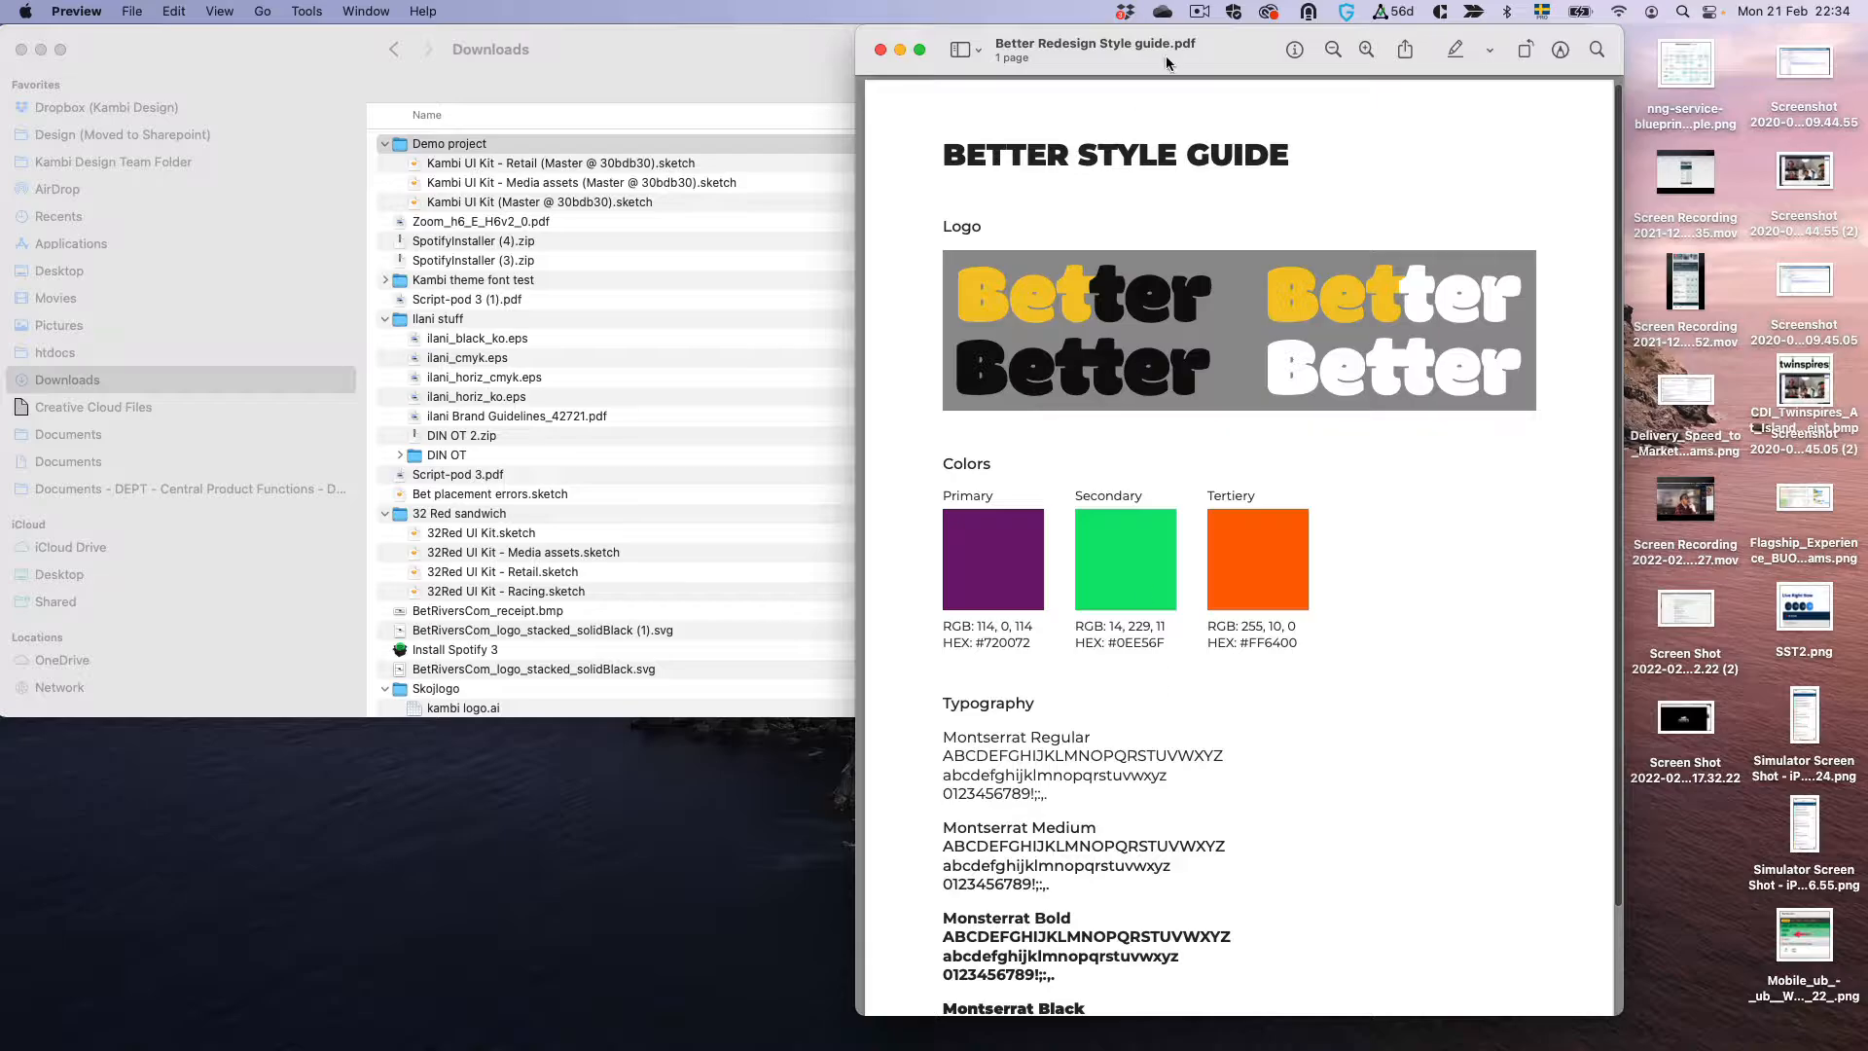
pyautogui.moveTo(1228, 48); pyautogui.dragTo(1471, 45)
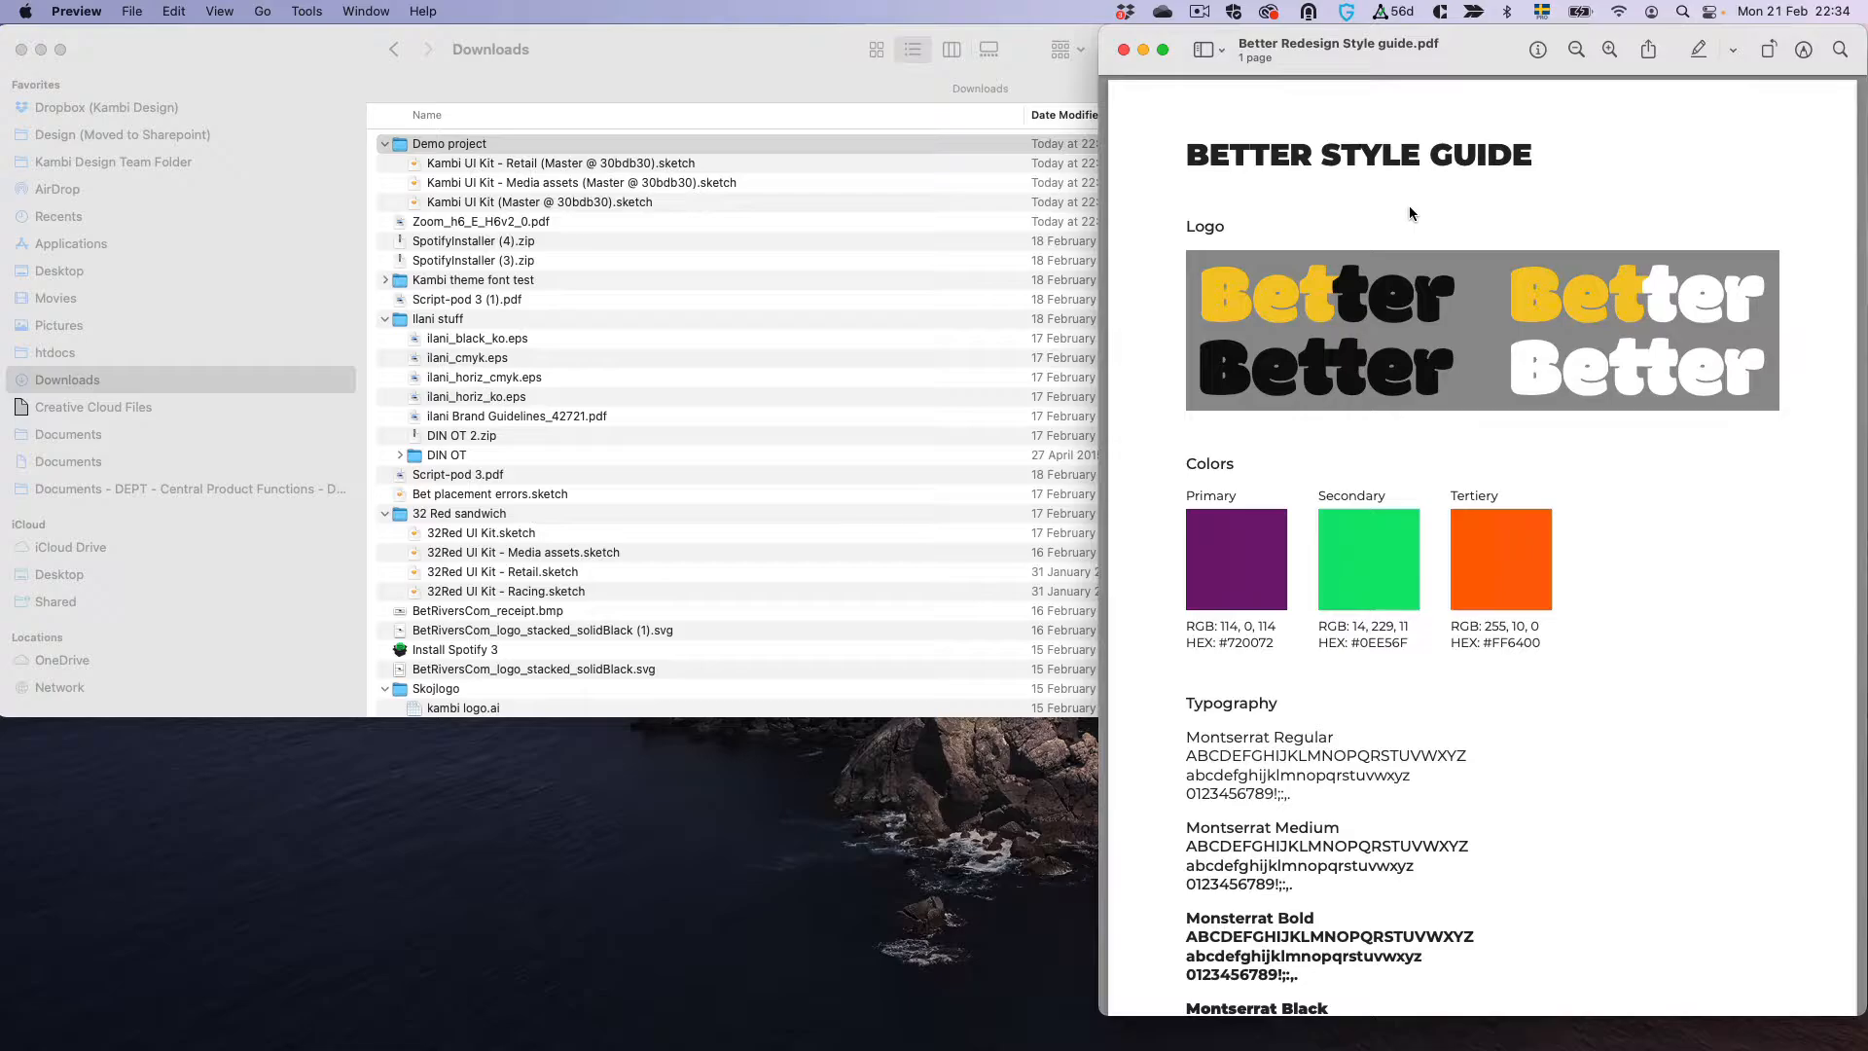
pyautogui.scroll(-2, 1409, 206)
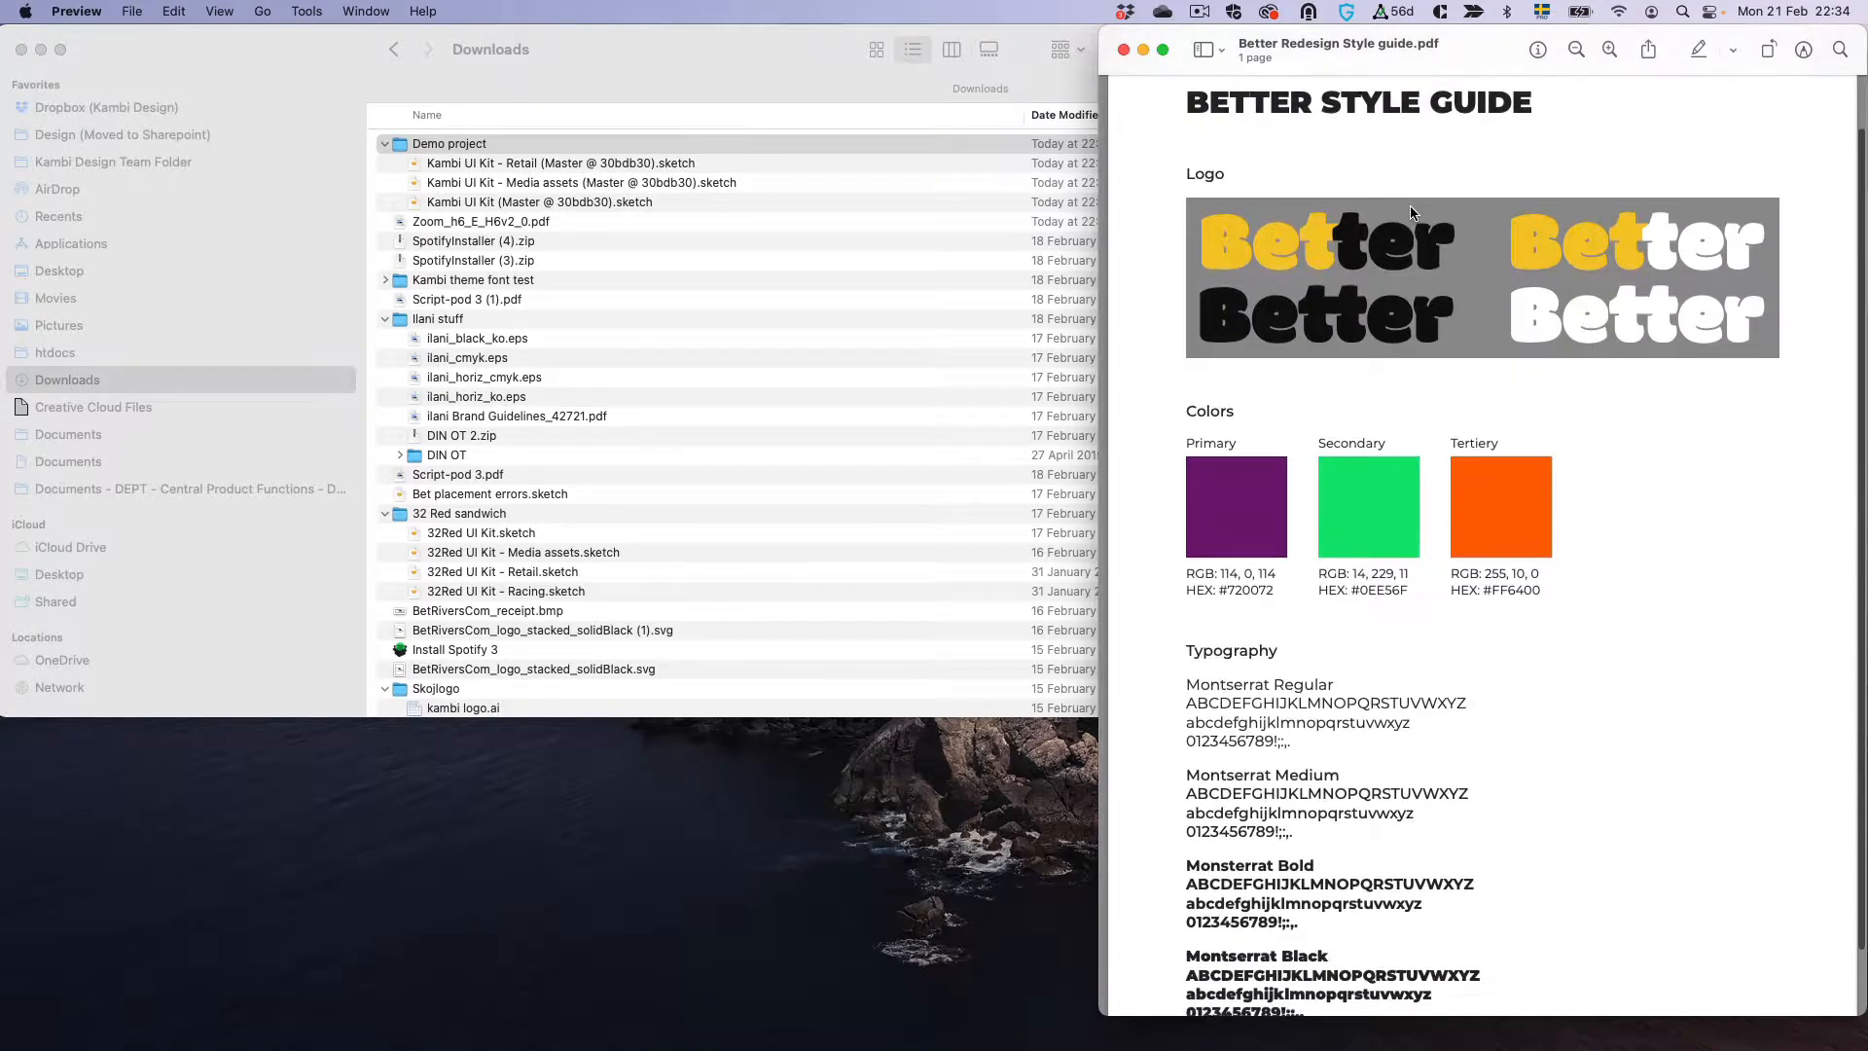
pyautogui.scroll(2, 1410, 206)
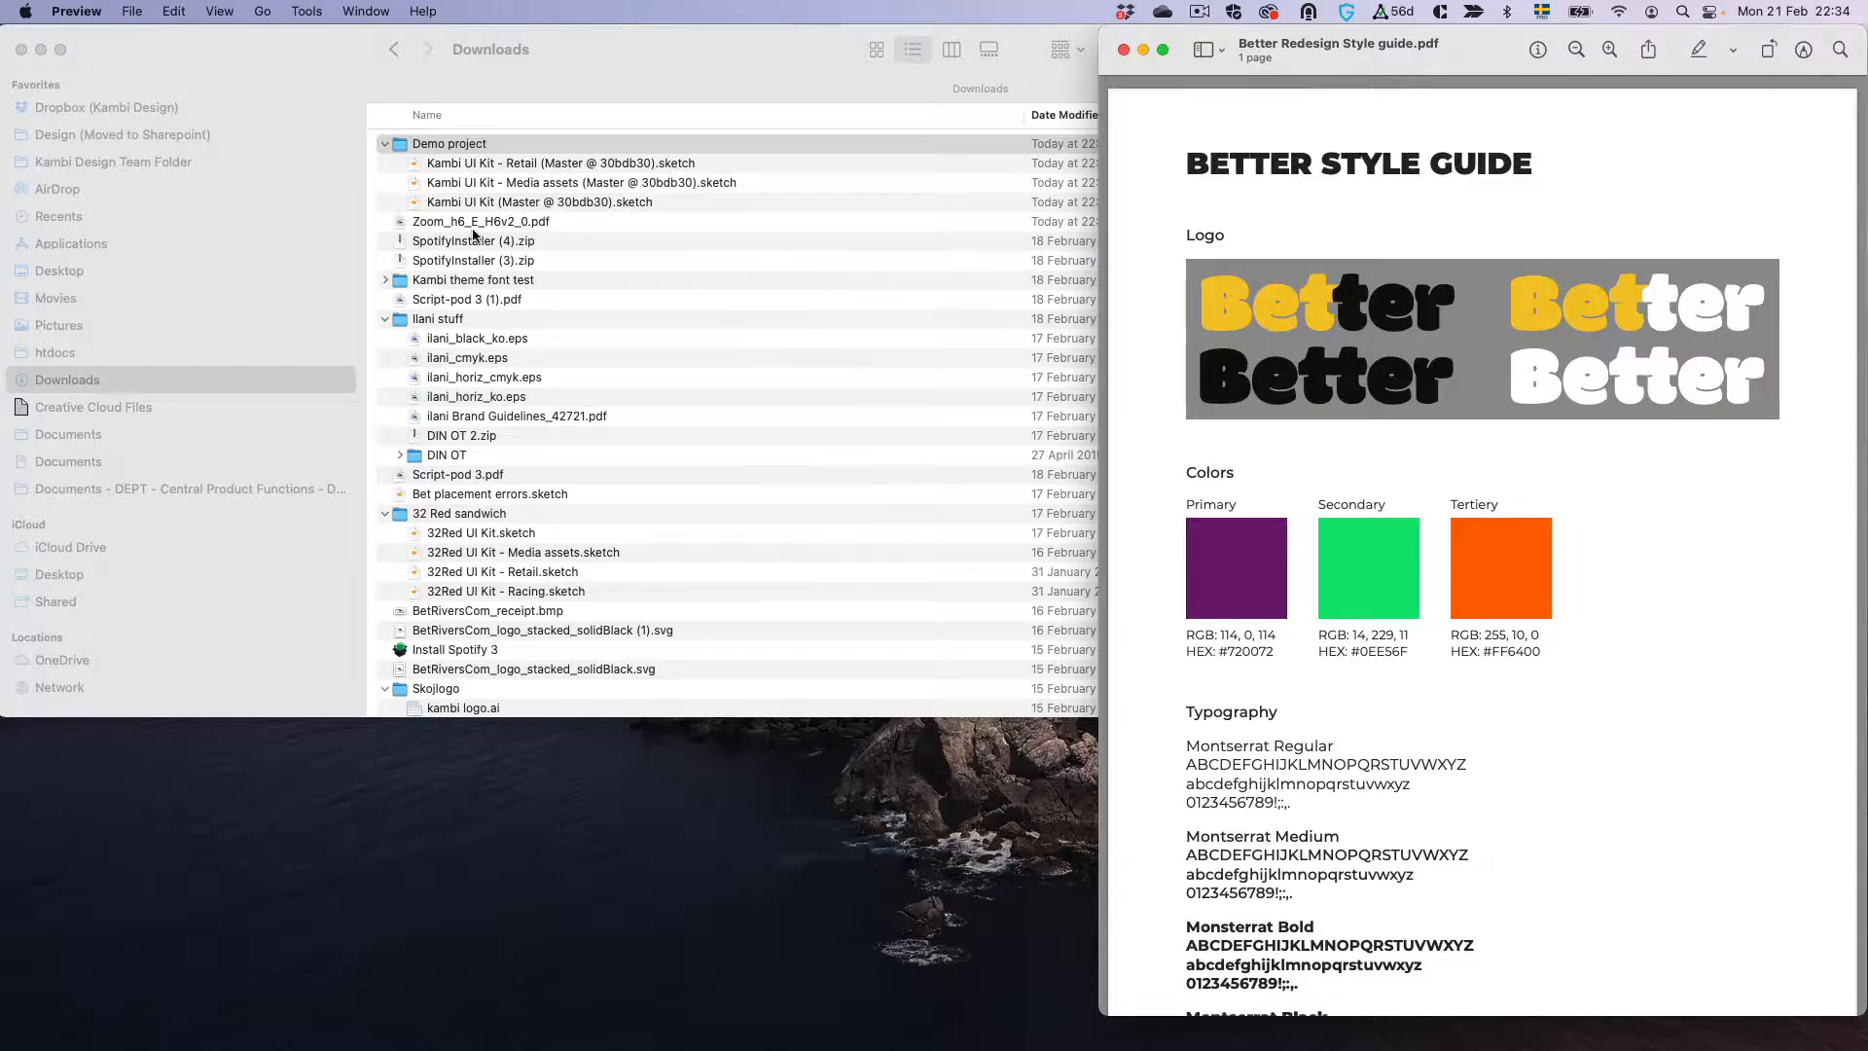
# Step: Rename the Retail file, removing the (Master @ 30bdb30) suffix and typing 'Better'
pyautogui.click(518, 172)
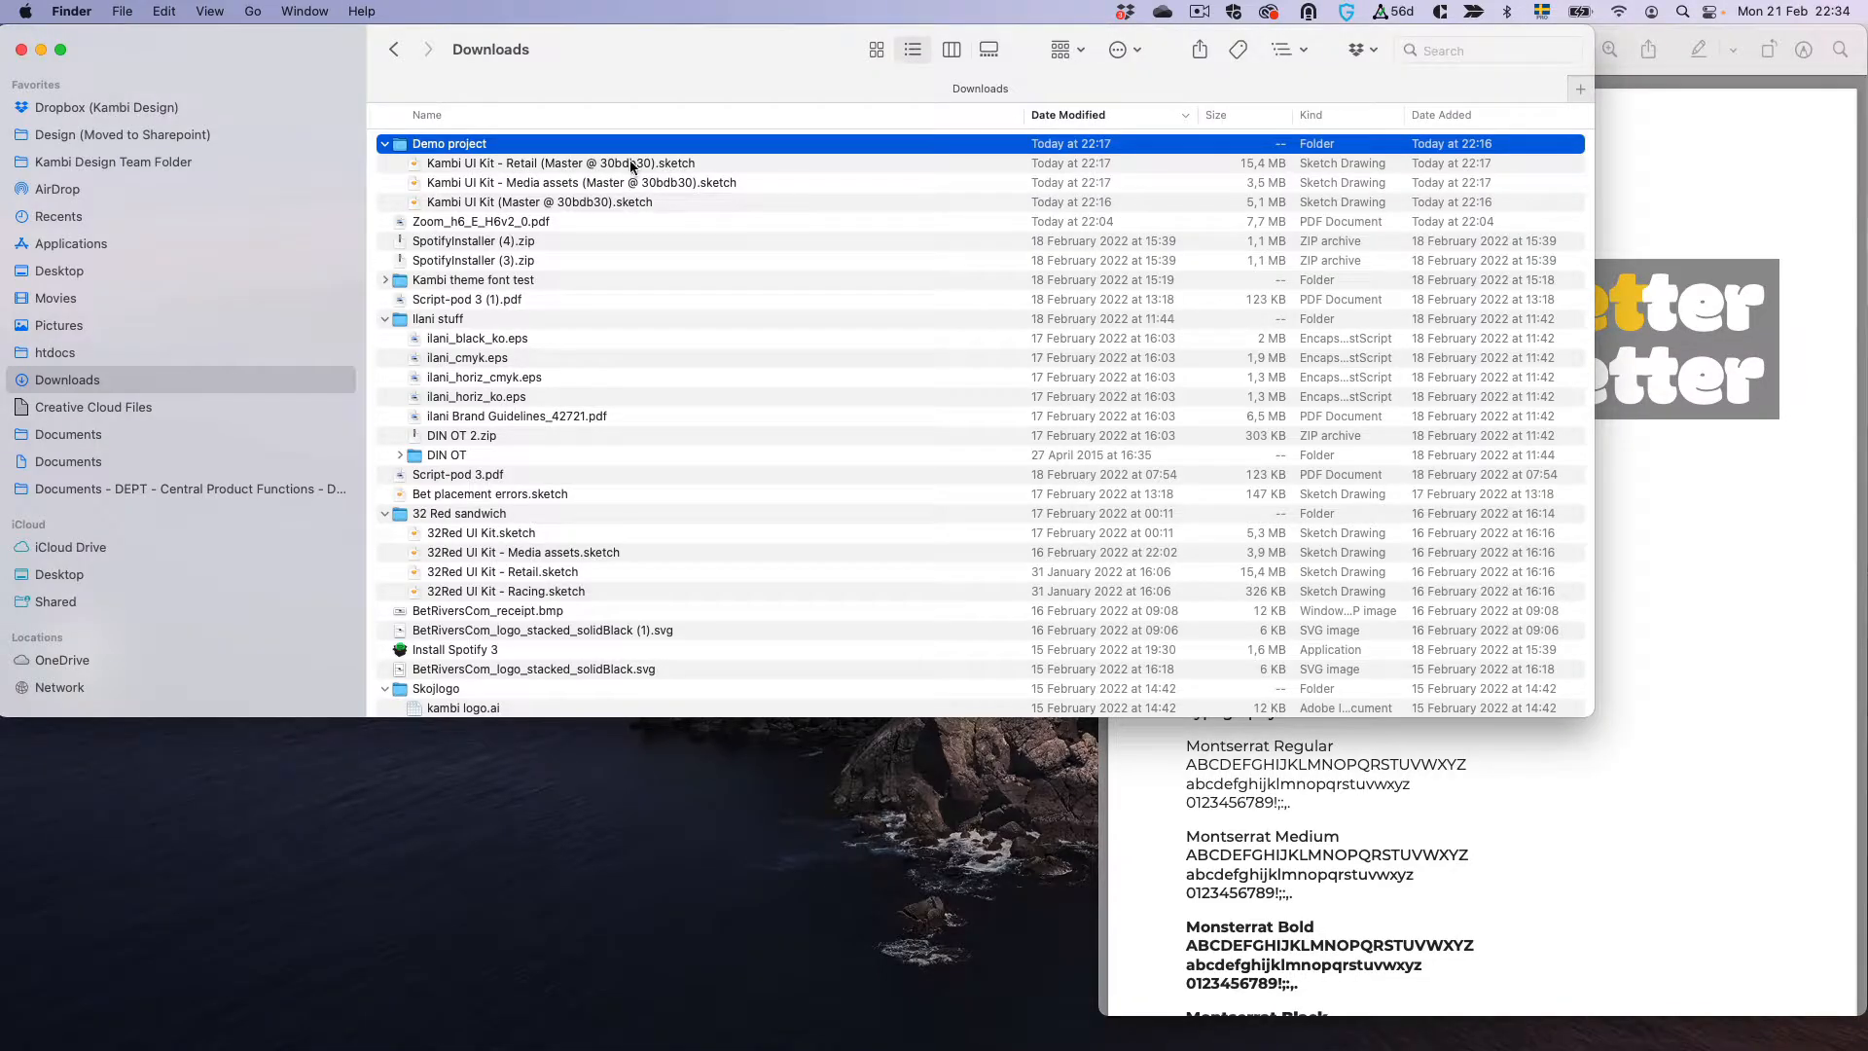
pyautogui.click(630, 165)
pyautogui.click(654, 164)
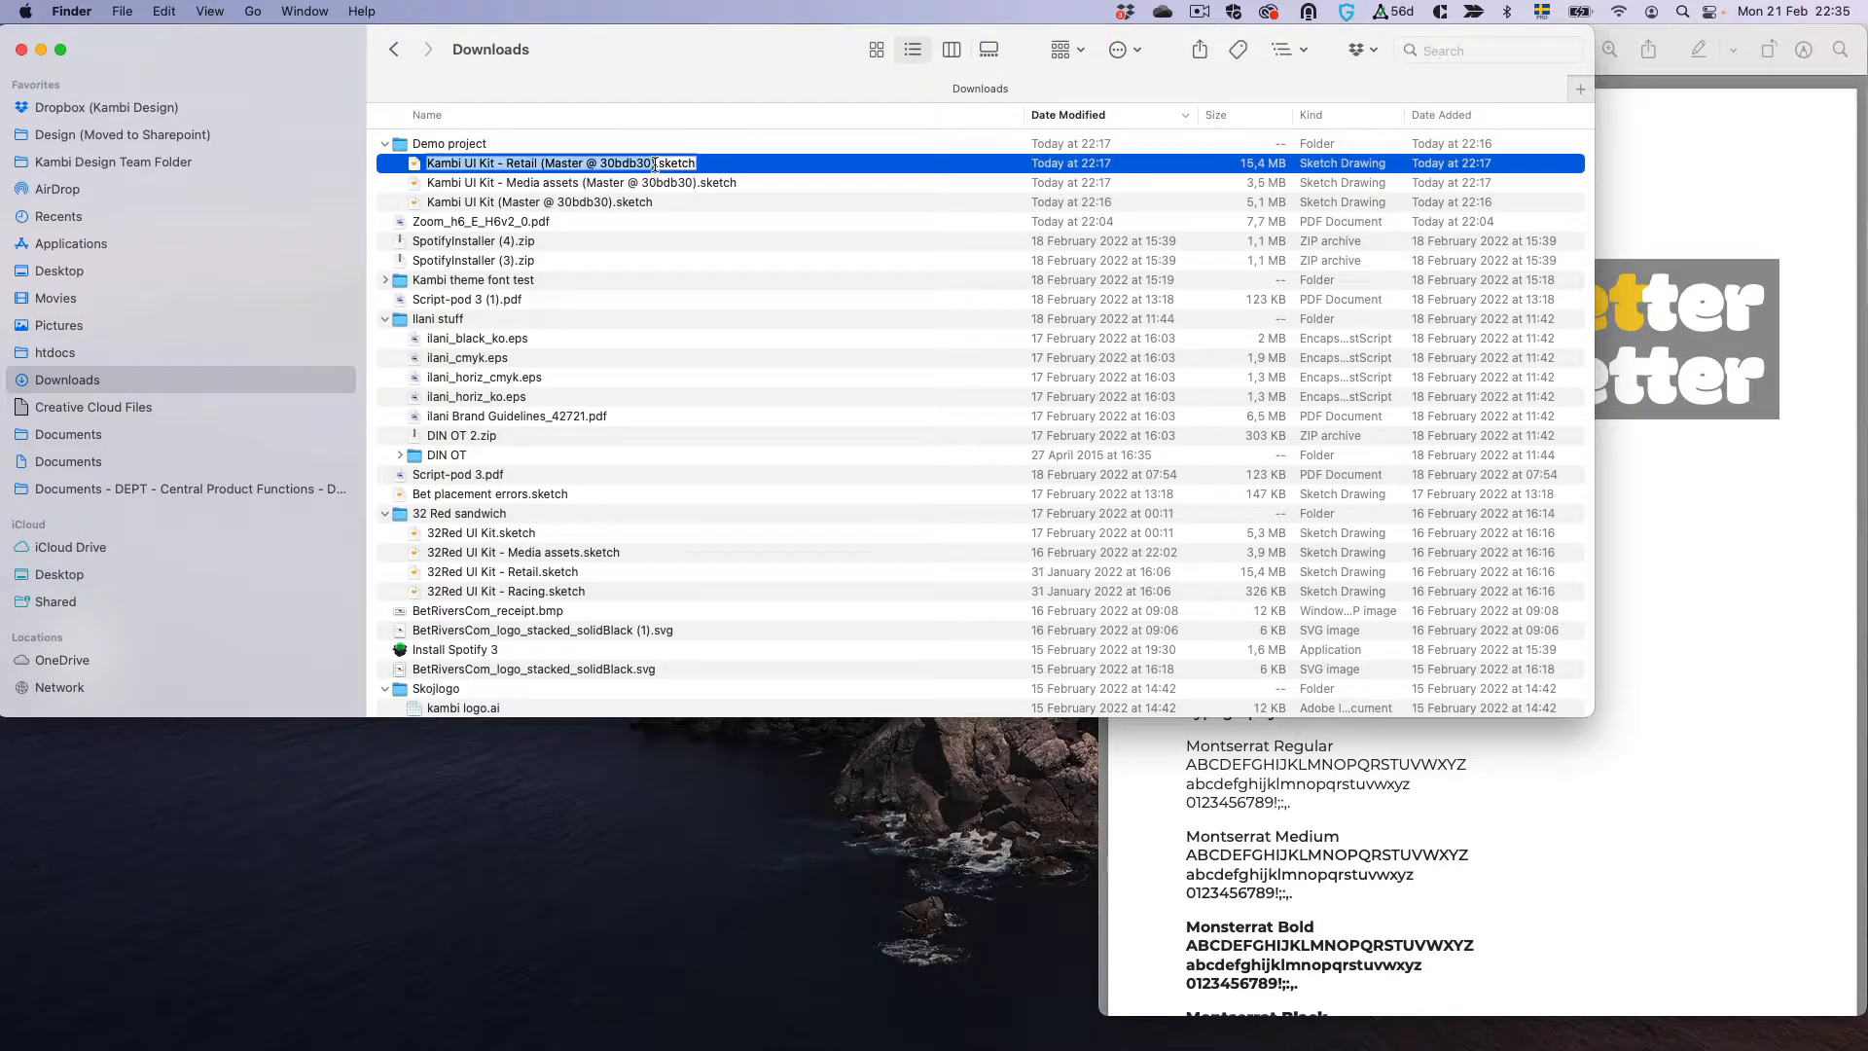
pyautogui.click(654, 163)
pyautogui.moveTo(654, 163); pyautogui.dragTo(540, 166)
pyautogui.press('BackSpace')
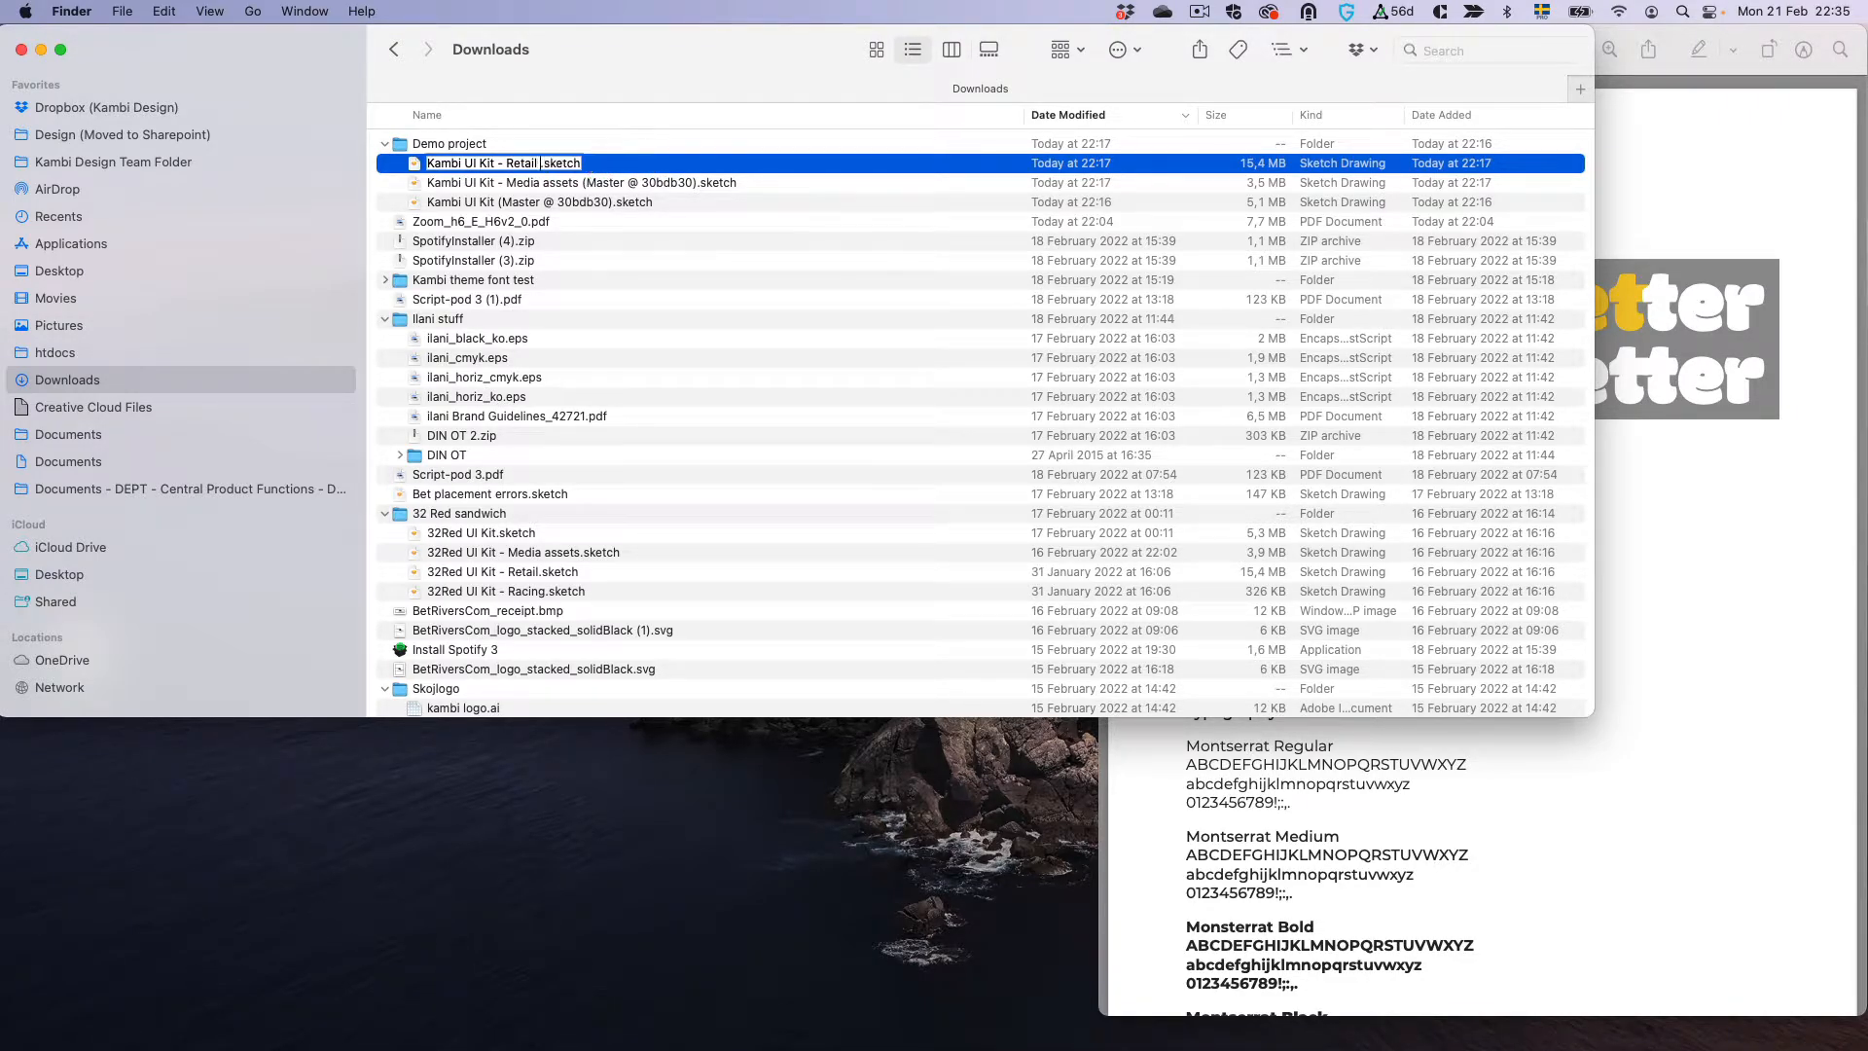
pyautogui.press('BackSpace')
pyautogui.press('BackSpace')
pyautogui.press('BackSpace')
pyautogui.press('BackSpace')
pyautogui.press('BackSpace')
pyautogui.press('BackSpace')
pyautogui.write('Be')
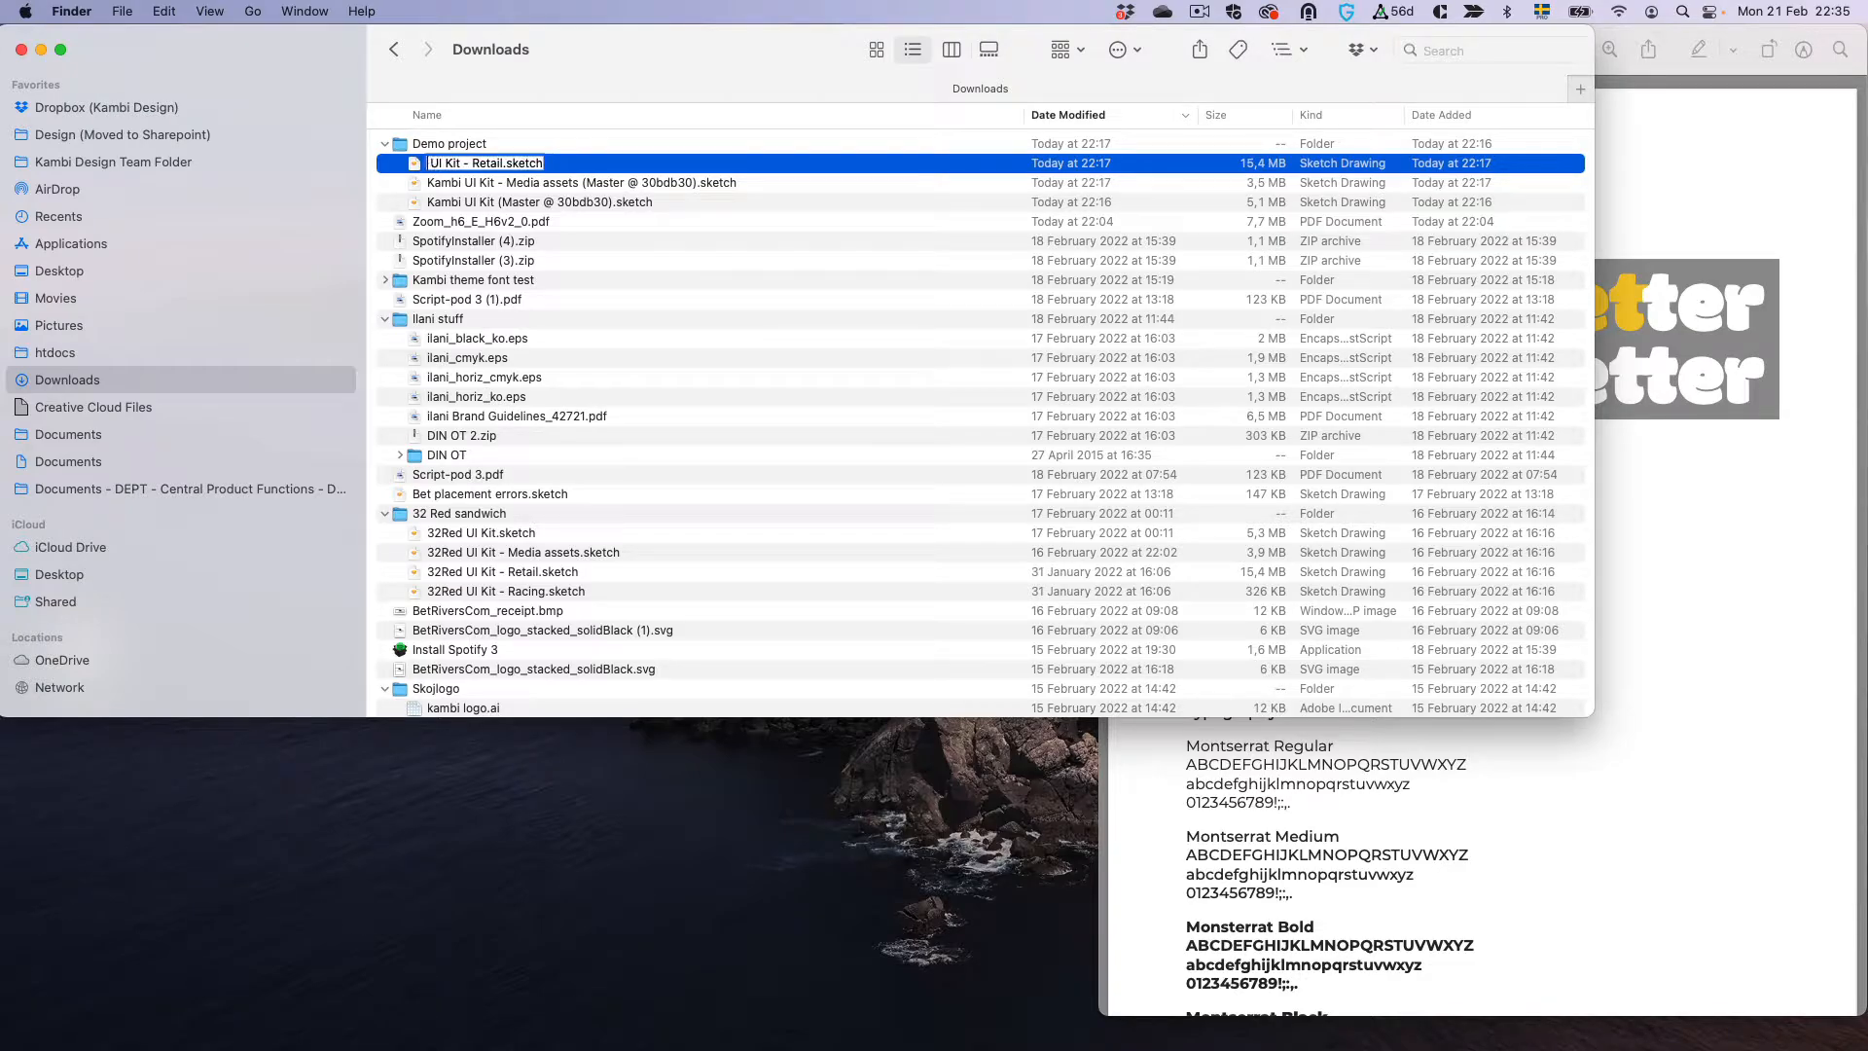
pyautogui.write('tter')
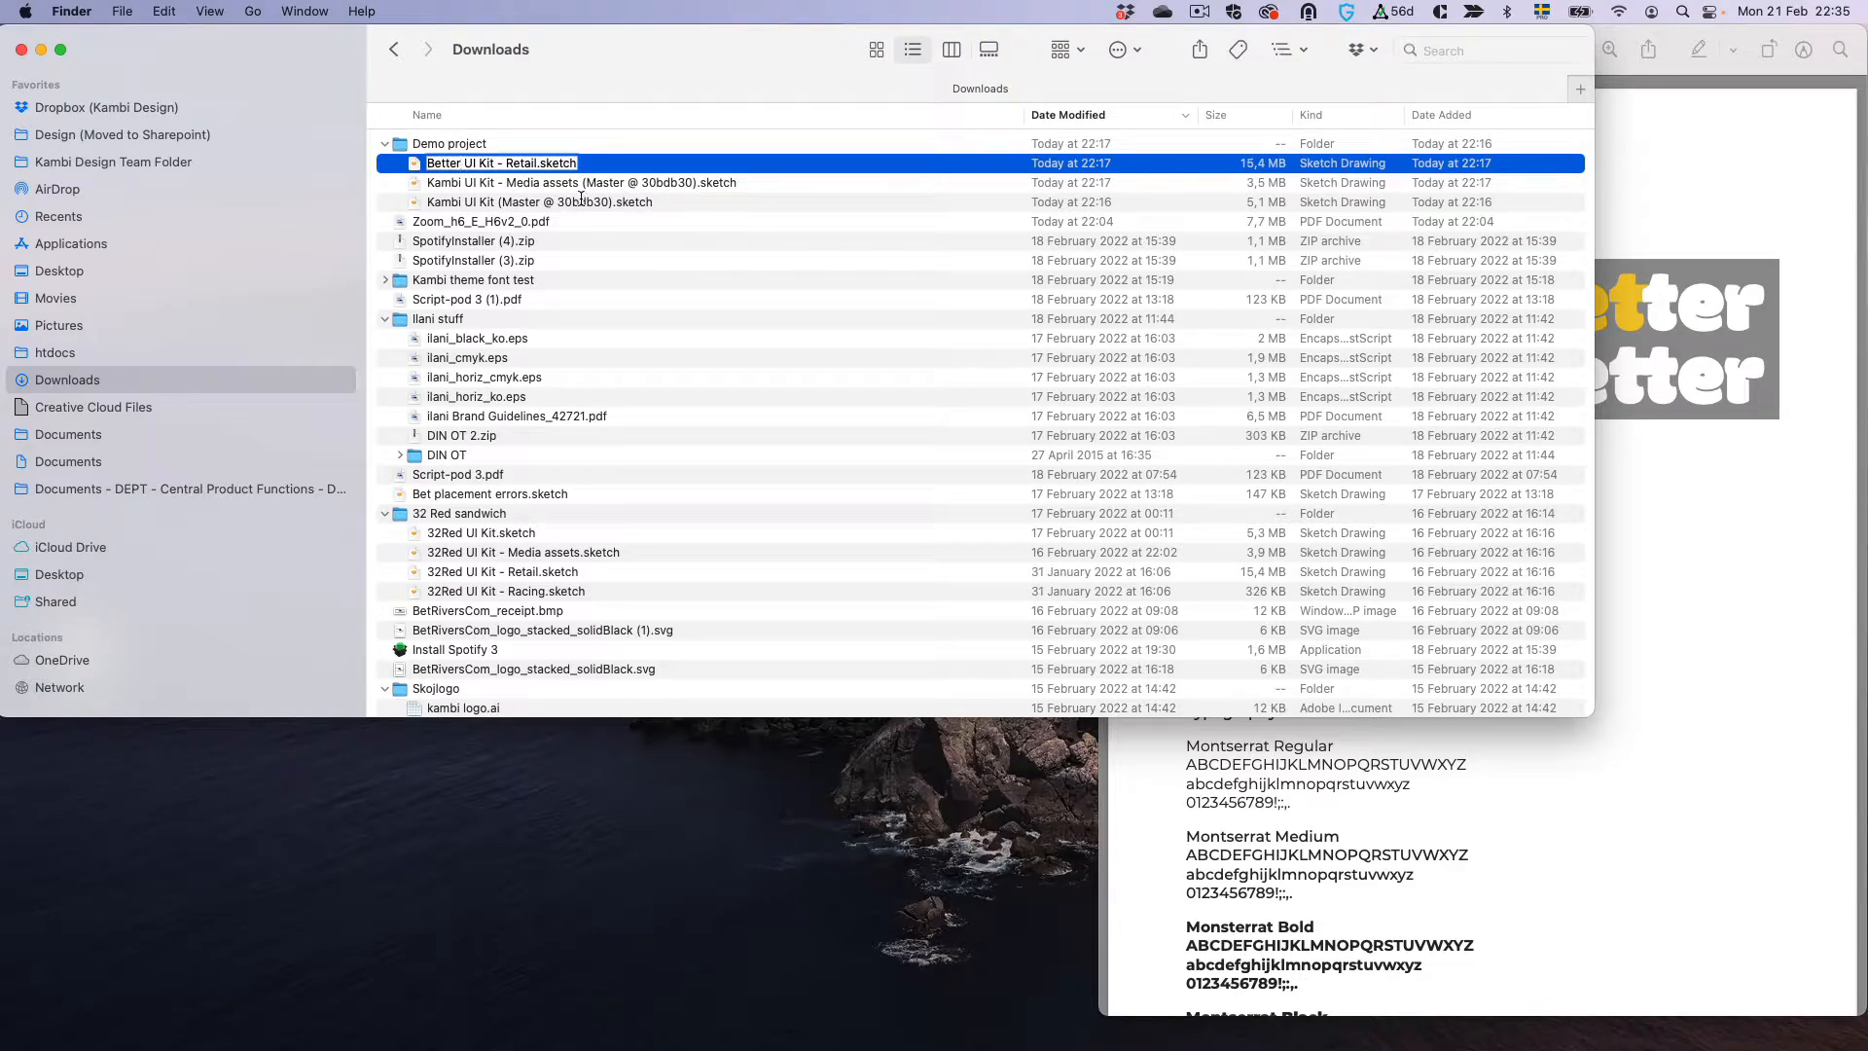
# Step: Rename the Media assets file to 'Better UI Kit - Media assets', dropping the Master @ 30bdb30 suffix
pyautogui.click(459, 185)
pyautogui.click(440, 184)
pyautogui.click(429, 184)
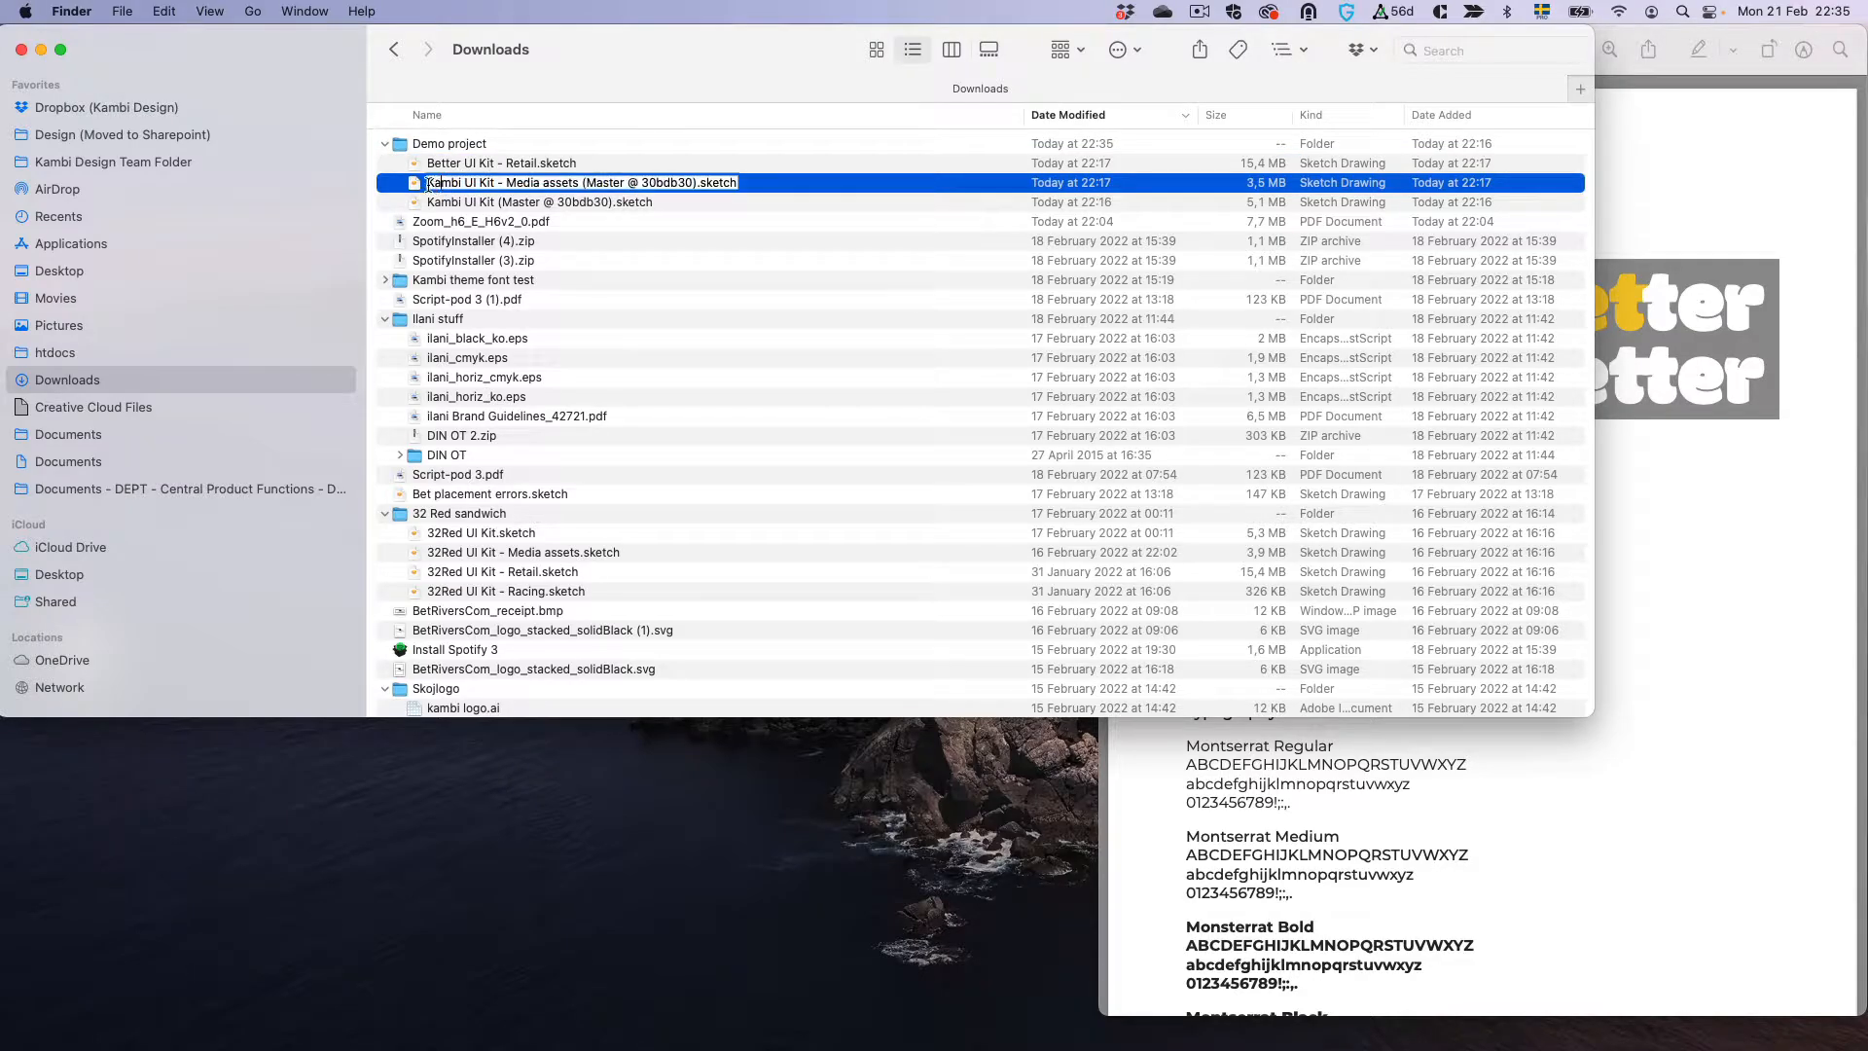
pyautogui.moveTo(428, 185); pyautogui.dragTo(587, 198)
pyautogui.write('b')
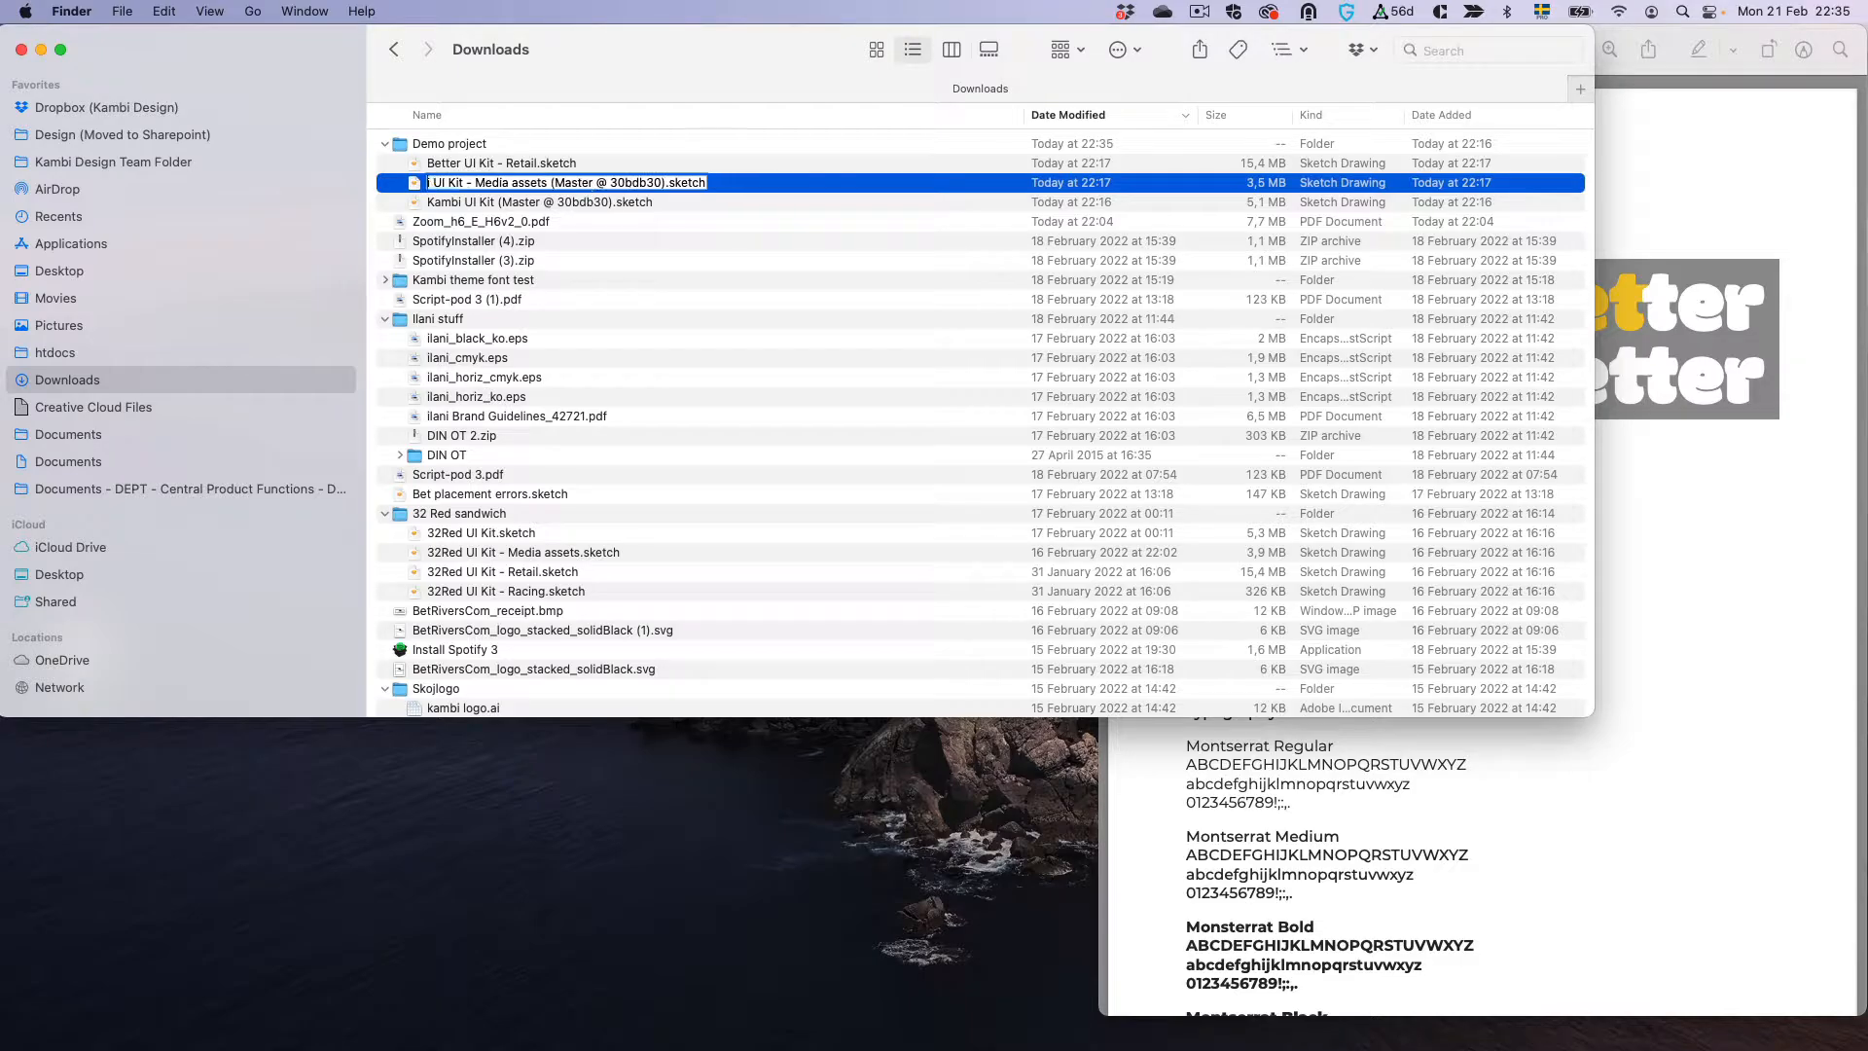
pyautogui.press('BackSpace')
pyautogui.write('Better')
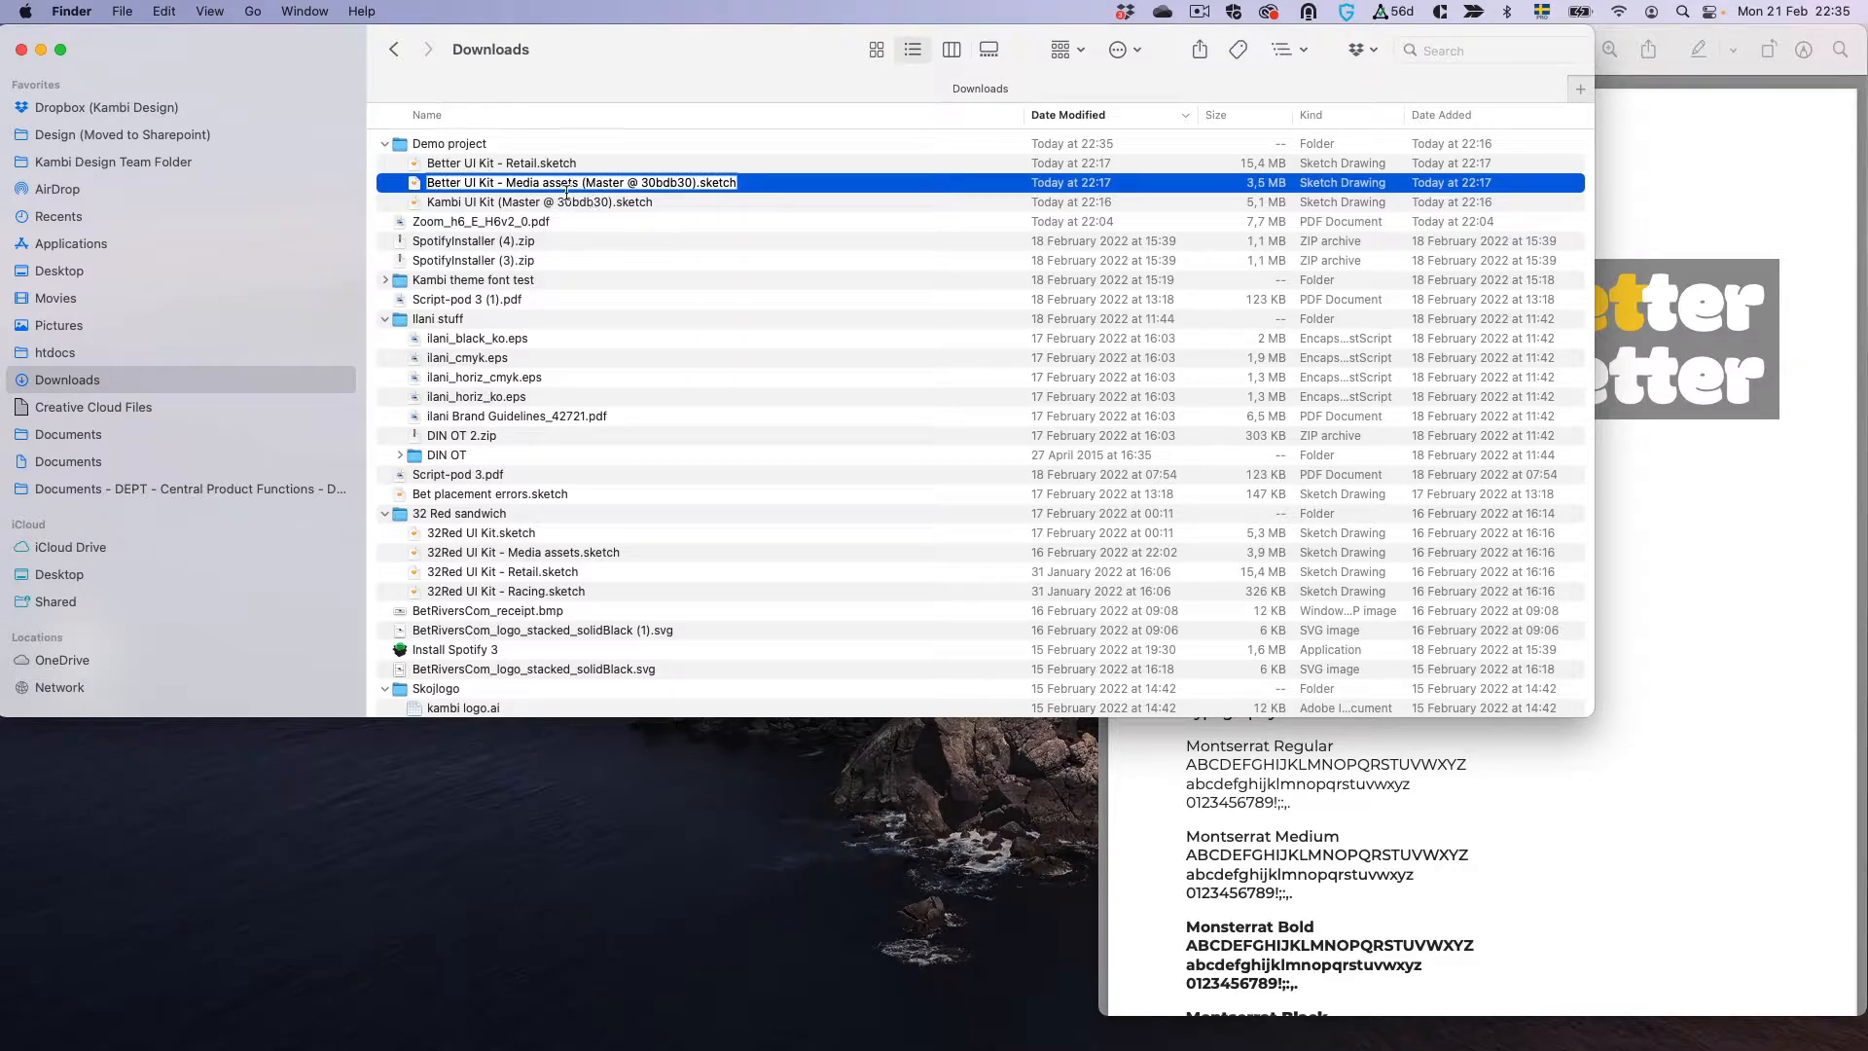
pyautogui.moveTo(582, 183); pyautogui.dragTo(699, 185)
pyautogui.press('BackSpace')
pyautogui.press('BackSpace')
pyautogui.press('BackSpace')
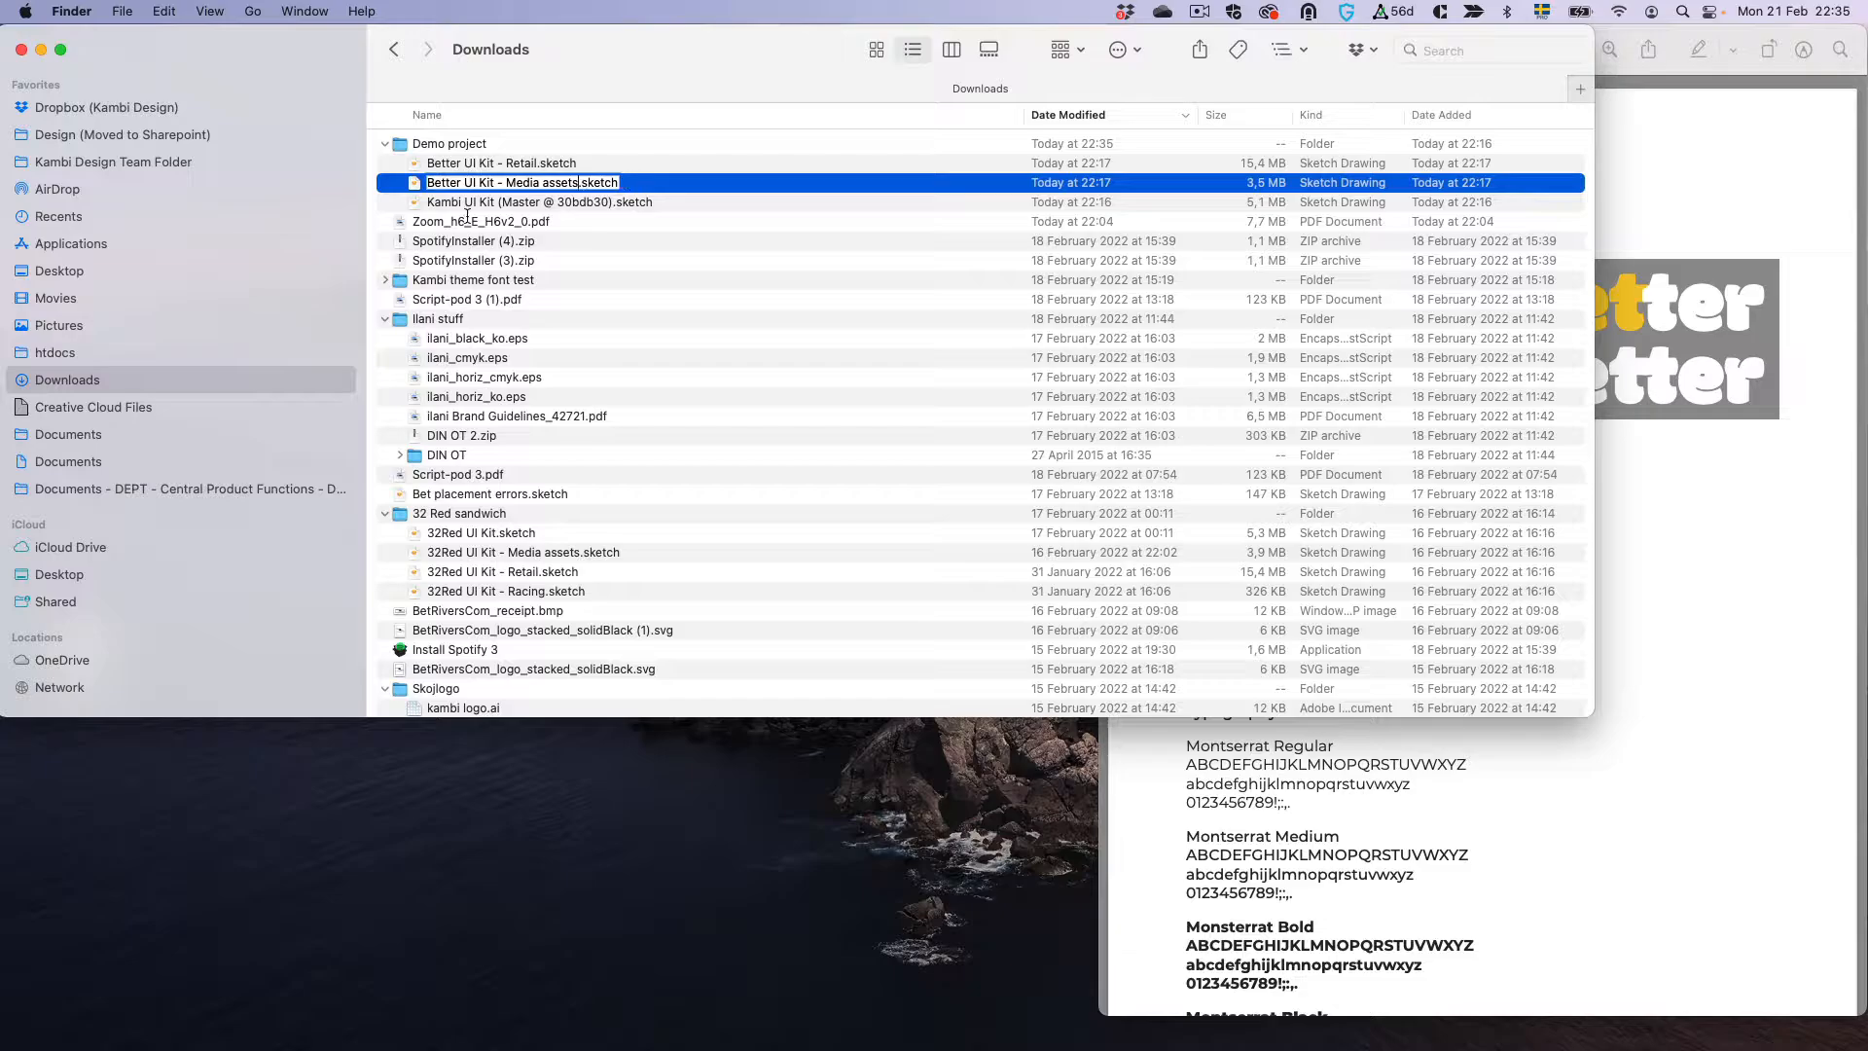
pyautogui.click(464, 207)
pyautogui.press('Return')
# Step: Rename the main file to 'Better UI Kit.sketch'
pyautogui.doubleClick(458, 201)
pyautogui.write('Better')
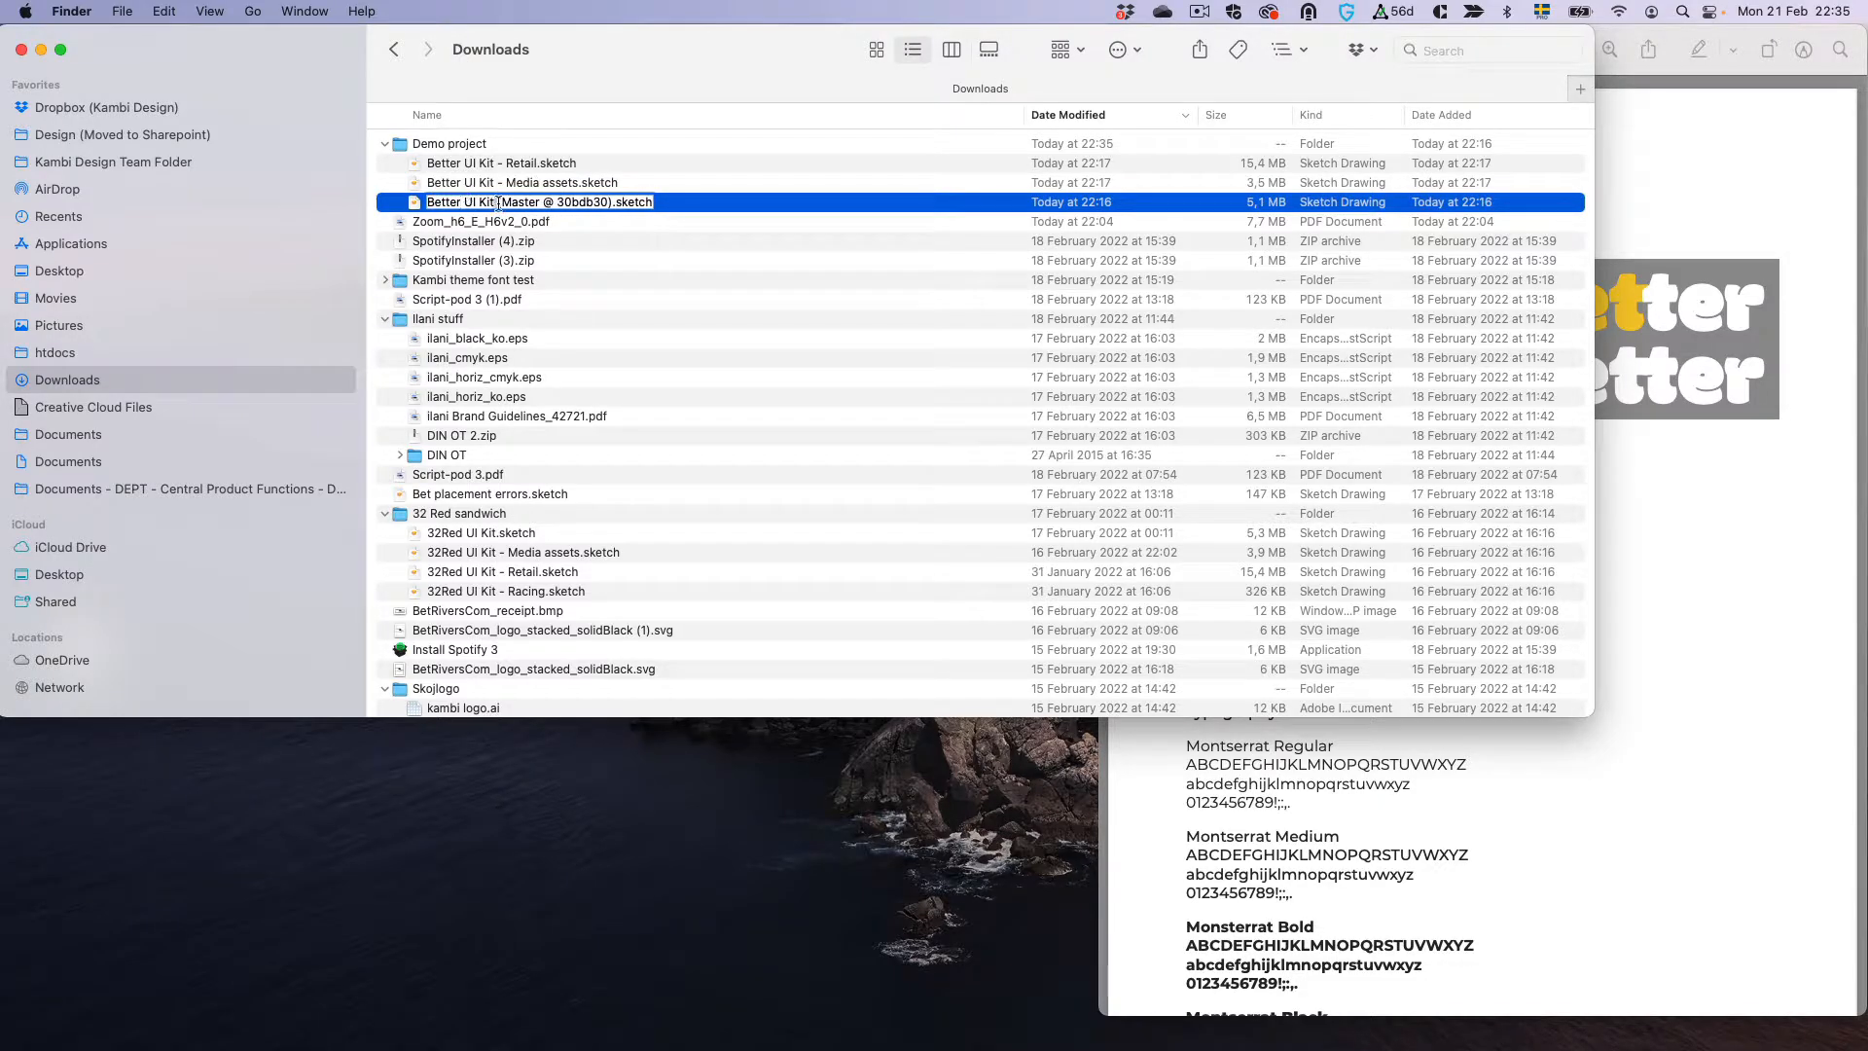
pyautogui.moveTo(494, 201); pyautogui.dragTo(611, 201)
pyautogui.press('BackSpace')
pyautogui.click(865, 234)
pyautogui.click(587, 199)
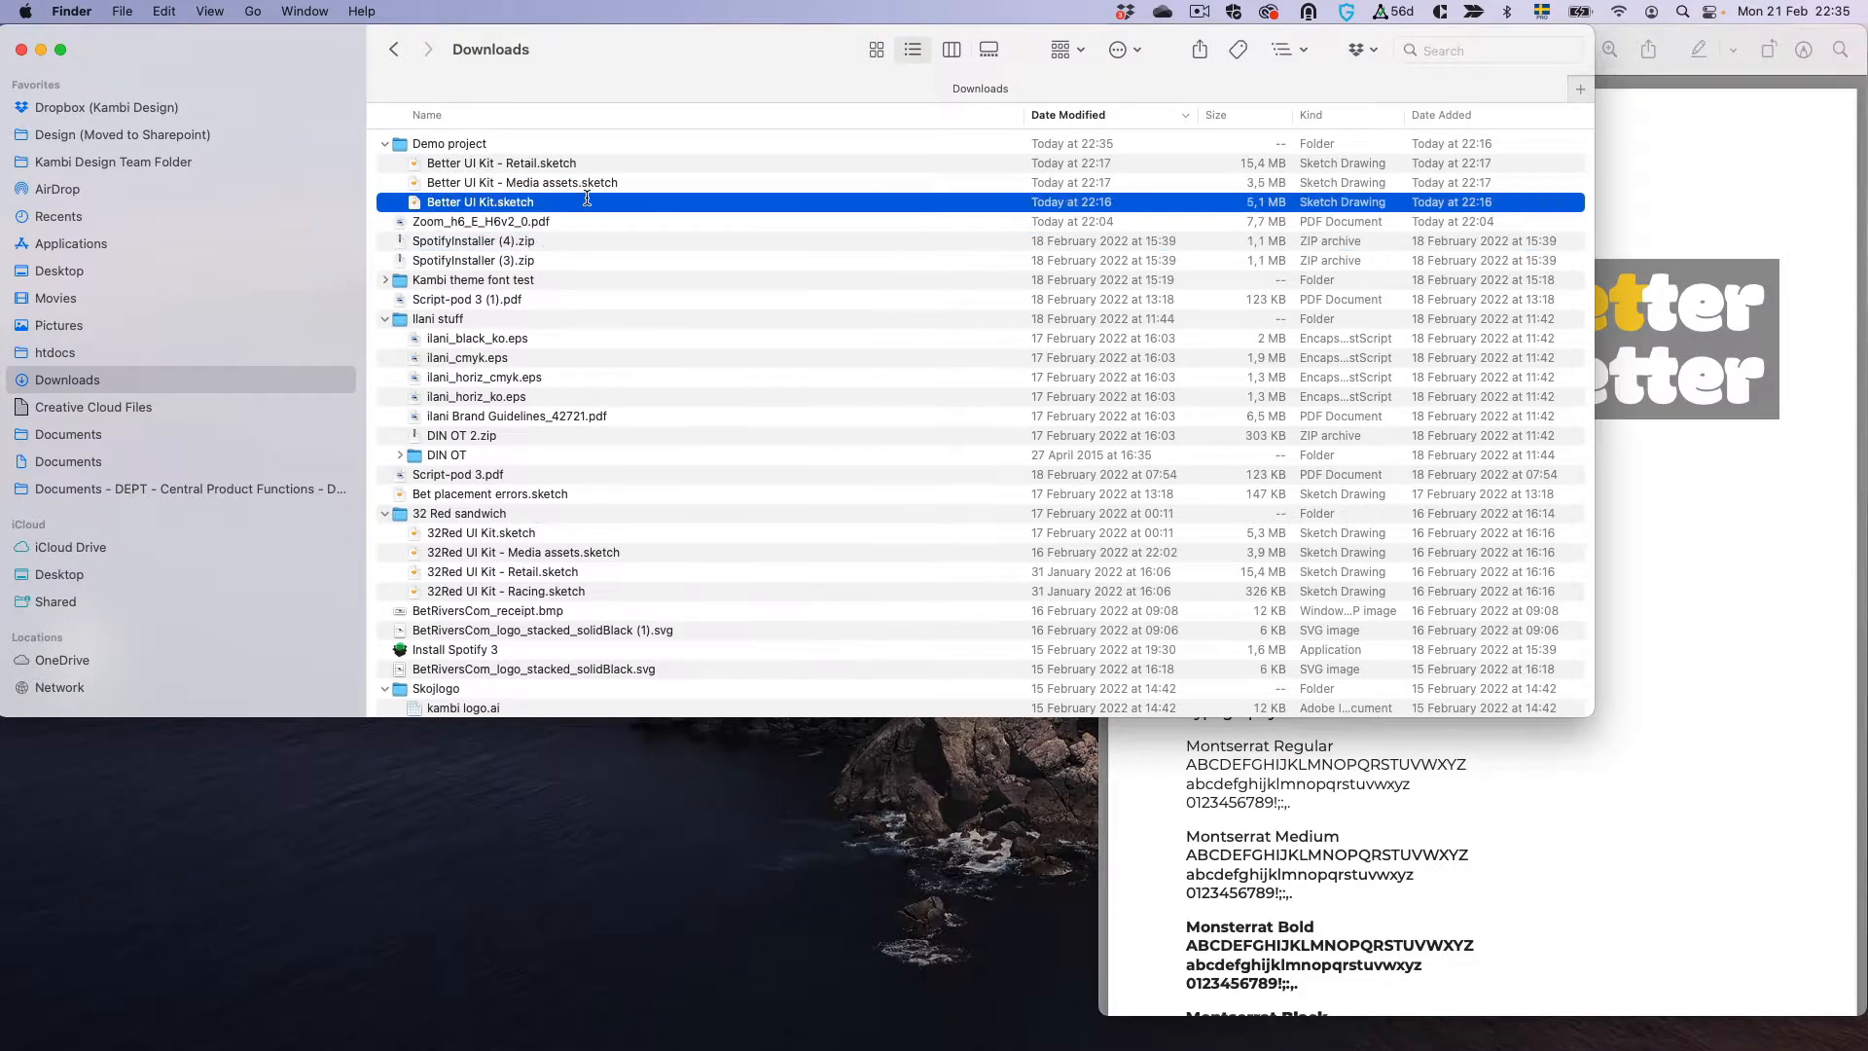
# Step: Switch to Abstract, go to the Projects list and open the Brandings project
pyautogui.moveTo(955, 1047)
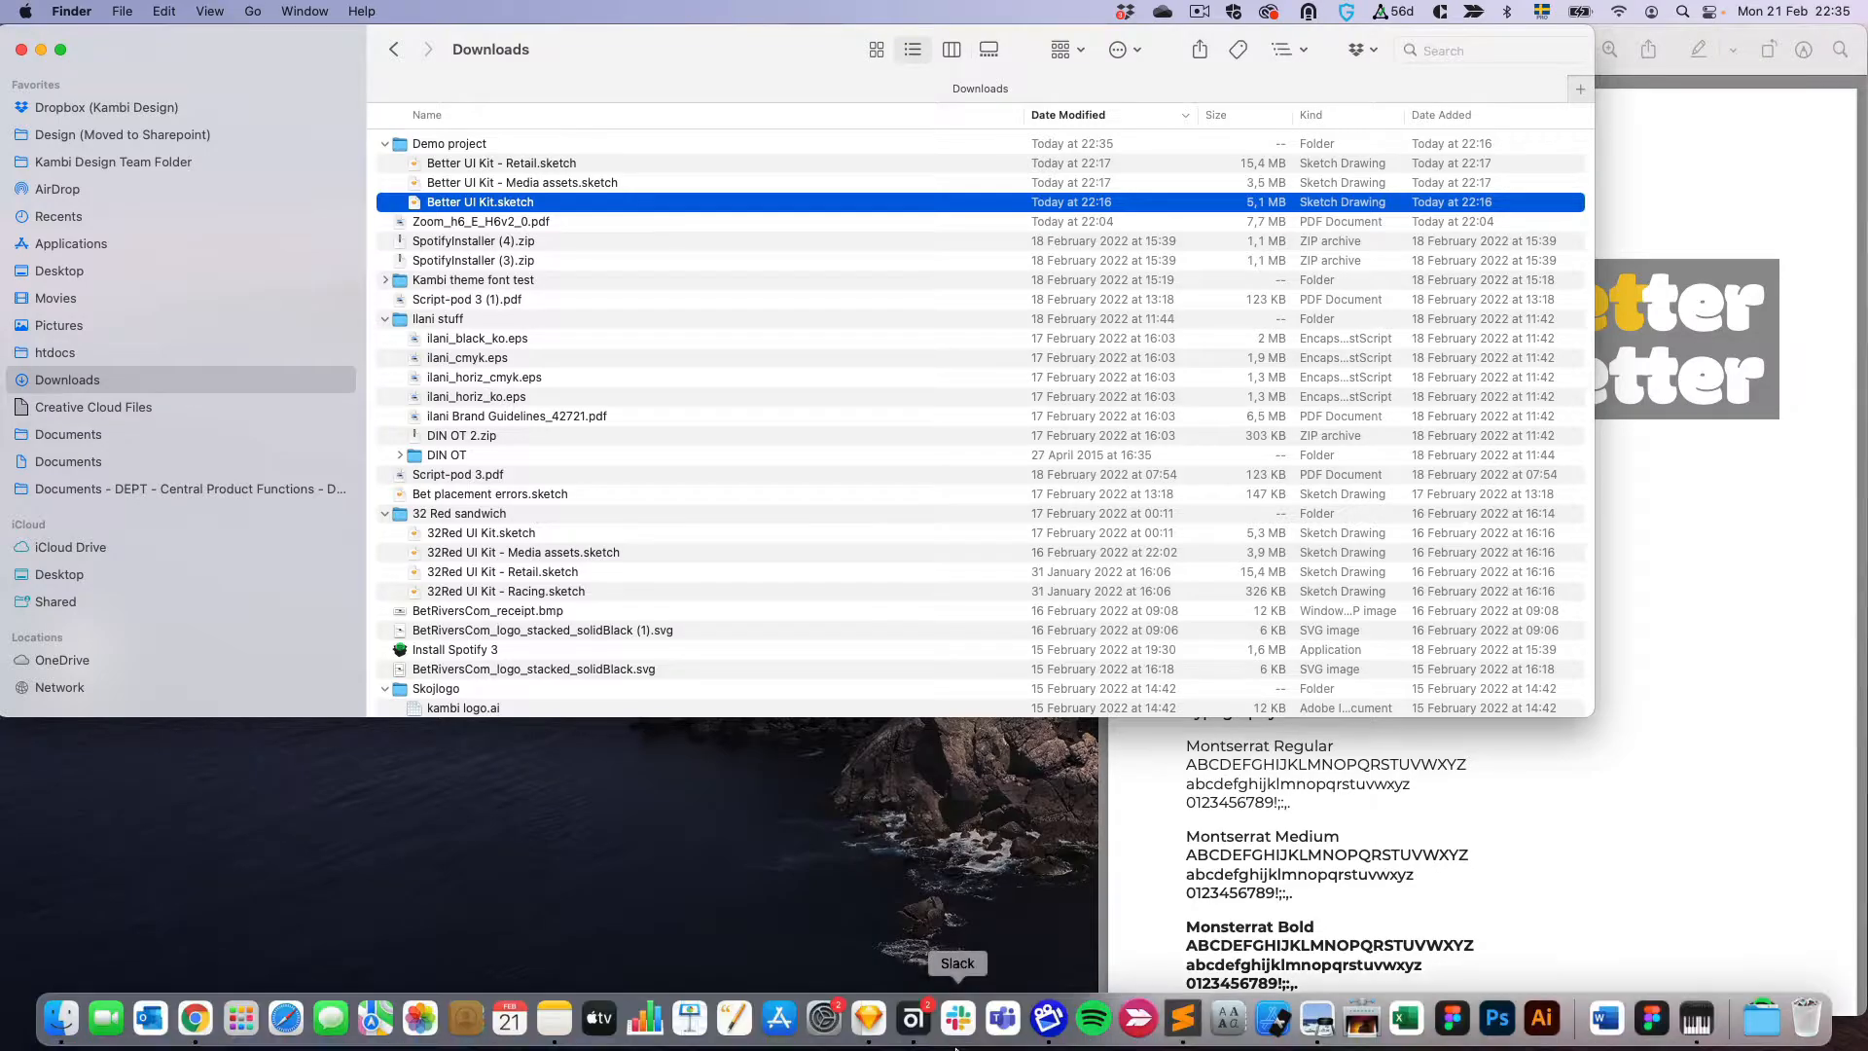
pyautogui.click(912, 1017)
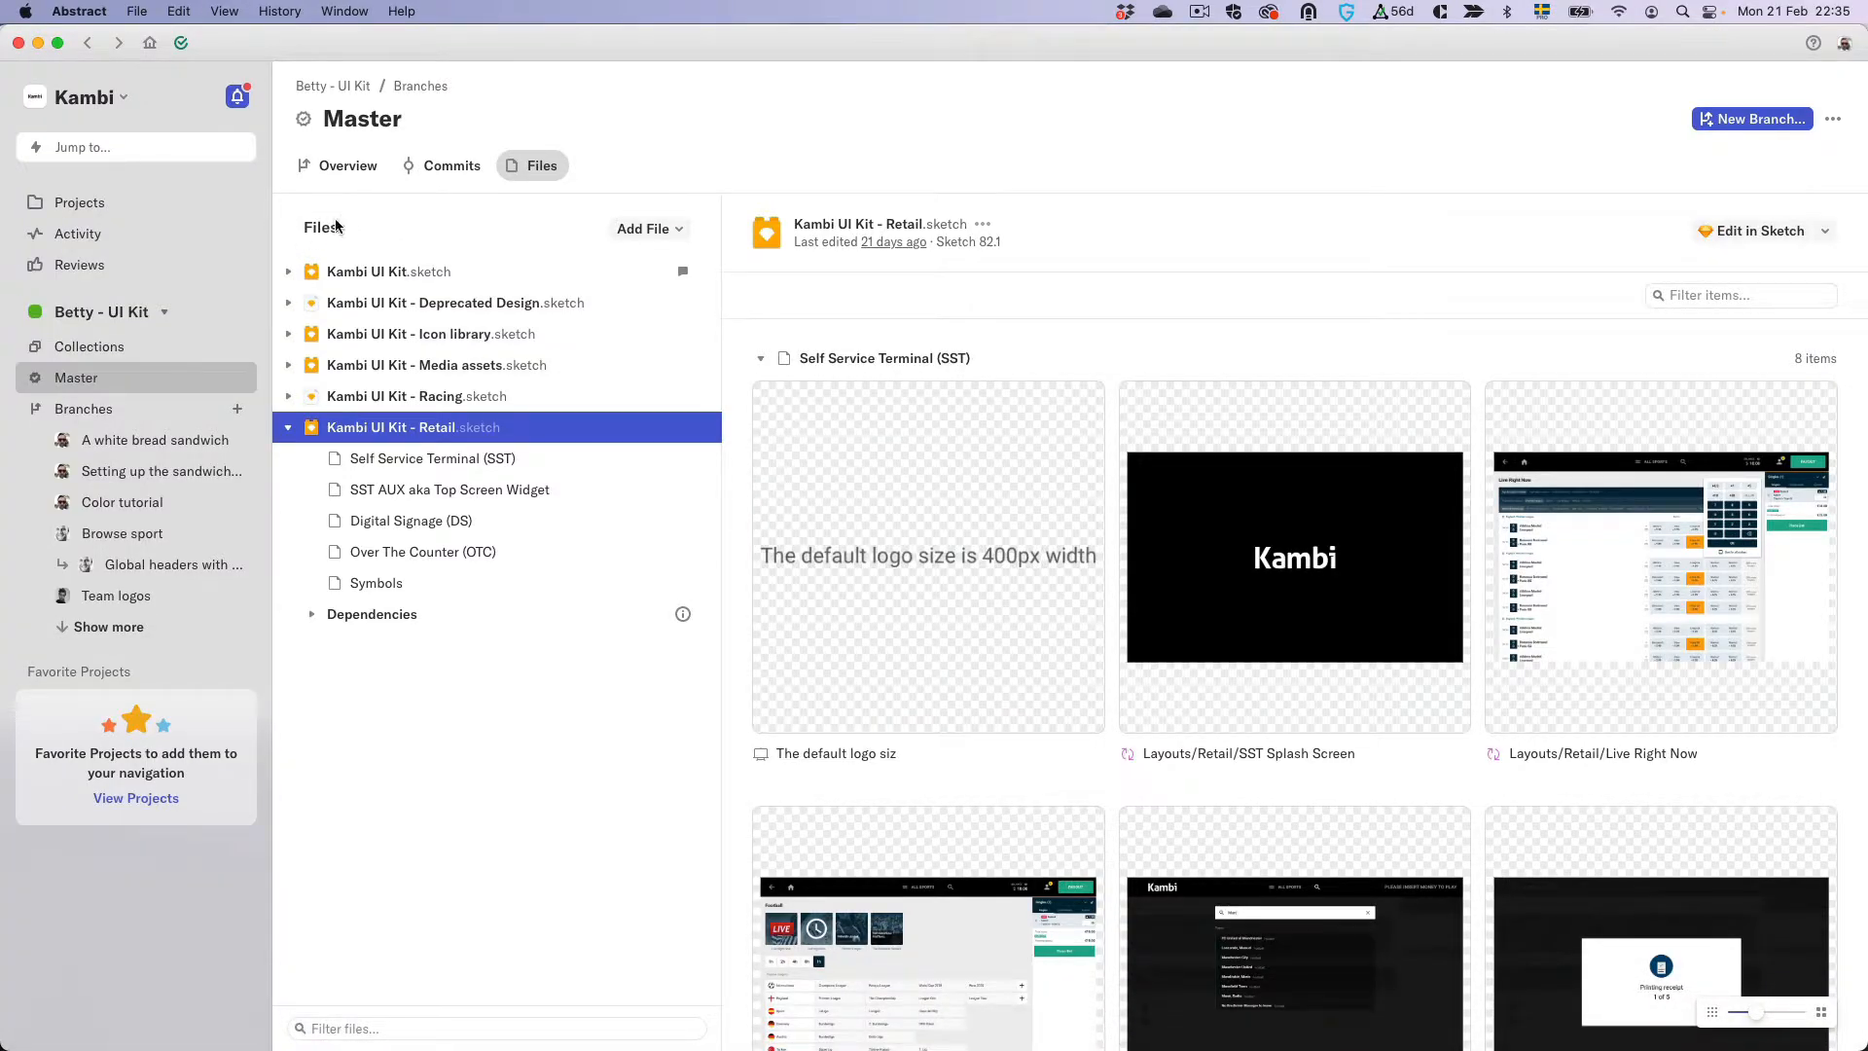
pyautogui.click(121, 211)
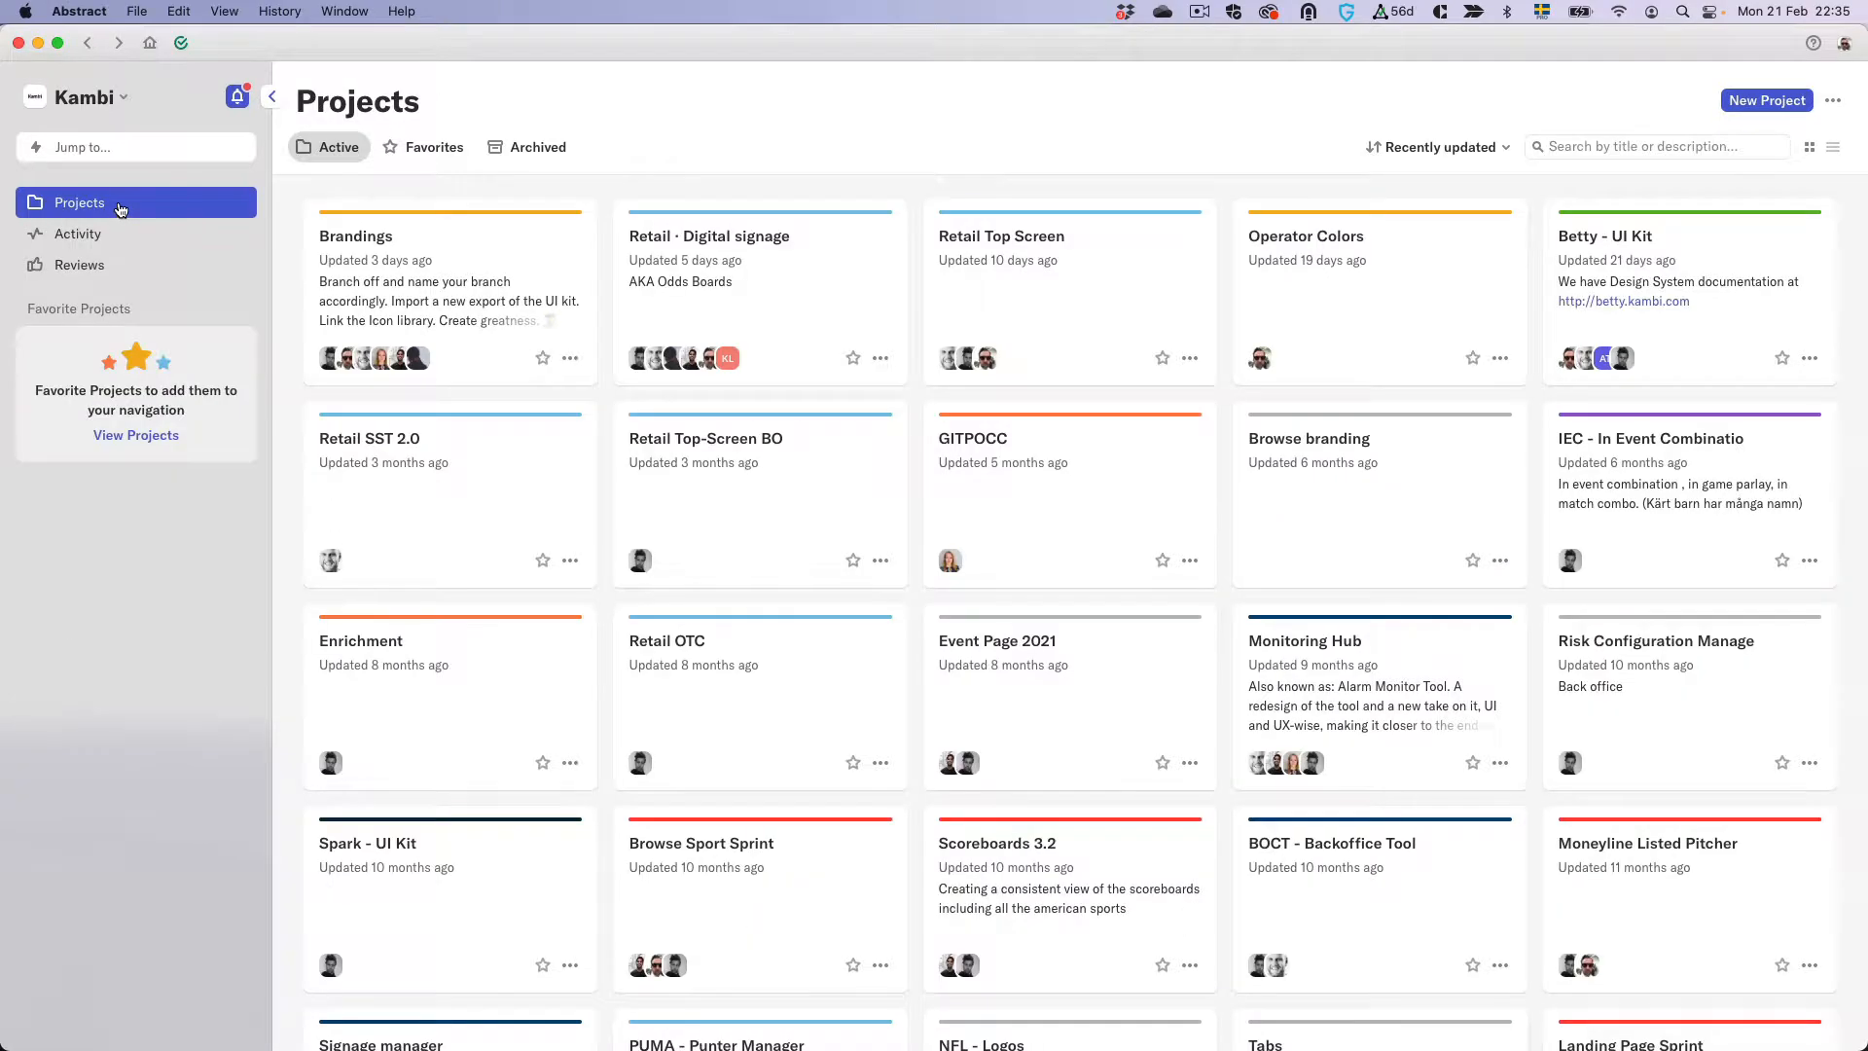
pyautogui.click(393, 284)
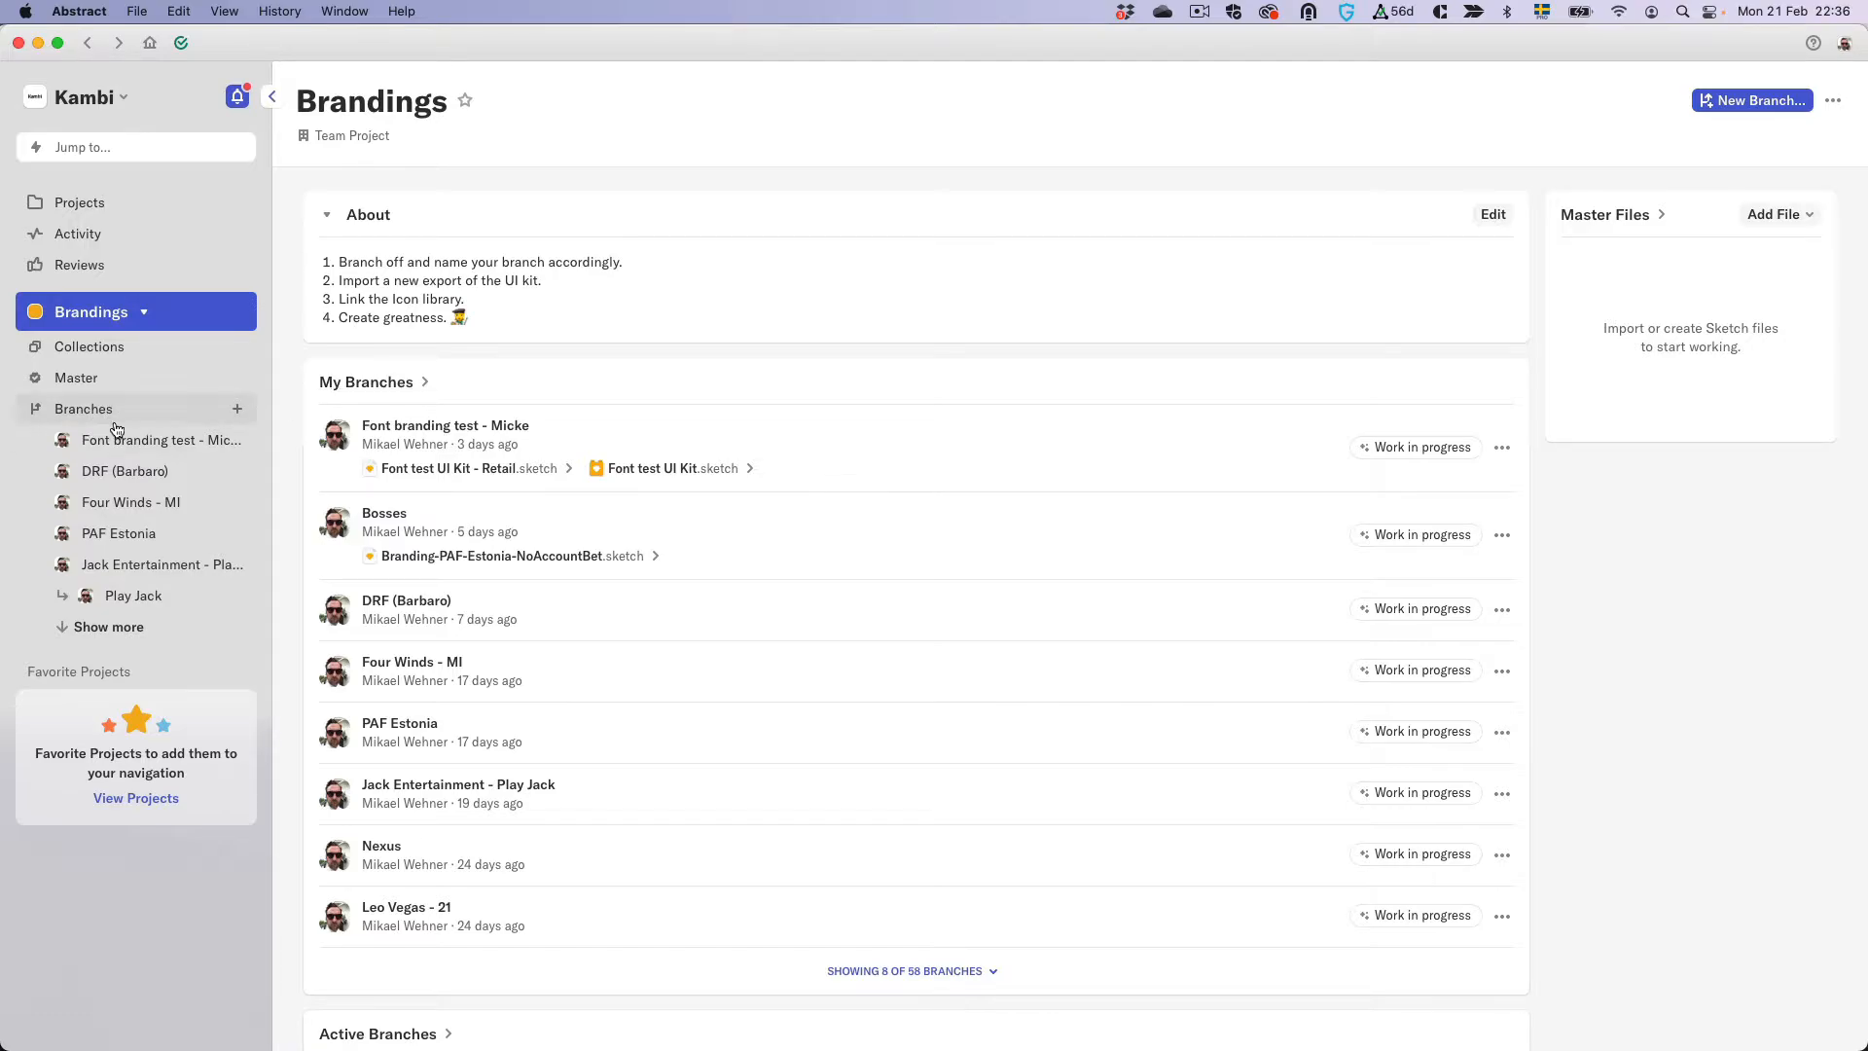
# Step: Add a branch called 'Better (demo project)' to Brandings from the Branches + button
pyautogui.click(239, 414)
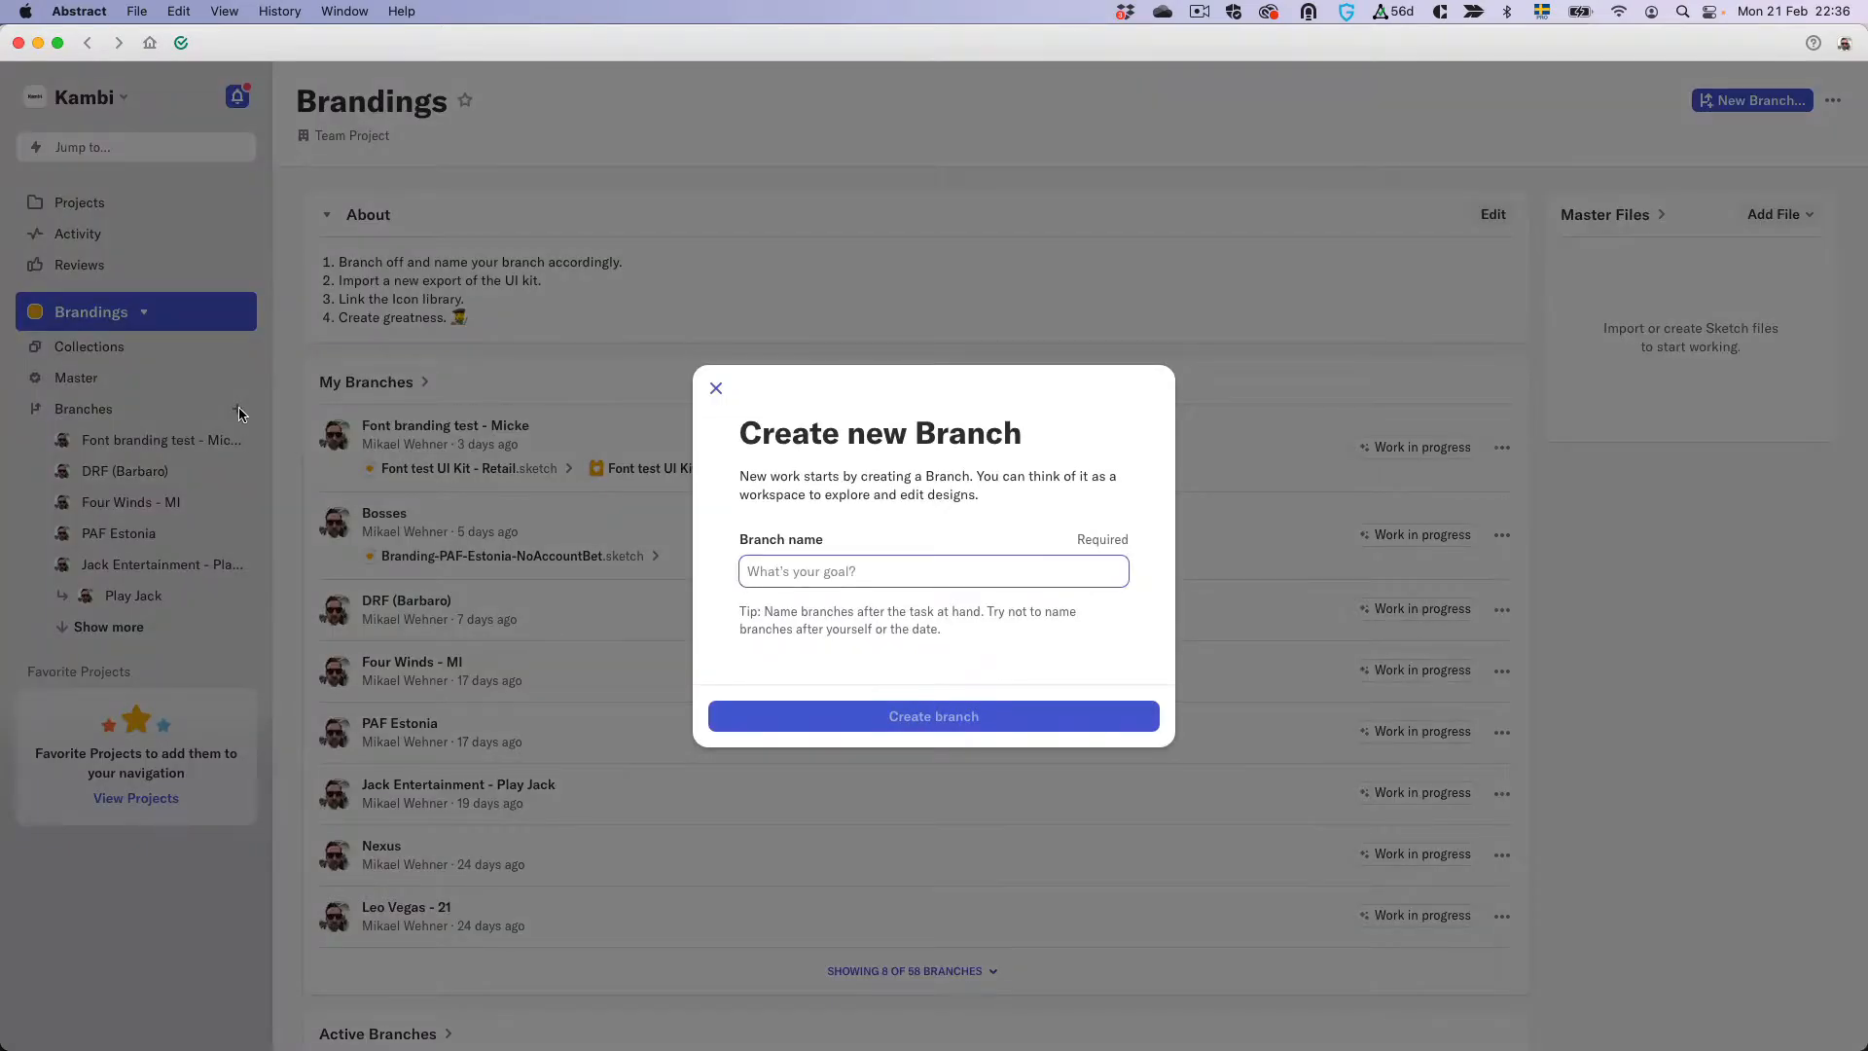
pyautogui.write('Better')
pyautogui.write('(demo project)')
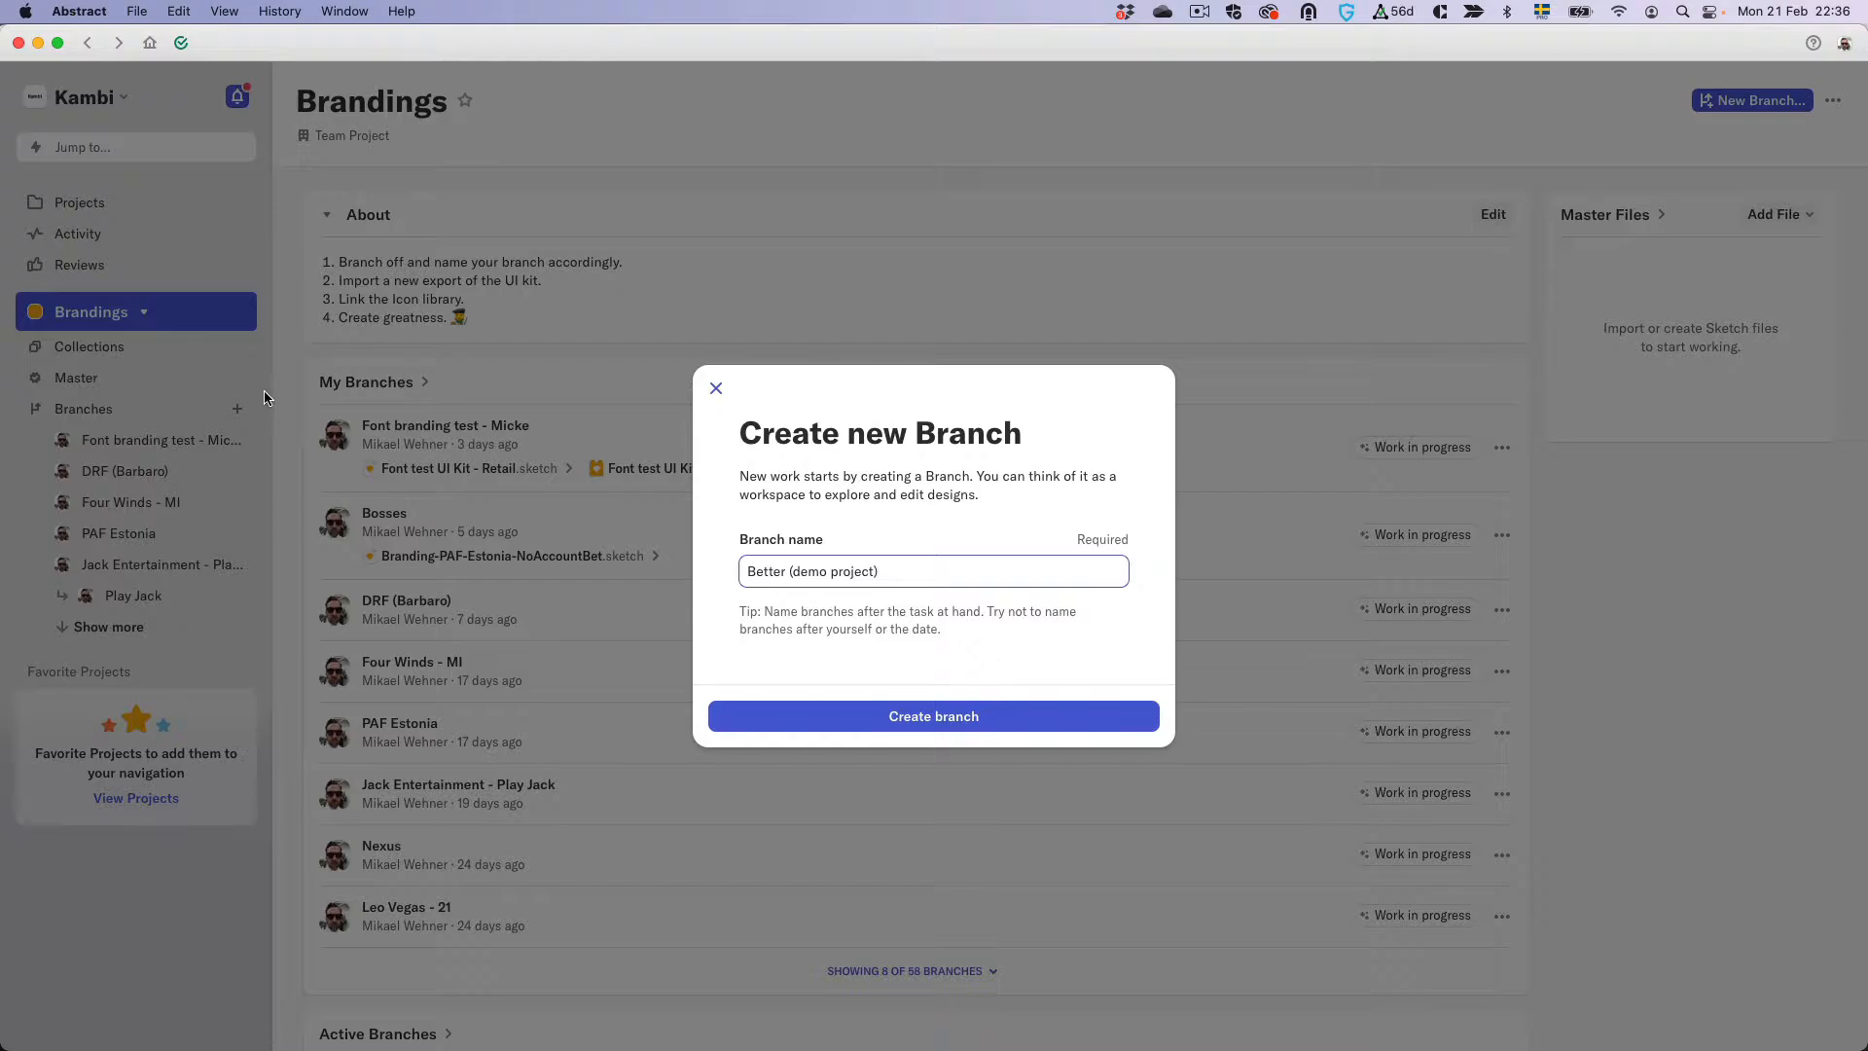
pyautogui.click(855, 722)
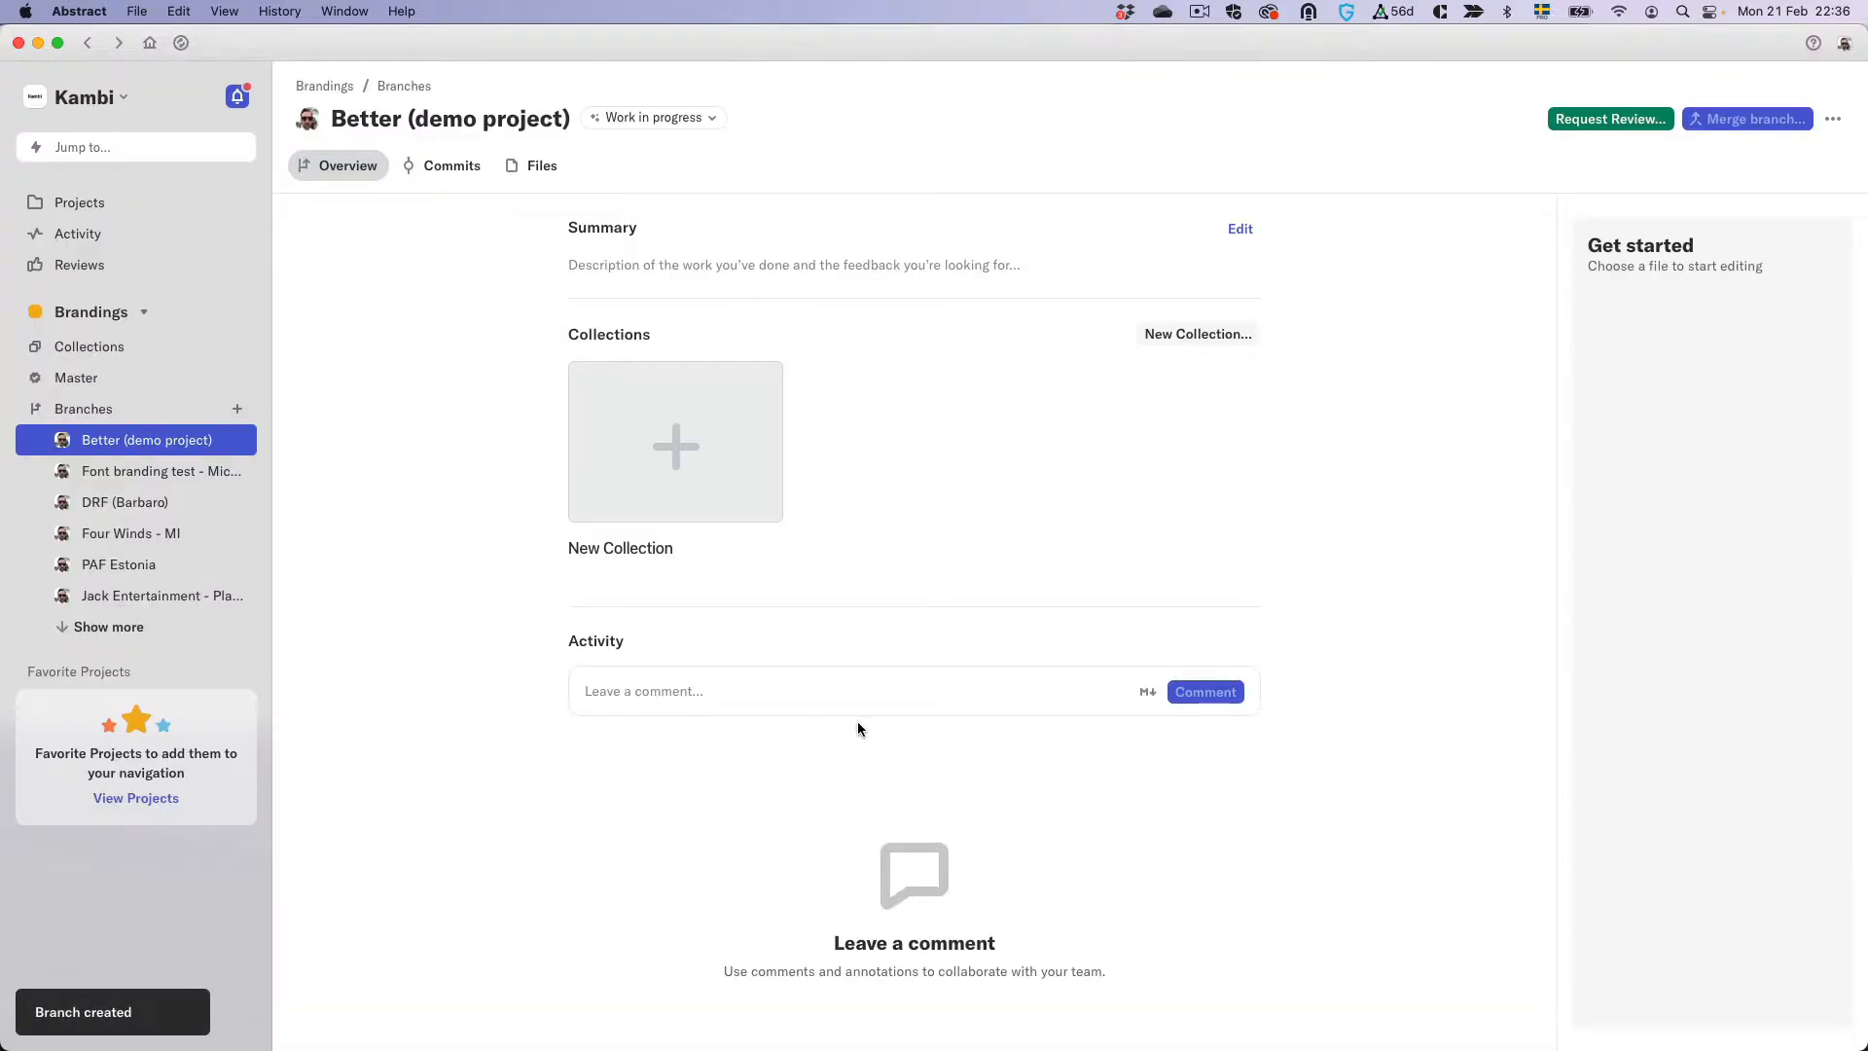
# Step: Drag the three Better UI Kit sketch files from the Demo project folder into the branch's Files list
pyautogui.click(542, 166)
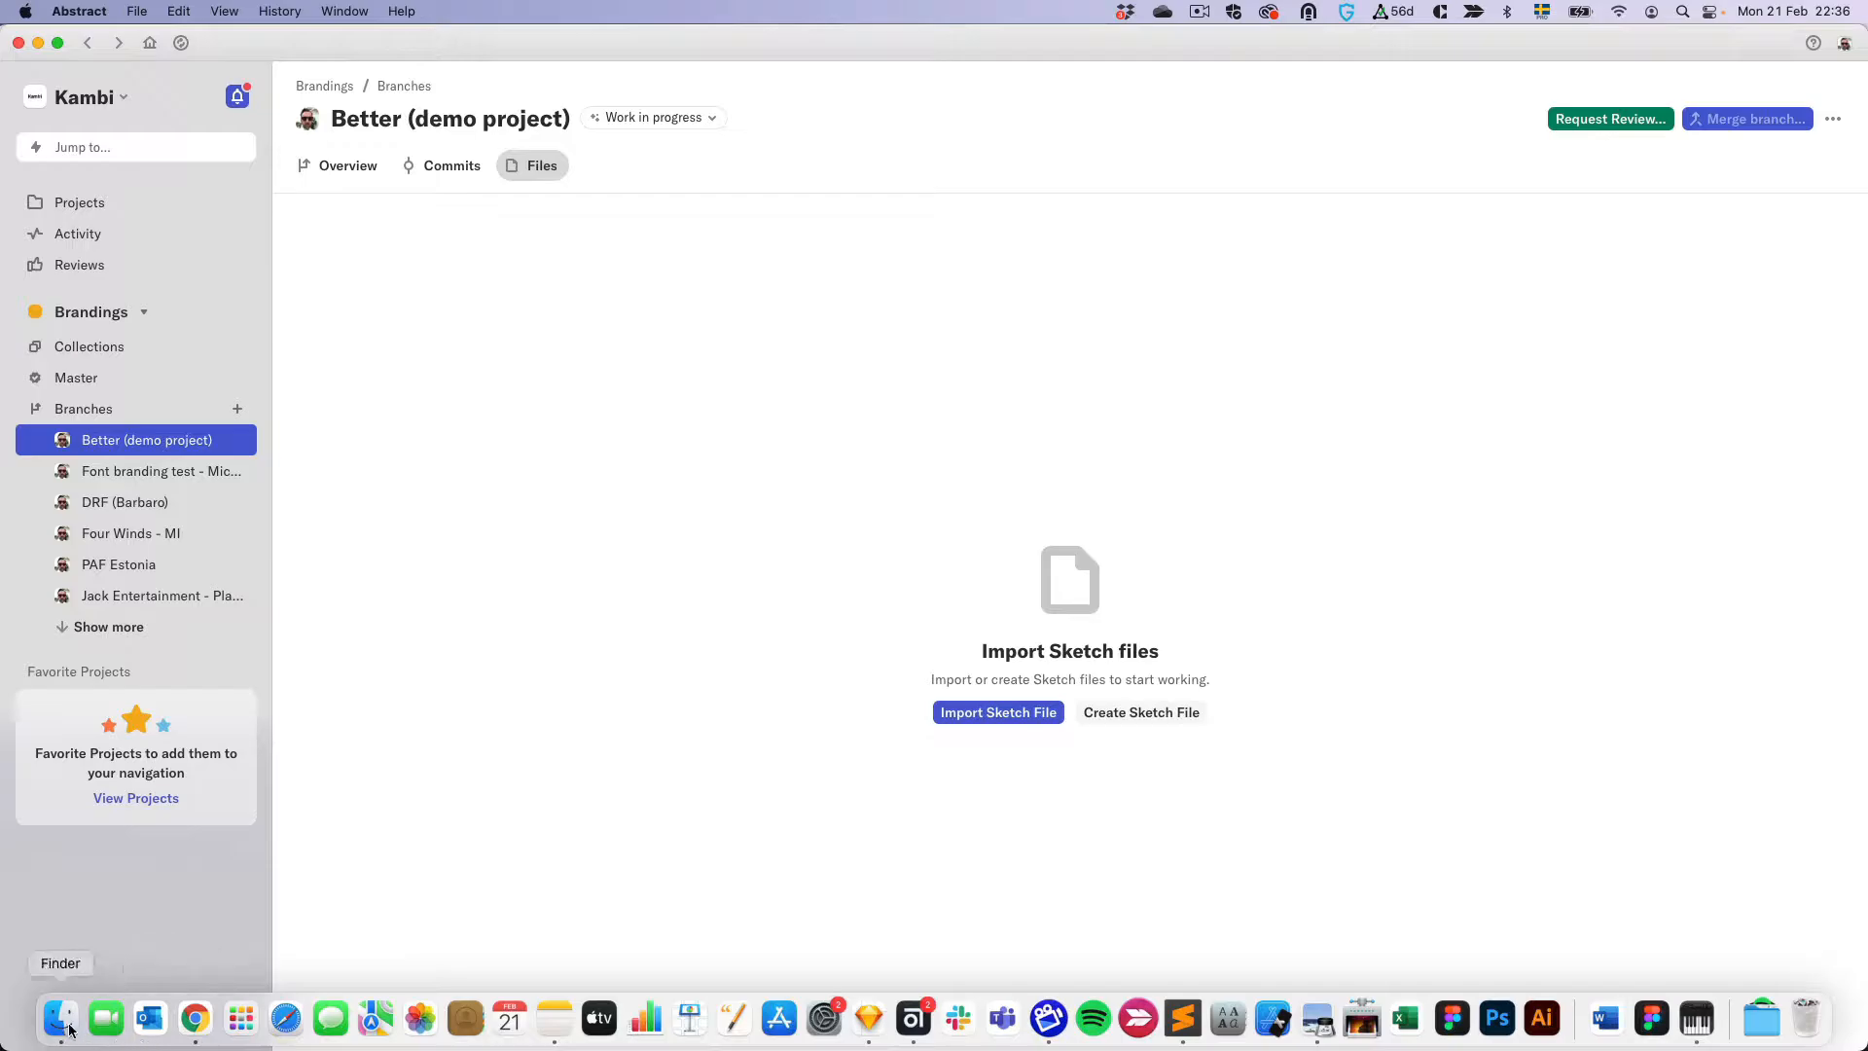
pyautogui.click(70, 1027)
pyautogui.moveTo(741, 105); pyautogui.dragTo(1391, 725)
pyautogui.moveTo(727, 216); pyautogui.dragTo(1177, 184)
pyautogui.click(1381, 263)
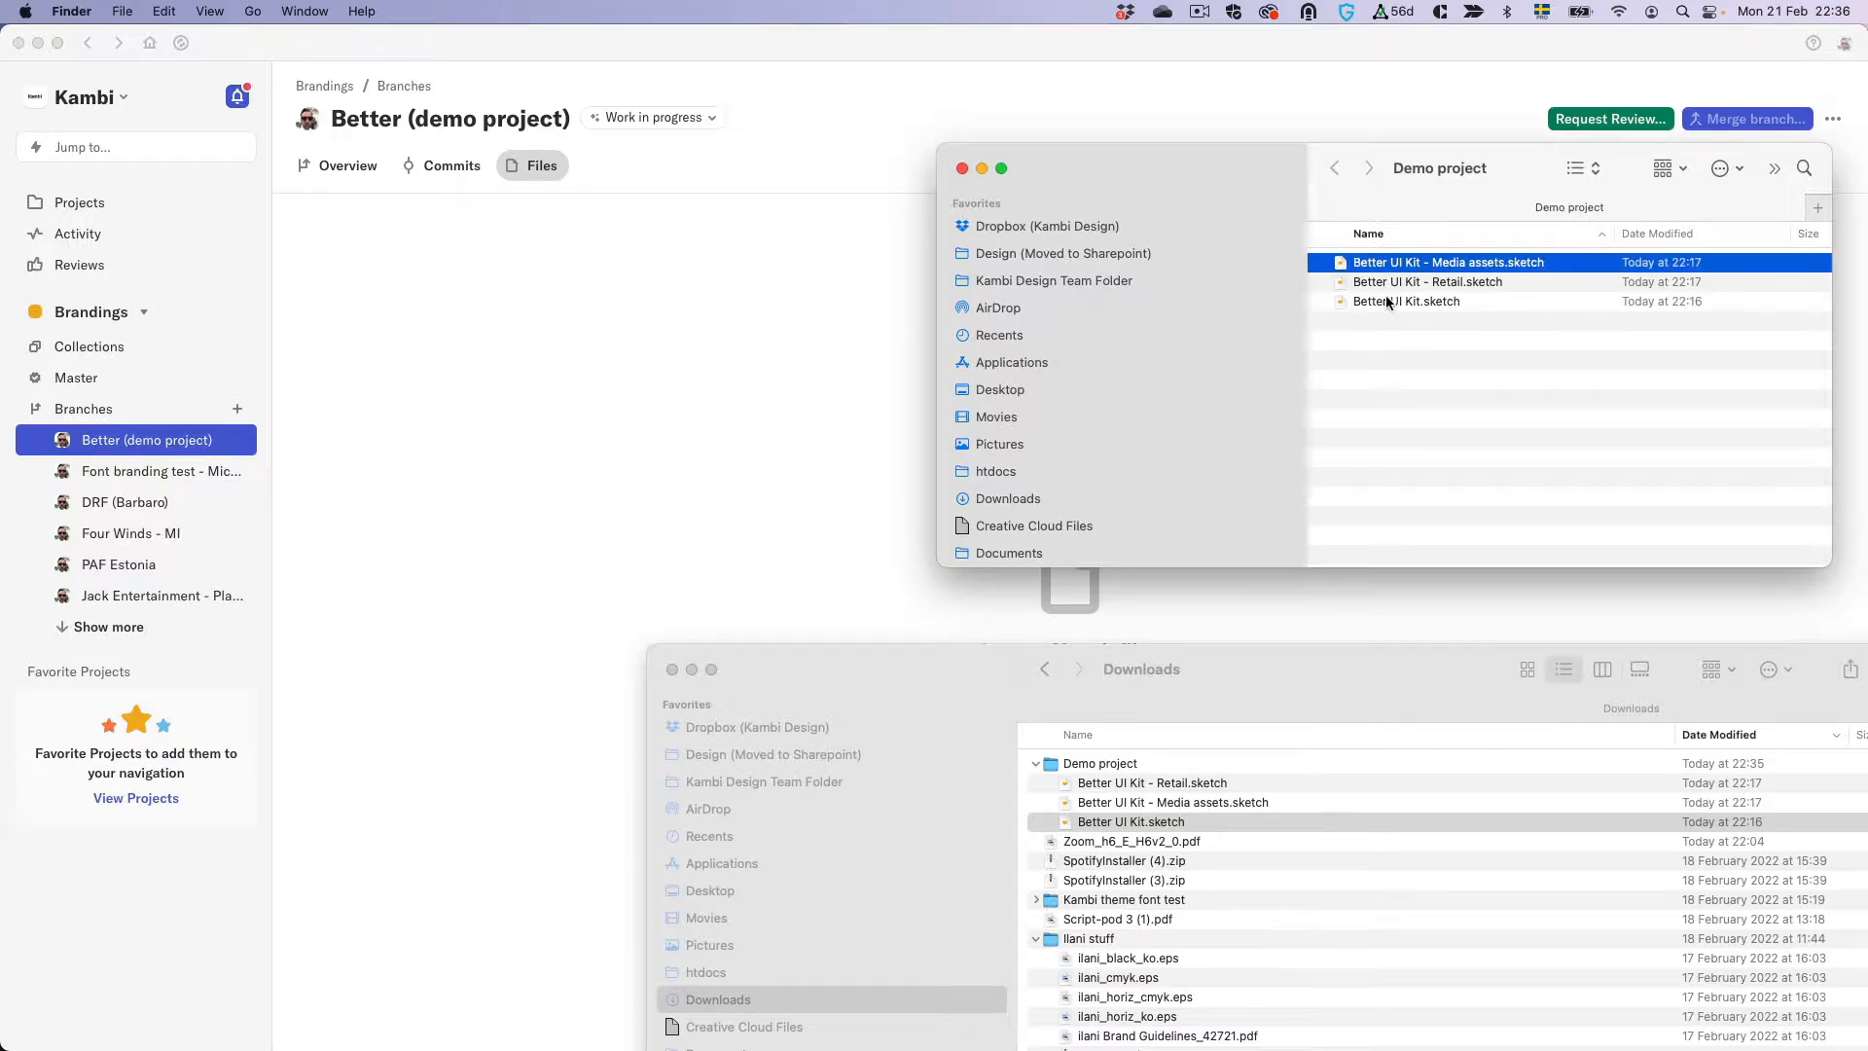
pyautogui.keyDown('shift'); pyautogui.click(1386, 302); pyautogui.keyUp('shift')
pyautogui.moveTo(1381, 303); pyautogui.dragTo(537, 421)
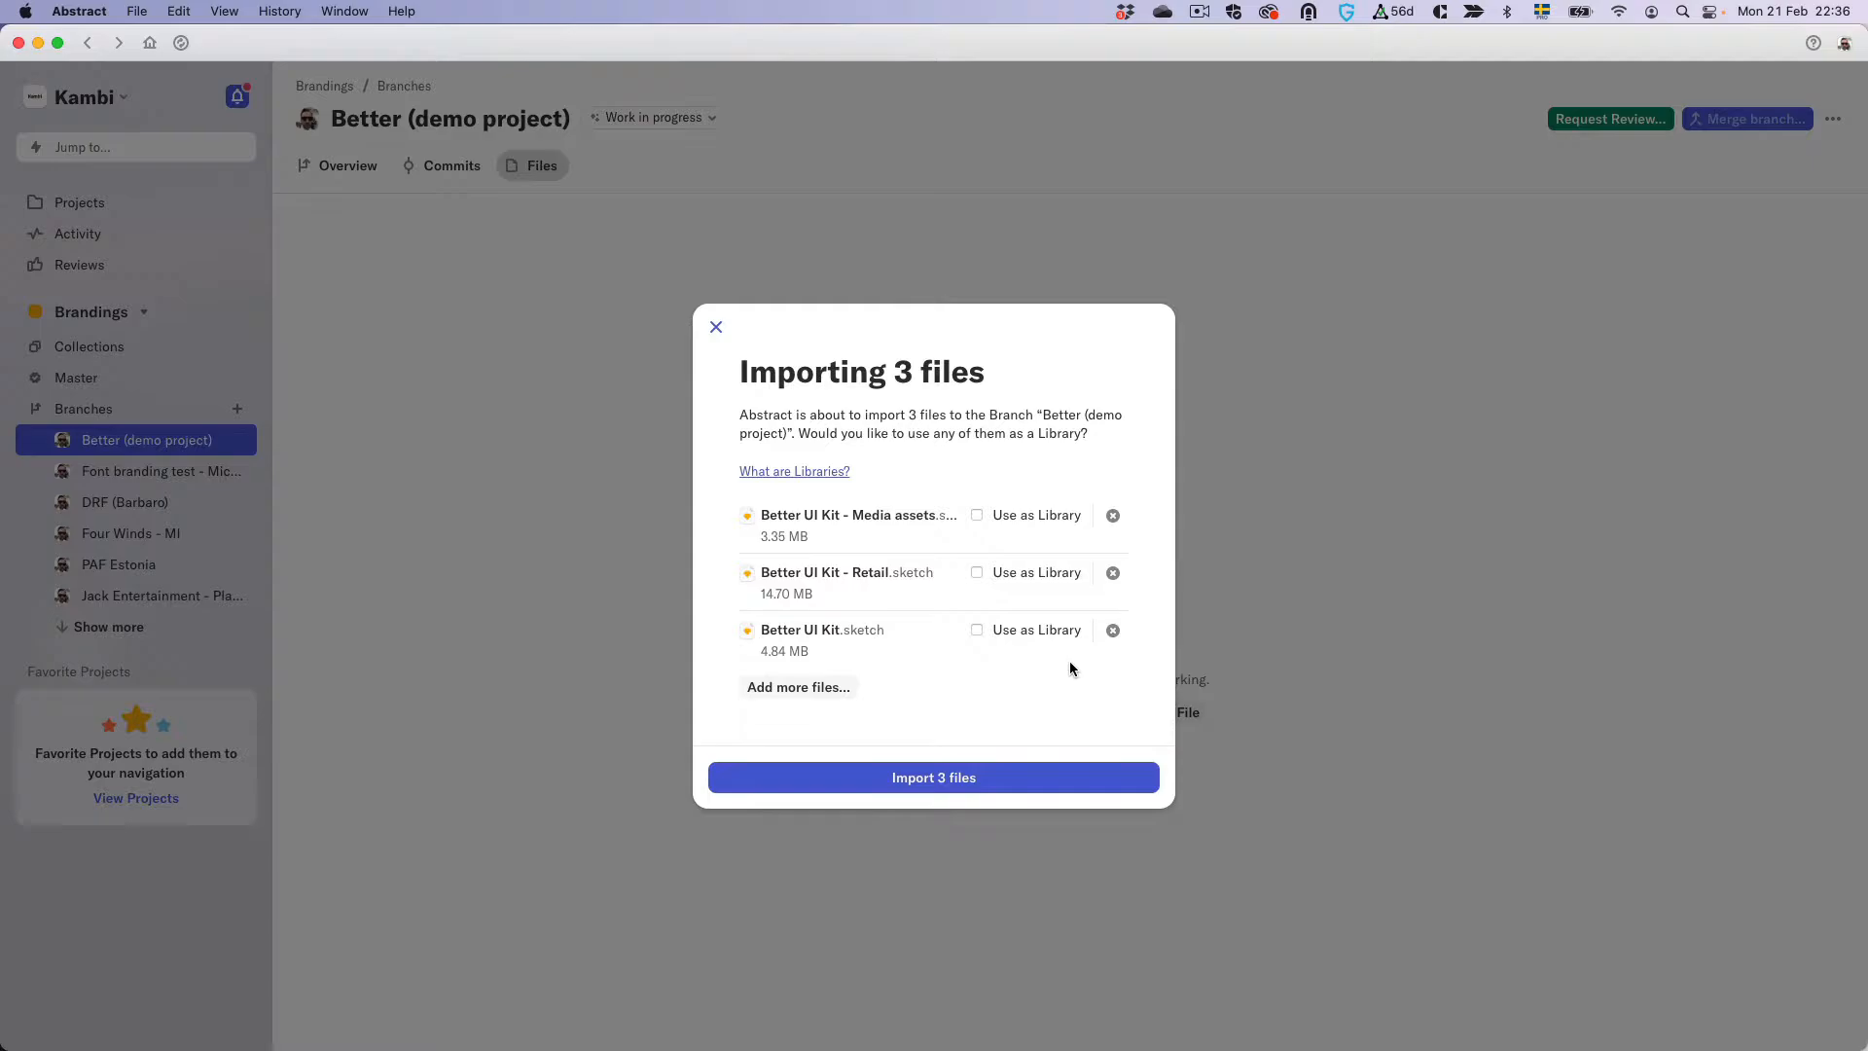
# Step: Mark the Media assets and Better UI Kit files as libraries and import all 3 files
pyautogui.click(977, 515)
pyautogui.click(977, 631)
pyautogui.click(989, 780)
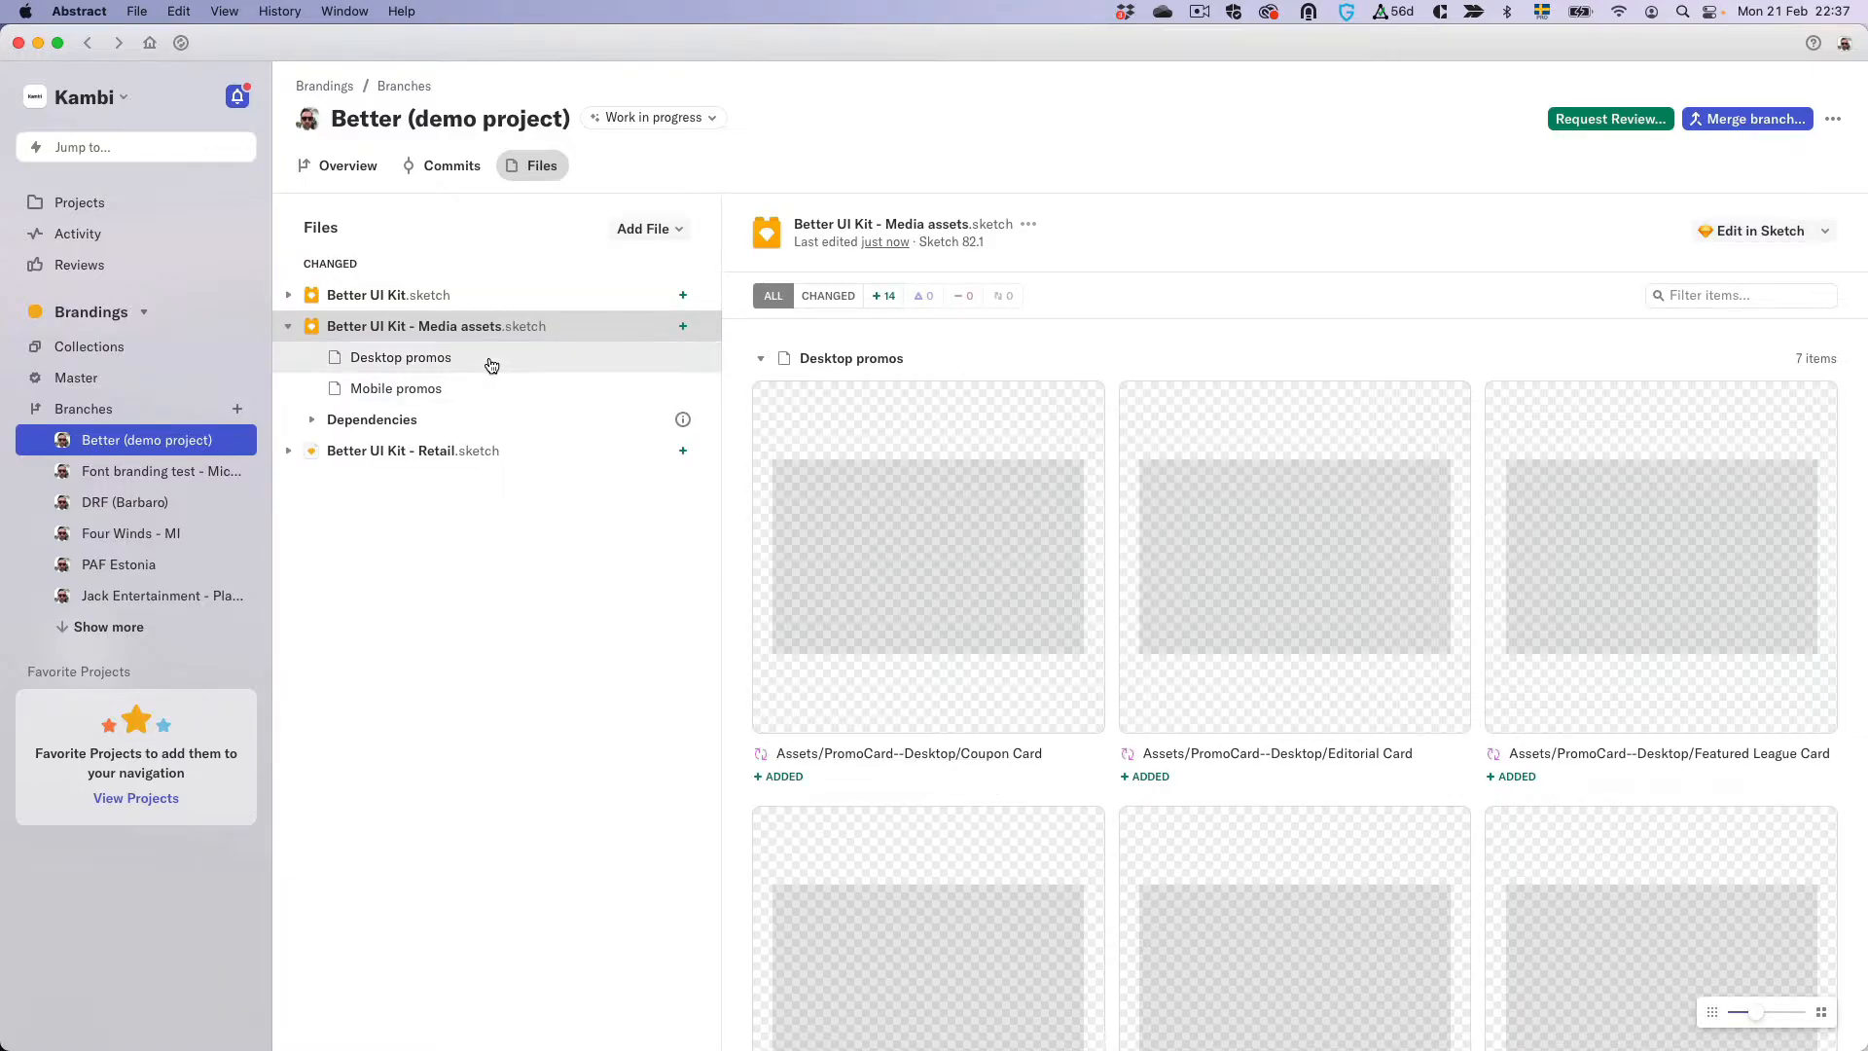
# Step: Watch the sync details until the three-file upload completes, then expand and collapse Better UI Kit.sketch
pyautogui.click(290, 329)
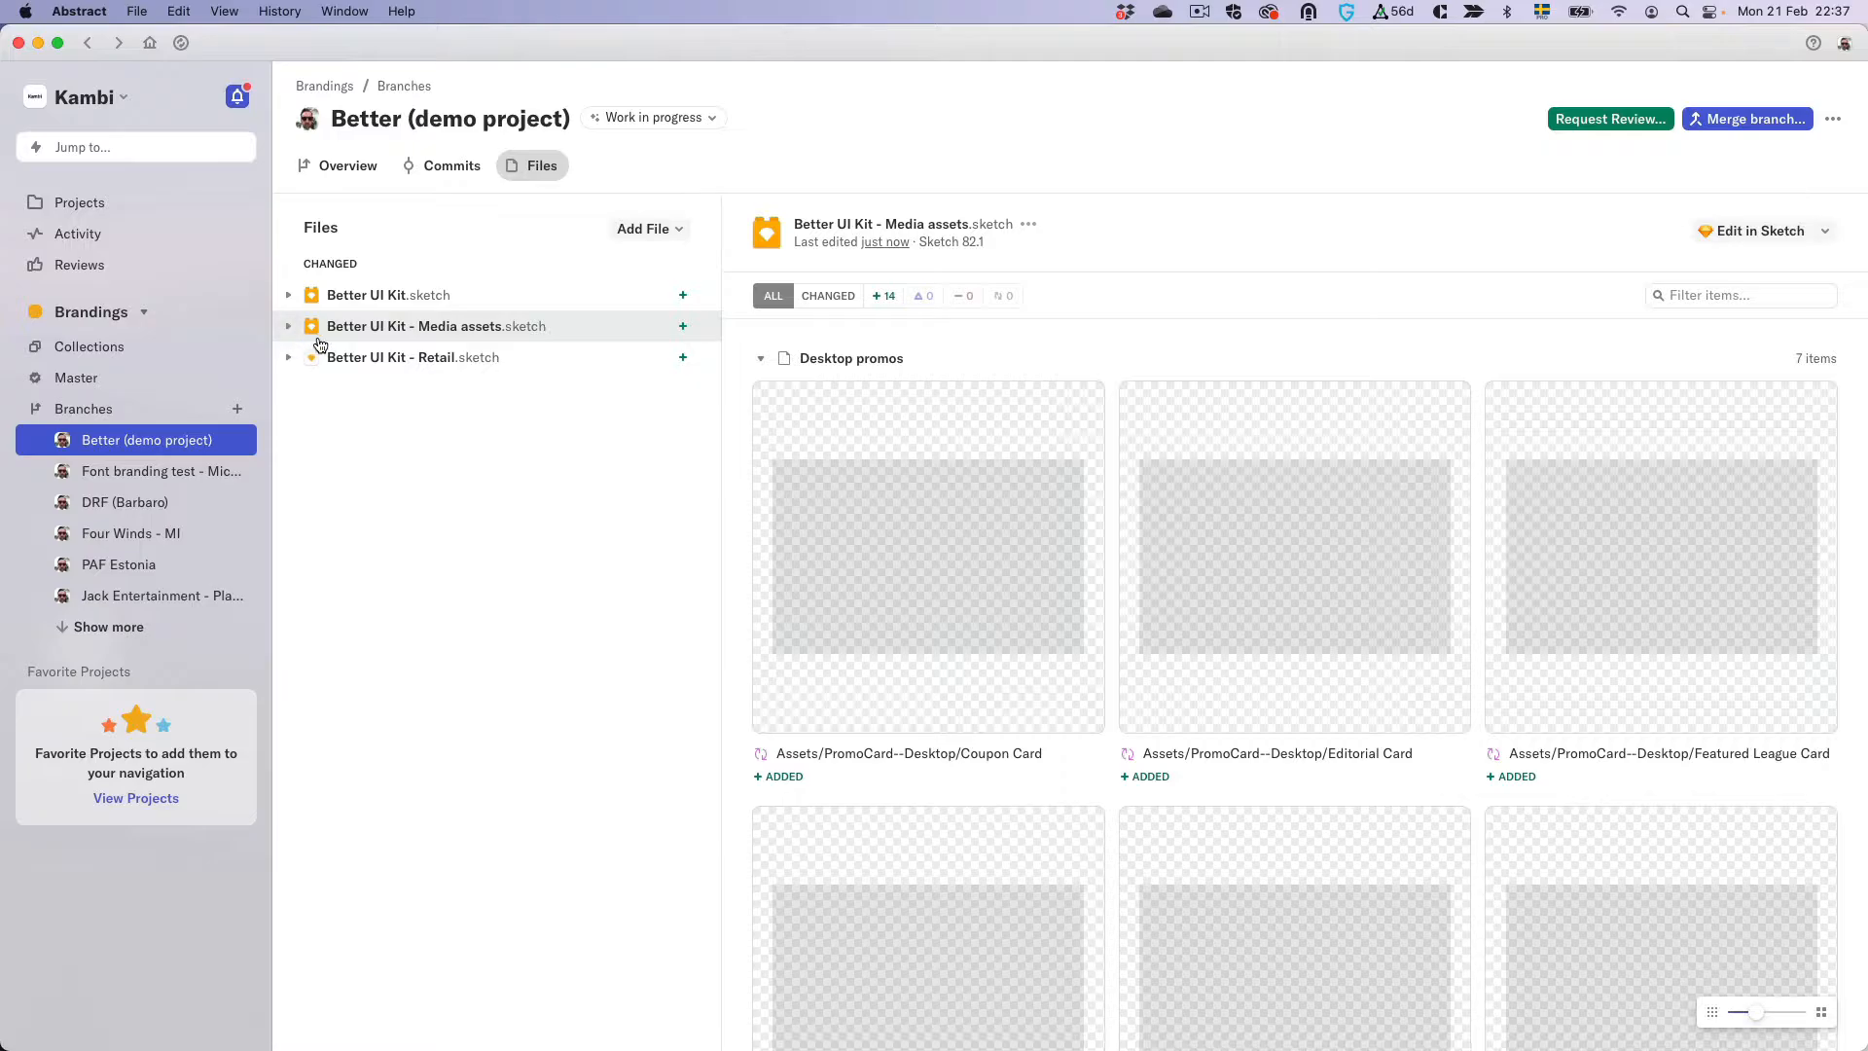
pyautogui.click(180, 45)
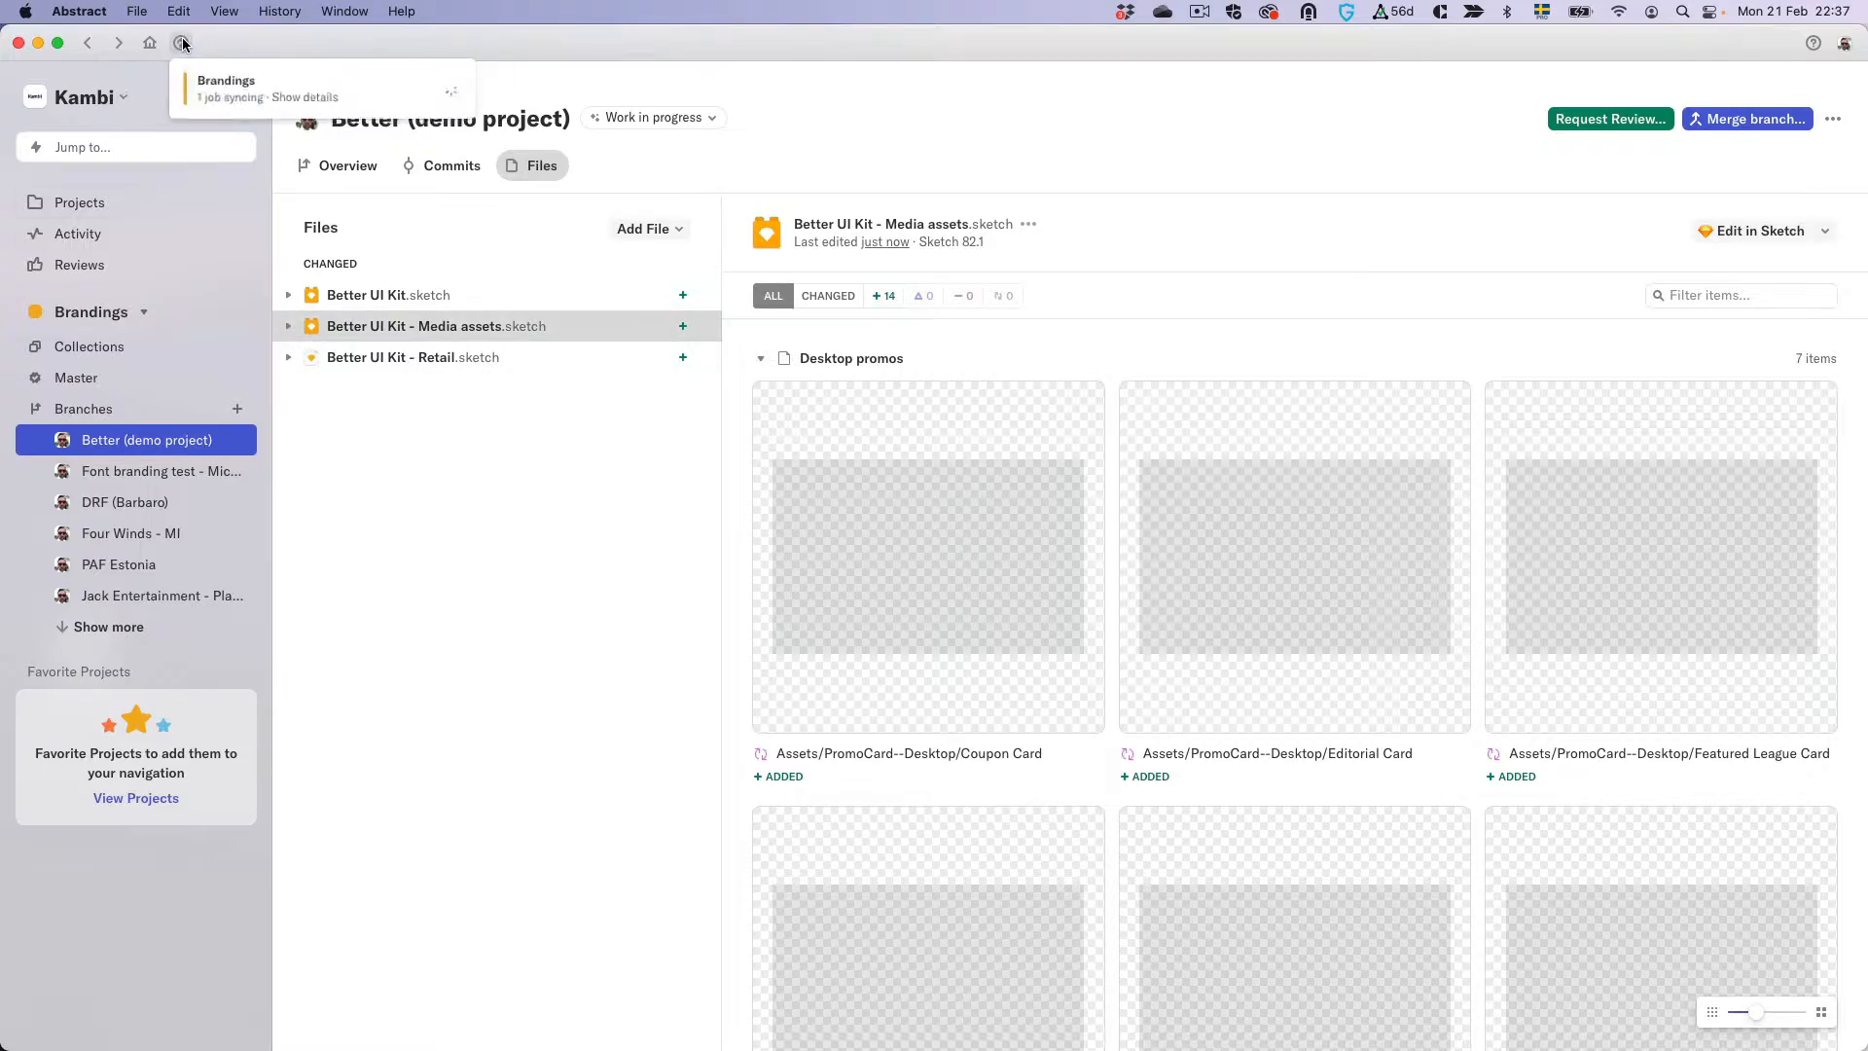
pyautogui.click(325, 102)
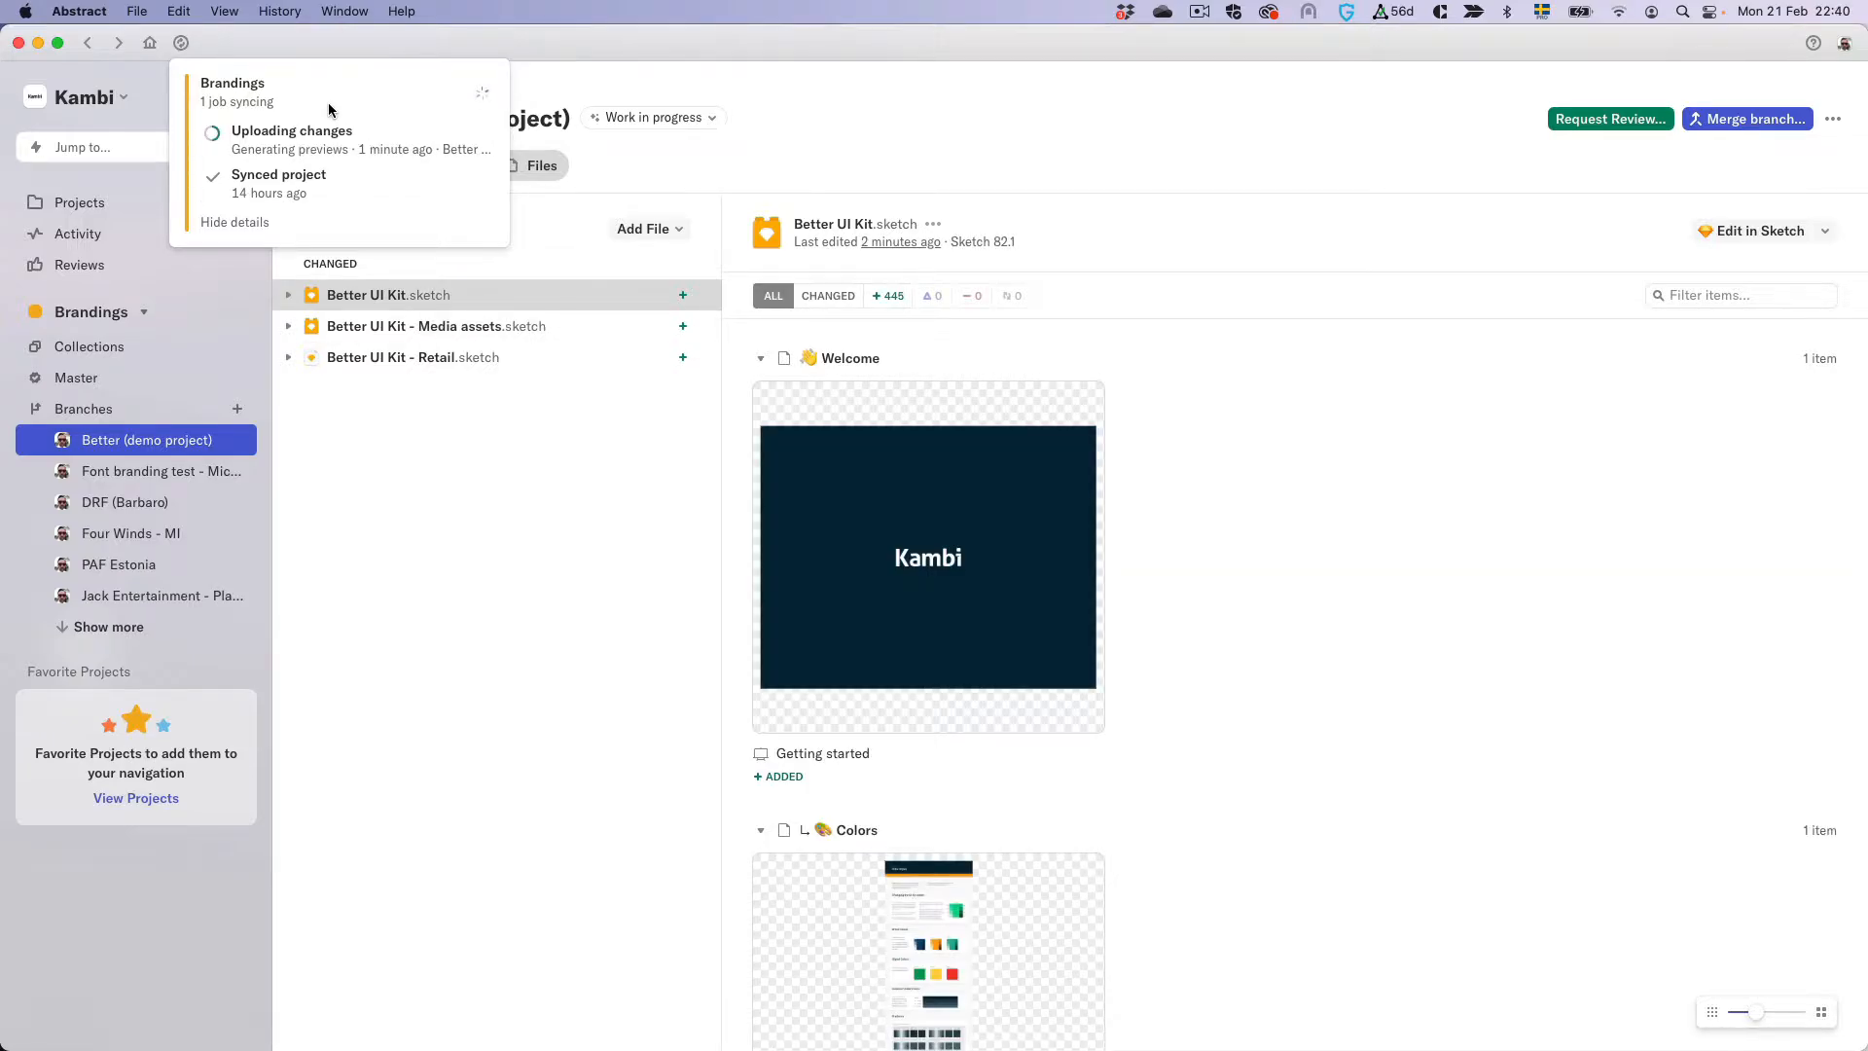
pyautogui.click(1198, 11)
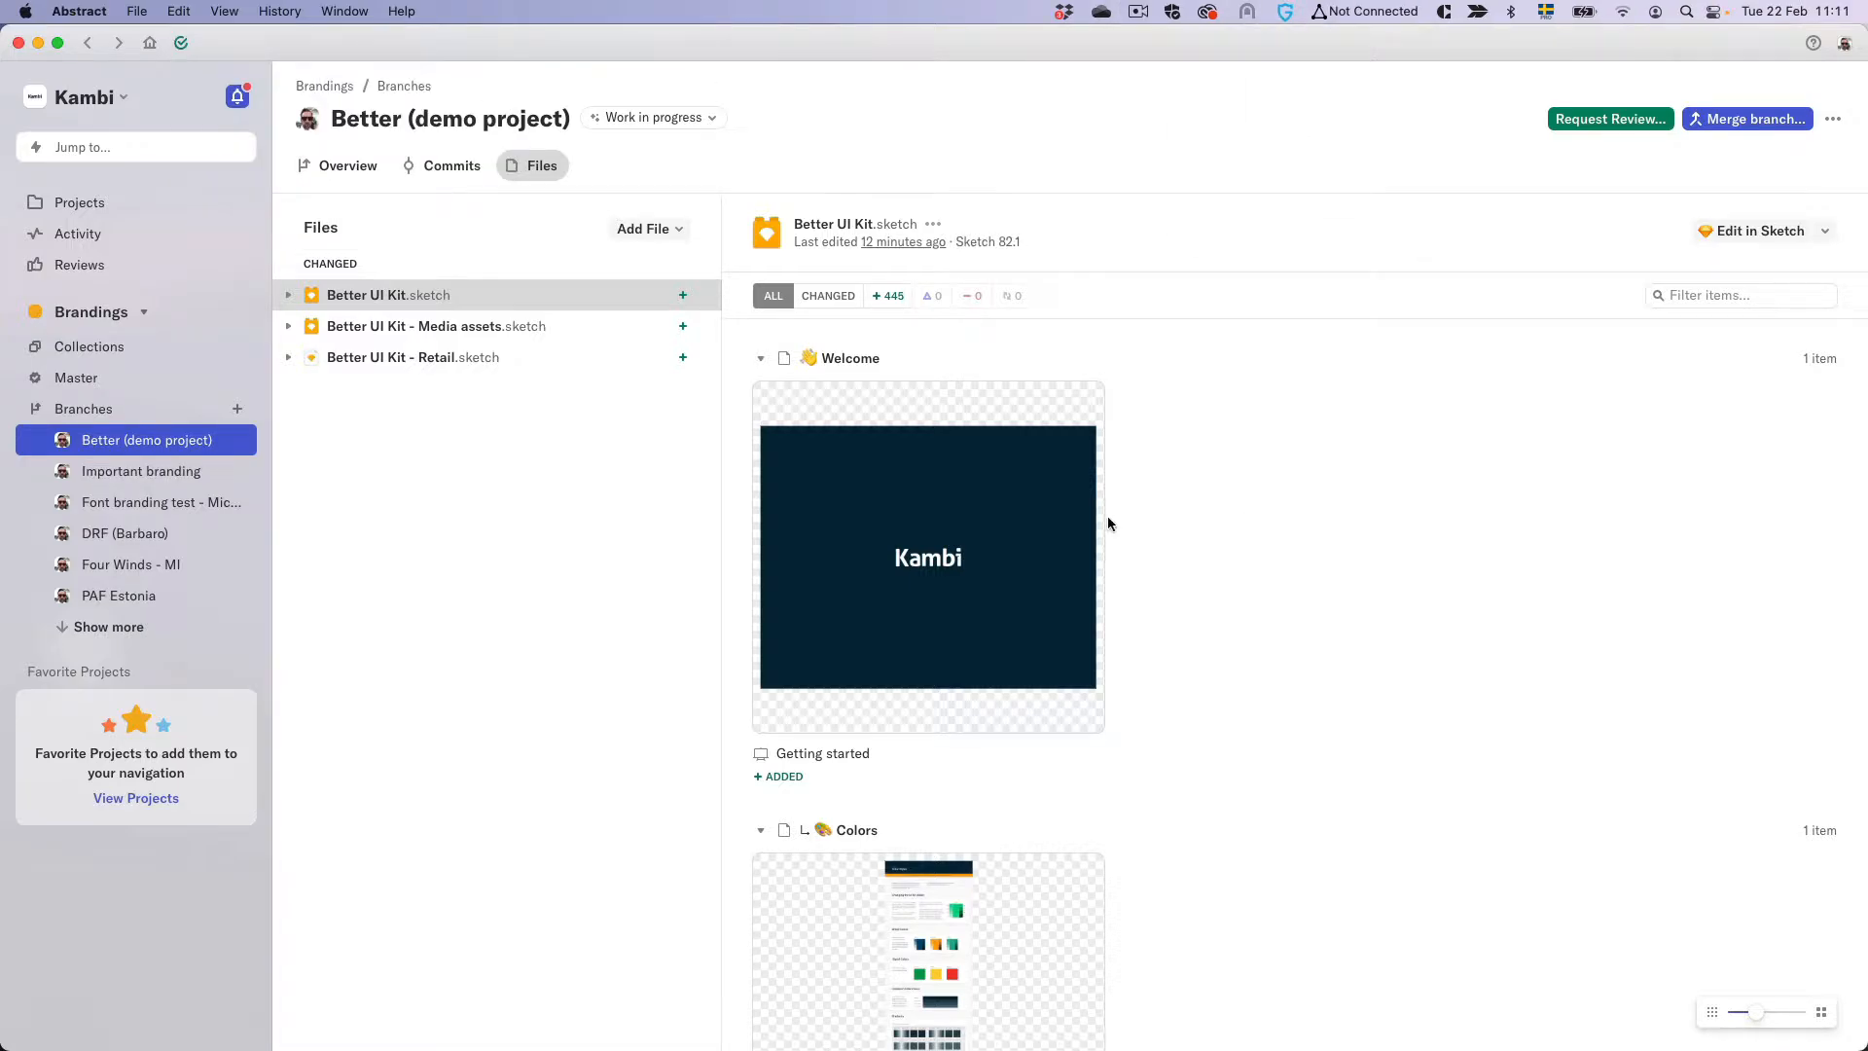
pyautogui.click(180, 43)
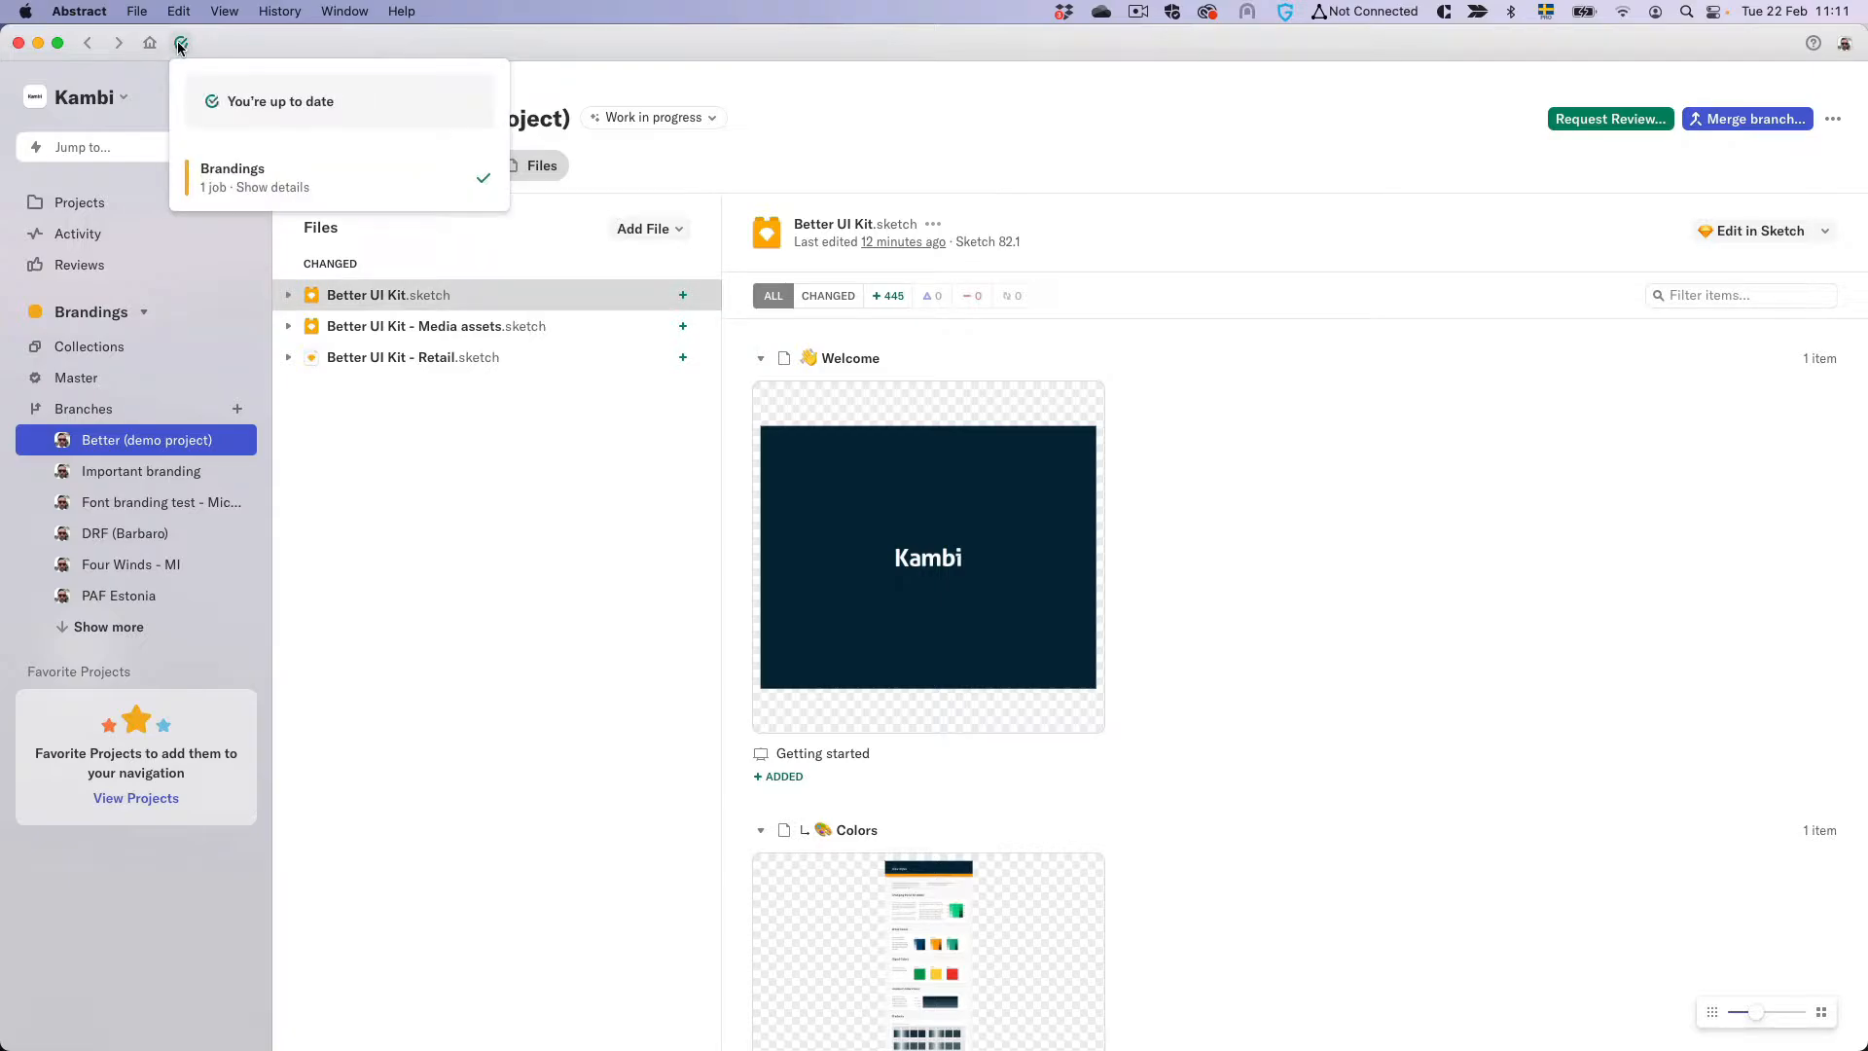
pyautogui.click(179, 44)
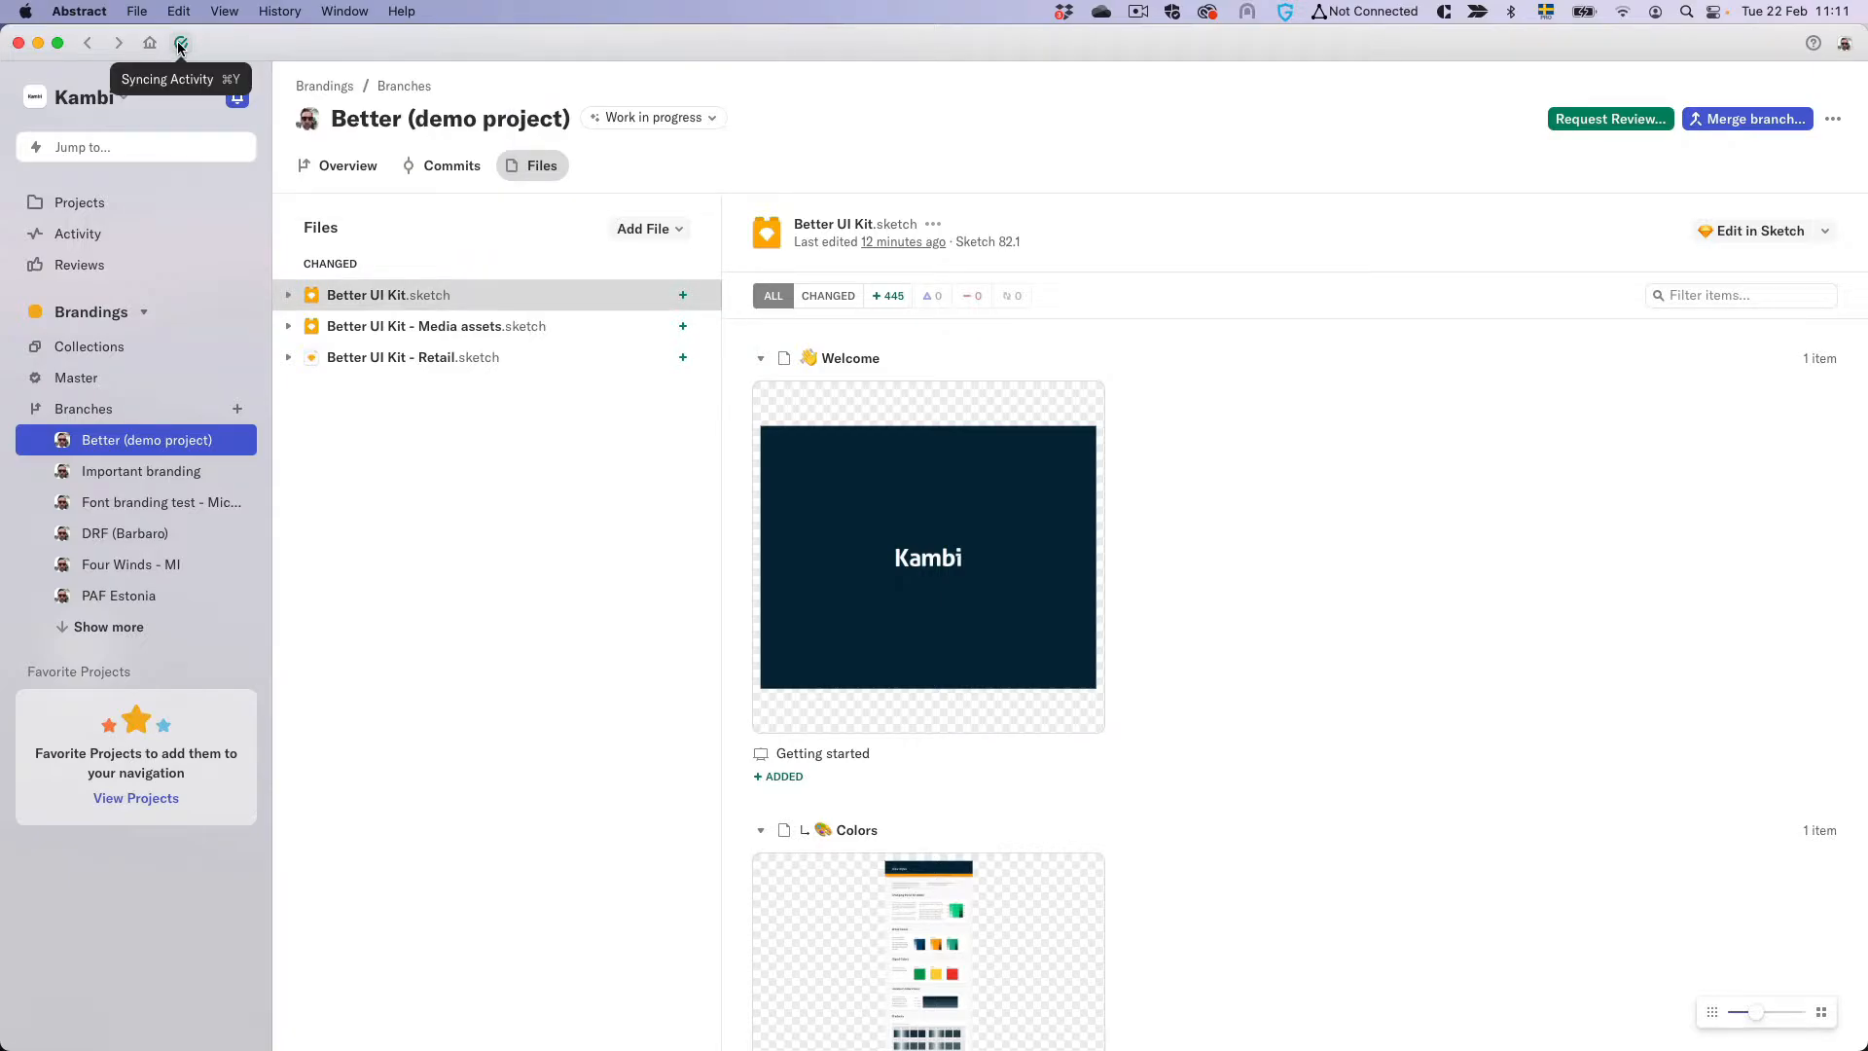
pyautogui.click(289, 298)
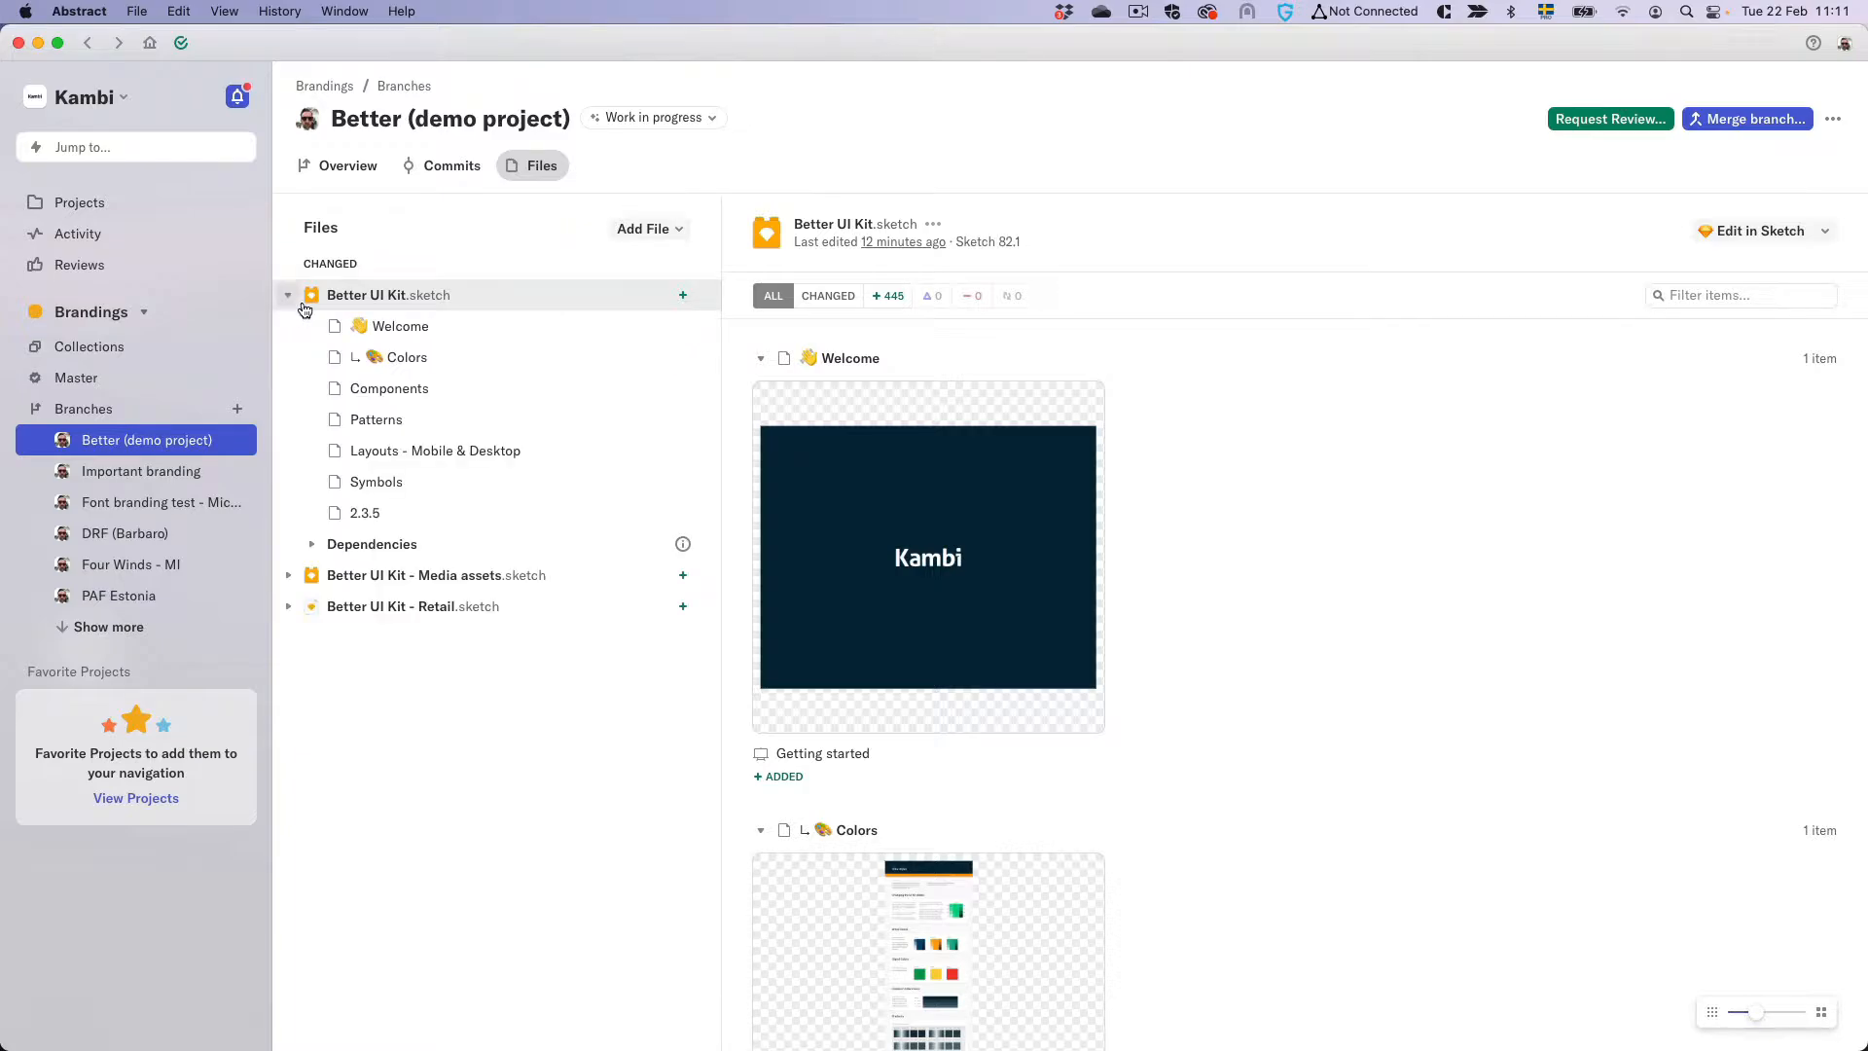
pyautogui.click(287, 297)
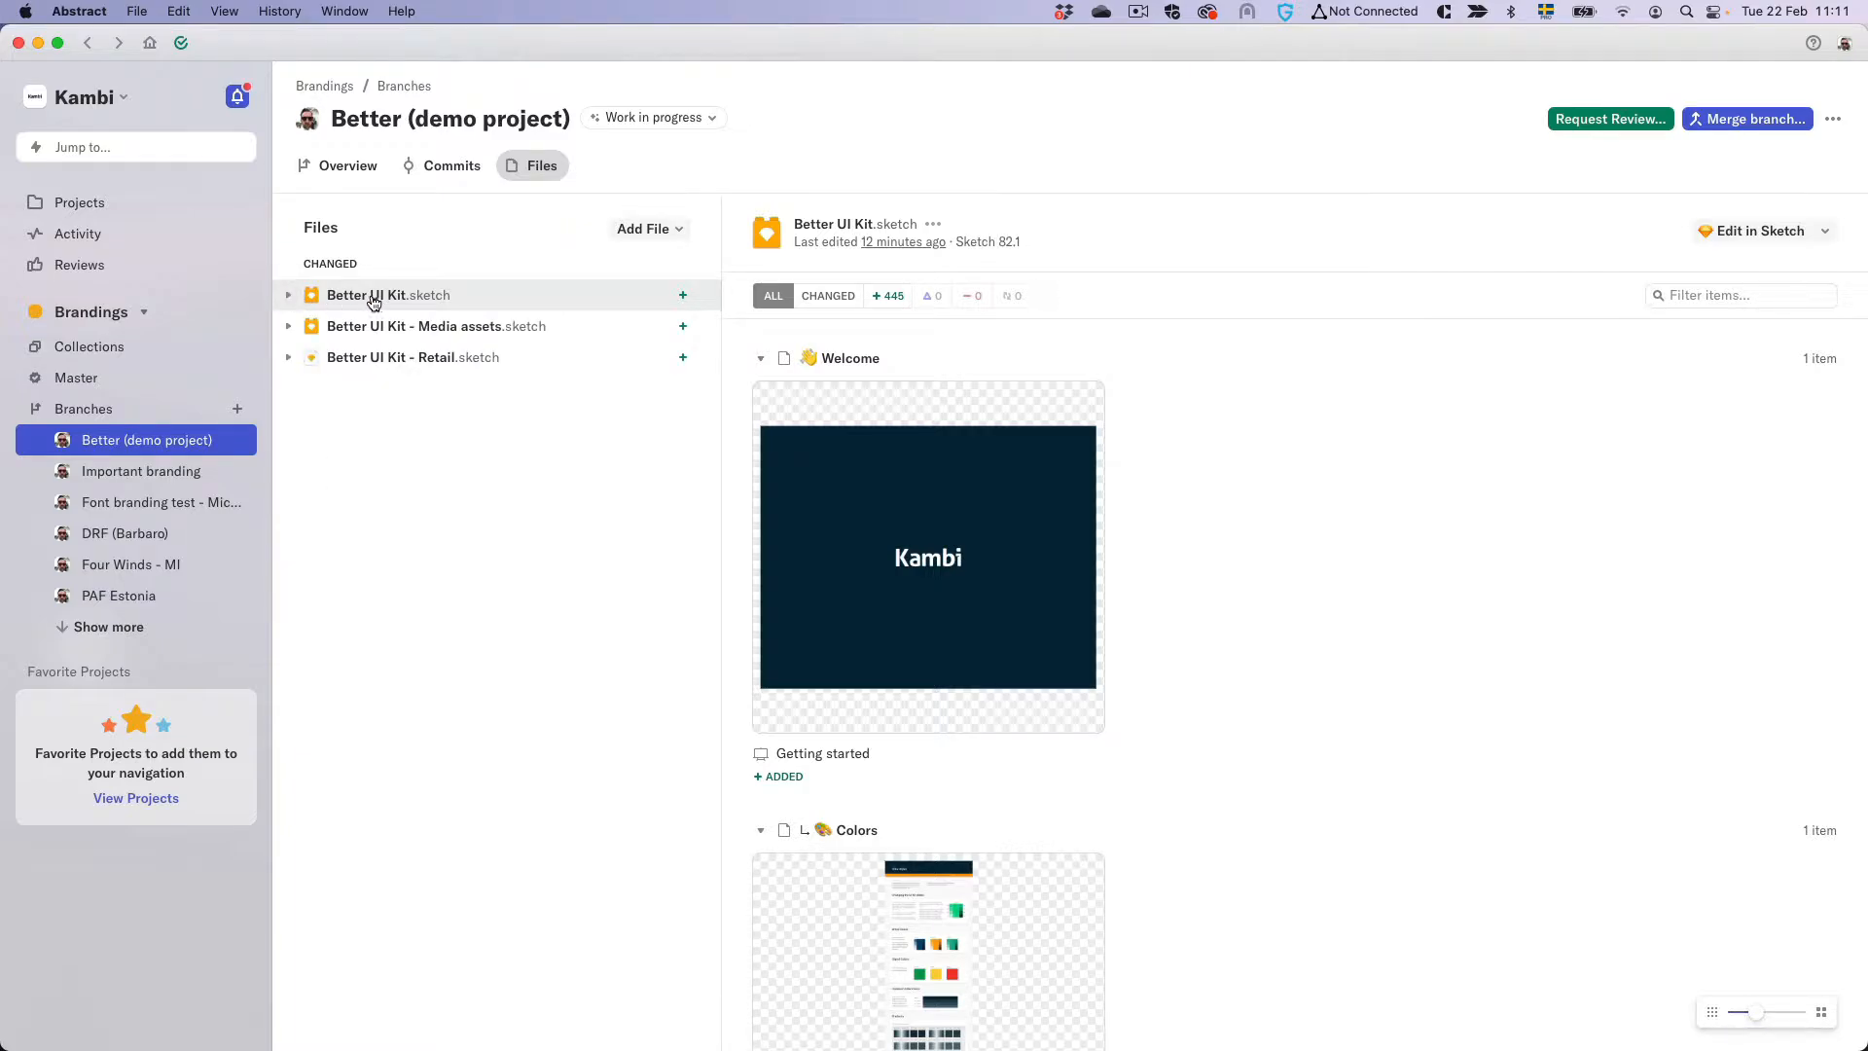
# Step: Relink Better UI Kit.sketch's second library reference to Better UI Kit - Media assets.sketch and apply
pyautogui.rightClick(371, 301)
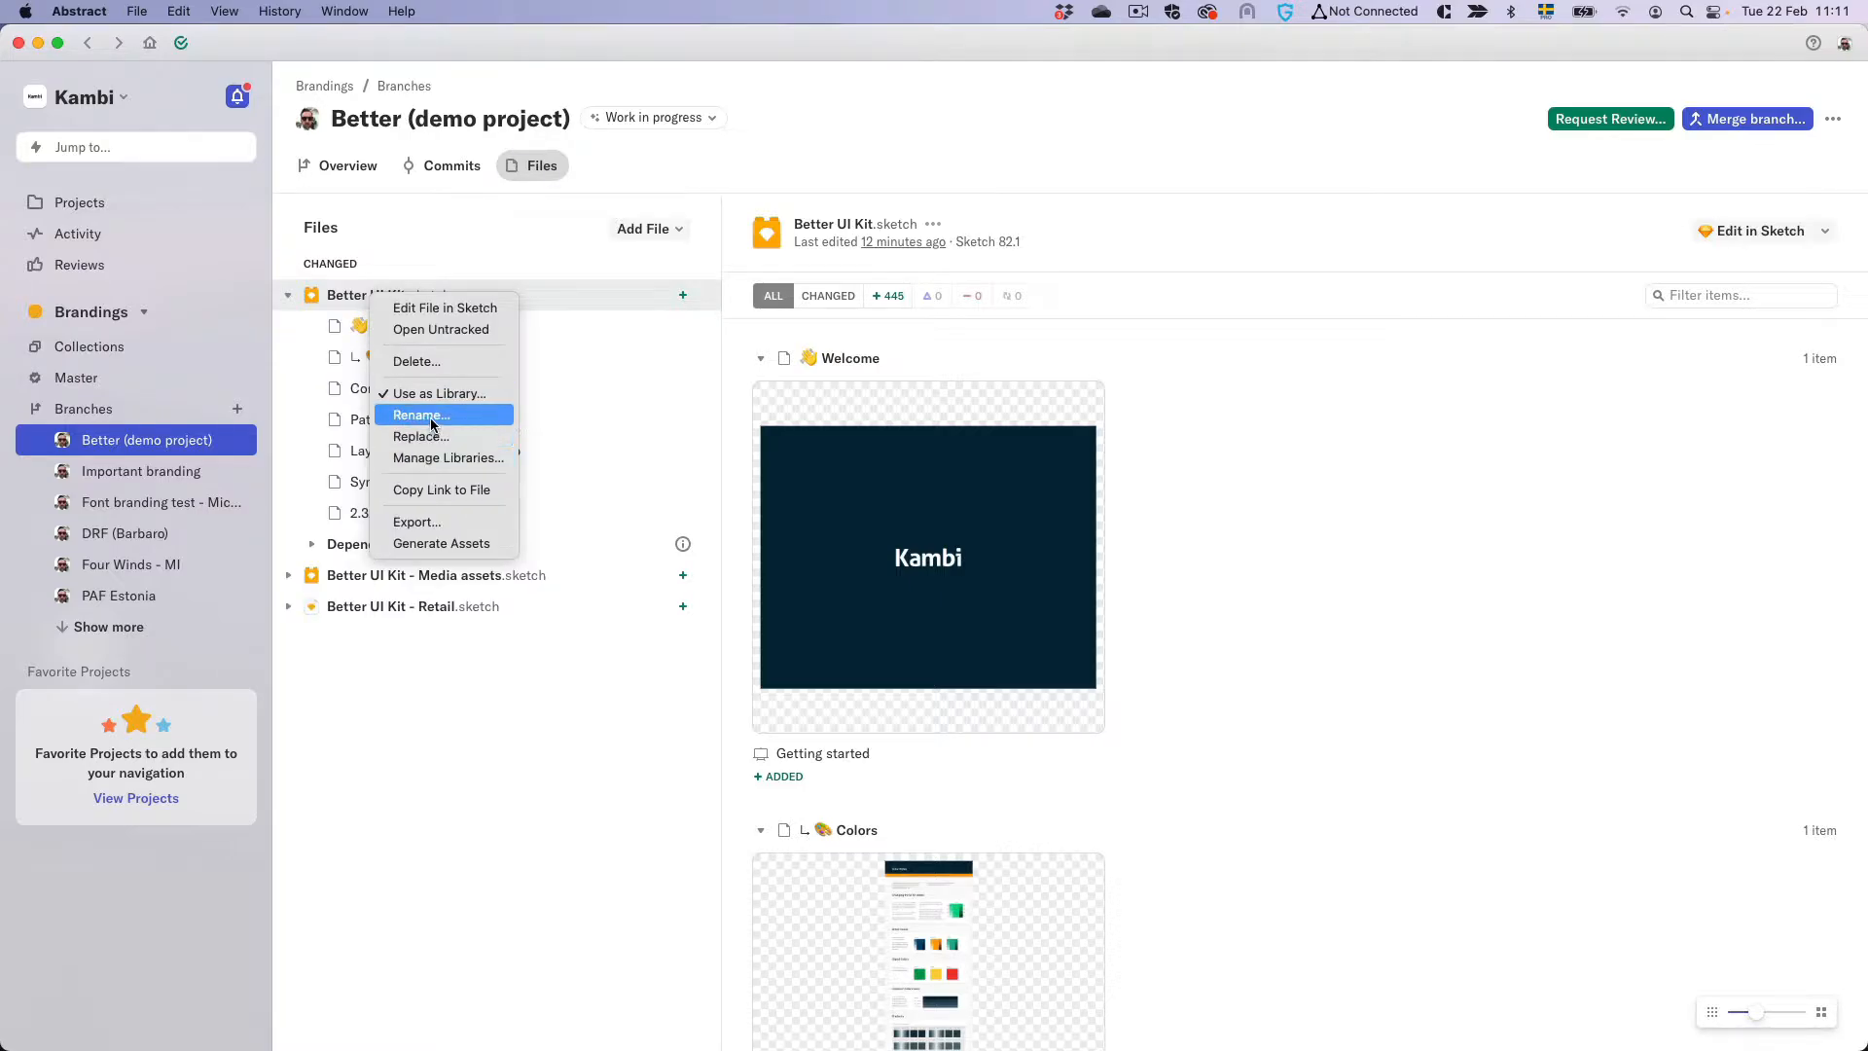
pyautogui.click(473, 460)
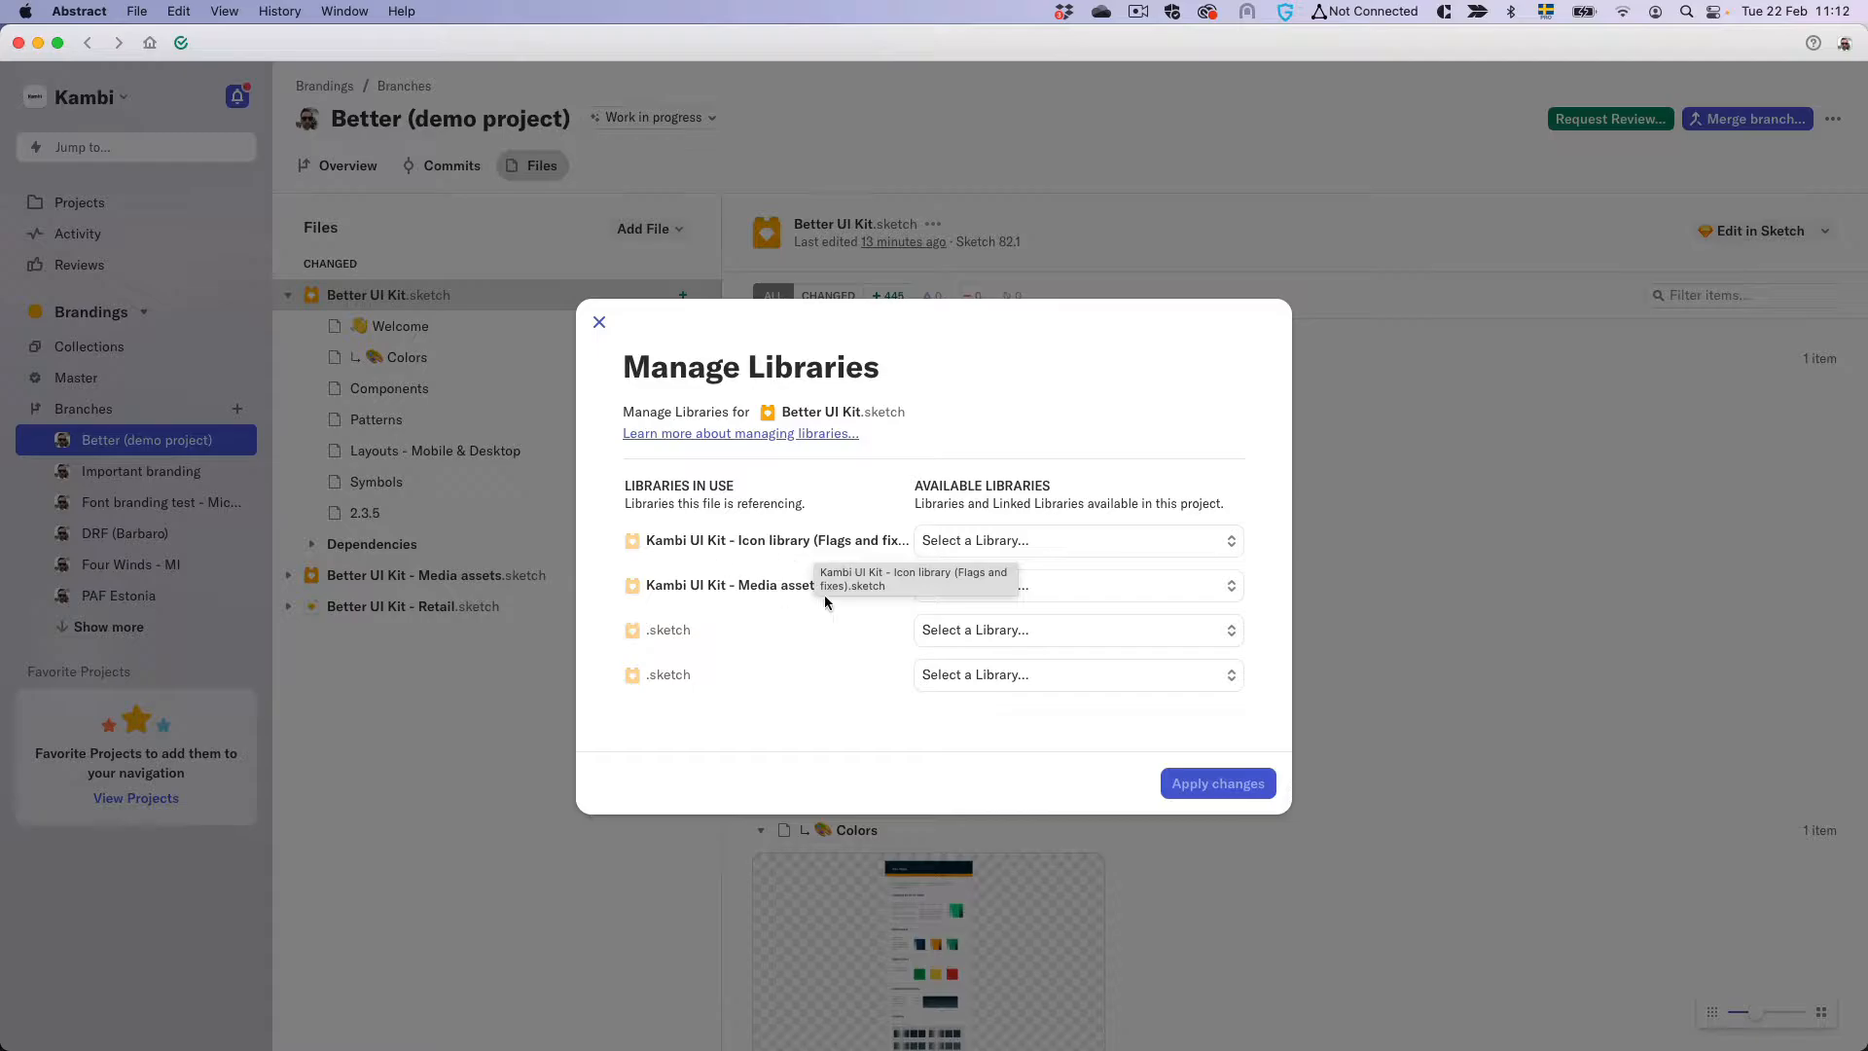
pyautogui.click(1128, 593)
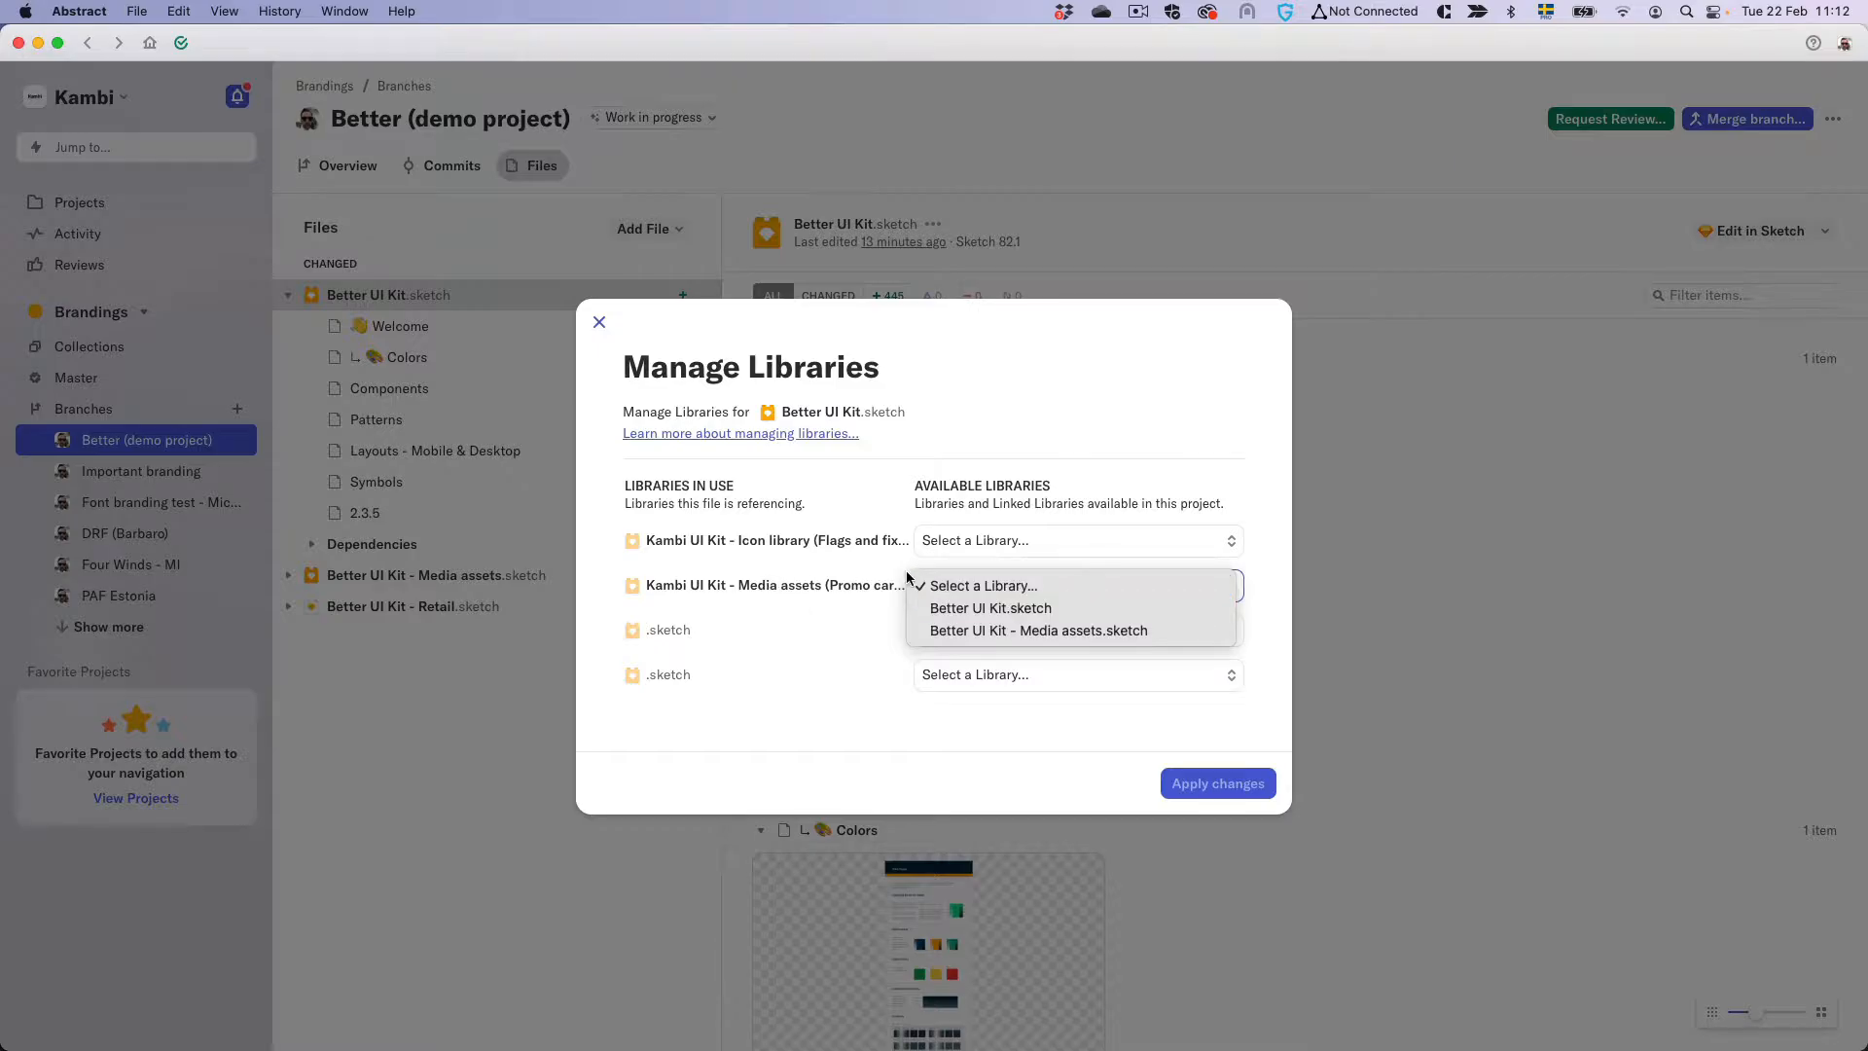
pyautogui.click(1074, 635)
pyautogui.click(1204, 791)
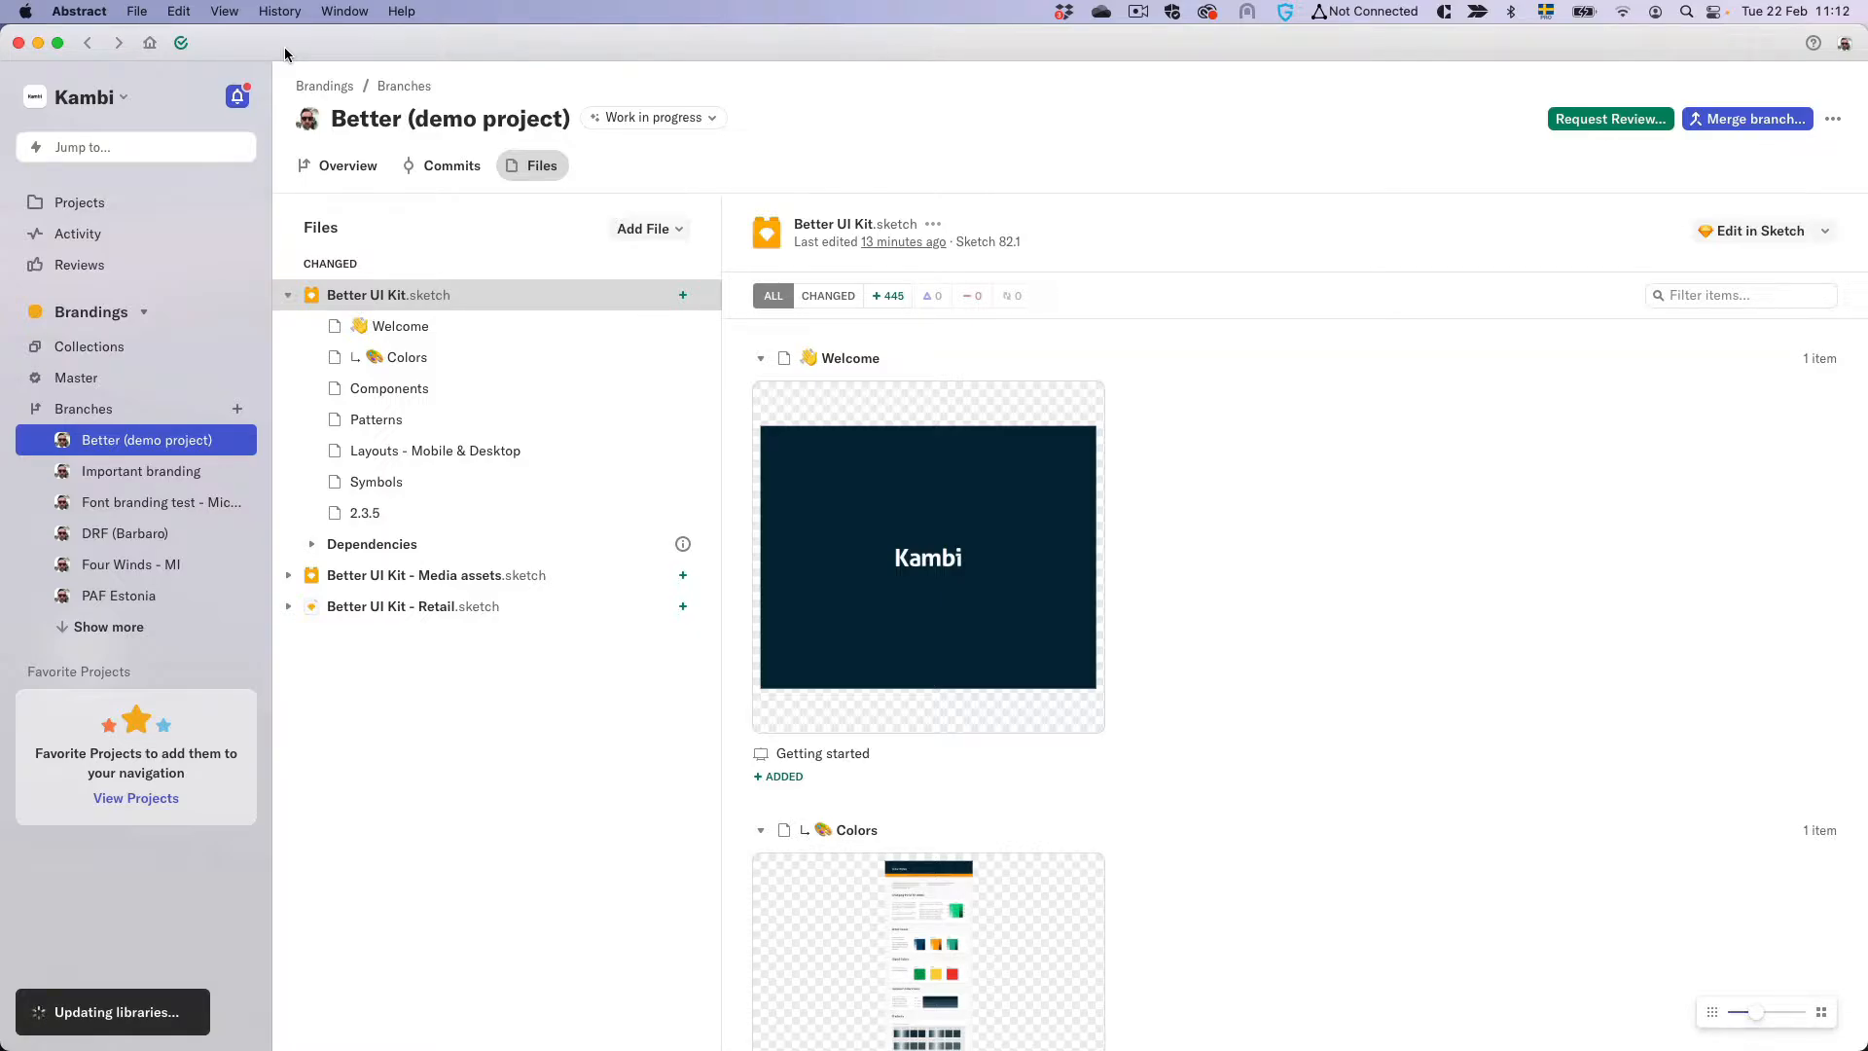
# Step: Wait in the sync details until the branch is up to date, then show Media assets.sketch's Desktop promos
pyautogui.click(181, 45)
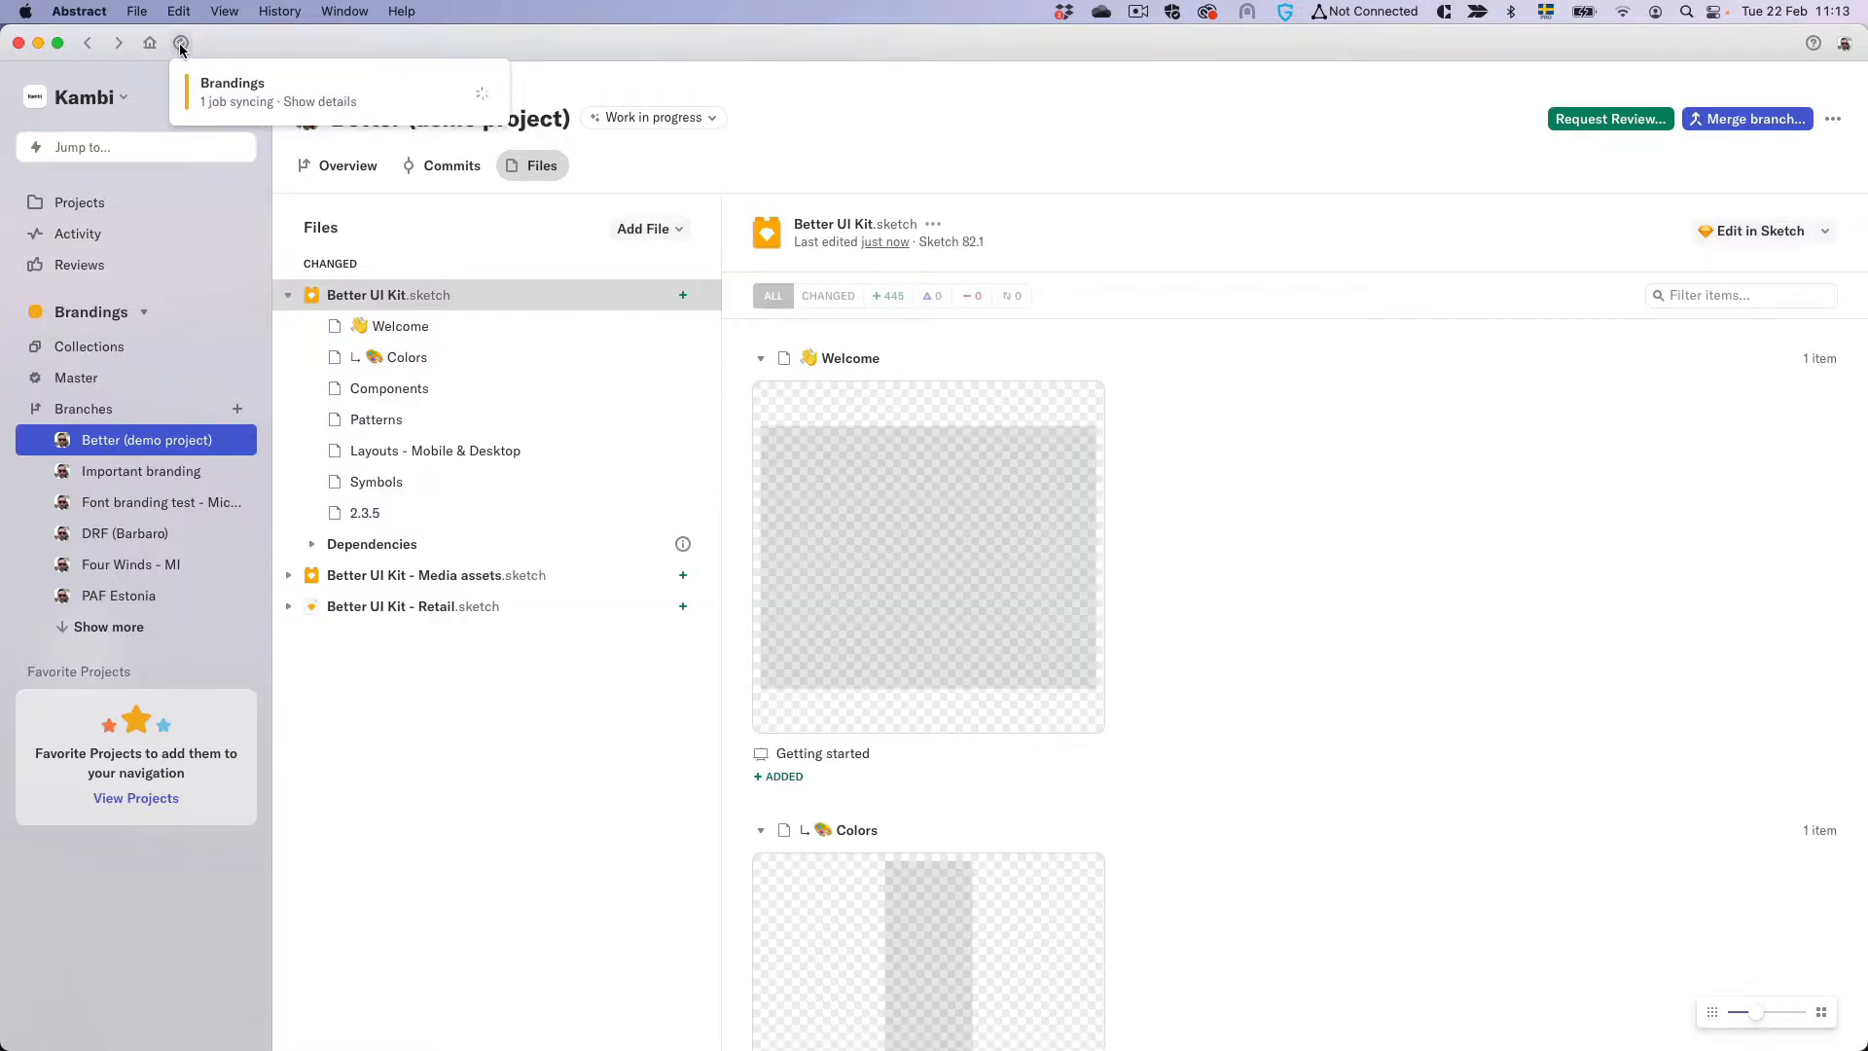
pyautogui.click(307, 104)
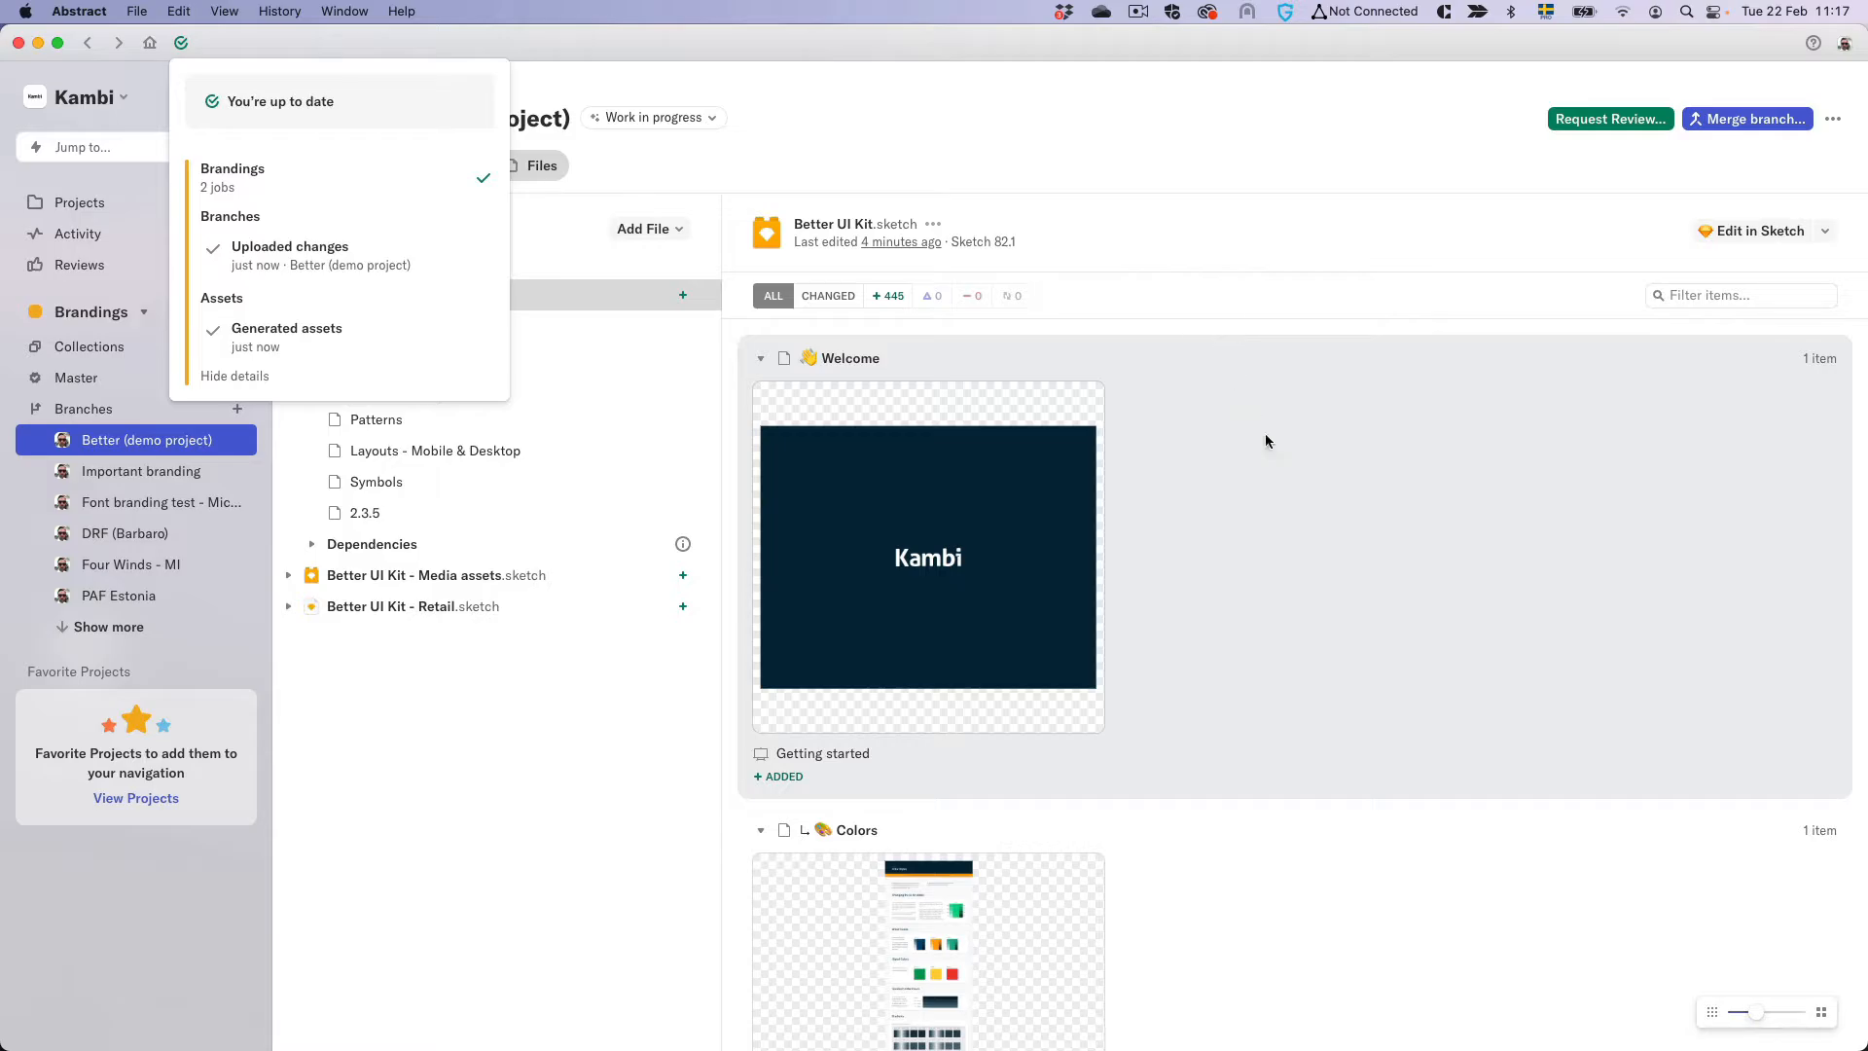
pyautogui.click(287, 294)
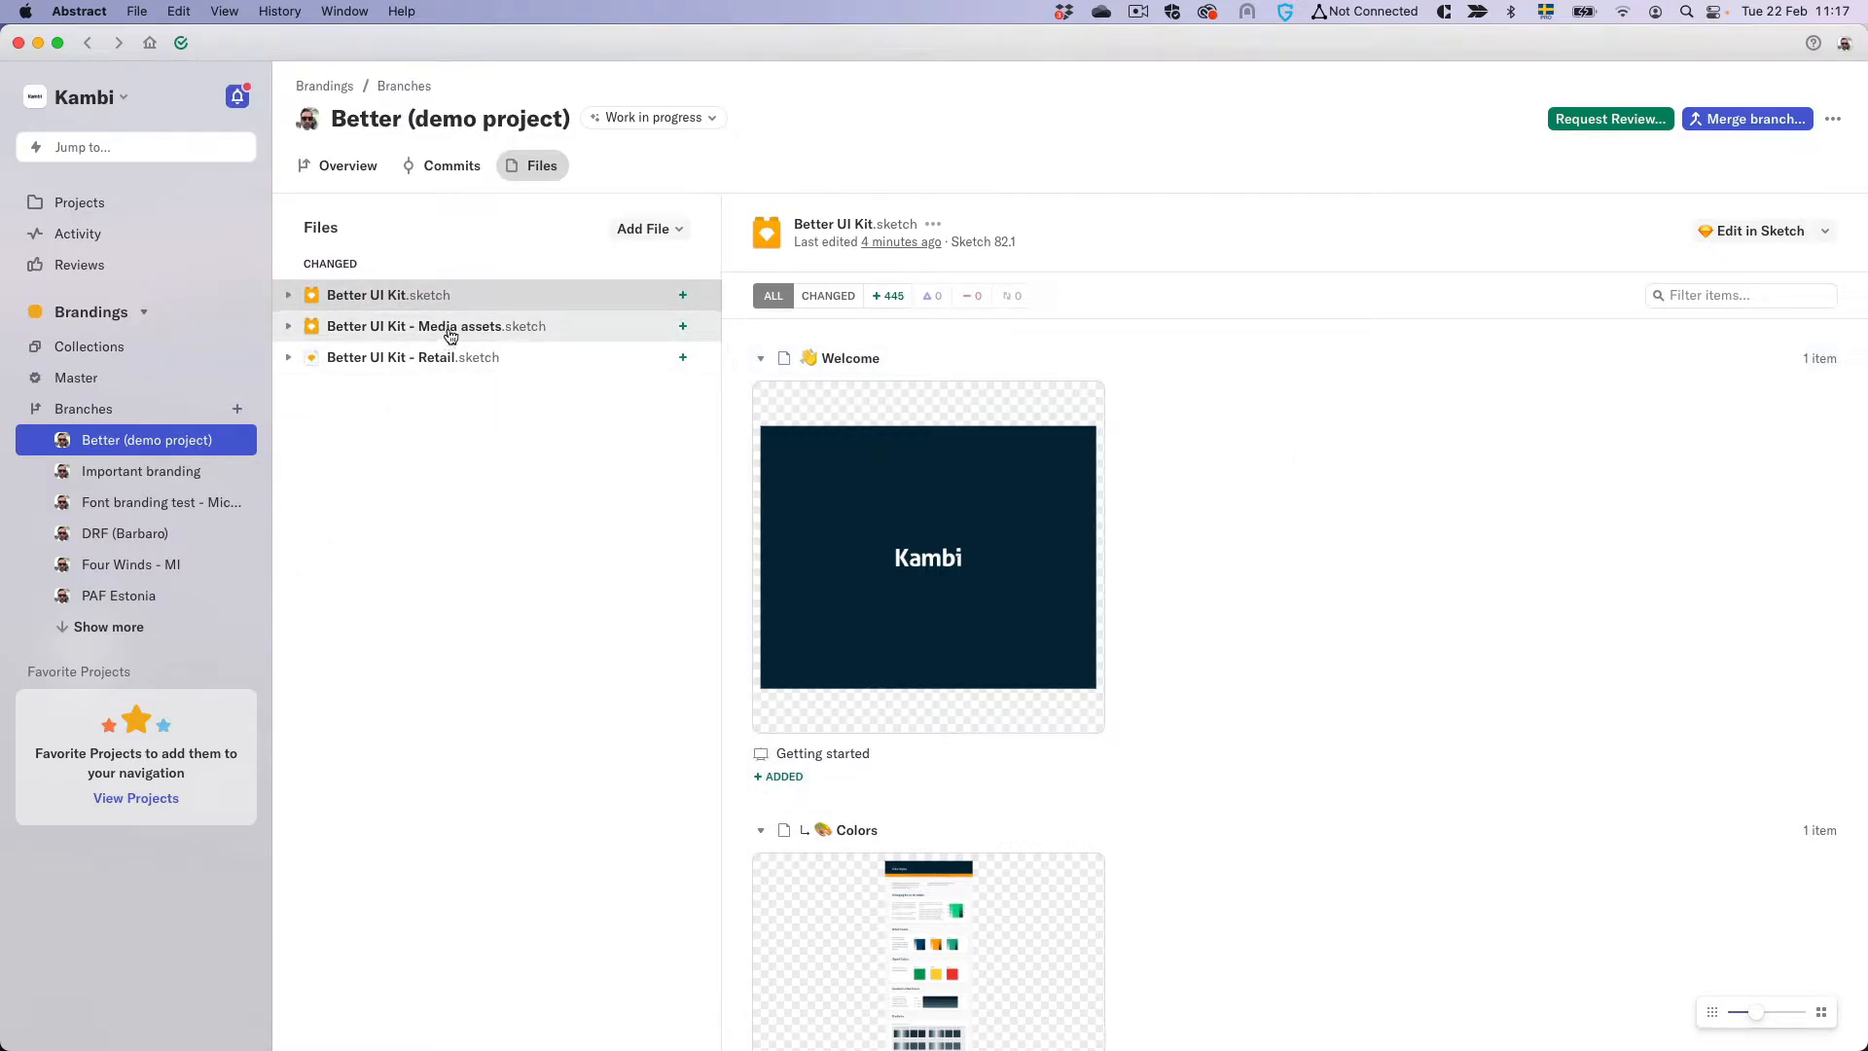
pyautogui.click(529, 335)
# Step: Link the Media assets file's unlinked library reference to Better UI Kit.sketch and apply
pyautogui.rightClick(529, 335)
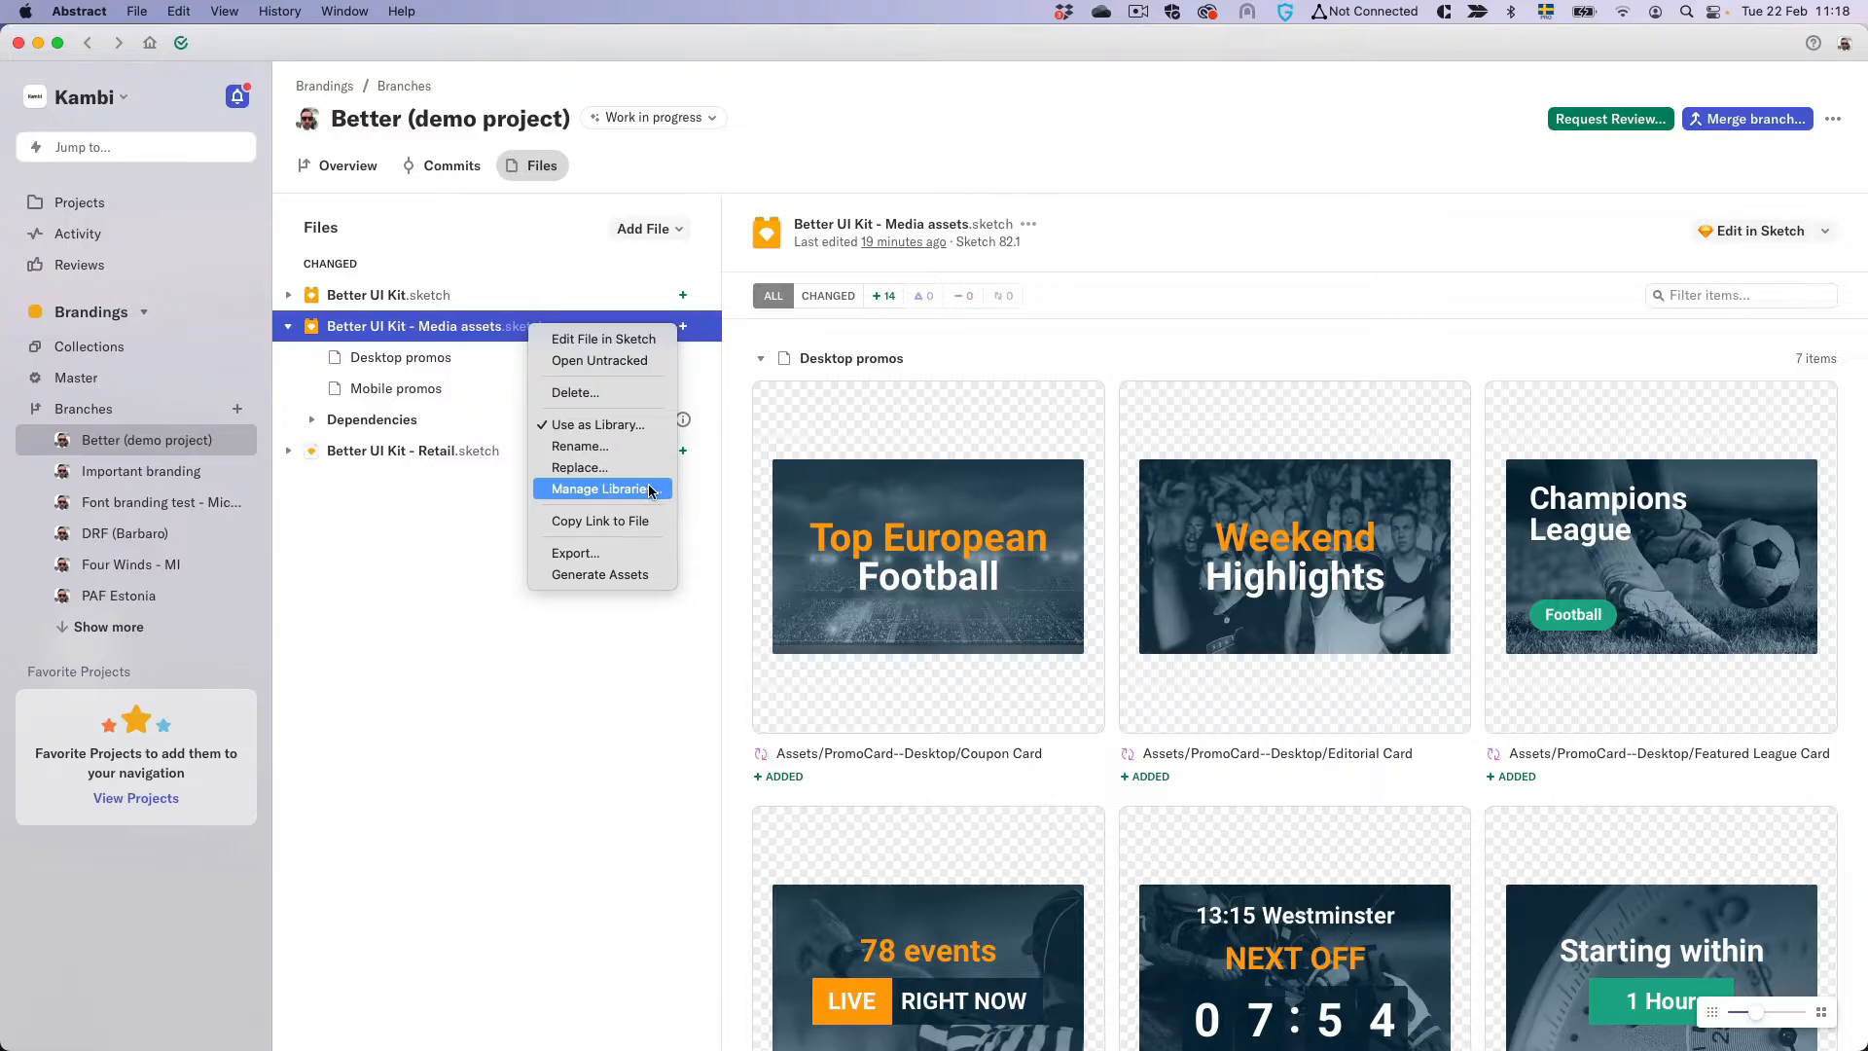
pyautogui.click(646, 487)
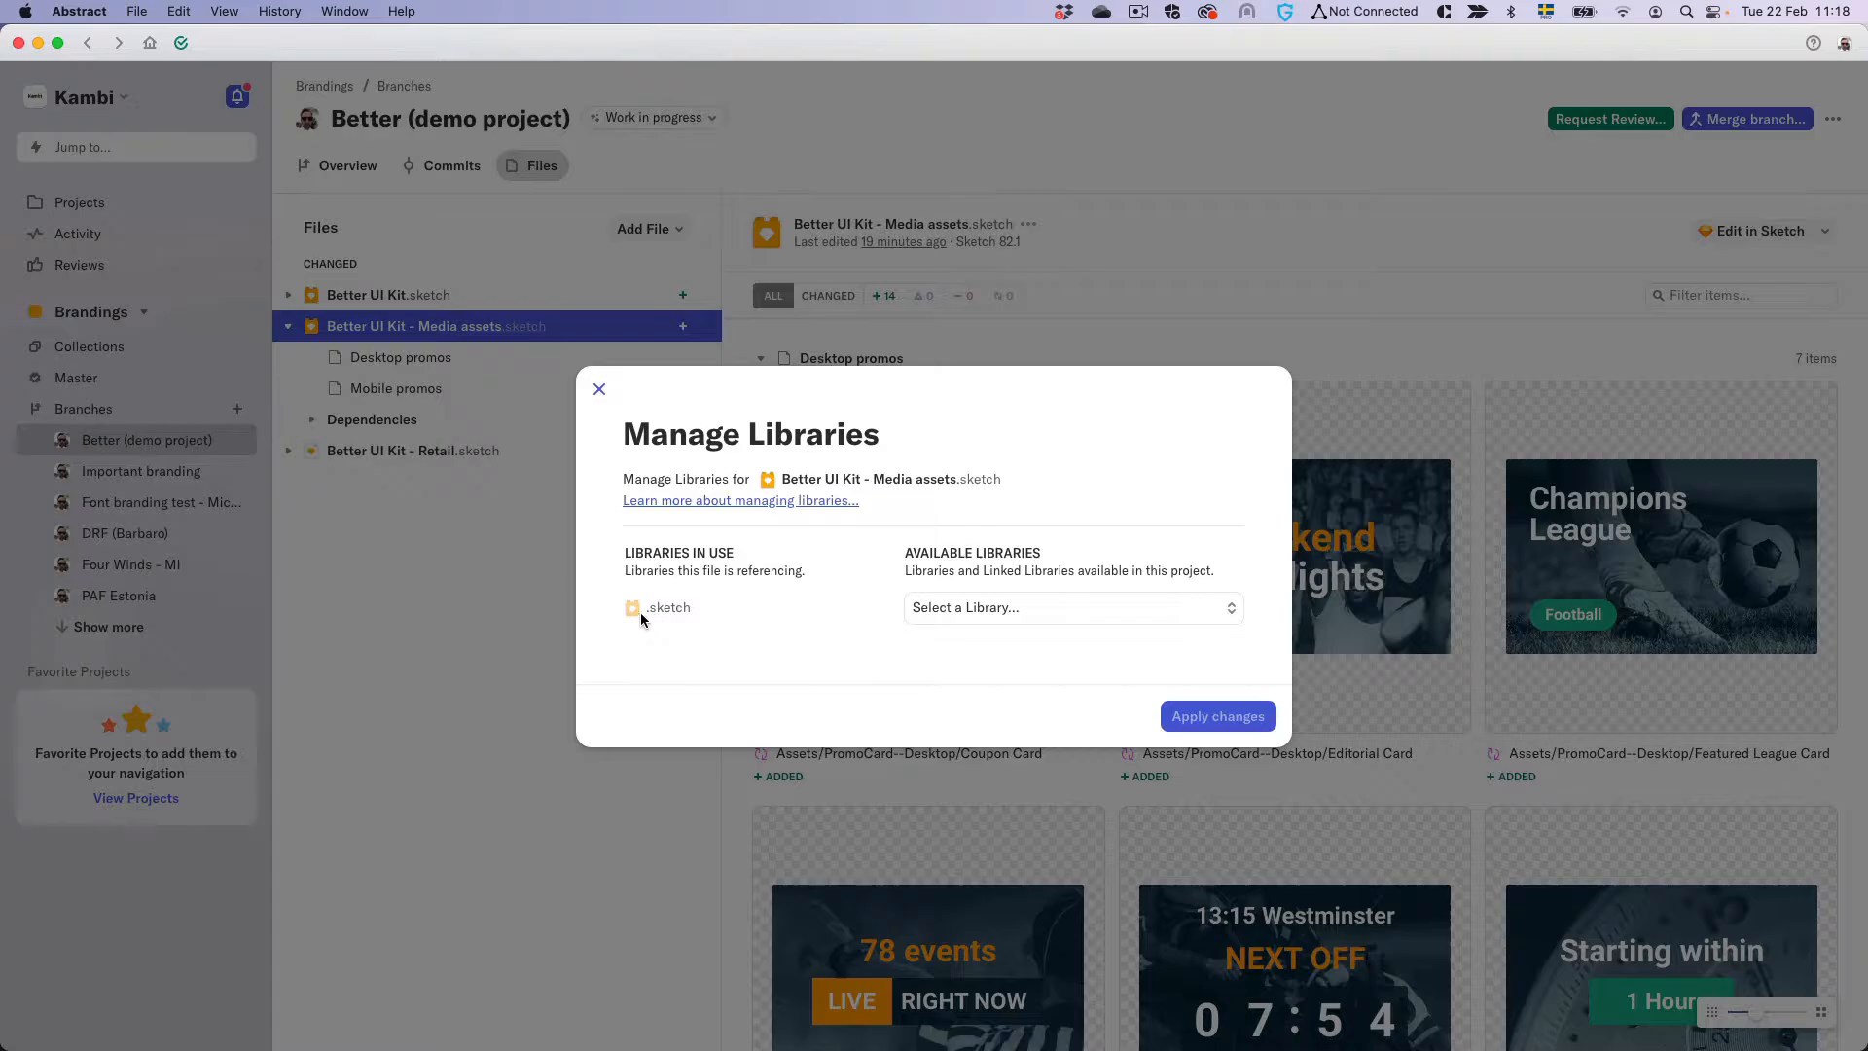
pyautogui.click(1045, 615)
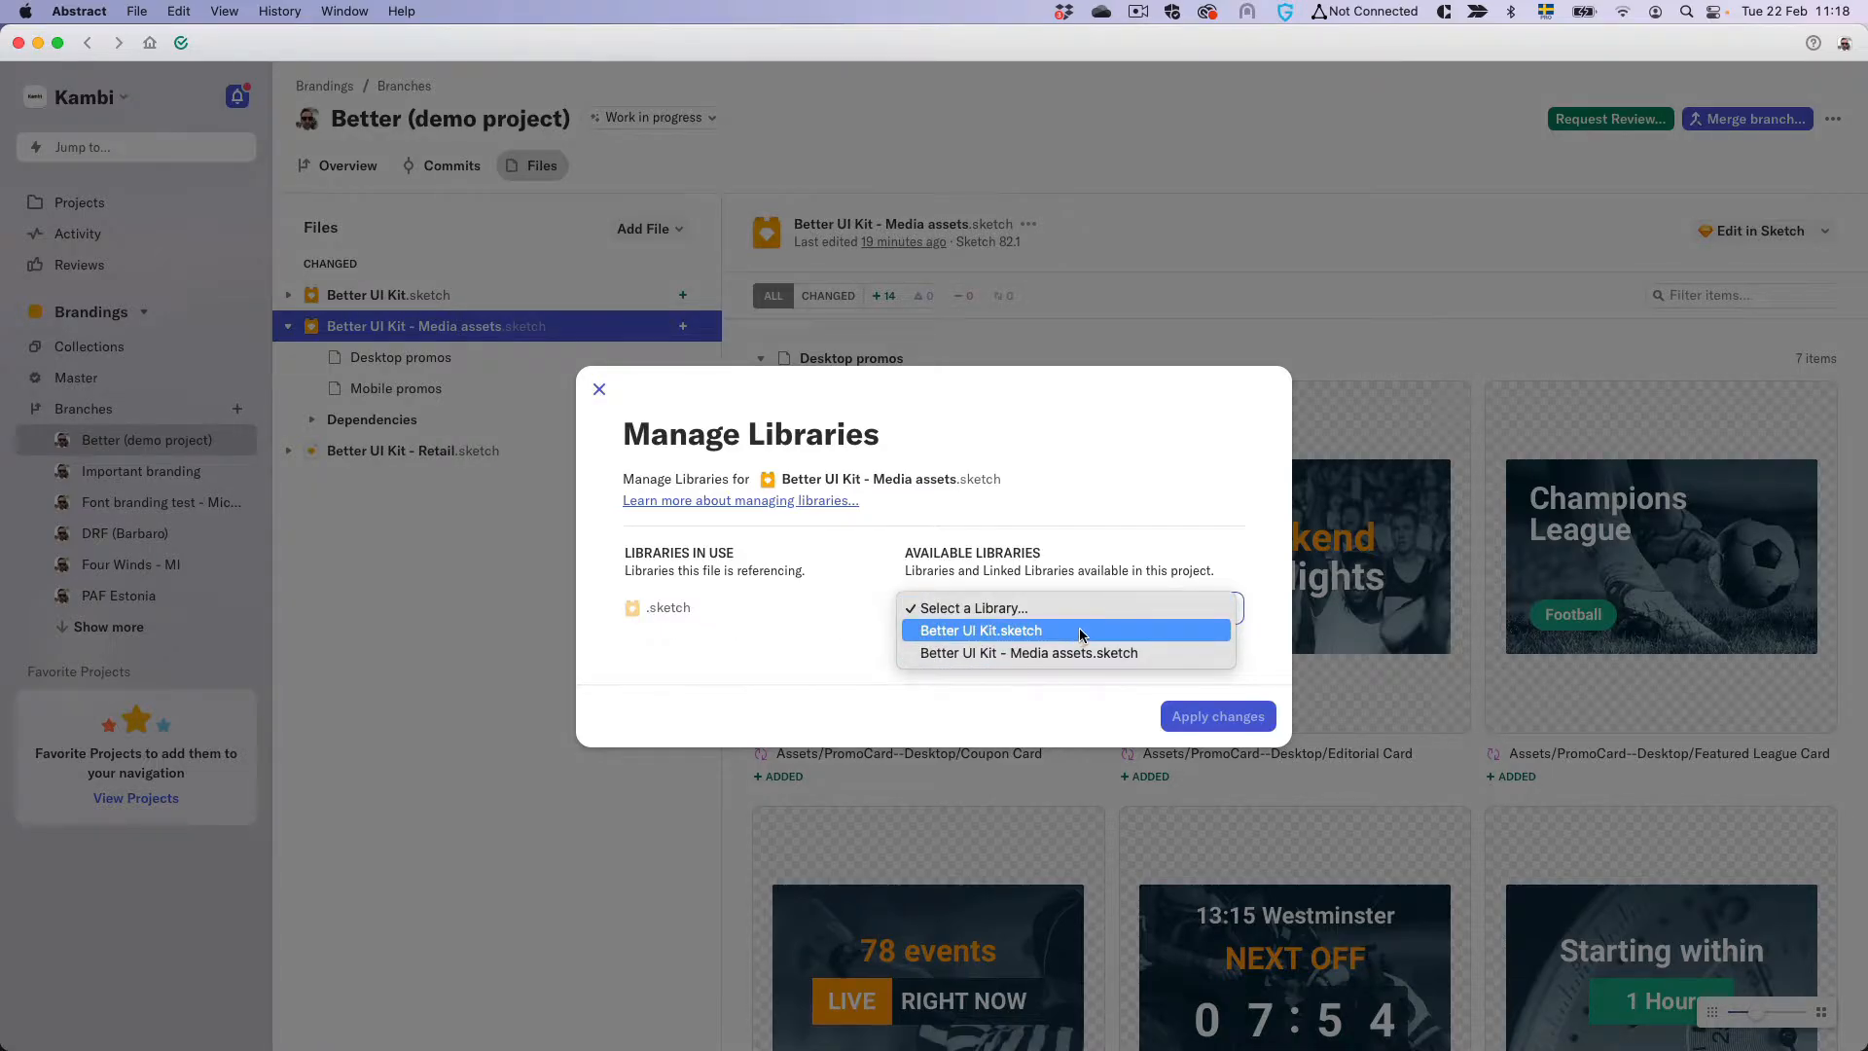
pyautogui.click(1080, 634)
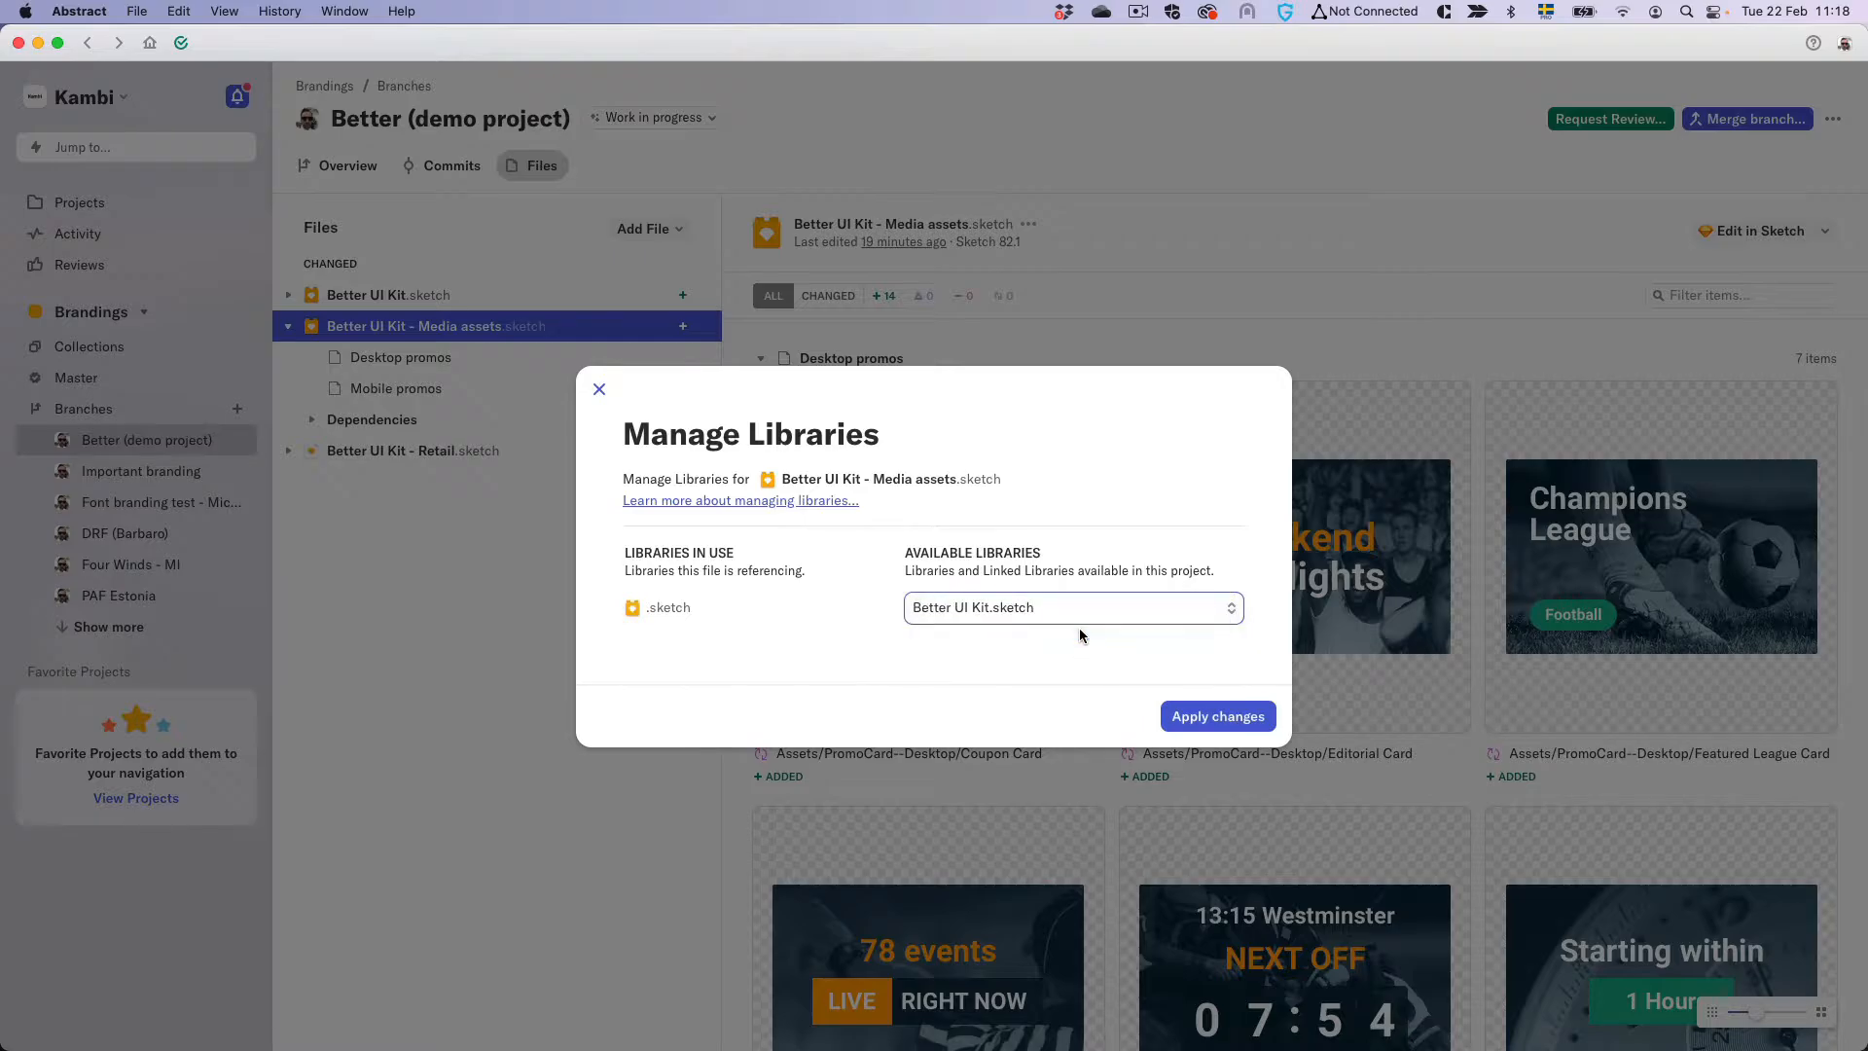
pyautogui.click(1219, 719)
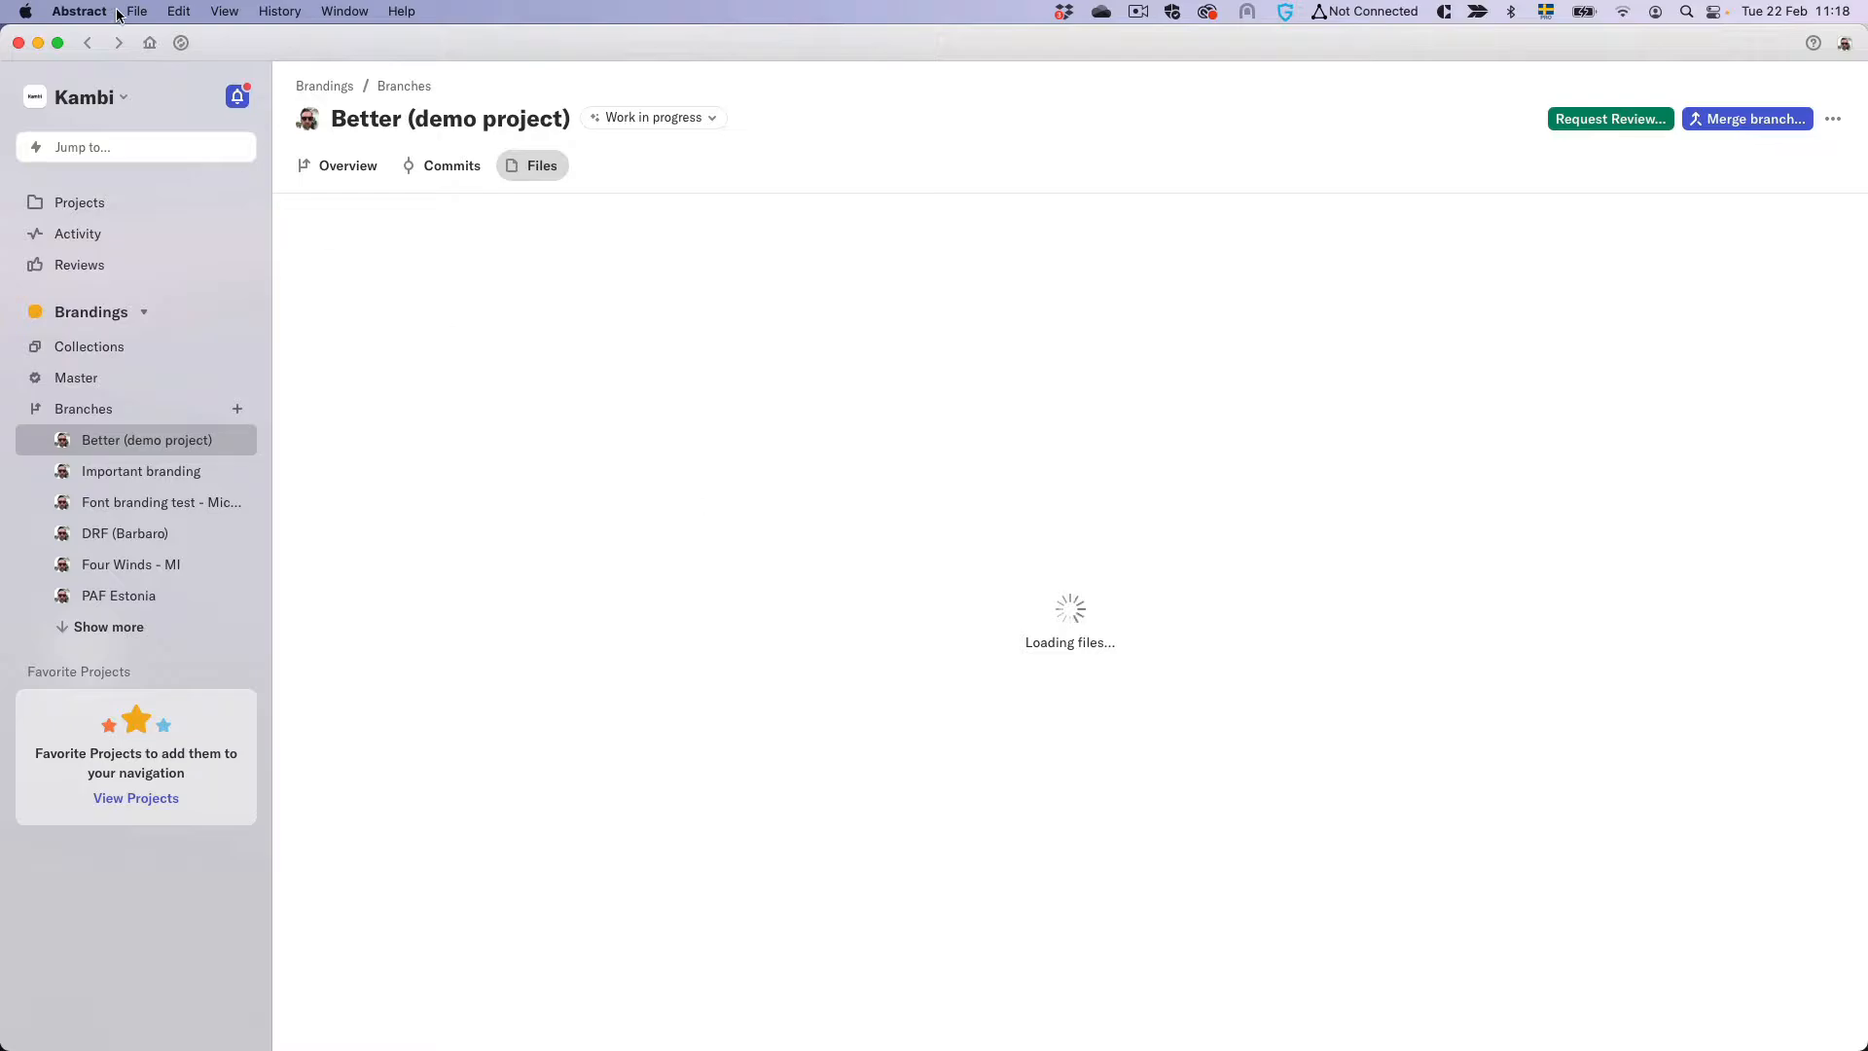
# Step: Confirm the sync finished, dismiss the details, and select Better UI Kit - Retail.sketch
pyautogui.click(181, 44)
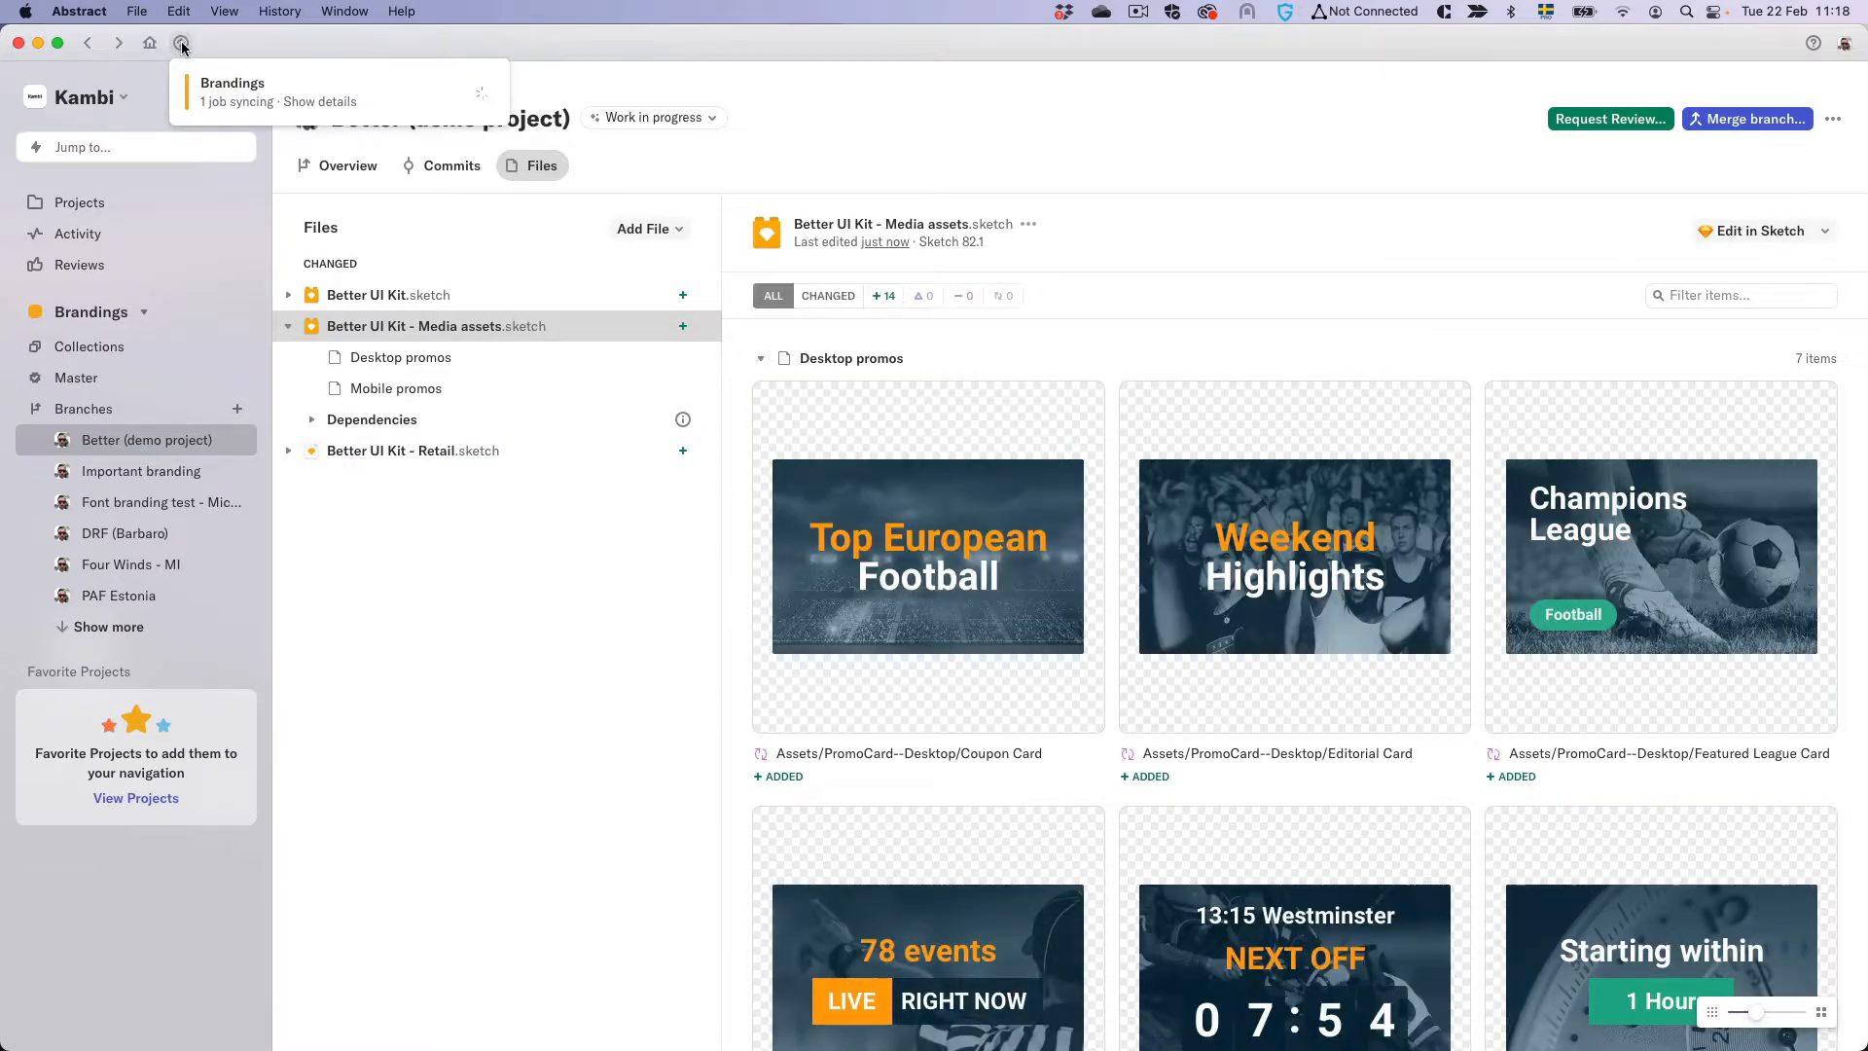
pyautogui.click(352, 103)
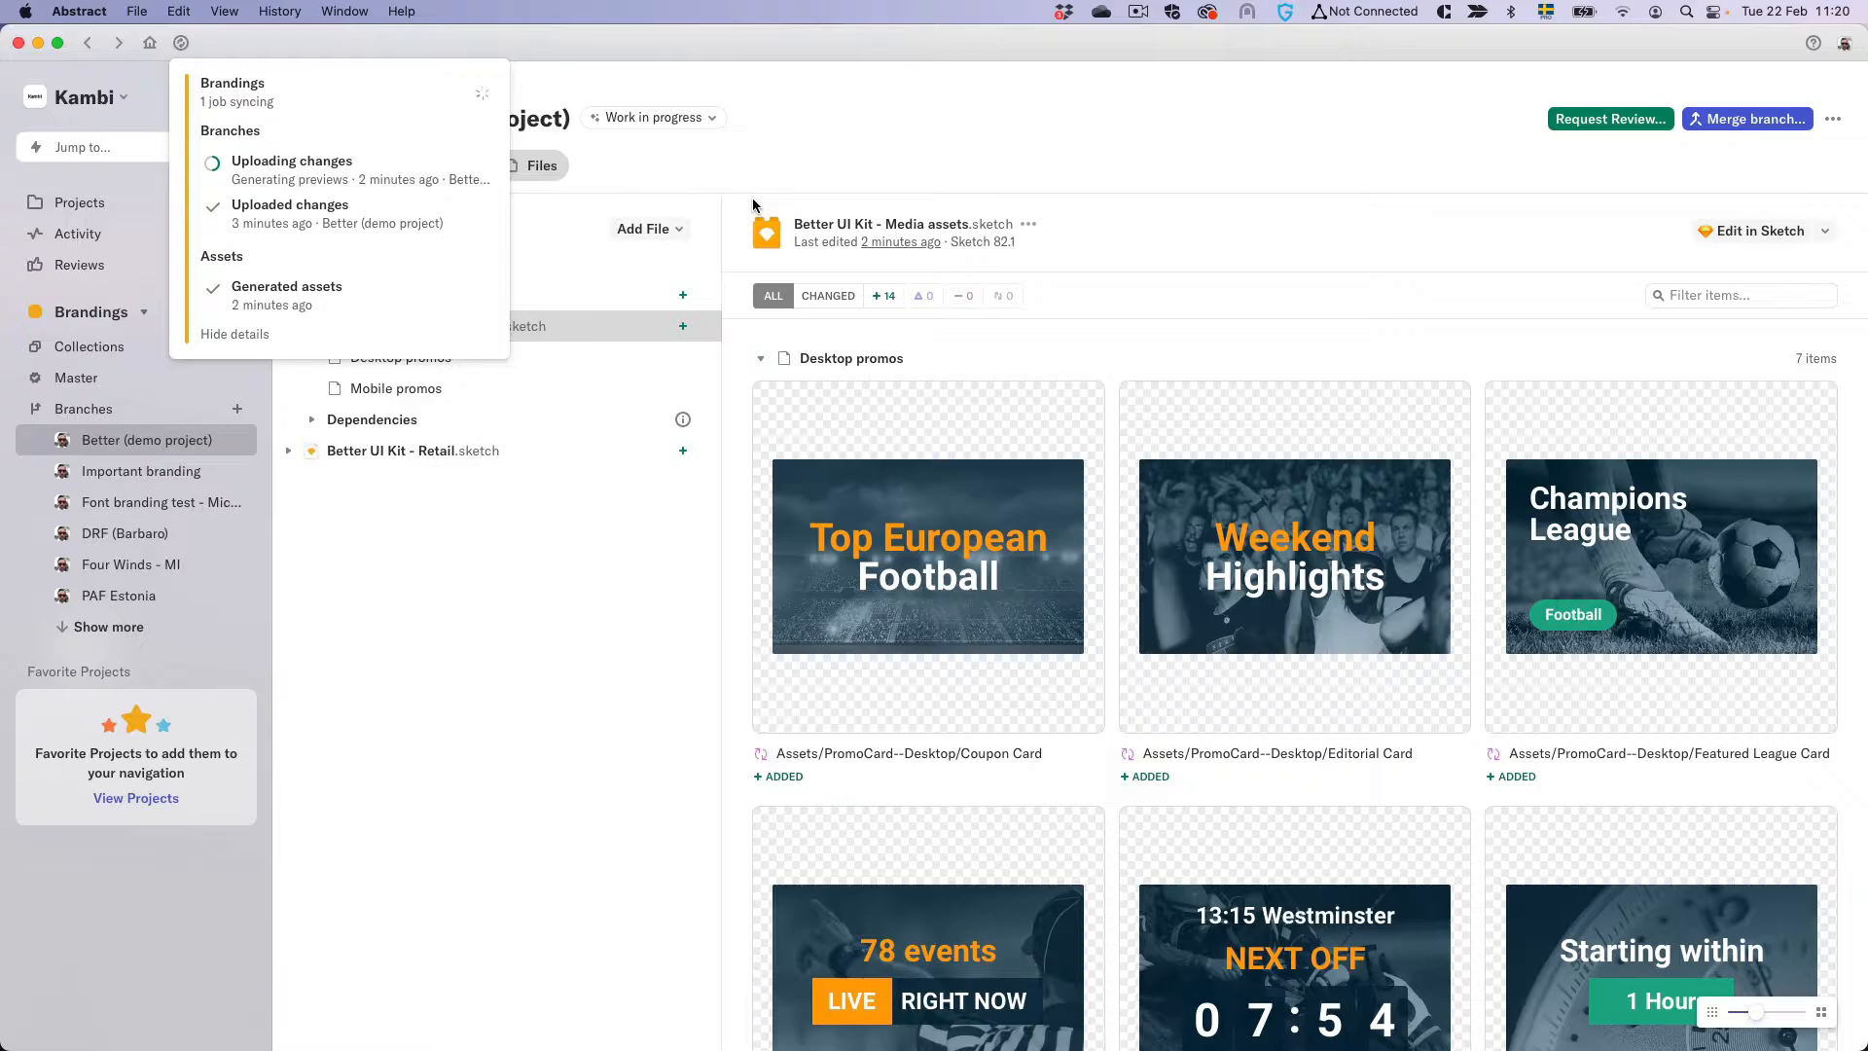
pyautogui.click(755, 179)
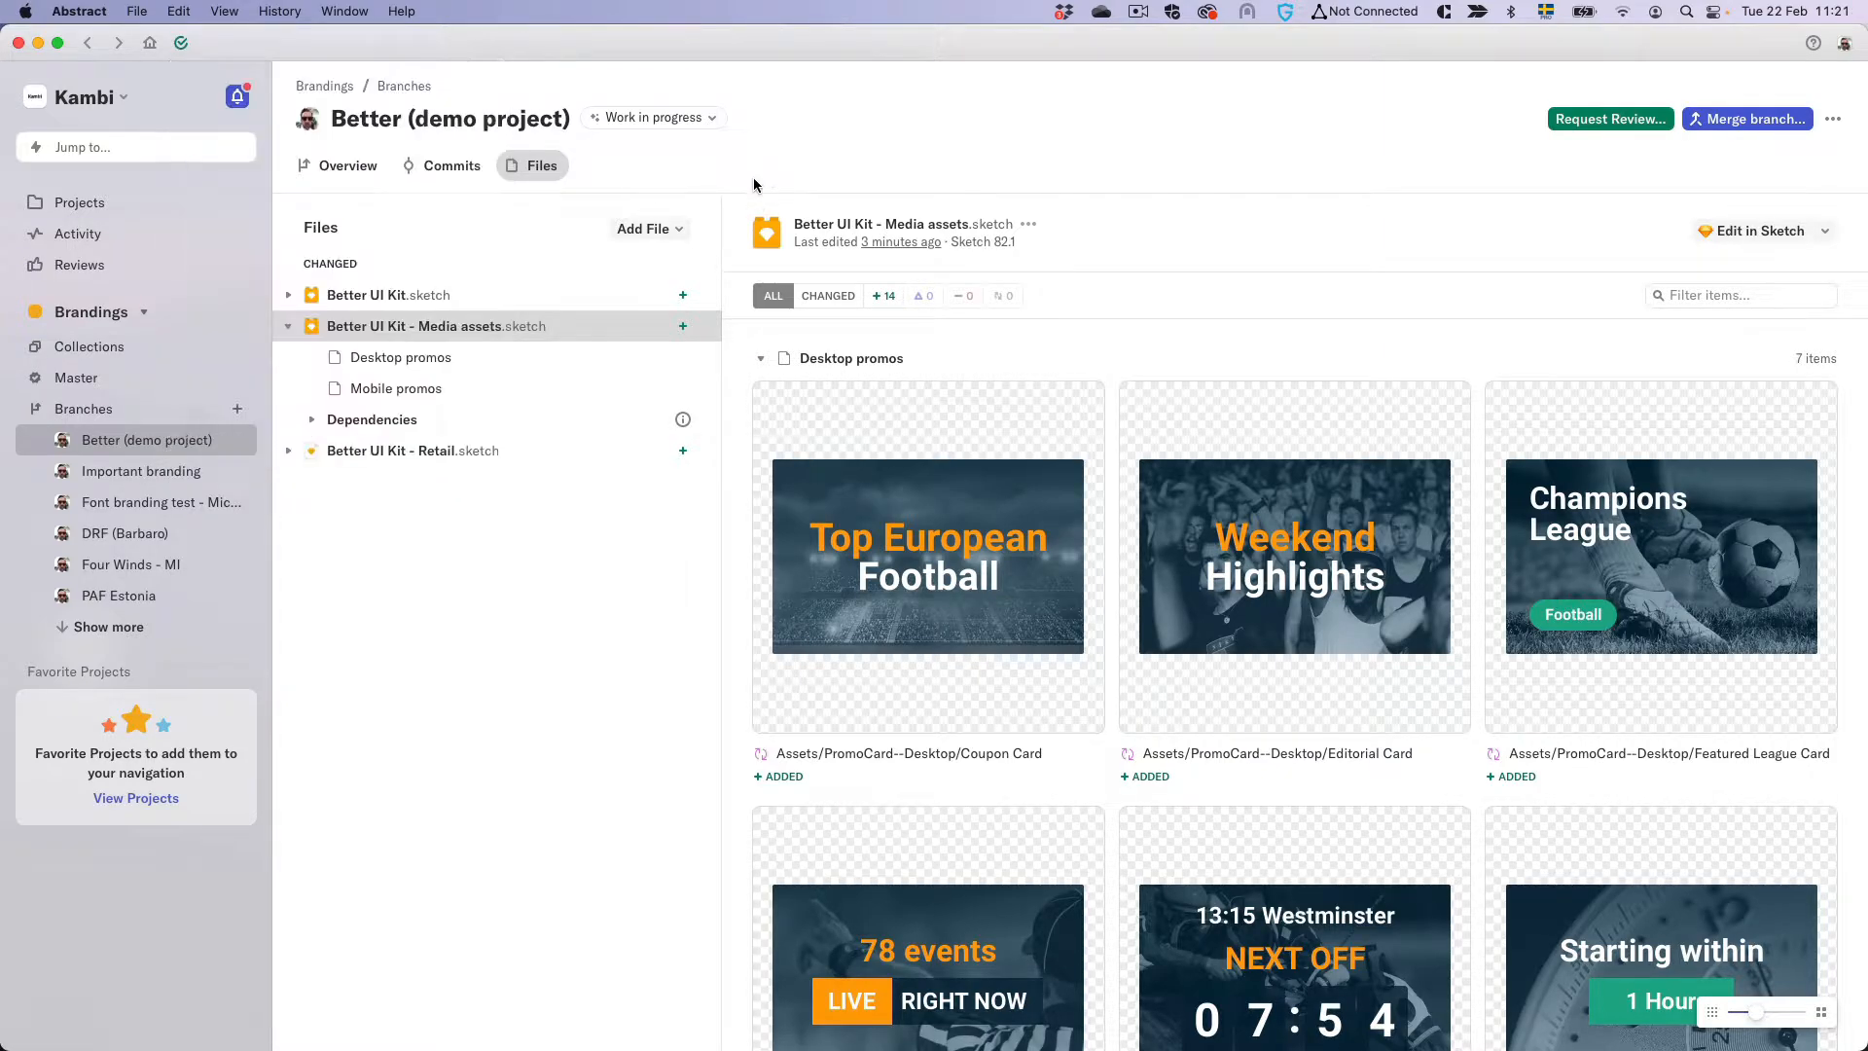
pyautogui.click(434, 453)
# Step: In Retail.sketch's Manage Libraries, replace Kambi UI Kit with Better UI Kit.sketch and apply
pyautogui.rightClick(432, 454)
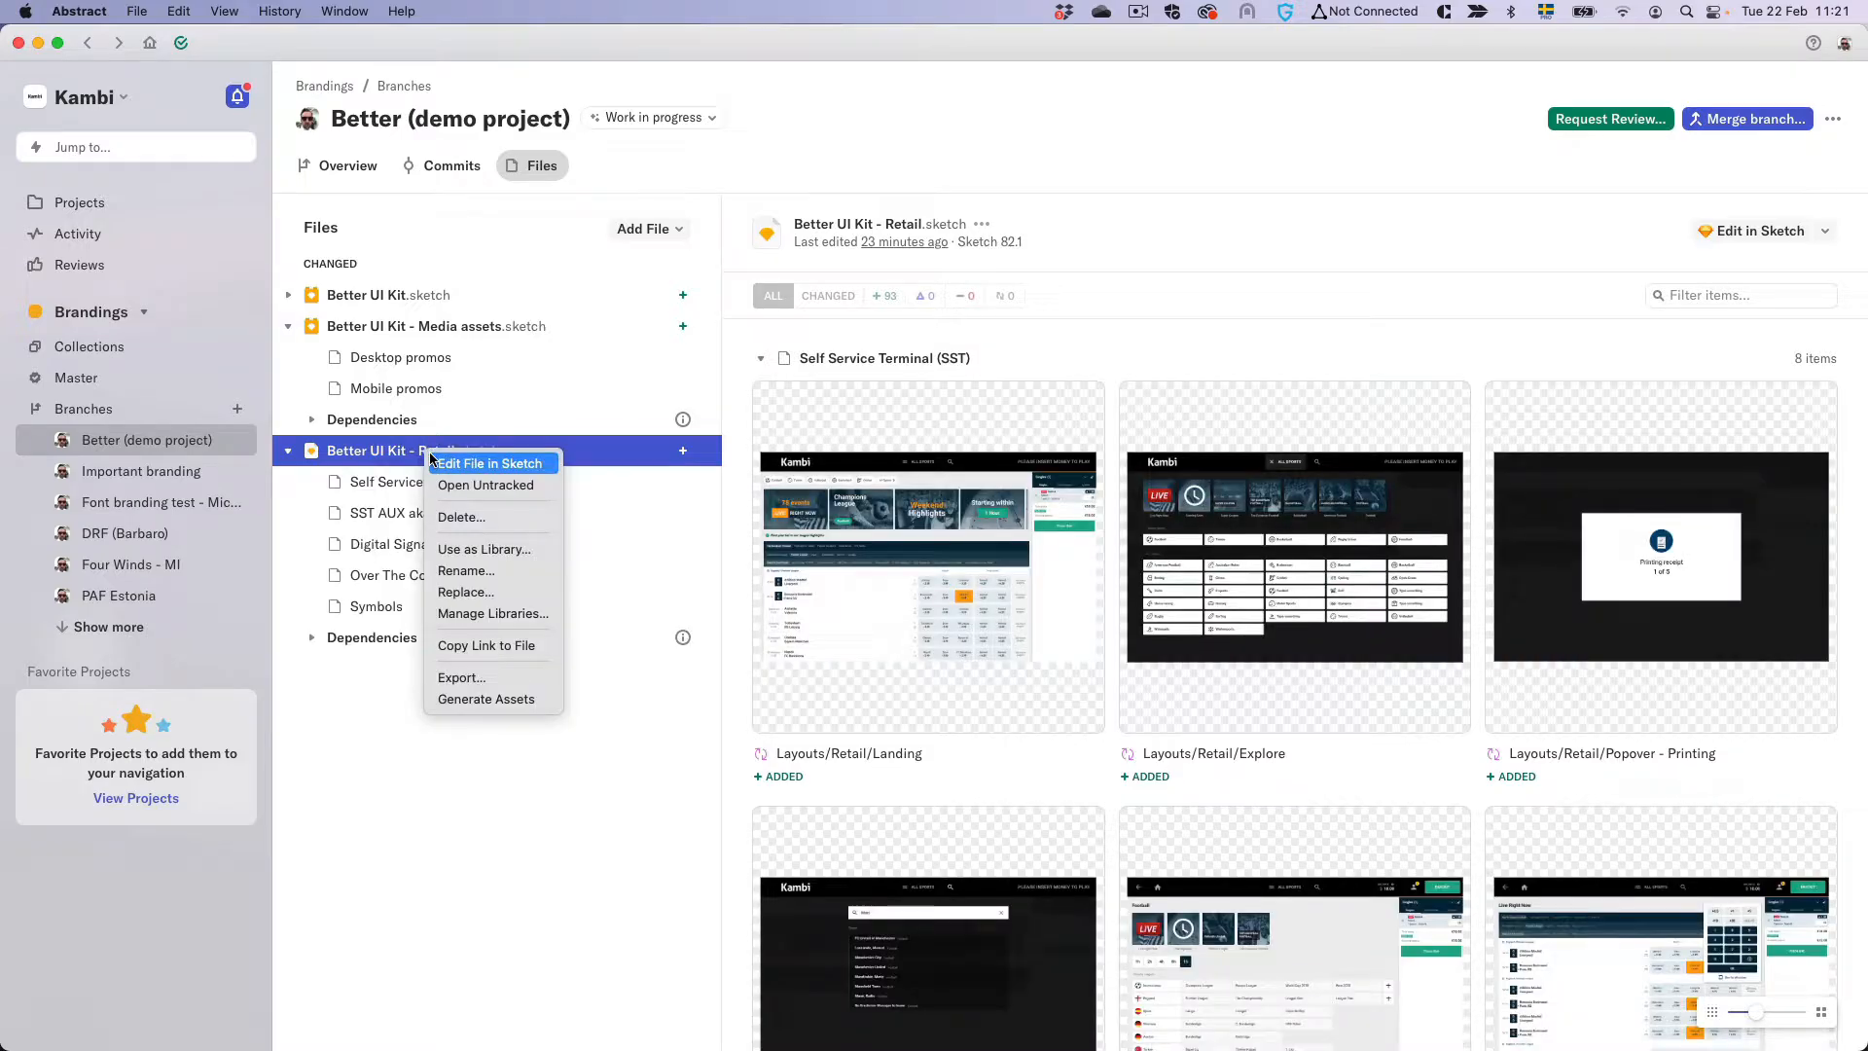
pyautogui.click(530, 613)
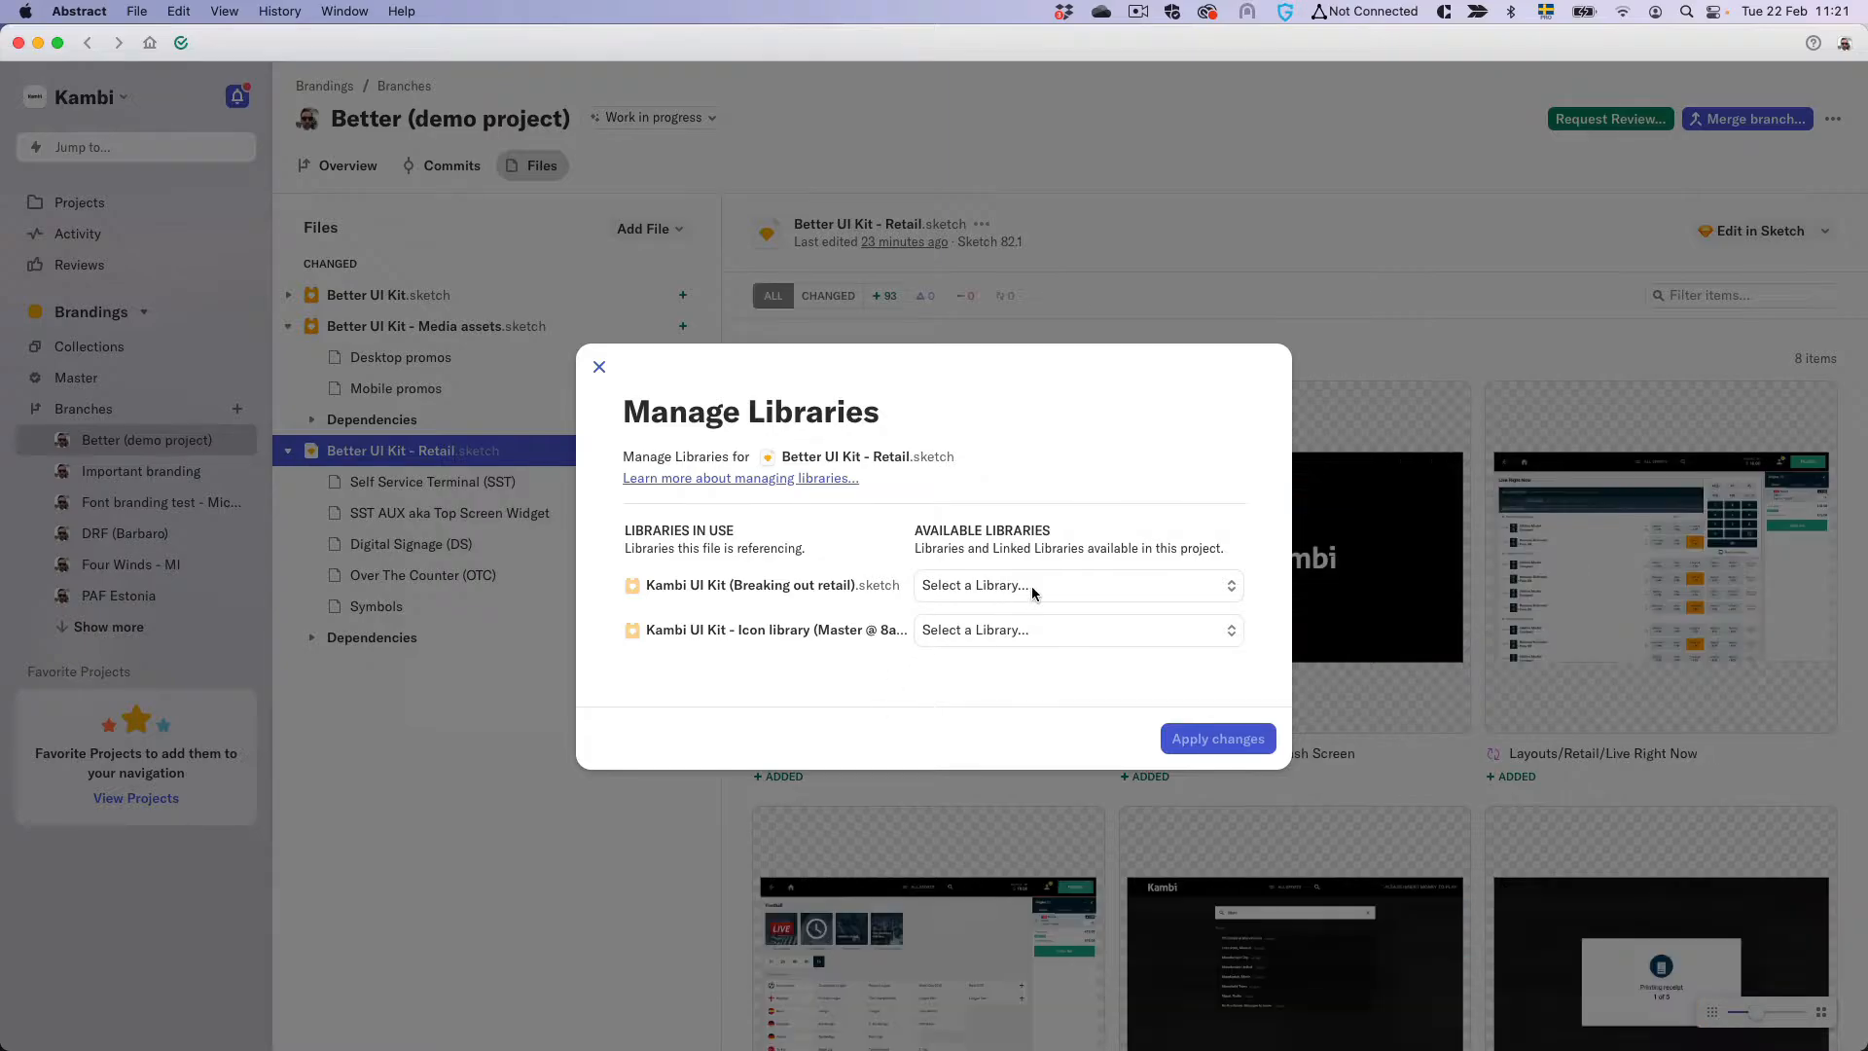
pyautogui.click(1032, 586)
pyautogui.click(1007, 608)
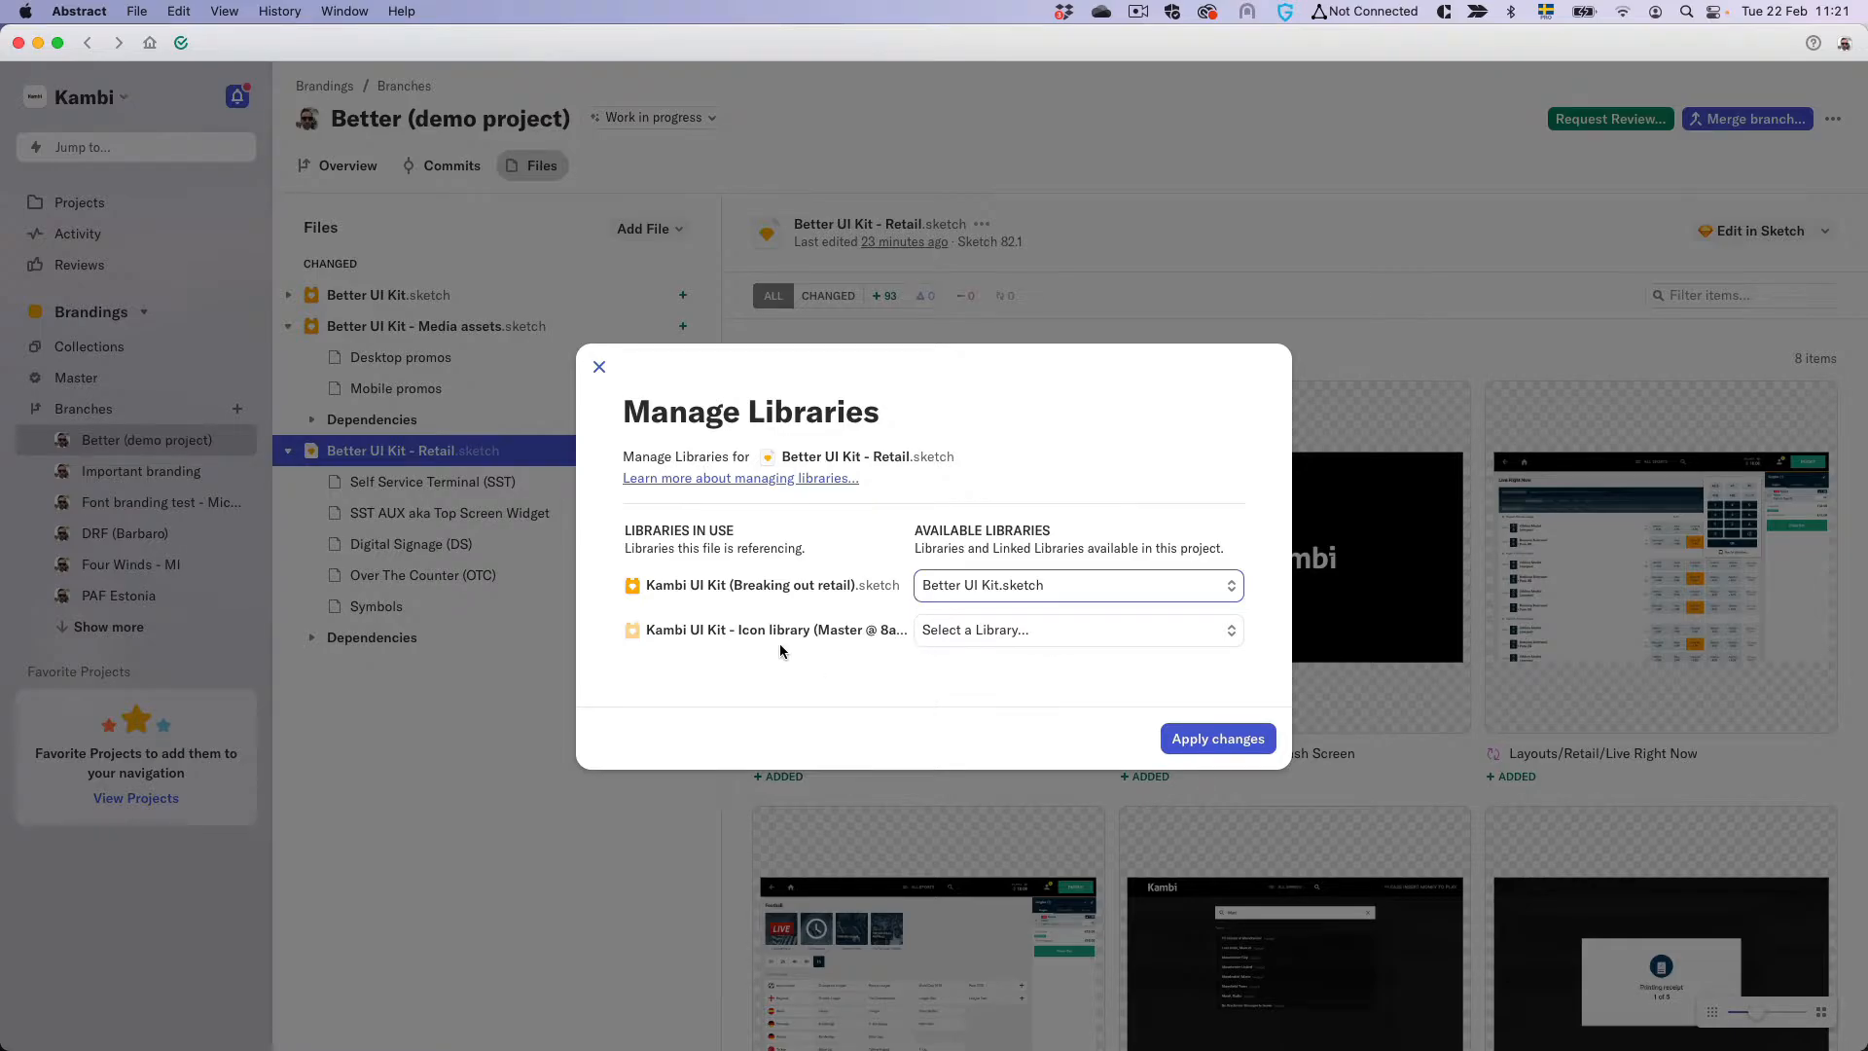
pyautogui.click(1227, 747)
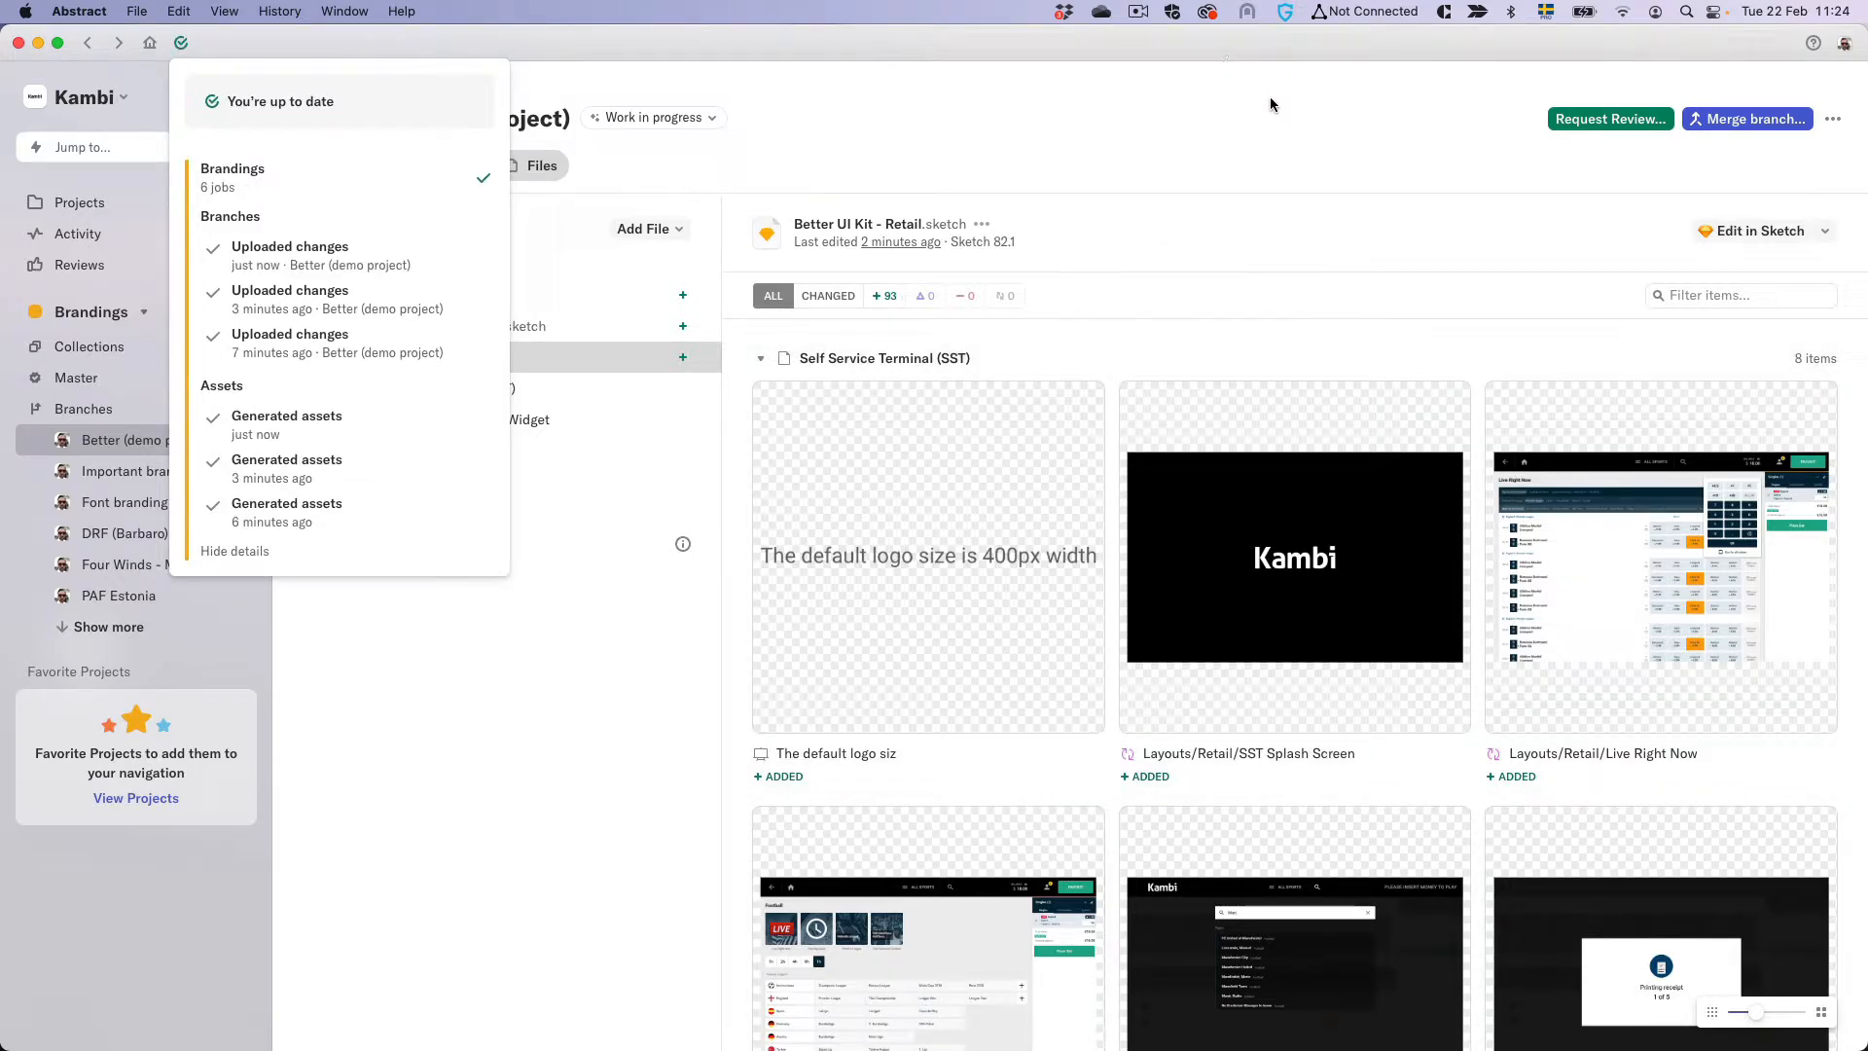
pyautogui.click(1309, 107)
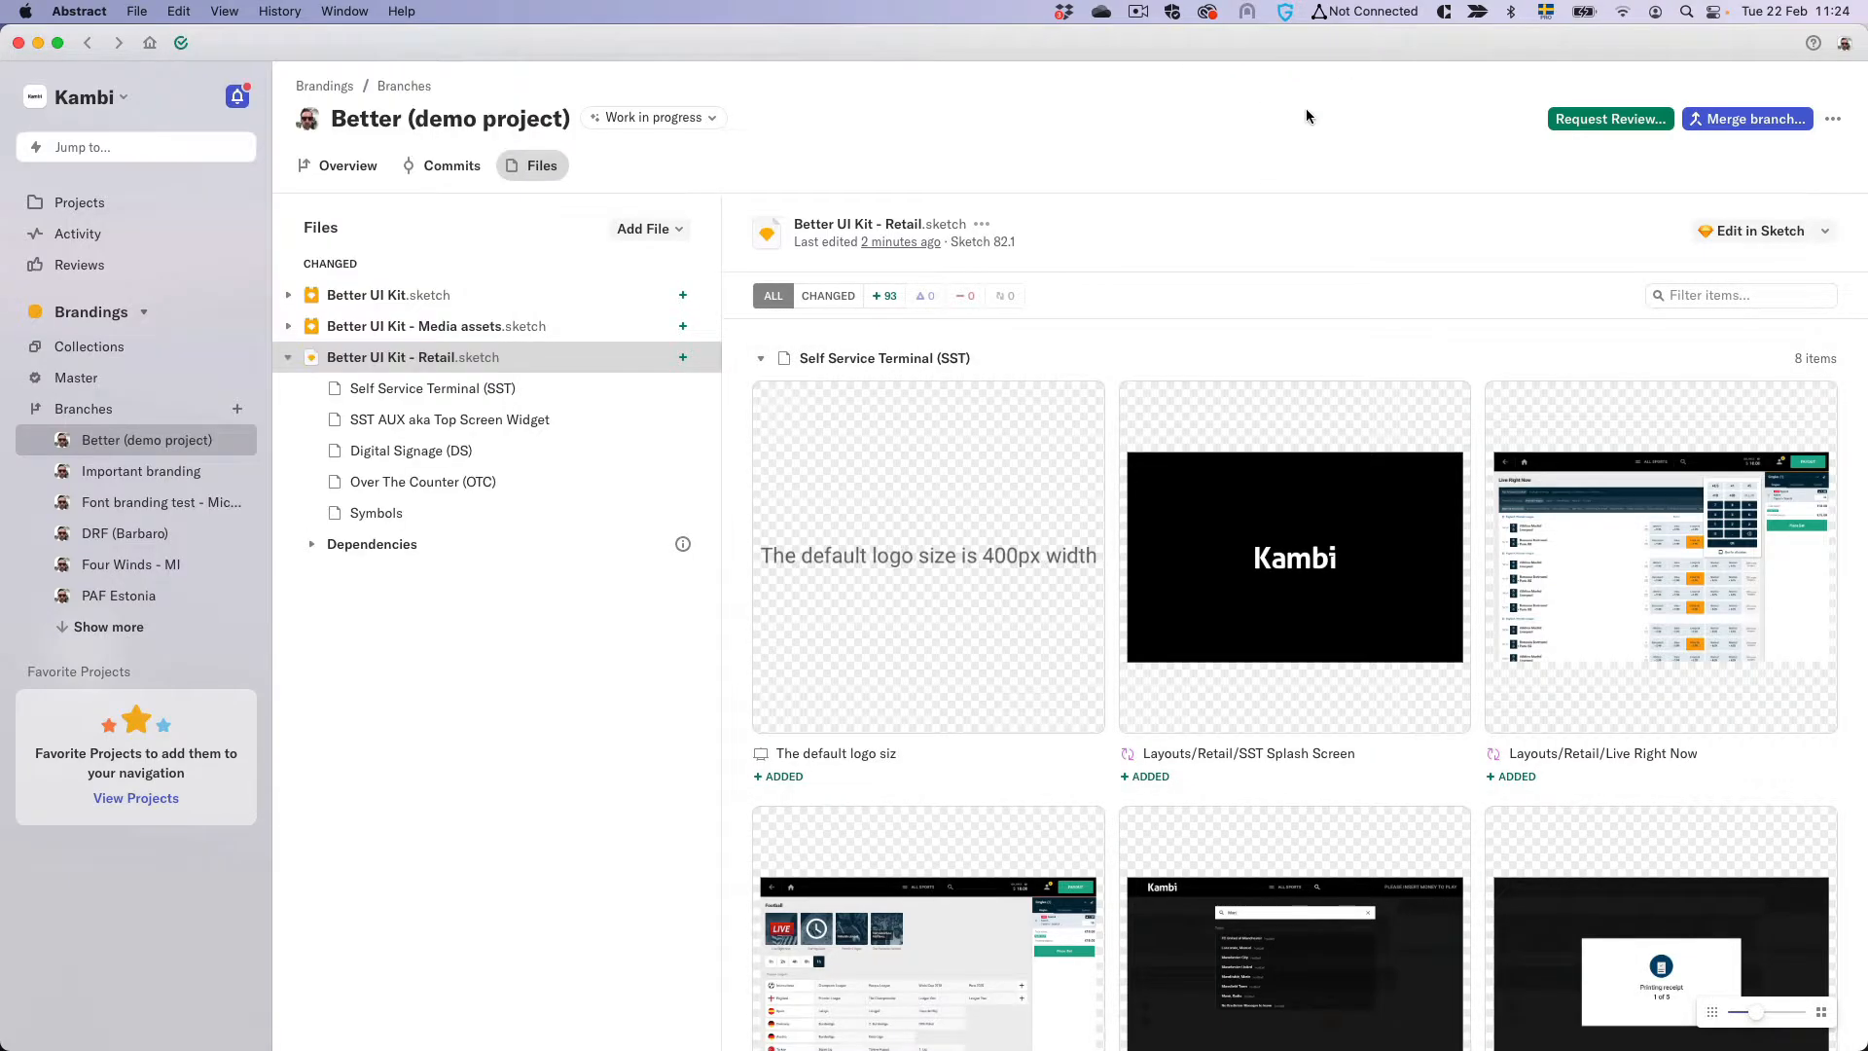
pyautogui.rightClick(435, 364)
pyautogui.click(525, 518)
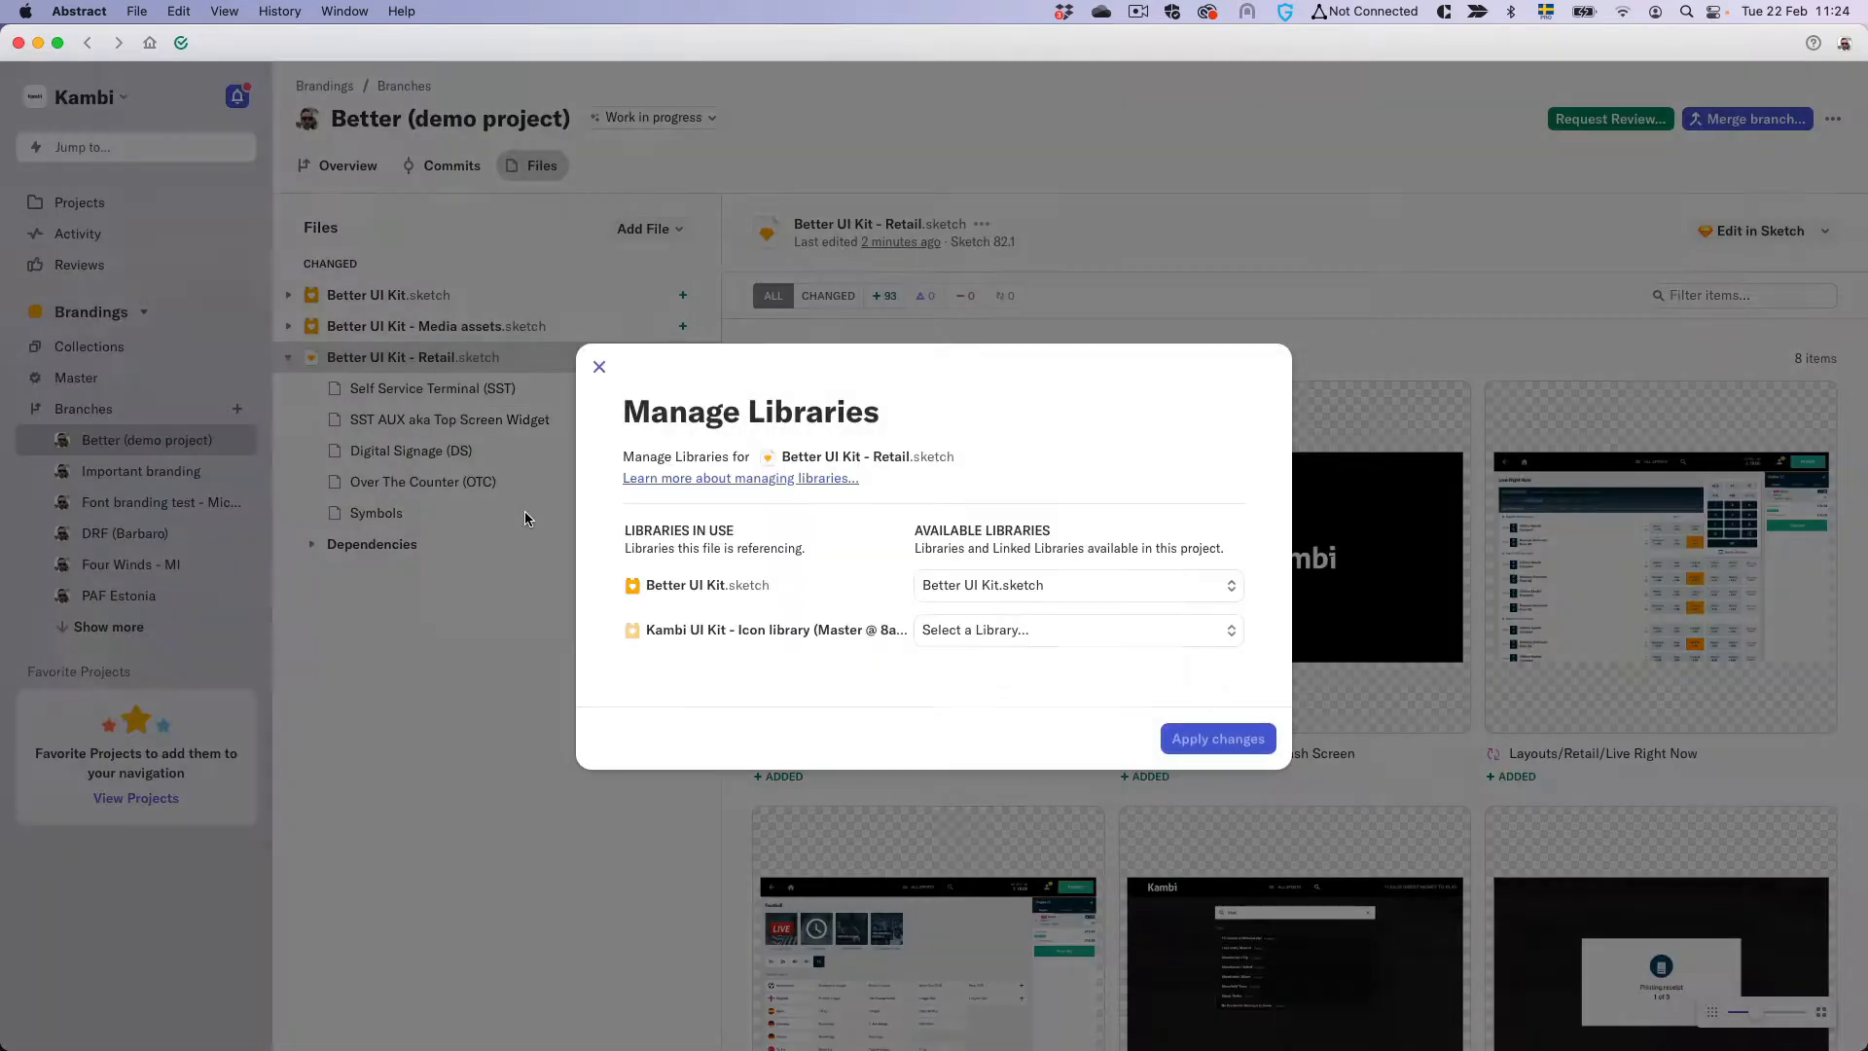
pyautogui.click(599, 366)
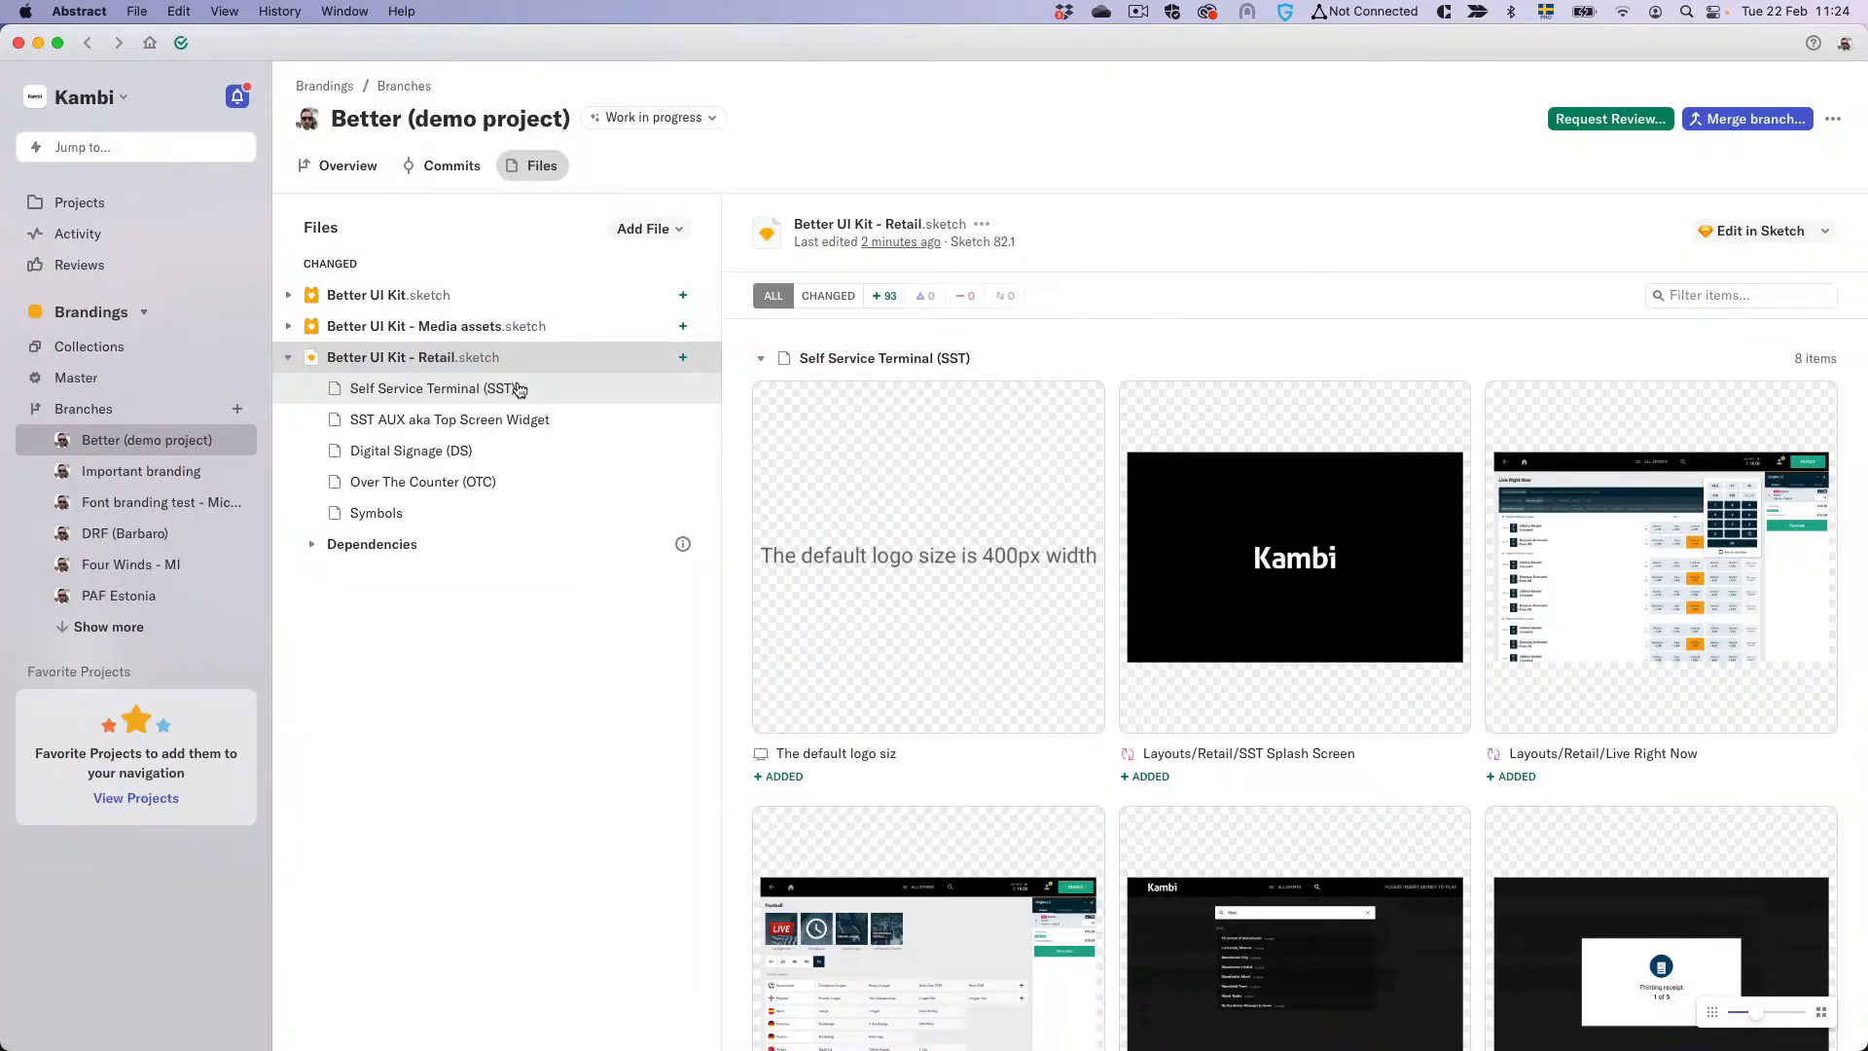
pyautogui.rightClick(480, 330)
pyautogui.click(540, 486)
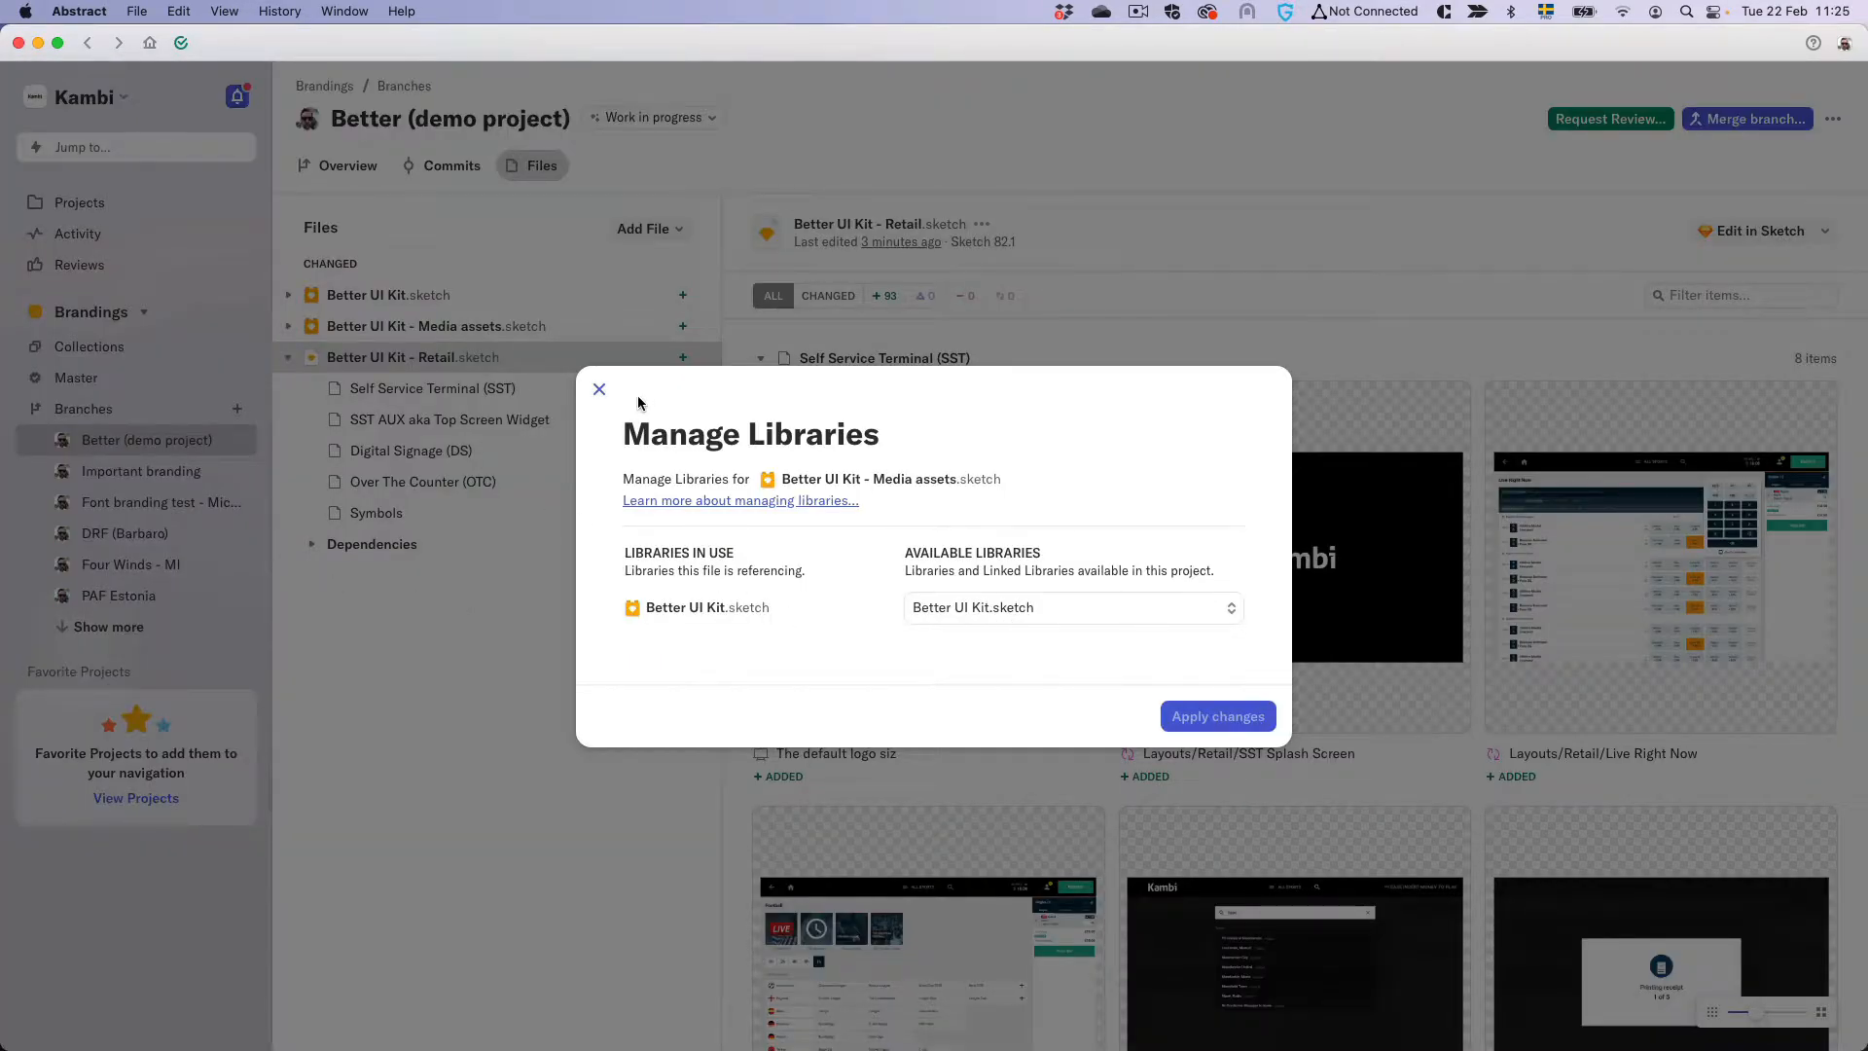
pyautogui.click(599, 389)
pyautogui.rightClick(375, 295)
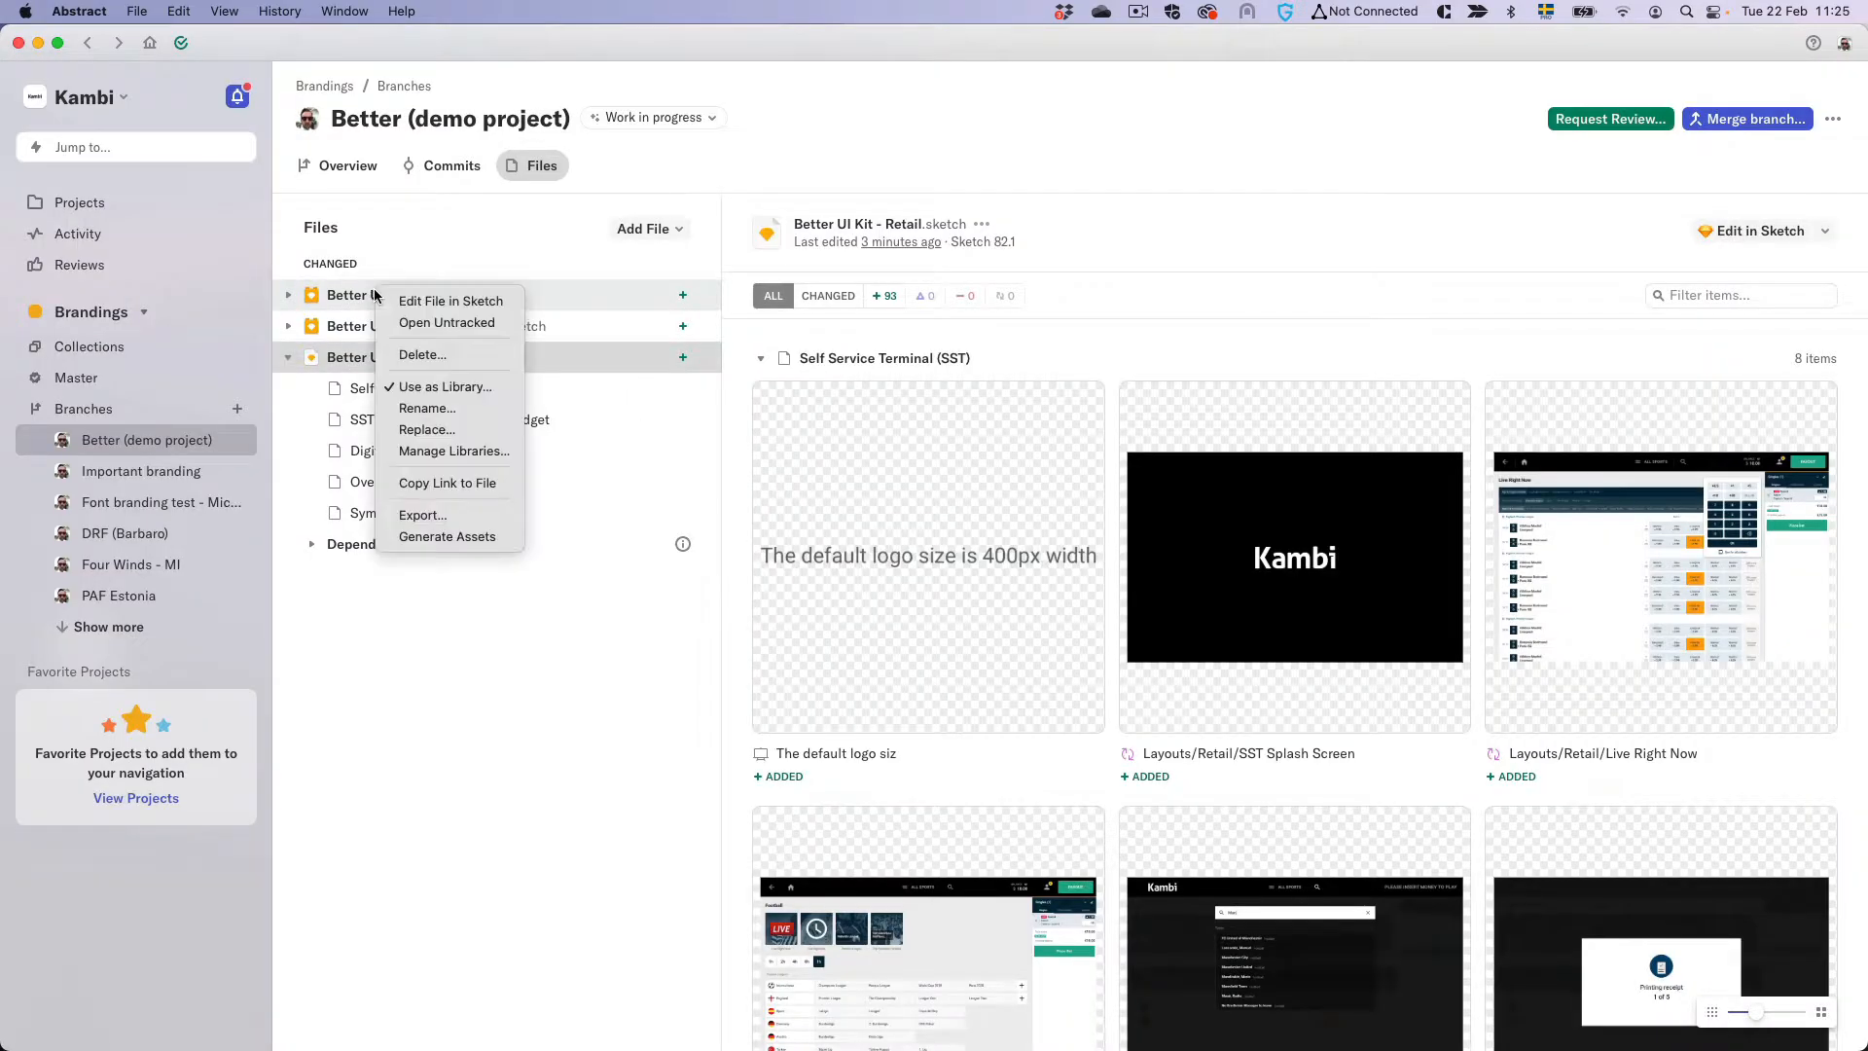
pyautogui.click(450, 452)
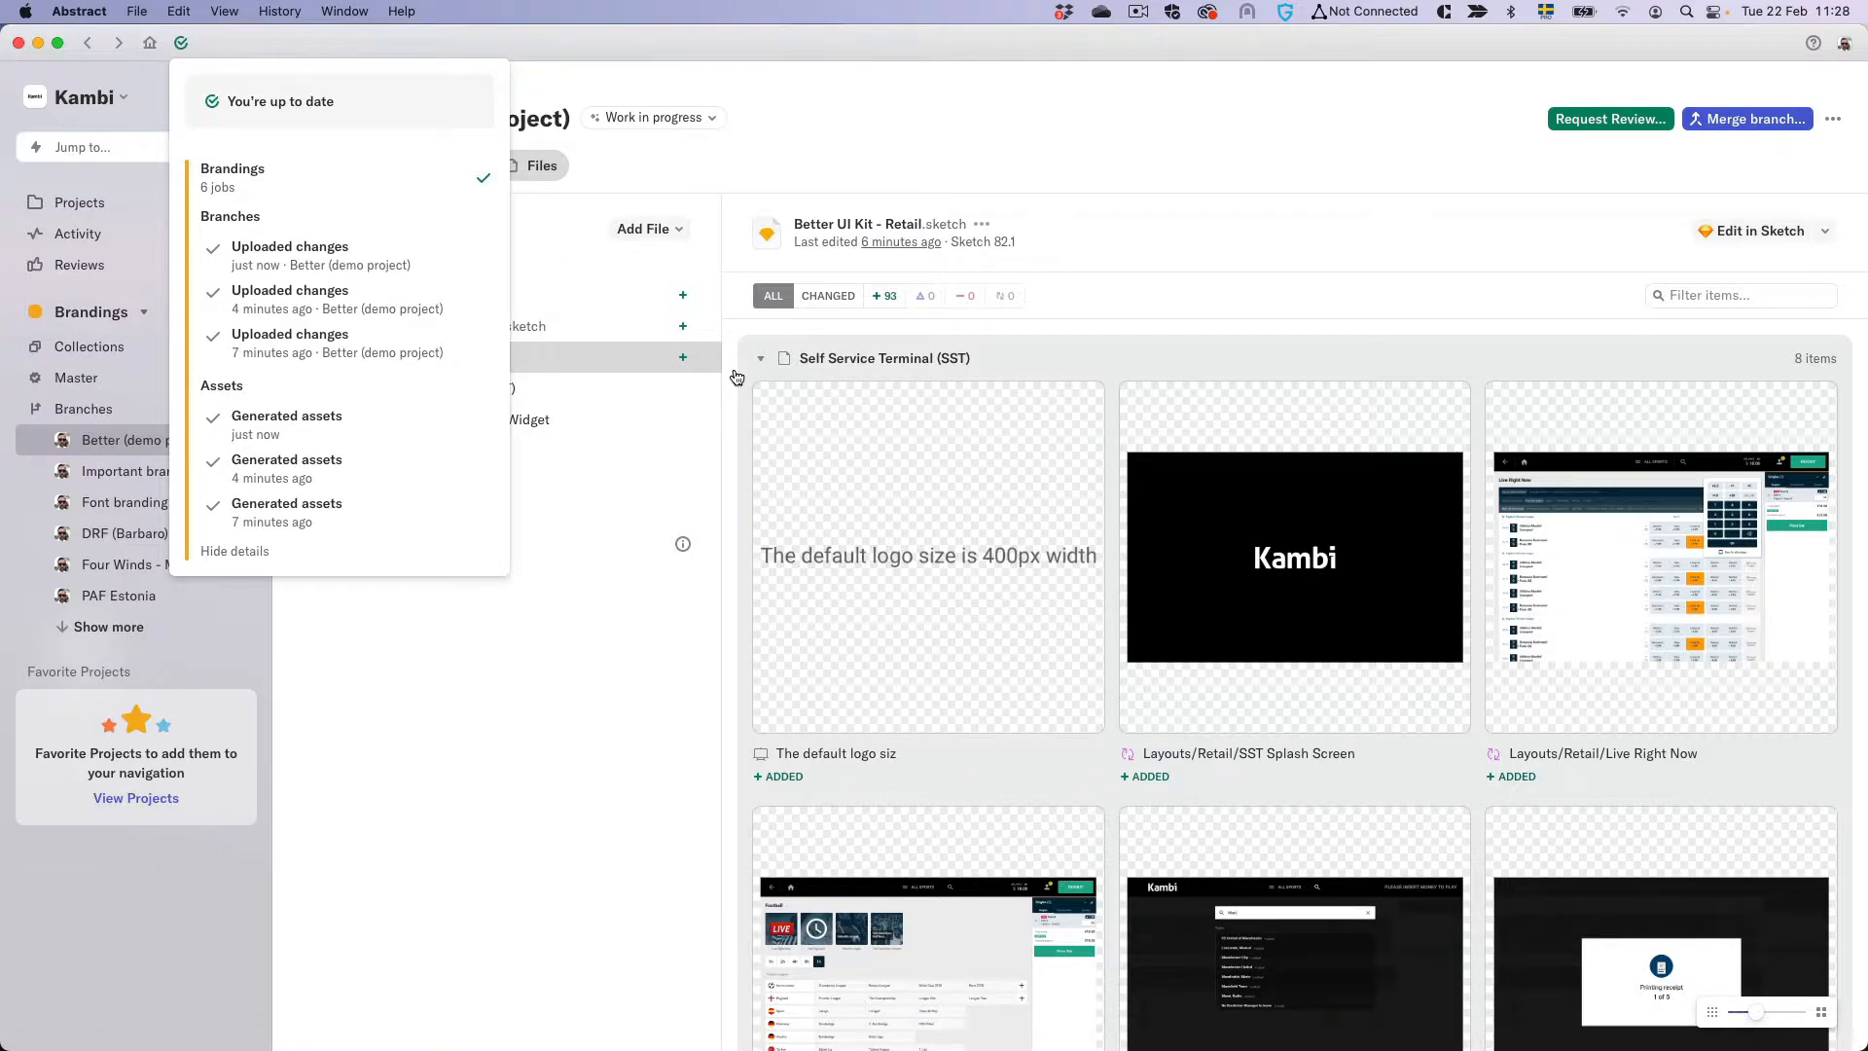
pyautogui.click(903, 127)
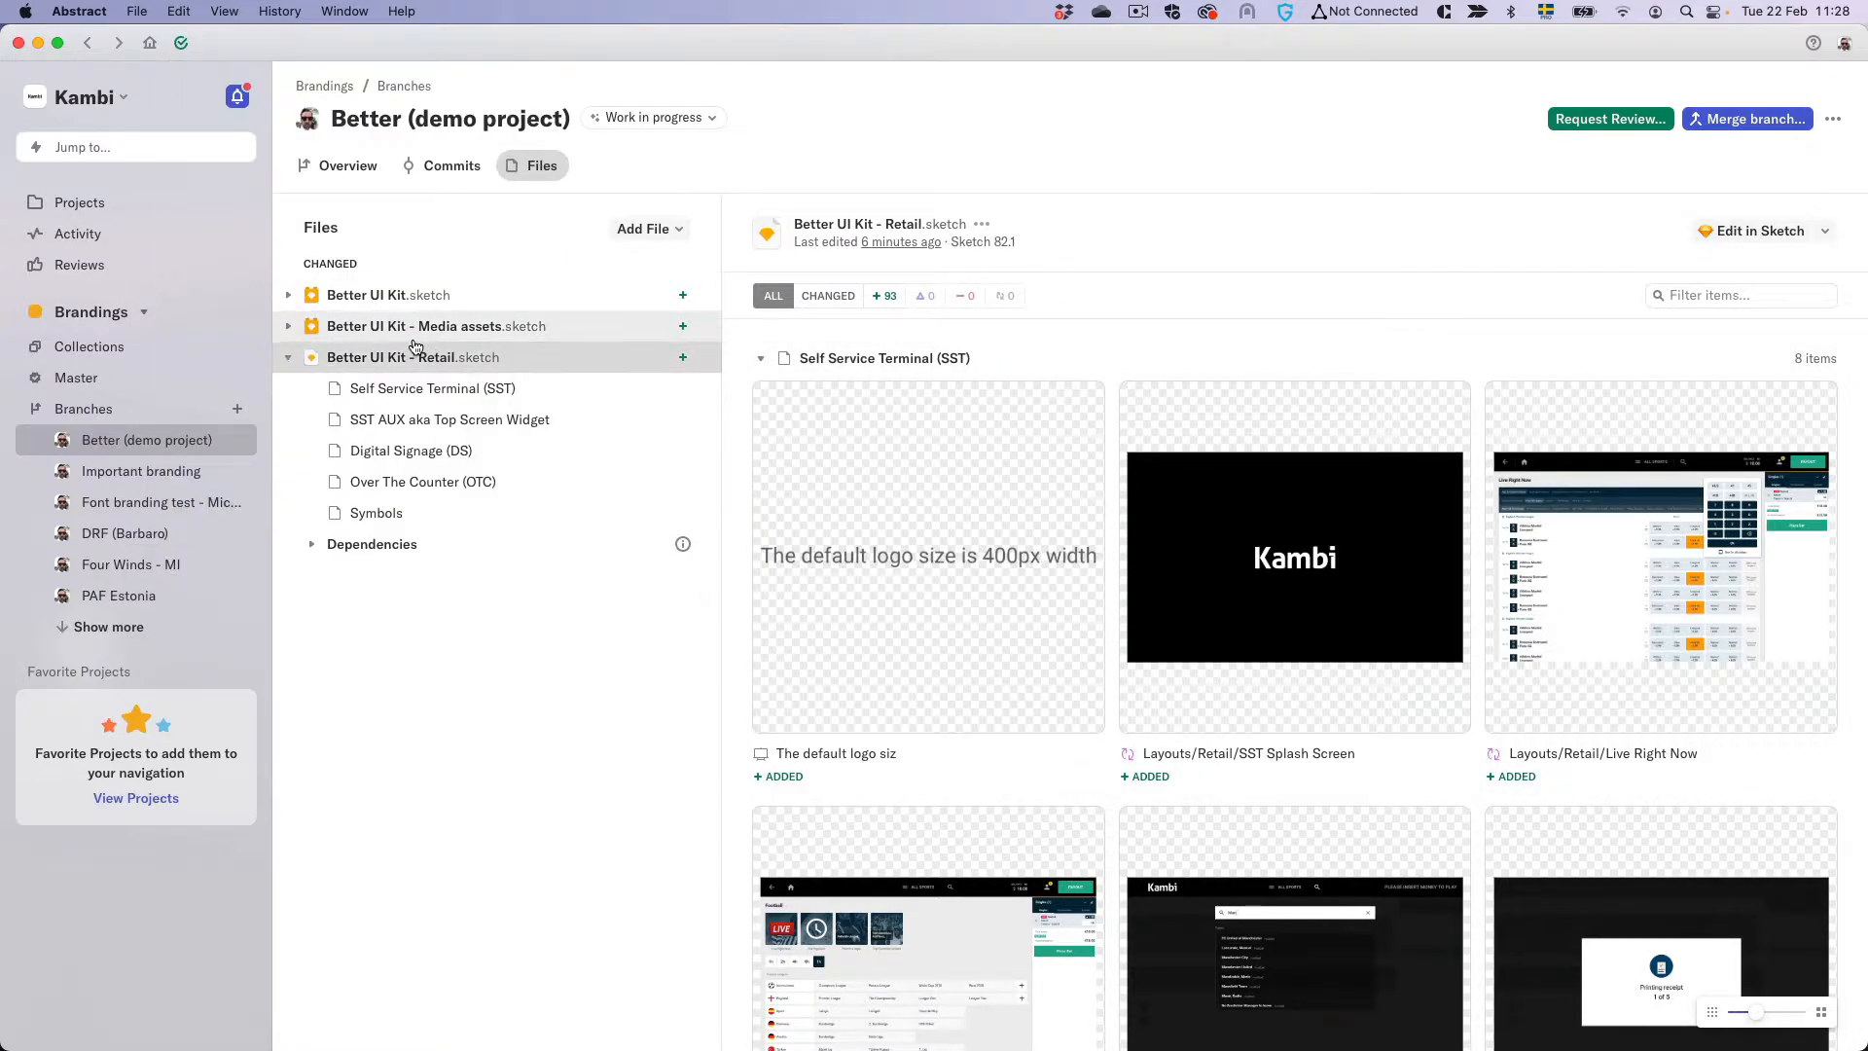
# Step: Collapse Retail.sketch, select Better UI Kit.sketch, and open it with Edit in Sketch
pyautogui.click(288, 358)
pyautogui.click(414, 303)
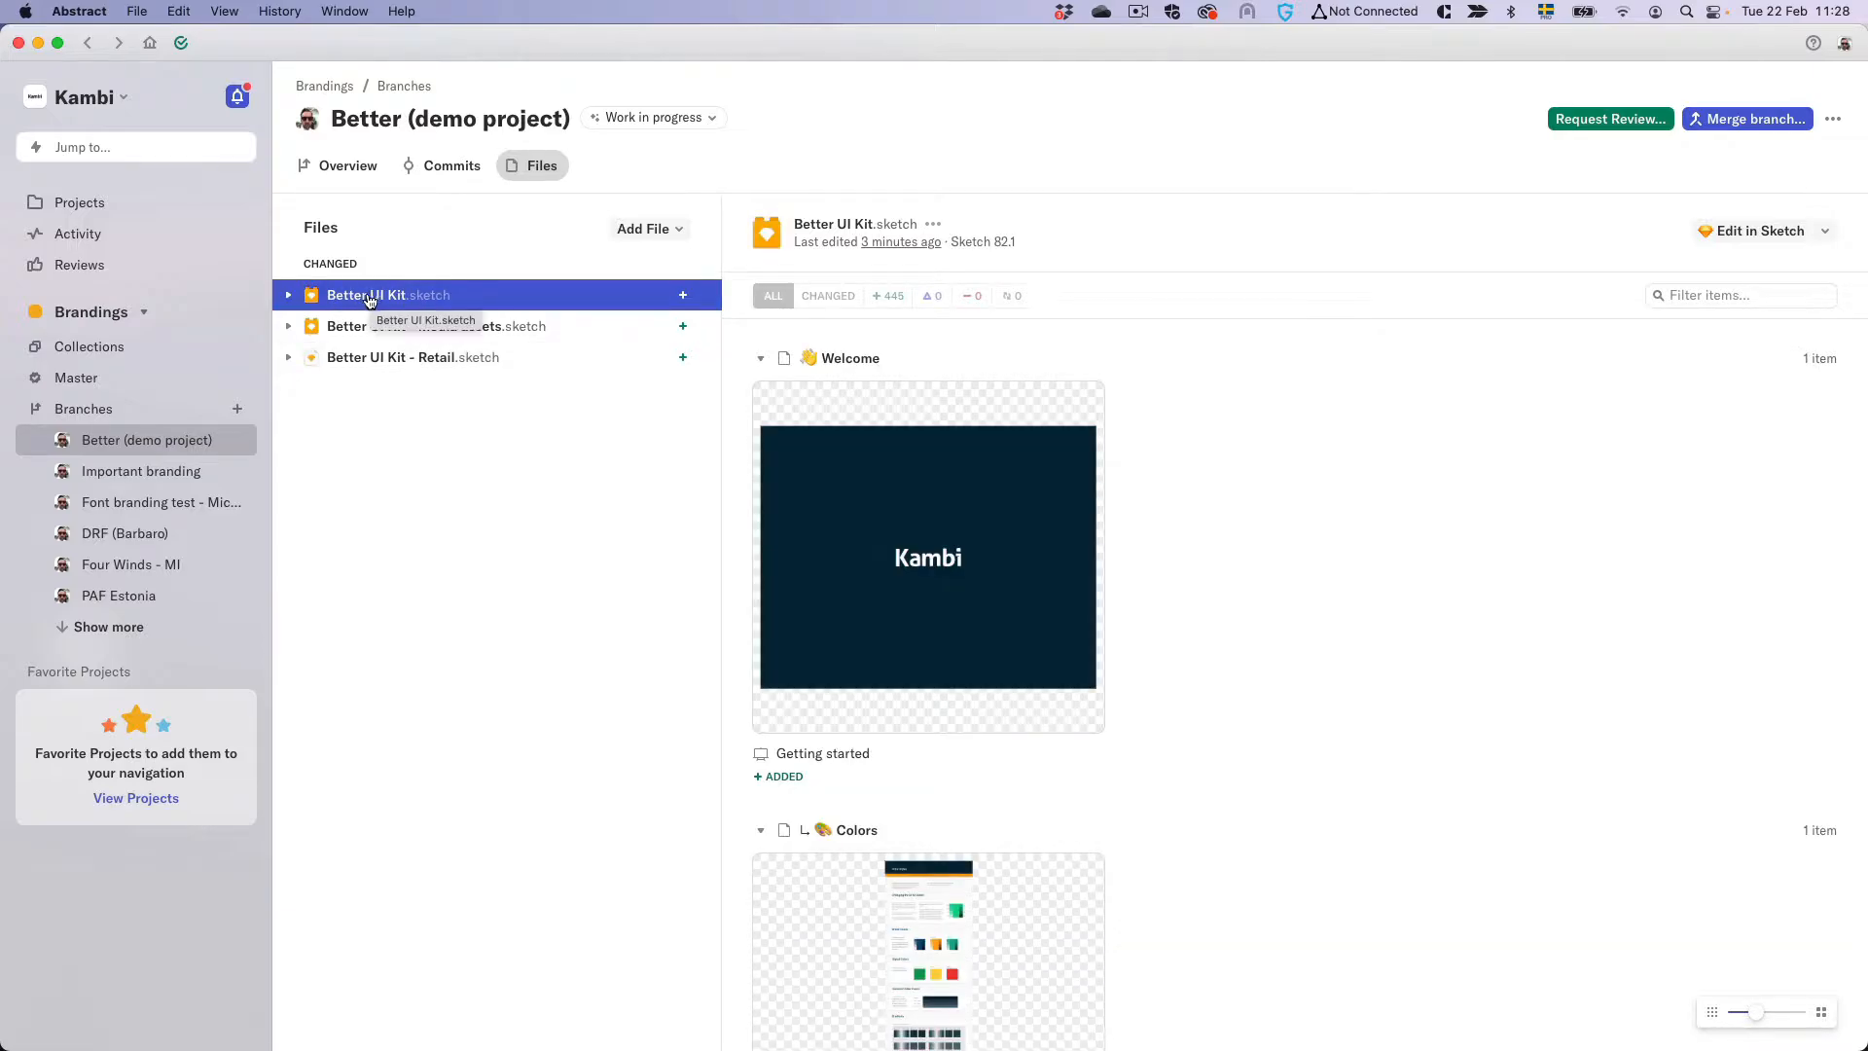
pyautogui.moveTo(366, 302)
pyautogui.mouseDown()
pyautogui.moveTo(624, 313)
pyautogui.moveTo(425, 301)
pyautogui.mouseUp()
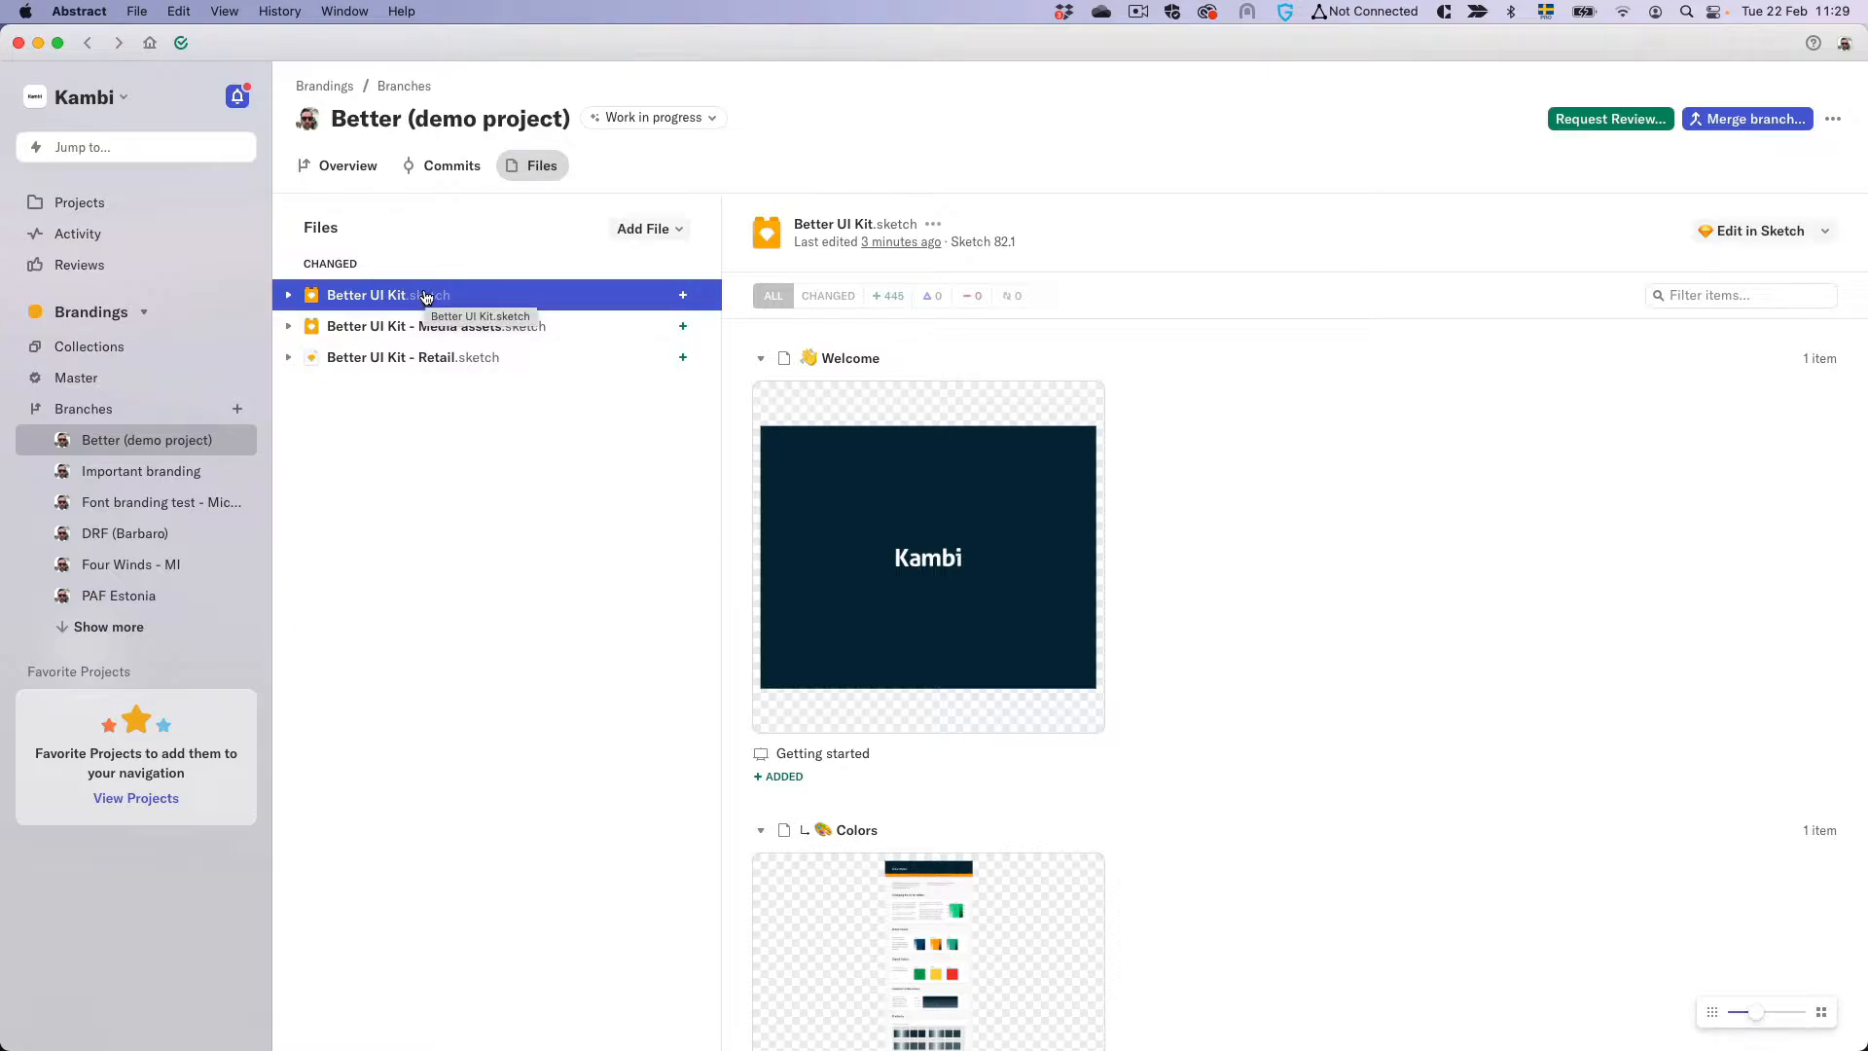
pyautogui.click(1748, 230)
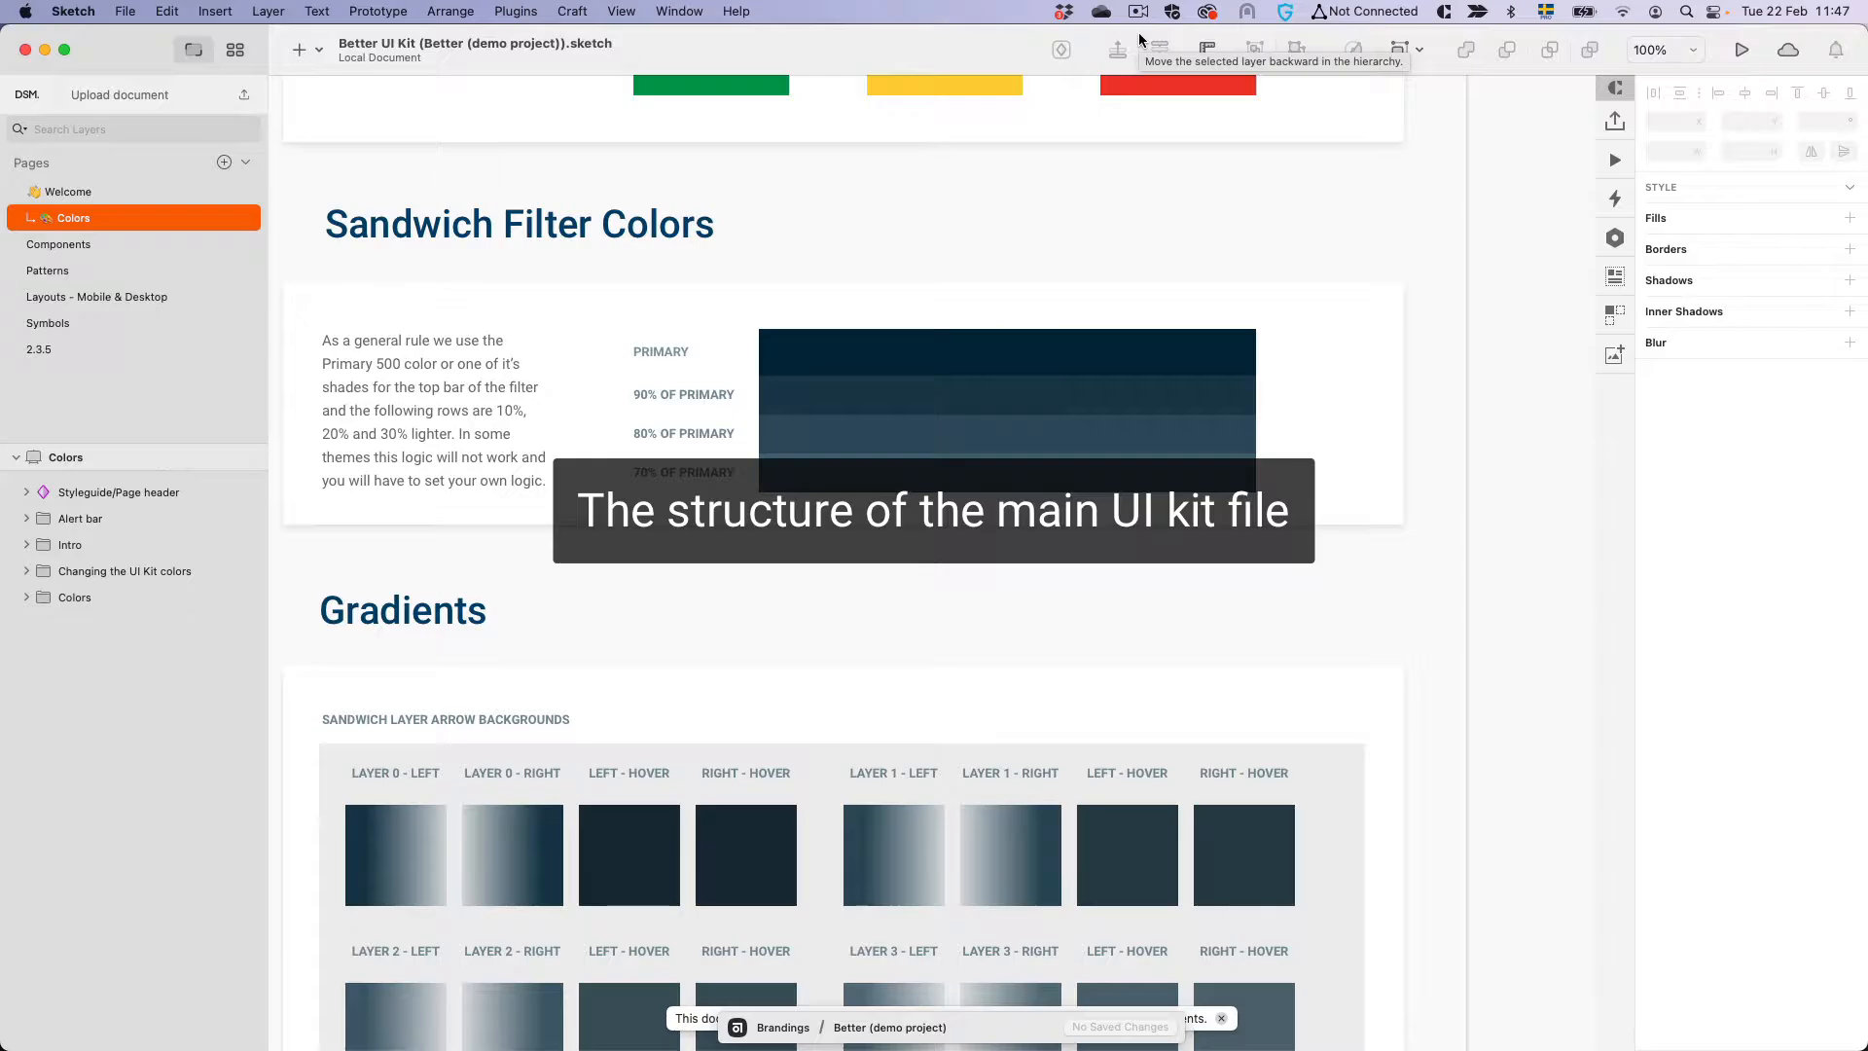
# Step: Switch to the Welcome page to view the Kambi Getting started artboard
pyautogui.hscroll(-2, 1237, 251)
pyautogui.scroll(10, 1237, 255)
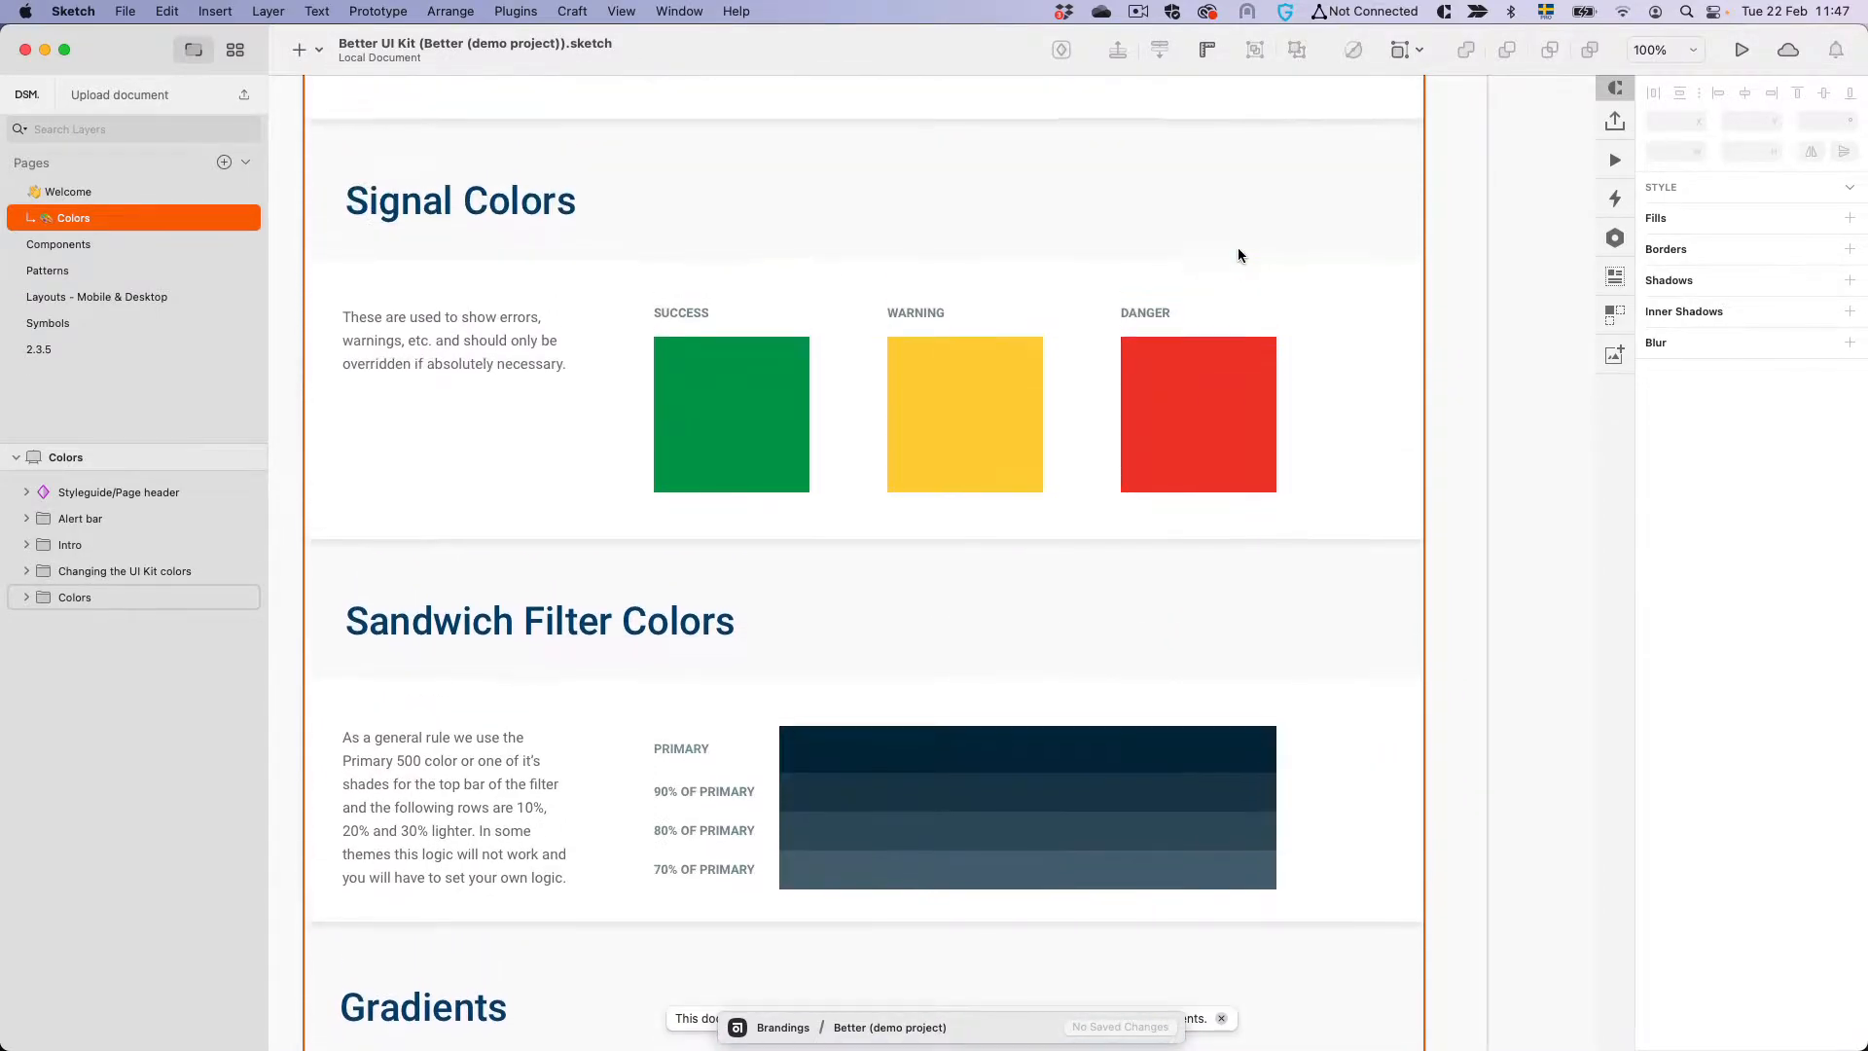
pyautogui.click(132, 191)
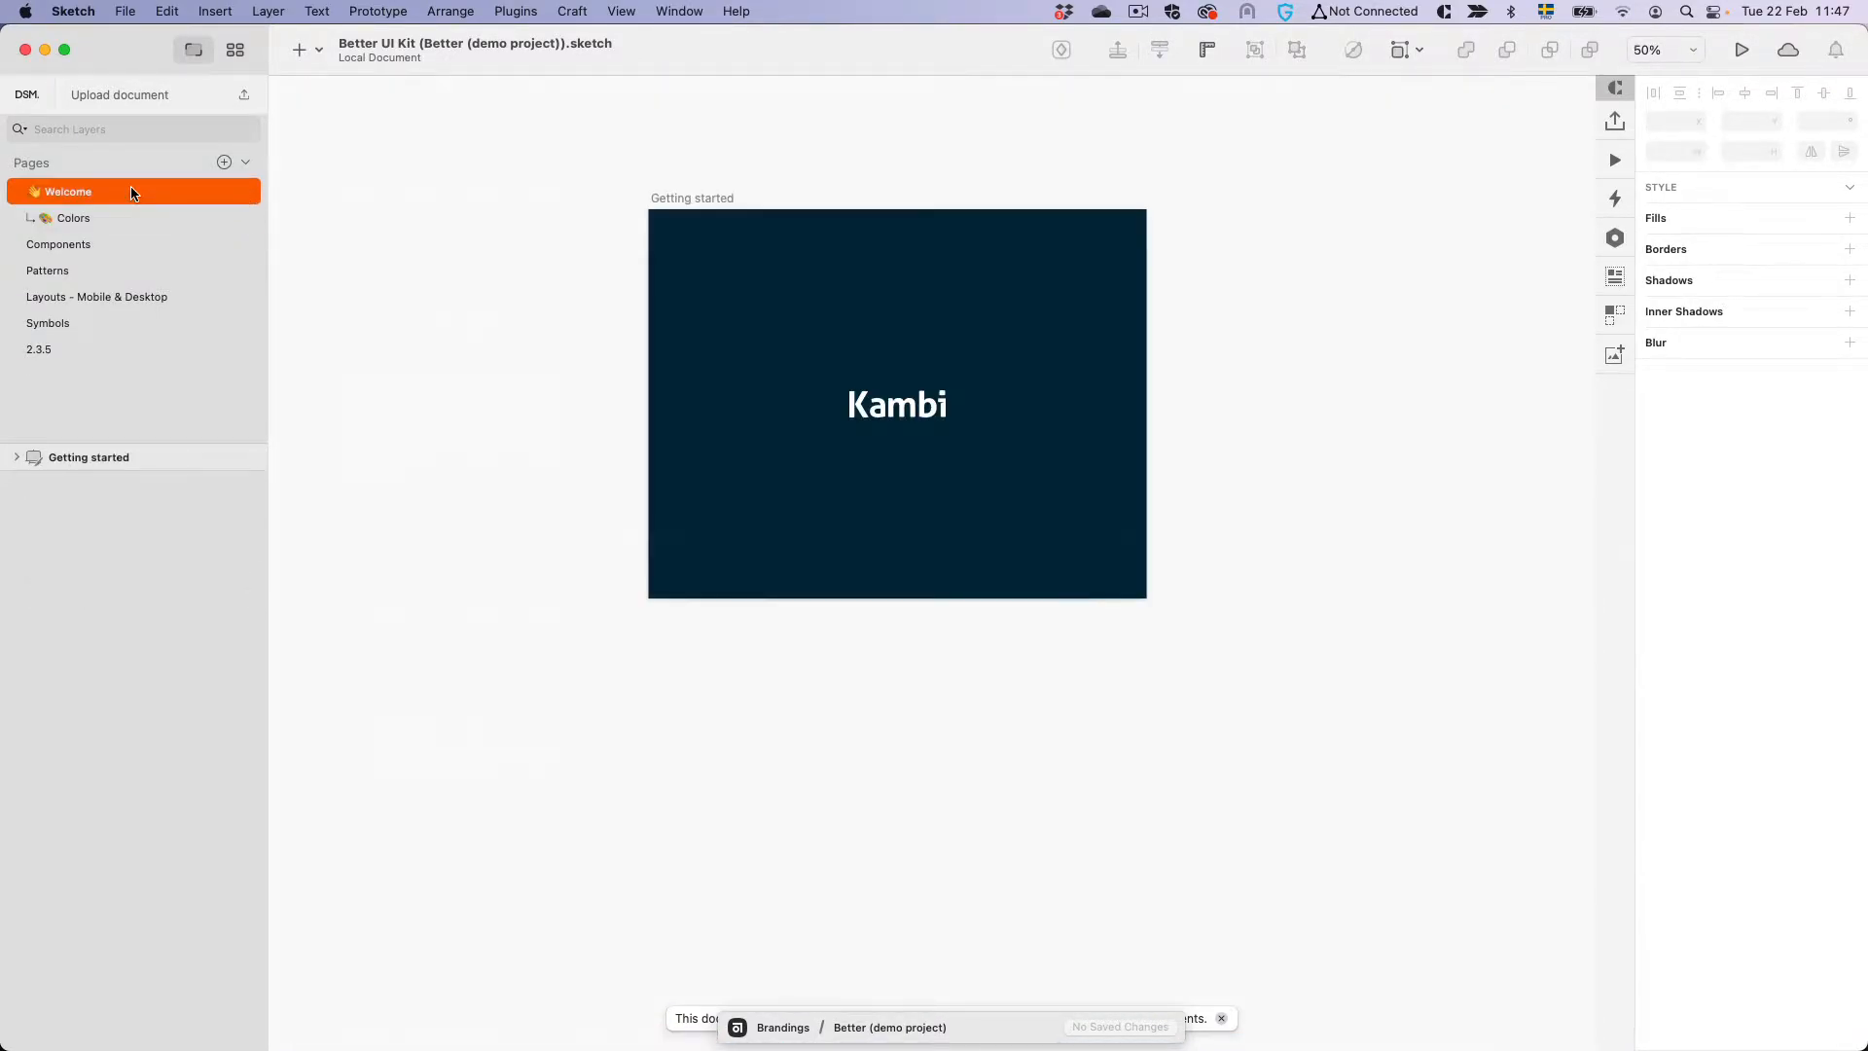
pyautogui.scroll(2, 400, 253)
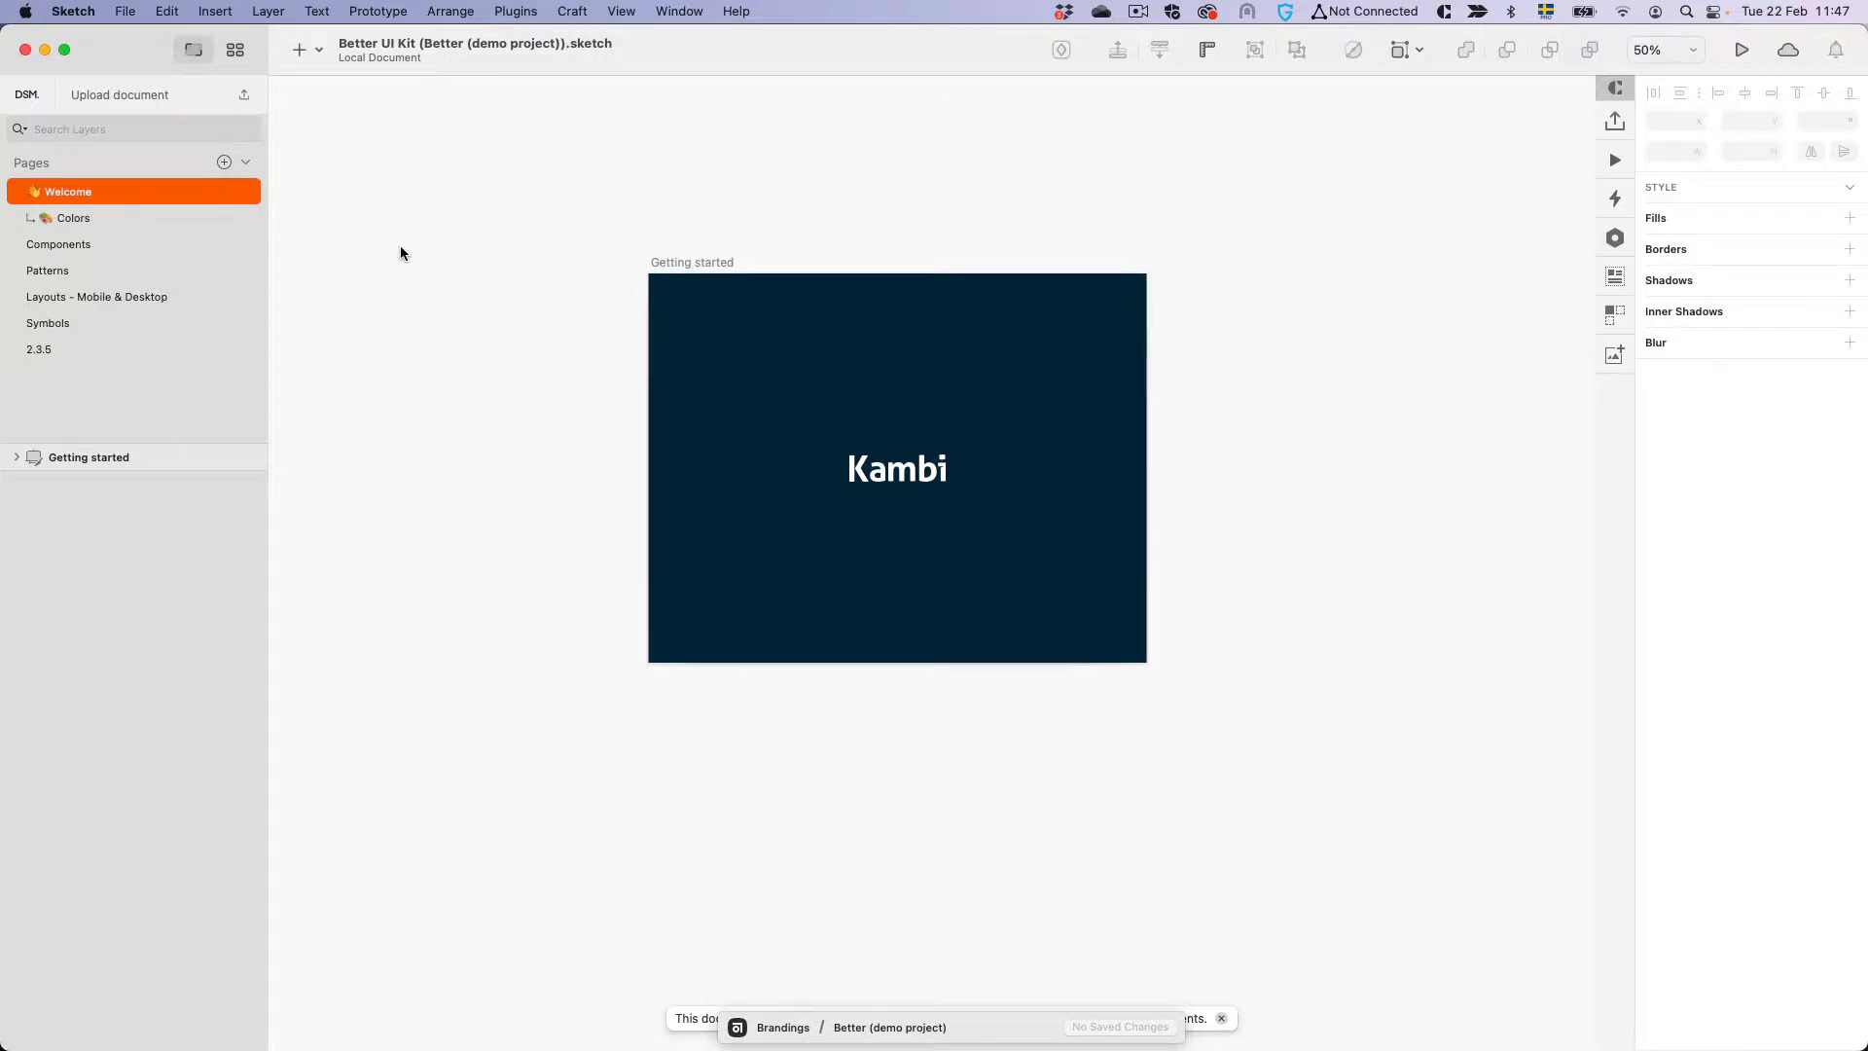
pyautogui.hscroll(2, 400, 253)
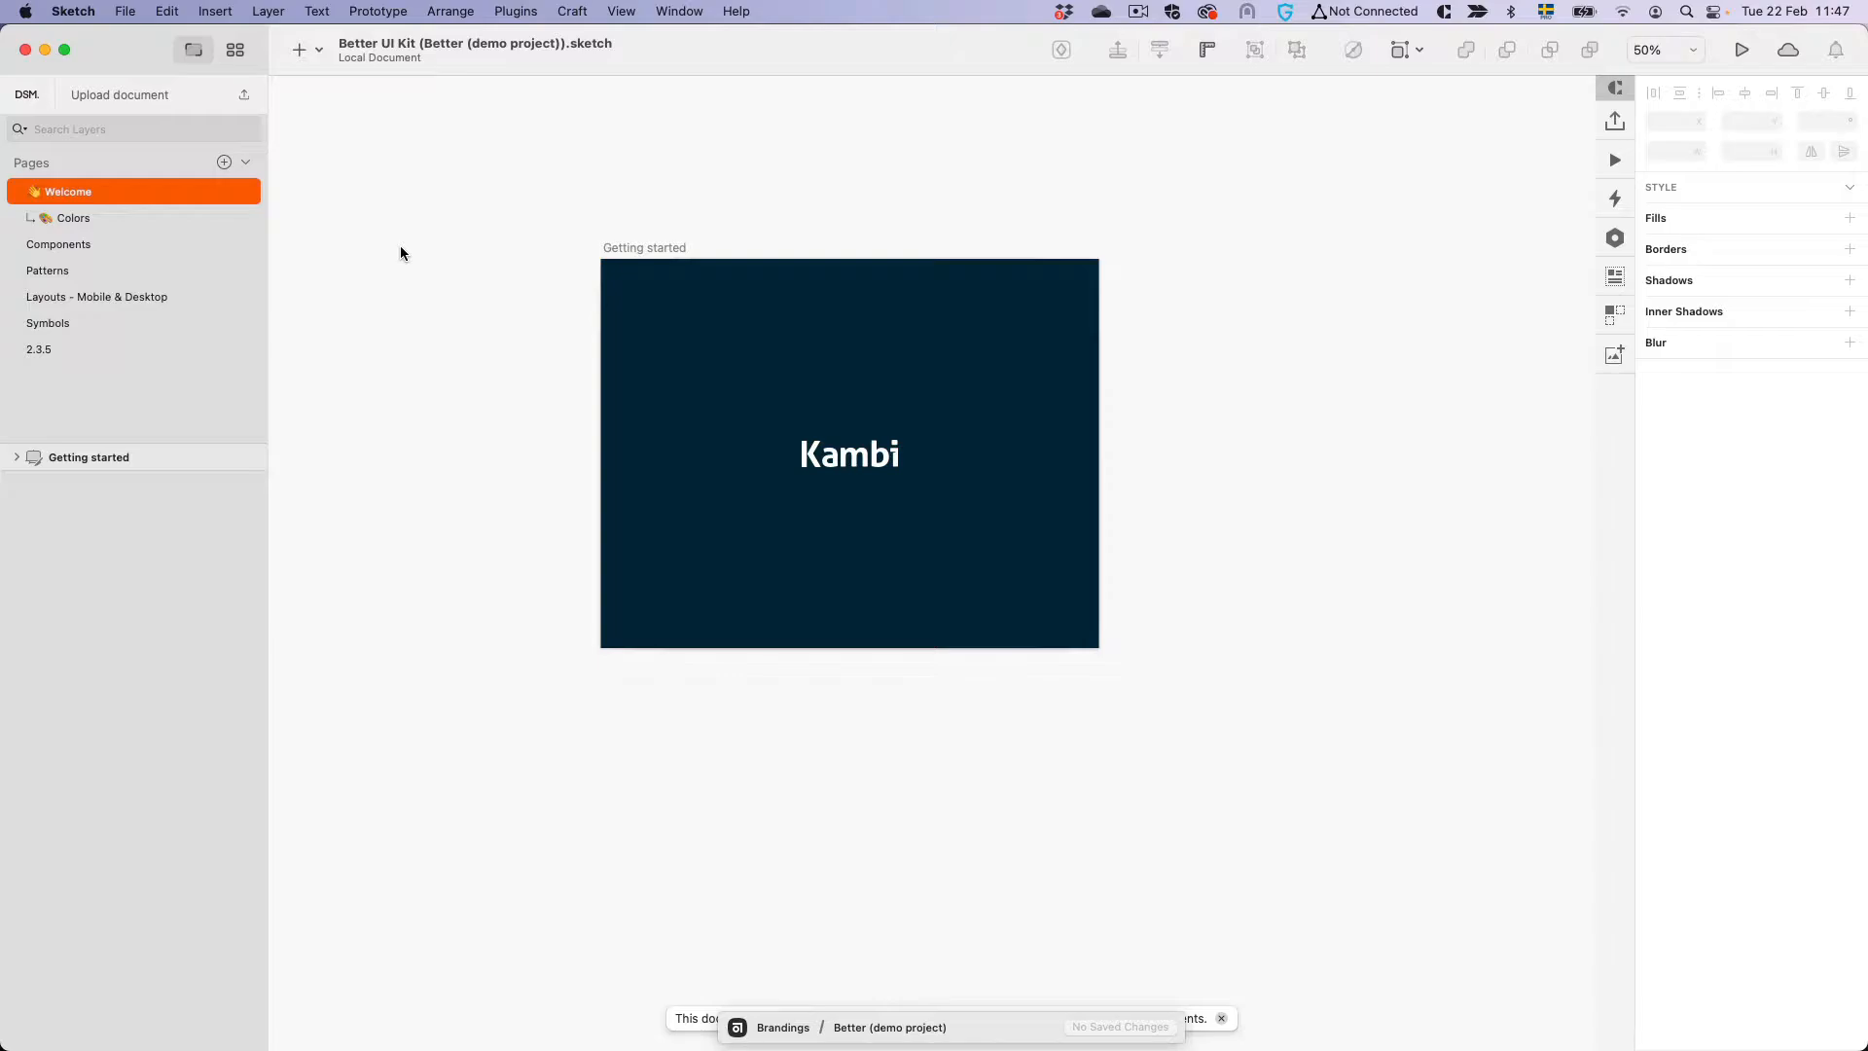
# Step: Scroll the Colors page through contextual, client background and sandwich filter swatches, then go to Components
pyautogui.click(82, 220)
pyautogui.click(82, 220)
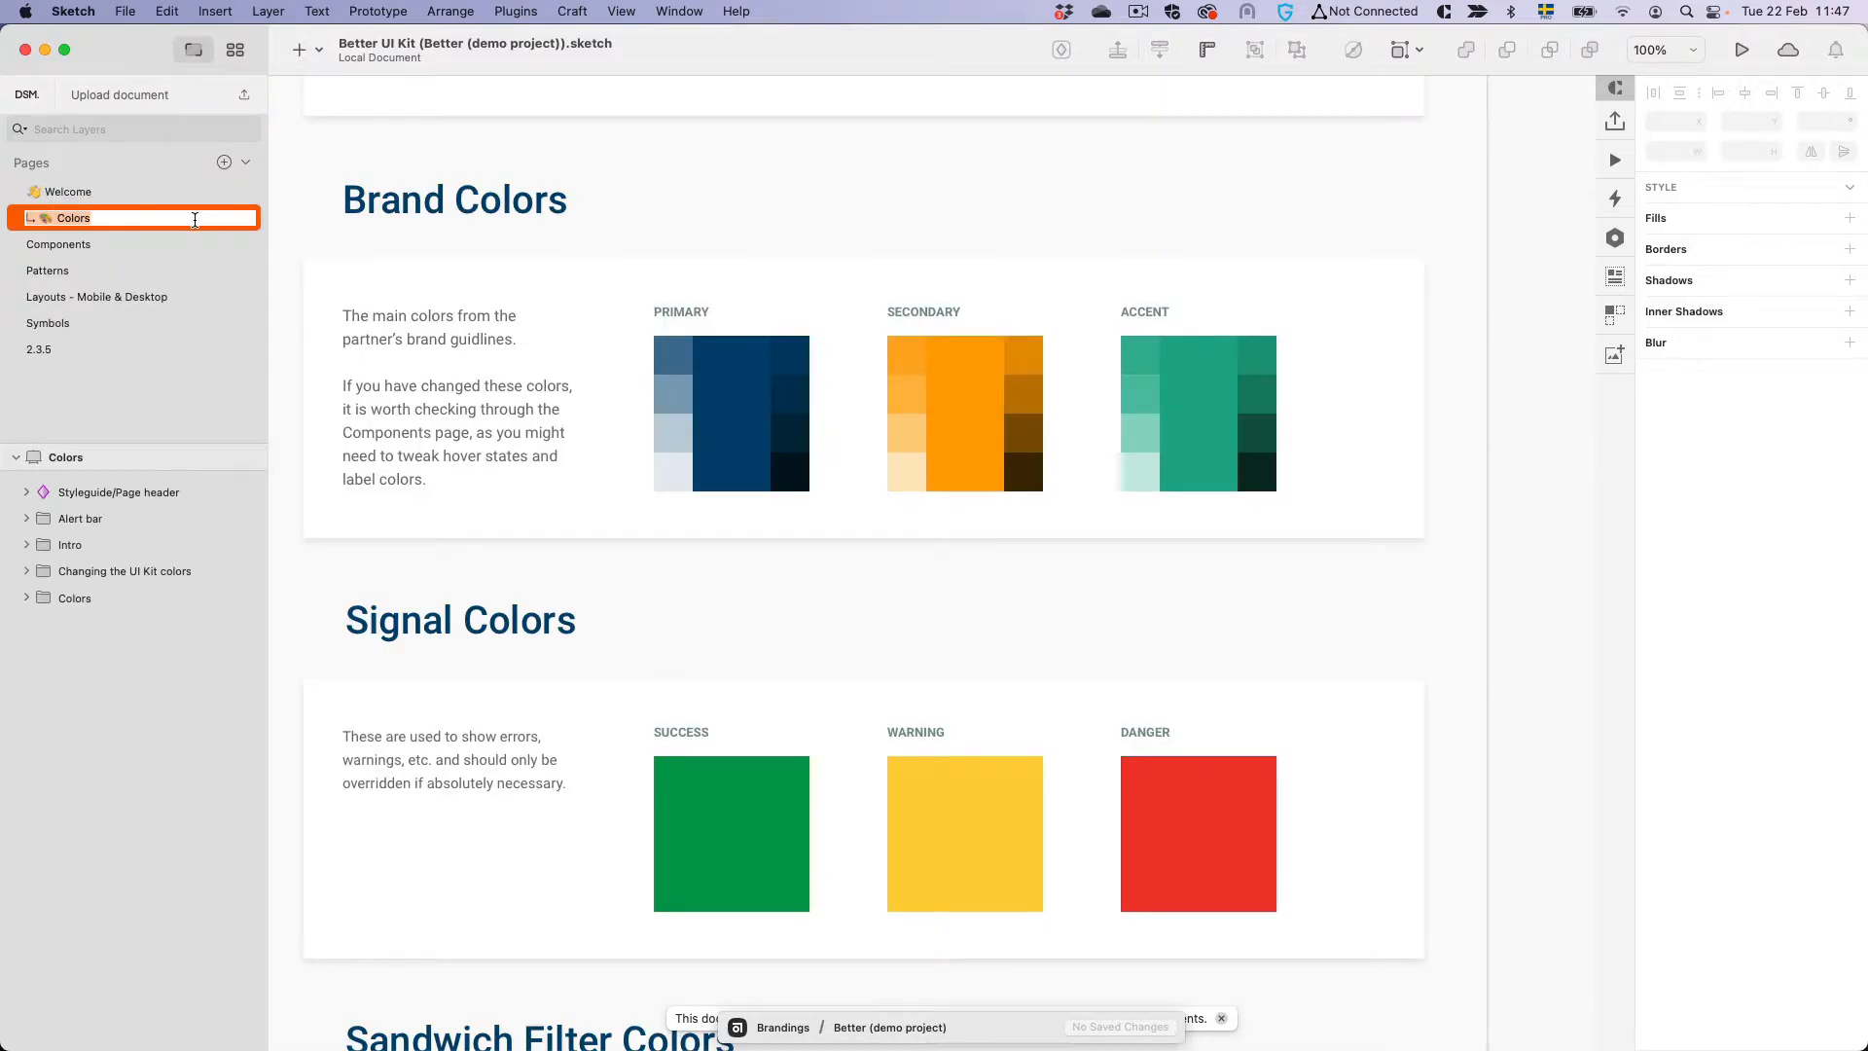
pyautogui.click(627, 217)
pyautogui.scroll(3, 628, 217)
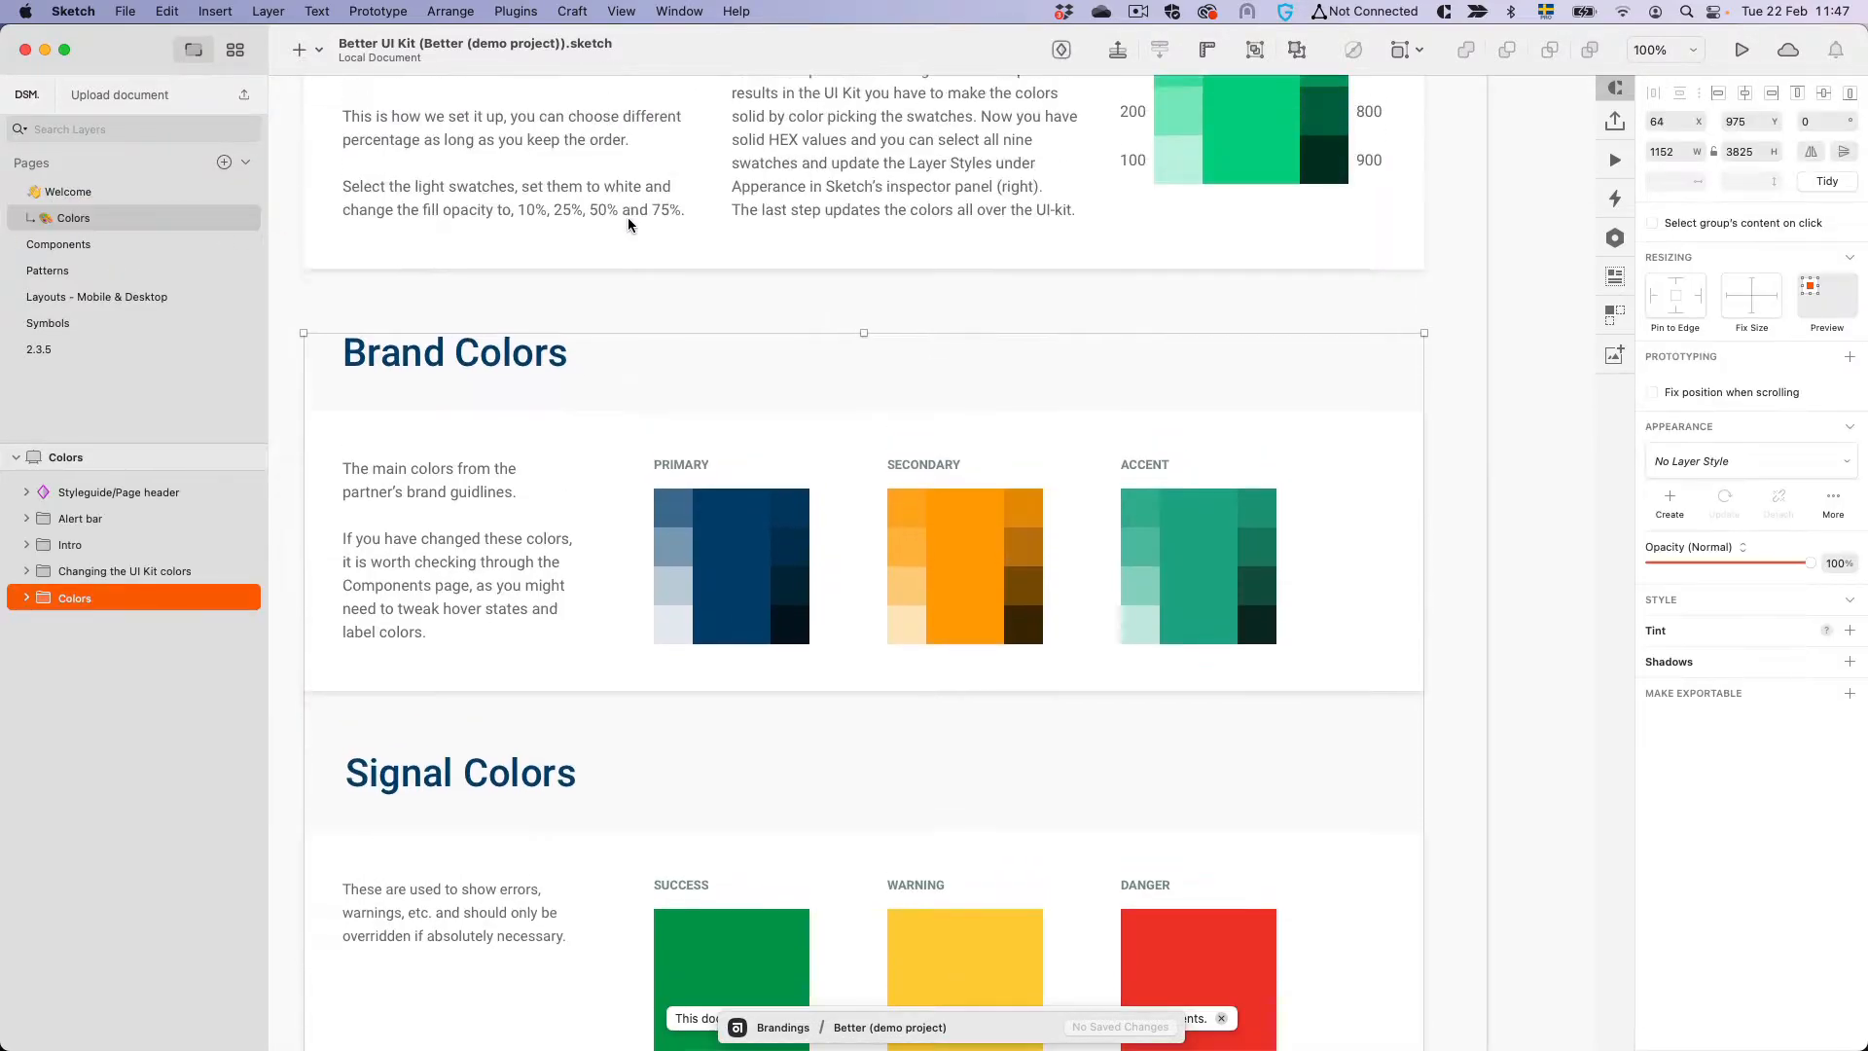
pyautogui.scroll(8, 627, 218)
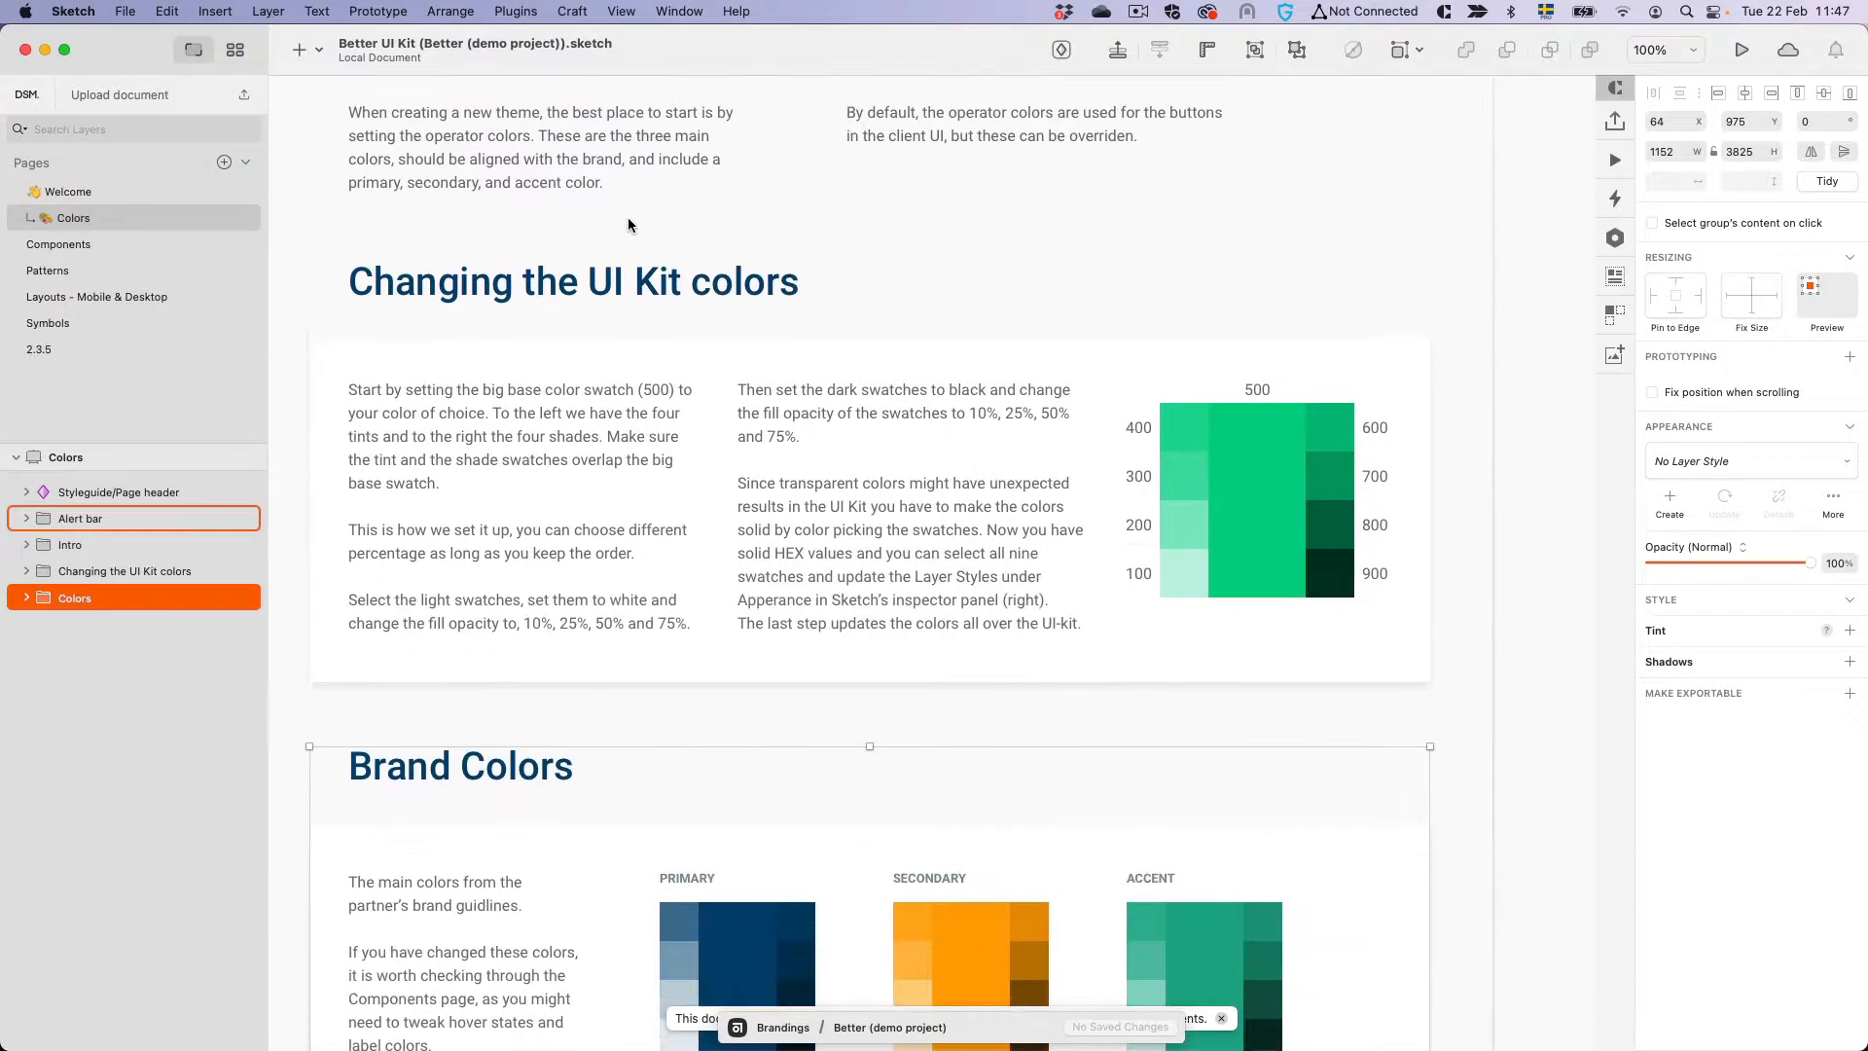
pyautogui.scroll(-20, 627, 225)
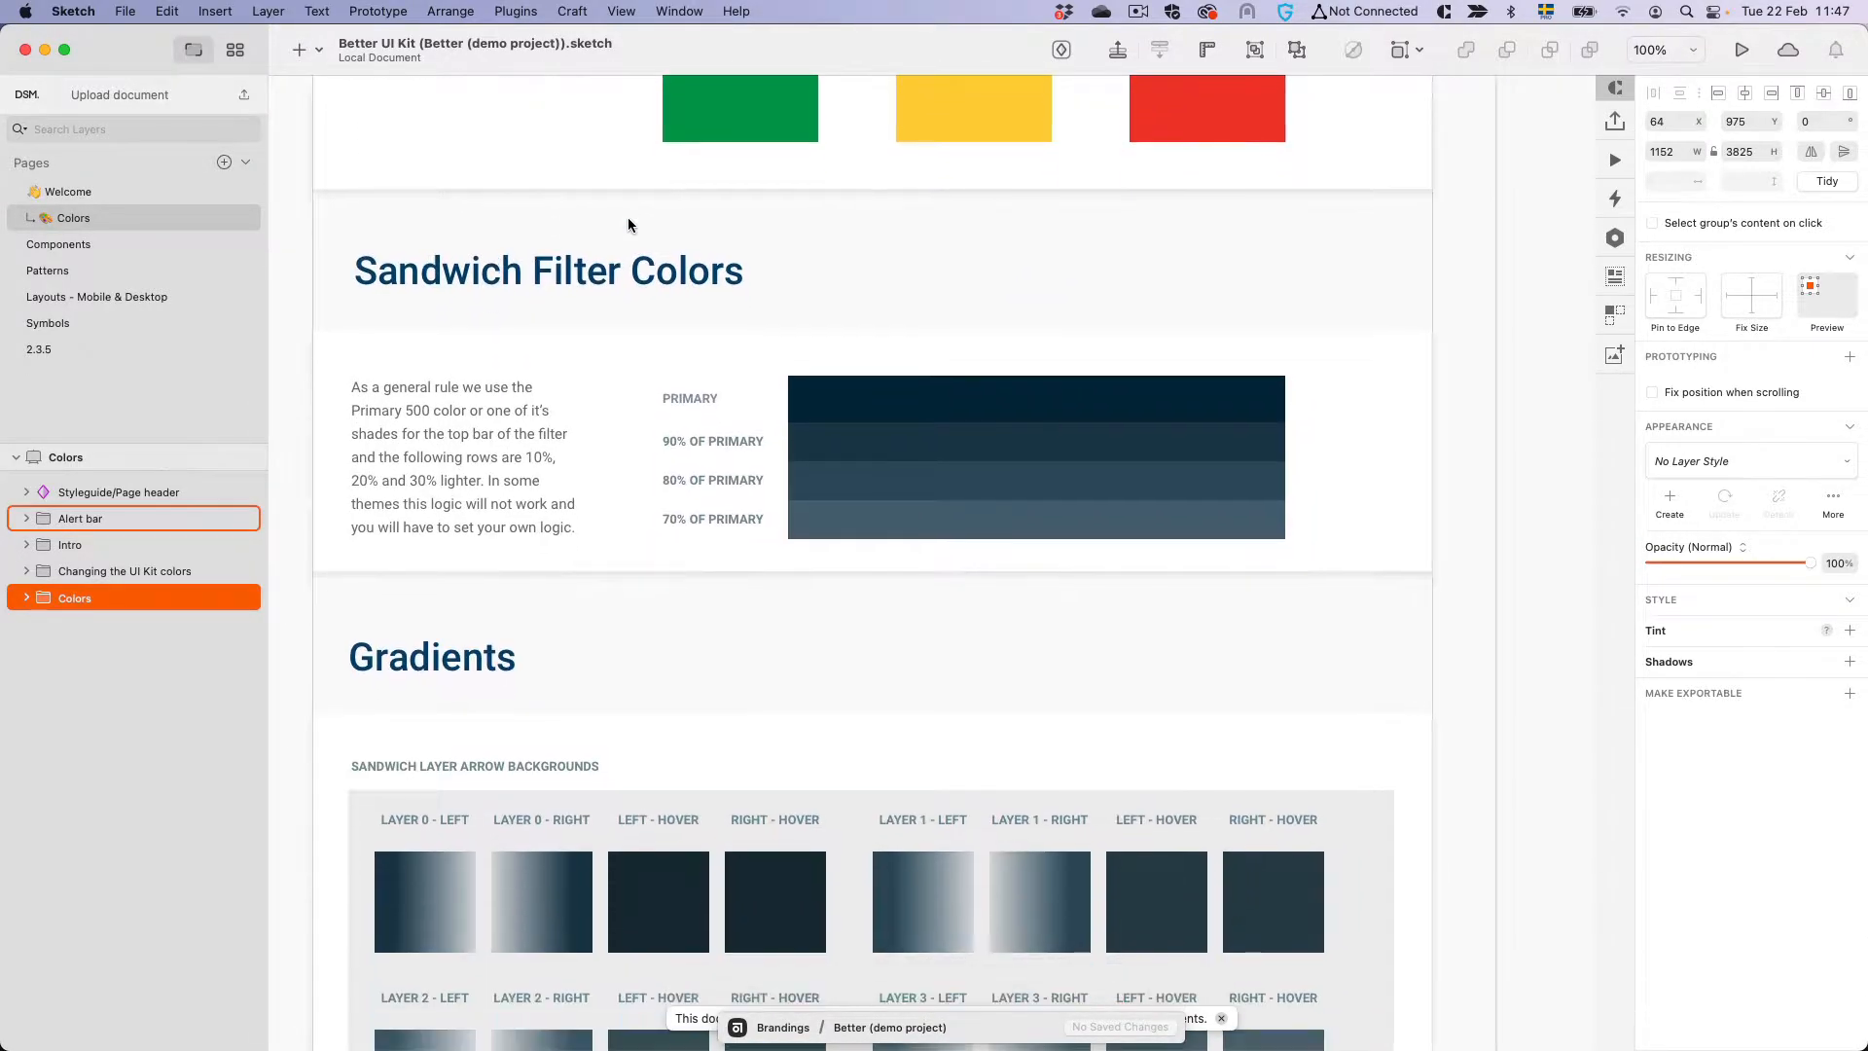
pyautogui.scroll(-2, 879, 410)
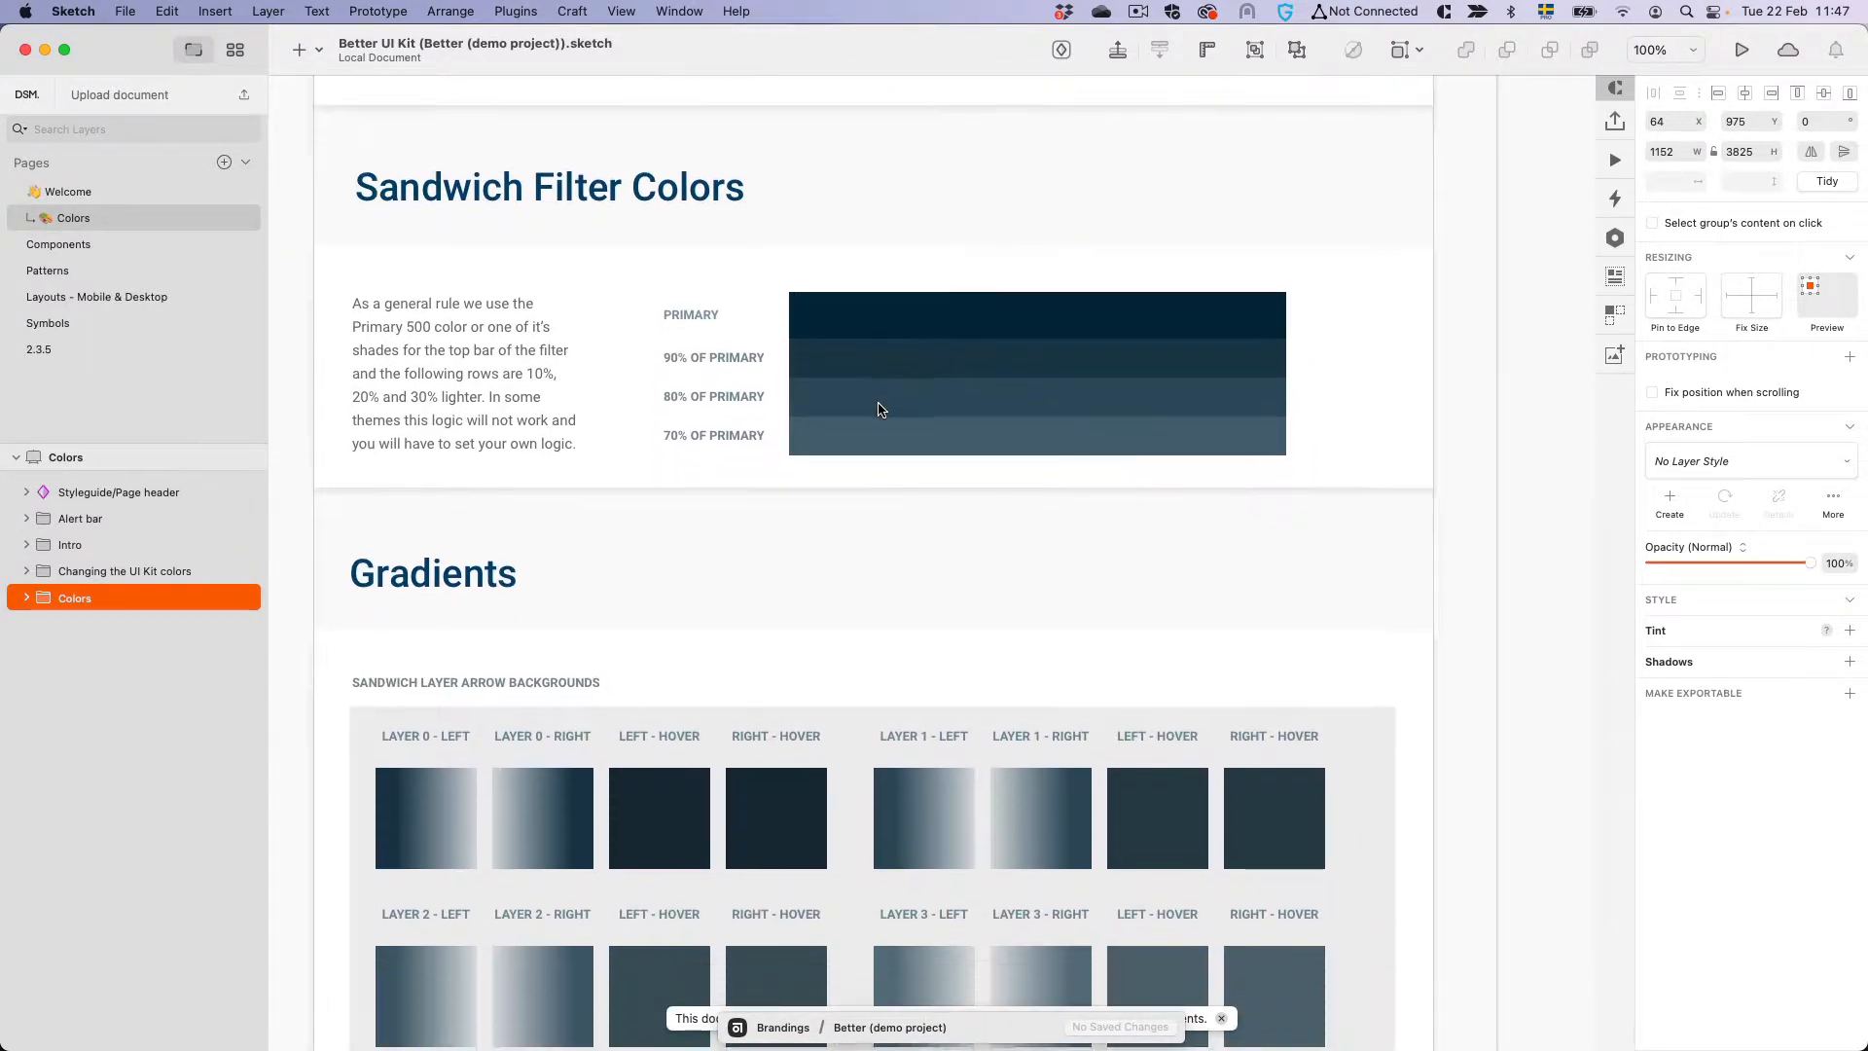
pyautogui.scroll(-7, 879, 409)
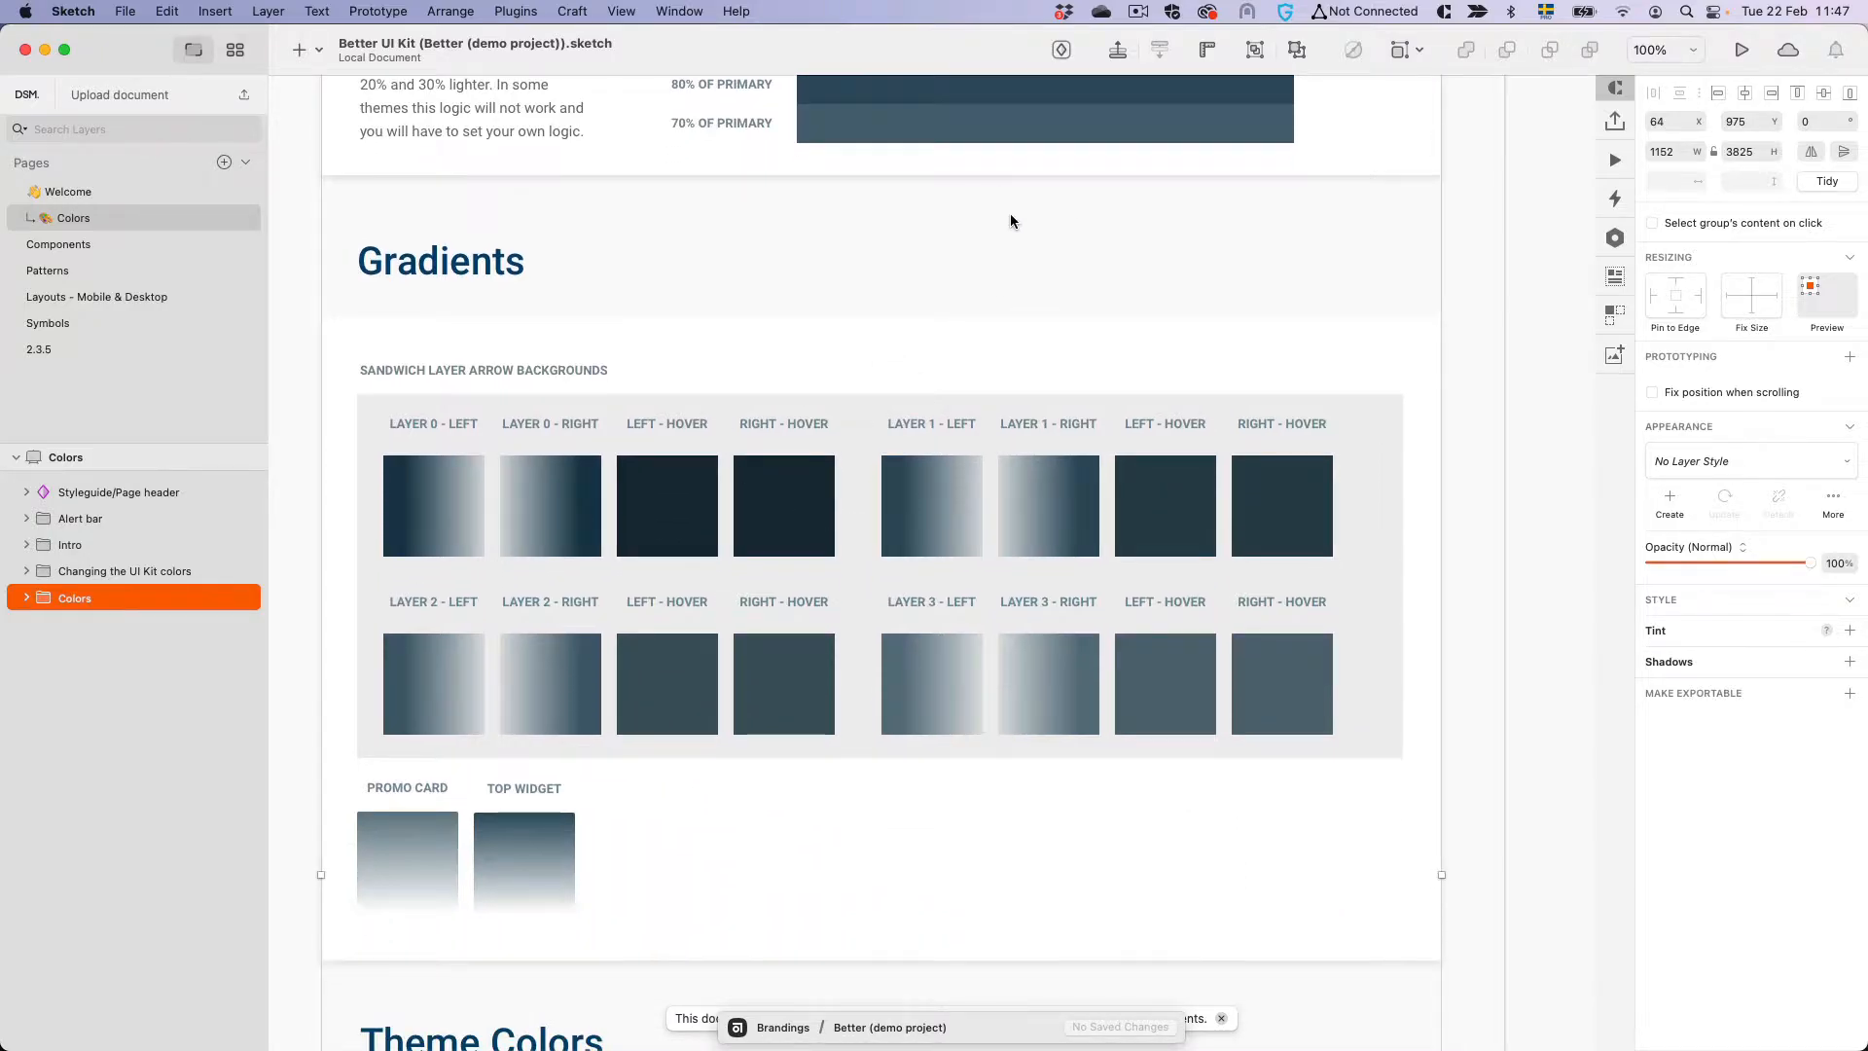
pyautogui.scroll(-9, 1009, 220)
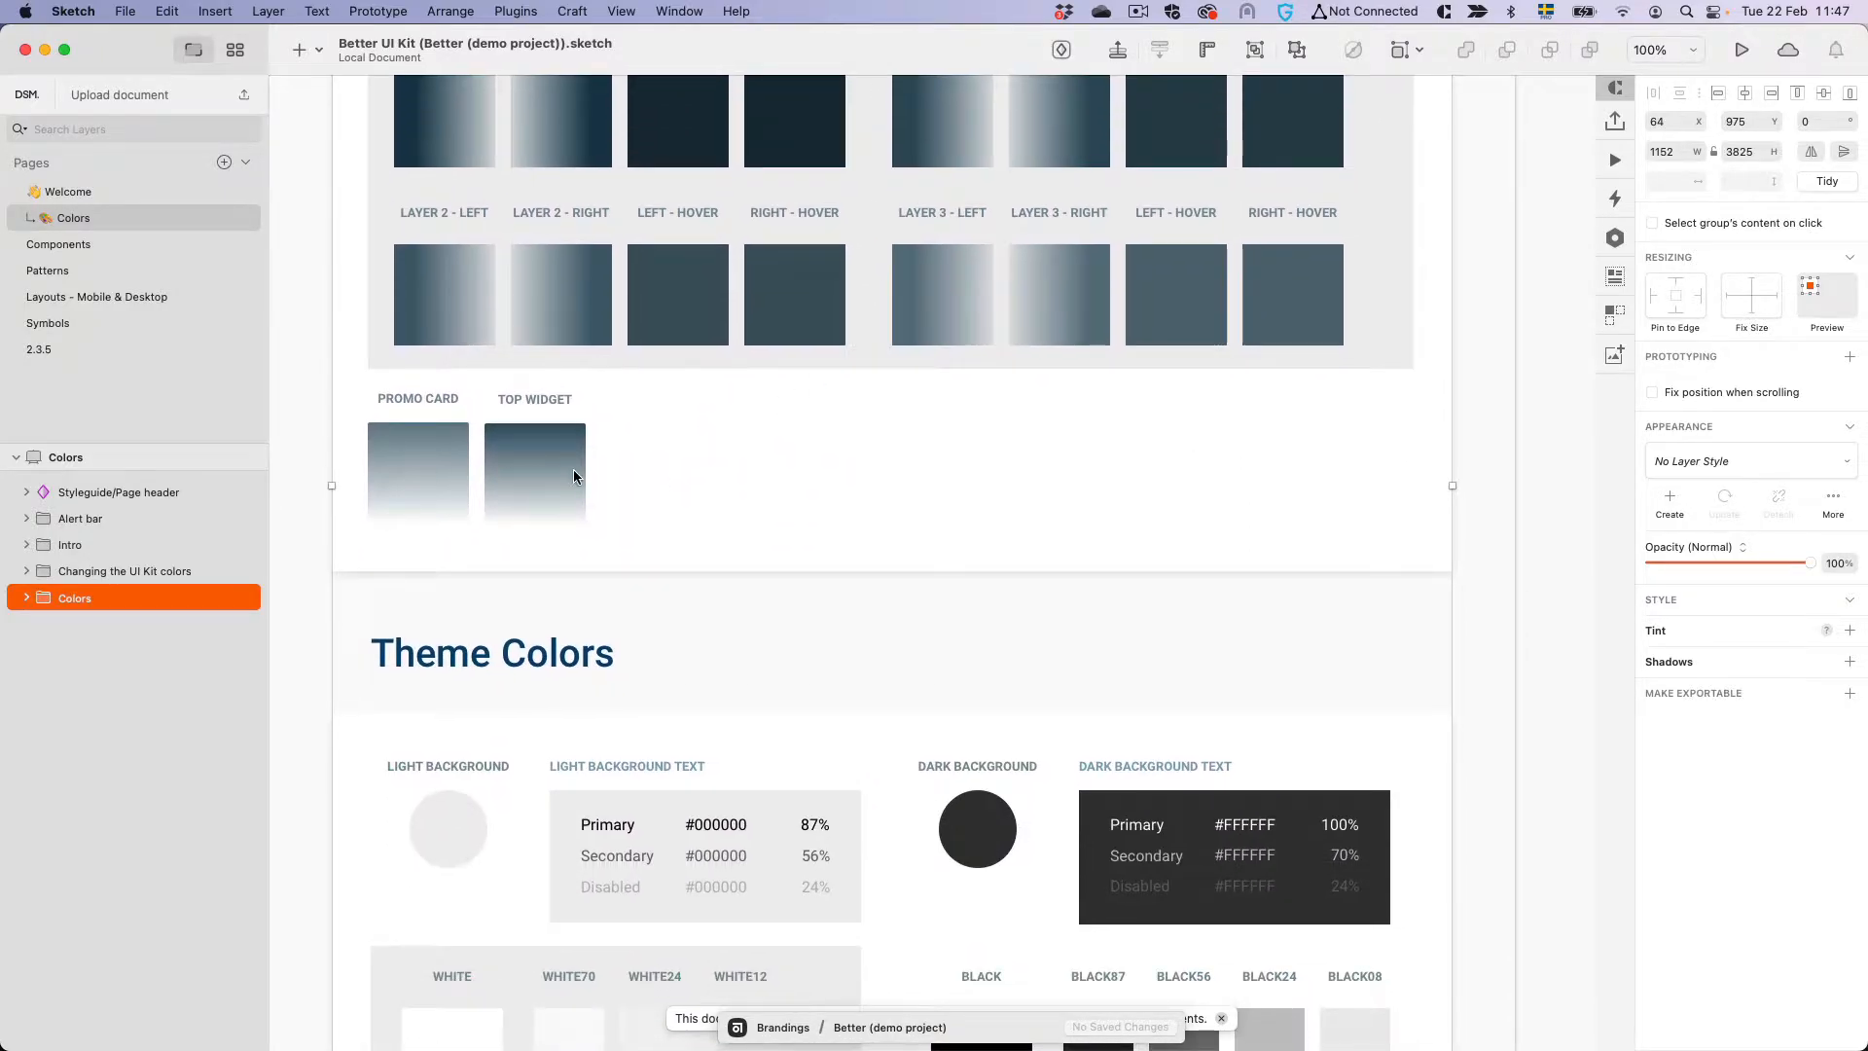
pyautogui.scroll(-4, 714, 525)
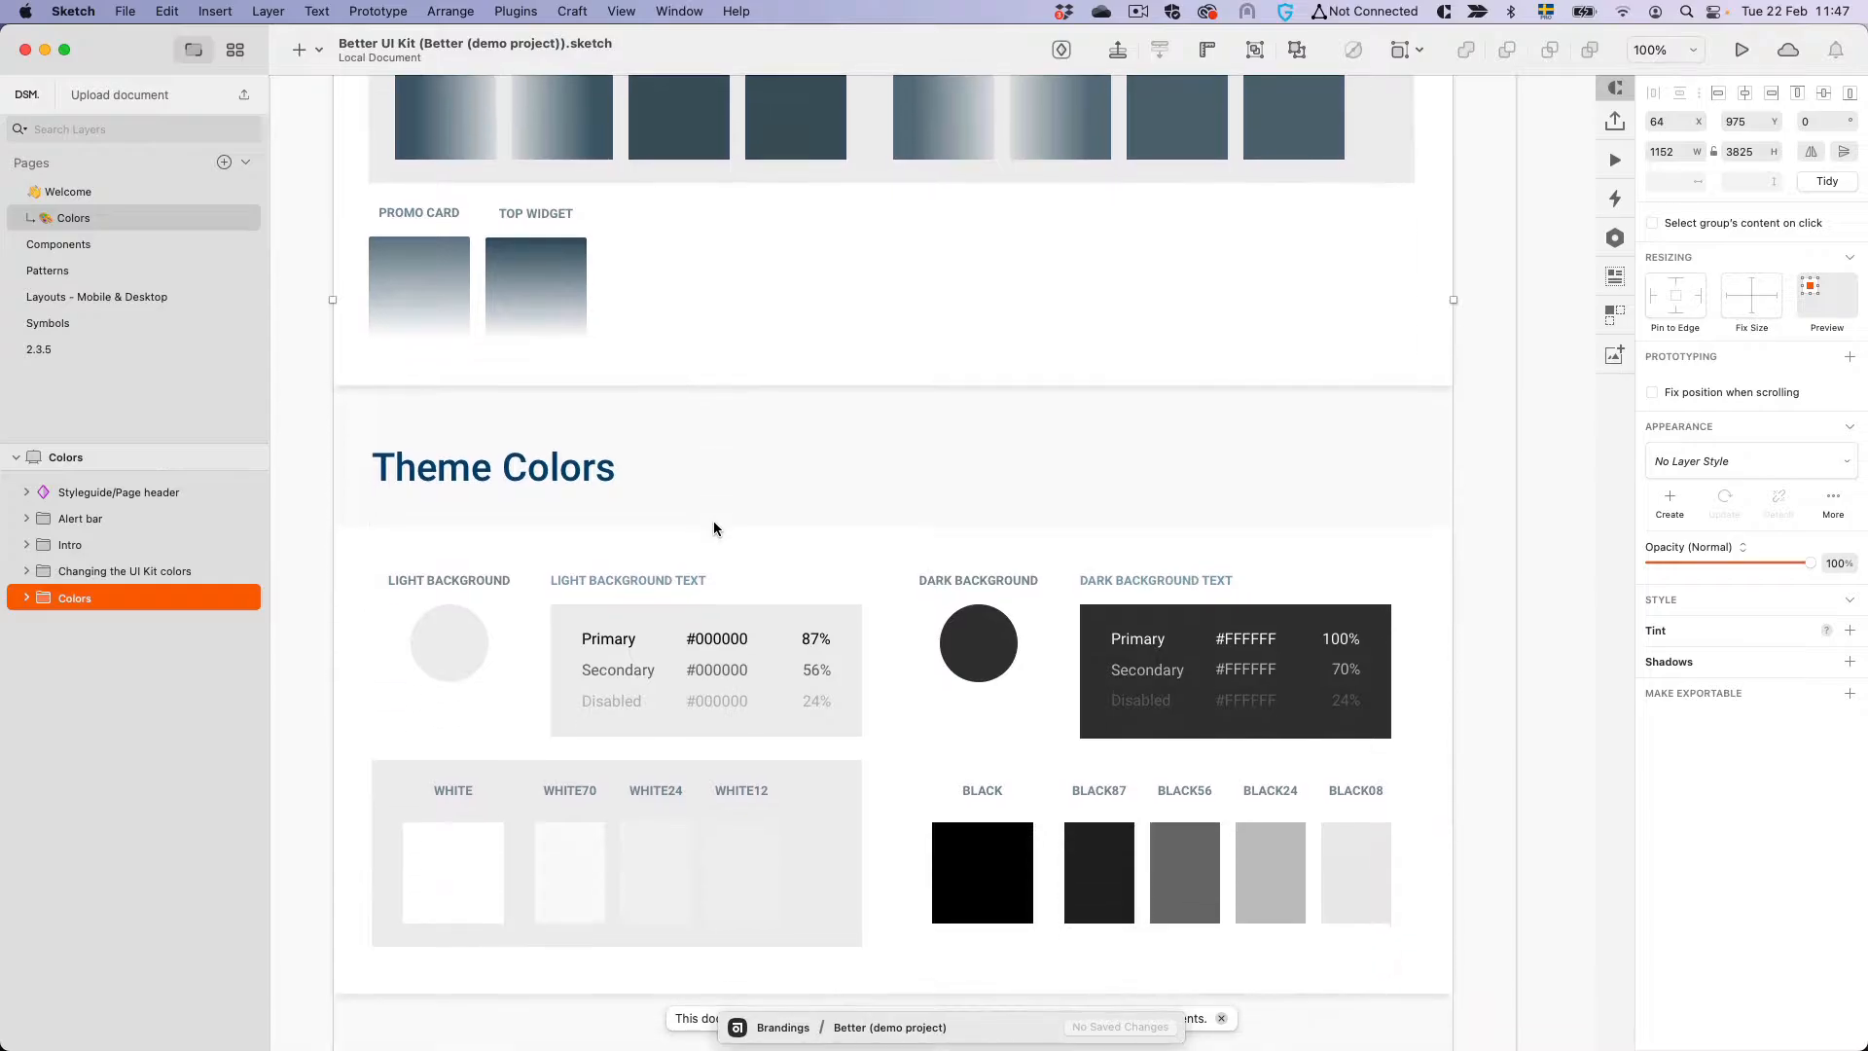
pyautogui.scroll(-9, 714, 529)
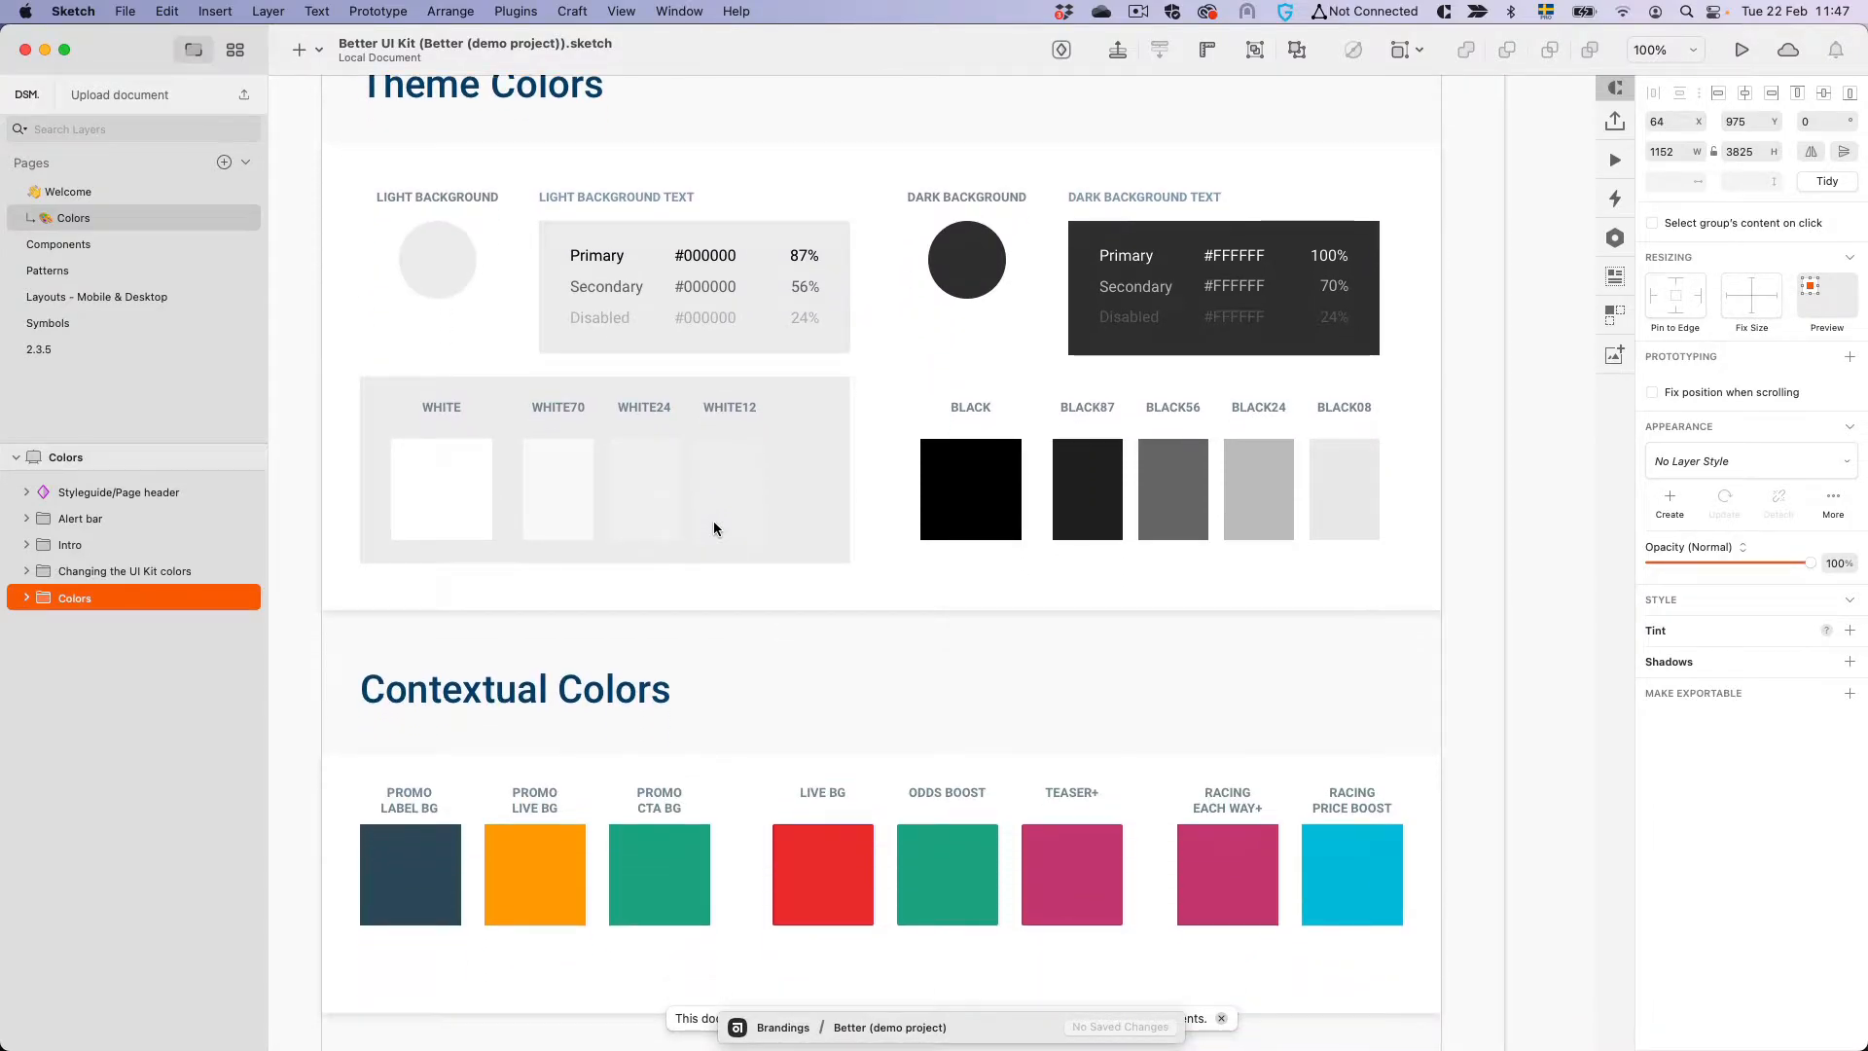
pyautogui.scroll(-1, 714, 528)
pyautogui.hscroll(1, 714, 528)
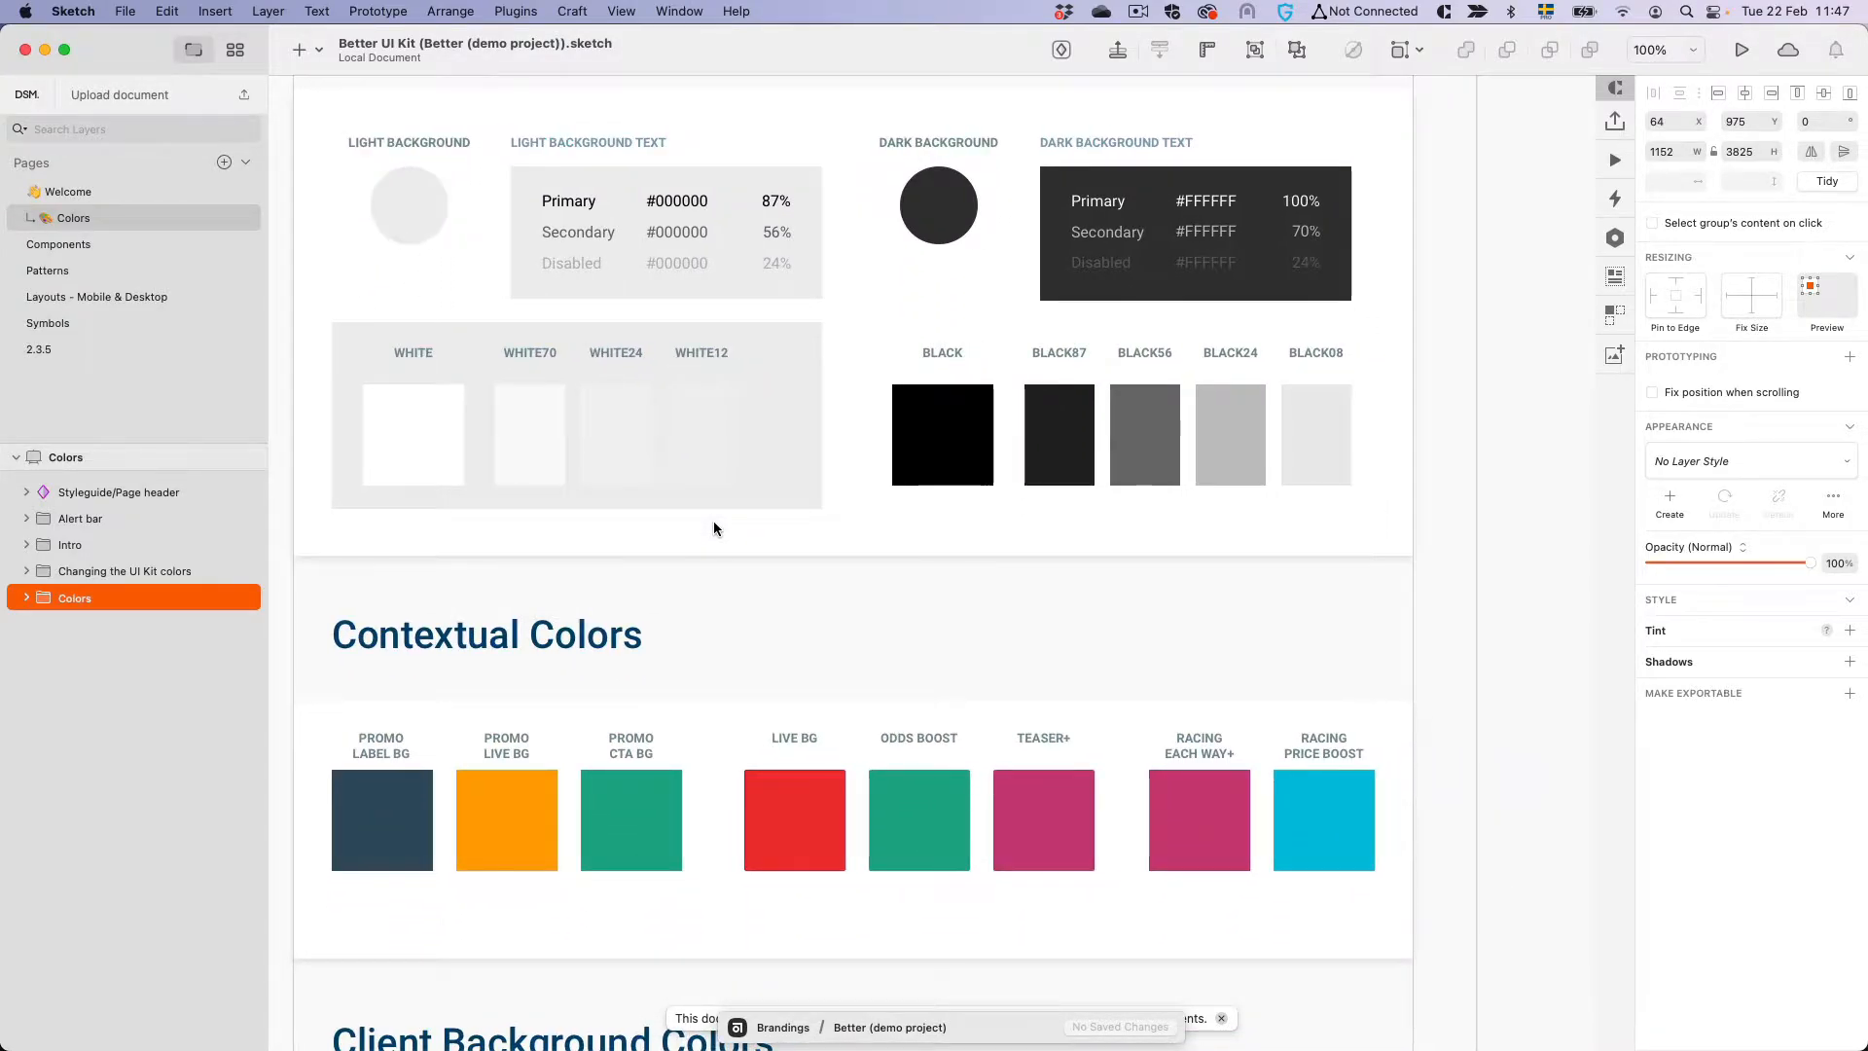
pyautogui.scroll(-1, 714, 528)
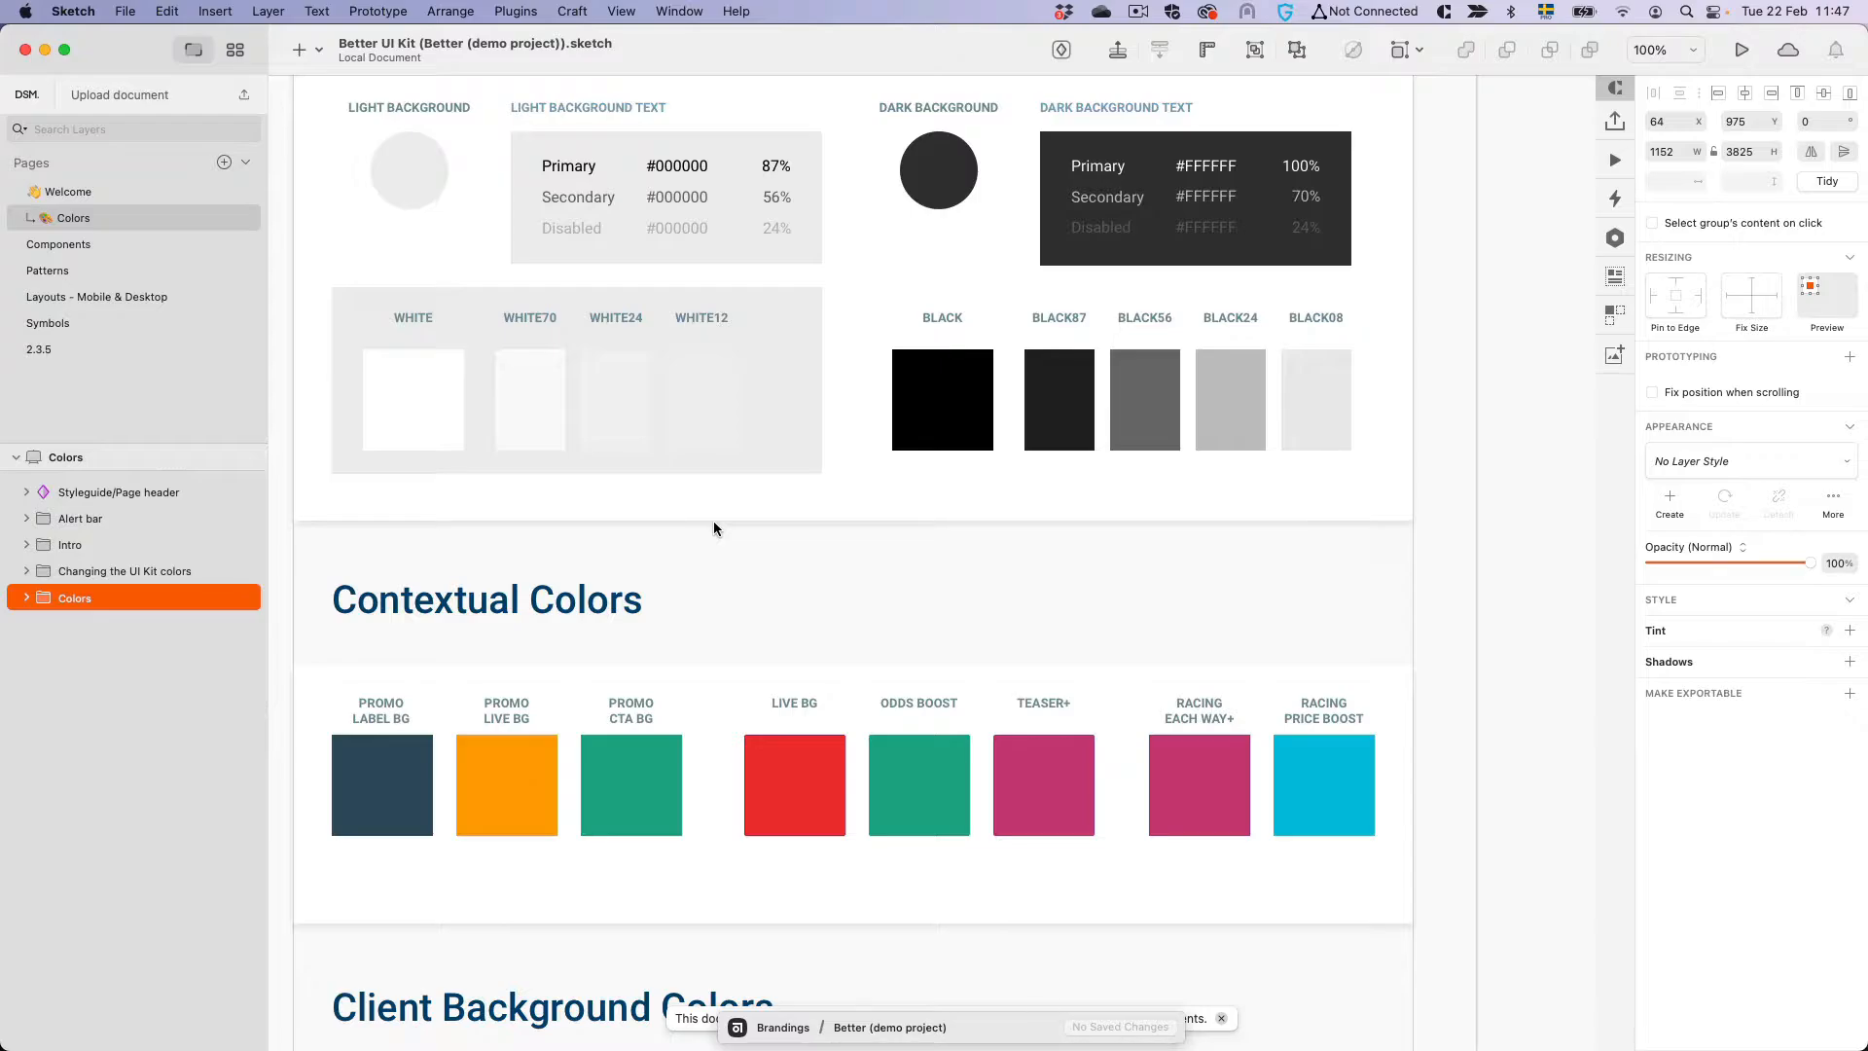
pyautogui.scroll(-5, 714, 525)
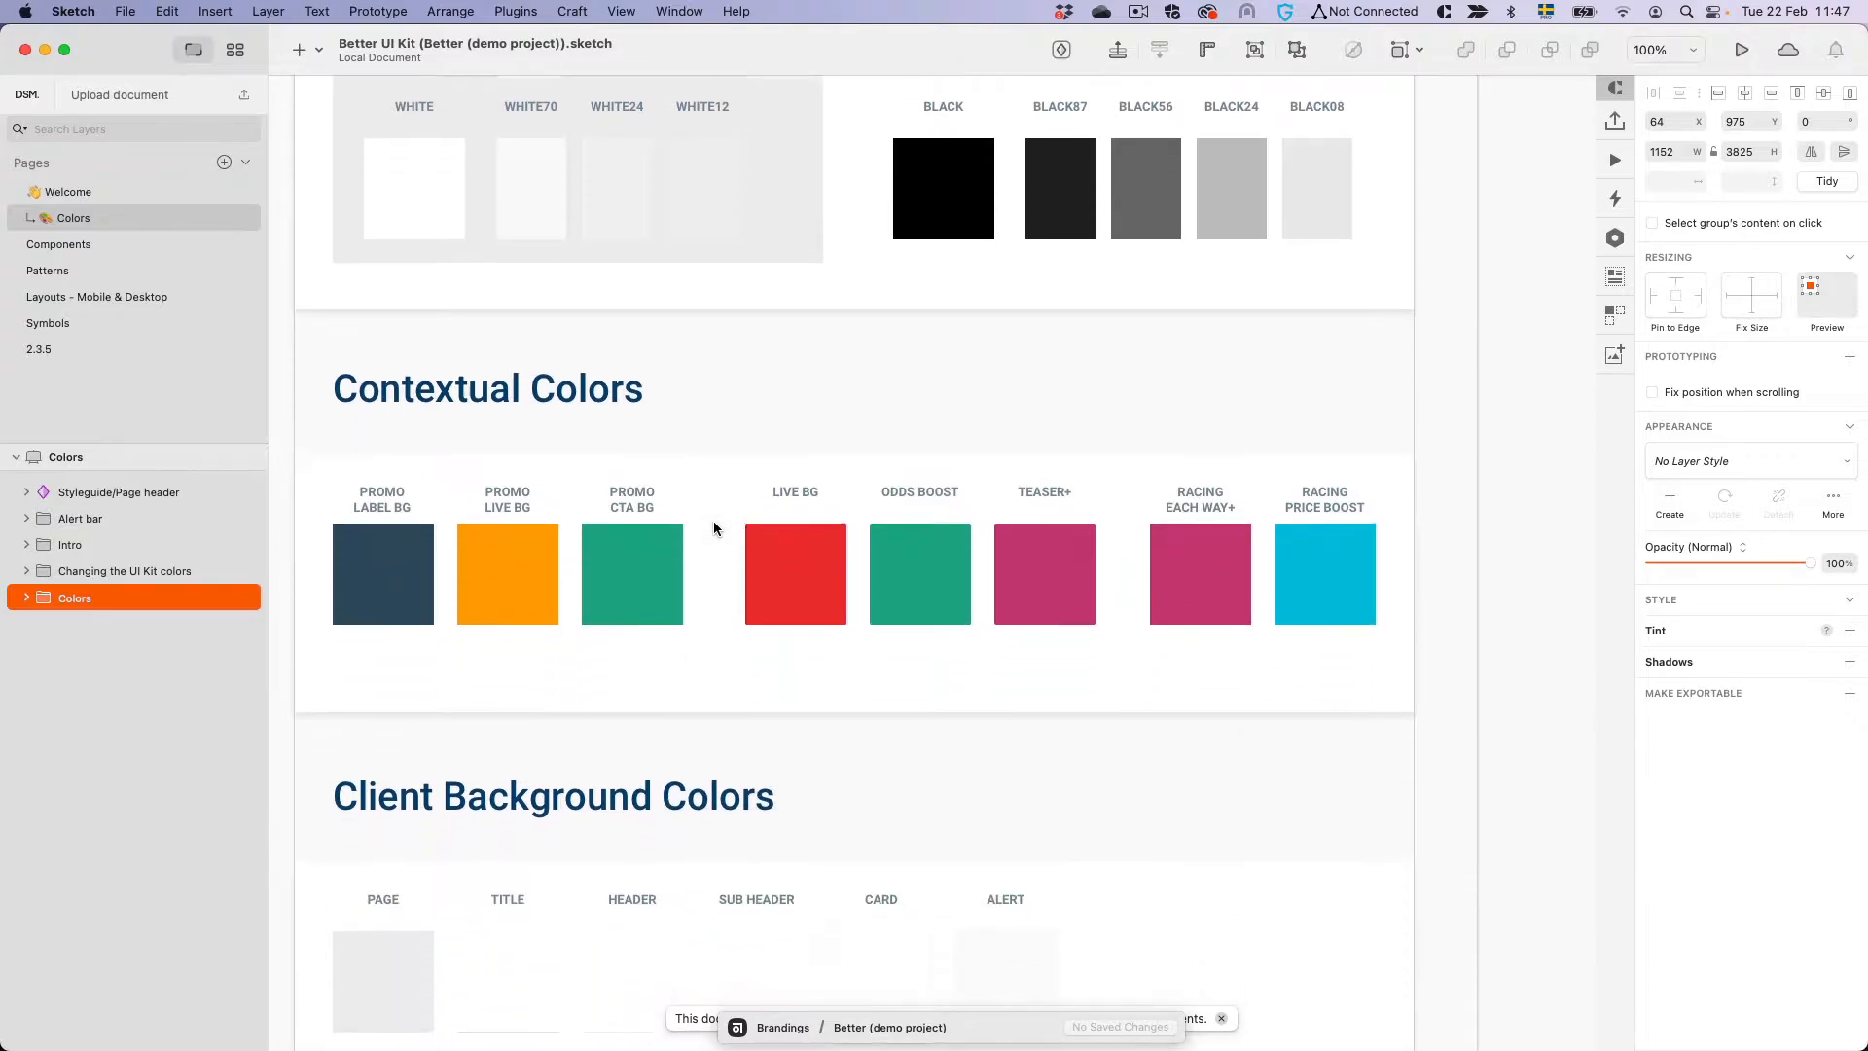
pyautogui.scroll(-4, 714, 529)
pyautogui.hscroll(1, 714, 526)
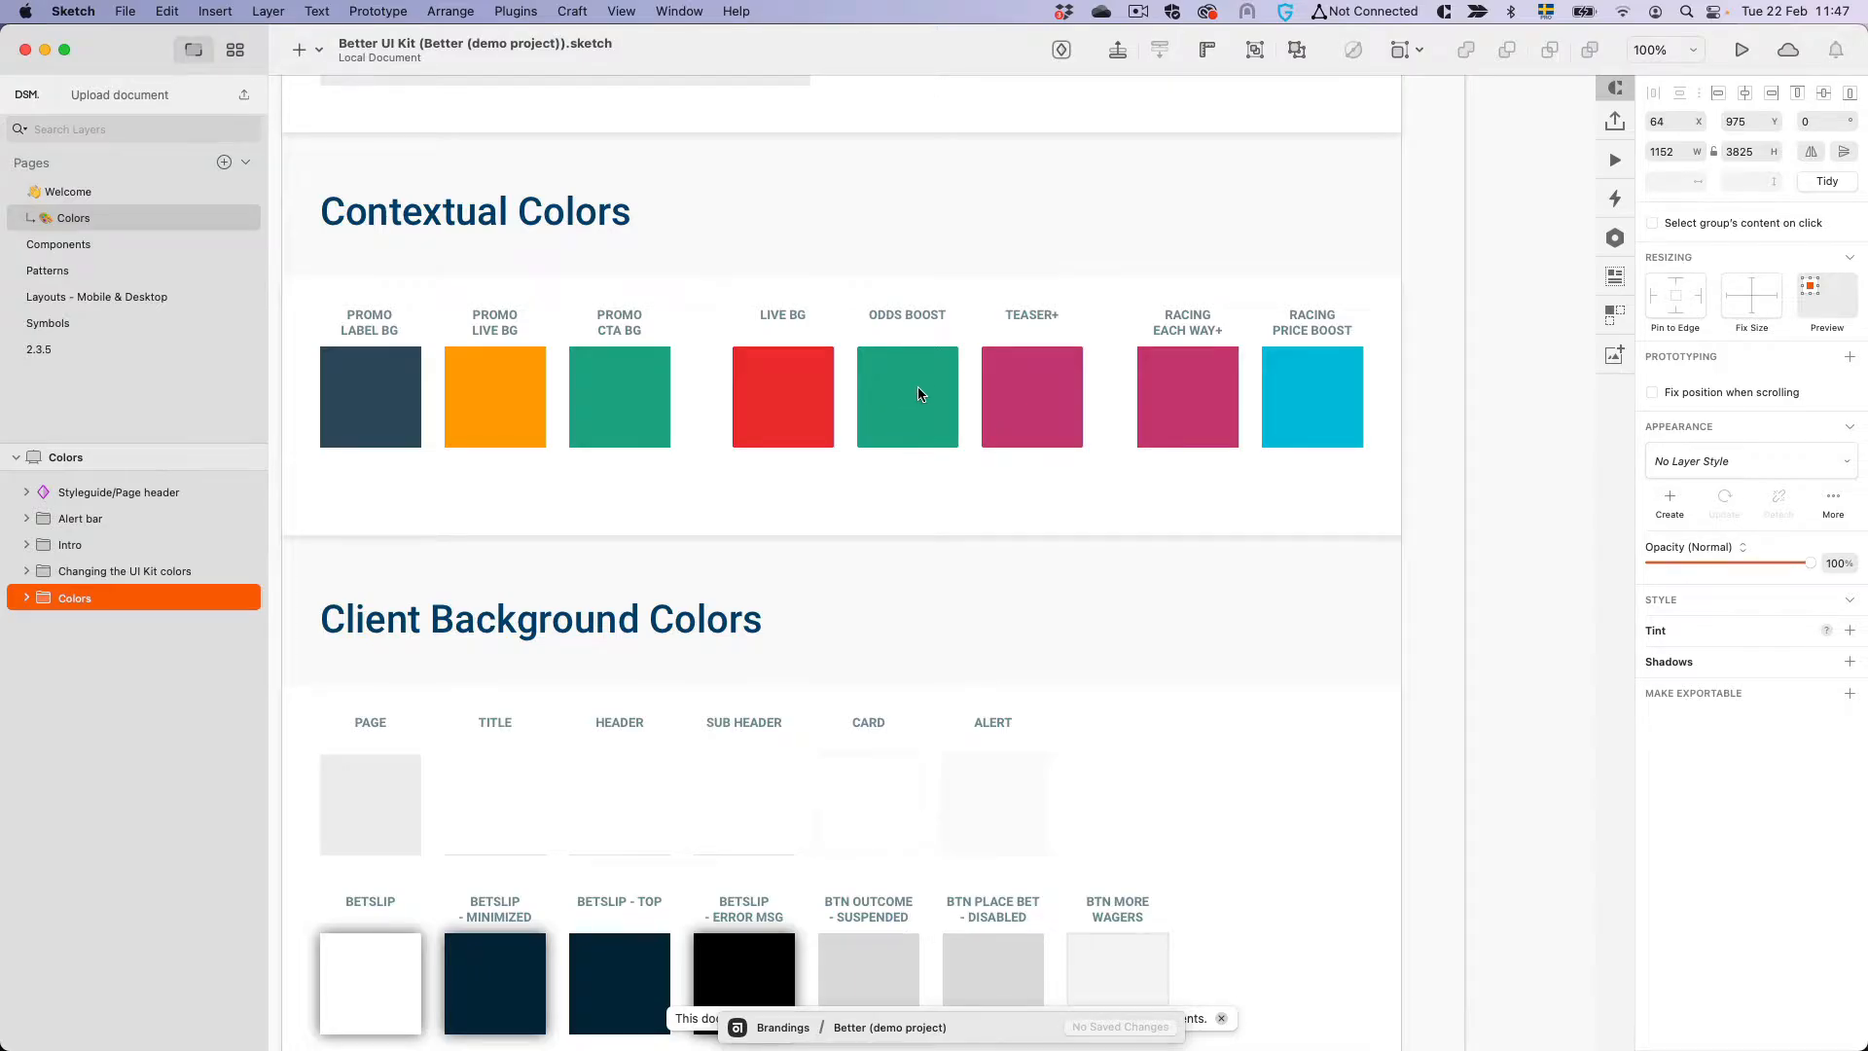
pyautogui.scroll(-1, 918, 389)
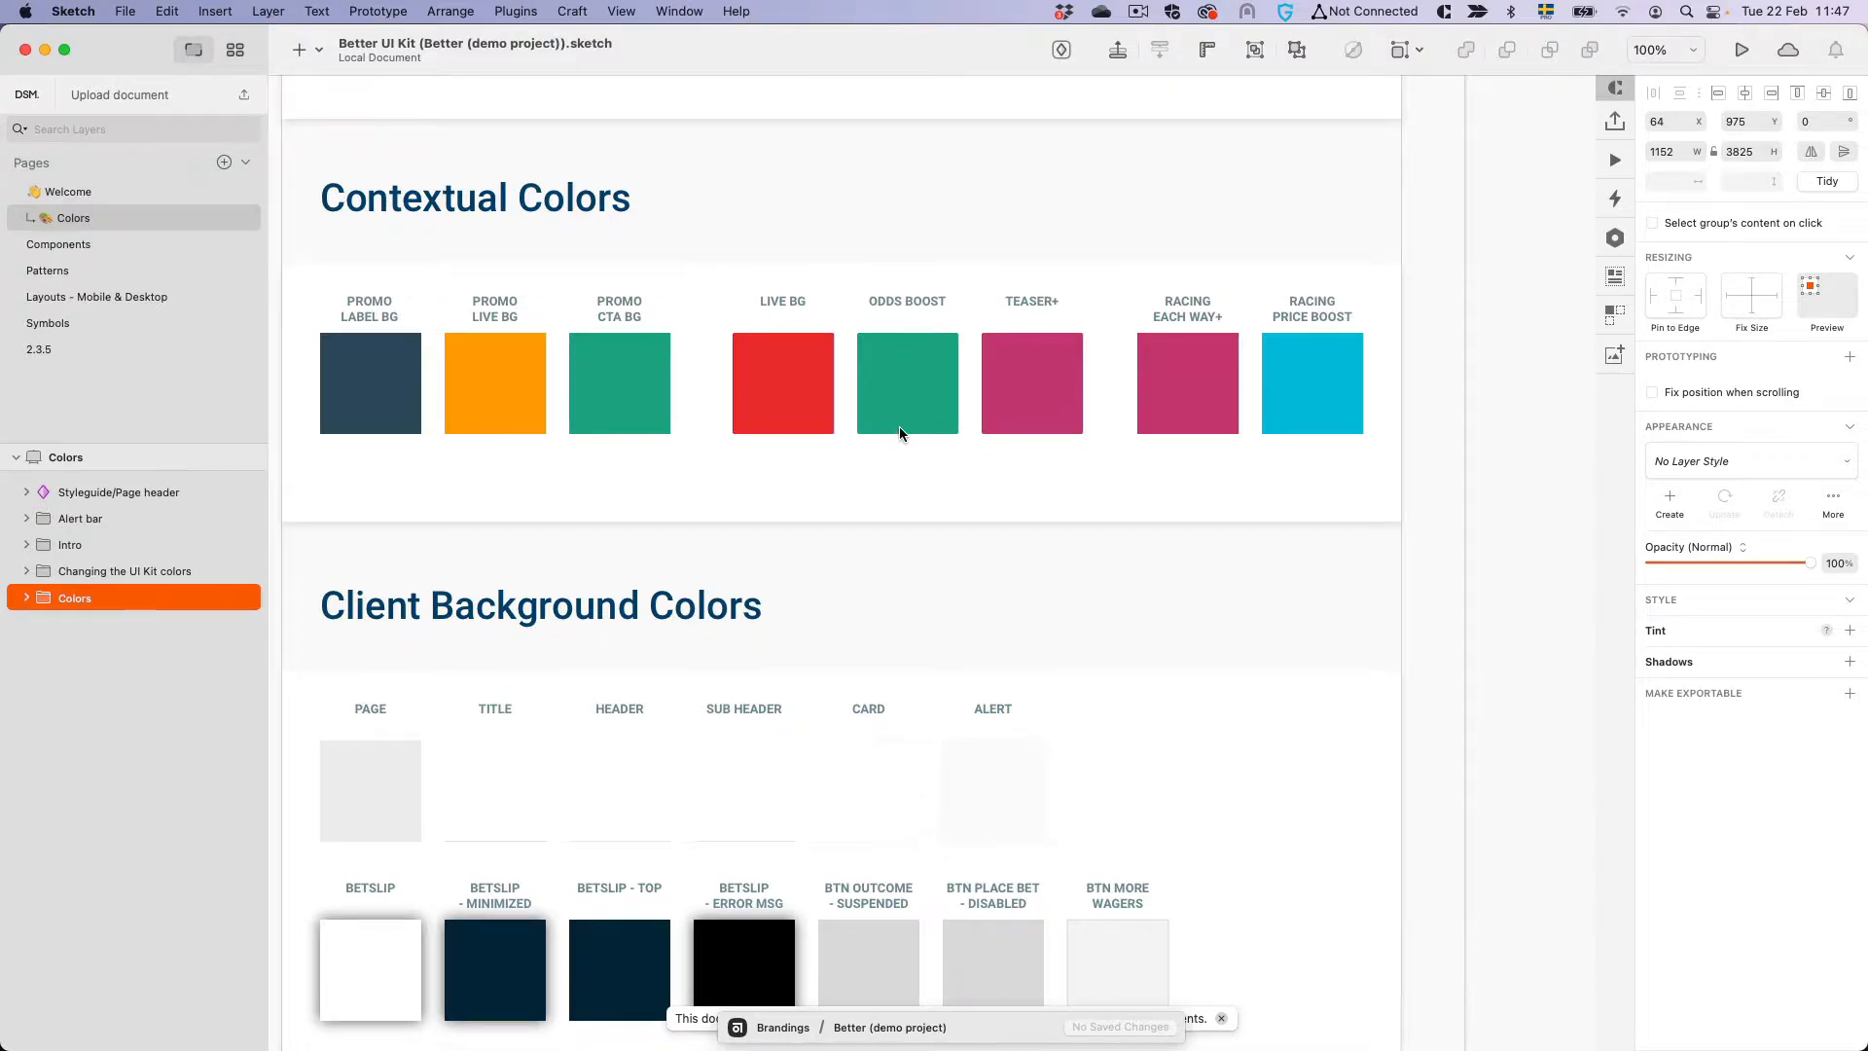
pyautogui.scroll(-4, 885, 449)
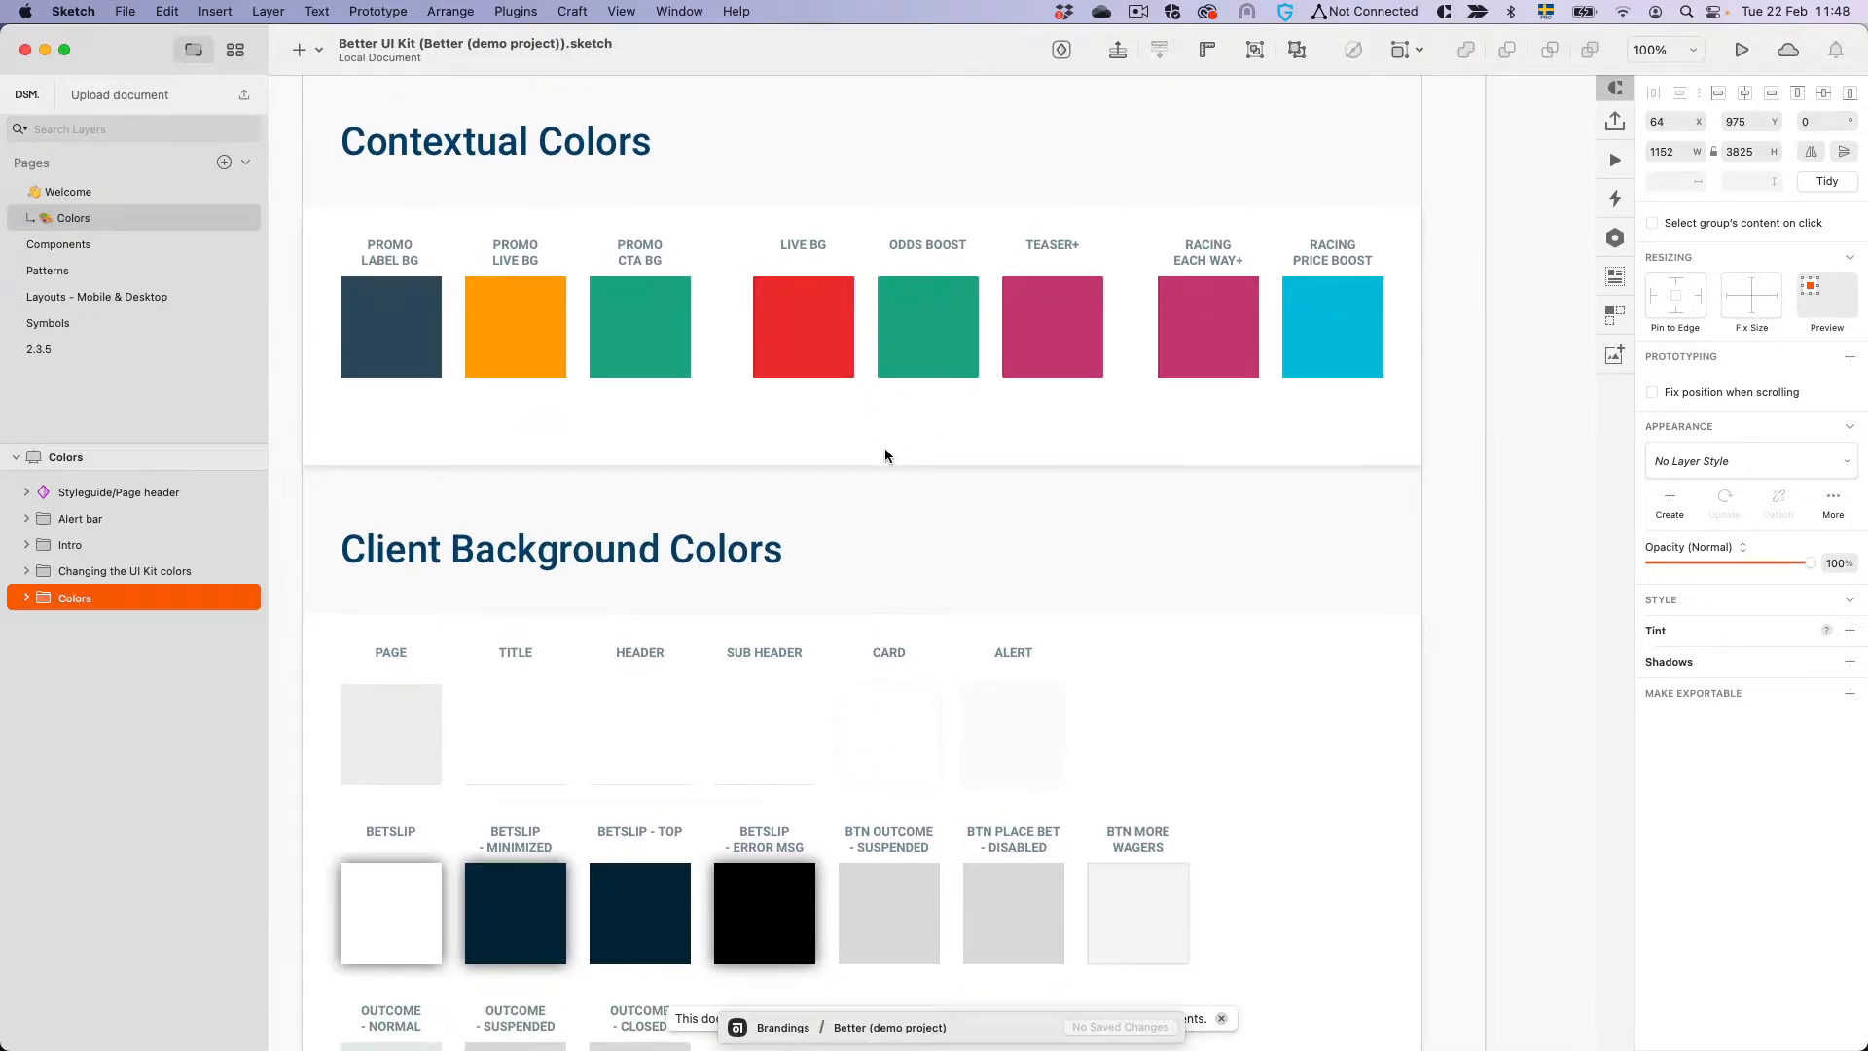
pyautogui.scroll(-10, 894, 455)
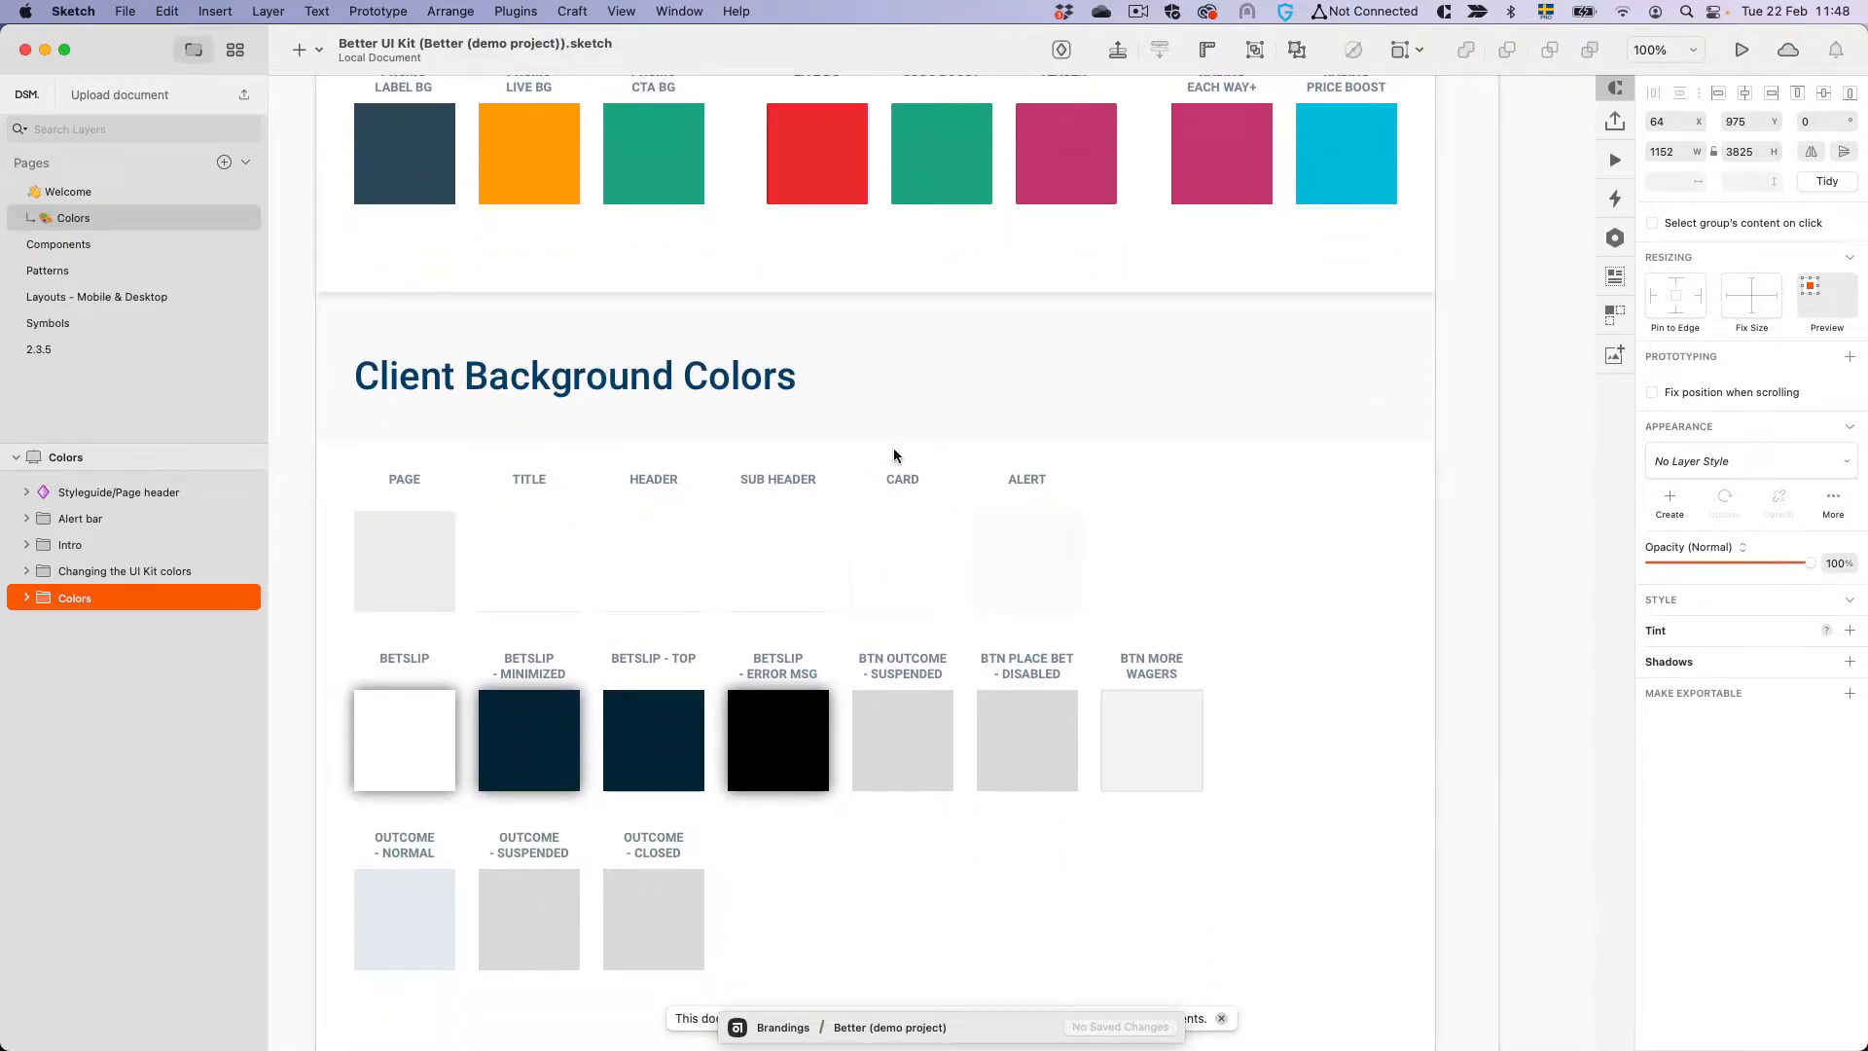
pyautogui.scroll(-17, 894, 455)
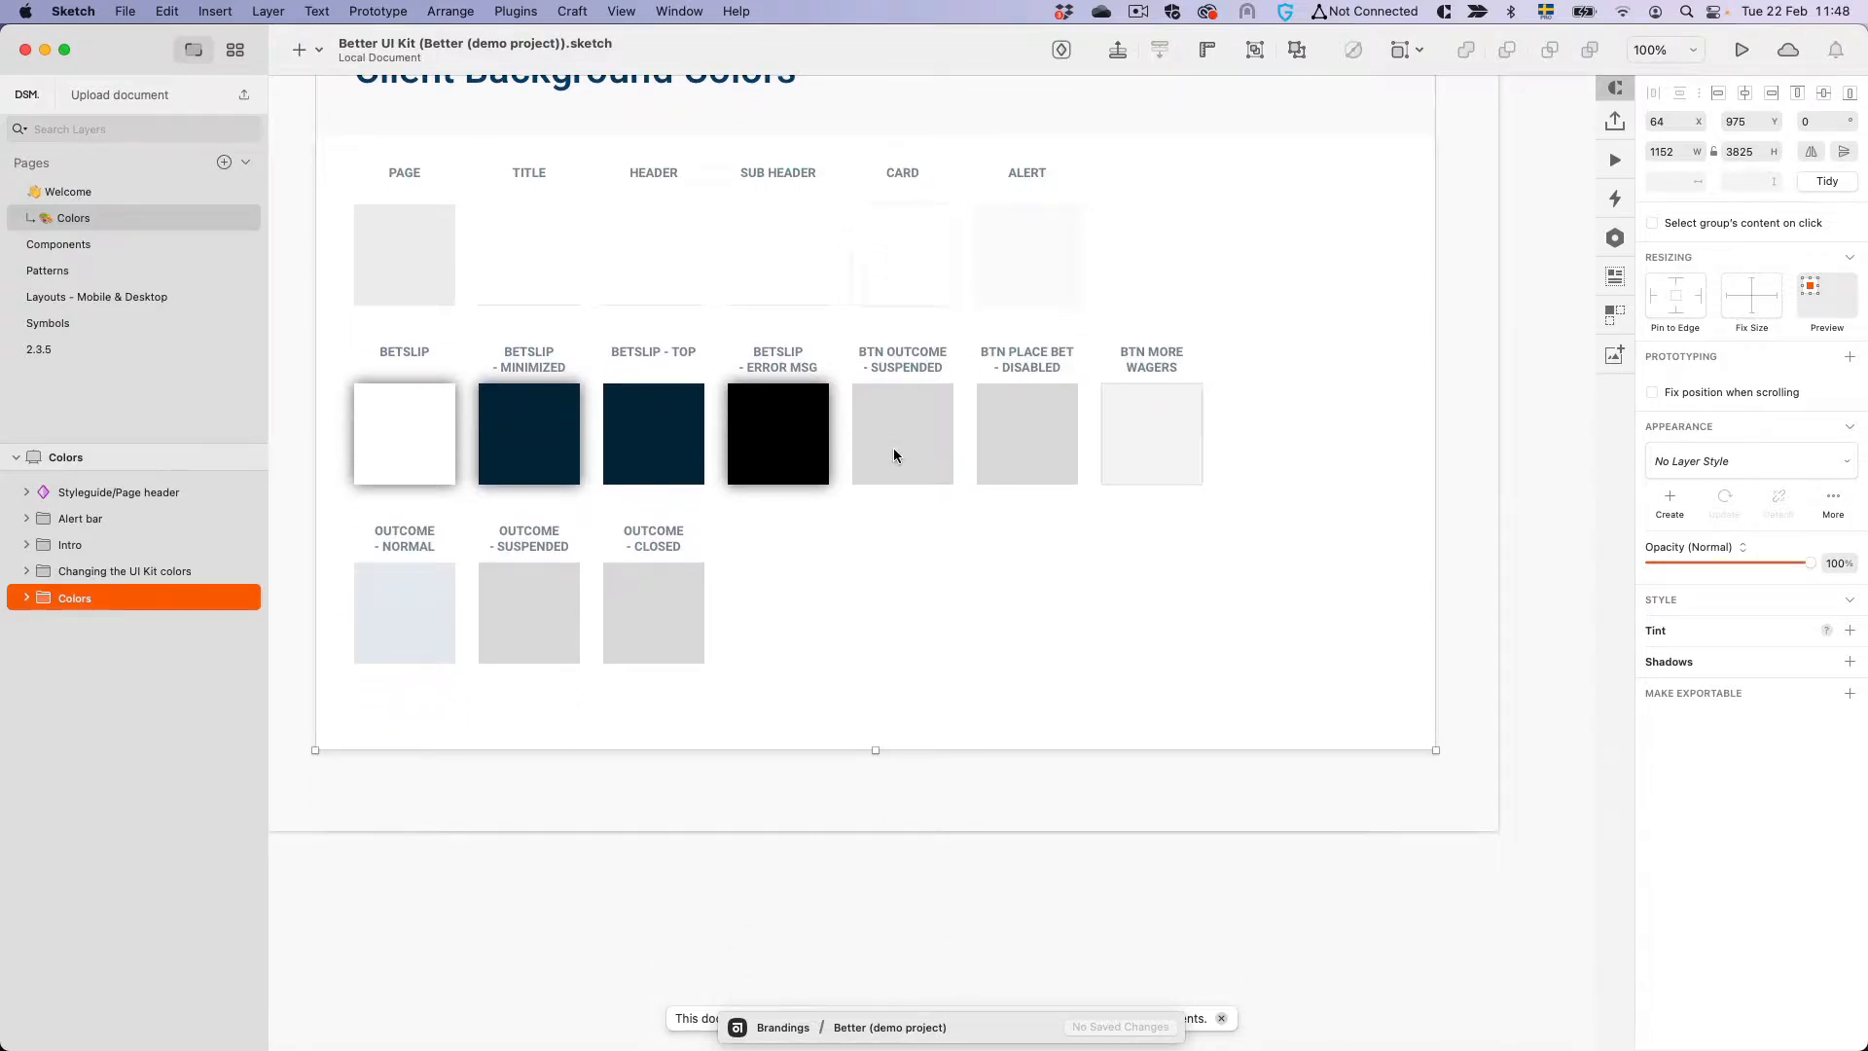
pyautogui.scroll(-10, 893, 454)
pyautogui.scroll(20, 893, 454)
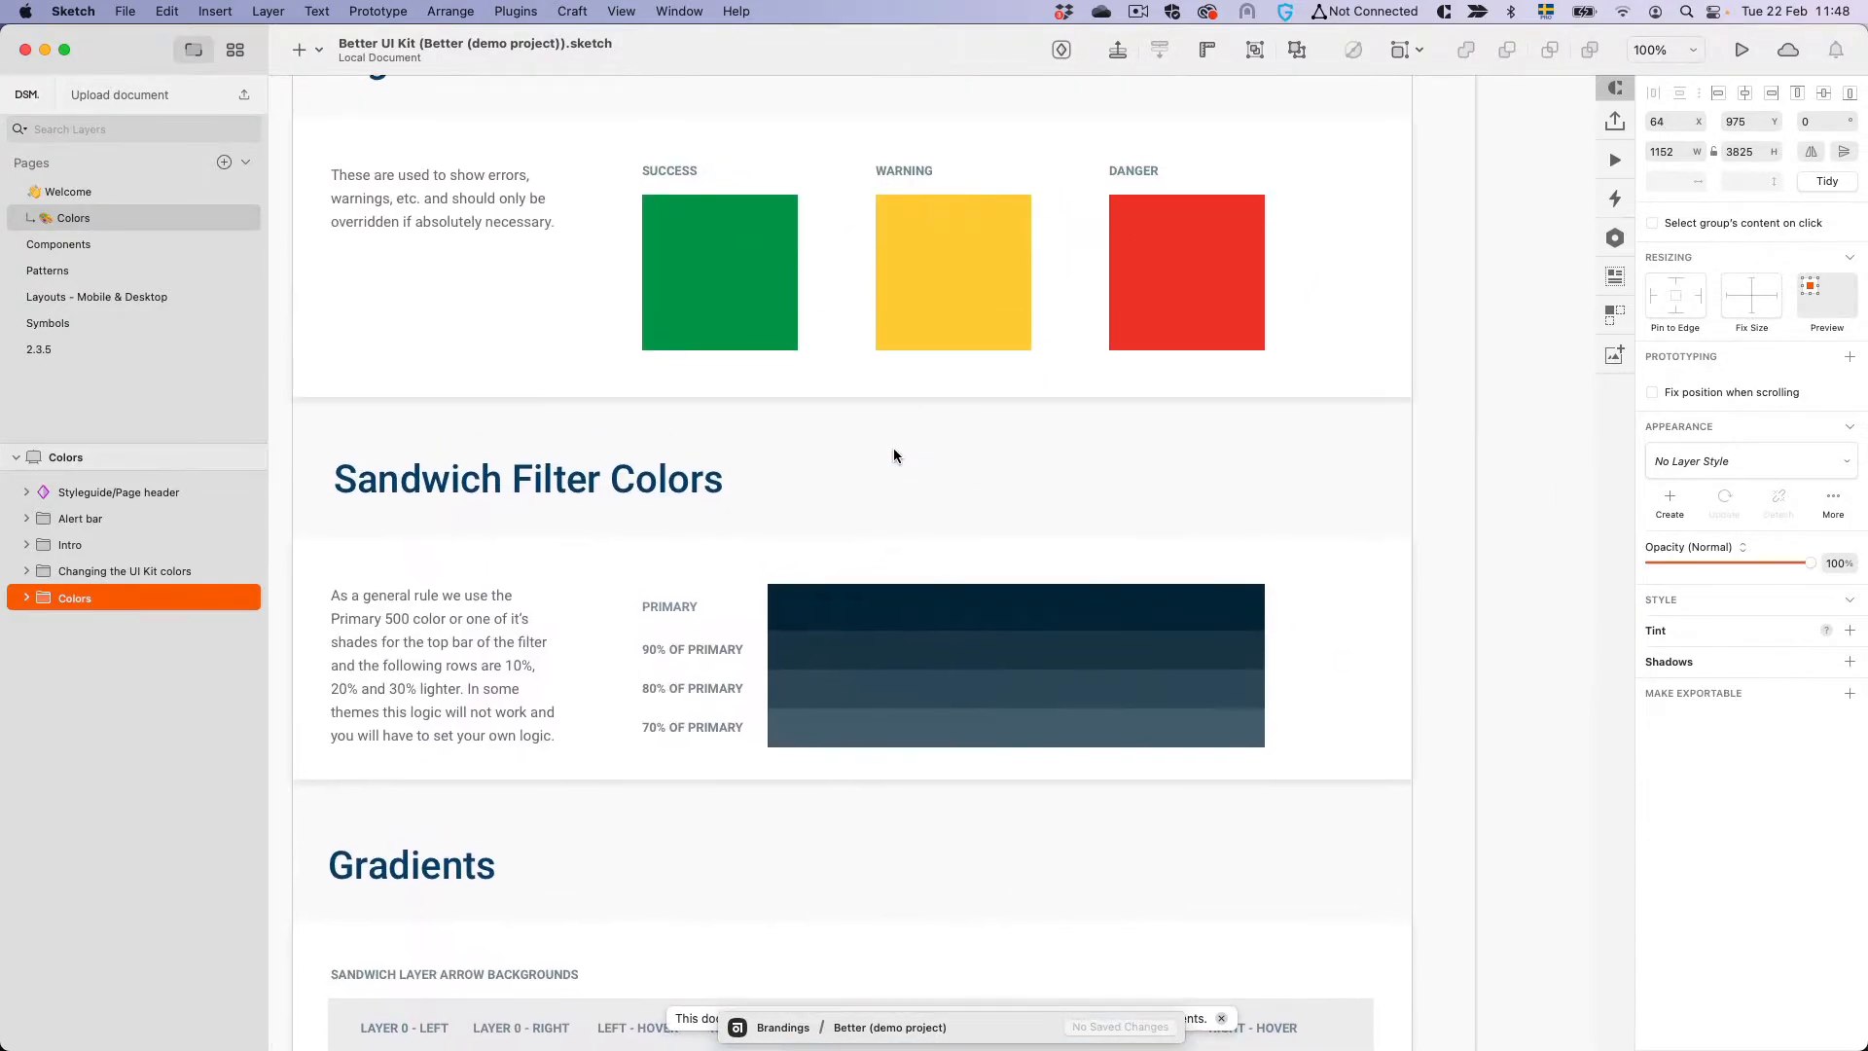
pyautogui.click(167, 220)
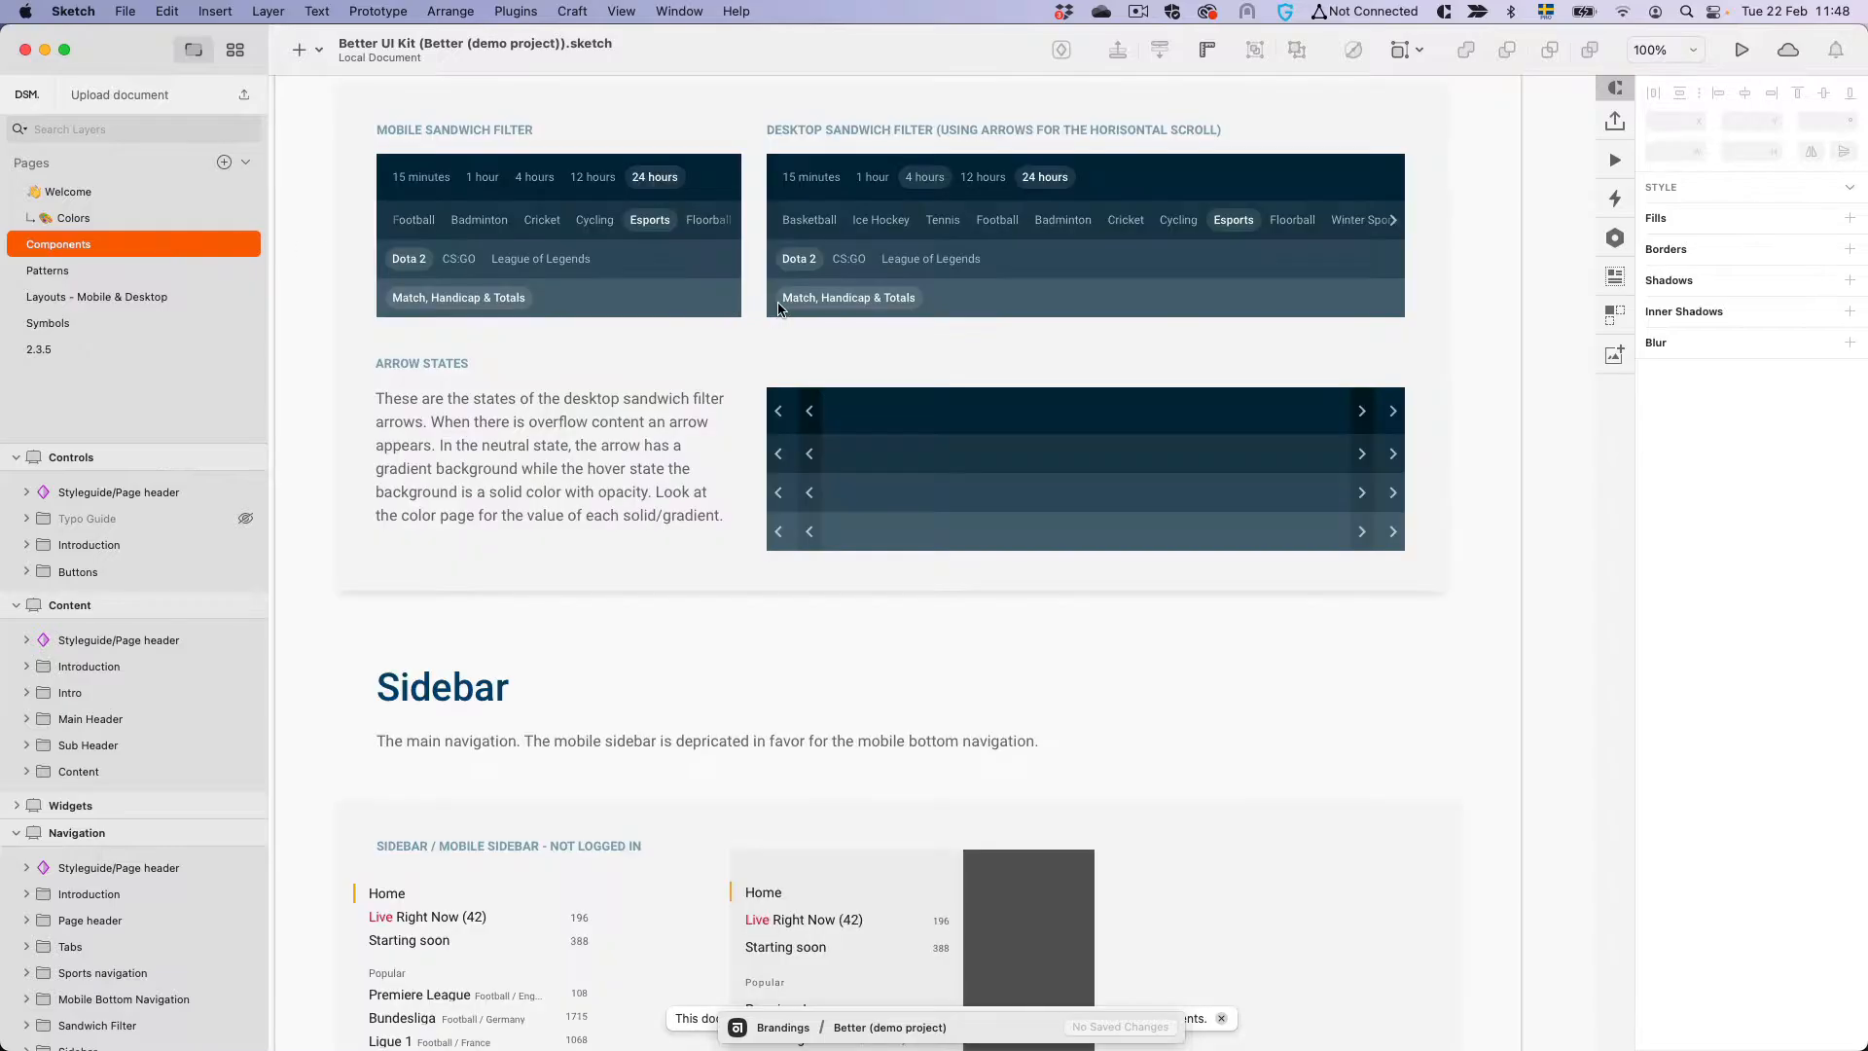
# Step: Zoom out to 50% and pan across the Components page to the Controls artboard
pyautogui.press('super+minus')
pyautogui.scroll(10, 778, 309)
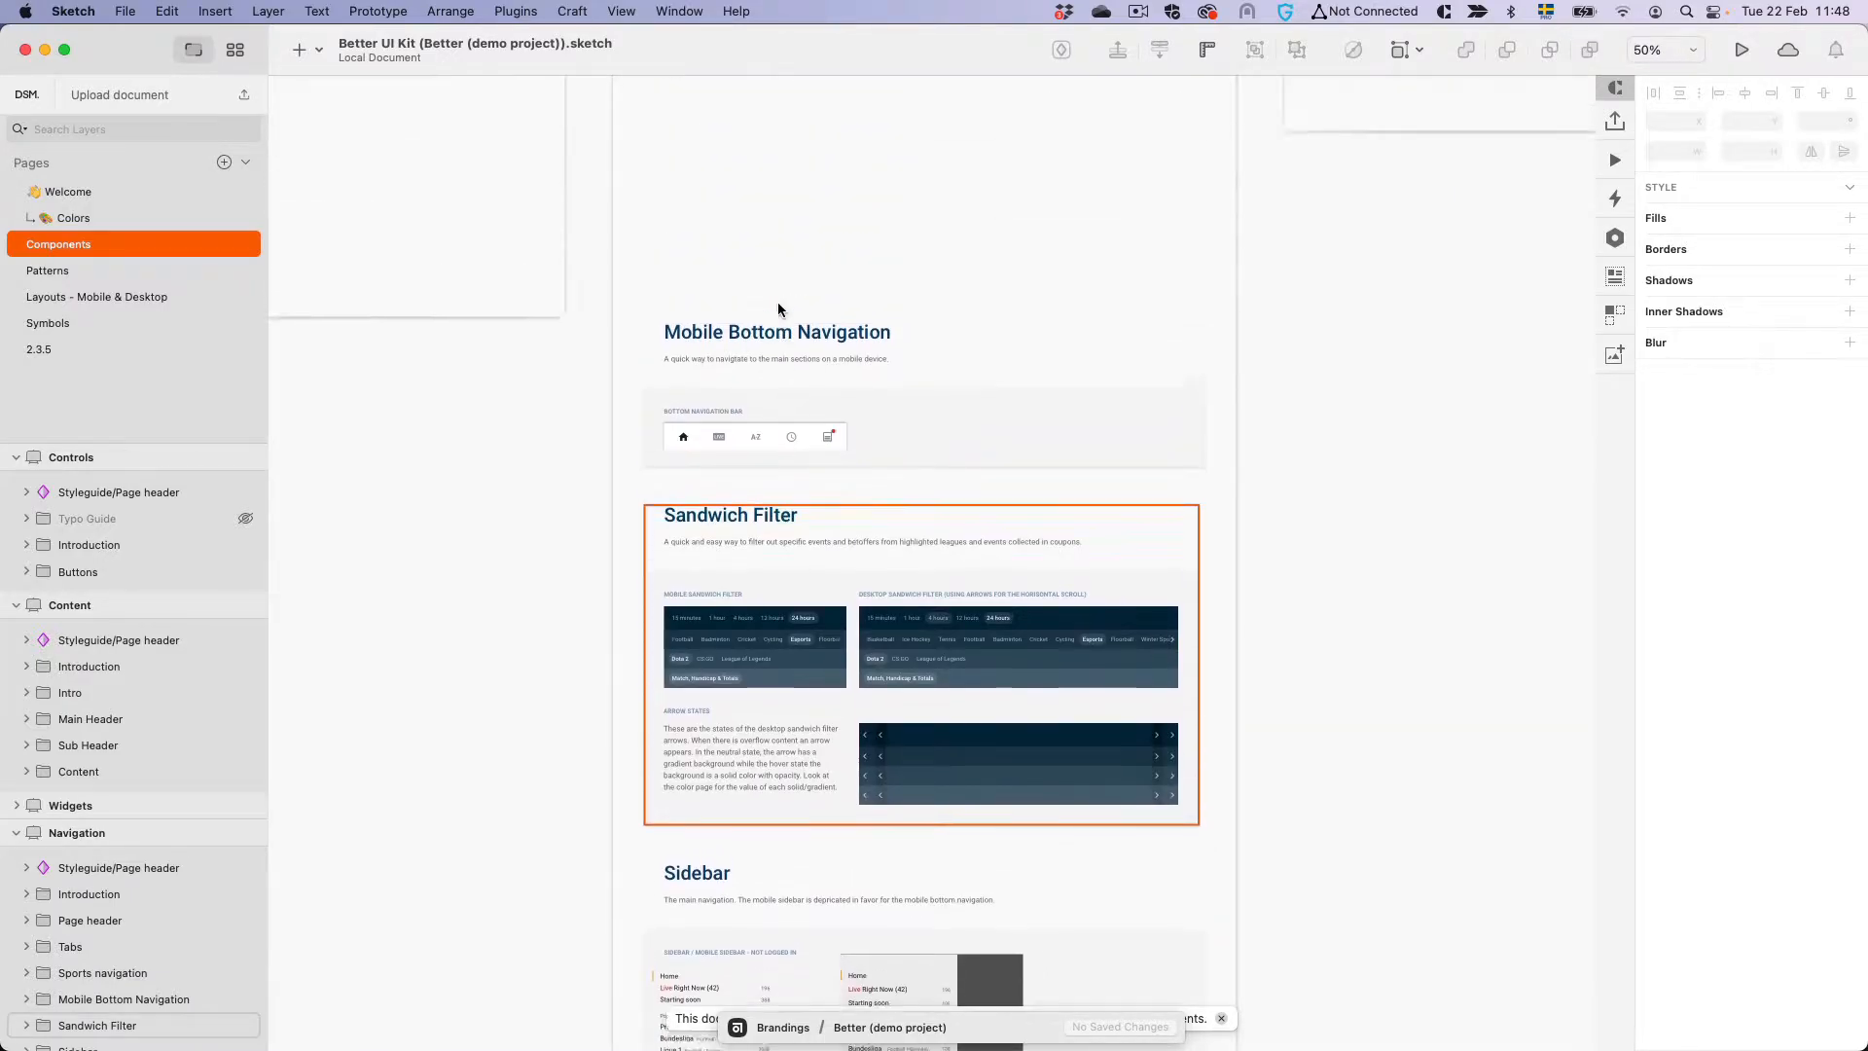
pyautogui.hscroll(-6, 778, 310)
pyautogui.scroll(2, 778, 309)
pyautogui.hscroll(-10, 778, 309)
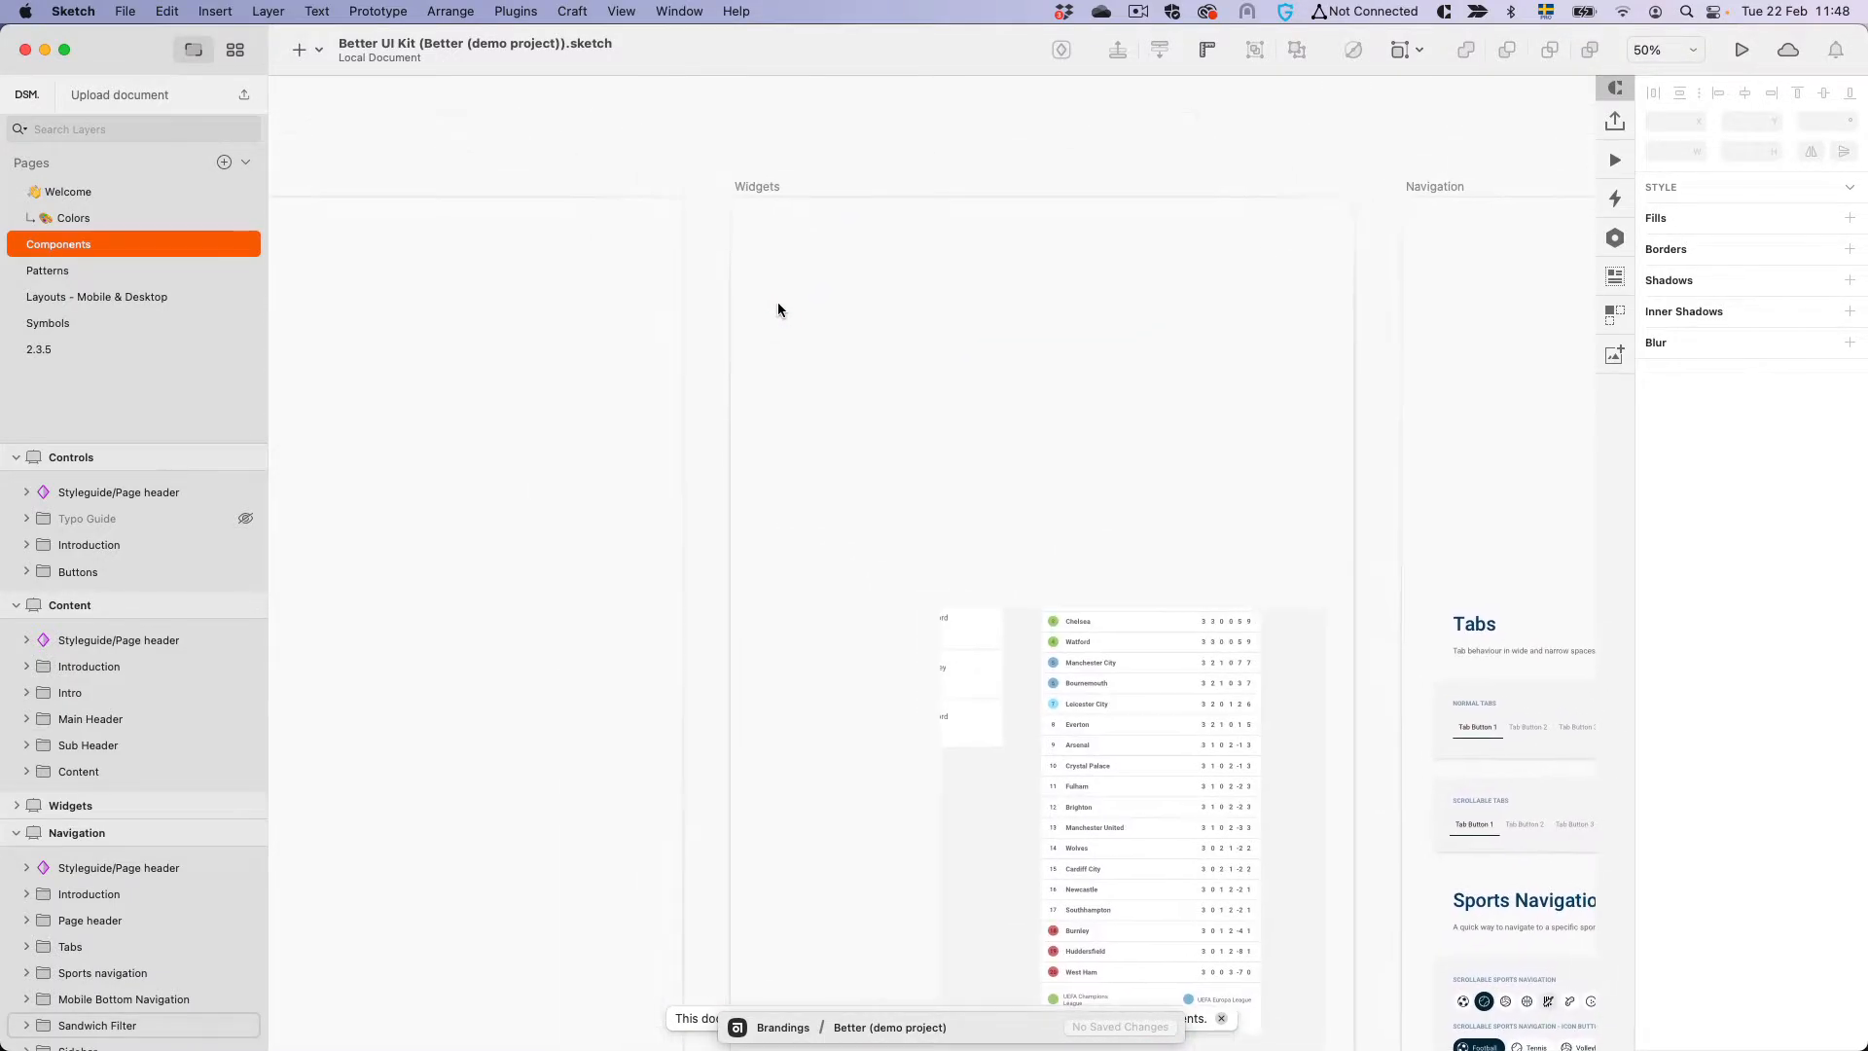
pyautogui.hscroll(-10, 778, 309)
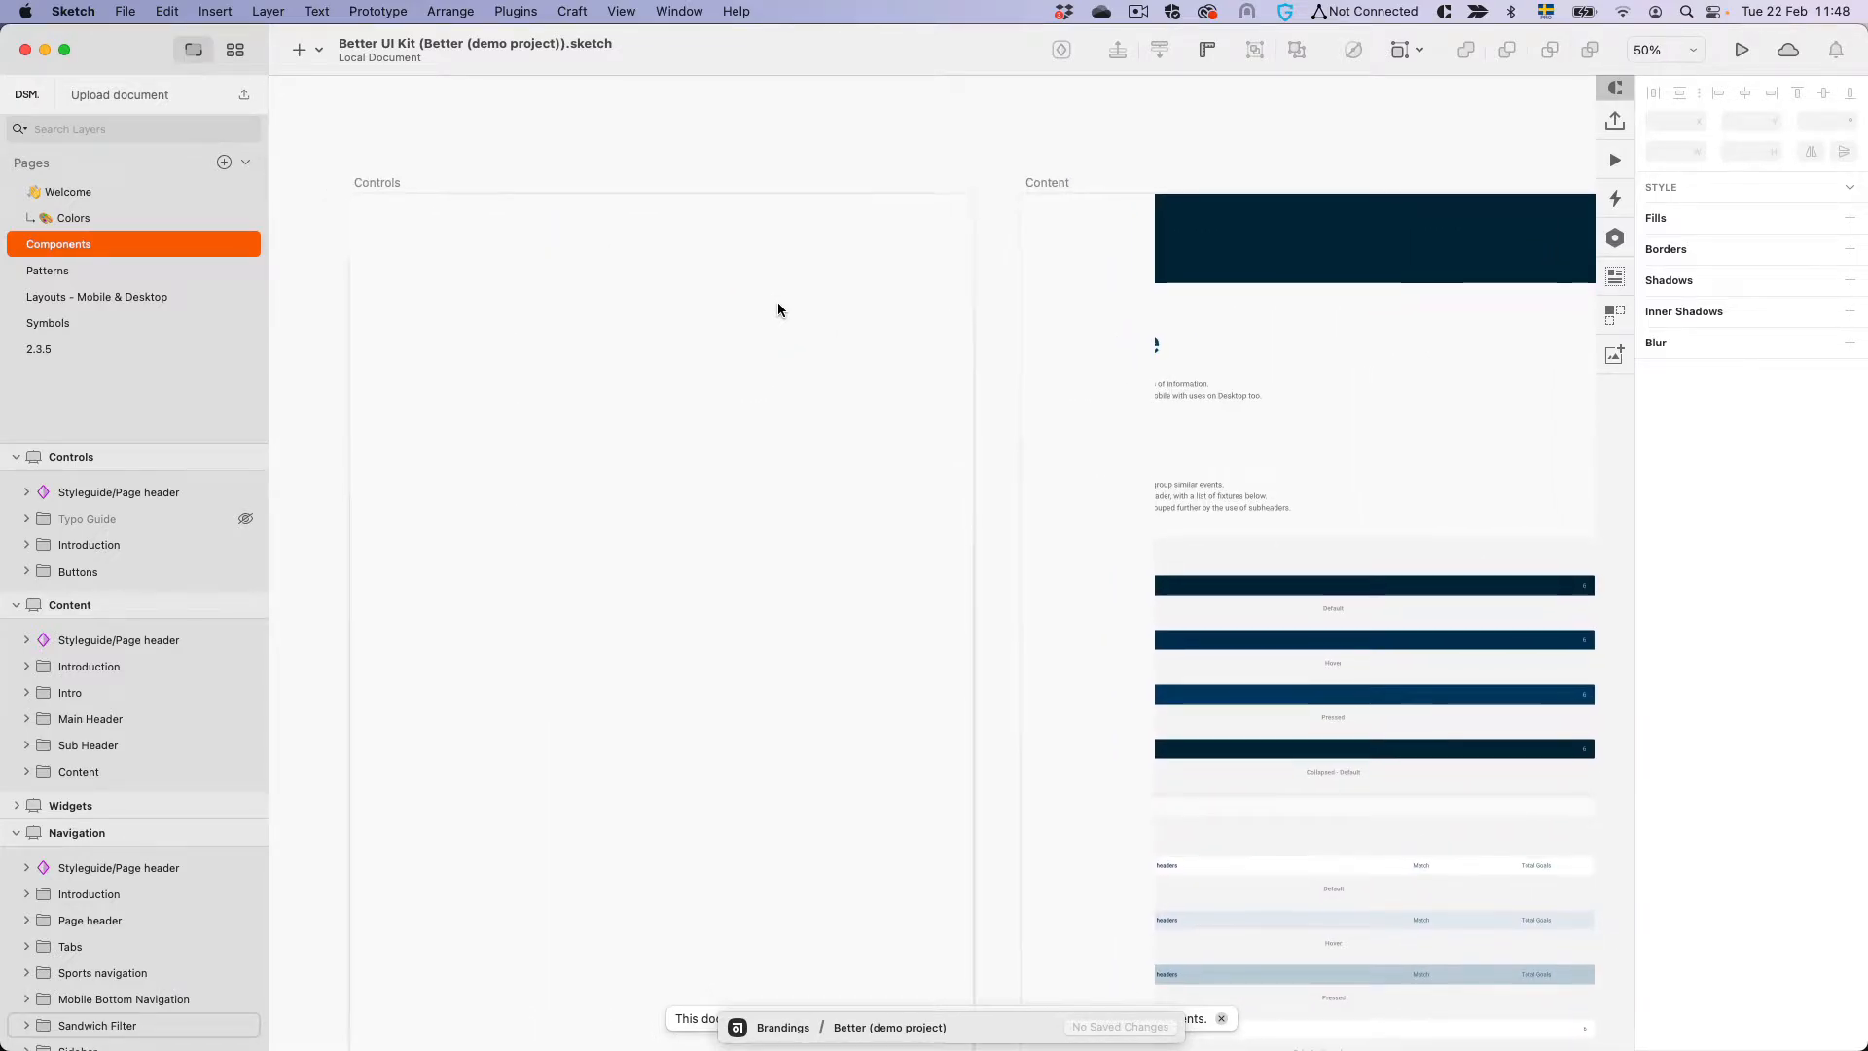
pyautogui.scroll(-2, 784, 310)
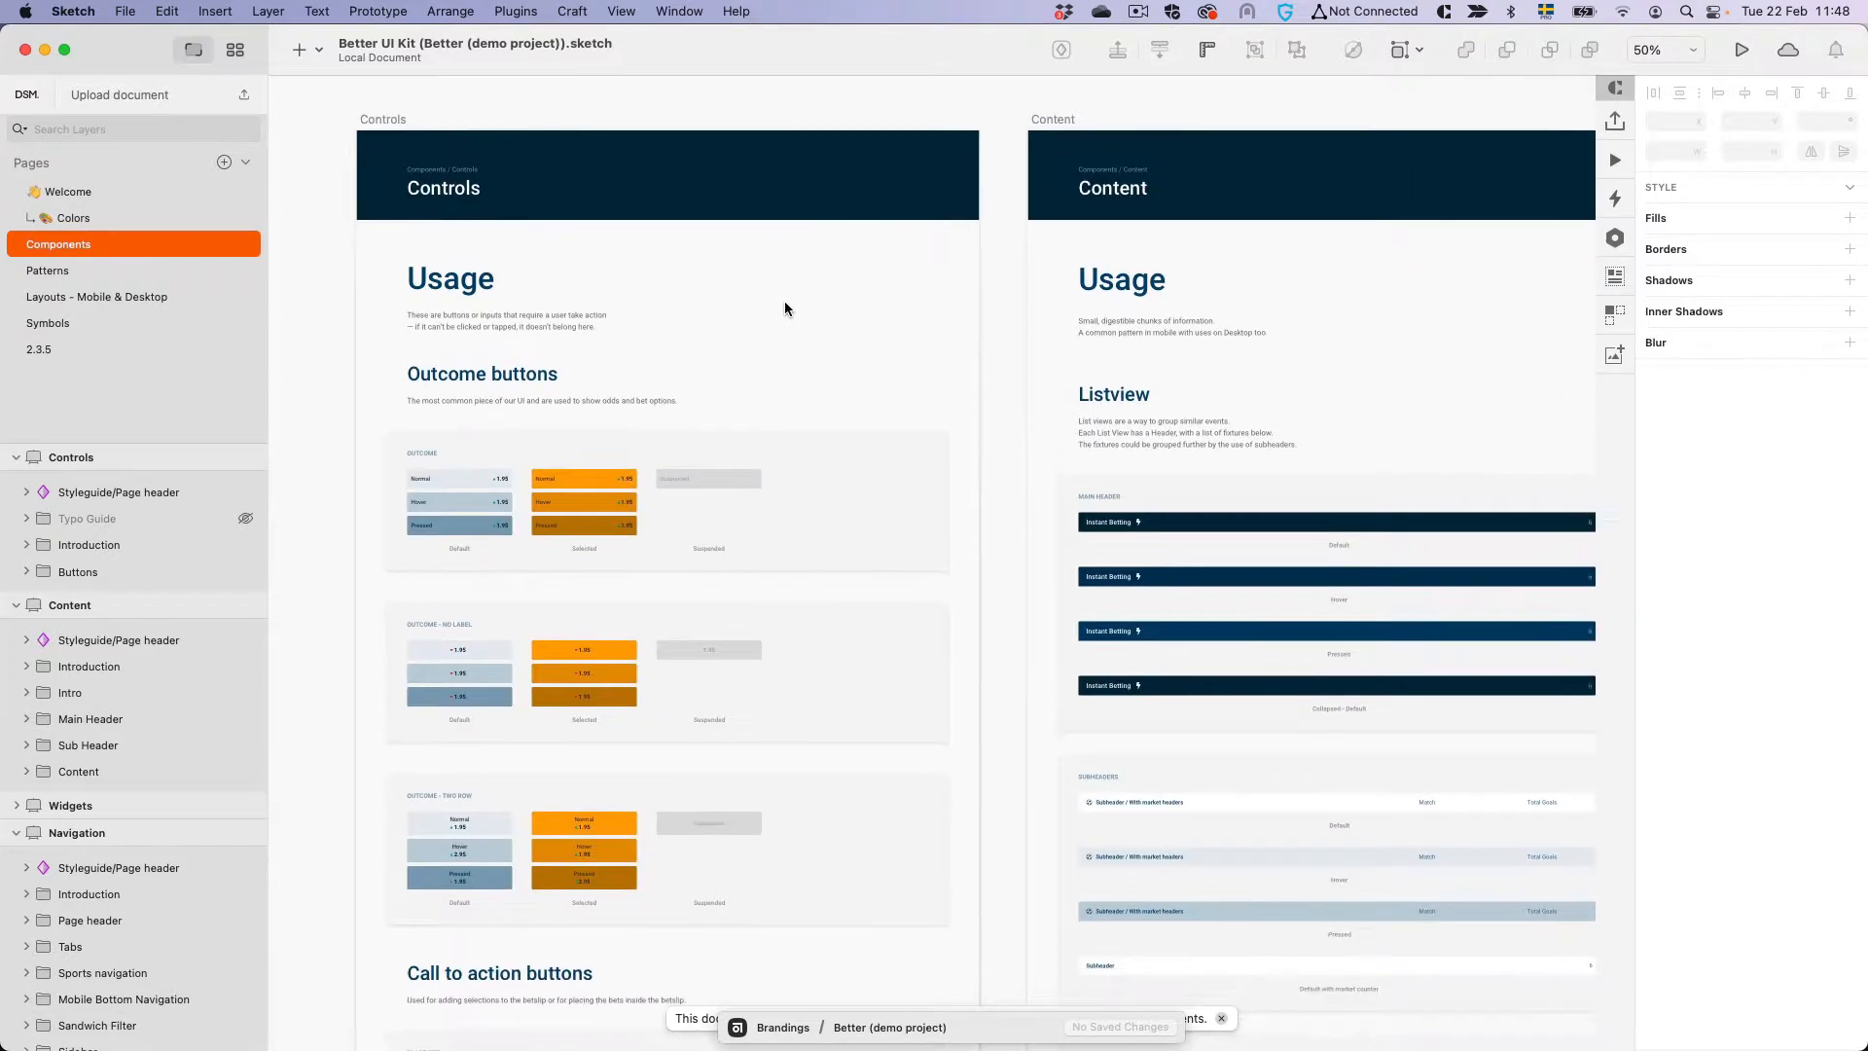
pyautogui.scroll(-8, 785, 307)
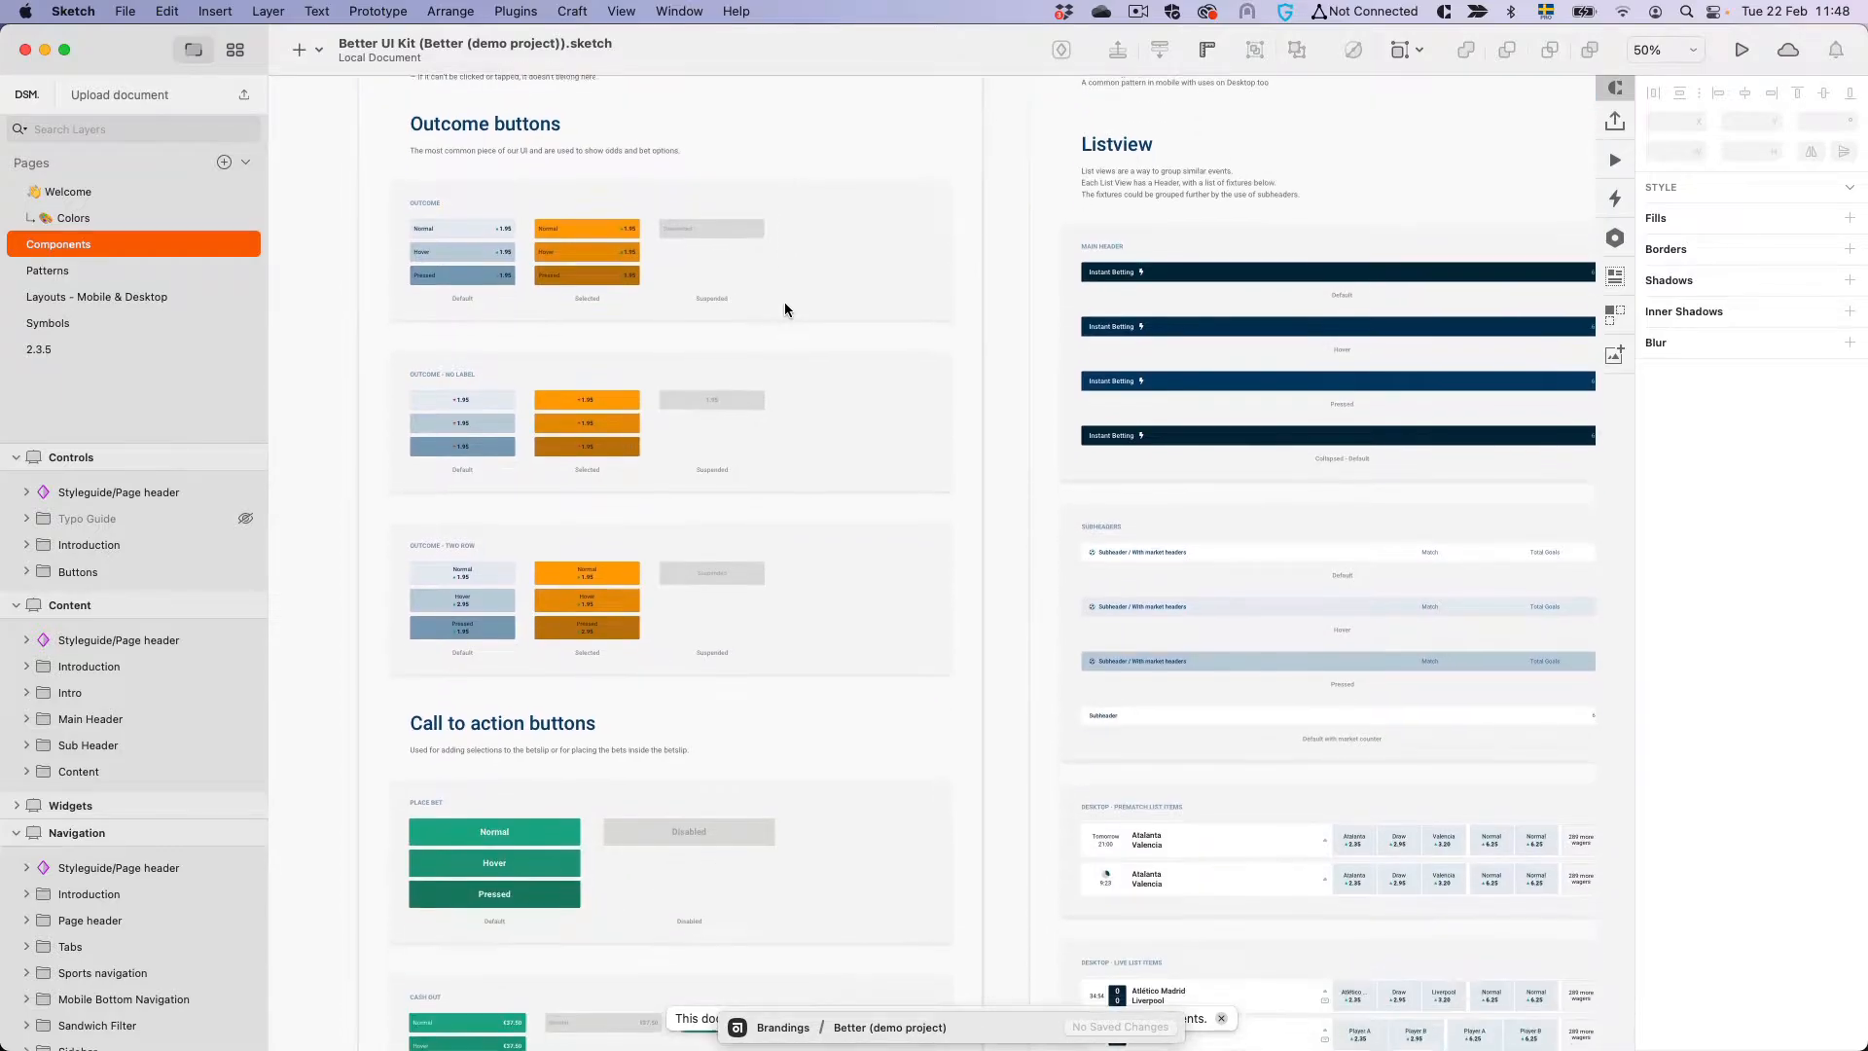
pyautogui.scroll(-6, 785, 309)
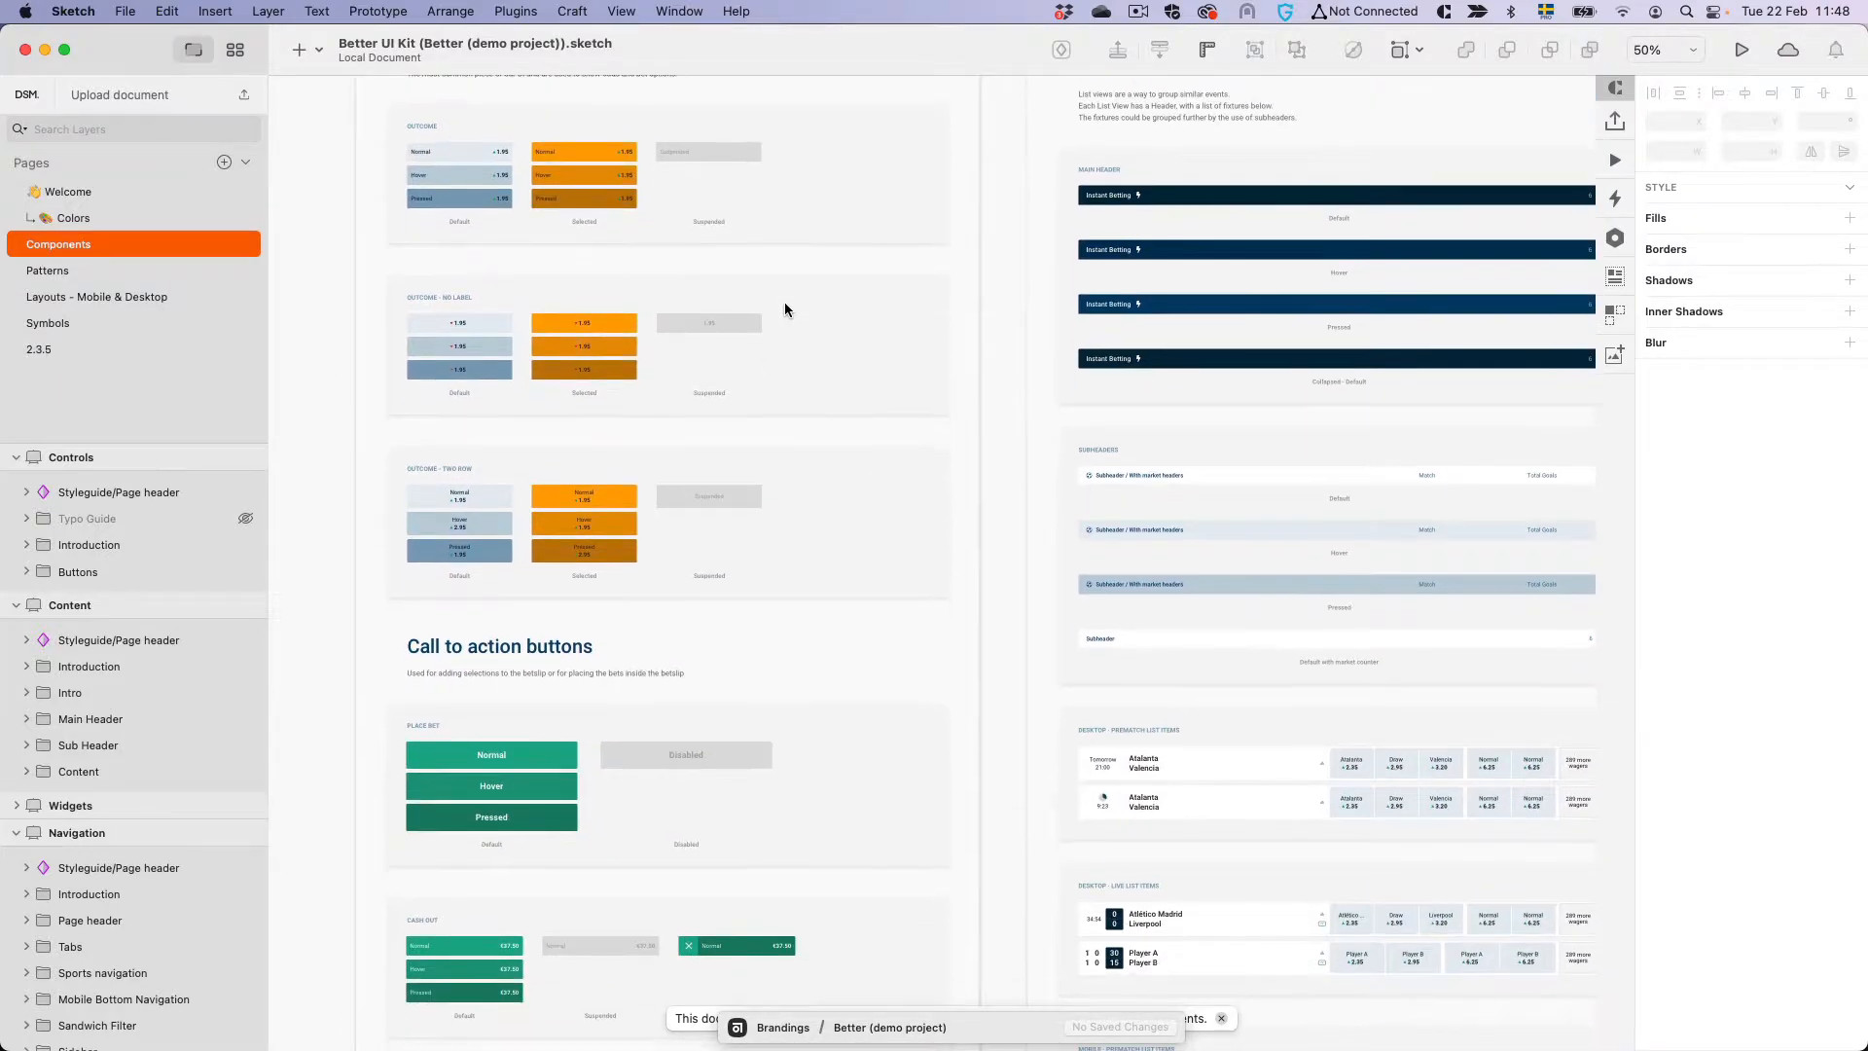
pyautogui.scroll(6, 785, 309)
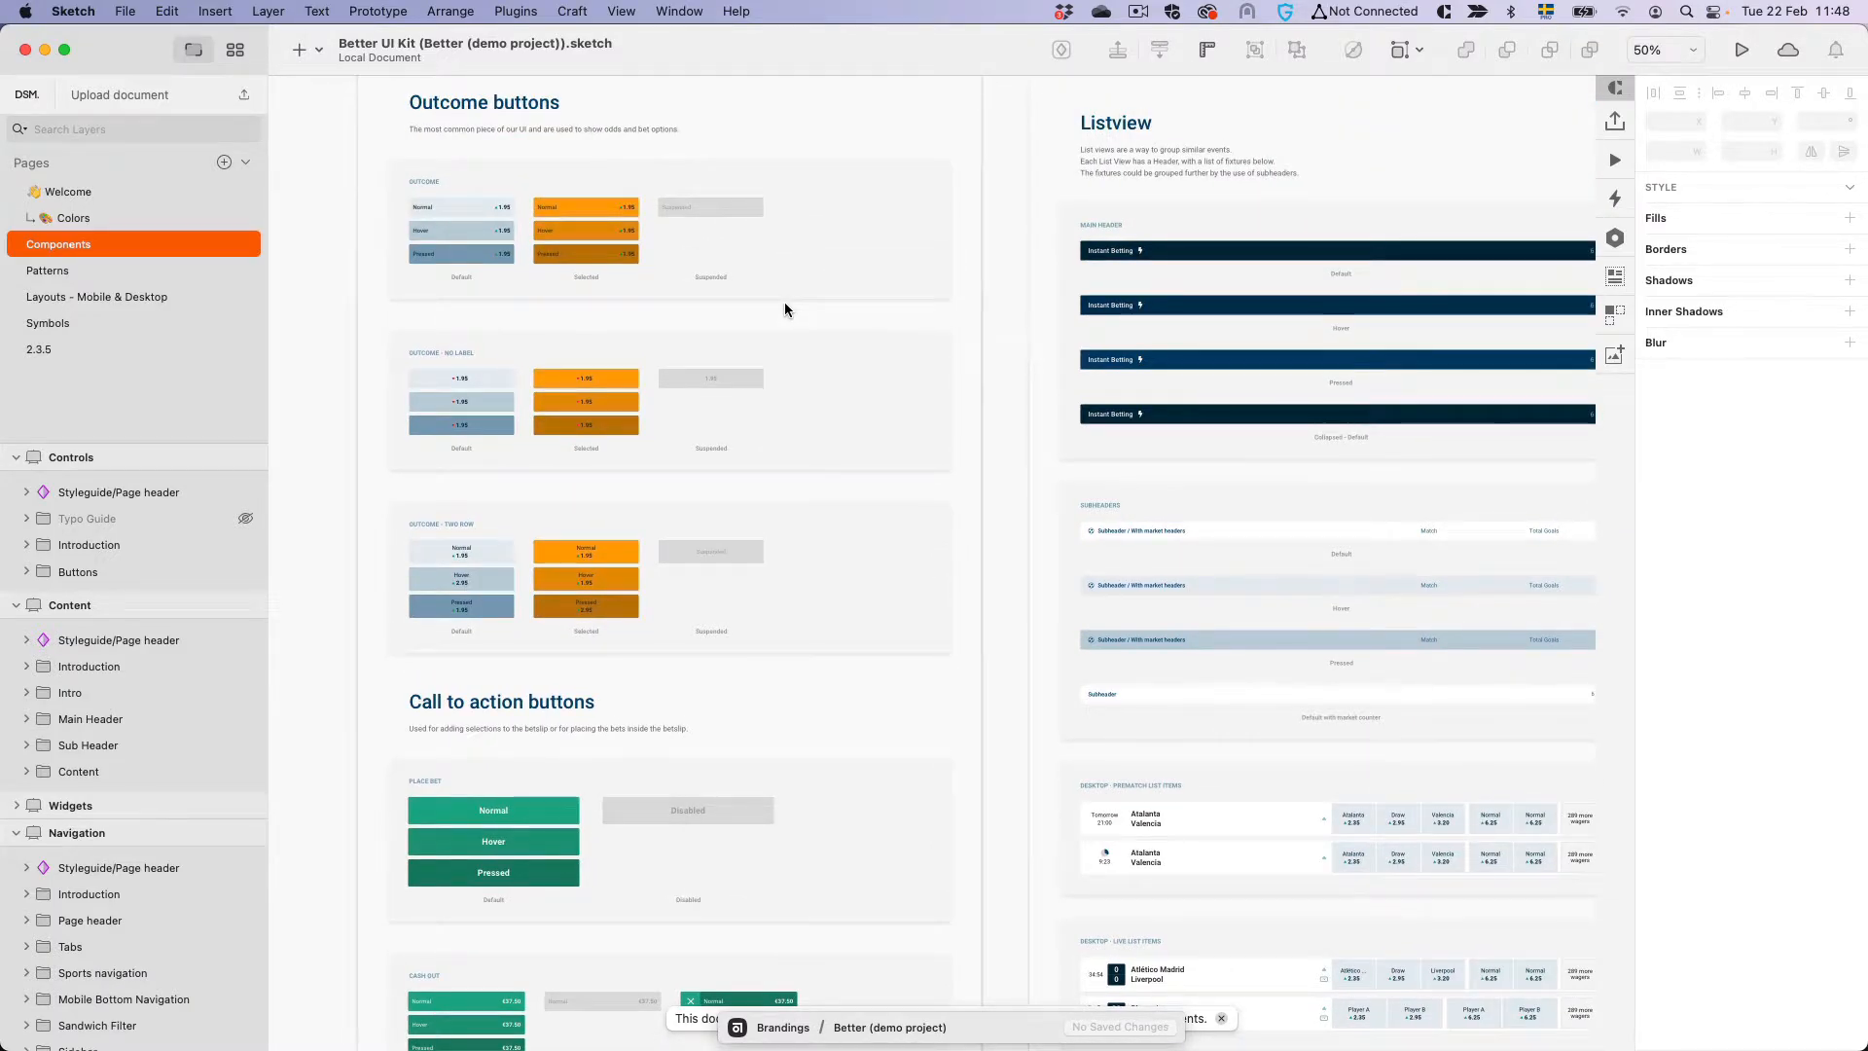
pyautogui.scroll(2, 785, 309)
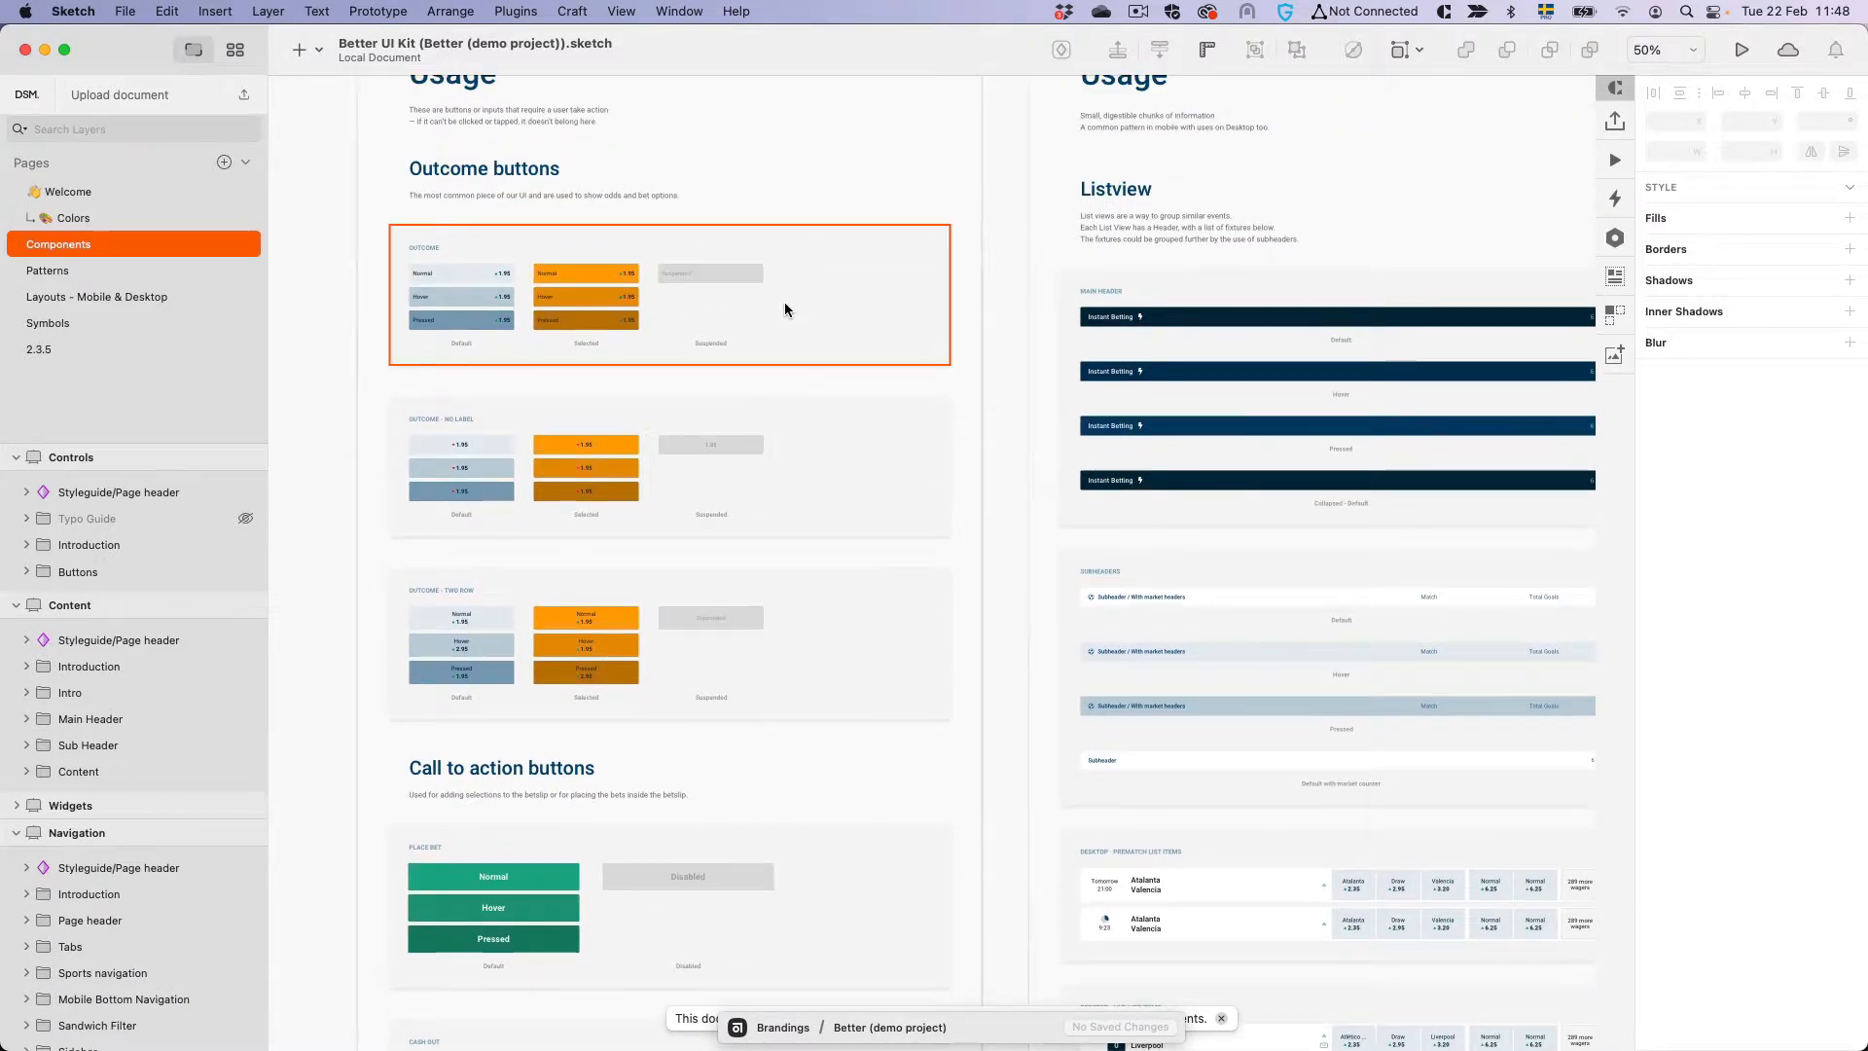
# Step: Zoom to 100% on the Outcome buttons and scroll down to the Sports Hub List Buttons
pyautogui.press('super+0')
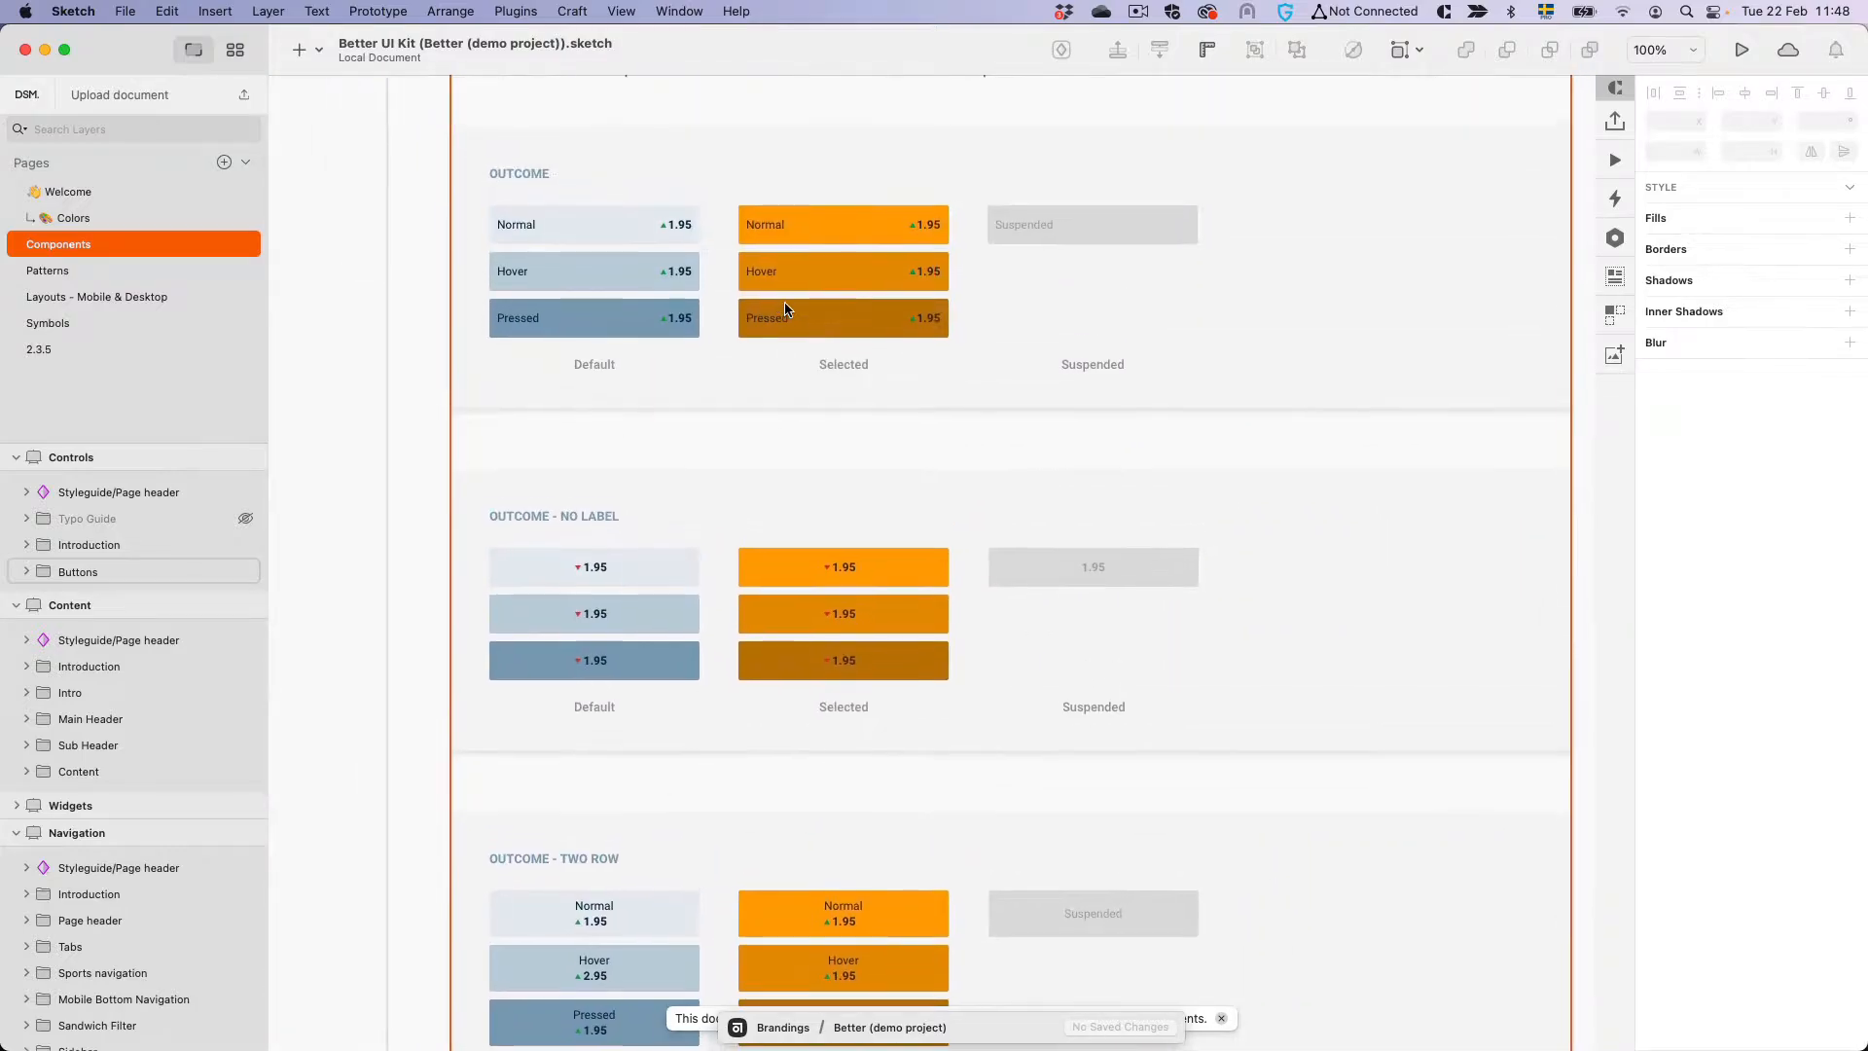
pyautogui.hscroll(1, 785, 309)
pyautogui.hscroll(2, 784, 304)
pyautogui.scroll(-1, 784, 303)
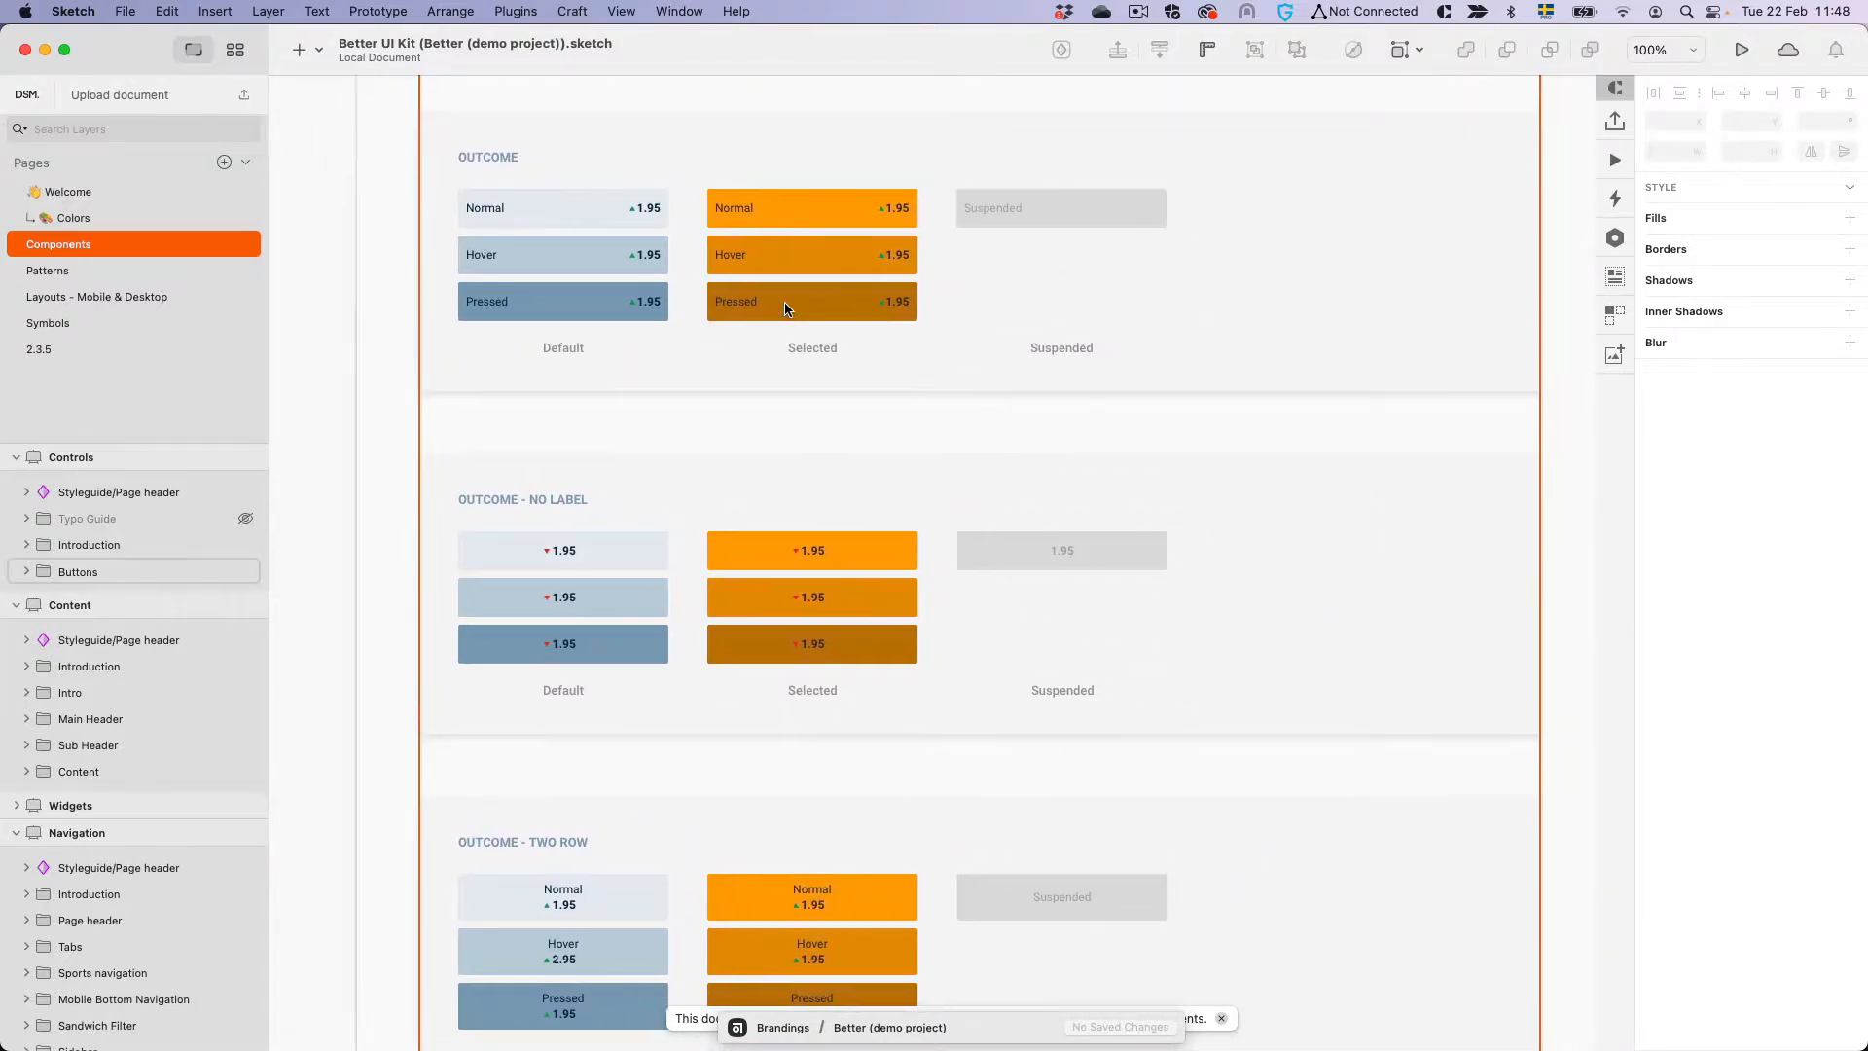
pyautogui.scroll(-1, 784, 309)
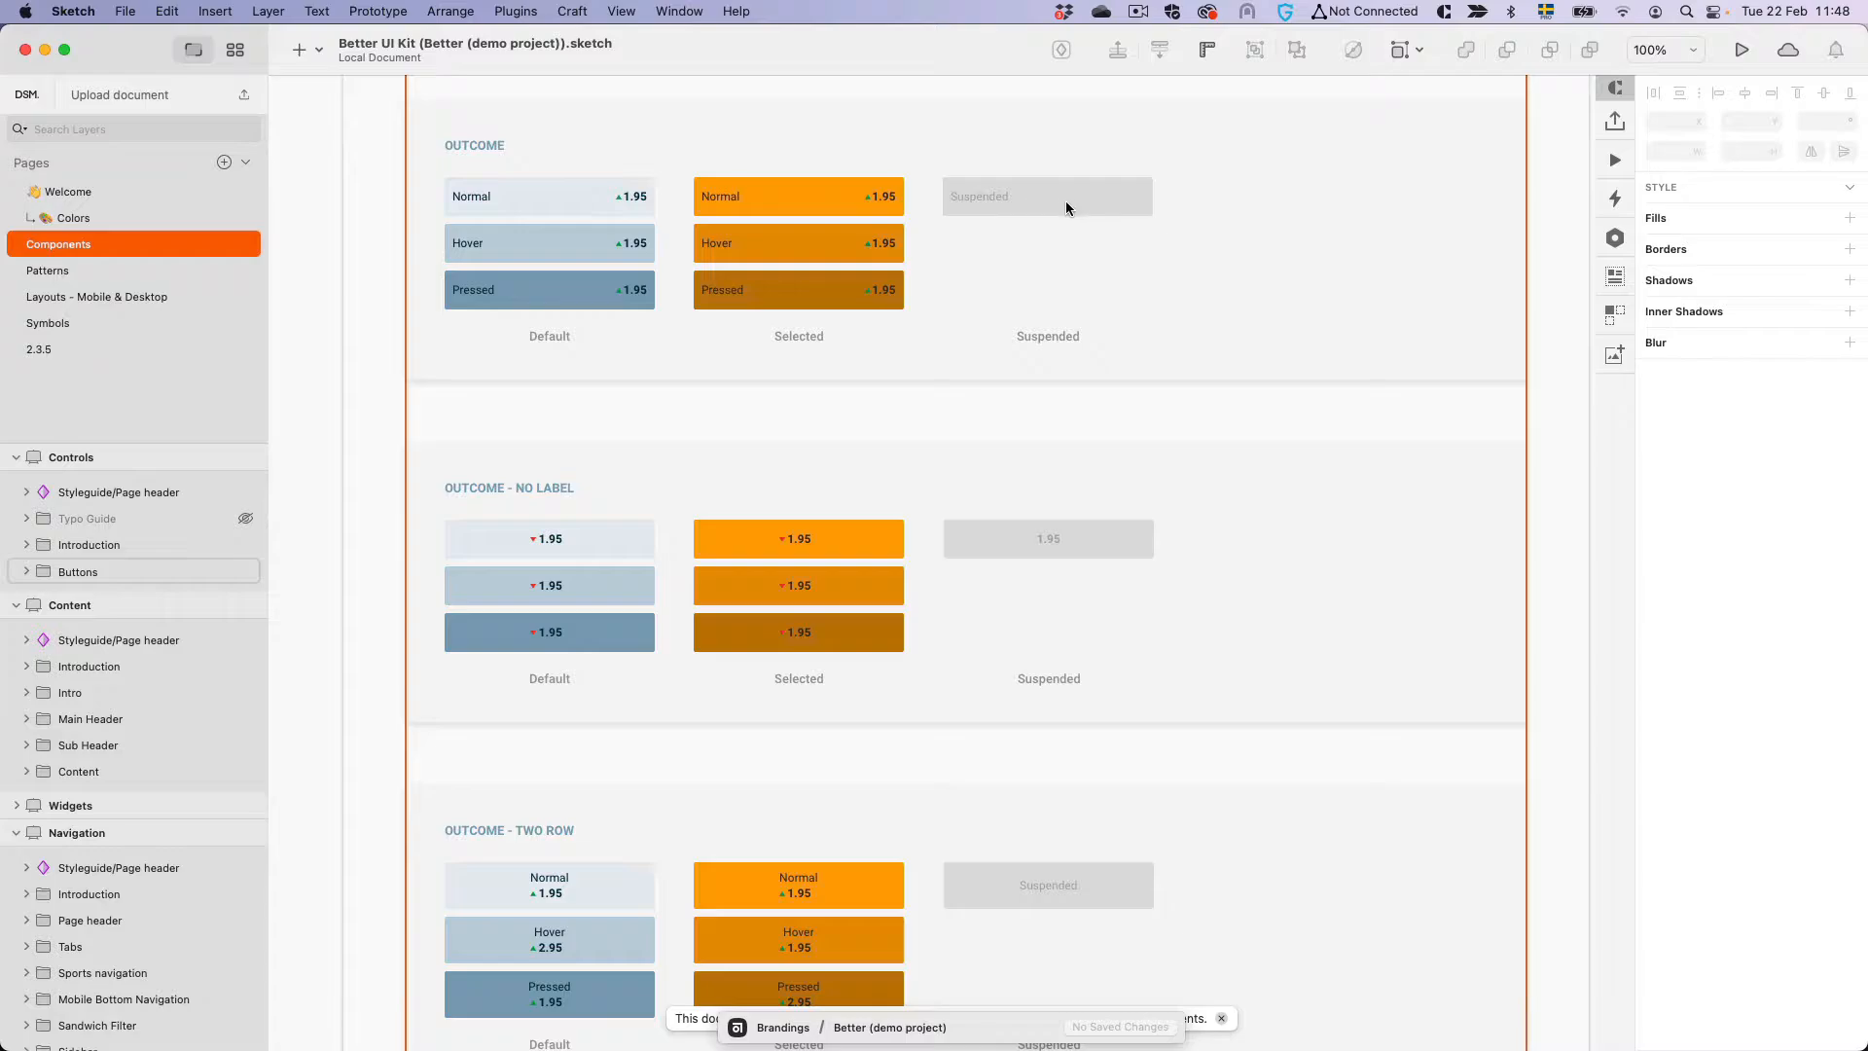
pyautogui.scroll(-5, 1062, 204)
pyautogui.hscroll(2, 1062, 204)
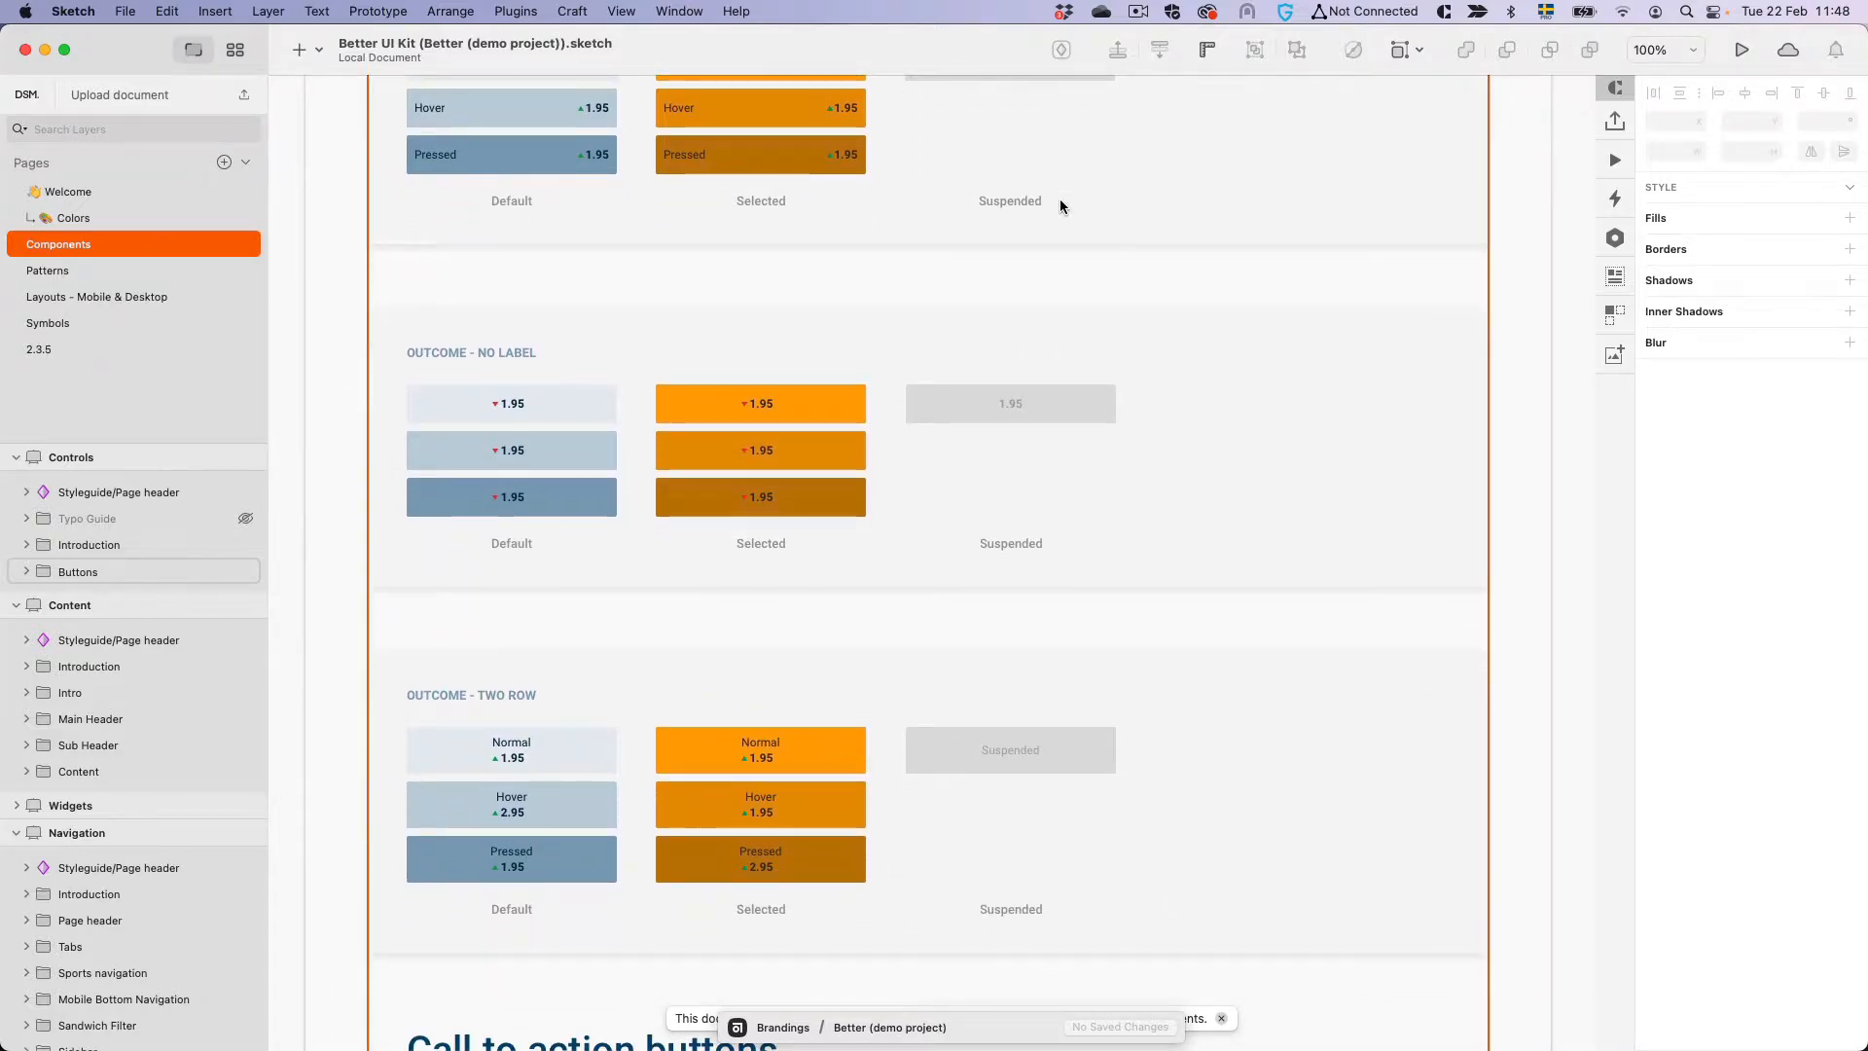
pyautogui.scroll(-3, 1059, 206)
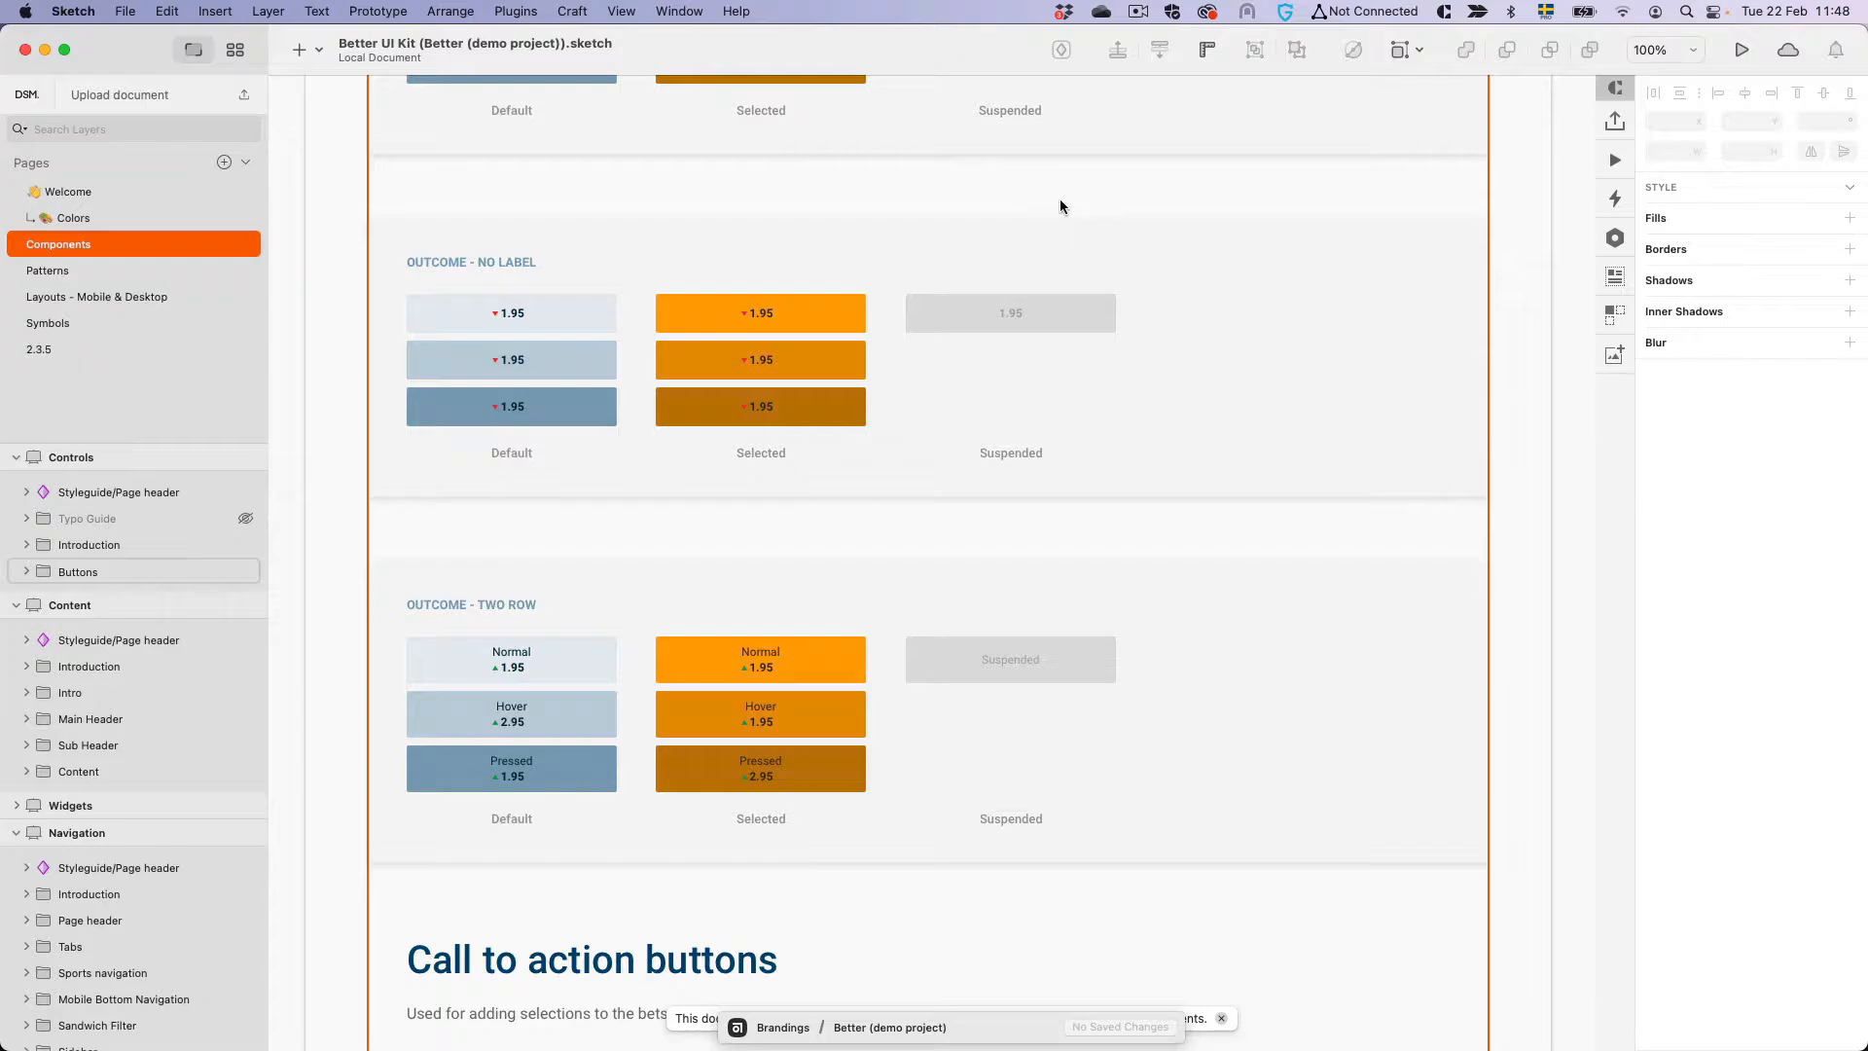
pyautogui.scroll(-15, 1060, 206)
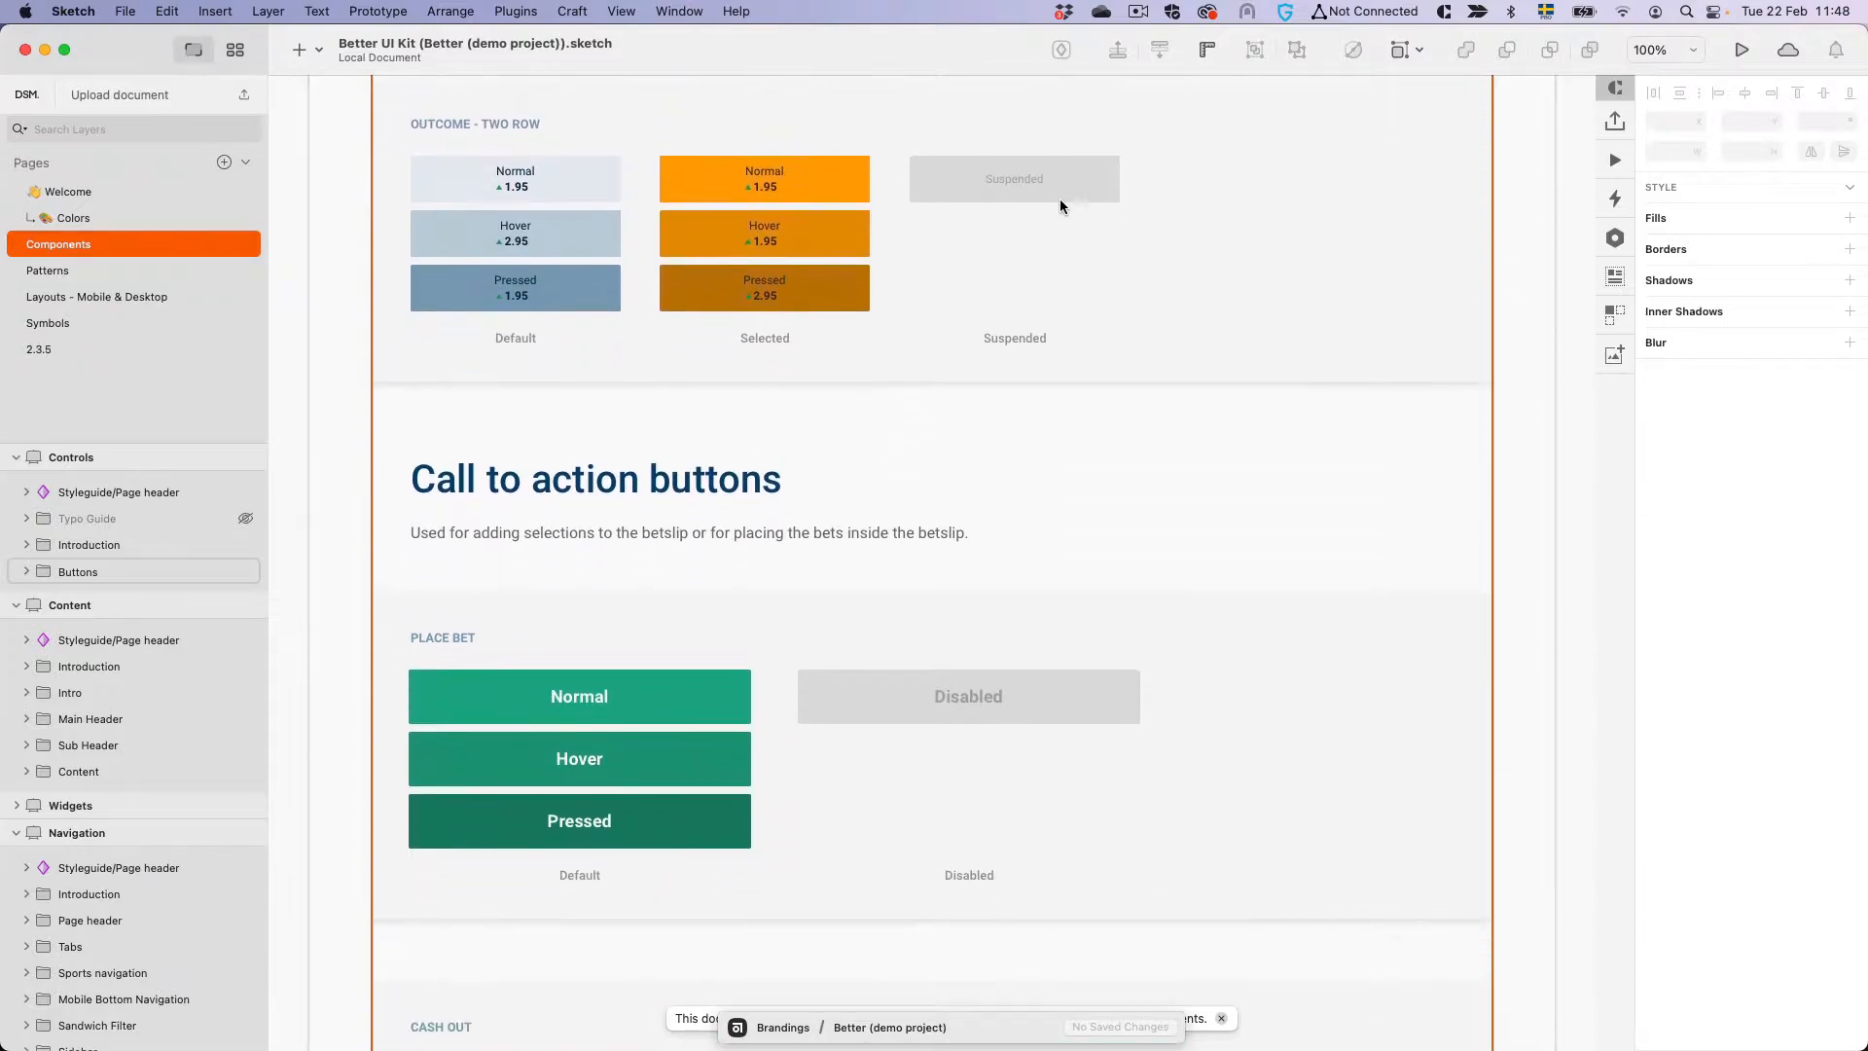
pyautogui.scroll(-10, 1060, 206)
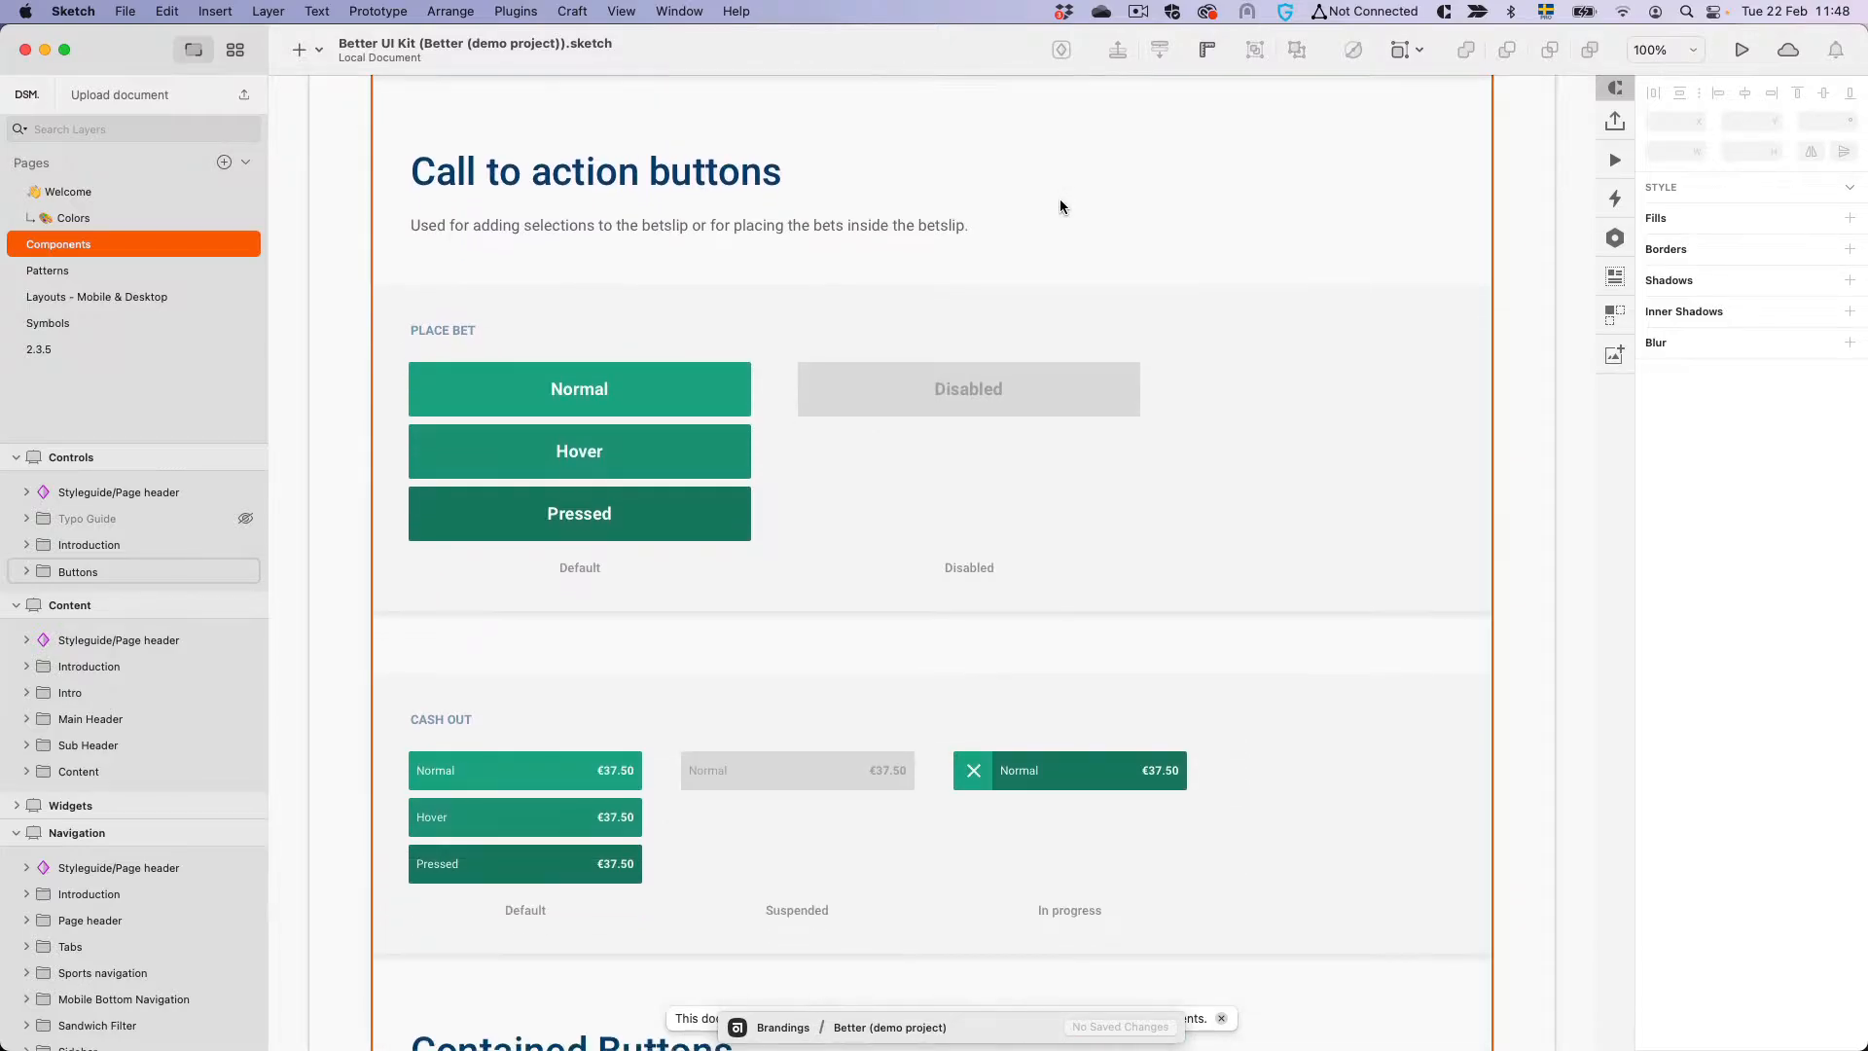
pyautogui.scroll(-4, 1060, 206)
pyautogui.scroll(3, 1060, 206)
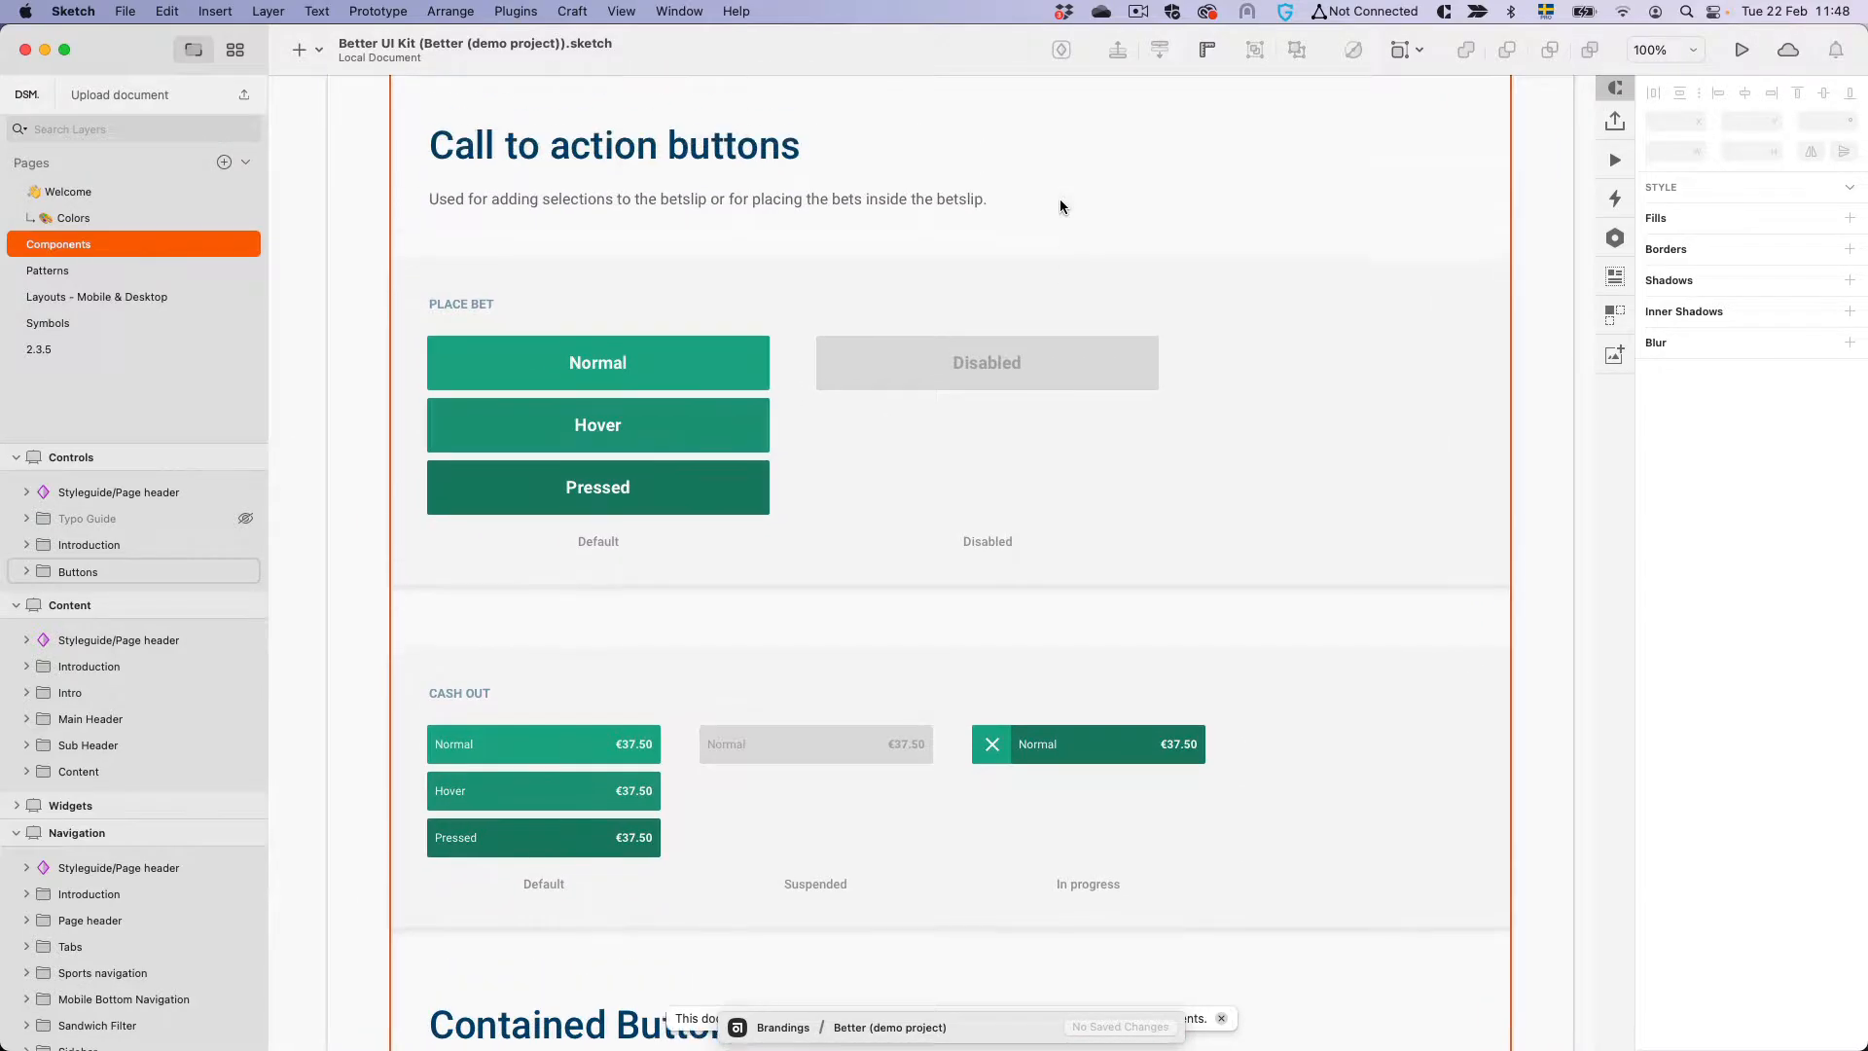
pyautogui.scroll(1, 1059, 207)
pyautogui.hscroll(2, 1059, 207)
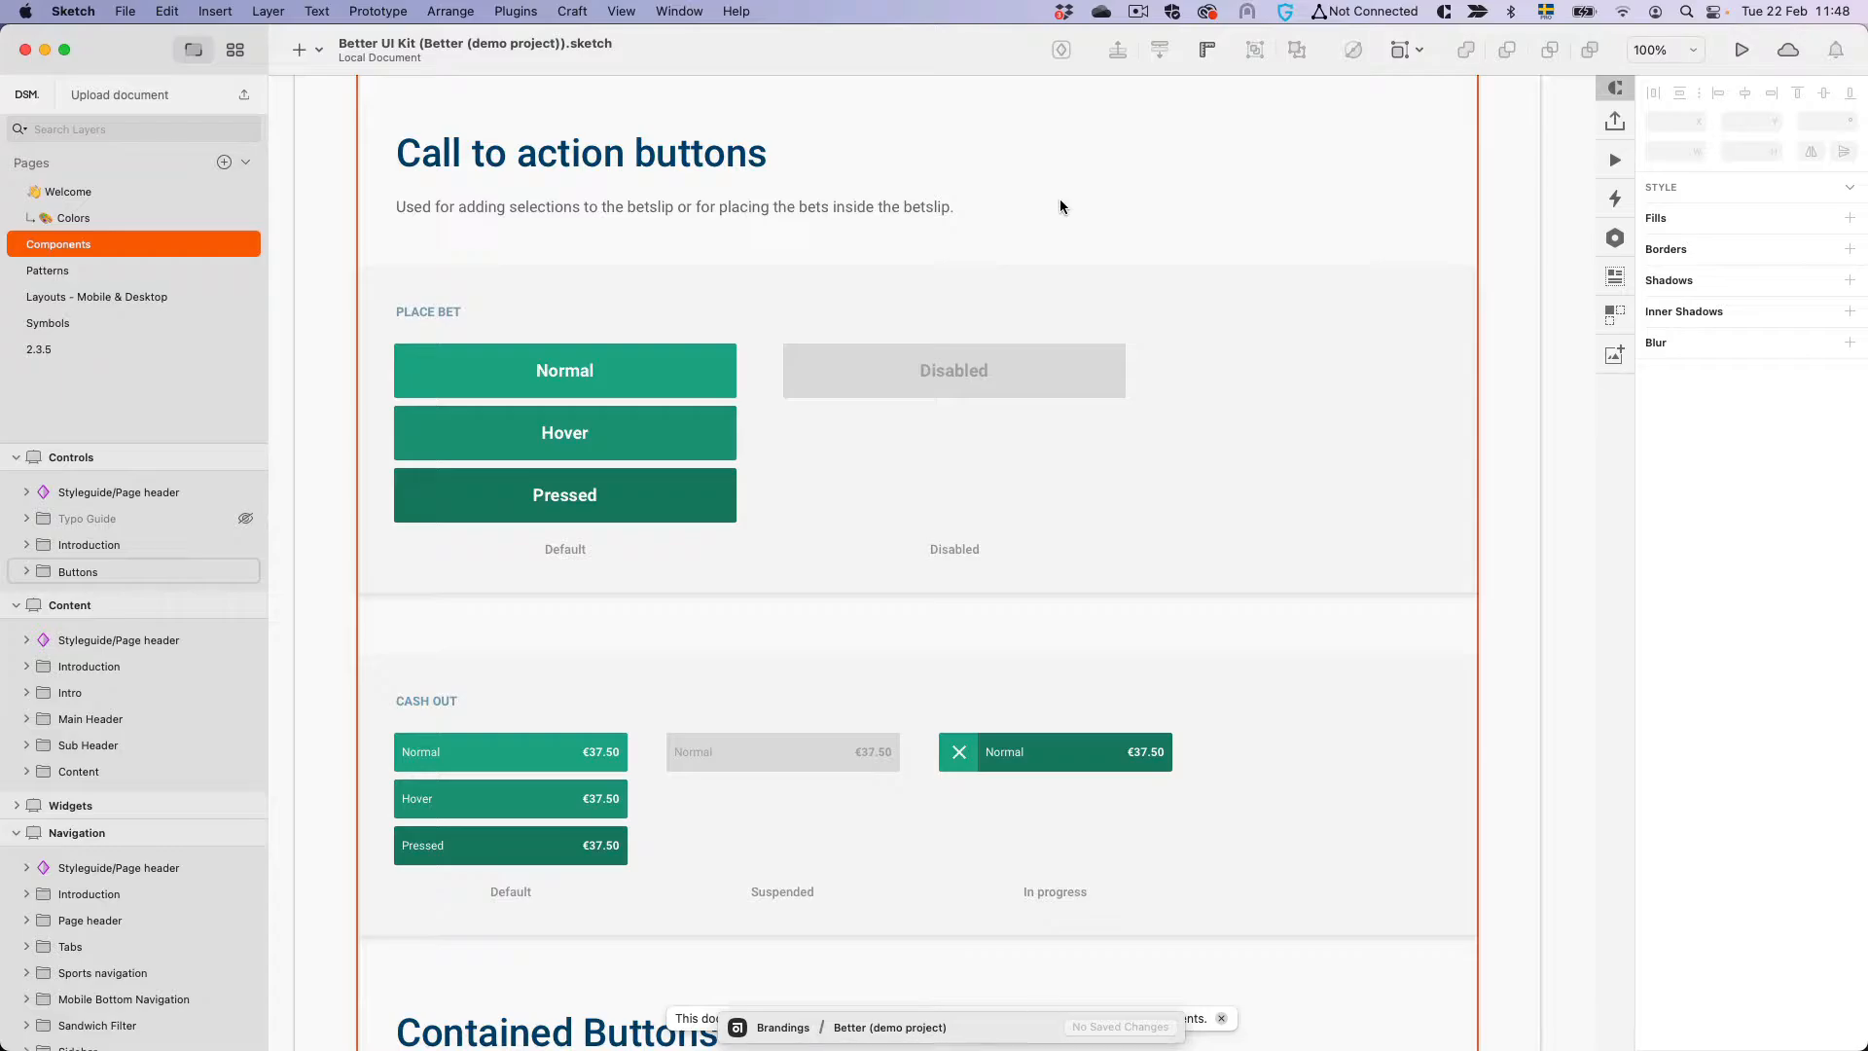
pyautogui.scroll(-3, 937, 371)
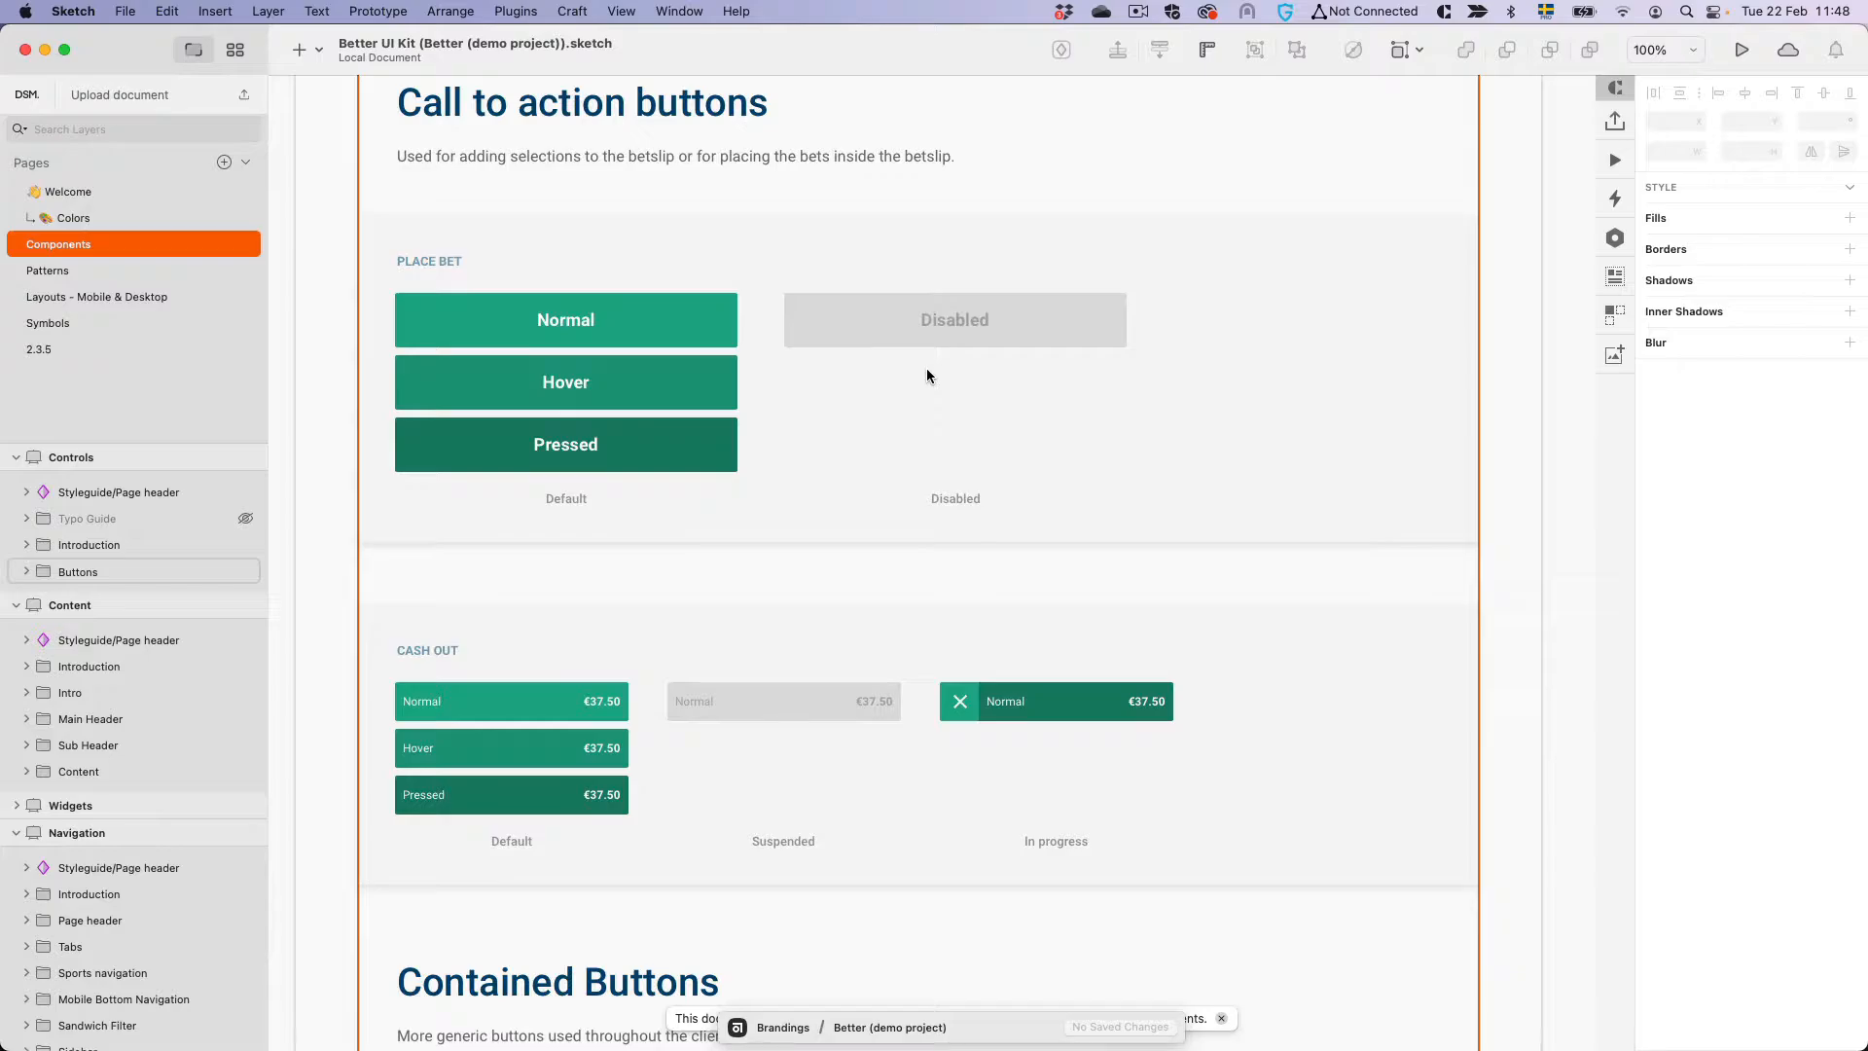
pyautogui.scroll(-10, 926, 376)
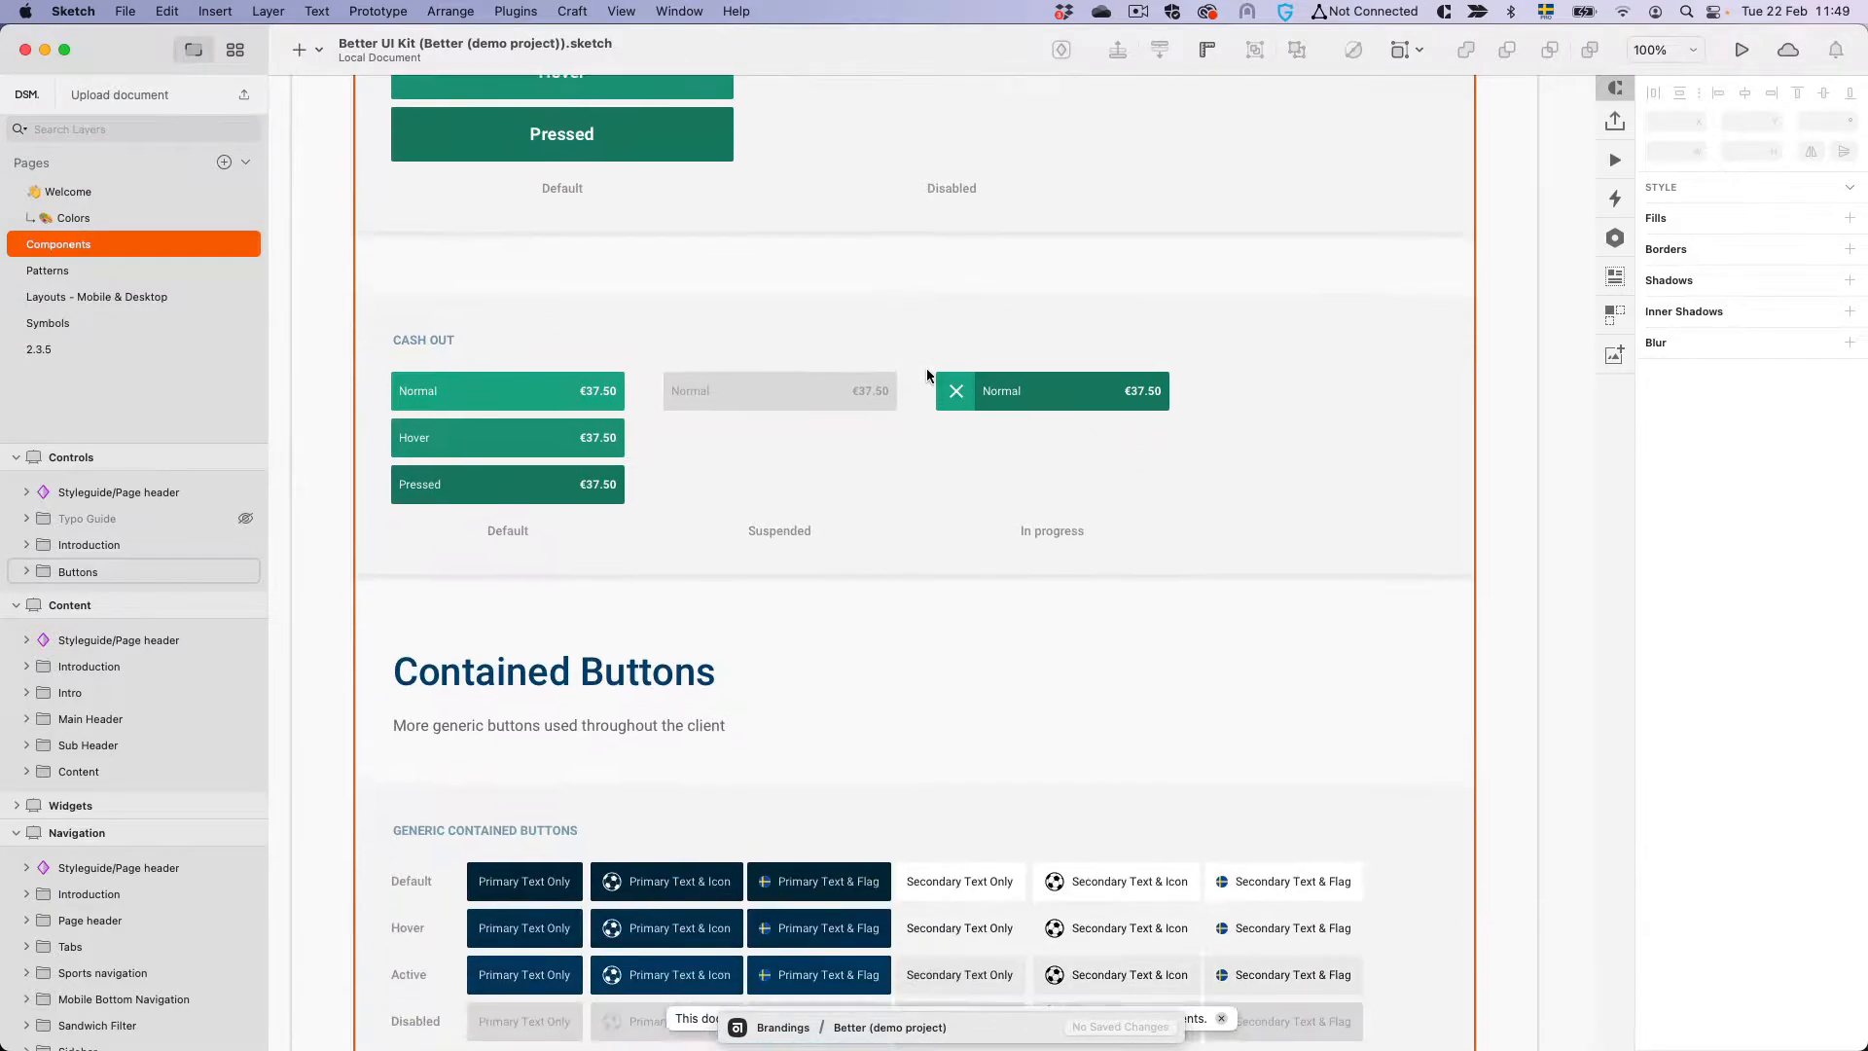
pyautogui.scroll(-2, 926, 375)
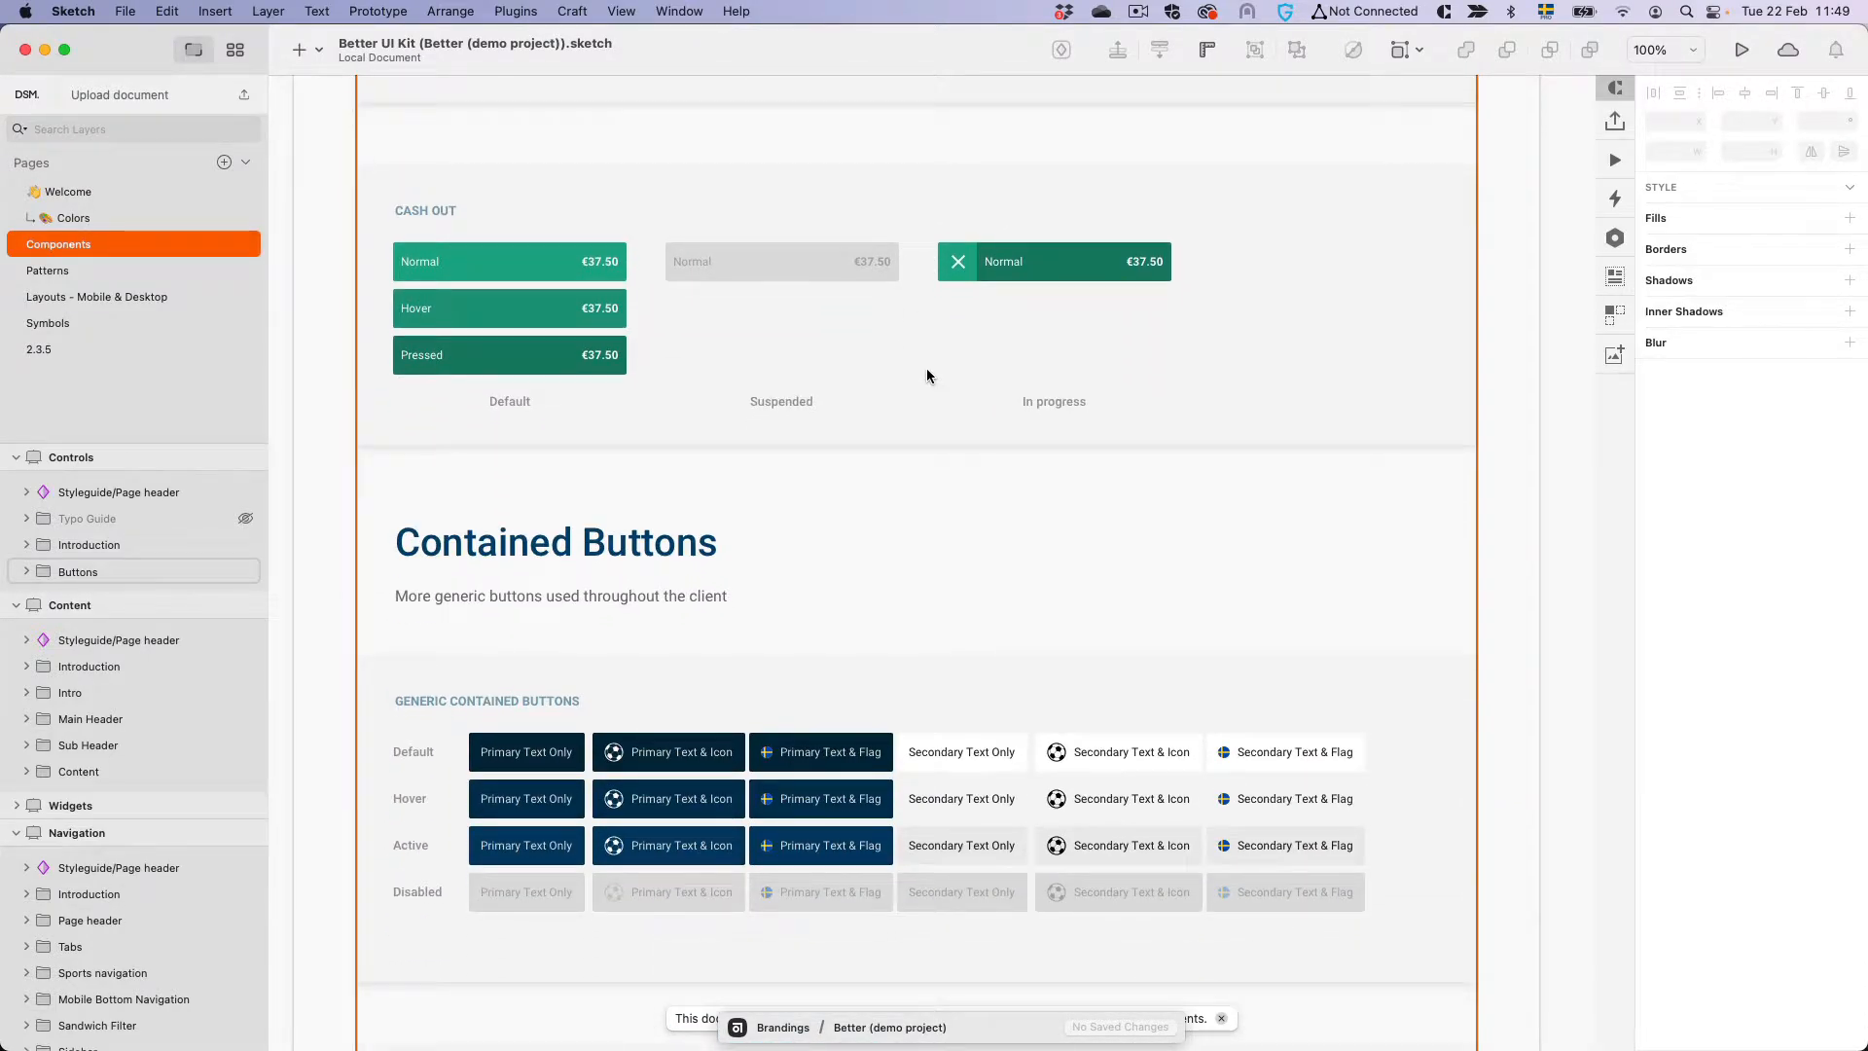
pyautogui.scroll(-3, 926, 374)
pyautogui.hscroll(2, 926, 376)
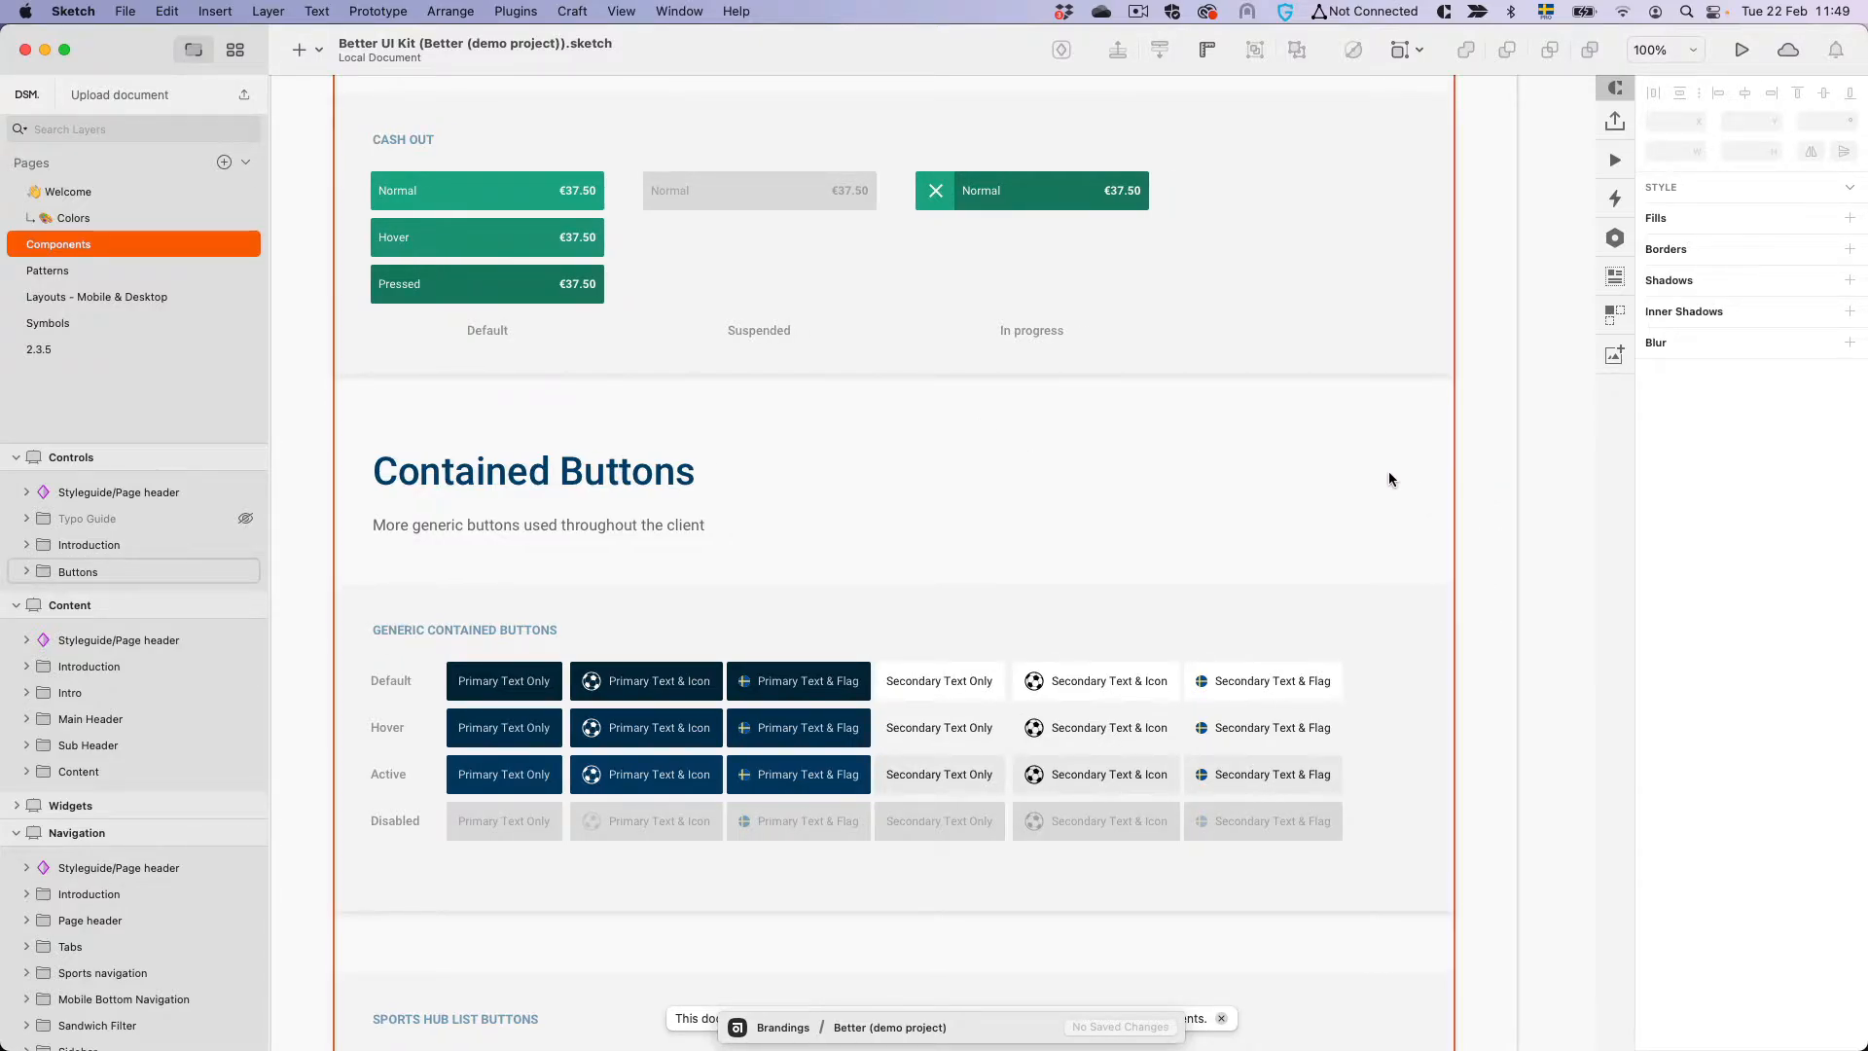
pyautogui.scroll(-6, 1361, 480)
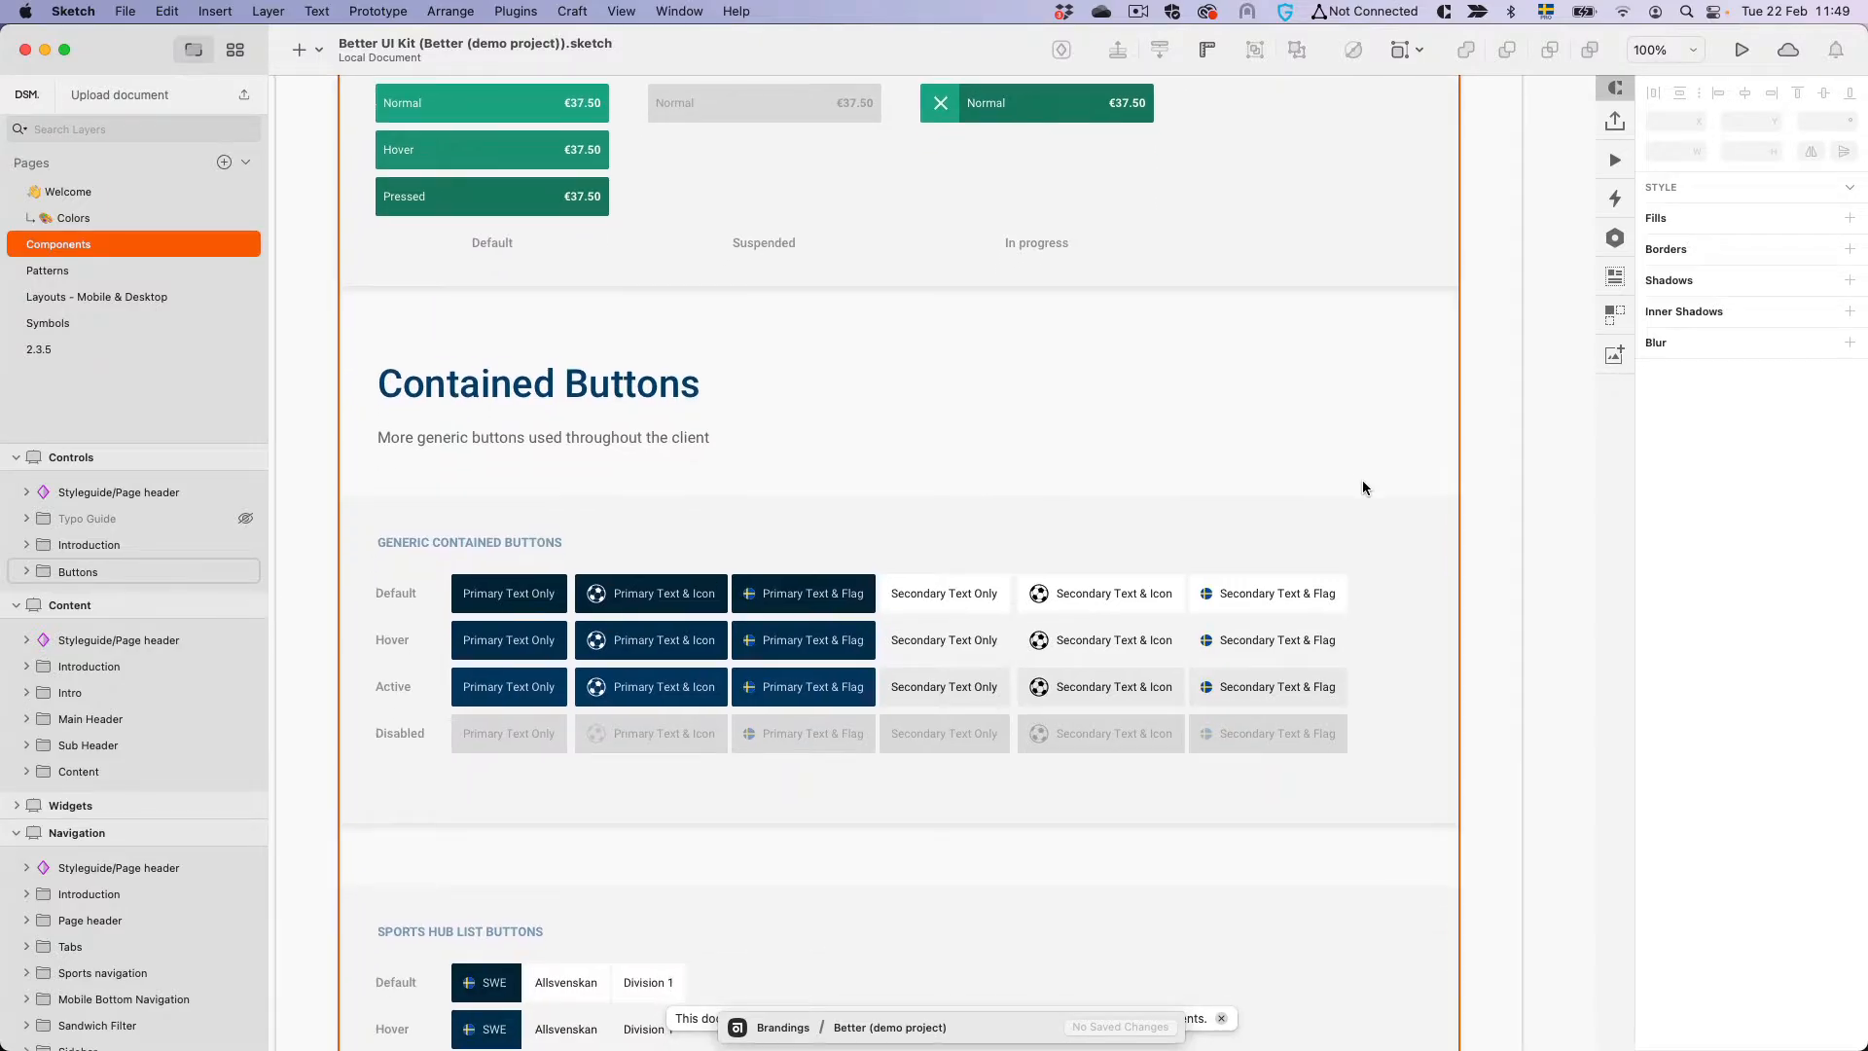
pyautogui.hscroll(-2, 1361, 480)
pyautogui.scroll(-3, 1362, 481)
pyautogui.hscroll(1, 1362, 480)
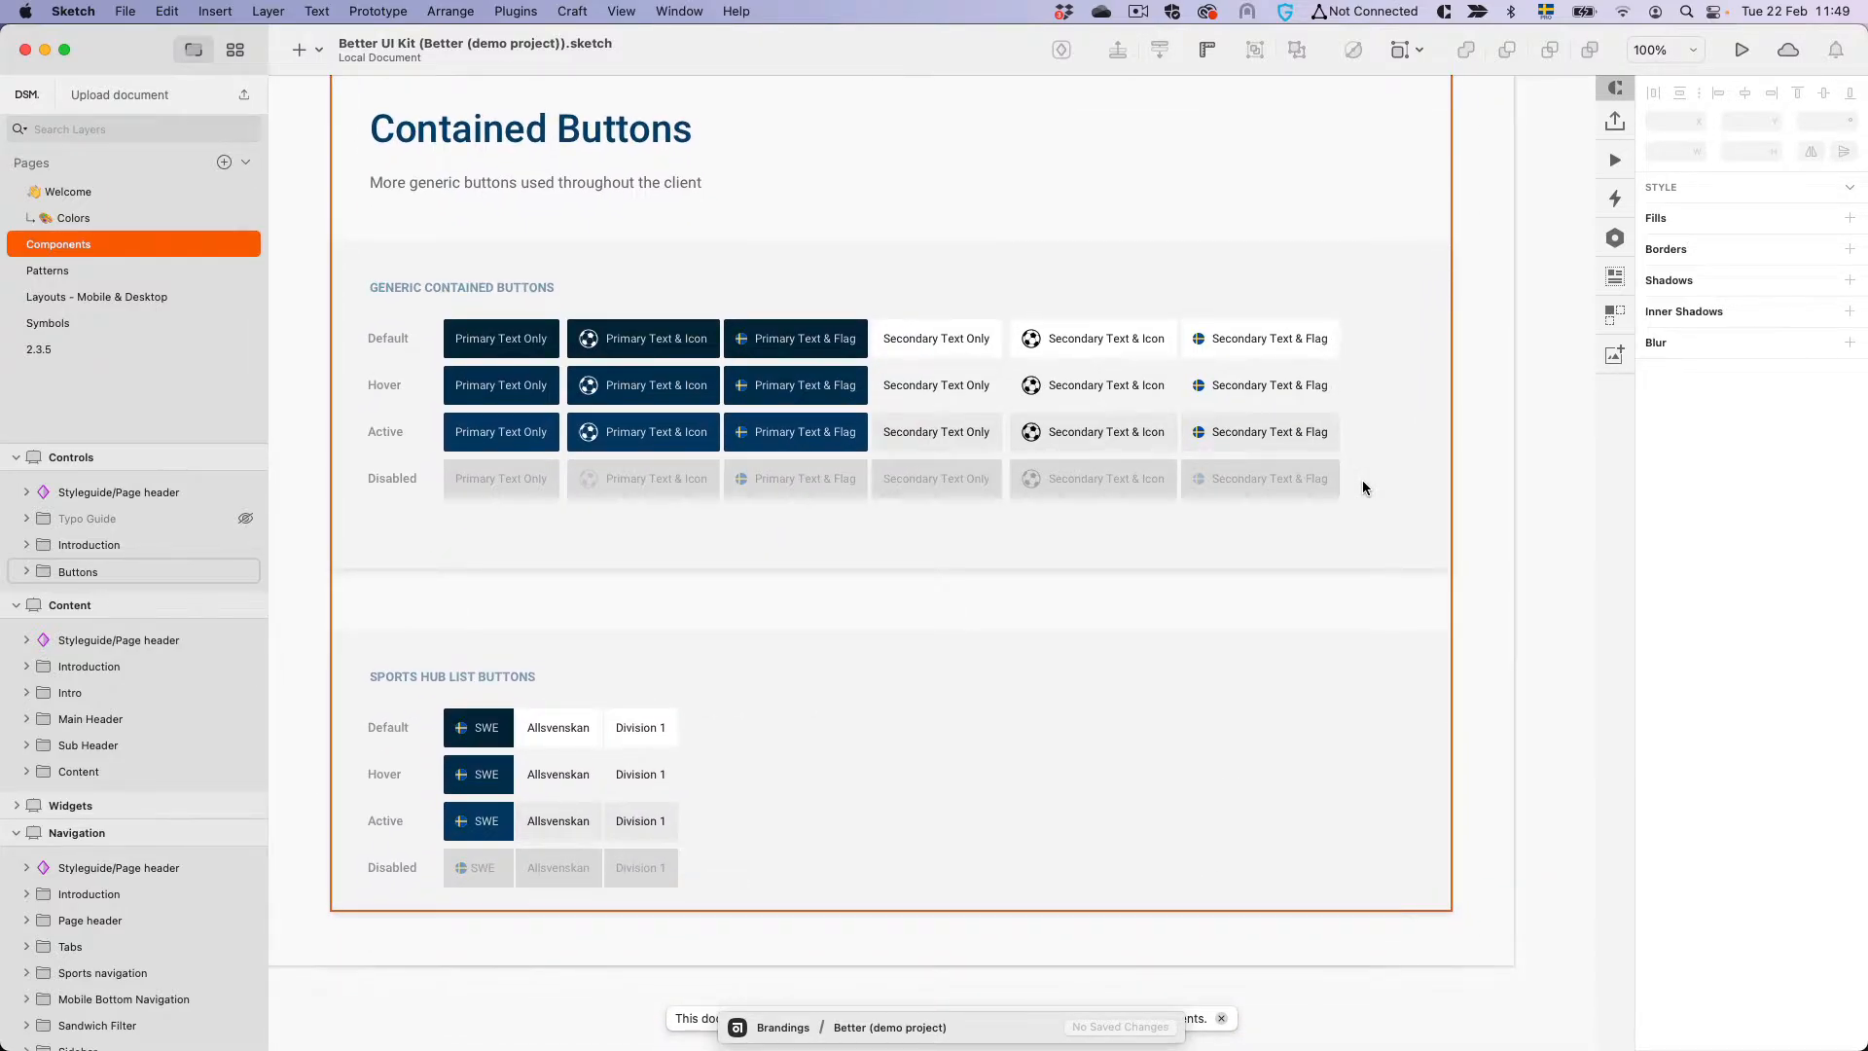
pyautogui.scroll(-4, 1362, 480)
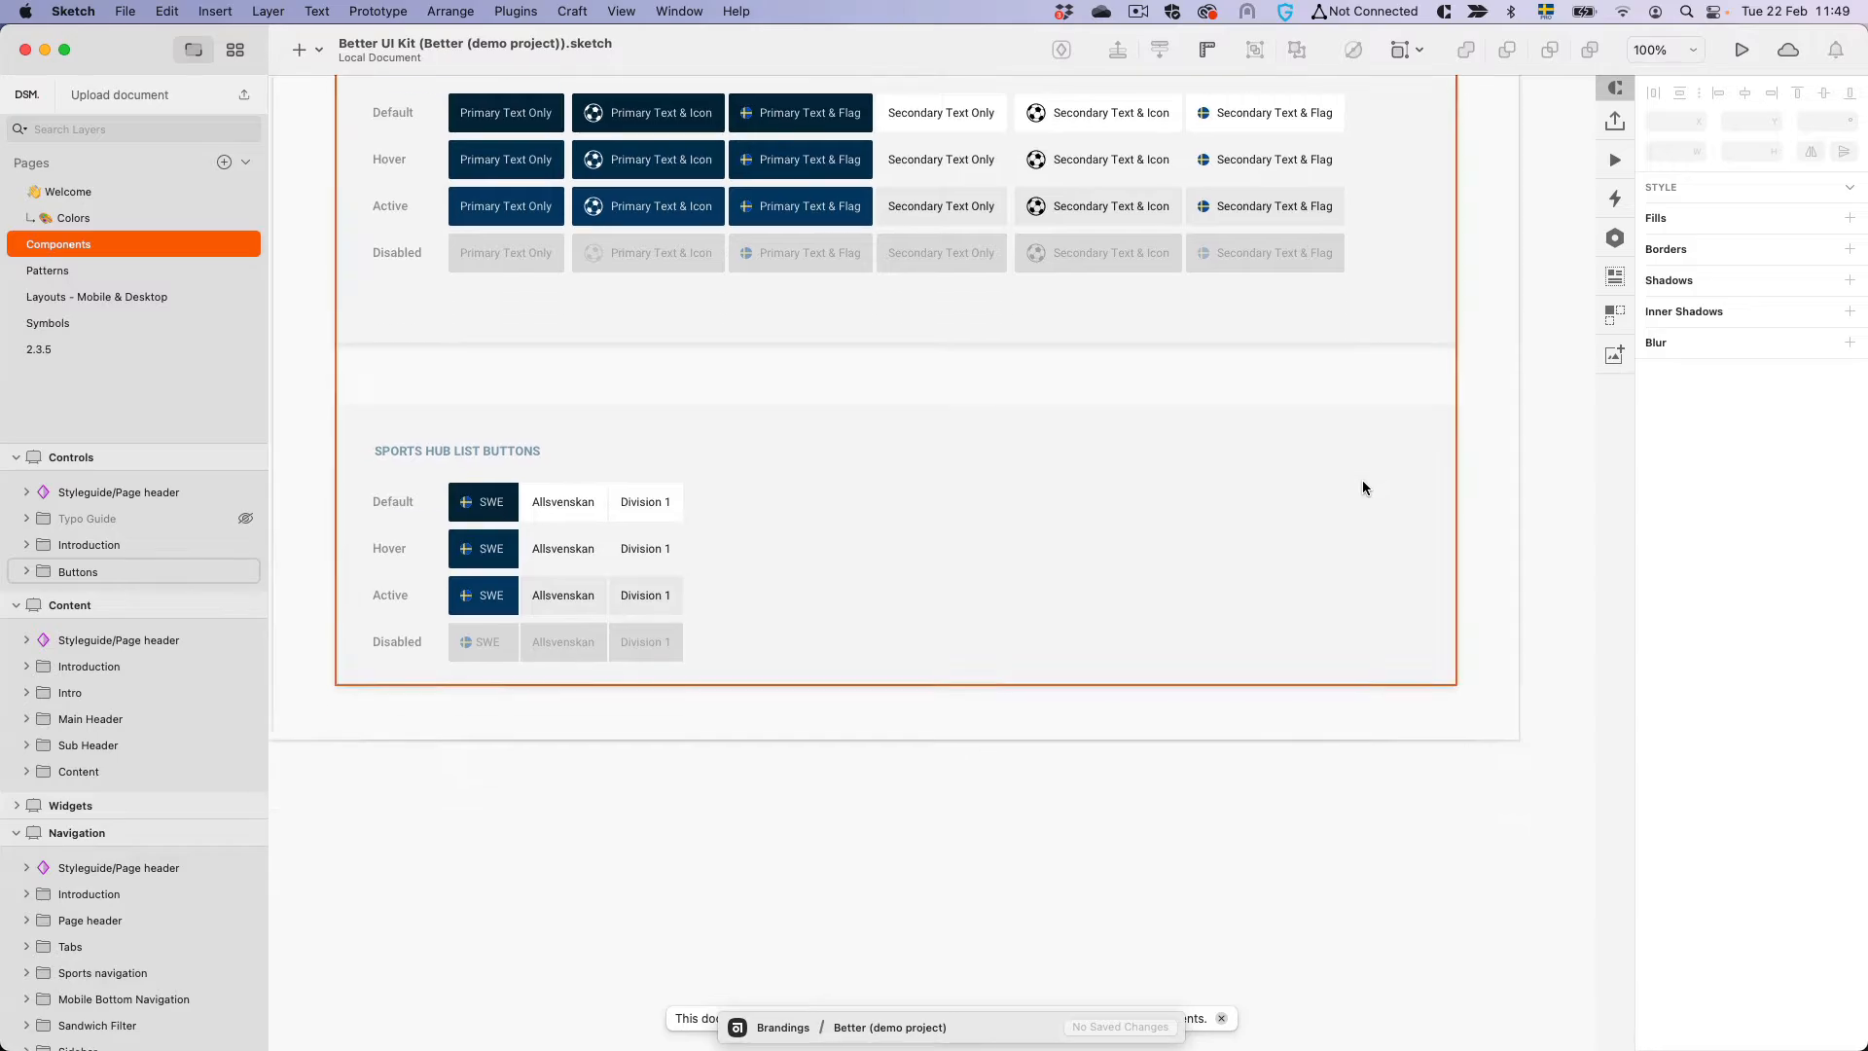
pyautogui.scroll(3, 1362, 480)
pyautogui.scroll(3, 1361, 480)
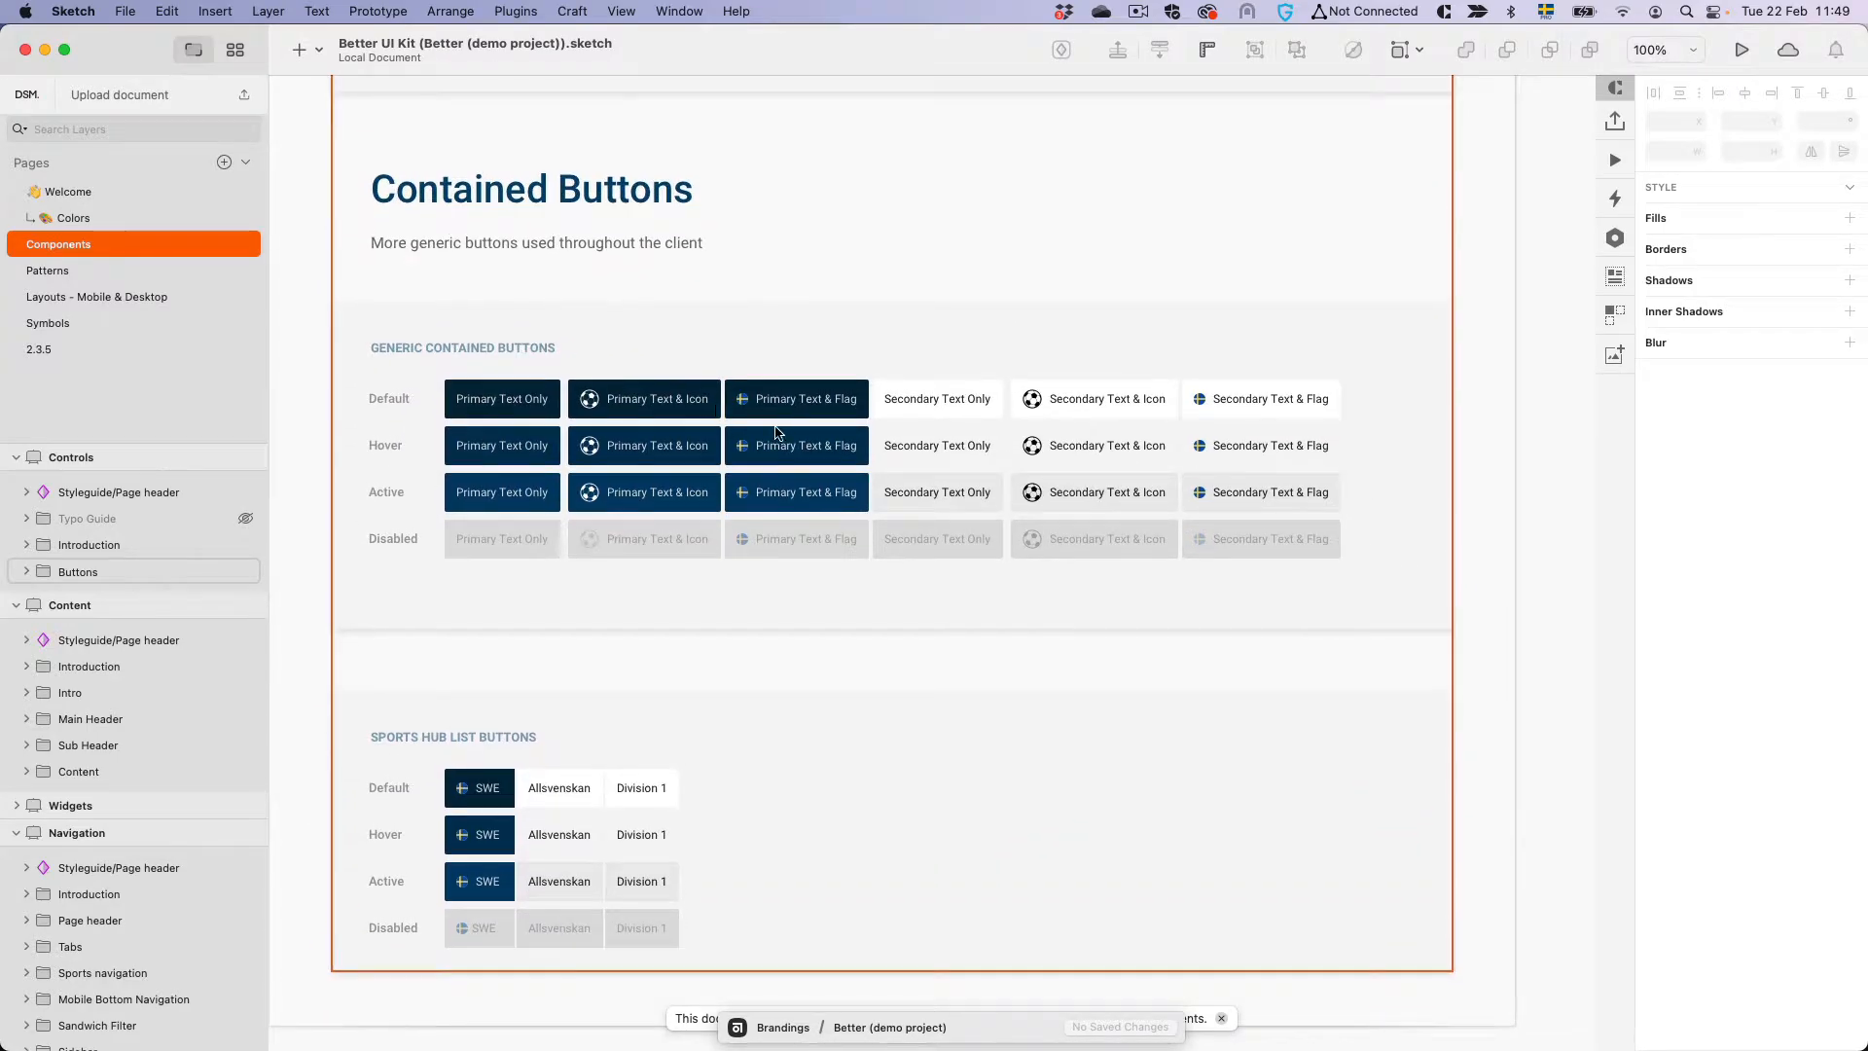
pyautogui.scroll(5, 775, 432)
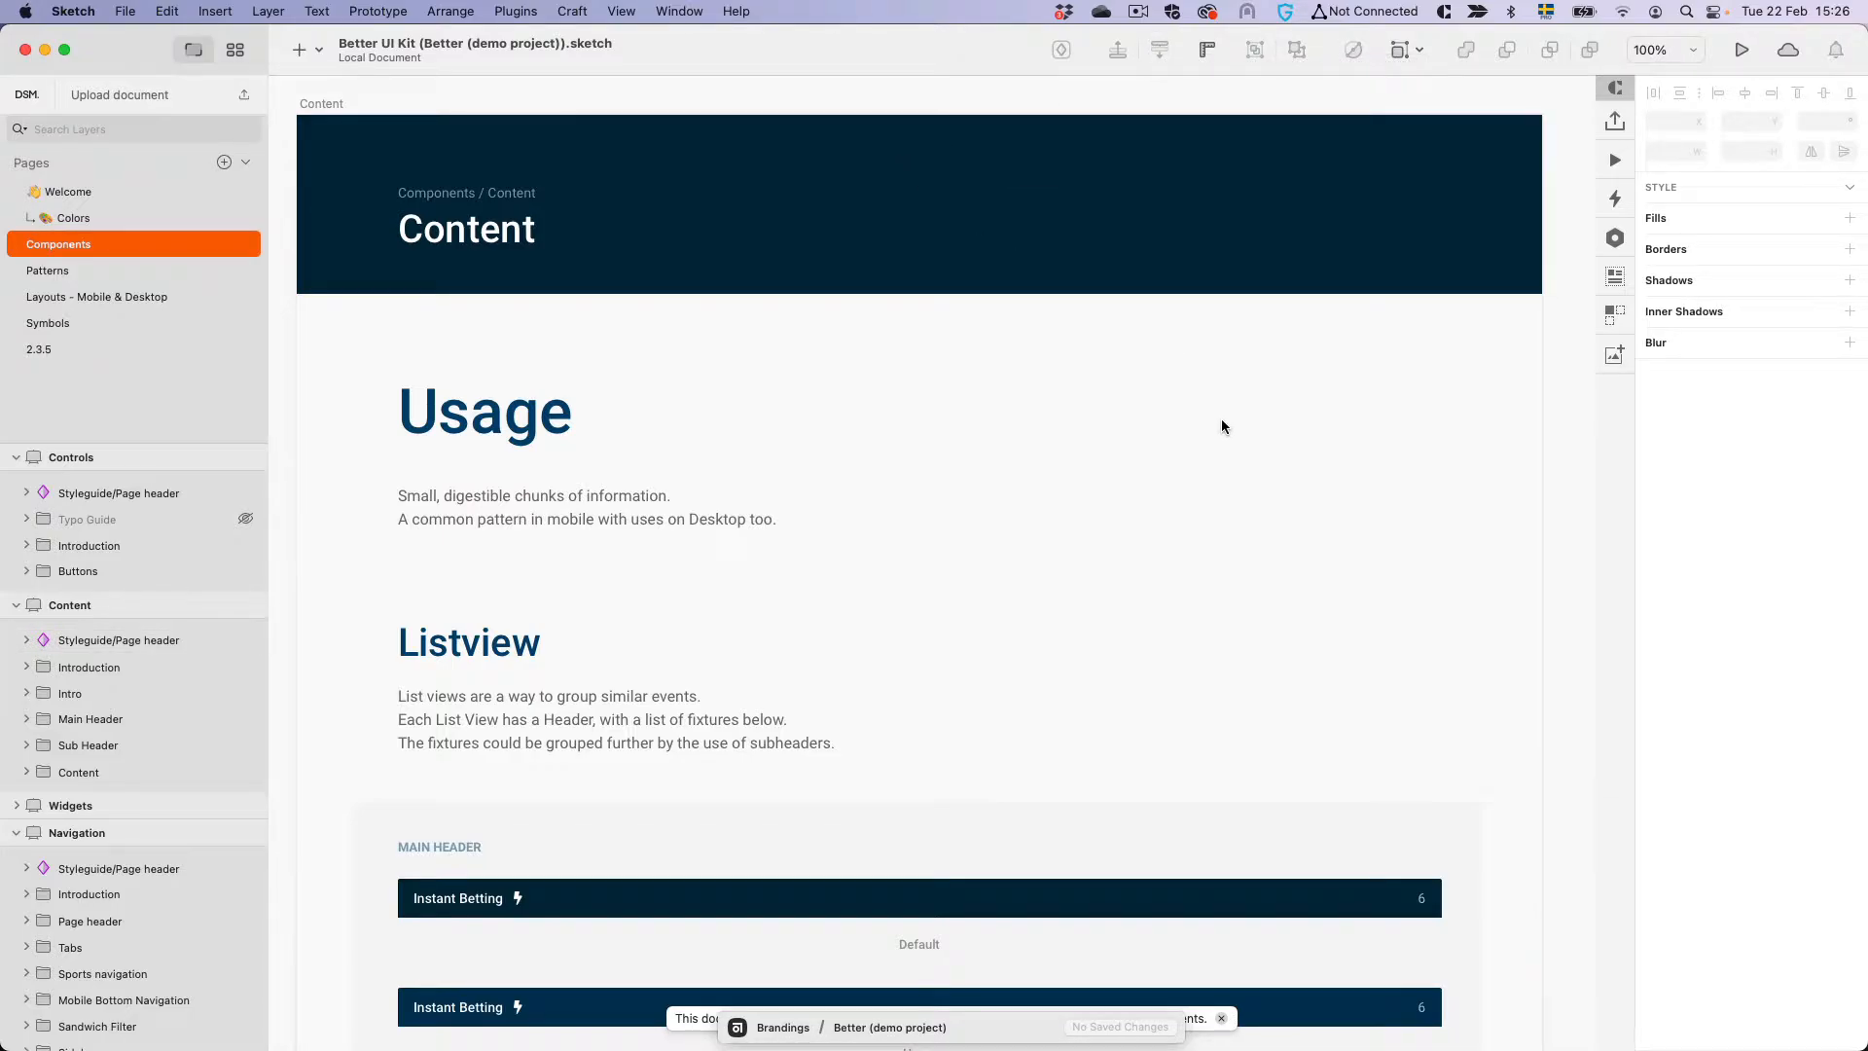
pyautogui.scroll(-5, 1216, 410)
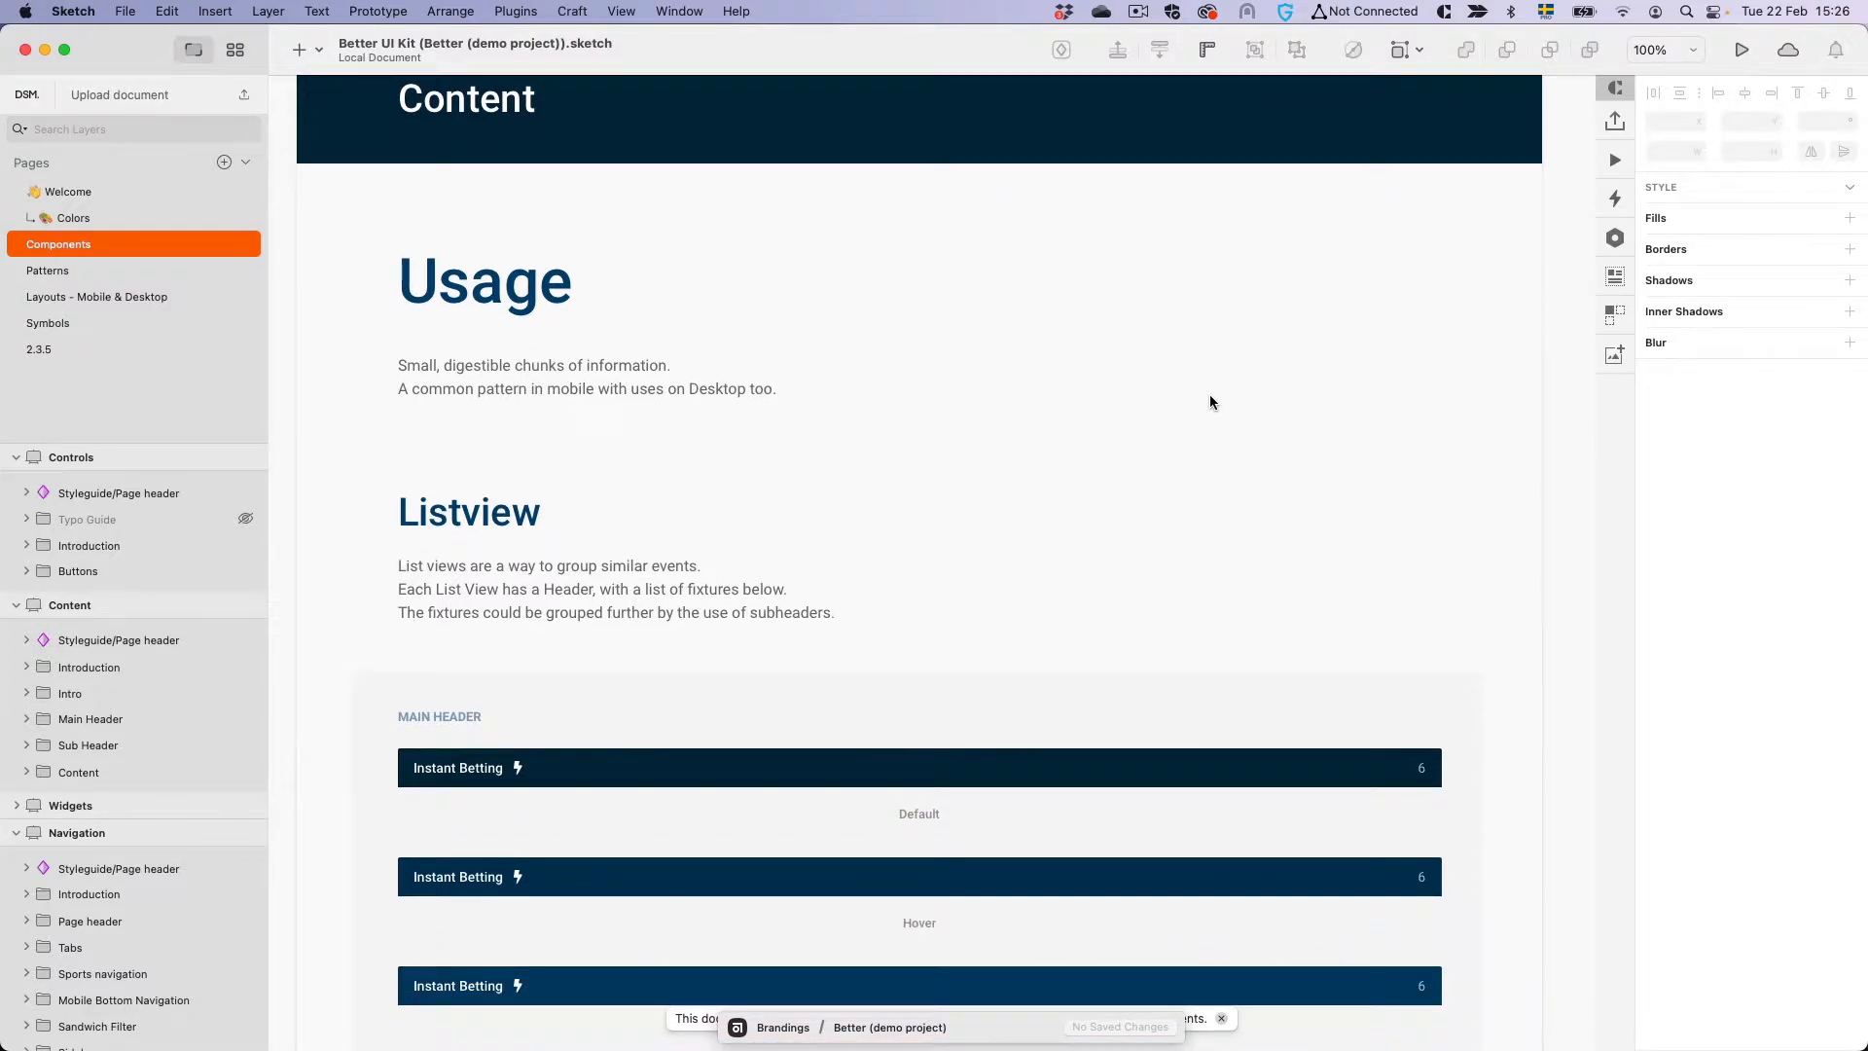
pyautogui.scroll(-8, 1202, 379)
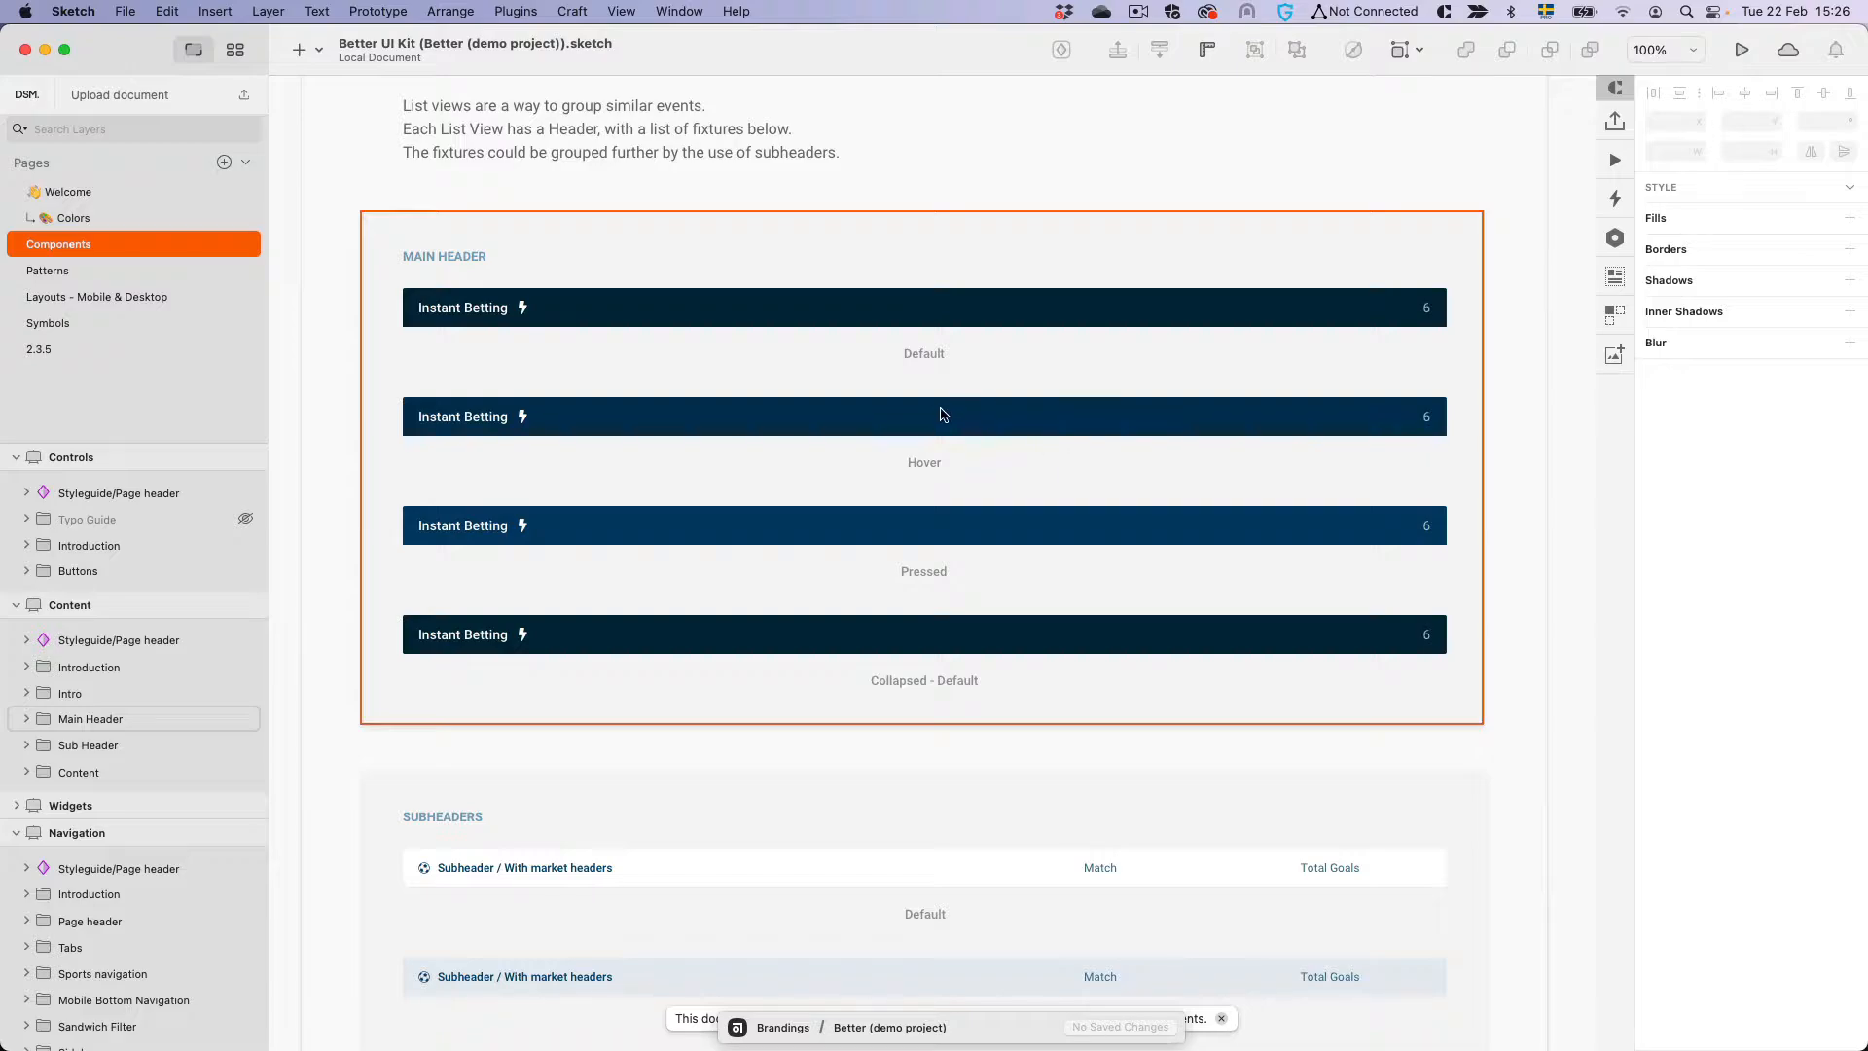
pyautogui.scroll(-4, 997, 546)
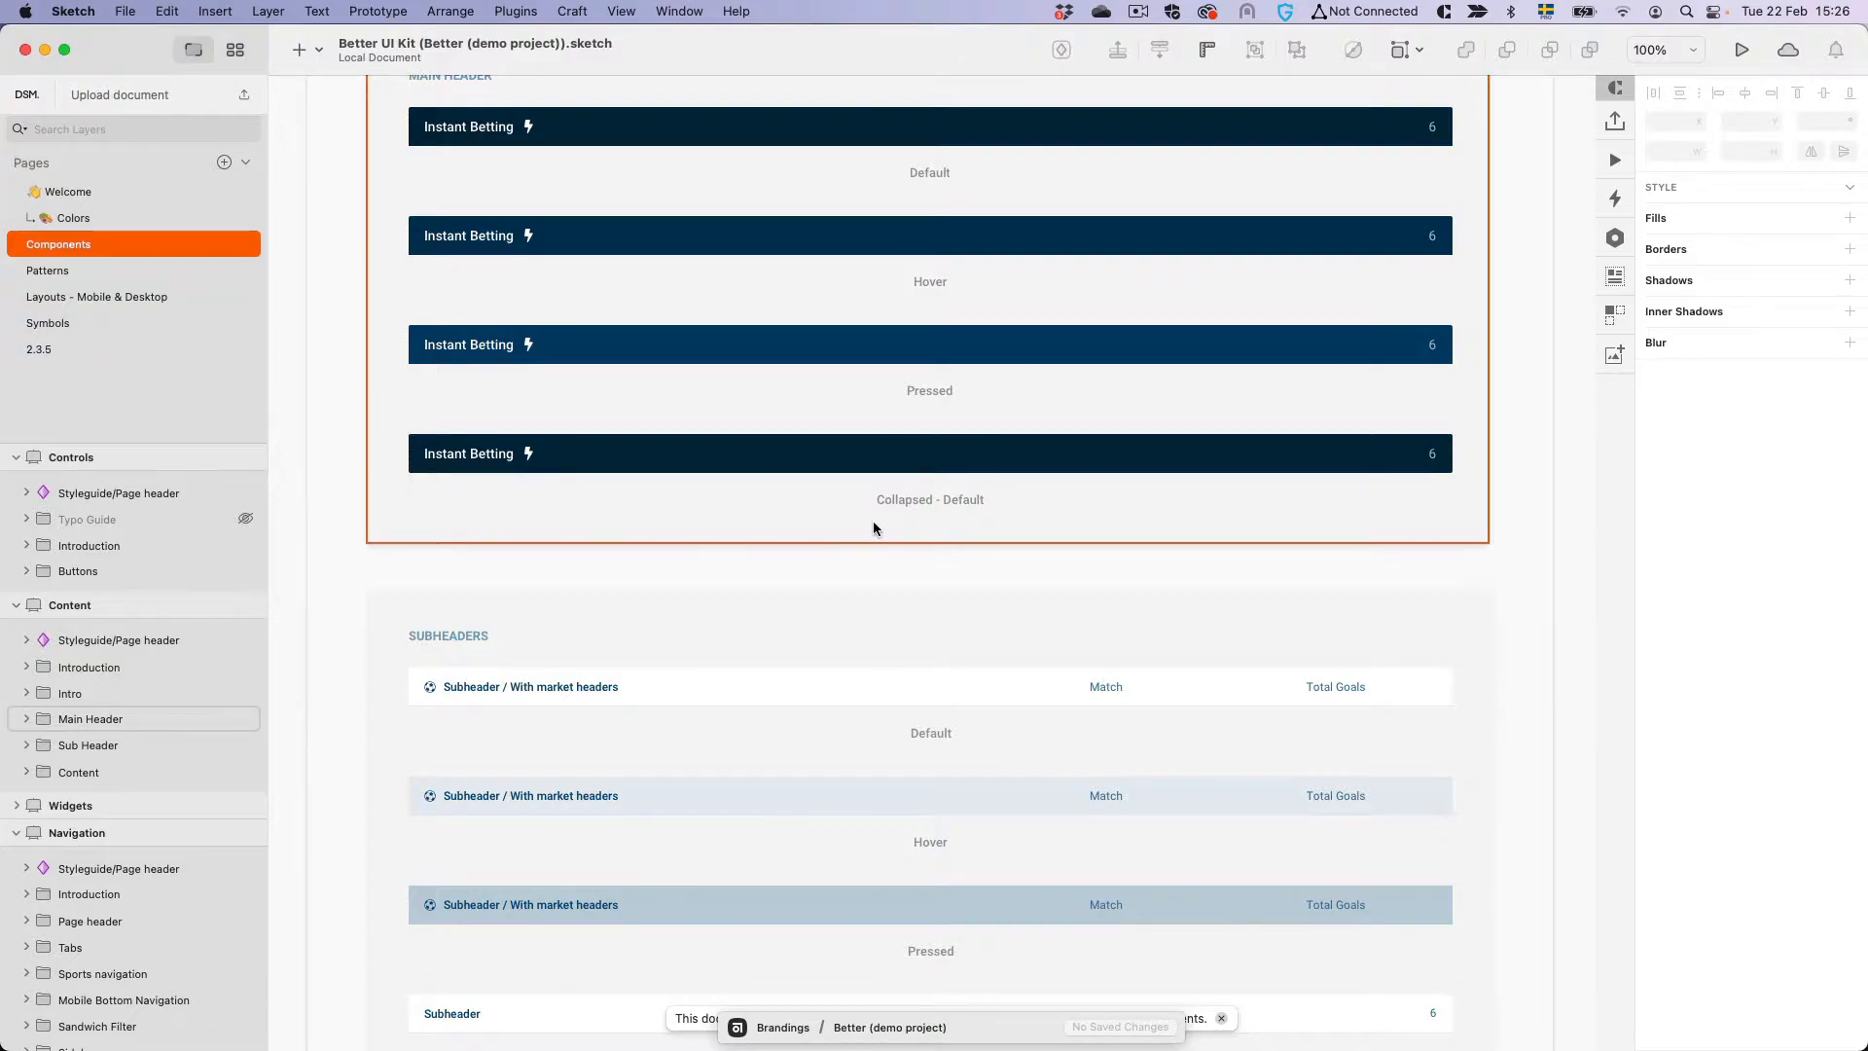
pyautogui.scroll(-3, 845, 515)
pyautogui.click(845, 515)
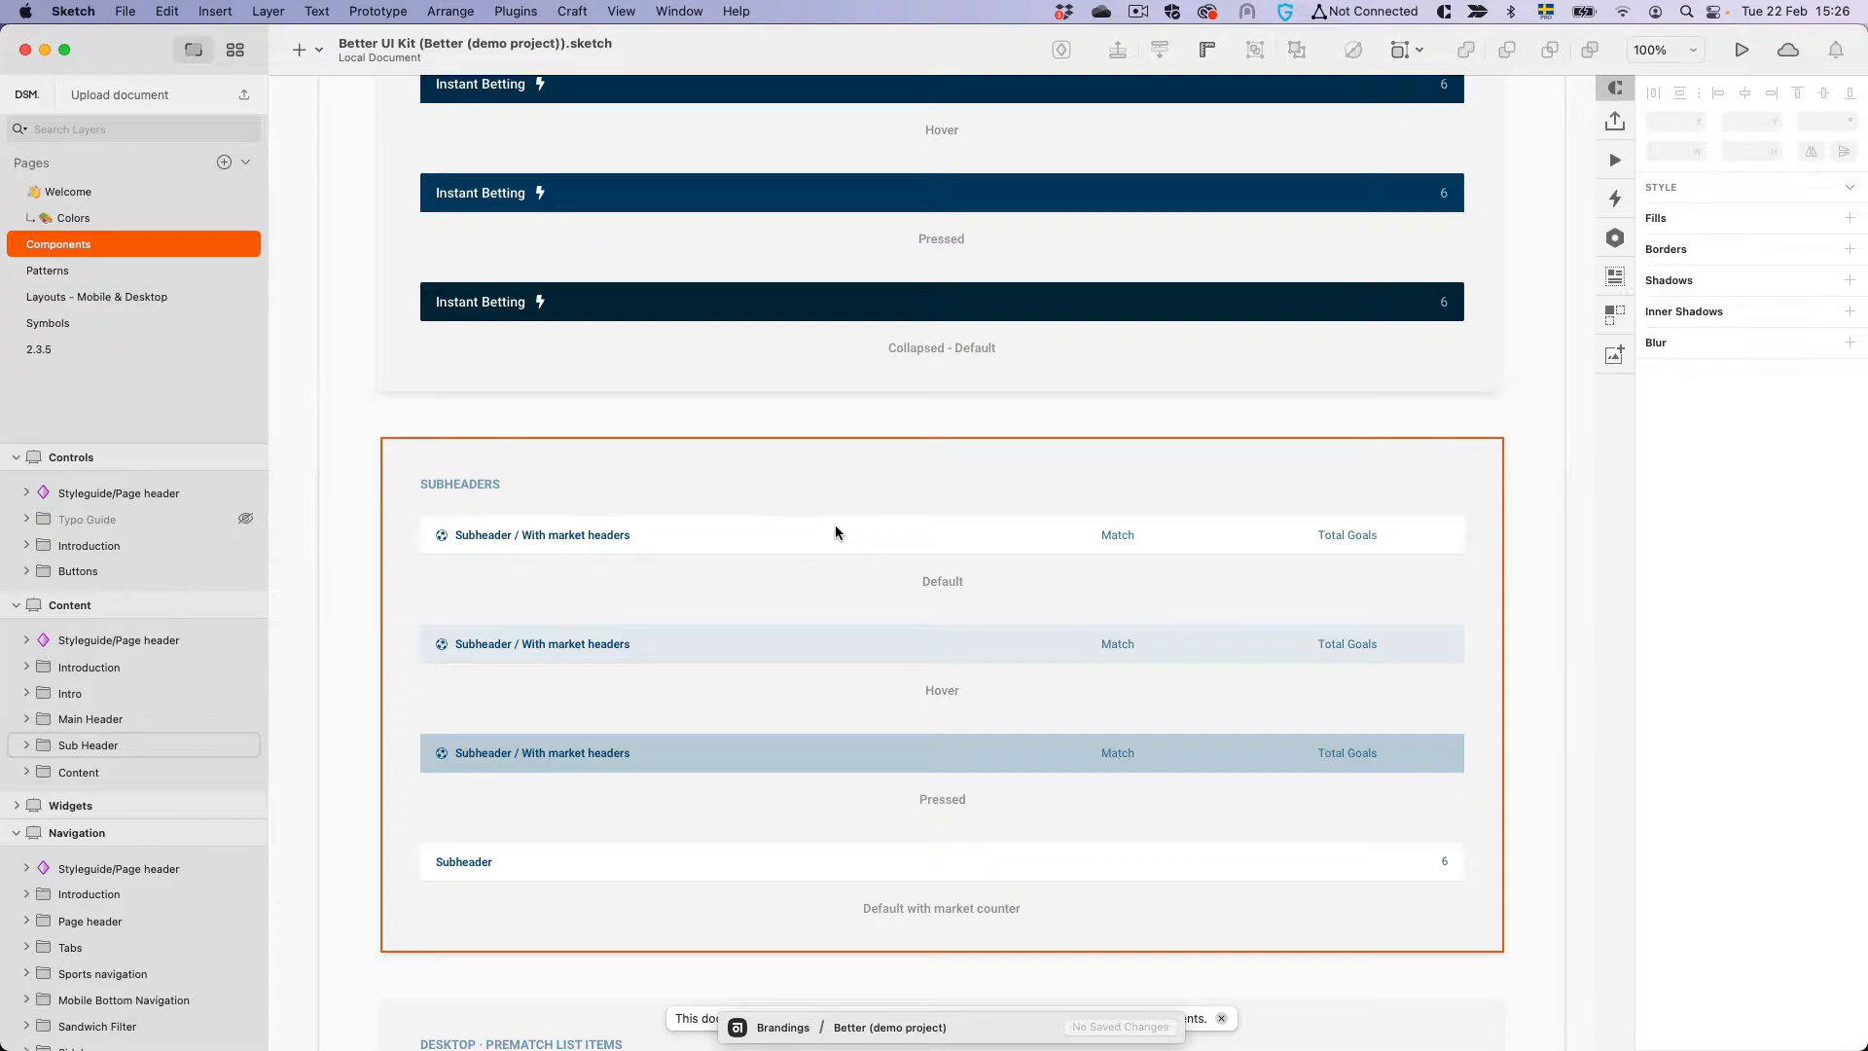
pyautogui.scroll(-2, 835, 526)
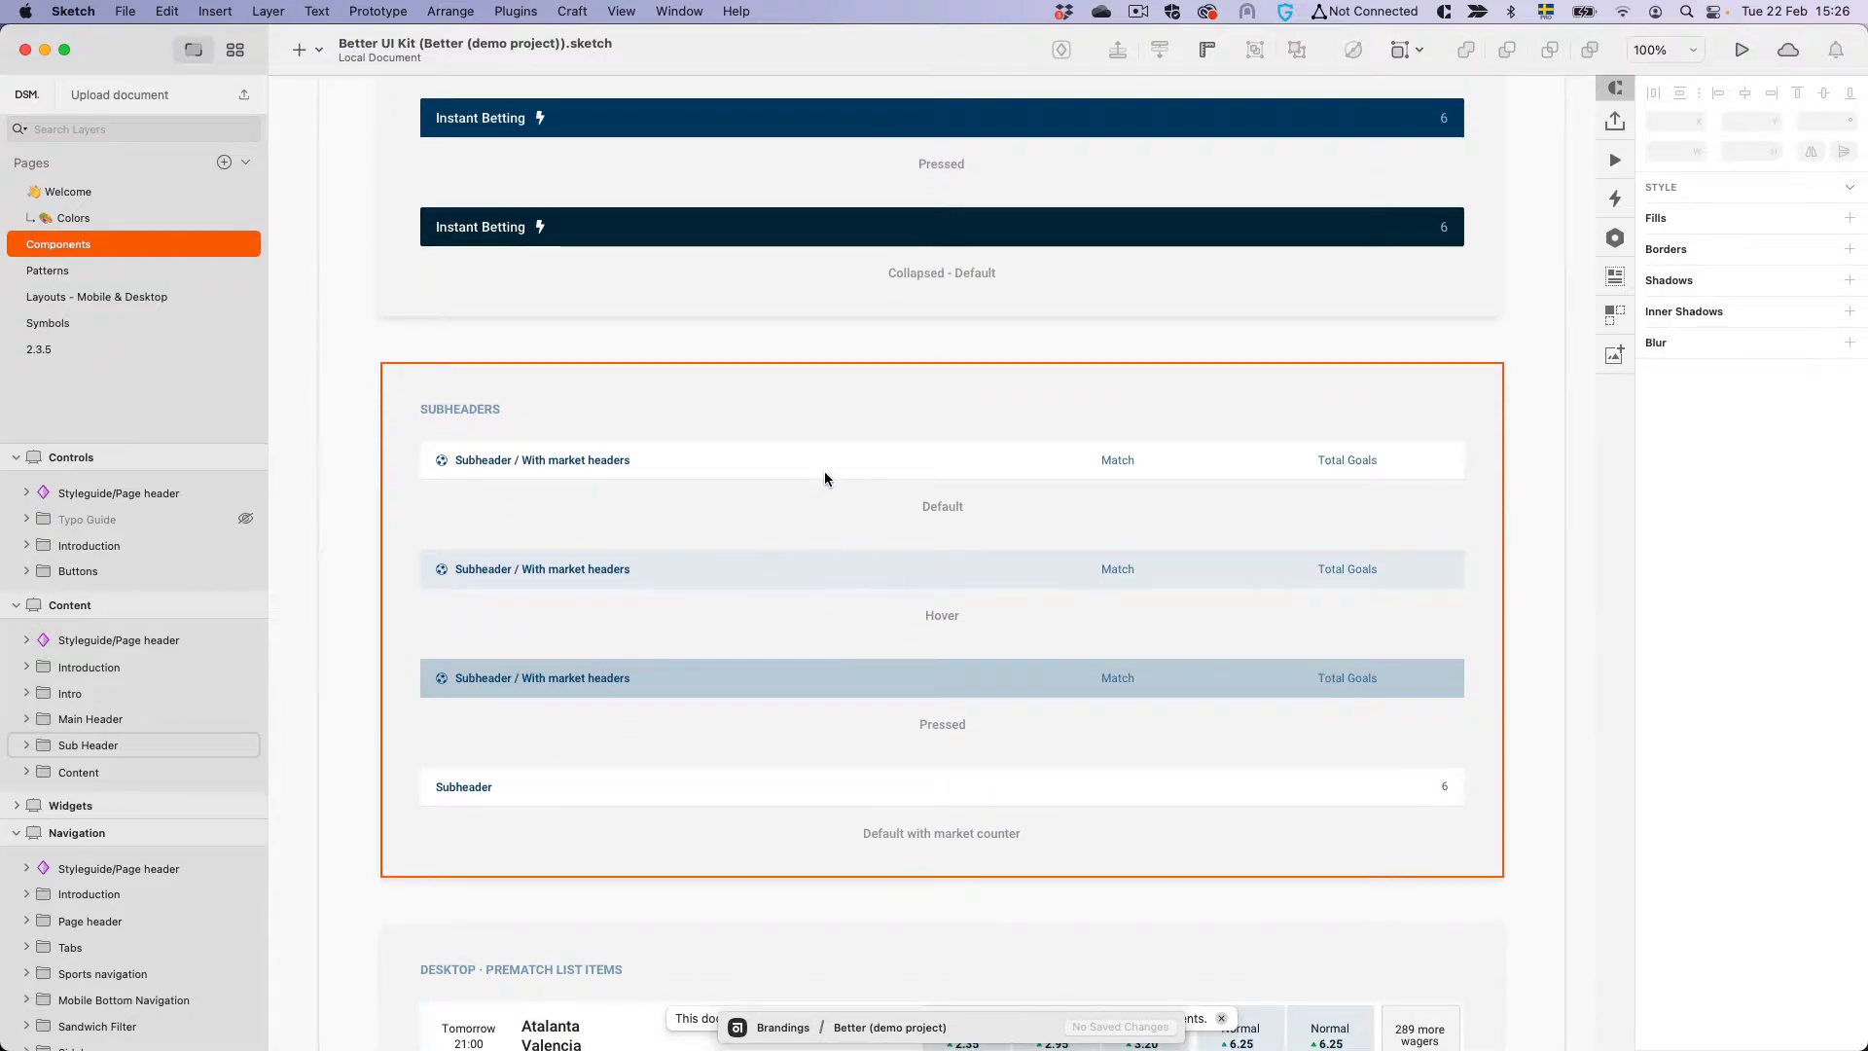
pyautogui.scroll(-5, 814, 516)
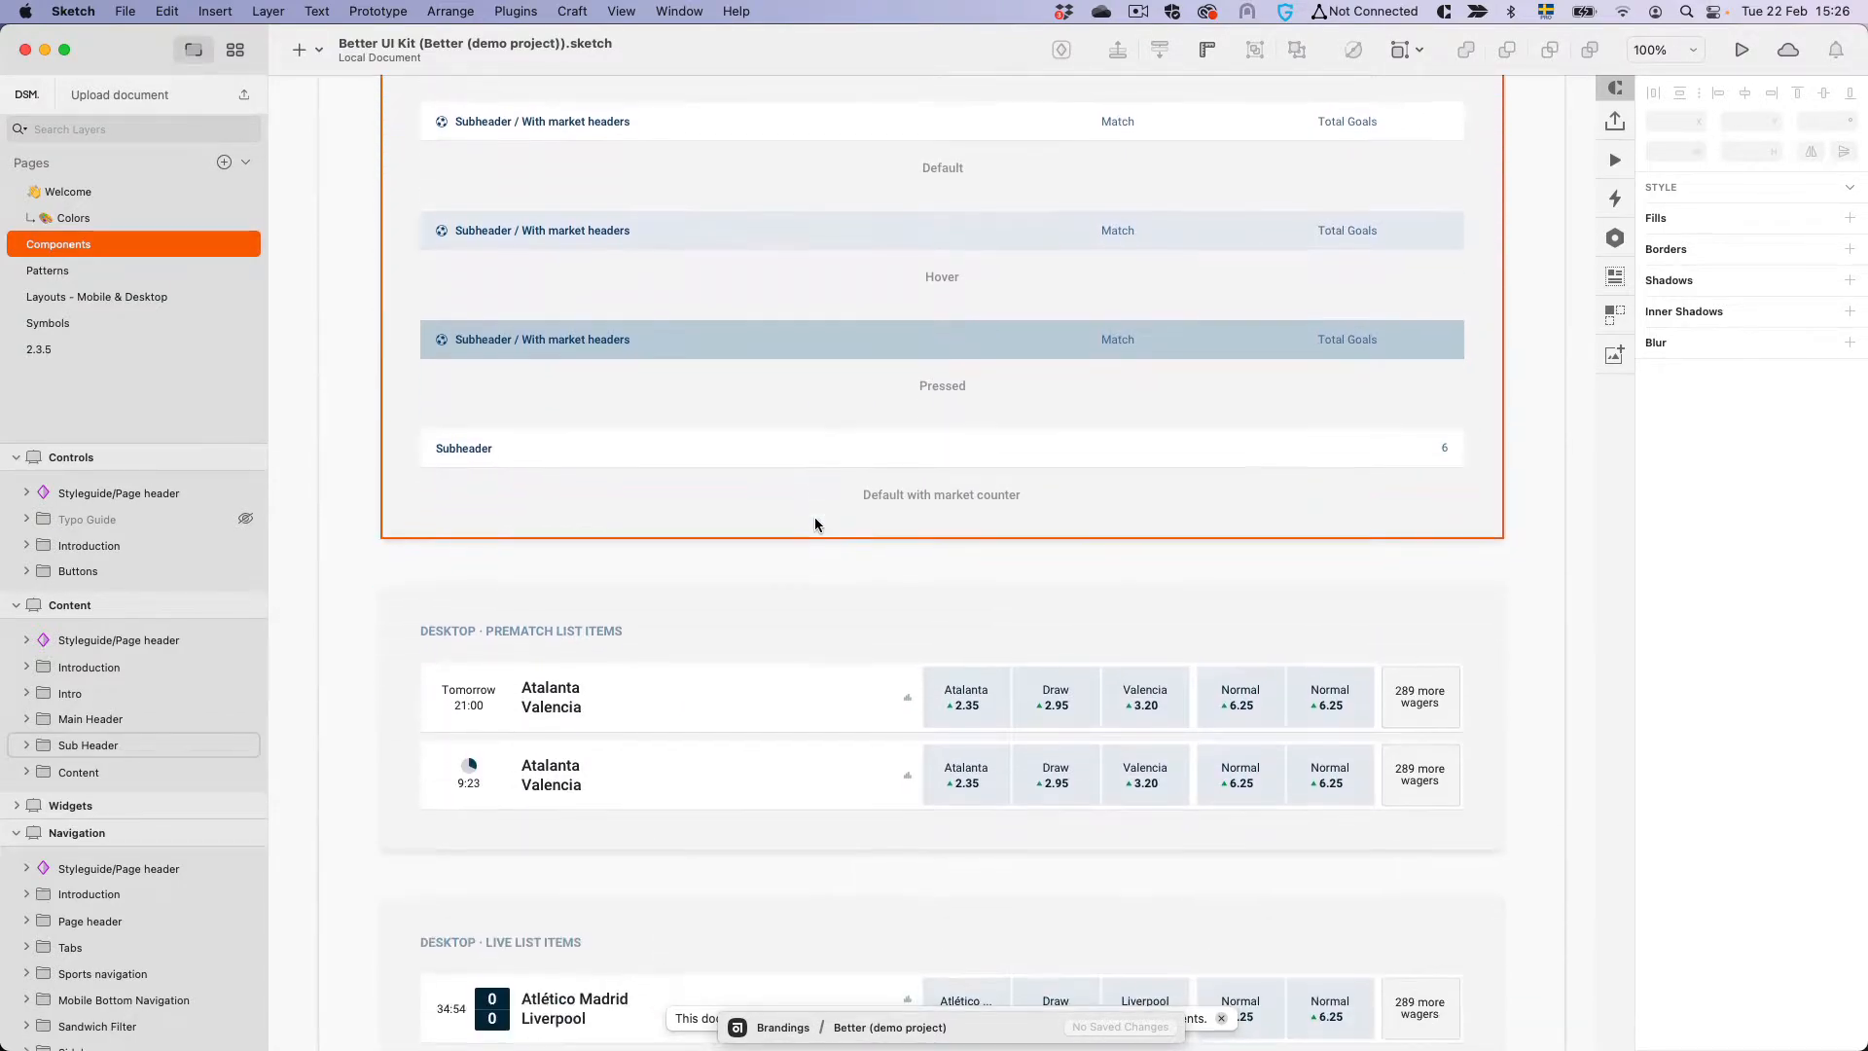
pyautogui.scroll(-3, 814, 525)
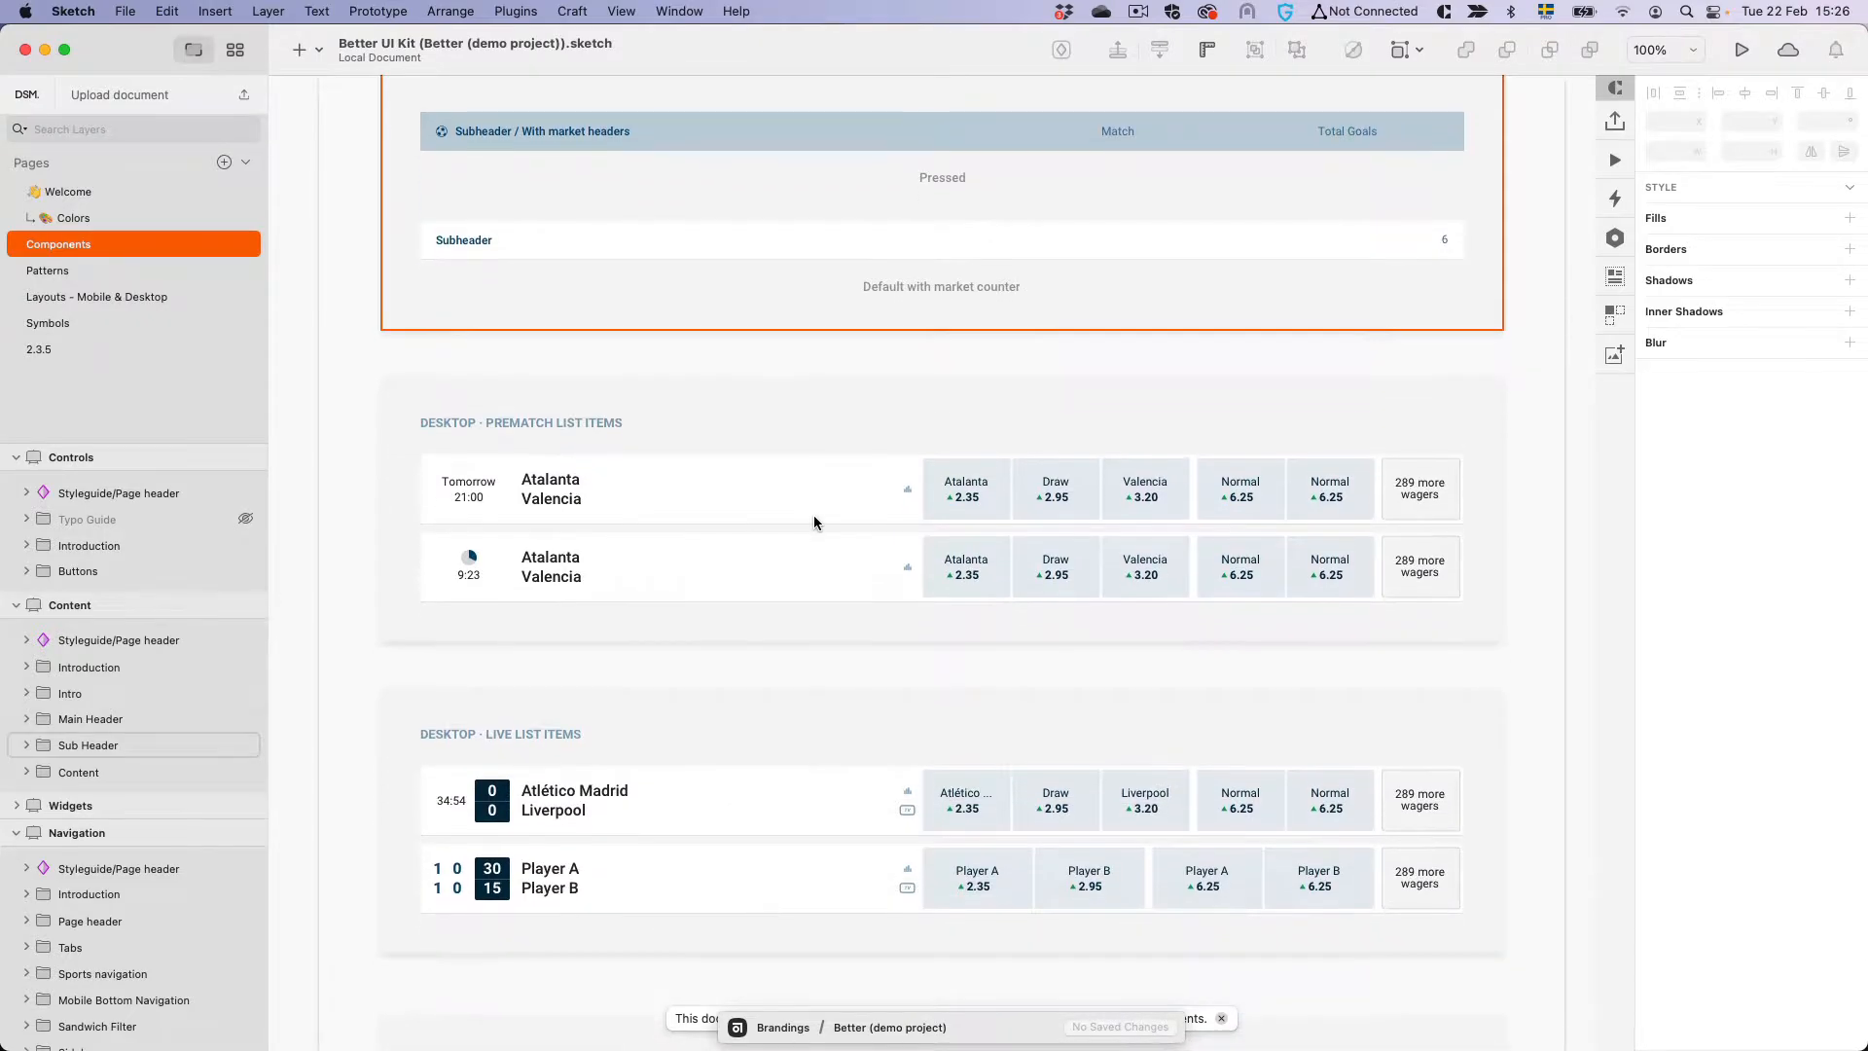
pyautogui.scroll(-1, 727, 483)
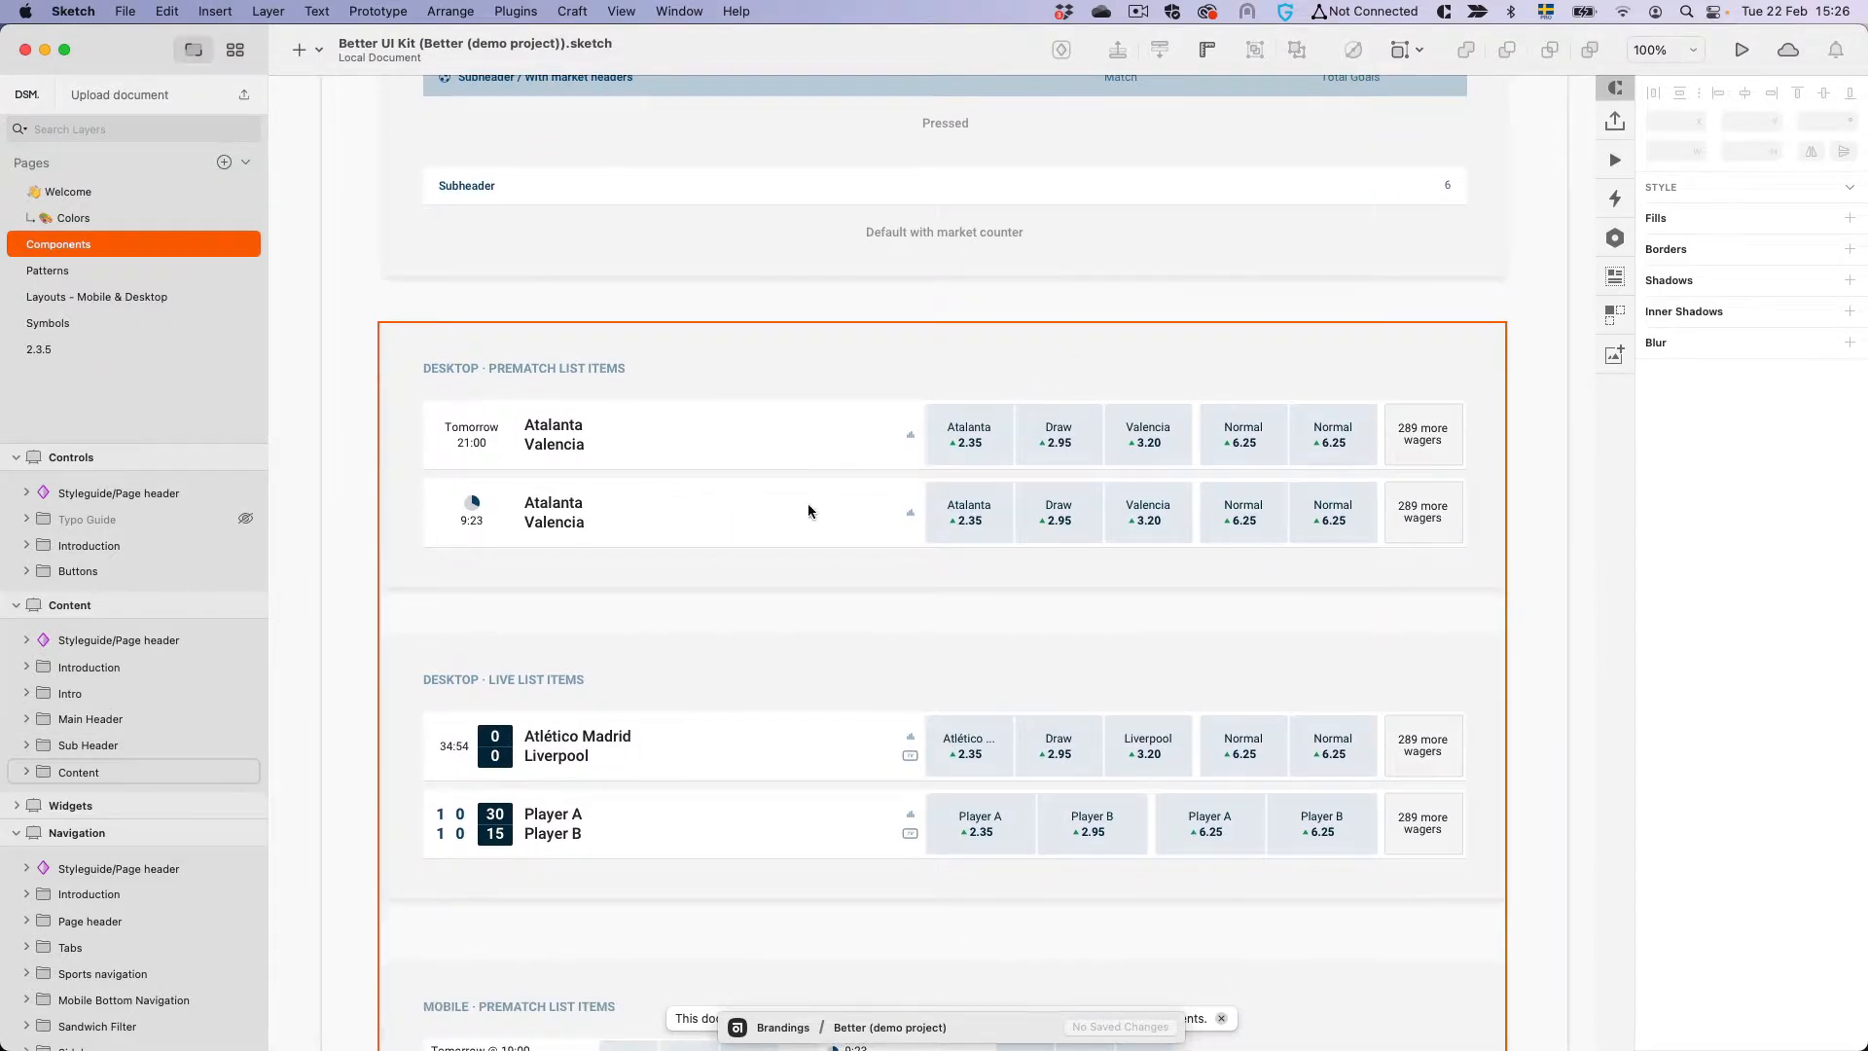
pyautogui.scroll(-9, 808, 504)
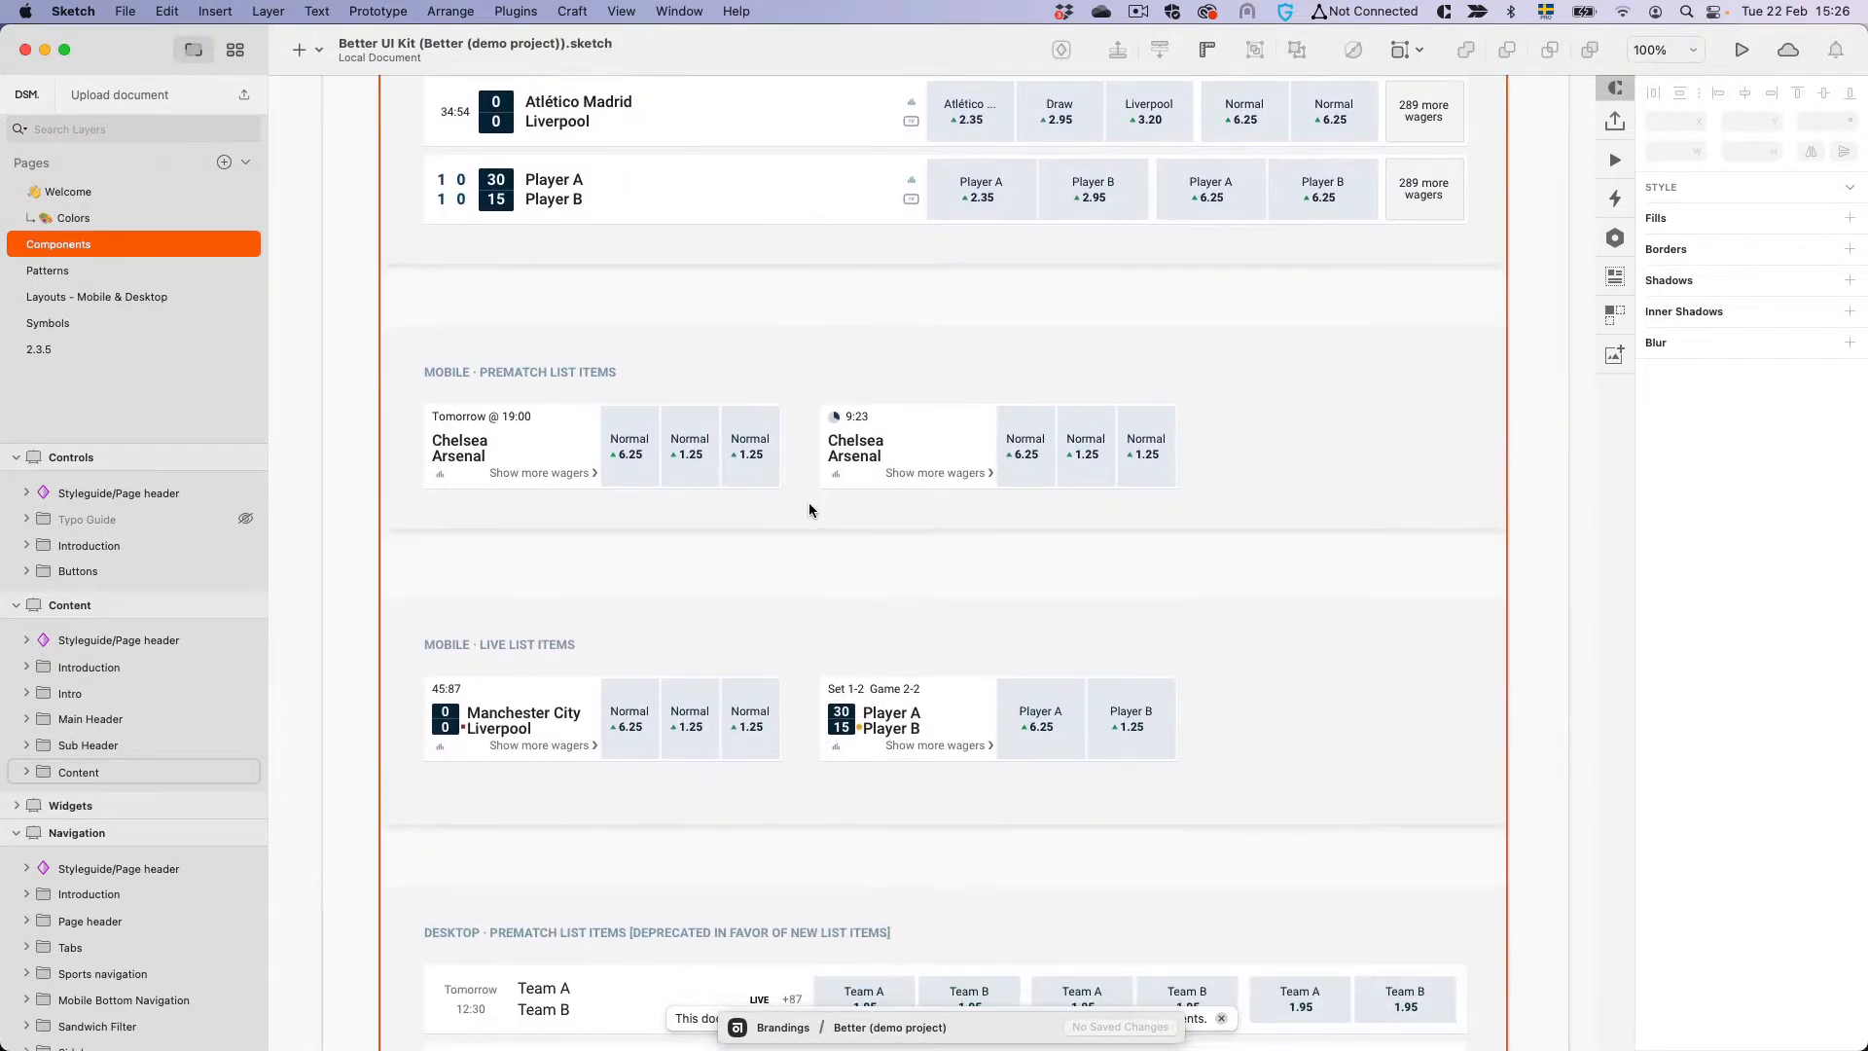
pyautogui.scroll(-8, 808, 502)
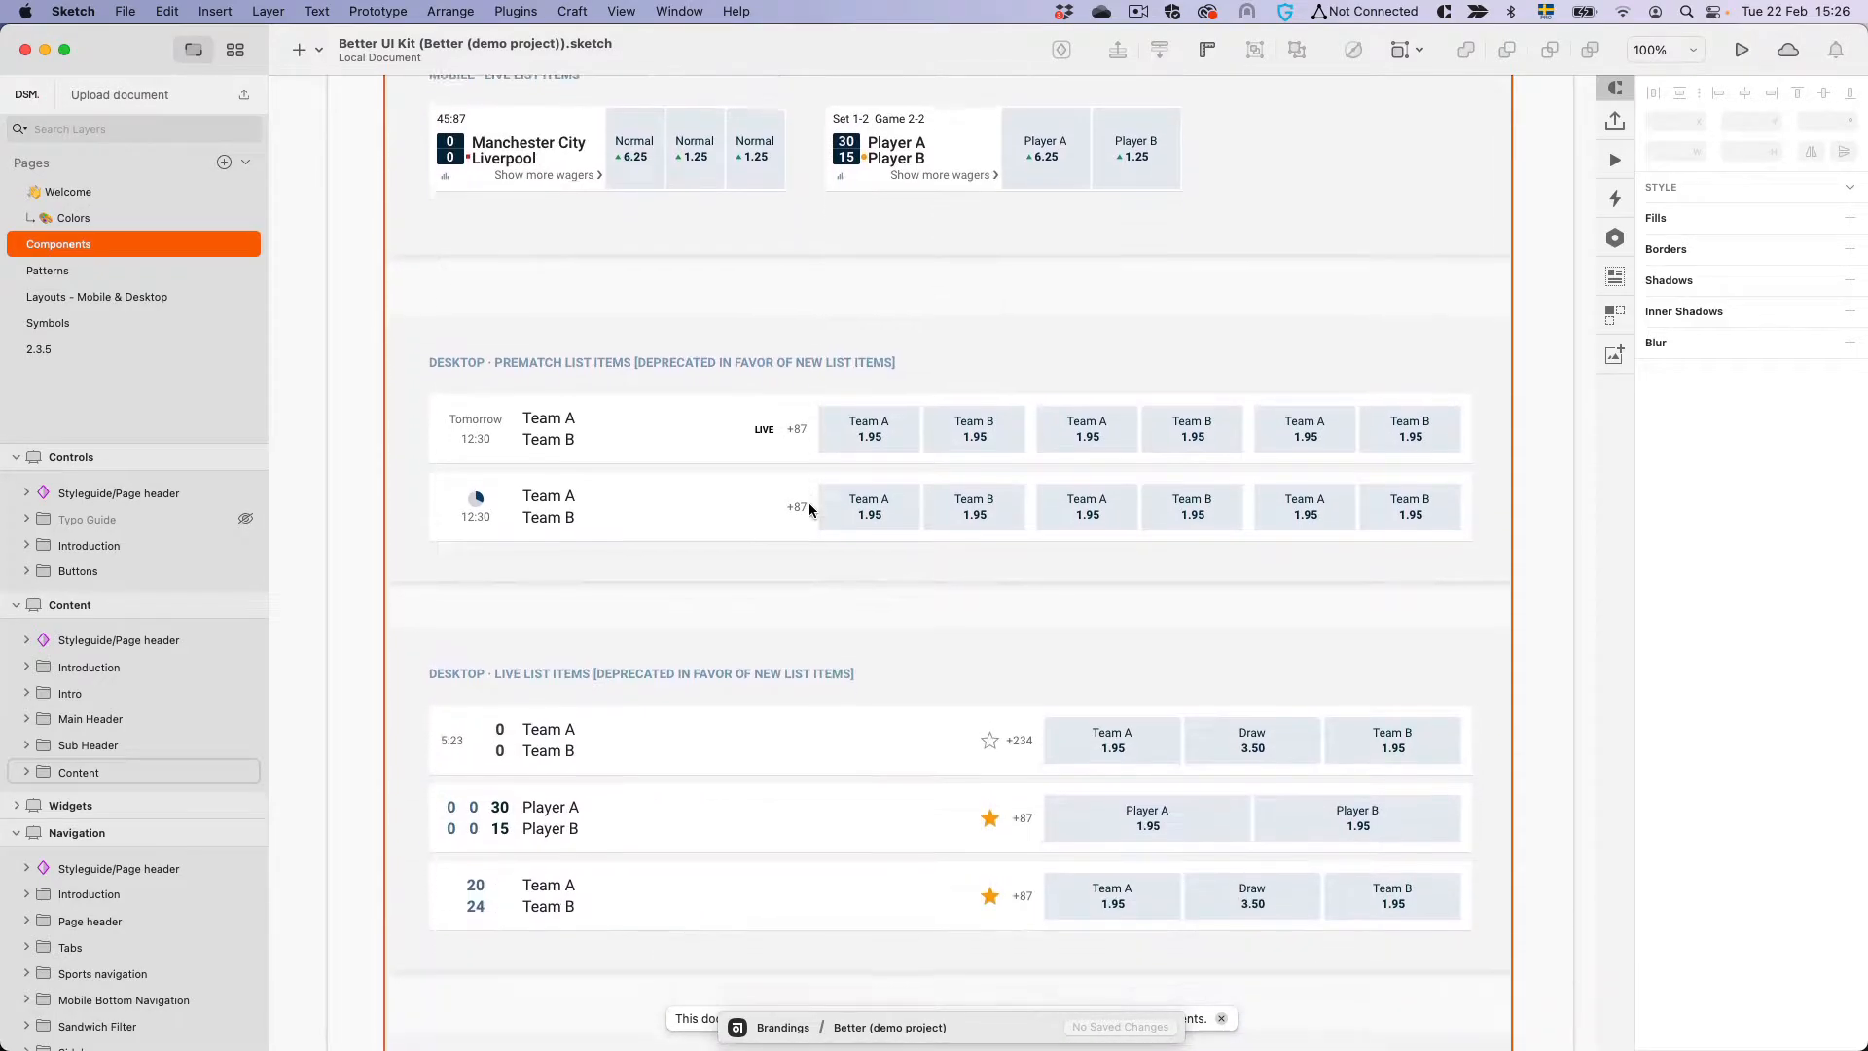
pyautogui.scroll(-9, 808, 502)
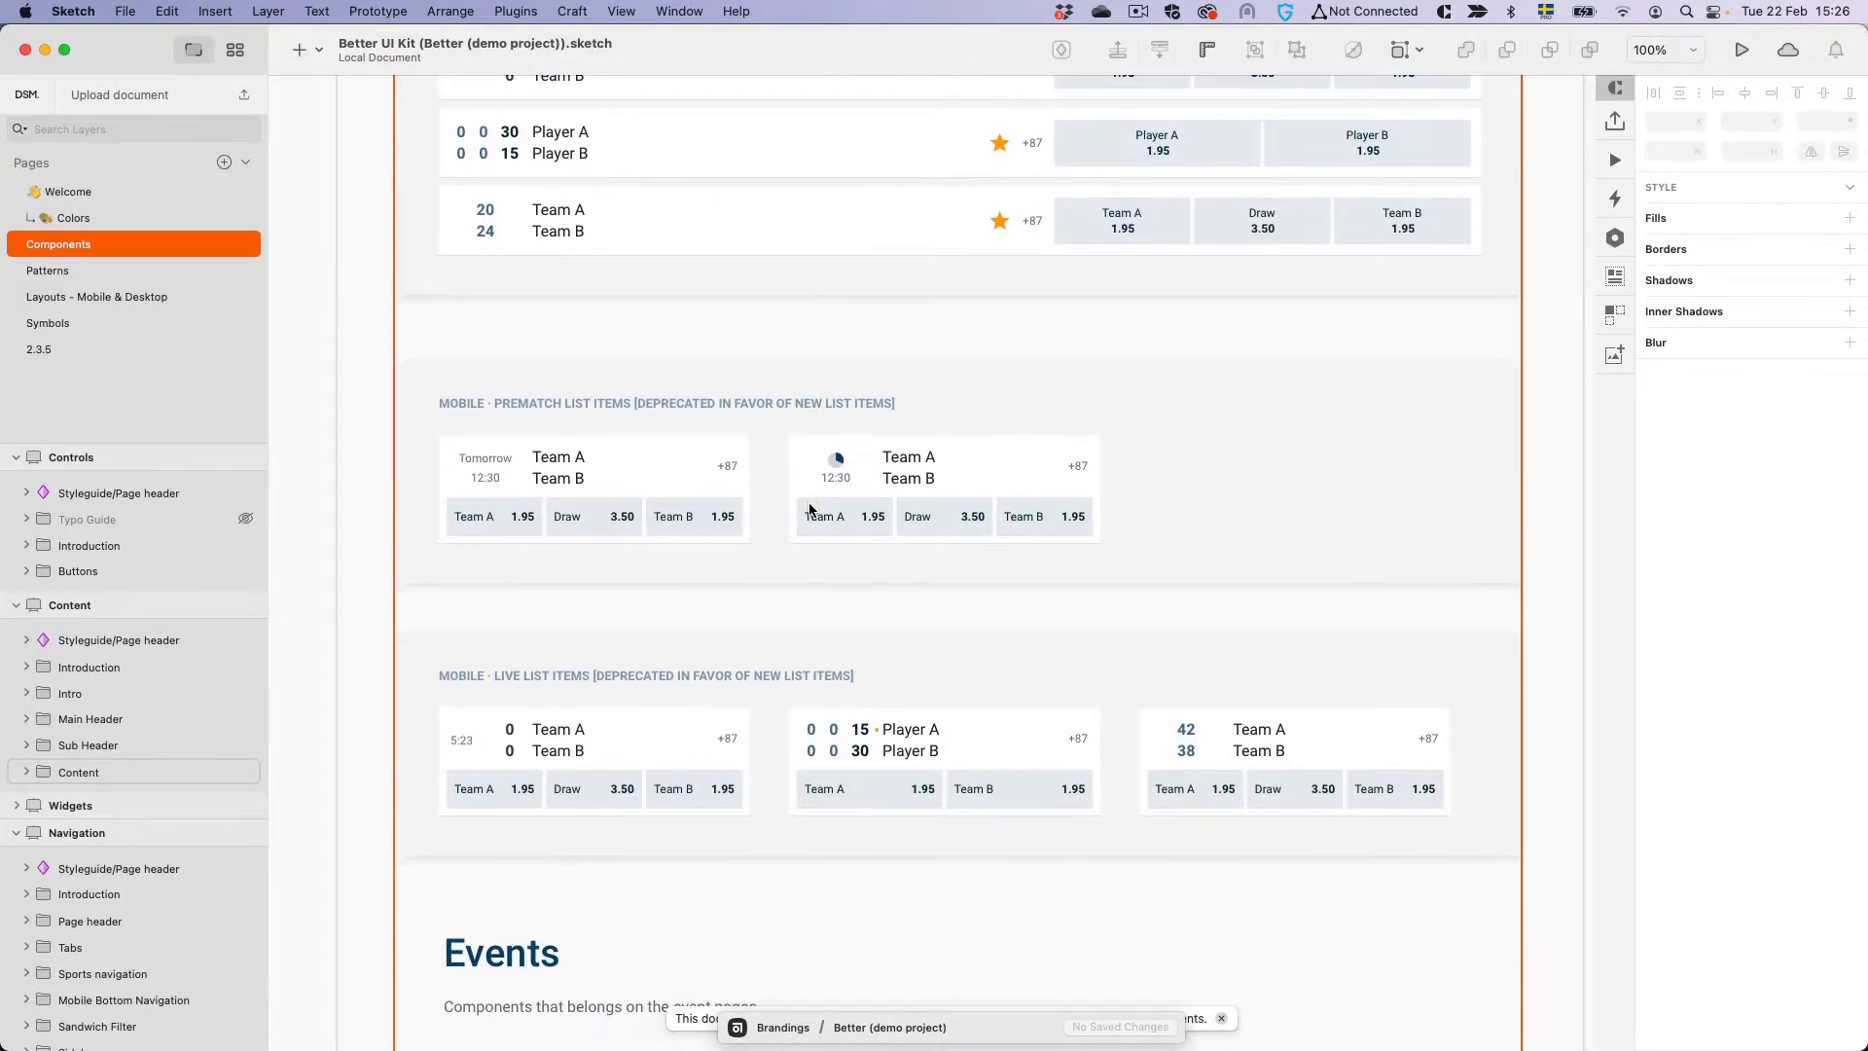
pyautogui.scroll(-5, 808, 508)
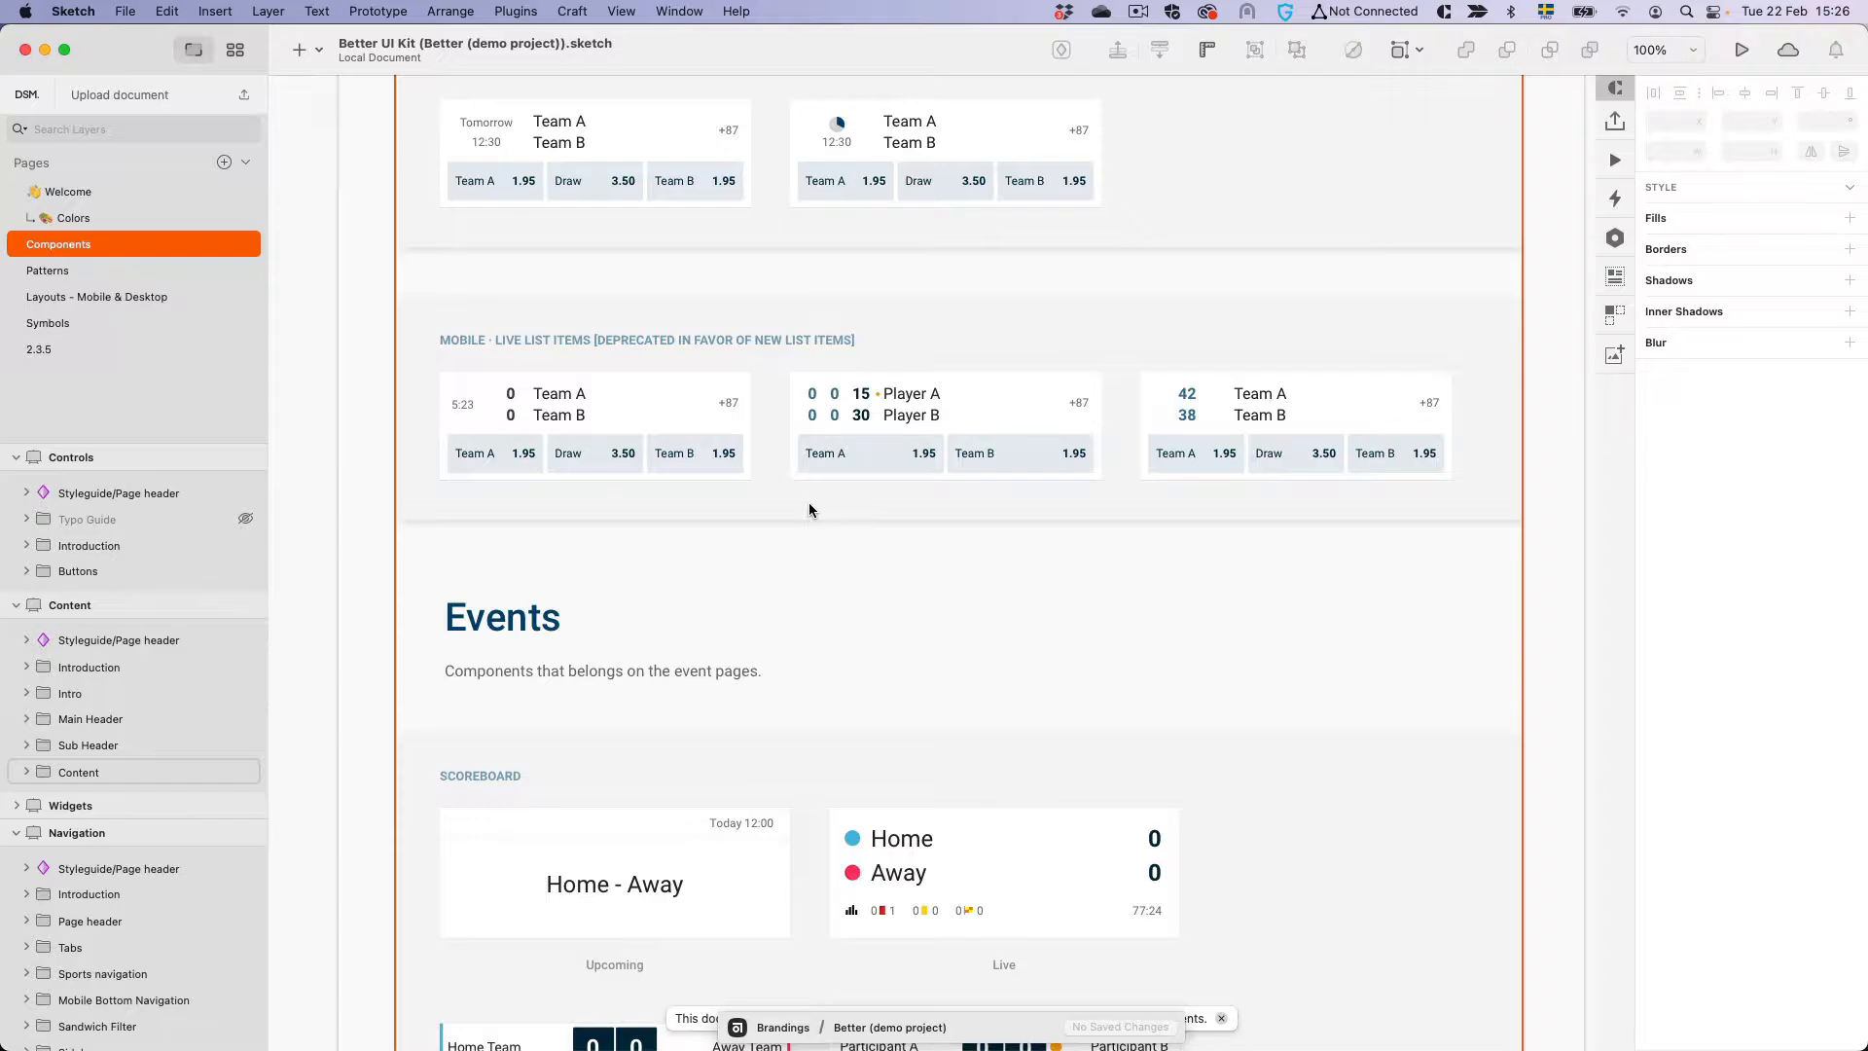
pyautogui.scroll(3, 808, 502)
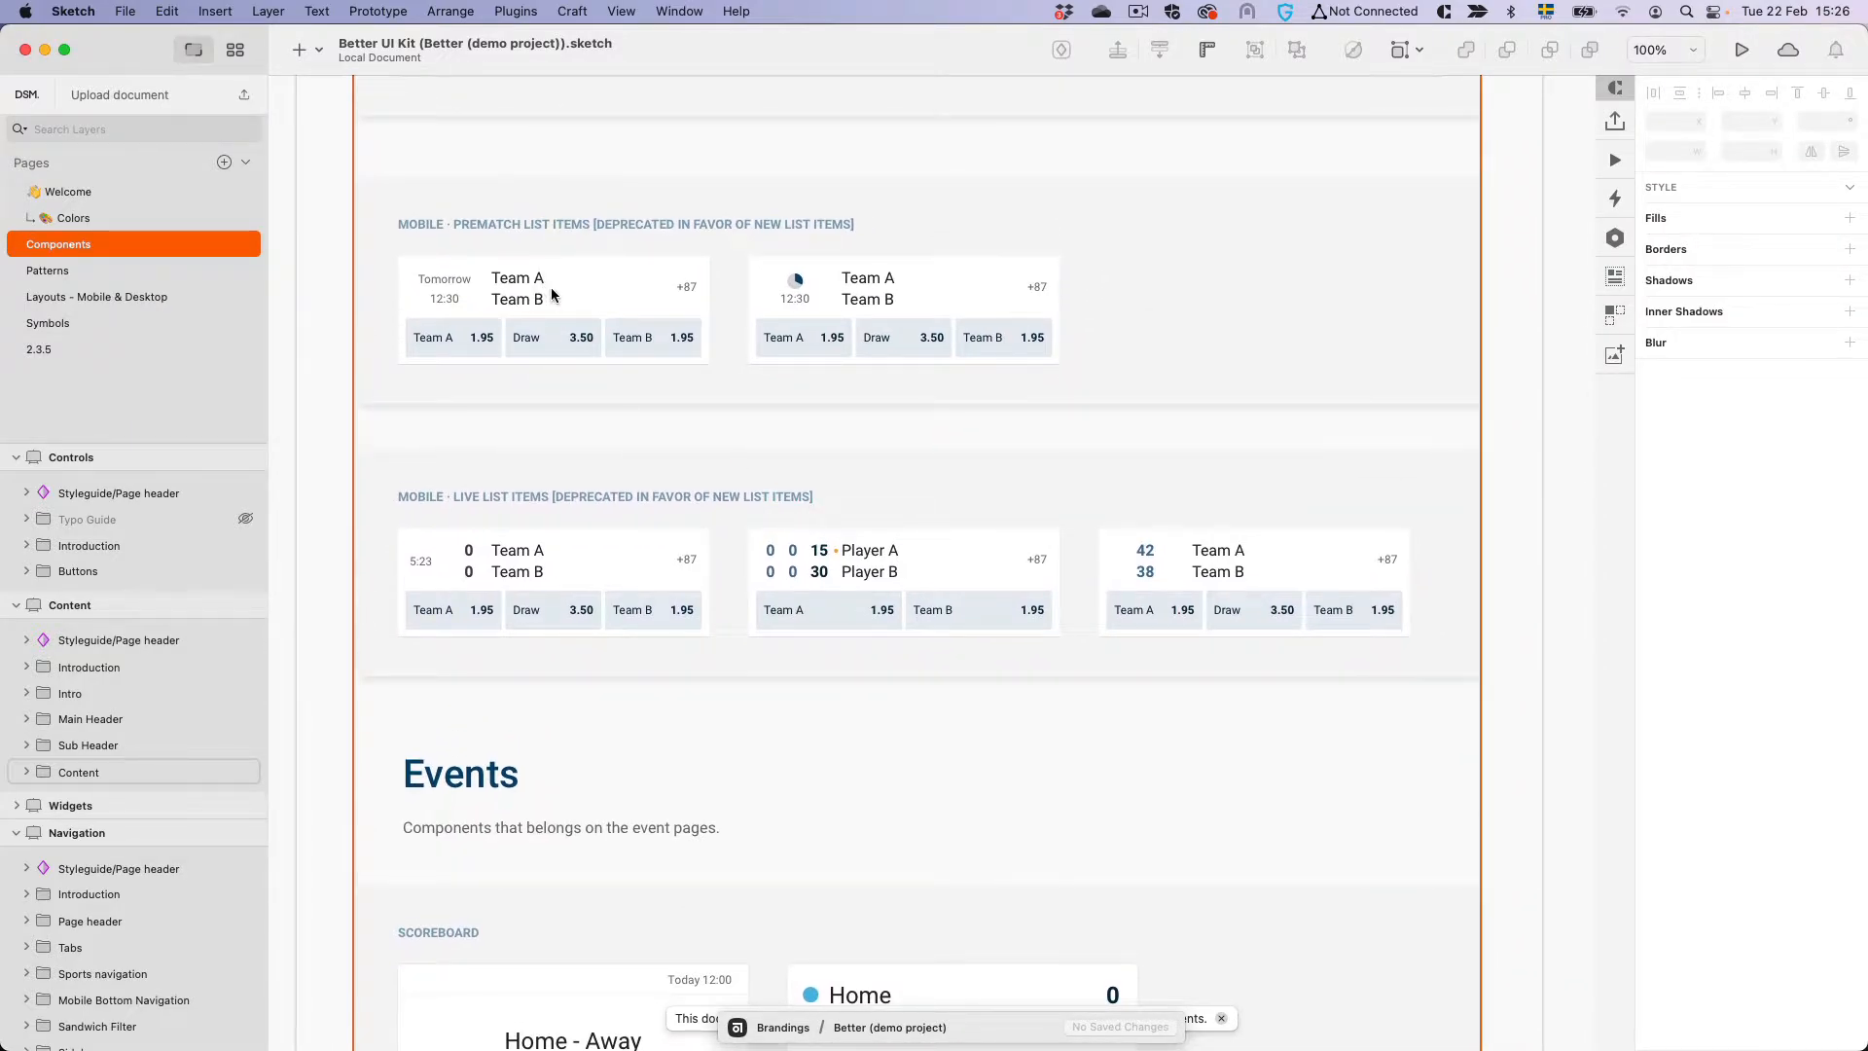
pyautogui.scroll(-8, 550, 294)
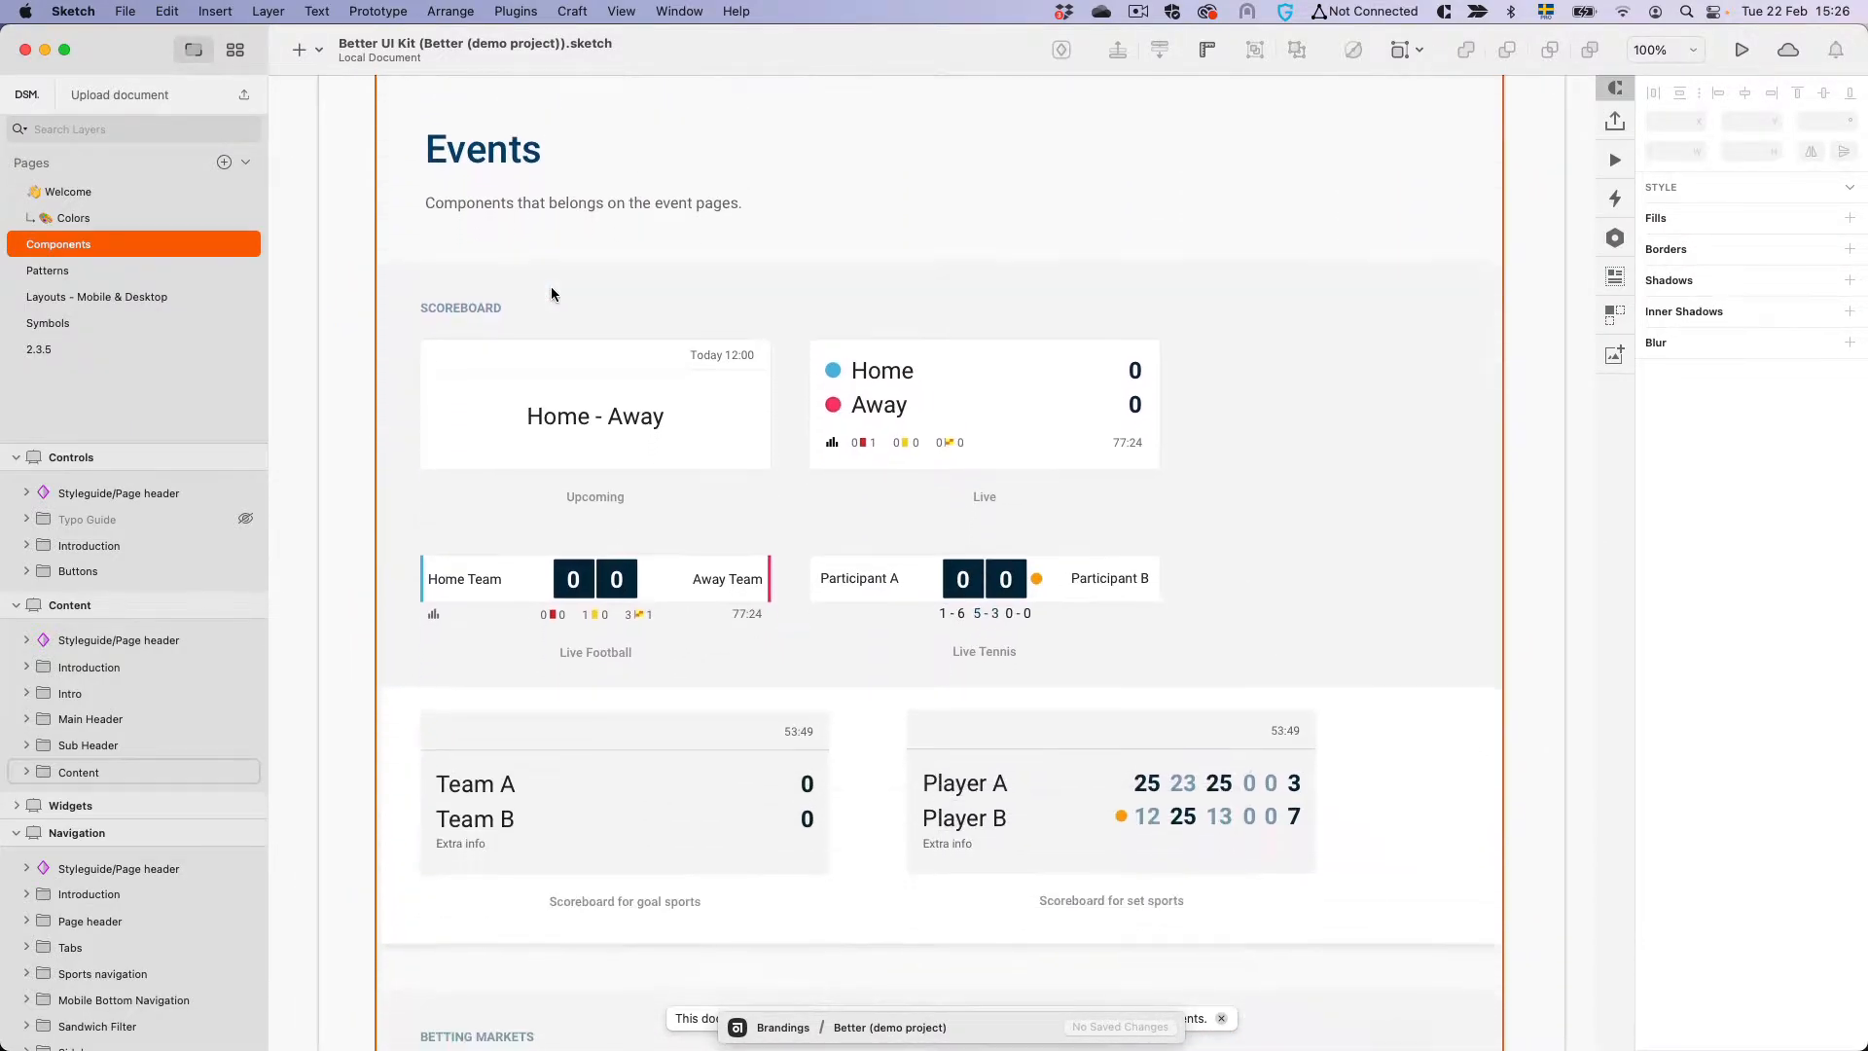
pyautogui.scroll(-2, 550, 294)
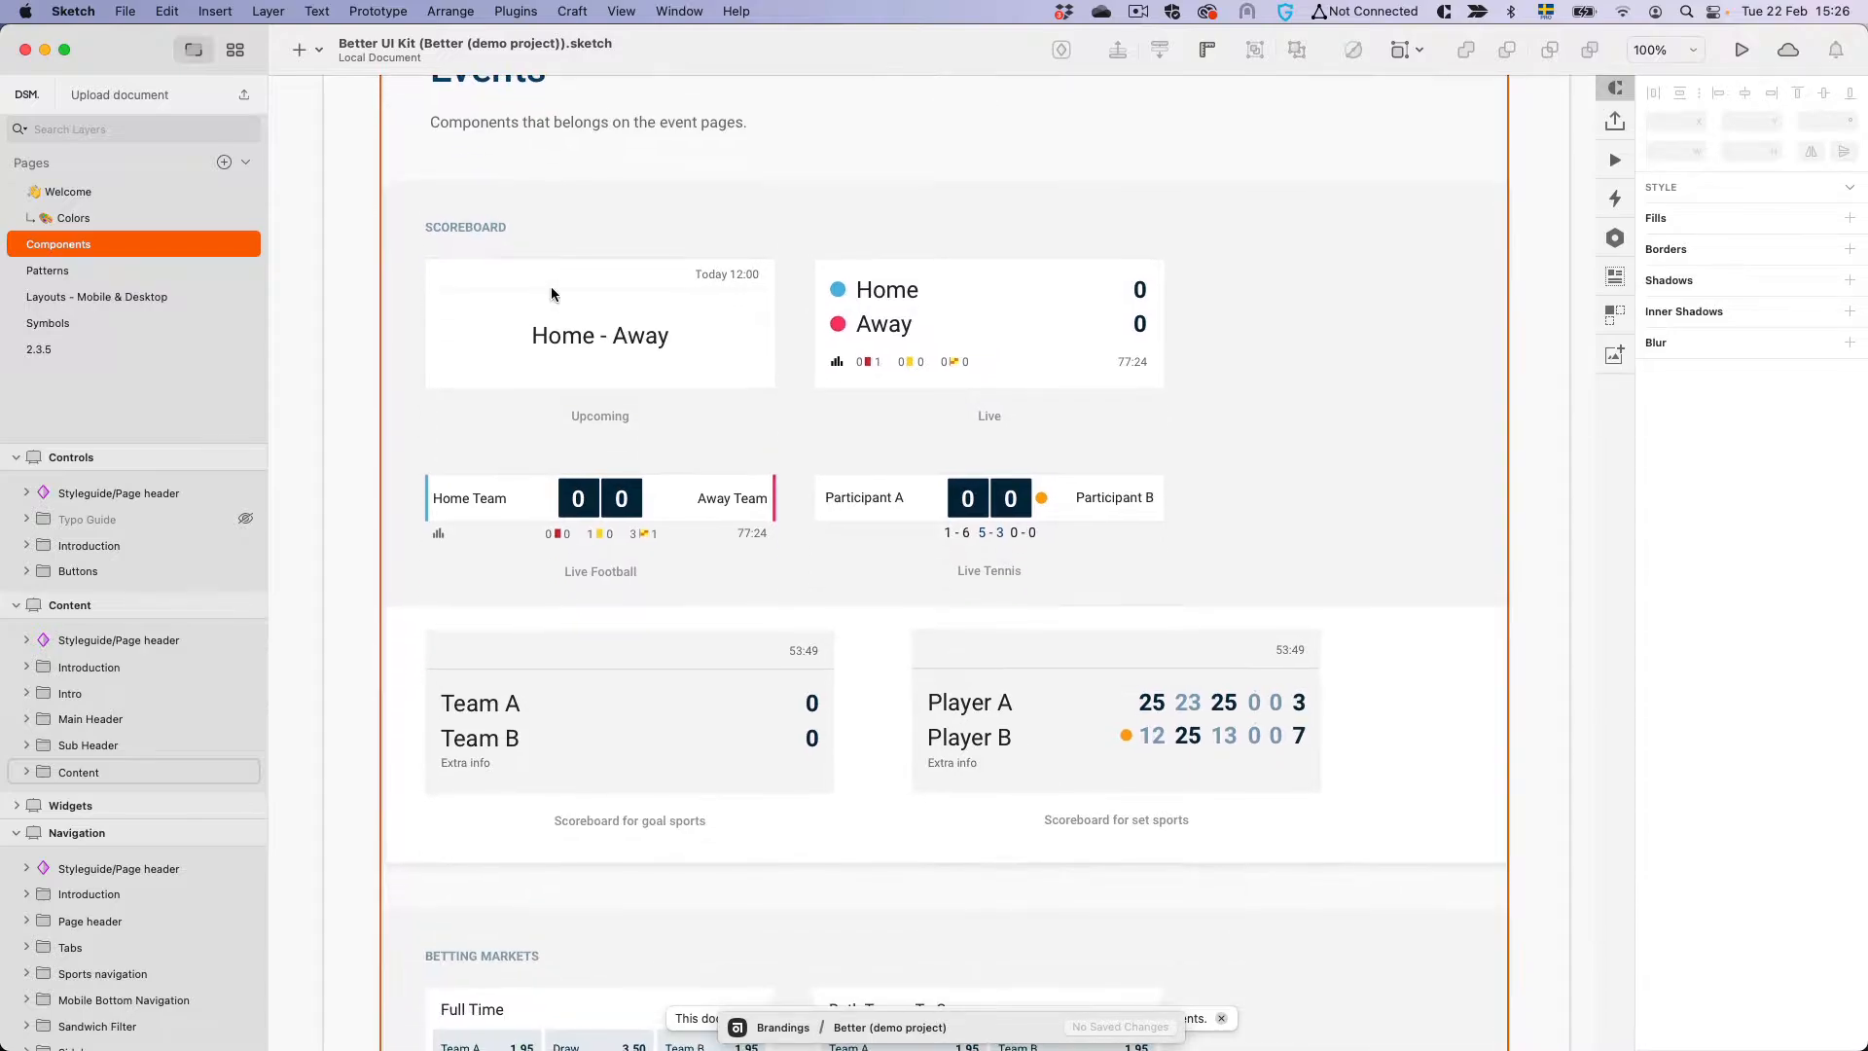
pyautogui.scroll(-6, 551, 294)
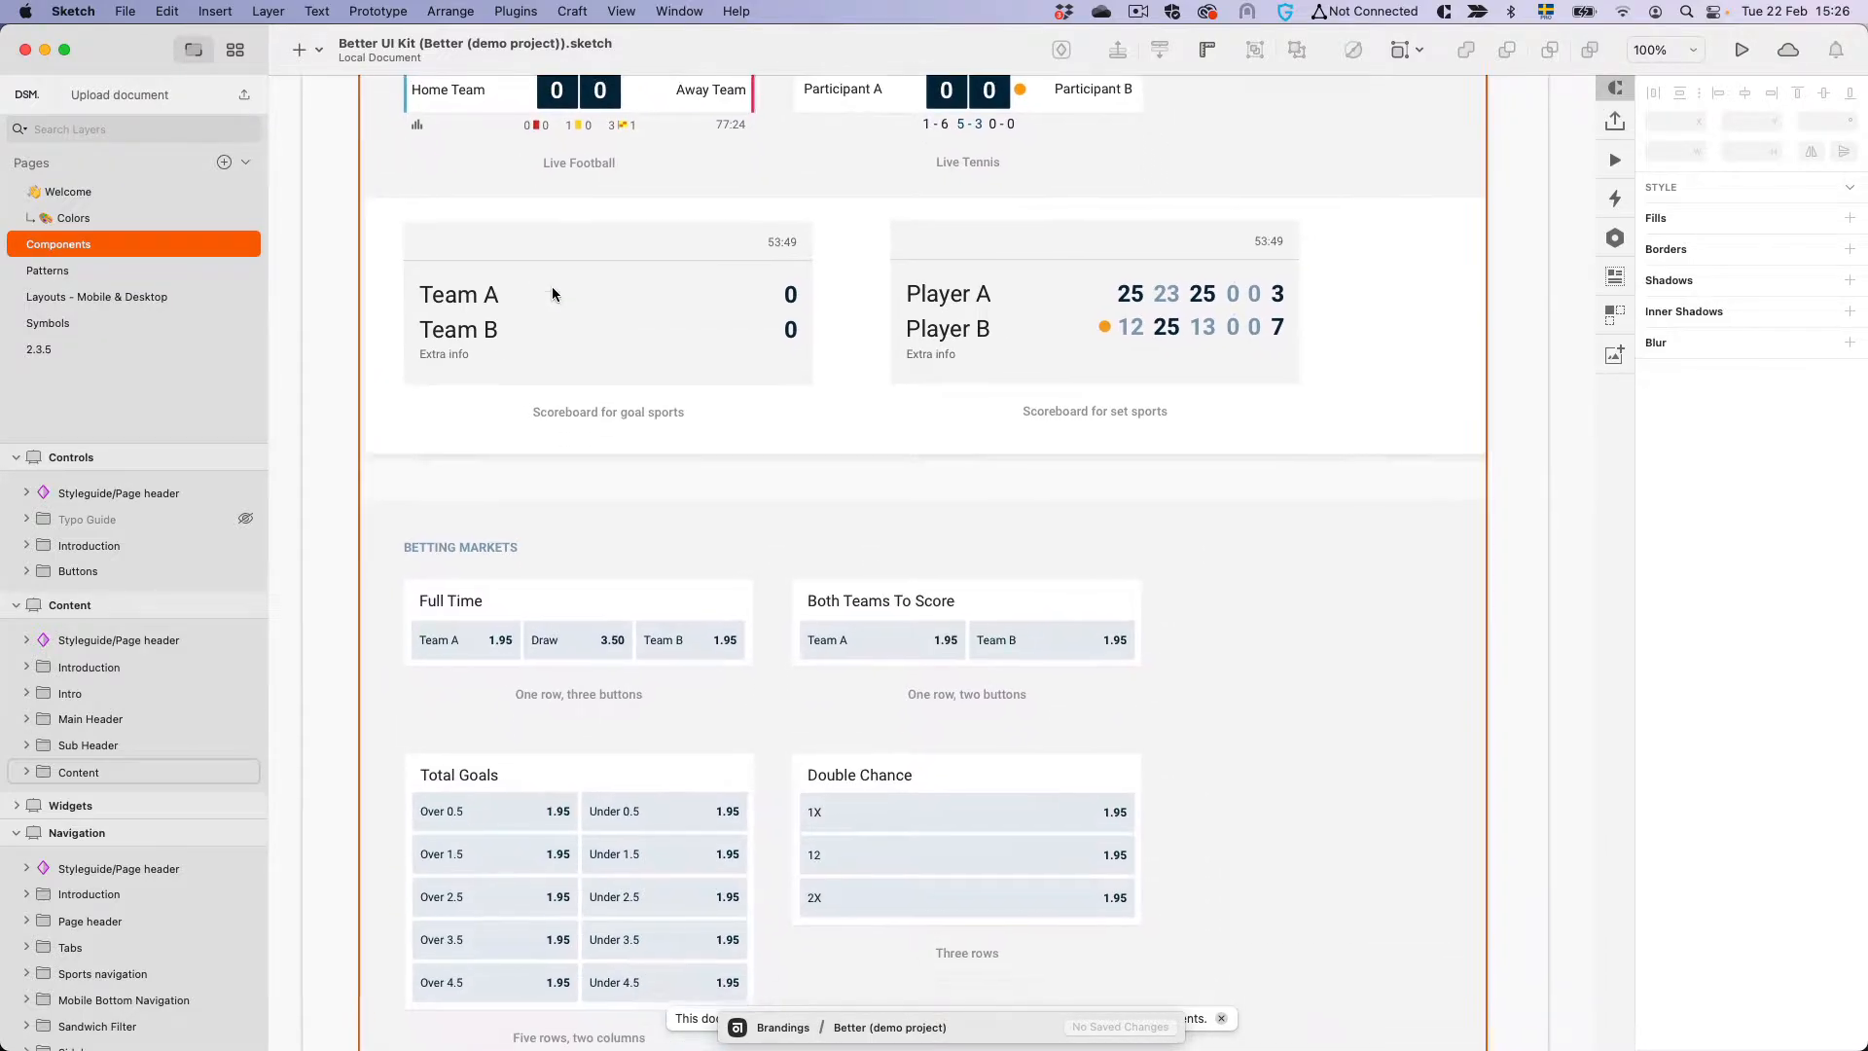
pyautogui.scroll(-3, 552, 294)
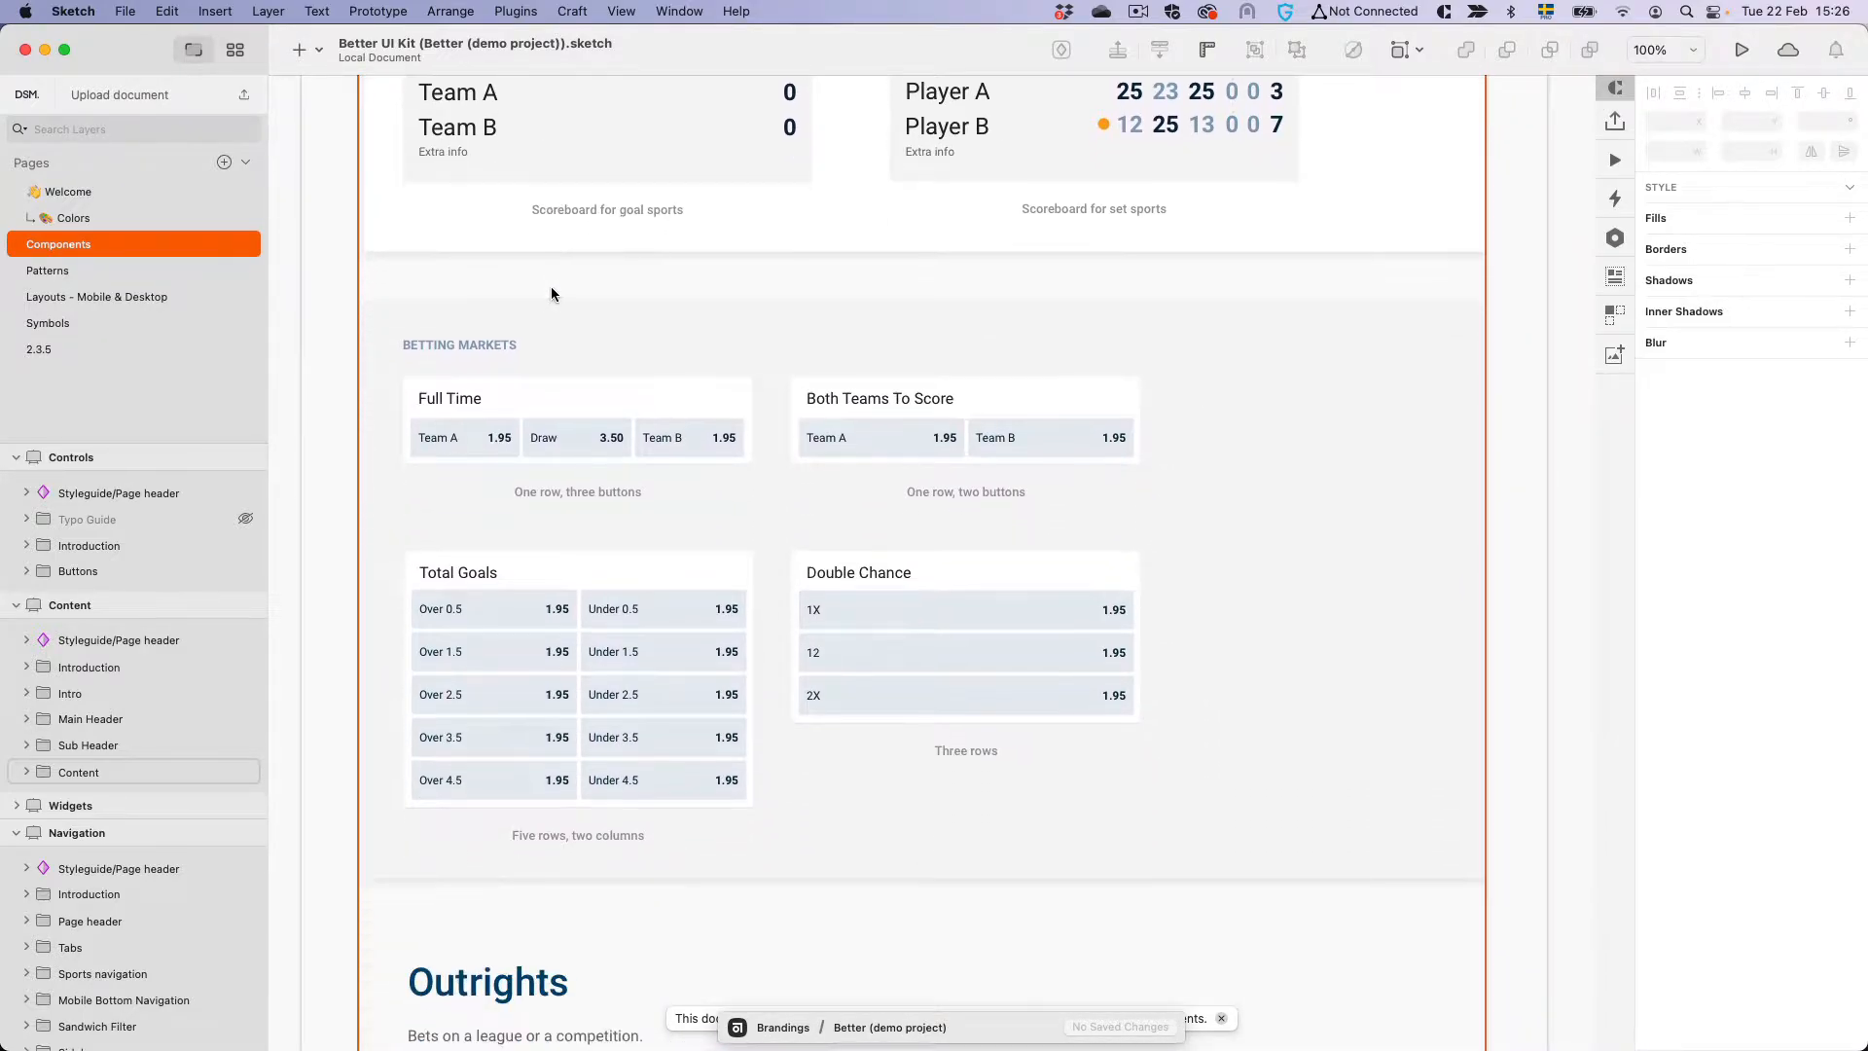
pyautogui.scroll(-3, 551, 294)
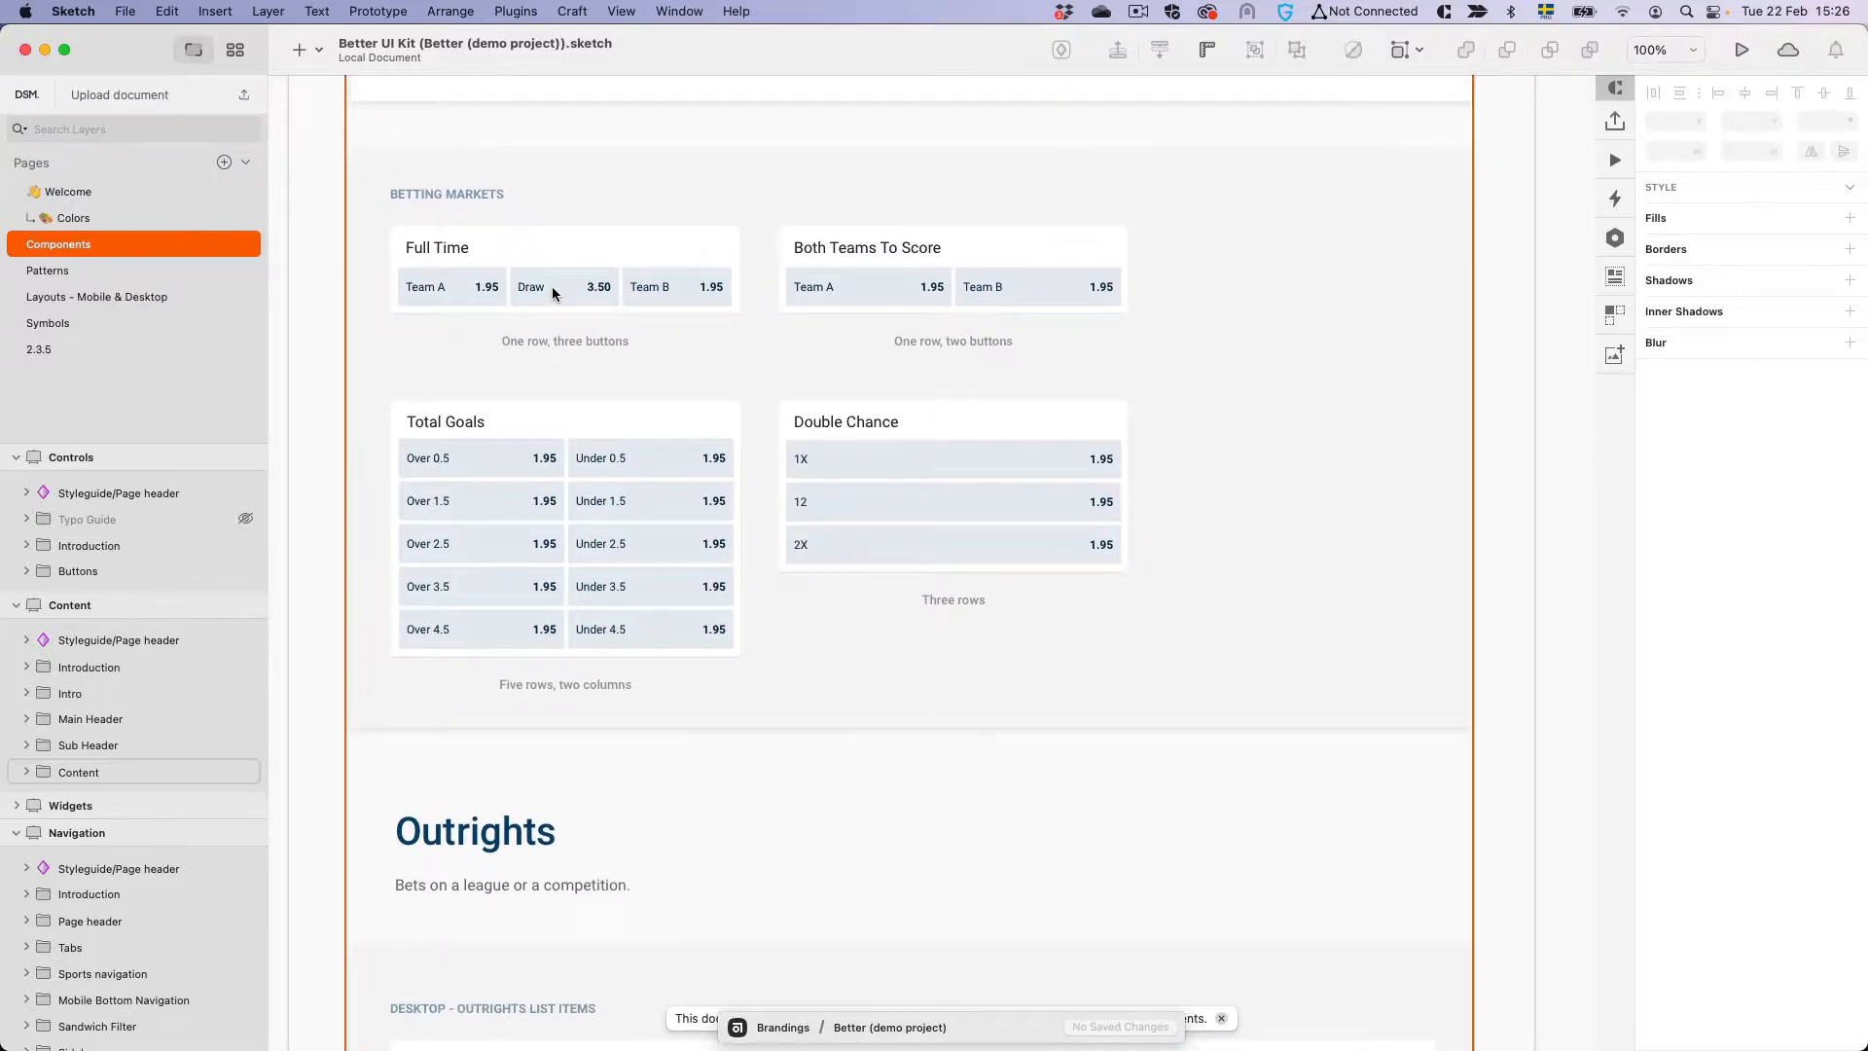
pyautogui.scroll(-1, 551, 294)
pyautogui.scroll(-8, 552, 294)
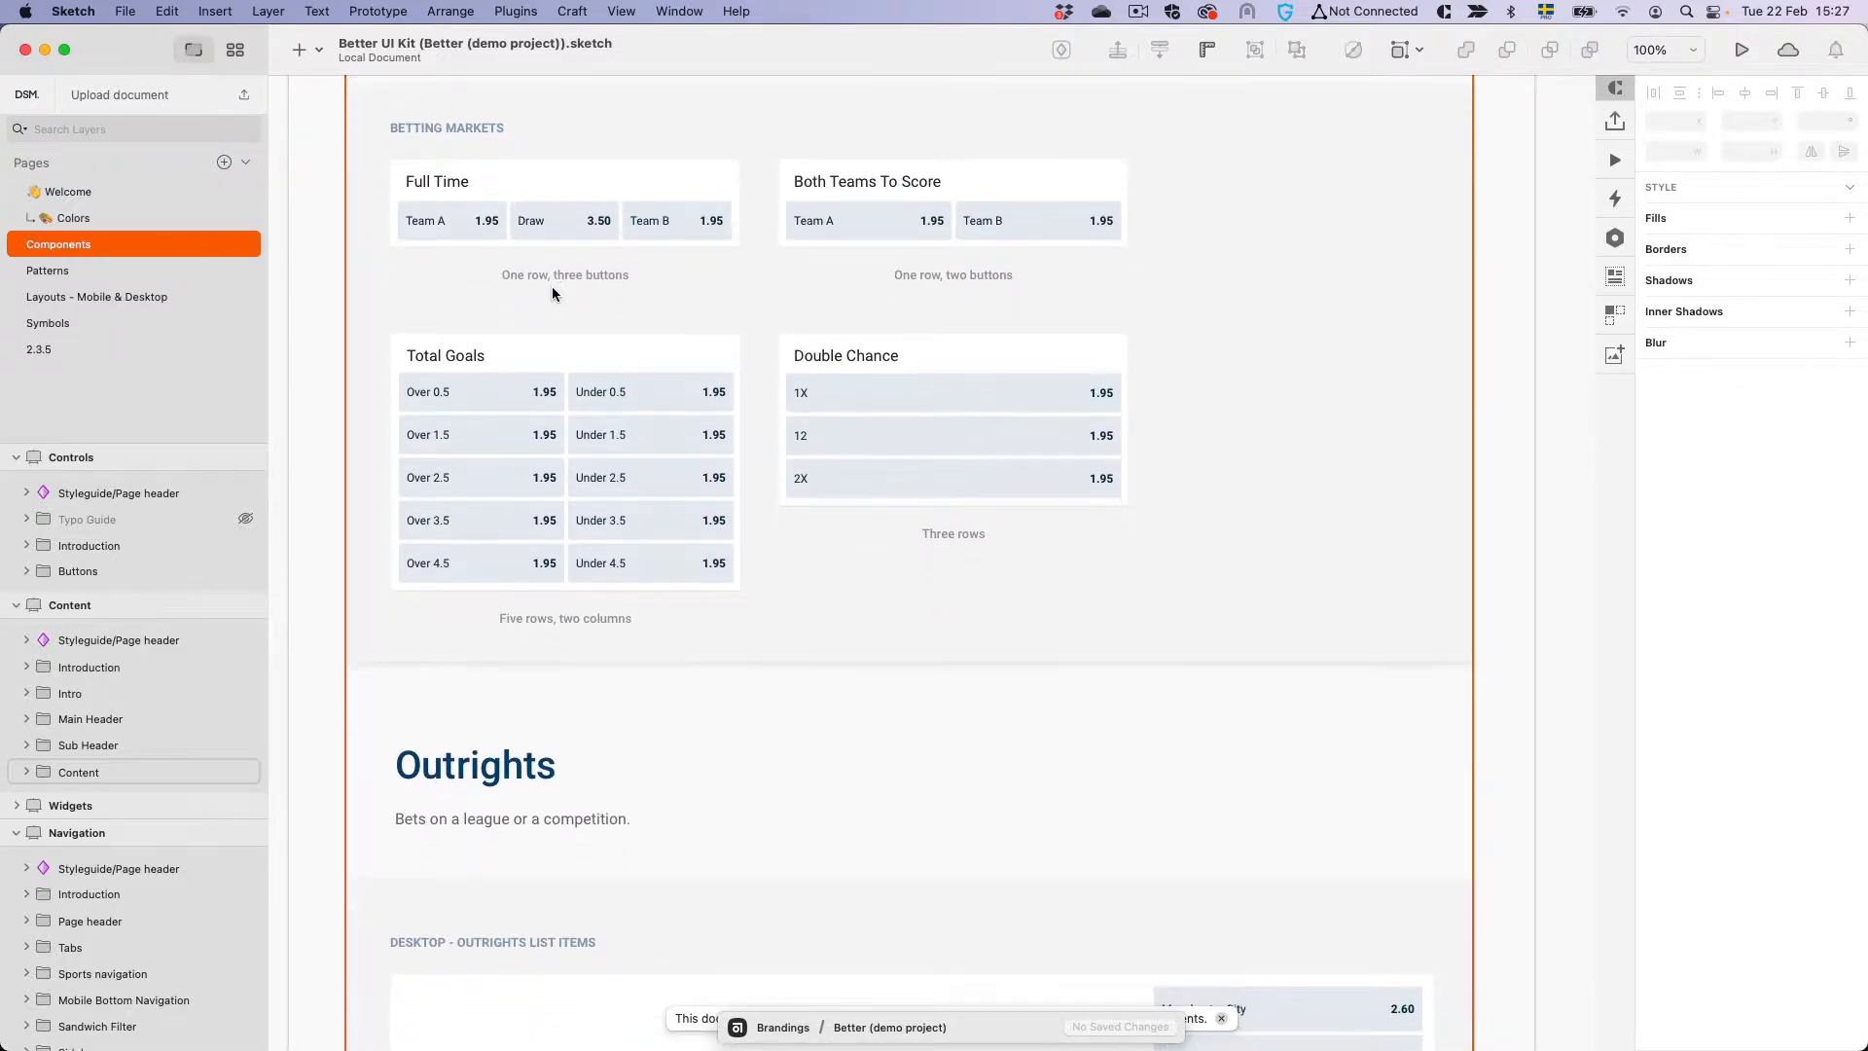
pyautogui.scroll(-14, 552, 294)
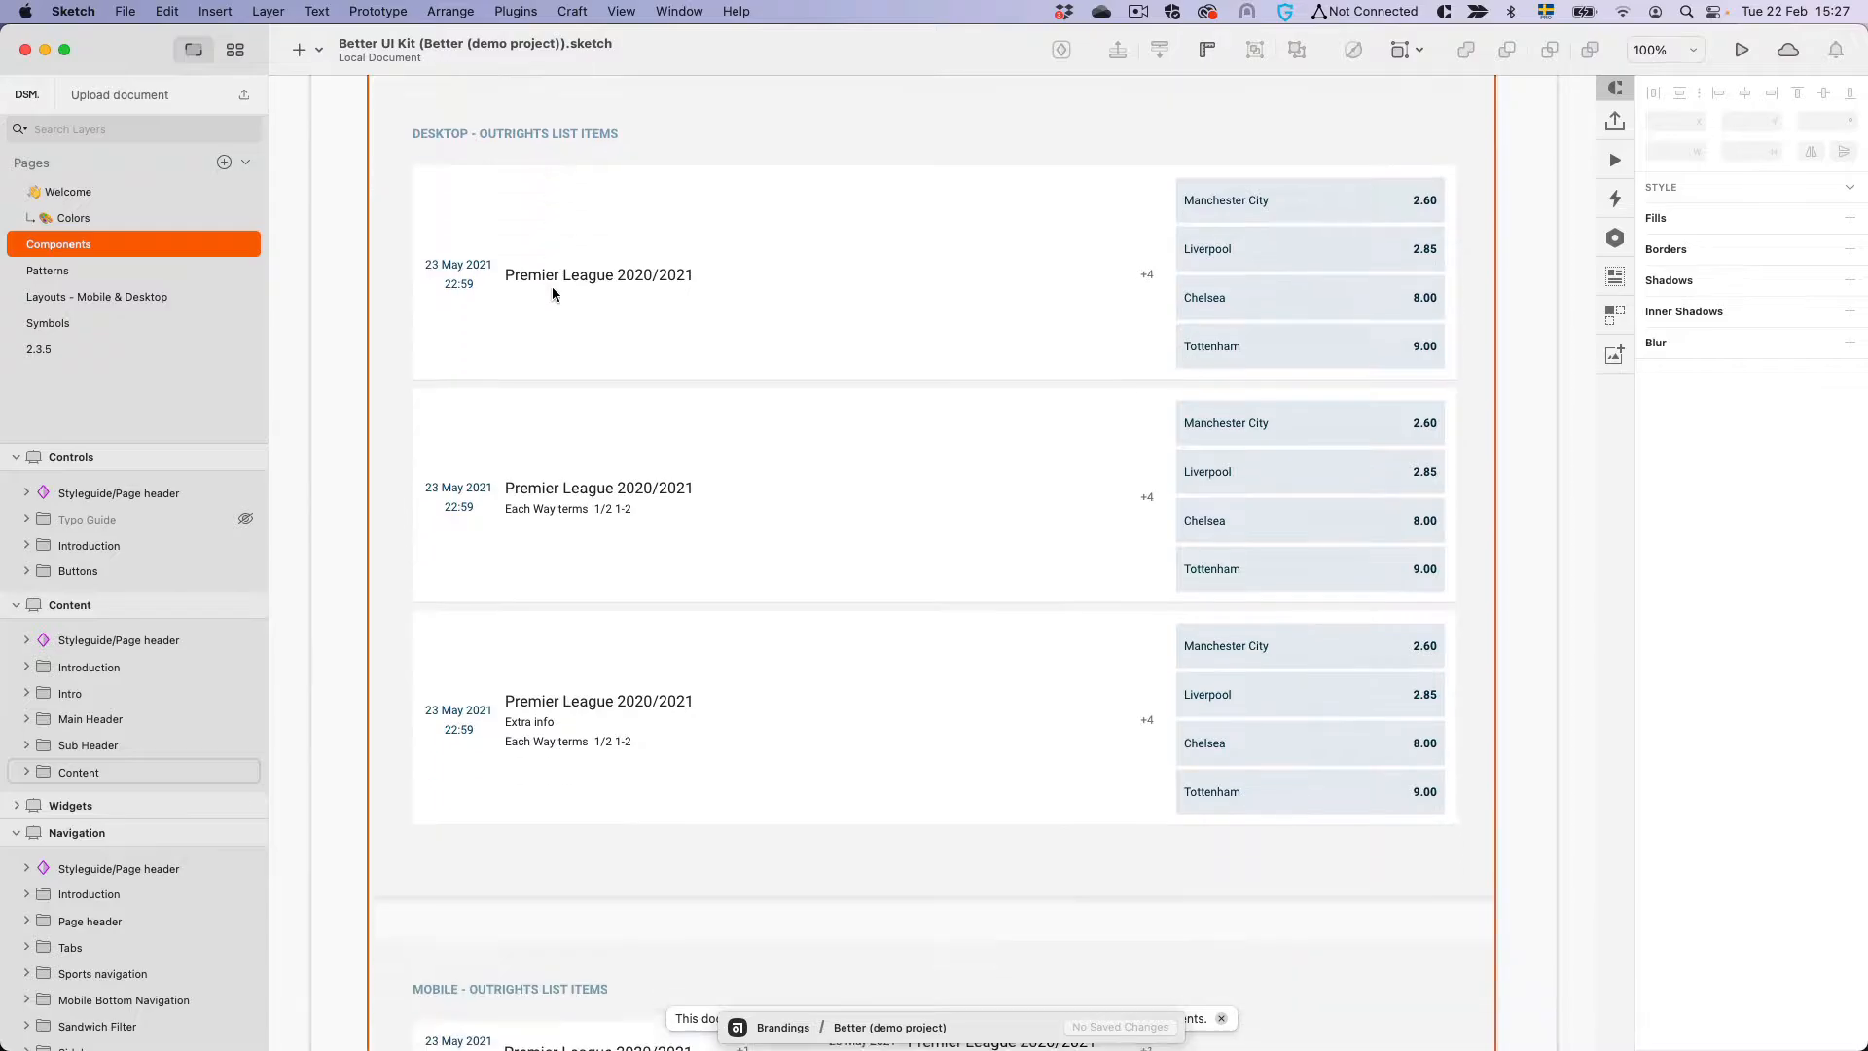
pyautogui.scroll(-16, 551, 285)
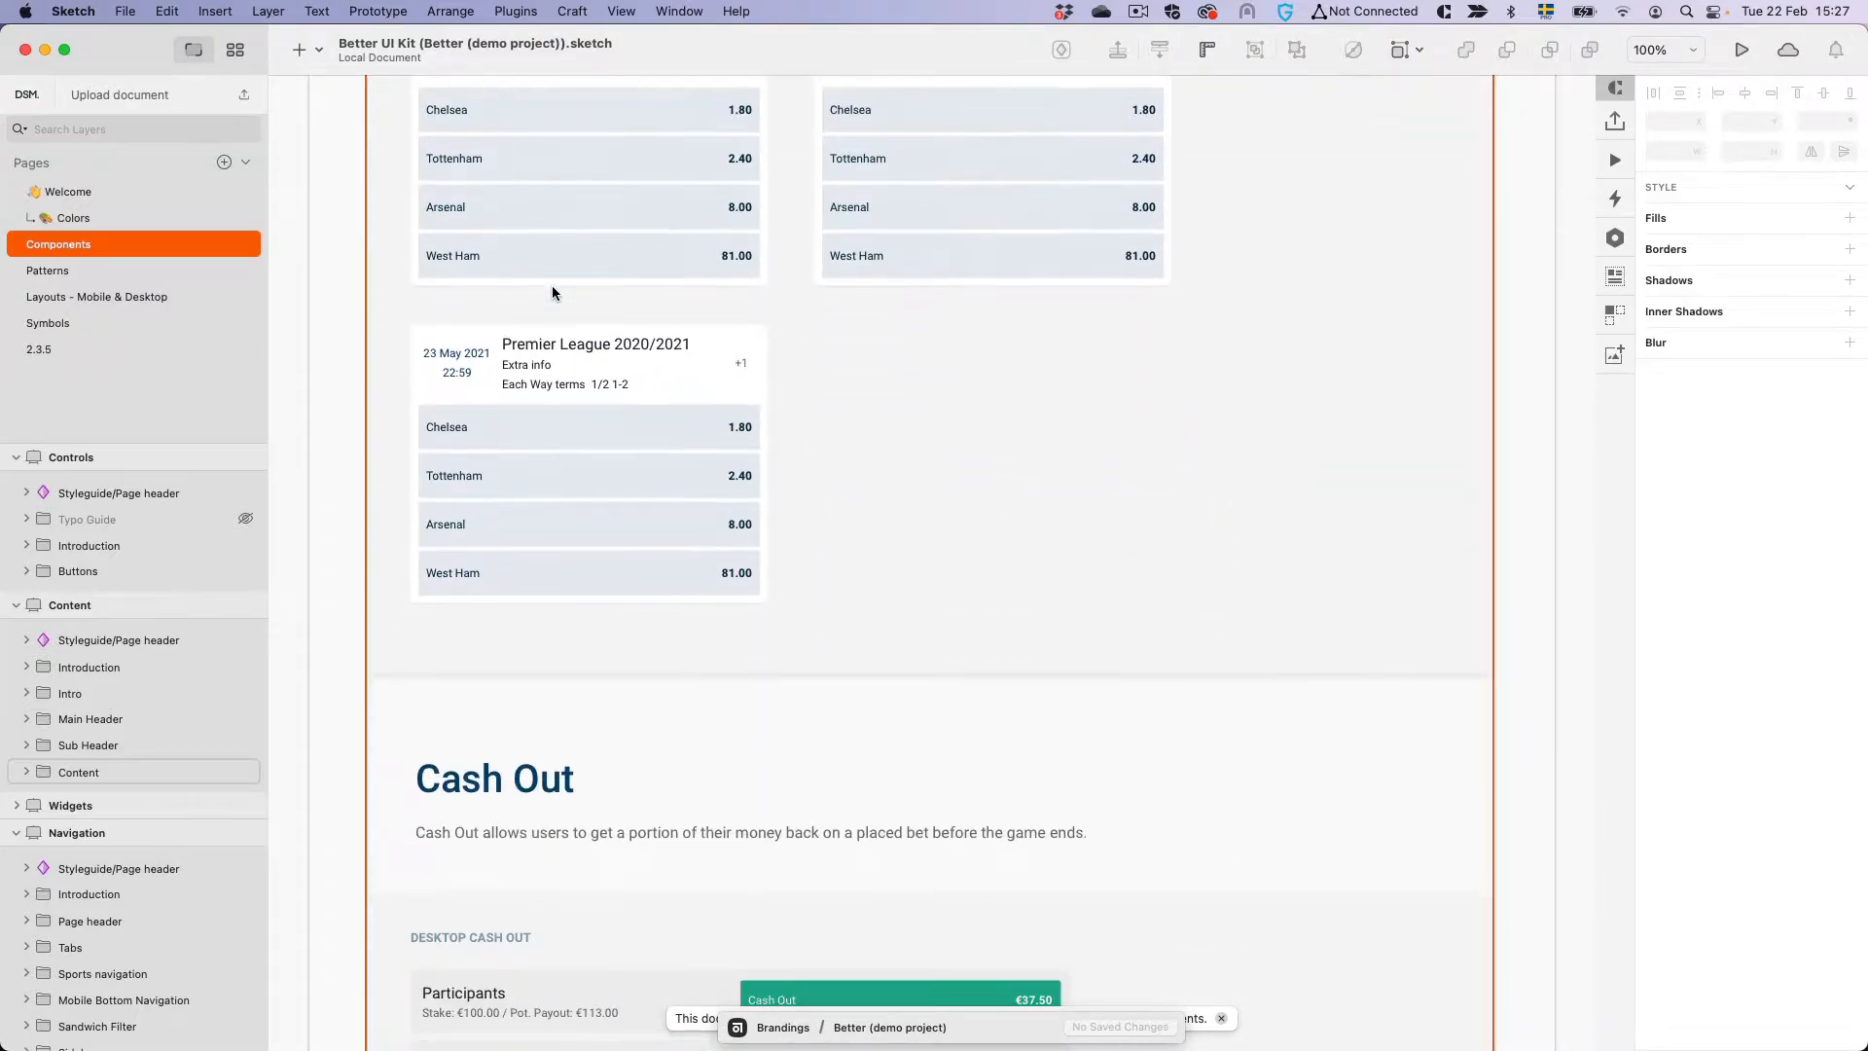
pyautogui.scroll(-8, 552, 284)
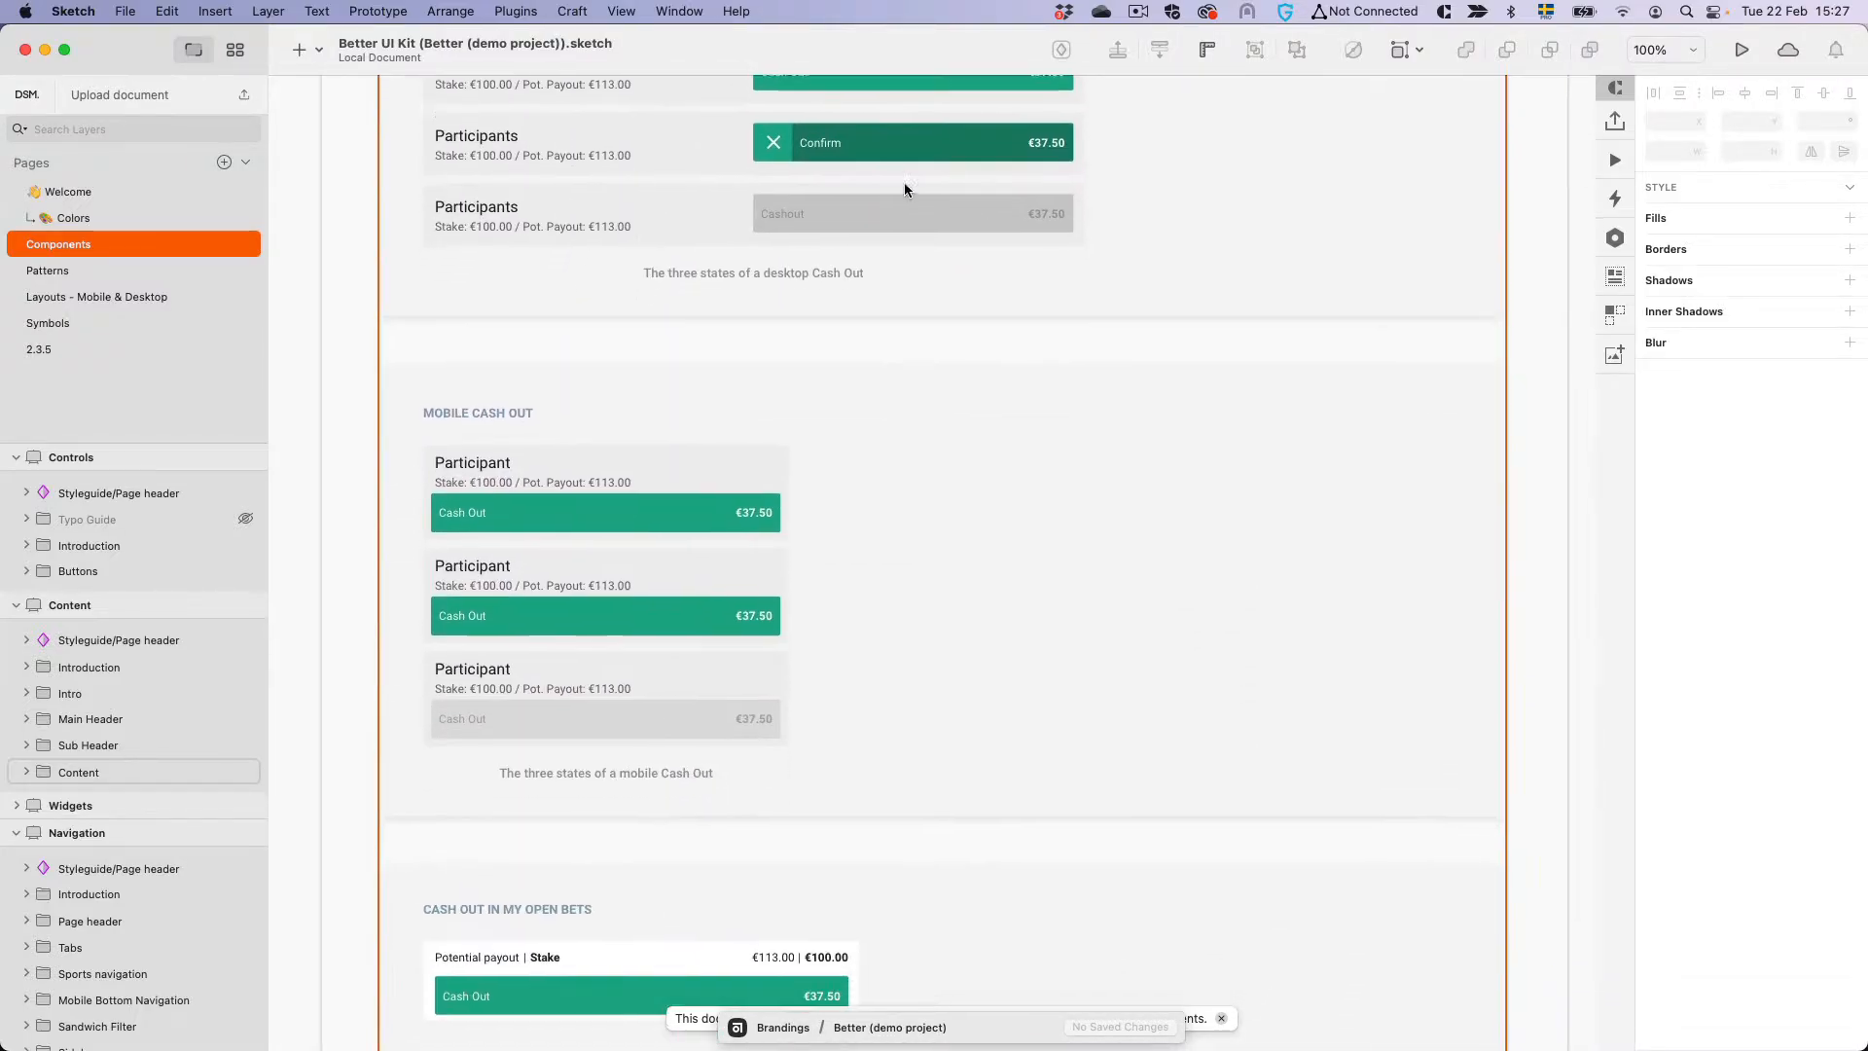
pyautogui.click(1143, 13)
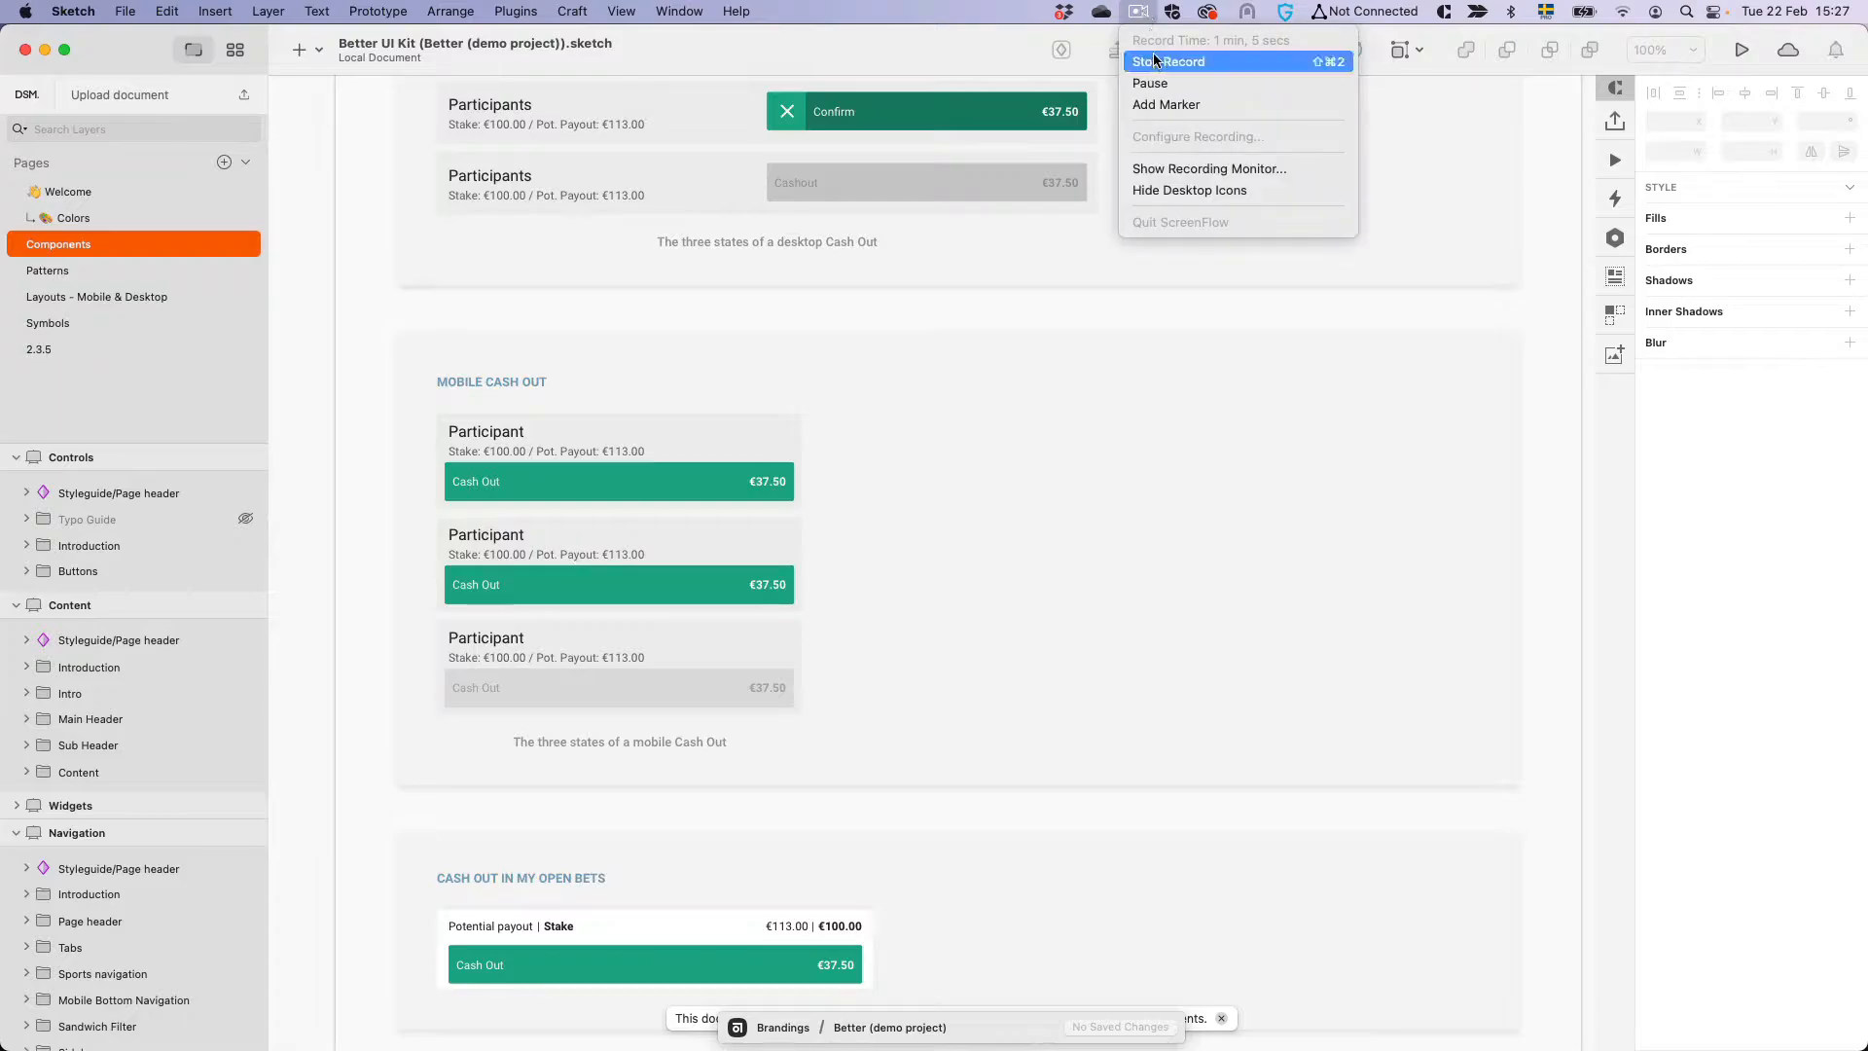
pyautogui.click(1159, 86)
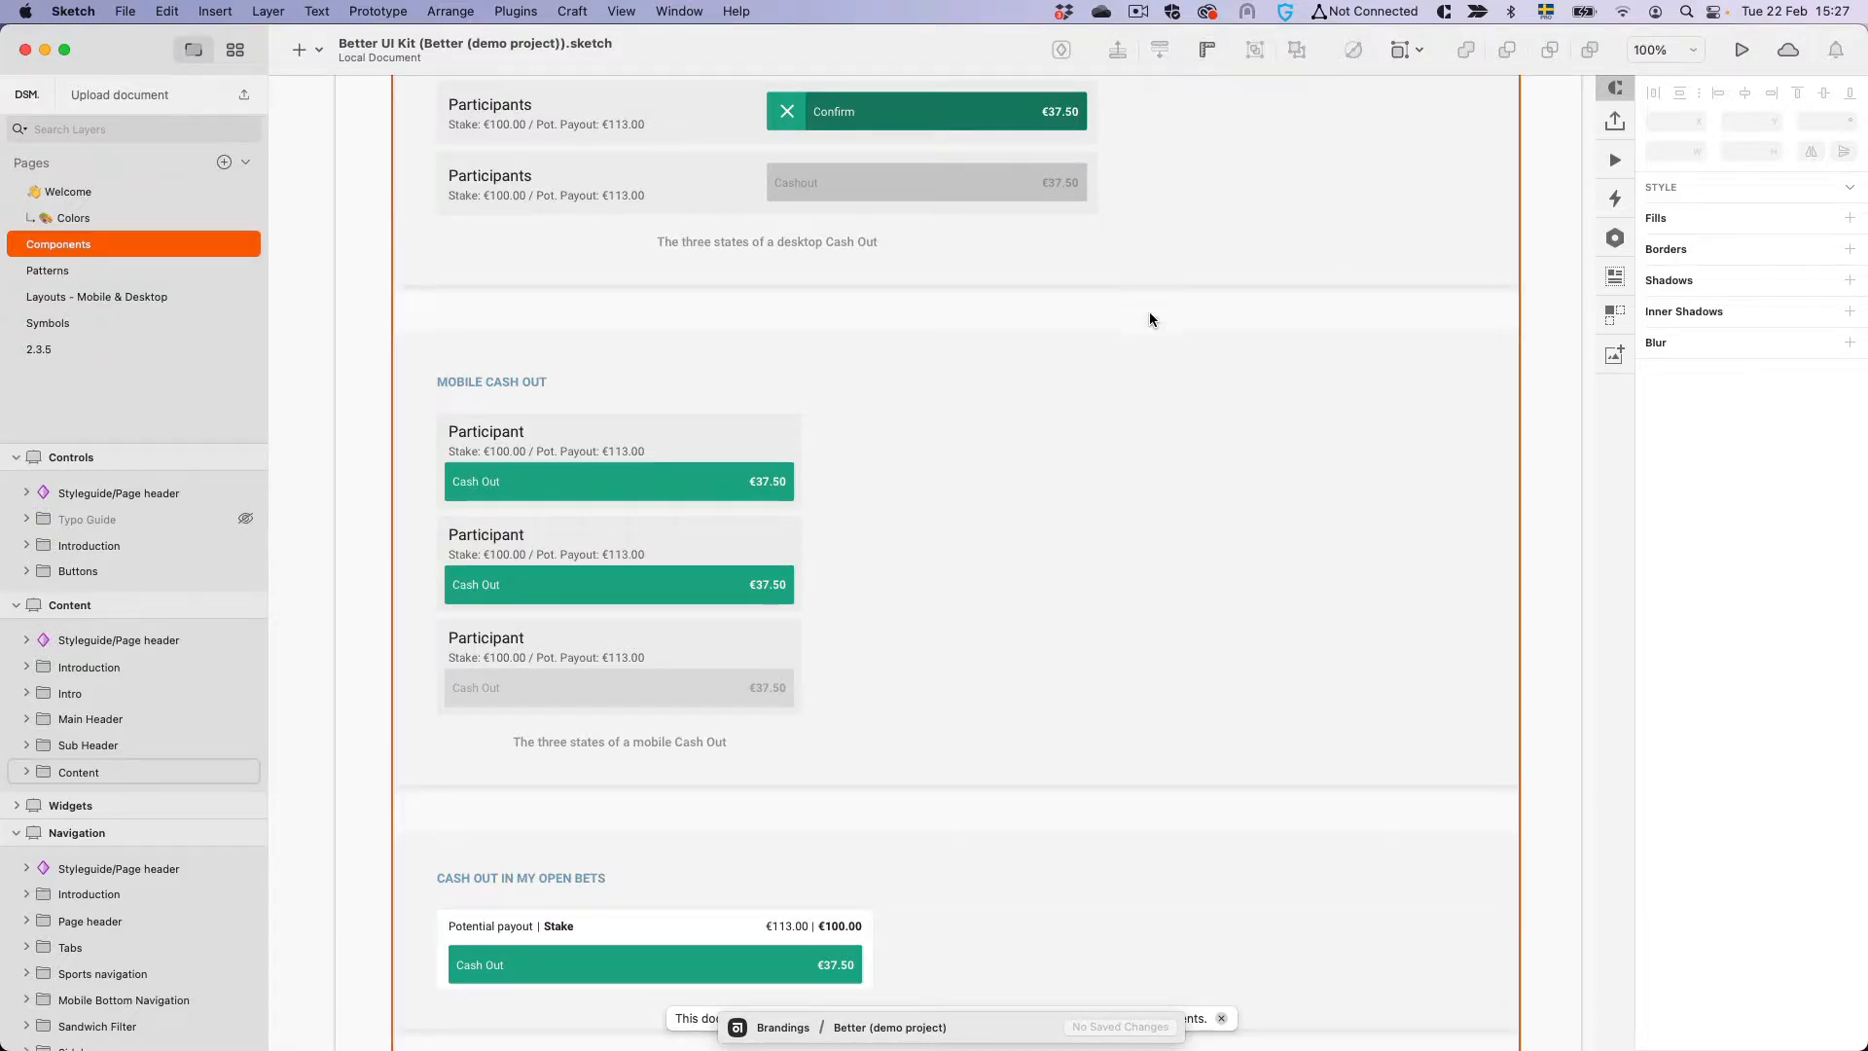
pyautogui.scroll(1, 1152, 319)
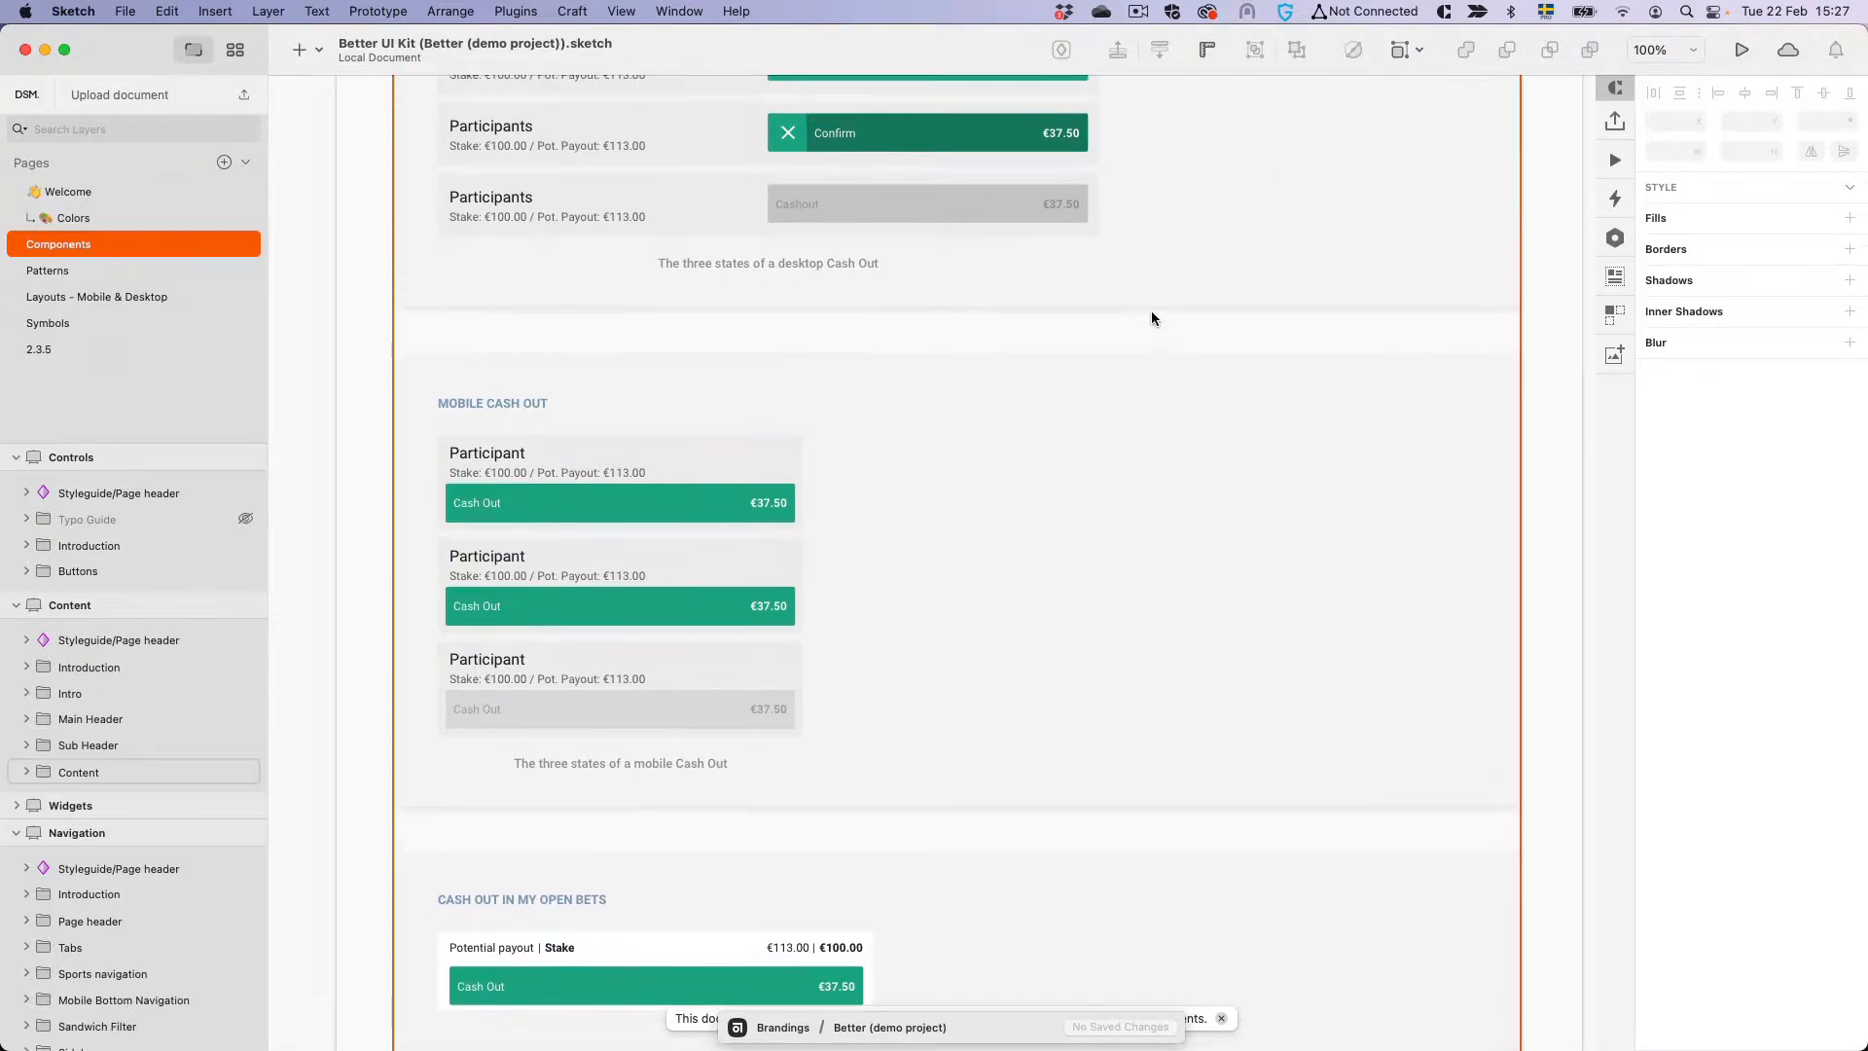
pyautogui.scroll(5, 1151, 318)
pyautogui.scroll(-7, 1152, 318)
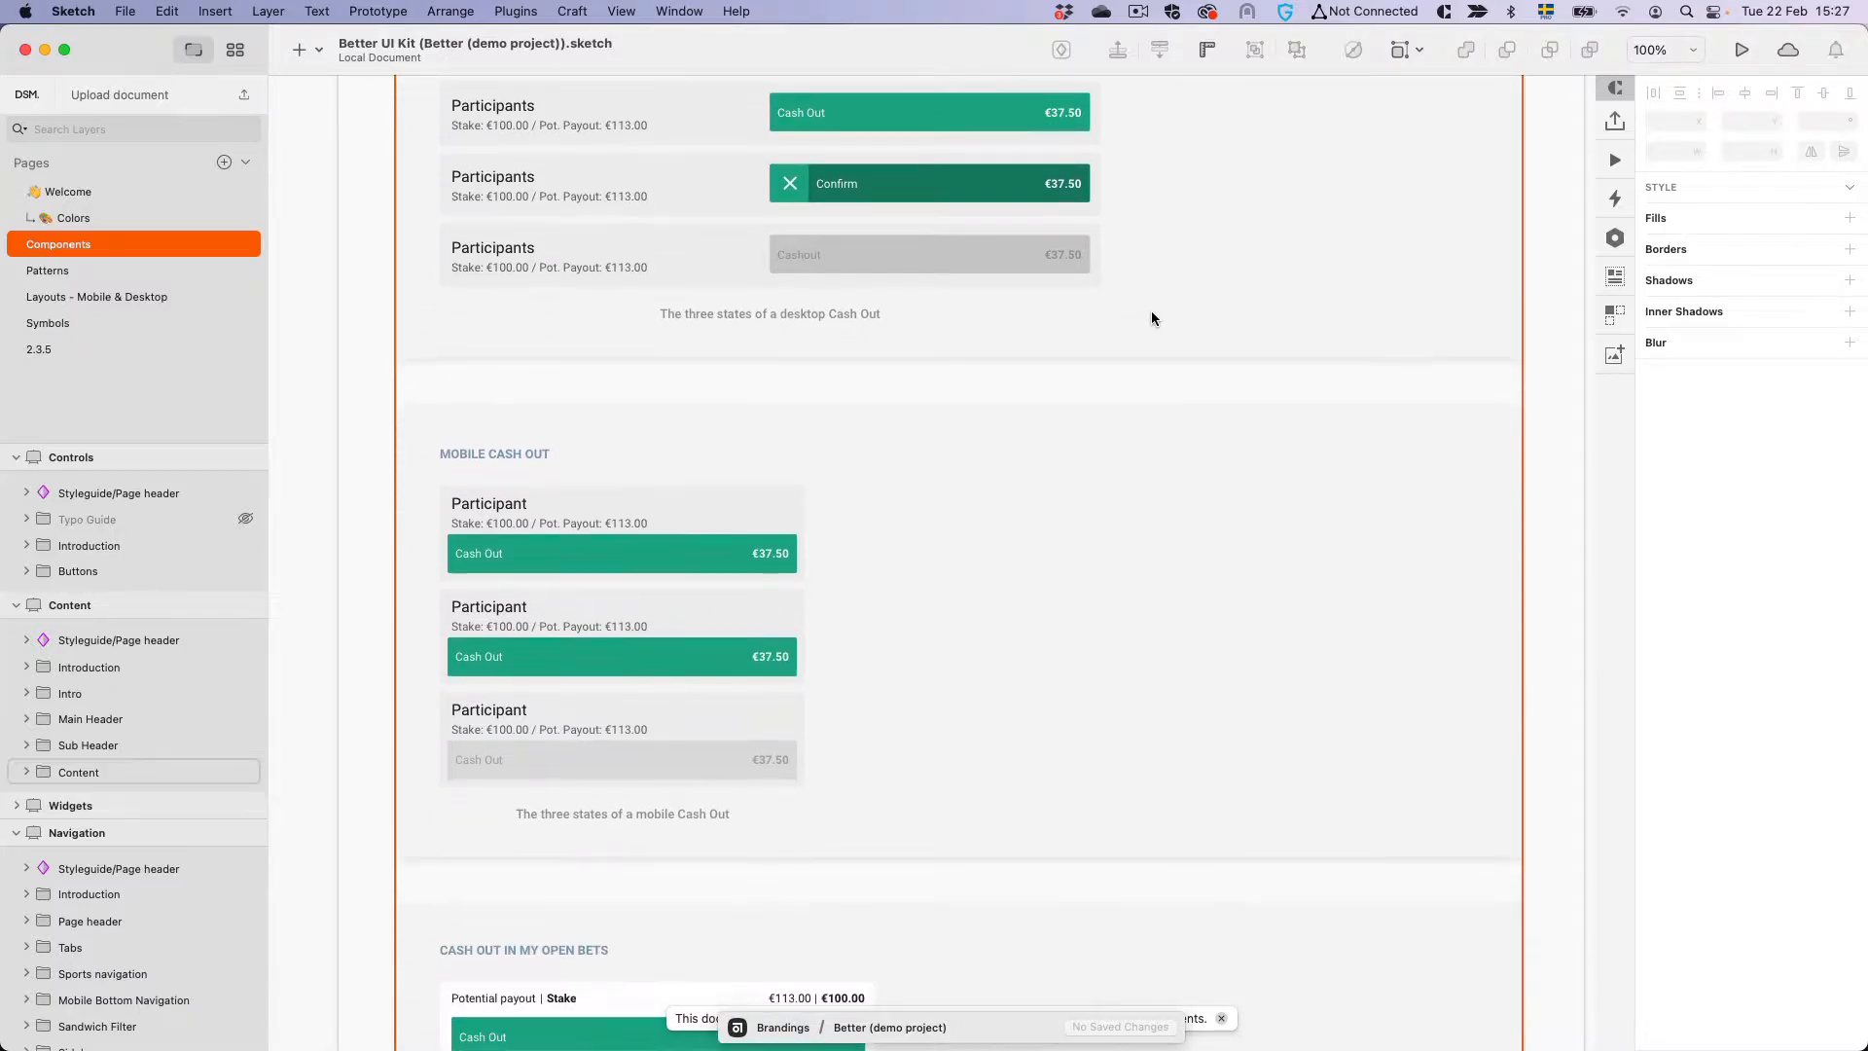
pyautogui.scroll(-10, 1151, 318)
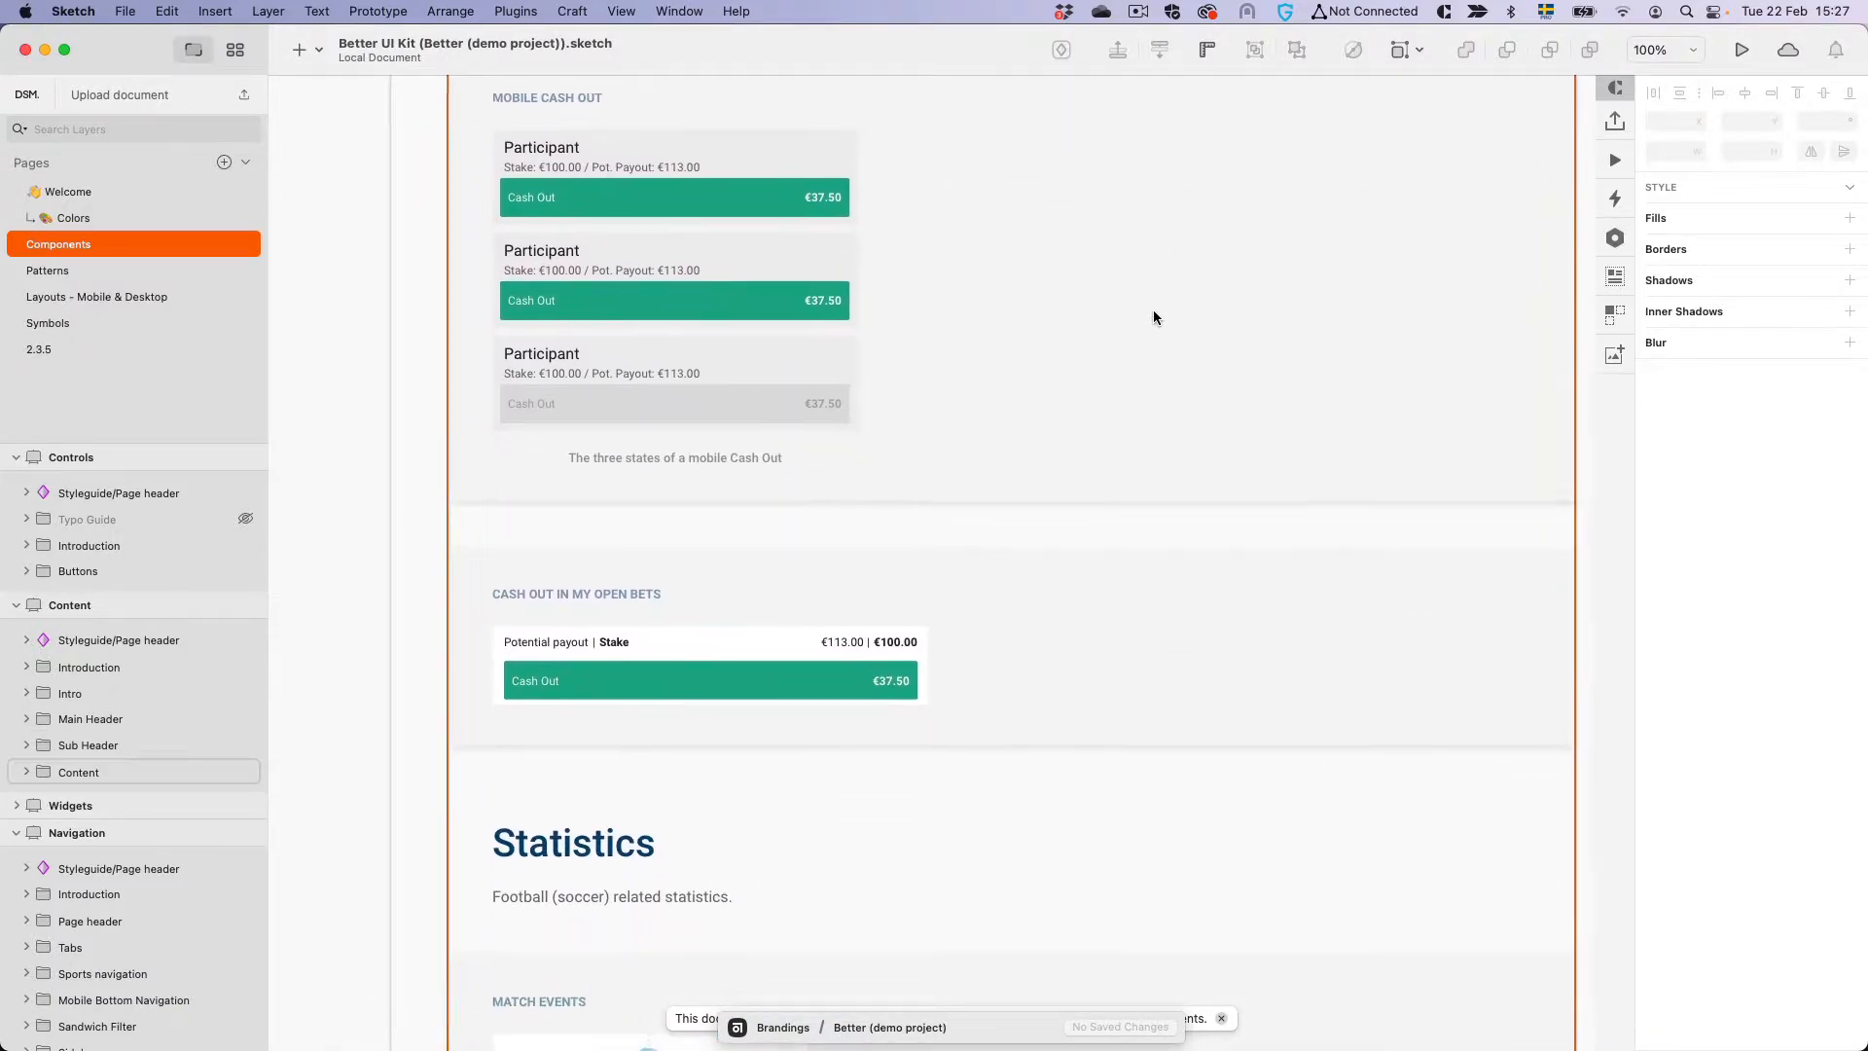
pyautogui.scroll(-12, 1153, 317)
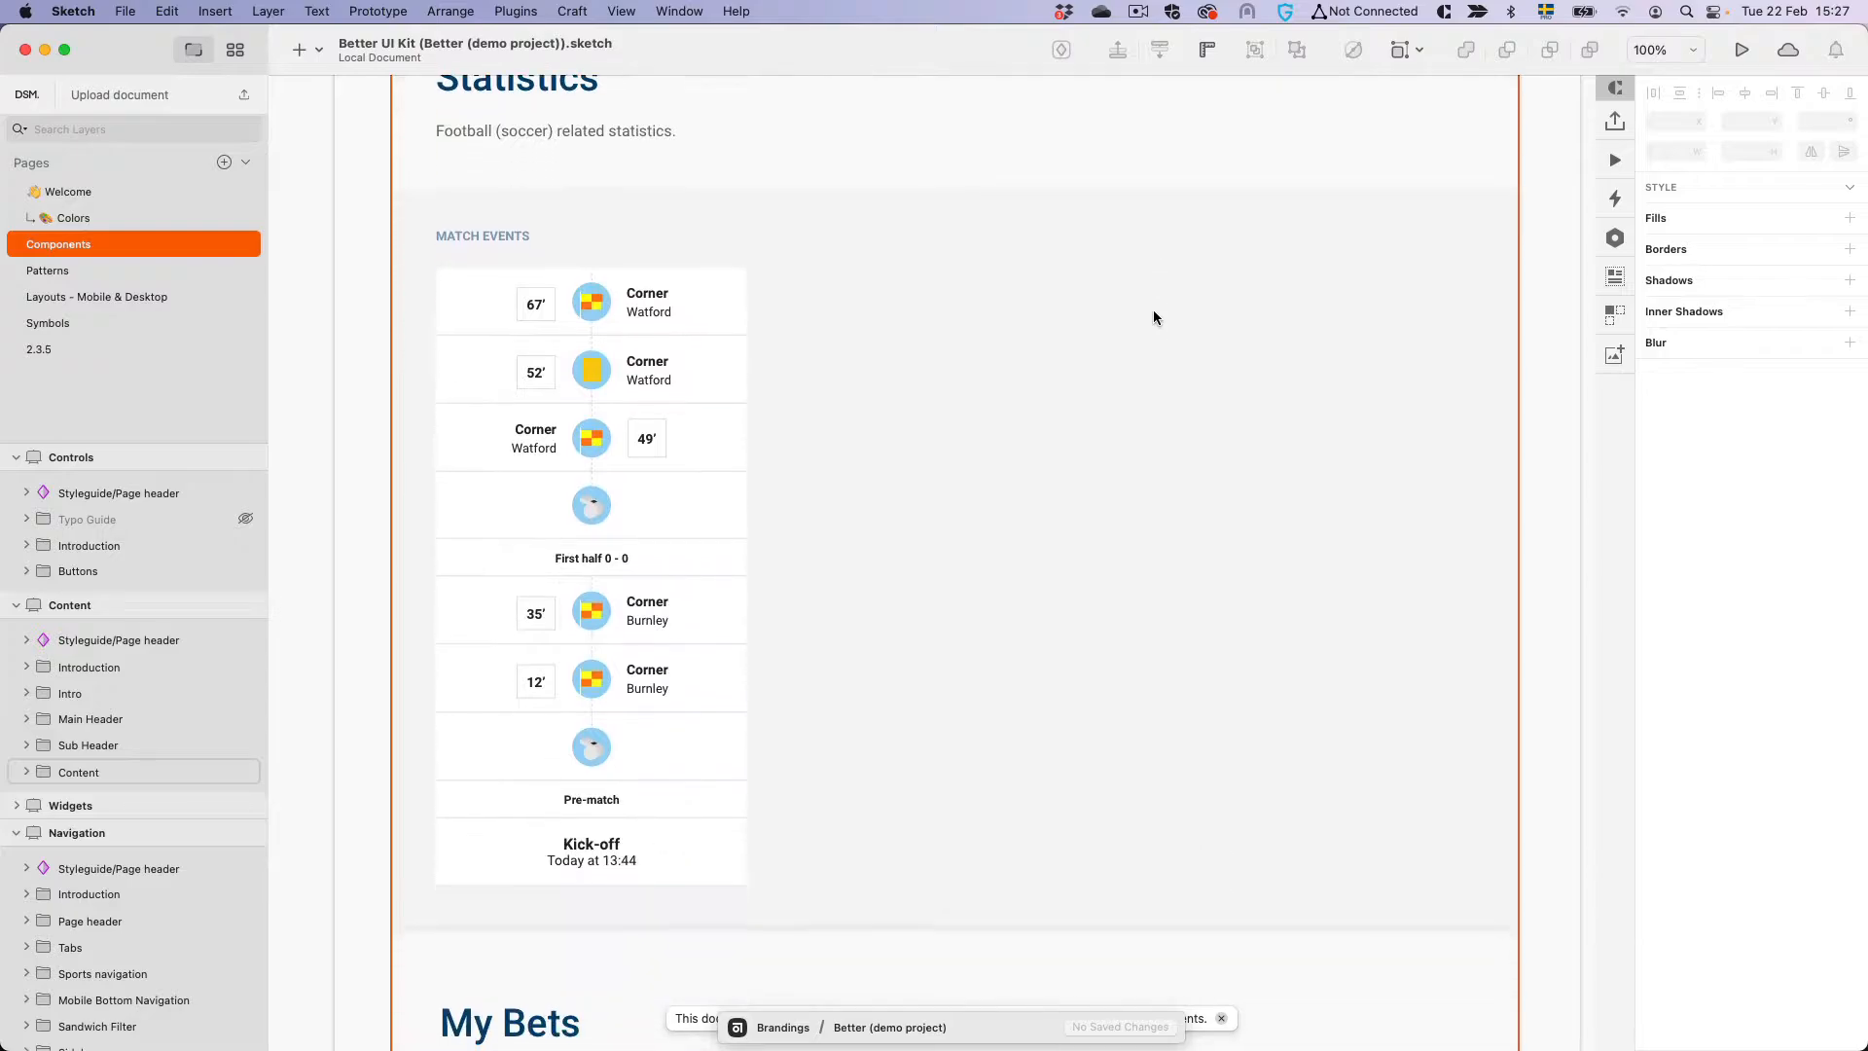
pyautogui.scroll(2, 1153, 317)
pyautogui.scroll(-8, 1152, 317)
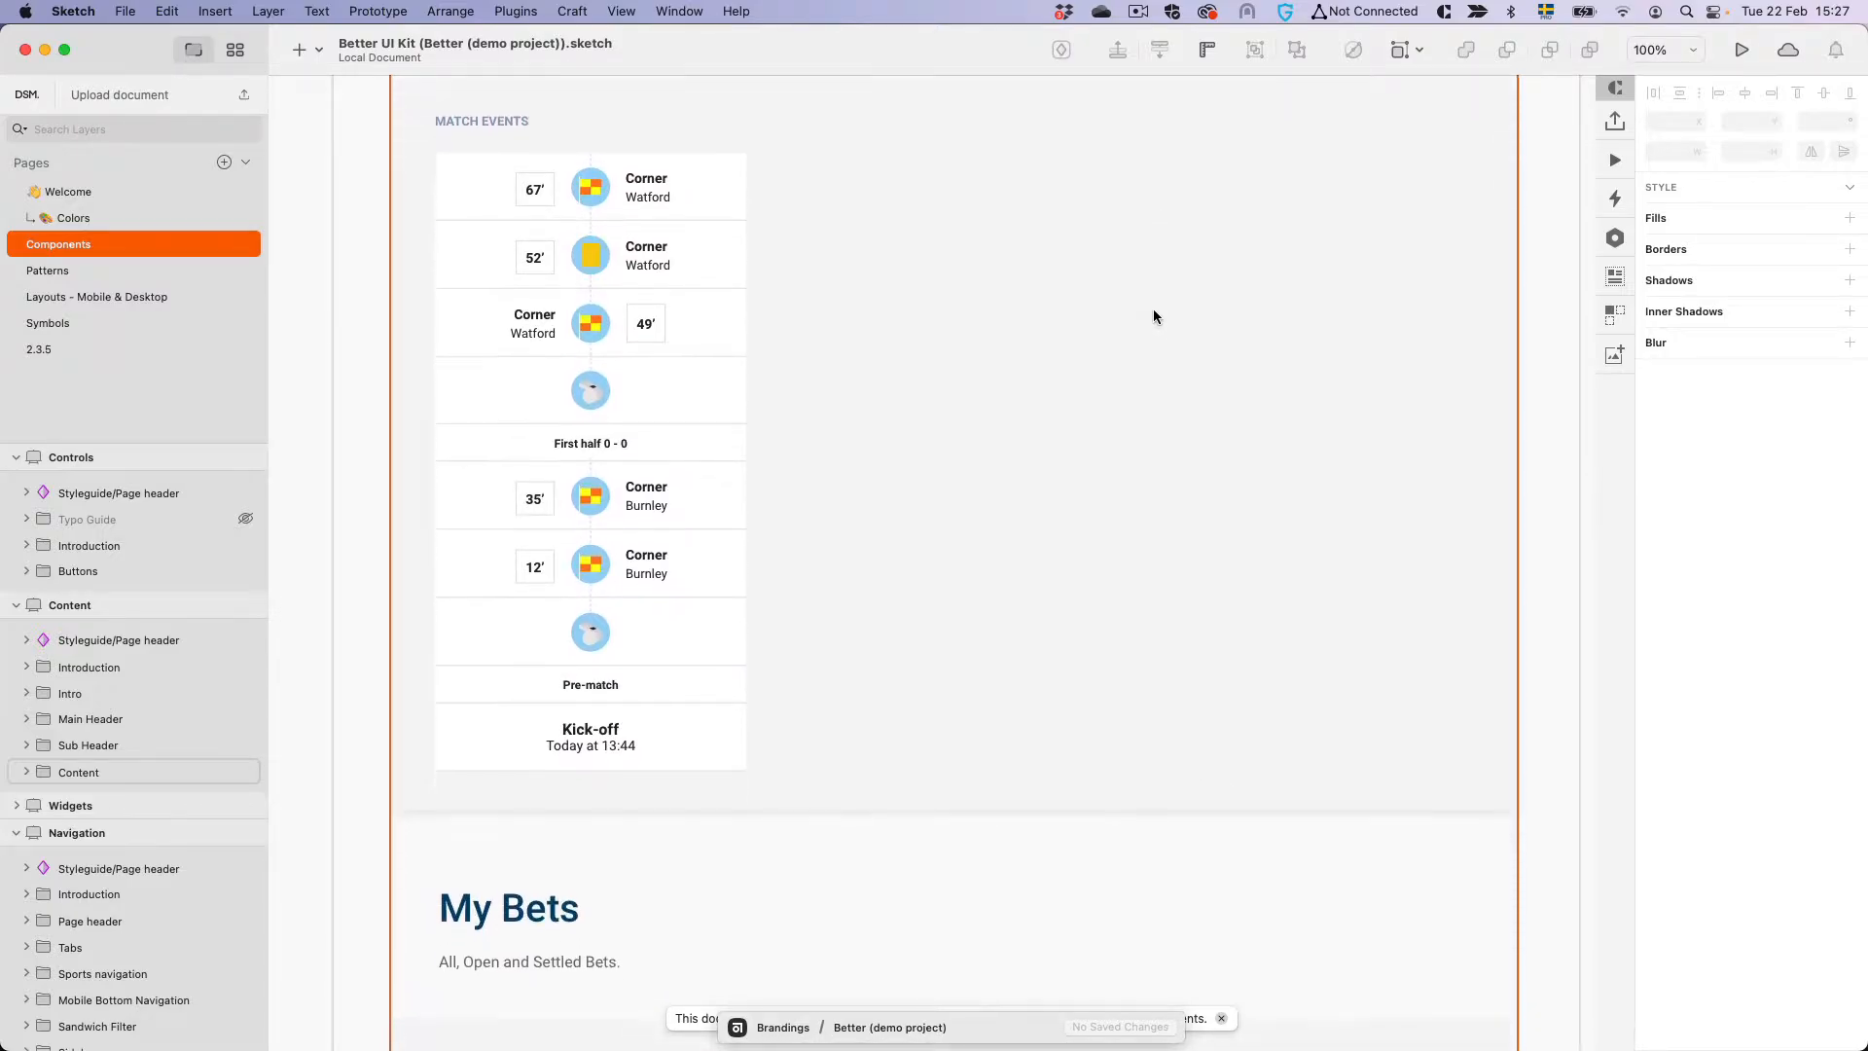
pyautogui.scroll(-13, 1153, 316)
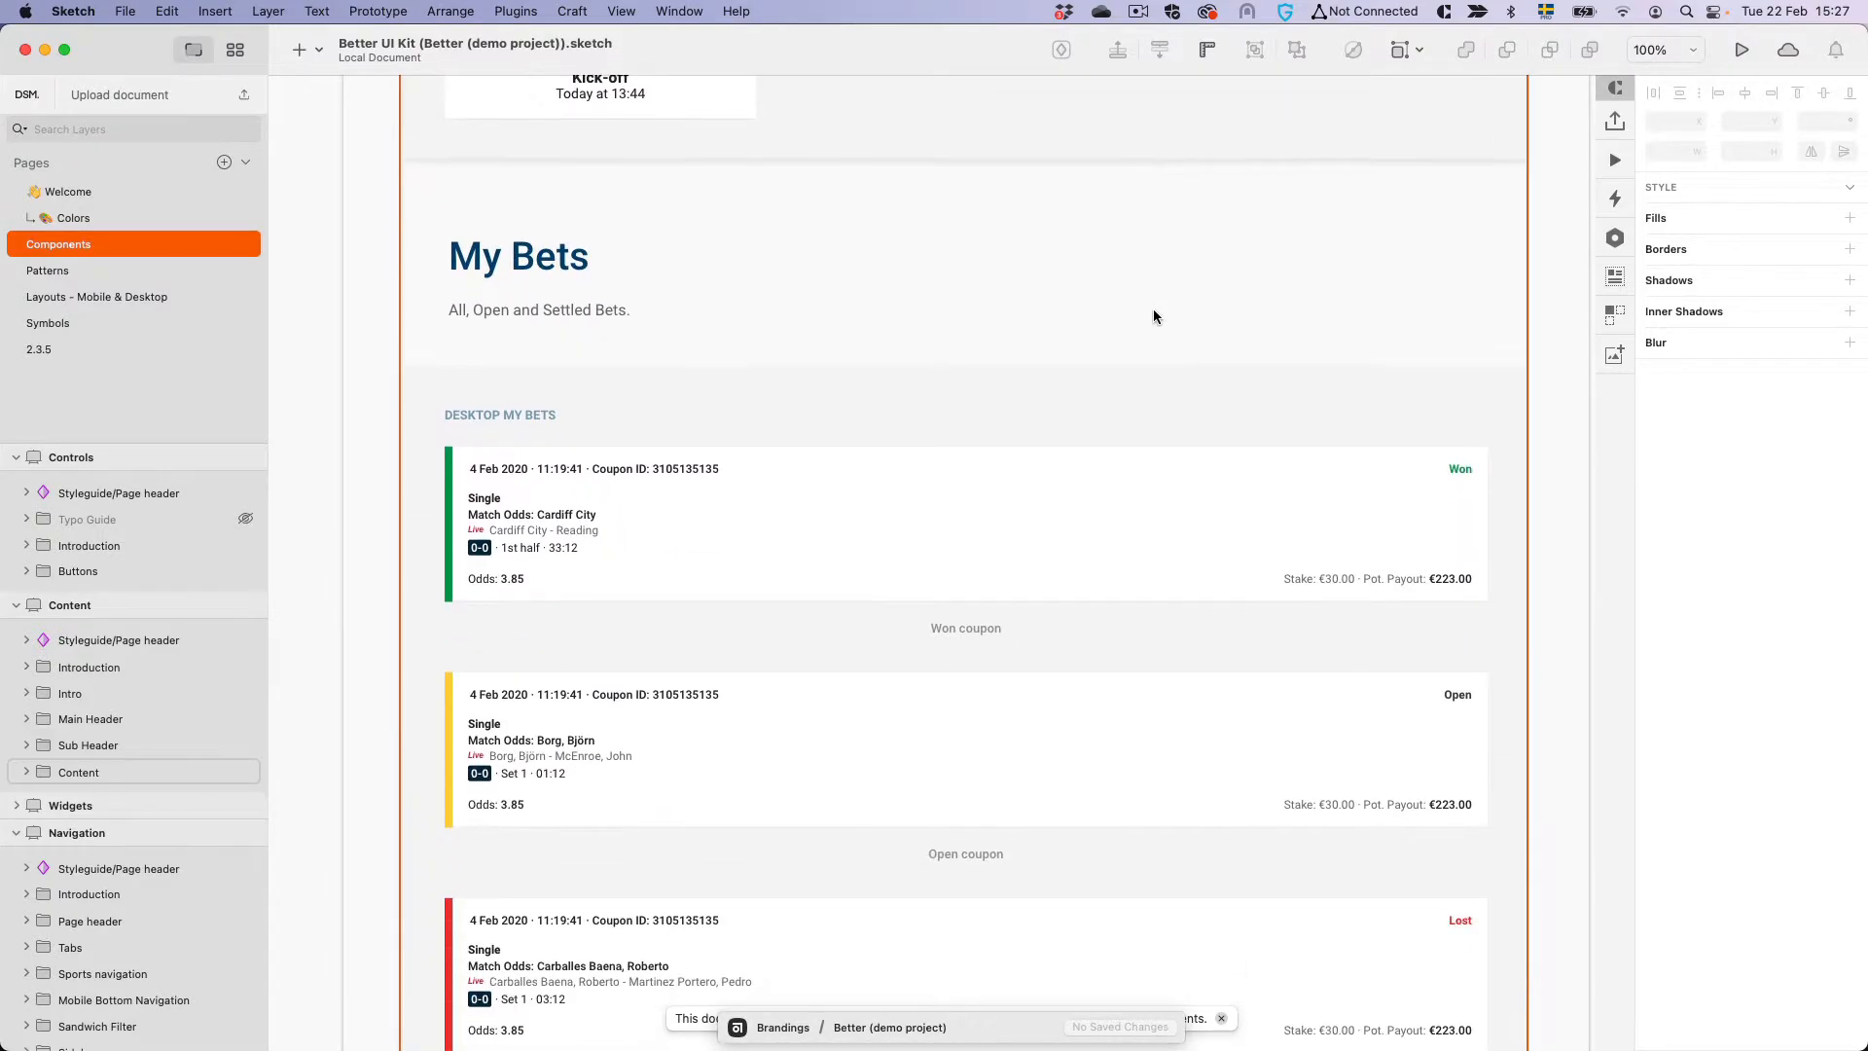
pyautogui.scroll(-12, 1153, 316)
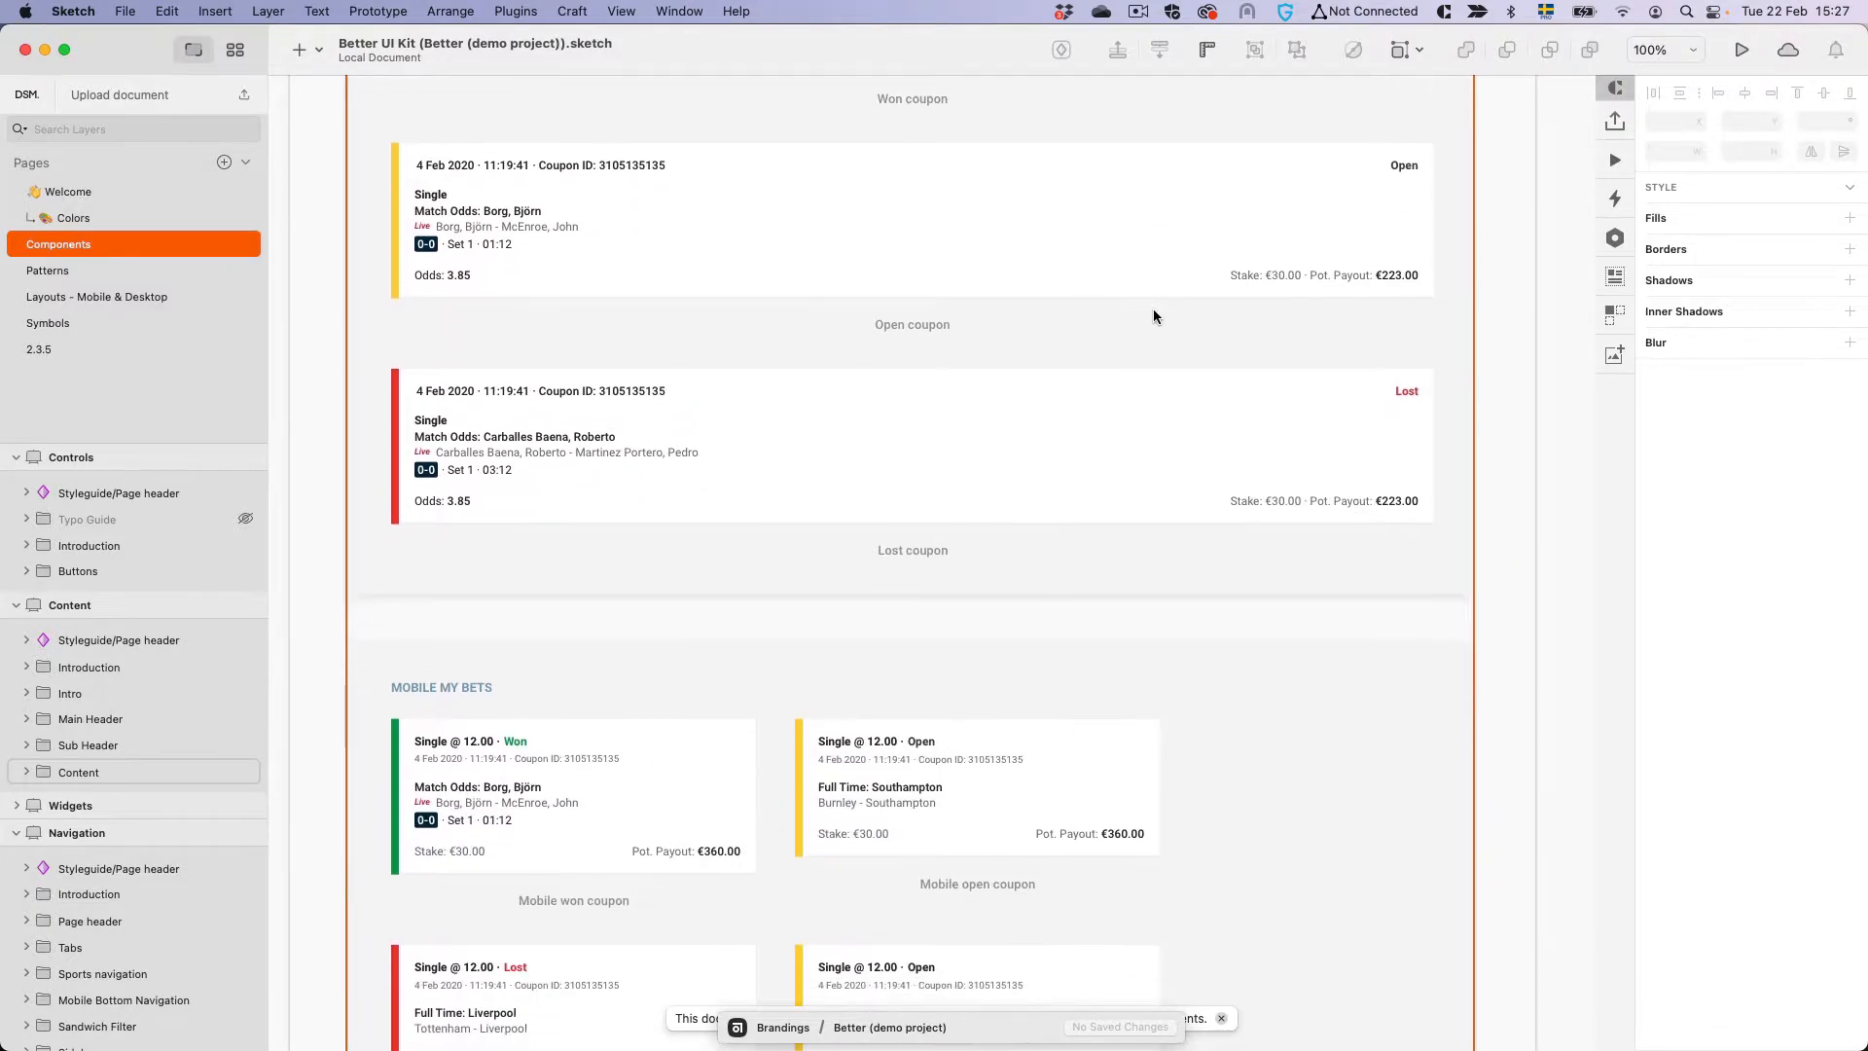
pyautogui.scroll(-20, 1152, 317)
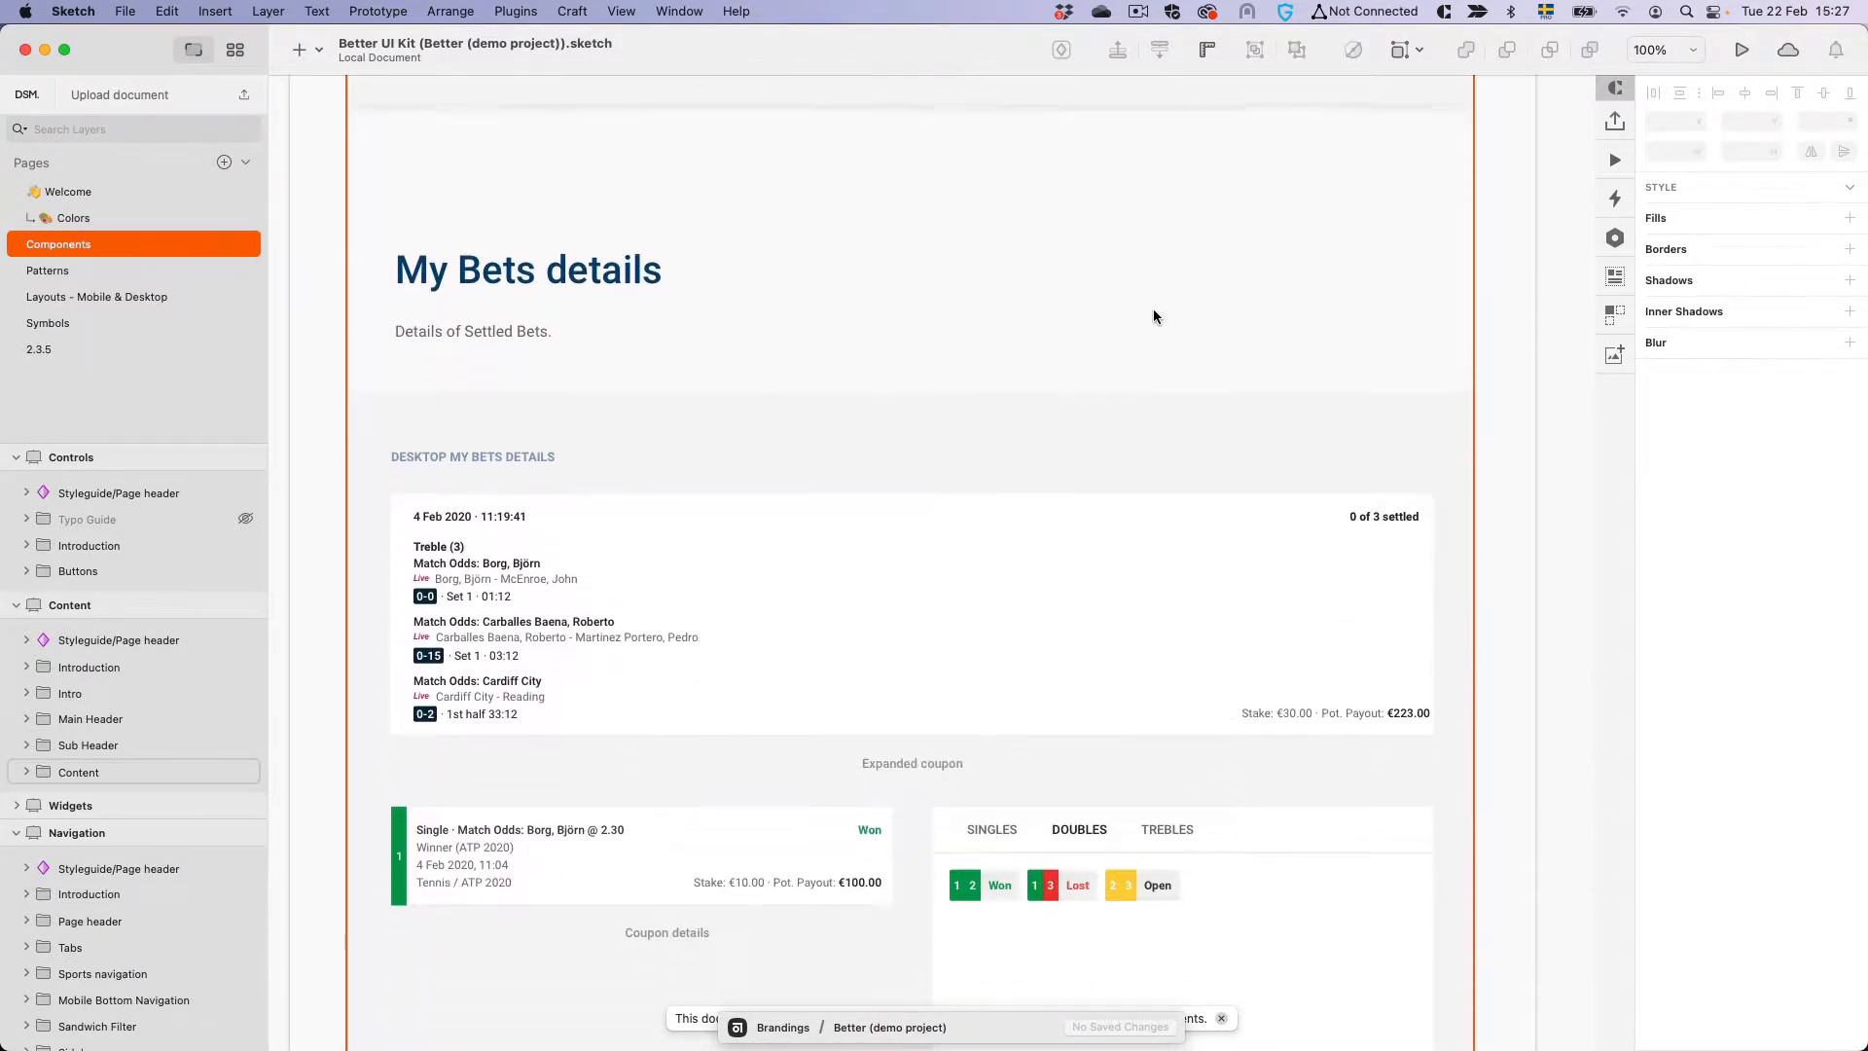
pyautogui.scroll(-16, 1153, 310)
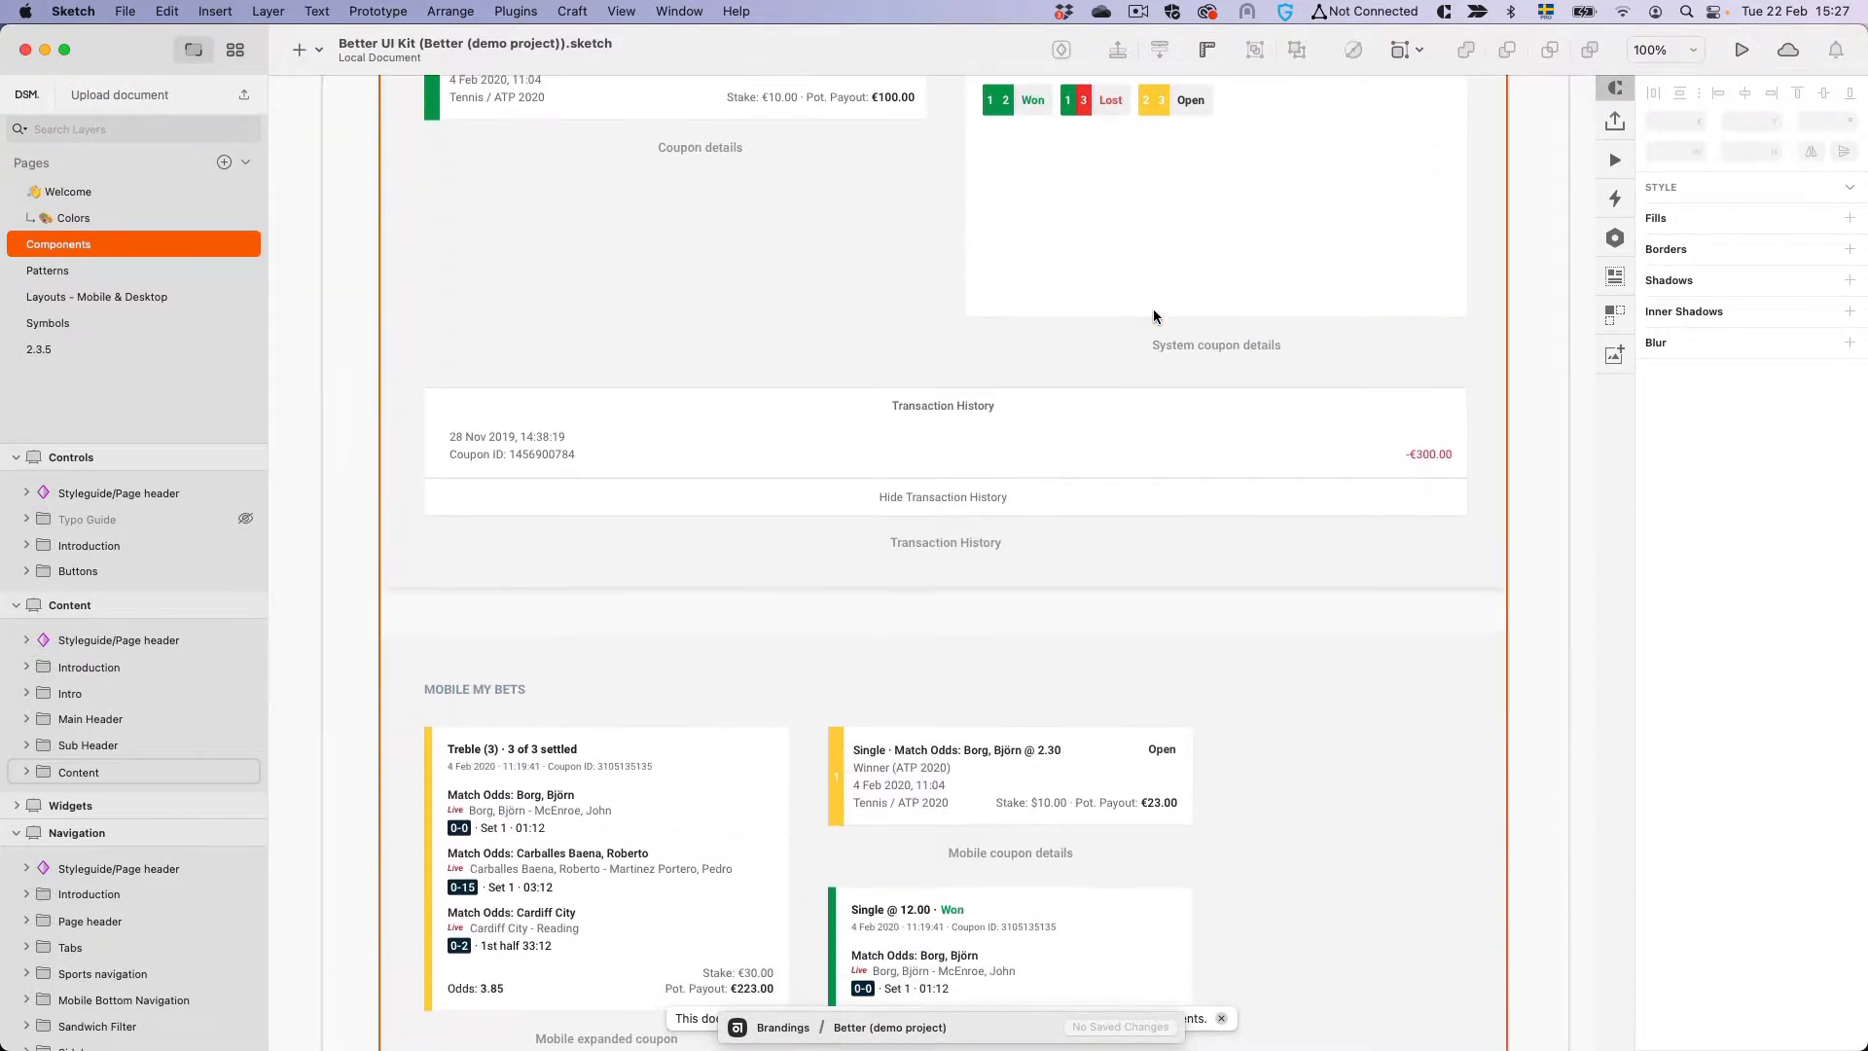
pyautogui.scroll(-13, 1152, 316)
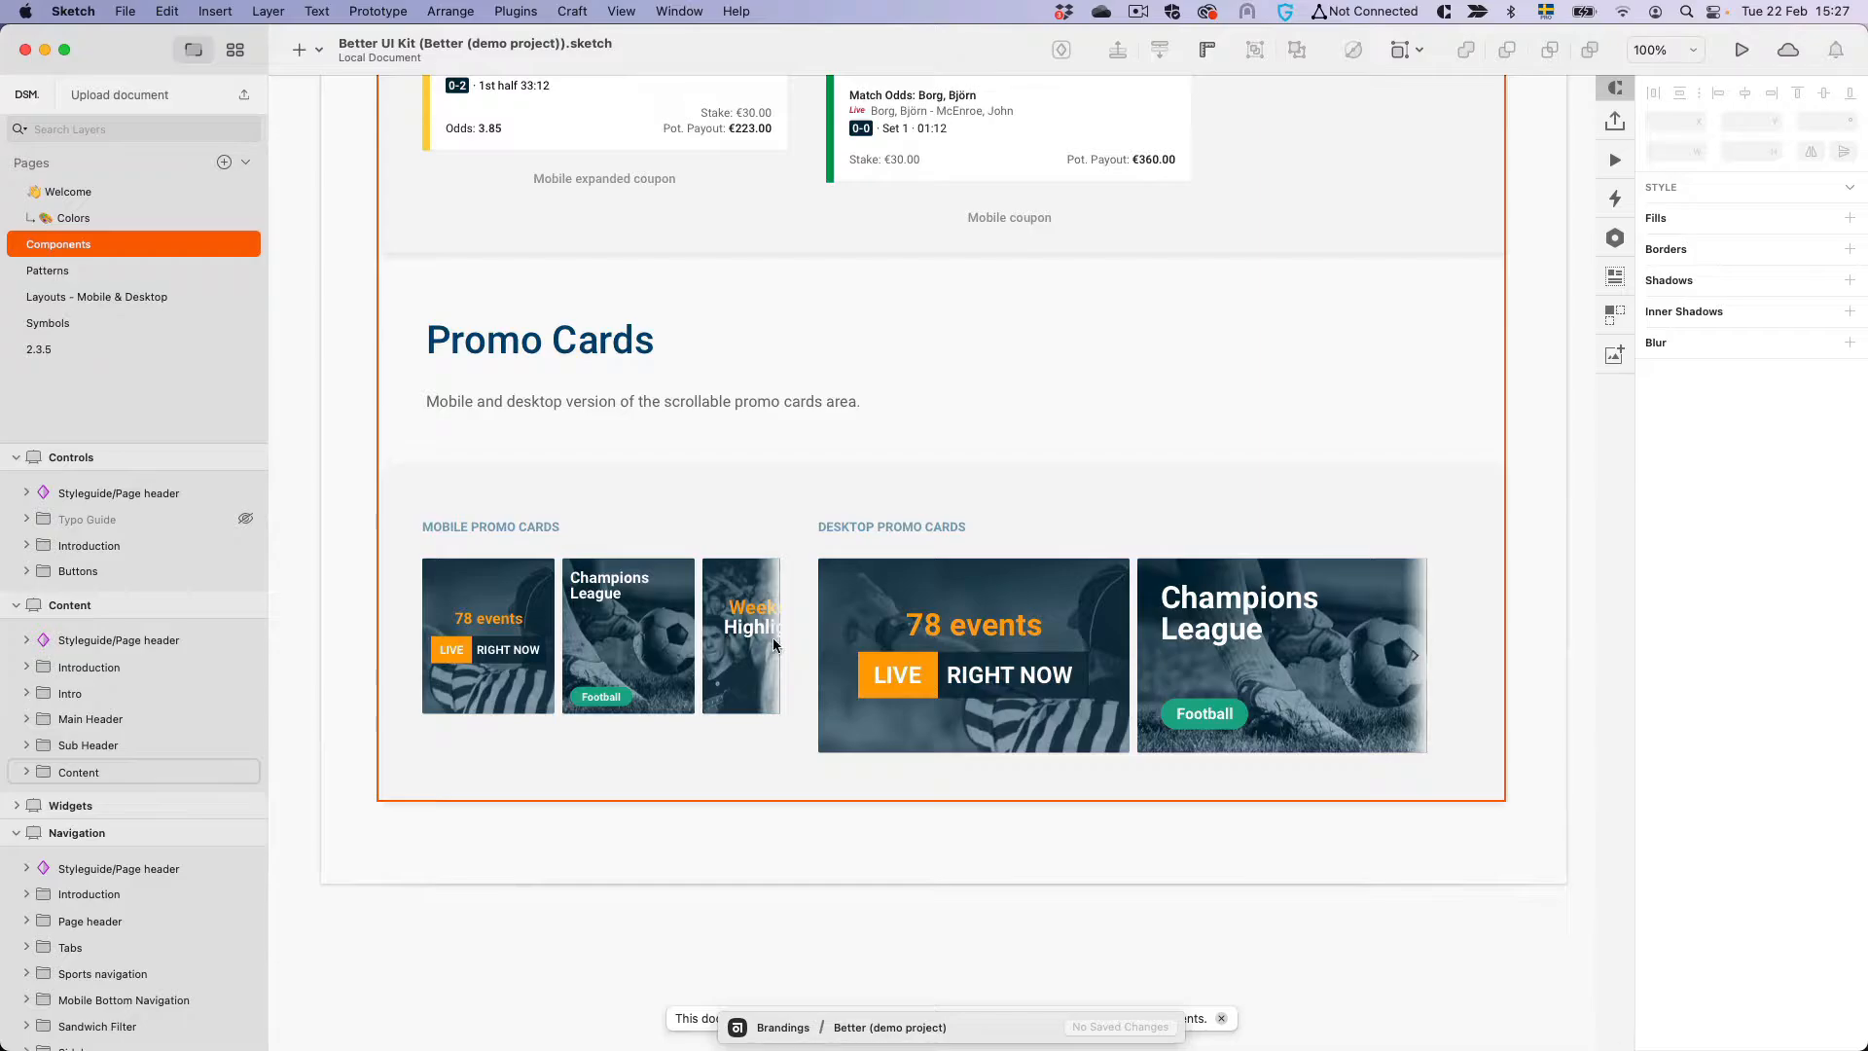
pyautogui.scroll(2, 774, 639)
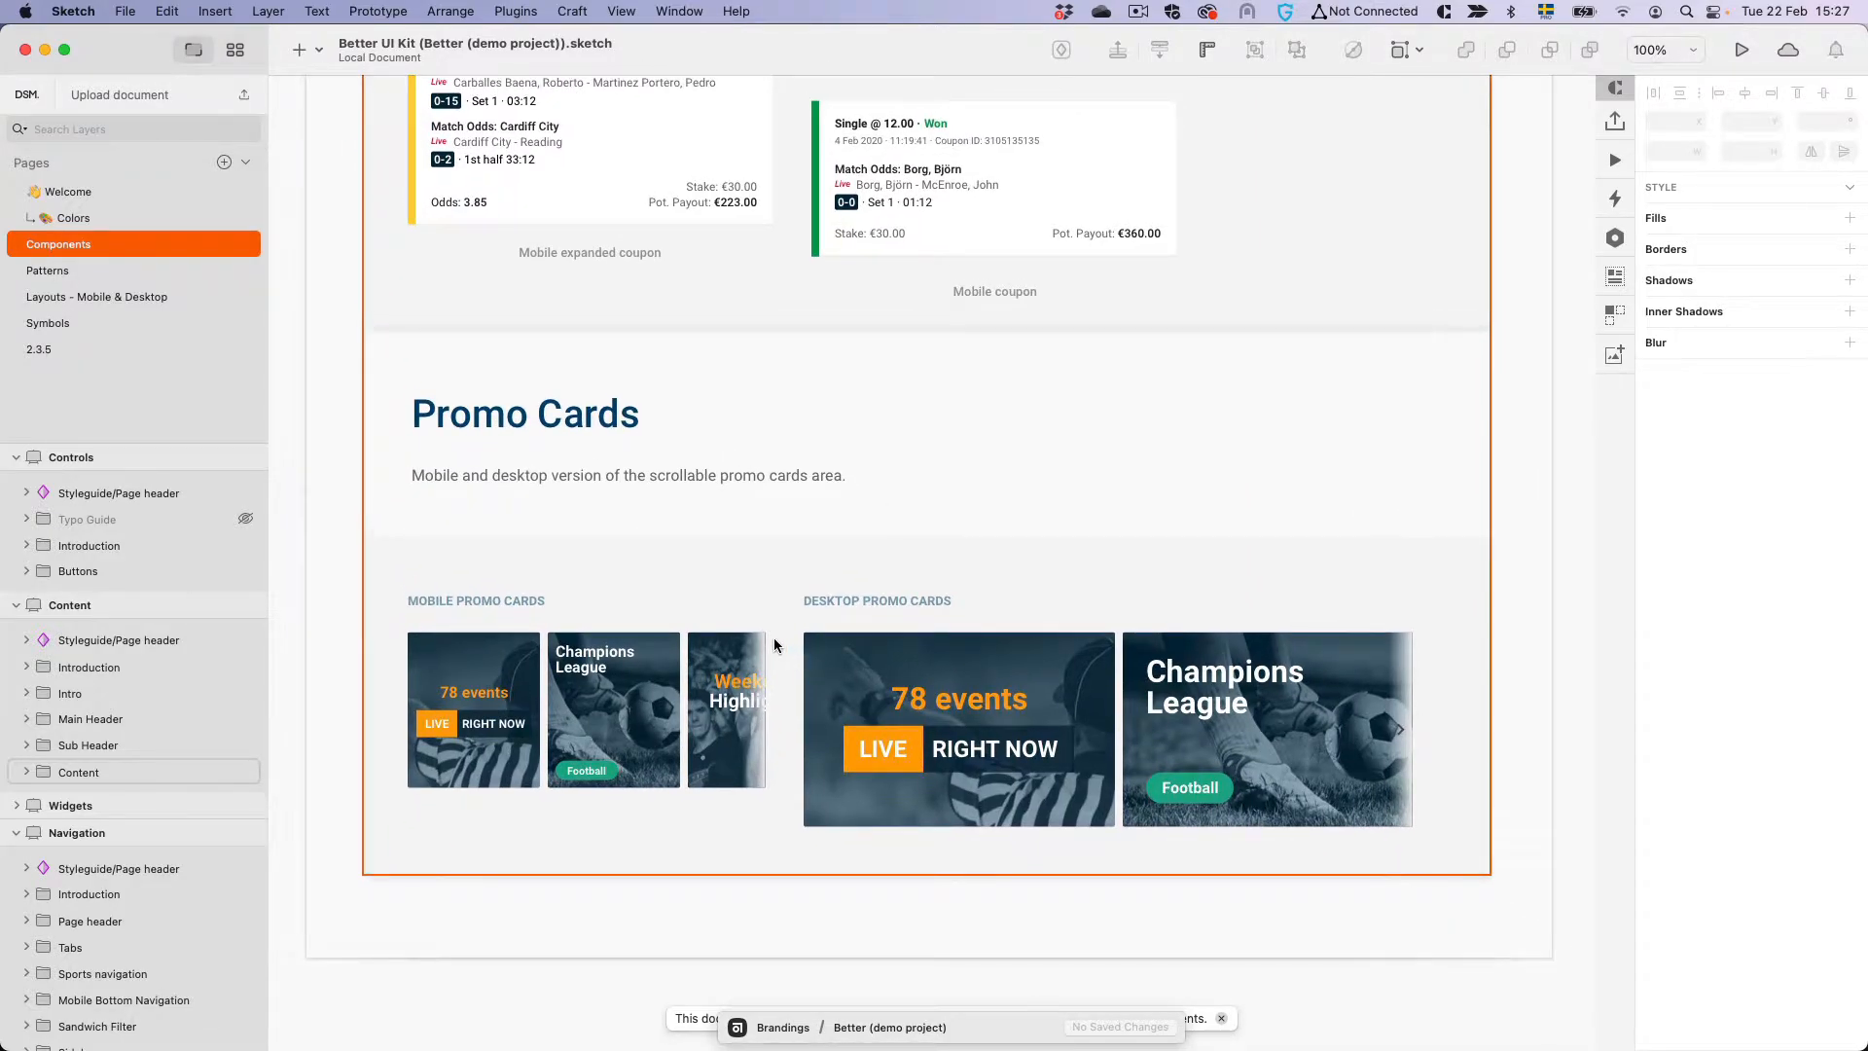
pyautogui.scroll(-1, 776, 670)
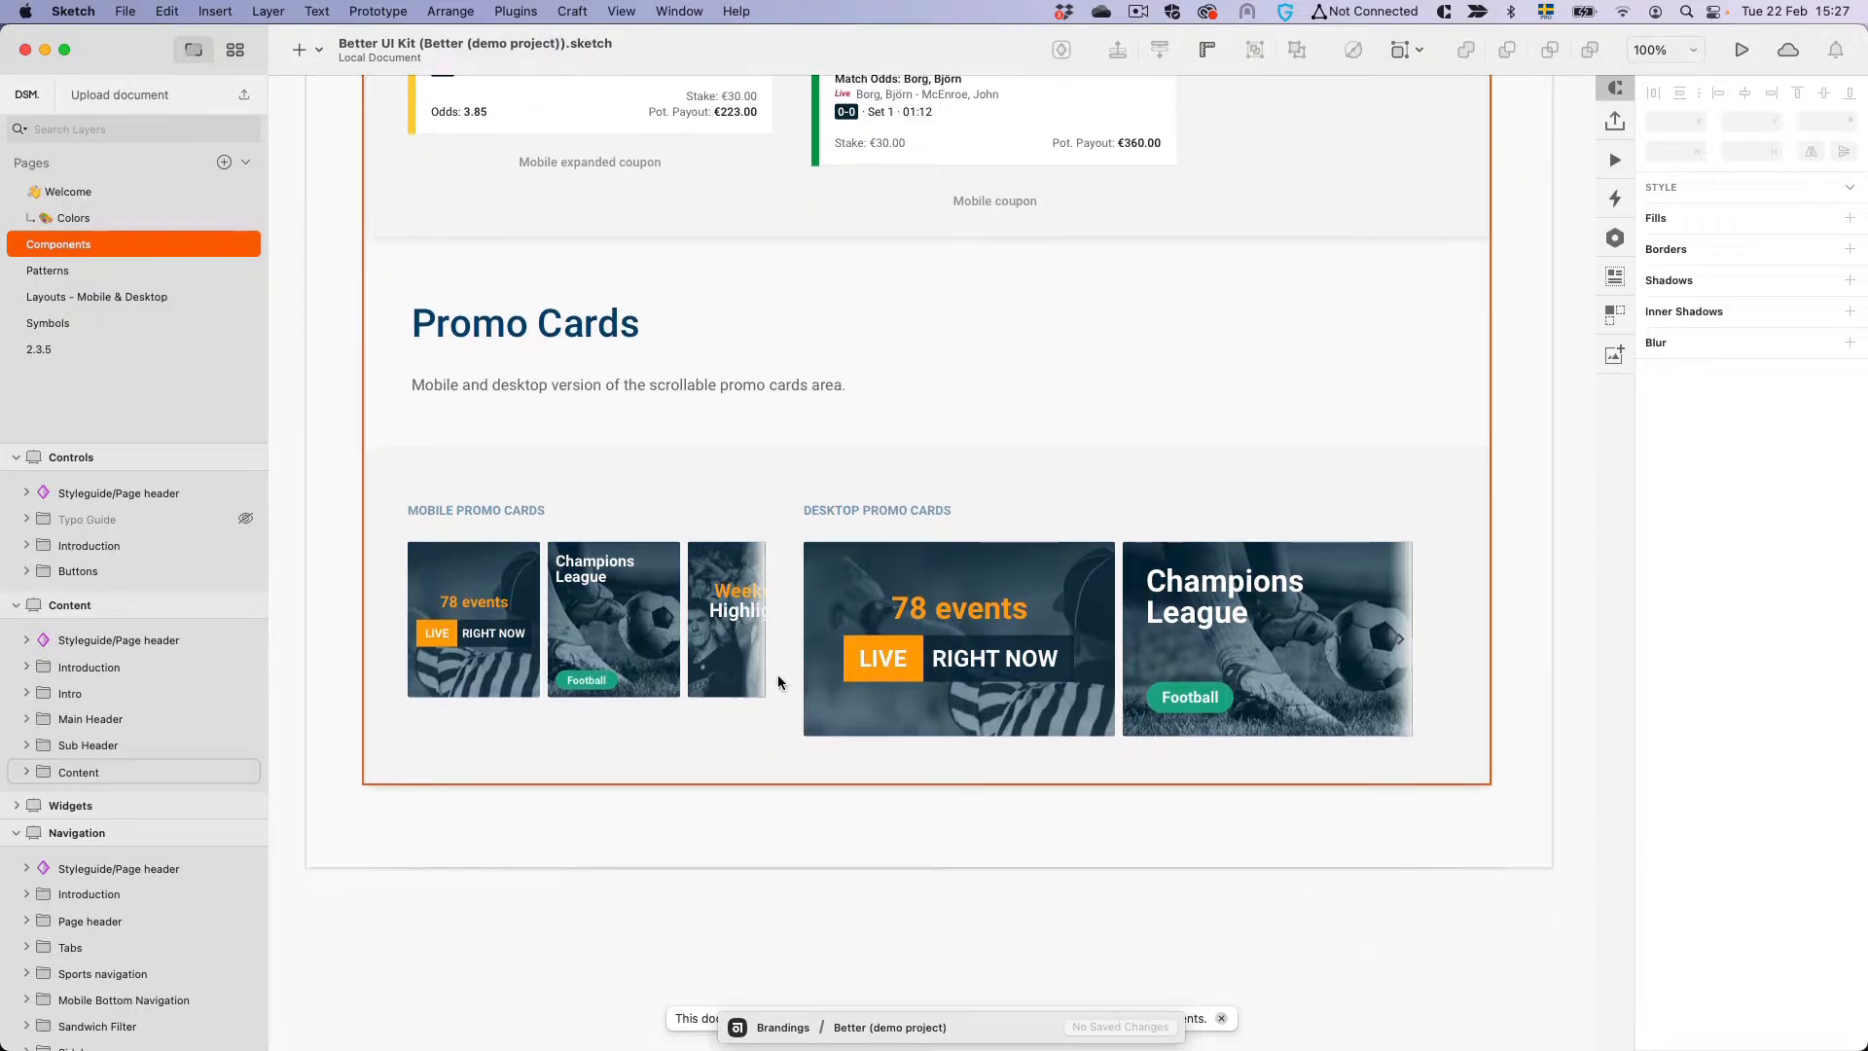
pyautogui.scroll(20, 776, 682)
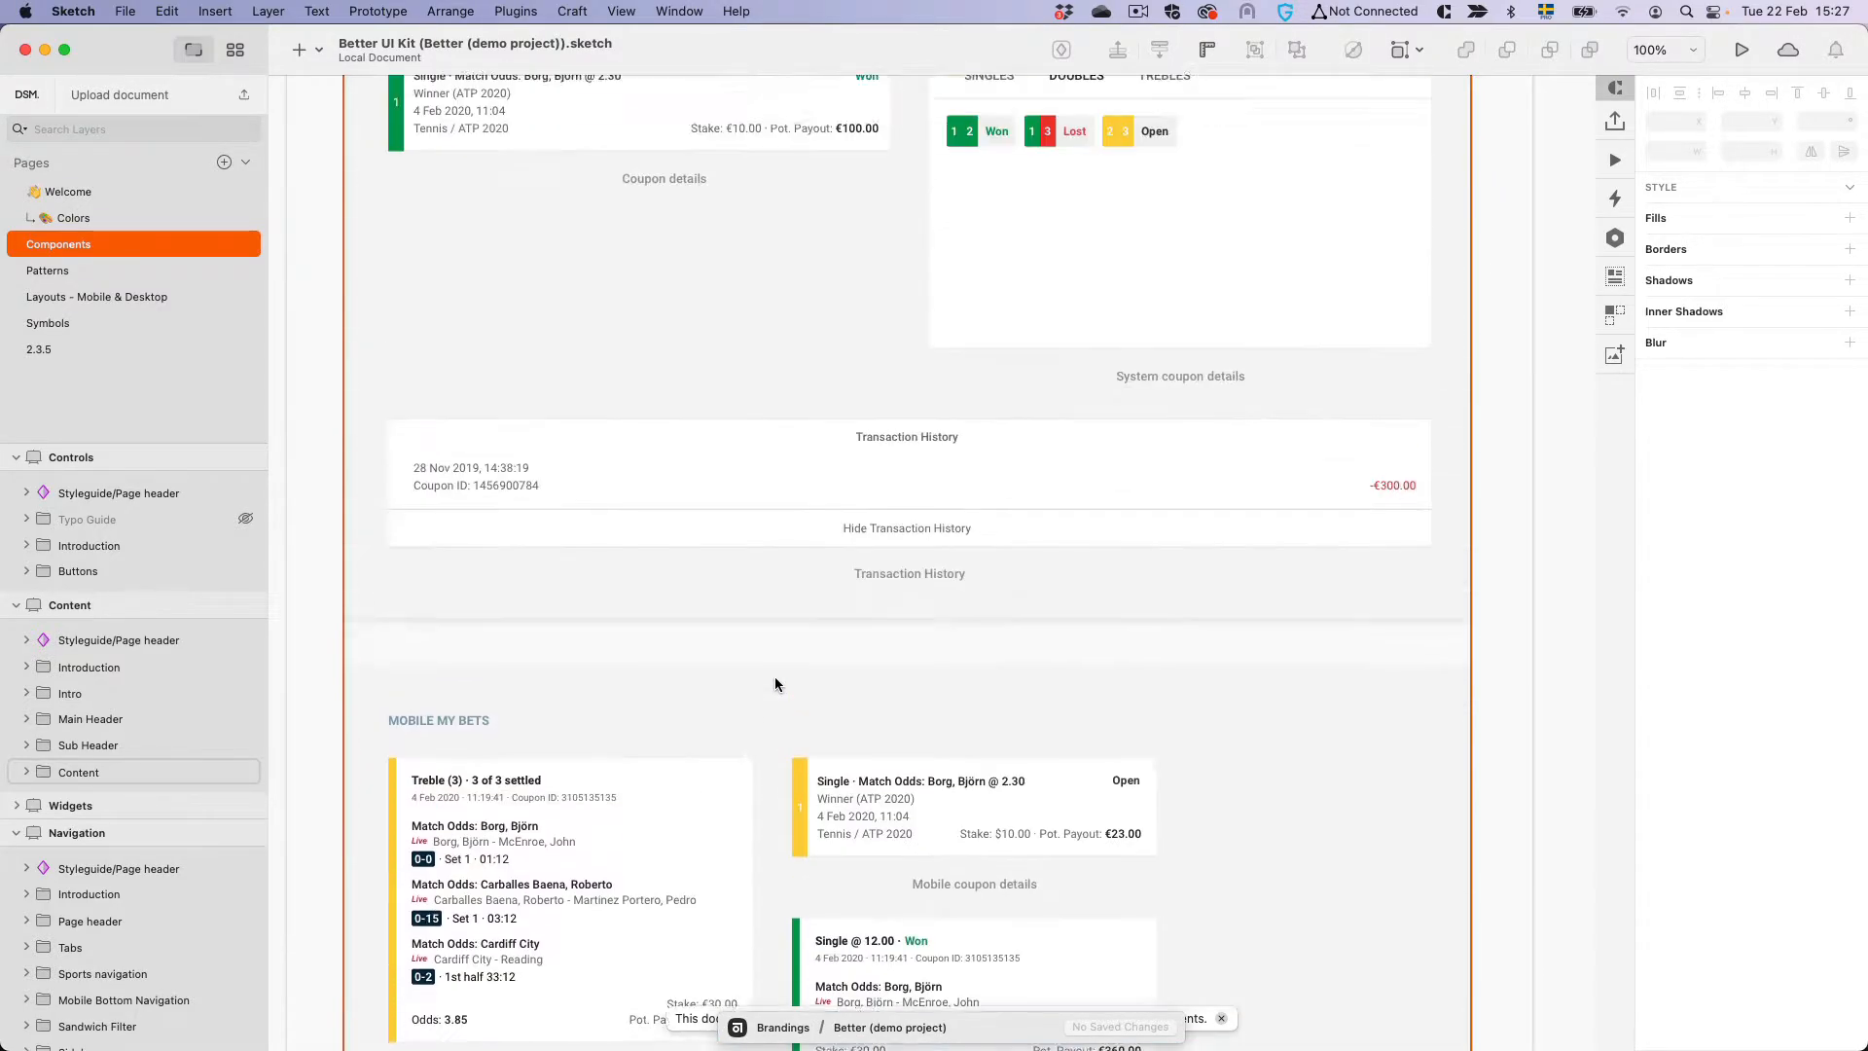
pyautogui.hscroll(10, 776, 683)
pyautogui.hscroll(5, 775, 684)
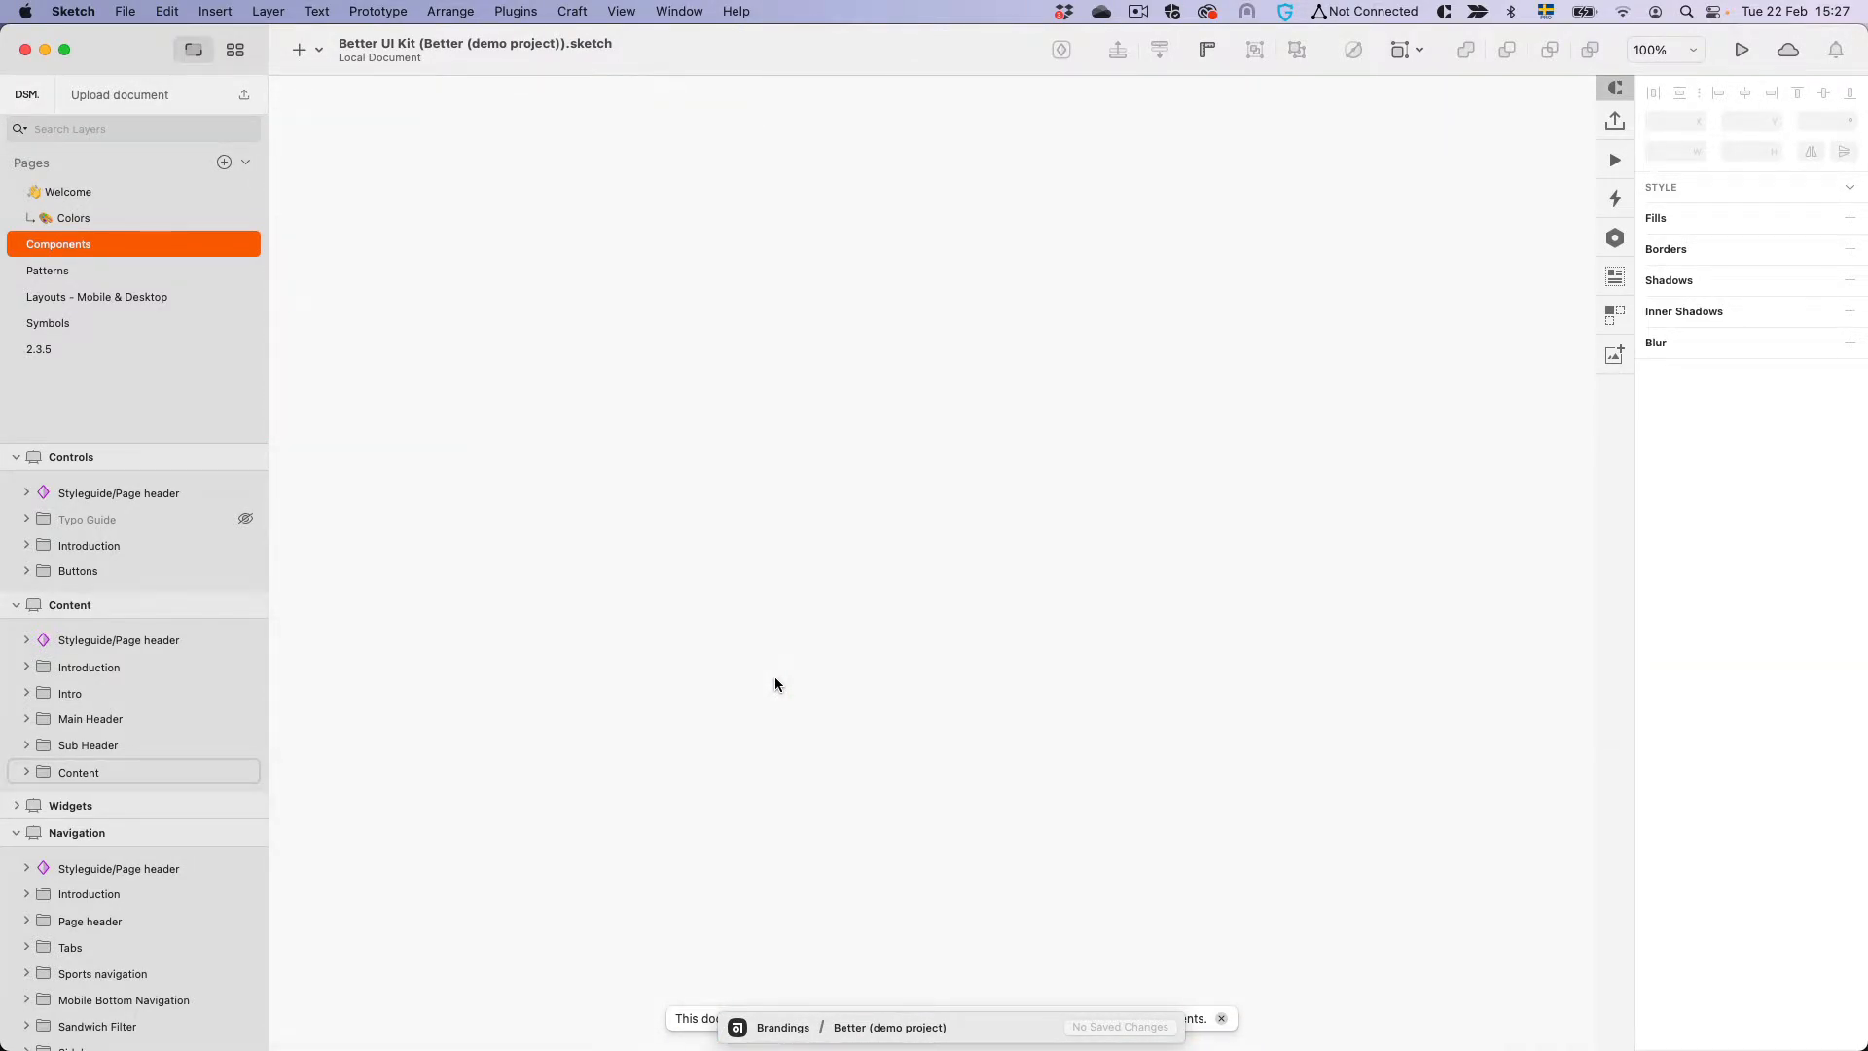
# Step: Scroll to the Widgets artboard and down past Prematch statistics to the Premier League table legend
pyautogui.hscroll(-5, 774, 684)
pyautogui.scroll(-10, 774, 684)
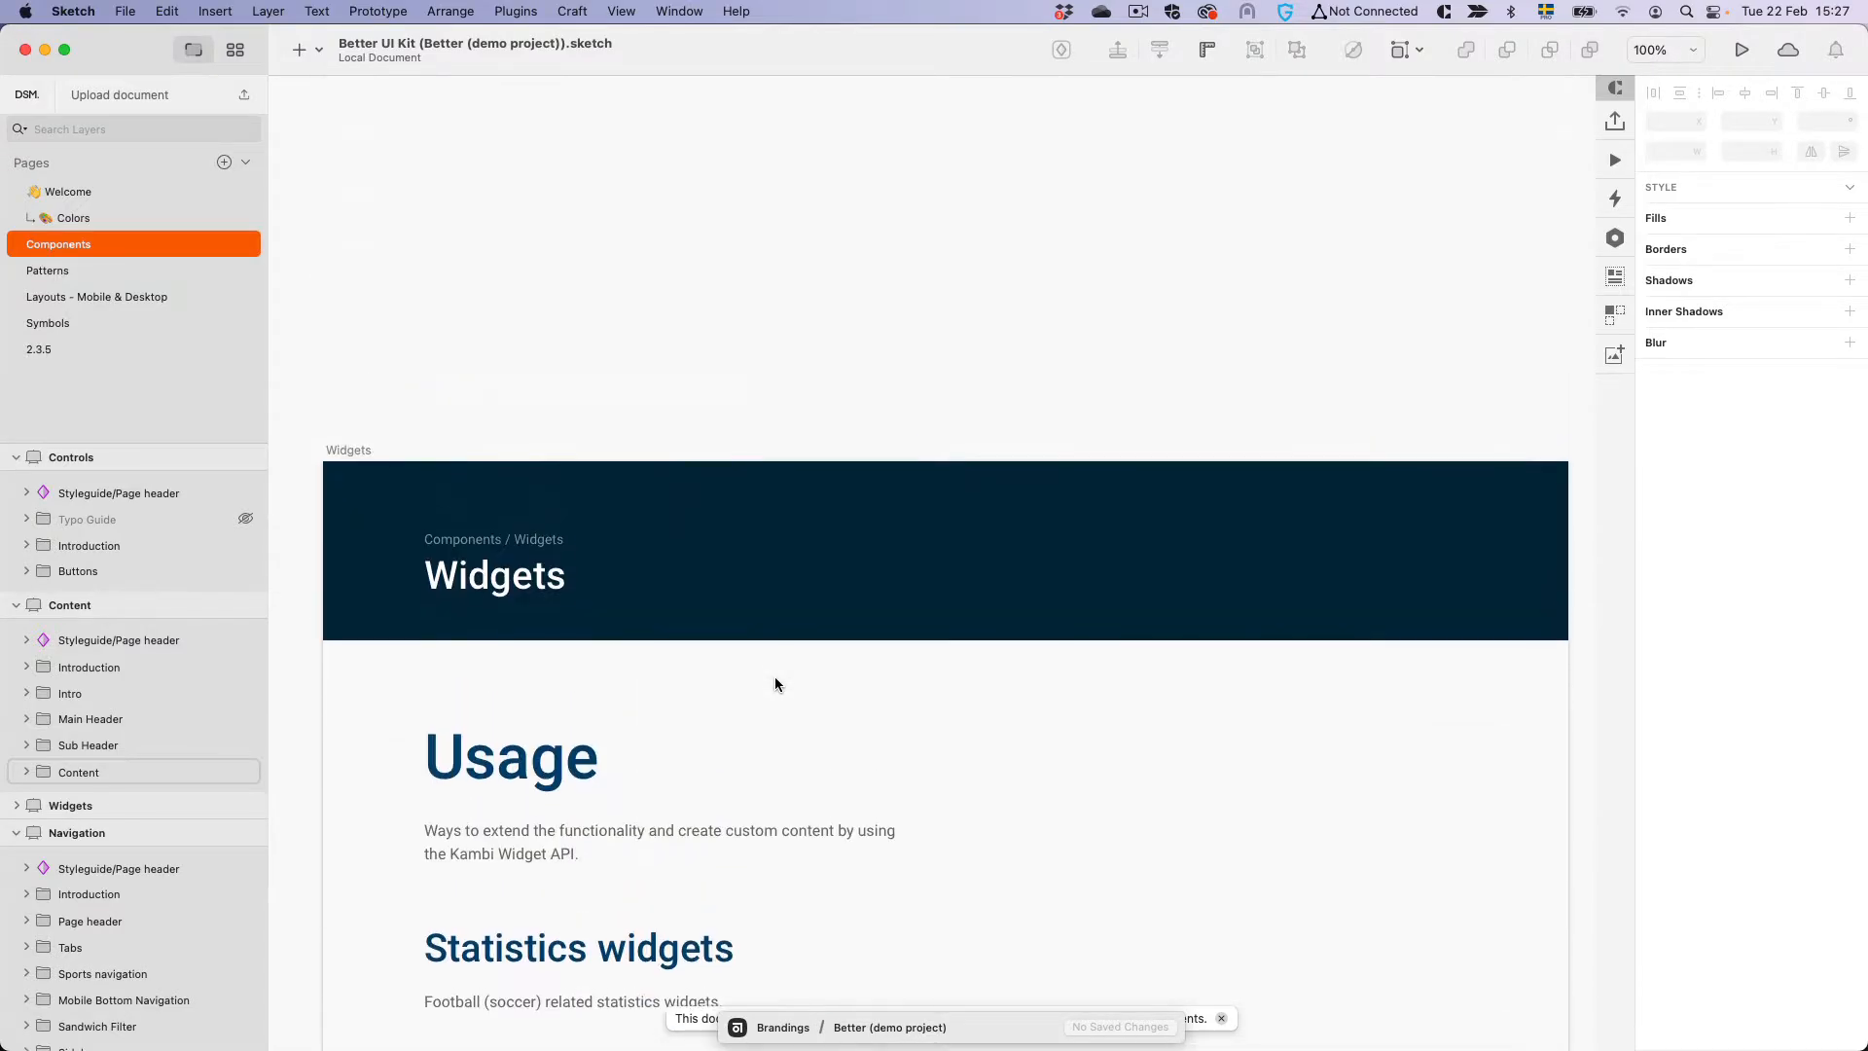
pyautogui.scroll(-1, 775, 684)
pyautogui.scroll(2, 775, 683)
pyautogui.hscroll(1, 775, 683)
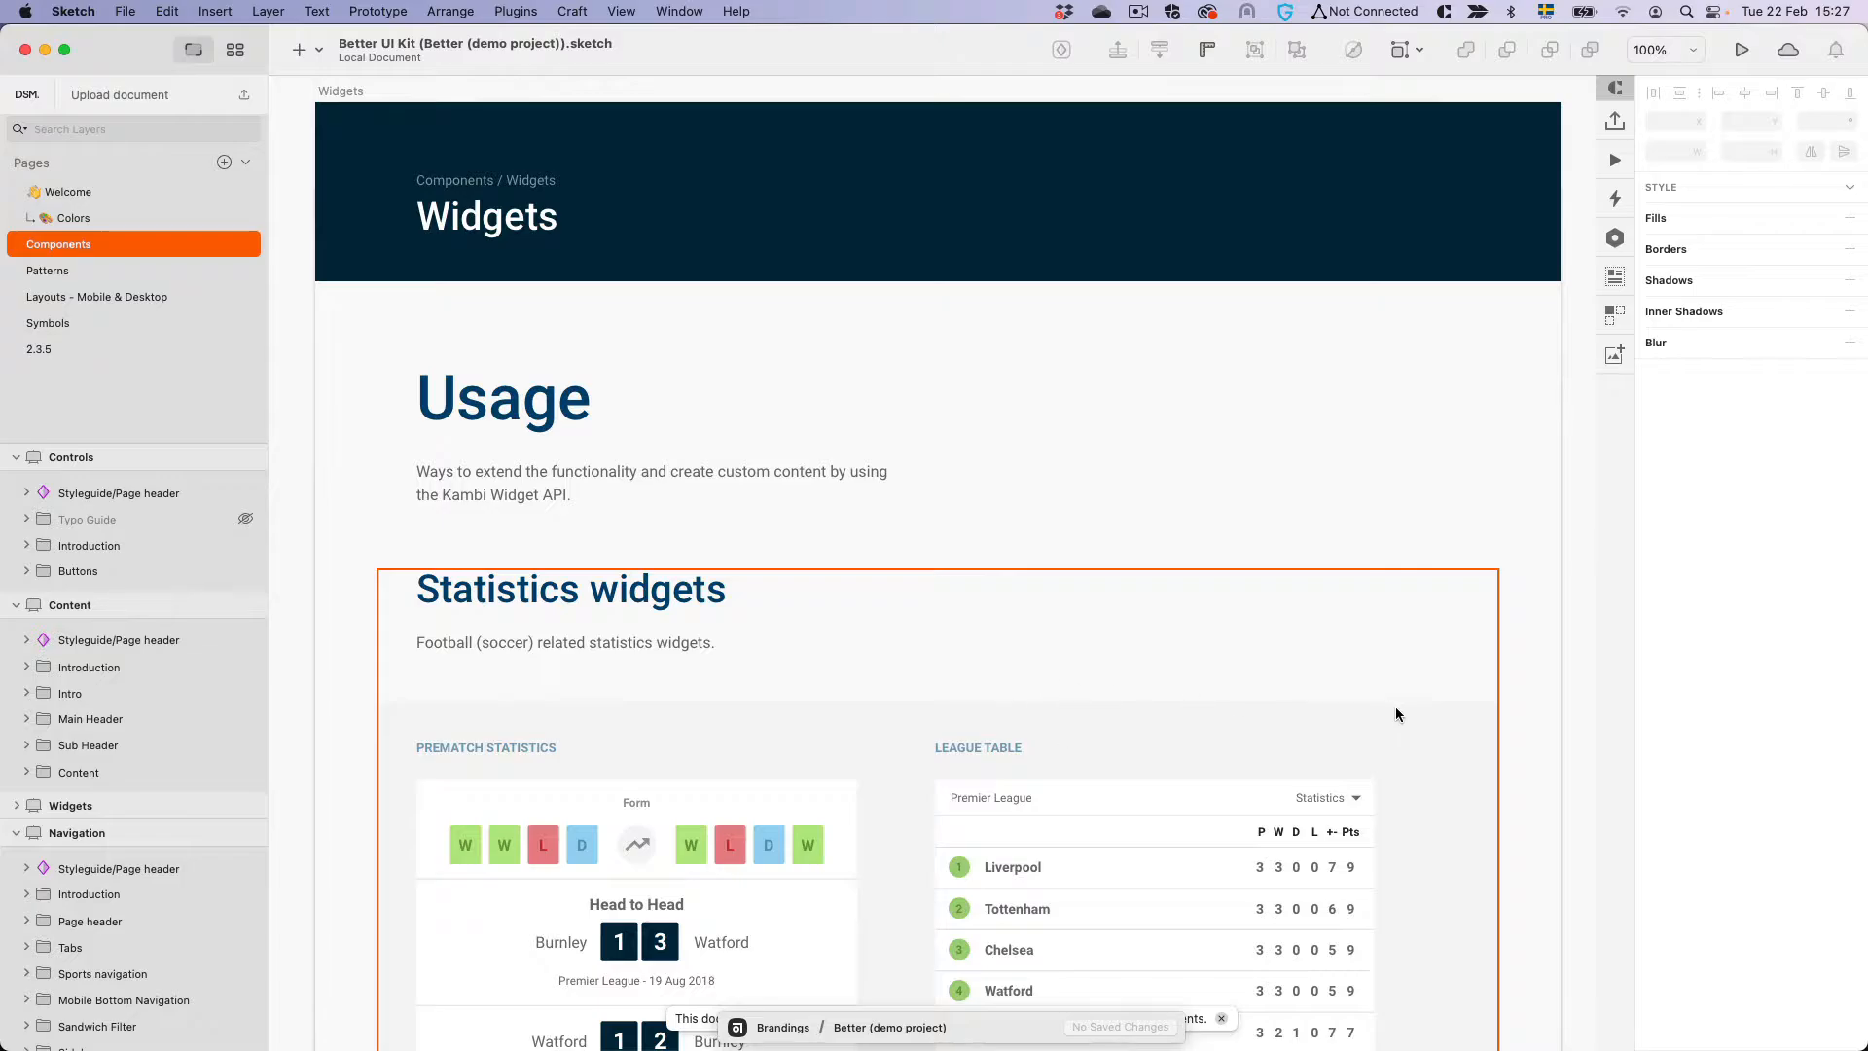
pyautogui.scroll(-7, 1522, 715)
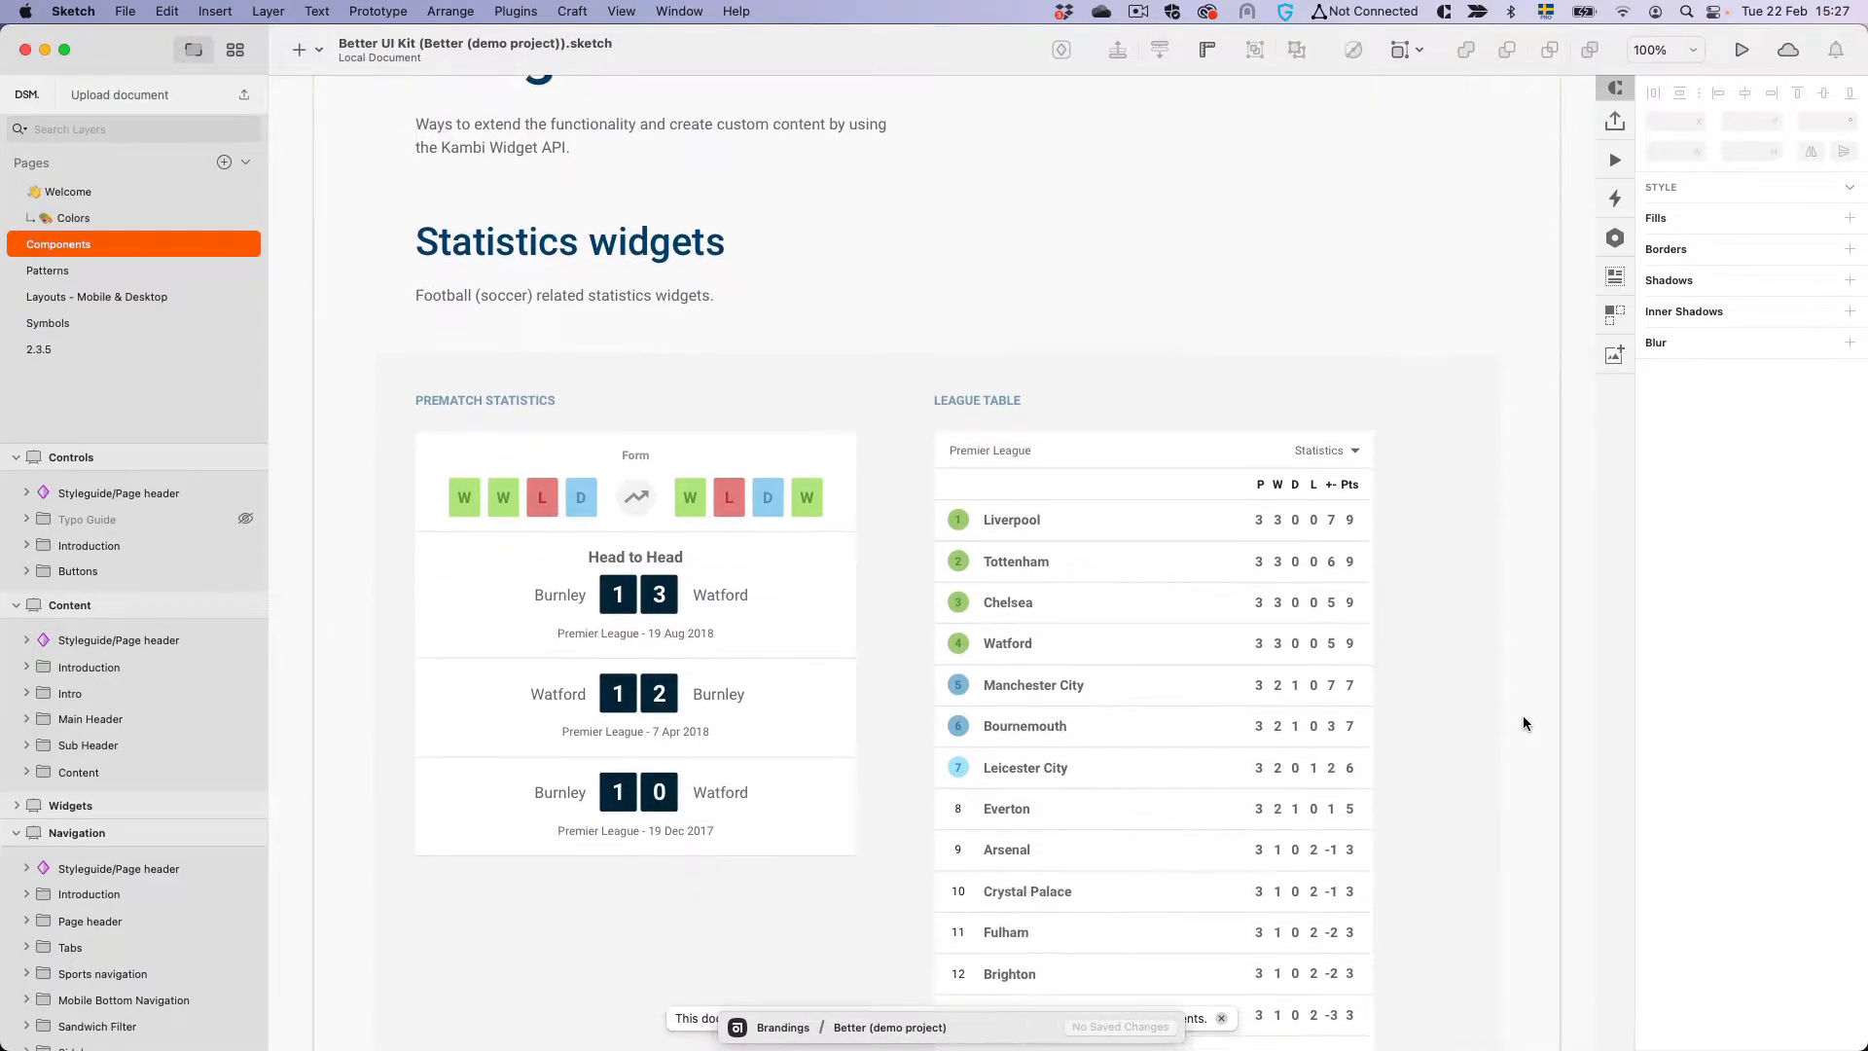
pyautogui.scroll(-3, 1523, 716)
pyautogui.scroll(-2, 1523, 718)
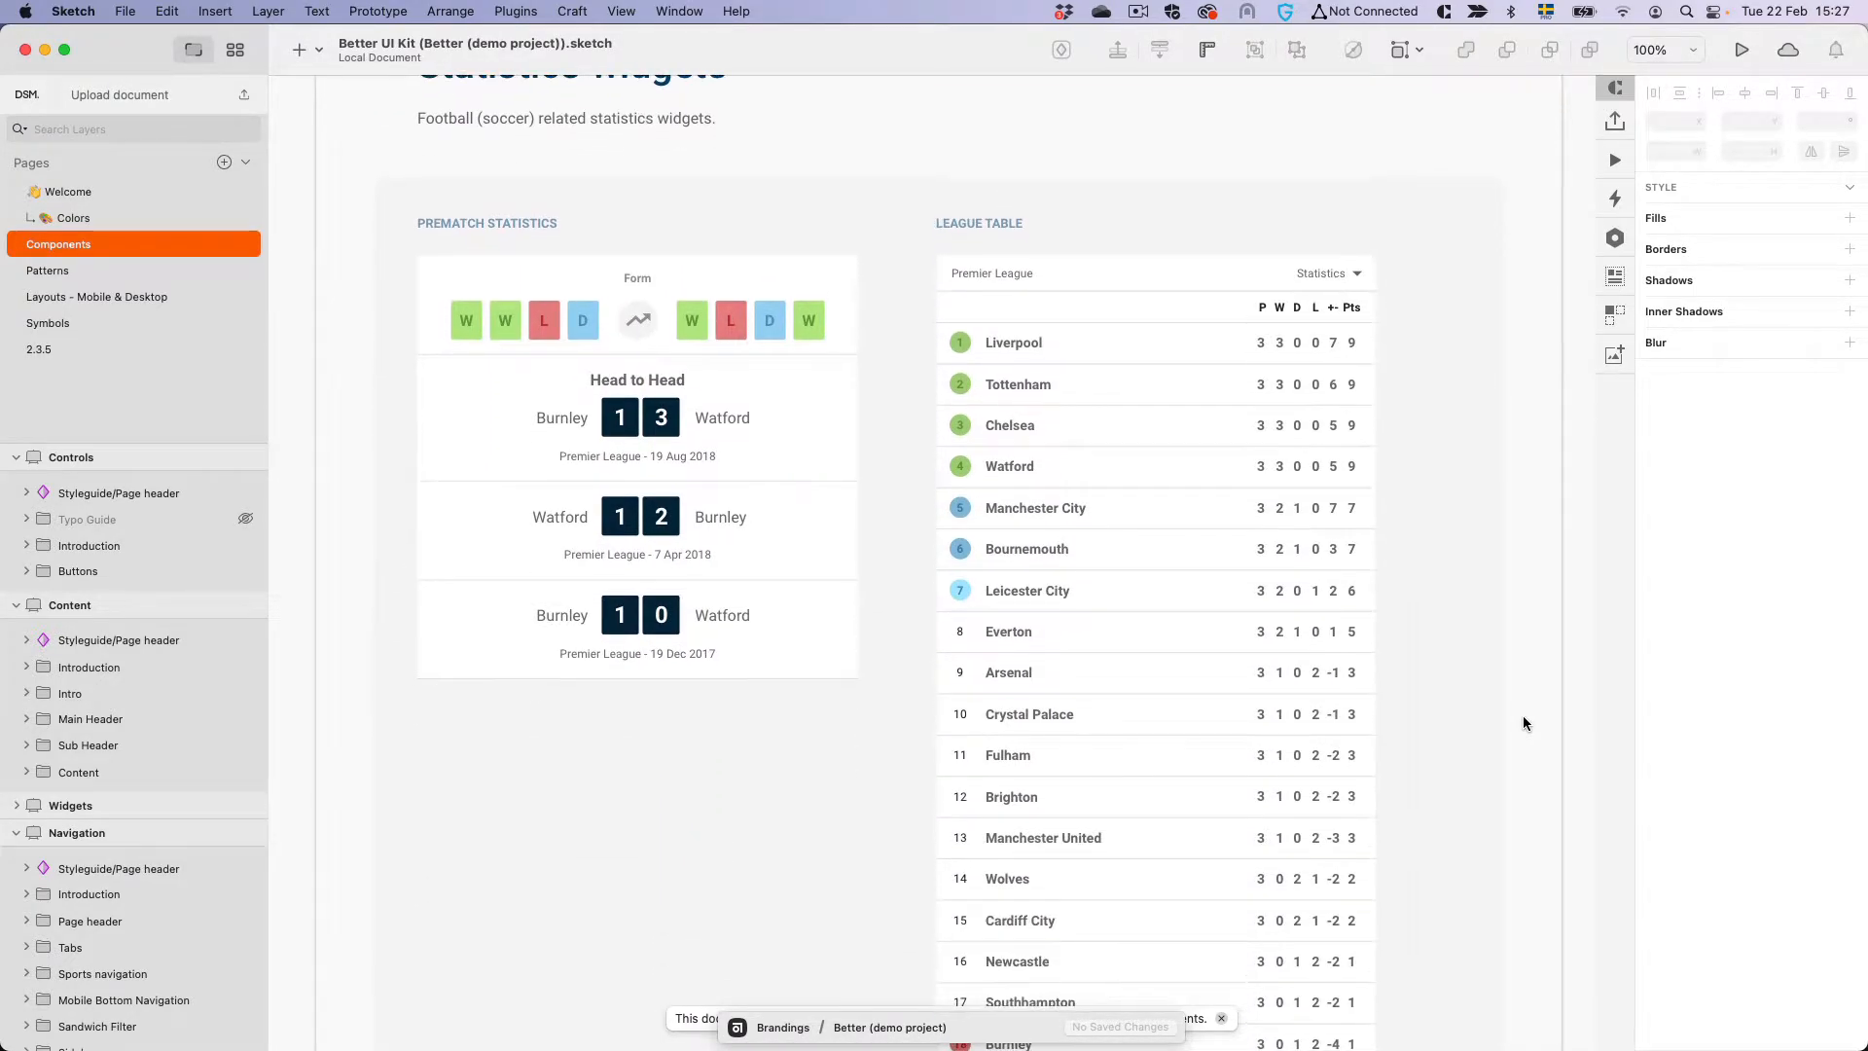
pyautogui.scroll(2, 1523, 718)
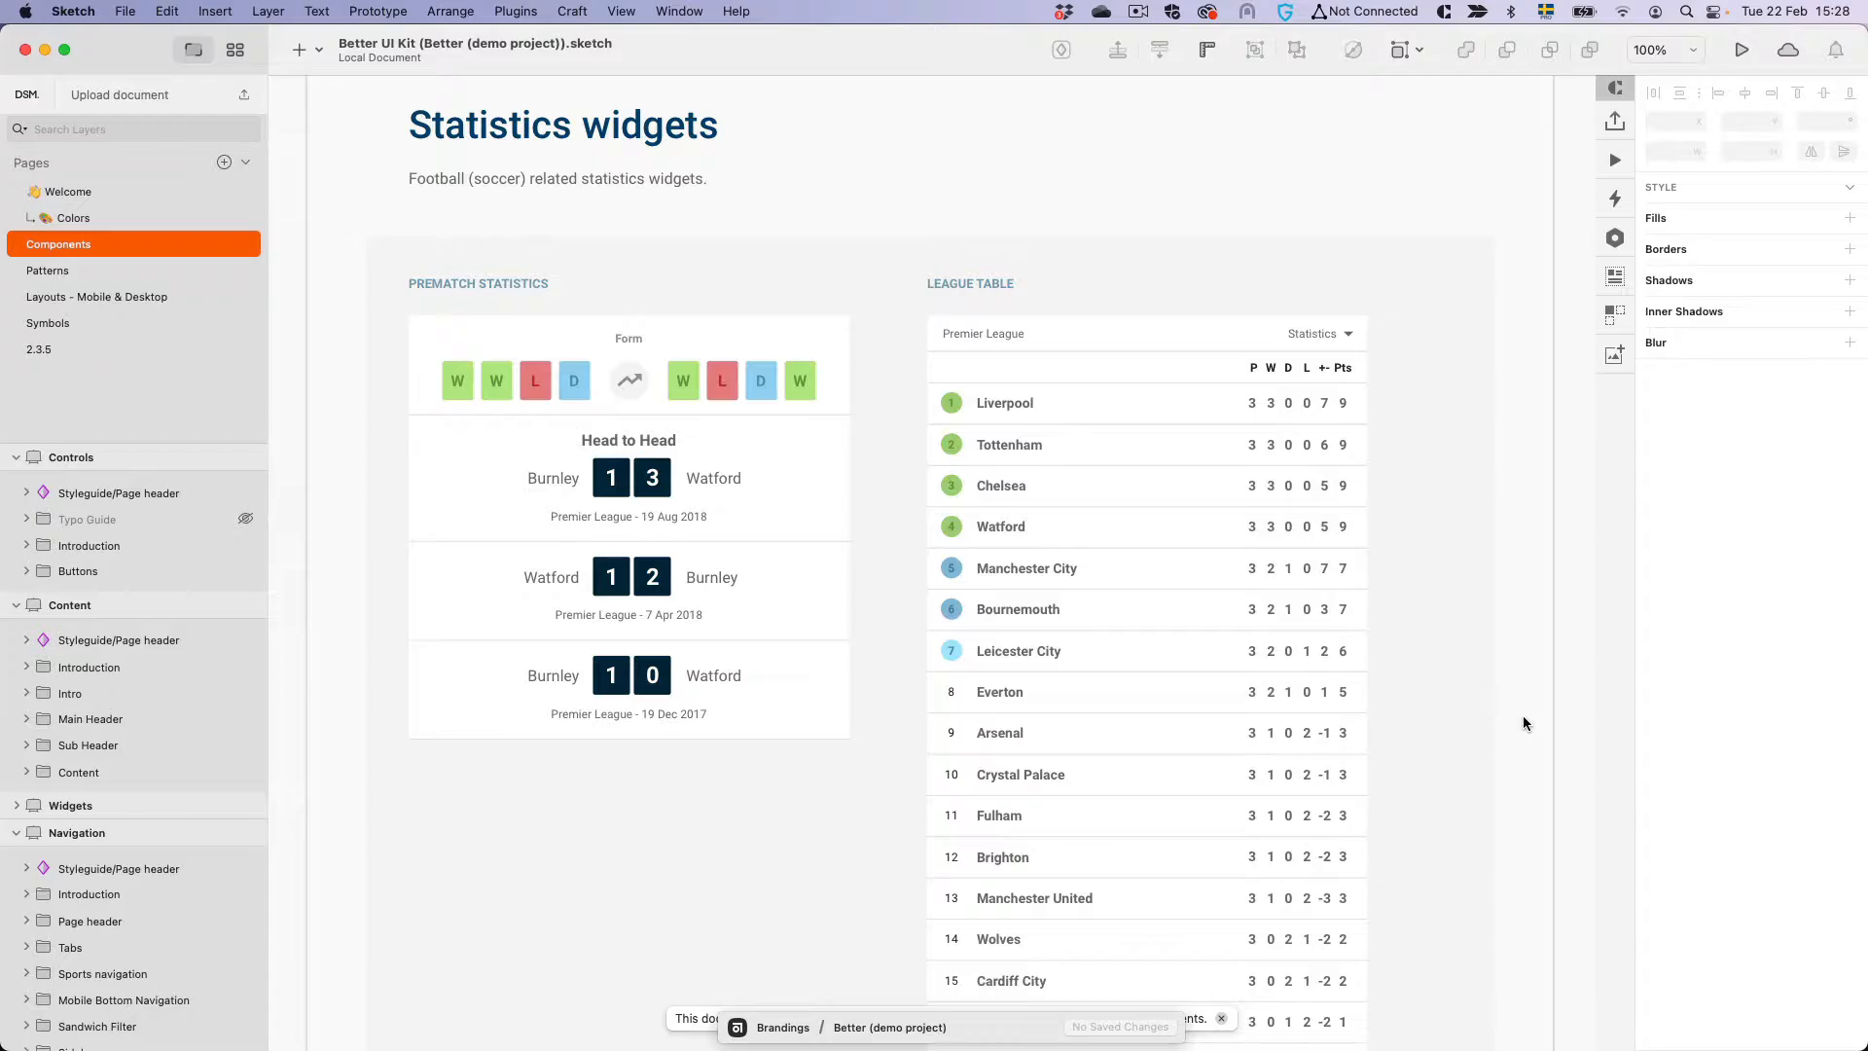
pyautogui.scroll(-1, 1523, 720)
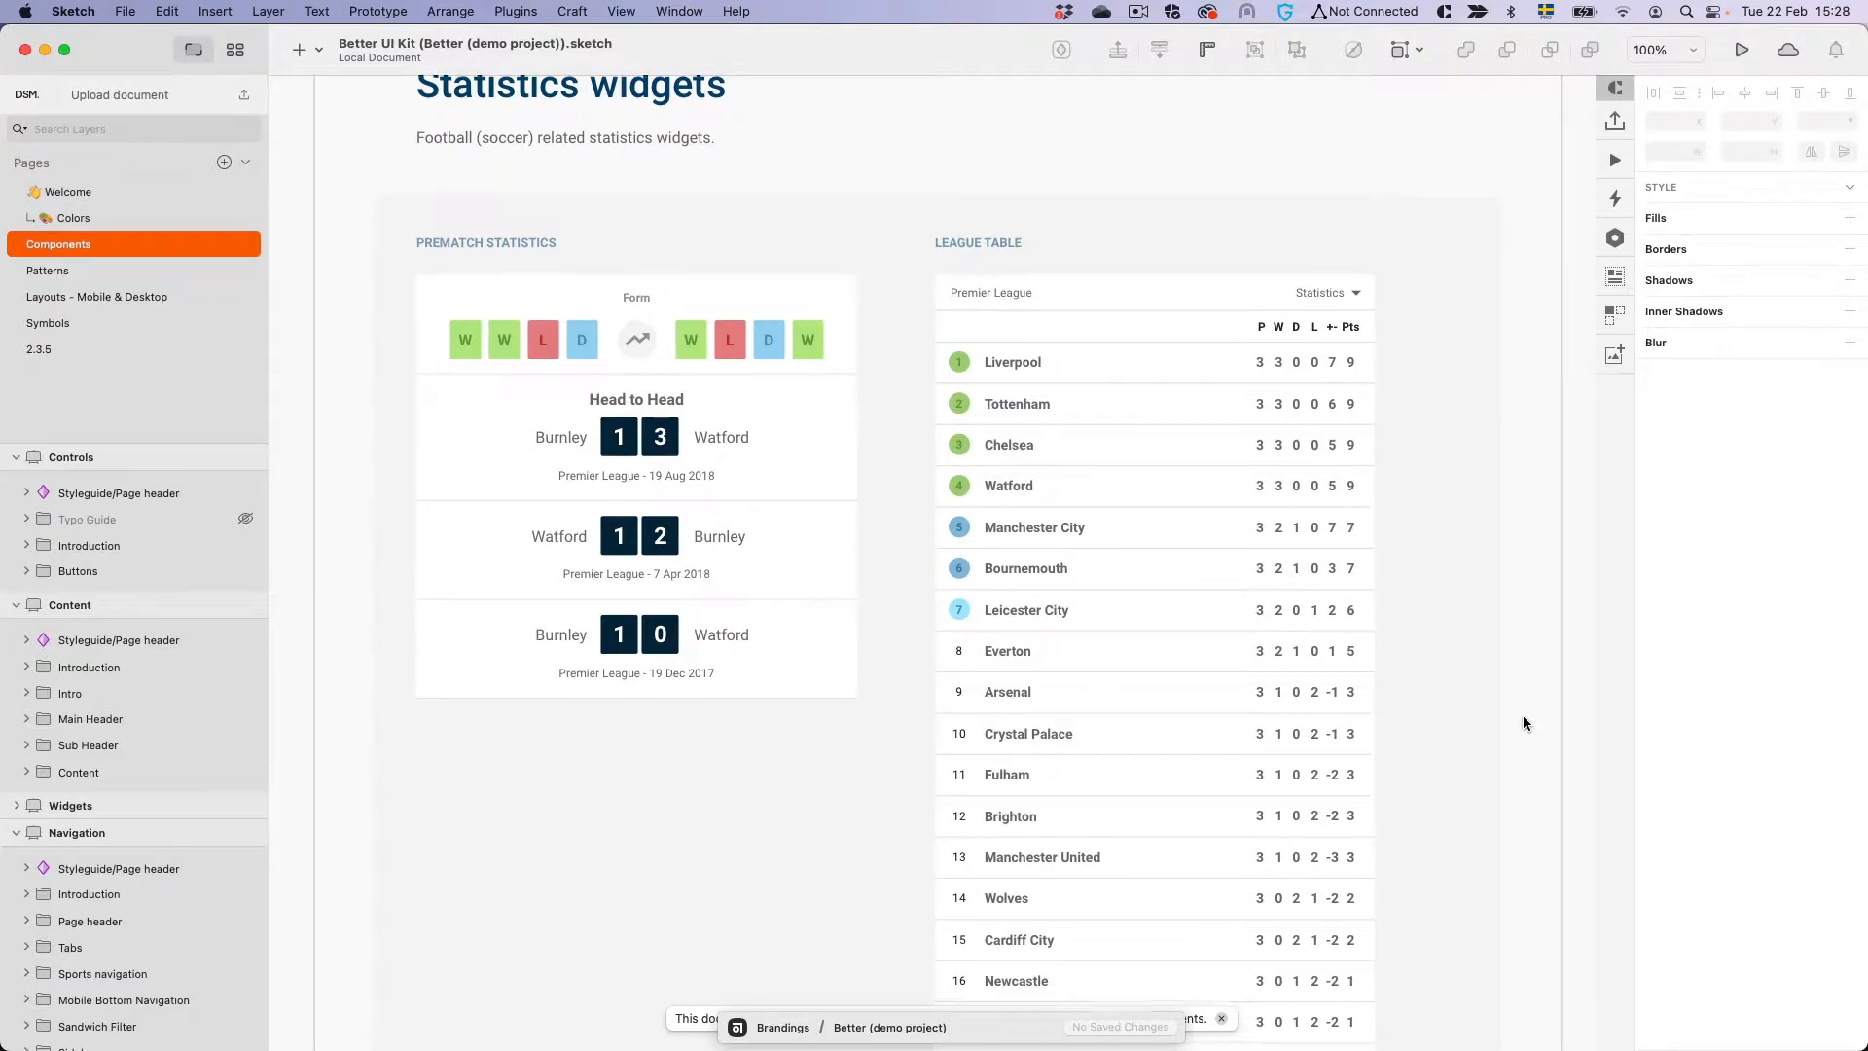
pyautogui.scroll(-4, 1522, 723)
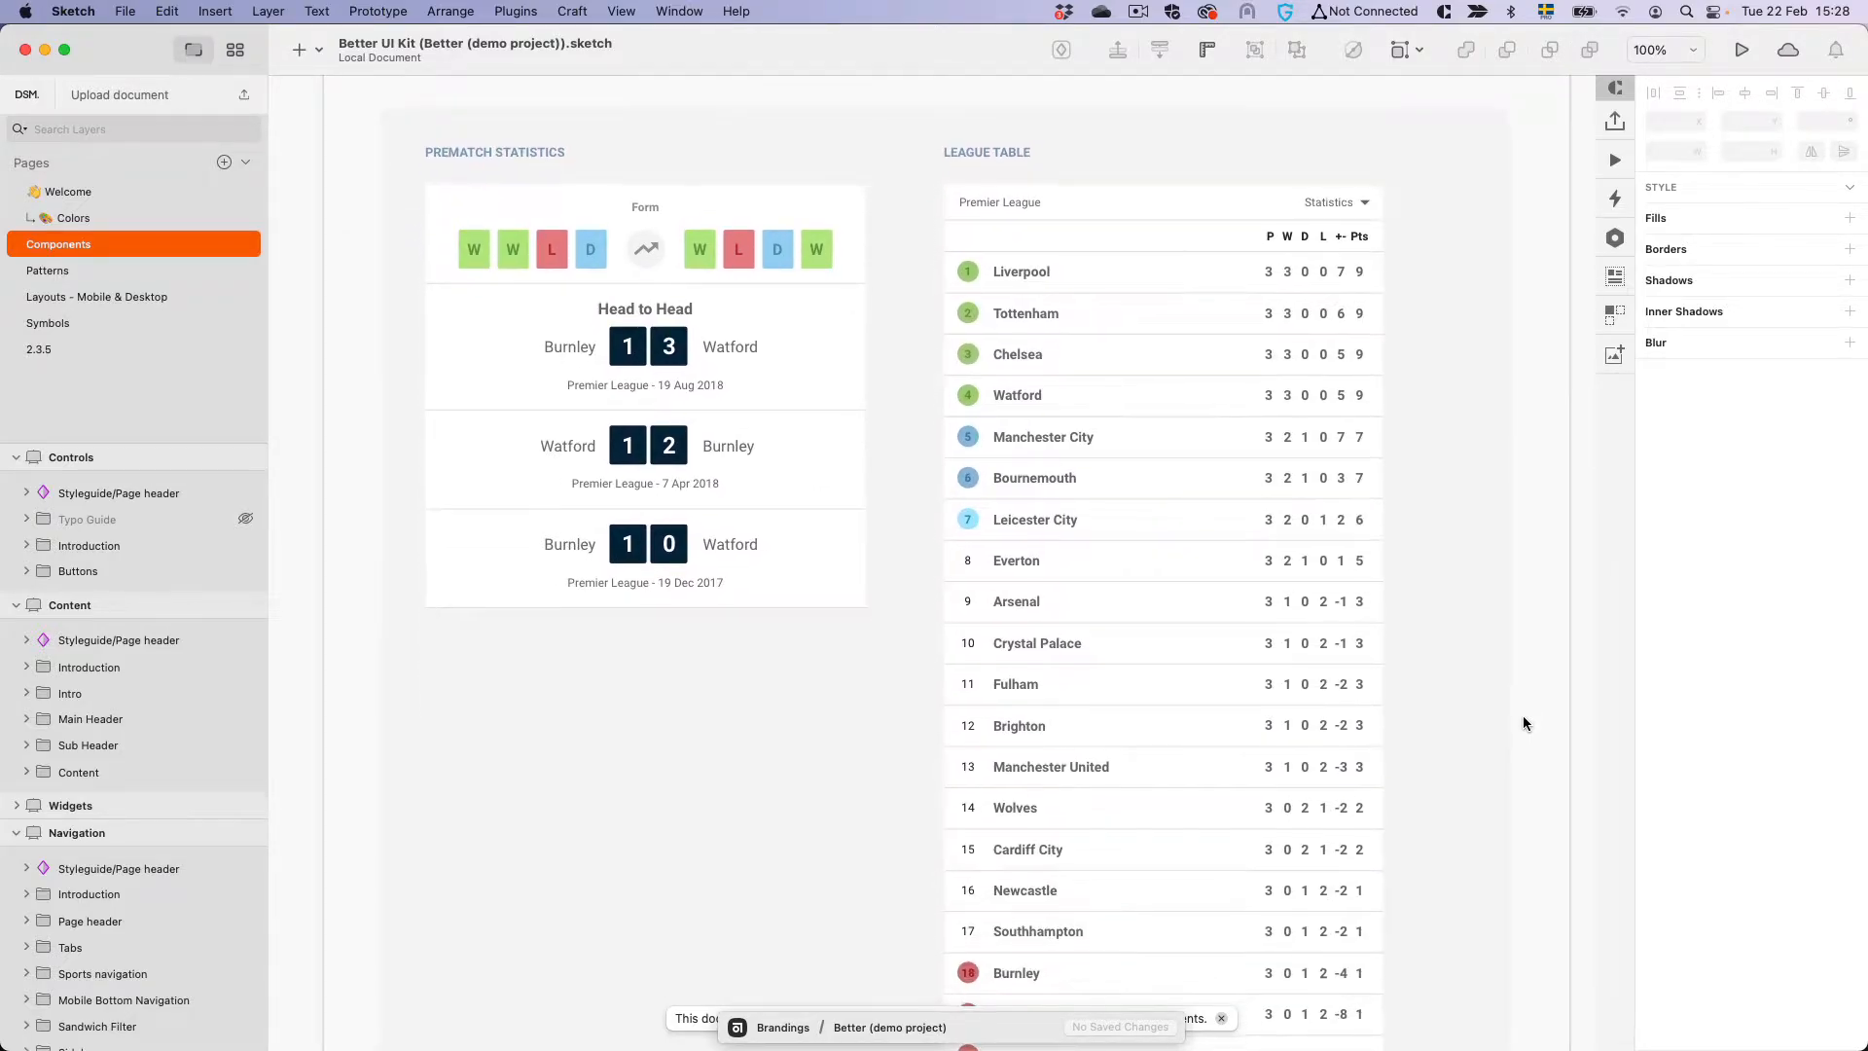
pyautogui.scroll(-7, 1523, 722)
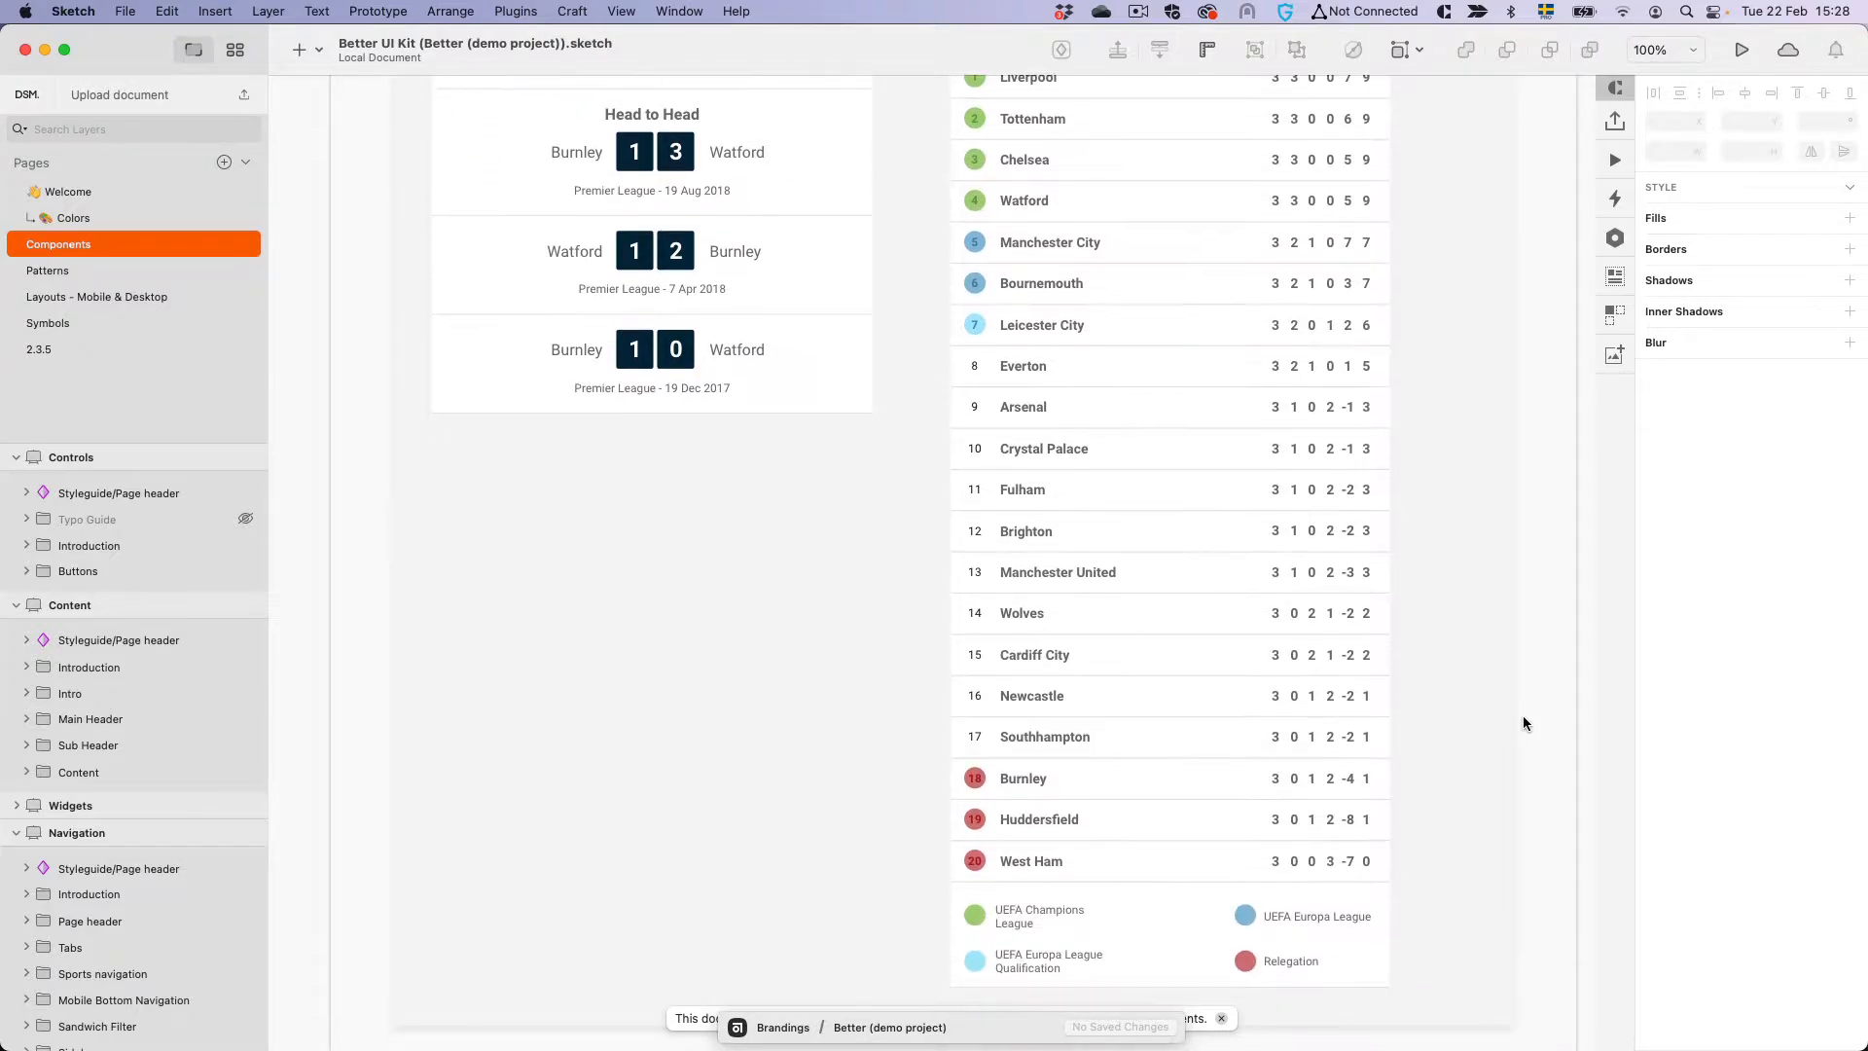
pyautogui.scroll(-6, 1523, 720)
pyautogui.hscroll(2, 1524, 721)
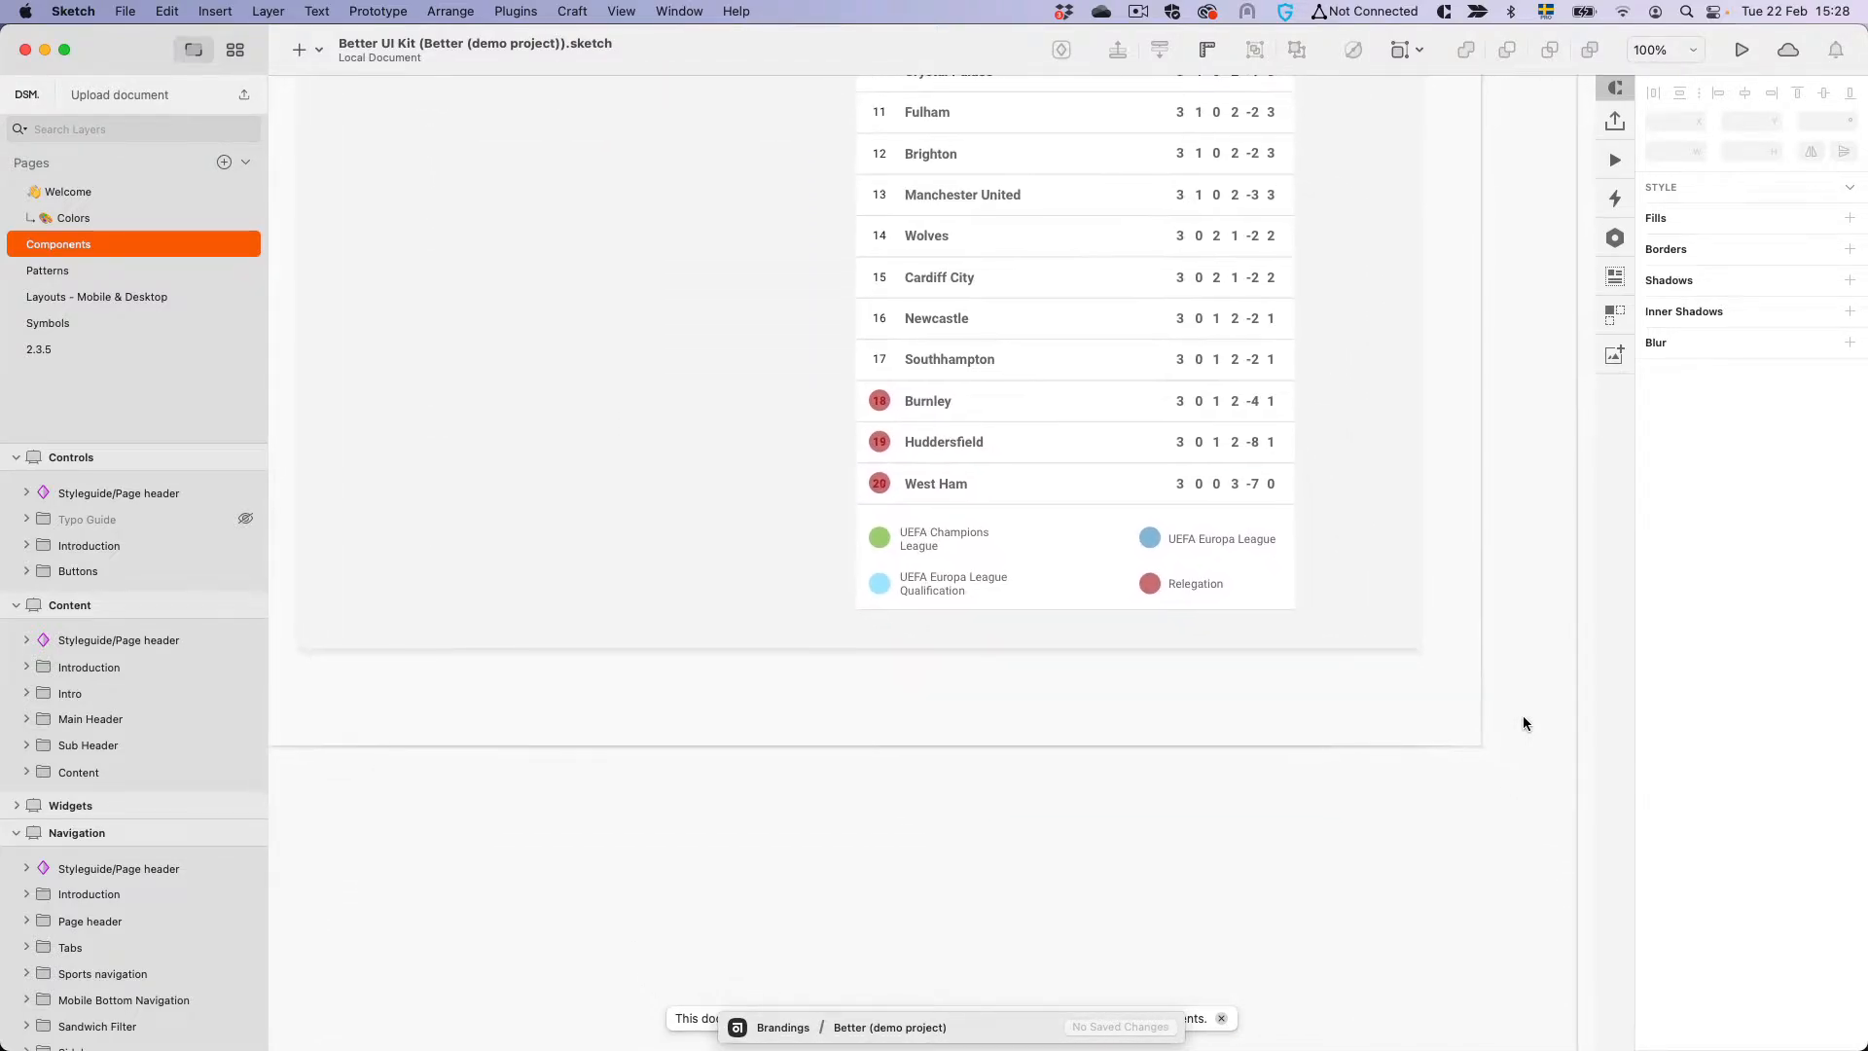
pyautogui.scroll(7, 1523, 721)
pyautogui.scroll(8, 1521, 715)
pyautogui.hscroll(15, 1522, 715)
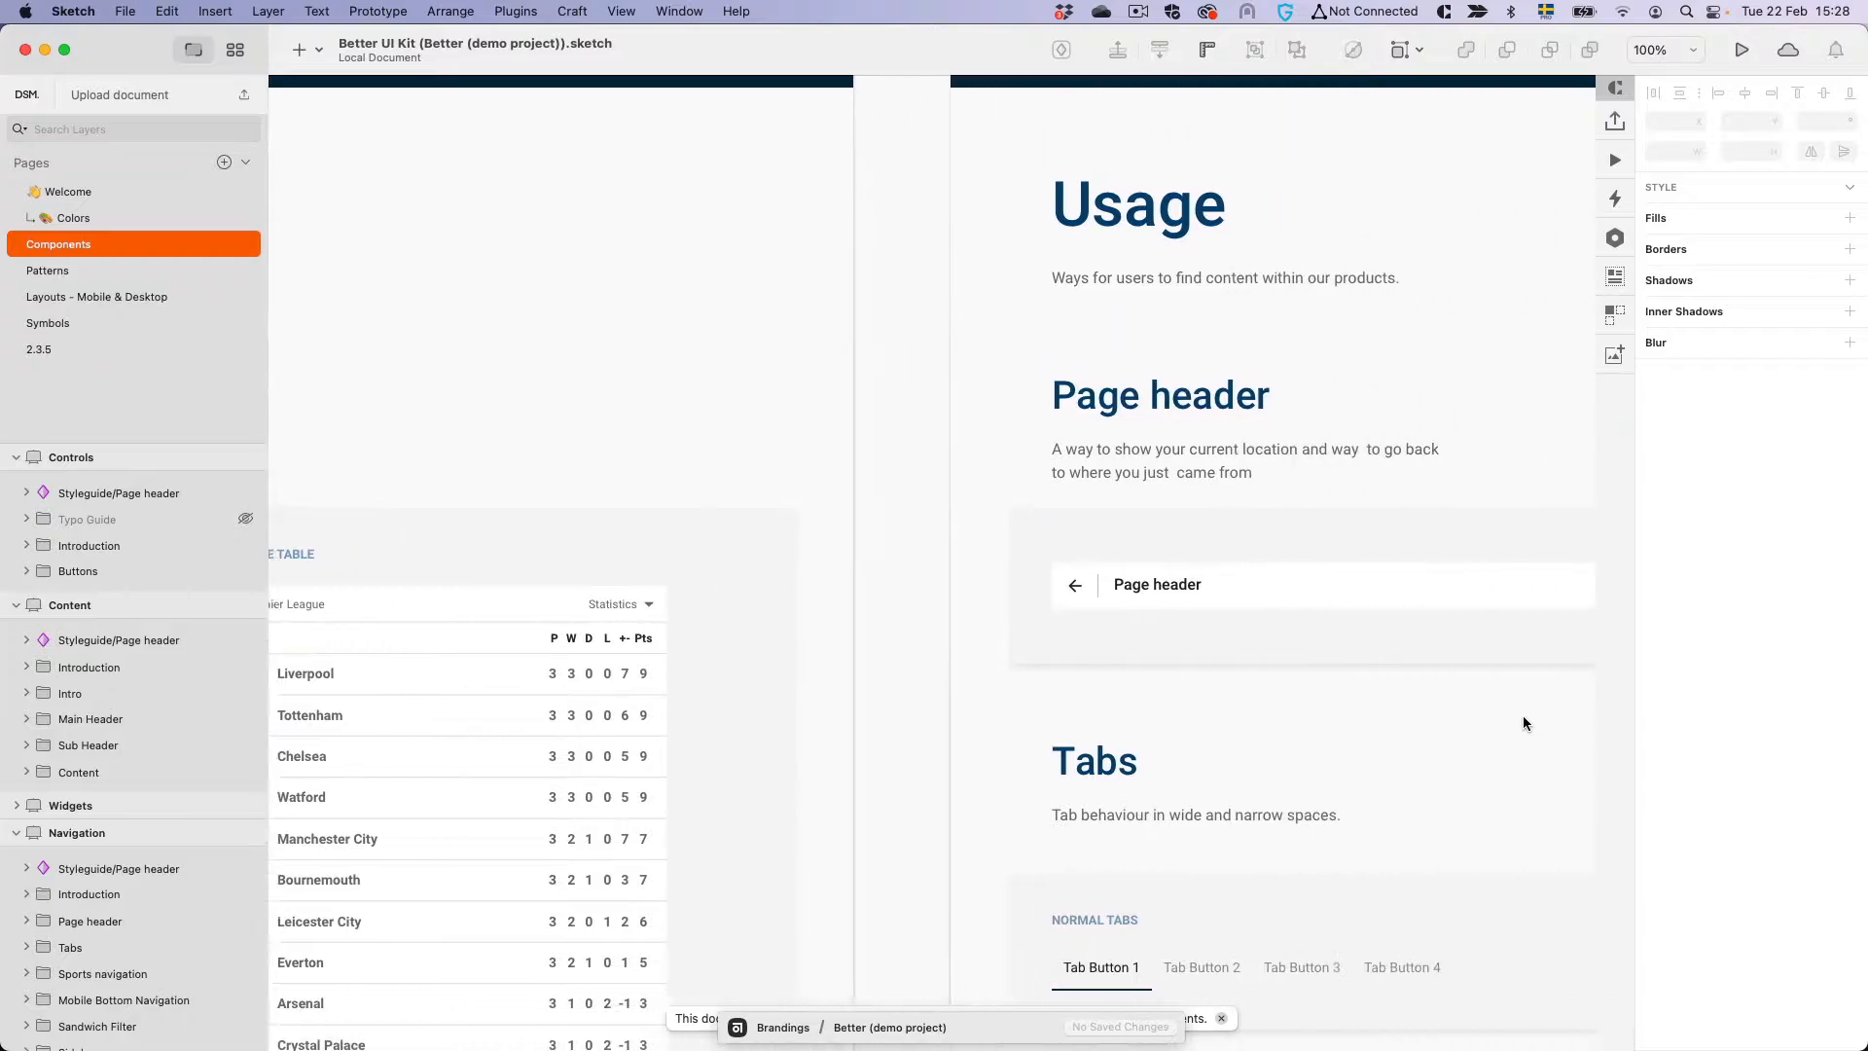
pyautogui.hscroll(5, 1524, 720)
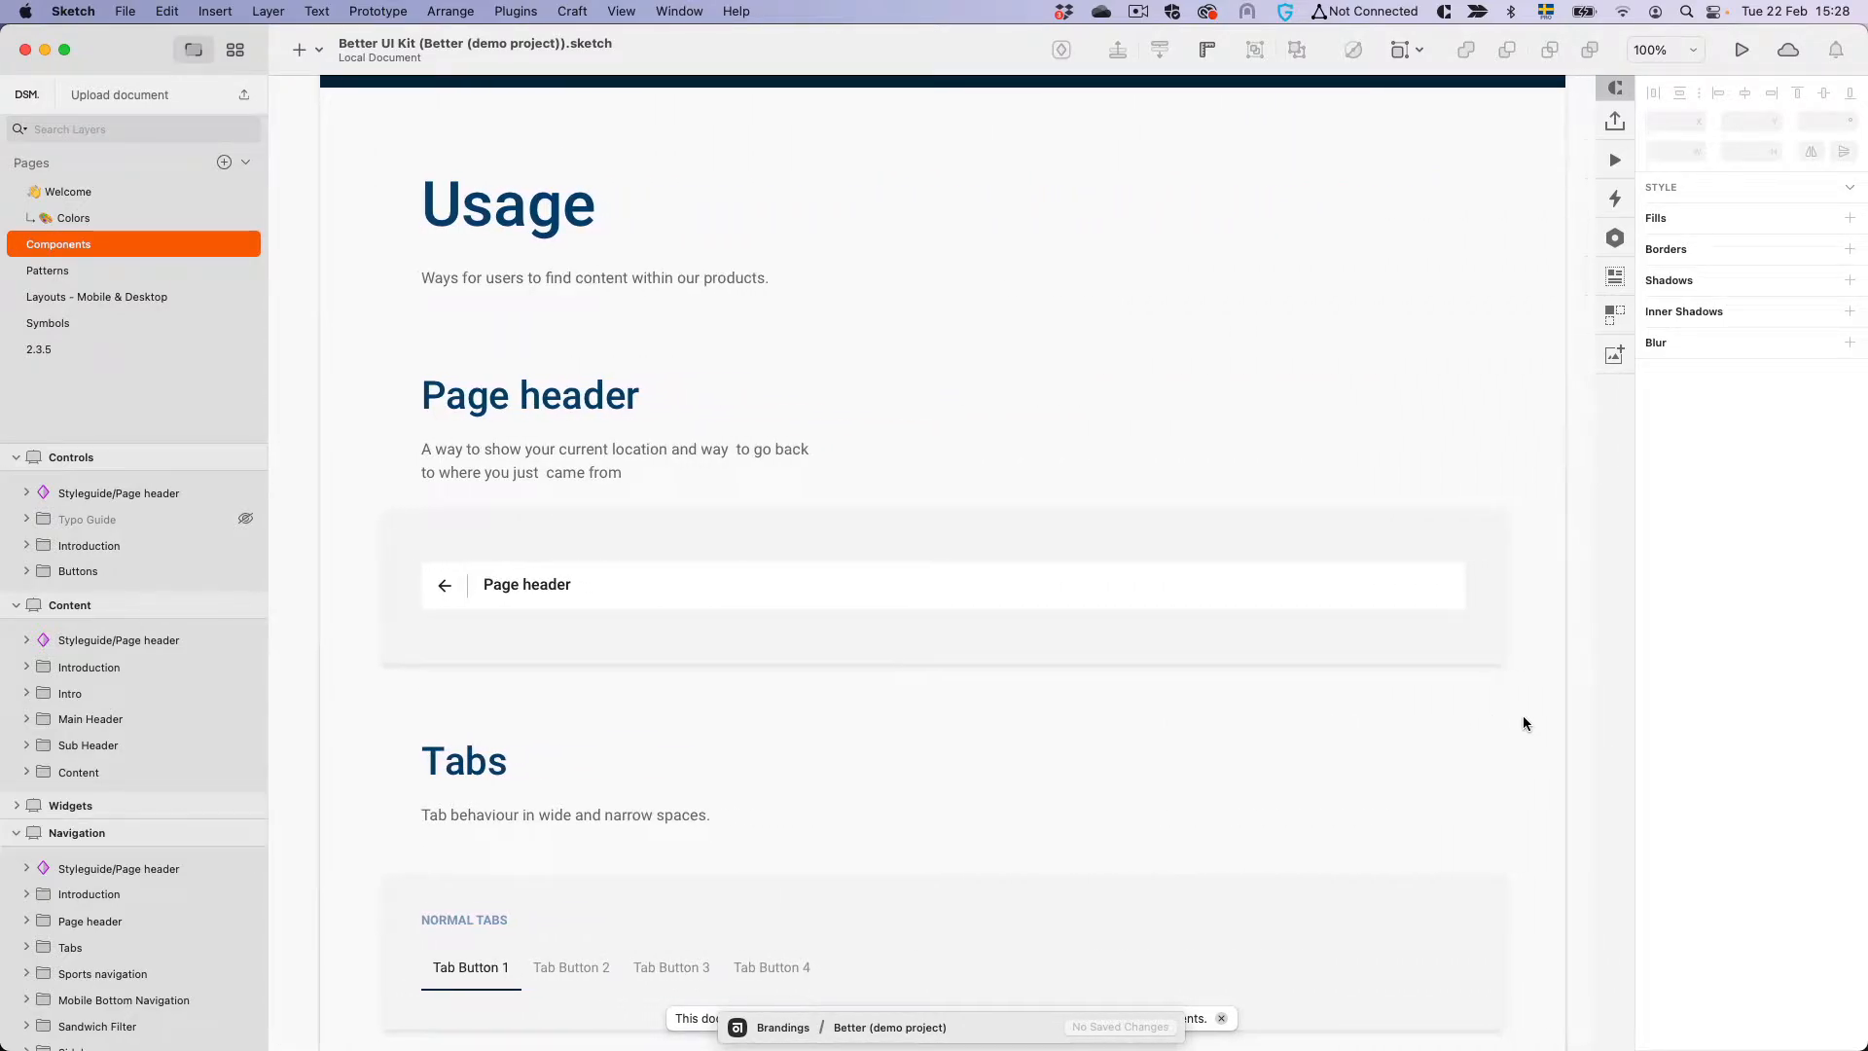
pyautogui.scroll(8, 1523, 720)
pyautogui.scroll(-10, 1521, 715)
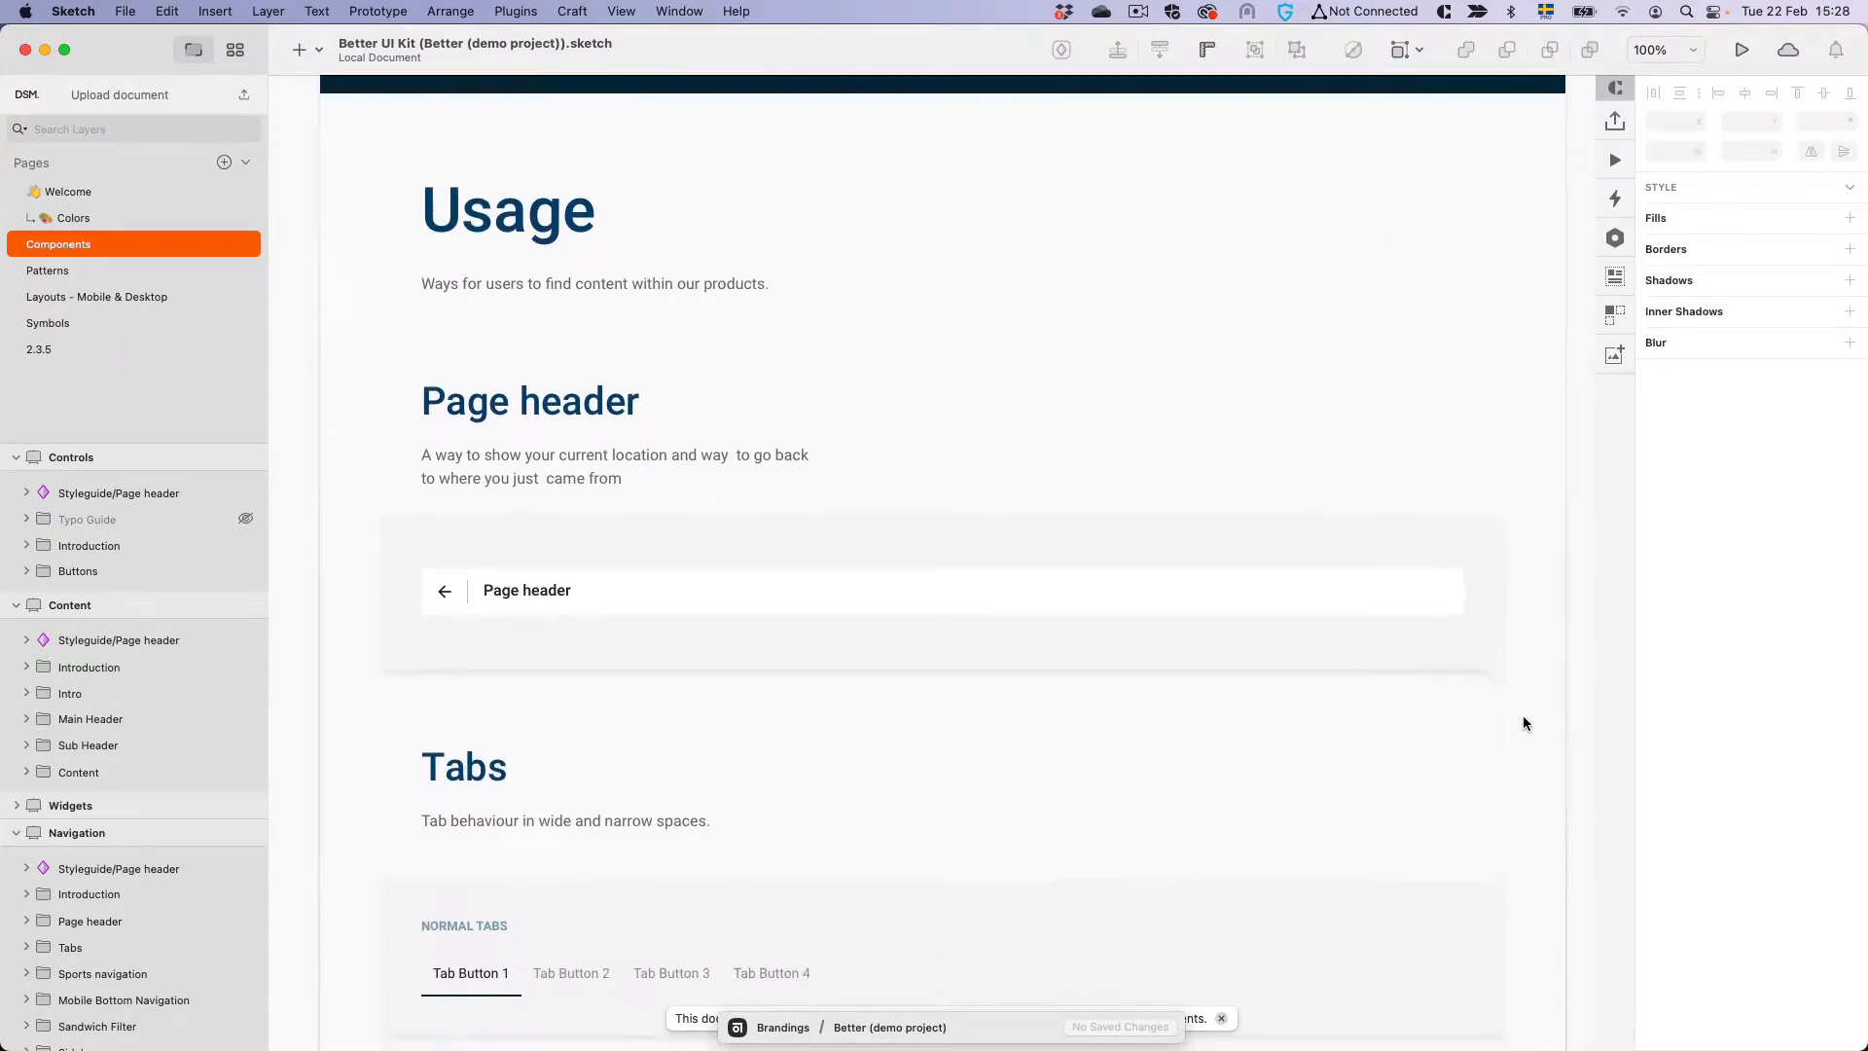
pyautogui.scroll(-2, 1522, 721)
pyautogui.hscroll(-1, 1522, 721)
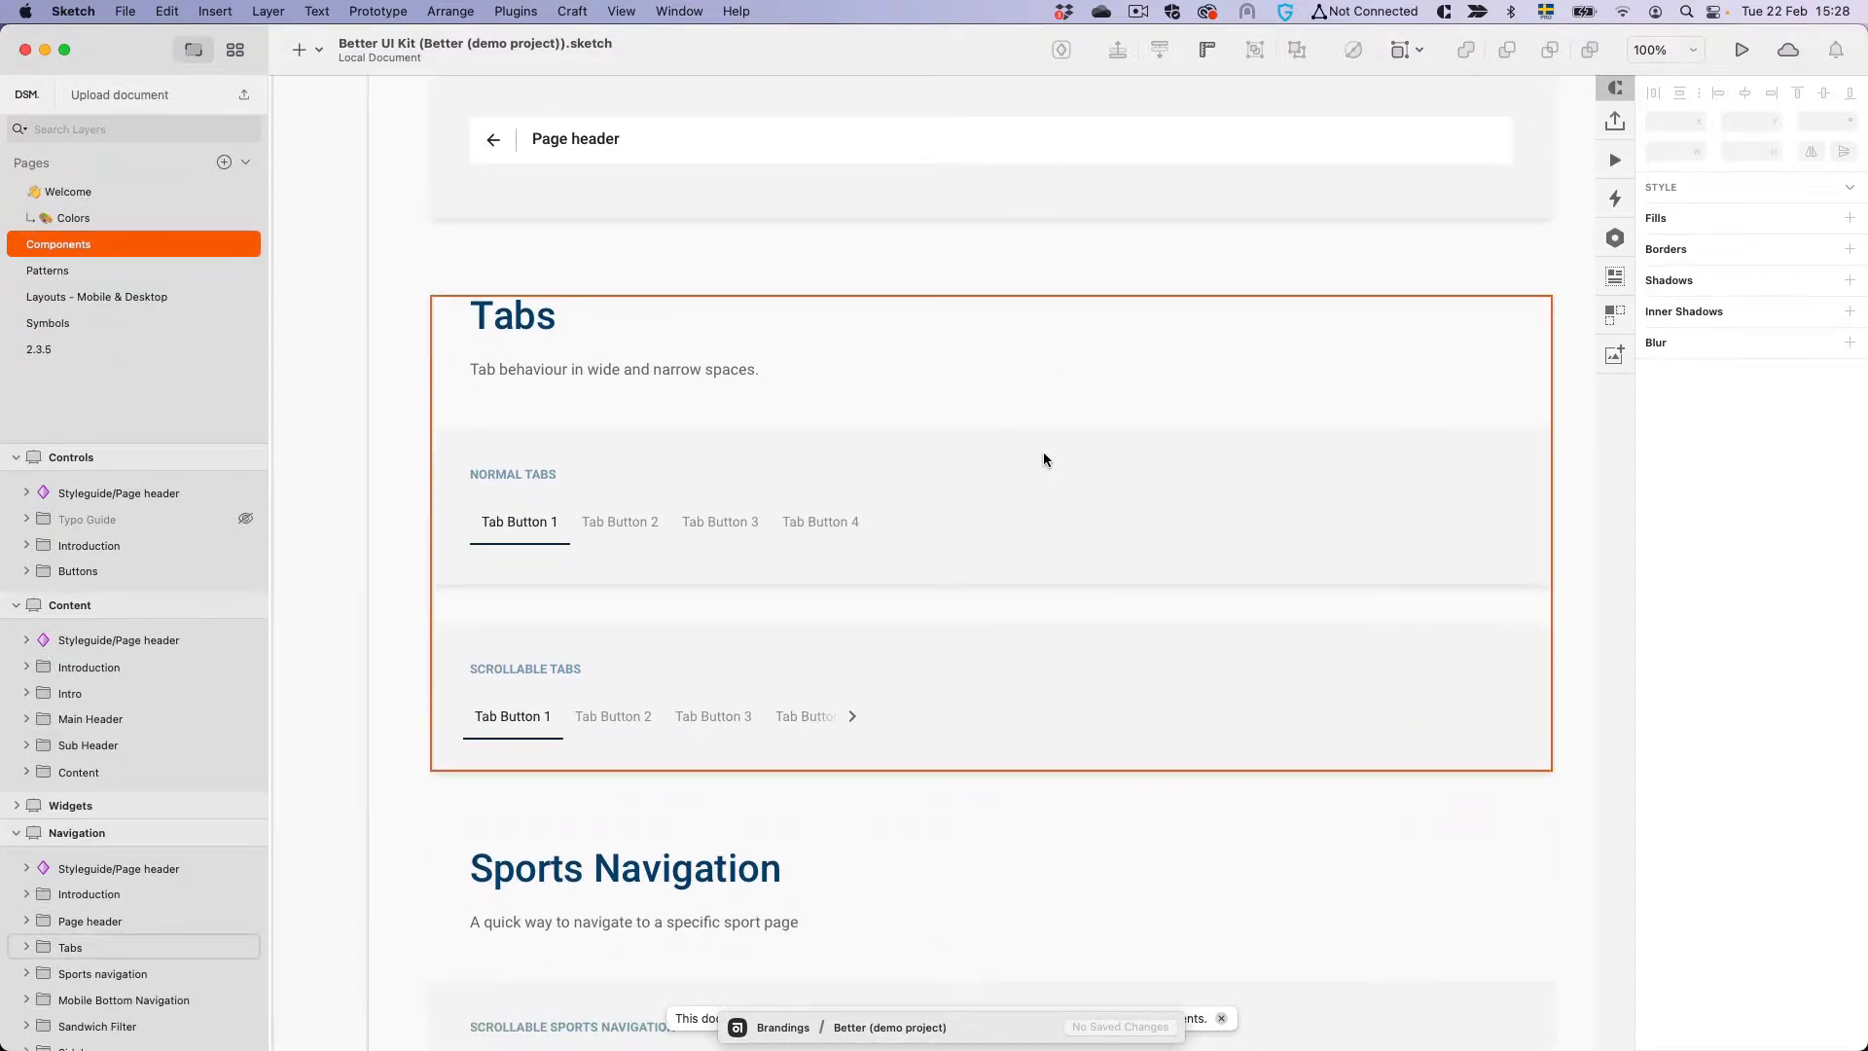
pyautogui.scroll(-5, 683, 379)
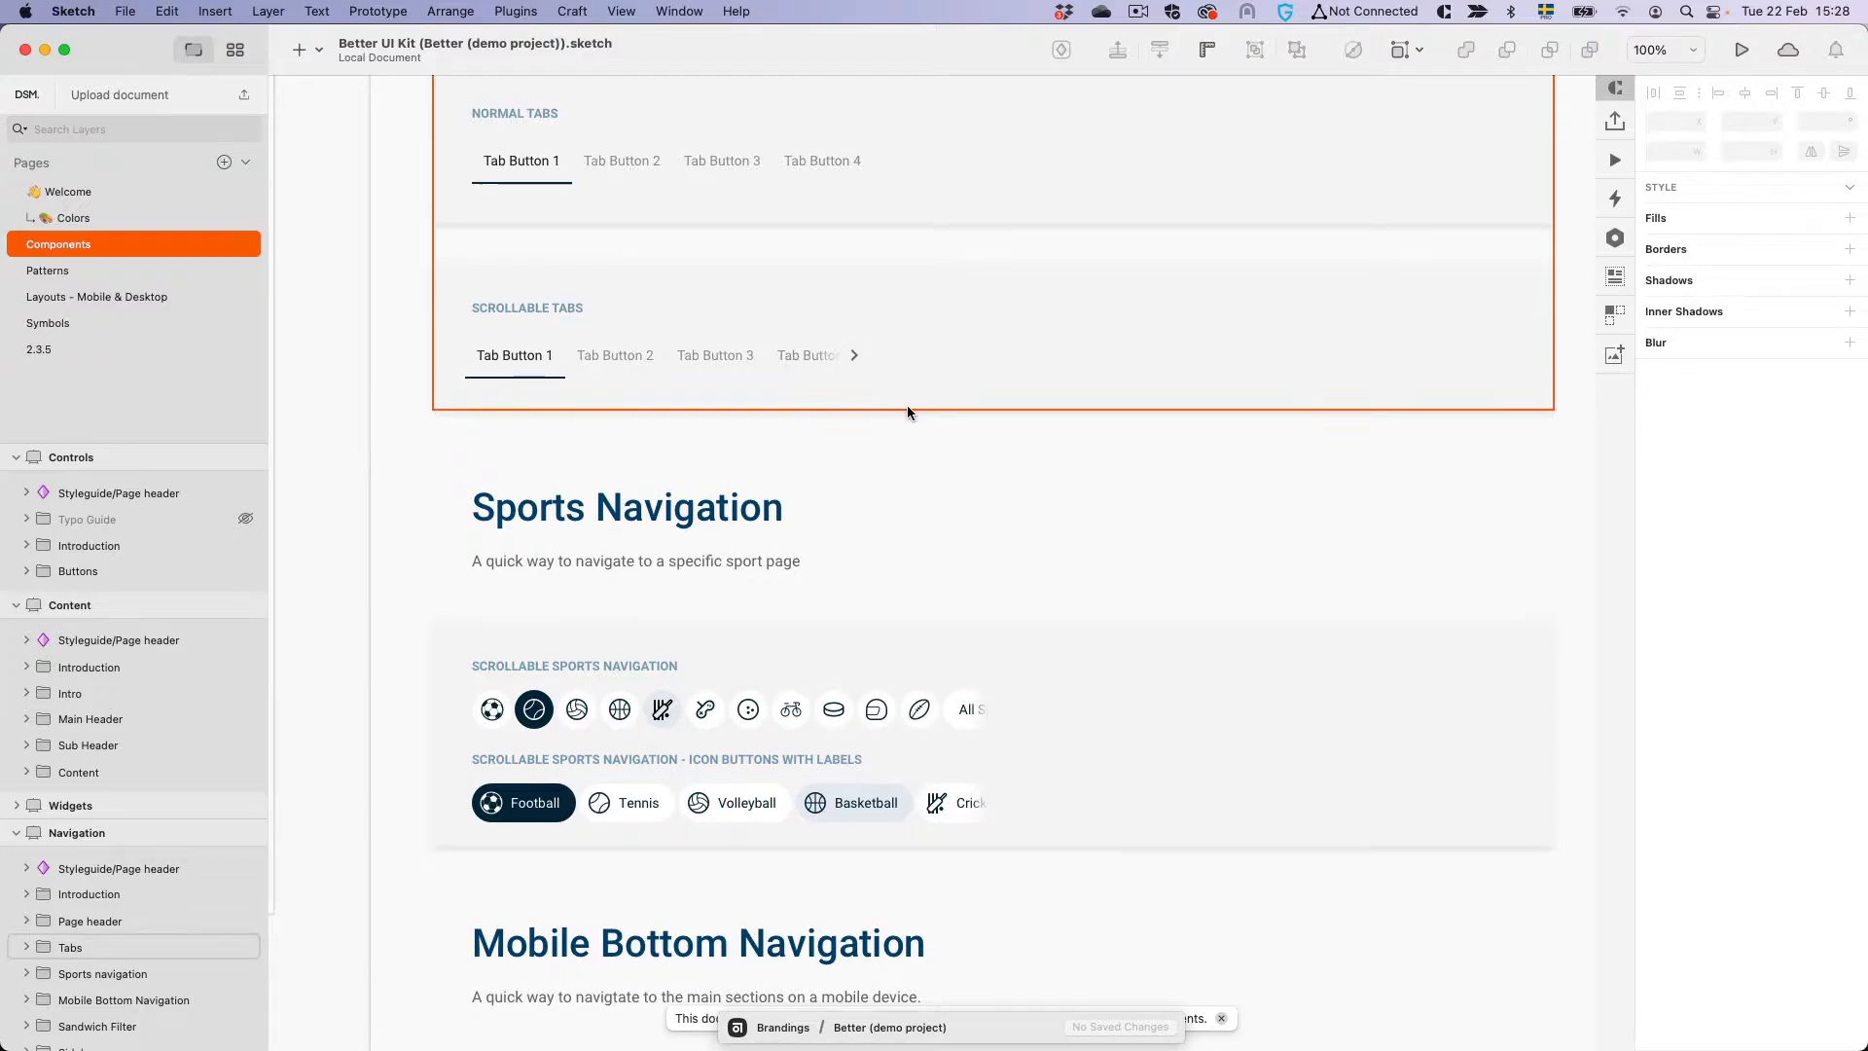
pyautogui.scroll(-5, 907, 407)
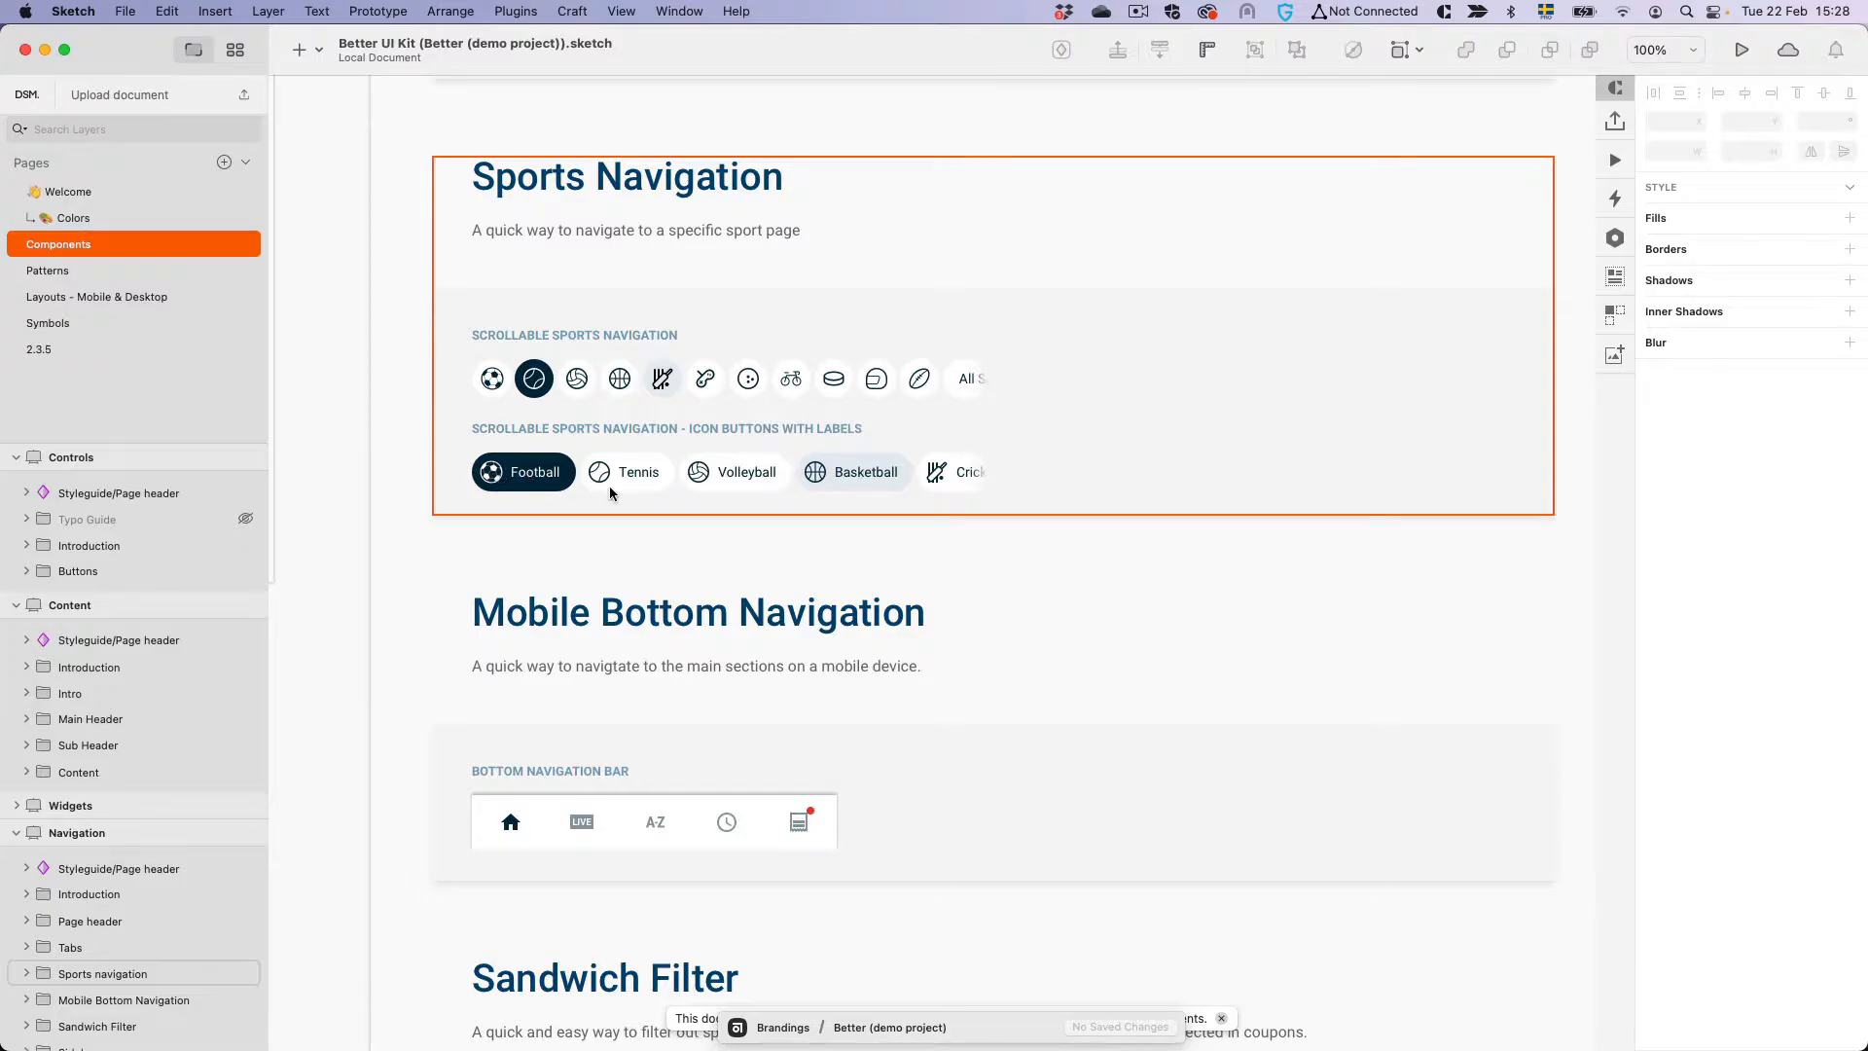
pyautogui.scroll(-6, 1000, 494)
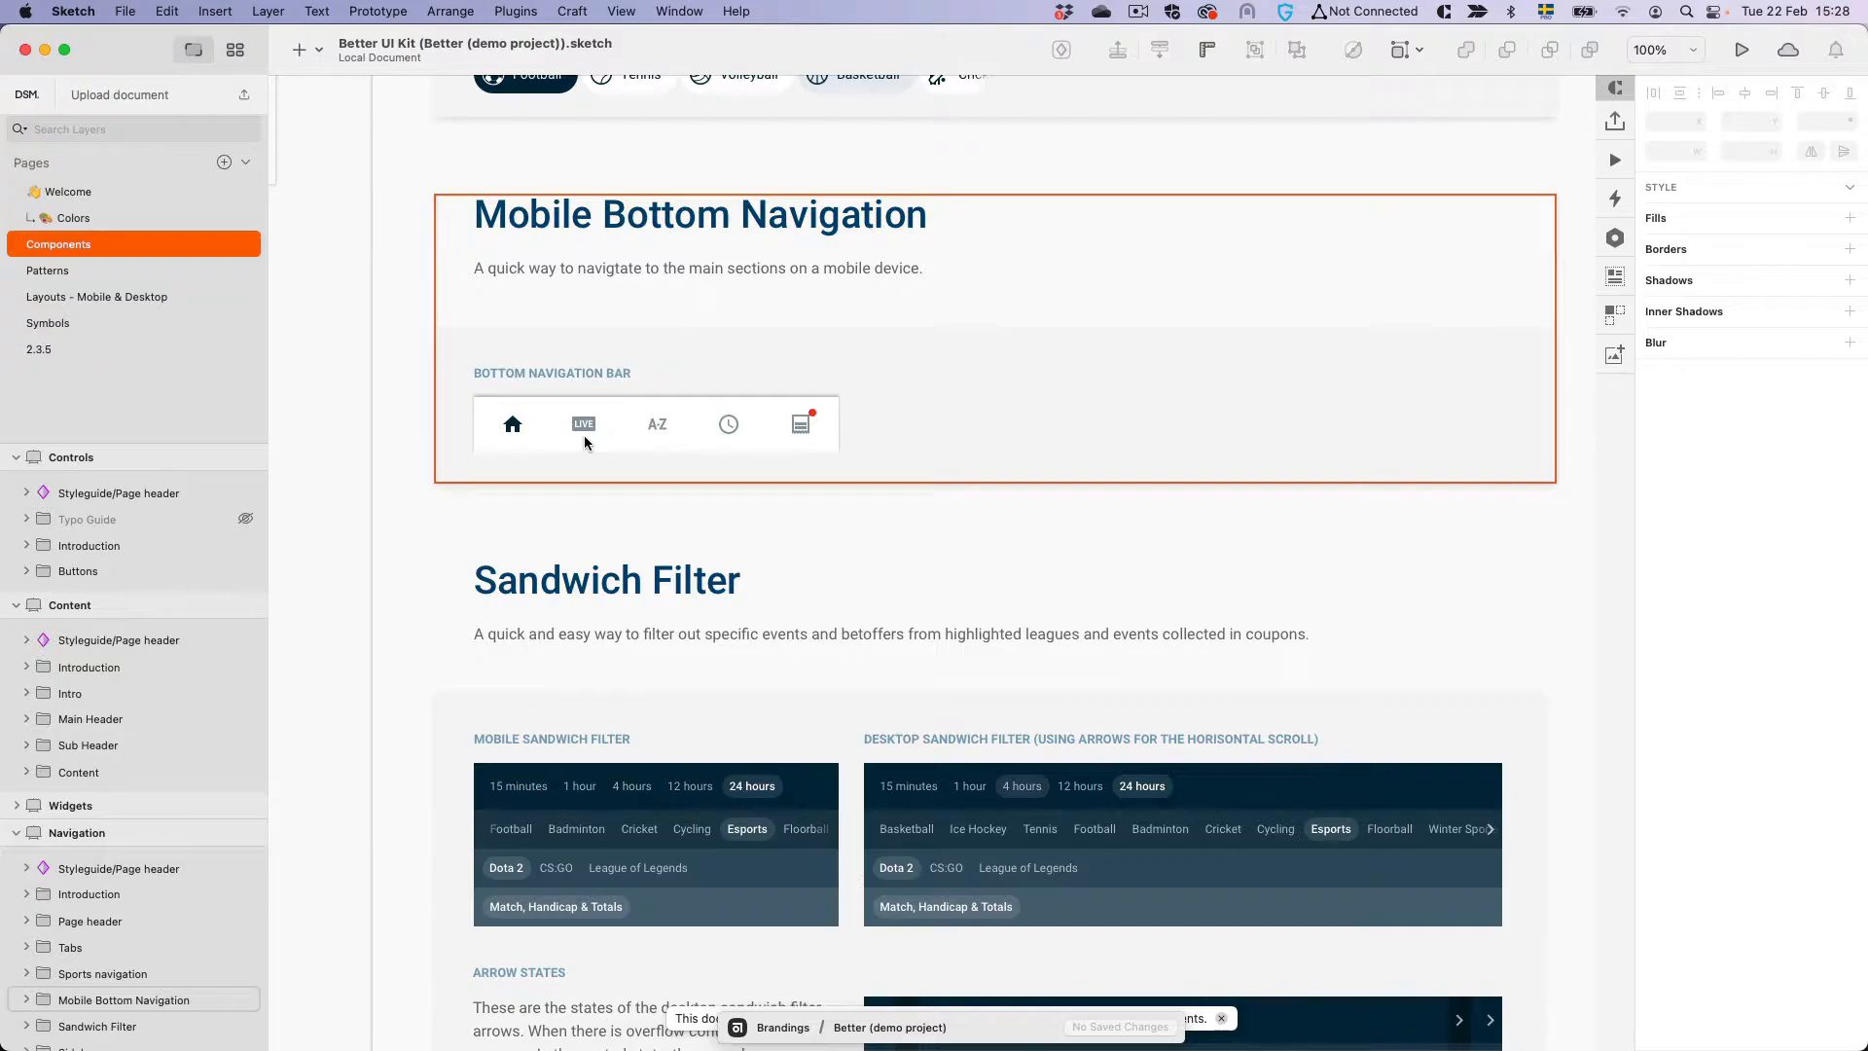
pyautogui.scroll(-7, 587, 442)
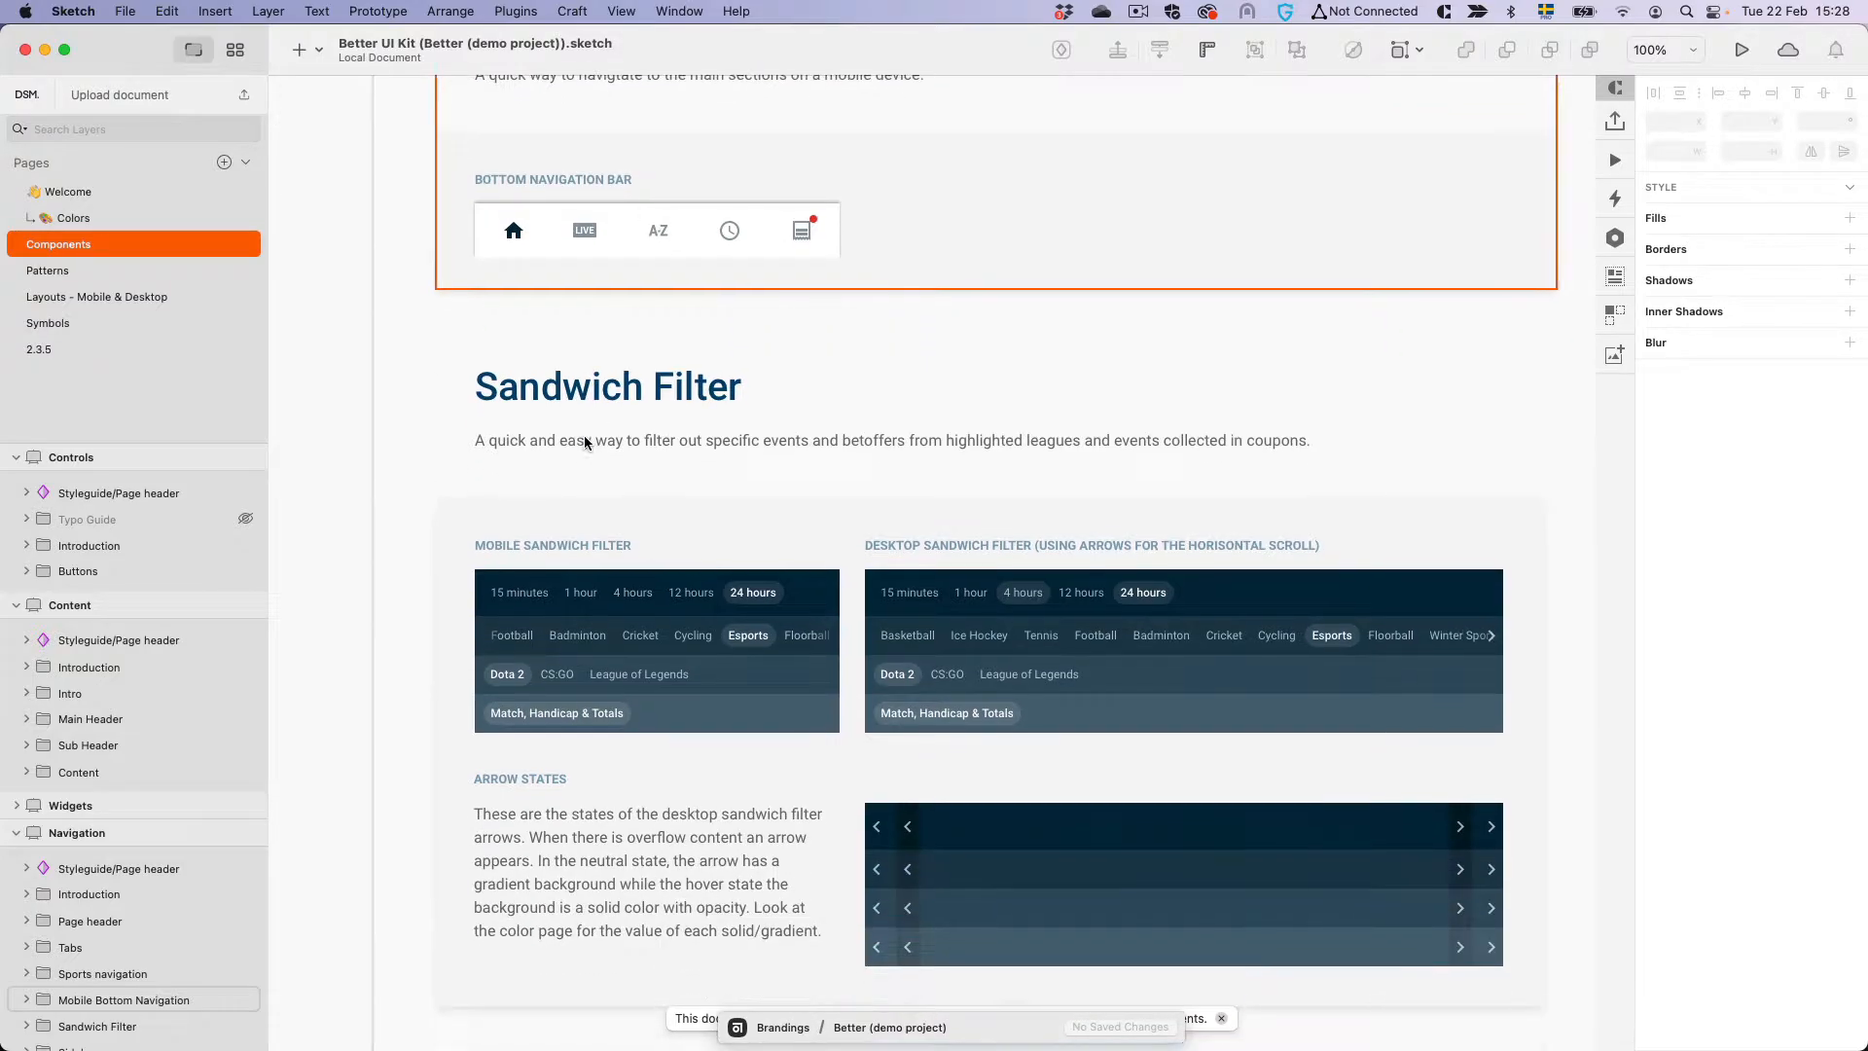
pyautogui.scroll(-10, 990, 521)
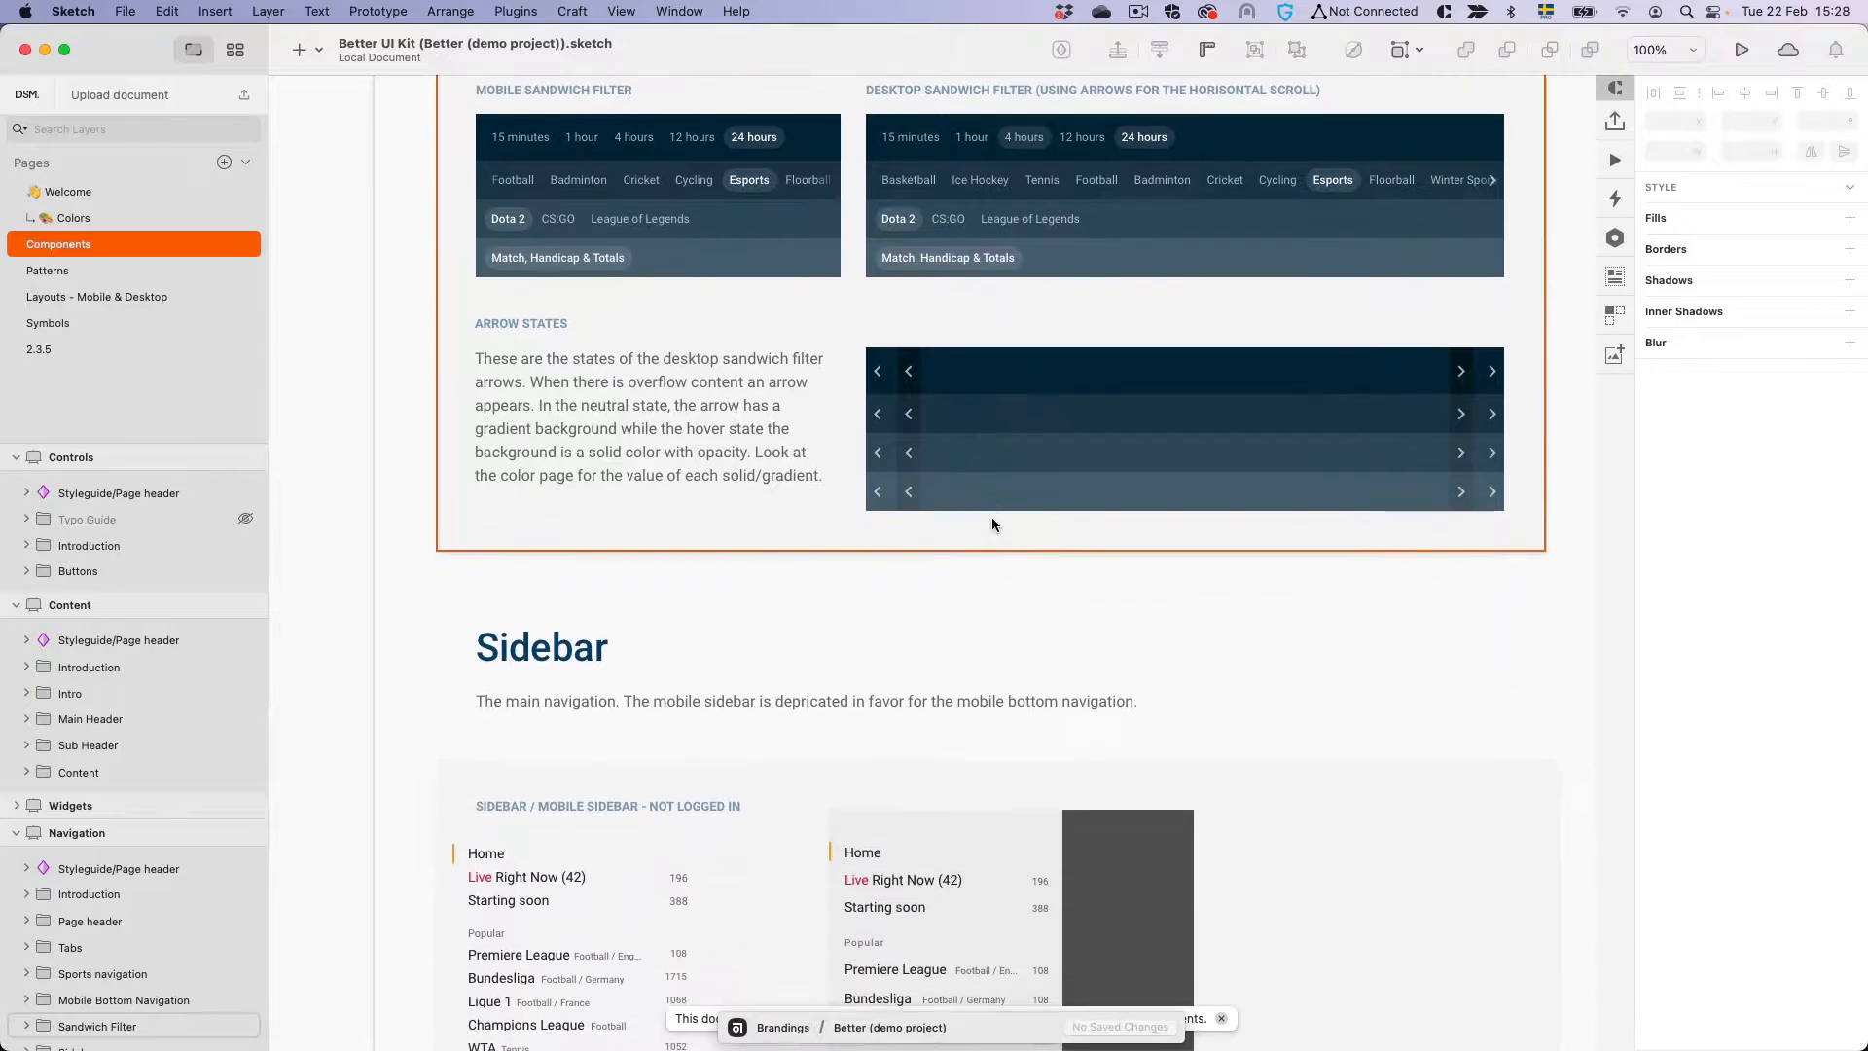
pyautogui.scroll(-3, 992, 522)
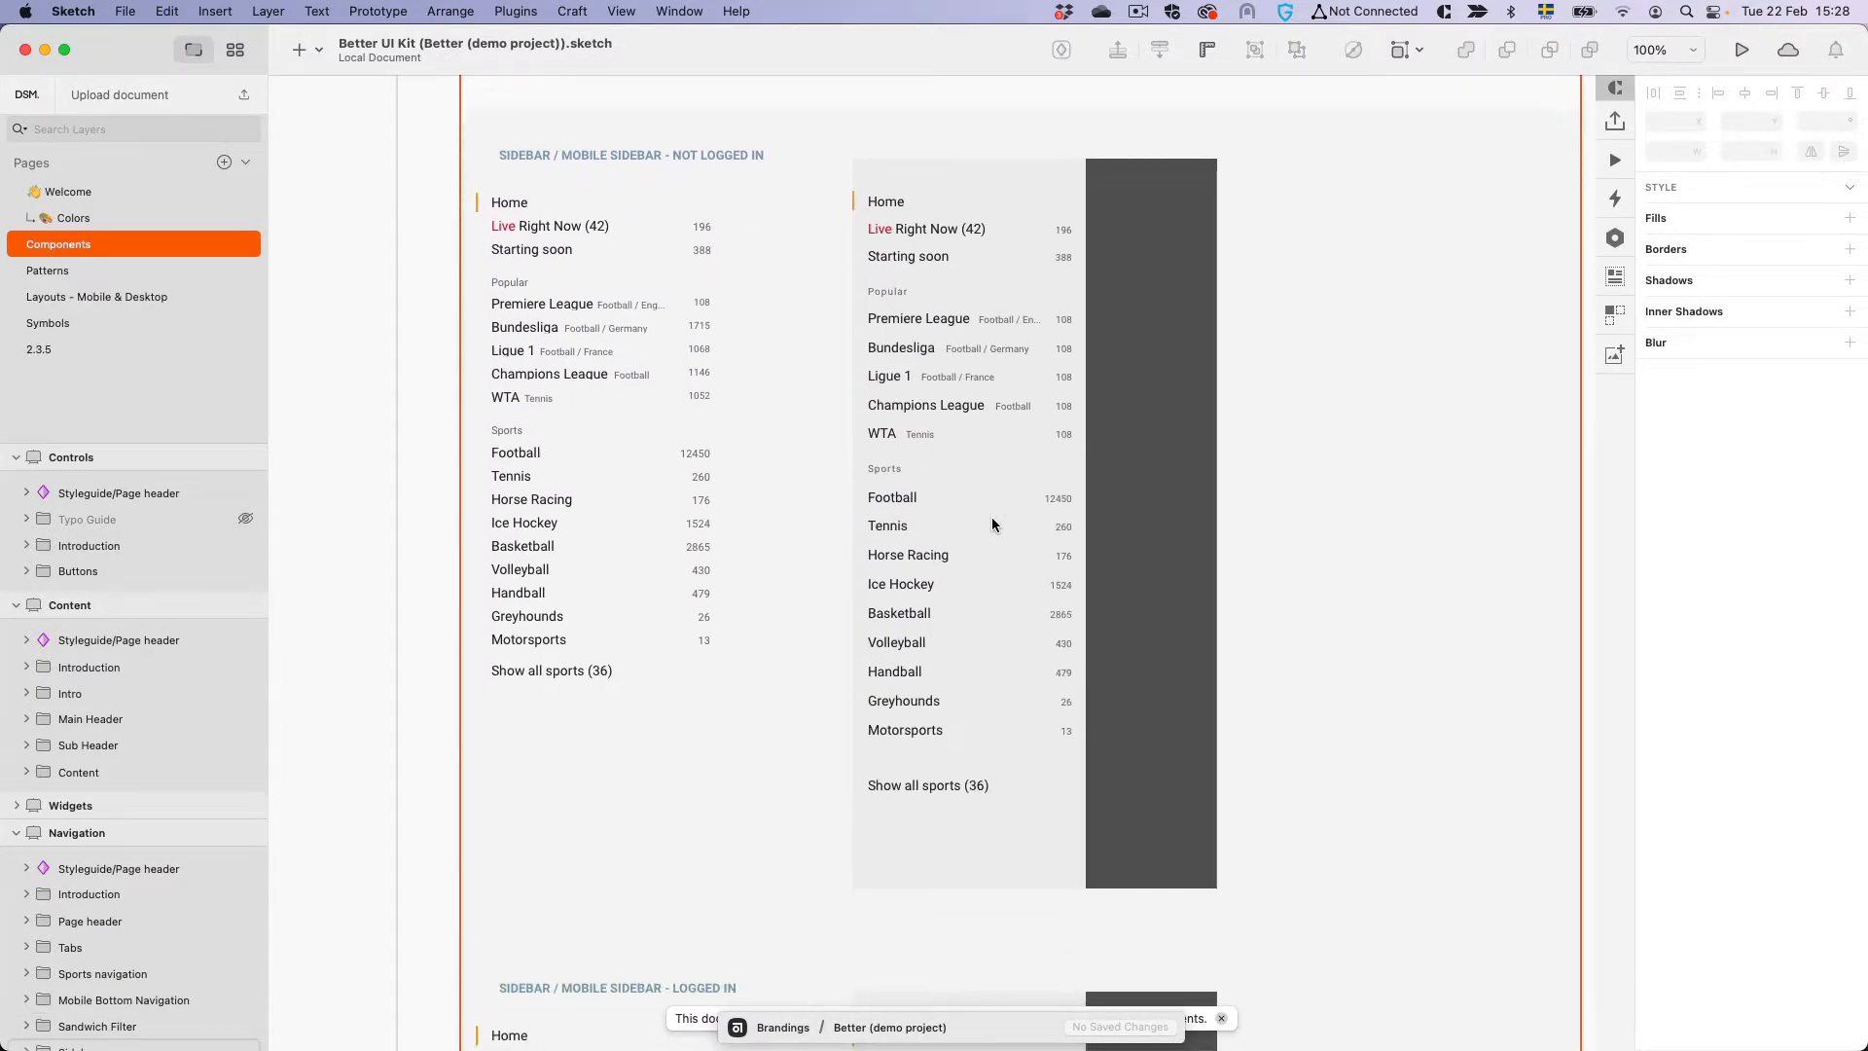
pyautogui.scroll(1, 992, 522)
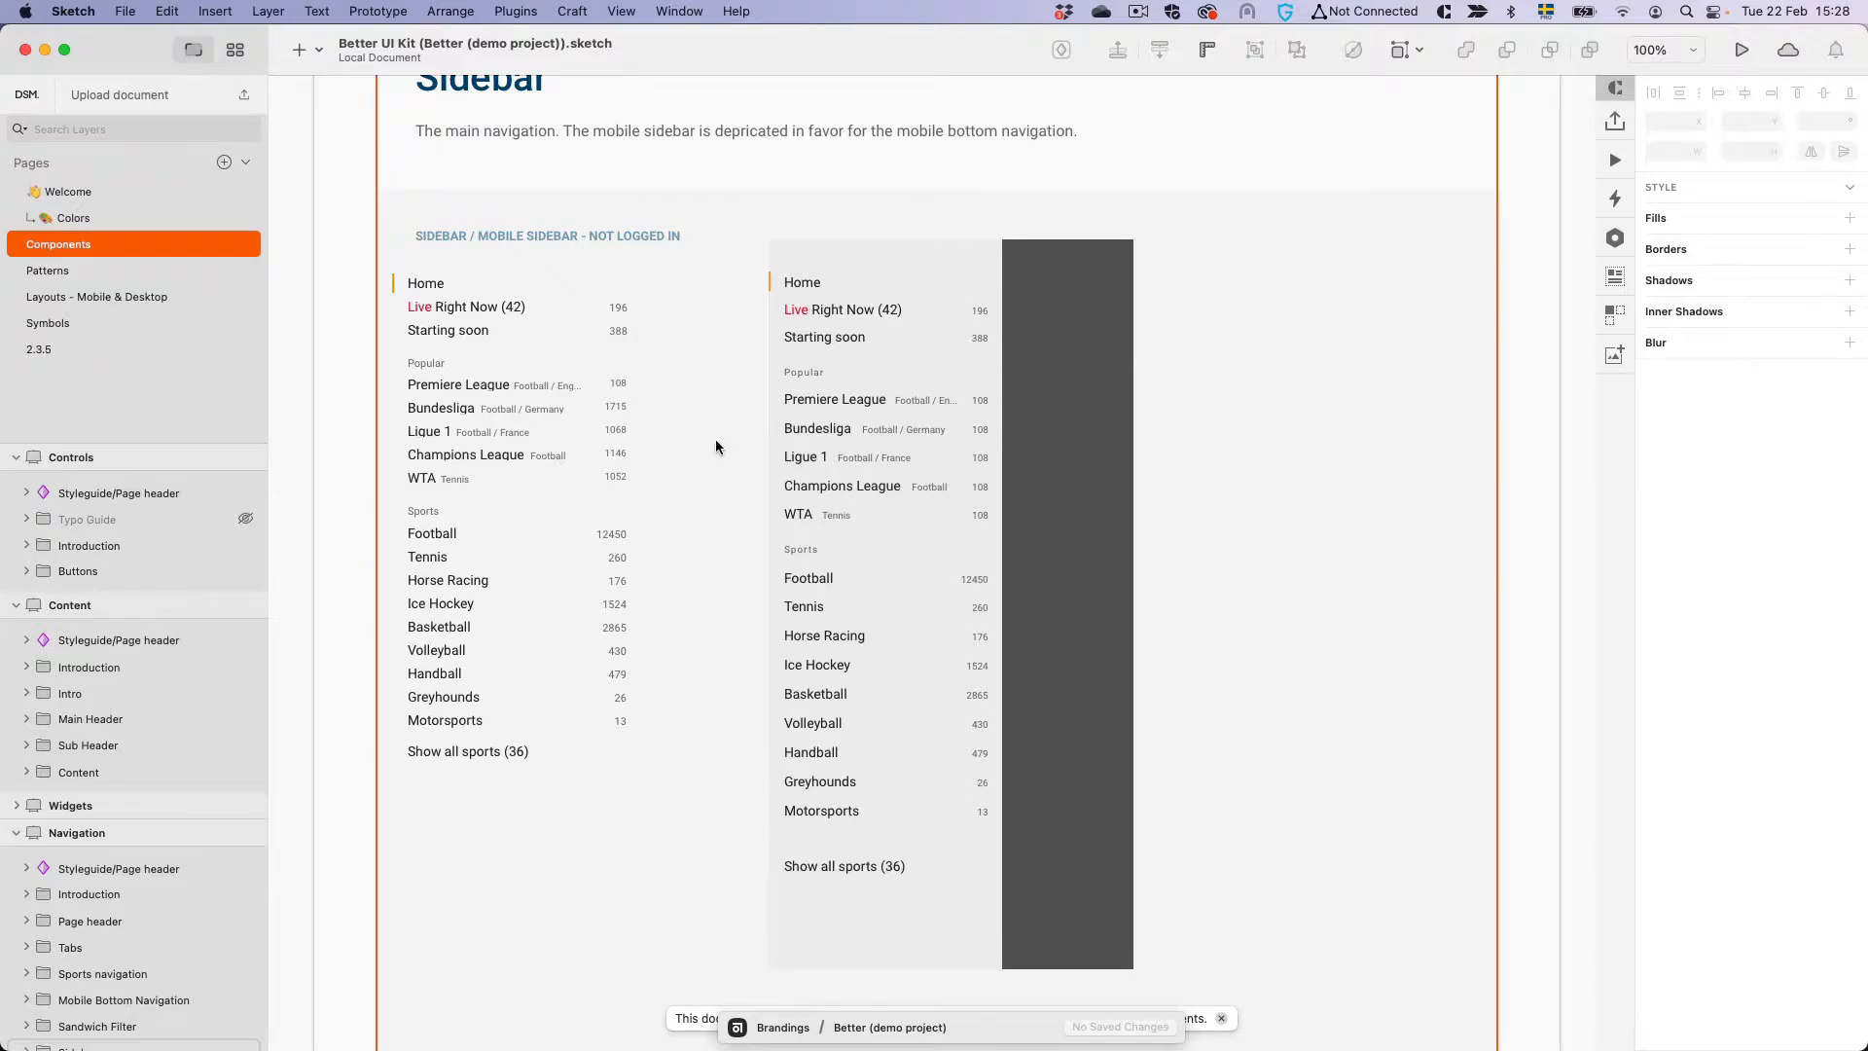
pyautogui.scroll(-9, 652, 436)
pyautogui.scroll(-7, 650, 439)
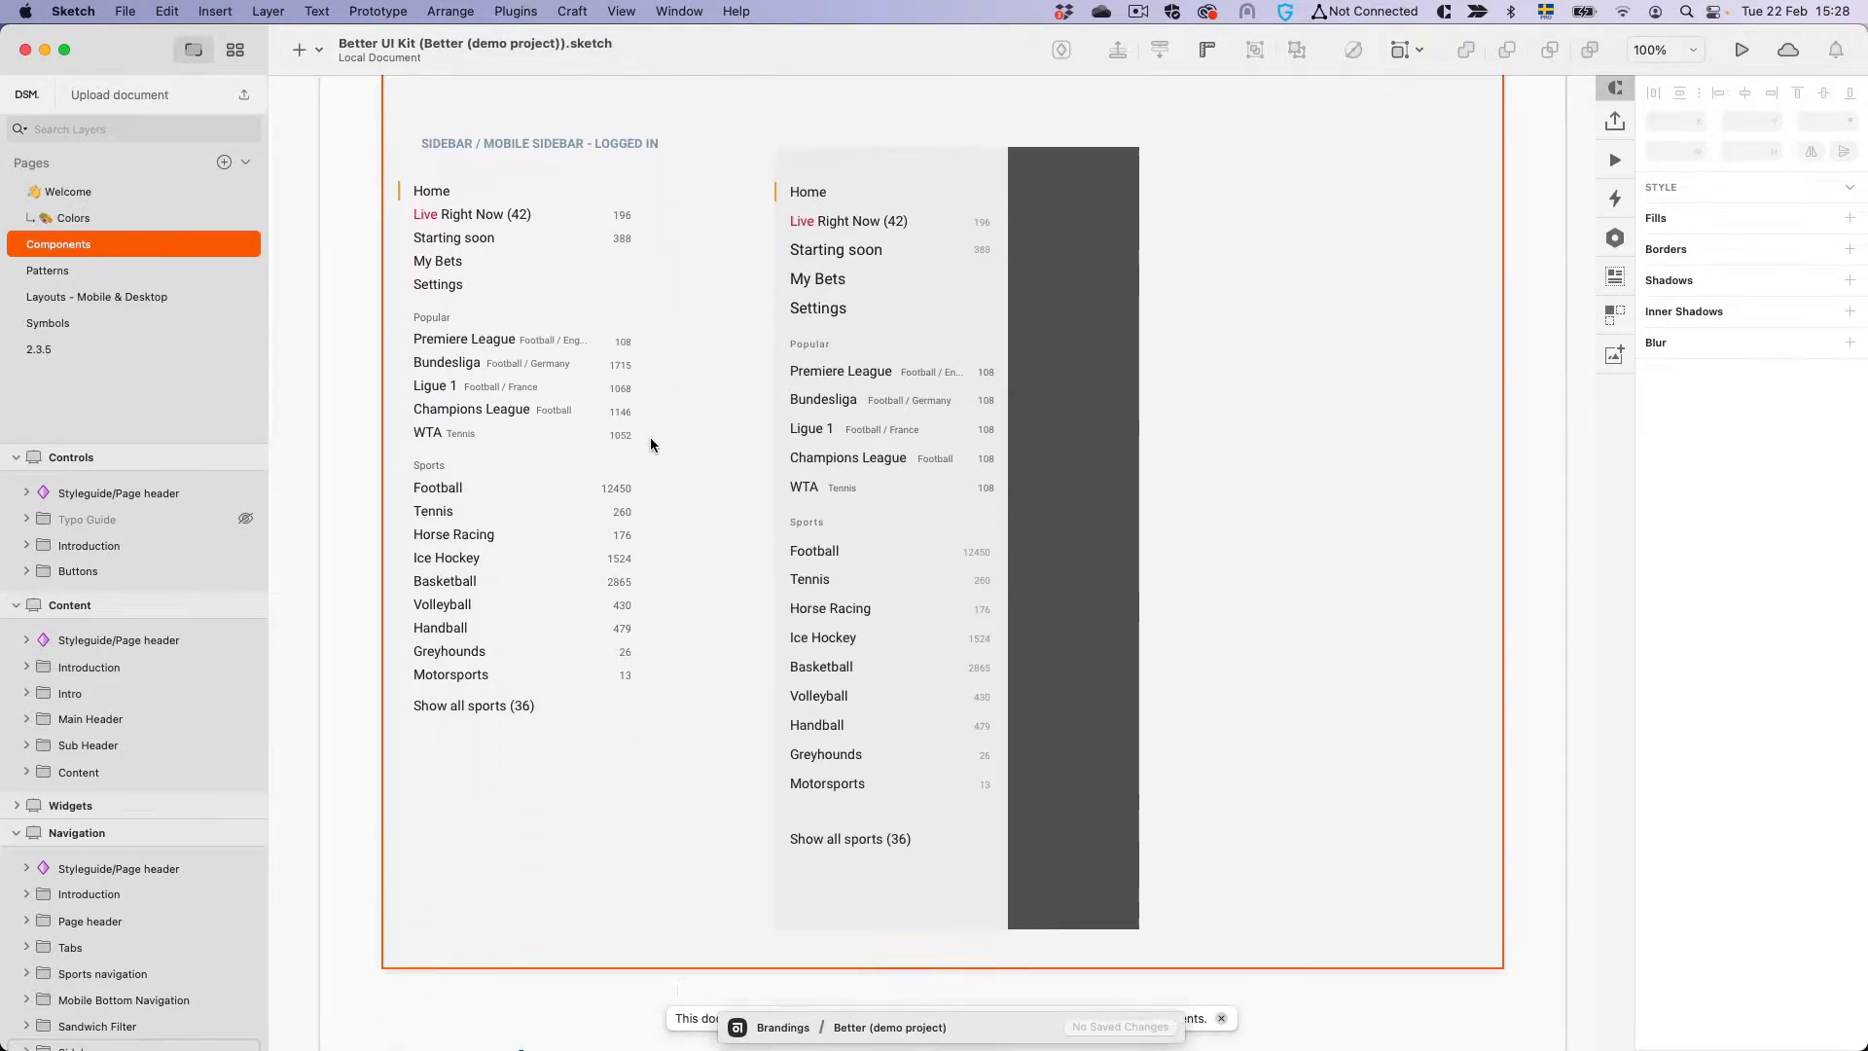
pyautogui.scroll(5, 650, 439)
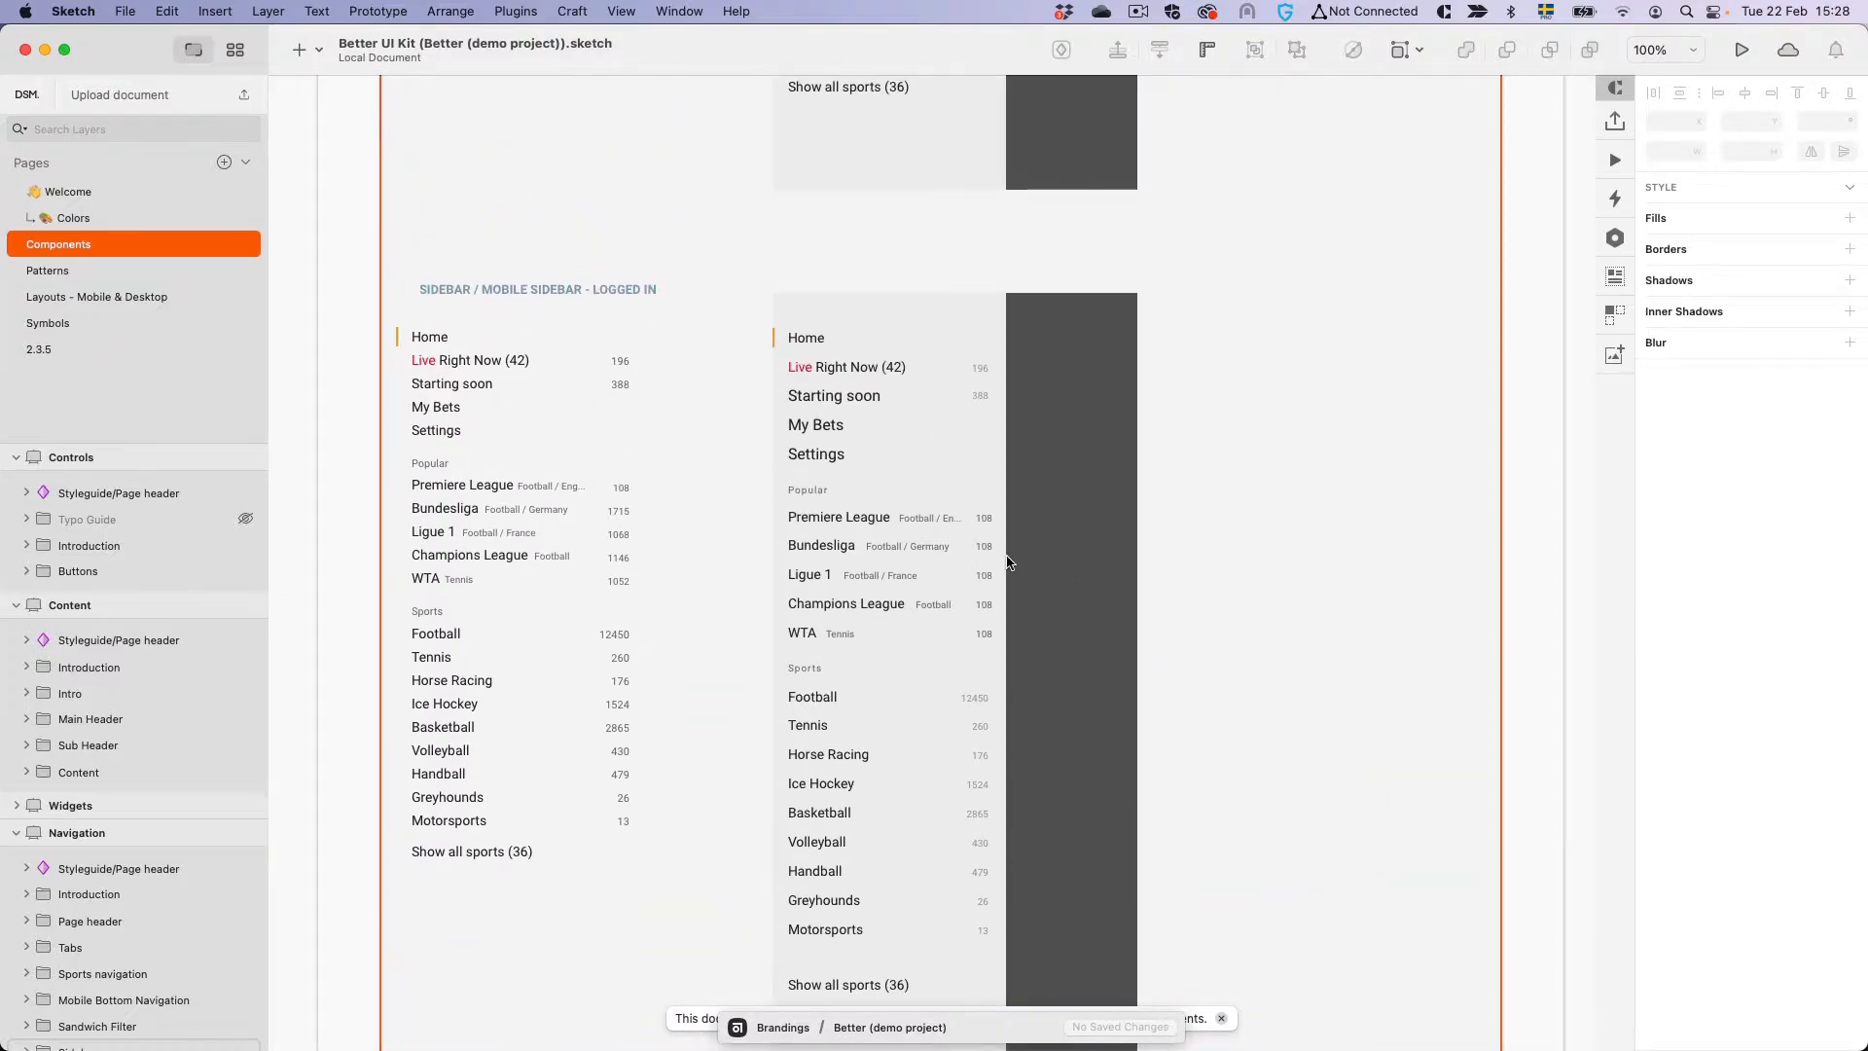
pyautogui.scroll(-7, 1007, 562)
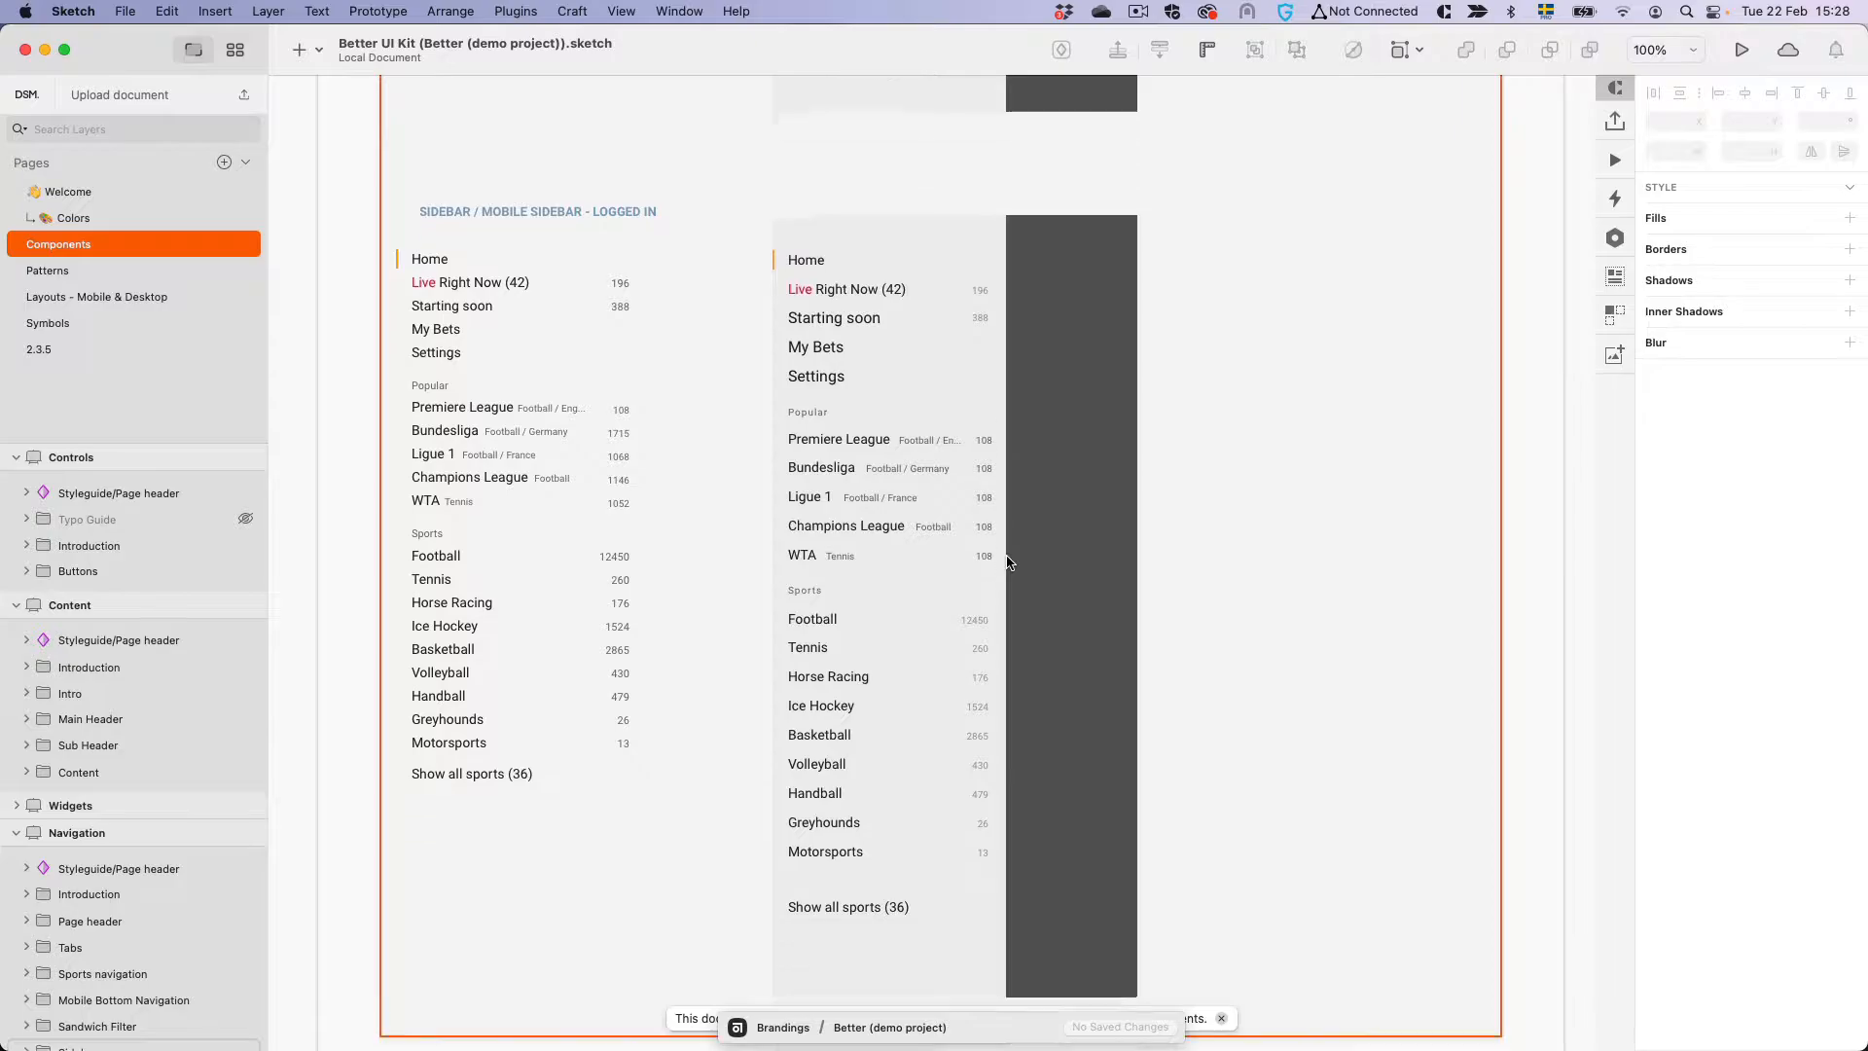
pyautogui.scroll(-5, 1007, 559)
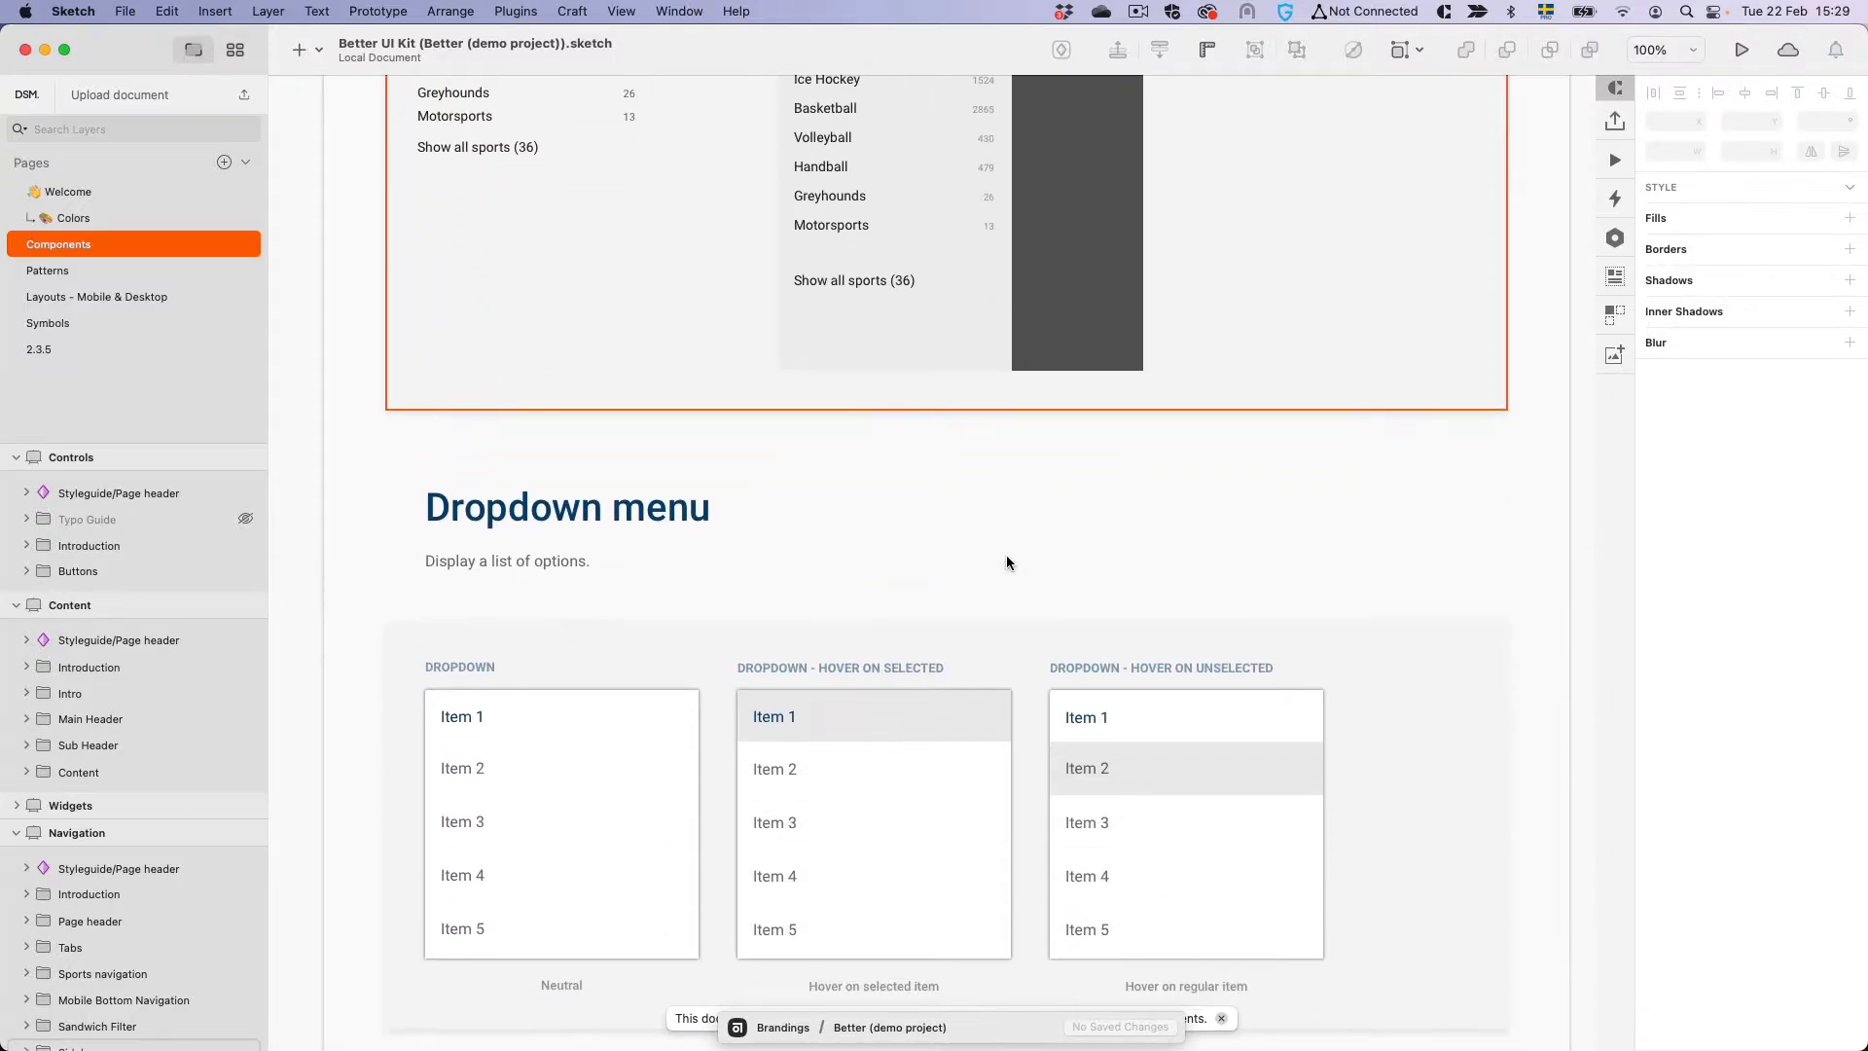
pyautogui.hscroll(2, 1007, 562)
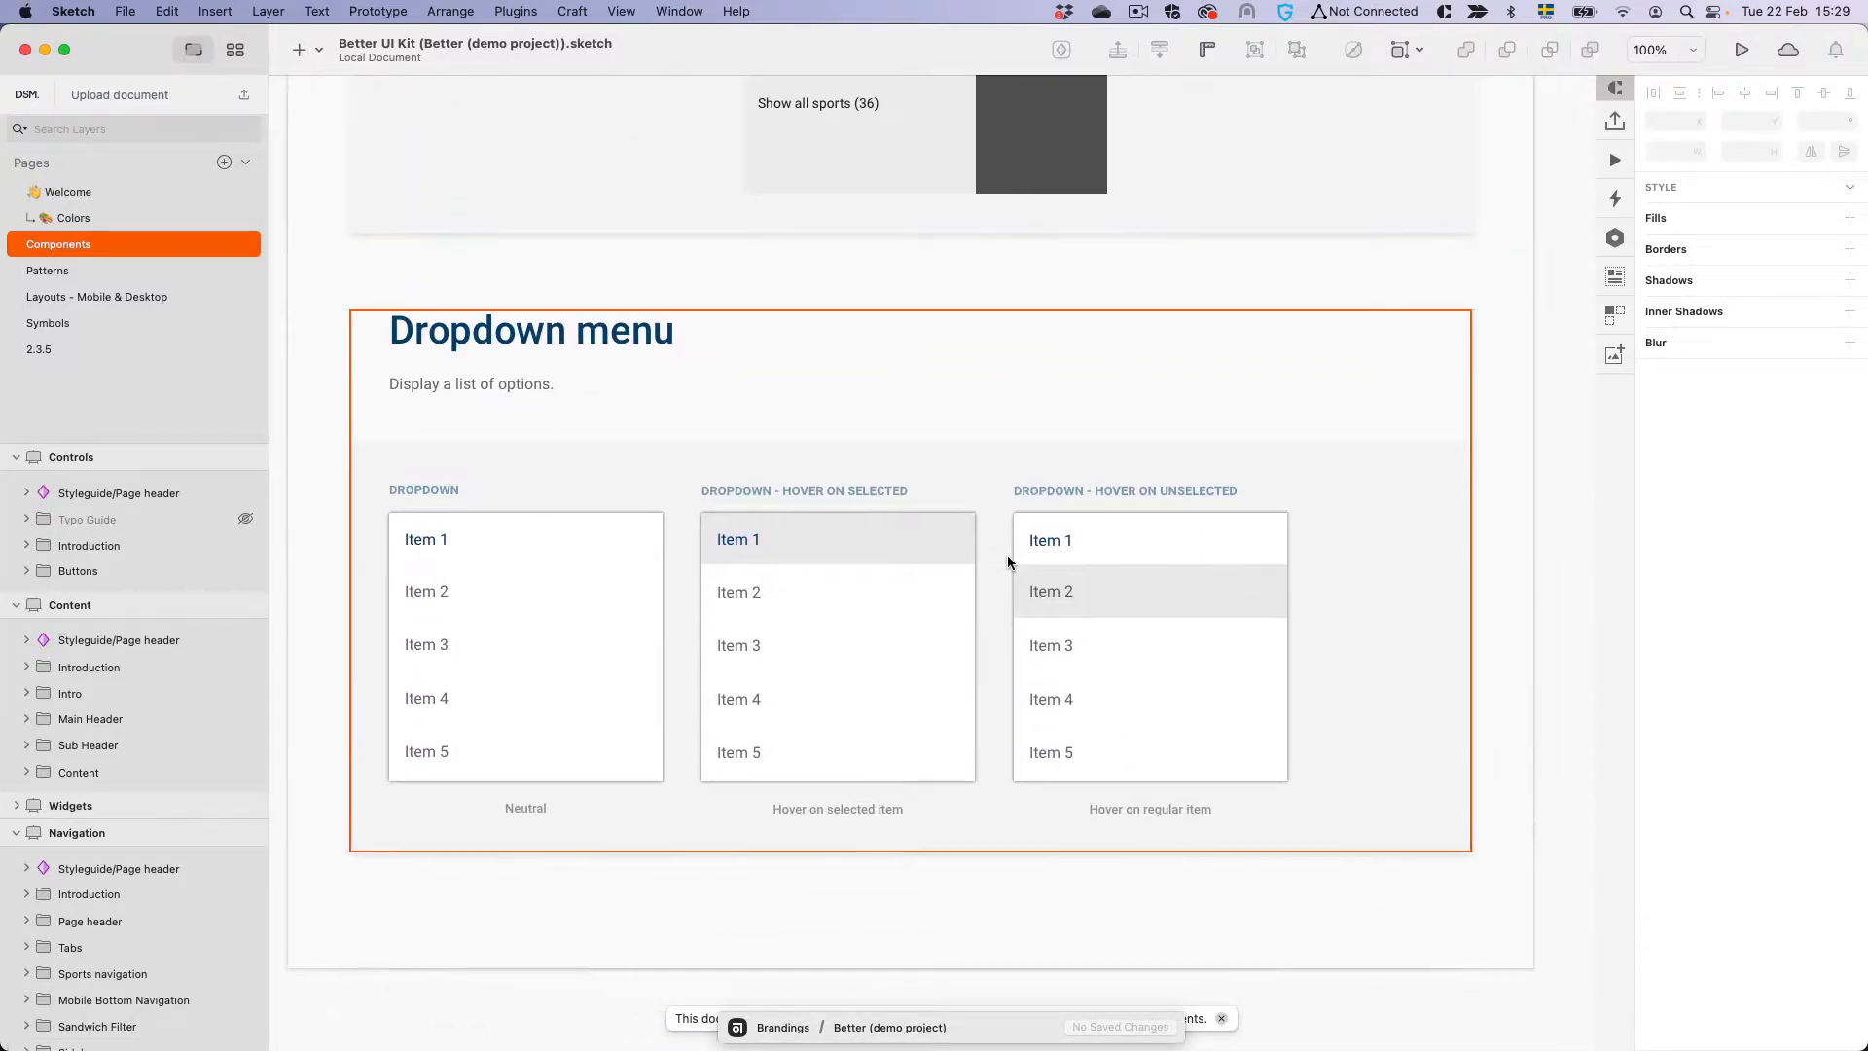
pyautogui.hscroll(5, 1195, 559)
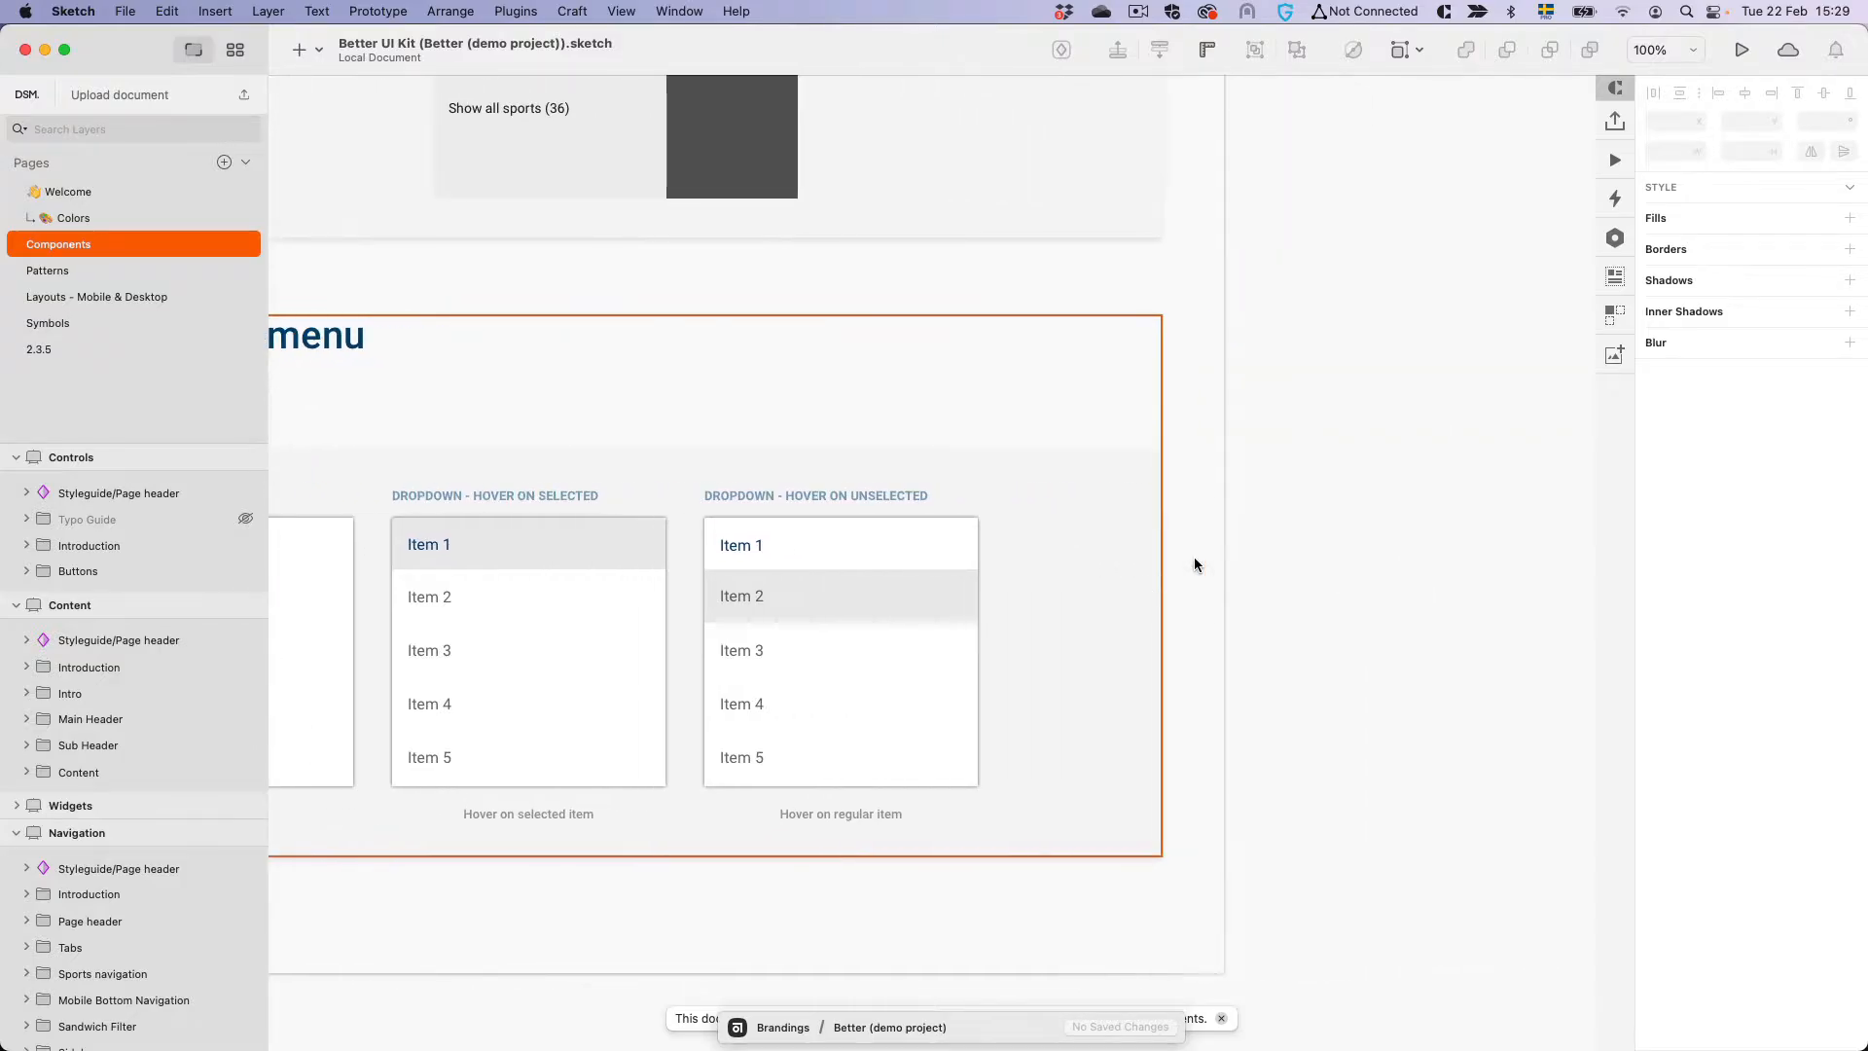
pyautogui.scroll(-2, 1195, 559)
pyautogui.scroll(10, 1194, 560)
pyautogui.scroll(20, 1195, 564)
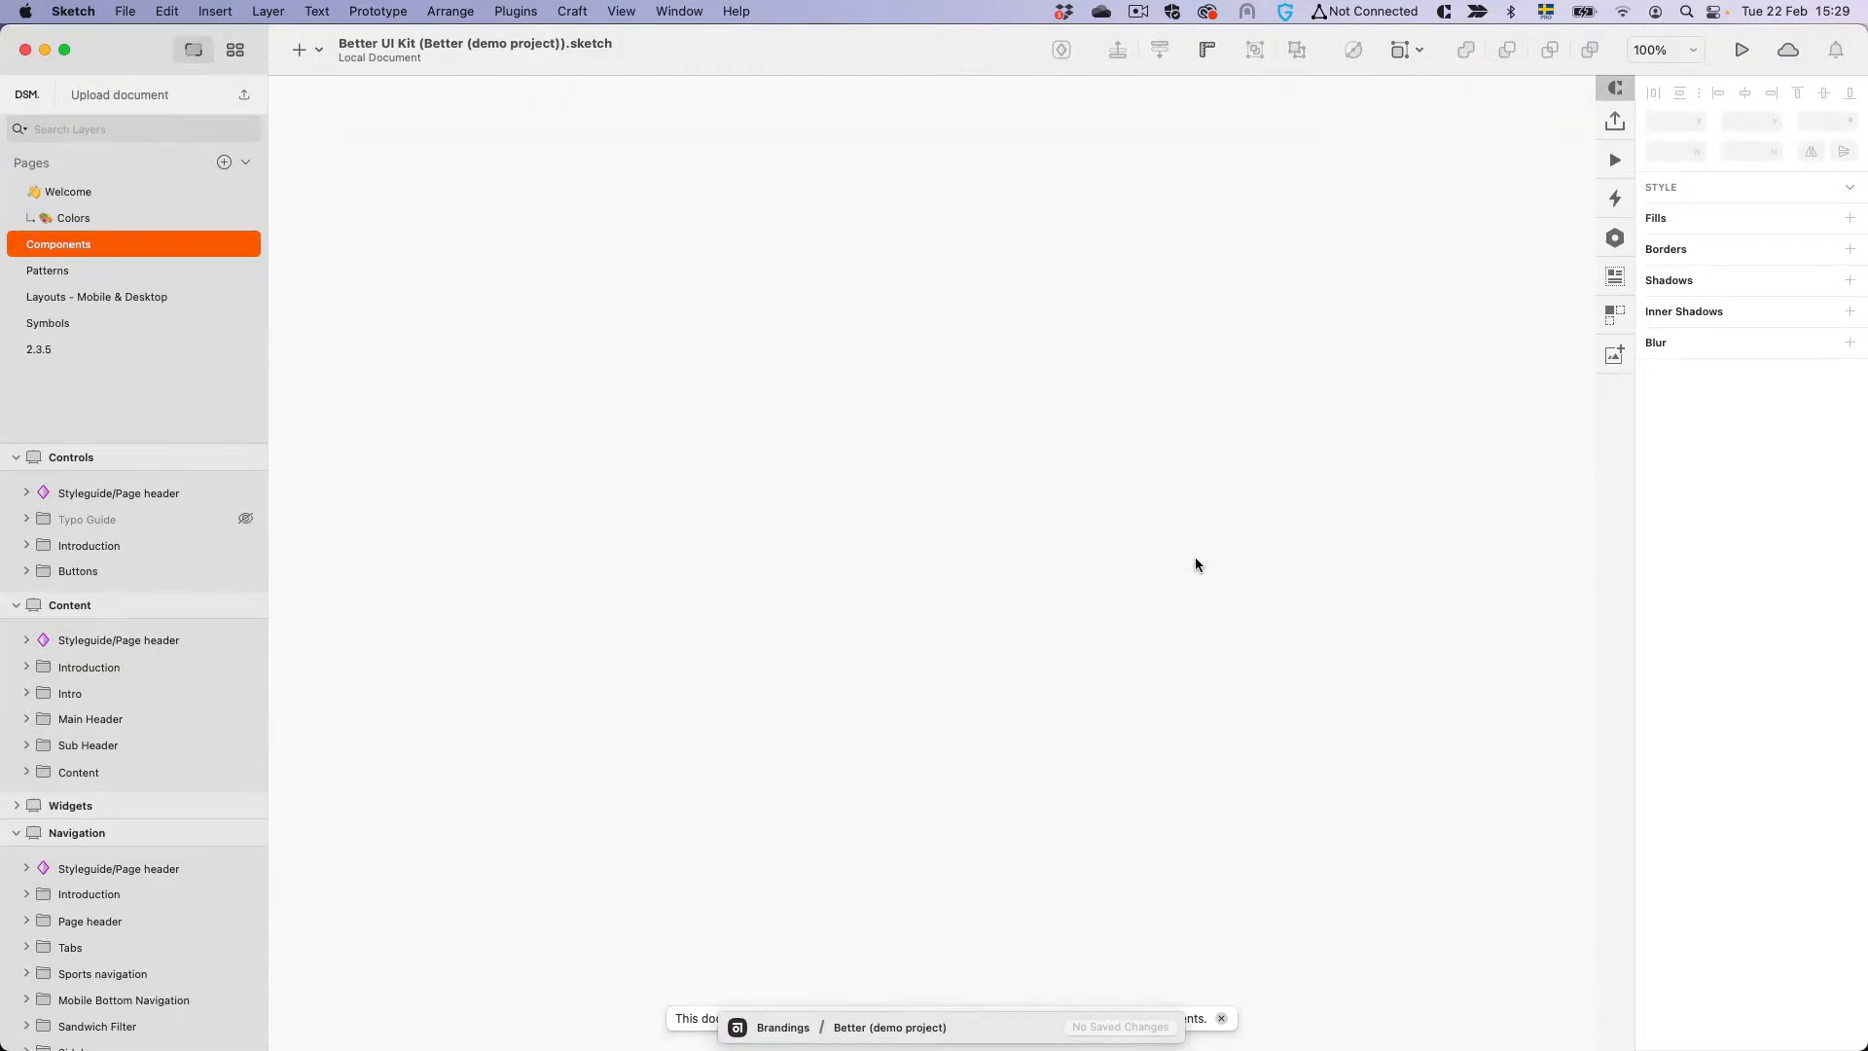
pyautogui.scroll(-3, 1195, 564)
pyautogui.hscroll(5, 1195, 564)
pyautogui.scroll(-5, 1195, 565)
pyautogui.hscroll(3, 1195, 565)
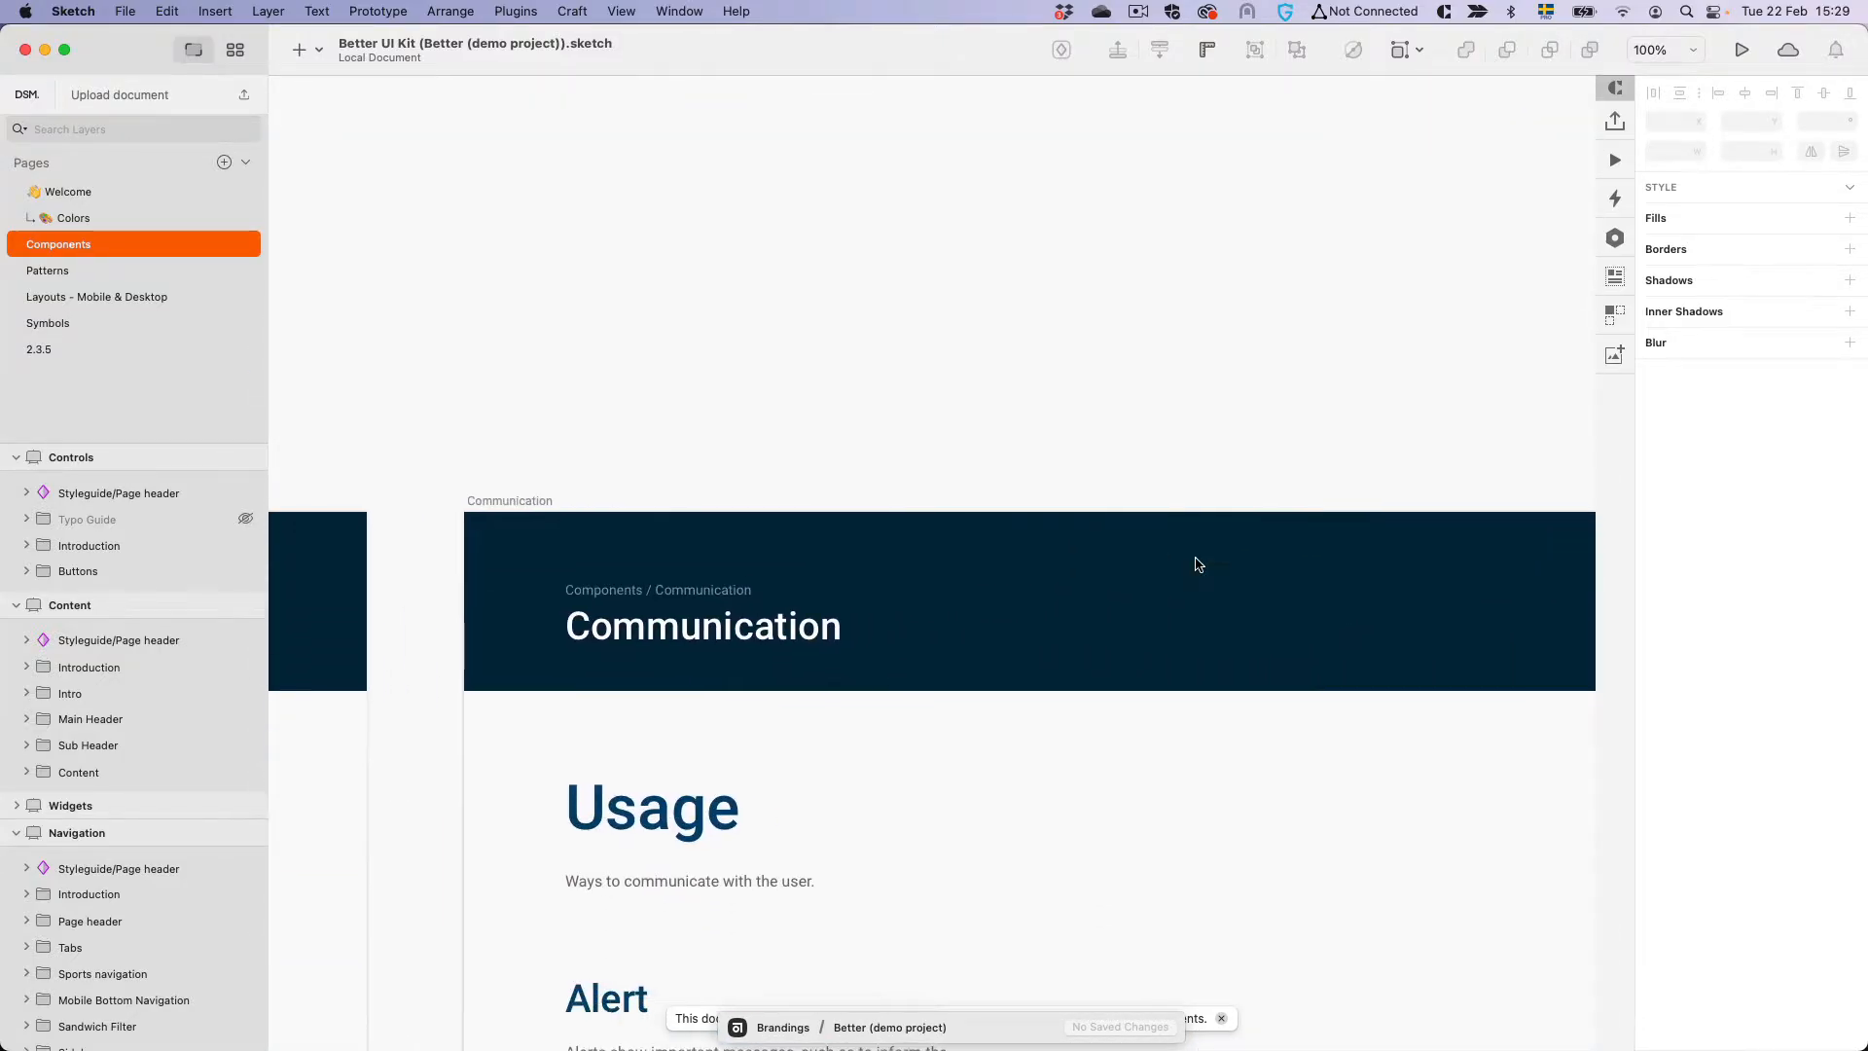
pyautogui.scroll(-8, 1194, 564)
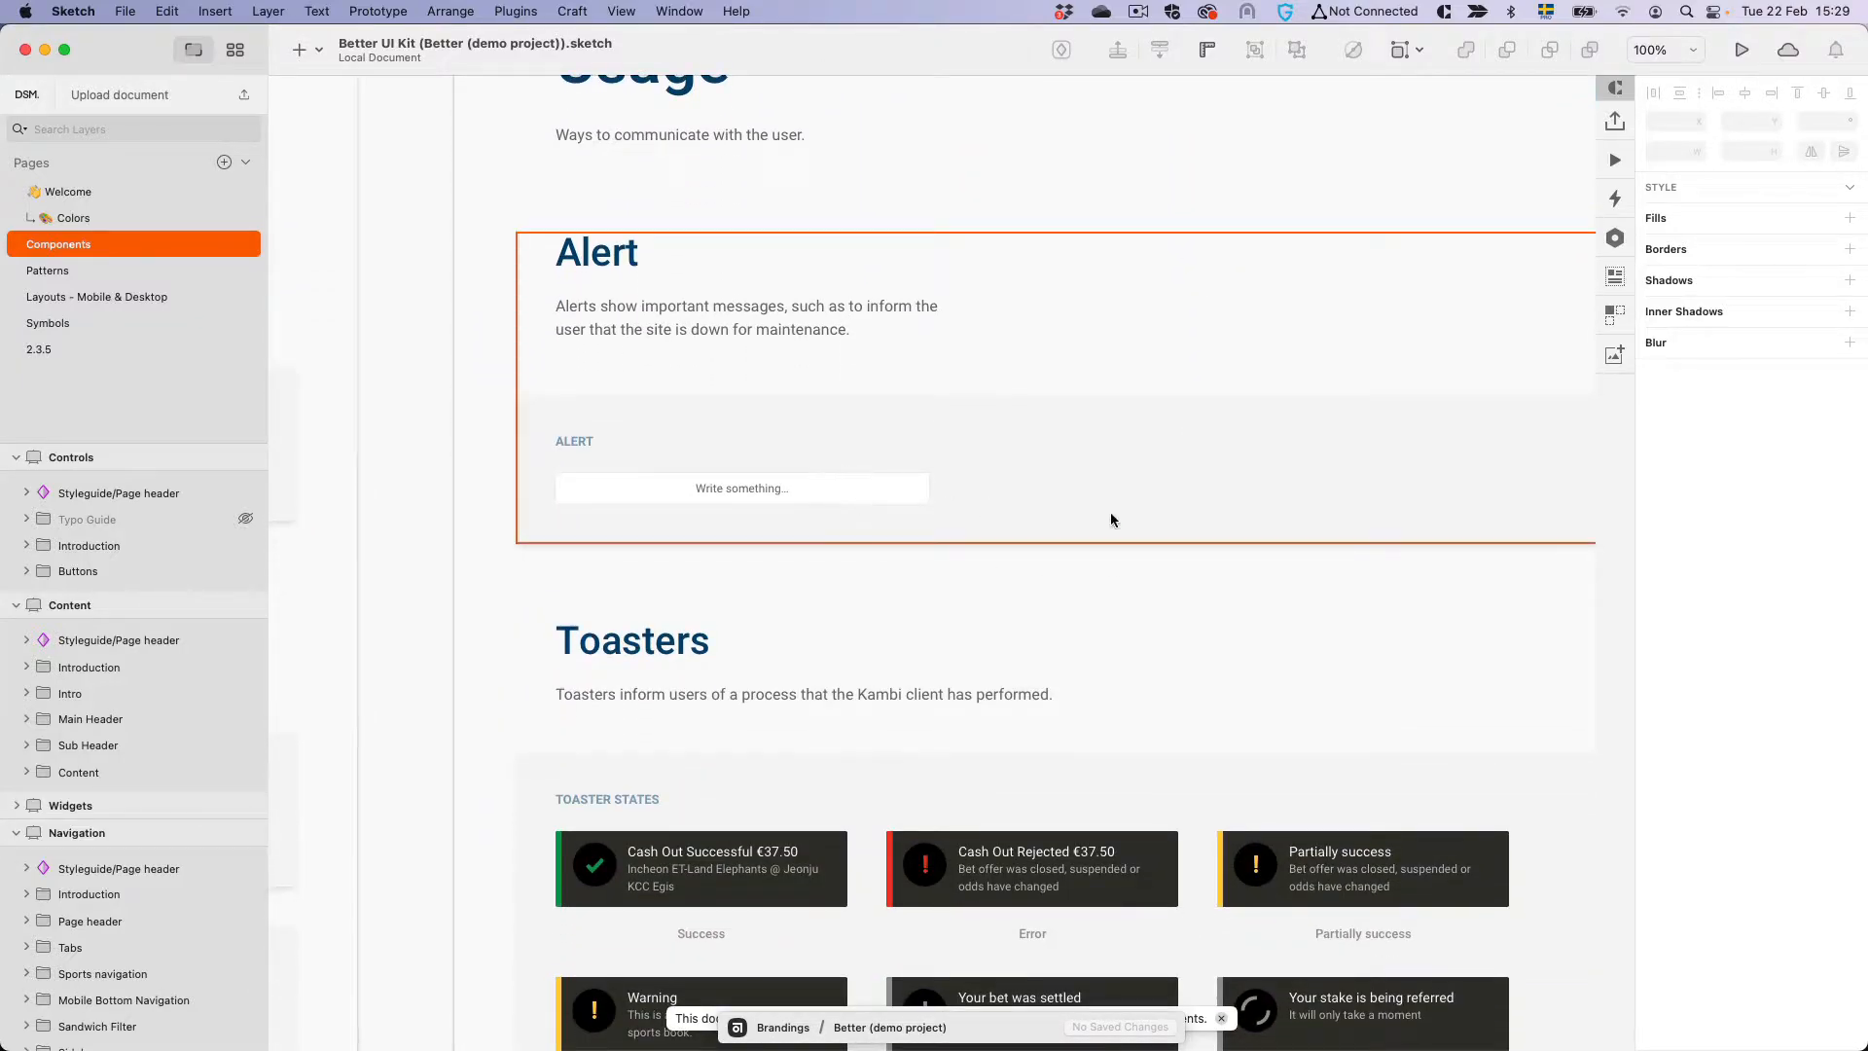
pyautogui.scroll(-5, 1111, 519)
pyautogui.hscroll(2, 1103, 511)
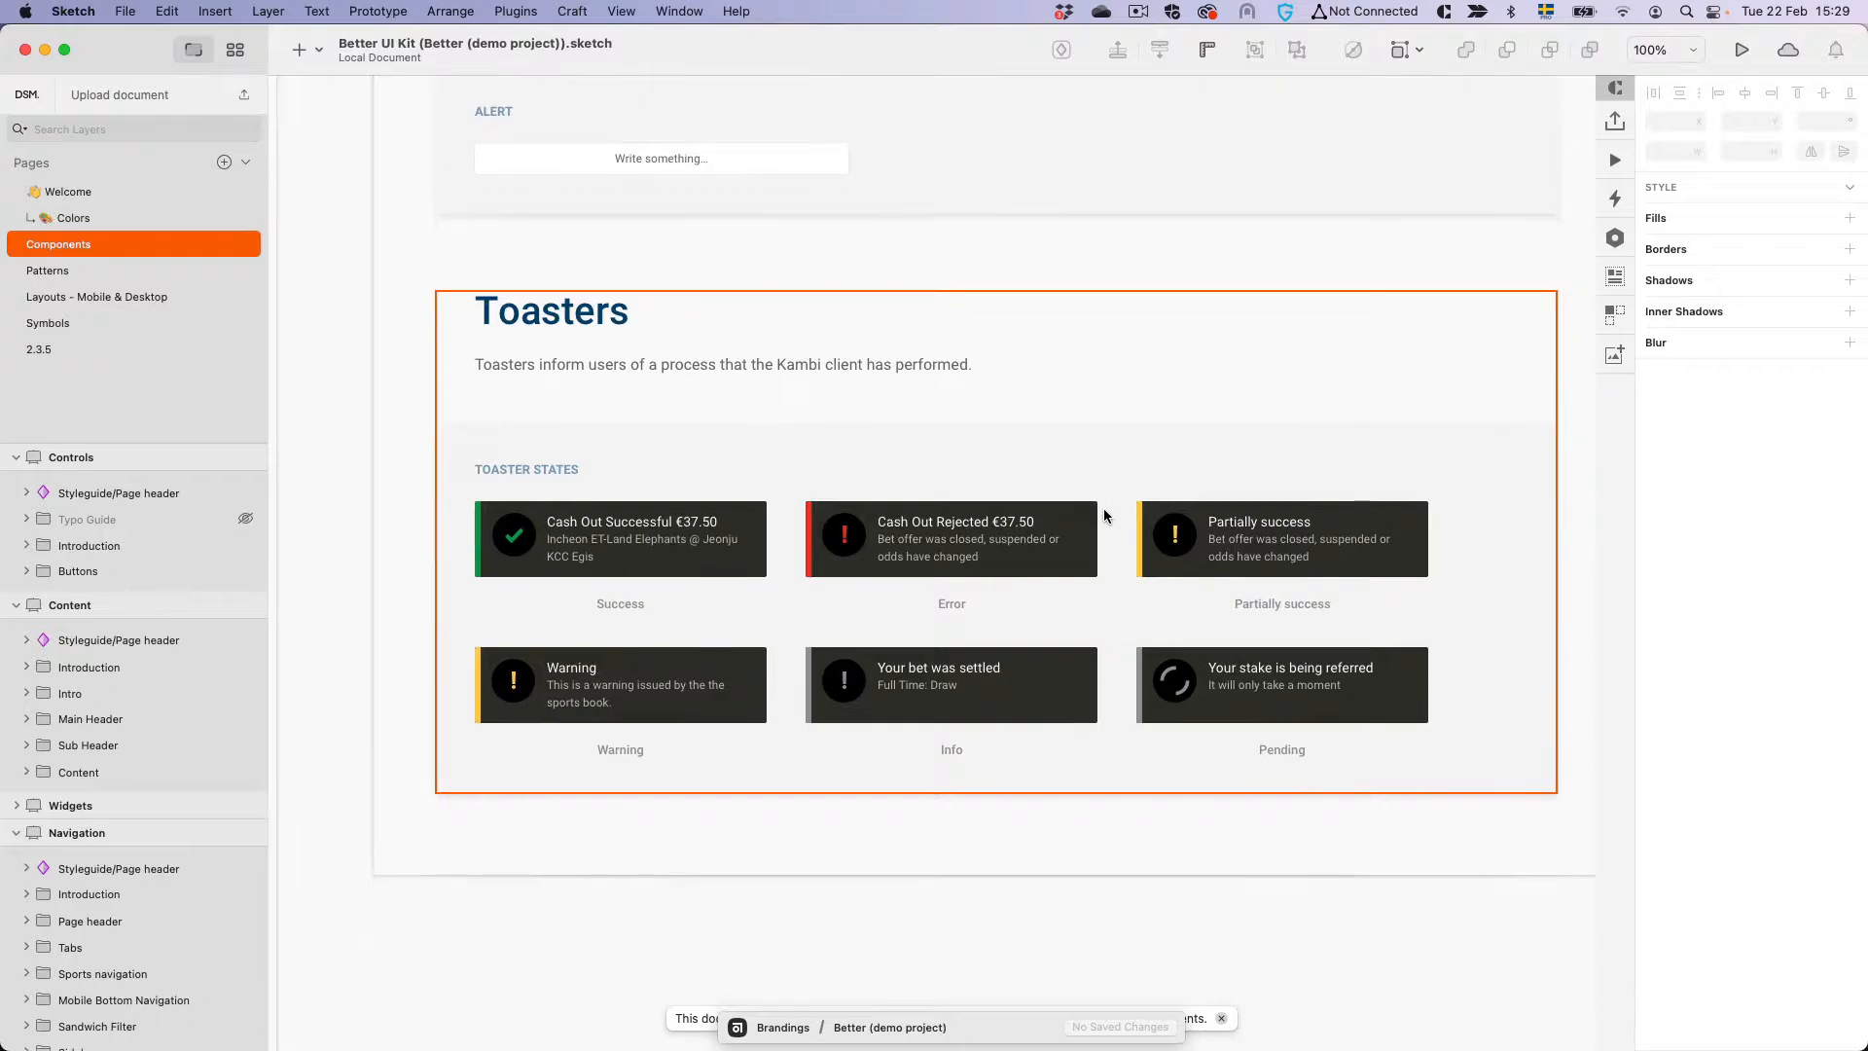
pyautogui.scroll(-2, 1103, 508)
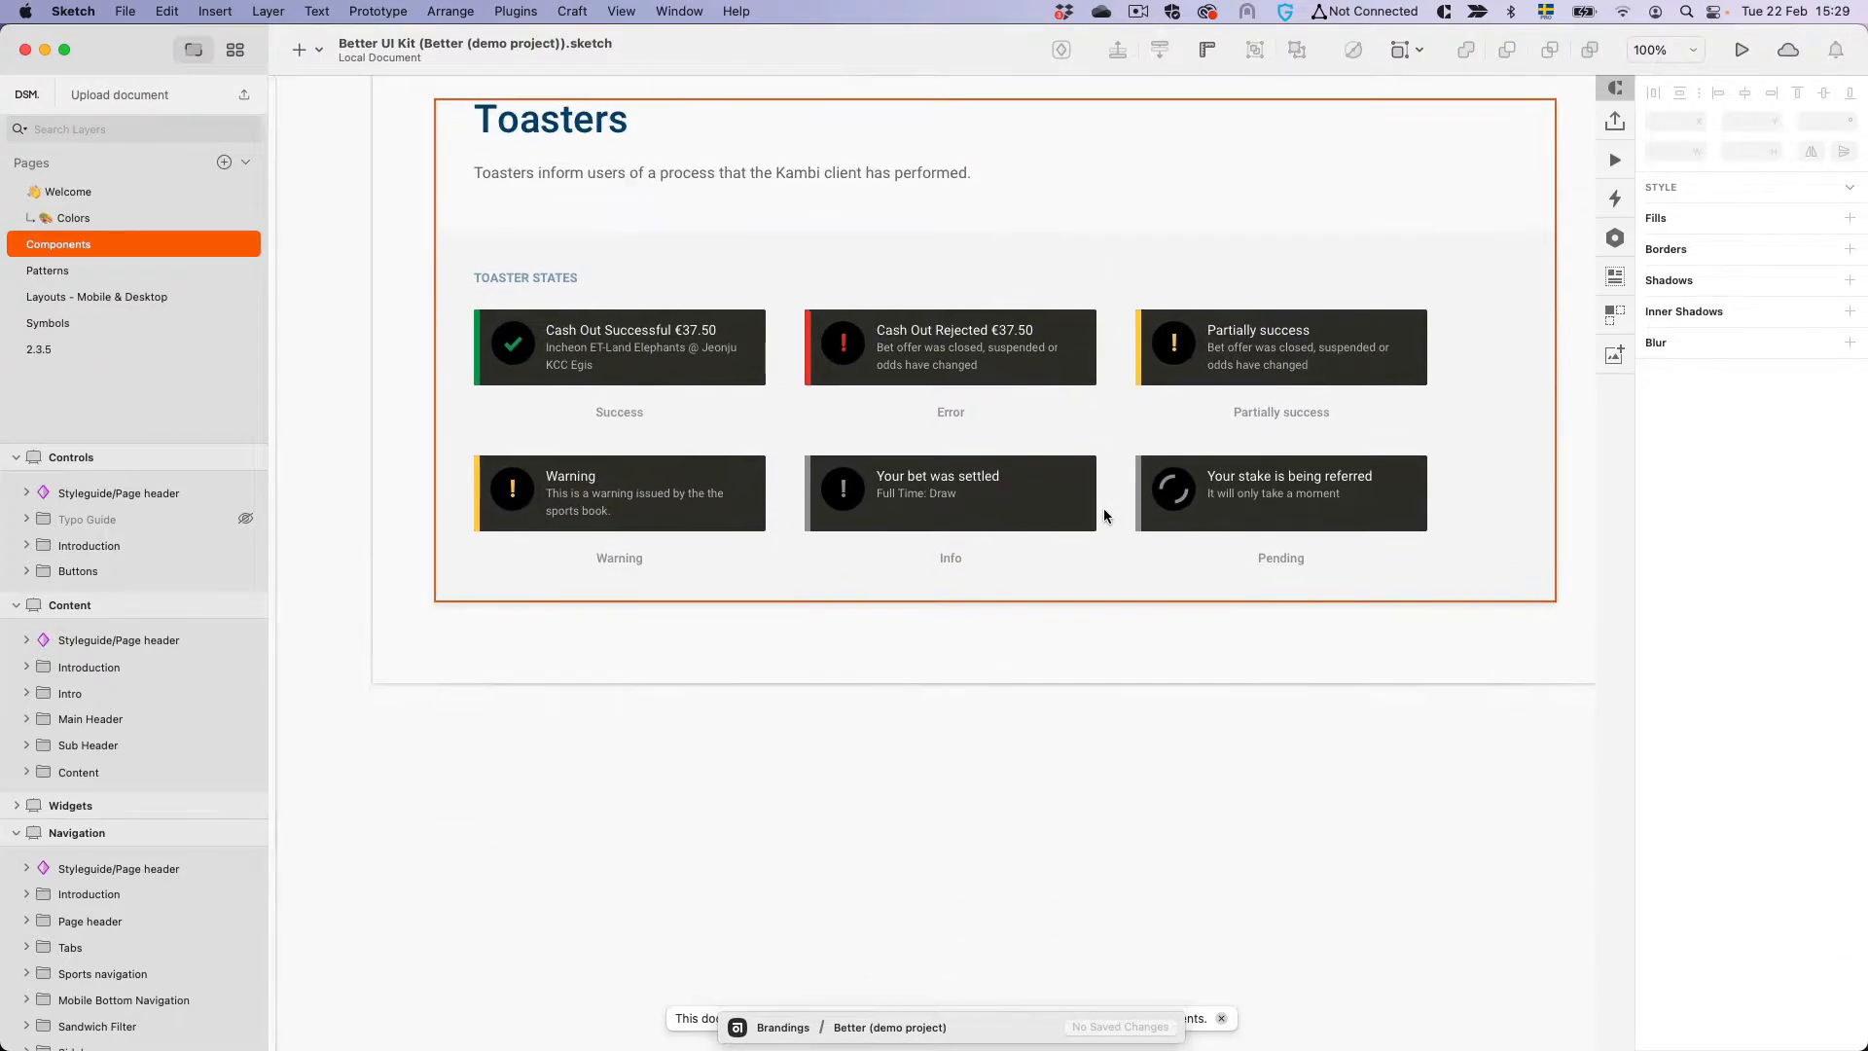
pyautogui.scroll(15, 1103, 507)
pyautogui.scroll(1, 1105, 508)
pyautogui.hscroll(-3, 1105, 508)
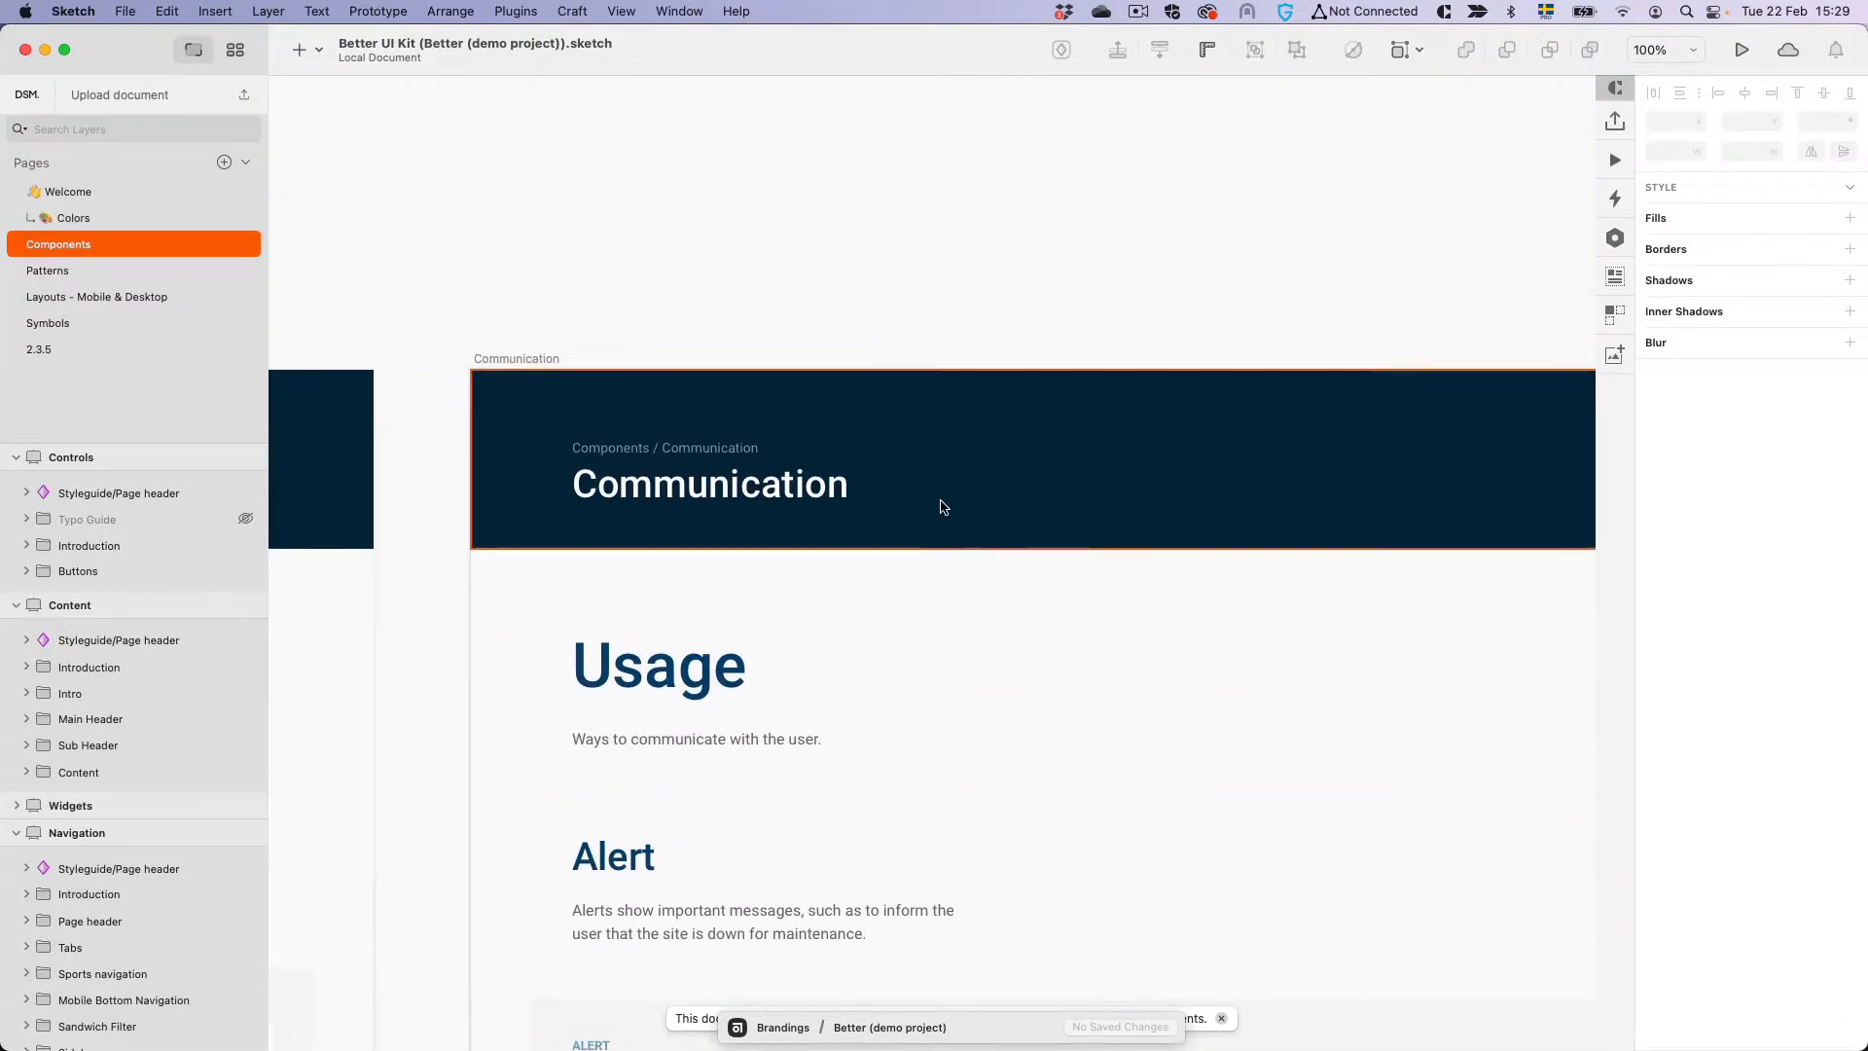
# Step: Open the Patterns page and scroll down through its first artboards, starting with the betslip designs
pyautogui.click(78, 268)
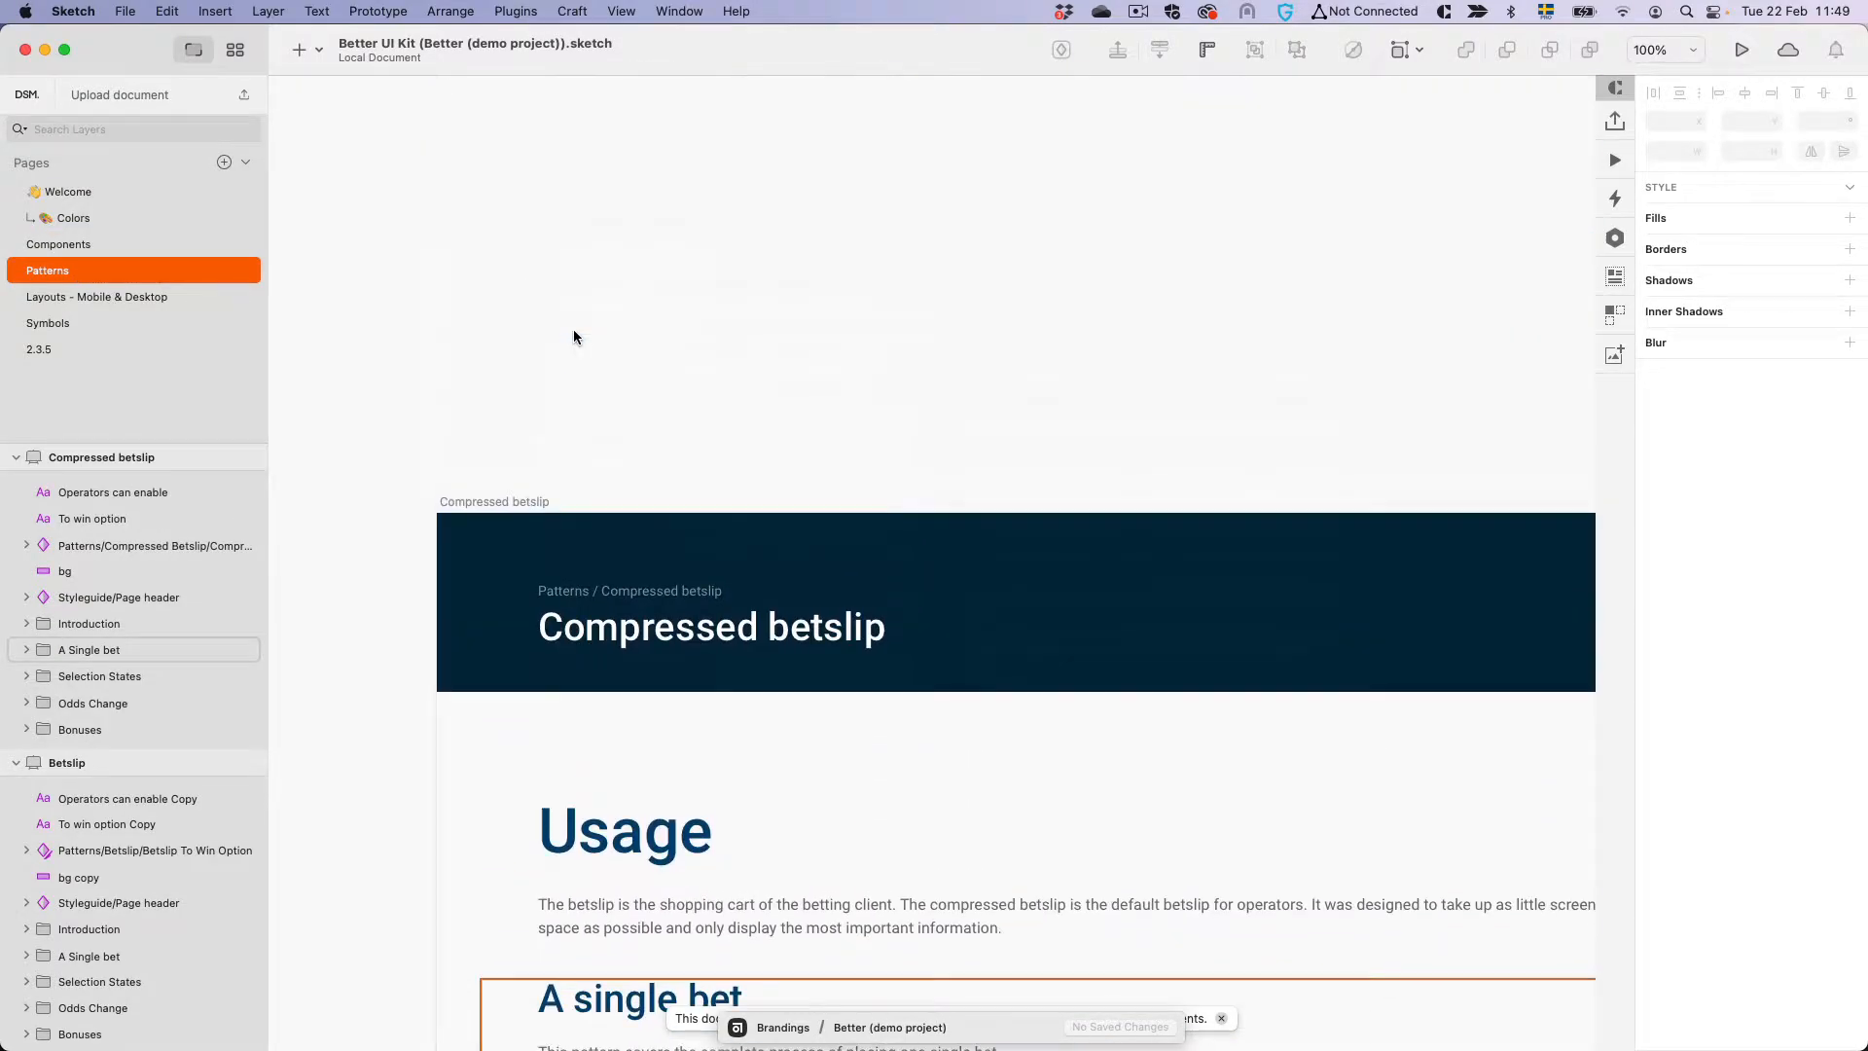
pyautogui.scroll(-10, 574, 337)
pyautogui.hscroll(3, 574, 338)
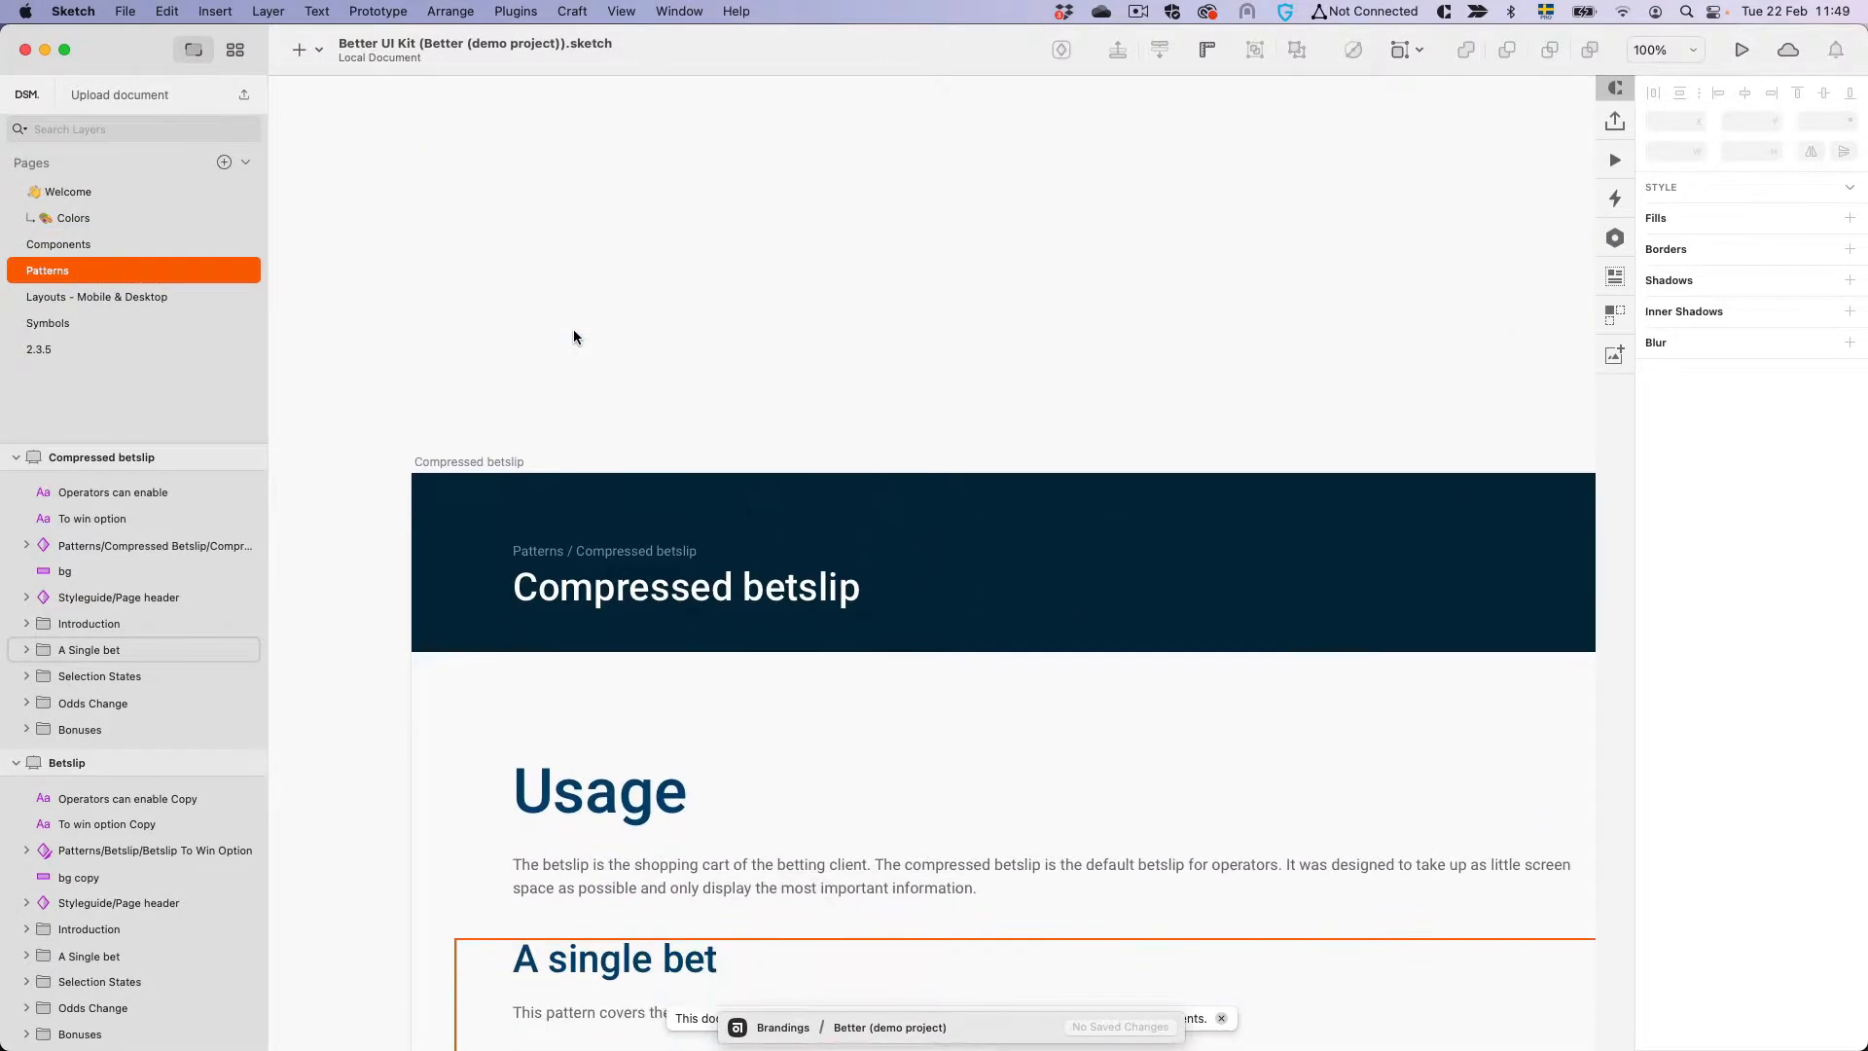
pyautogui.scroll(-8, 574, 338)
pyautogui.hscroll(-2, 574, 338)
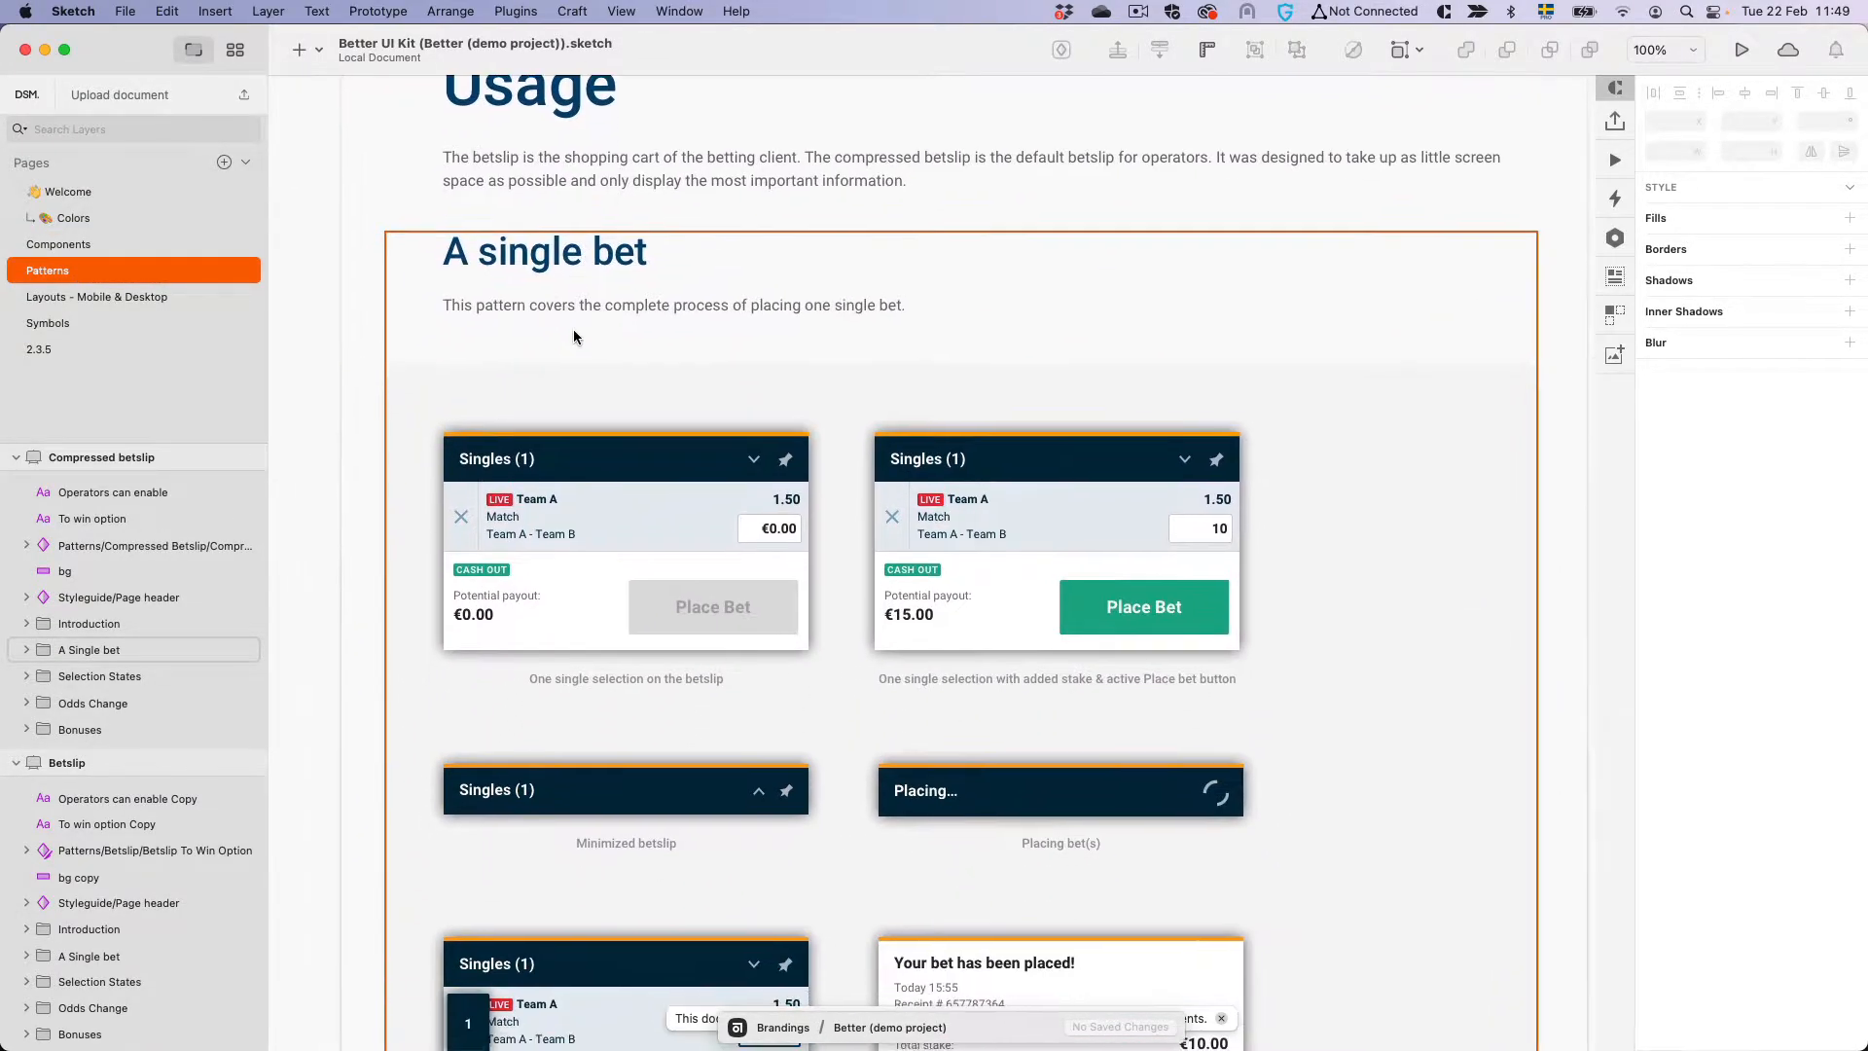
pyautogui.scroll(-3, 574, 336)
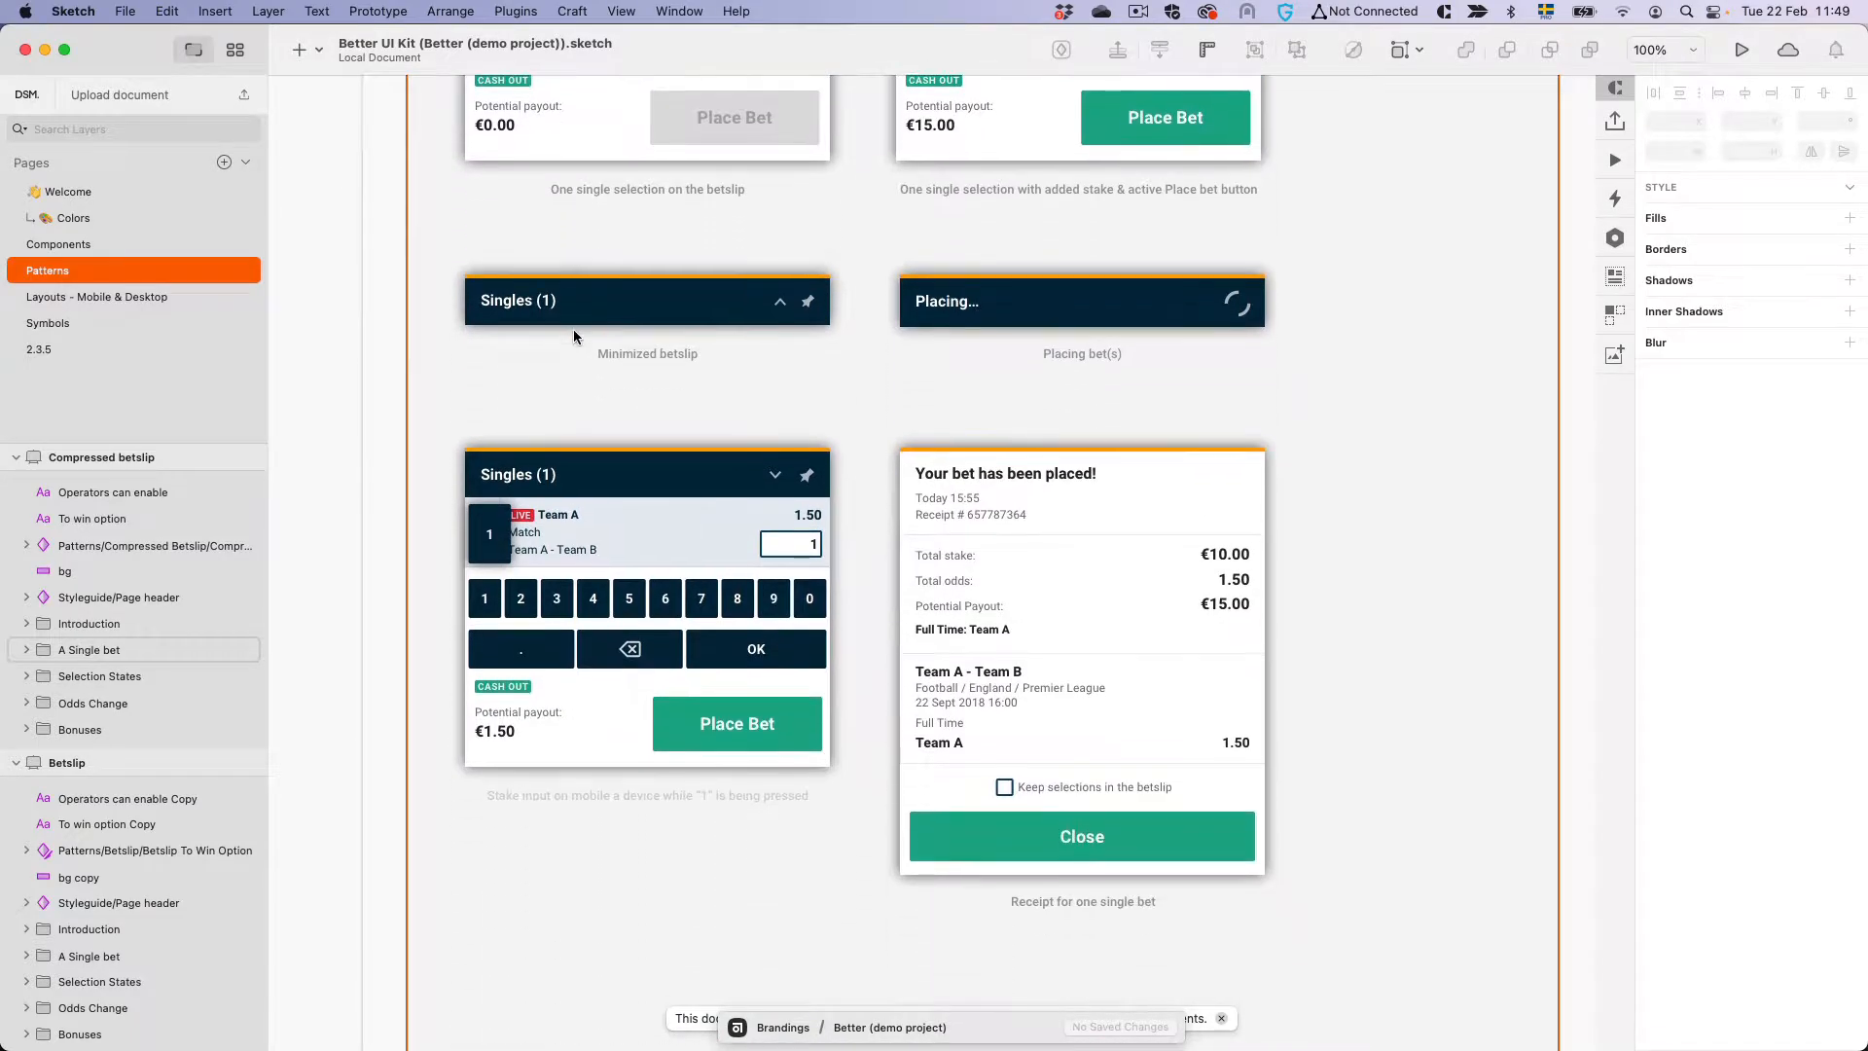
pyautogui.scroll(3, 574, 338)
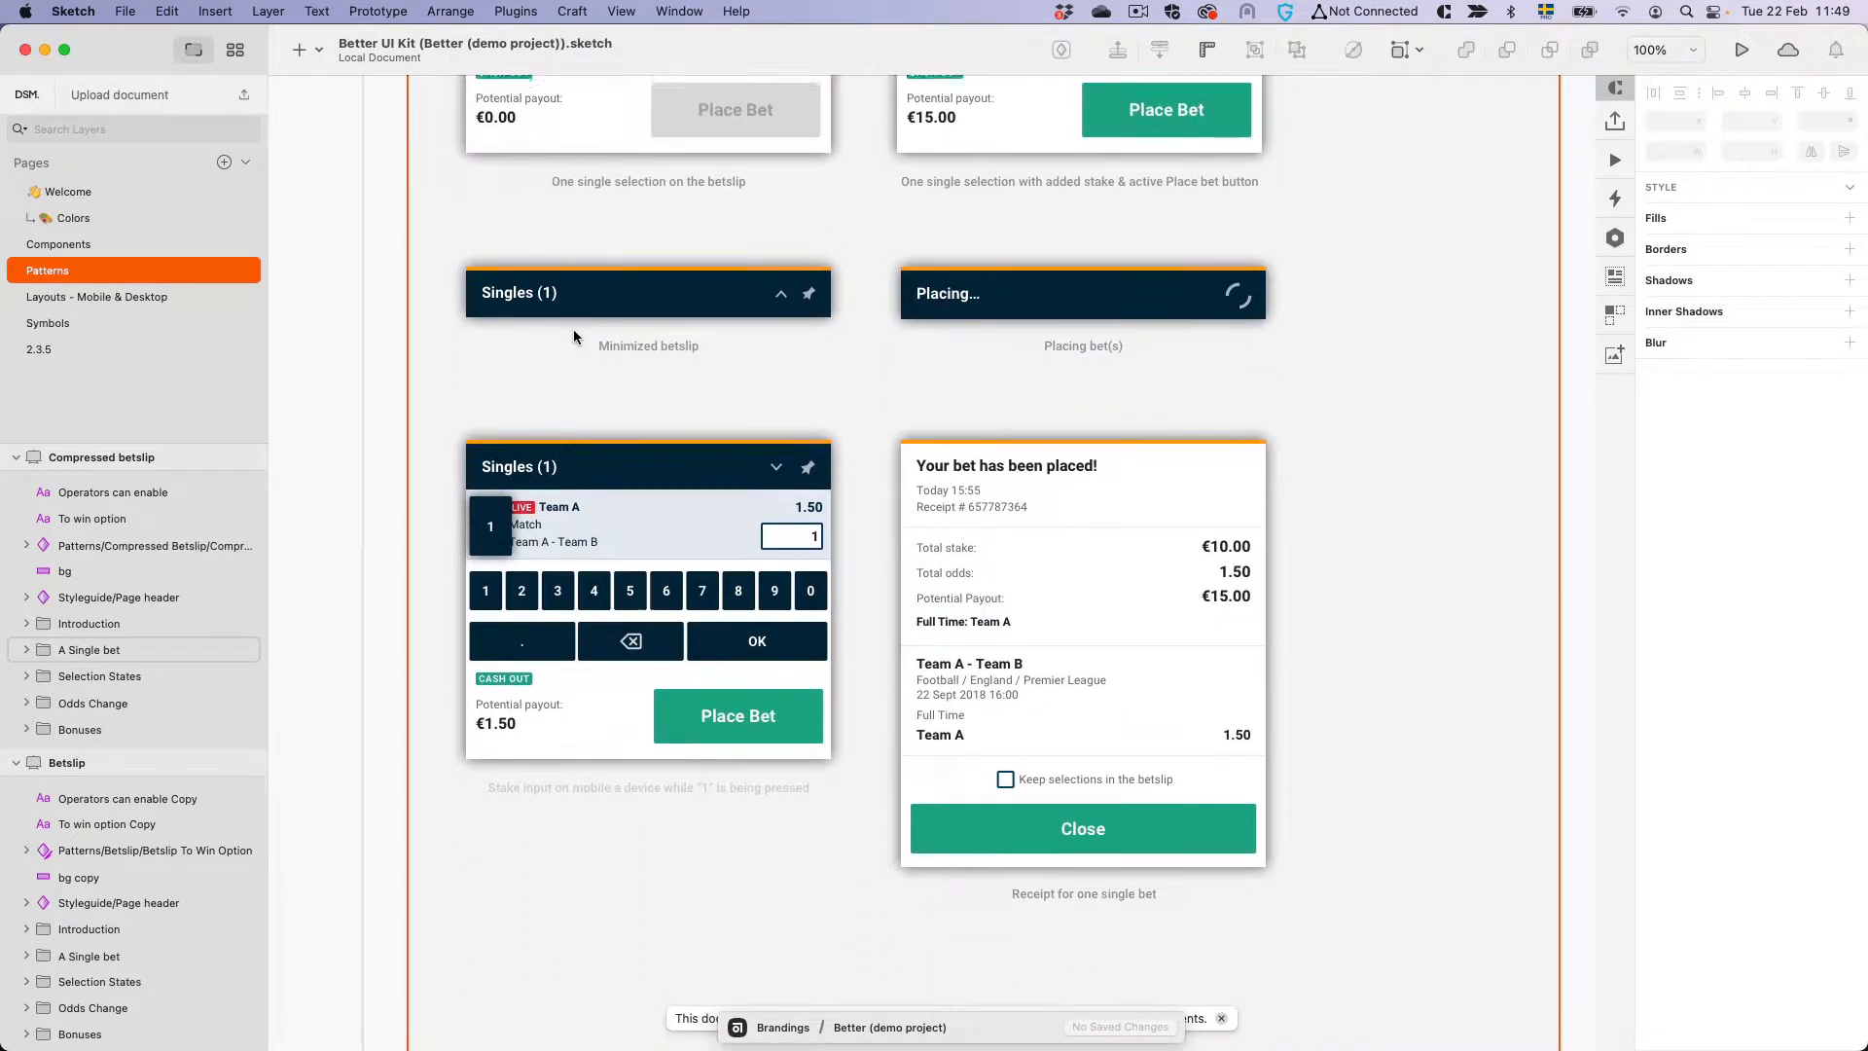
pyautogui.scroll(-9, 574, 338)
pyautogui.hscroll(1, 574, 337)
pyautogui.scroll(-11, 574, 336)
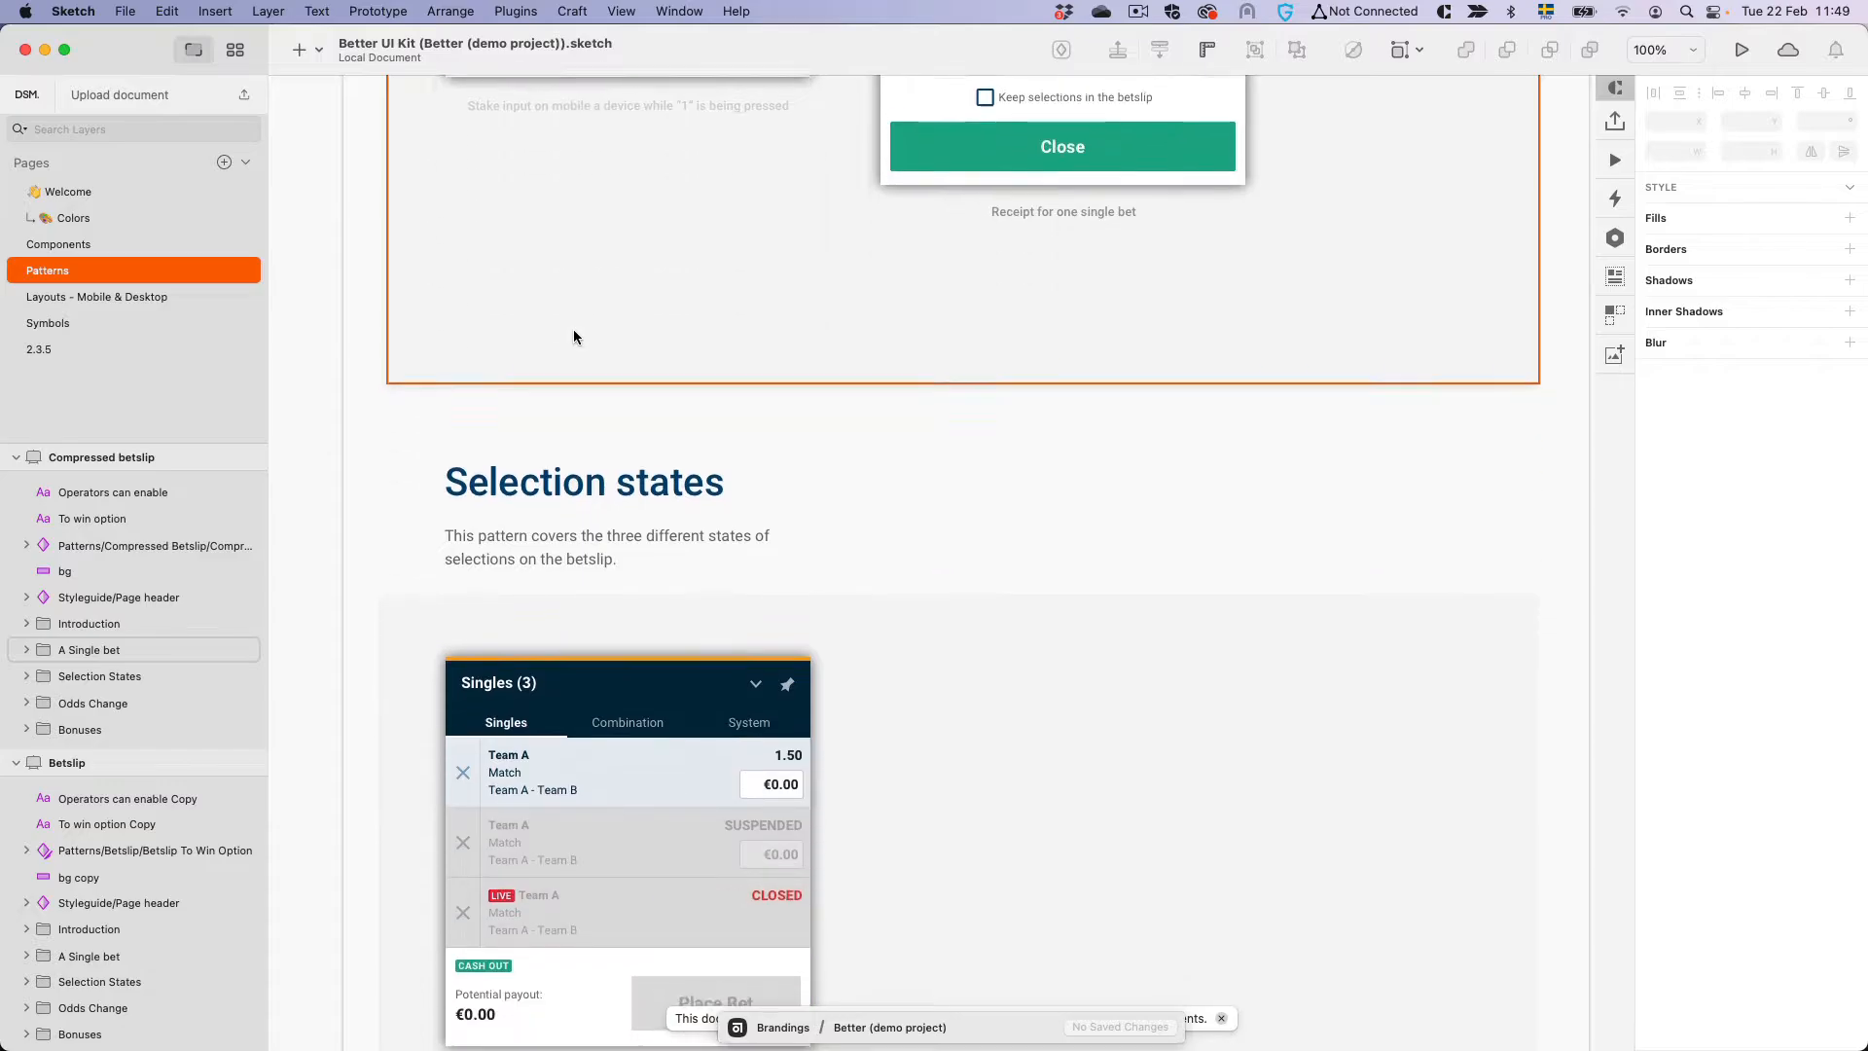
pyautogui.scroll(-20, 574, 337)
pyautogui.hscroll(1, 574, 336)
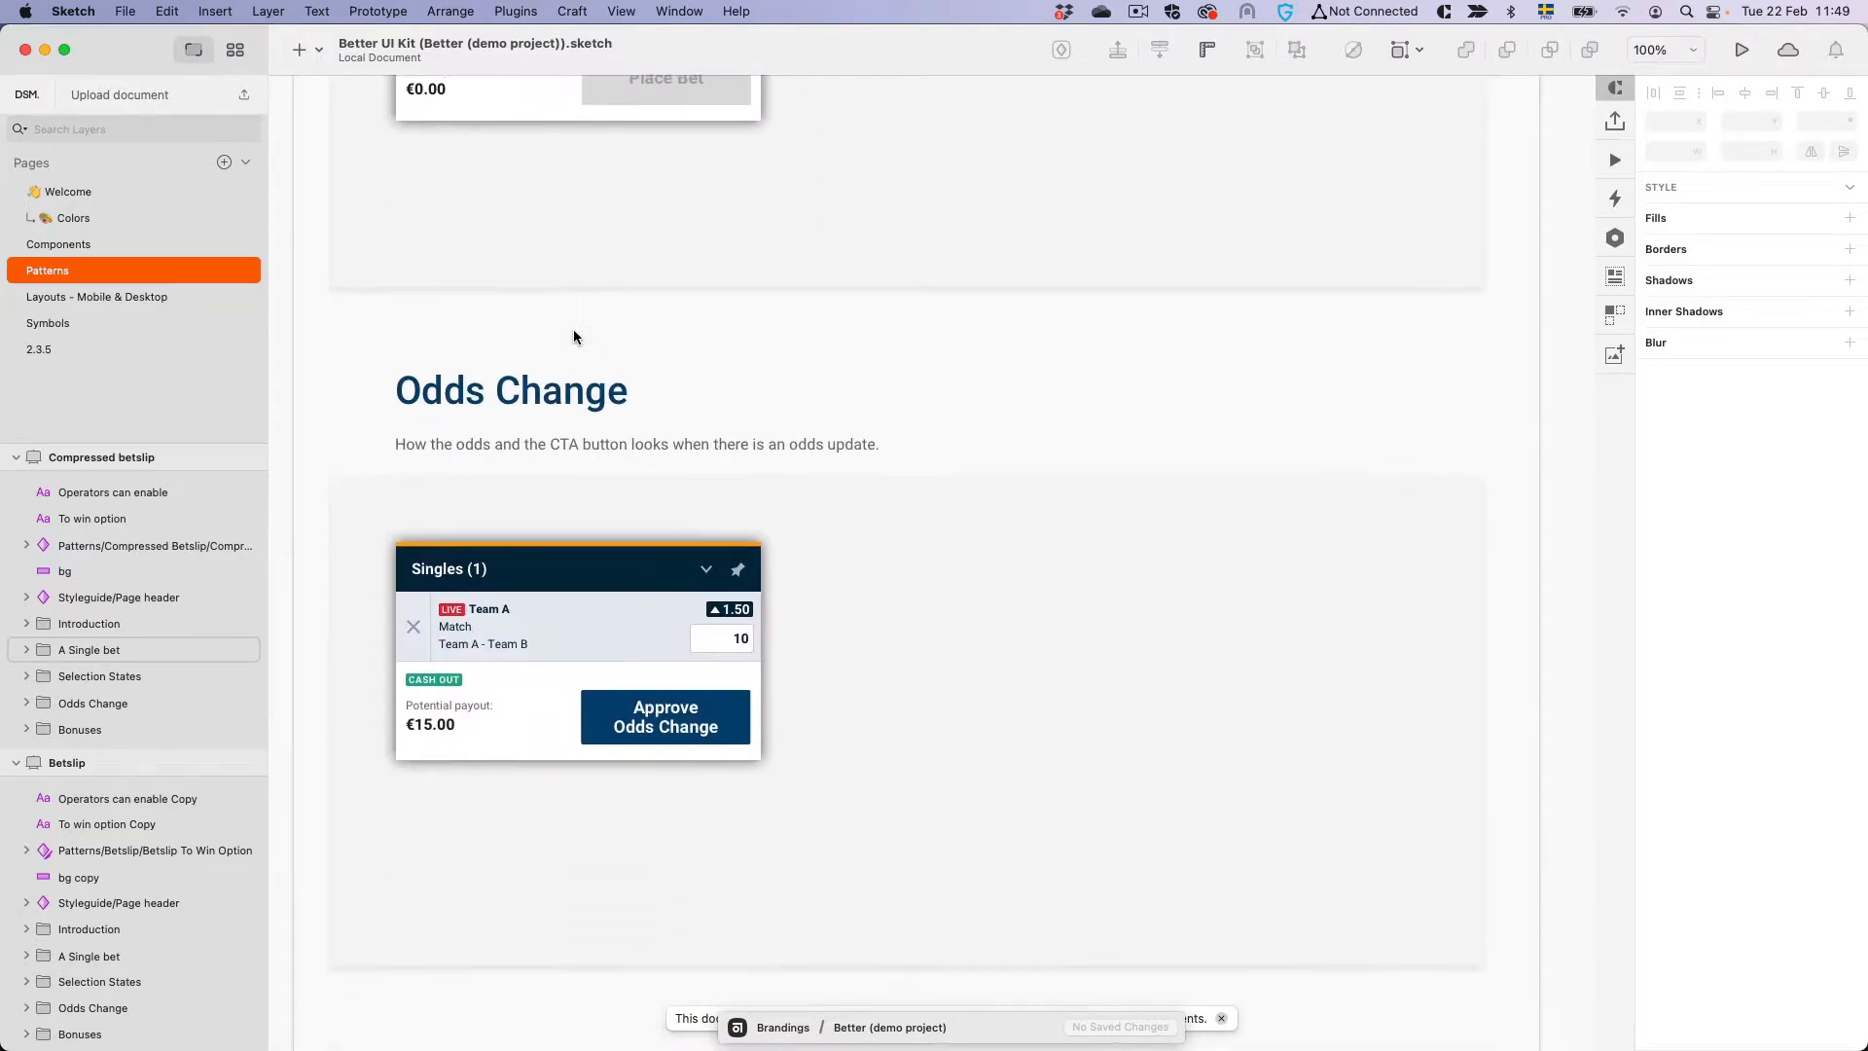
pyautogui.scroll(-9, 574, 337)
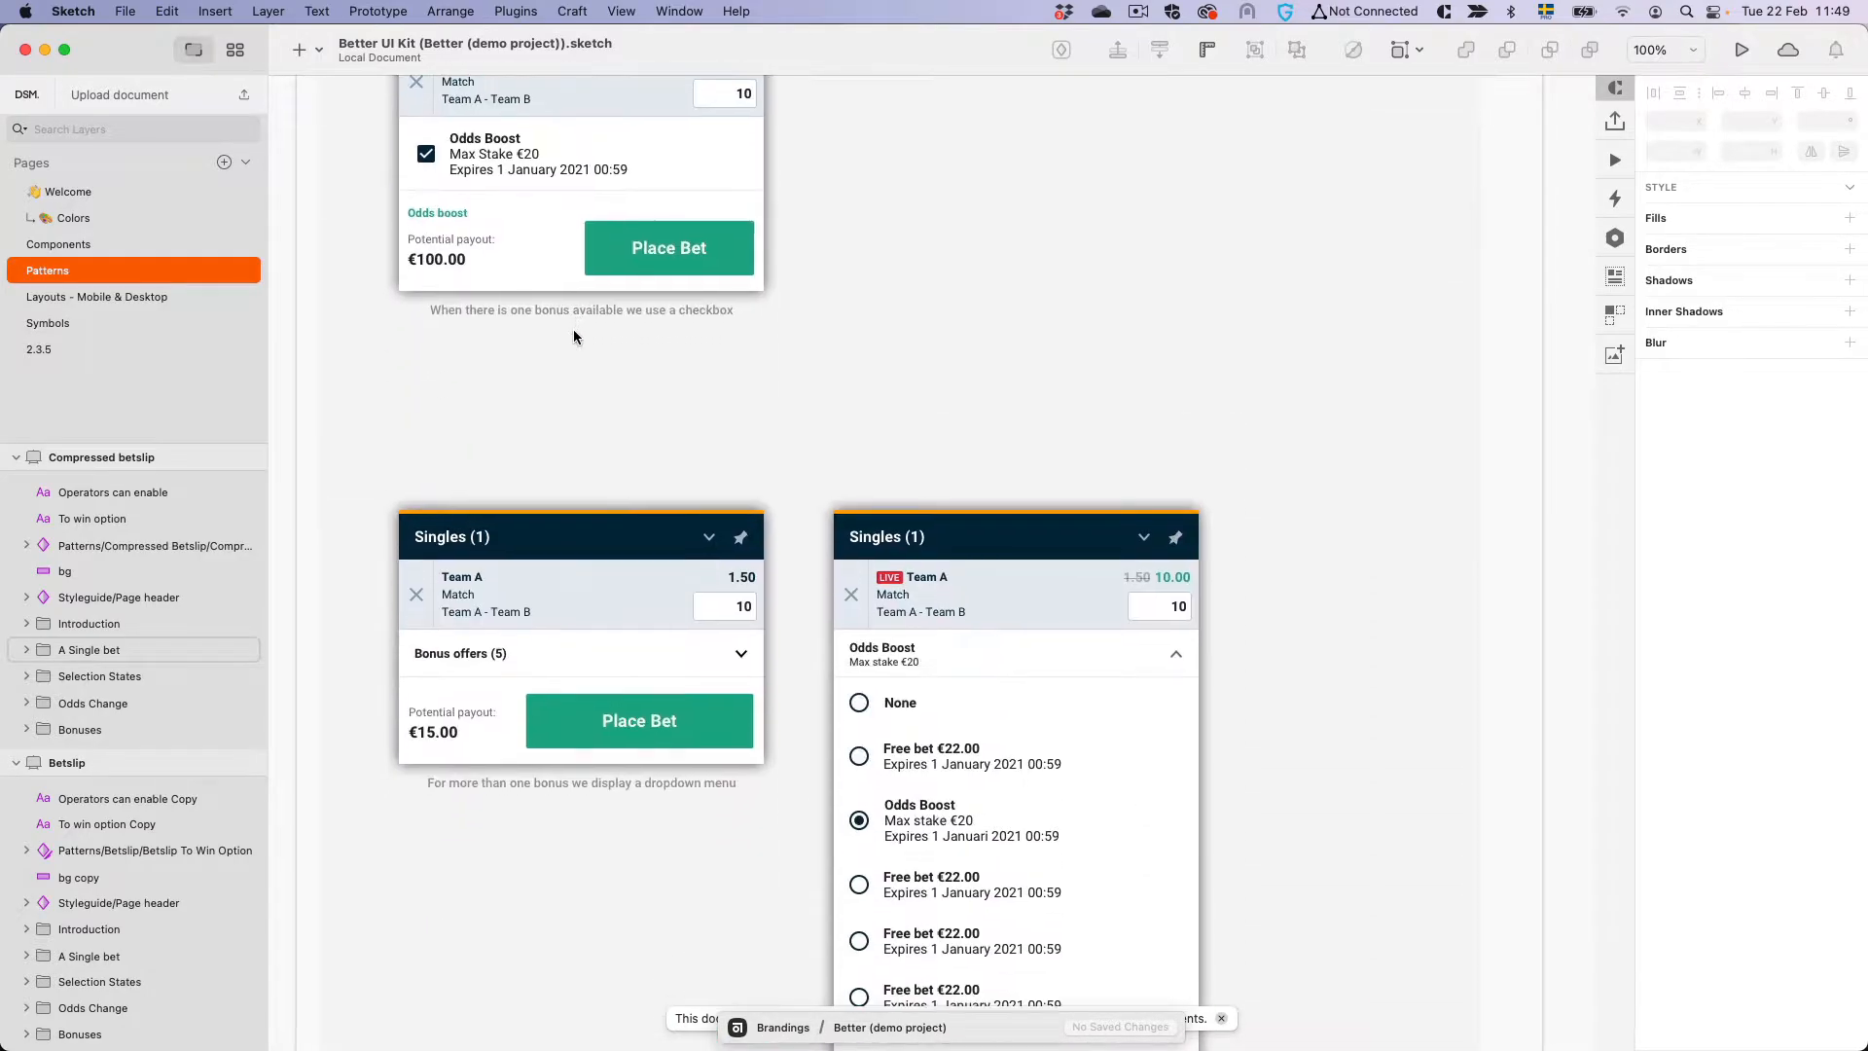
pyautogui.scroll(4, 574, 337)
pyautogui.hscroll(-1, 574, 336)
pyautogui.scroll(3, 574, 337)
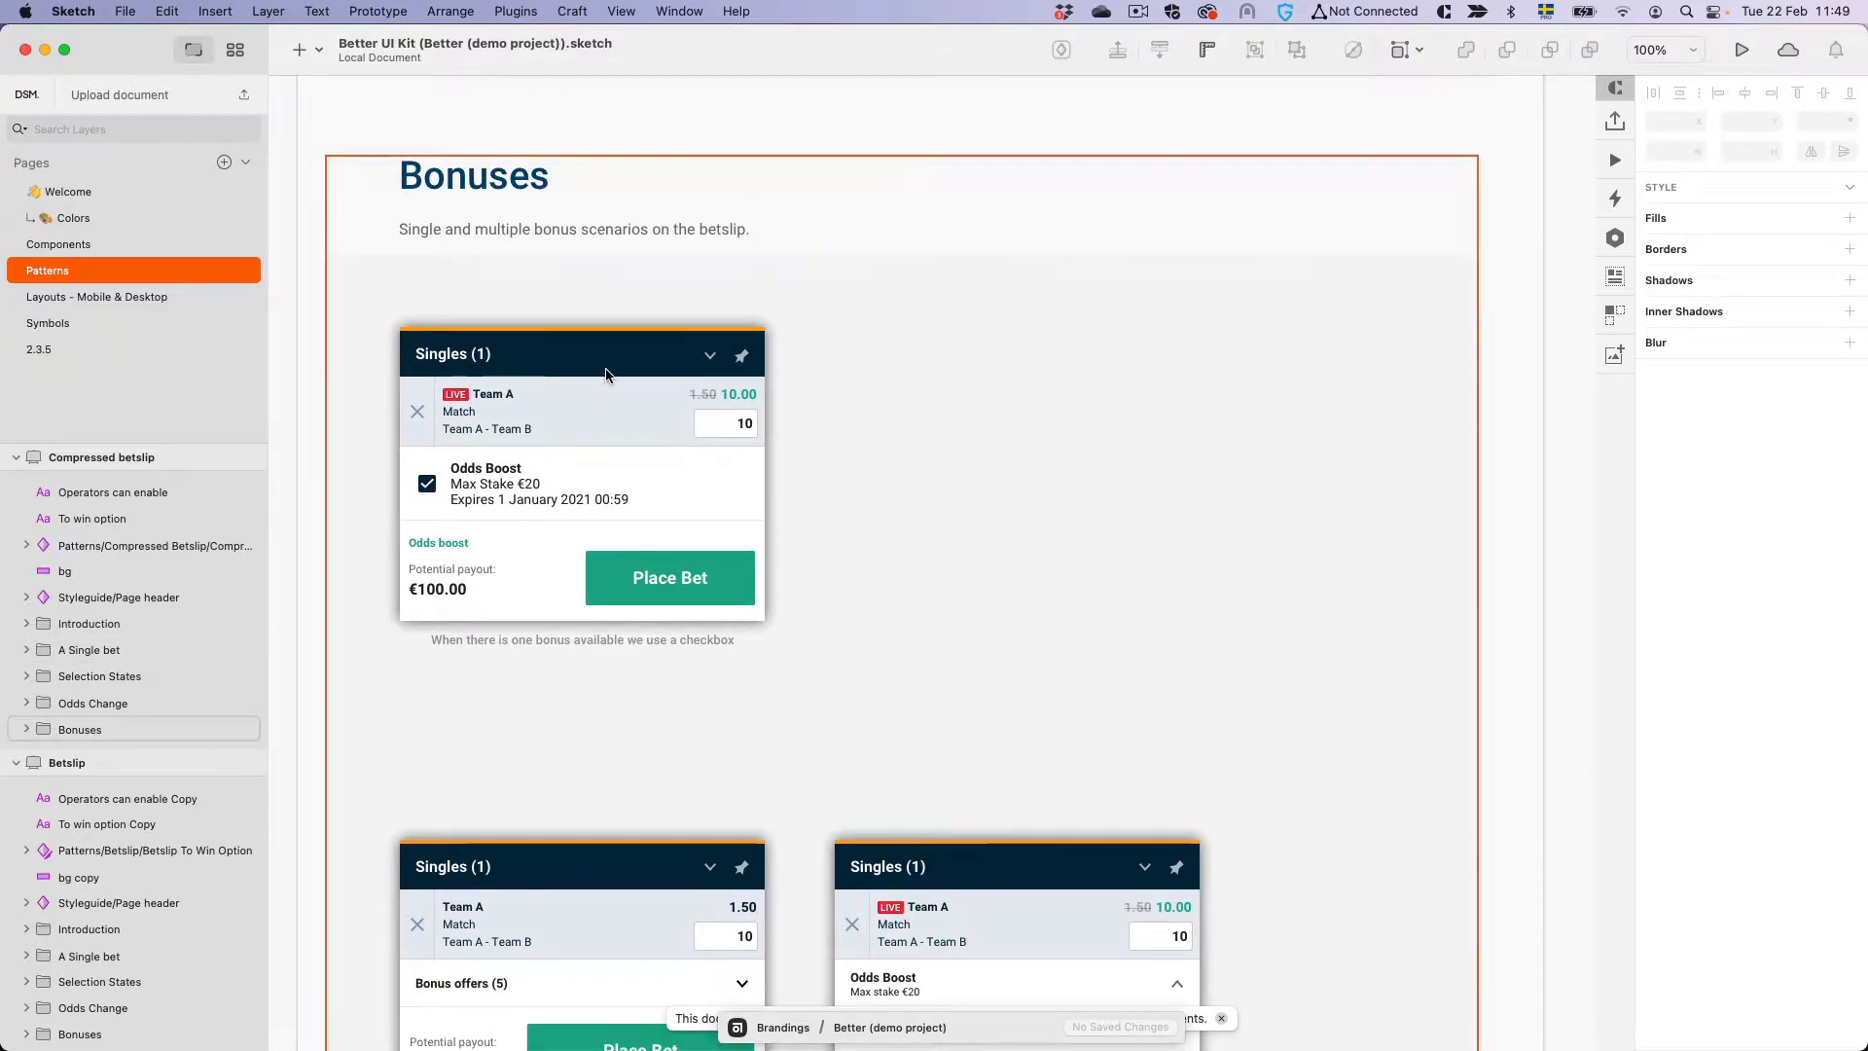
pyautogui.scroll(-5, 605, 375)
pyautogui.hscroll(-1, 605, 375)
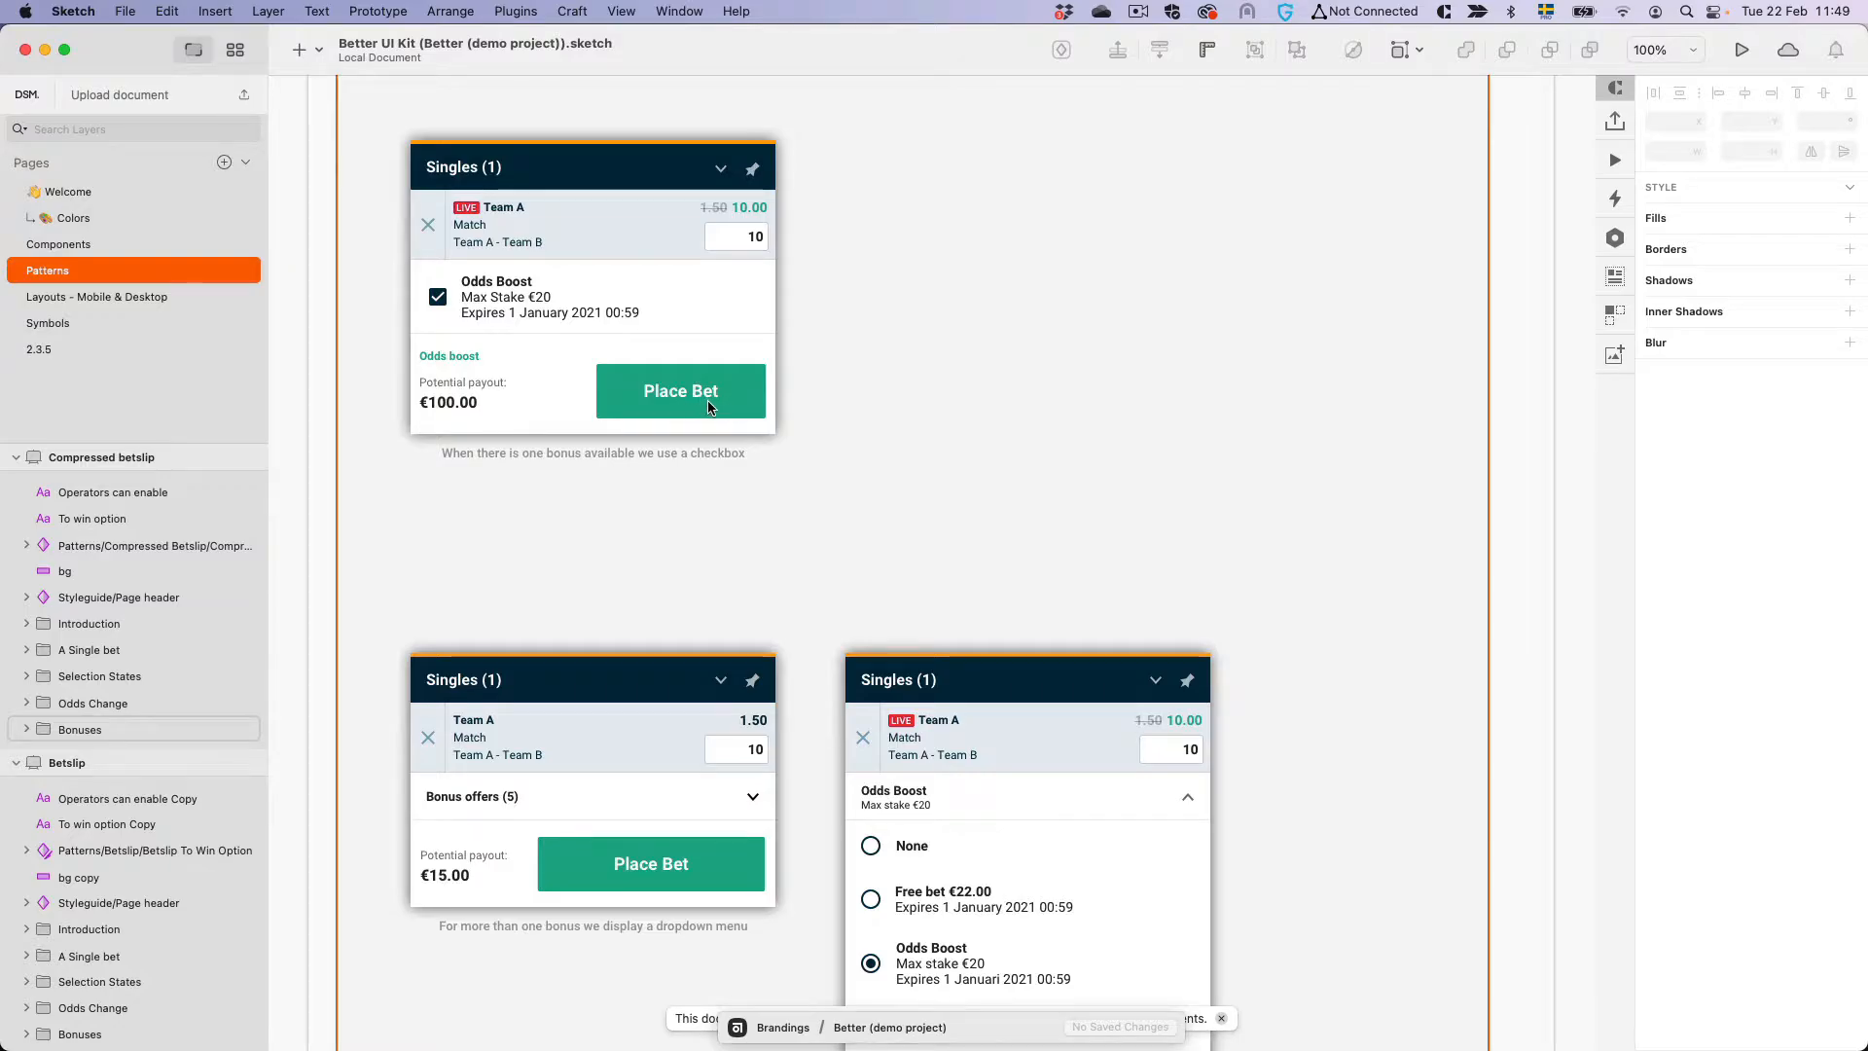
pyautogui.scroll(-3, 704, 403)
pyautogui.scroll(-10, 698, 395)
pyautogui.hscroll(-1, 698, 395)
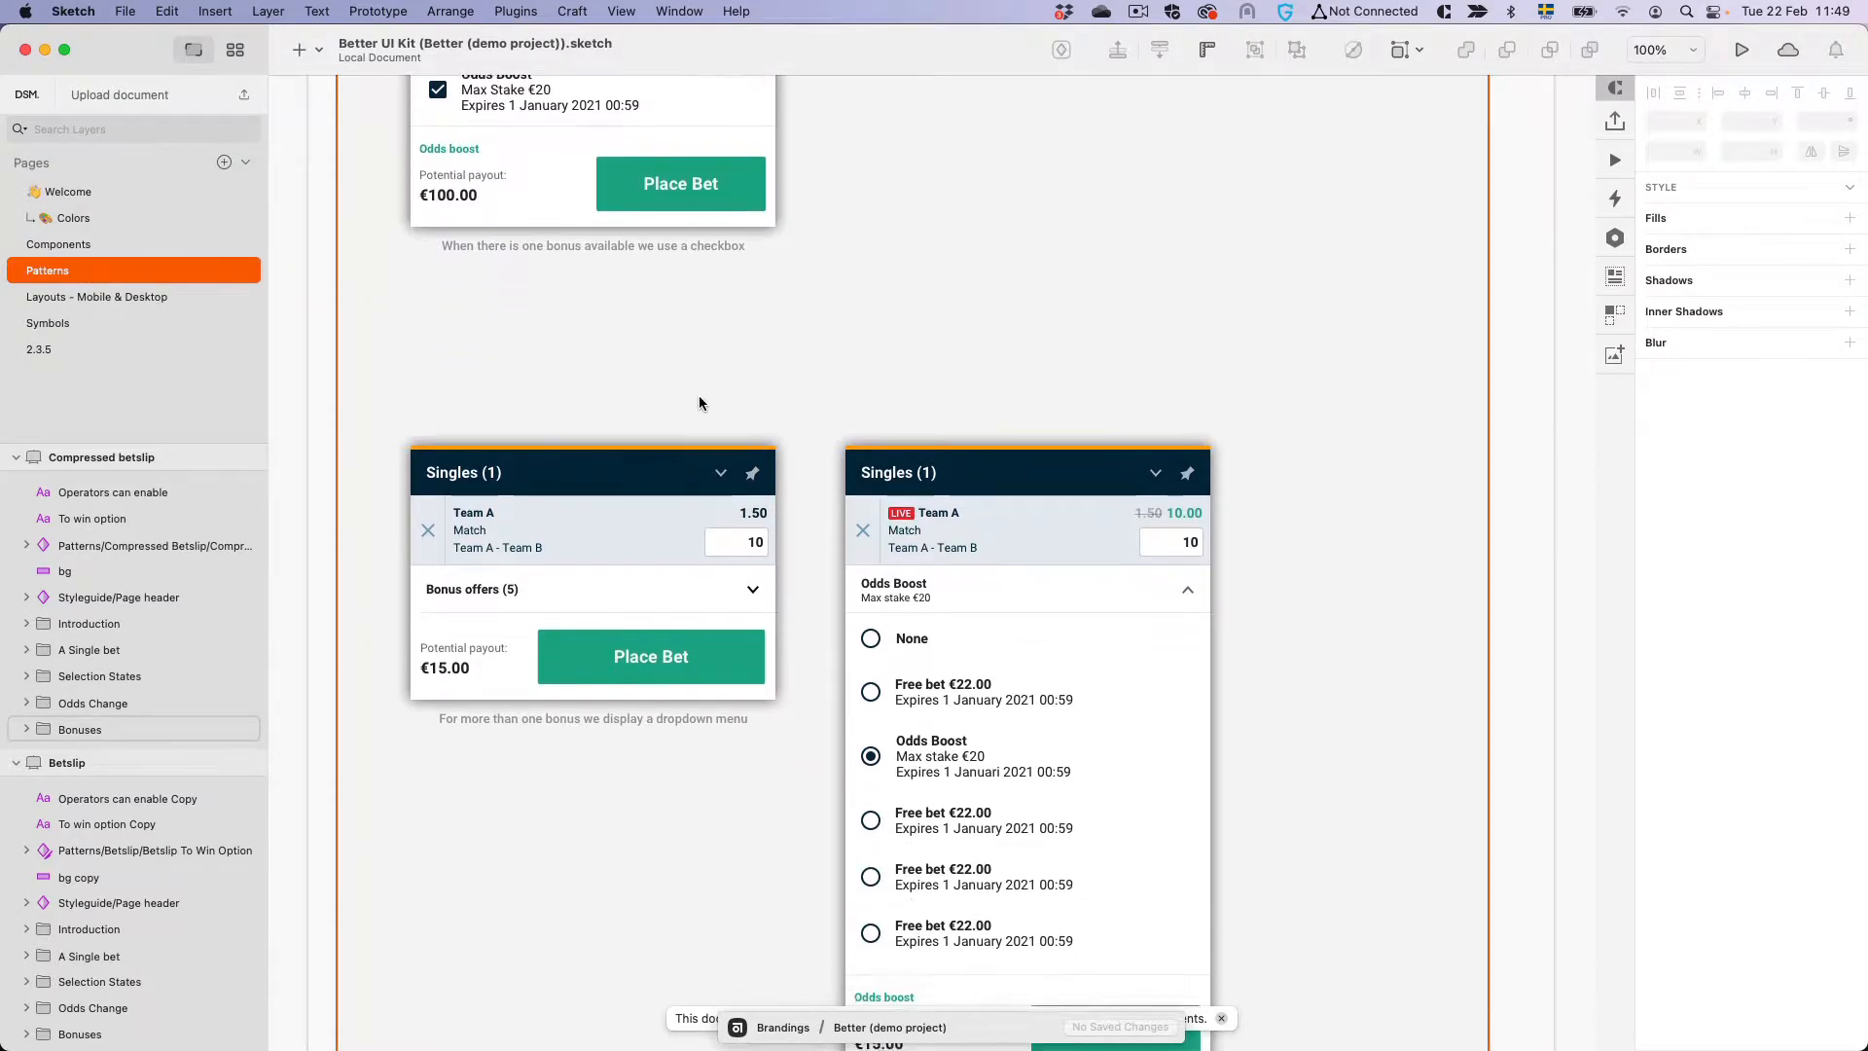
pyautogui.scroll(-20, 699, 395)
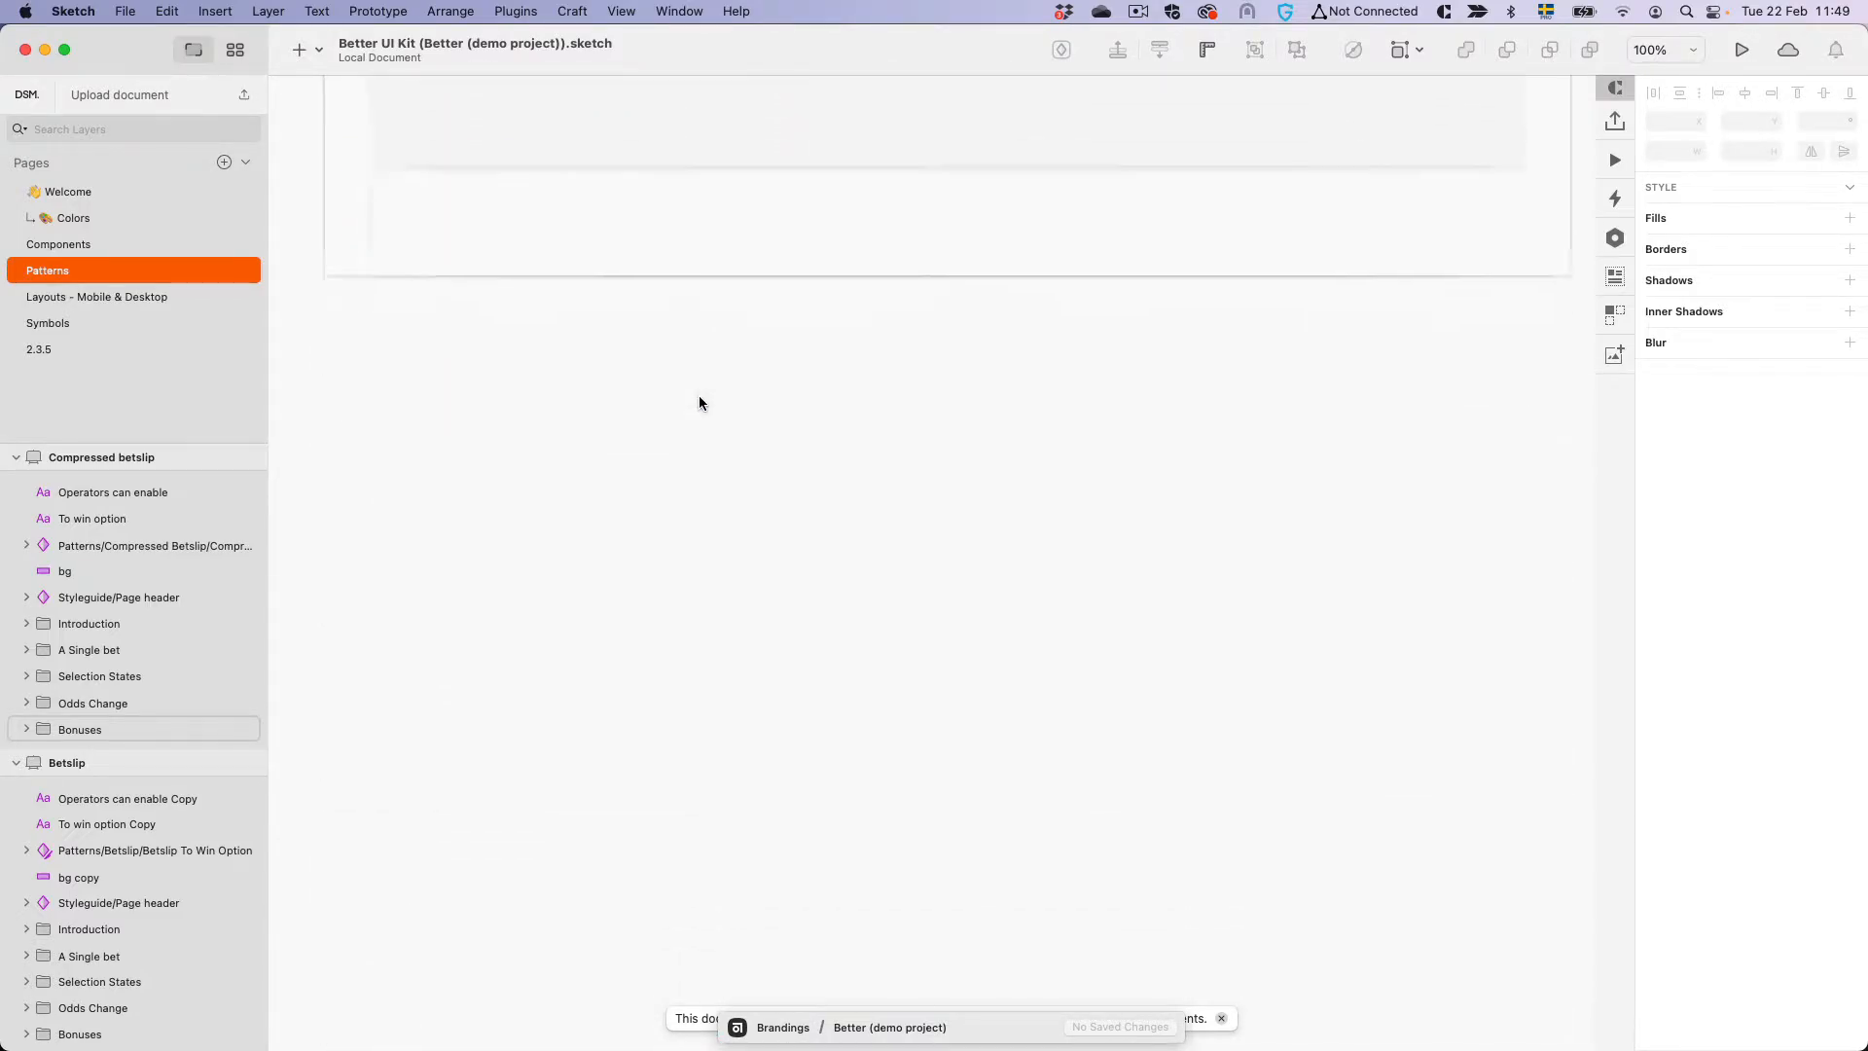
# Step: Pan across the remaining Patterns artboards to review the error and search designs
pyautogui.scroll(20, 699, 395)
pyautogui.scroll(20, 699, 395)
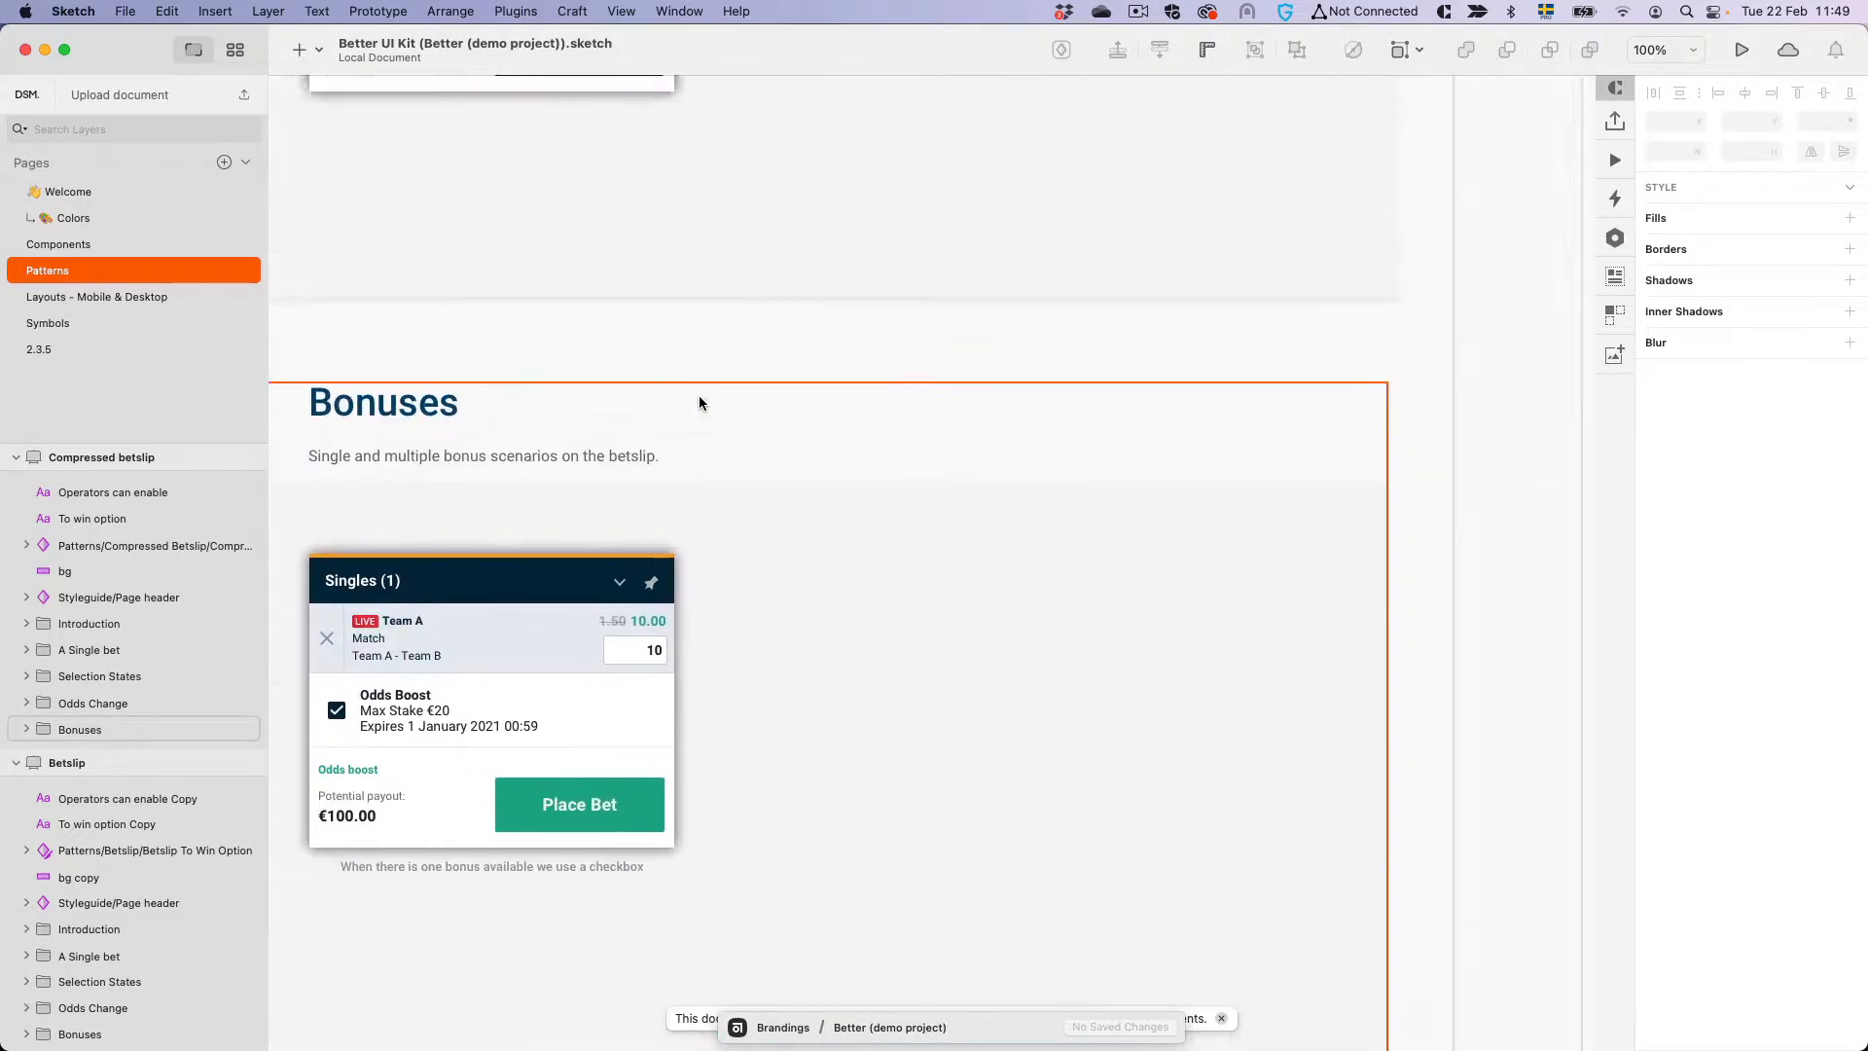
pyautogui.hscroll(20, 699, 395)
pyautogui.hscroll(-8, 698, 395)
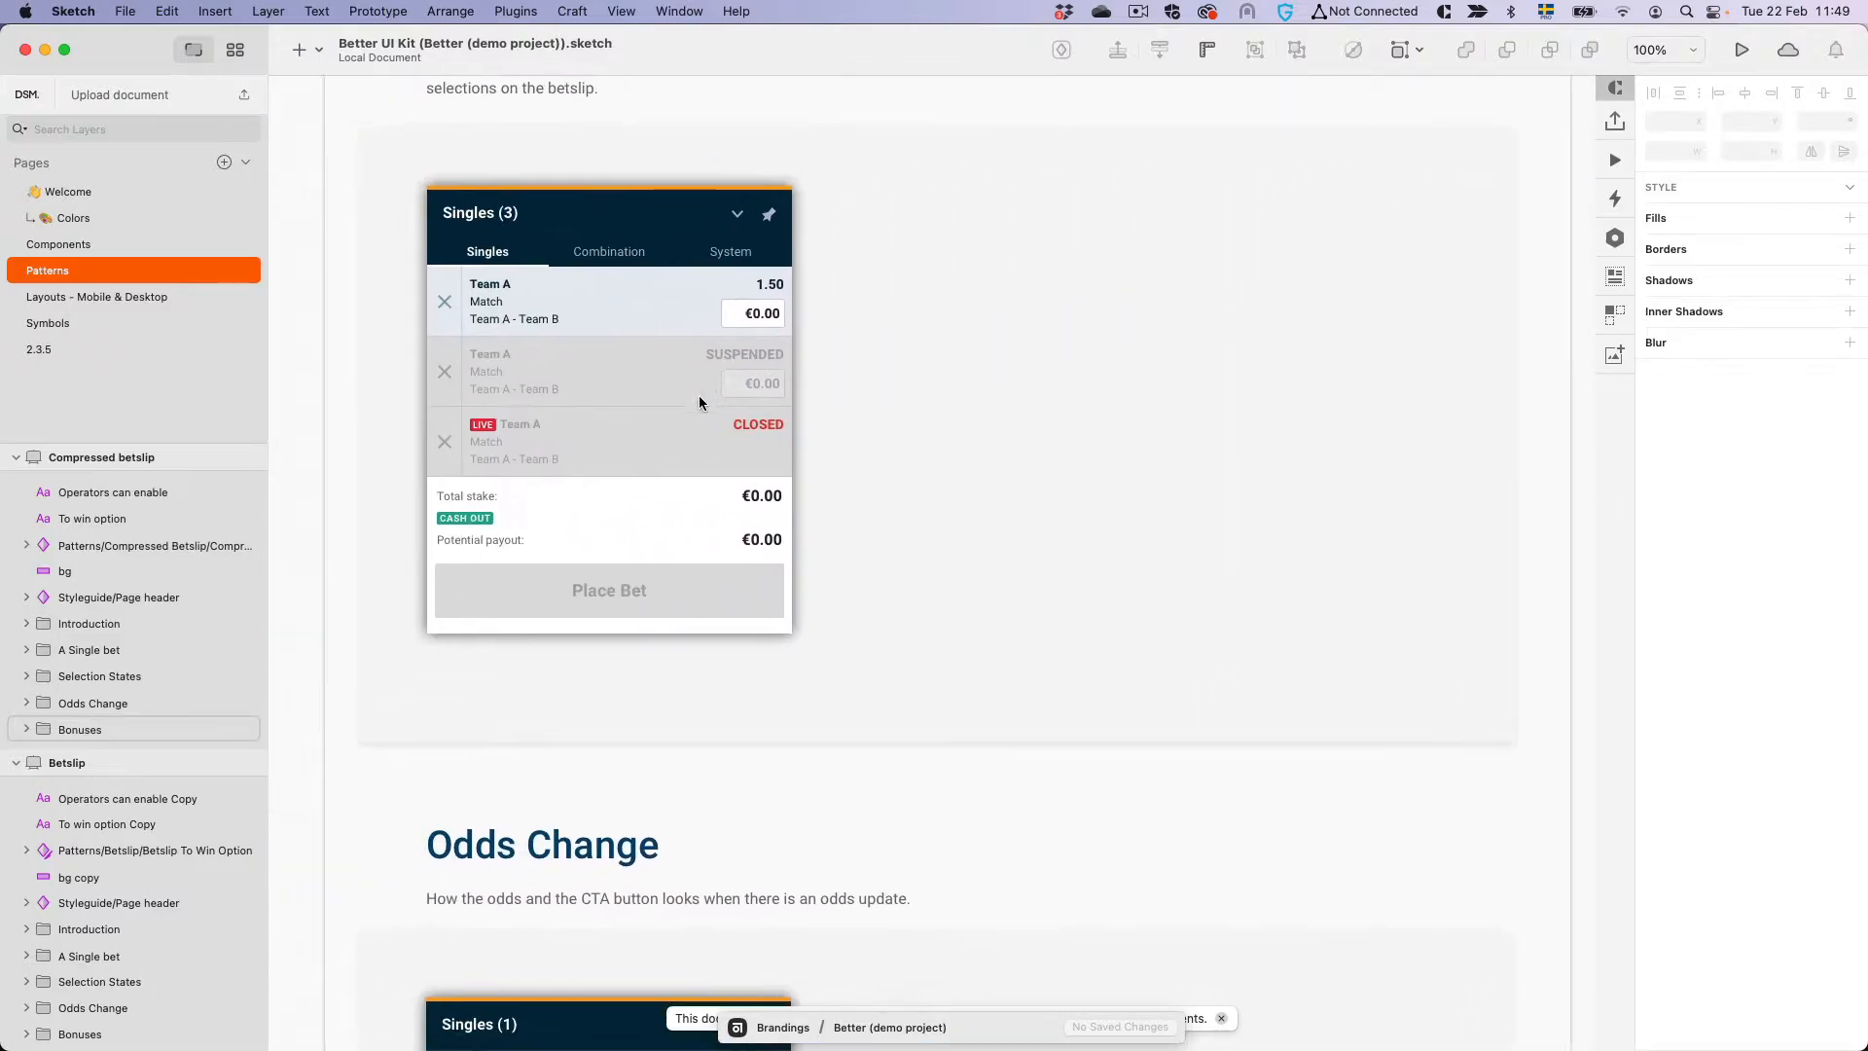
pyautogui.scroll(20, 698, 395)
pyautogui.scroll(15, 698, 395)
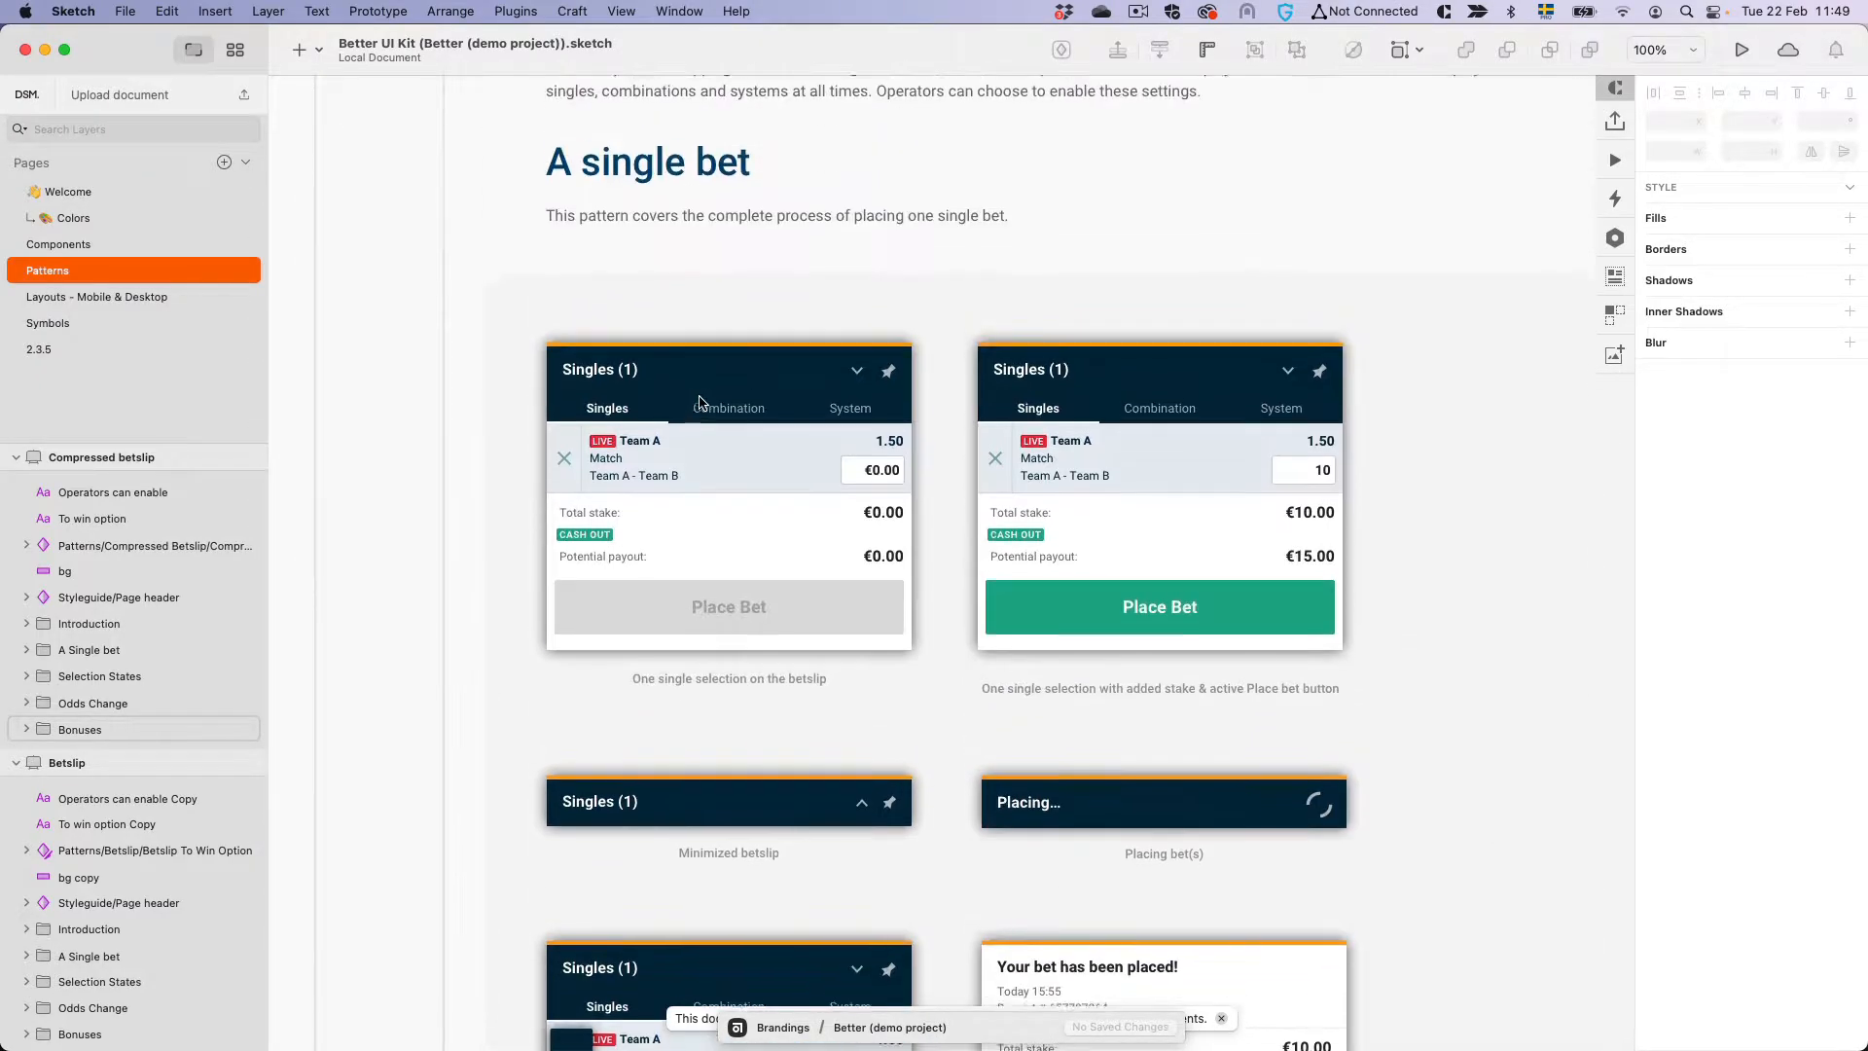
pyautogui.scroll(-5, 698, 395)
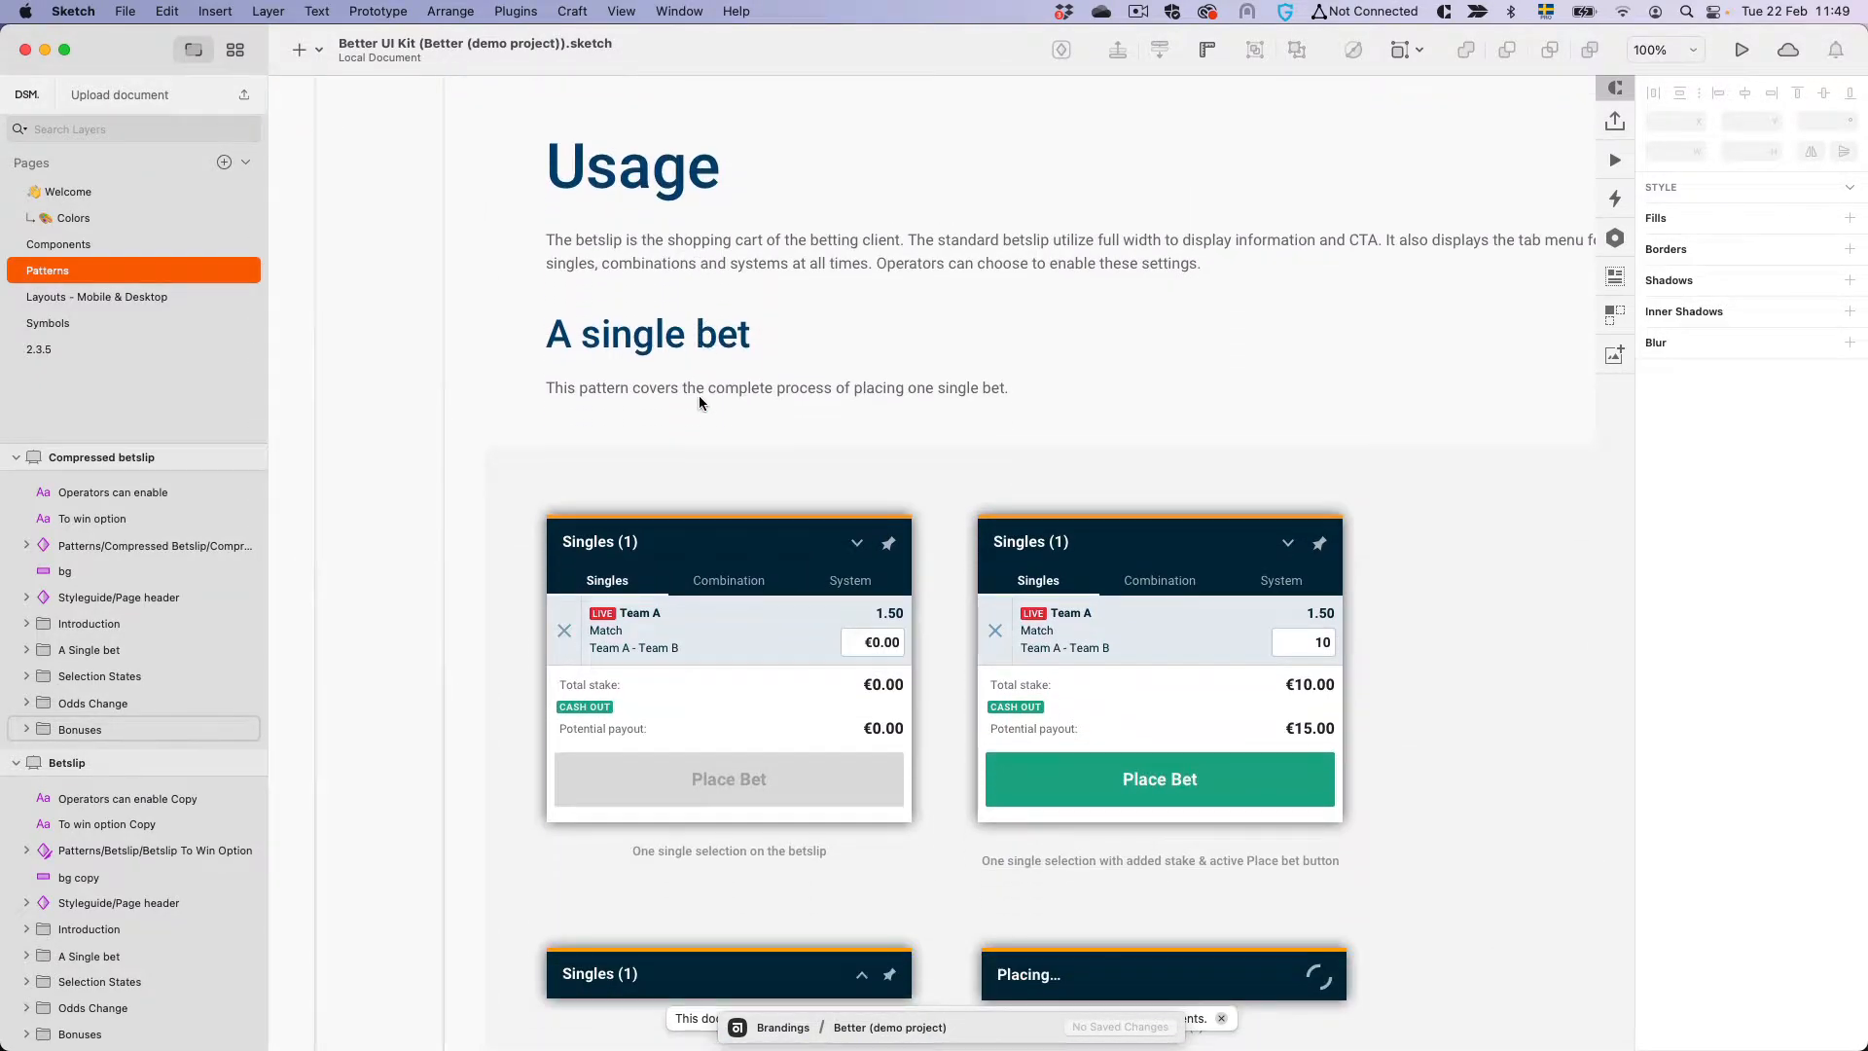
pyautogui.hscroll(15, 698, 395)
pyautogui.hscroll(3, 699, 395)
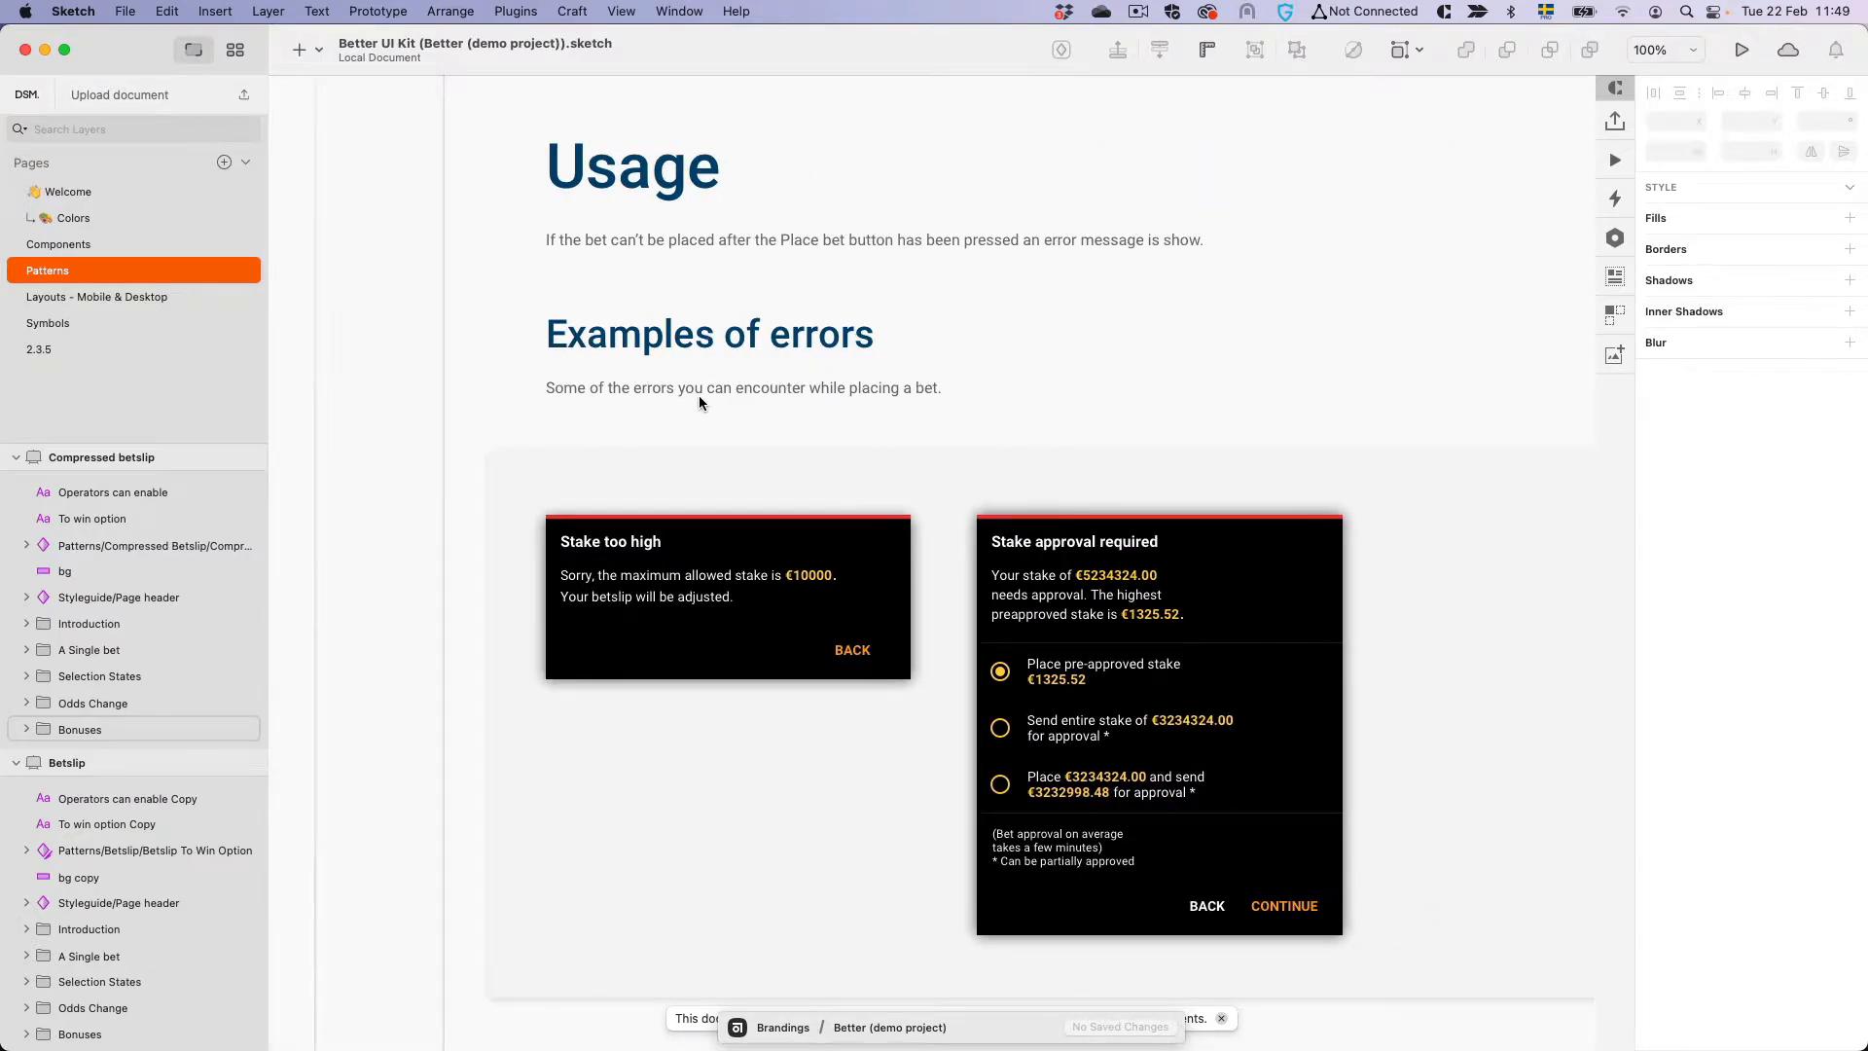
pyautogui.scroll(-5, 699, 395)
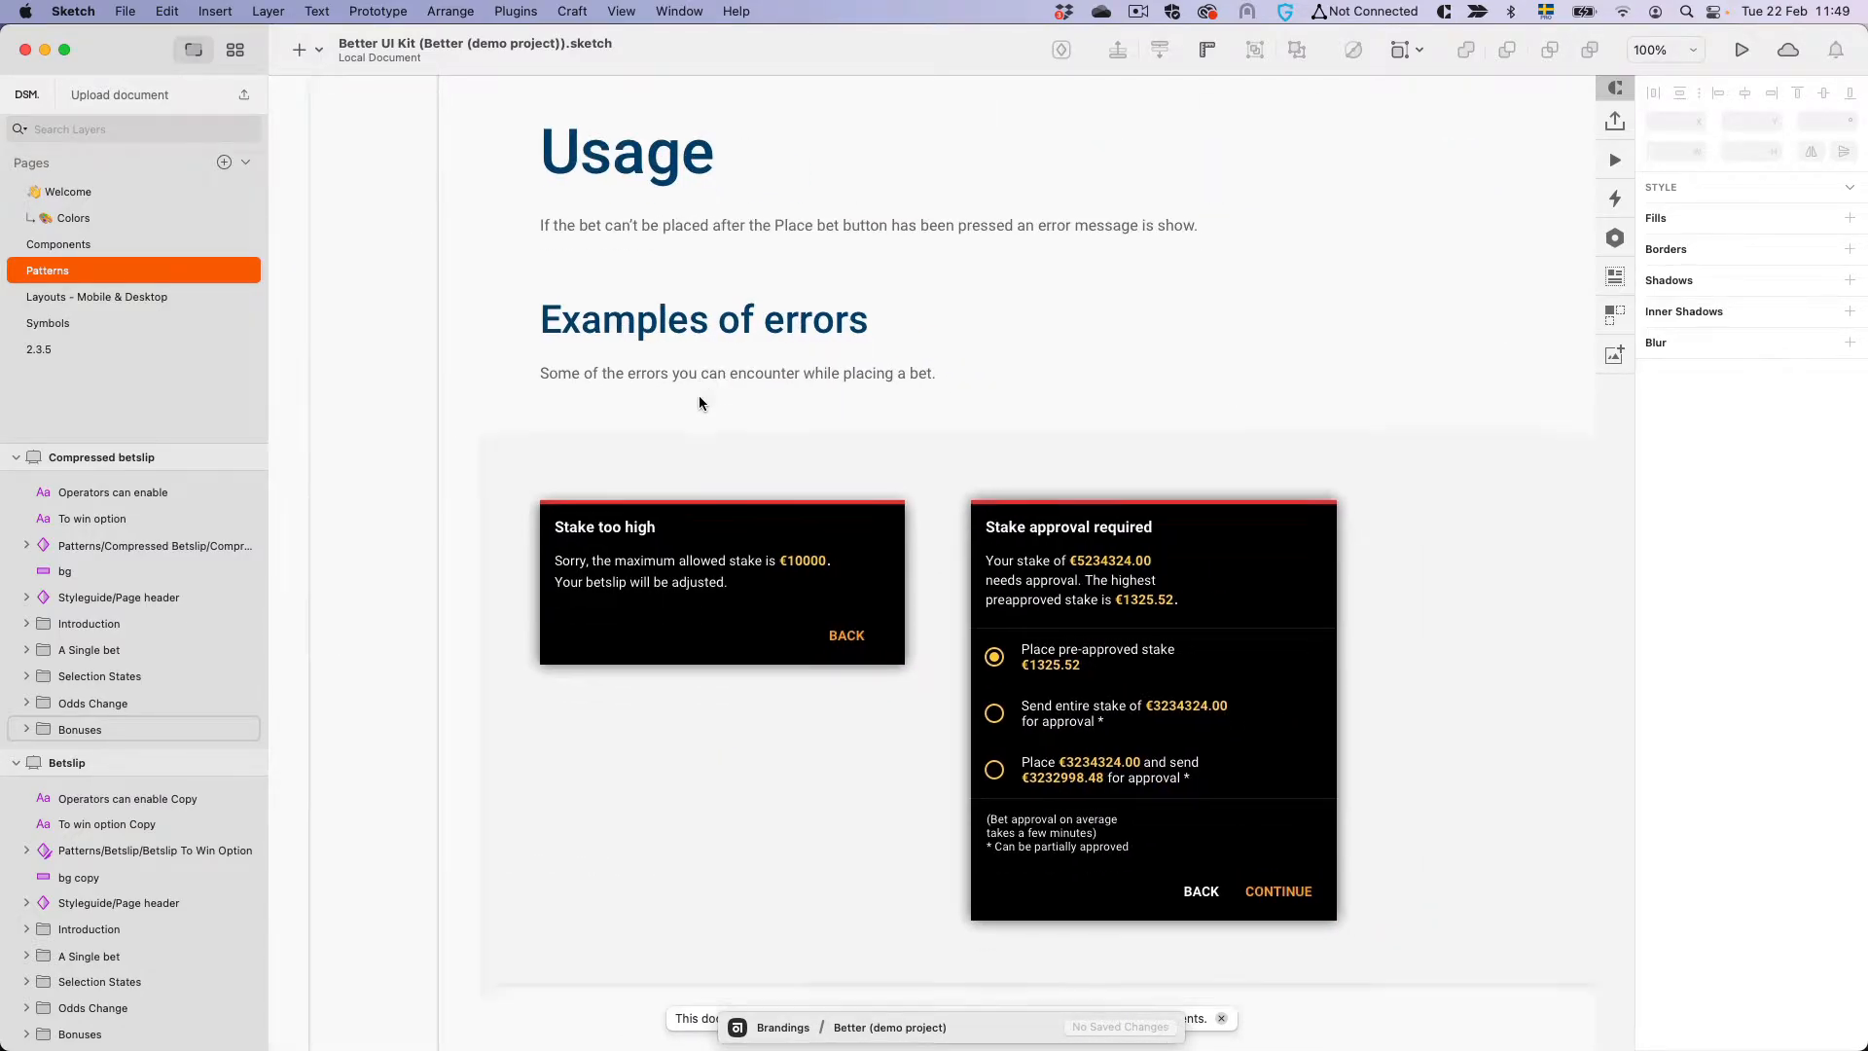
pyautogui.hscroll(12, 699, 394)
pyautogui.hscroll(20, 699, 395)
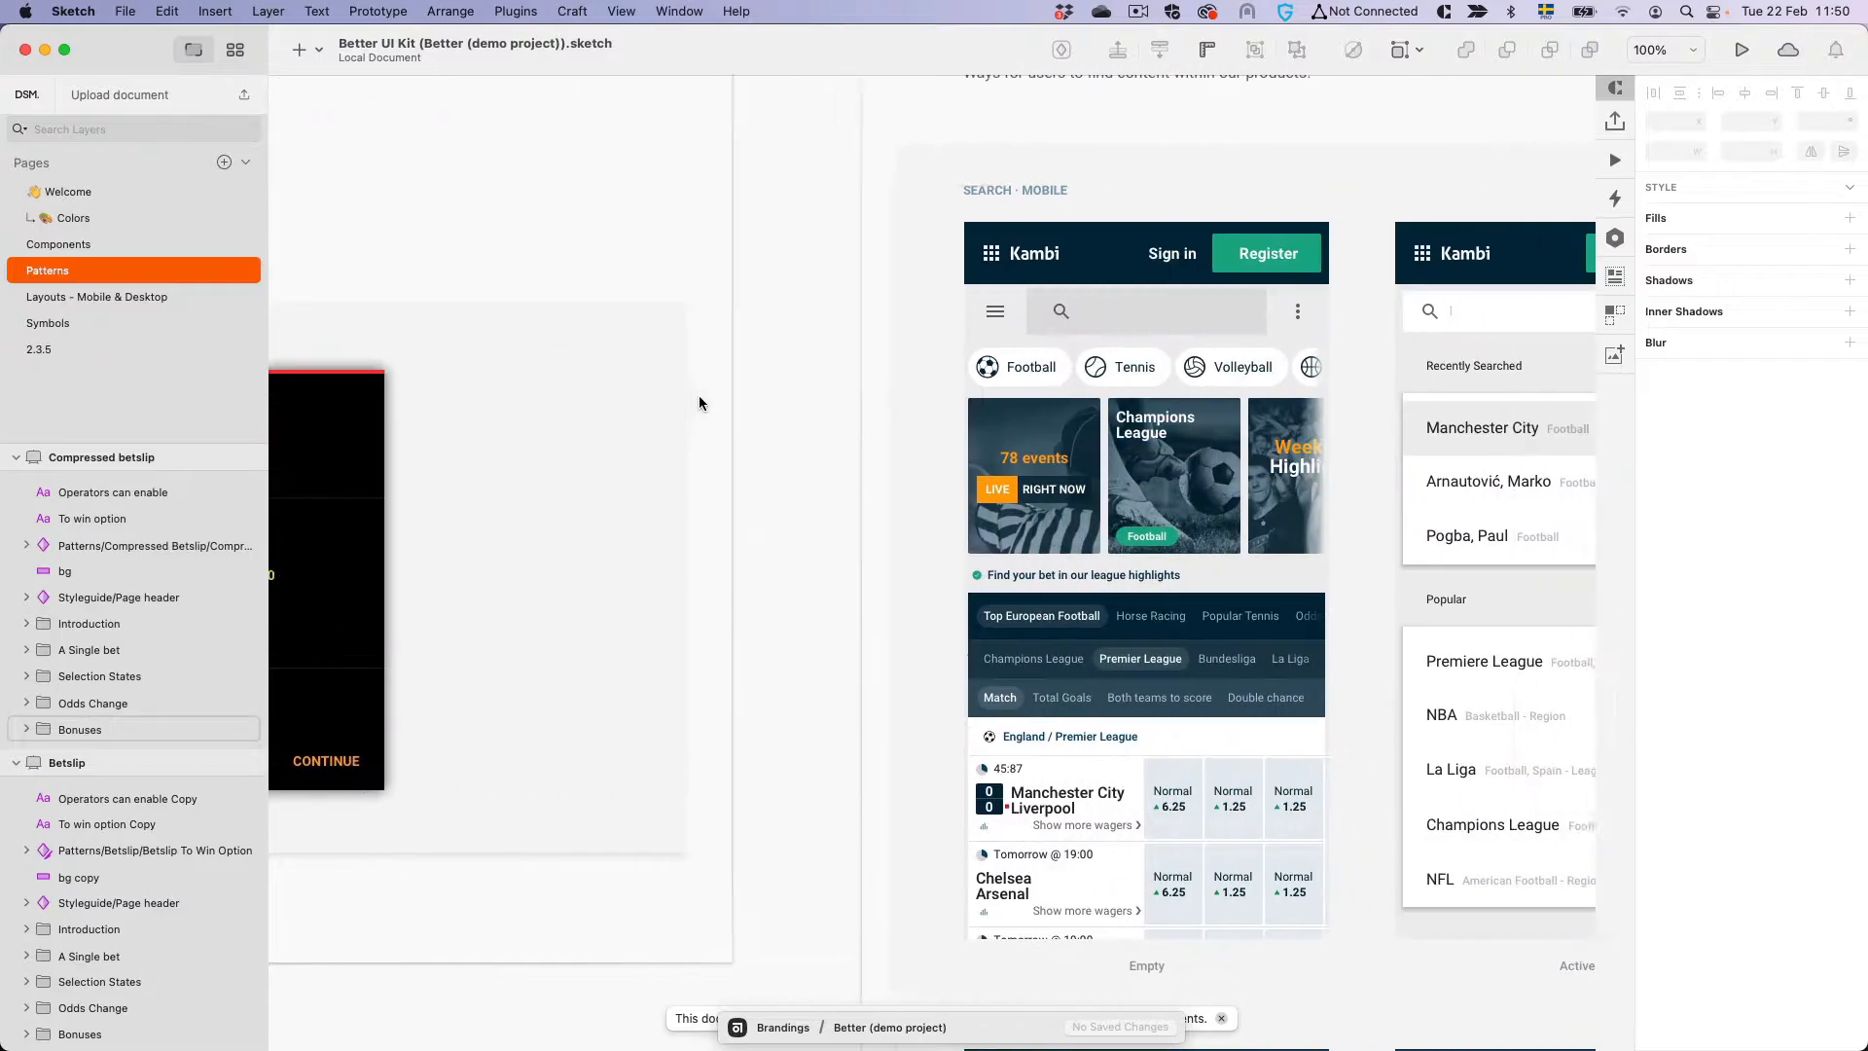
pyautogui.scroll(5, 698, 395)
pyautogui.hscroll(3, 699, 395)
pyautogui.scroll(2, 698, 395)
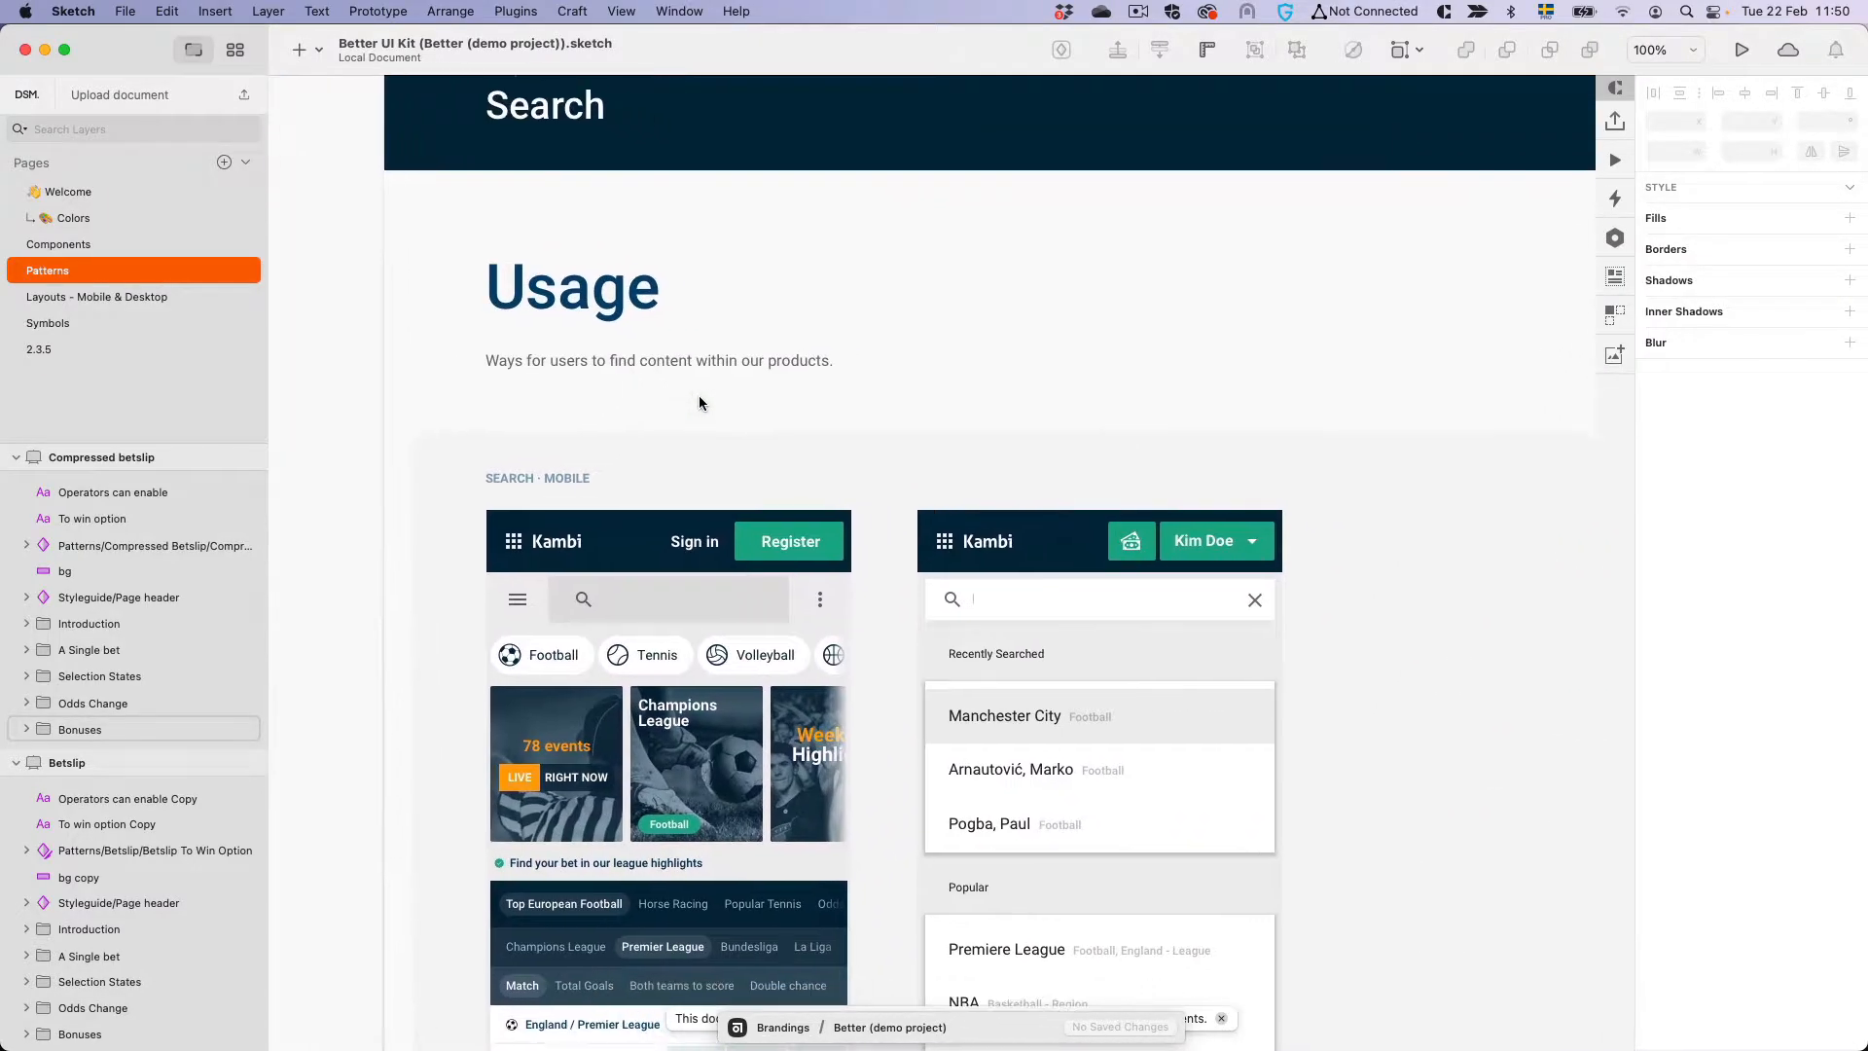
pyautogui.scroll(-15, 699, 395)
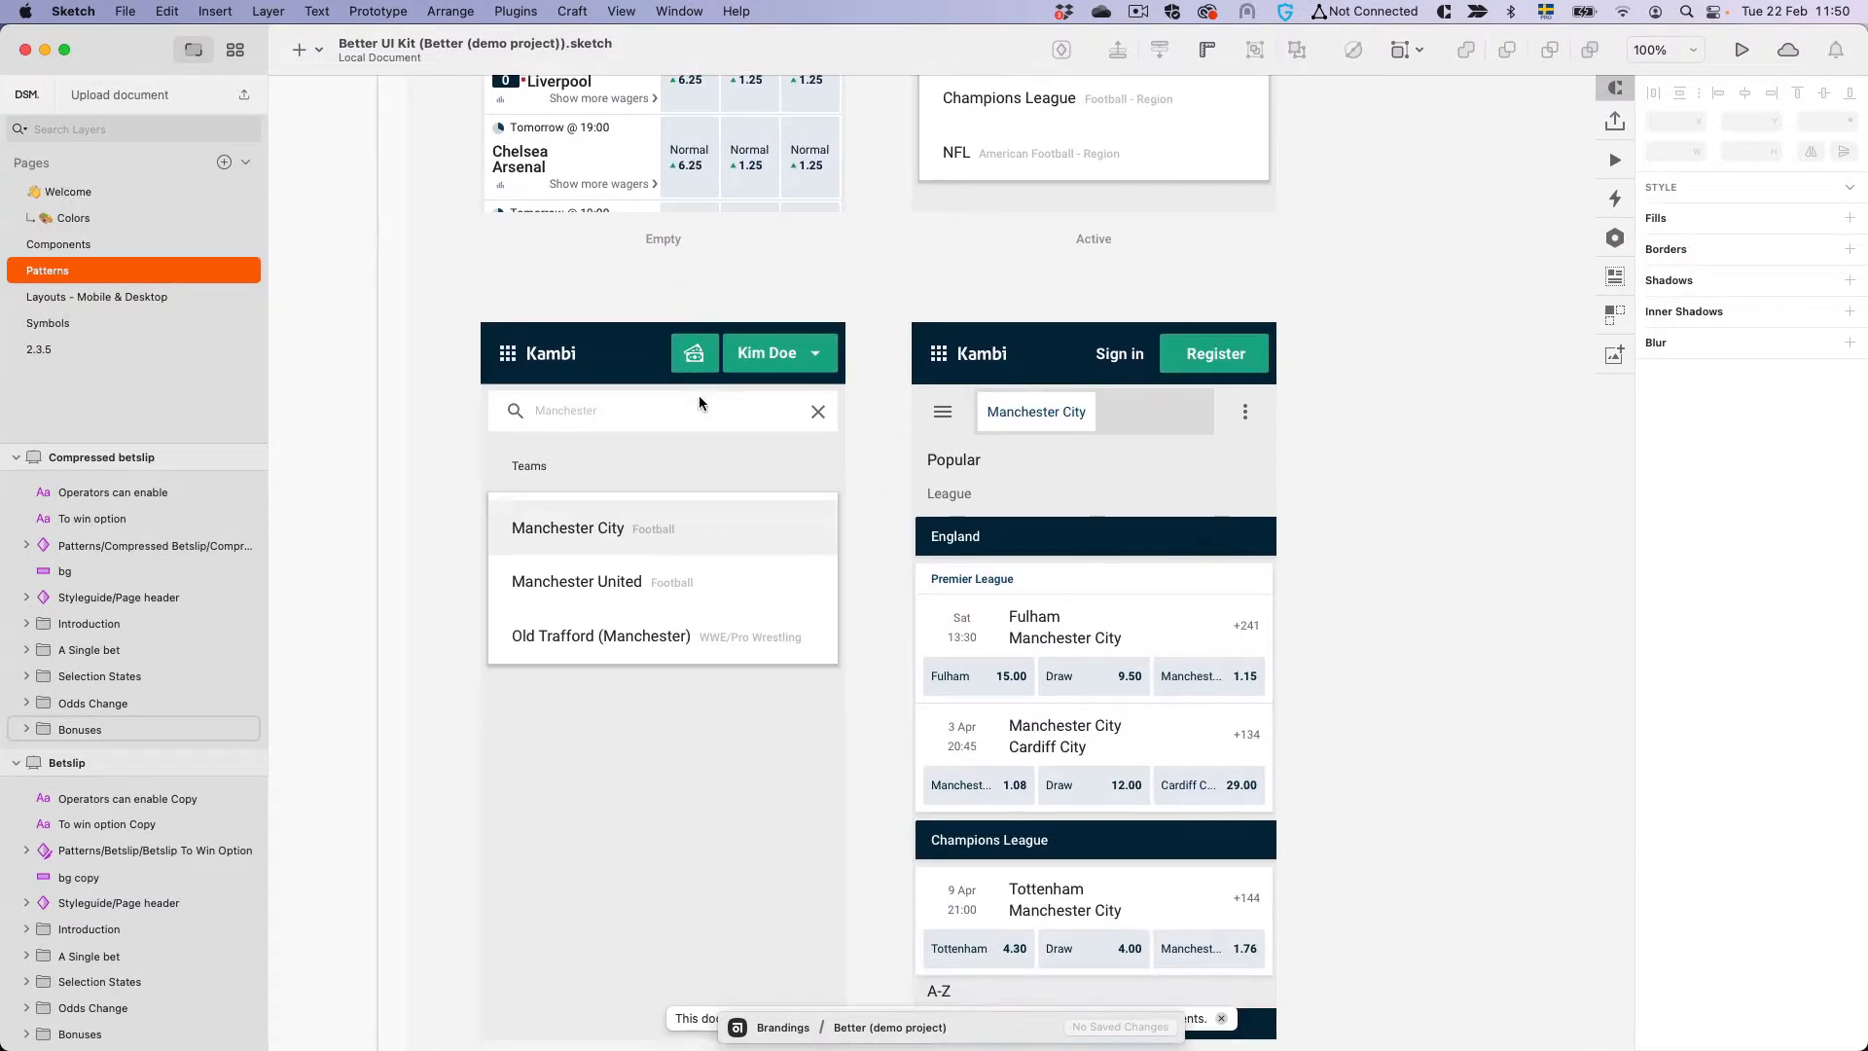
pyautogui.scroll(-10, 699, 399)
pyautogui.scroll(-15, 698, 395)
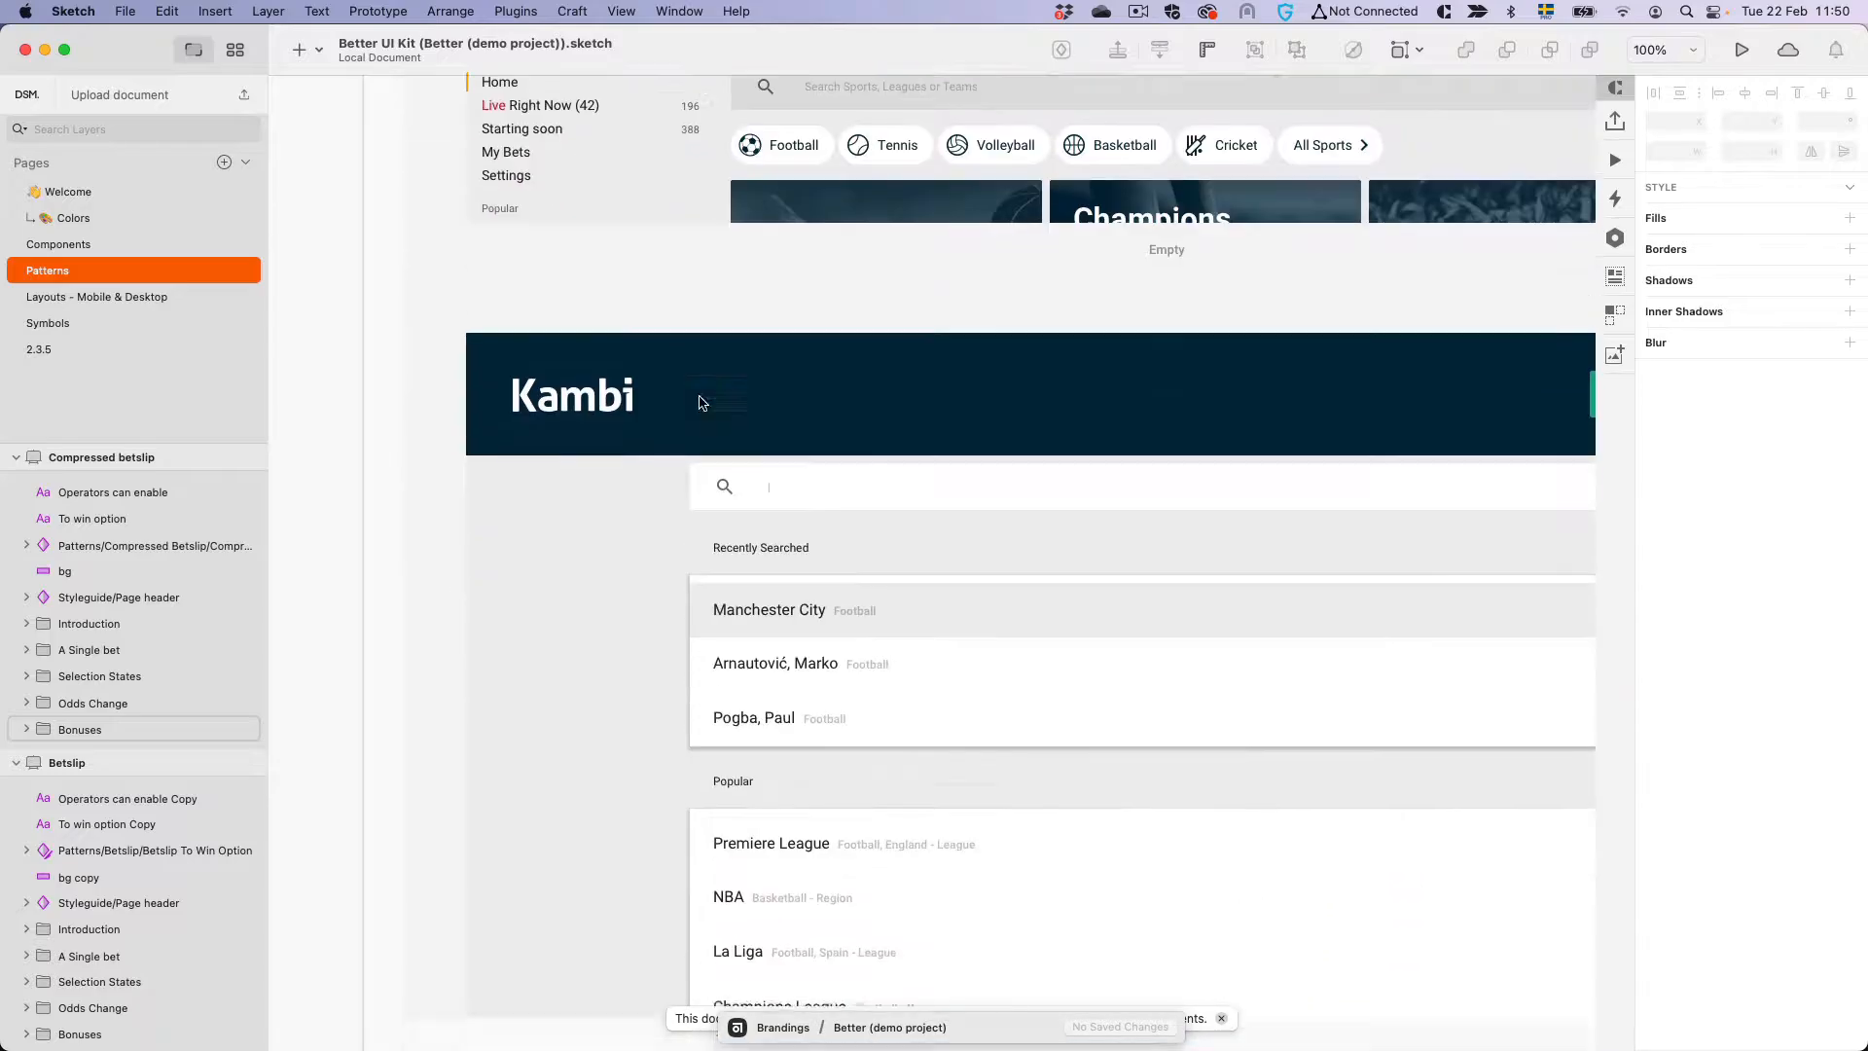
pyautogui.scroll(-15, 699, 395)
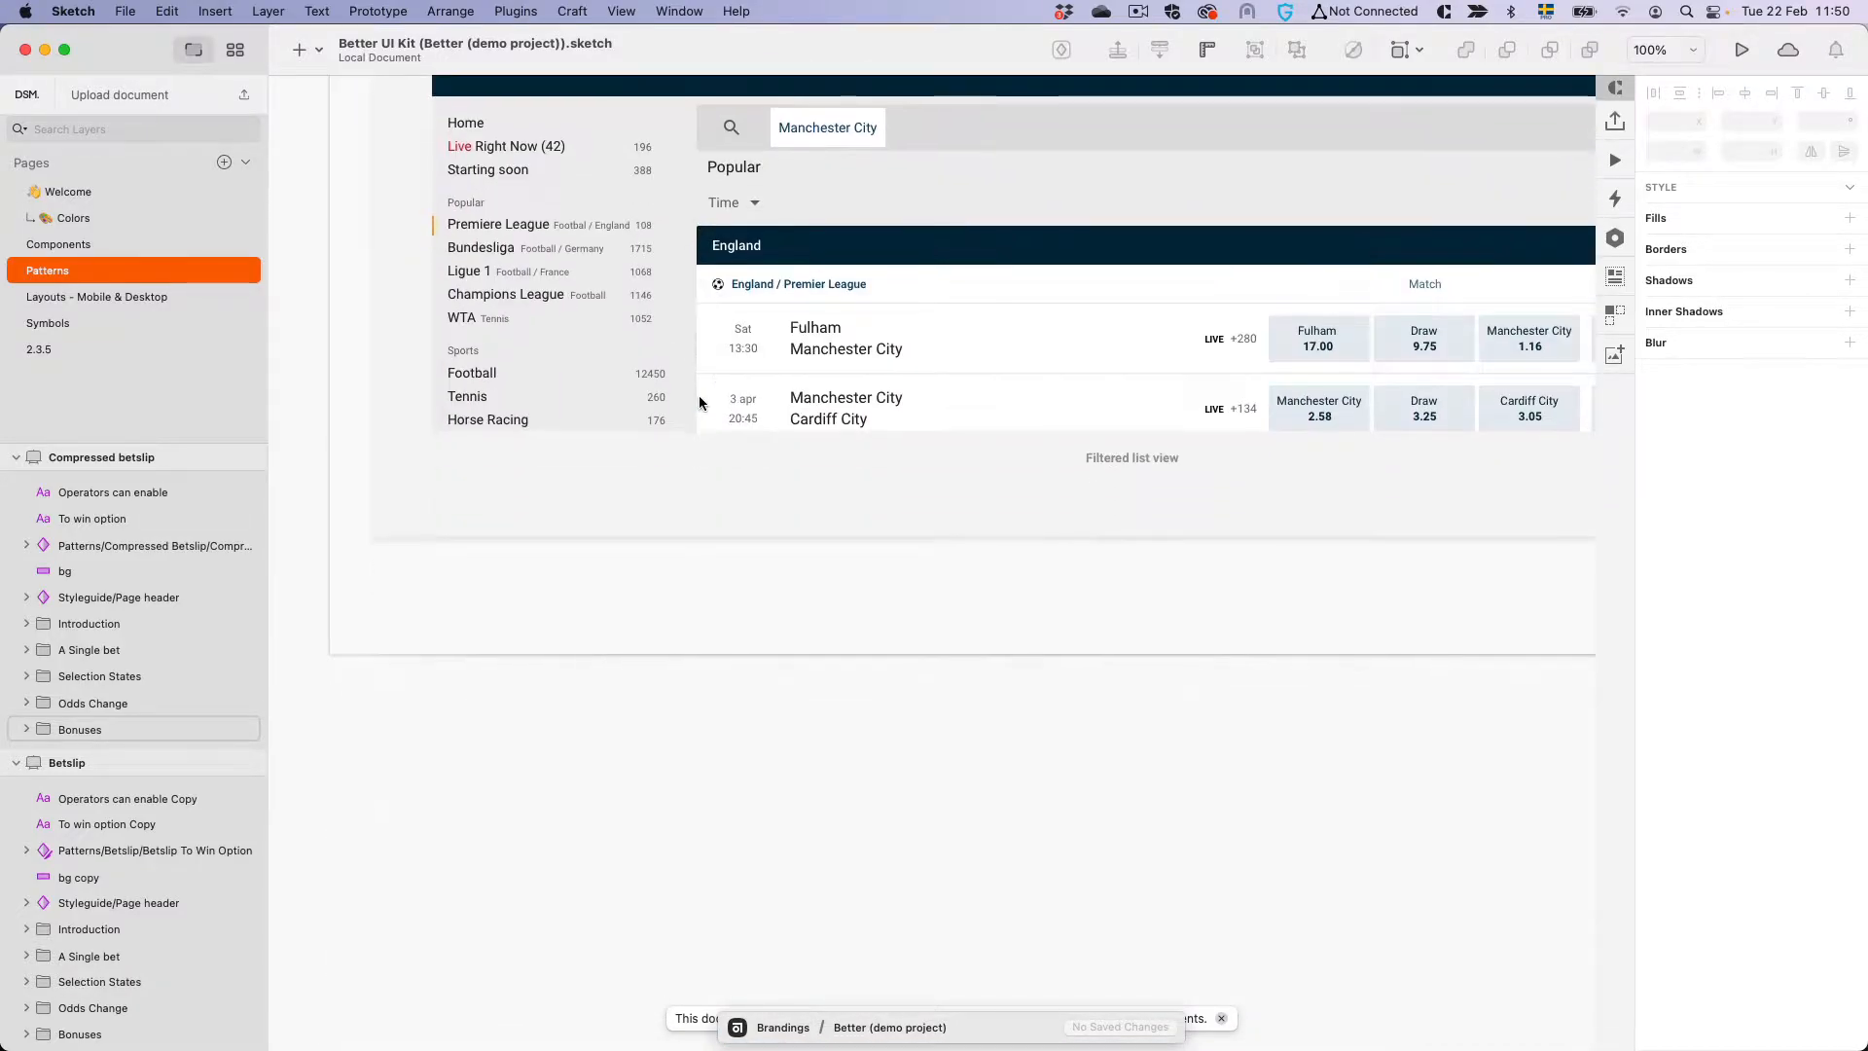
pyautogui.scroll(15, 698, 398)
pyautogui.scroll(15, 698, 402)
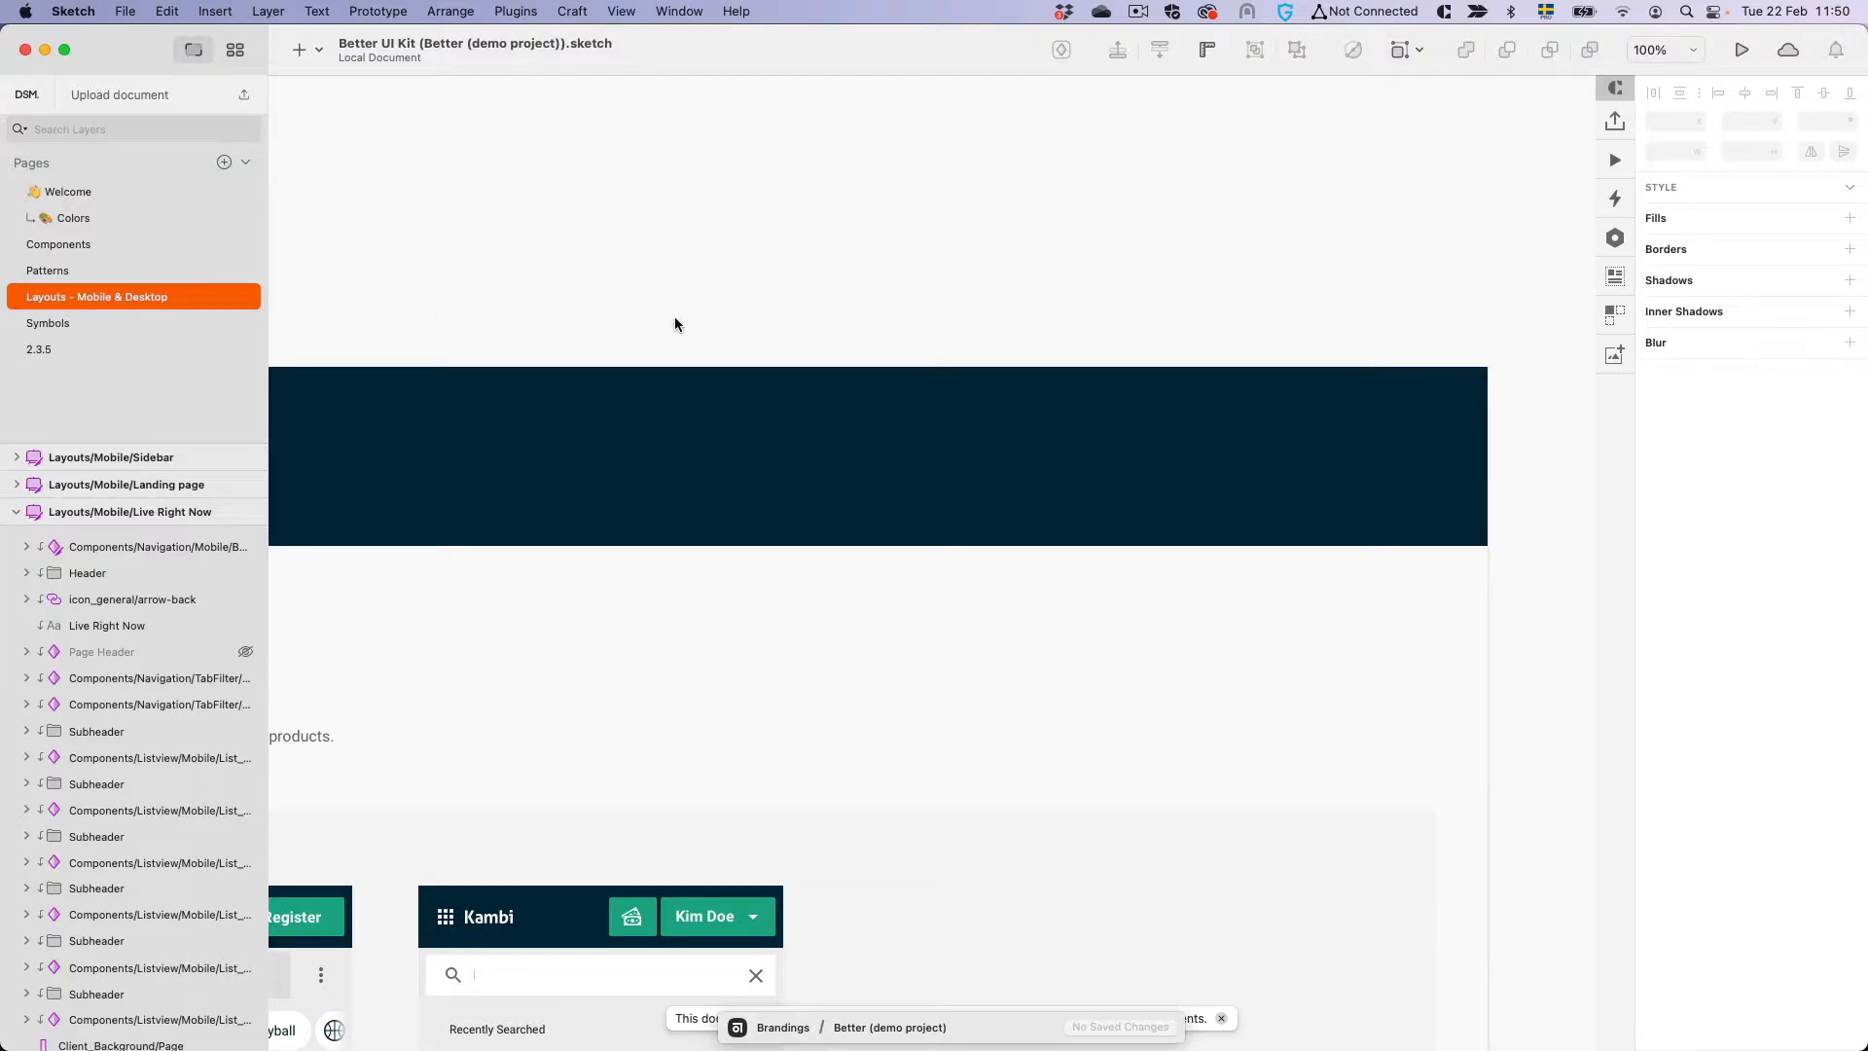
pyautogui.scroll(3, 678, 324)
pyautogui.scroll(-2, 678, 324)
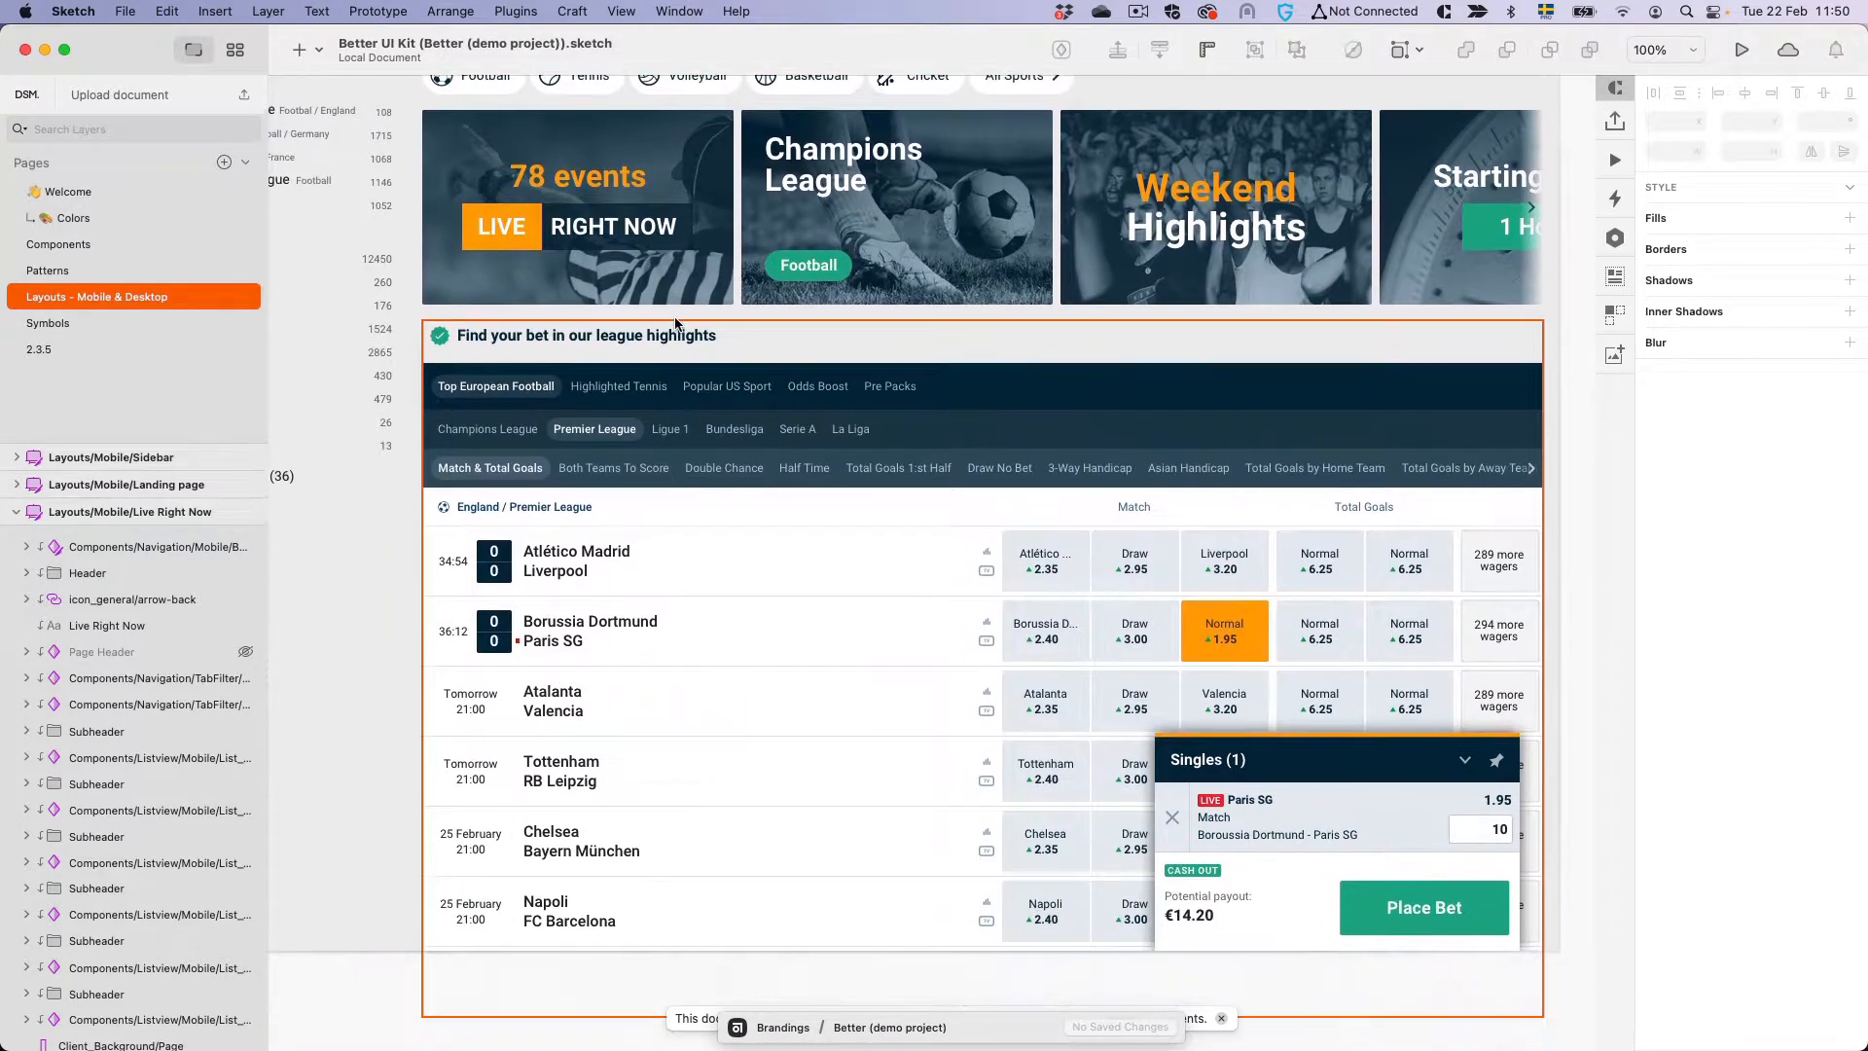
pyautogui.hscroll(-3, 678, 324)
pyautogui.scroll(1, 678, 324)
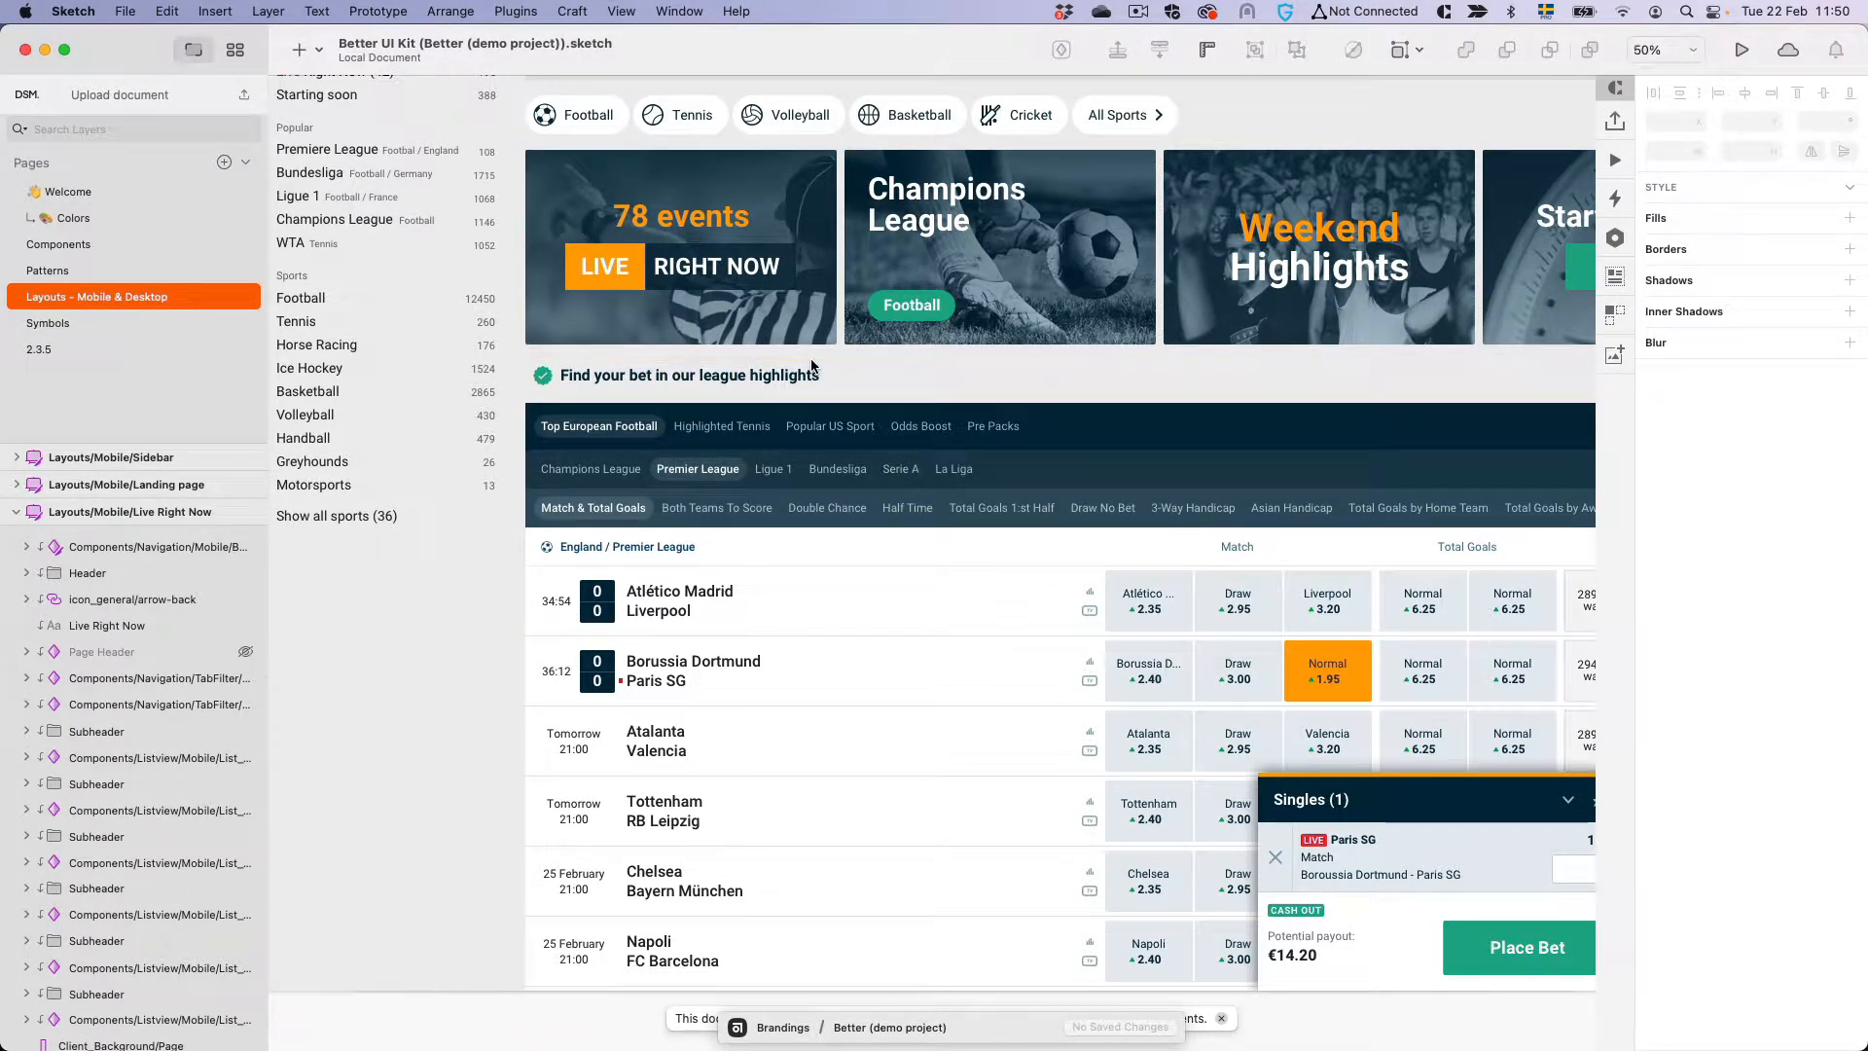
pyautogui.press('super+minus')
pyautogui.press('super+minus')
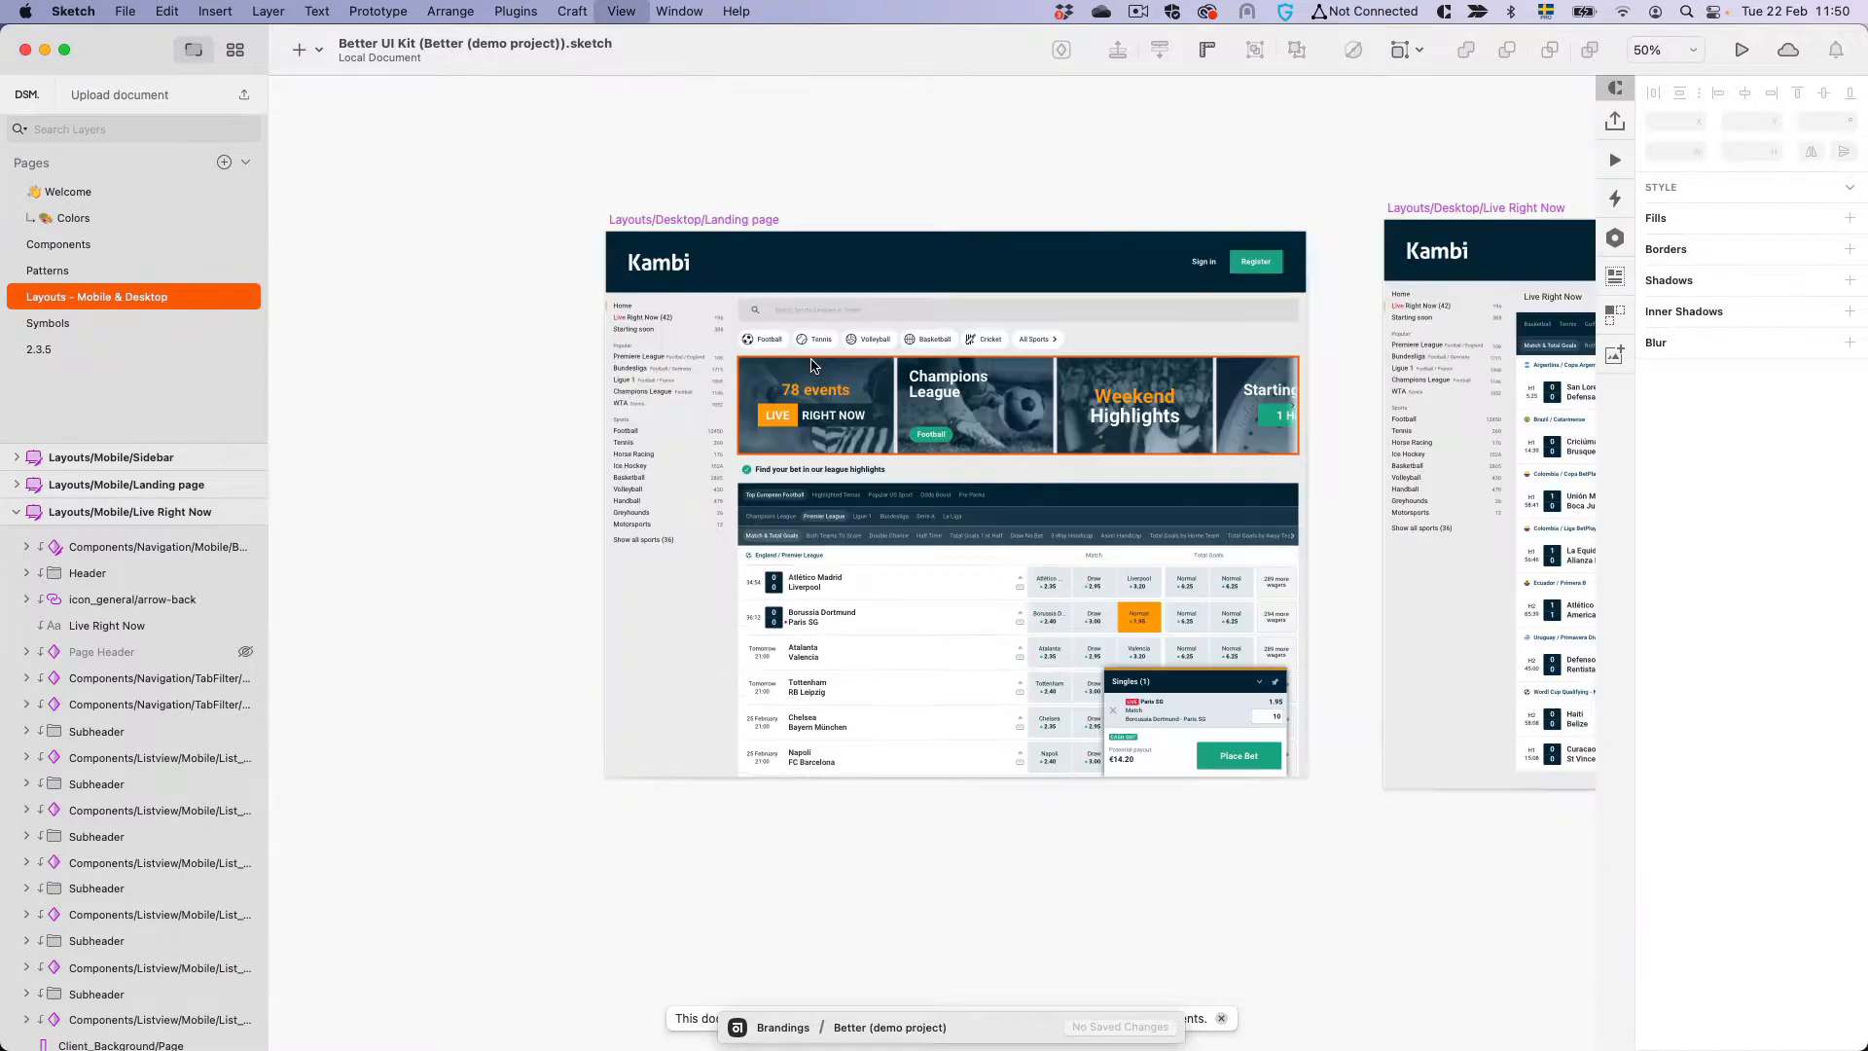
pyautogui.hscroll(3, 802, 365)
pyautogui.hscroll(3, 801, 358)
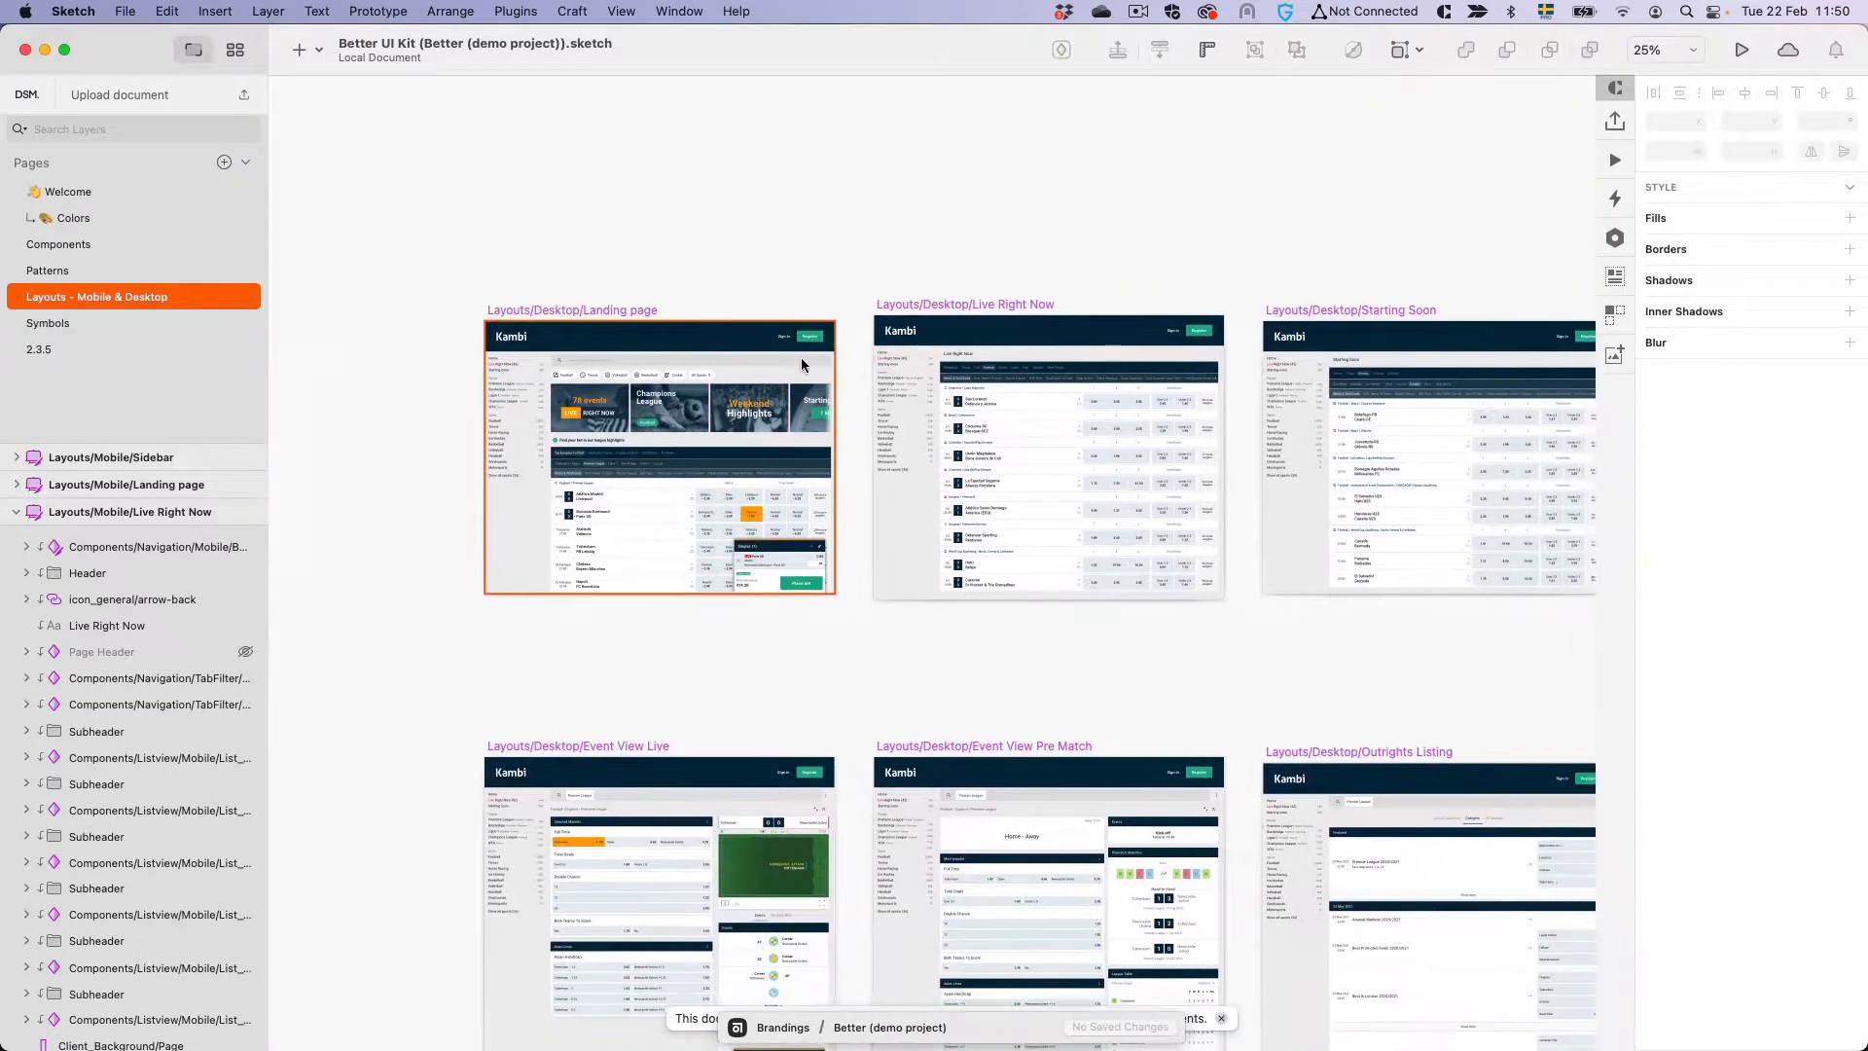
pyautogui.hscroll(3, 854, 292)
pyautogui.hscroll(5, 854, 292)
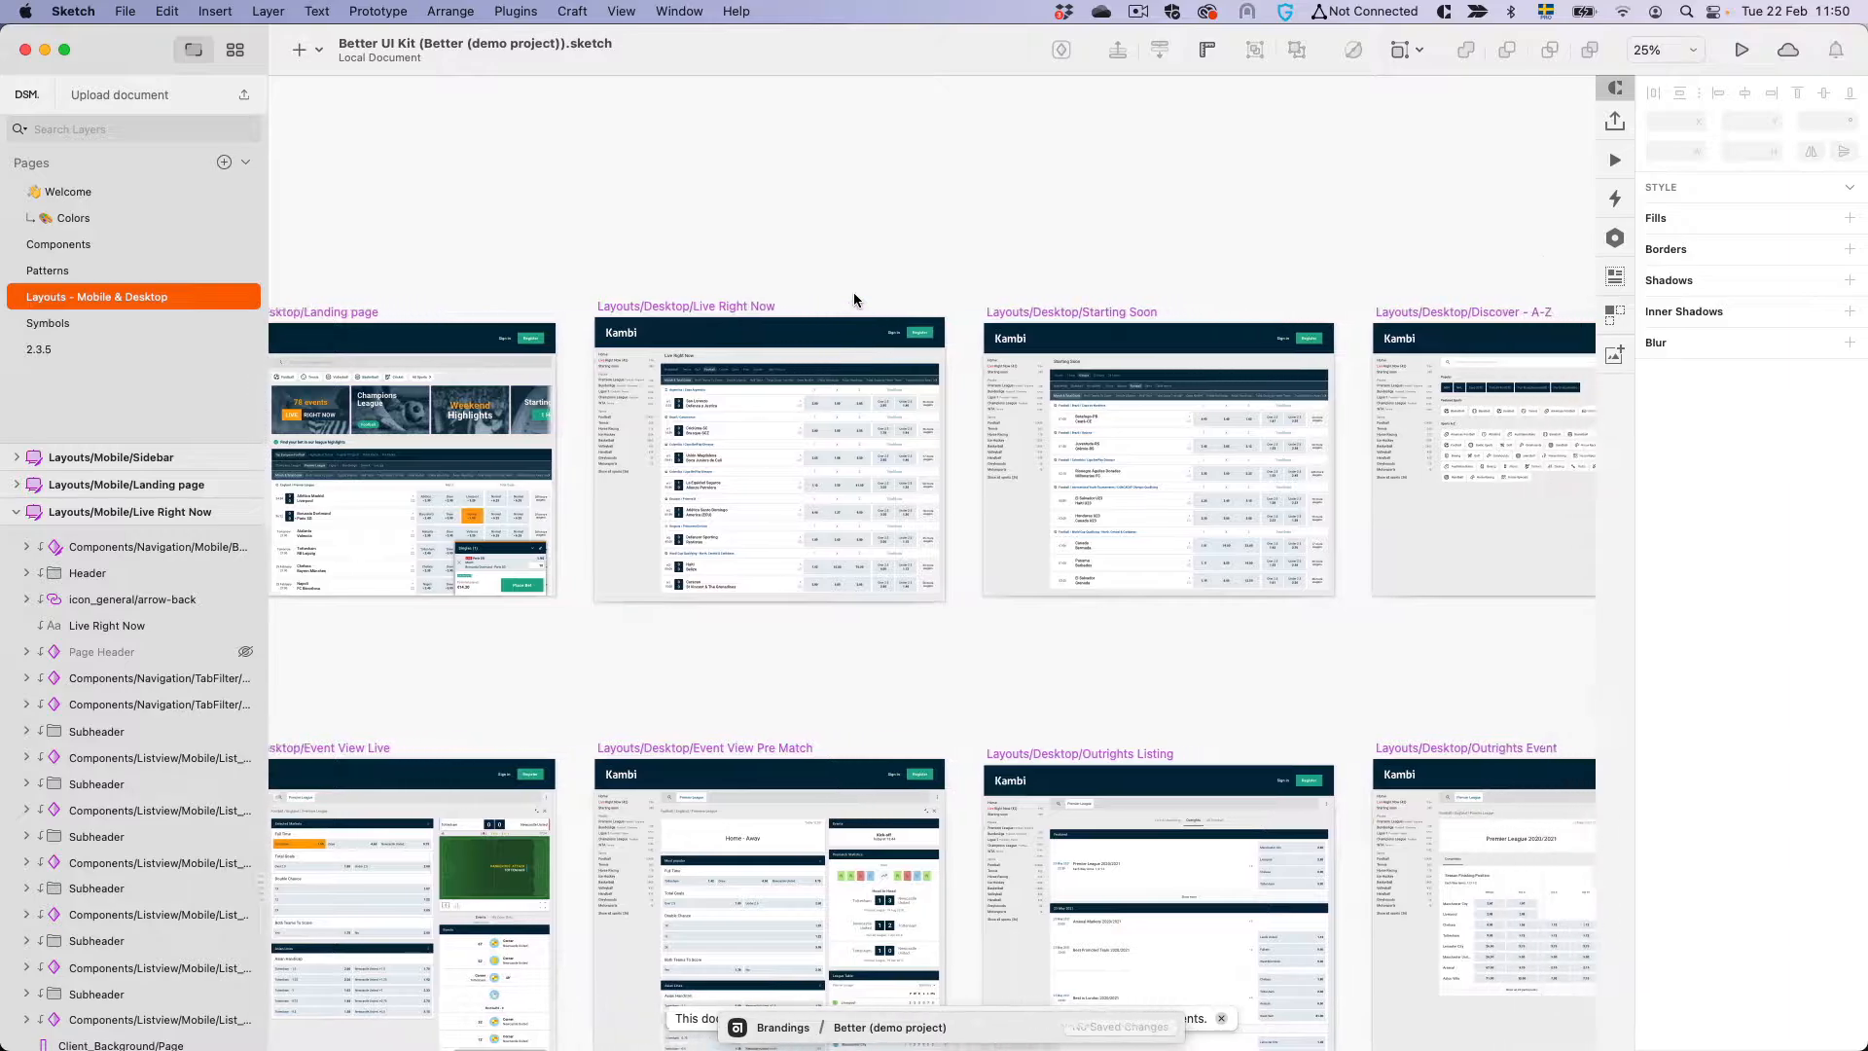
pyautogui.hscroll(10, 854, 299)
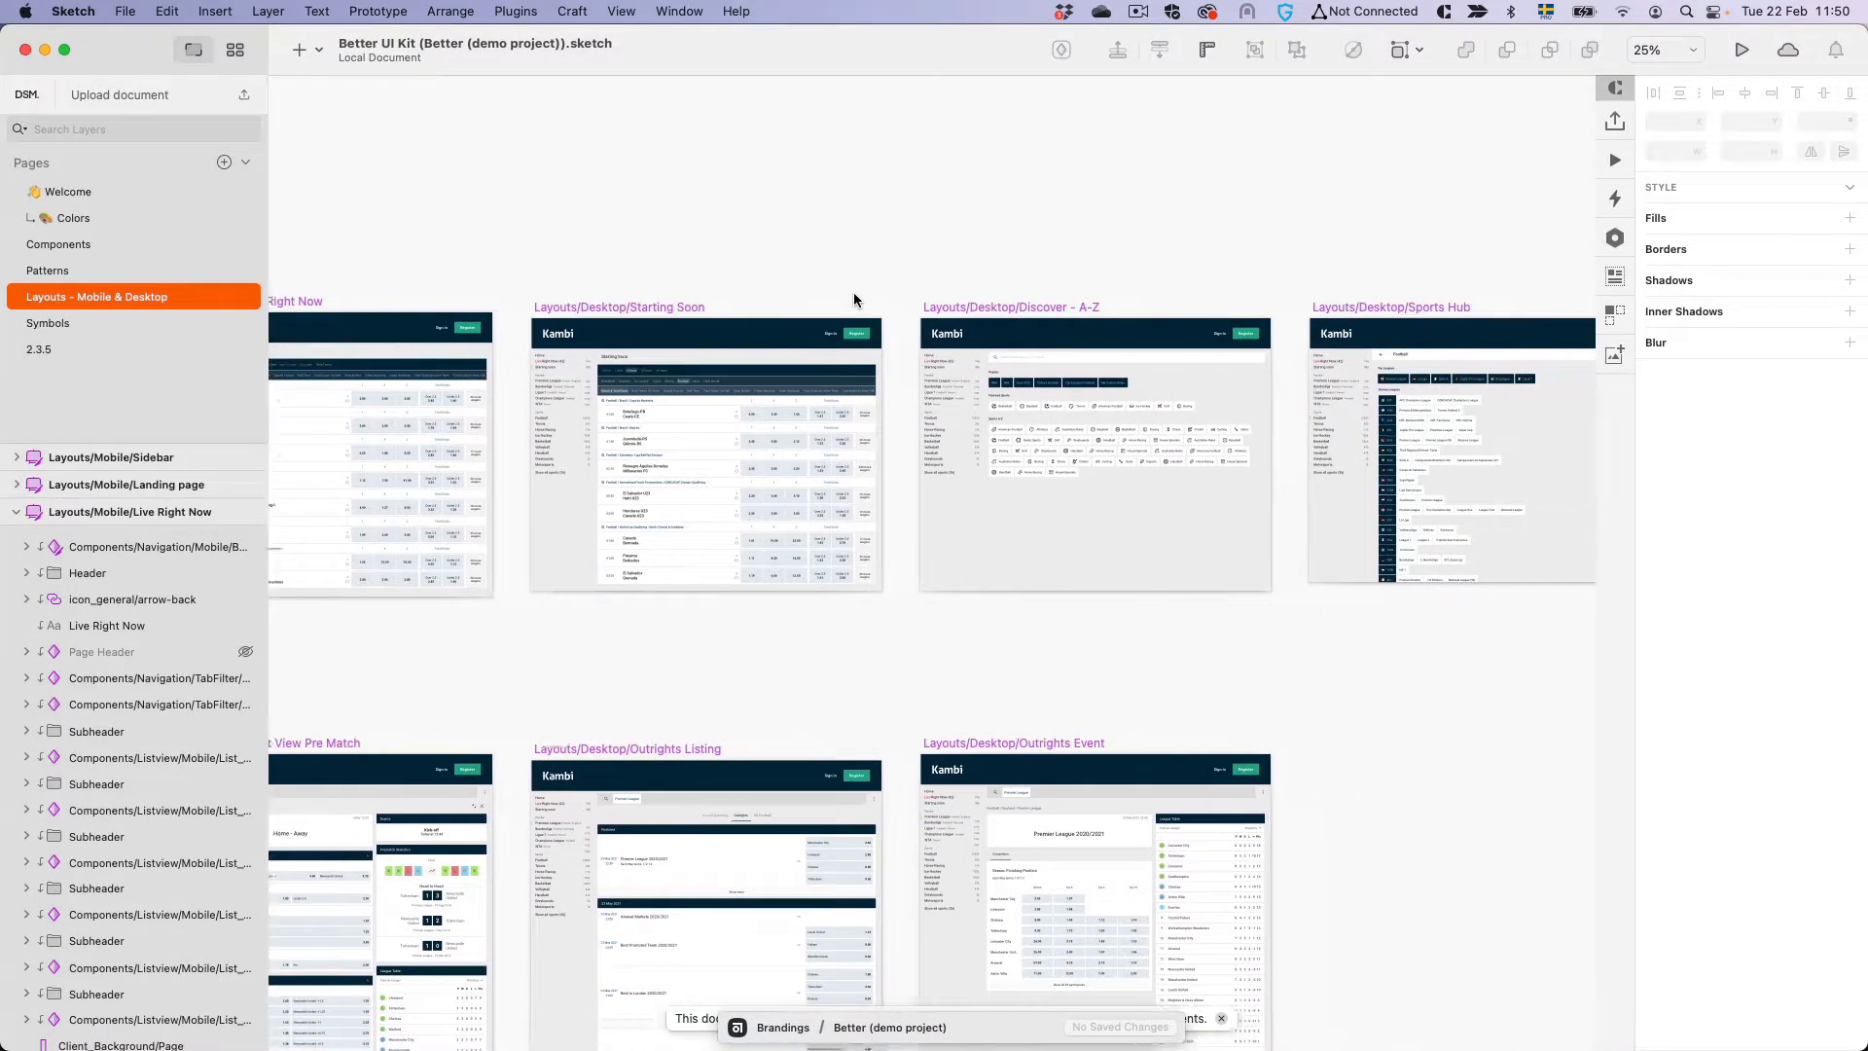
pyautogui.hscroll(-12, 854, 292)
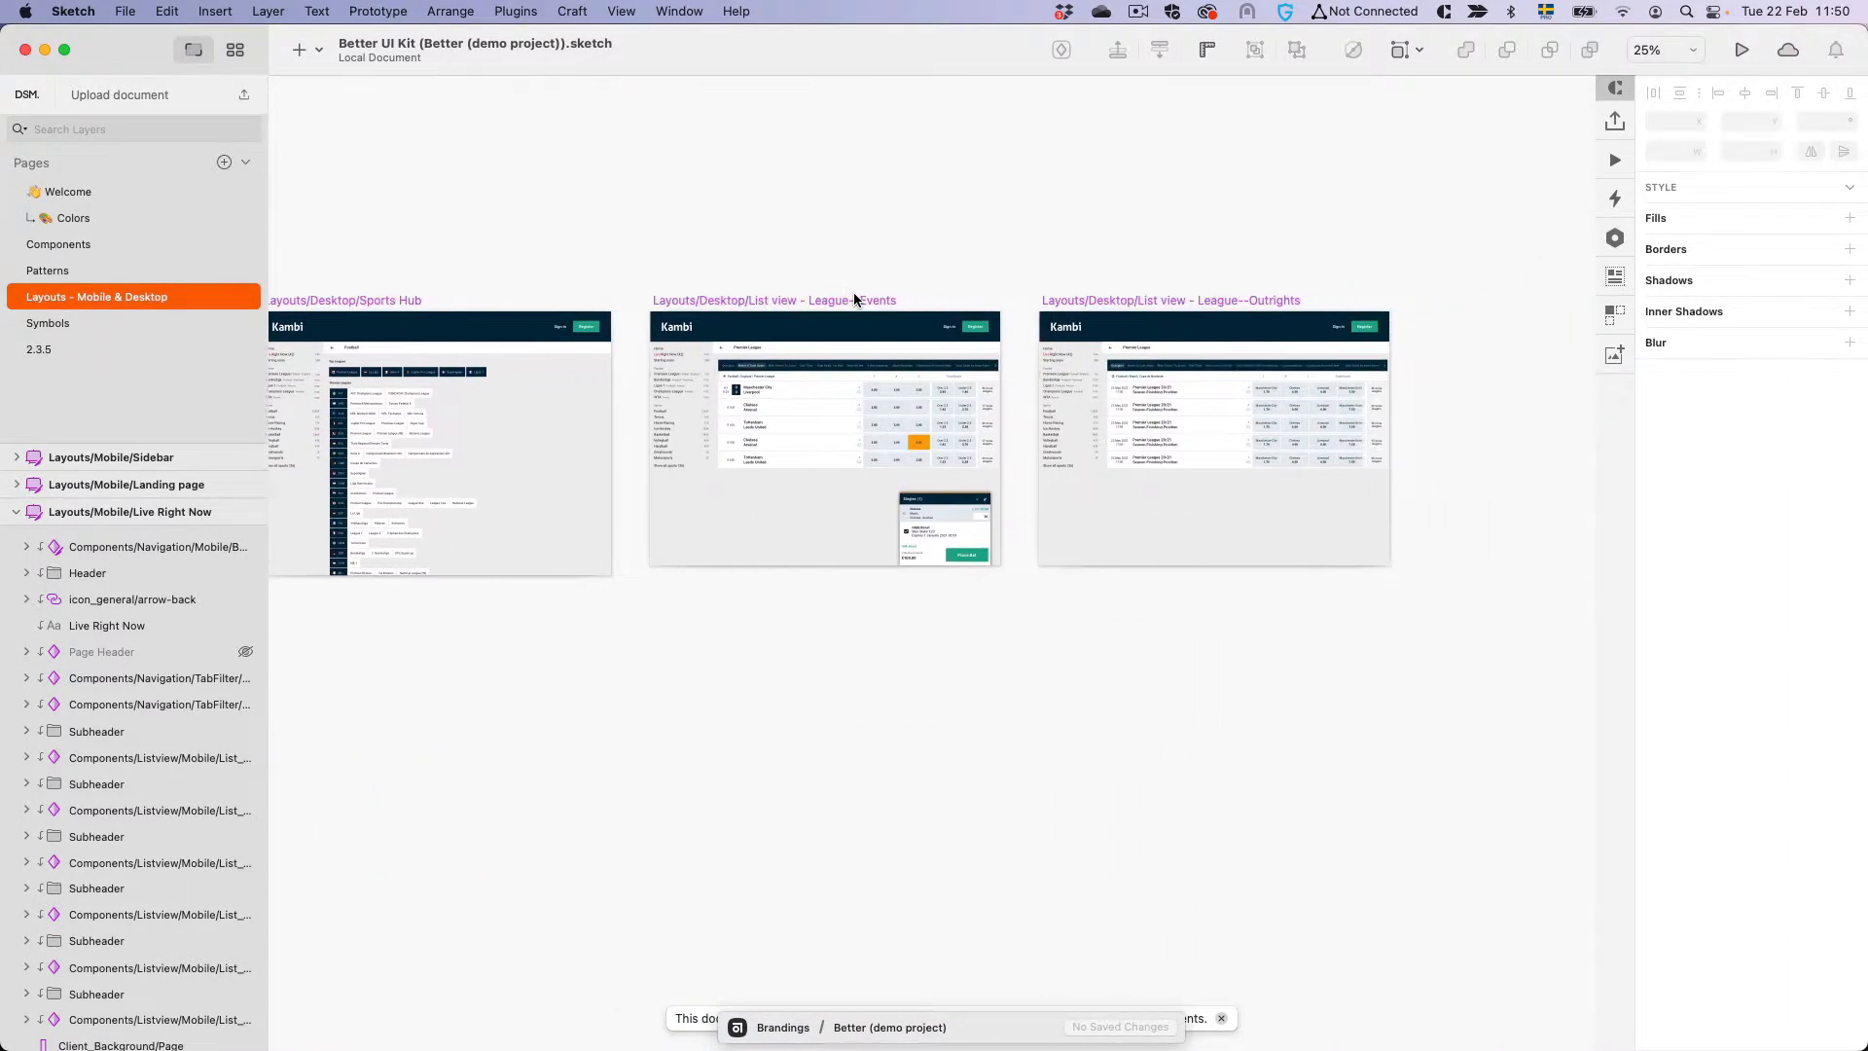
pyautogui.scroll(-4, 854, 292)
pyautogui.hscroll(-11, 854, 291)
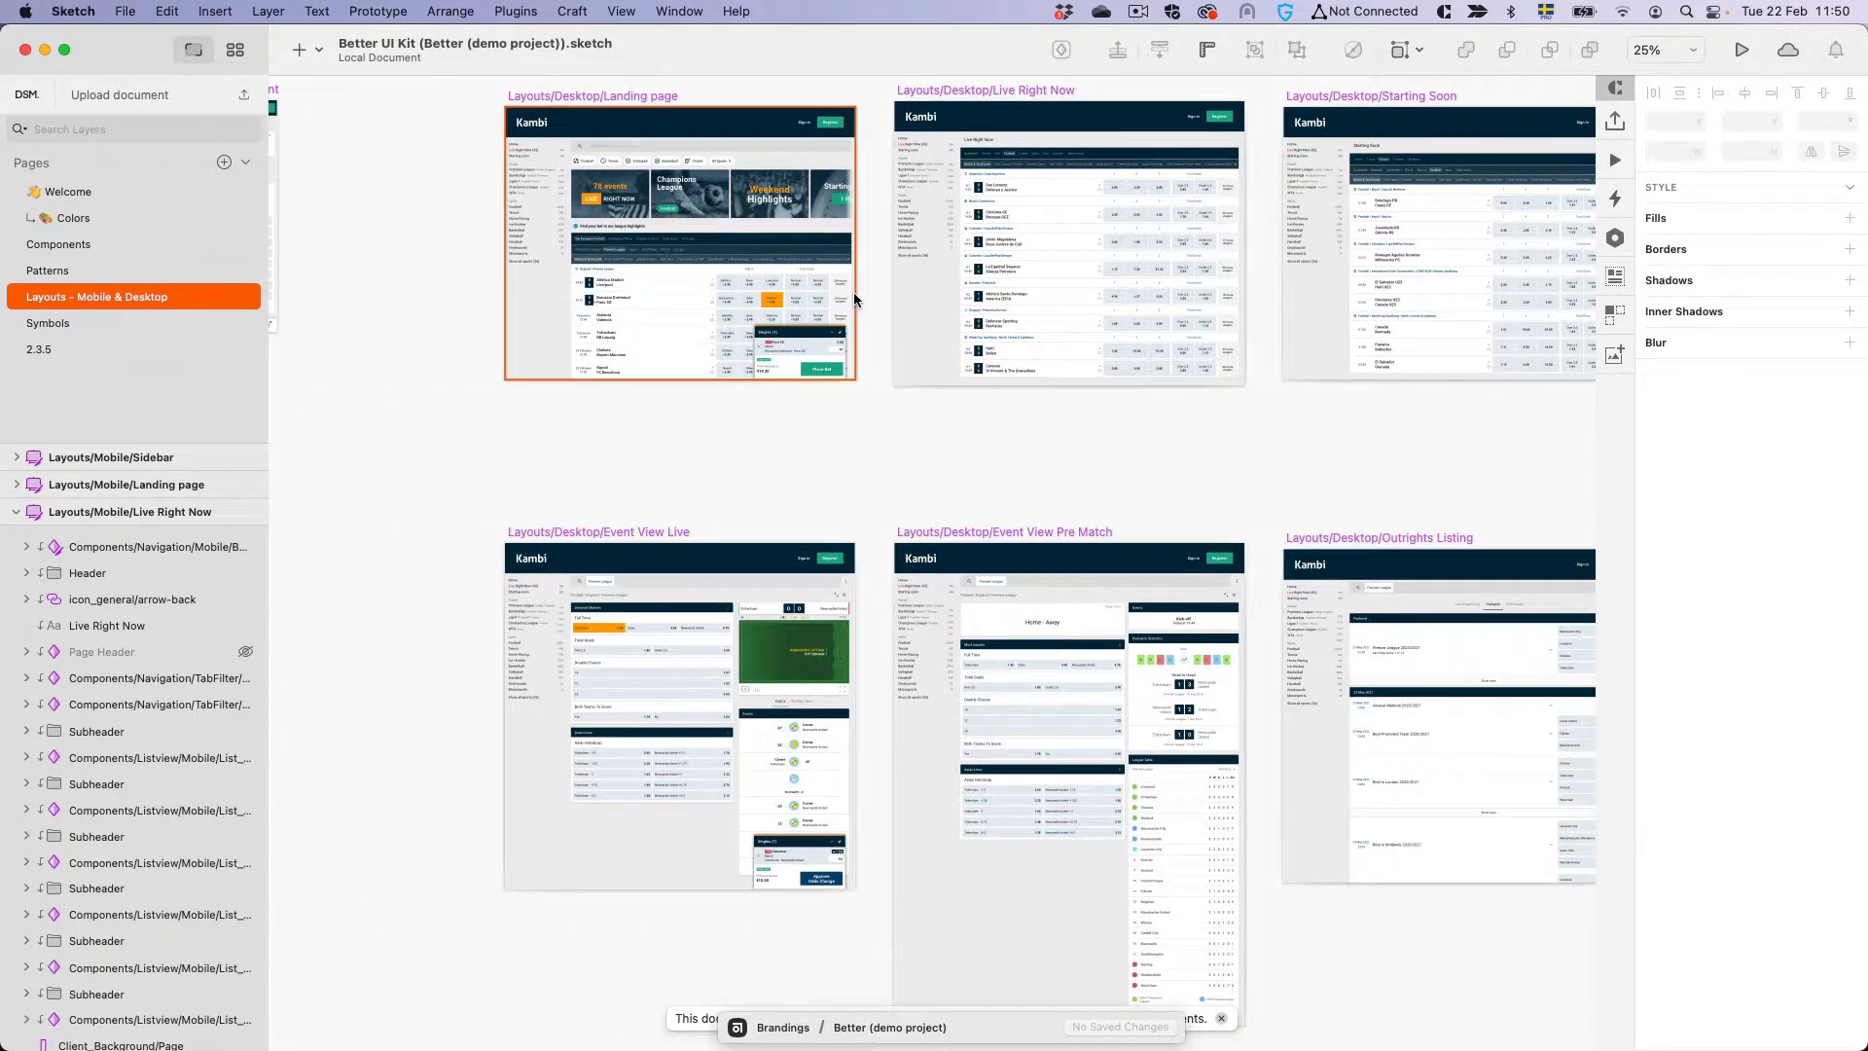
pyautogui.press('super+plus')
pyautogui.hscroll(-3, 854, 300)
pyautogui.scroll(-3, 854, 299)
pyautogui.hscroll(1, 854, 299)
pyautogui.hscroll(11, 854, 298)
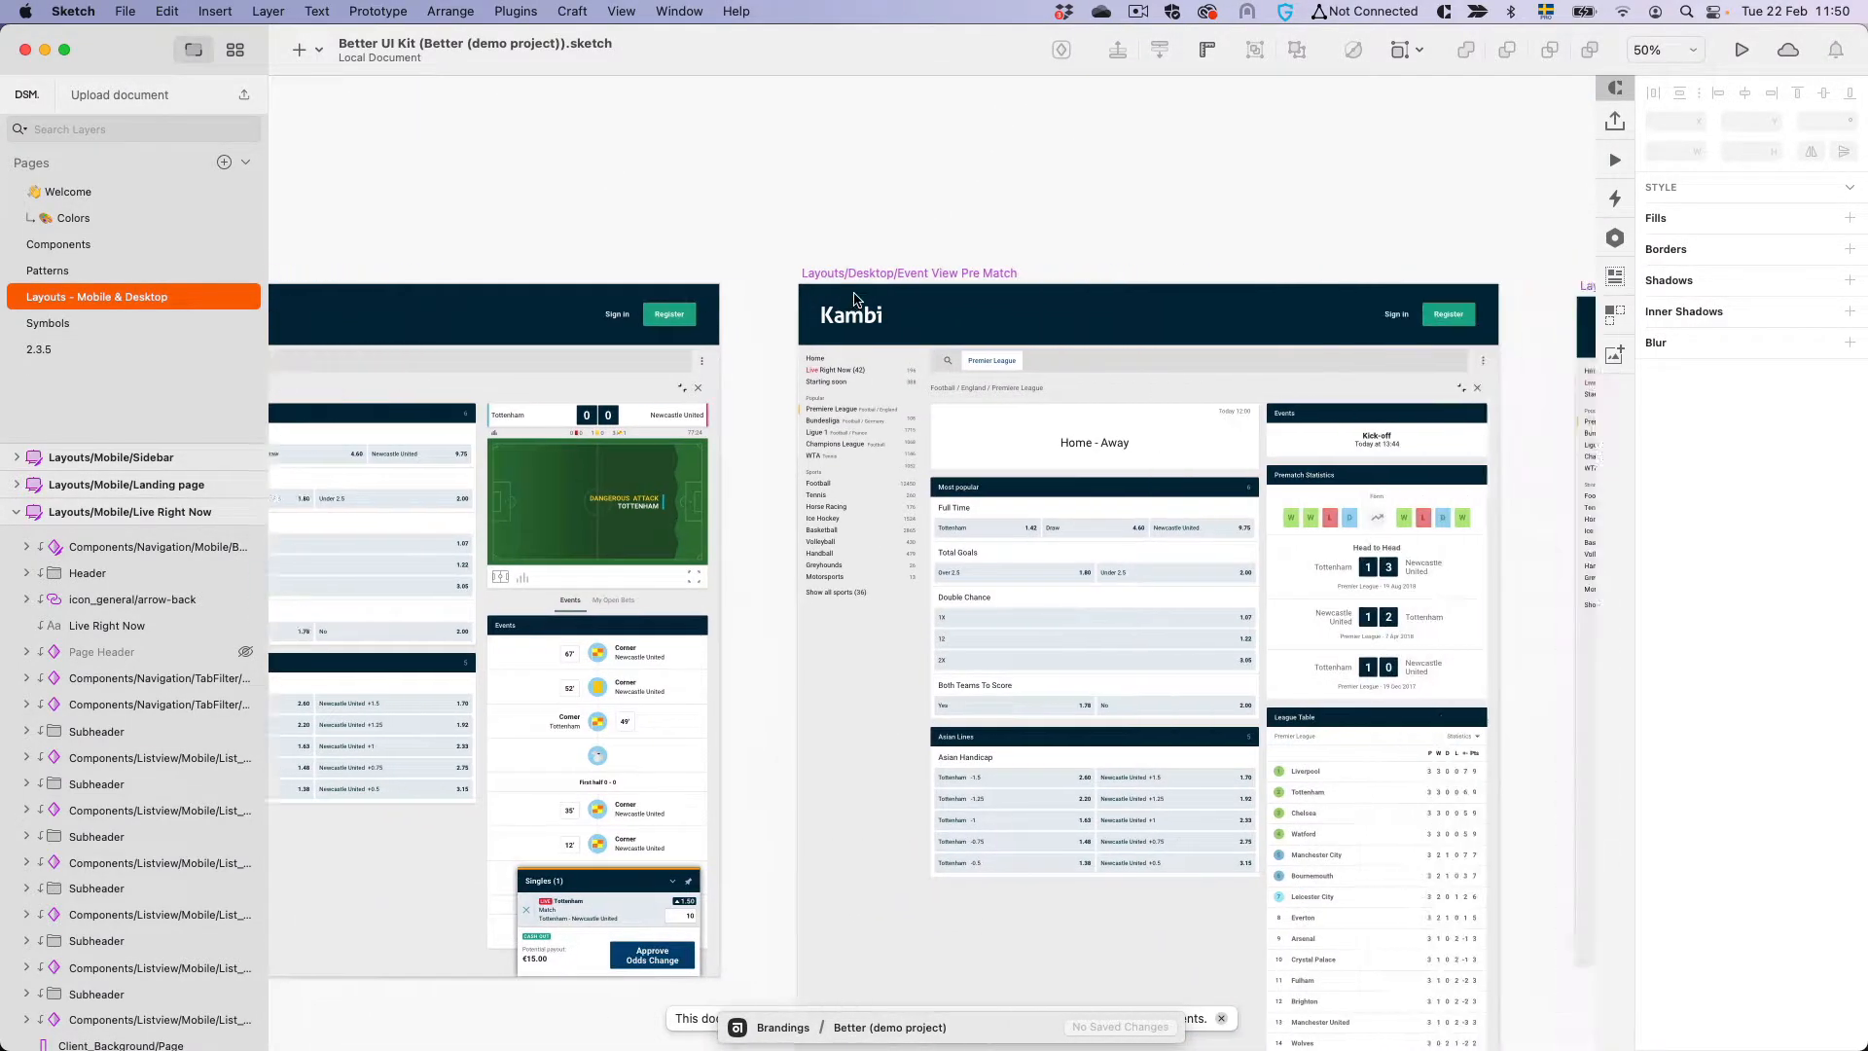
pyautogui.hscroll(7, 854, 298)
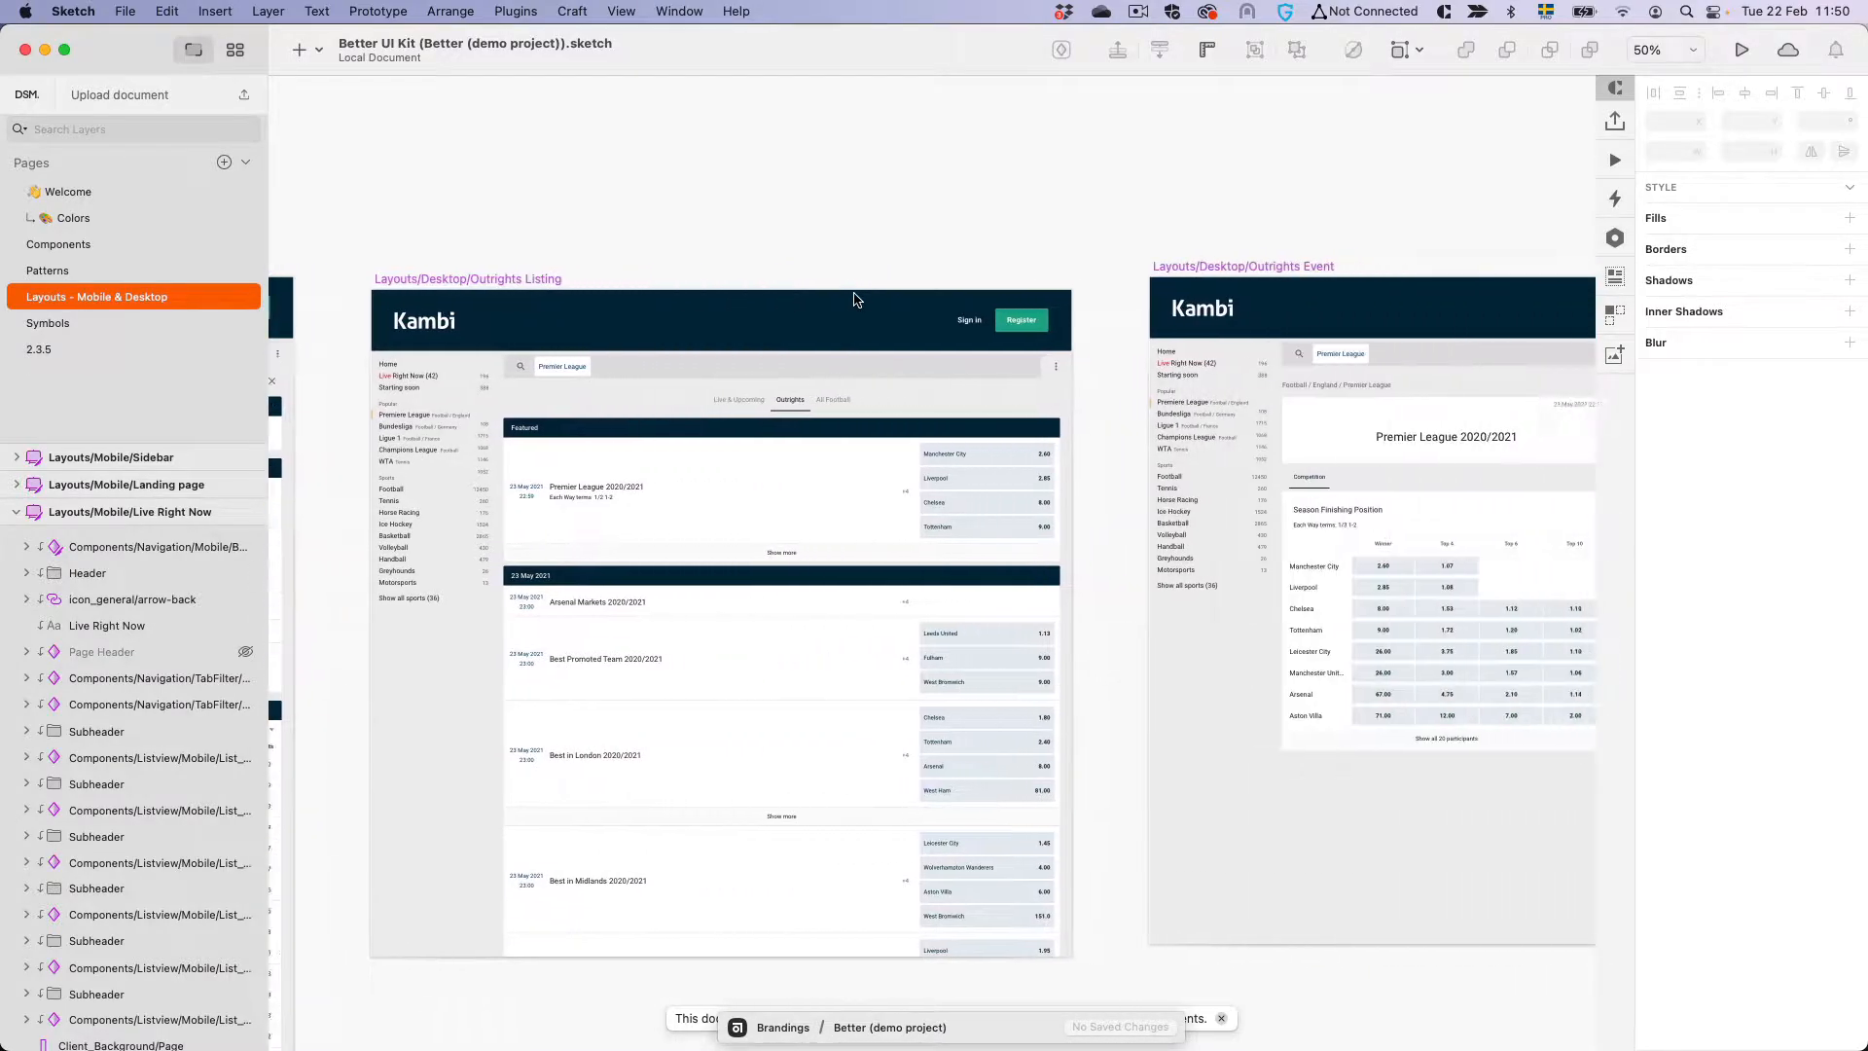
pyautogui.scroll(-1, 854, 298)
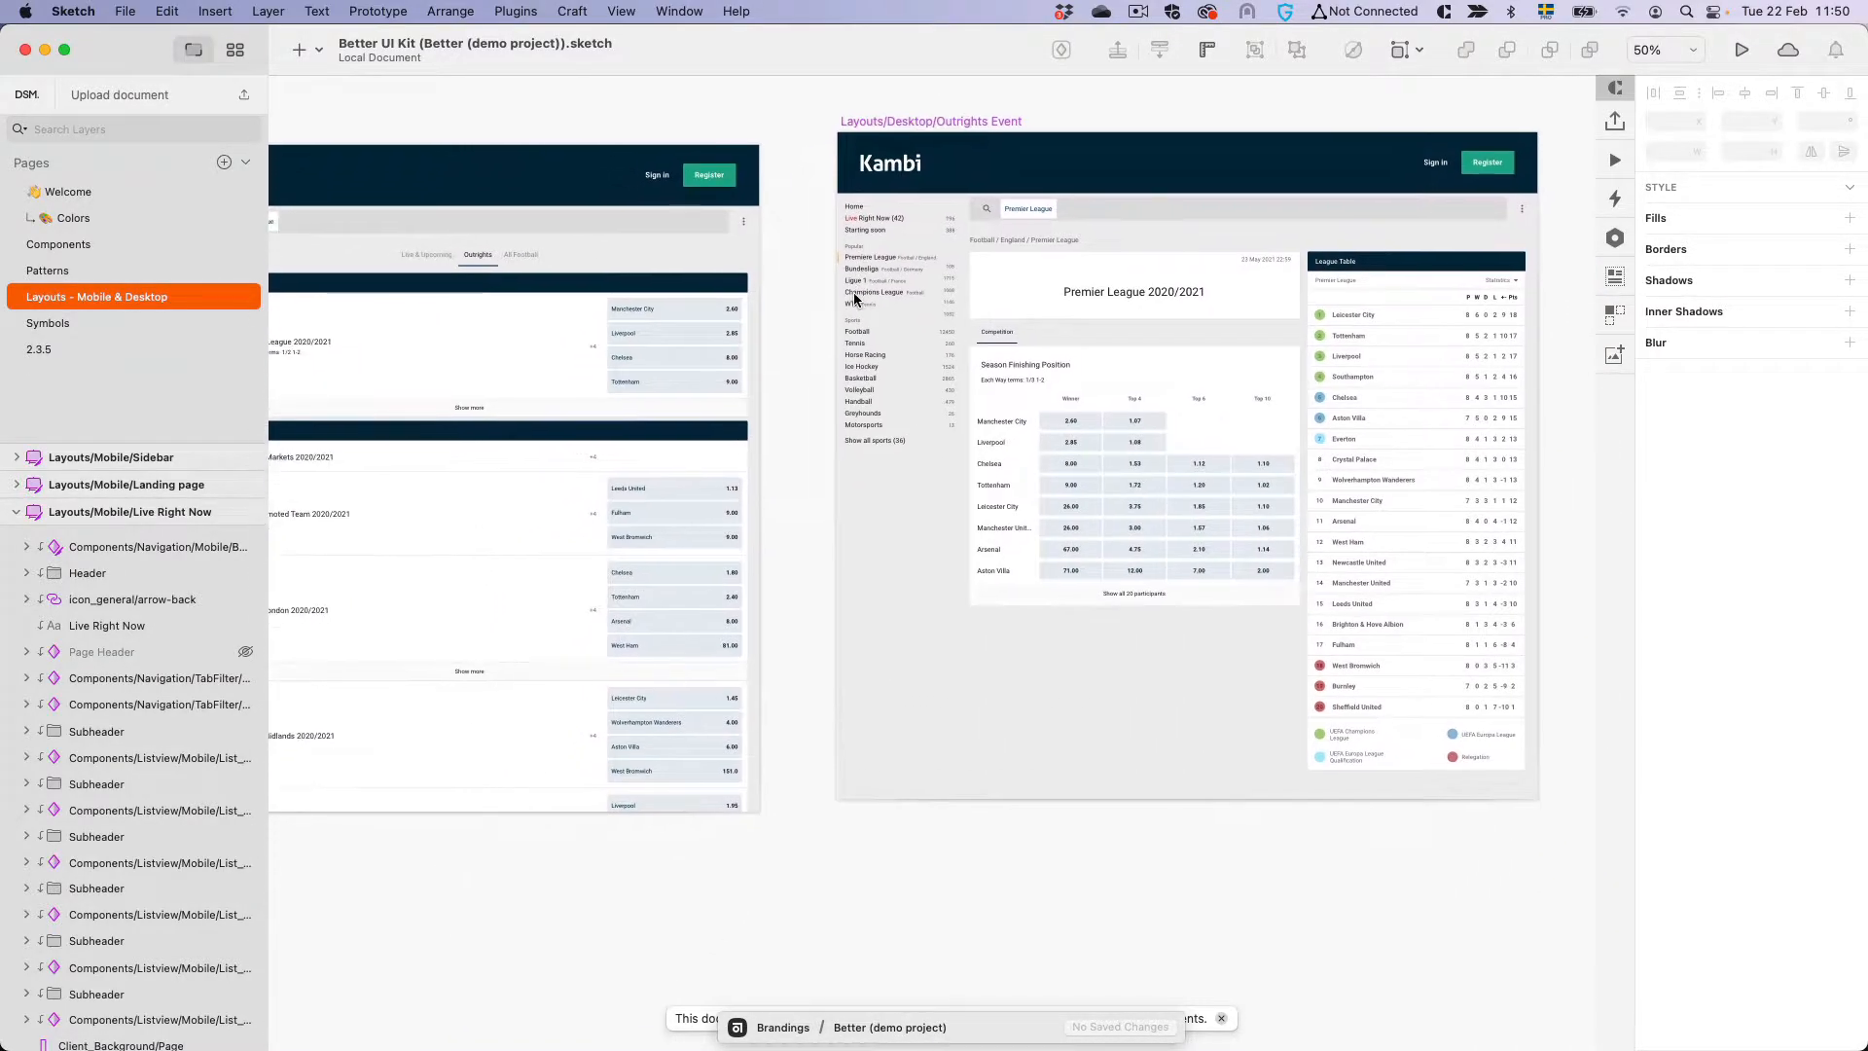
pyautogui.scroll(-10, 854, 298)
pyautogui.hscroll(-3, 854, 298)
pyautogui.scroll(-15, 854, 299)
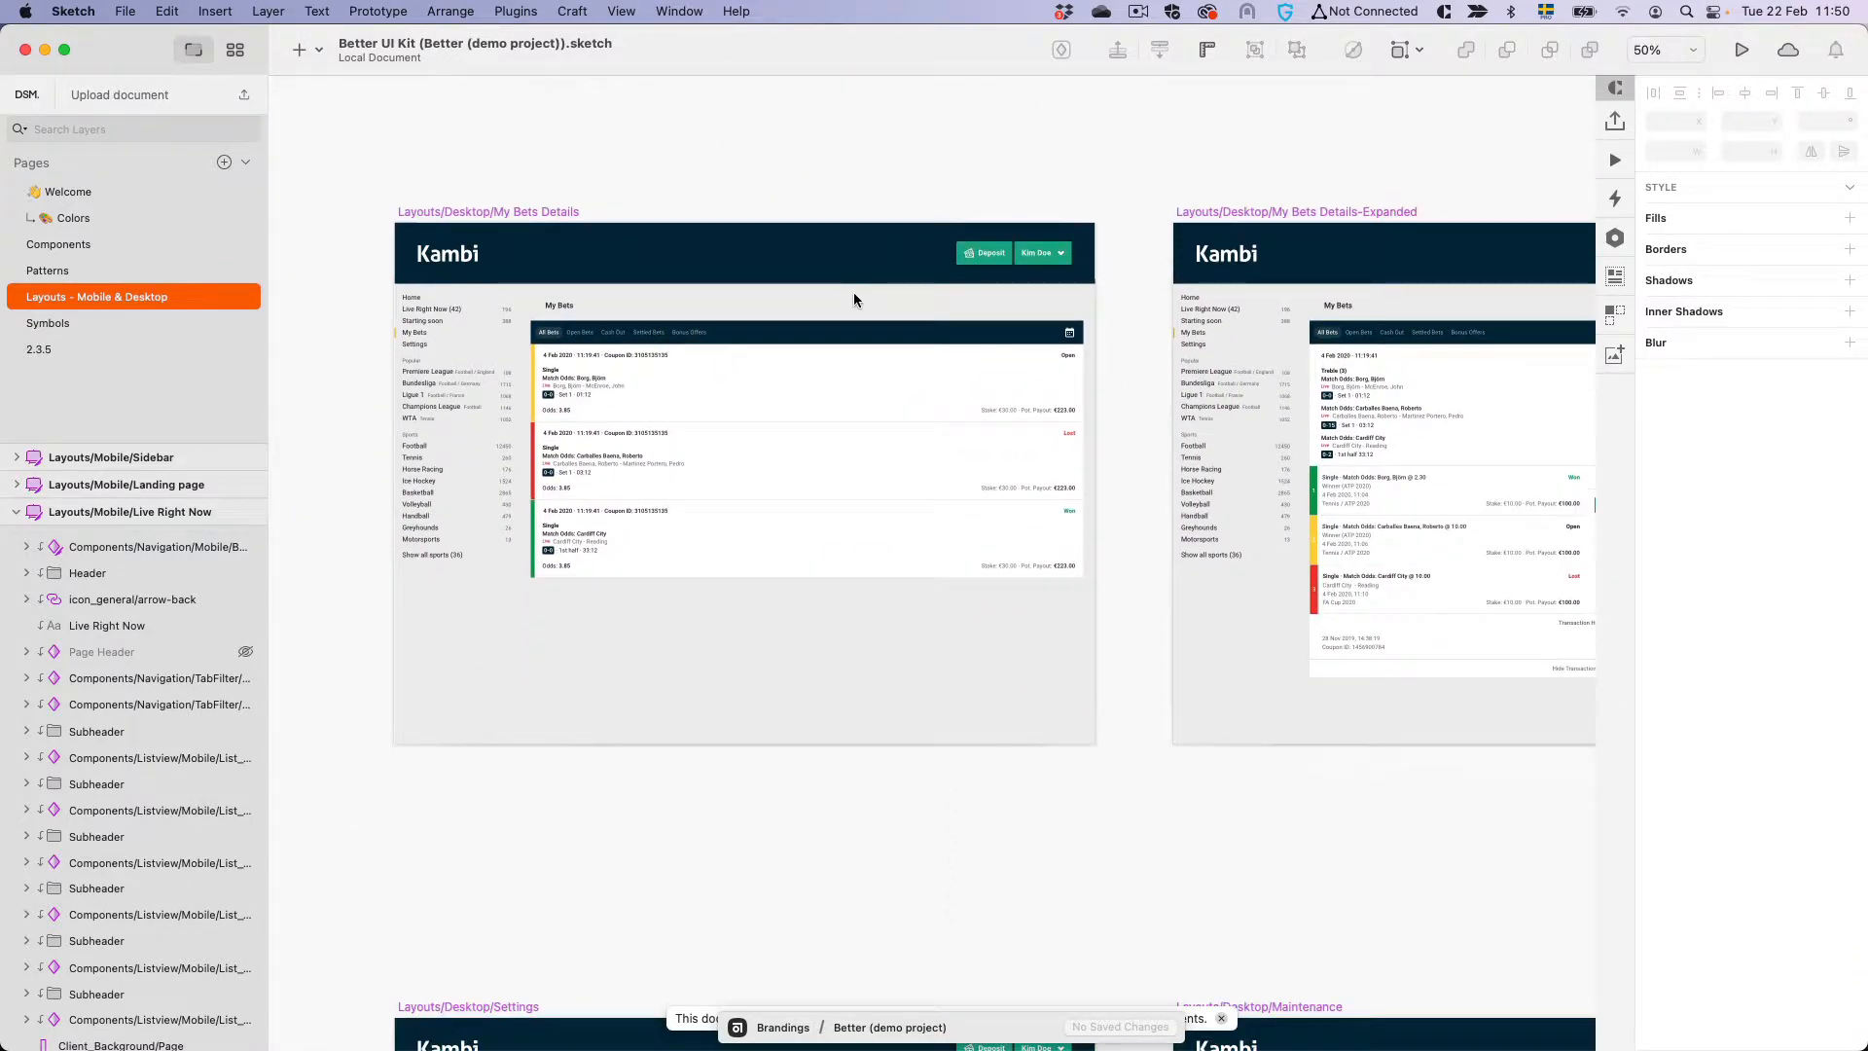
pyautogui.scroll(-15, 854, 299)
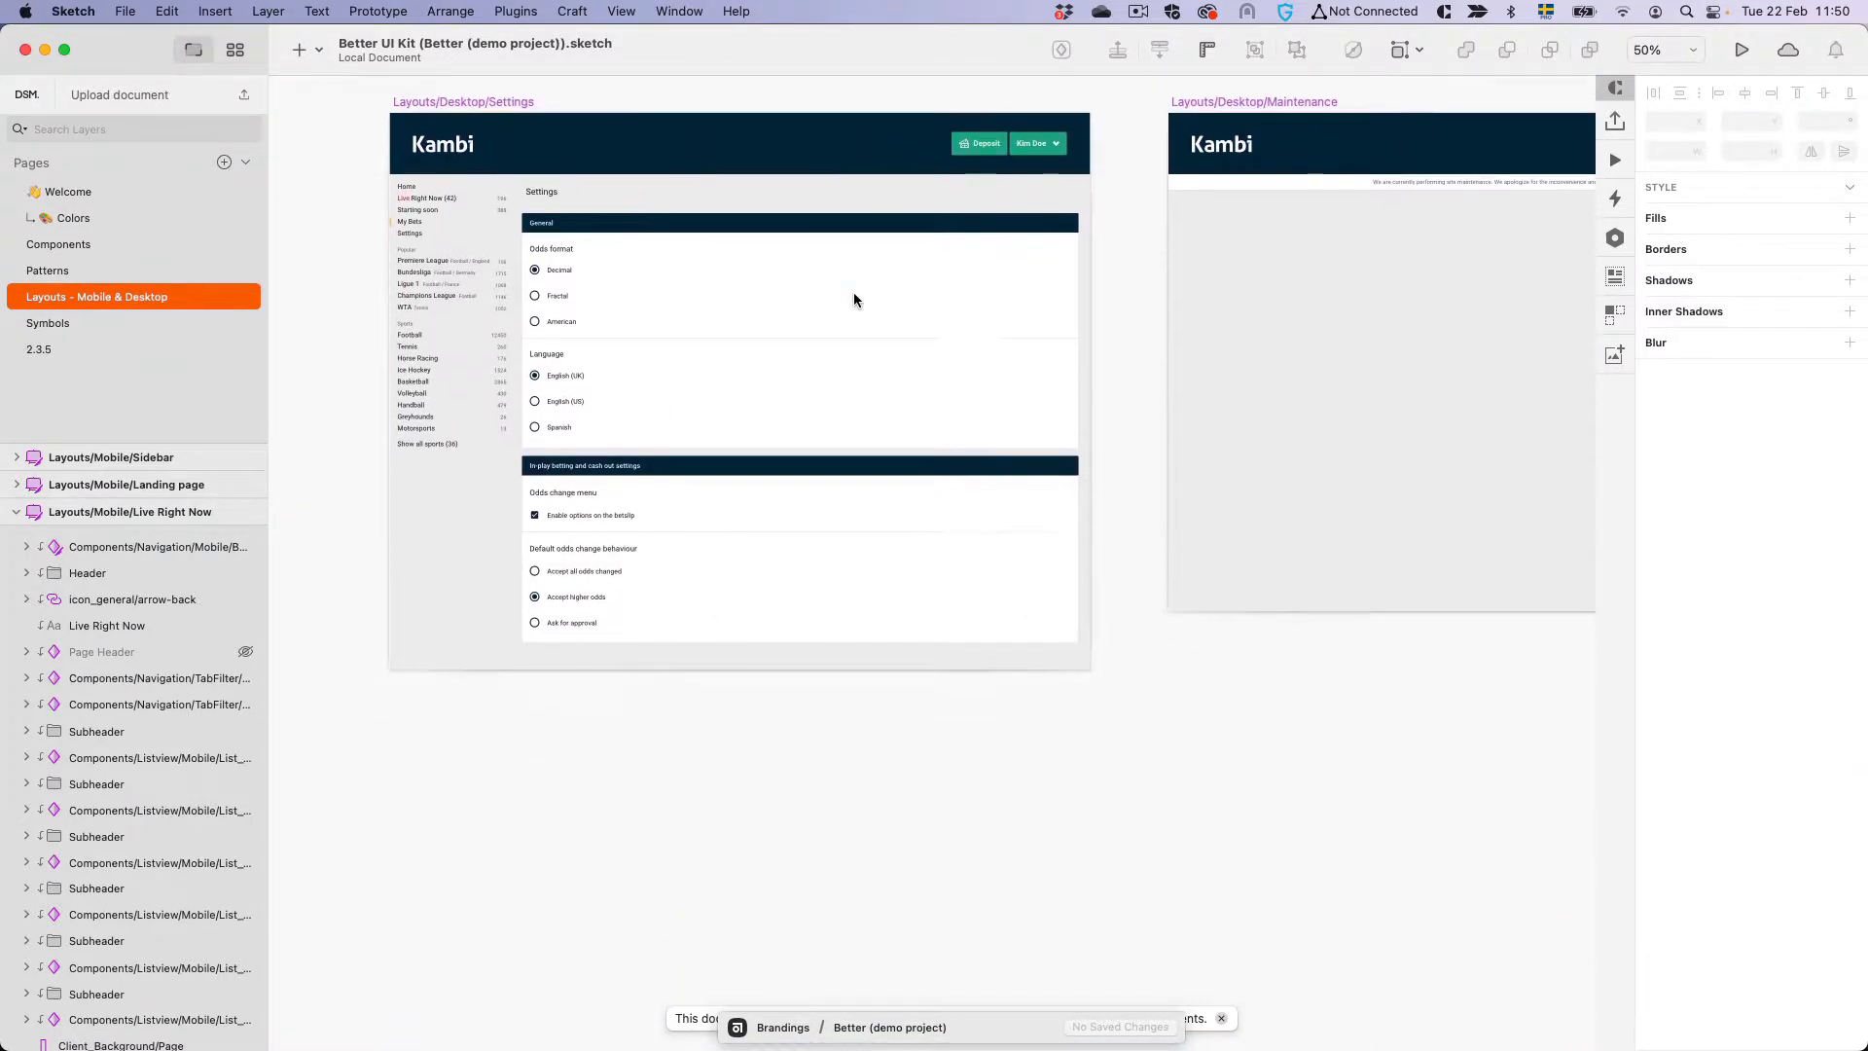
pyautogui.scroll(6, 854, 299)
pyautogui.hscroll(8, 854, 299)
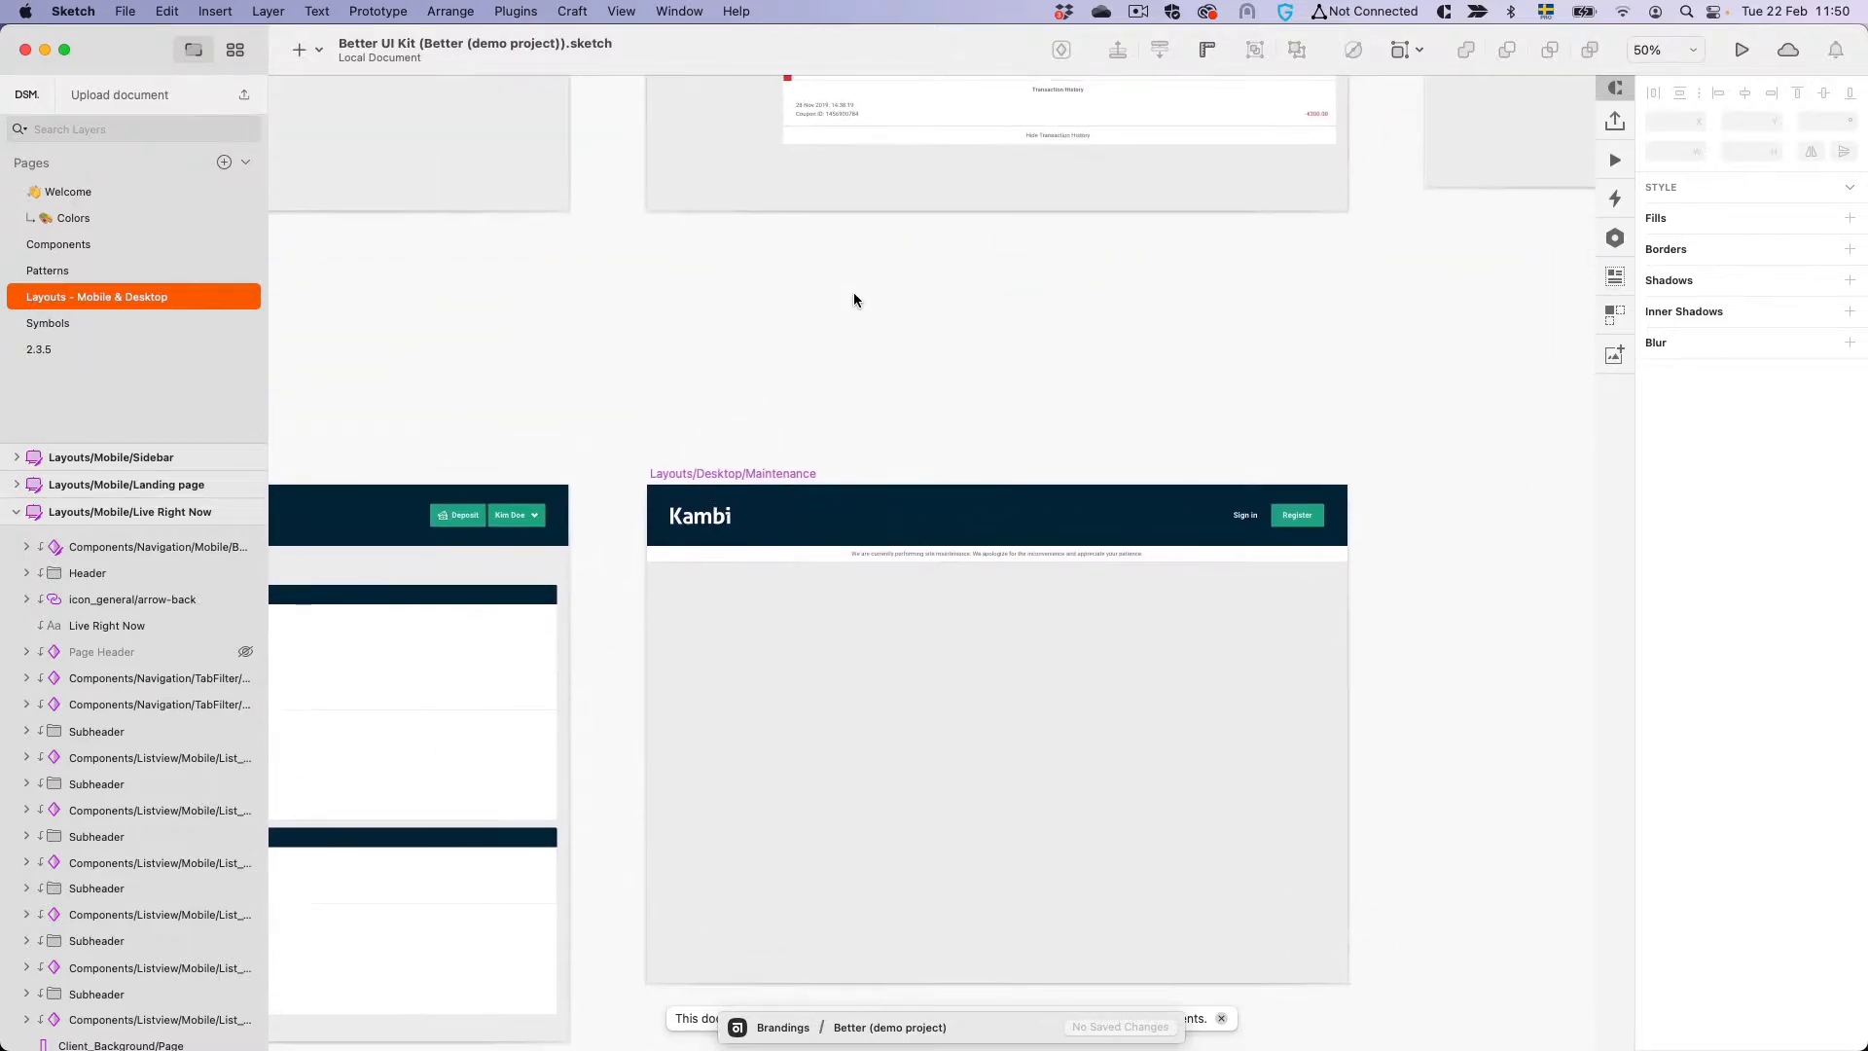
pyautogui.scroll(-1, 855, 299)
pyautogui.press('super+plus')
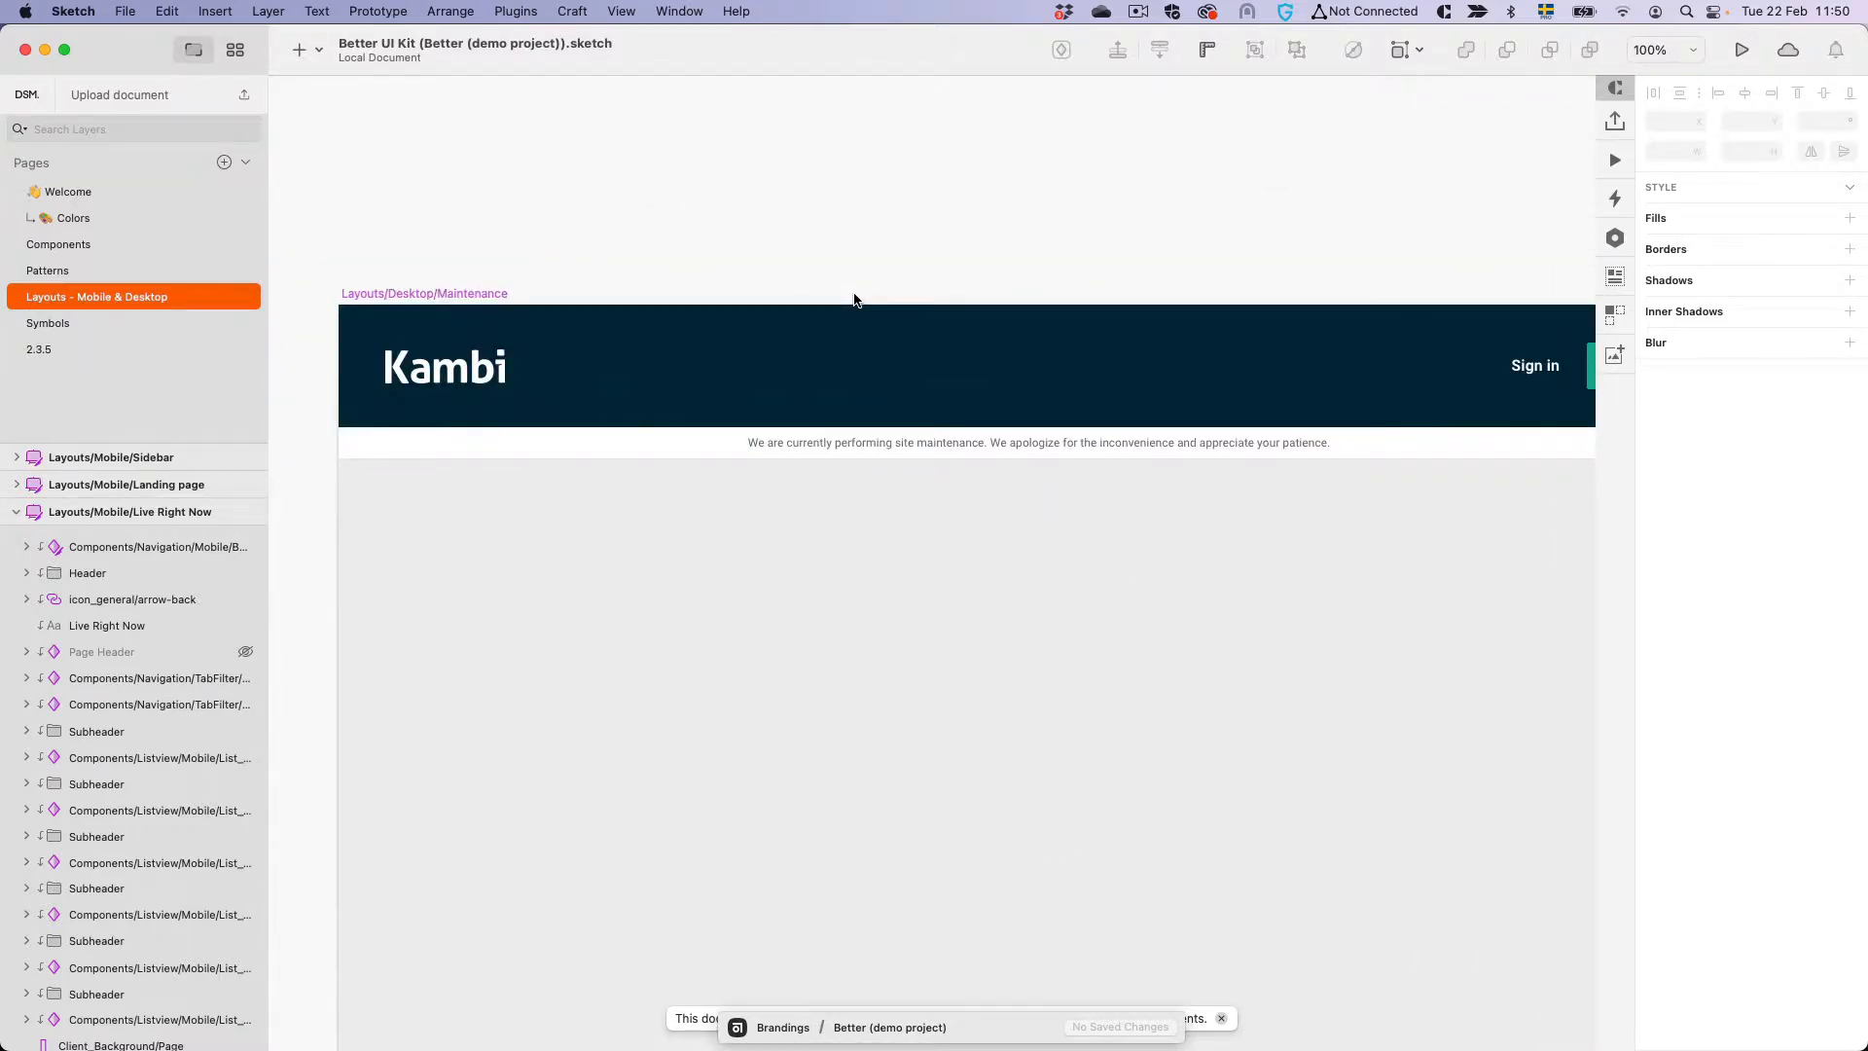
pyautogui.hscroll(-5, 854, 299)
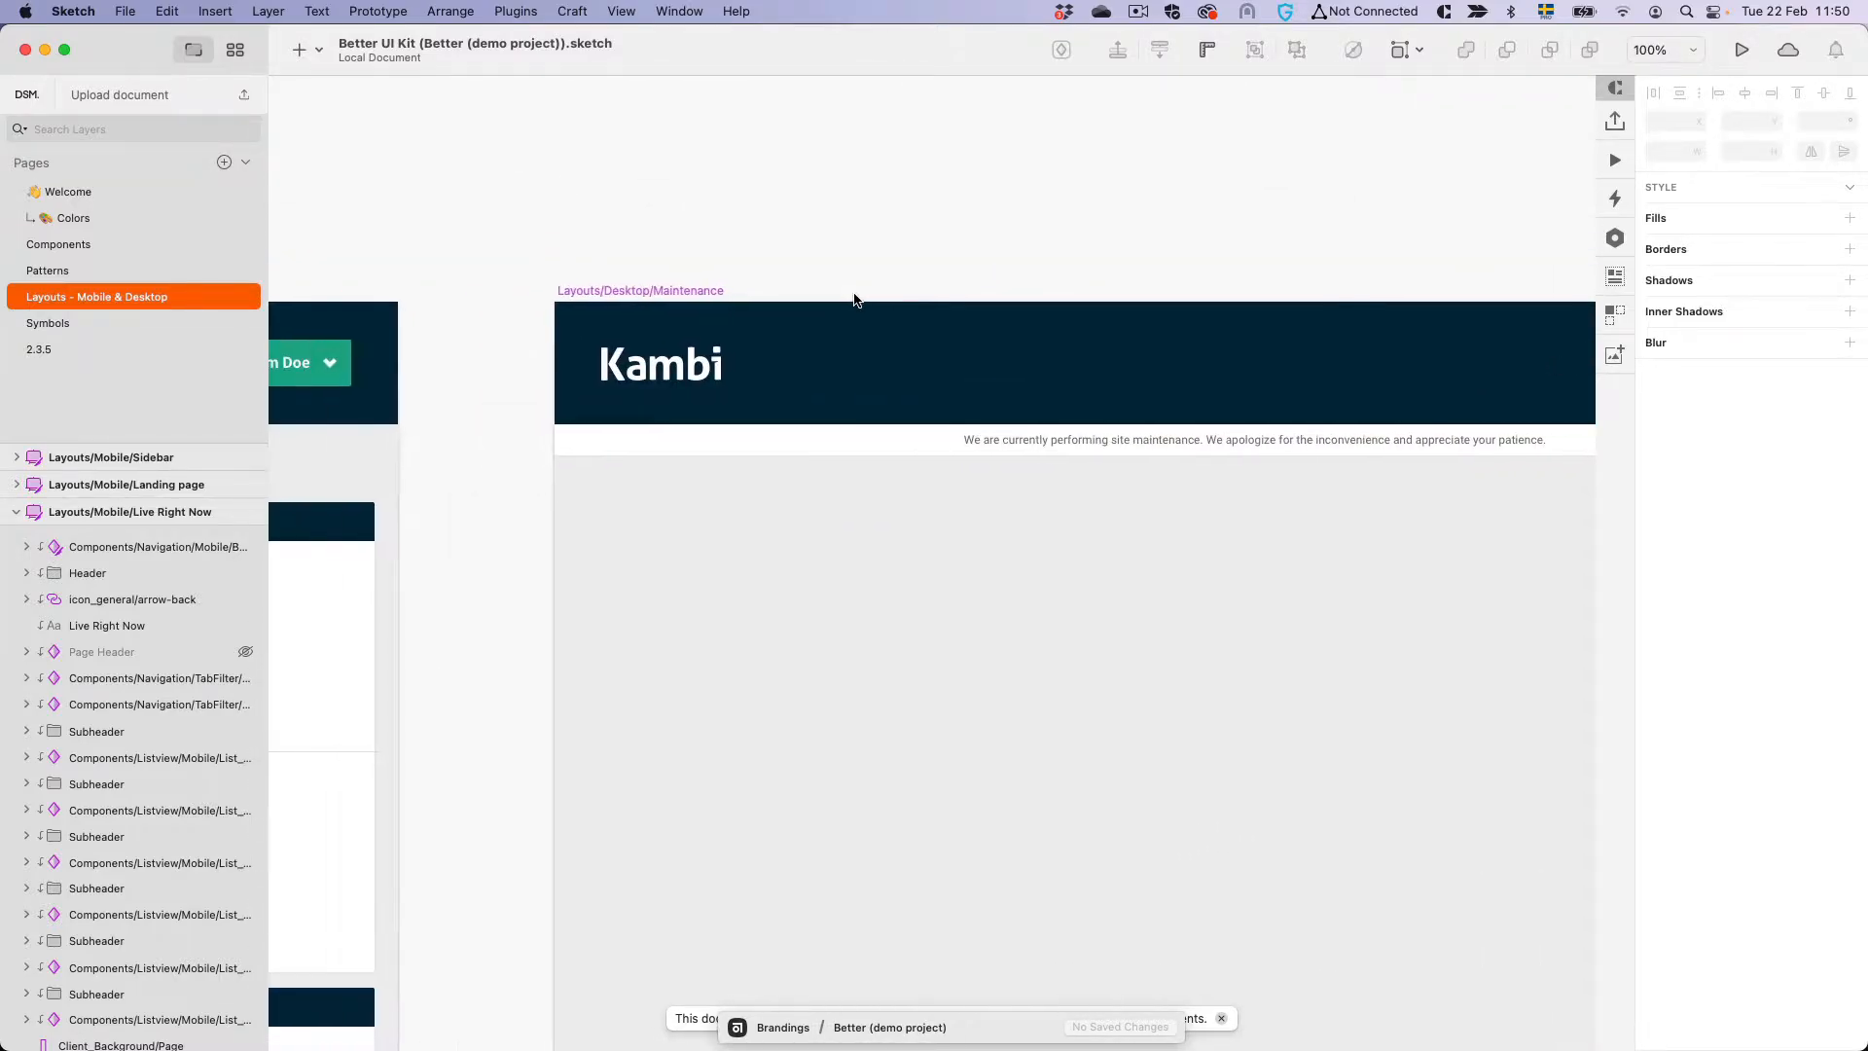
pyautogui.press('super+minus')
pyautogui.press('super+minus')
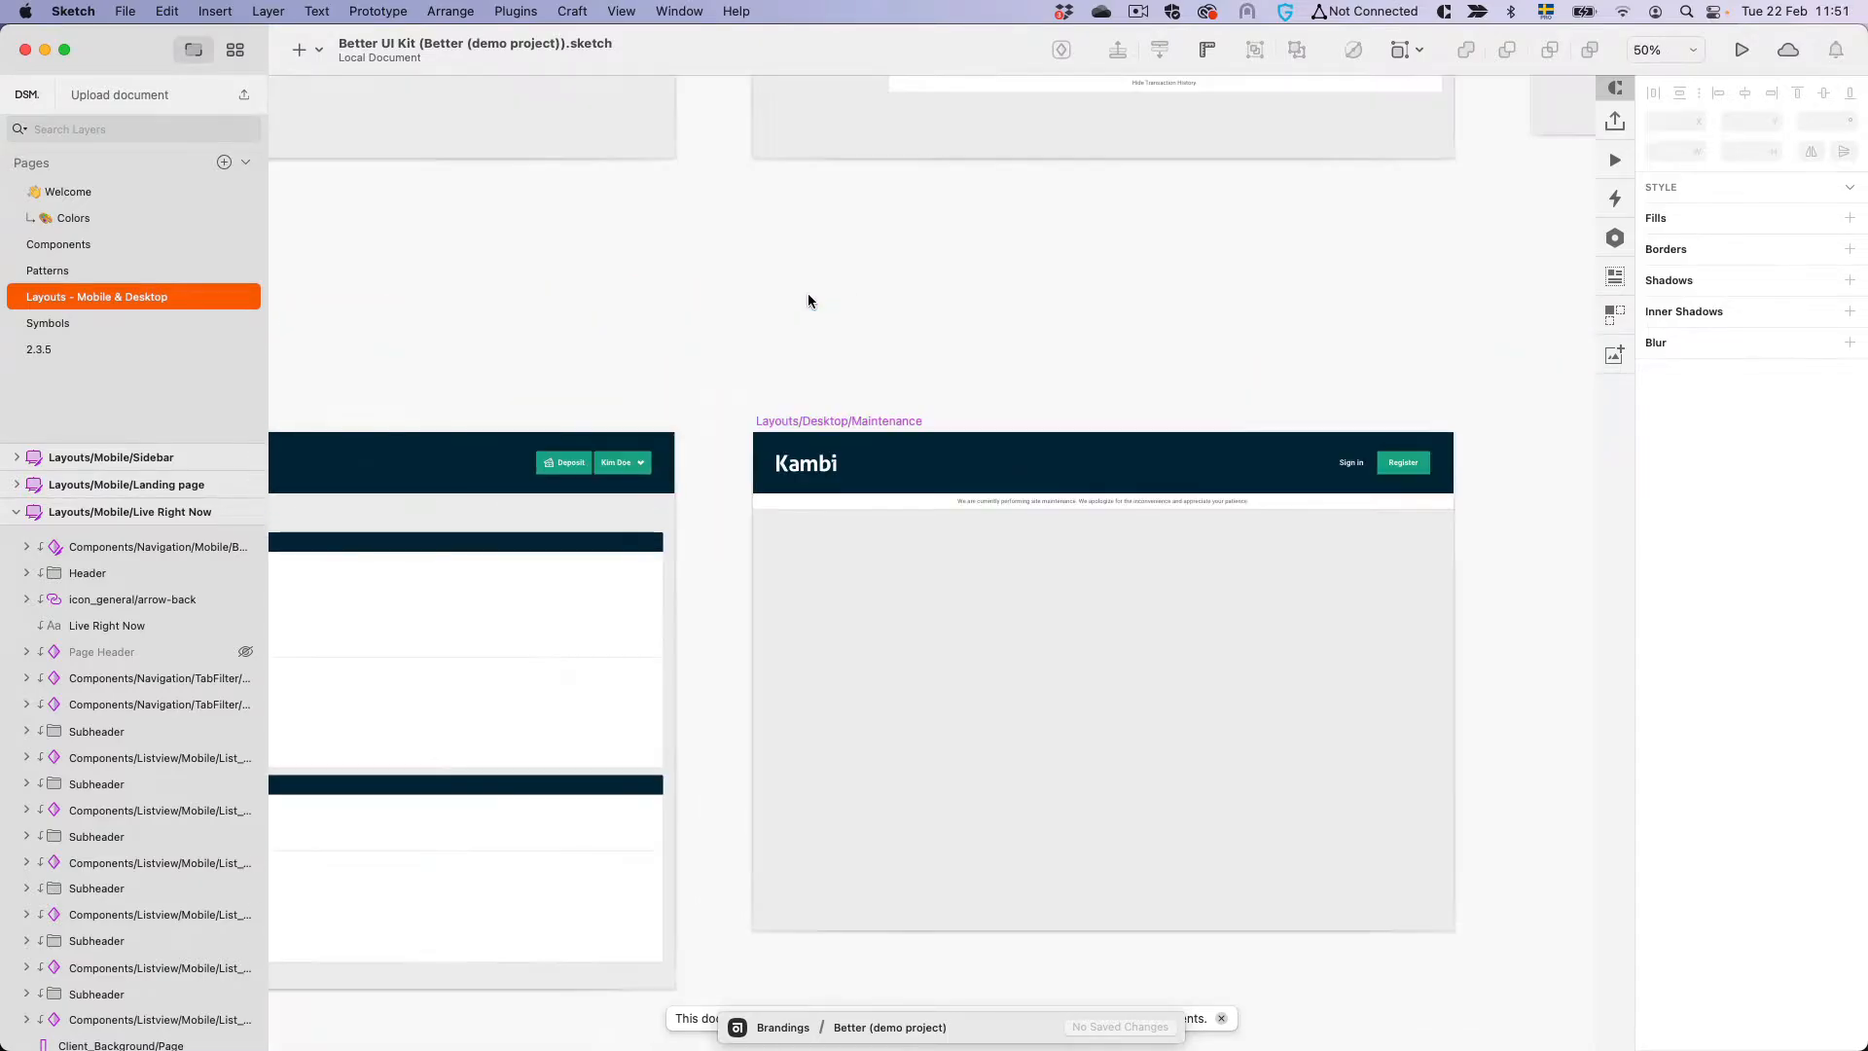
pyautogui.scroll(10, 808, 301)
pyautogui.hscroll(-3, 807, 300)
pyautogui.hscroll(-15, 808, 300)
pyautogui.scroll(3, 808, 301)
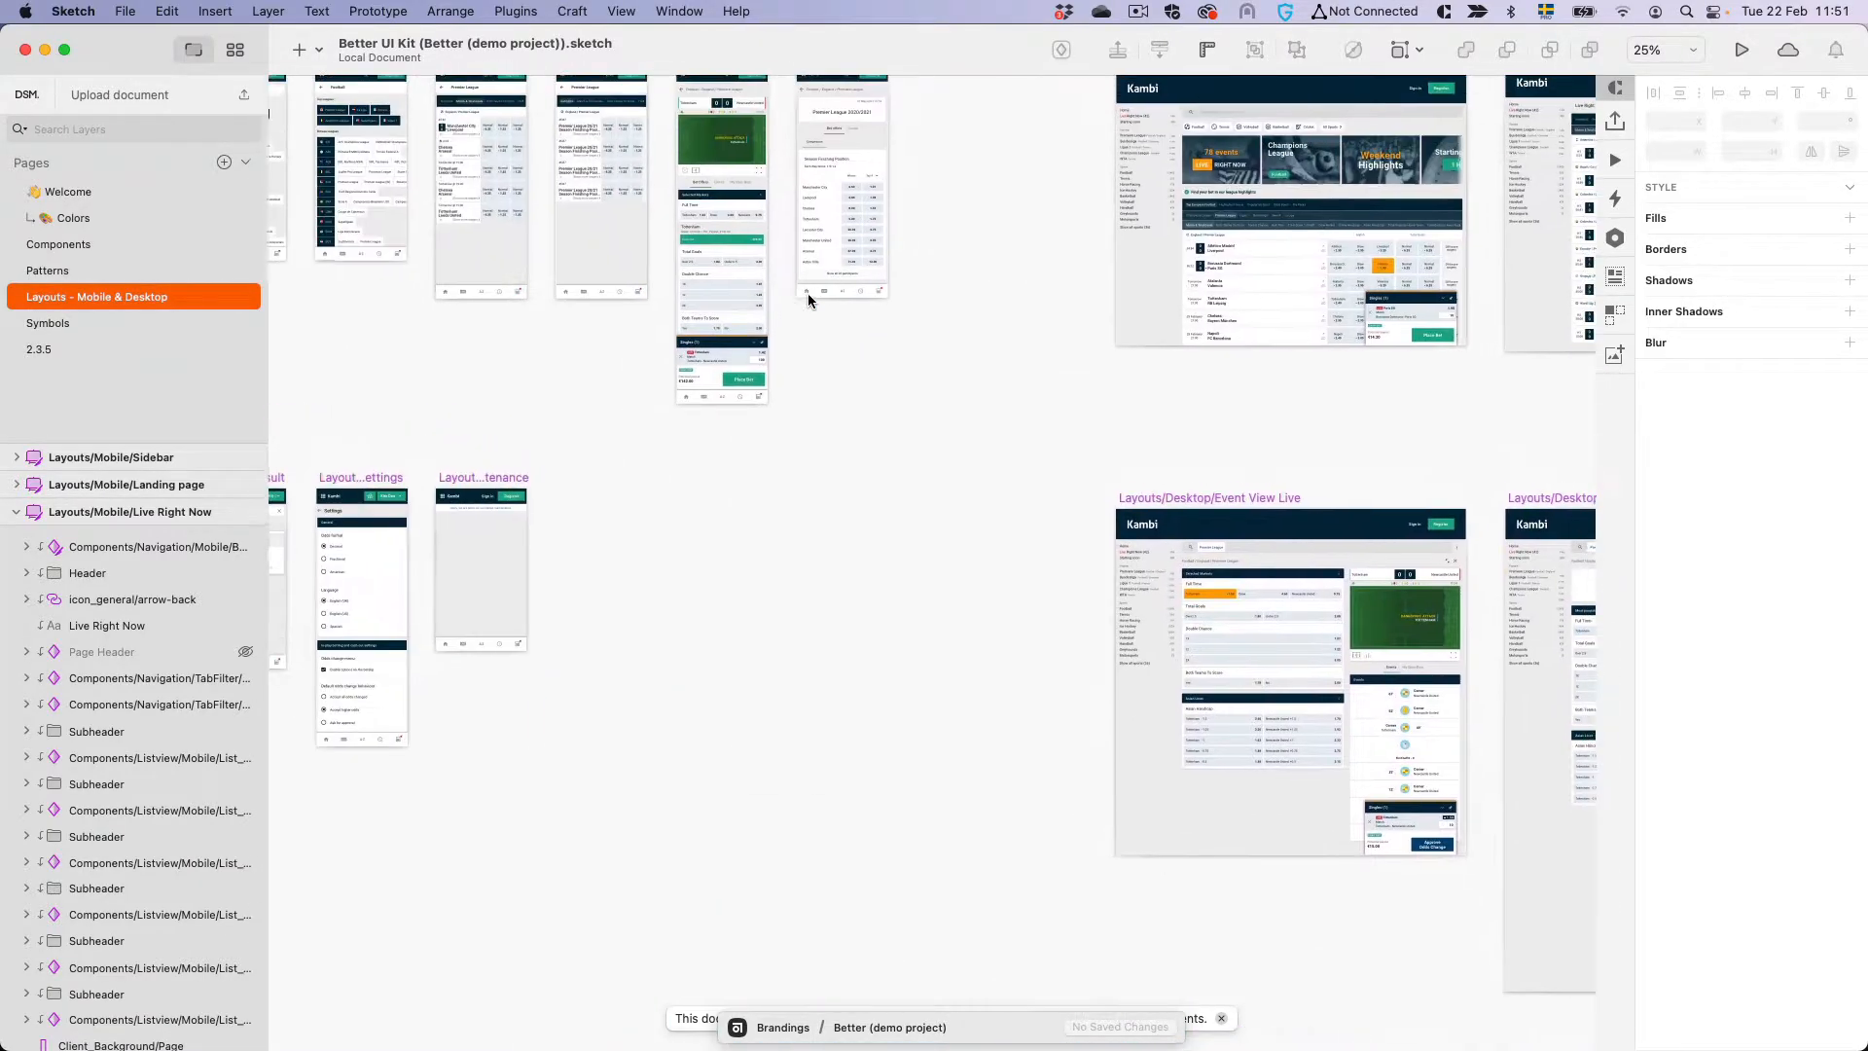
# Step: Zoom in on the mobile layout artboards, pan across them, then go to the Symbols page
pyautogui.scroll(3, 808, 294)
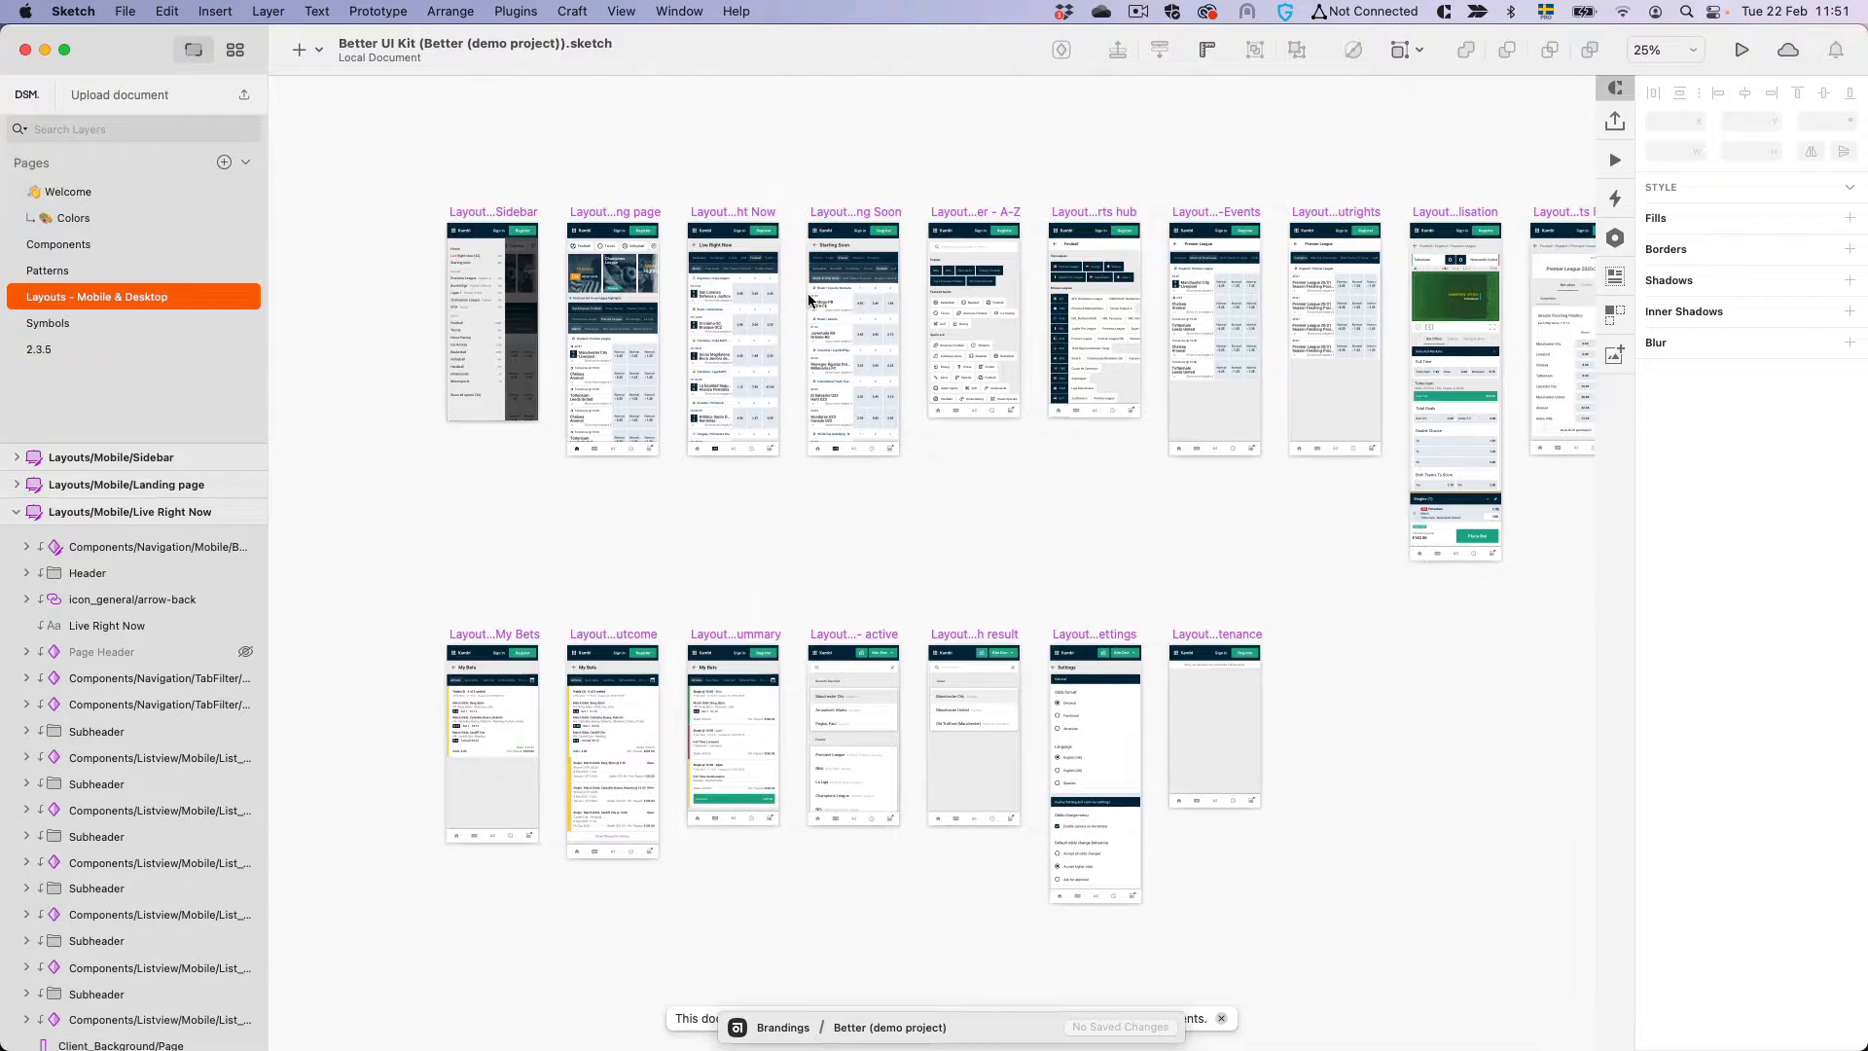
pyautogui.hscroll(3, 807, 294)
pyautogui.press('super+plus')
pyautogui.scroll(5, 807, 294)
pyautogui.hscroll(-10, 807, 294)
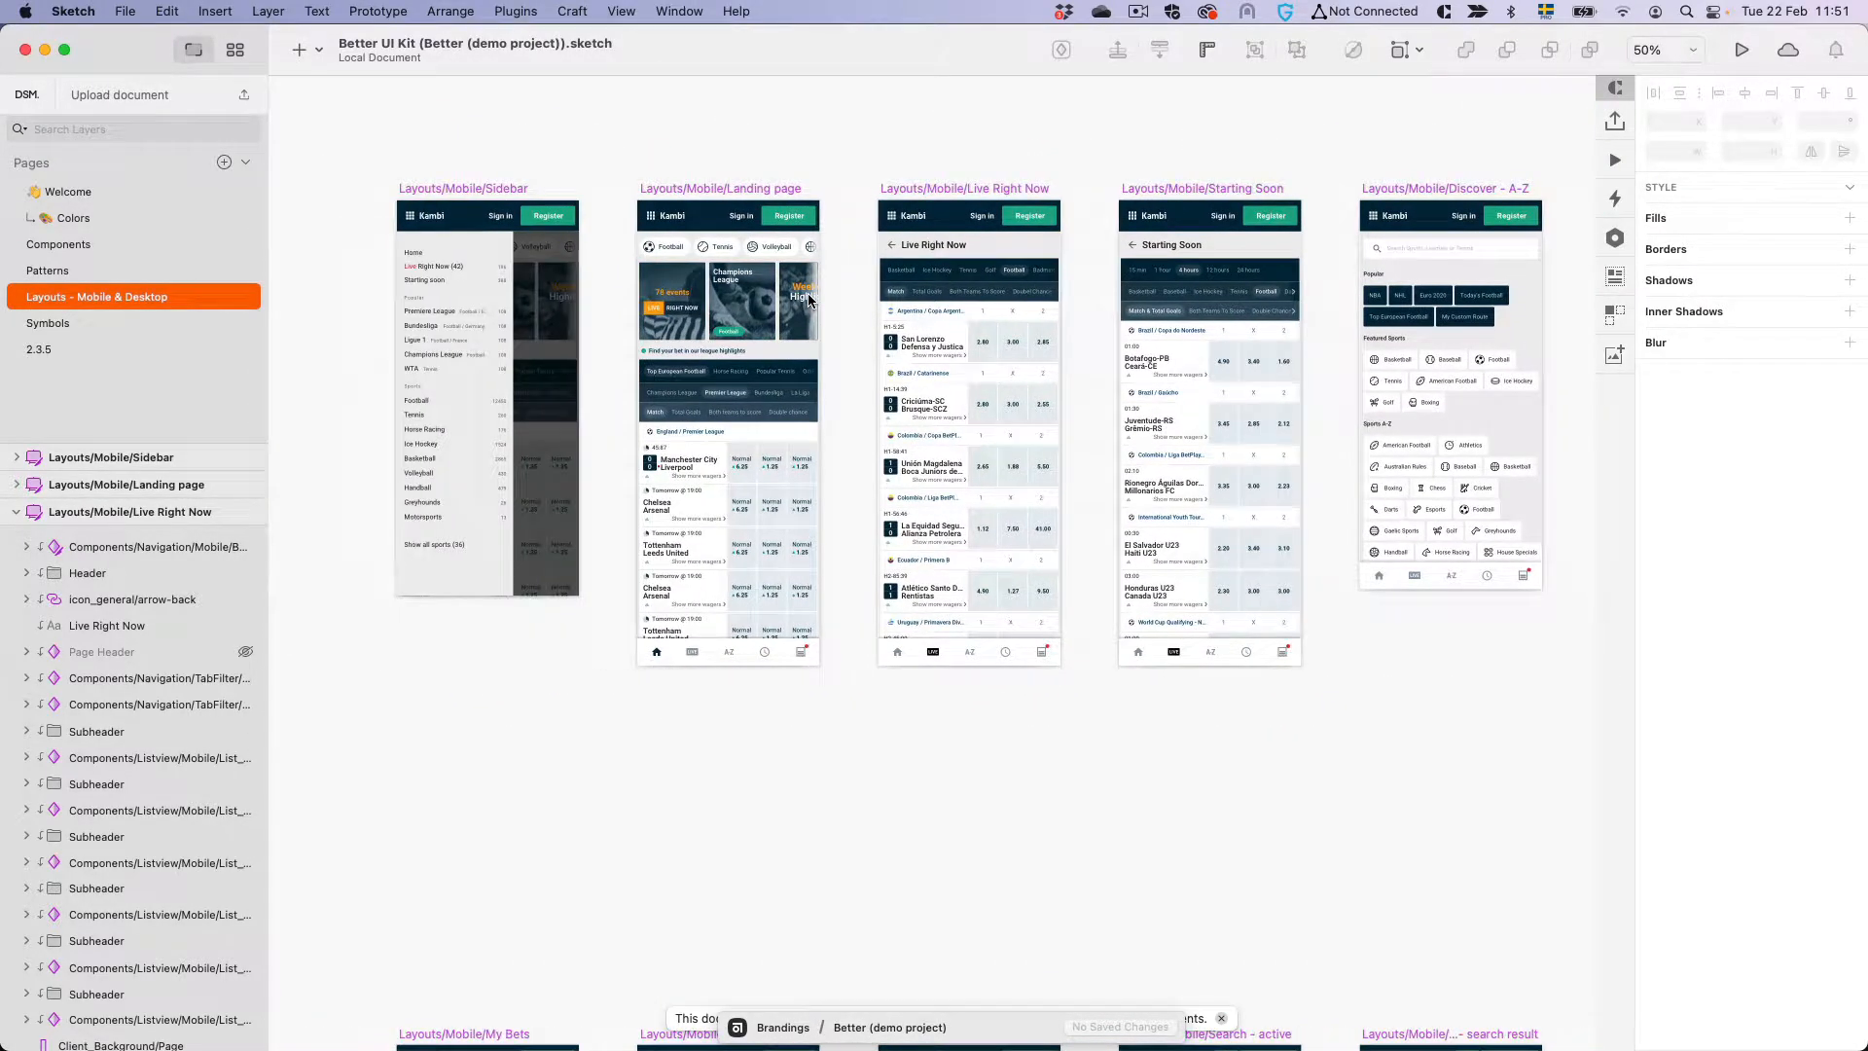
pyautogui.hscroll(10, 807, 299)
pyautogui.scroll(-2, 807, 299)
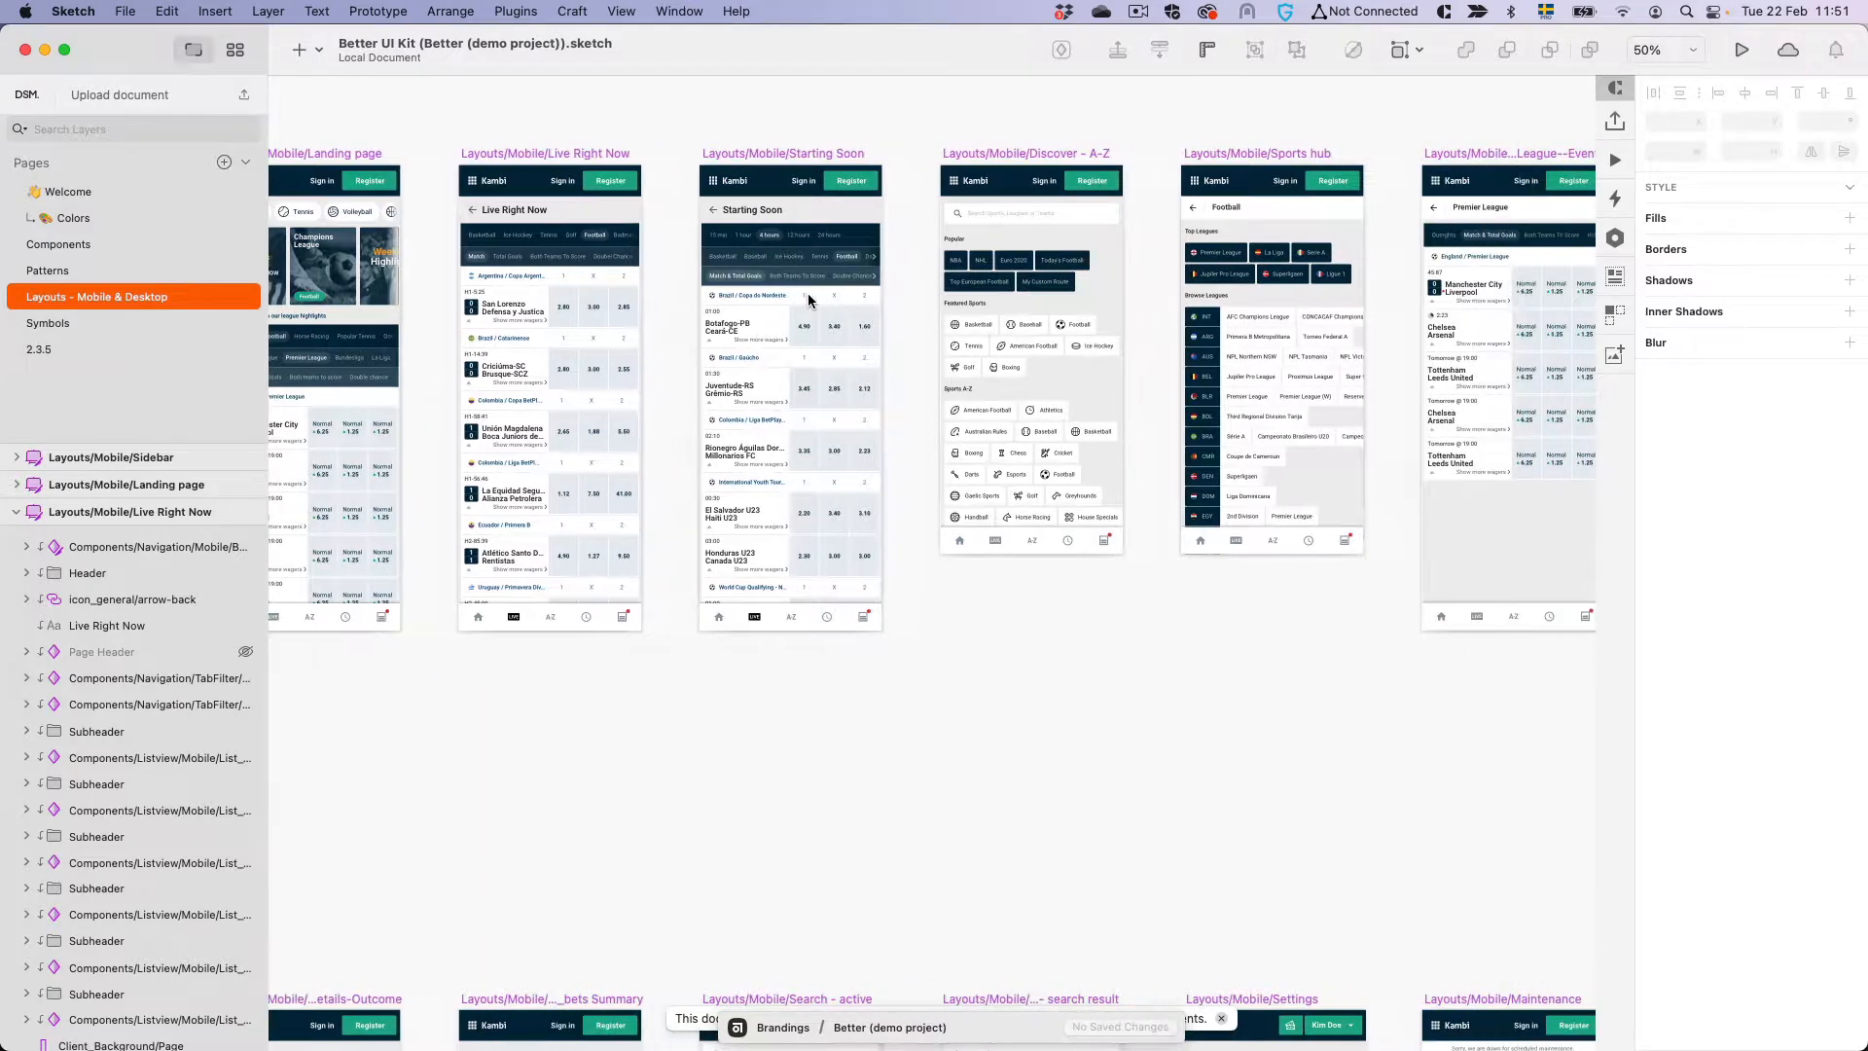
pyautogui.hscroll(10, 808, 299)
pyautogui.scroll(-2, 807, 298)
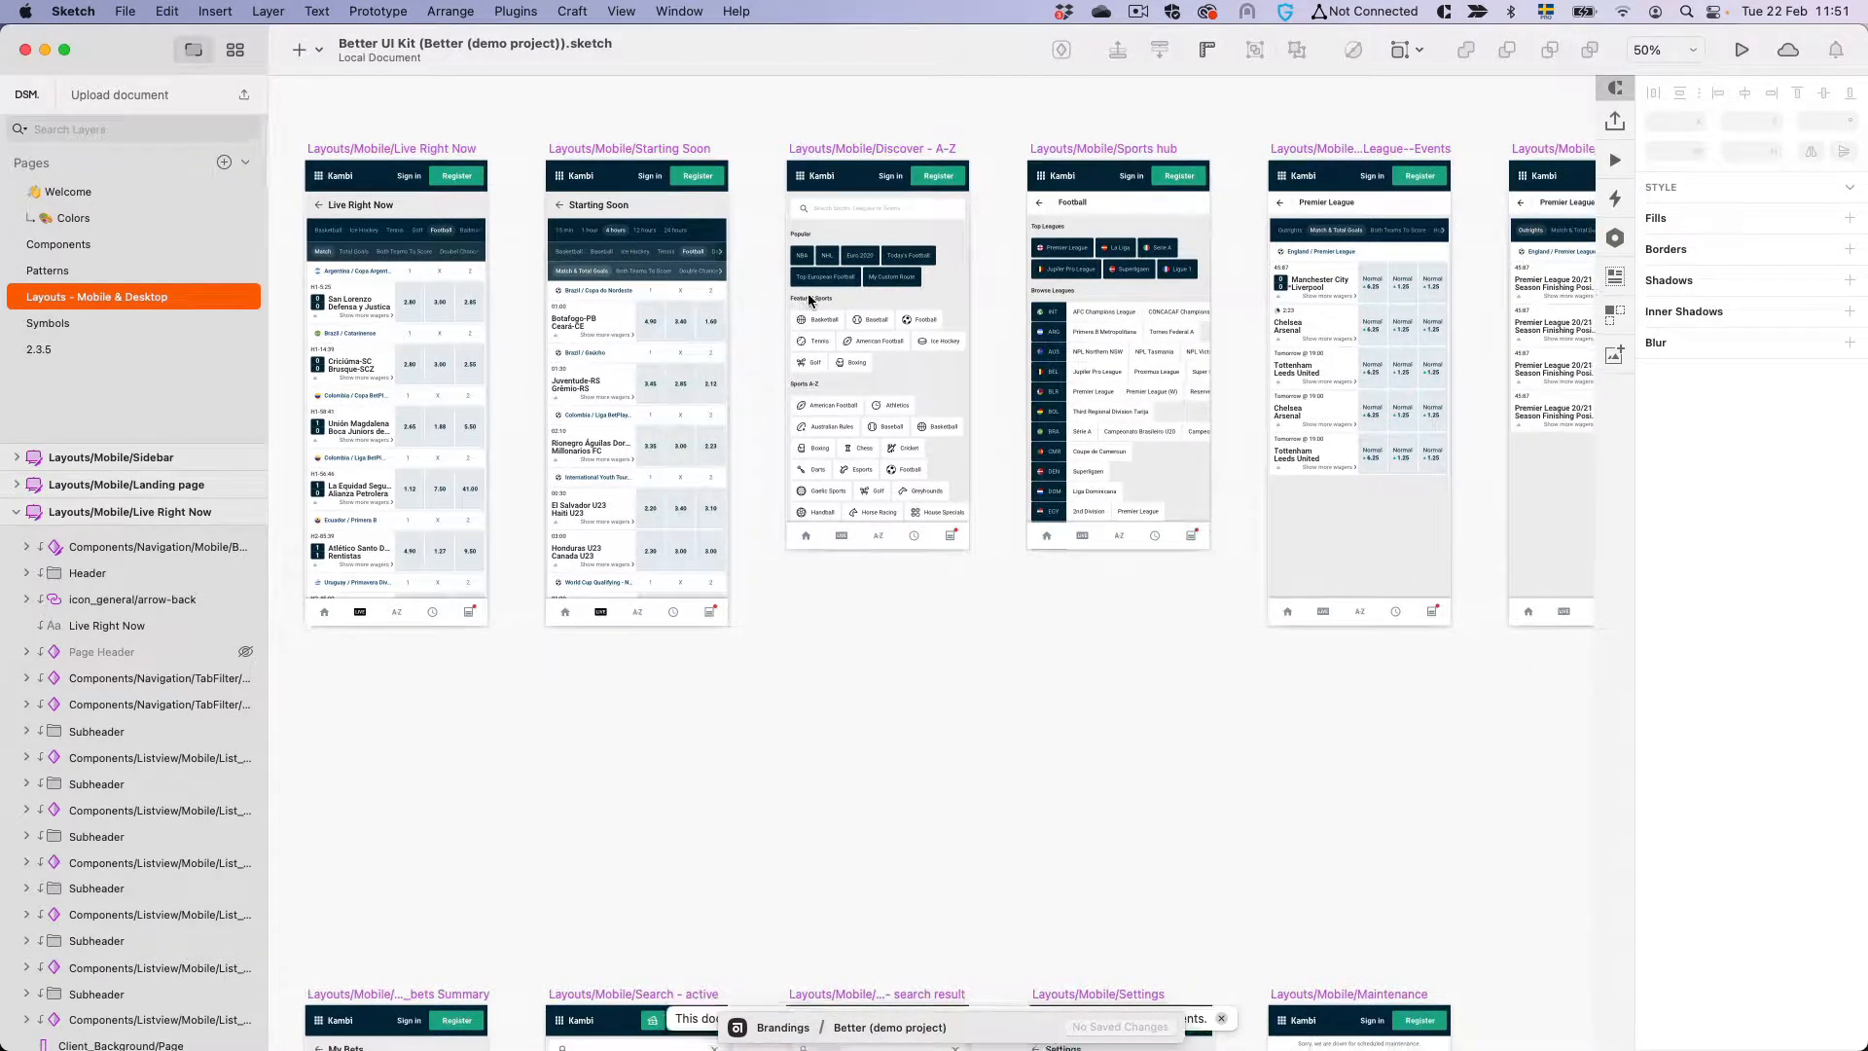
pyautogui.hscroll(-5, 808, 299)
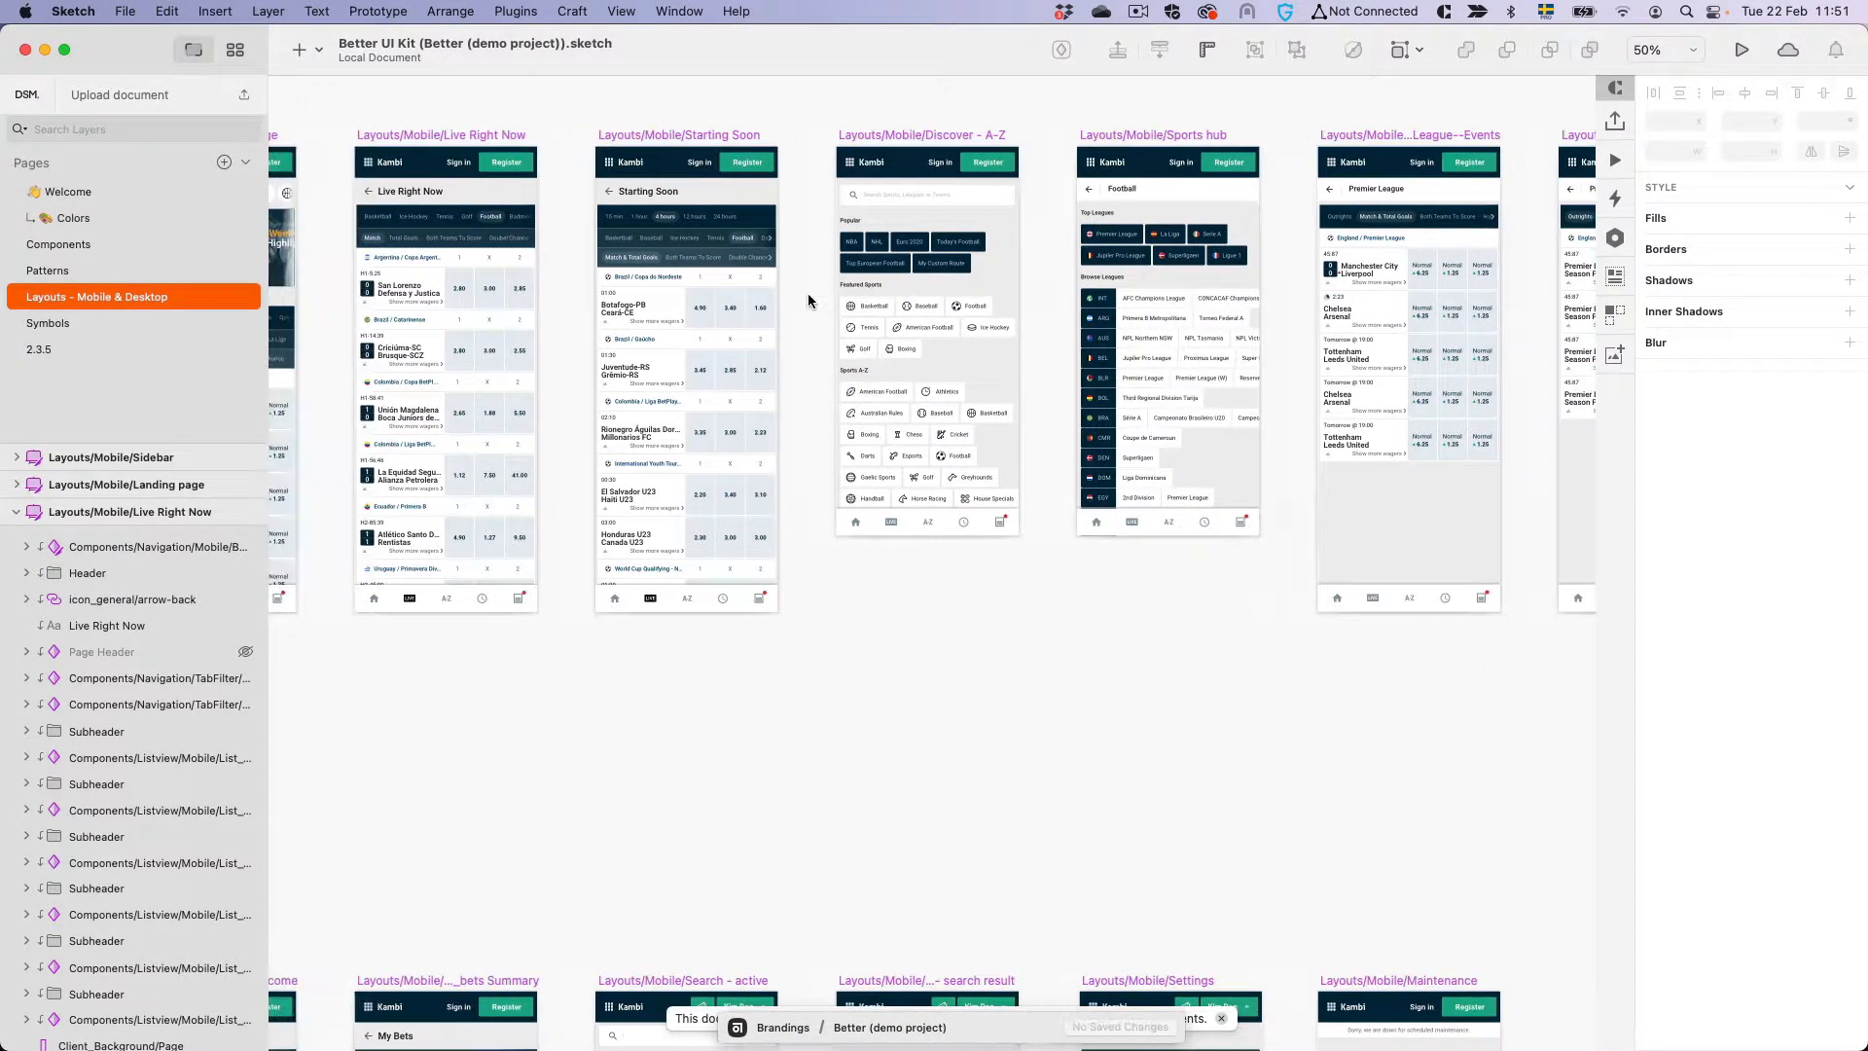
pyautogui.click(131, 321)
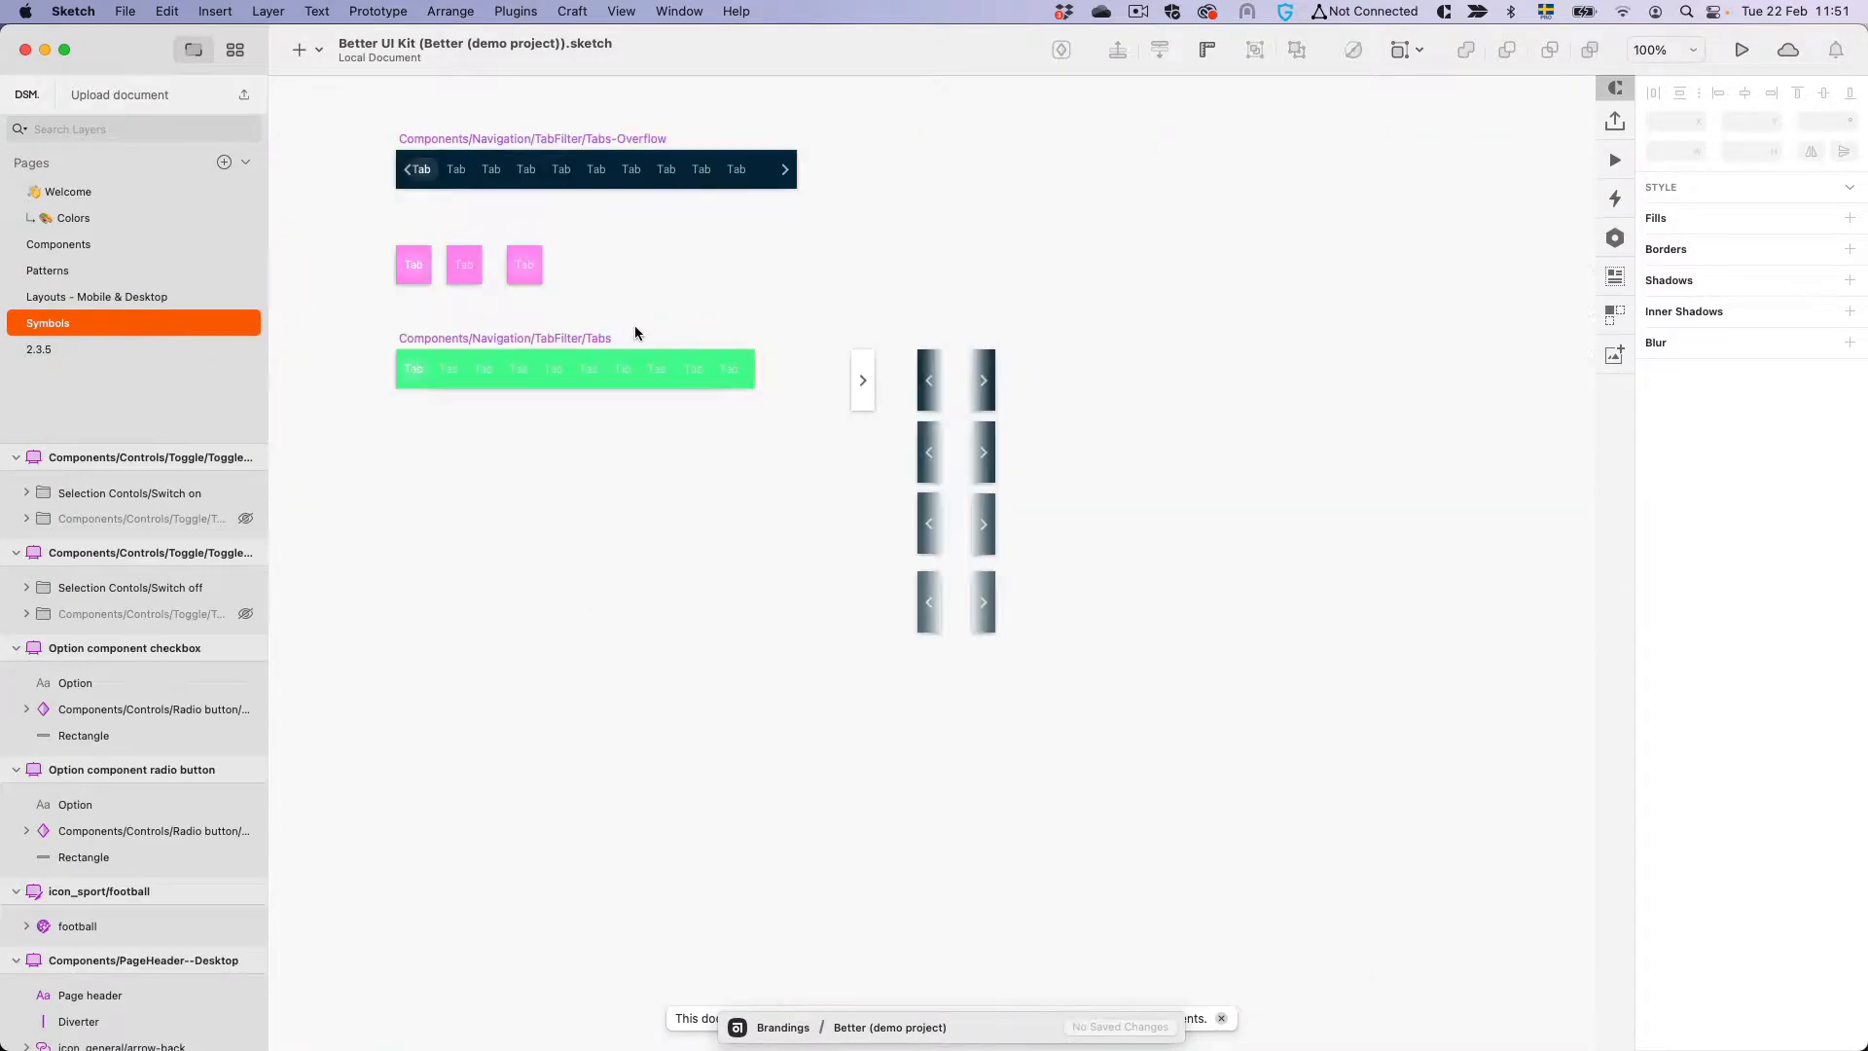
# Step: Zoom out to view the whole Symbols page, zoom in one level, then open the 2.3.5 page
pyautogui.scroll(6, 672, 321)
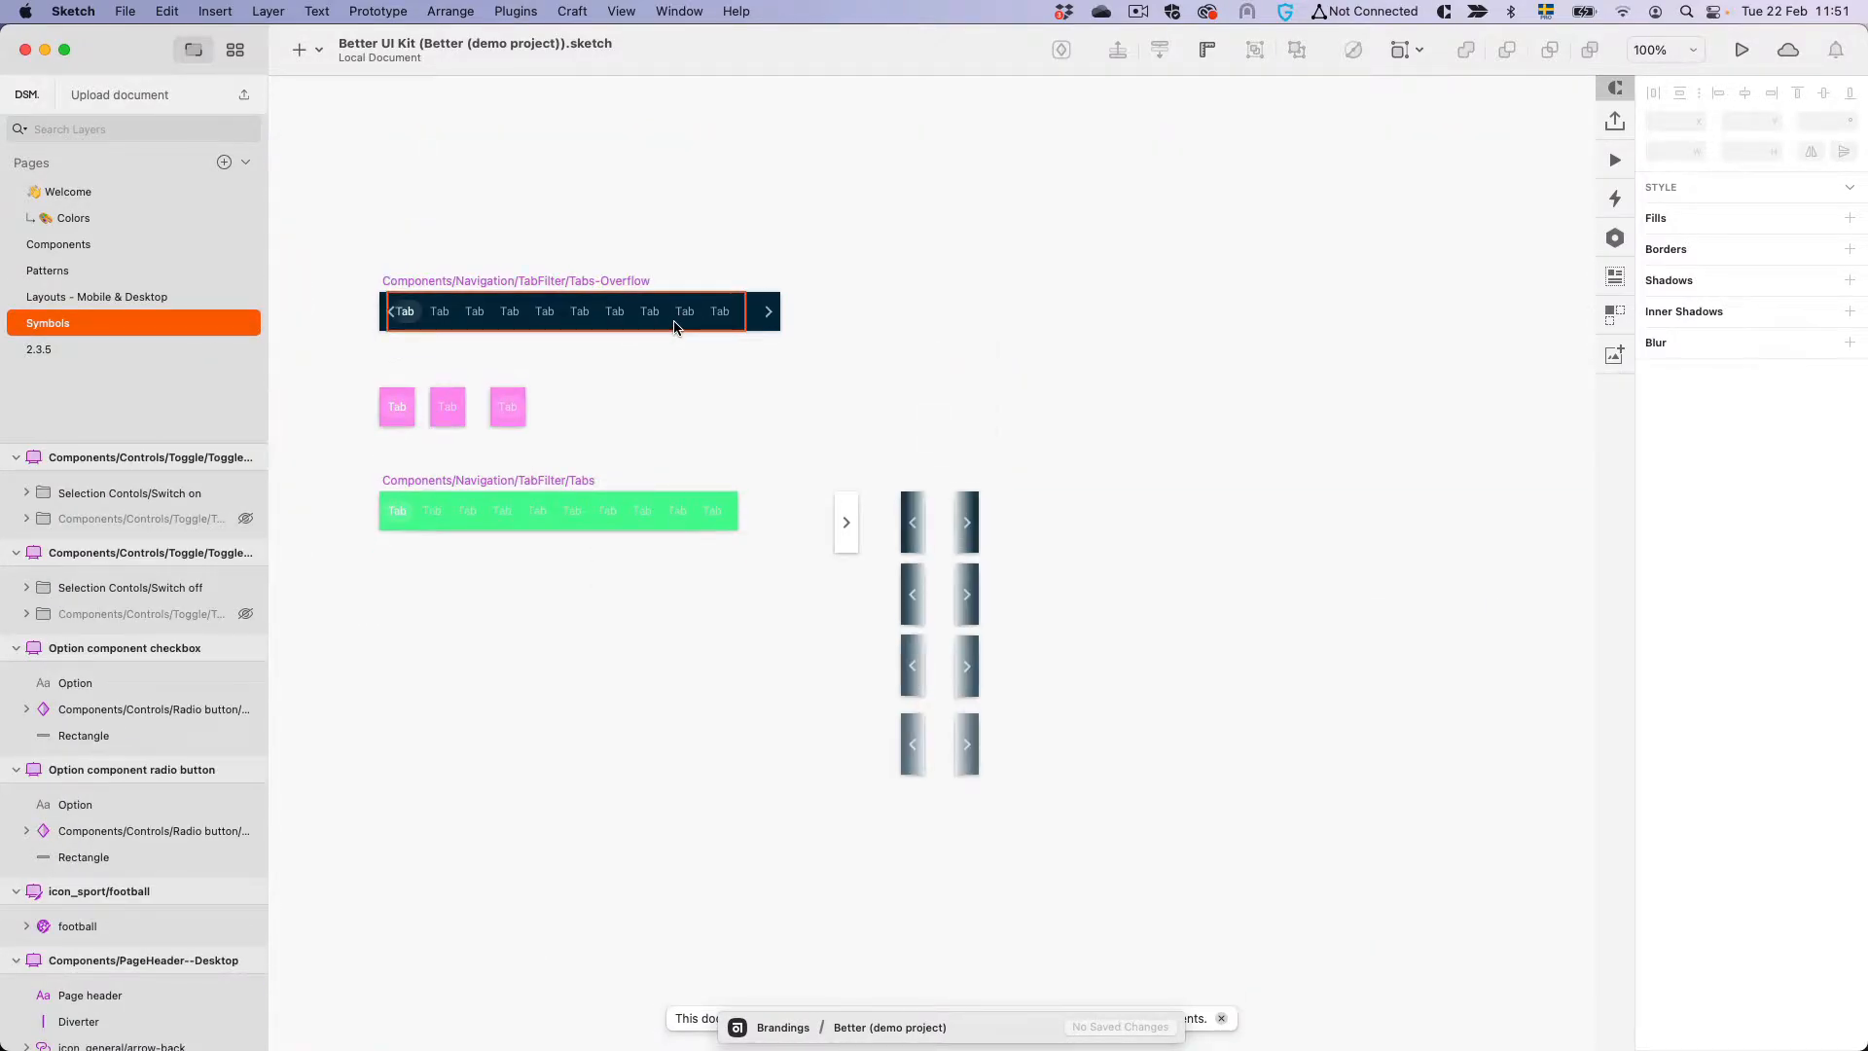
pyautogui.scroll(-11, 673, 327)
pyautogui.hscroll(-8, 673, 327)
pyautogui.scroll(15, 673, 319)
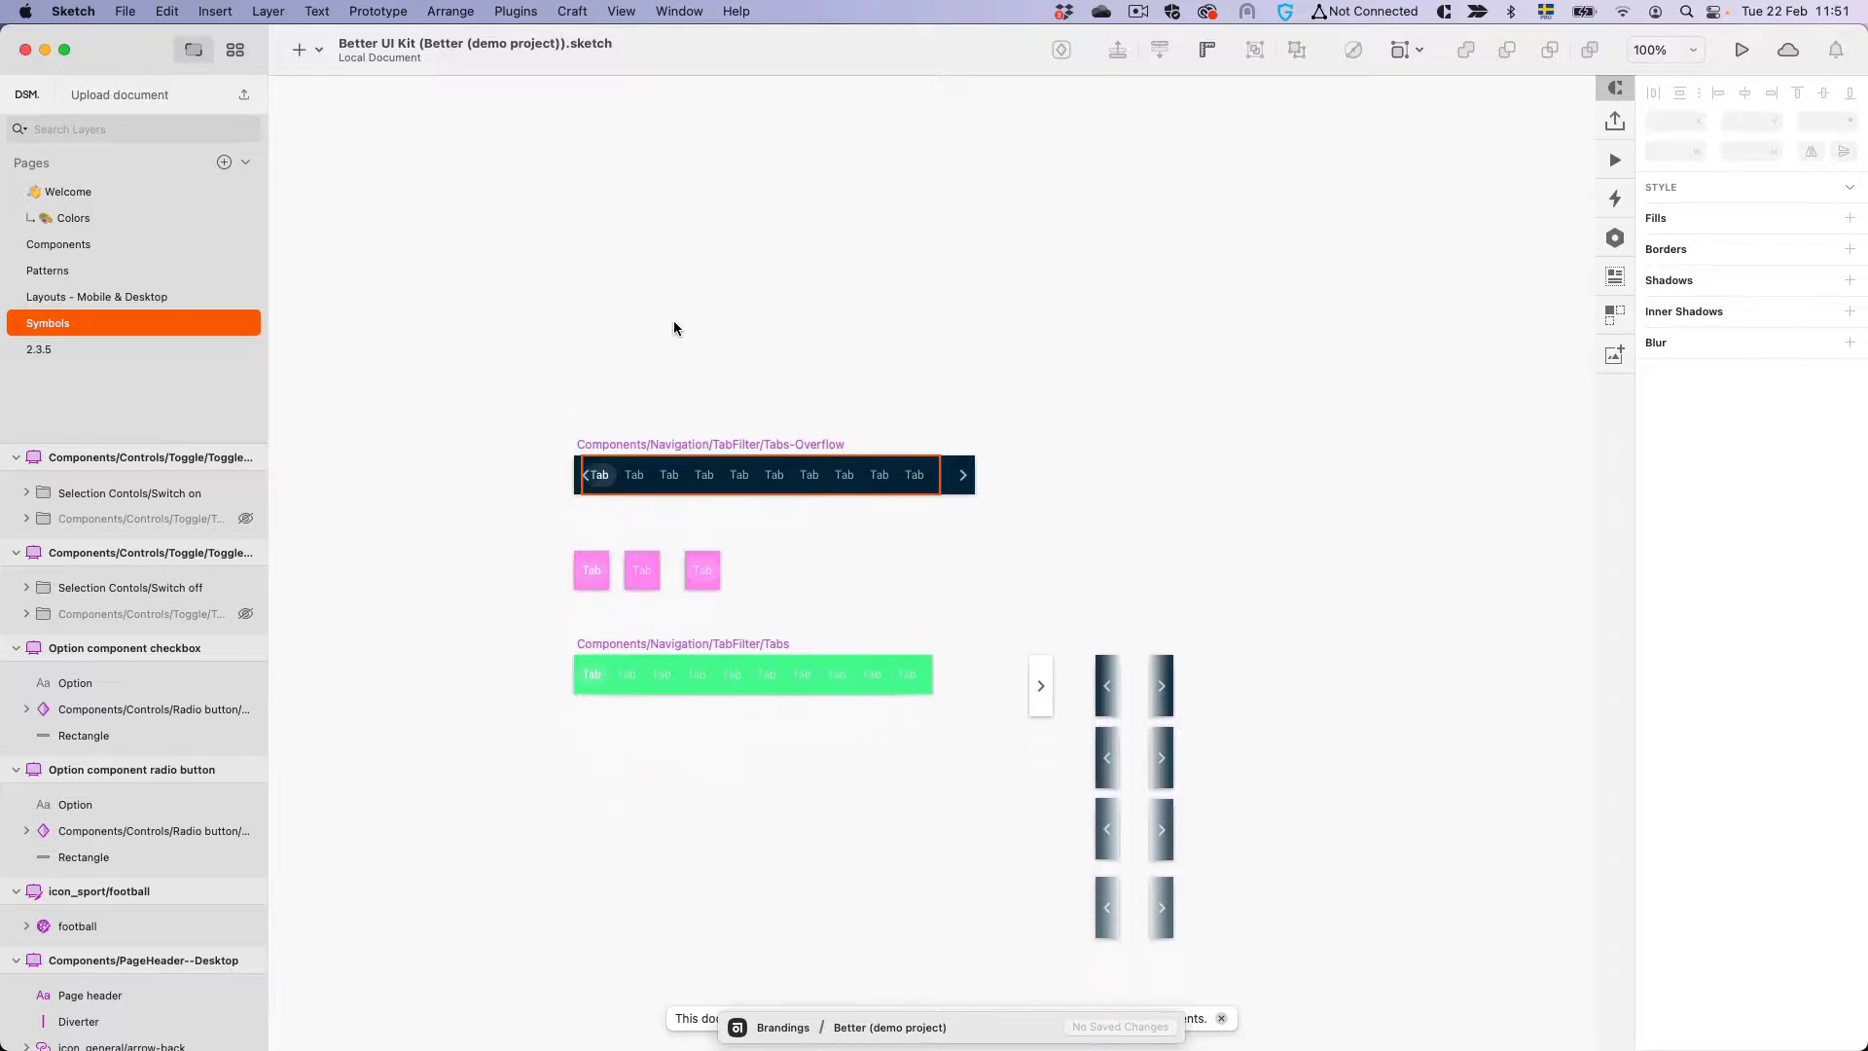
pyautogui.press('super+1')
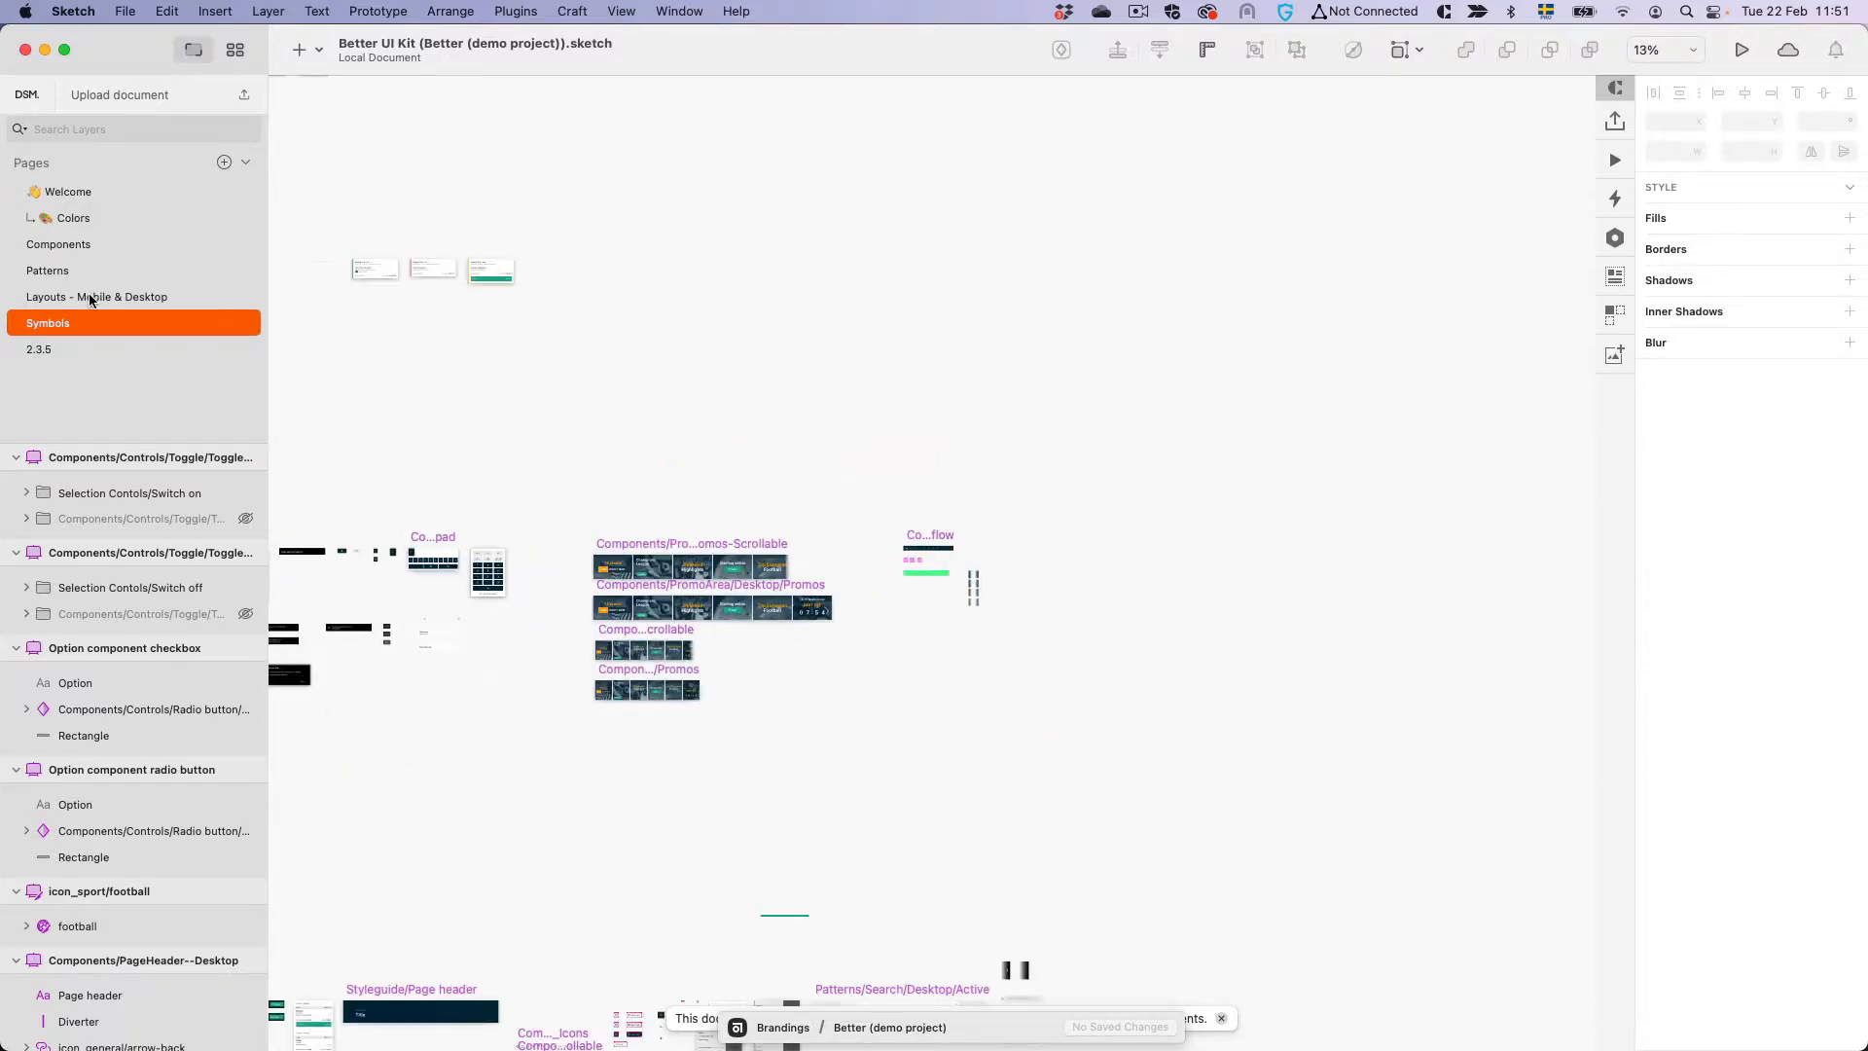
pyautogui.hscroll(-12, 349, 354)
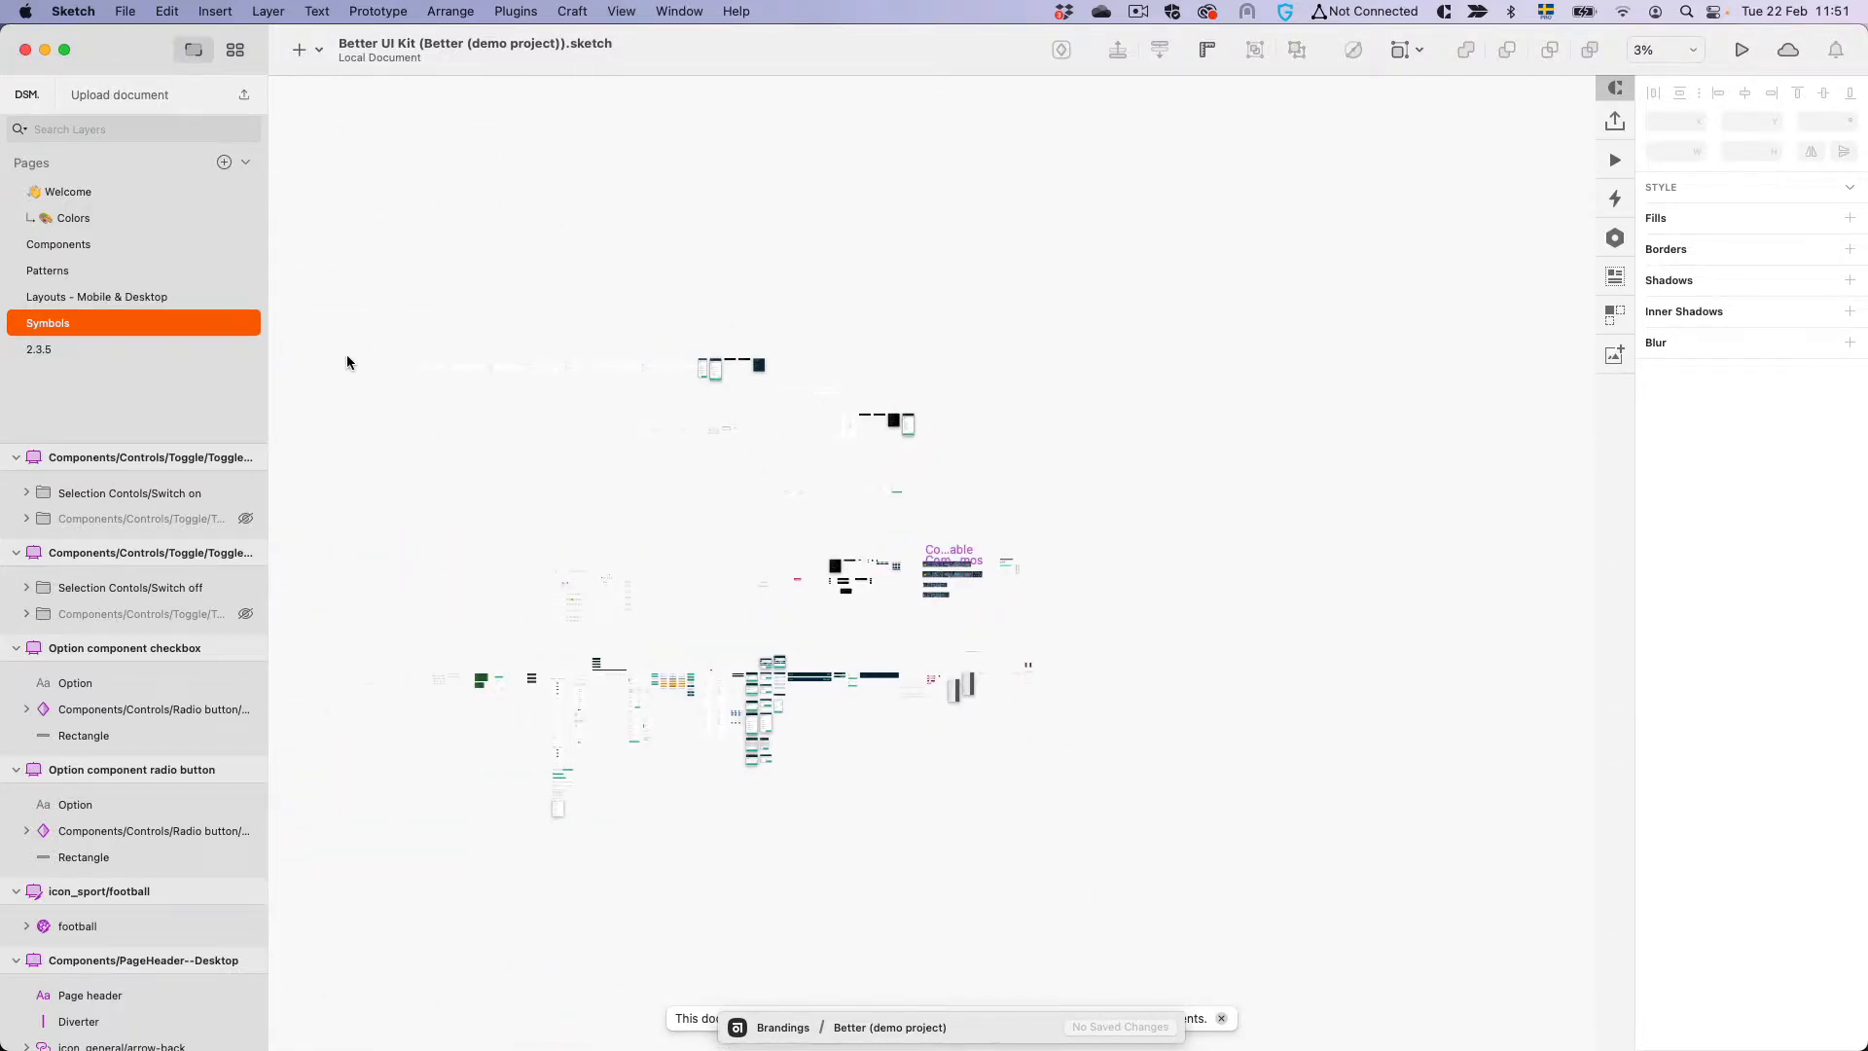
pyautogui.press('super+plus')
pyautogui.press('super+plus')
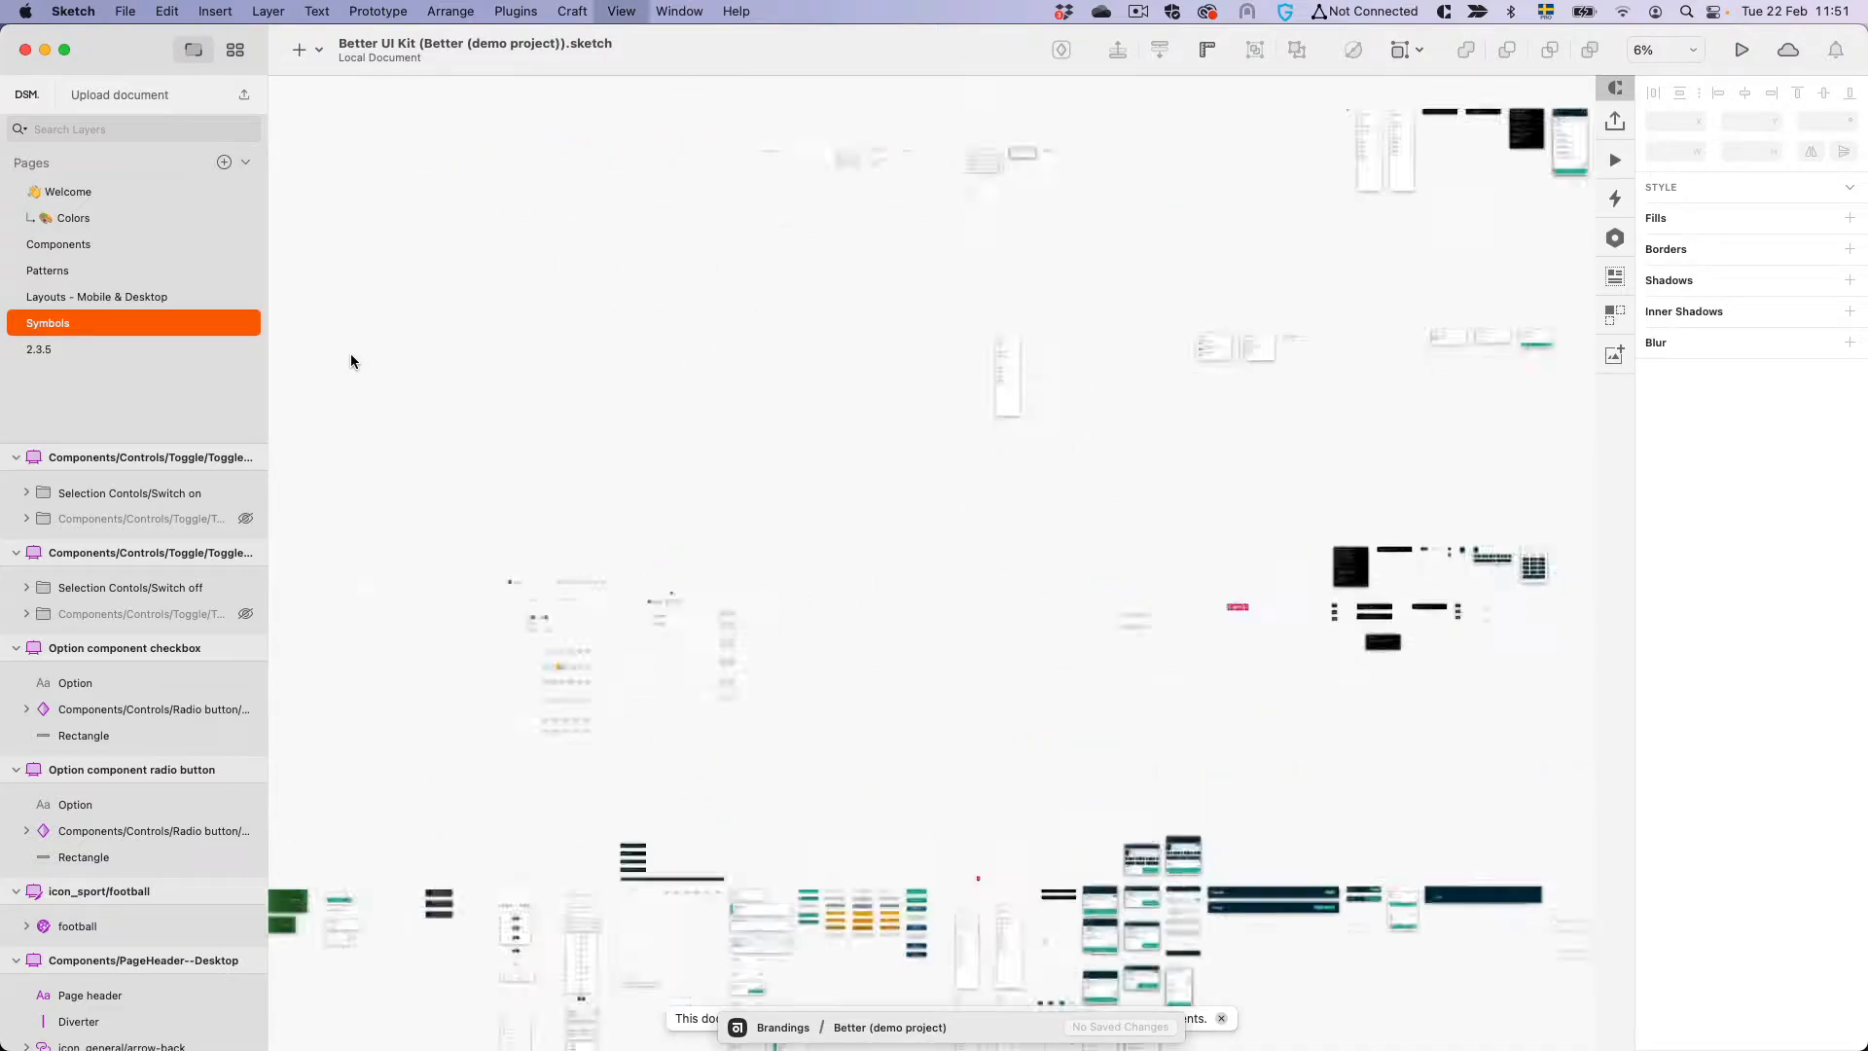
pyautogui.click(87, 346)
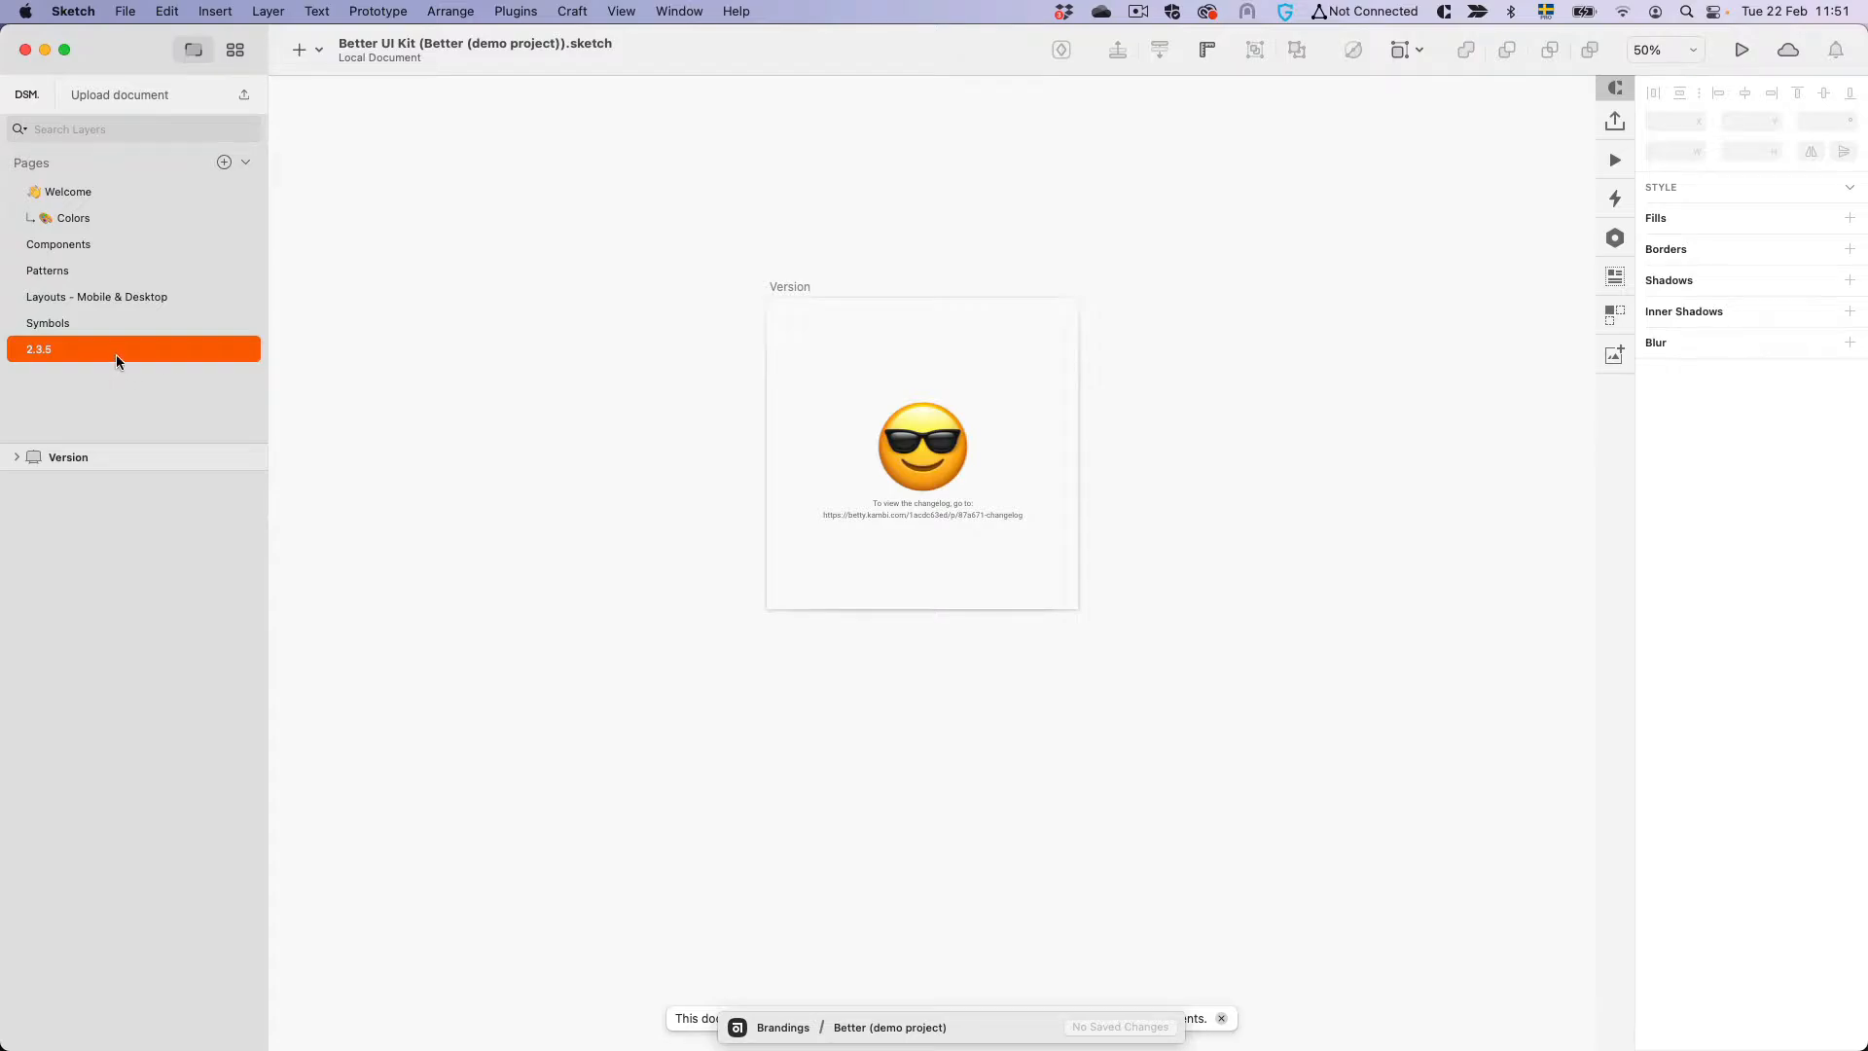
# Step: Zoom in on the Version artboard until its changelog link is readable
pyautogui.press('super+plus')
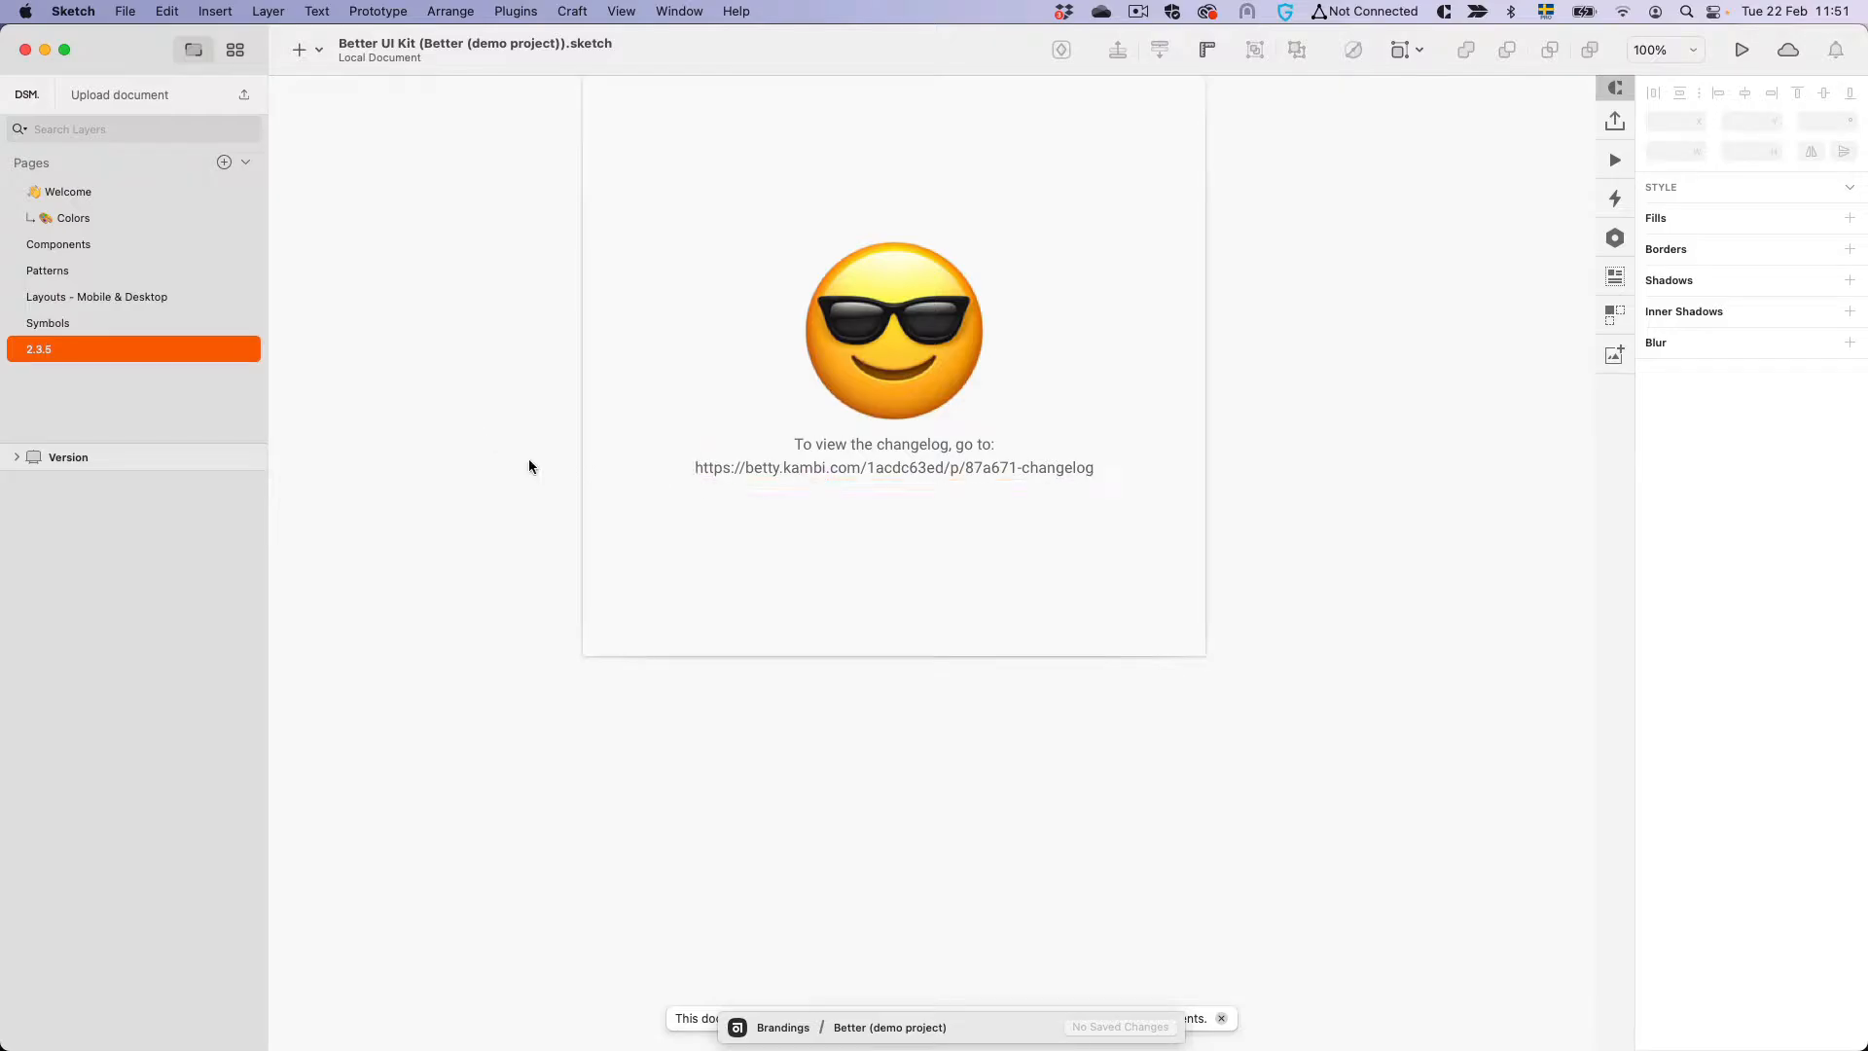
# Step: Switch to the Colors page with its Signal Colors and Sandwich Filter Colors sections
pyautogui.scroll(3, 504, 453)
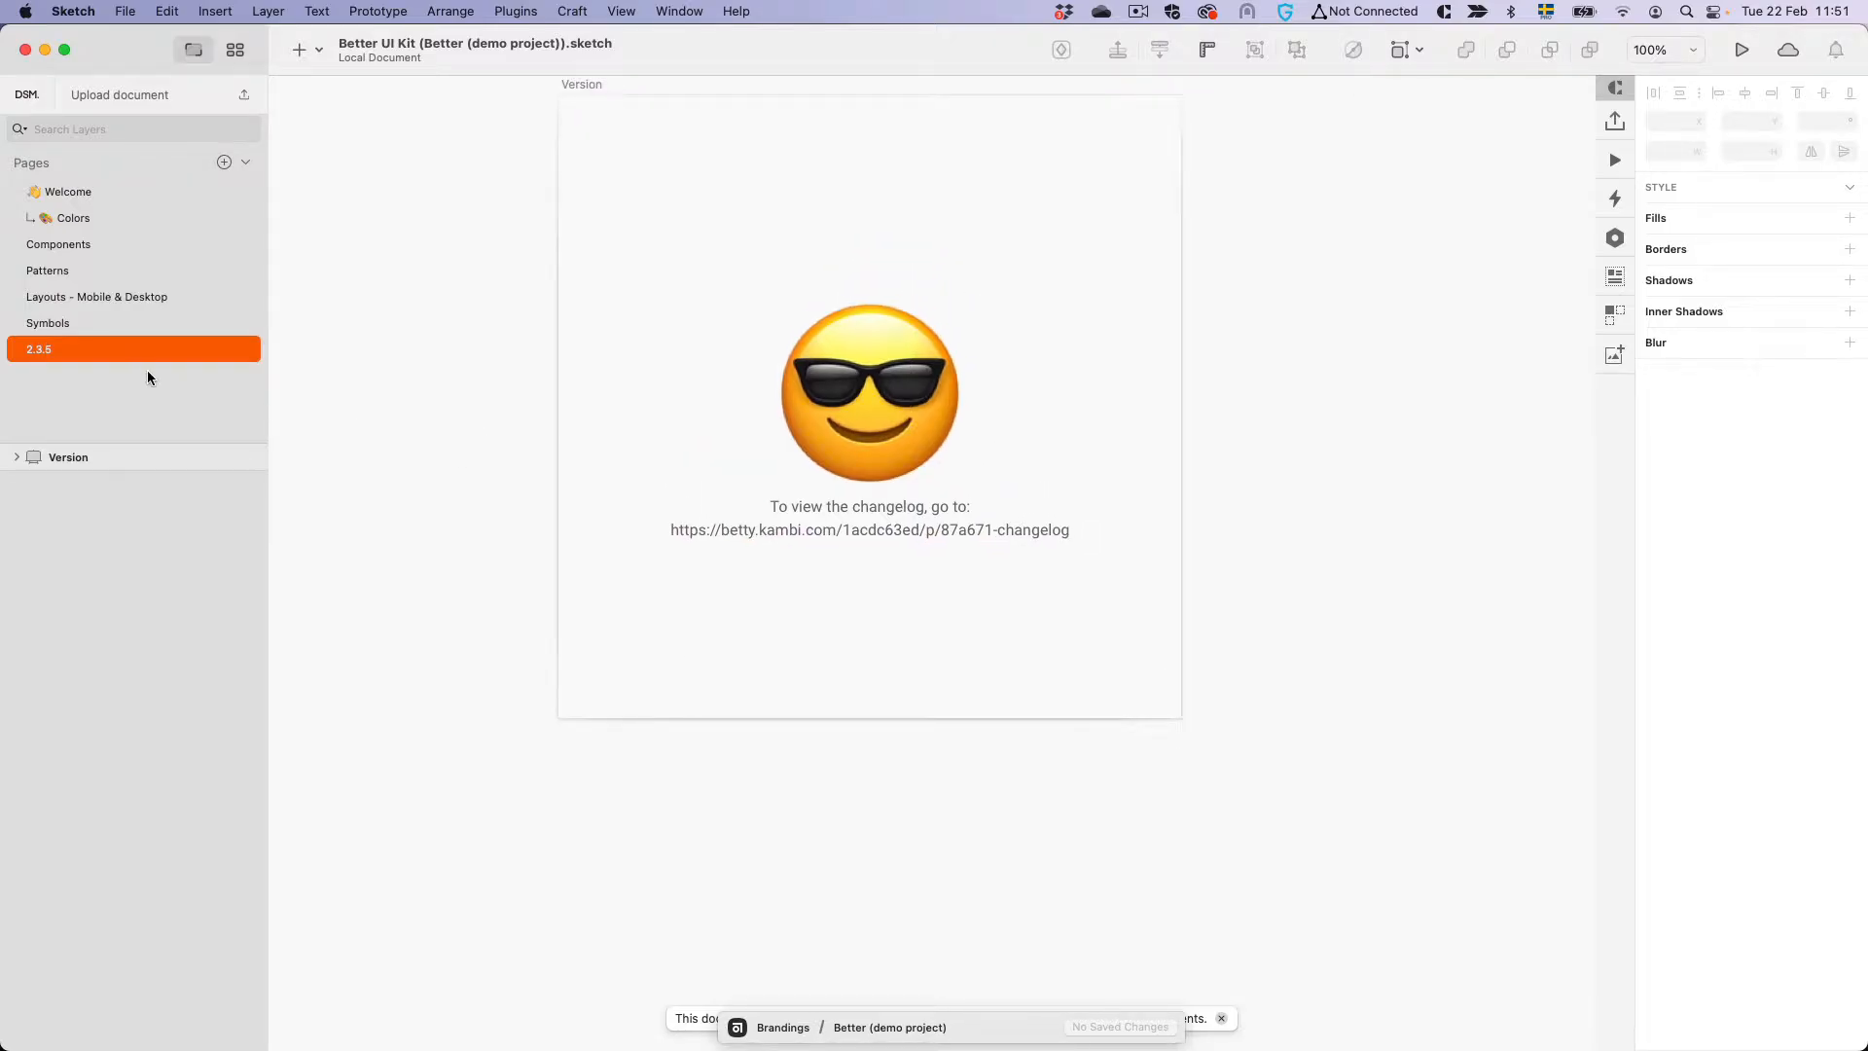
pyautogui.click(108, 219)
# Step: Scroll the Colors page up to the 'Changing the UI Kit colors' guide
pyautogui.scroll(4, 584, 292)
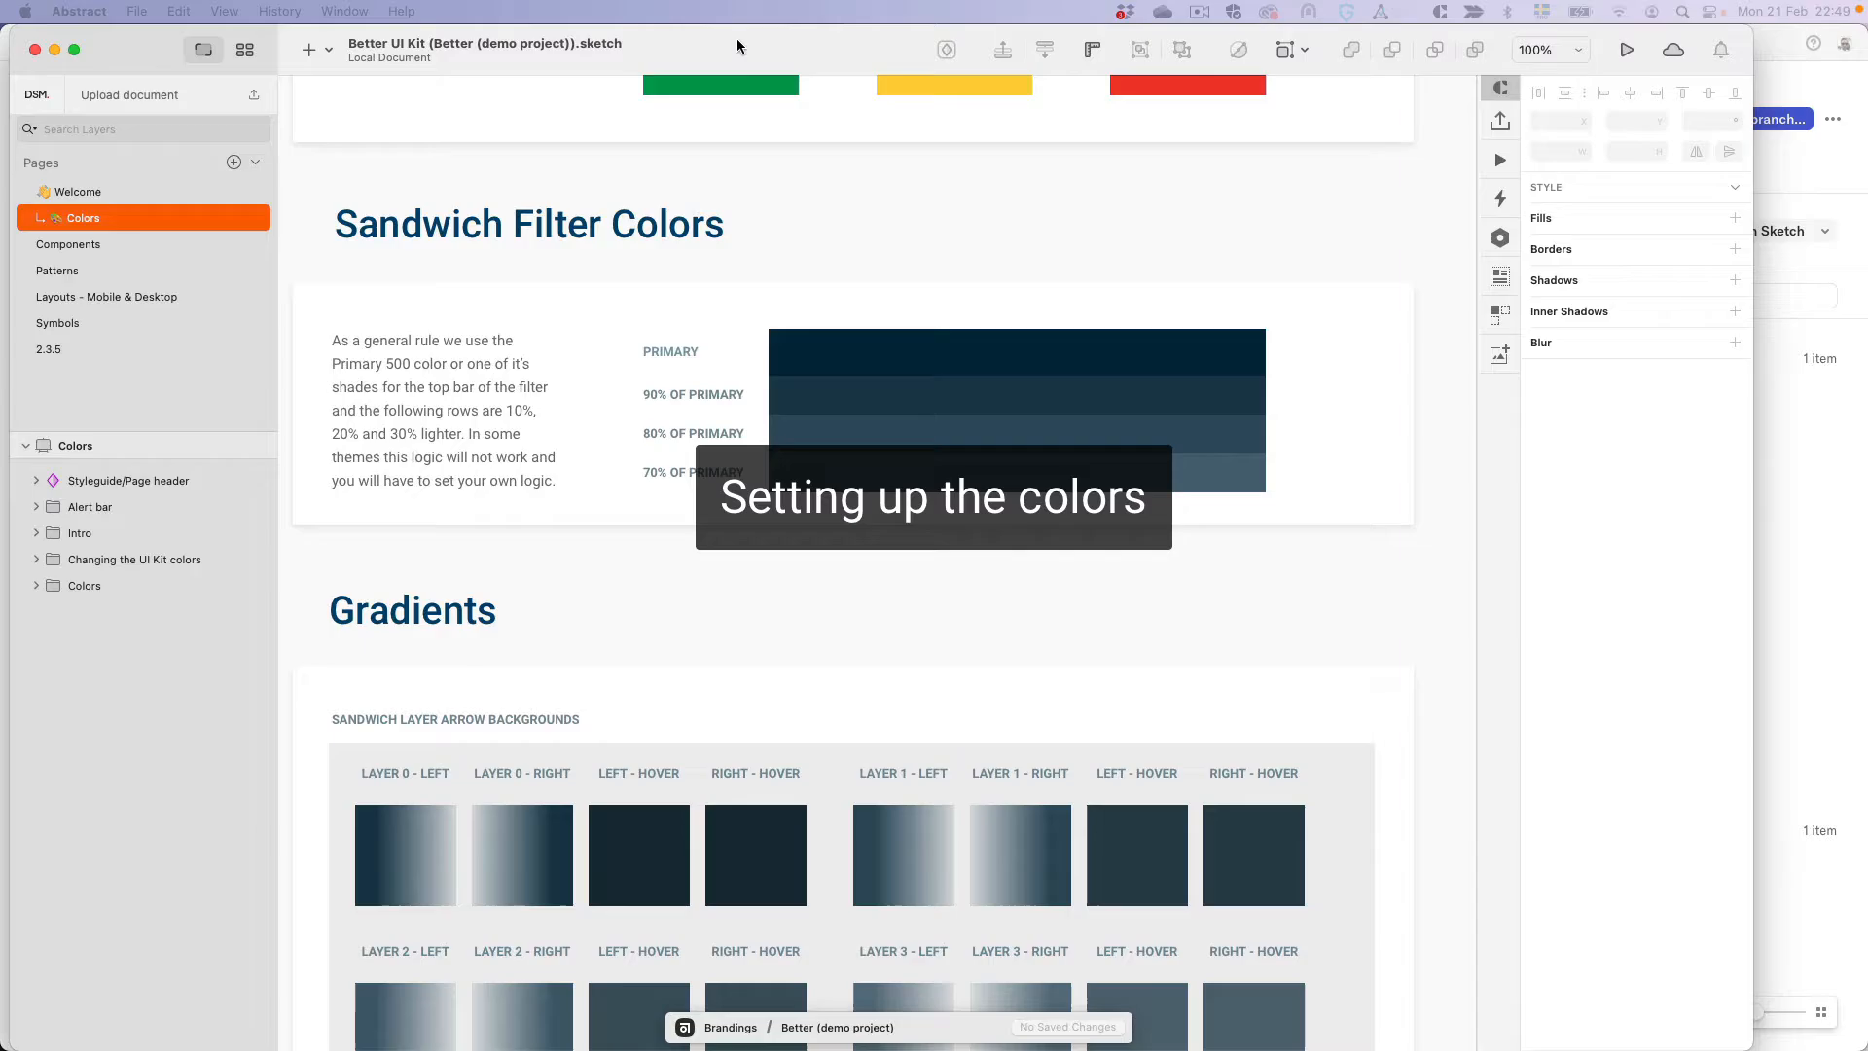
pyautogui.scroll(10, 913, 259)
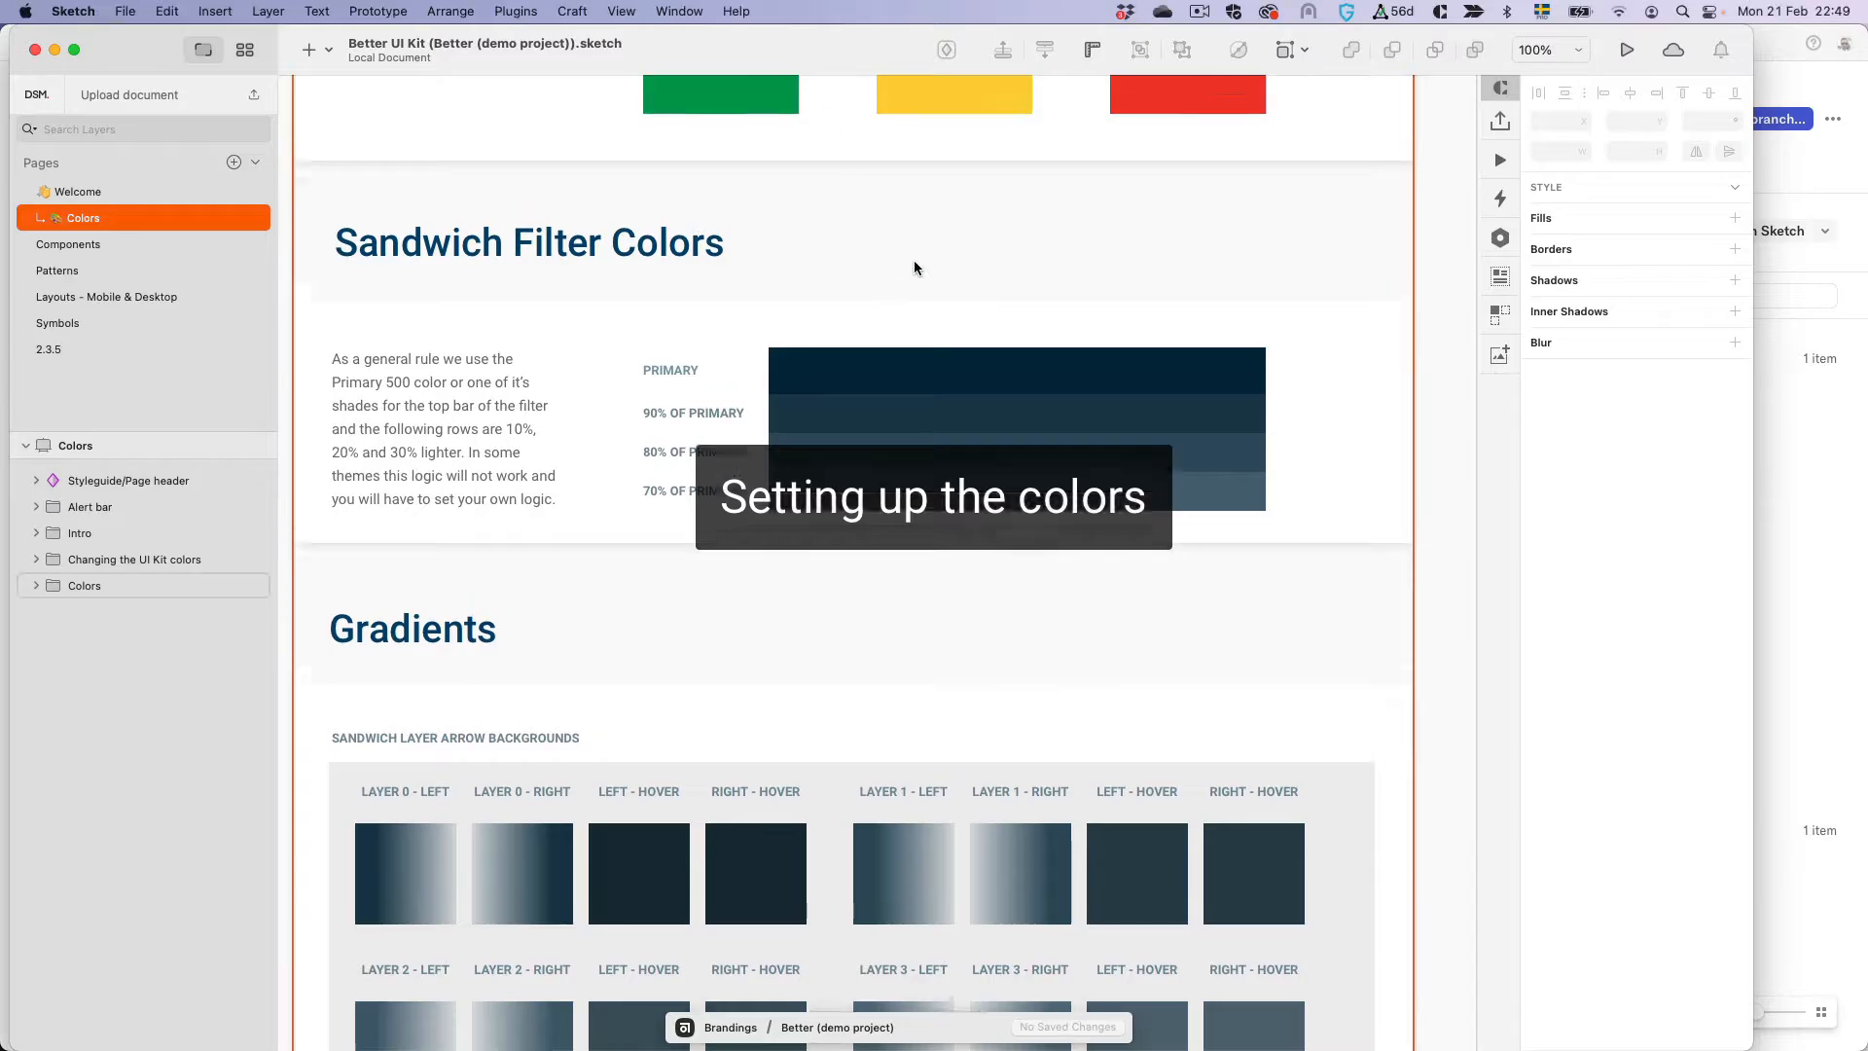
pyautogui.scroll(15, 914, 260)
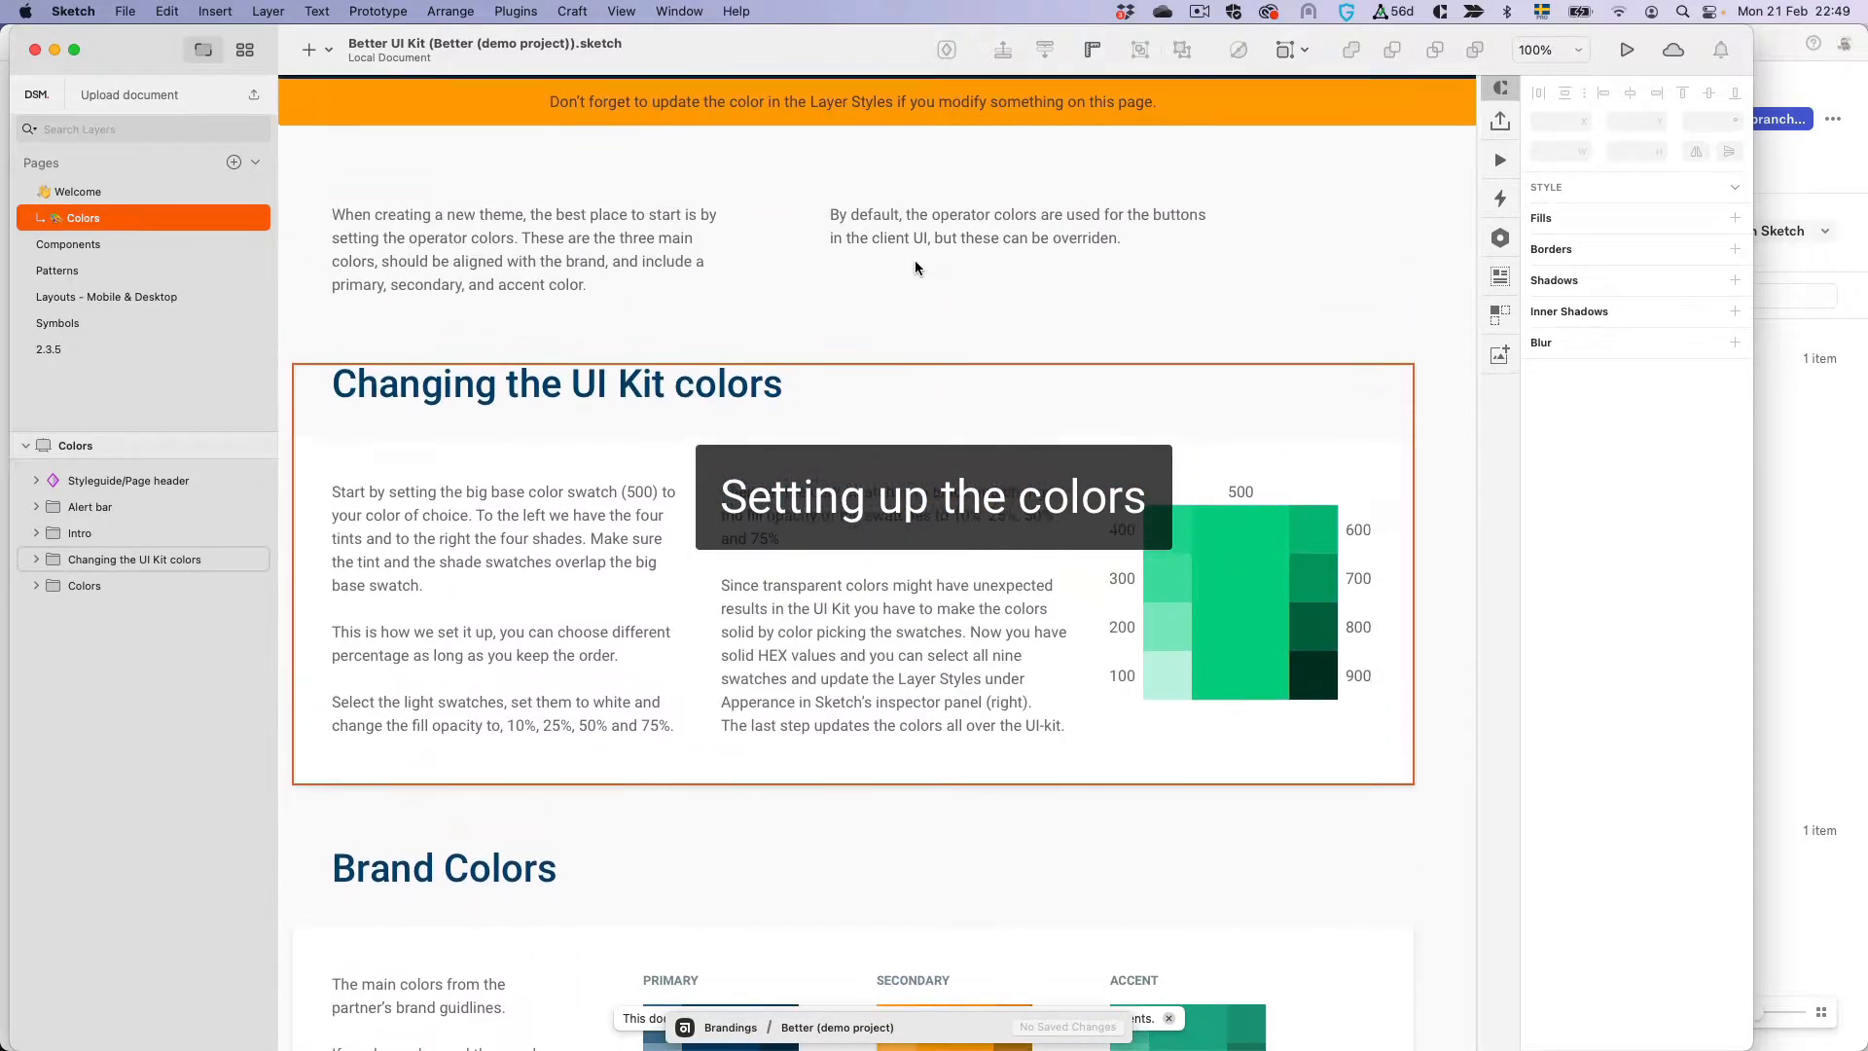
pyautogui.scroll(2, 895, 296)
pyautogui.scroll(-4, 895, 295)
pyautogui.hscroll(-1, 895, 296)
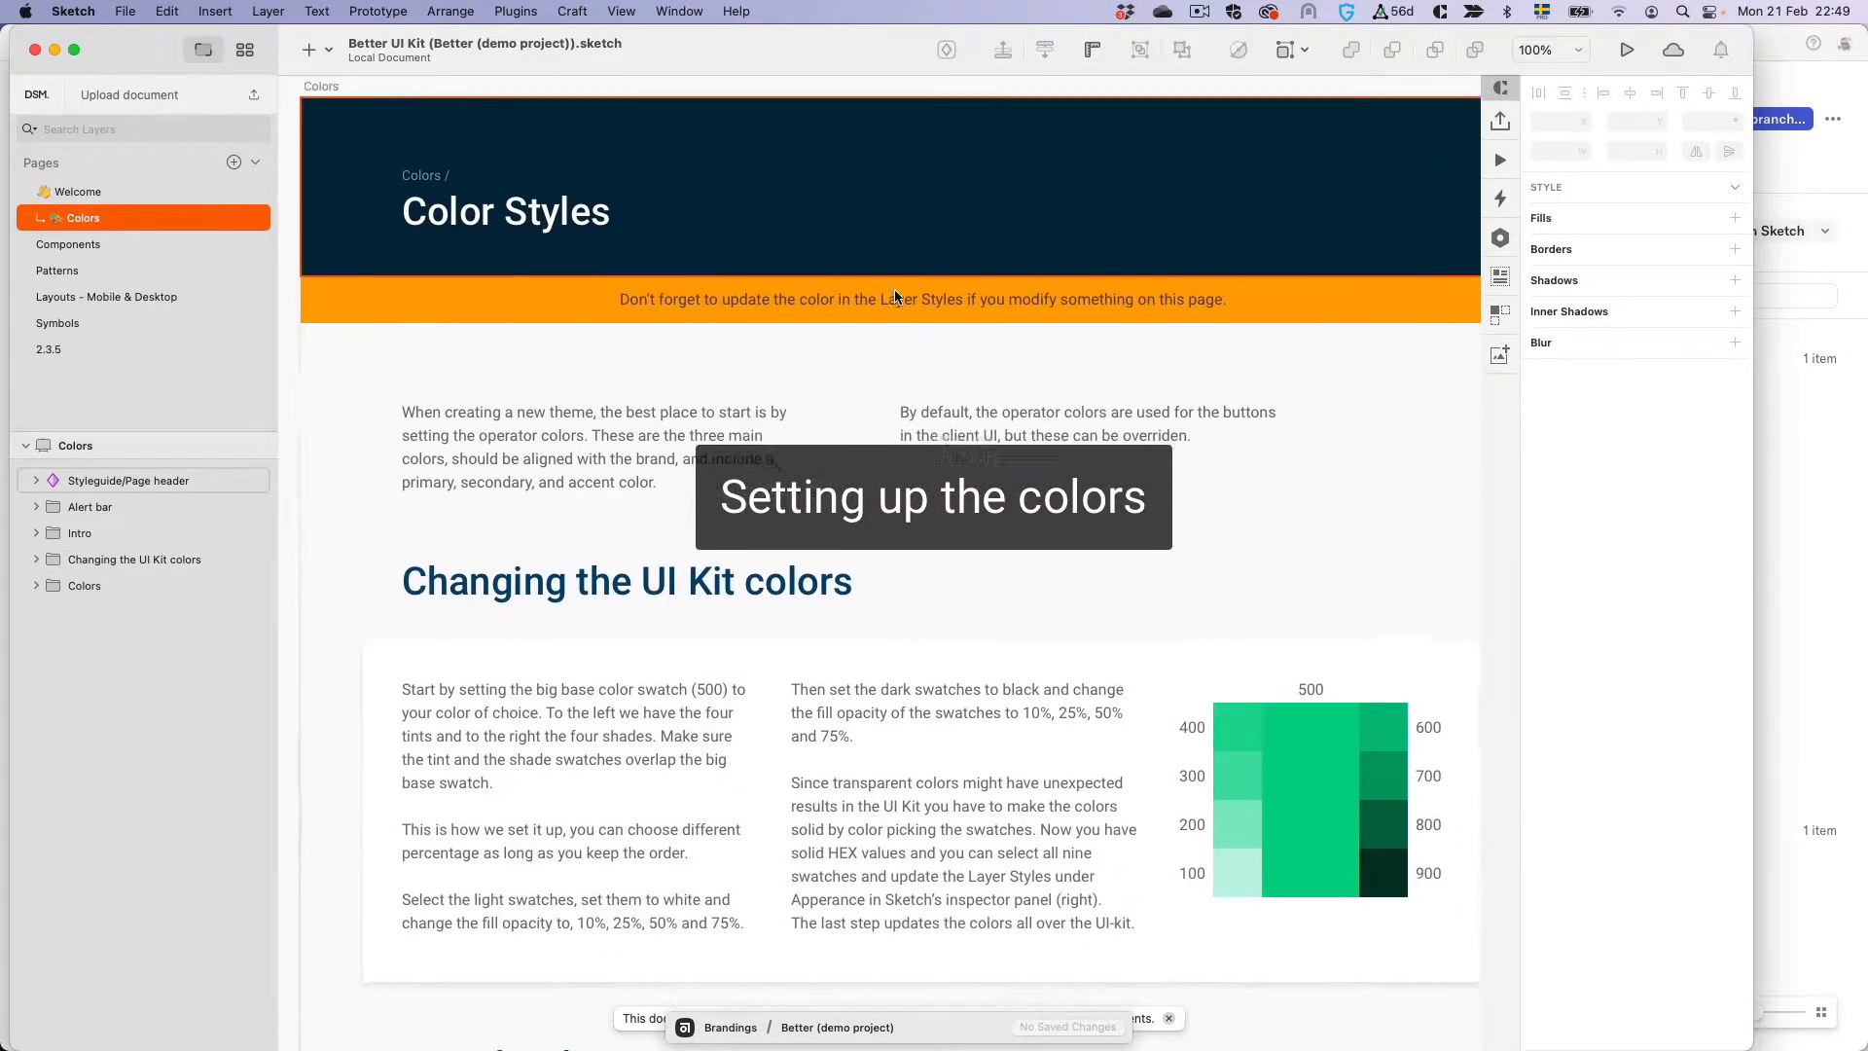
pyautogui.scroll(1, 895, 296)
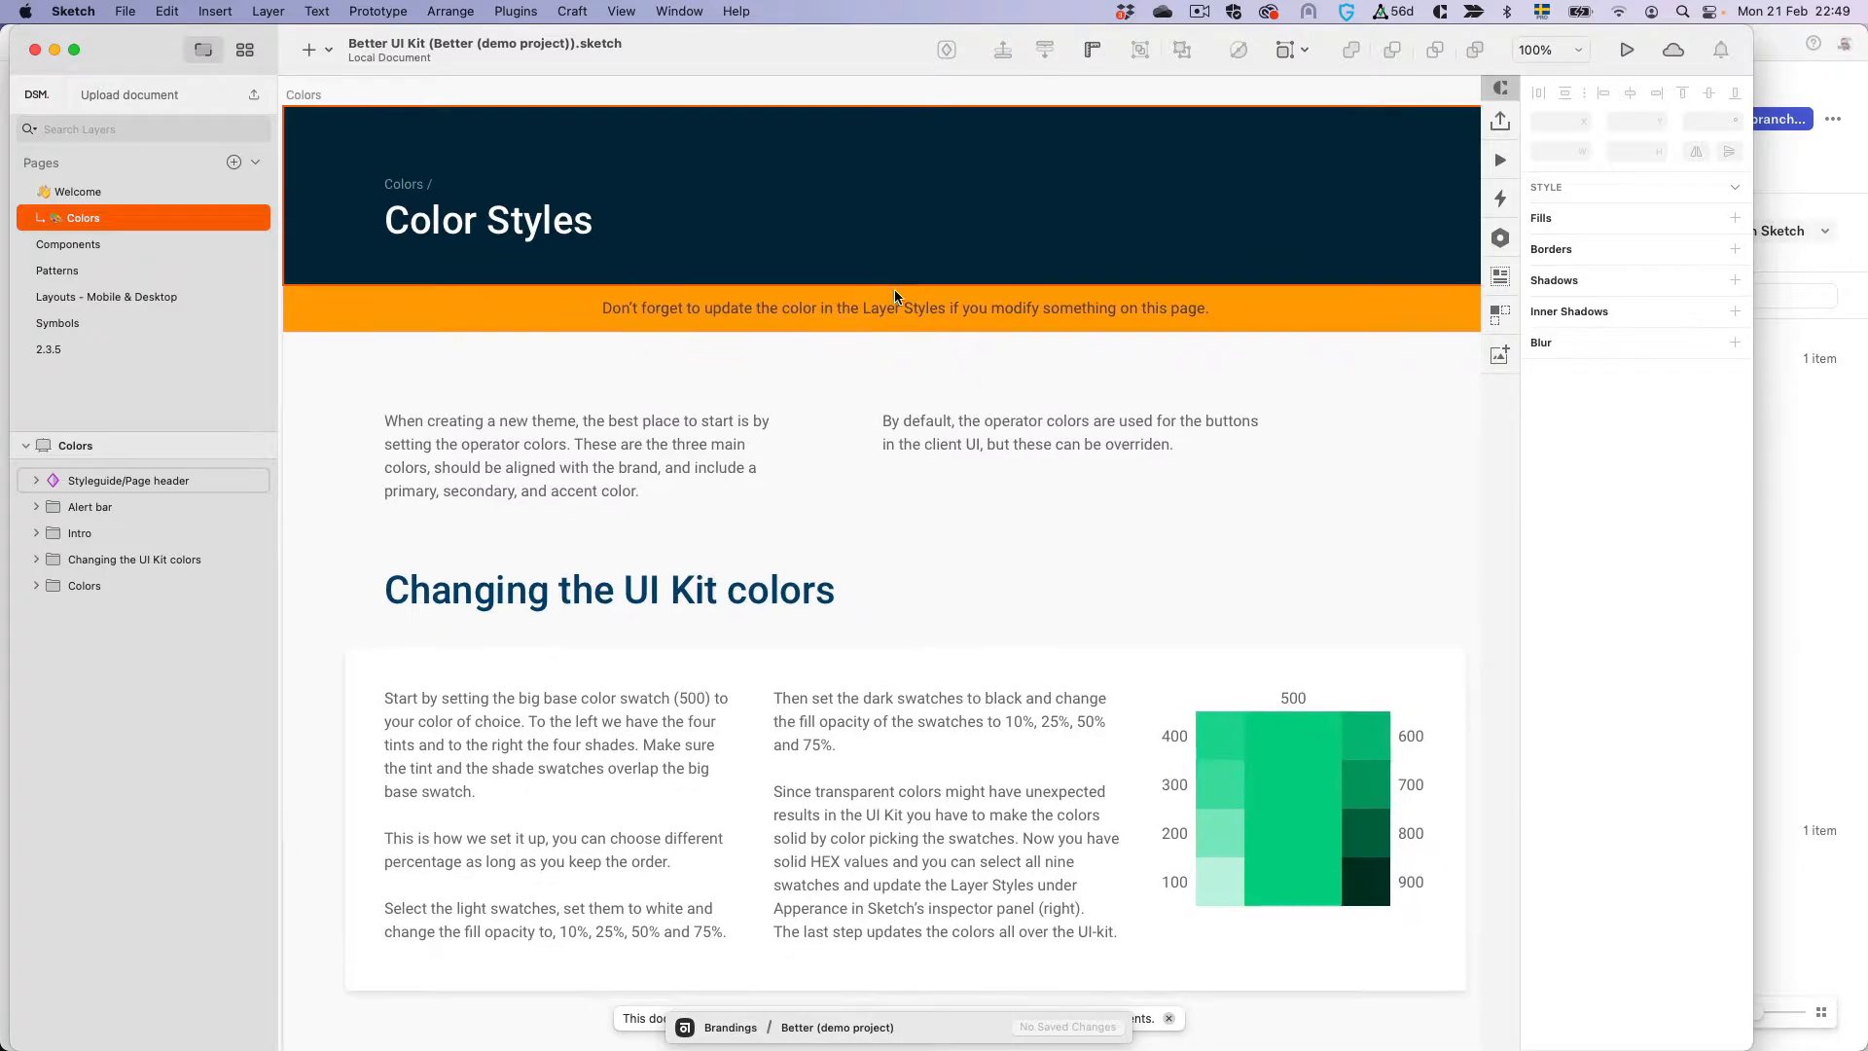
pyautogui.scroll(-10, 895, 295)
pyautogui.hscroll(1, 895, 296)
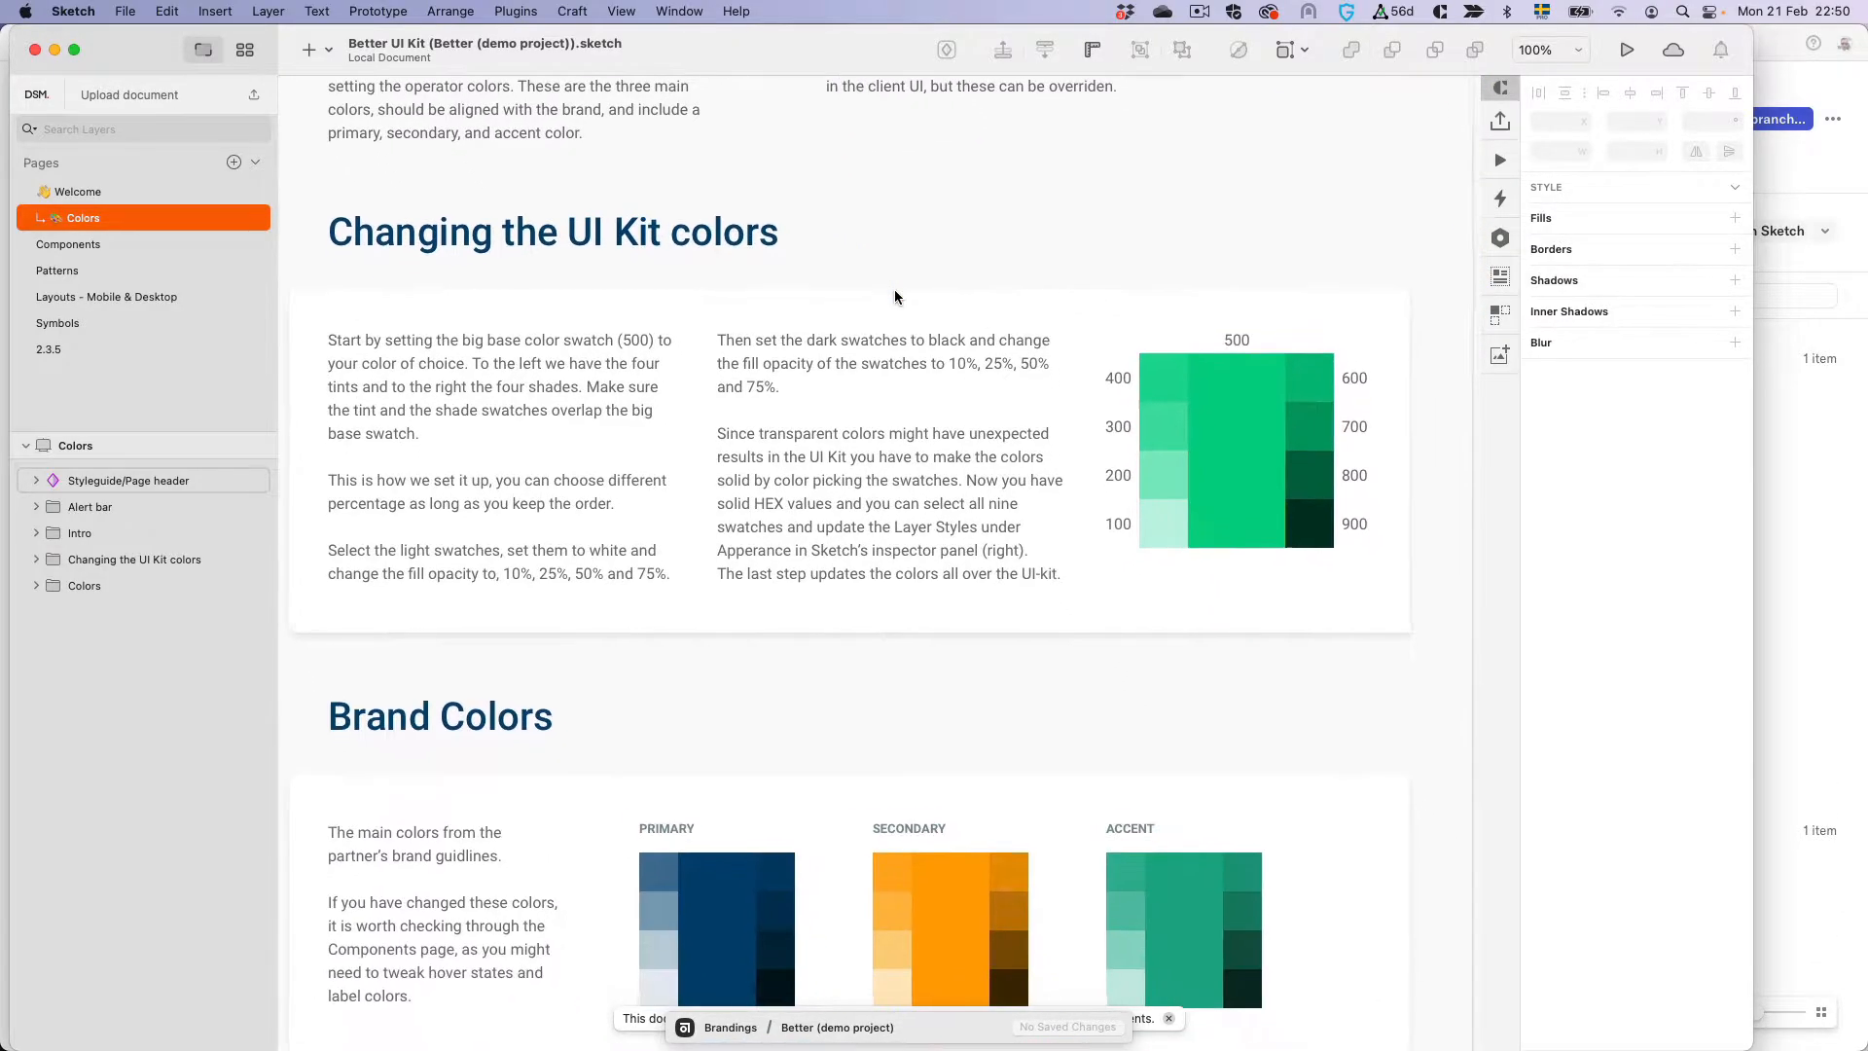
pyautogui.hscroll(1, 895, 296)
pyautogui.hscroll(-1, 895, 296)
pyautogui.scroll(-1, 895, 296)
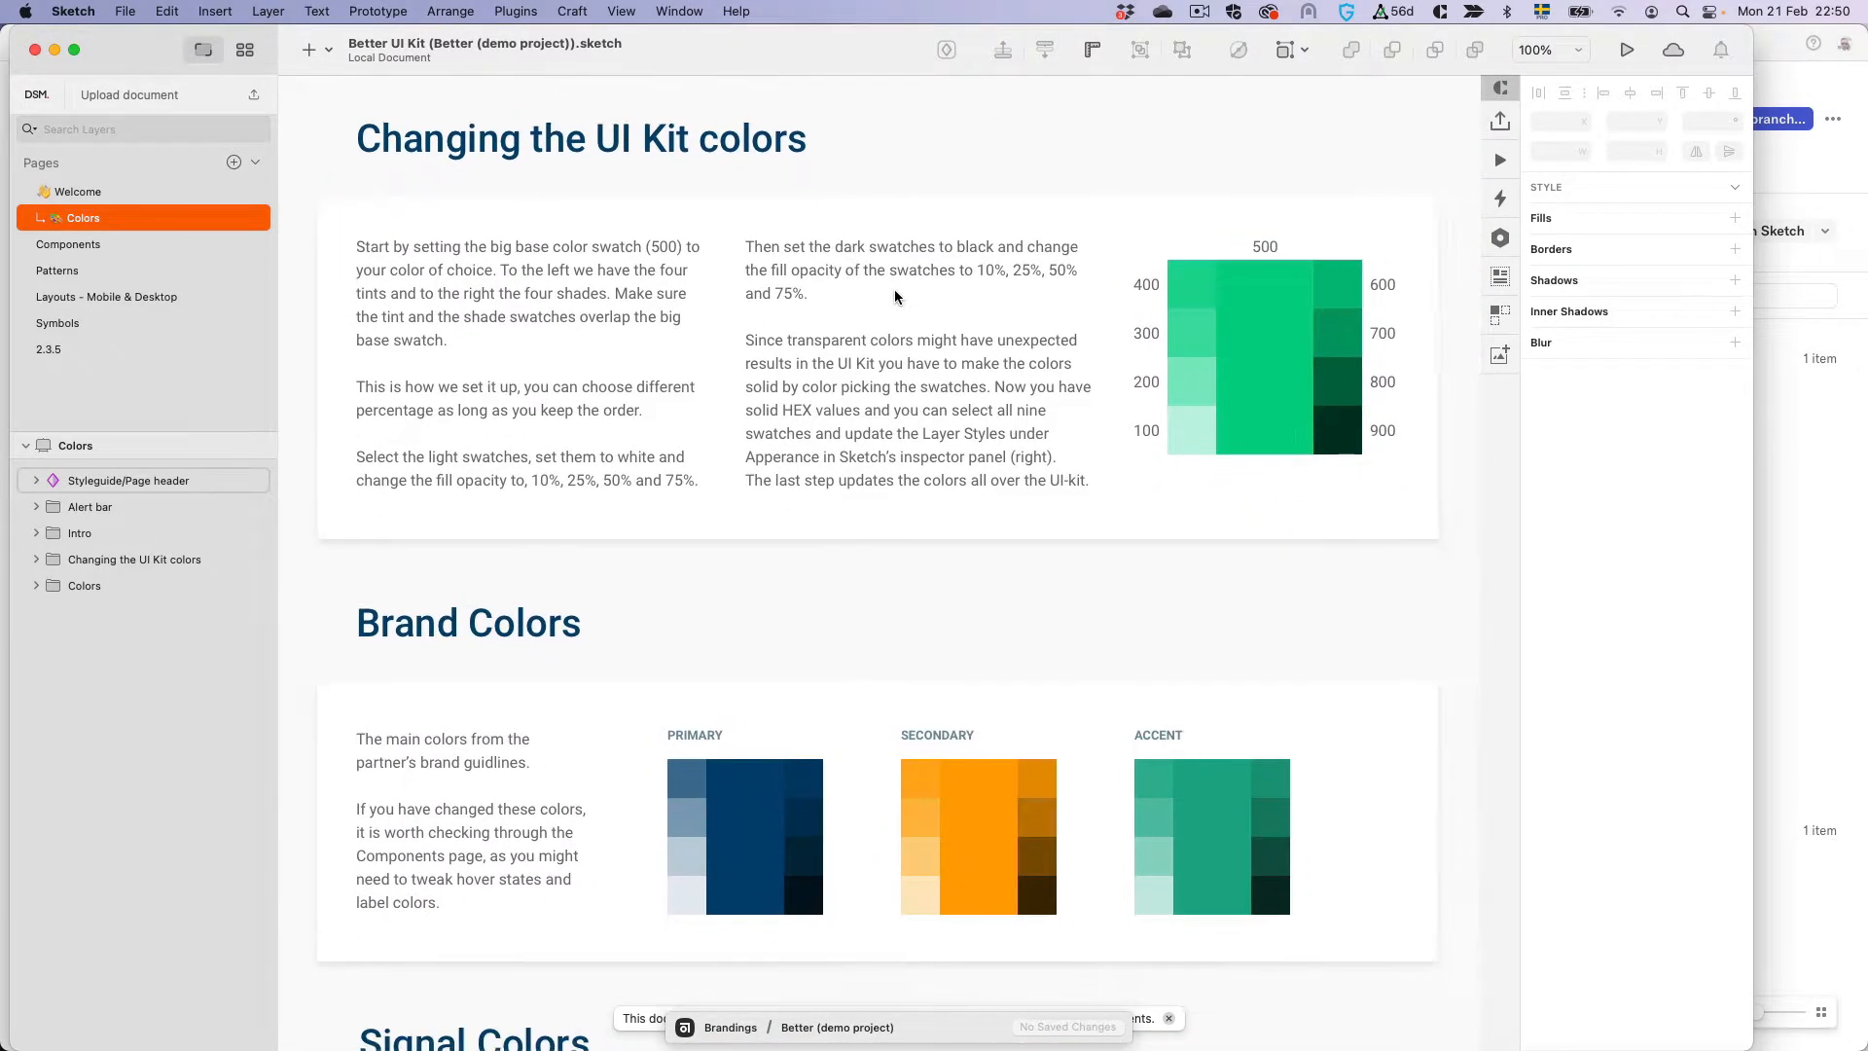
pyautogui.scroll(-2, 895, 296)
pyautogui.hscroll(1, 895, 295)
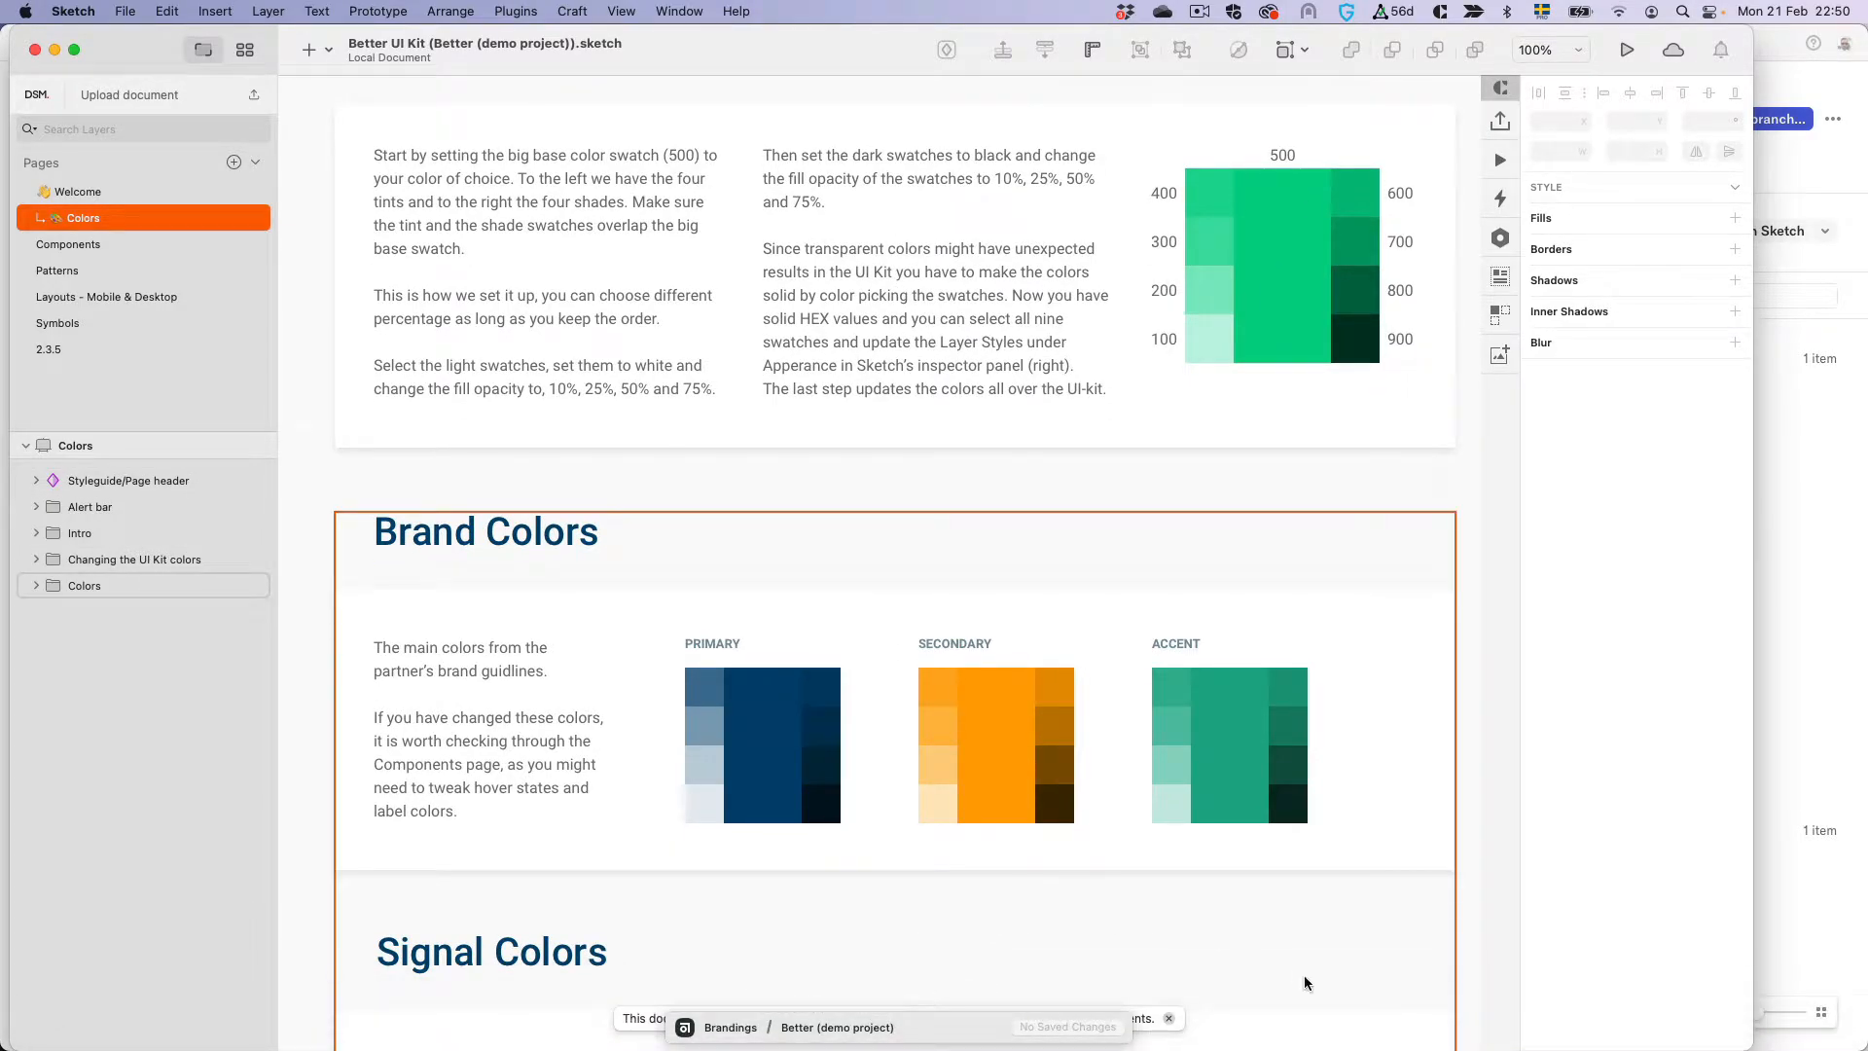
pyautogui.scroll(2, 1504, 751)
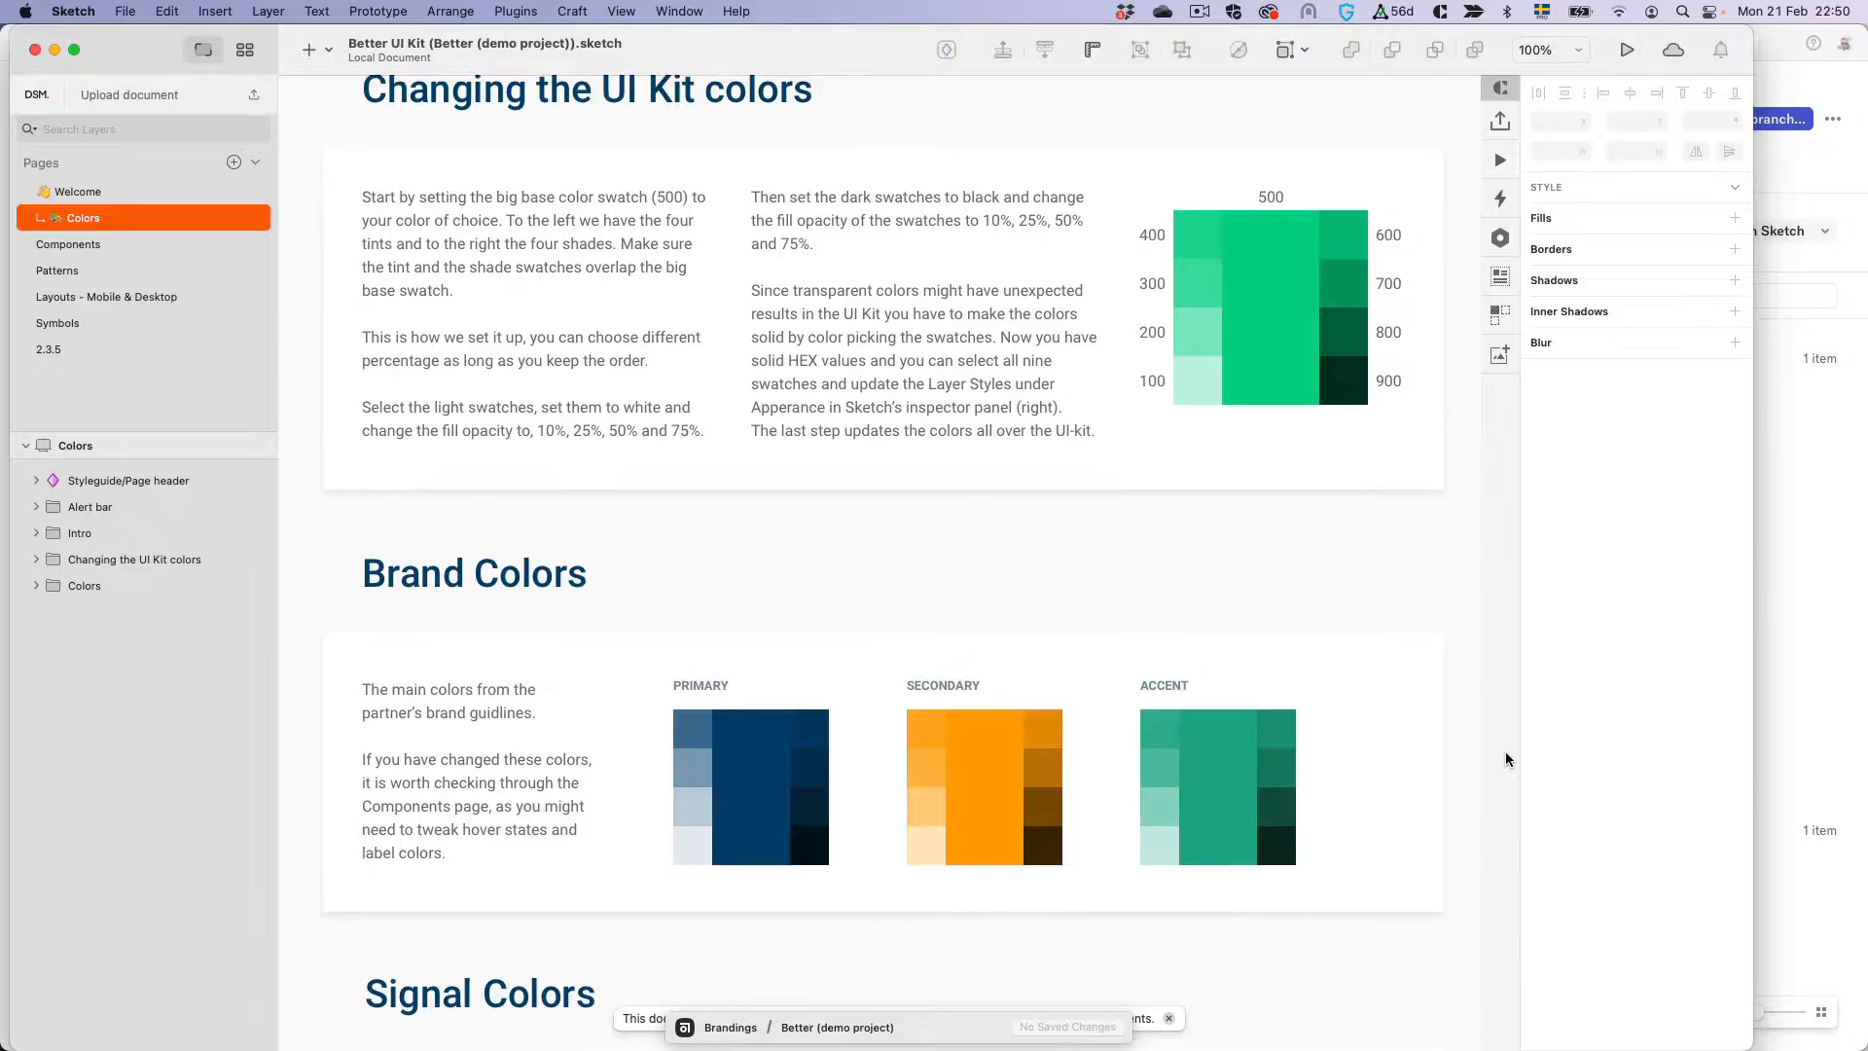
pyautogui.scroll(1, 1504, 751)
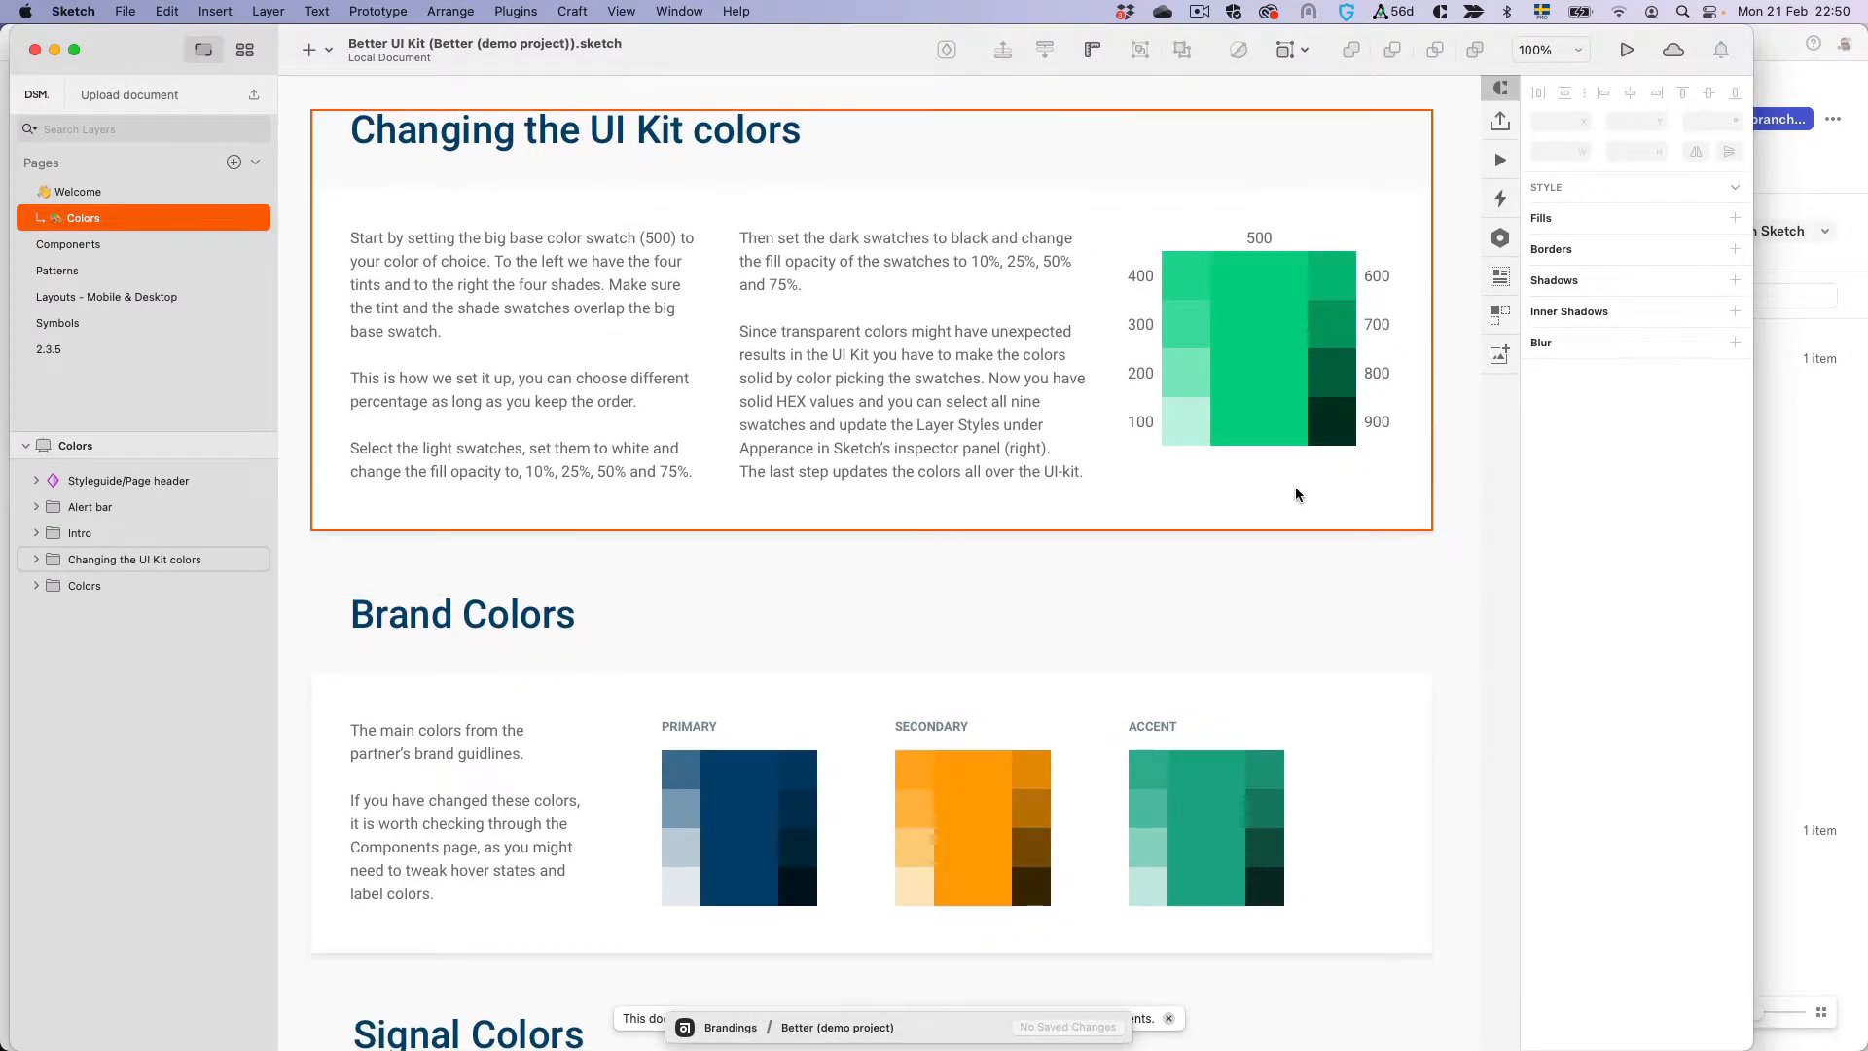
pyautogui.scroll(-1, 1259, 406)
pyautogui.hscroll(1, 1259, 406)
pyautogui.hscroll(-1, 1259, 407)
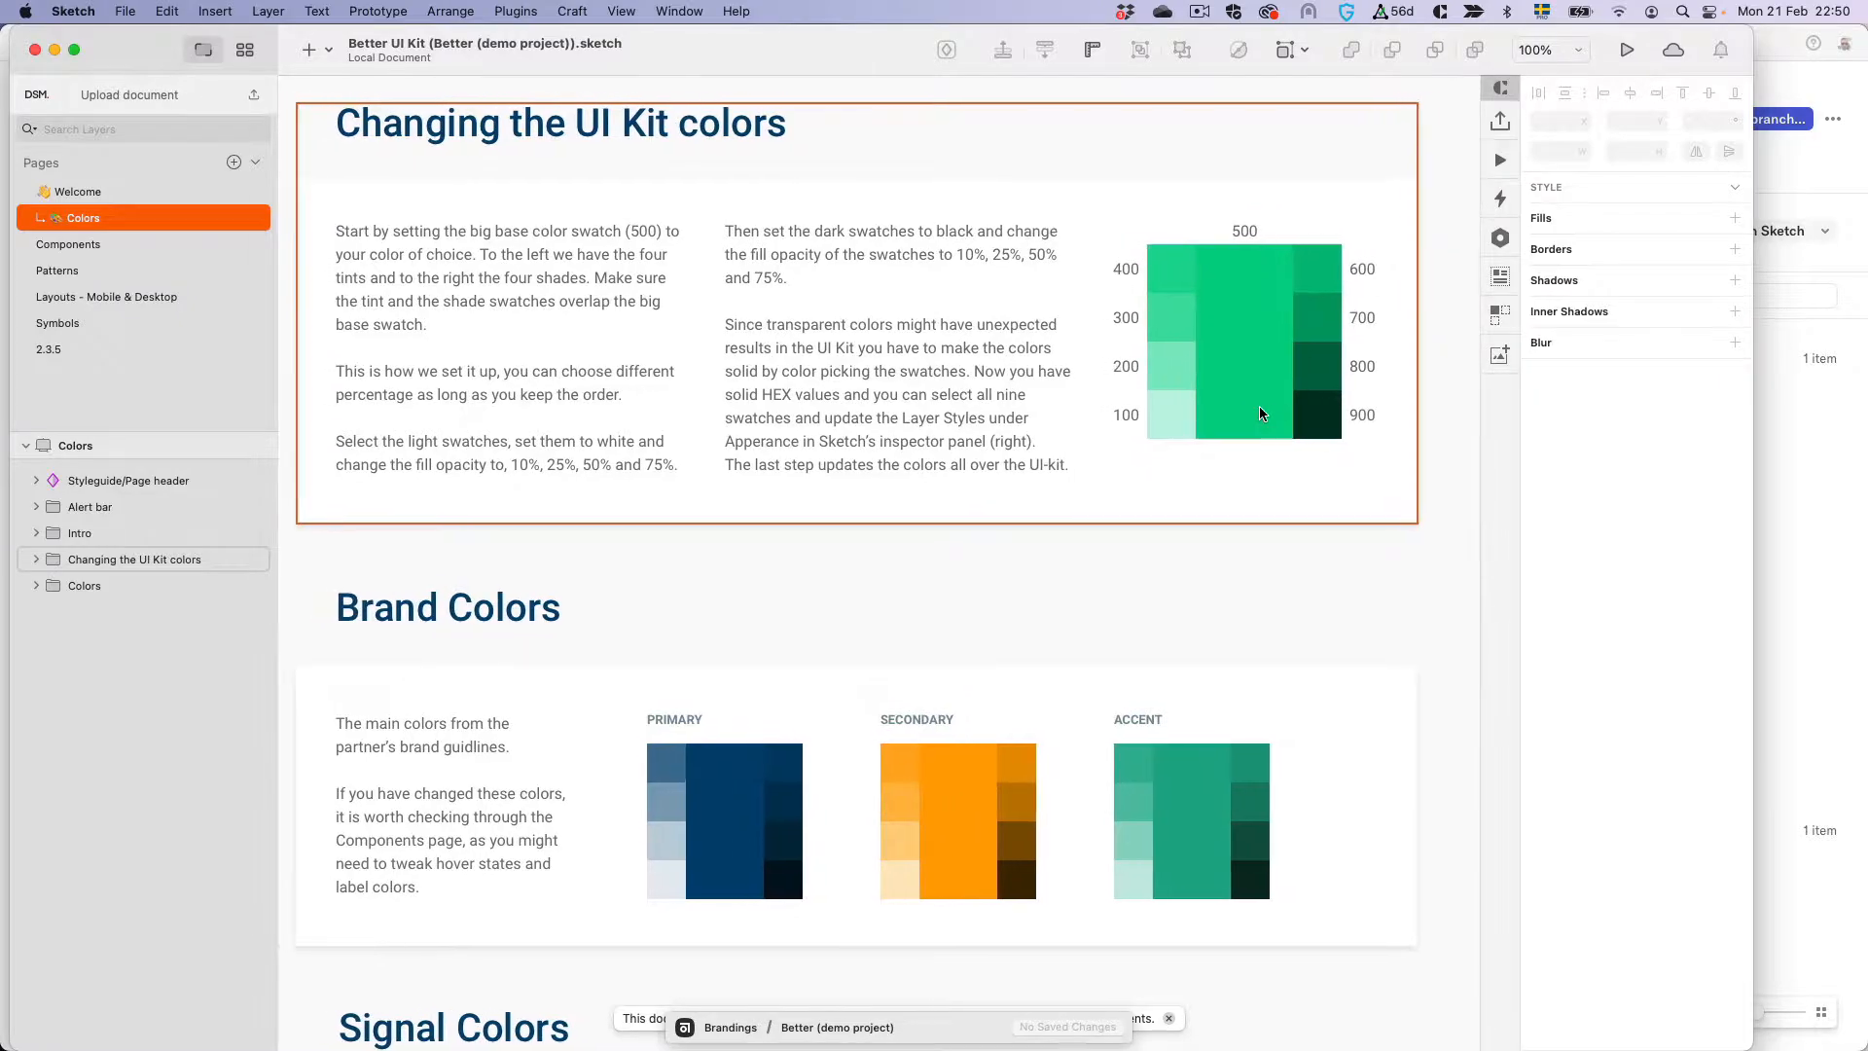
# Step: Inspect the green #00D388 500 swatch in the Color example, then bring up the app switcher
pyautogui.click(1251, 398)
pyautogui.doubleClick(1251, 399)
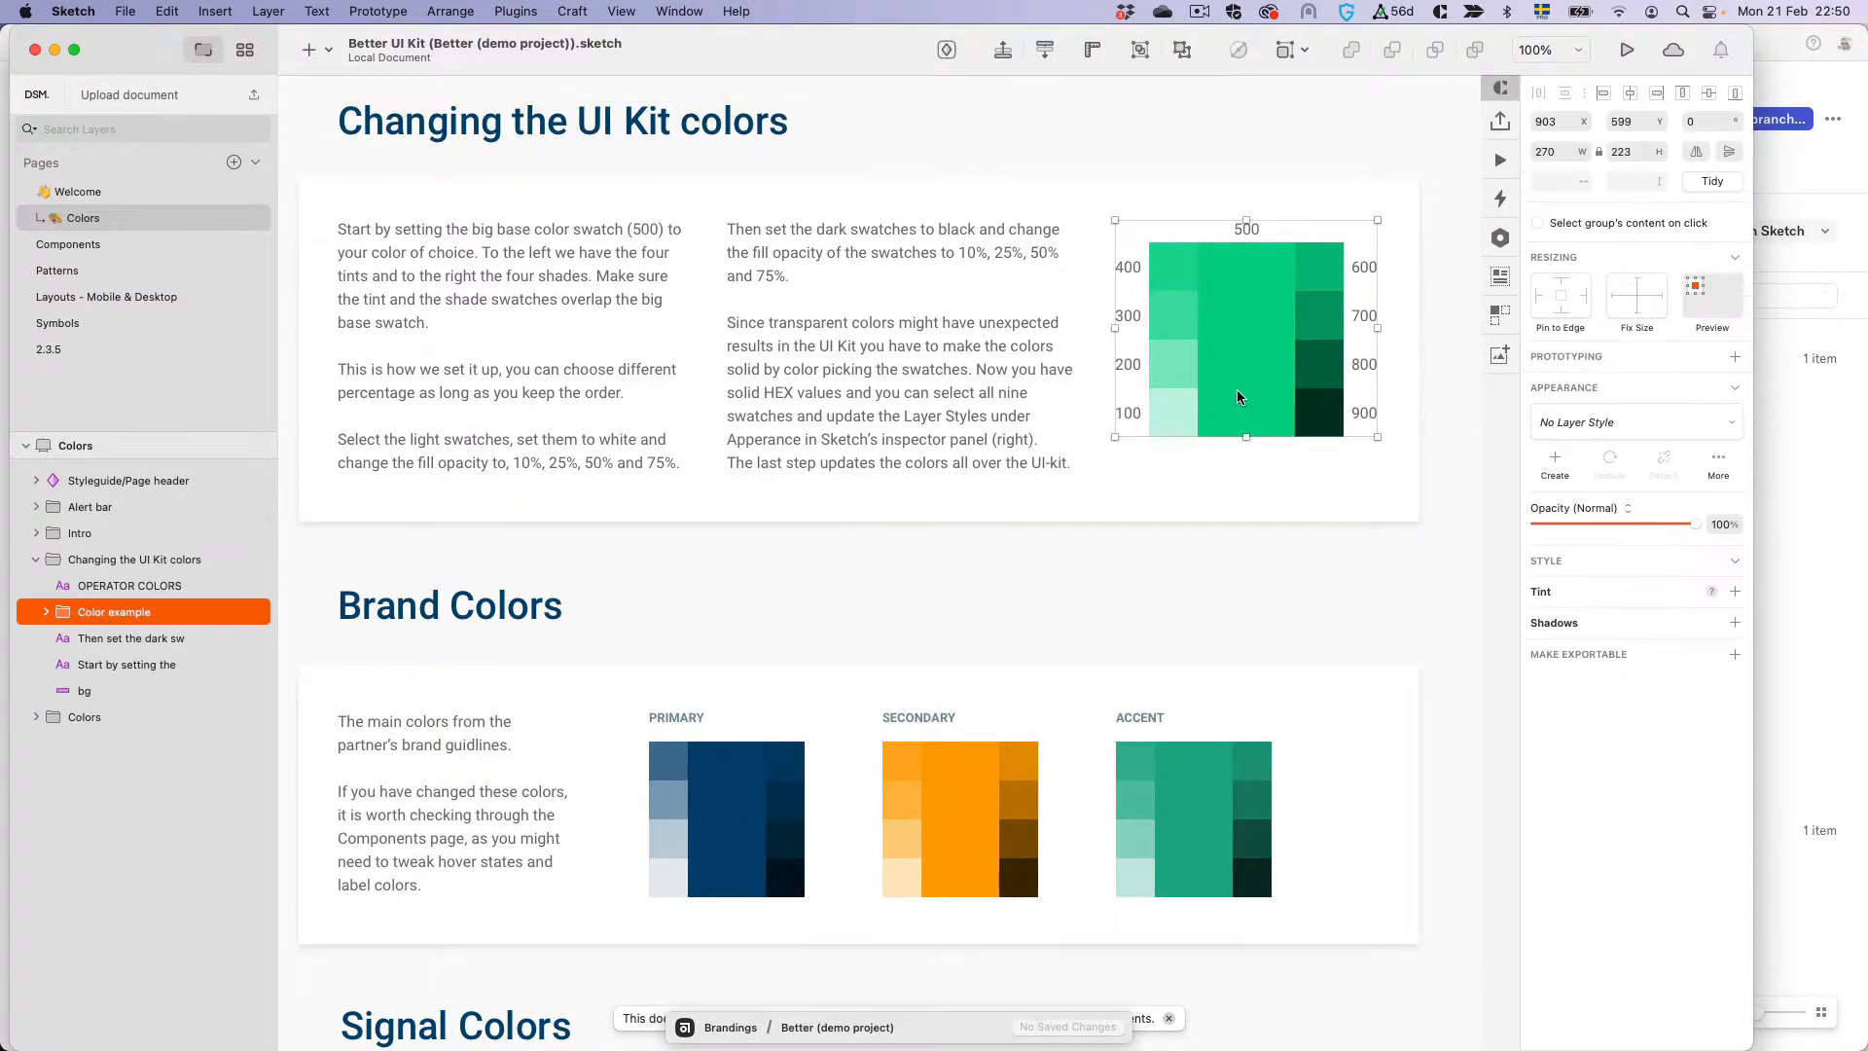
pyautogui.doubleClick(1237, 394)
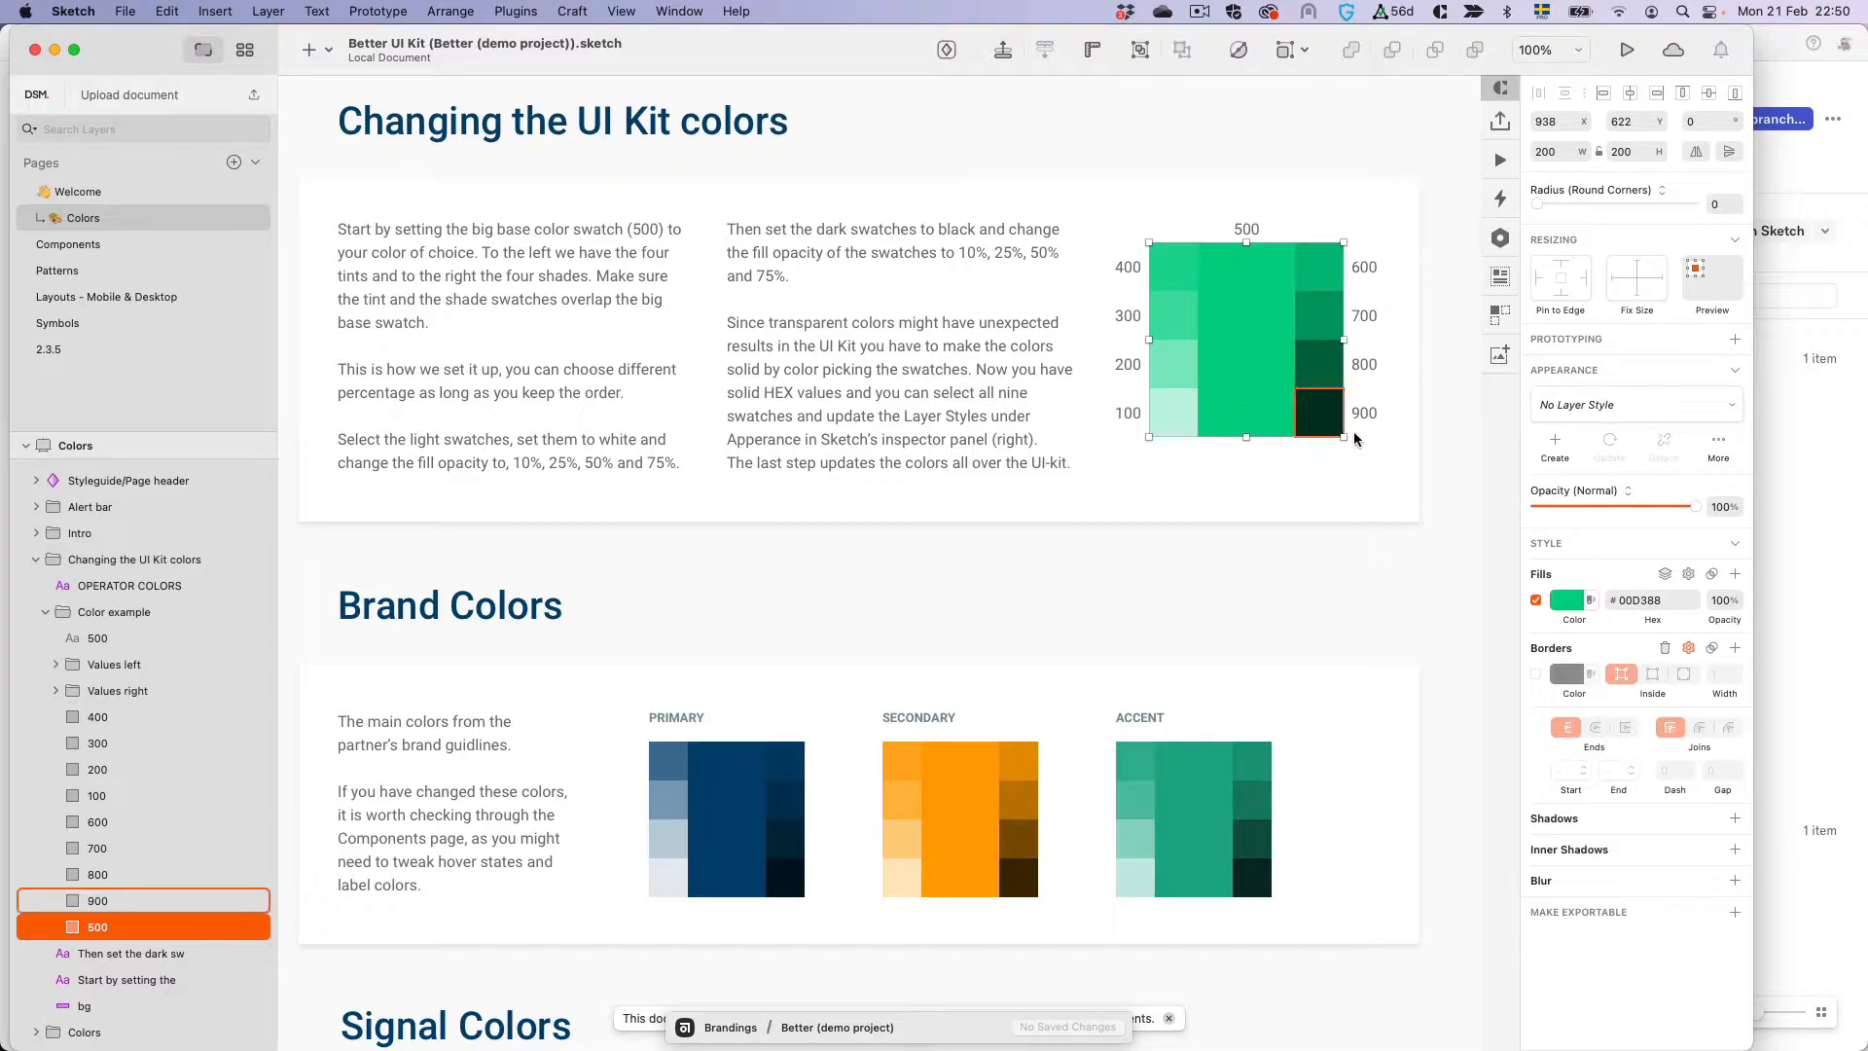
pyautogui.click(1447, 465)
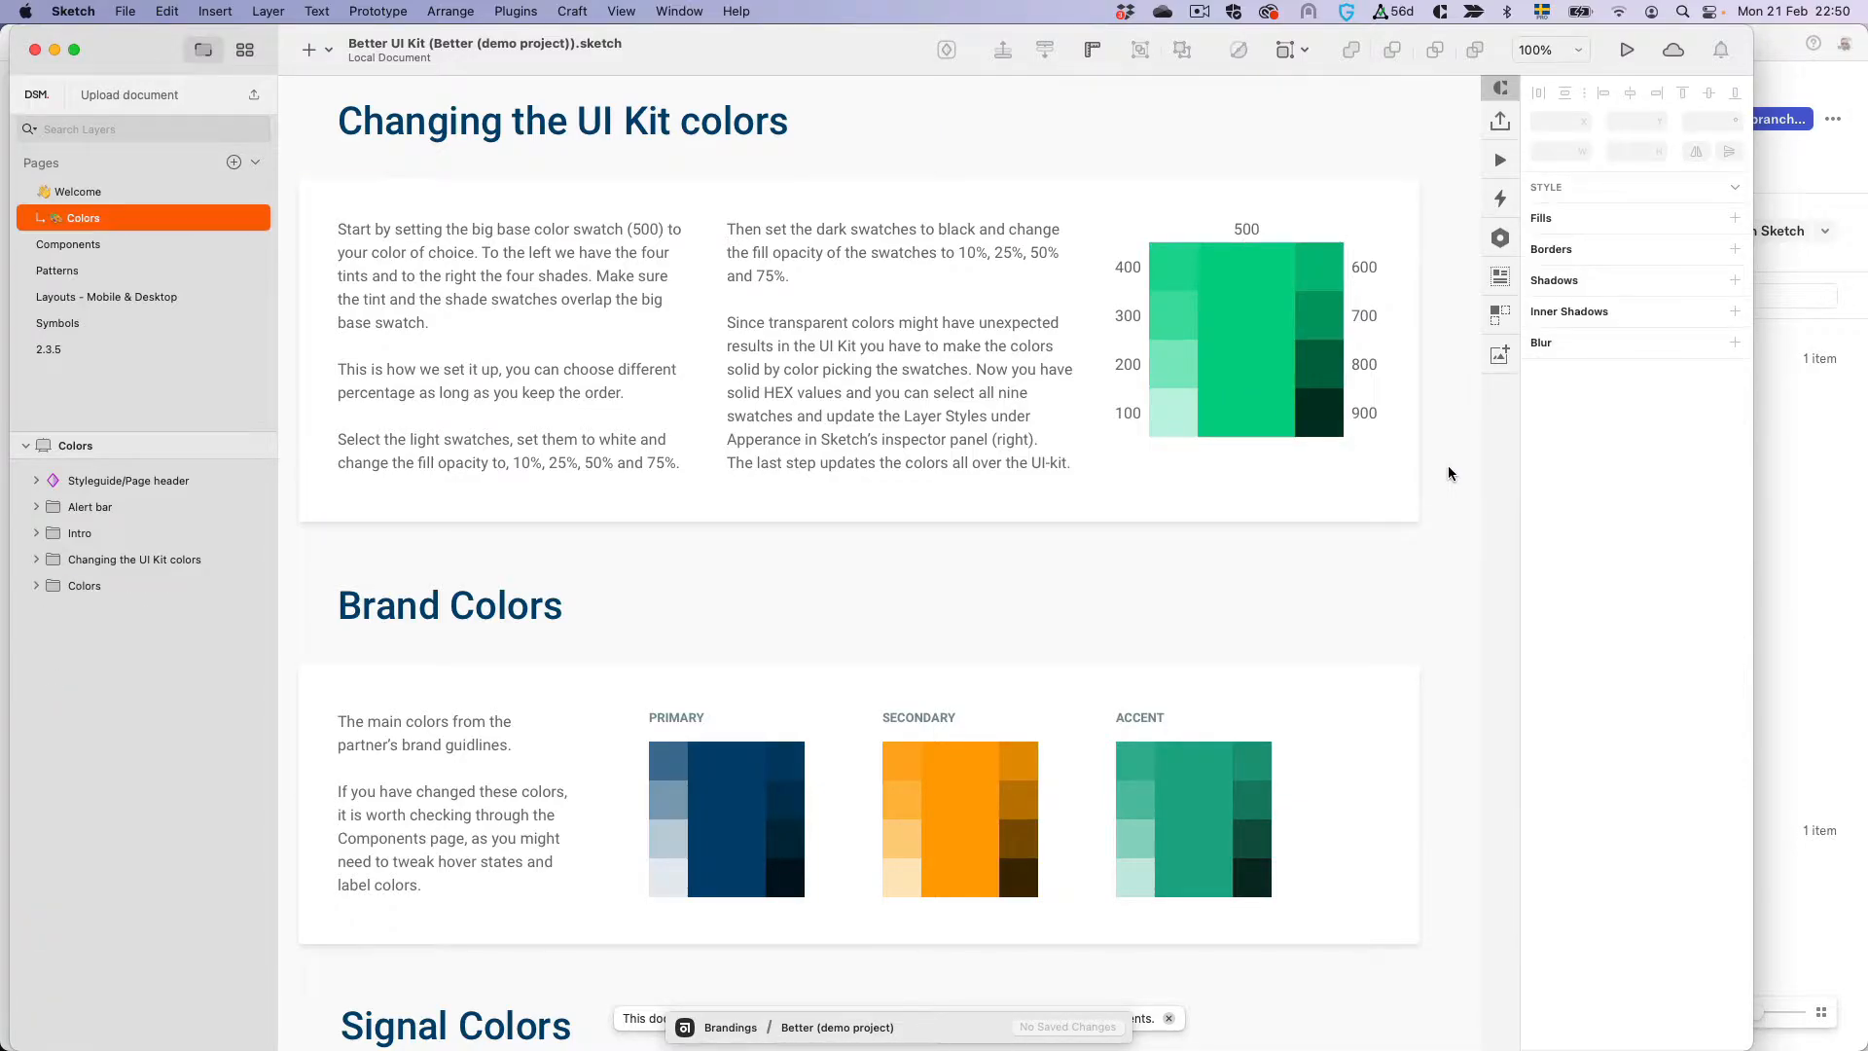
pyautogui.press('super+Tab')
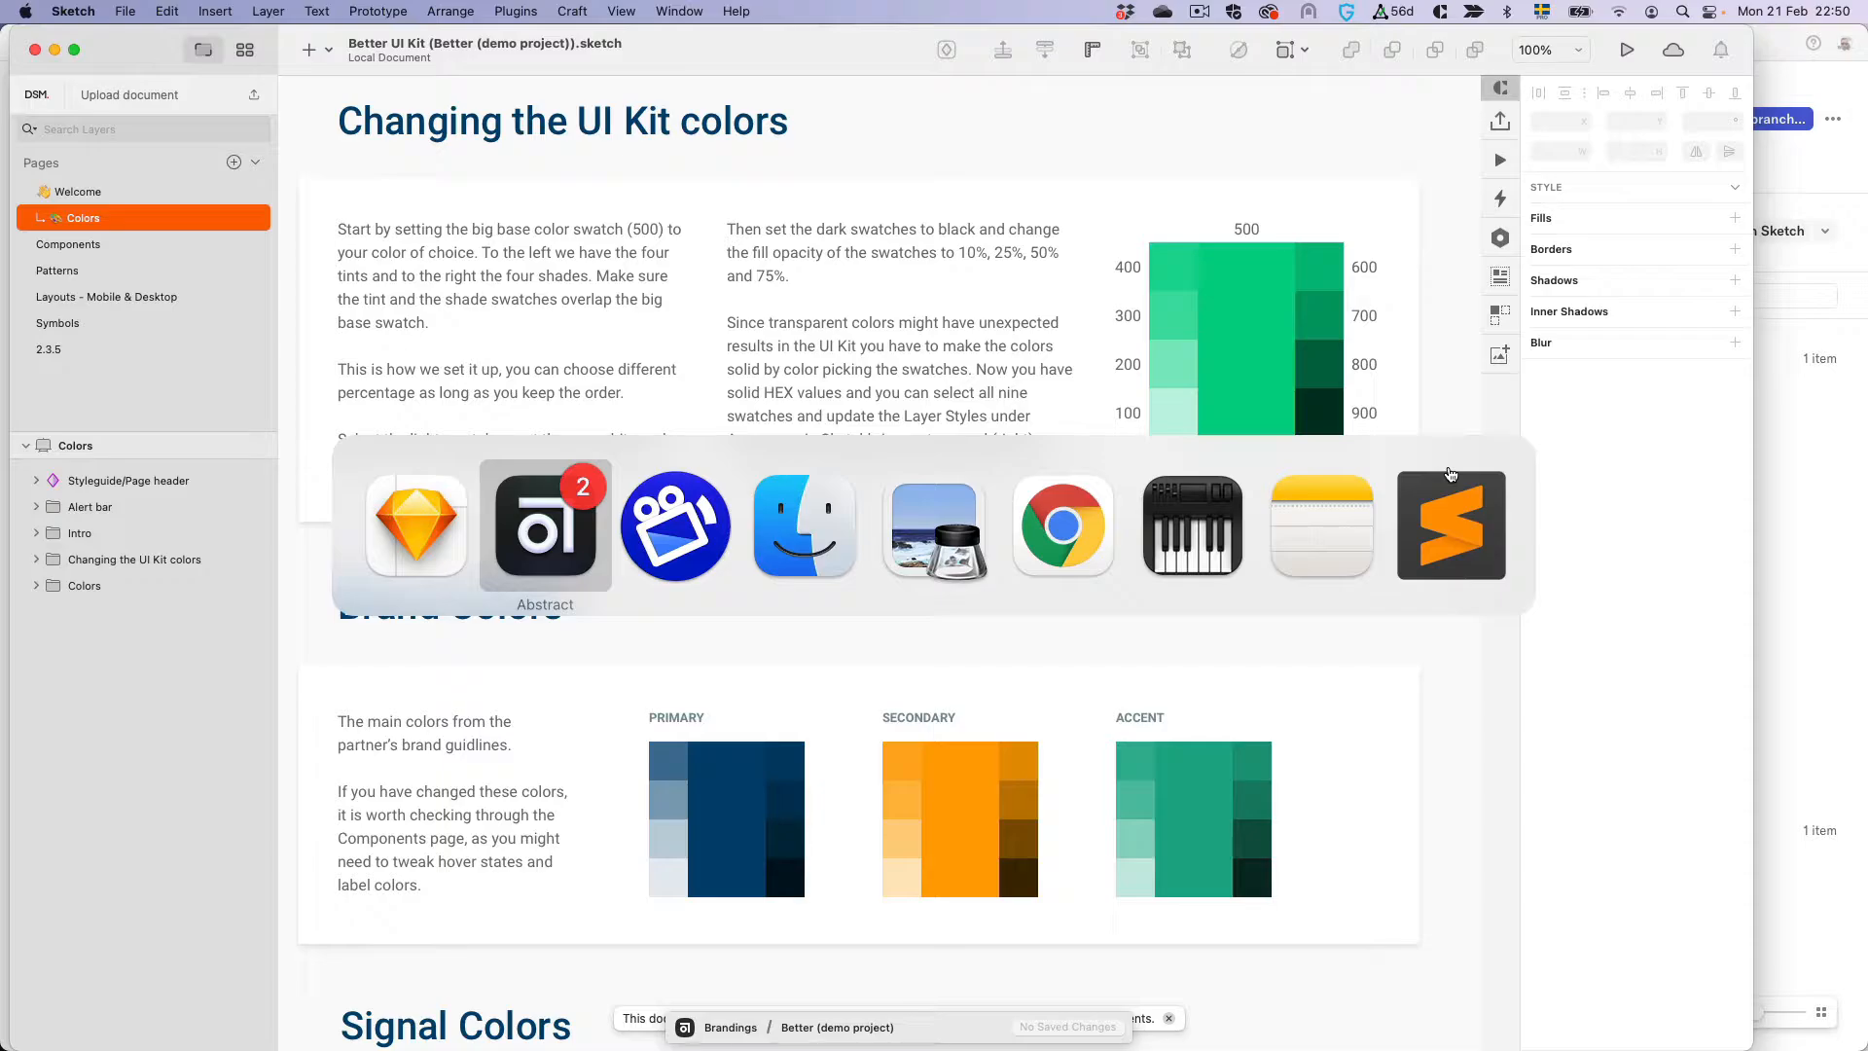
# Step: Copy the Primary hex 720072 from the style guide PDF in Preview, then return to Sketch
pyautogui.click(934, 551)
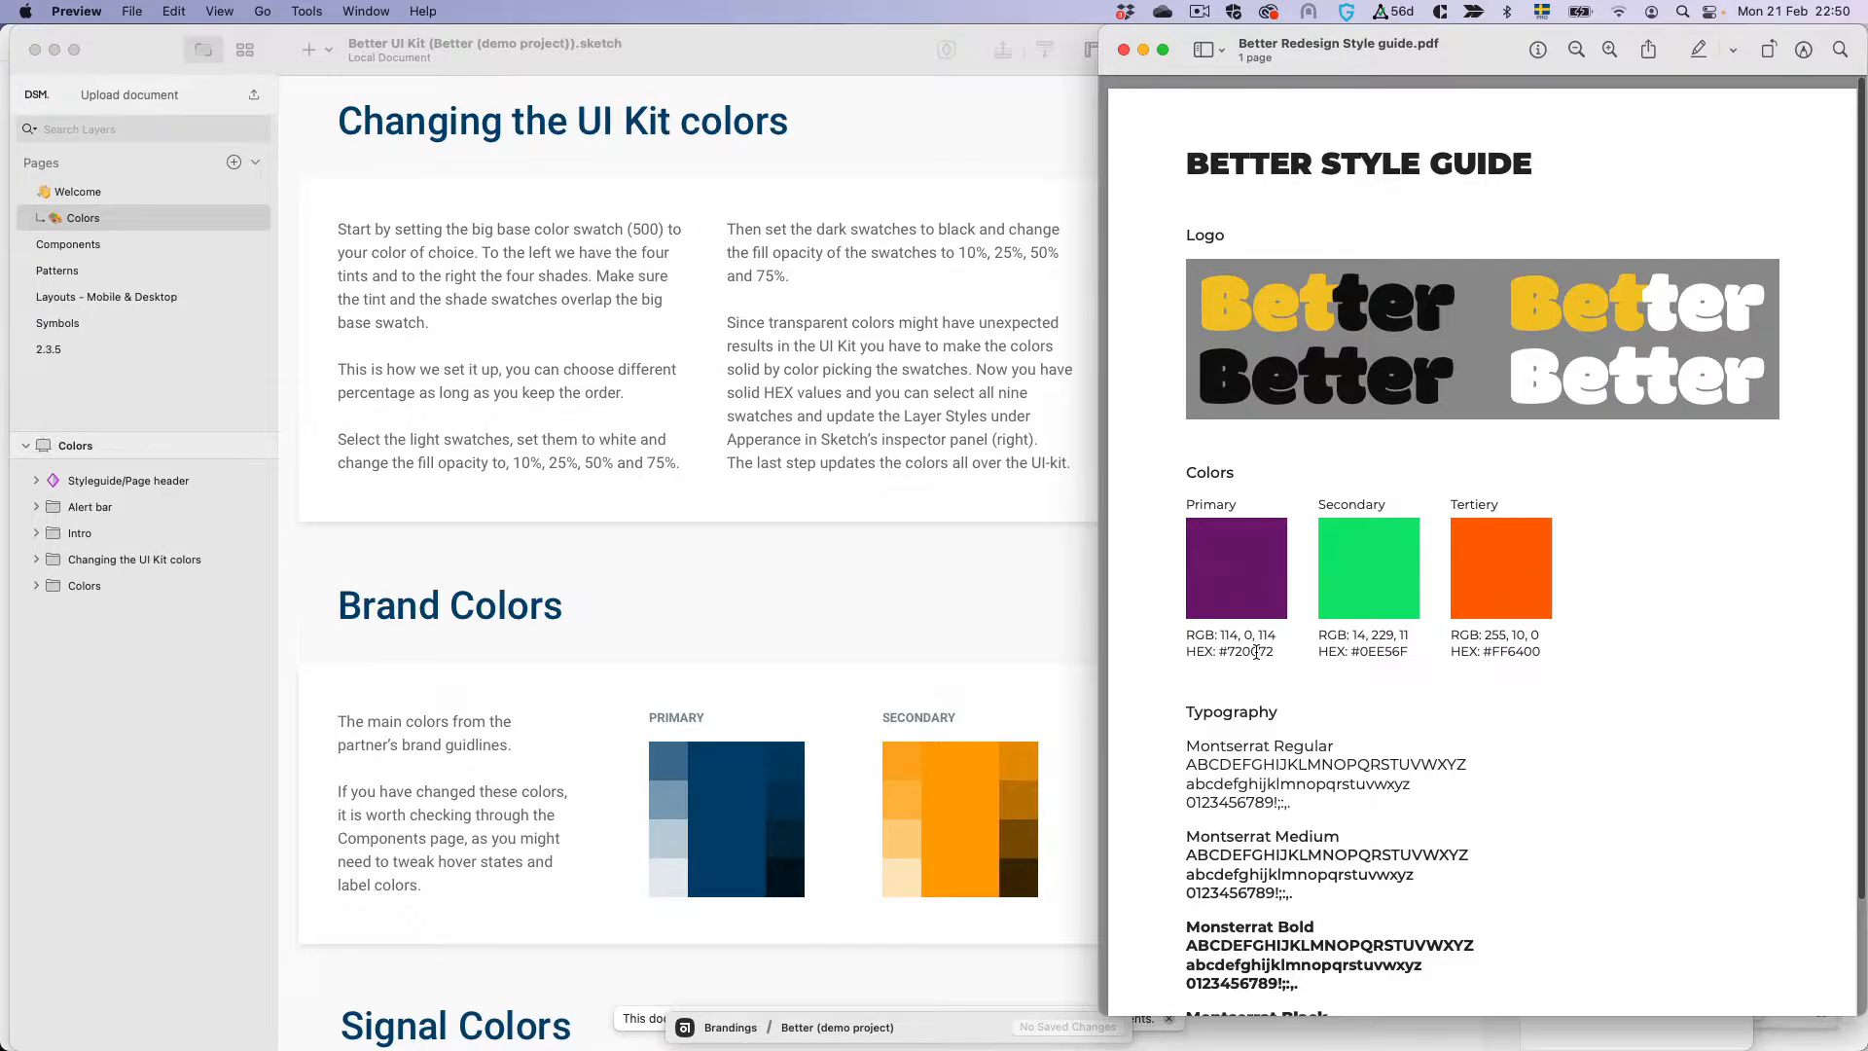
pyautogui.scroll(-1, 1259, 657)
pyautogui.doubleClick(1256, 653)
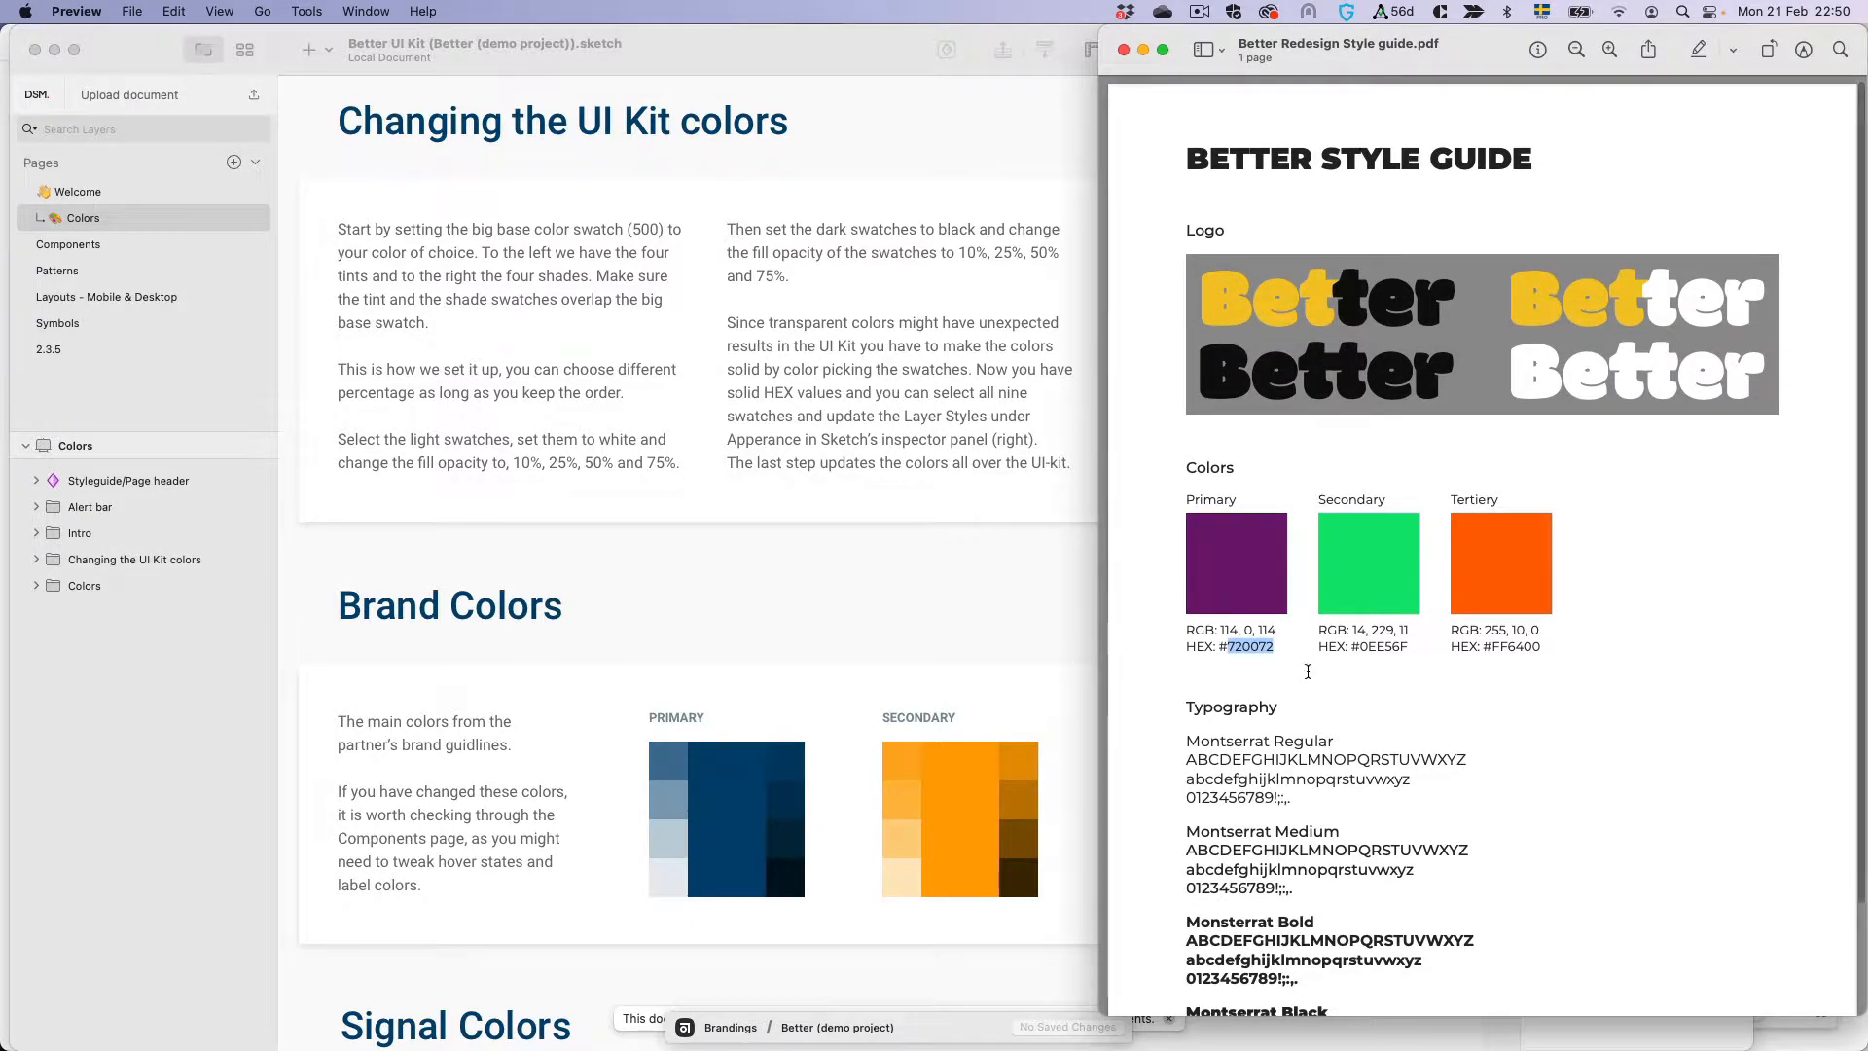
pyautogui.click(959, 562)
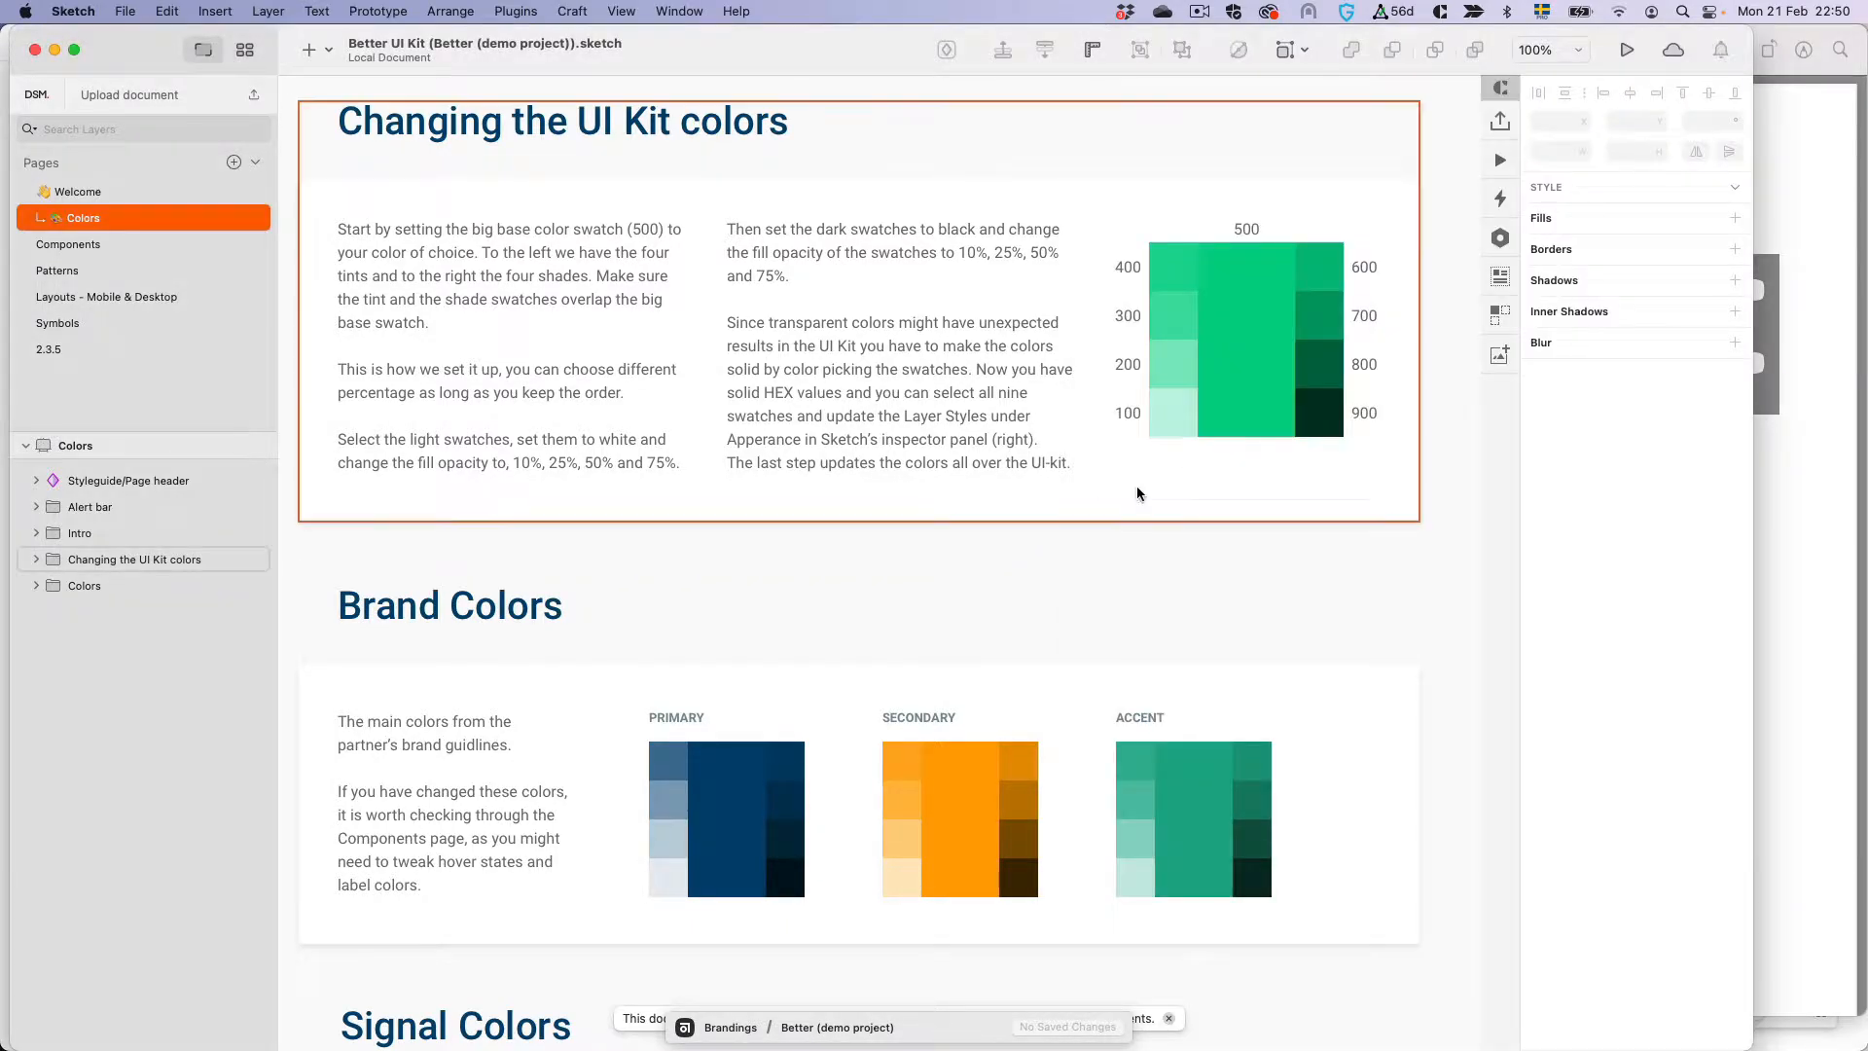
# Step: Paste 720072 as the 500 swatch's fill, turning the example tint/shade ramp purple
pyautogui.keyDown('super'); pyautogui.click(1233, 381); pyautogui.keyUp('super')
pyautogui.doubleClick(1231, 389)
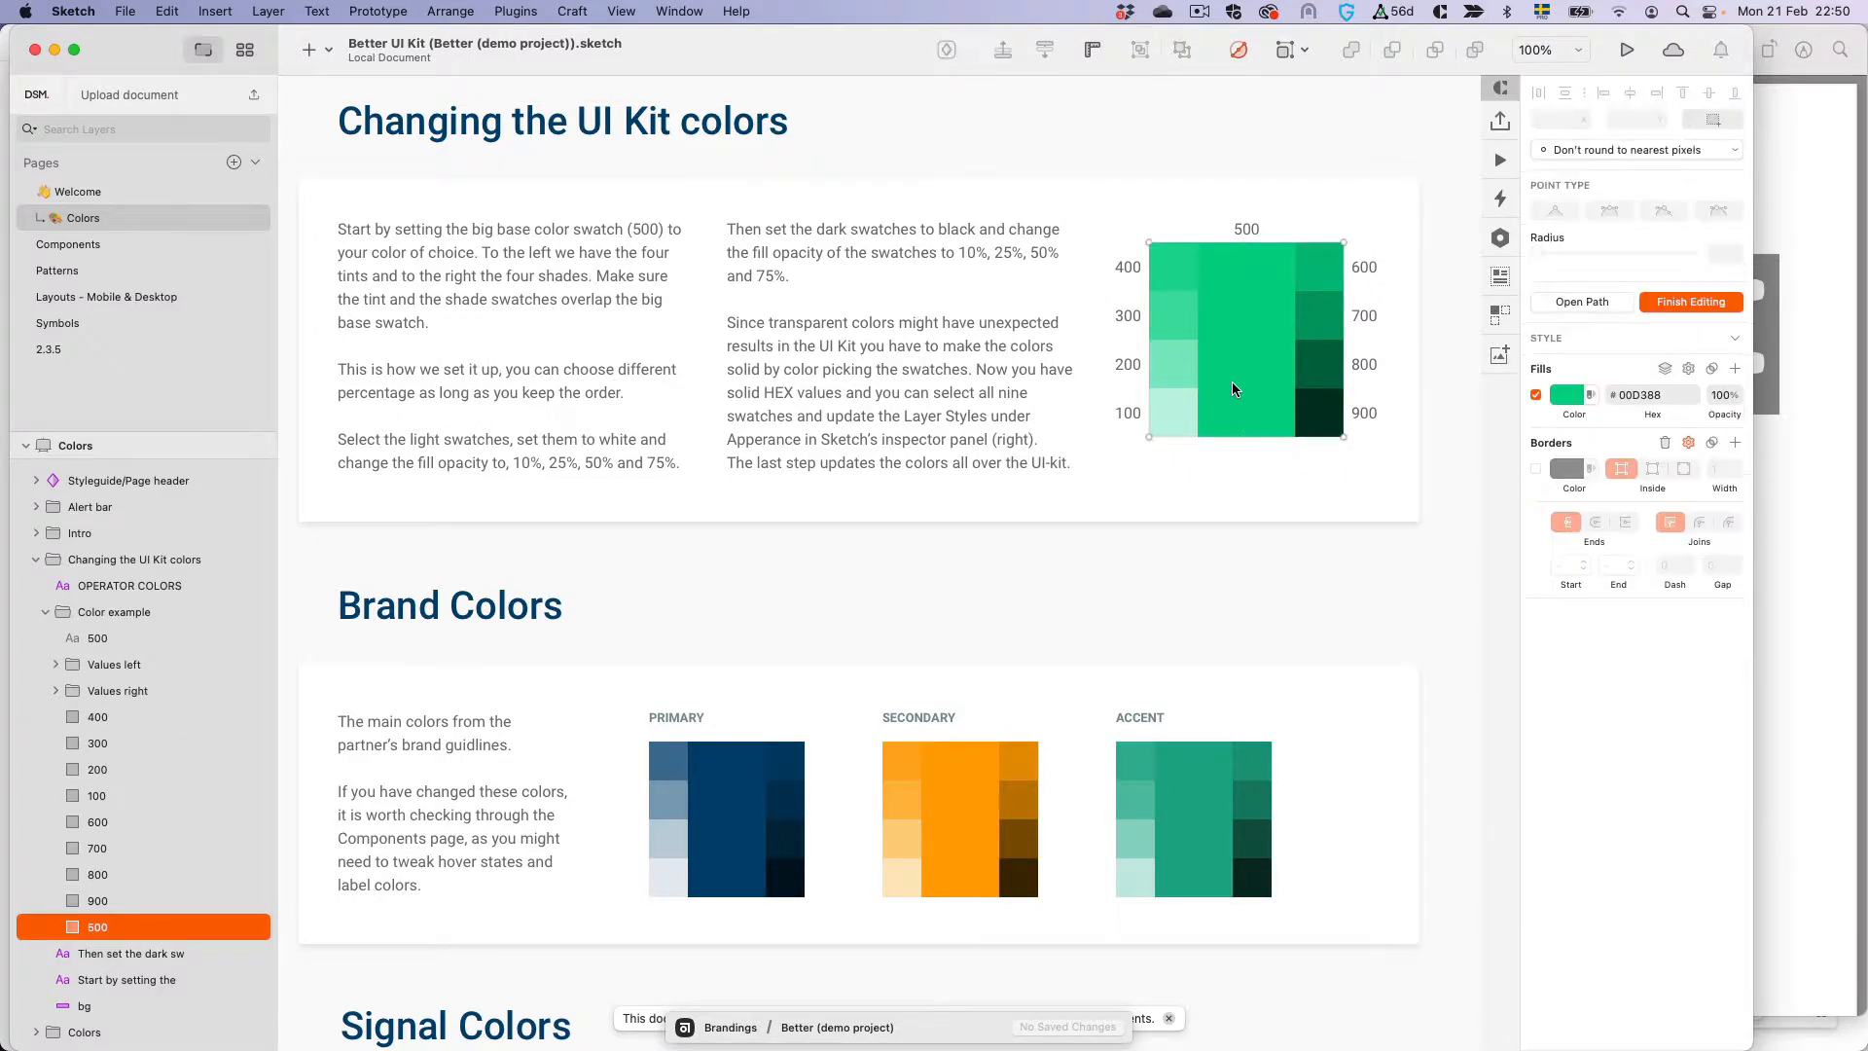
pyautogui.press('Escape')
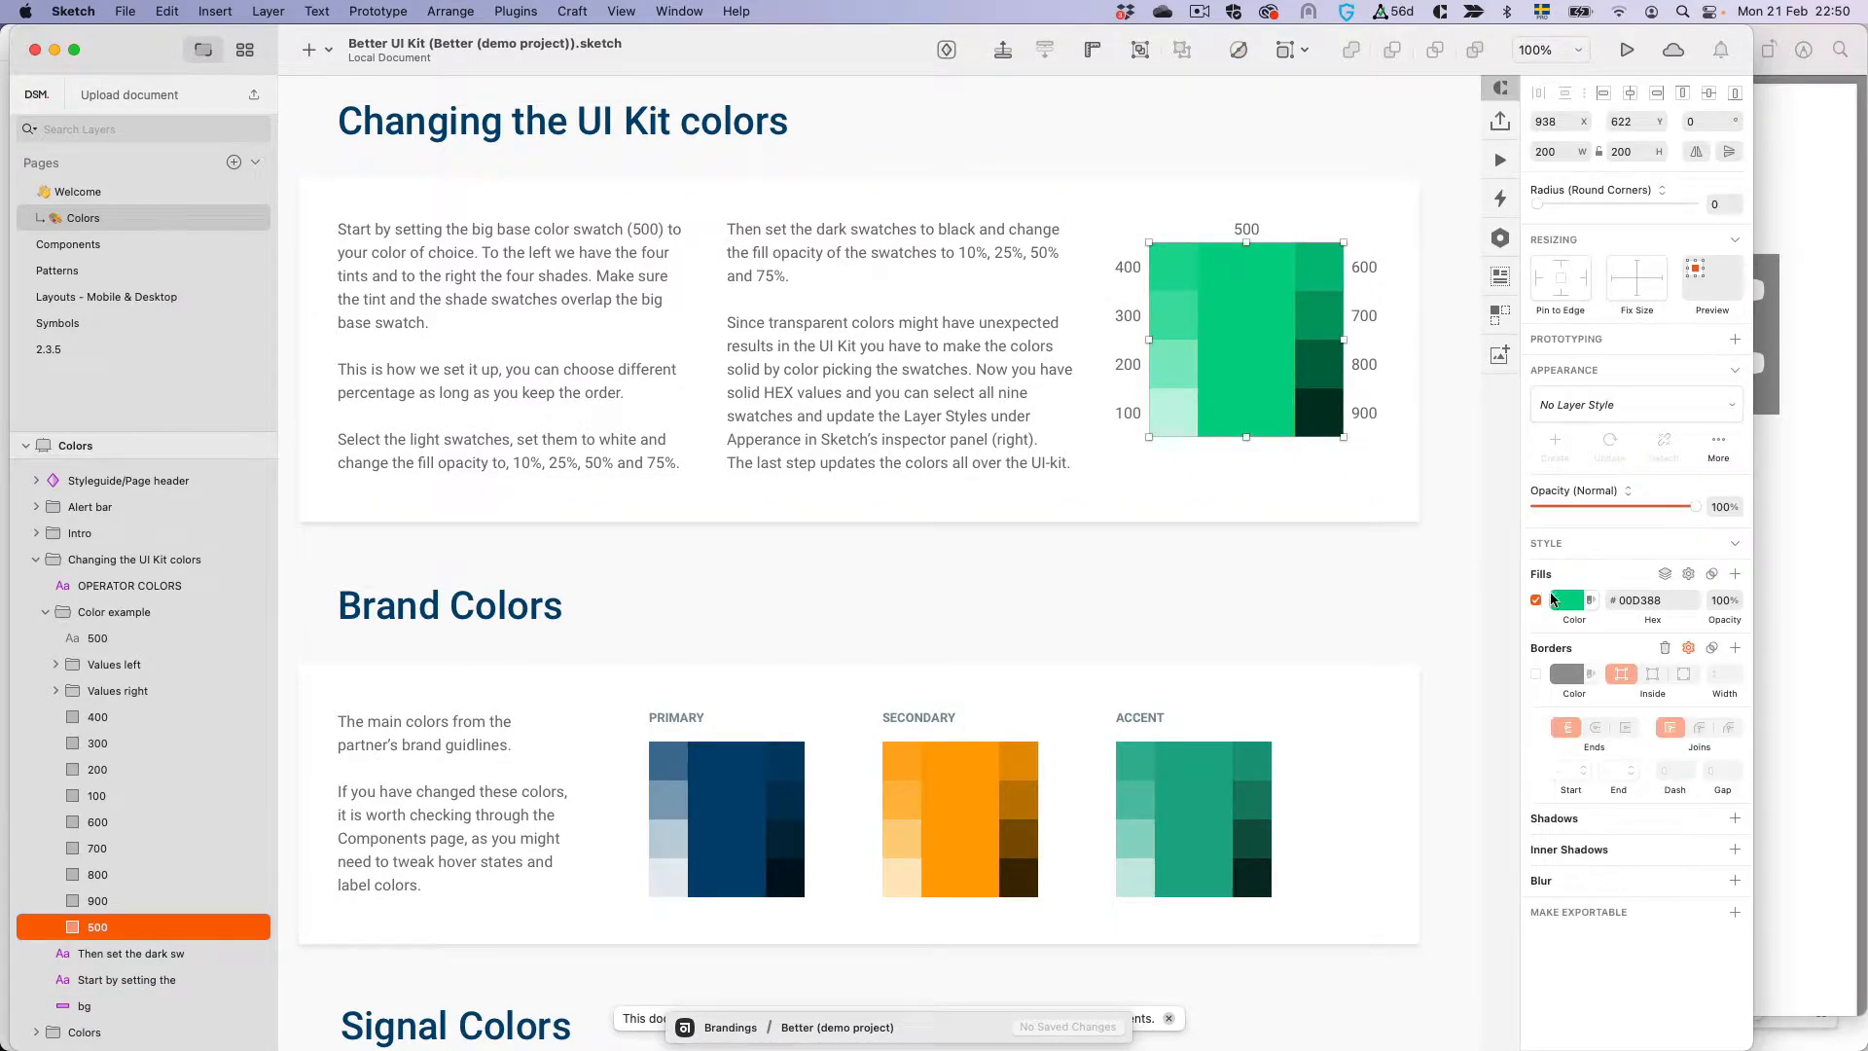
pyautogui.click(1653, 599)
pyautogui.write('720030')
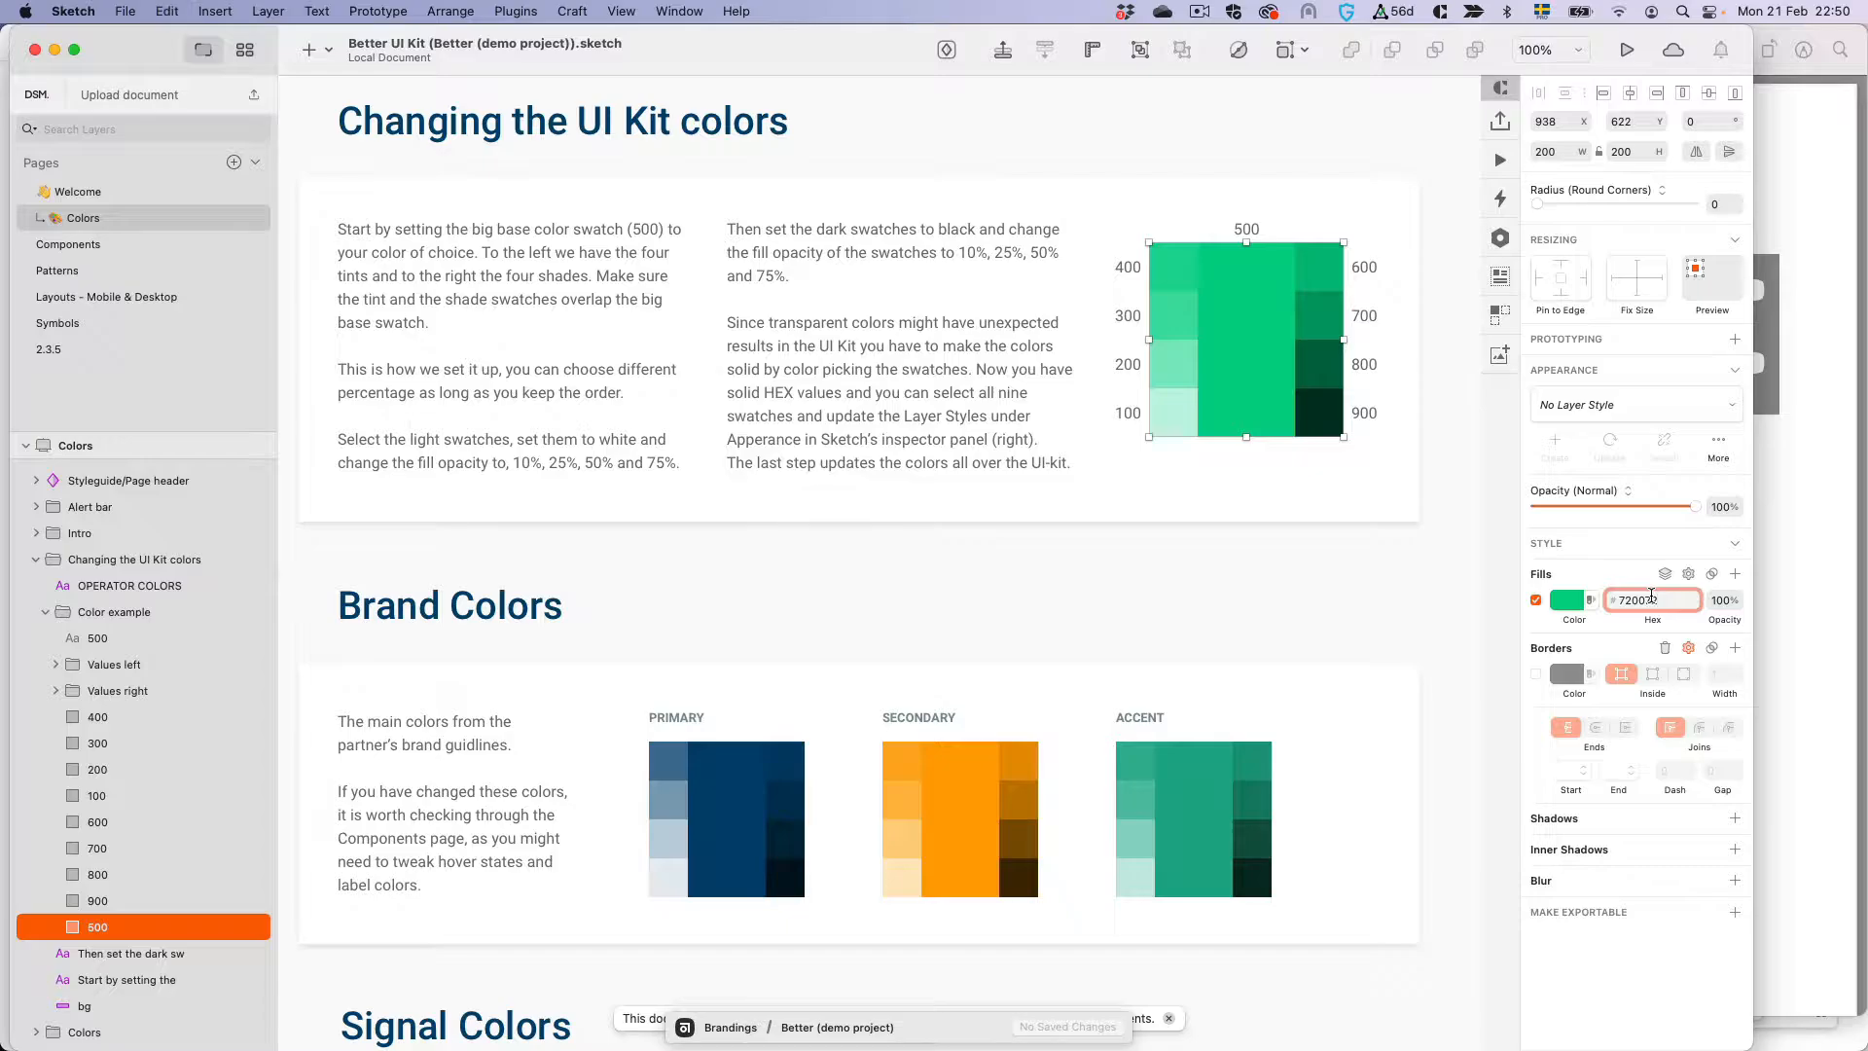
pyautogui.press('Return')
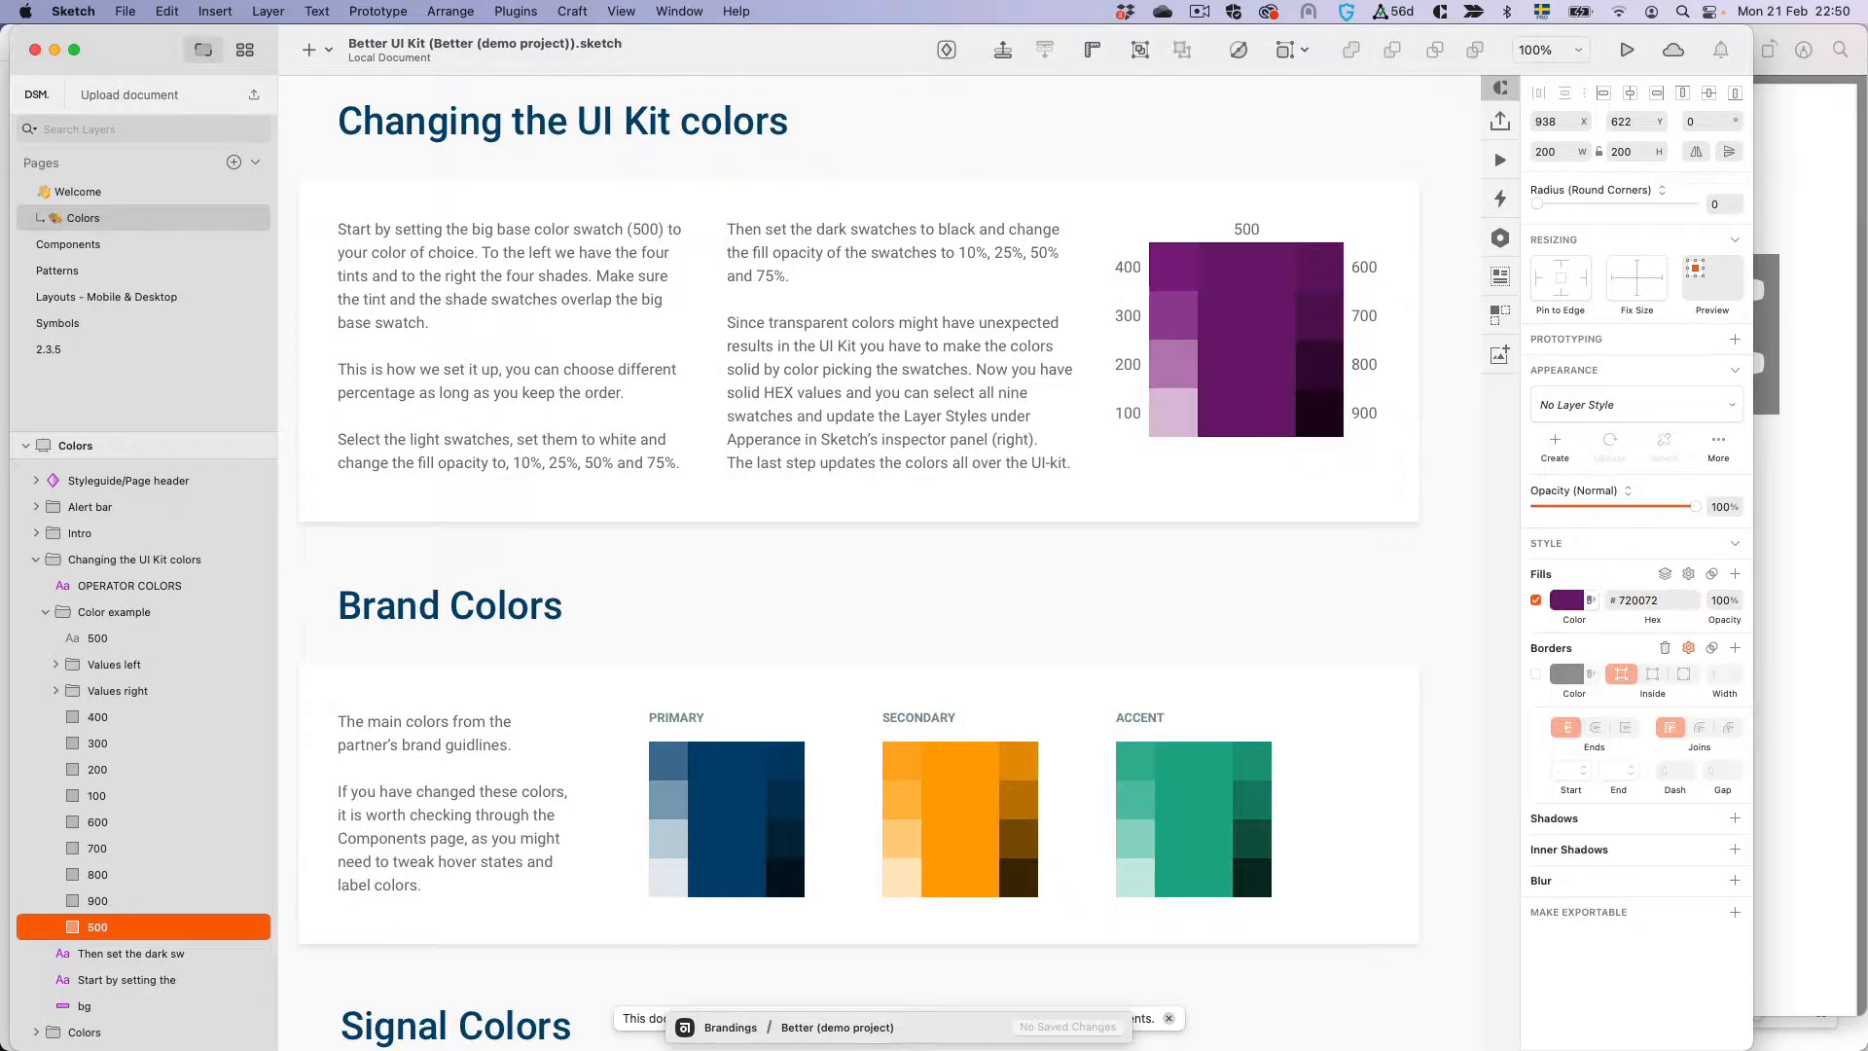
pyautogui.click(1449, 551)
pyautogui.hscroll(2, 1449, 552)
pyautogui.hscroll(-2, 1449, 552)
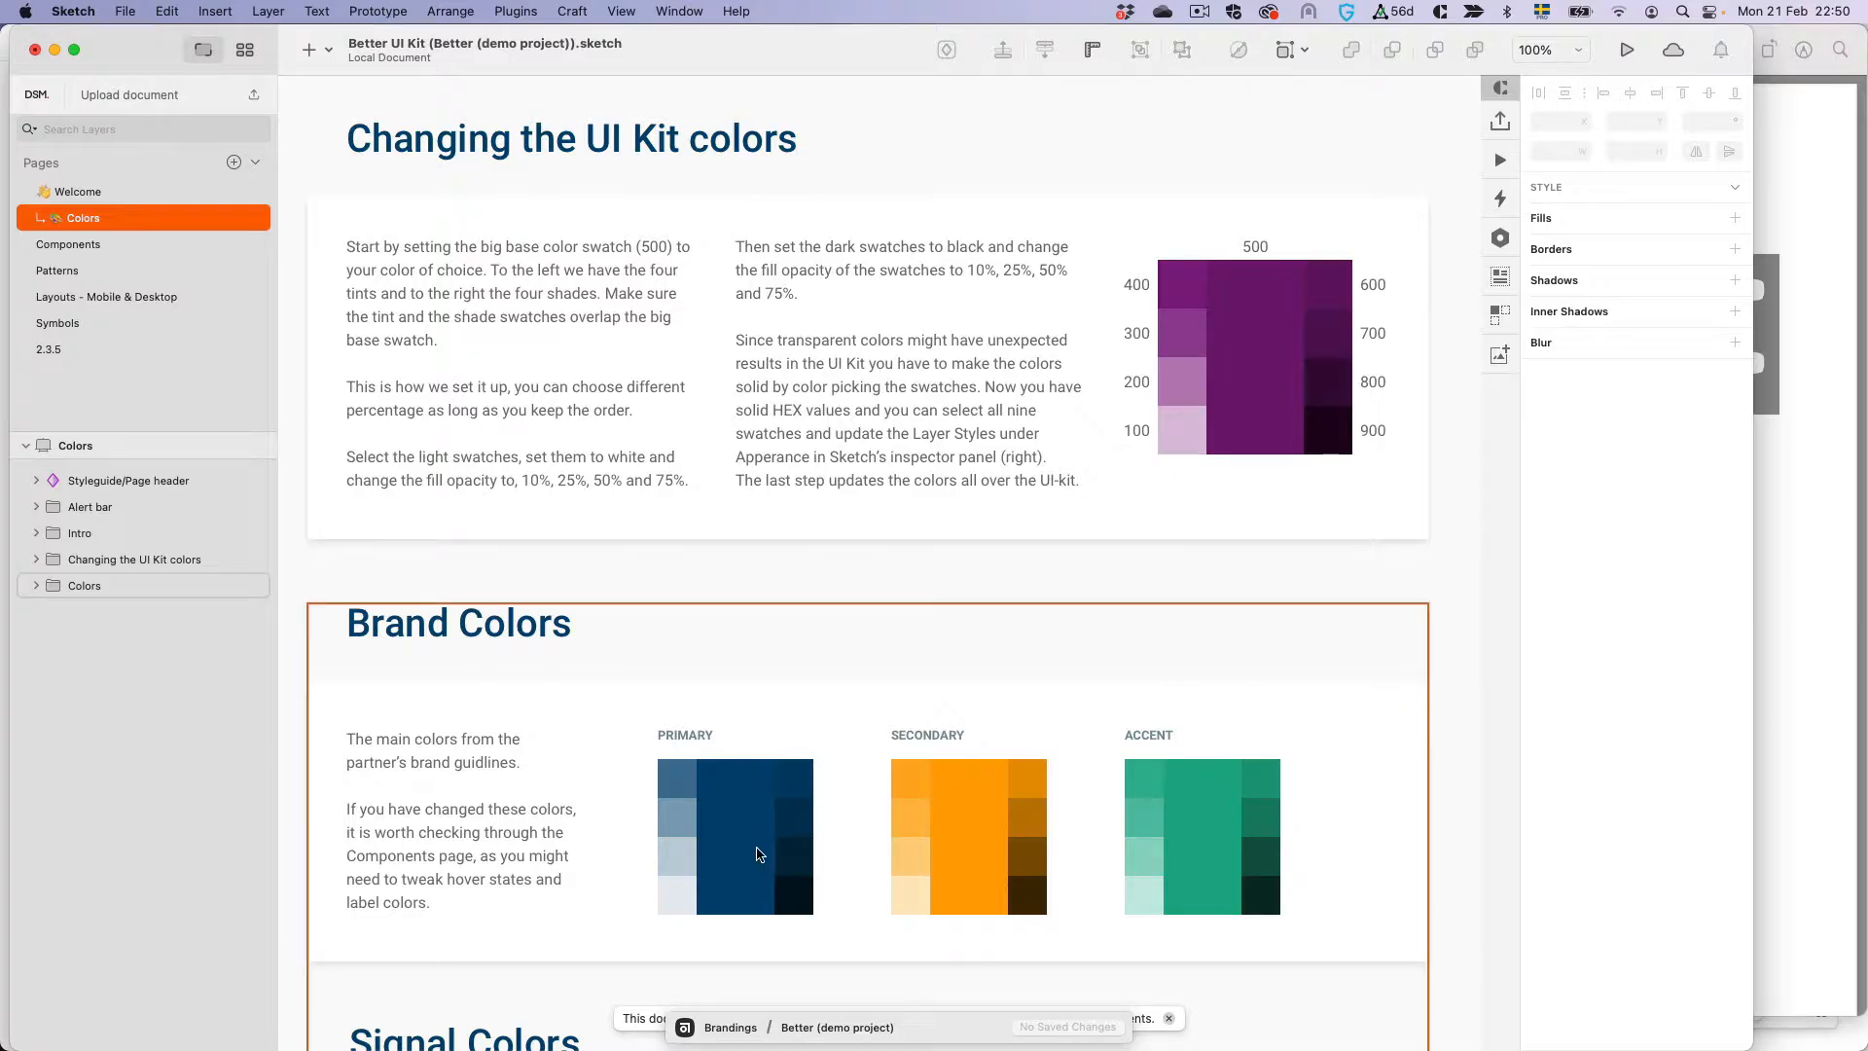
# Step: Update the Primary 500 colour variable to #720072, sampled from the example's purple 500 swatch
pyautogui.scroll(-2, 761, 854)
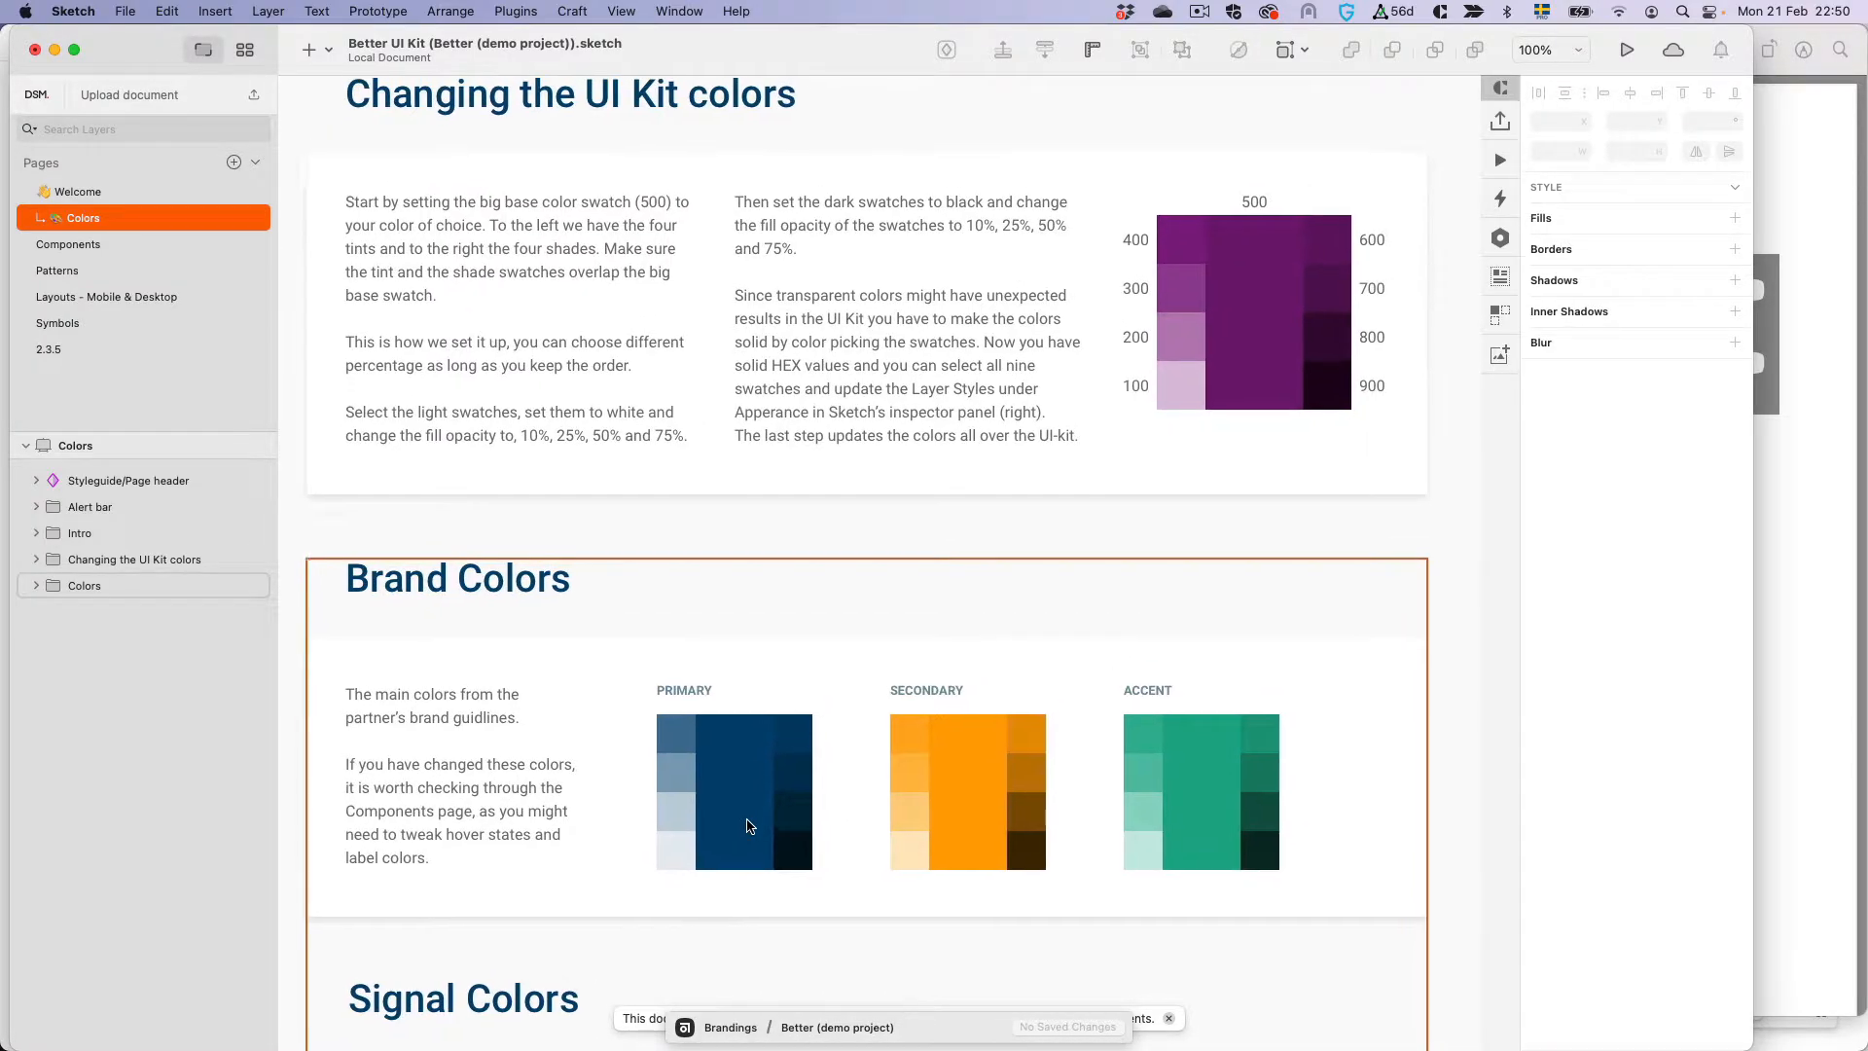
pyautogui.hscroll(1, 750, 827)
pyautogui.click(736, 825)
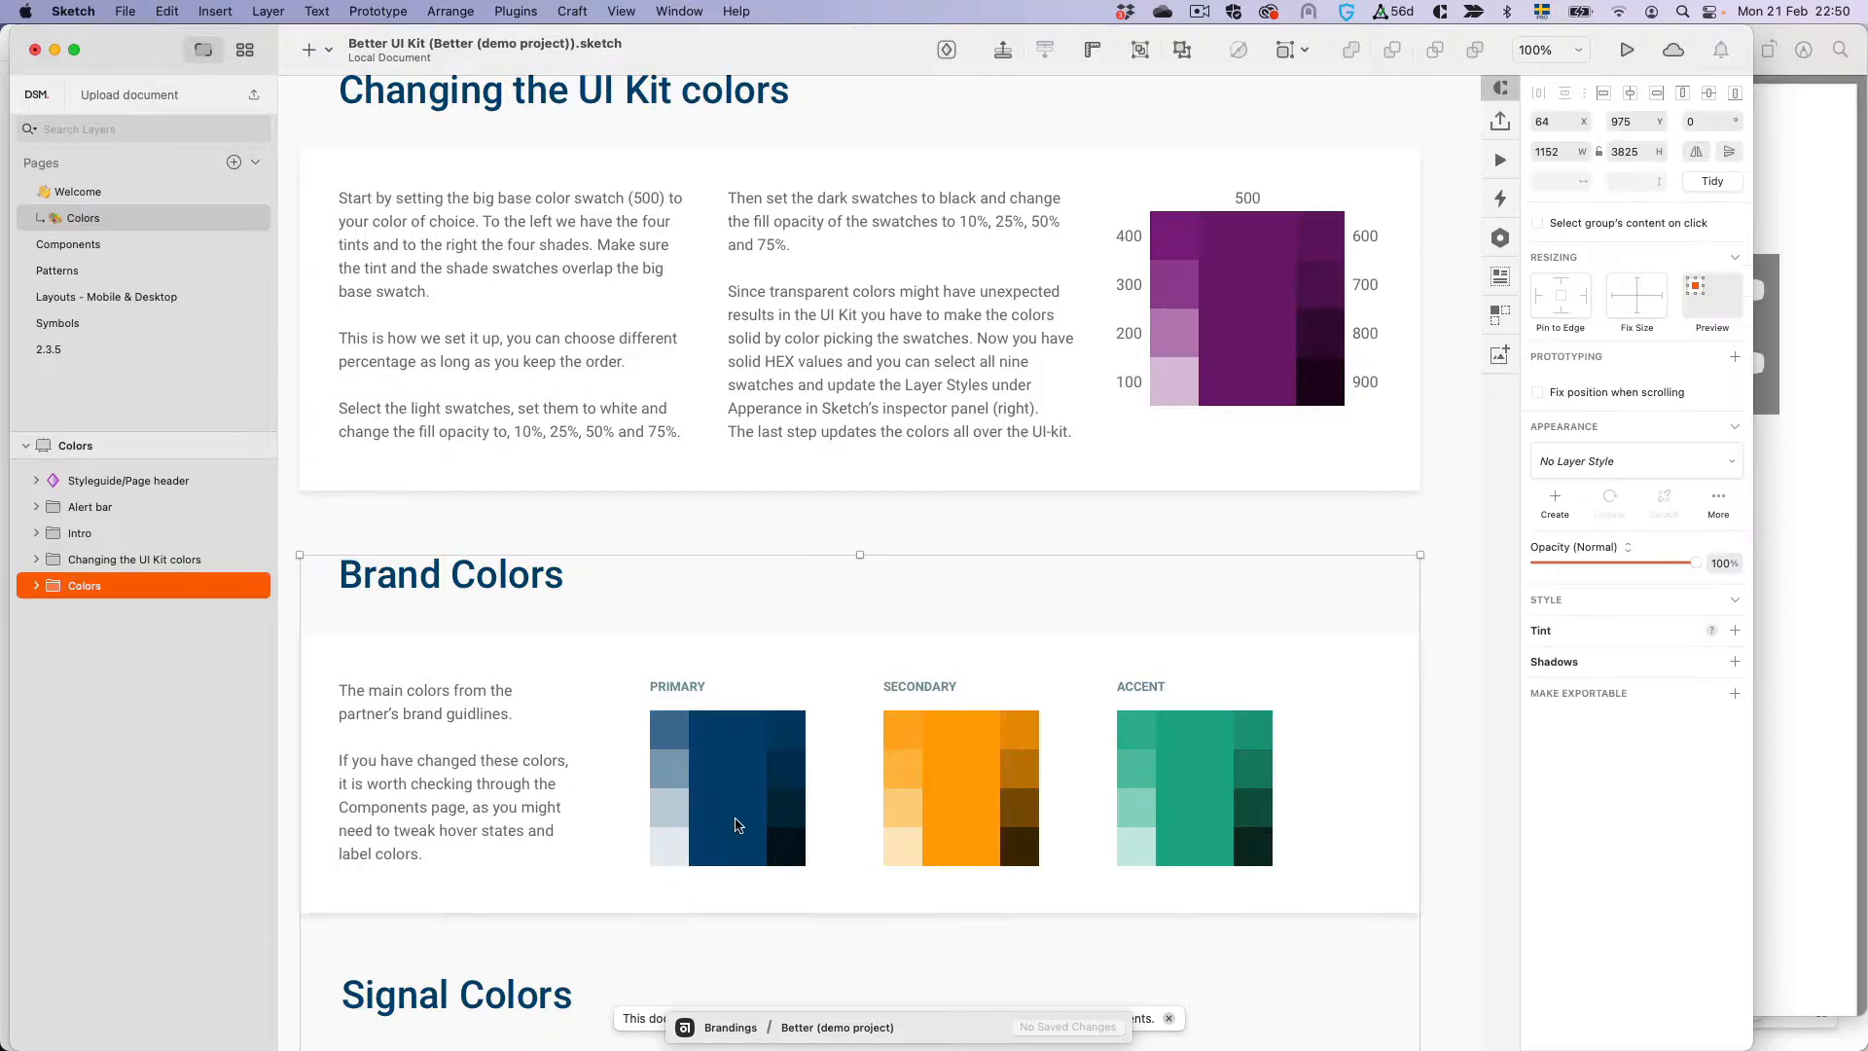
pyautogui.doubleClick(736, 825)
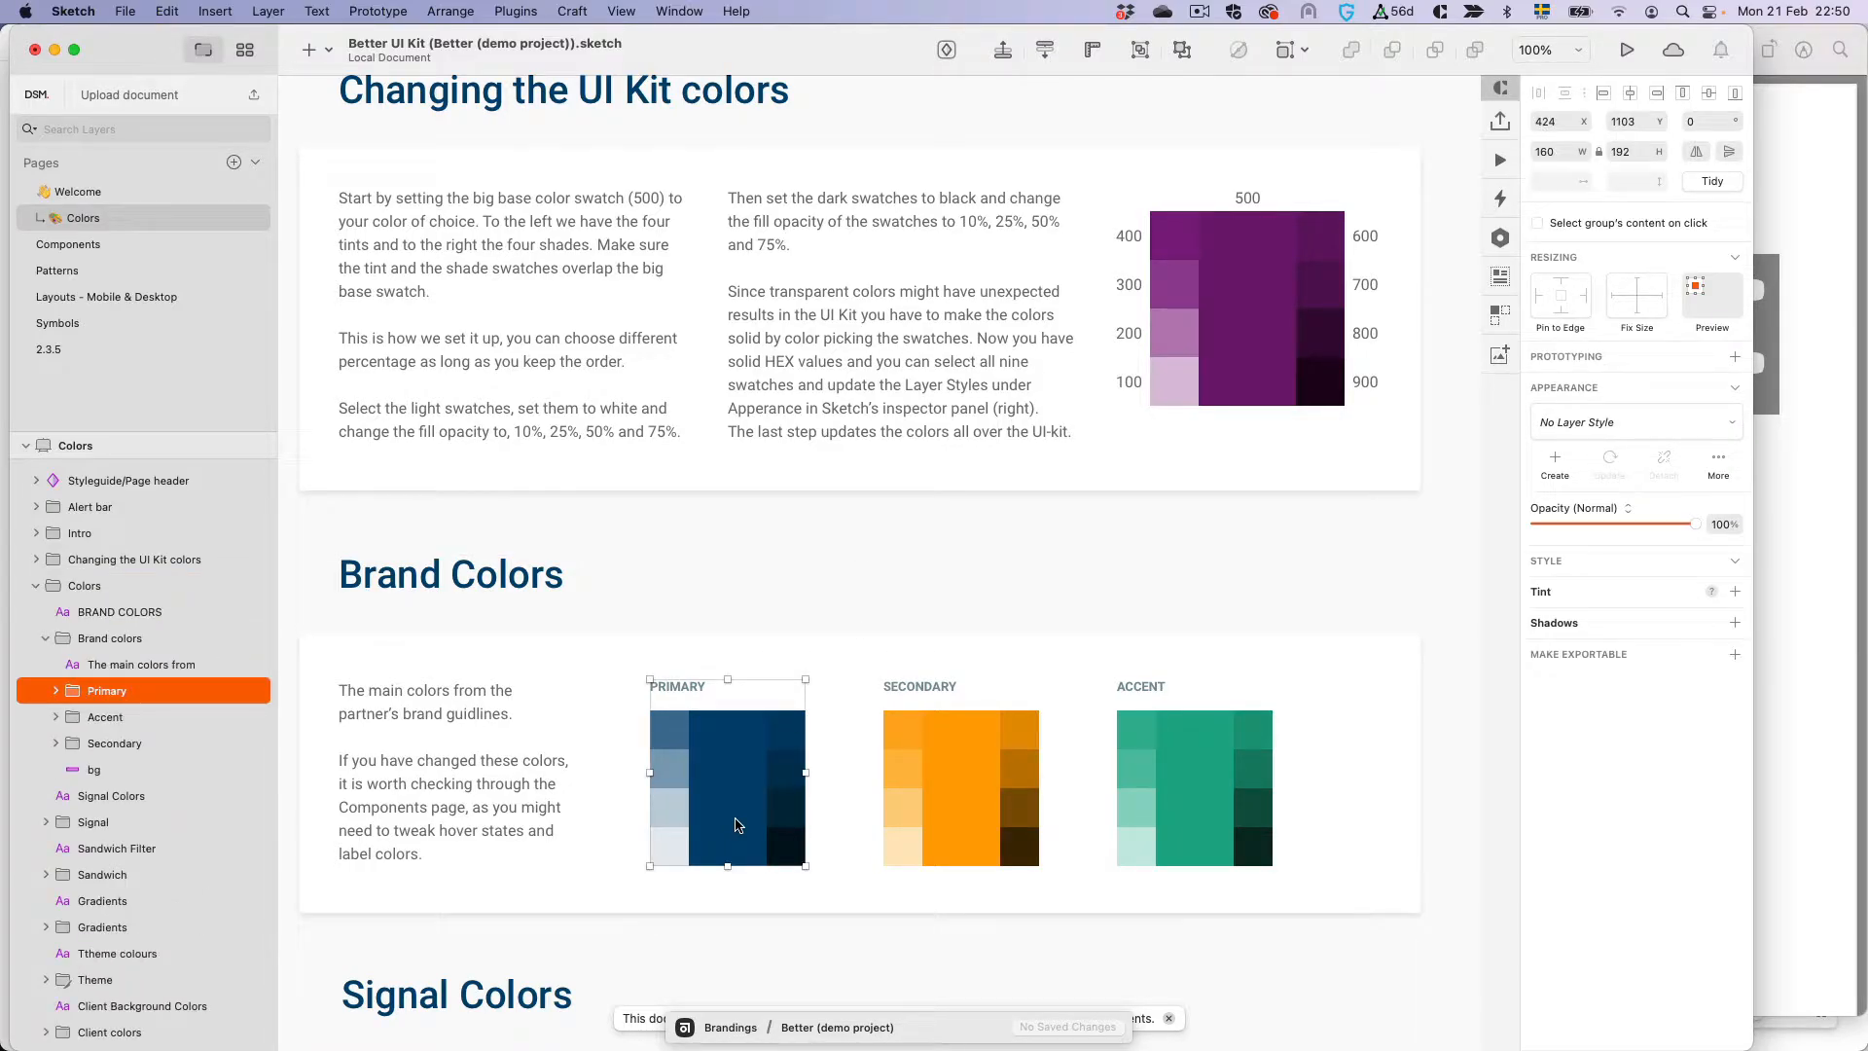
pyautogui.doubleClick(736, 825)
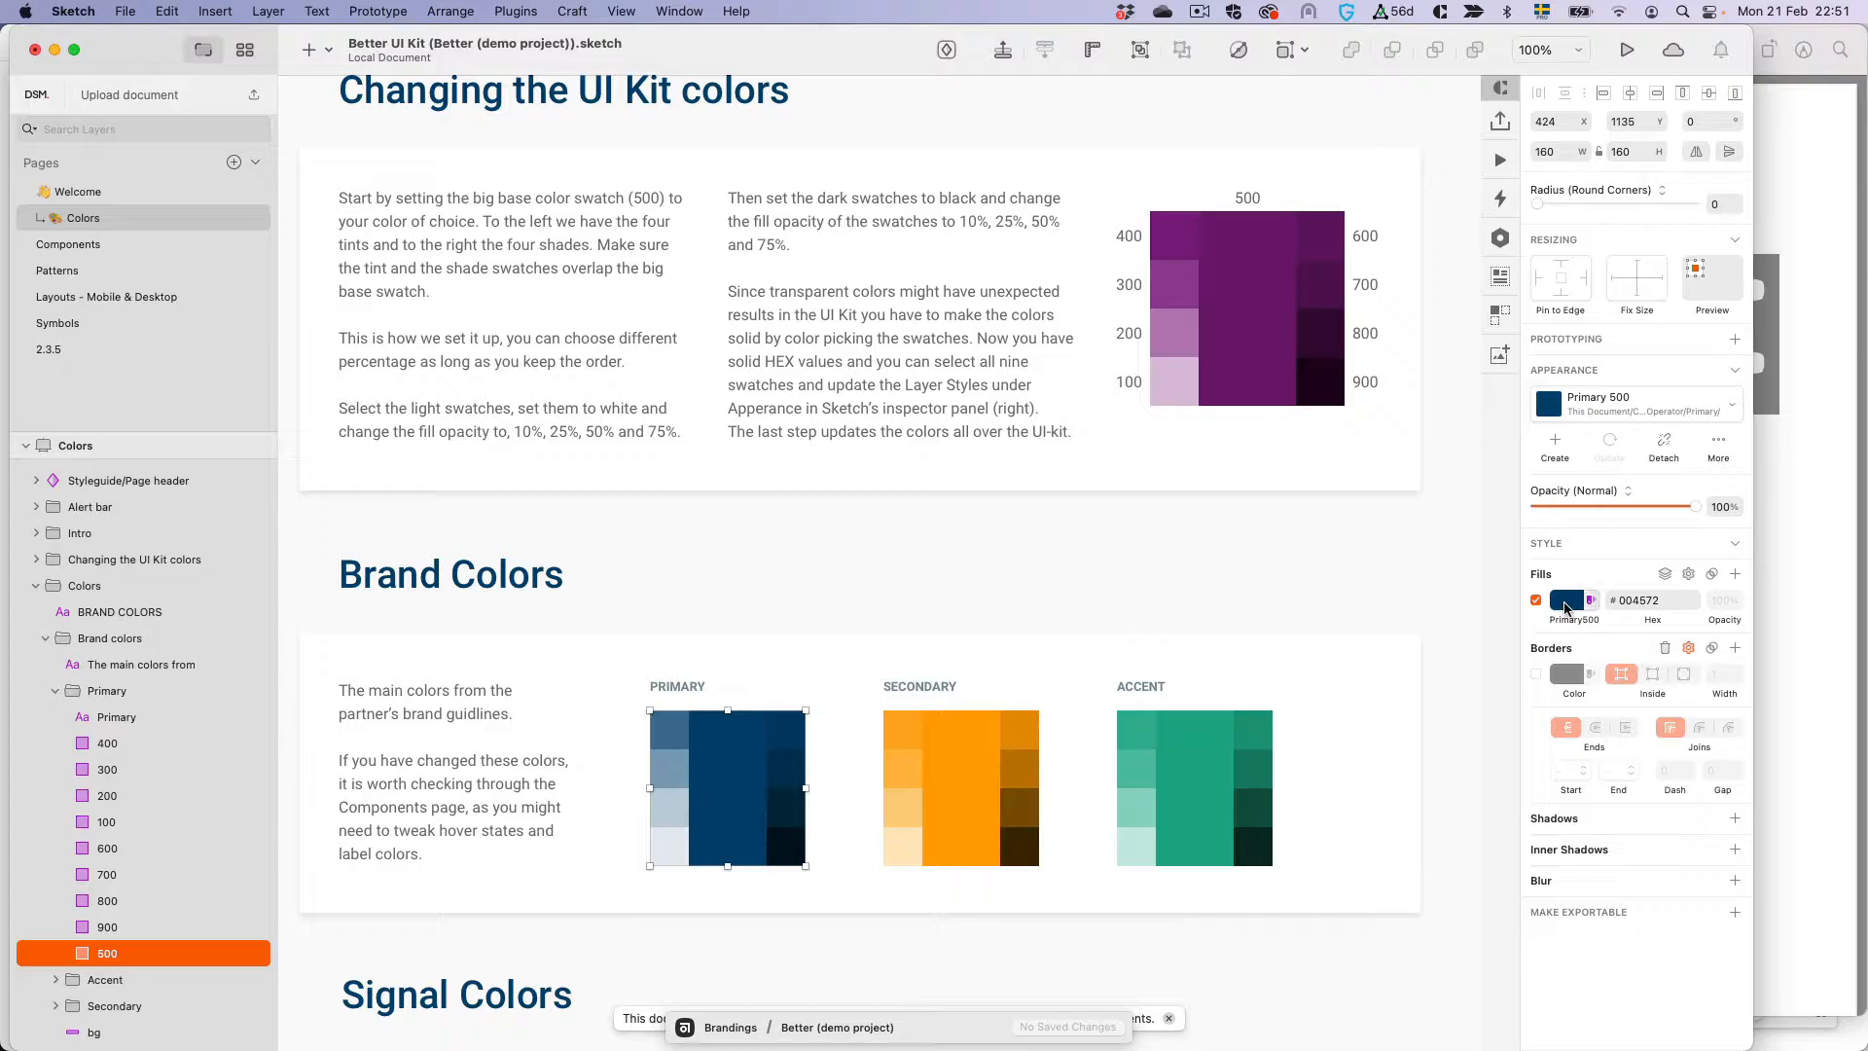
pyautogui.click(1565, 607)
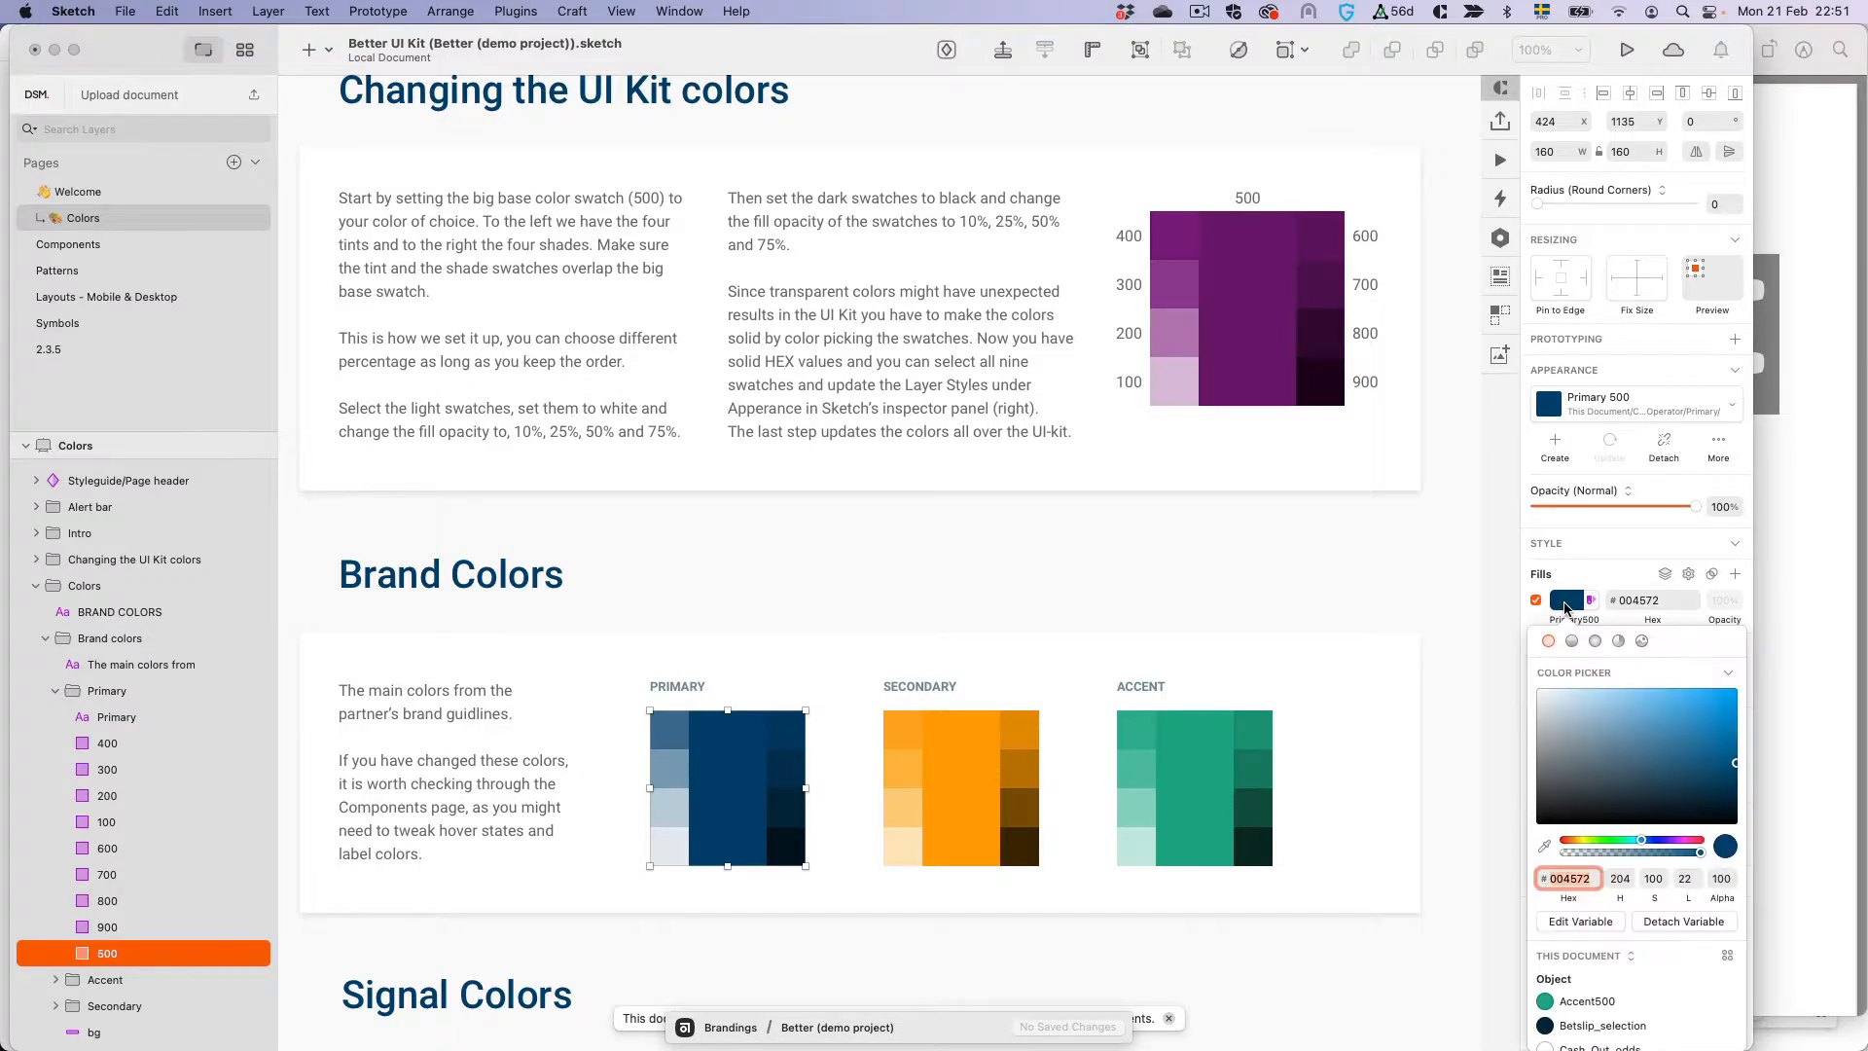
pyautogui.click(1585, 921)
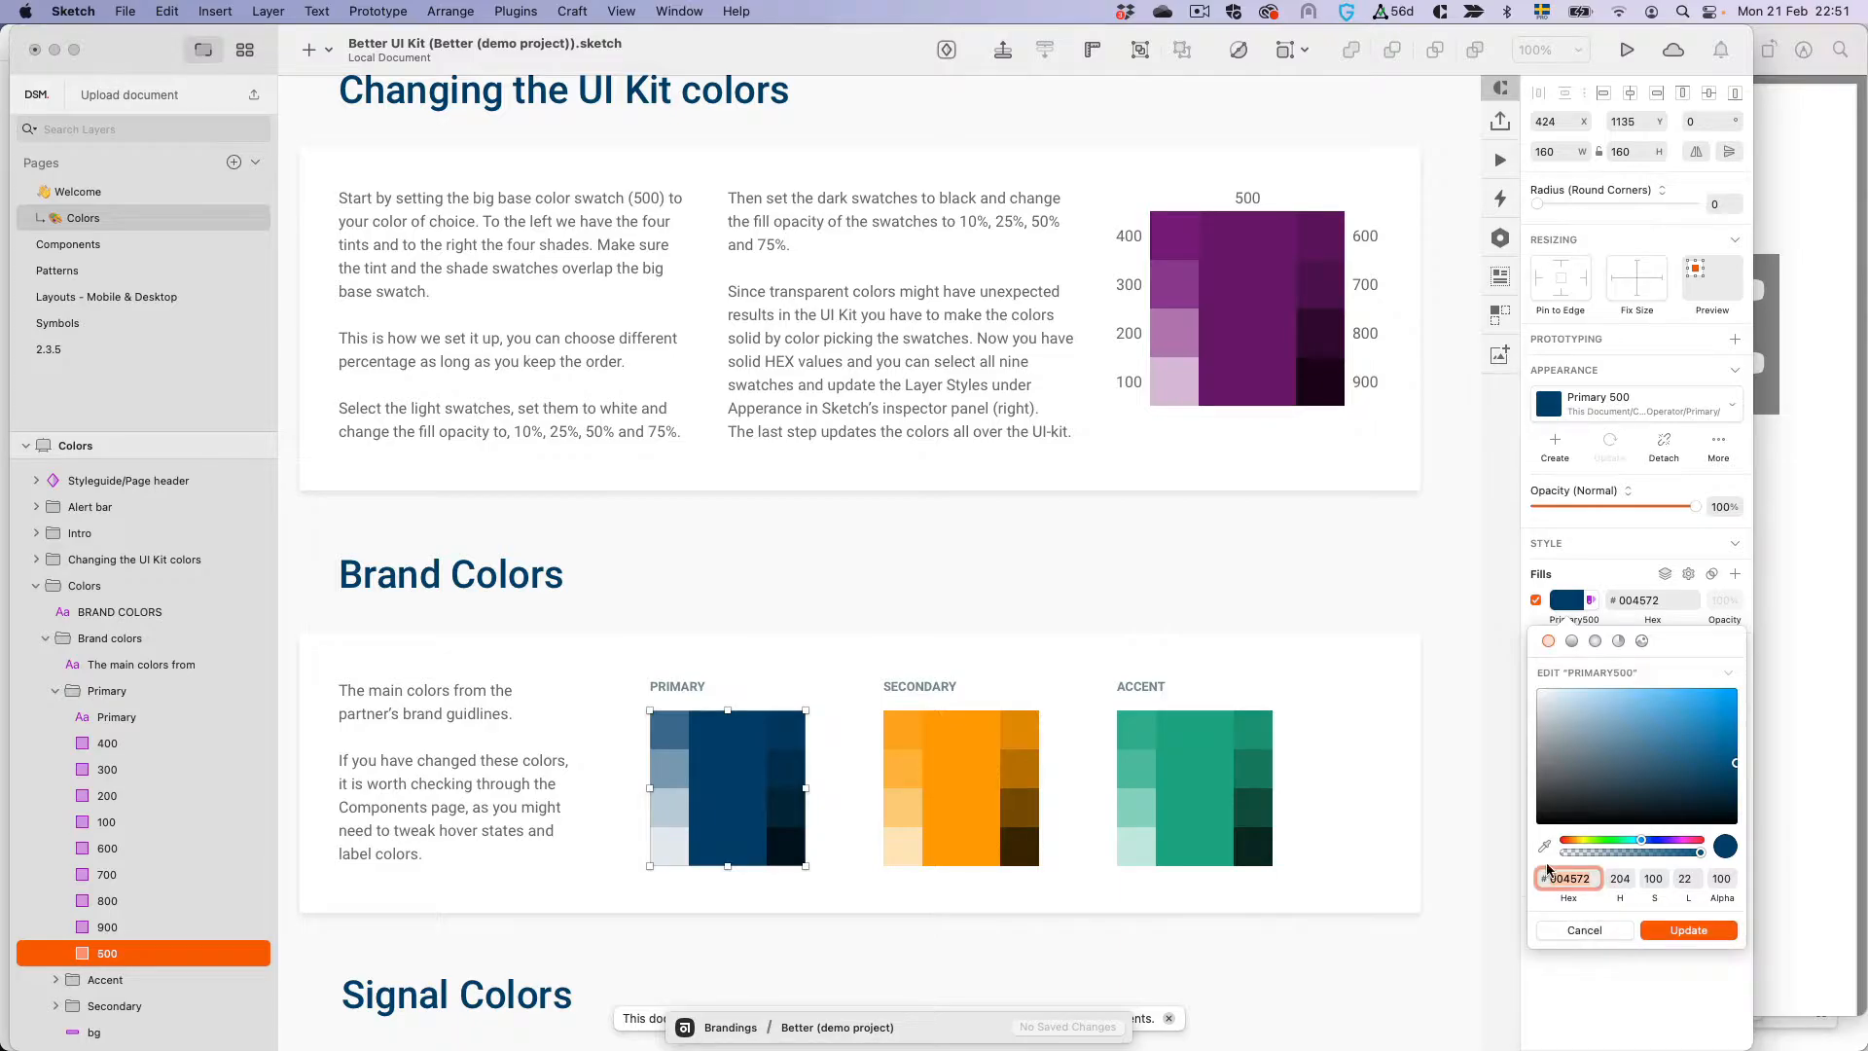
pyautogui.click(1544, 845)
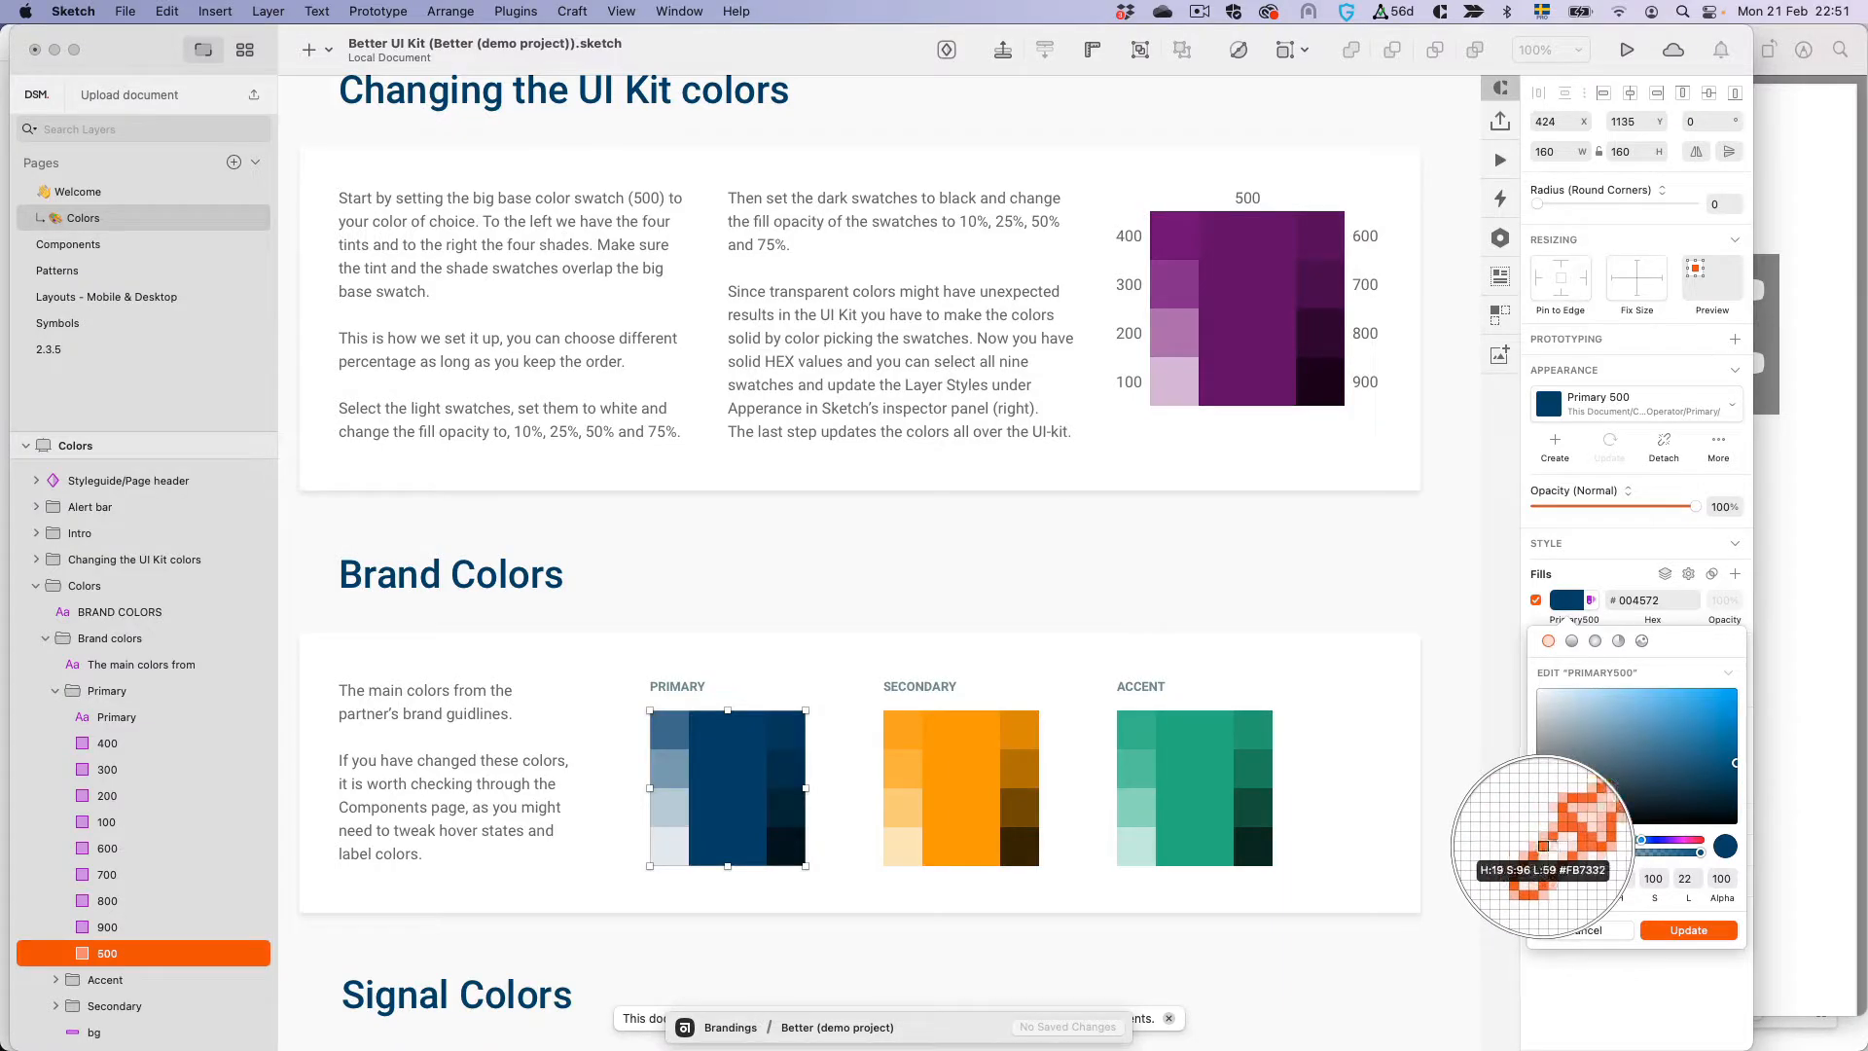
pyautogui.click(1267, 385)
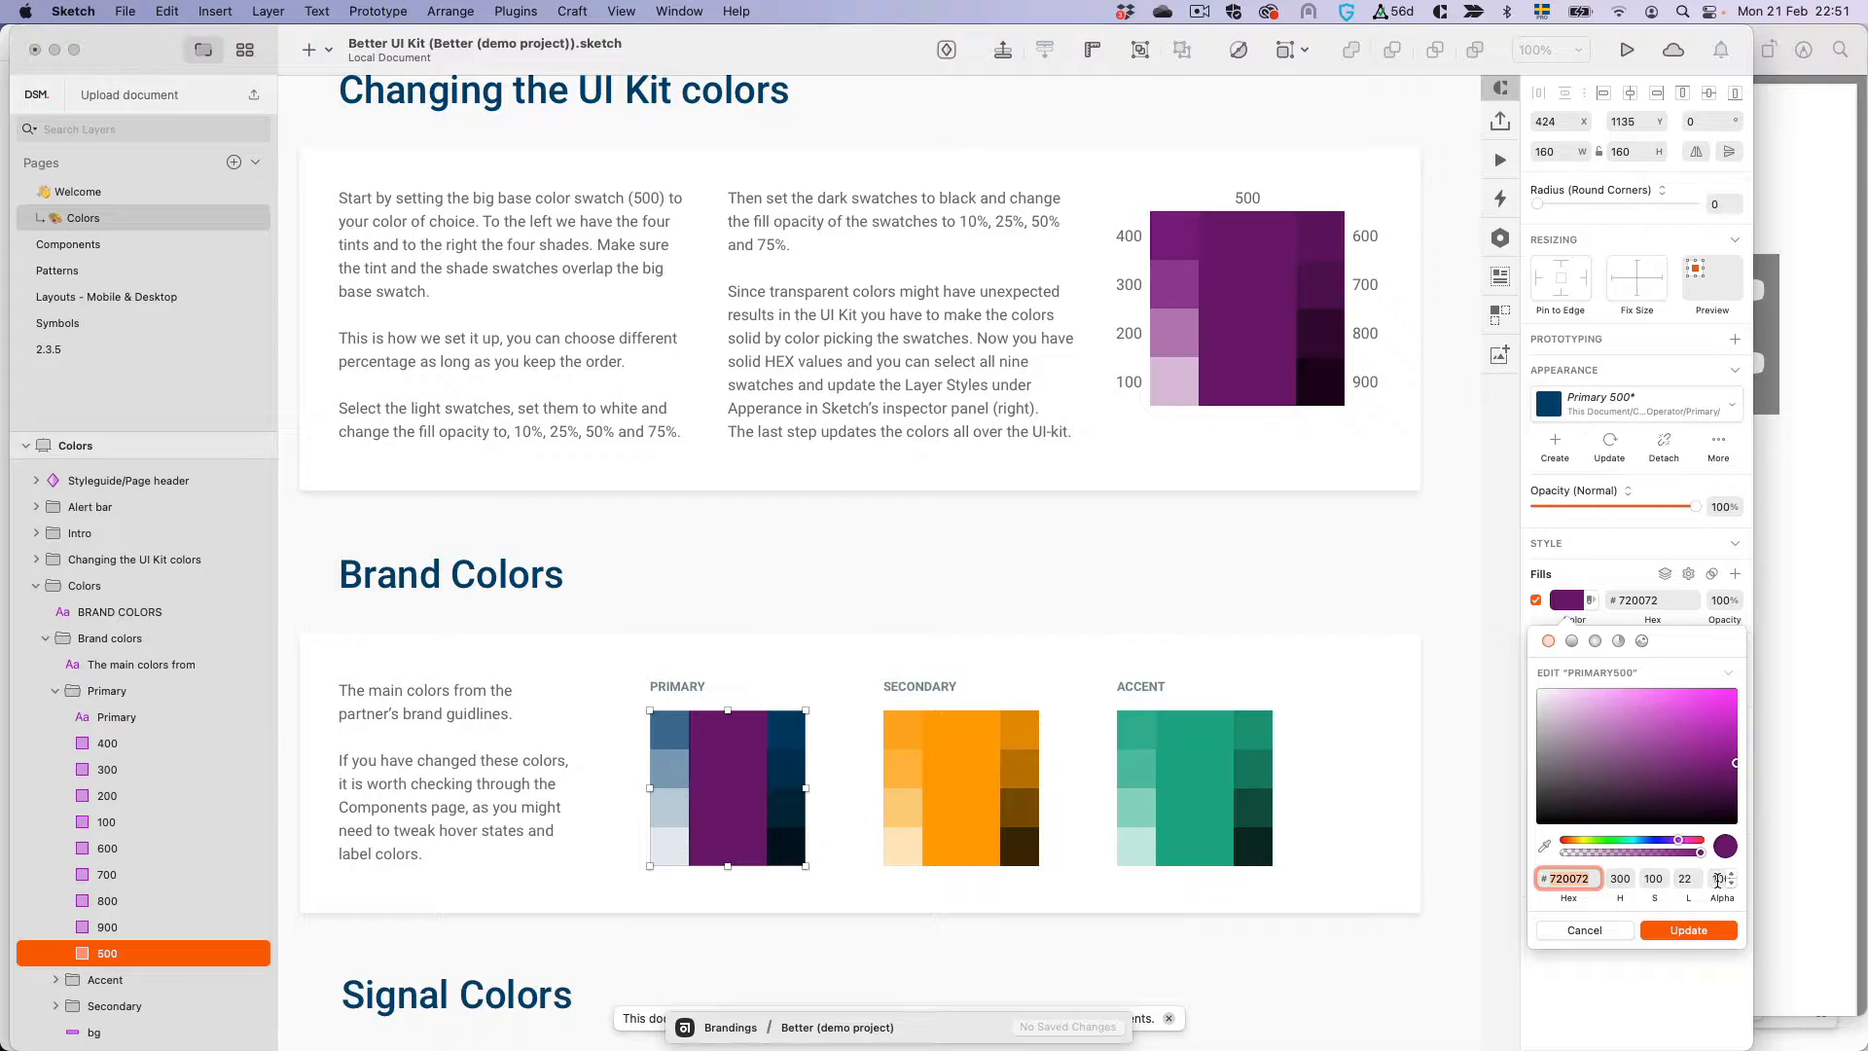
pyautogui.click(1673, 932)
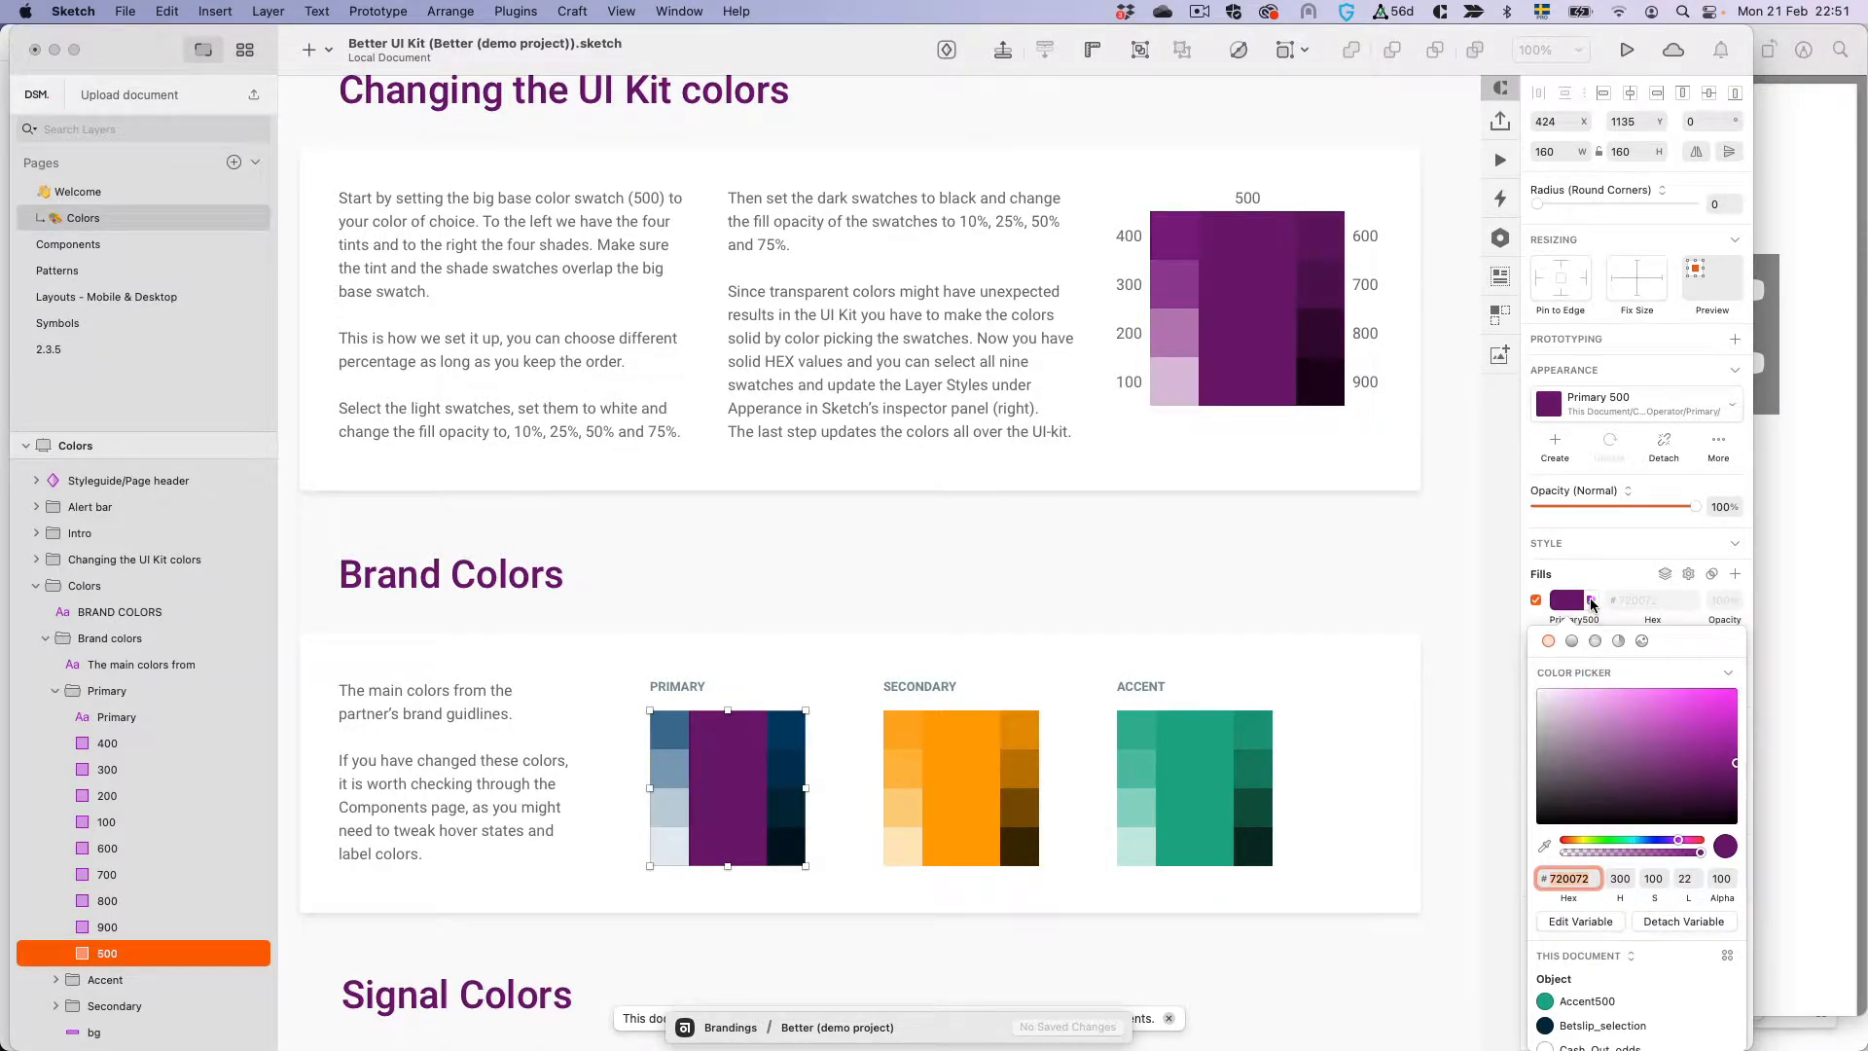
# Step: Set the Primary 100 and 200 variables to the example's light tints, 200 being #B880B8
pyautogui.click(665, 854)
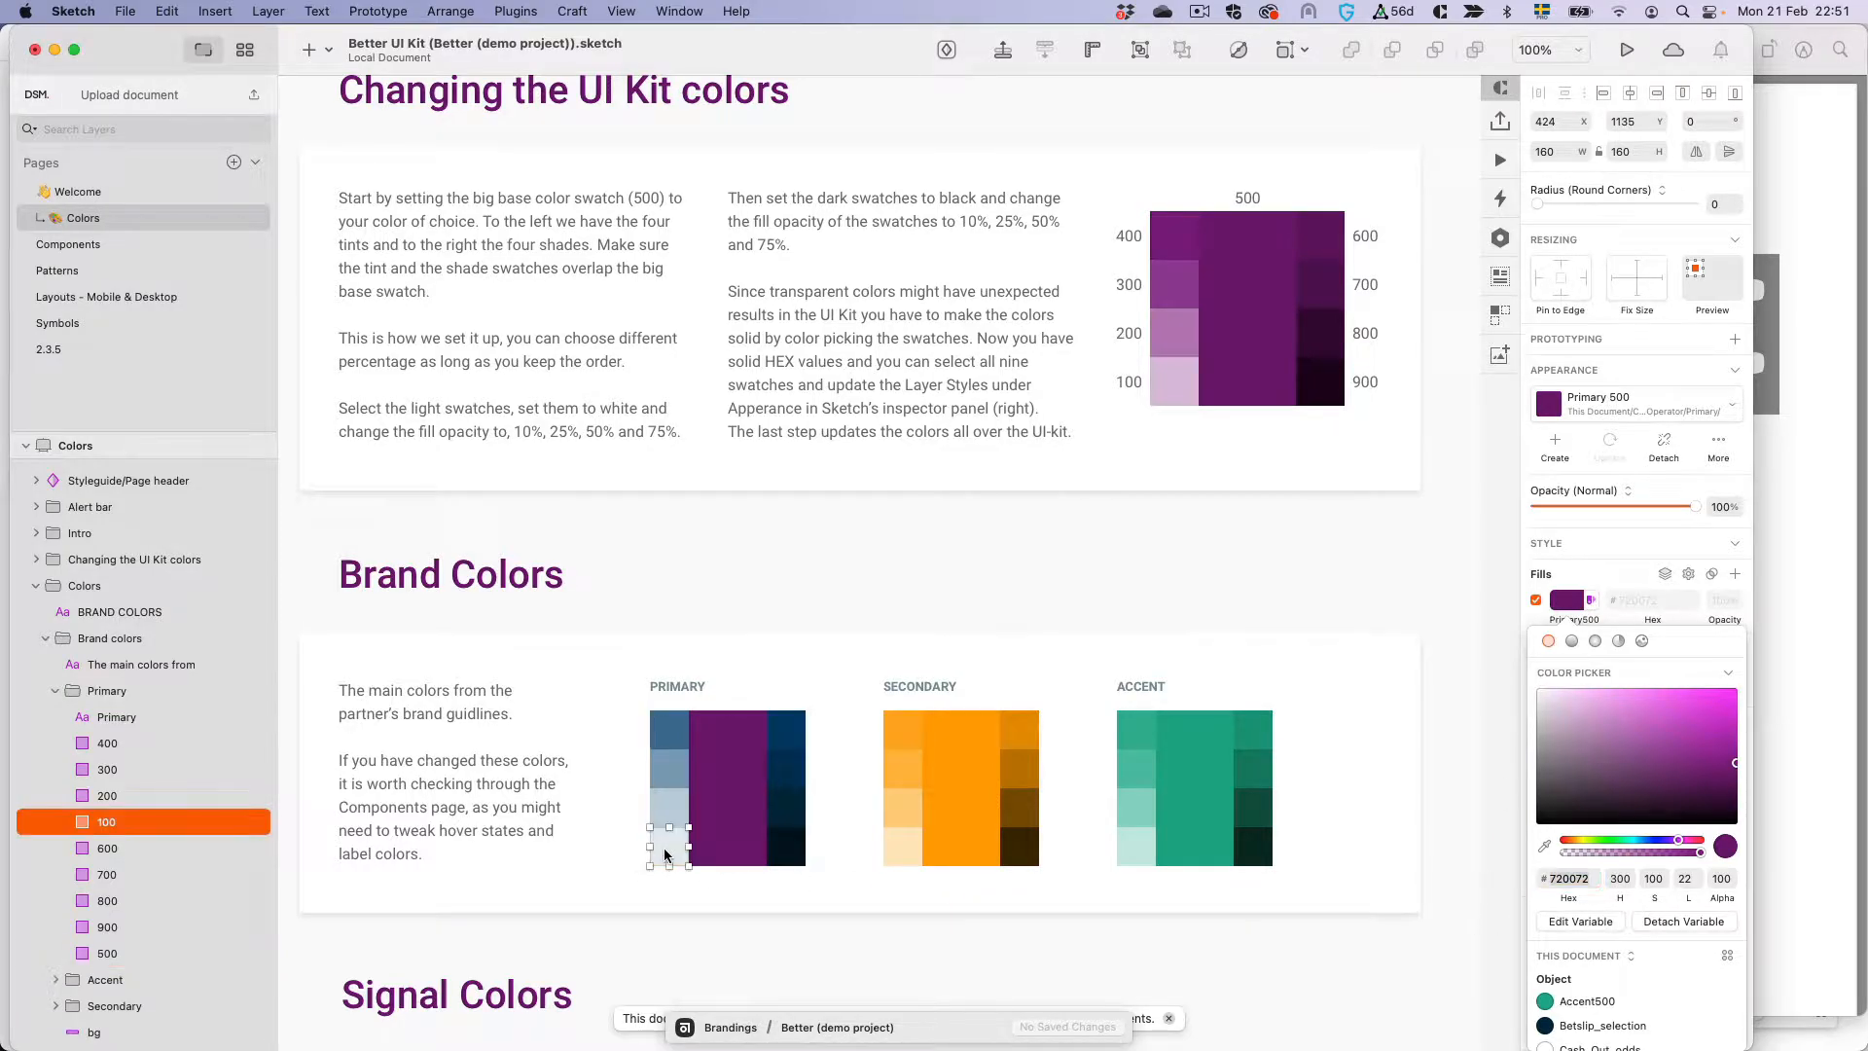
pyautogui.click(1574, 921)
pyautogui.click(1544, 845)
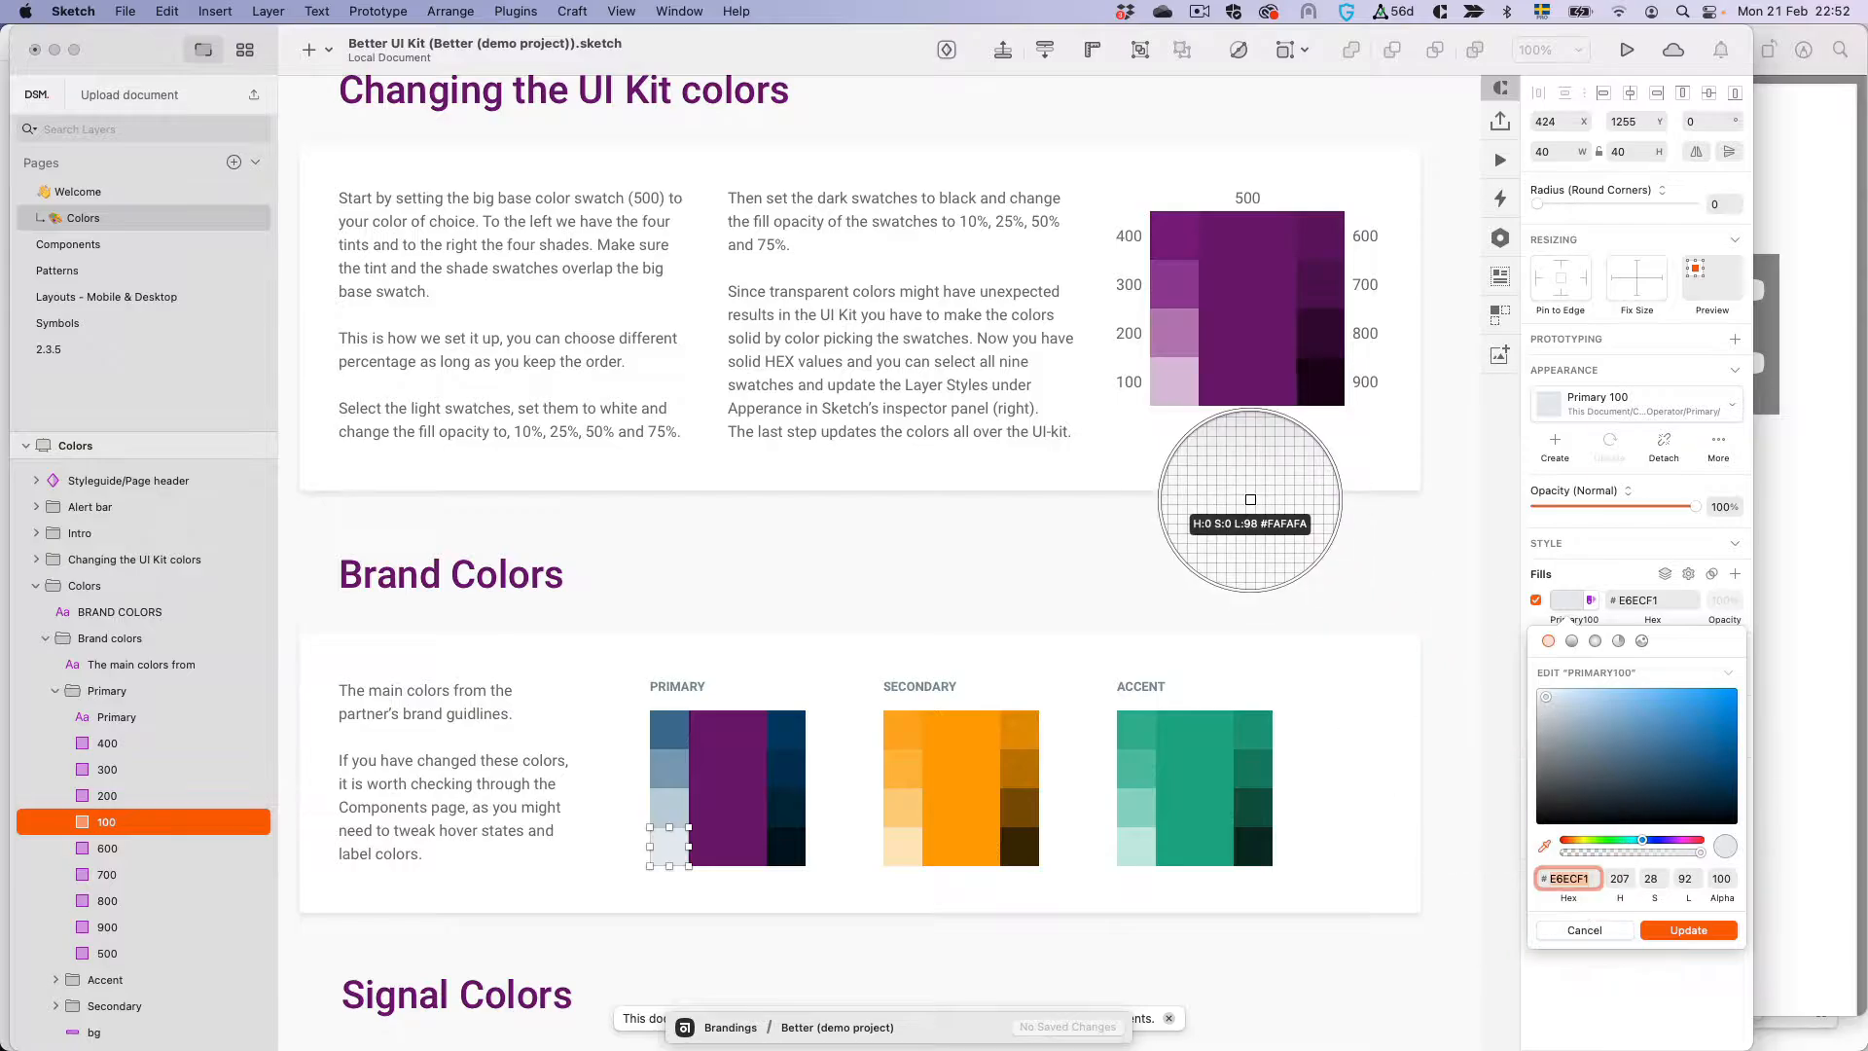
pyautogui.click(1187, 390)
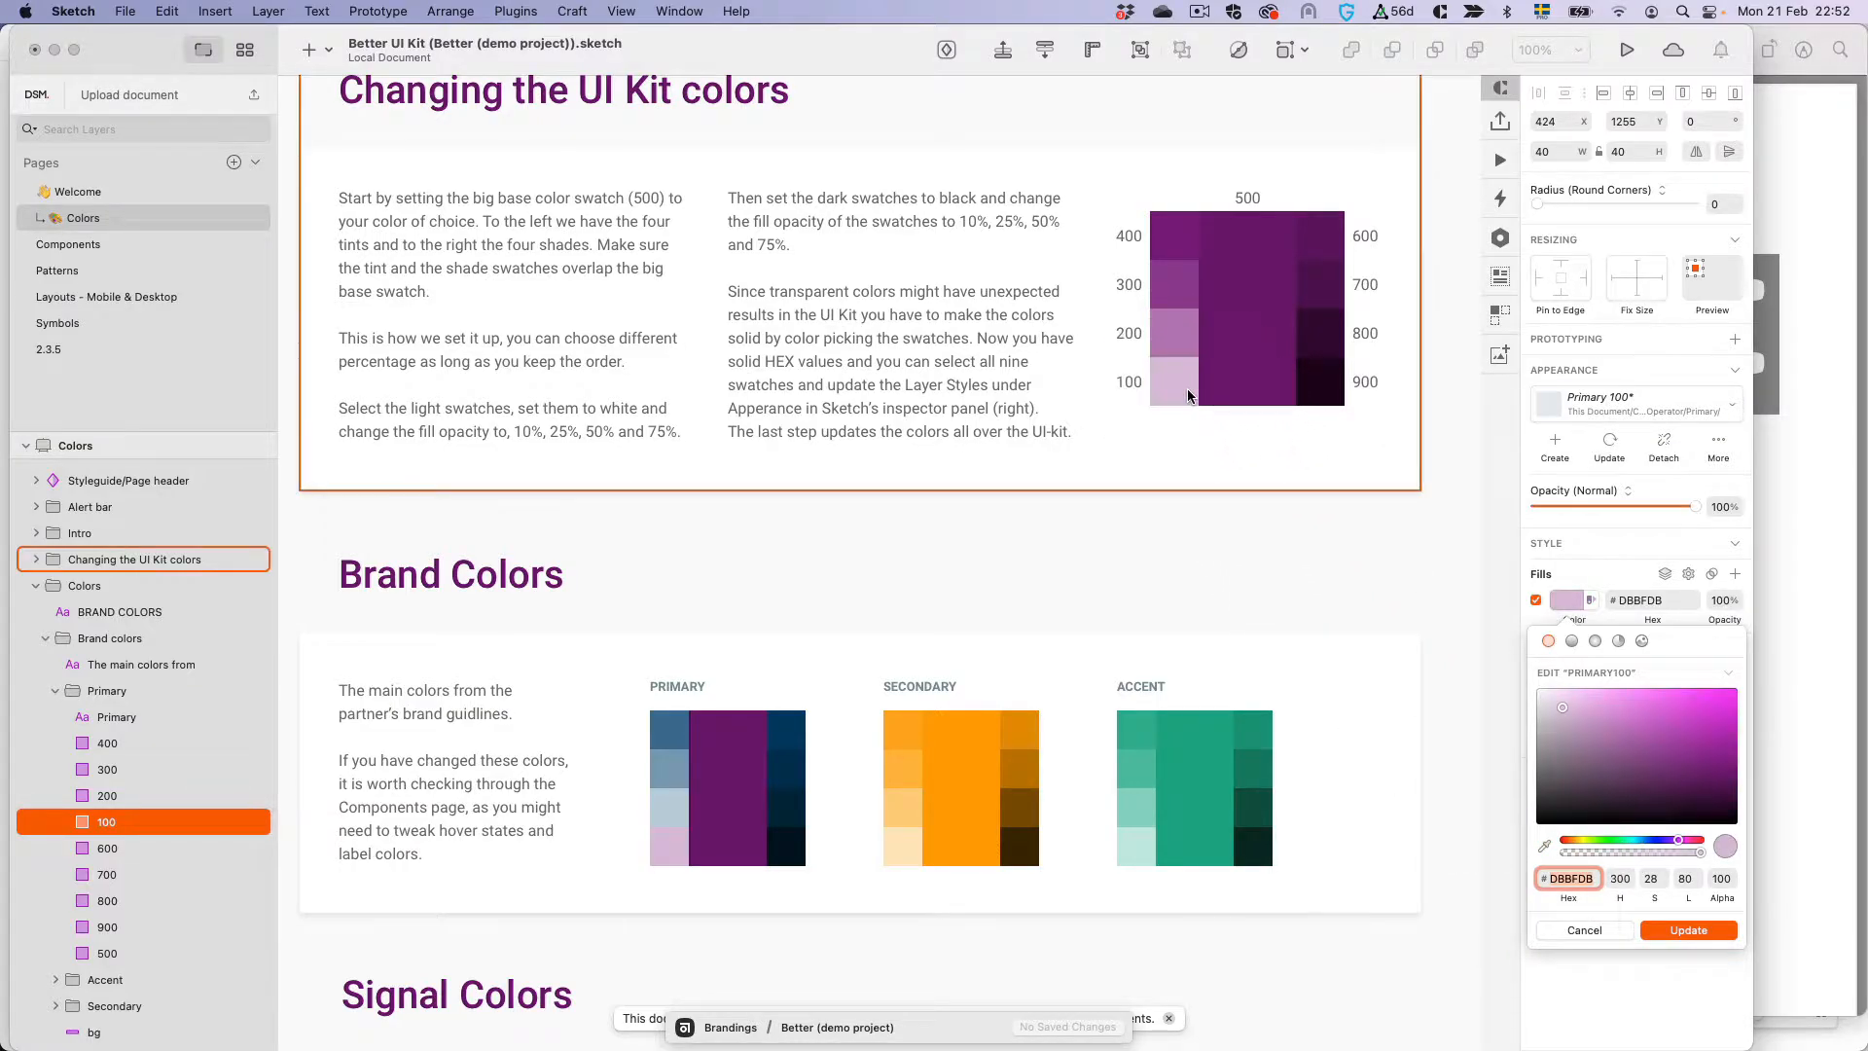
pyautogui.click(1710, 932)
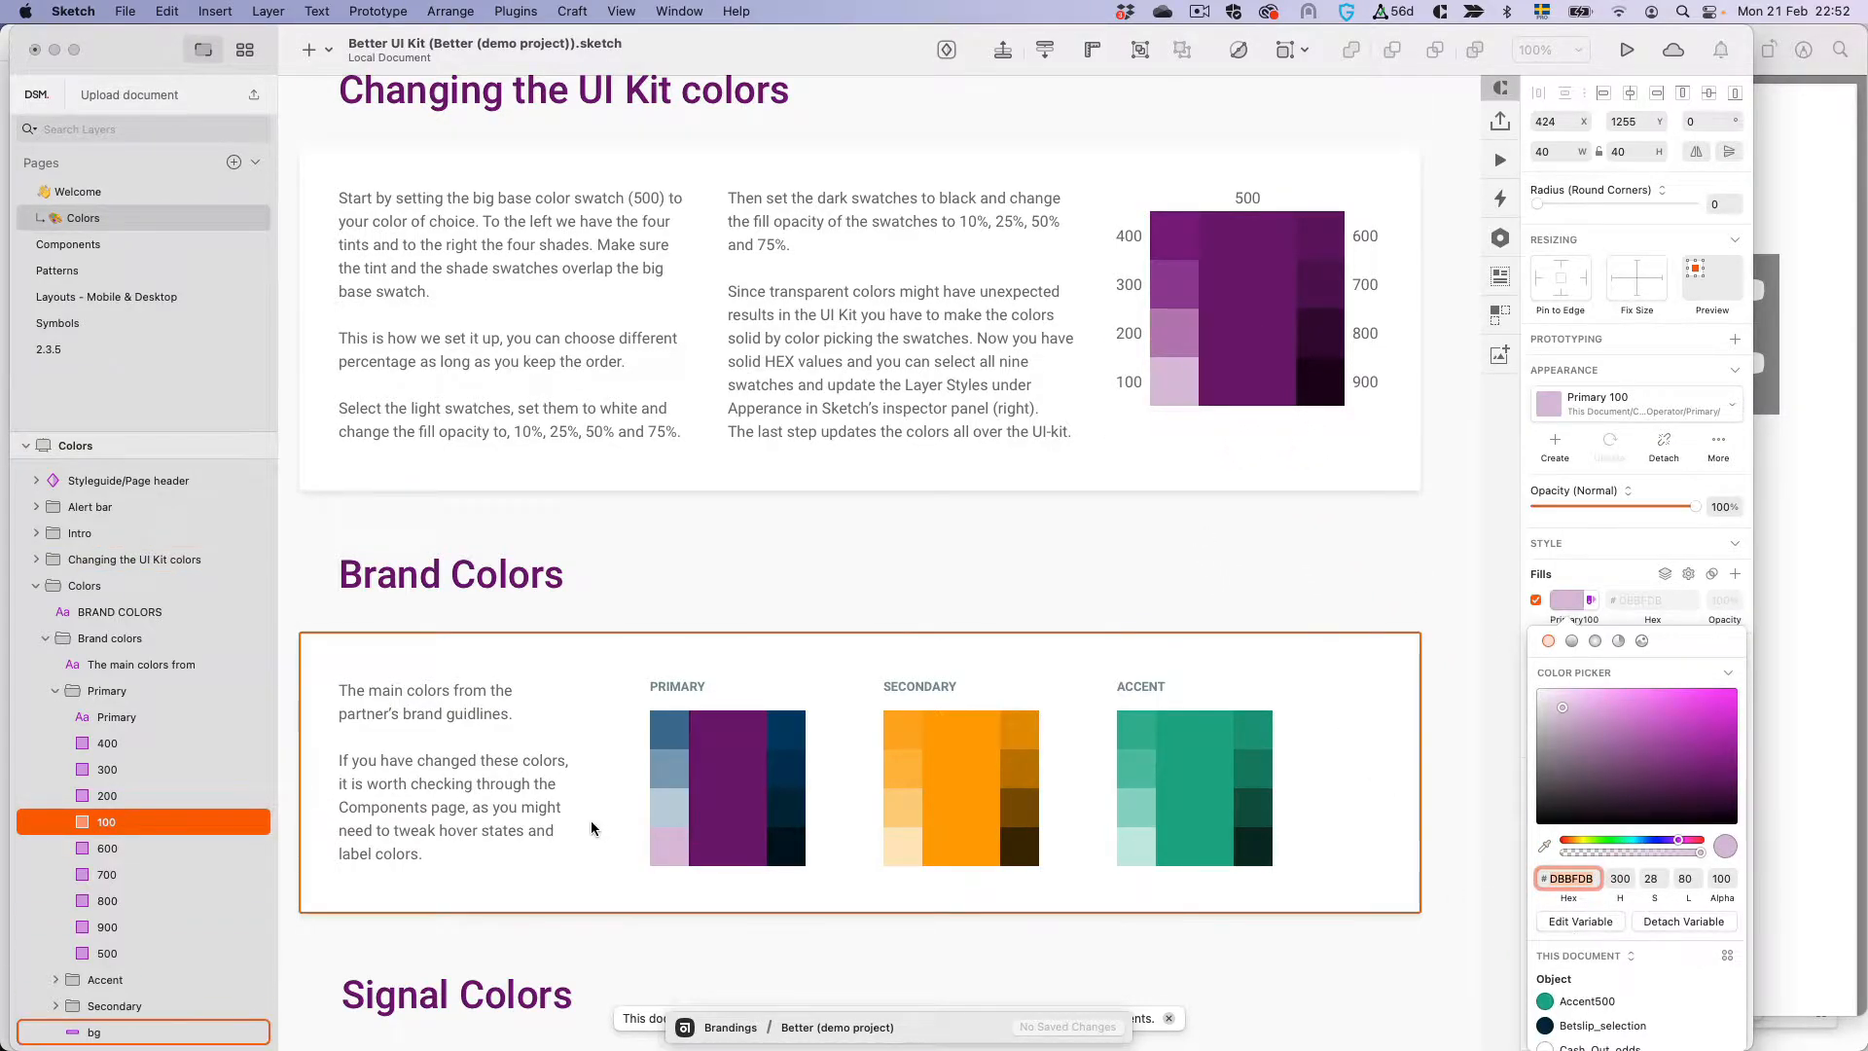
pyautogui.click(665, 820)
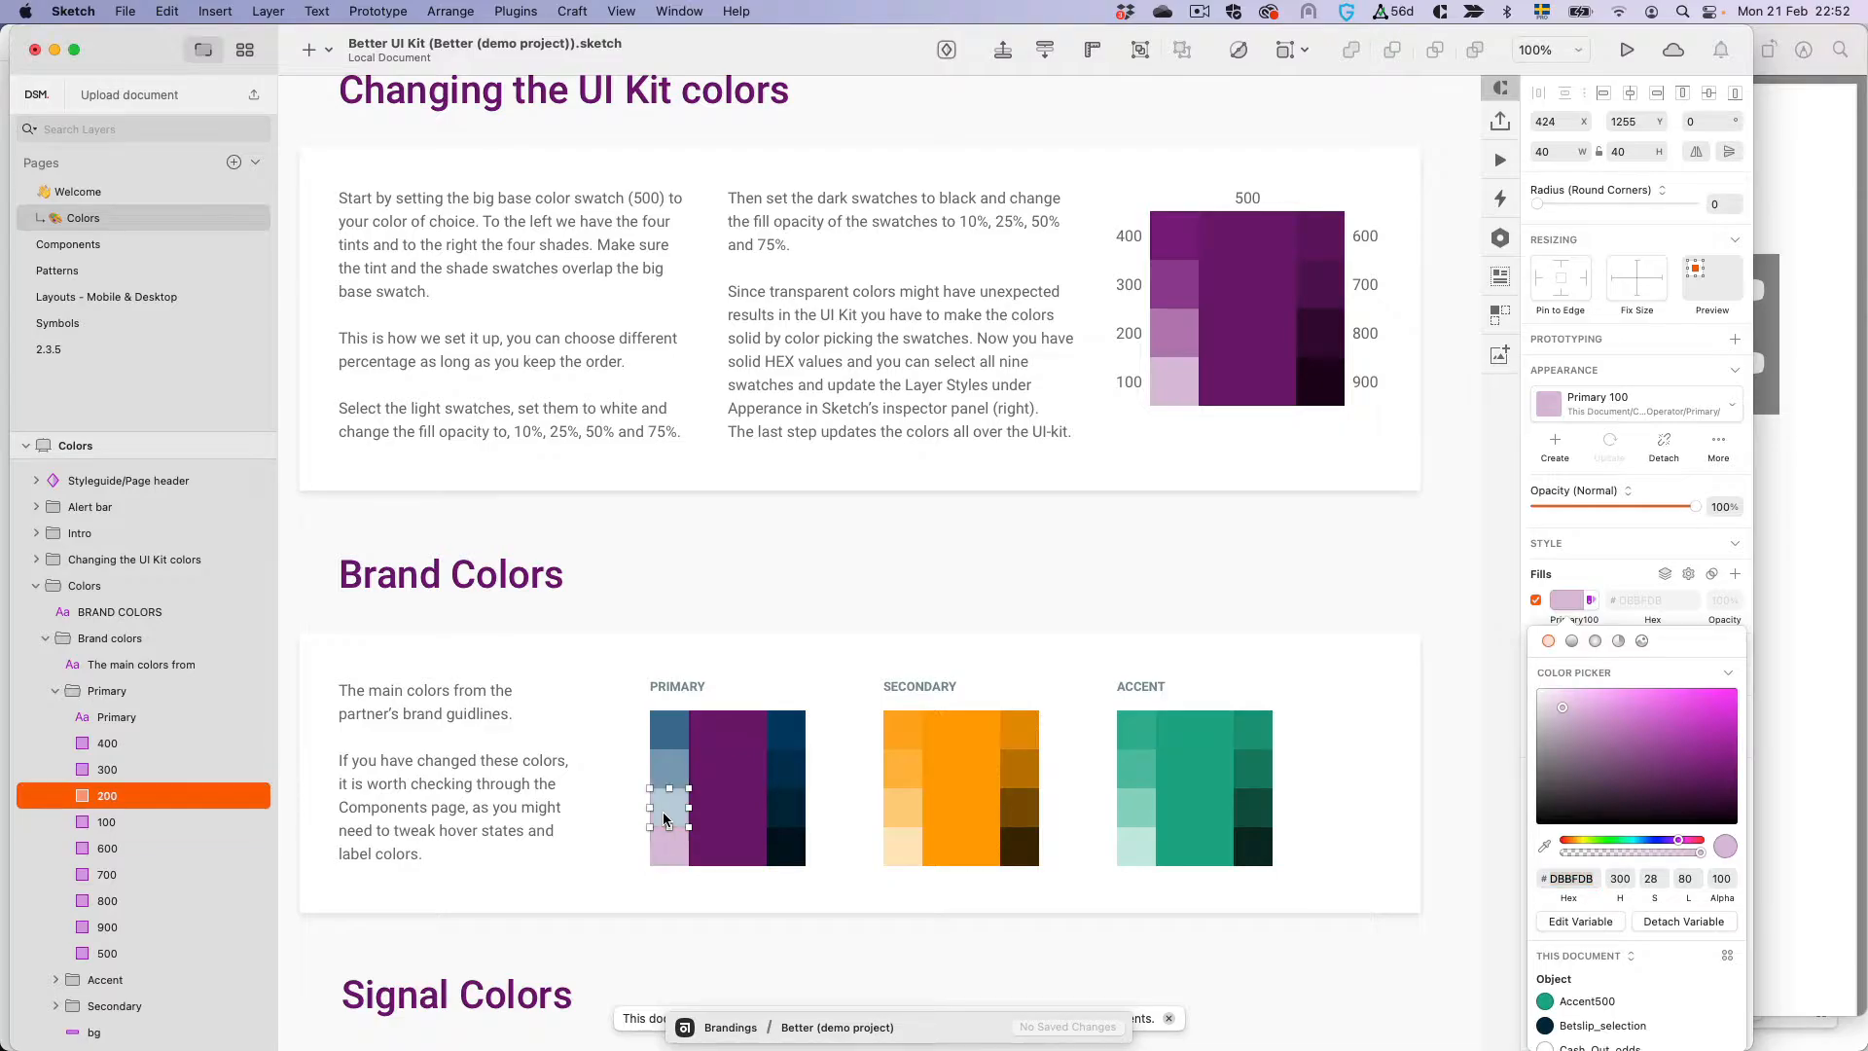
pyautogui.click(1545, 846)
pyautogui.press('Escape')
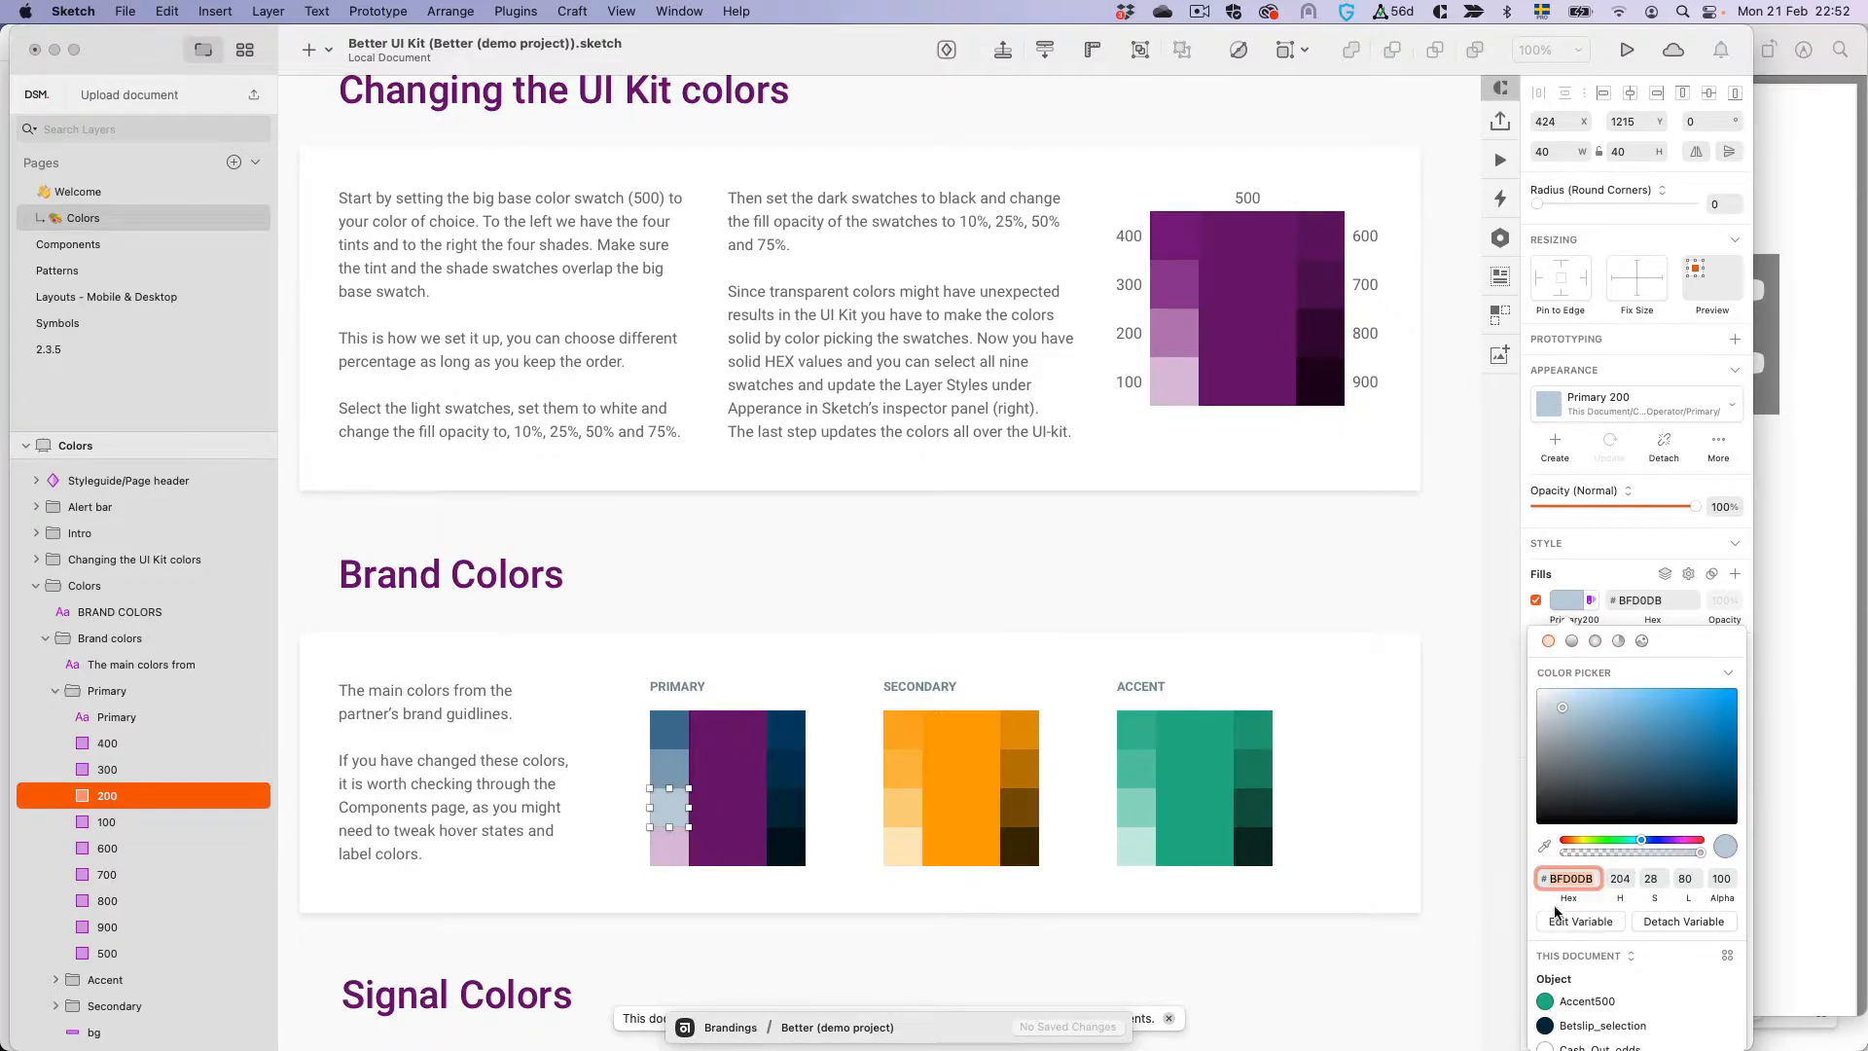
pyautogui.click(1559, 917)
pyautogui.click(1544, 846)
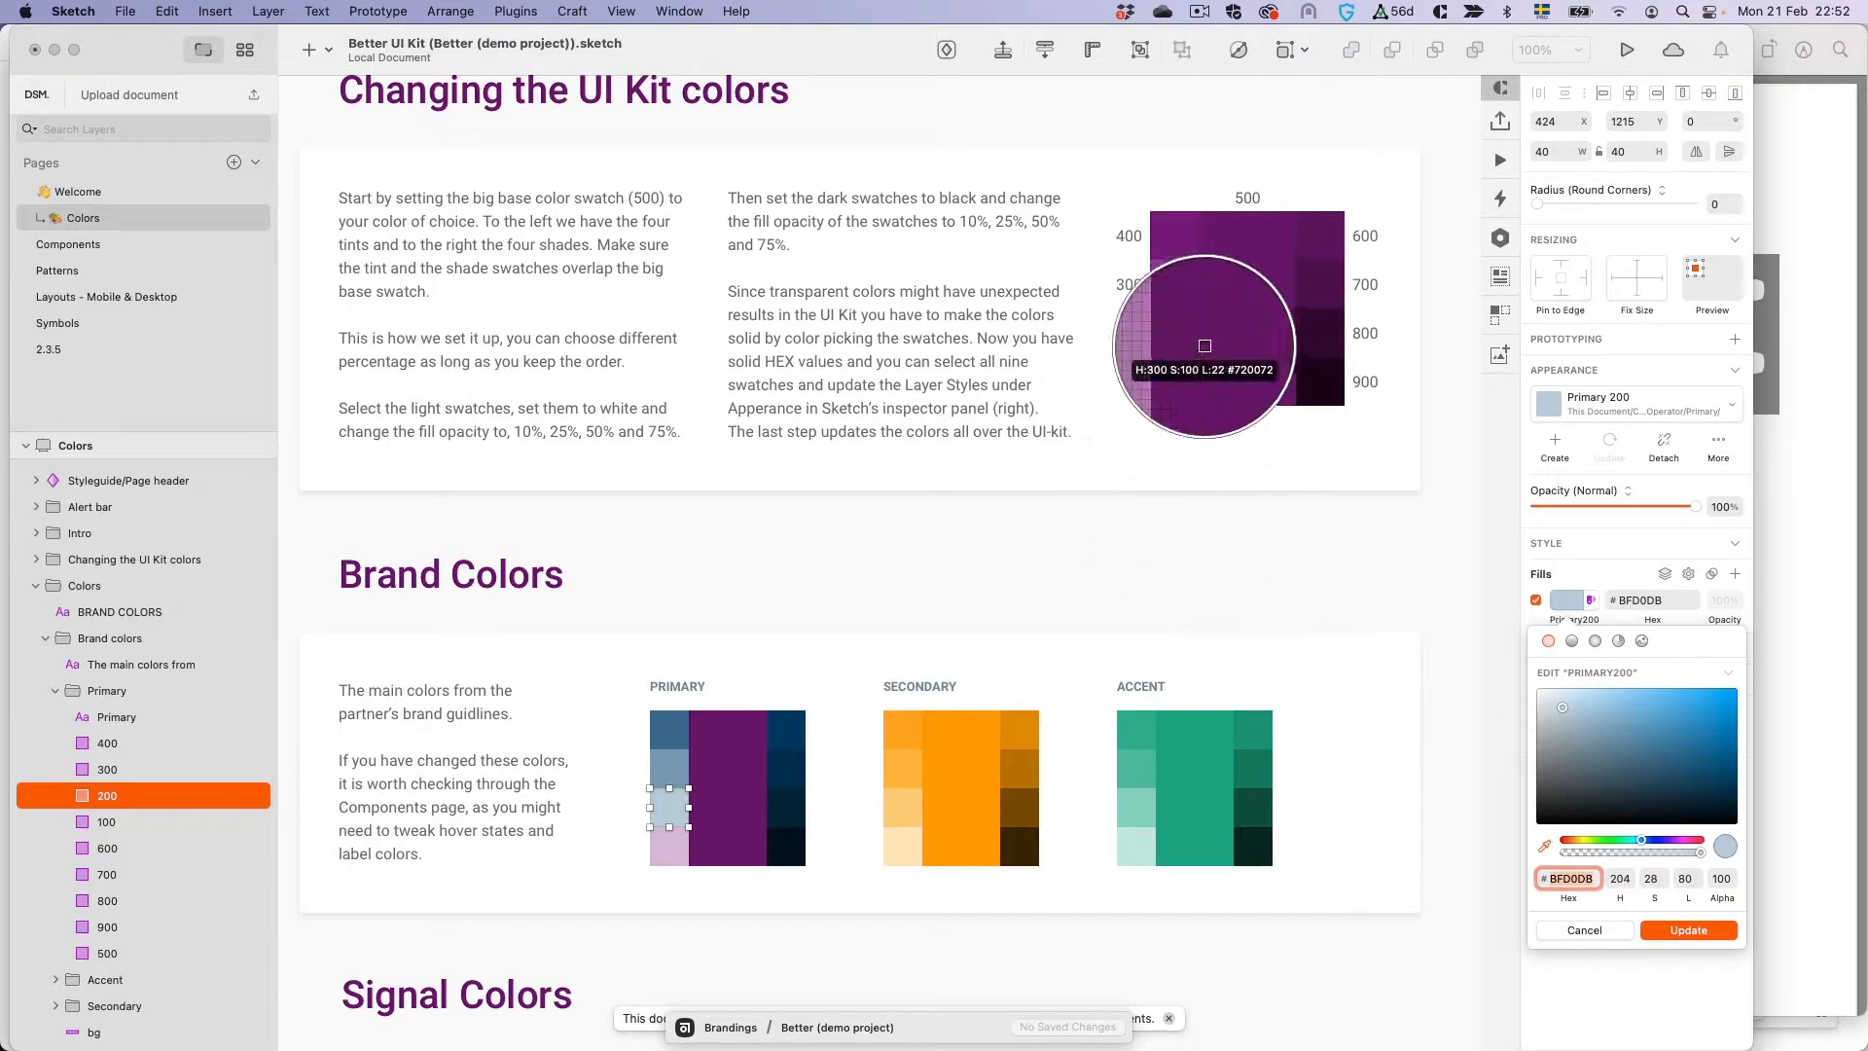
pyautogui.click(1186, 340)
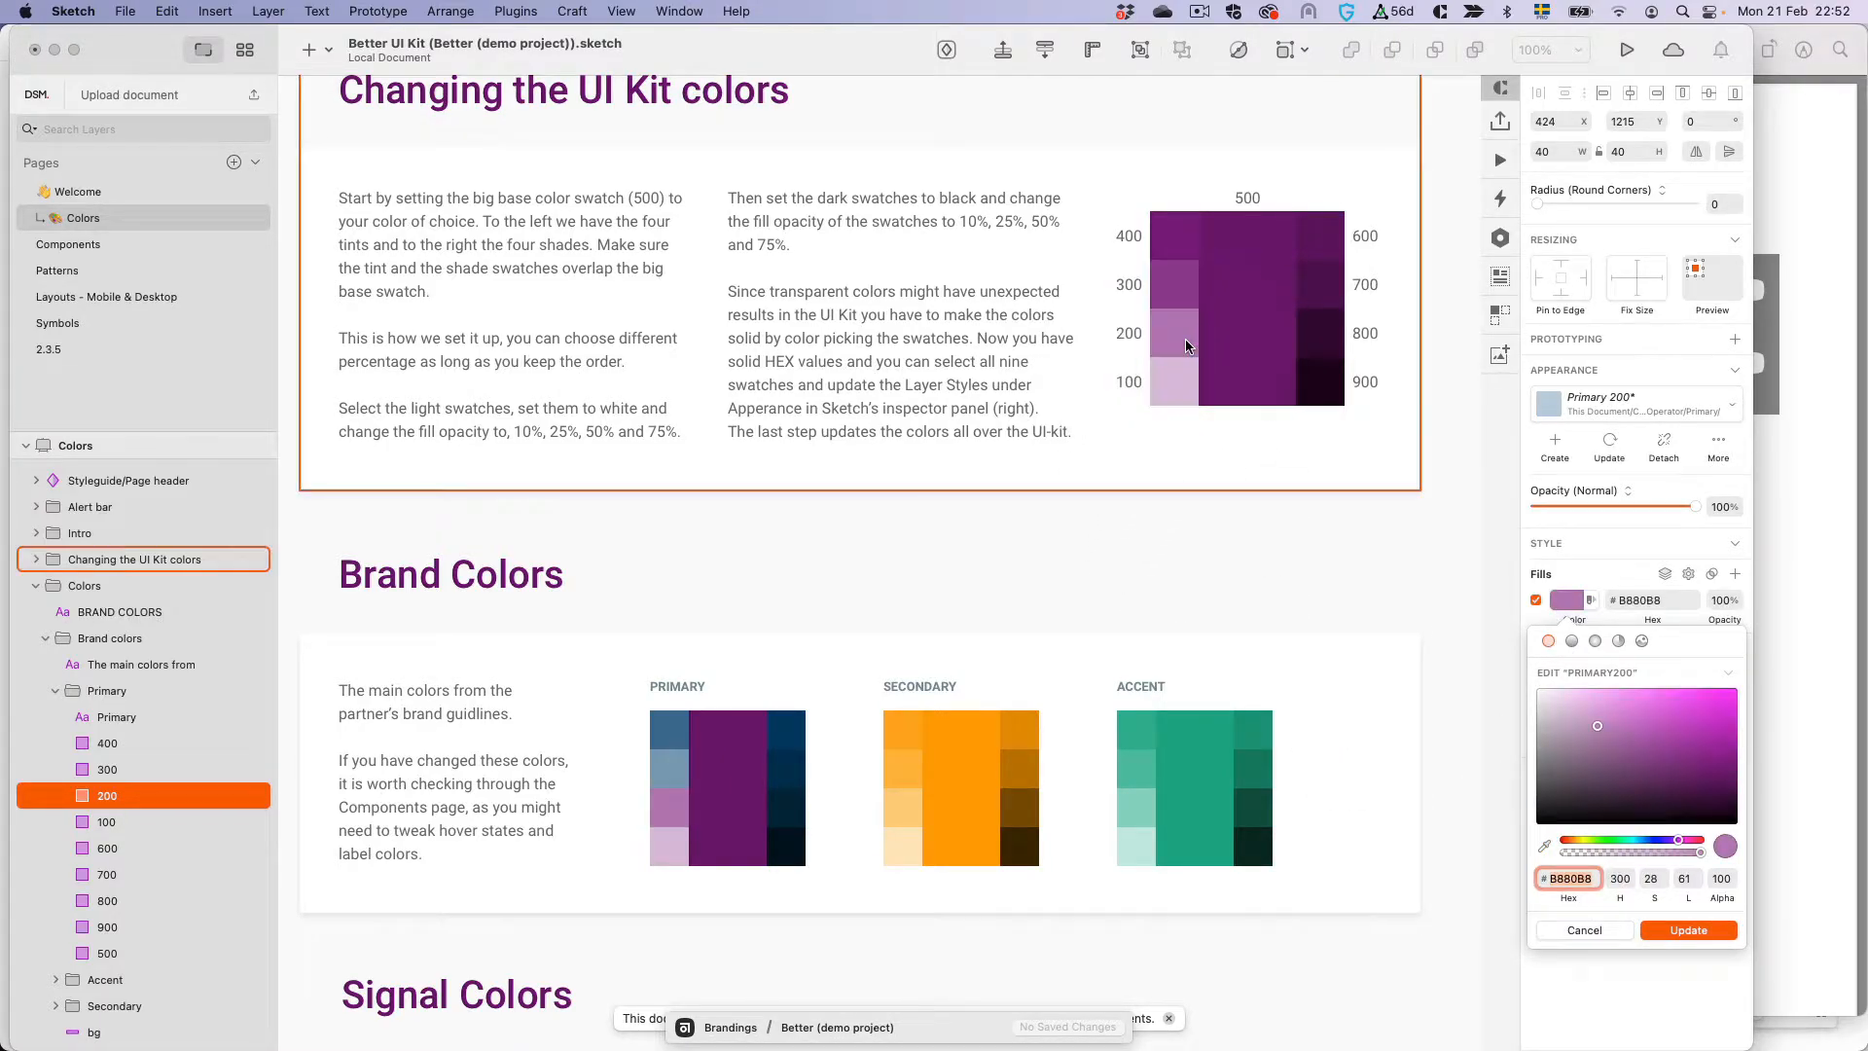
pyautogui.click(1708, 932)
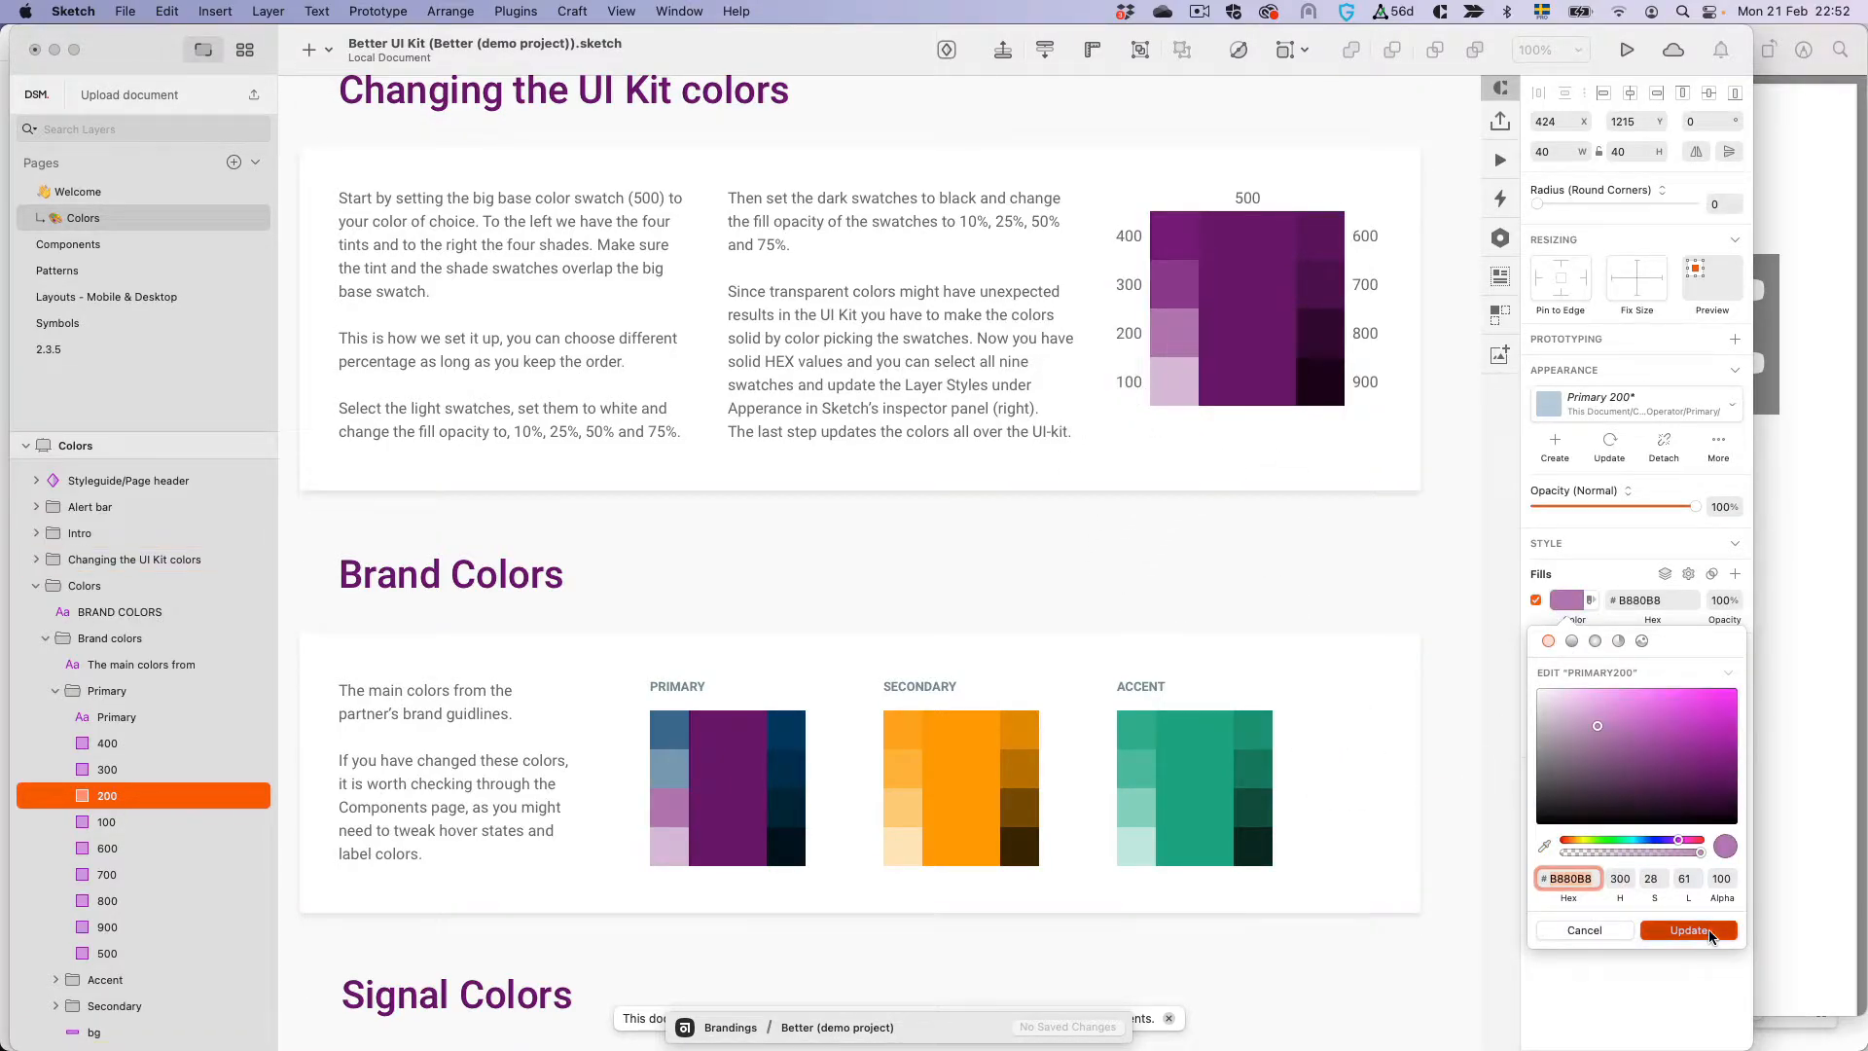
# Step: Set the Primary 300 and 400 variables to #954095 and #801A80 from the example tints
pyautogui.click(664, 846)
pyautogui.click(669, 807)
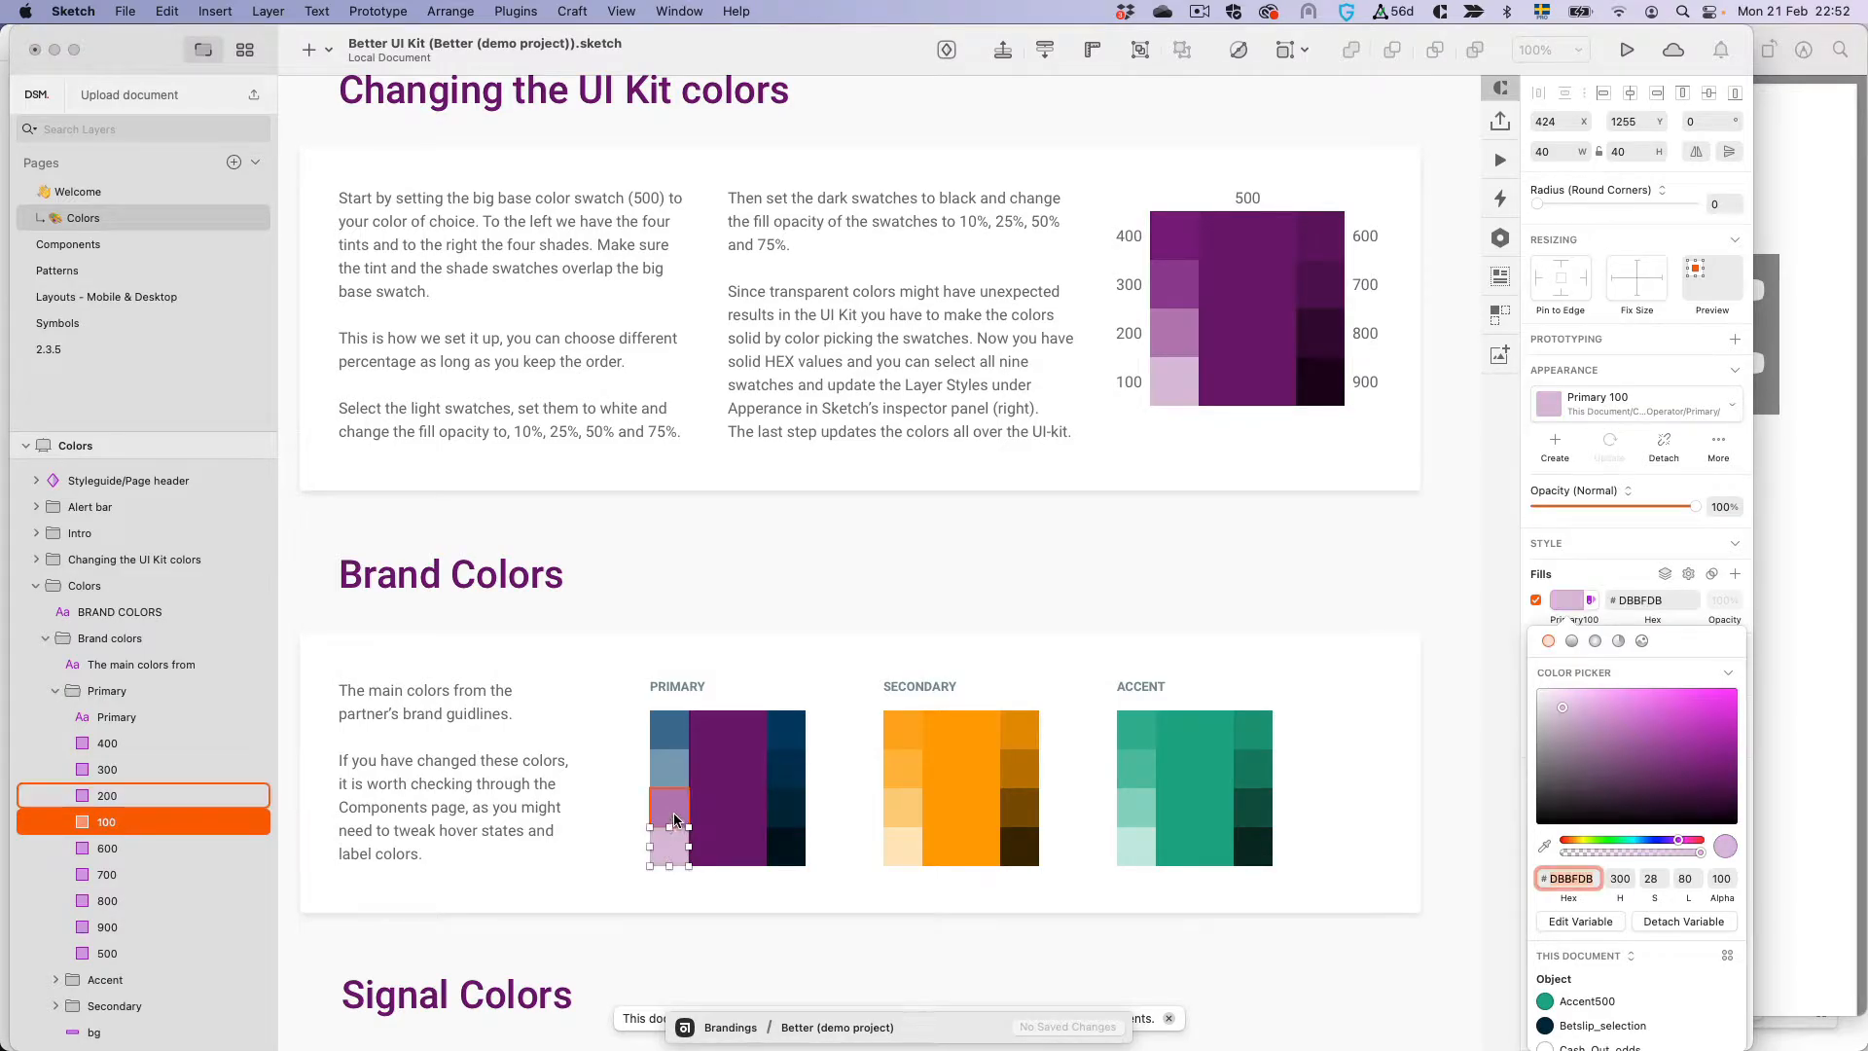
pyautogui.click(669, 769)
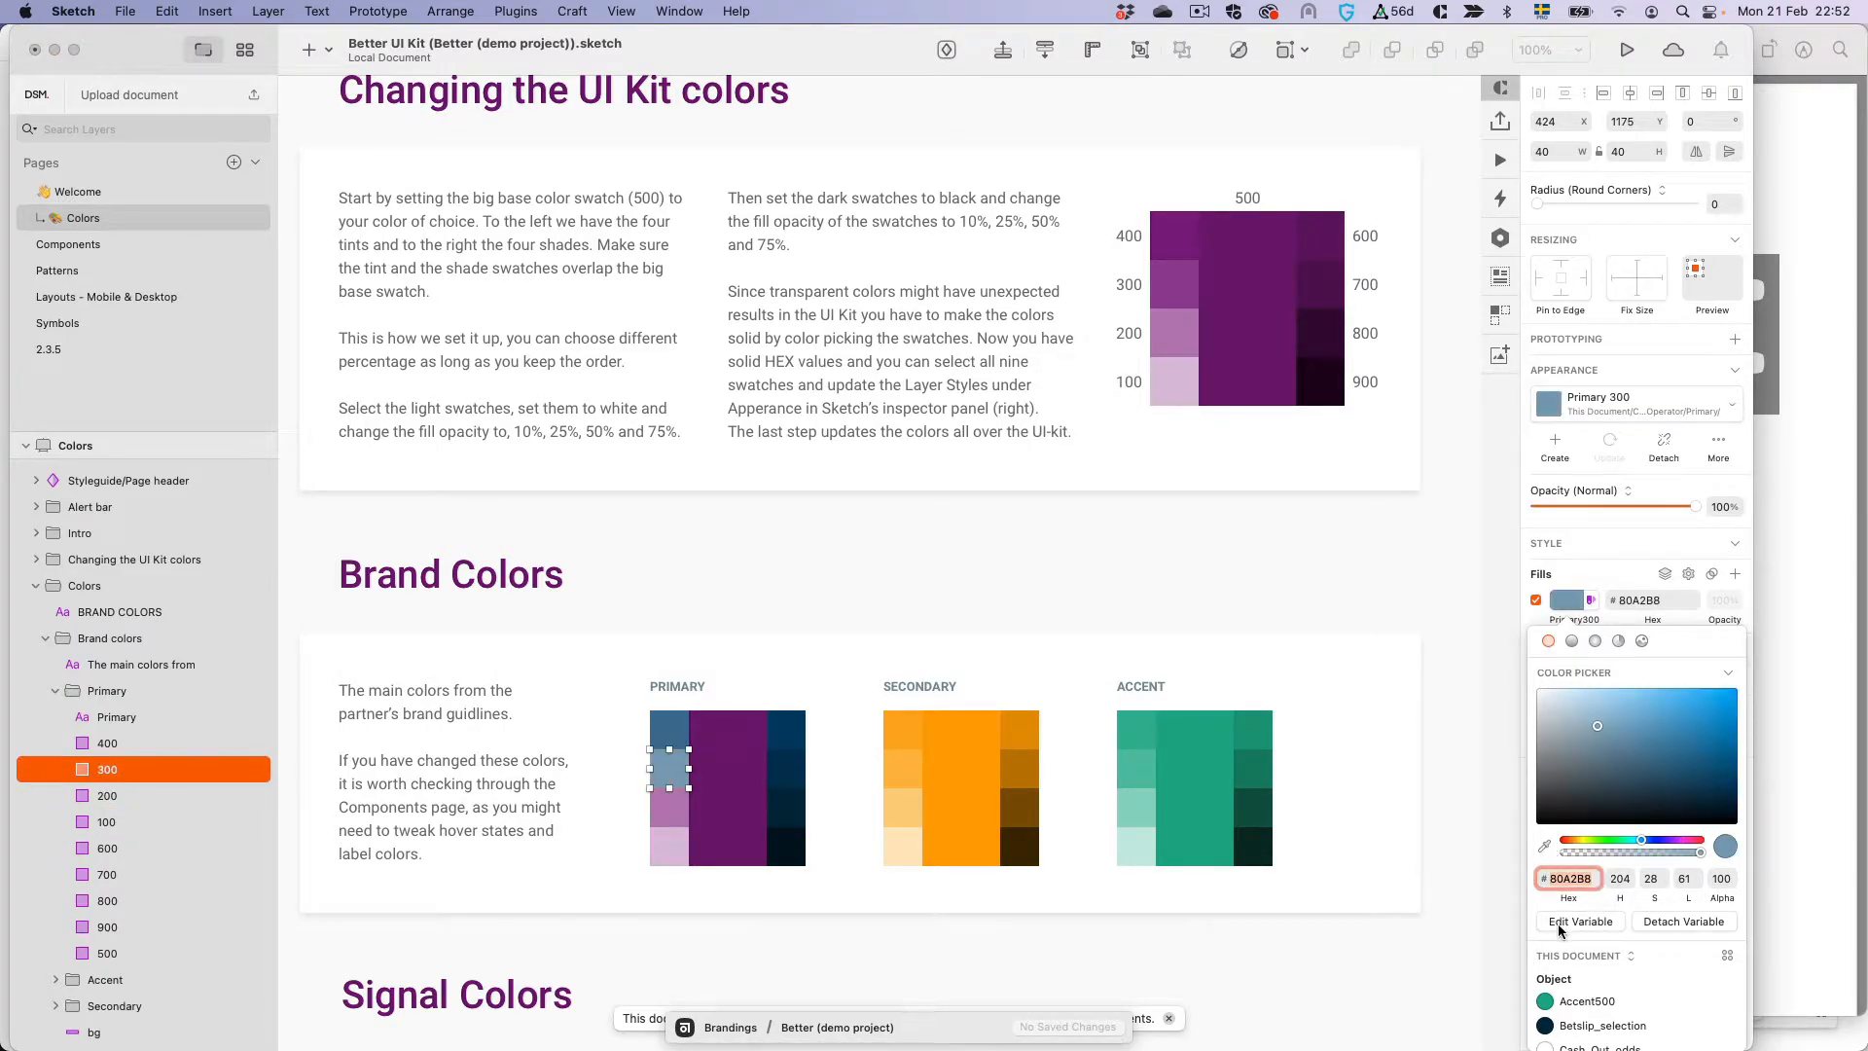
pyautogui.click(1543, 846)
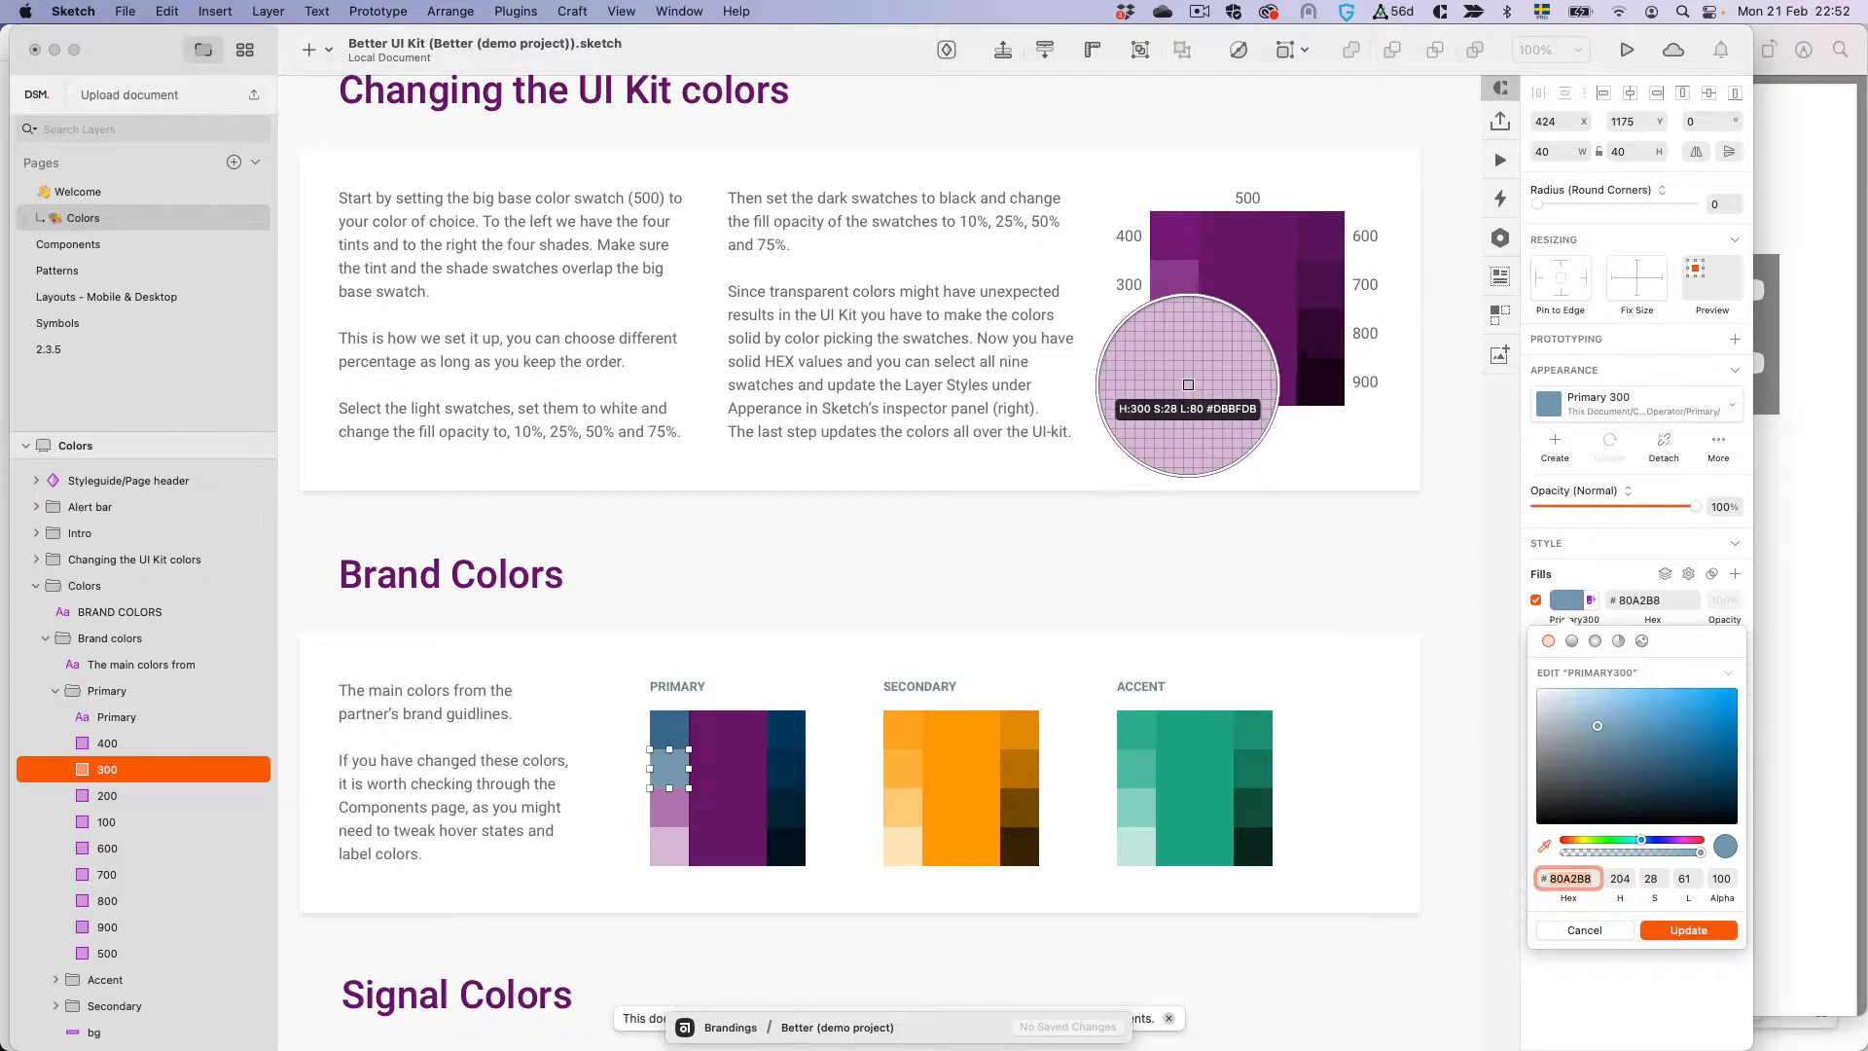
pyautogui.click(1181, 298)
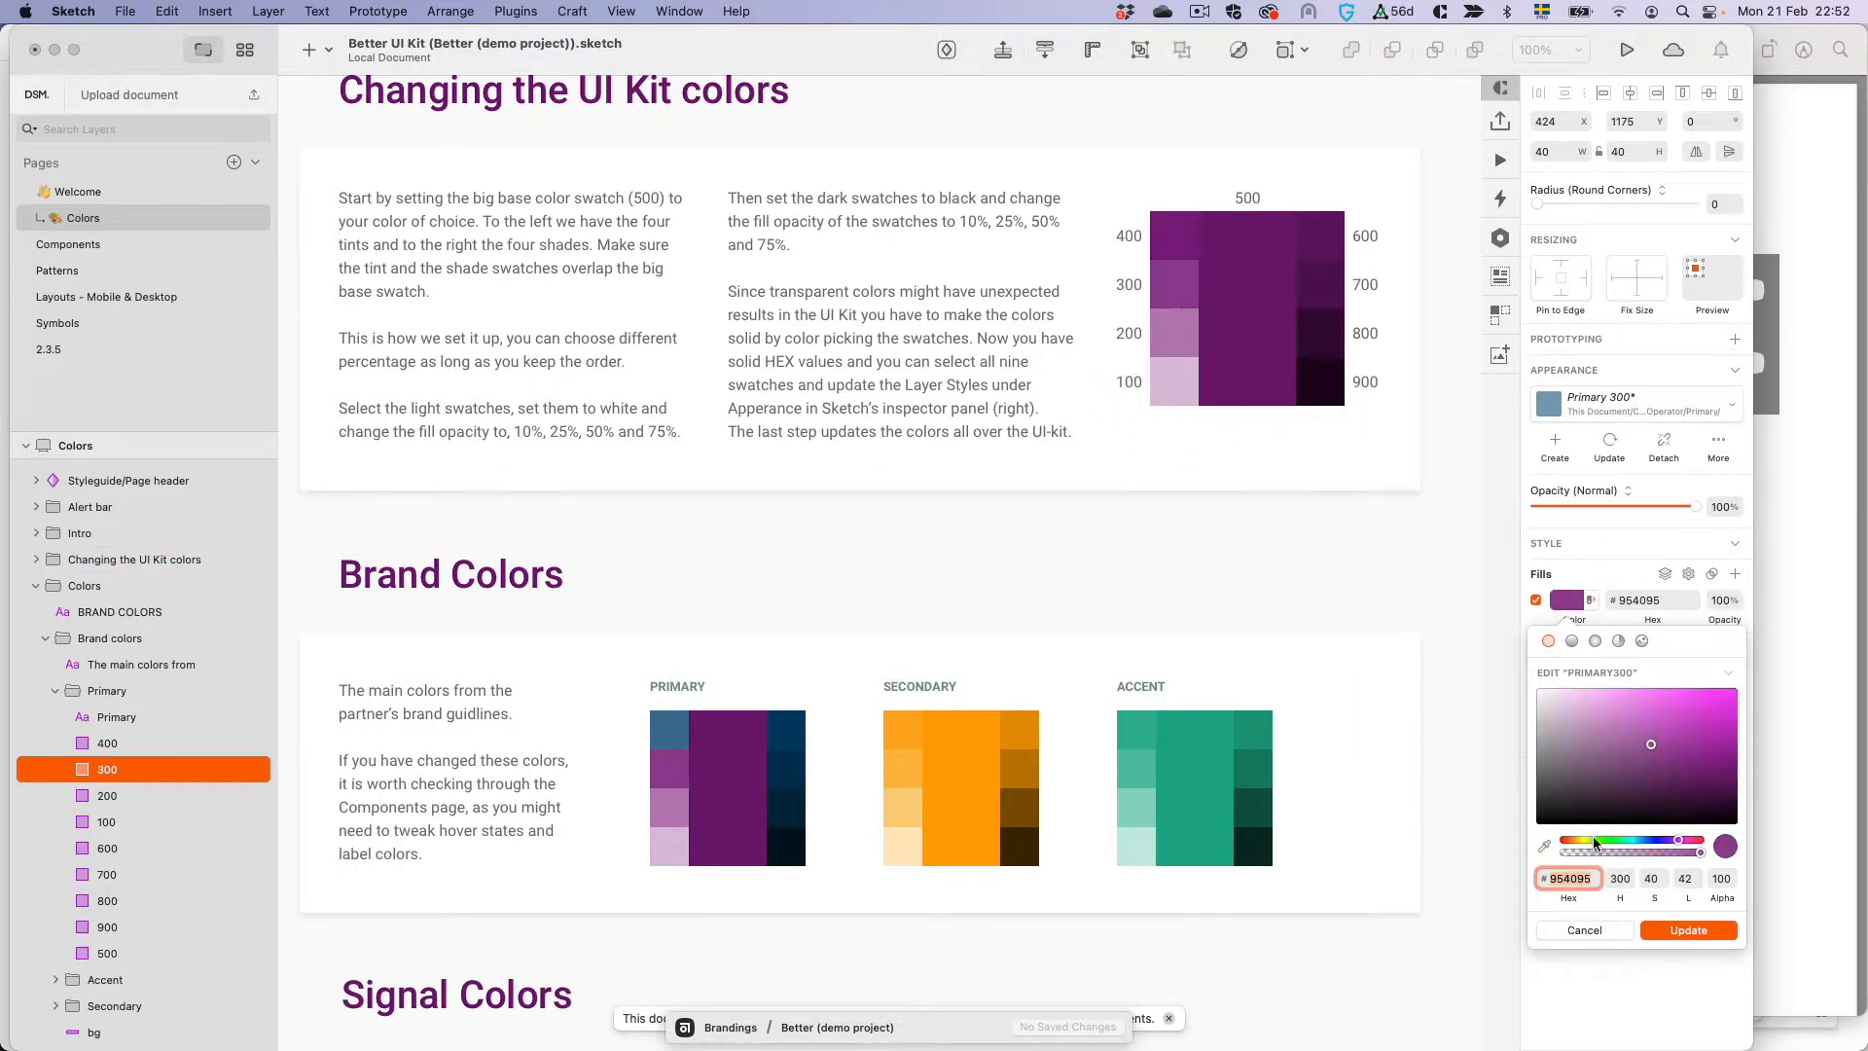
pyautogui.click(1679, 927)
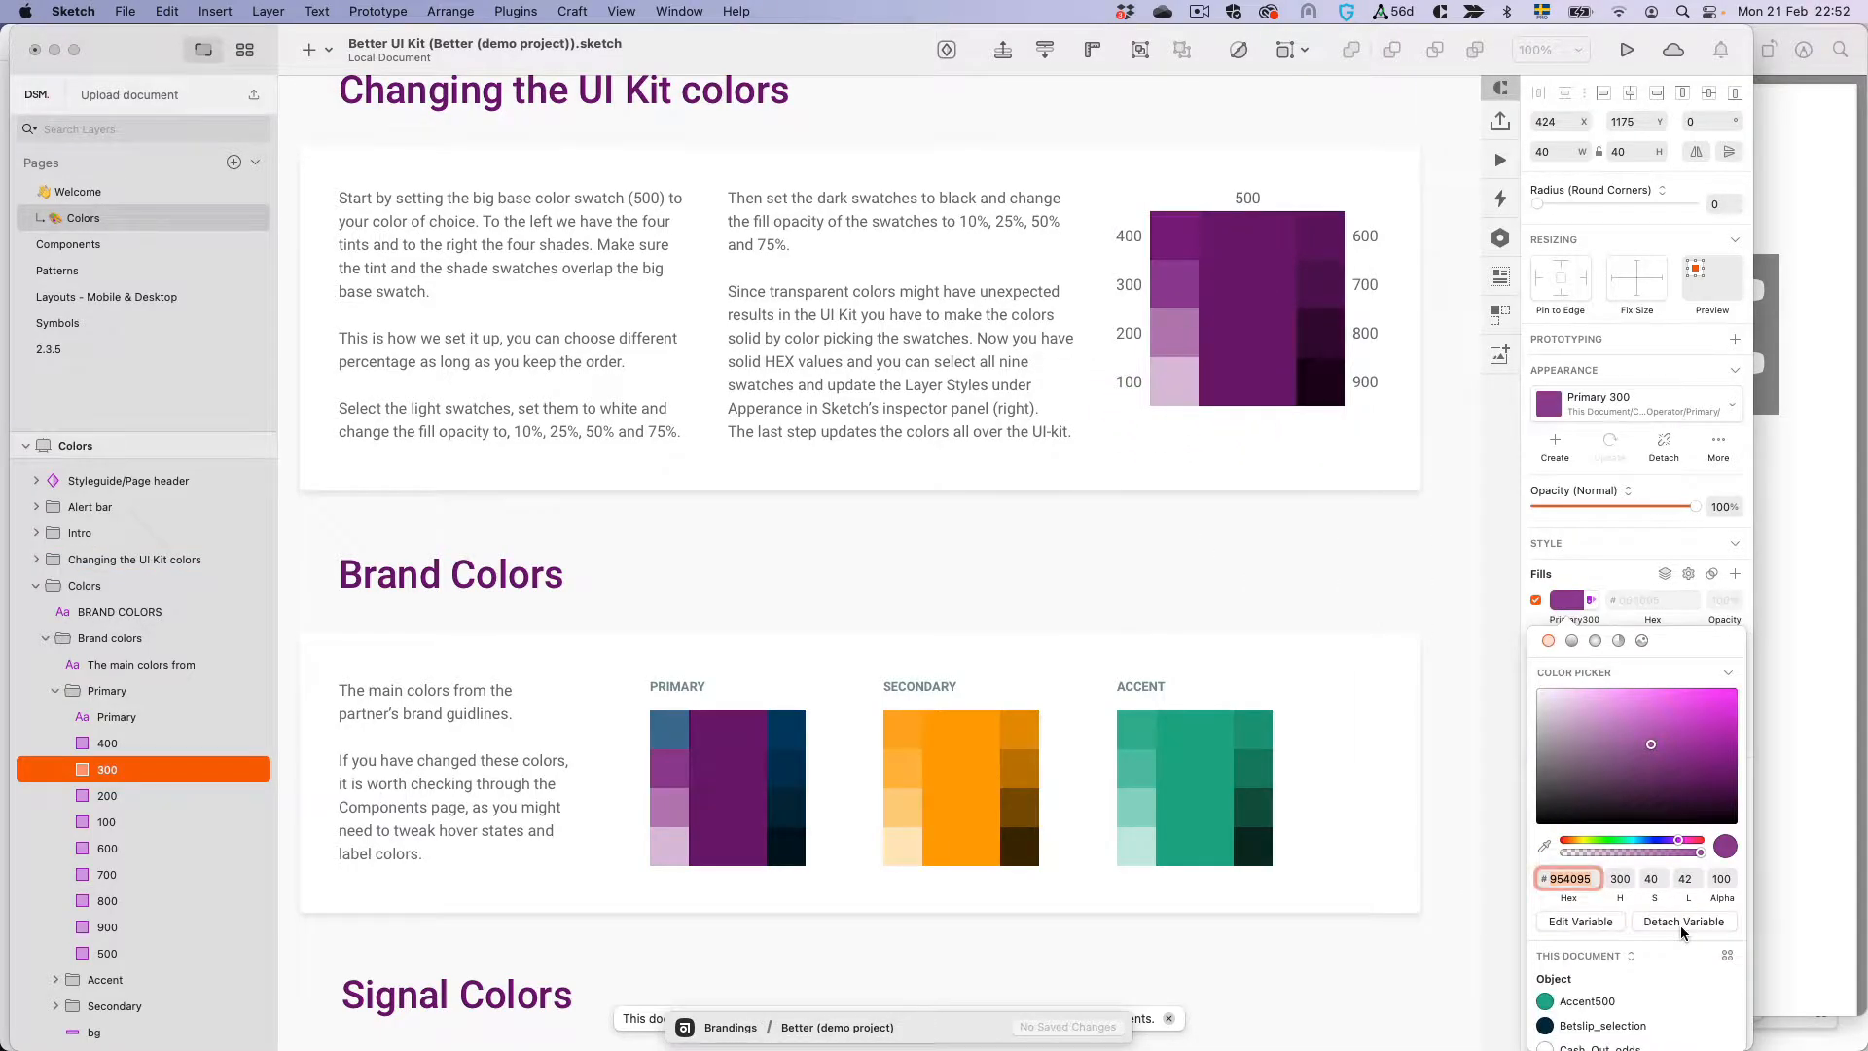
pyautogui.click(669, 729)
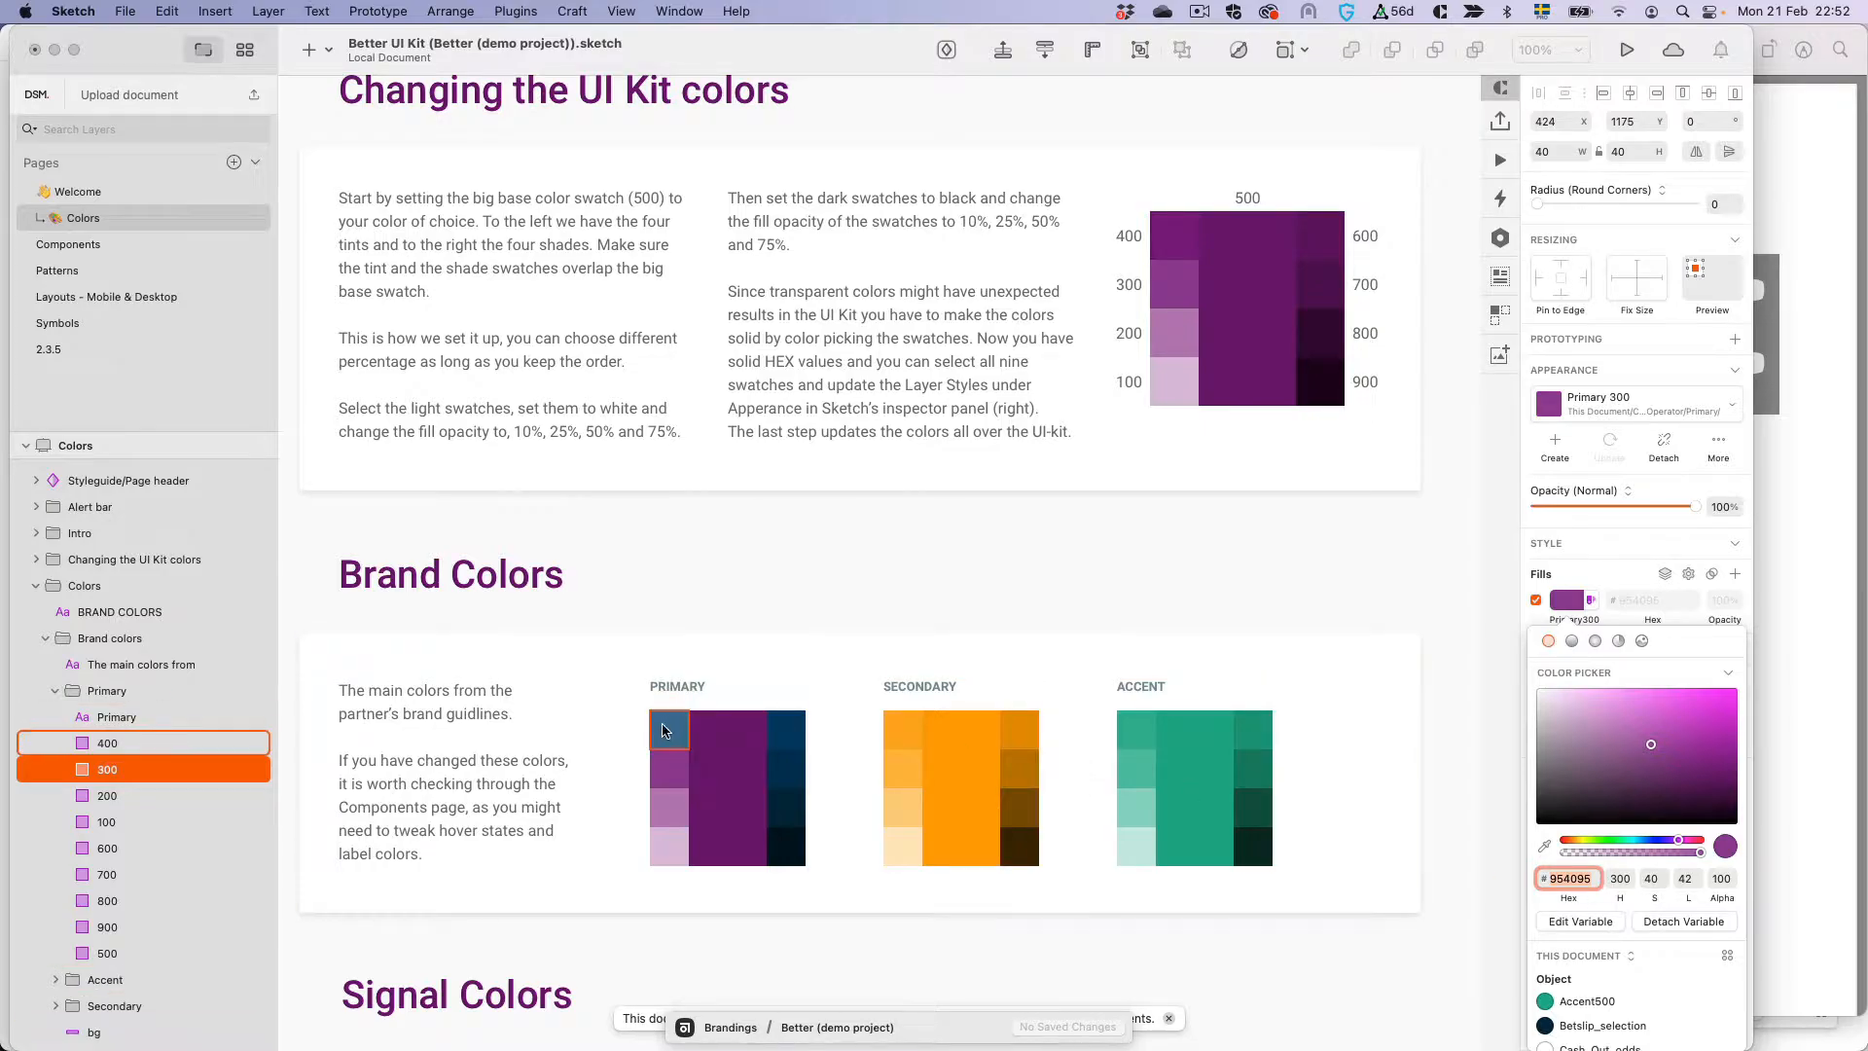
pyautogui.click(1577, 920)
pyautogui.click(1543, 845)
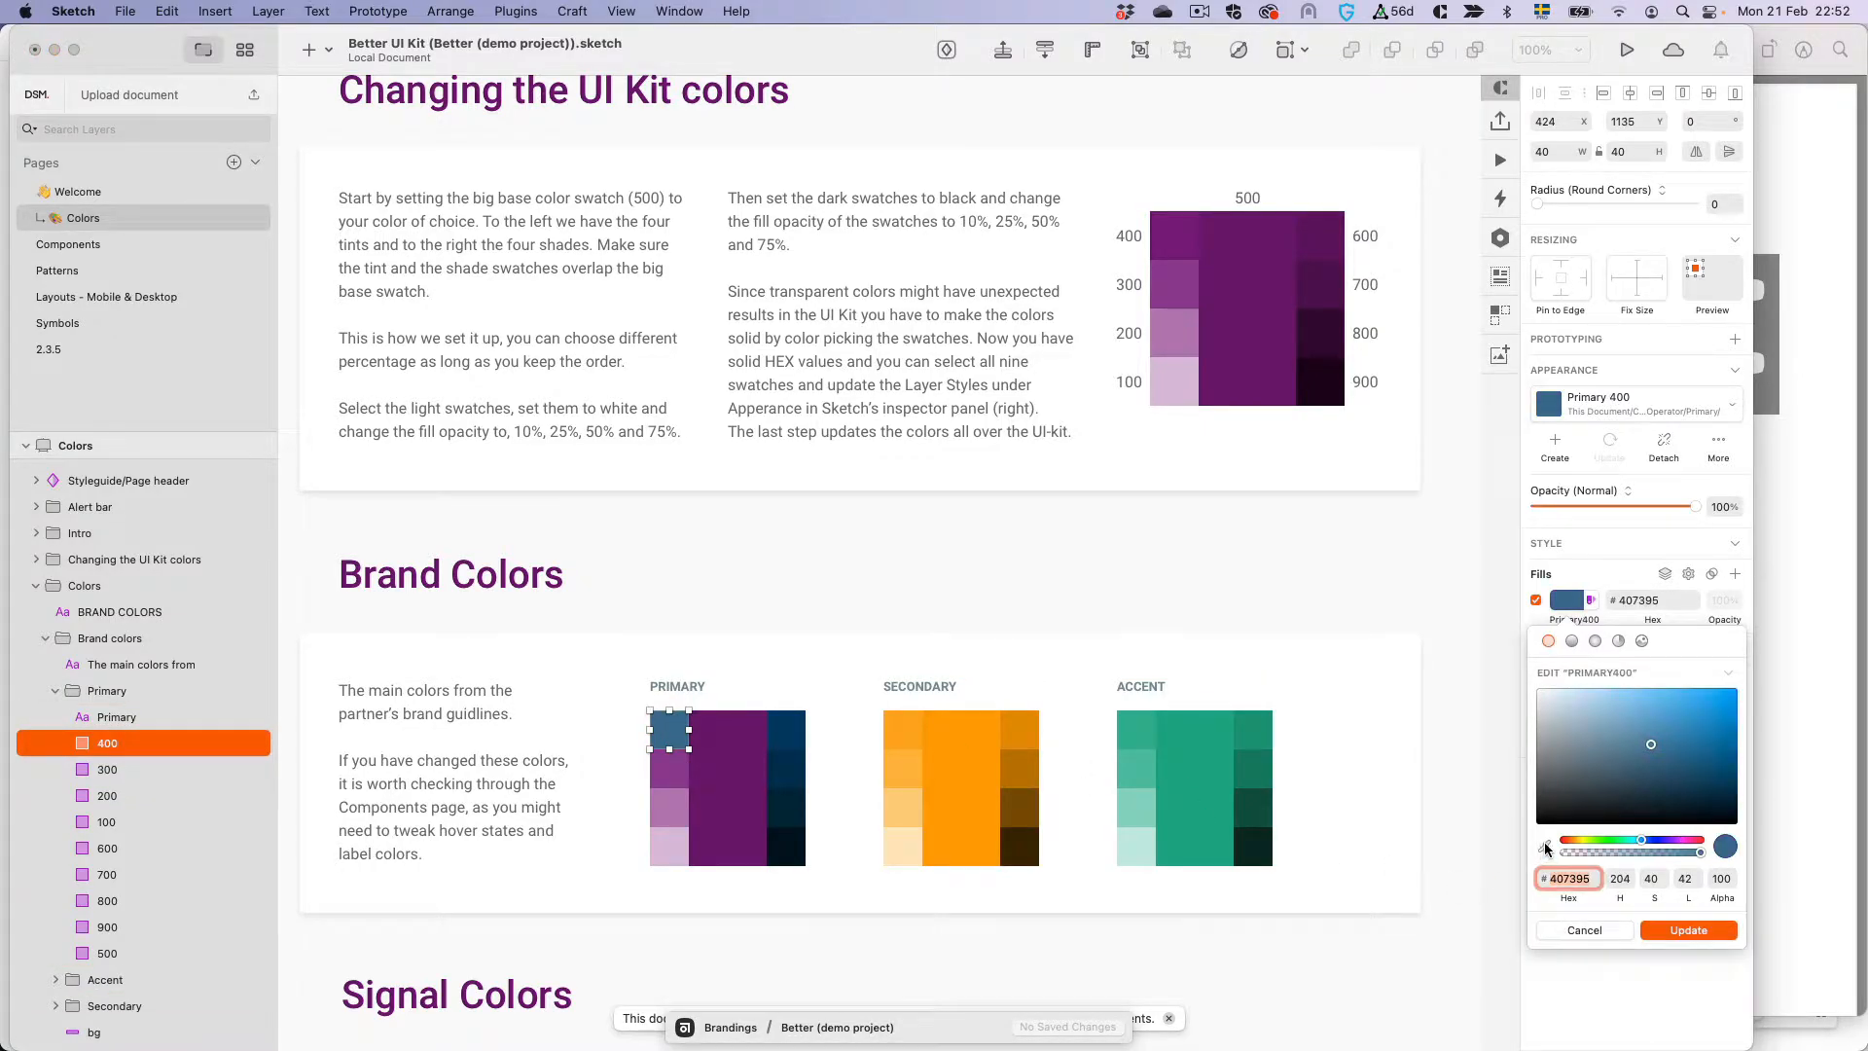
pyautogui.click(1185, 236)
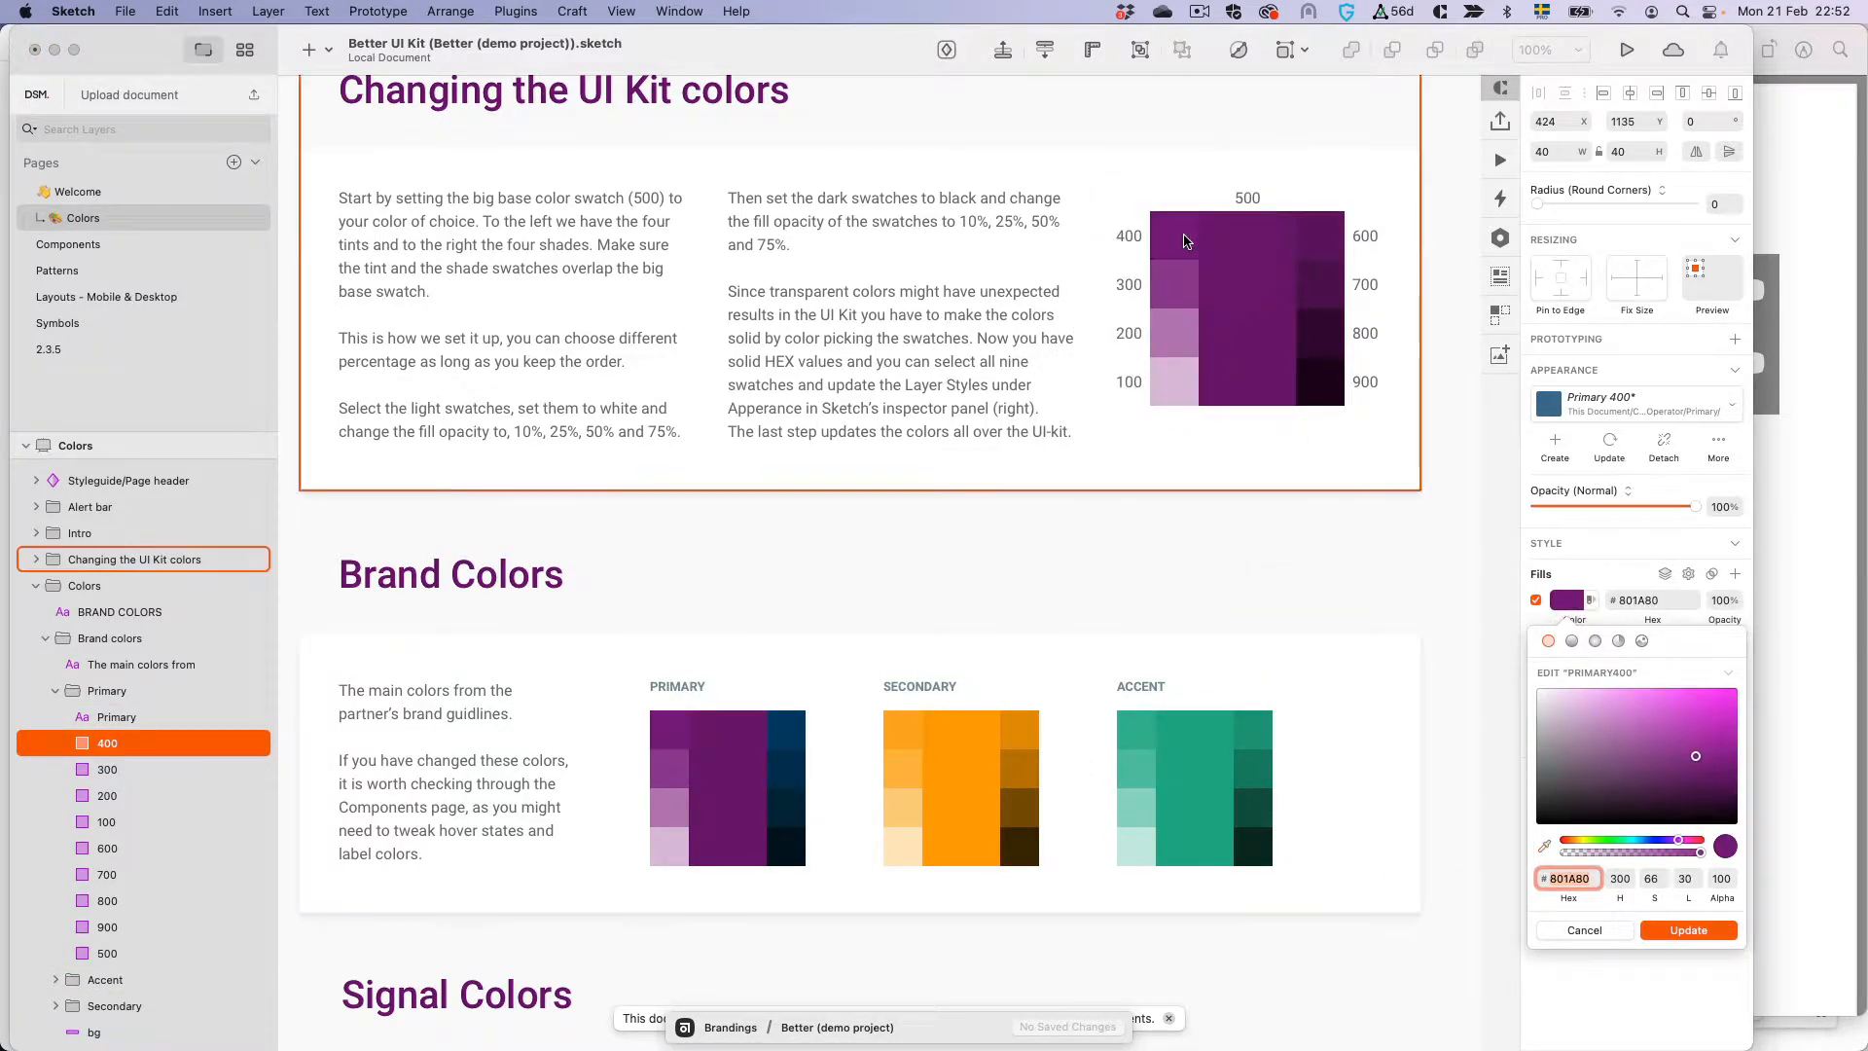
pyautogui.click(1685, 932)
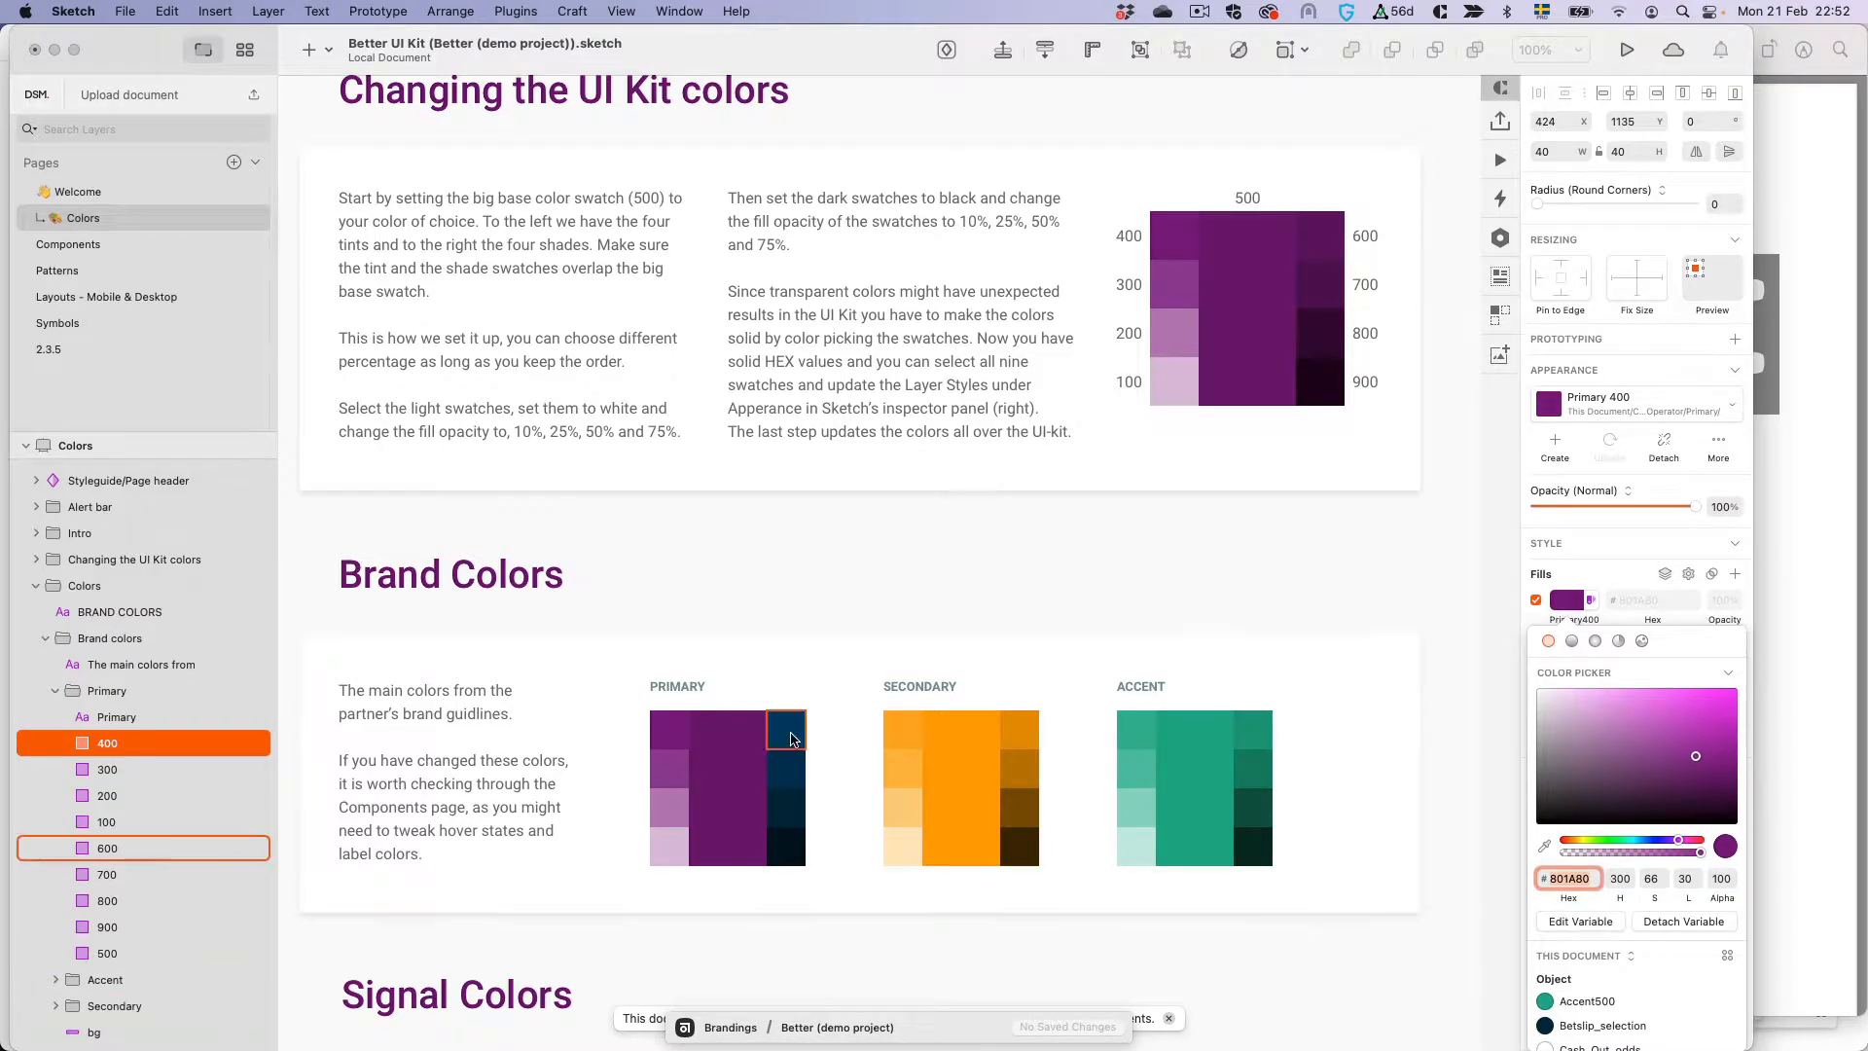
# Step: Set the Primary 600 and 700 variables to #660066 and #550055 from the example shades
pyautogui.click(783, 729)
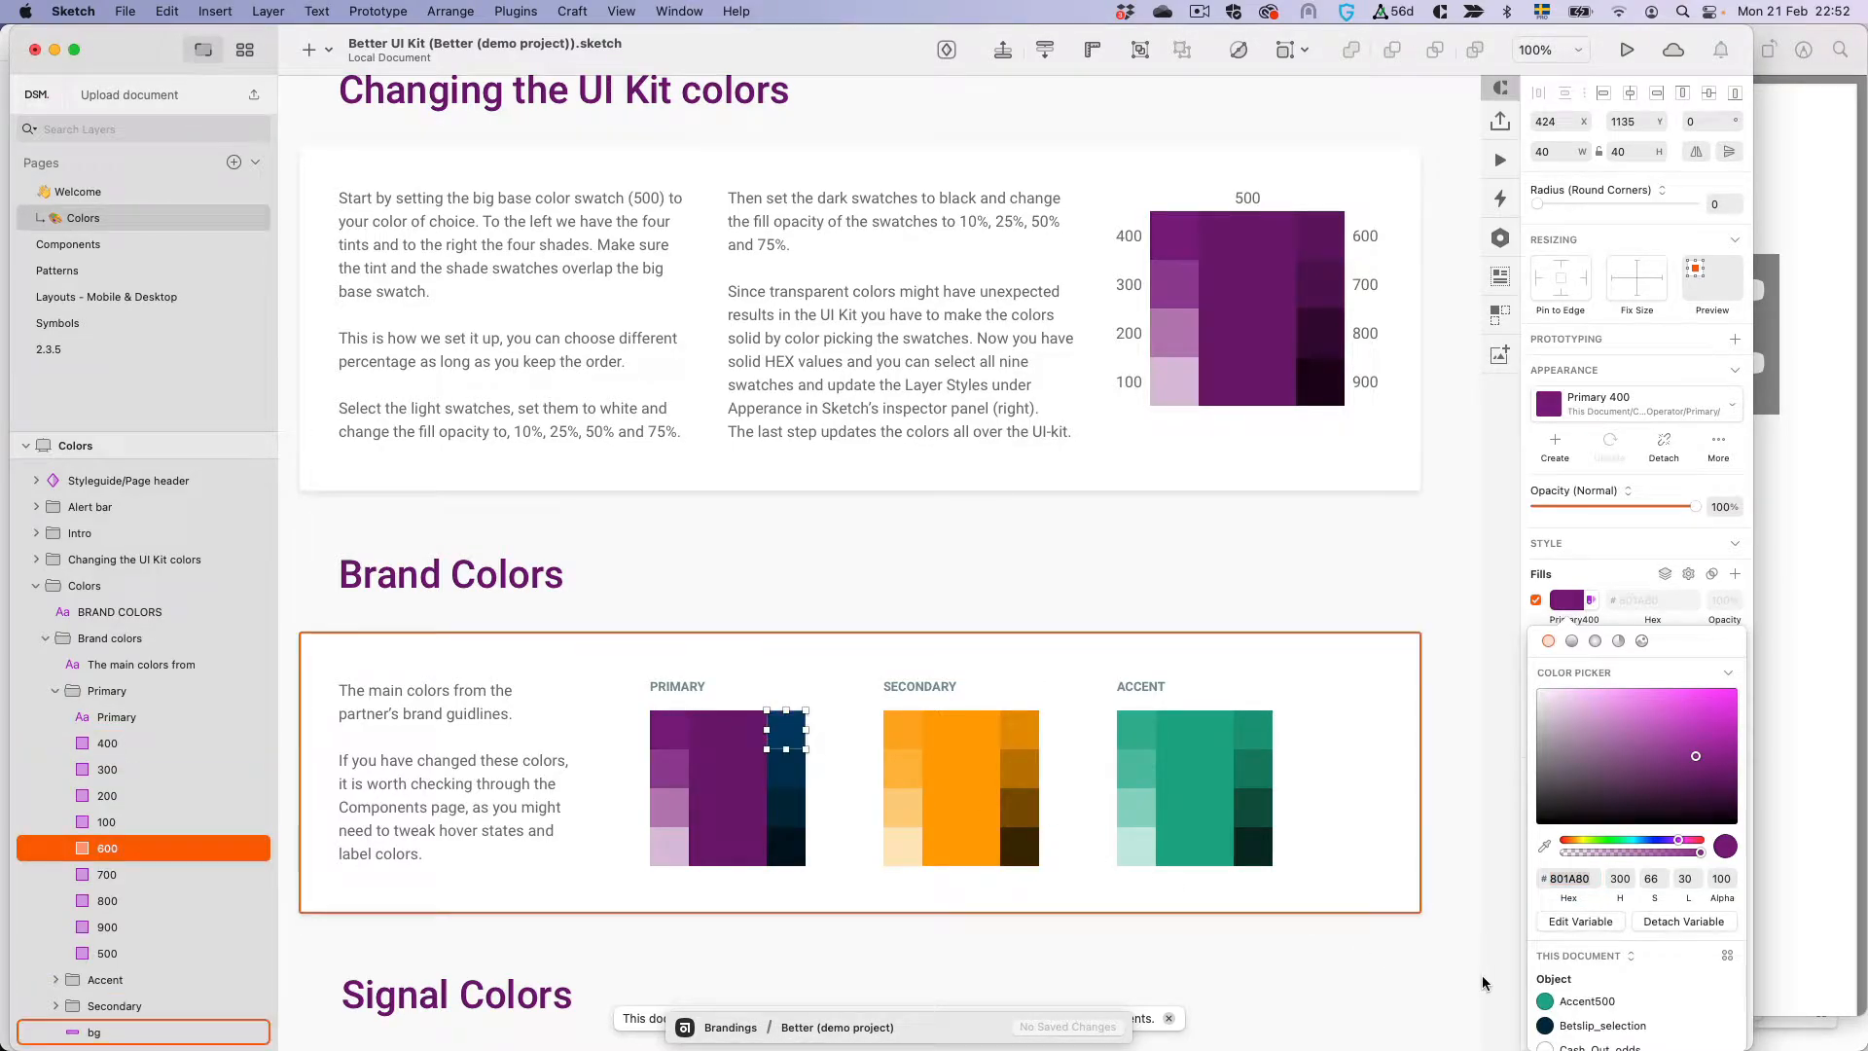
pyautogui.click(1574, 920)
pyautogui.click(1544, 845)
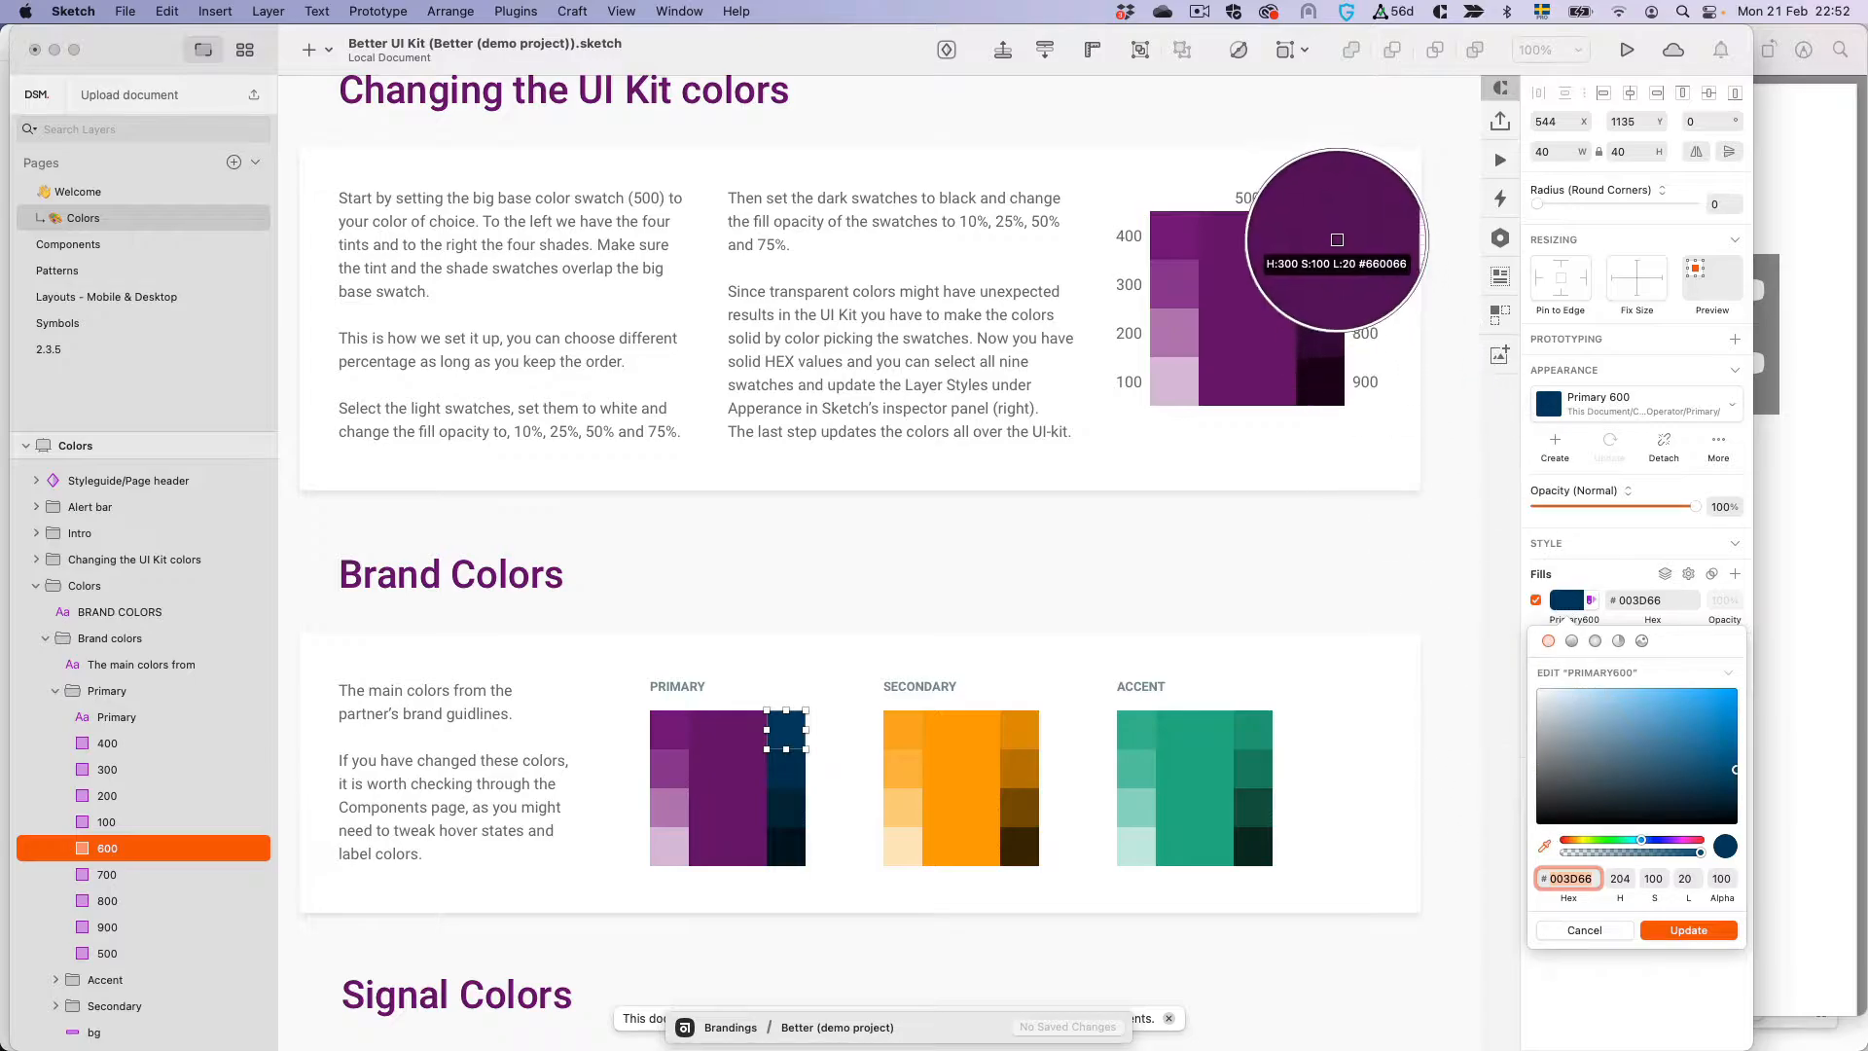
pyautogui.click(1309, 221)
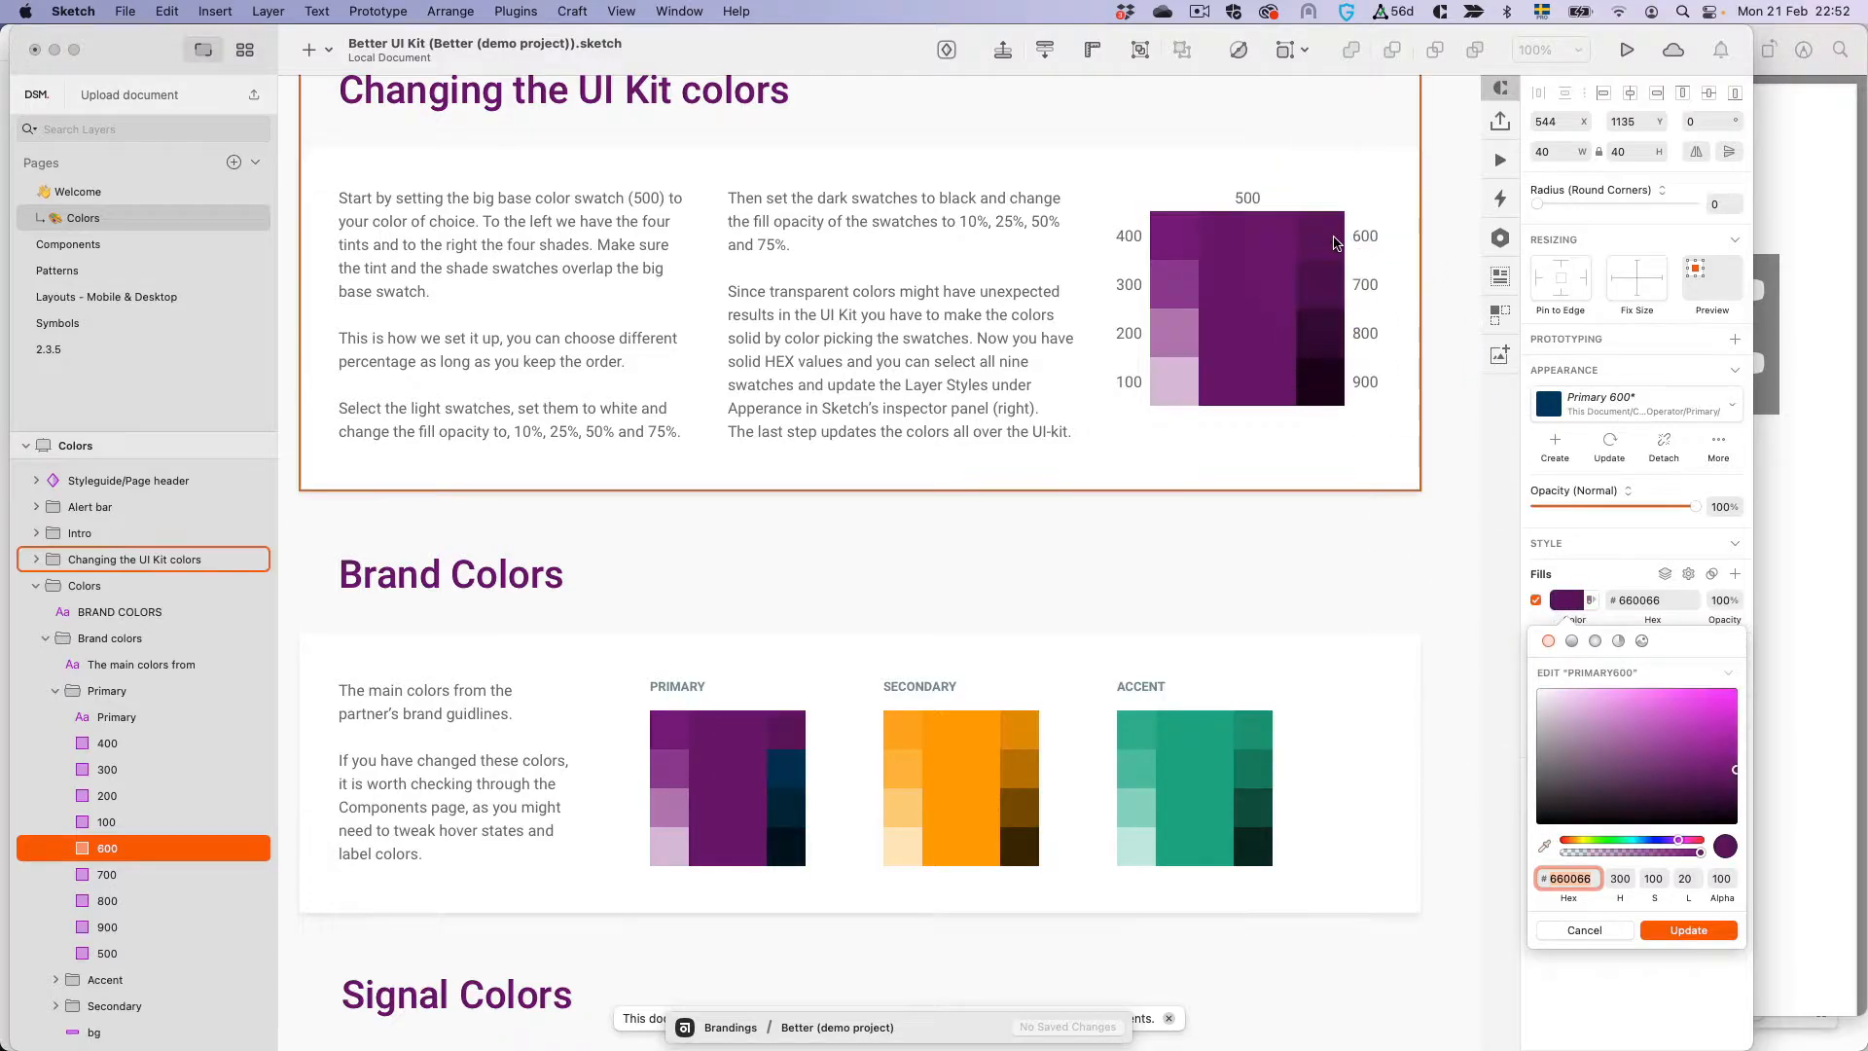
pyautogui.click(1701, 934)
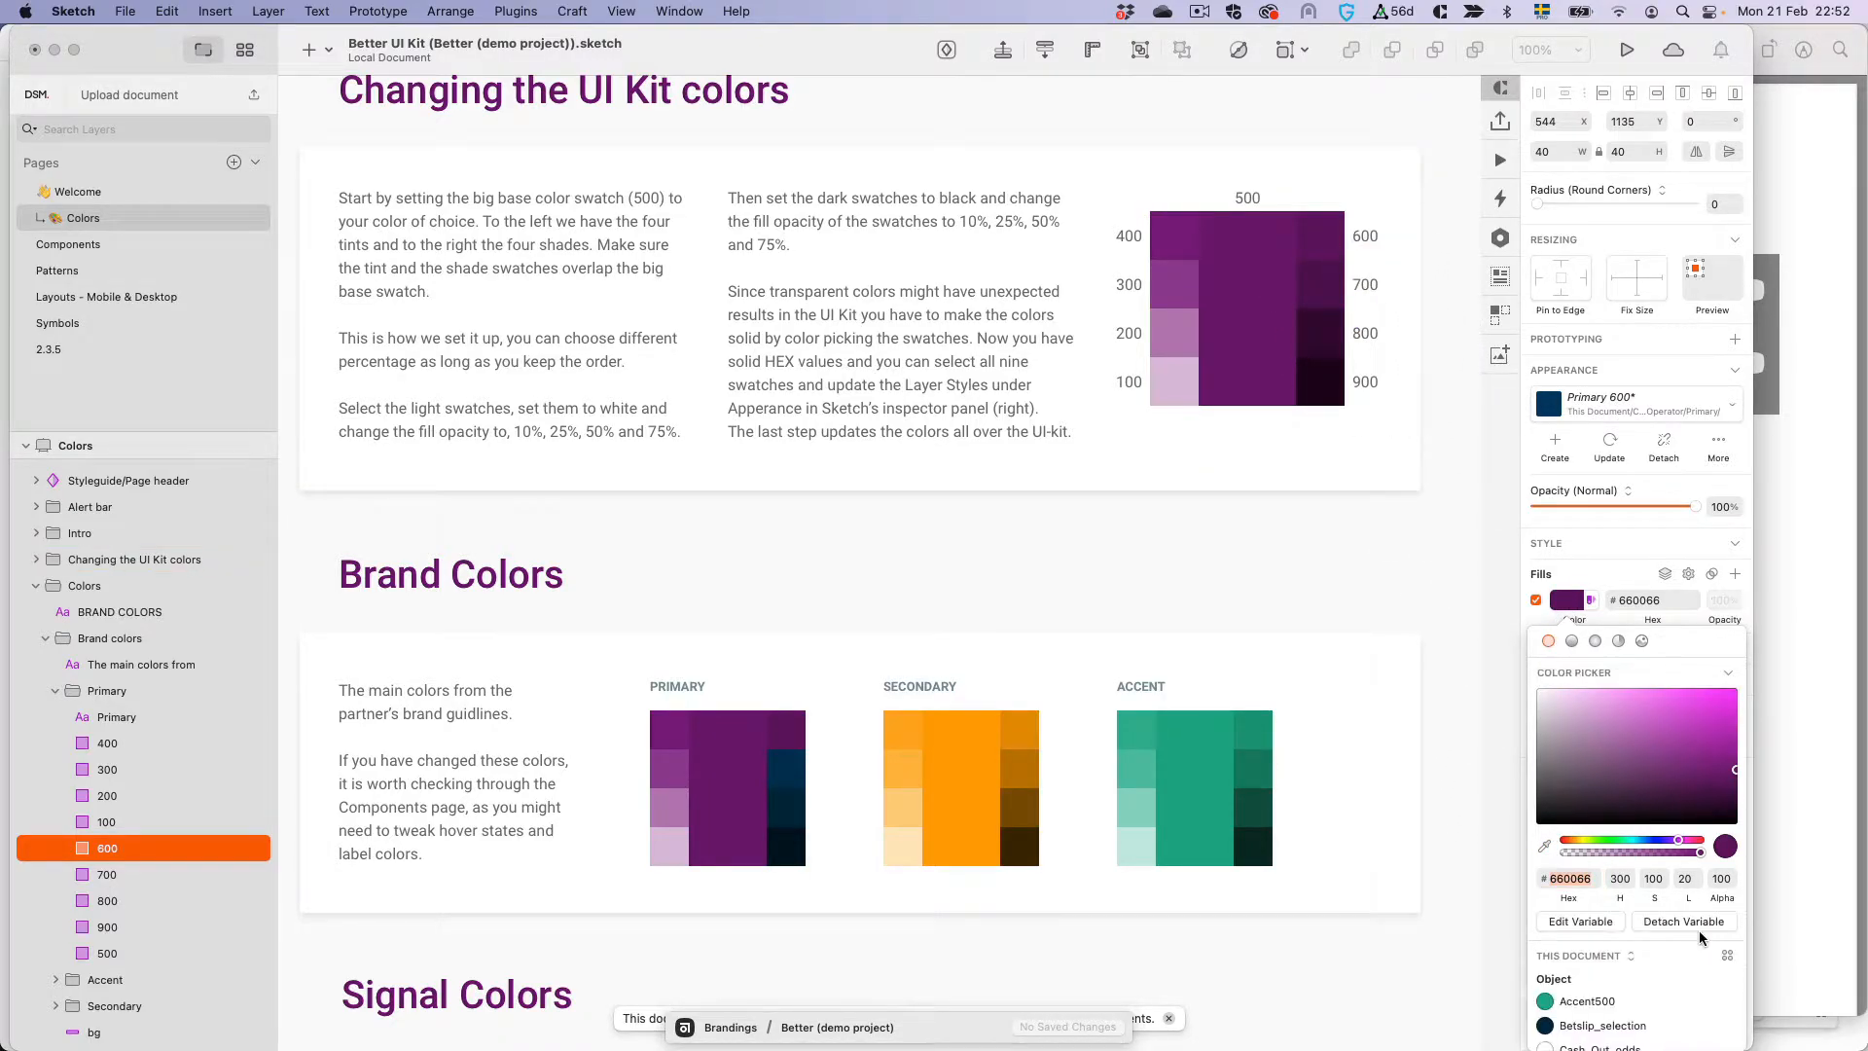
pyautogui.click(796, 773)
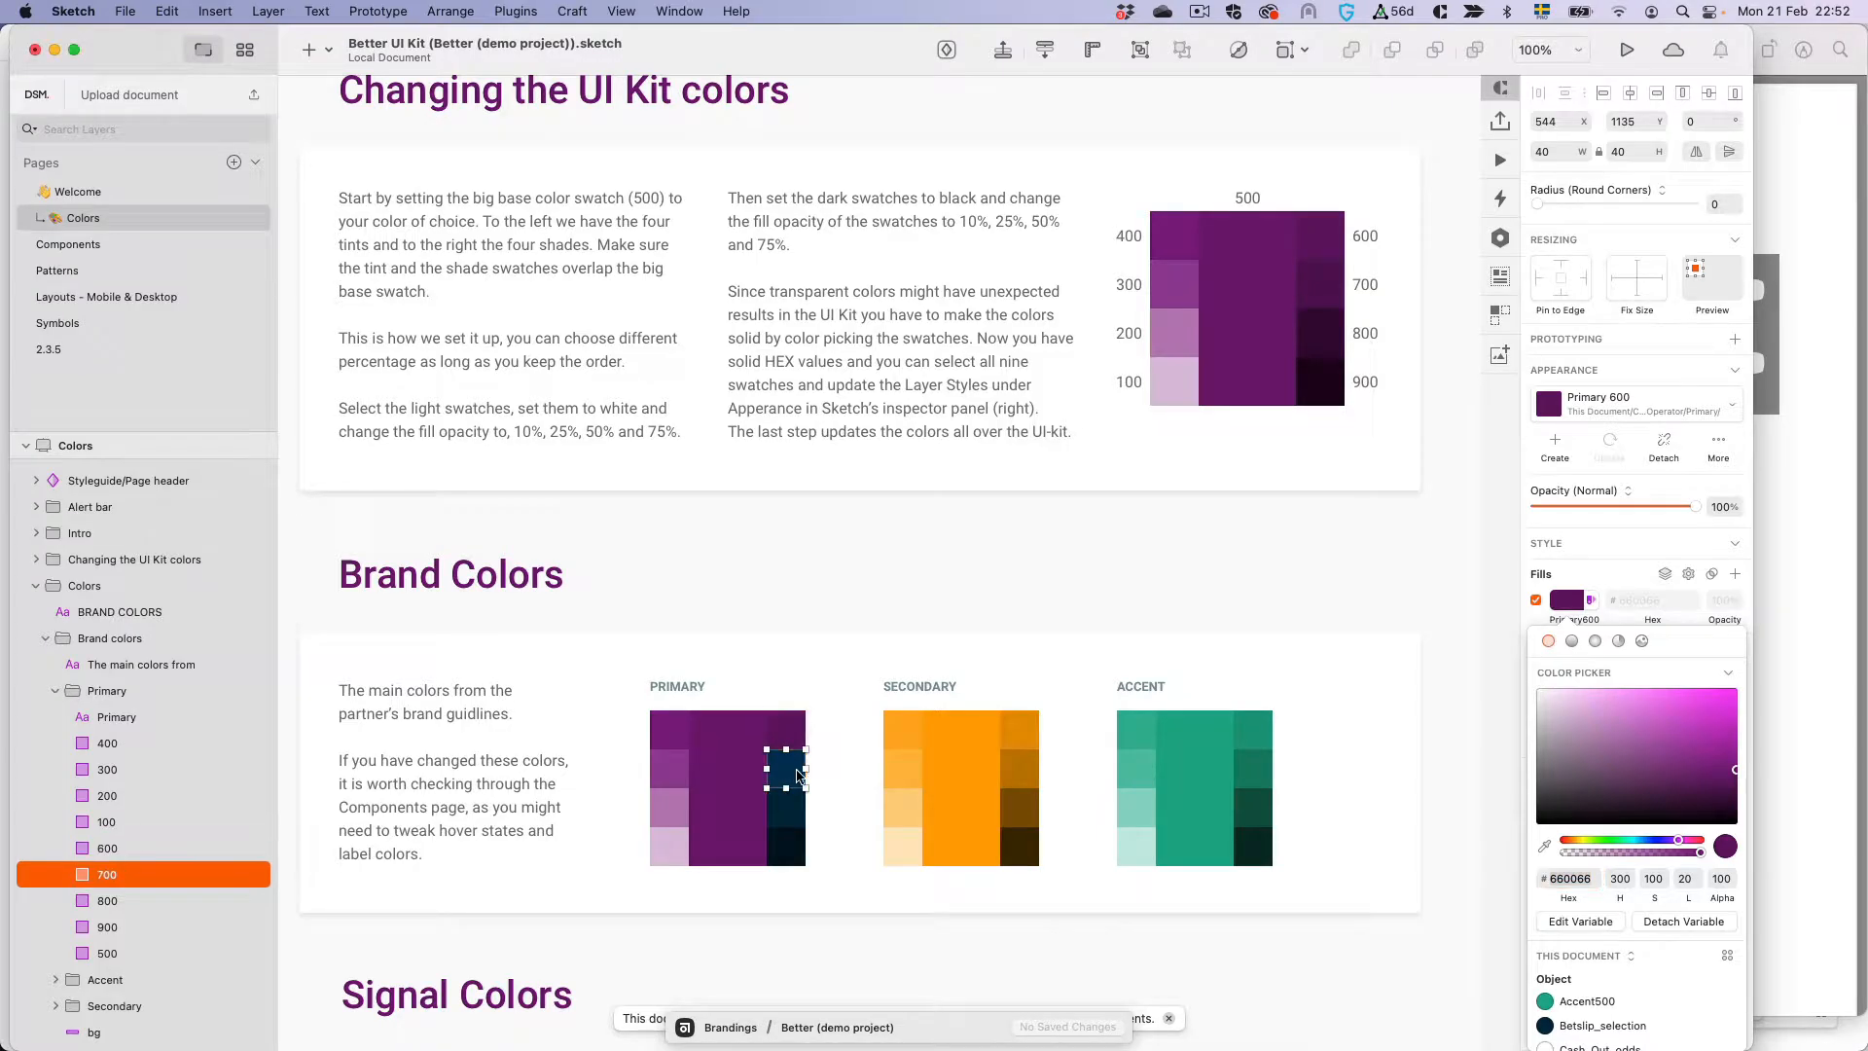
pyautogui.click(1581, 921)
pyautogui.click(1544, 845)
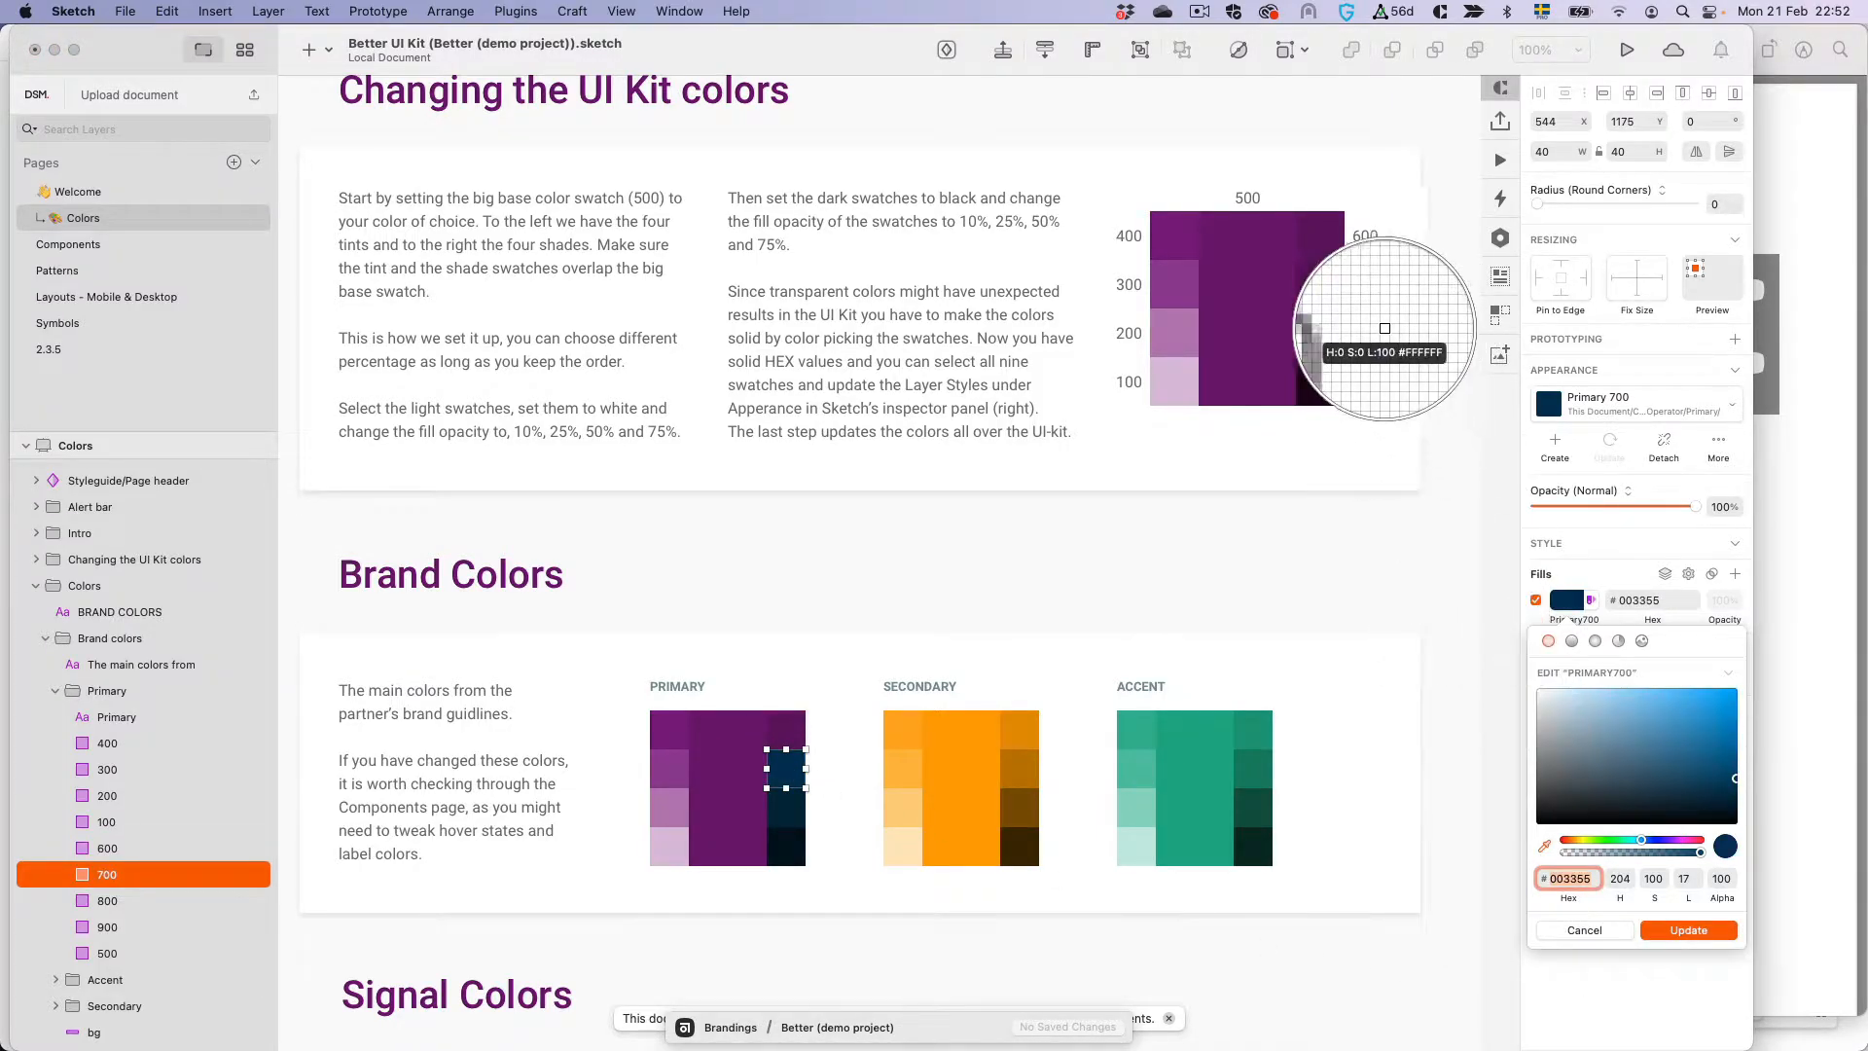
pyautogui.click(1327, 274)
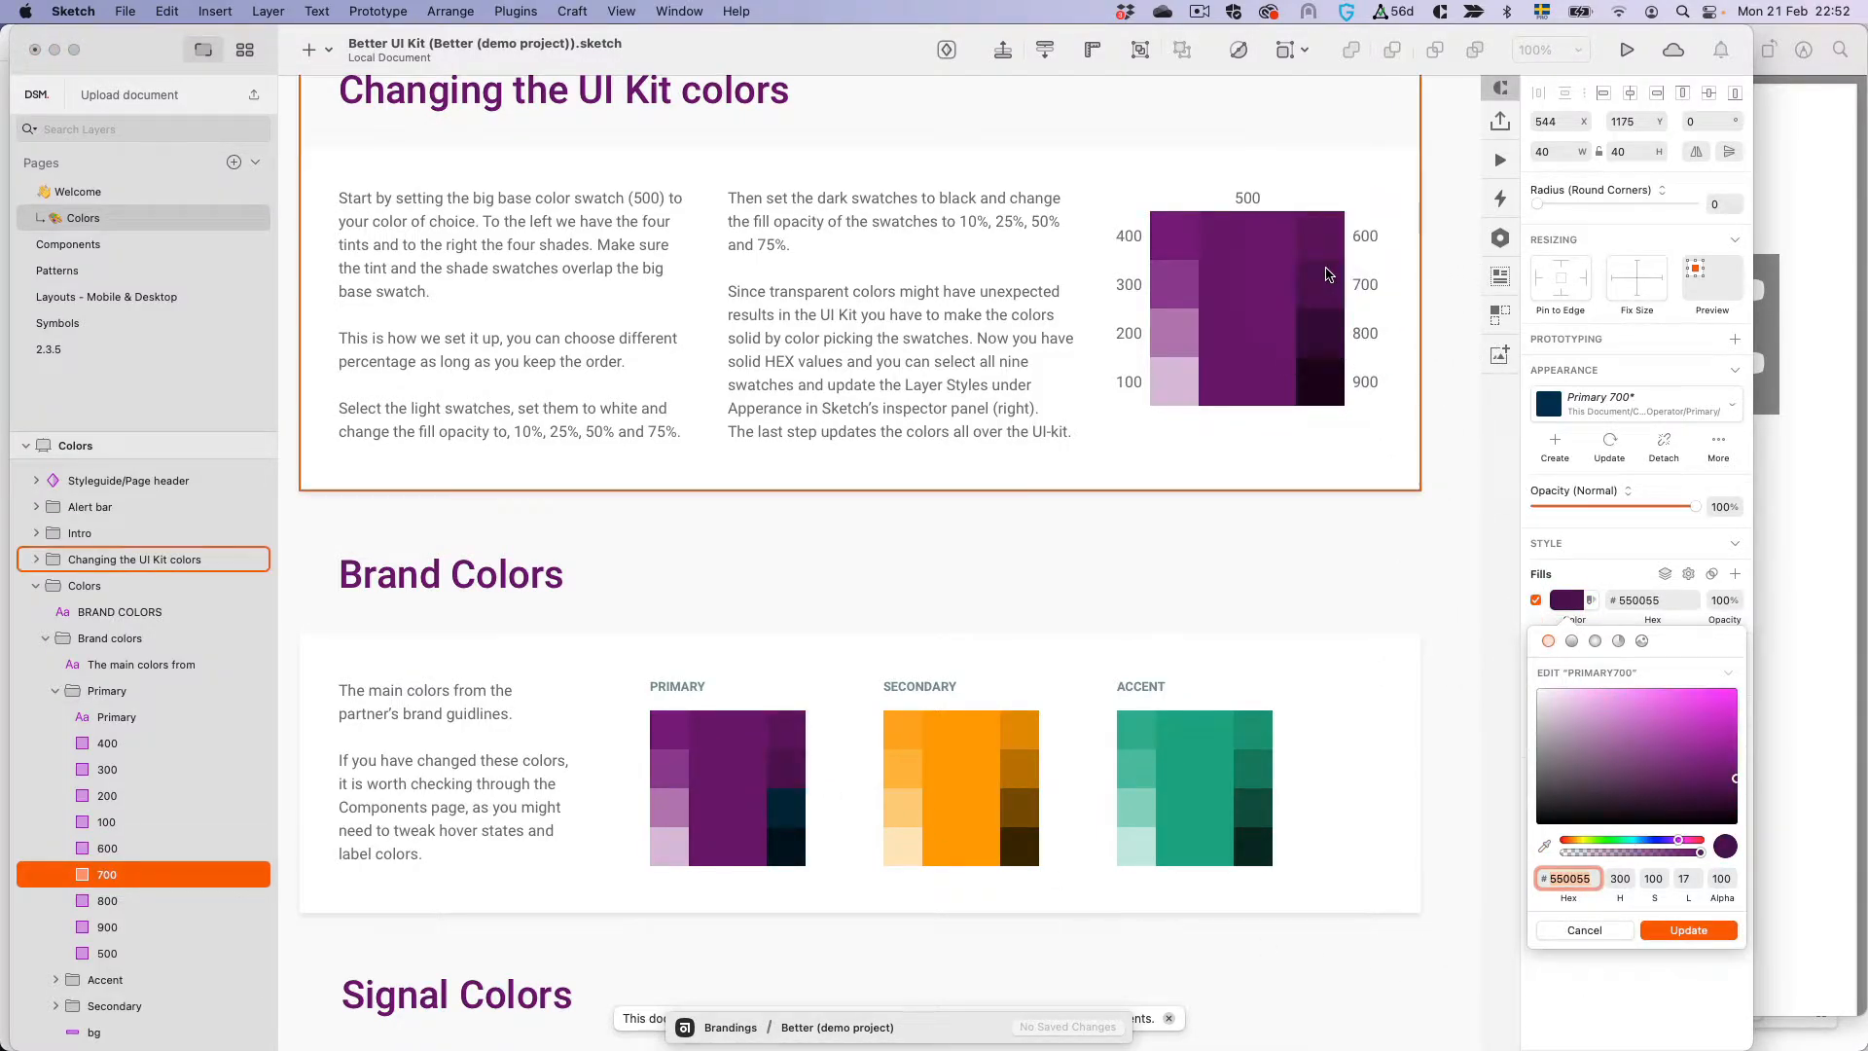
pyautogui.click(1677, 931)
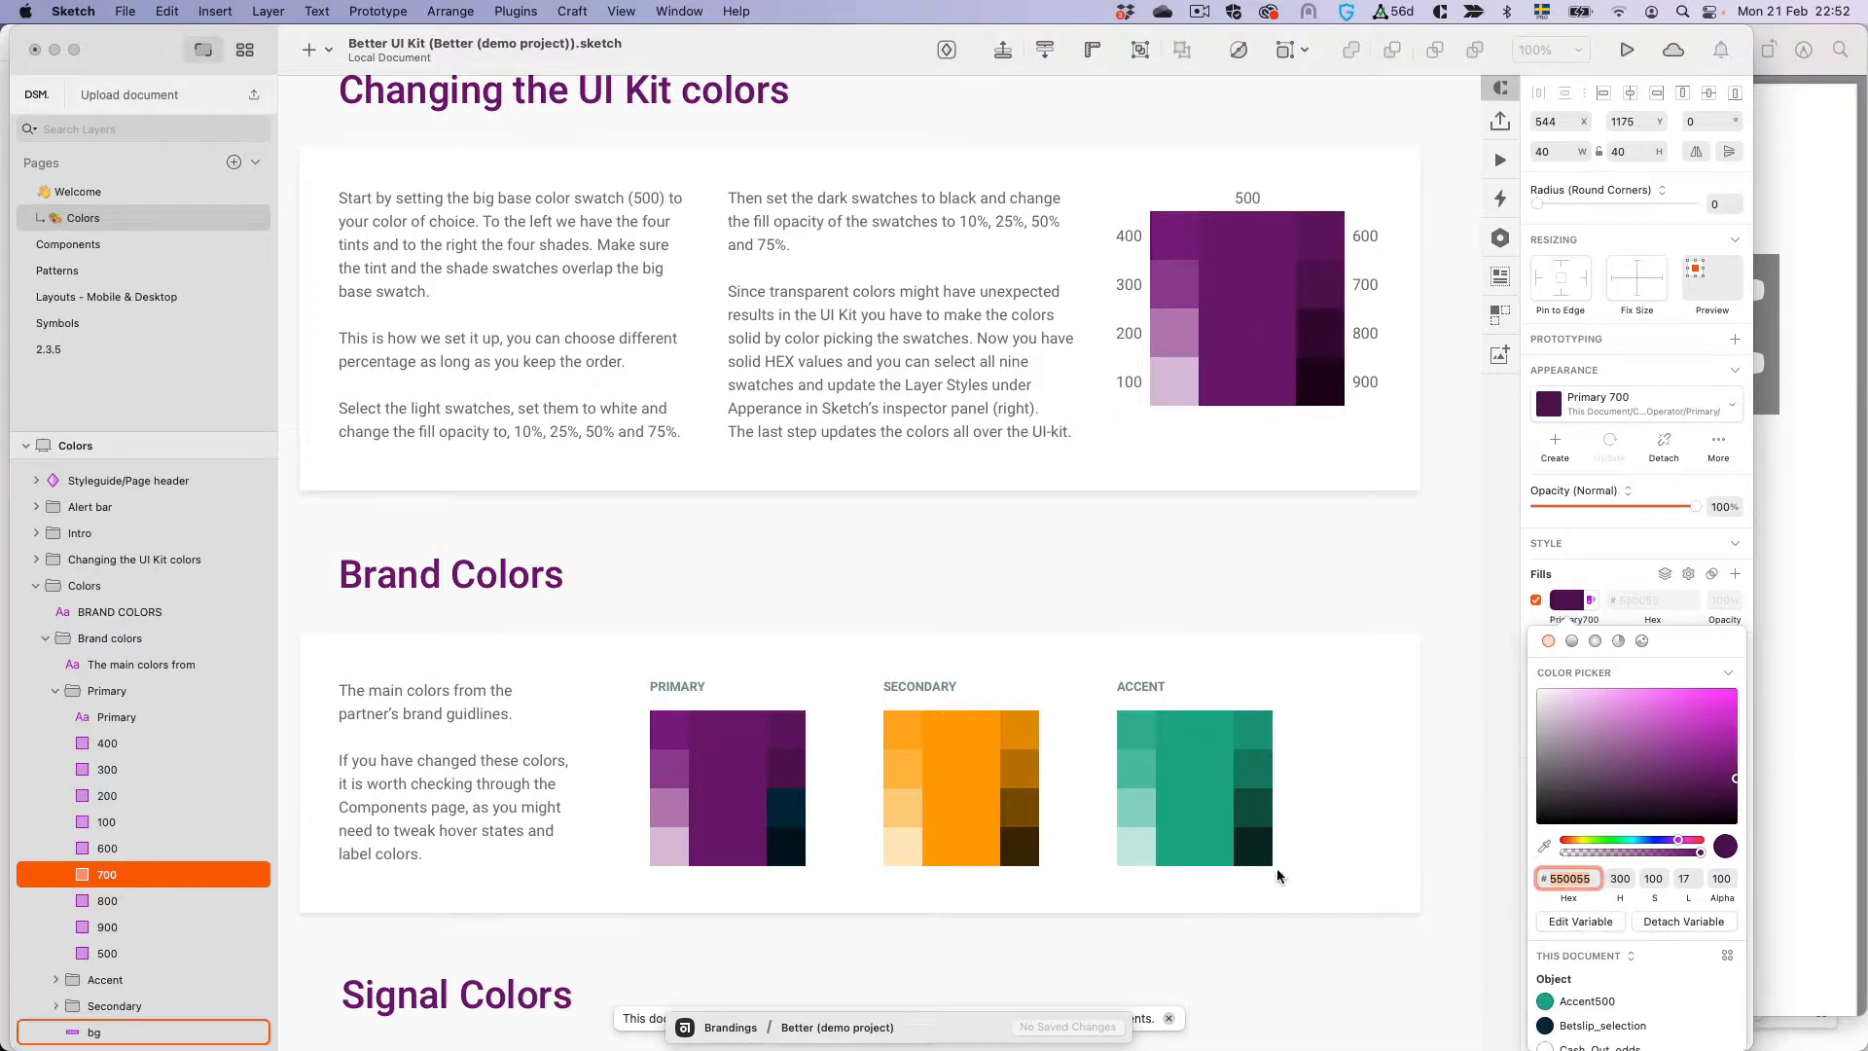
# Step: Update Primary 800 and set Primary 900 to the chart's dark purple #1C001C
pyautogui.click(791, 820)
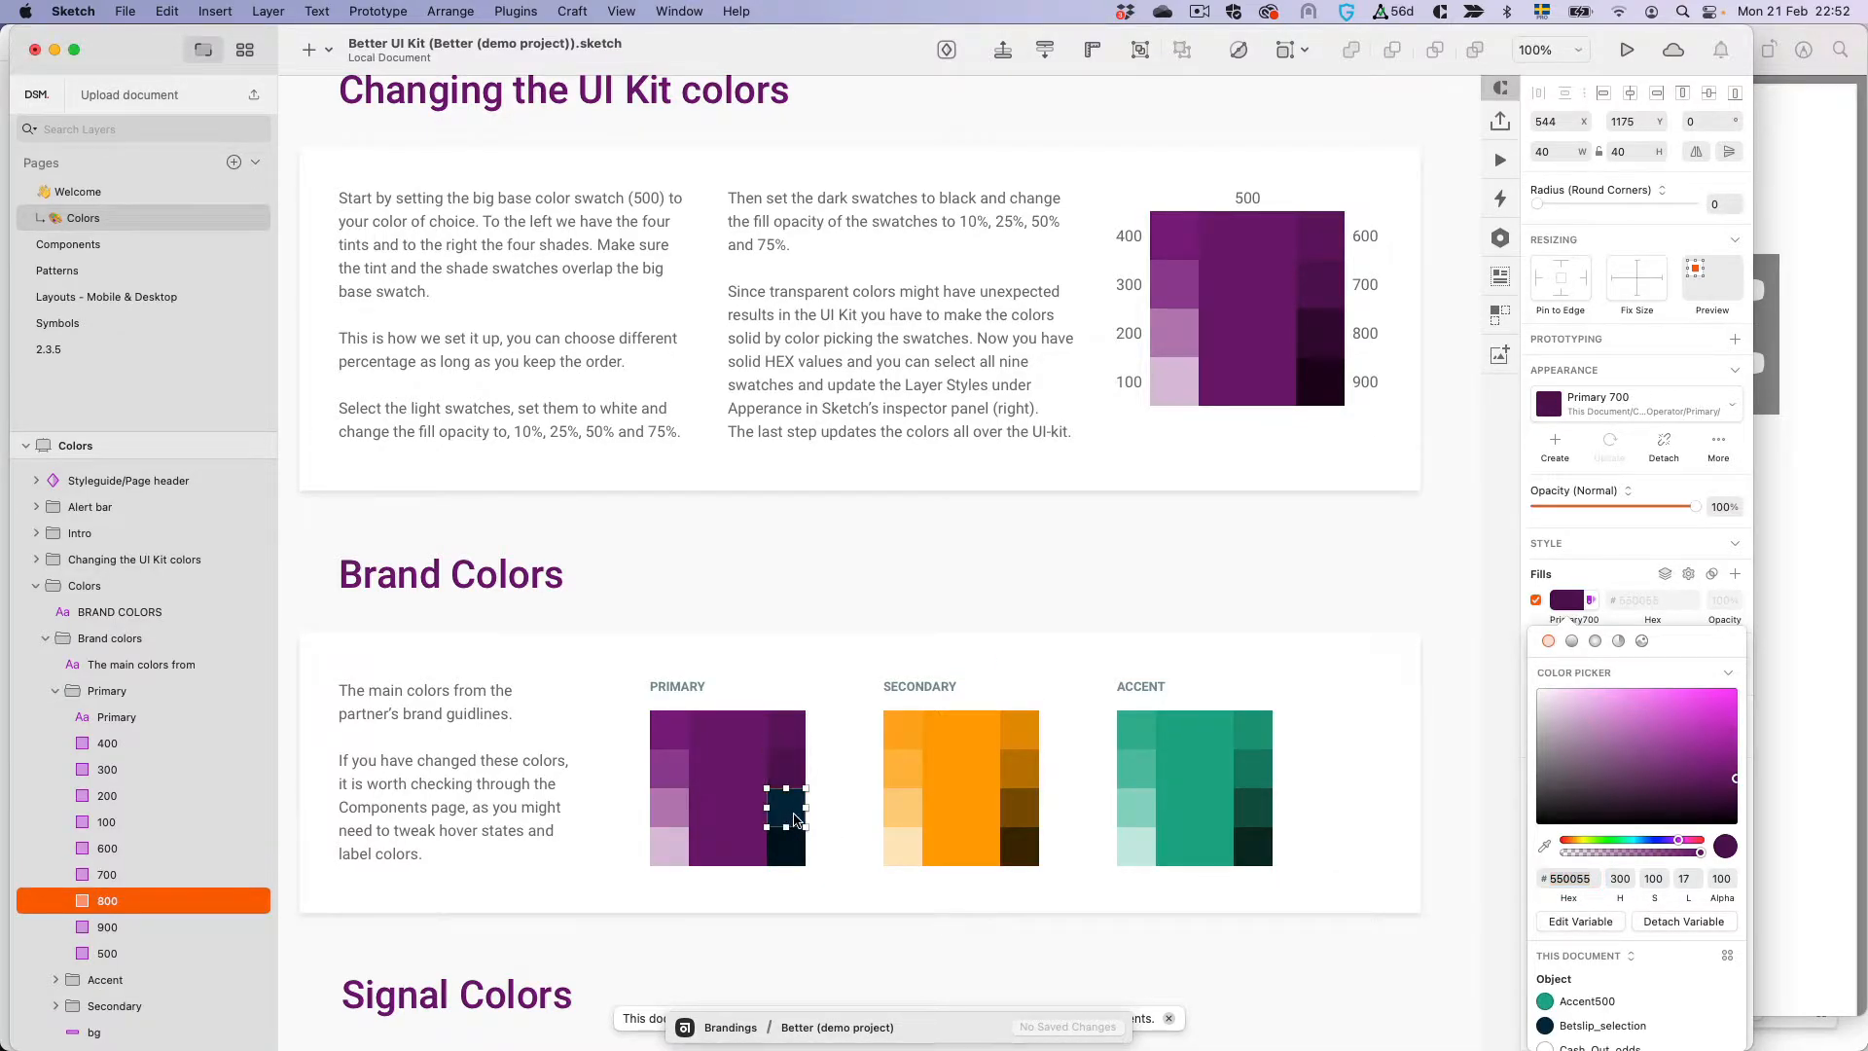
pyautogui.click(1574, 924)
pyautogui.click(1544, 853)
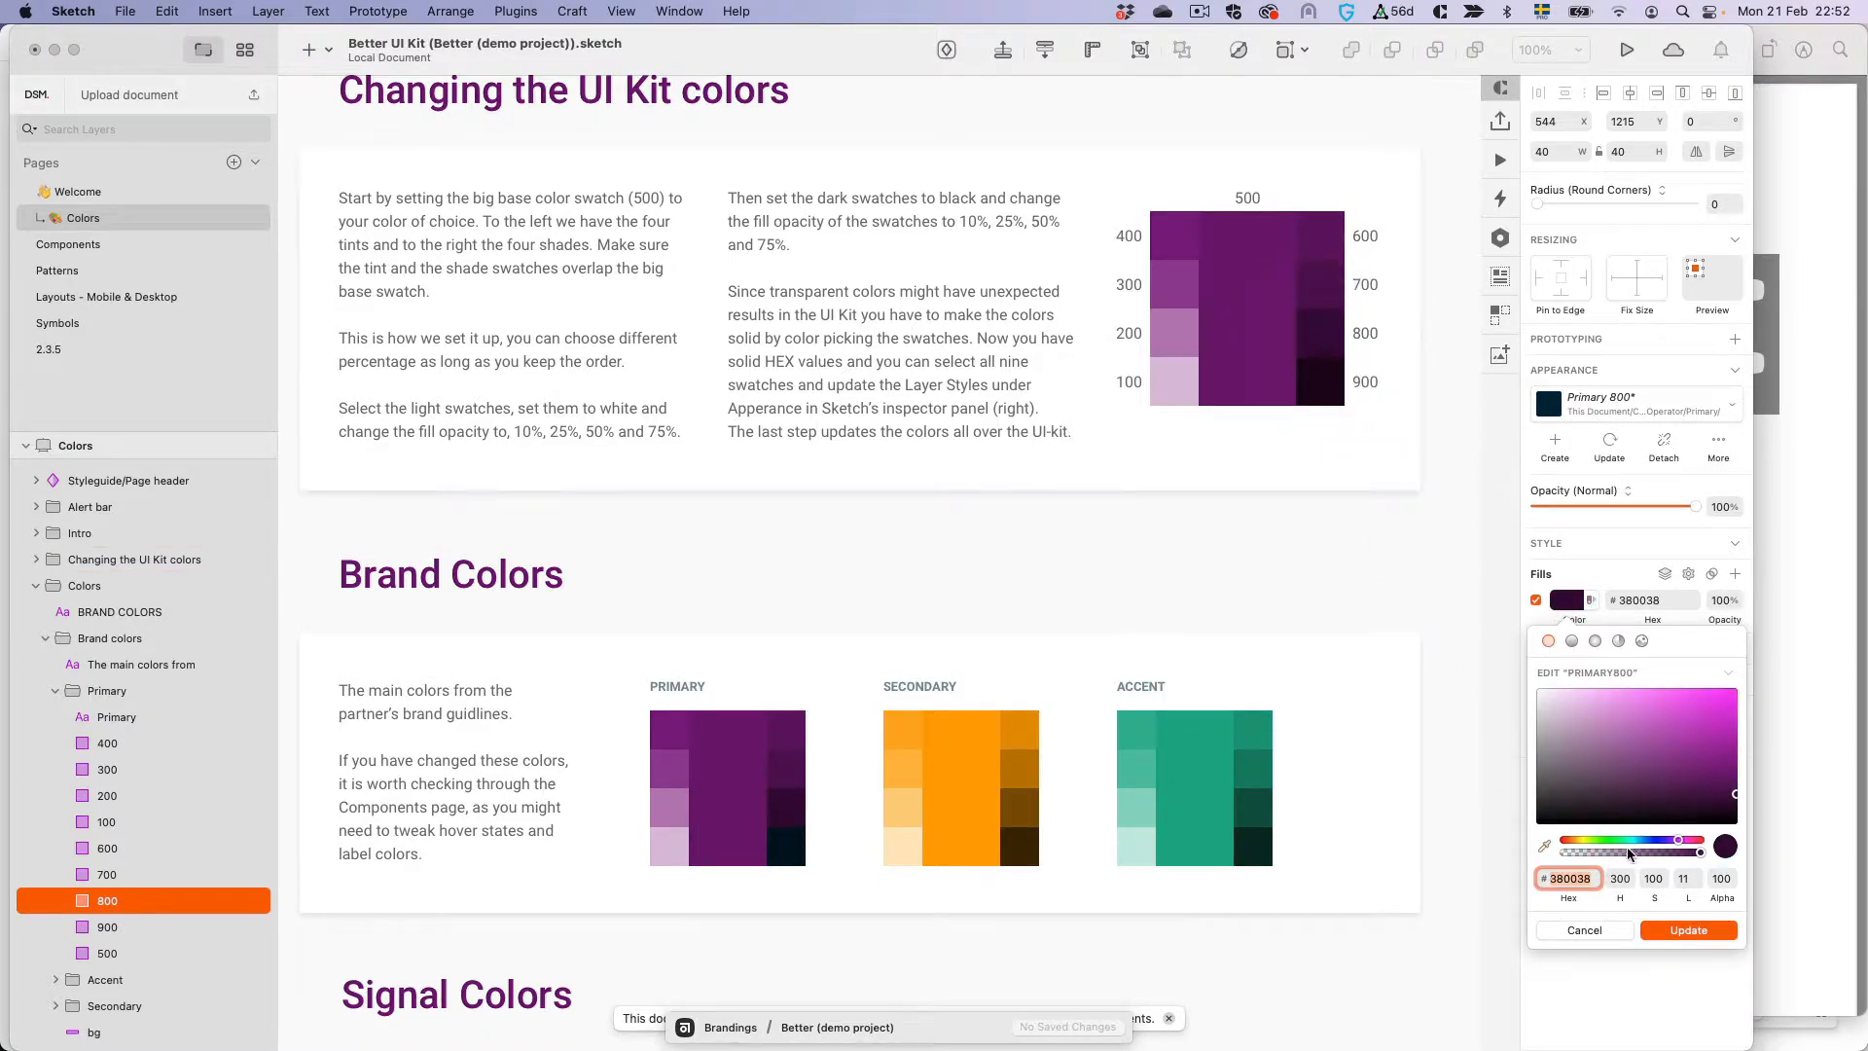
pyautogui.click(1671, 930)
pyautogui.click(786, 845)
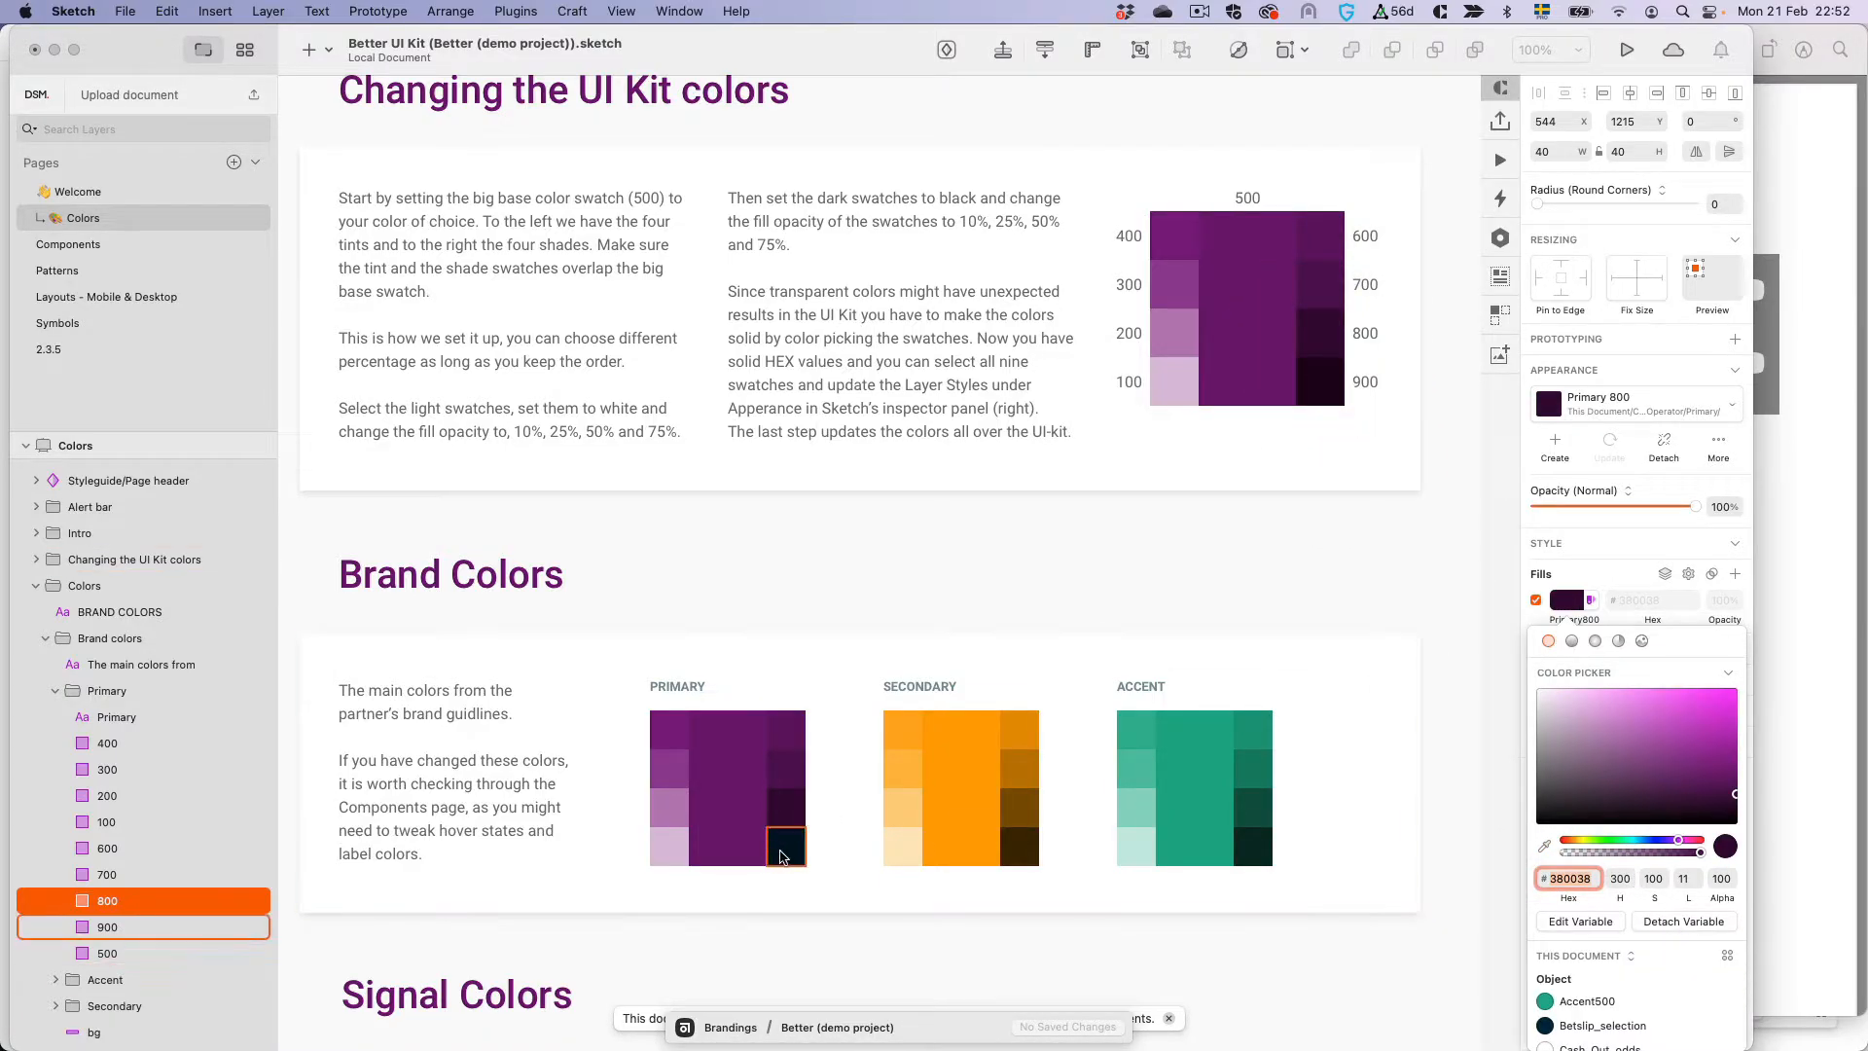
pyautogui.click(1579, 921)
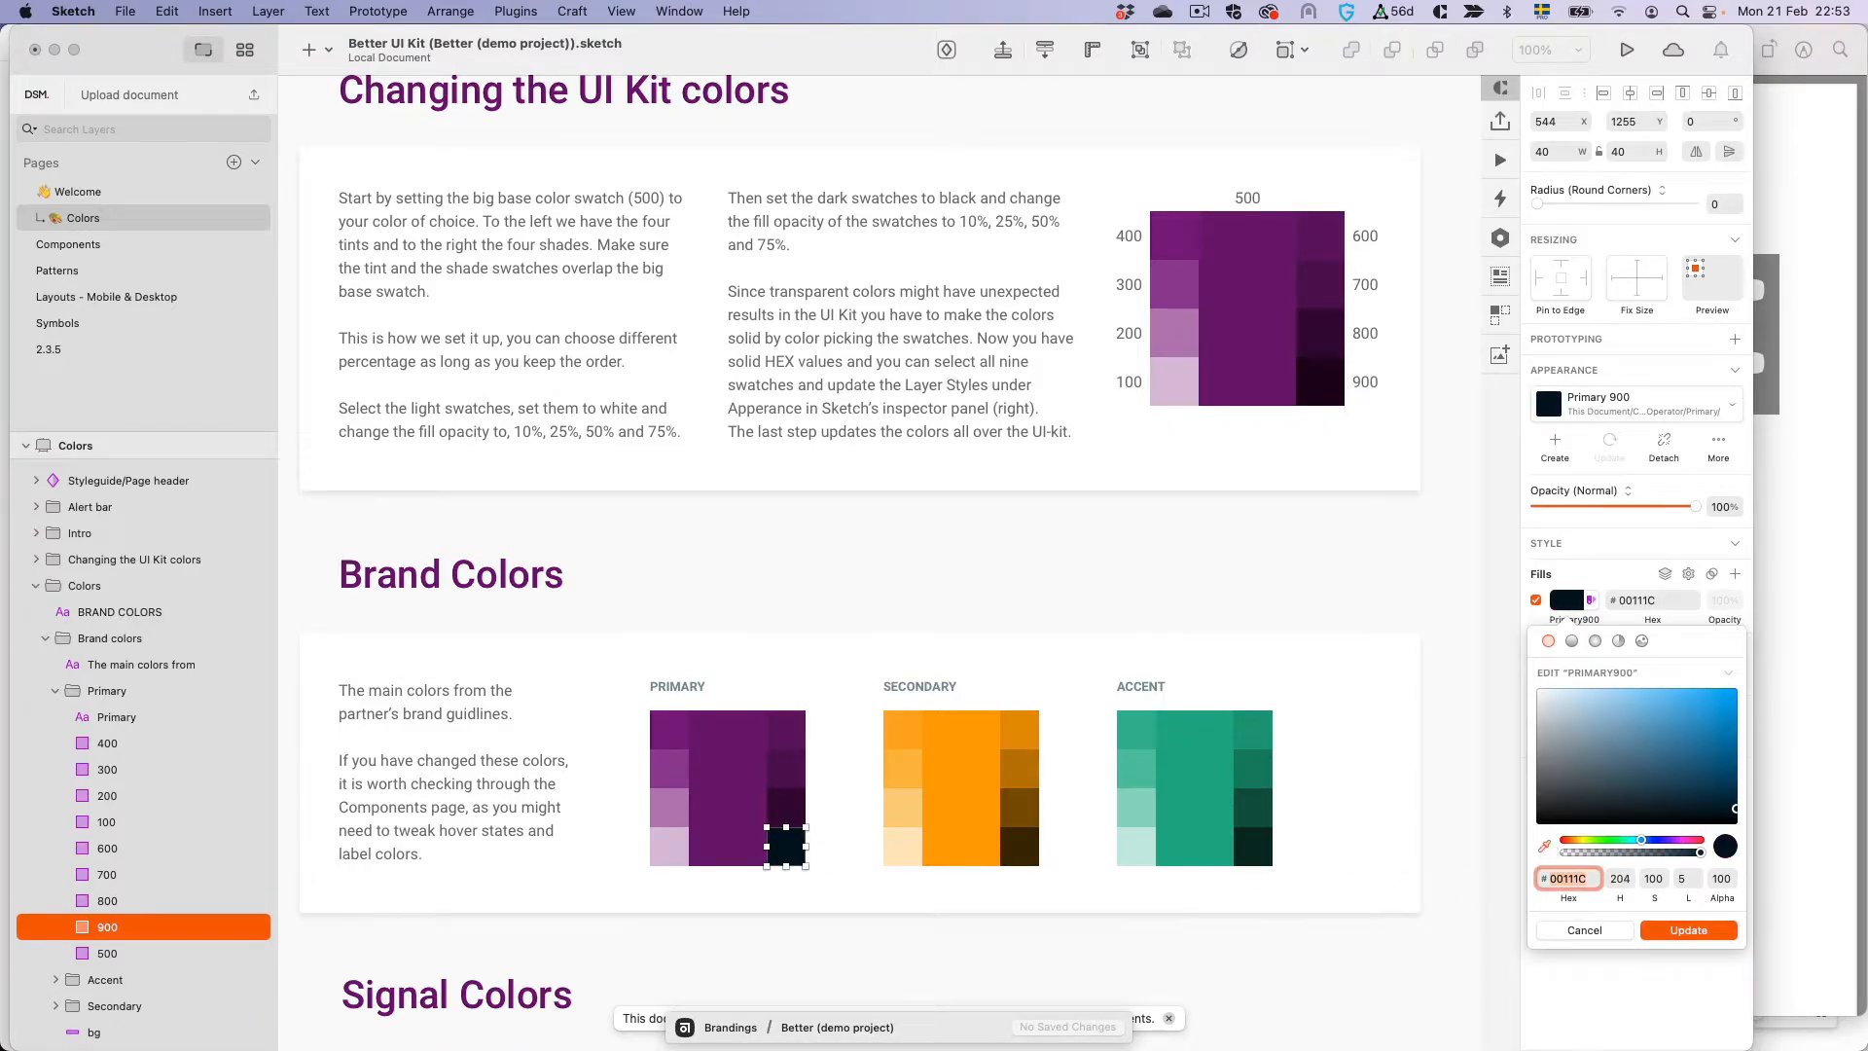
pyautogui.click(1316, 391)
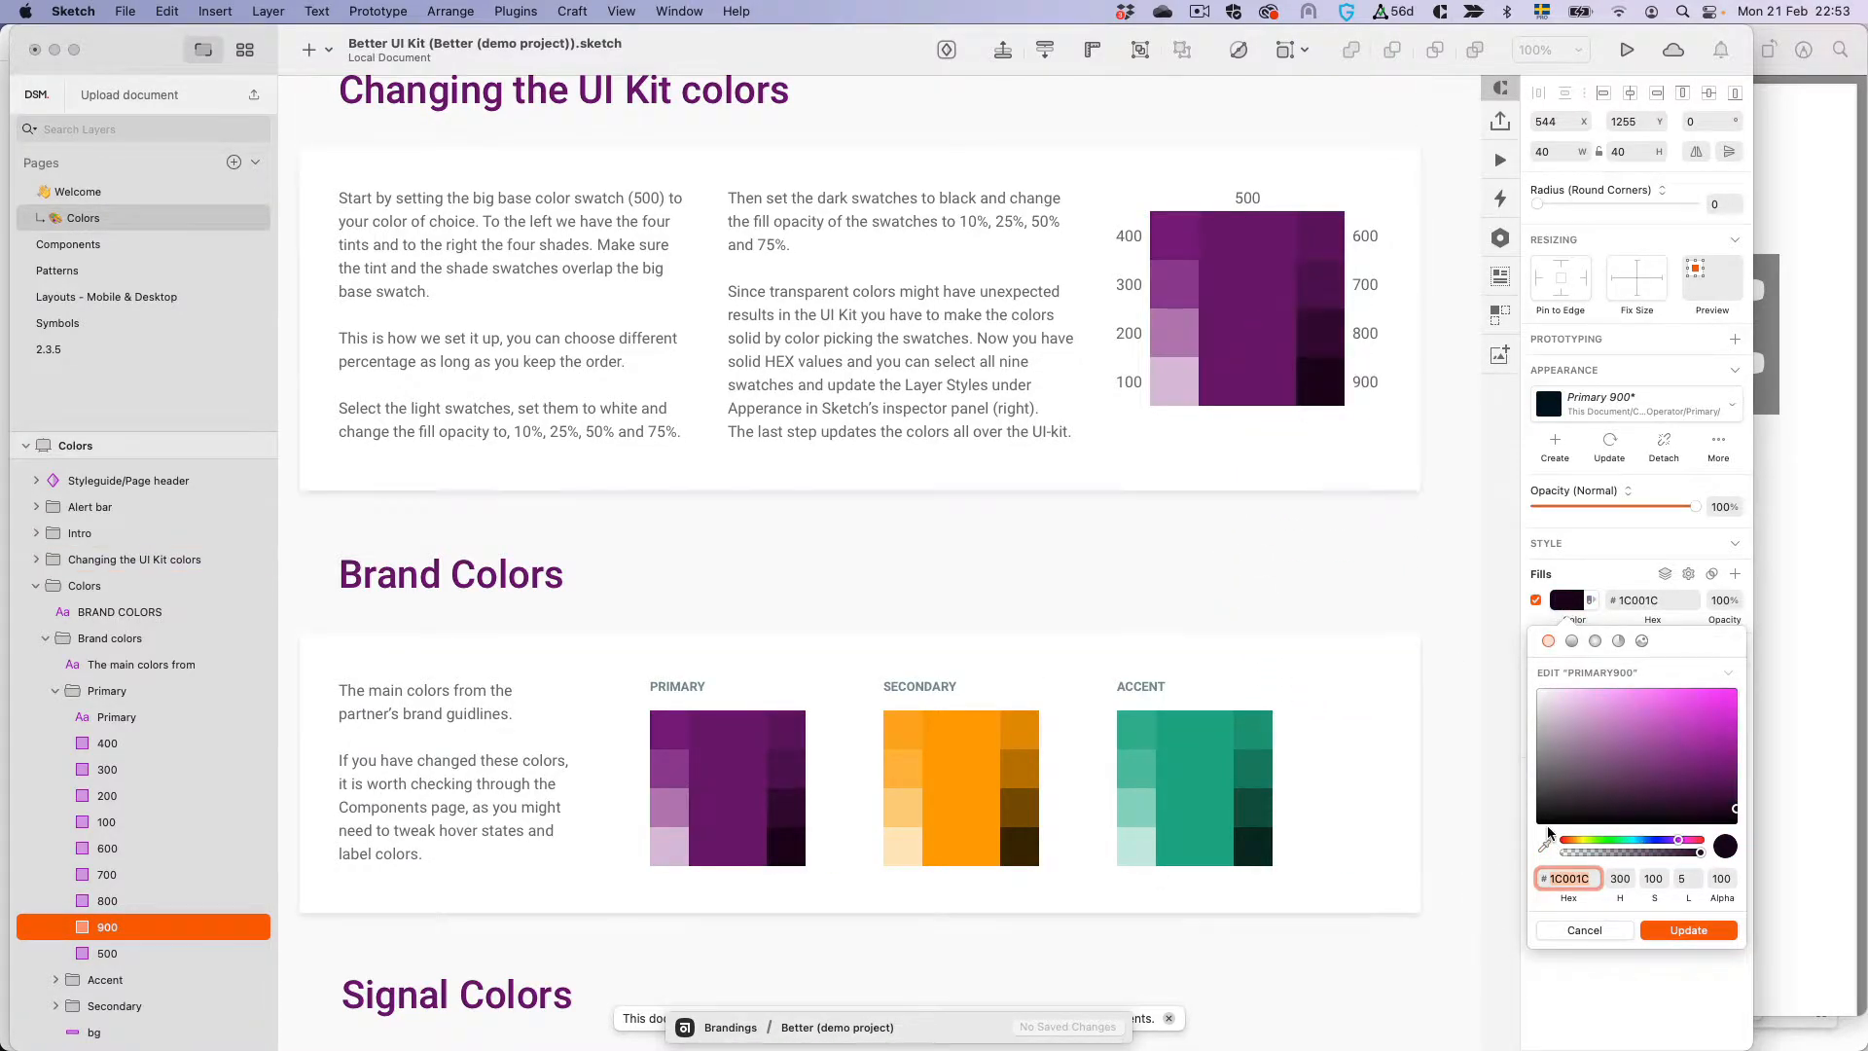
pyautogui.click(1688, 931)
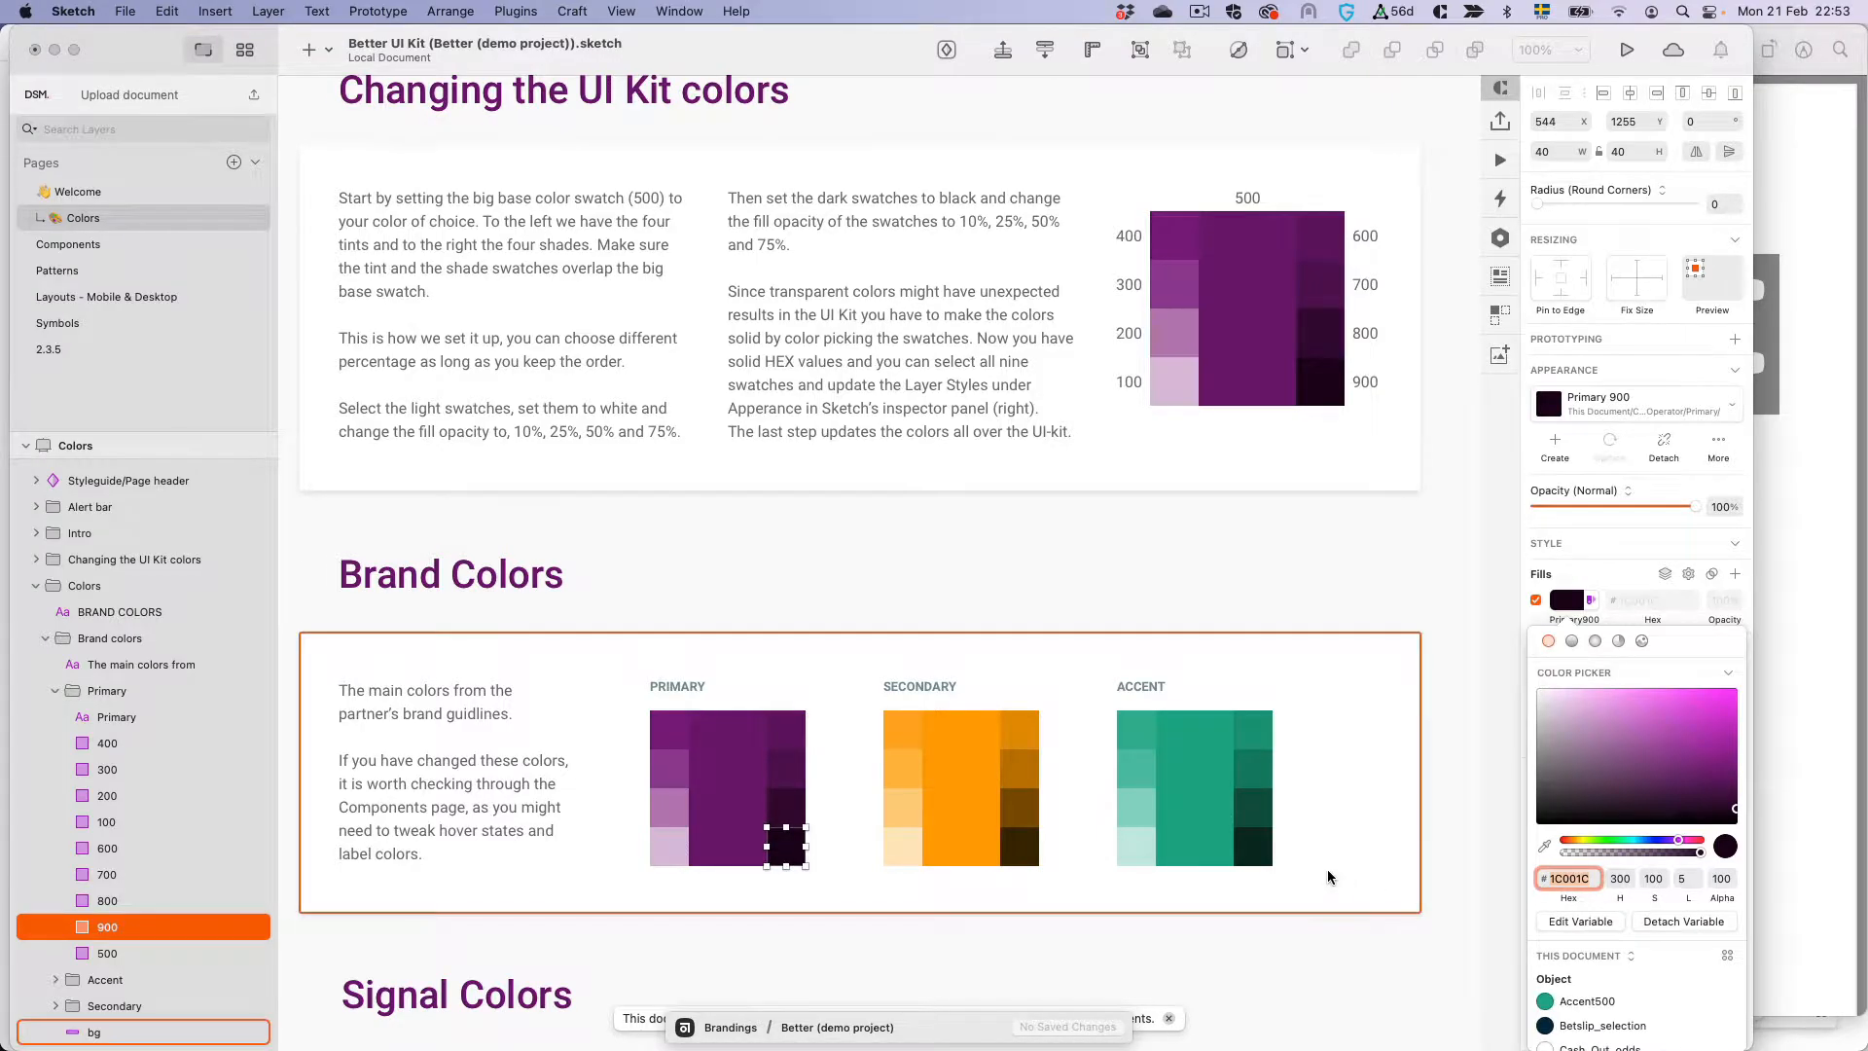
pyautogui.hscroll(2, 1338, 880)
pyautogui.hscroll(-2, 1327, 878)
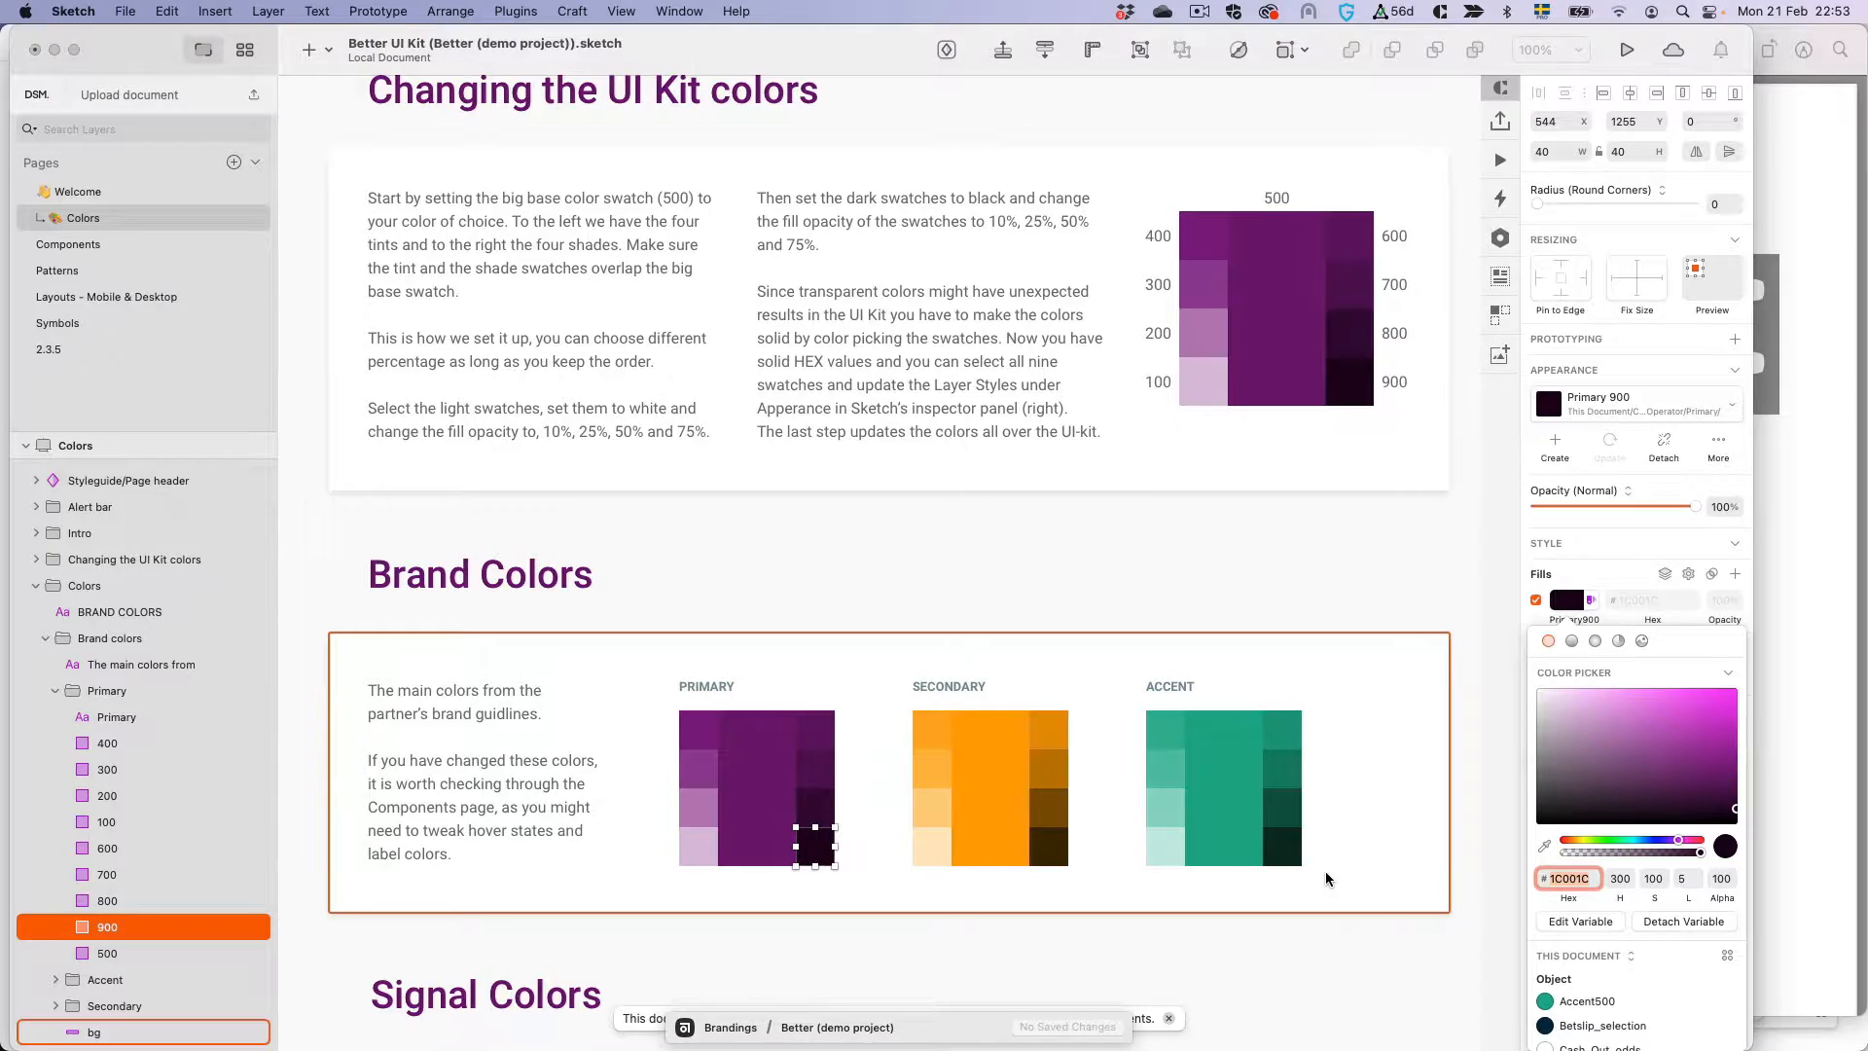
# Step: Look up the Secondary HEX value in the Preview style guide, then return to Sketch
pyautogui.press('super+Tab')
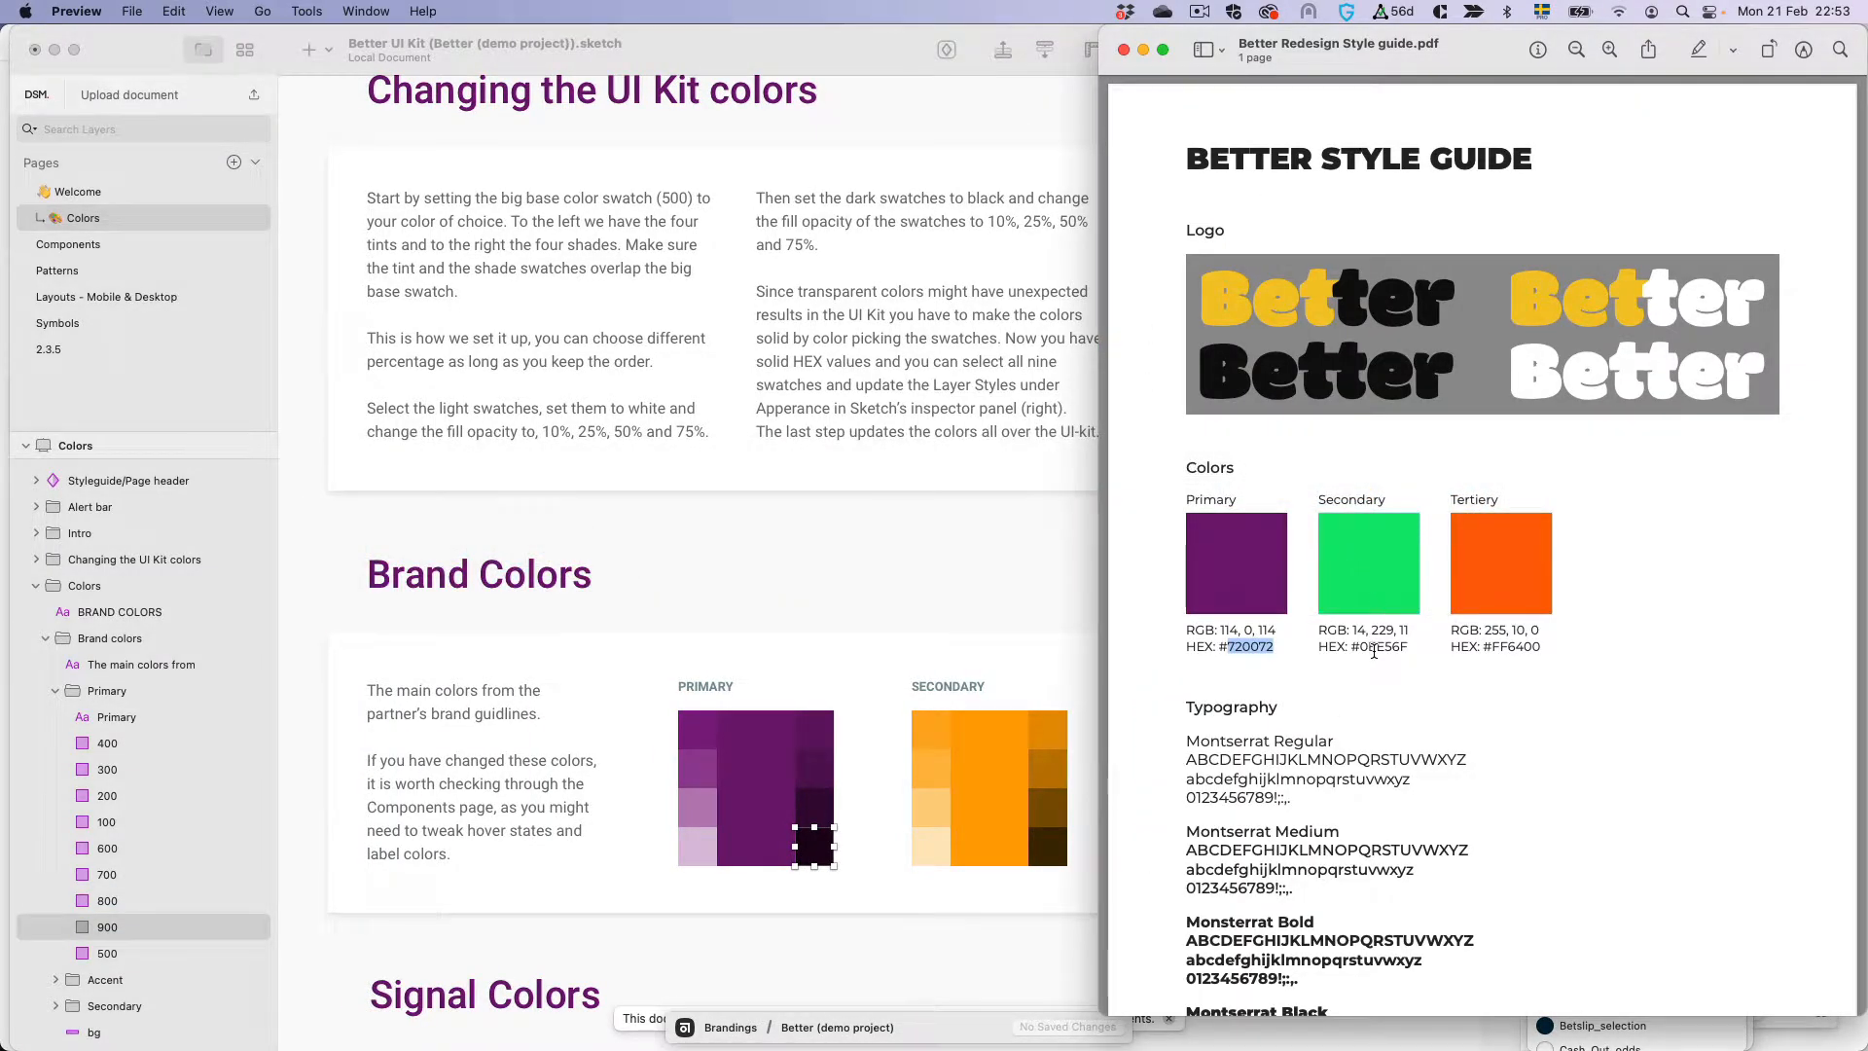
pyautogui.doubleClick(1373, 646)
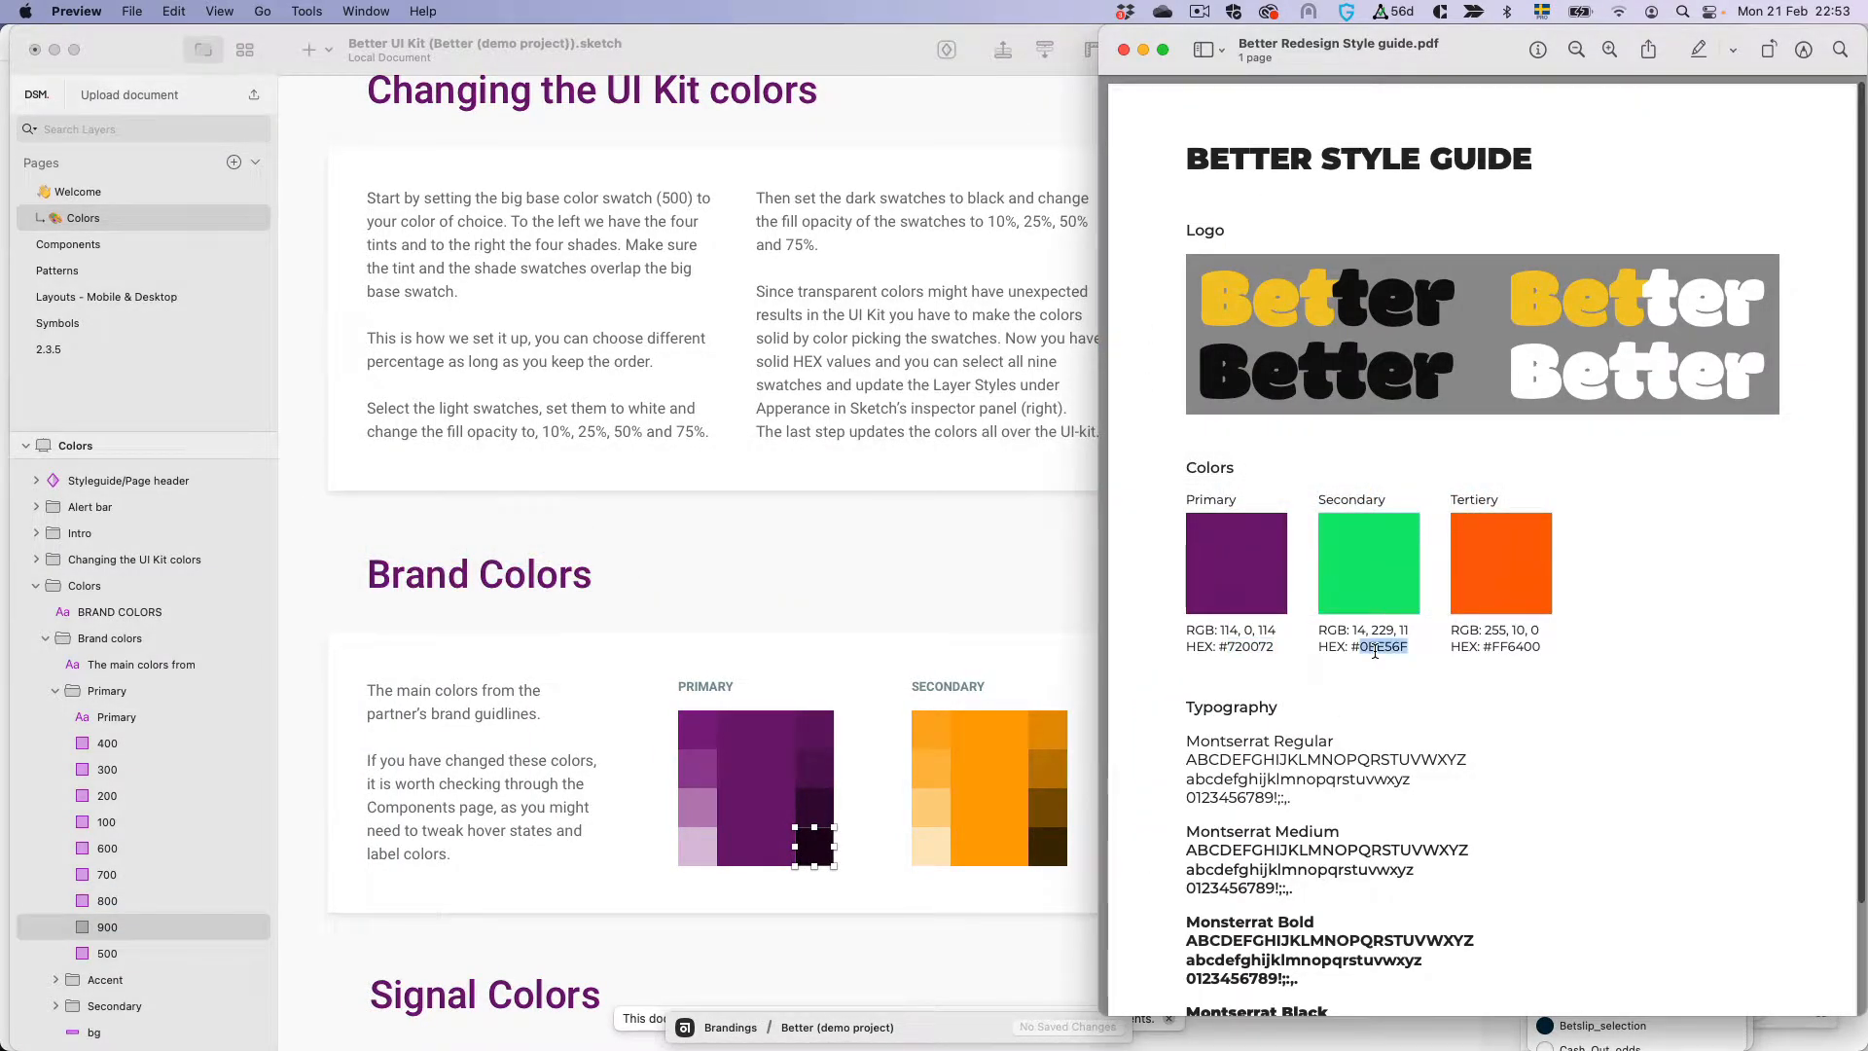
pyautogui.click(1070, 533)
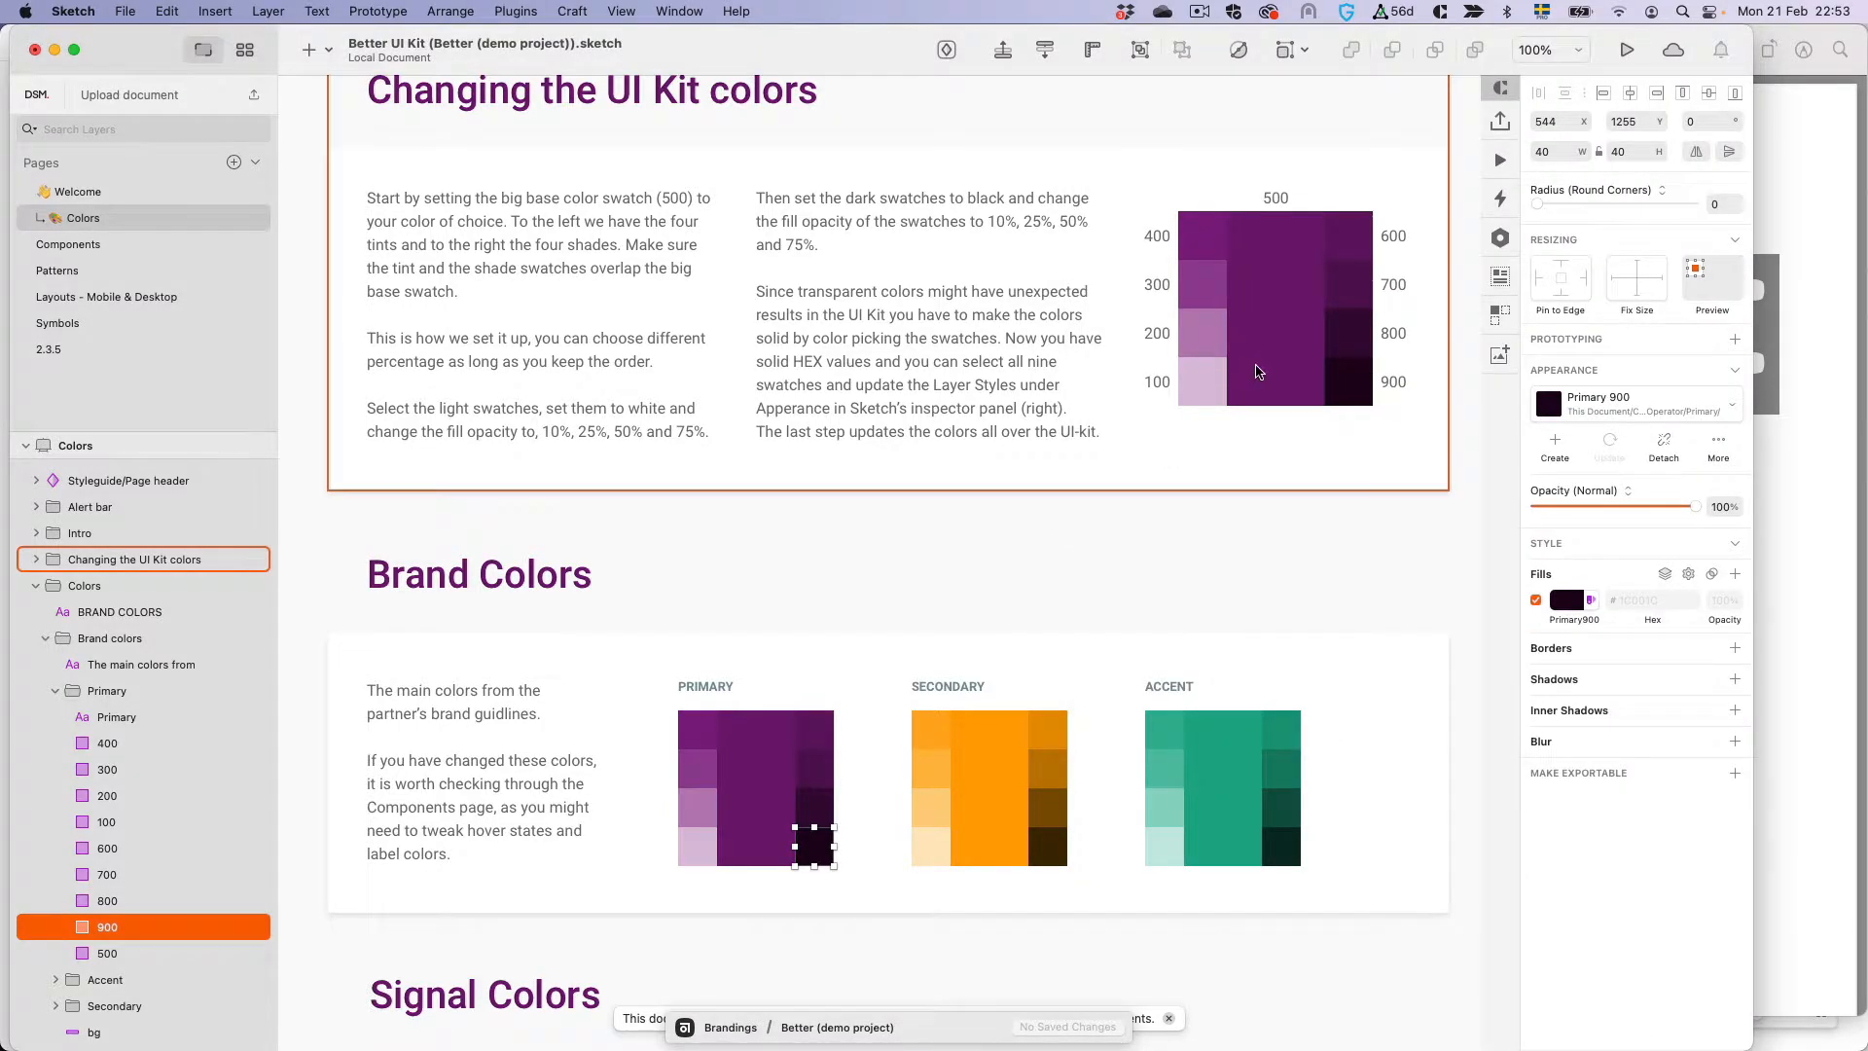
# Step: Change the example 500 swatch fill to the secondary green #0EE56F
pyautogui.click(1255, 370)
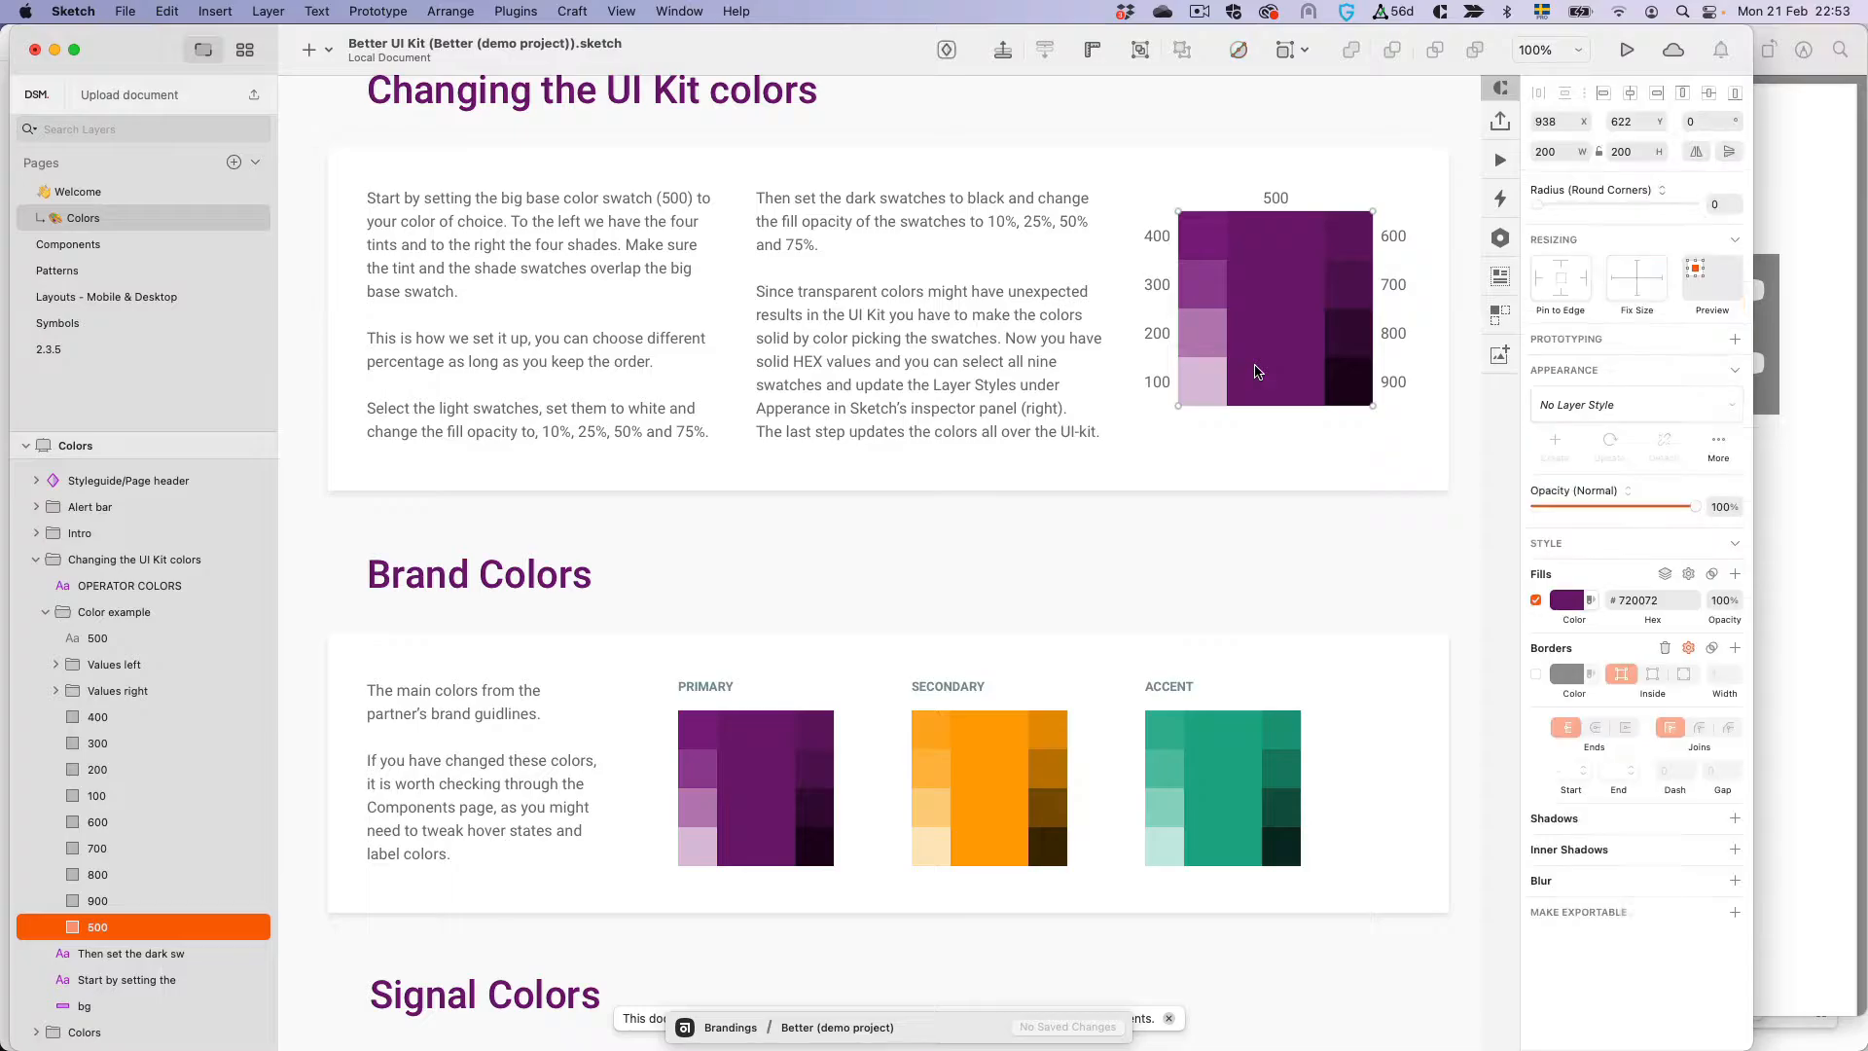
pyautogui.click(1644, 600)
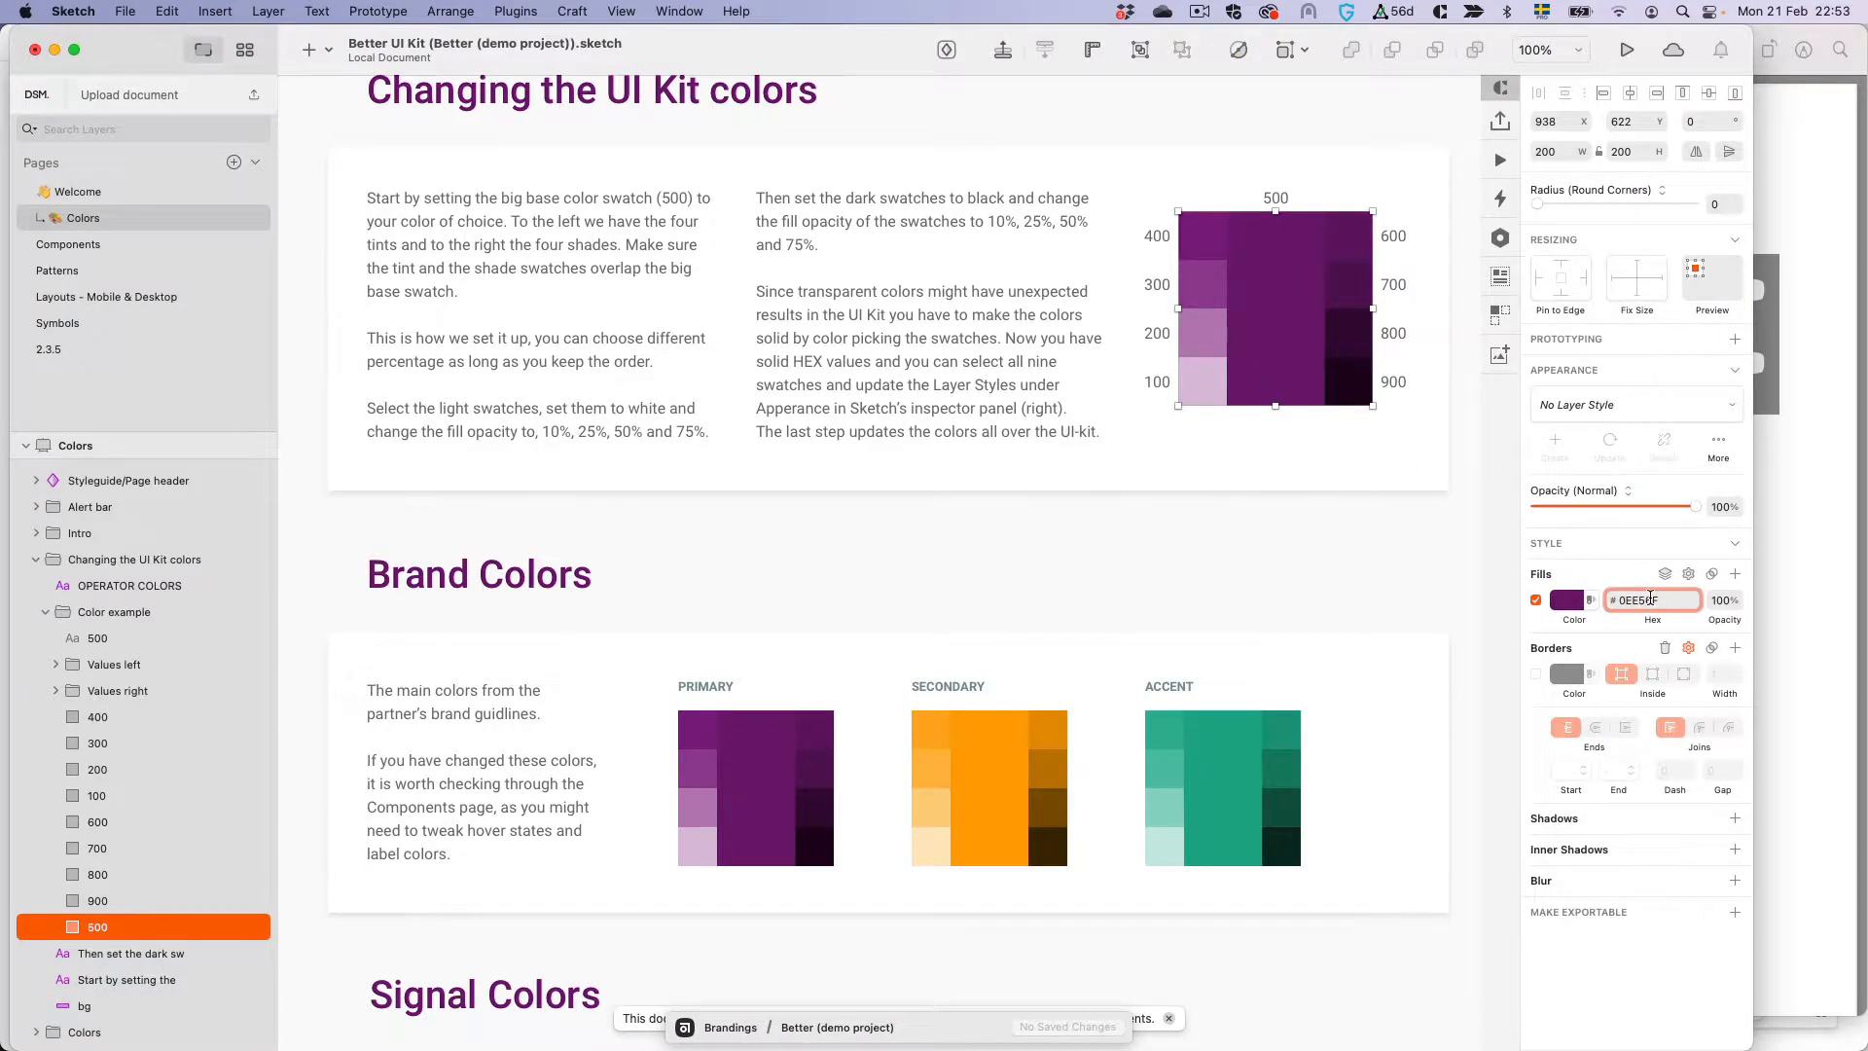
pyautogui.press('Return')
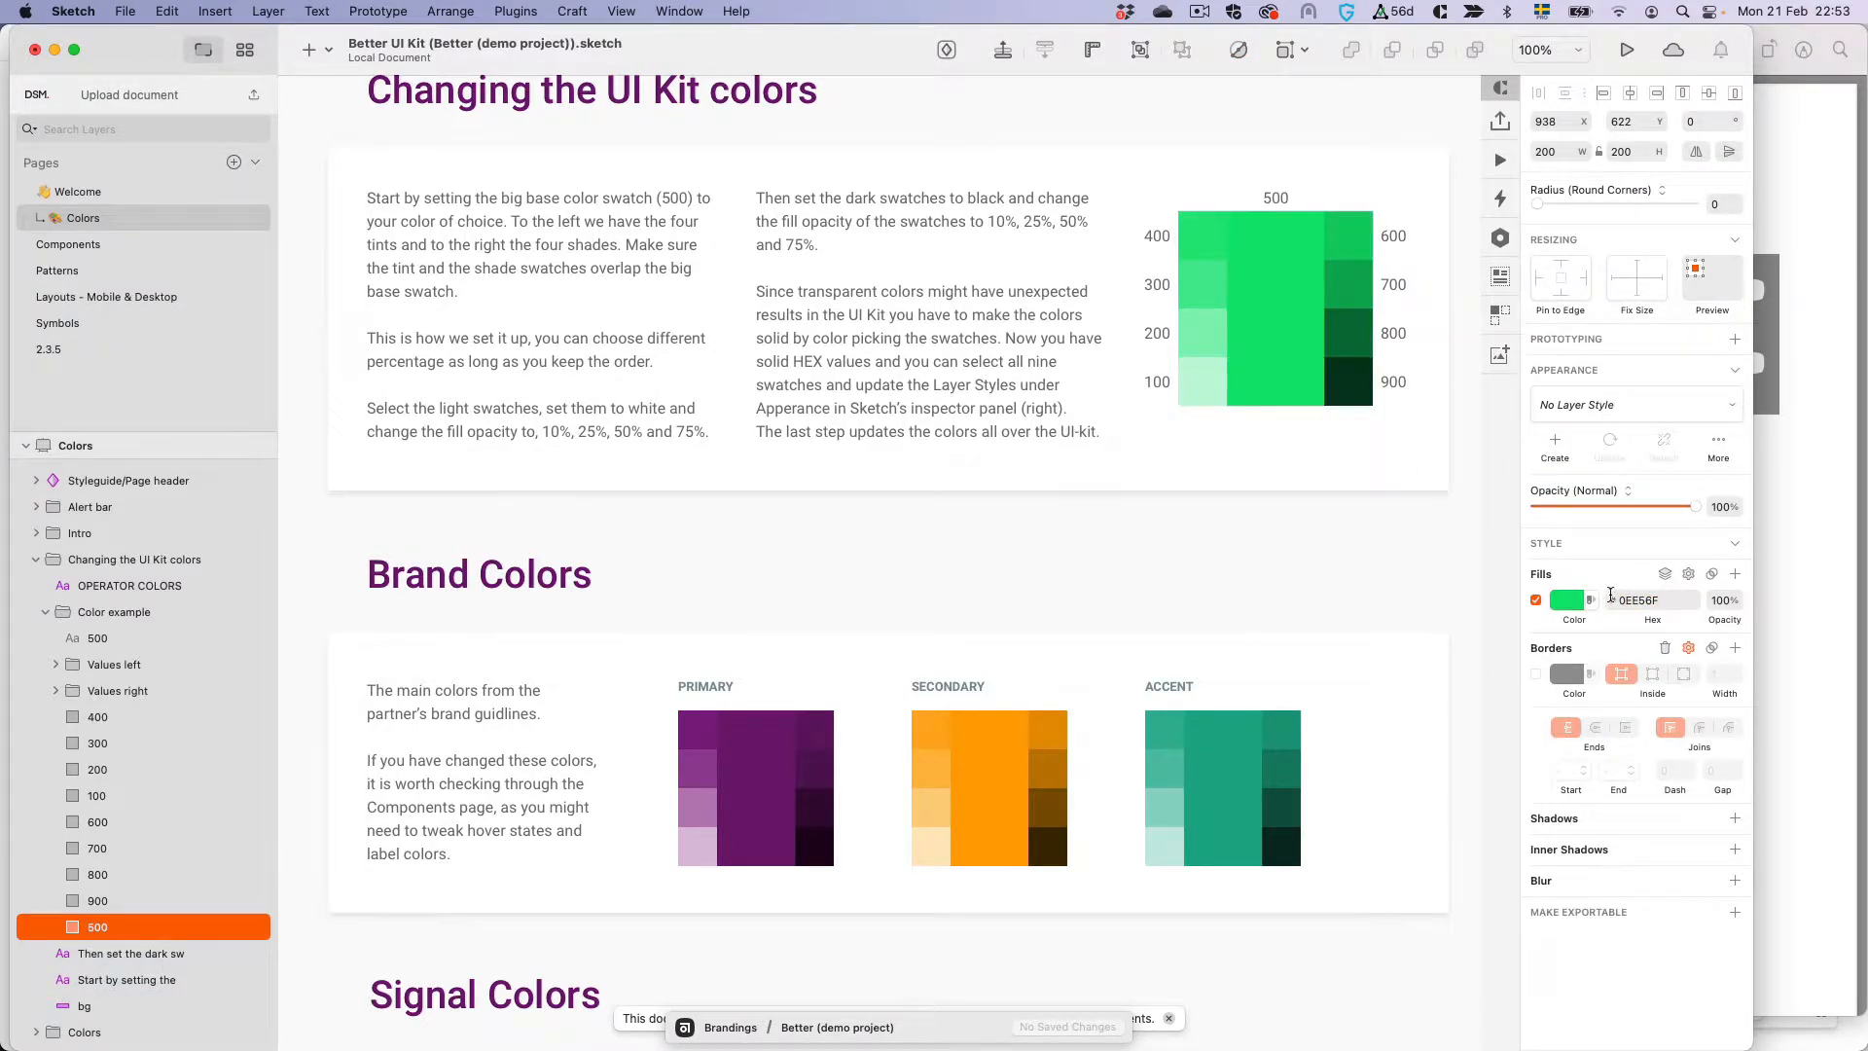
pyautogui.click(983, 754)
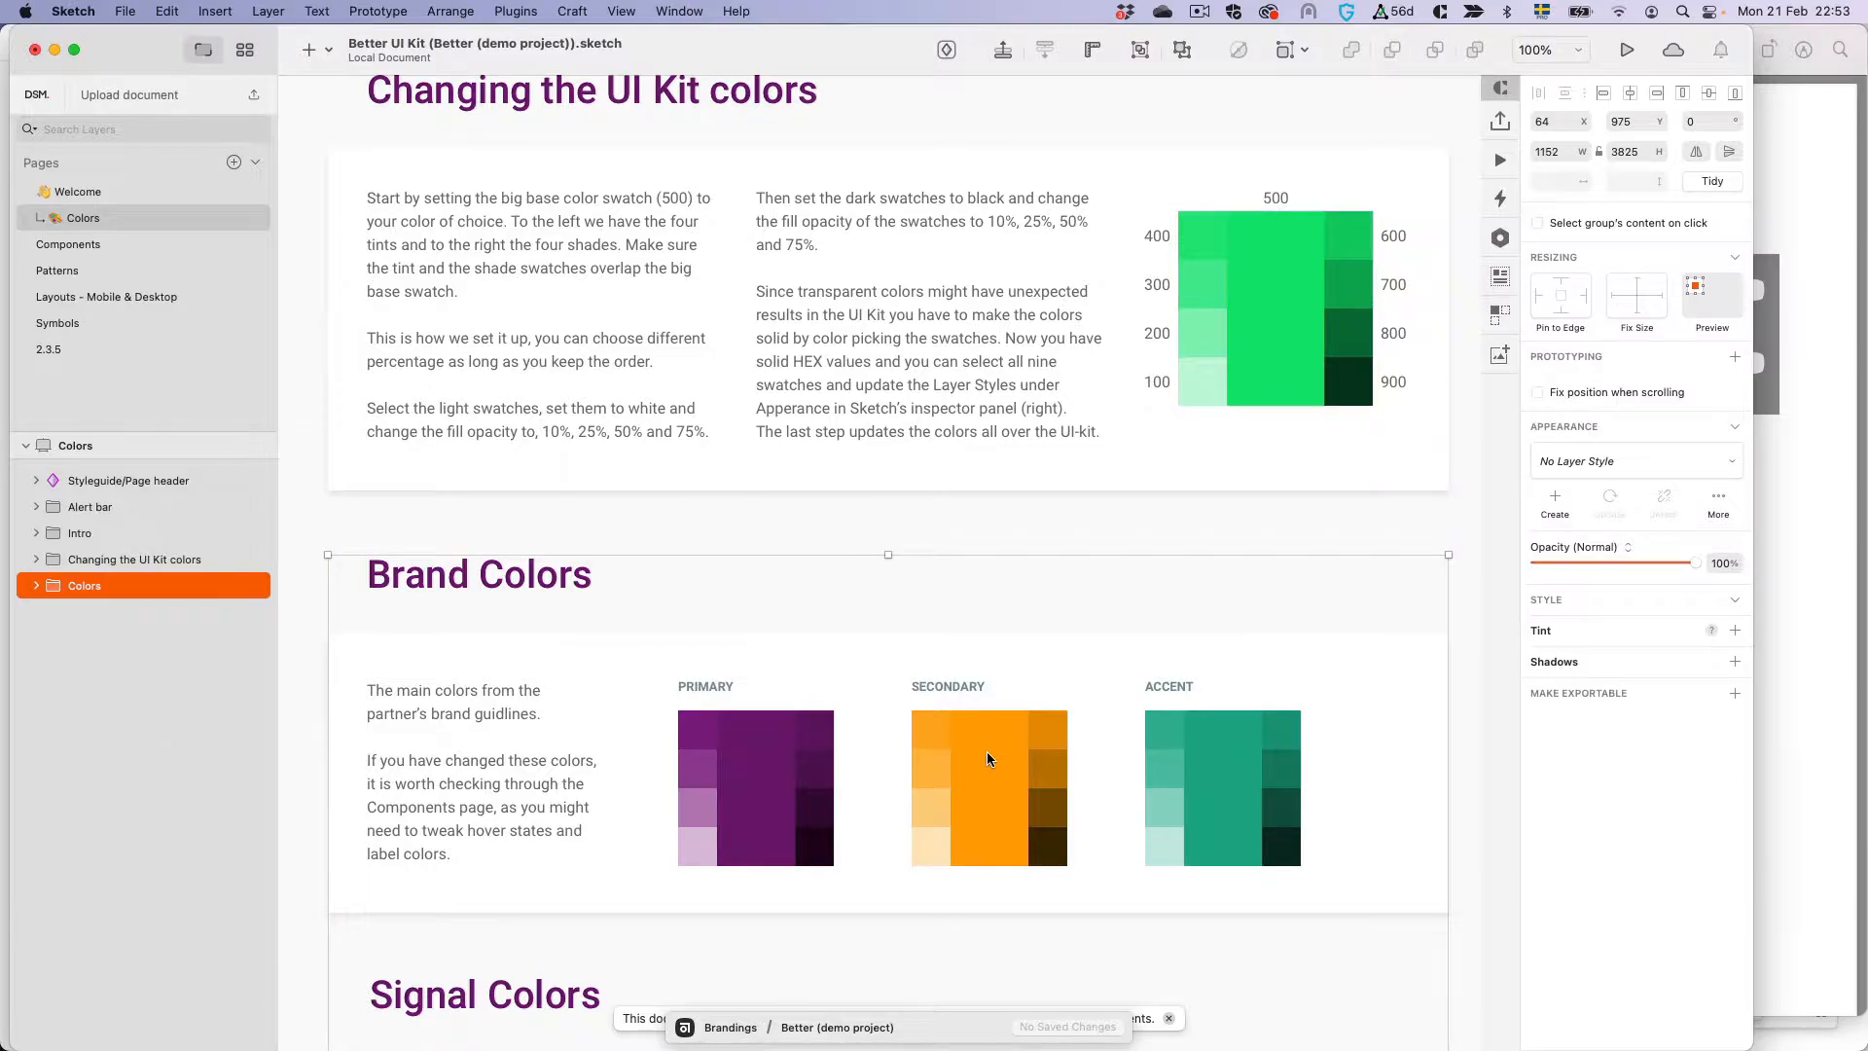
# Step: Update the Secondary 500 colour variable to the green 500 sampled from the example chart
pyautogui.doubleClick(986, 751)
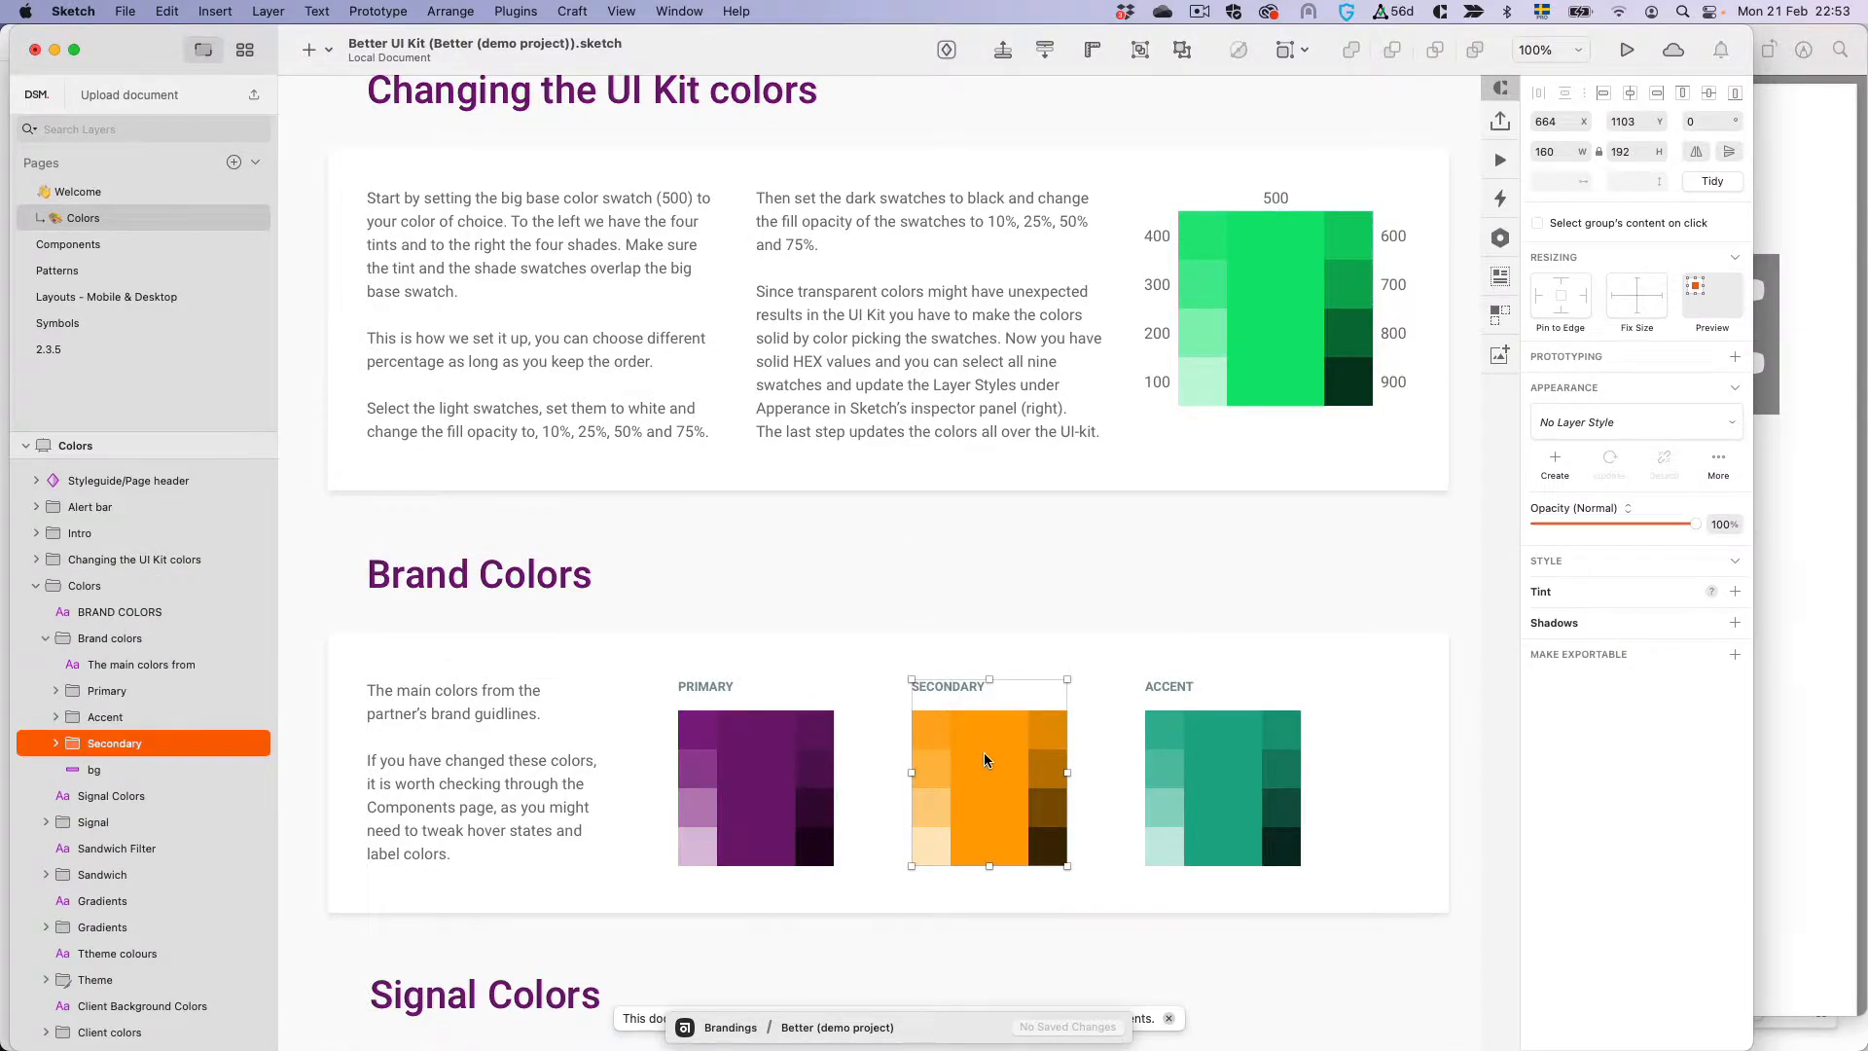
pyautogui.click(982, 751)
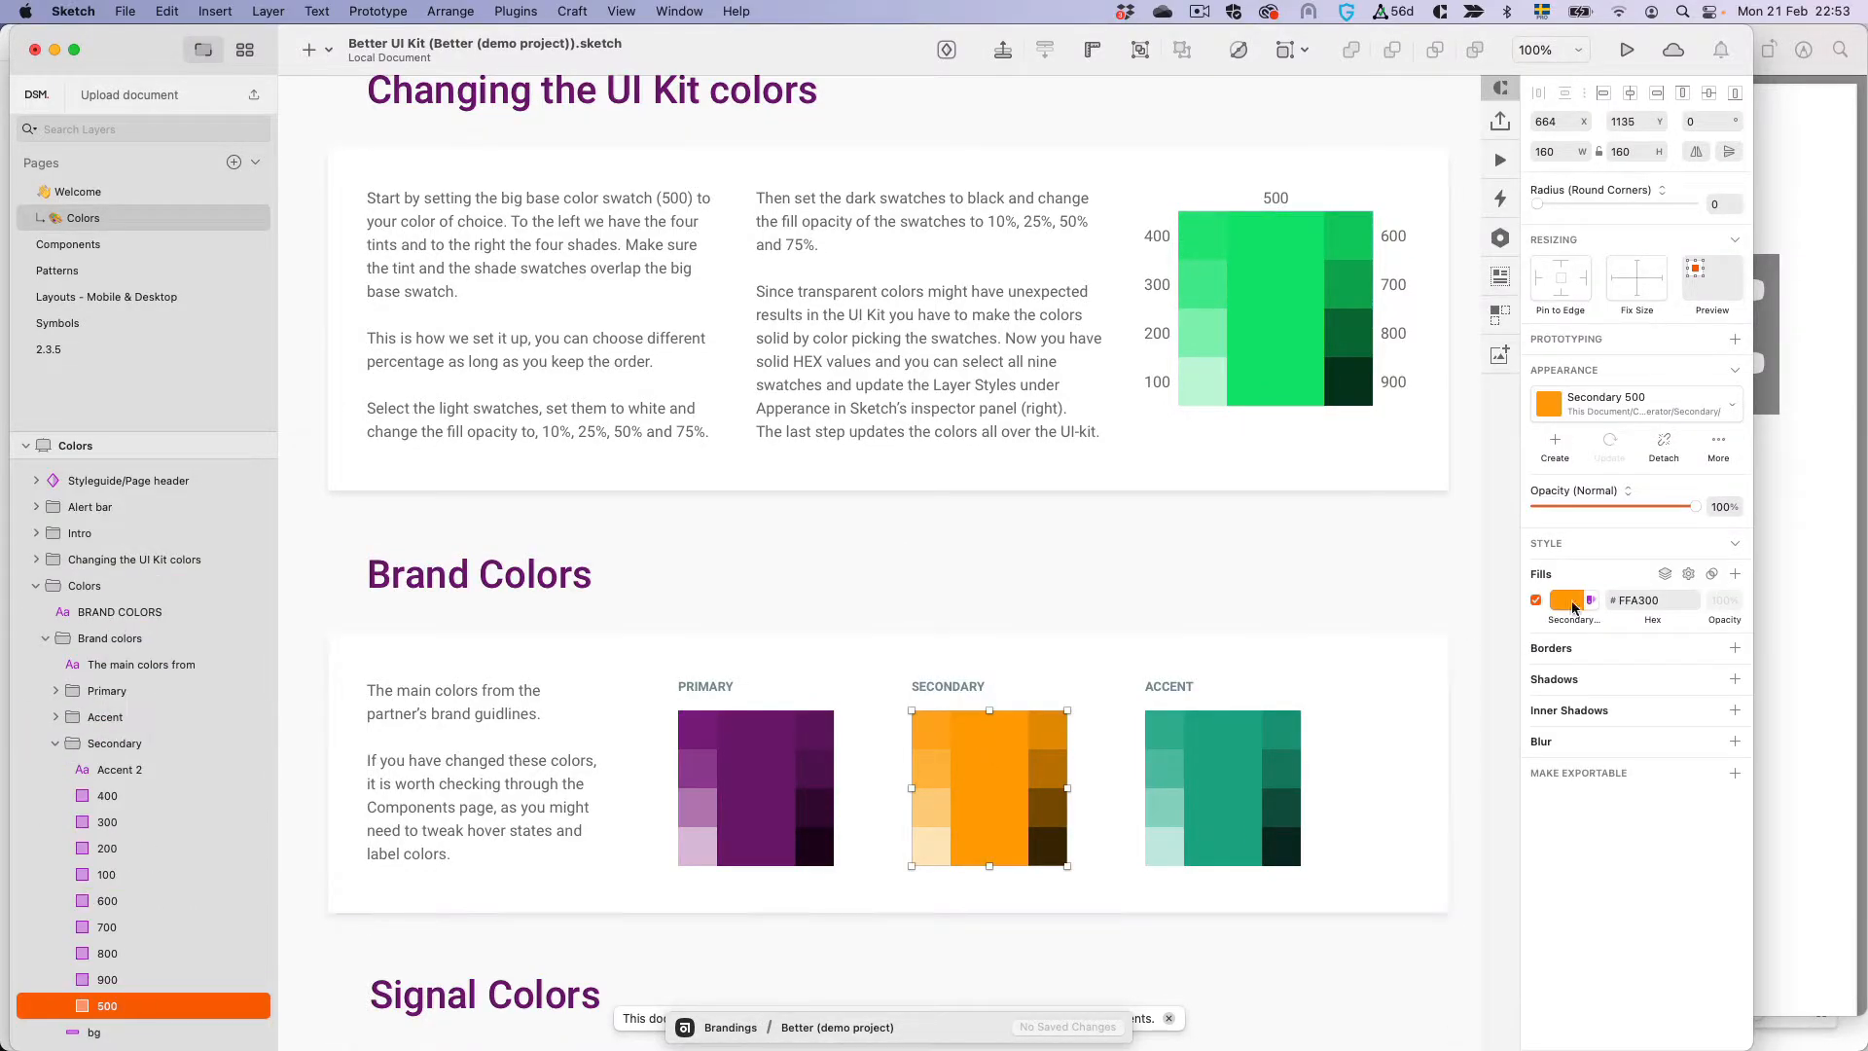
pyautogui.click(1554, 605)
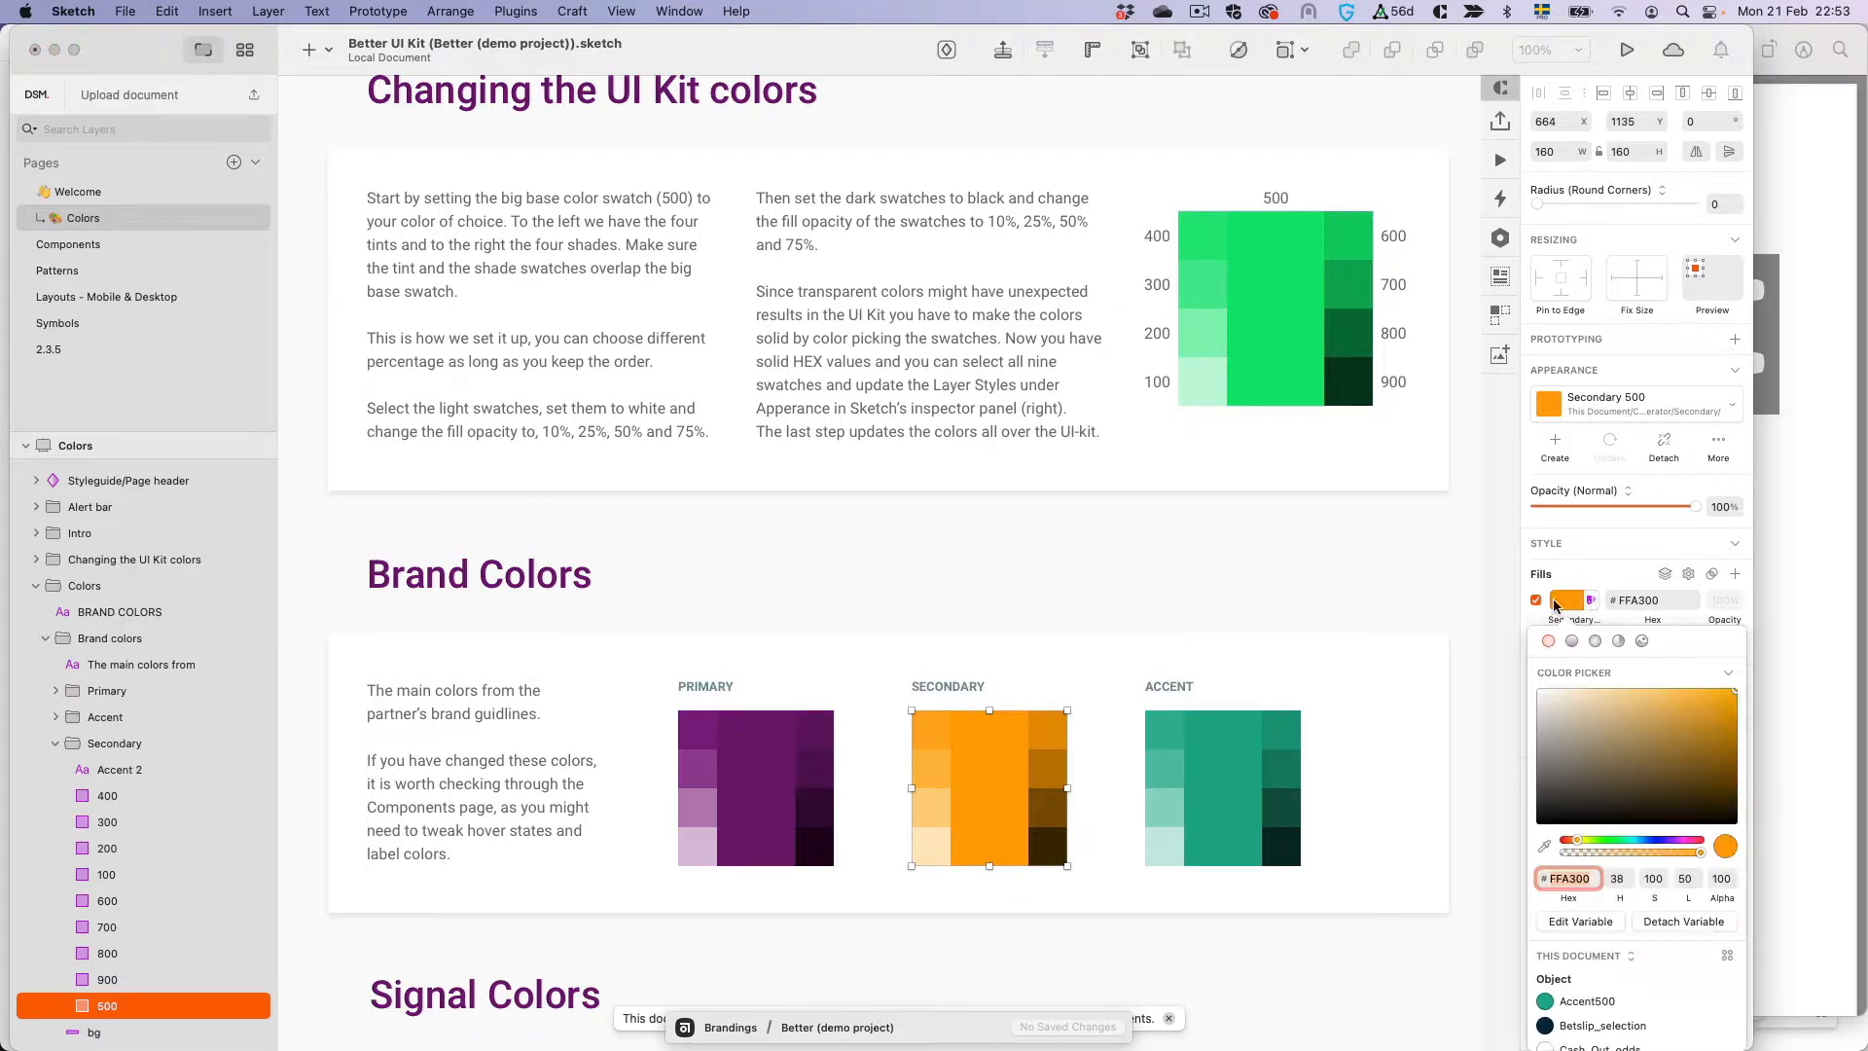
pyautogui.click(1578, 920)
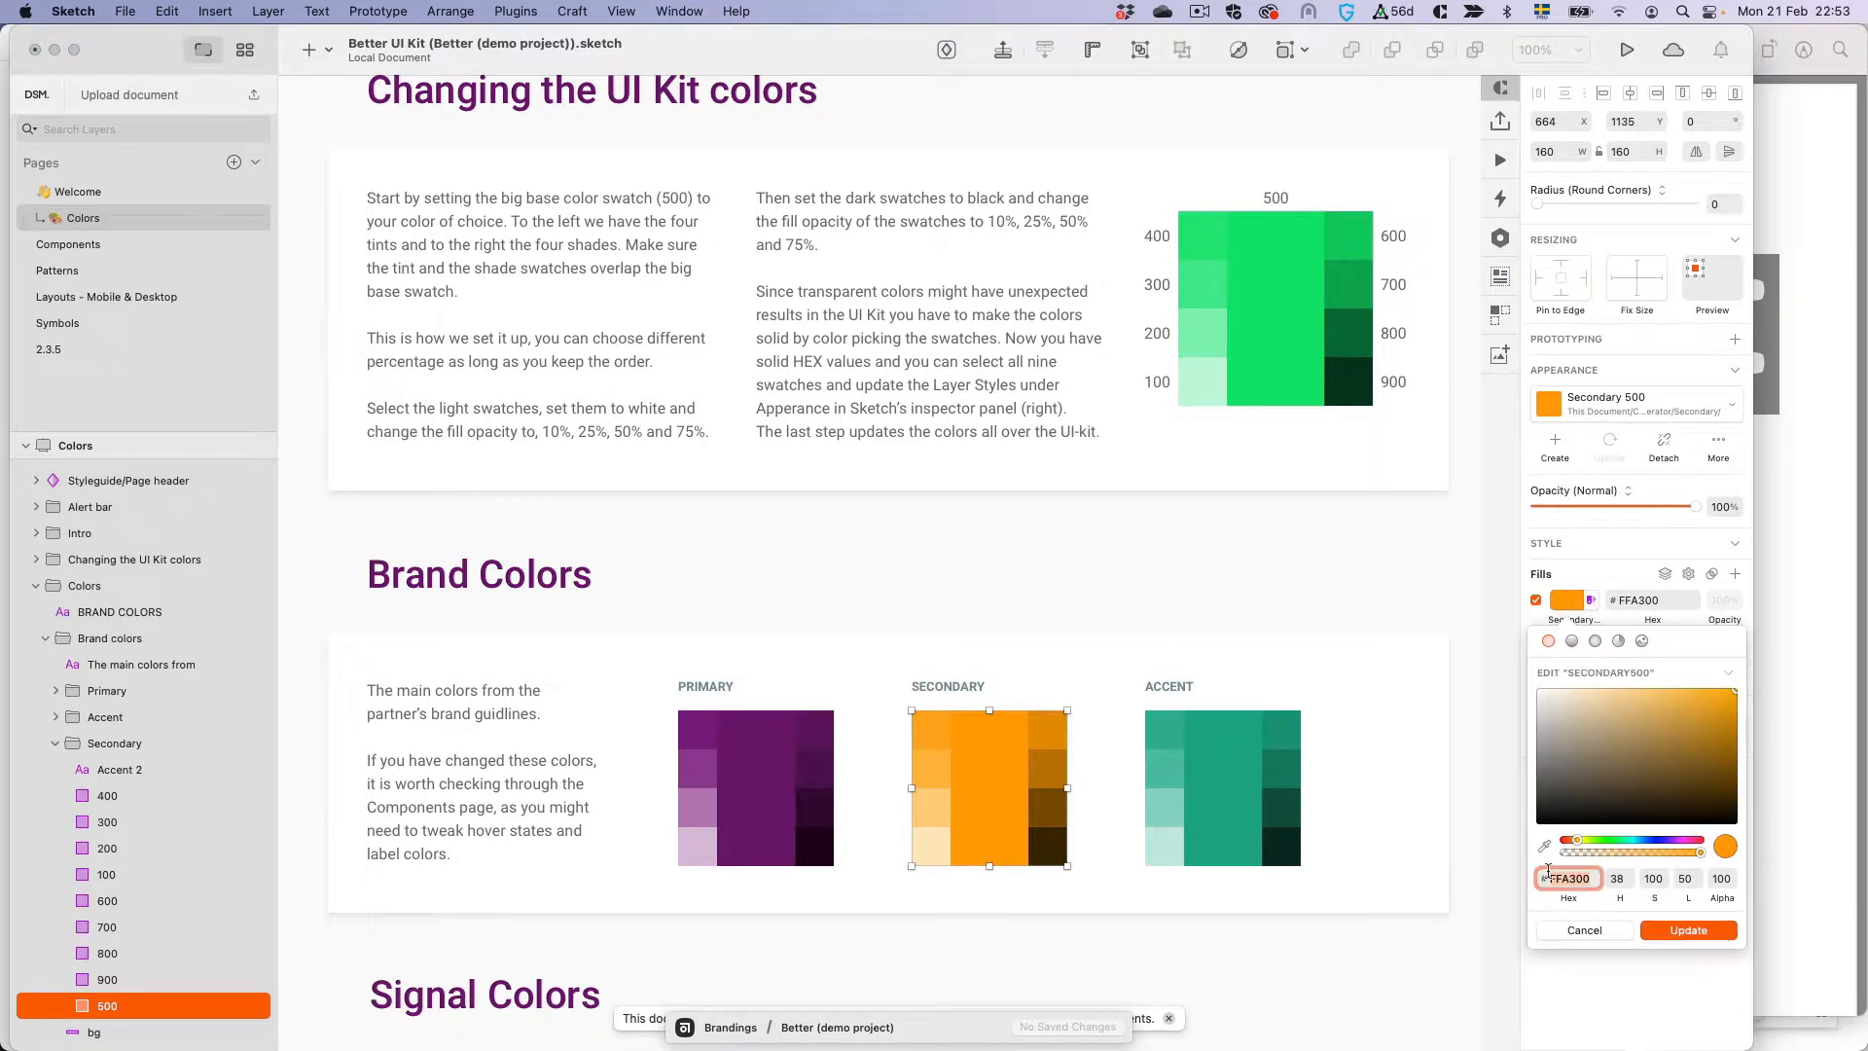
pyautogui.click(1543, 844)
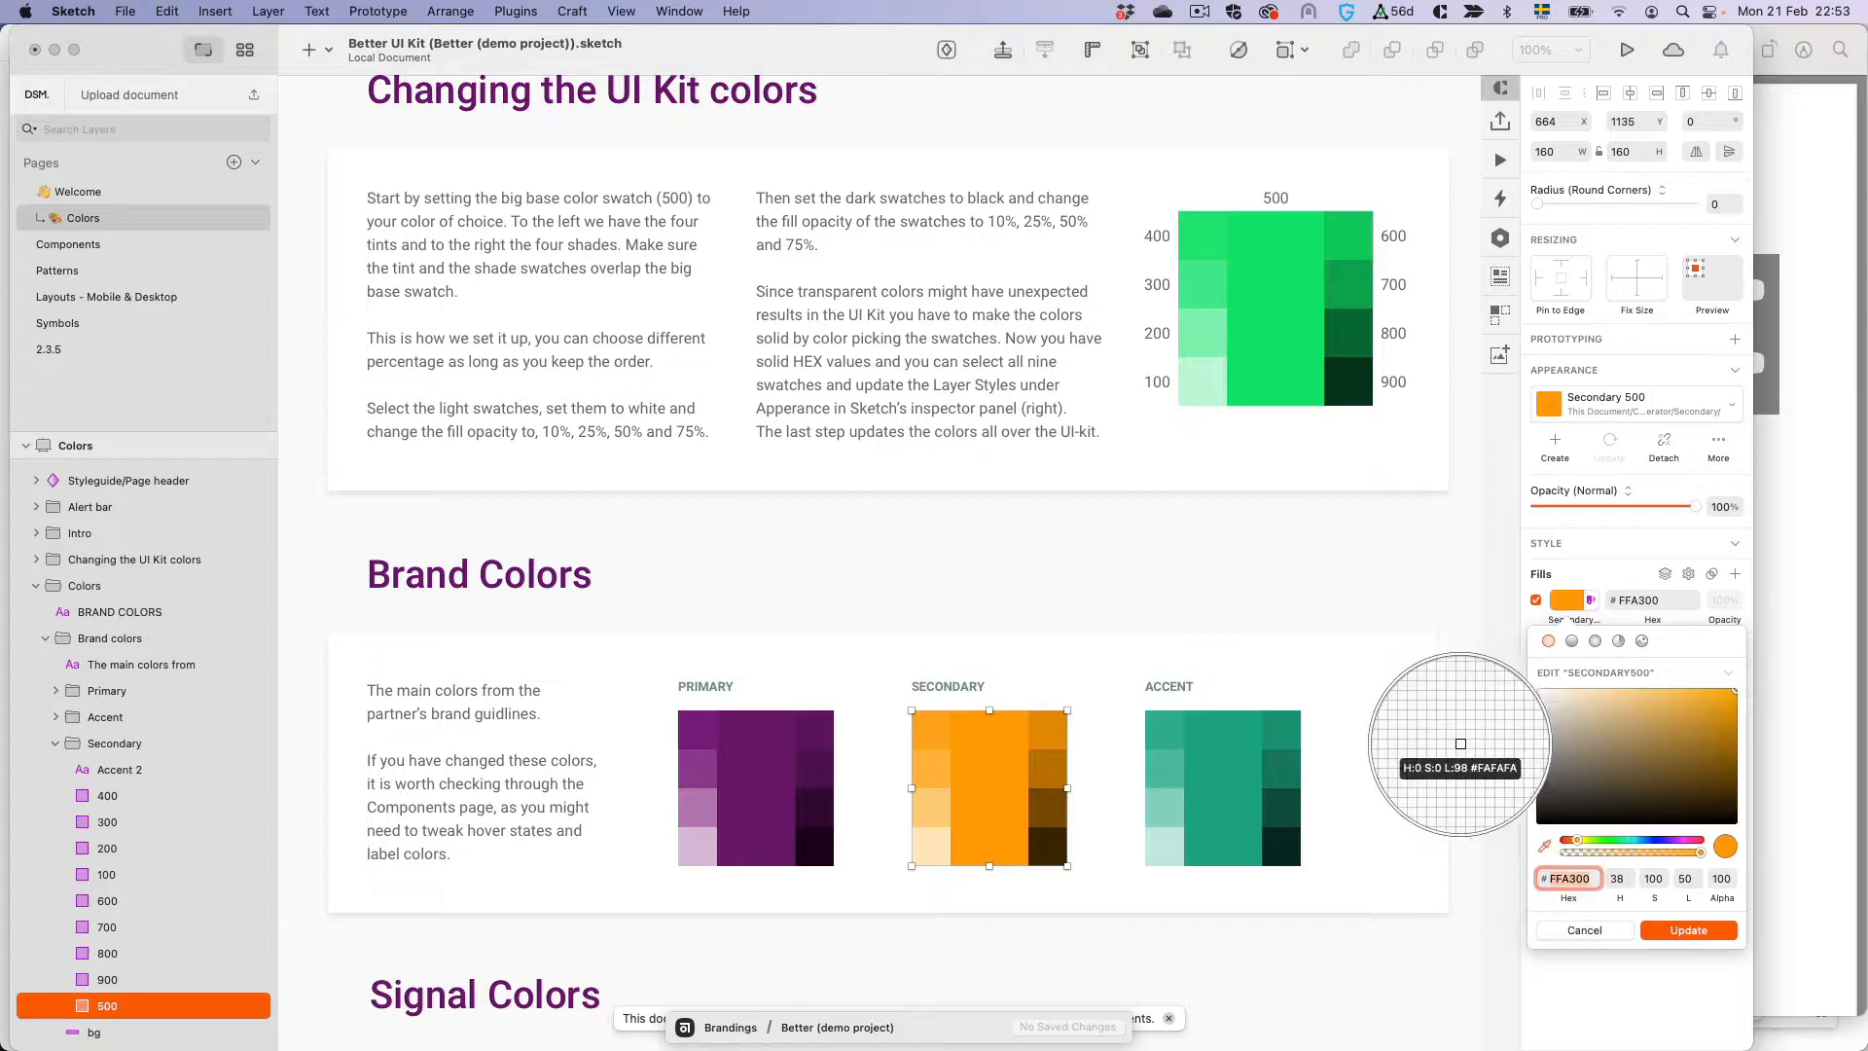
pyautogui.click(1276, 356)
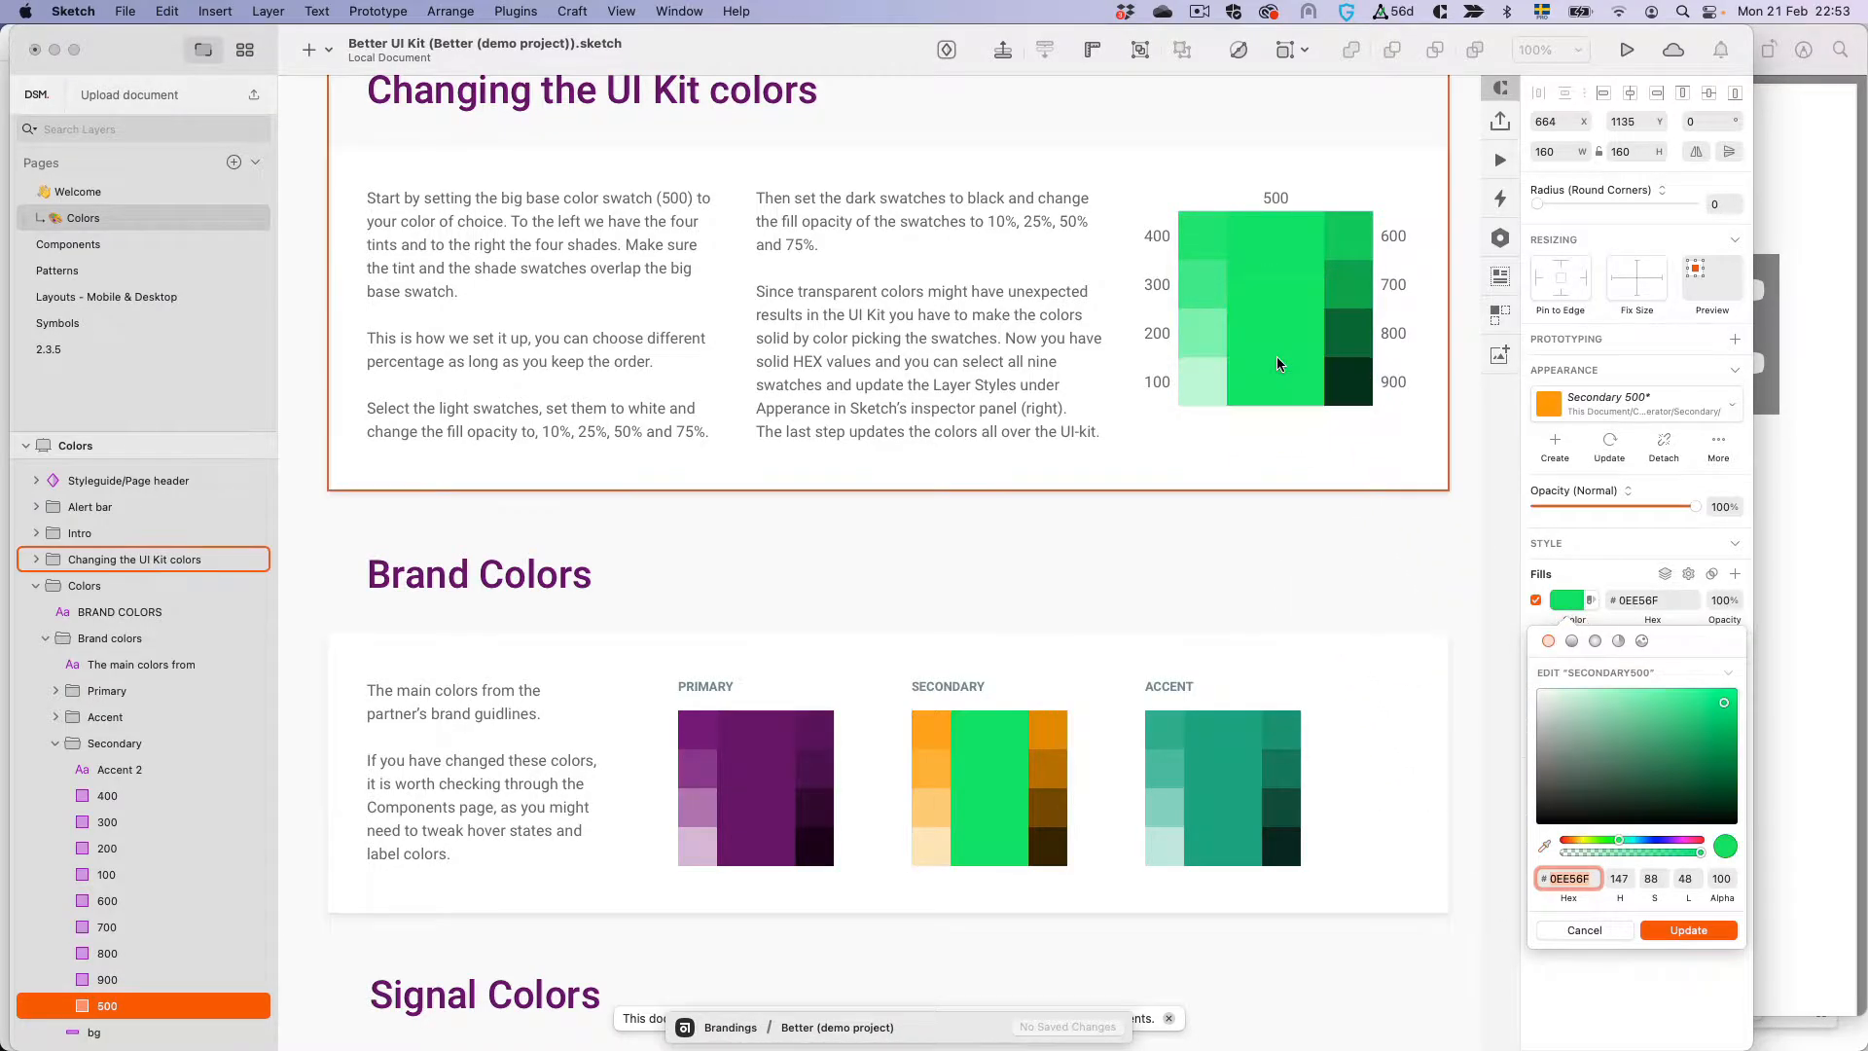
pyautogui.click(1712, 934)
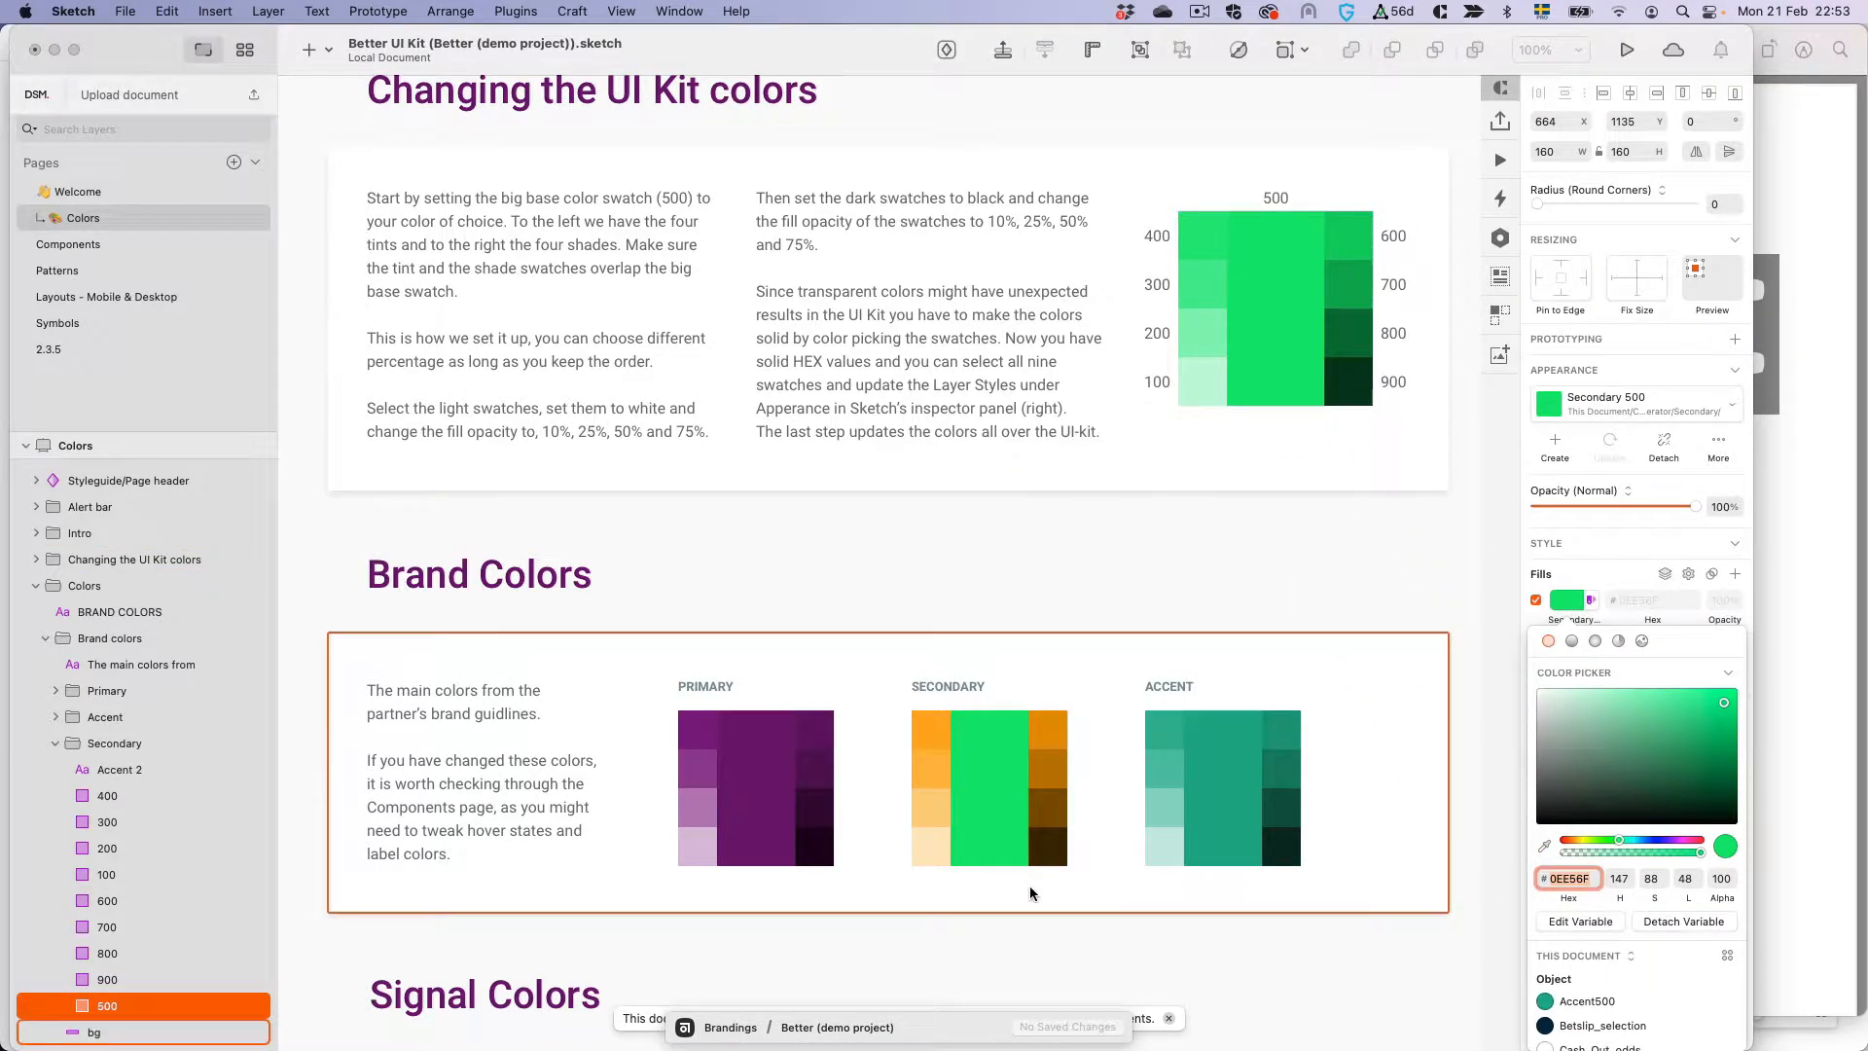
# Step: Recolour the Secondary 100, 200 and 300 variables with the chart's matching light green tints
pyautogui.click(941, 858)
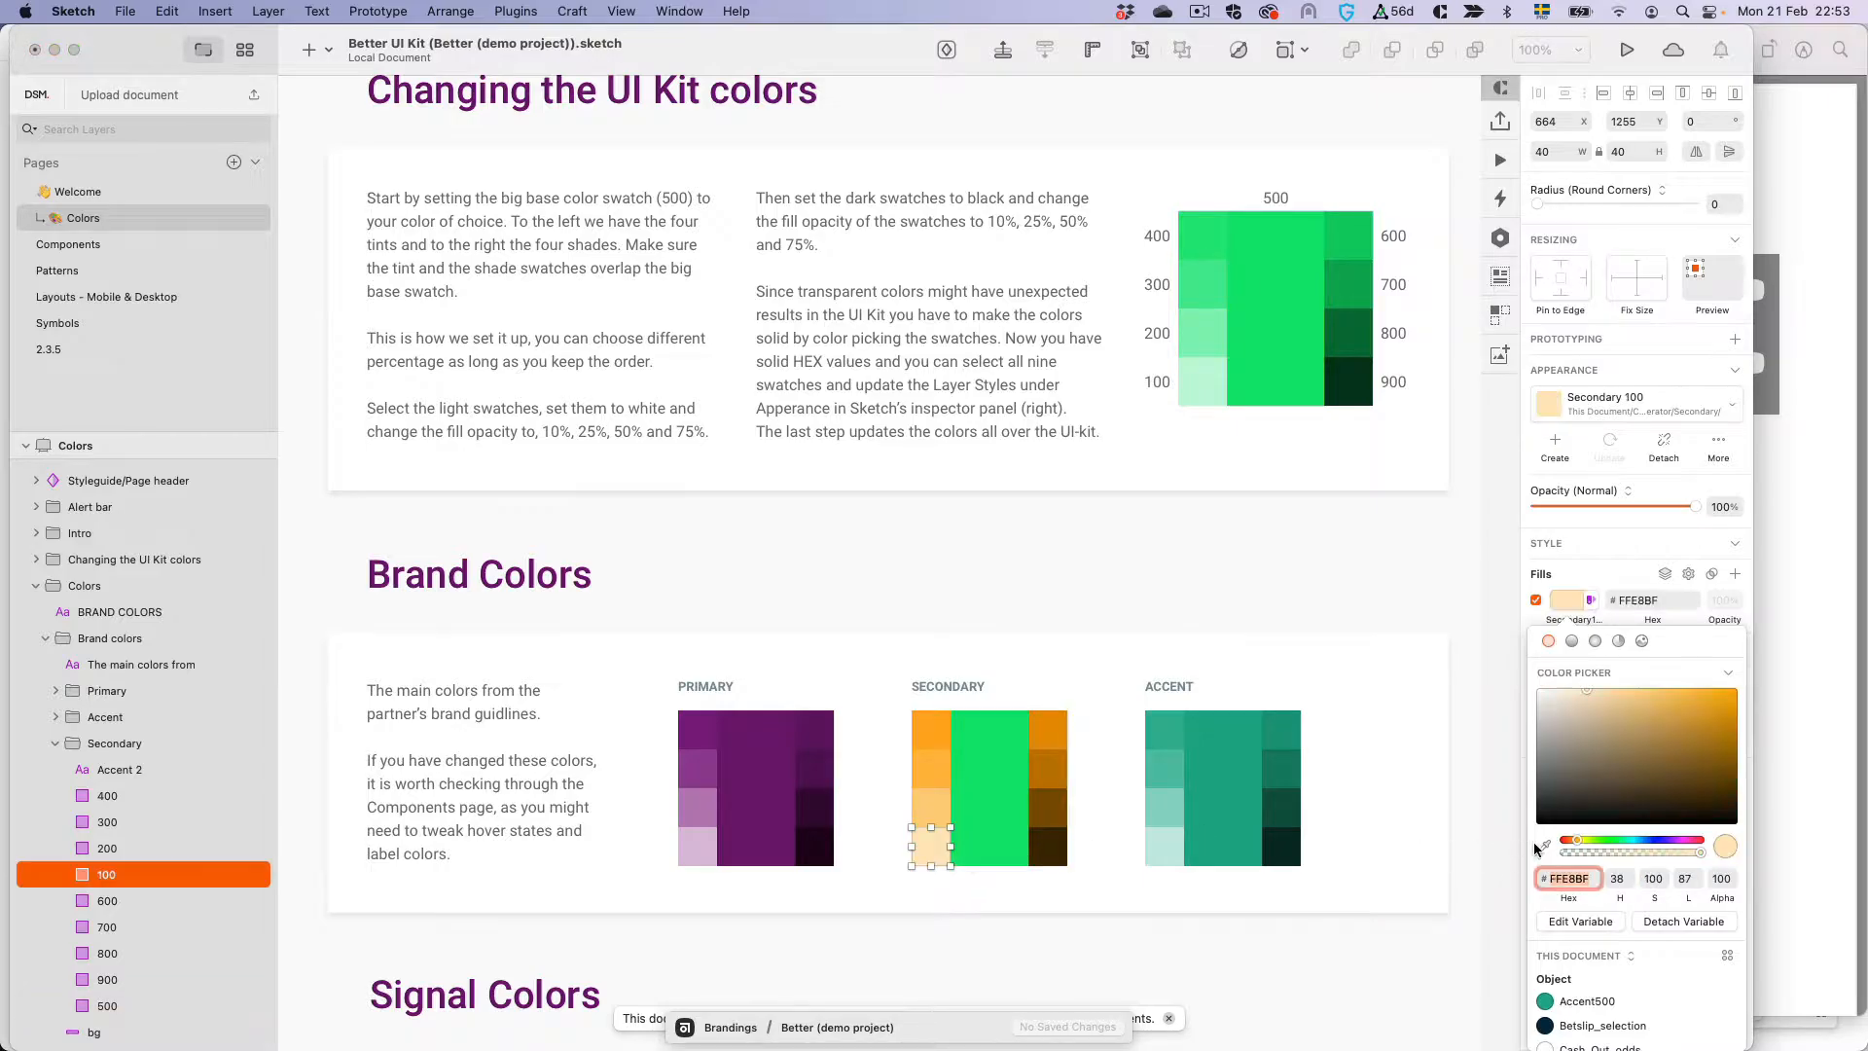
pyautogui.click(1563, 922)
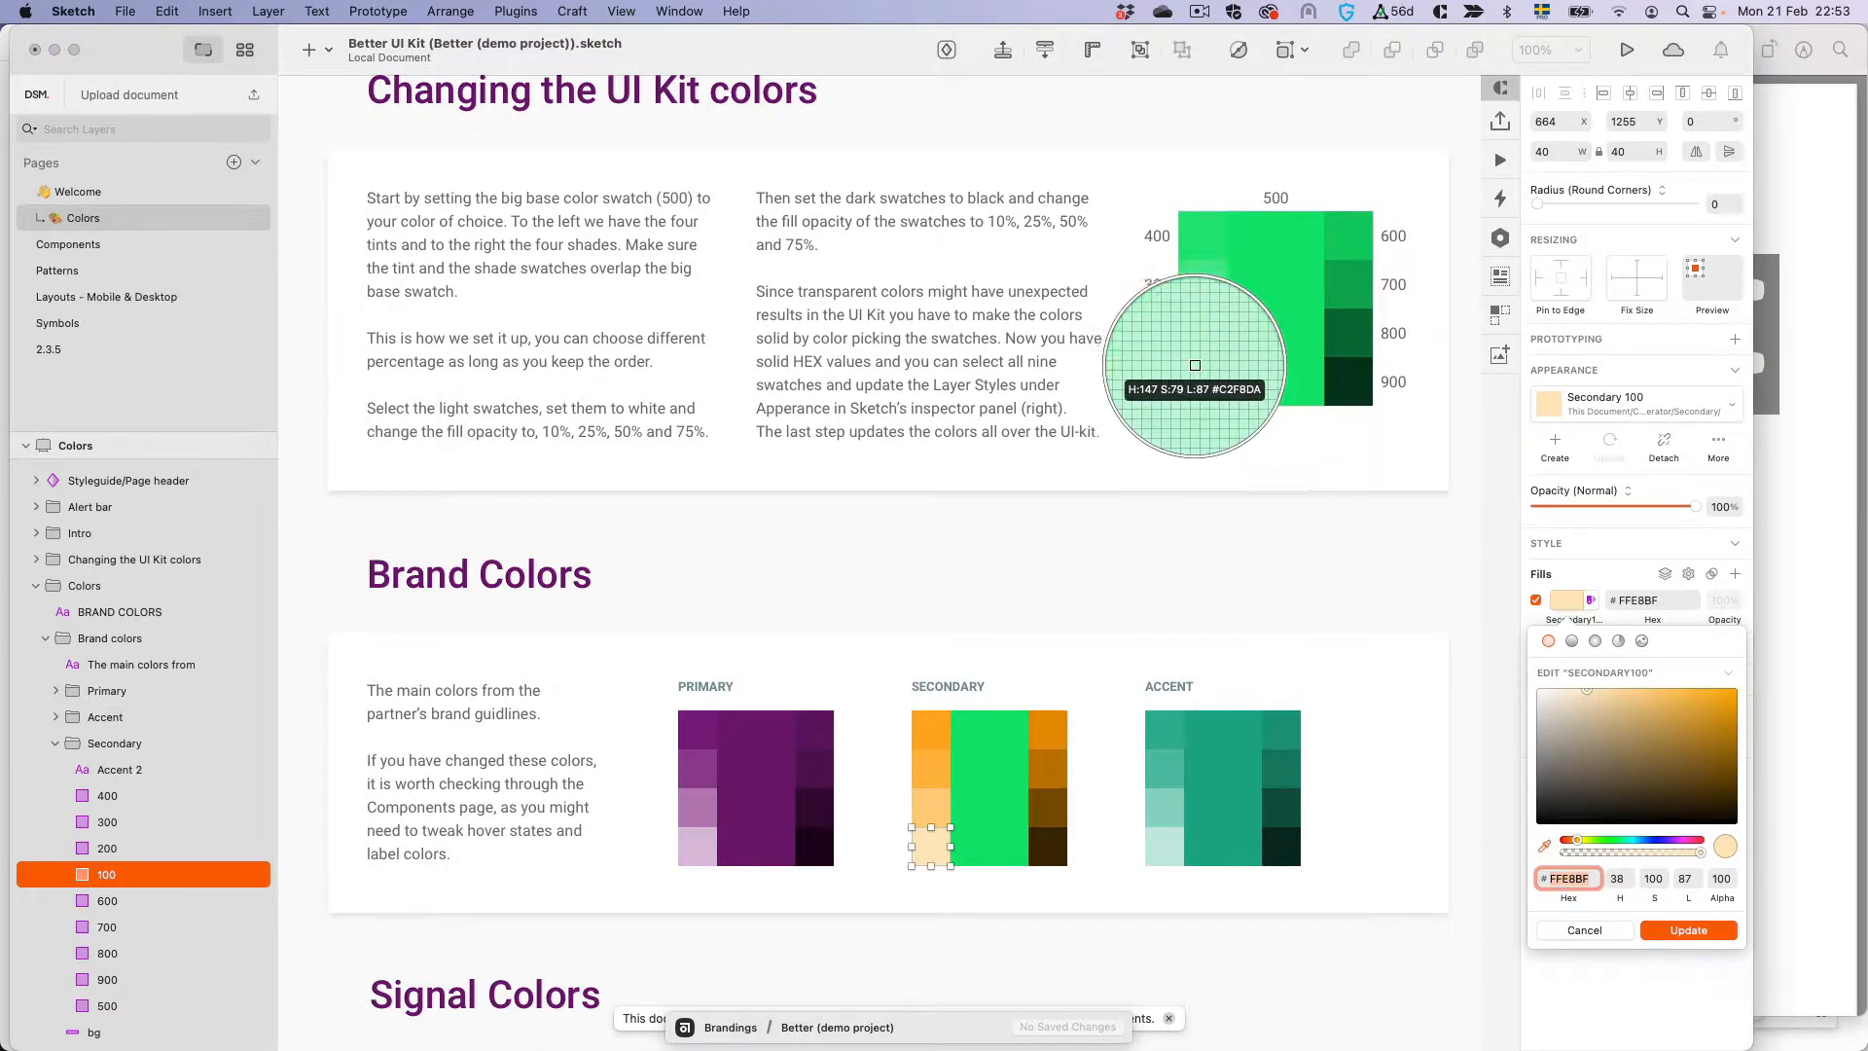
pyautogui.click(1200, 375)
pyautogui.click(1689, 931)
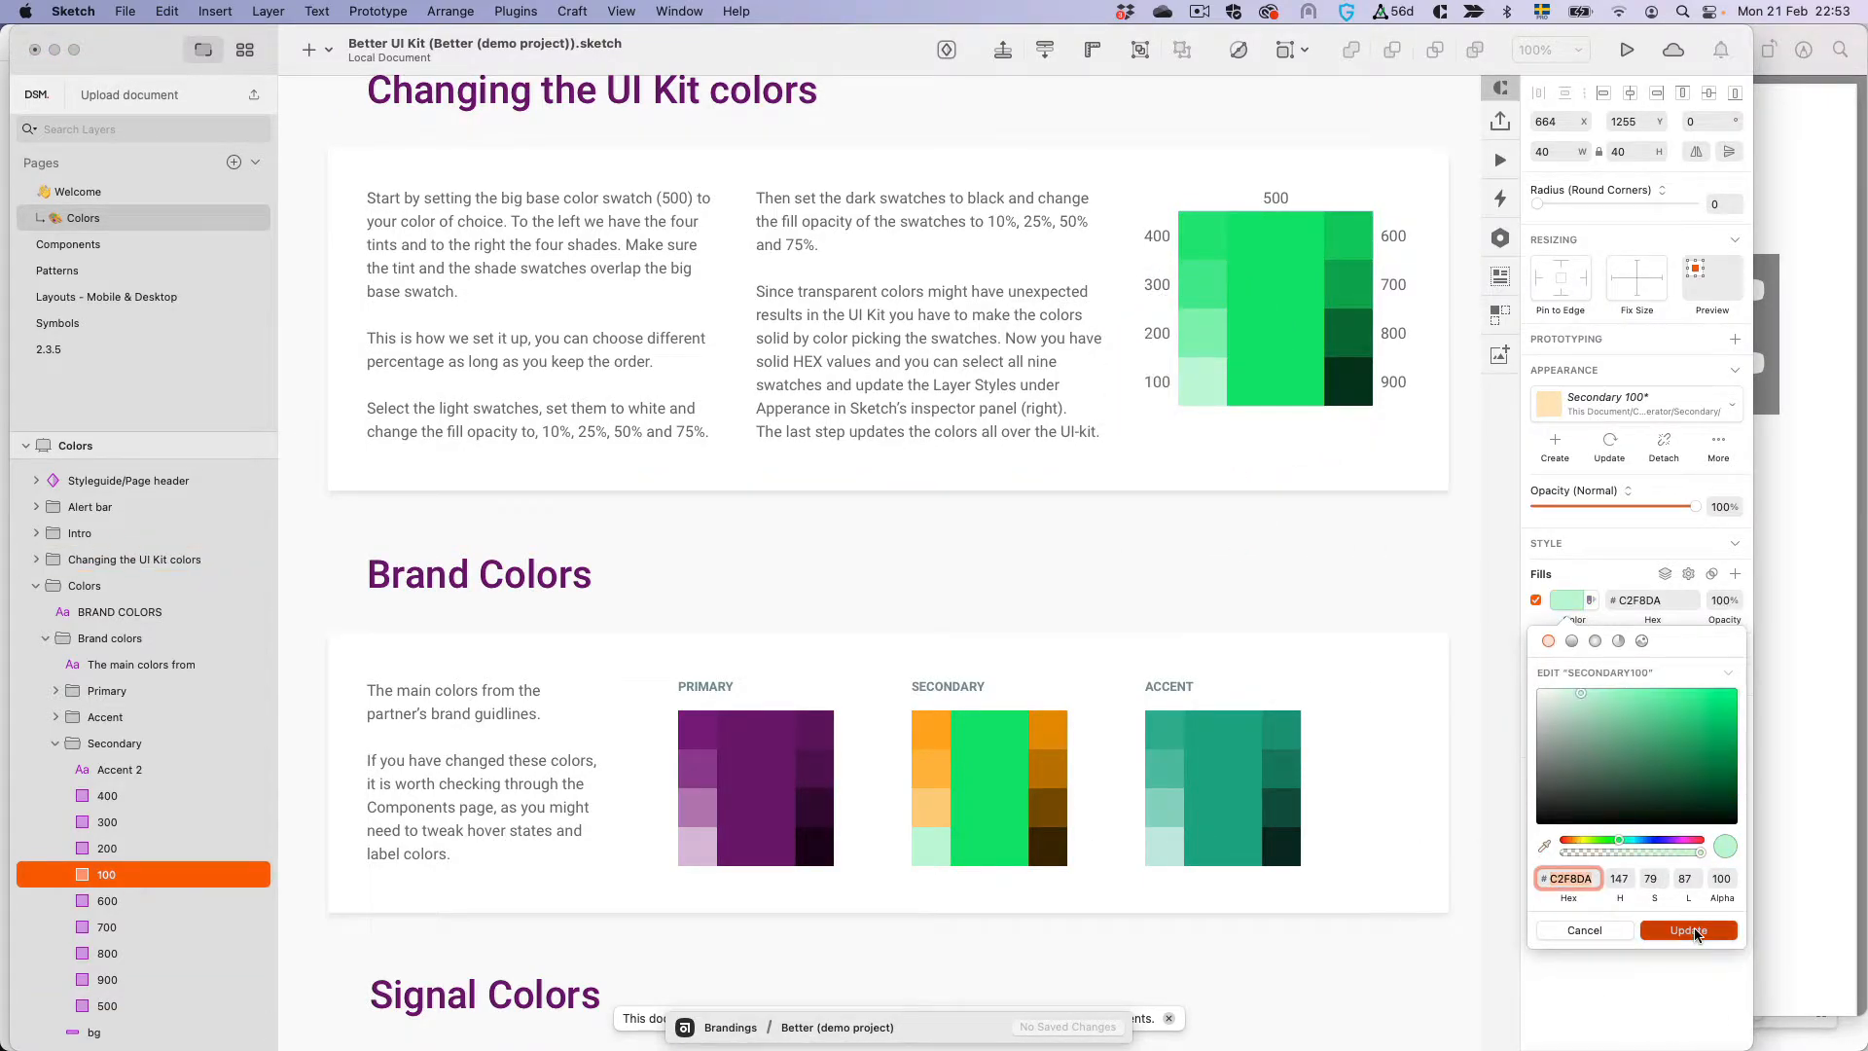
pyautogui.click(936, 808)
pyautogui.click(1584, 922)
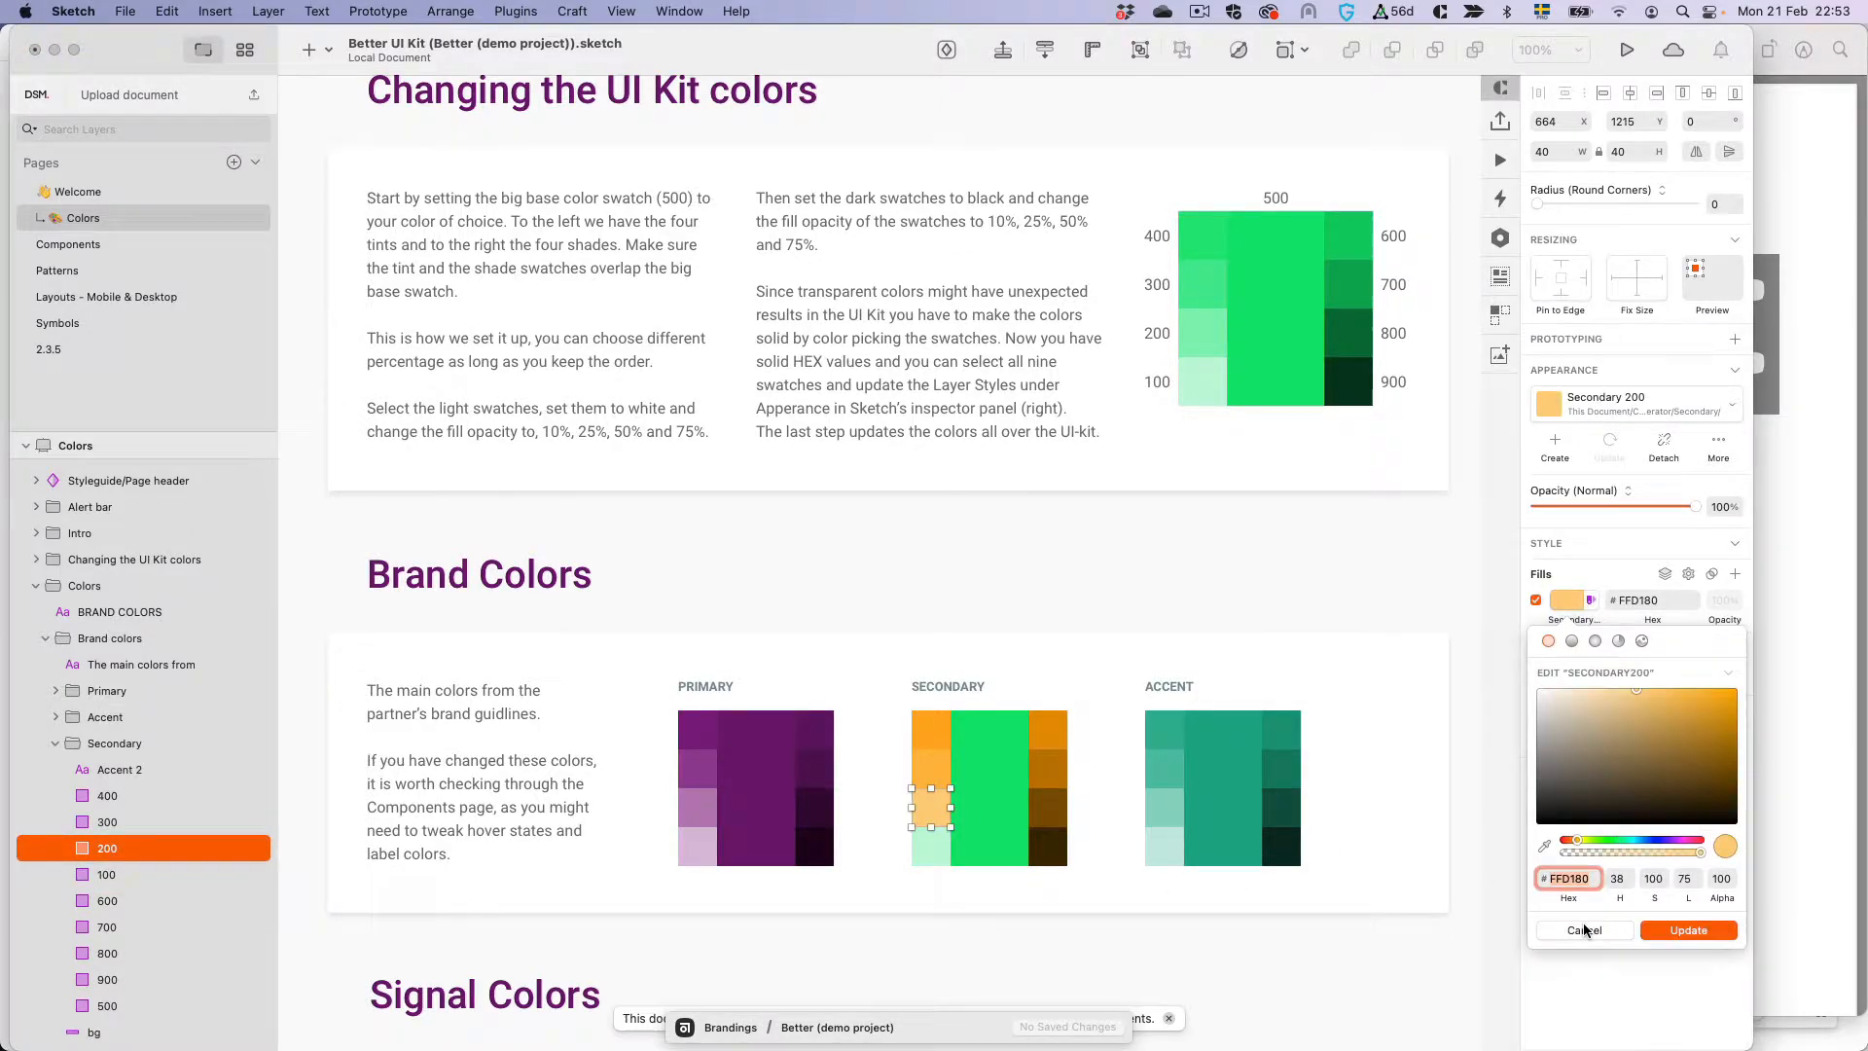
pyautogui.click(1544, 846)
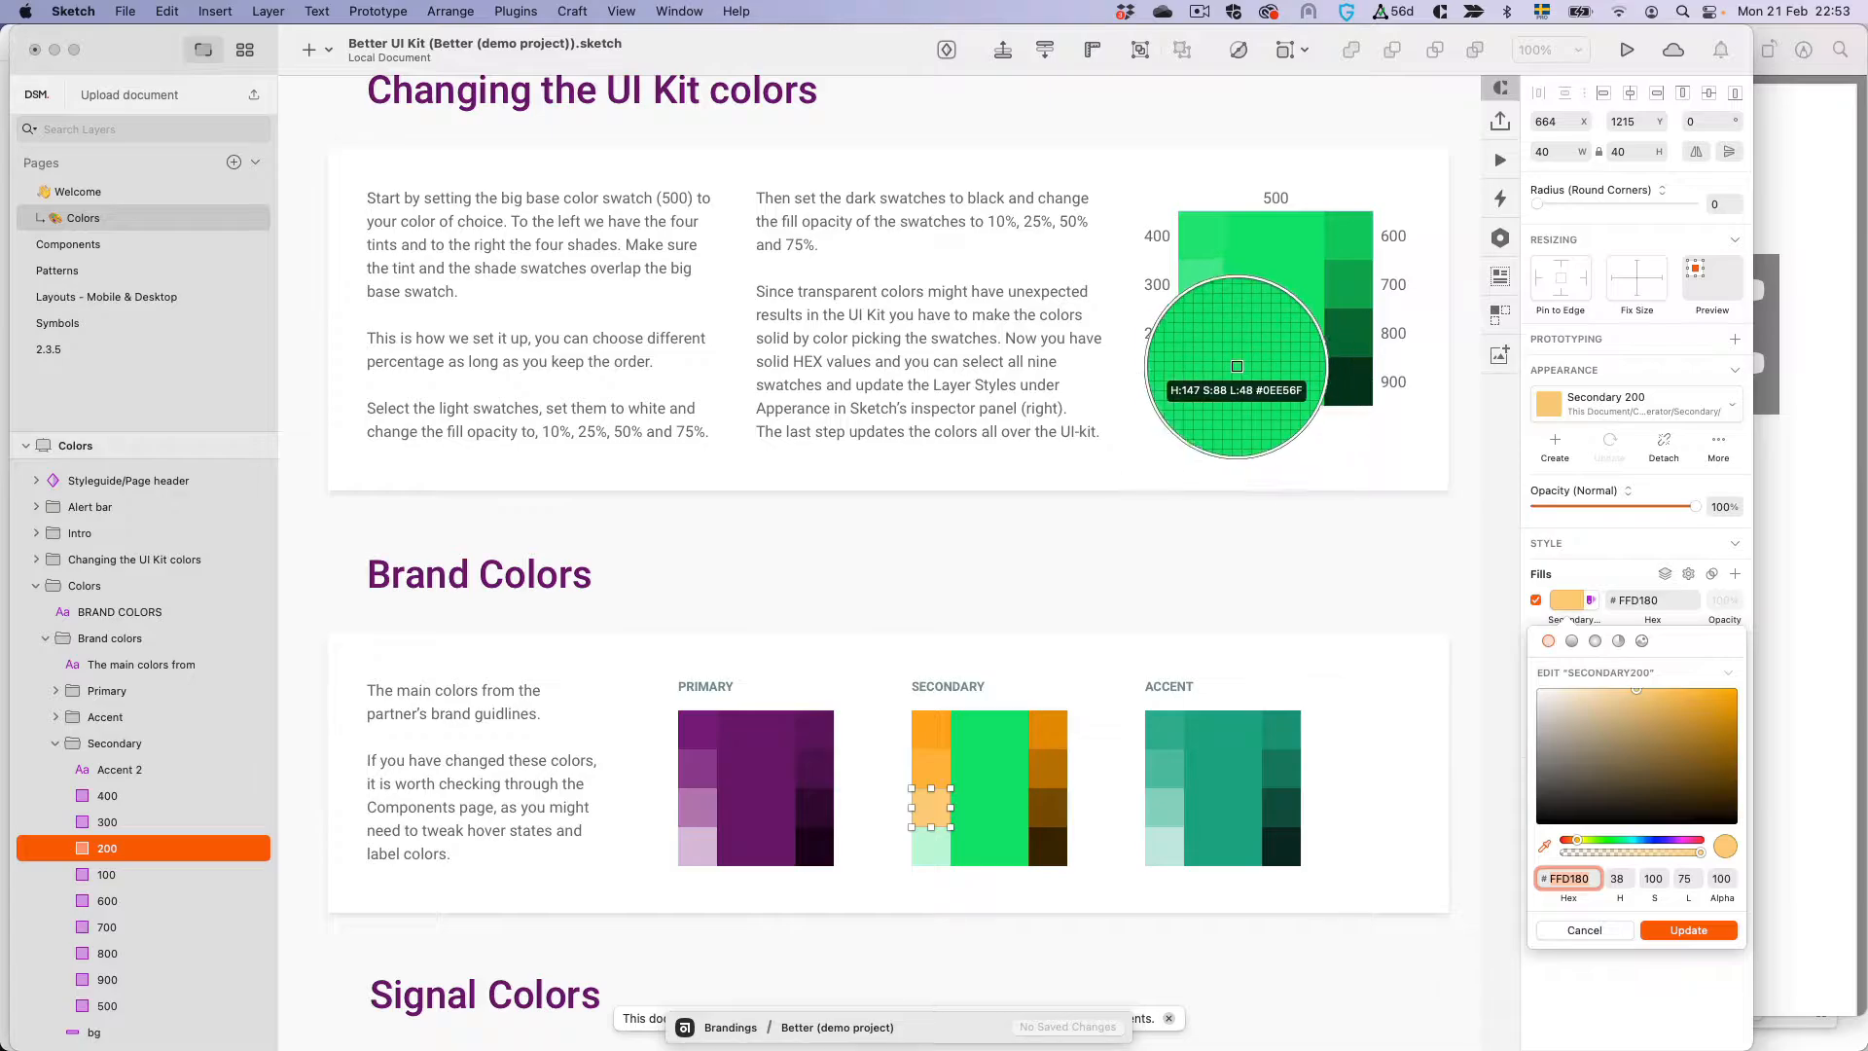
pyautogui.click(1208, 341)
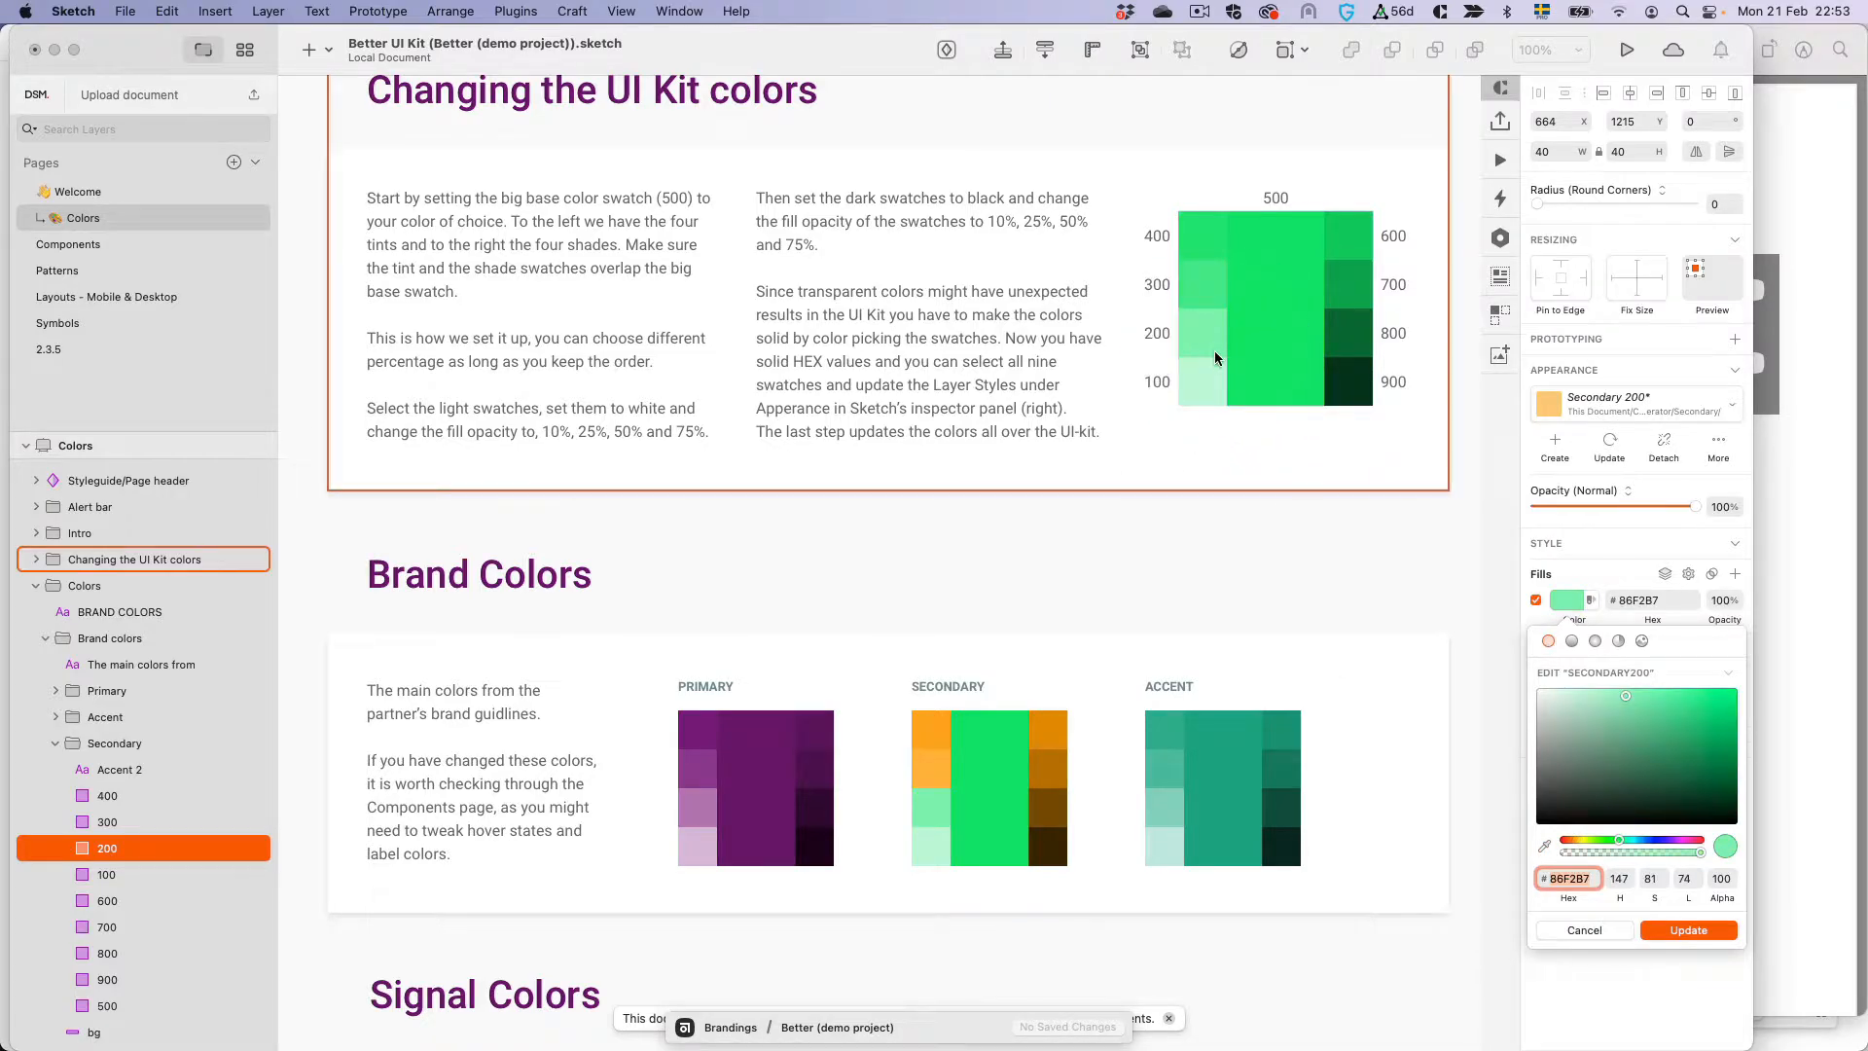
pyautogui.click(1692, 930)
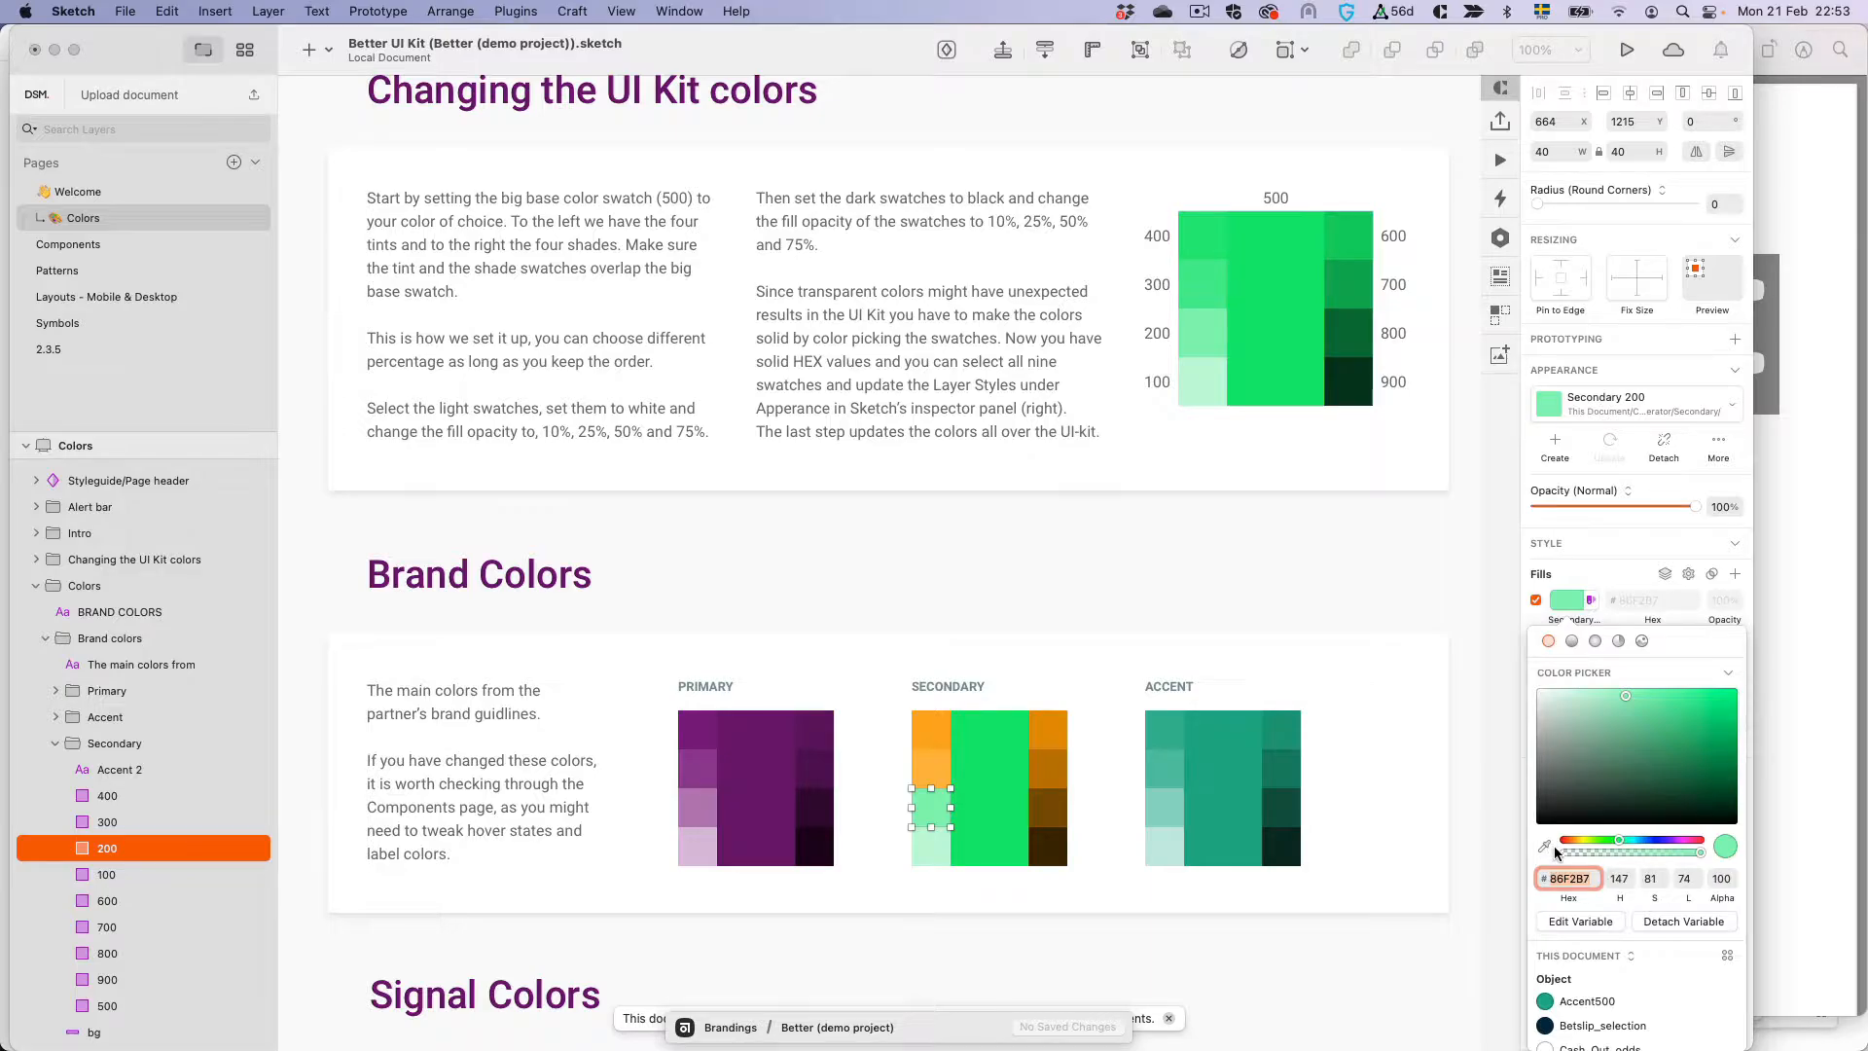
pyautogui.click(931, 769)
pyautogui.click(1581, 922)
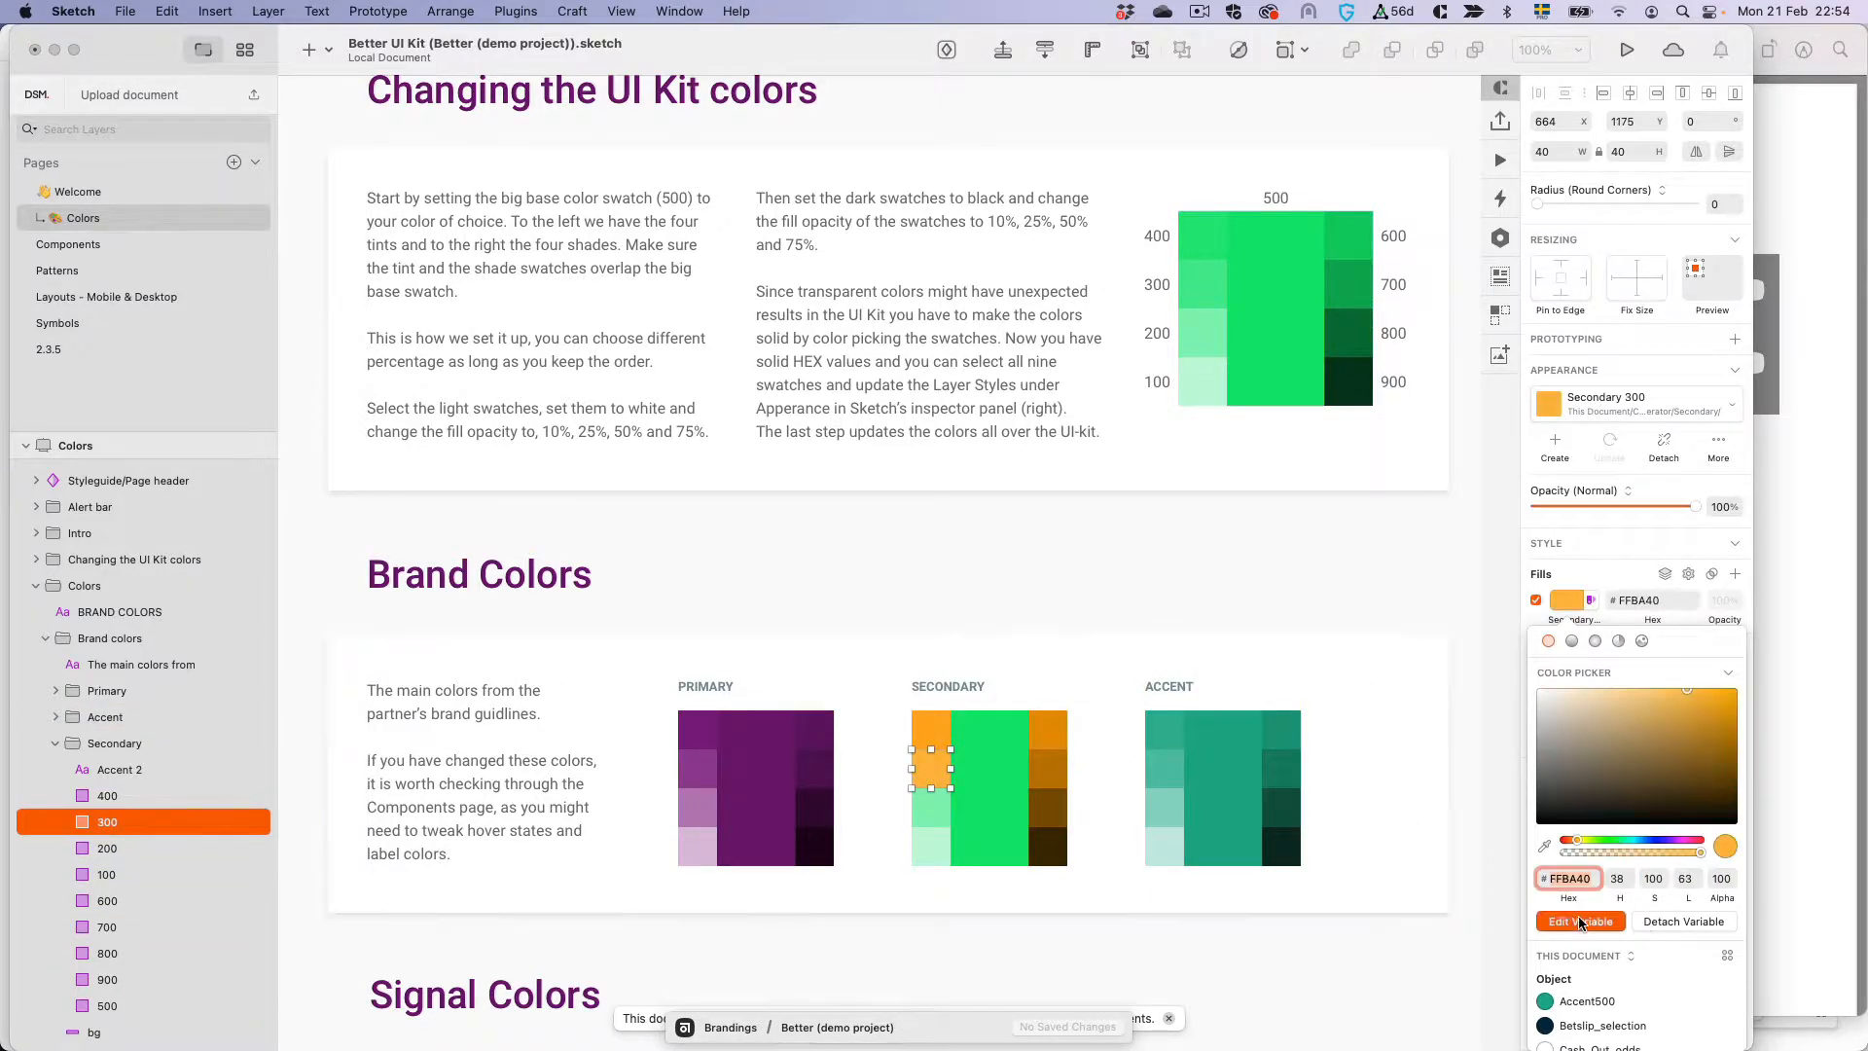
pyautogui.click(1543, 846)
pyautogui.click(1211, 282)
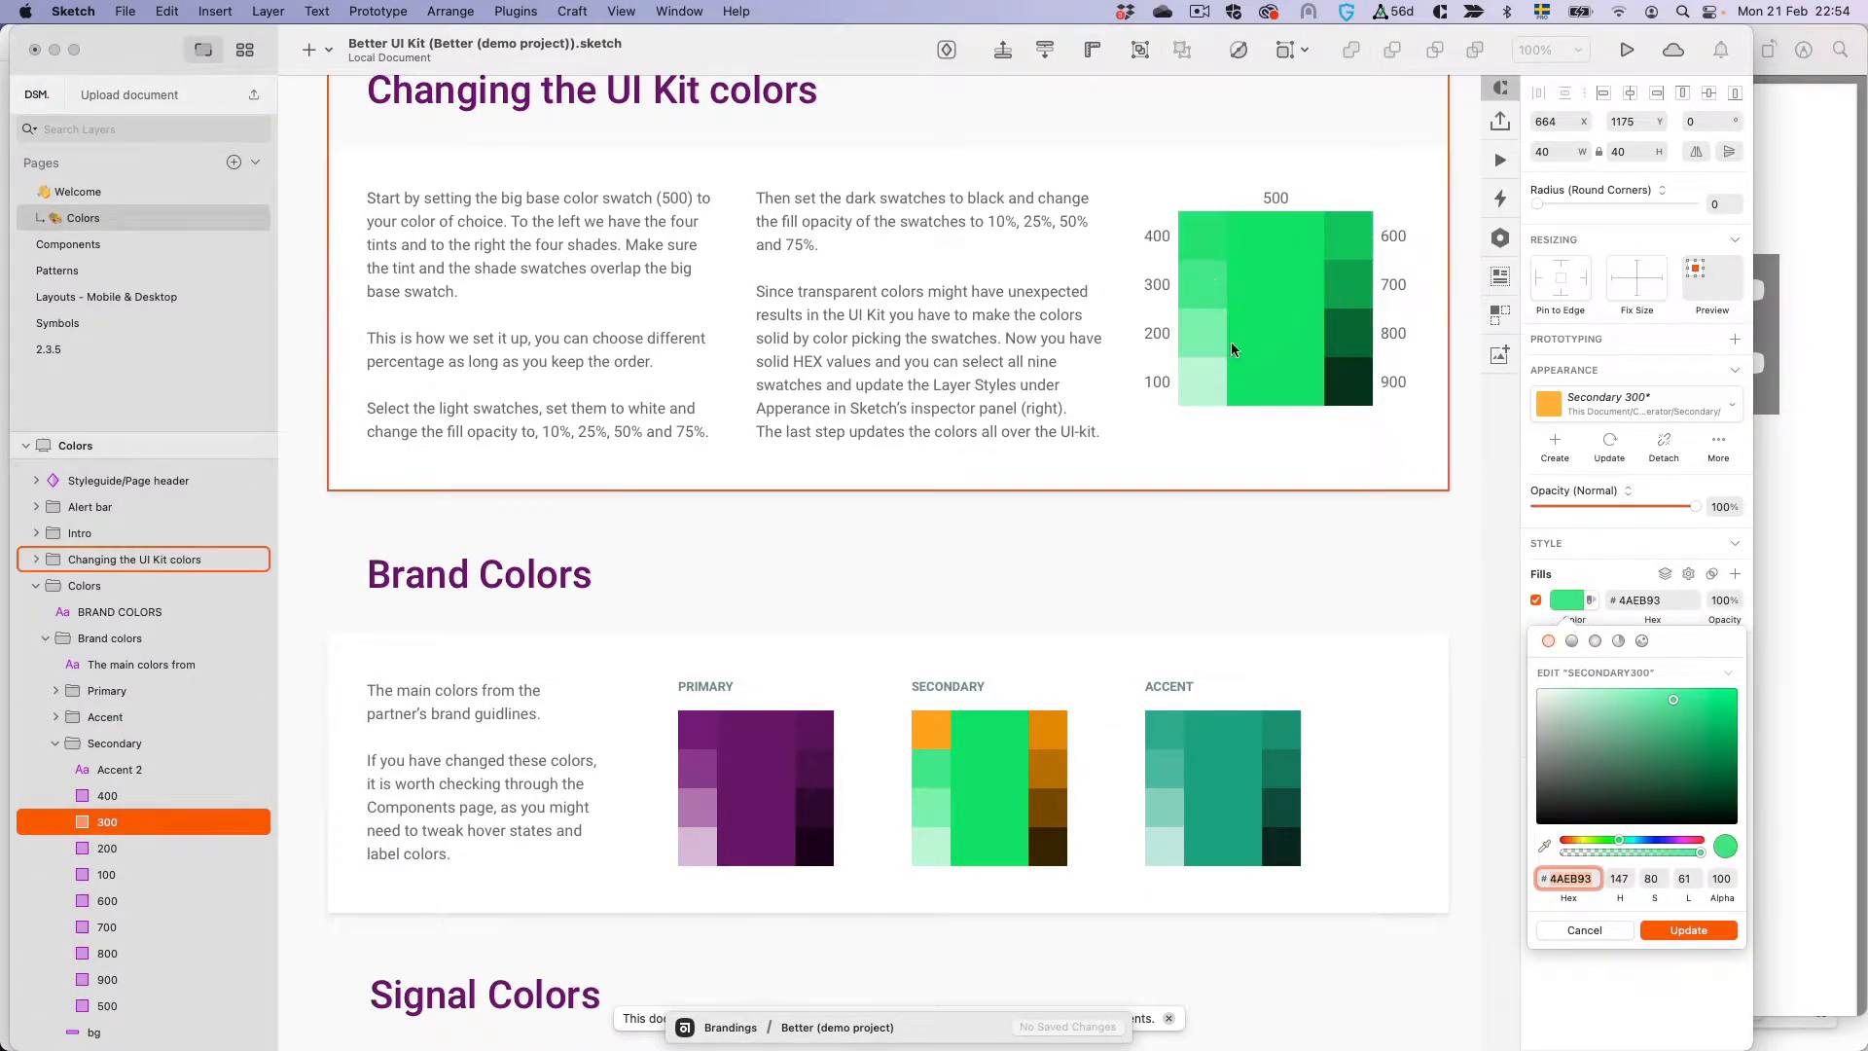
pyautogui.click(1703, 931)
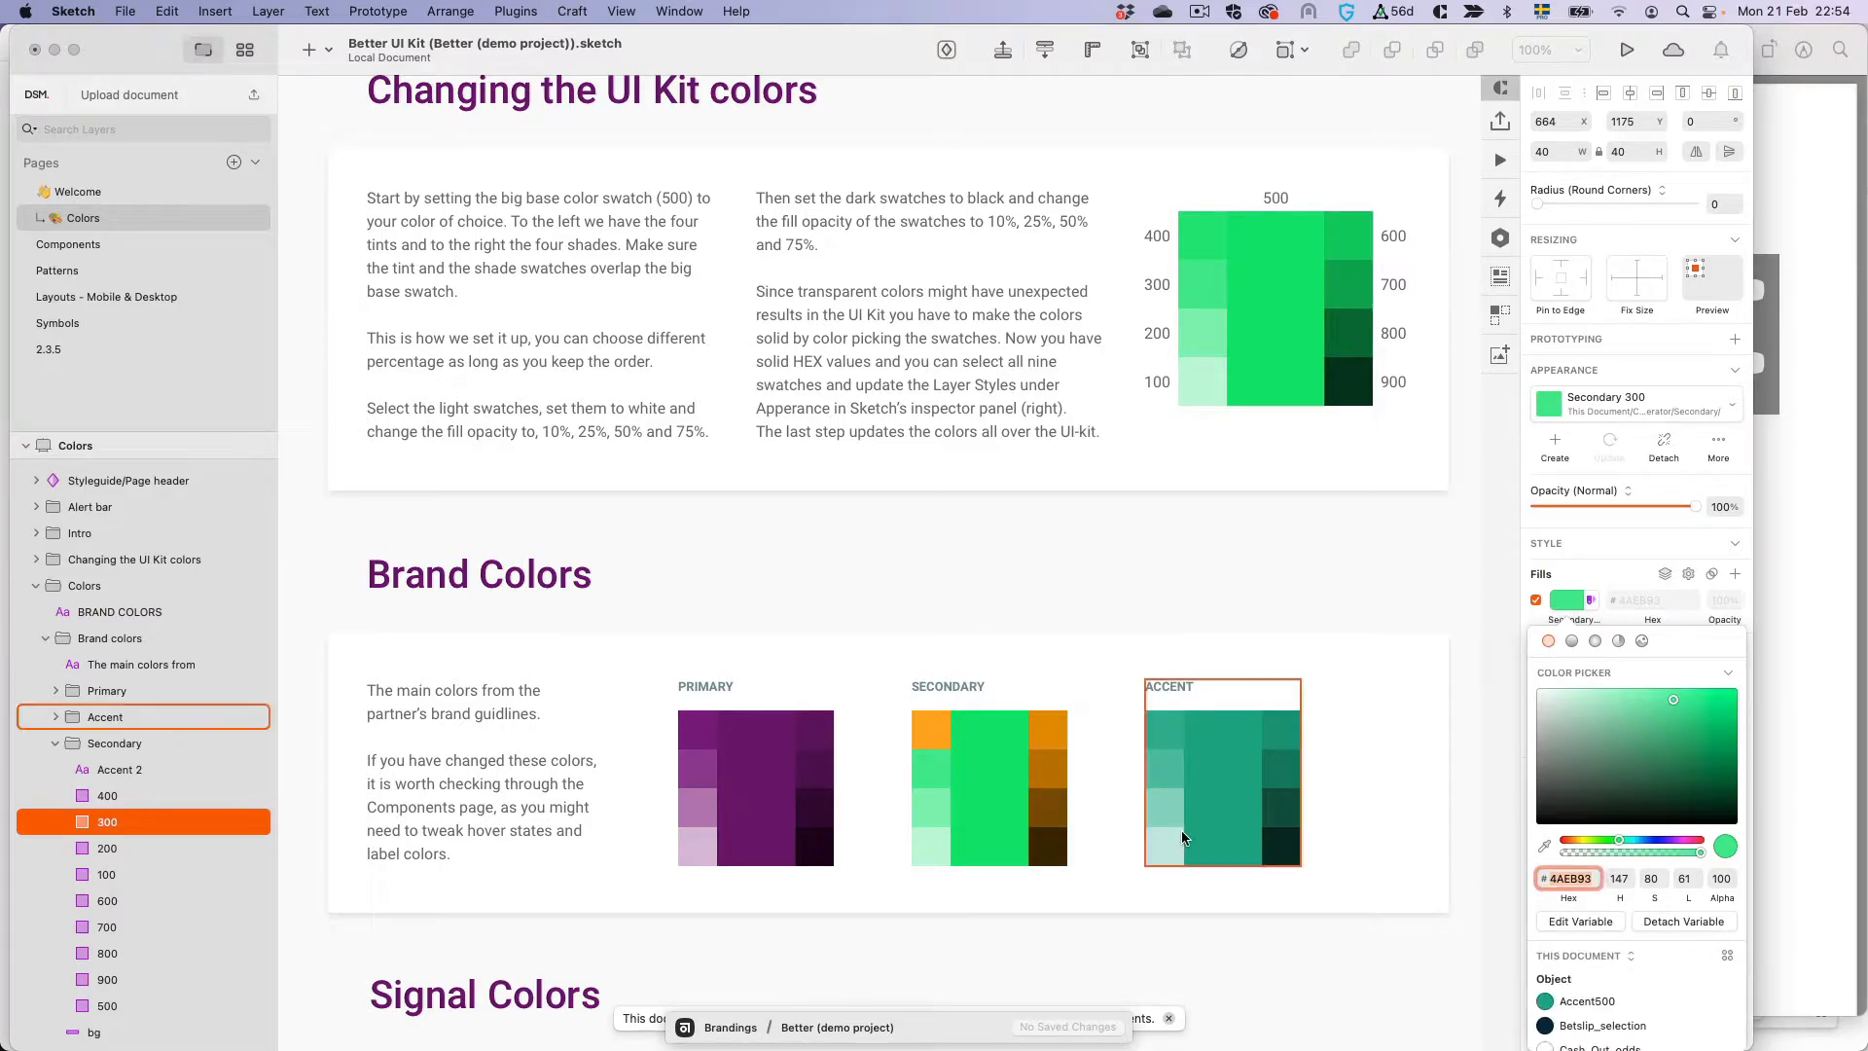
# Step: Recolour the Secondary 400, 600 and 700 variables with the matching green shades from the chart
pyautogui.click(934, 732)
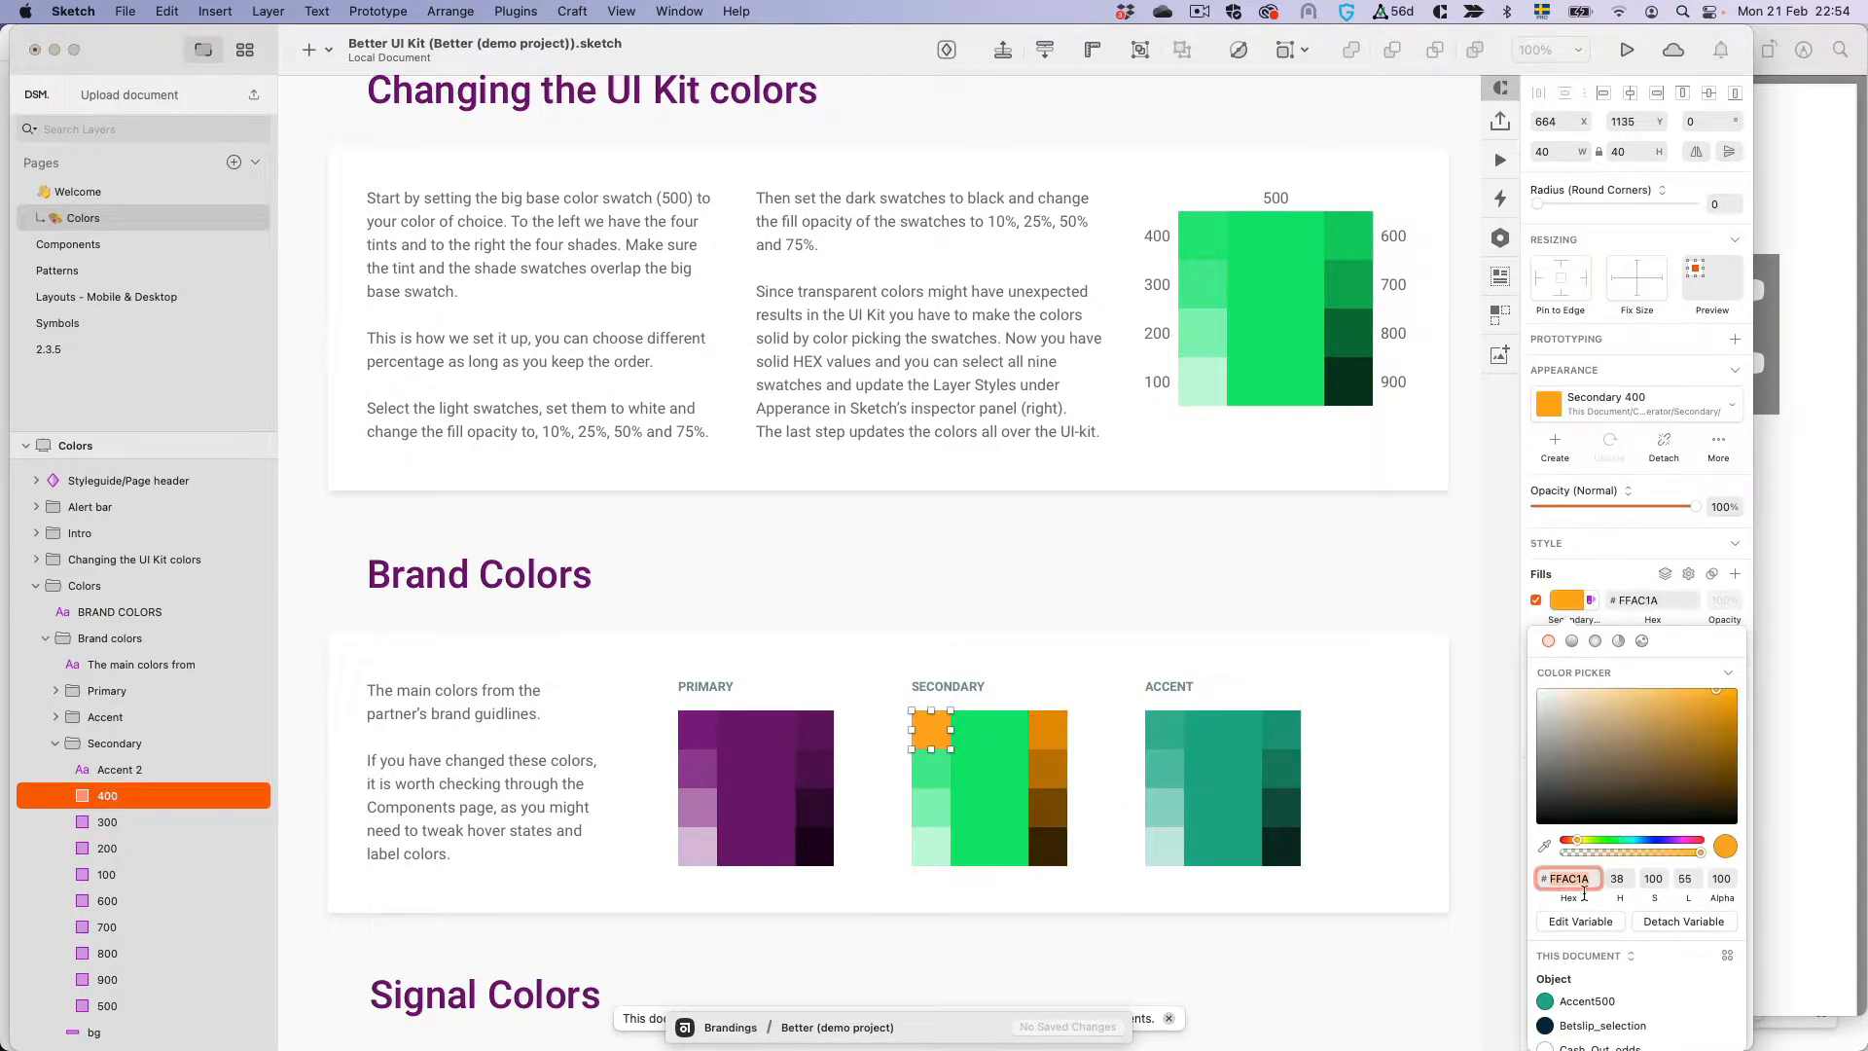
pyautogui.click(1583, 922)
pyautogui.hotkey('ctrl', 'c')
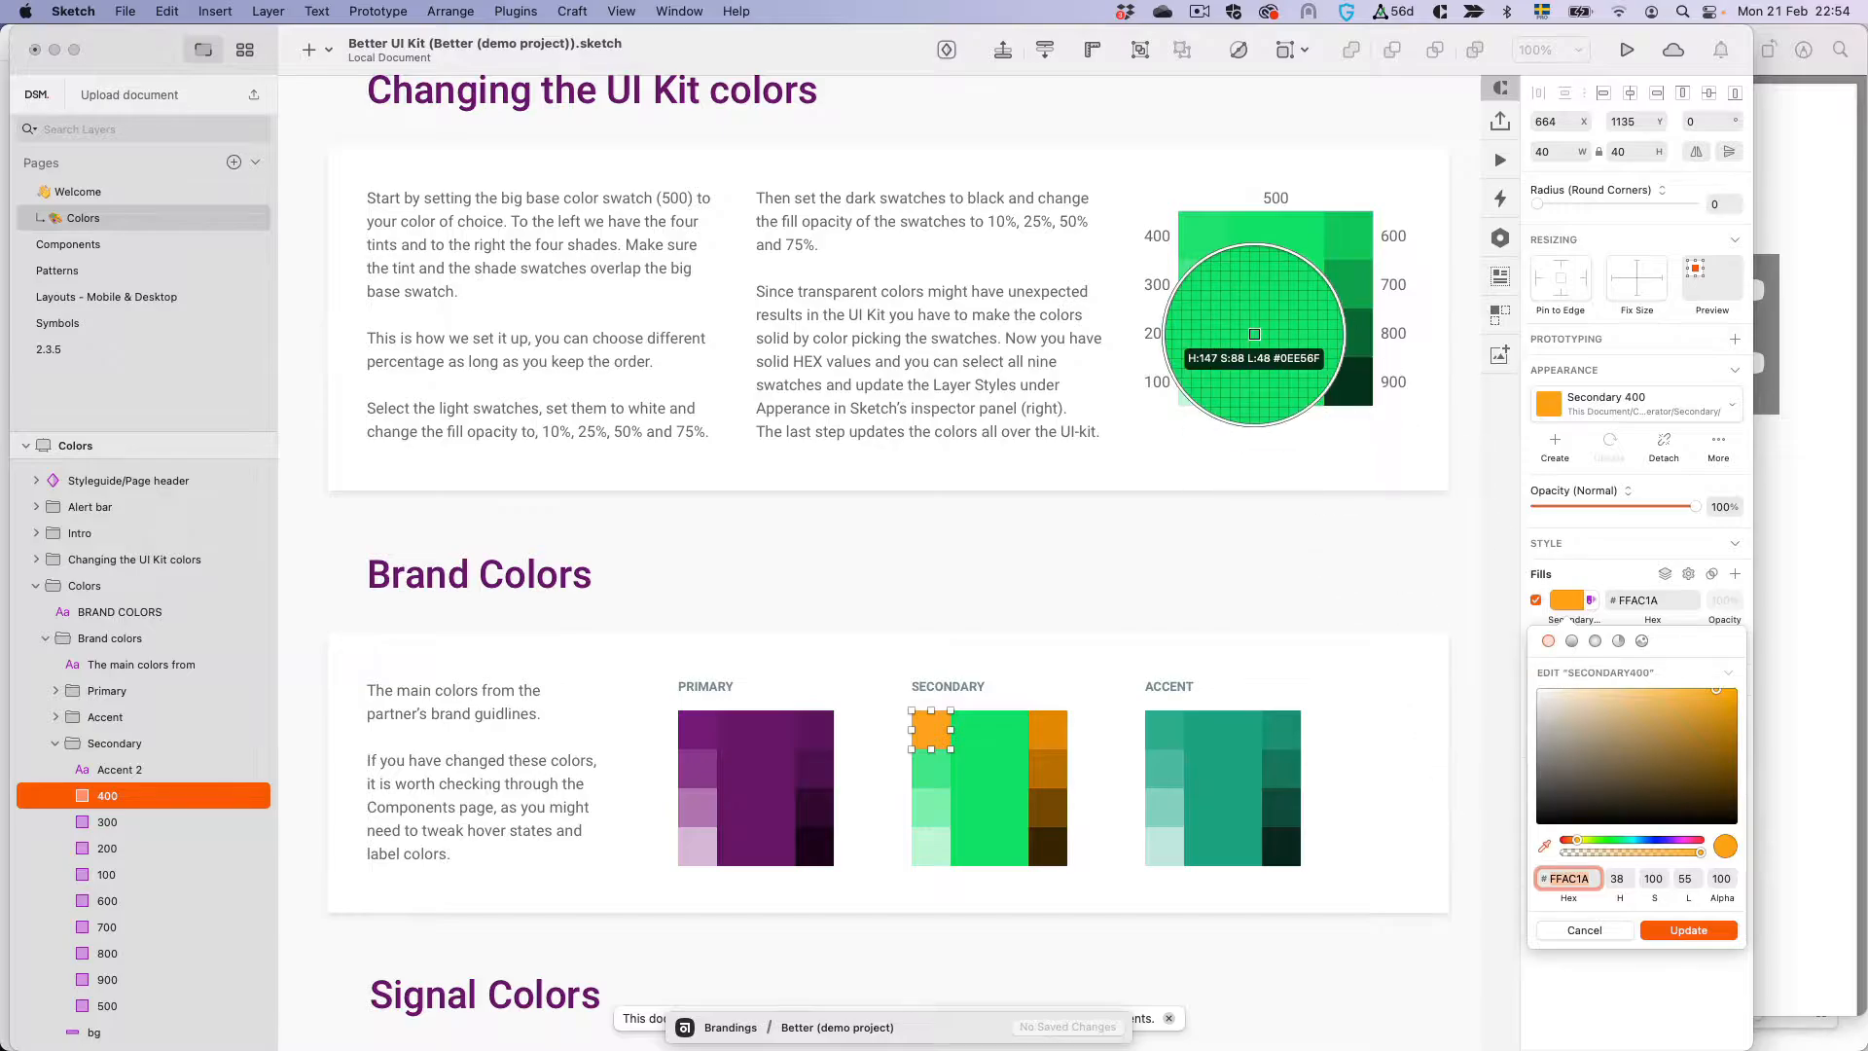
pyautogui.click(1197, 222)
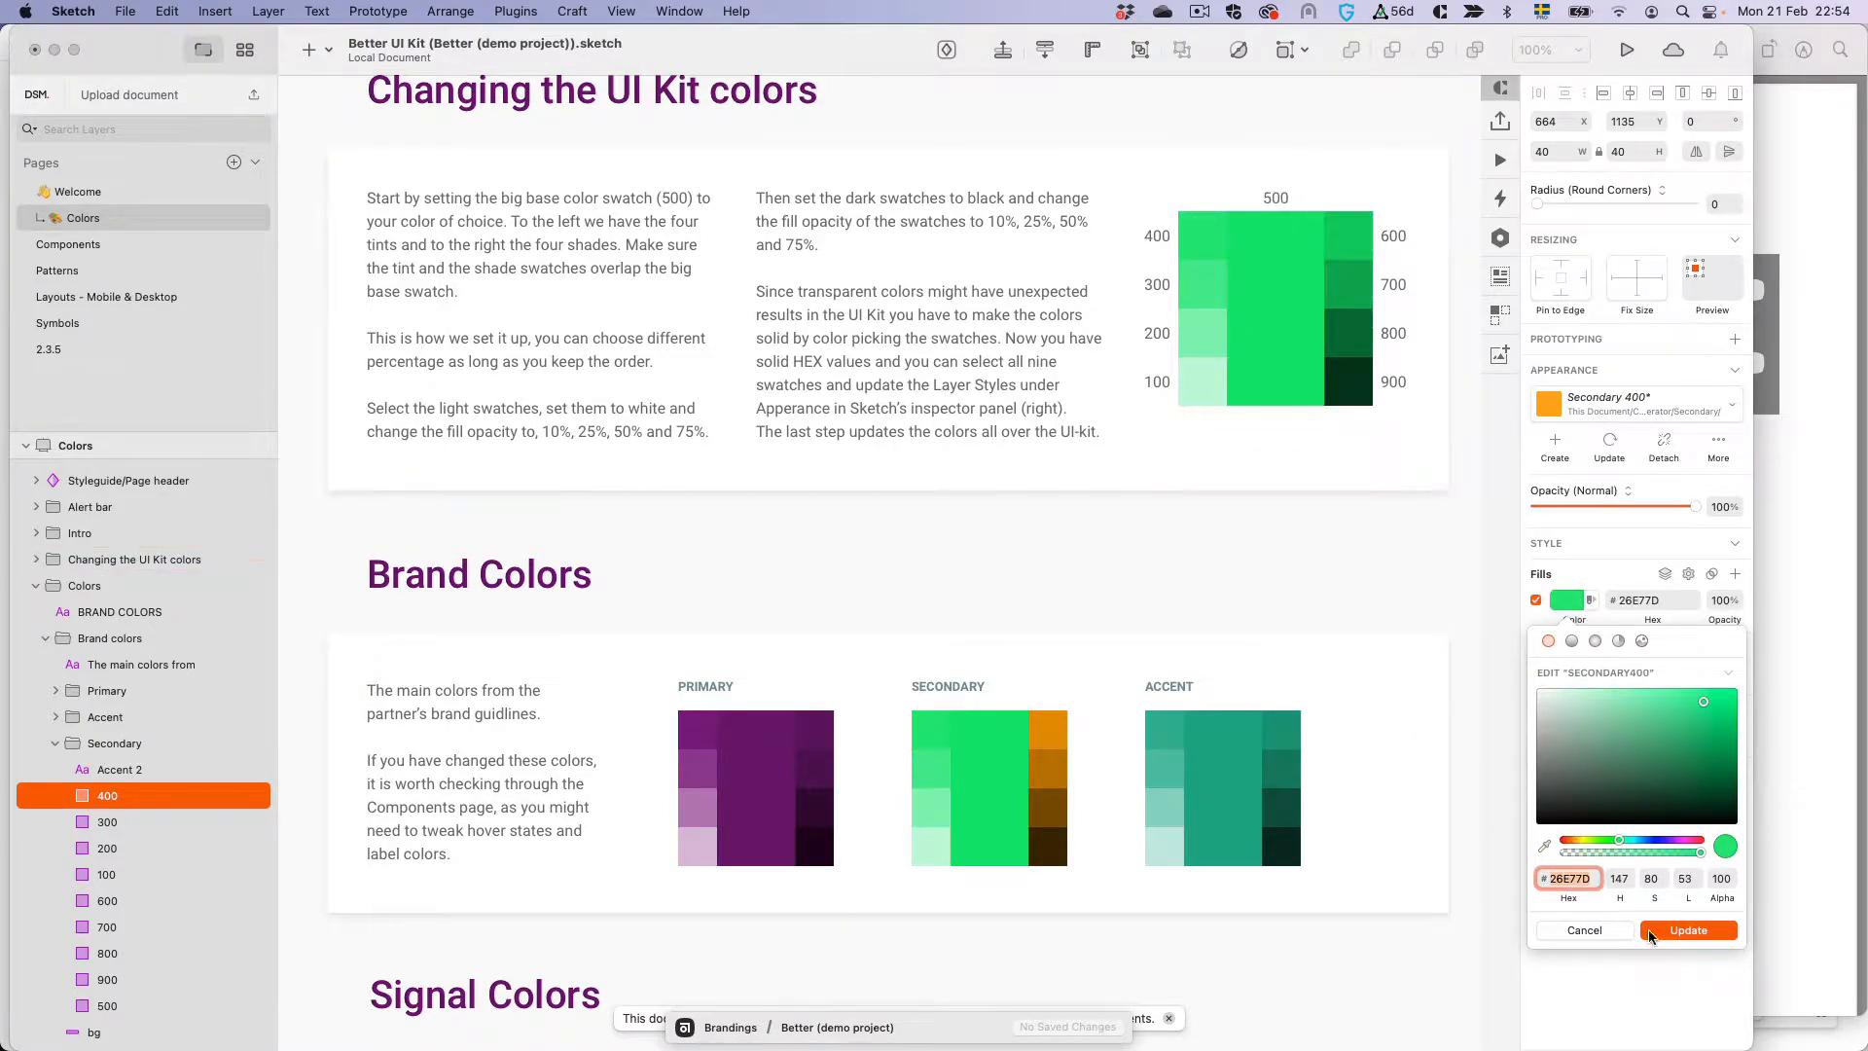
pyautogui.click(1688, 930)
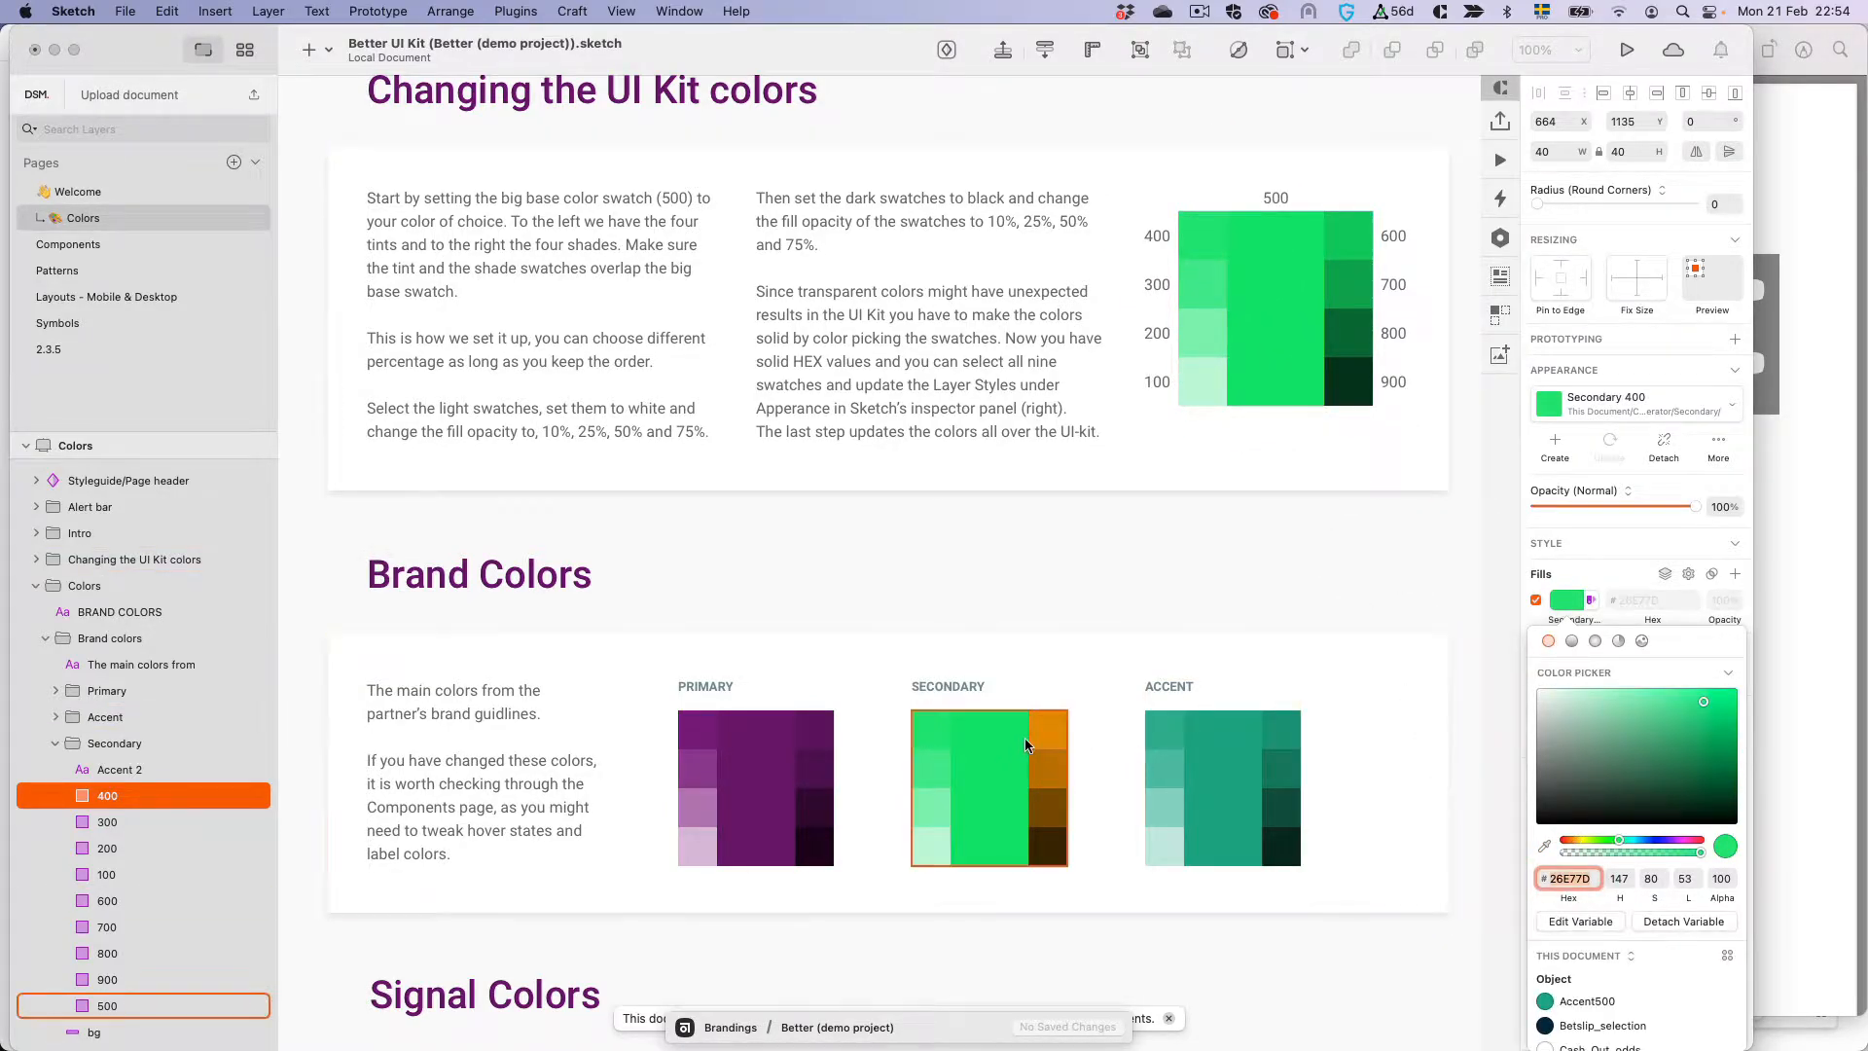
pyautogui.click(1048, 730)
pyautogui.click(1574, 920)
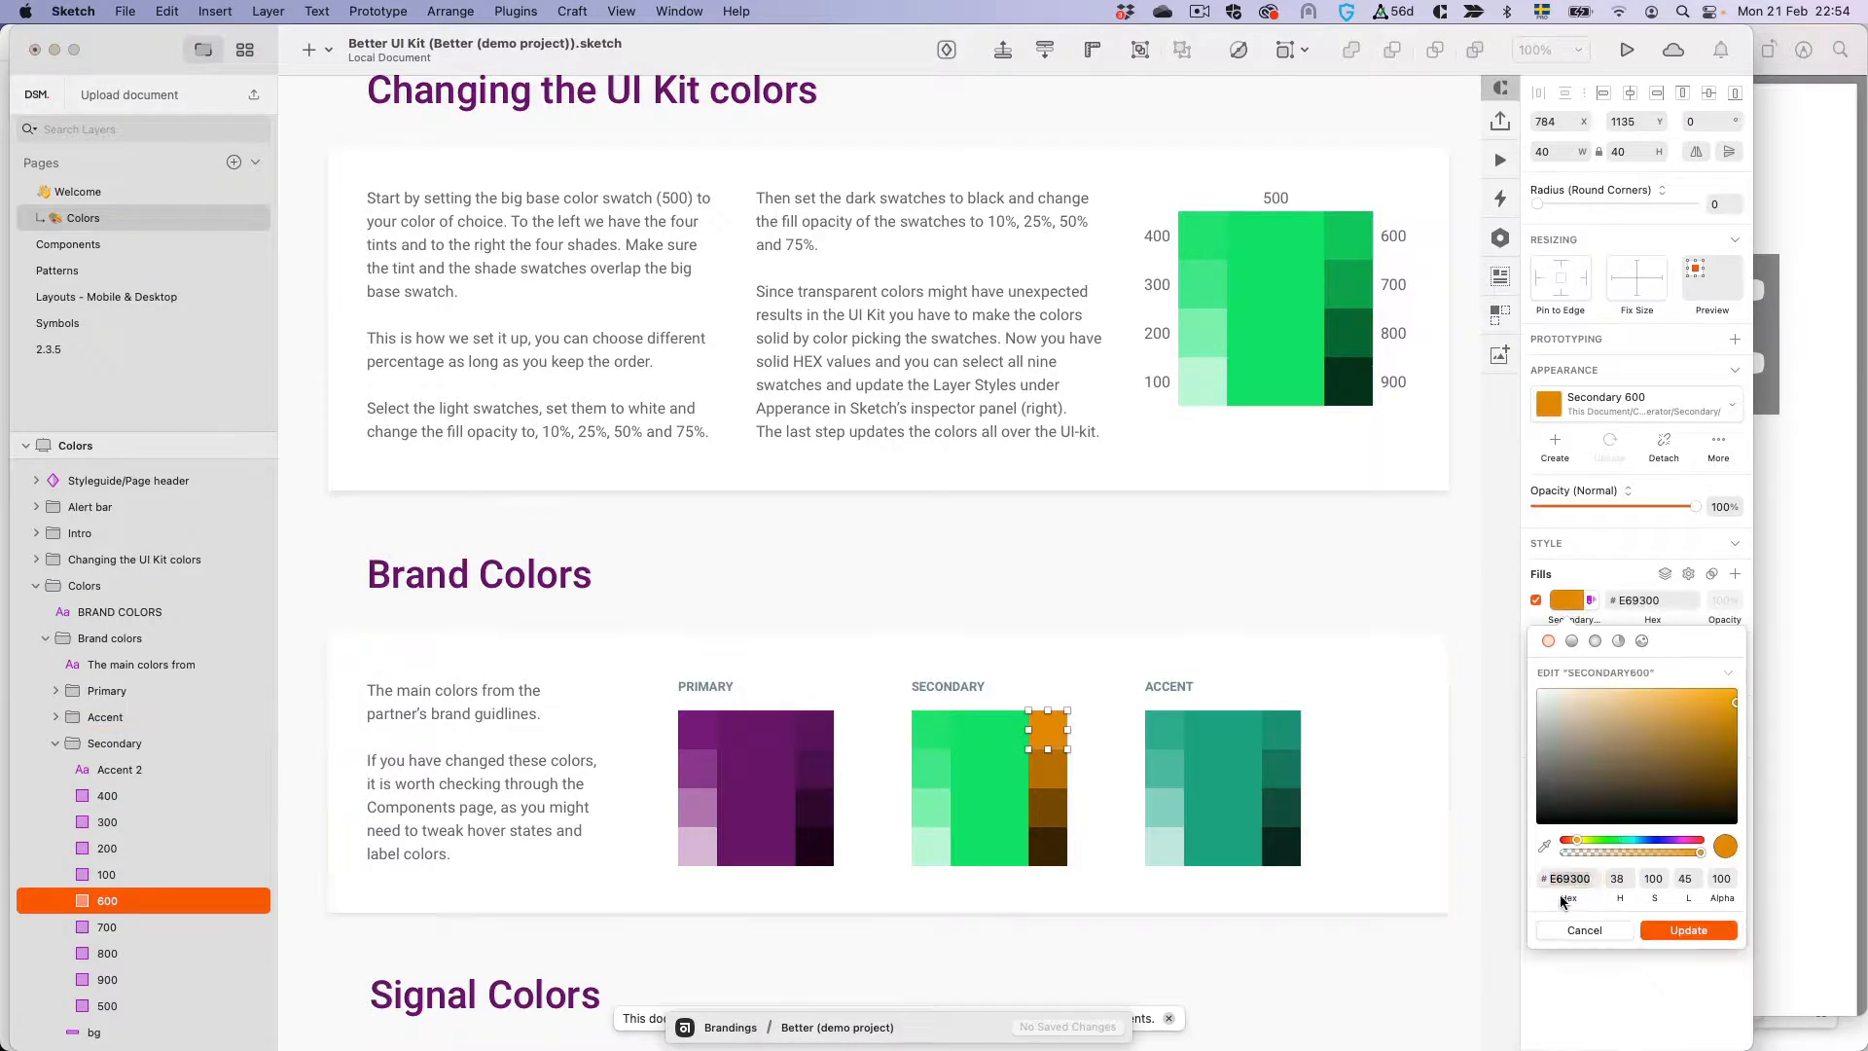
pyautogui.click(1545, 846)
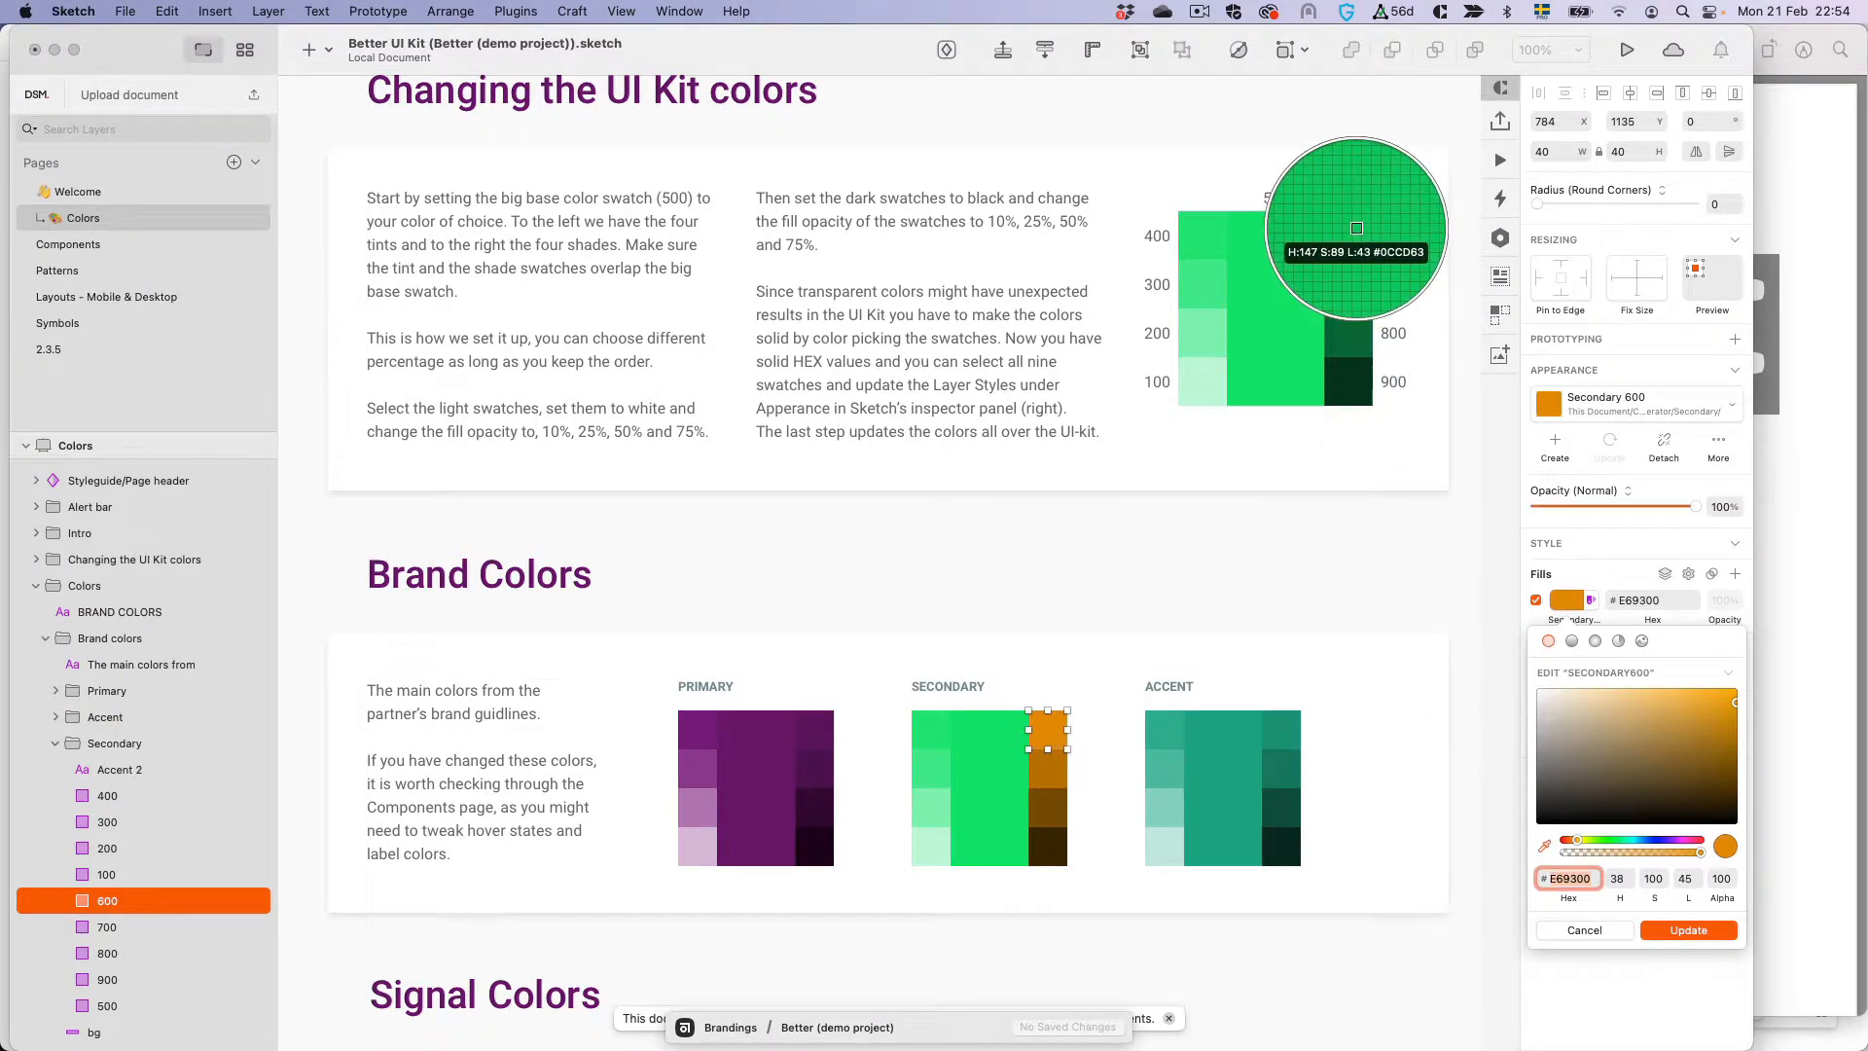
pyautogui.click(1355, 210)
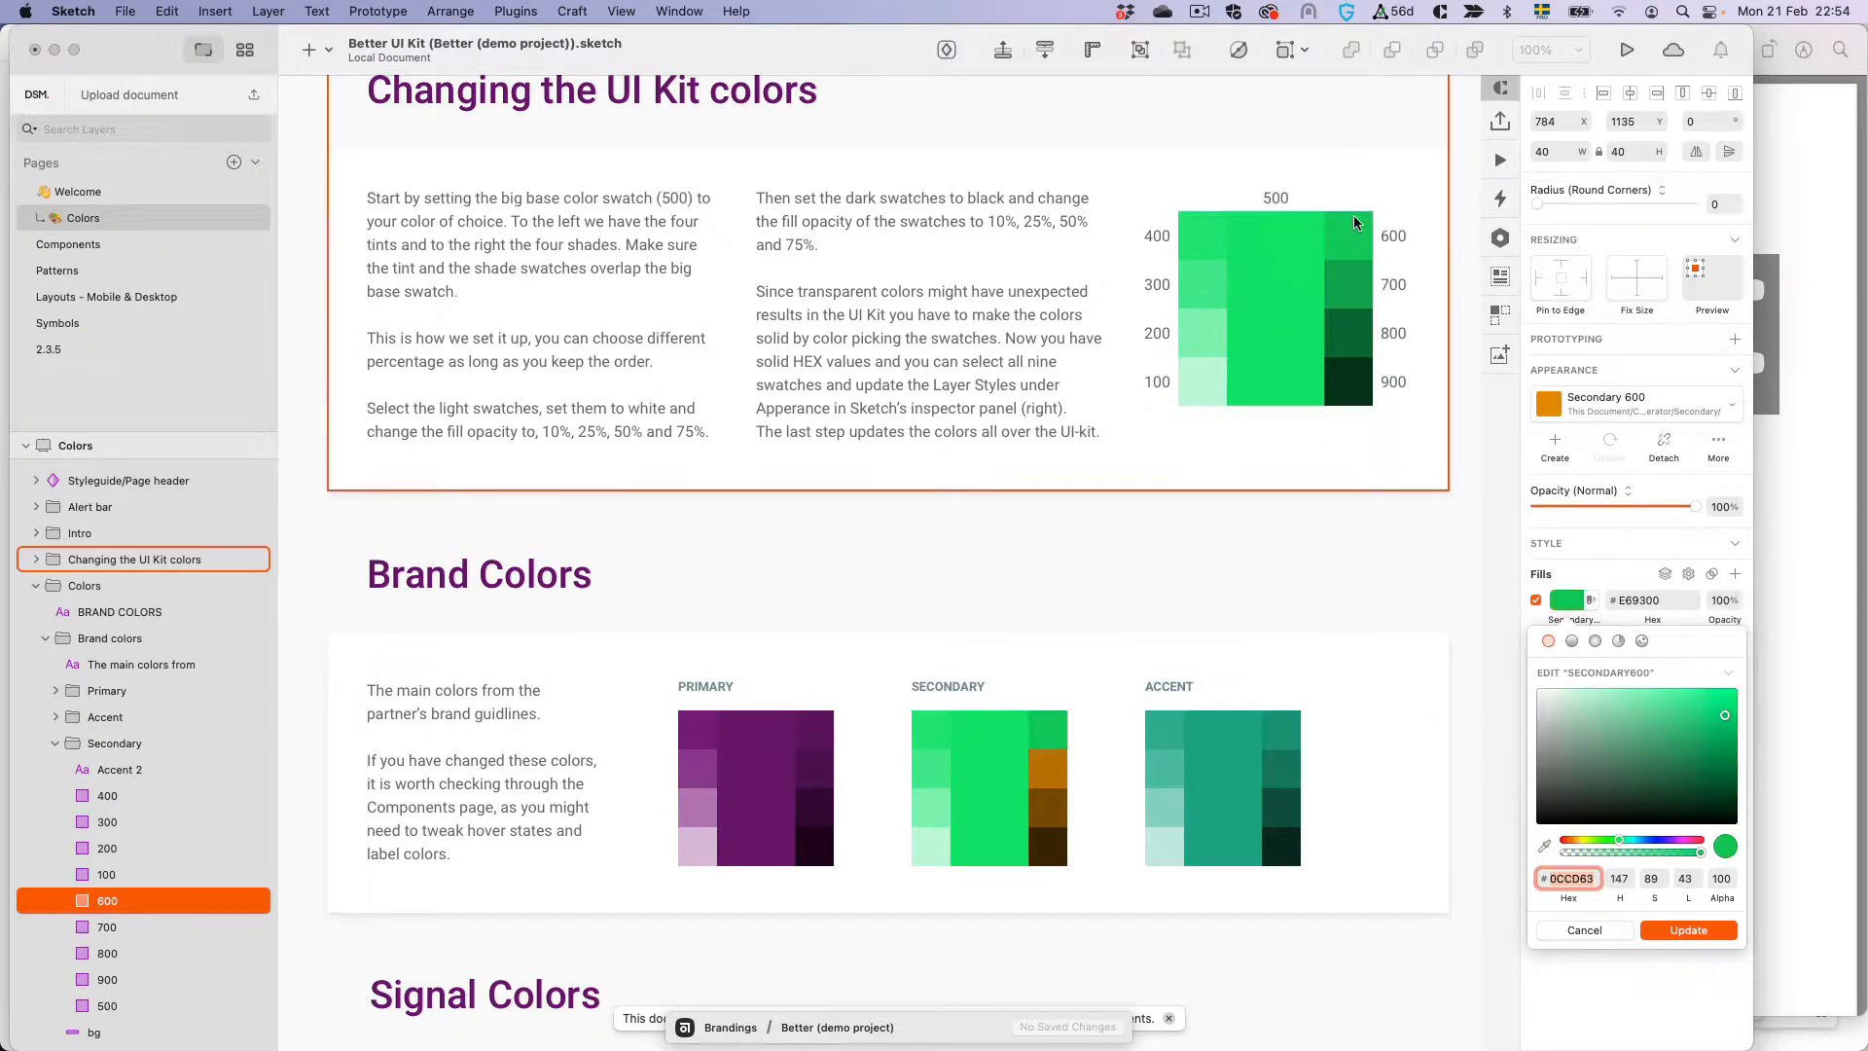
pyautogui.click(1689, 930)
pyautogui.press('Tab')
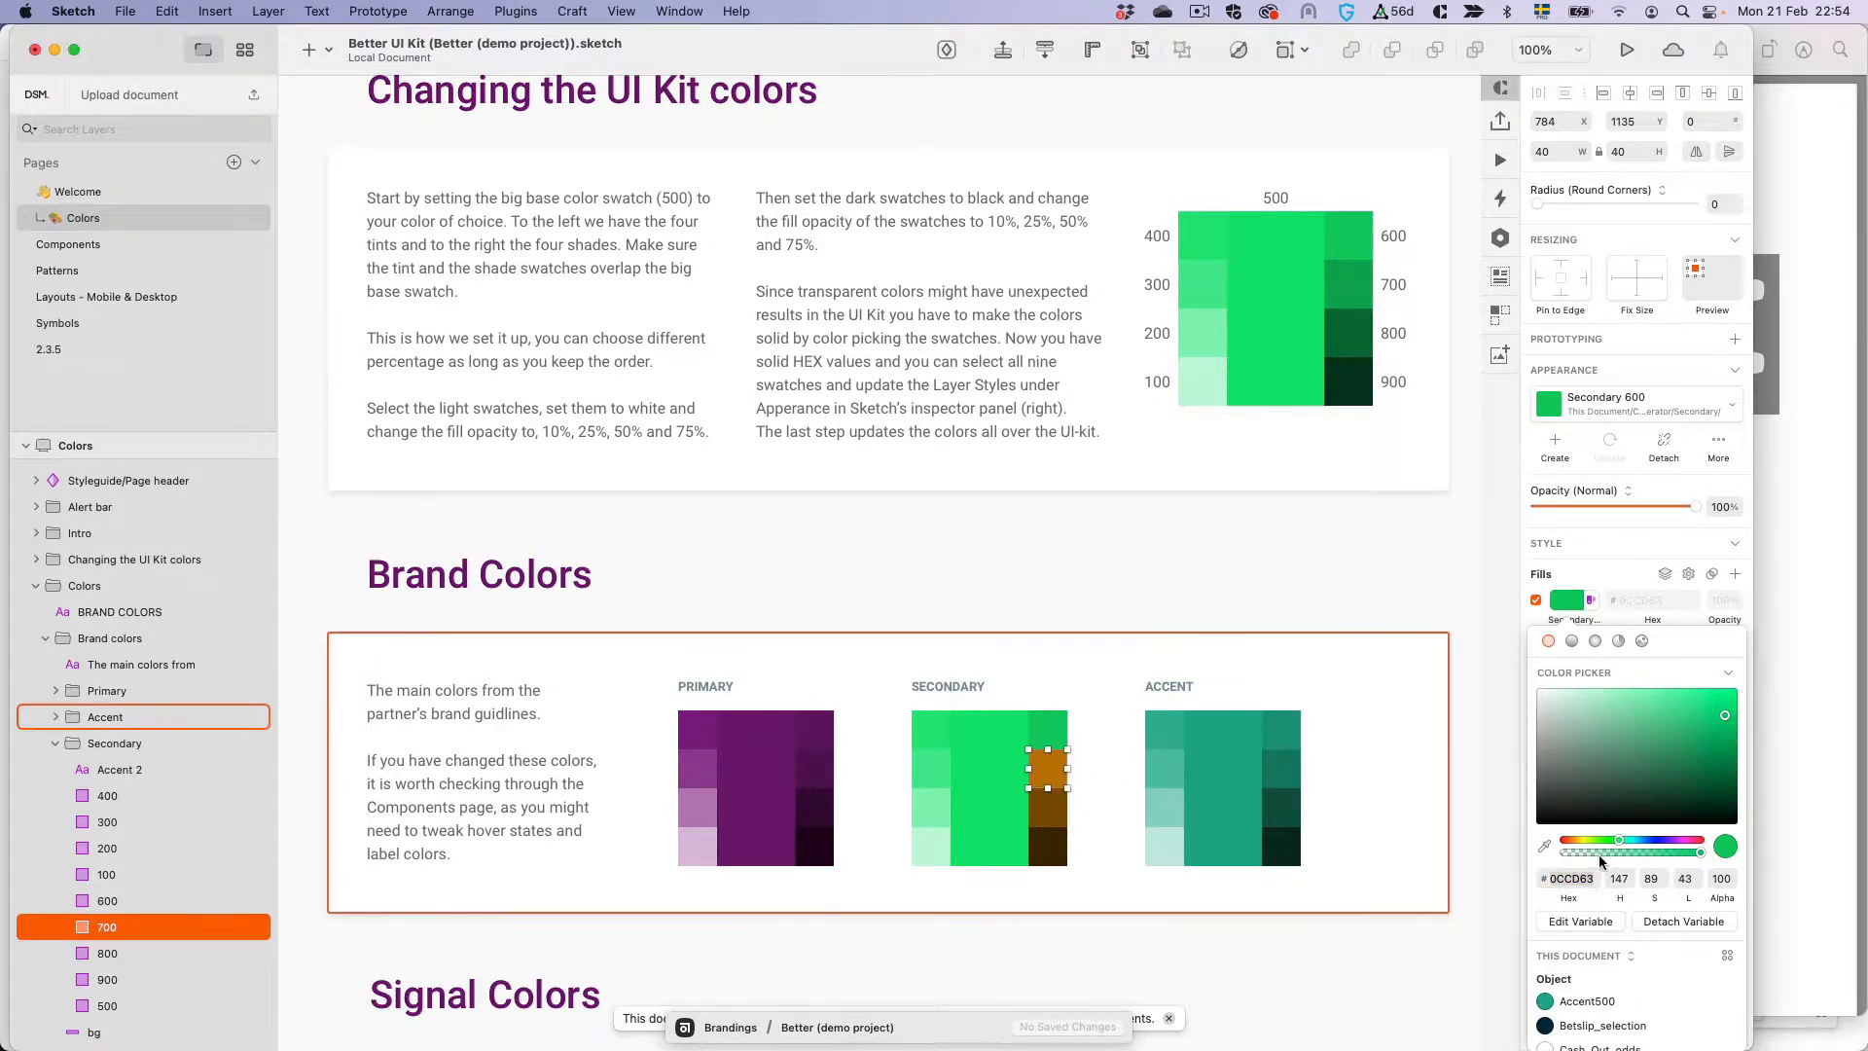
pyautogui.click(1564, 921)
pyautogui.click(1544, 848)
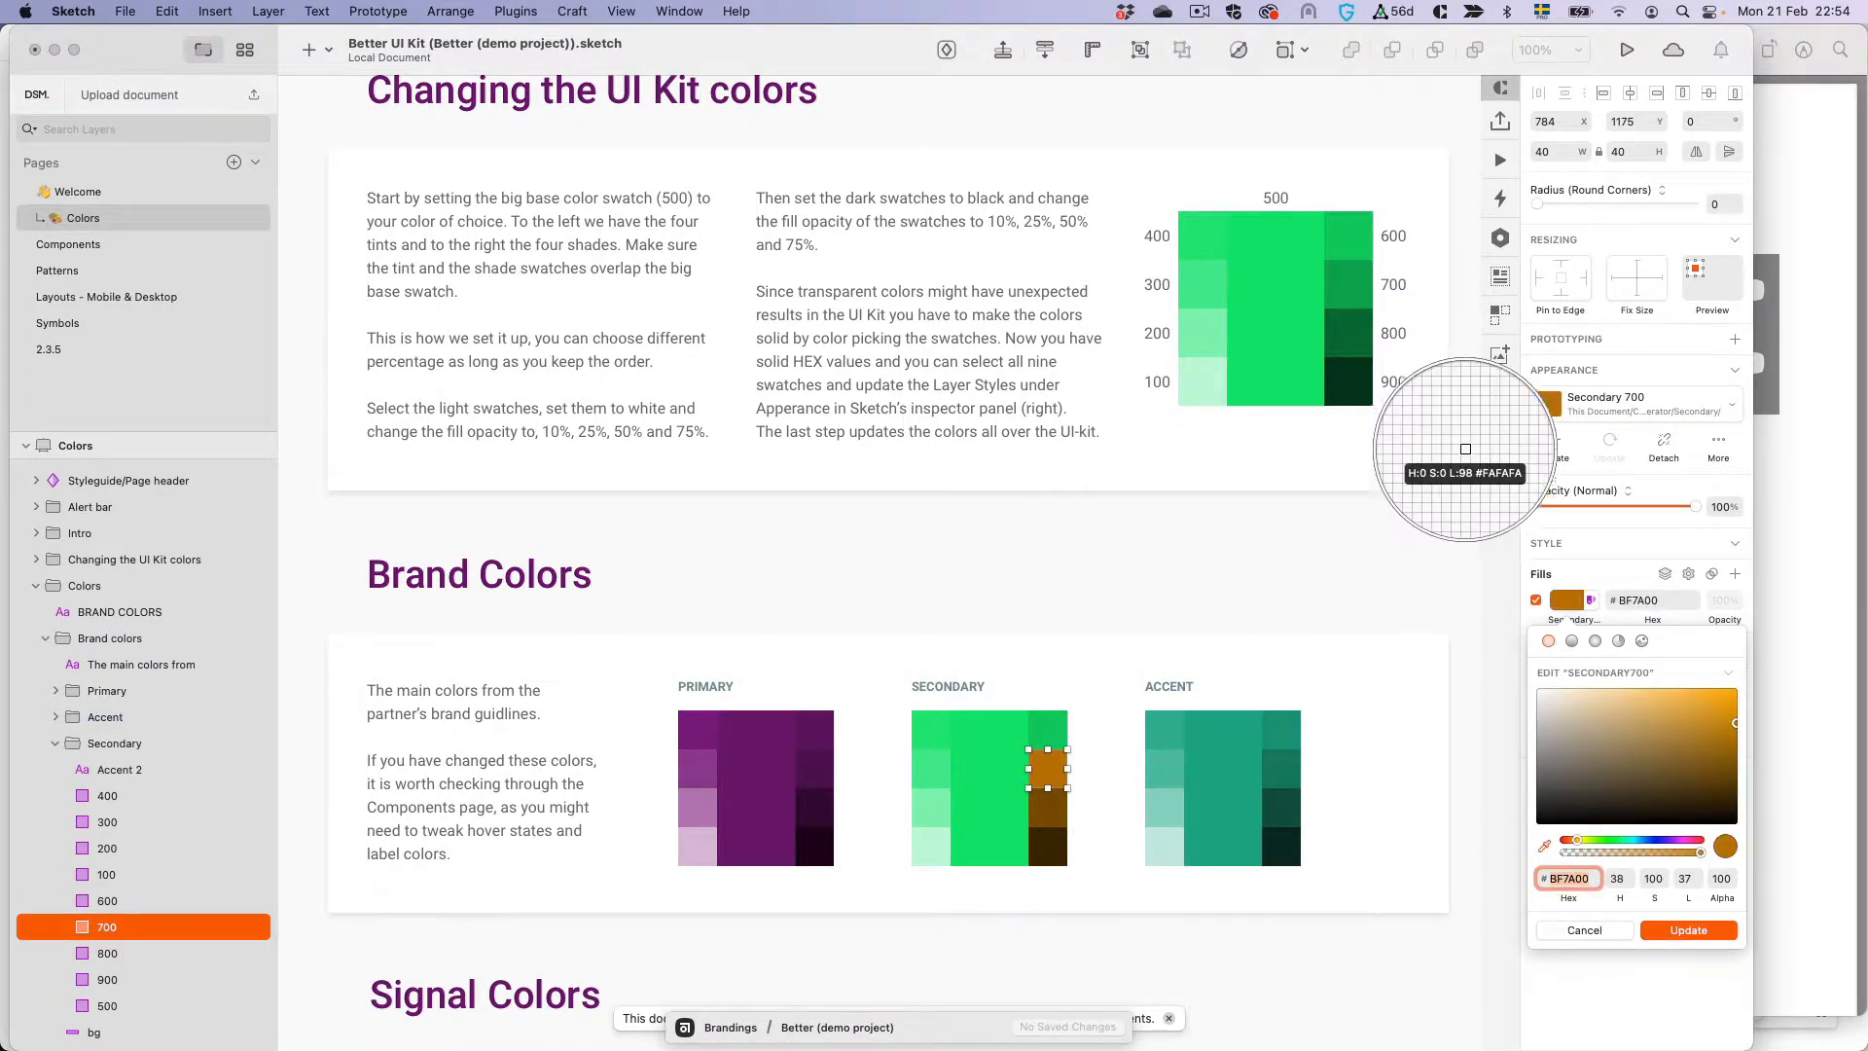
pyautogui.click(1352, 283)
pyautogui.click(1702, 931)
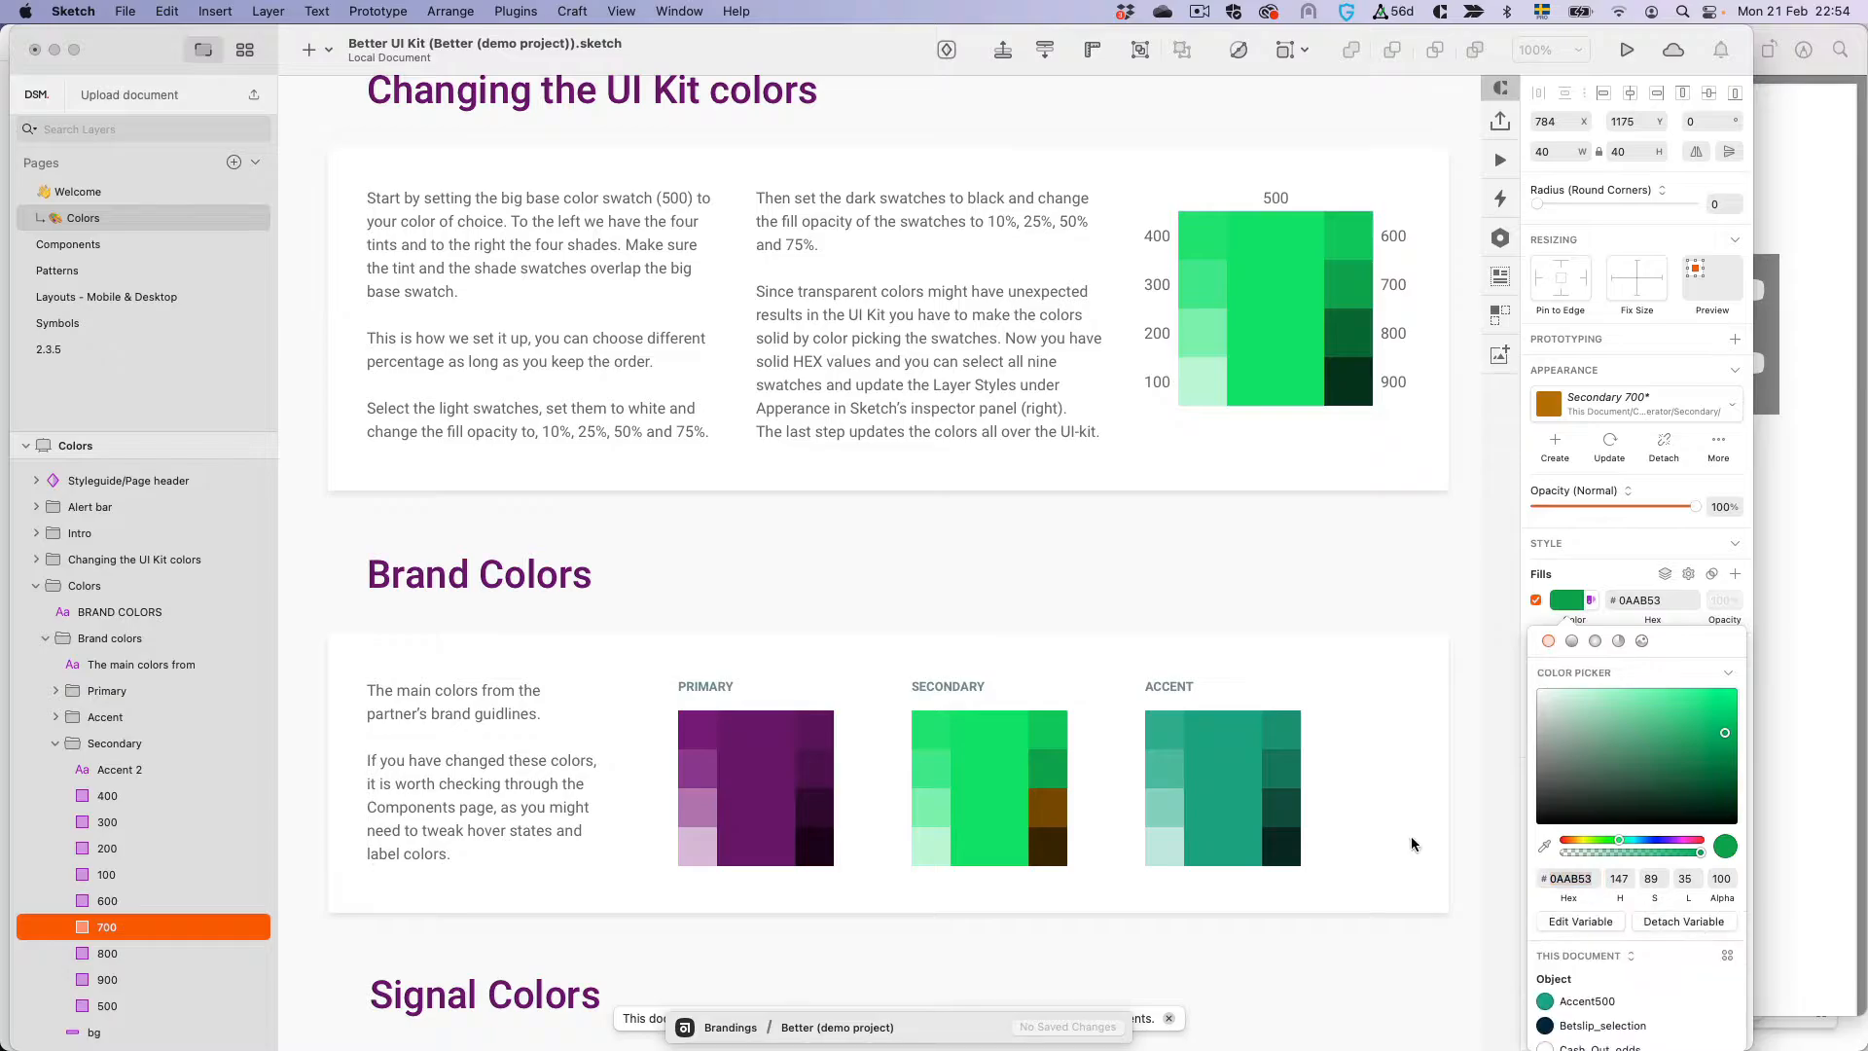
# Step: Recolour Secondary 800 and Secondary 900 with the chart's darkest greens, 900 becoming #03391B
pyautogui.click(1043, 813)
pyautogui.click(1557, 922)
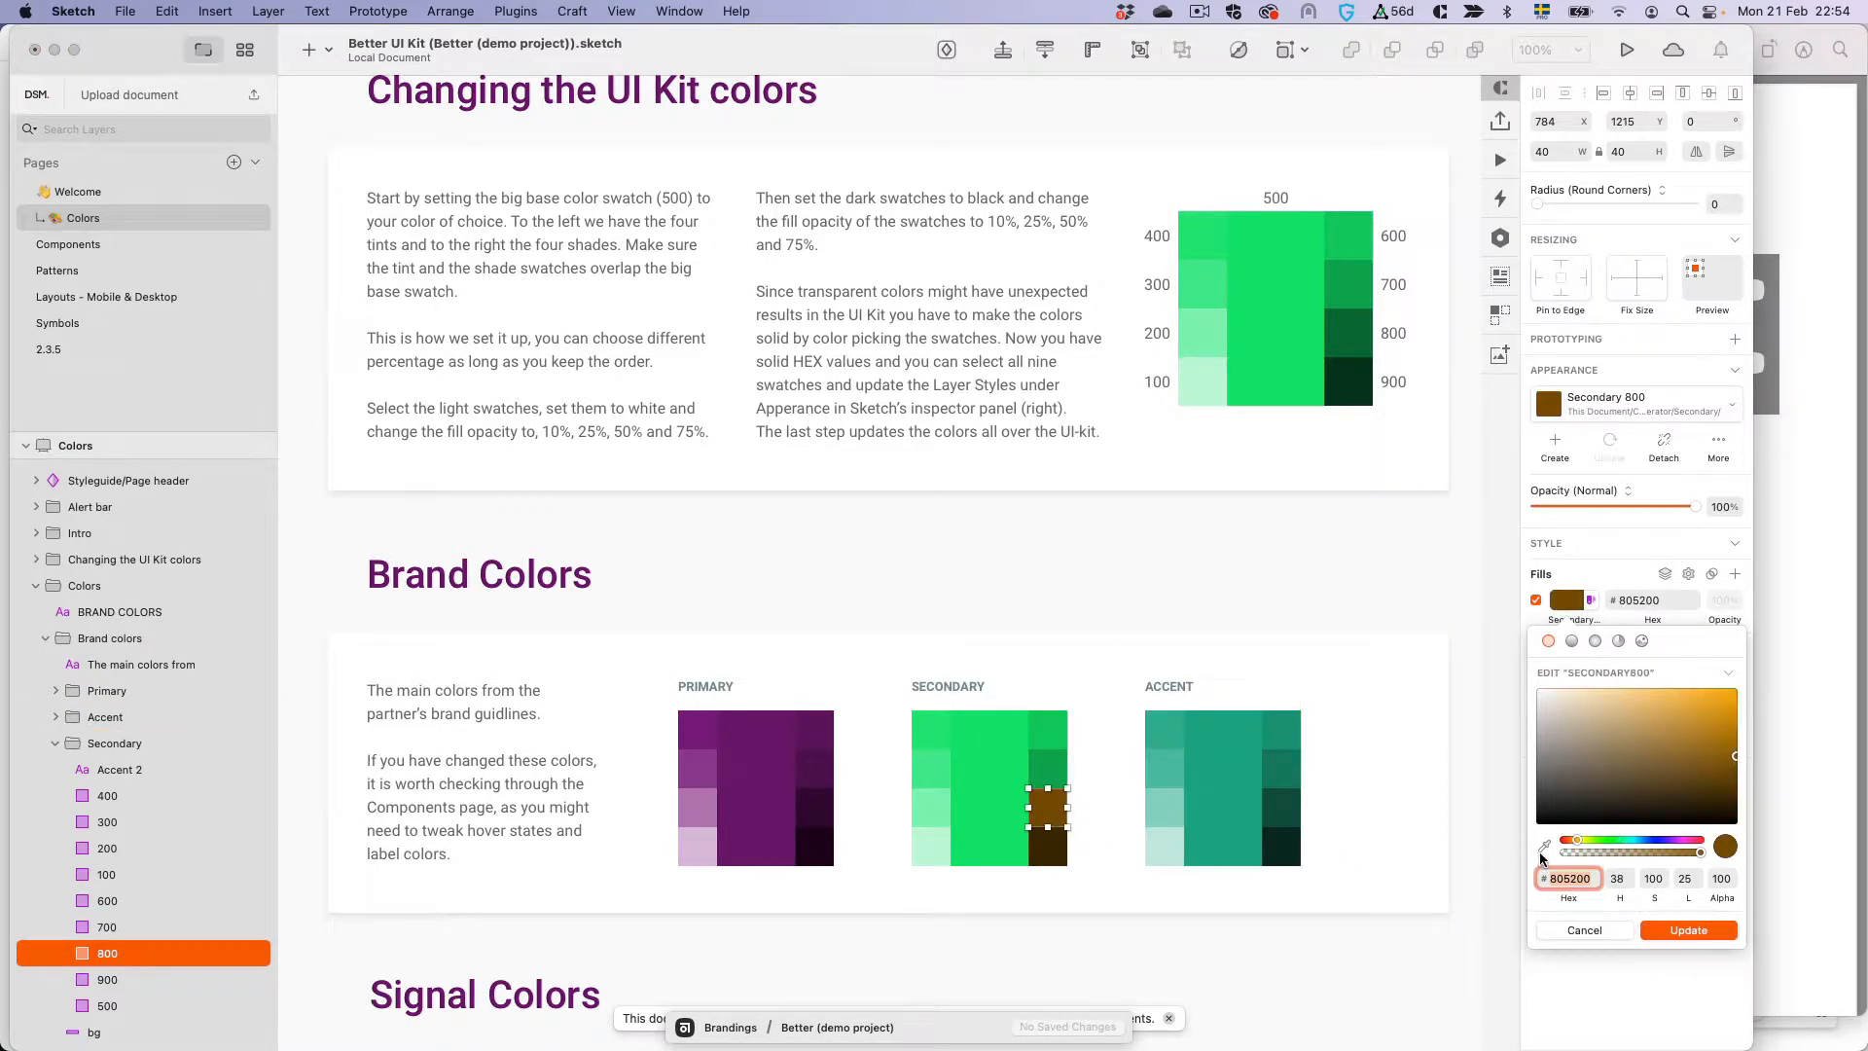
pyautogui.hotkey('ctrl', 'c')
pyautogui.click(1360, 320)
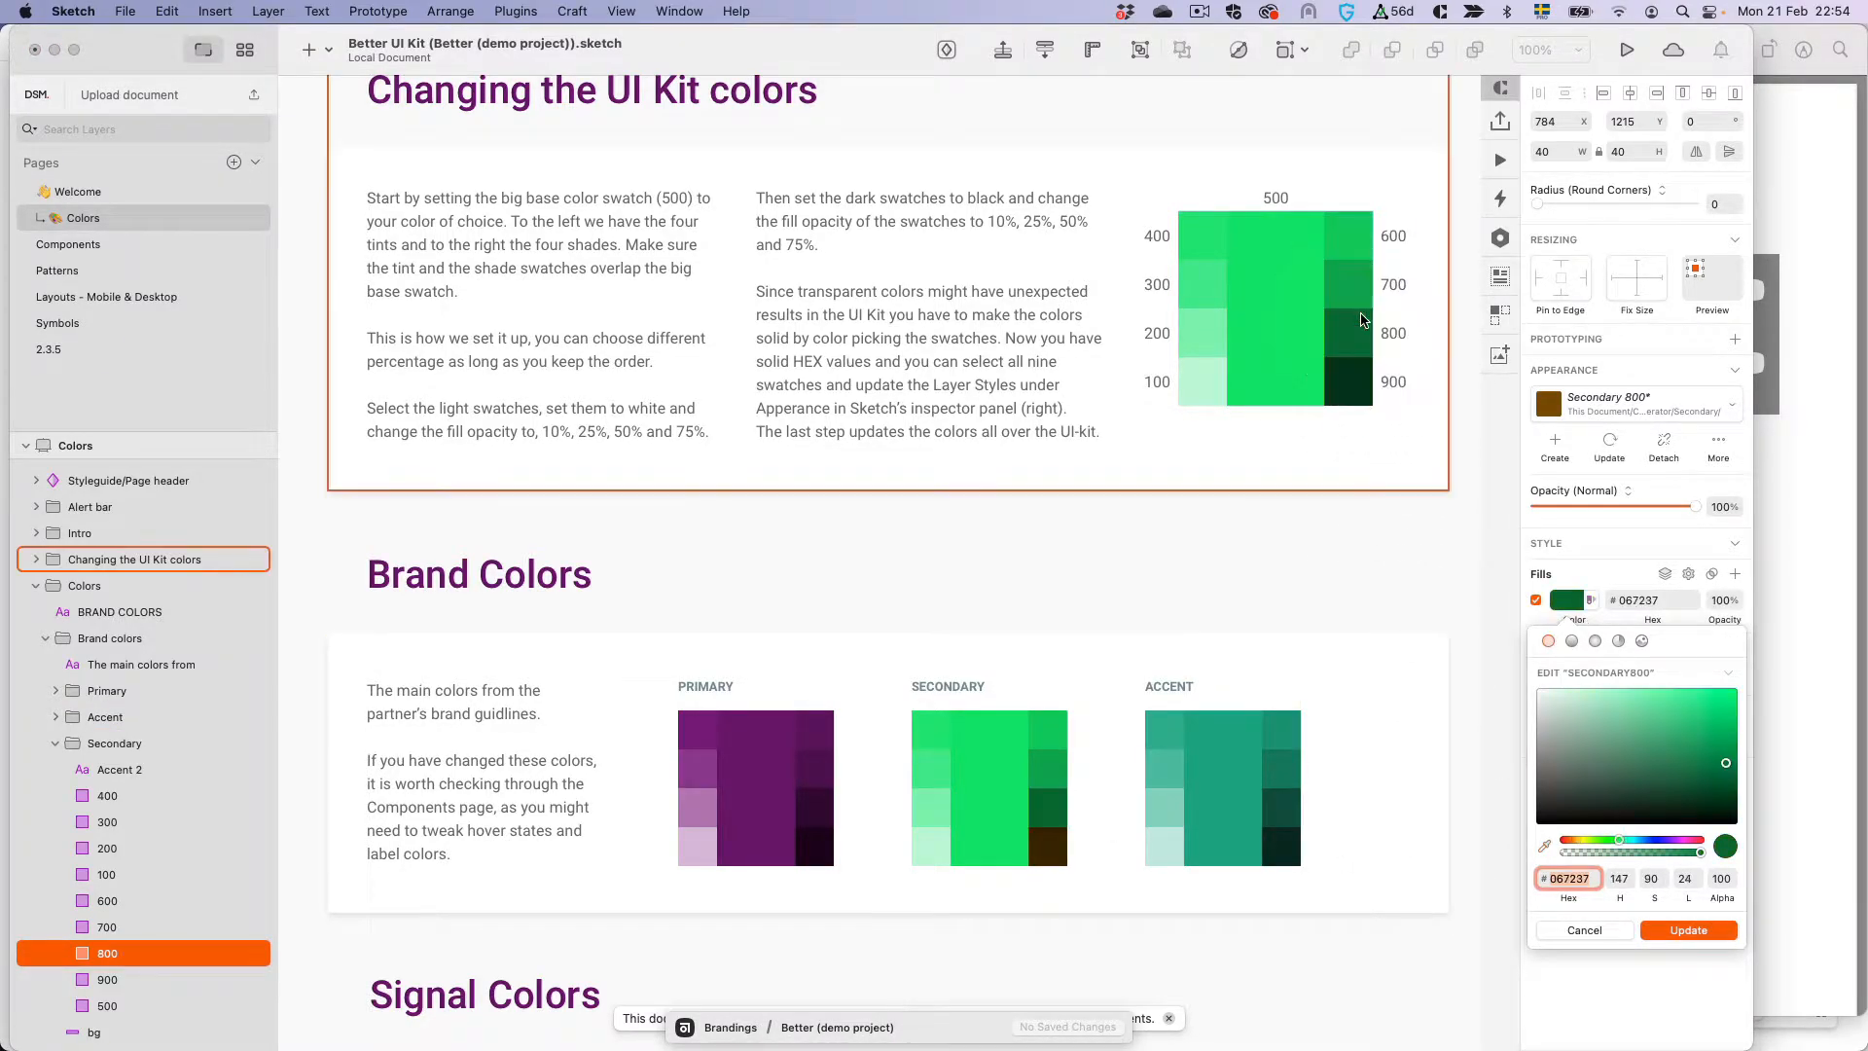
pyautogui.click(1688, 931)
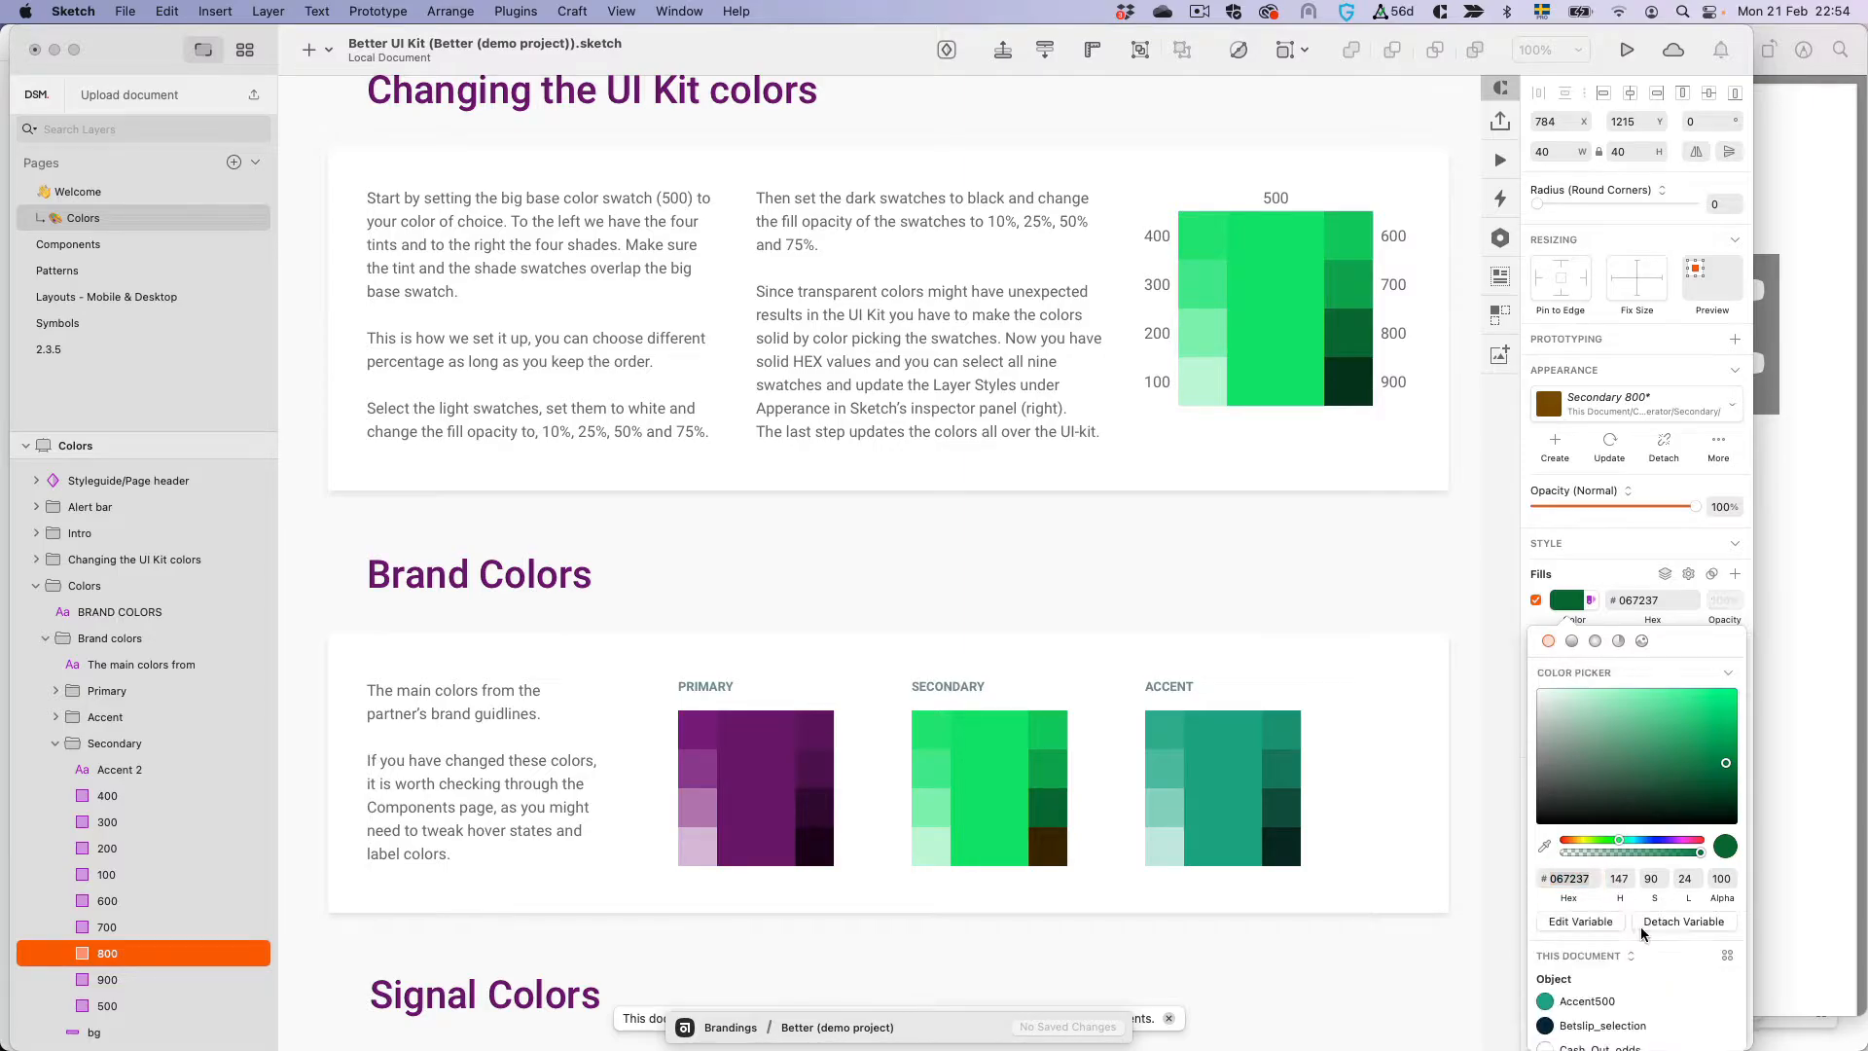
pyautogui.click(1545, 845)
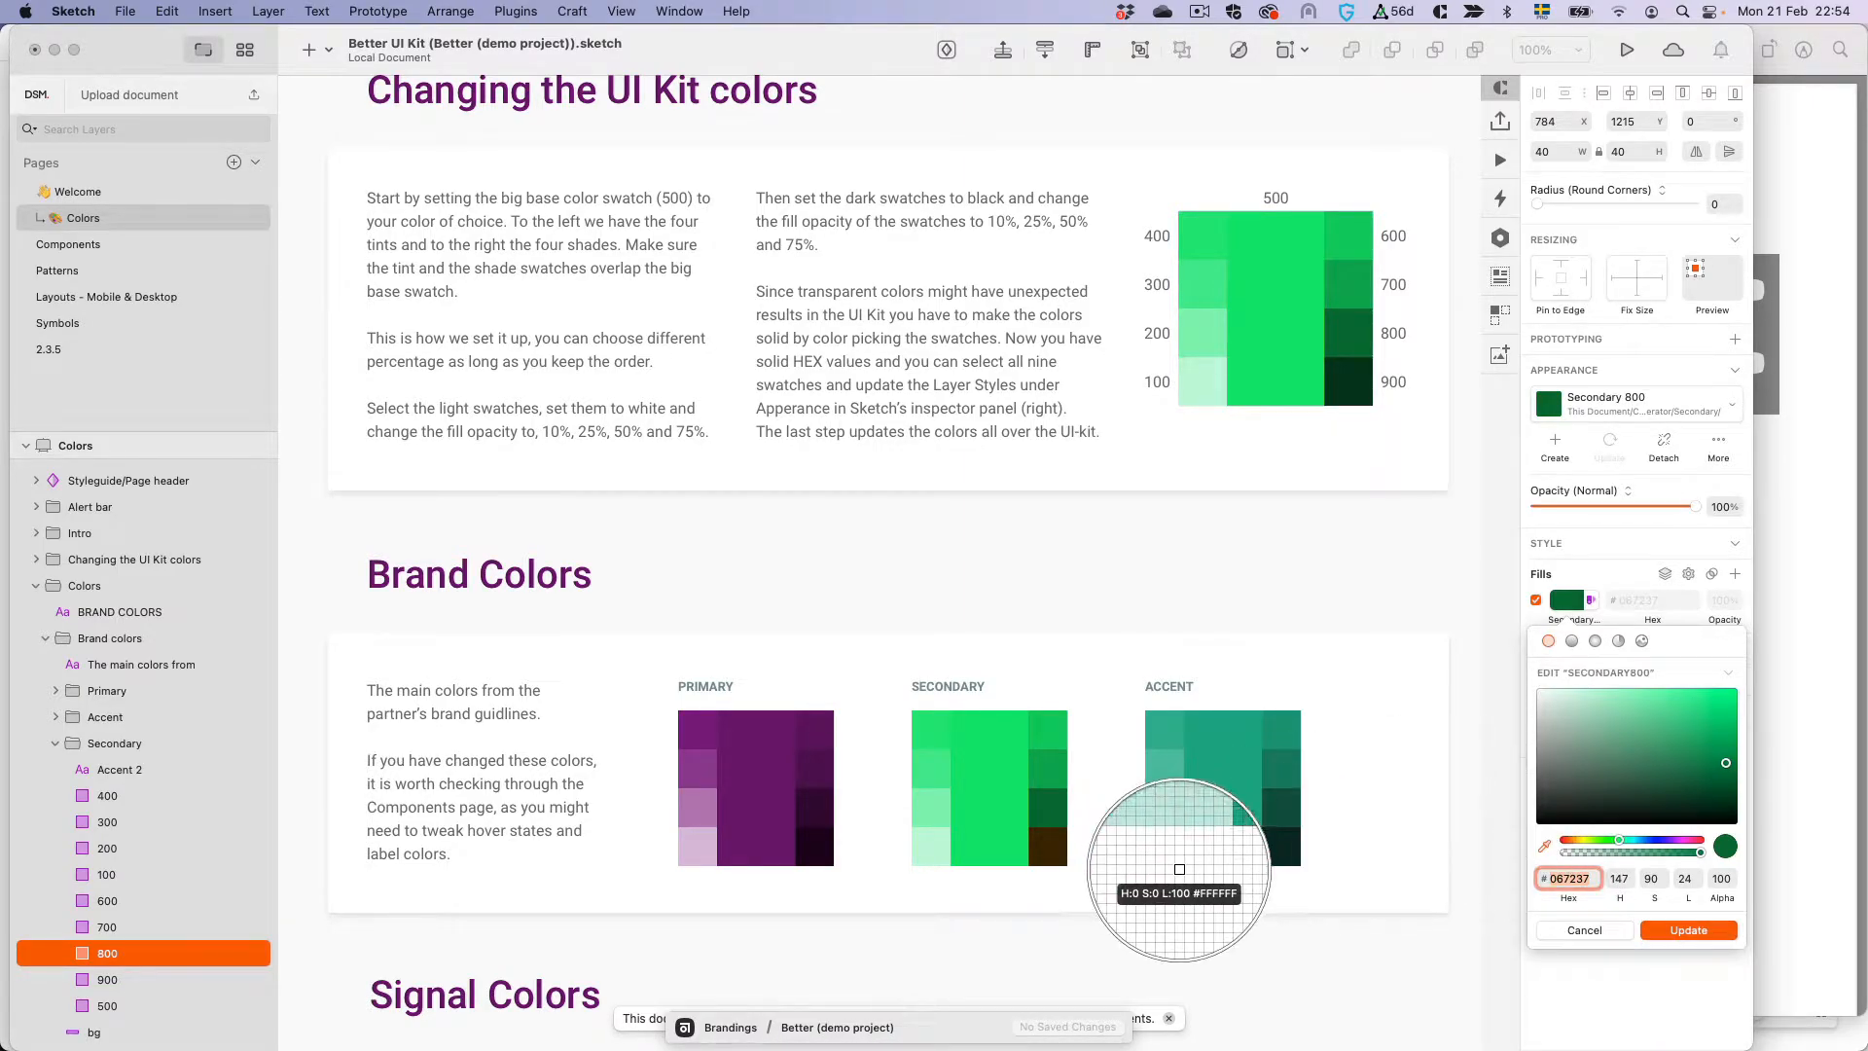
pyautogui.press('Escape')
pyautogui.press('Tab')
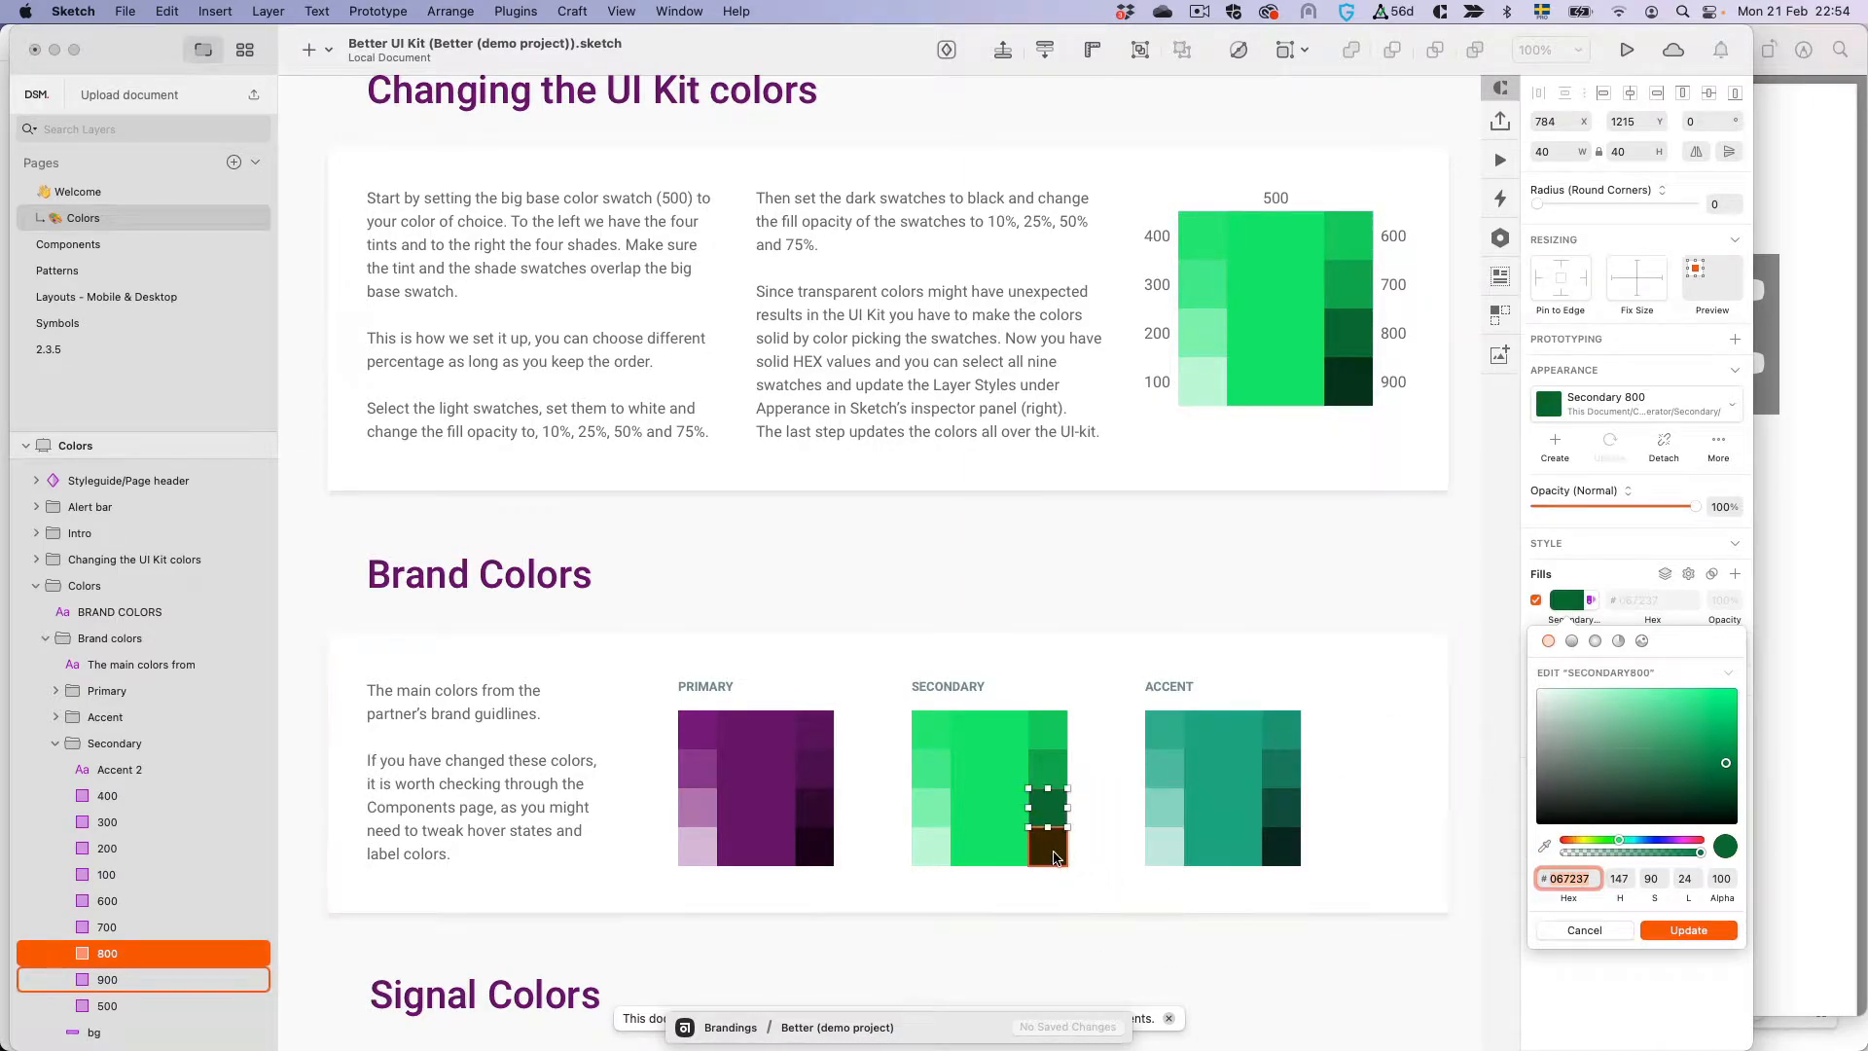
pyautogui.click(1546, 846)
pyautogui.click(1357, 384)
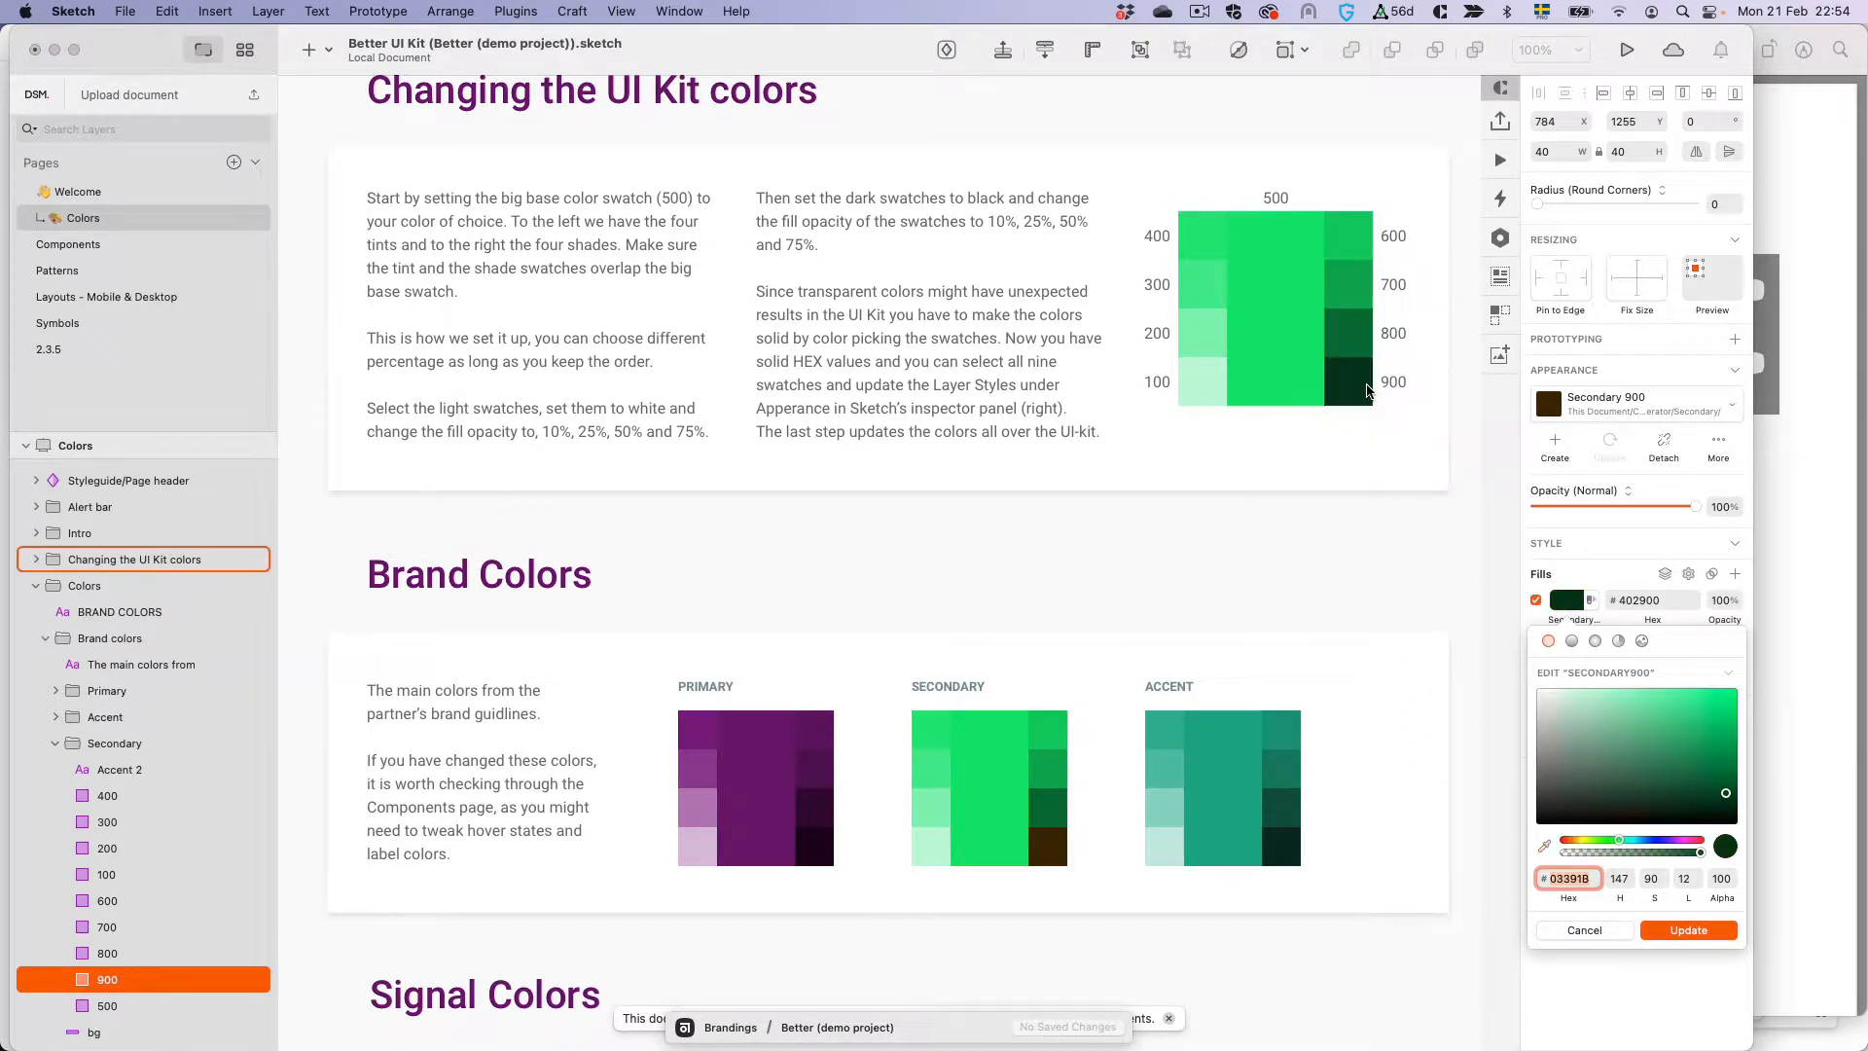
pyautogui.click(1706, 929)
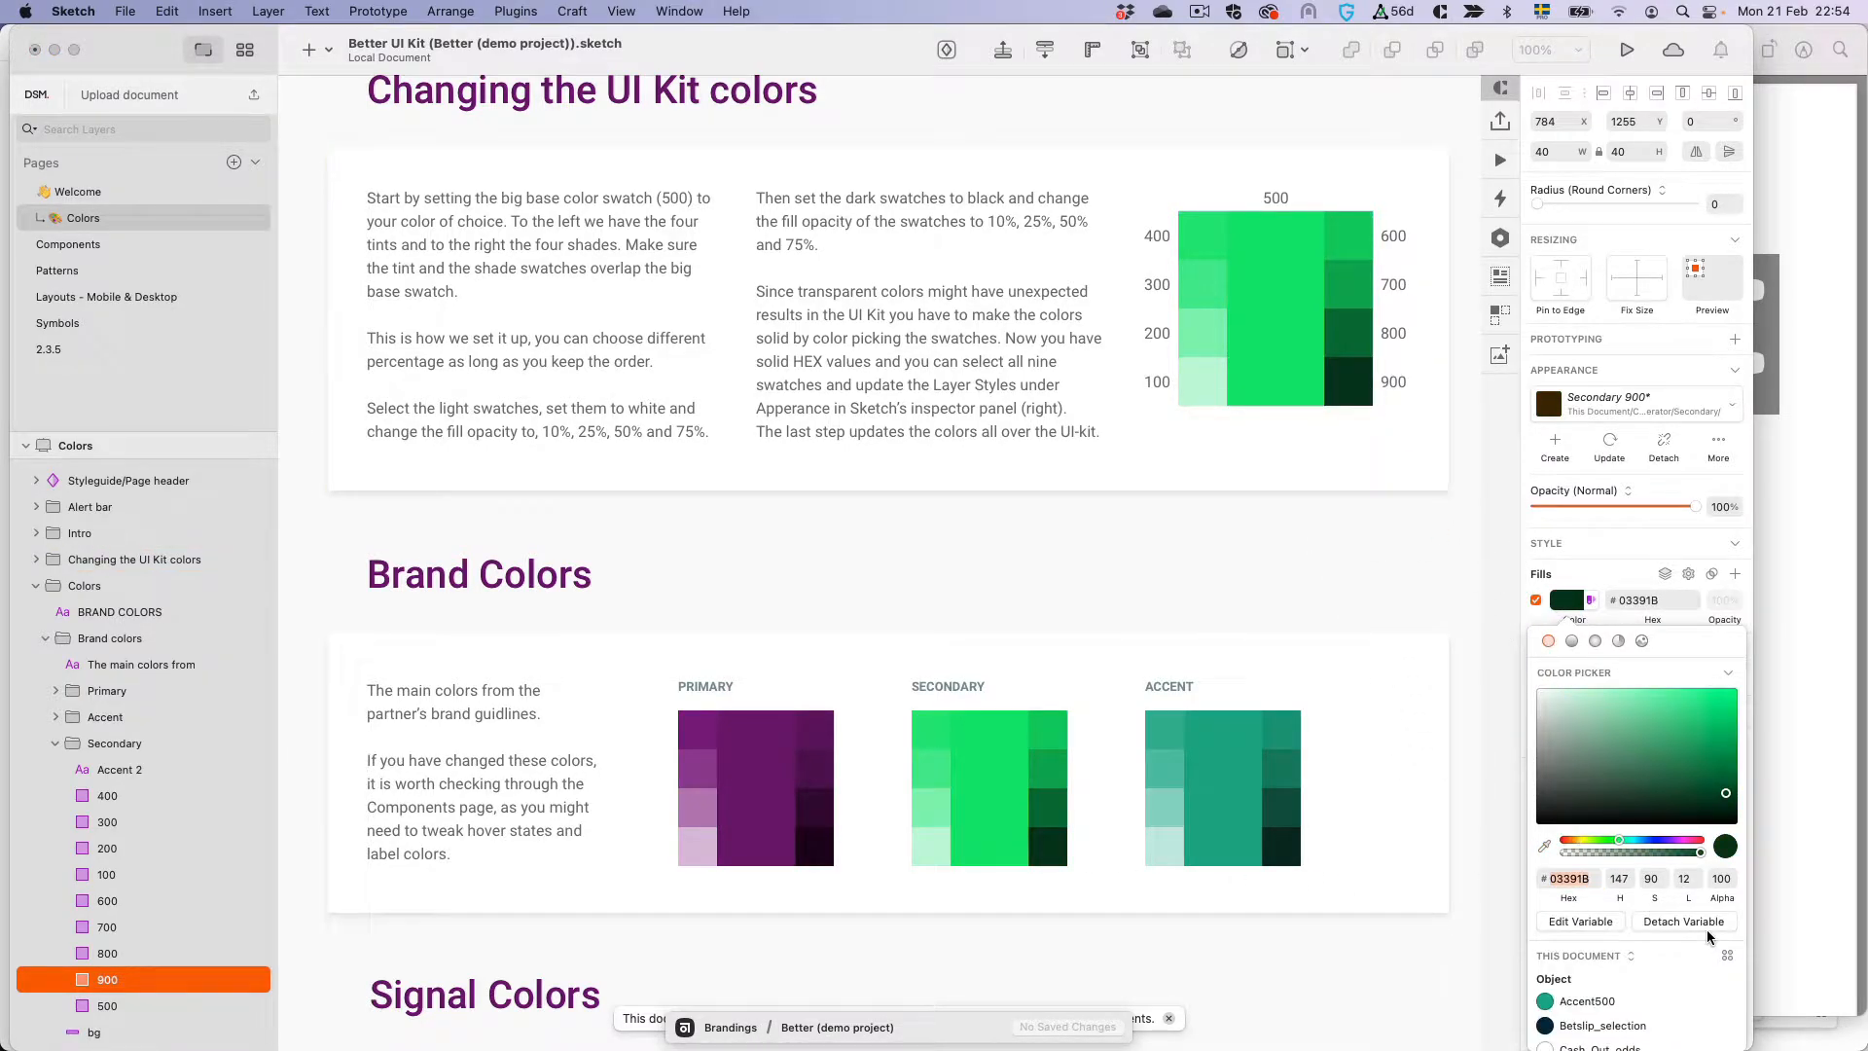
# Step: Look up the Tertiery hex value FF6400 in the brand style guide PDF
pyautogui.click(1422, 765)
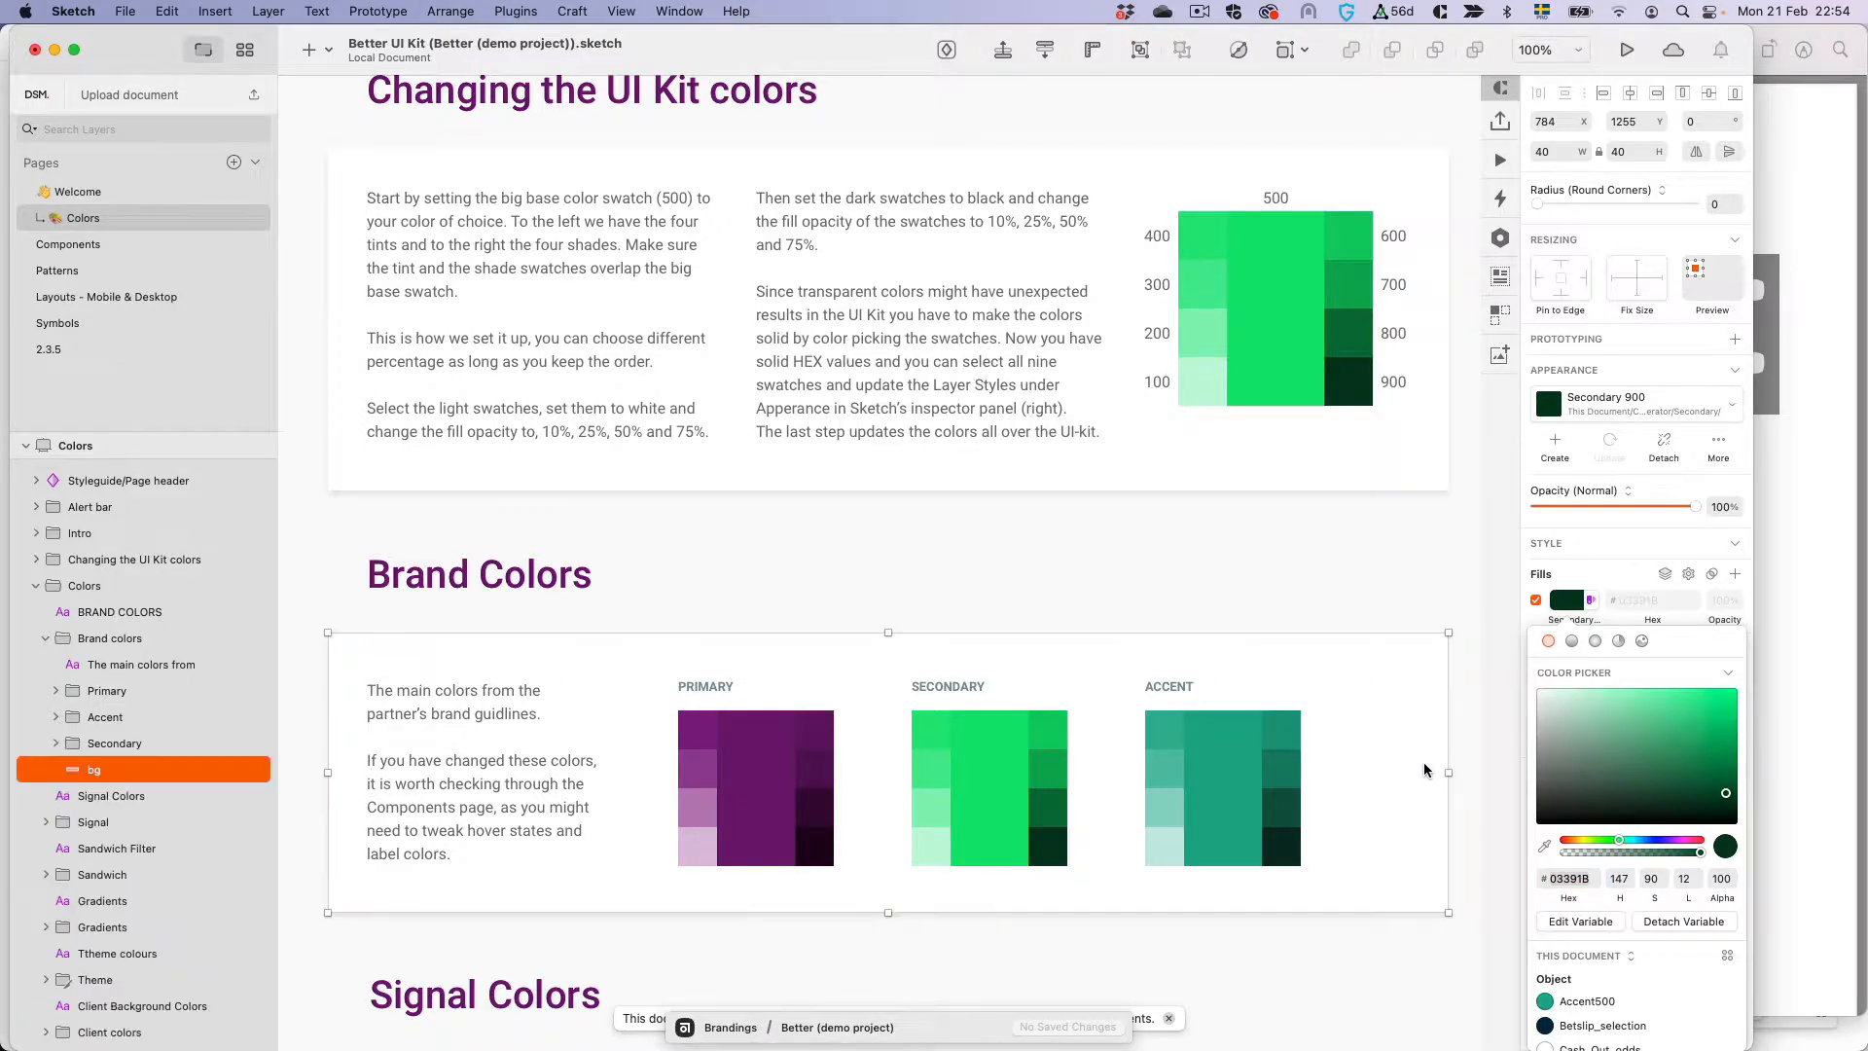
pyautogui.press('super+Tab')
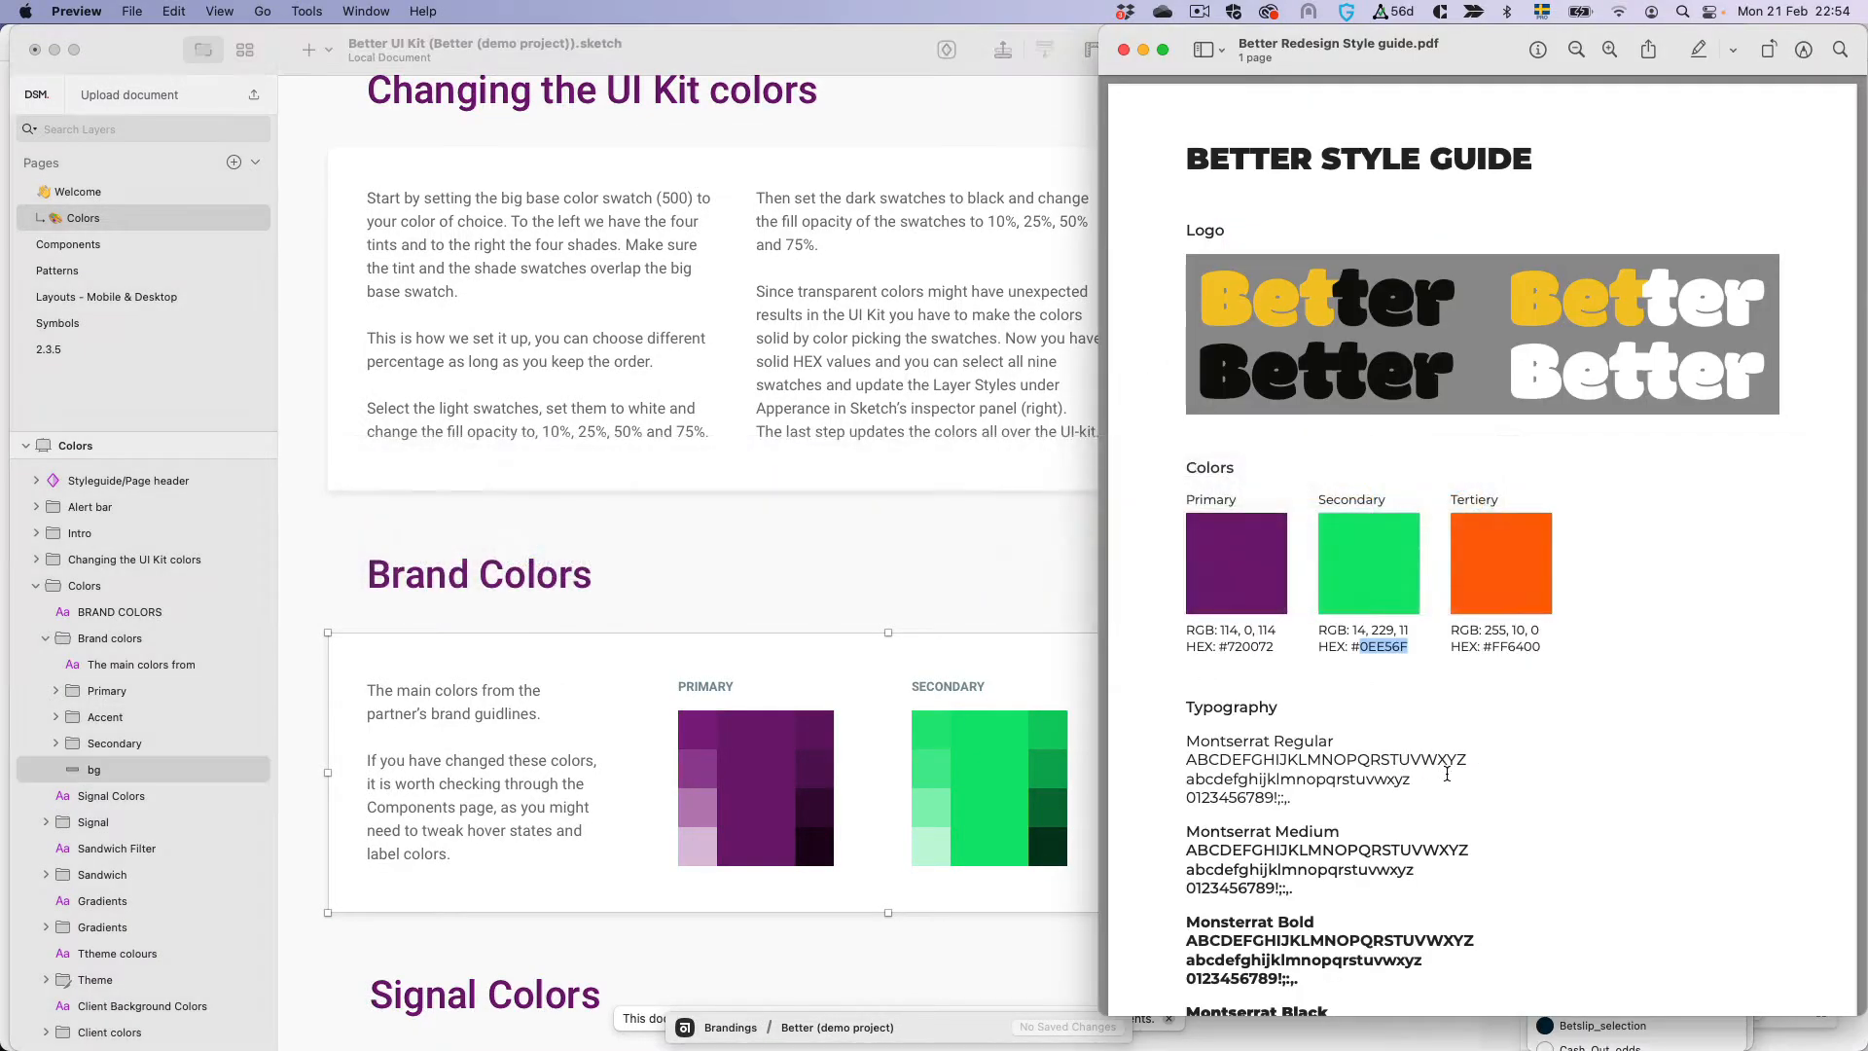
pyautogui.doubleClick(1508, 647)
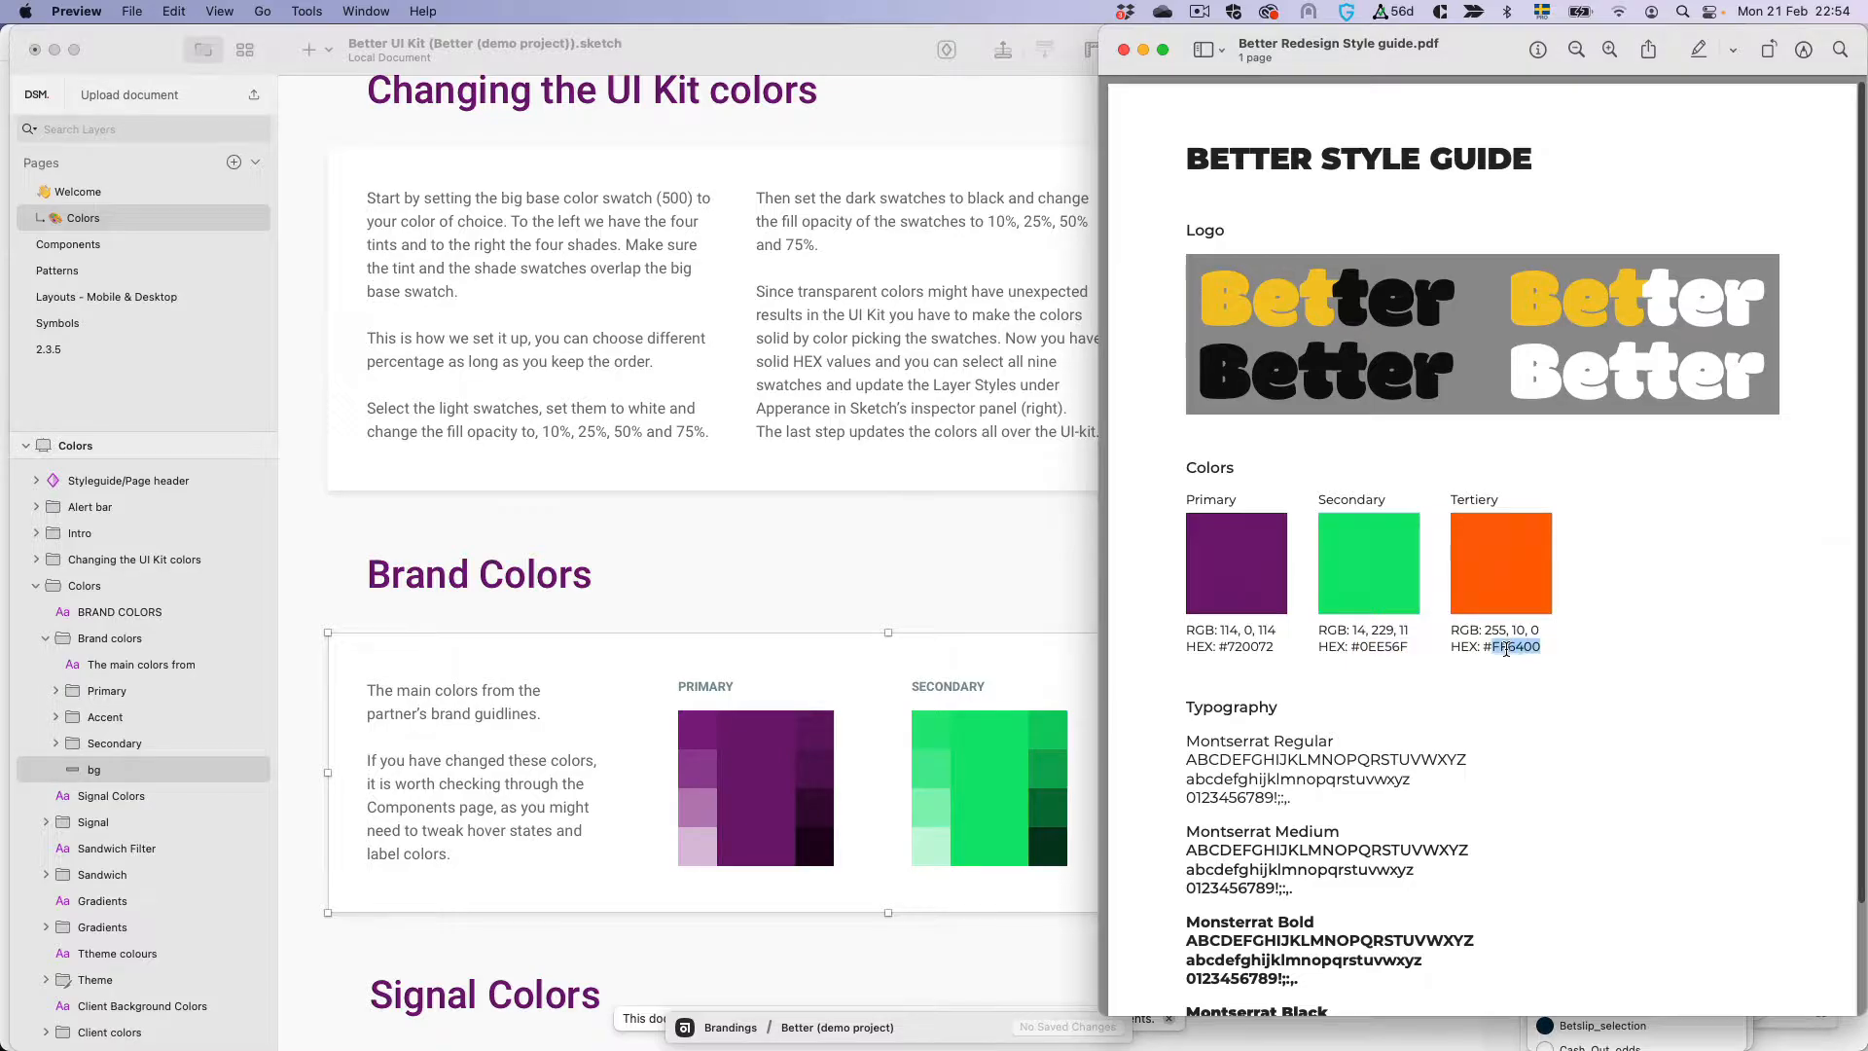
pyautogui.press('super+Tab')
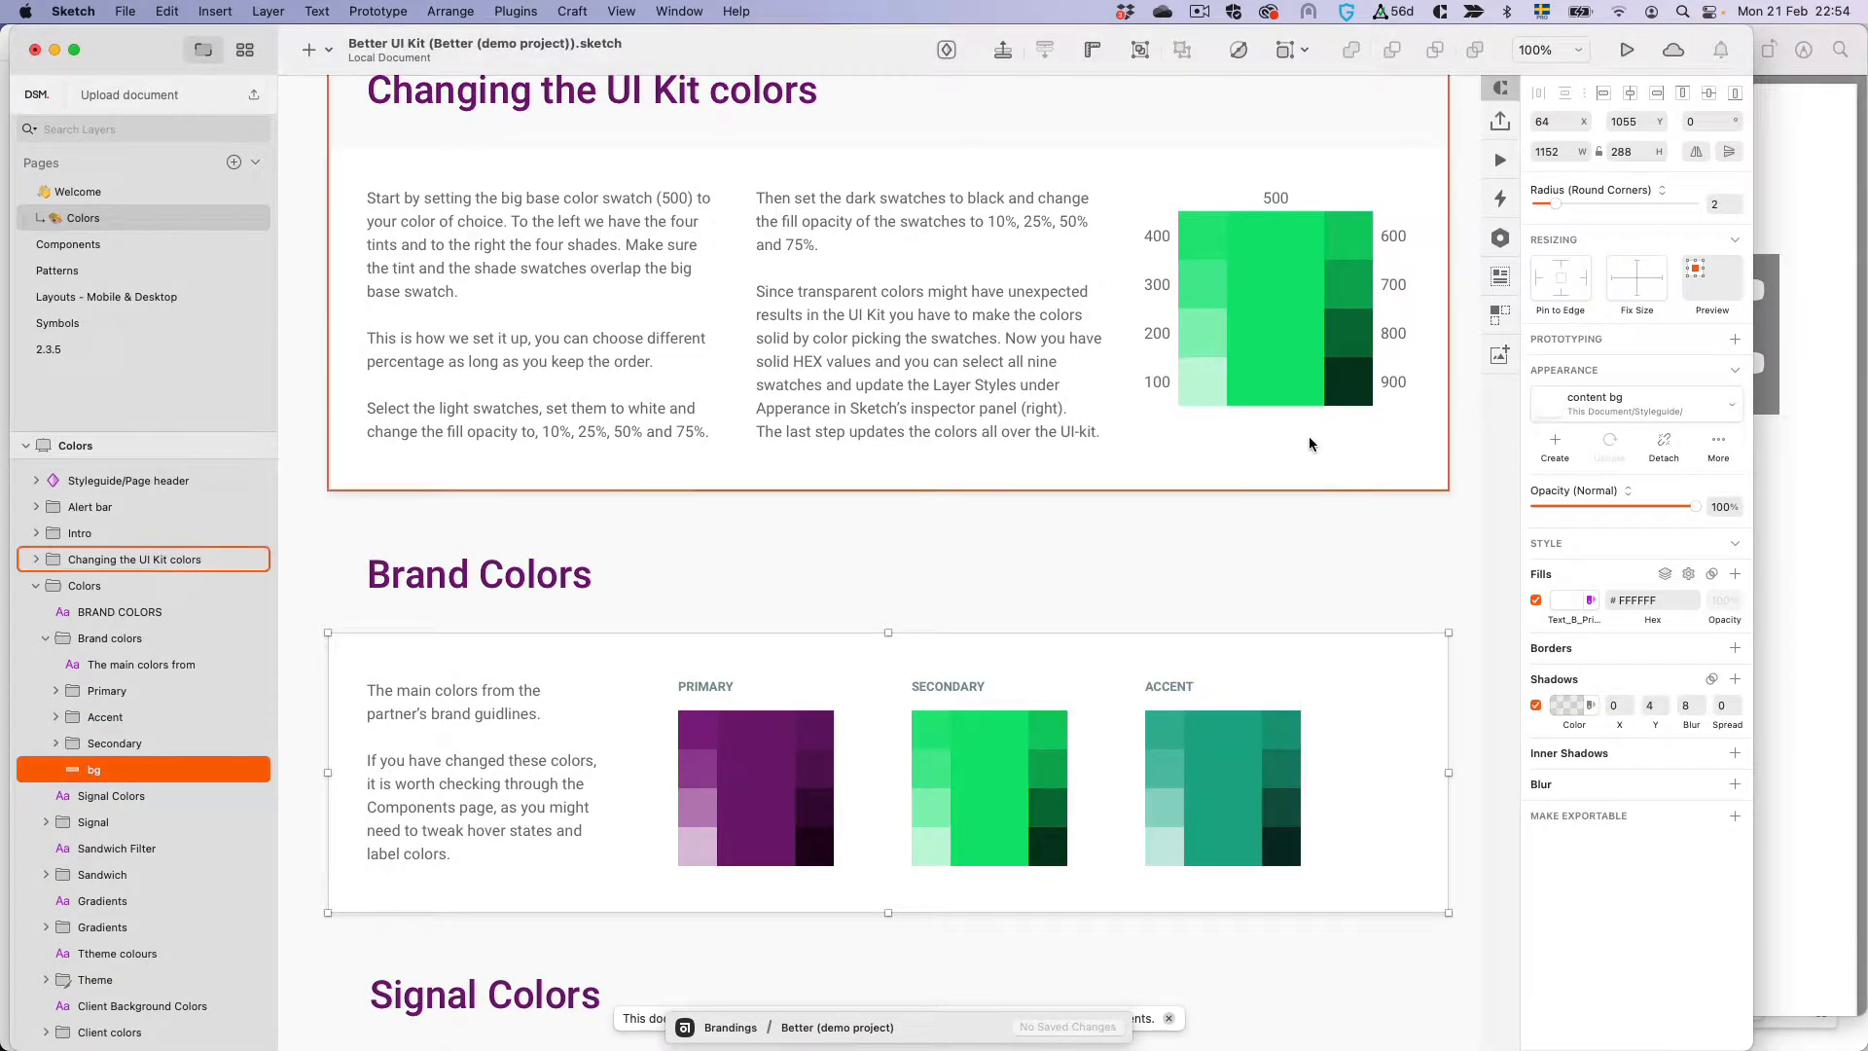
# Step: Set the example chart's 500 swatch fill to FF6400 so the chart ramps orange
pyautogui.doubleClick(1269, 381)
pyautogui.doubleClick(1269, 381)
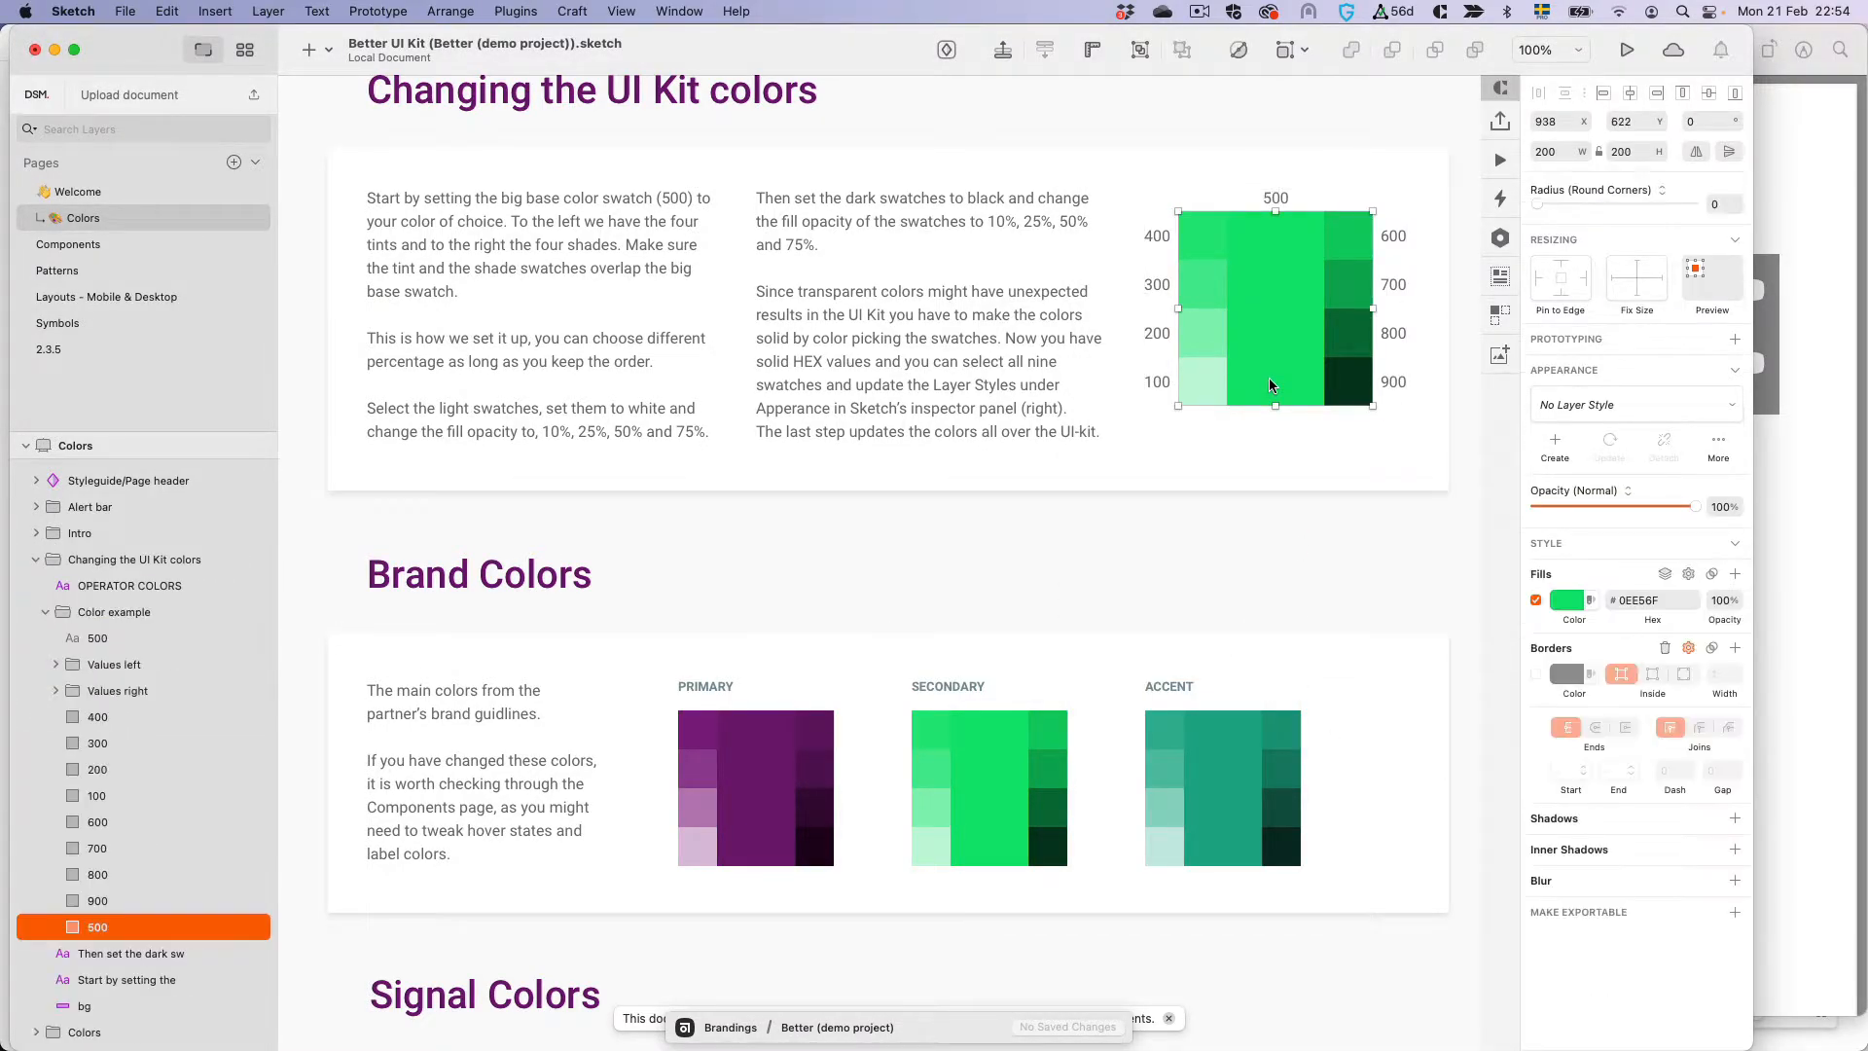
pyautogui.click(1642, 599)
pyautogui.press('Tab')
pyautogui.click(1450, 634)
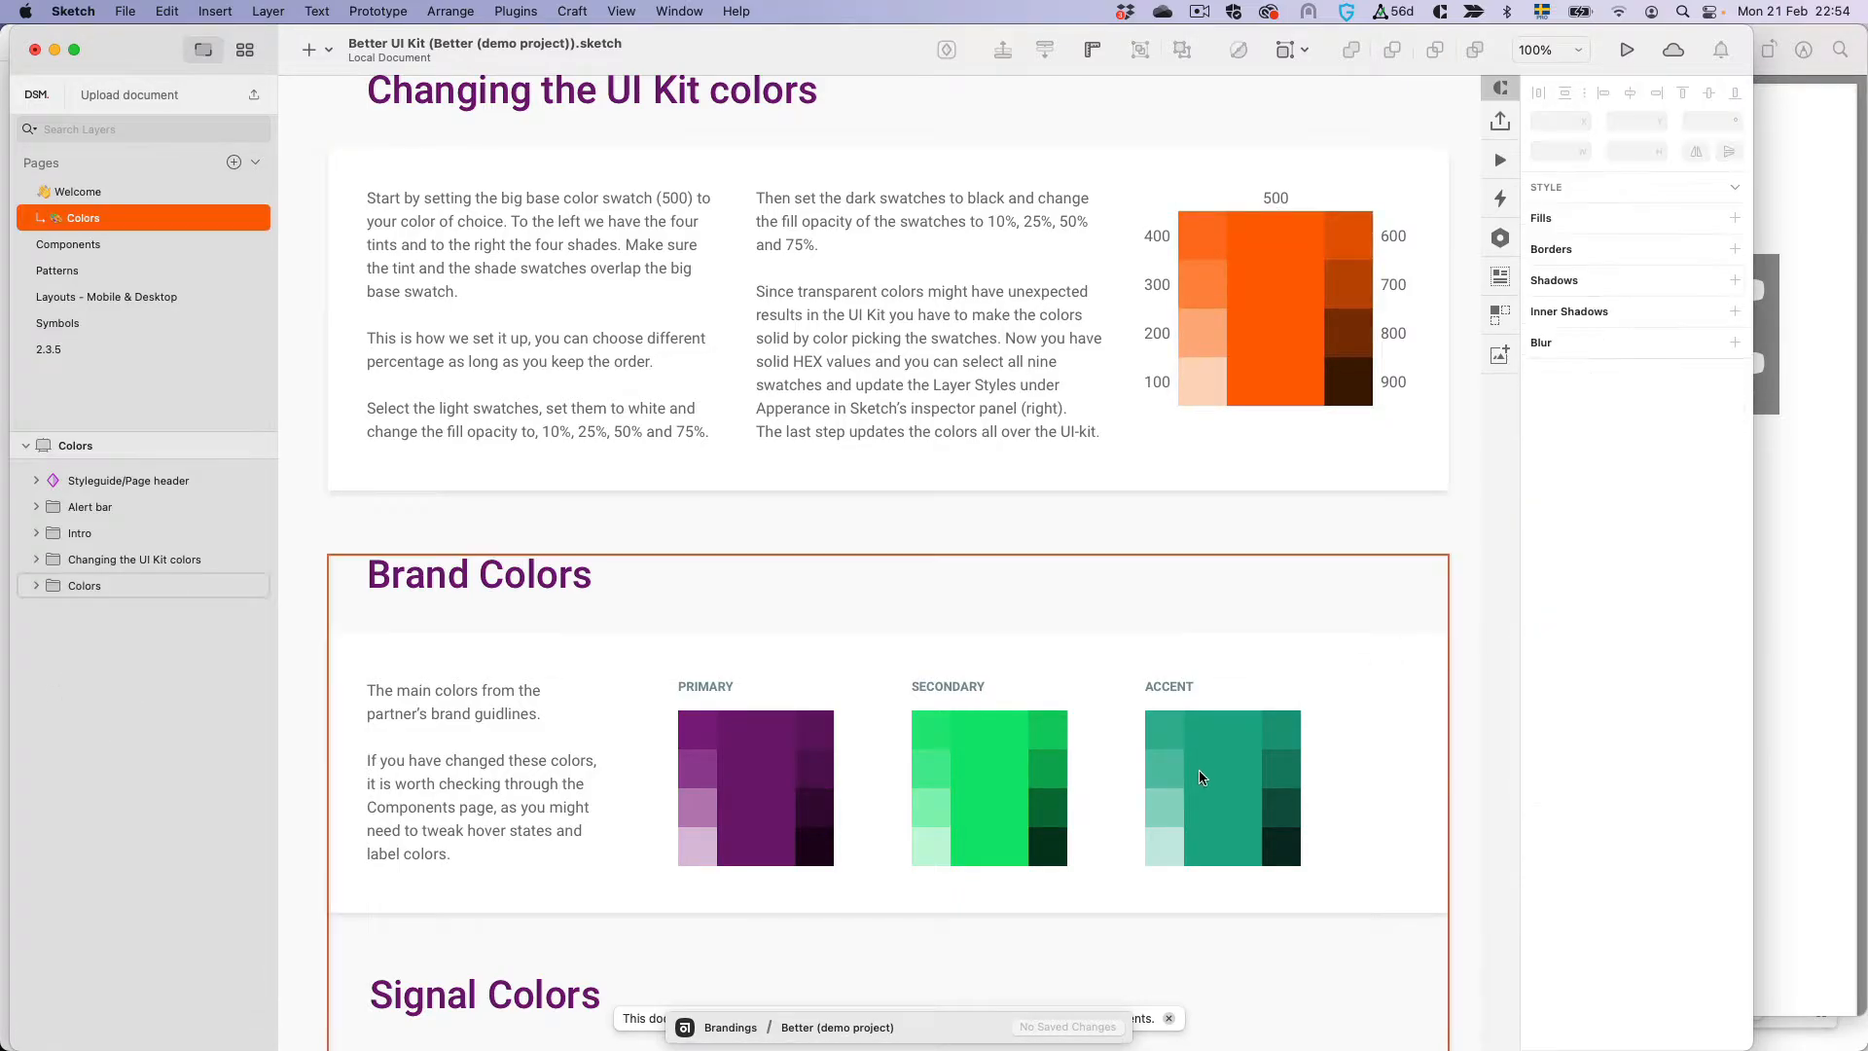
# Step: Update the Accent 500 colour variable to the orange 500 sampled from the chart
pyautogui.click(1199, 769)
pyautogui.doubleClick(1212, 766)
pyautogui.doubleClick(1212, 766)
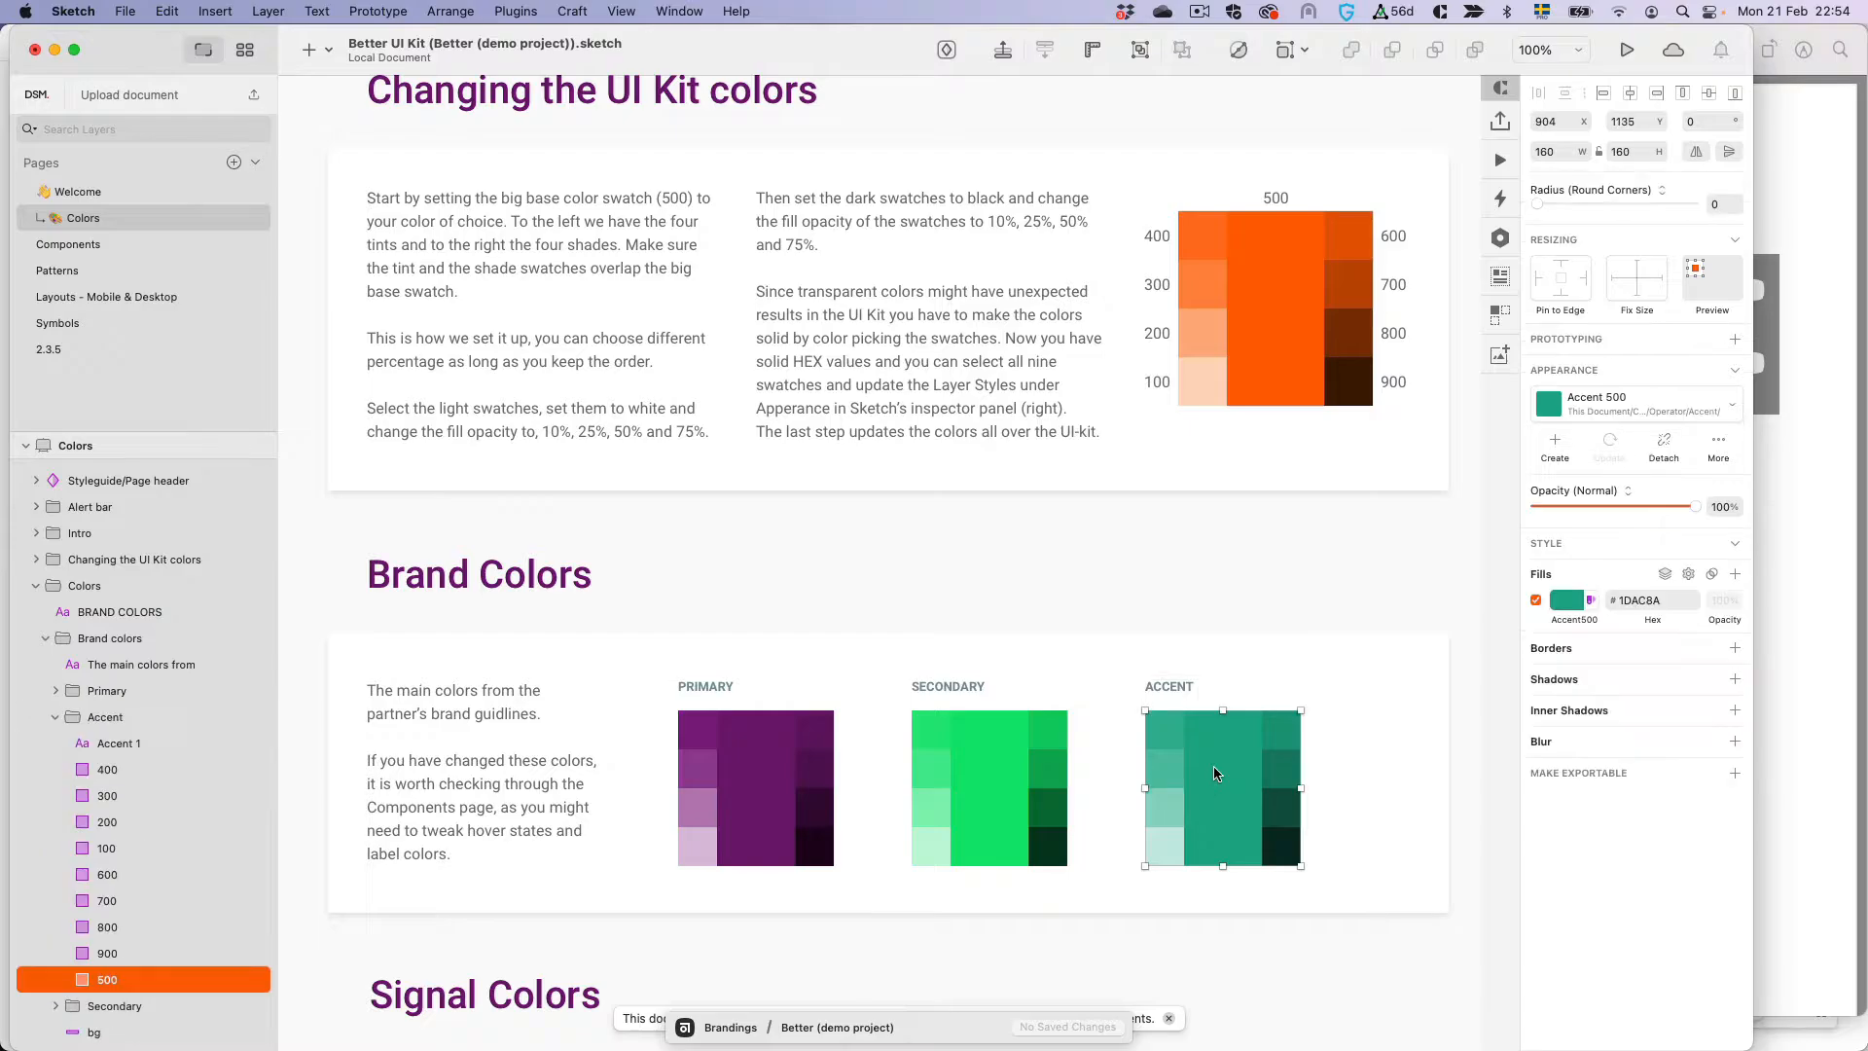
pyautogui.click(1560, 601)
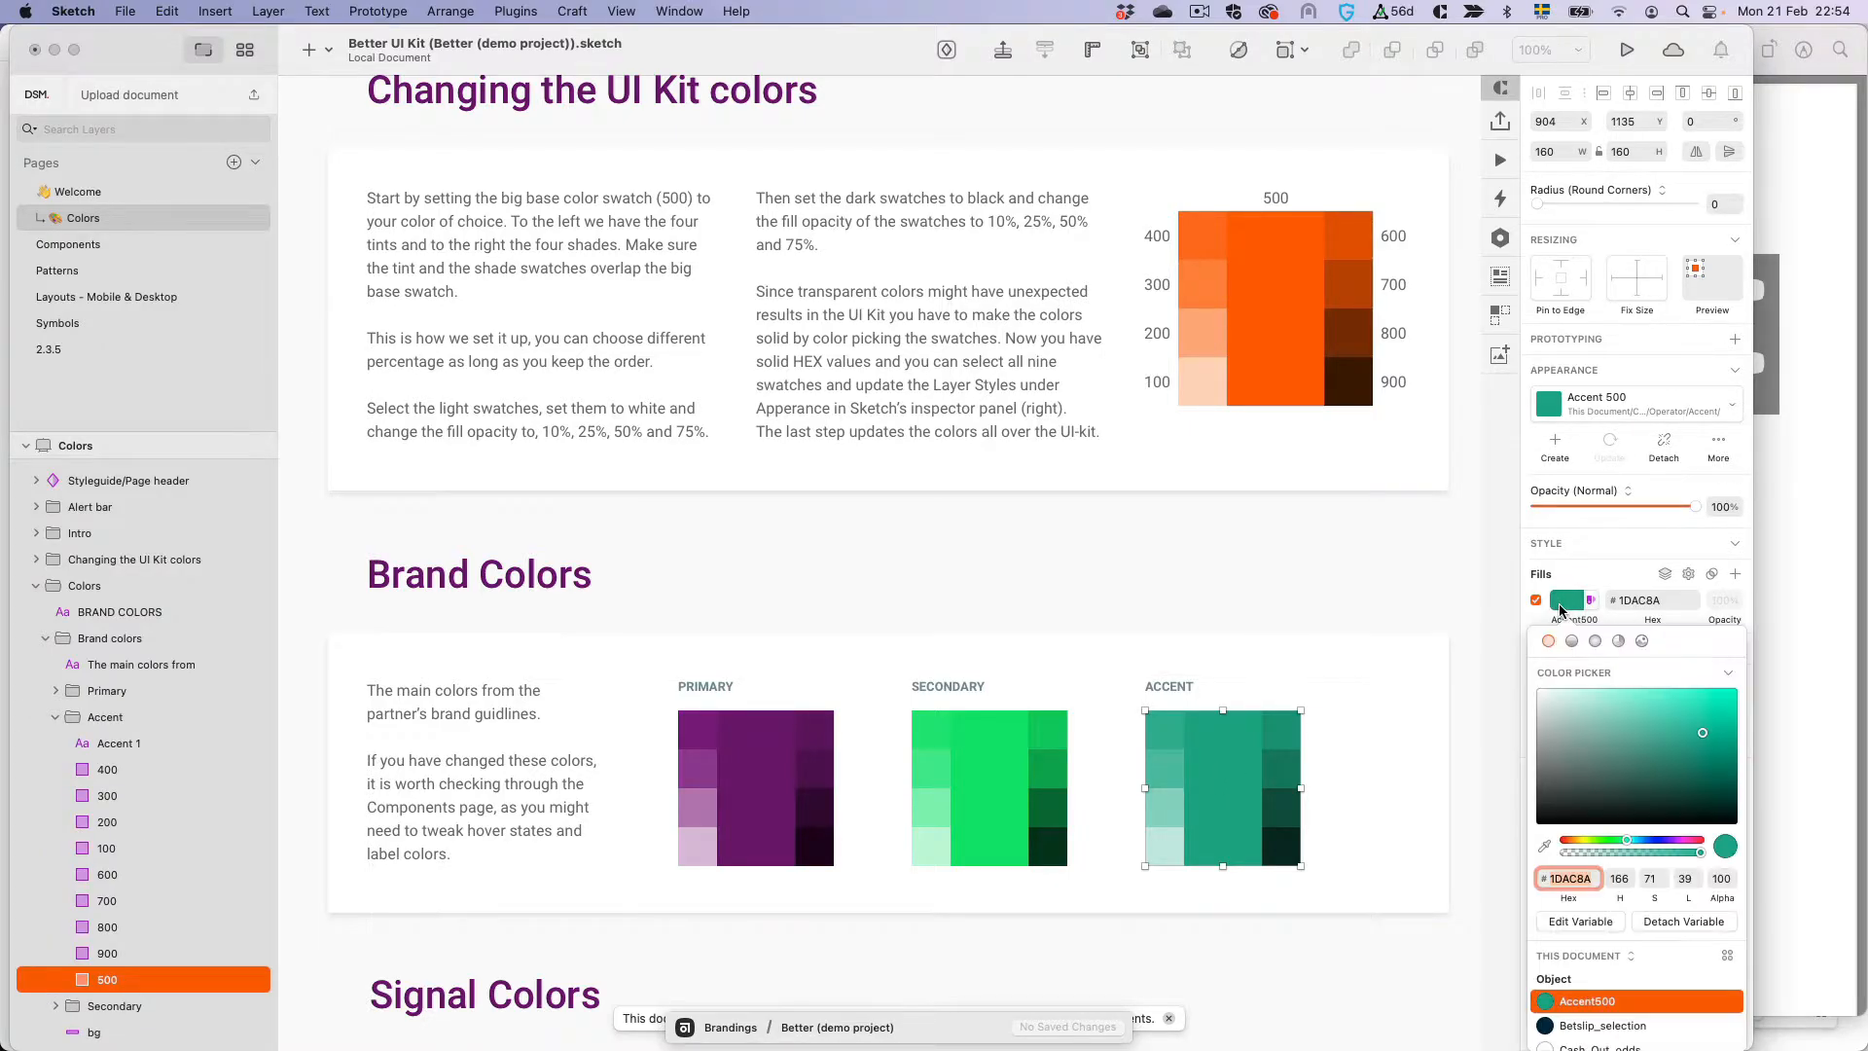
pyautogui.click(1580, 921)
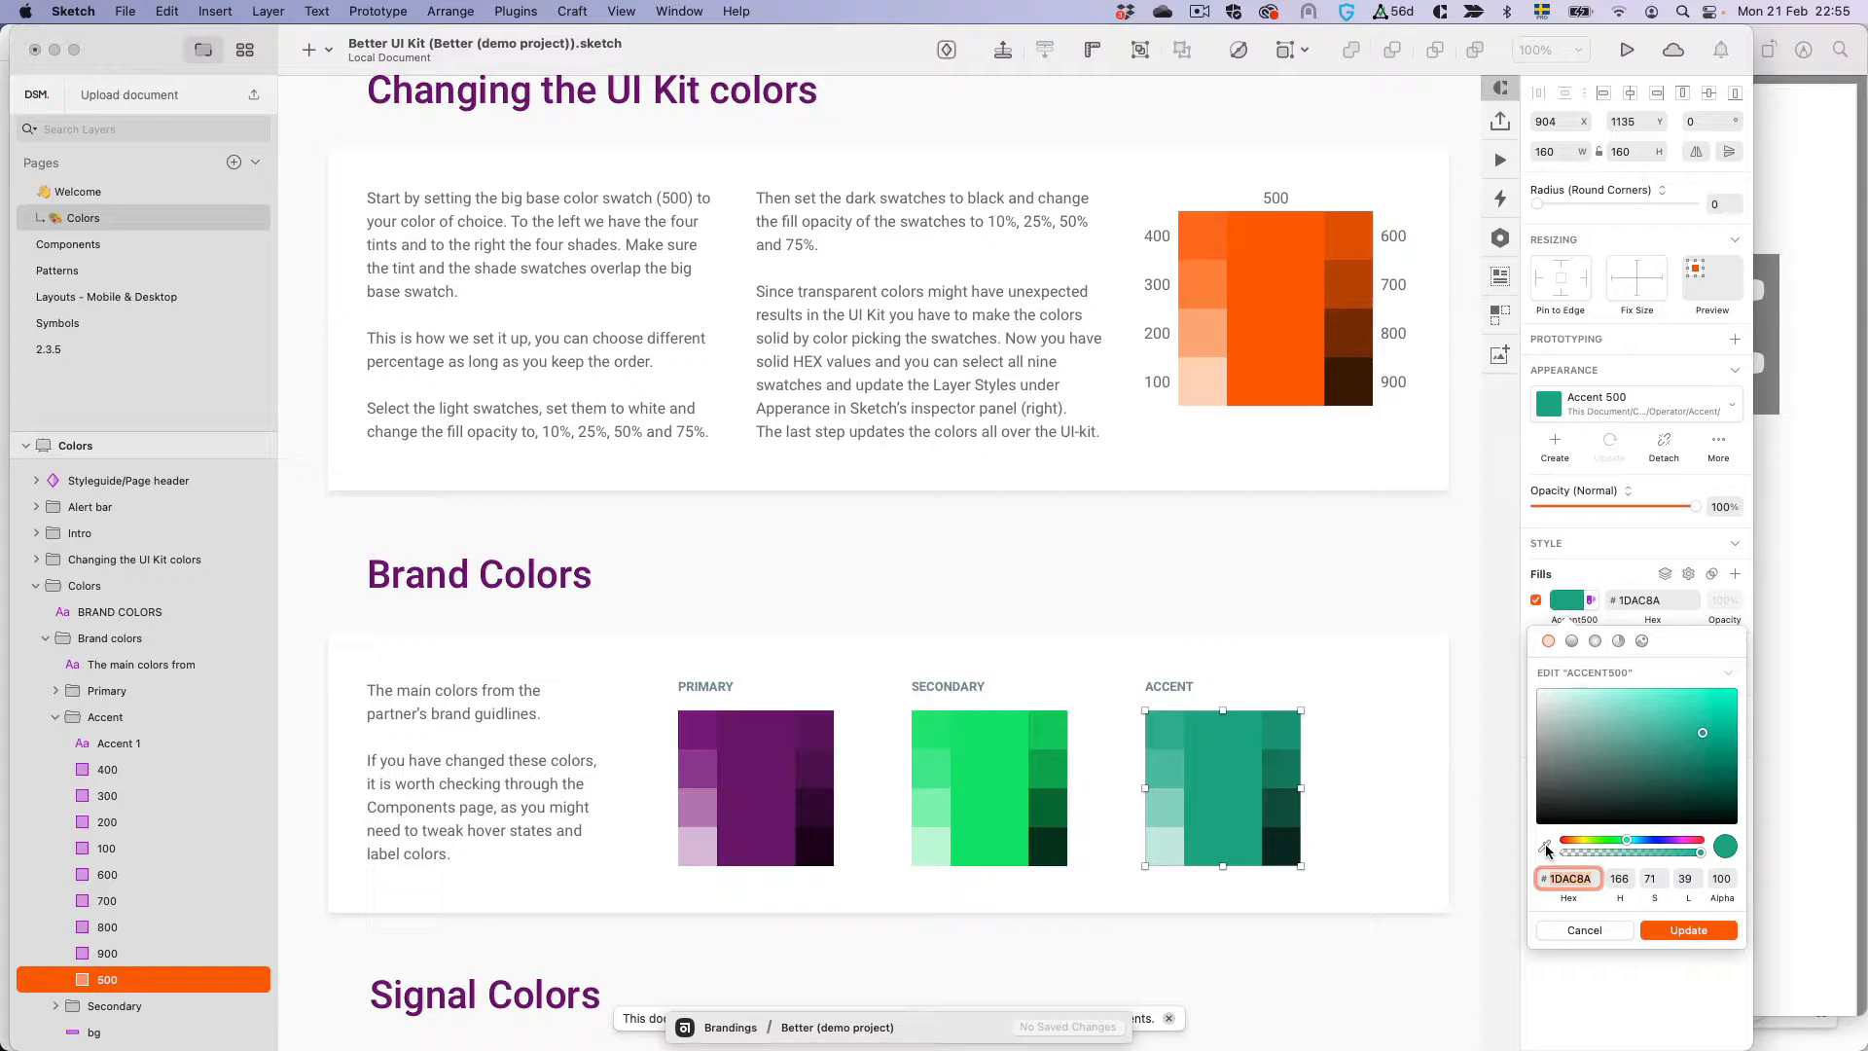
pyautogui.hotkey('ctrl', 'c')
pyautogui.click(1274, 376)
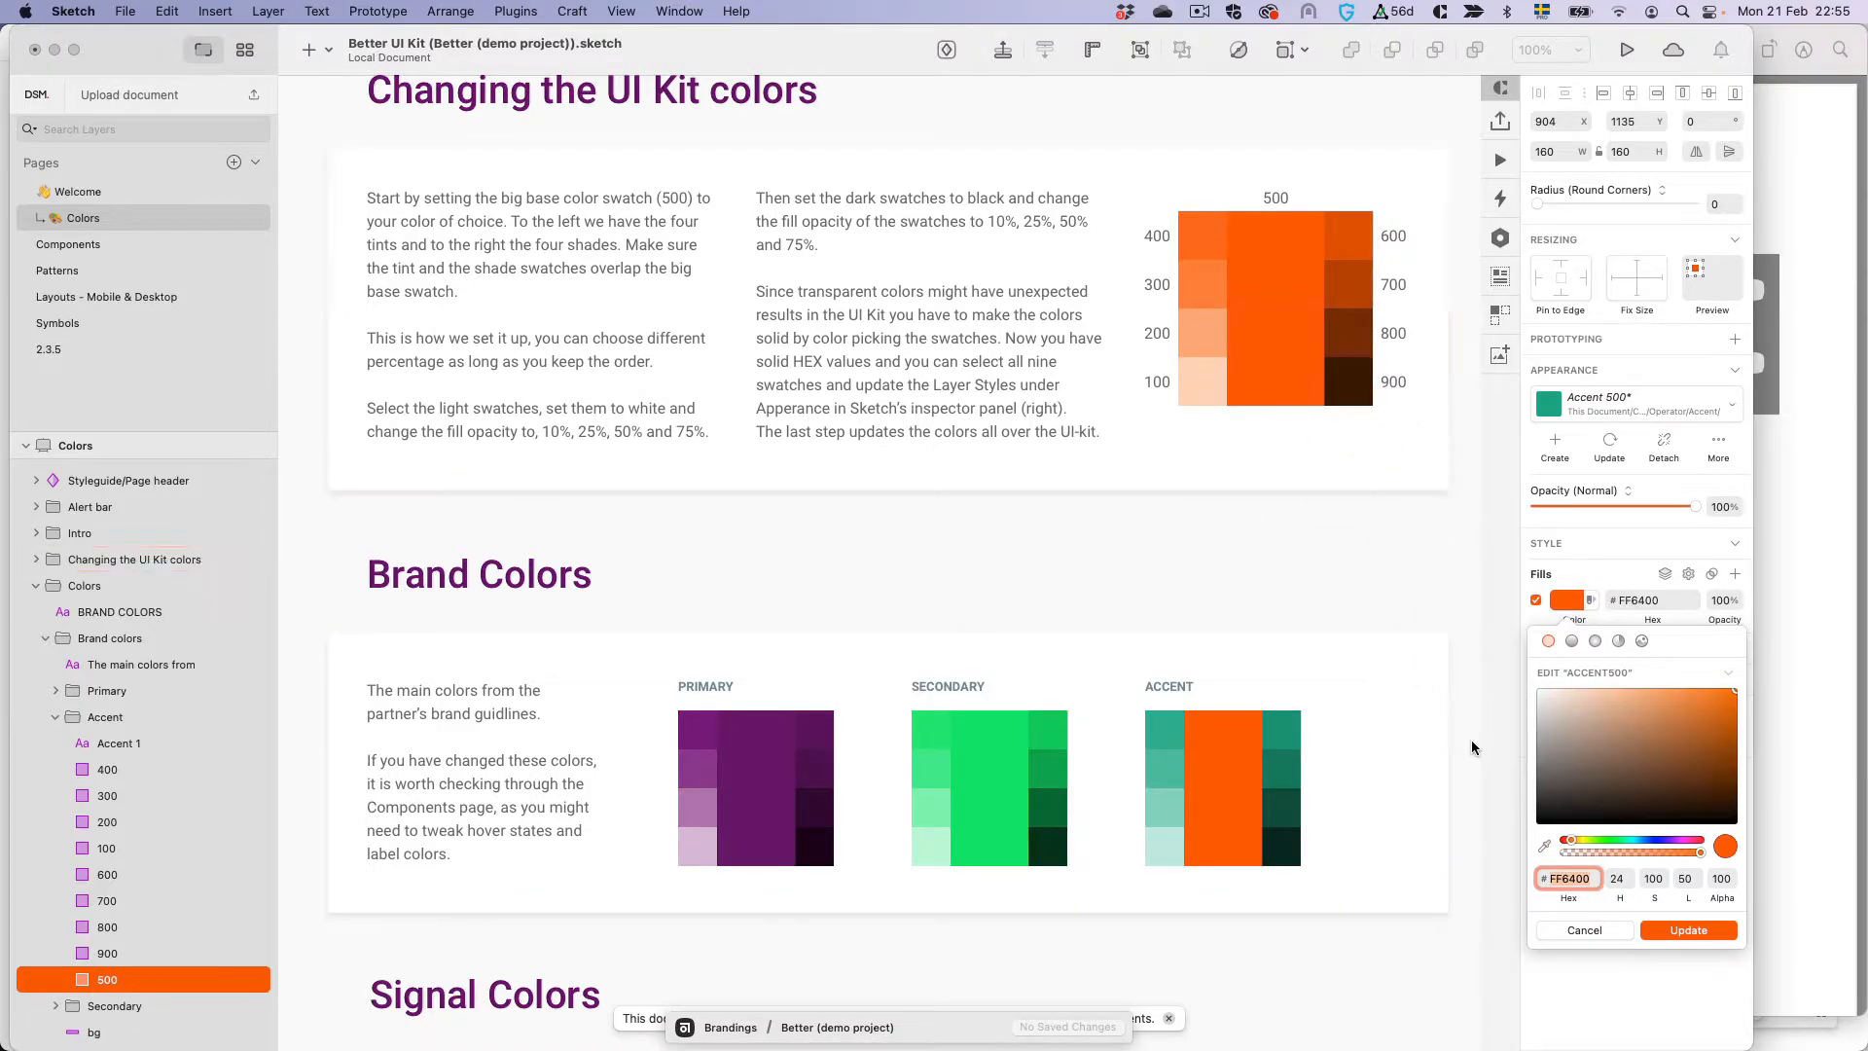
pyautogui.click(1682, 930)
pyautogui.click(1164, 846)
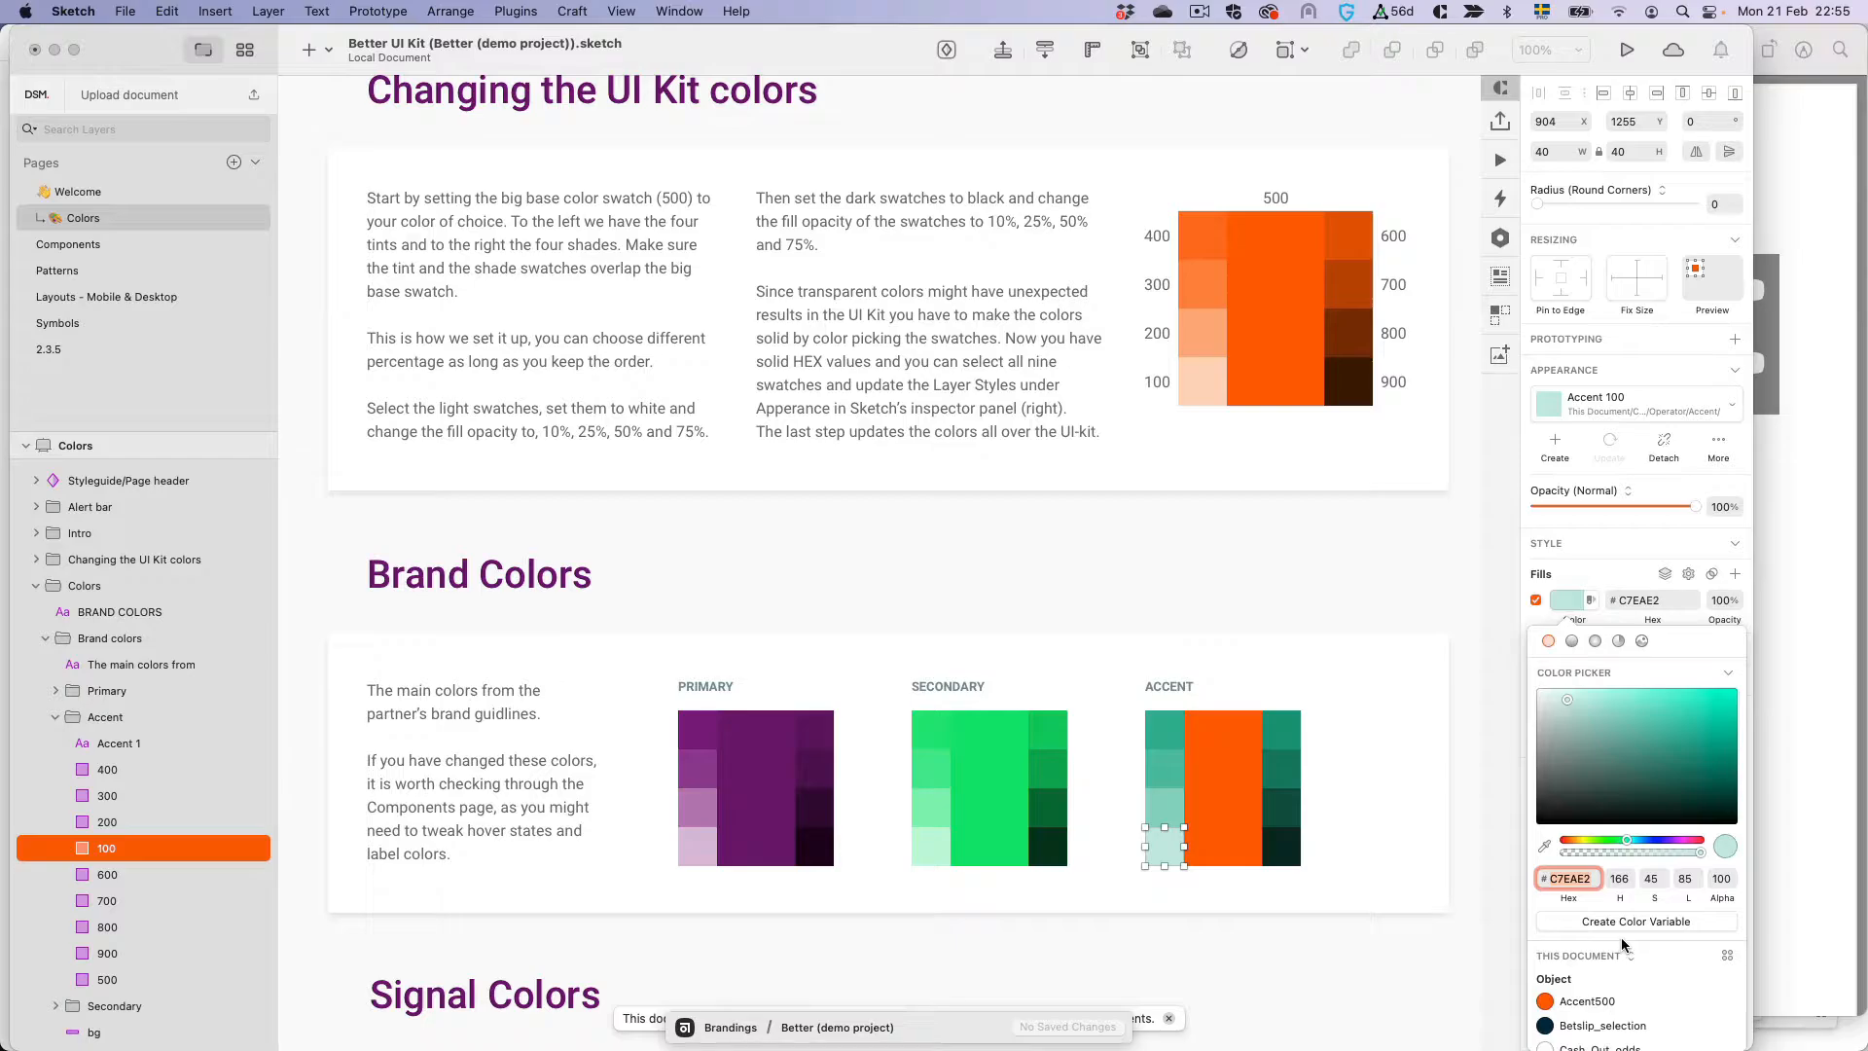
# Step: Fill the Accent 100, 200, 300 and 400 swatches with the chart's matching orange tints
pyautogui.click(1544, 845)
pyautogui.click(1205, 391)
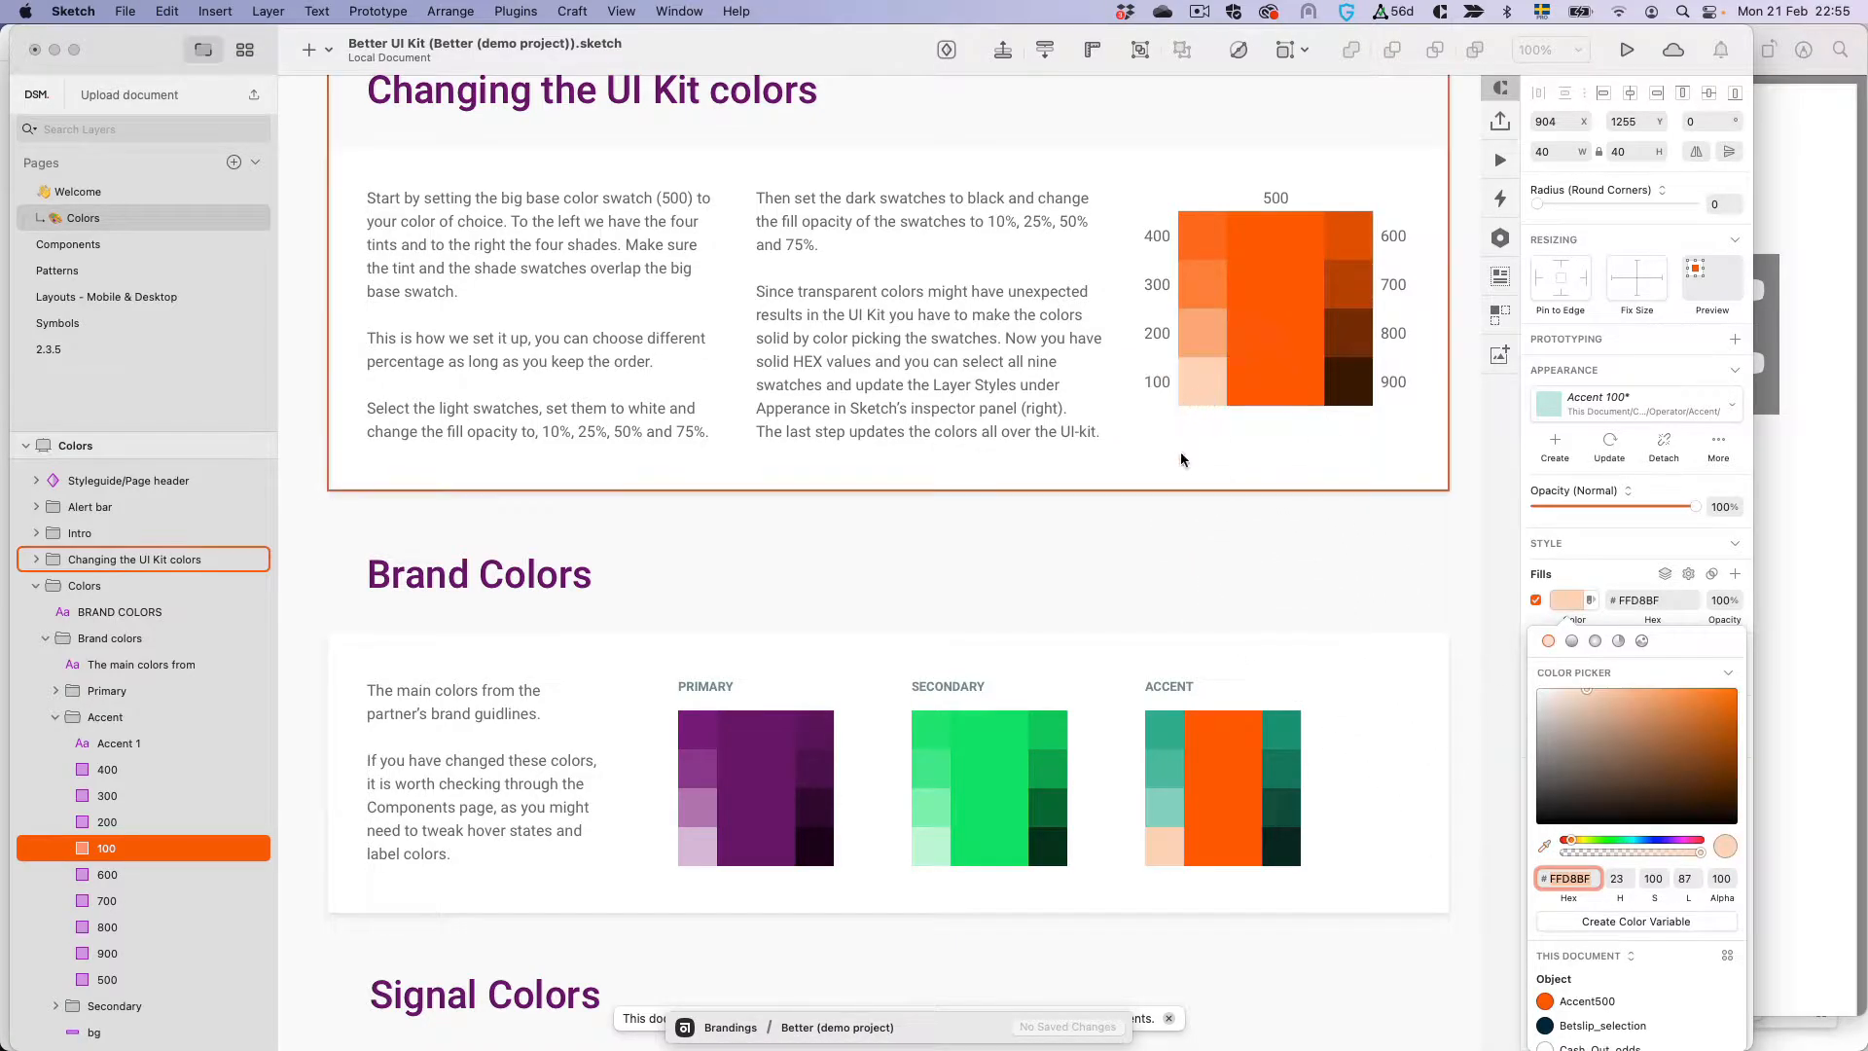
pyautogui.click(1167, 802)
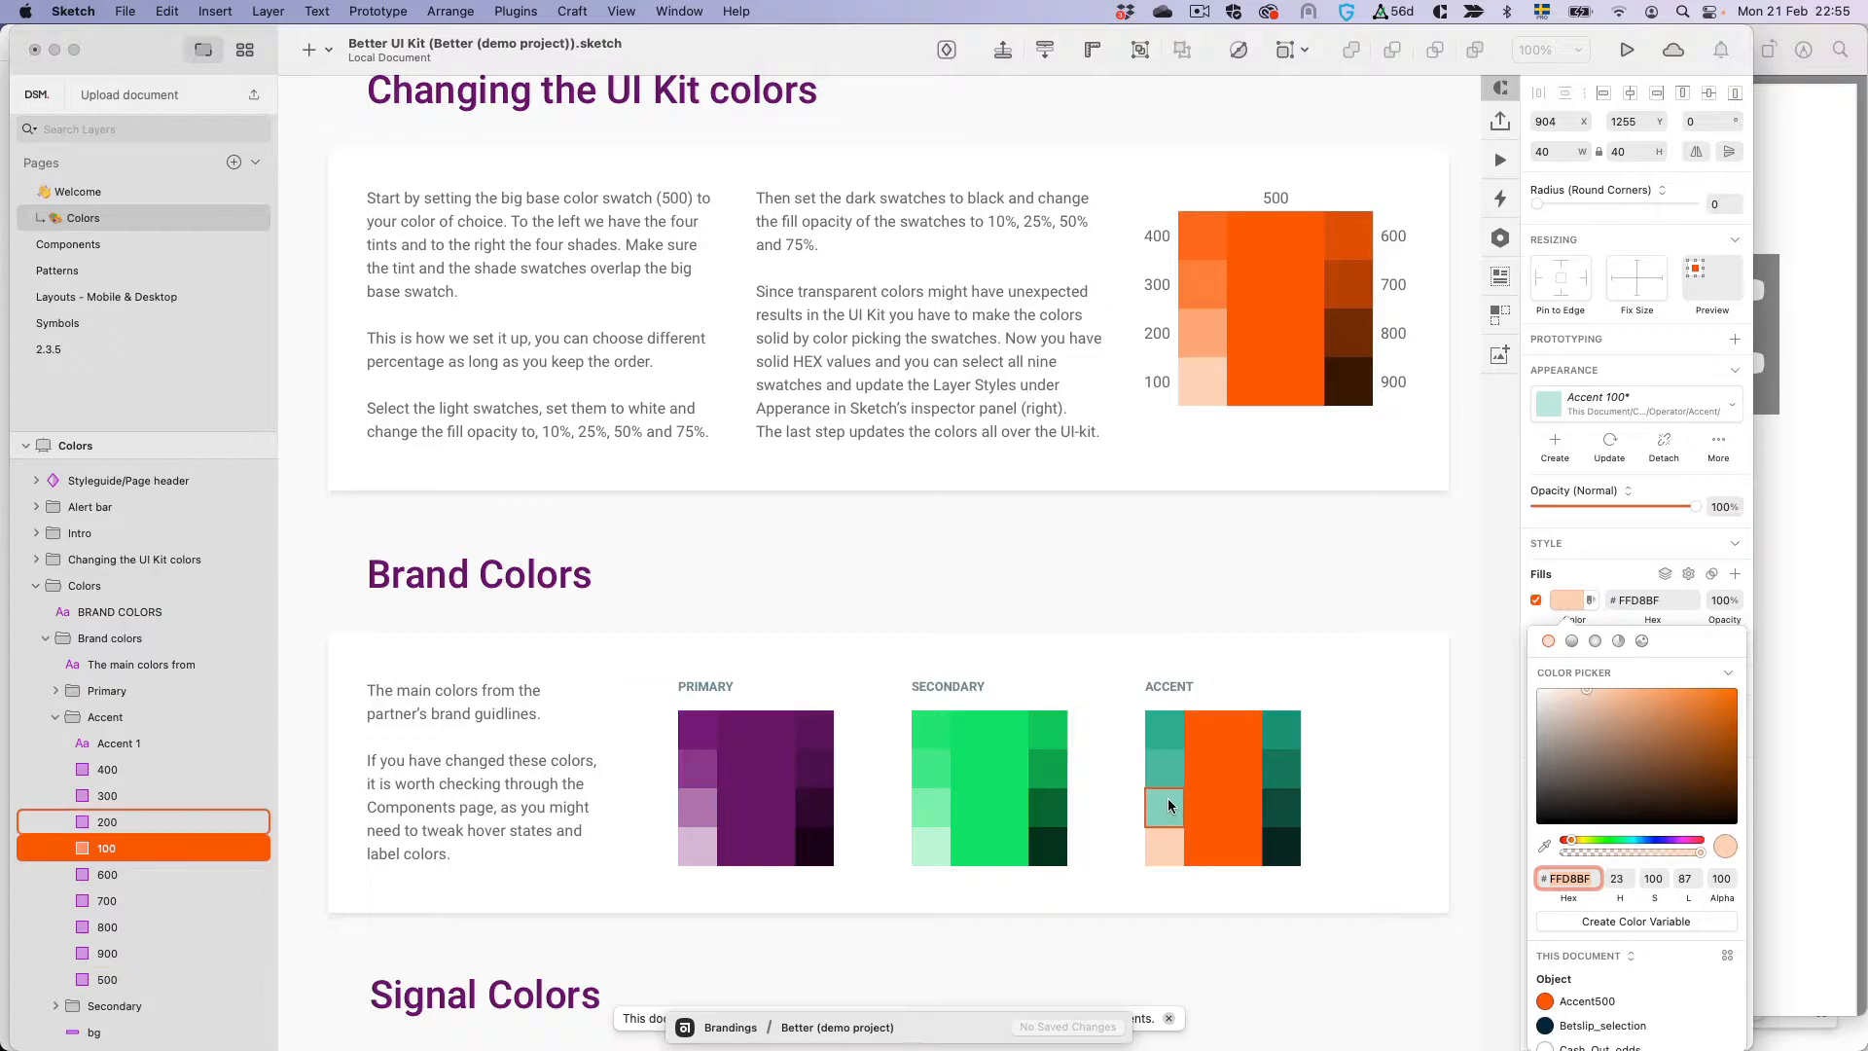
pyautogui.click(1544, 846)
pyautogui.click(1210, 344)
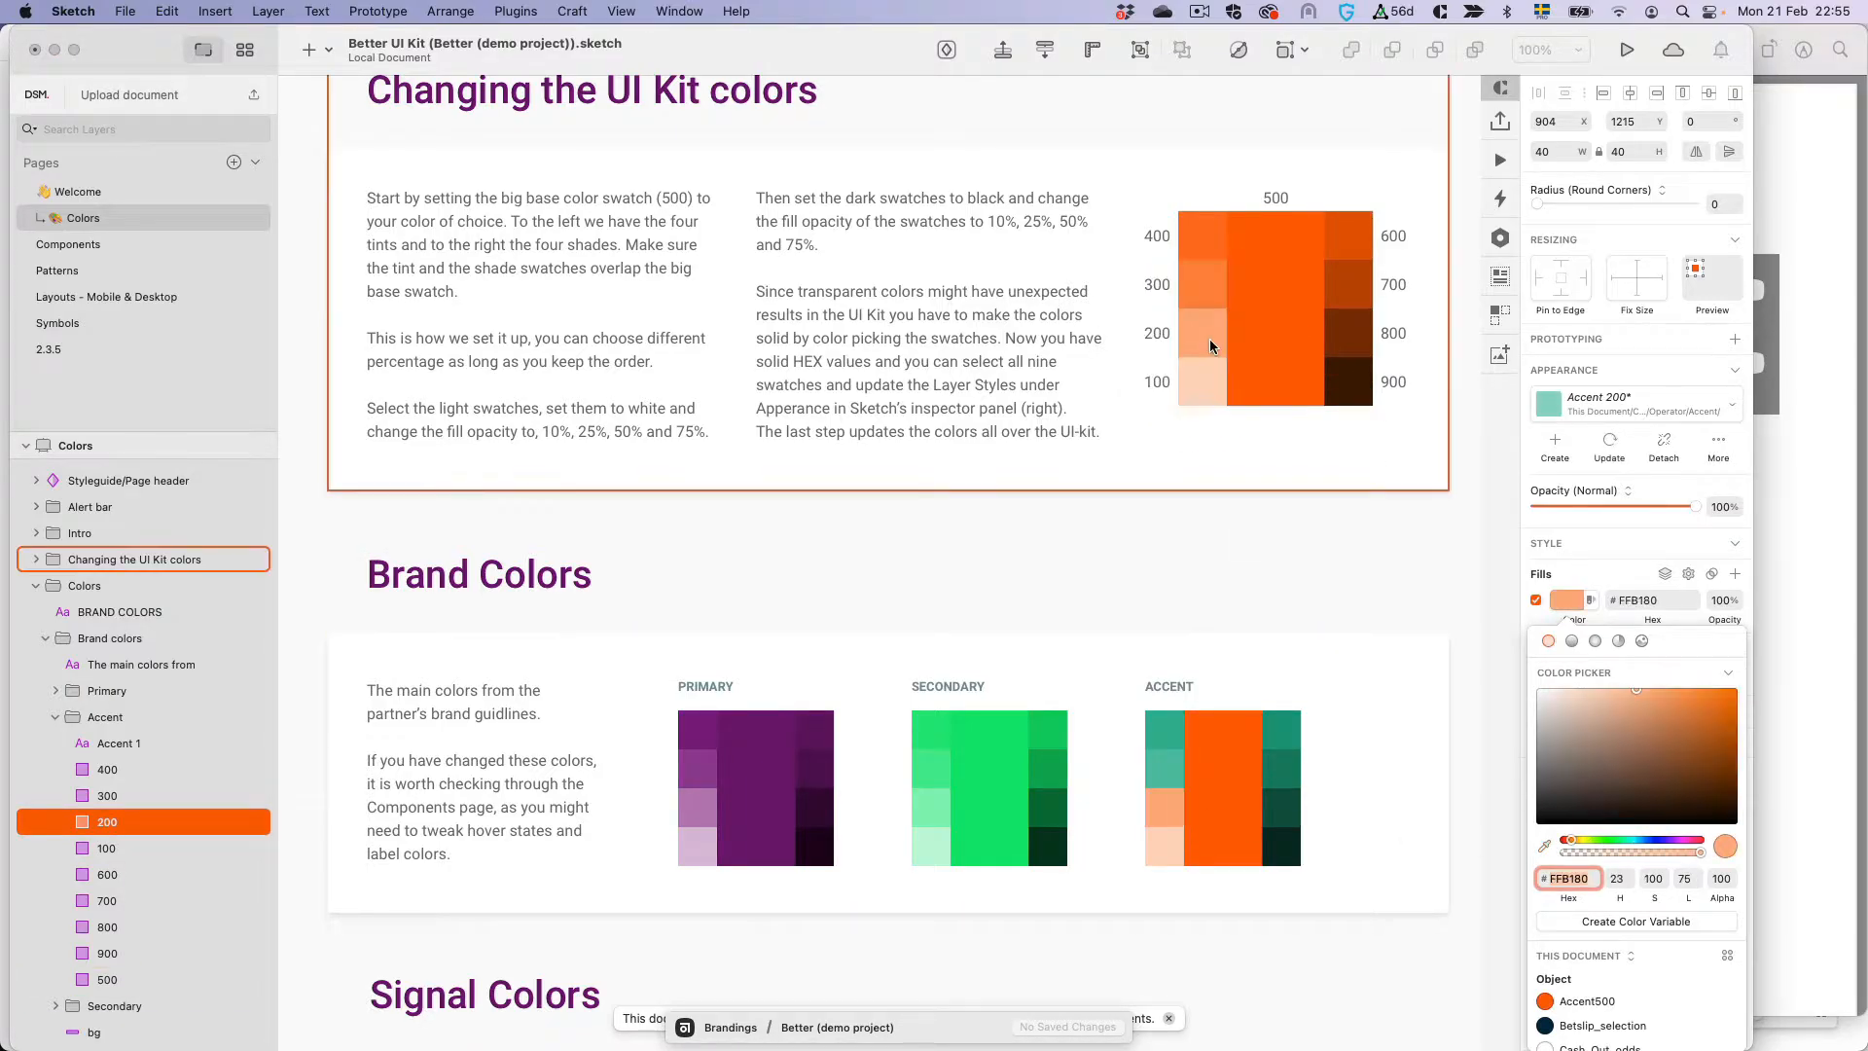
pyautogui.click(1165, 769)
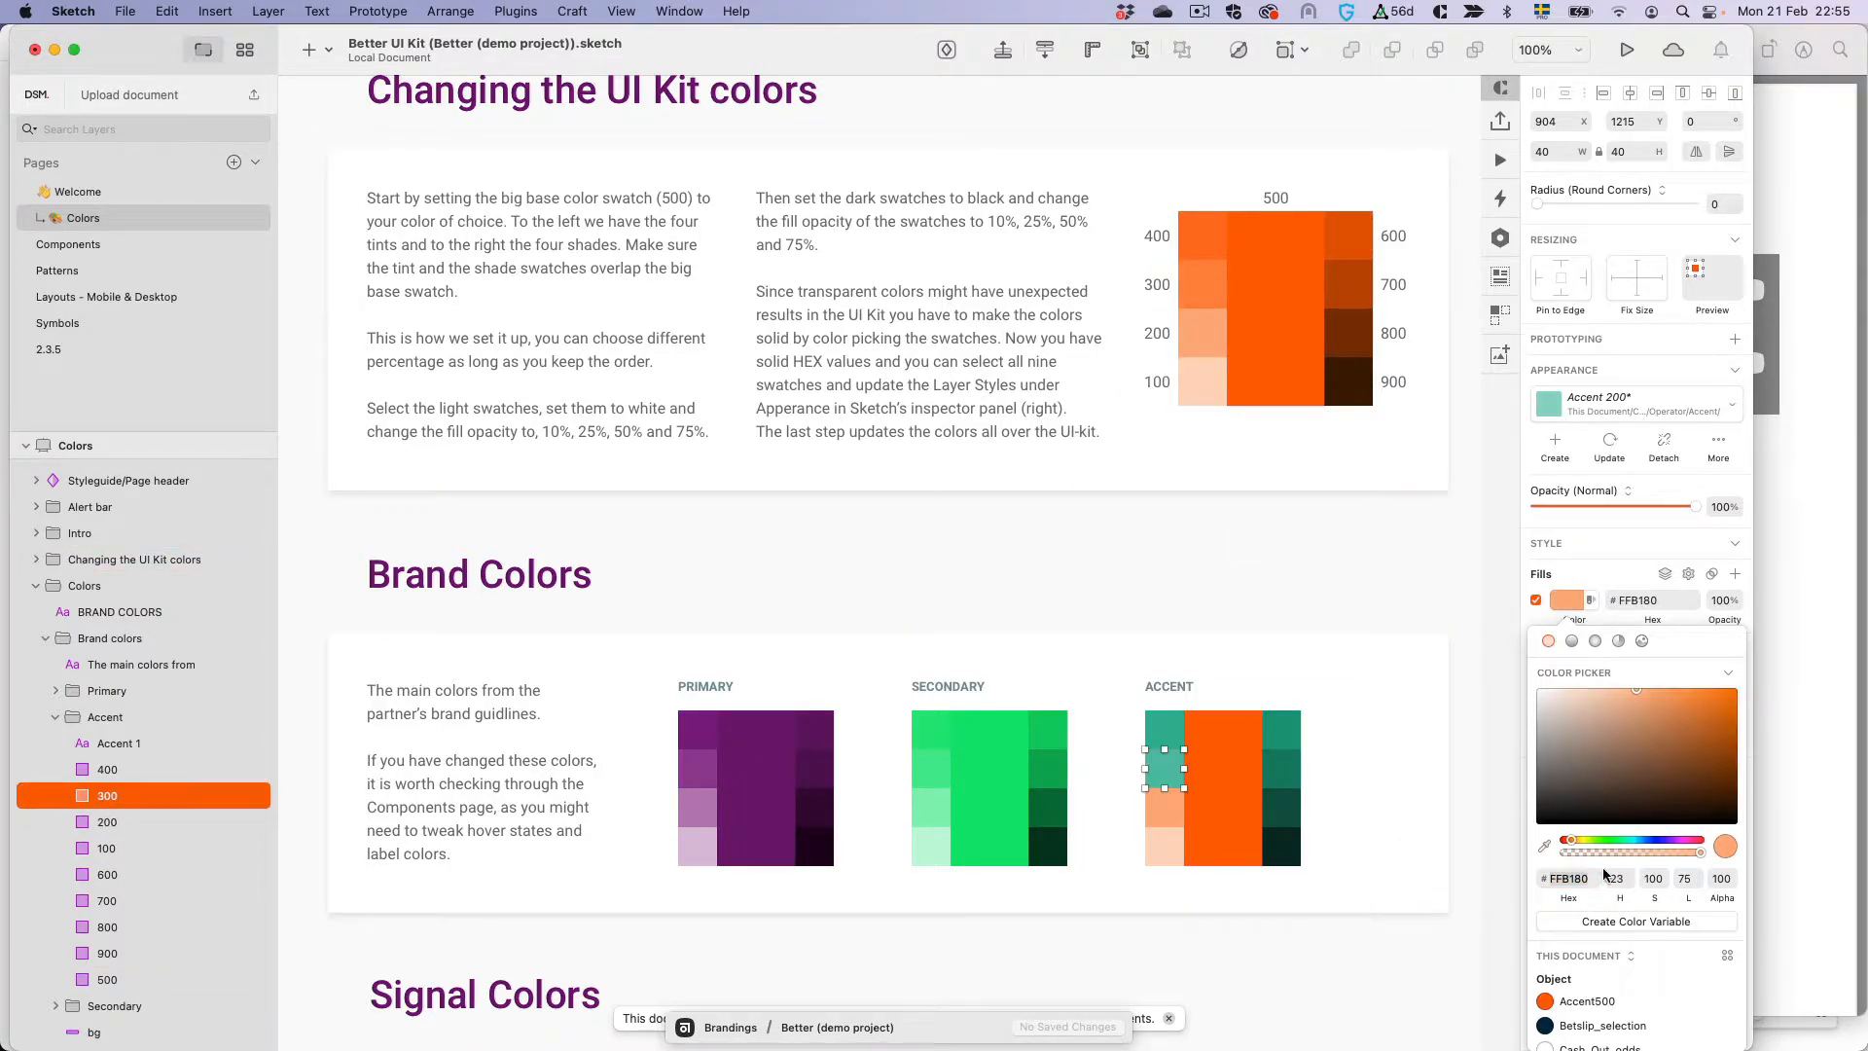
pyautogui.click(1540, 849)
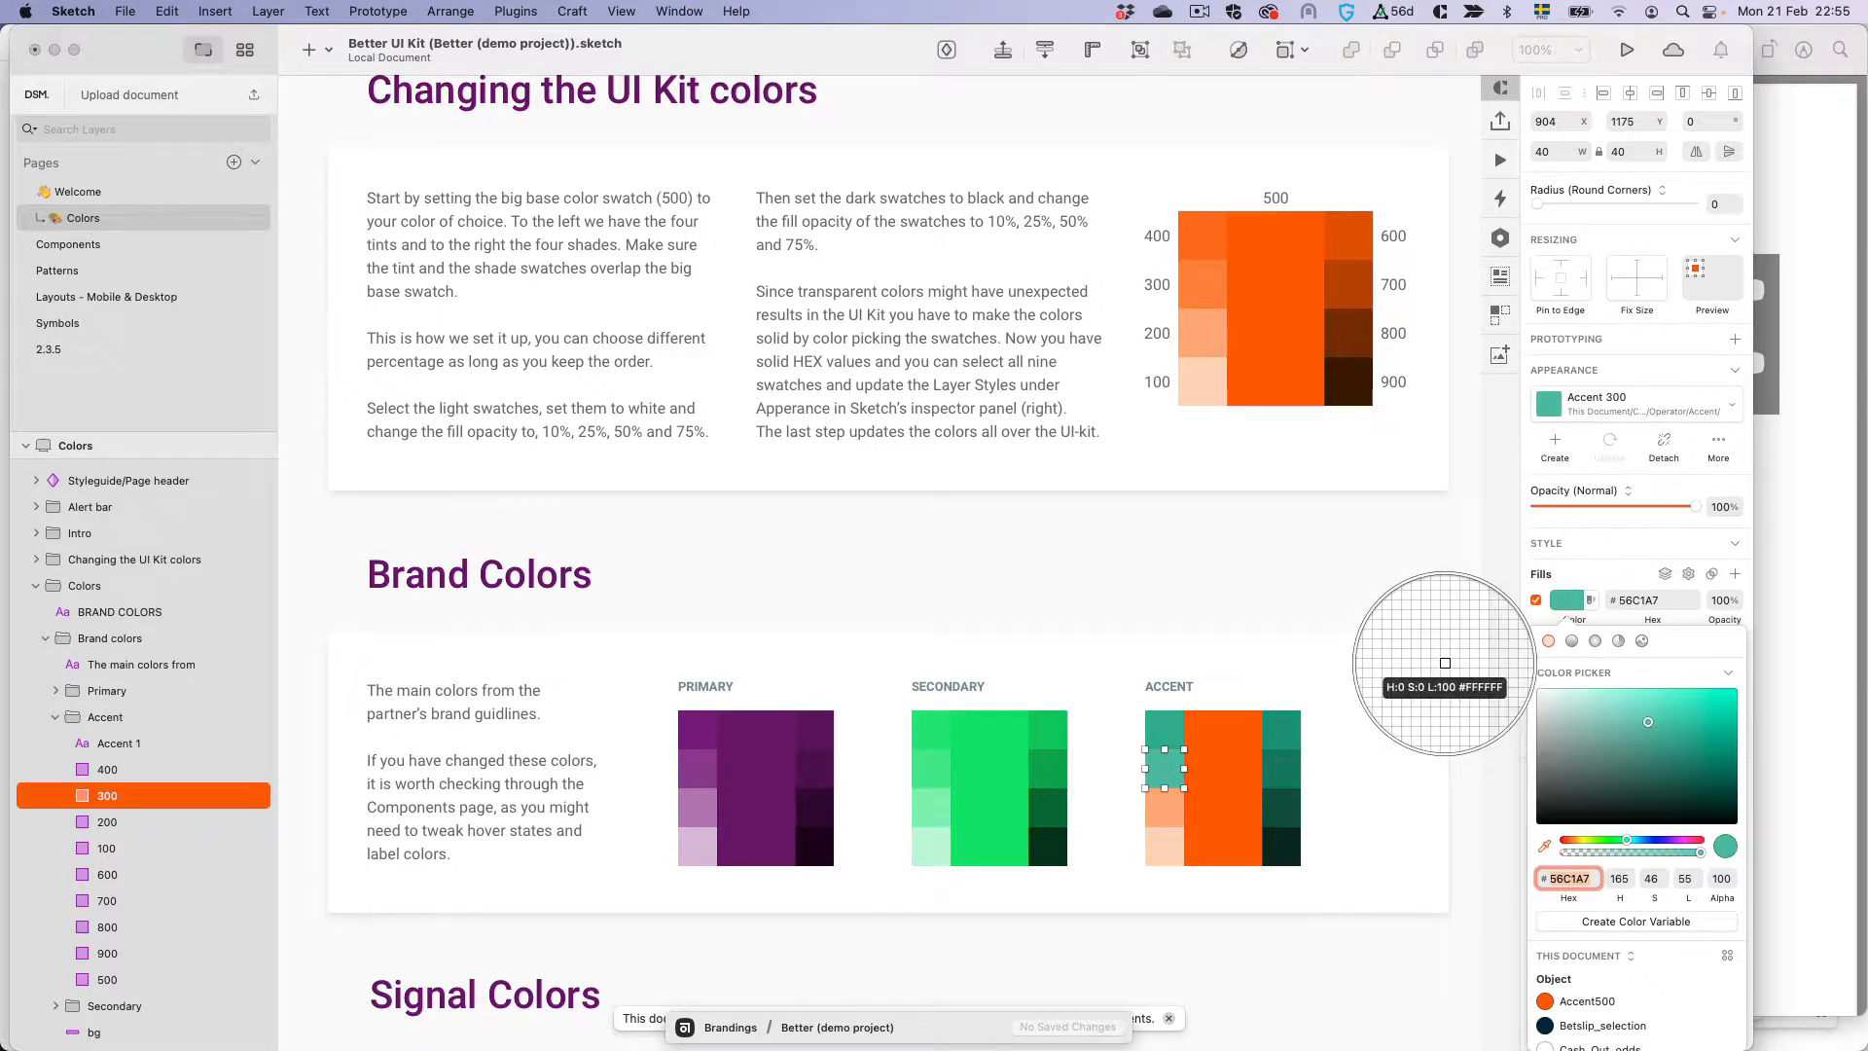
pyautogui.click(1202, 284)
pyautogui.click(1164, 729)
pyautogui.click(1543, 846)
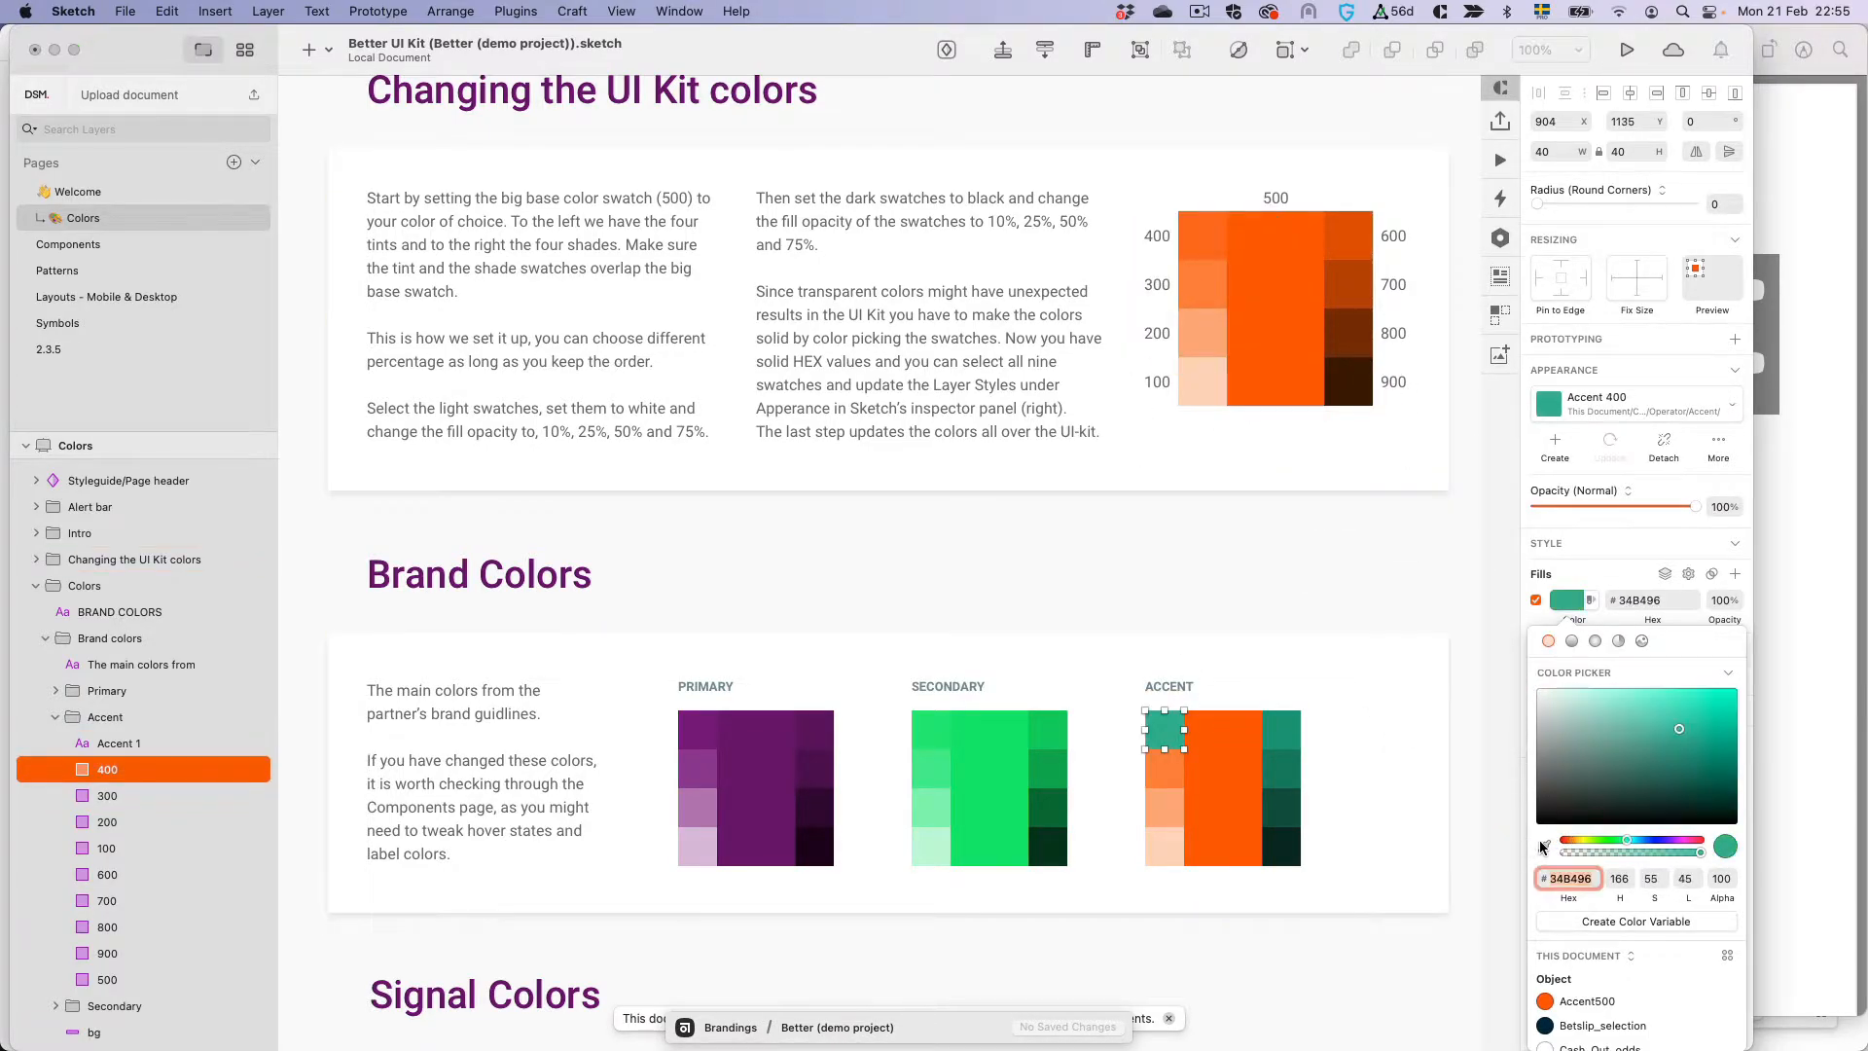
pyautogui.click(1202, 235)
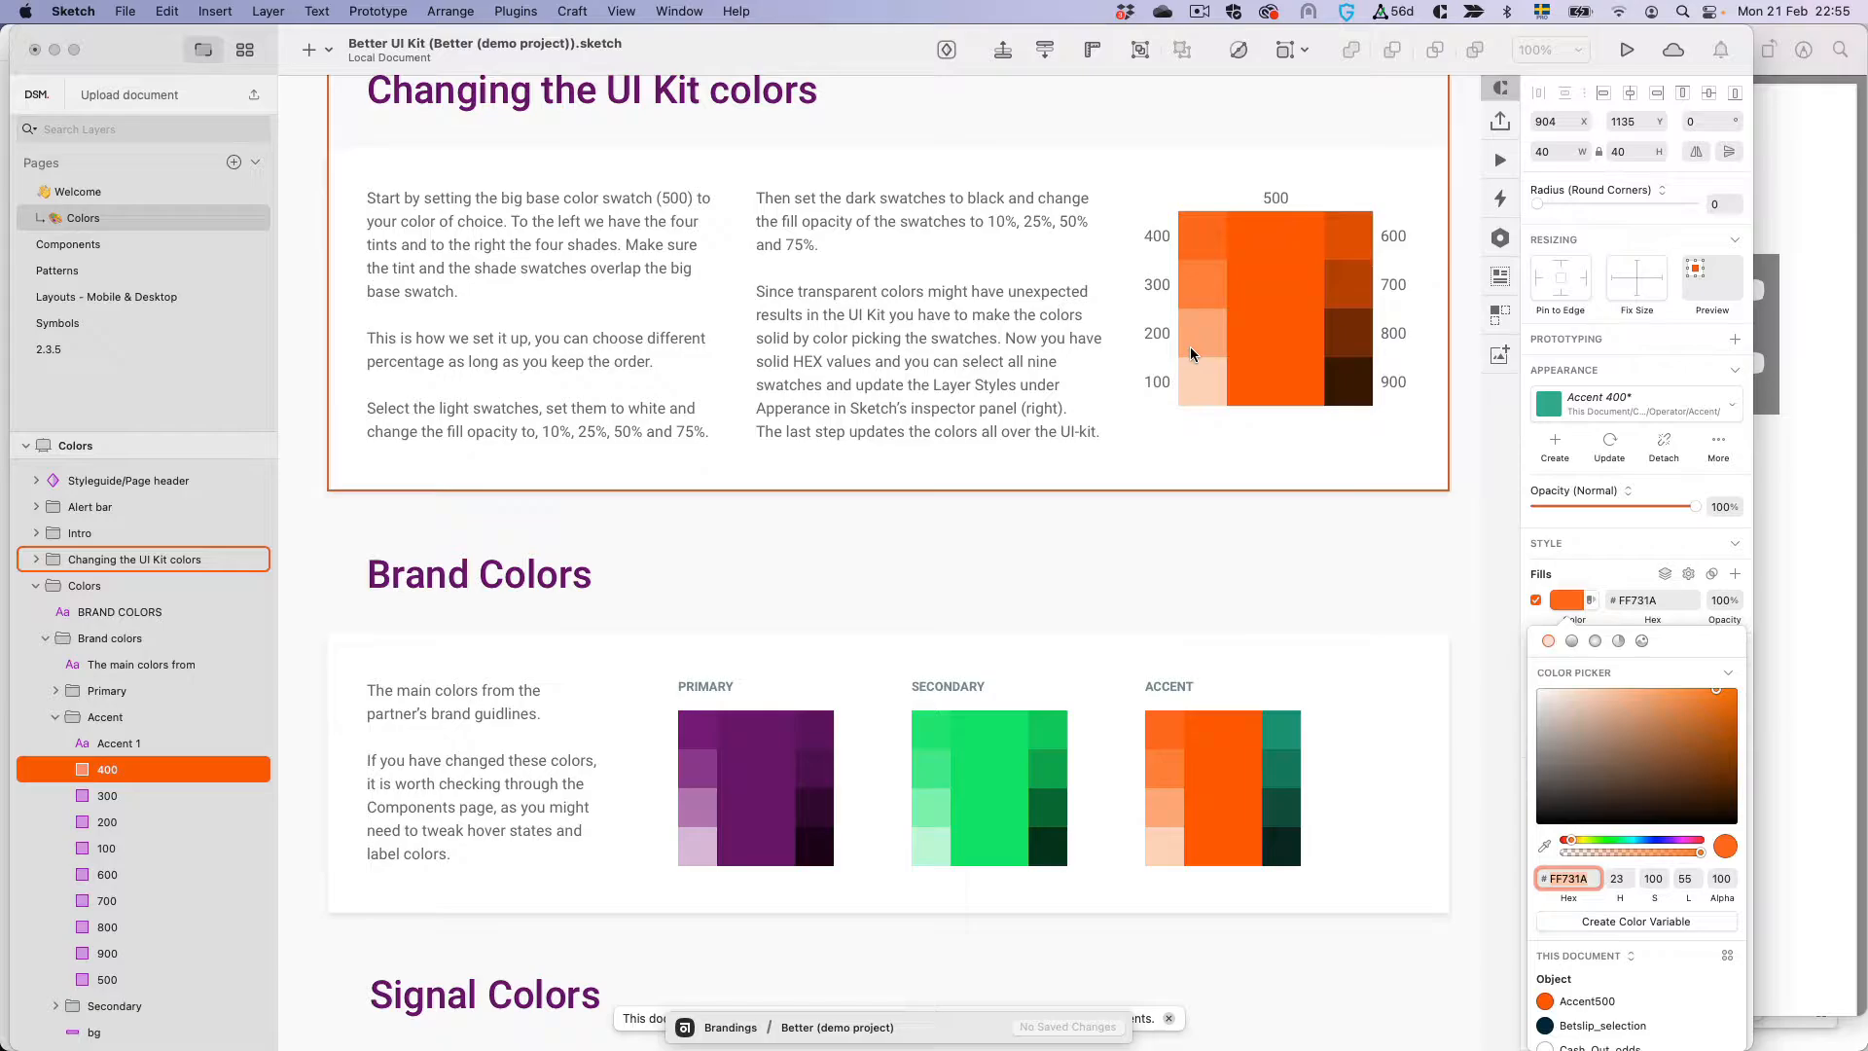
# Step: Fill the Accent 600–900 swatches with the chart's orange shades, Accent 900 becoming #401900
pyautogui.click(1282, 729)
pyautogui.click(1544, 845)
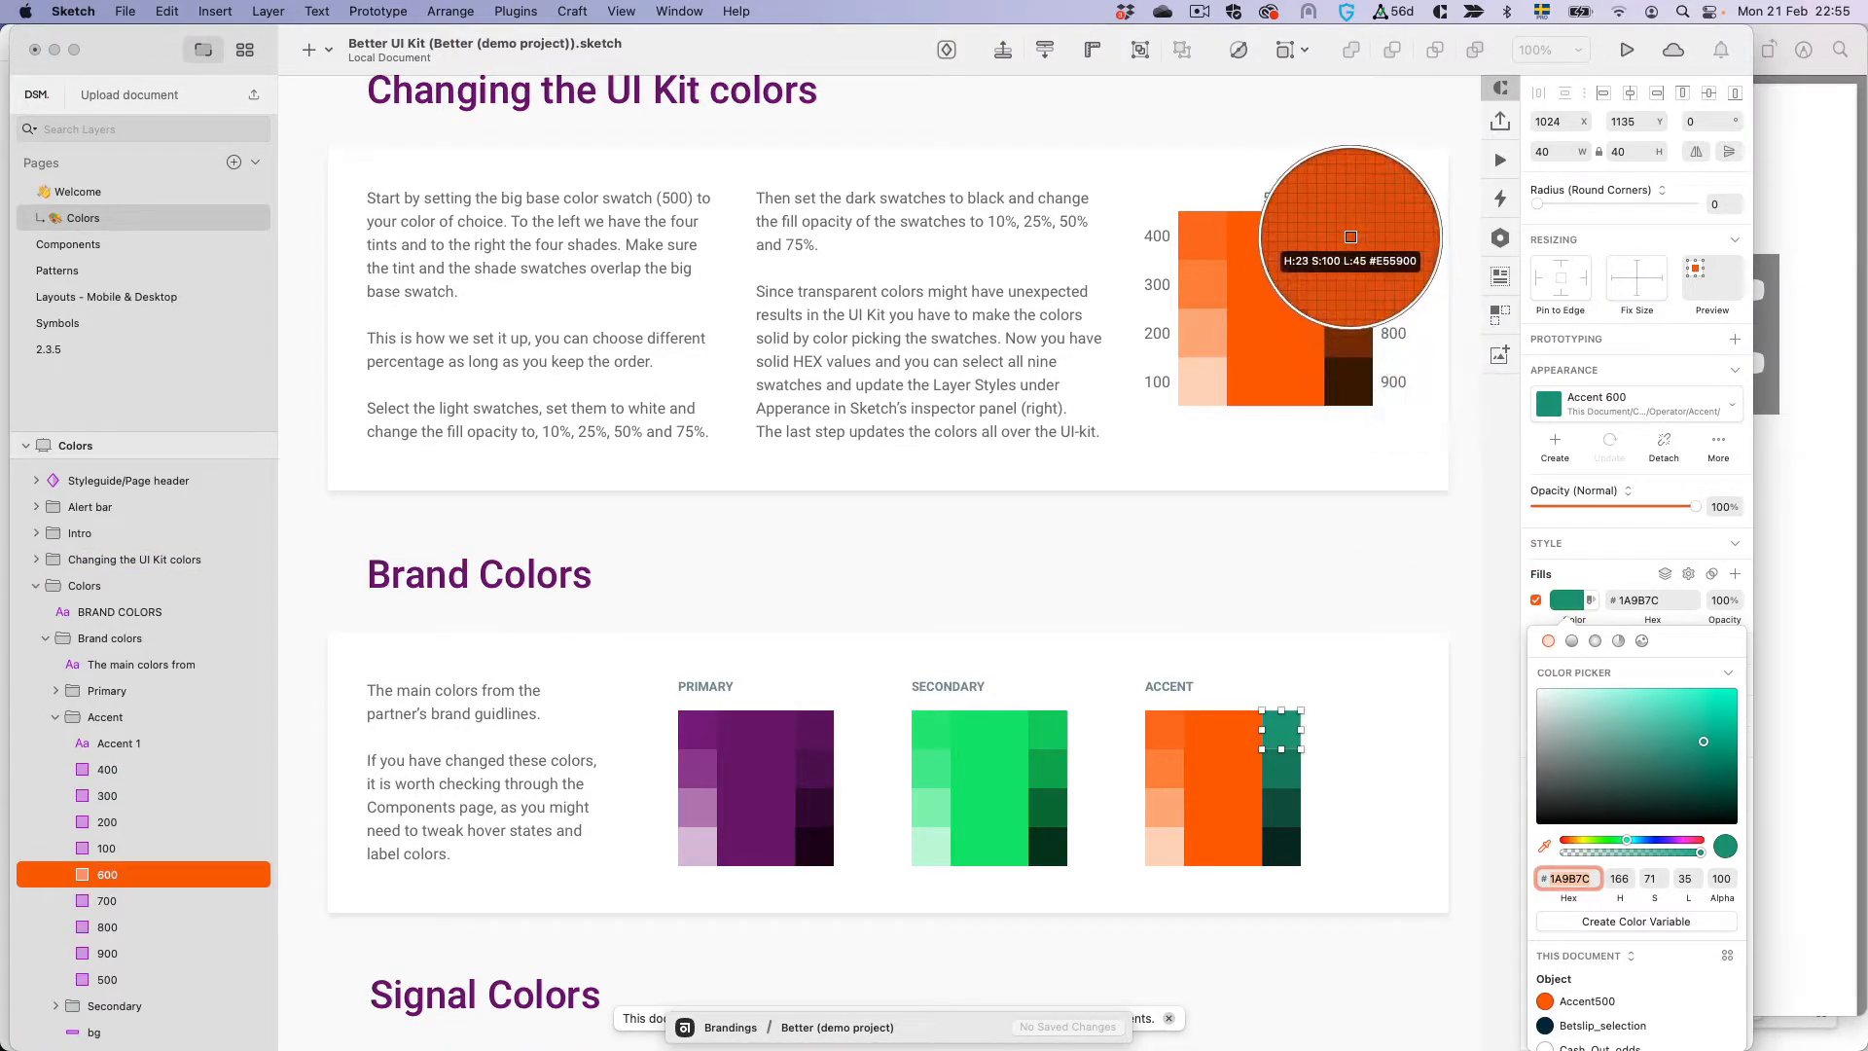
pyautogui.click(1349, 241)
pyautogui.click(1281, 768)
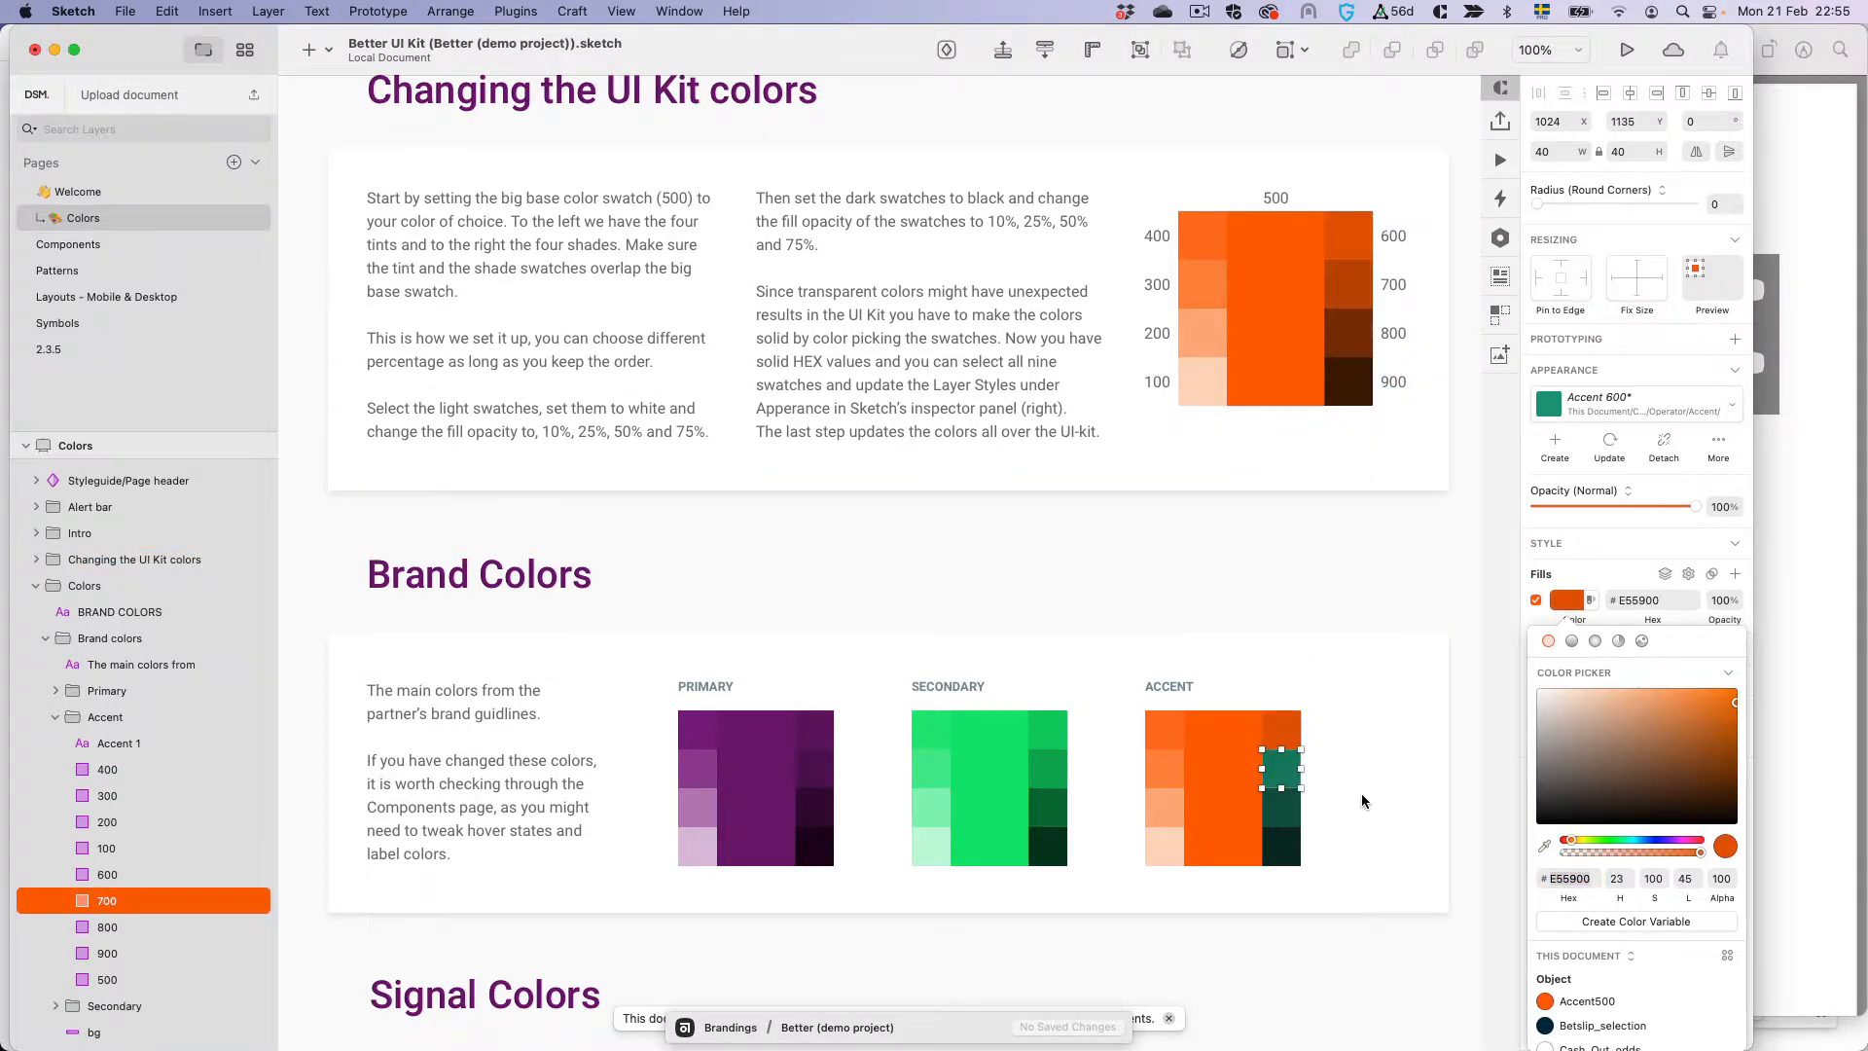
pyautogui.click(1544, 845)
pyautogui.click(1348, 284)
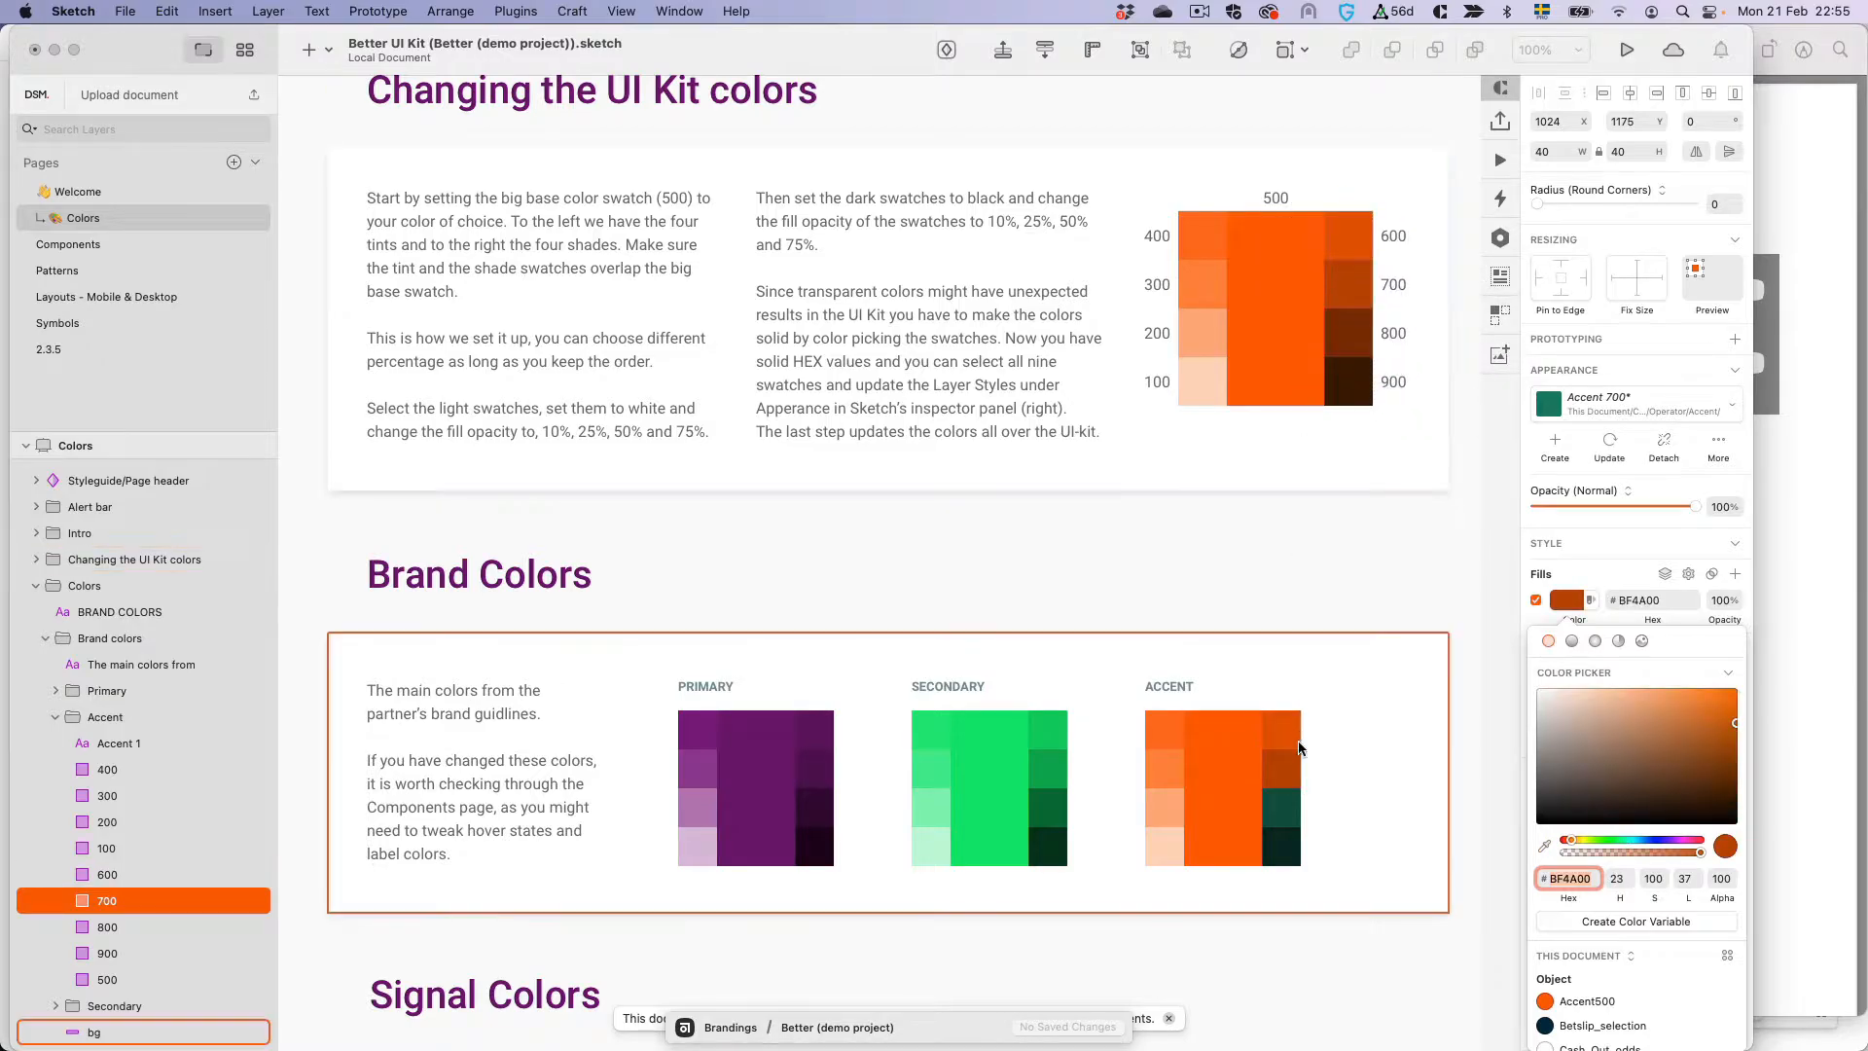
pyautogui.click(1286, 808)
pyautogui.click(1543, 845)
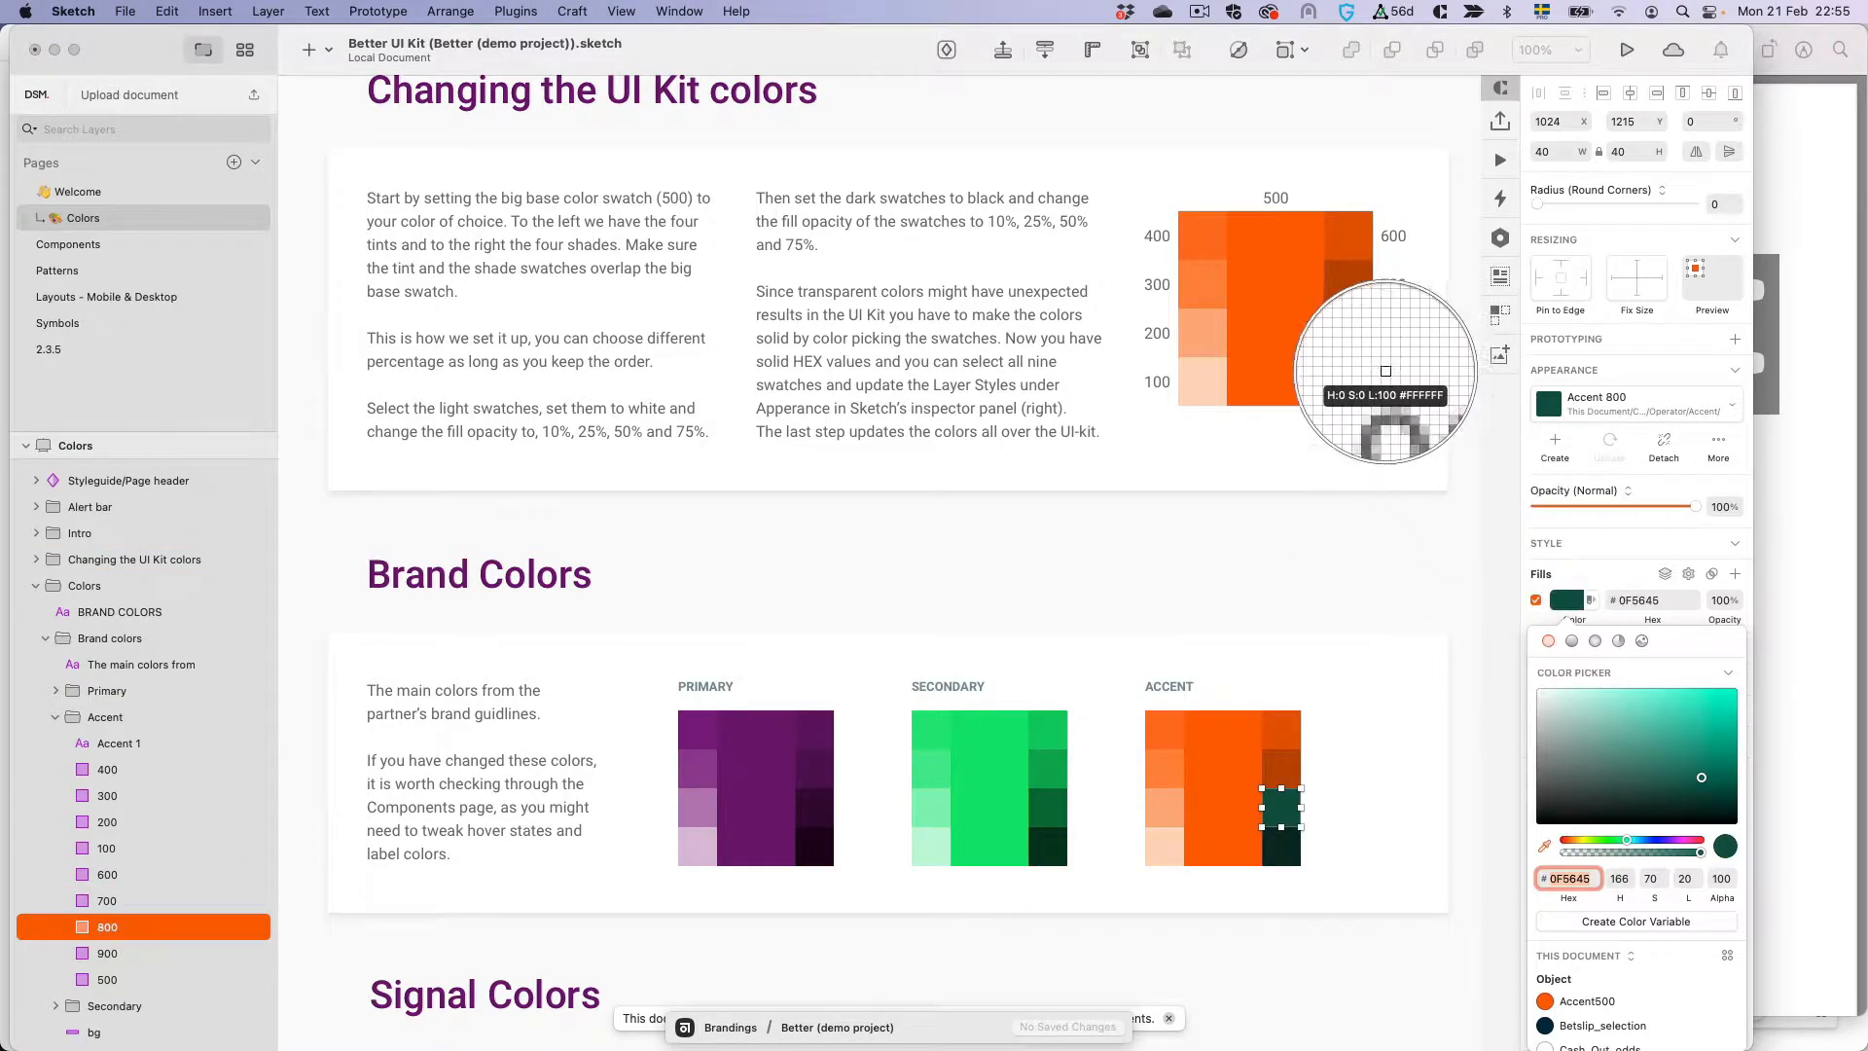
pyautogui.click(1352, 328)
pyautogui.click(1281, 847)
pyautogui.click(1544, 845)
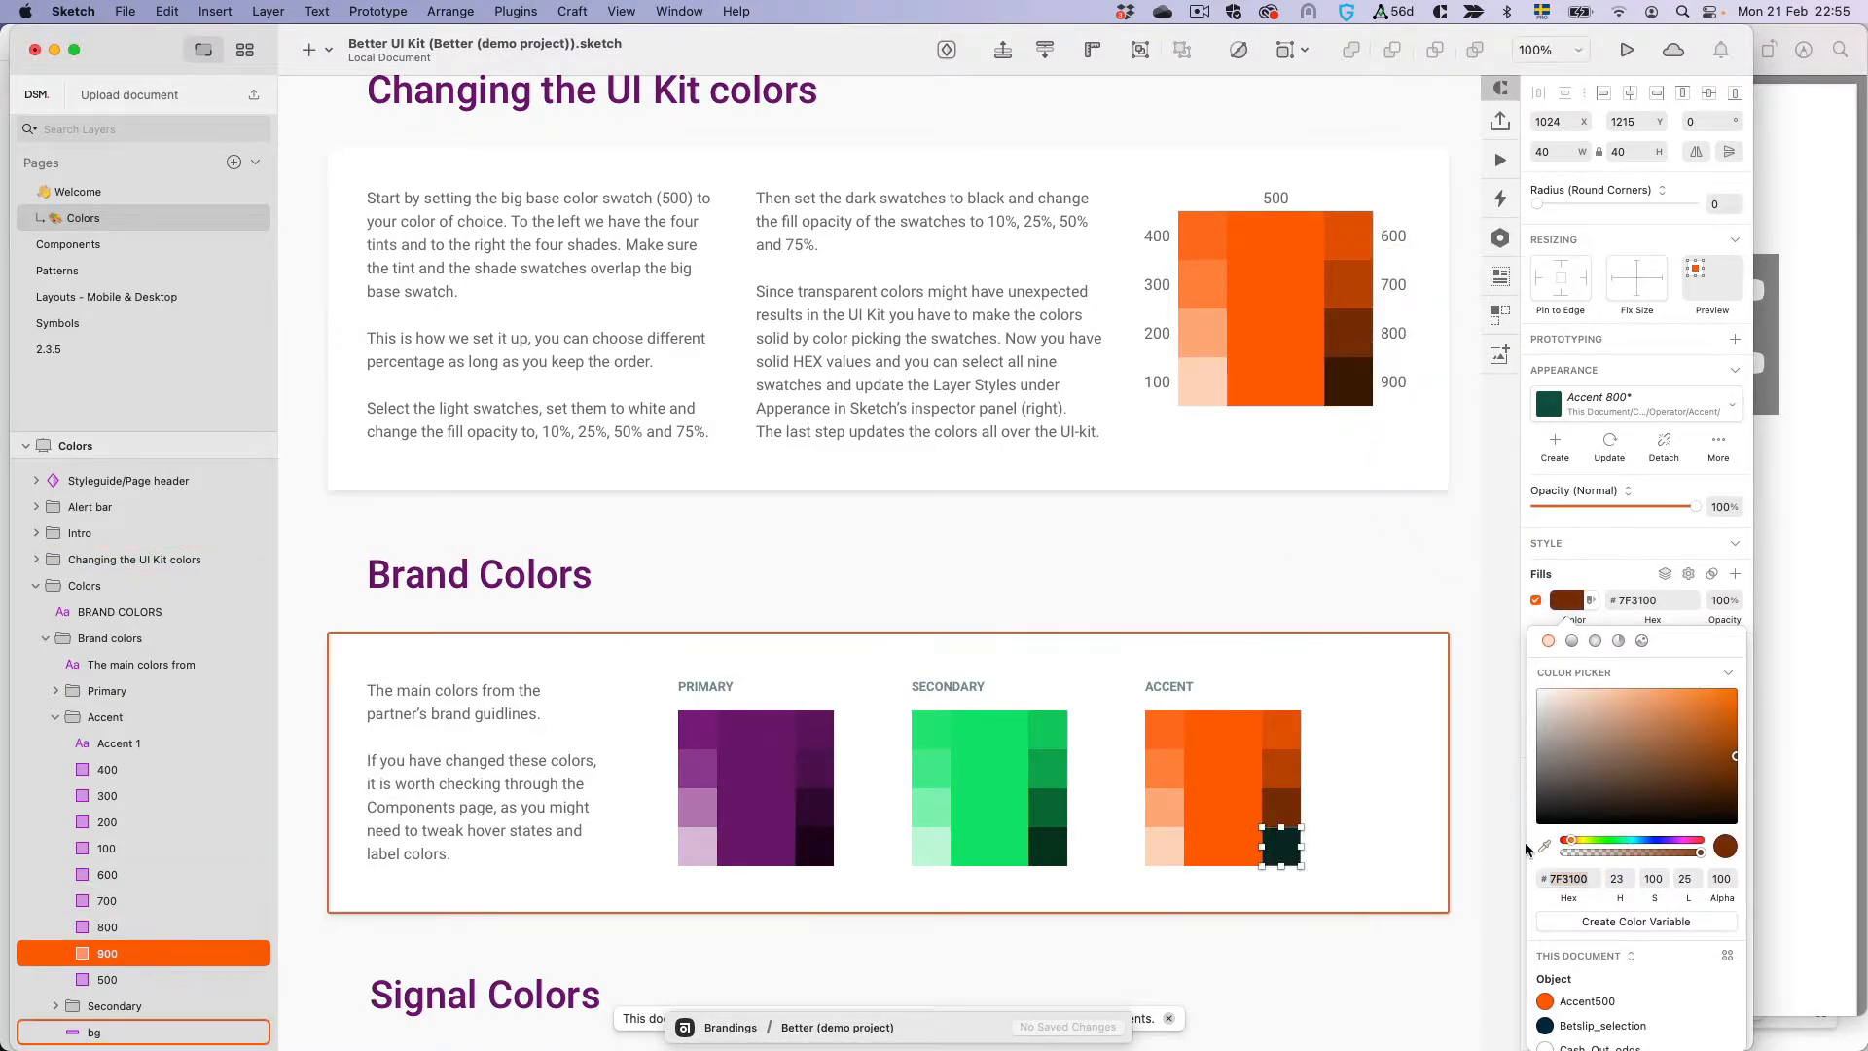
pyautogui.click(1280, 845)
pyautogui.click(1350, 381)
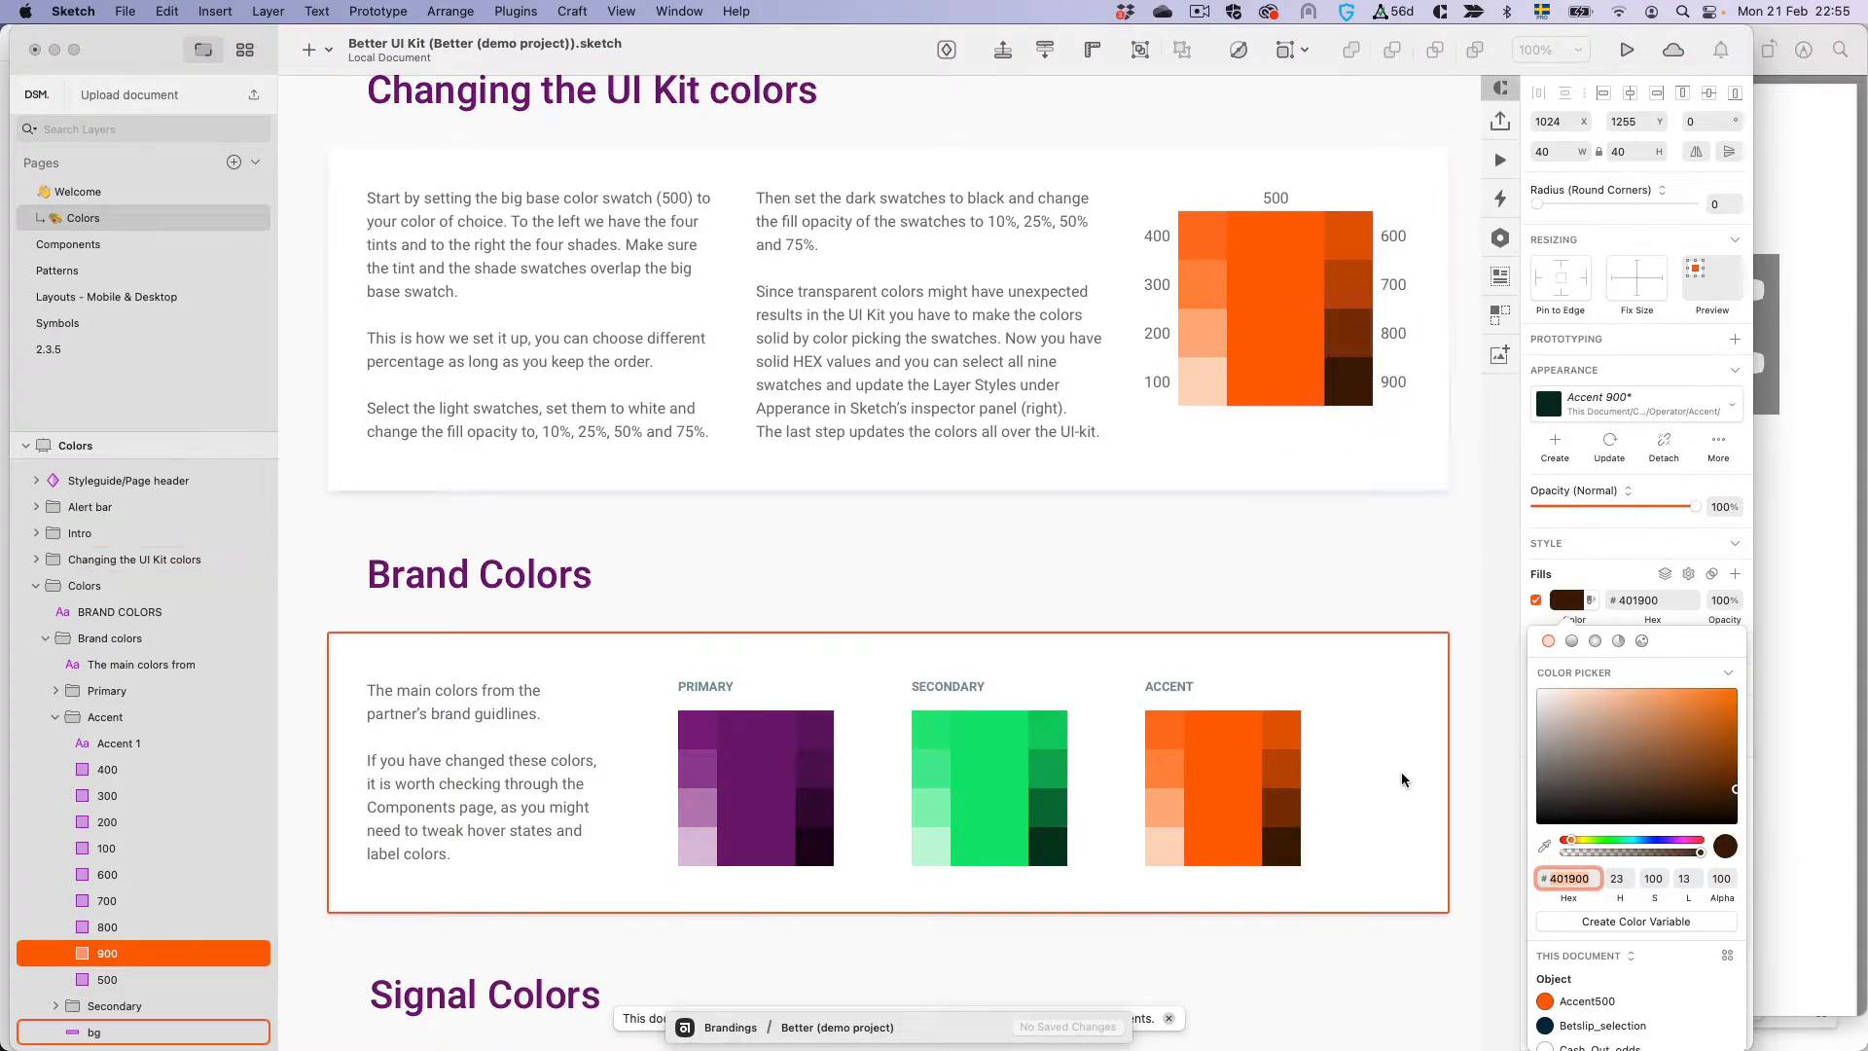
pyautogui.scroll(2, 1405, 776)
pyautogui.scroll(-1, 1404, 755)
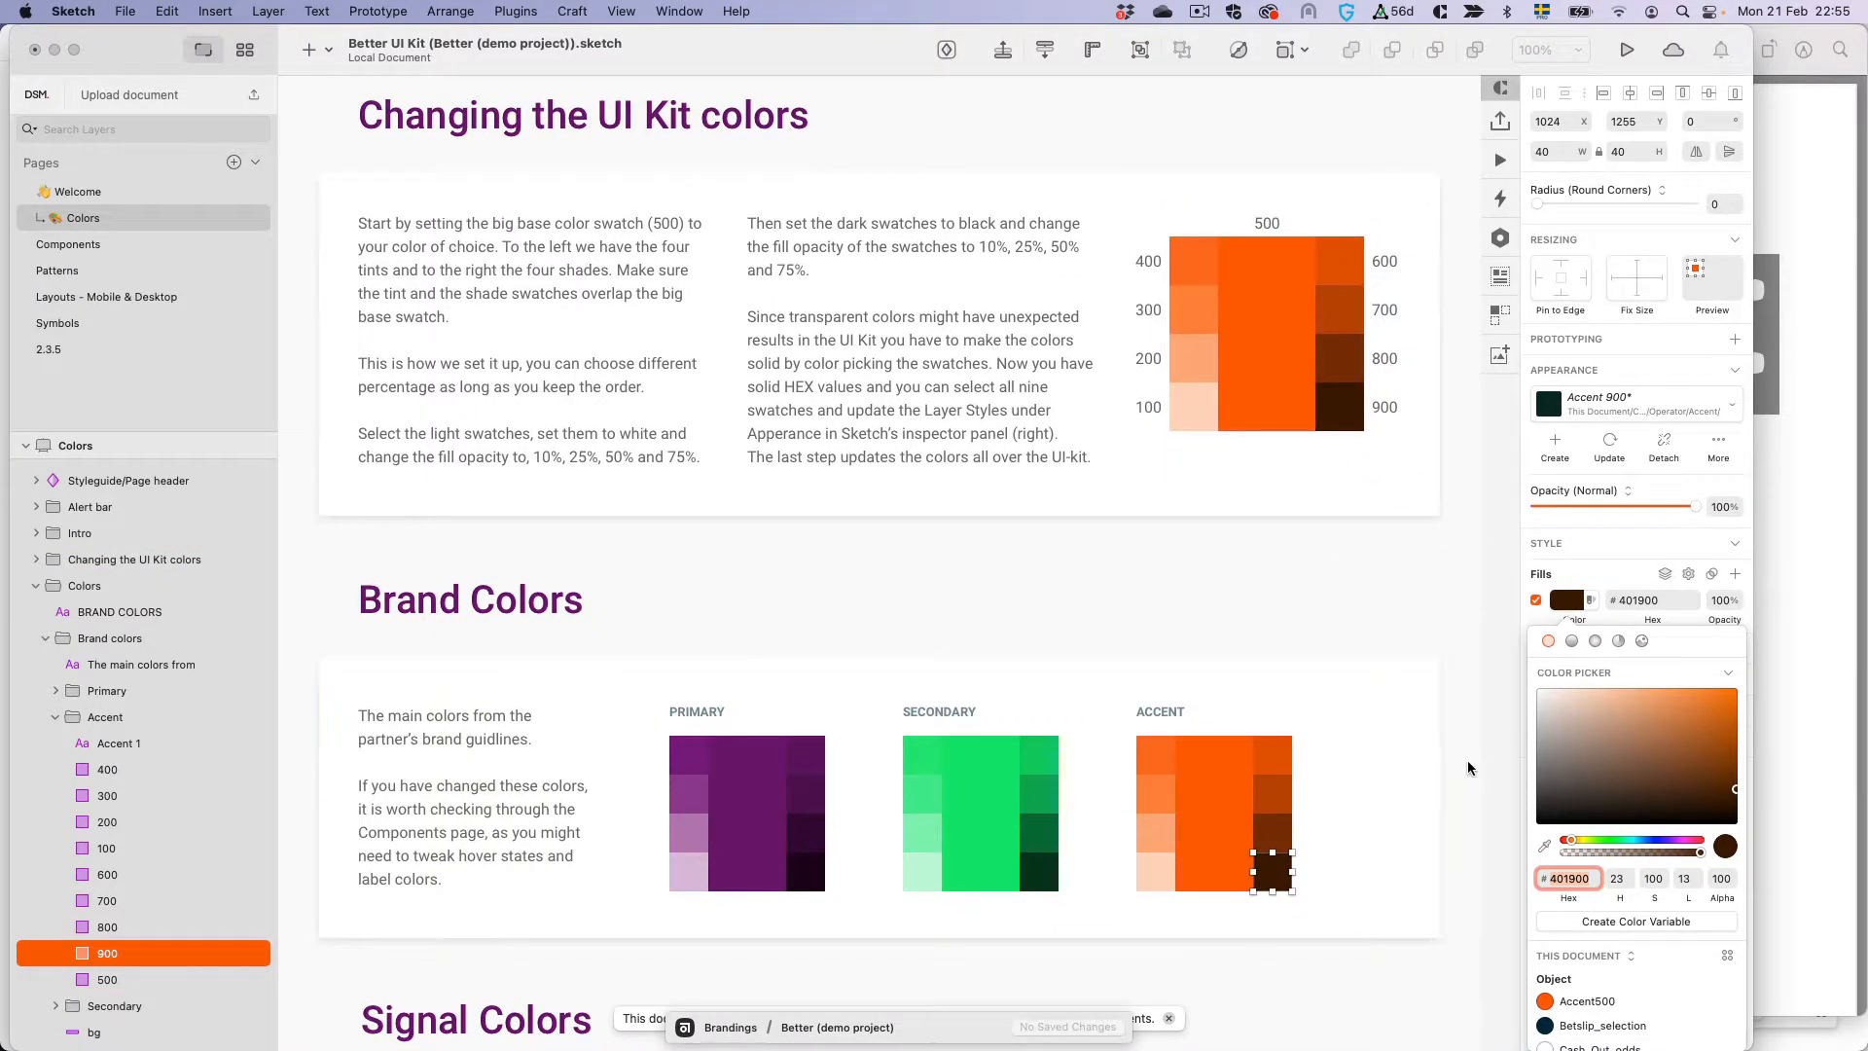
pyautogui.press('Escape')
pyautogui.click(1359, 867)
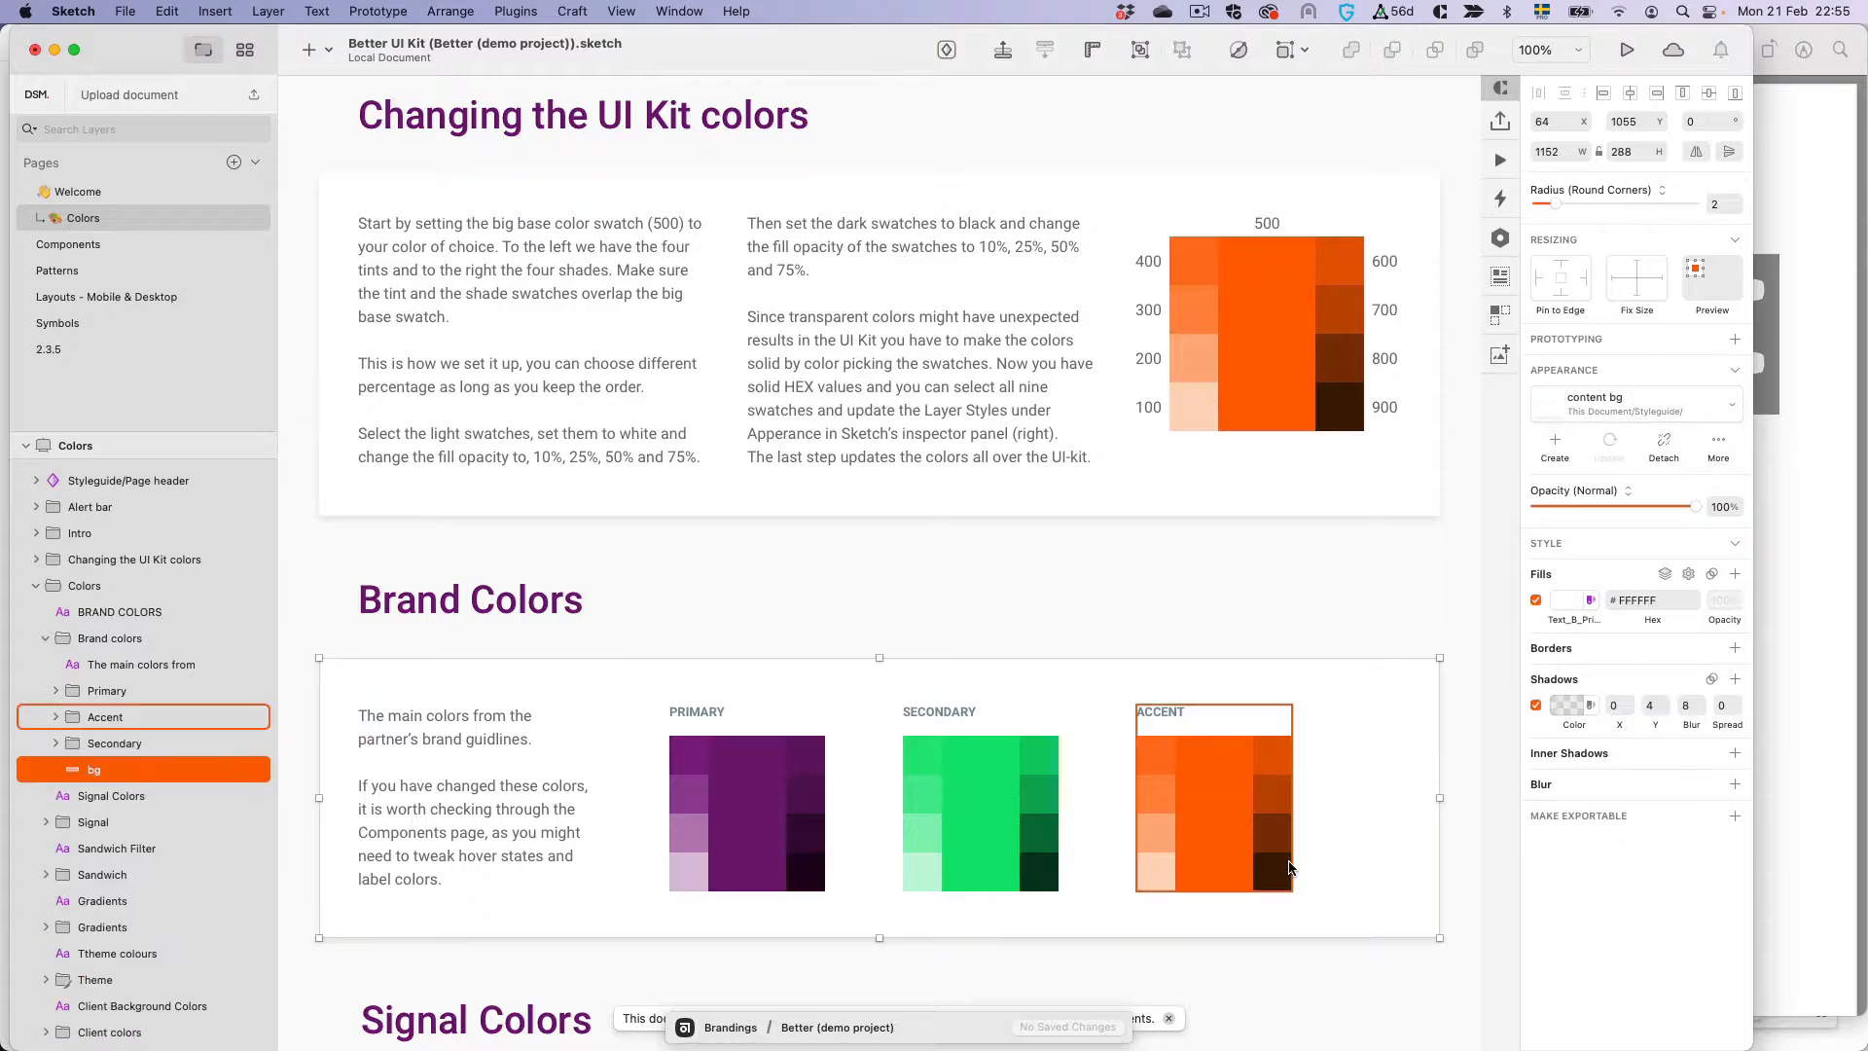
pyautogui.doubleClick(1278, 866)
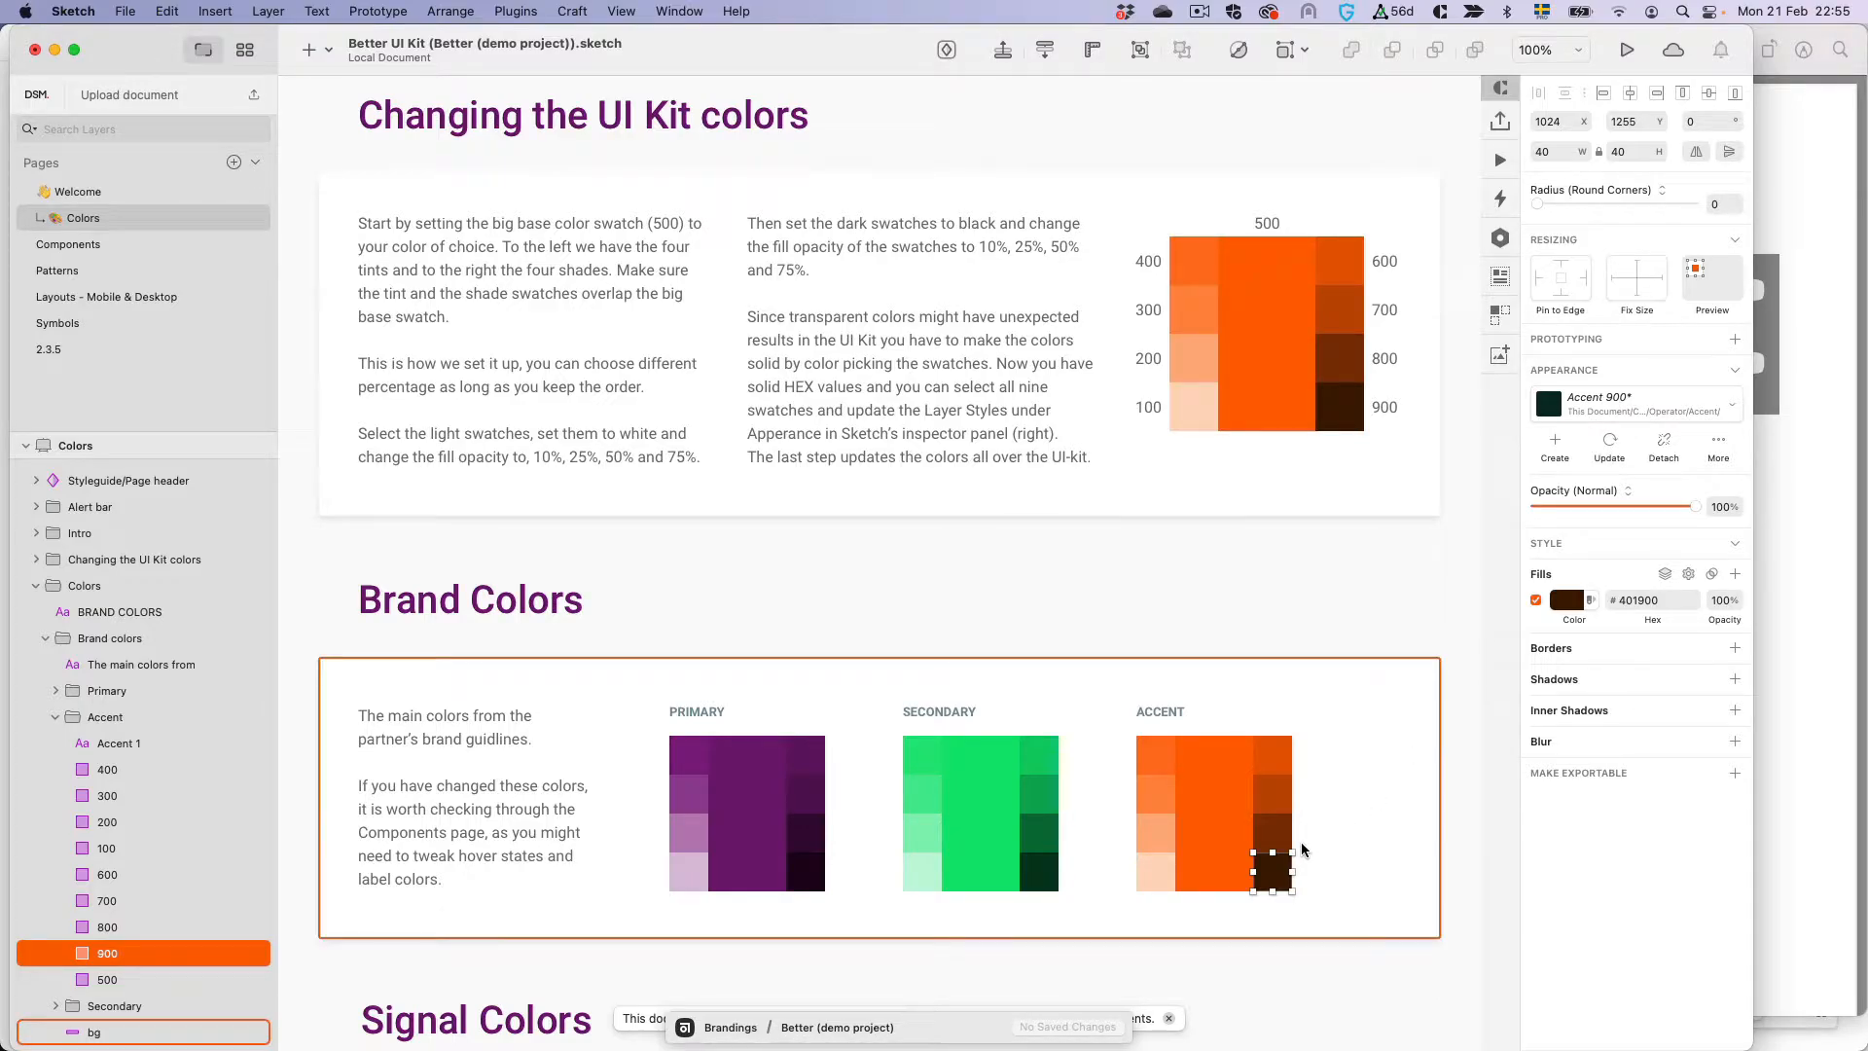
# Step: Update the layer styles of Accent 100–400 and 600–900 swatches to their new fills
pyautogui.moveTo(1304, 909); pyautogui.dragTo(1269, 757)
pyautogui.keyDown('shift'); pyautogui.click(1158, 757); pyautogui.keyUp('shift')
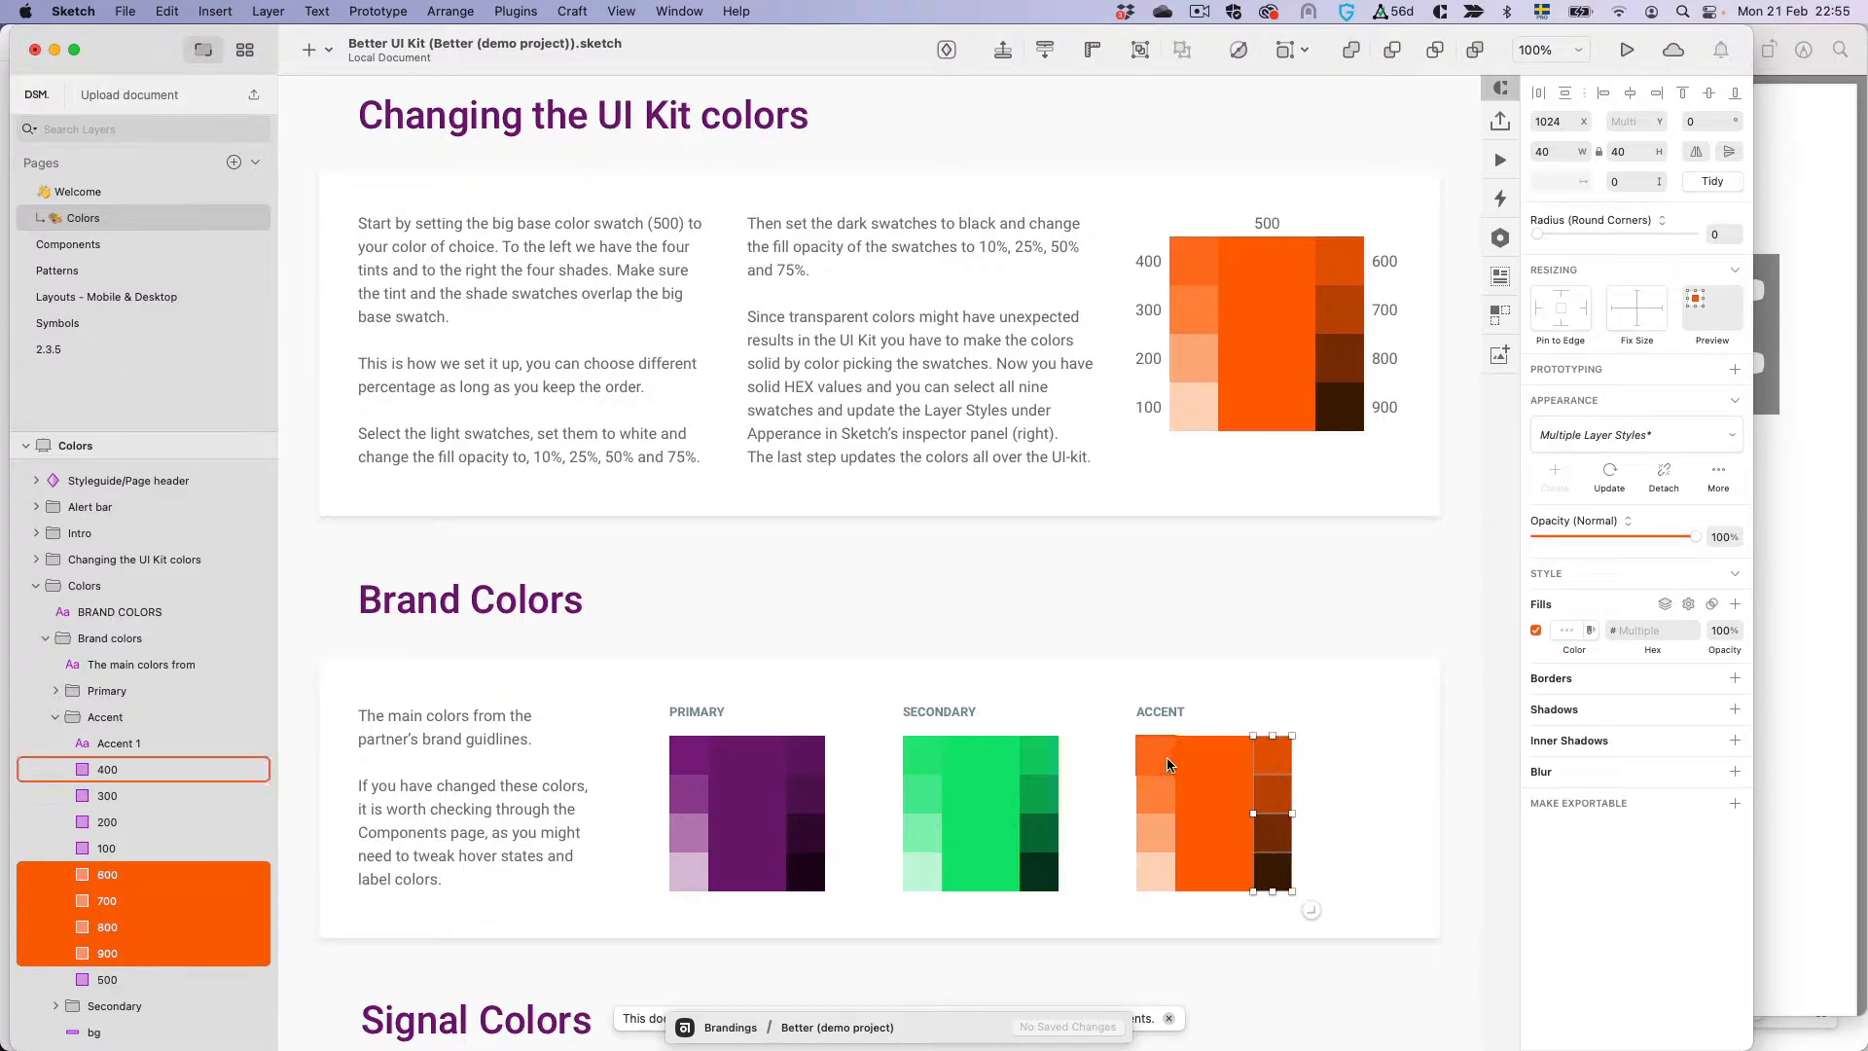
pyautogui.keyDown('shift'); pyautogui.click(1164, 795); pyautogui.keyUp('shift')
pyautogui.keyDown('shift'); pyautogui.click(1154, 830); pyautogui.keyUp('shift')
pyautogui.keyDown('shift'); pyautogui.click(1152, 867); pyautogui.keyUp('shift')
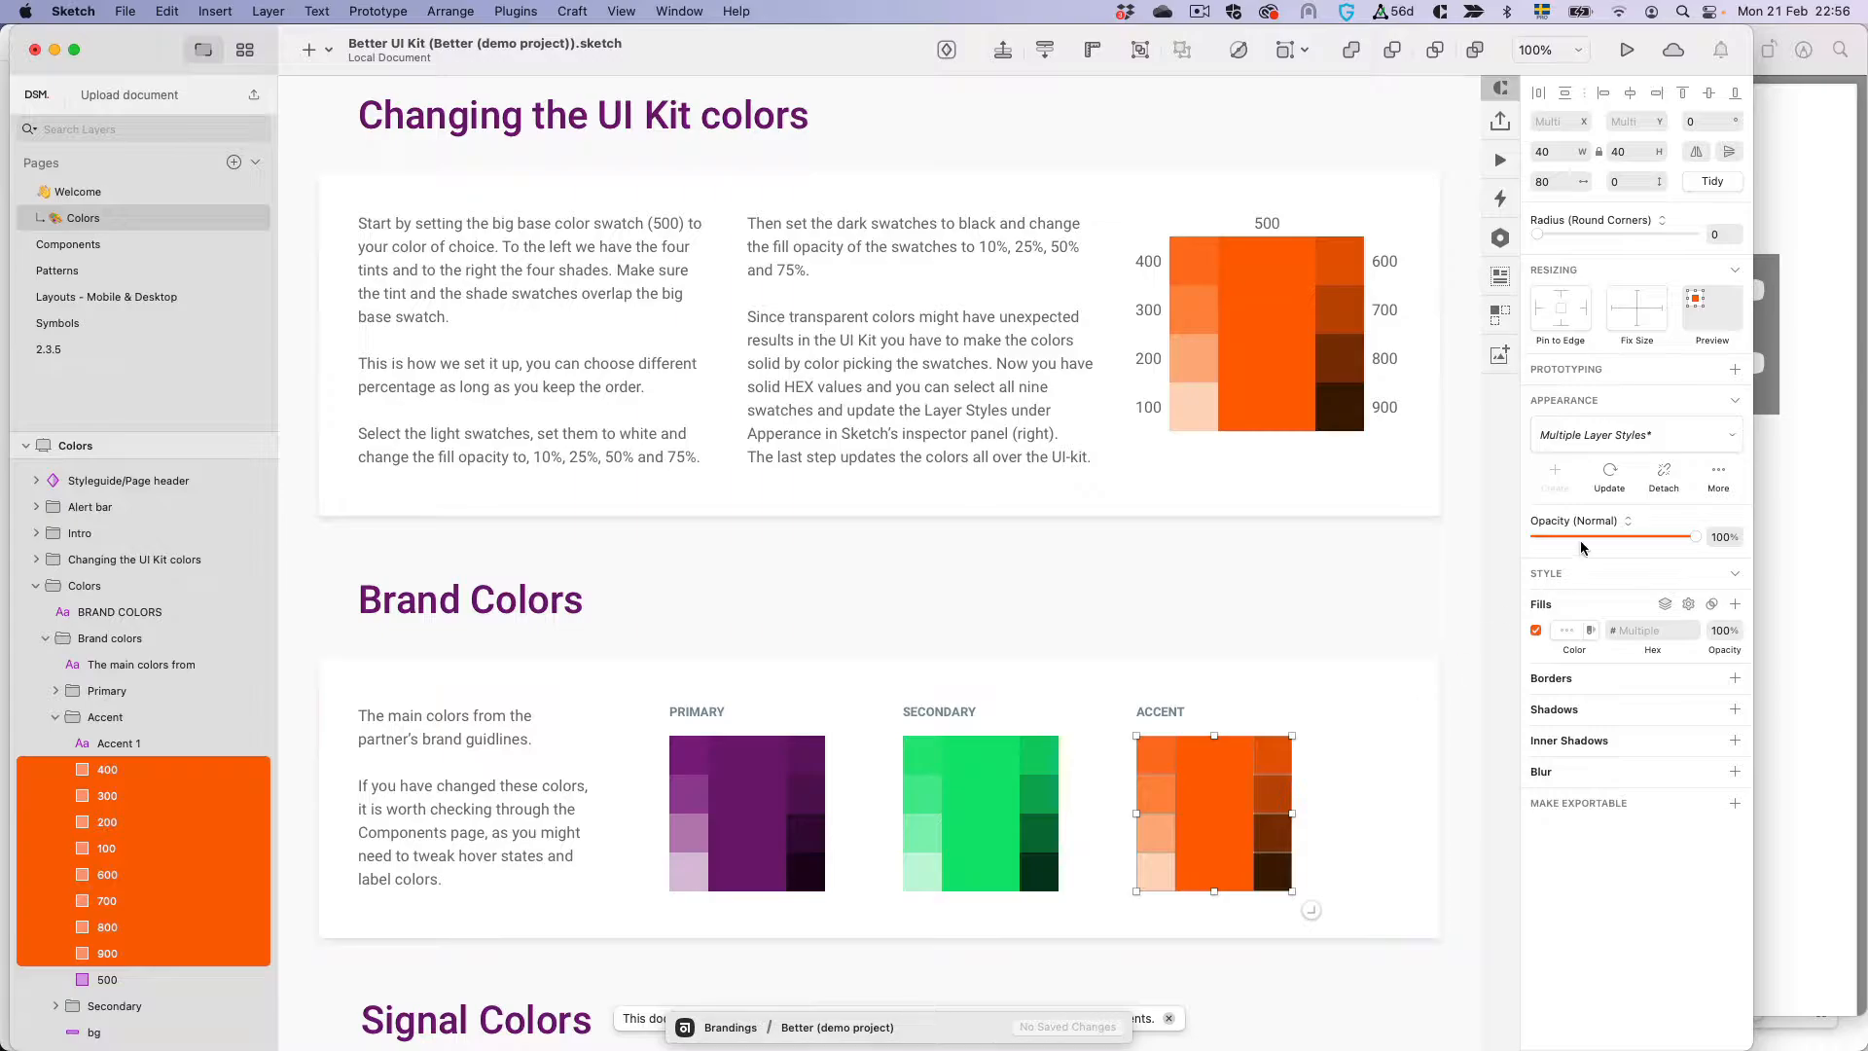
pyautogui.click(1608, 474)
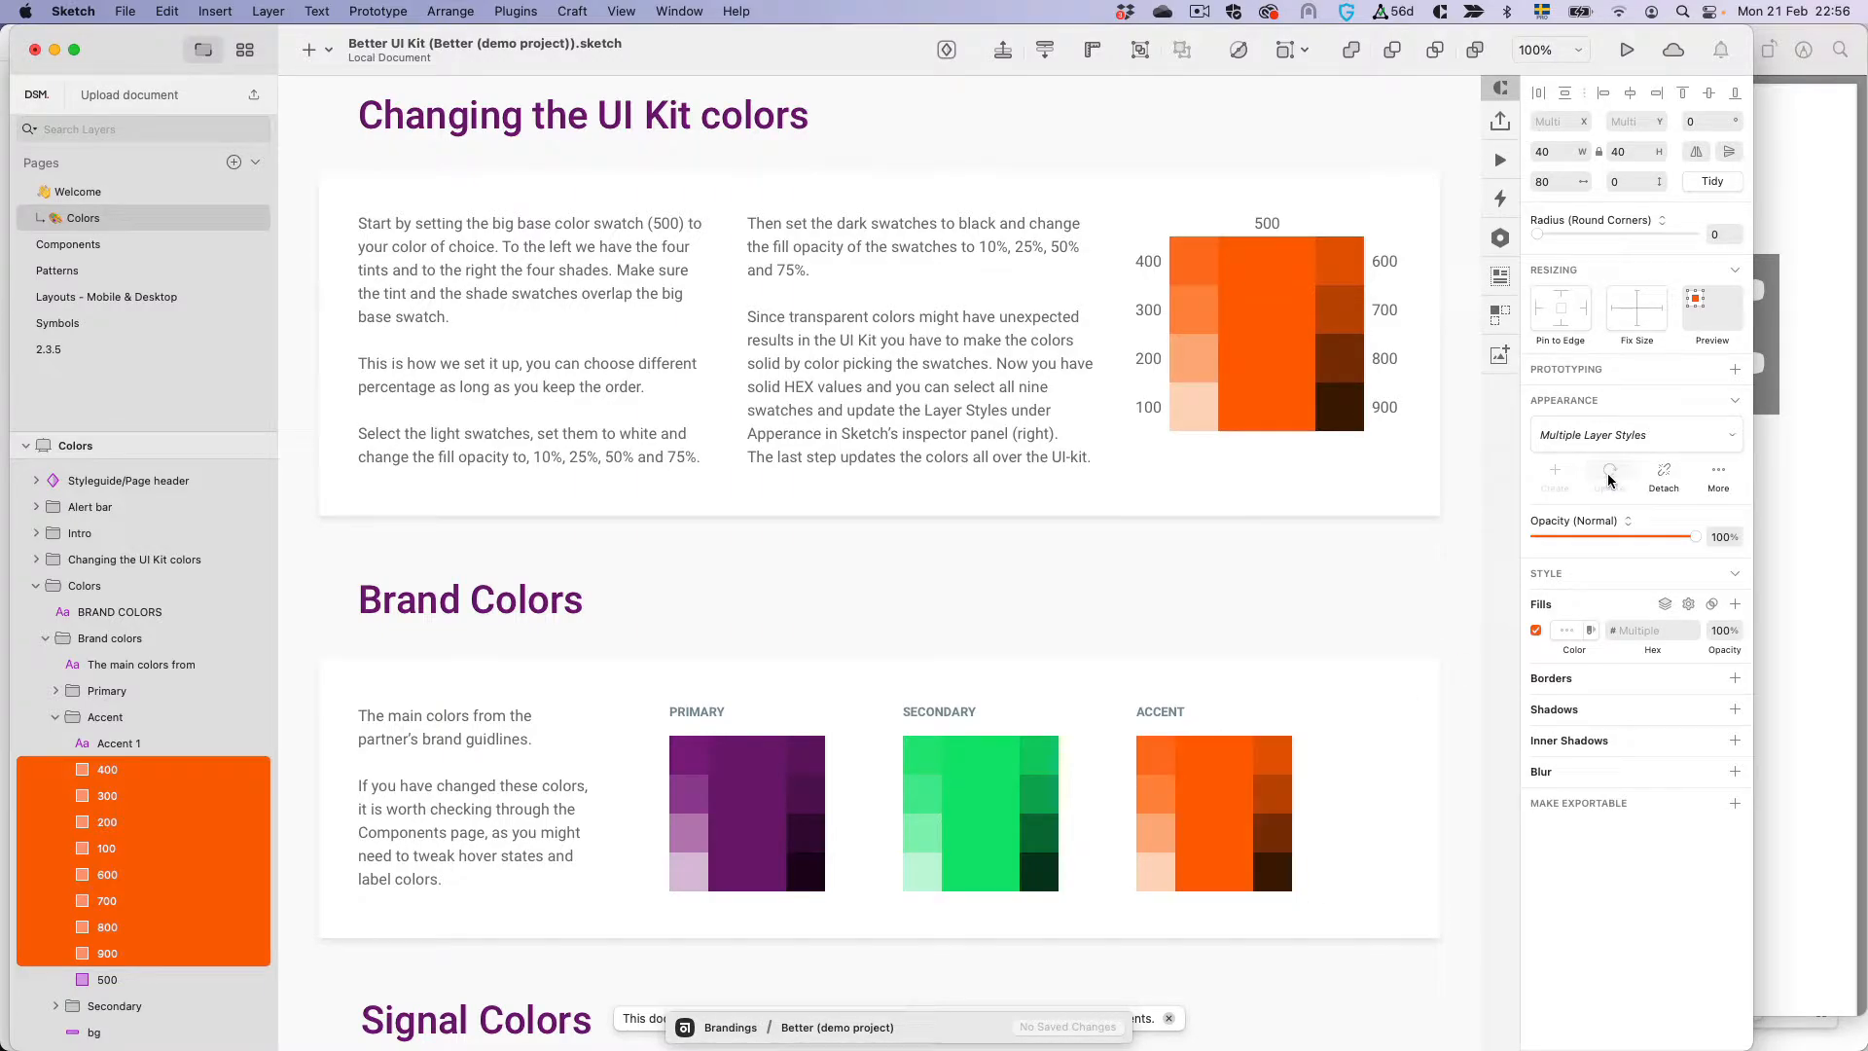
# Step: Check each Accent swatch from 900 down to 100 shows its updated orange style
pyautogui.click(1288, 878)
pyautogui.doubleClick(1280, 882)
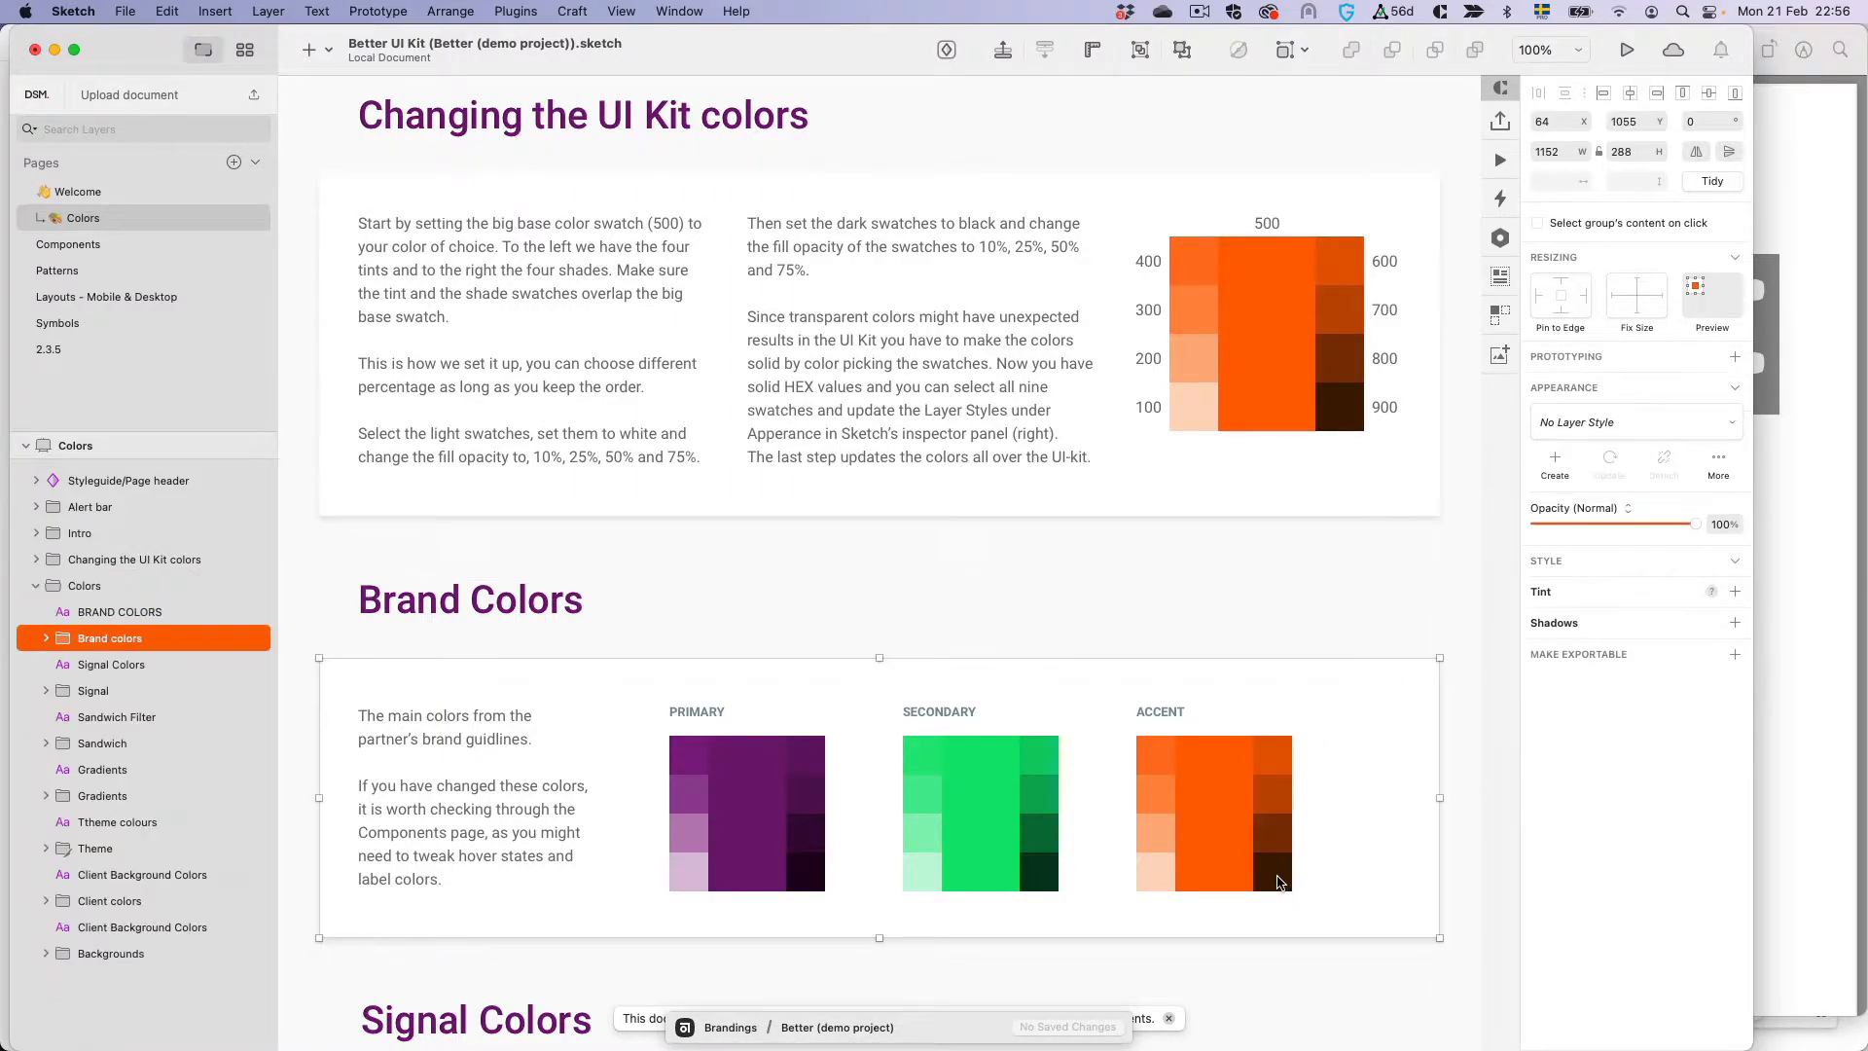
pyautogui.doubleClick(1280, 882)
pyautogui.doubleClick(1280, 880)
pyautogui.click(1280, 833)
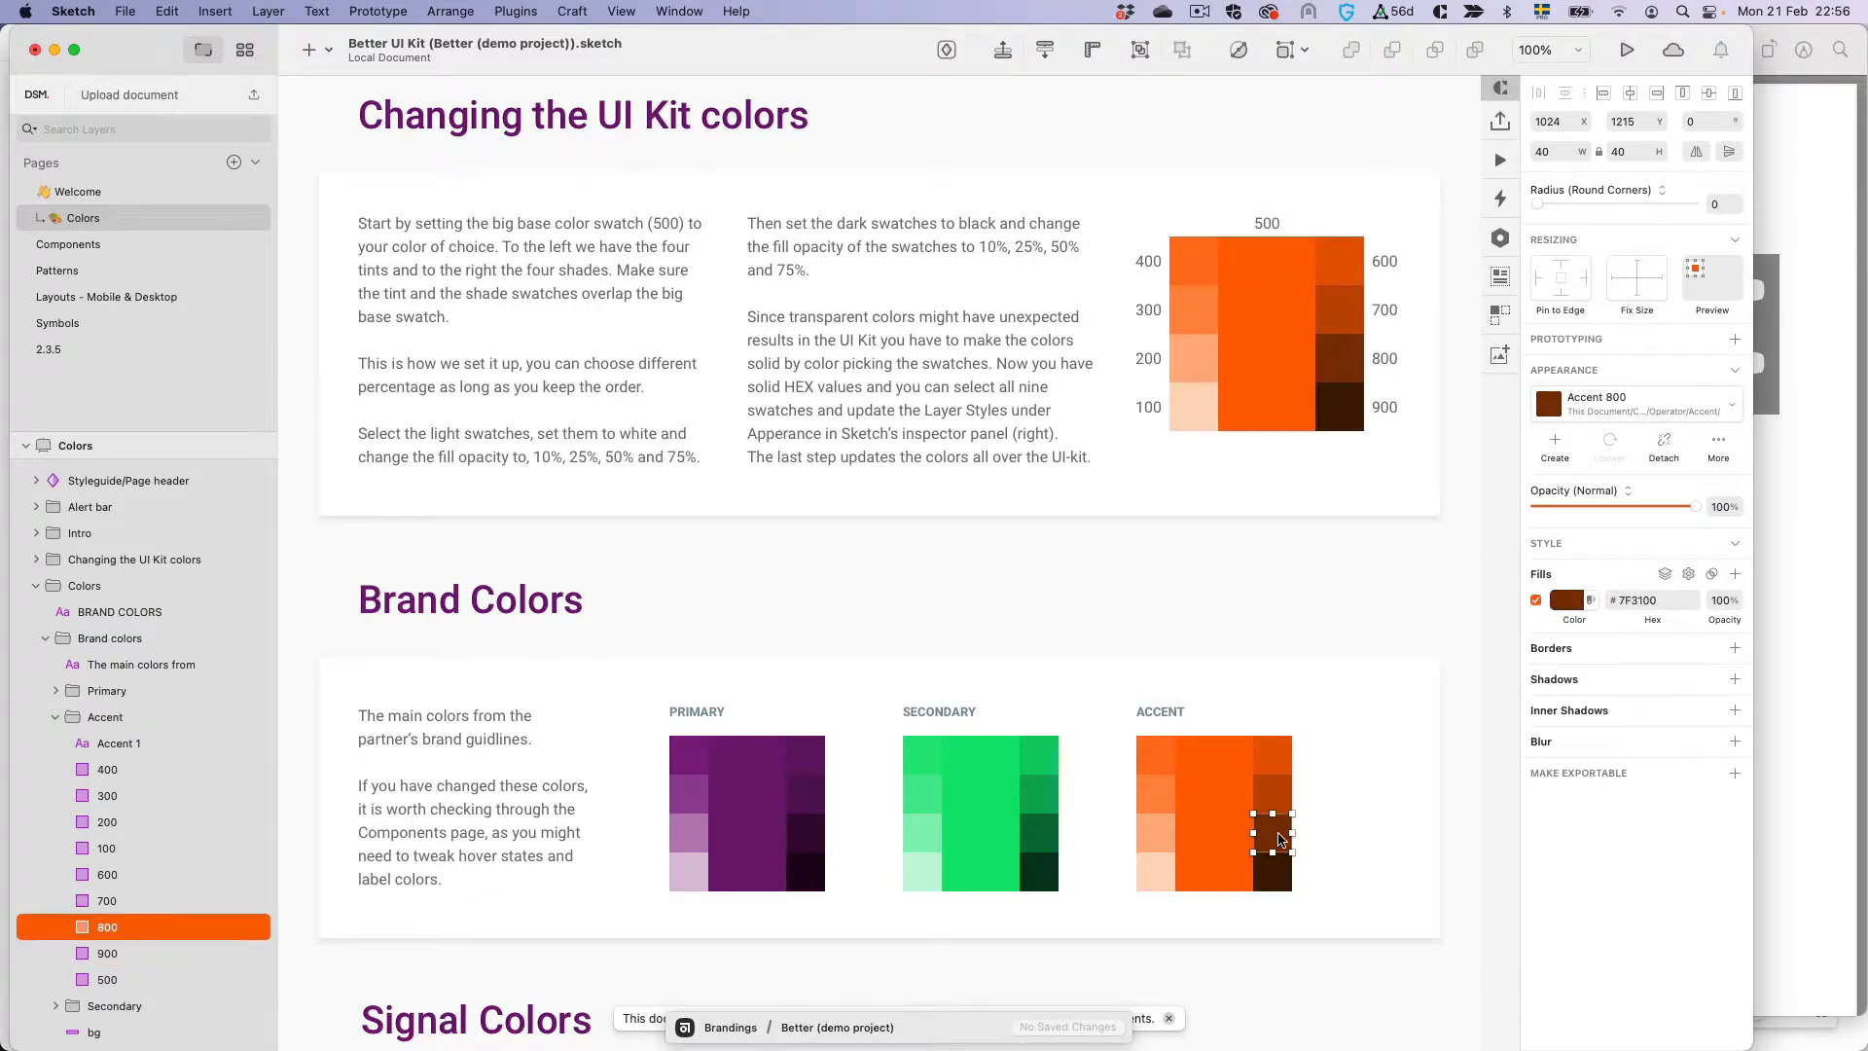
pyautogui.click(1280, 794)
pyautogui.click(1274, 755)
pyautogui.click(1163, 761)
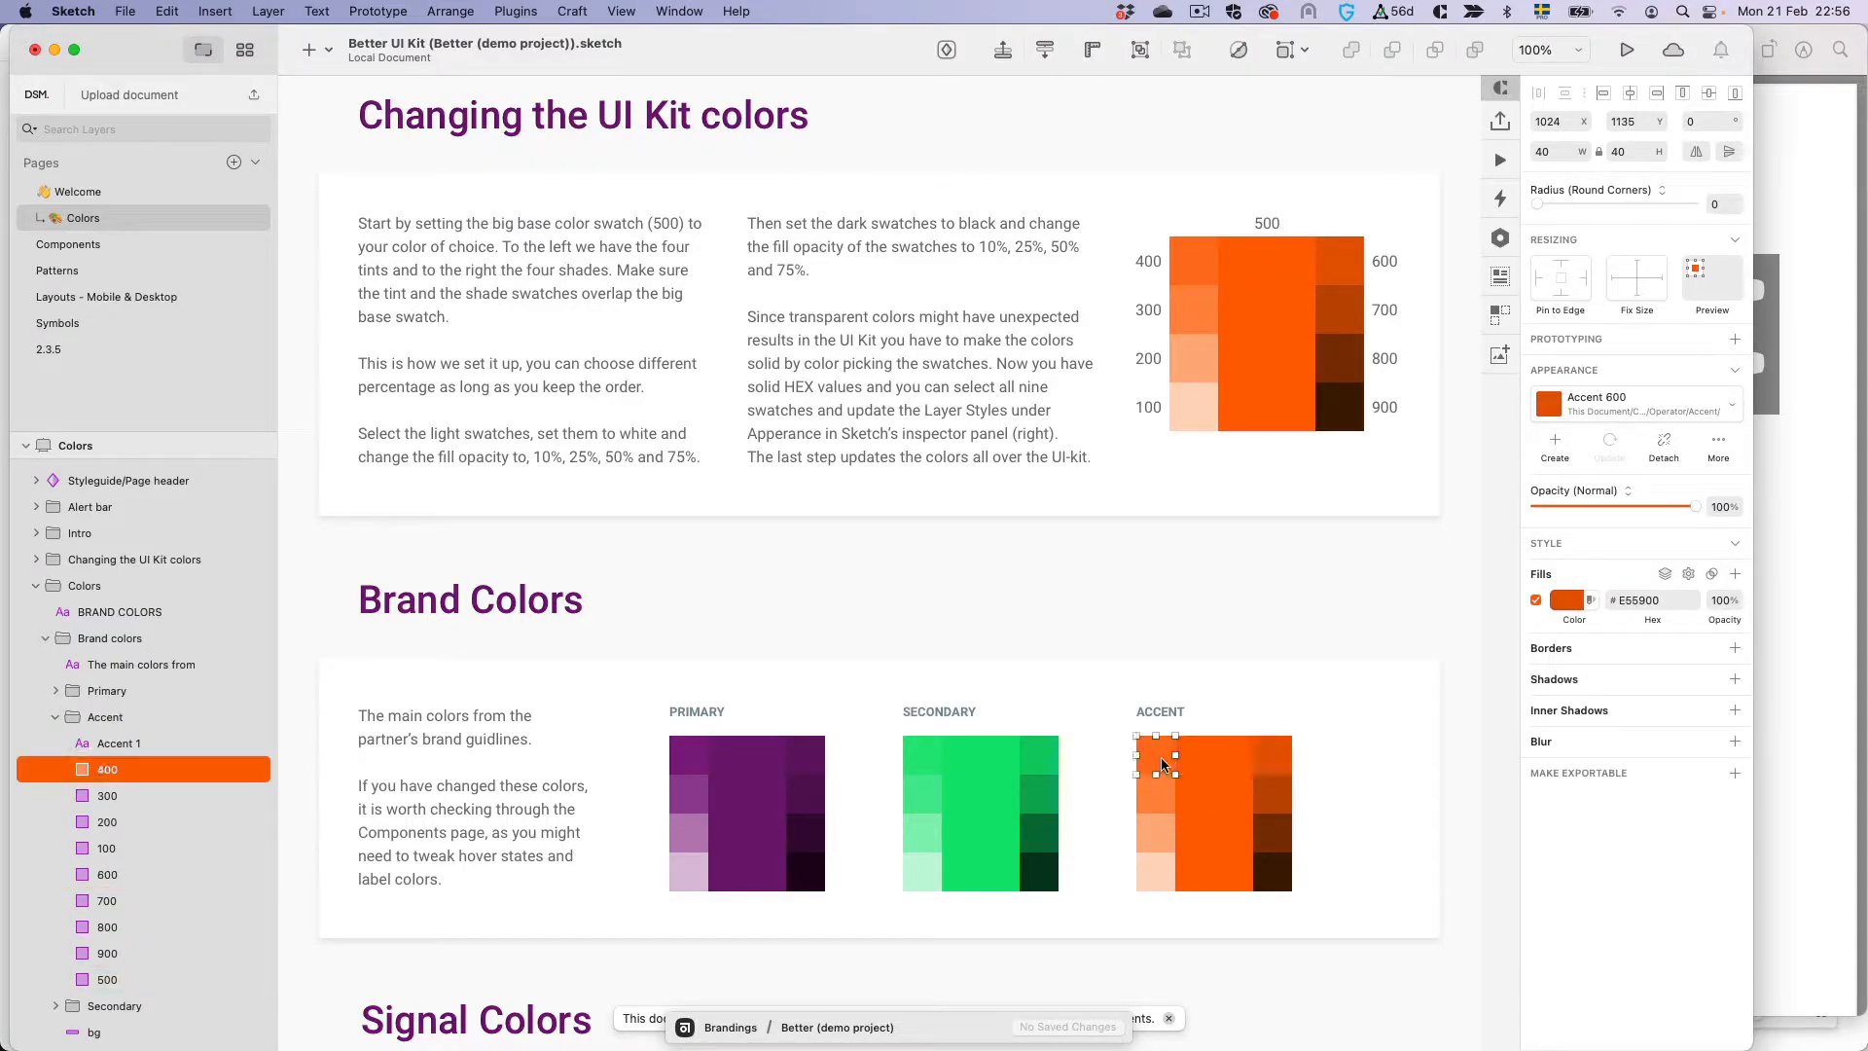
pyautogui.click(1163, 792)
pyautogui.click(1157, 831)
pyautogui.click(1154, 867)
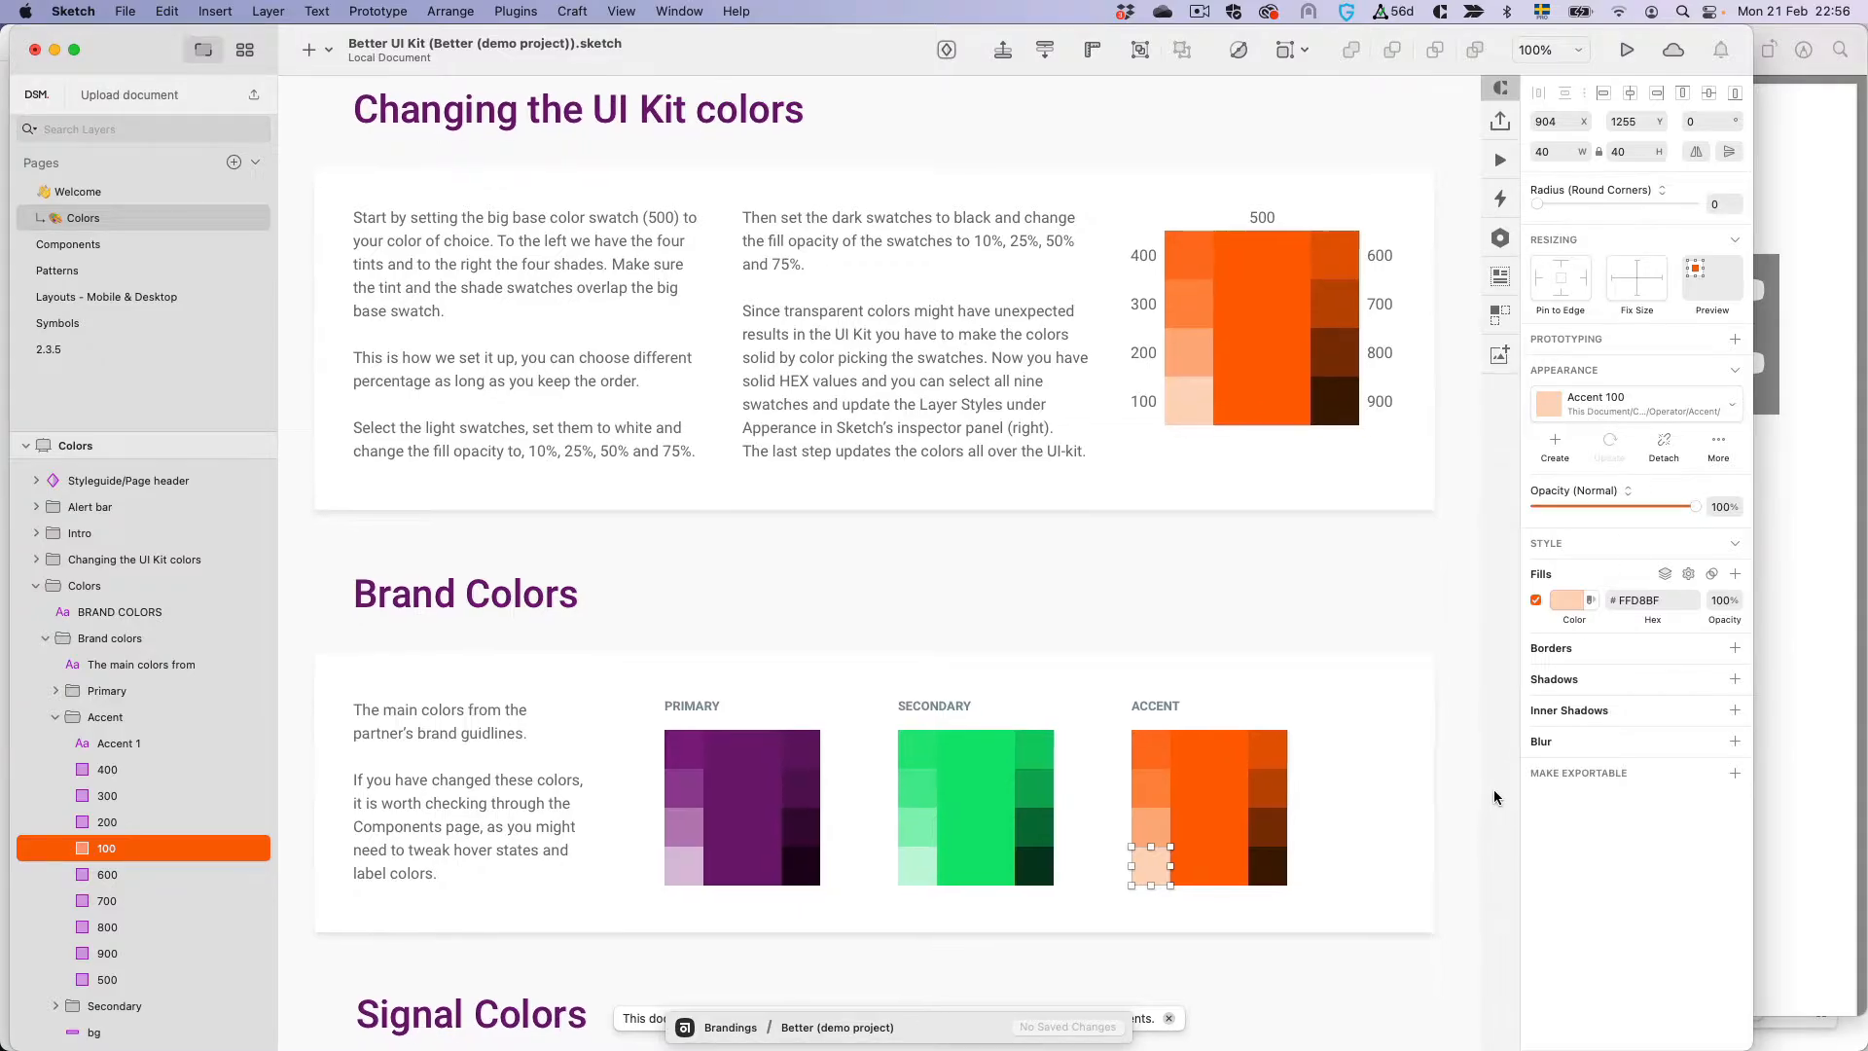
pyautogui.scroll(-2, 1493, 795)
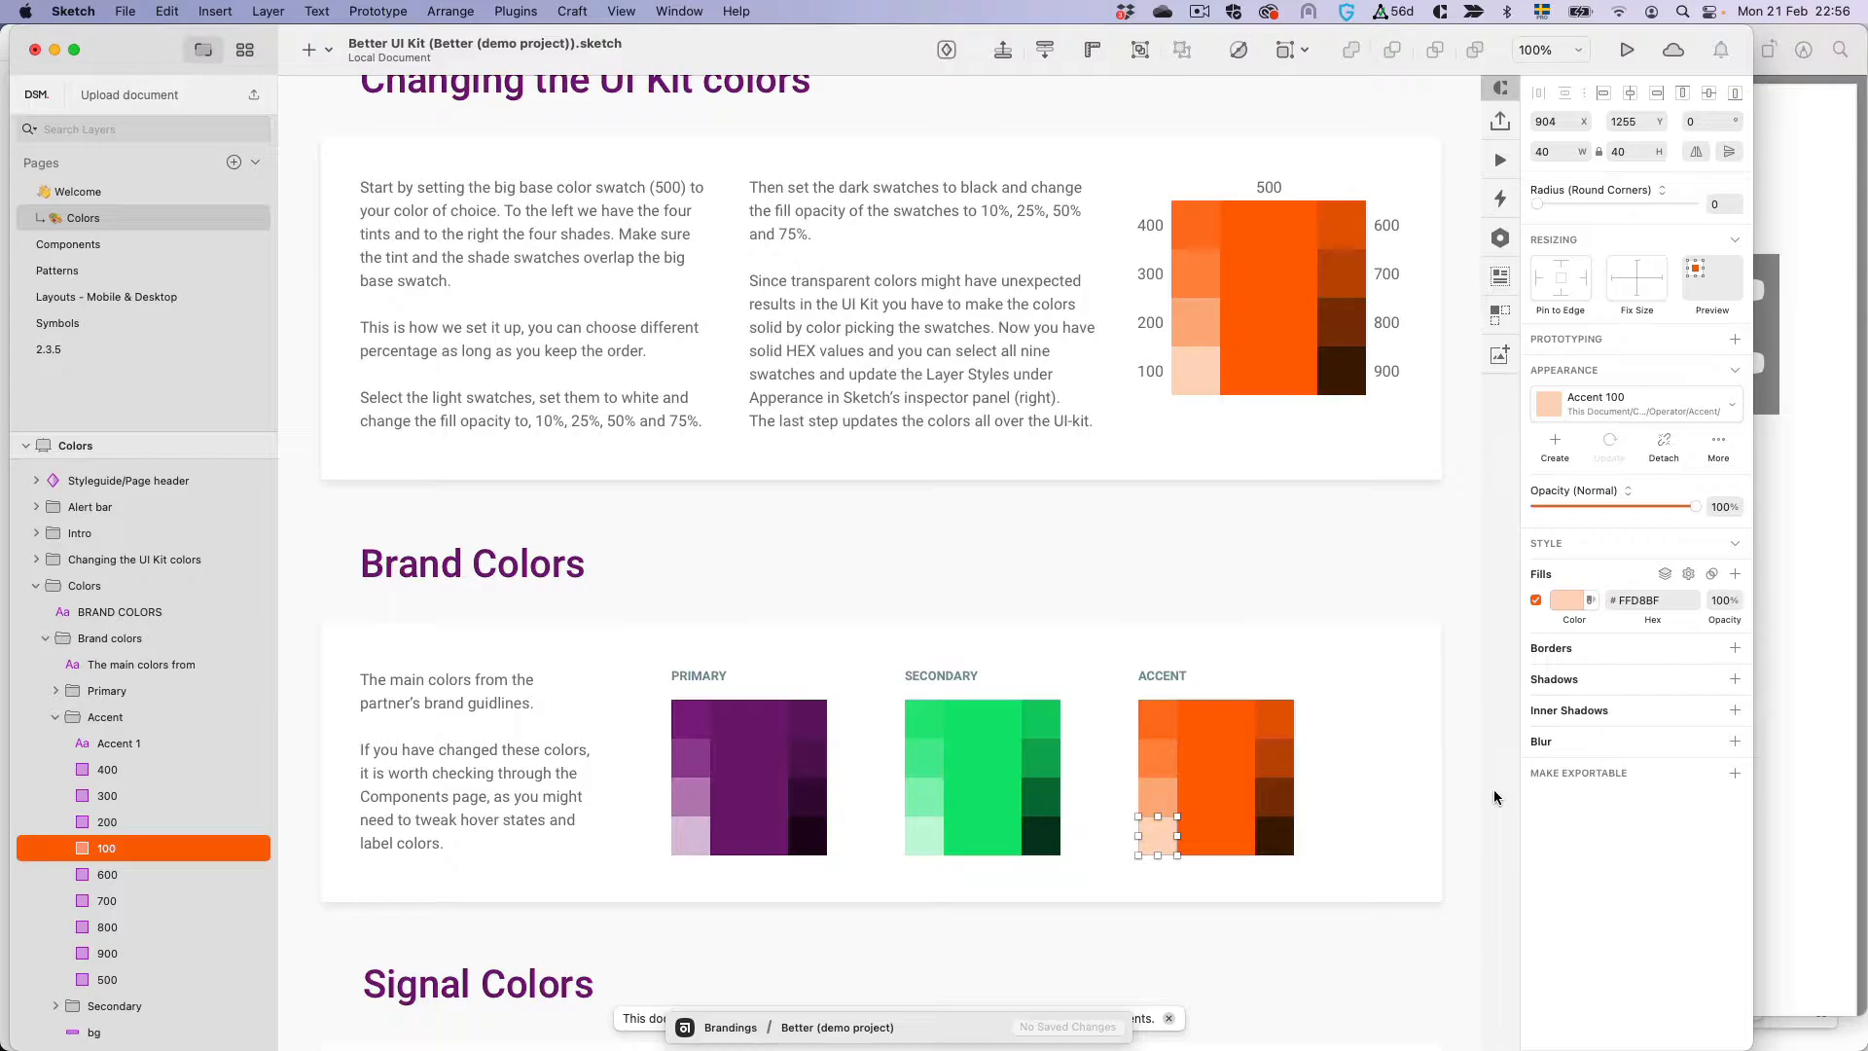
# Step: Review the purple, green and orange Brand Colors palettes and save the document with Cmd+S
pyautogui.scroll(1, 1494, 795)
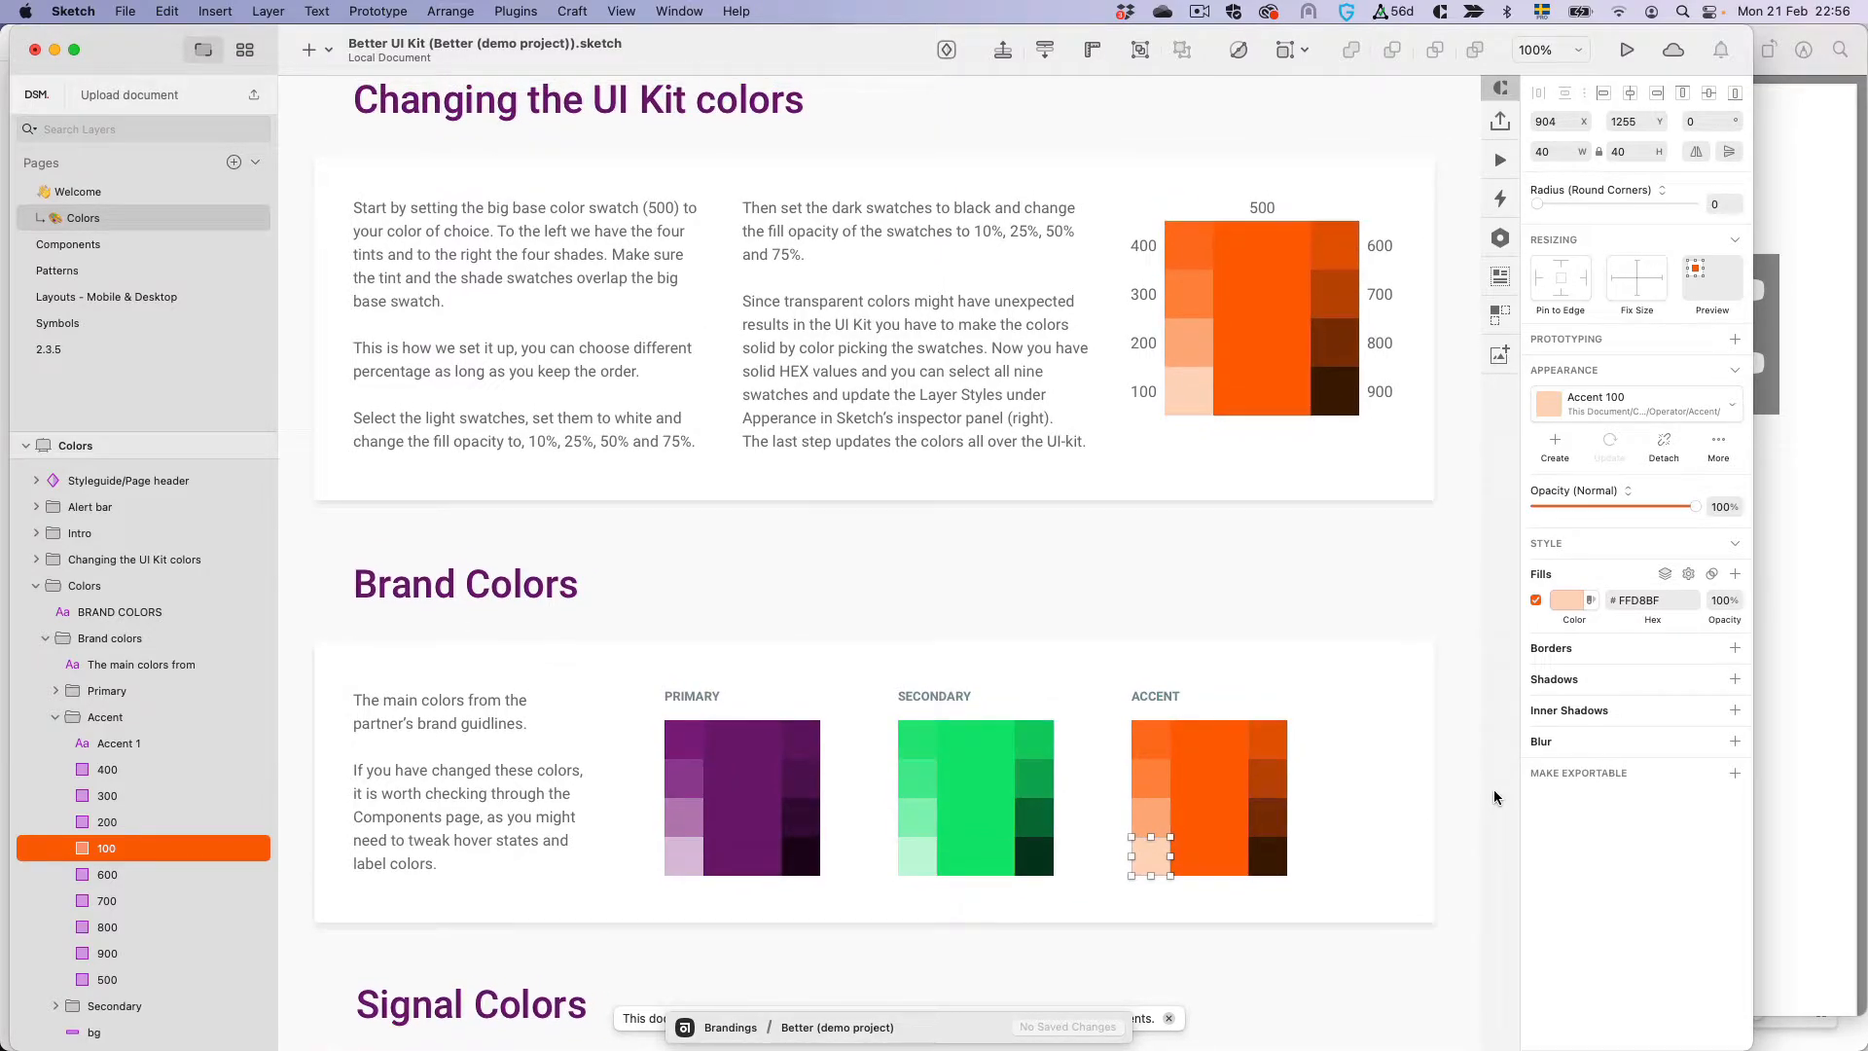
pyautogui.scroll(1, 1494, 796)
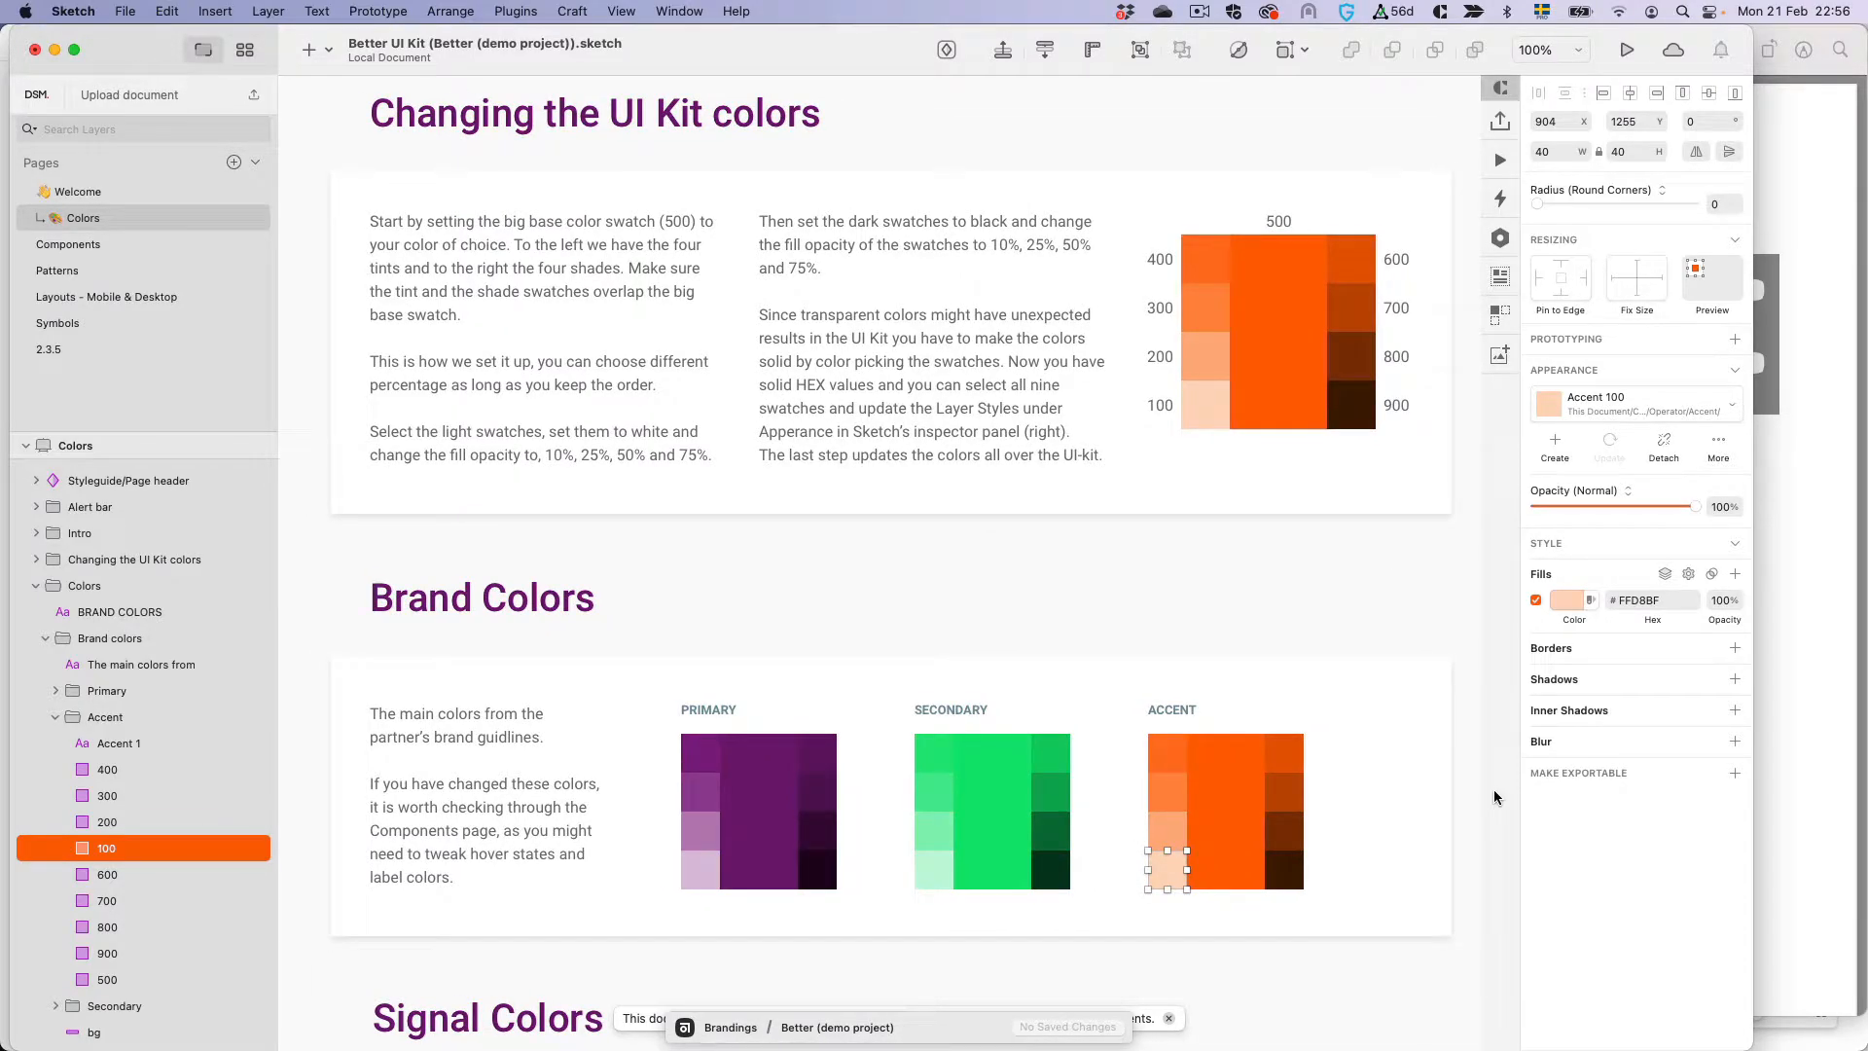
pyautogui.hscroll(1, 1495, 796)
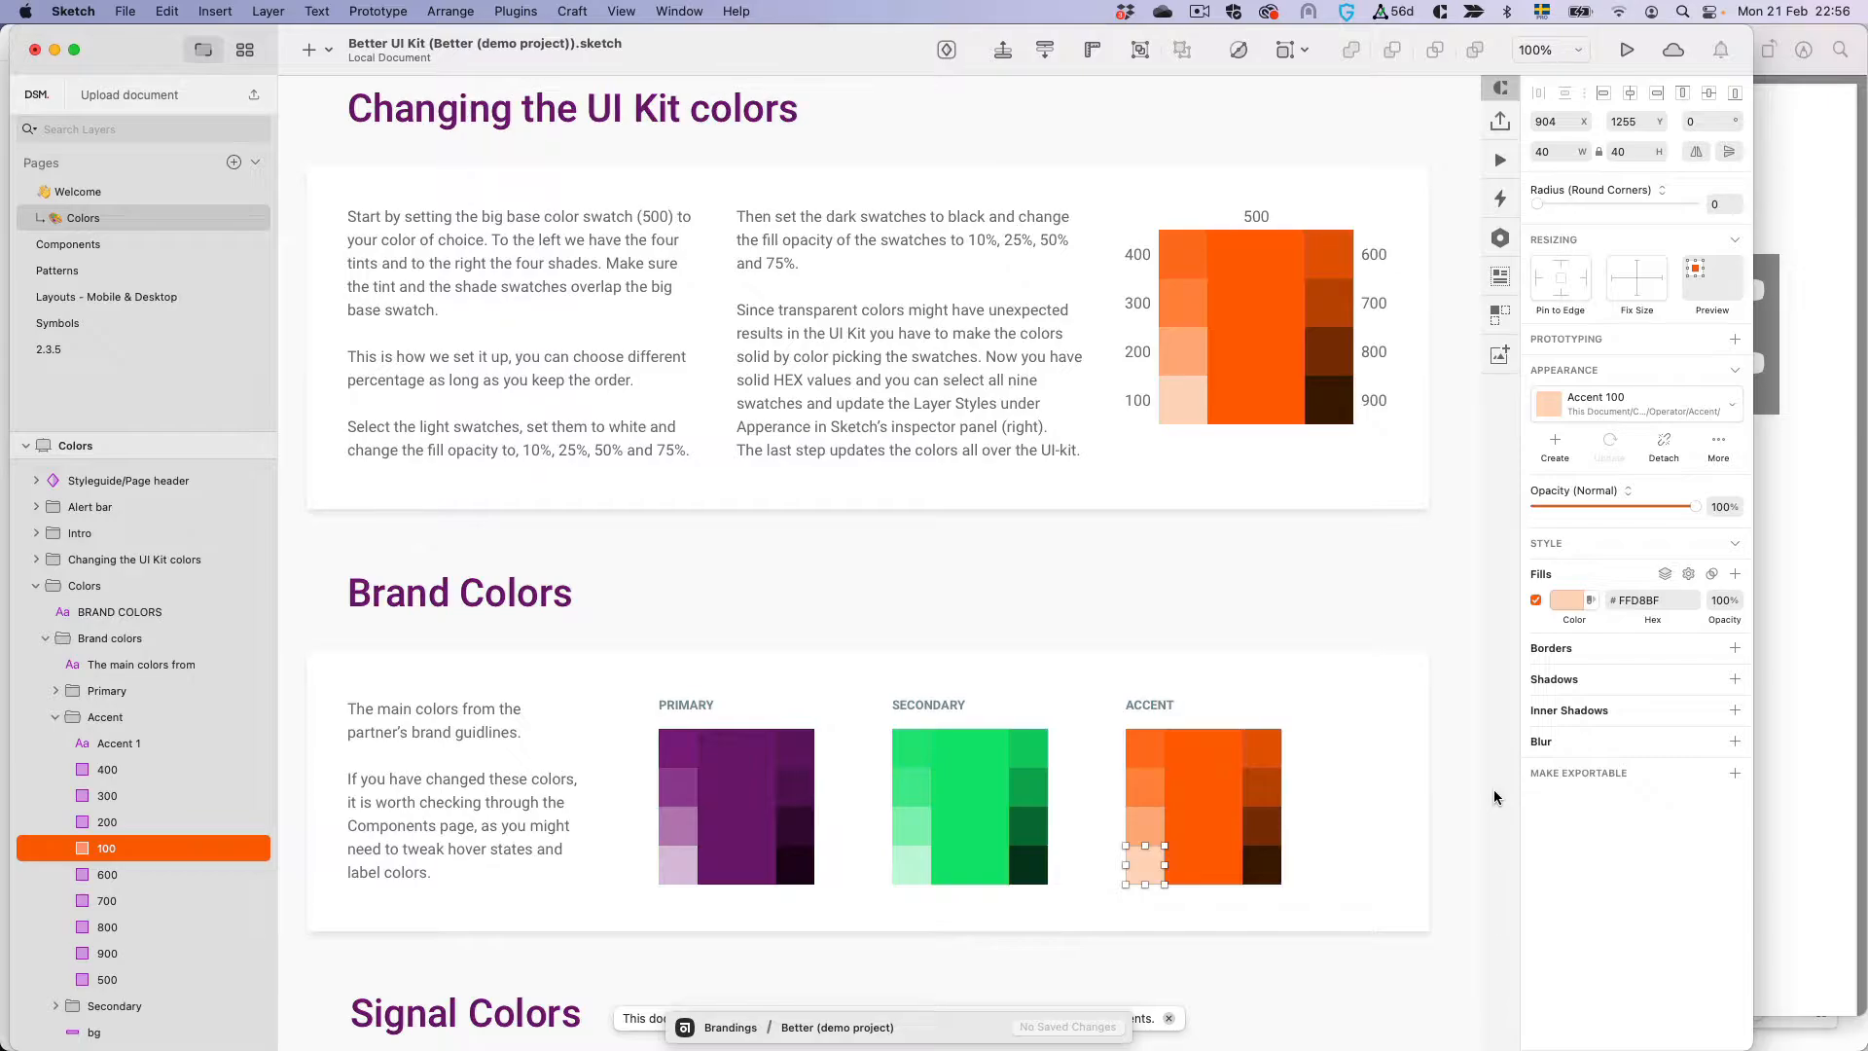
pyautogui.hscroll(-1, 1492, 790)
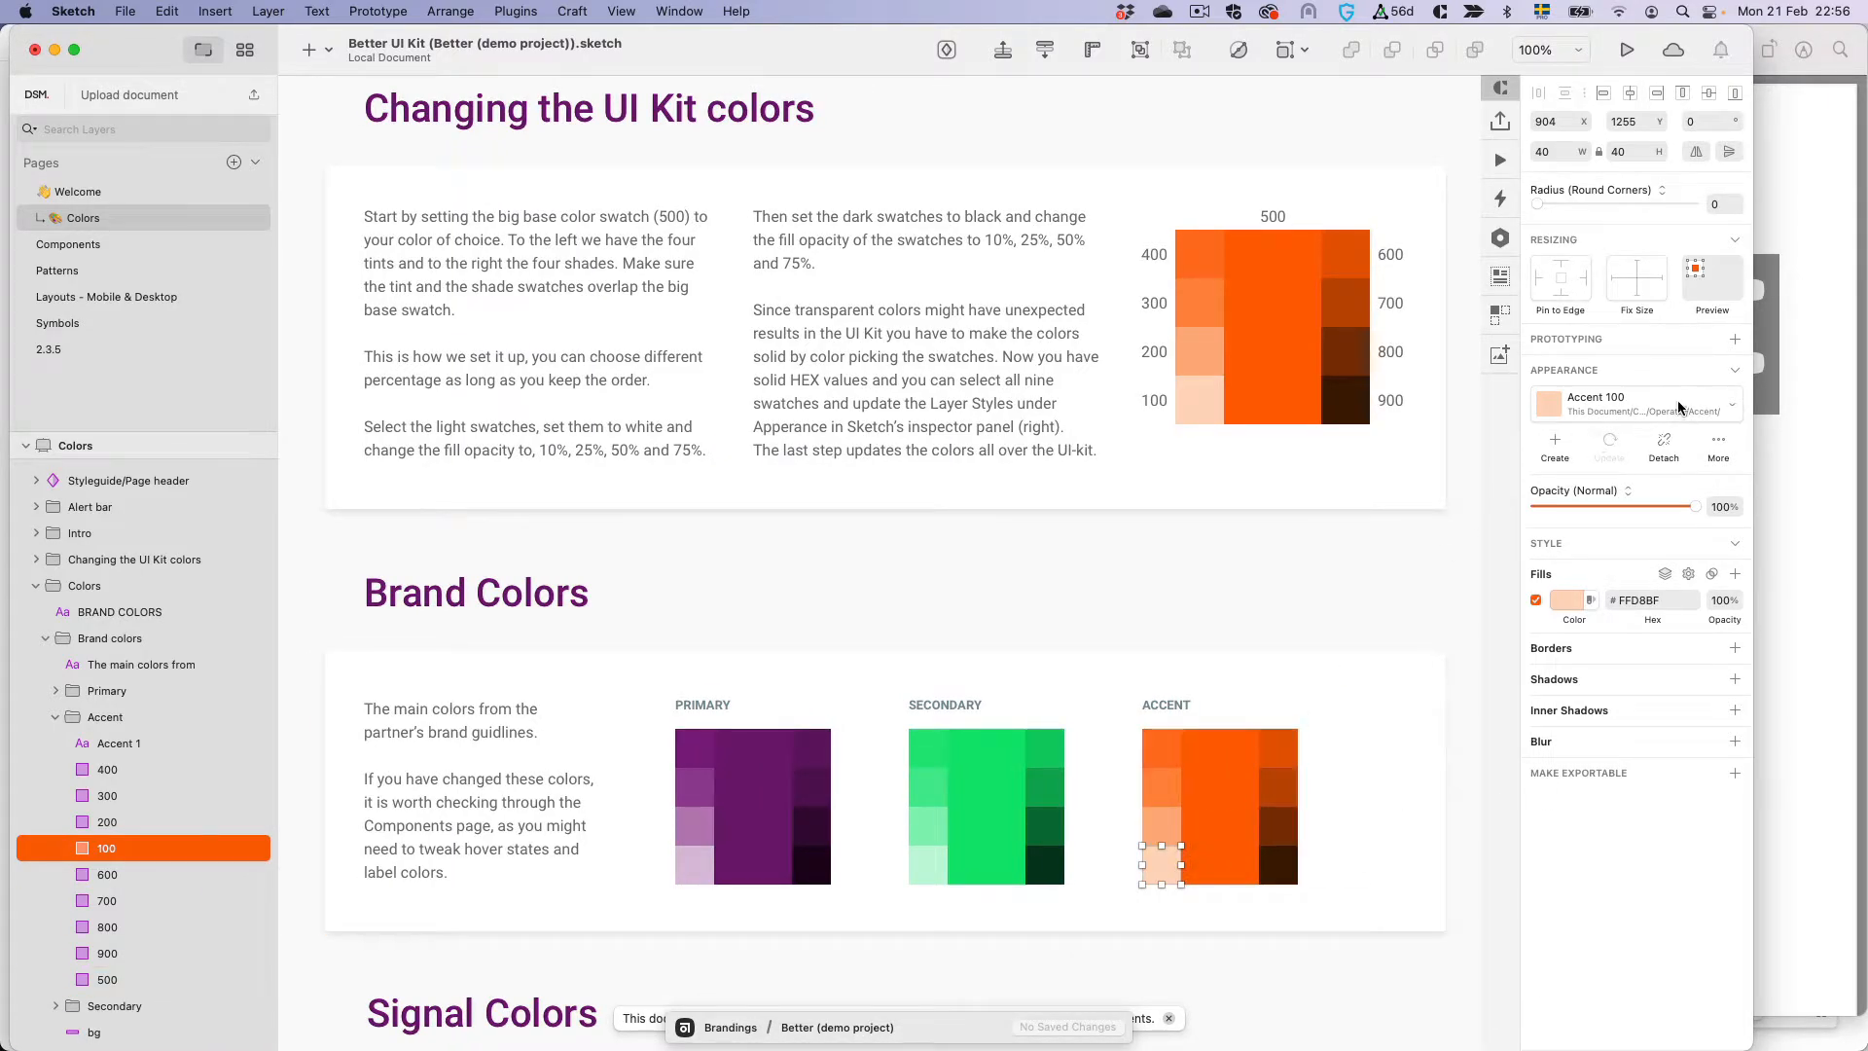
pyautogui.scroll(-1, 1428, 611)
pyautogui.click(1428, 611)
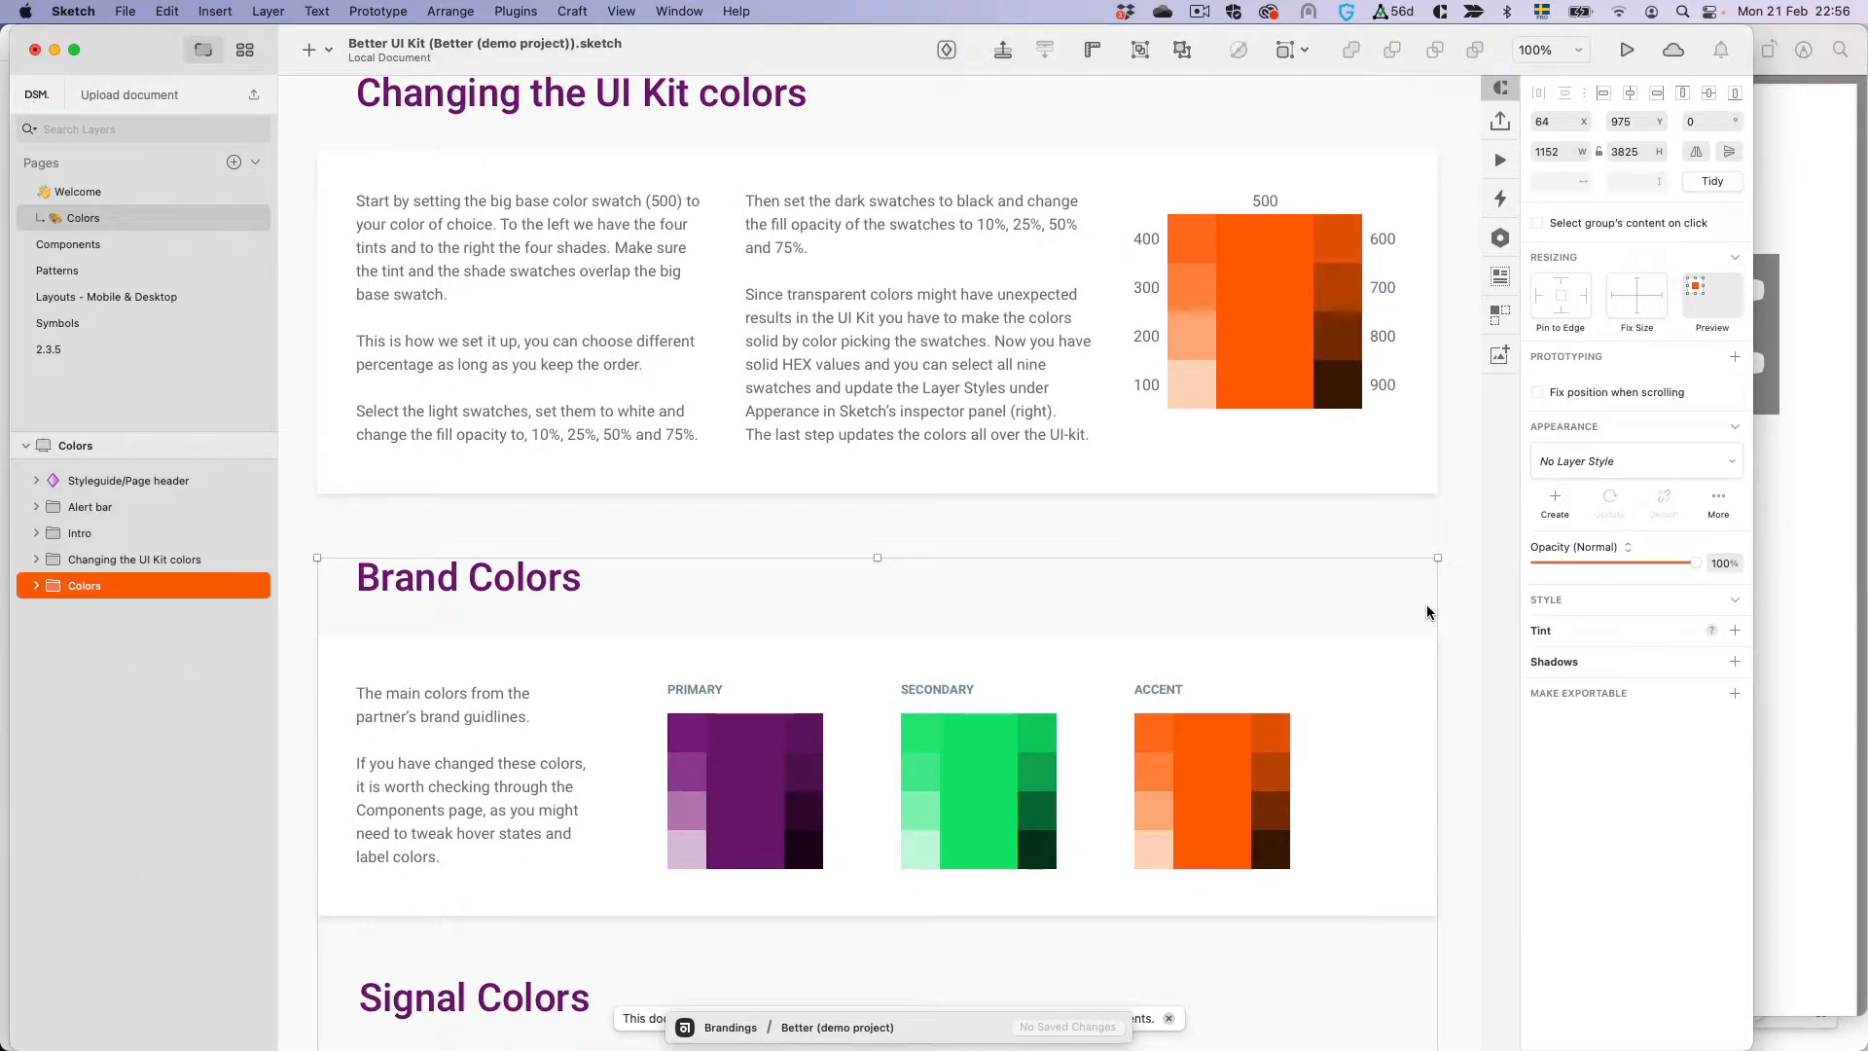
pyautogui.scroll(-3, 1435, 612)
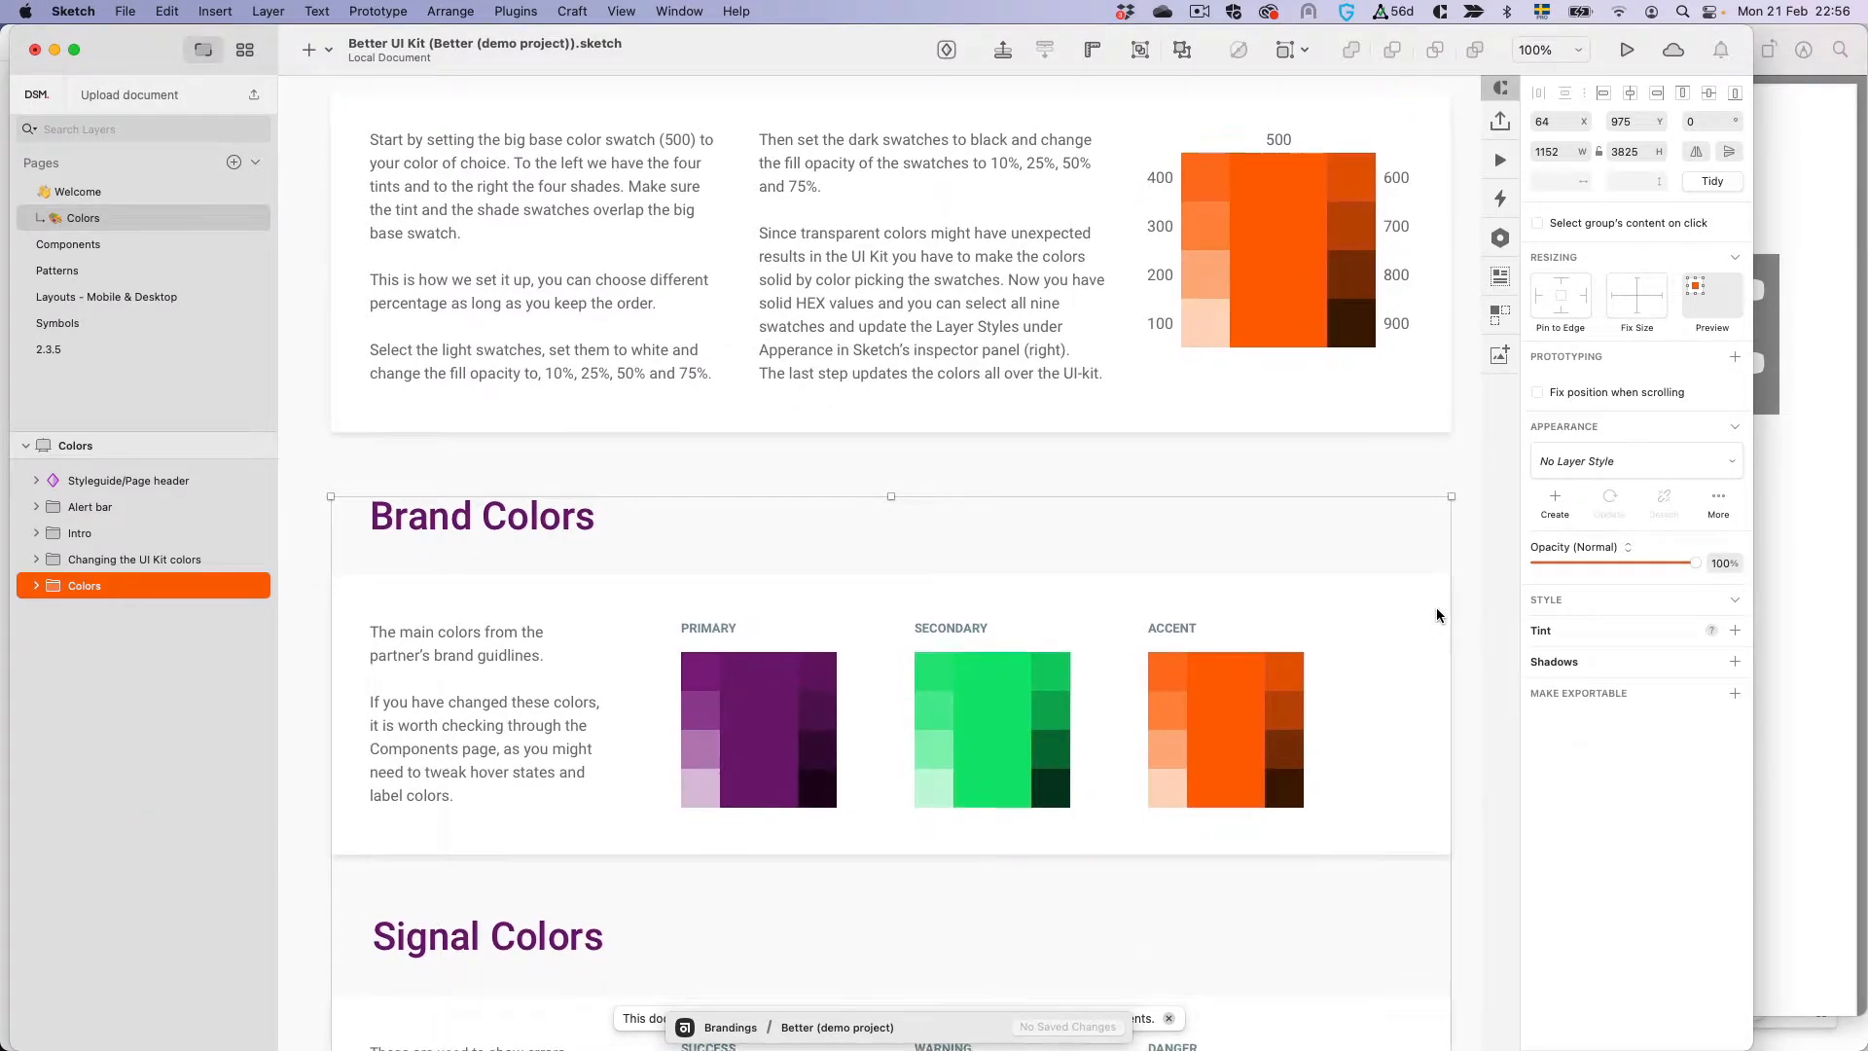
pyautogui.scroll(-2, 1436, 614)
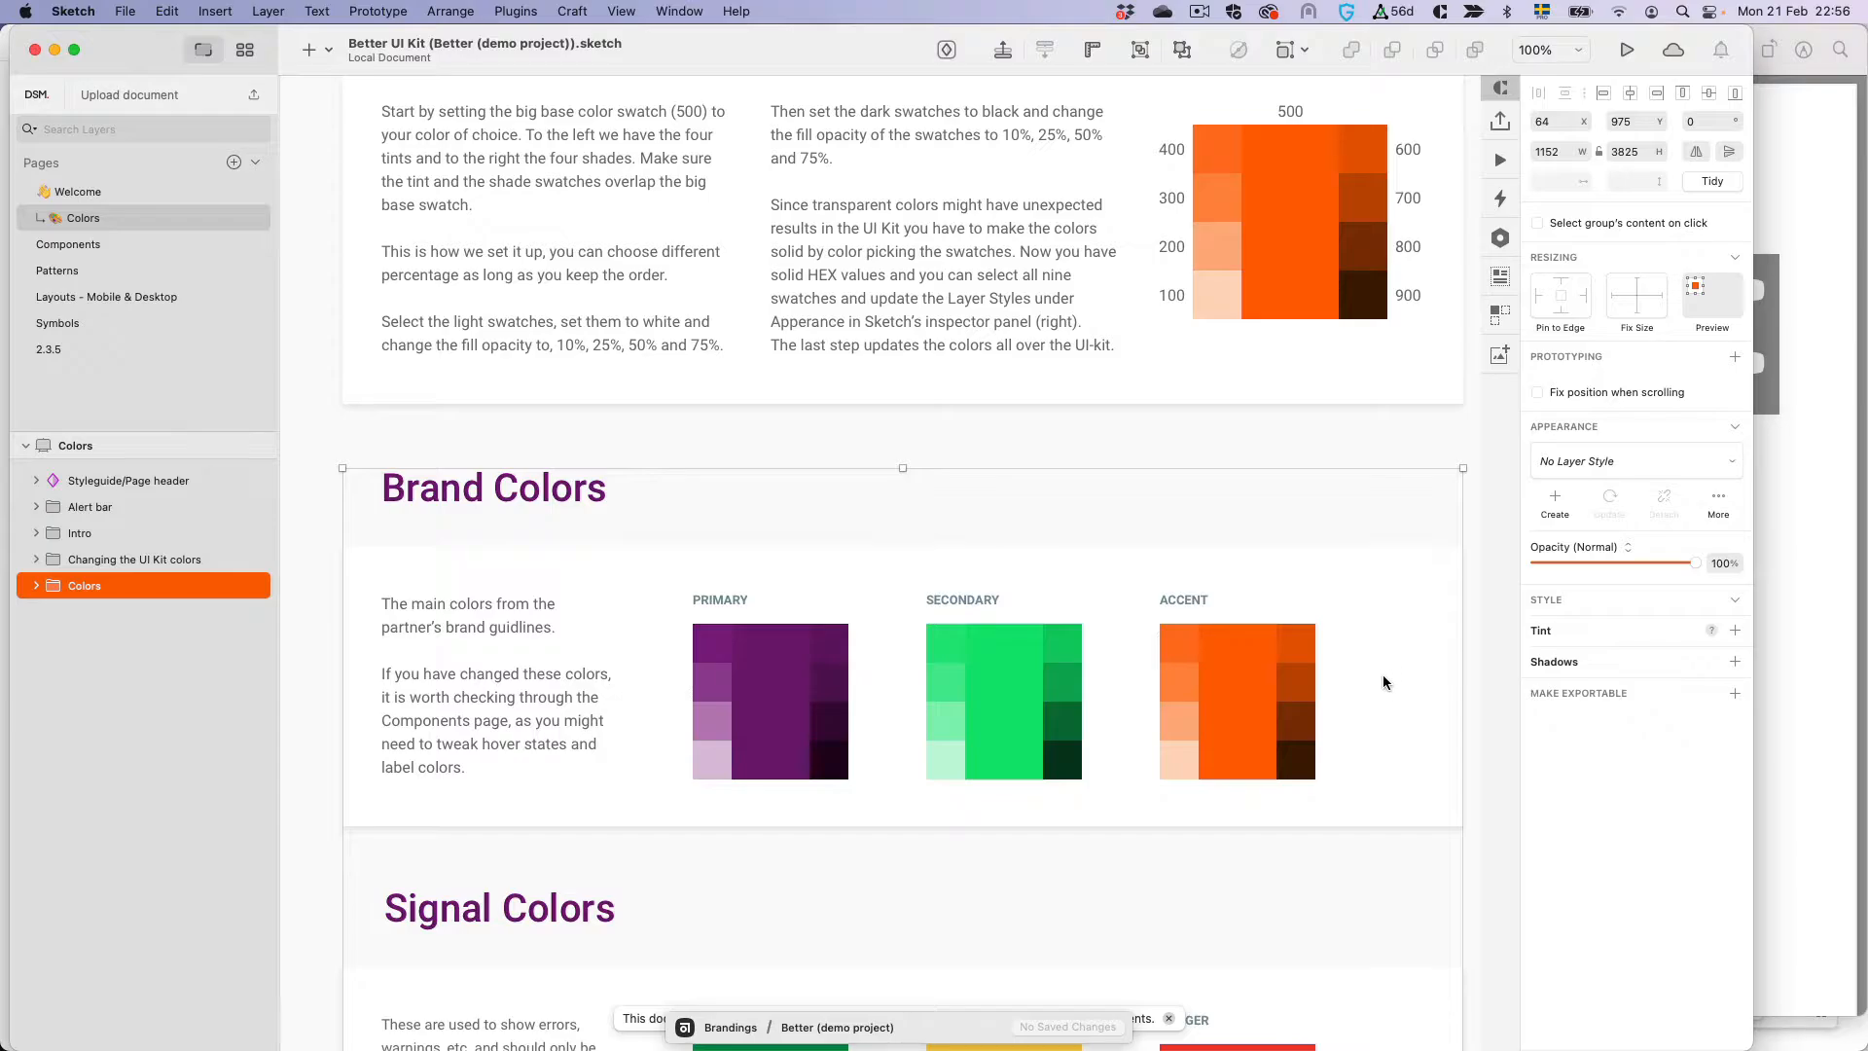
pyautogui.press('super+s')
# Step: Commit the changes to the Better project with the summary 'Edited brand colors'
pyautogui.click(133, 11)
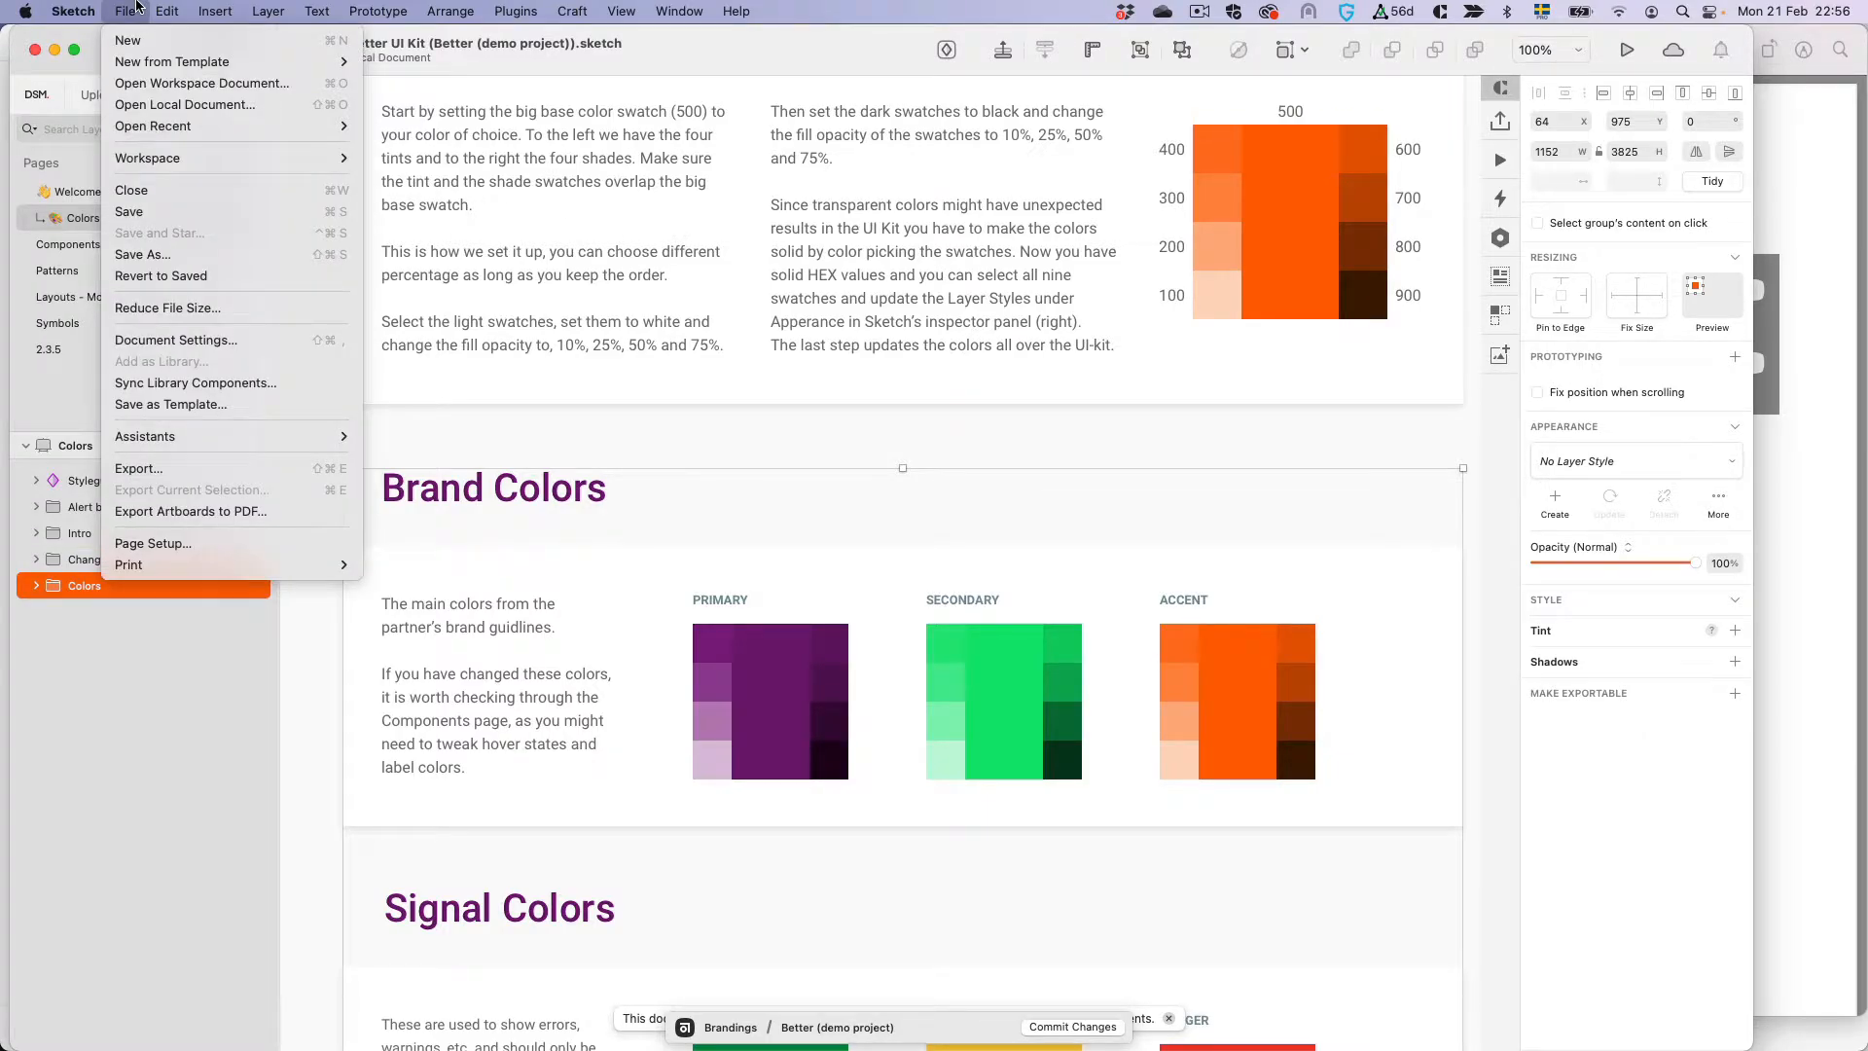
pyautogui.click(136, 8)
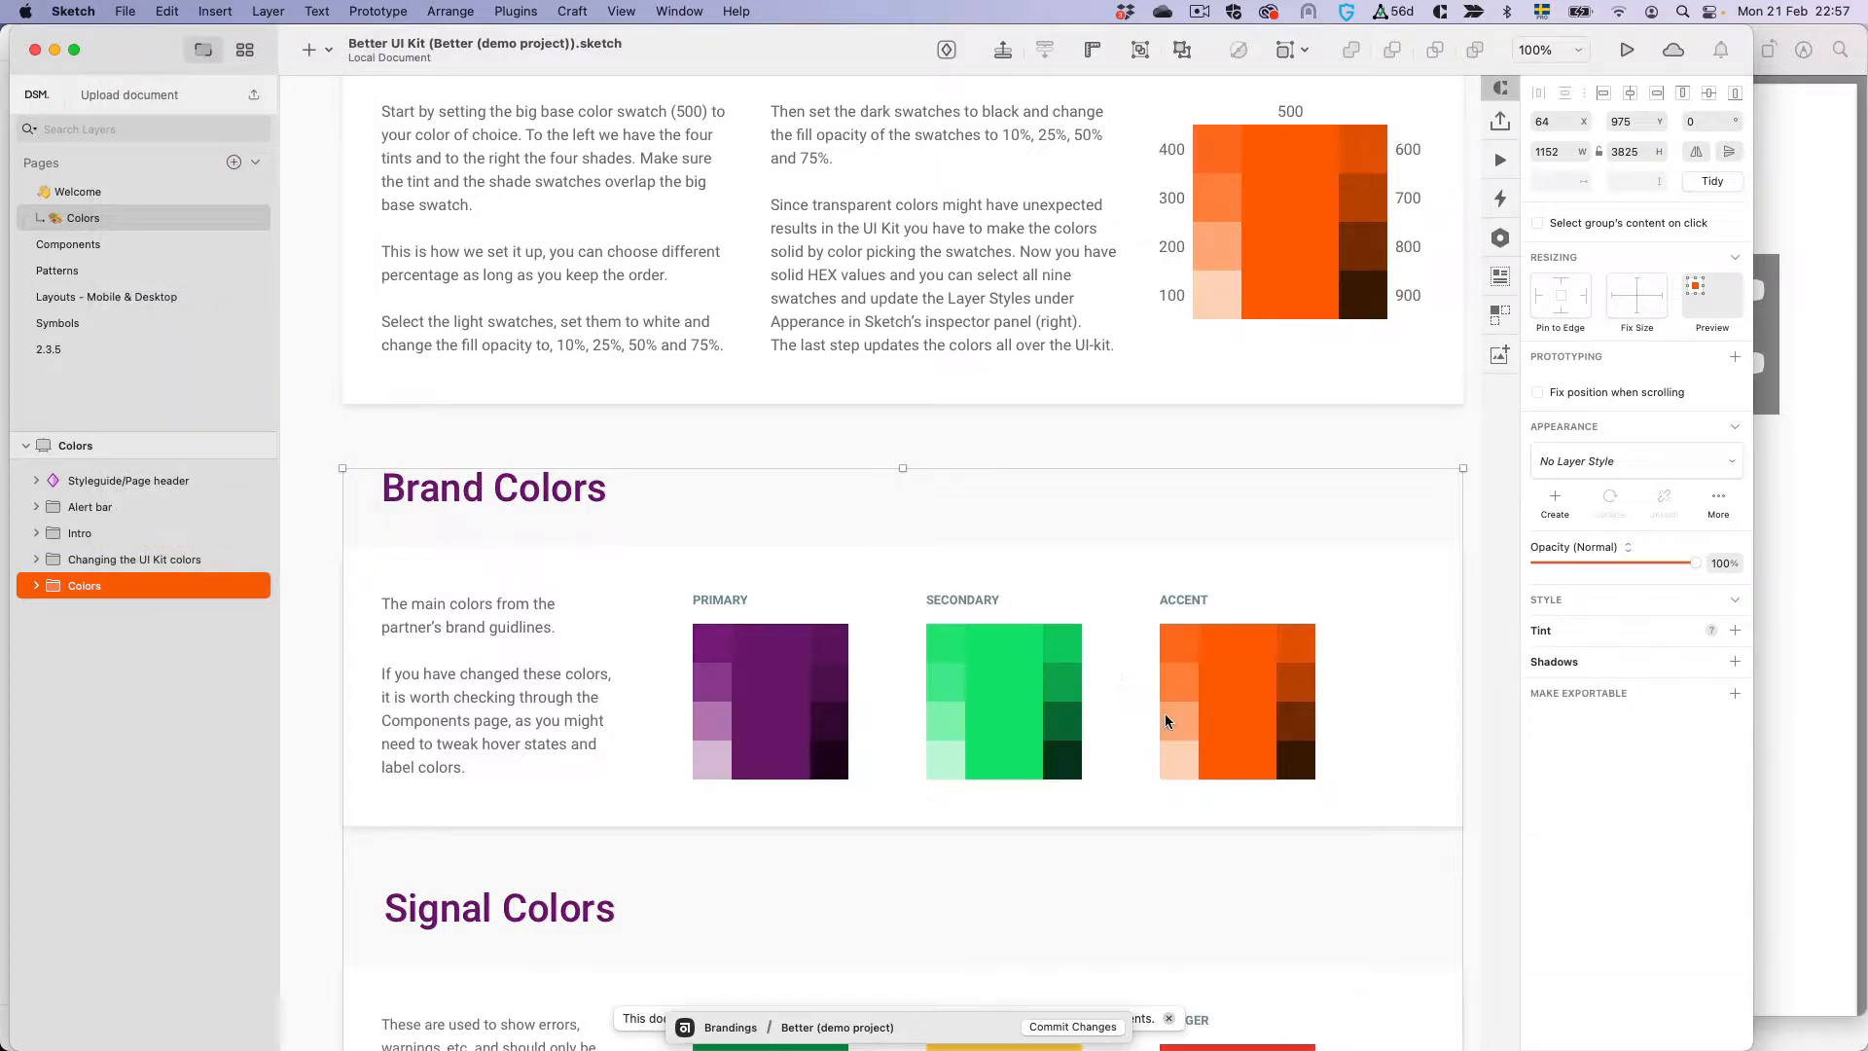
pyautogui.scroll(-1, 1164, 714)
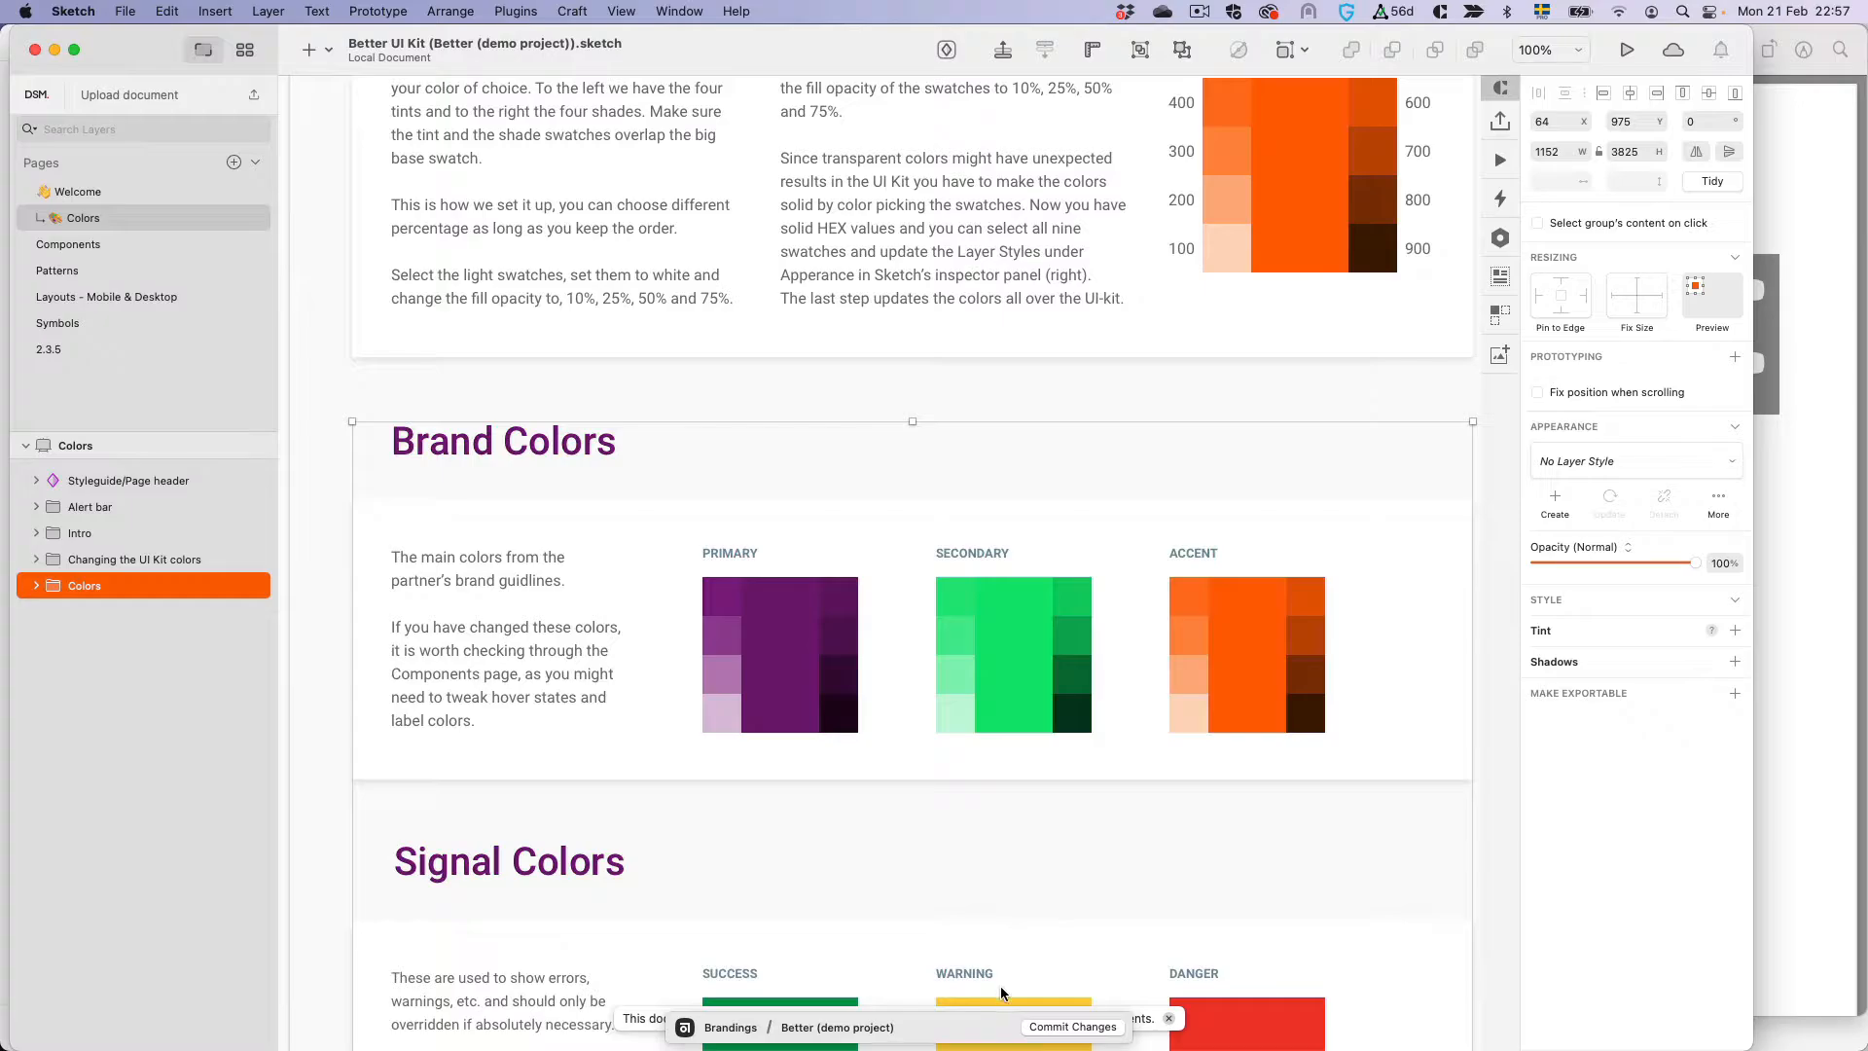
pyautogui.click(1067, 1027)
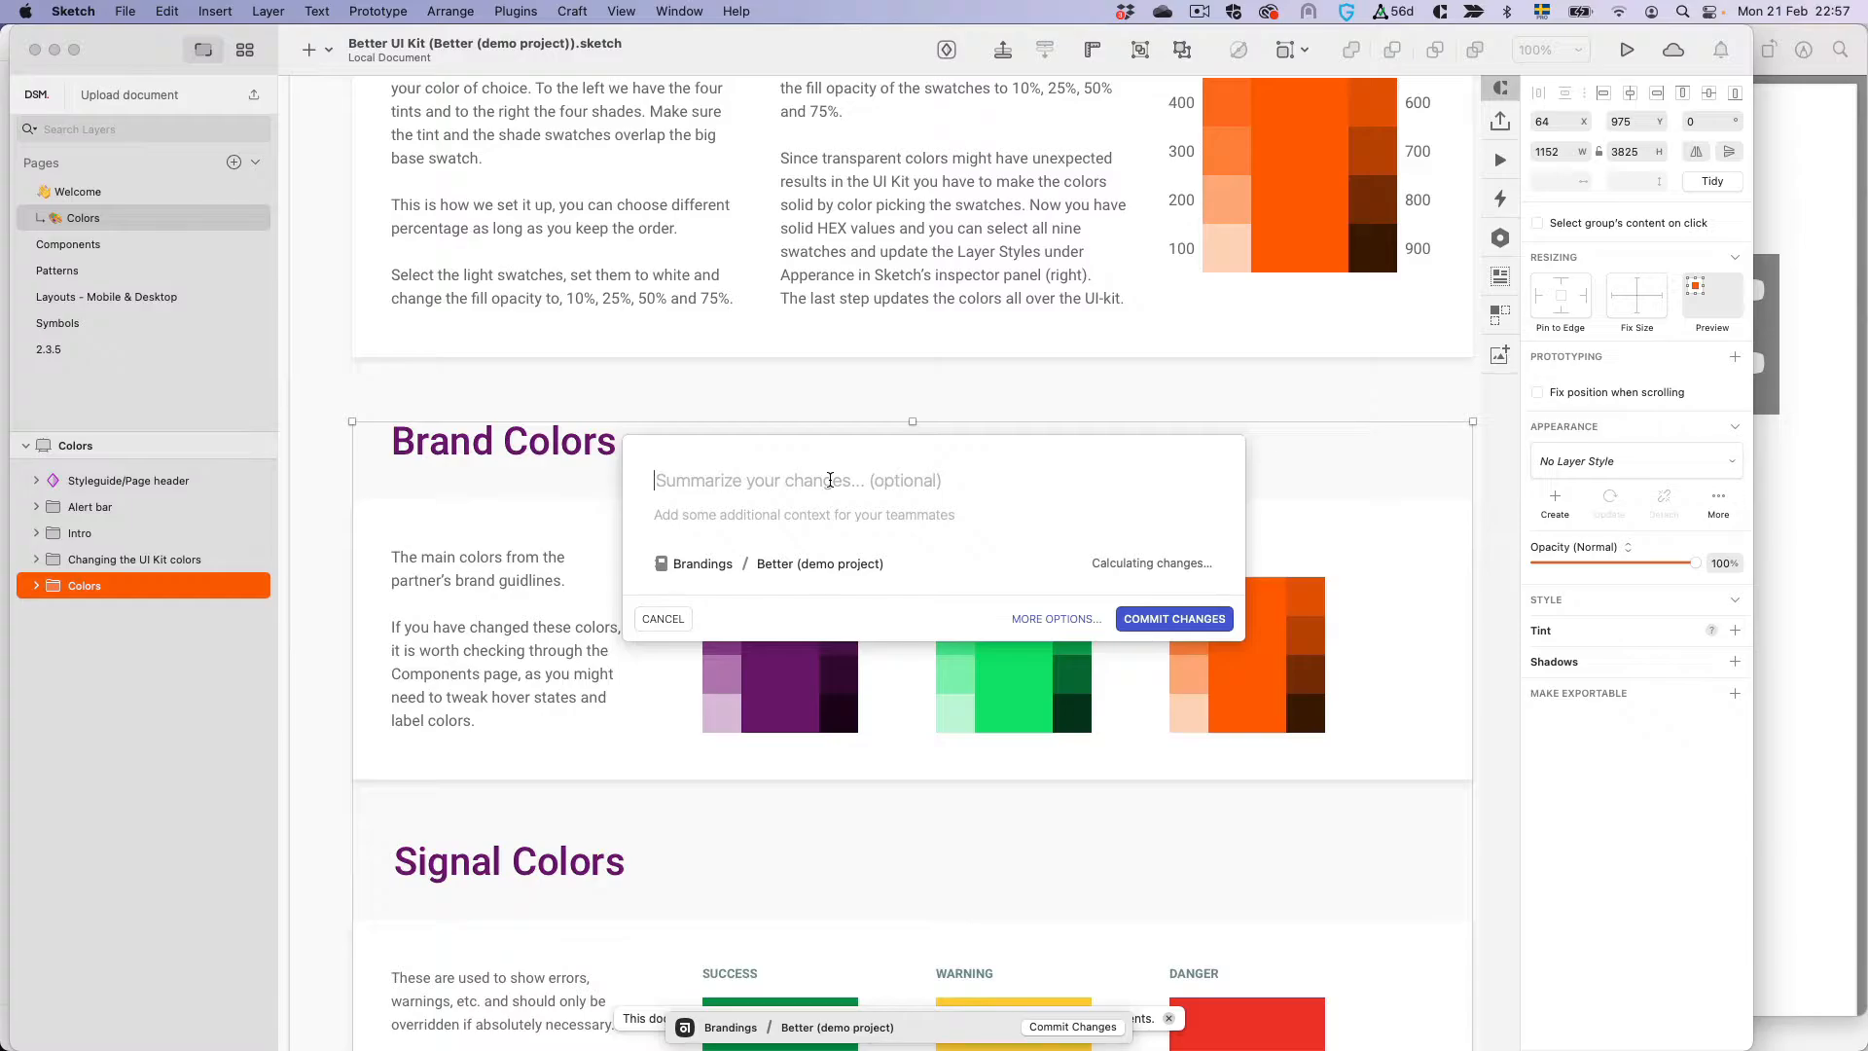
pyautogui.write('Edited')
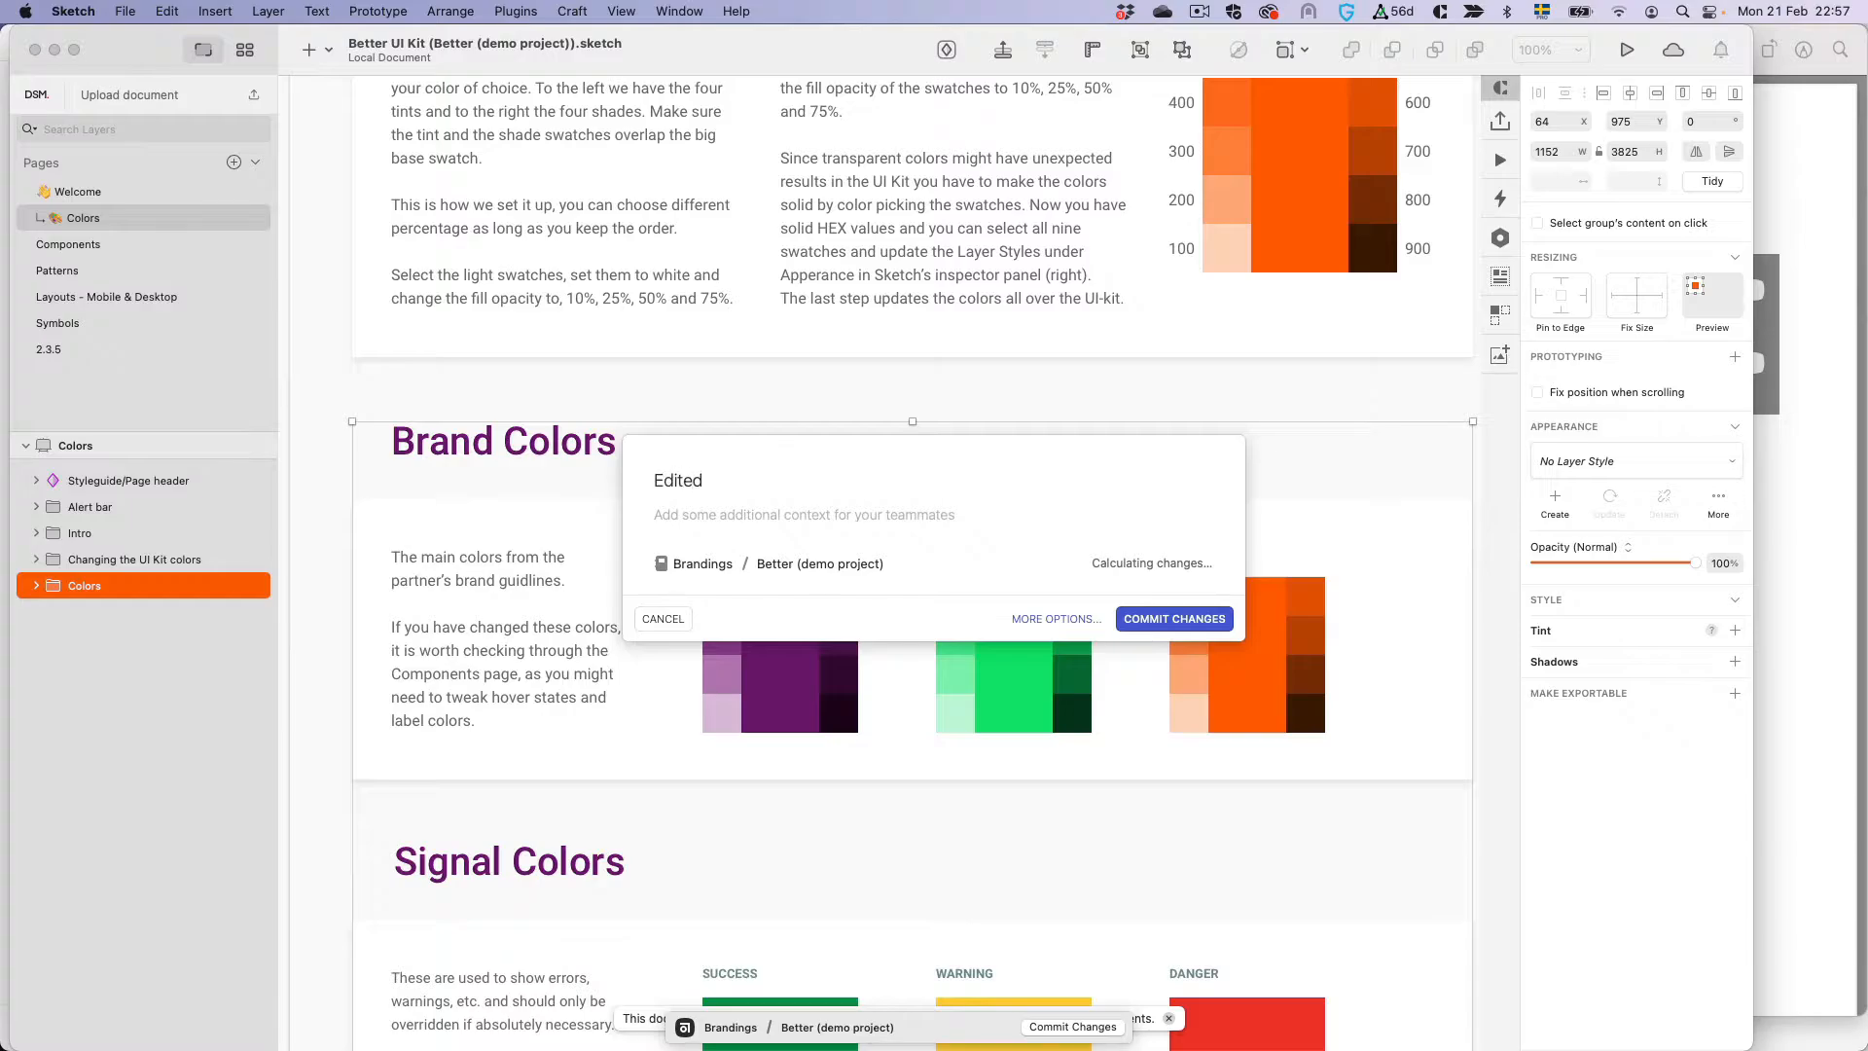
pyautogui.write(' brand colors')
pyautogui.click(1141, 624)
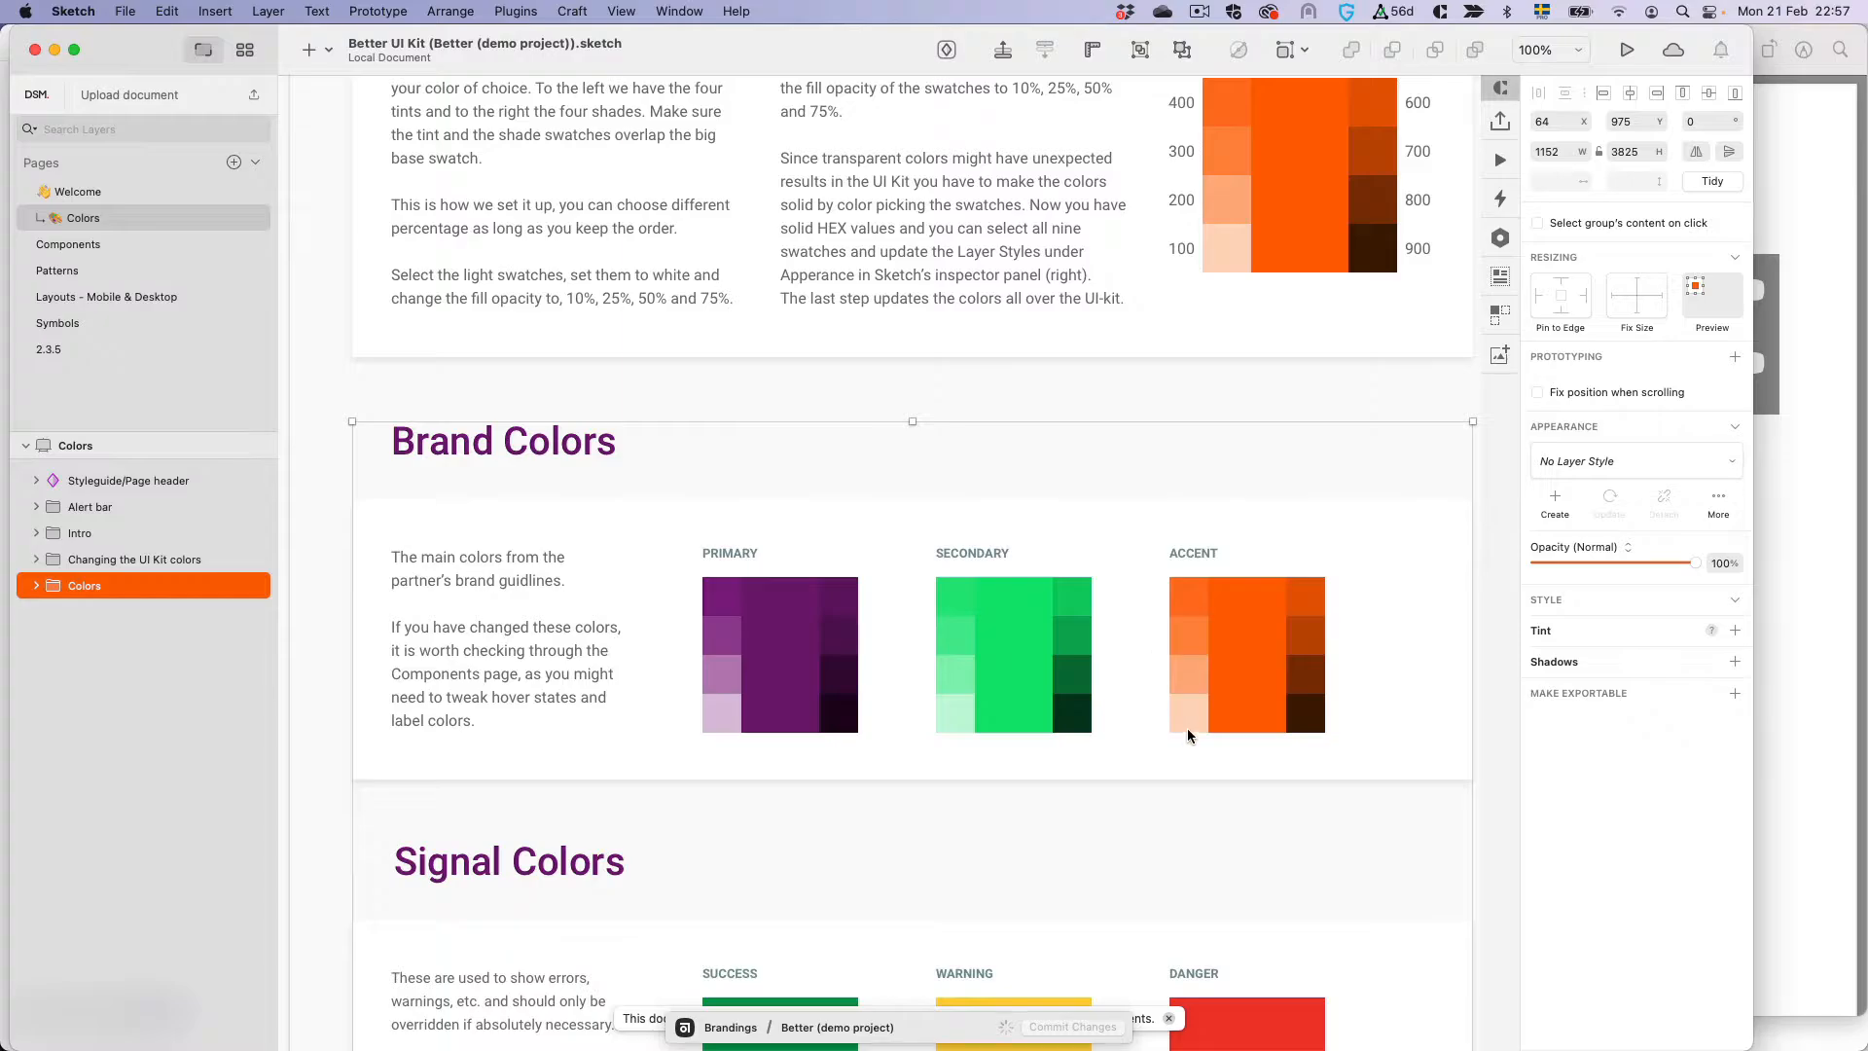
pyautogui.scroll(-3, 1400, 769)
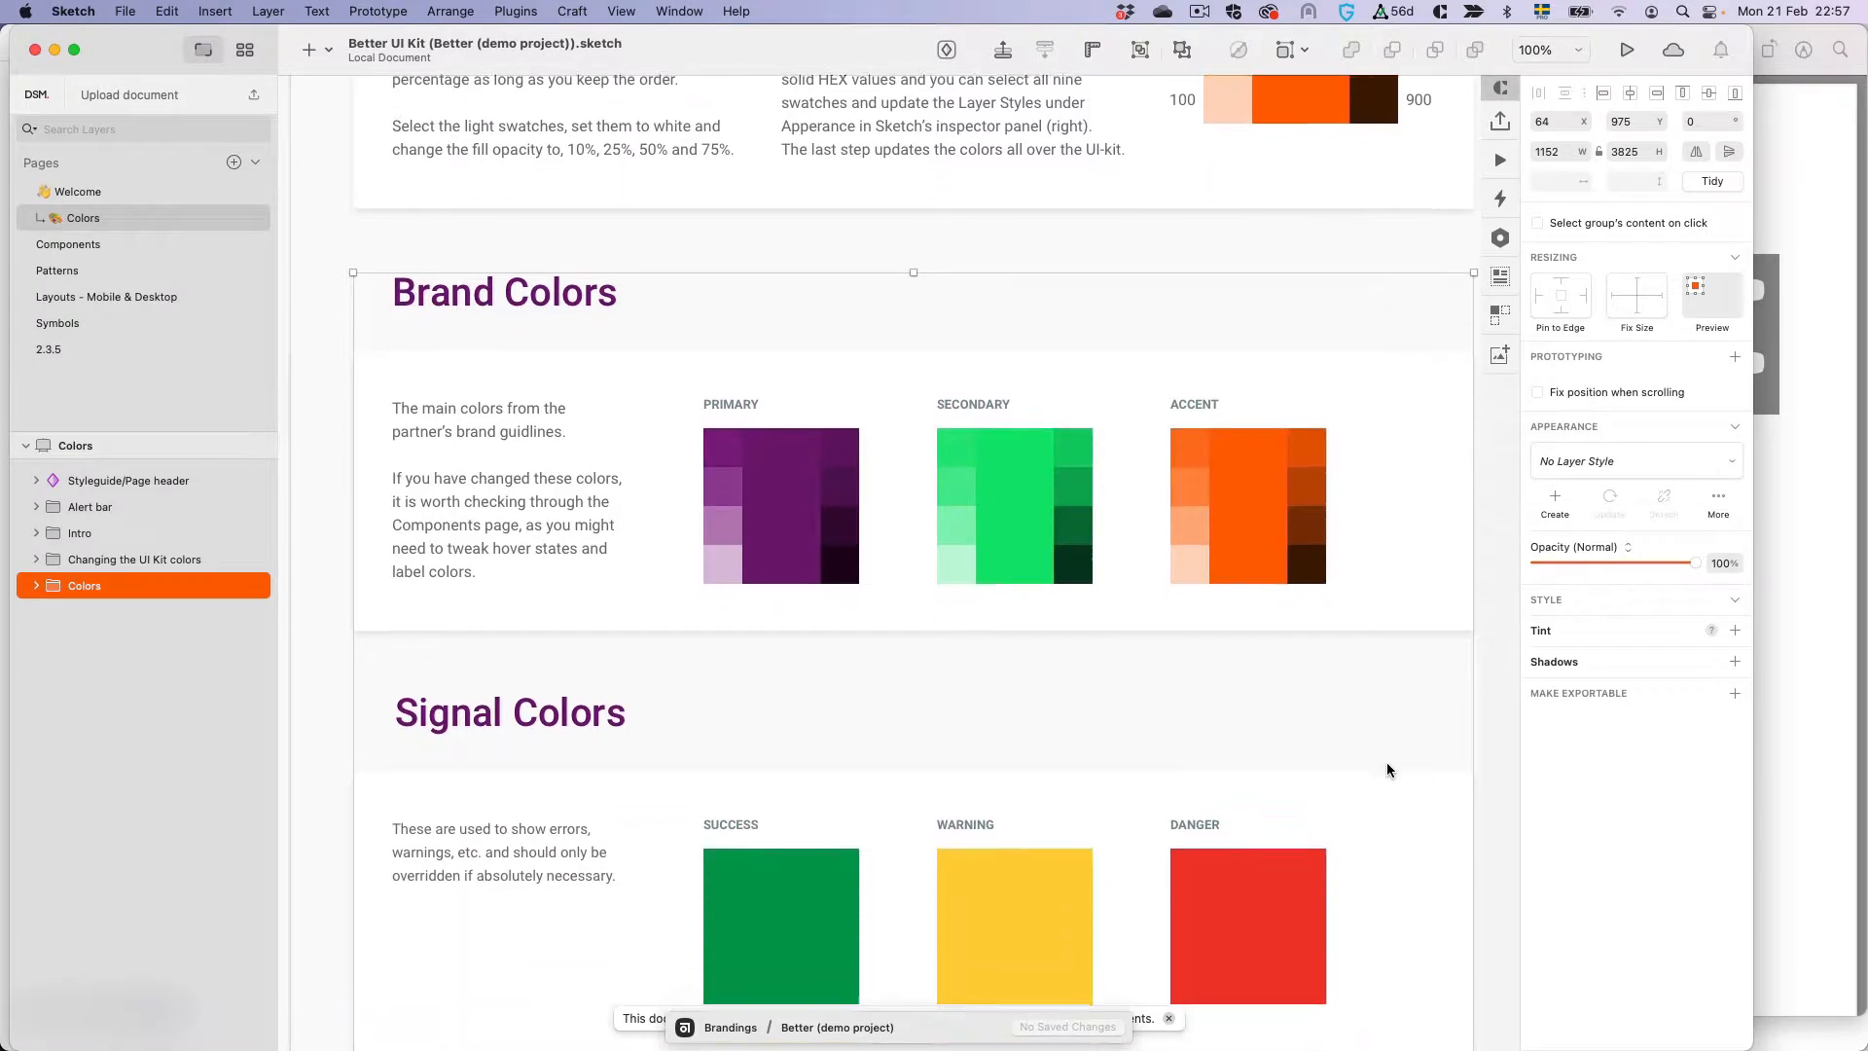
pyautogui.scroll(-5, 1401, 763)
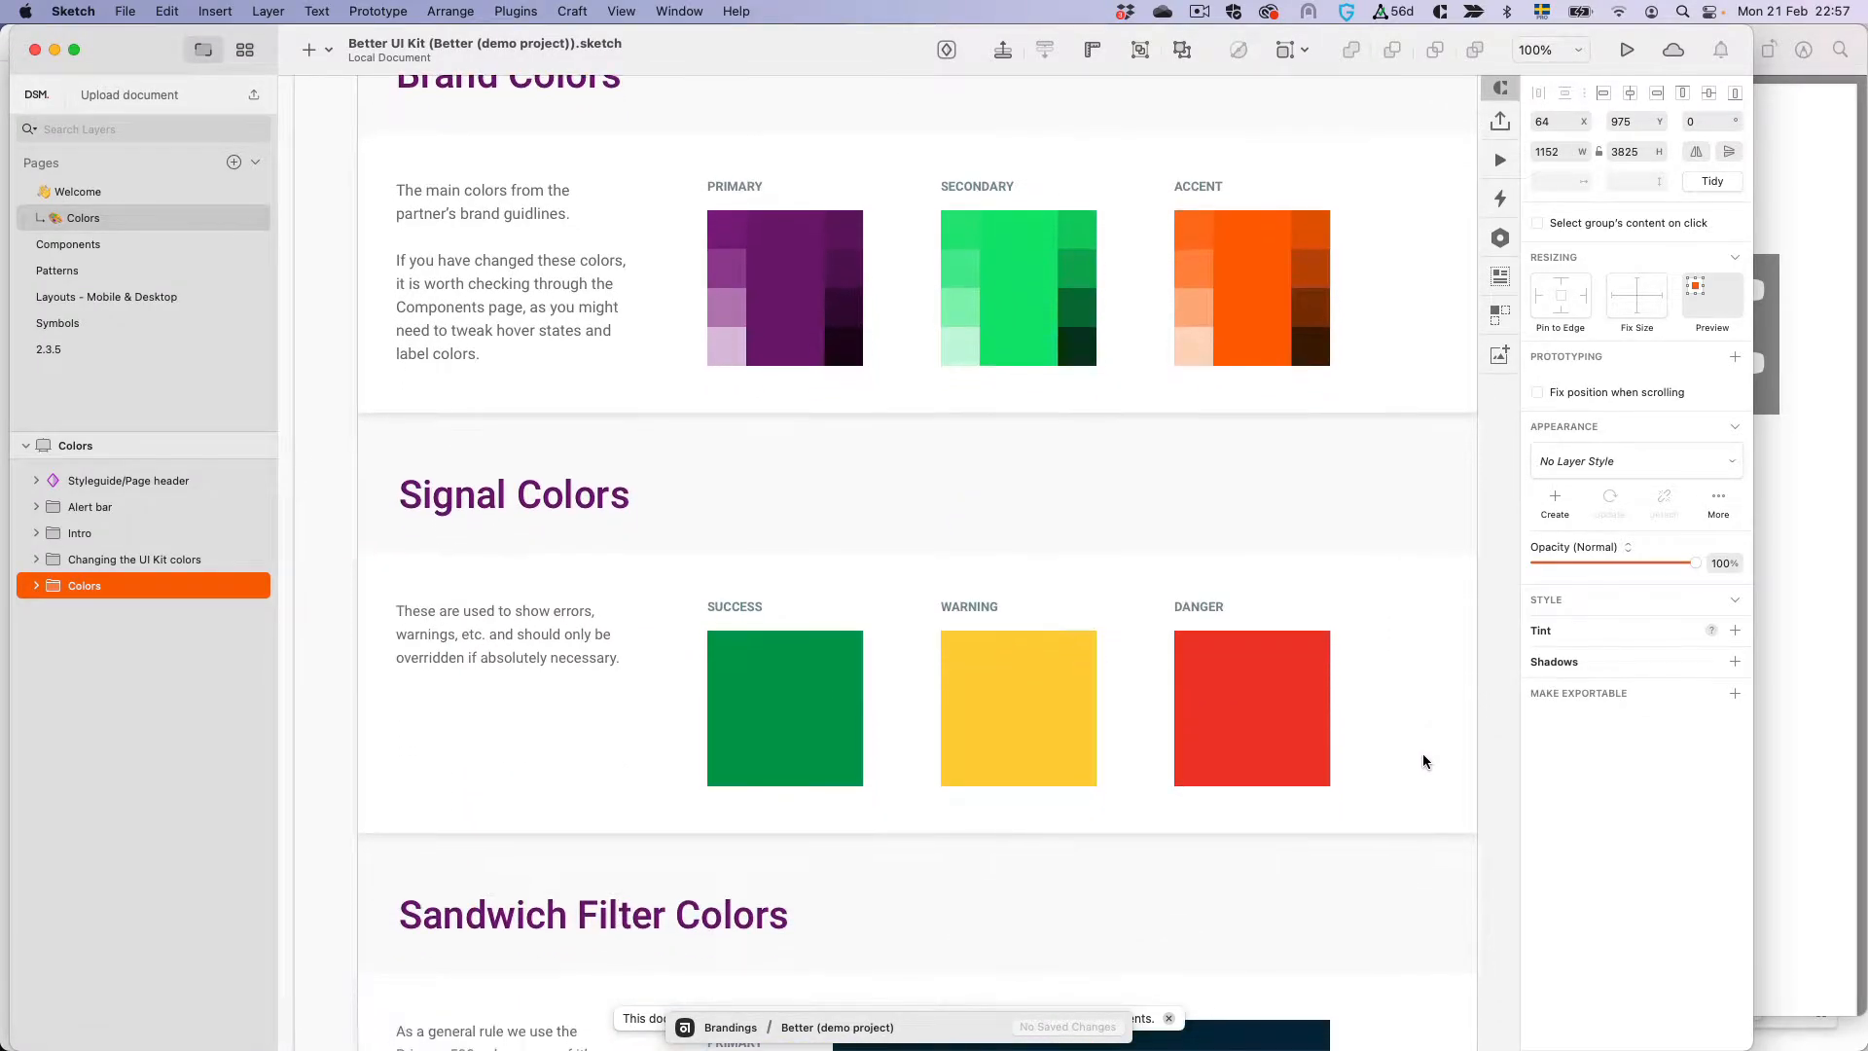
pyautogui.scroll(-3, 1422, 761)
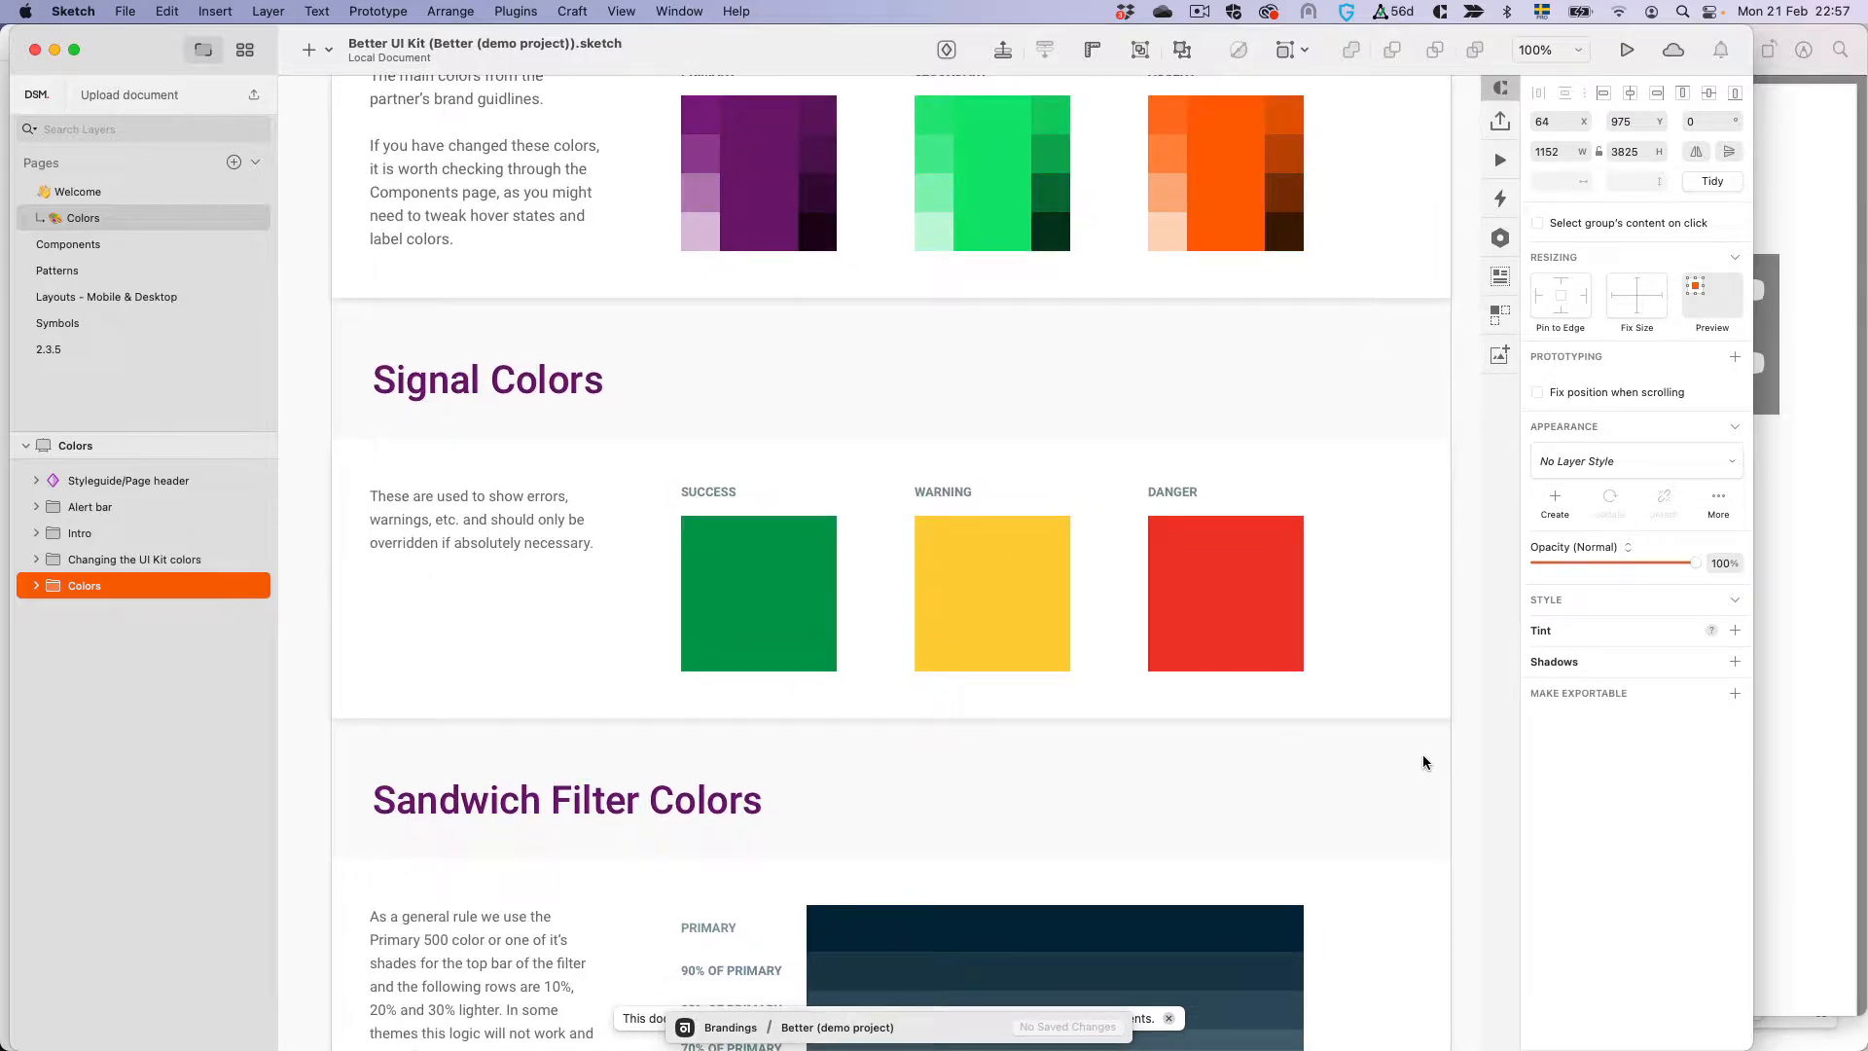
pyautogui.scroll(-1, 1422, 762)
pyautogui.click(744, 567)
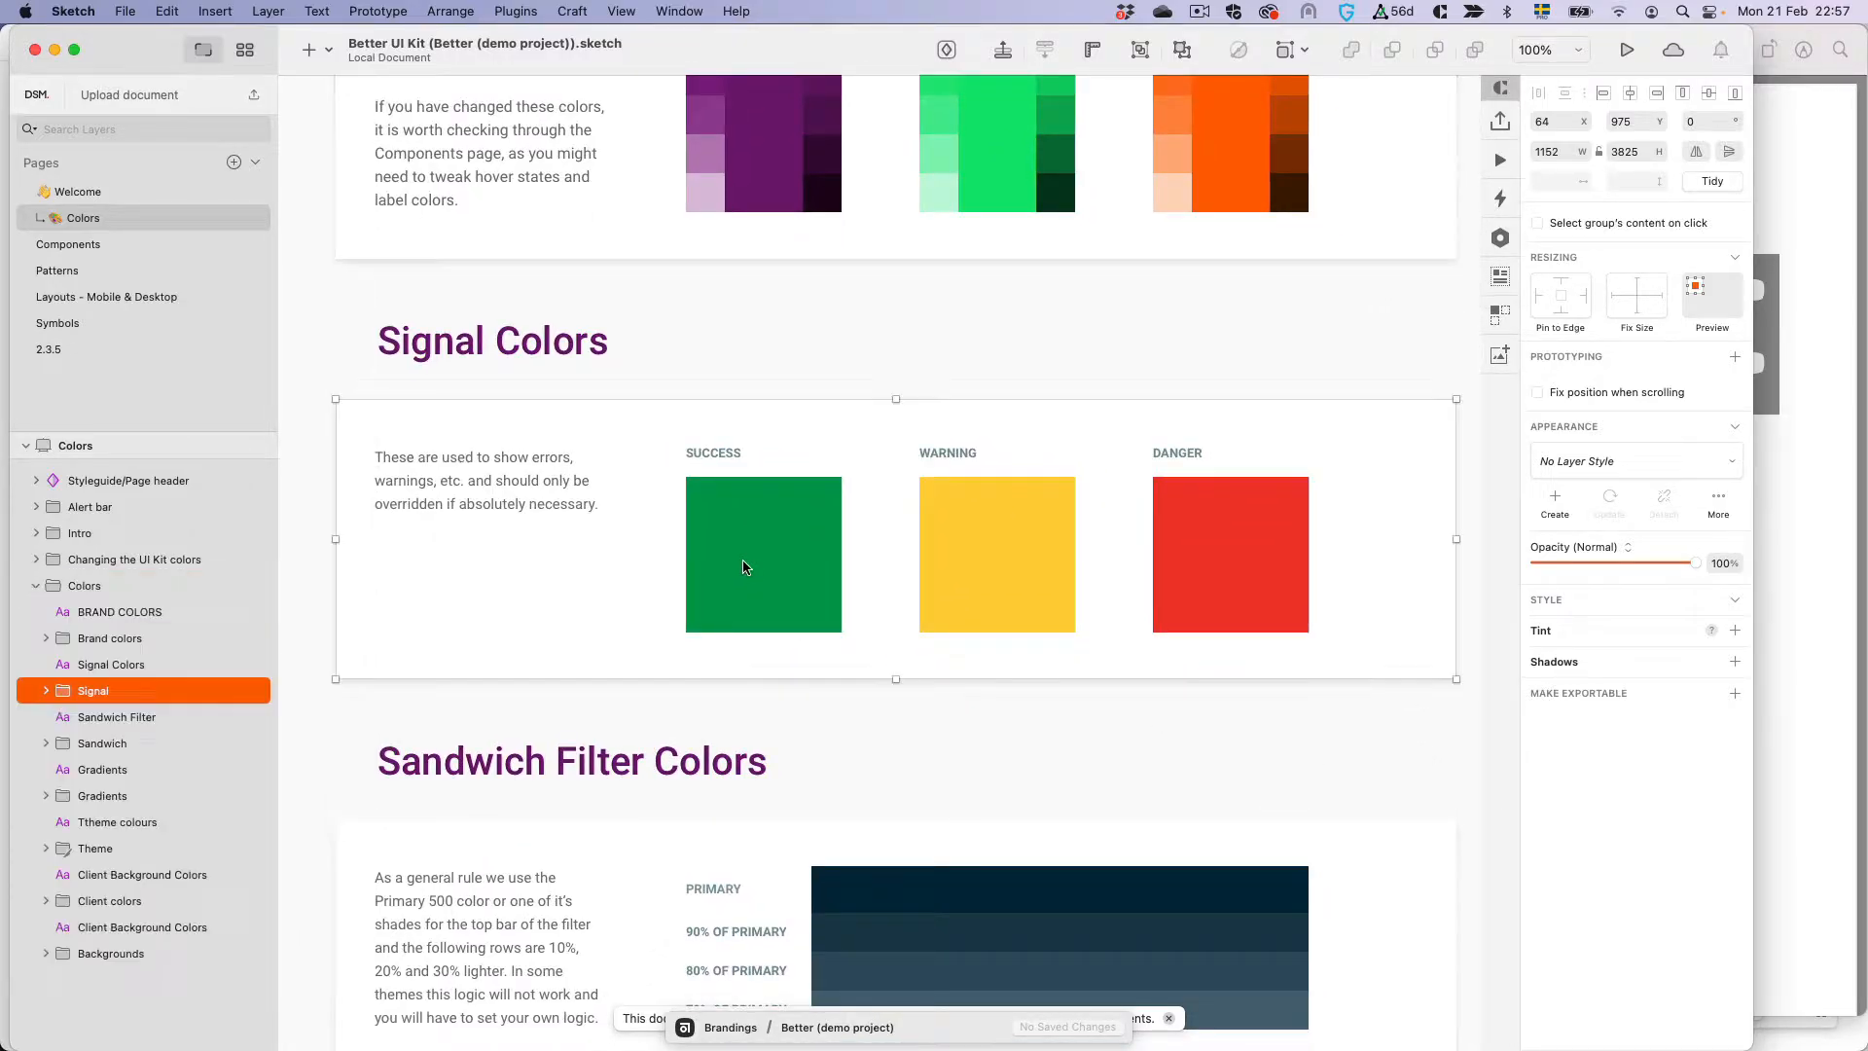
pyautogui.doubleClick(744, 567)
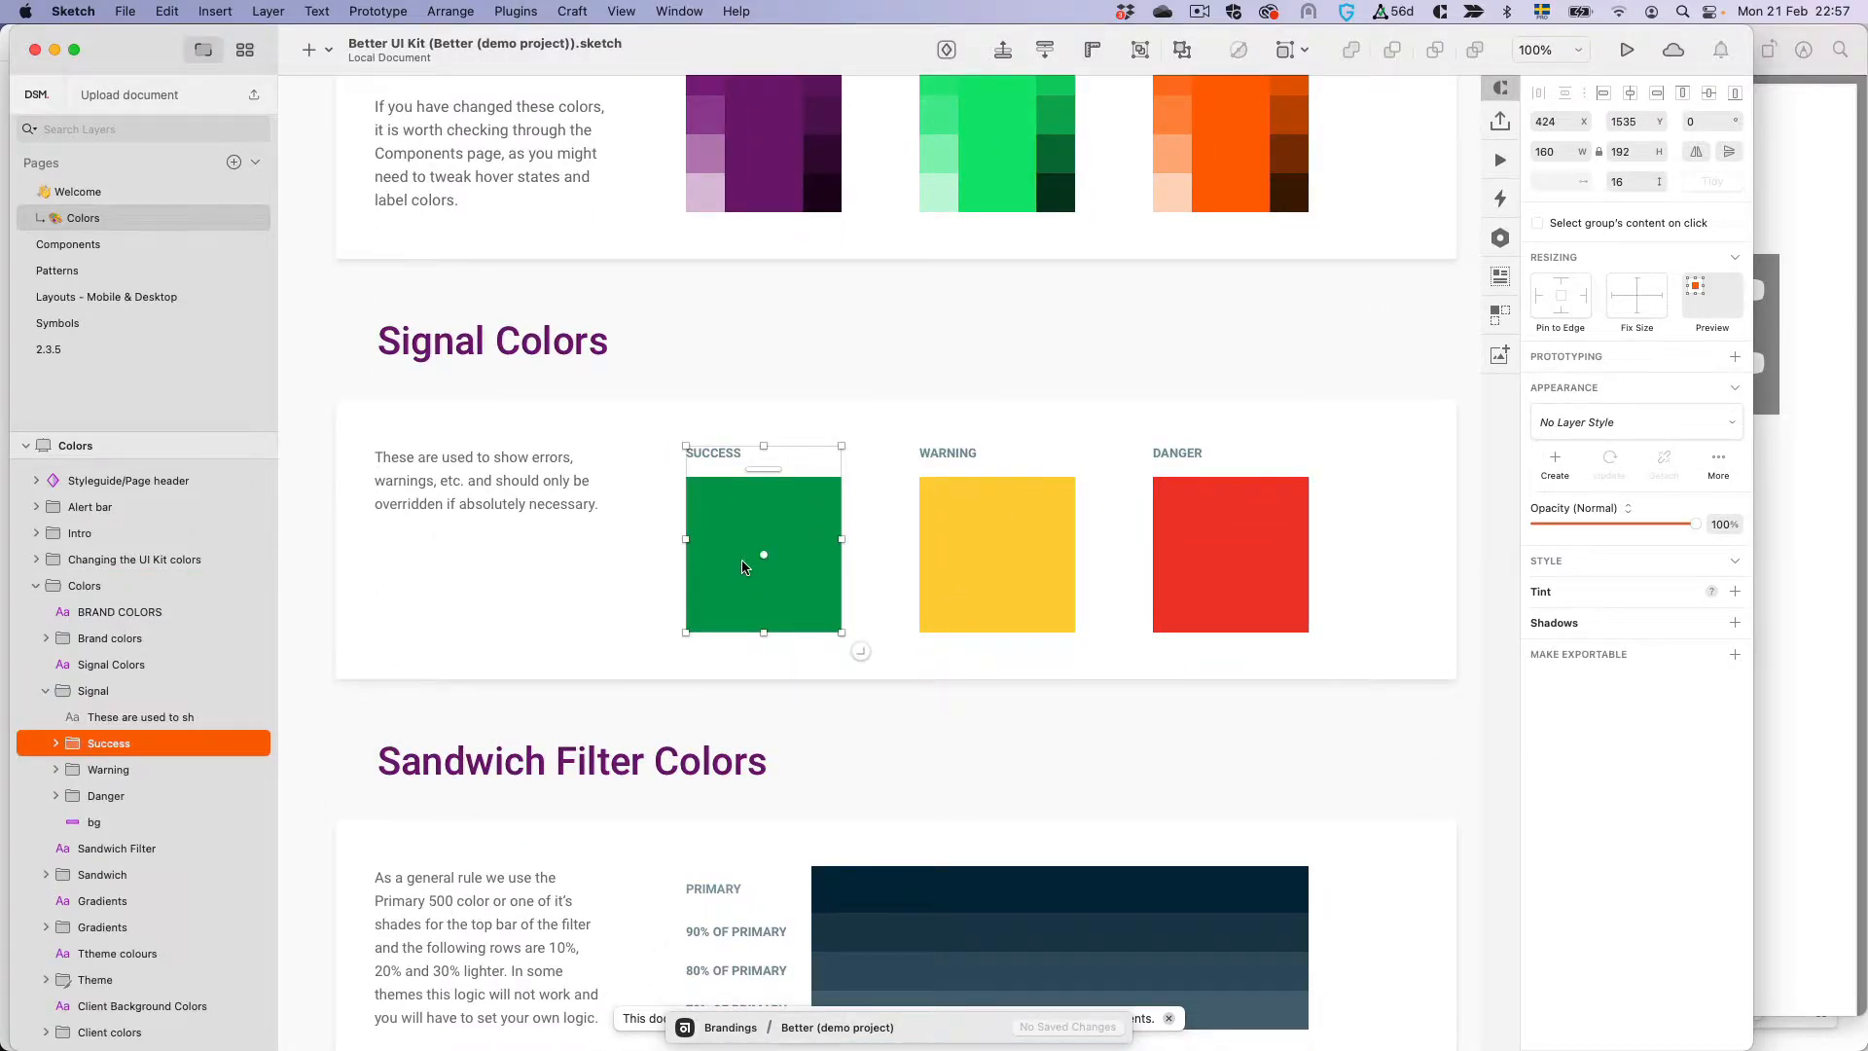
pyautogui.doubleClick(744, 567)
pyautogui.hscroll(2, 742, 566)
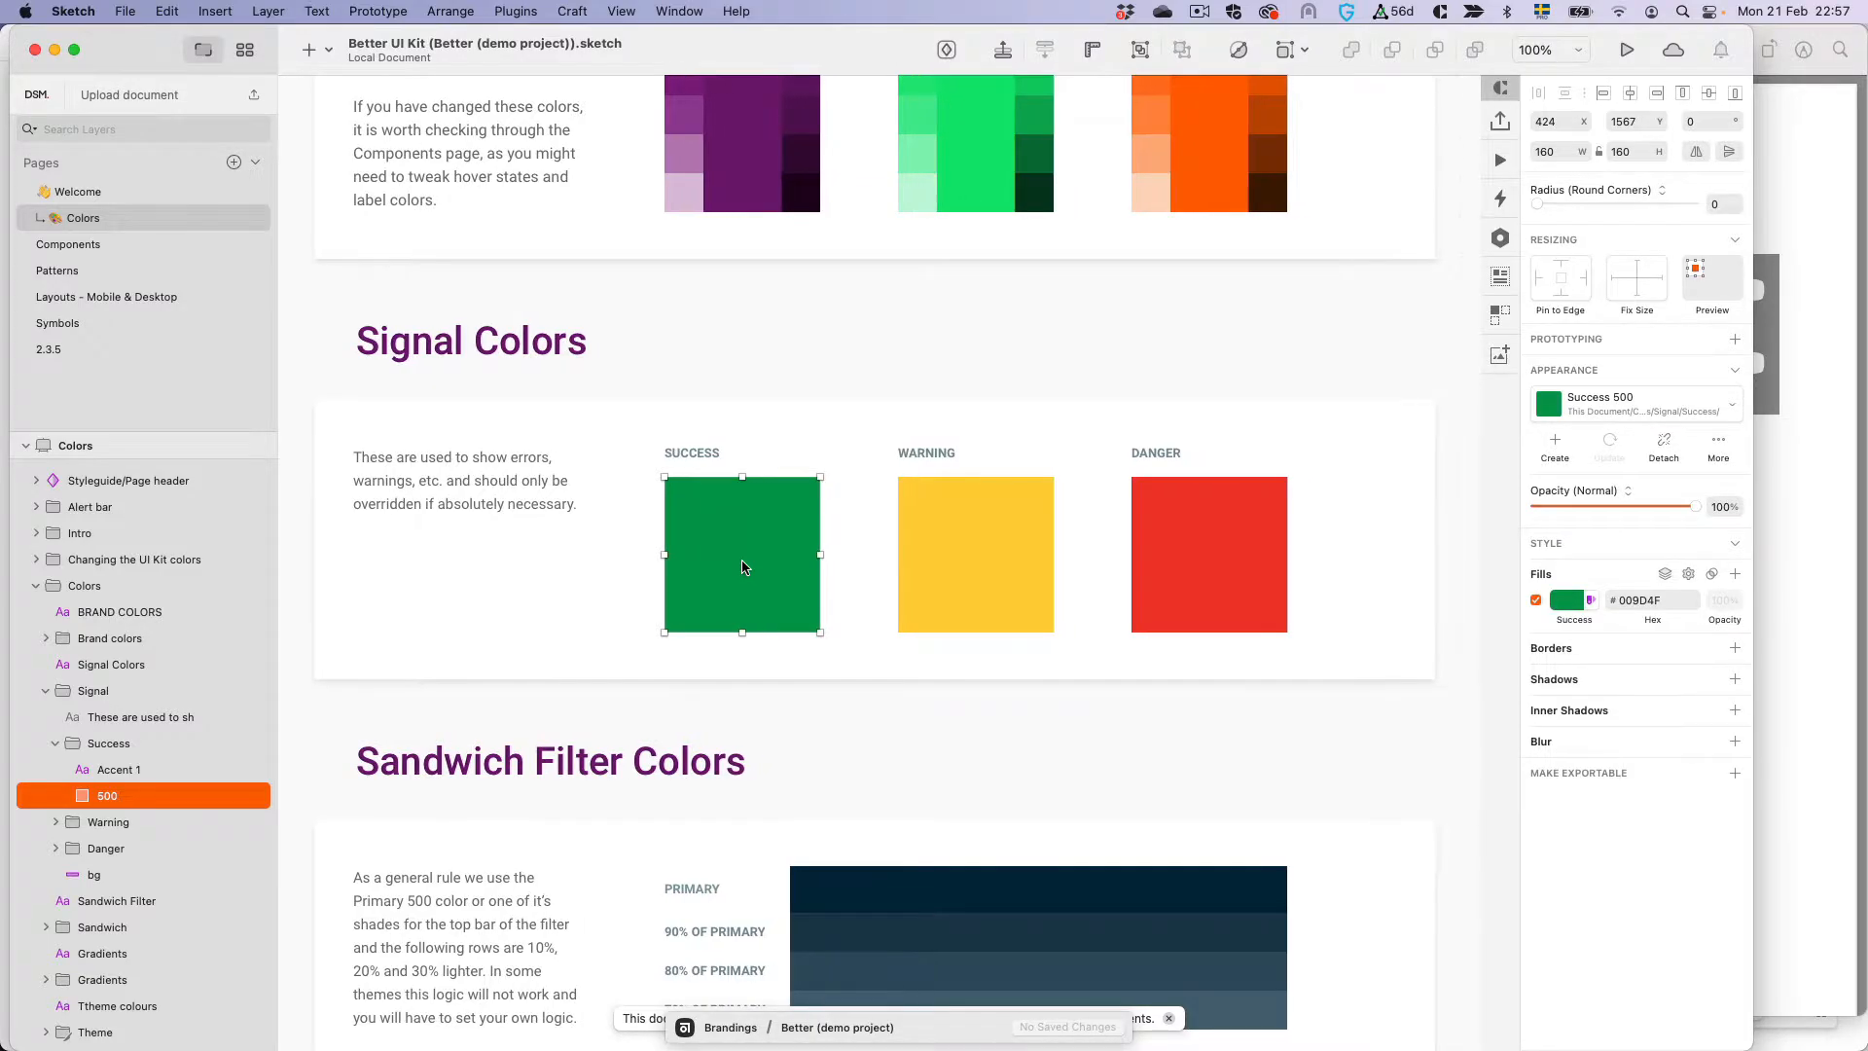
pyautogui.click(935, 553)
pyautogui.click(1162, 564)
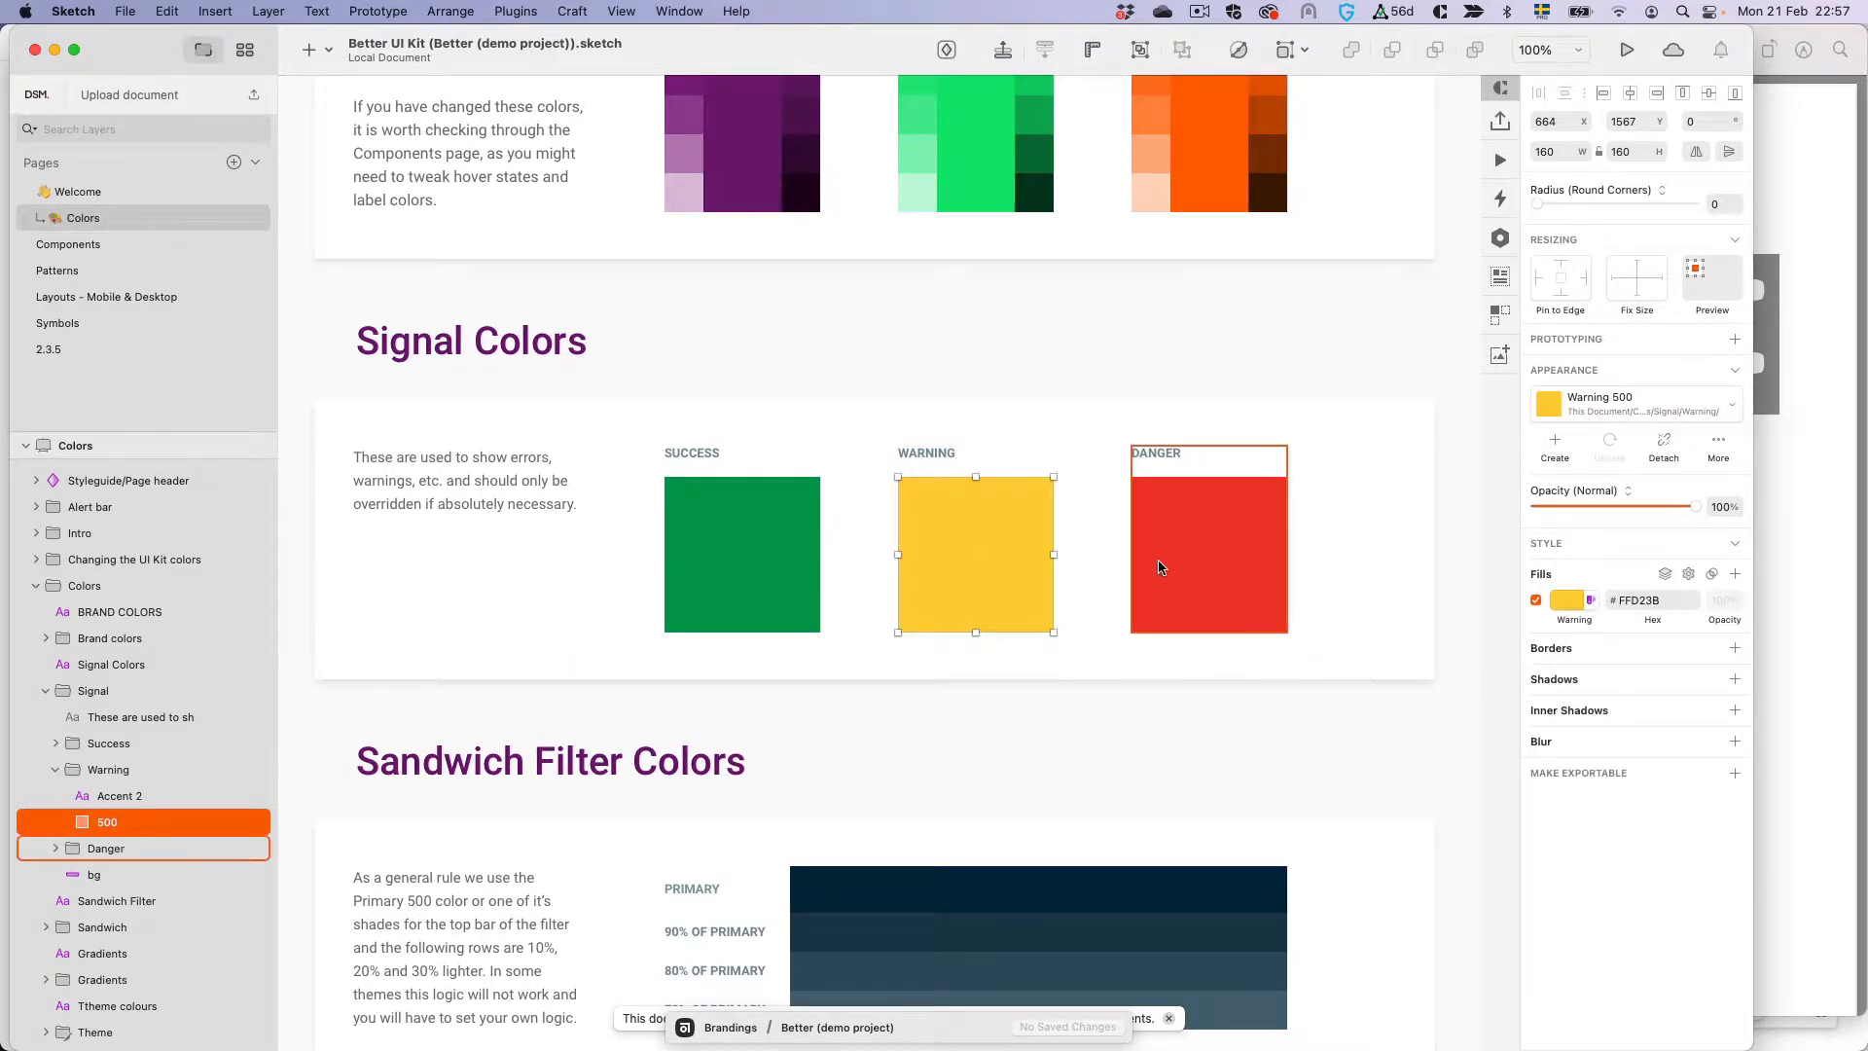
pyautogui.click(994, 556)
pyautogui.doubleClick(994, 552)
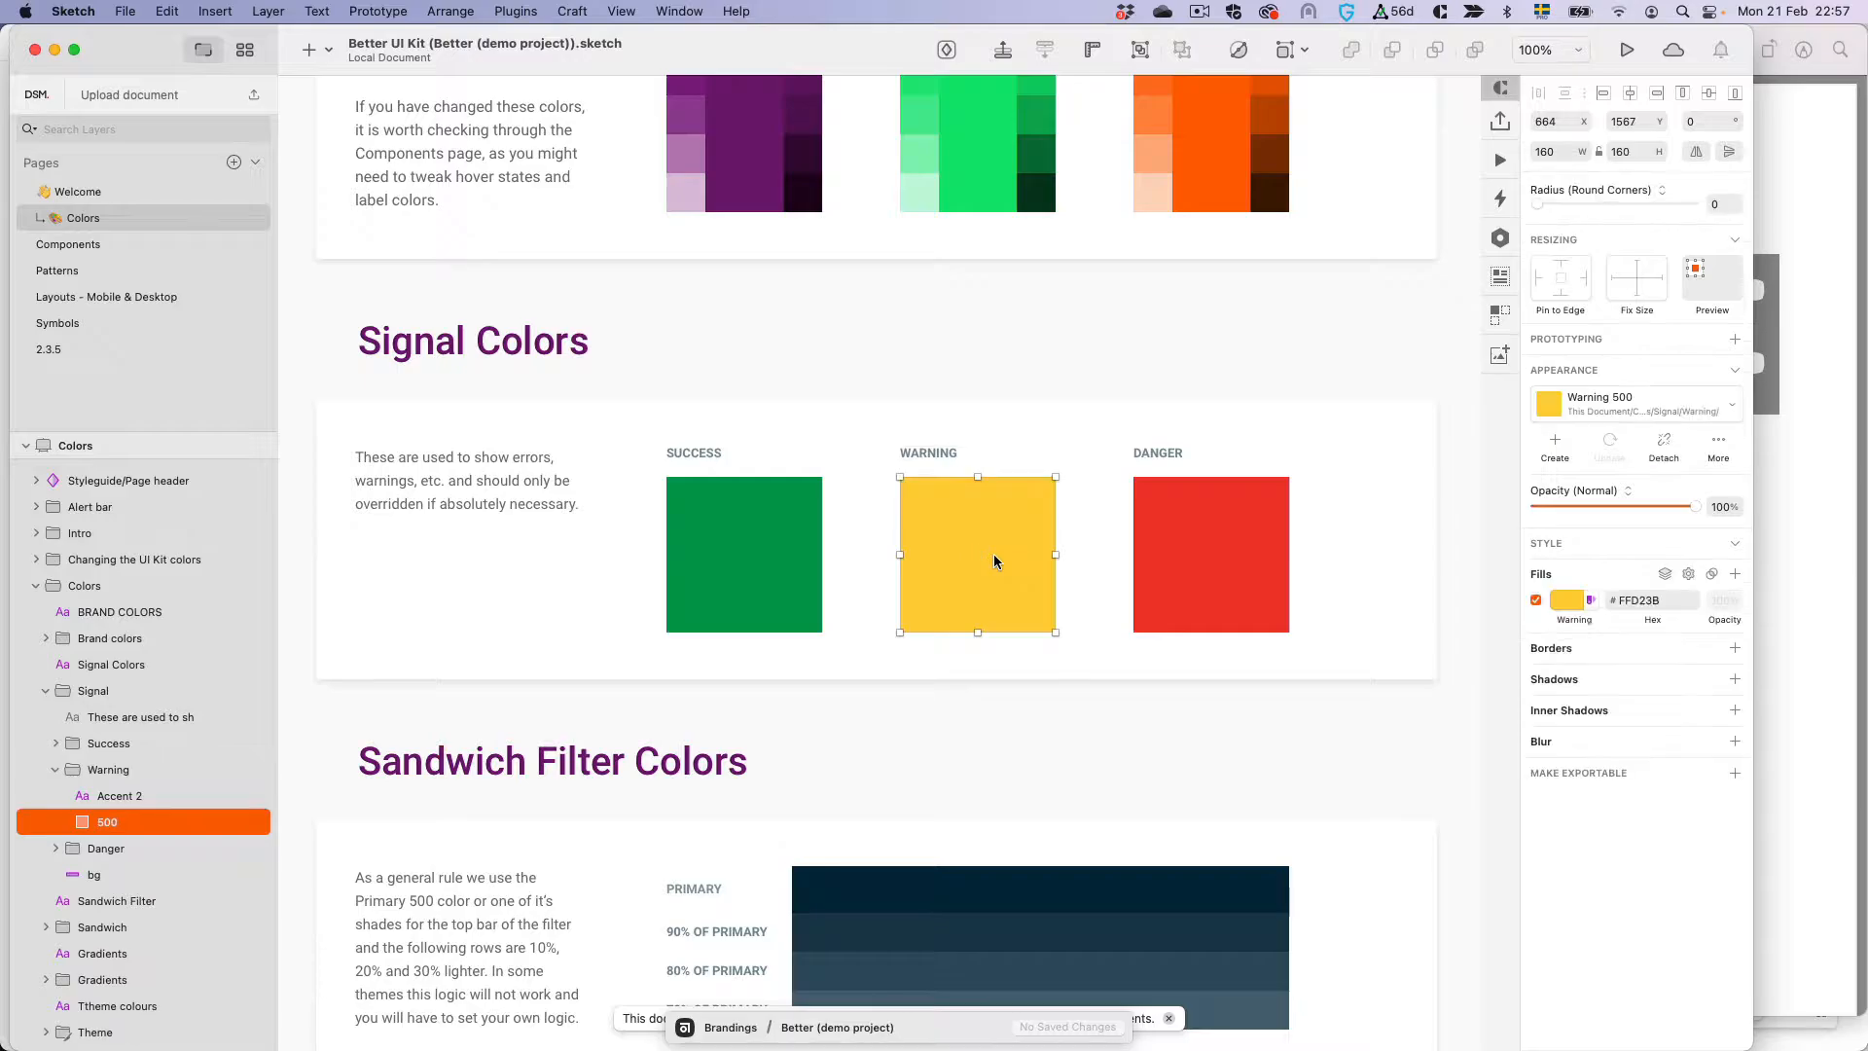
pyautogui.click(1557, 602)
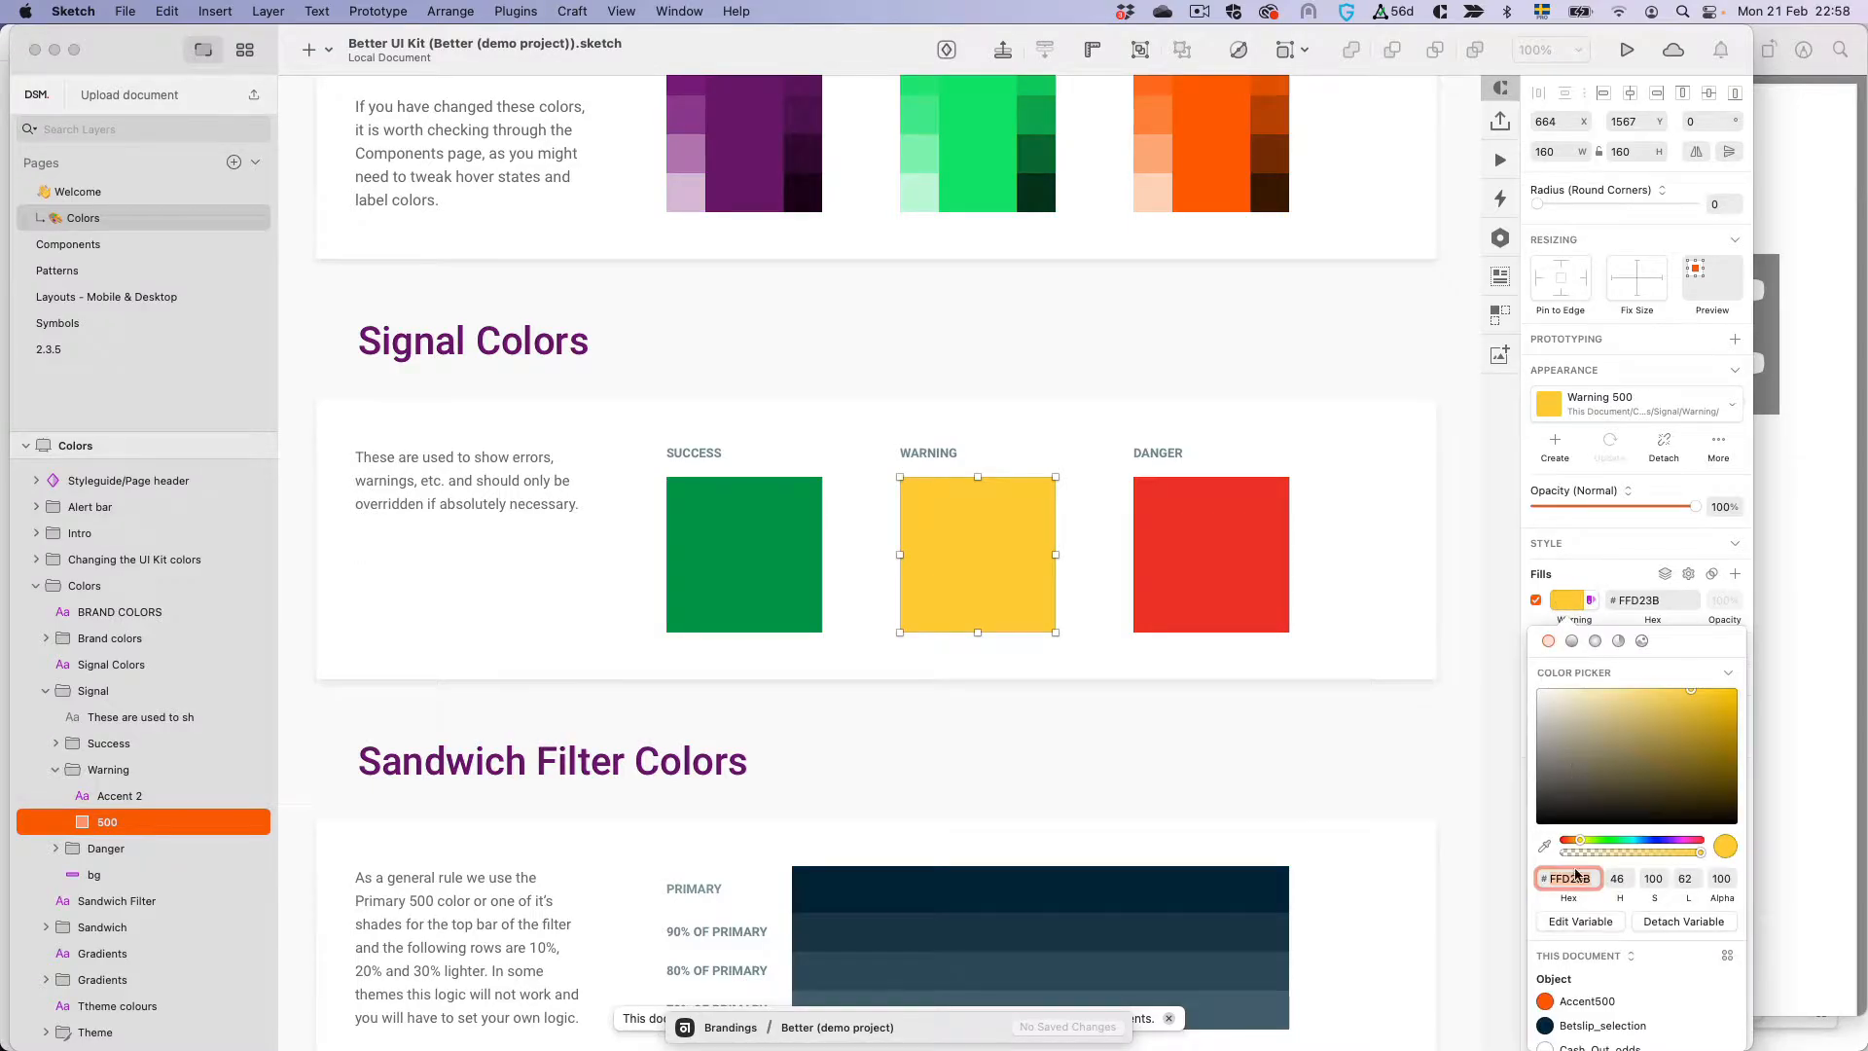
pyautogui.click(1593, 922)
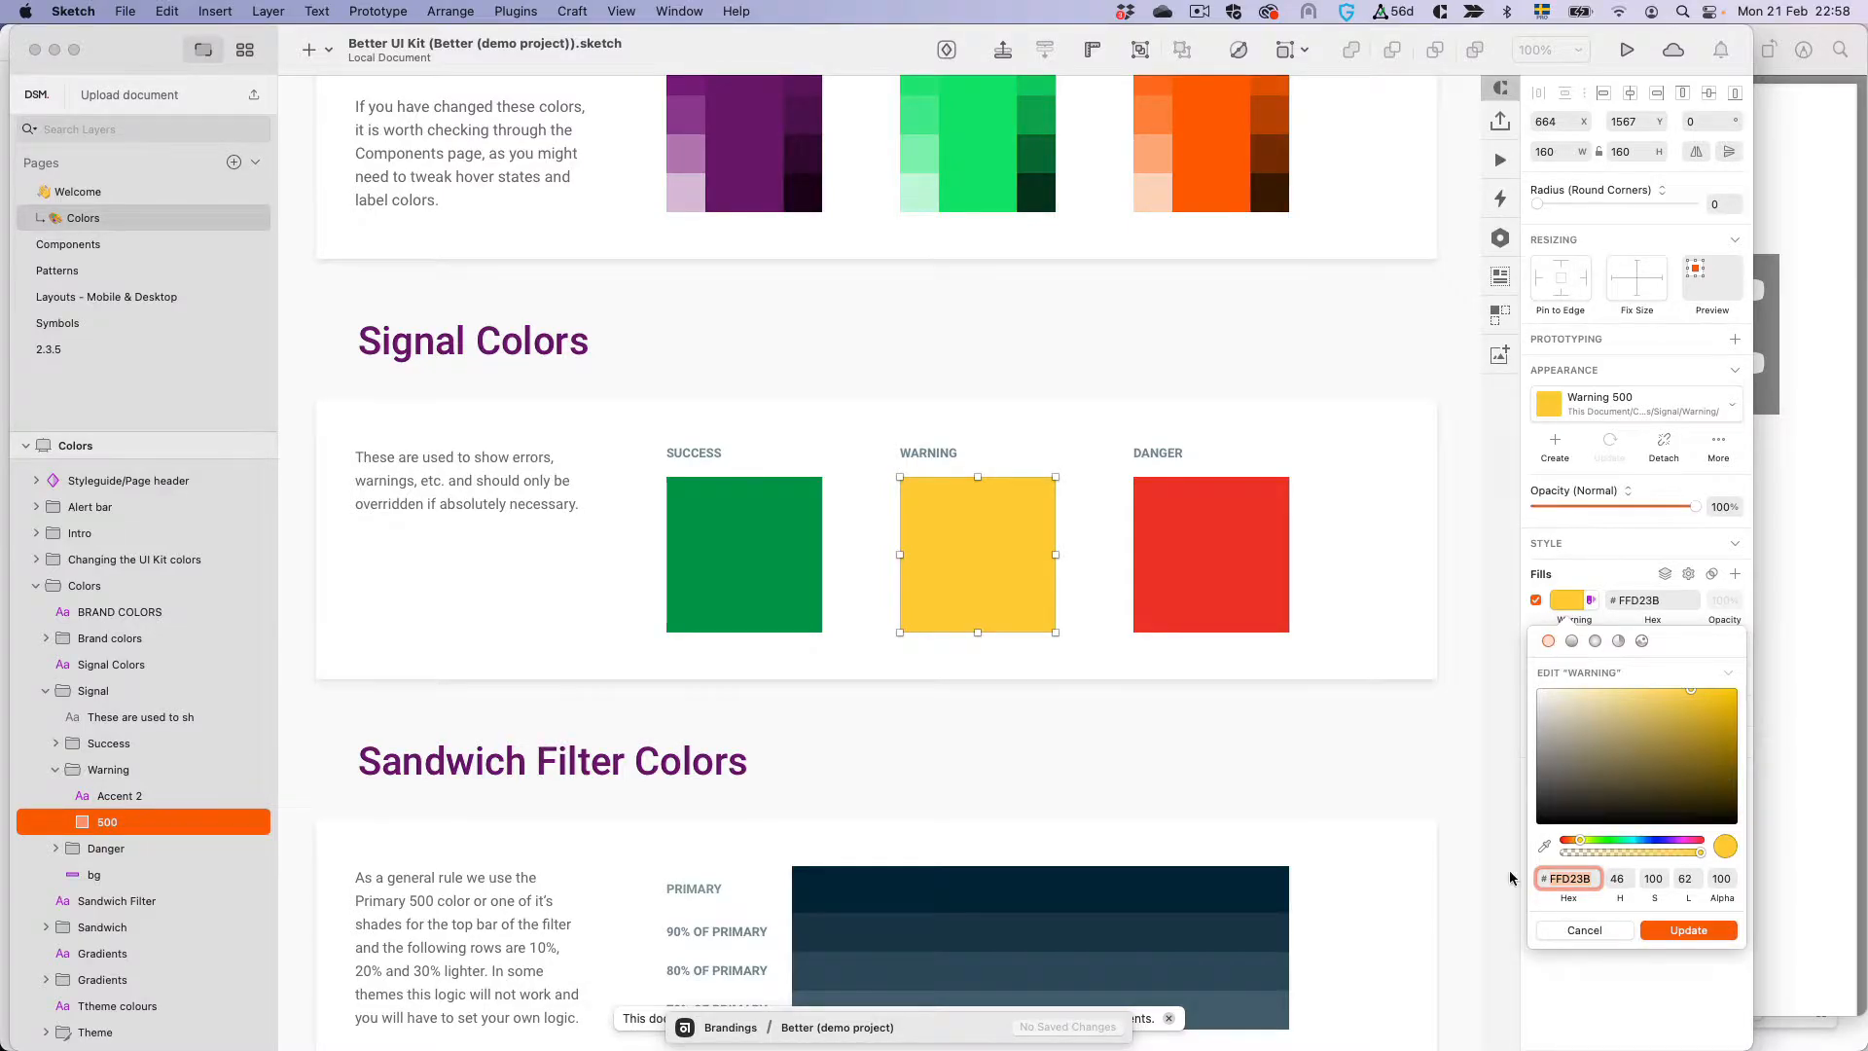
pyautogui.click(1584, 930)
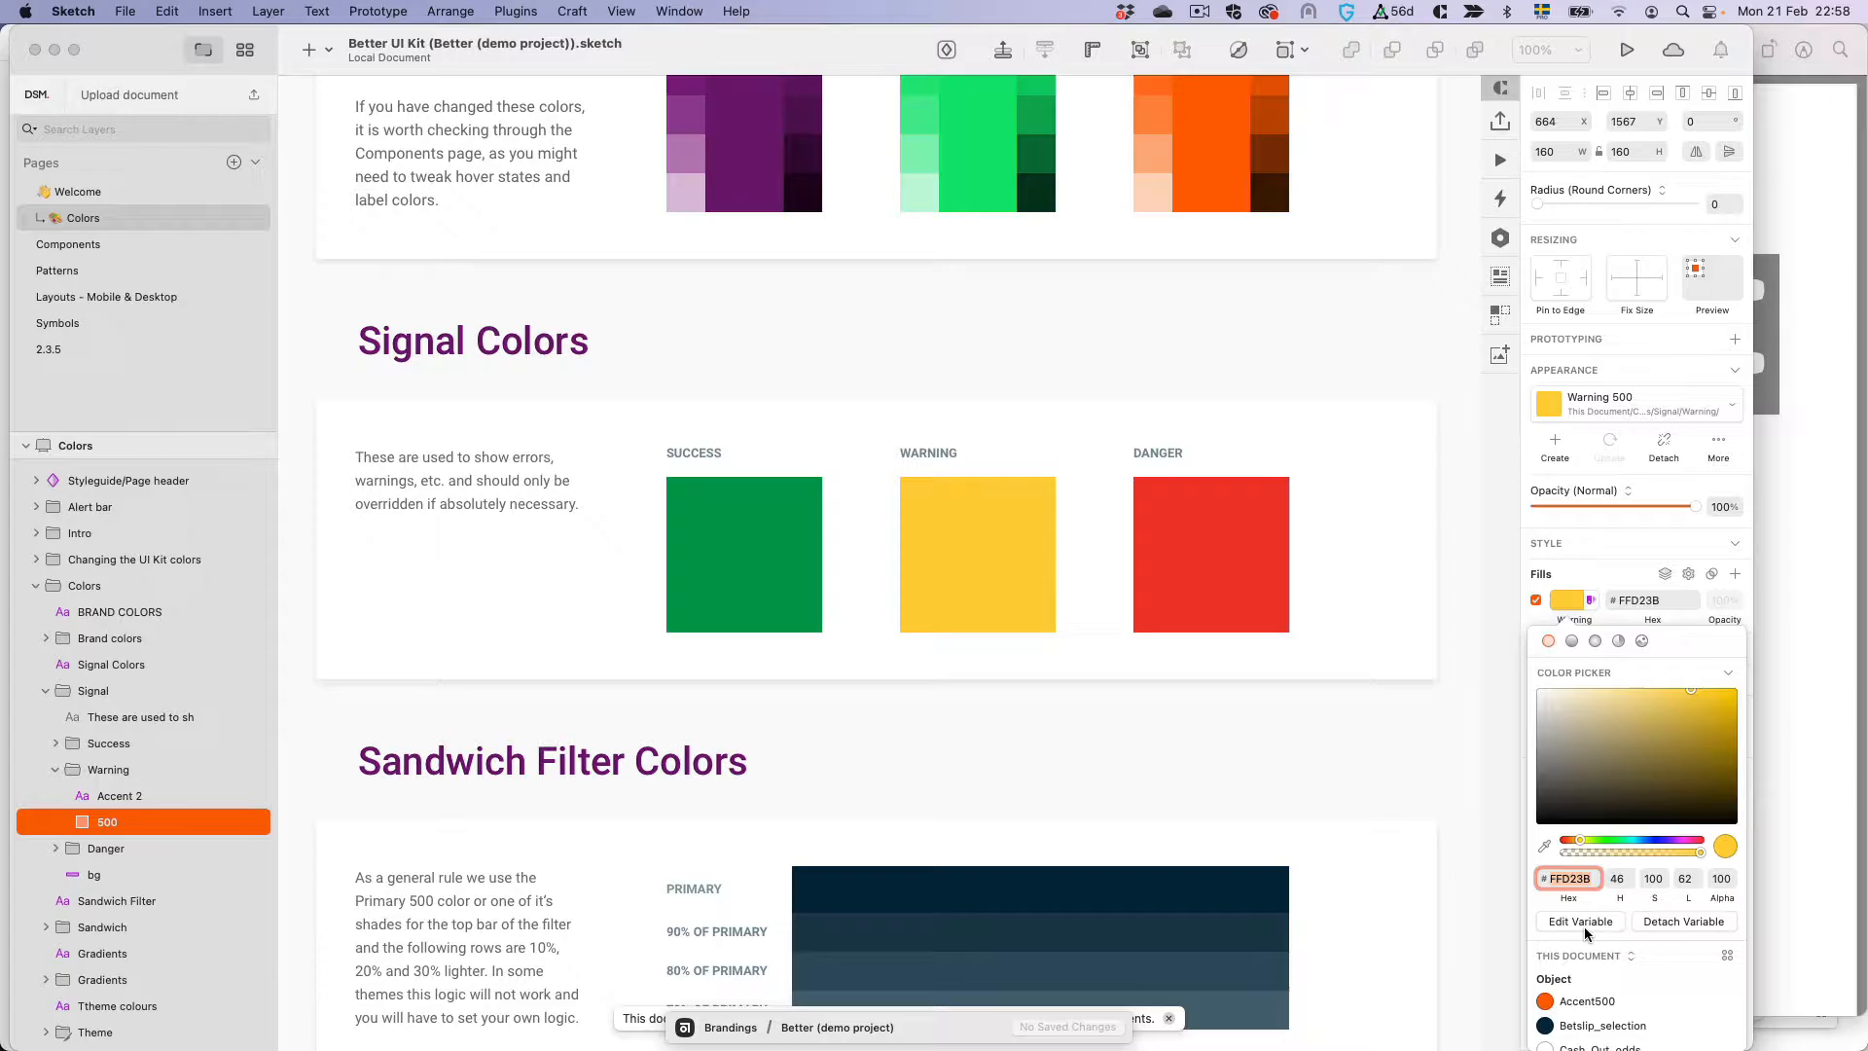
pyautogui.click(1432, 769)
pyautogui.scroll(-5, 1432, 770)
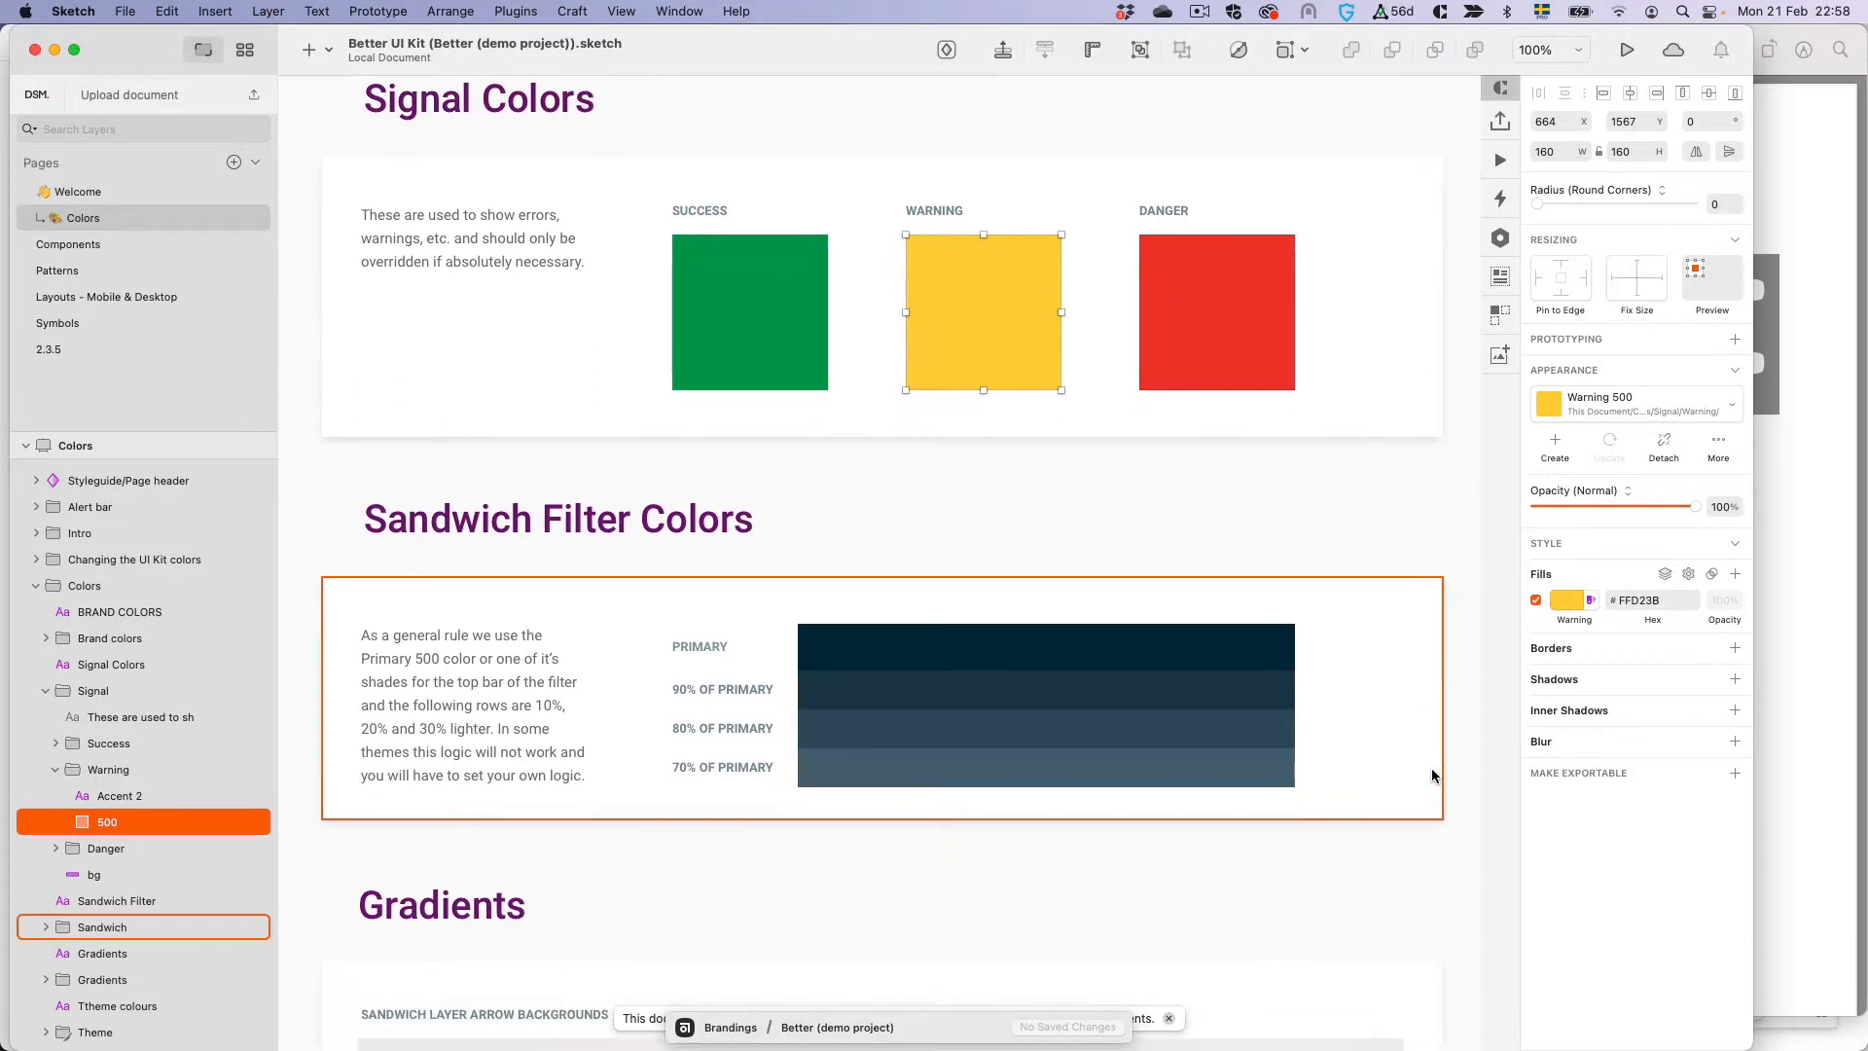
pyautogui.scroll(-2, 1432, 775)
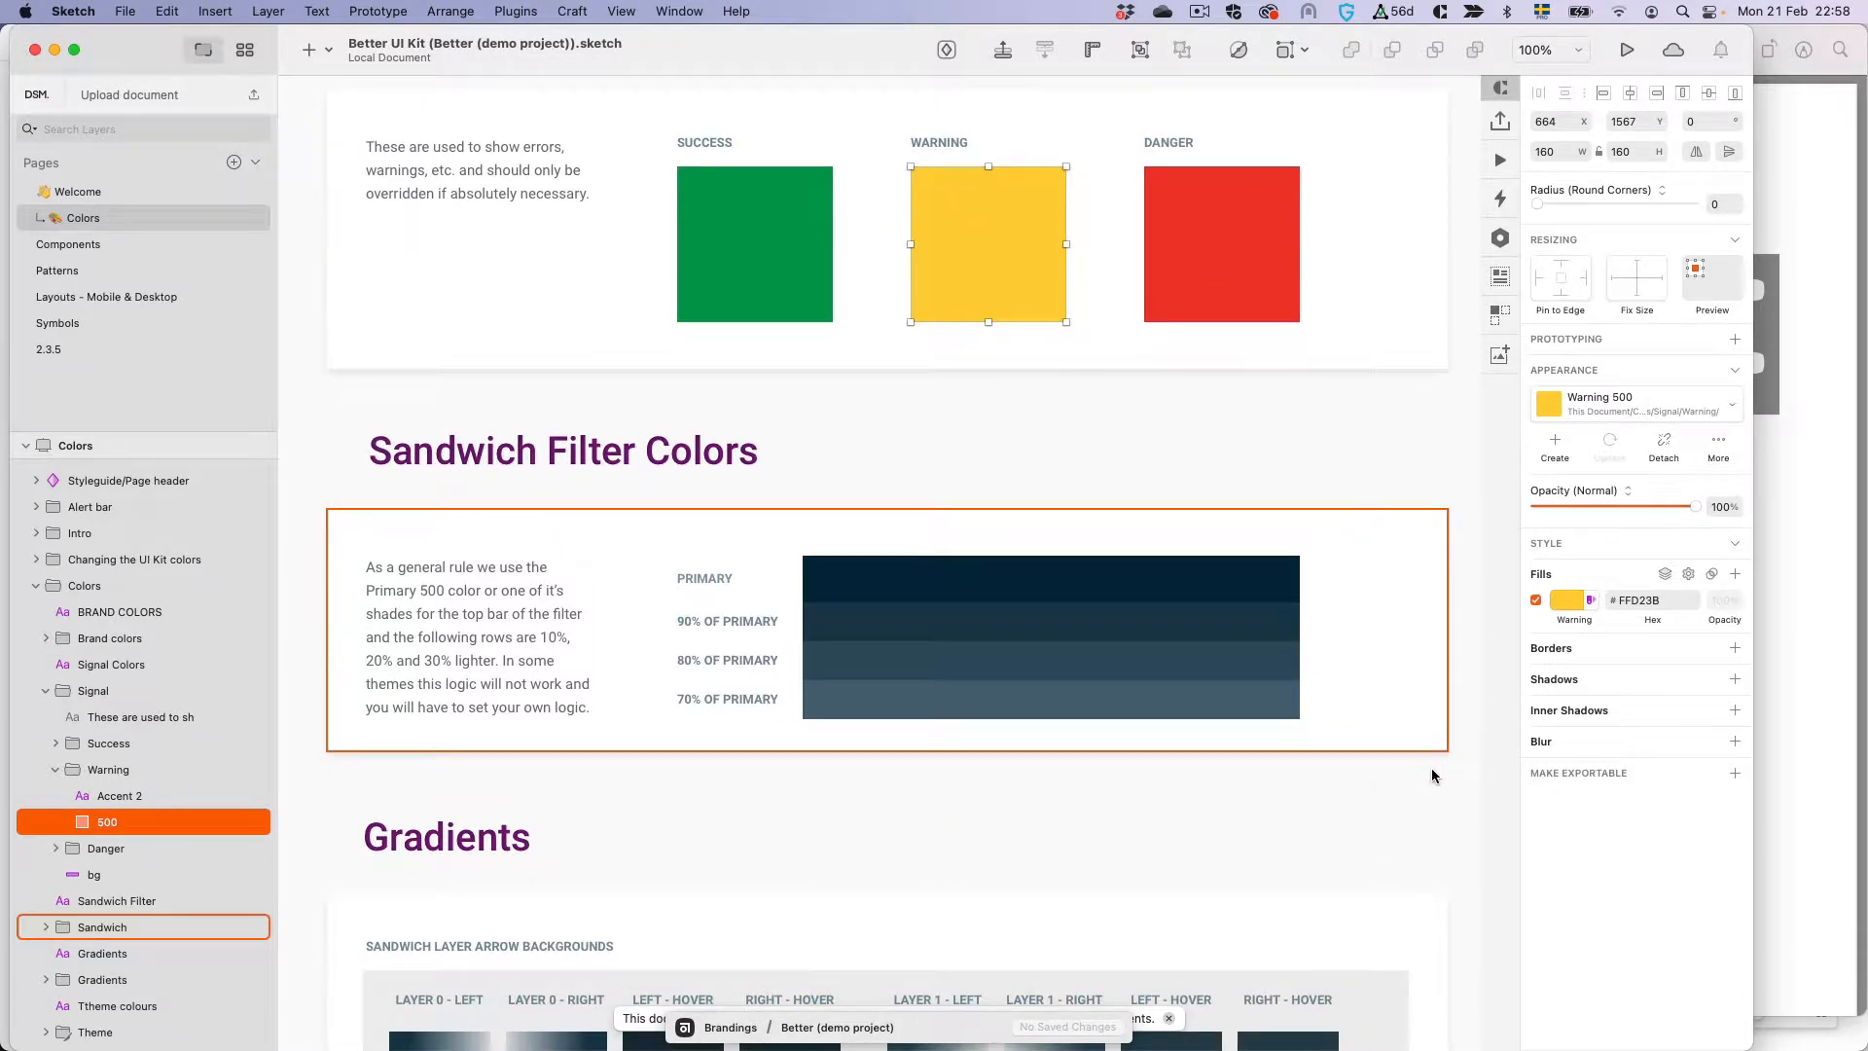
pyautogui.scroll(-2, 1431, 776)
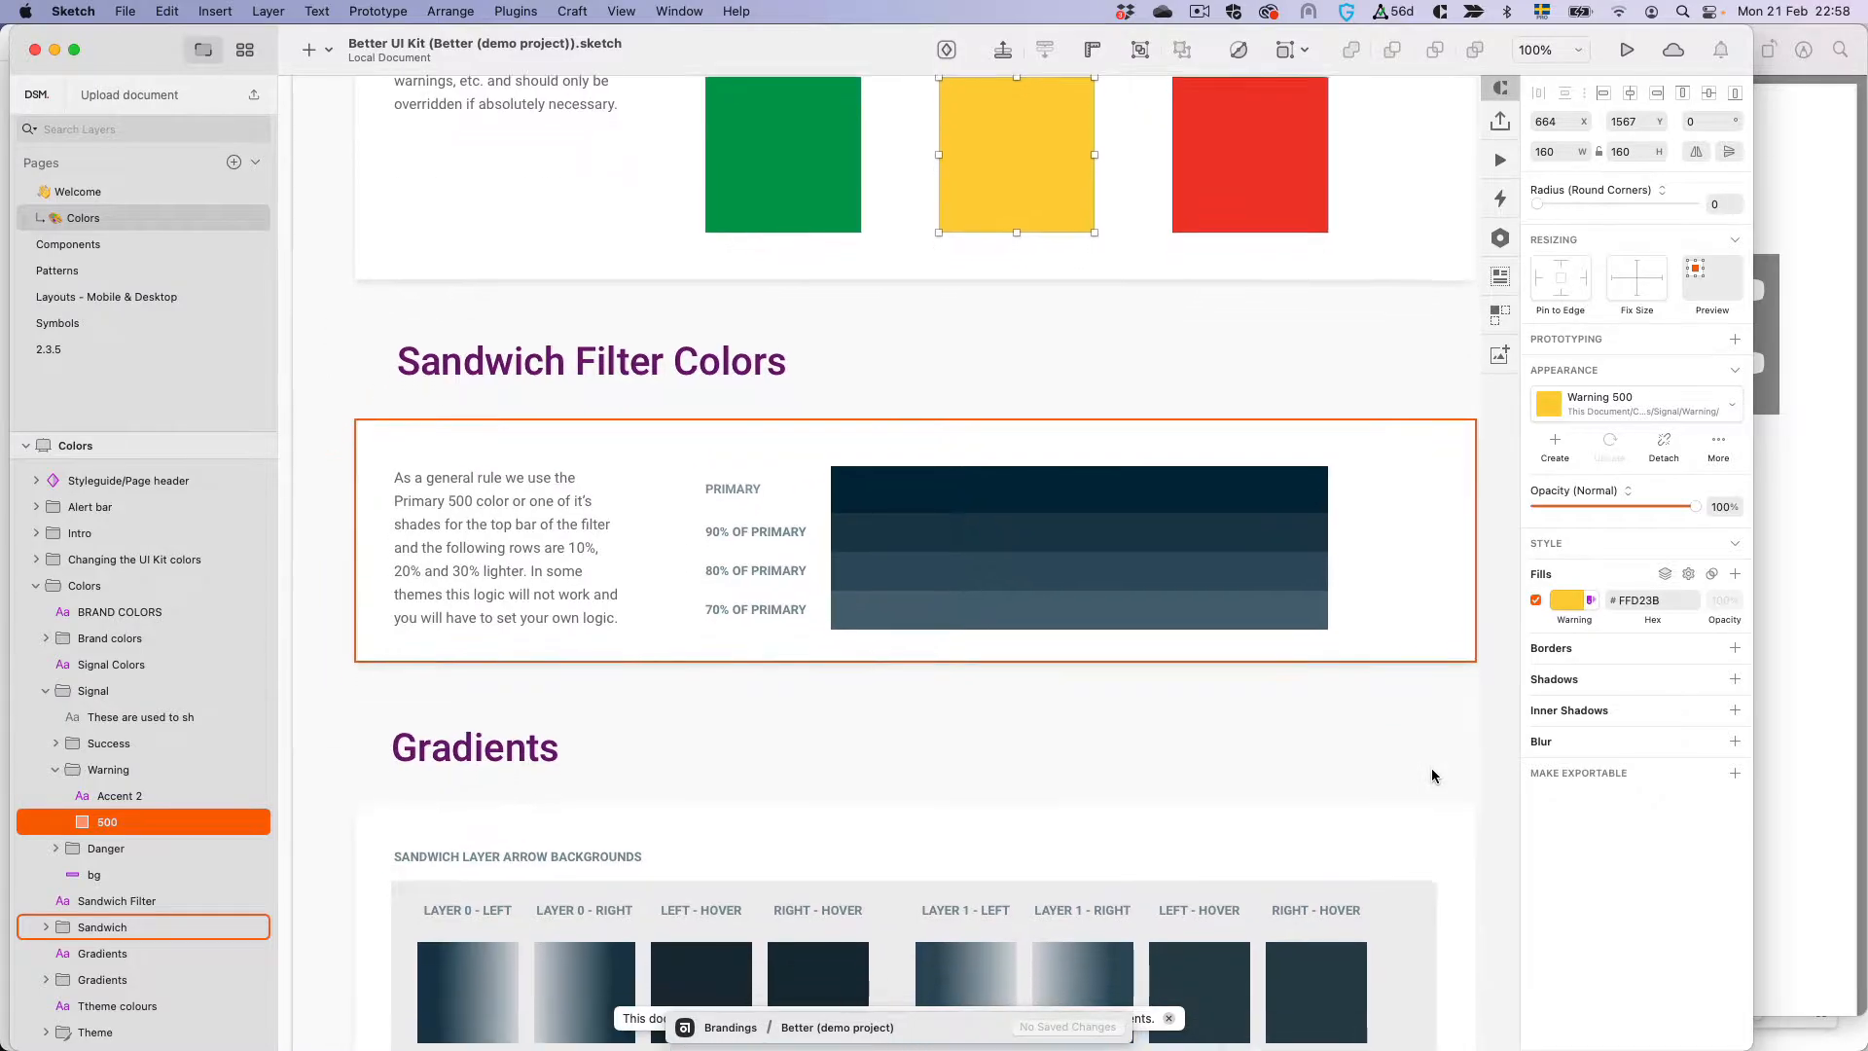
pyautogui.scroll(-1, 1432, 775)
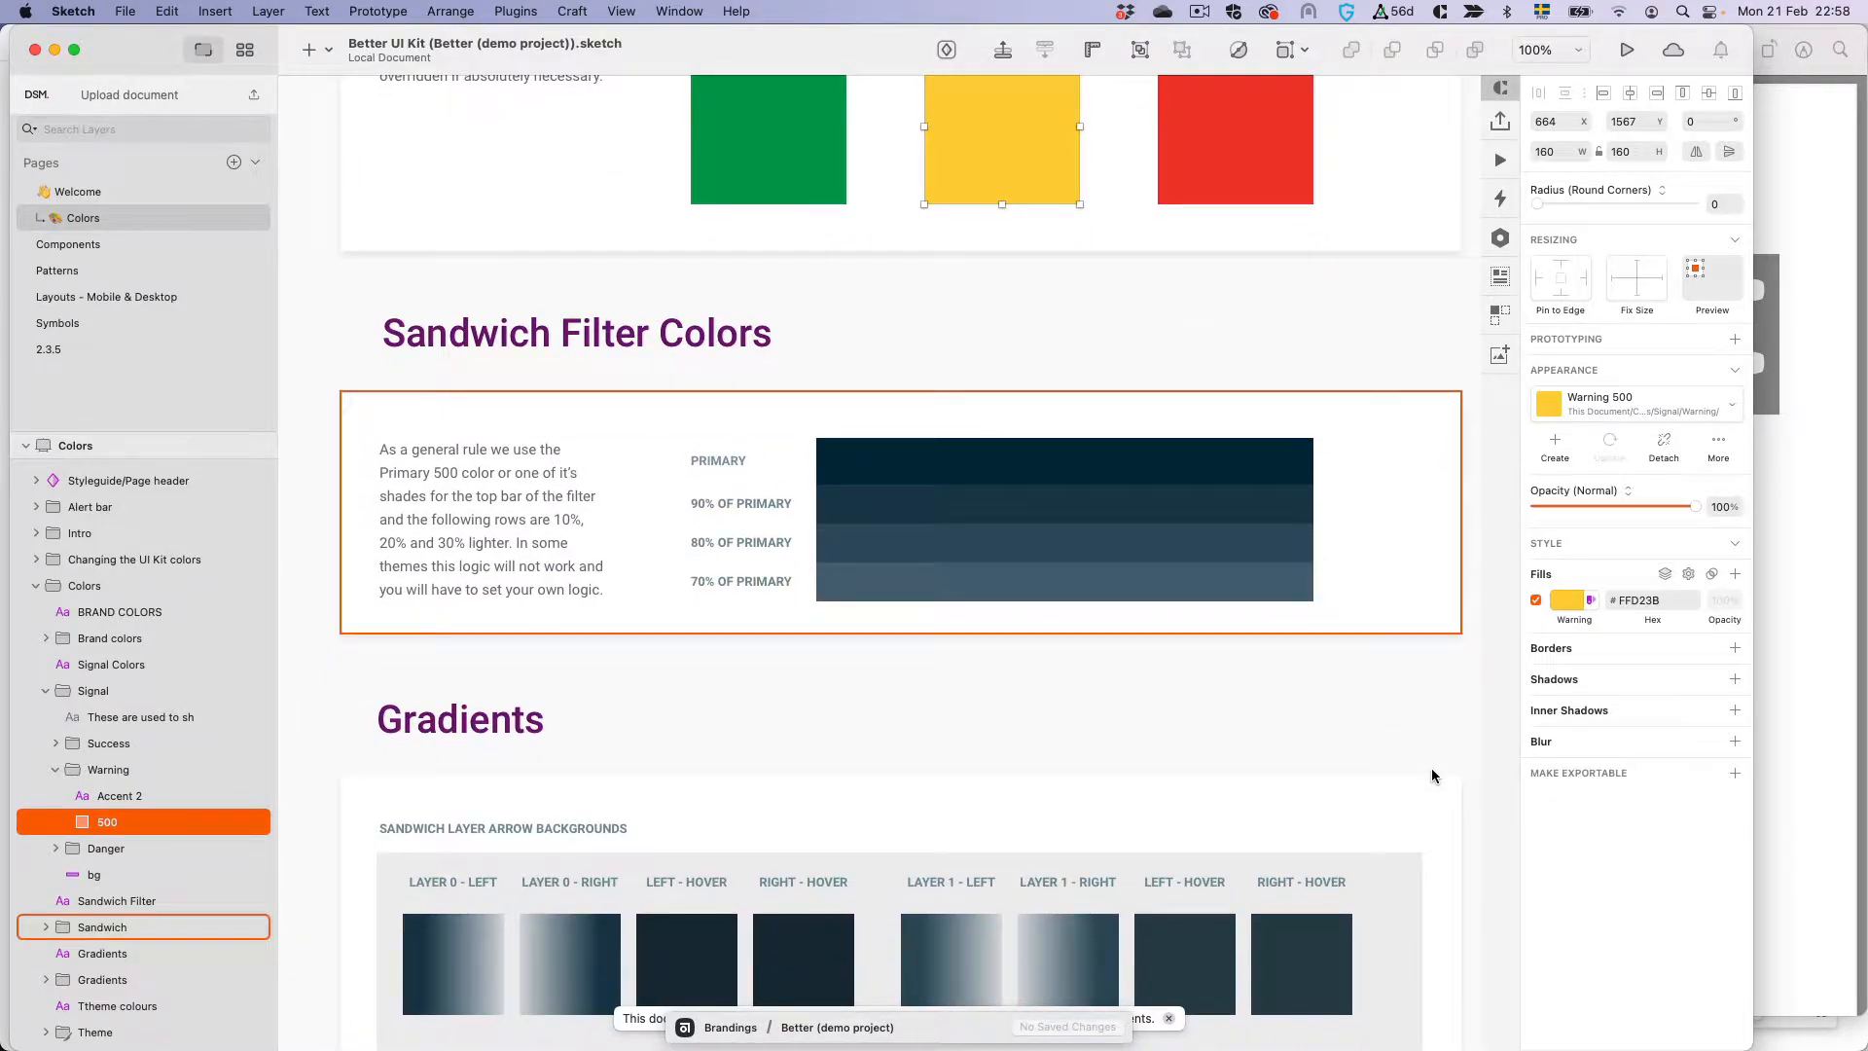
pyautogui.hscroll(1, 1431, 775)
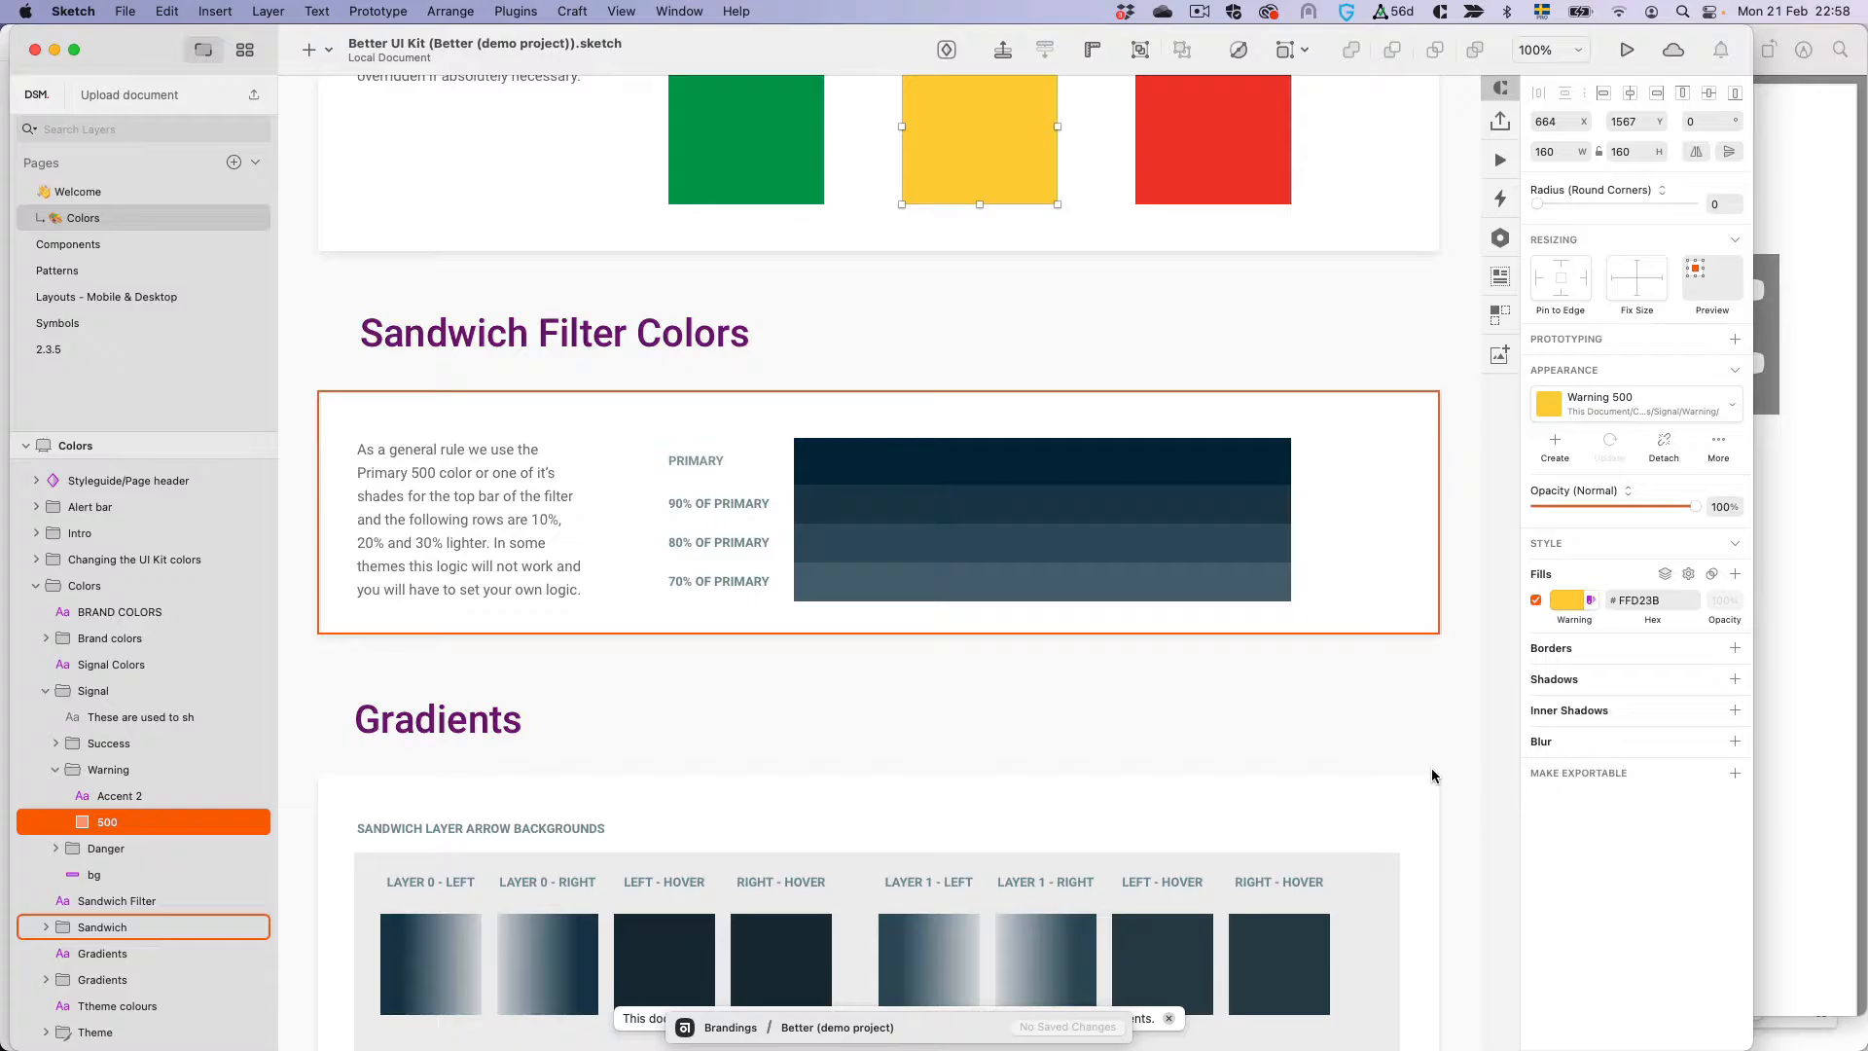
pyautogui.click(190, 295)
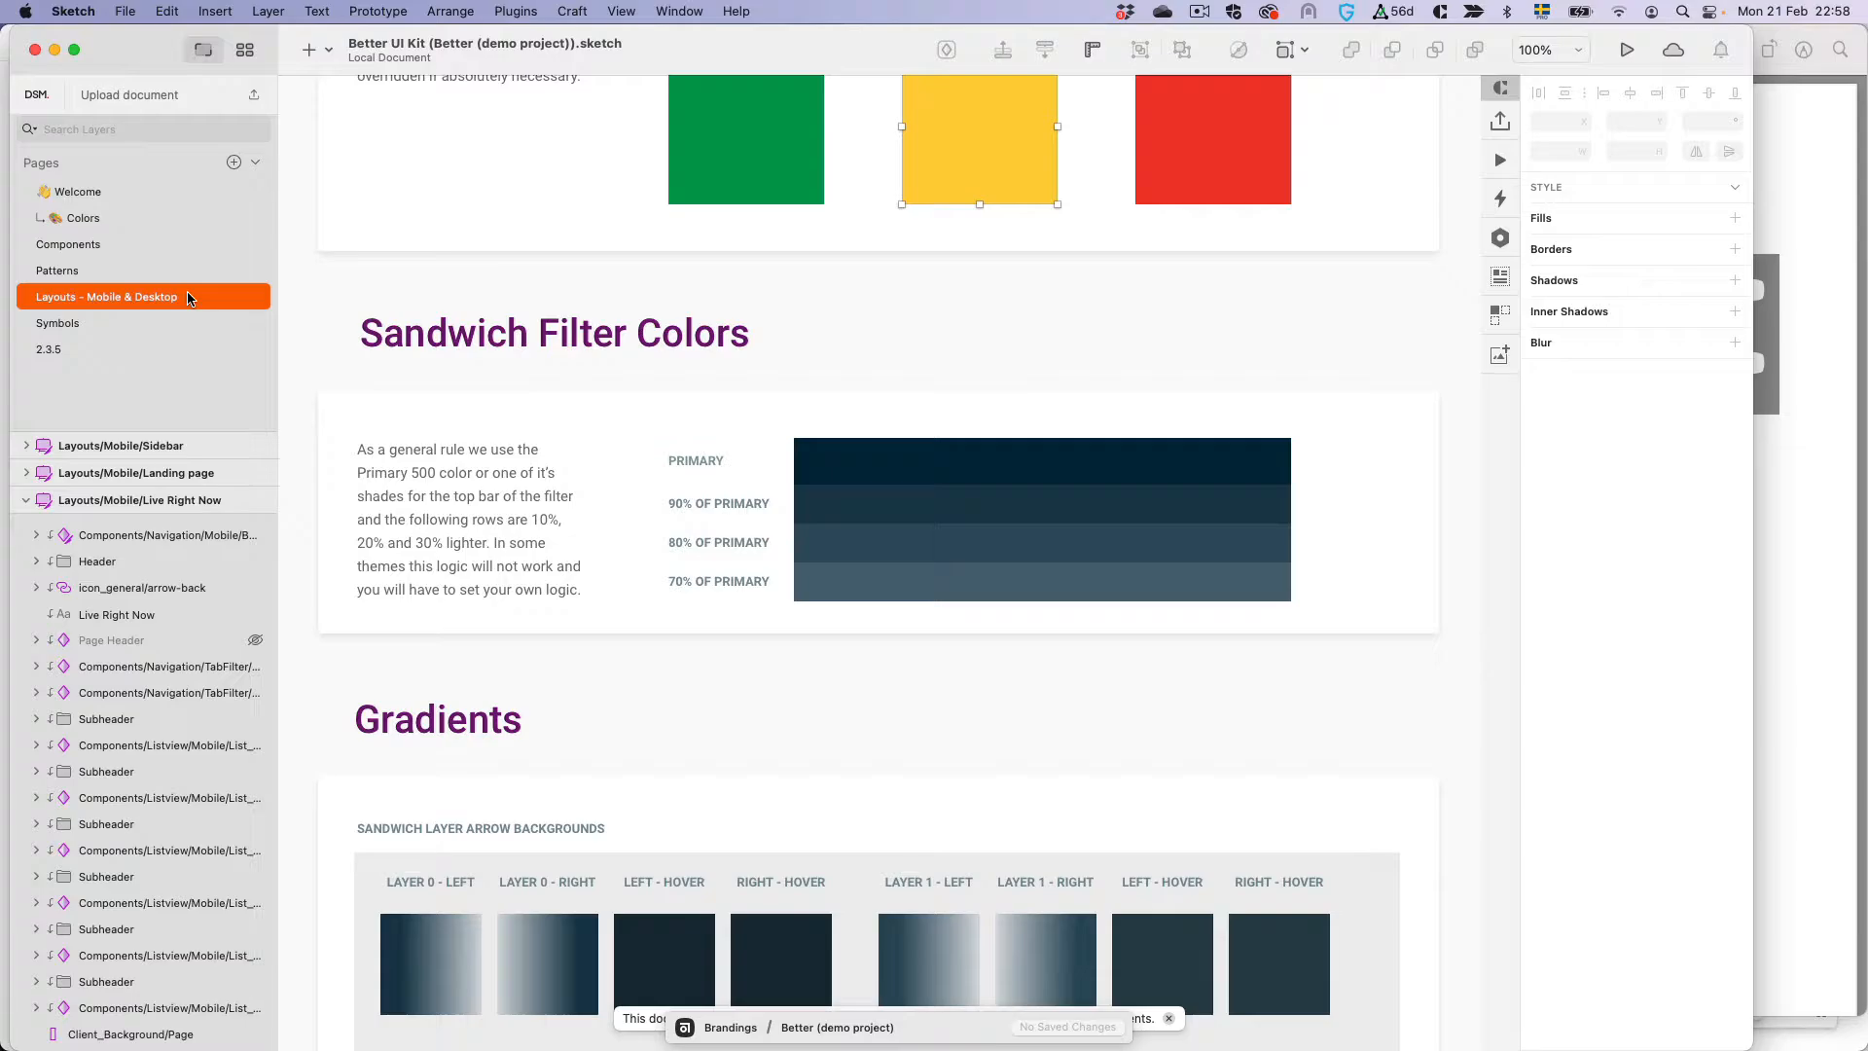
pyautogui.scroll(2, 589, 381)
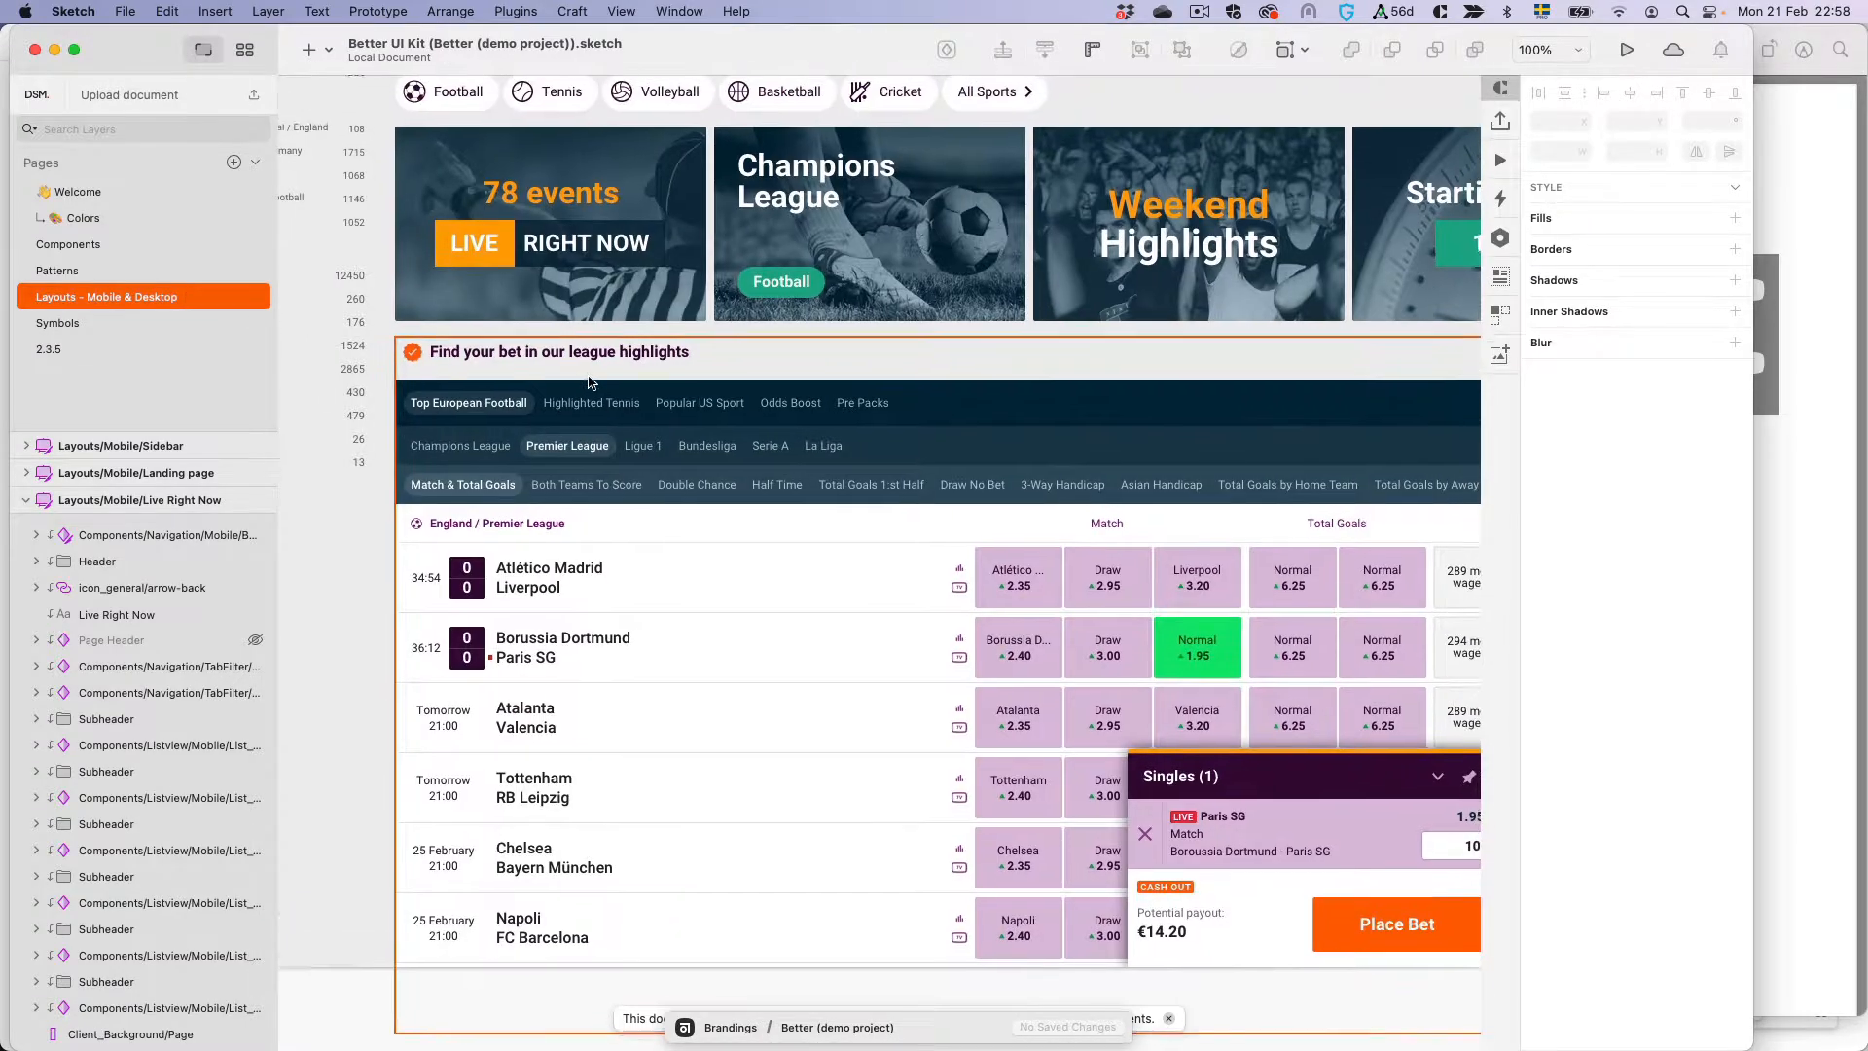
pyautogui.scroll(3, 589, 381)
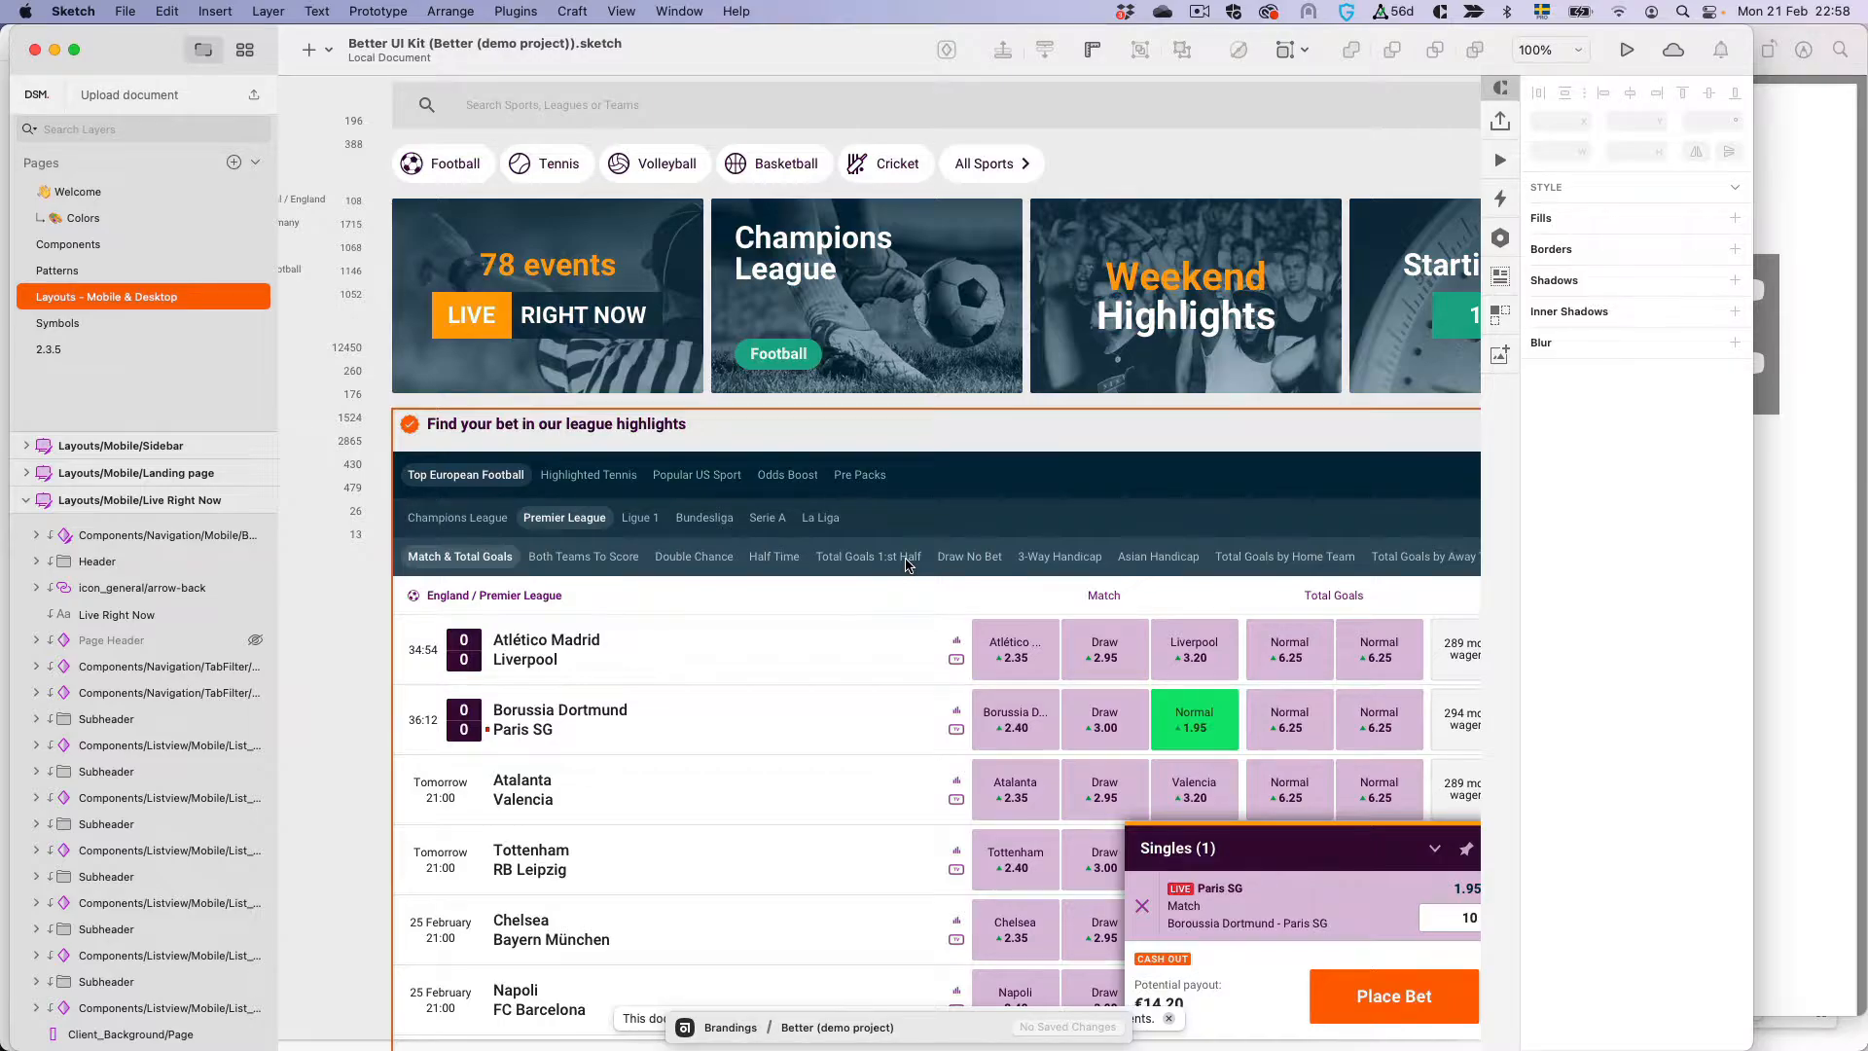
pyautogui.scroll(-3, 1079, 526)
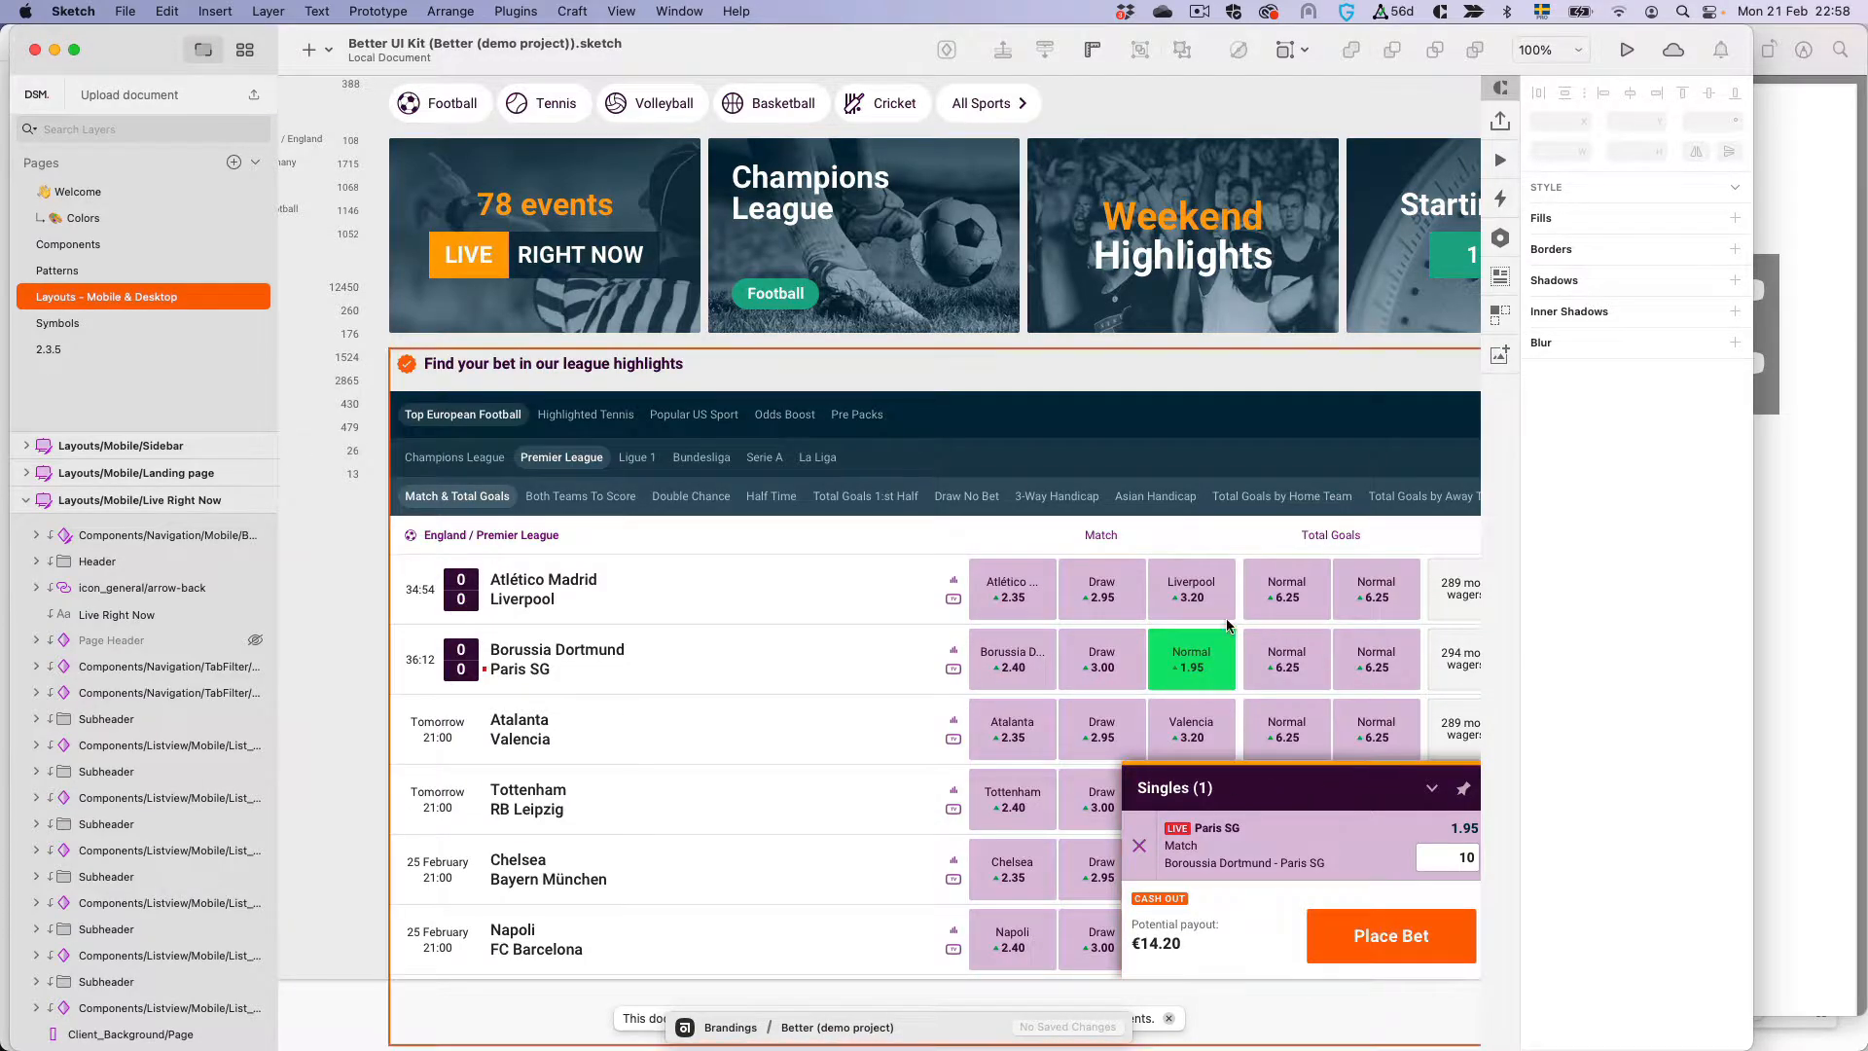
pyautogui.scroll(2, 1088, 719)
pyautogui.hscroll(2, 1087, 720)
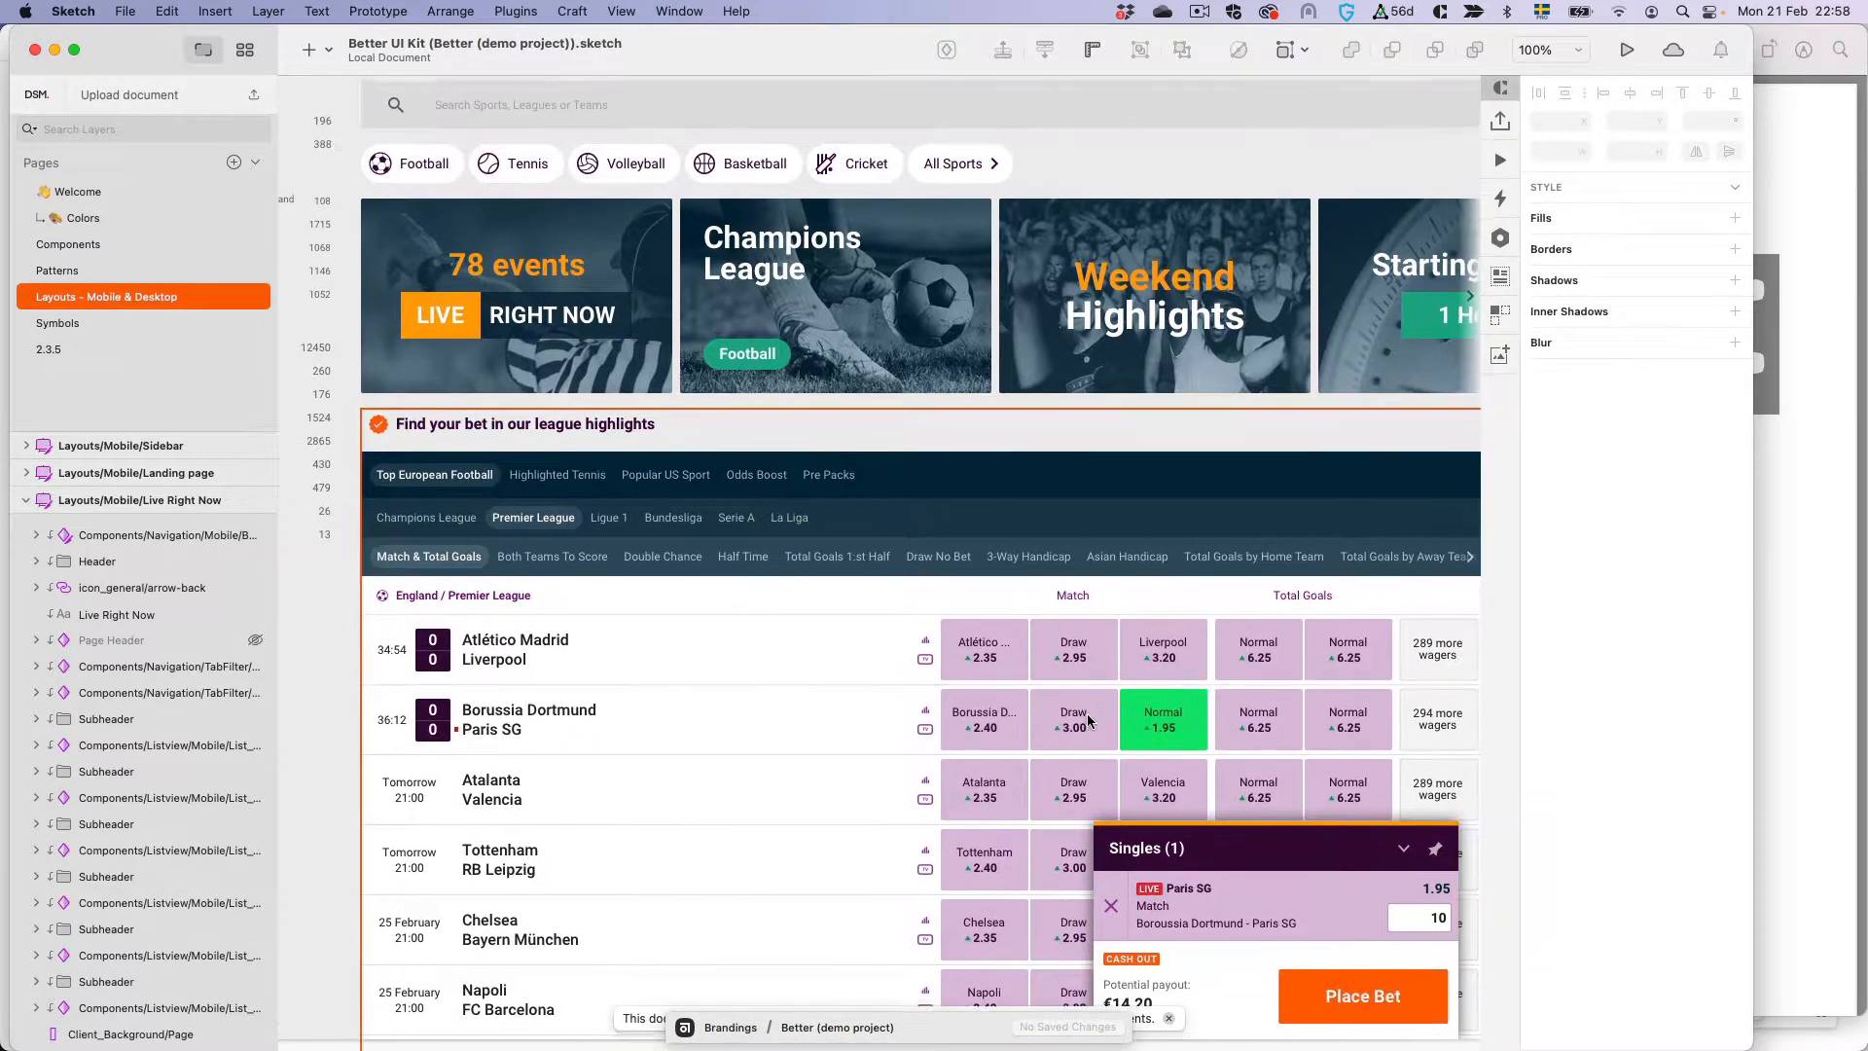
pyautogui.scroll(-3, 1087, 714)
pyautogui.hscroll(-2, 1088, 714)
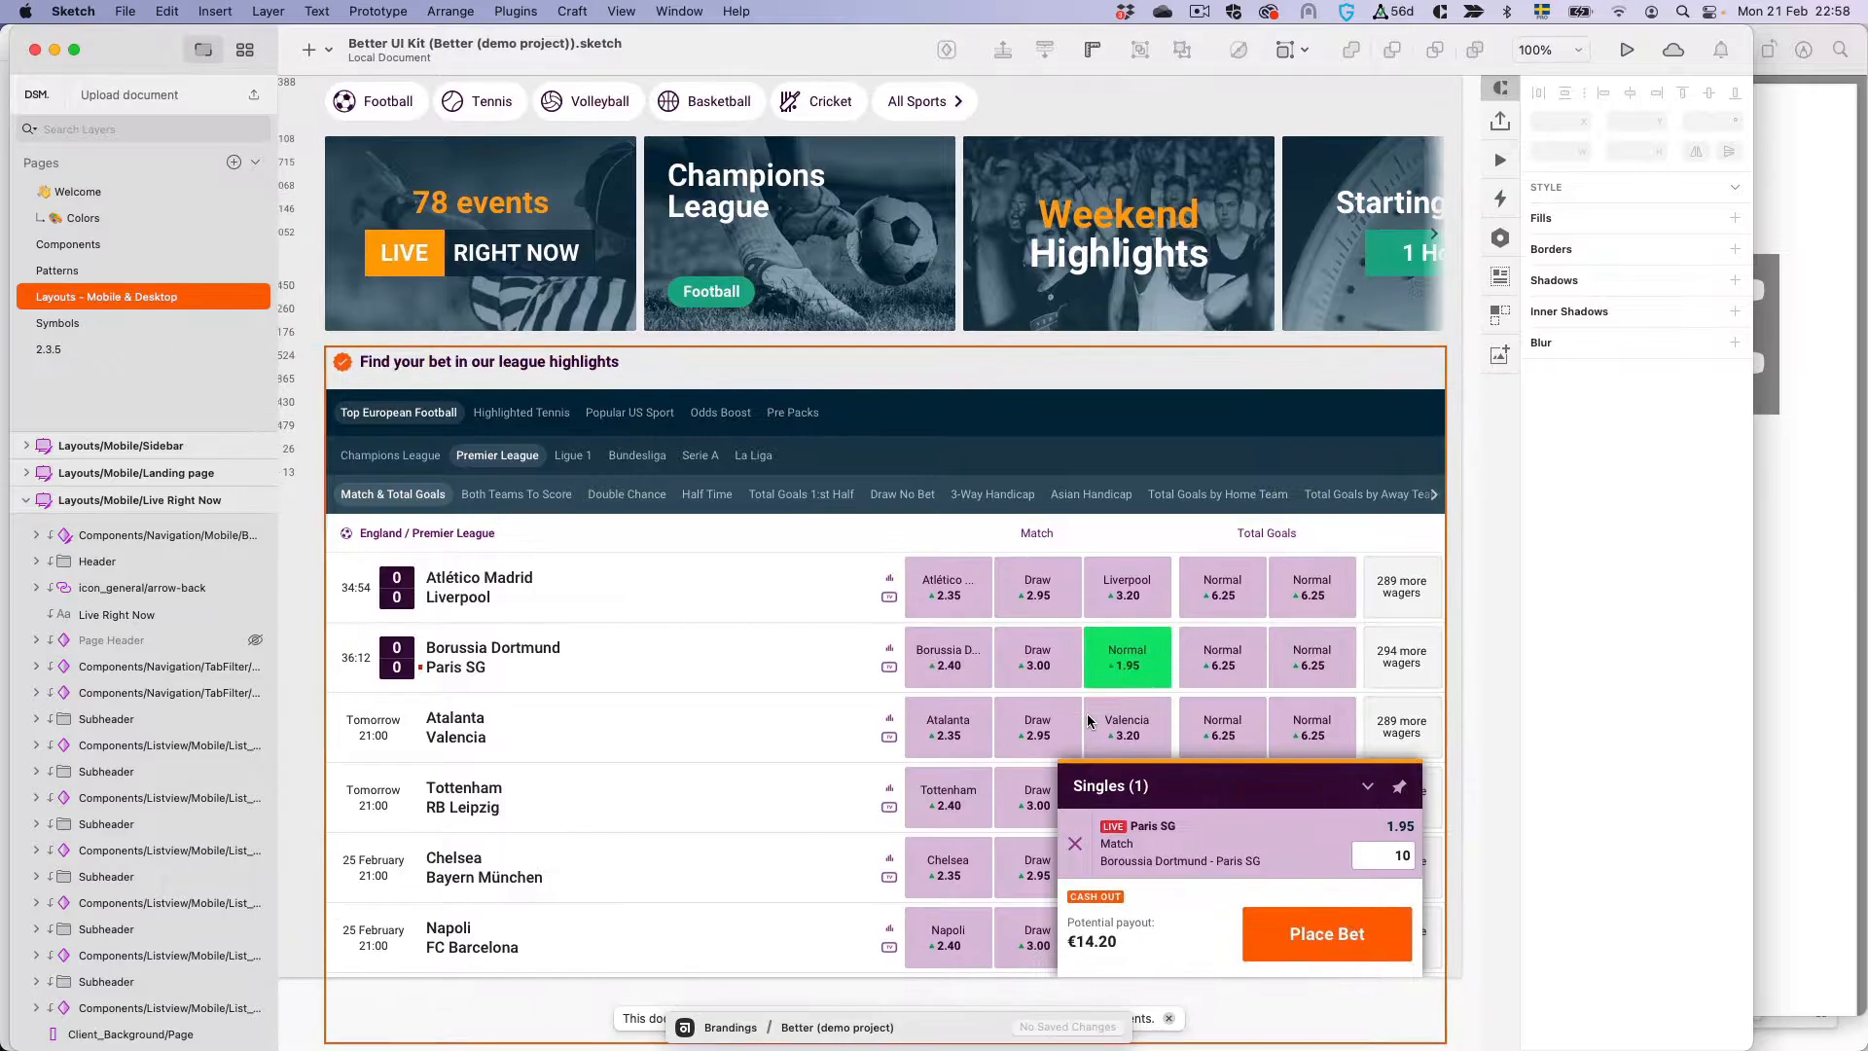
pyautogui.scroll(2, 1088, 720)
pyautogui.hscroll(-2, 1088, 720)
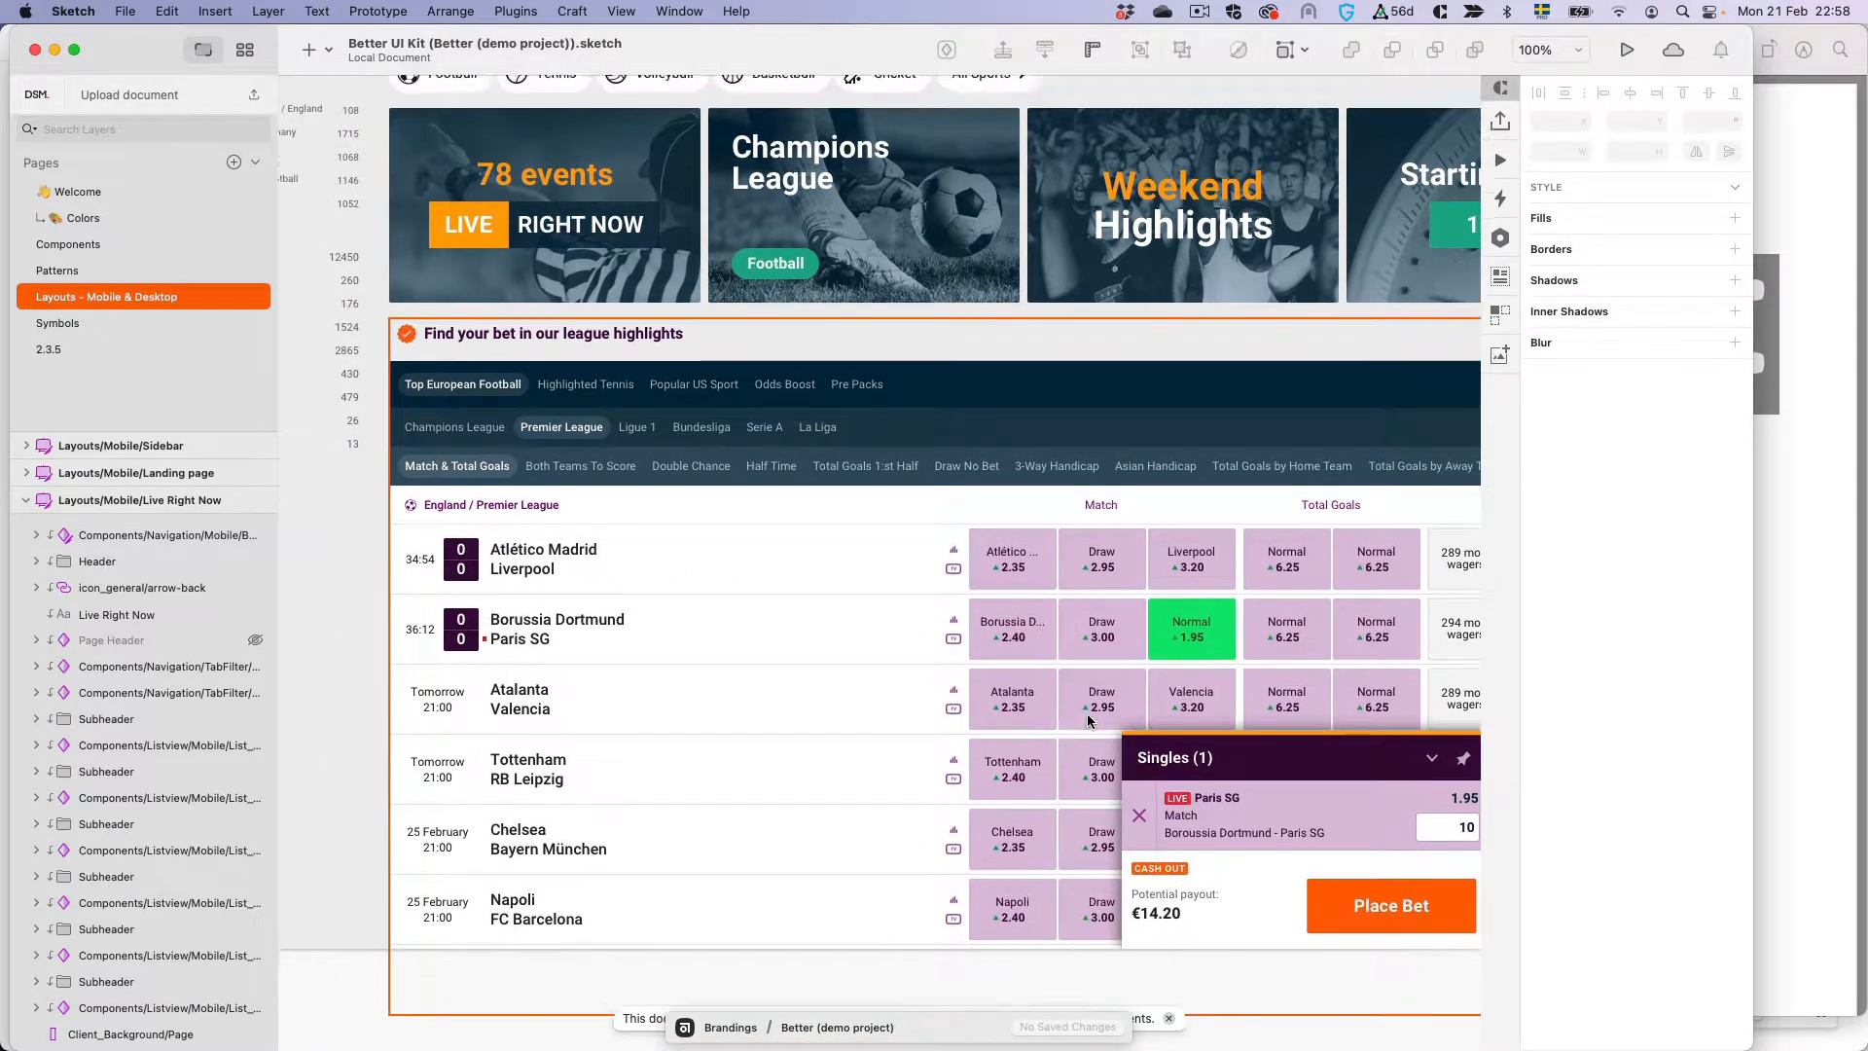
pyautogui.scroll(1, 1087, 719)
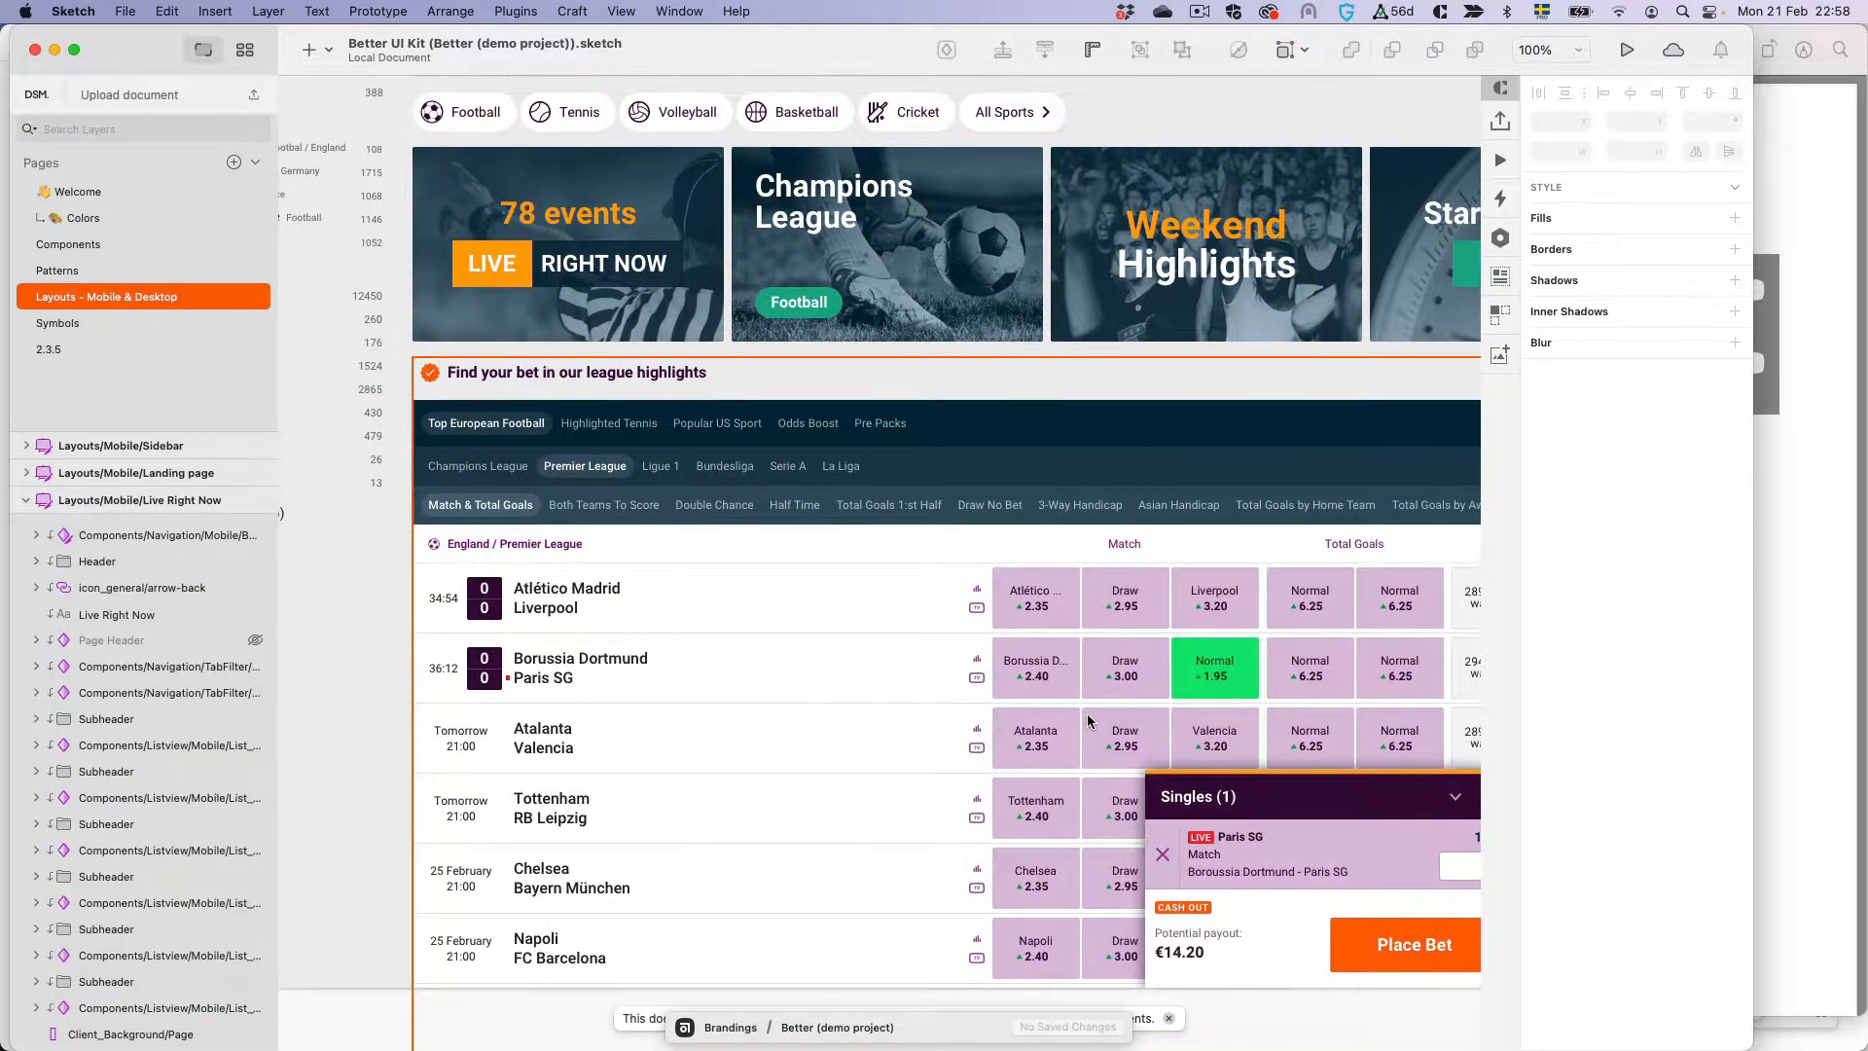
pyautogui.hscroll(1, 1088, 718)
pyautogui.scroll(-2, 1087, 718)
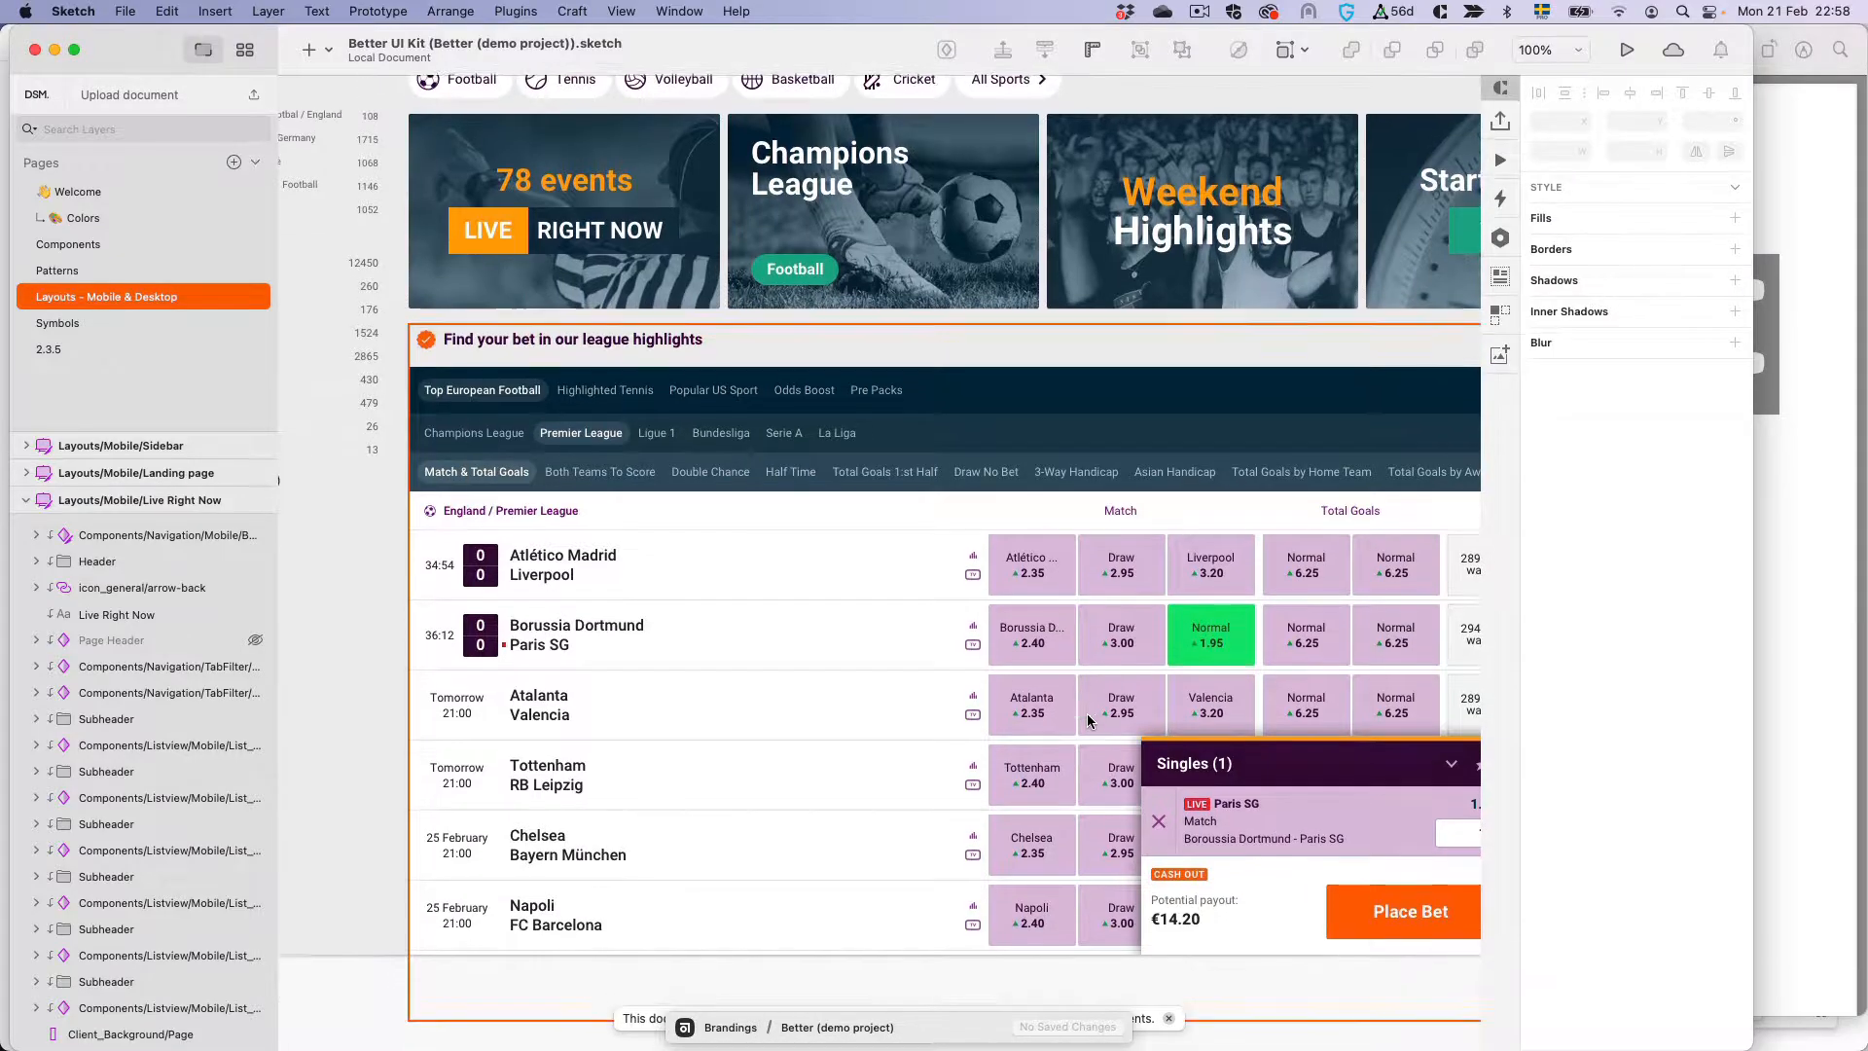
pyautogui.hscroll(-2, 1087, 718)
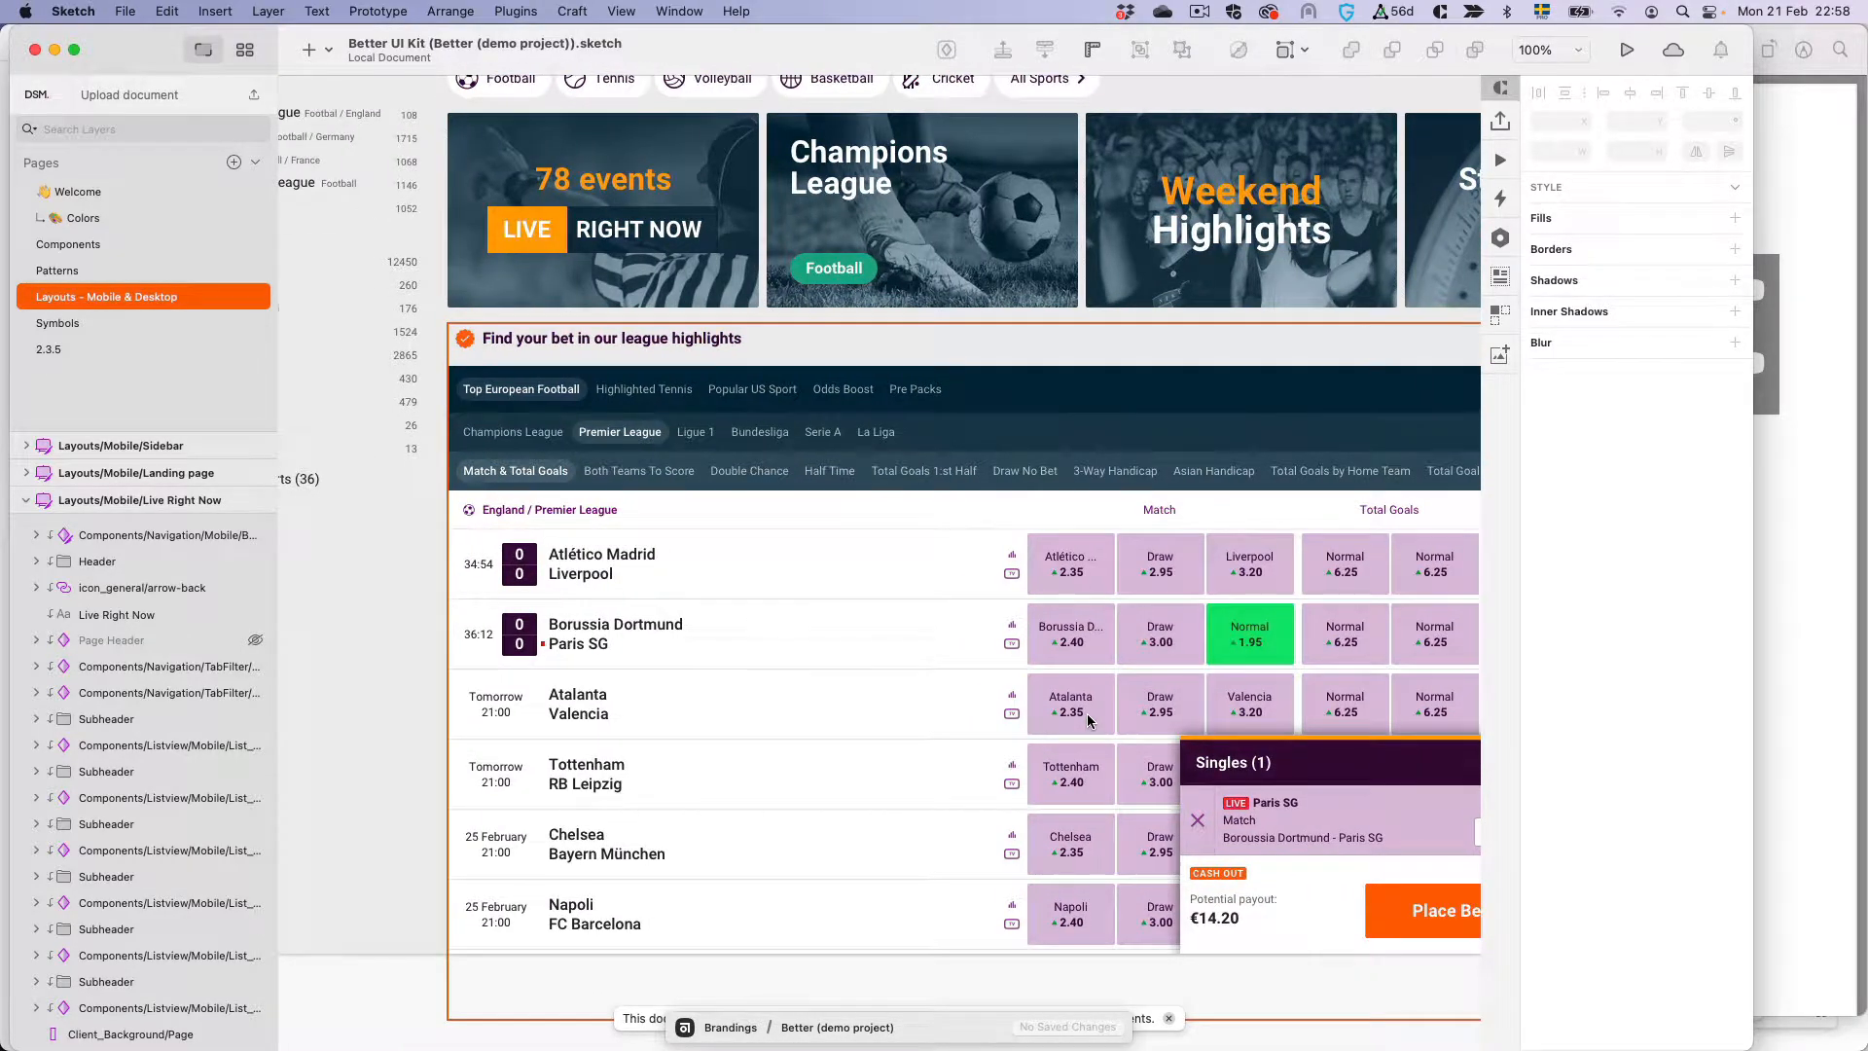
pyautogui.hscroll(2, 1088, 721)
pyautogui.scroll(-1, 1087, 721)
pyautogui.scroll(1, 1087, 721)
pyautogui.scroll(1, 1088, 720)
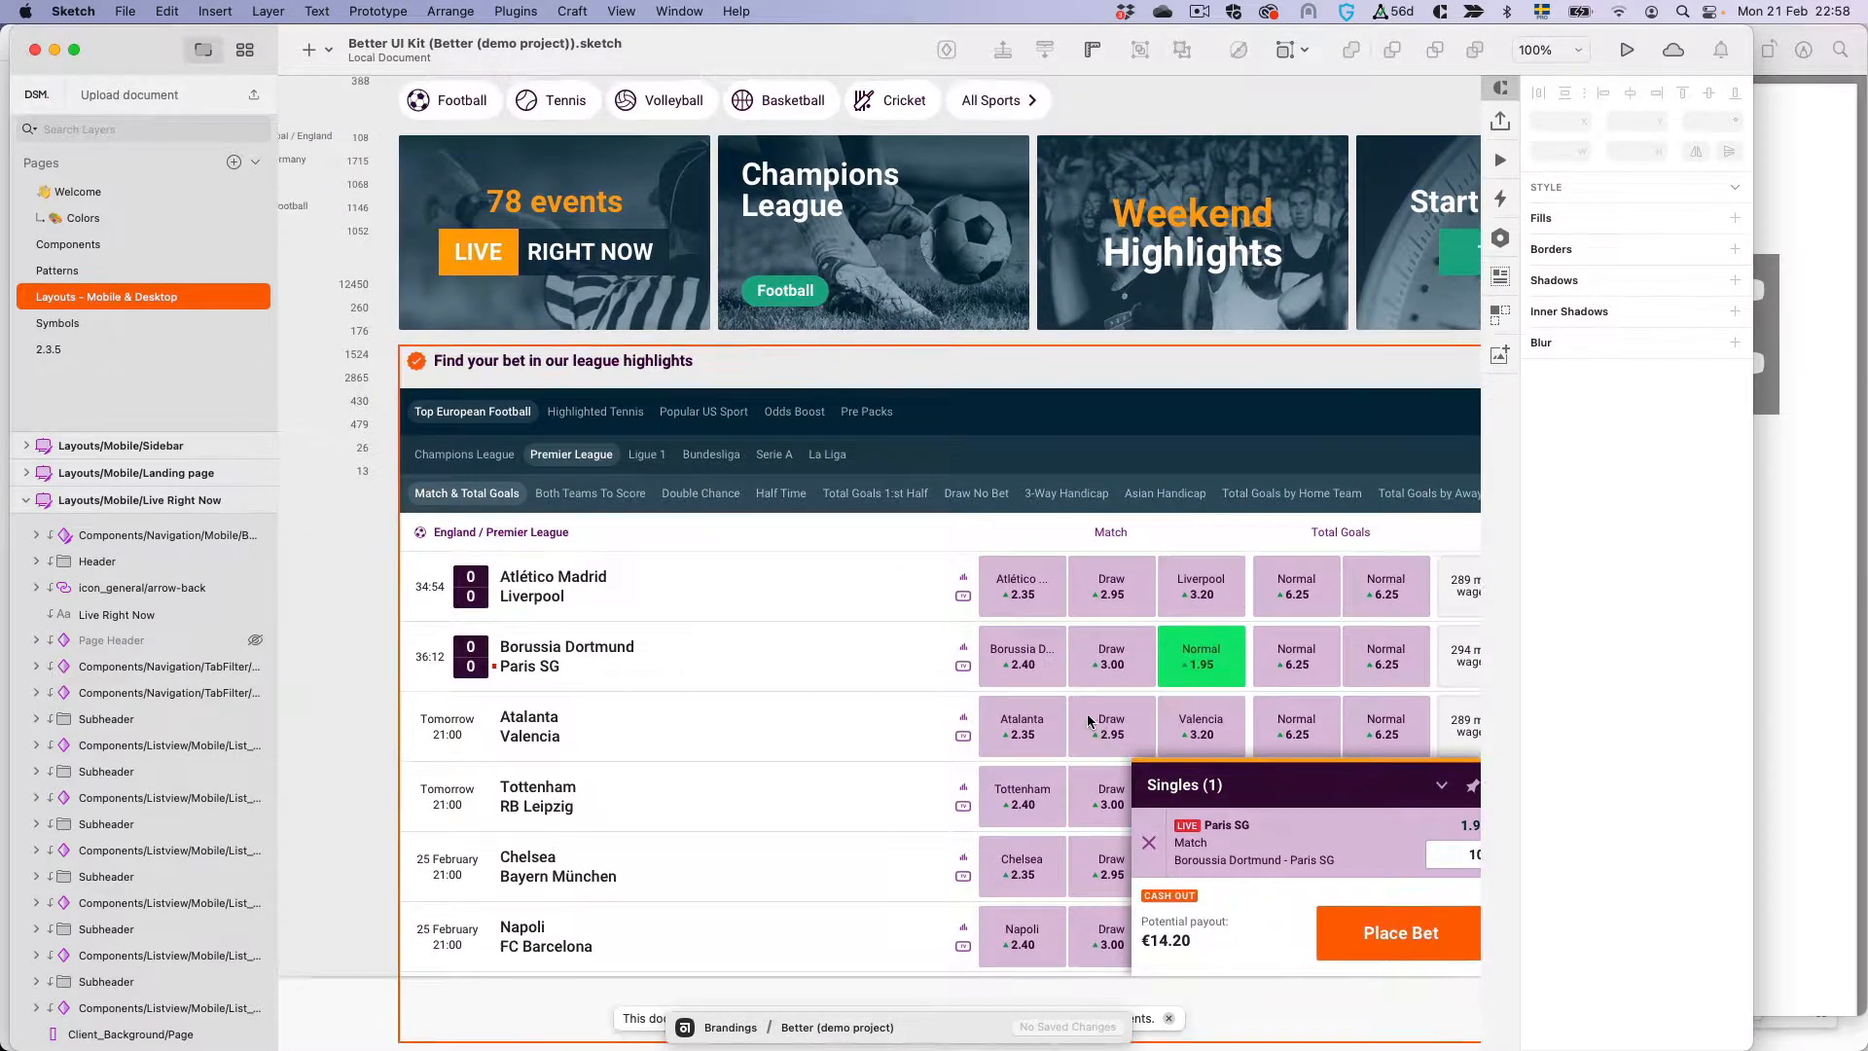
pyautogui.hscroll(-1, 1087, 721)
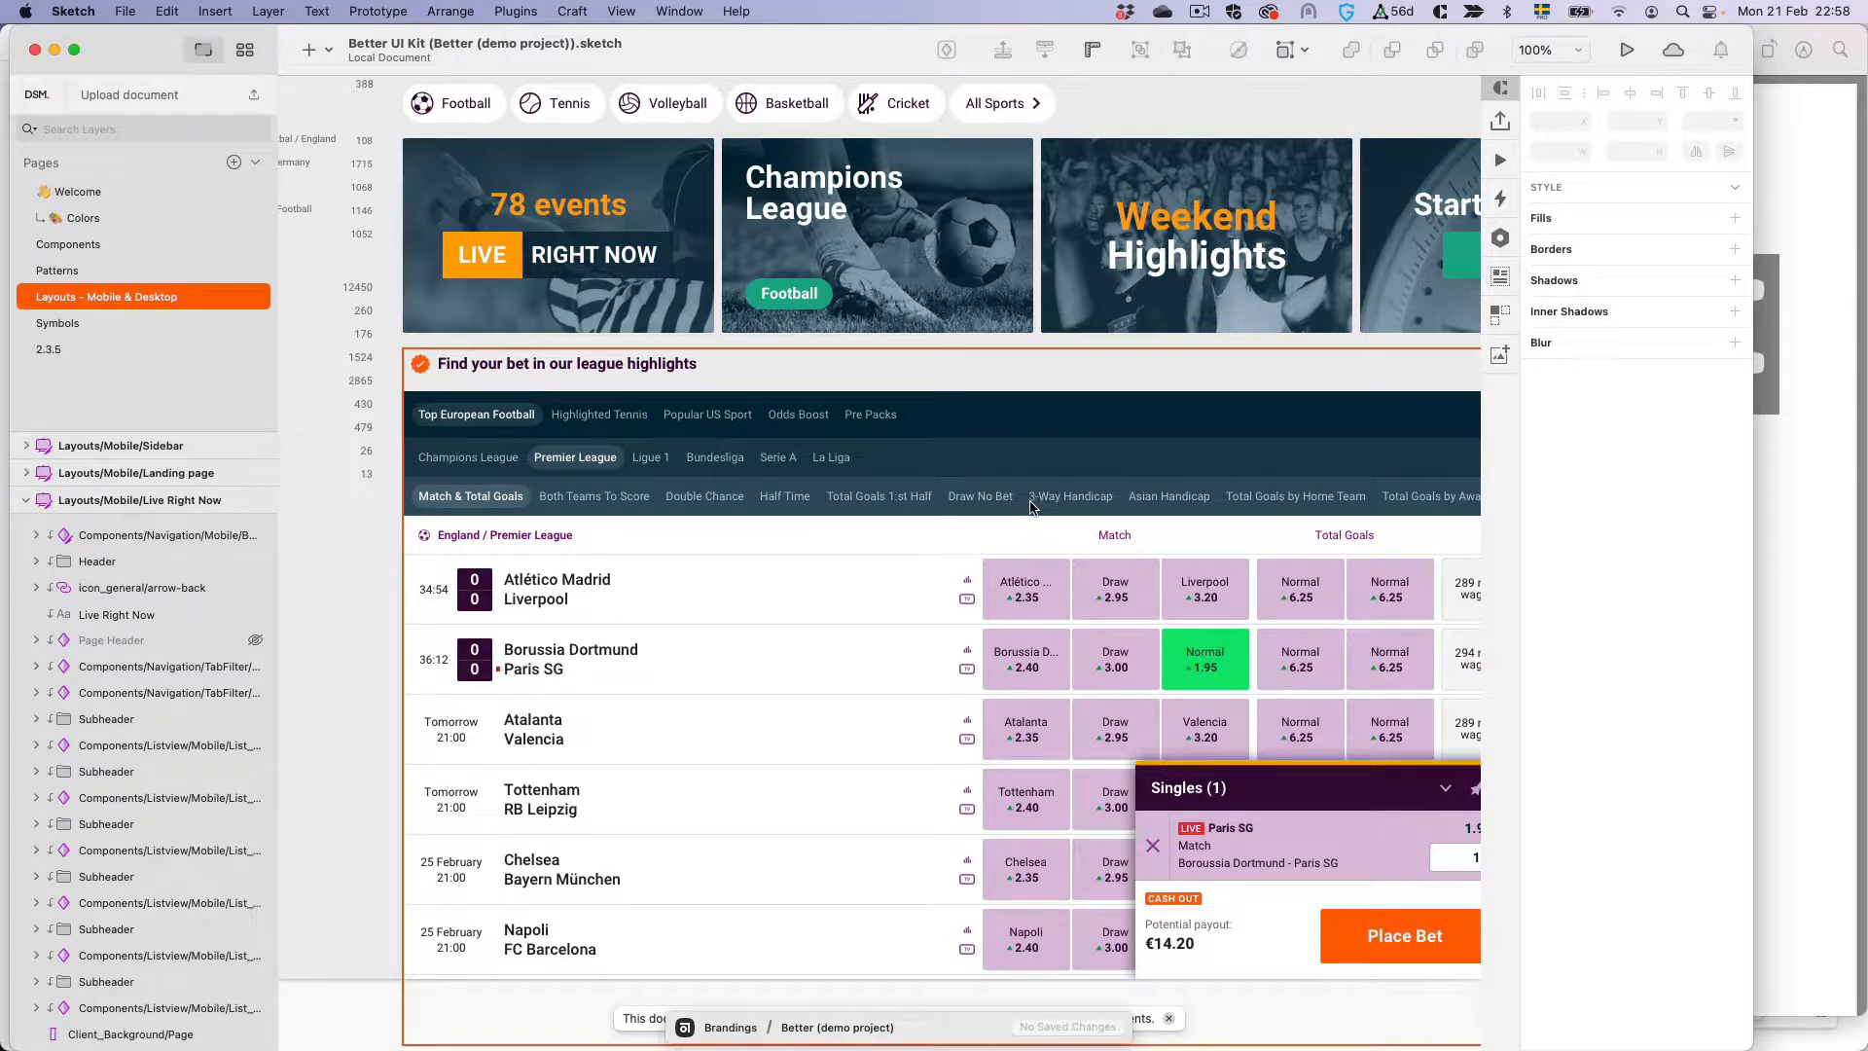
# Step: Check the sandwich filter on Components, then scroll Colors to the Sandwich Filter Colors section
pyautogui.click(137, 247)
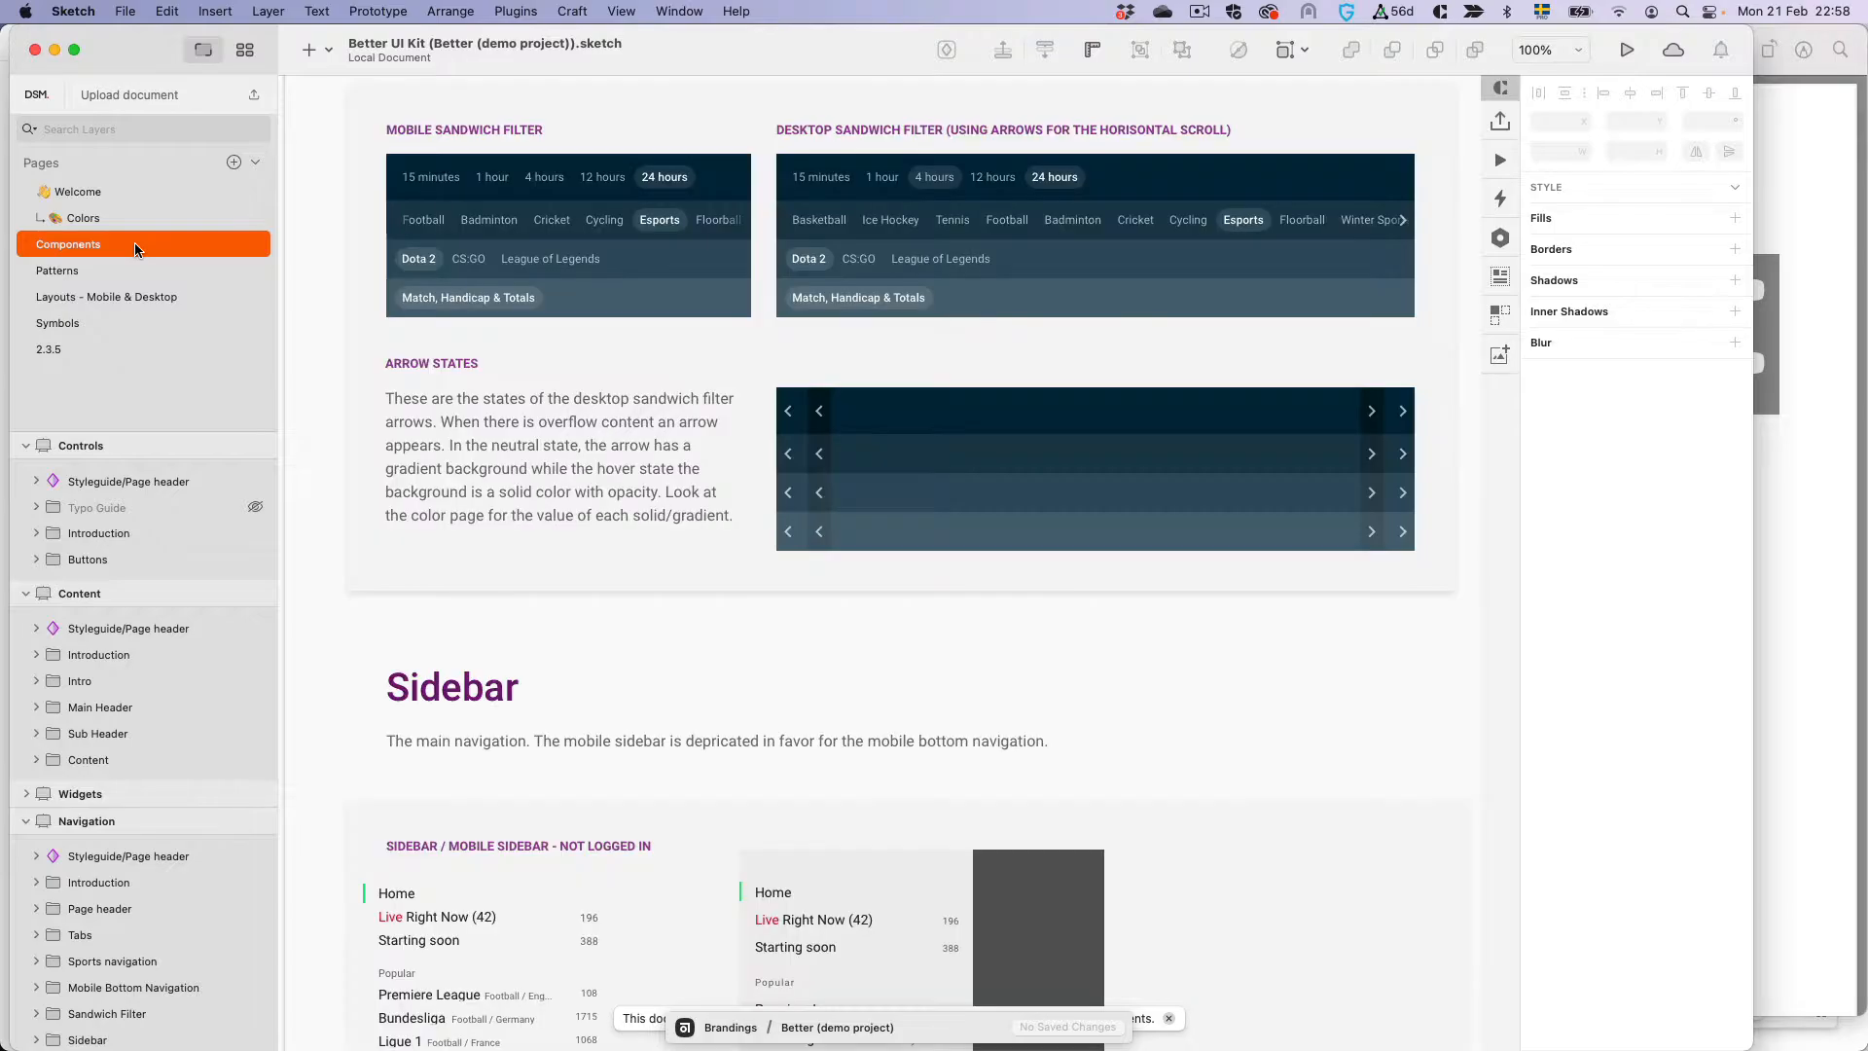
pyautogui.scroll(3, 839, 442)
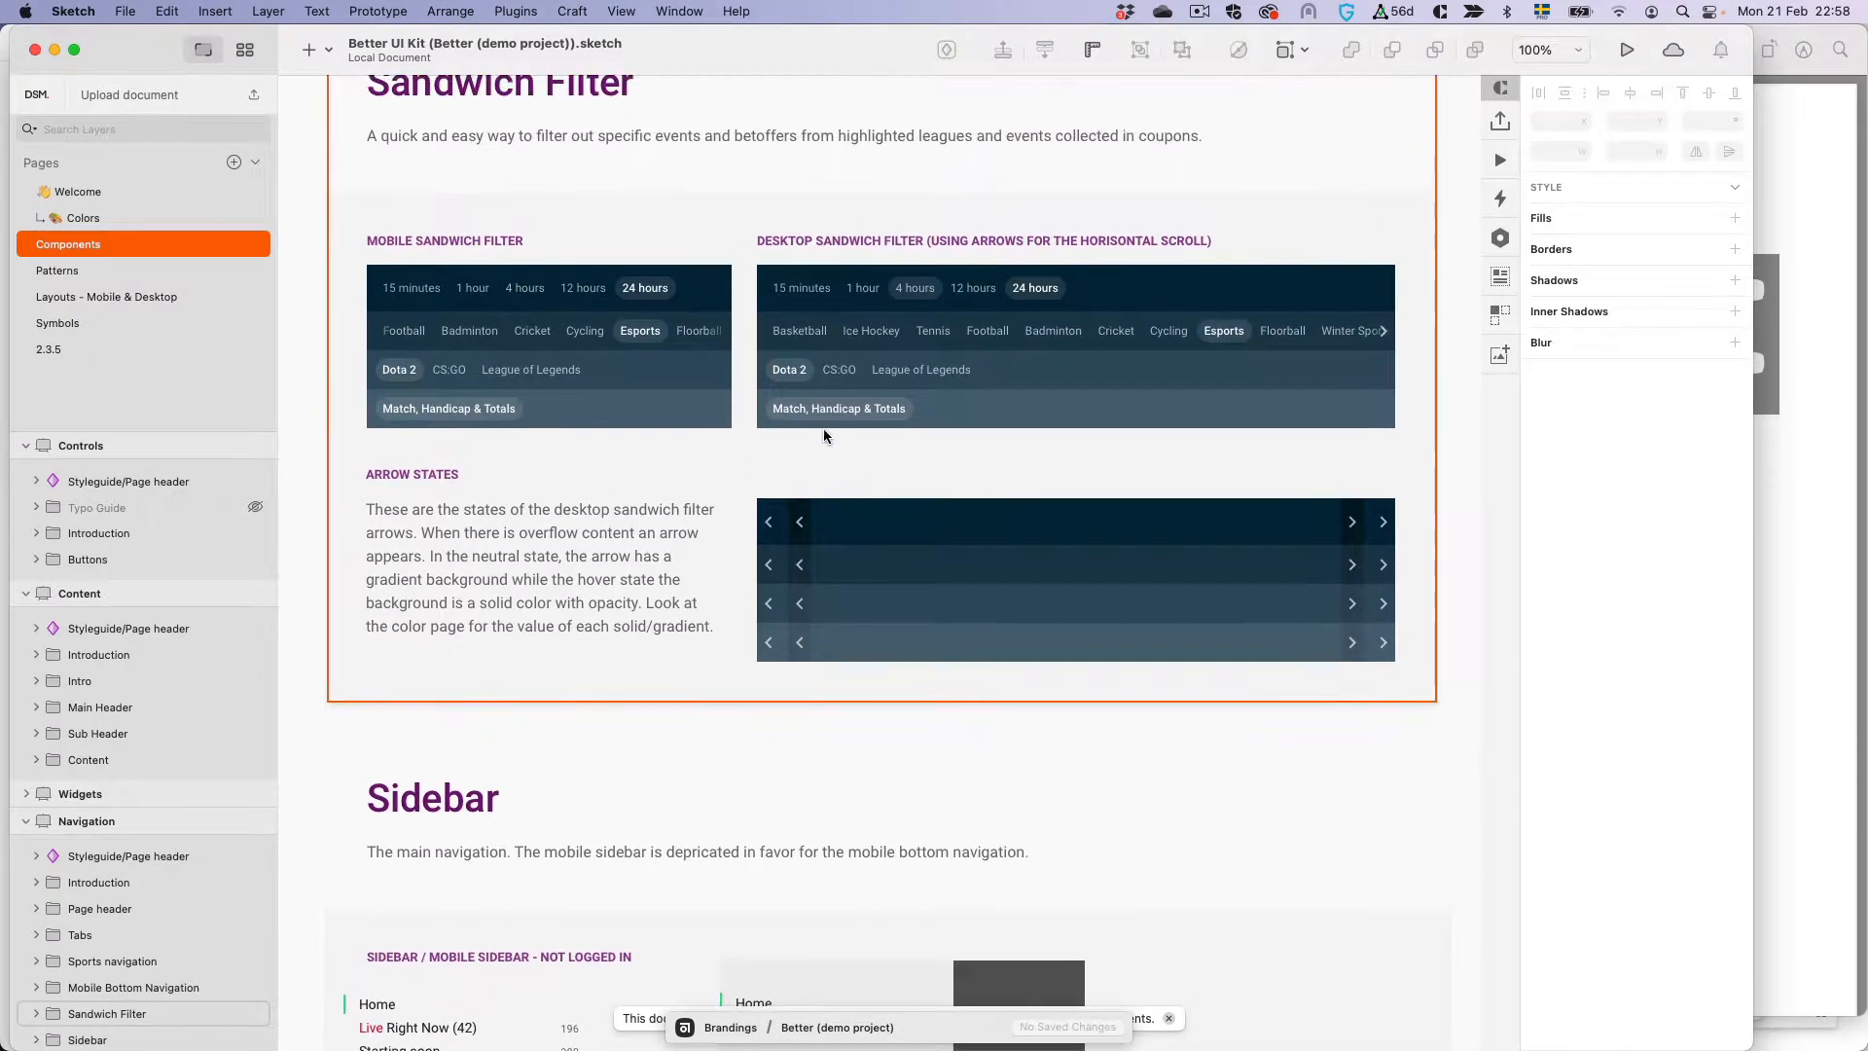
pyautogui.click(206, 220)
pyautogui.scroll(-1, 803, 366)
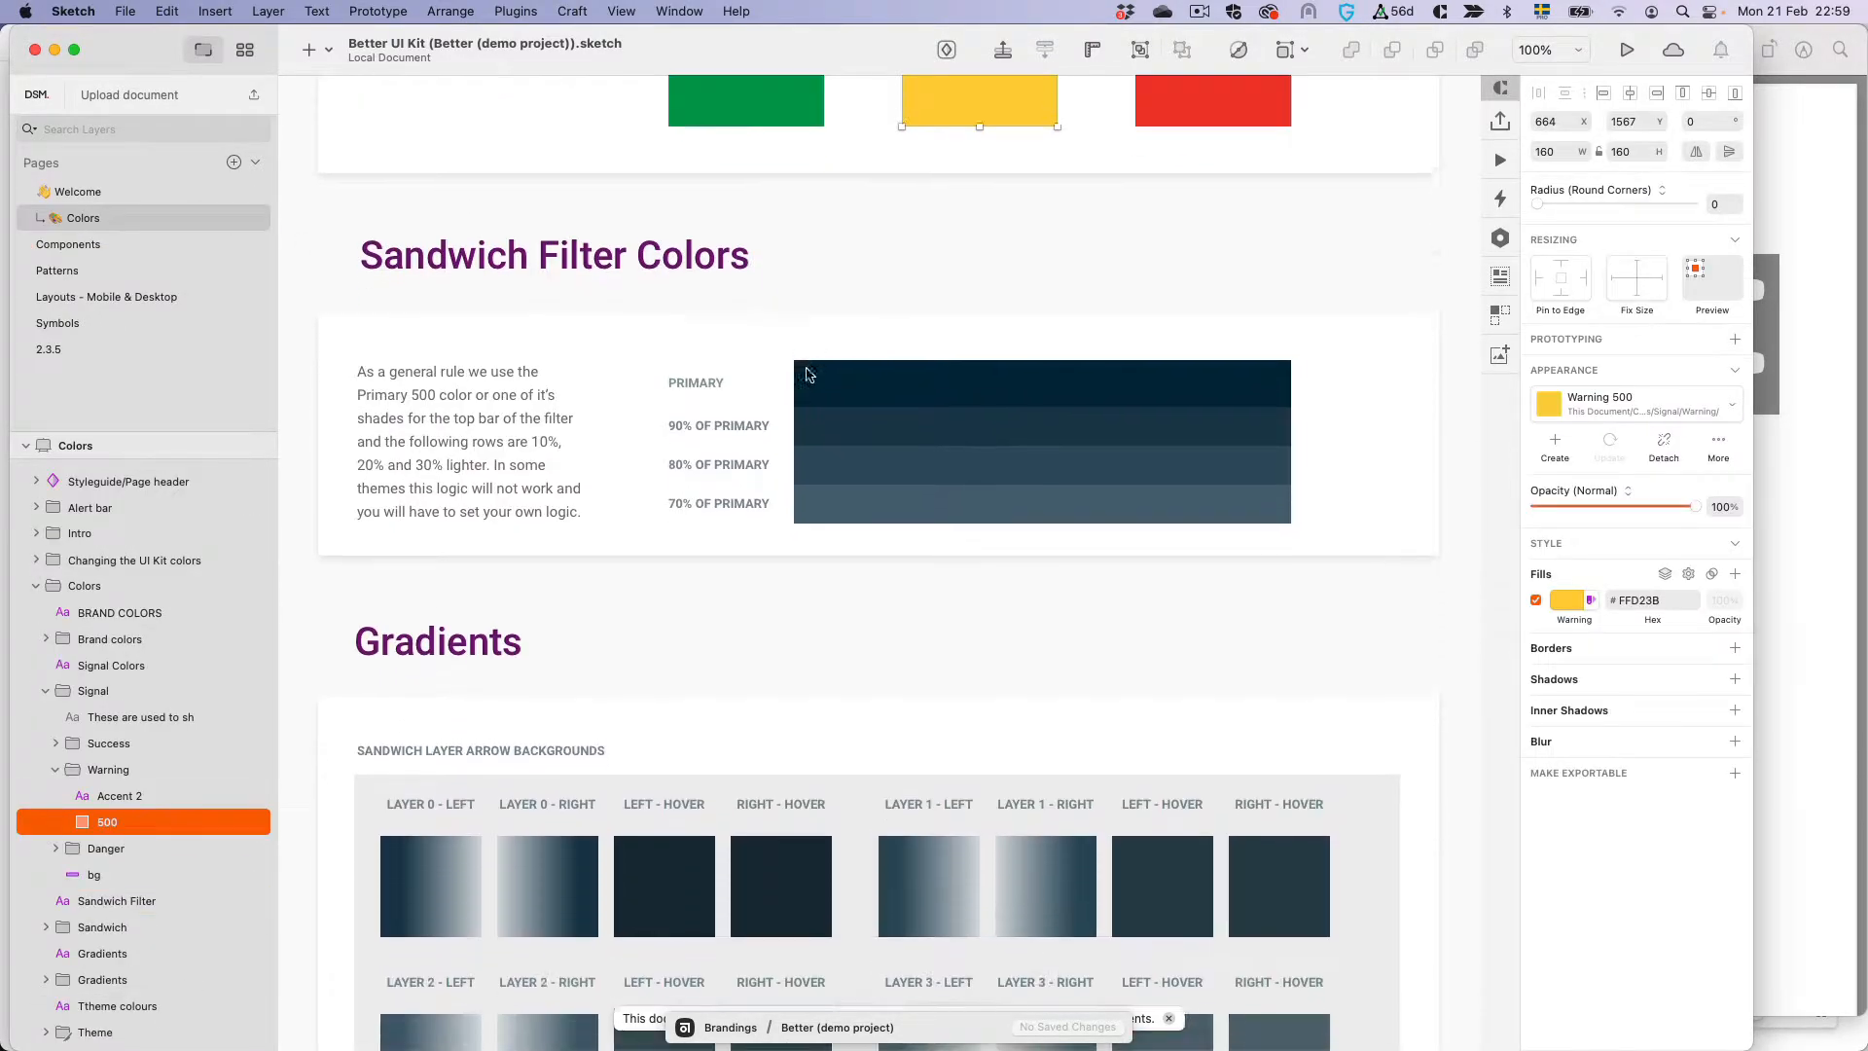
pyautogui.hscroll(1, 806, 373)
pyautogui.hscroll(-1, 806, 374)
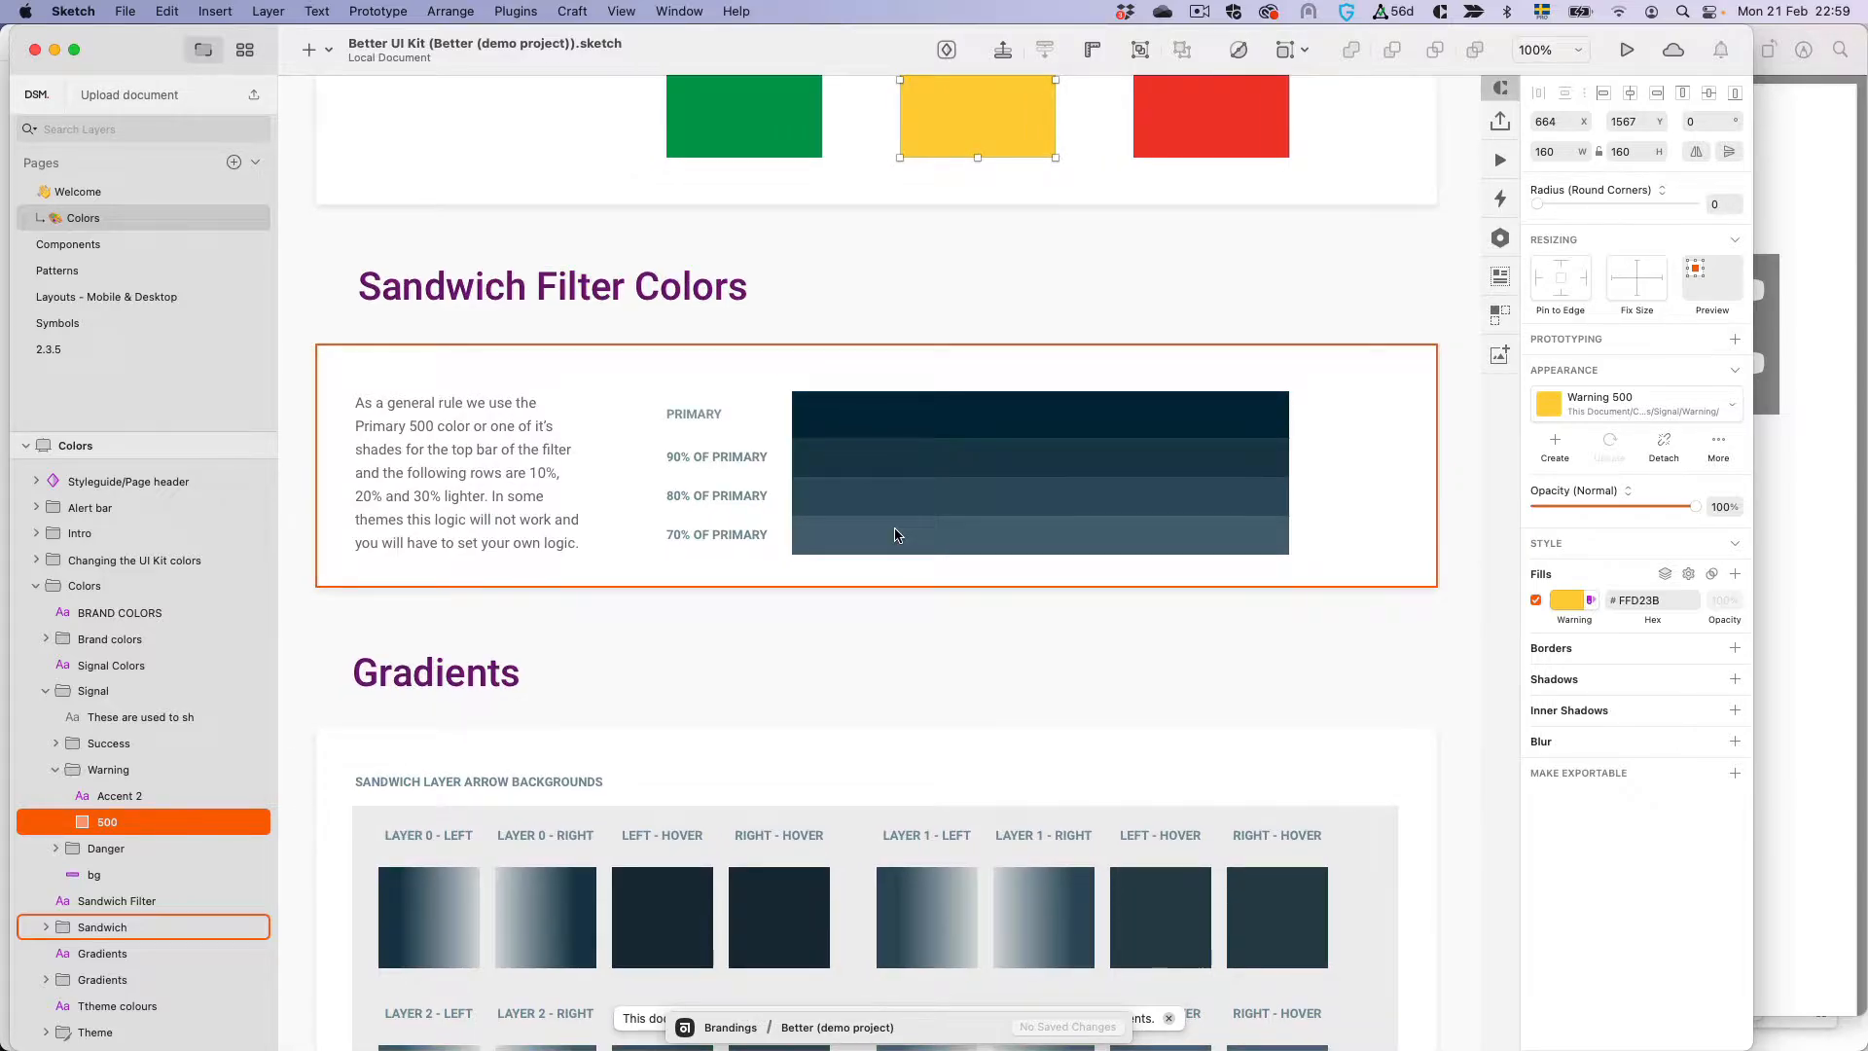
pyautogui.hscroll(1, 887, 501)
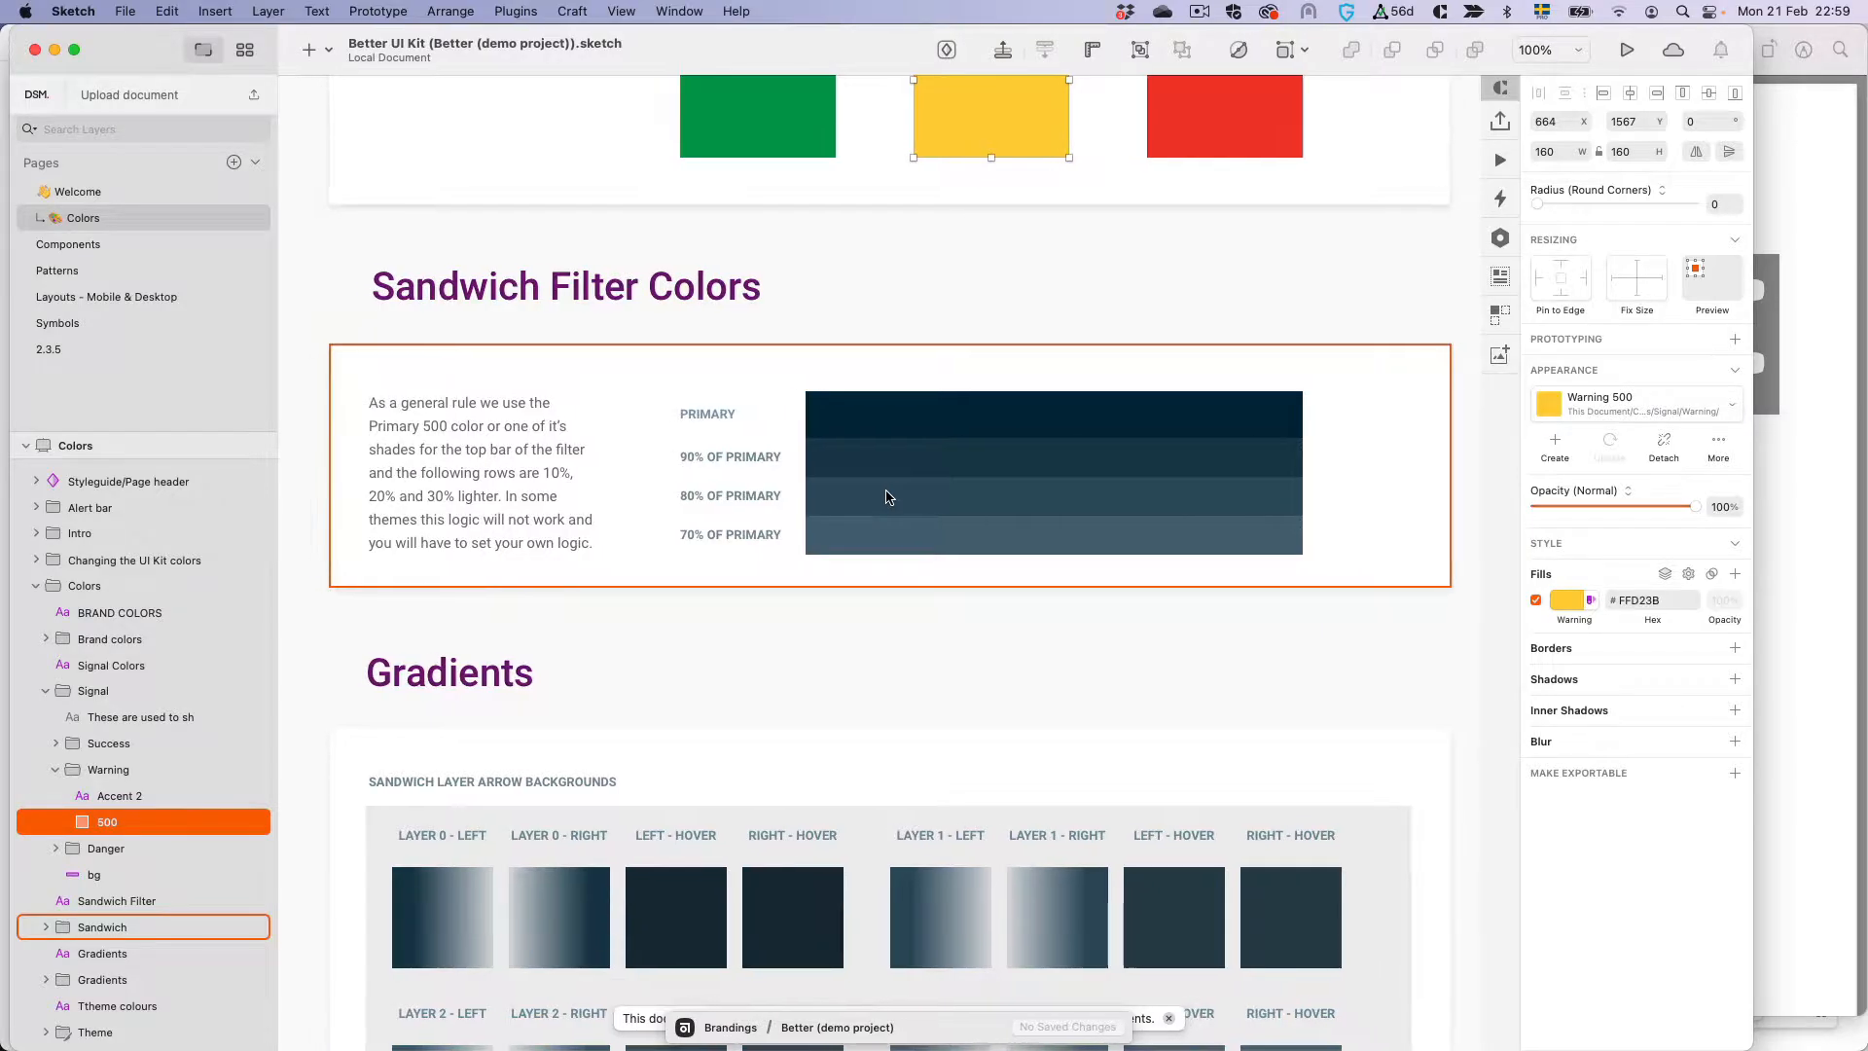
pyautogui.hscroll(2, 887, 497)
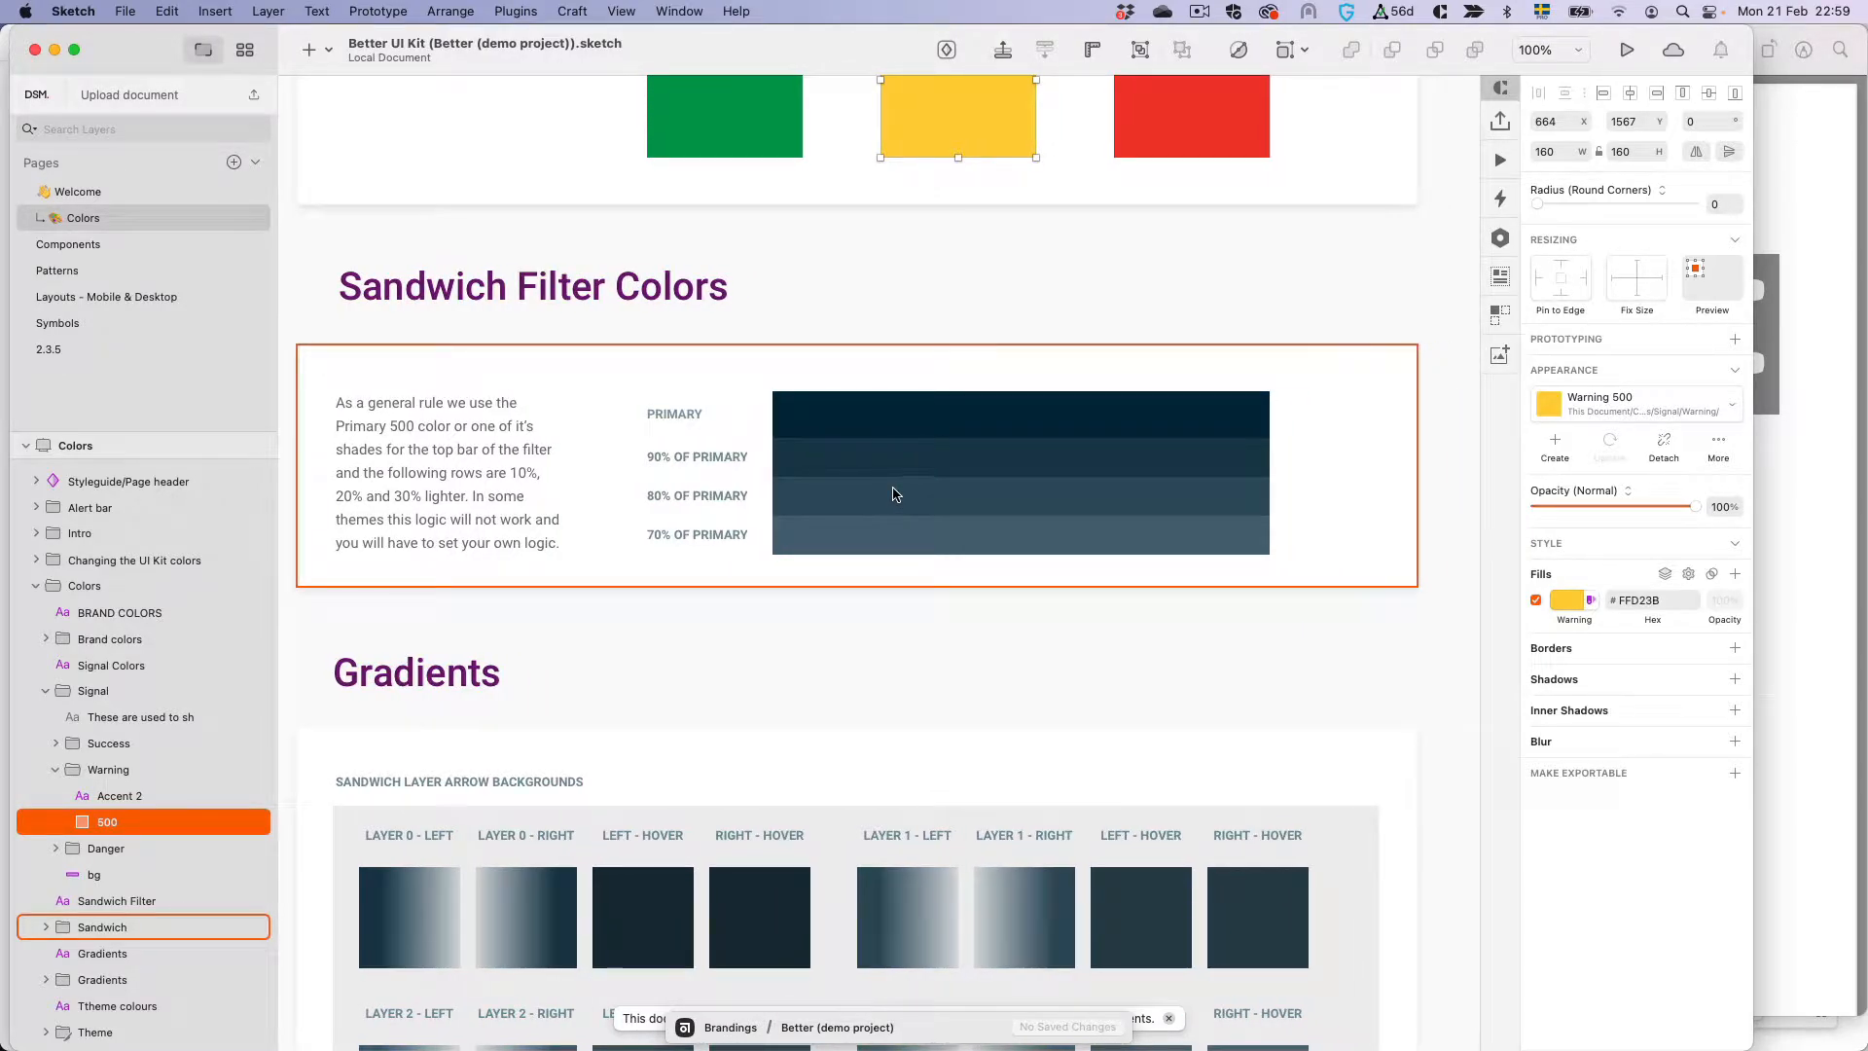
pyautogui.hscroll(-3, 893, 493)
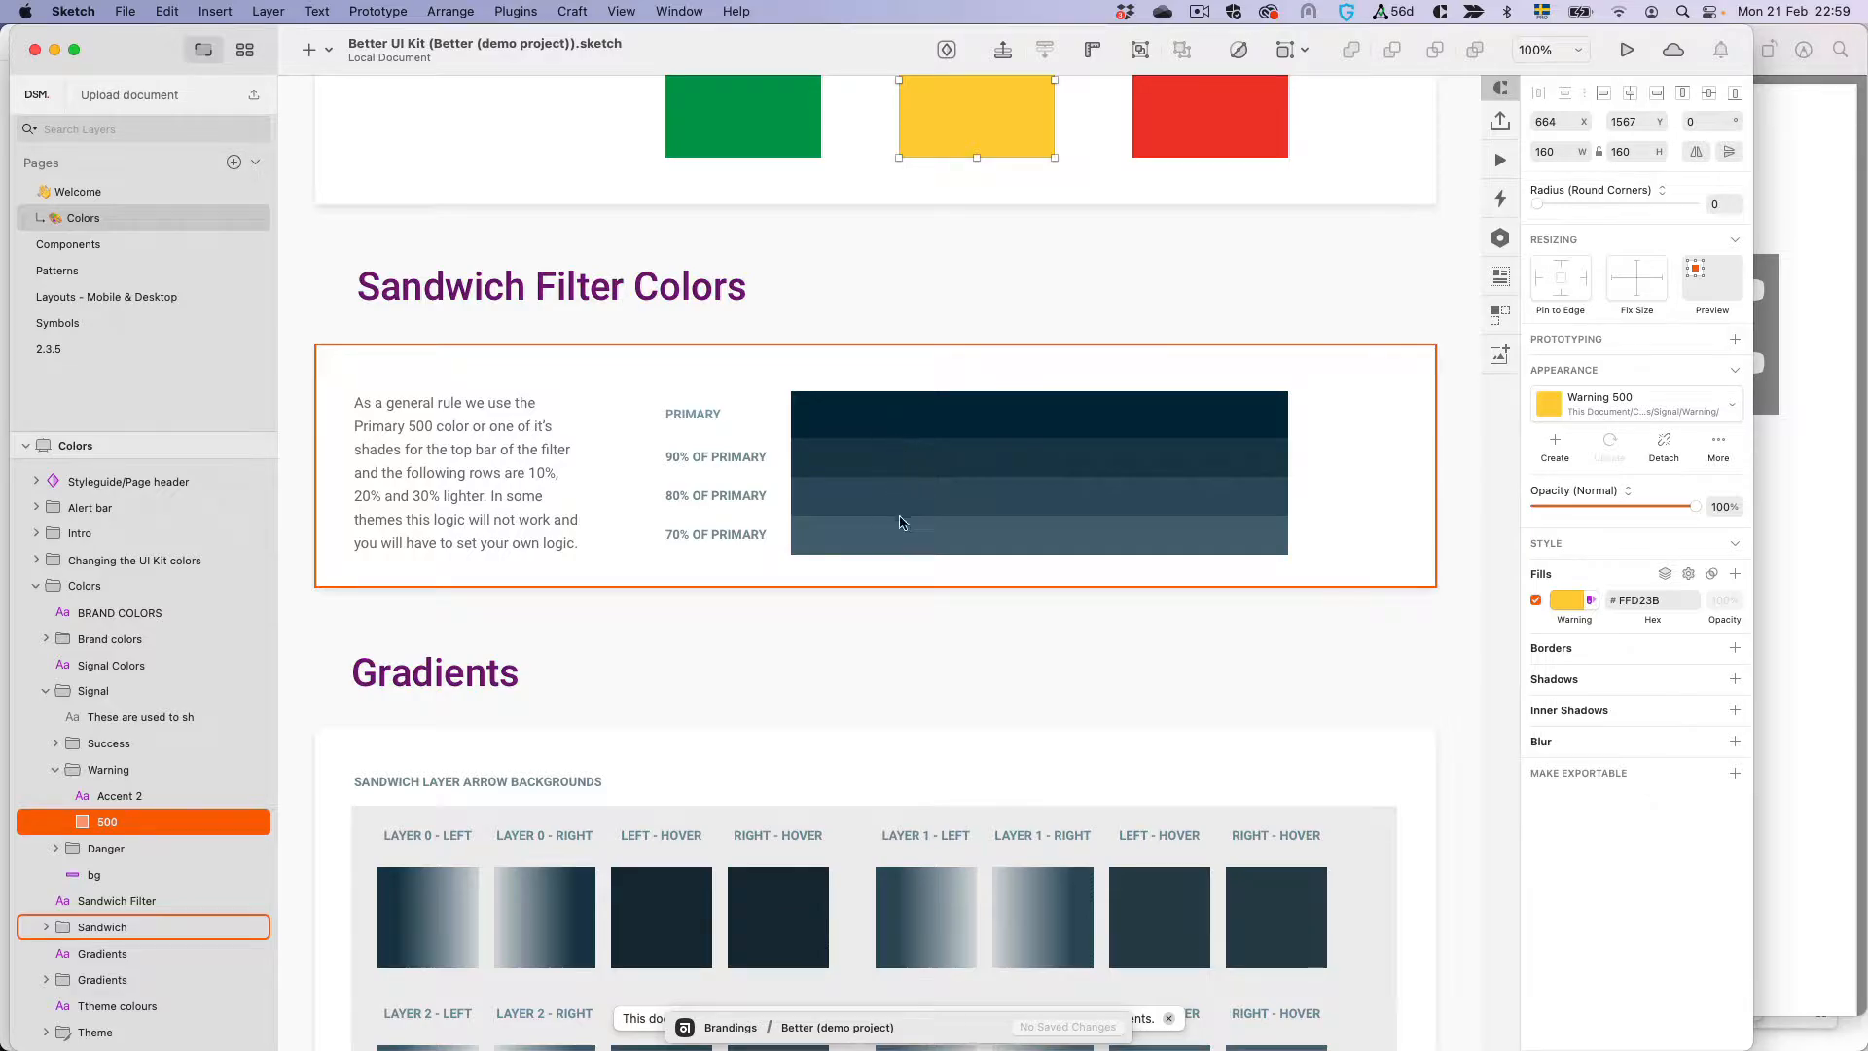
pyautogui.scroll(3, 944, 506)
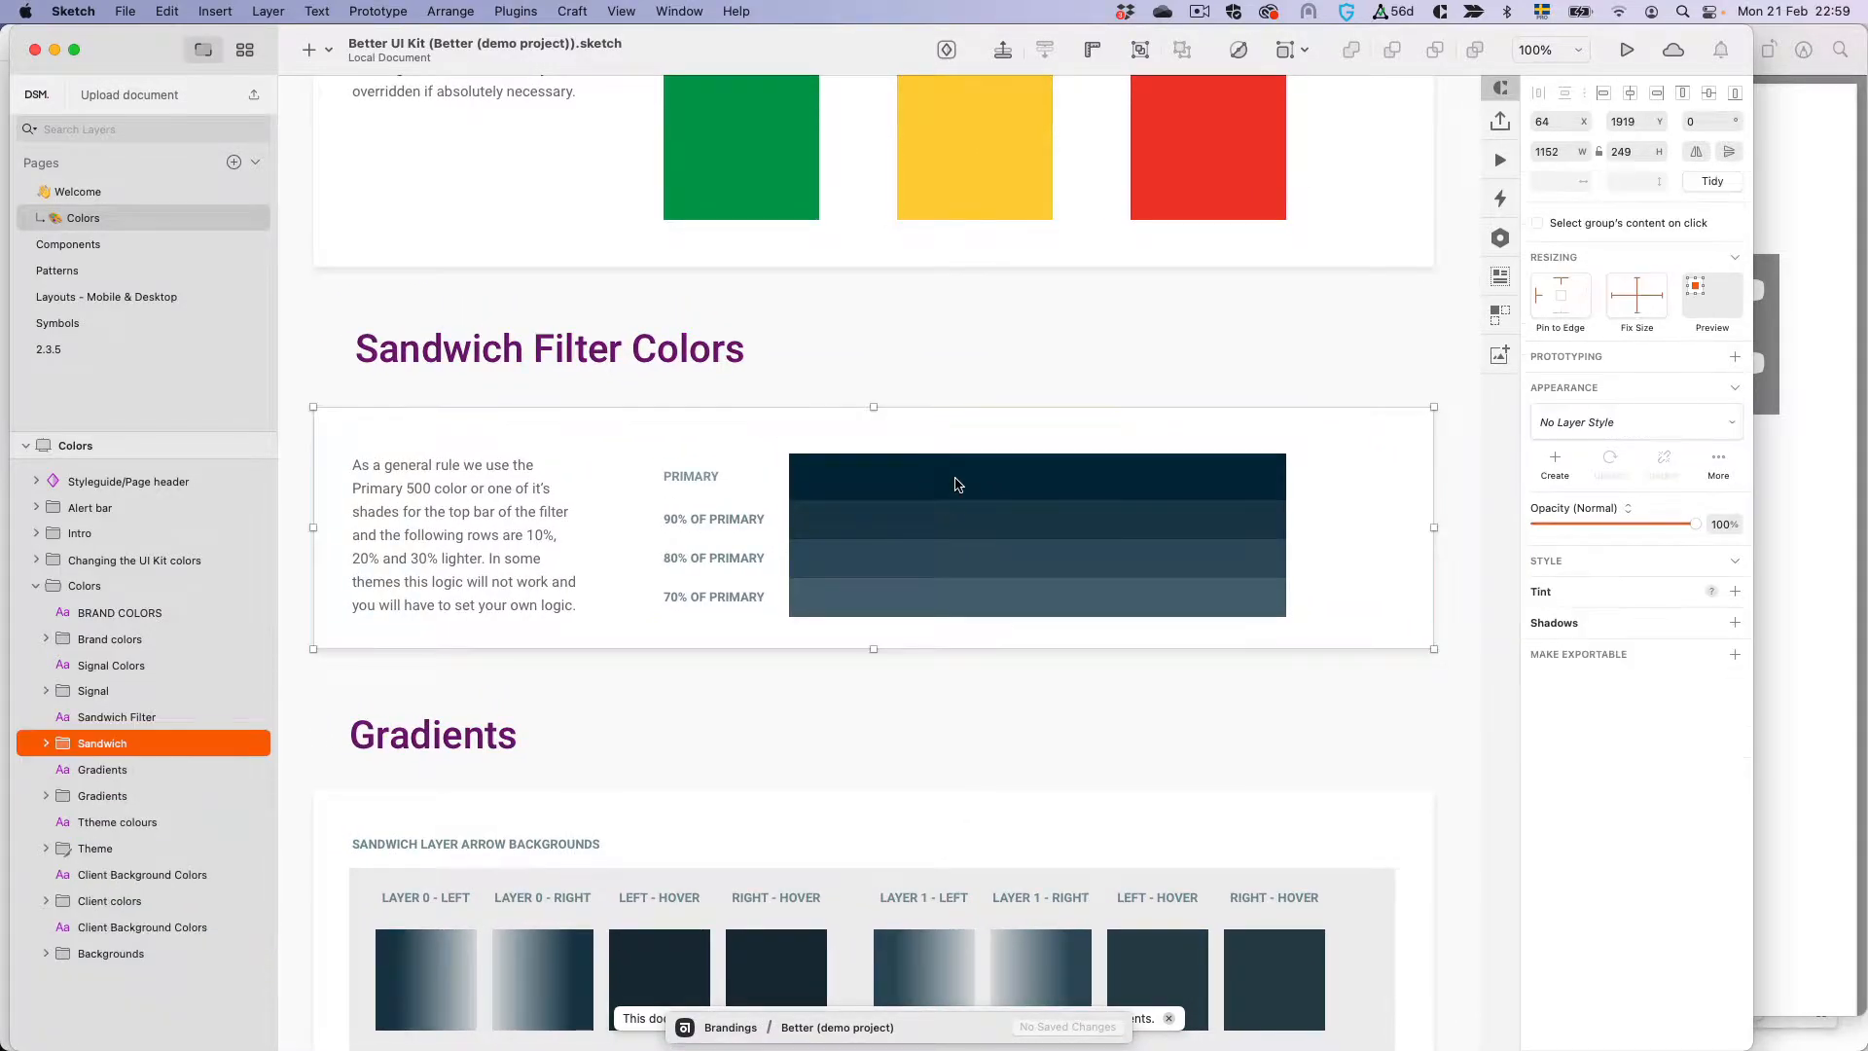
# Step: Select all four Sandwich Filter bars: Primary, 90%, 80% and 70%
pyautogui.doubleClick(958, 485)
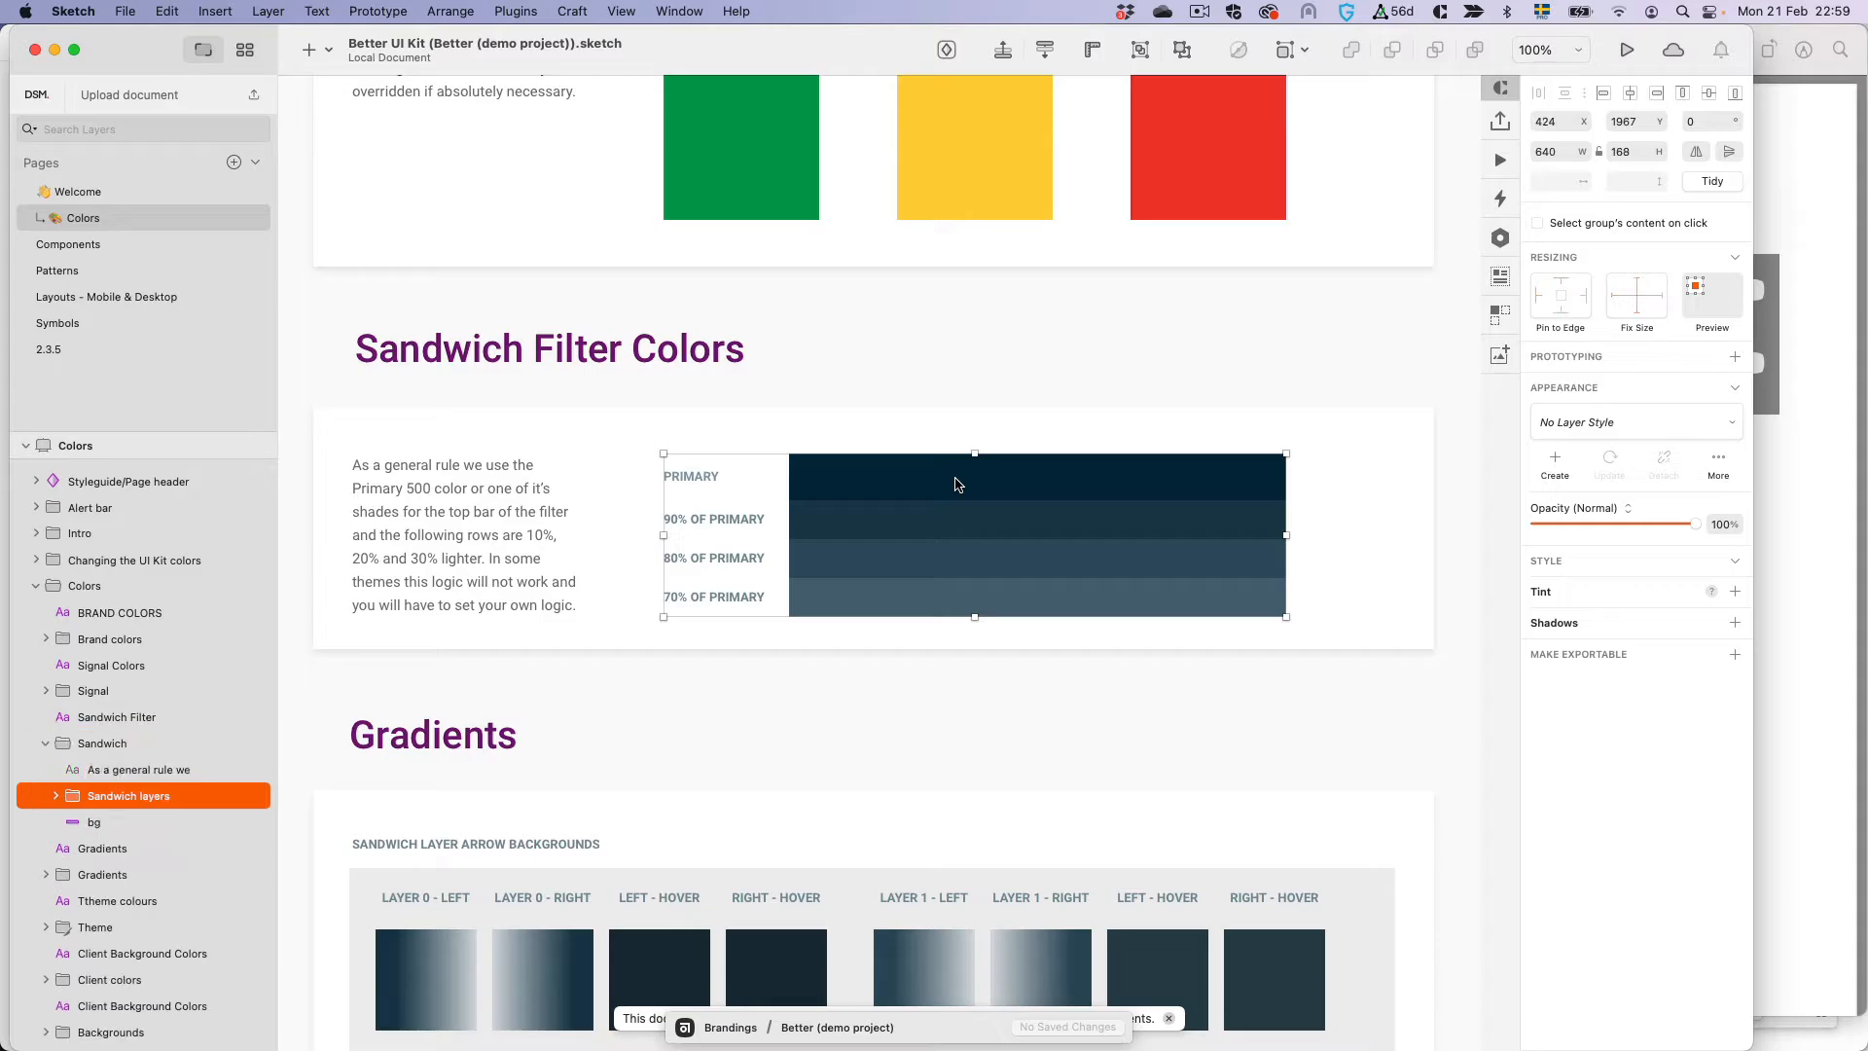
pyautogui.click(1008, 483)
pyautogui.keyDown('shift'); pyautogui.click(972, 523); pyautogui.keyUp('shift')
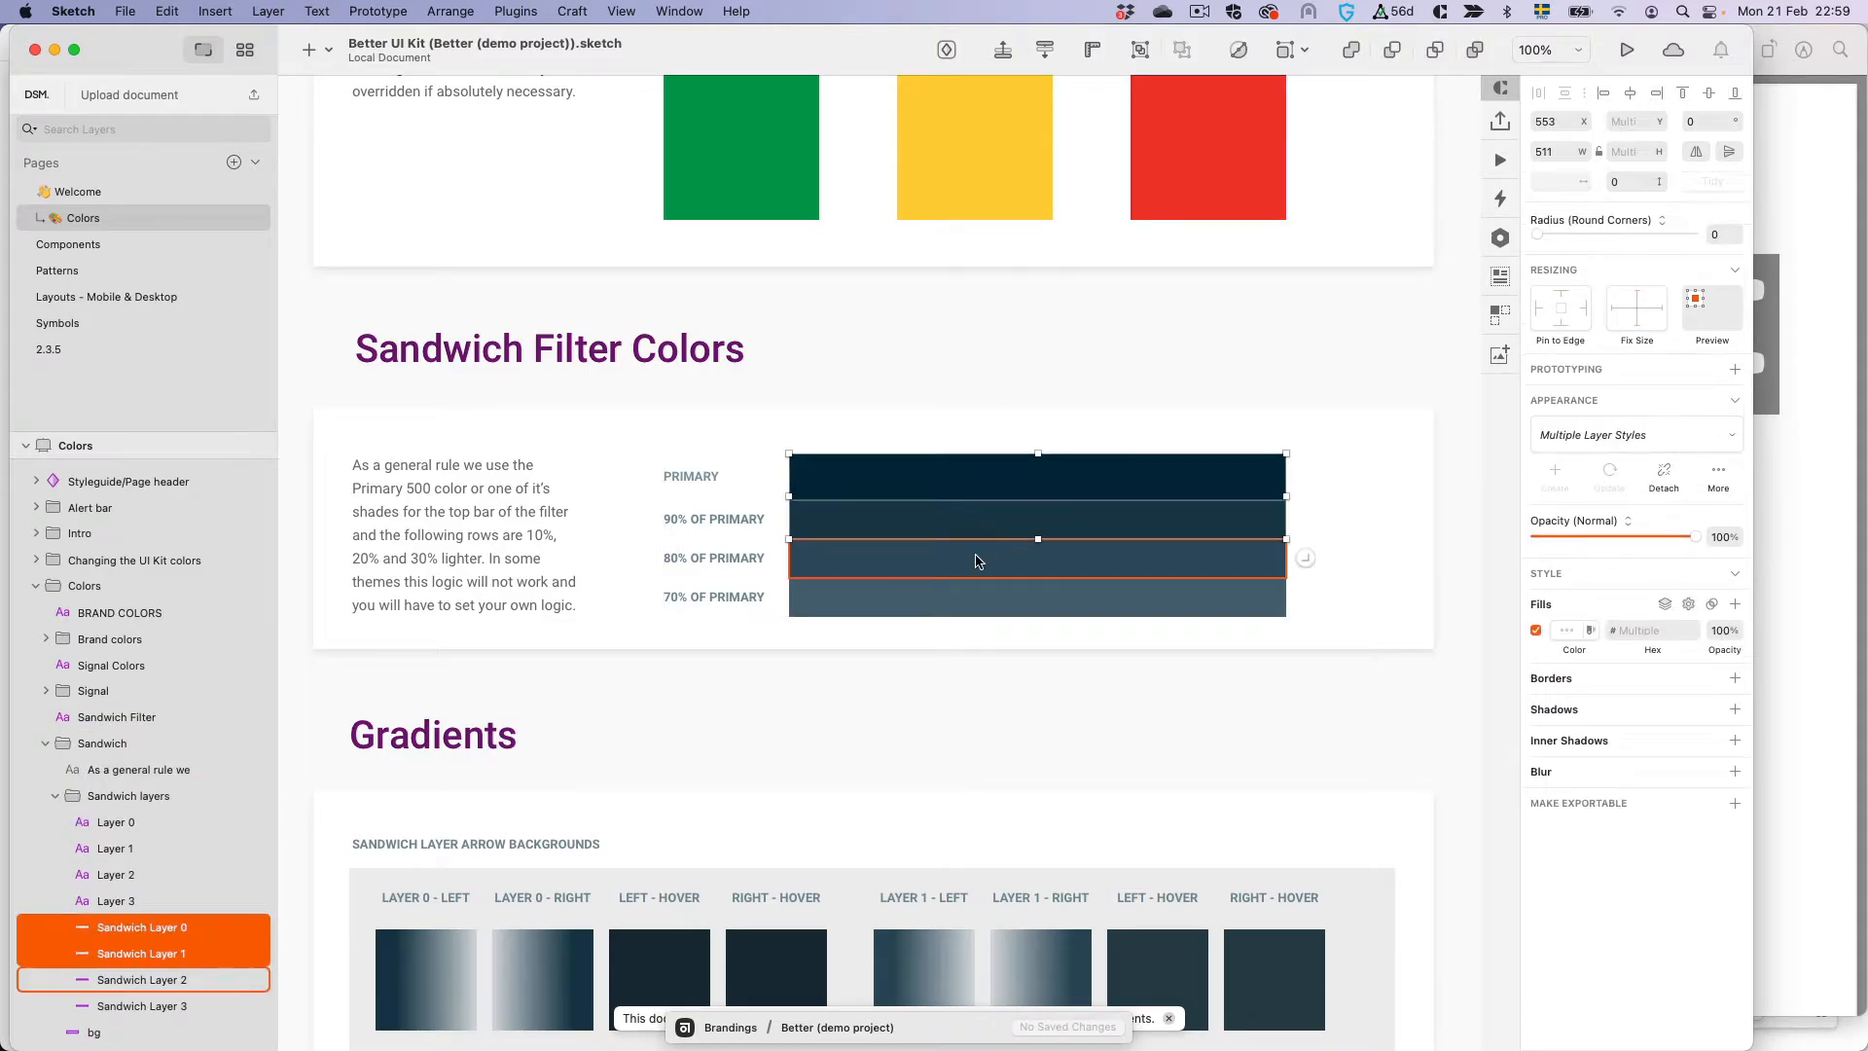
pyautogui.keyDown('shift'); pyautogui.click(982, 561); pyautogui.keyUp('shift')
pyautogui.keyDown('shift'); pyautogui.click(994, 597); pyautogui.keyUp('shift')
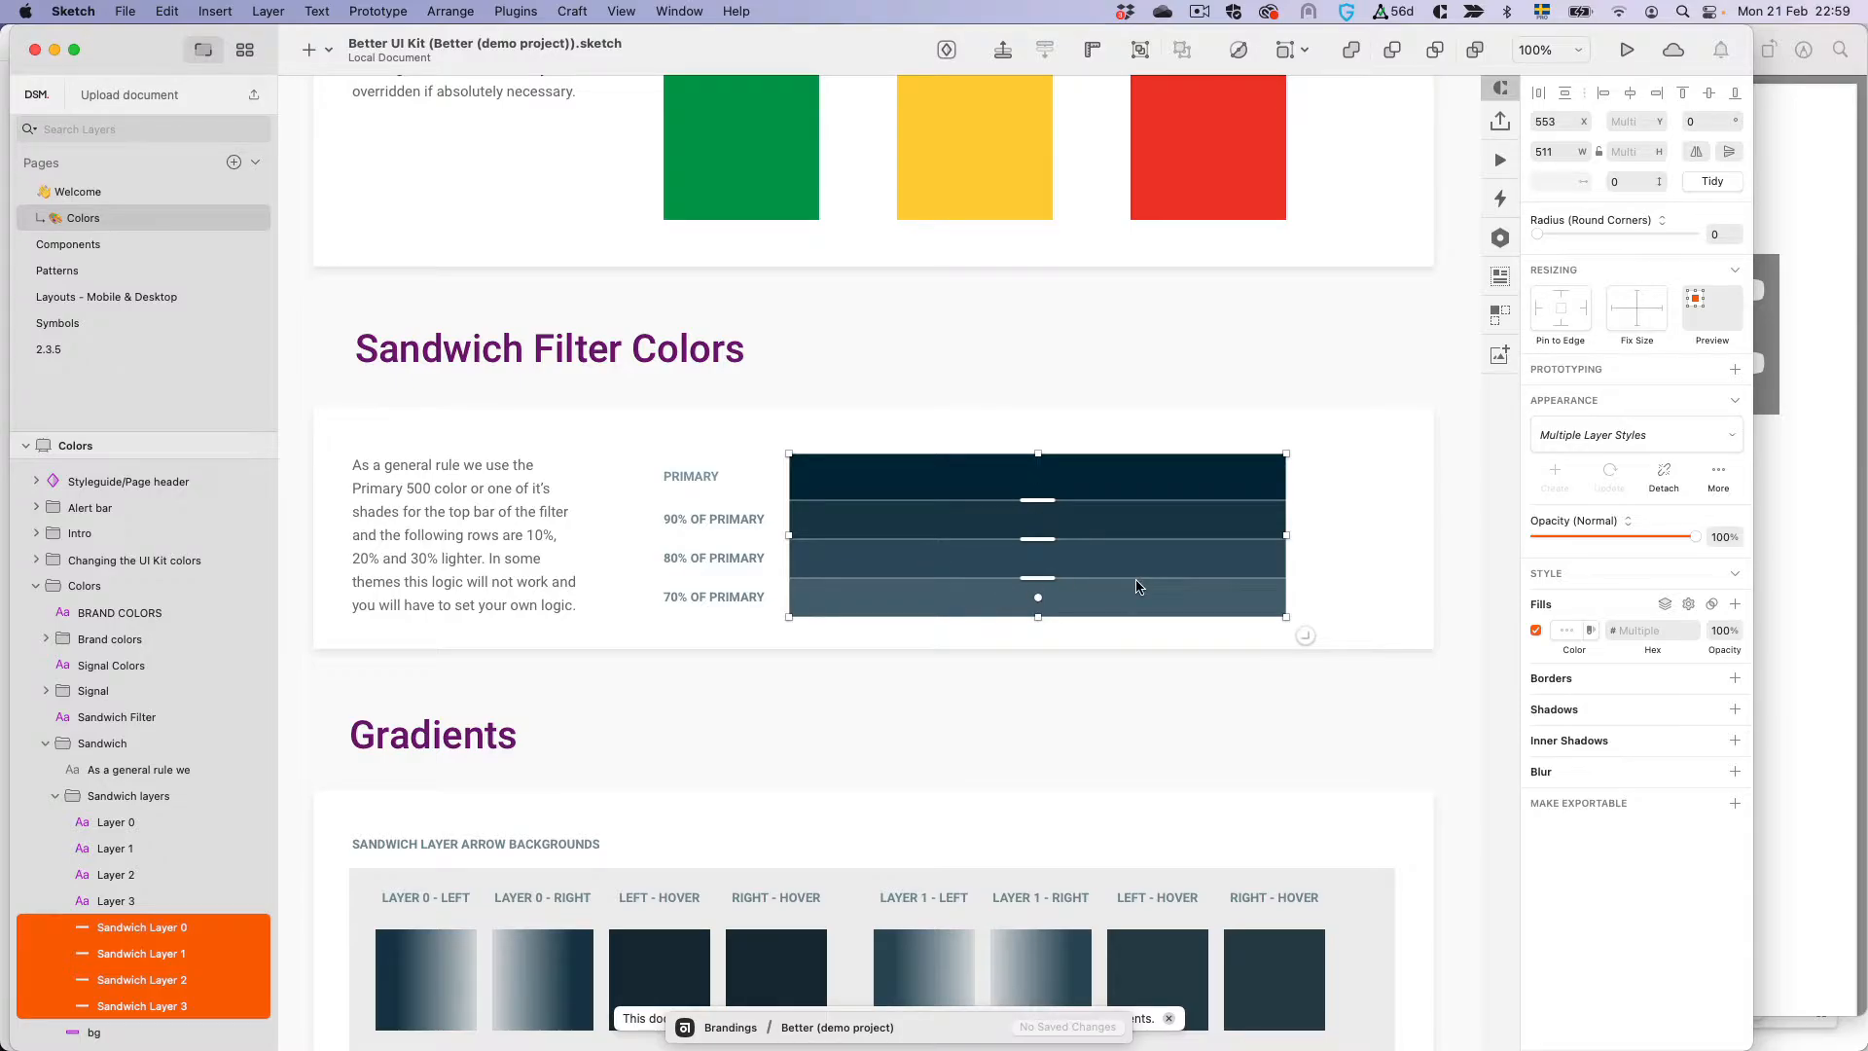
pyautogui.scroll(7, 1138, 587)
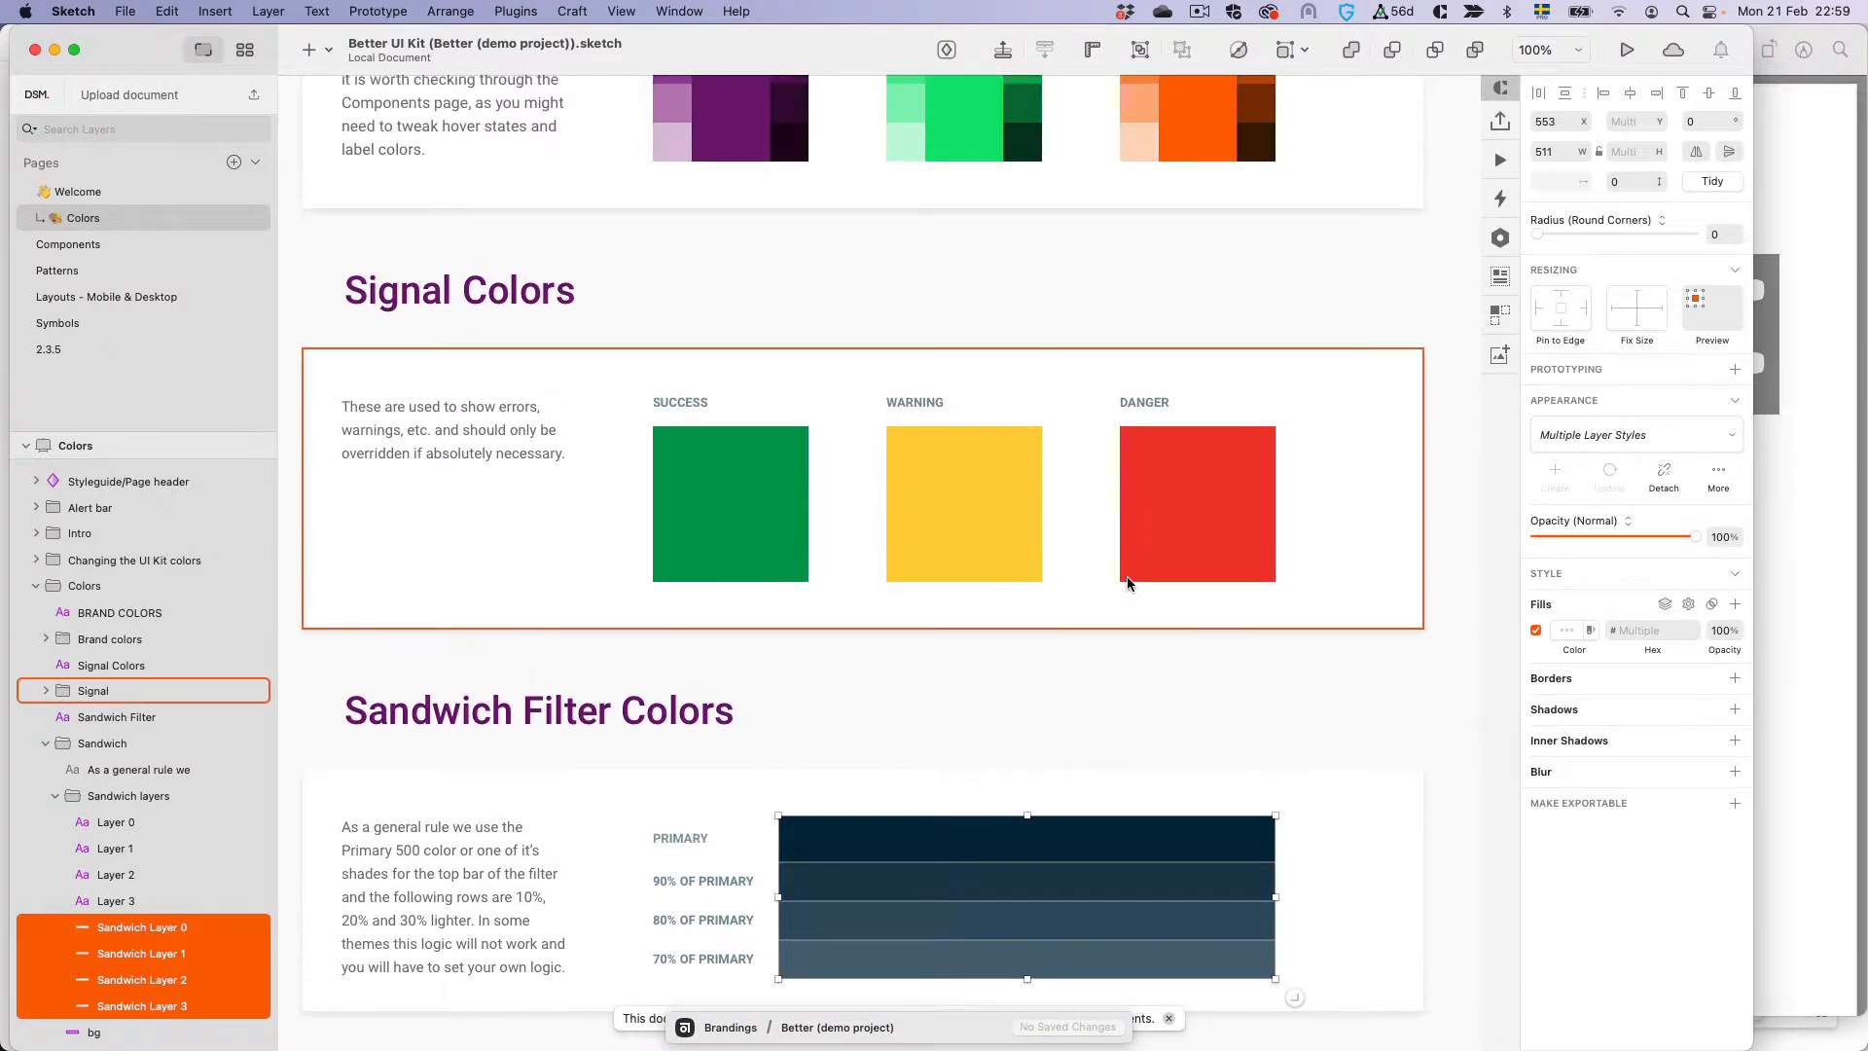
pyautogui.scroll(5, 1126, 581)
pyautogui.scroll(-3, 1128, 583)
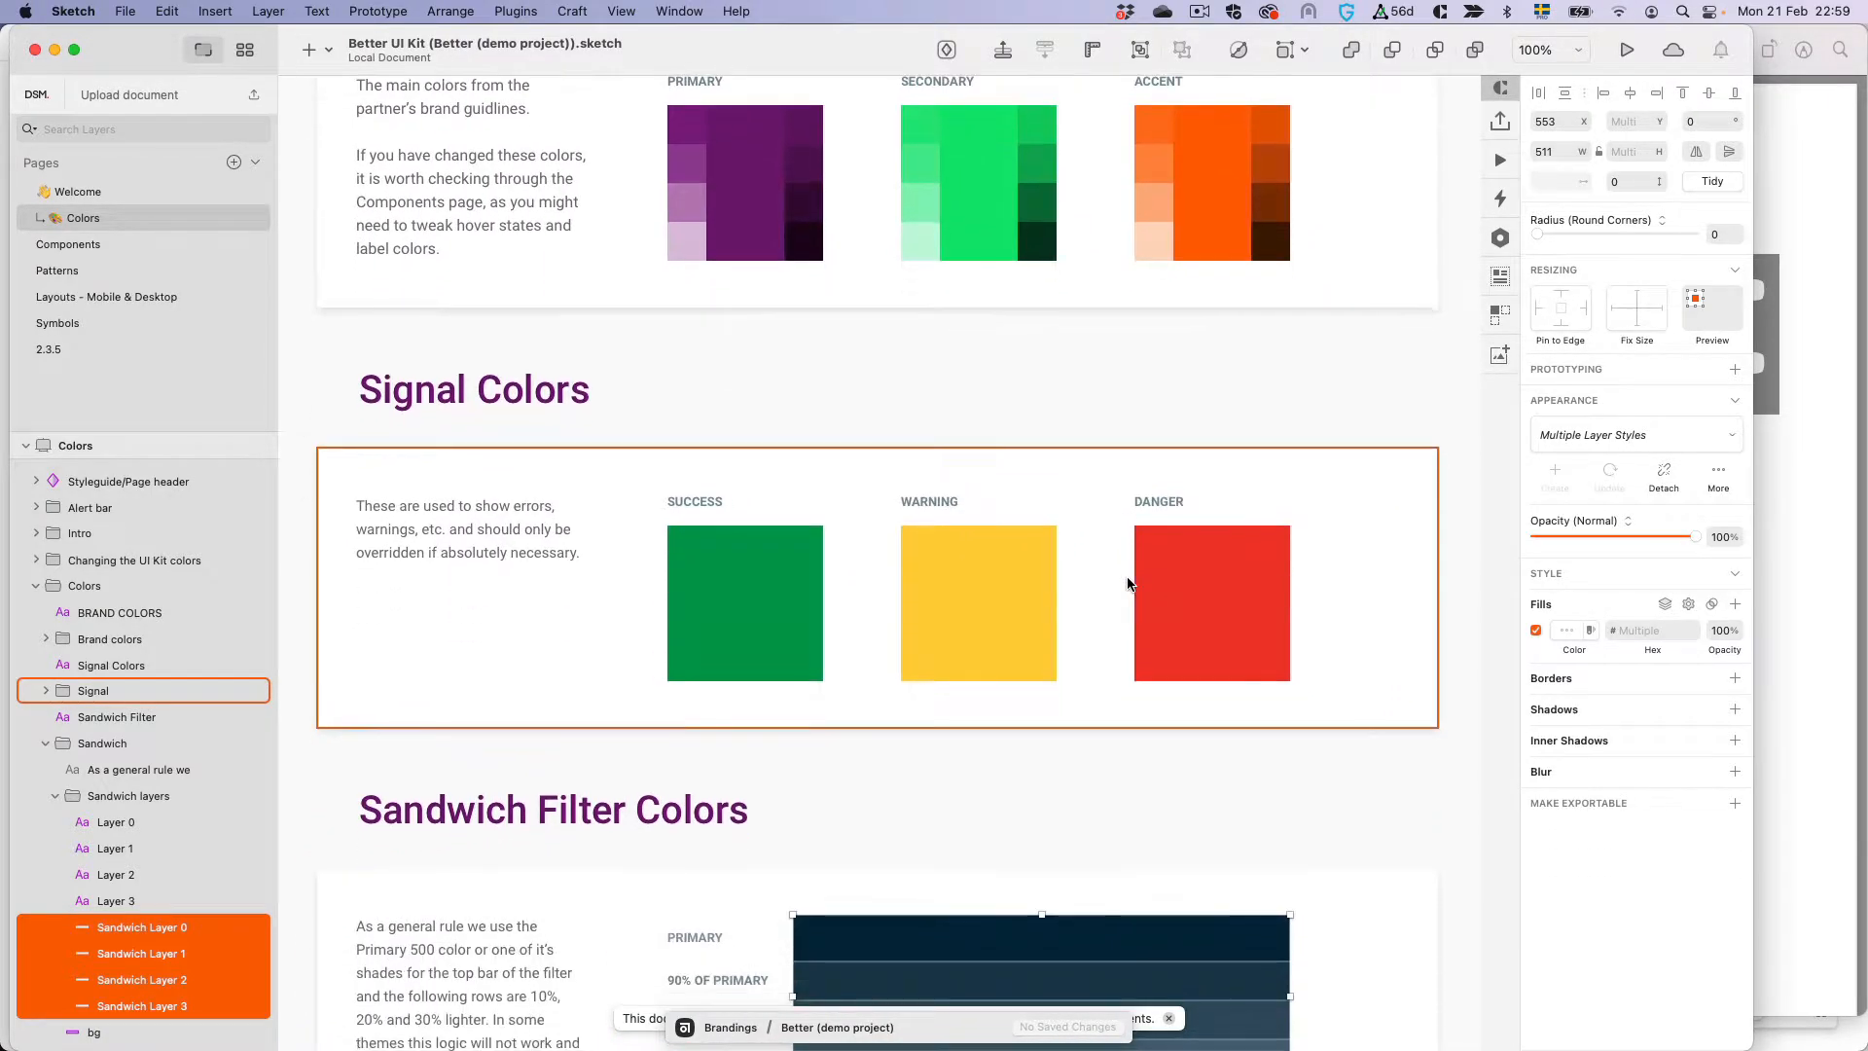
pyautogui.scroll(1, 1127, 584)
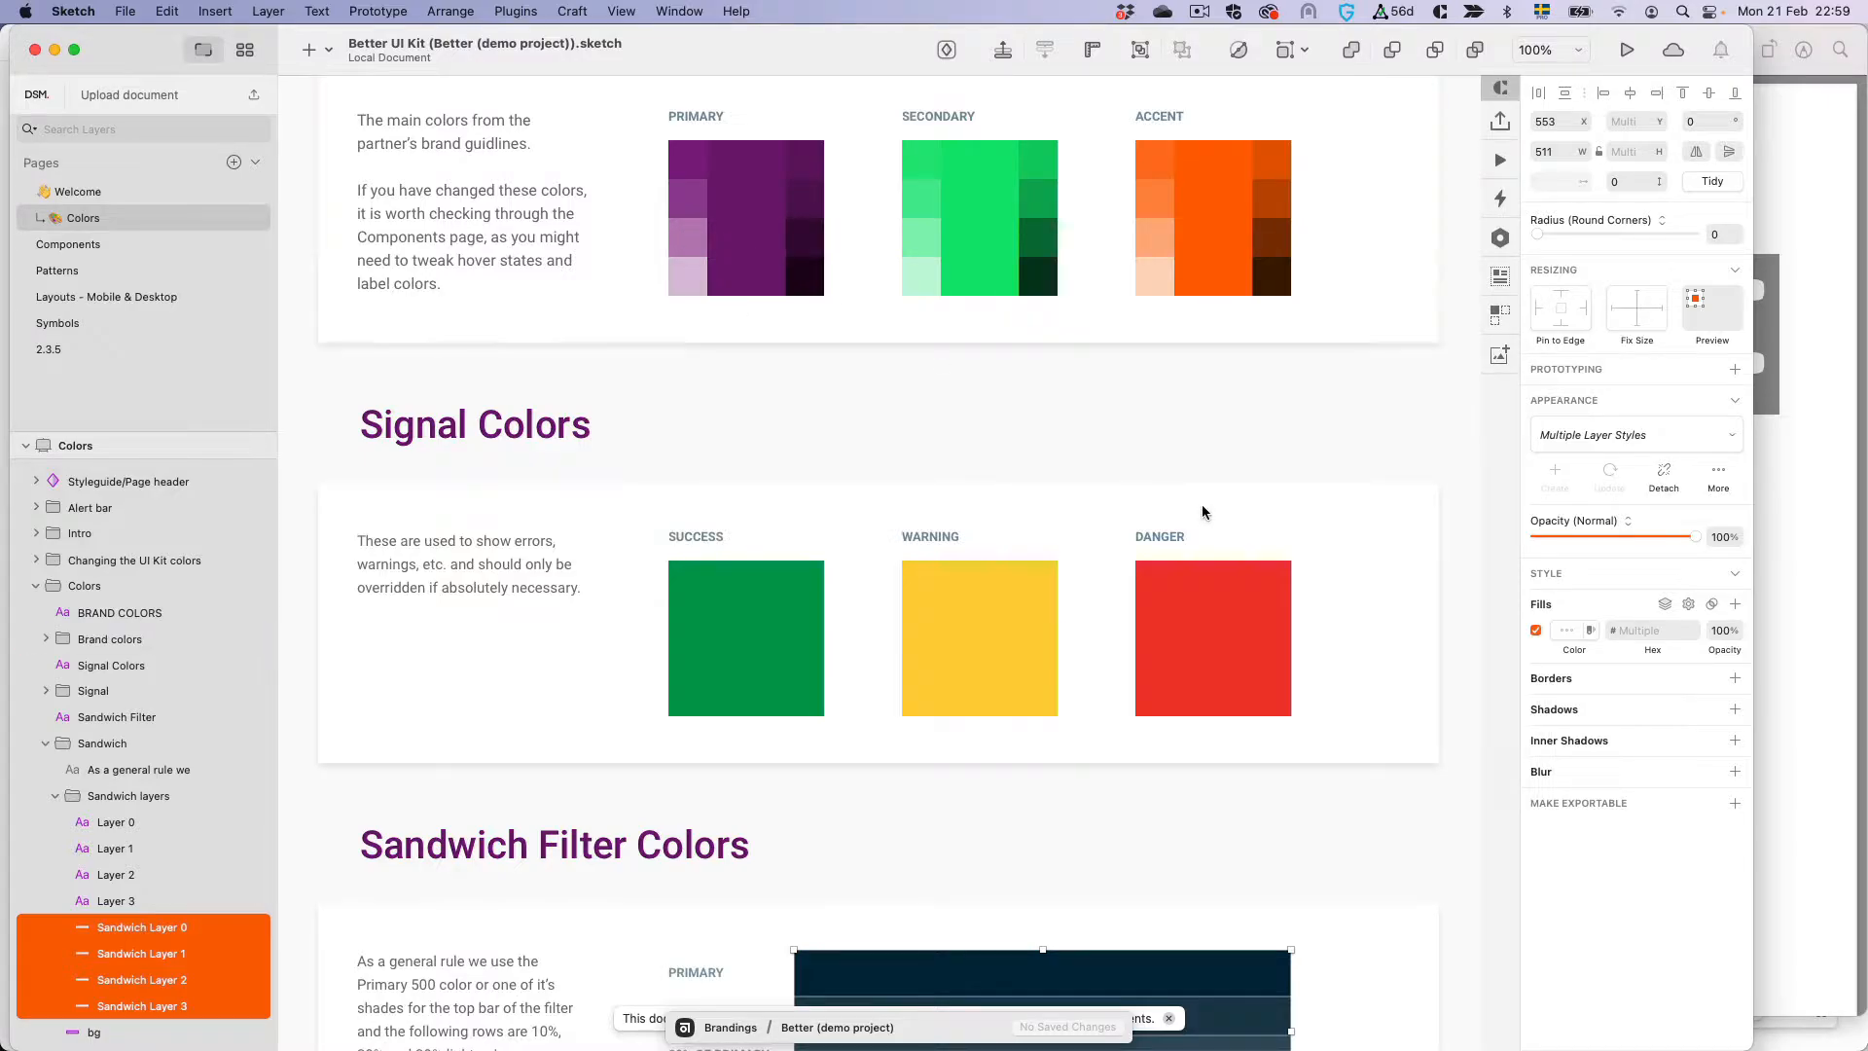
# Step: Fill the selected bars with dark purple #380038 sampled from the Primary brand swatch
pyautogui.click(1566, 634)
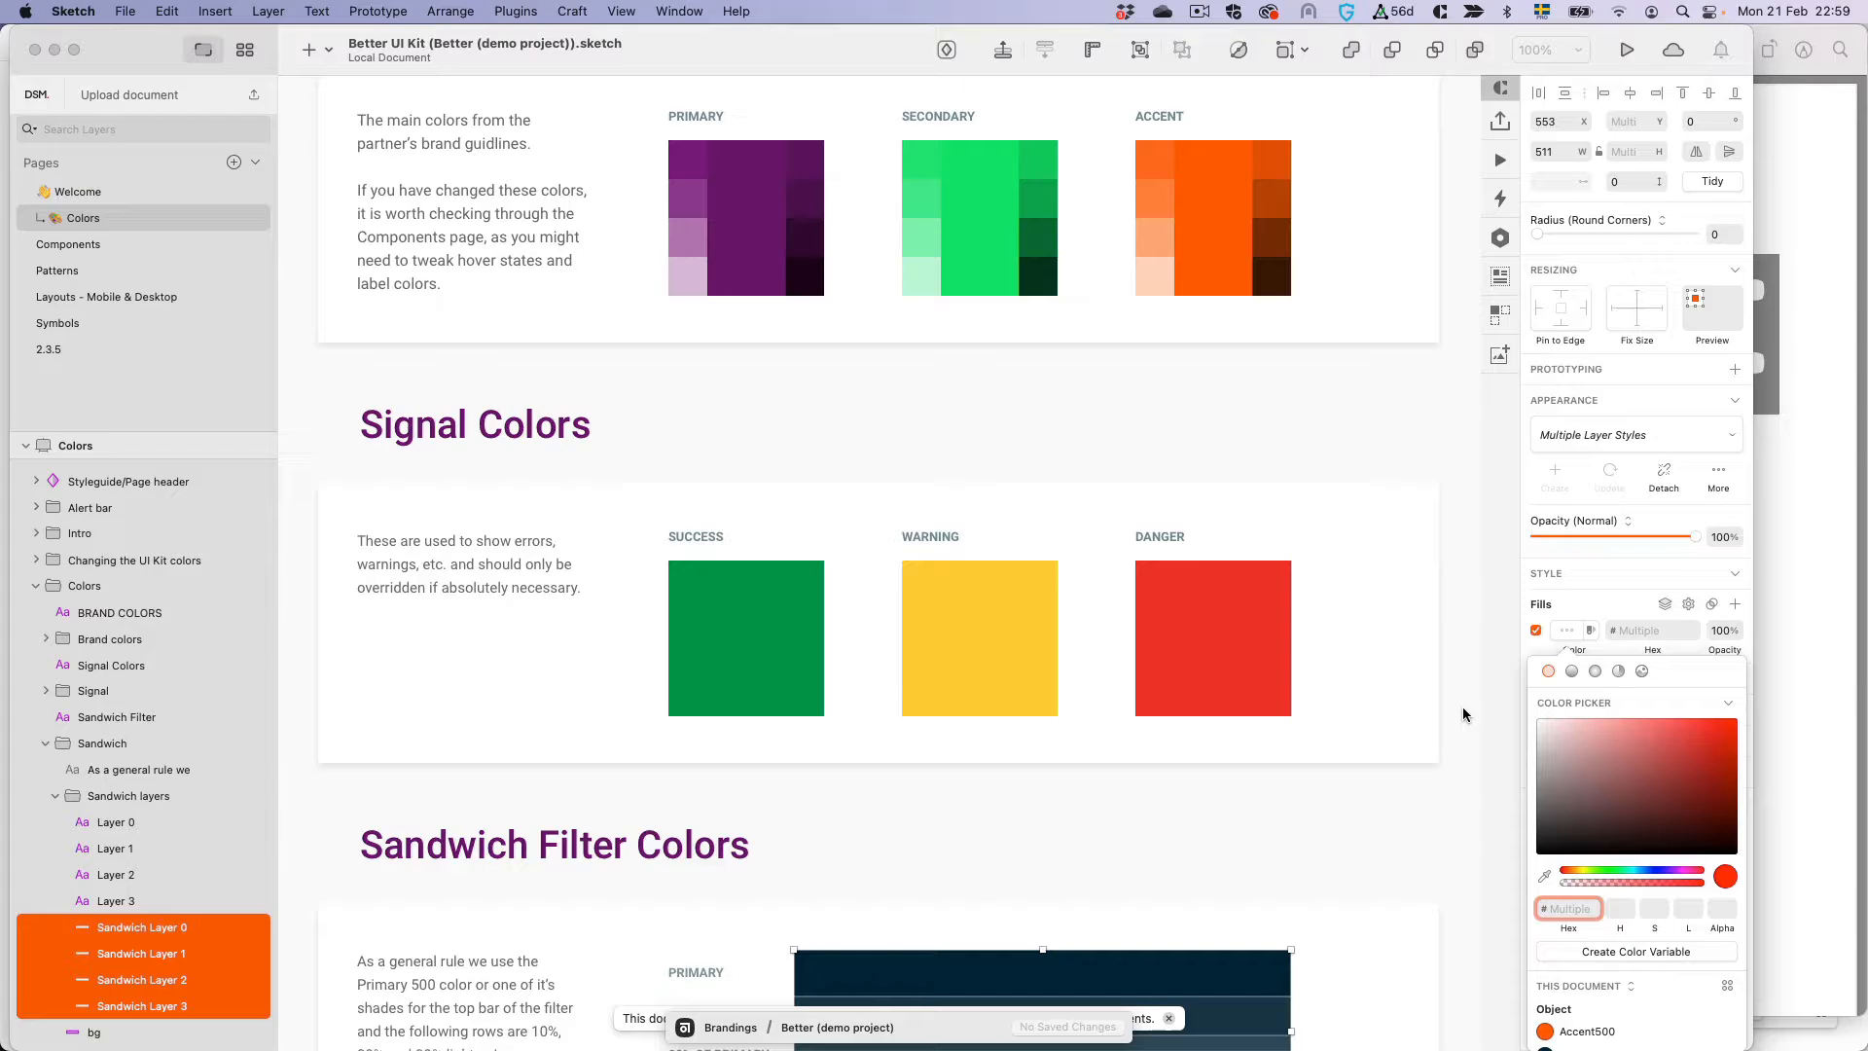
pyautogui.click(1543, 876)
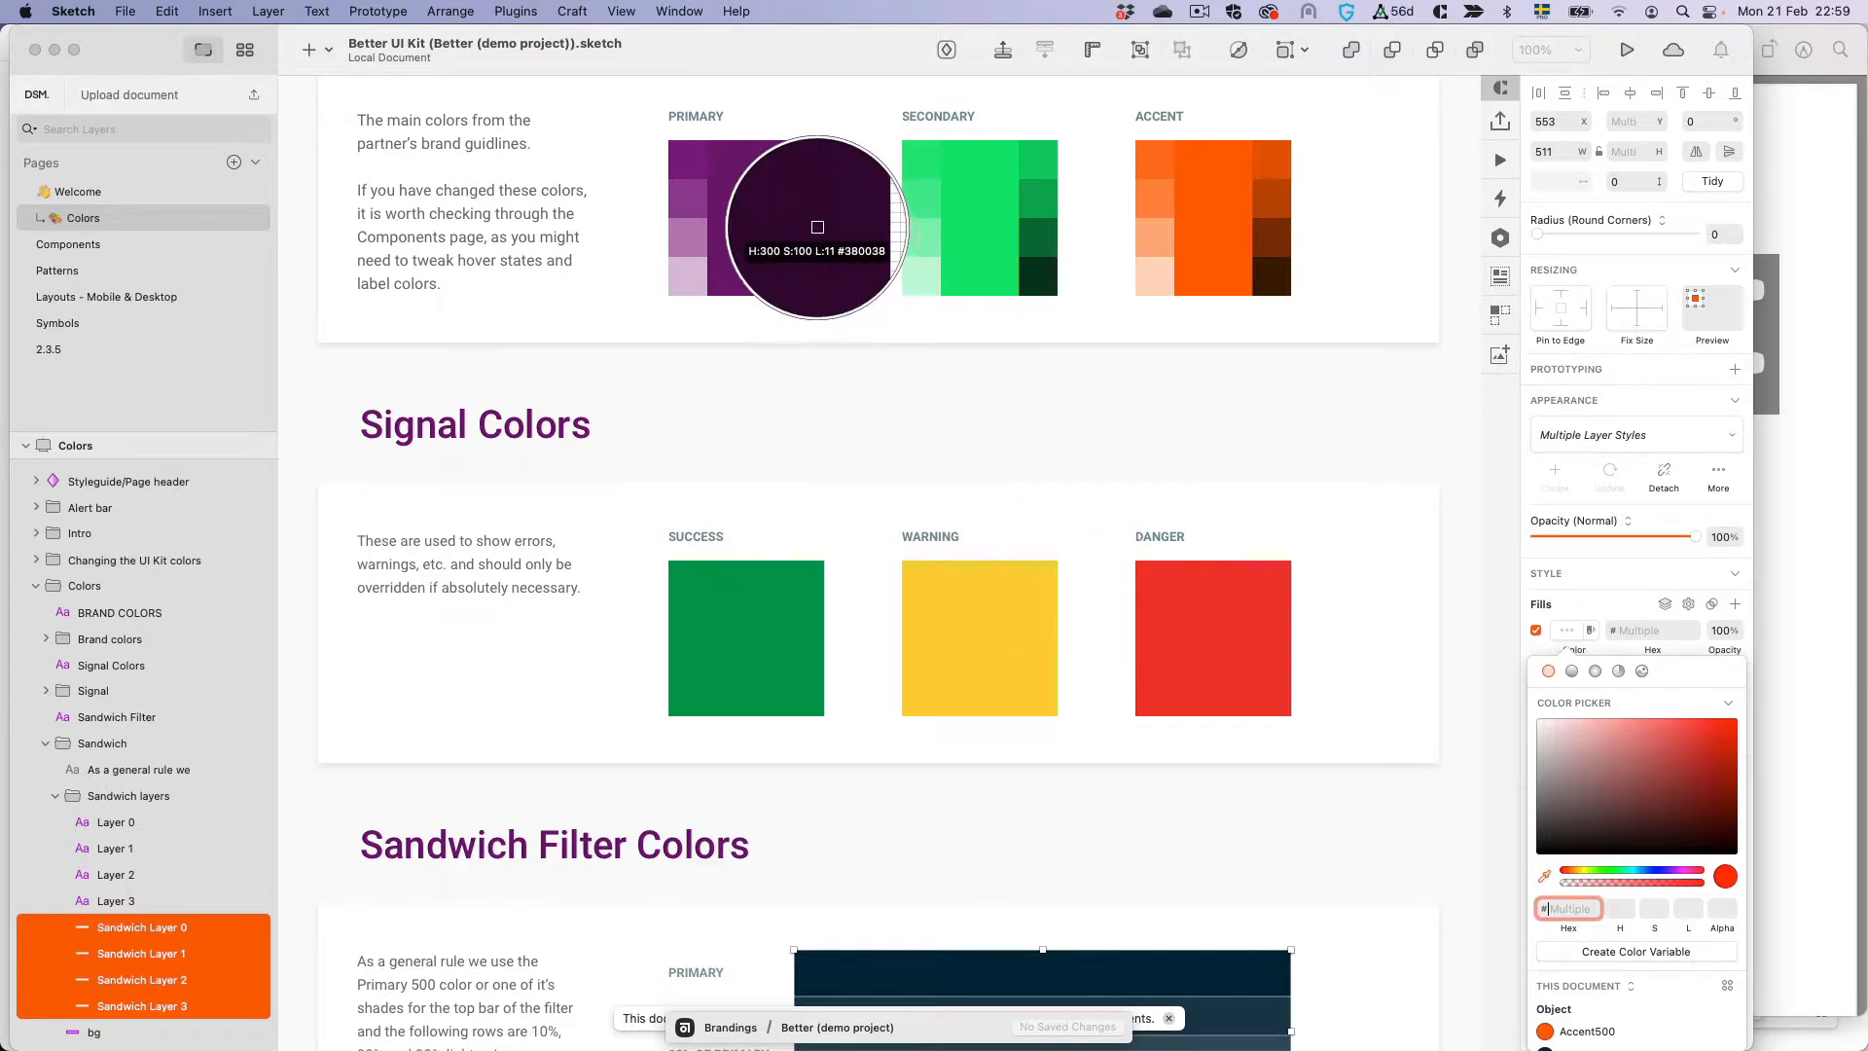
pyautogui.click(818, 228)
pyautogui.scroll(-5, 817, 231)
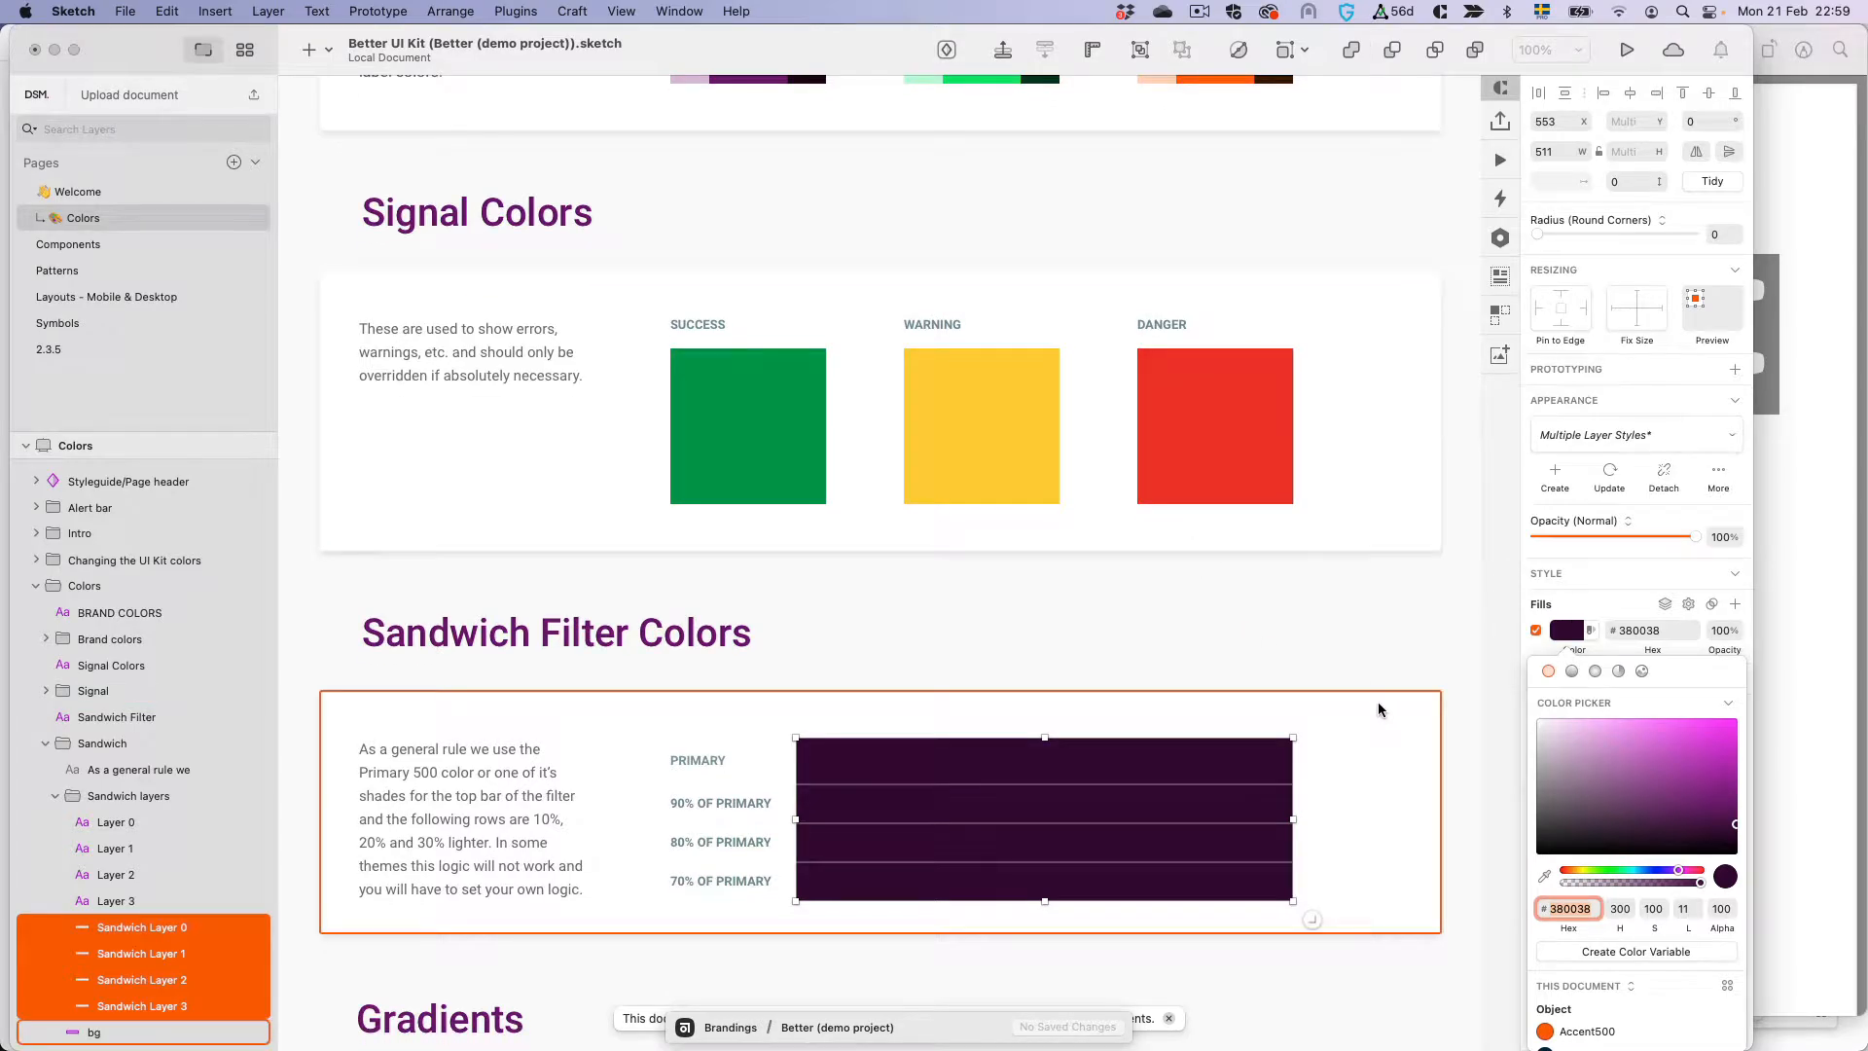
pyautogui.scroll(-3, 1379, 704)
pyautogui.press('Escape')
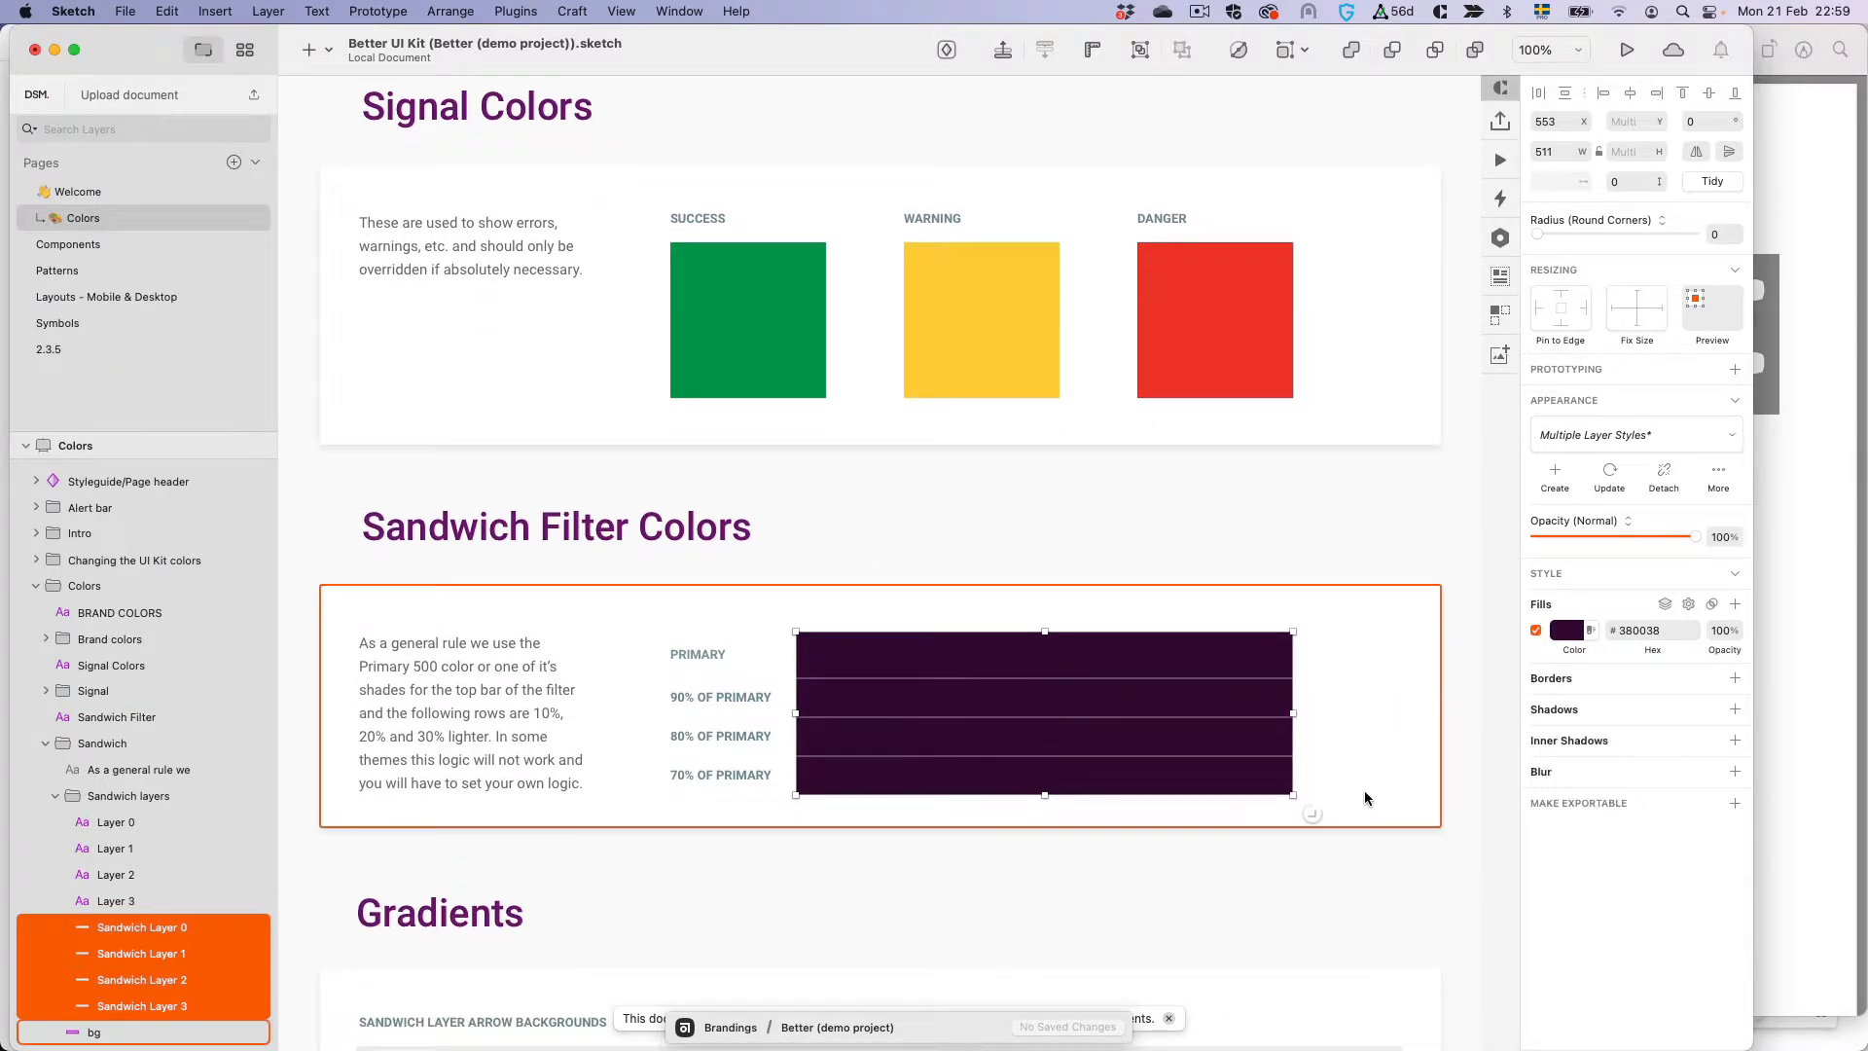
pyautogui.click(1364, 792)
pyautogui.click(1372, 890)
# Step: Set the 90% sandwich bar's fill opacity to 90
pyautogui.click(902, 701)
pyautogui.doubleClick(902, 701)
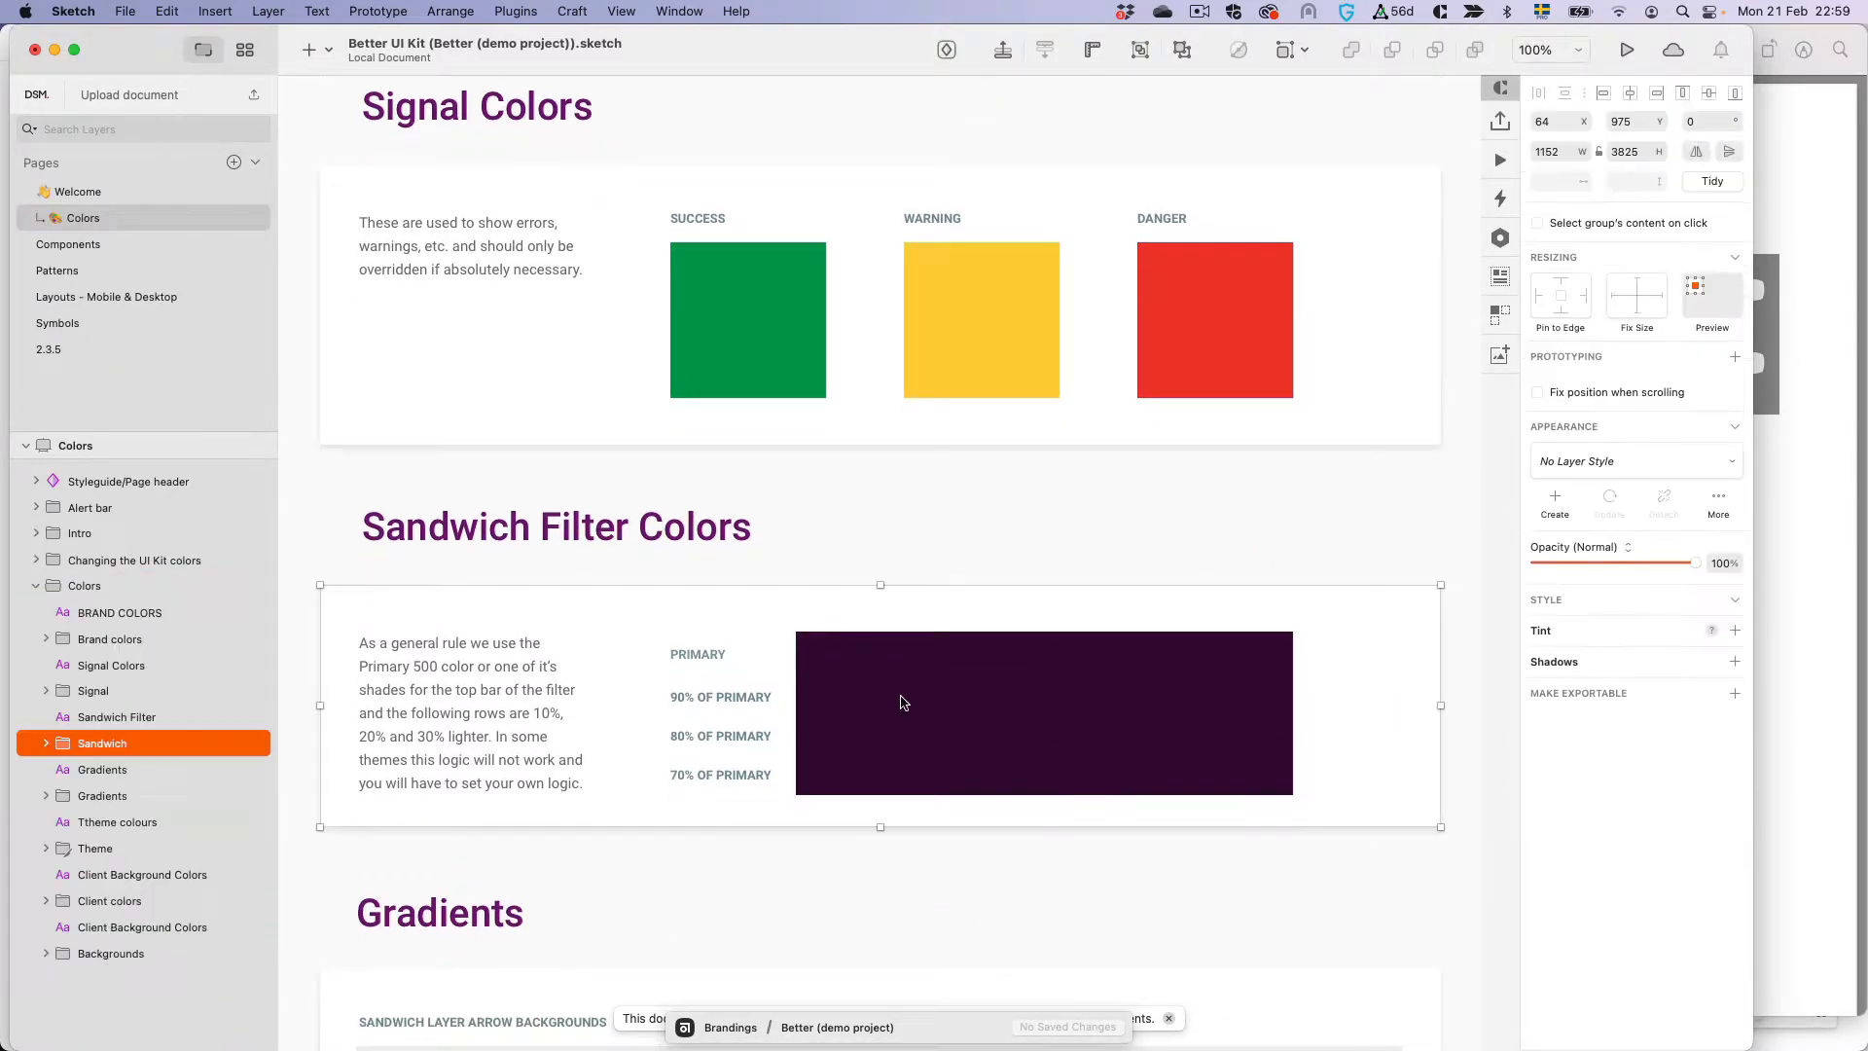
pyautogui.doubleClick(903, 701)
pyautogui.doubleClick(902, 701)
pyautogui.press('Escape')
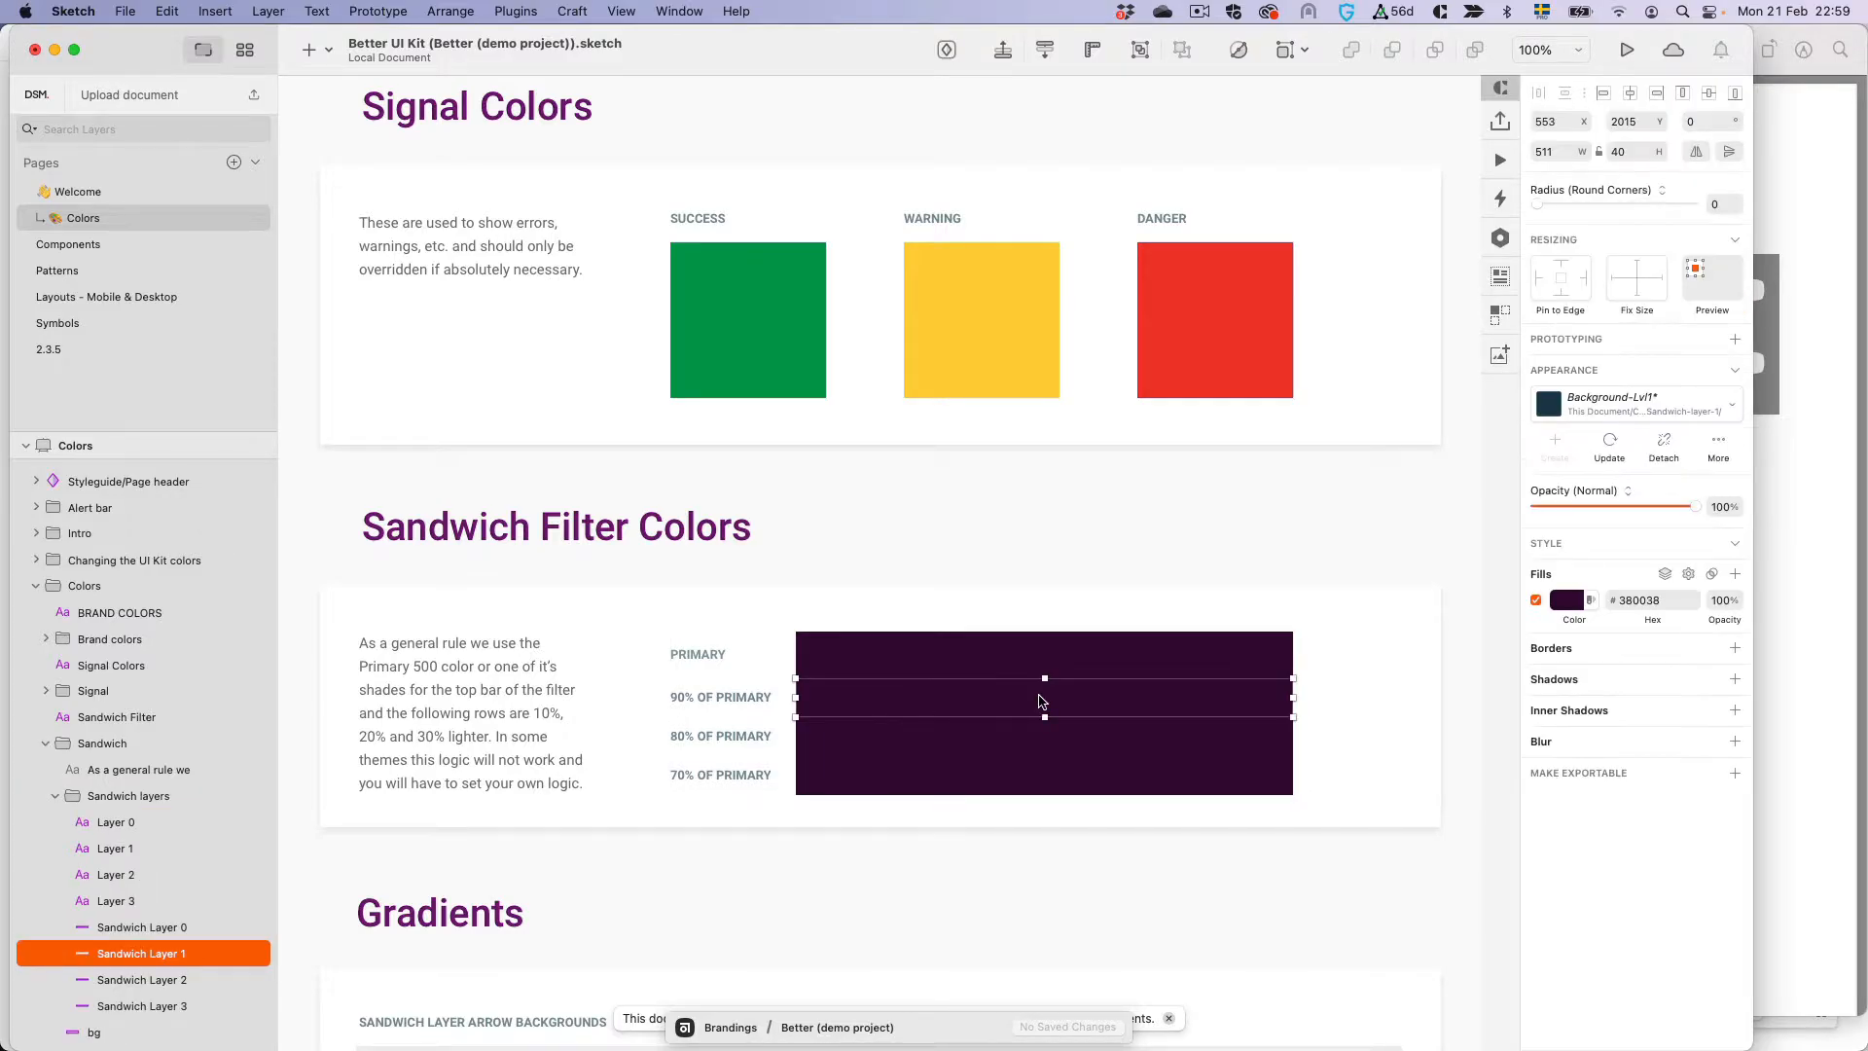
pyautogui.click(1721, 600)
pyautogui.write('90')
pyautogui.press('Return')
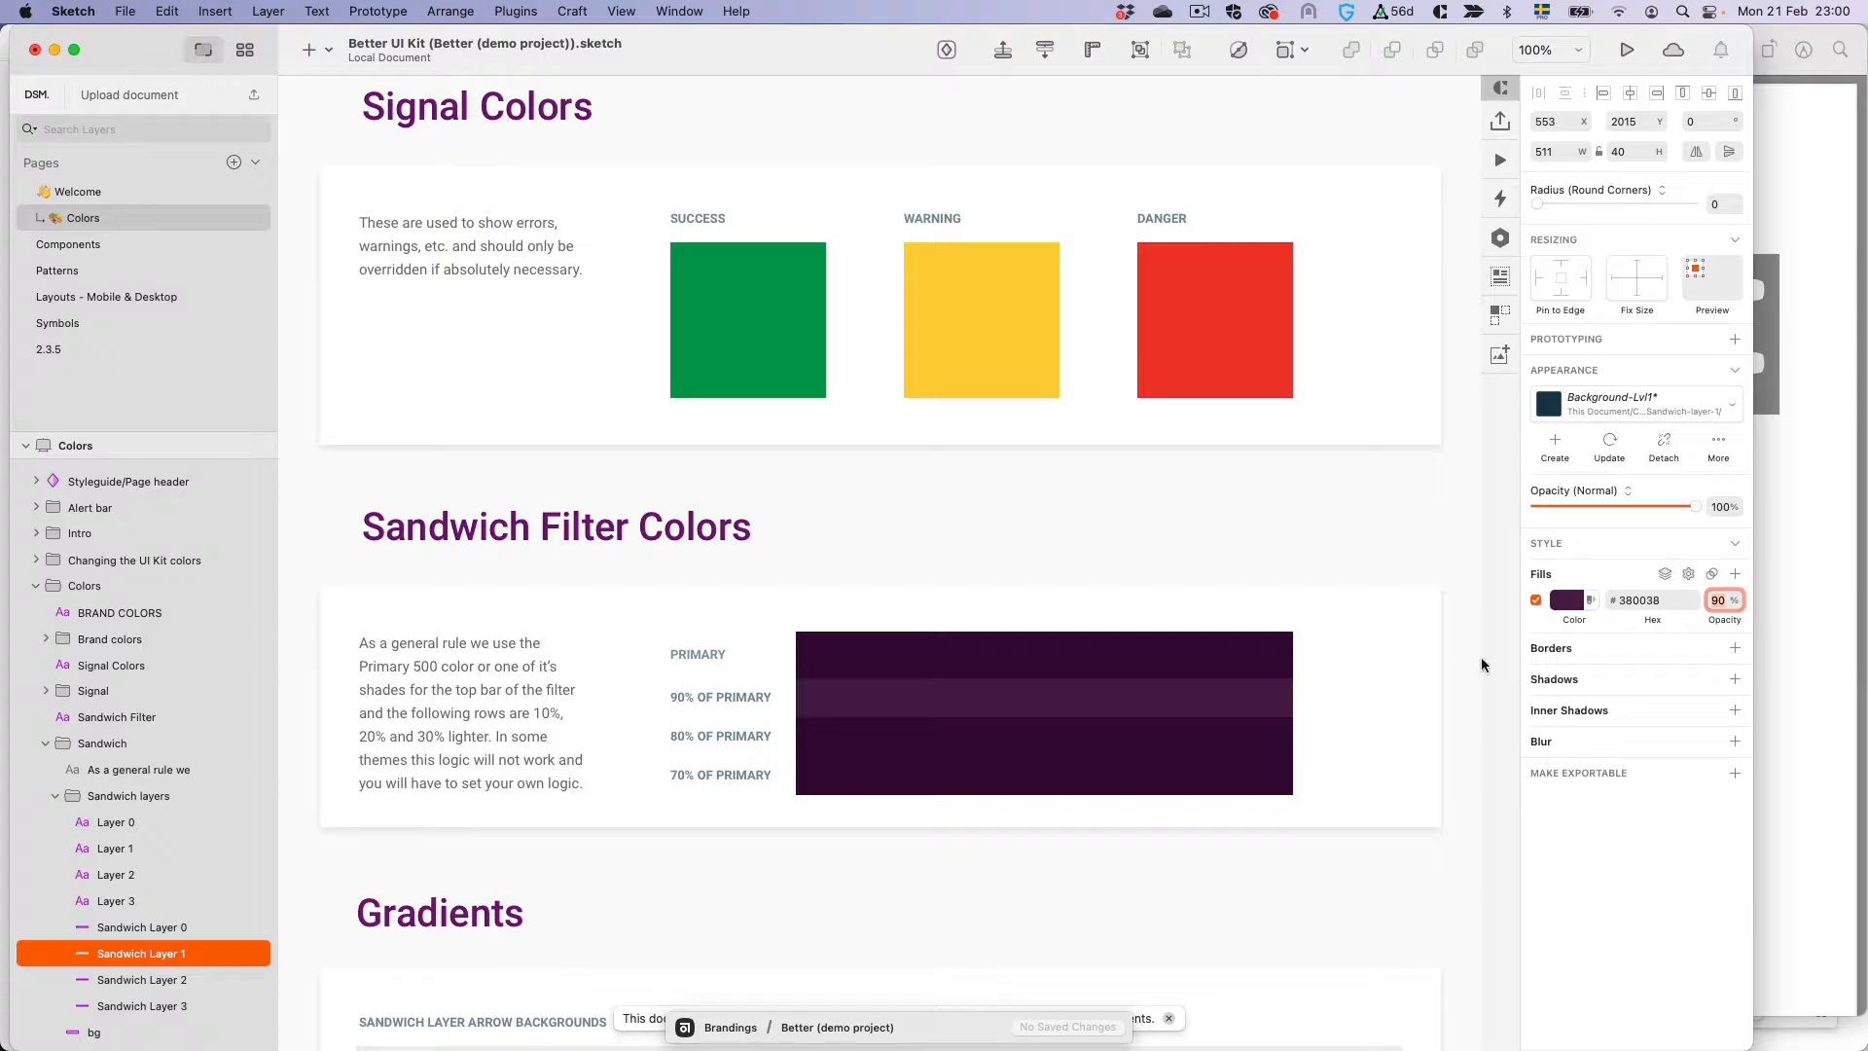
# Step: Set the 80% and 70% bars' fill opacities to 80 and 70, then compare with the Primary bar
pyautogui.click(1146, 746)
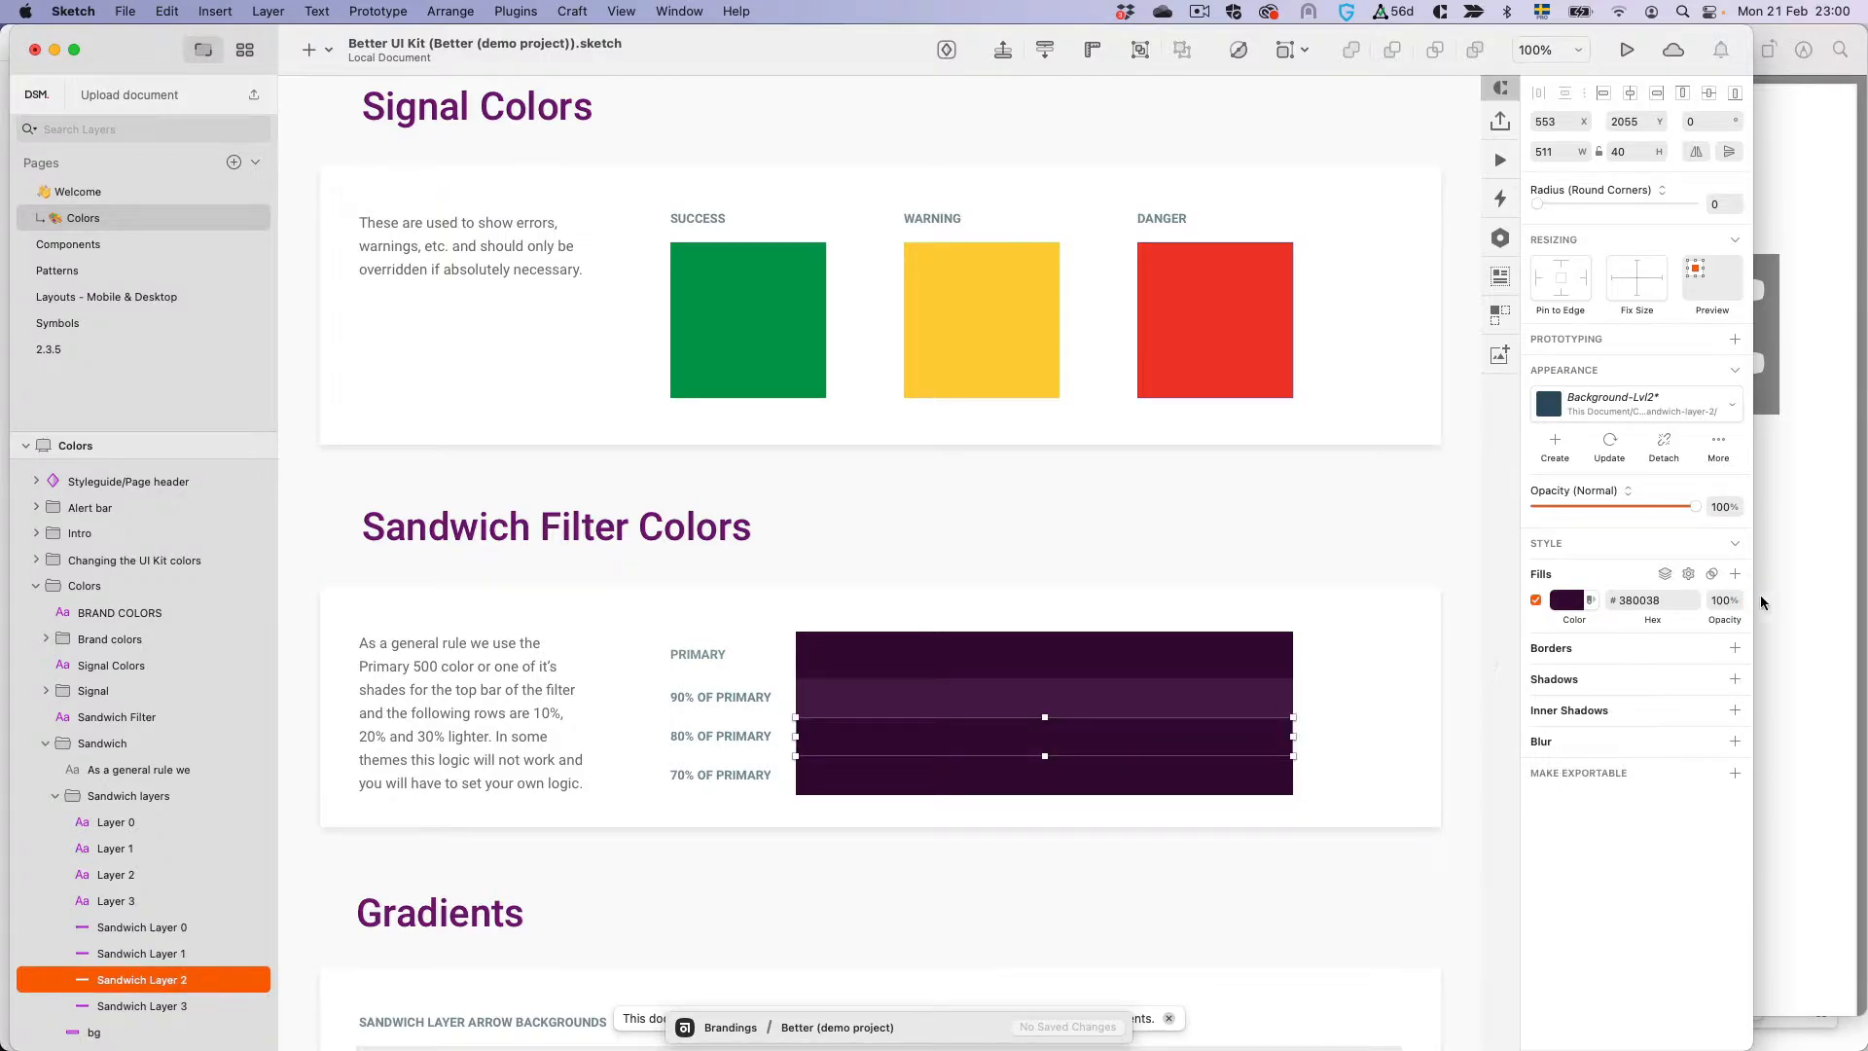
pyautogui.click(1720, 602)
pyautogui.write('80')
pyautogui.press('Return')
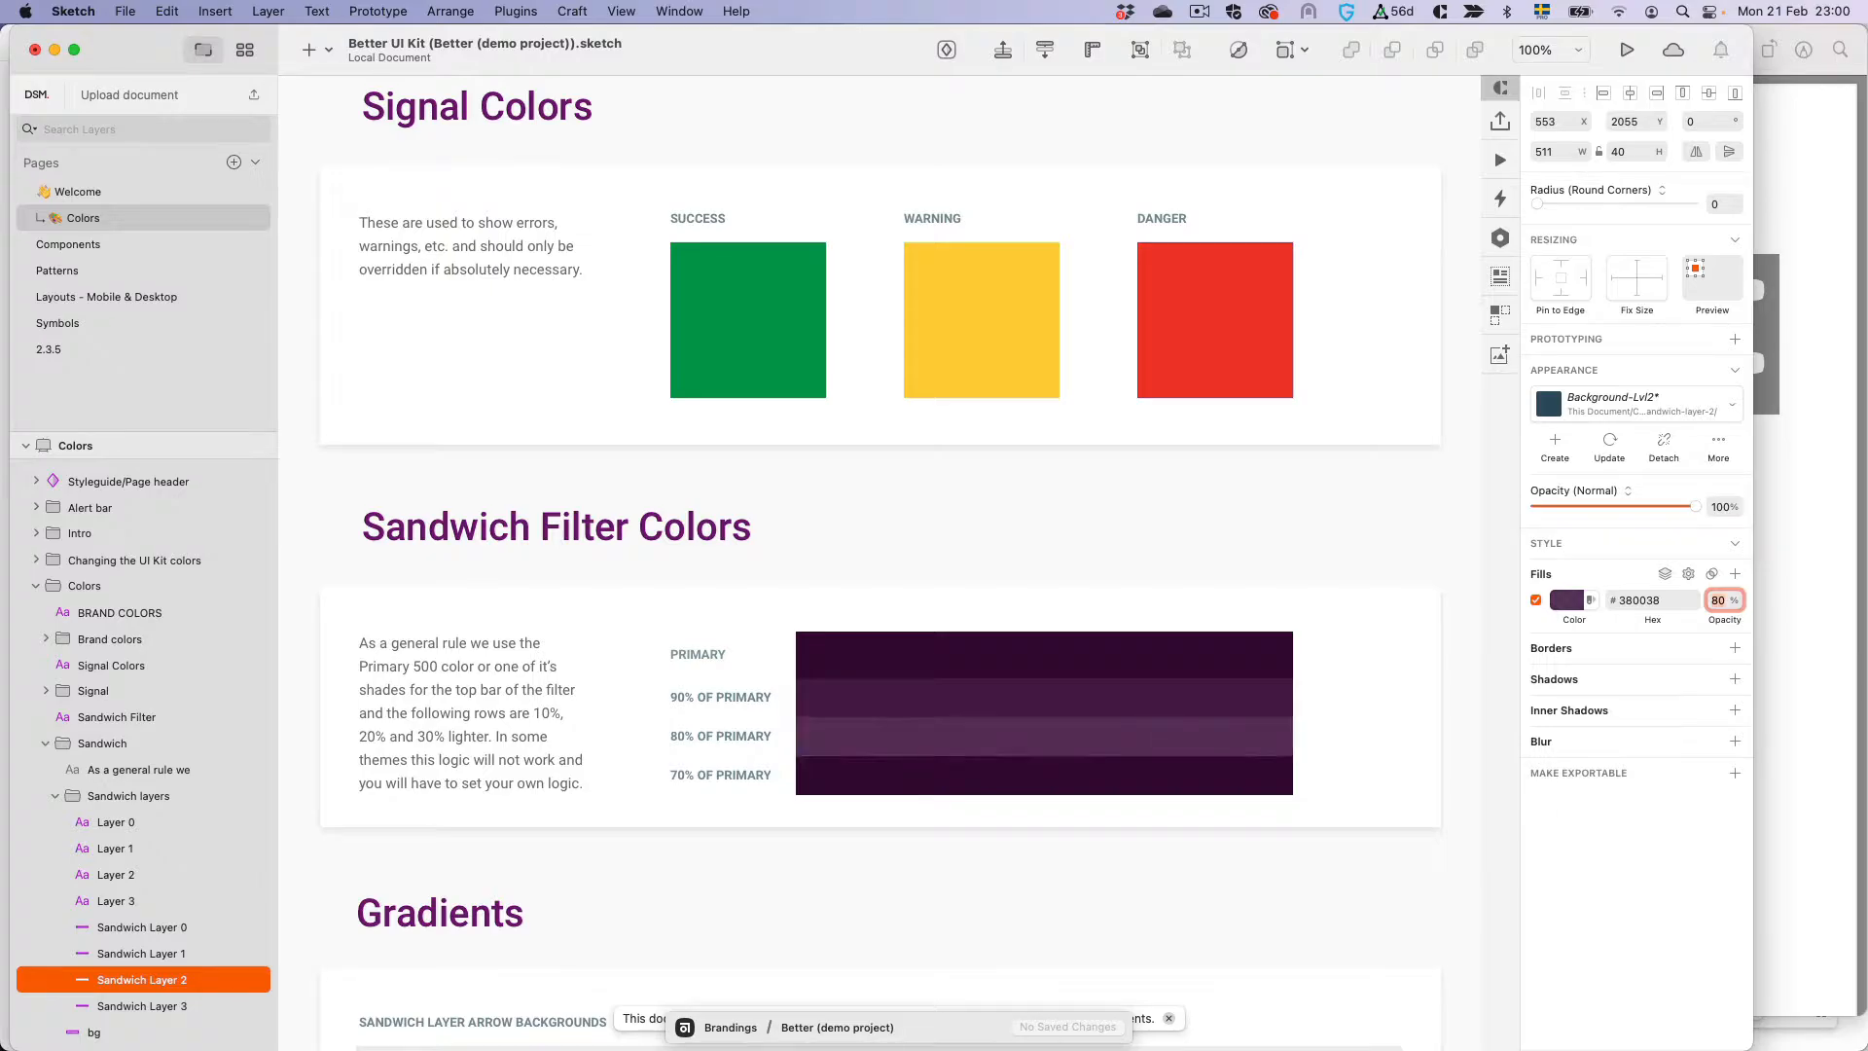
pyautogui.click(1113, 783)
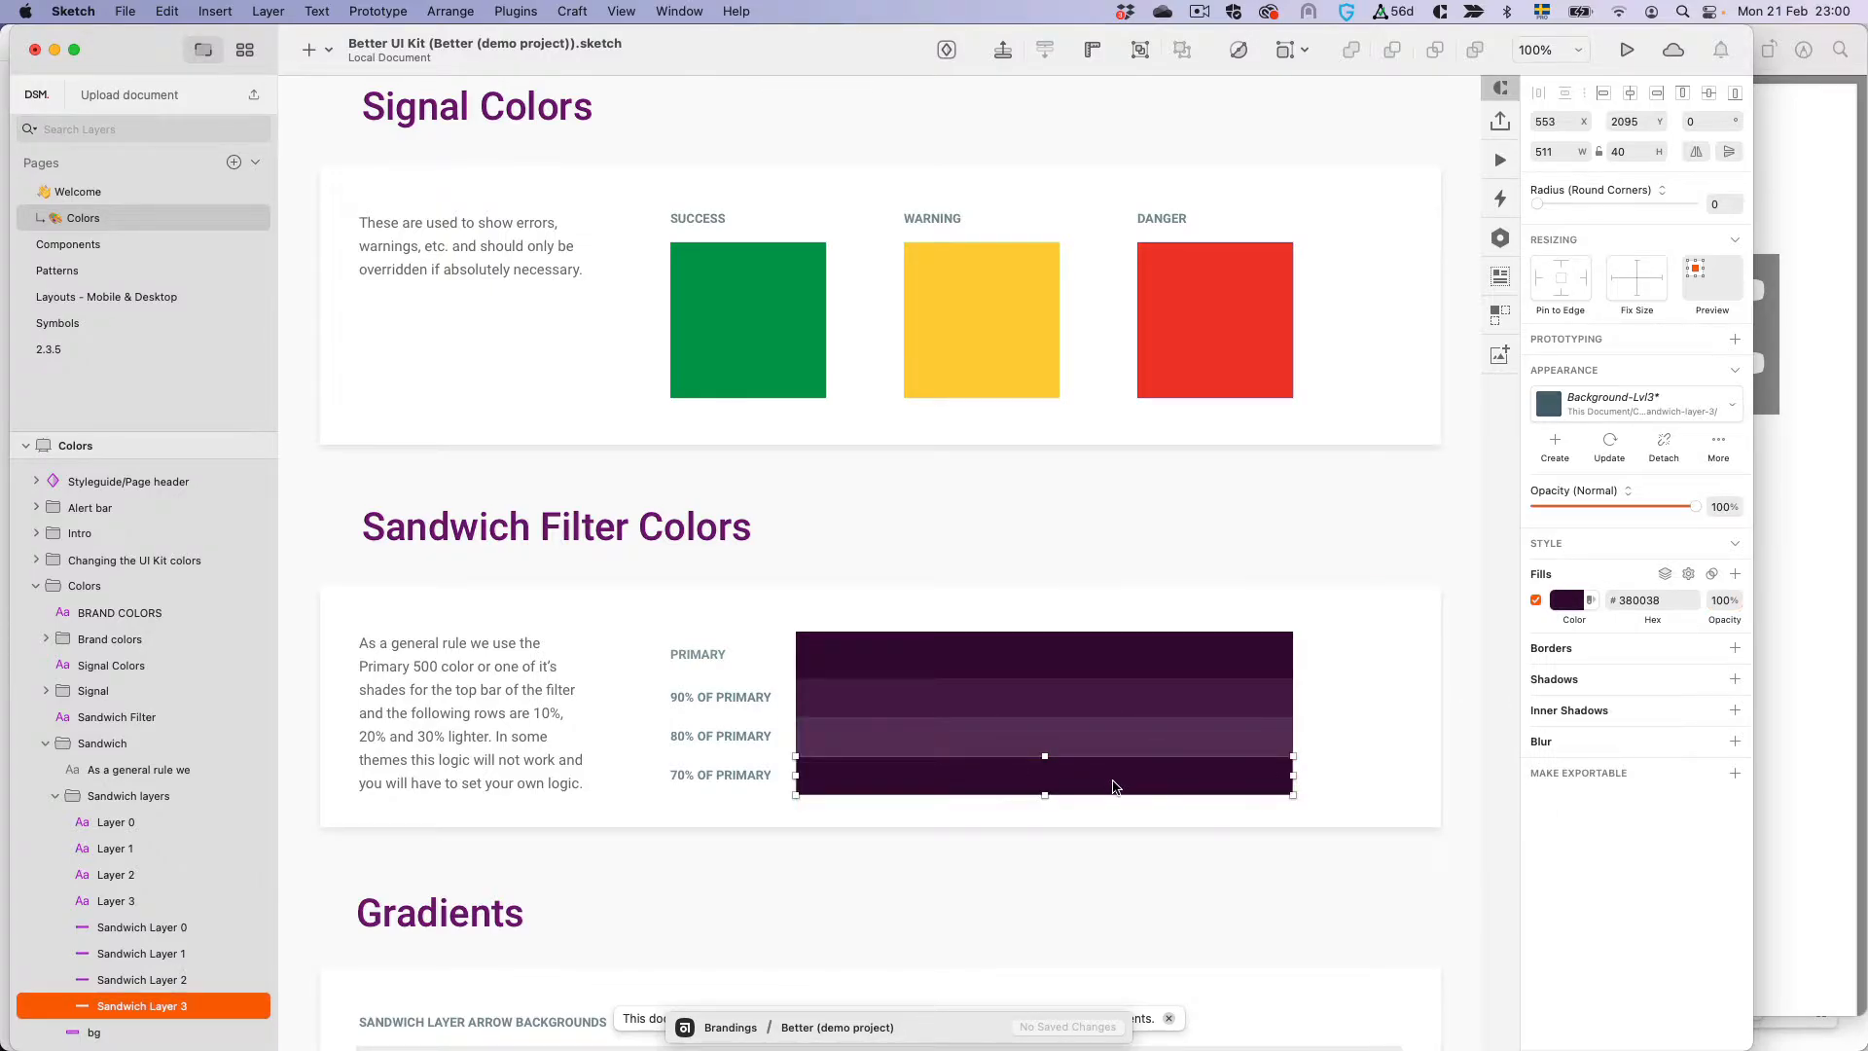
pyautogui.click(1719, 599)
pyautogui.write('70')
pyautogui.press('Return')
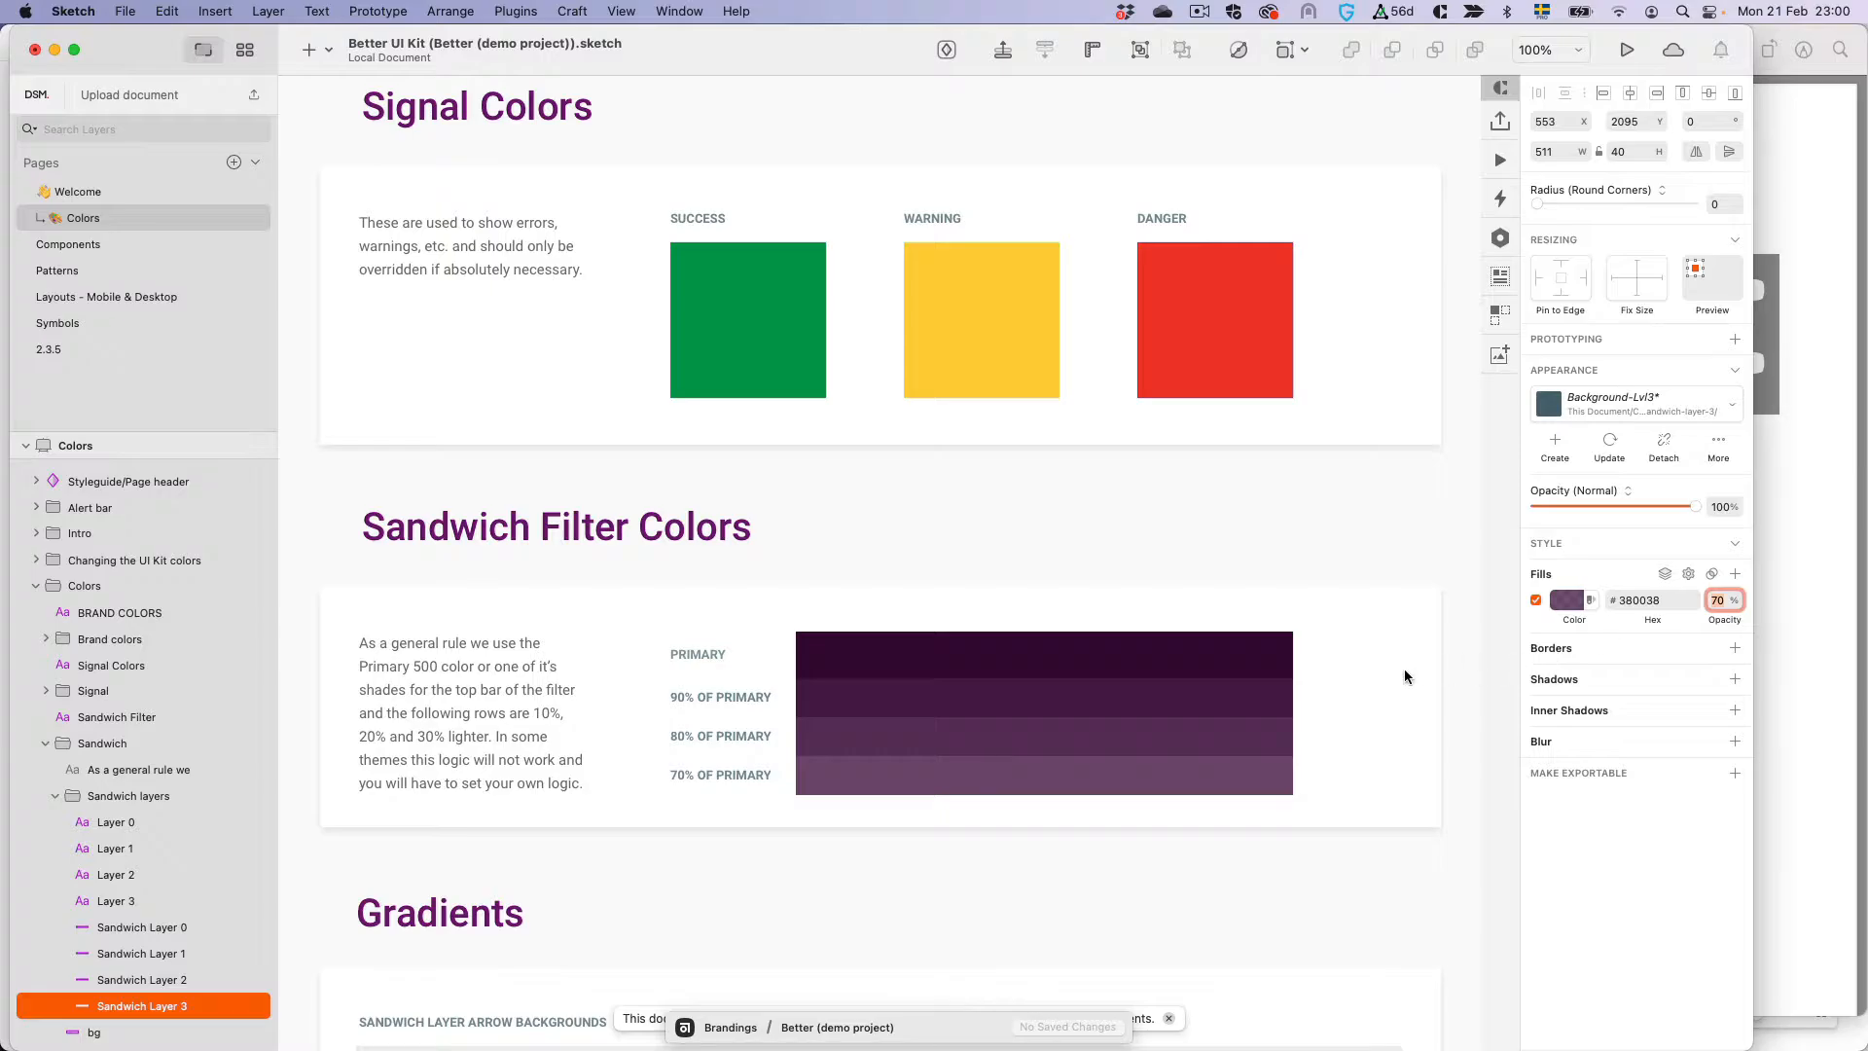
pyautogui.click(1206, 667)
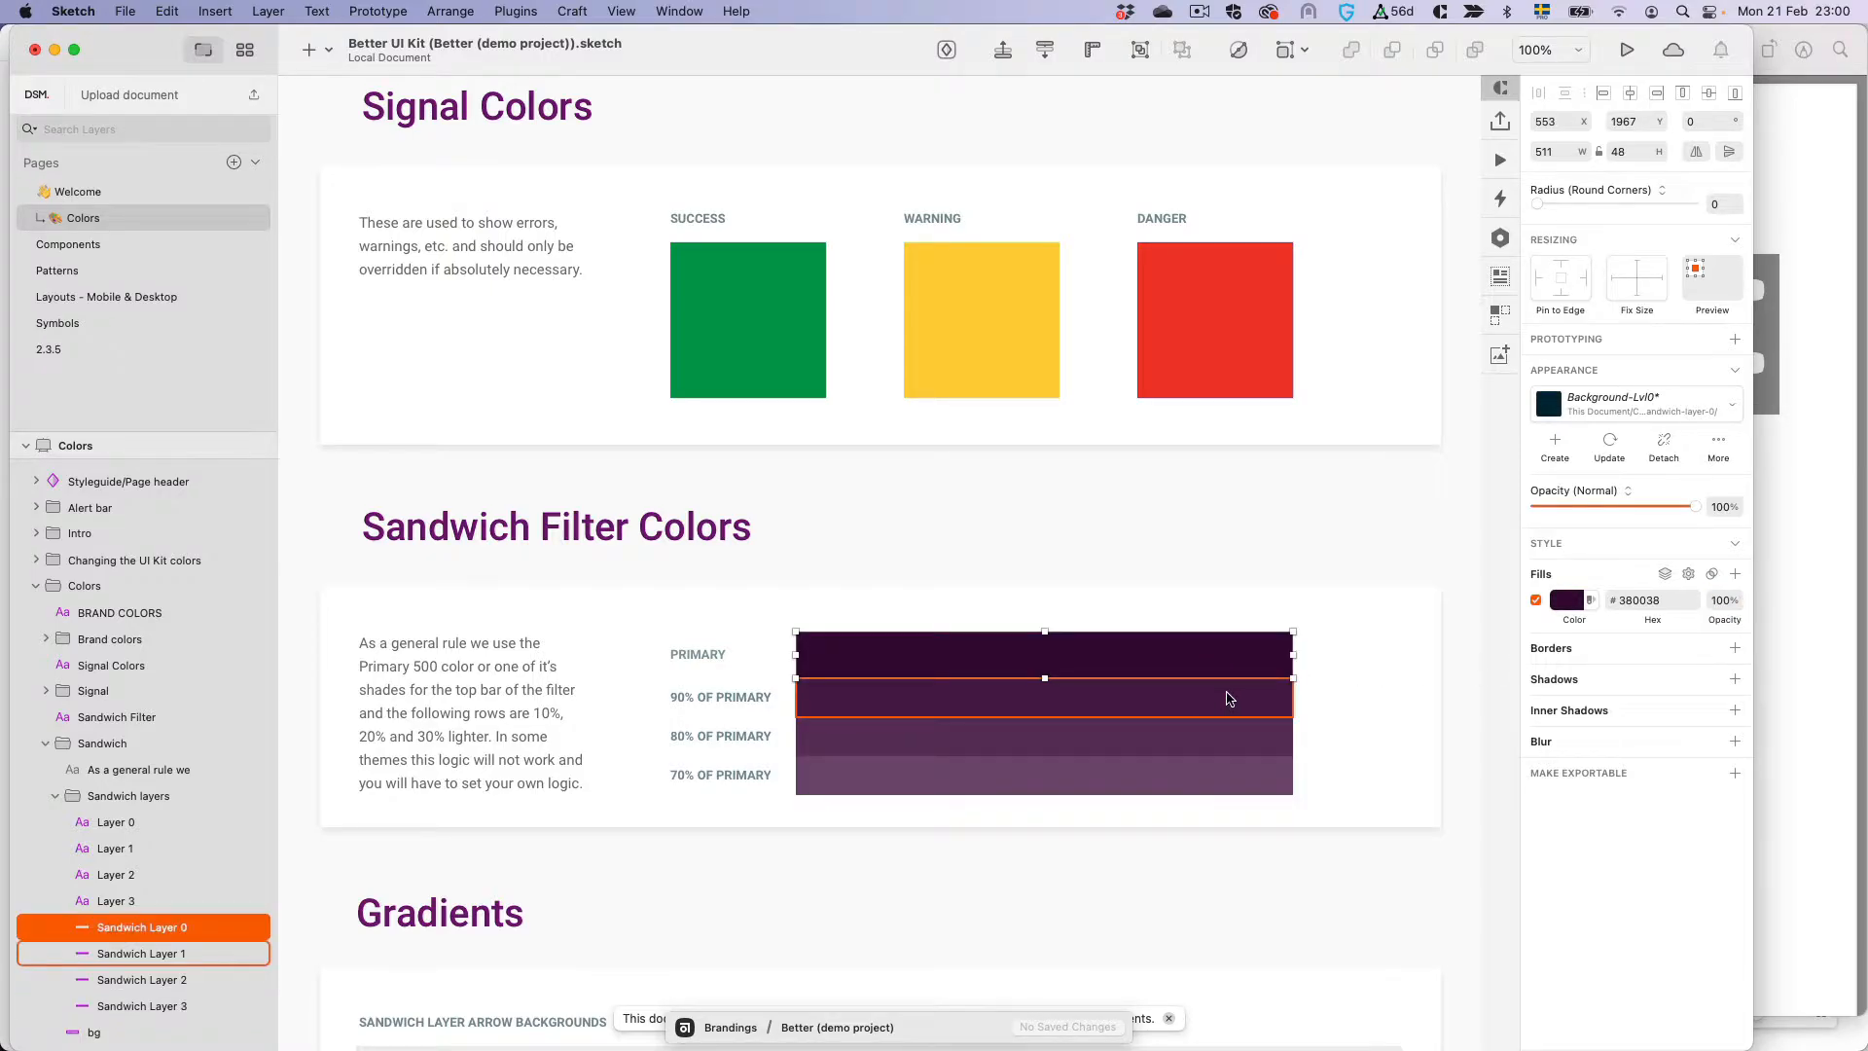
pyautogui.click(1228, 698)
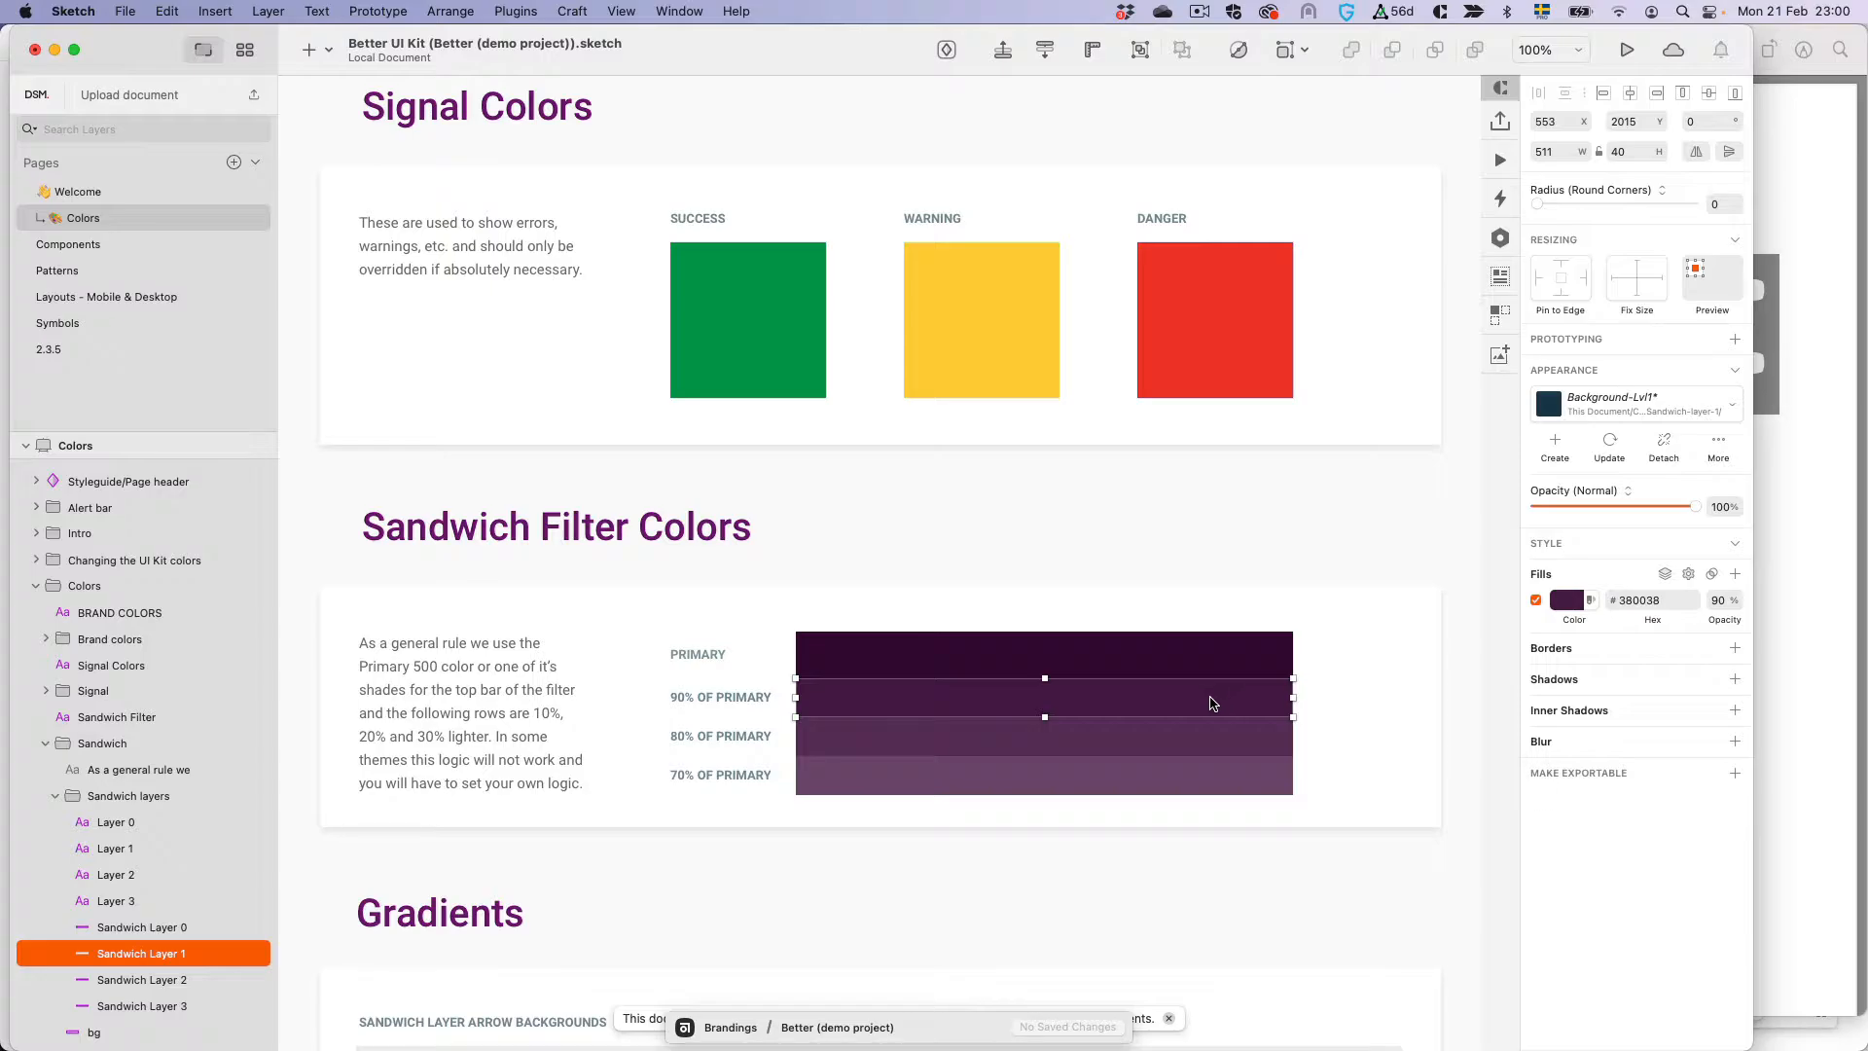
pyautogui.click(1565, 602)
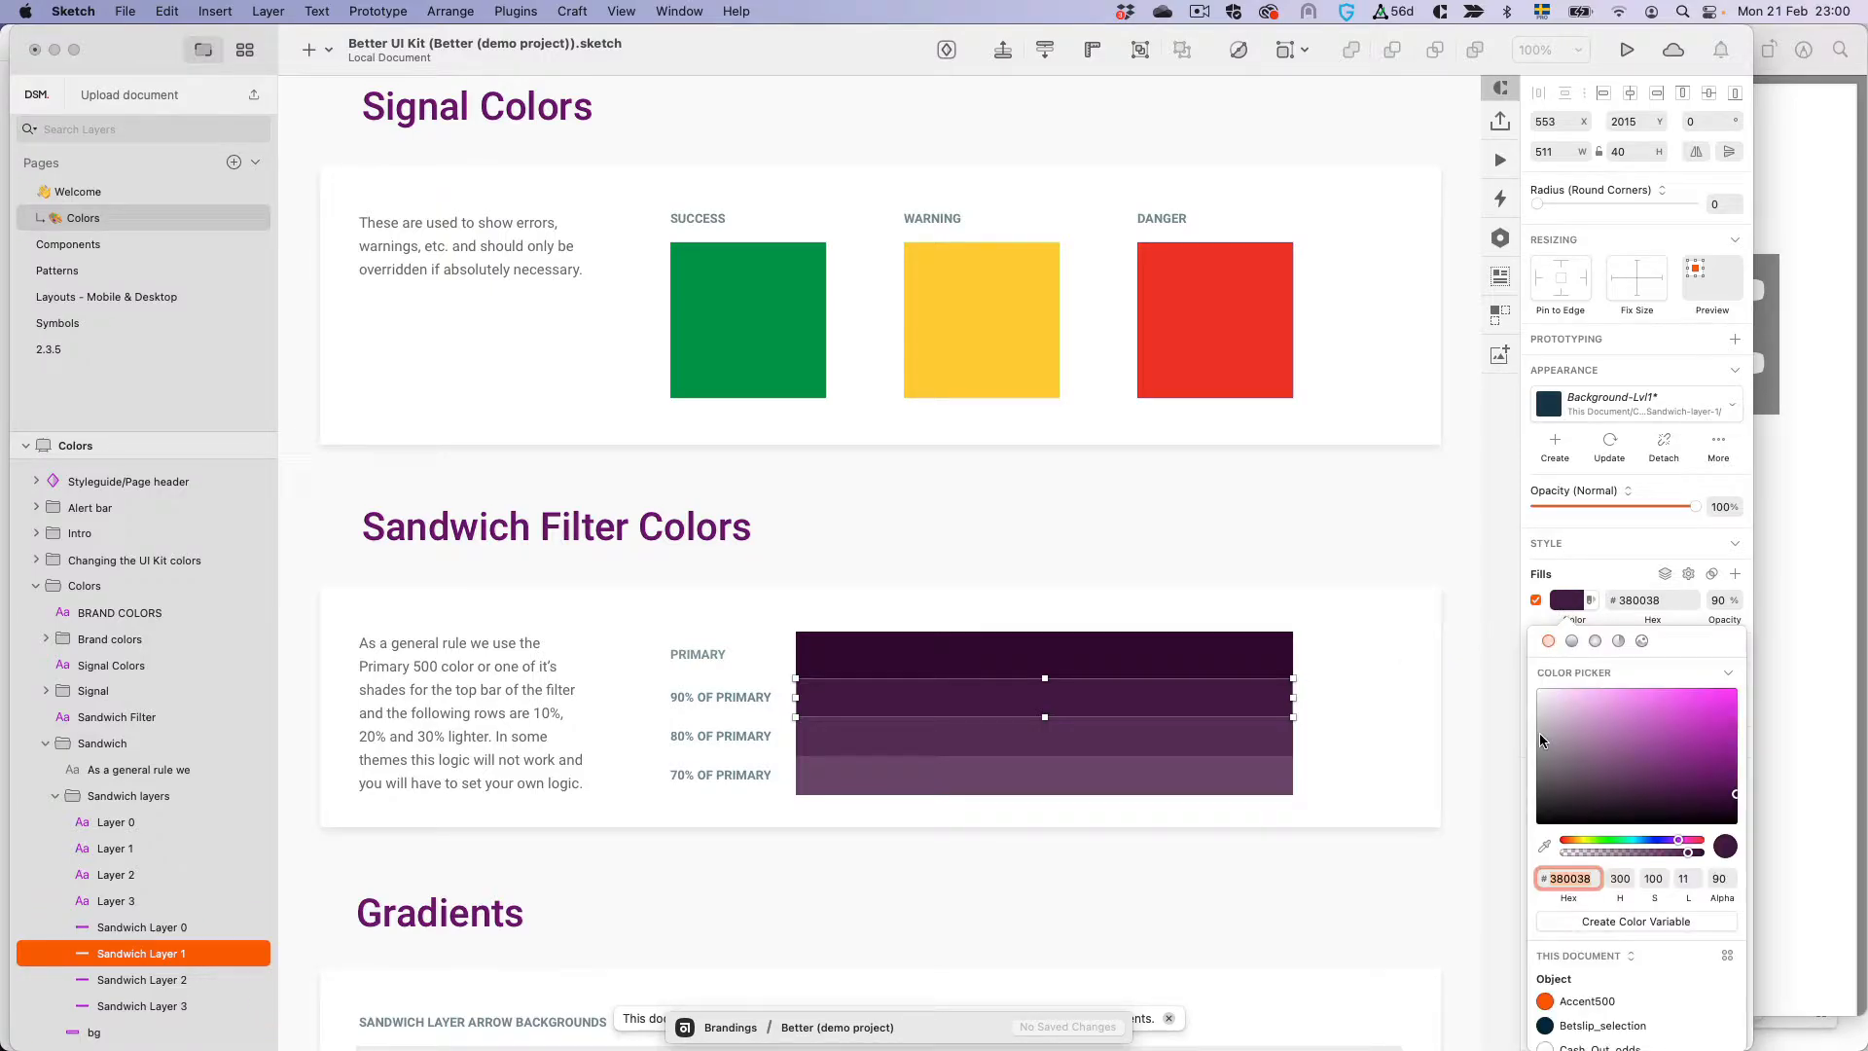
# Step: Give the 90%, 80% and 70% bars solid fills #4B194B, #603360 and #734C73
pyautogui.click(1544, 845)
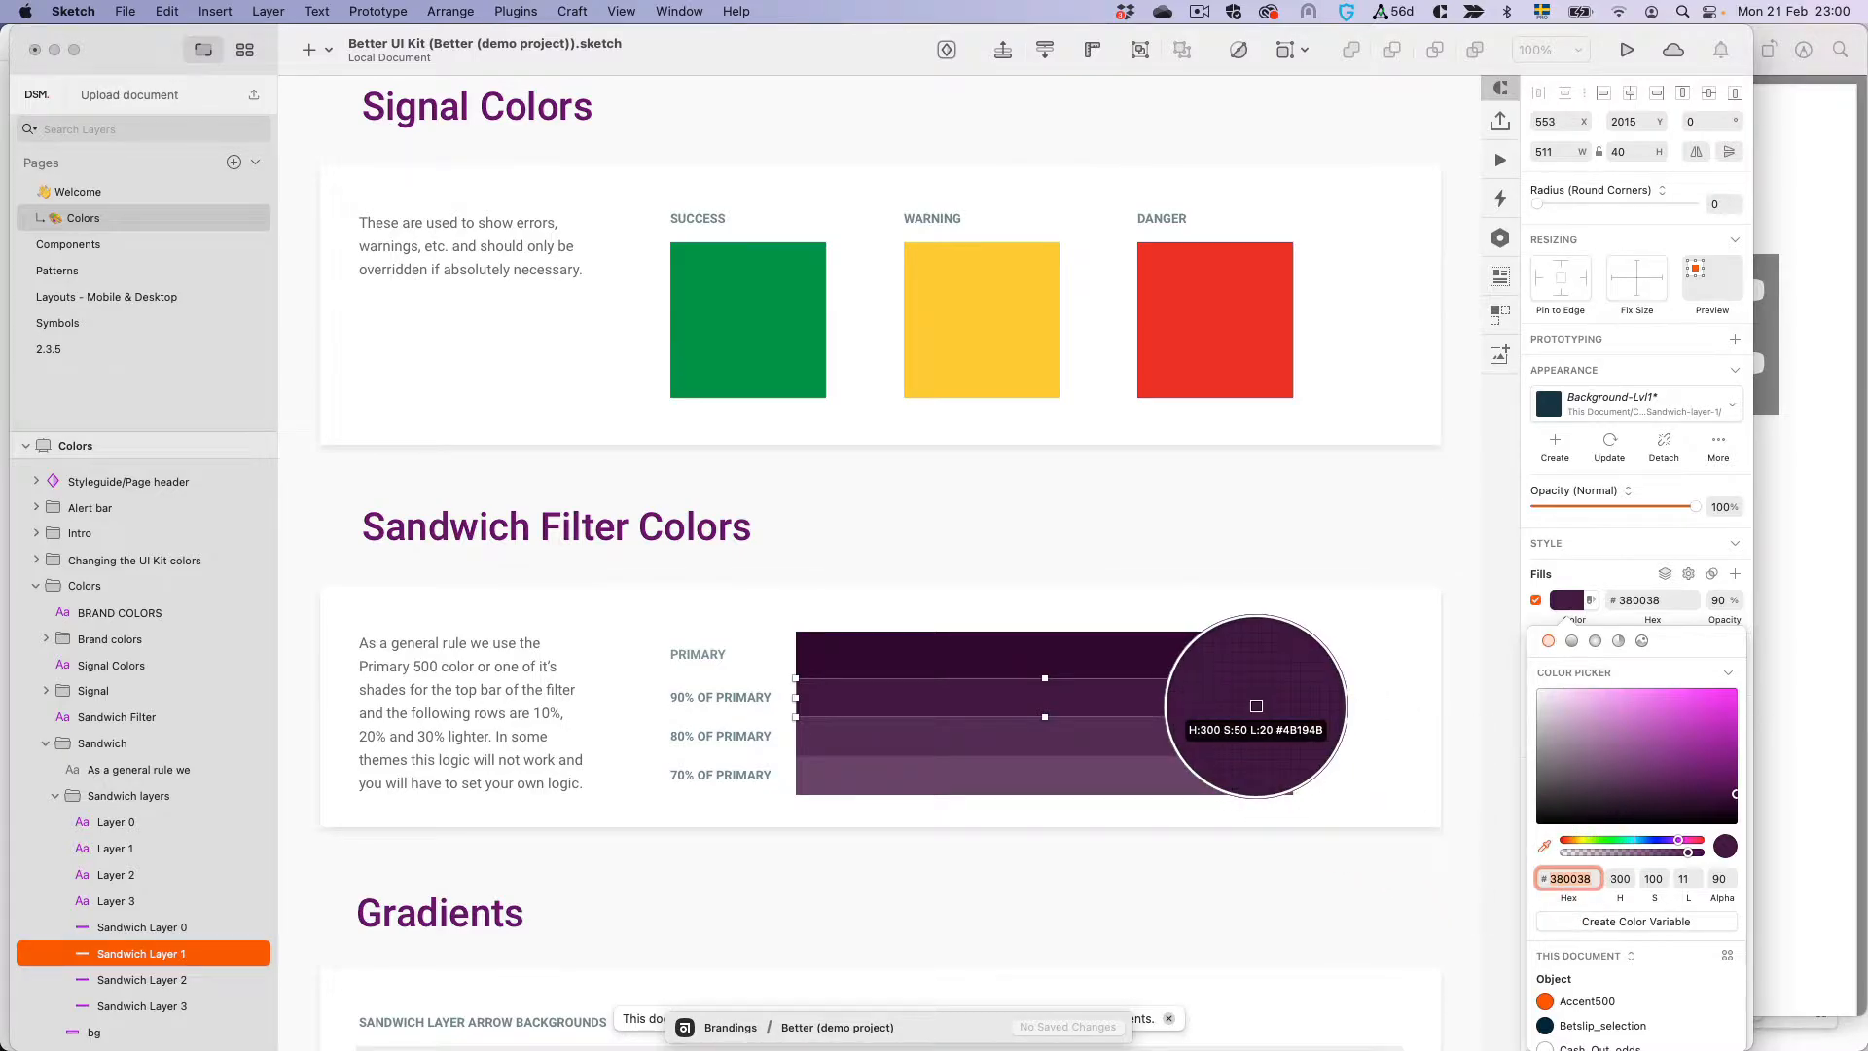
pyautogui.click(1256, 707)
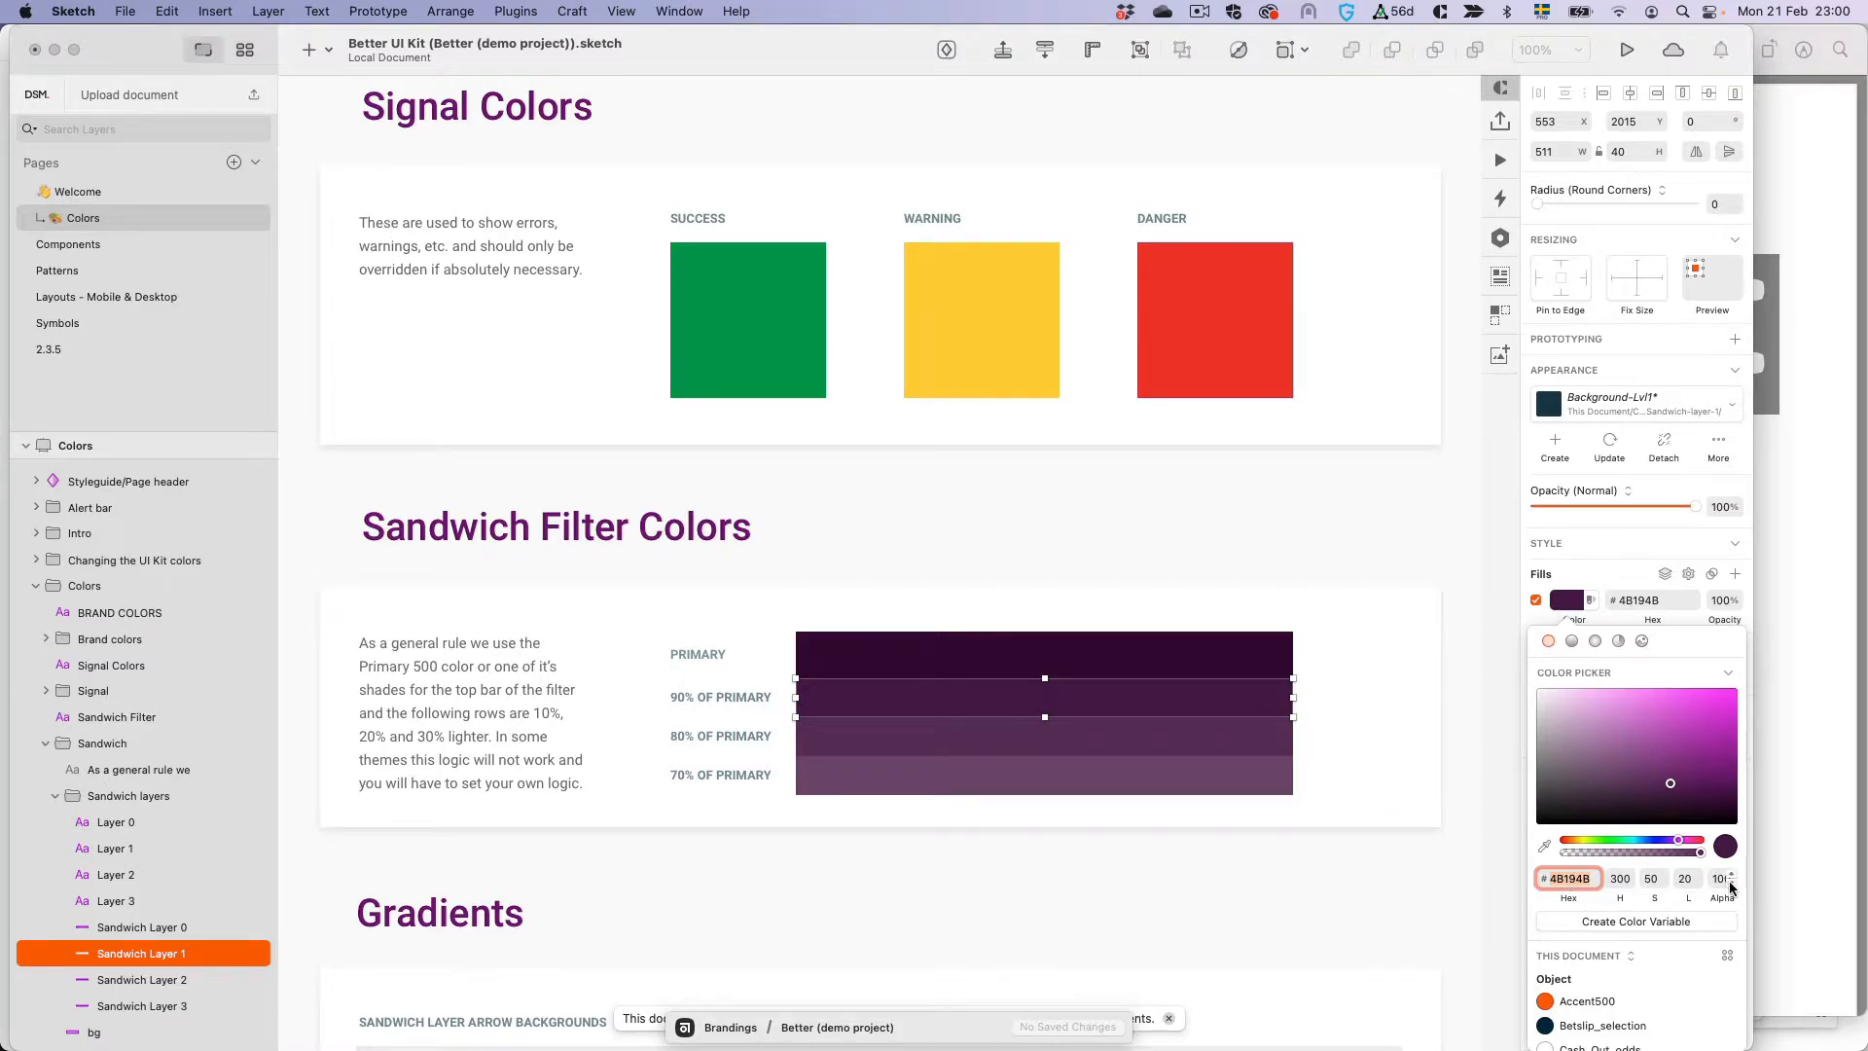
pyautogui.click(1176, 742)
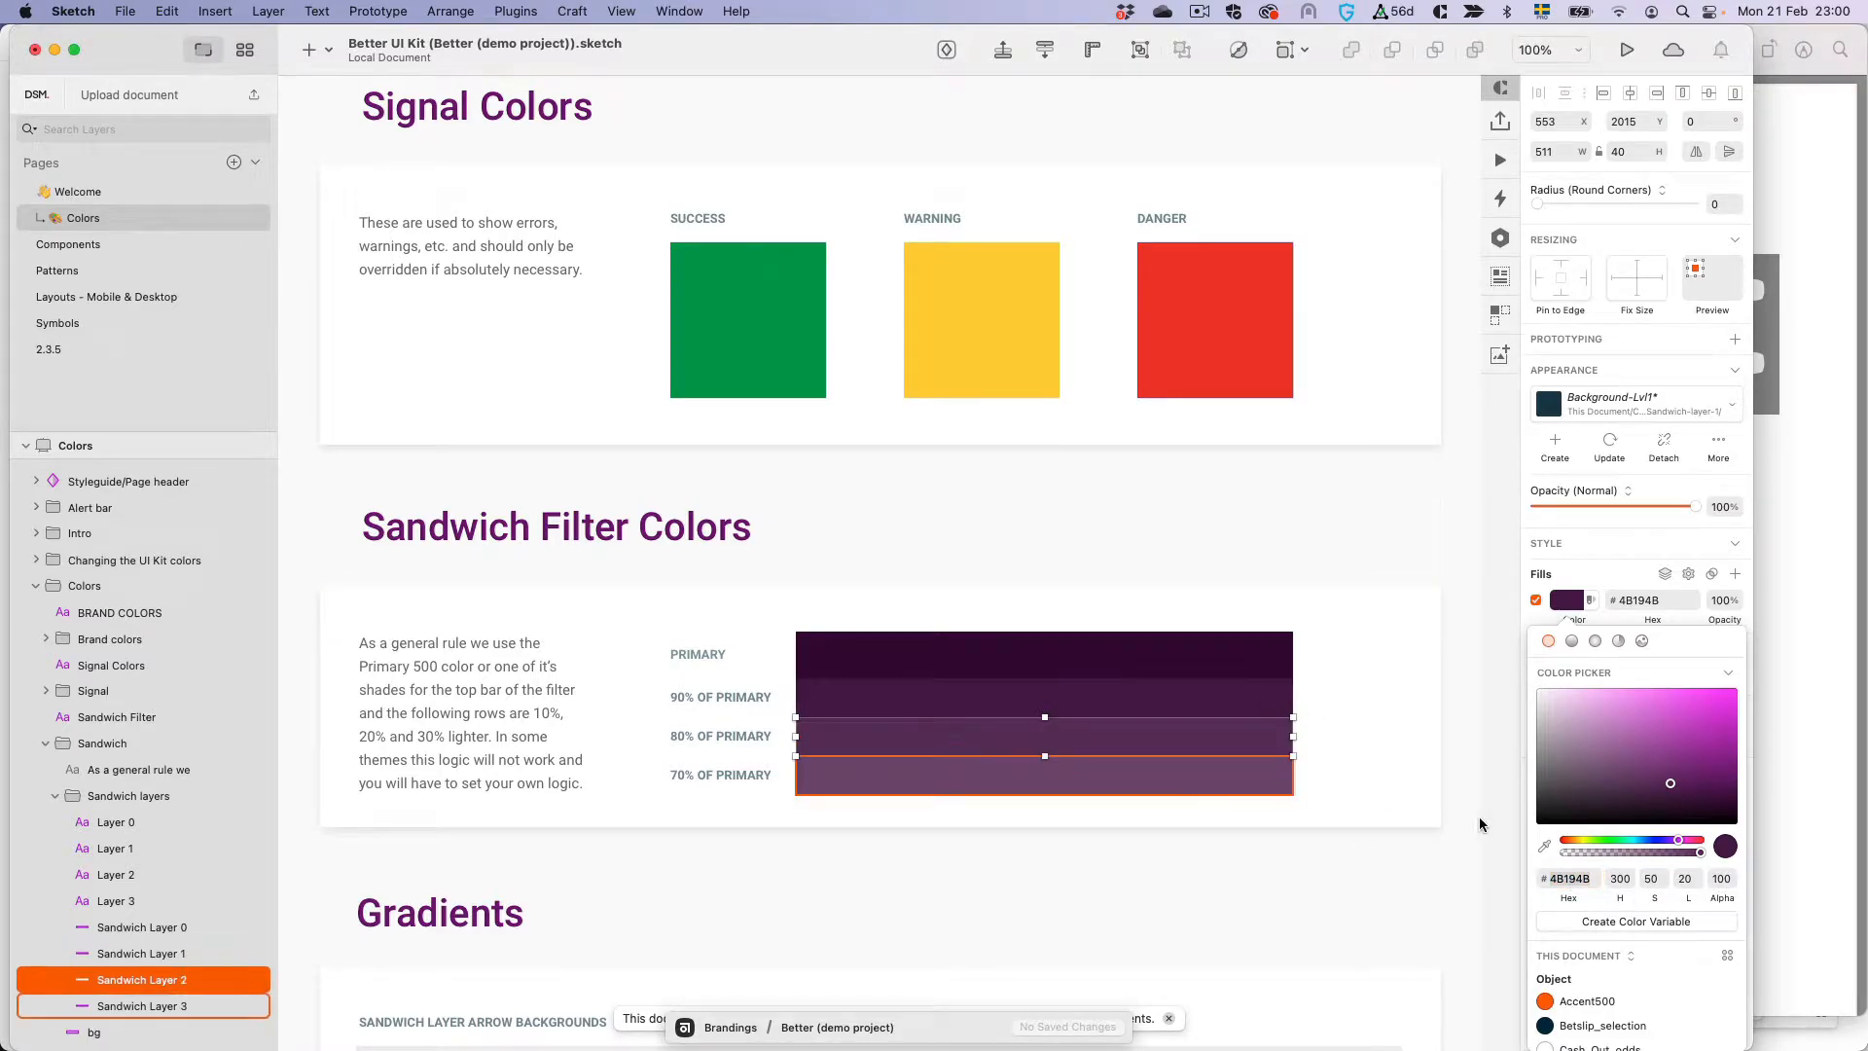
pyautogui.click(1547, 847)
pyautogui.click(1240, 736)
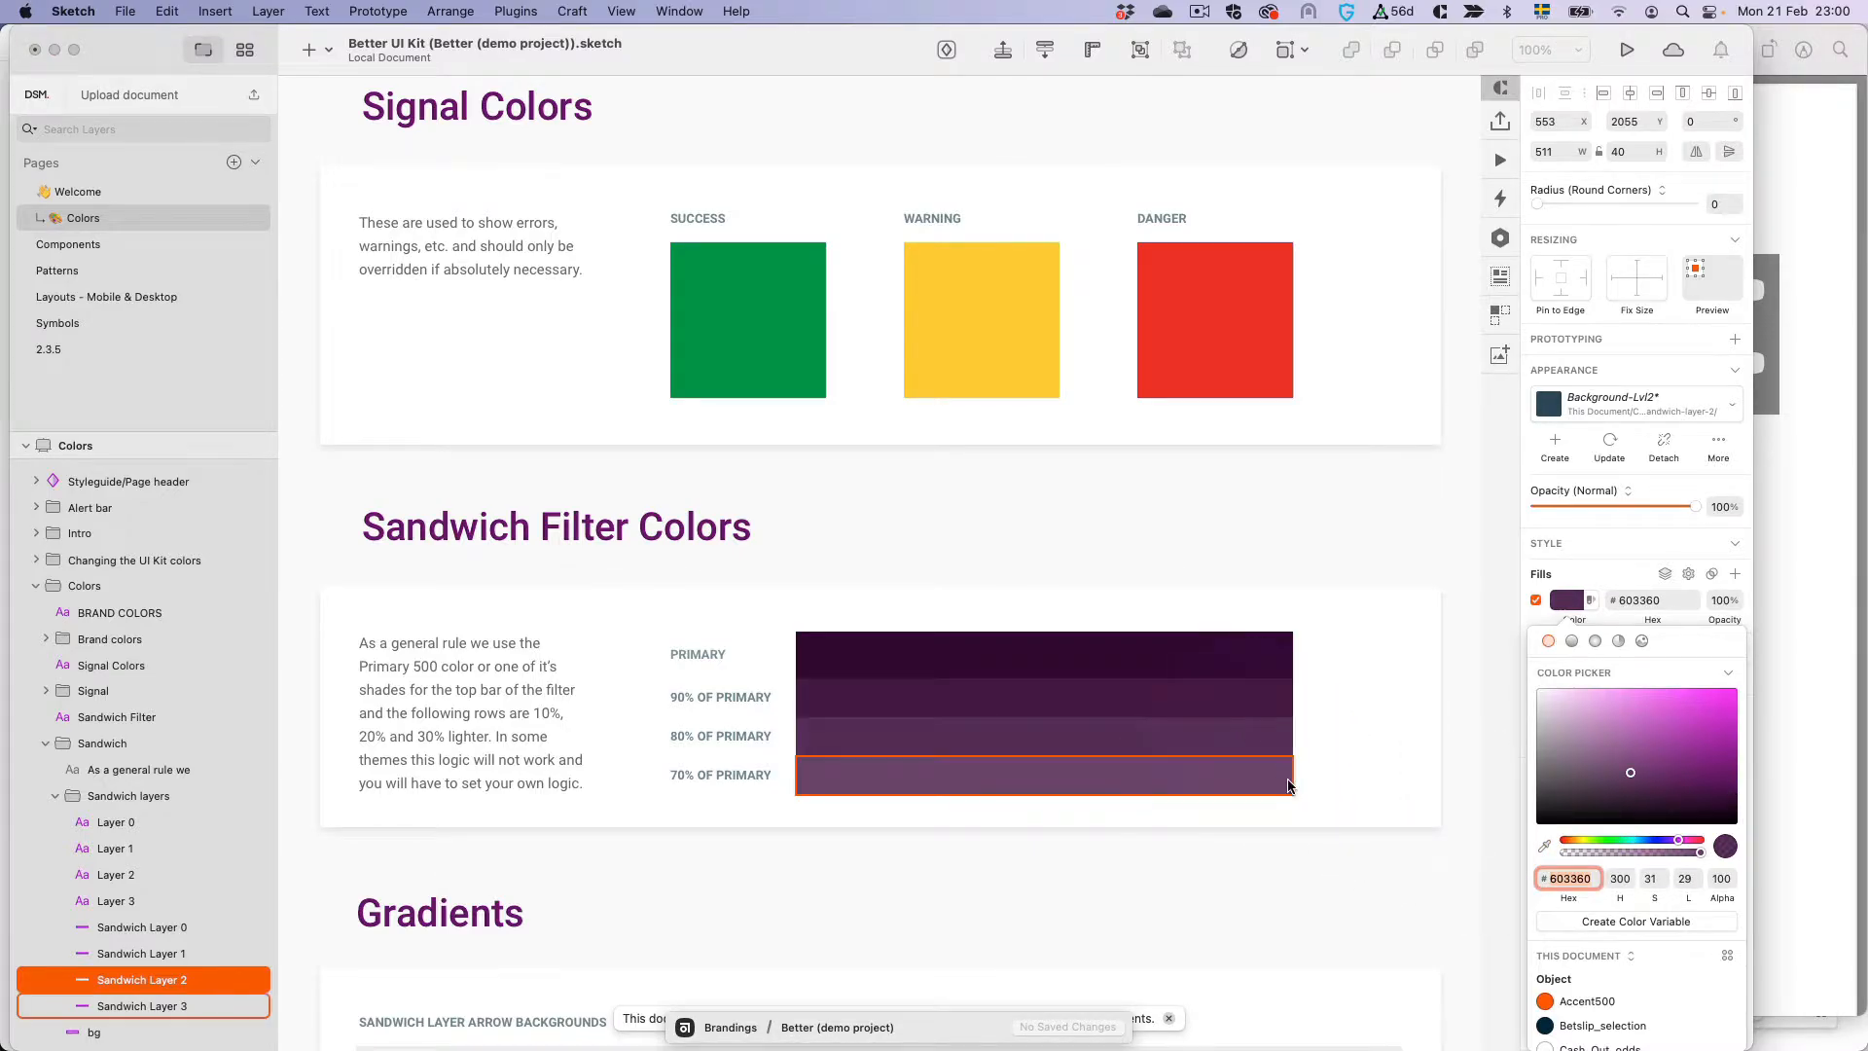
pyautogui.click(1245, 783)
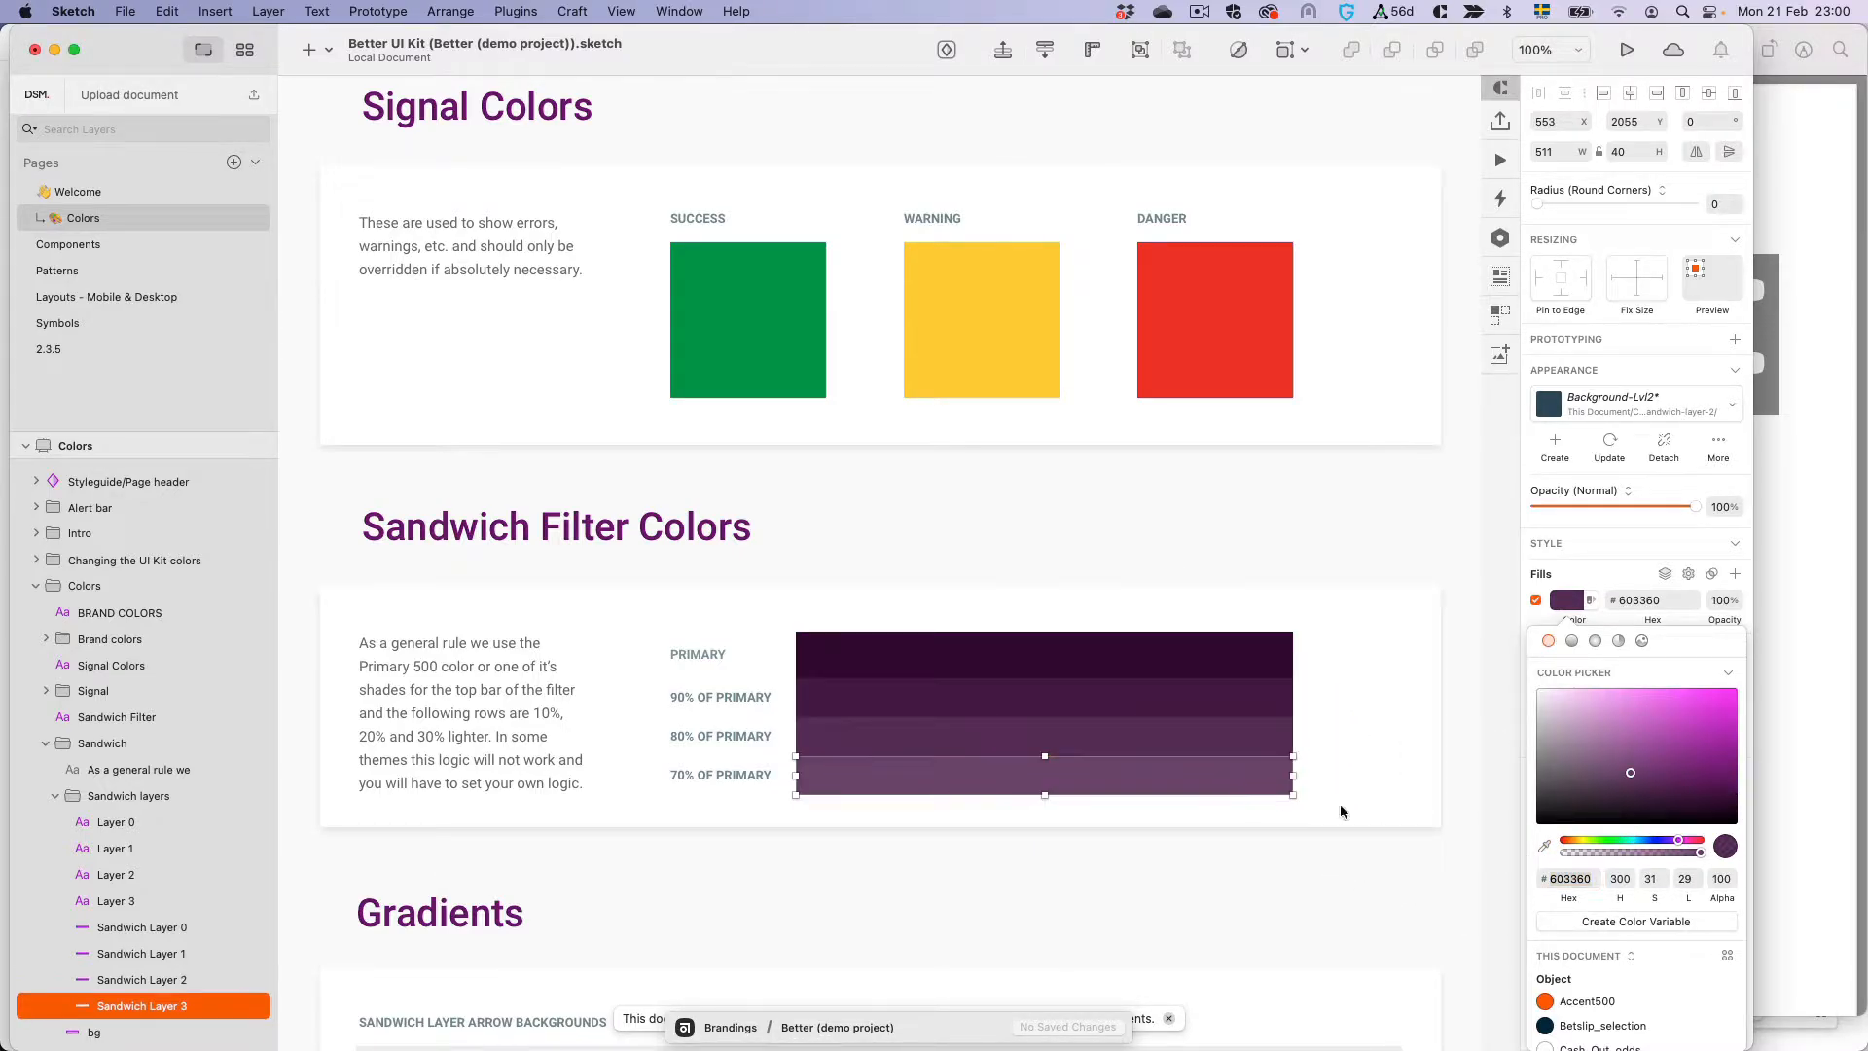
pyautogui.click(1547, 847)
pyautogui.click(1247, 786)
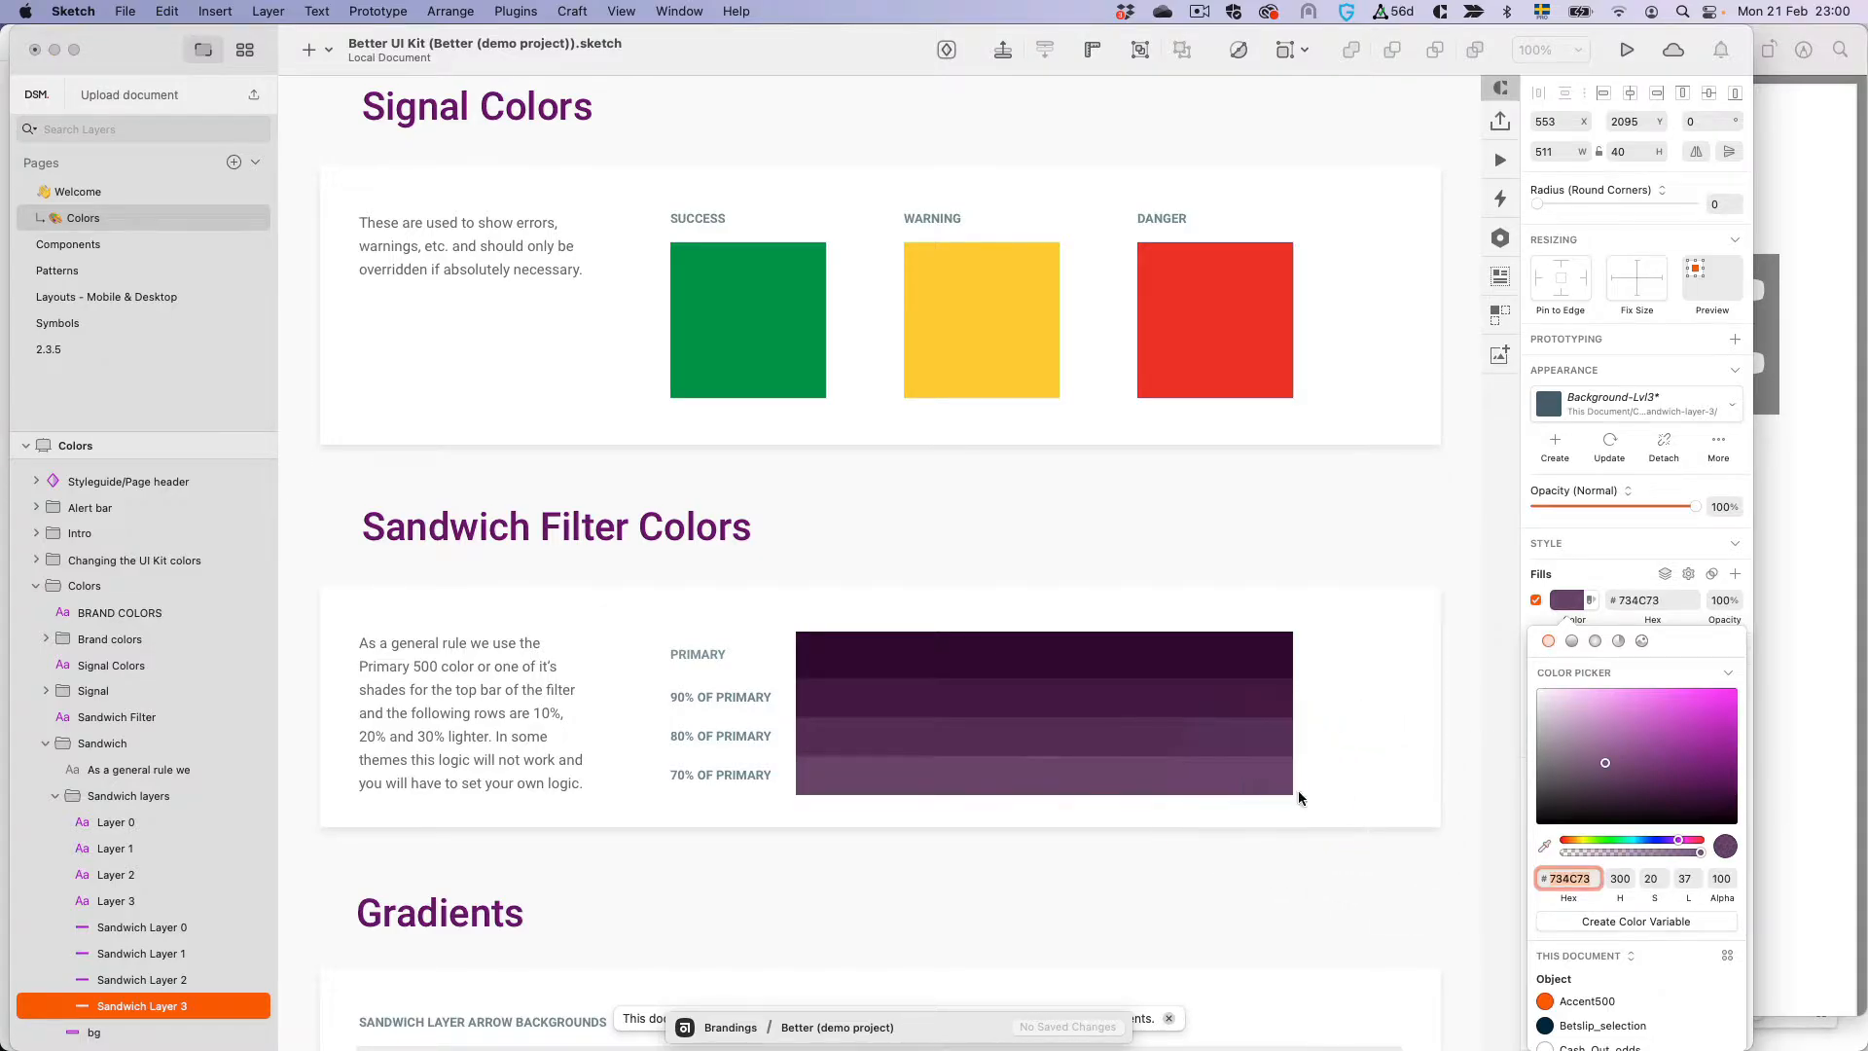
# Step: Select all four sandwich layers and update their shared layer styles
pyautogui.click(1238, 671)
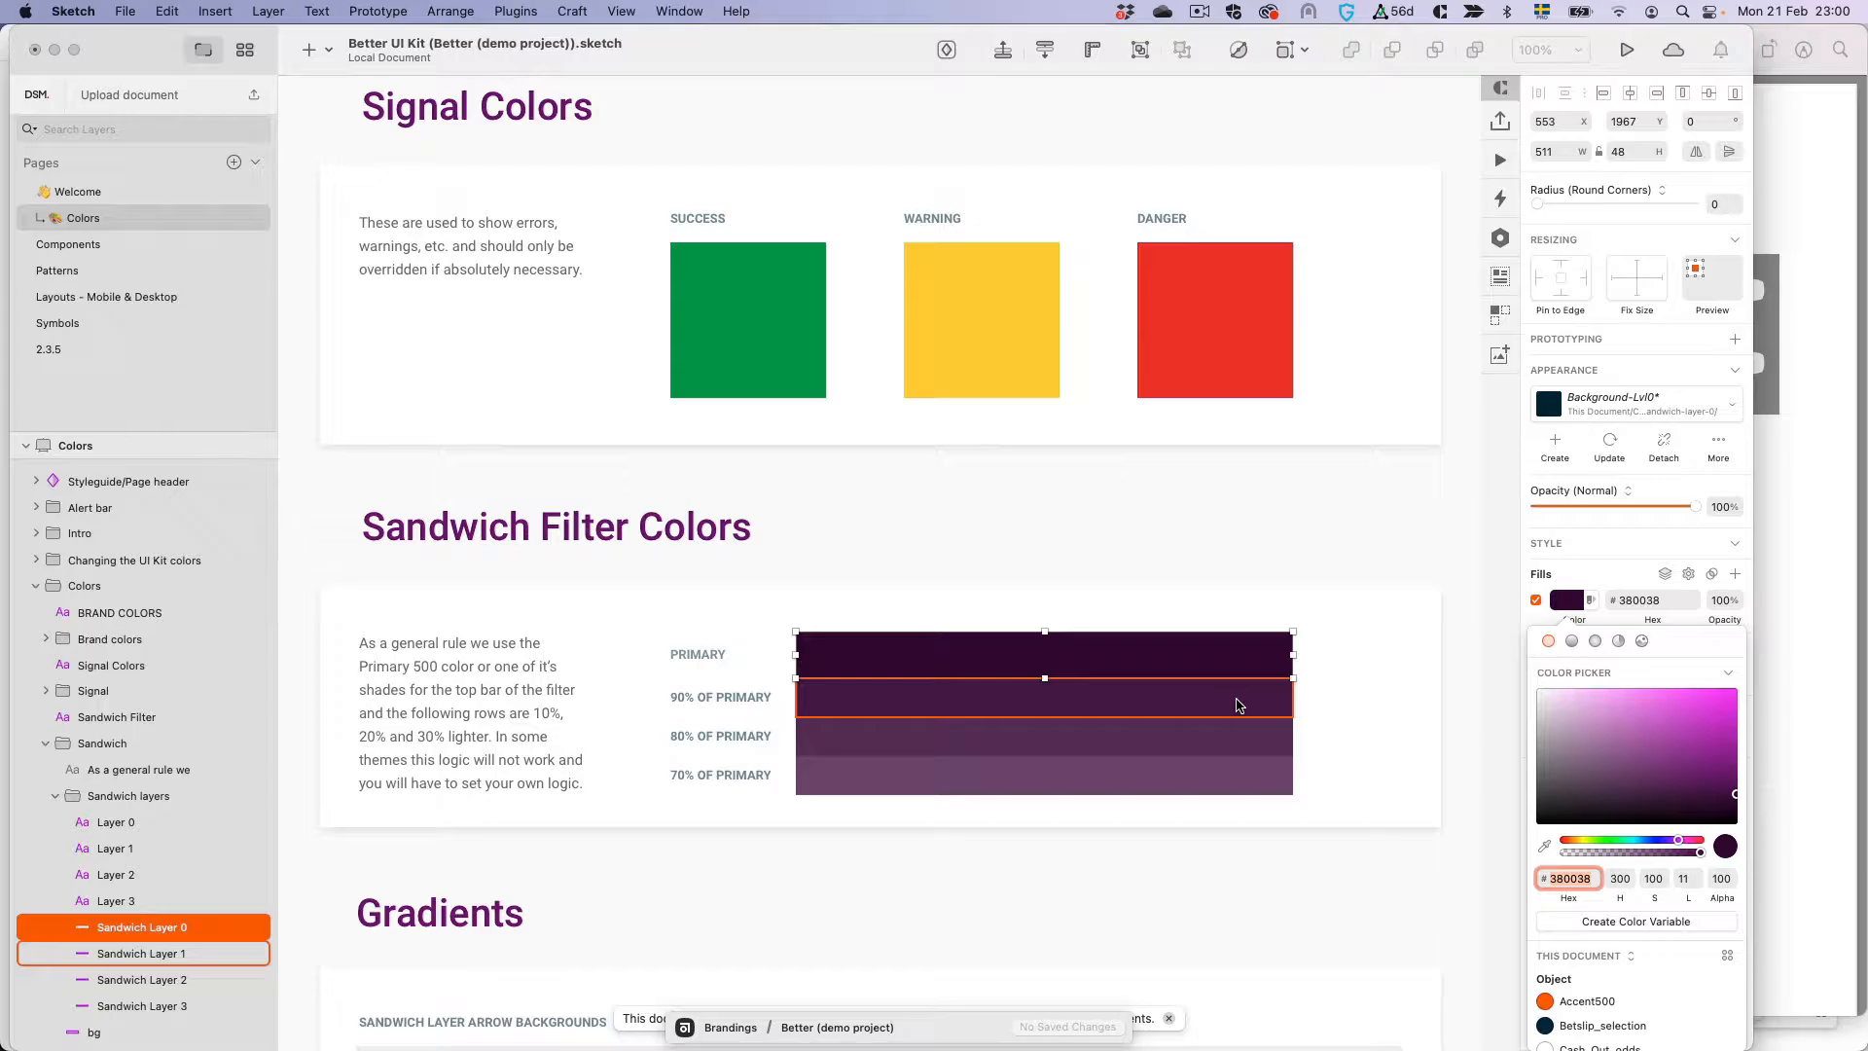
pyautogui.keyDown('shift'); pyautogui.click(1237, 706); pyautogui.keyUp('shift')
pyautogui.keyDown('shift'); pyautogui.click(1242, 741); pyautogui.keyUp('shift')
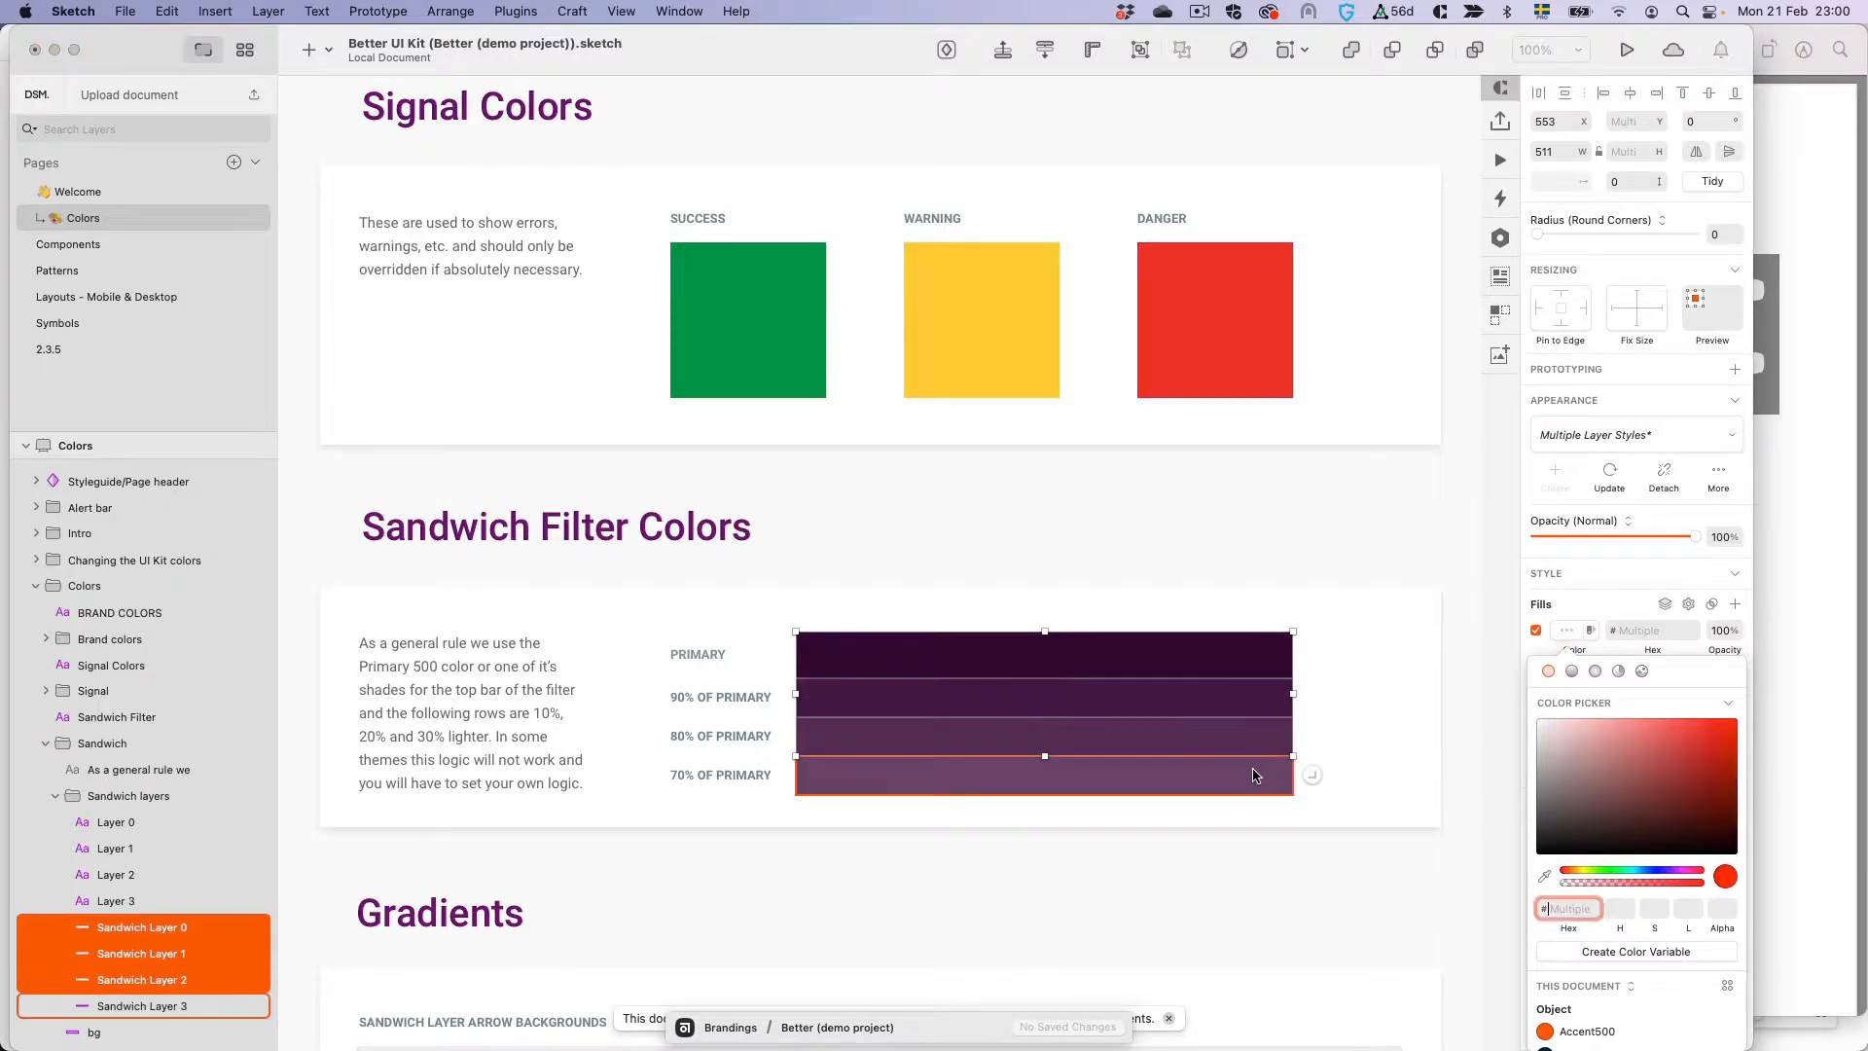
pyautogui.keyDown('shift'); pyautogui.click(1253, 775); pyautogui.keyUp('shift')
pyautogui.click(1610, 474)
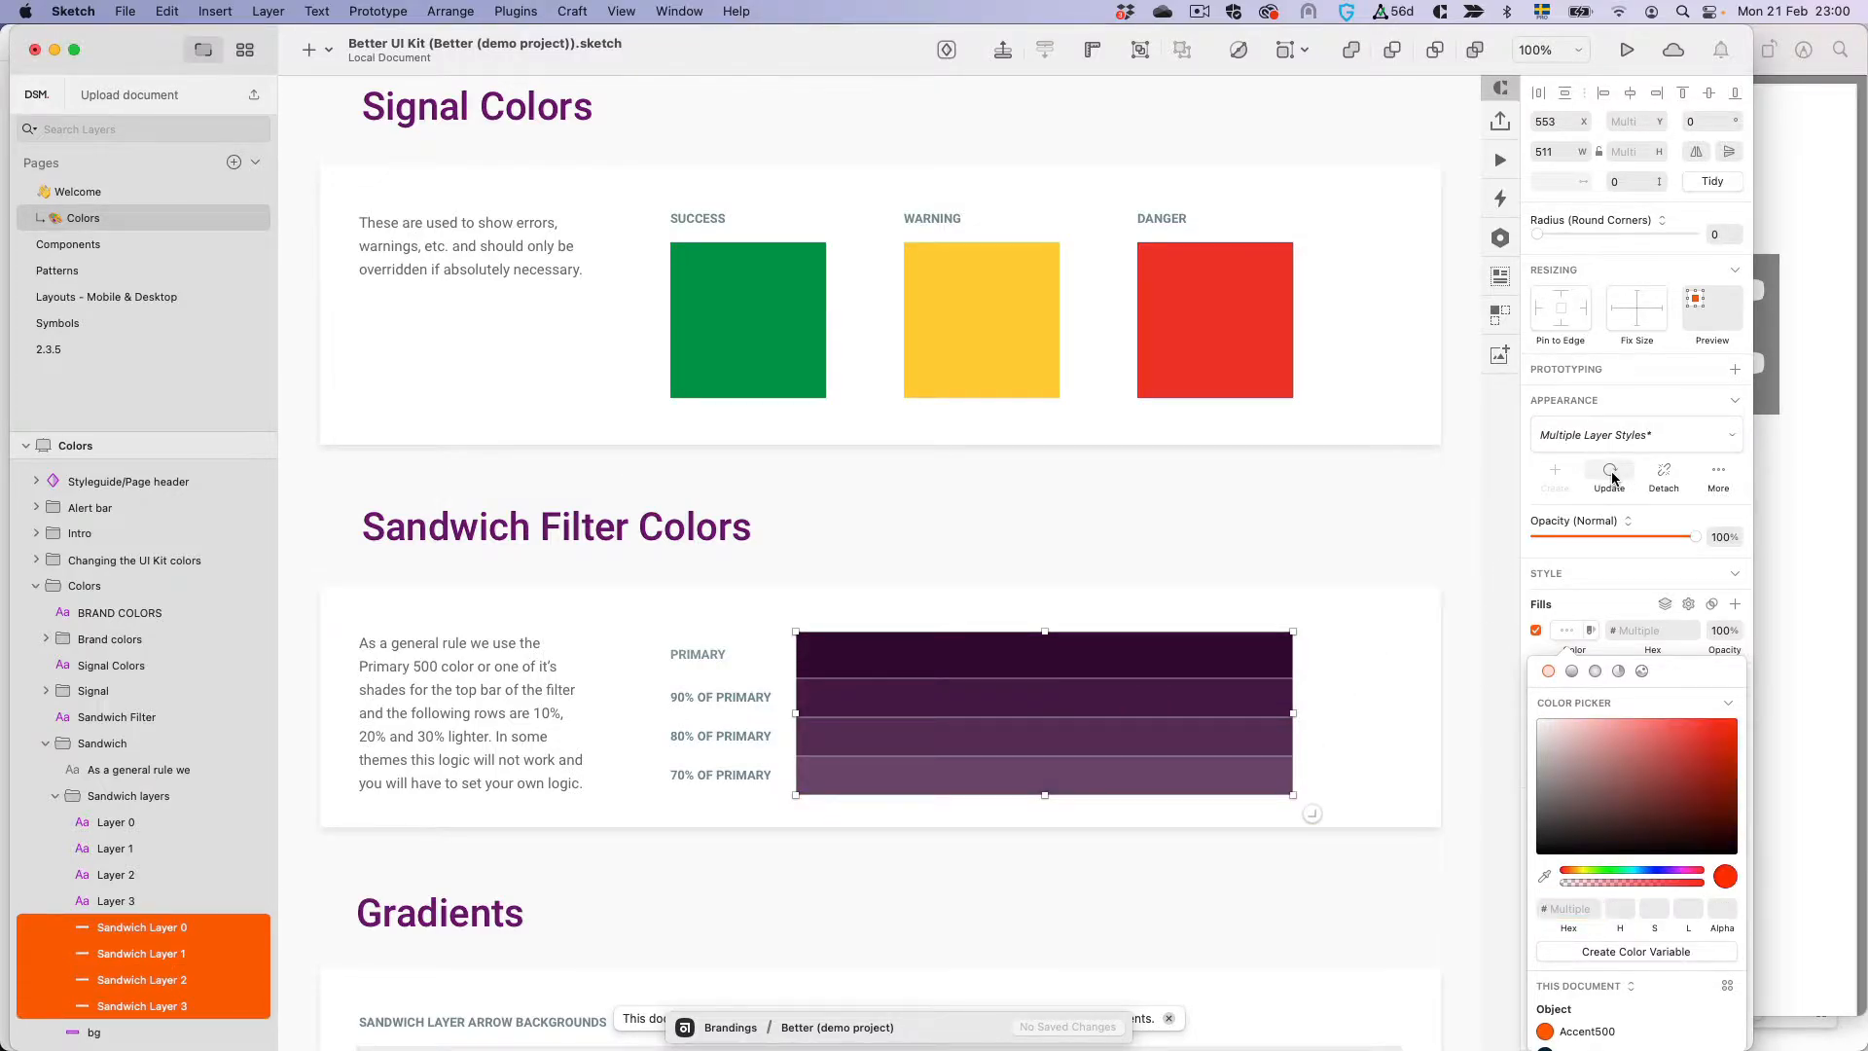
# Step: Switch to the Layouts - Mobile & Desktop page and pan across the betting layout's purple filter rows
pyautogui.scroll(-3, 1334, 746)
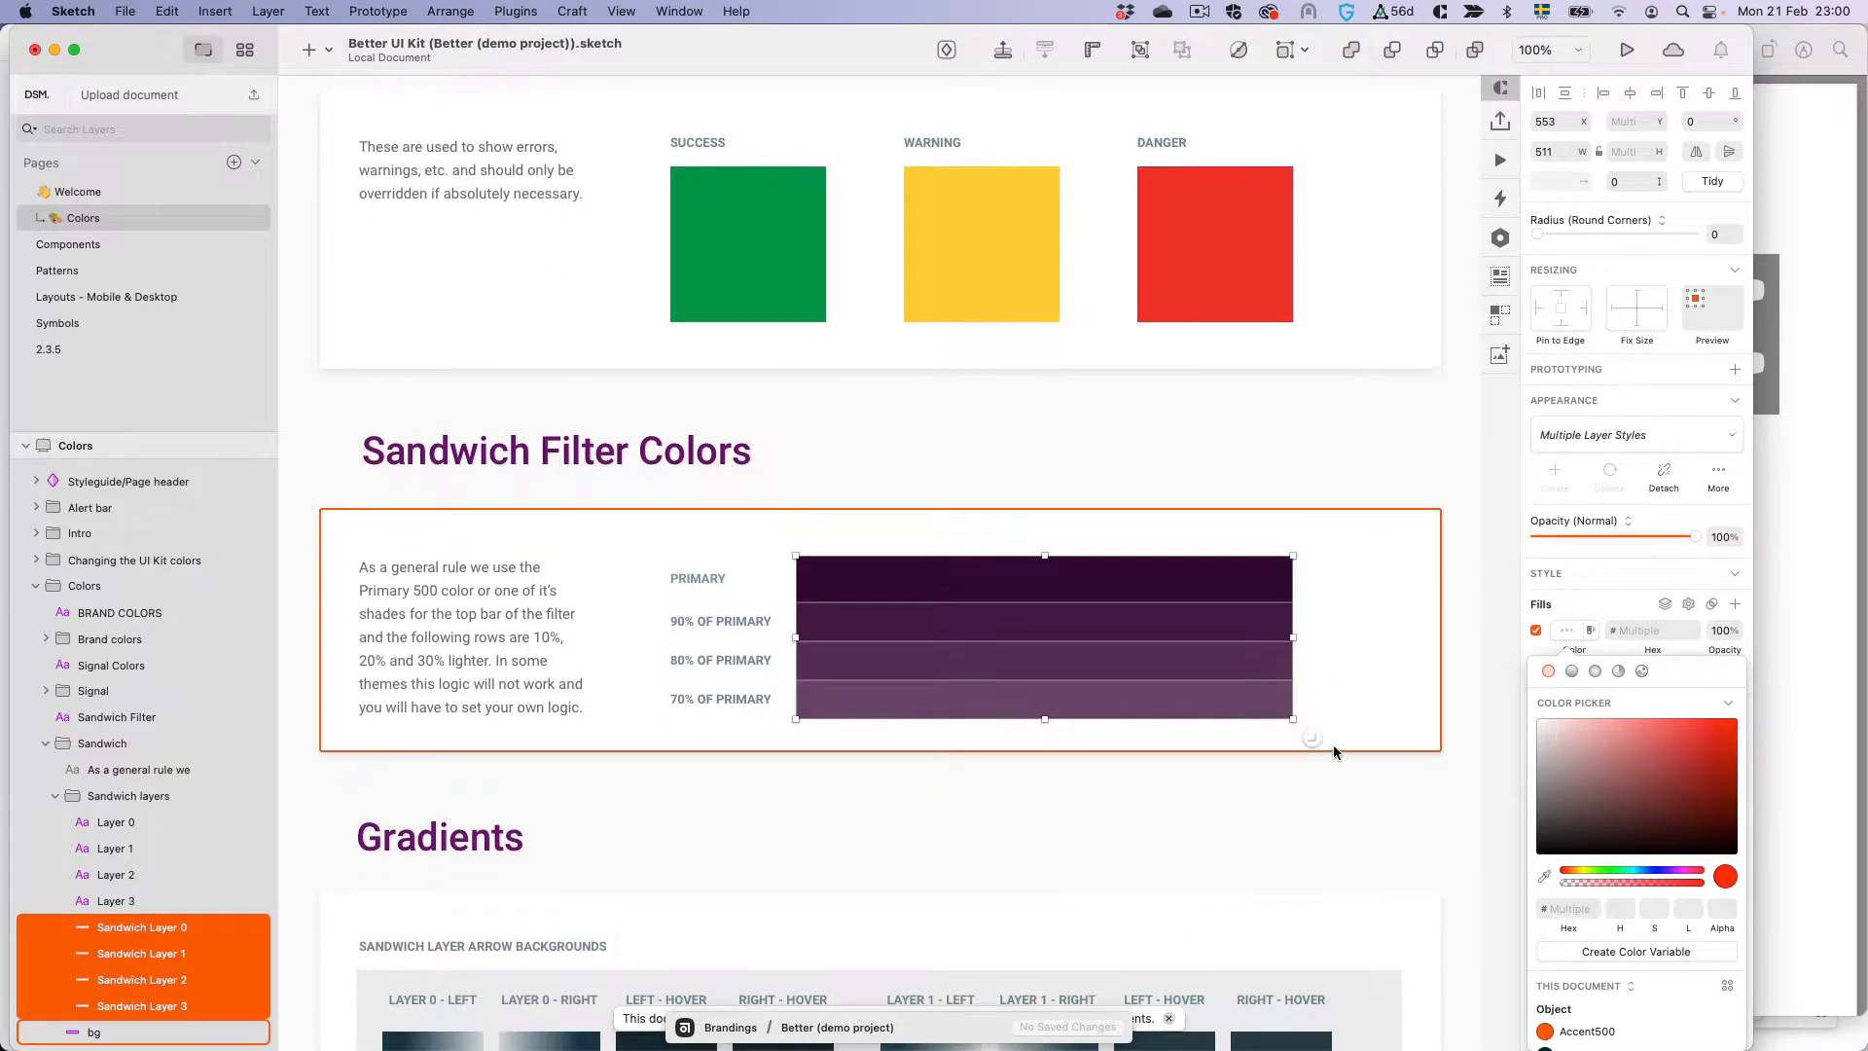
pyautogui.scroll(1, 1333, 751)
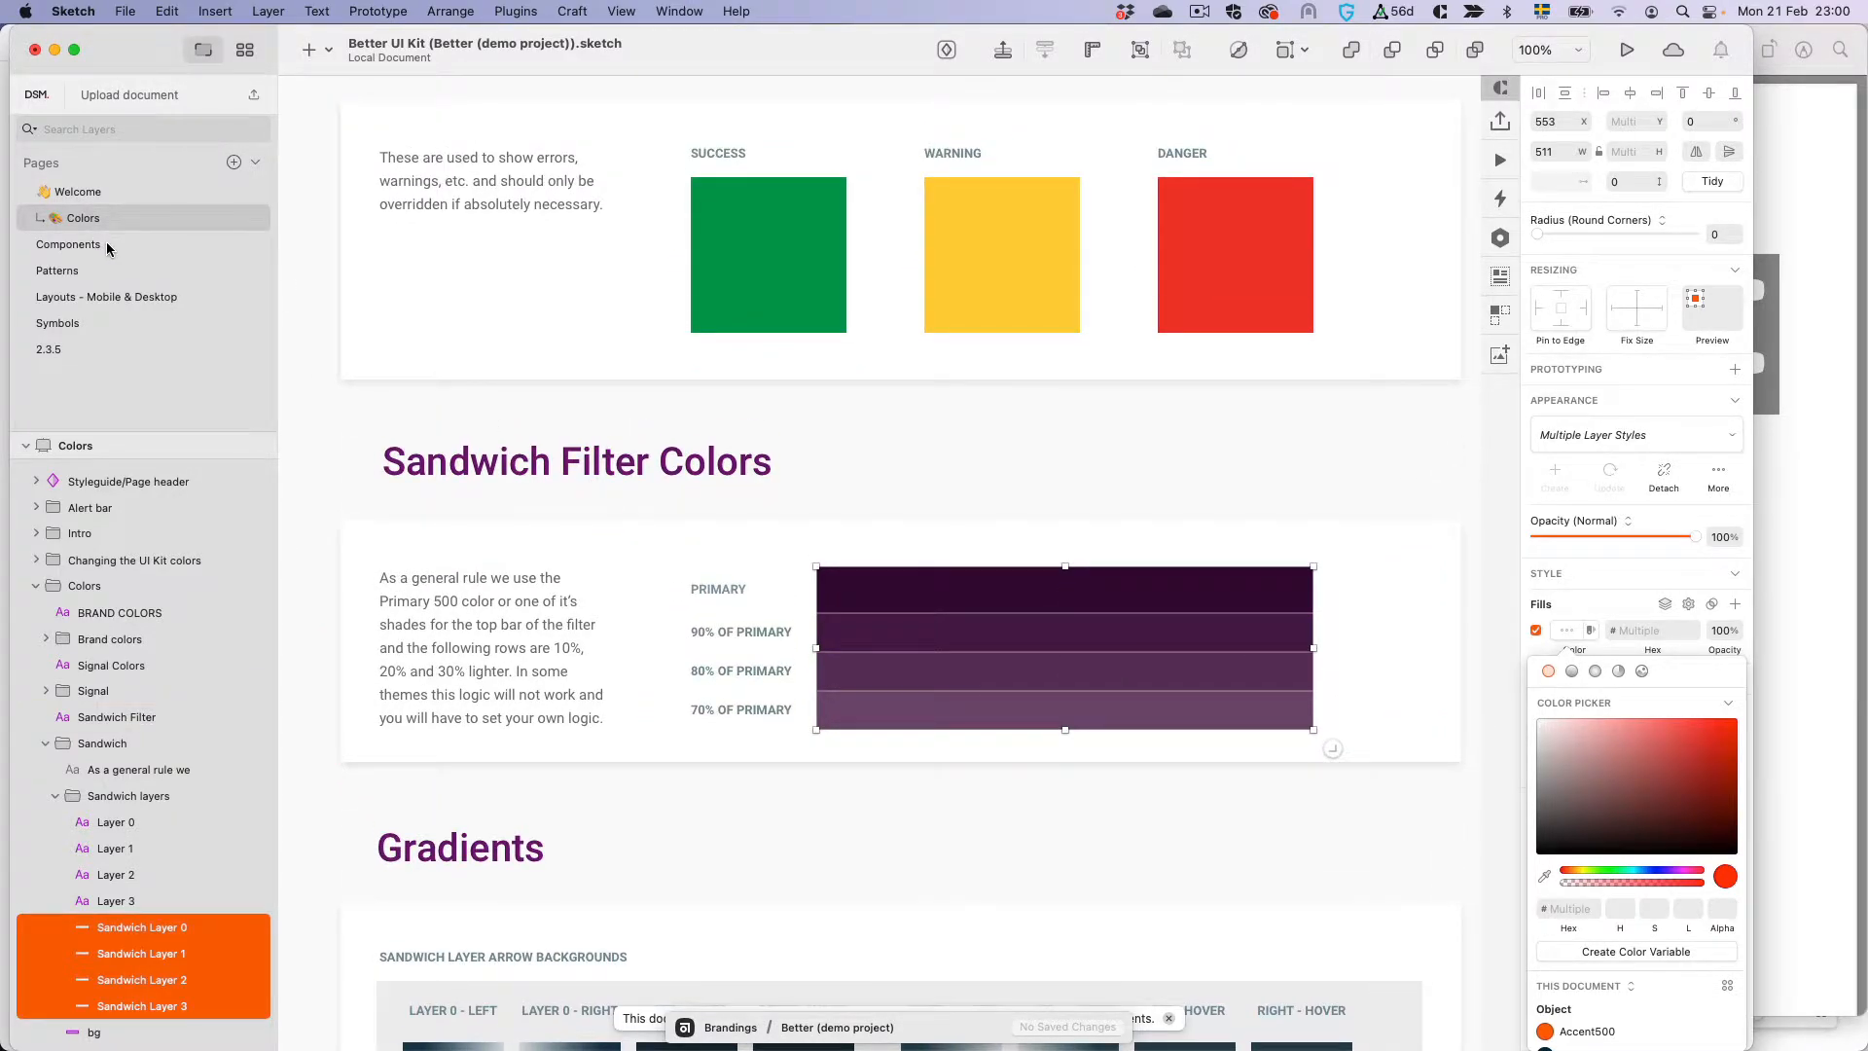
pyautogui.click(120, 298)
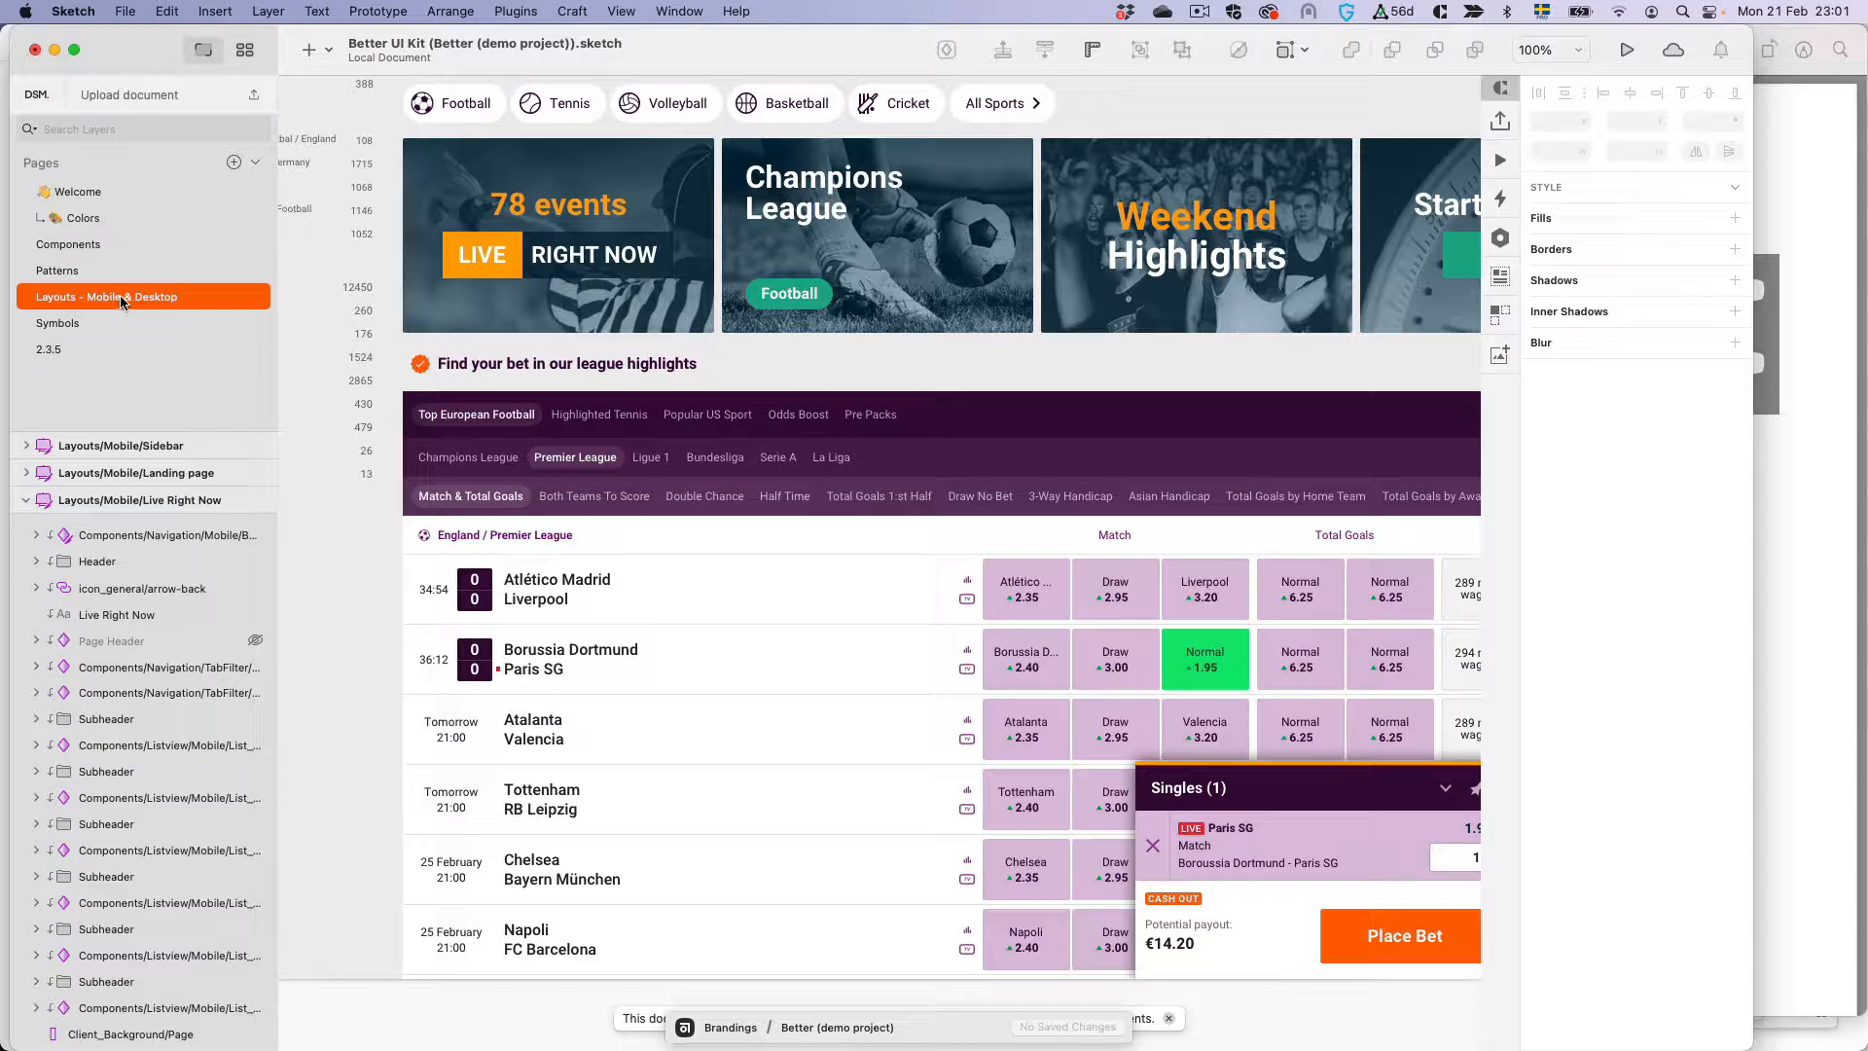
pyautogui.hscroll(5, 426, 334)
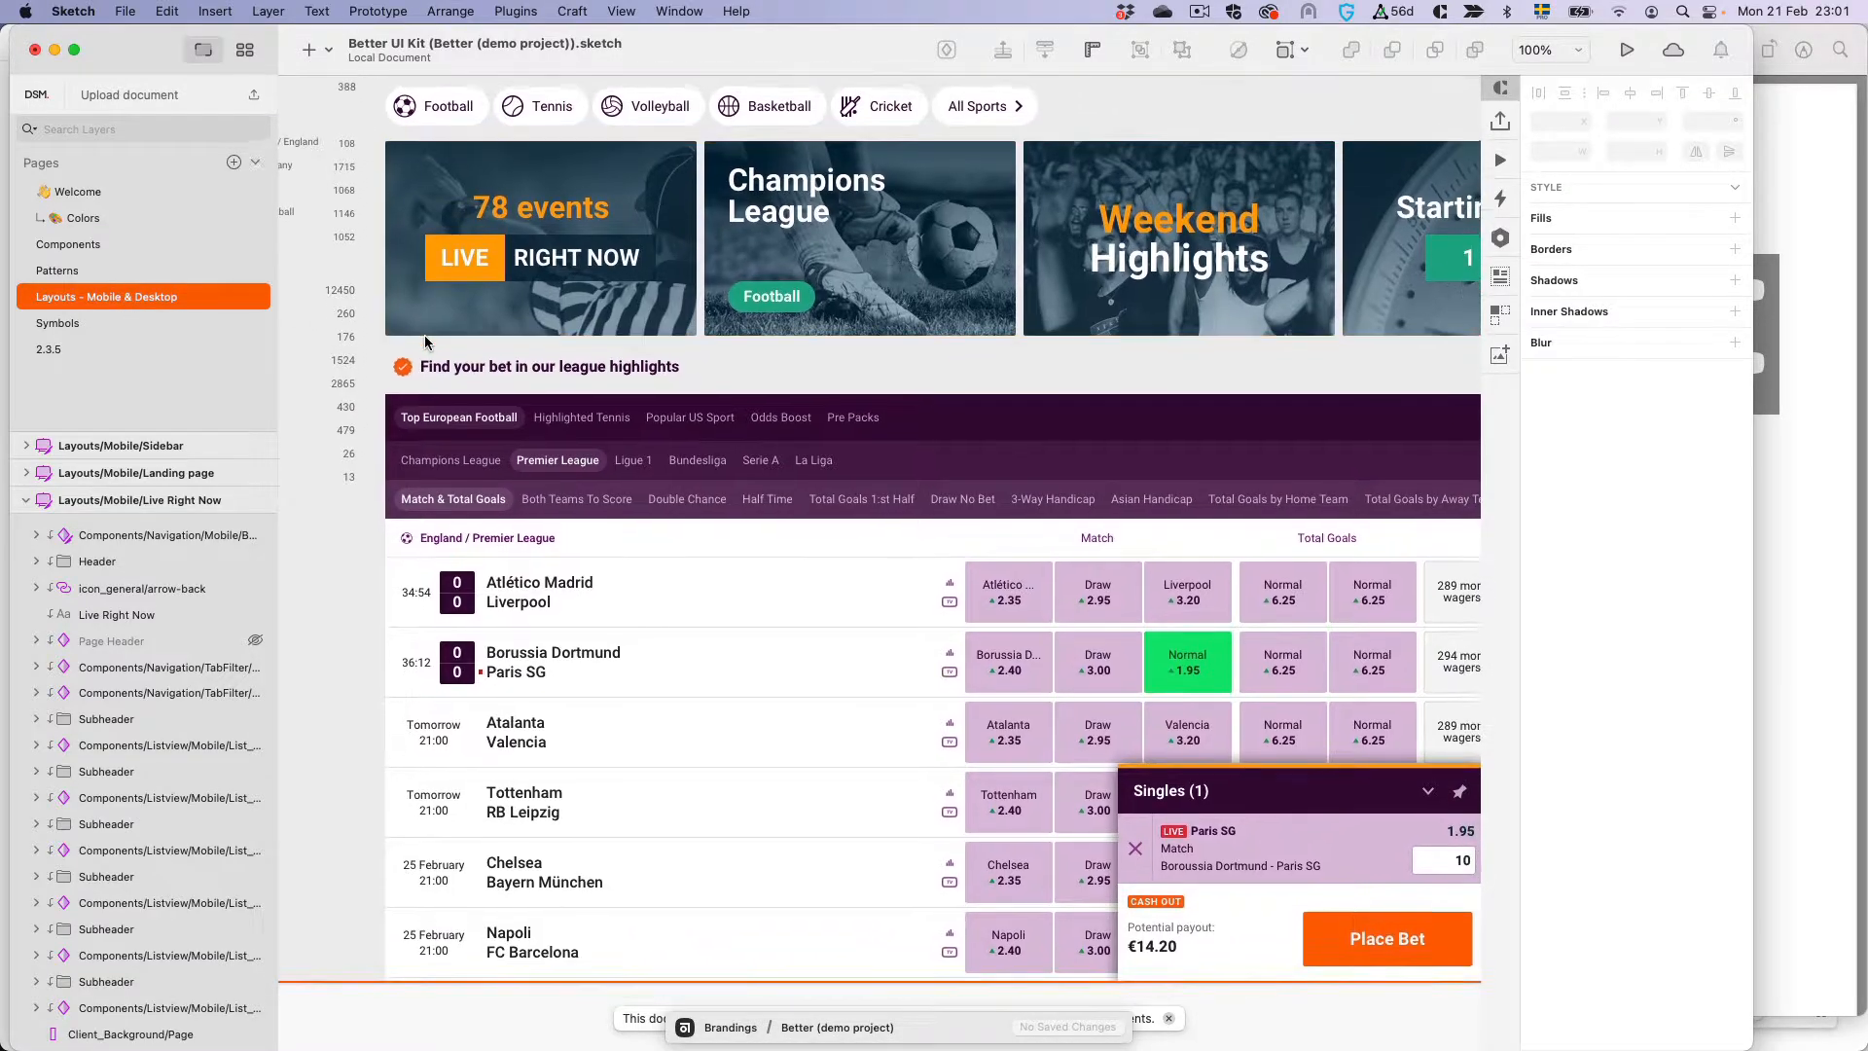
pyautogui.hscroll(-2, 425, 337)
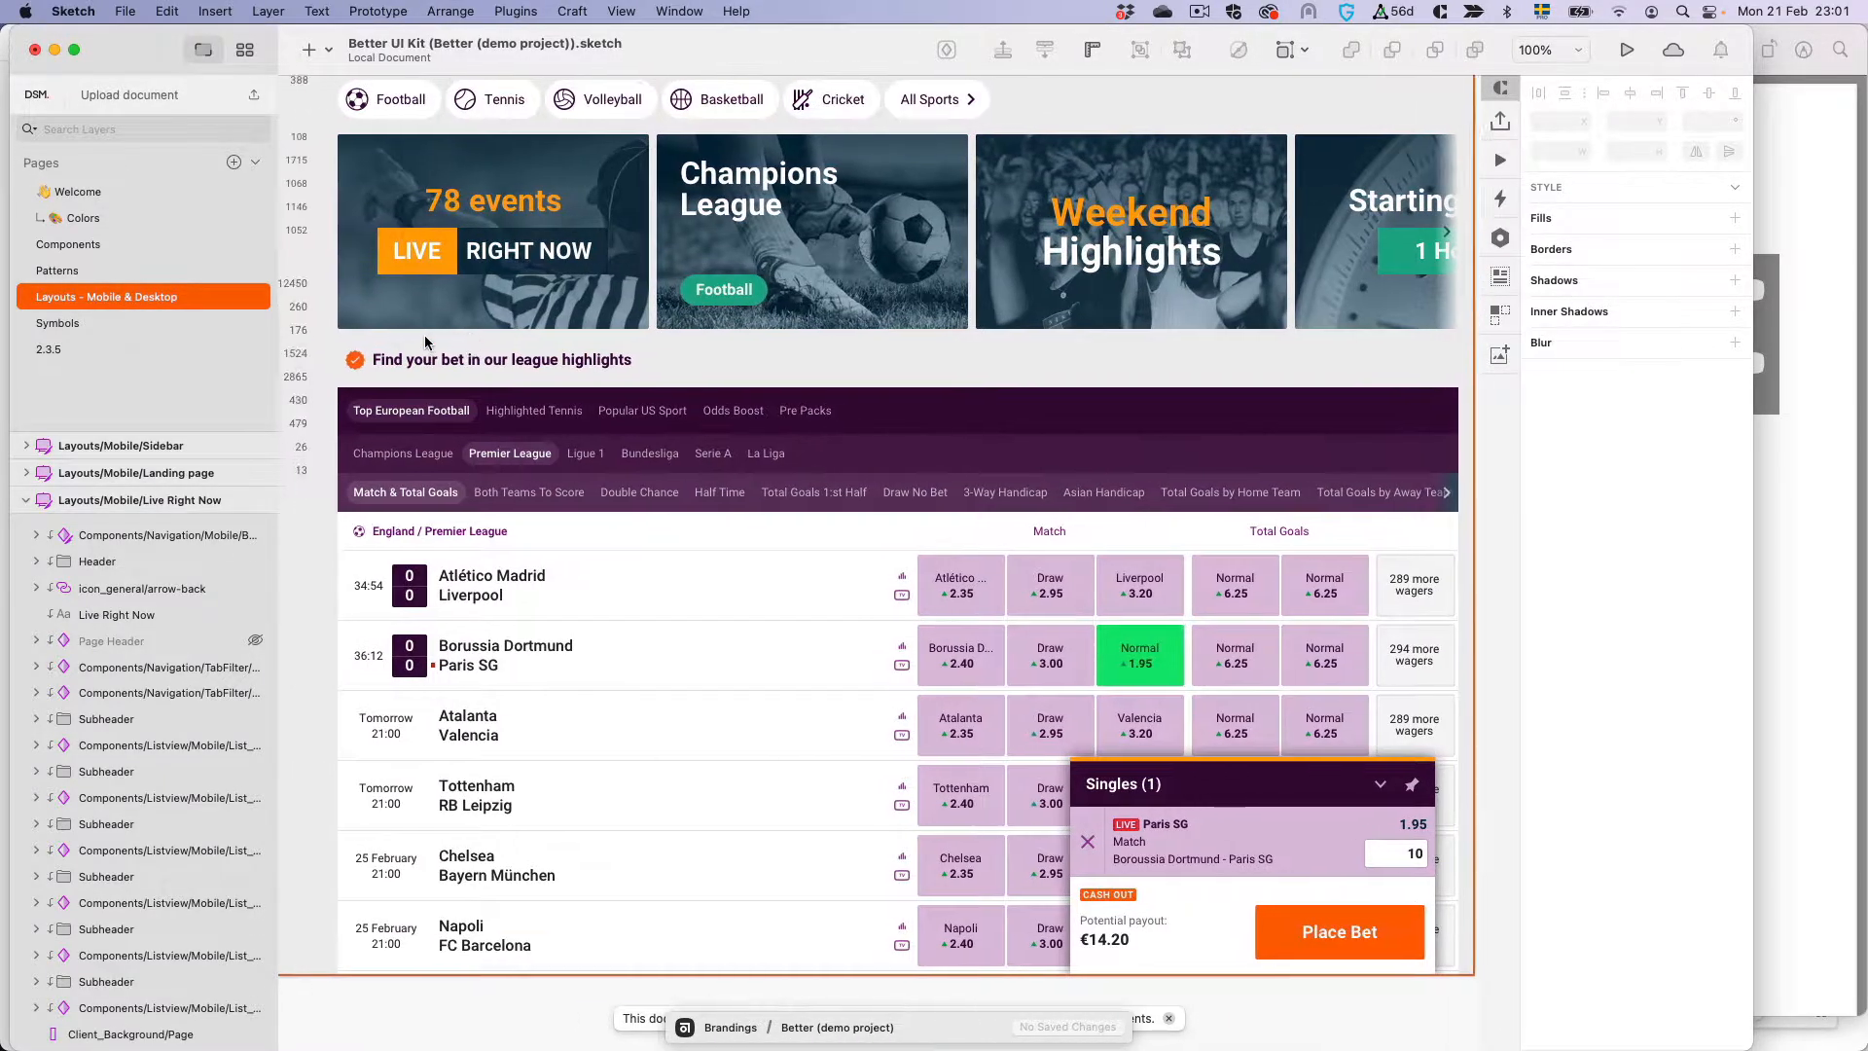
pyautogui.hscroll(2, 425, 336)
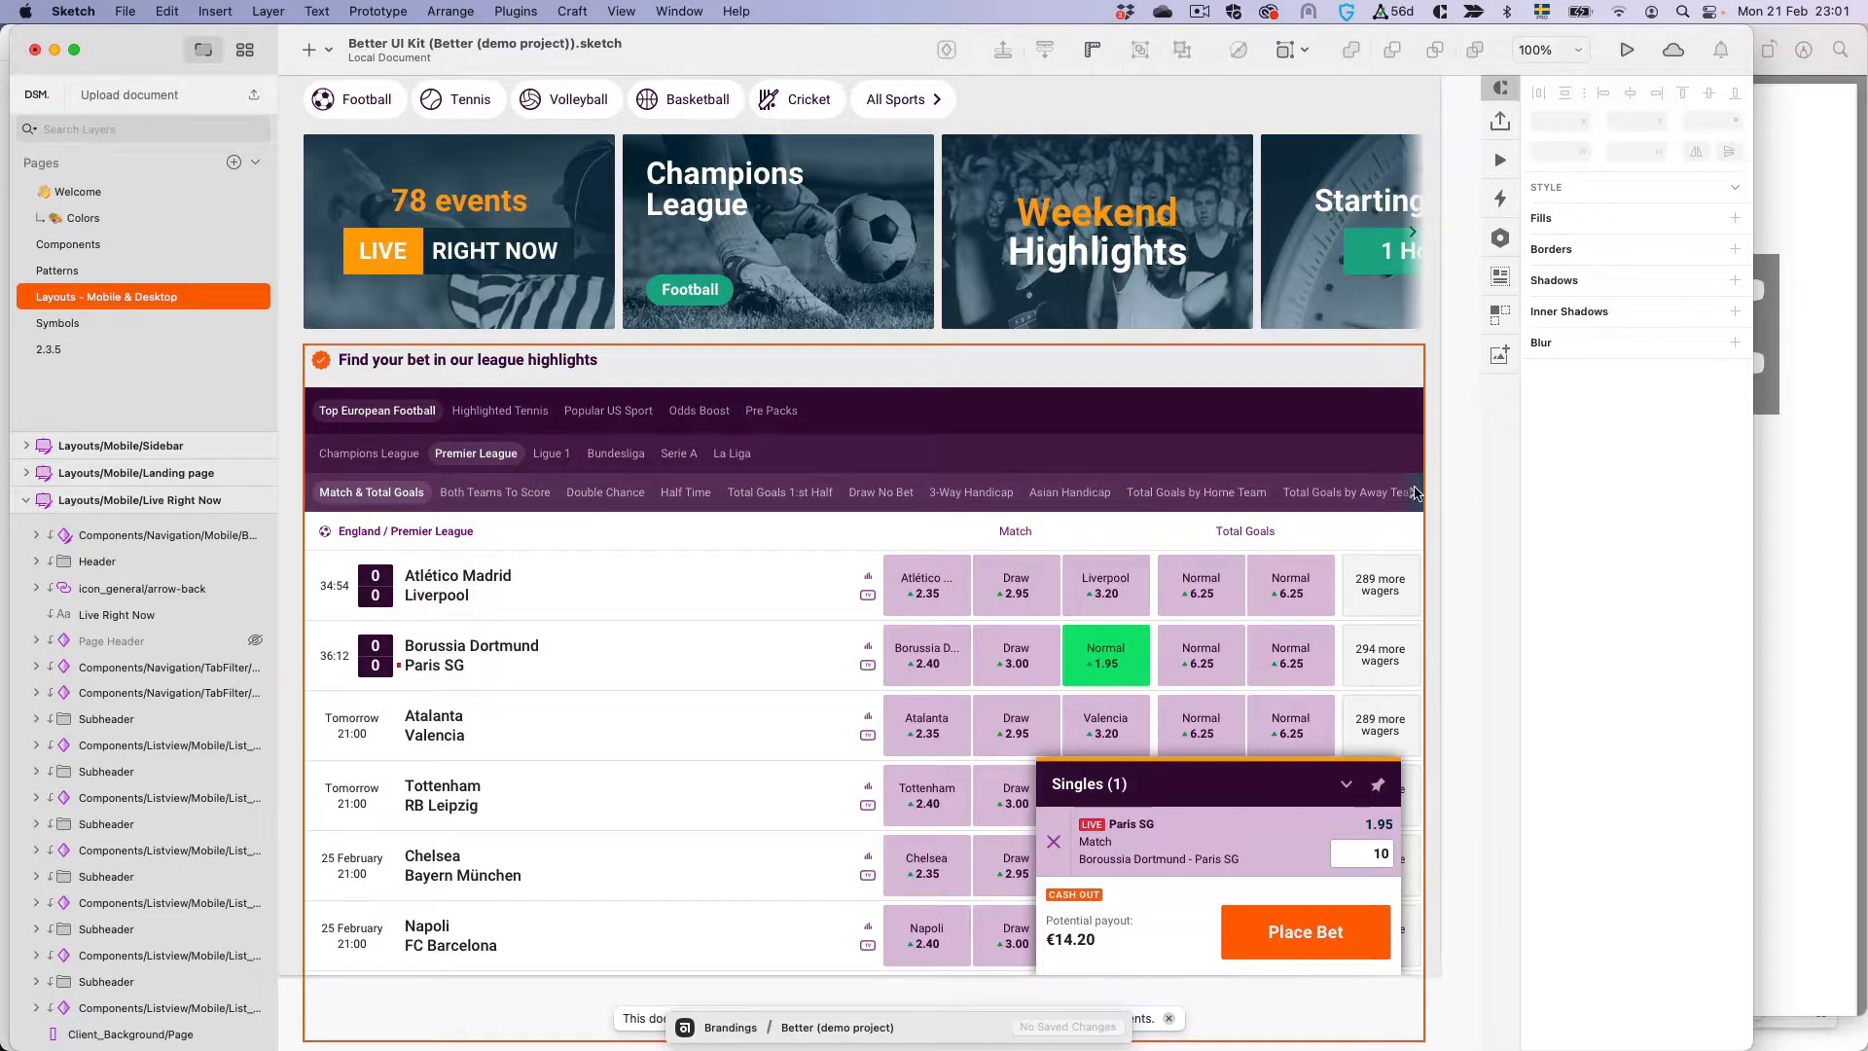
pyautogui.hscroll(2, 1411, 512)
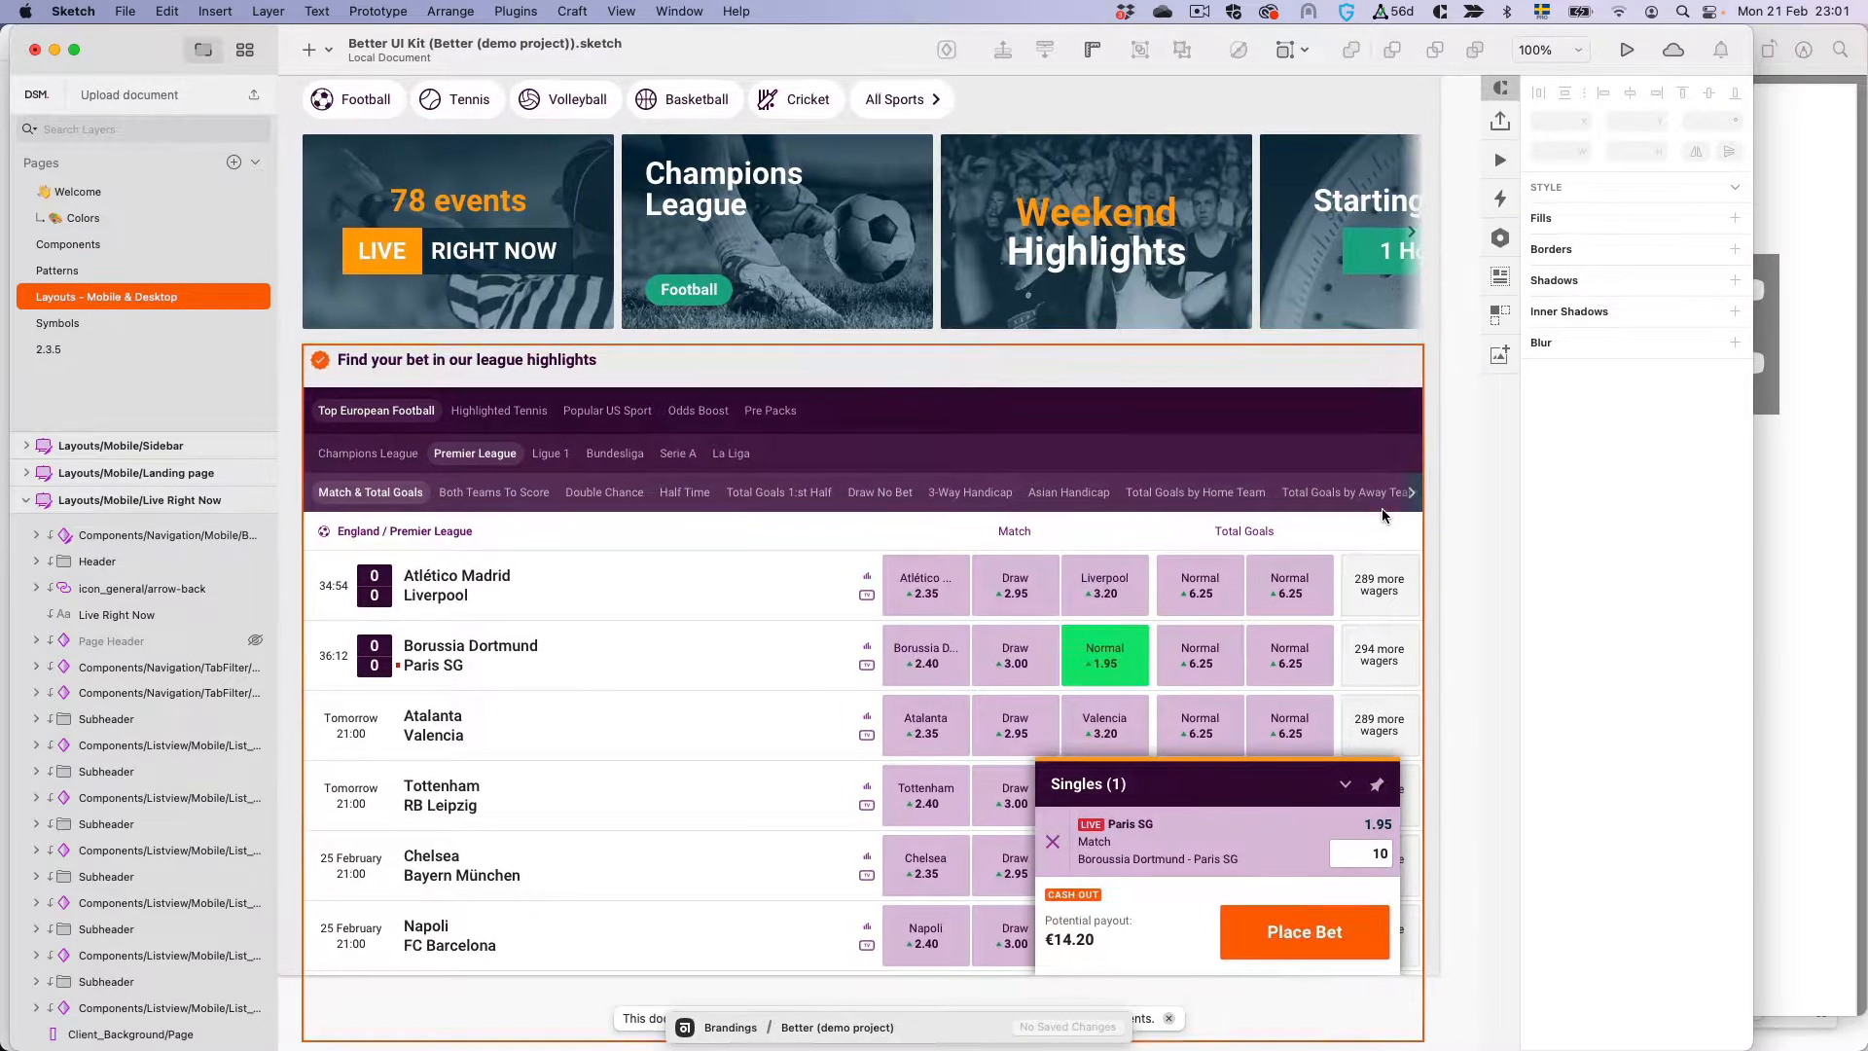
pyautogui.hscroll(-3, 1167, 486)
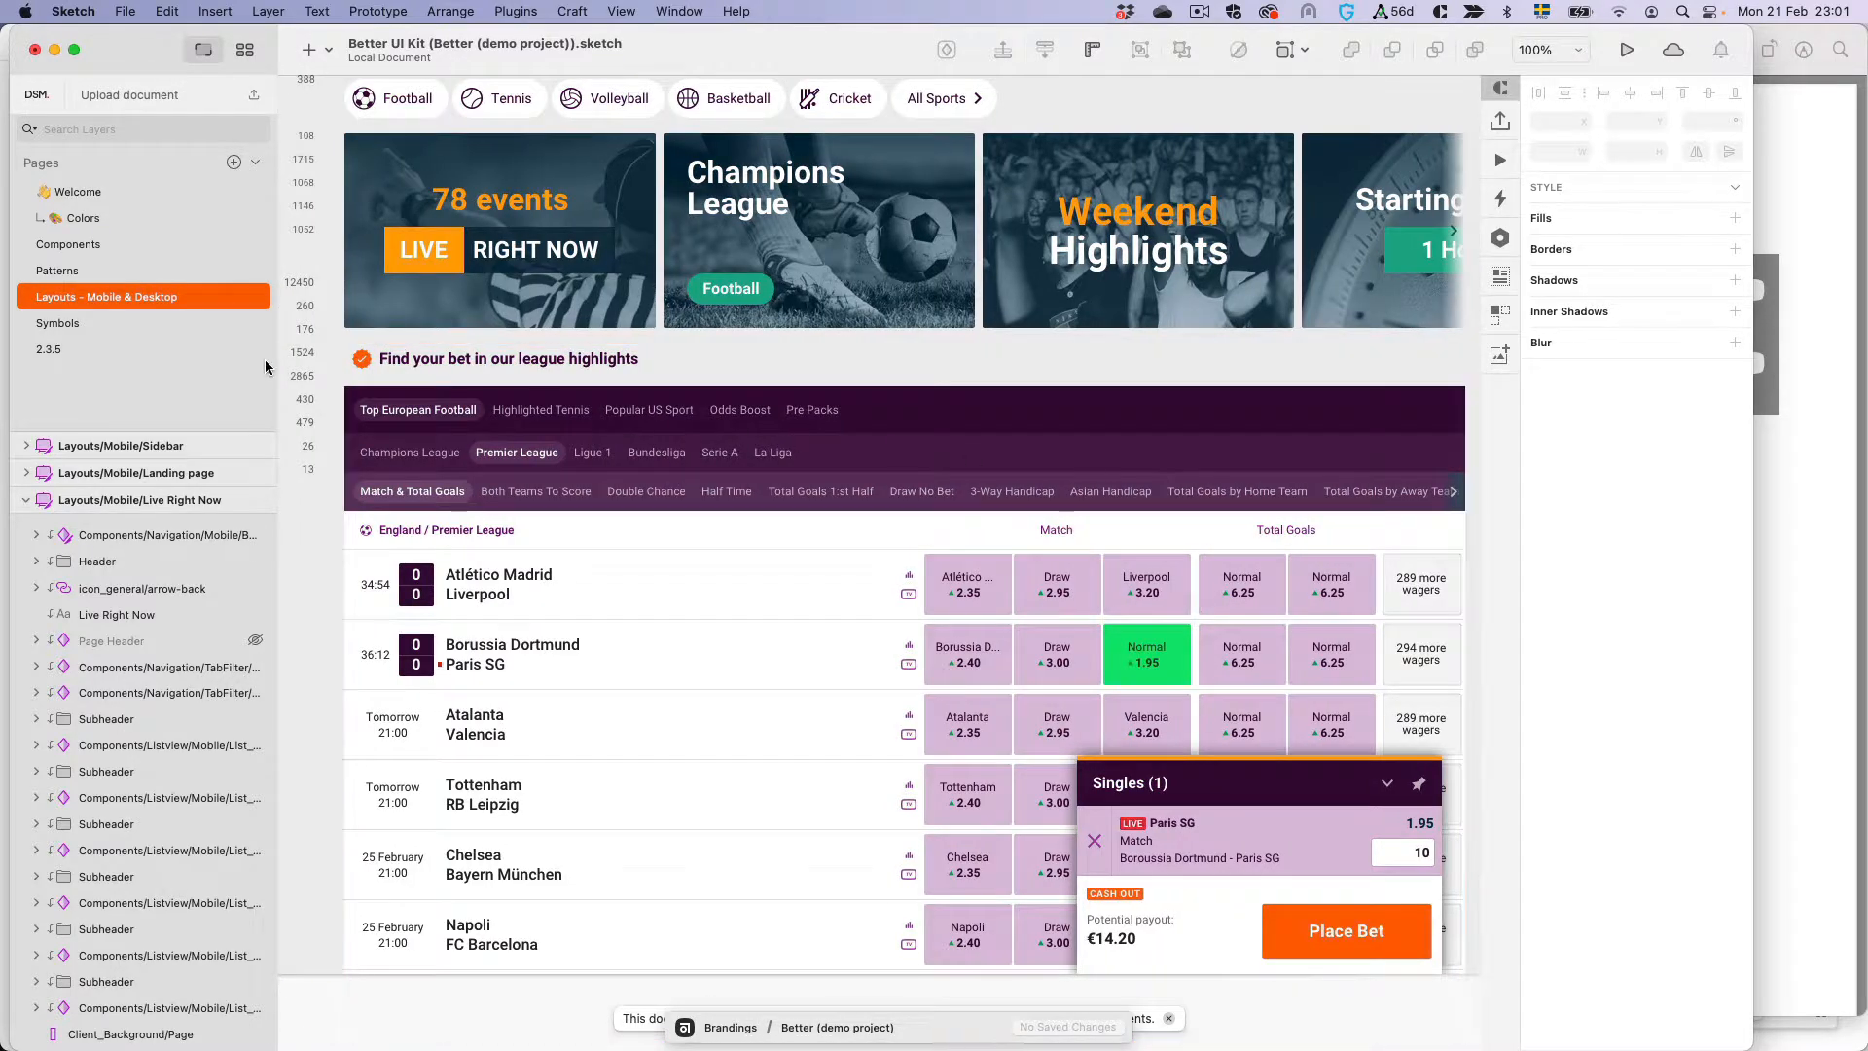
# Step: Show the Components page's Sandwich Filter section at 100% zoom
pyautogui.click(101, 243)
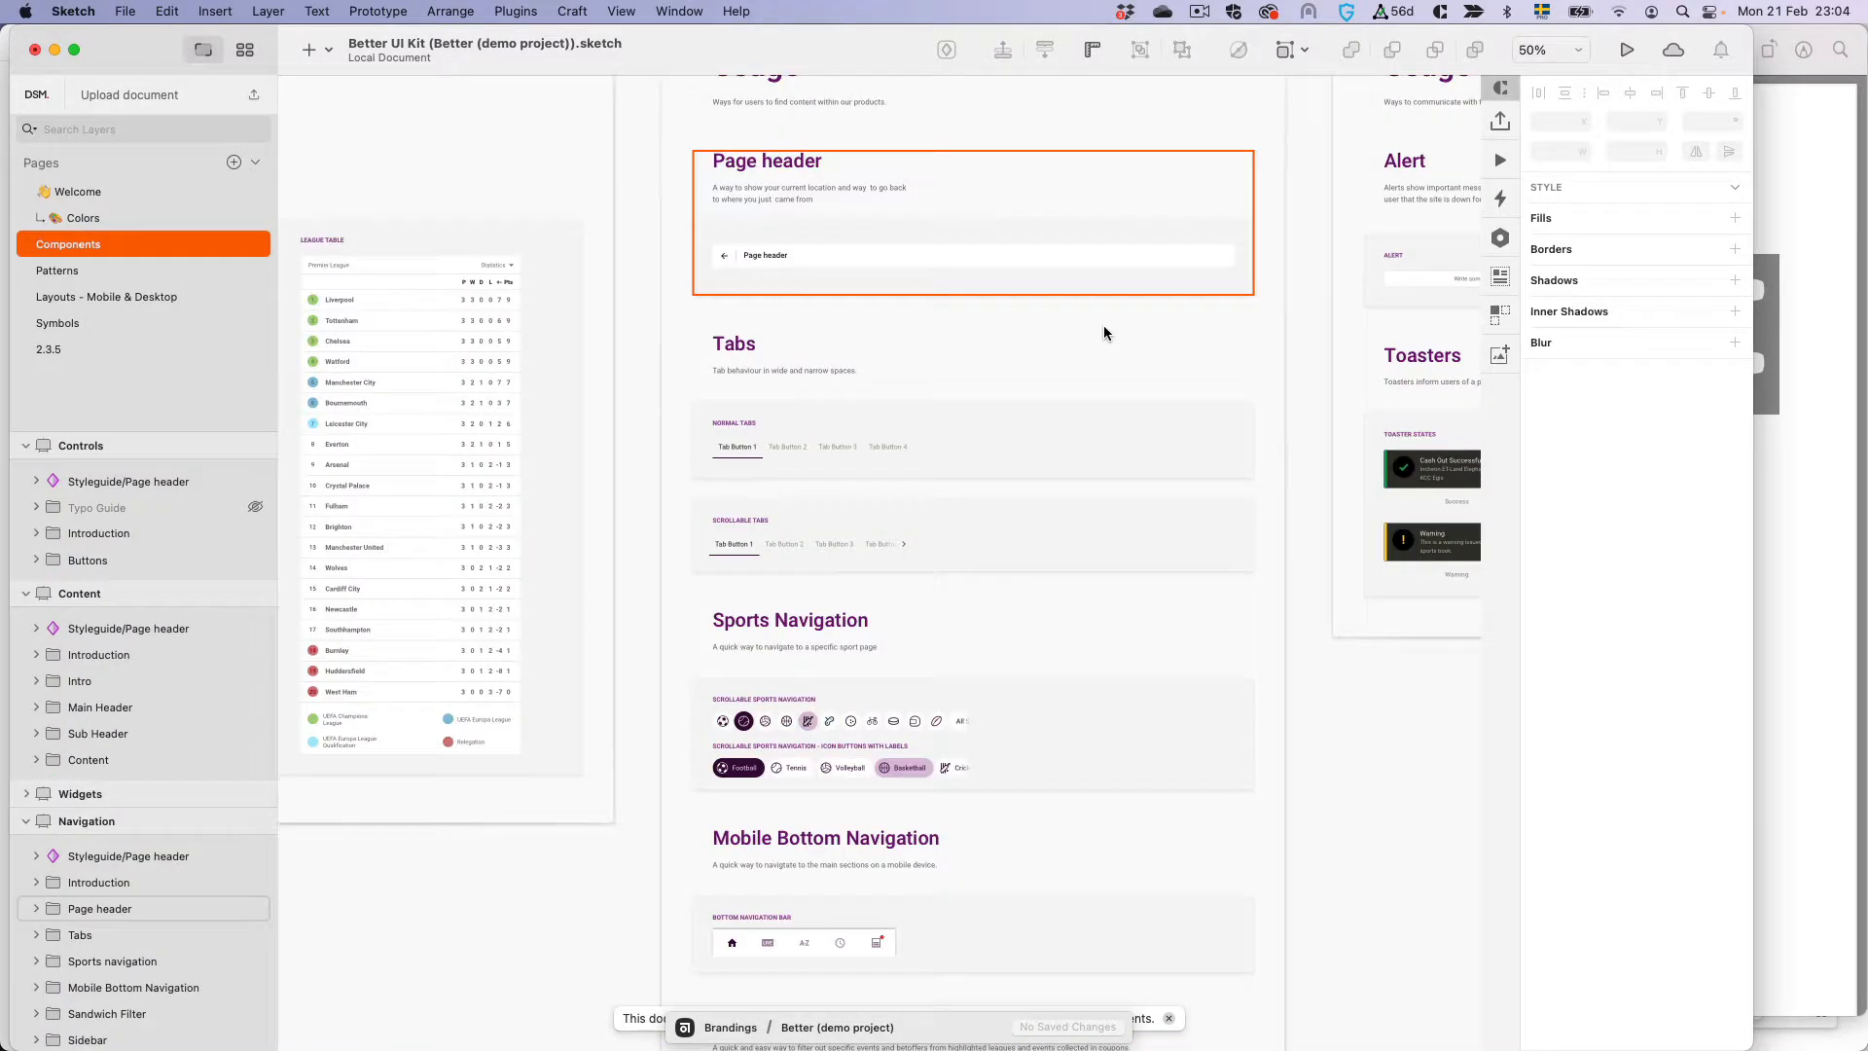
pyautogui.scroll(-10, 1103, 333)
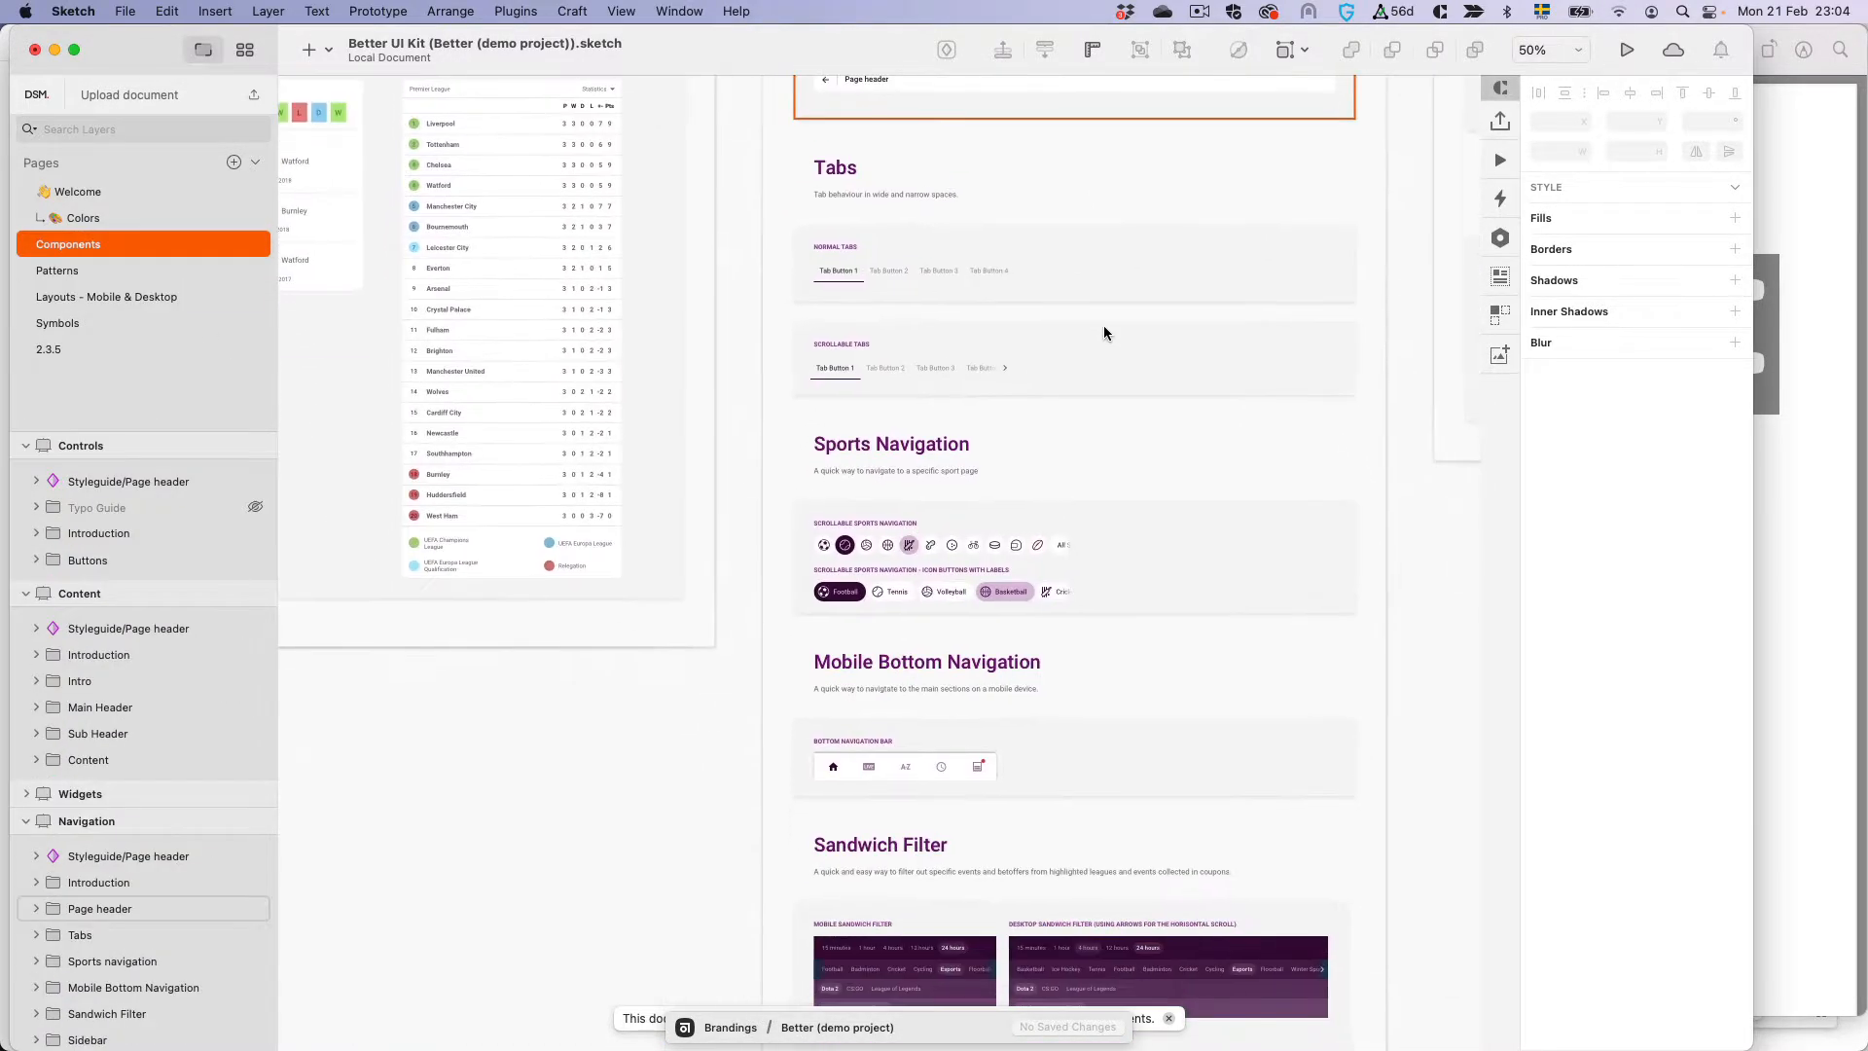
pyautogui.scroll(-5, 1103, 333)
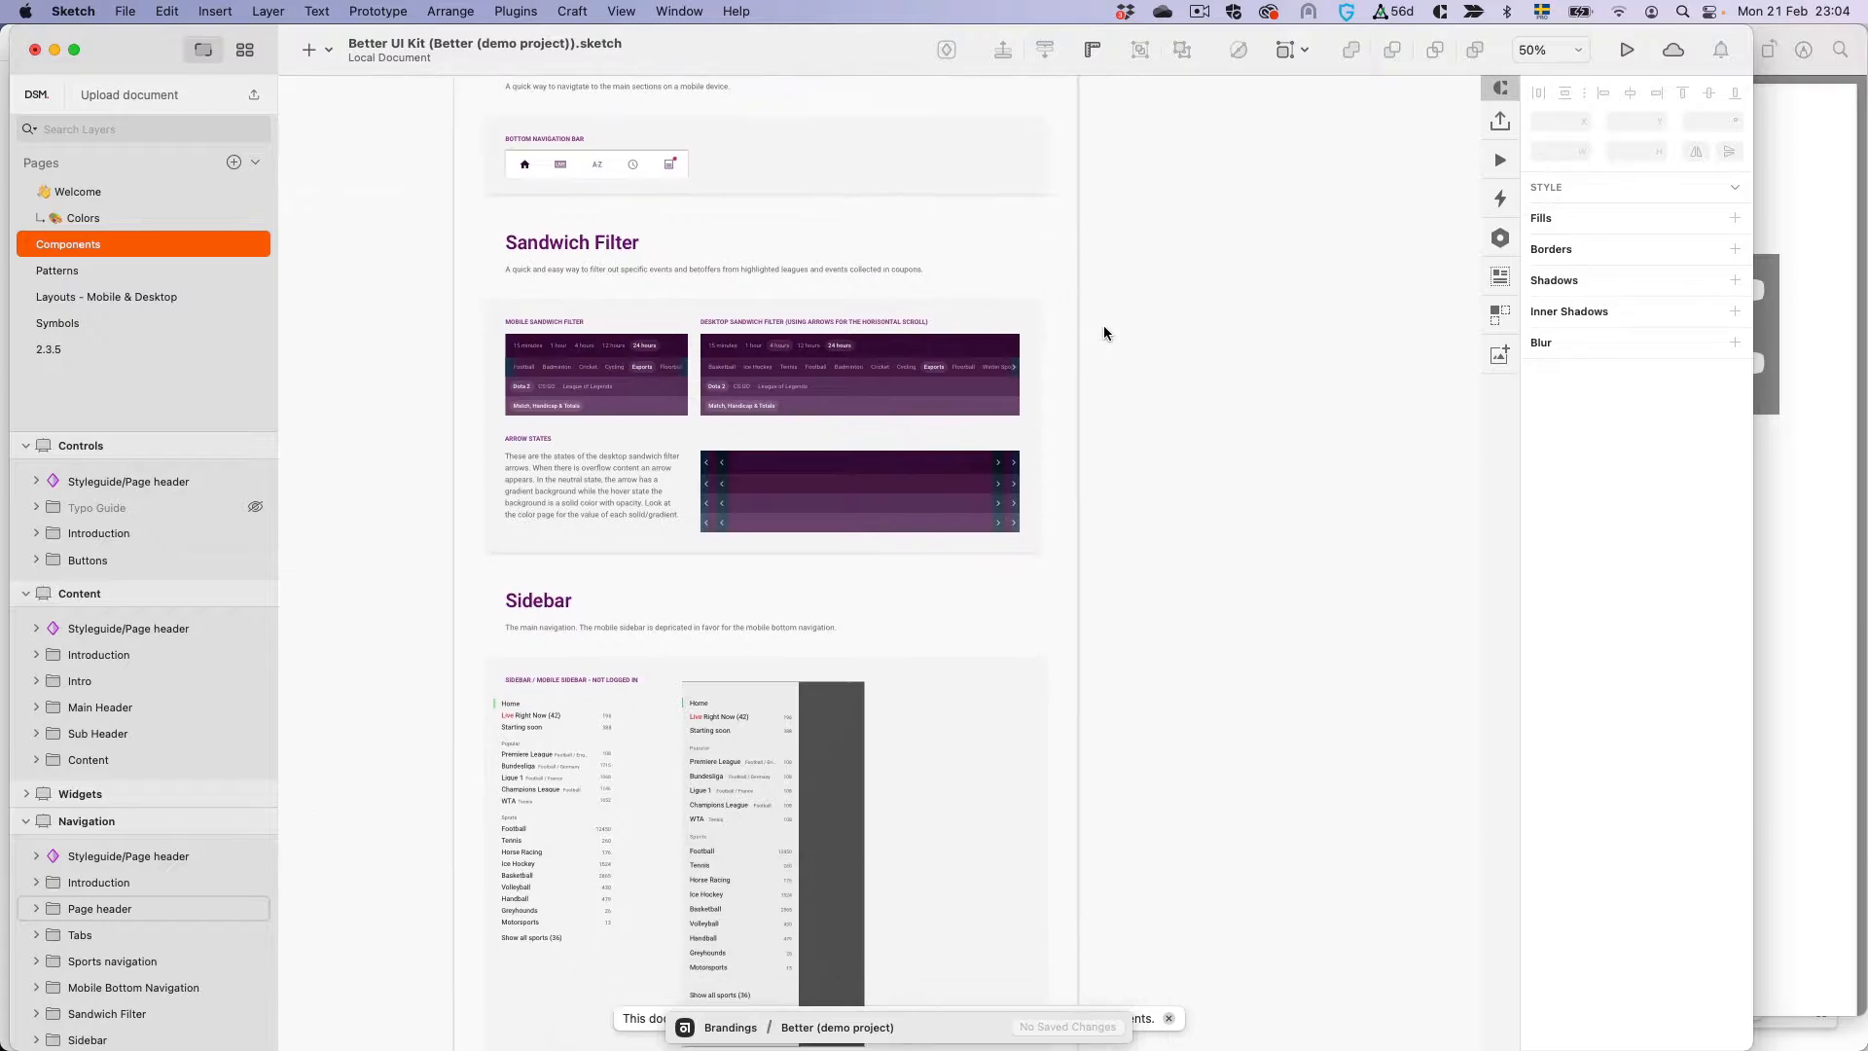
pyautogui.press('cmd+0')
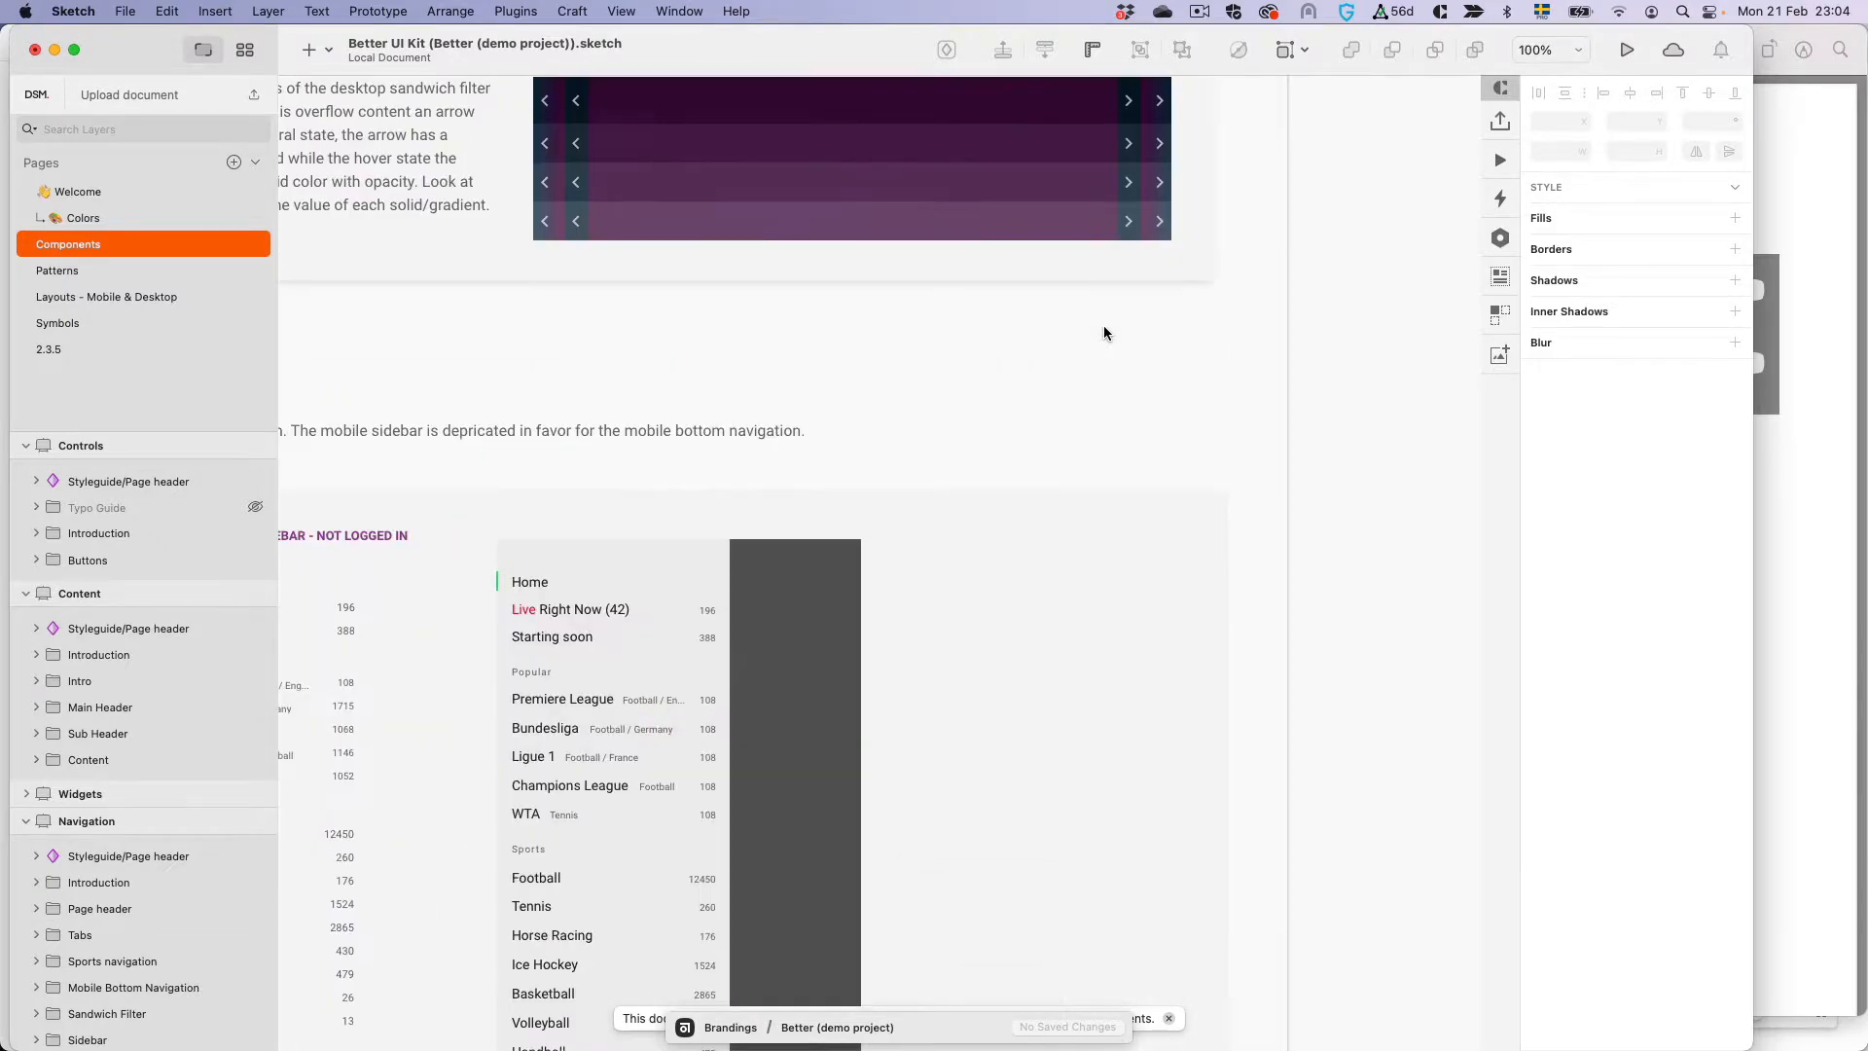
pyautogui.scroll(5, 1103, 333)
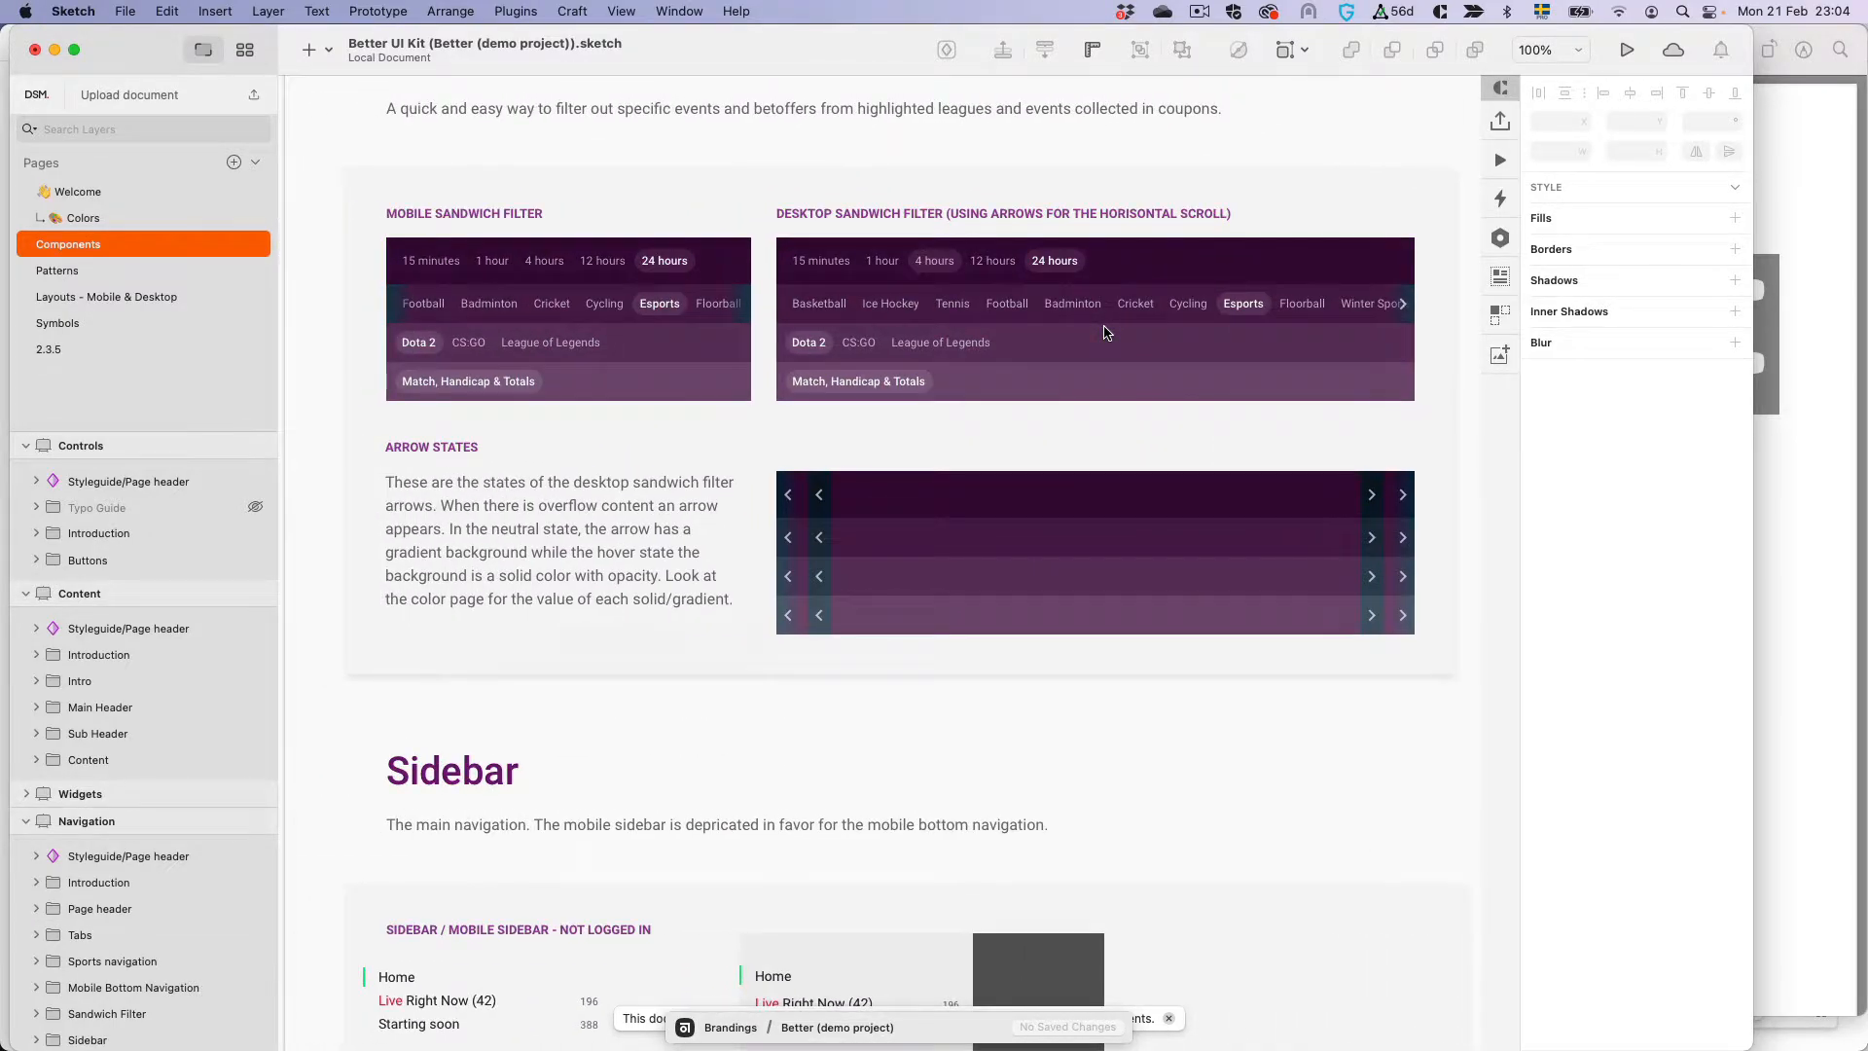
pyautogui.scroll(-2, 1103, 333)
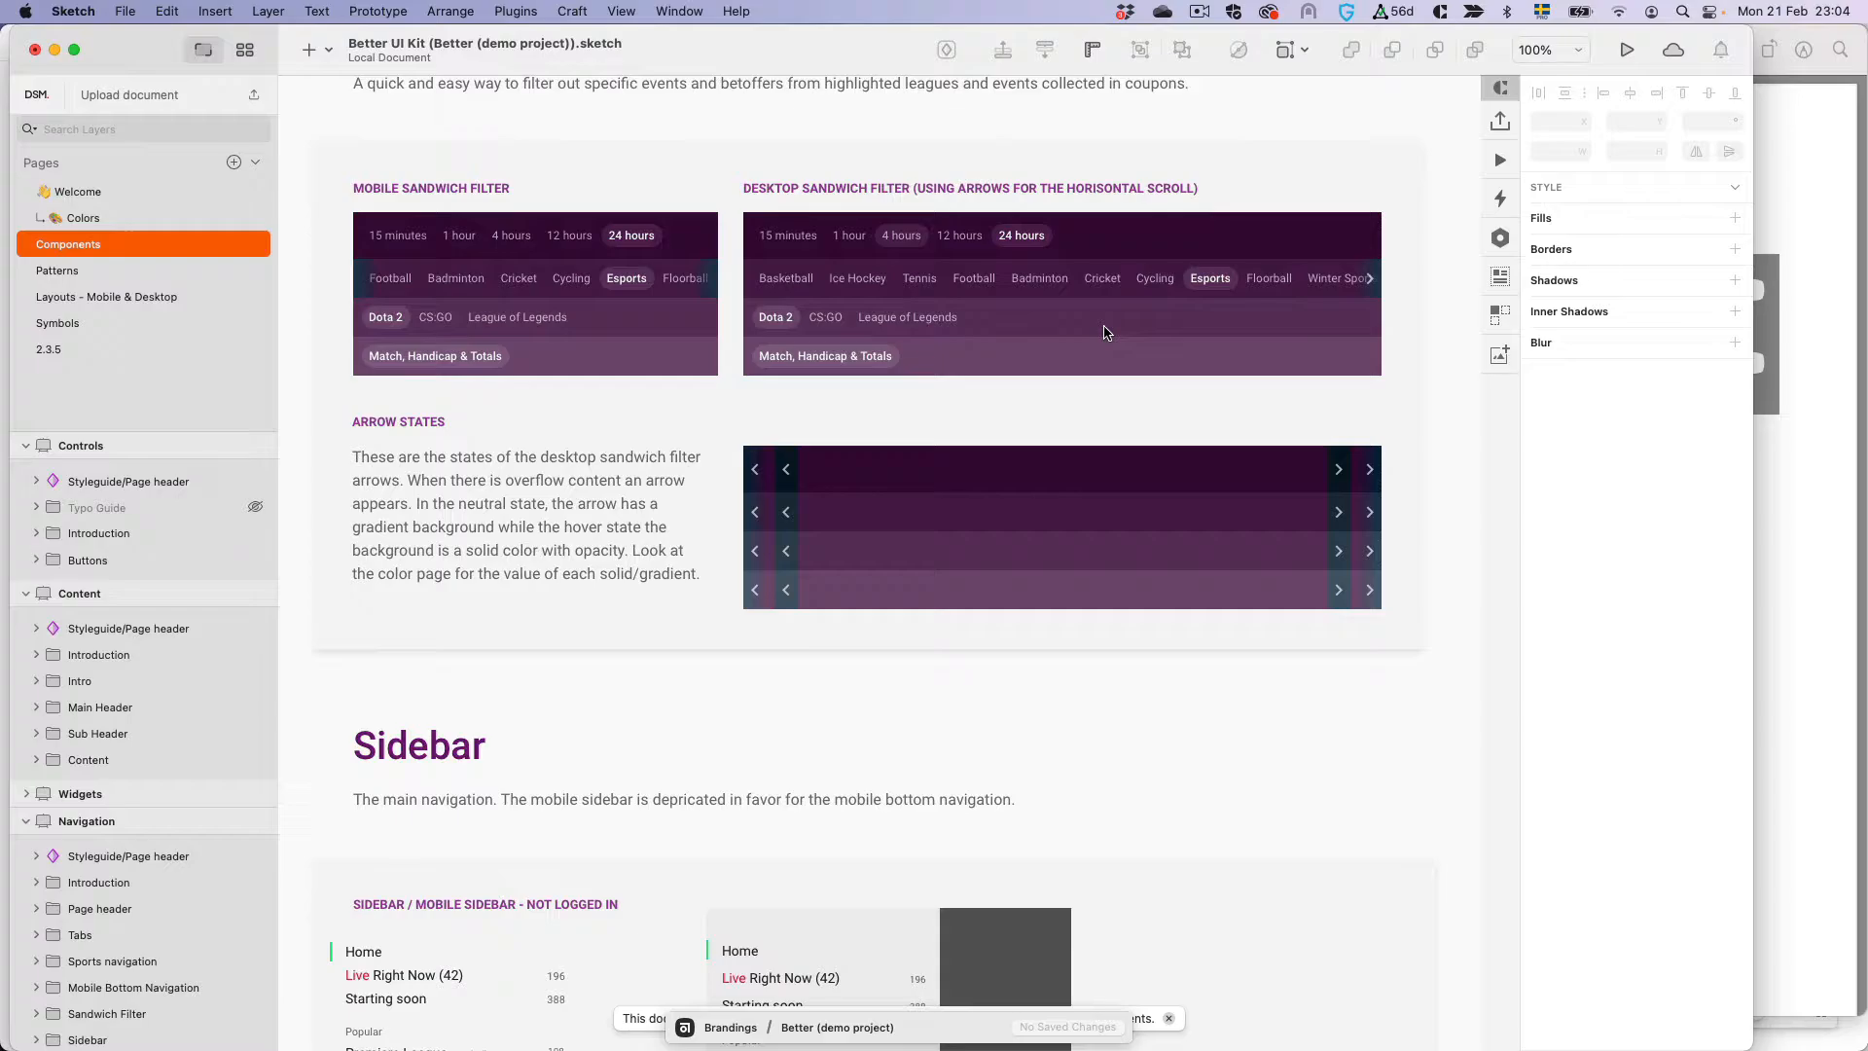
pyautogui.hscroll(2, 1103, 331)
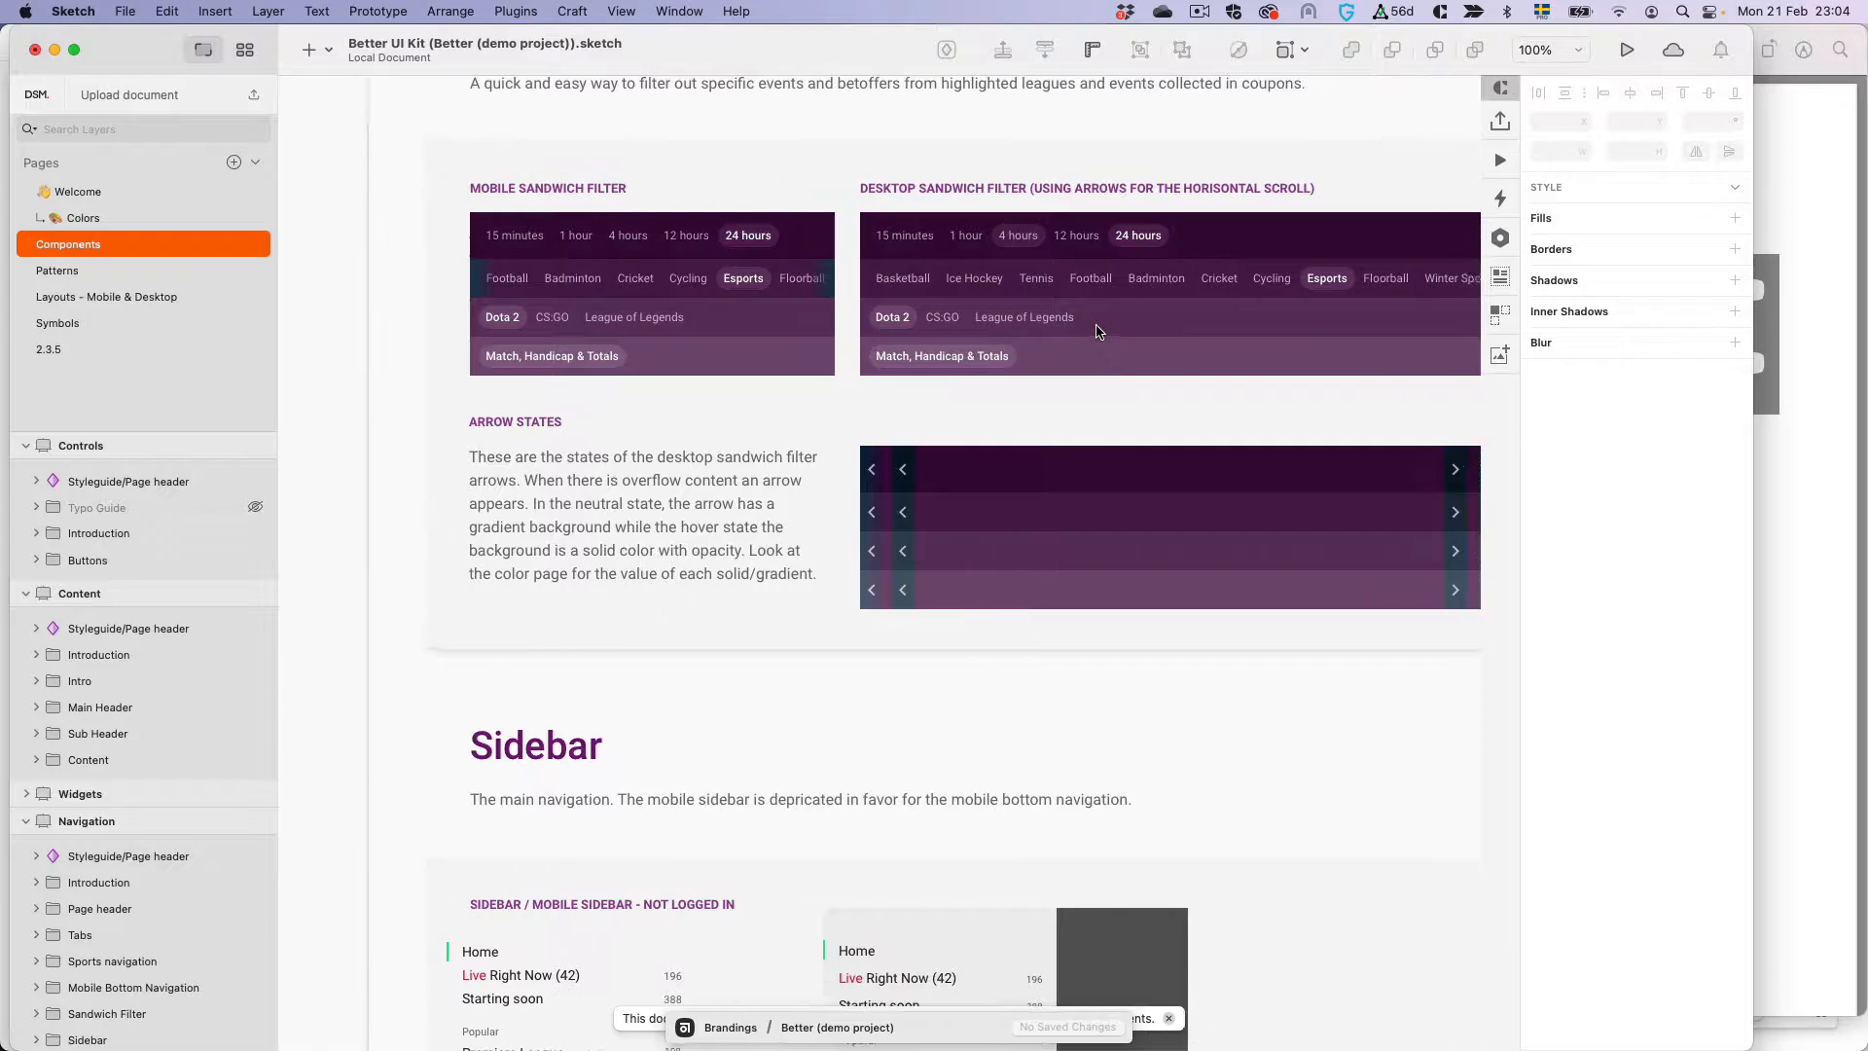
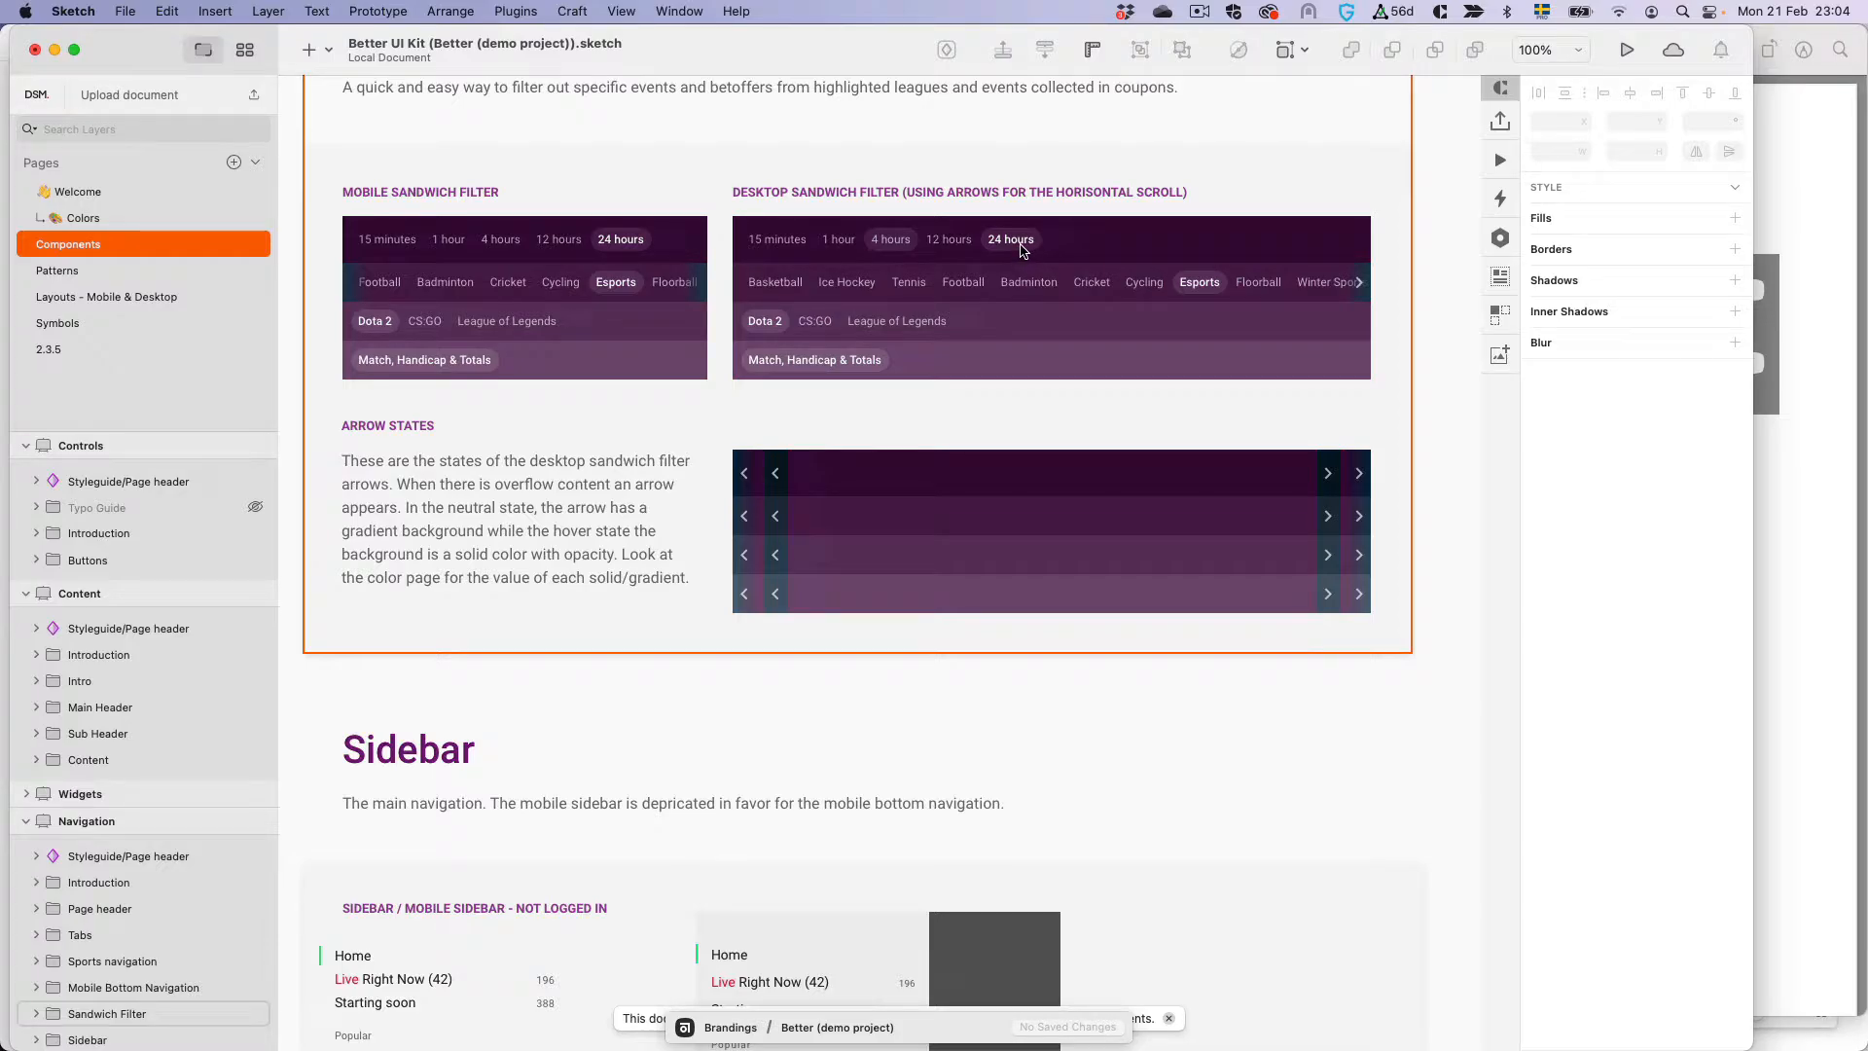
# Step: Go to the Colors page and its Sandwich Filter Colors swatches (Primary, 90%, 80%, 70%)
pyautogui.scroll(2, 1021, 251)
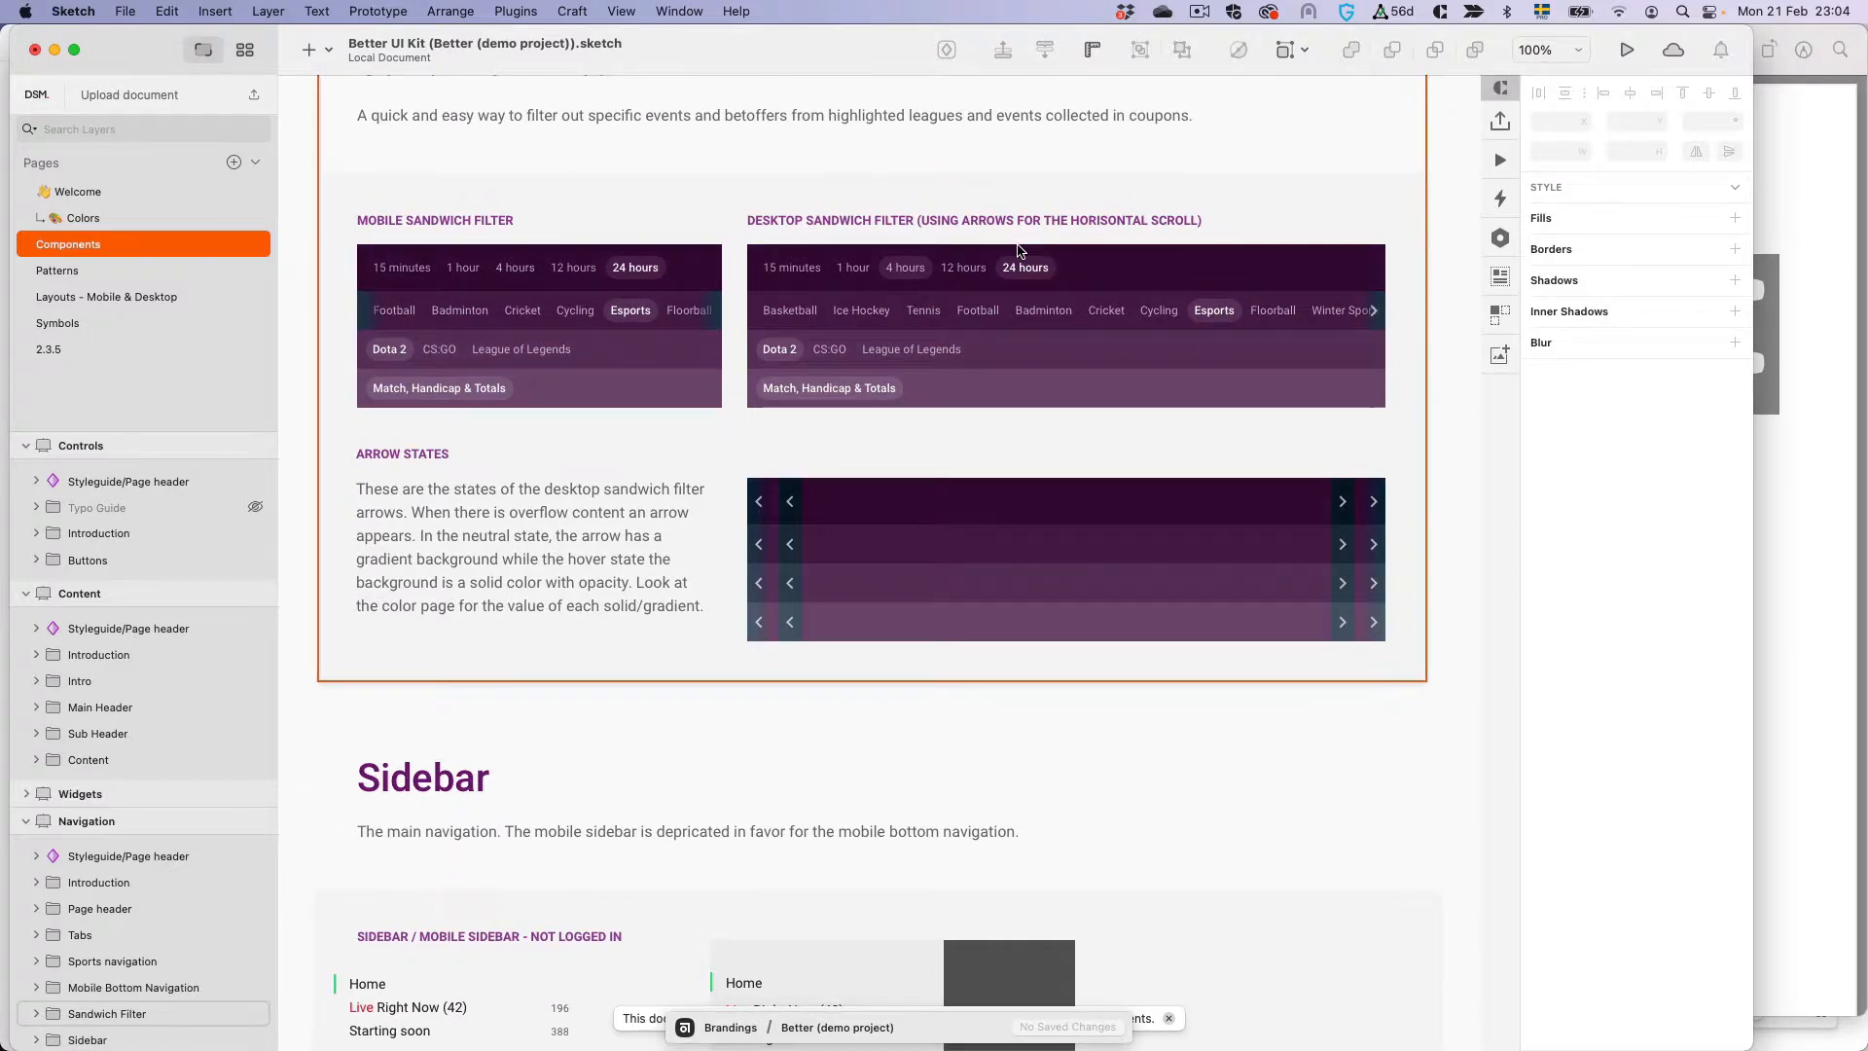
pyautogui.scroll(-3, 1021, 251)
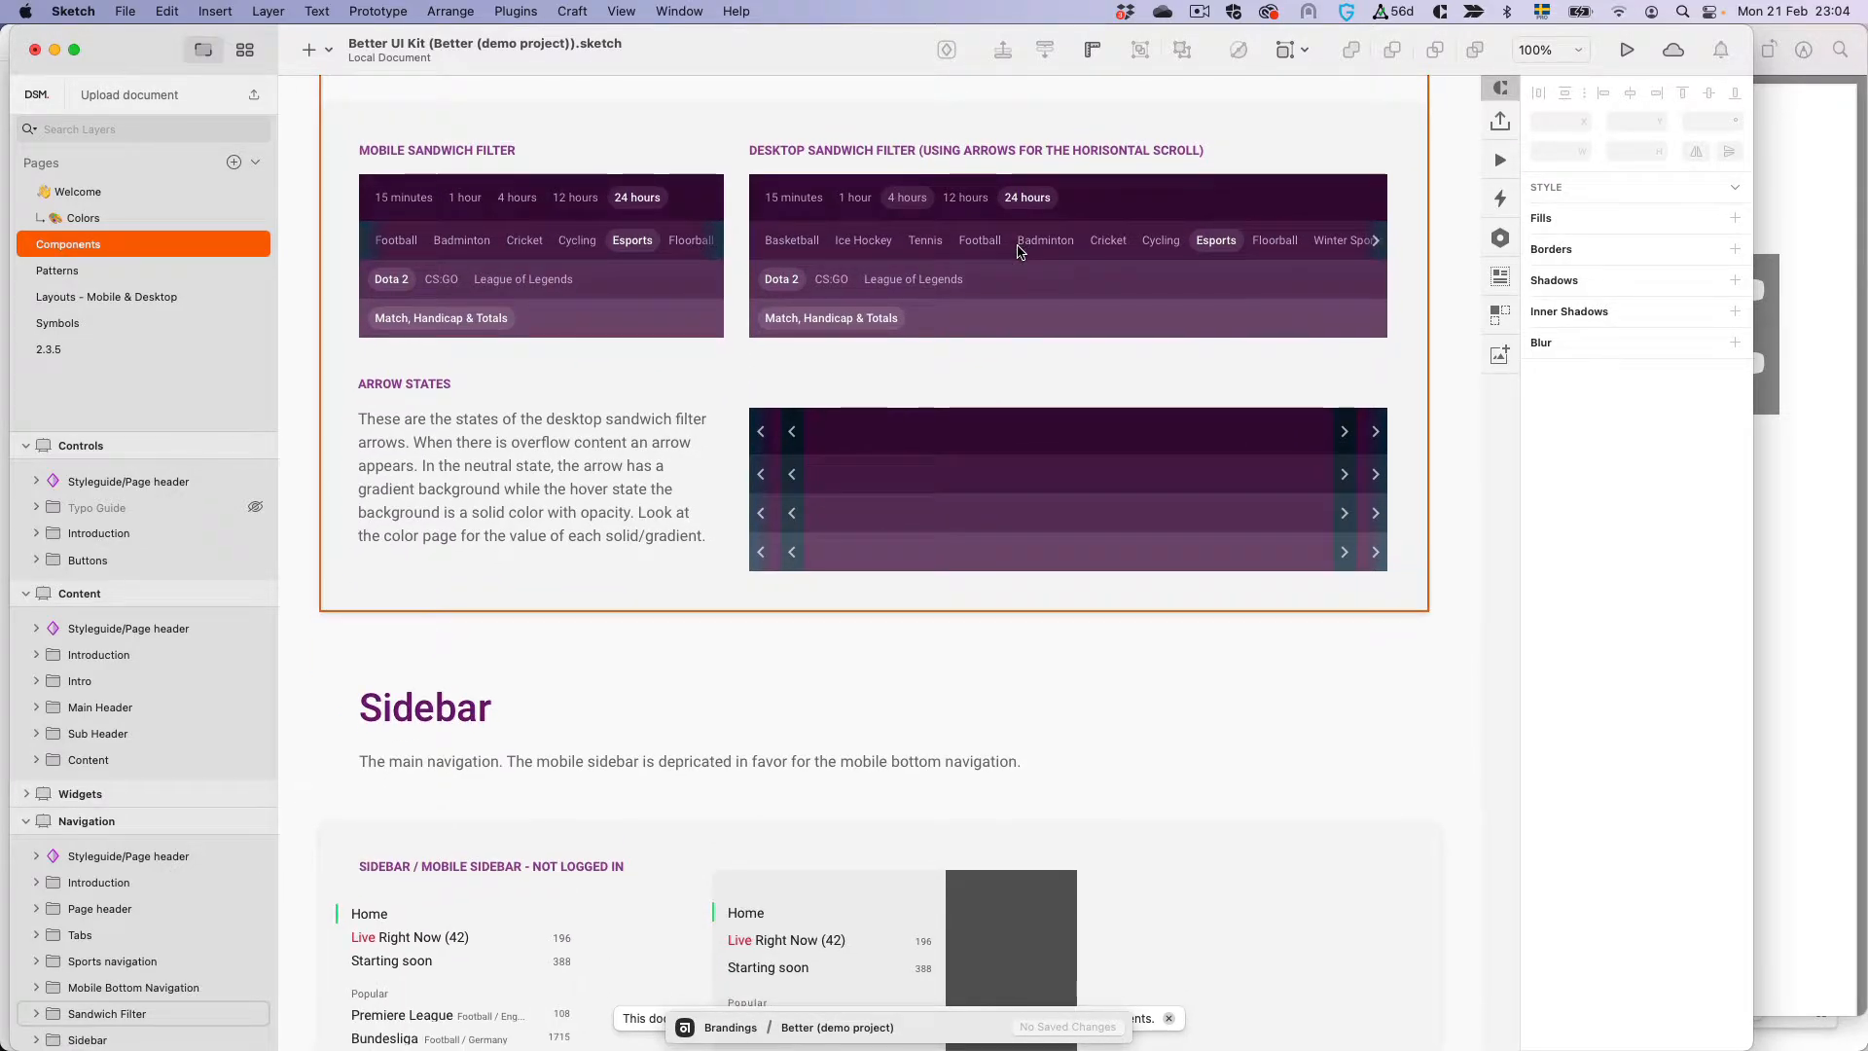
pyautogui.scroll(2, 1021, 251)
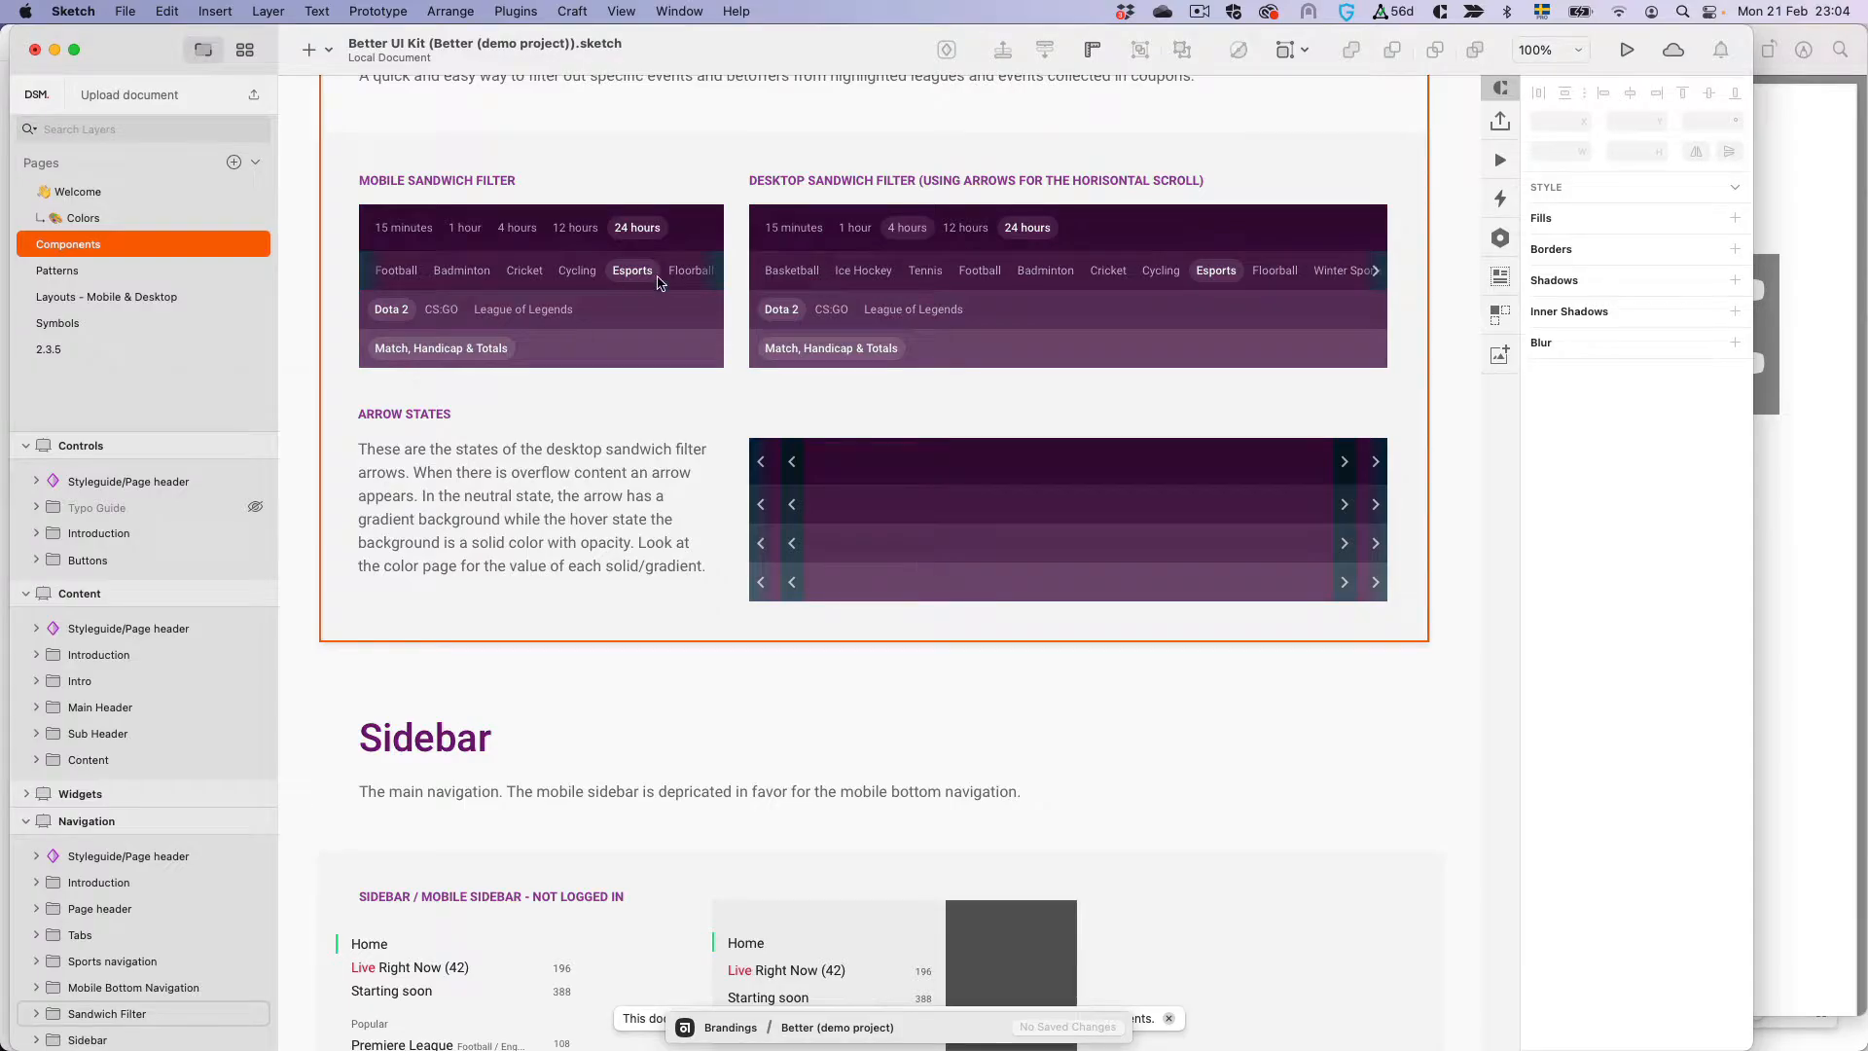
pyautogui.click(132, 216)
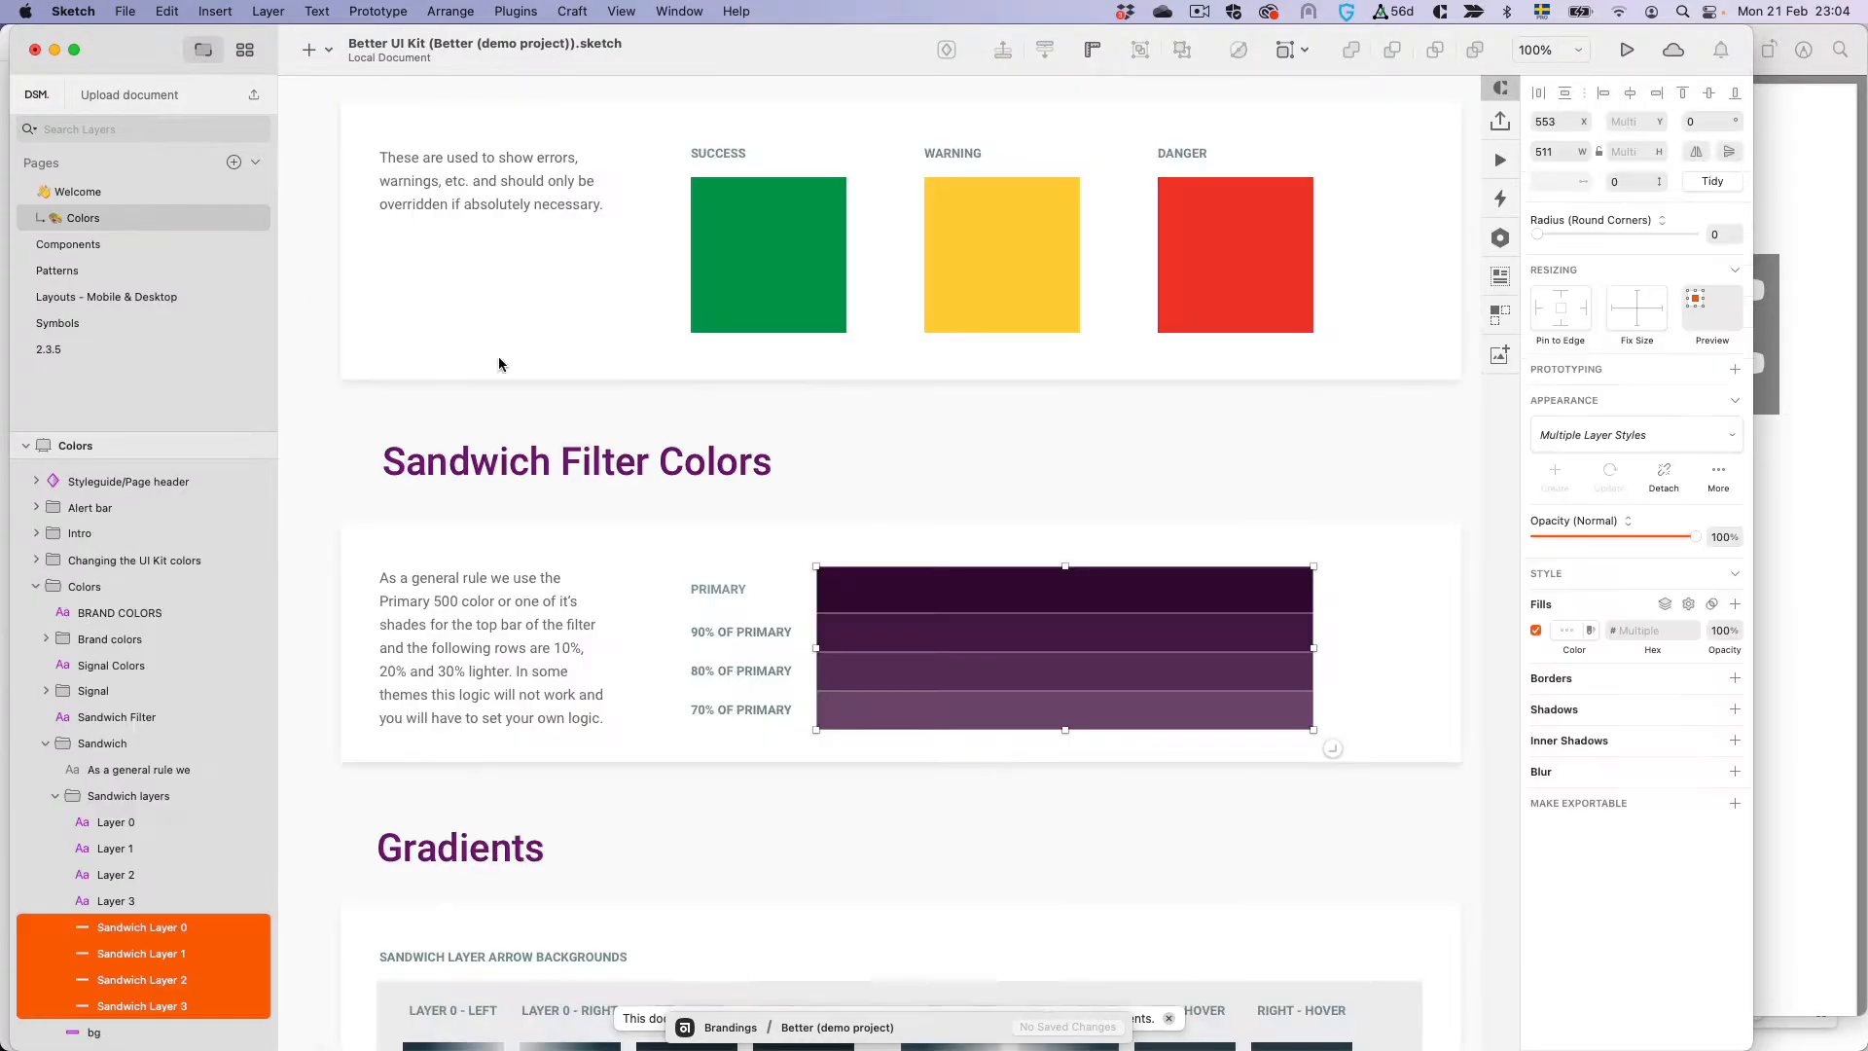
# Step: Copy the PRIMARY sandwich bar's fill hex 380038 from the Inspector
pyautogui.scroll(-15, 957, 535)
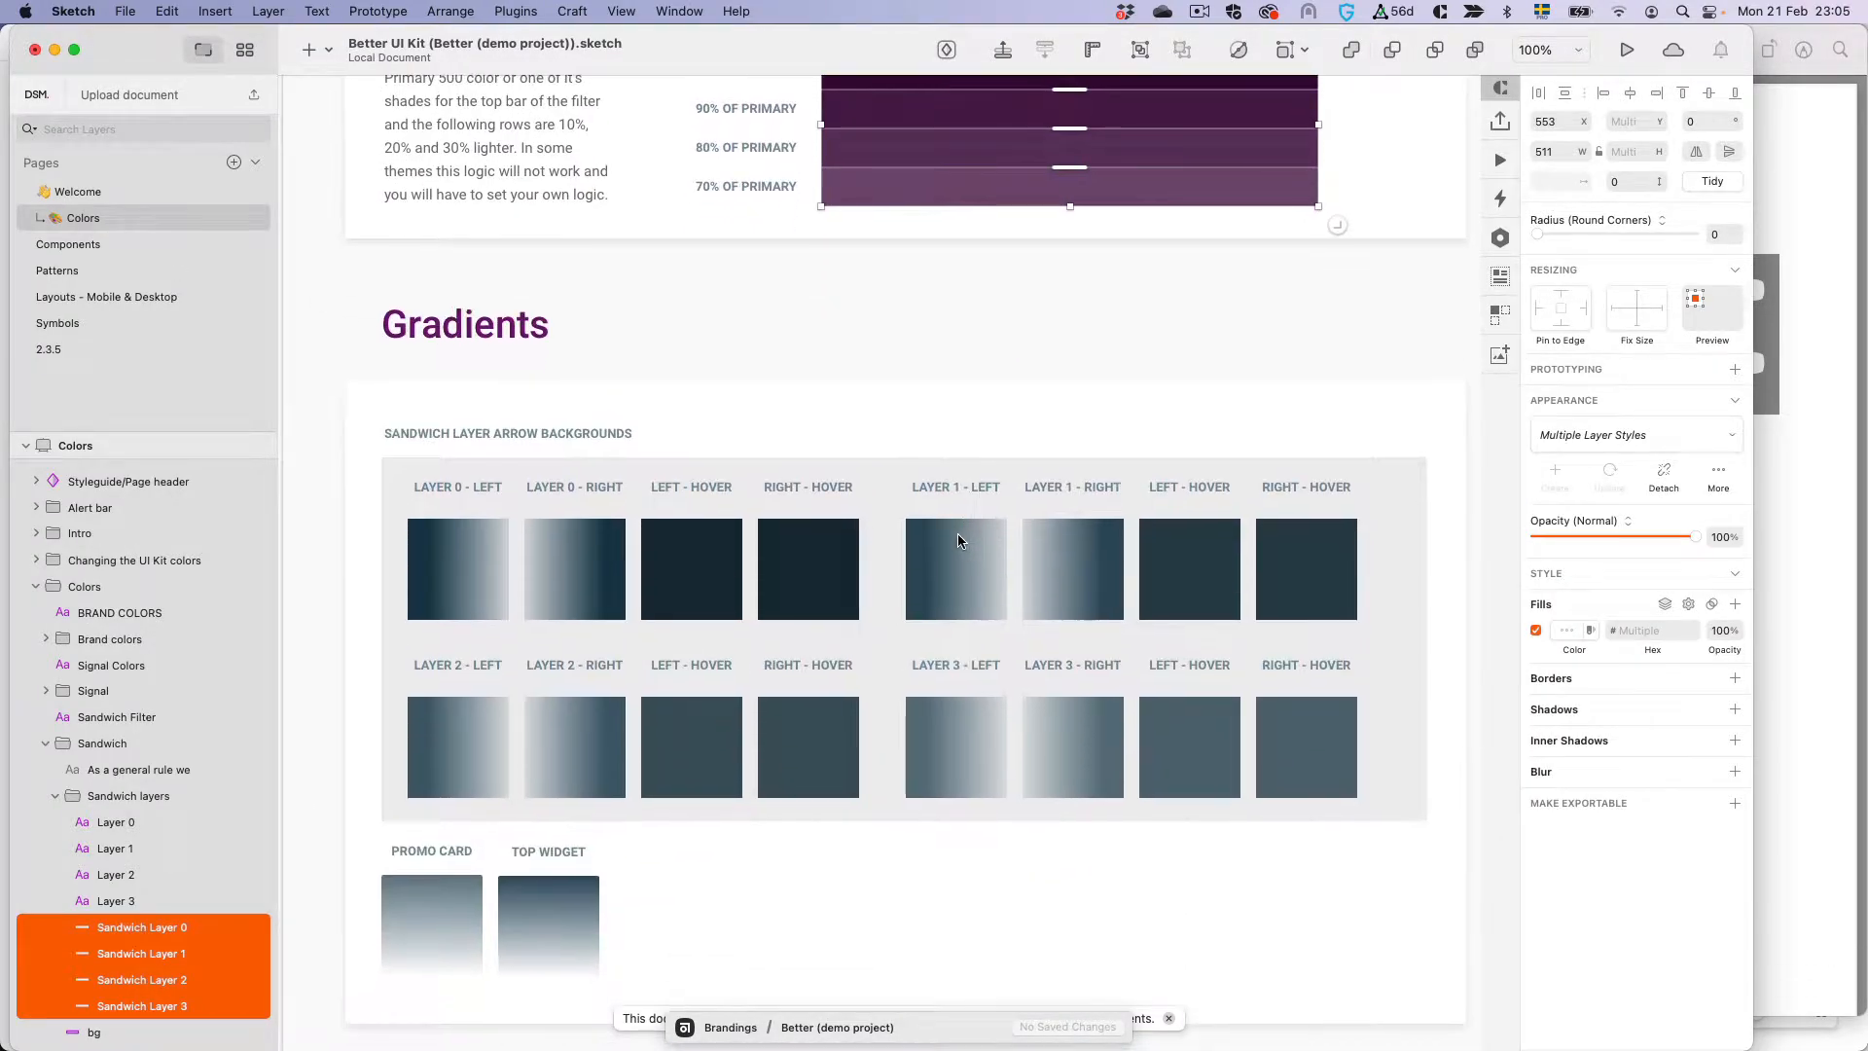
pyautogui.scroll(-2, 957, 534)
pyautogui.scroll(5, 957, 534)
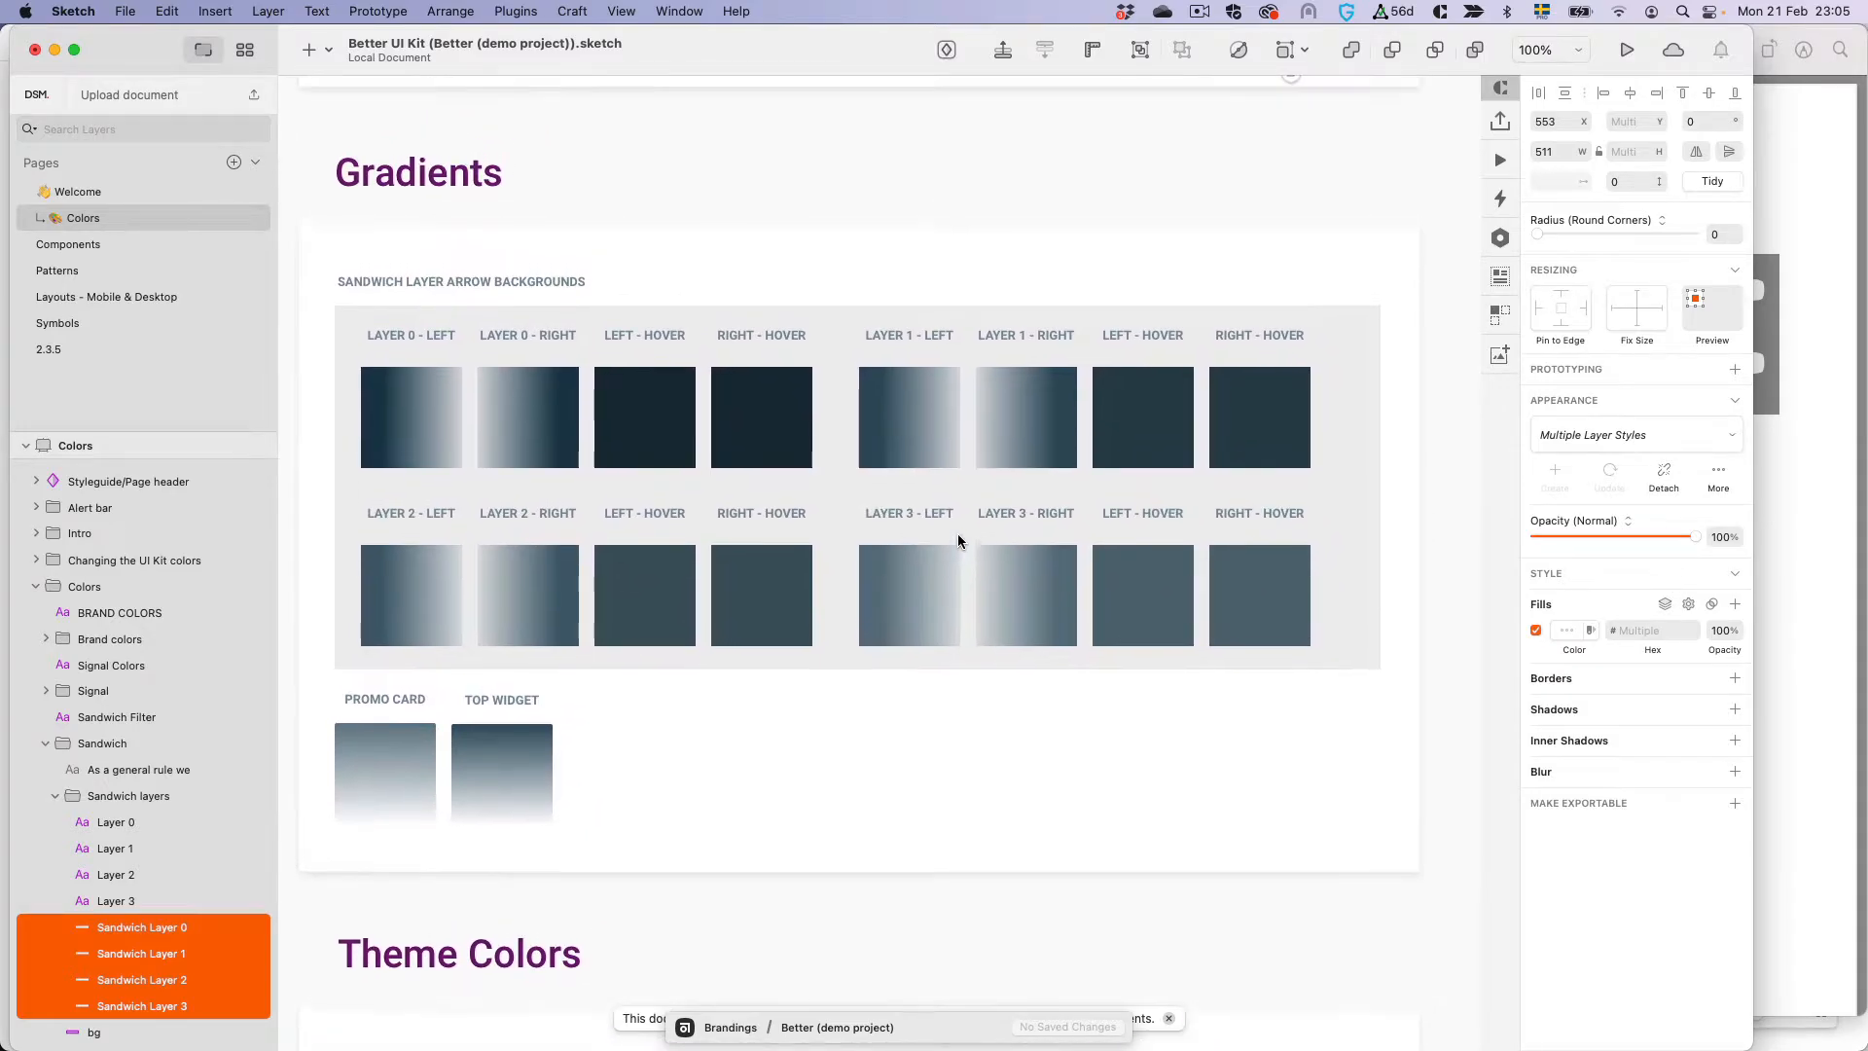
pyautogui.scroll(5, 957, 533)
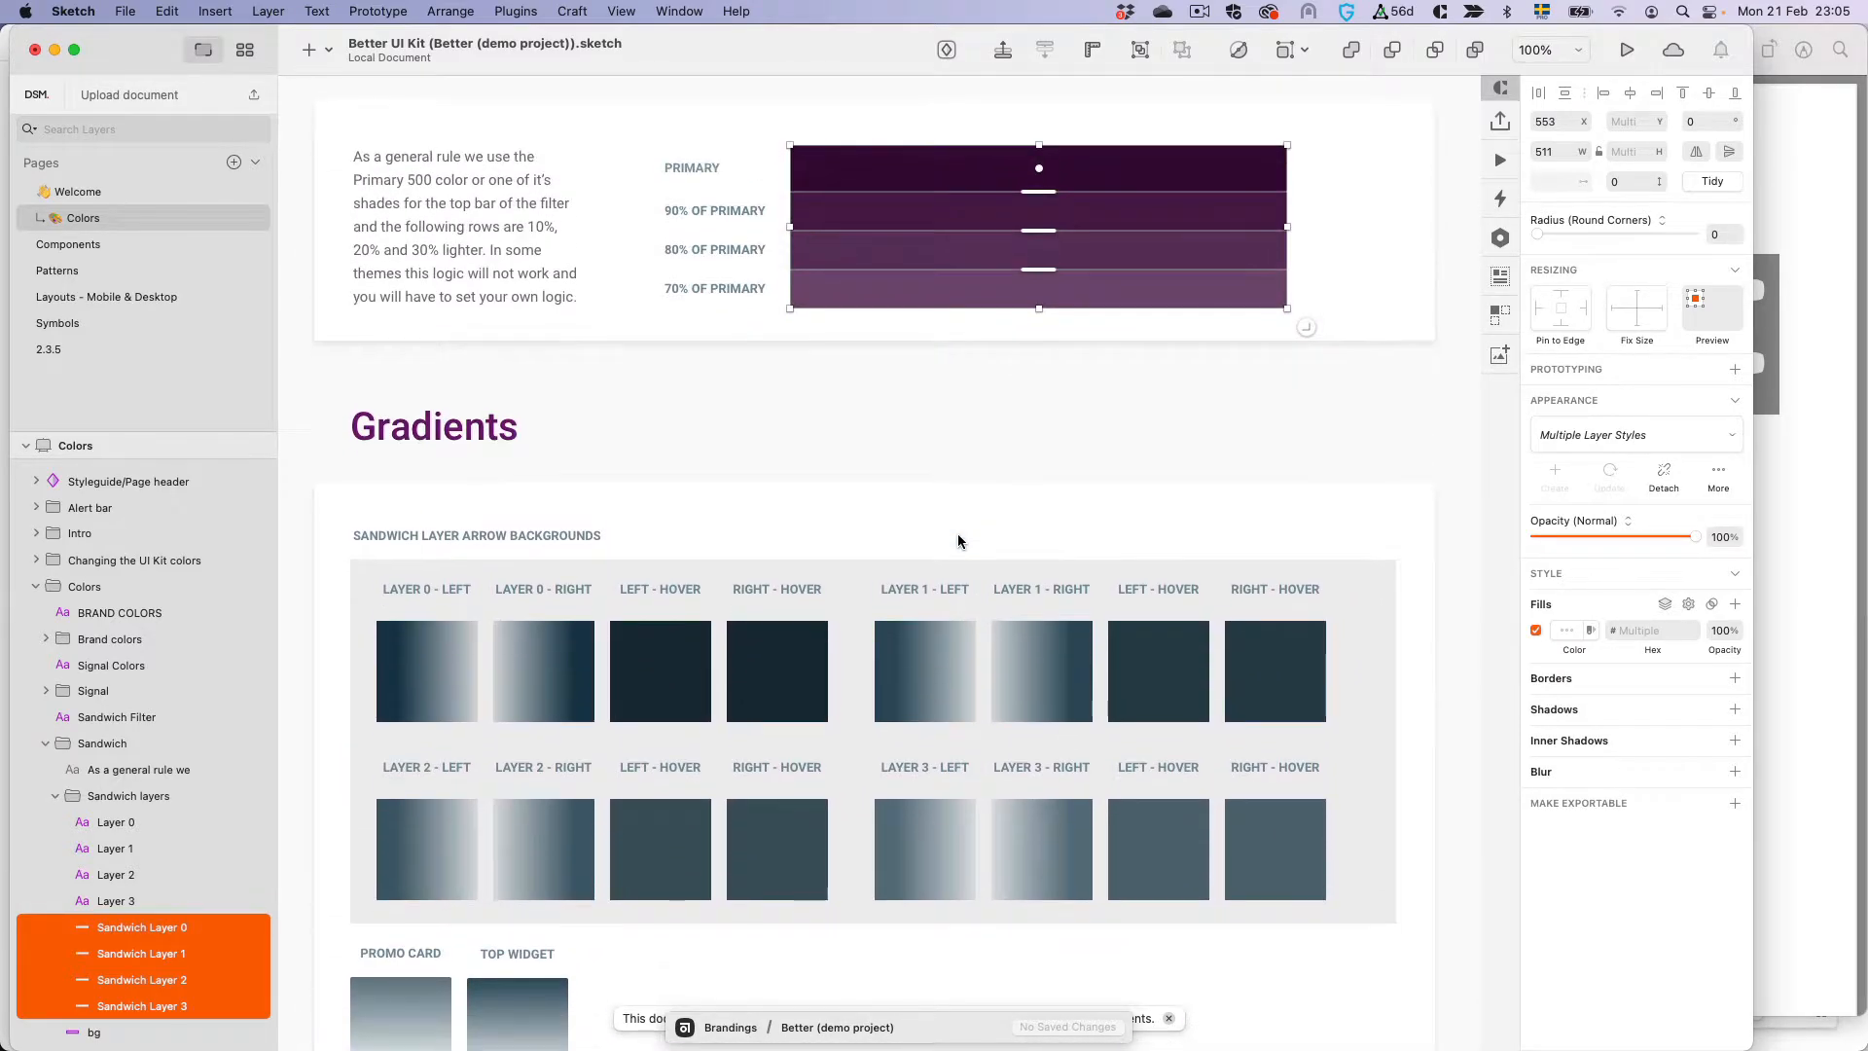
pyautogui.click(890, 453)
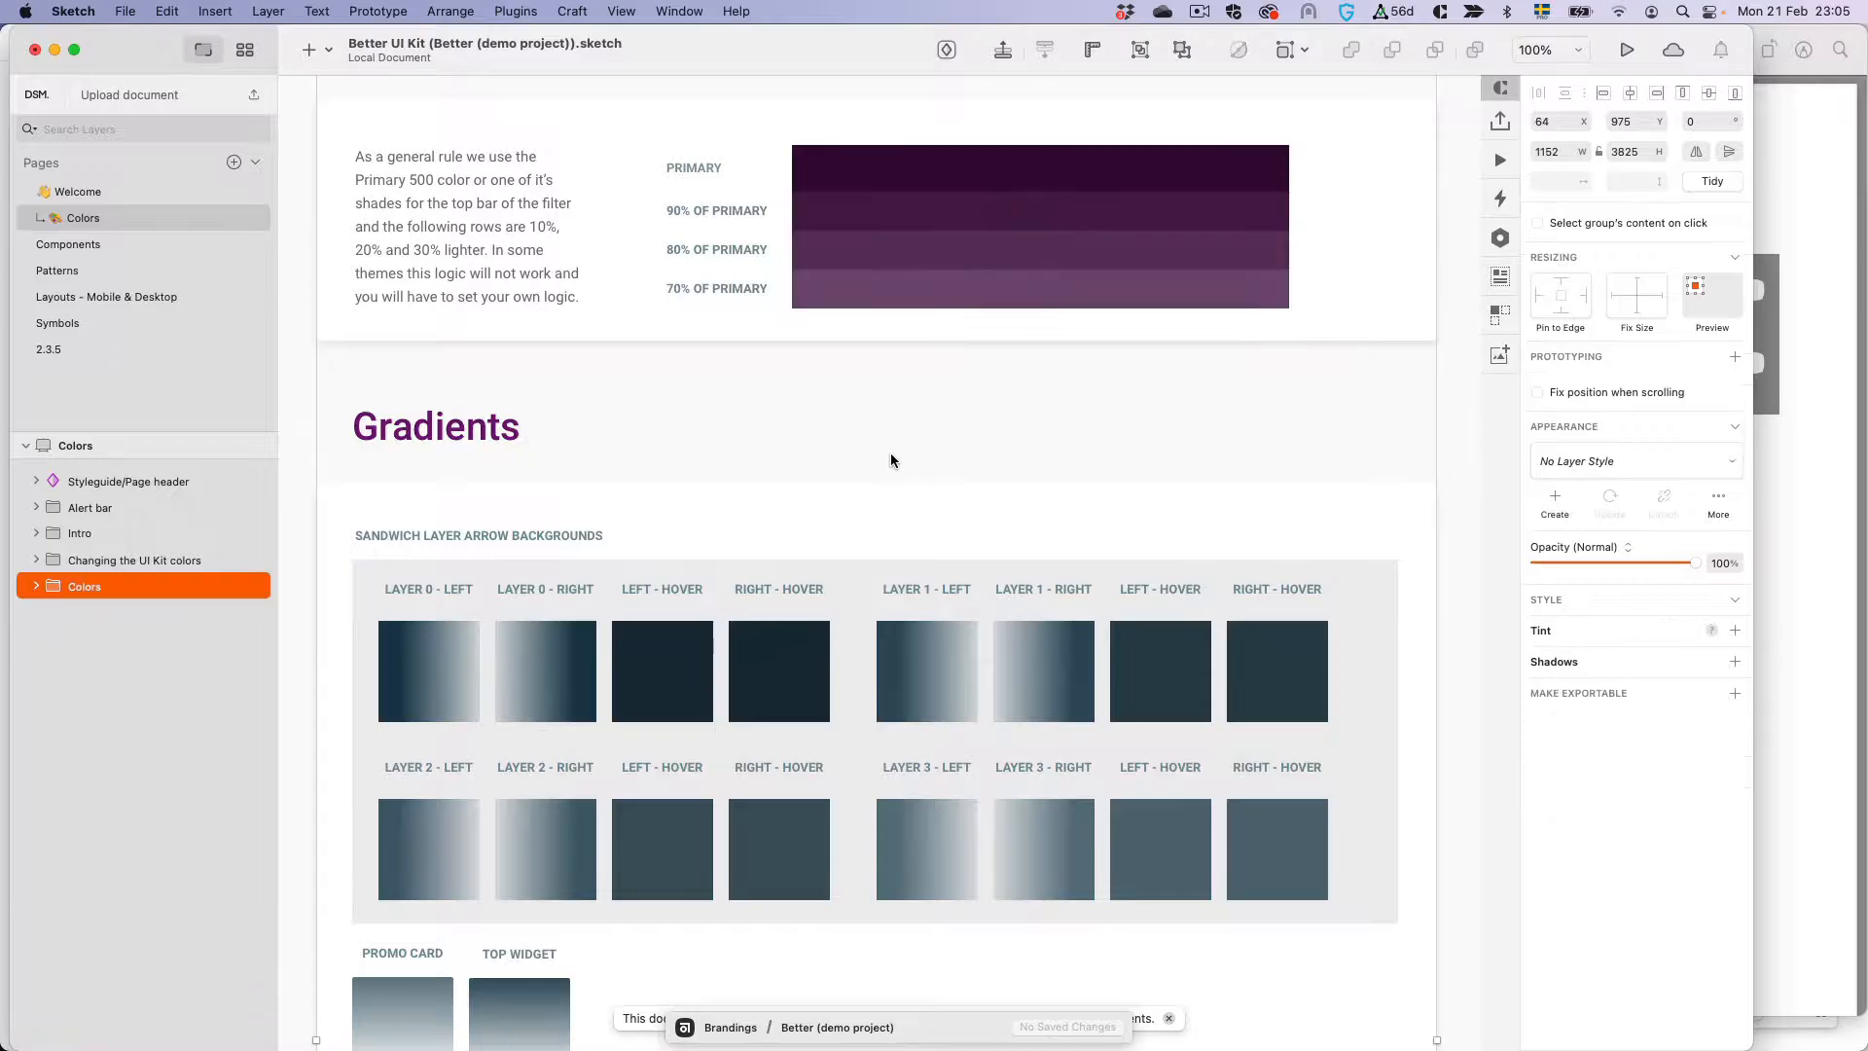
pyautogui.click(433, 674)
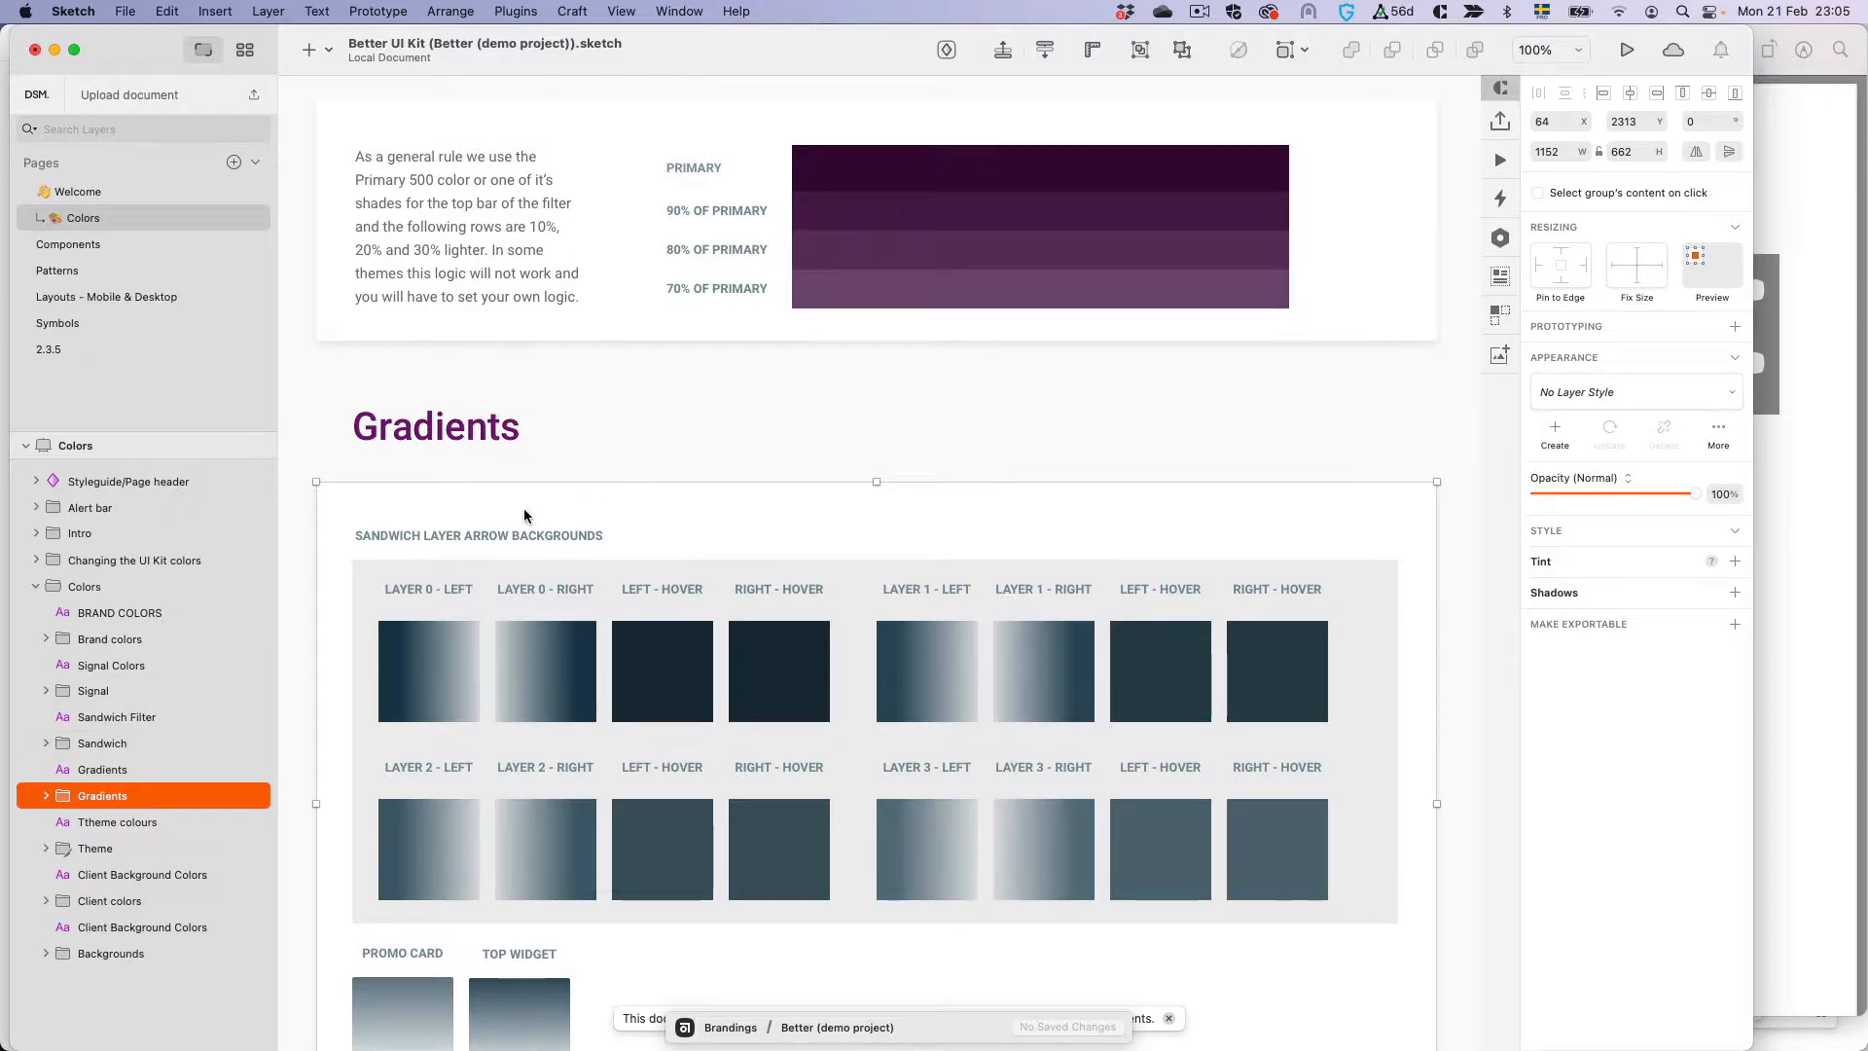
pyautogui.click(880, 178)
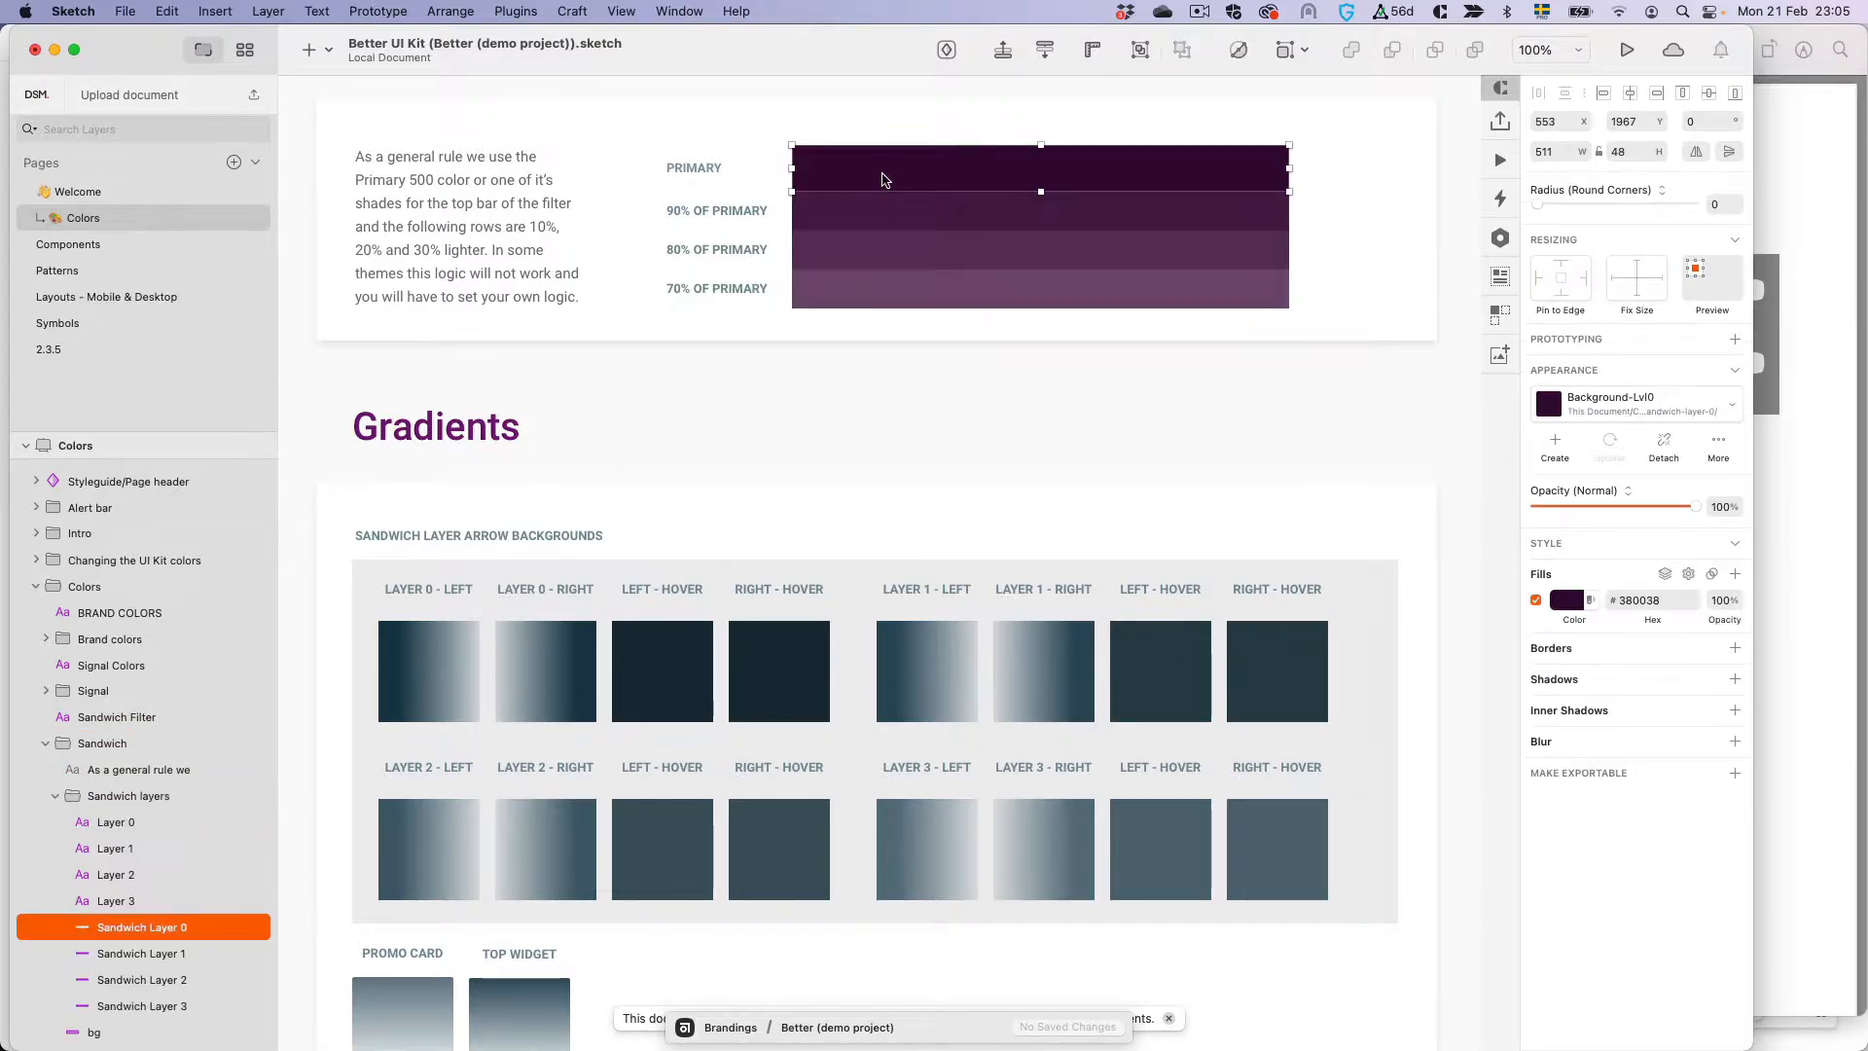
pyautogui.click(1649, 599)
pyautogui.press('super+c')
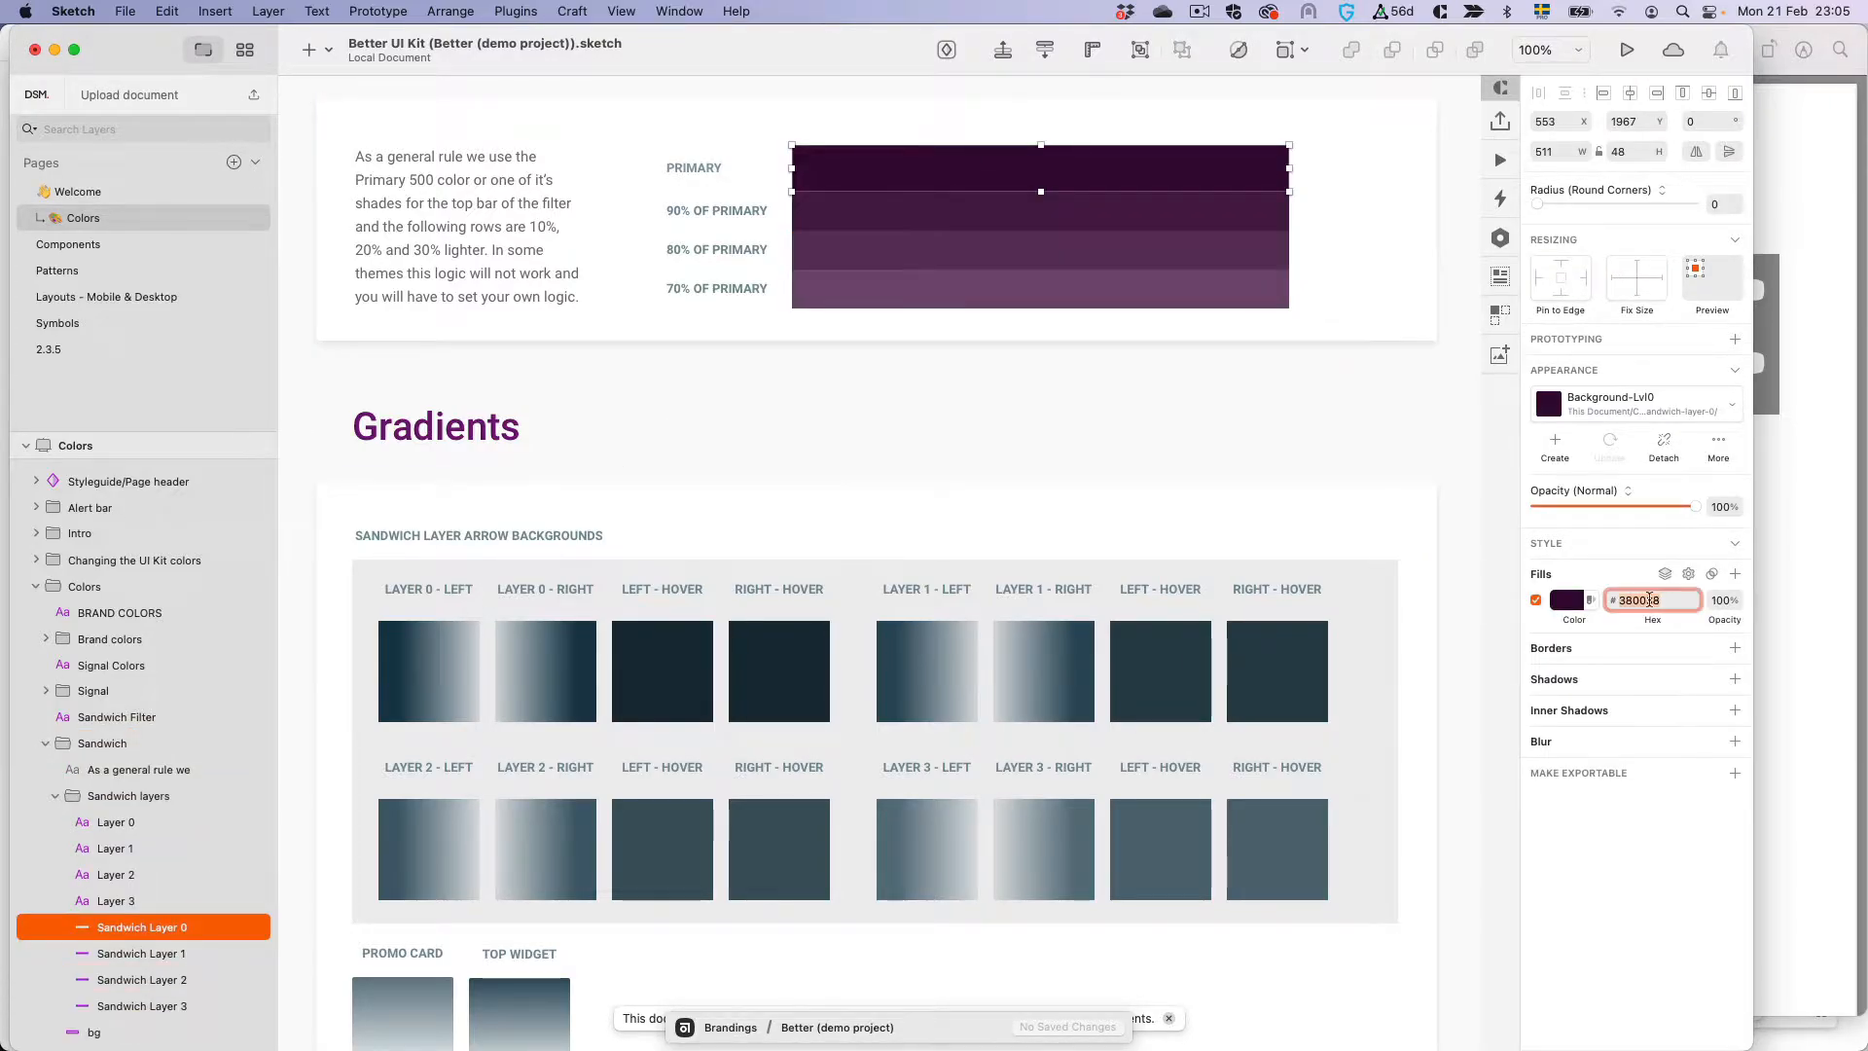
# Step: Drill into the Gradients group and select the Layer 0 - Left gradient square
pyautogui.click(410, 684)
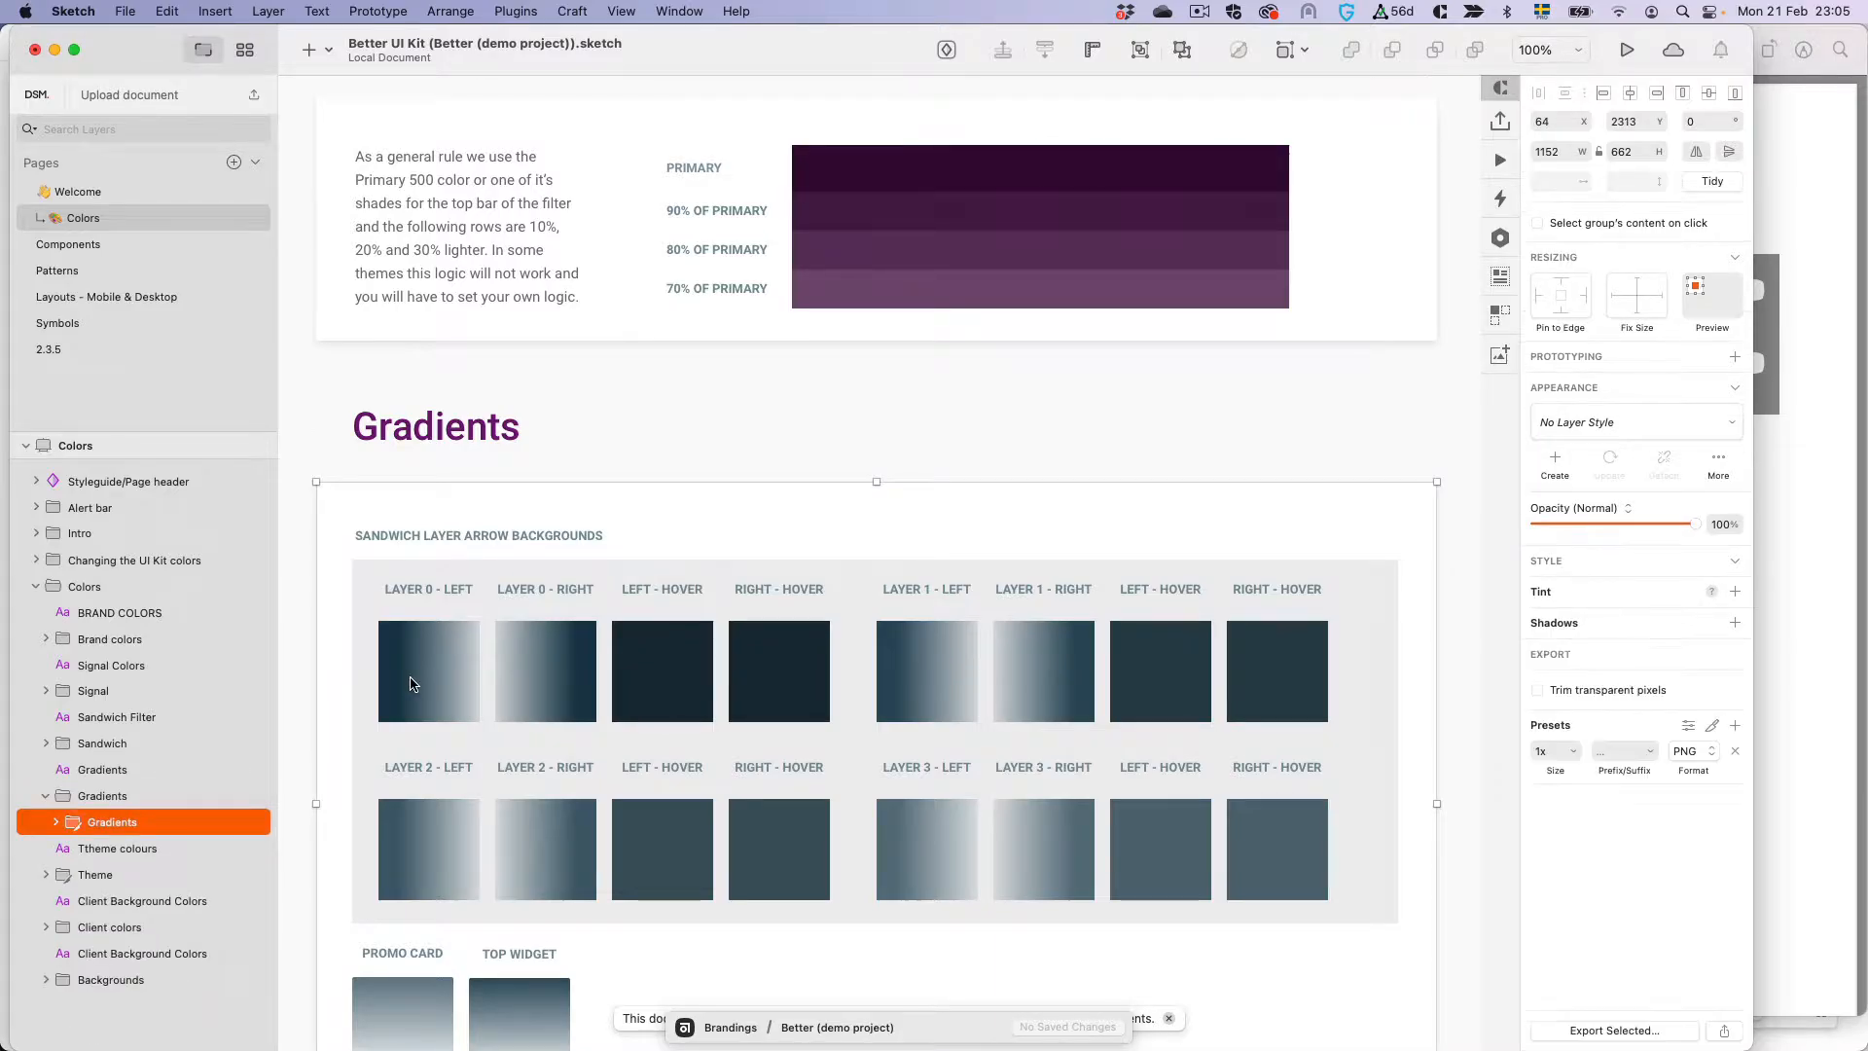
pyautogui.doubleClick(410, 683)
pyautogui.doubleClick(428, 671)
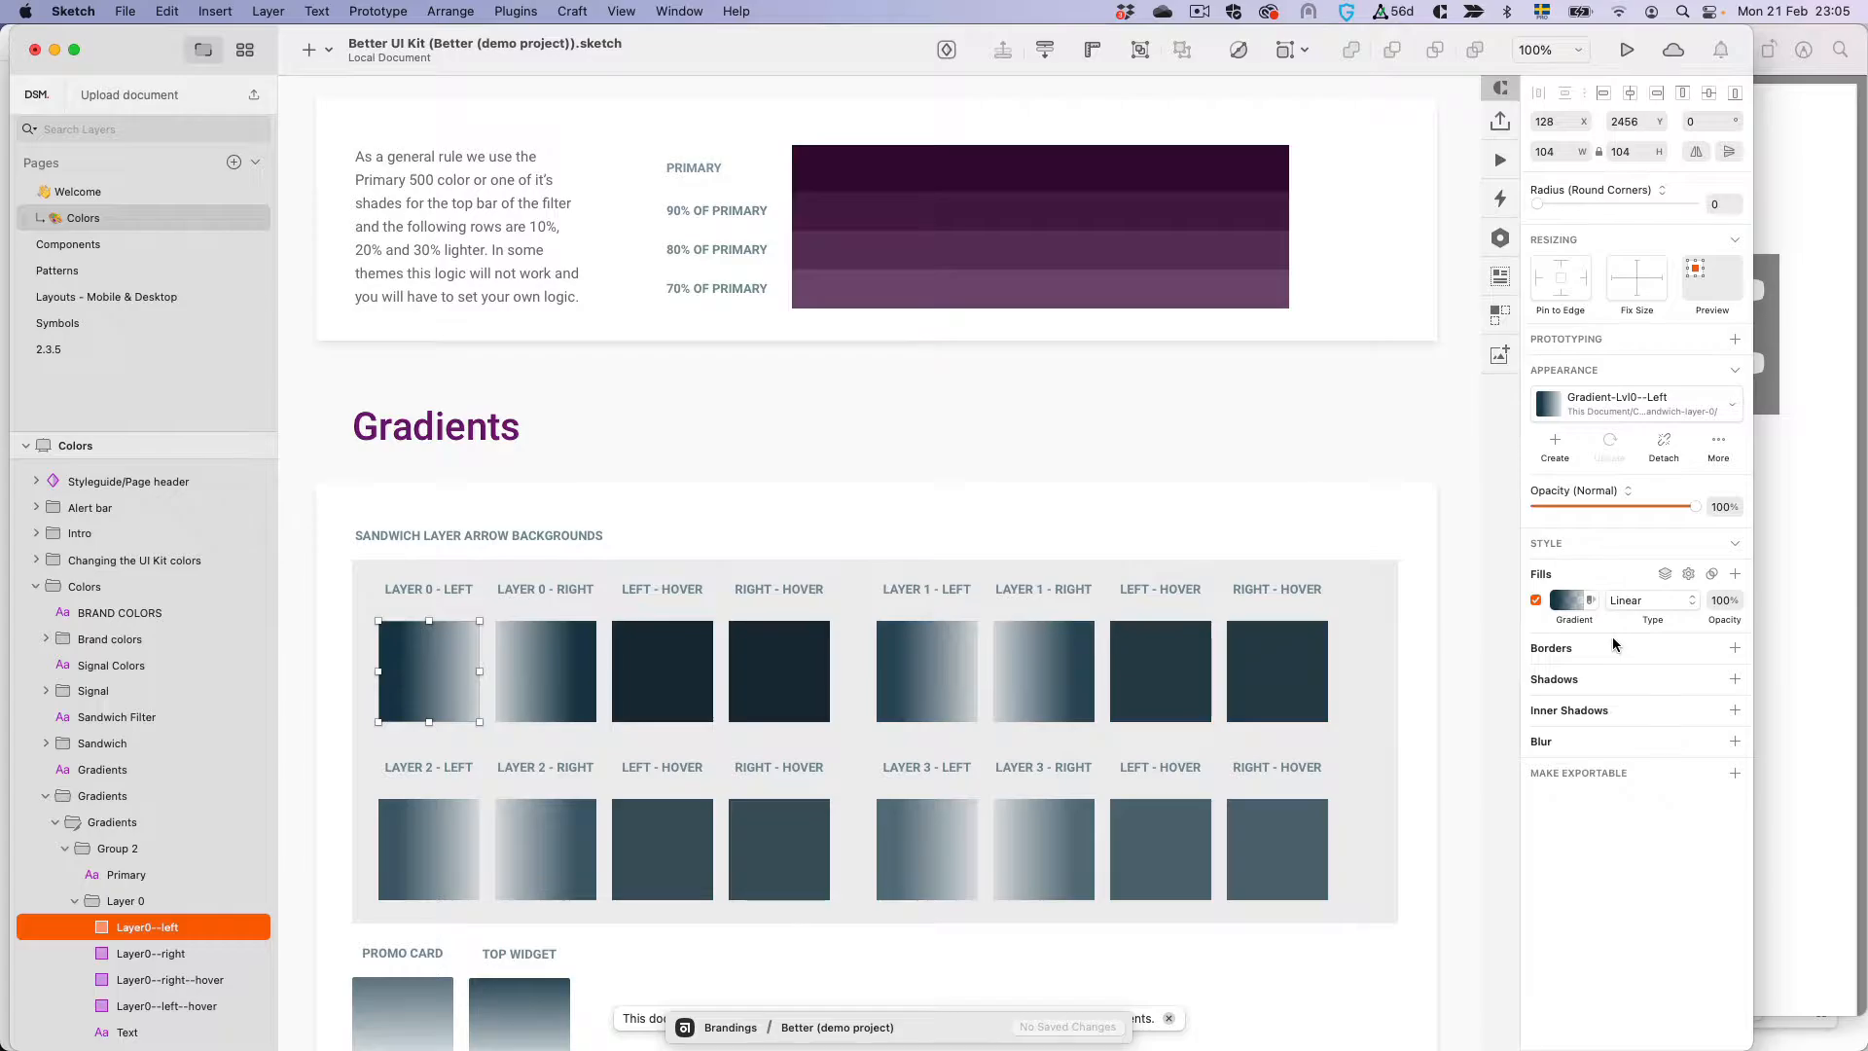
# Step: Set both Layer 0 - Left gradient stops to purple 380038
pyautogui.click(1569, 601)
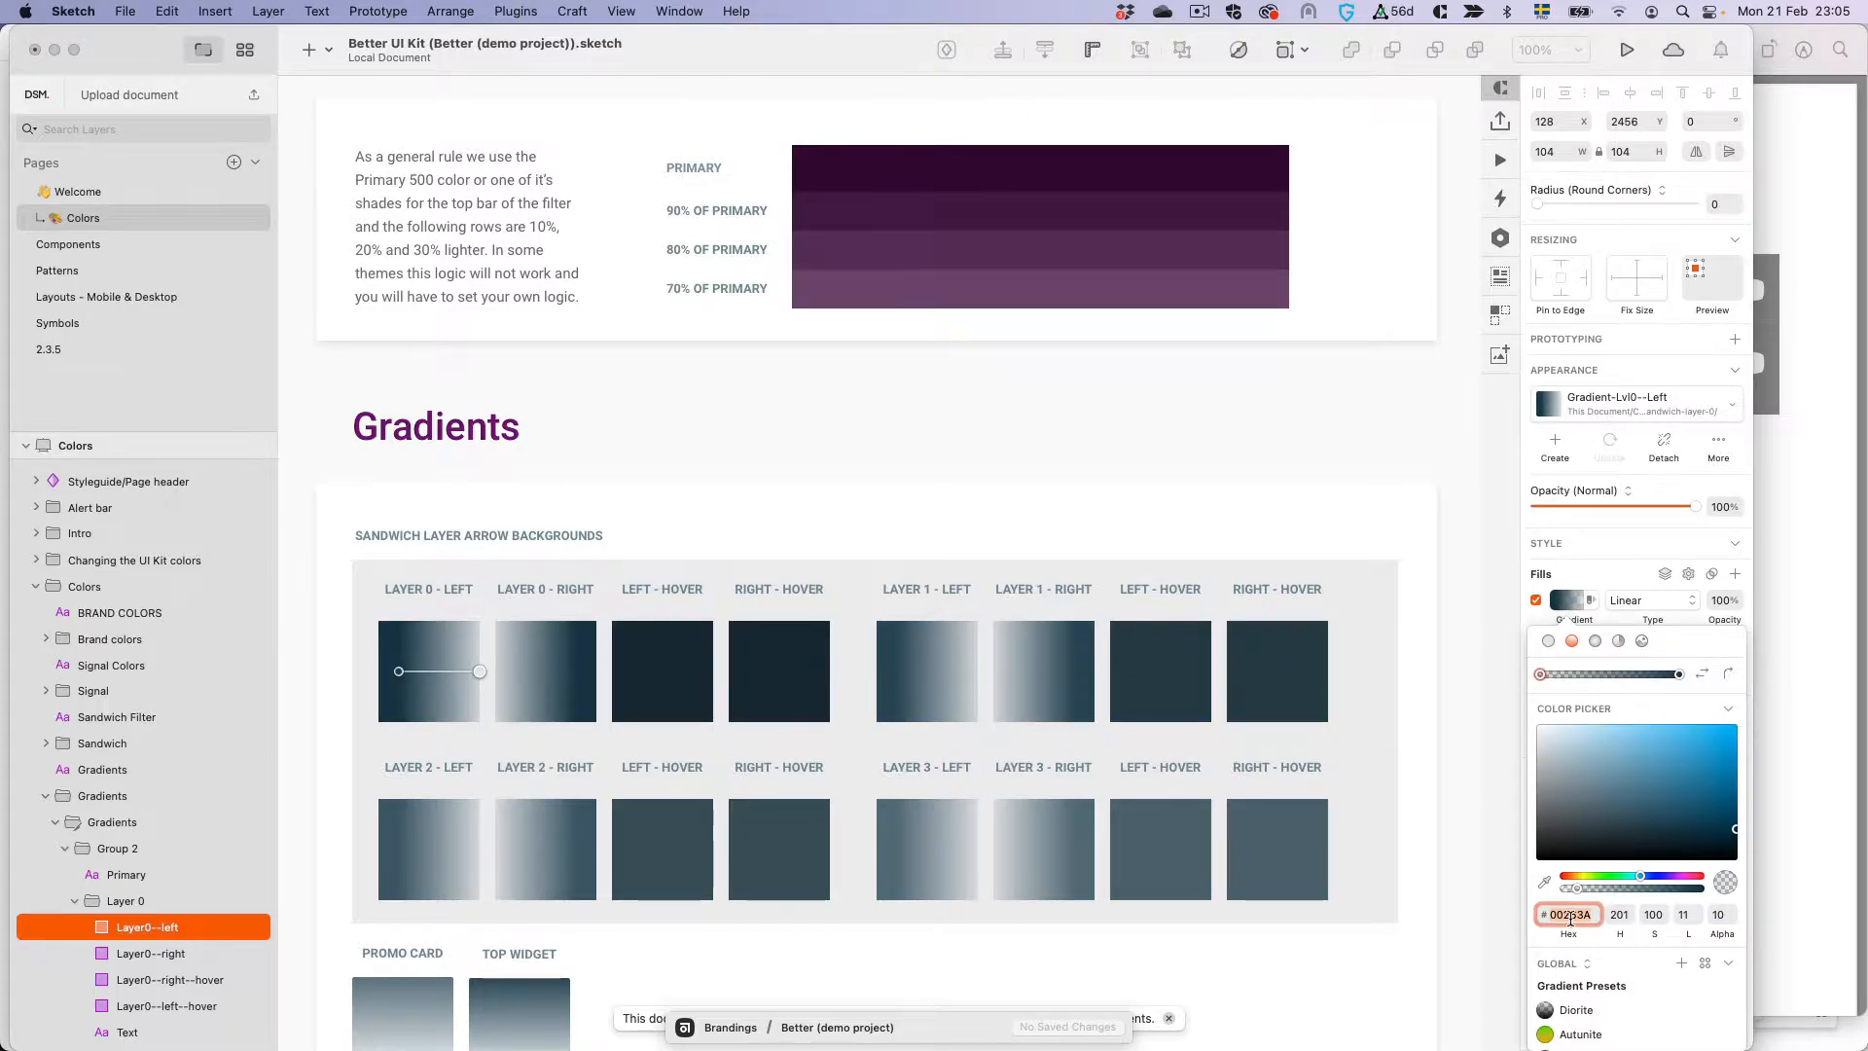
pyautogui.write('380038')
pyautogui.press('Return')
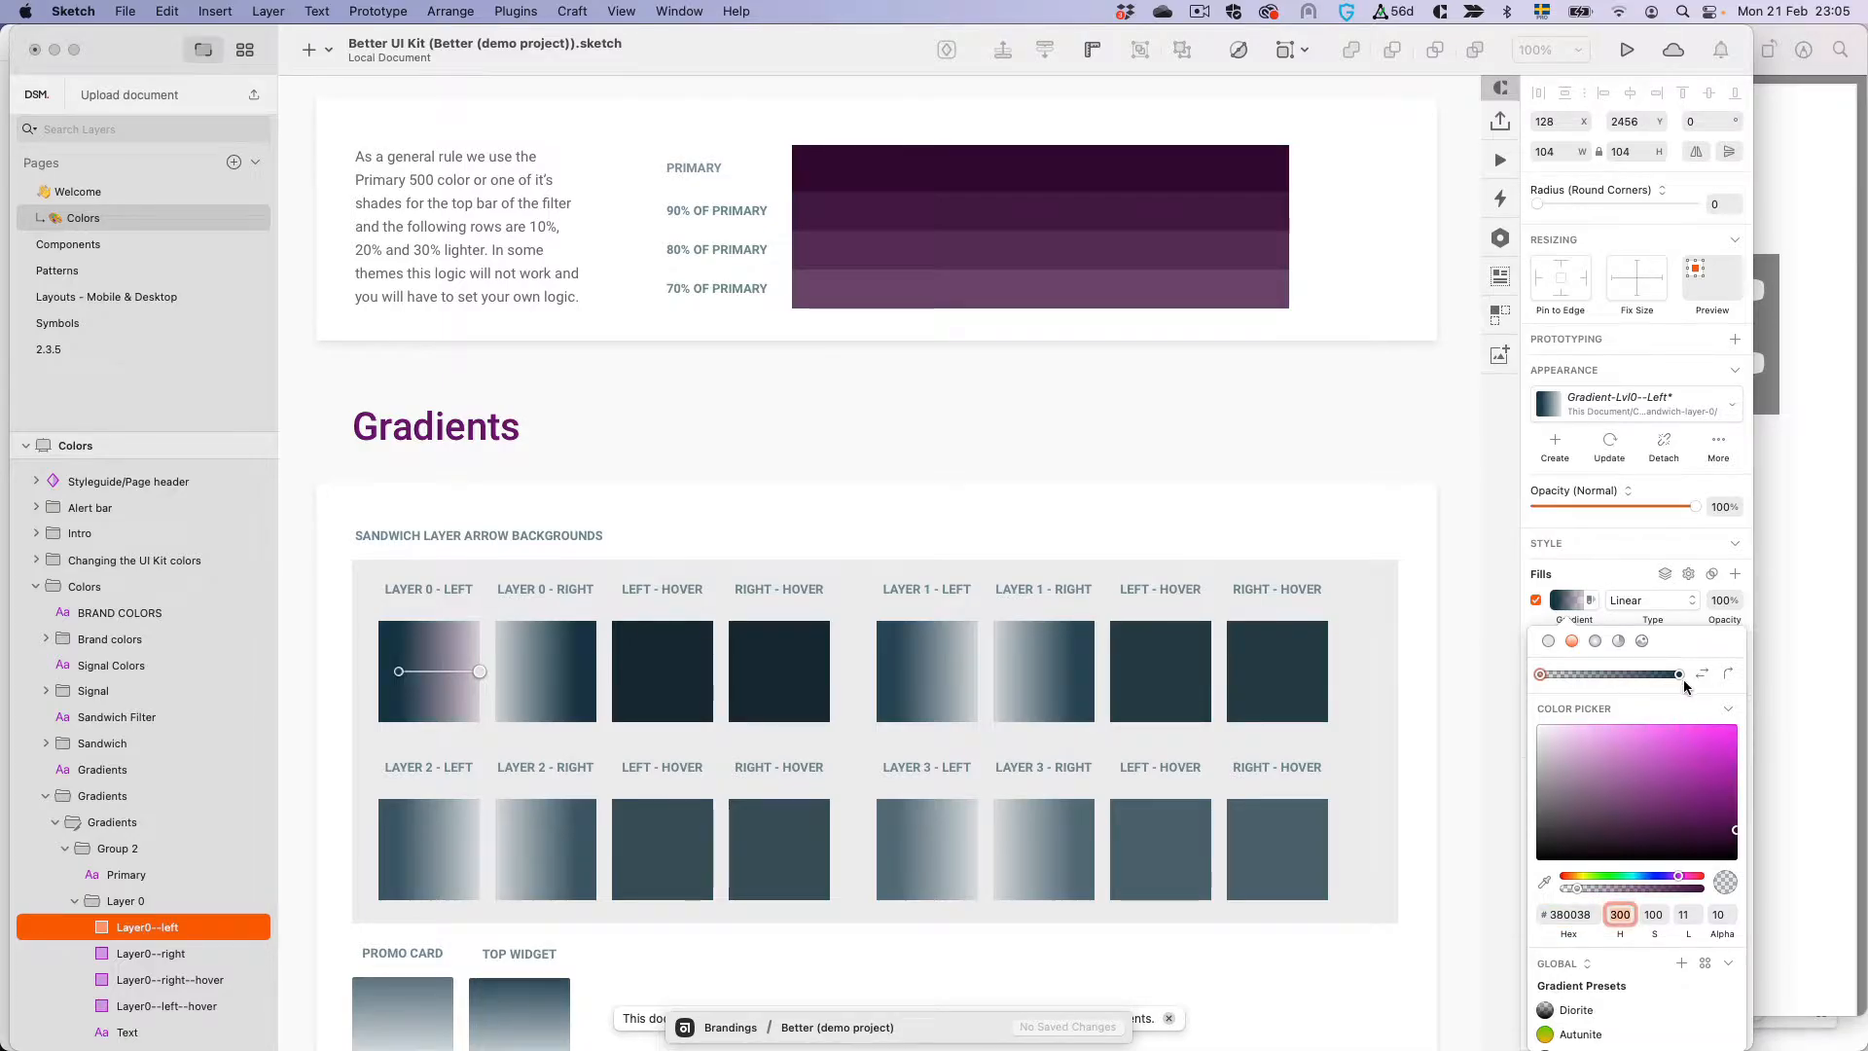
pyautogui.click(1679, 674)
pyautogui.click(1562, 914)
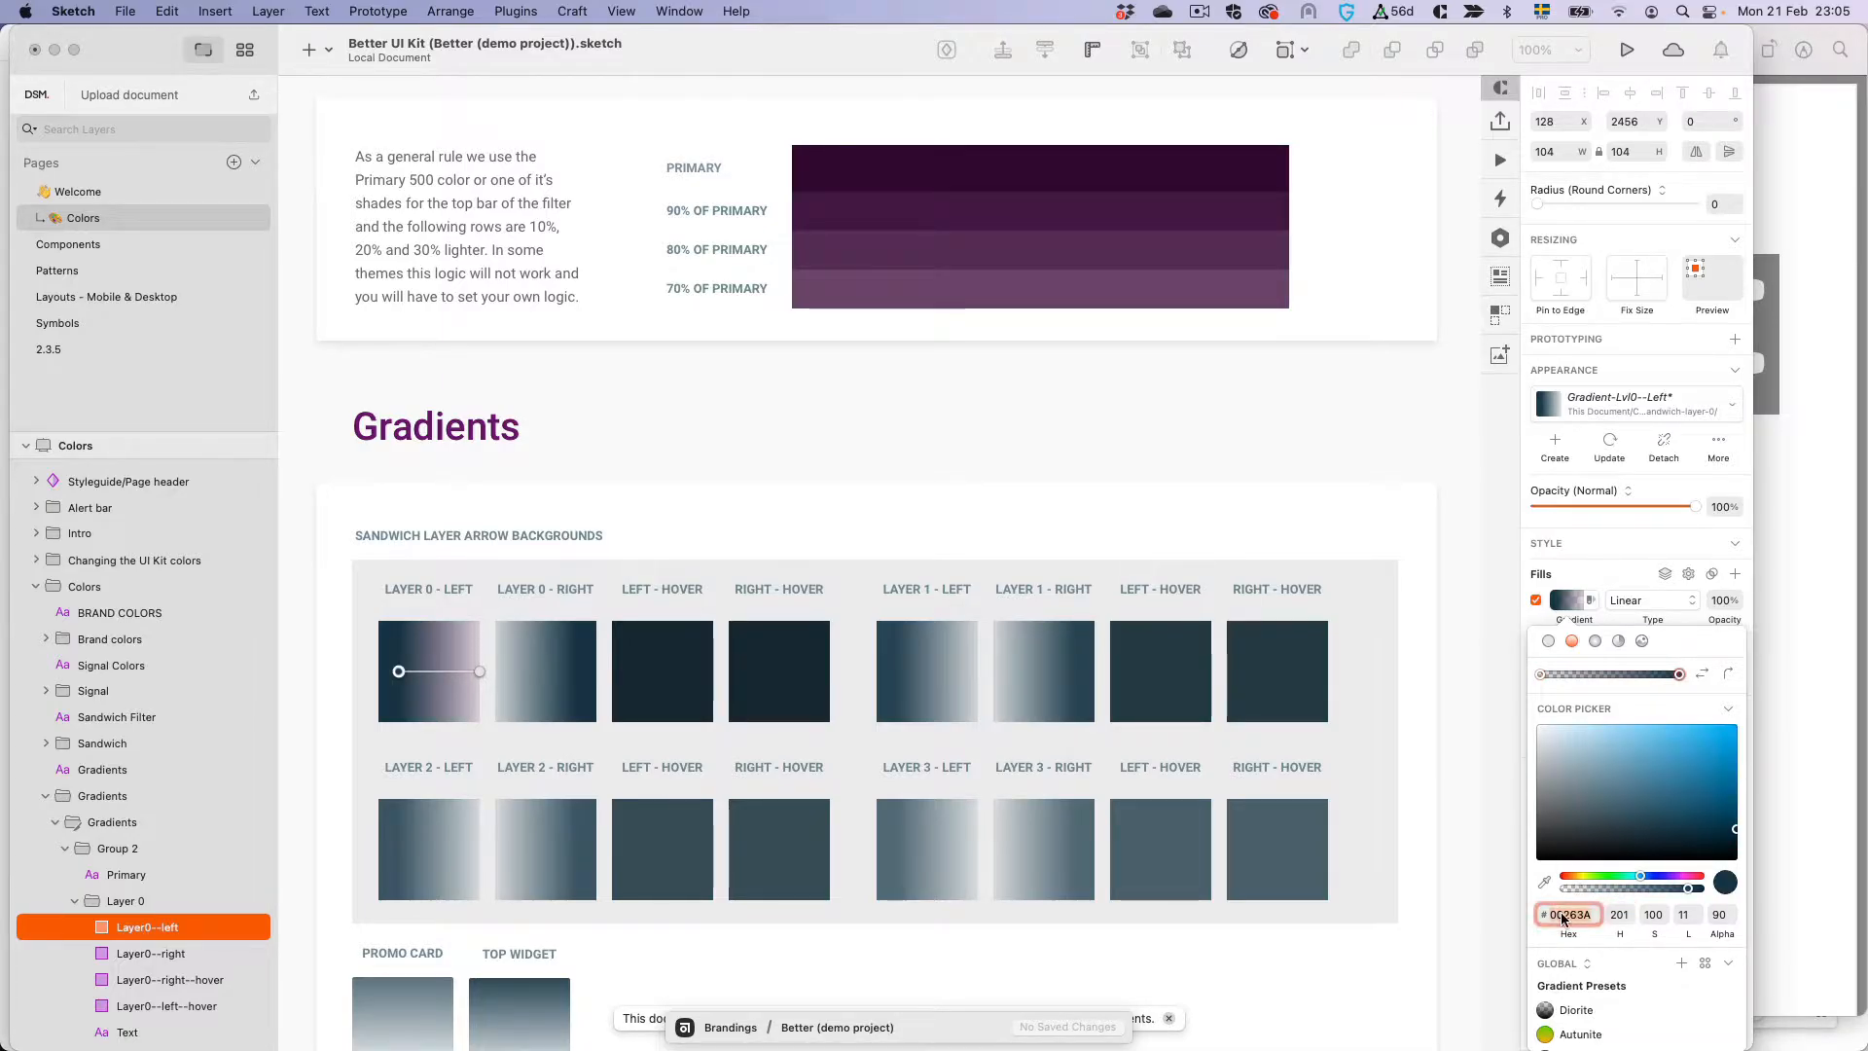
pyautogui.press('super+v')
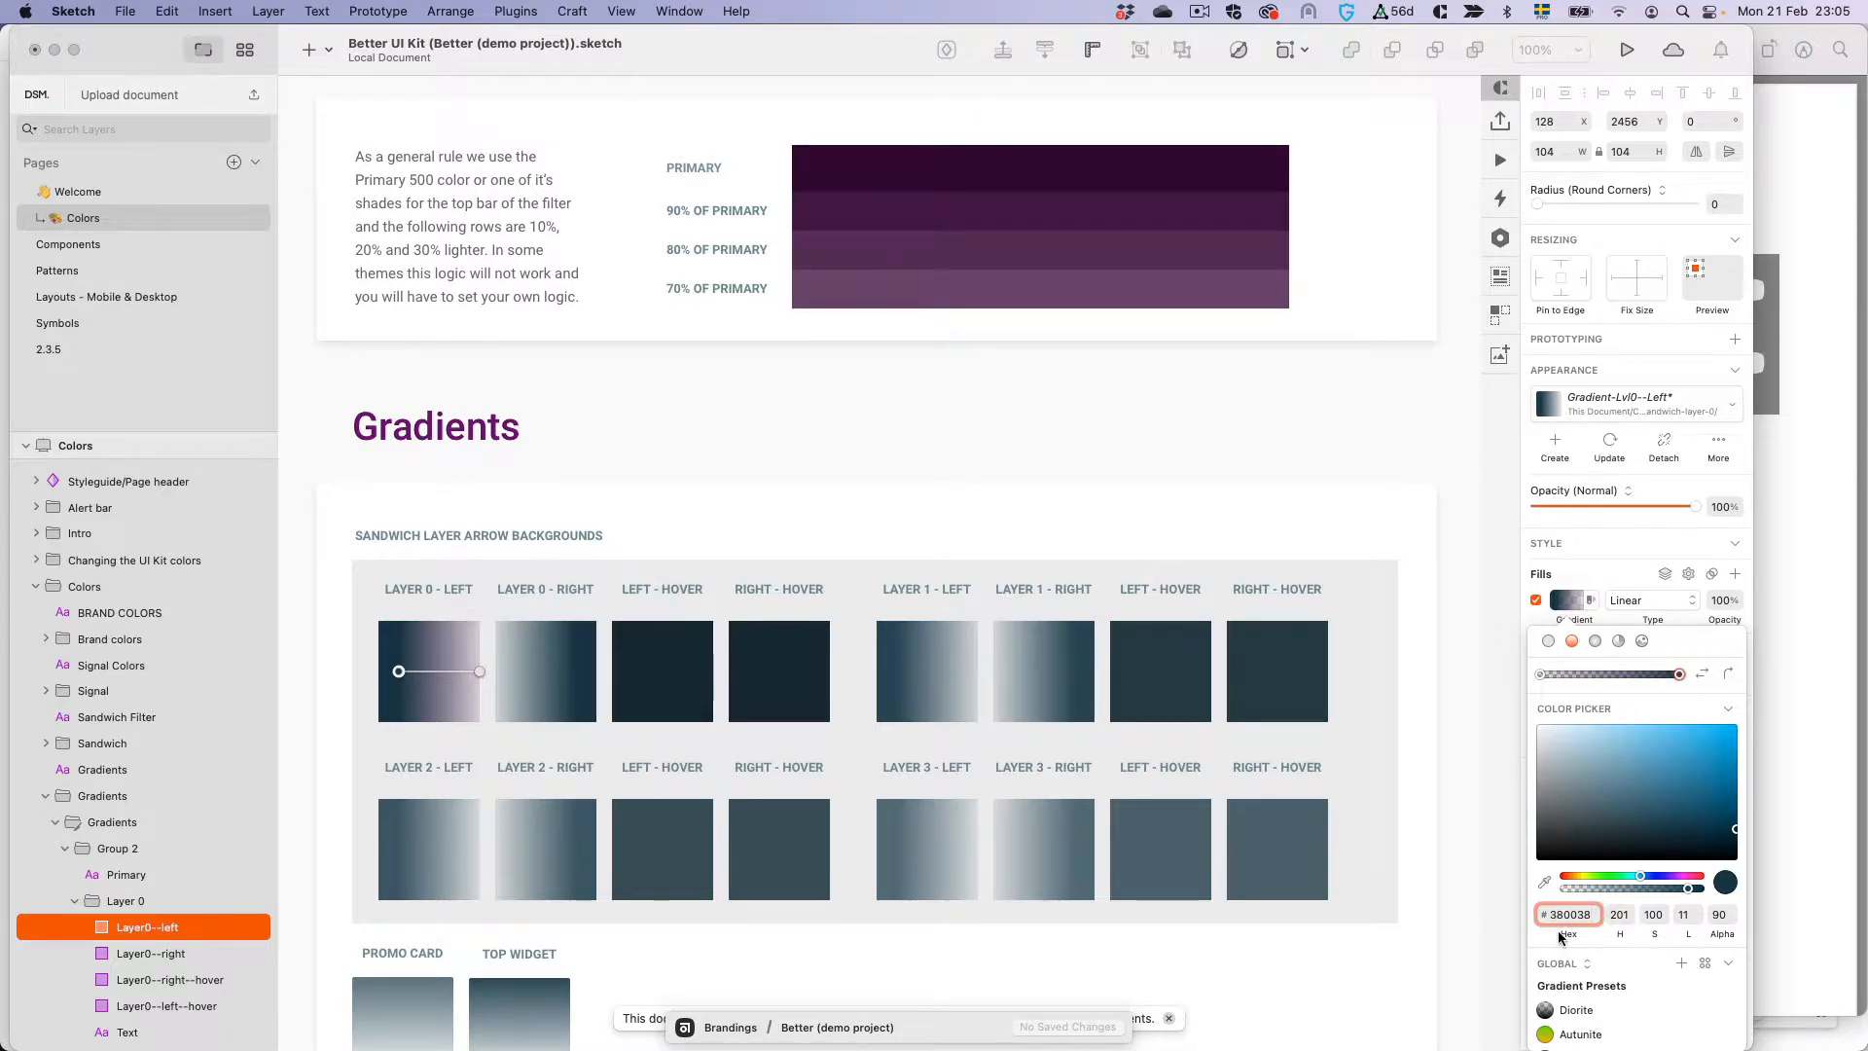
pyautogui.press('Tab')
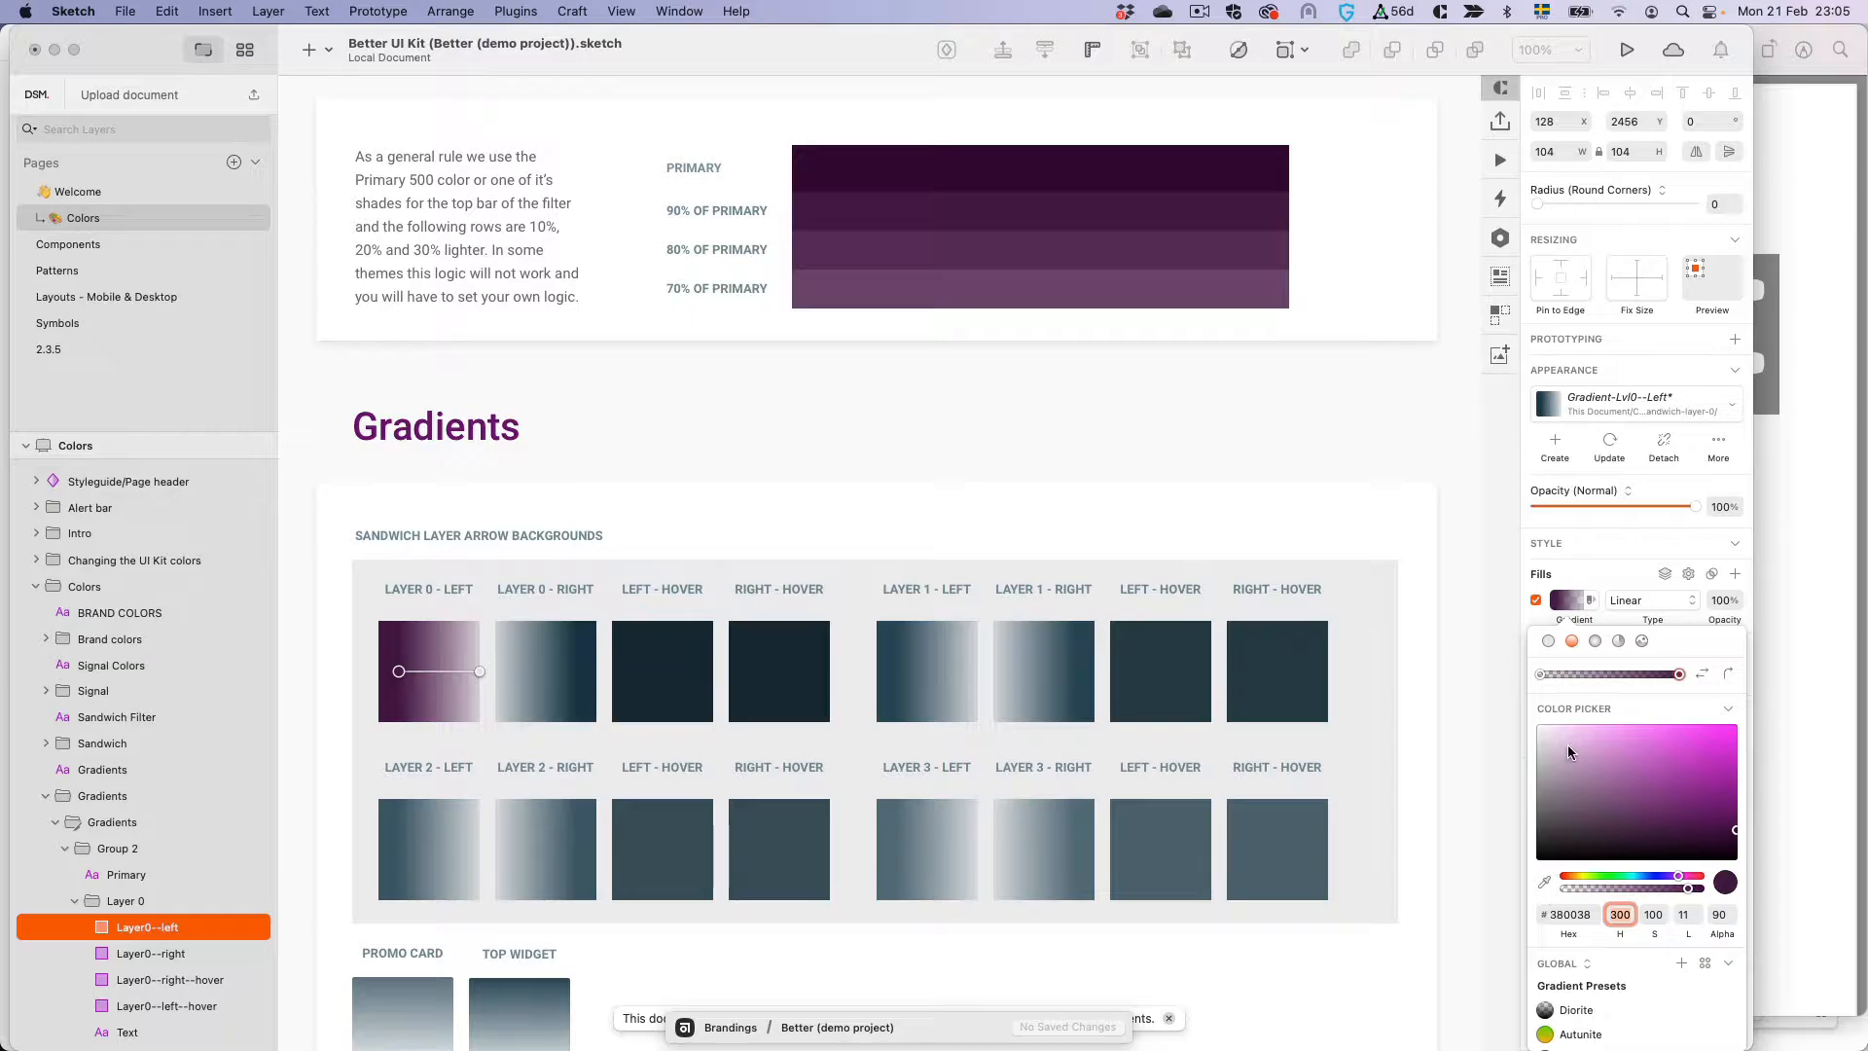
pyautogui.click(556, 693)
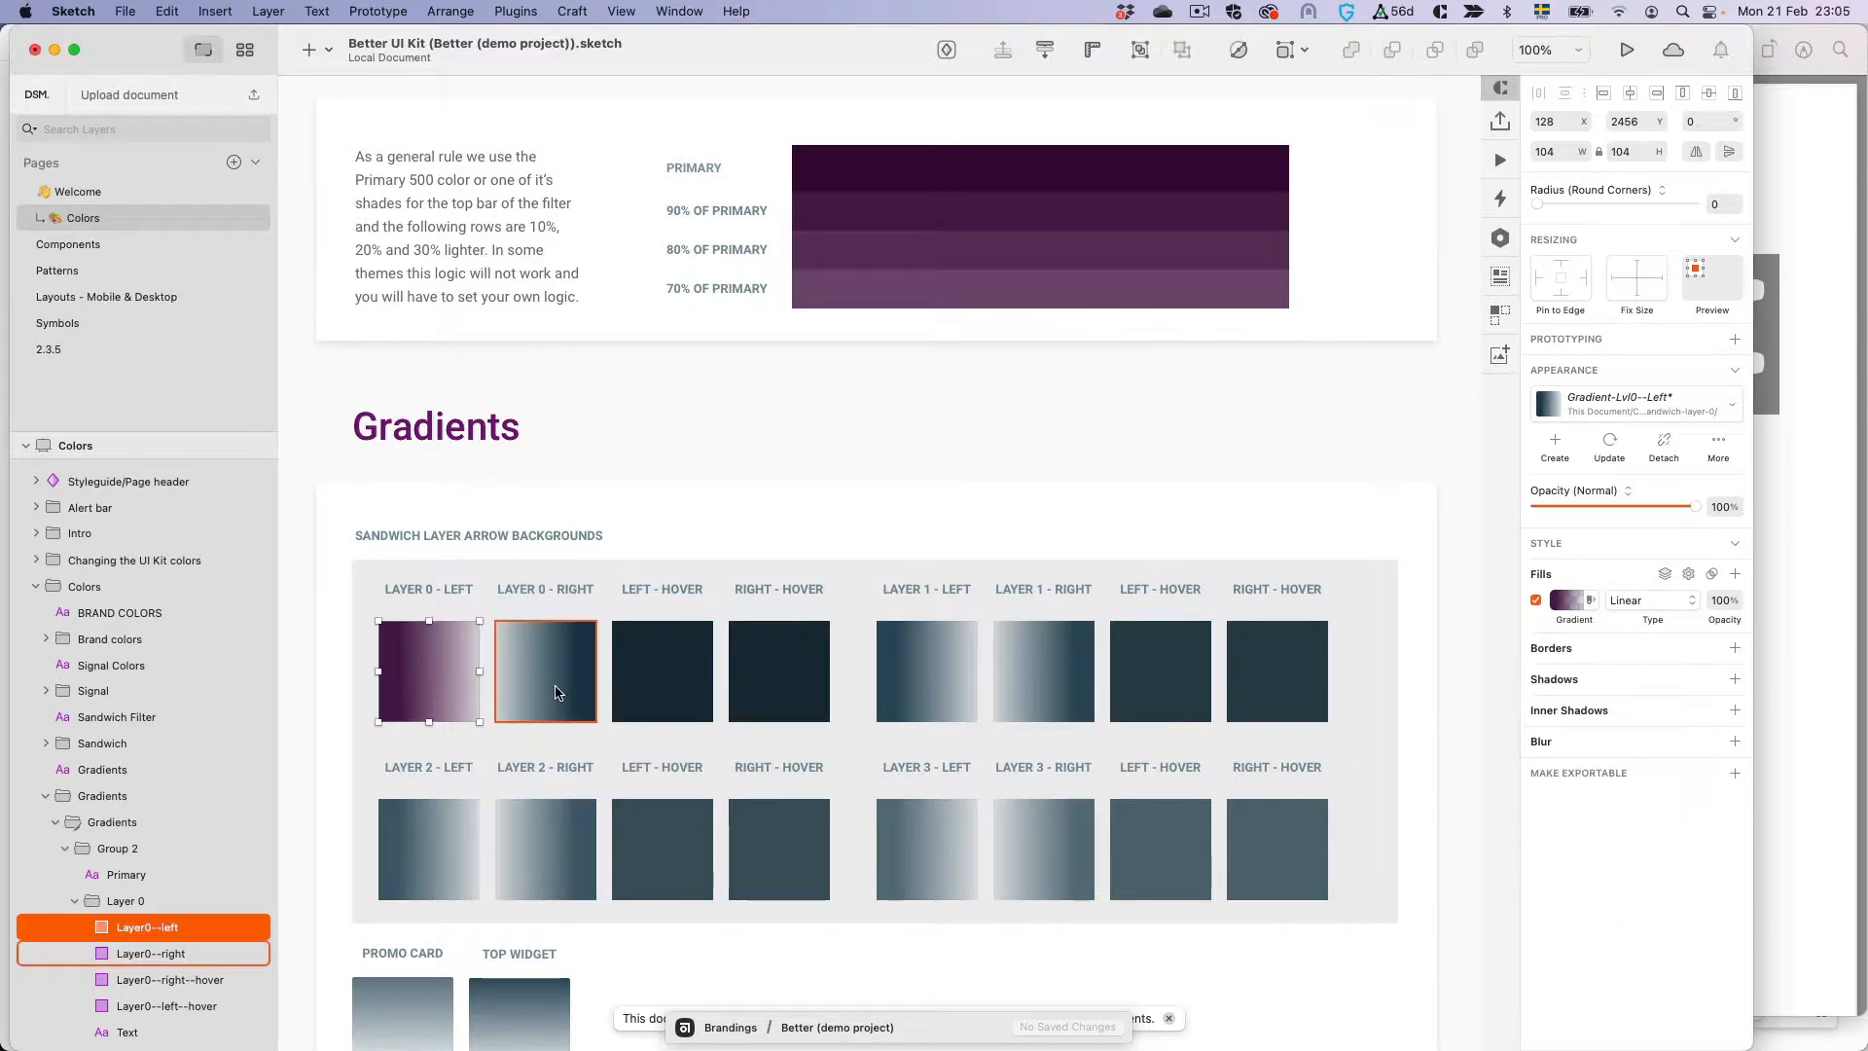
# Step: Set the Layer 0 - Right gradient stops to 300038 and 360038
pyautogui.click(555, 692)
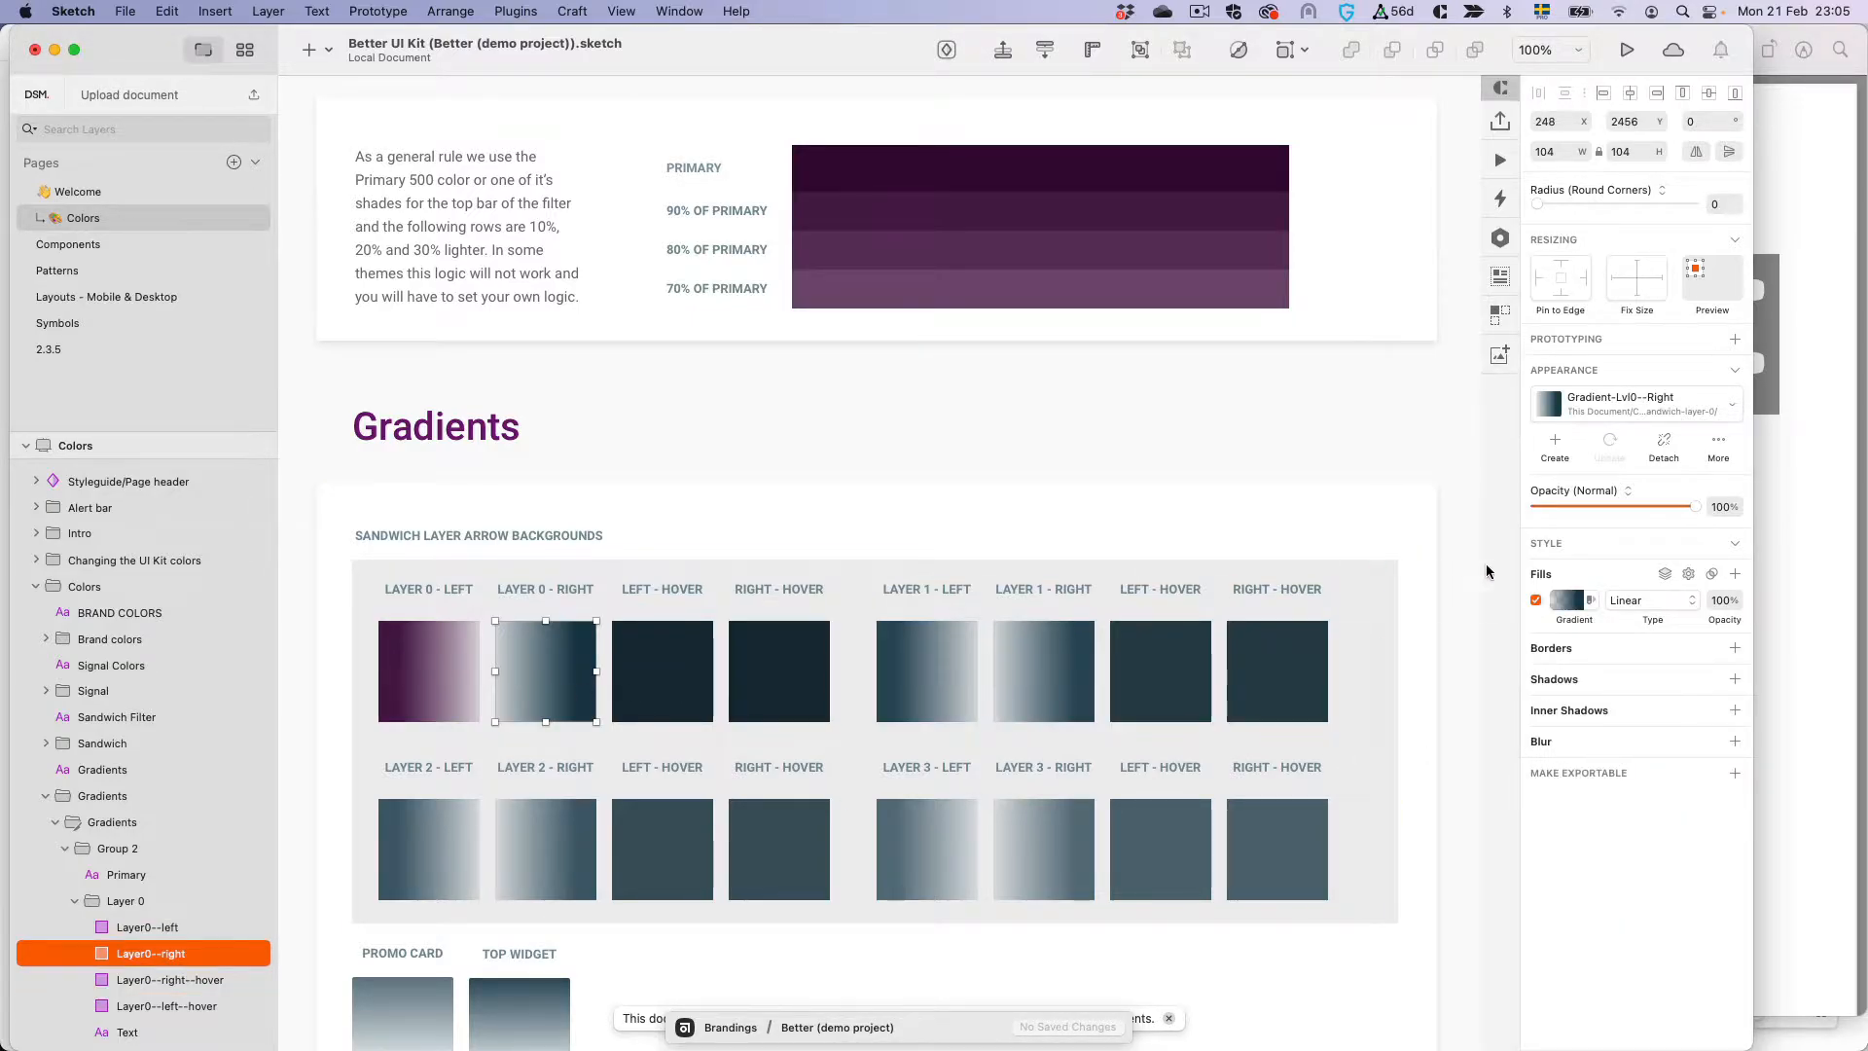
pyautogui.click(1563, 600)
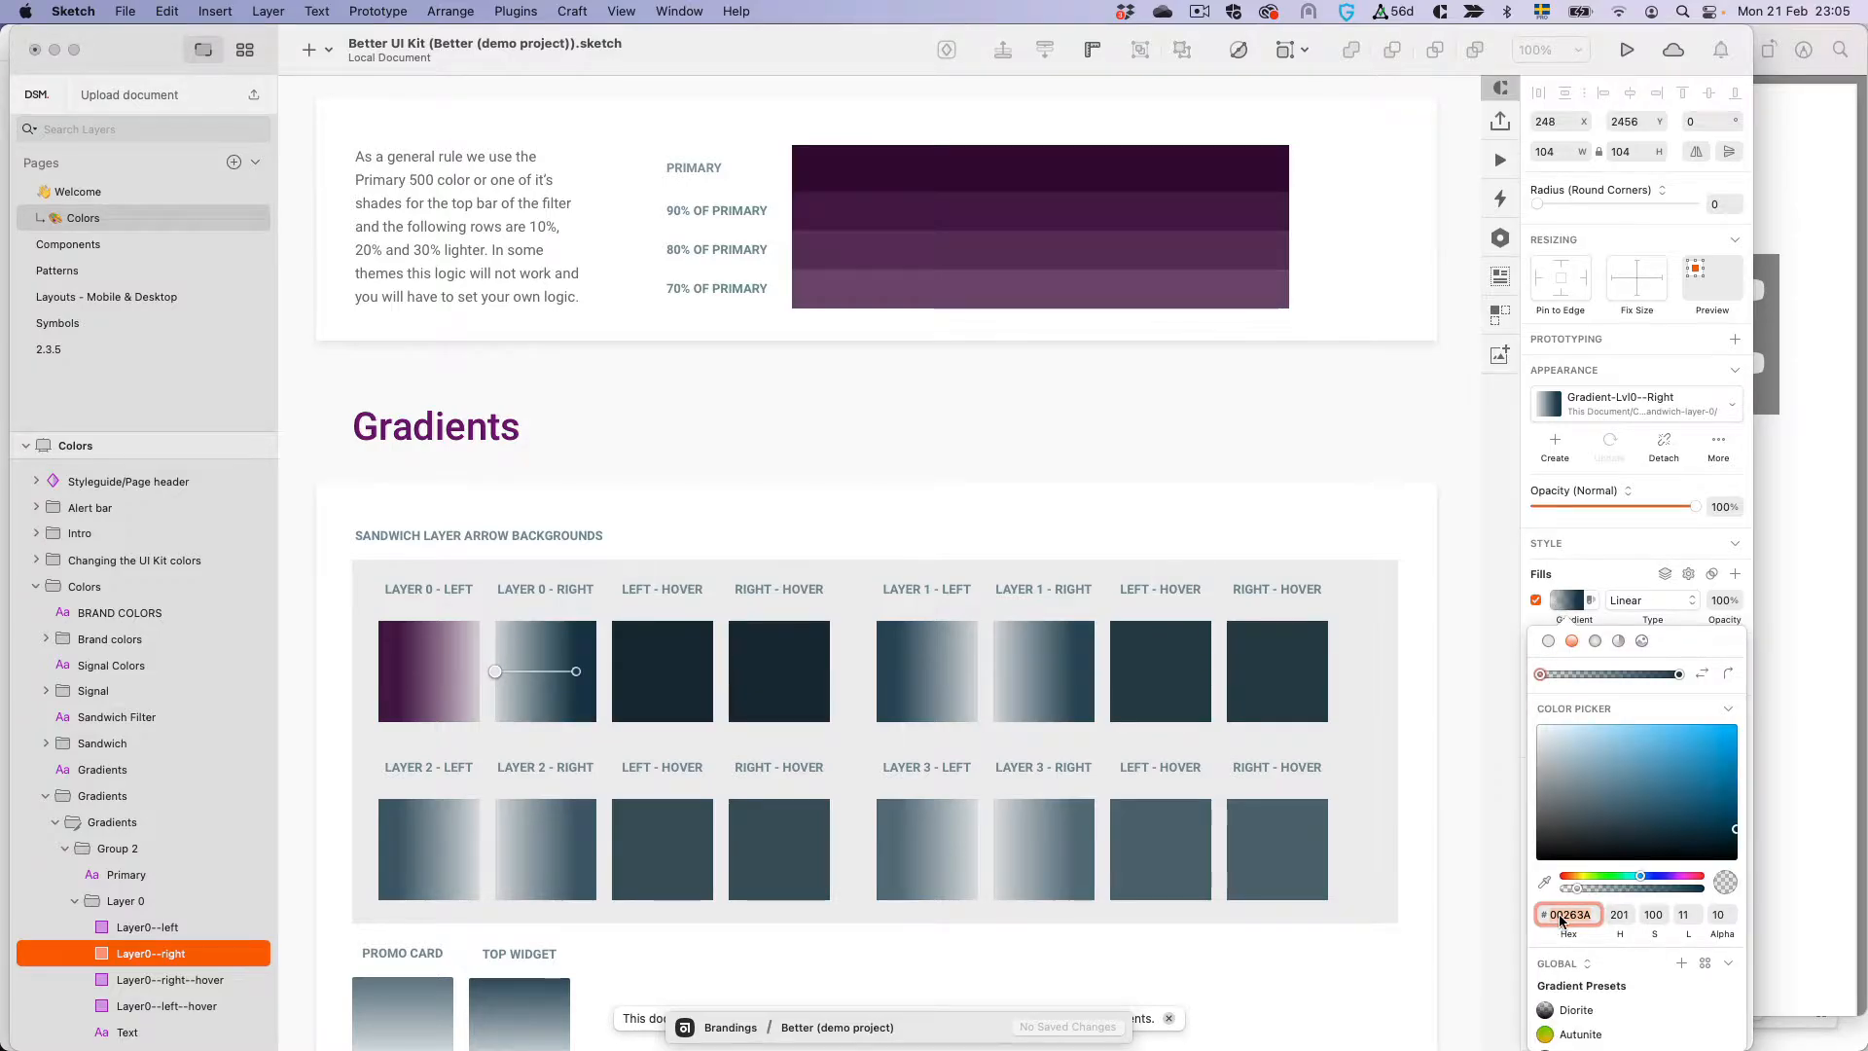
pyautogui.write('300038')
pyautogui.click(1677, 674)
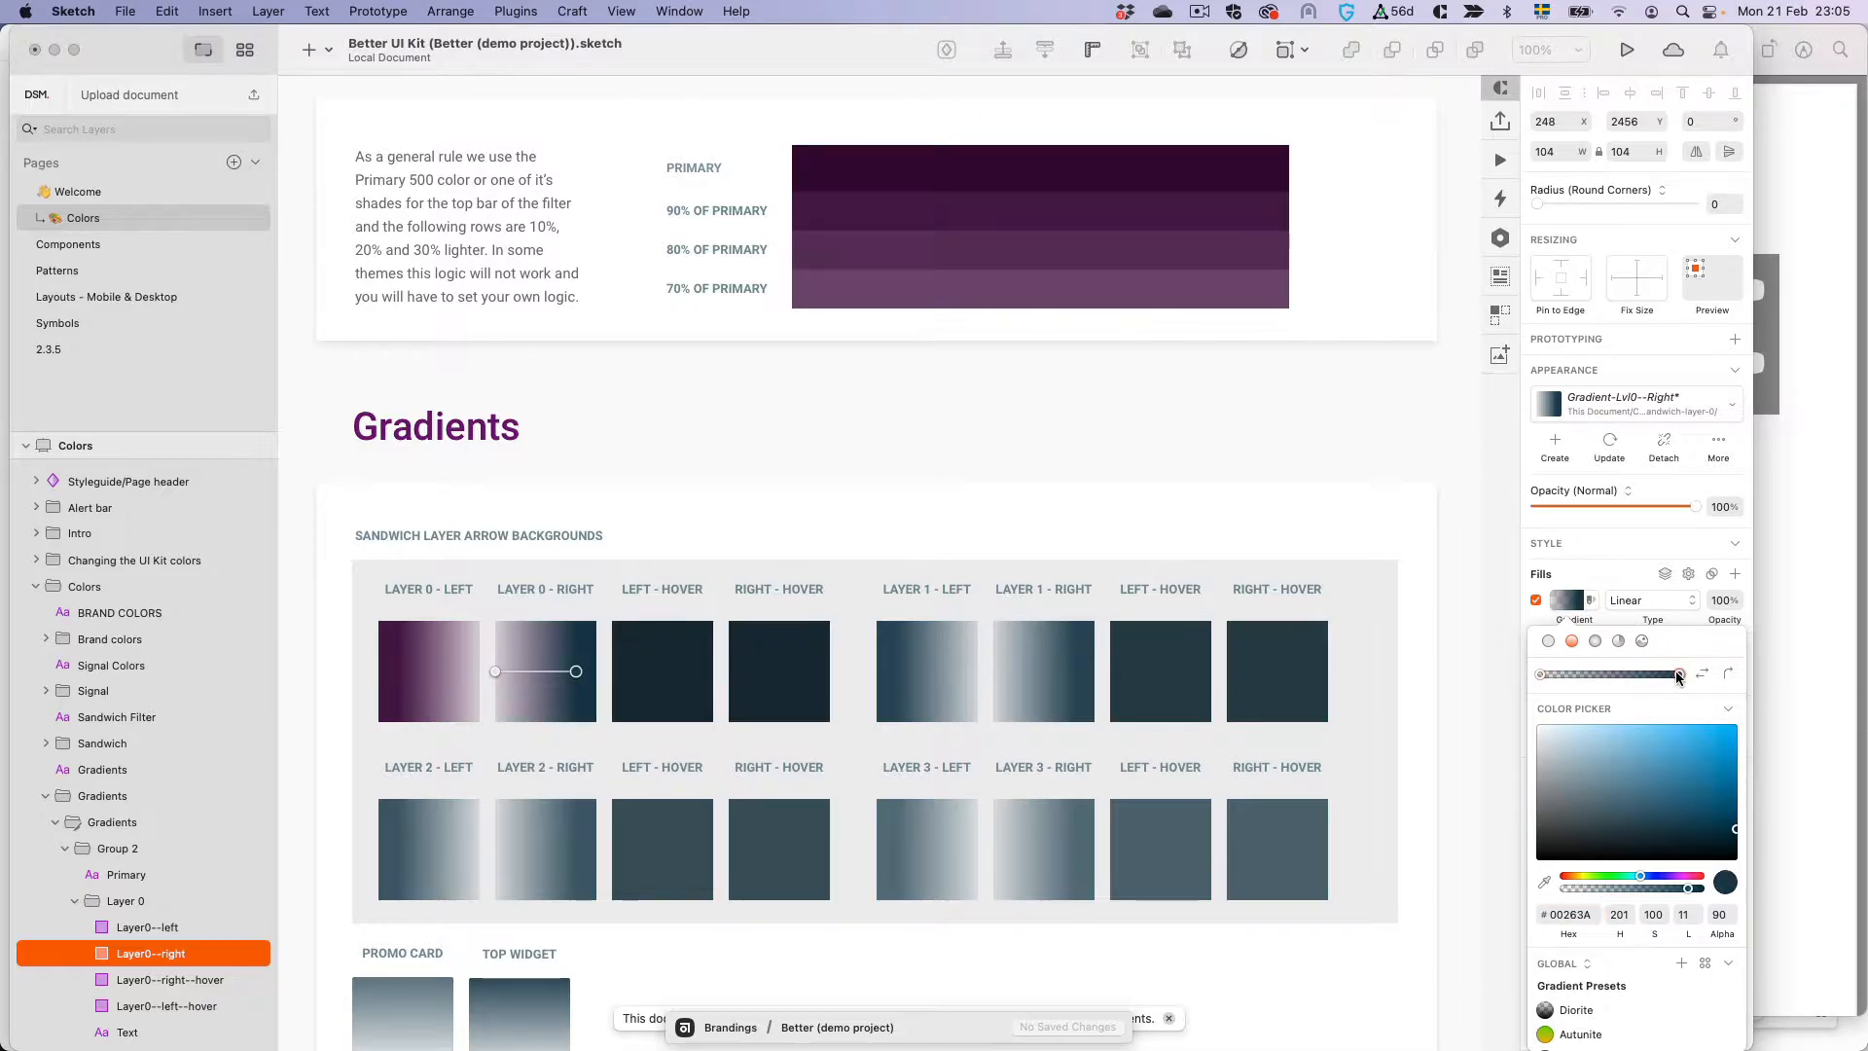
pyautogui.click(1562, 912)
pyautogui.write('360038')
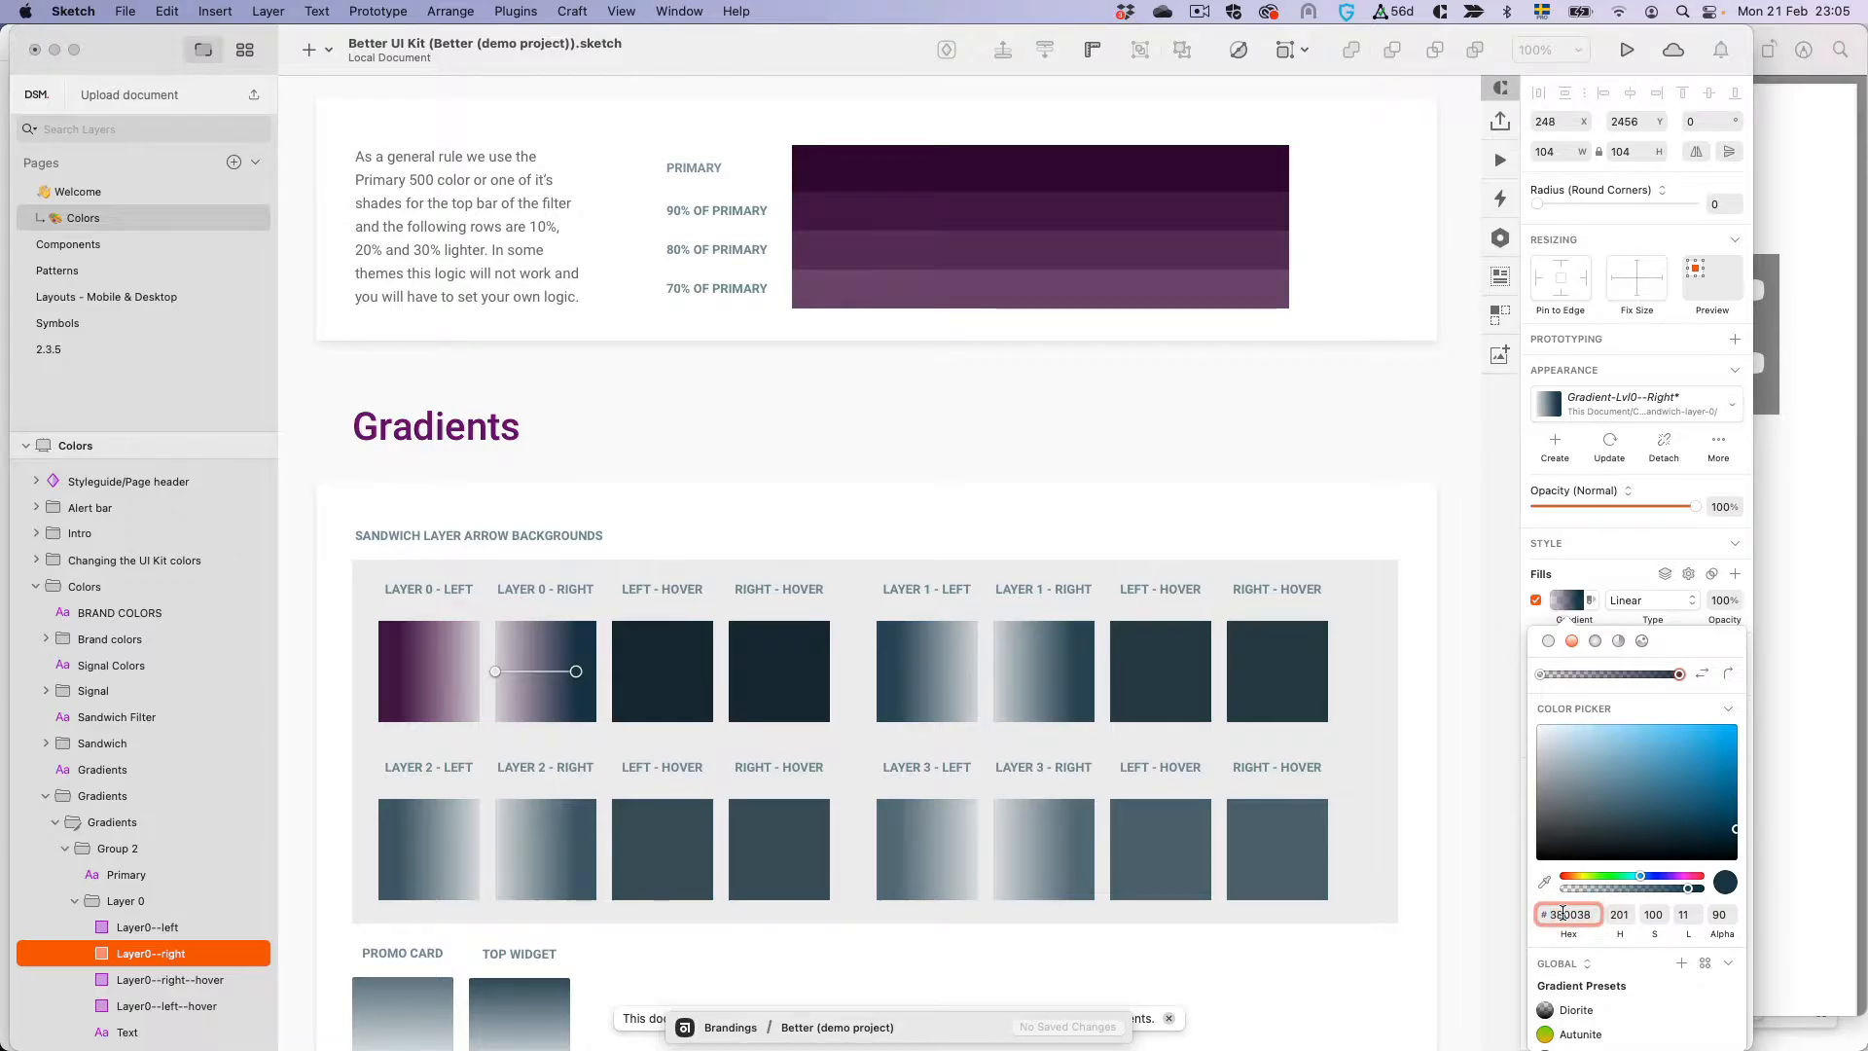
pyautogui.press('Tab')
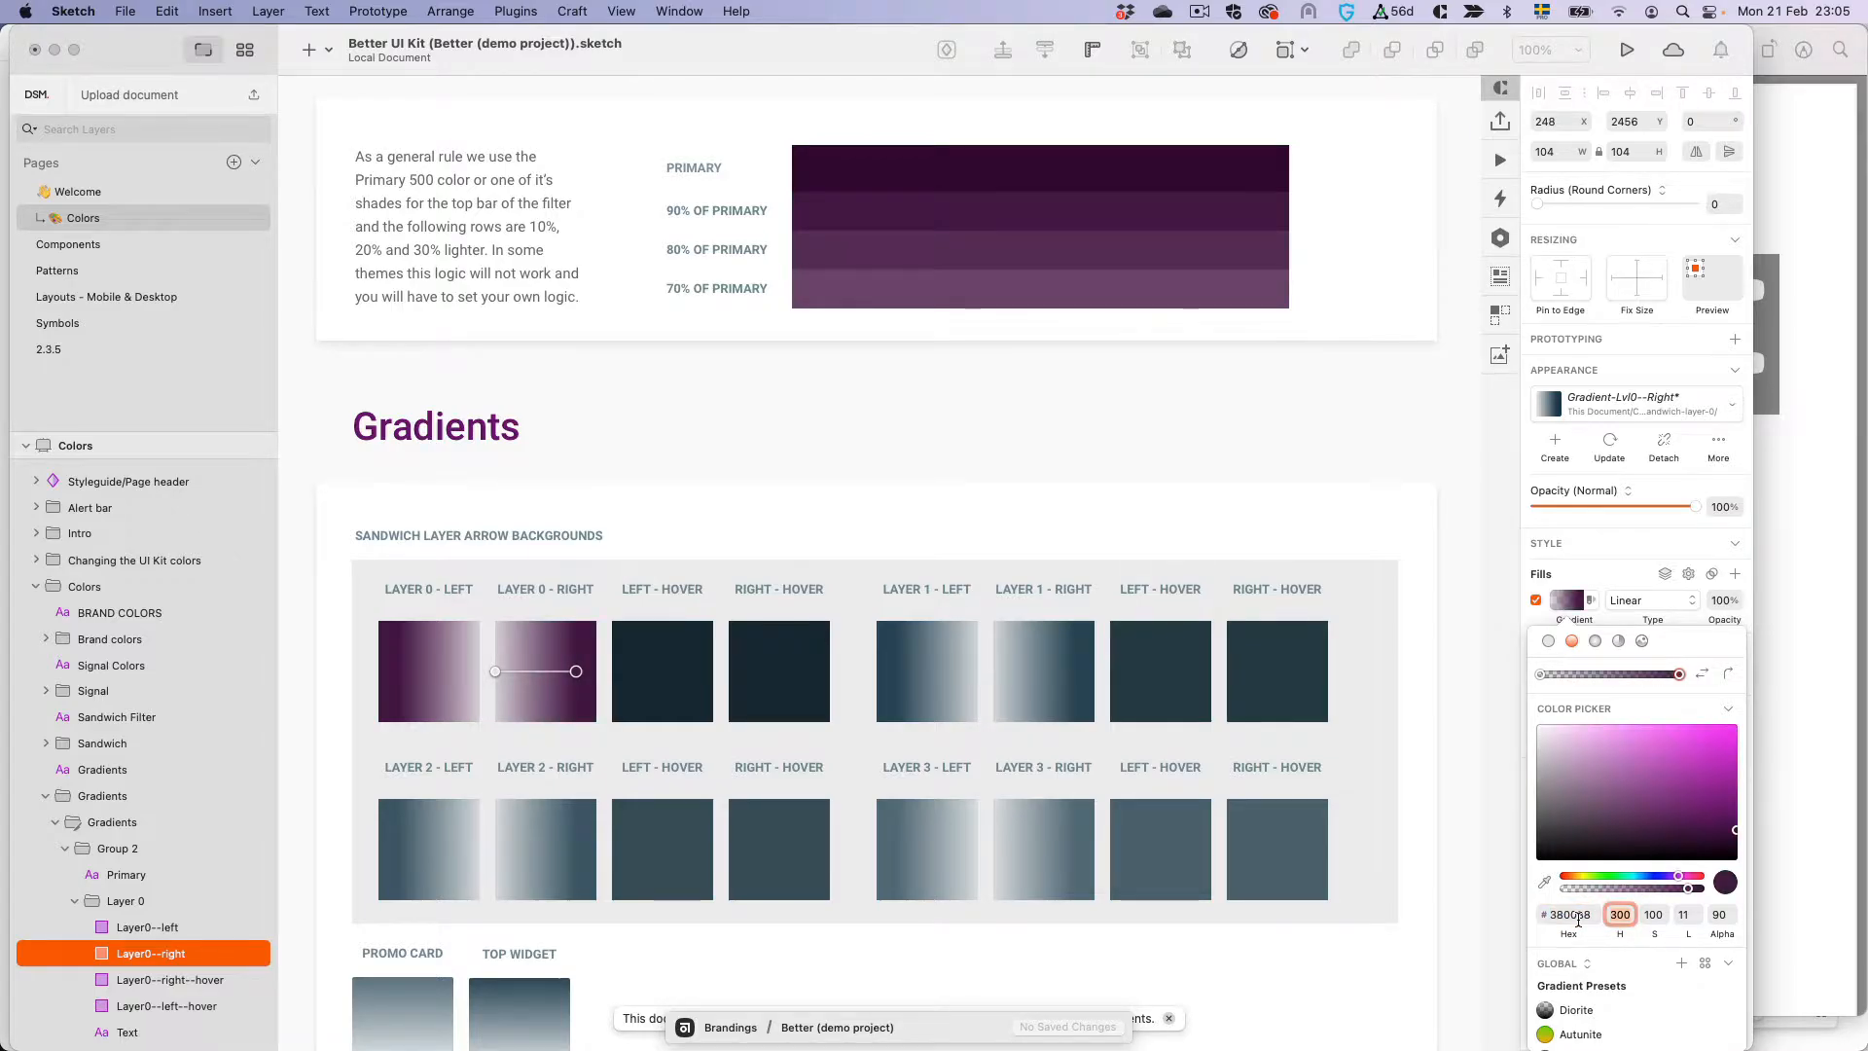
pyautogui.click(1468, 858)
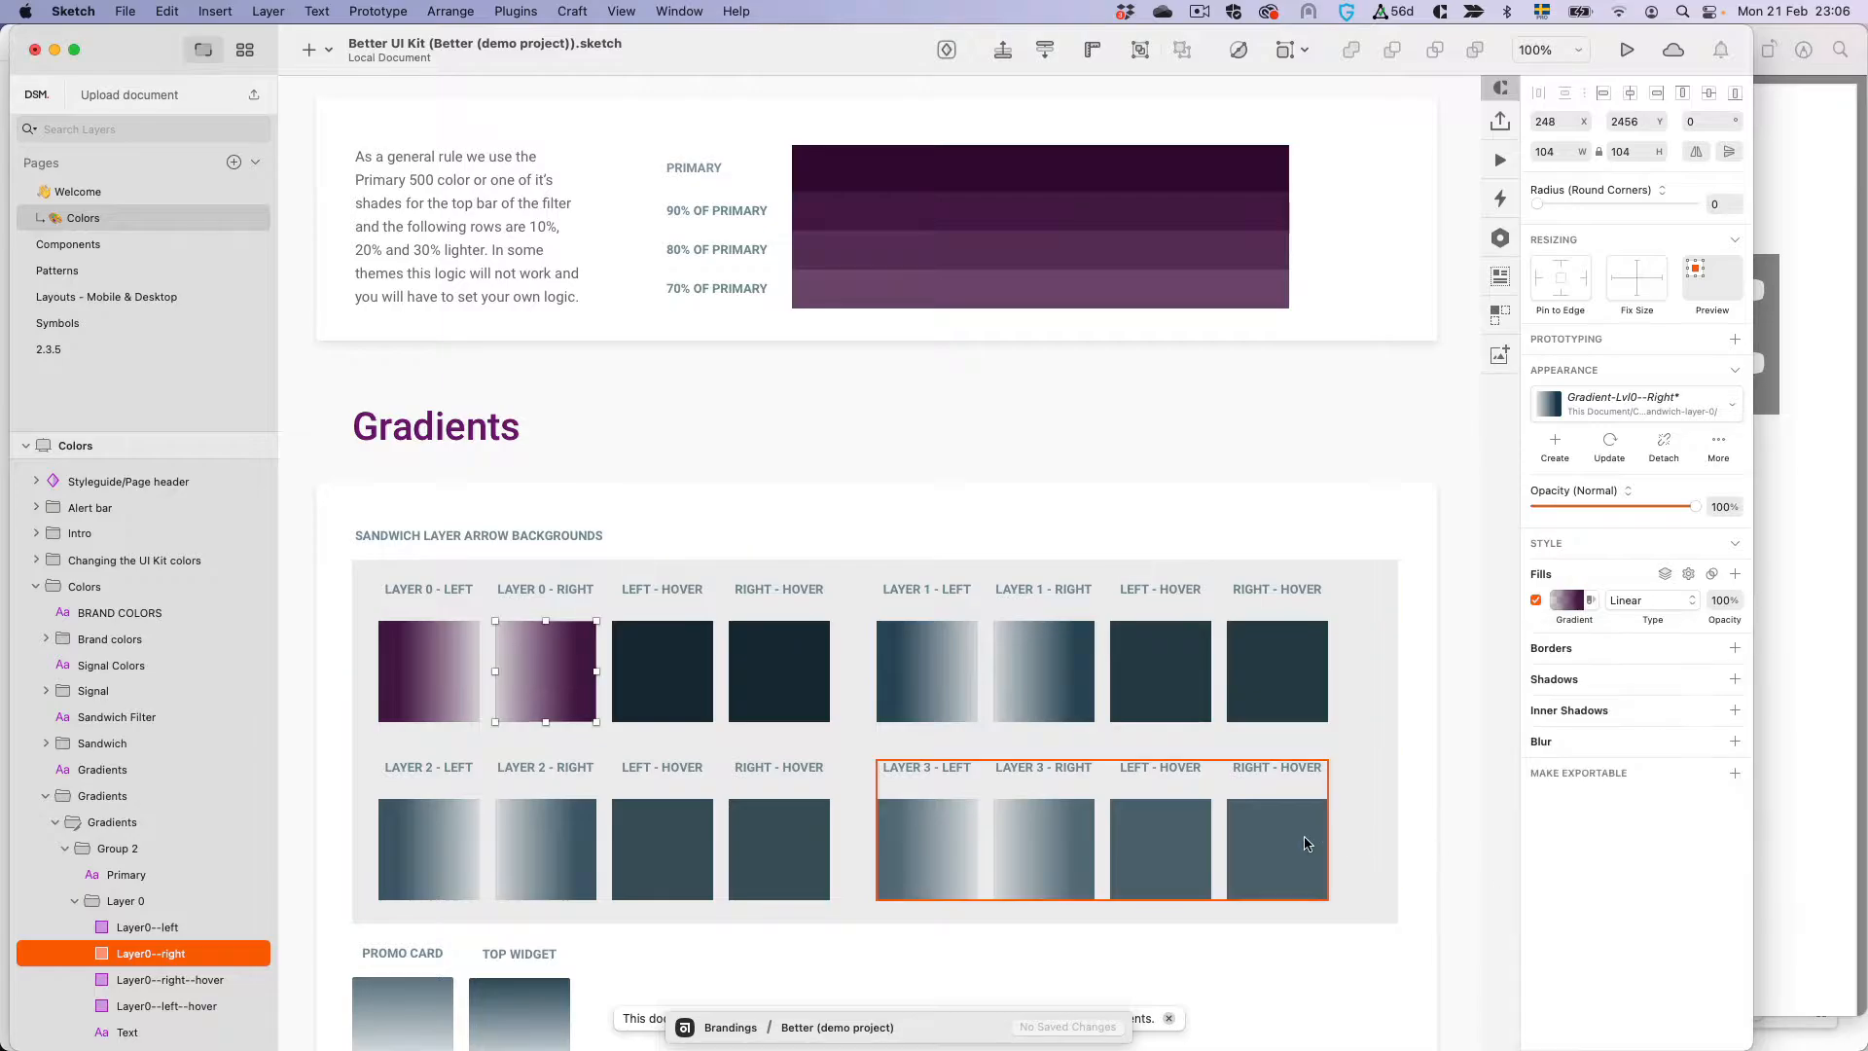
# Step: Fill both Layer 0 hover squares with purple 380038
pyautogui.click(666, 685)
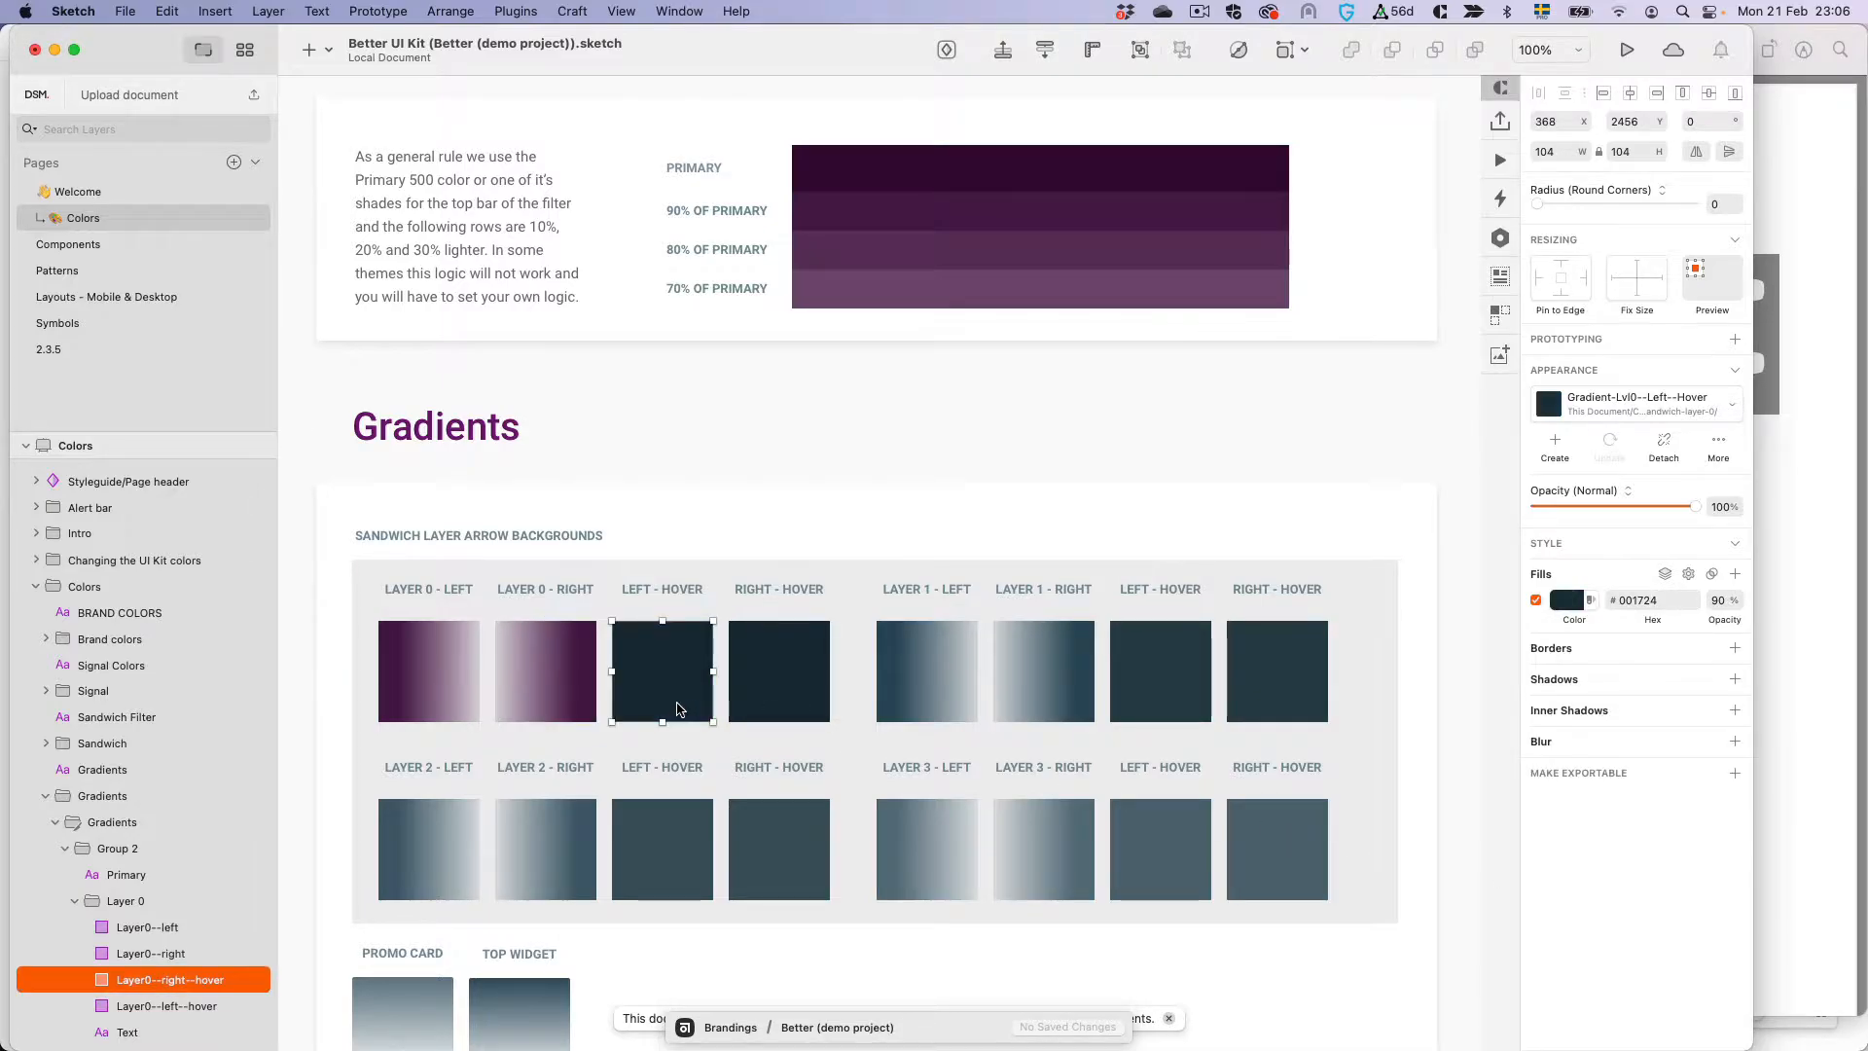
pyautogui.keyDown('shift'); pyautogui.click(760, 696); pyautogui.keyUp('shift')
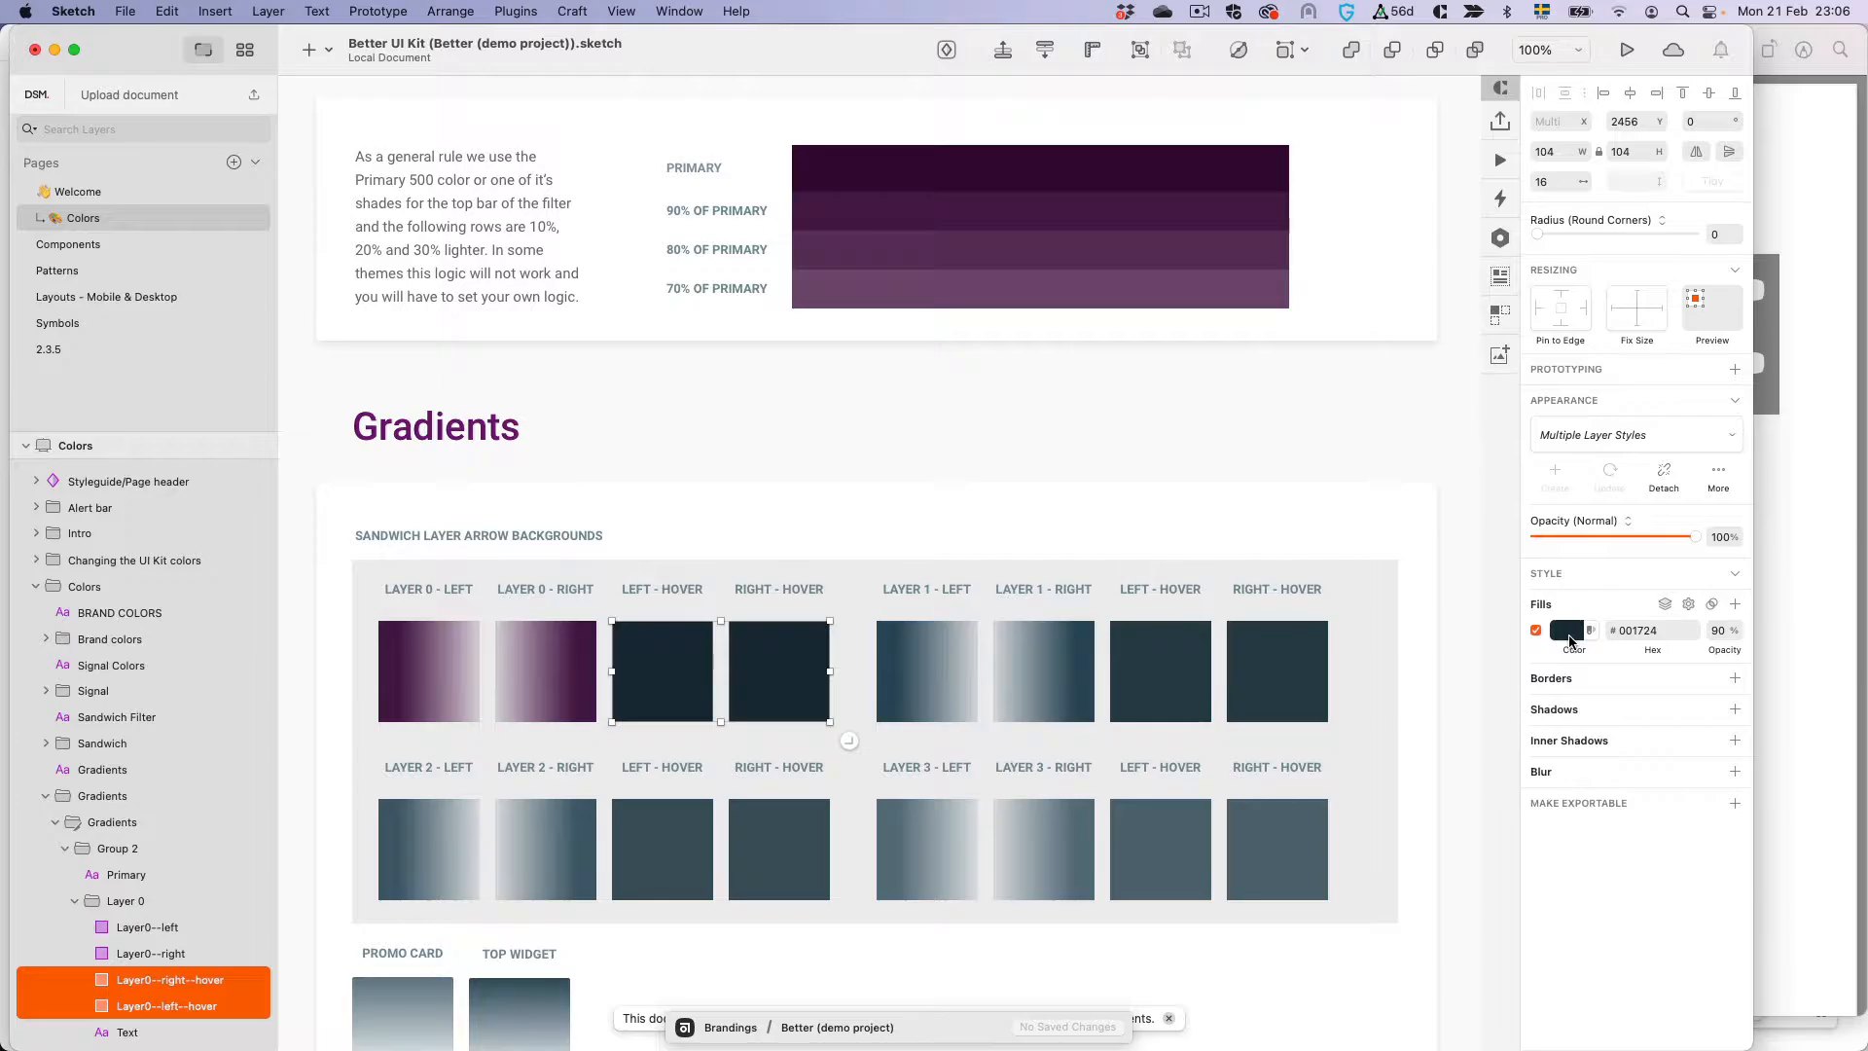
pyautogui.click(1625, 632)
pyautogui.press('super+v')
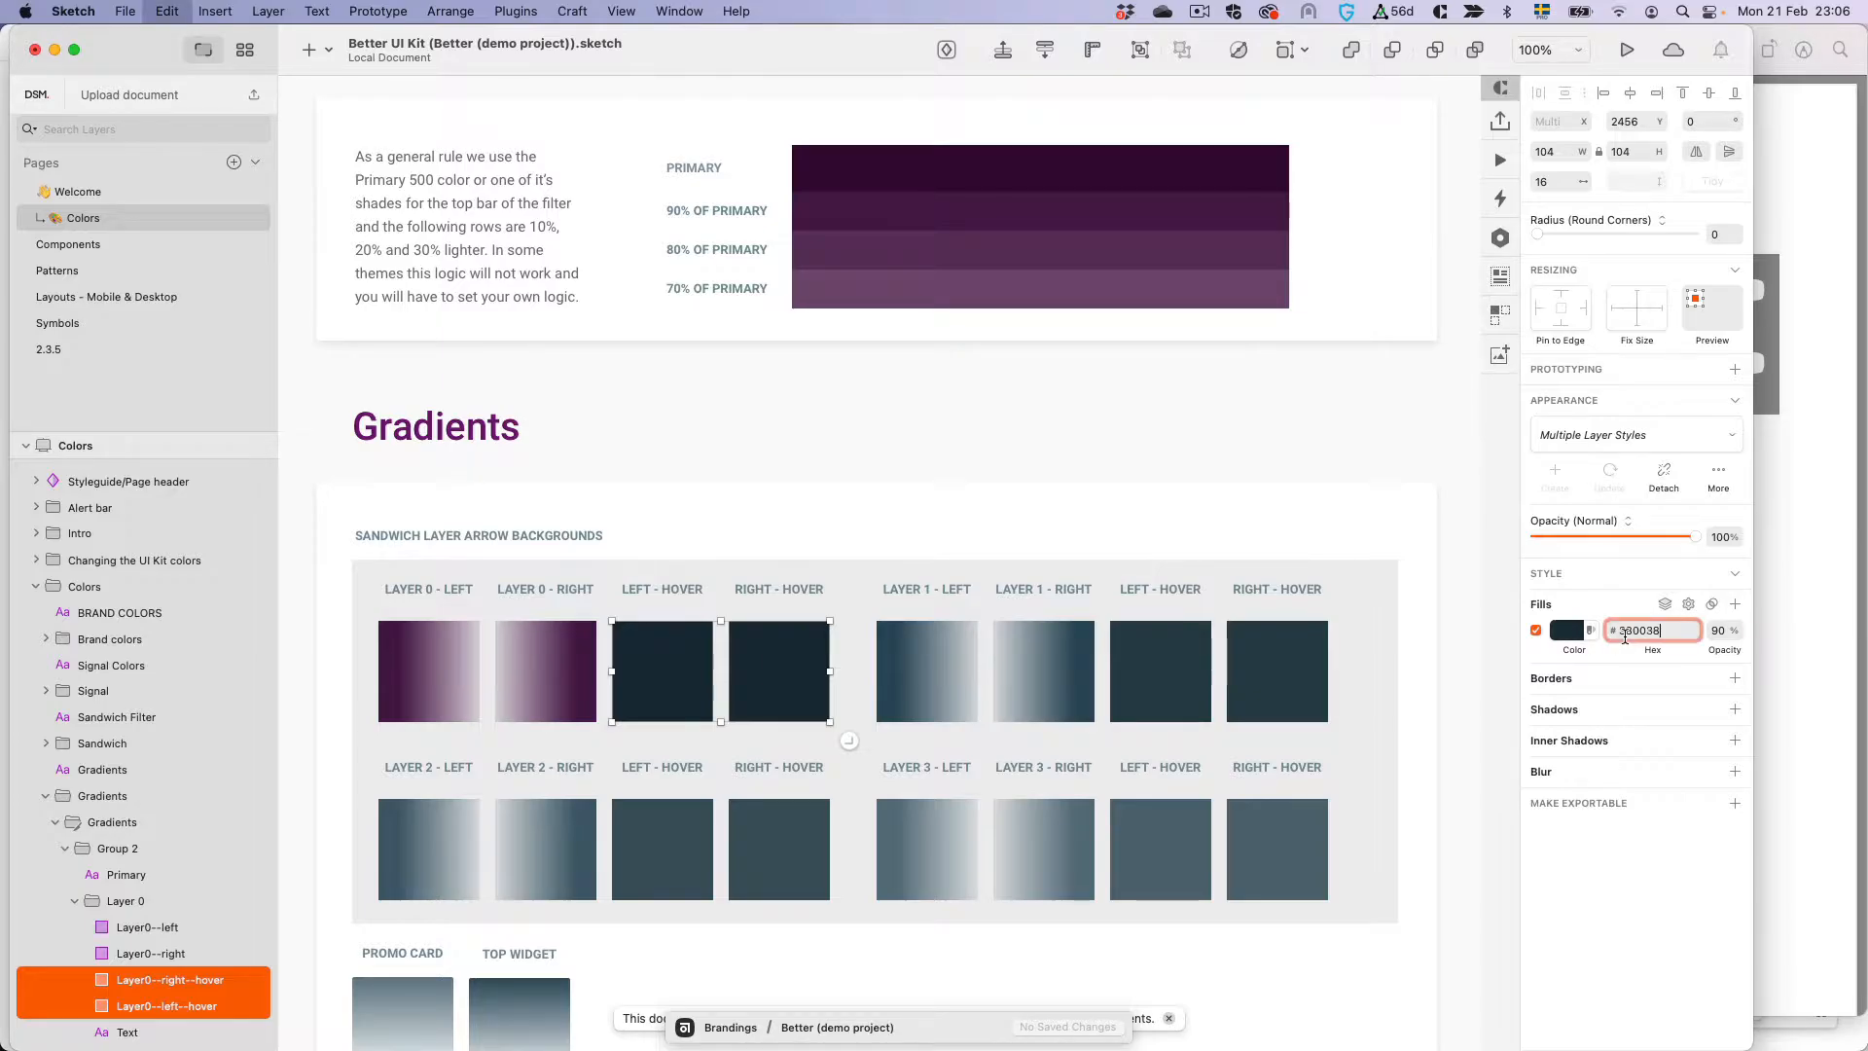
pyautogui.press('Return')
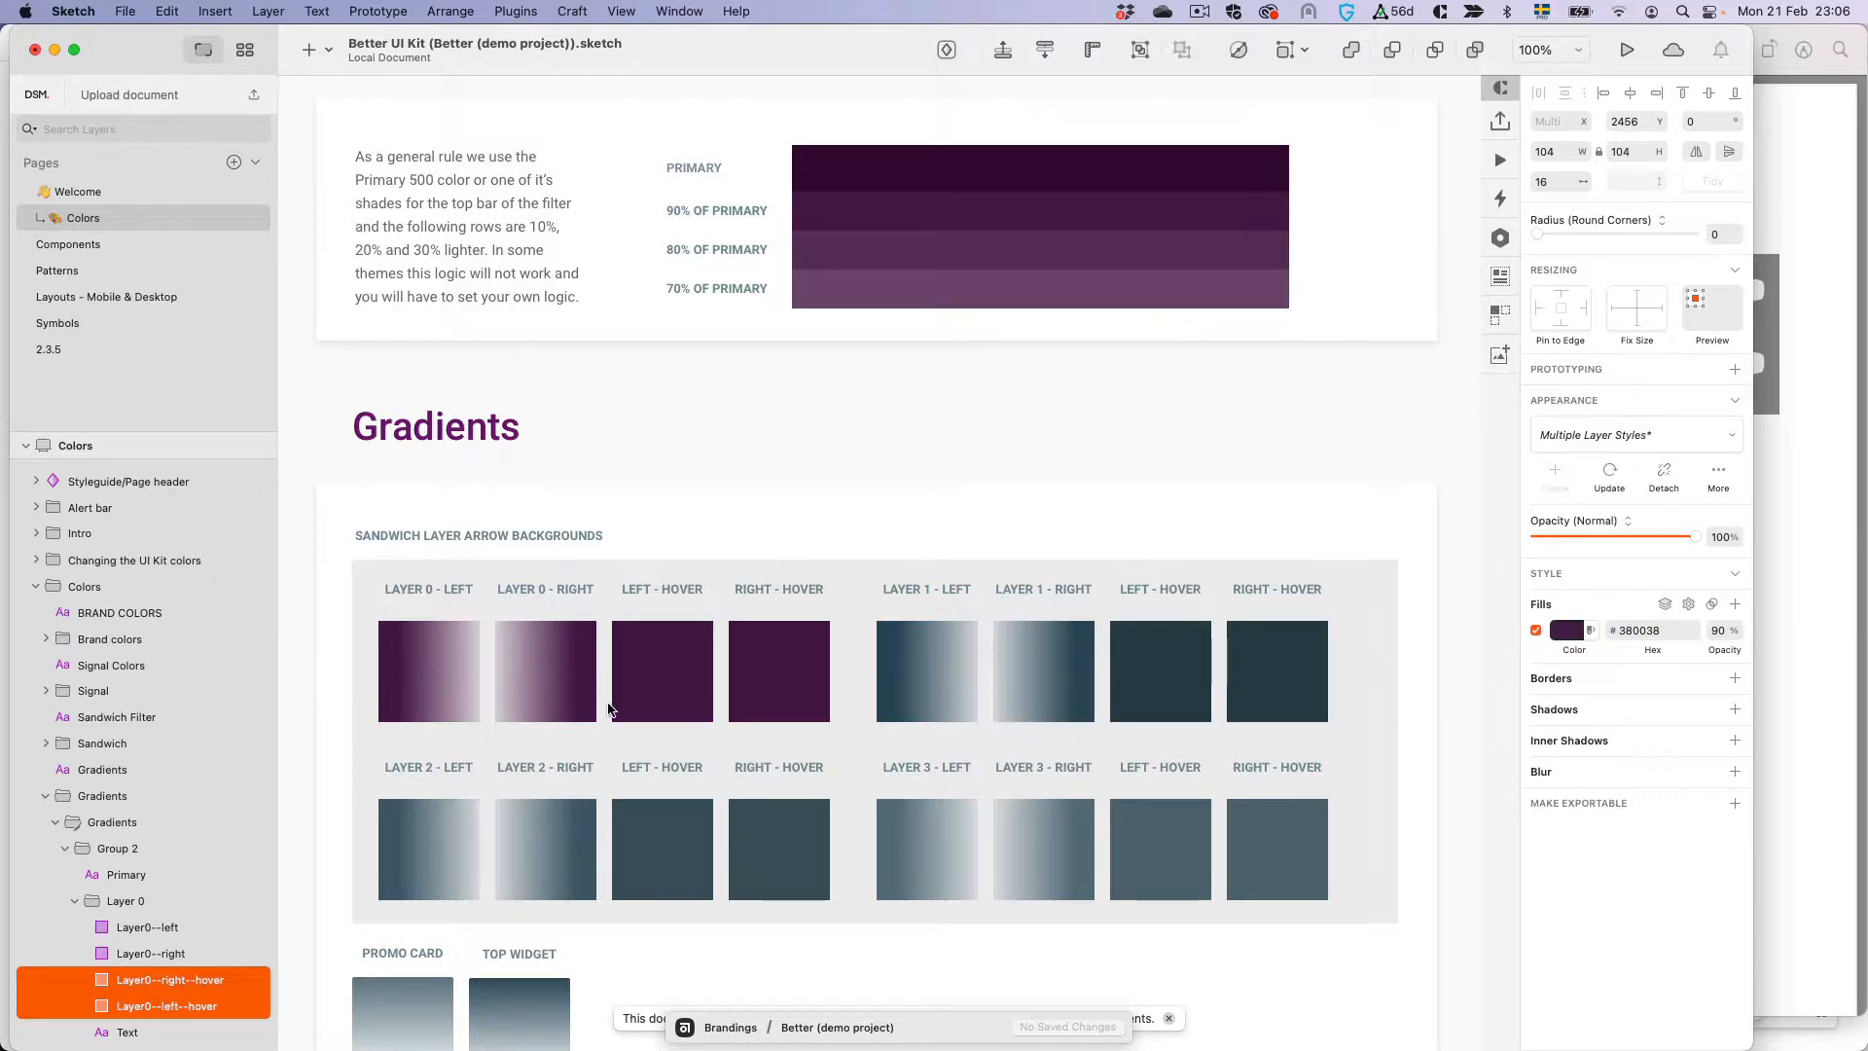
# Step: Select all four Layer 0 squares and update their shared layer styles
pyautogui.click(457, 668)
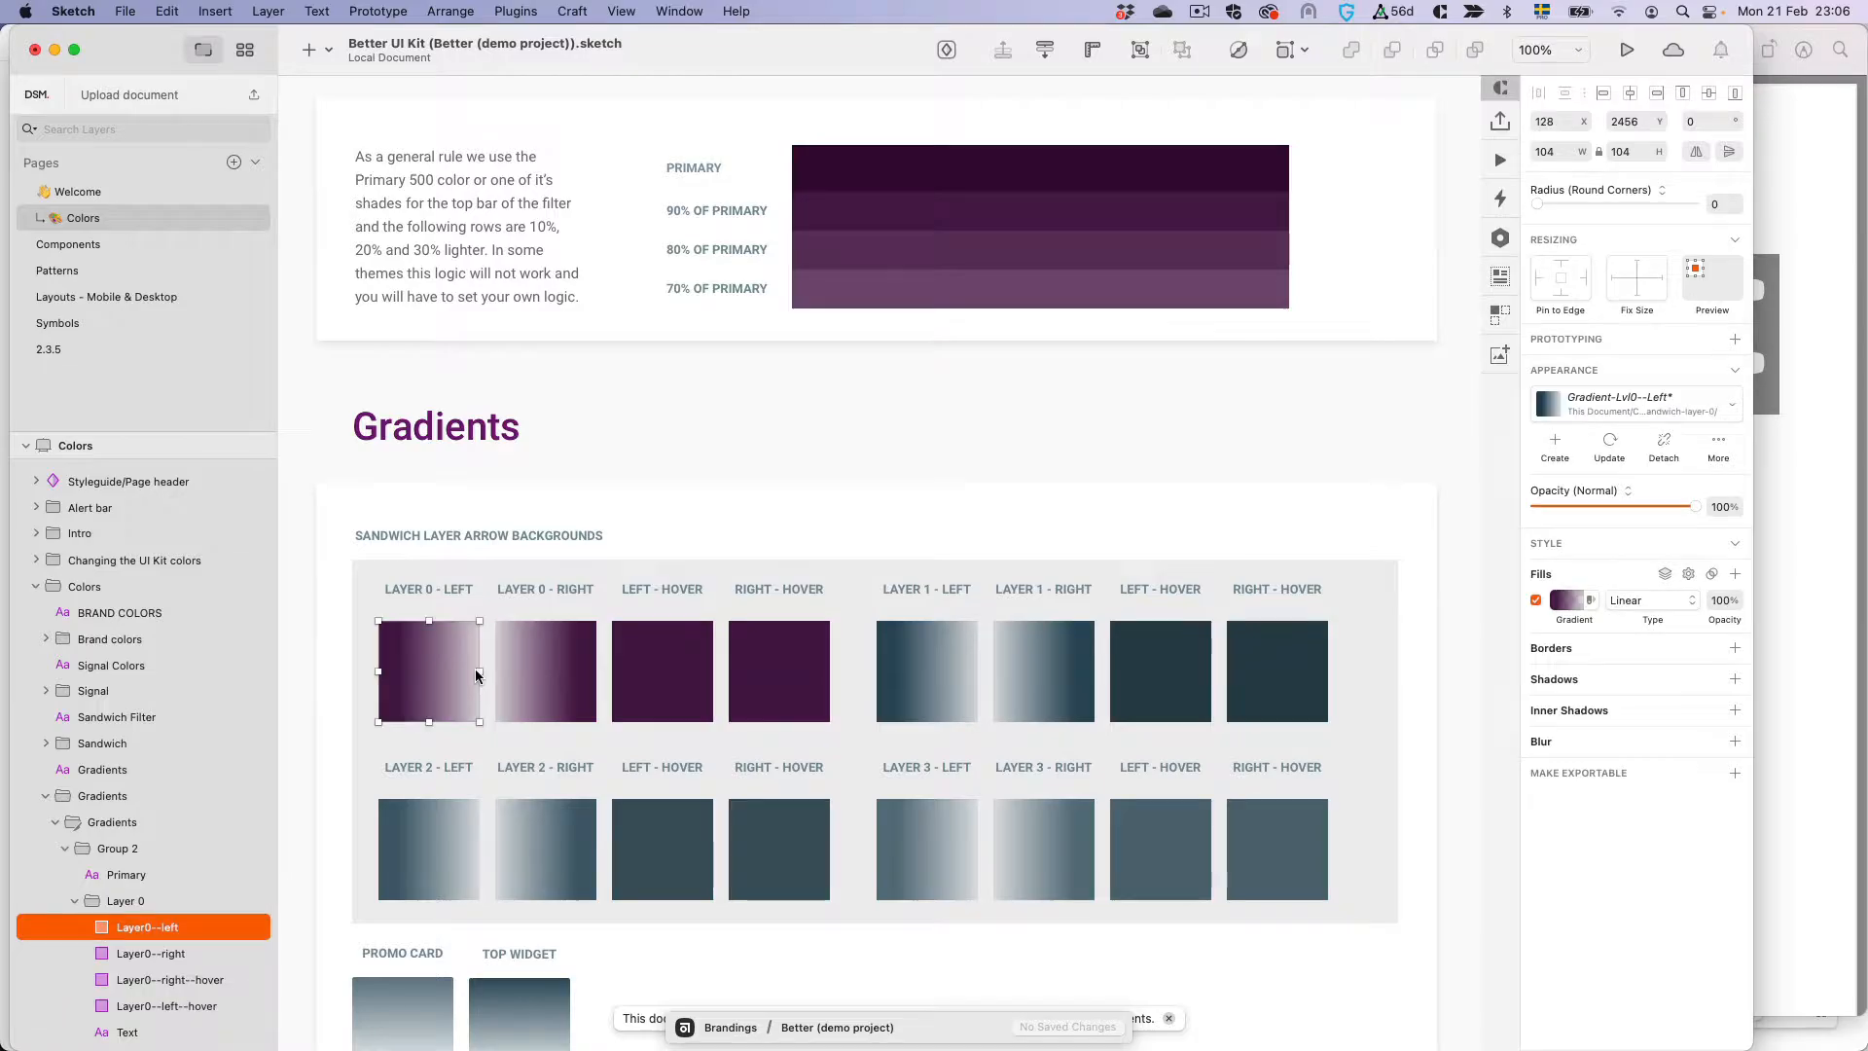
pyautogui.keyDown('shift'); pyautogui.click(533, 676); pyautogui.keyUp('shift')
pyautogui.keyDown('shift'); pyautogui.click(642, 671); pyautogui.keyUp('shift')
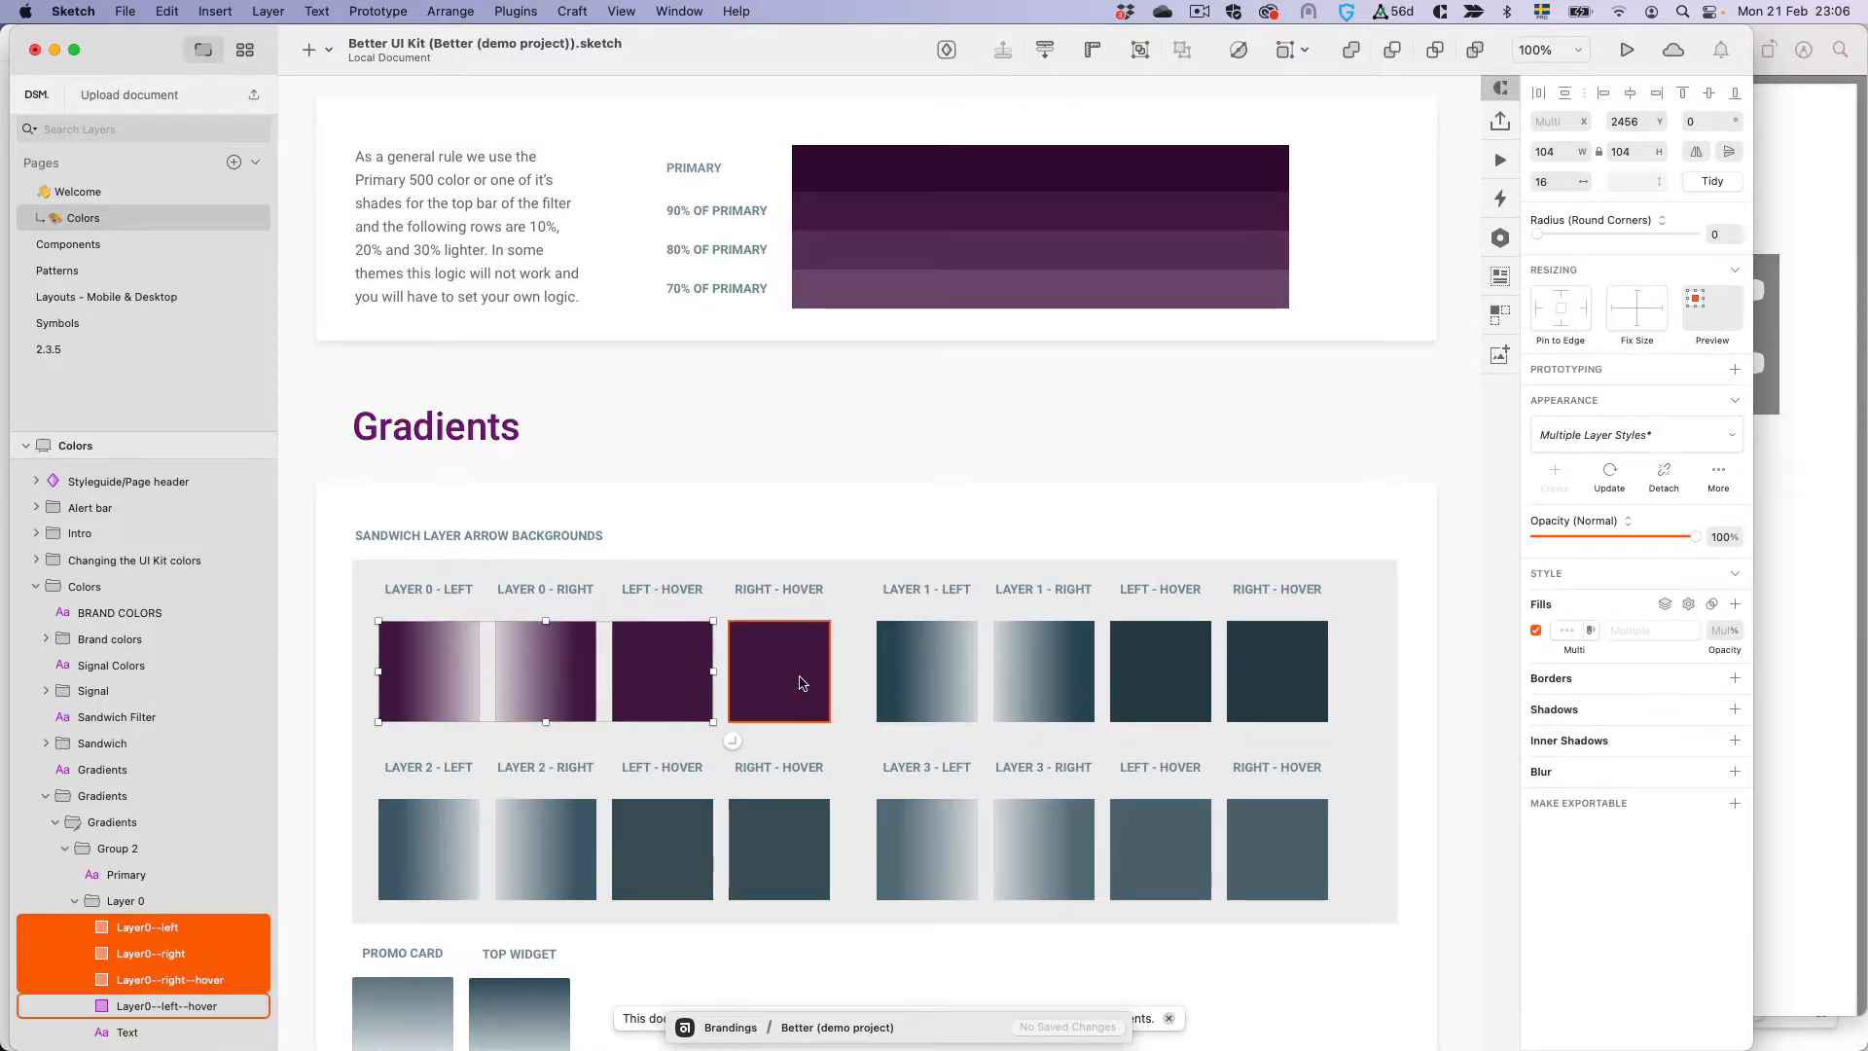
pyautogui.keyDown('shift'); pyautogui.click(799, 682); pyautogui.keyUp('shift')
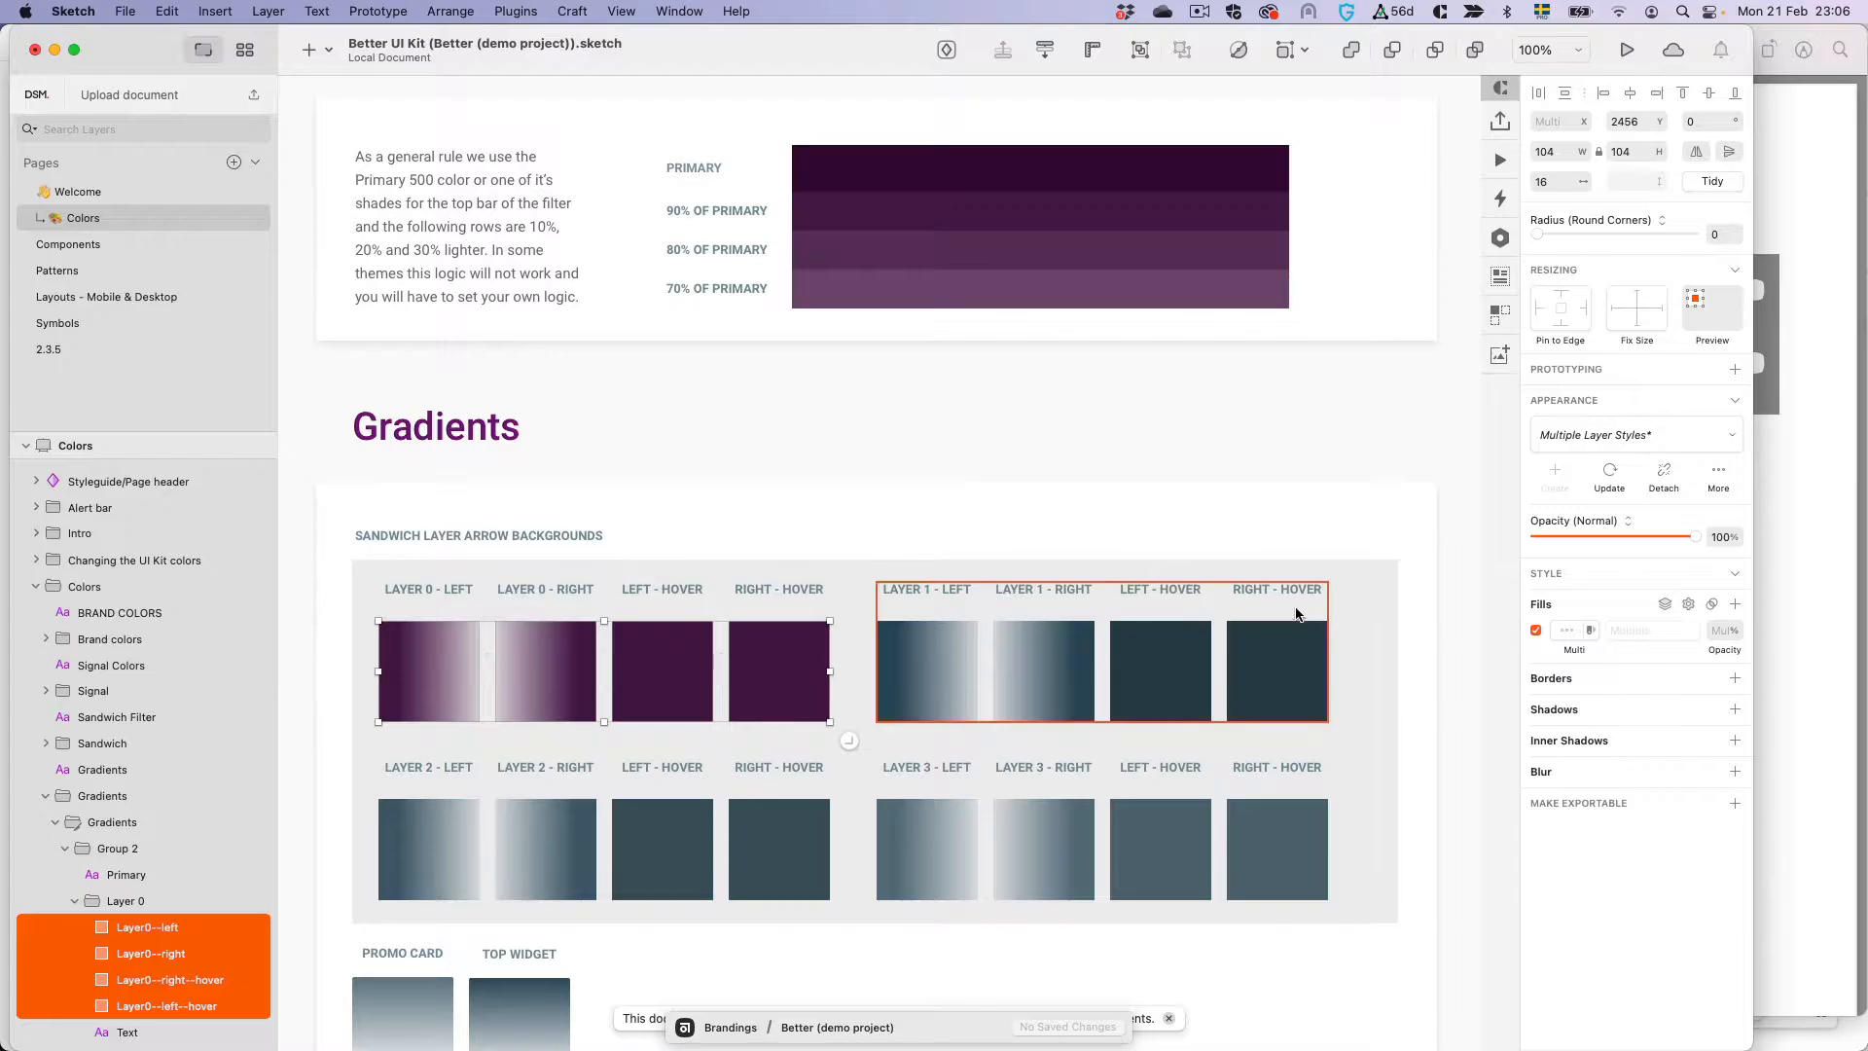
pyautogui.click(1612, 475)
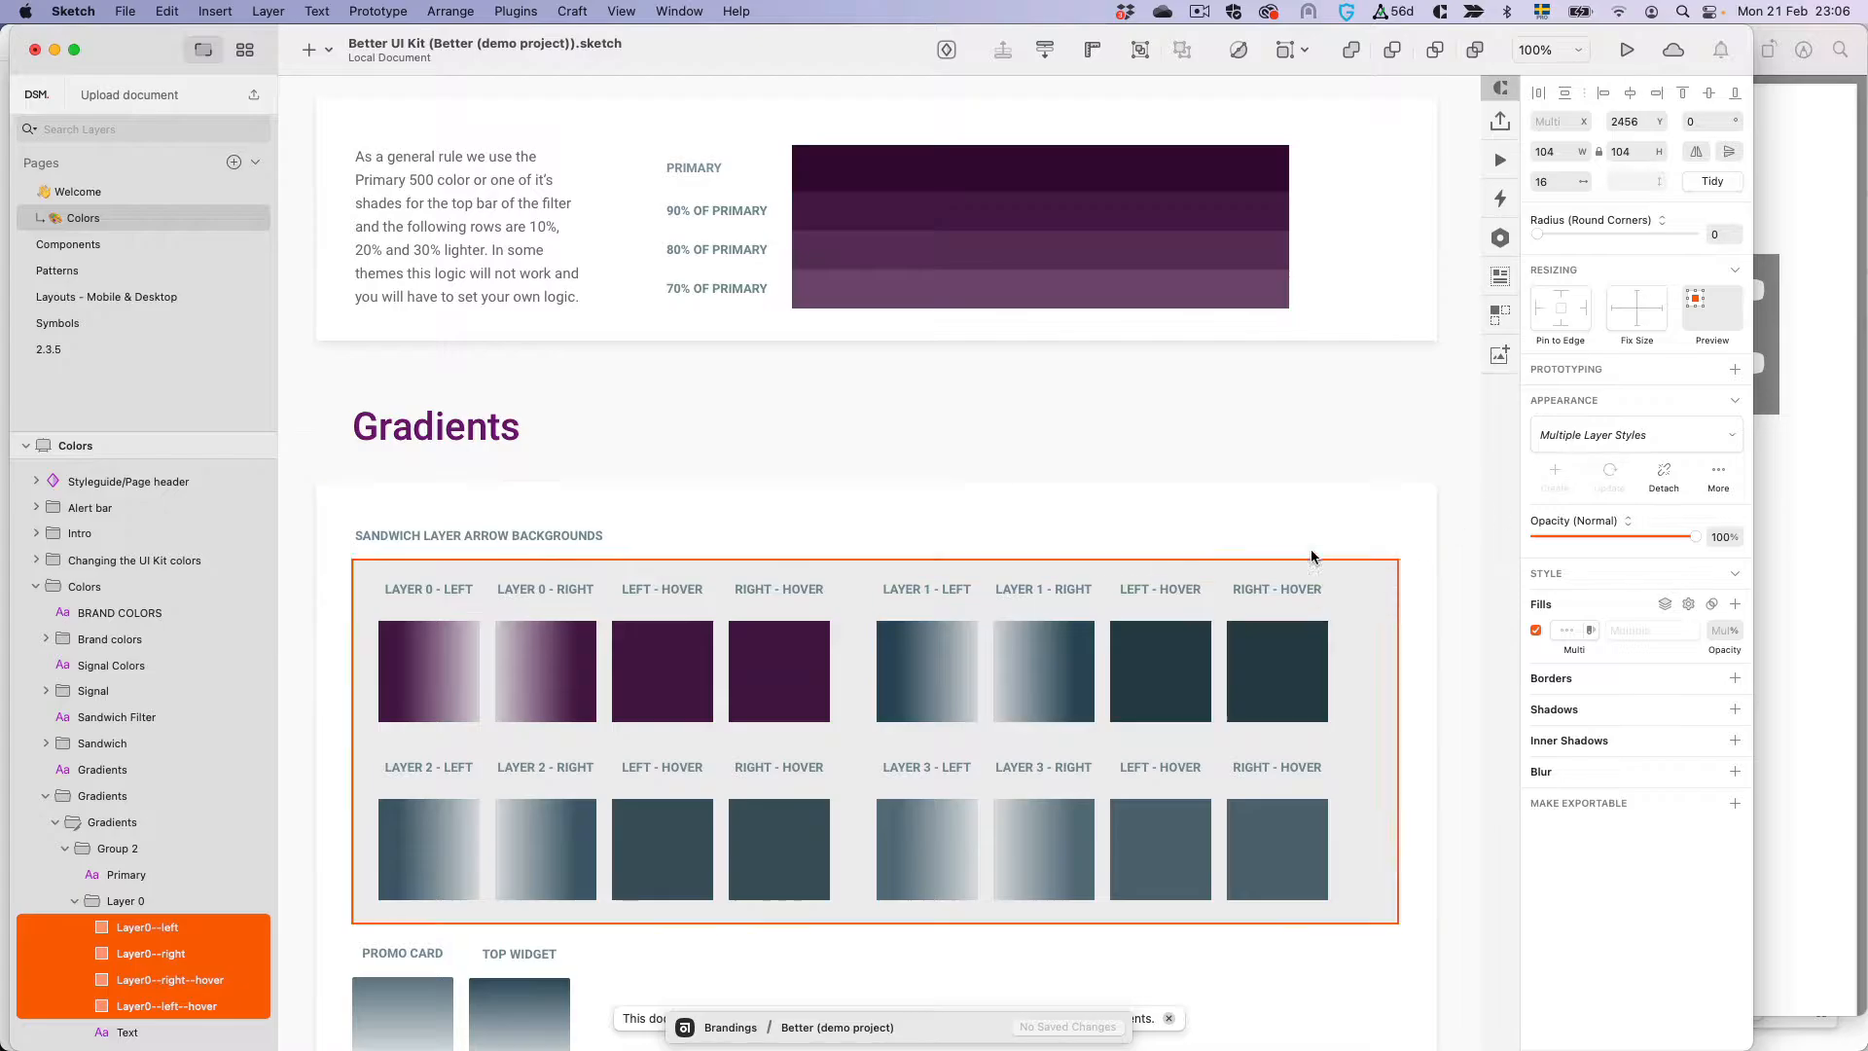
pyautogui.click(1025, 220)
pyautogui.doubleClick(1025, 220)
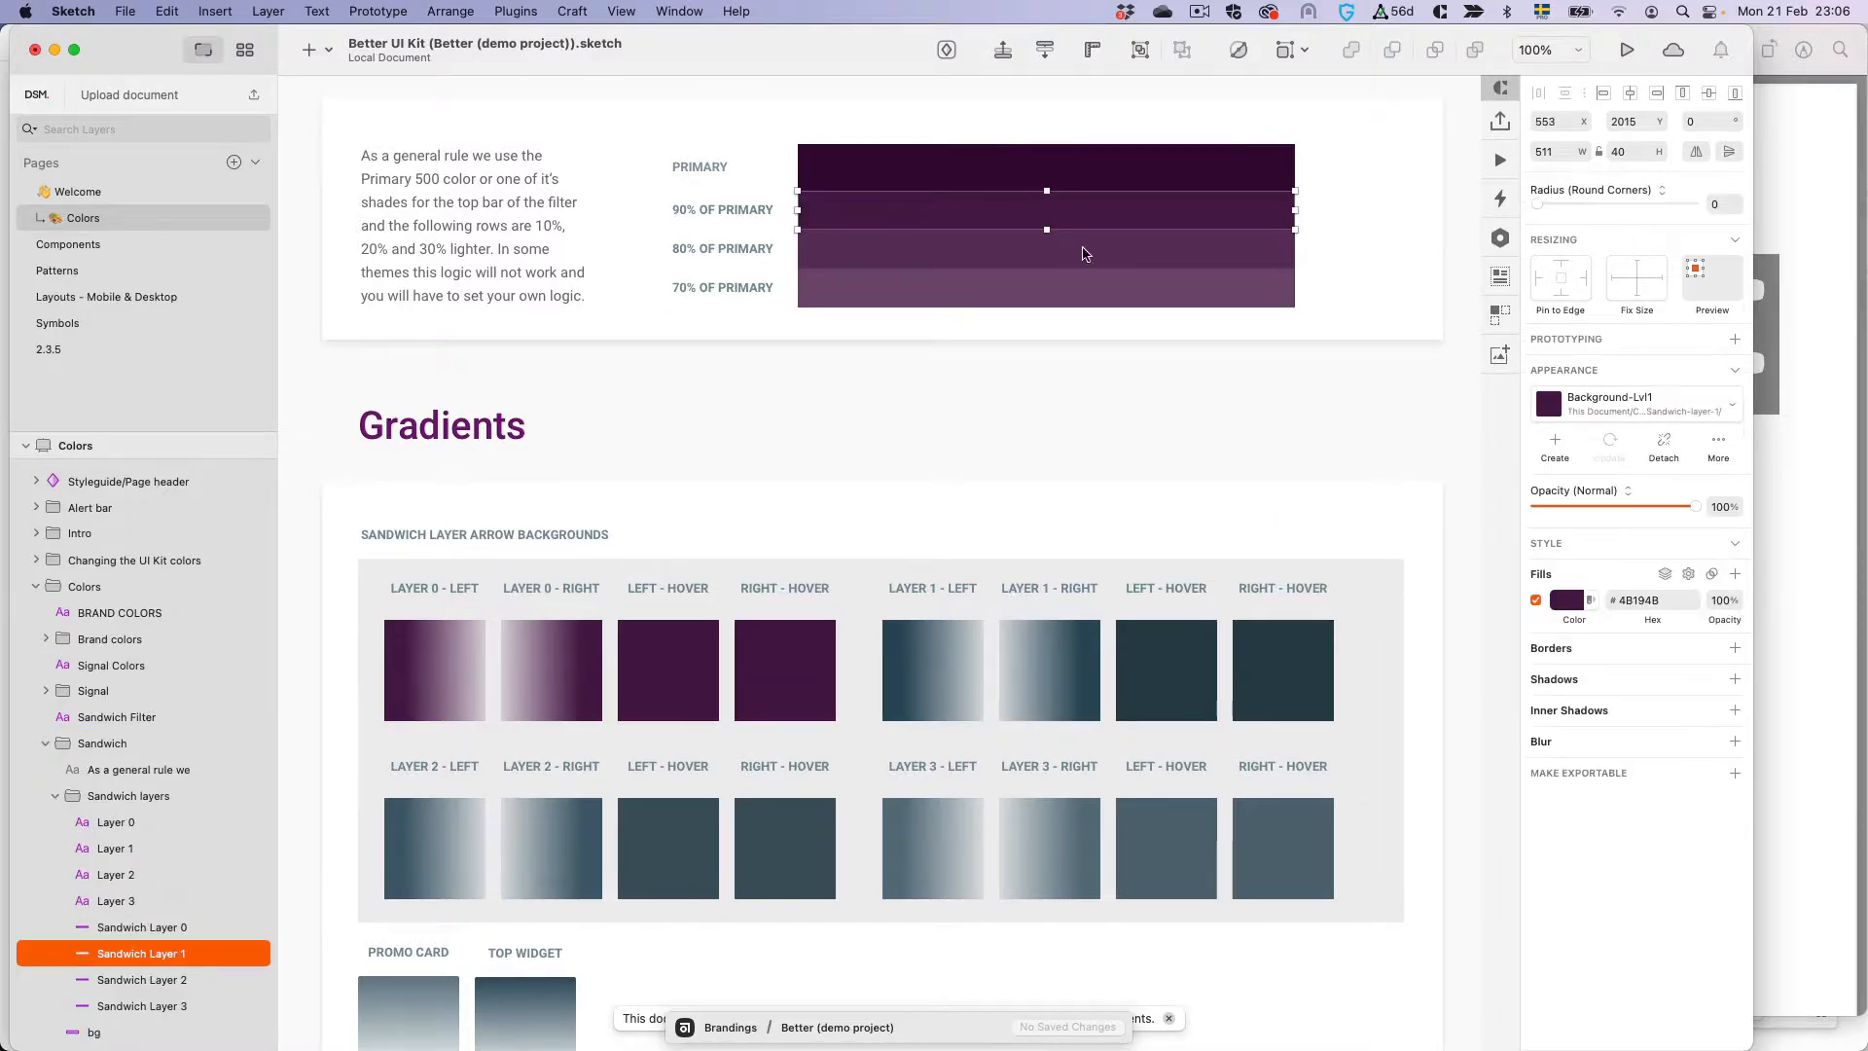
# Step: Copy the 90% bar's hex 4B194B and set it on the Layer 1 - Left gradient's right stop
pyautogui.click(1645, 601)
pyautogui.press('super+c')
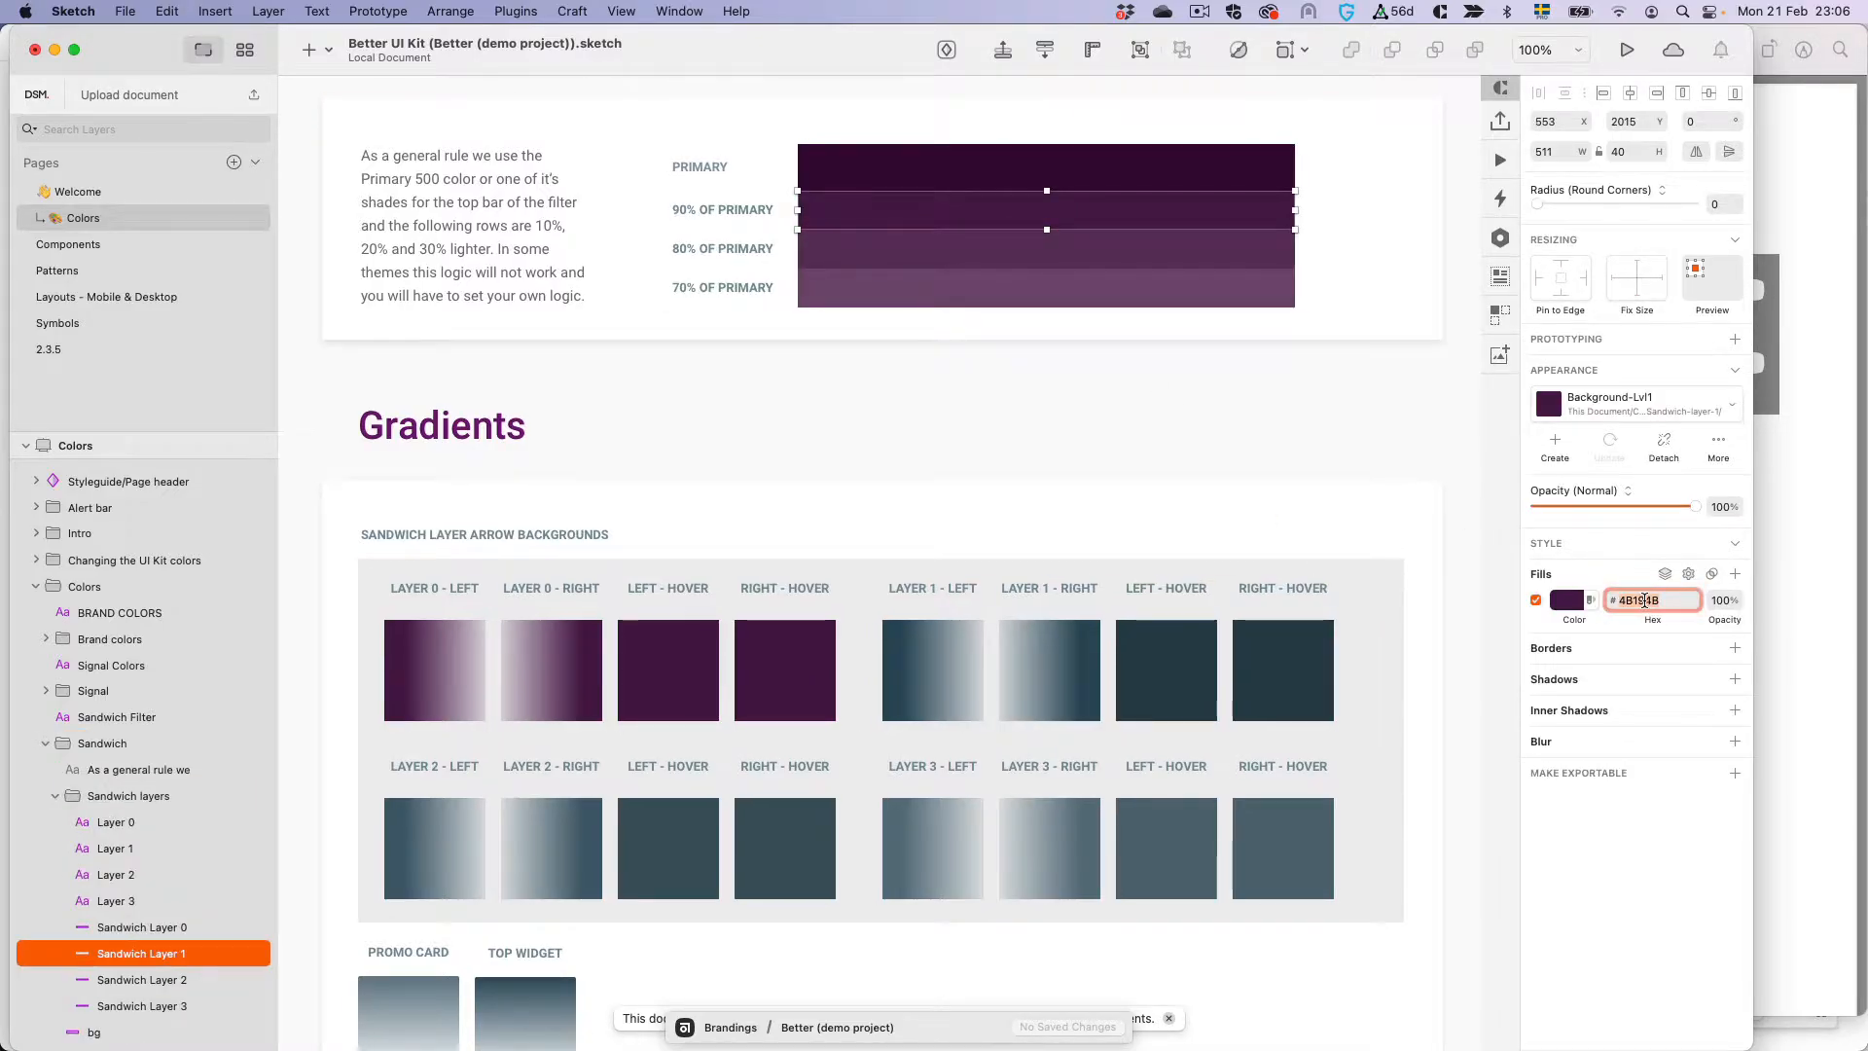
pyautogui.click(931, 668)
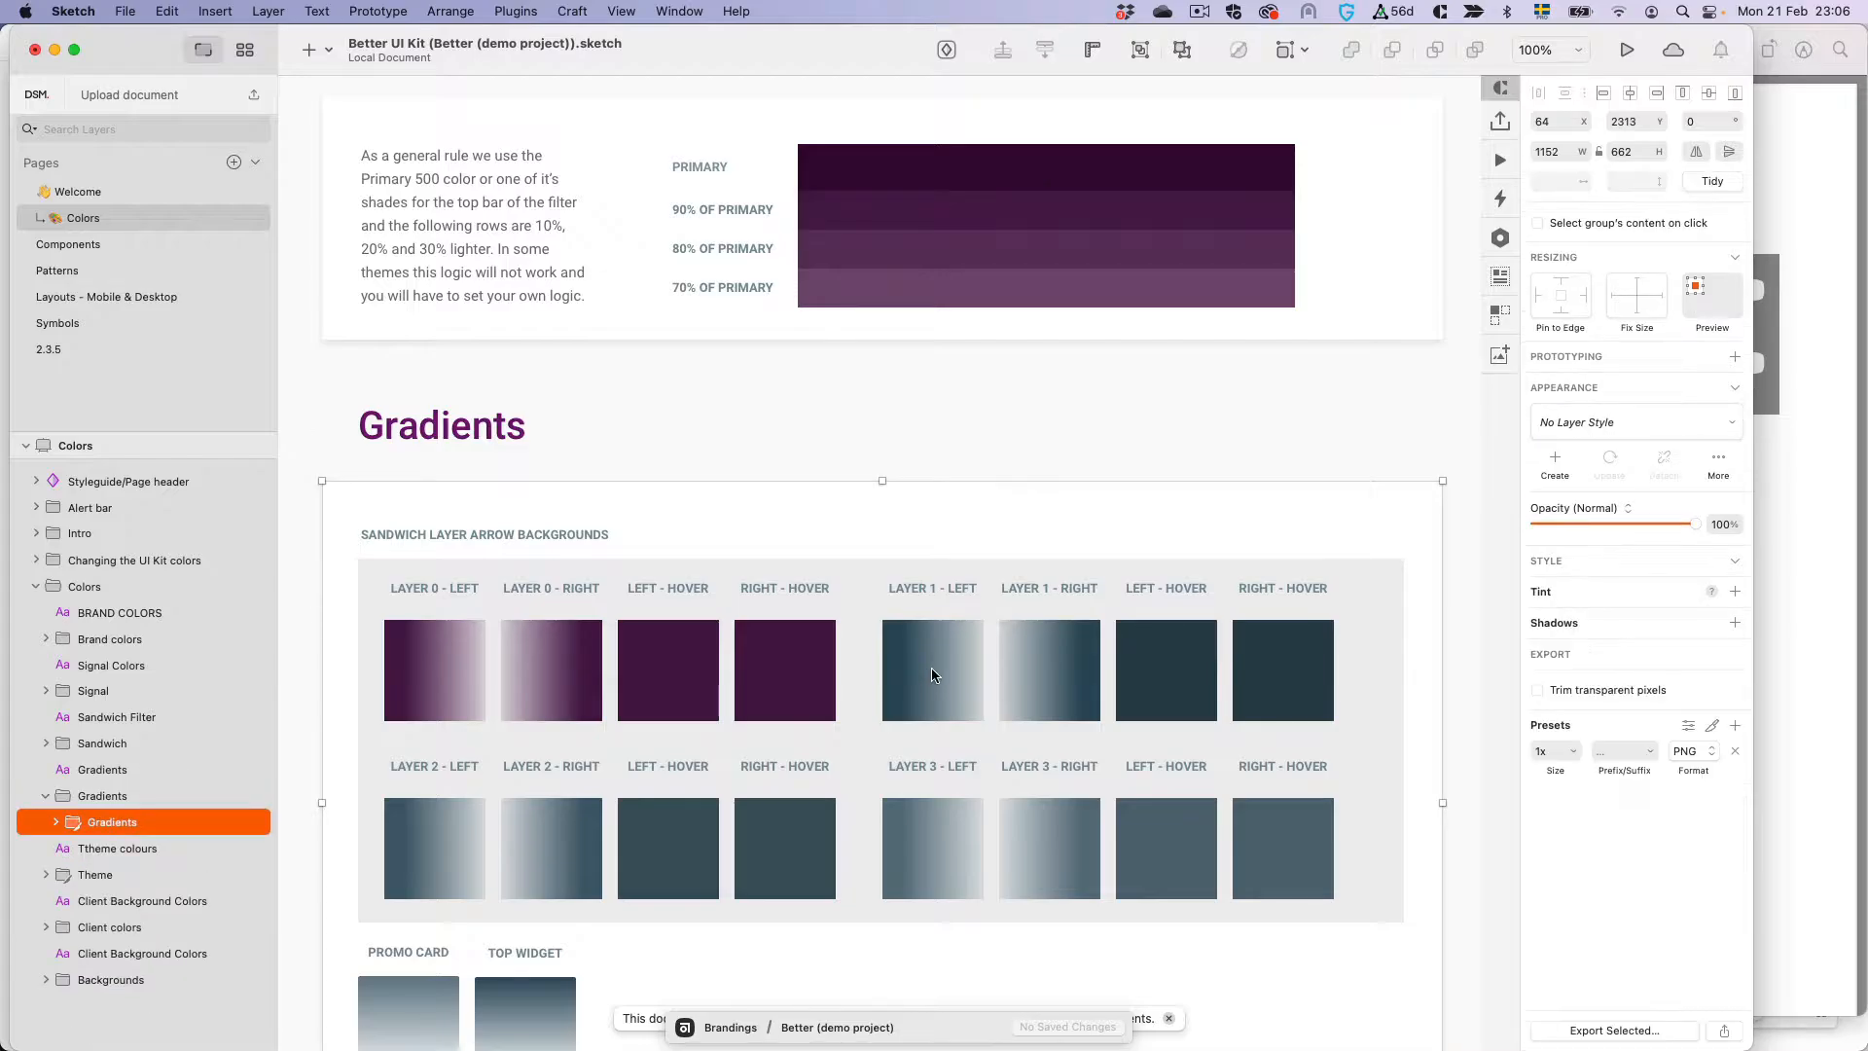
pyautogui.doubleClick(931, 668)
pyautogui.click(931, 667)
pyautogui.click(931, 667)
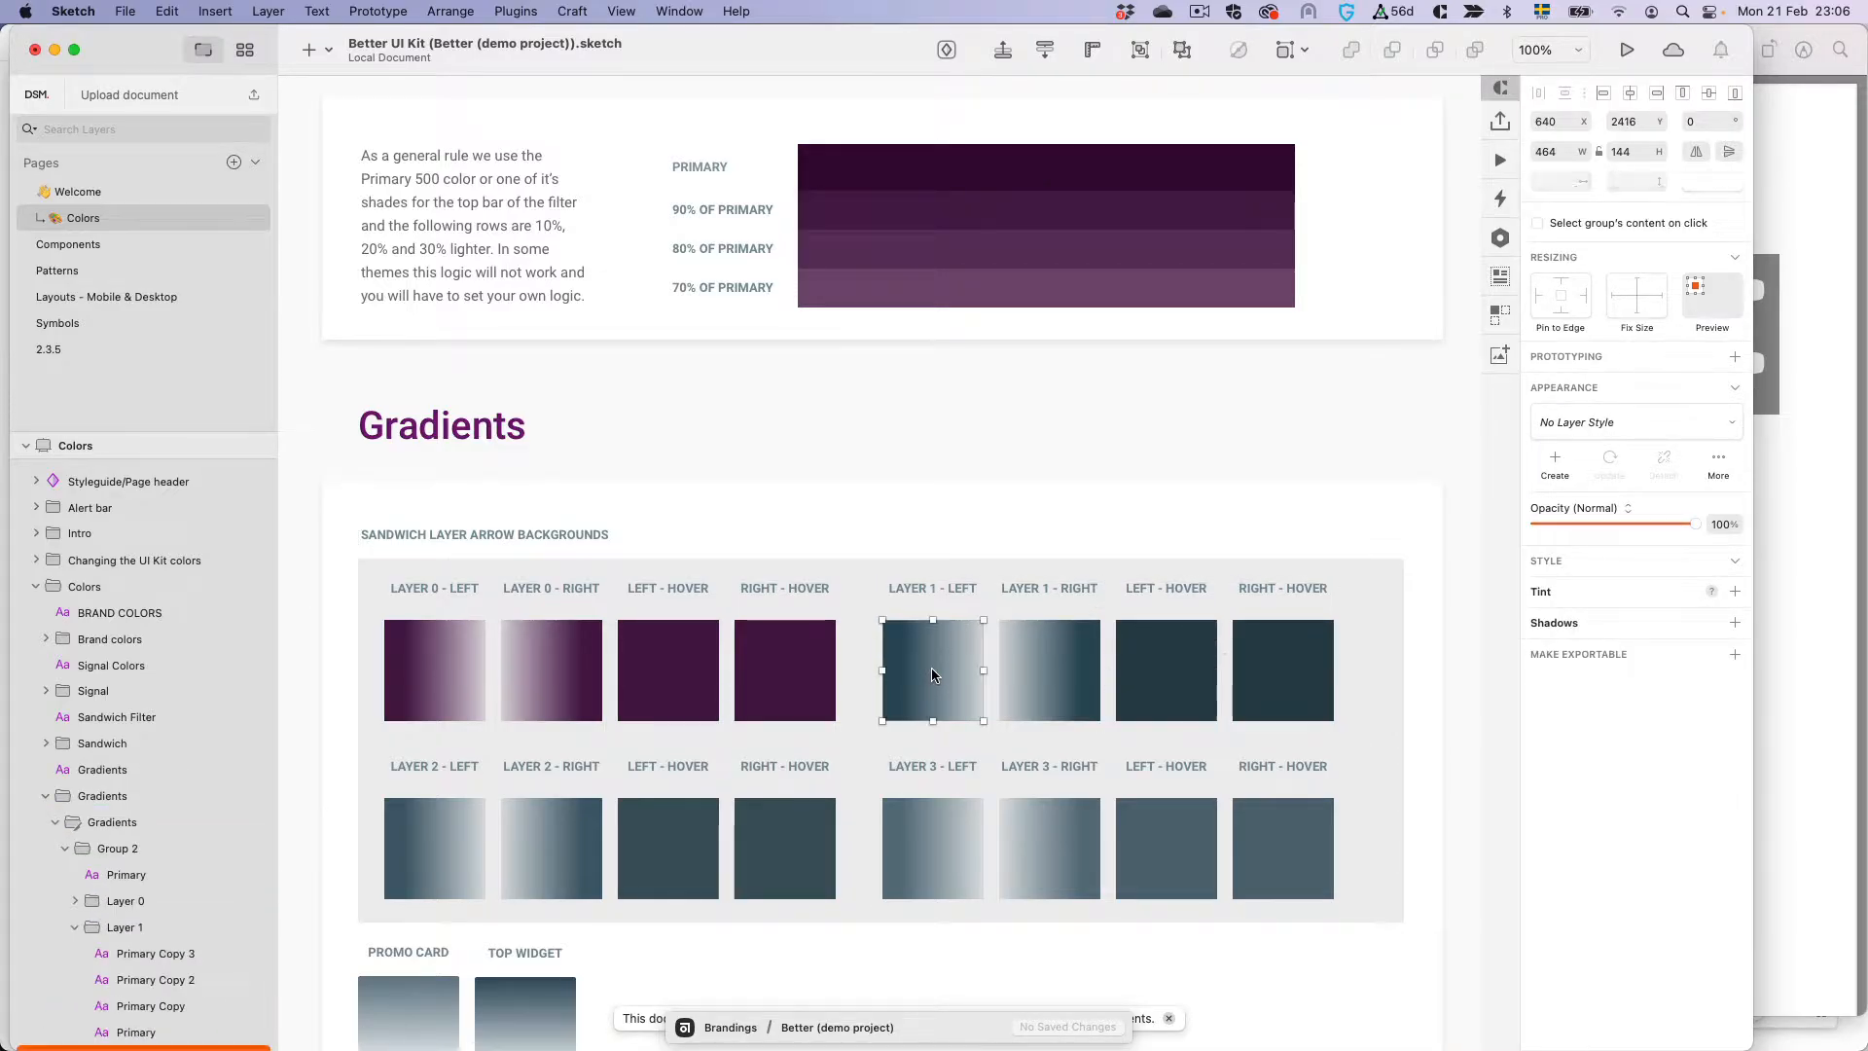
pyautogui.click(1578, 609)
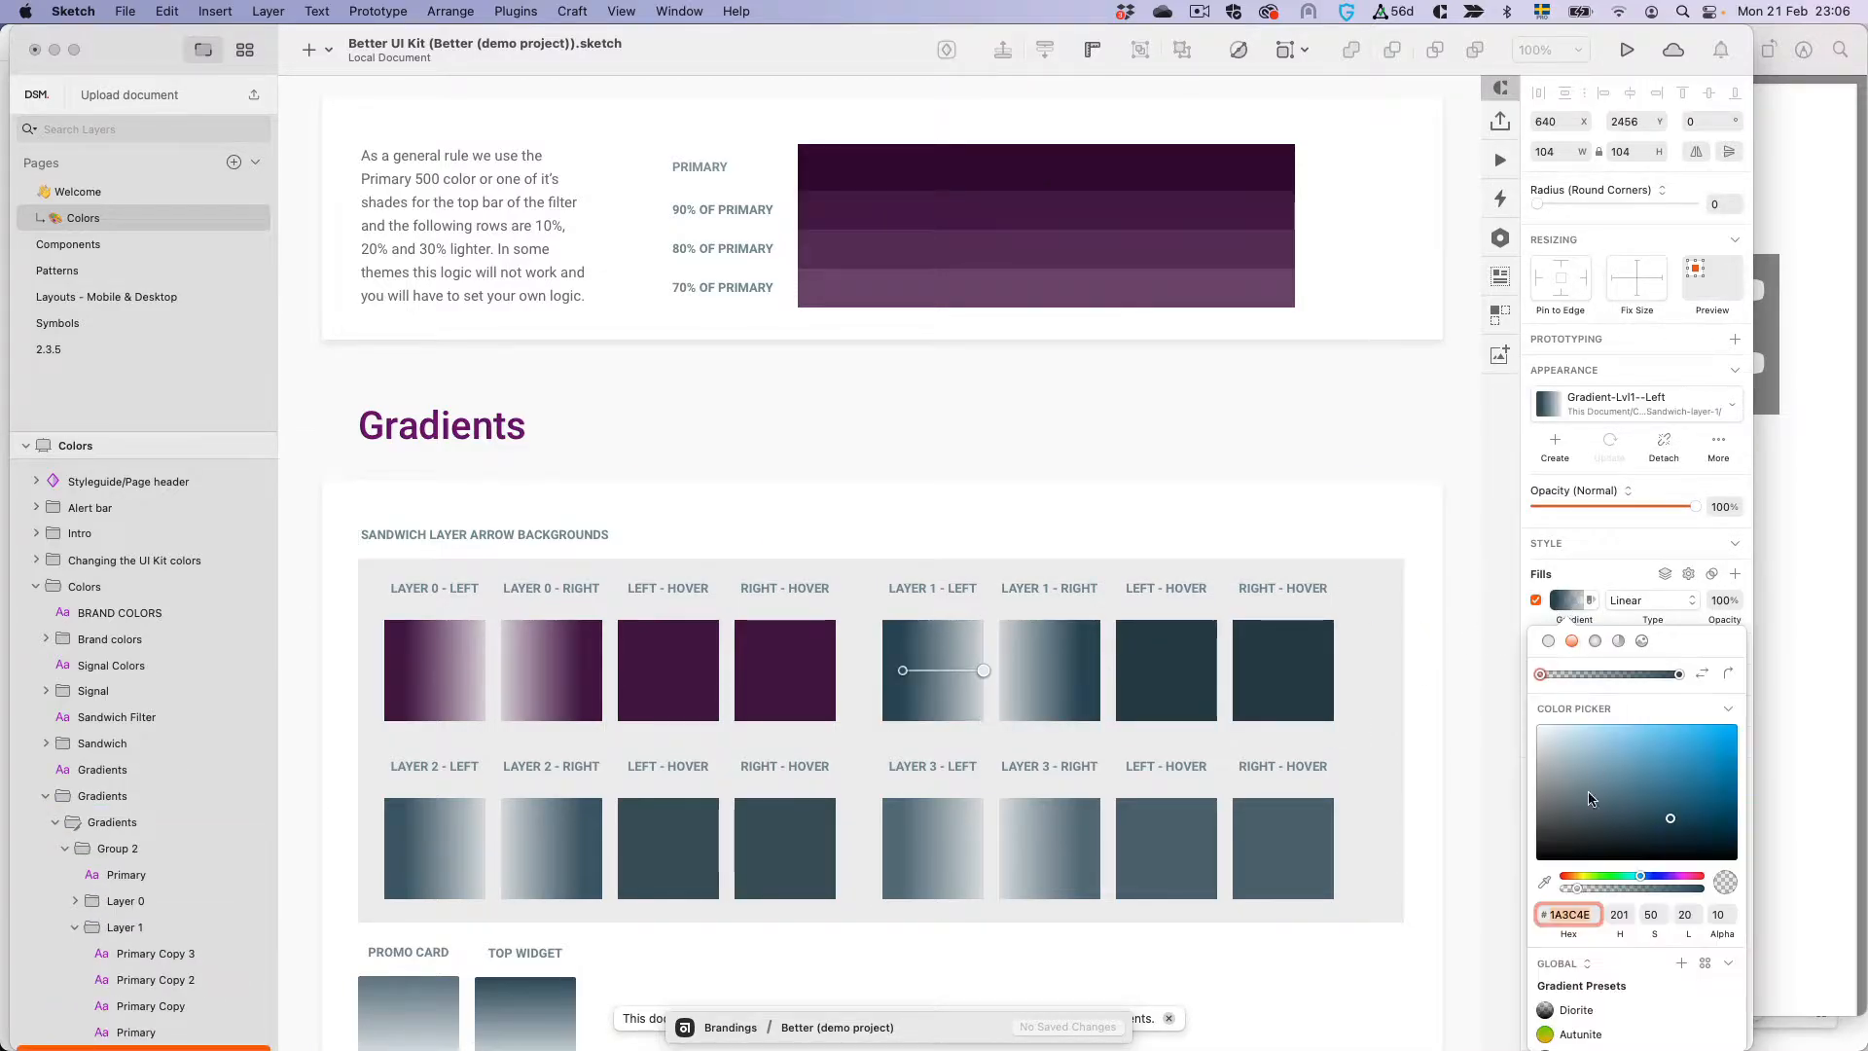
pyautogui.click(1678, 674)
pyautogui.click(1567, 912)
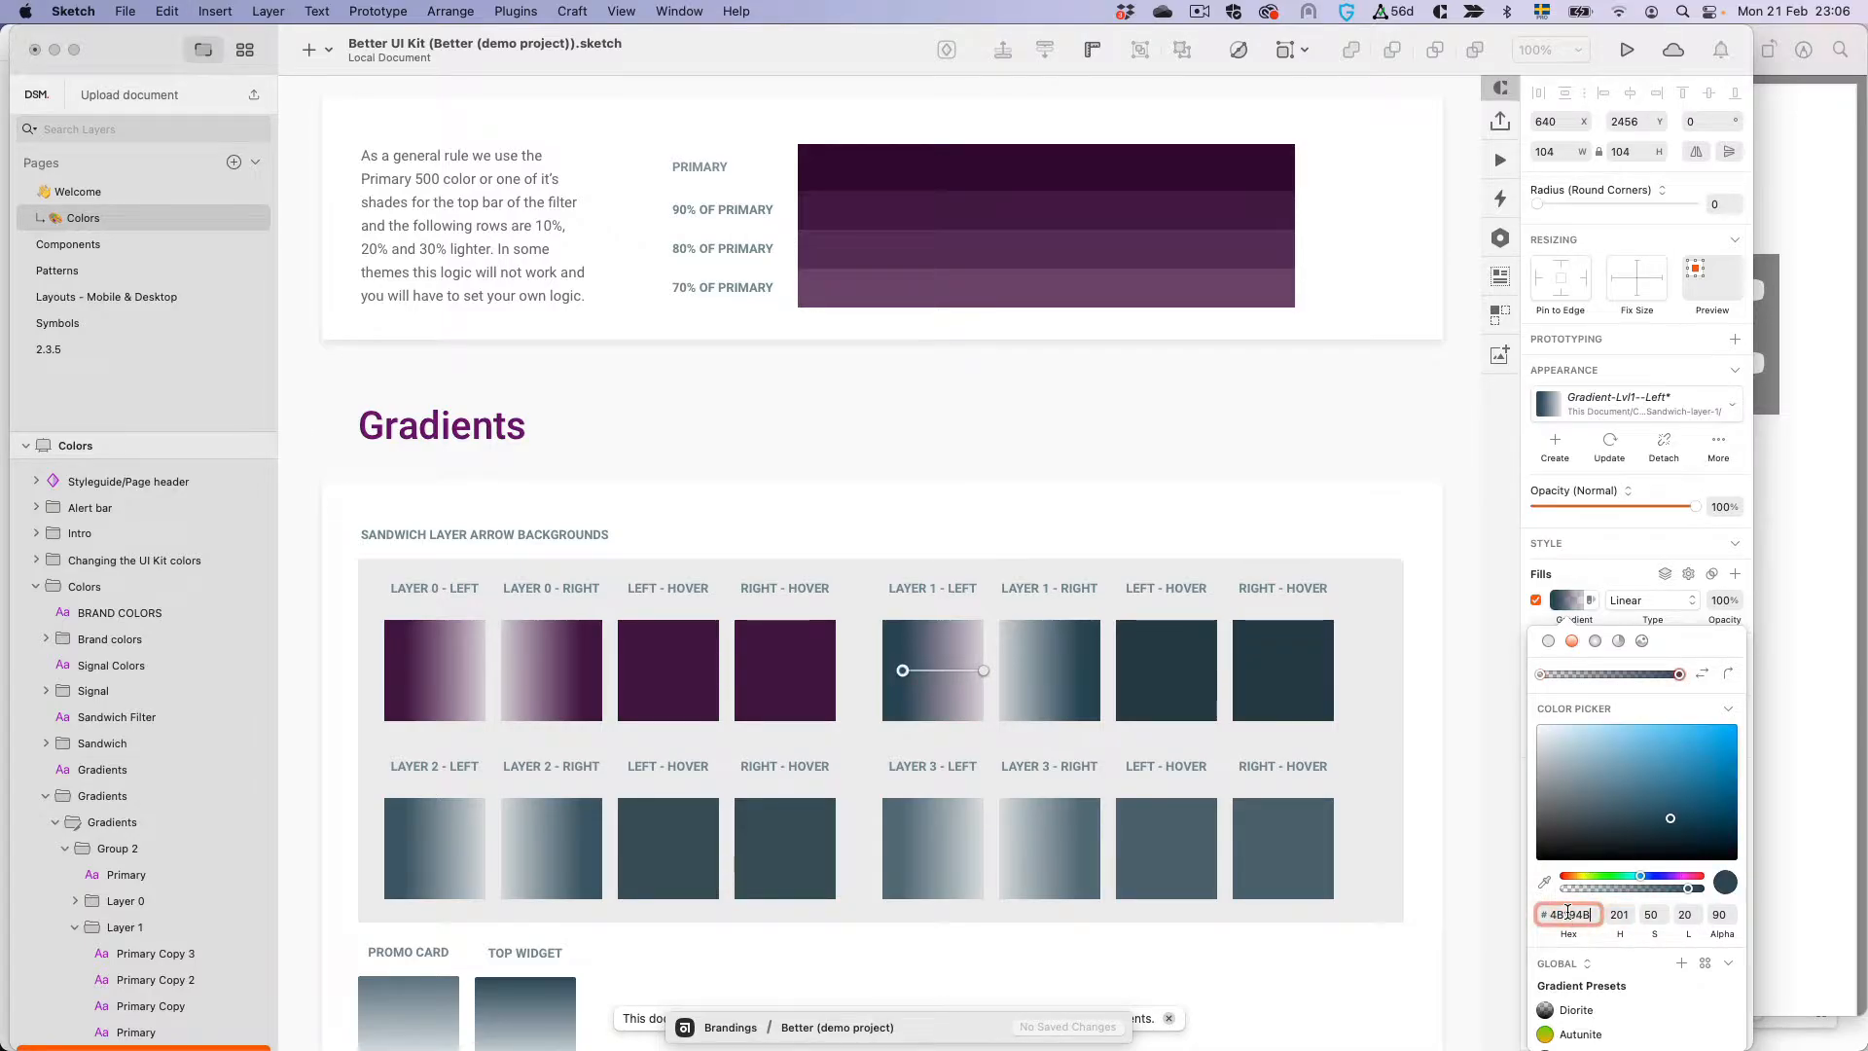
pyautogui.write('4B194B')
pyautogui.press('Tab')
pyautogui.click(1060, 690)
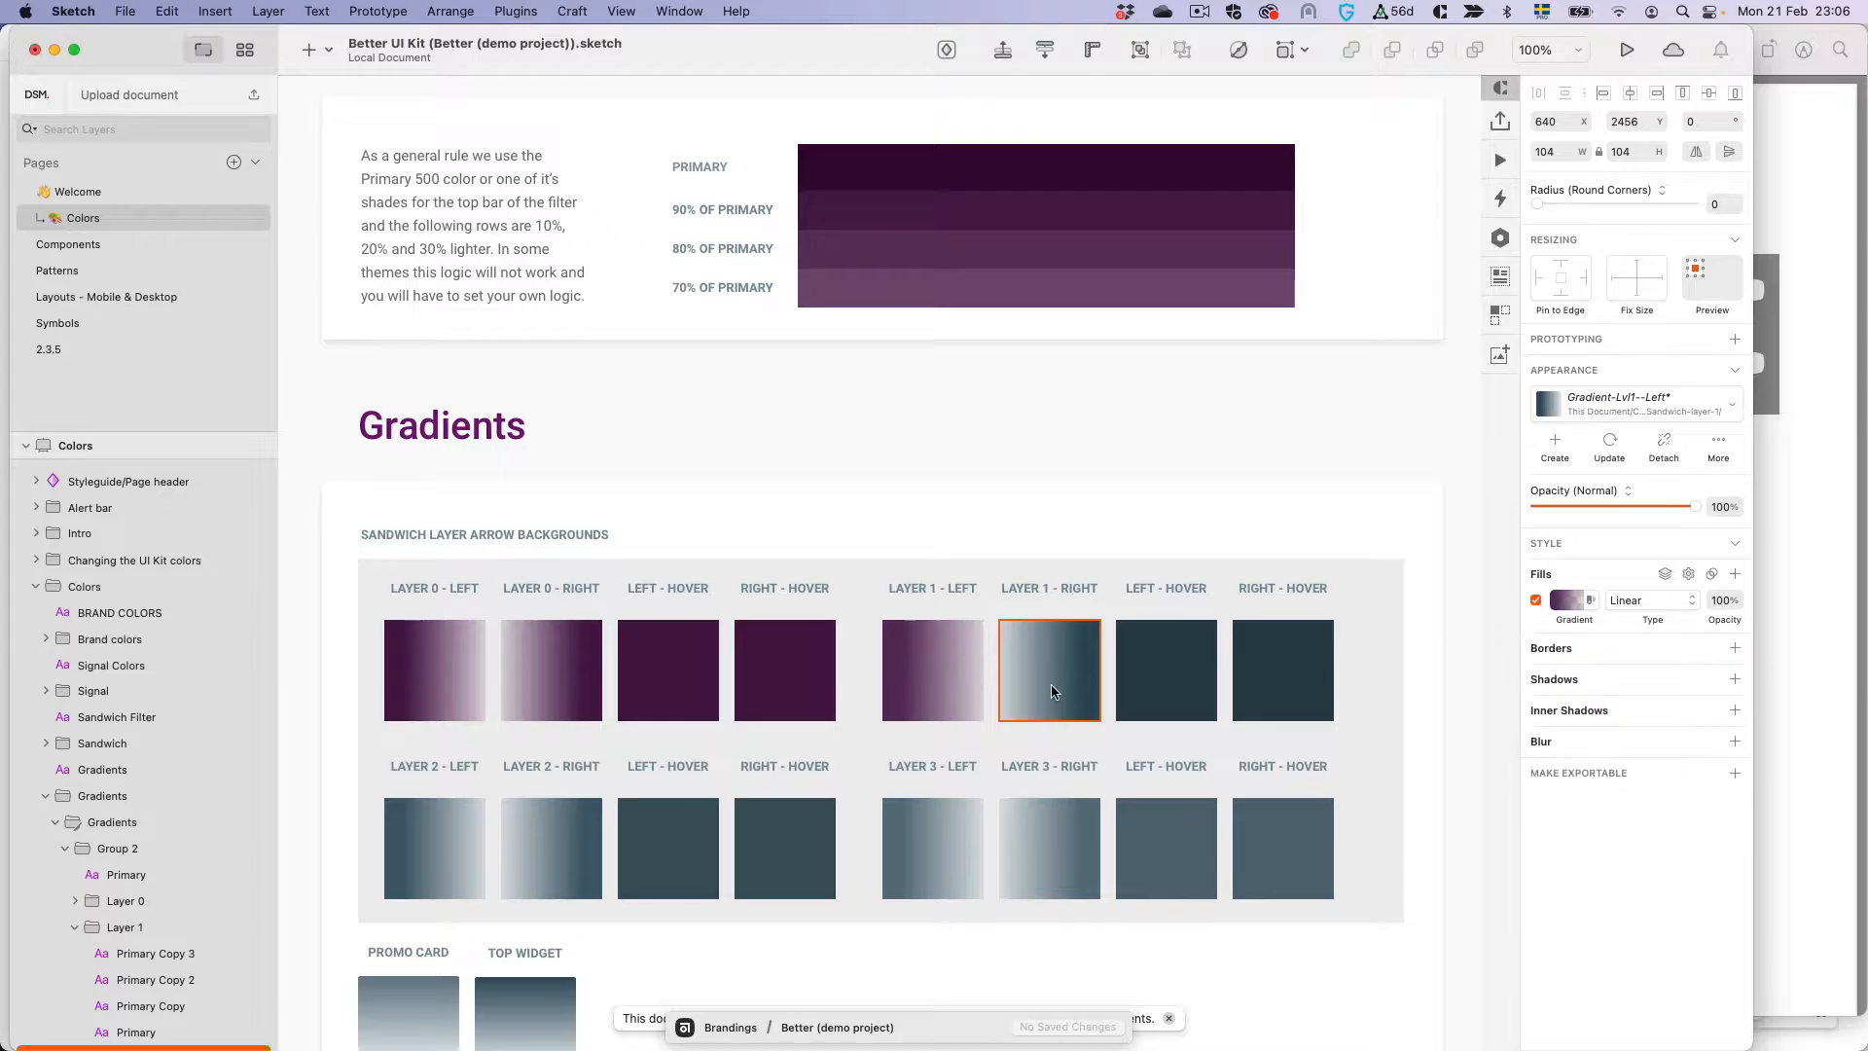
# Step: Set both Layer 1 - Right gradient stops to 4B194B
pyautogui.click(1057, 687)
pyautogui.click(1586, 603)
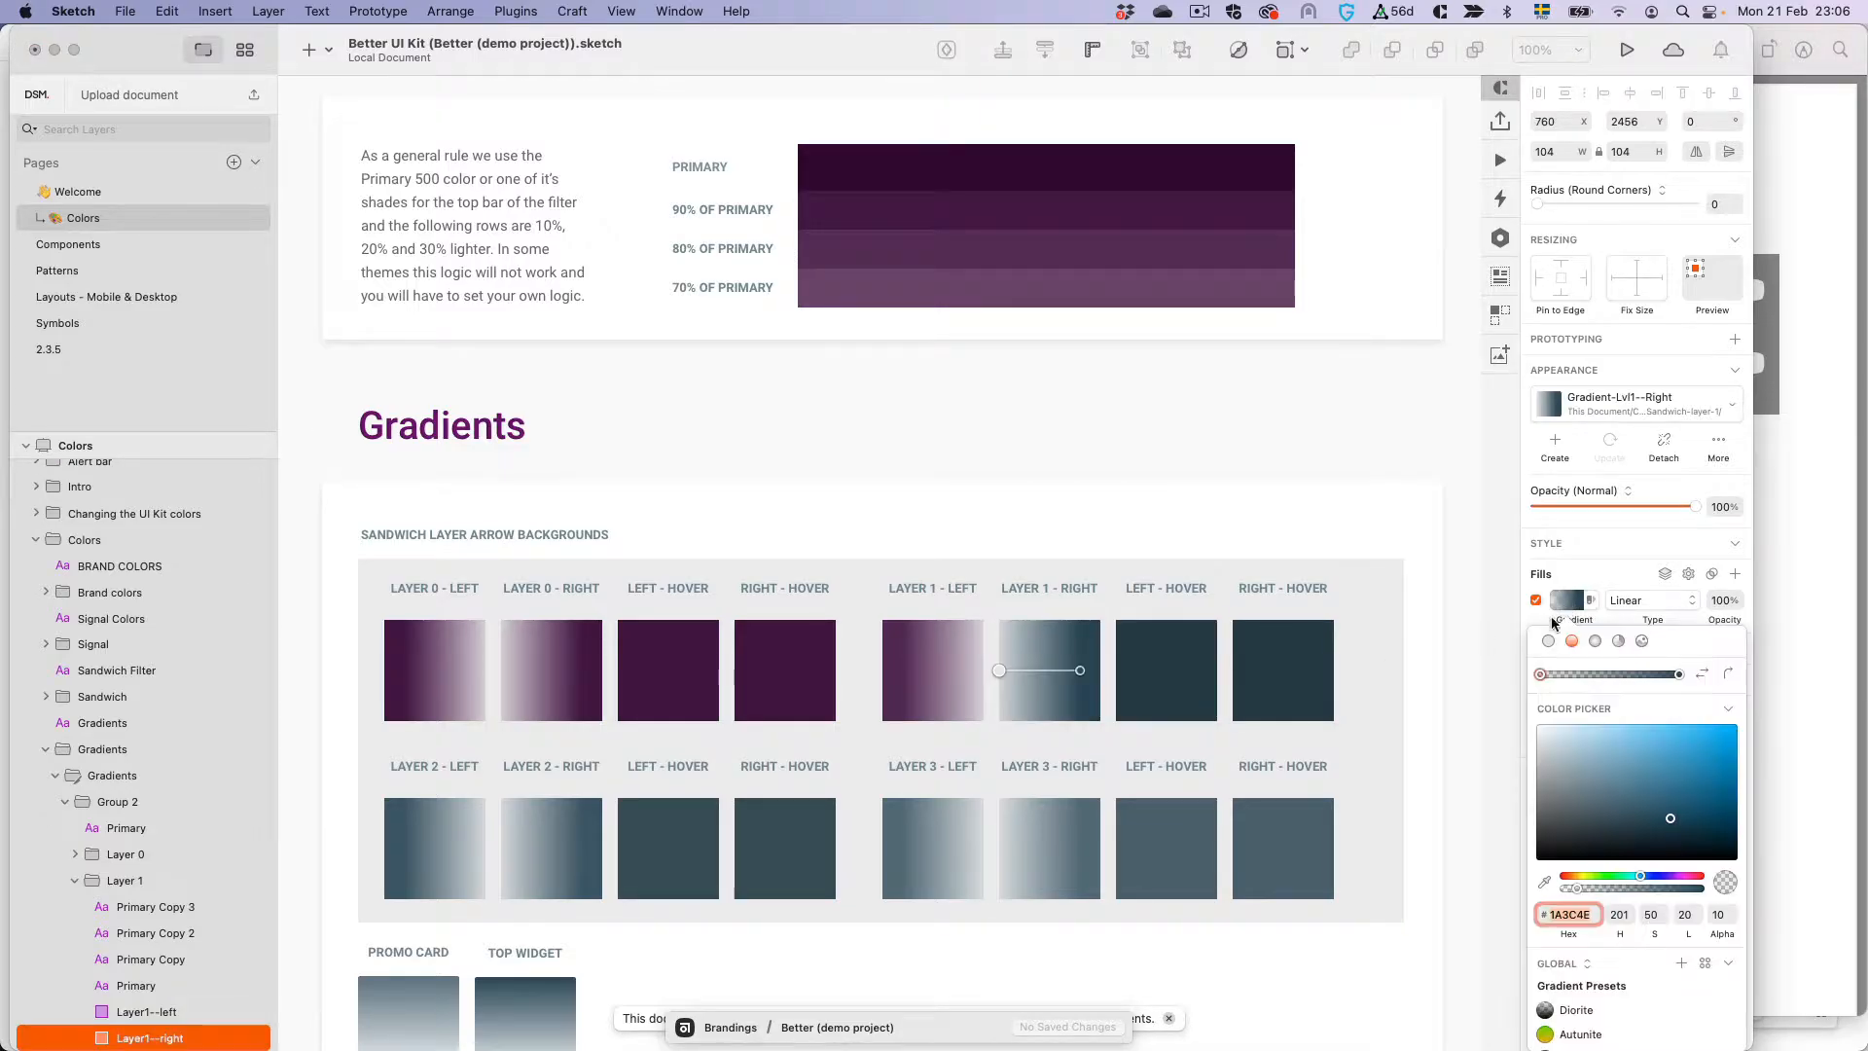
pyautogui.click(1578, 877)
pyautogui.write('4B194B')
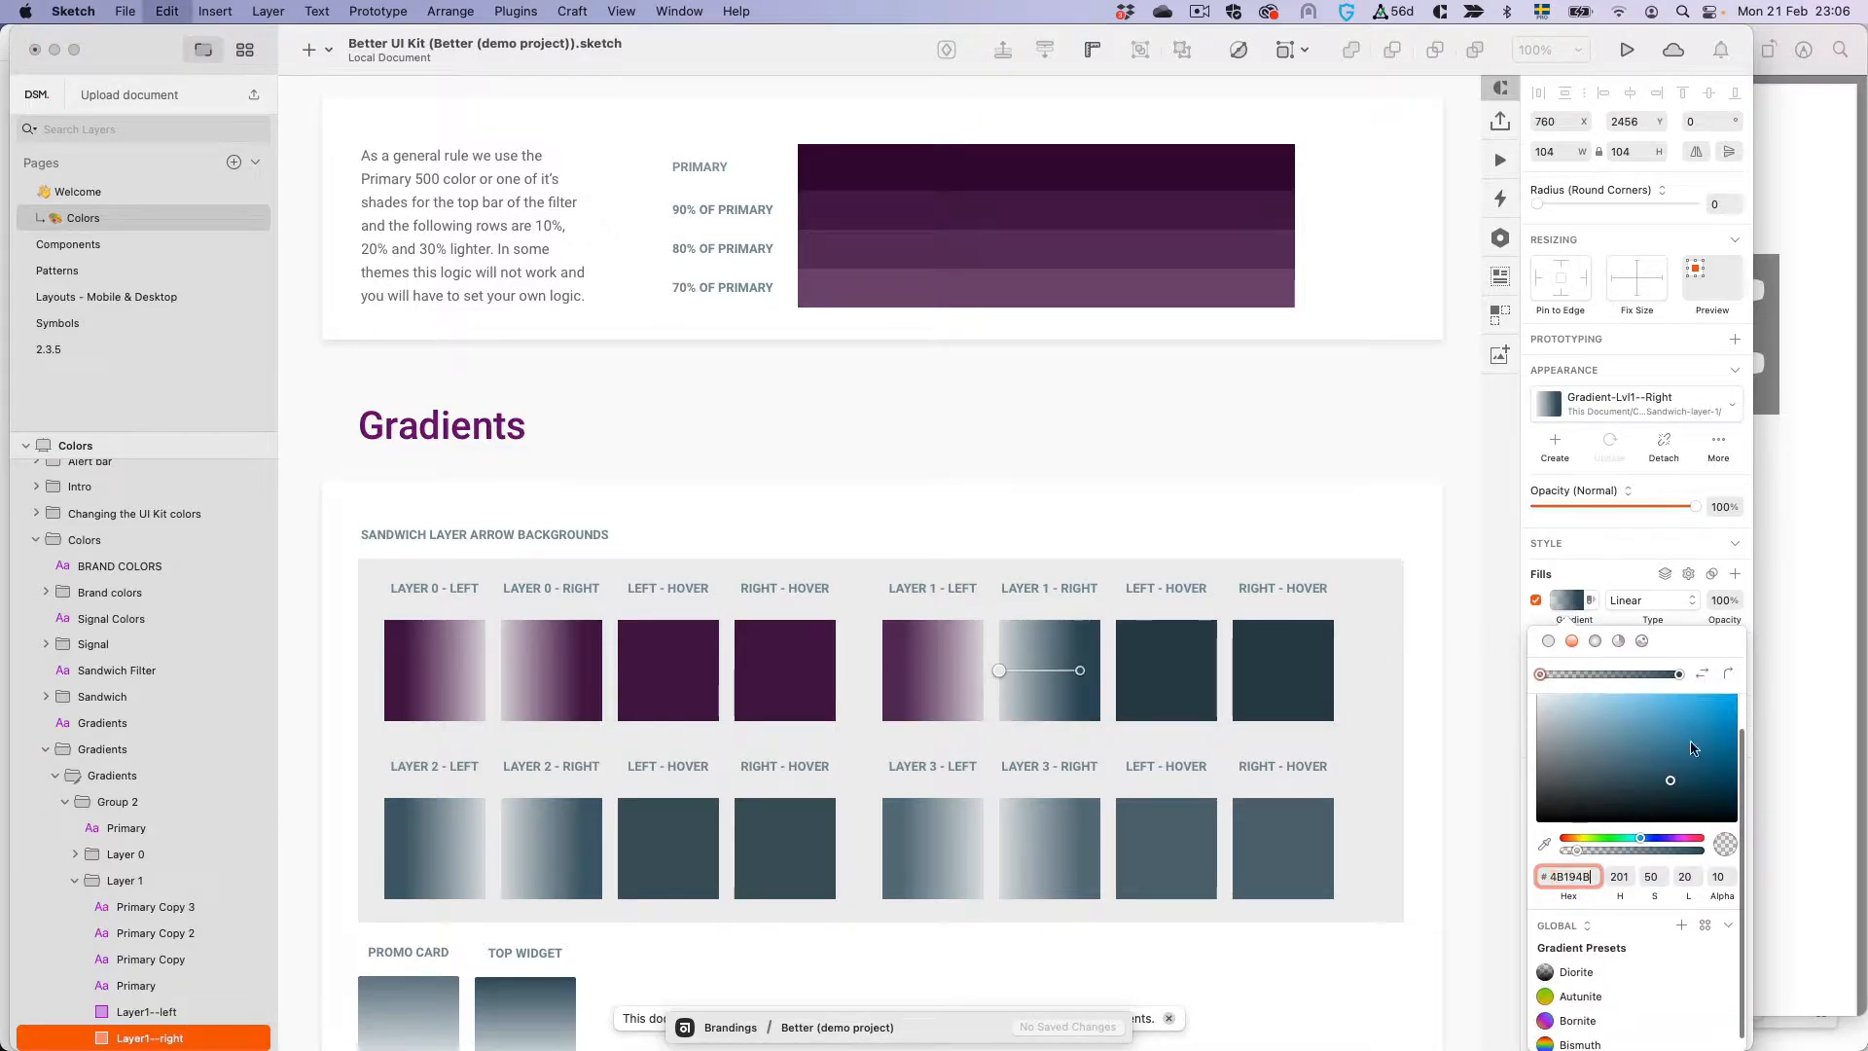
pyautogui.scroll(1, 1654, 778)
pyautogui.press('Return')
pyautogui.click(1678, 673)
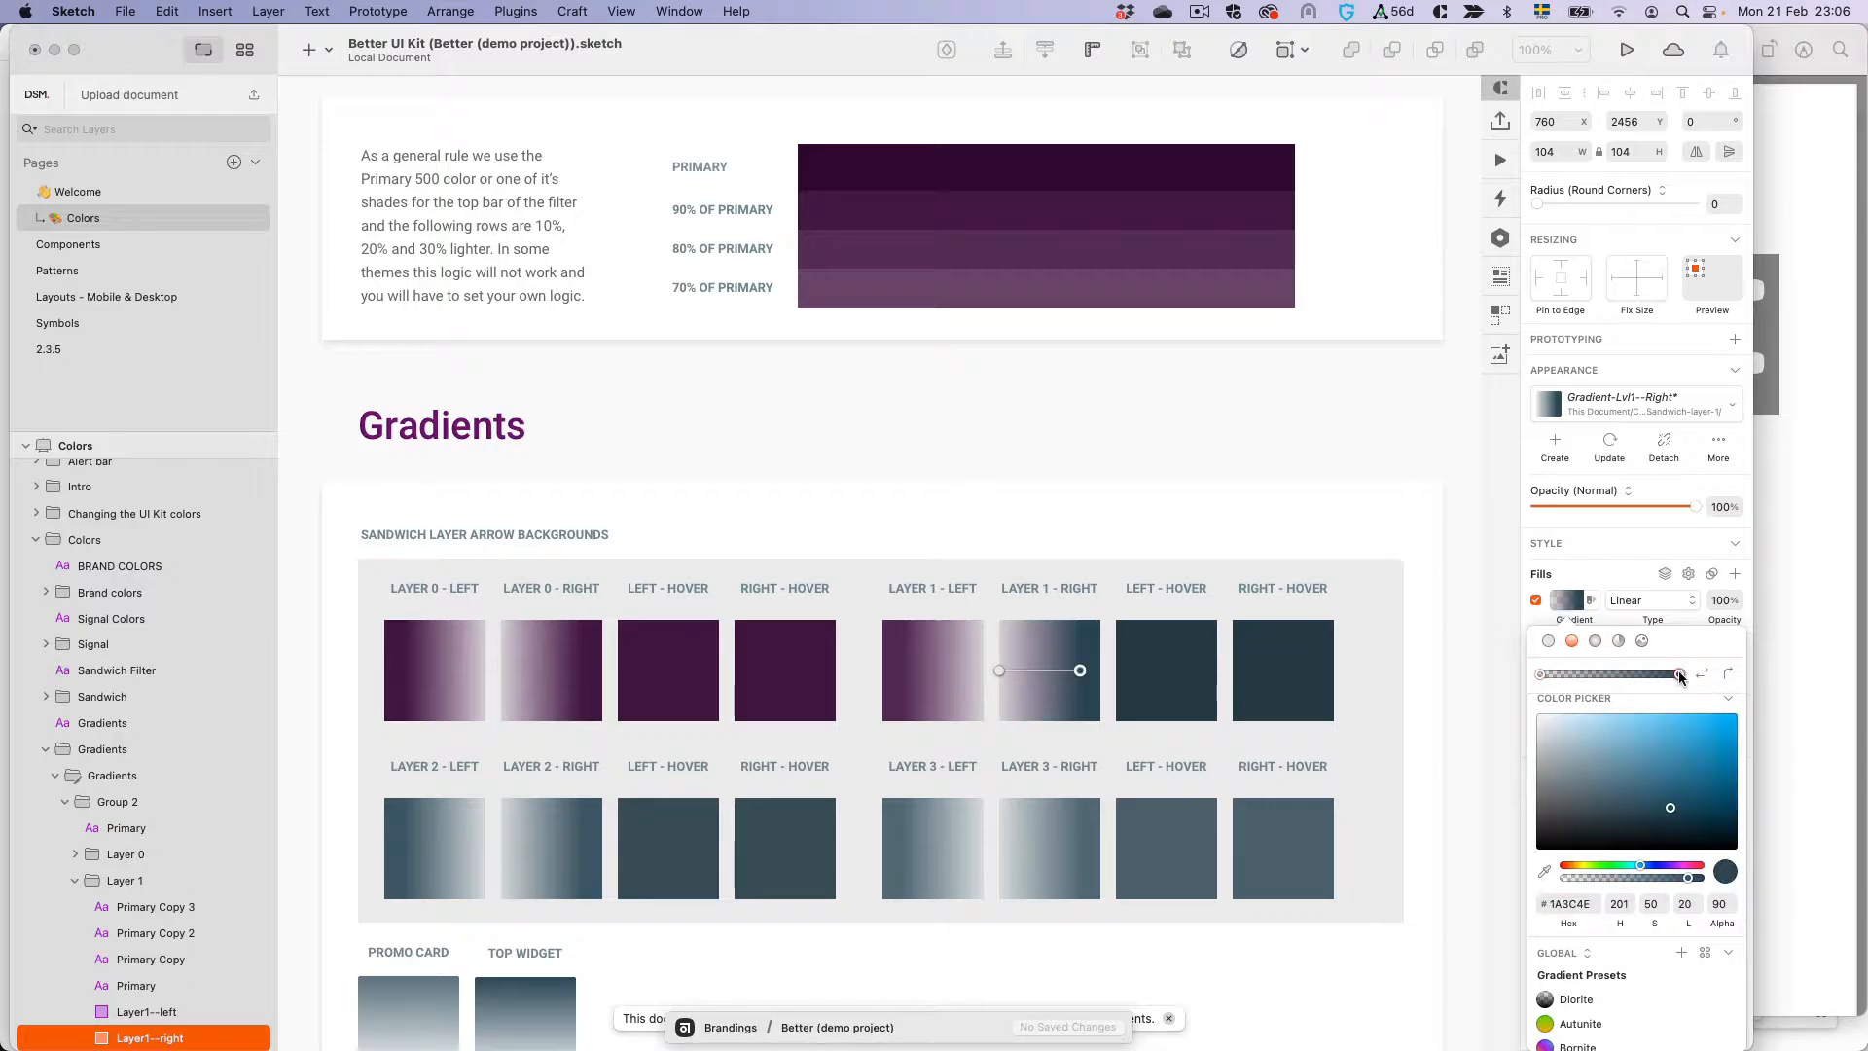
pyautogui.click(1581, 902)
pyautogui.write('4B194B')
pyautogui.press('Tab')
pyautogui.click(1175, 697)
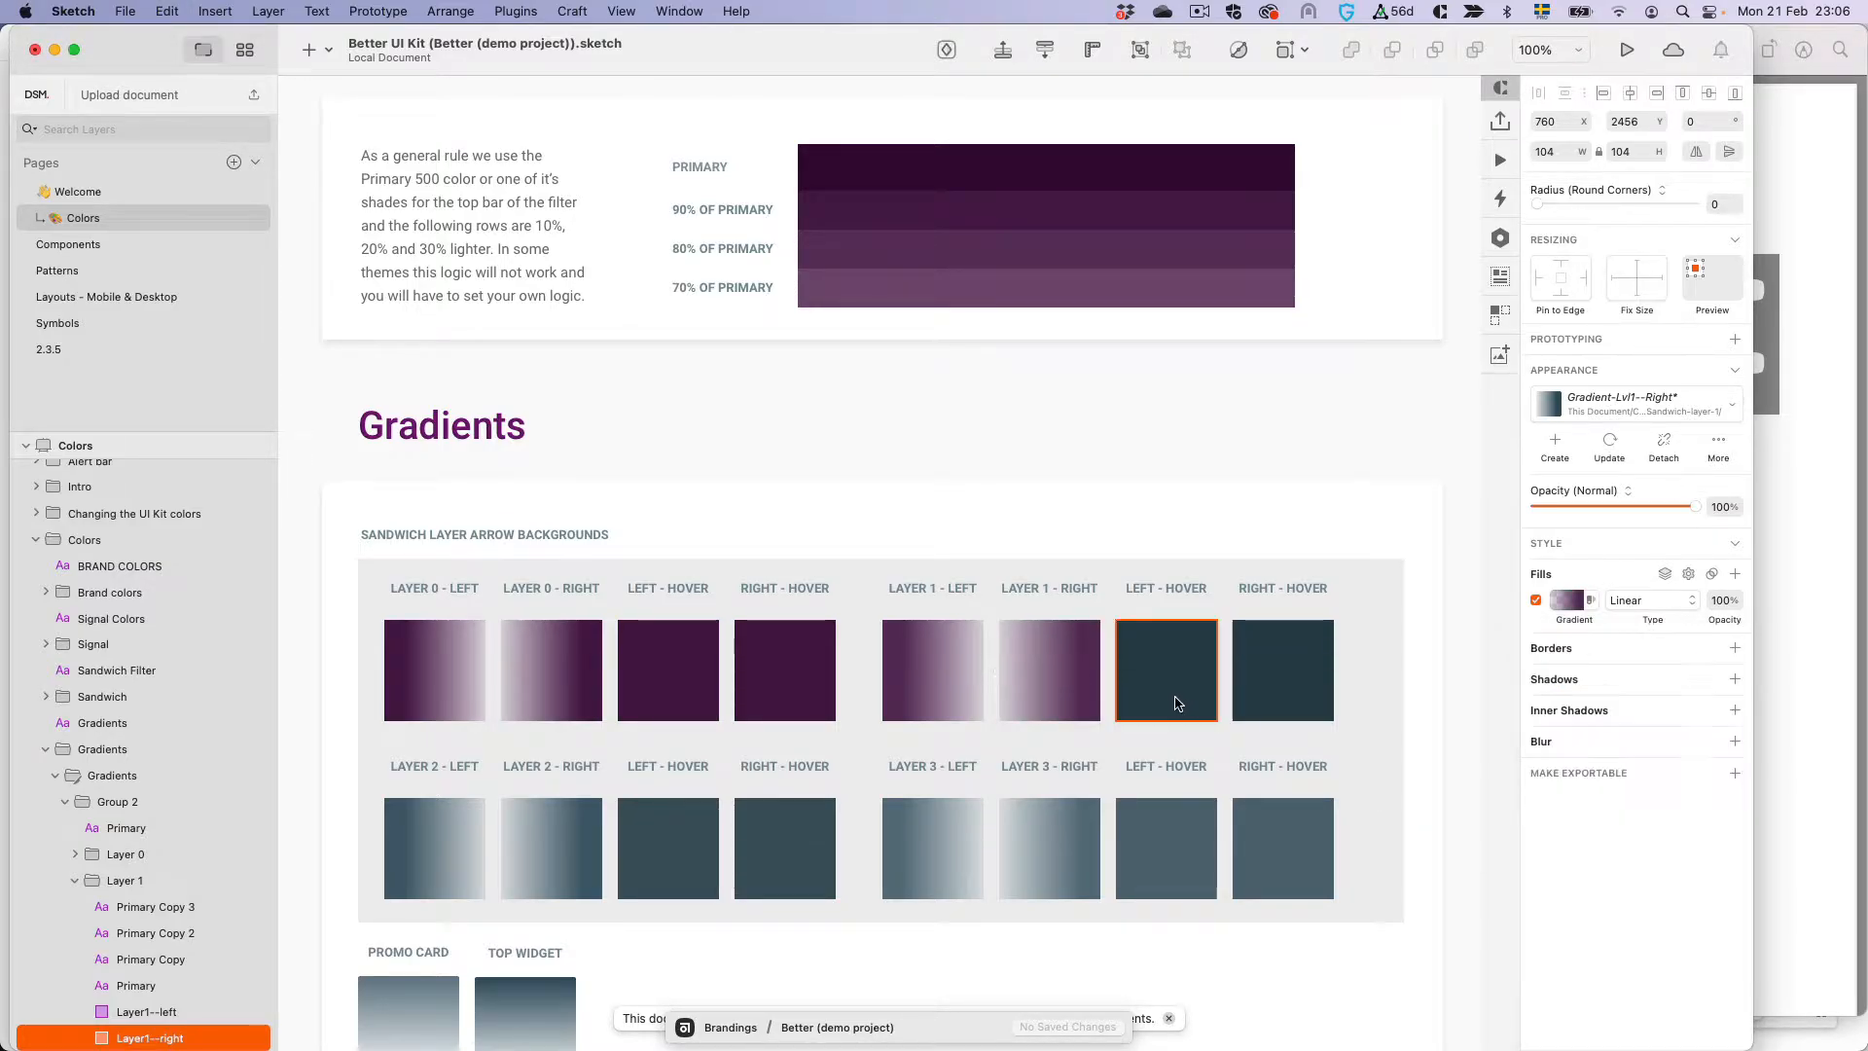
# Step: Fill both Layer 1 hover squares with purple 4B194B
pyautogui.click(1175, 698)
pyautogui.keyDown('shift'); pyautogui.click(1251, 700); pyautogui.keyUp('shift')
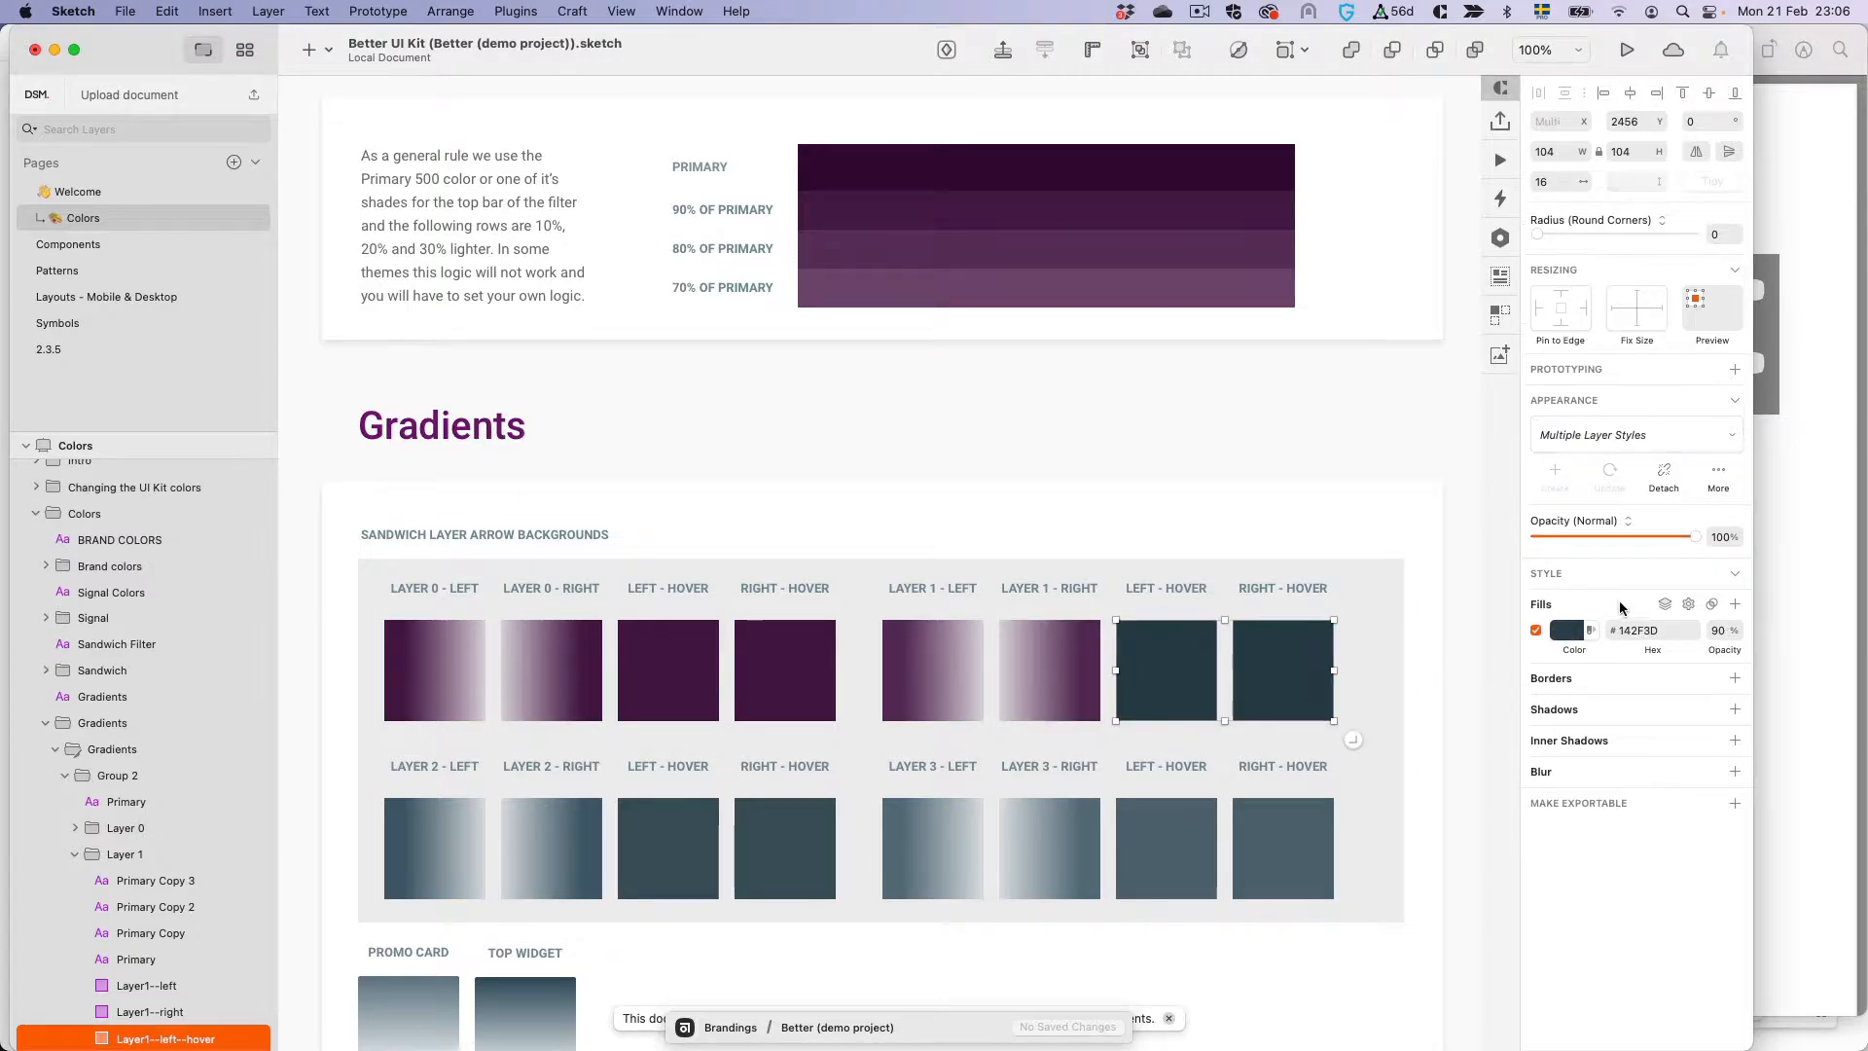
pyautogui.click(1633, 631)
pyautogui.press('super+v')
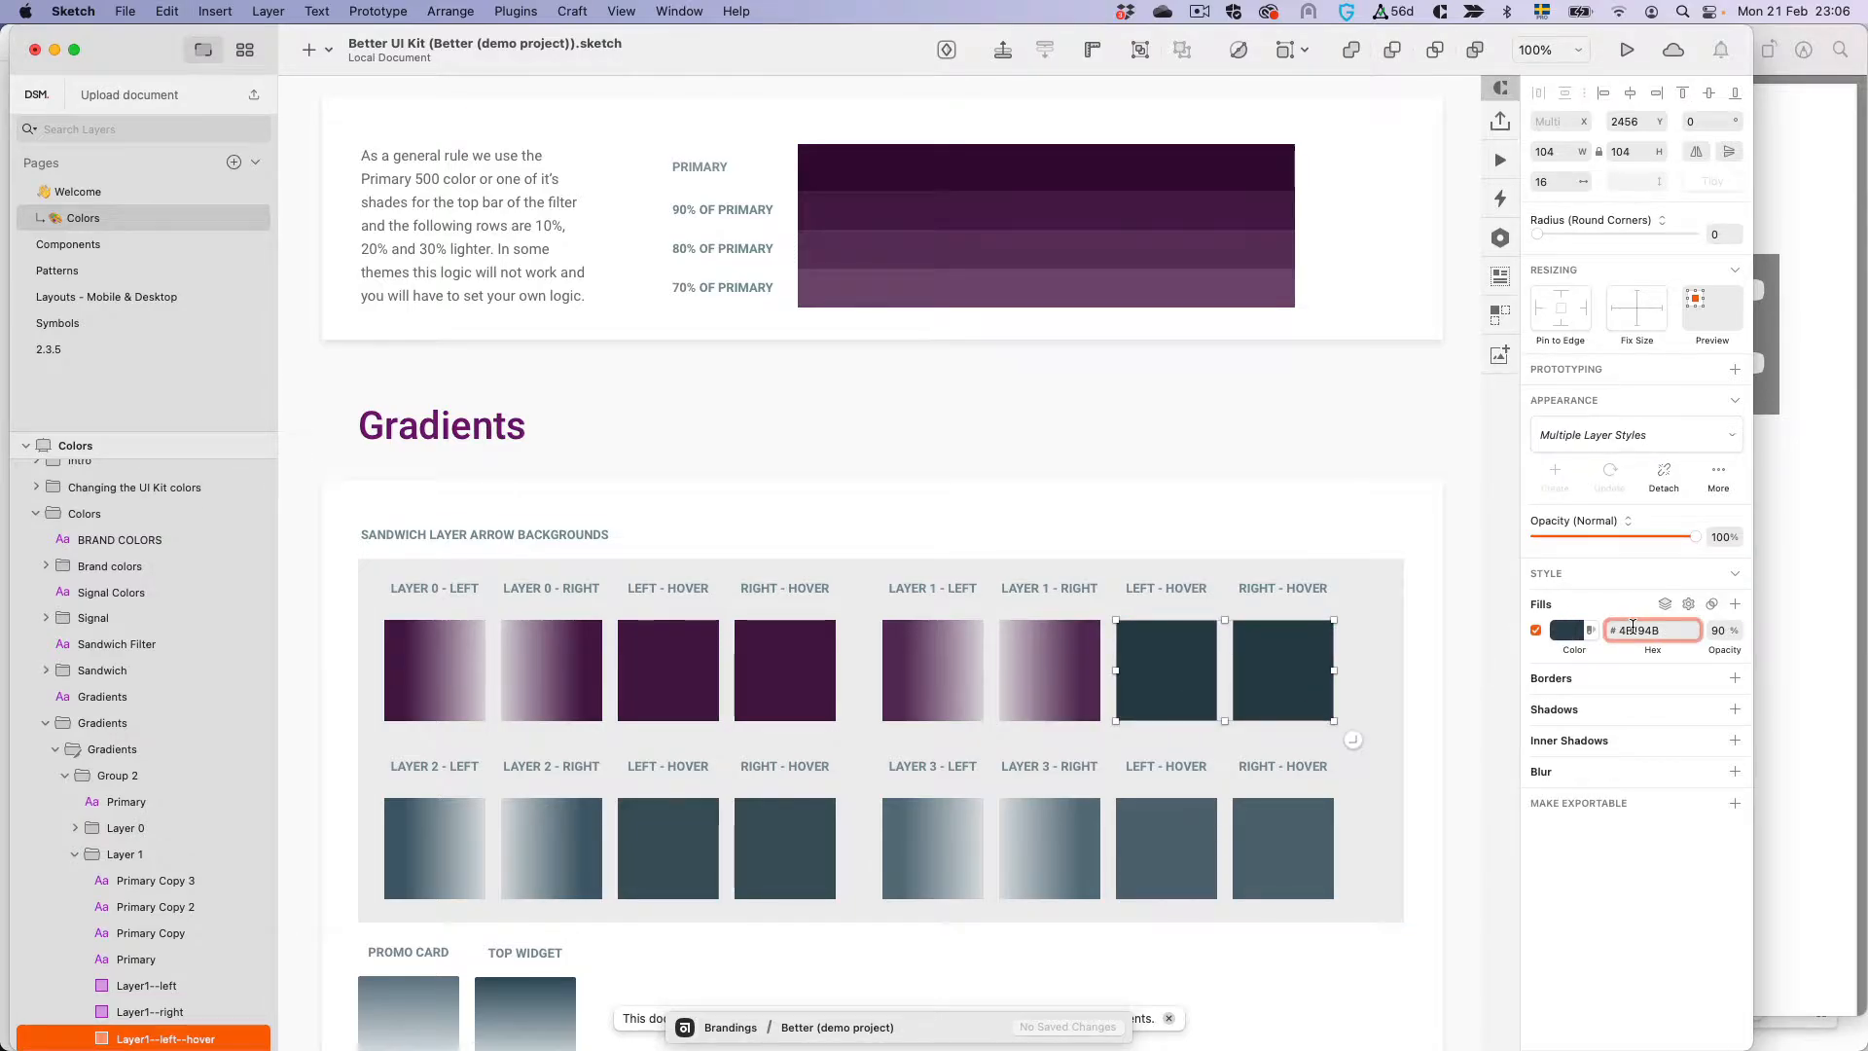
pyautogui.press('Return')
# Step: Select all four Layer 1 squares and update their shared layer styles
pyautogui.click(919, 712)
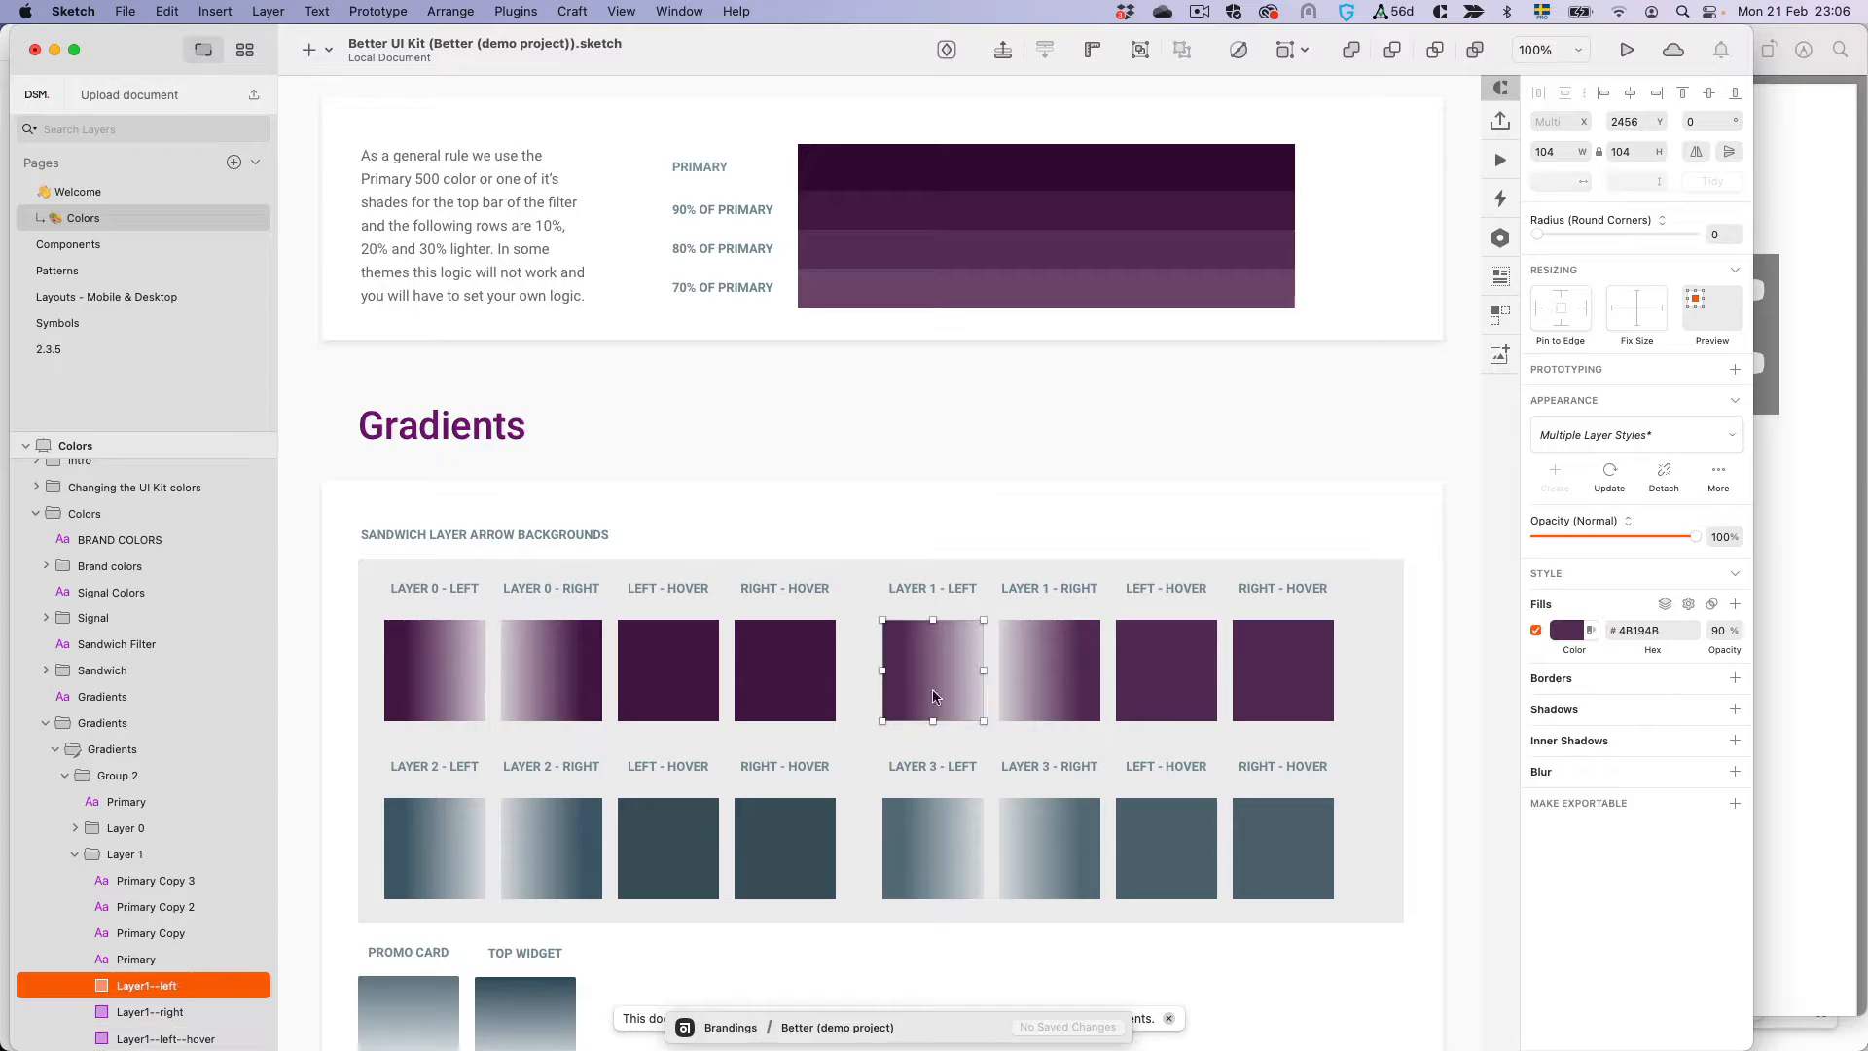
pyautogui.keyDown('shift'); pyautogui.click(1052, 697); pyautogui.keyUp('shift')
pyautogui.keyDown('shift'); pyautogui.click(1135, 686); pyautogui.keyUp('shift')
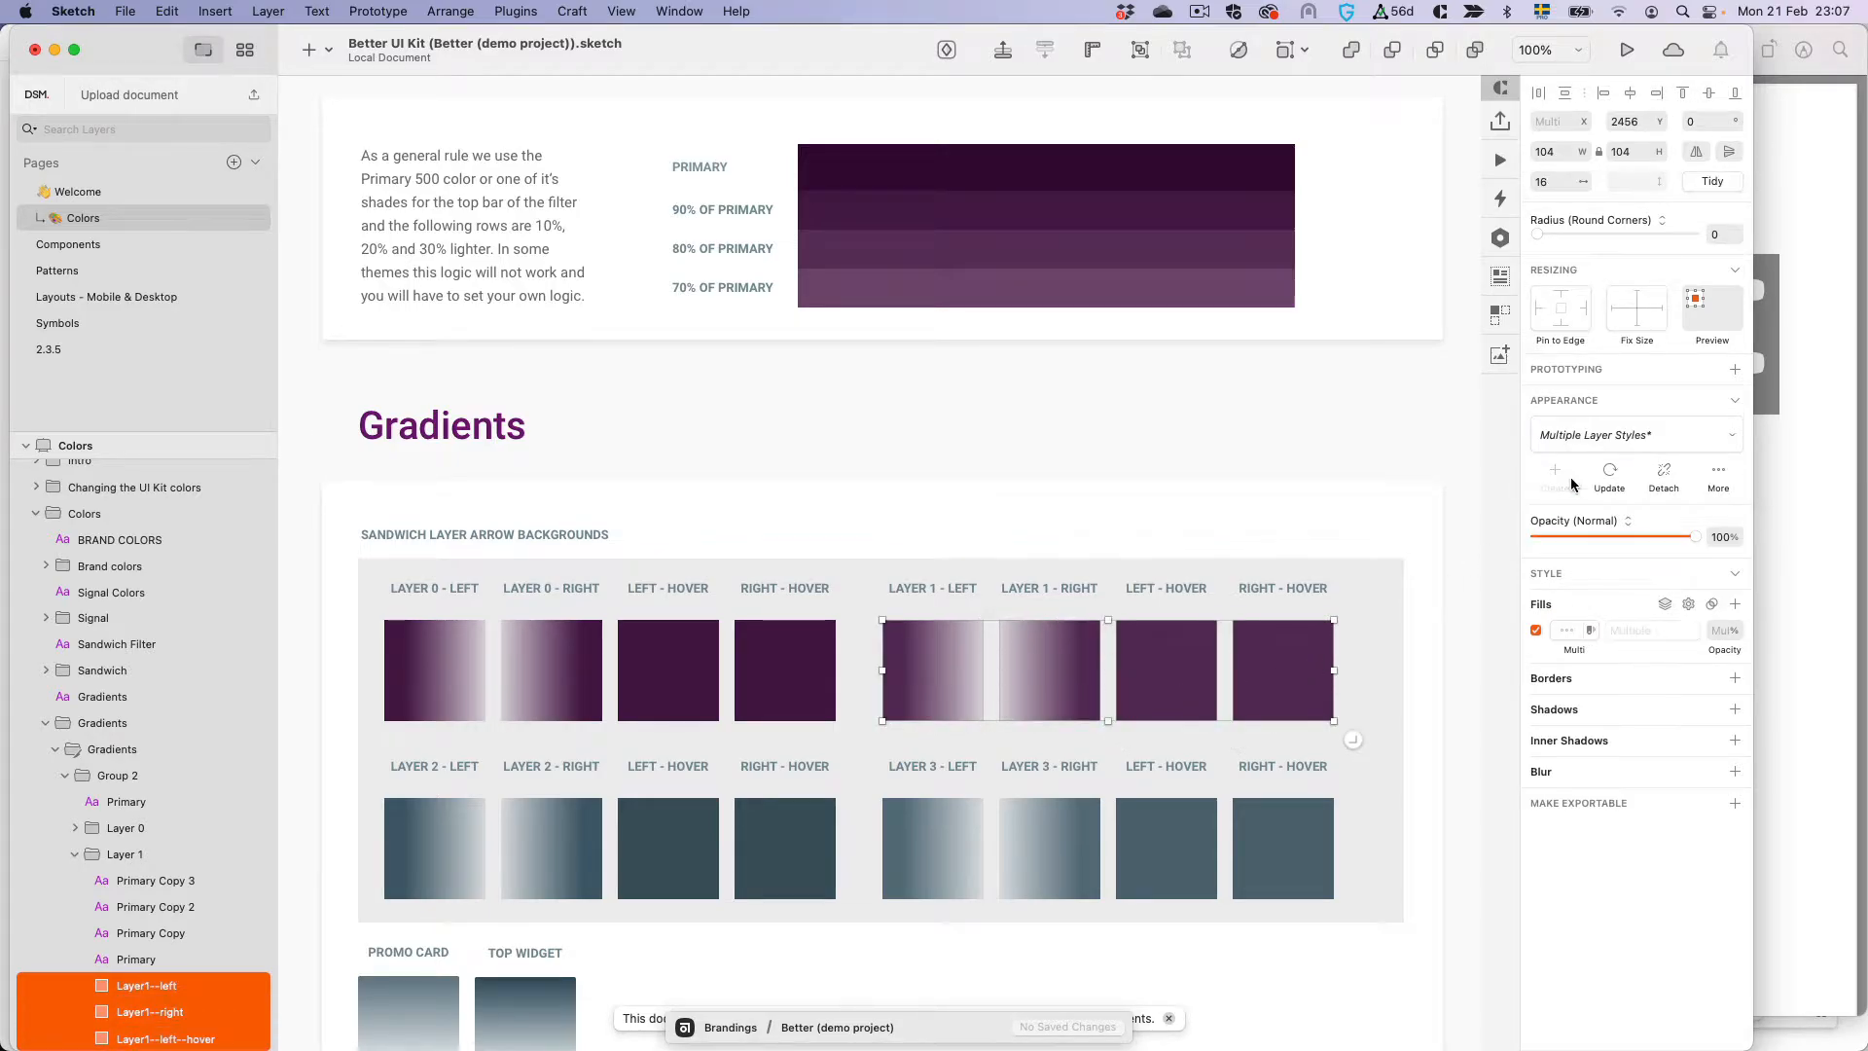
pyautogui.click(1609, 477)
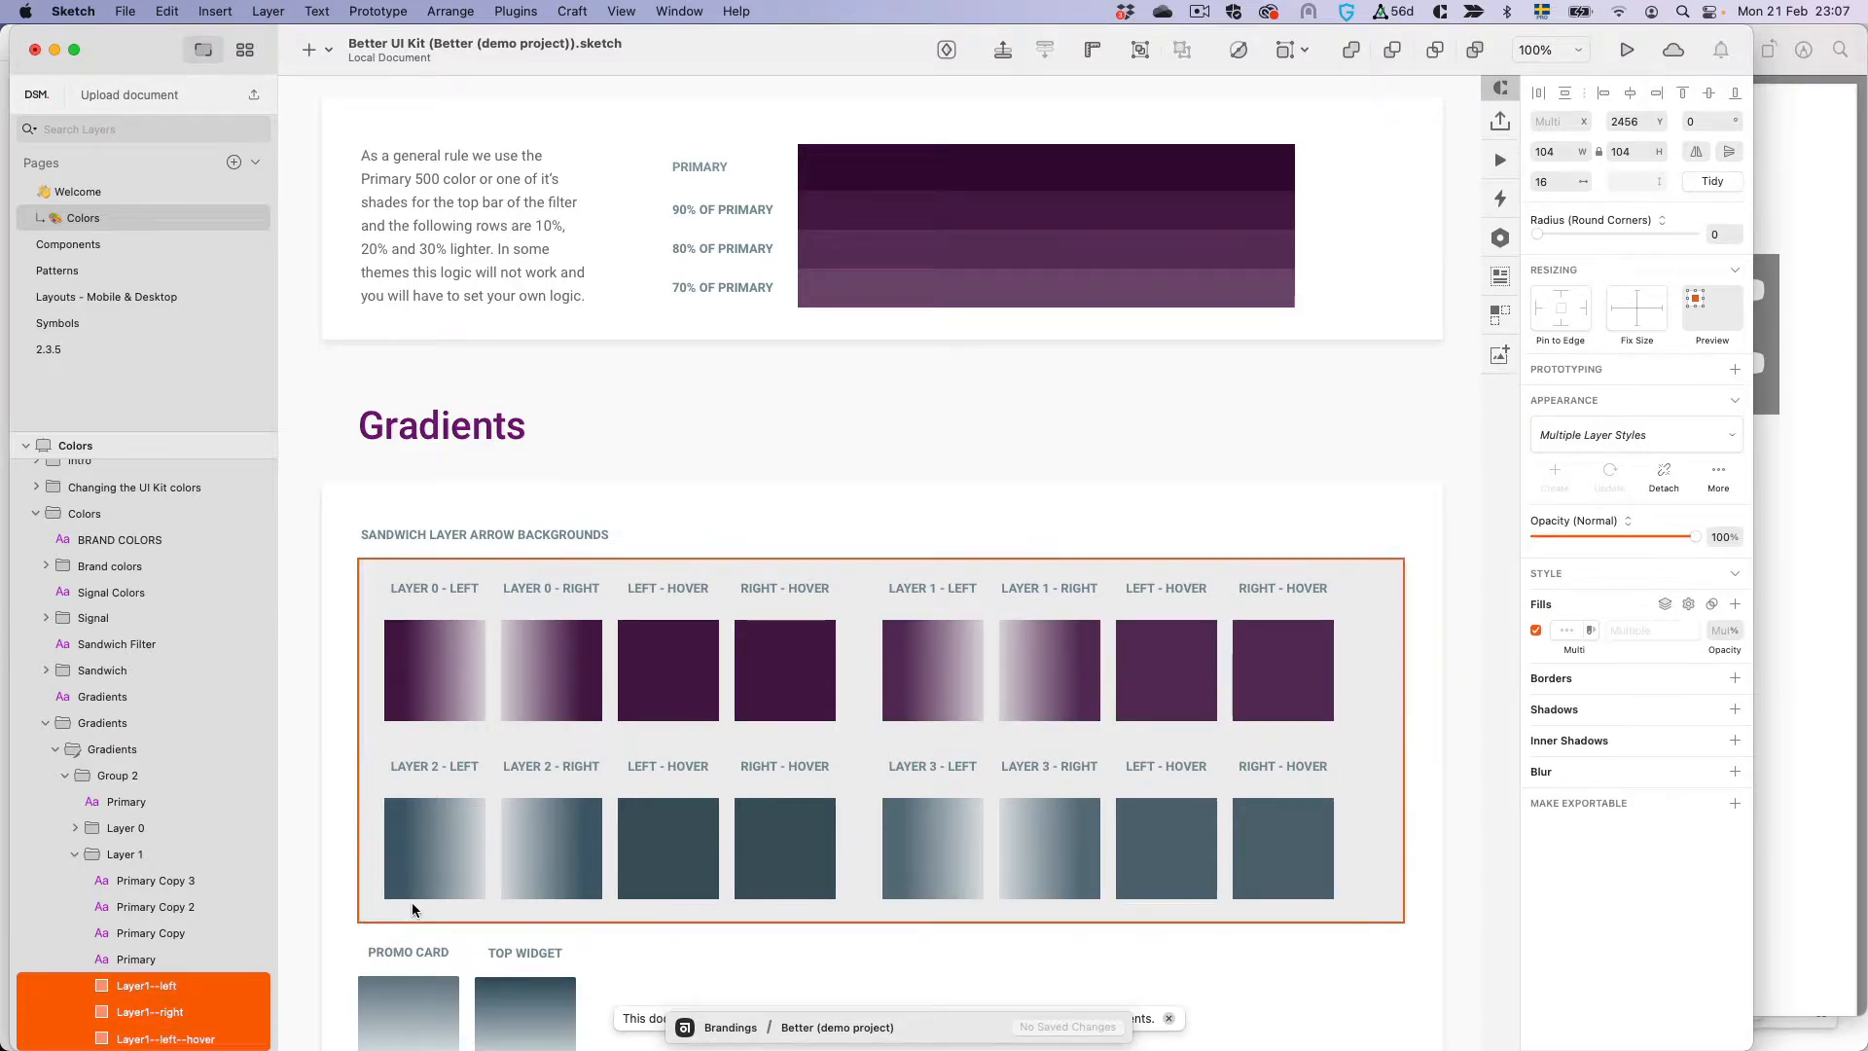
# Step: Set both Layer 2 - Left gradient stops to the 80% bar's purple 603360
pyautogui.click(968, 248)
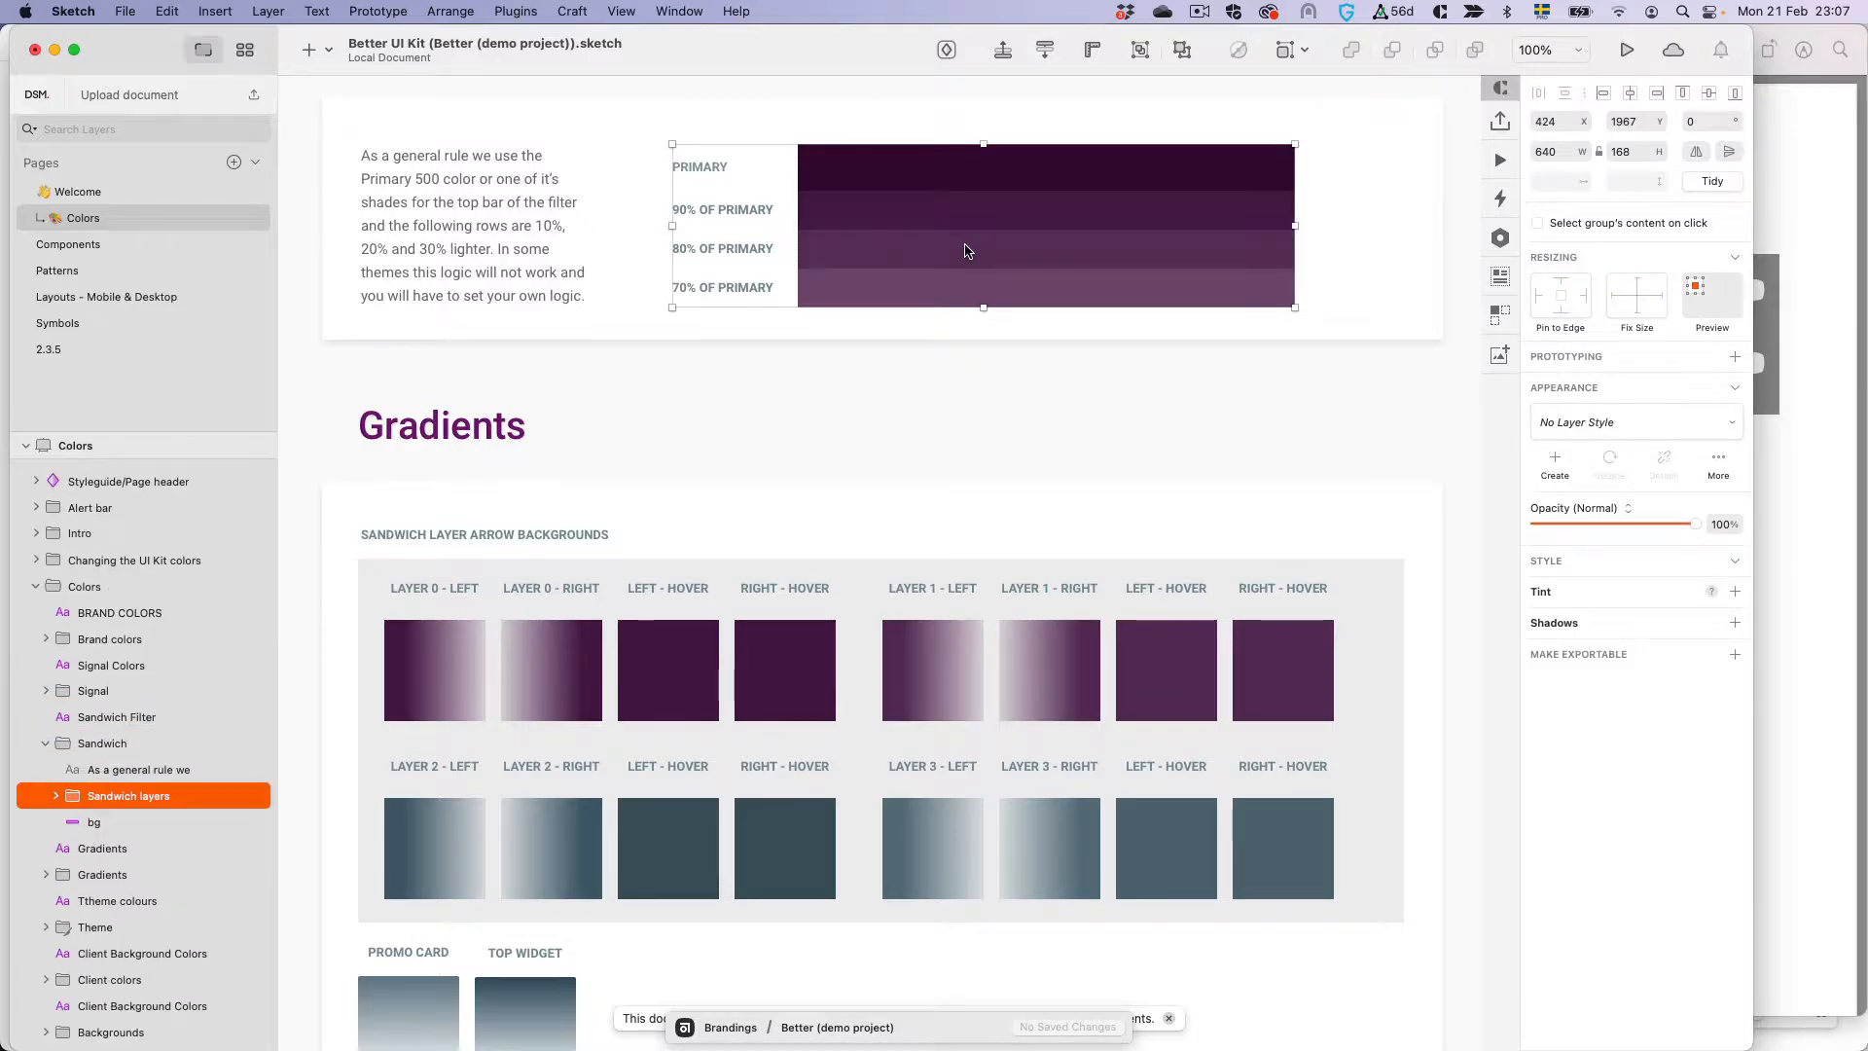
pyautogui.doubleClick(968, 251)
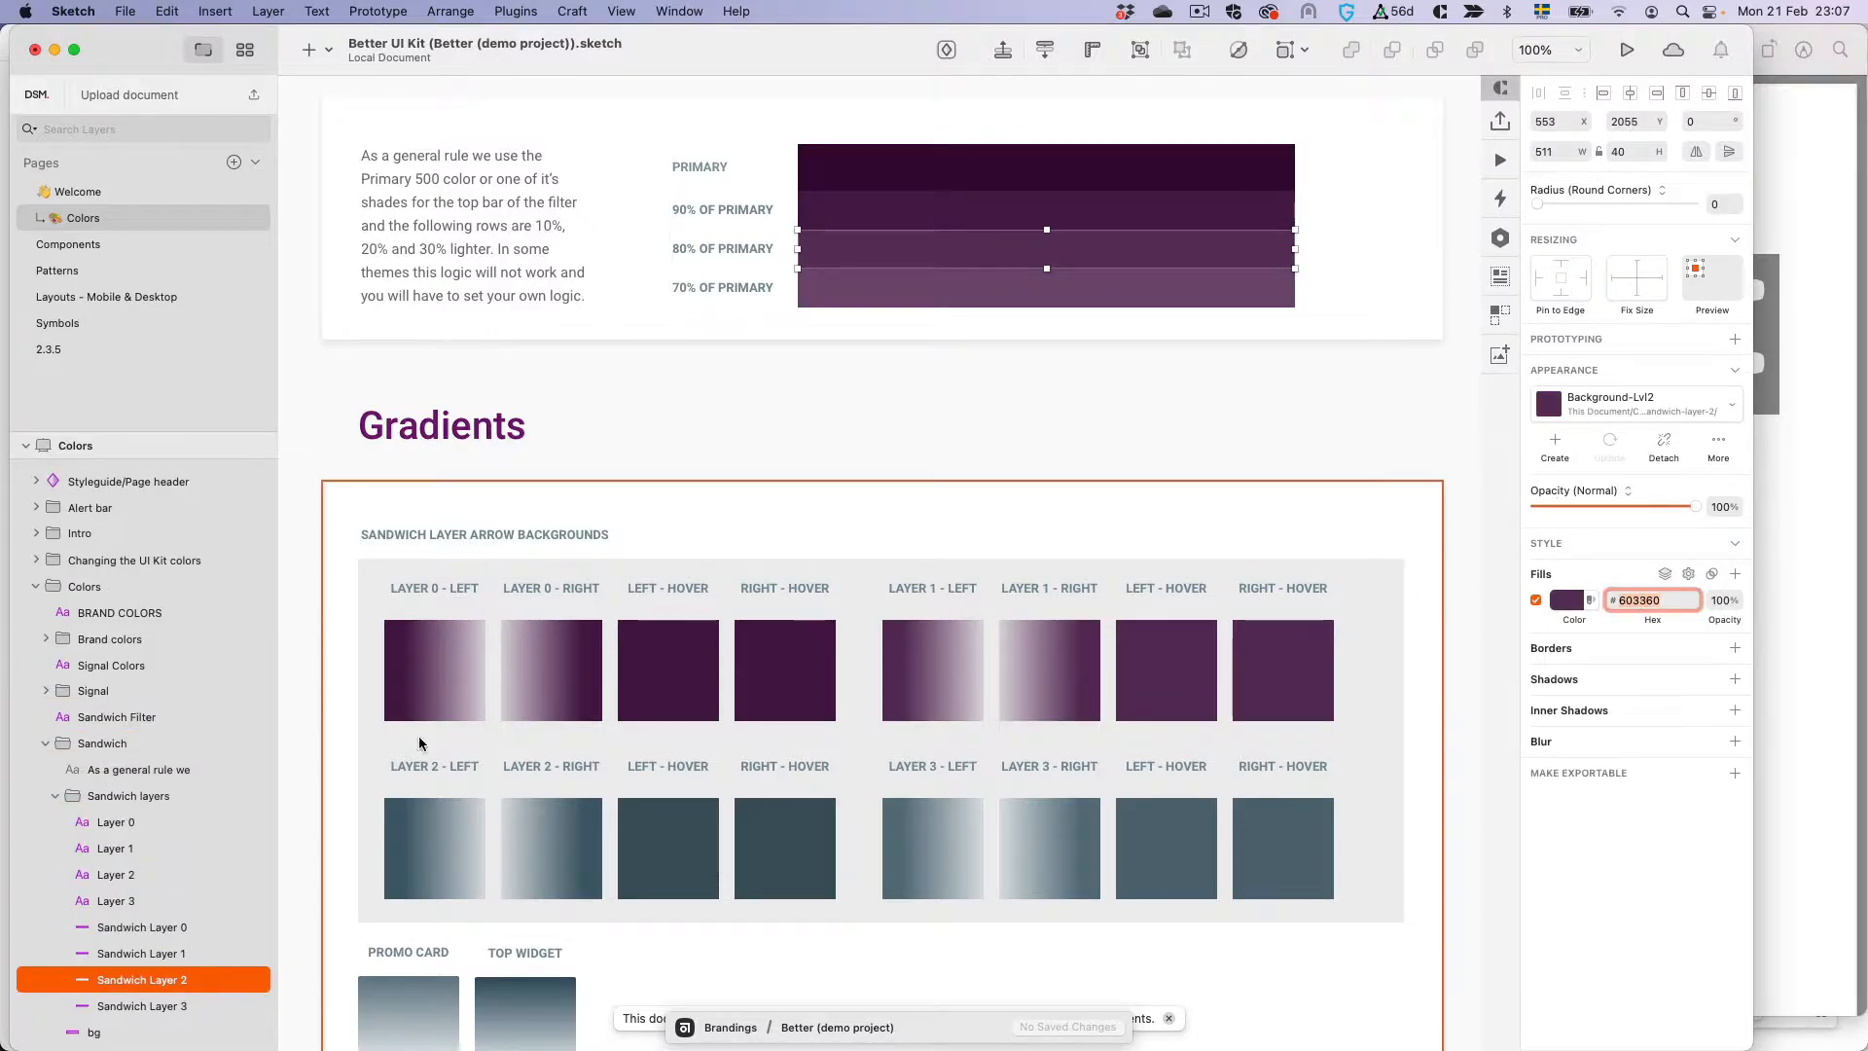
pyautogui.click(421, 866)
pyautogui.doubleClick(421, 867)
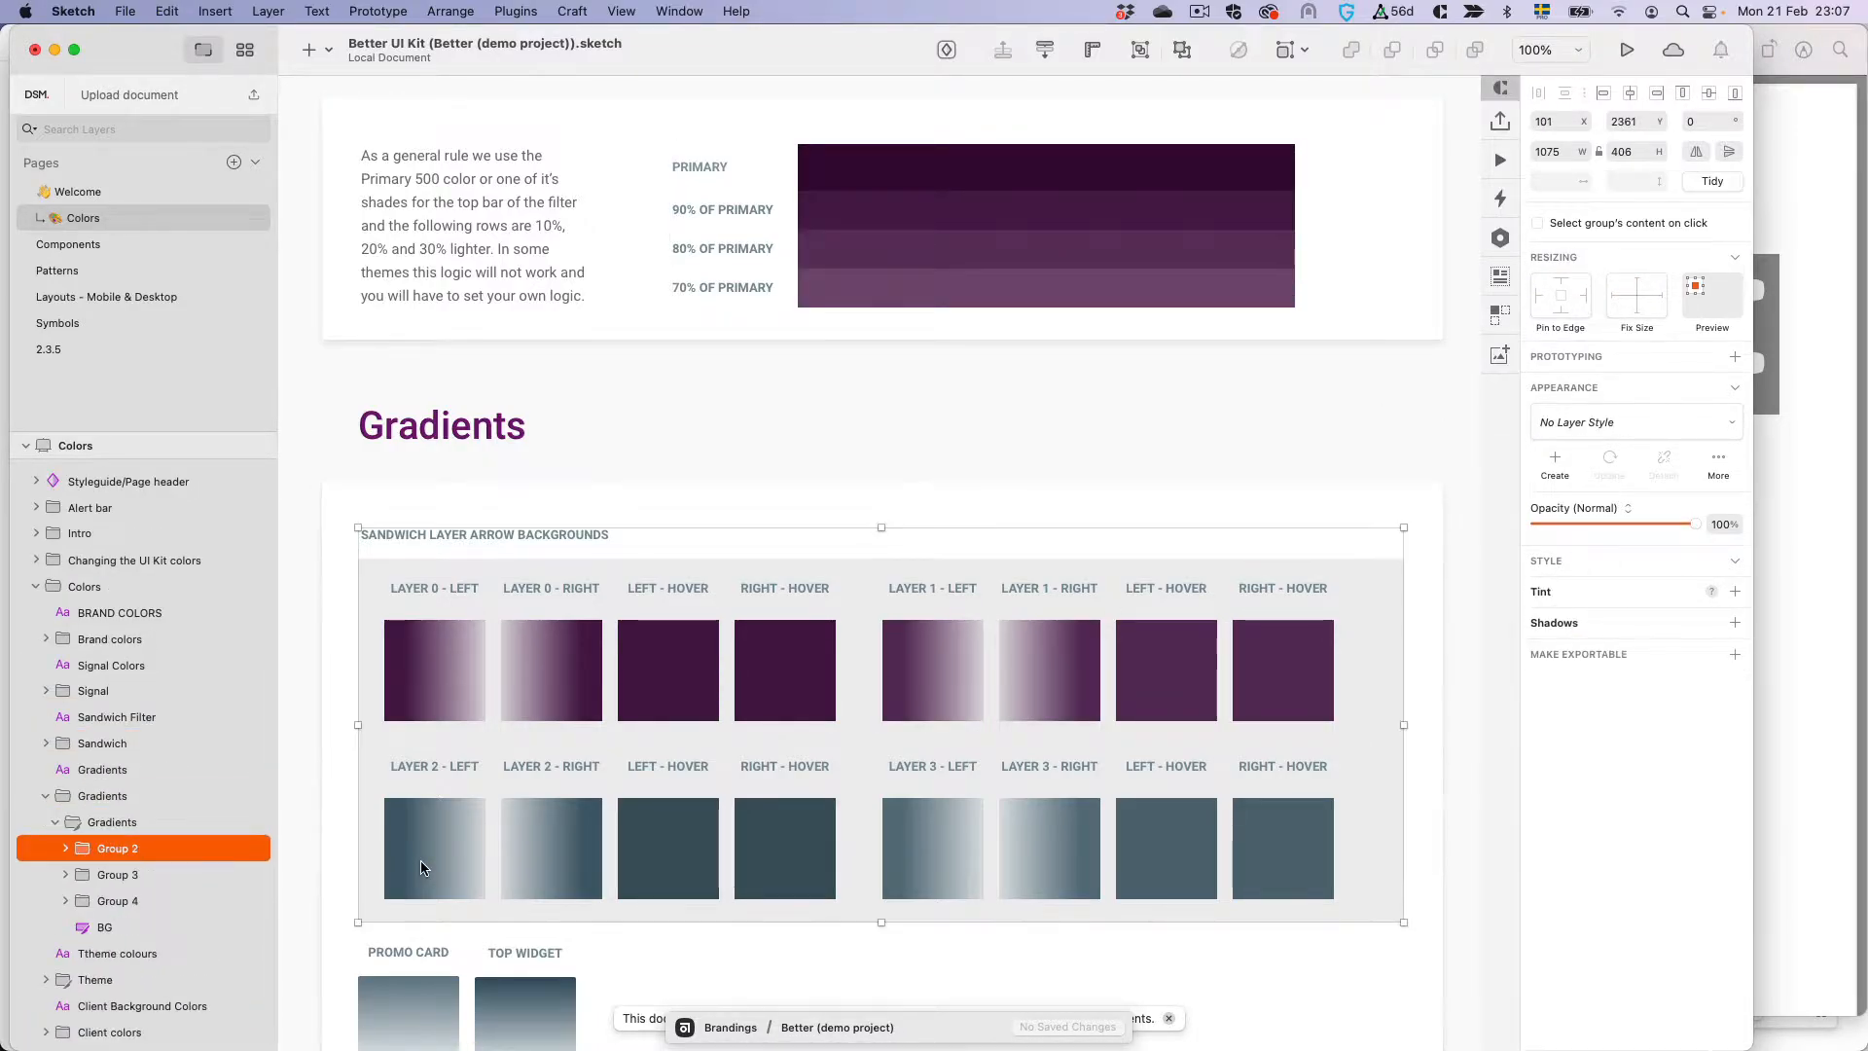
pyautogui.doubleClick(421, 867)
pyautogui.doubleClick(421, 866)
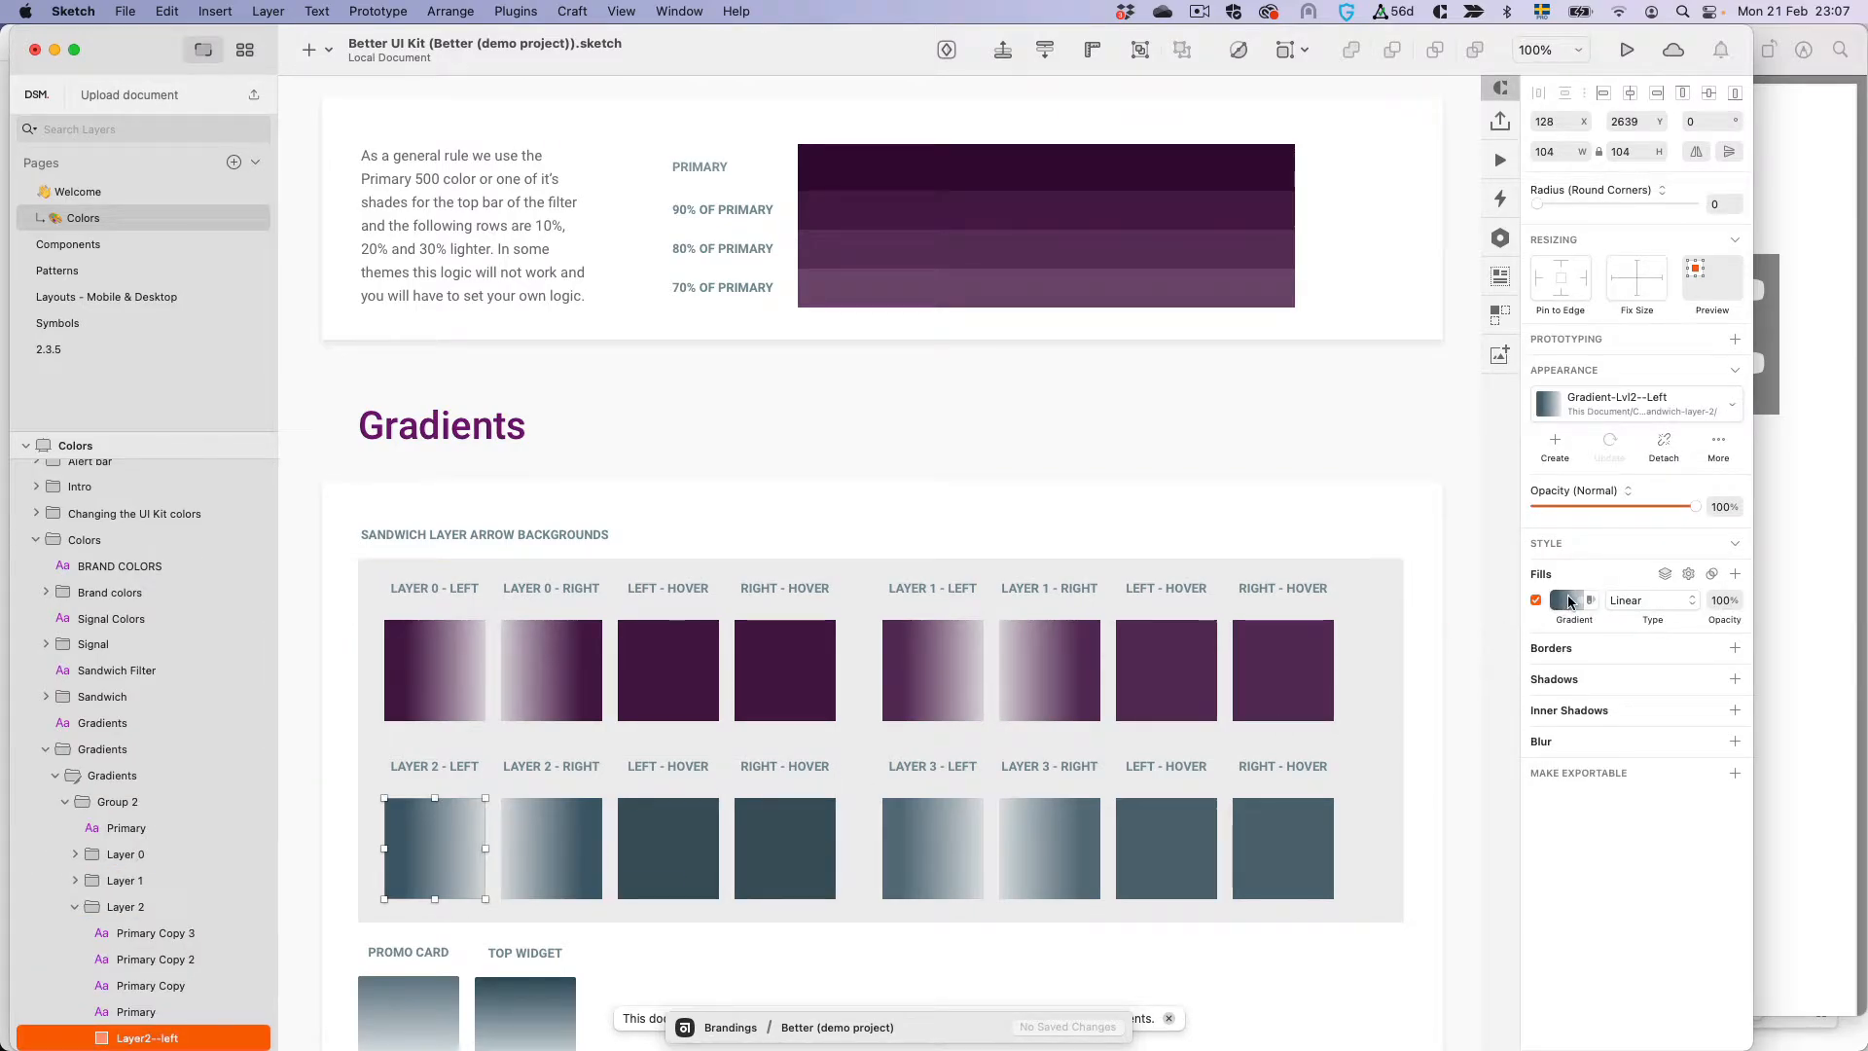
pyautogui.click(1568, 597)
pyautogui.write('603360')
pyautogui.press('Tab')
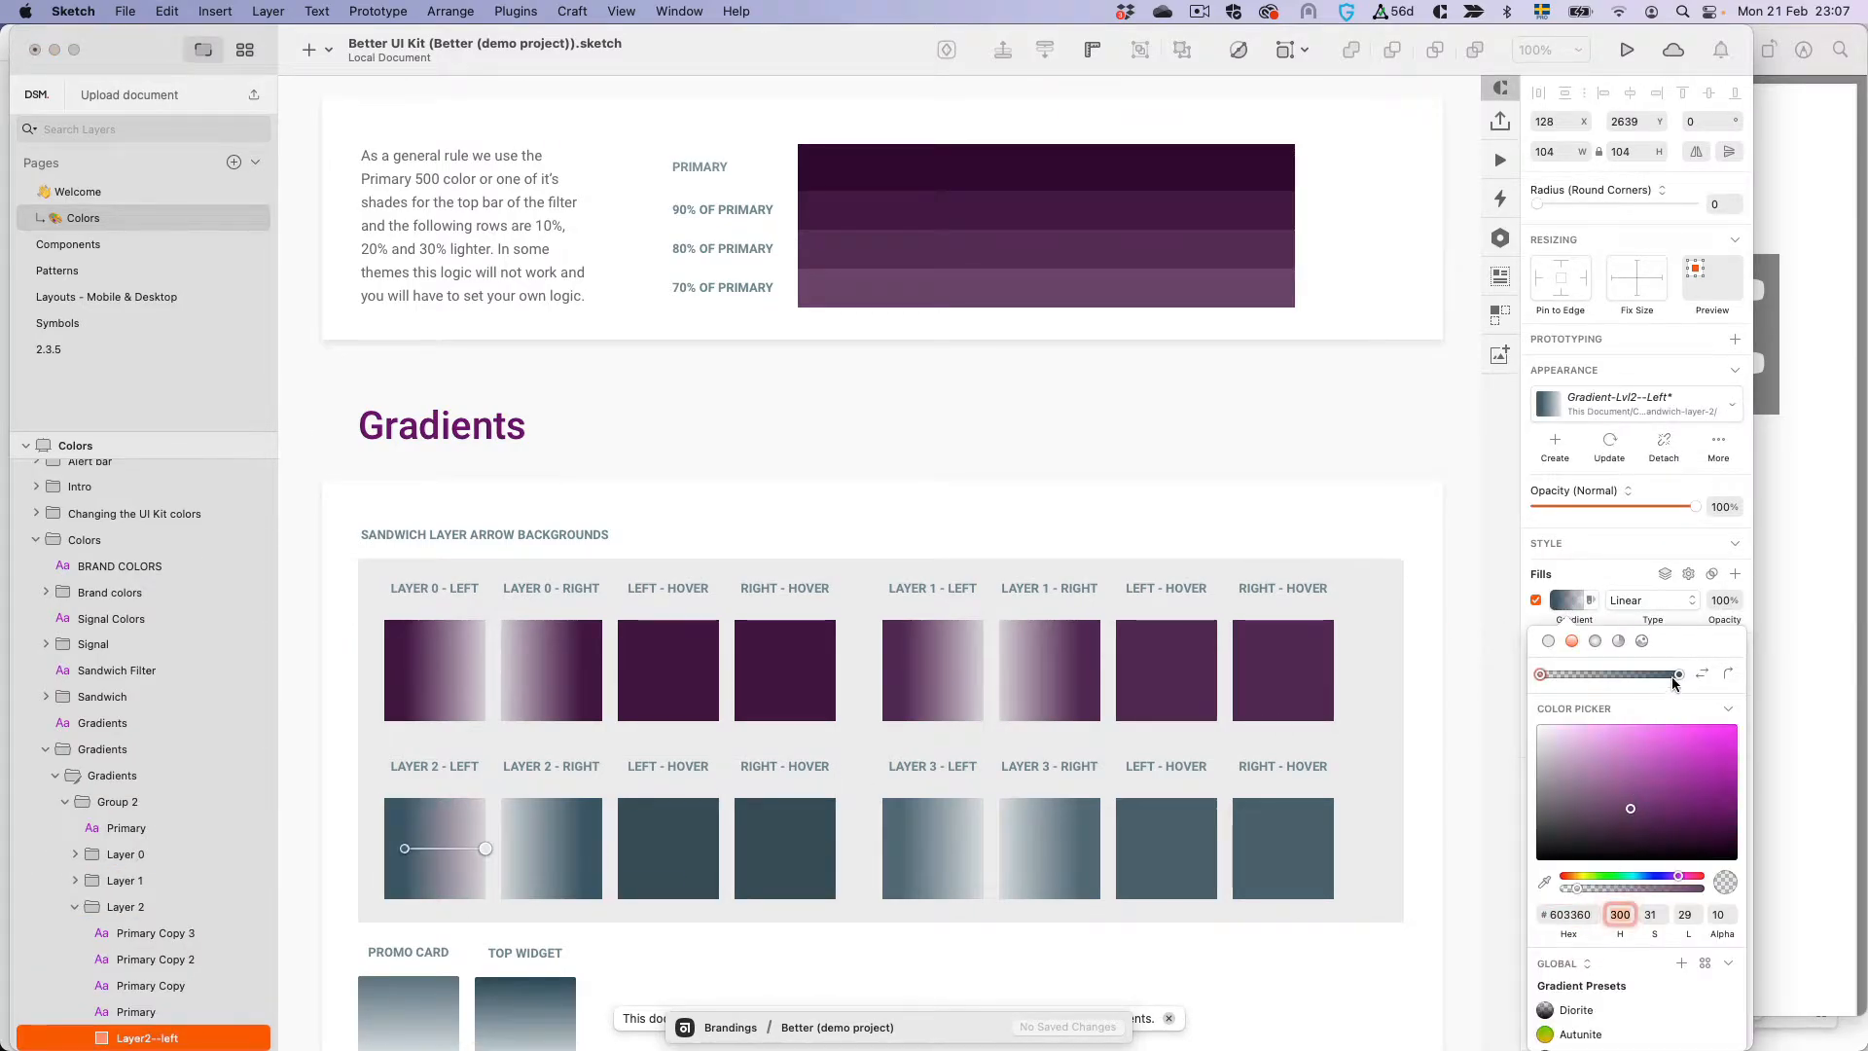
pyautogui.click(1673, 675)
pyautogui.click(1568, 914)
pyautogui.write('603360')
pyautogui.press('Tab')
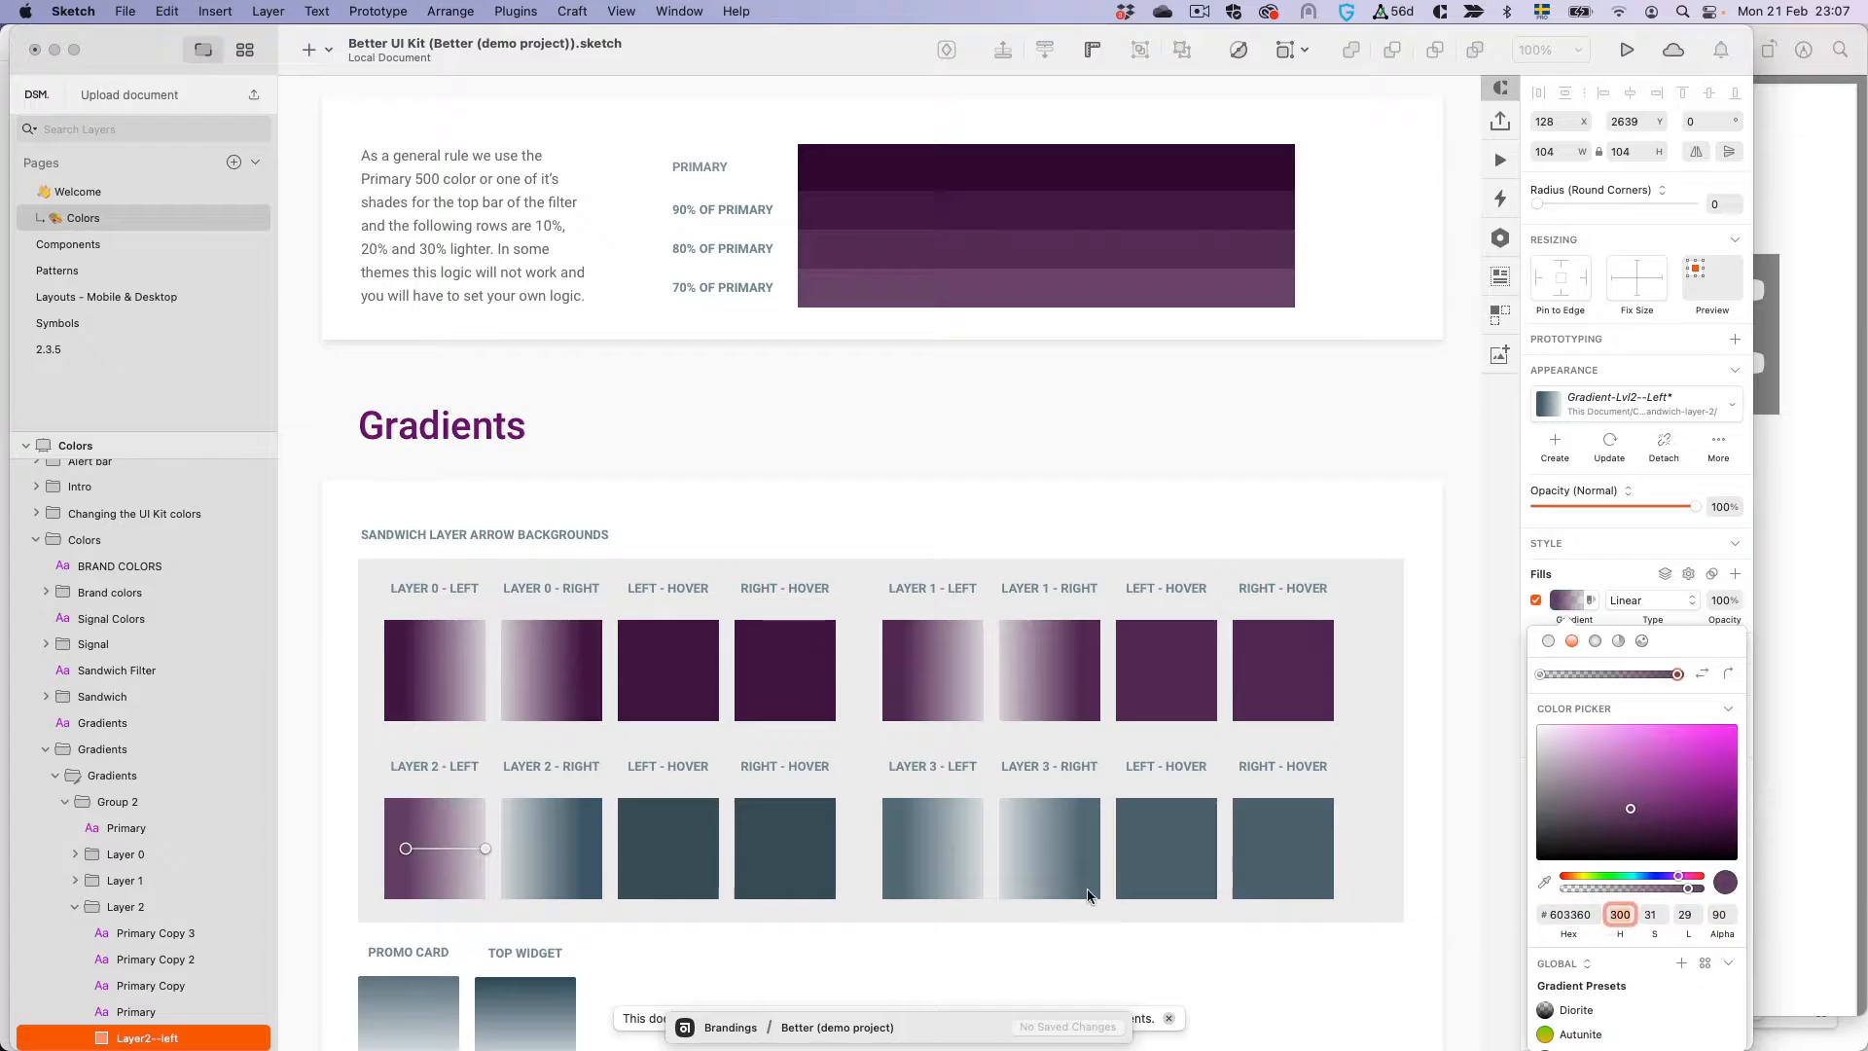
pyautogui.click(570, 867)
# Step: Set the Layer 2 - Right gradient's right stop to 603360
pyautogui.click(570, 867)
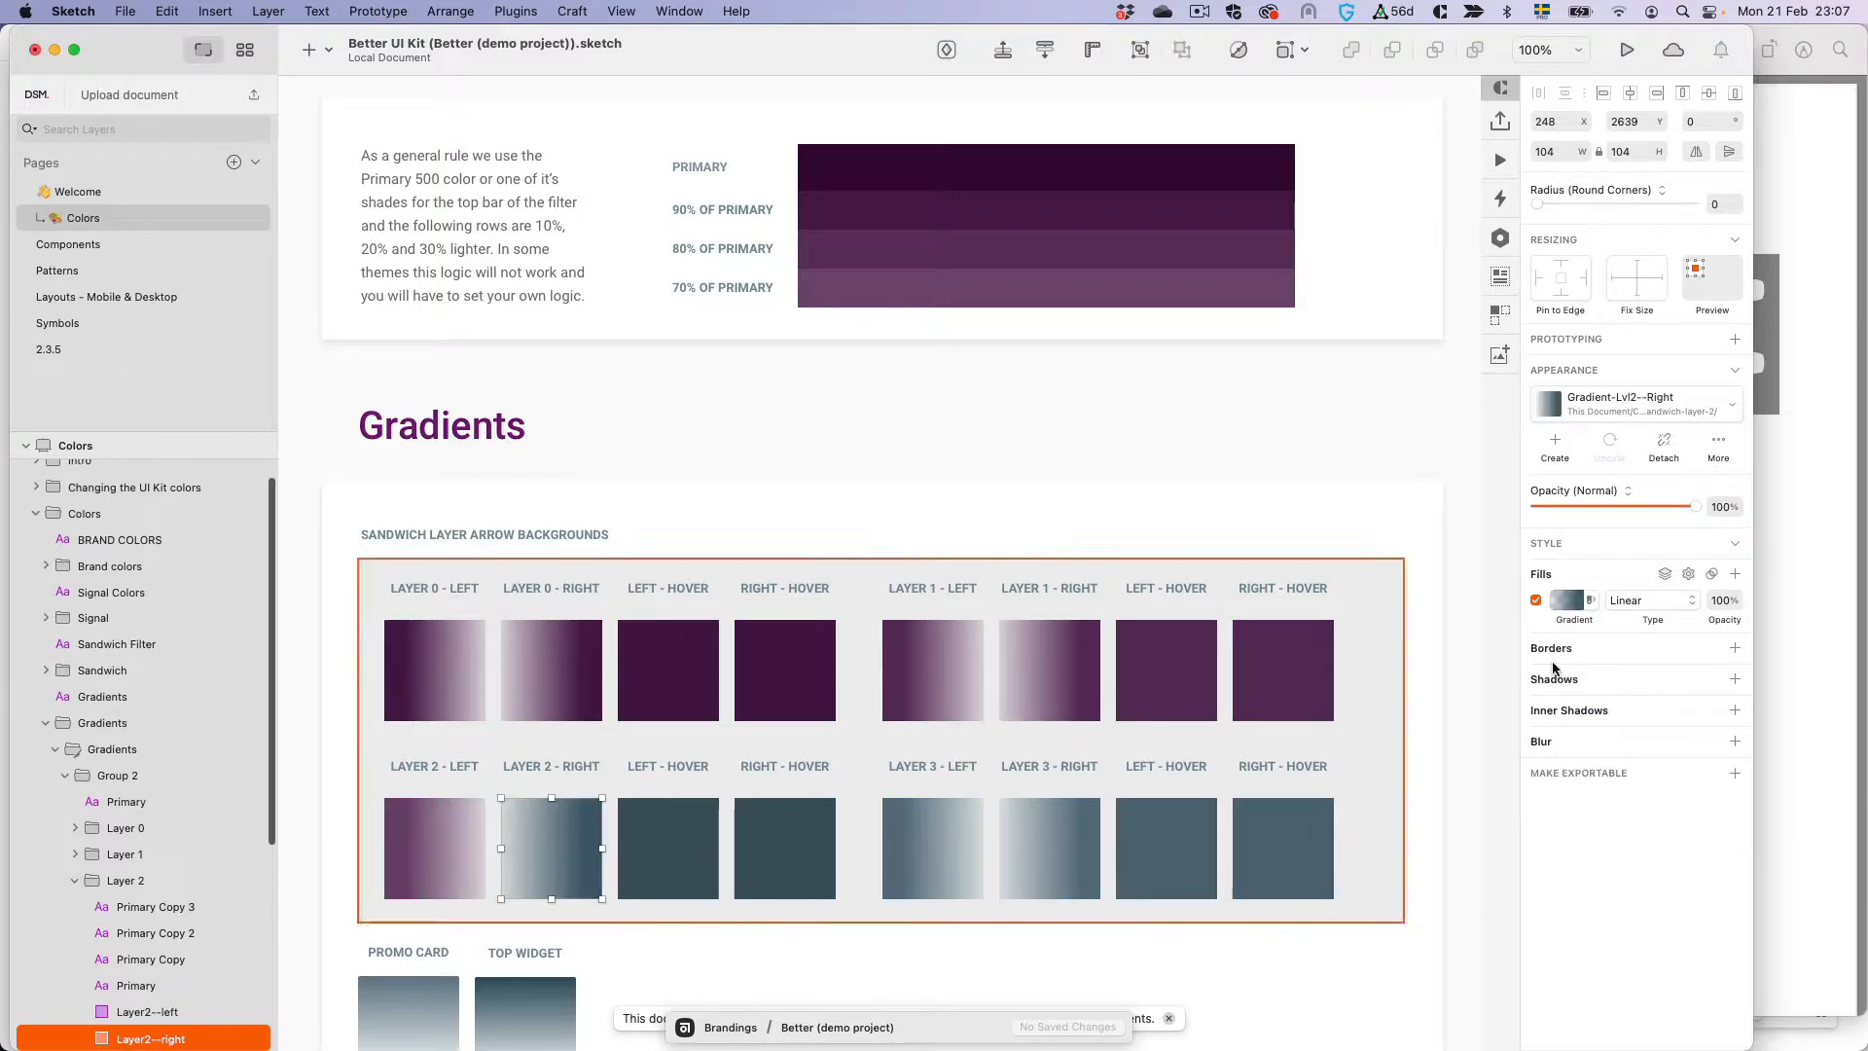
pyautogui.click(1553, 609)
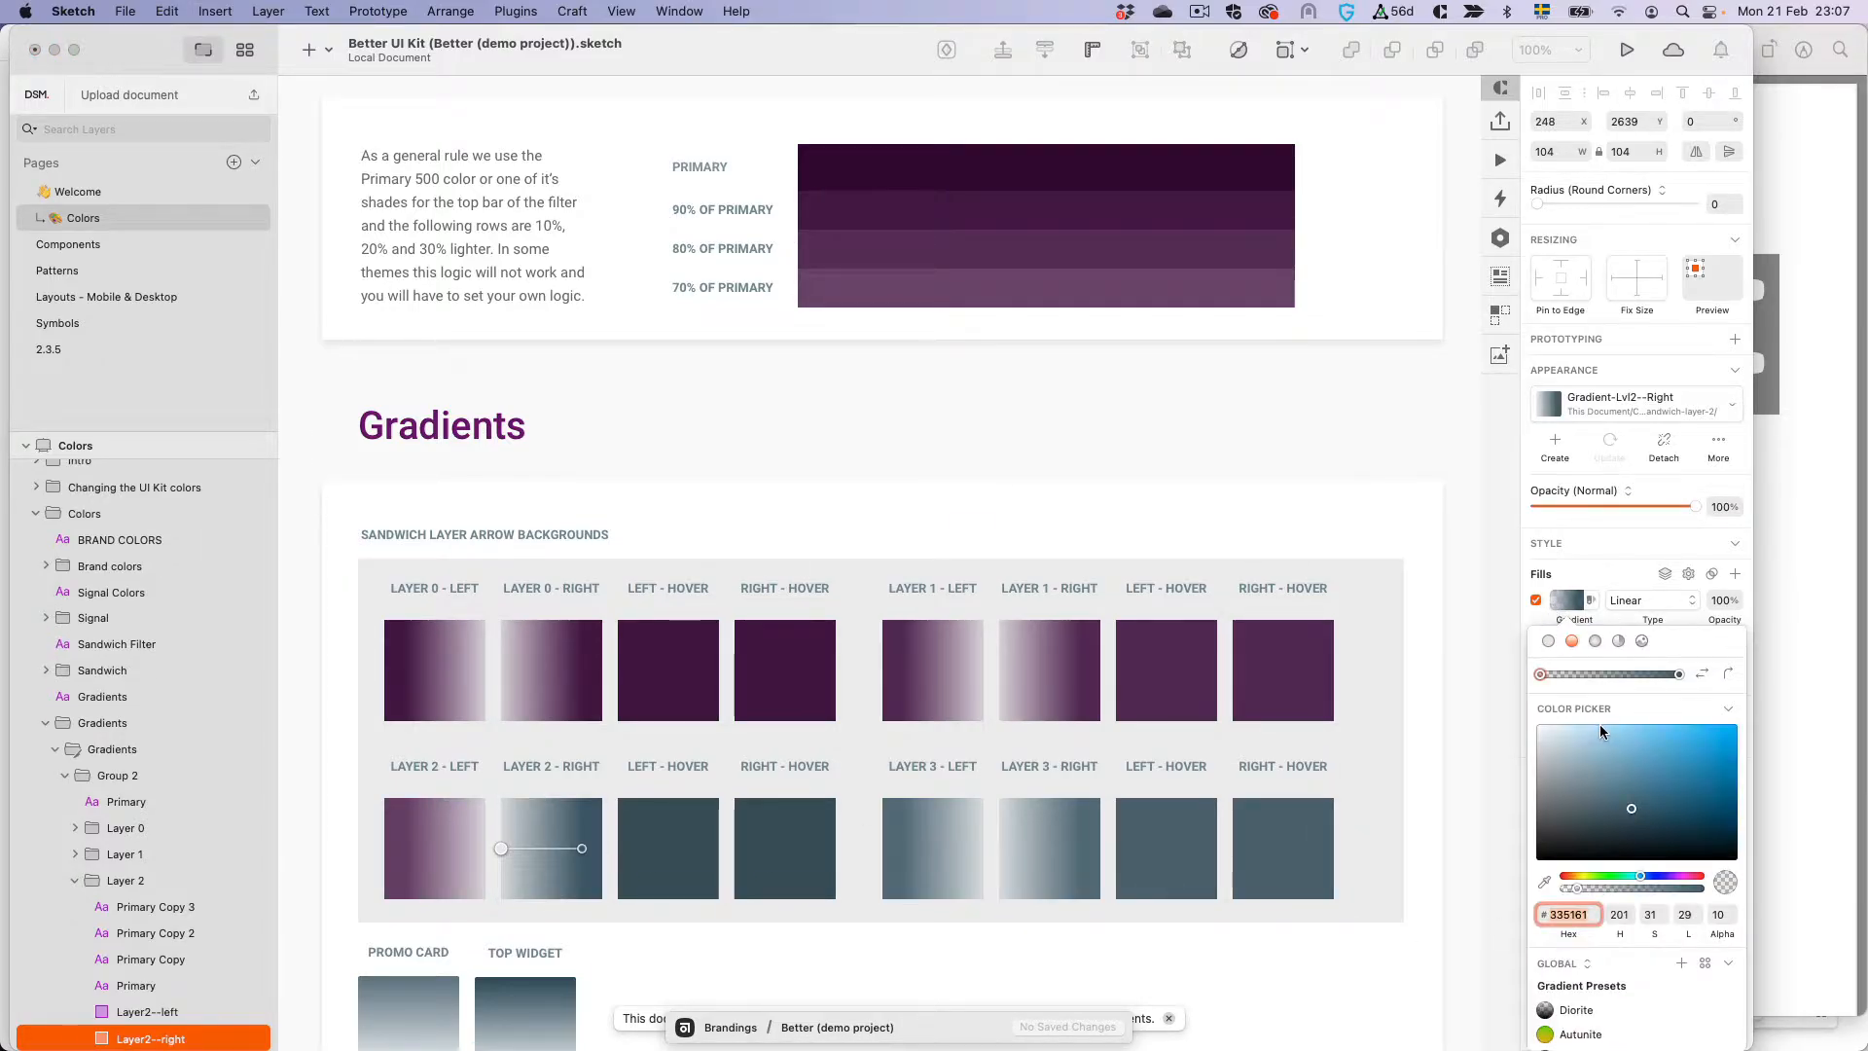
pyautogui.click(1678, 674)
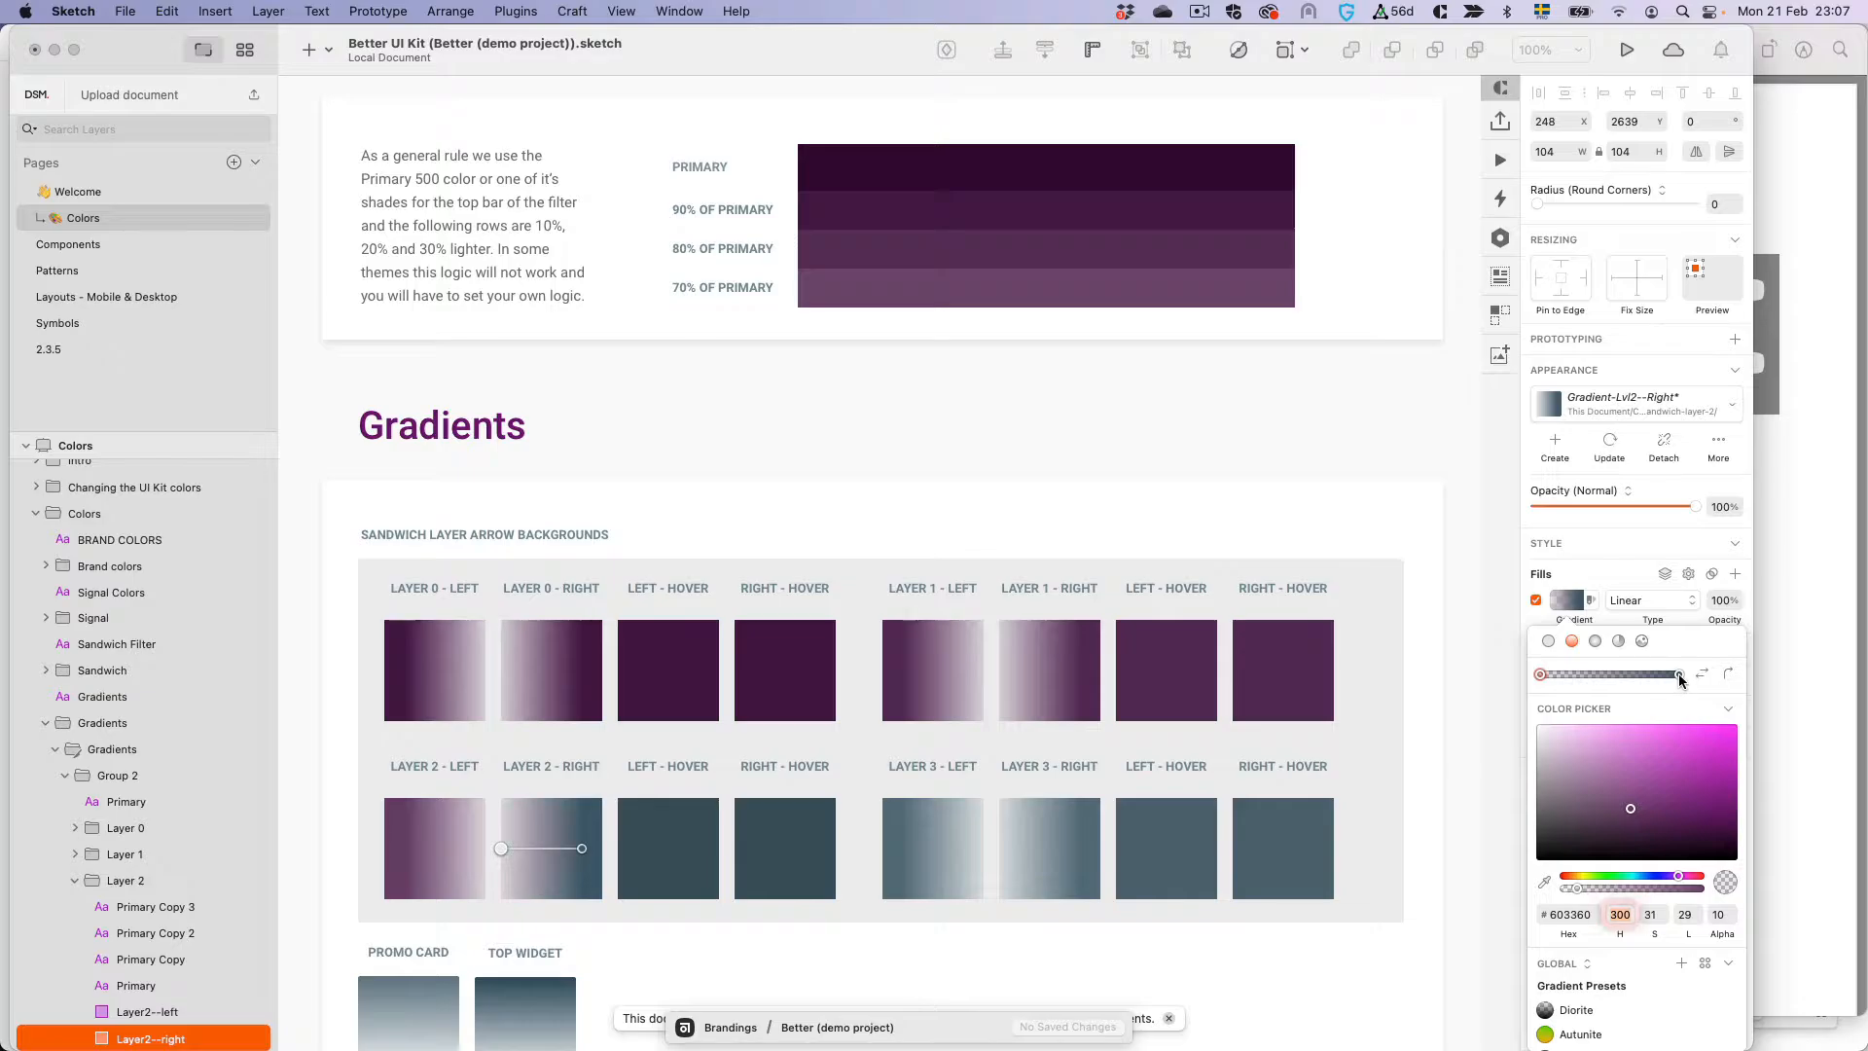
pyautogui.click(1567, 910)
pyautogui.write('603360')
pyautogui.press('Tab')
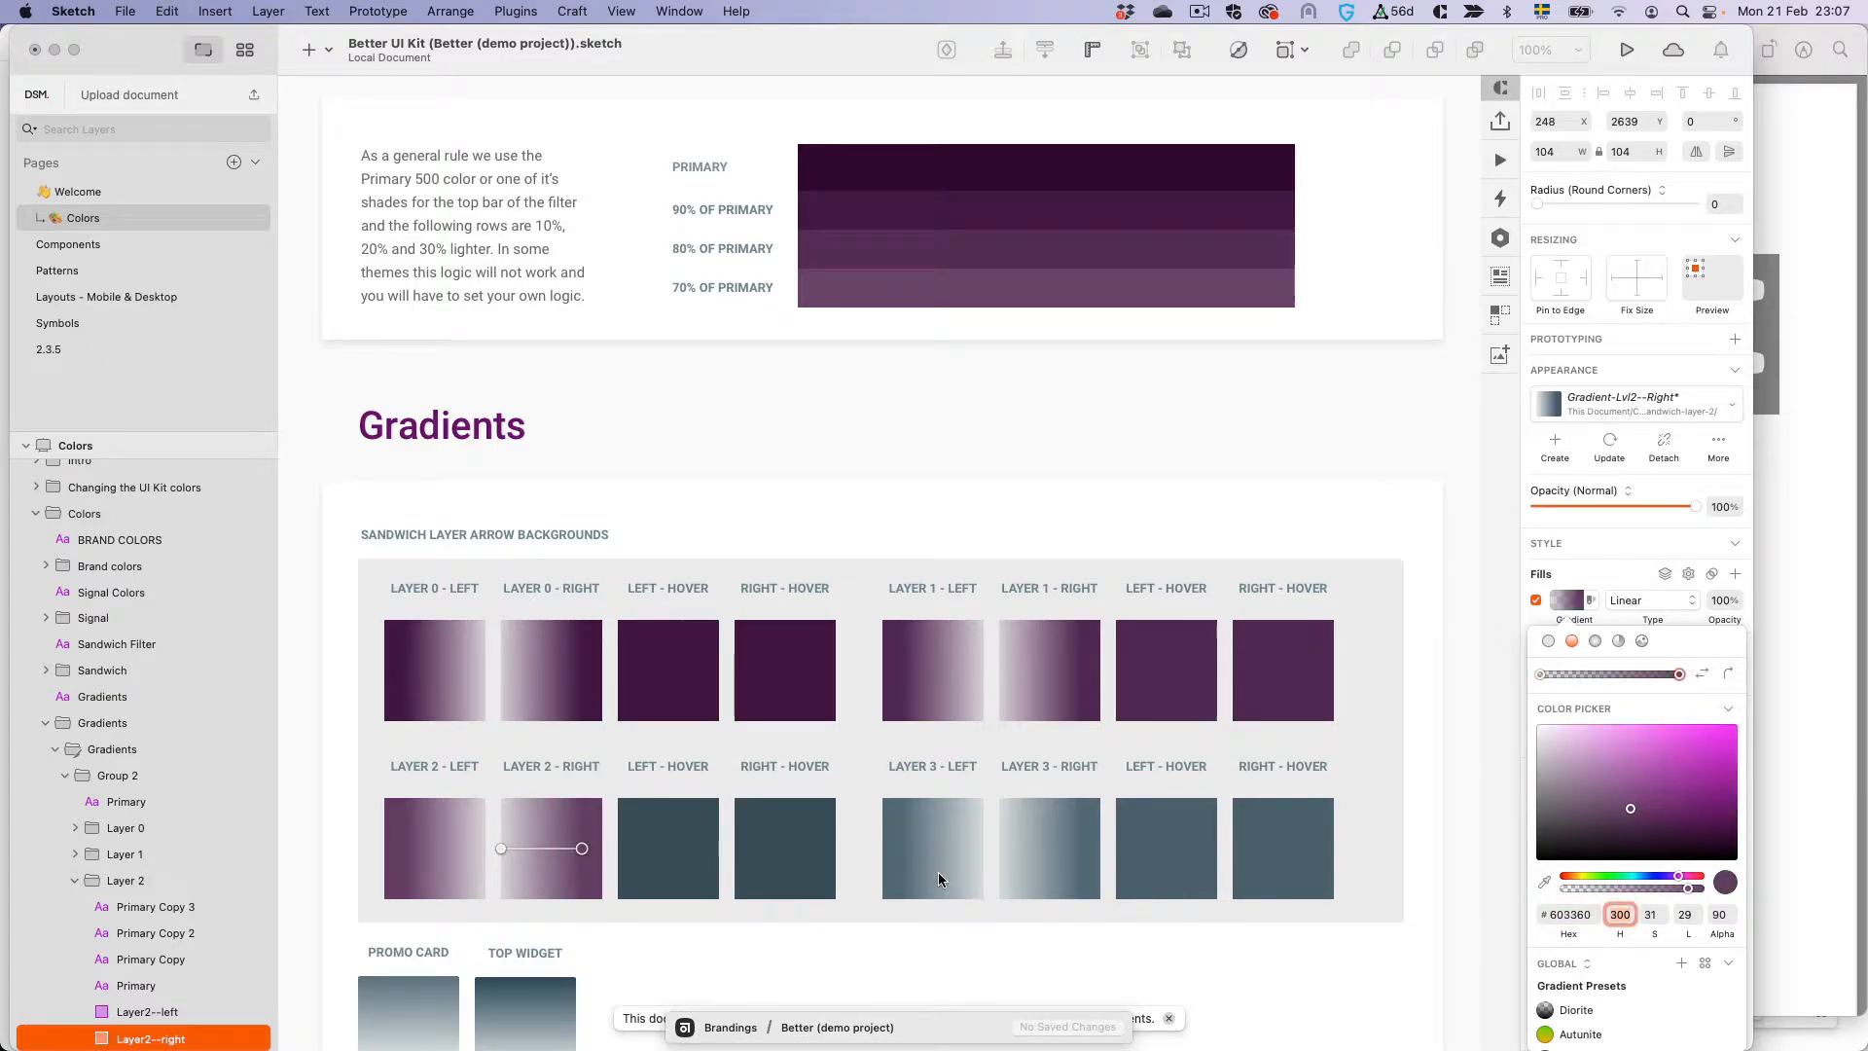
pyautogui.click(699, 854)
# Step: Fill both Layer 2 hover squares with purple 603360
pyautogui.click(668, 855)
pyautogui.keyDown('shift'); pyautogui.click(793, 860); pyautogui.keyUp('shift')
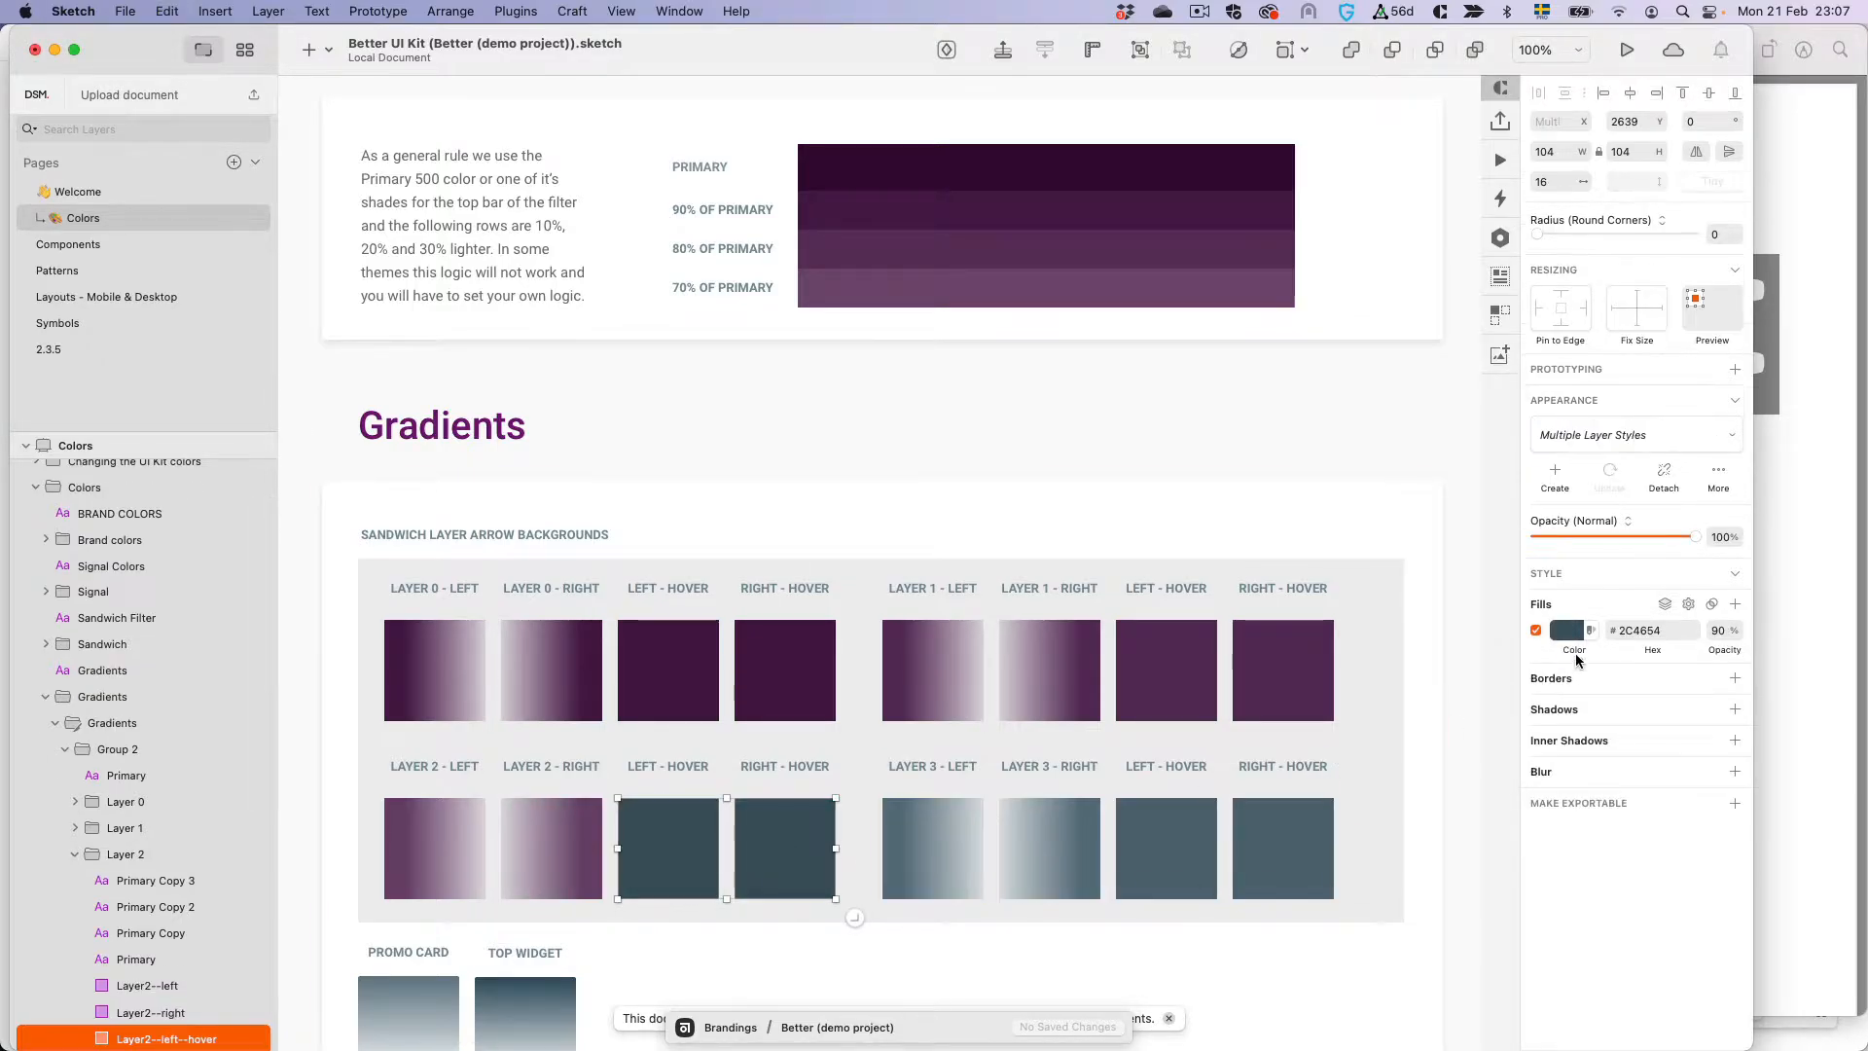
pyautogui.click(1647, 630)
pyautogui.write('603360')
pyautogui.press('Tab')
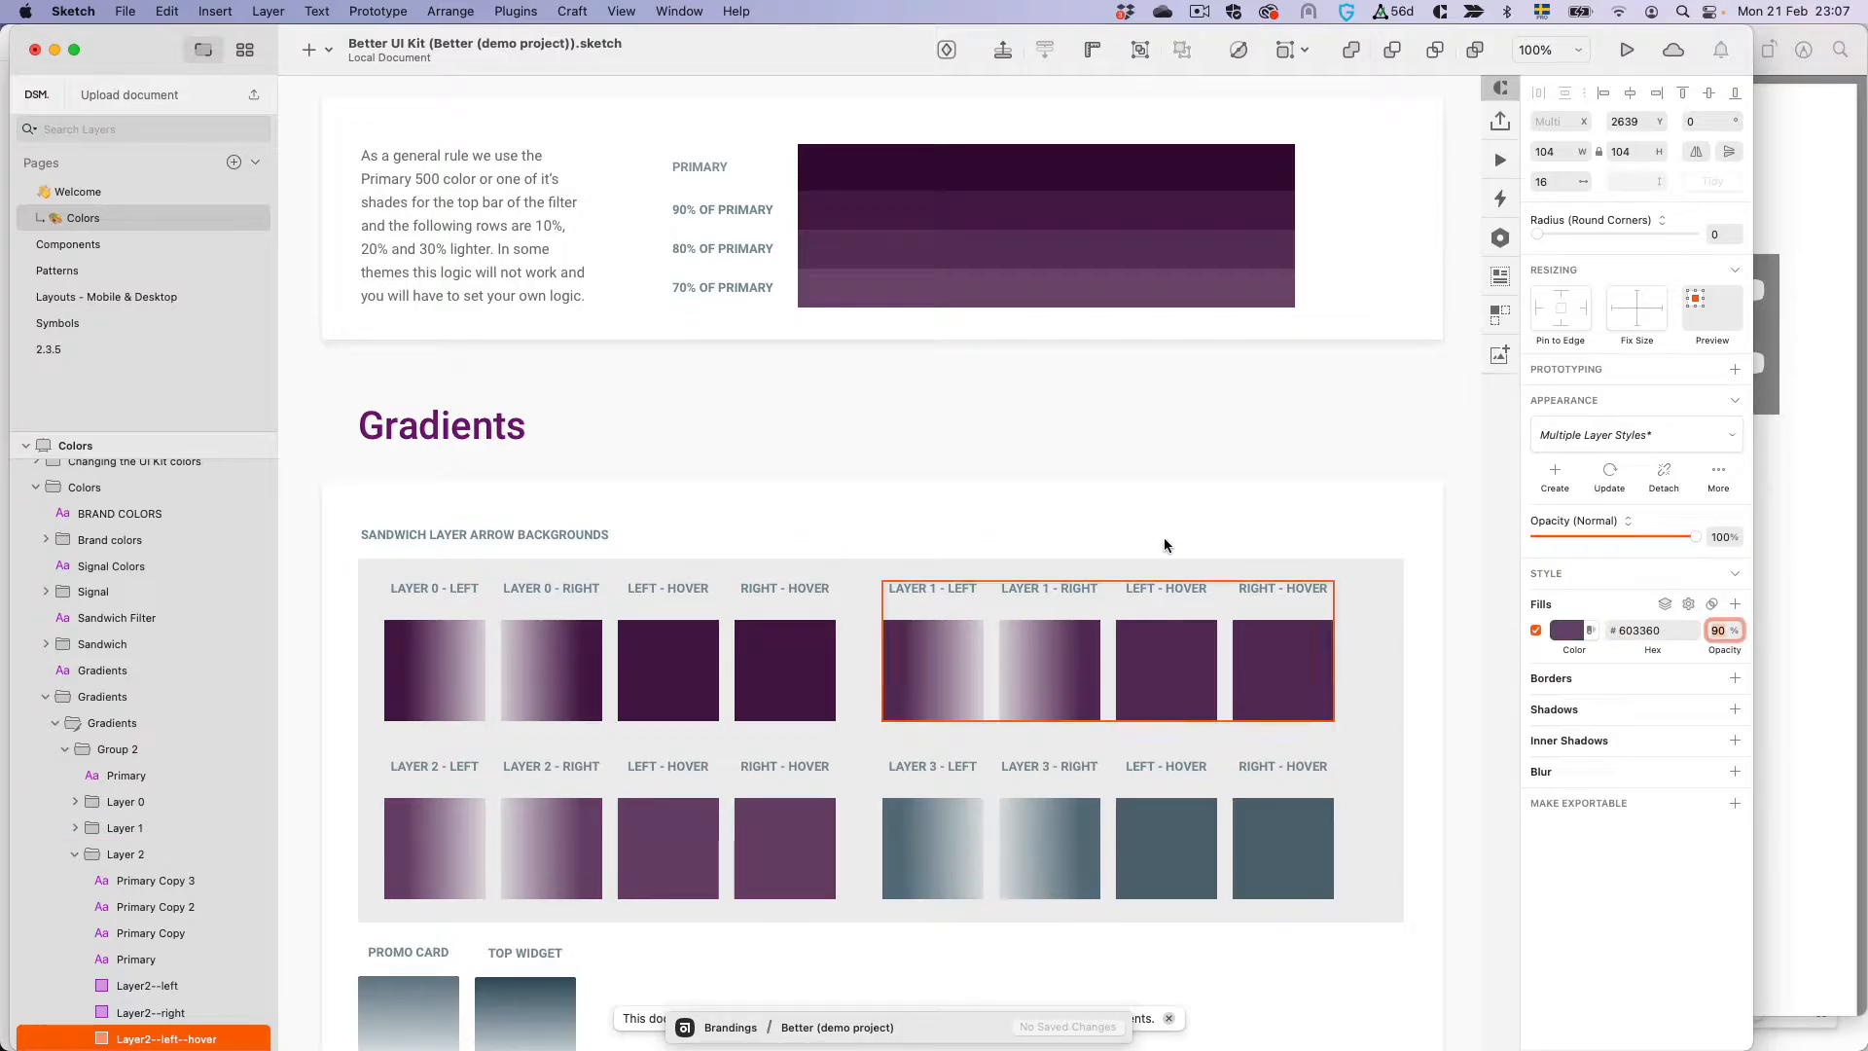
pyautogui.click(1048, 290)
pyautogui.click(1051, 292)
pyautogui.click(1053, 294)
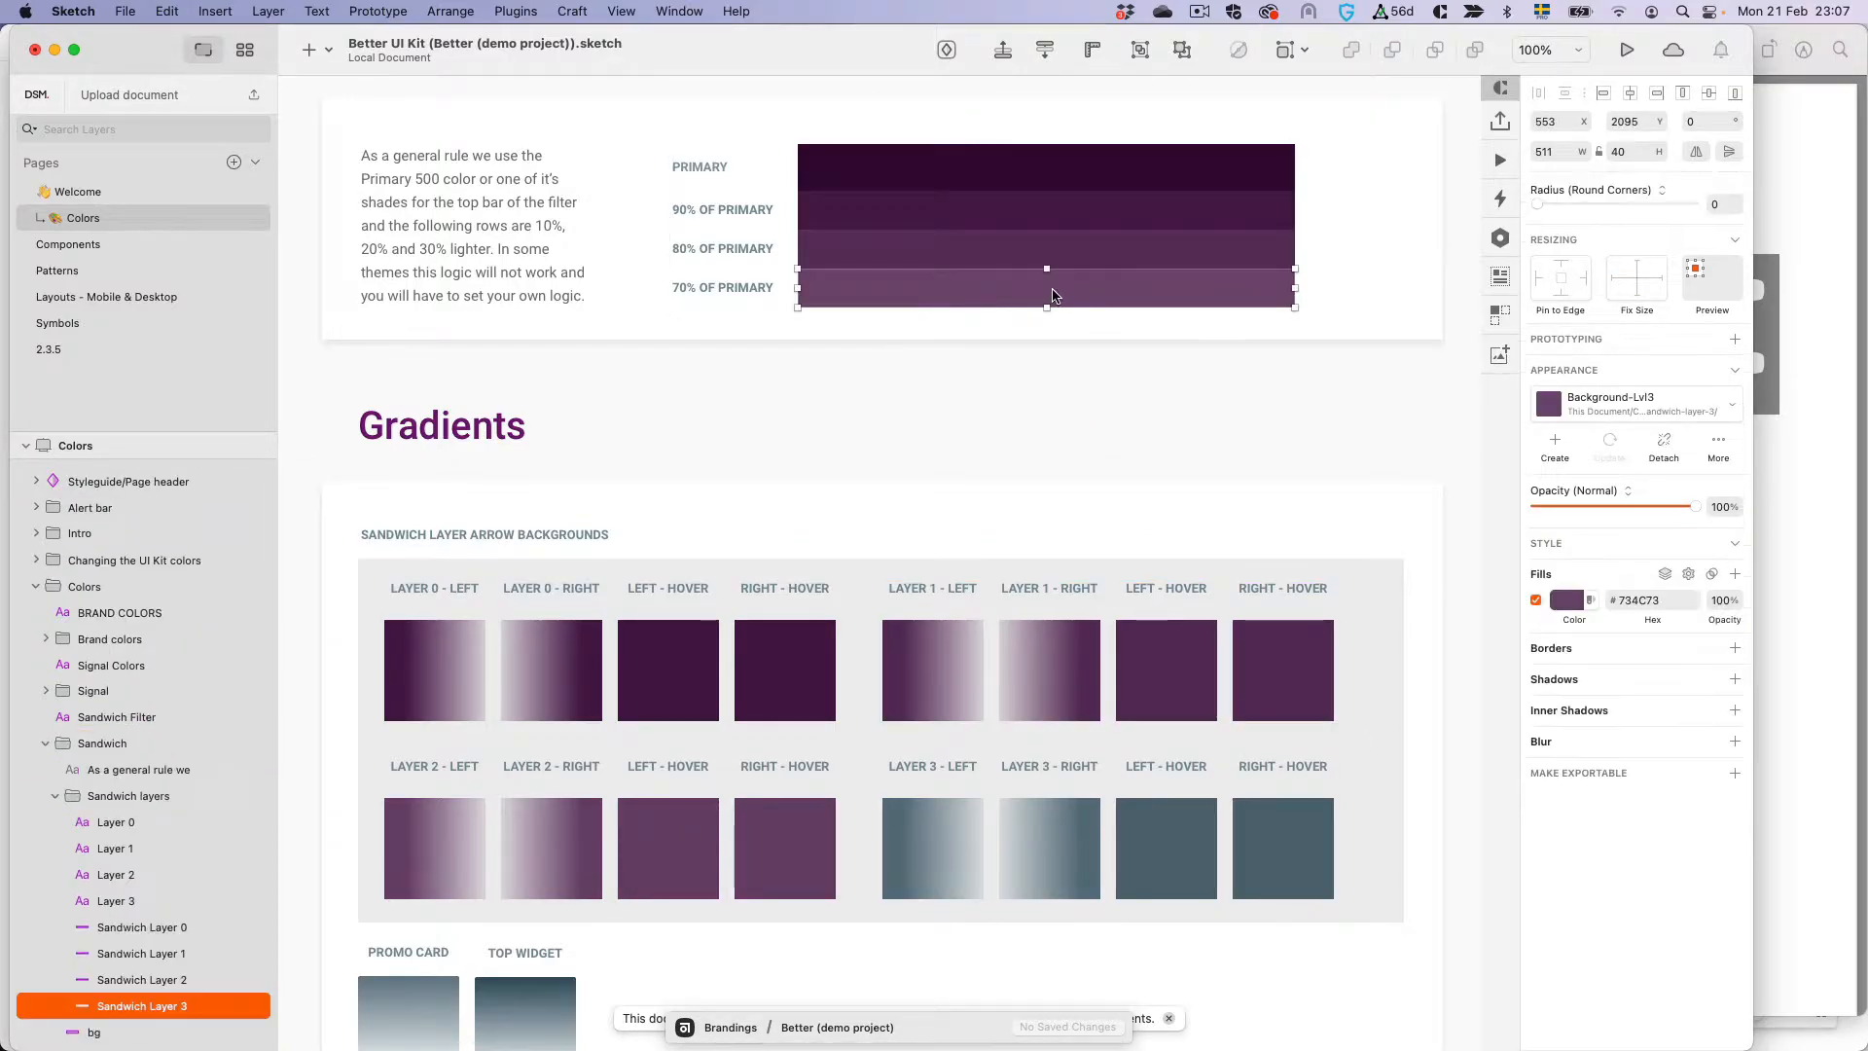
# Step: Copy the 70% bar's hex 734C73 and replace 4D6775 on the Layer 3 - Left gradient stop
pyautogui.click(1632, 603)
pyautogui.press('super+c')
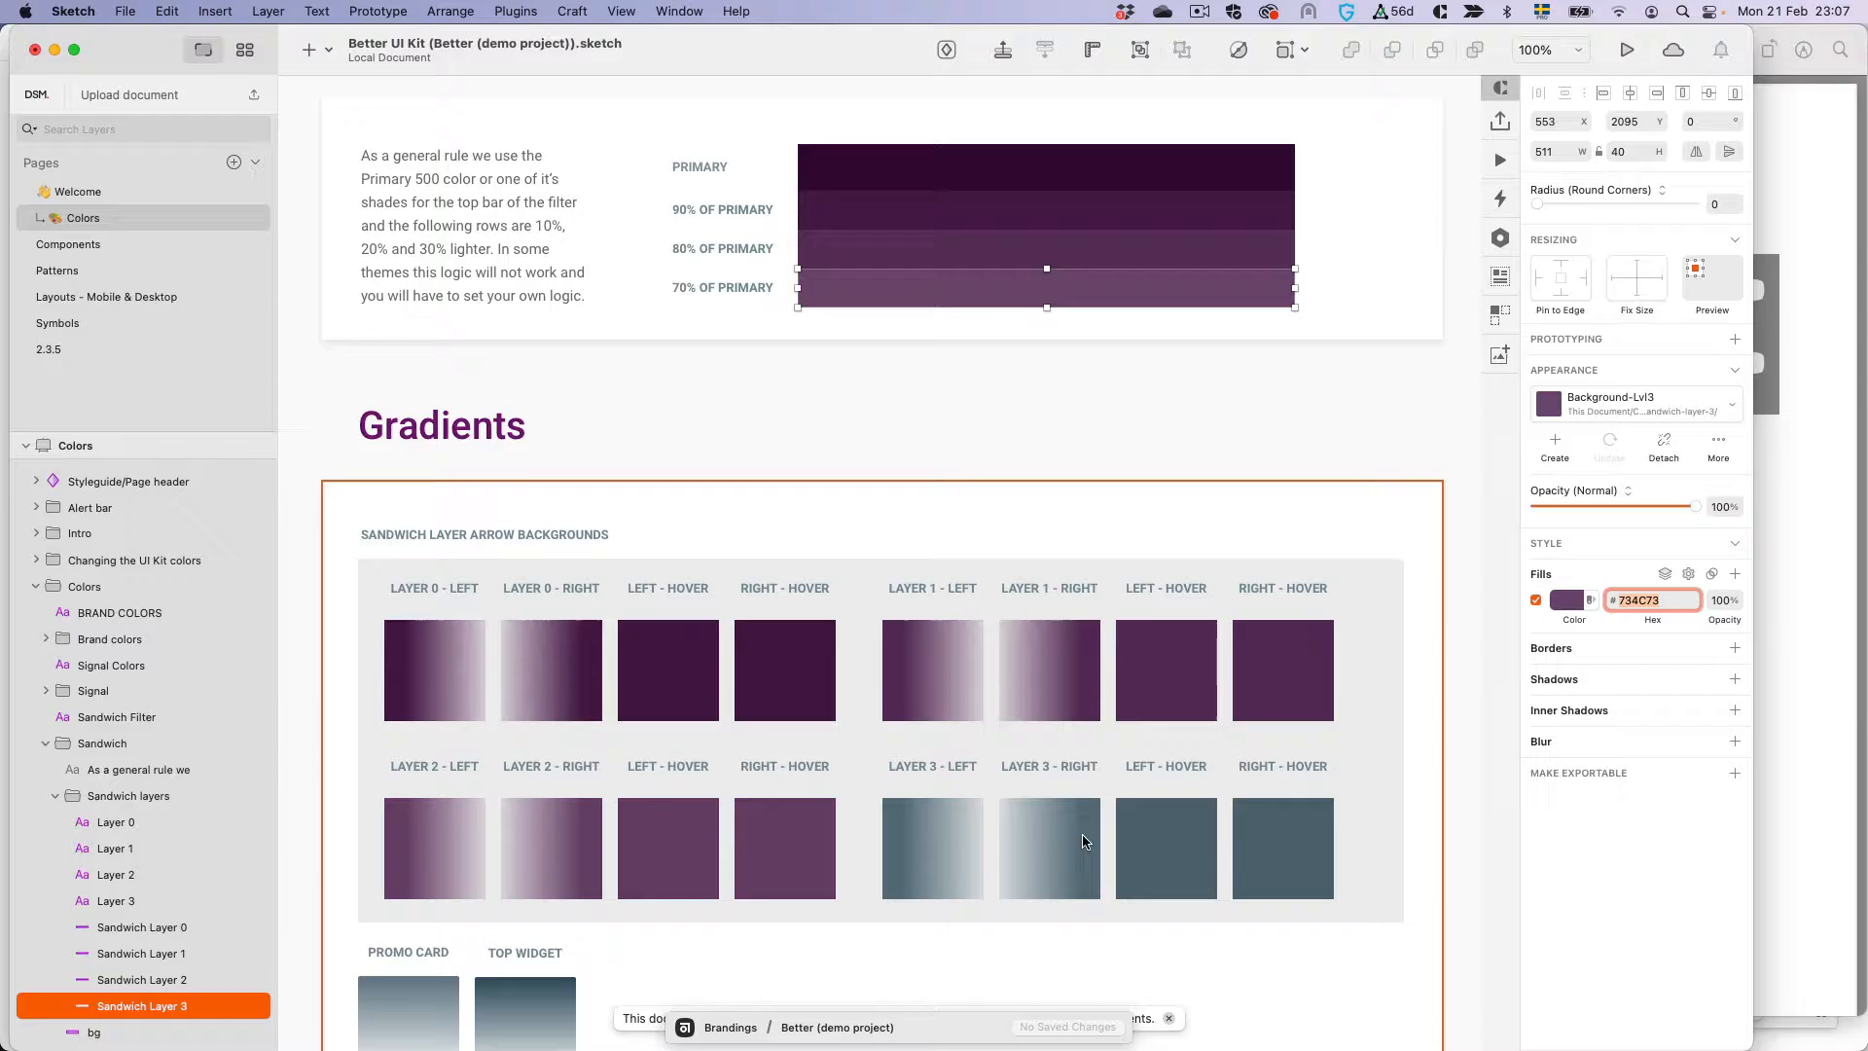
pyautogui.doubleClick(948, 863)
pyautogui.doubleClick(947, 862)
pyautogui.doubleClick(948, 863)
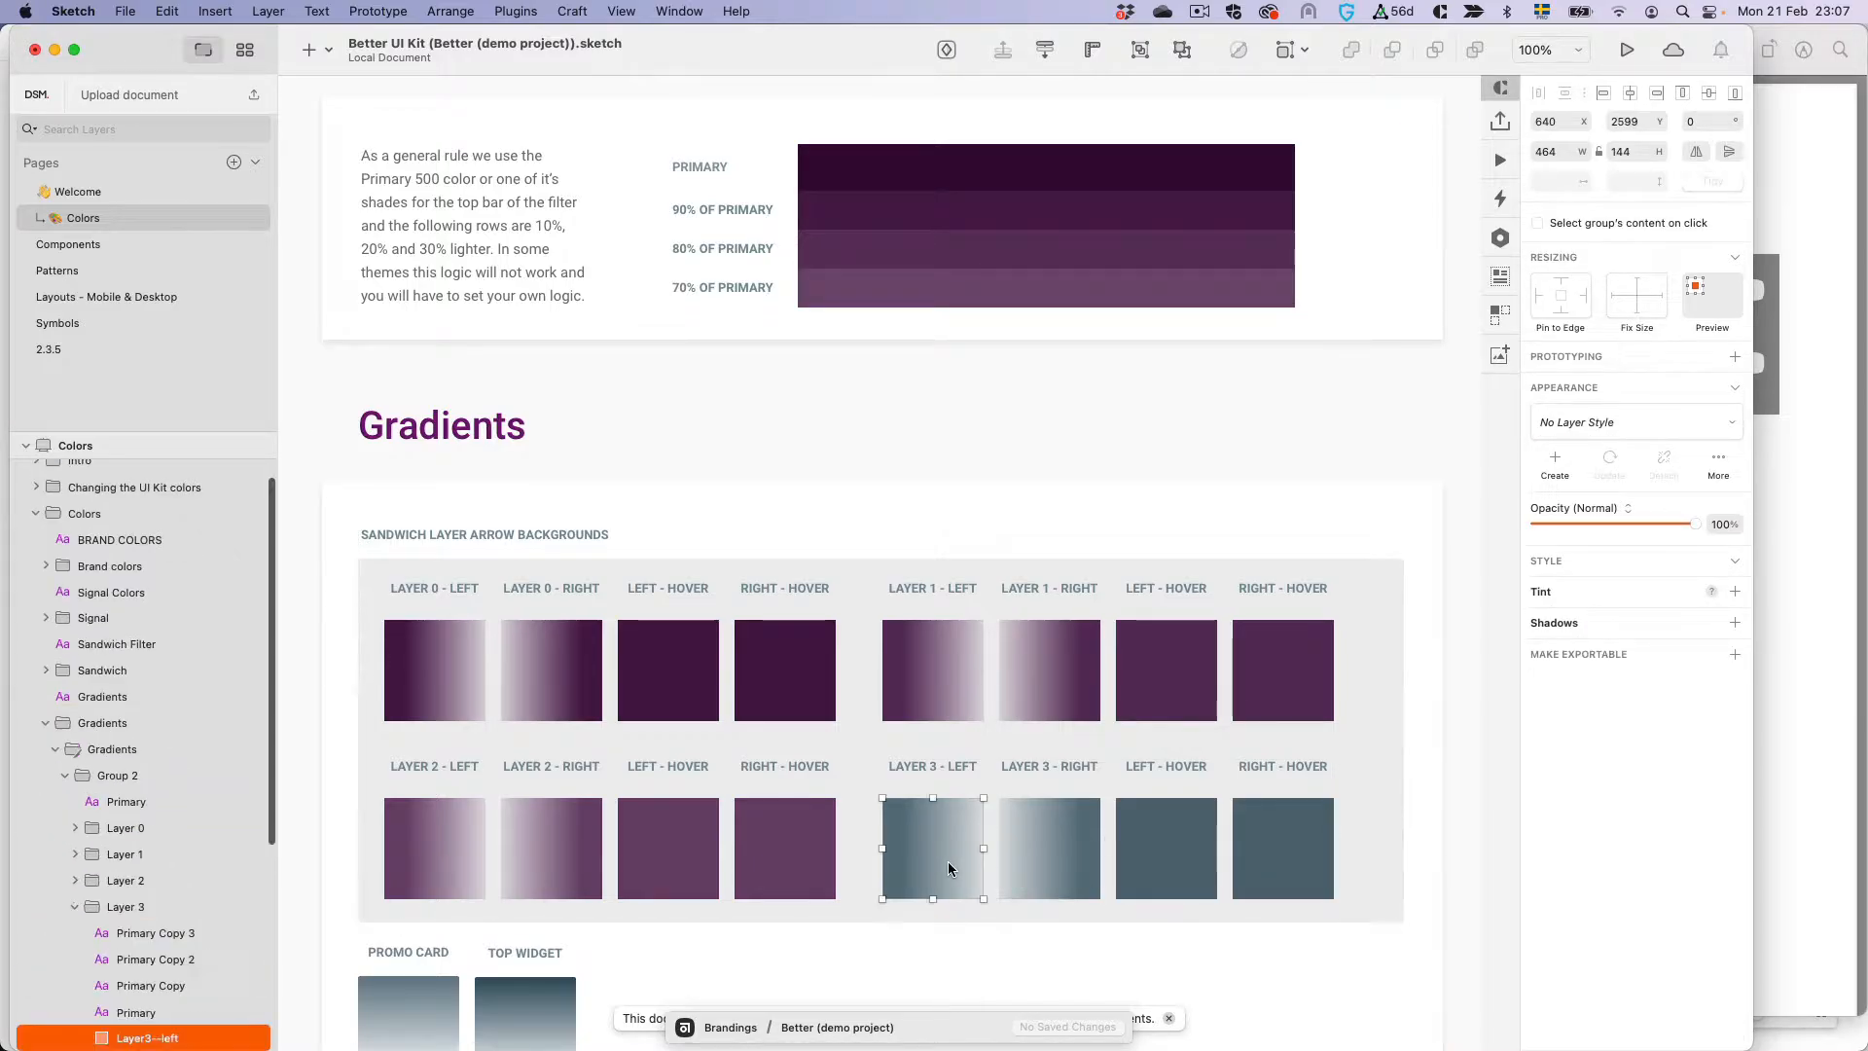
pyautogui.click(1566, 601)
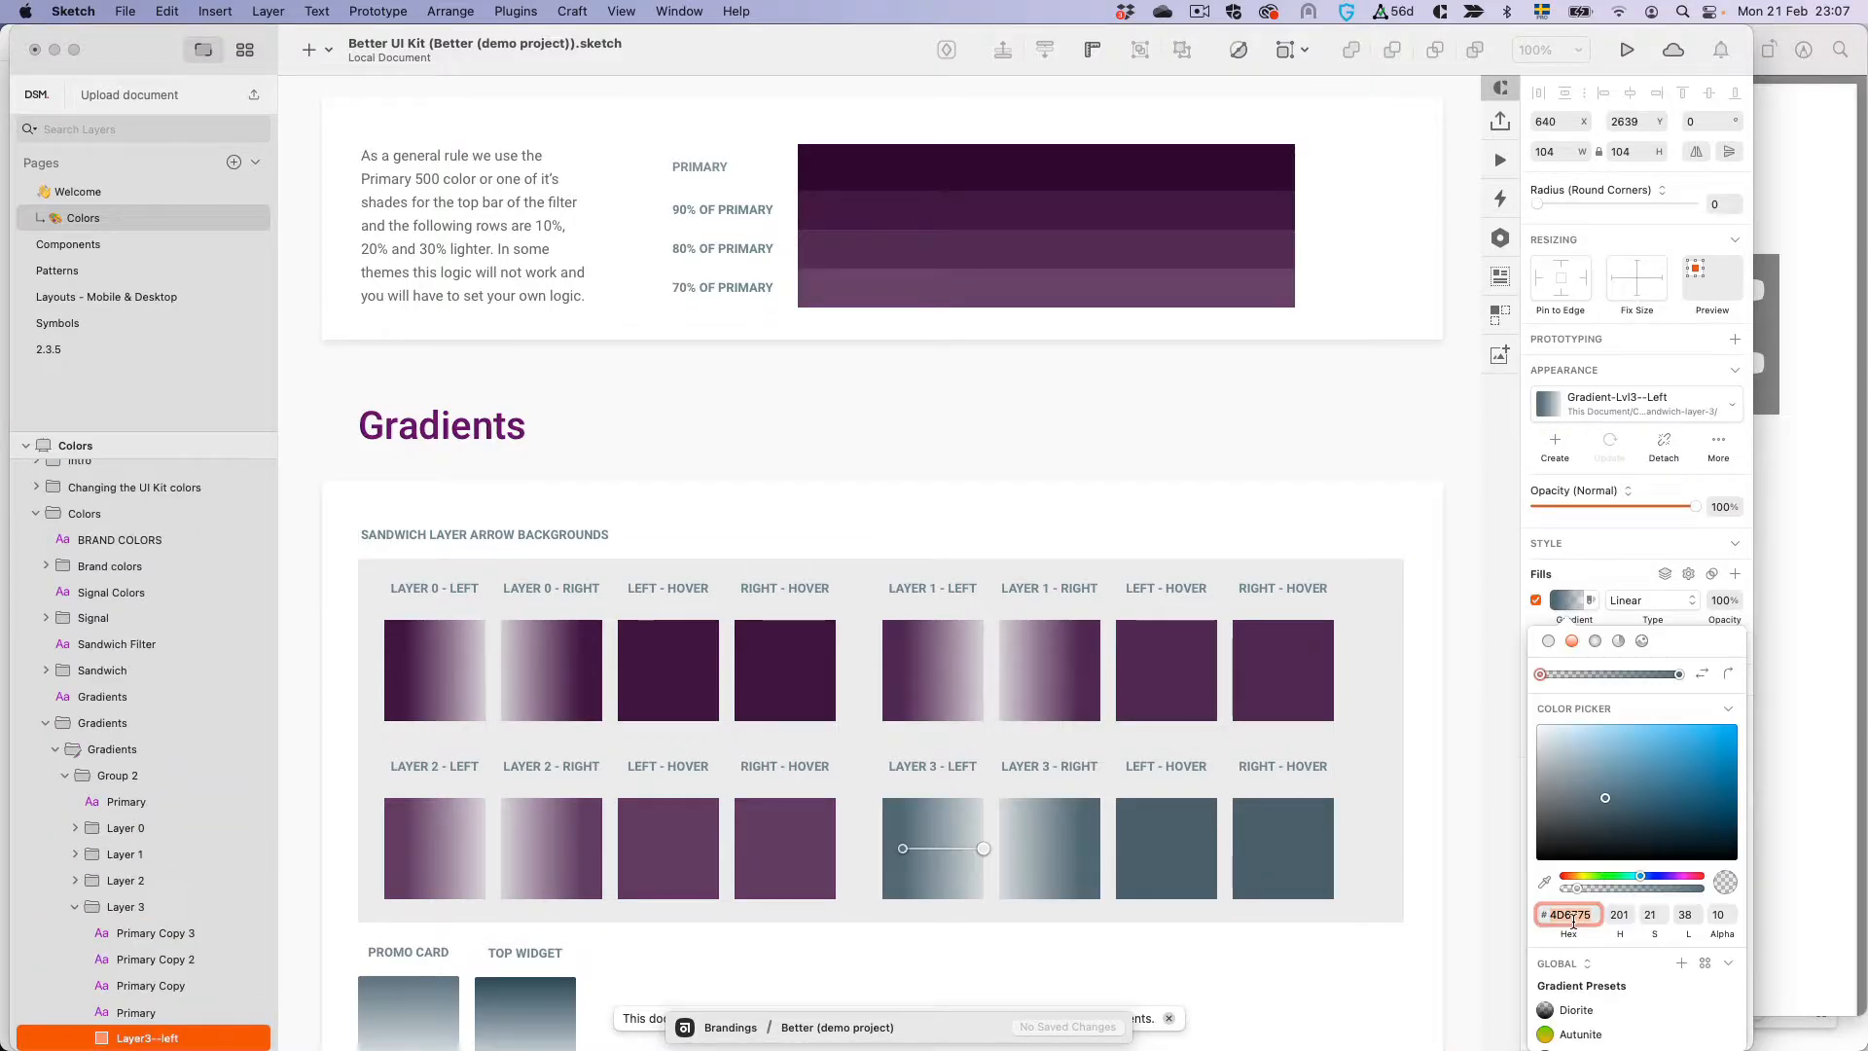
pyautogui.click(1678, 674)
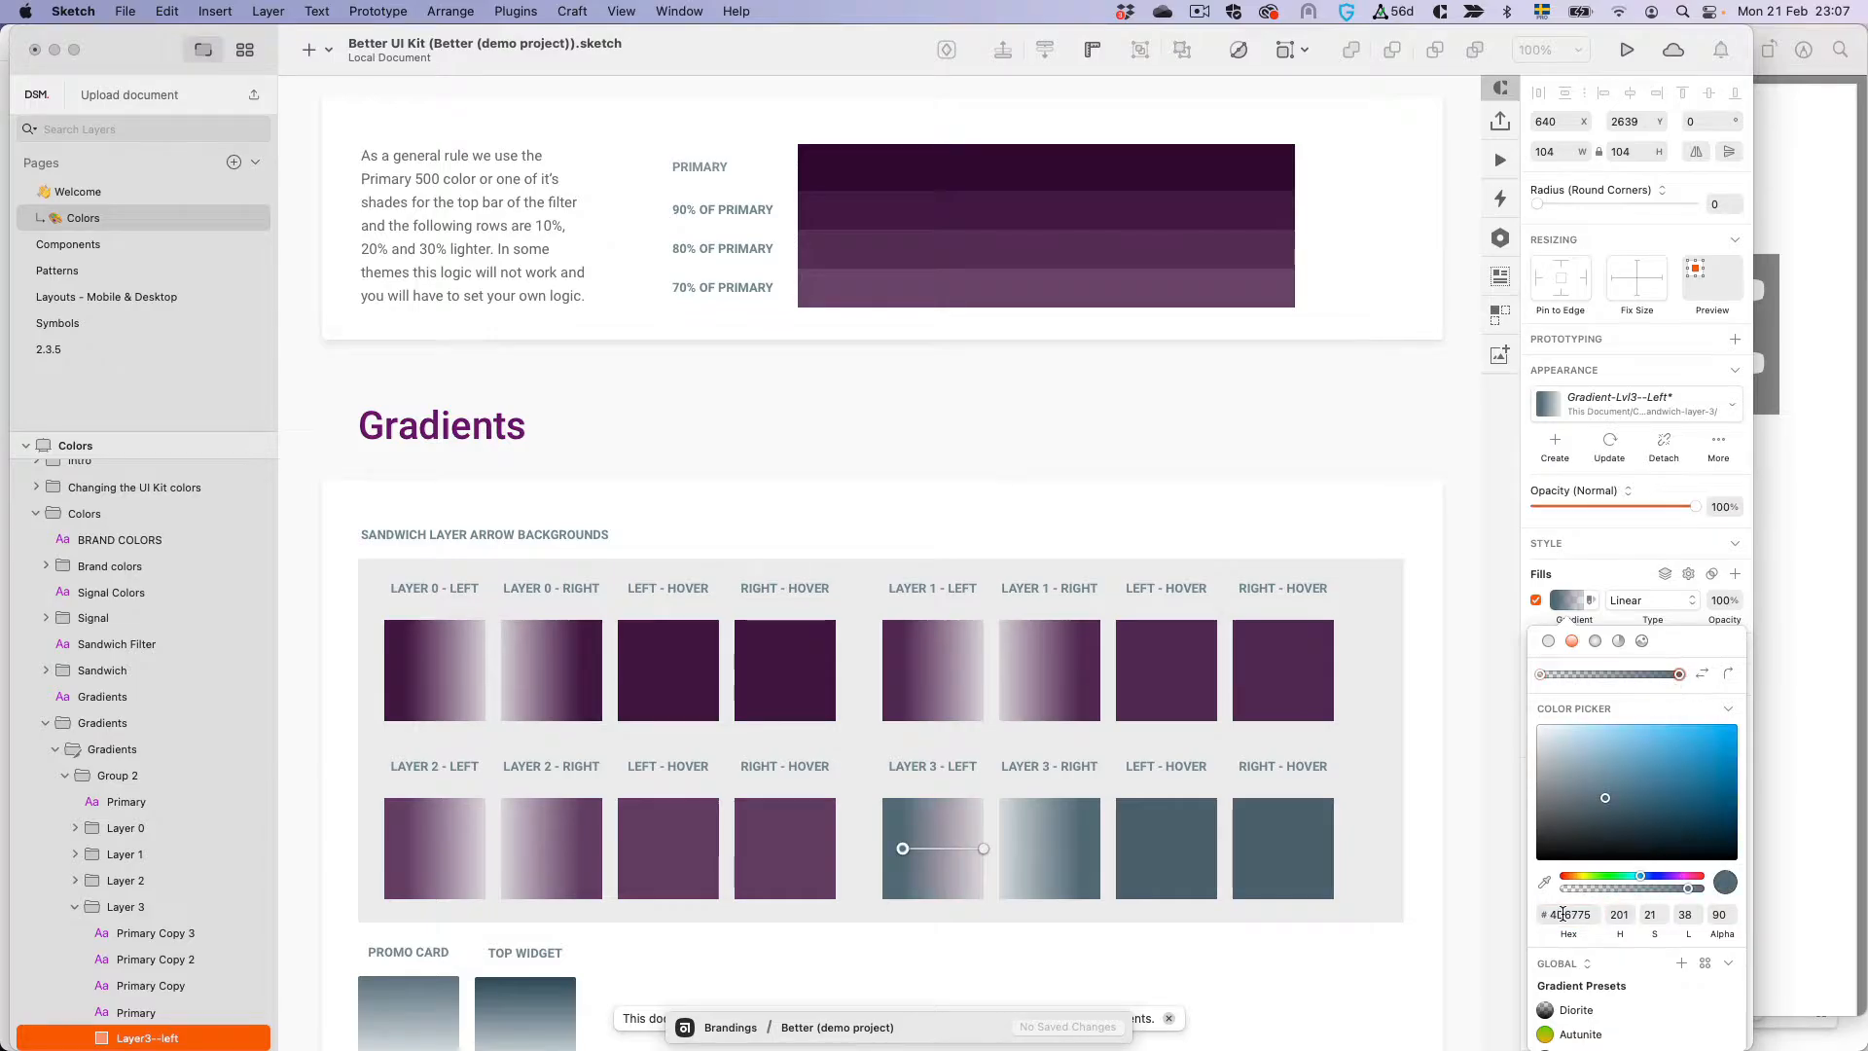
pyautogui.click(1562, 914)
pyautogui.press('super+v')
pyautogui.press('Tab')
pyautogui.click(1067, 862)
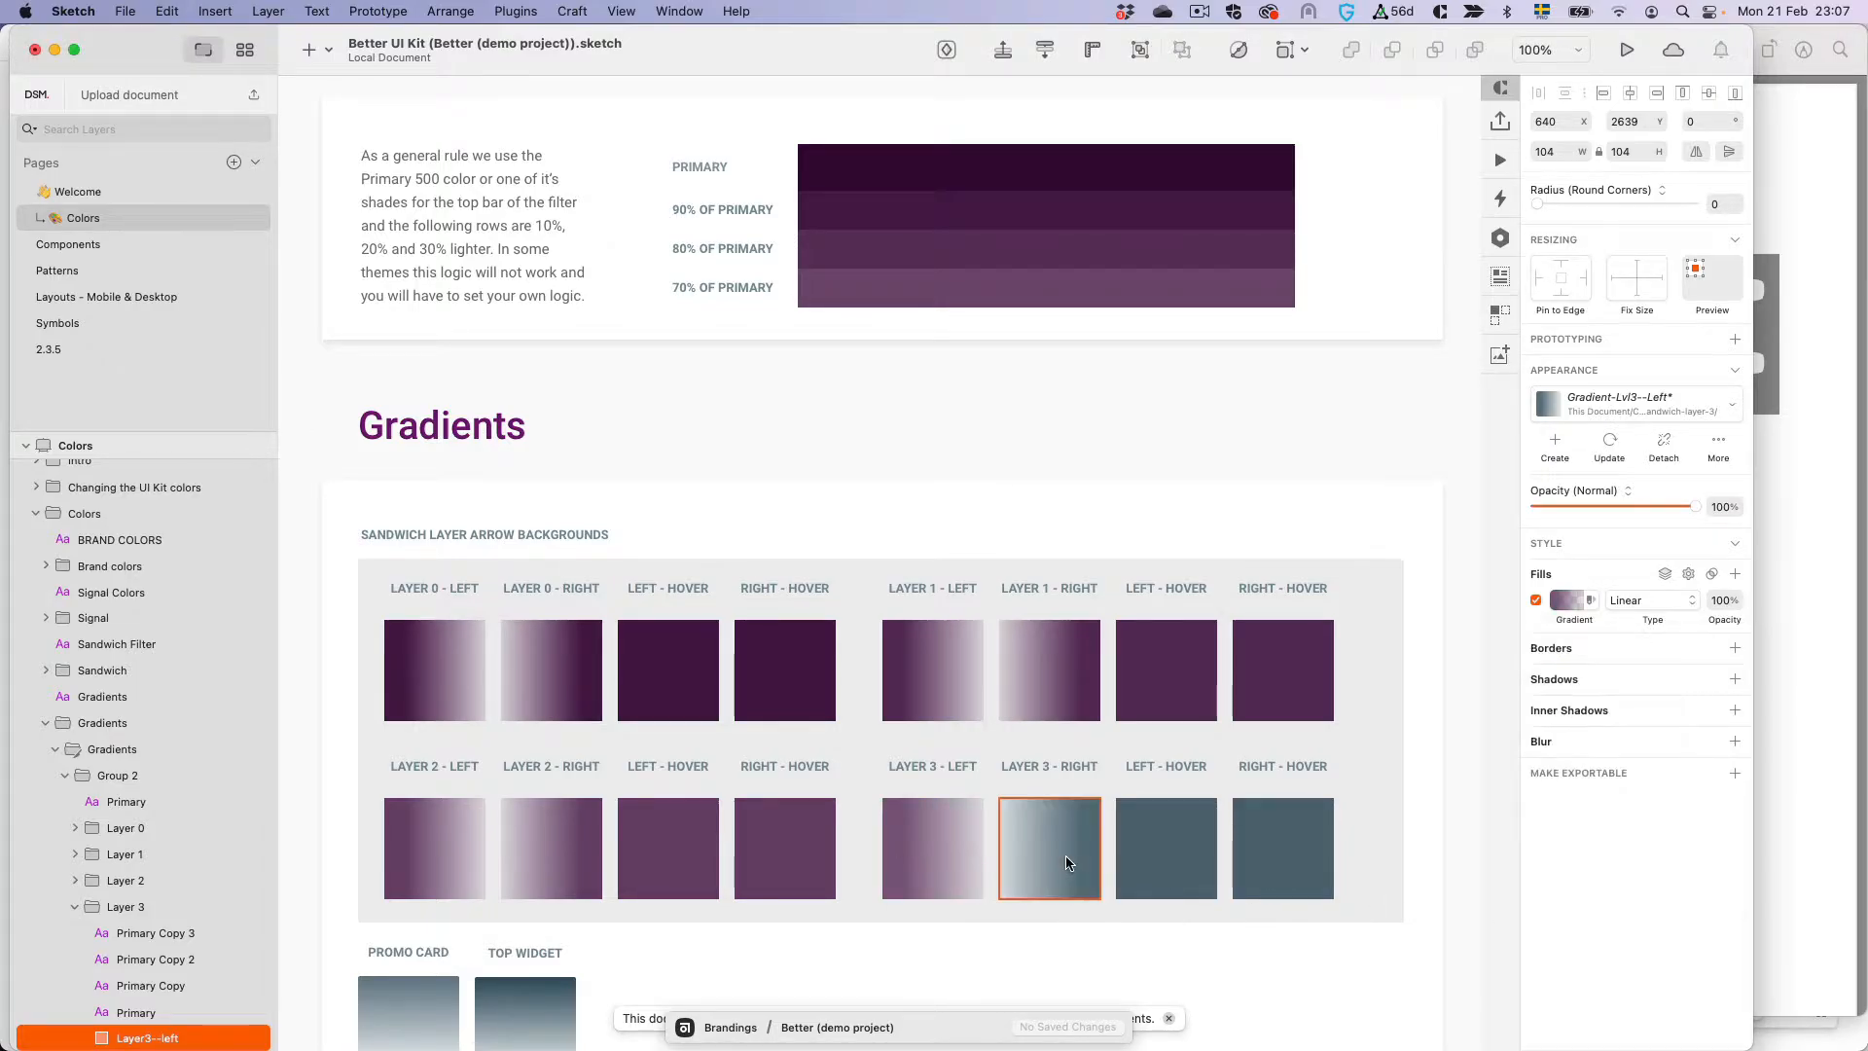
# Step: Check the Layer 3 - Right gradient stops and fill both Layer 3 hover squares with 734C73
pyautogui.click(1067, 862)
pyautogui.click(1566, 600)
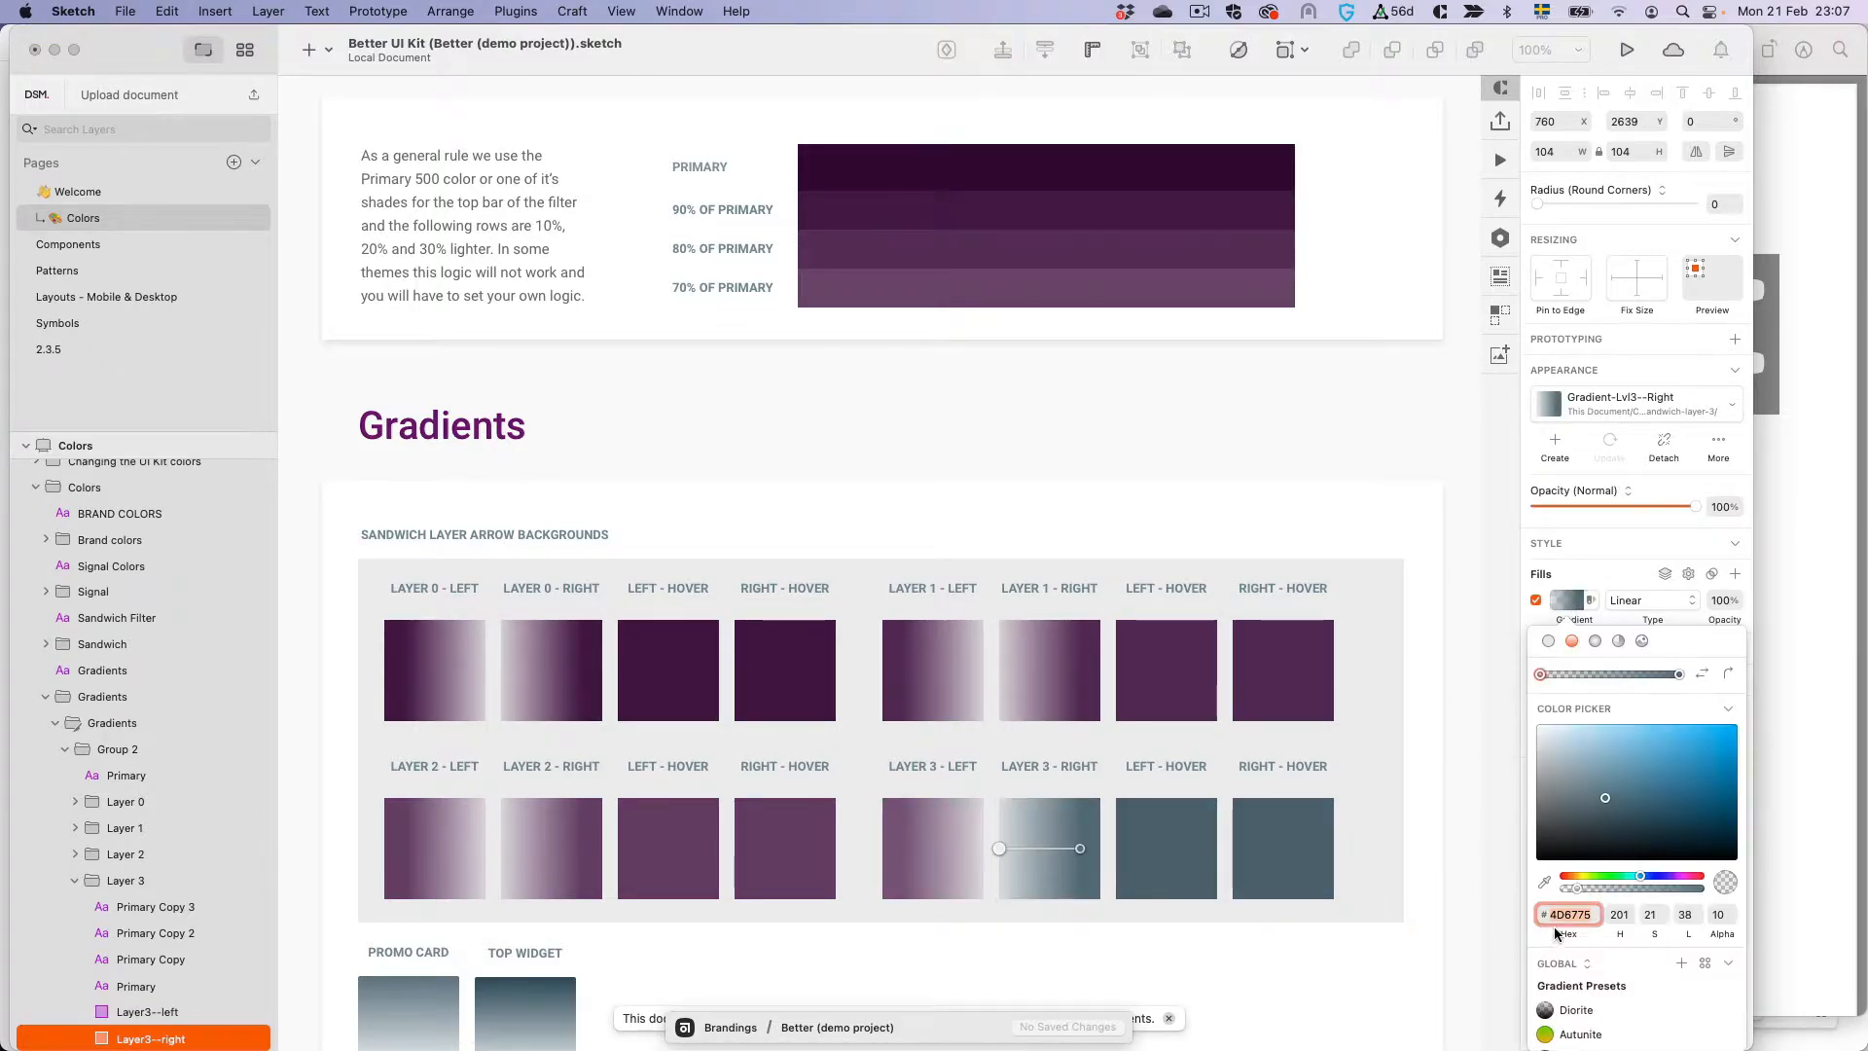
pyautogui.click(1679, 674)
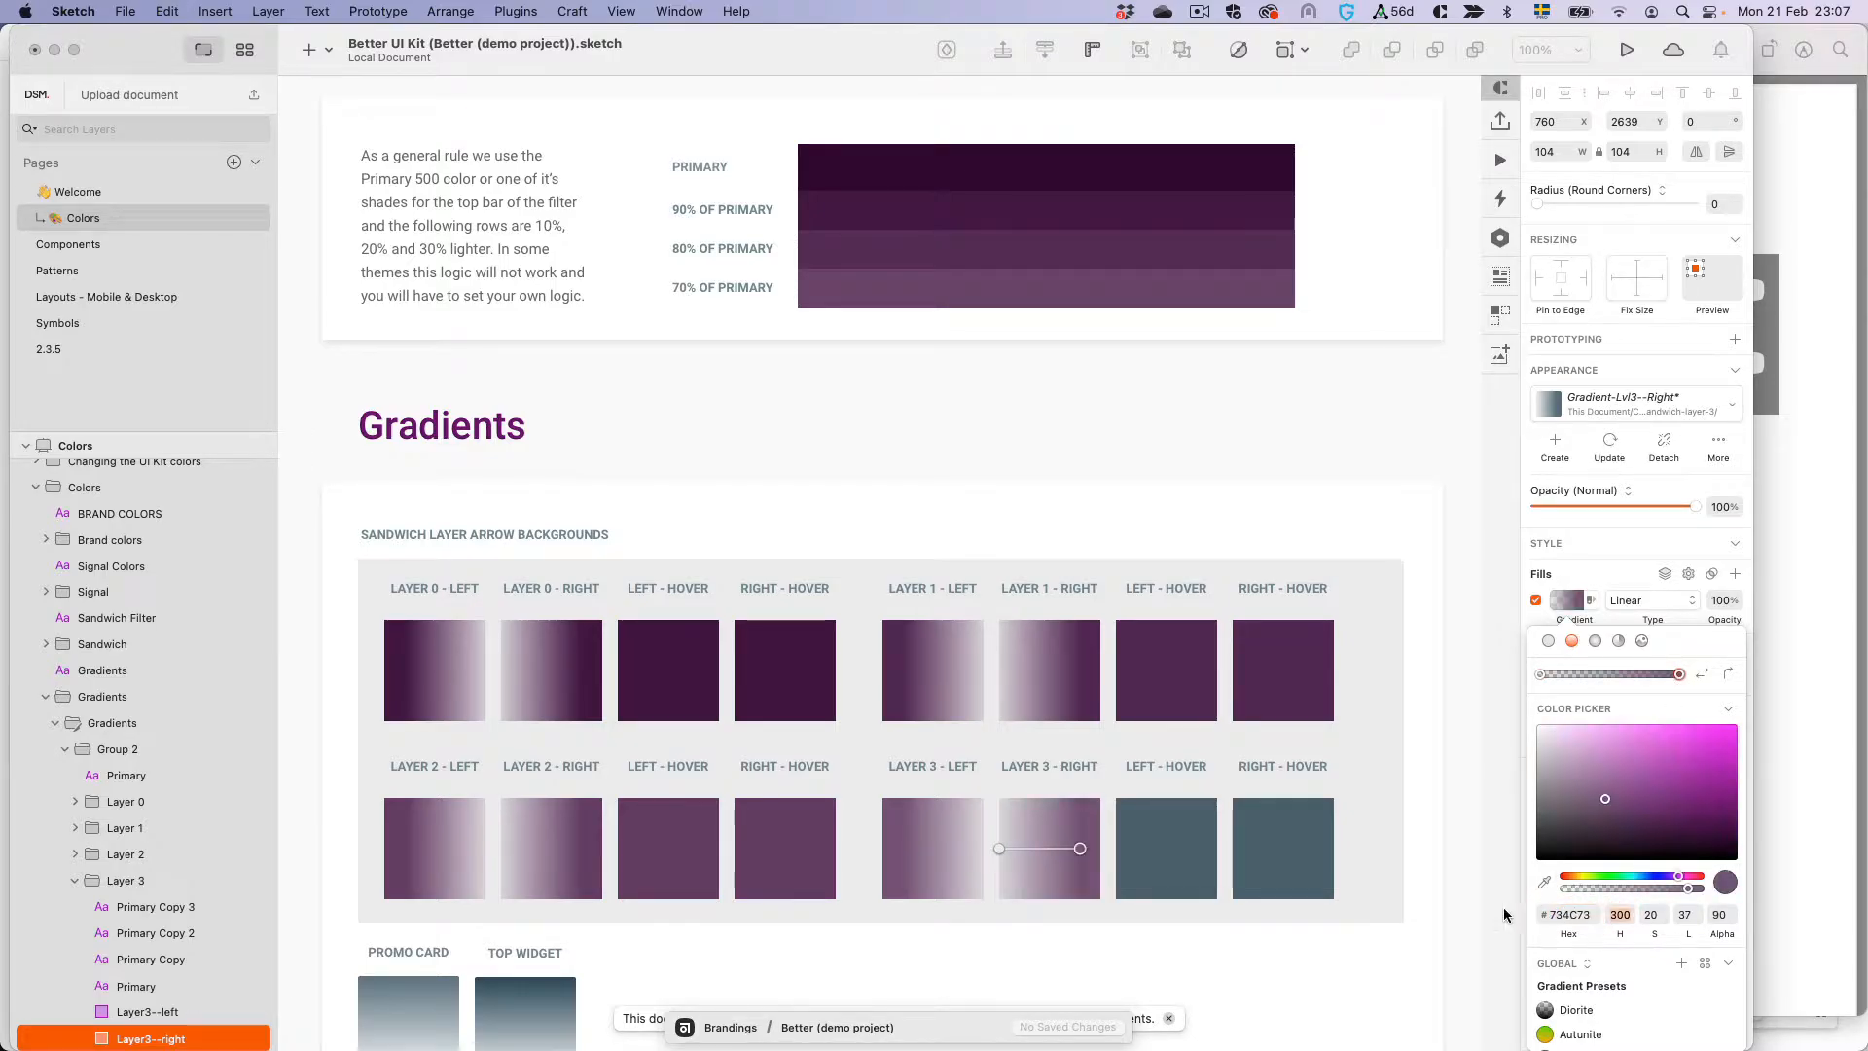
pyautogui.click(1157, 868)
pyautogui.click(1160, 868)
pyautogui.keyDown('shift'); pyautogui.click(1313, 855); pyautogui.keyUp('shift')
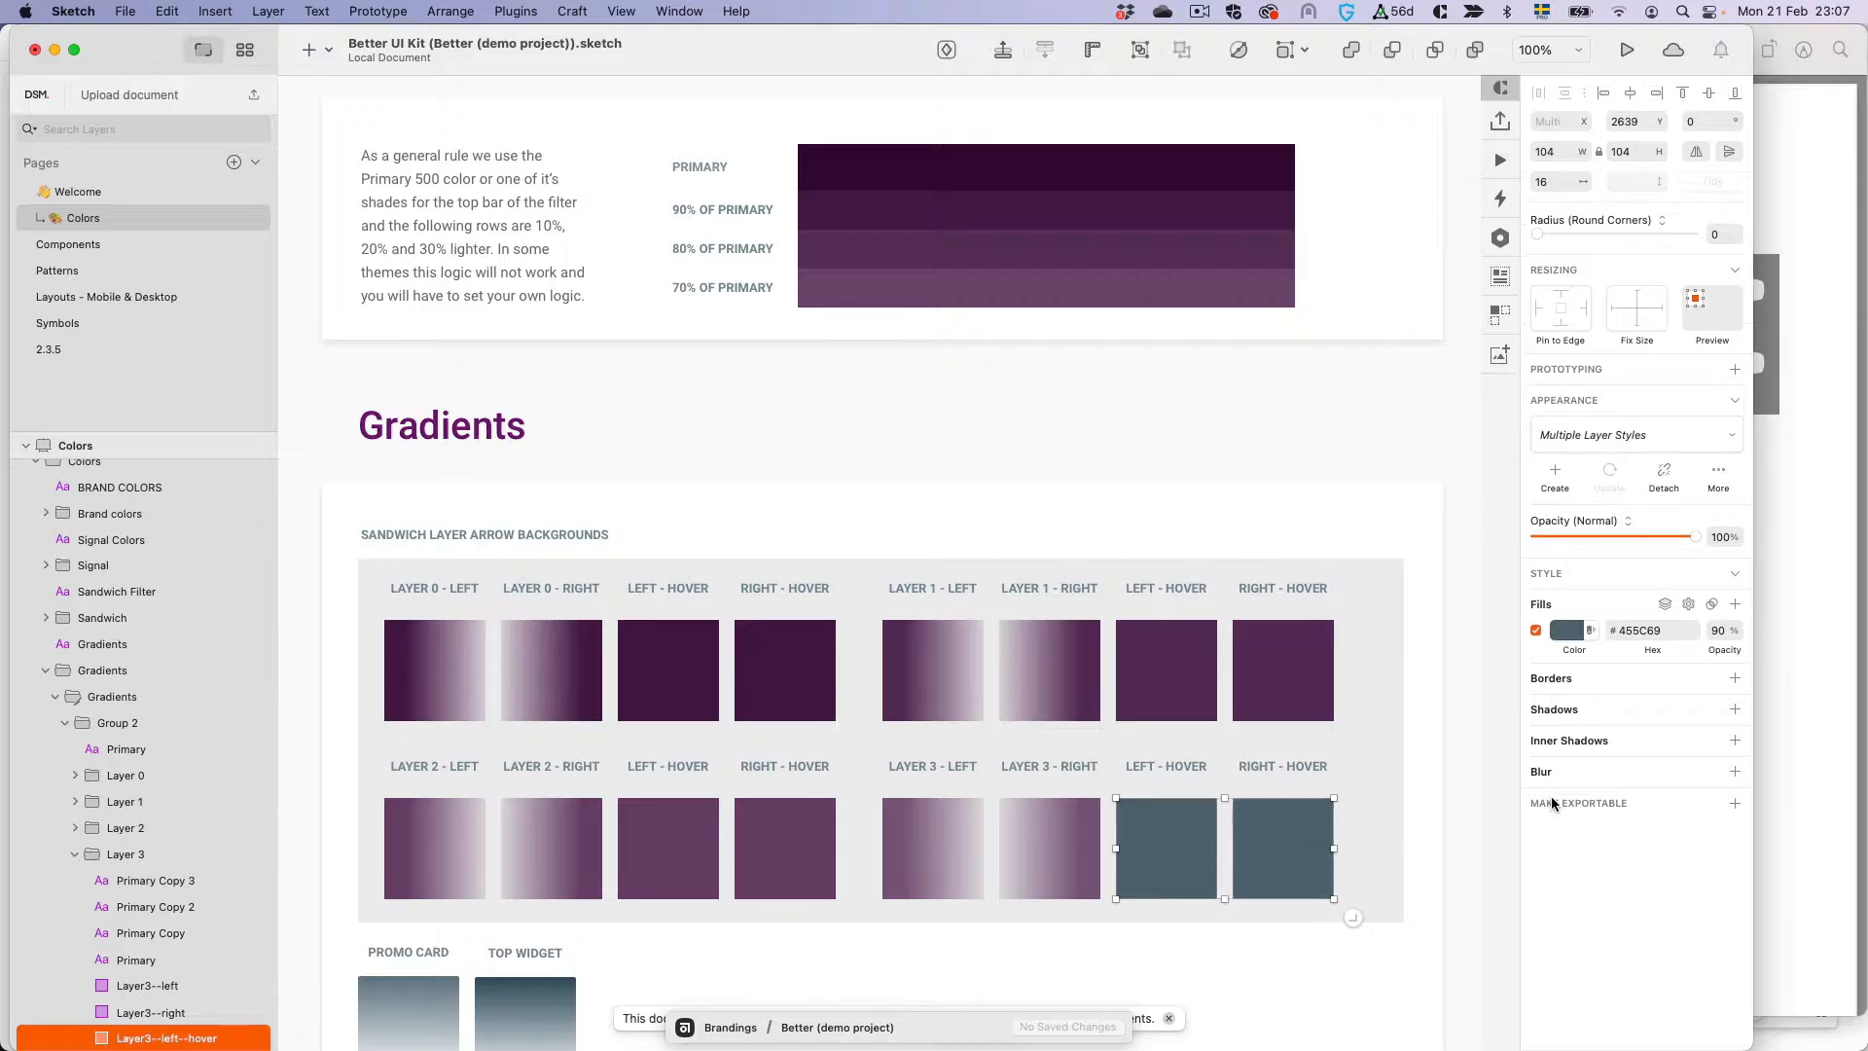
pyautogui.click(1639, 629)
pyautogui.press('super+v')
pyautogui.press('Return')
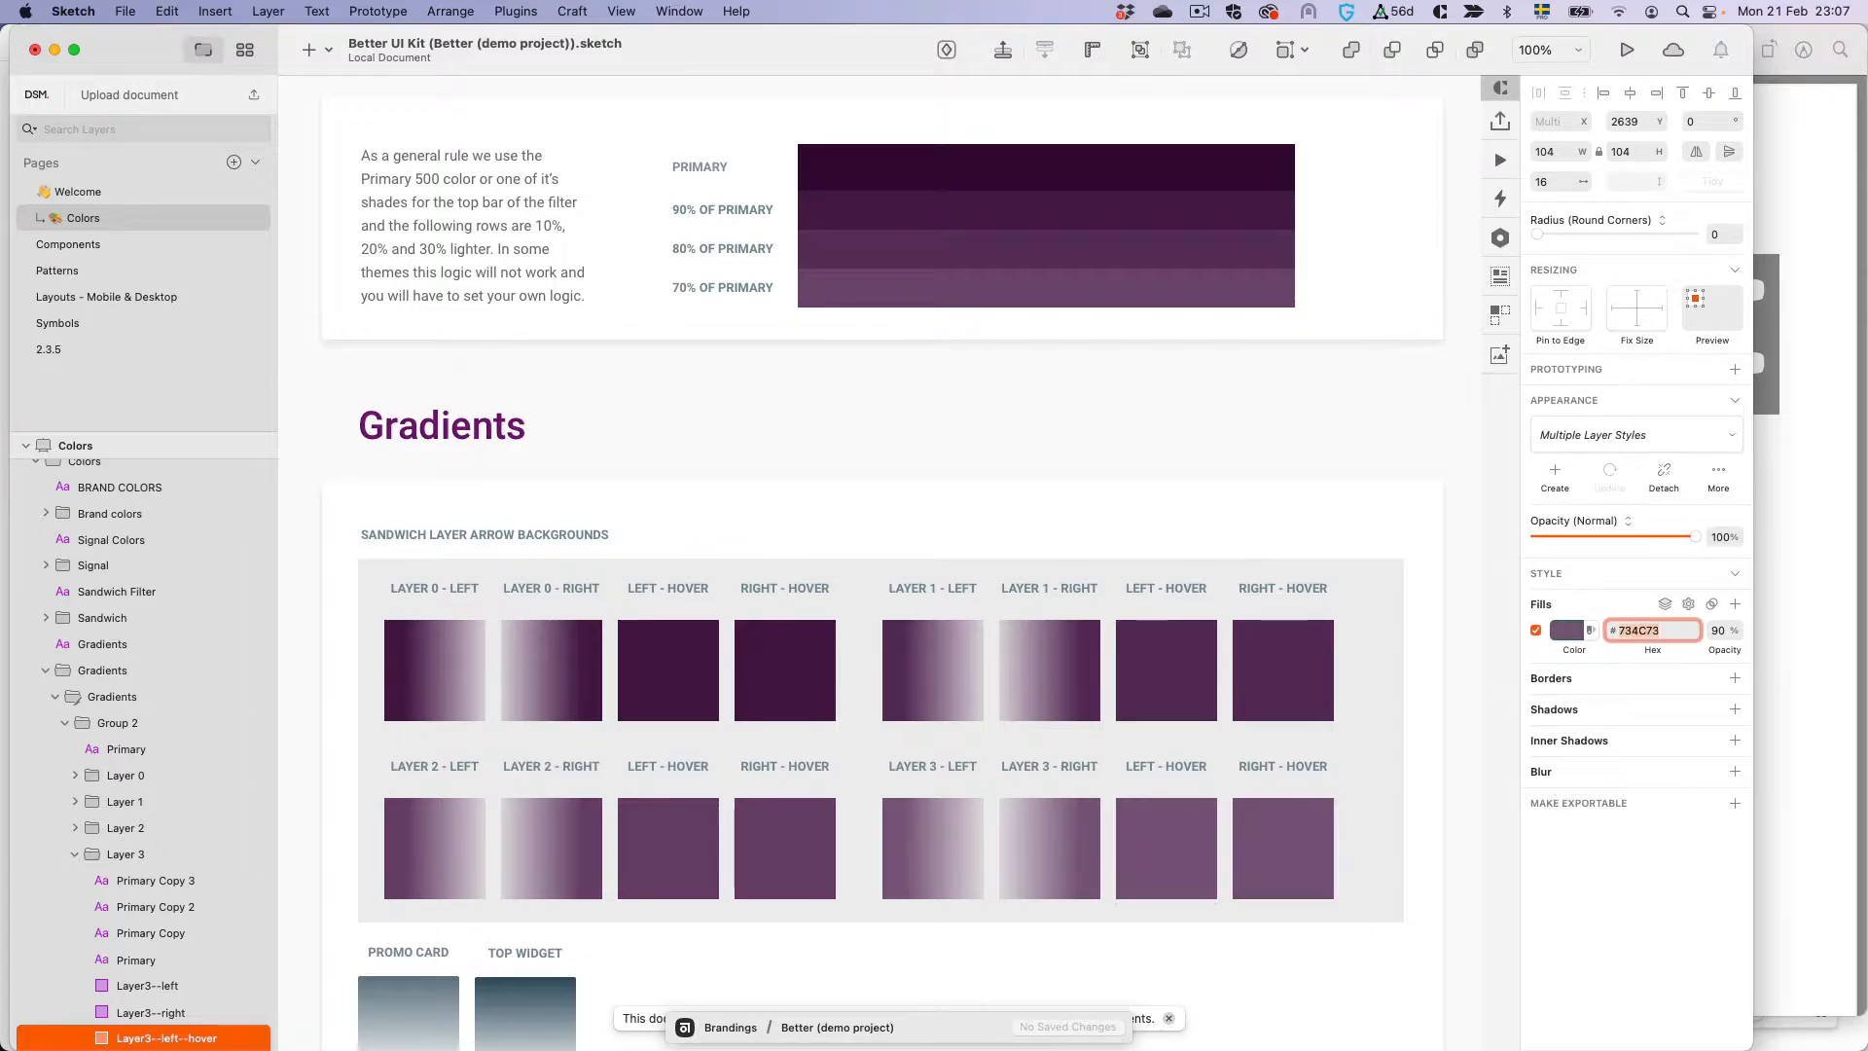
pyautogui.click(1430, 711)
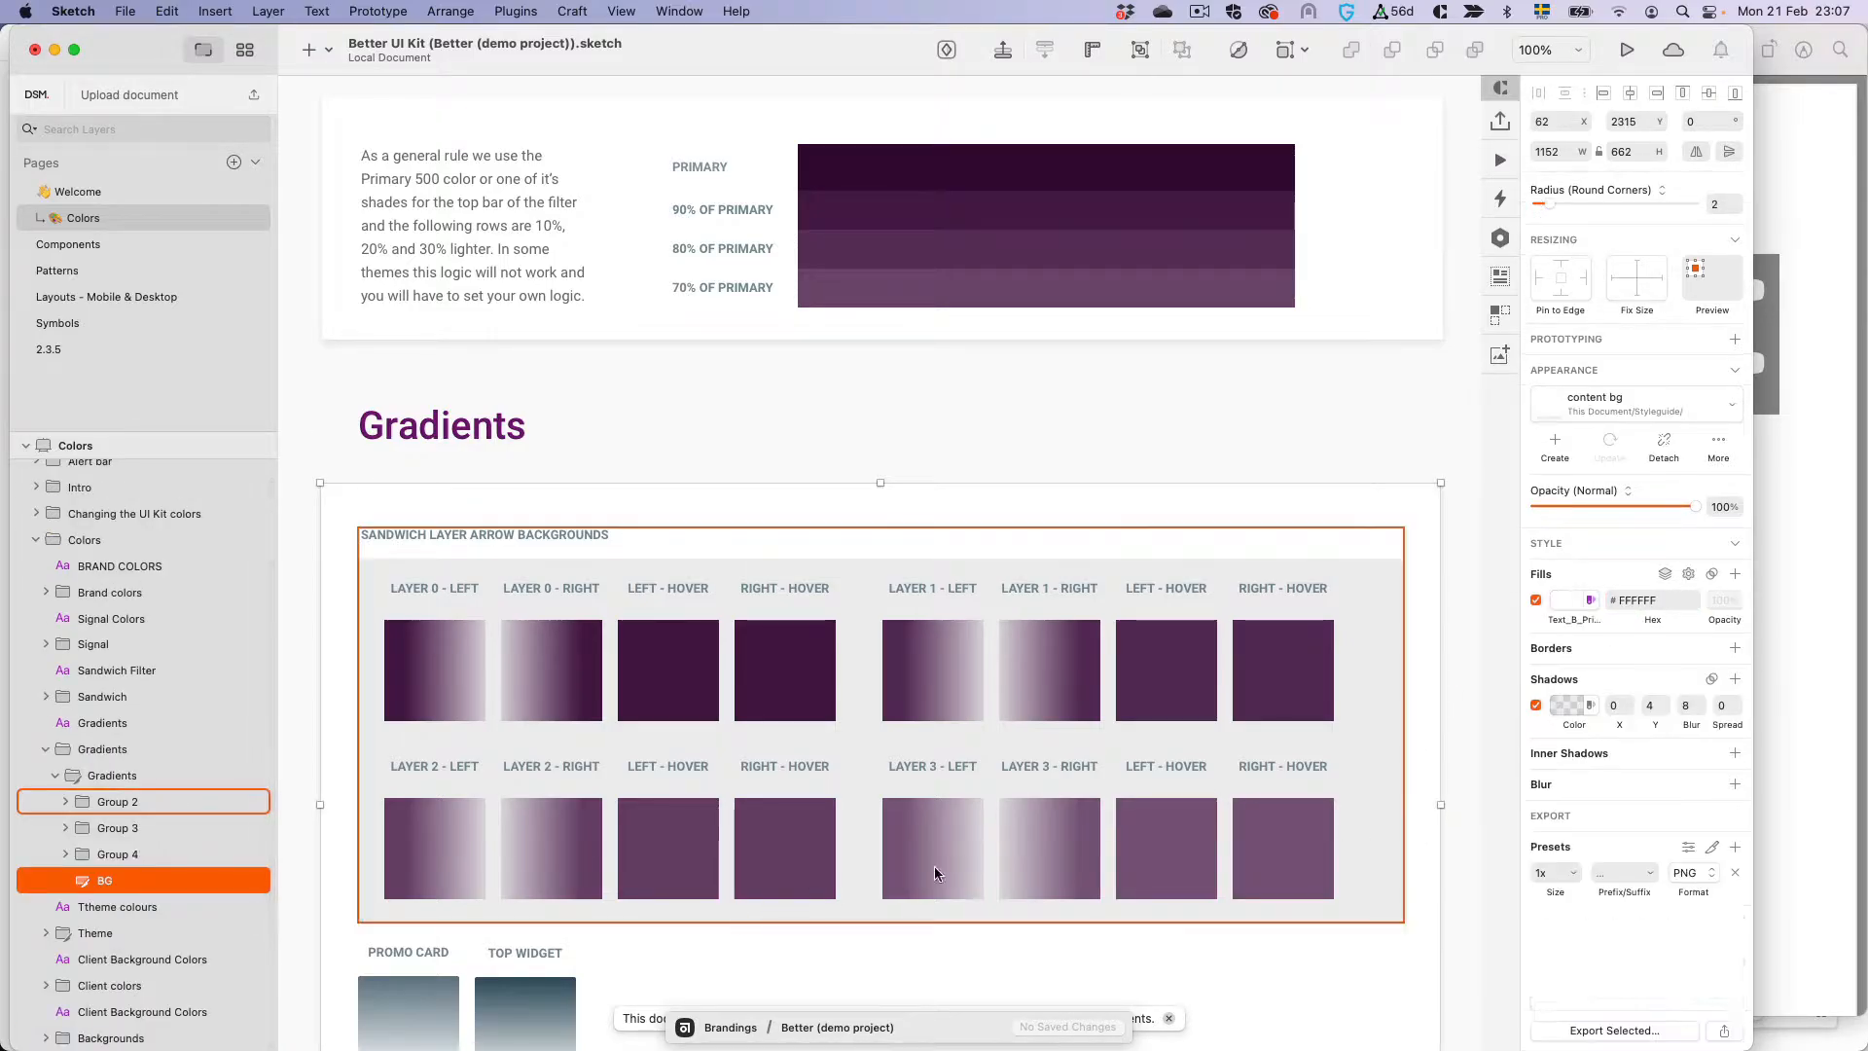
pyautogui.doubleClick(422, 868)
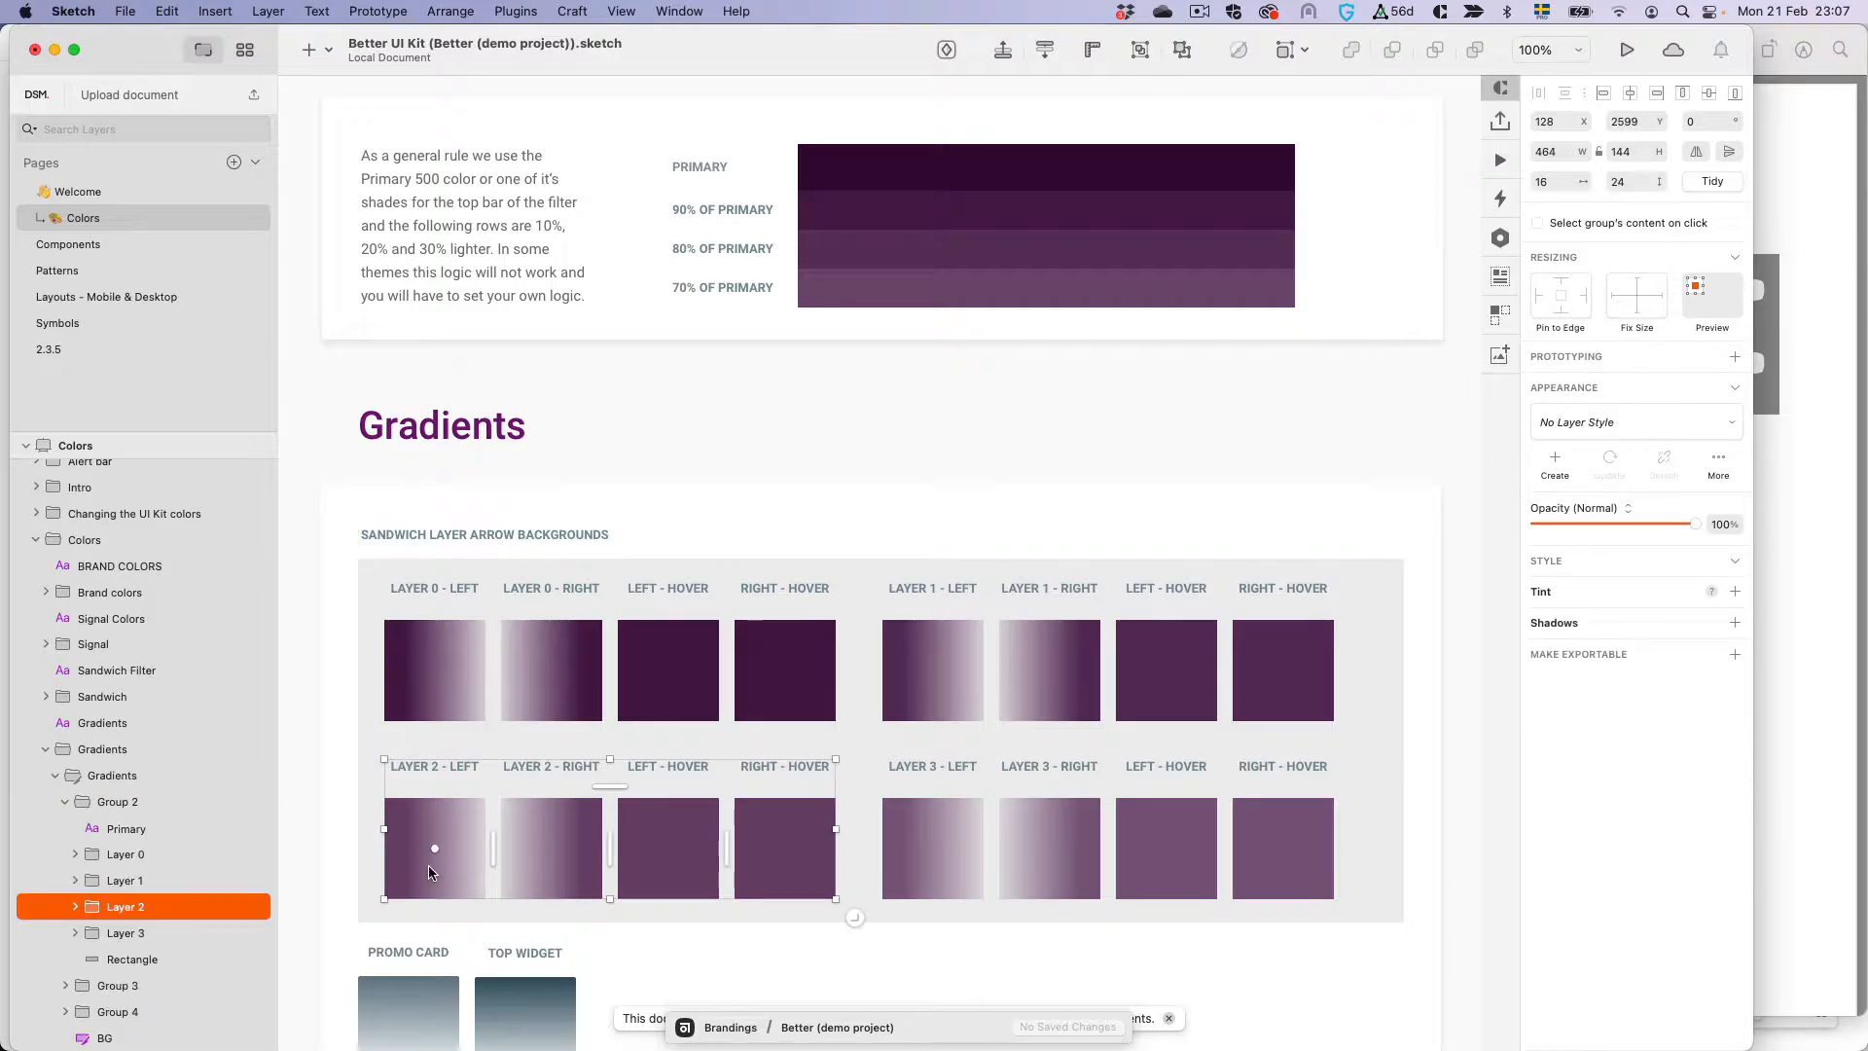
pyautogui.doubleClick(428, 867)
pyautogui.keyDown('shift'); pyautogui.click(510, 866); pyautogui.keyUp('shift')
pyautogui.keyDown('shift'); pyautogui.click(668, 856); pyautogui.keyUp('shift')
pyautogui.keyDown('shift'); pyautogui.click(779, 856); pyautogui.keyUp('shift')
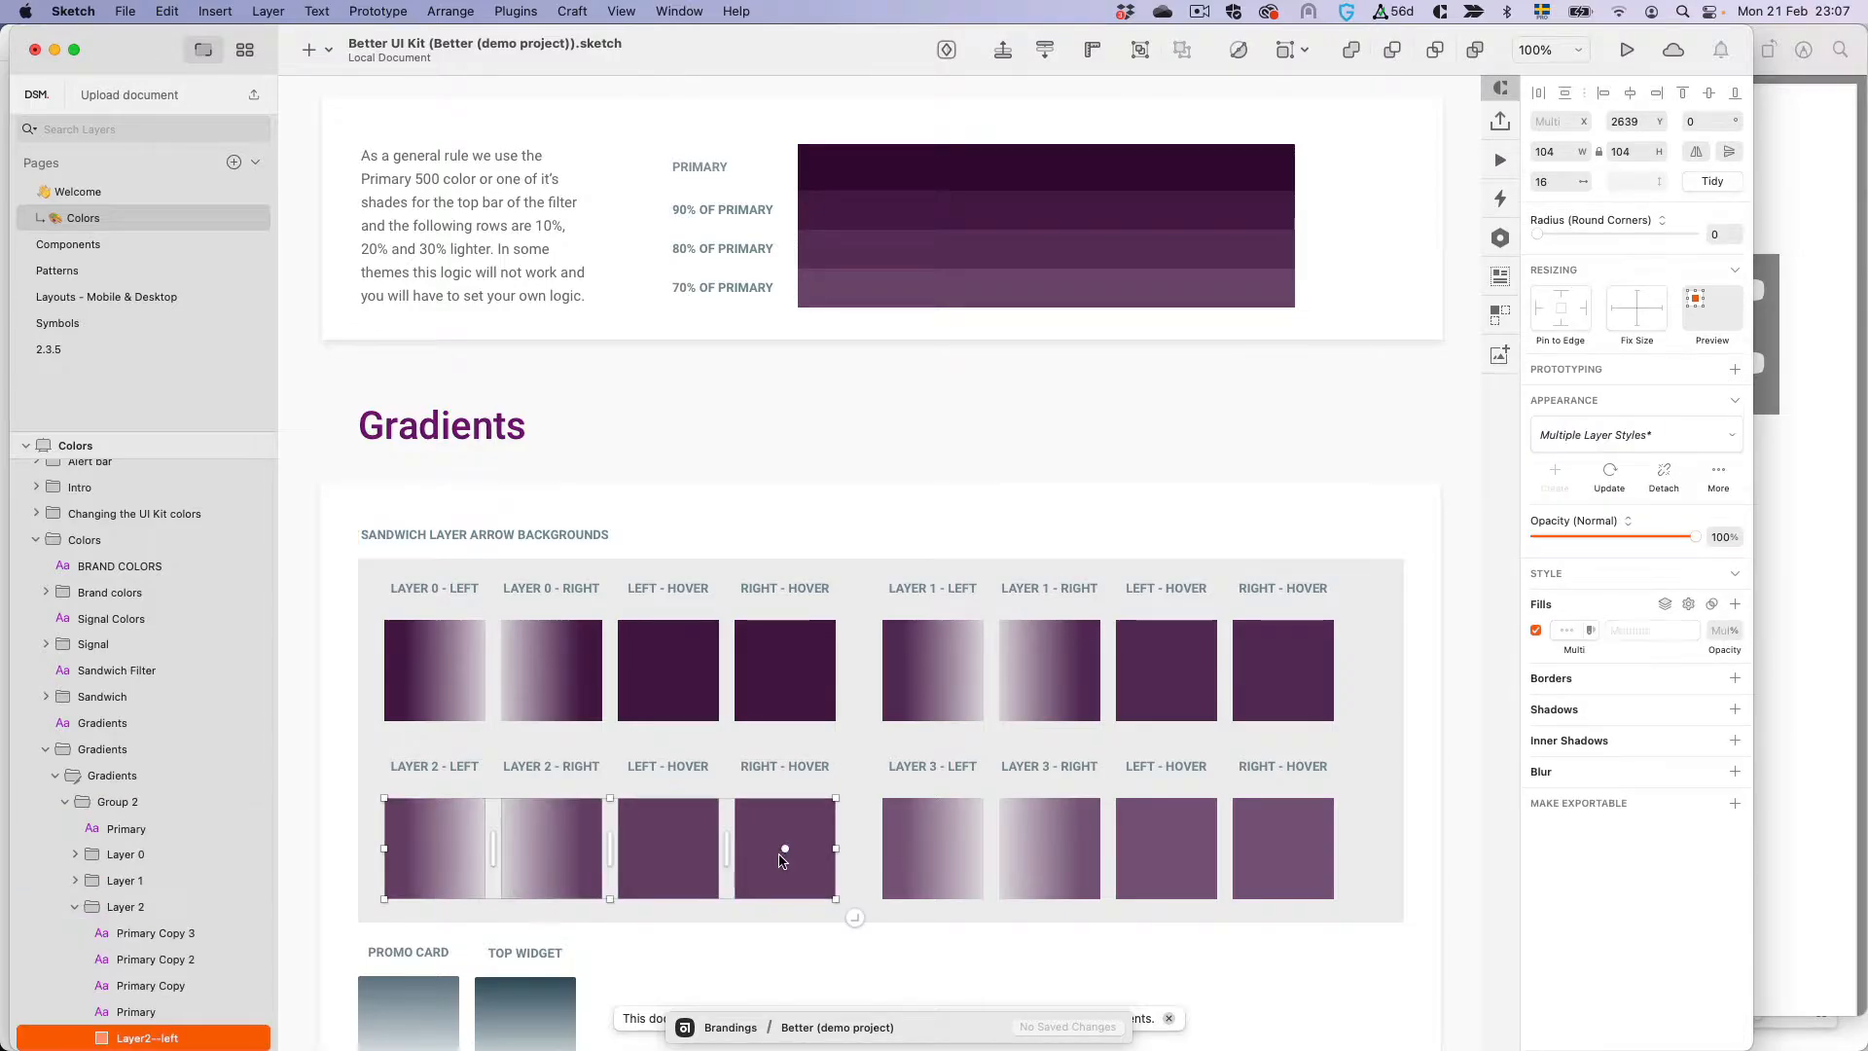
pyautogui.keyDown('shift'); pyautogui.click(905, 858); pyautogui.keyUp('shift')
pyautogui.keyDown('shift'); pyautogui.click(1039, 848); pyautogui.keyUp('shift')
pyautogui.keyDown('shift'); pyautogui.click(1189, 852); pyautogui.keyUp('shift')
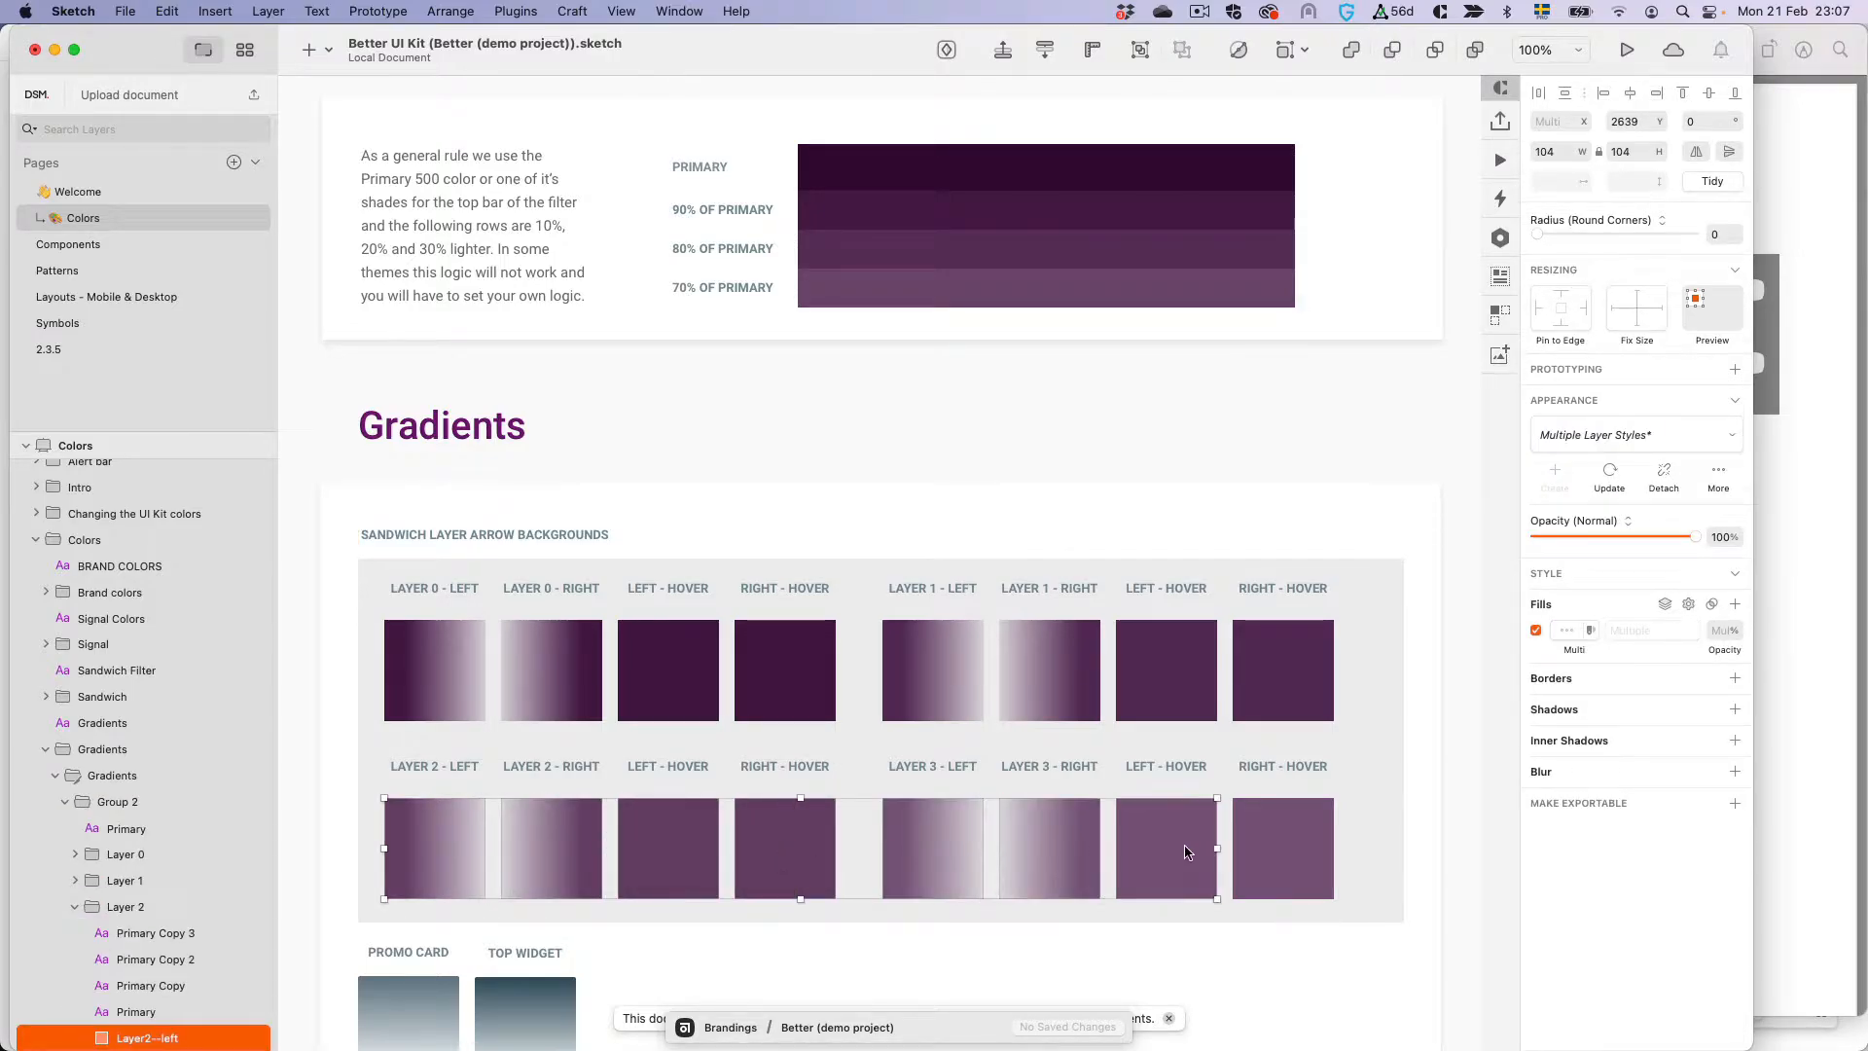
pyautogui.keyDown('shift'); pyautogui.click(1300, 856); pyautogui.keyUp('shift')
pyautogui.click(1448, 639)
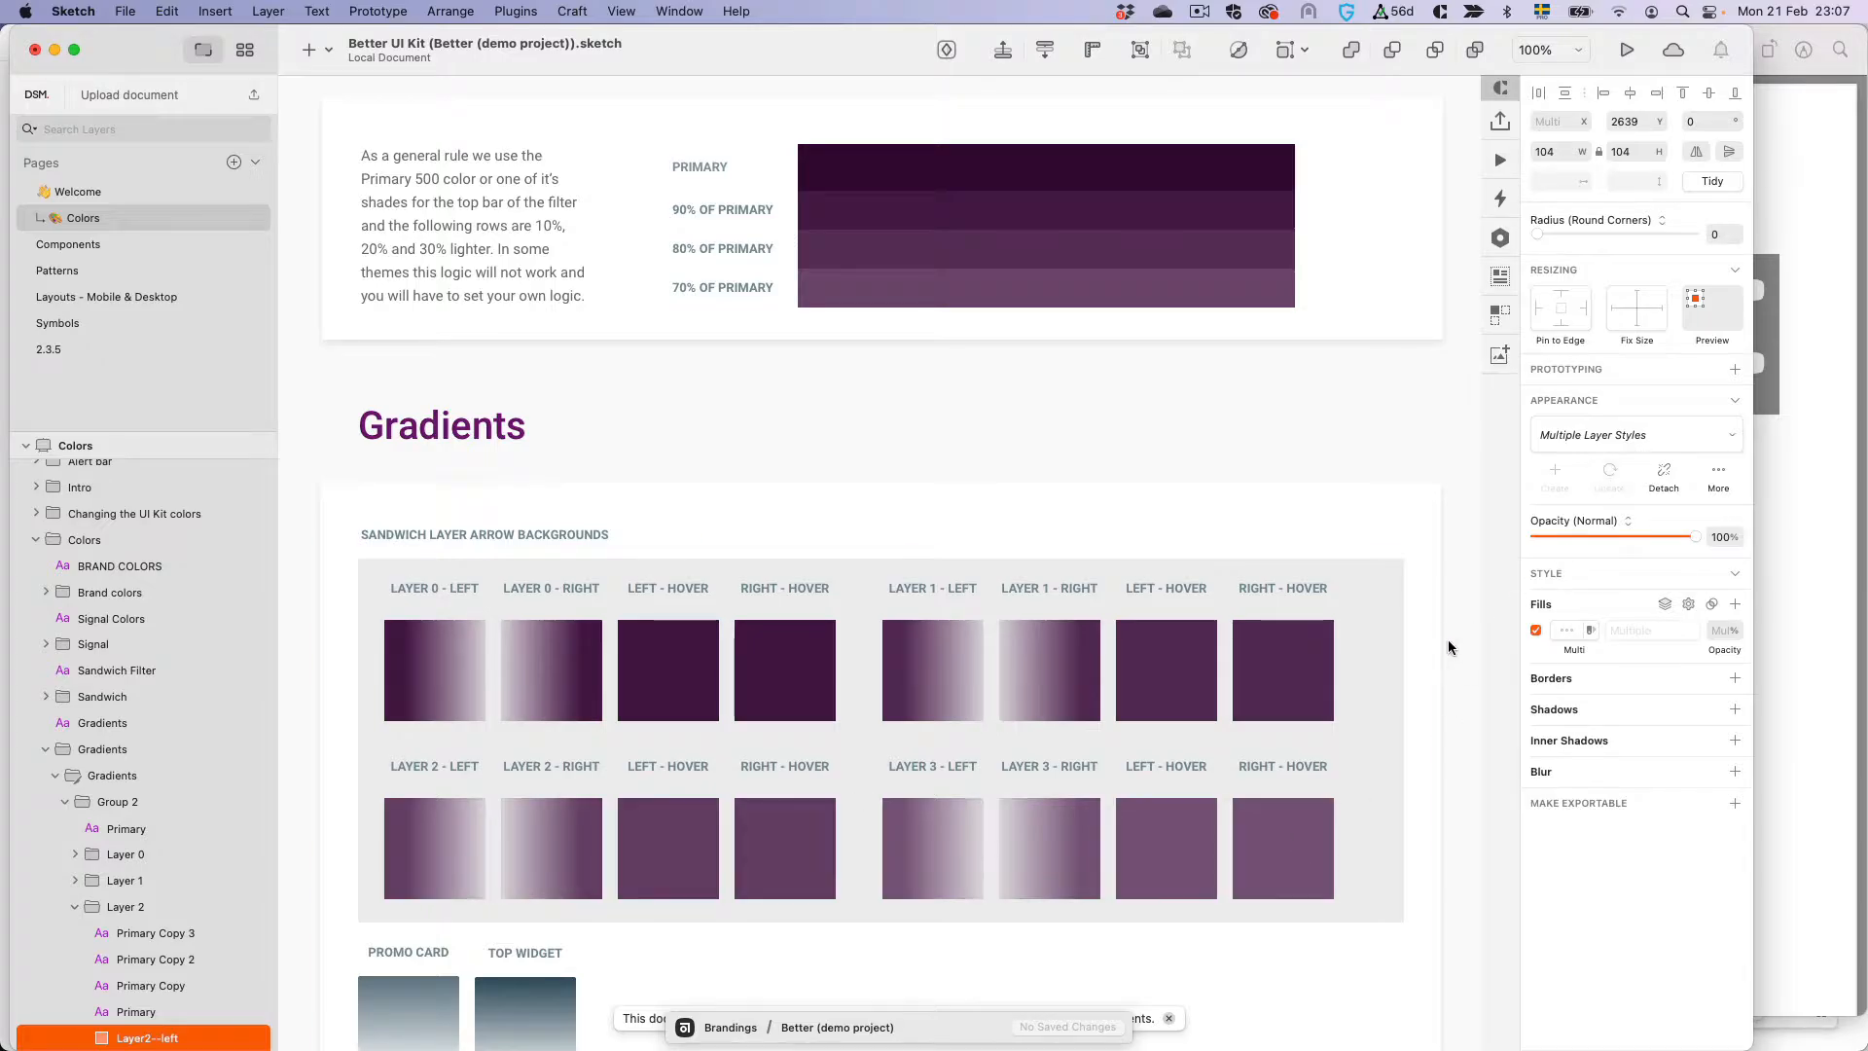
pyautogui.click(1427, 640)
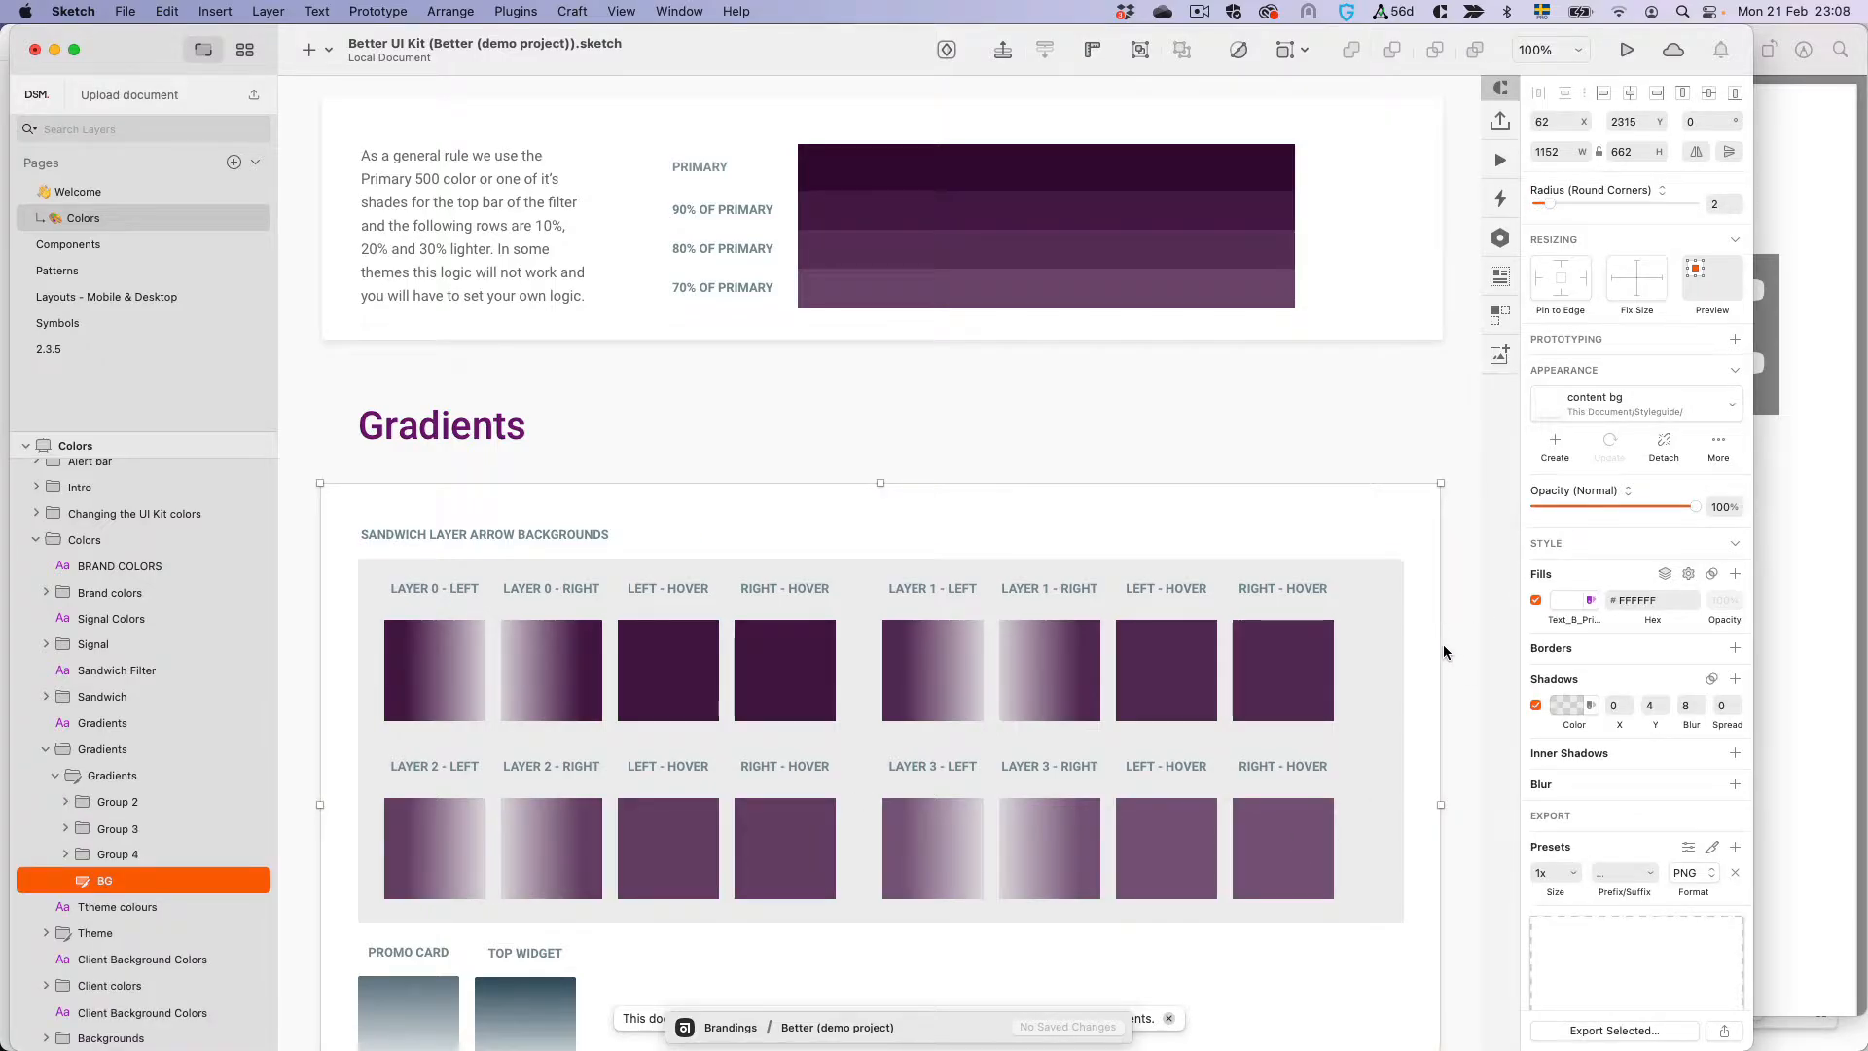
pyautogui.click(1456, 642)
pyautogui.scroll(-2, 1456, 642)
pyautogui.scroll(-2, 1456, 644)
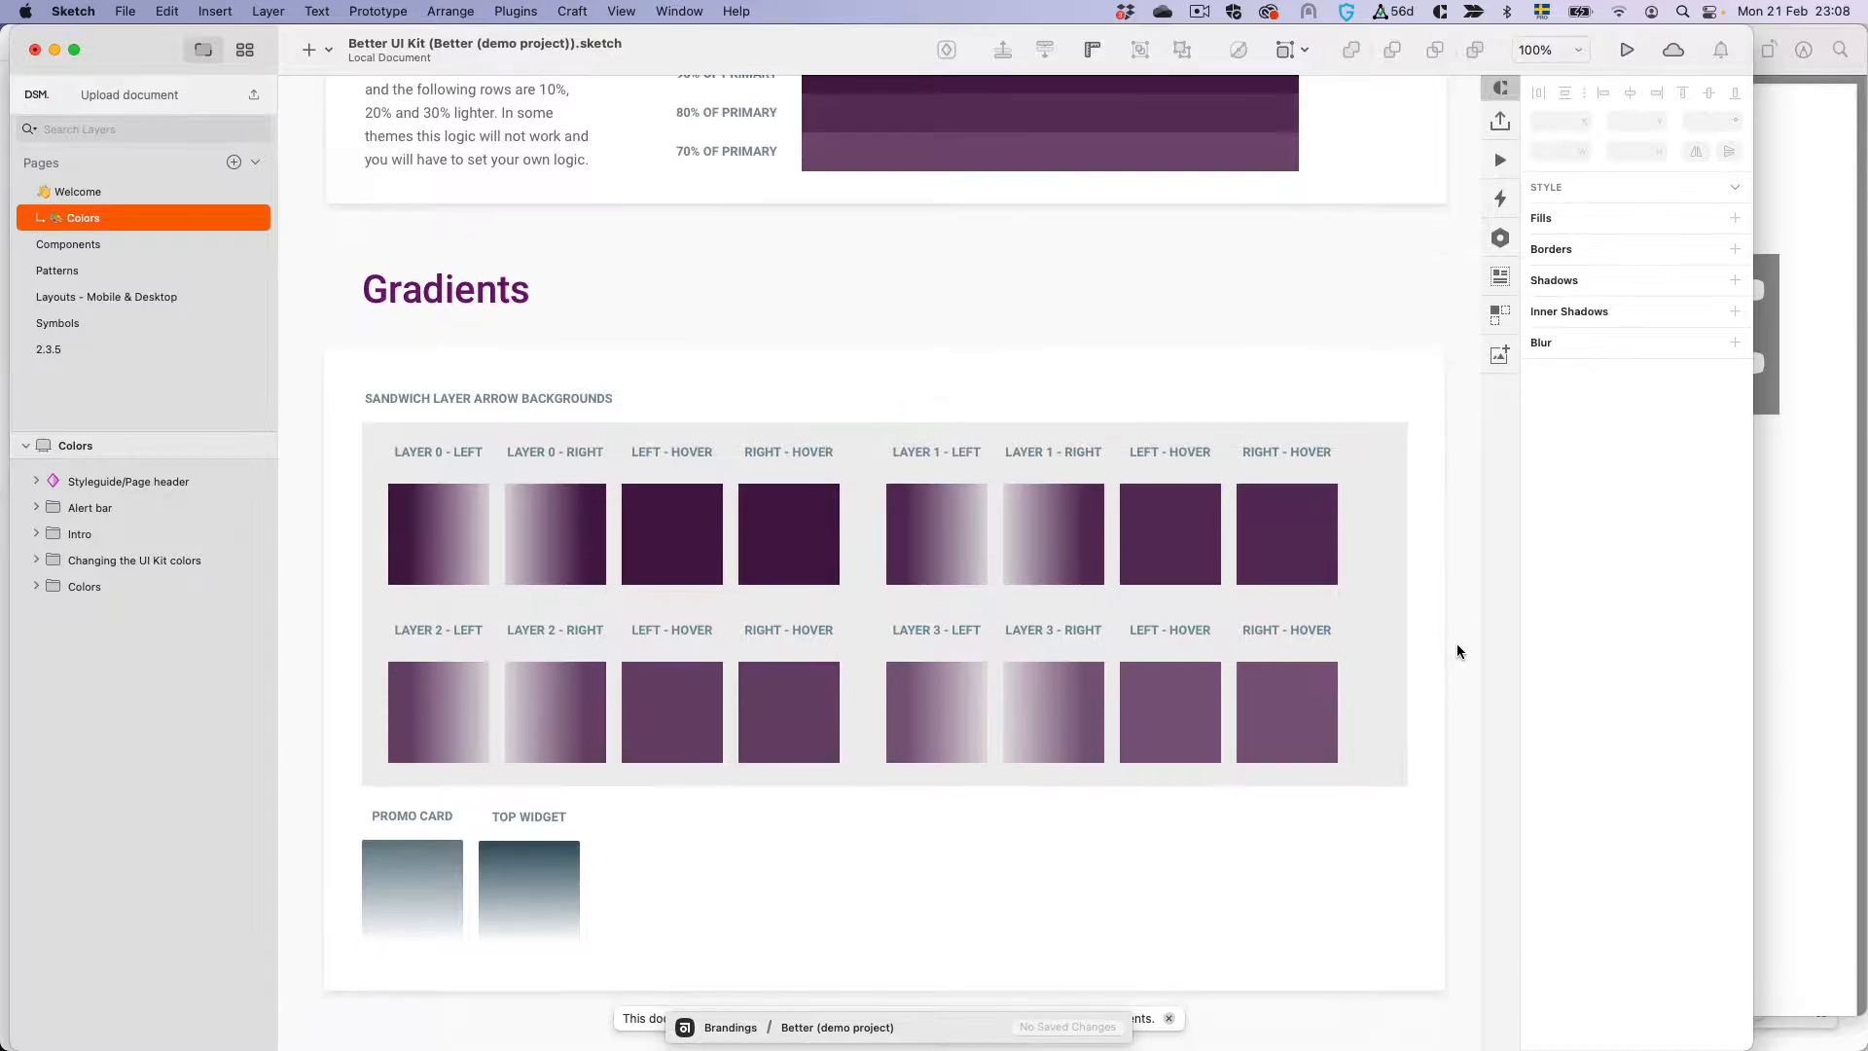
pyautogui.scroll(1, 1456, 644)
pyautogui.scroll(-2, 1456, 644)
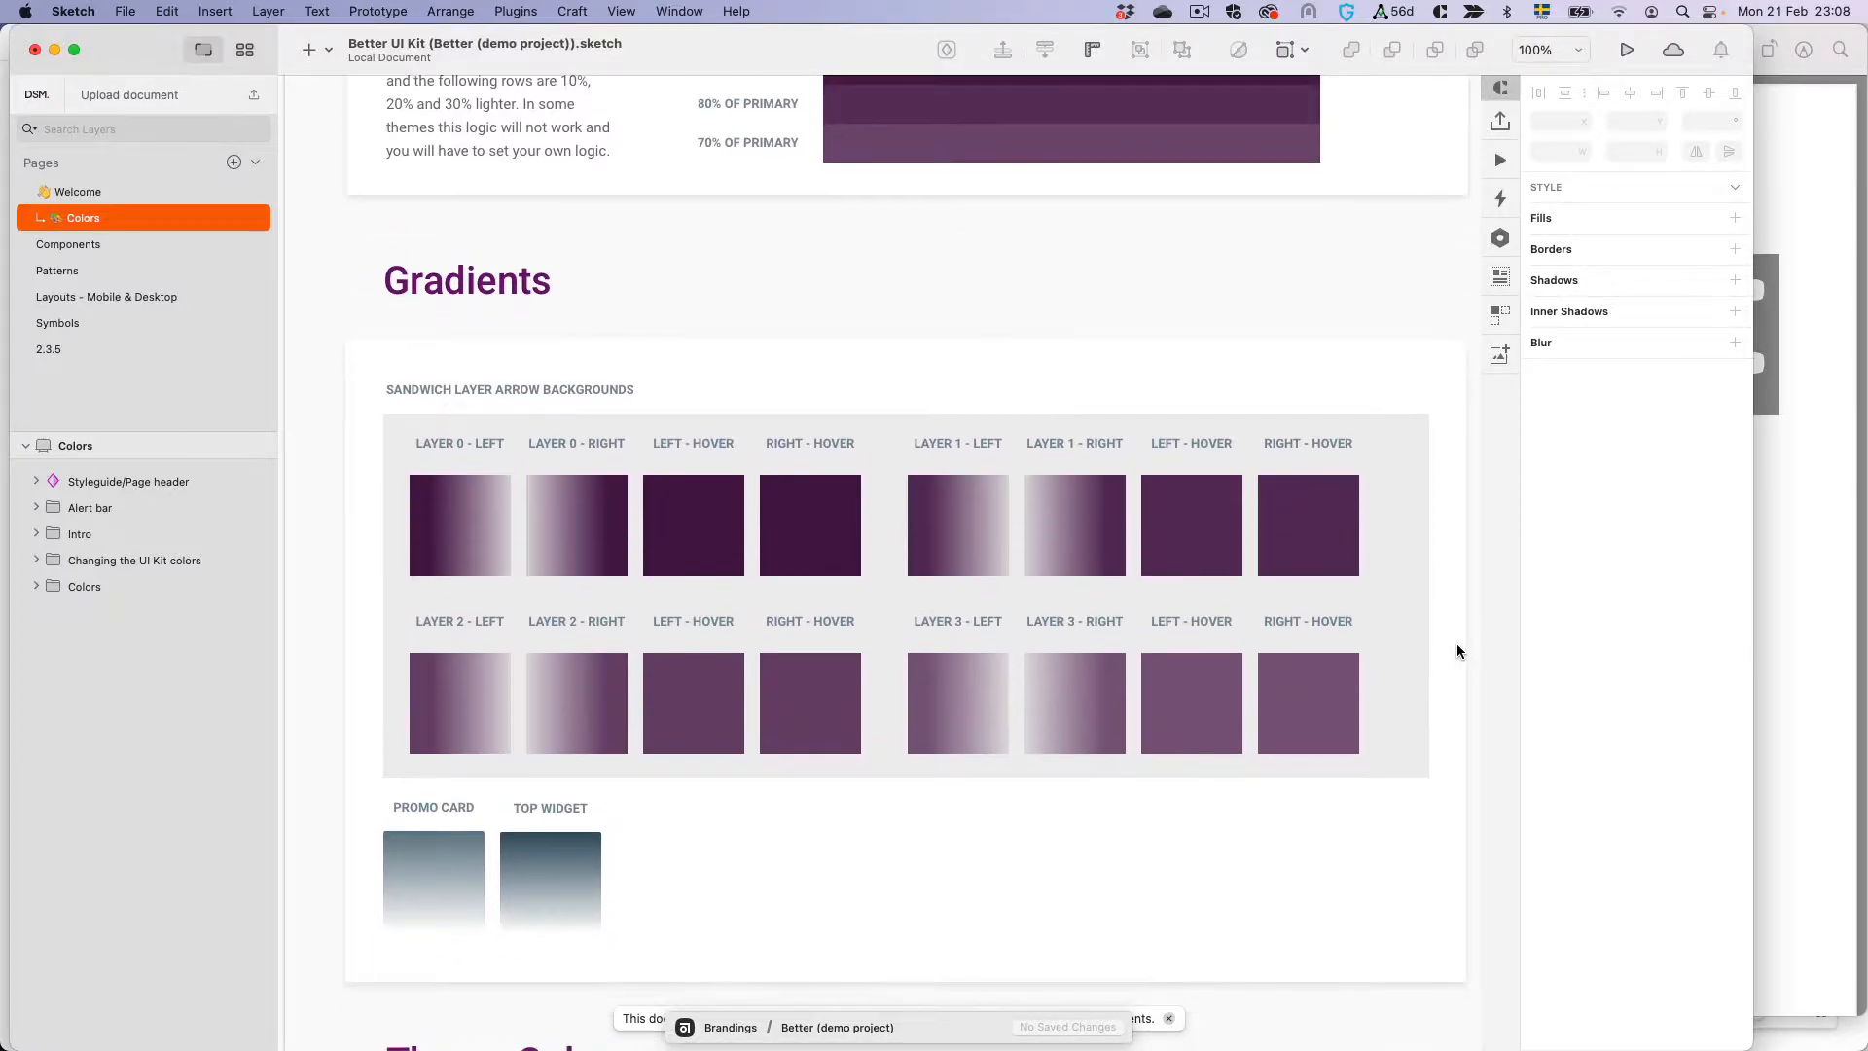
pyautogui.click(463, 831)
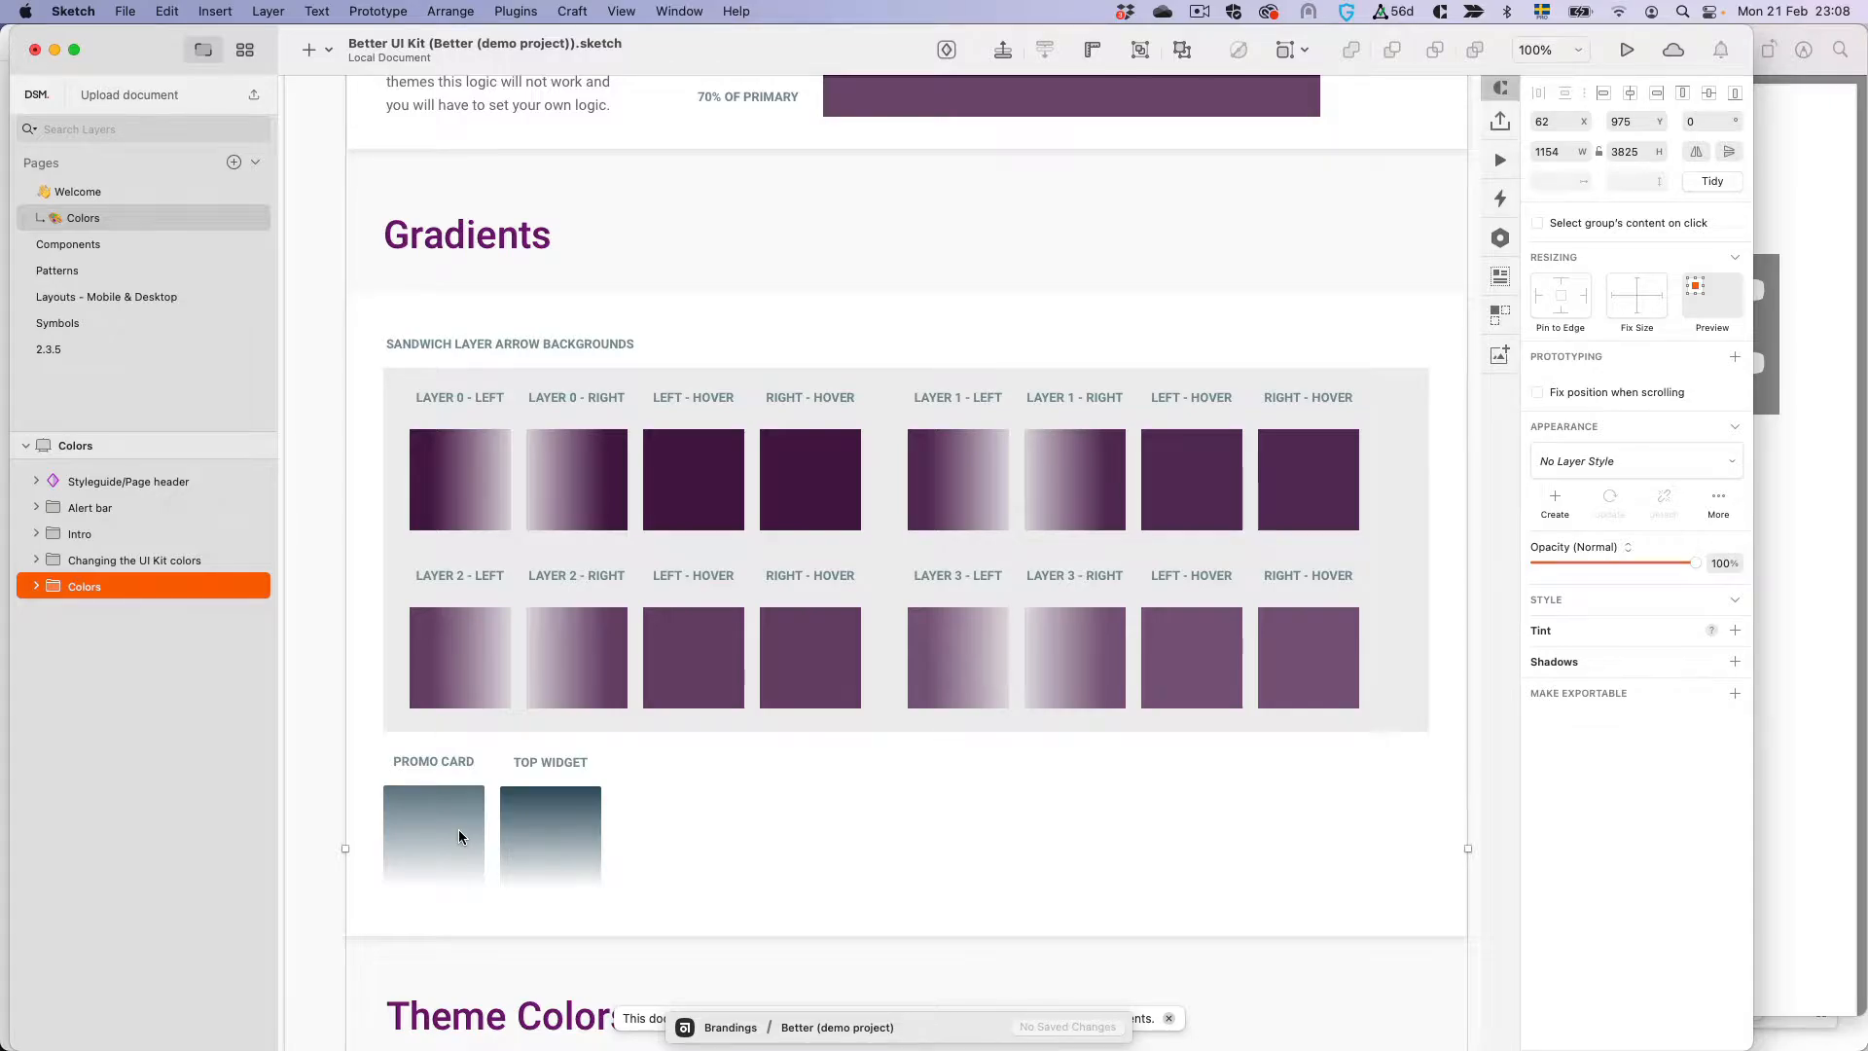
pyautogui.scroll(2, 792, 533)
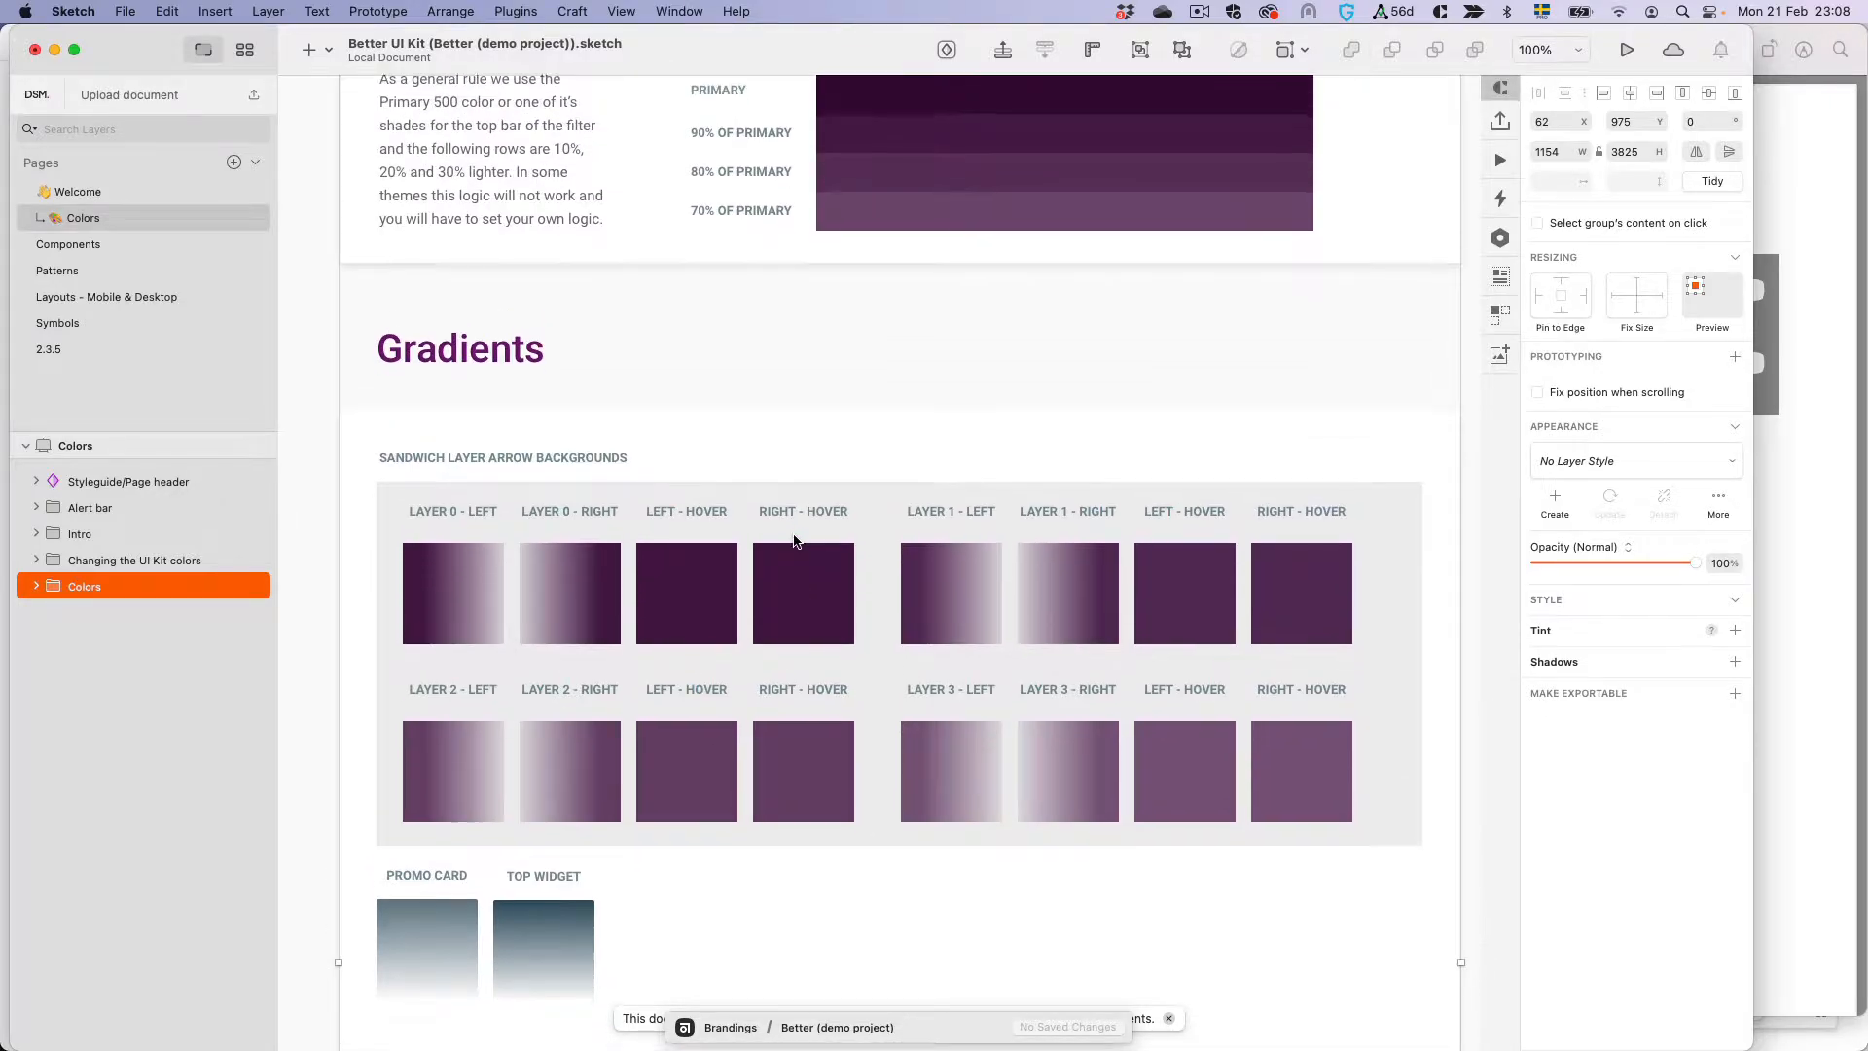
pyautogui.scroll(-1, 835, 568)
pyautogui.scroll(-1, 834, 565)
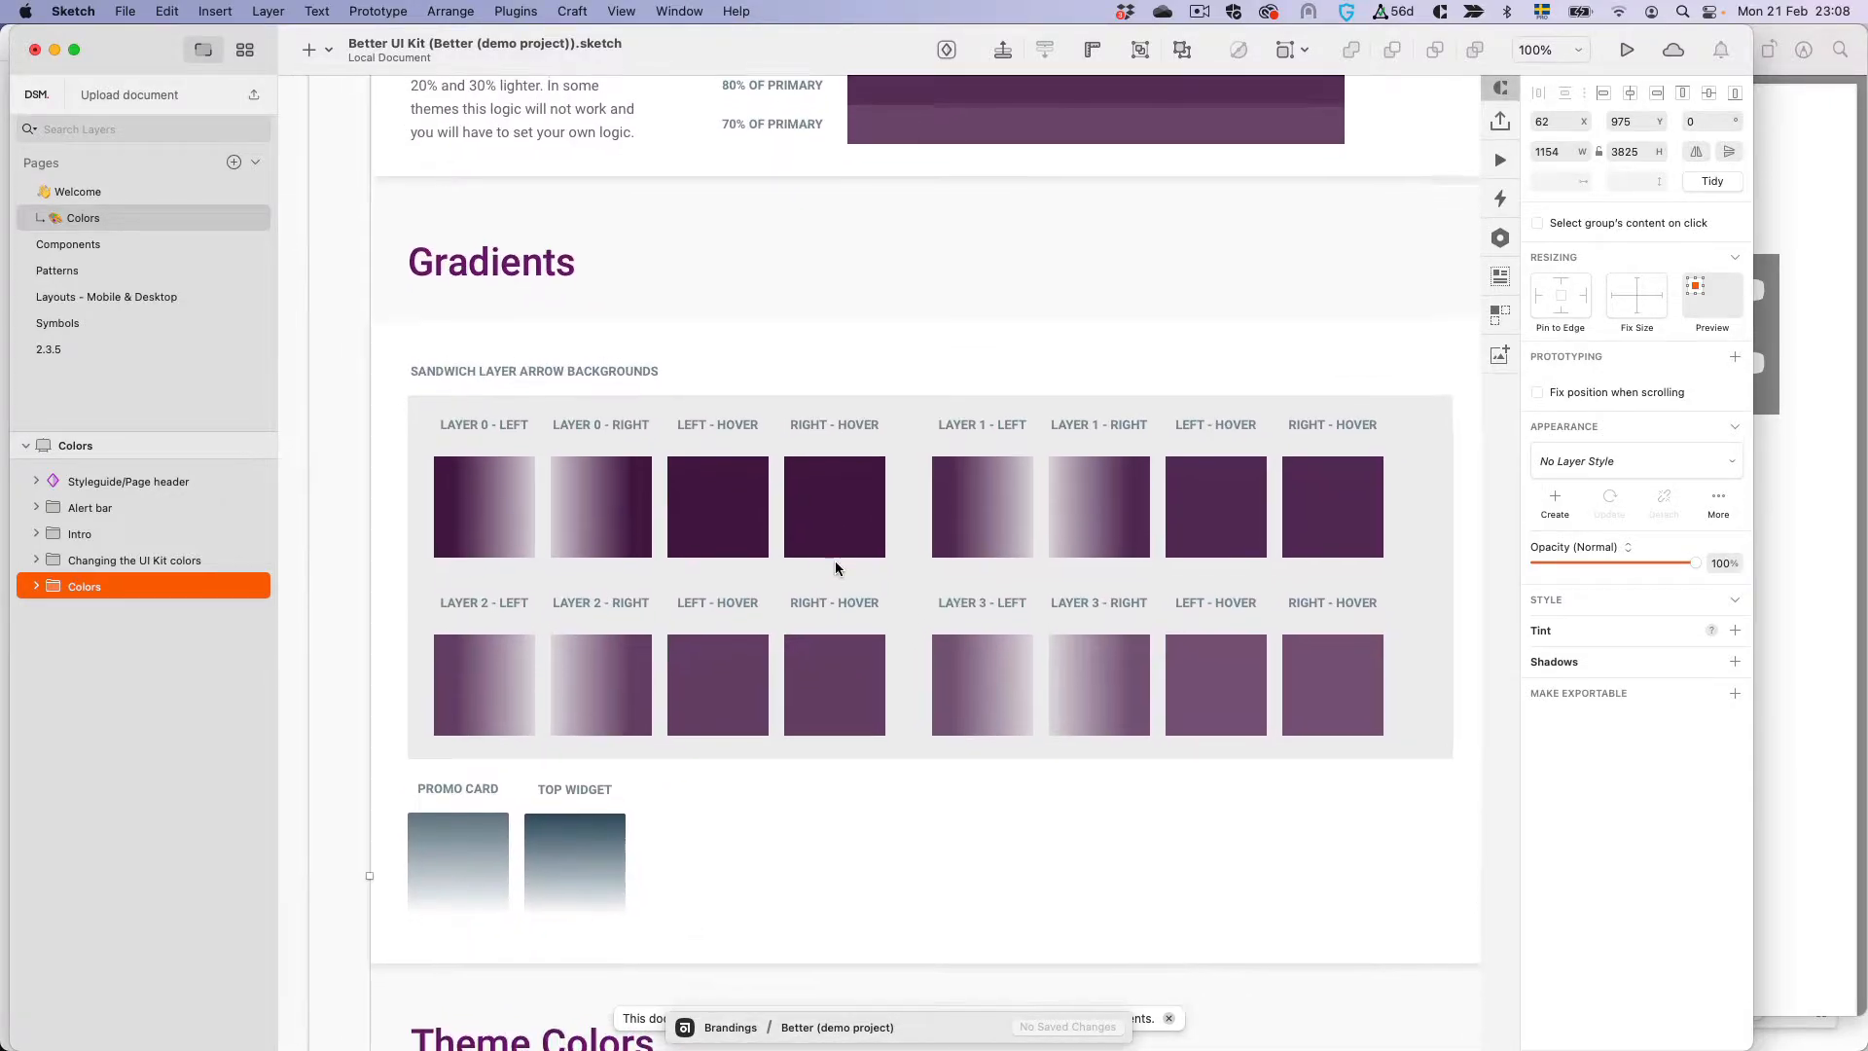
pyautogui.scroll(3, 835, 564)
pyautogui.scroll(1, 834, 564)
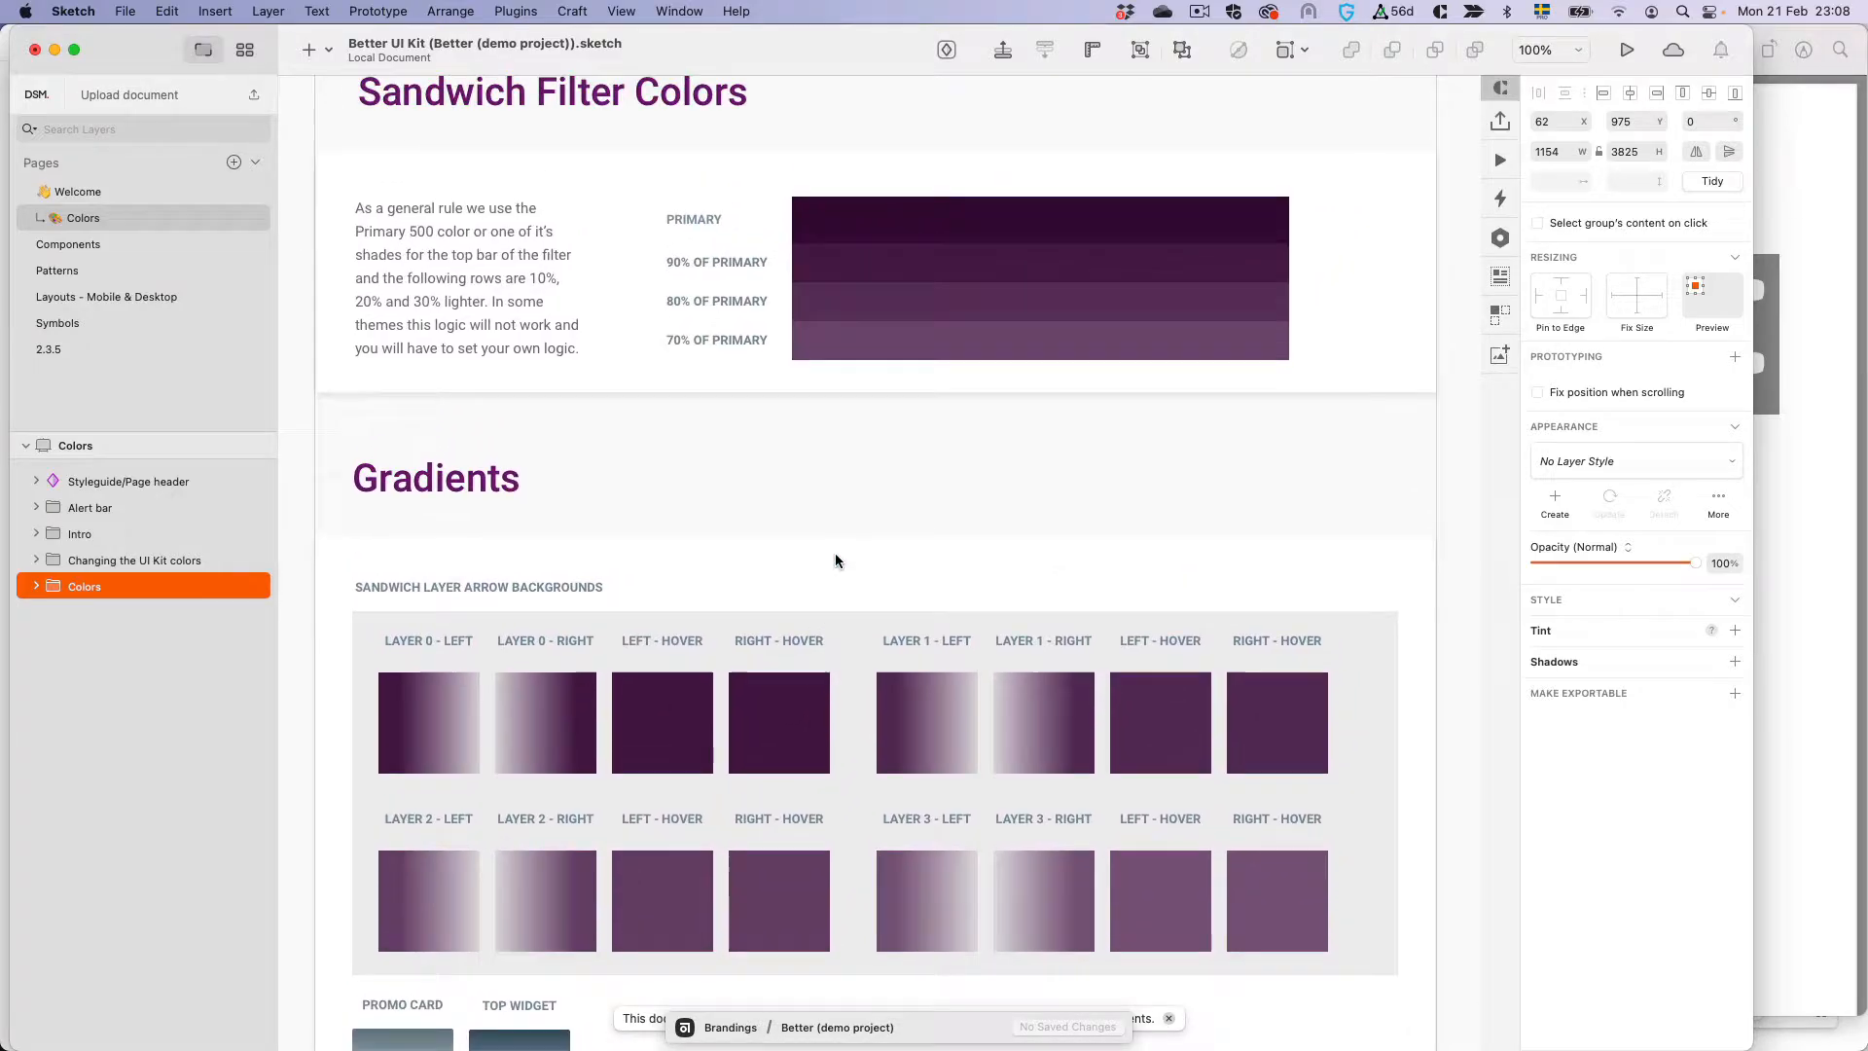
pyautogui.click(877, 239)
pyautogui.doubleClick(879, 237)
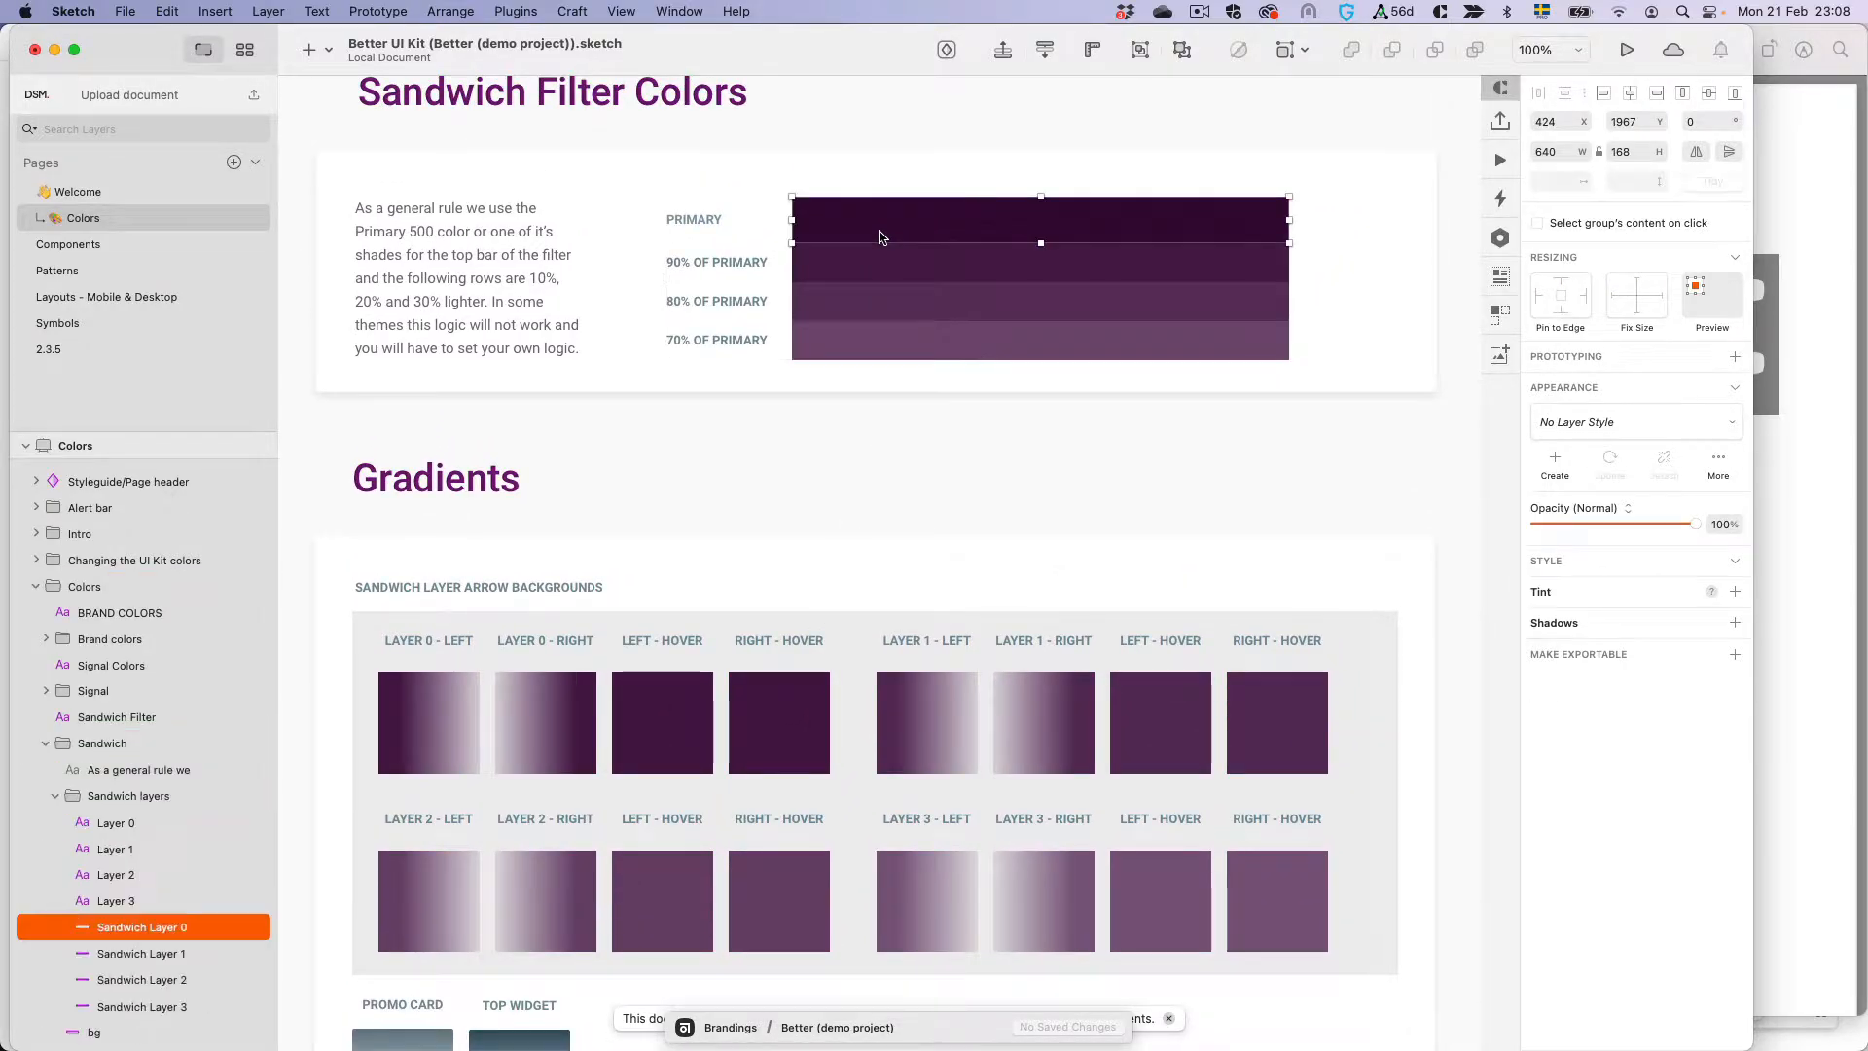
pyautogui.click(1655, 603)
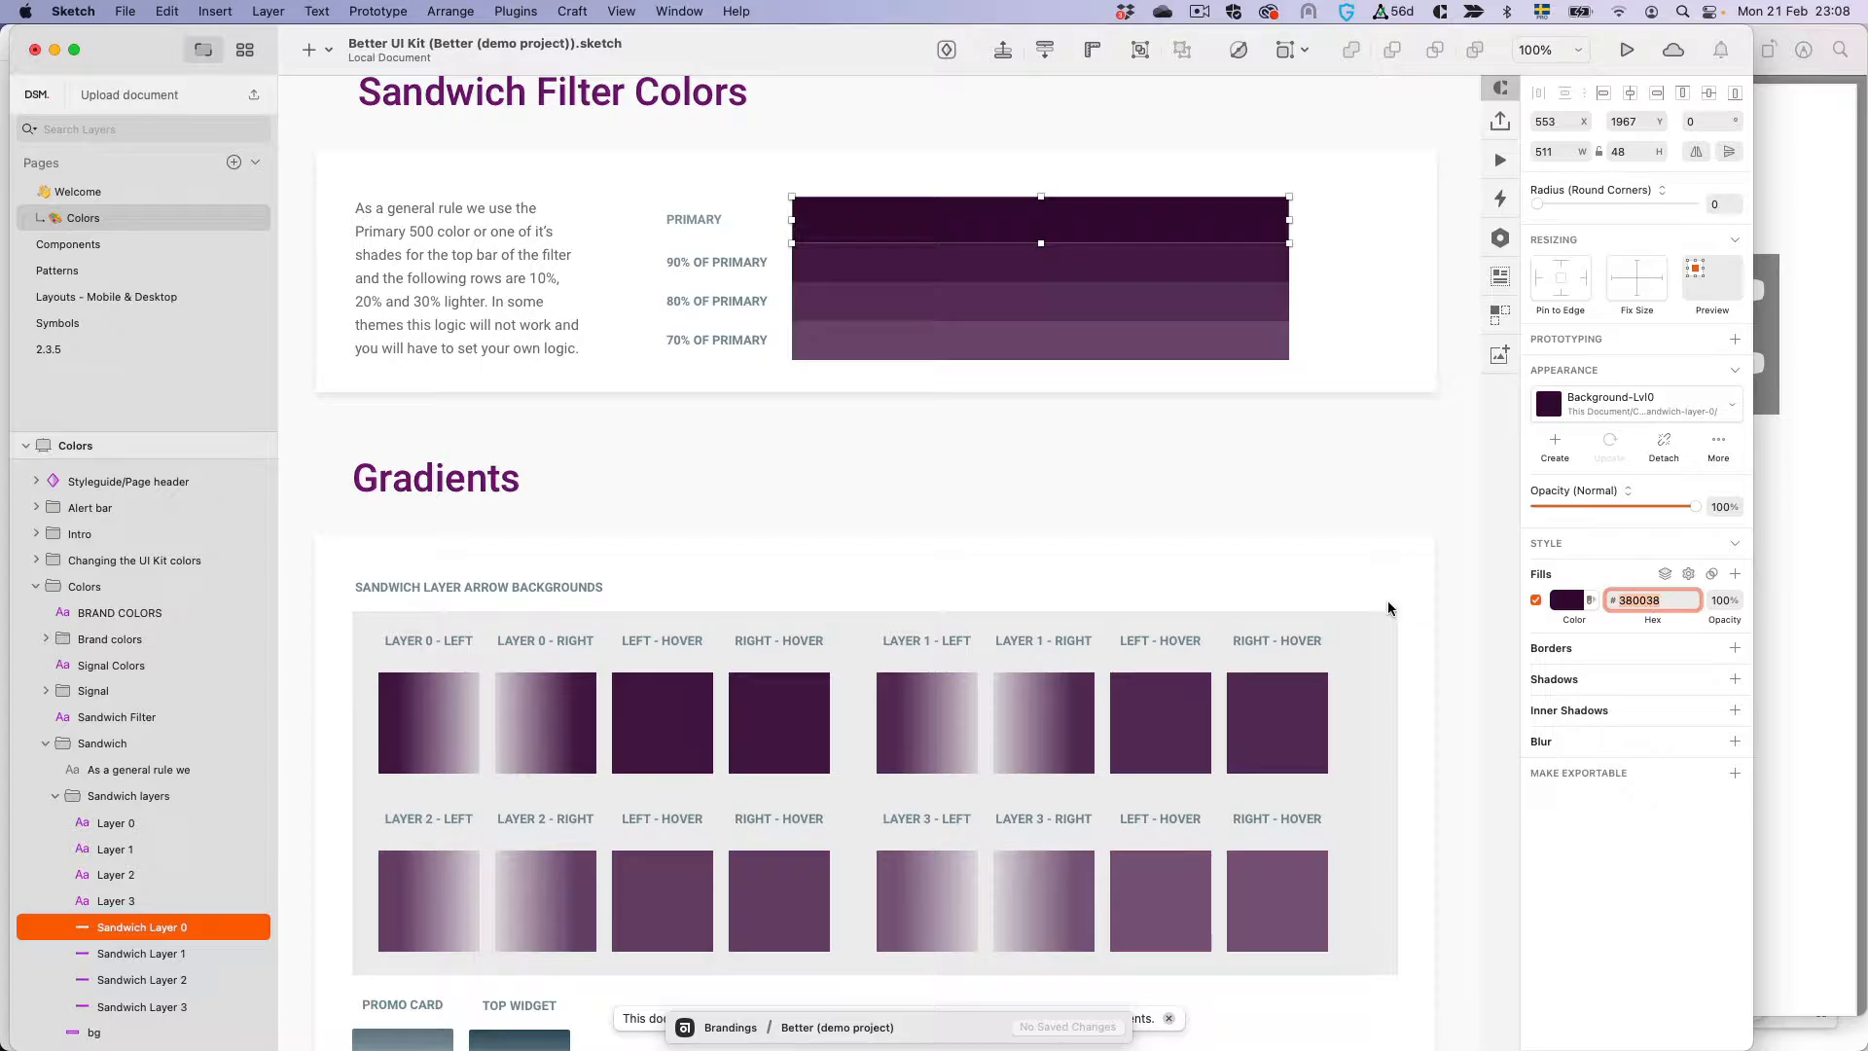
pyautogui.scroll(-5, 1150, 594)
pyautogui.click(499, 703)
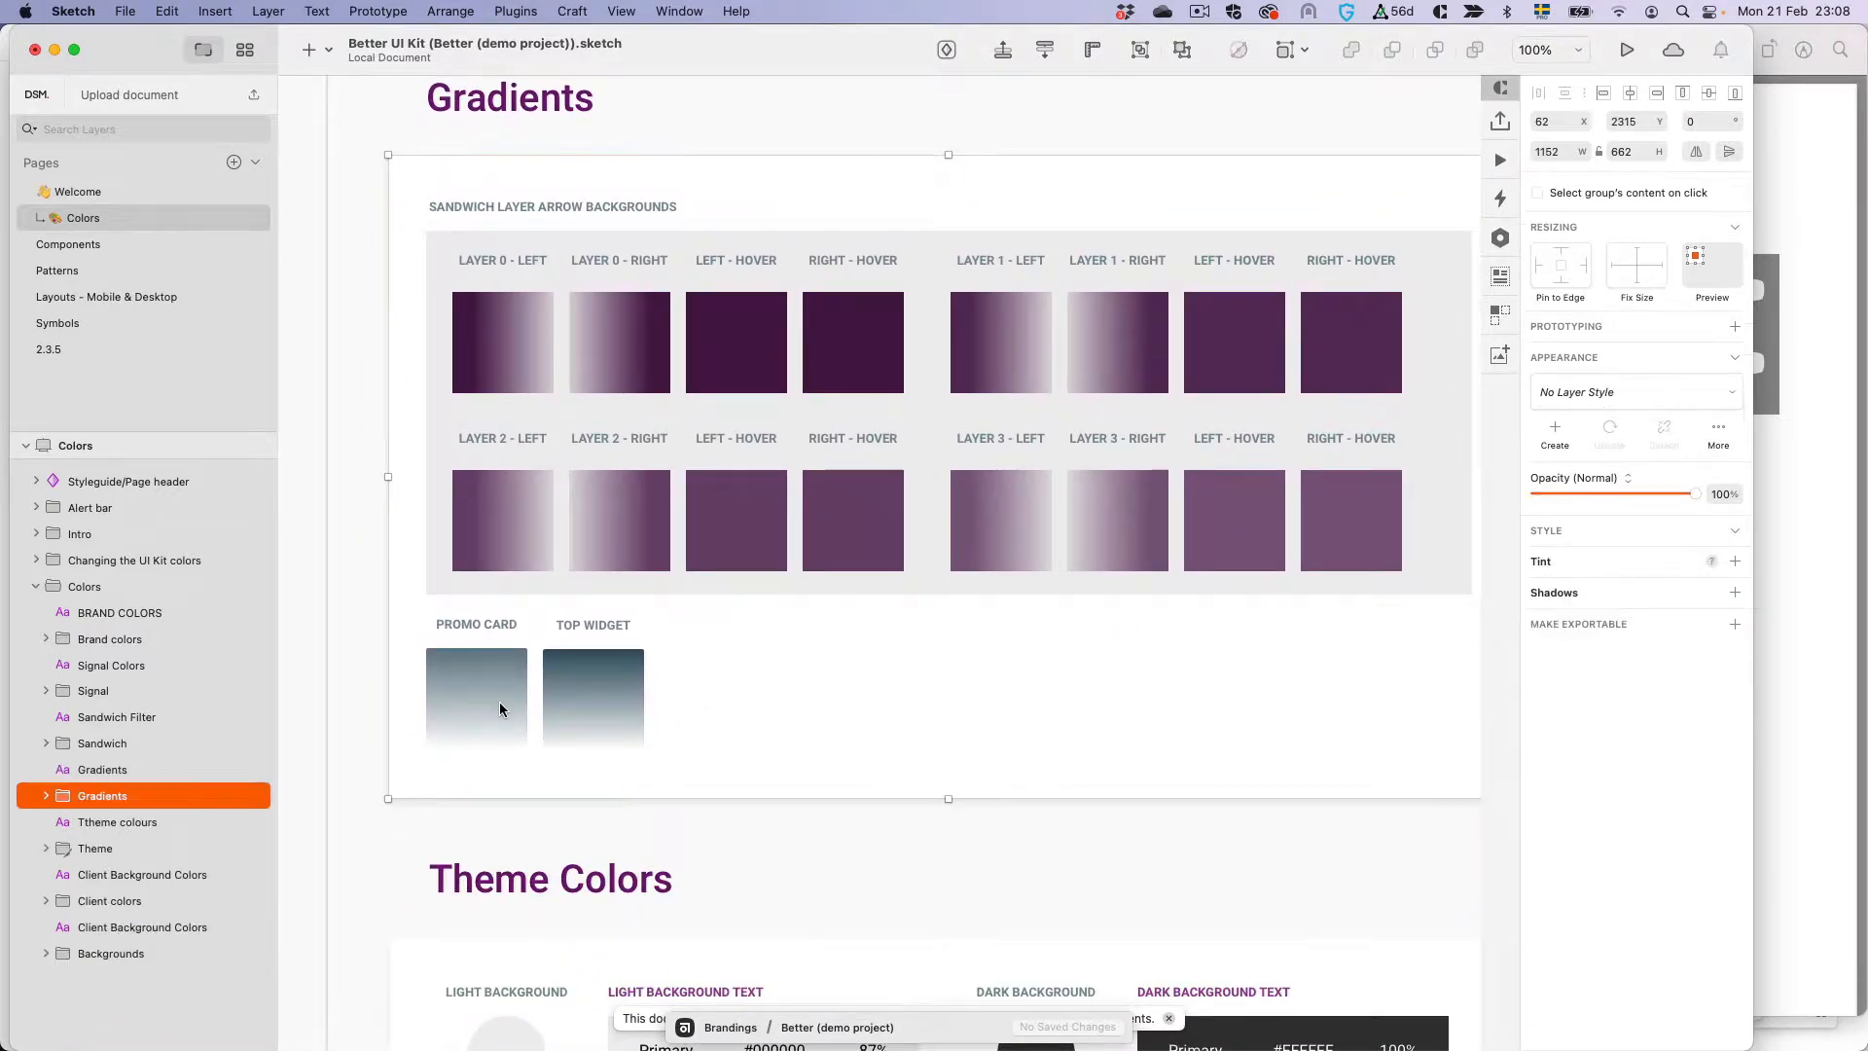
# Step: Recolour both Promo Card gradient stops from 00263A to purple 380038
pyautogui.doubleClick(499, 703)
pyautogui.doubleClick(499, 702)
pyautogui.doubleClick(499, 702)
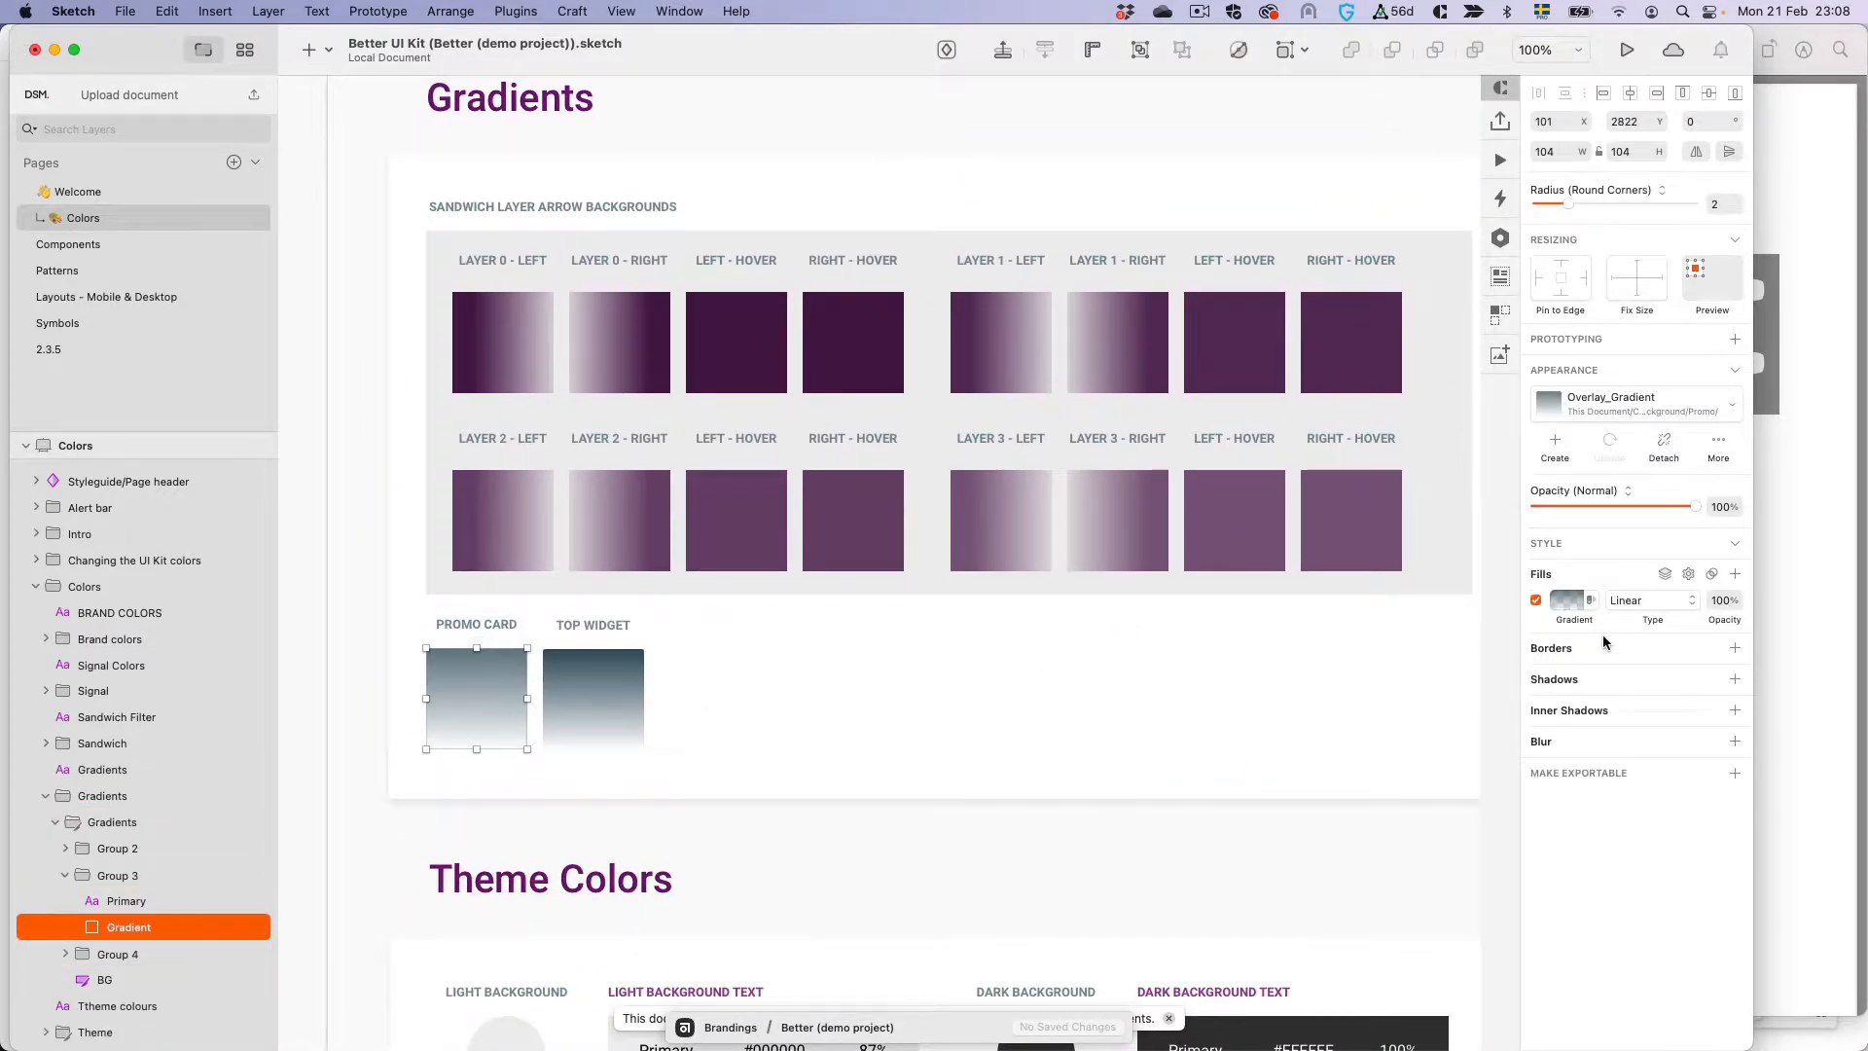
pyautogui.click(1569, 603)
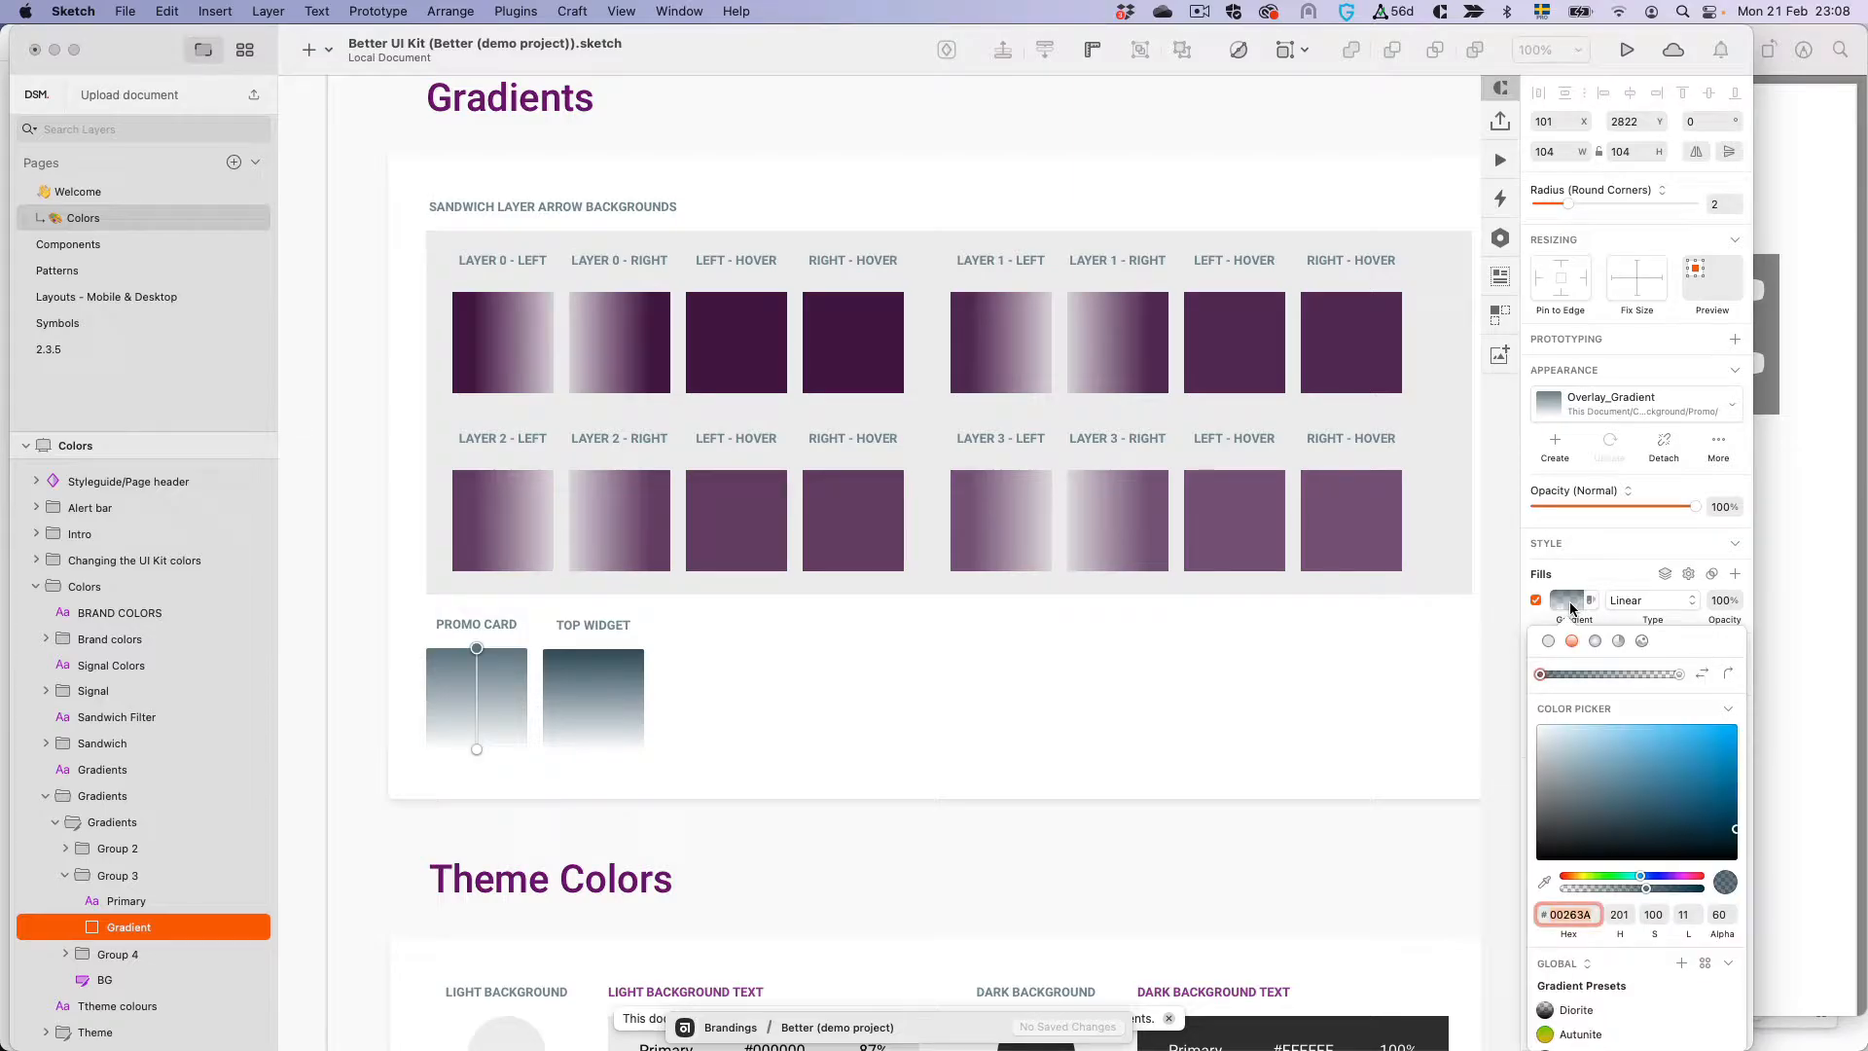
pyautogui.write('380038')
pyautogui.press('Return')
pyautogui.click(1679, 675)
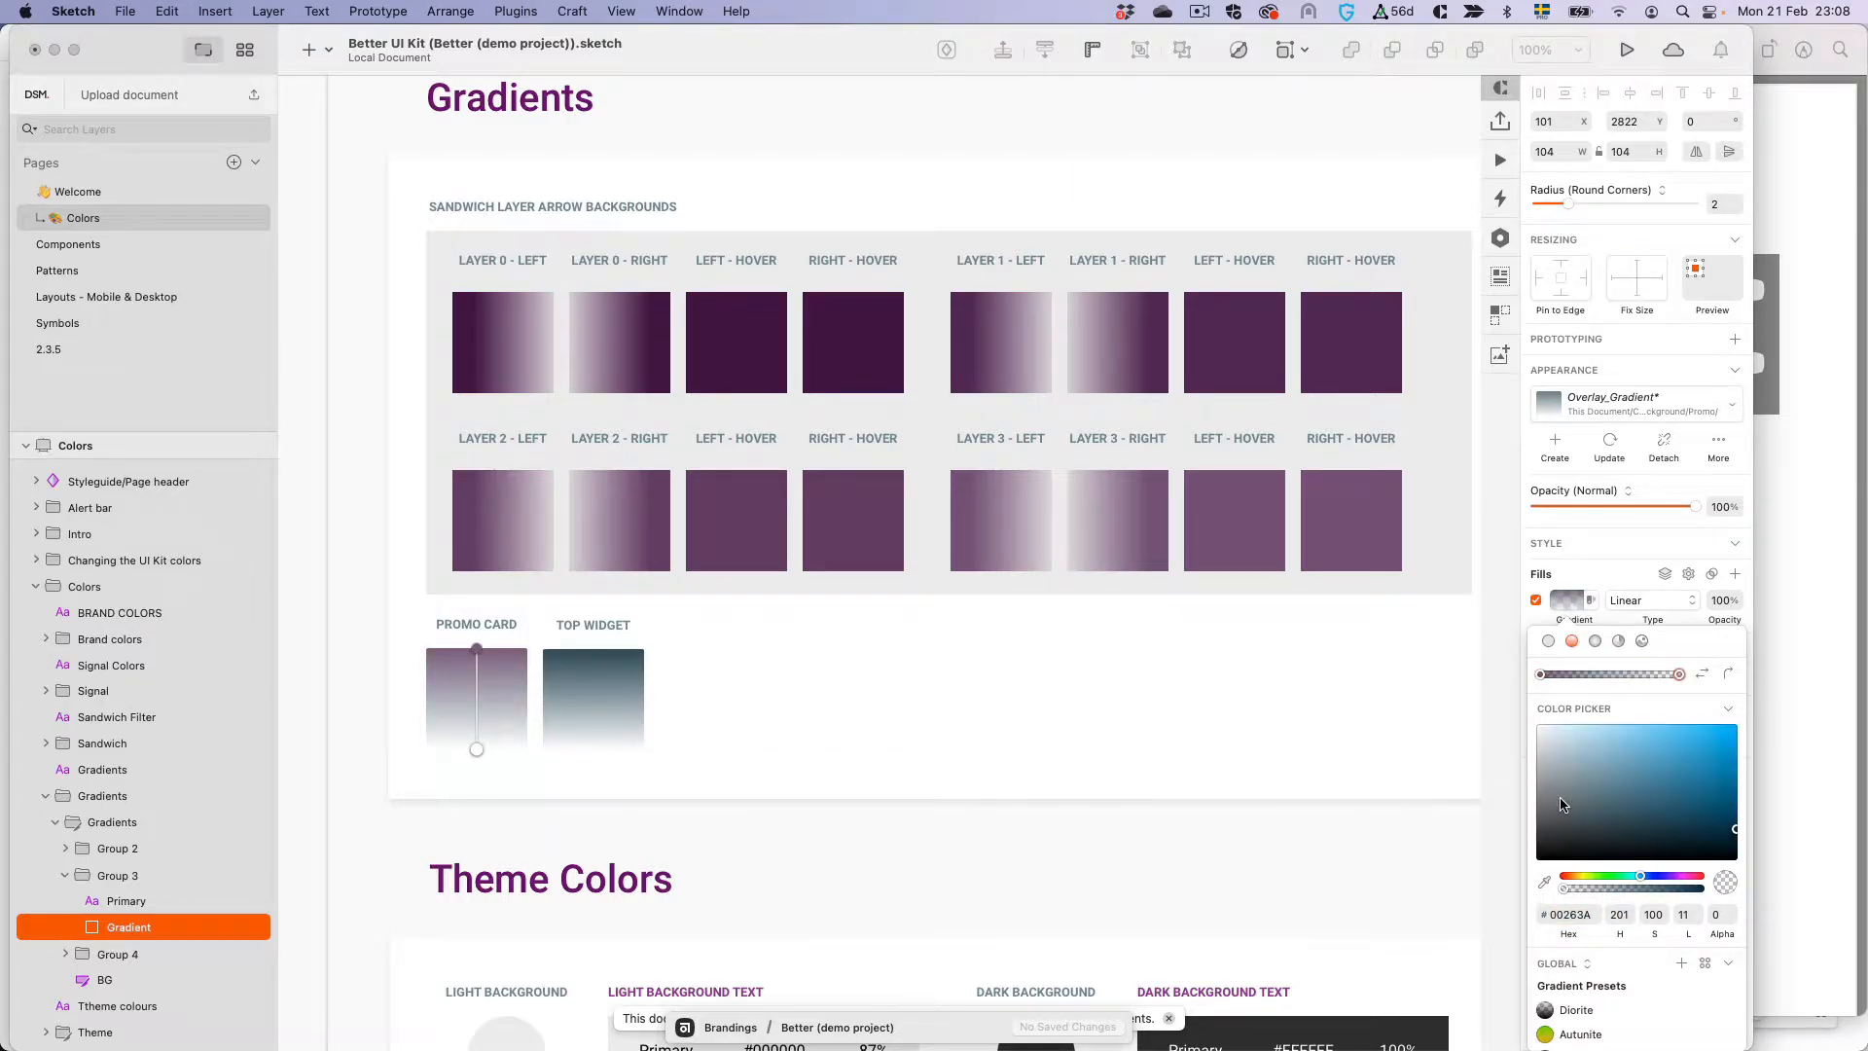
pyautogui.click(1576, 916)
pyautogui.write('380038')
pyautogui.press('Tab')
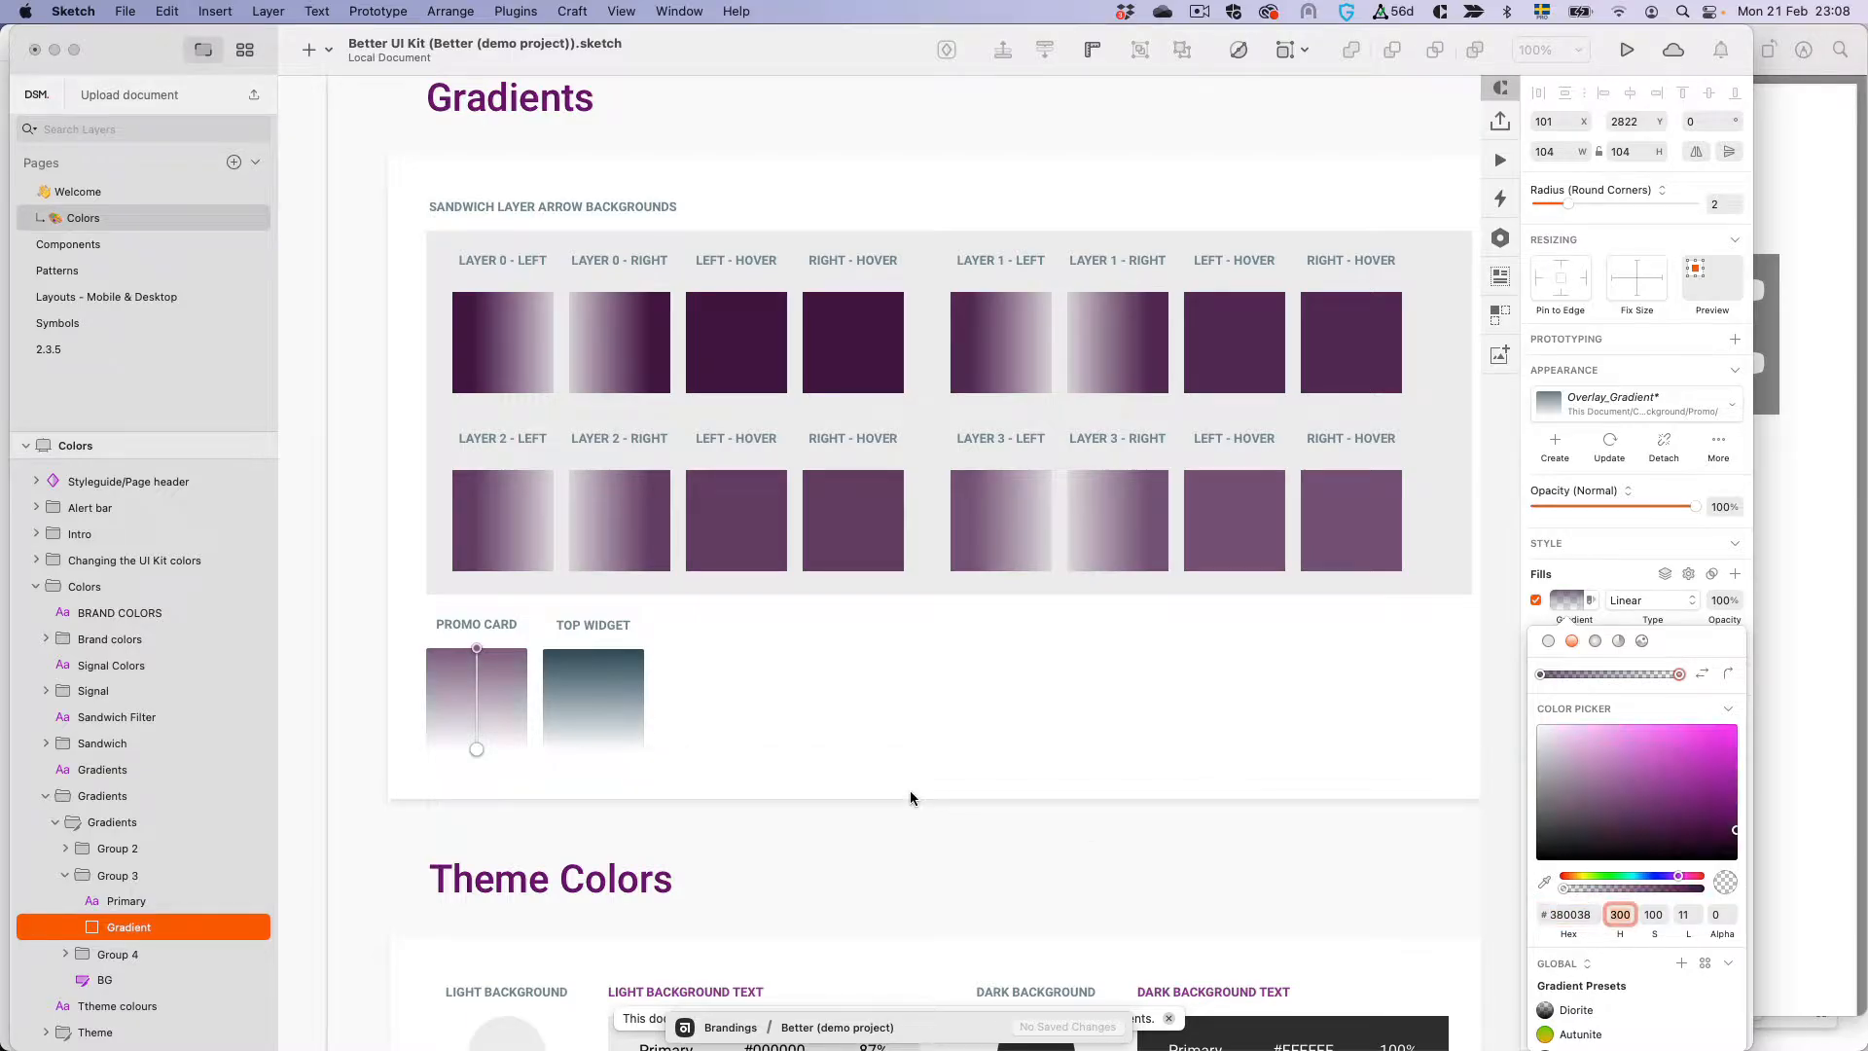
pyautogui.click(924, 747)
# Step: Set both Top Widget gradient stops, including the transparent end stop, to purple 380038
pyautogui.click(570, 677)
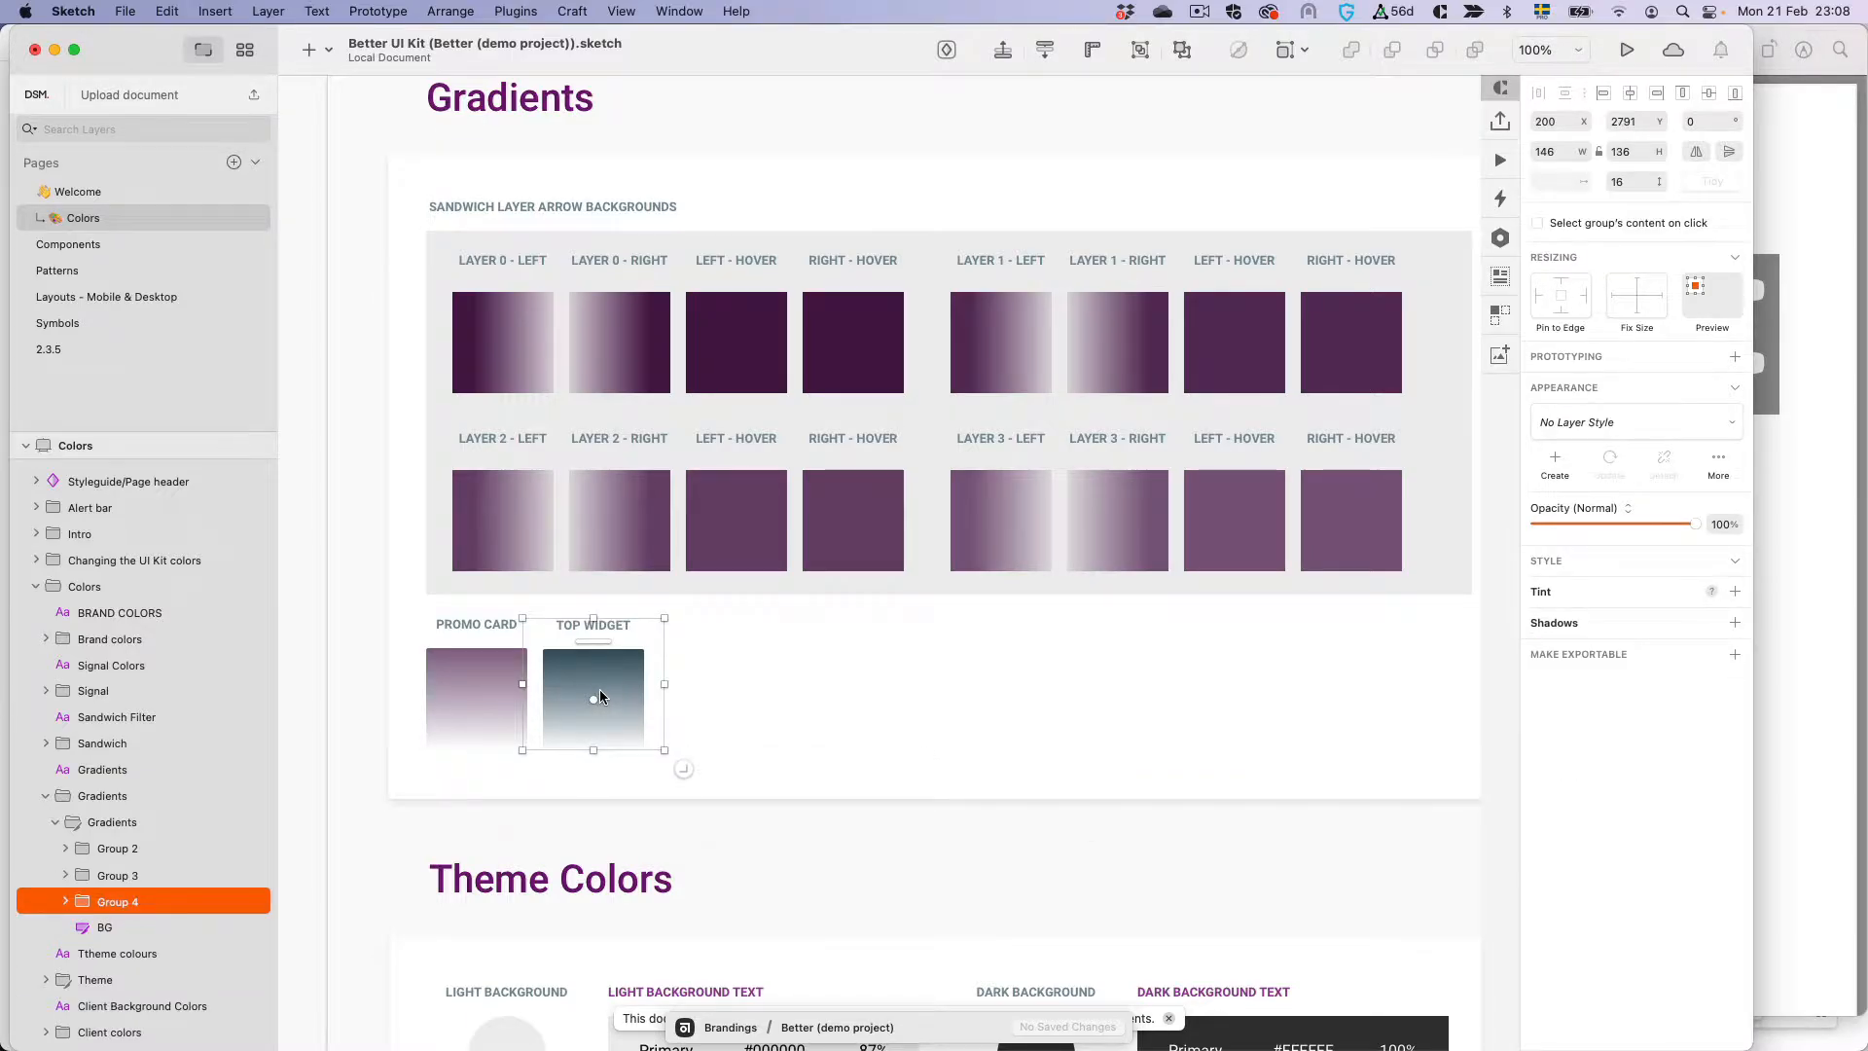
pyautogui.doubleClick(597, 686)
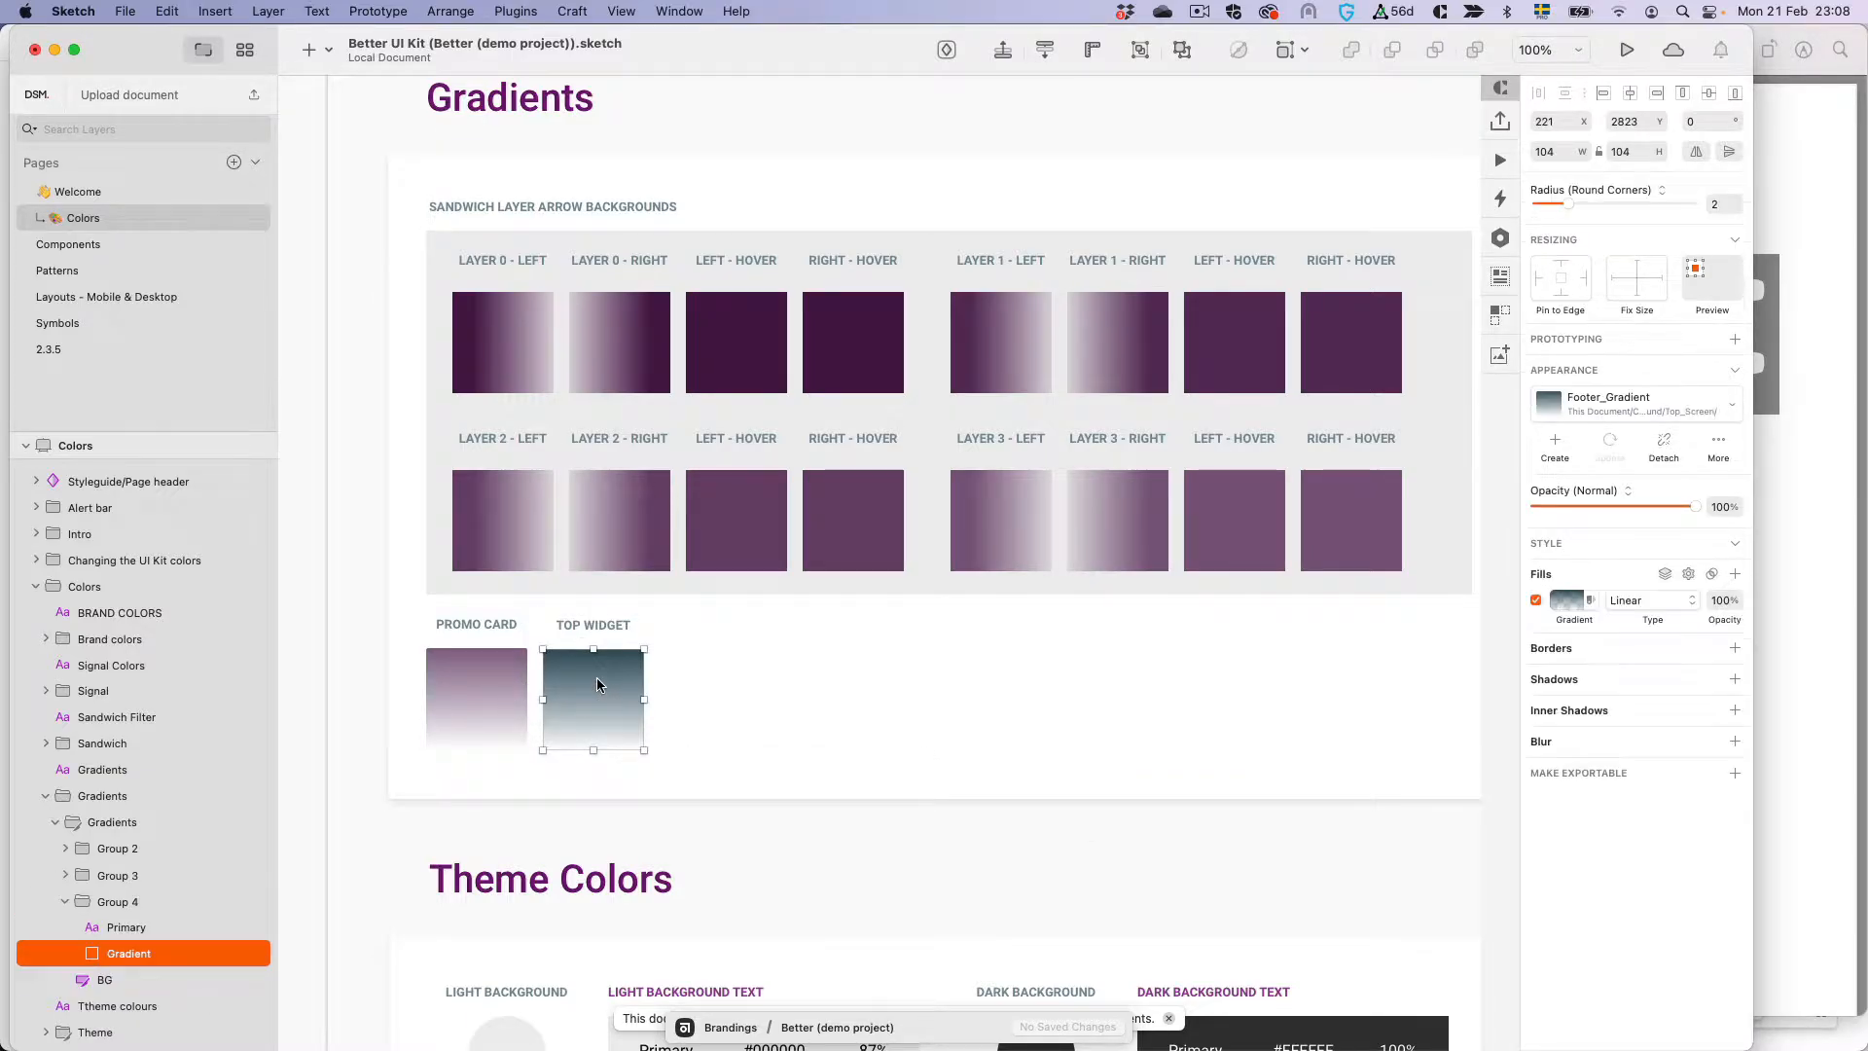
pyautogui.click(1577, 607)
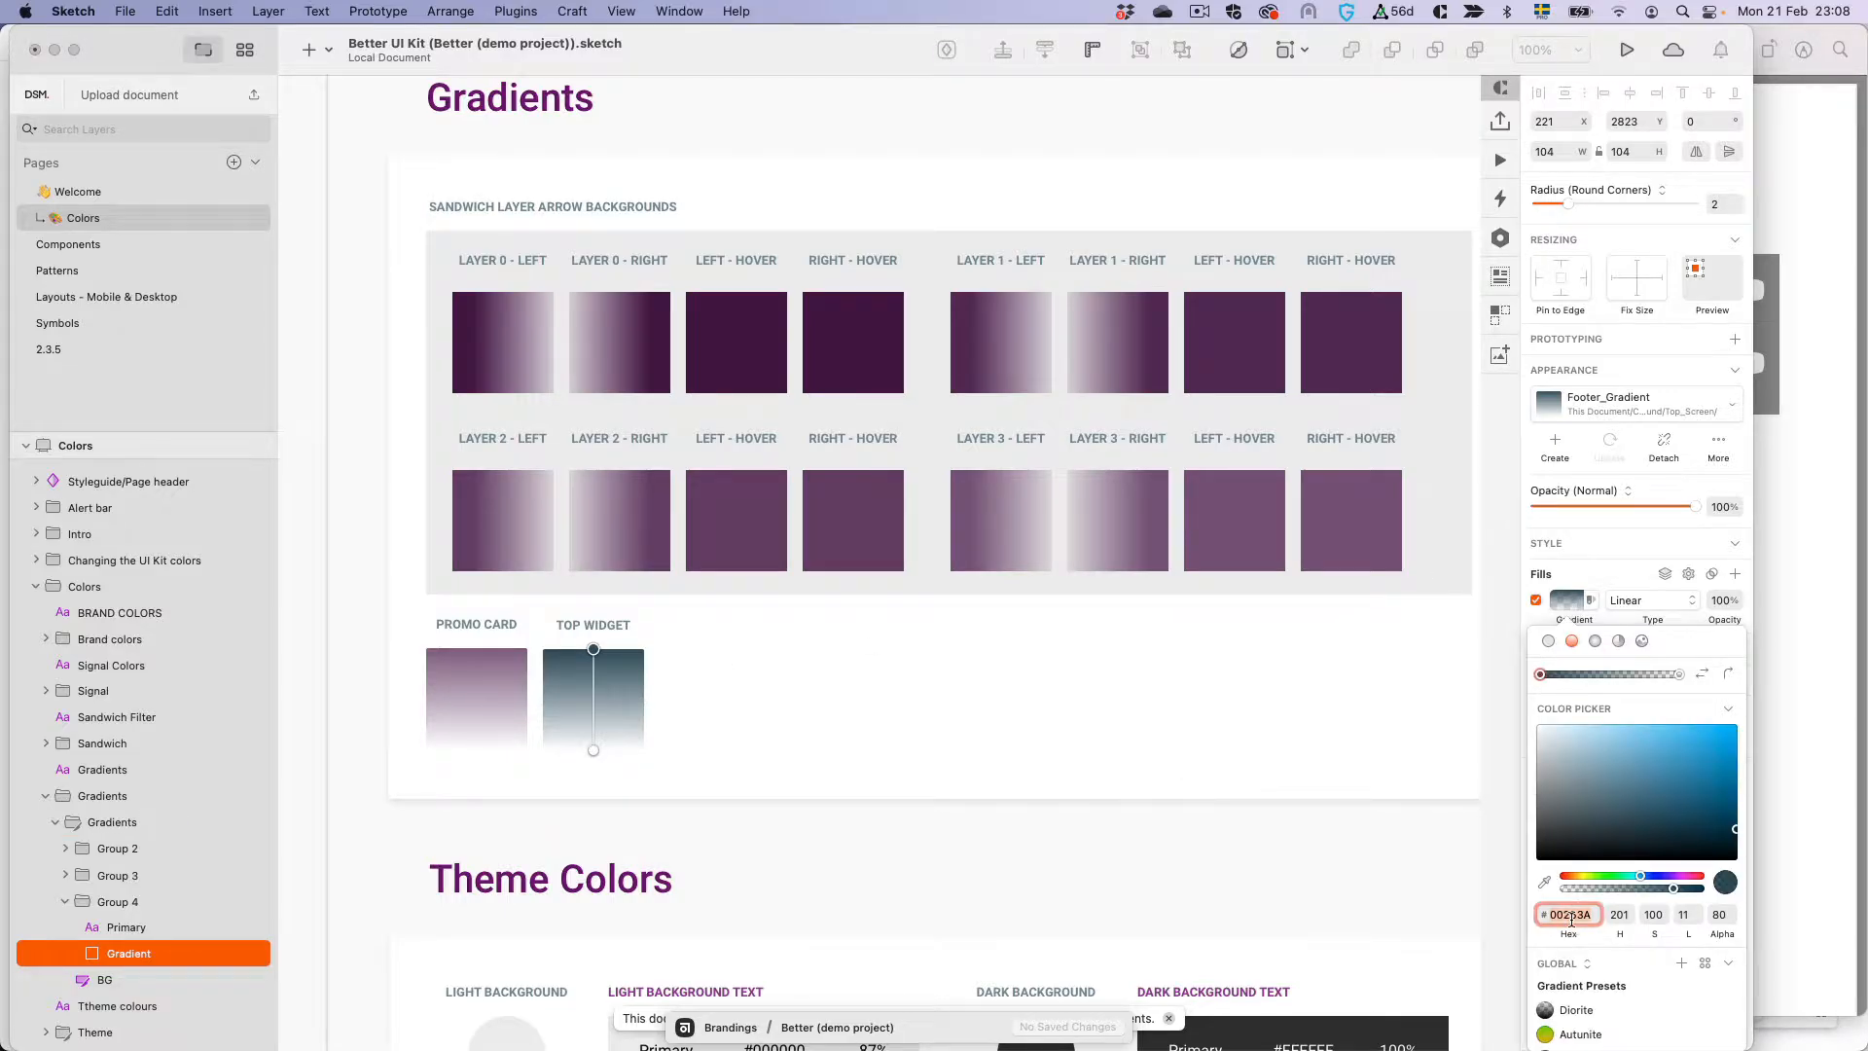
pyautogui.press('super+v')
pyautogui.press('Tab')
pyautogui.click(1680, 676)
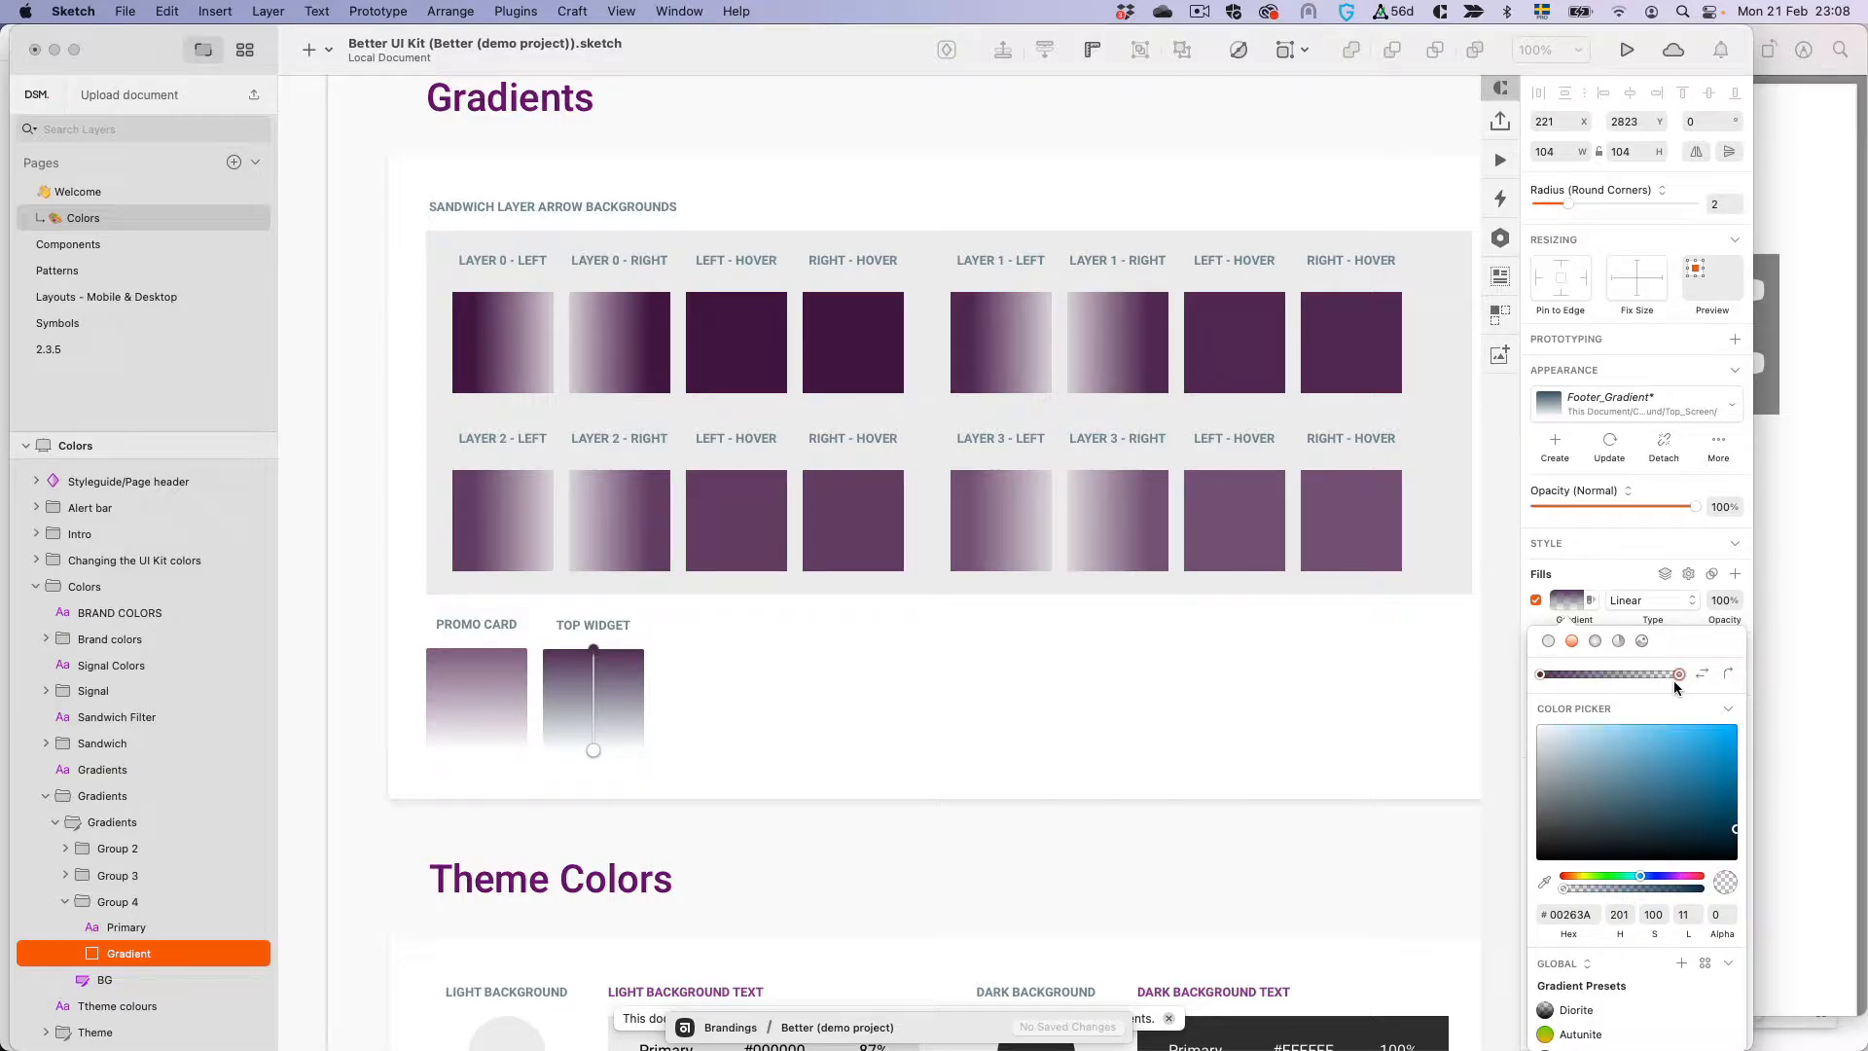
pyautogui.click(1578, 916)
pyautogui.write('380038')
pyautogui.press('Tab')
pyautogui.click(1175, 820)
# Step: Select the Promo Card and Top Widget gradient layers together to compare them, then deselect
pyautogui.click(1175, 820)
pyautogui.scroll(1, 1175, 820)
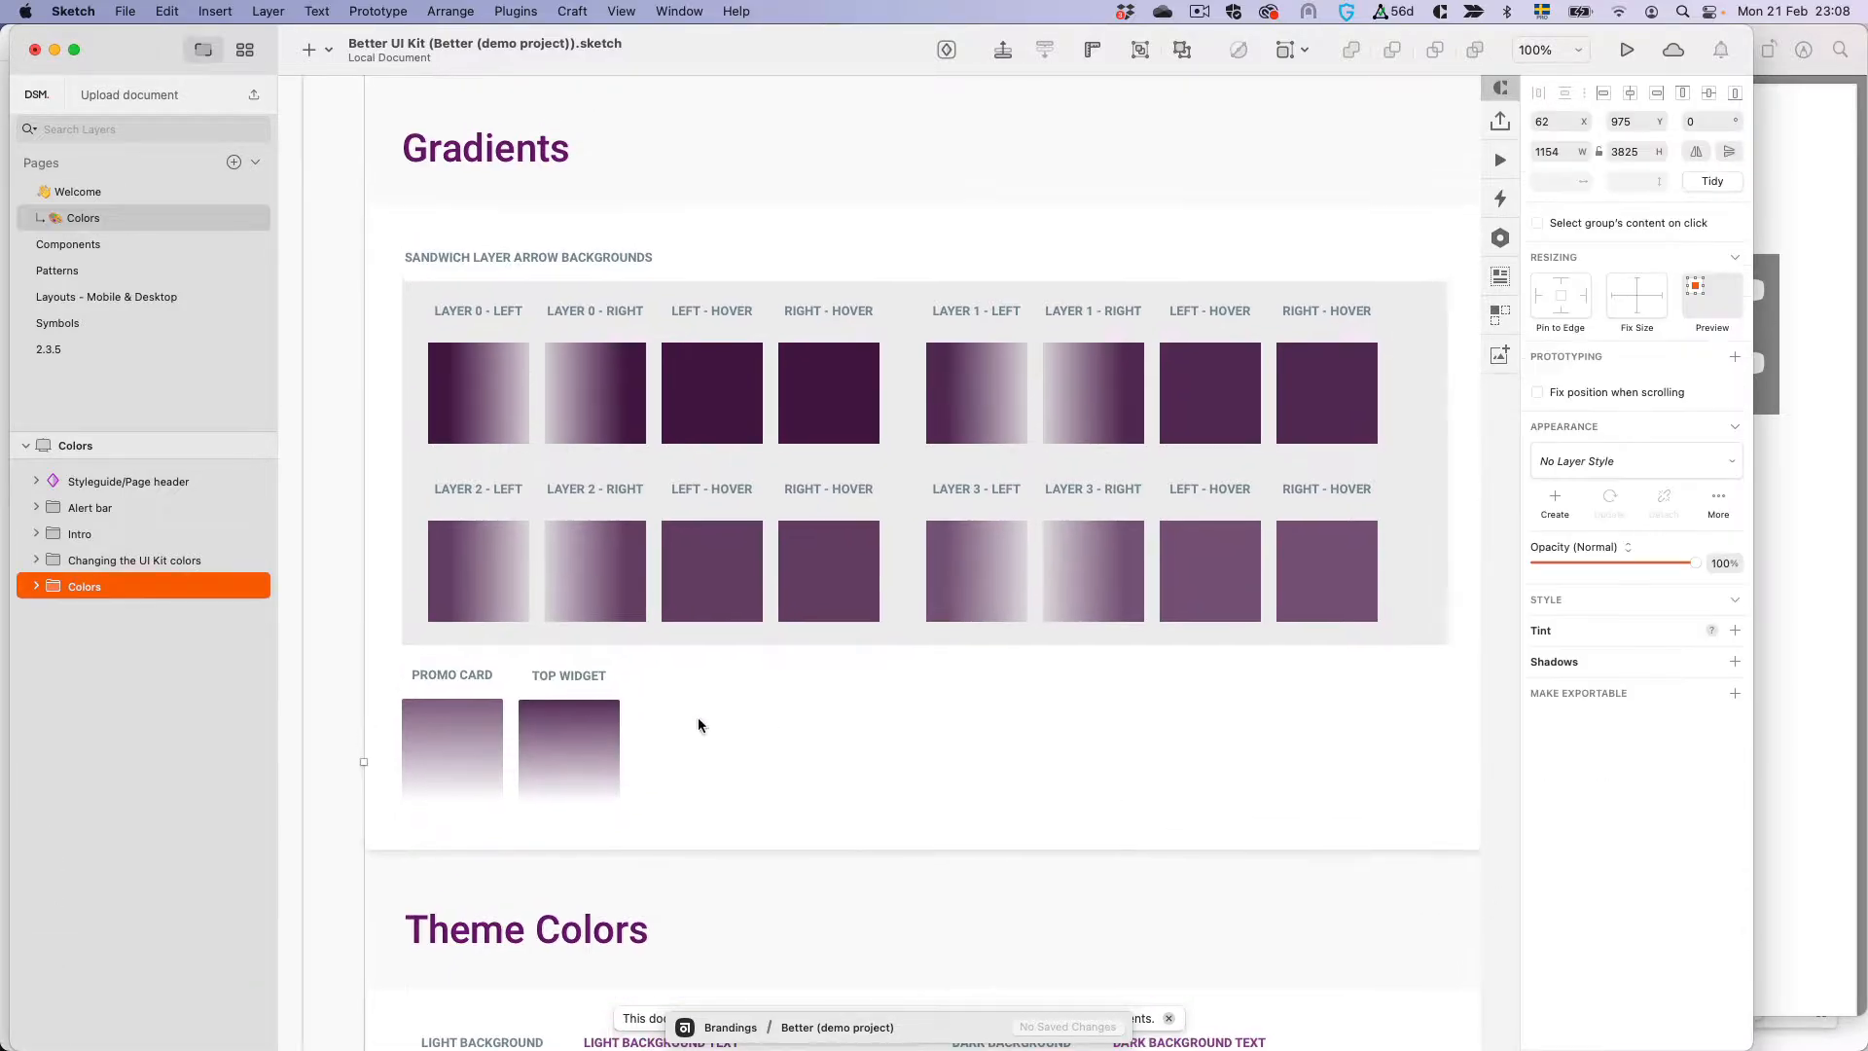
pyautogui.doubleClick(435, 741)
pyautogui.doubleClick(434, 741)
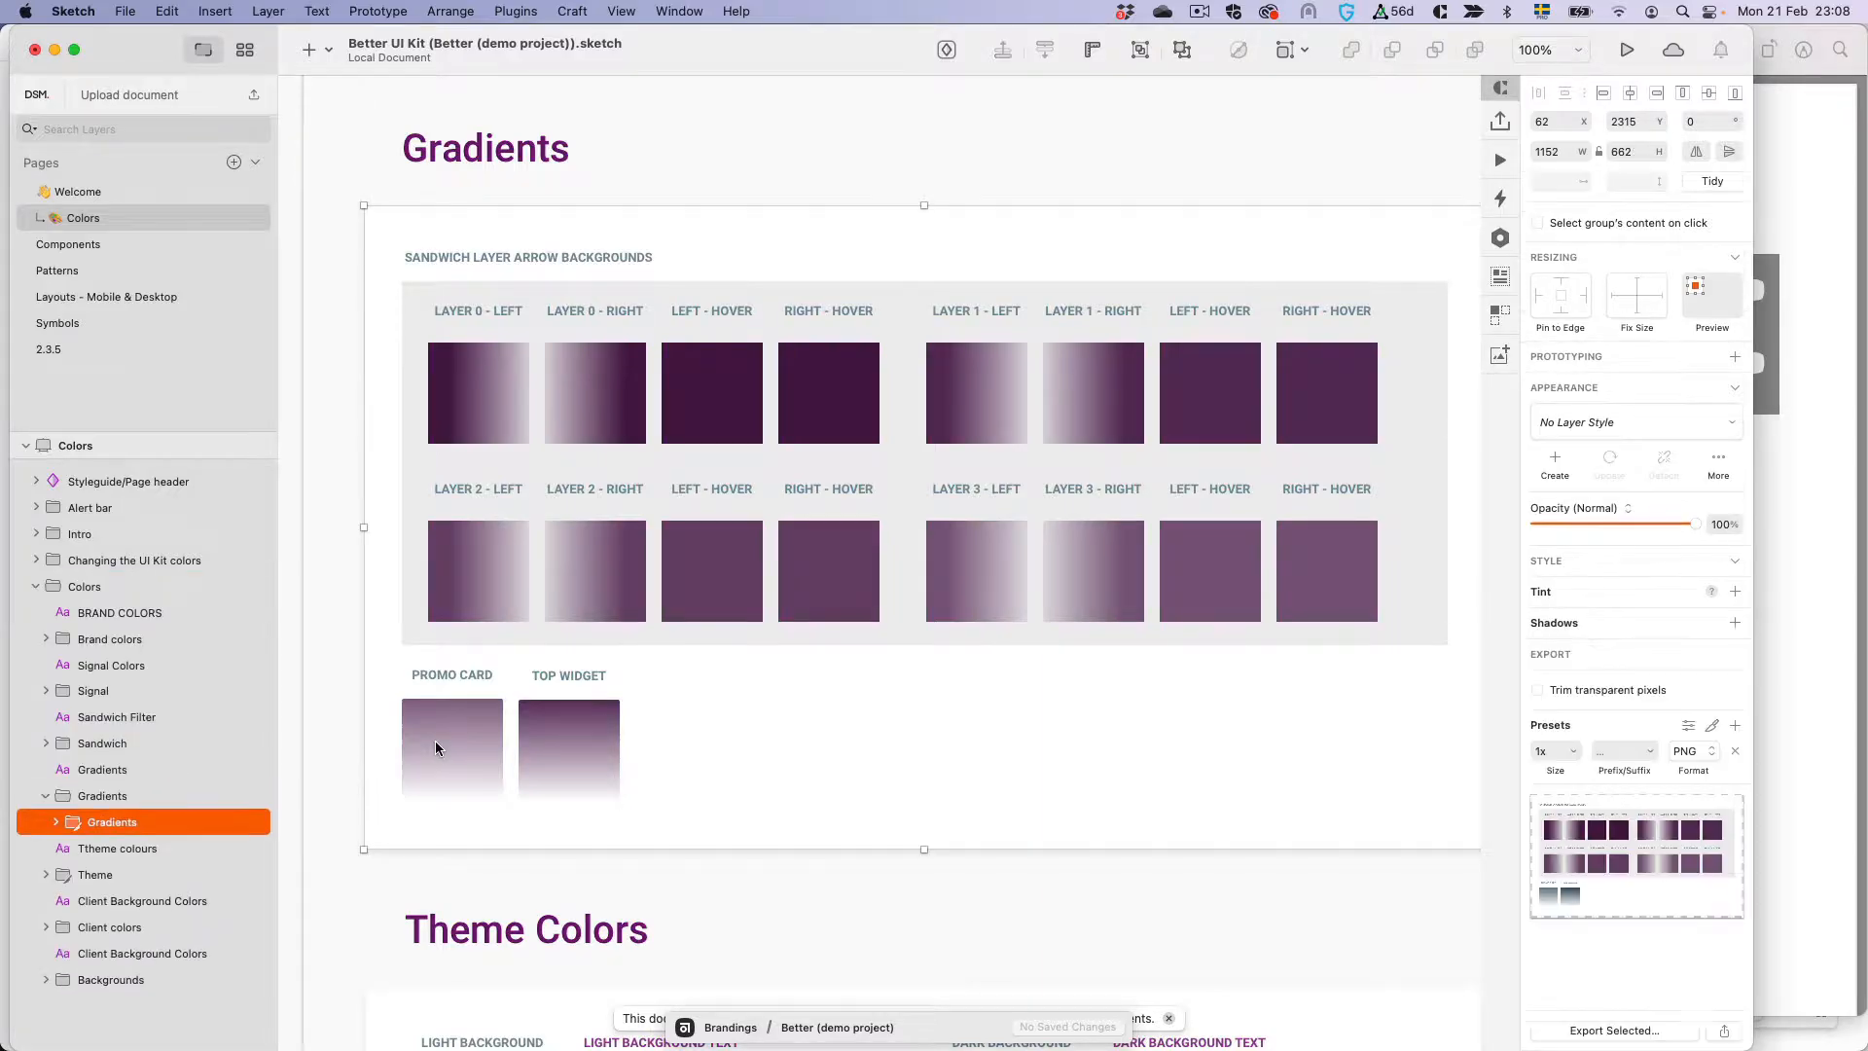
pyautogui.doubleClick(434, 741)
pyautogui.doubleClick(435, 740)
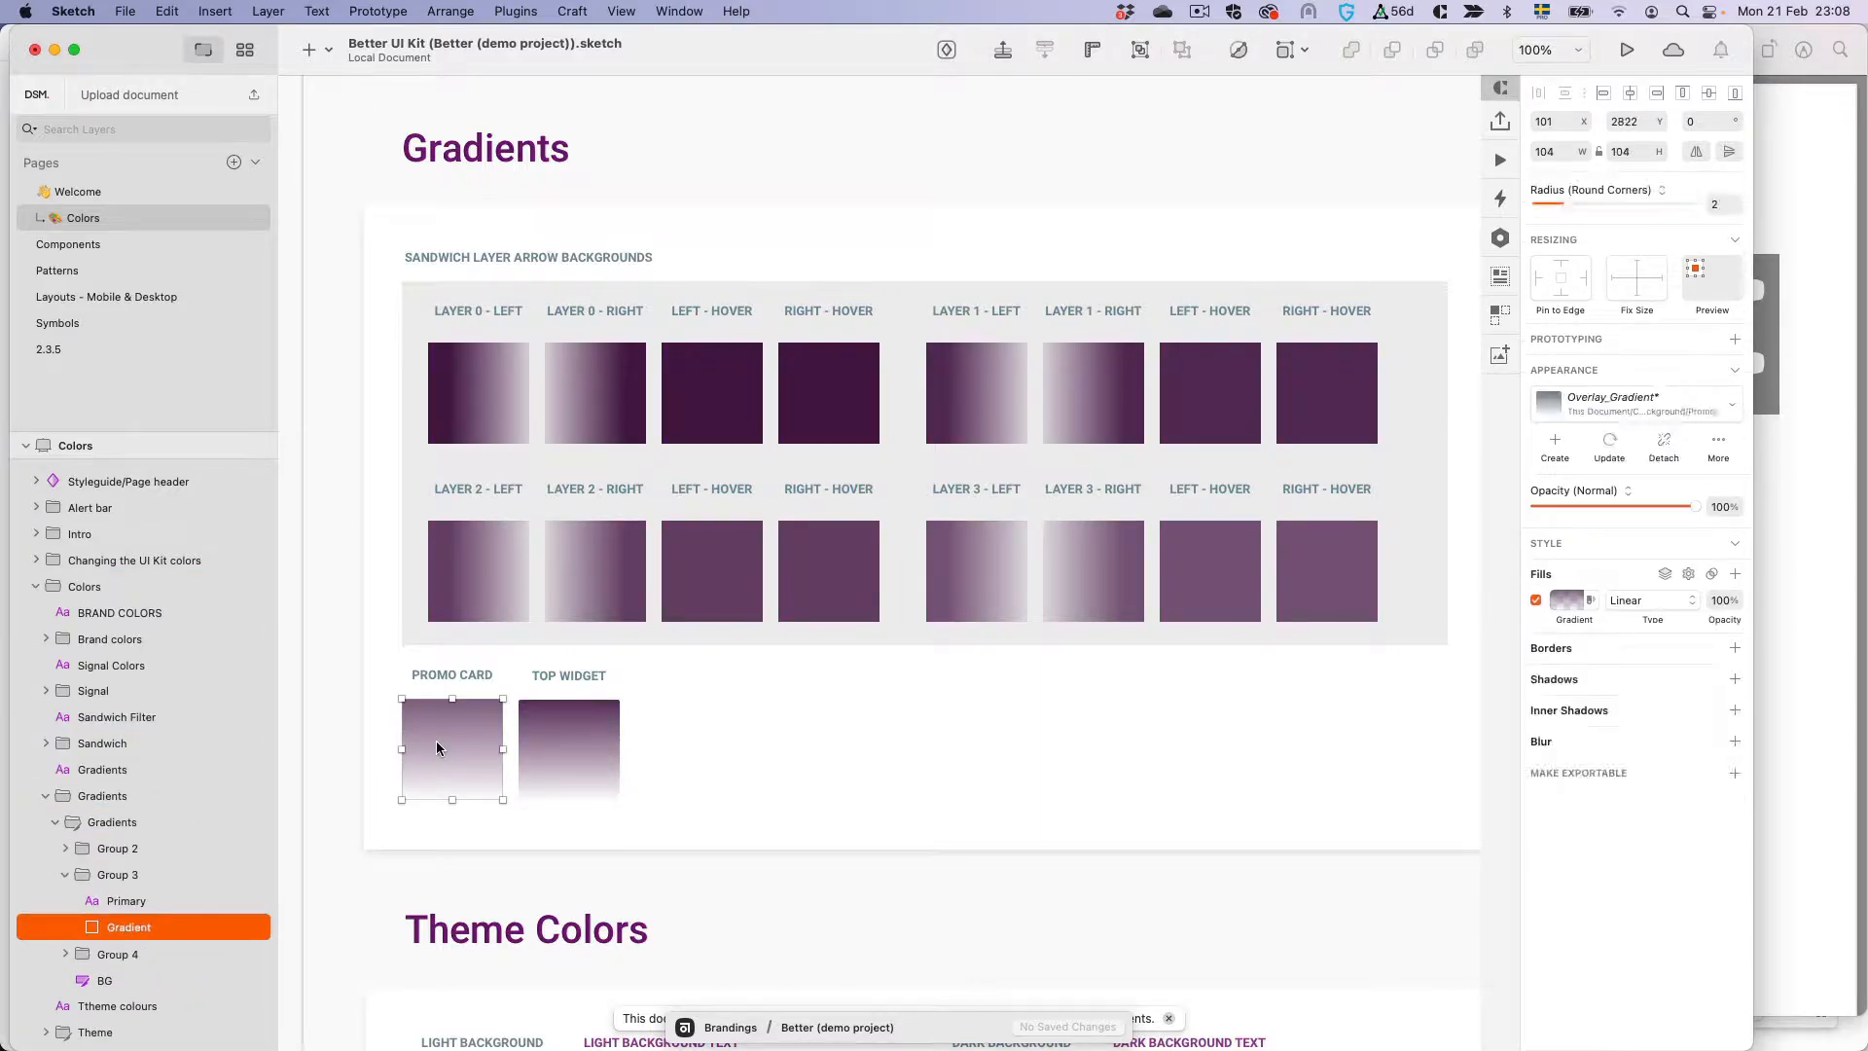
pyautogui.keyDown('shift'); pyautogui.click(556, 744); pyautogui.keyUp('shift')
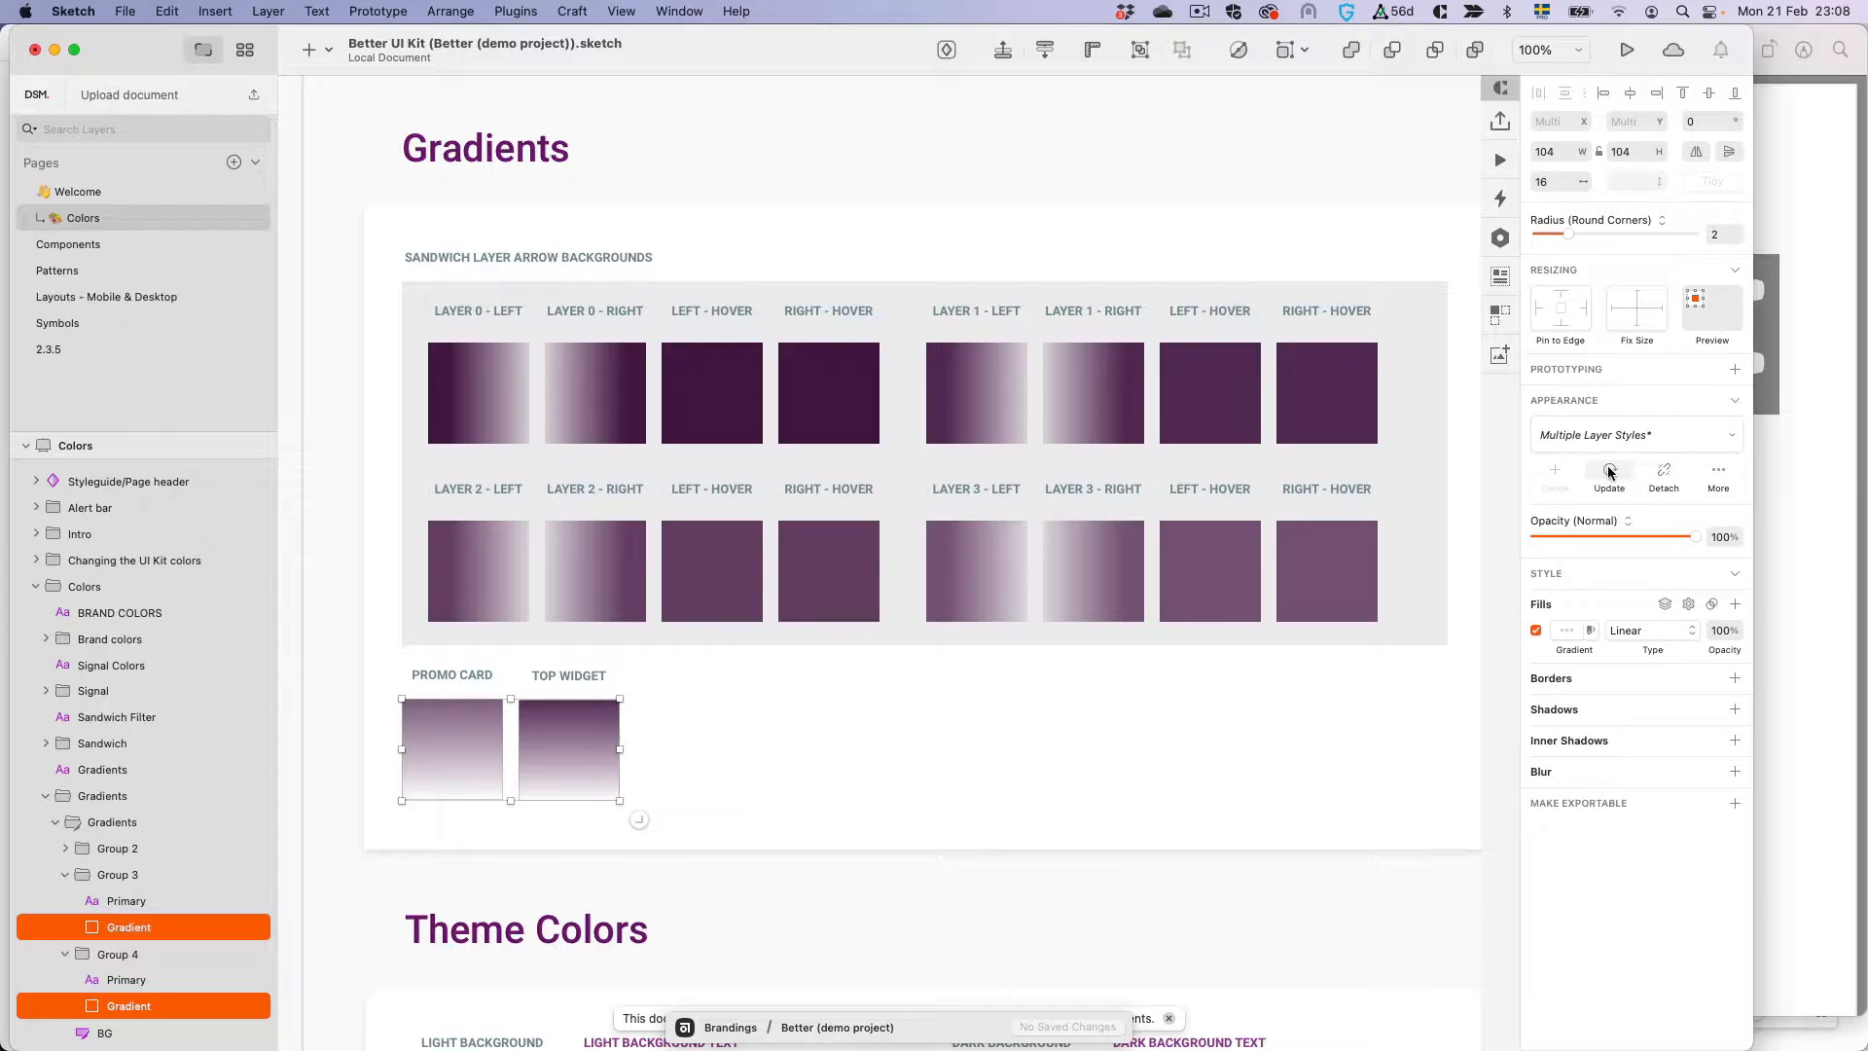
pyautogui.click(1488, 658)
pyautogui.scroll(-5, 1494, 657)
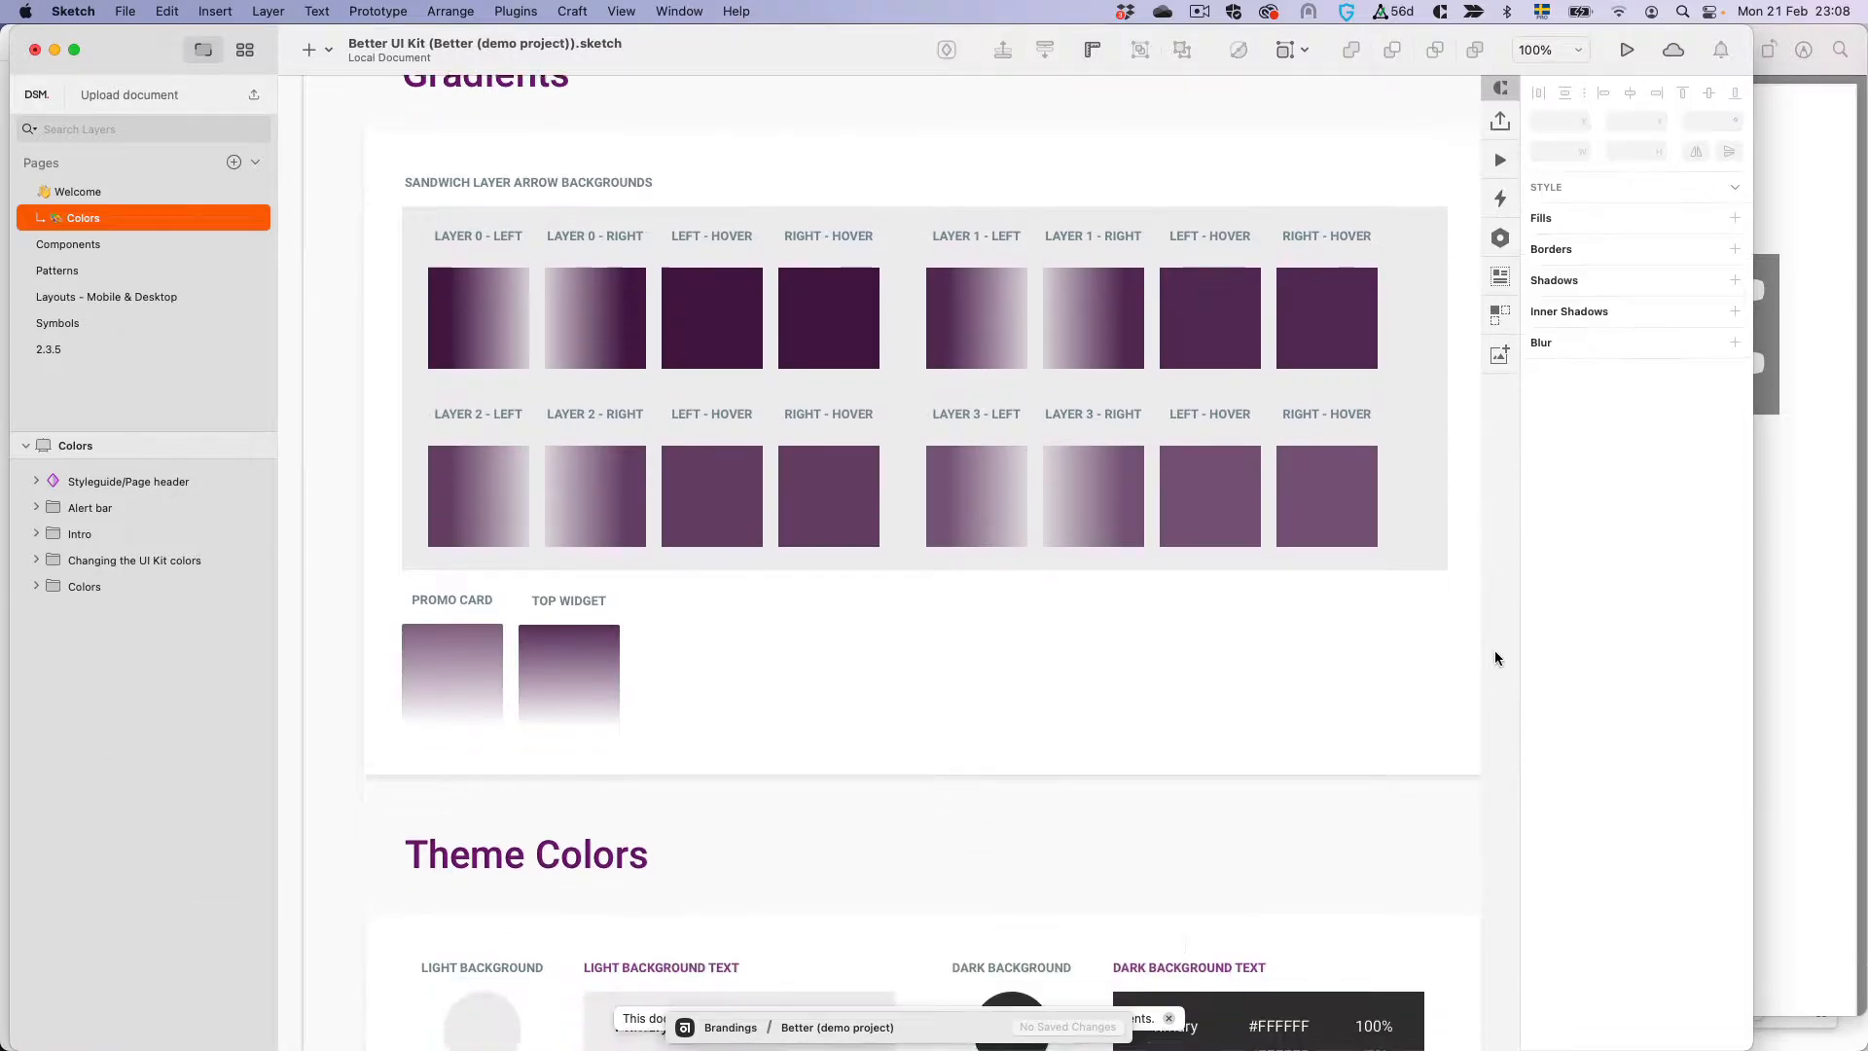
pyautogui.scroll(5, 1495, 658)
pyautogui.scroll(1, 1494, 657)
pyautogui.hscroll(-1, 1494, 657)
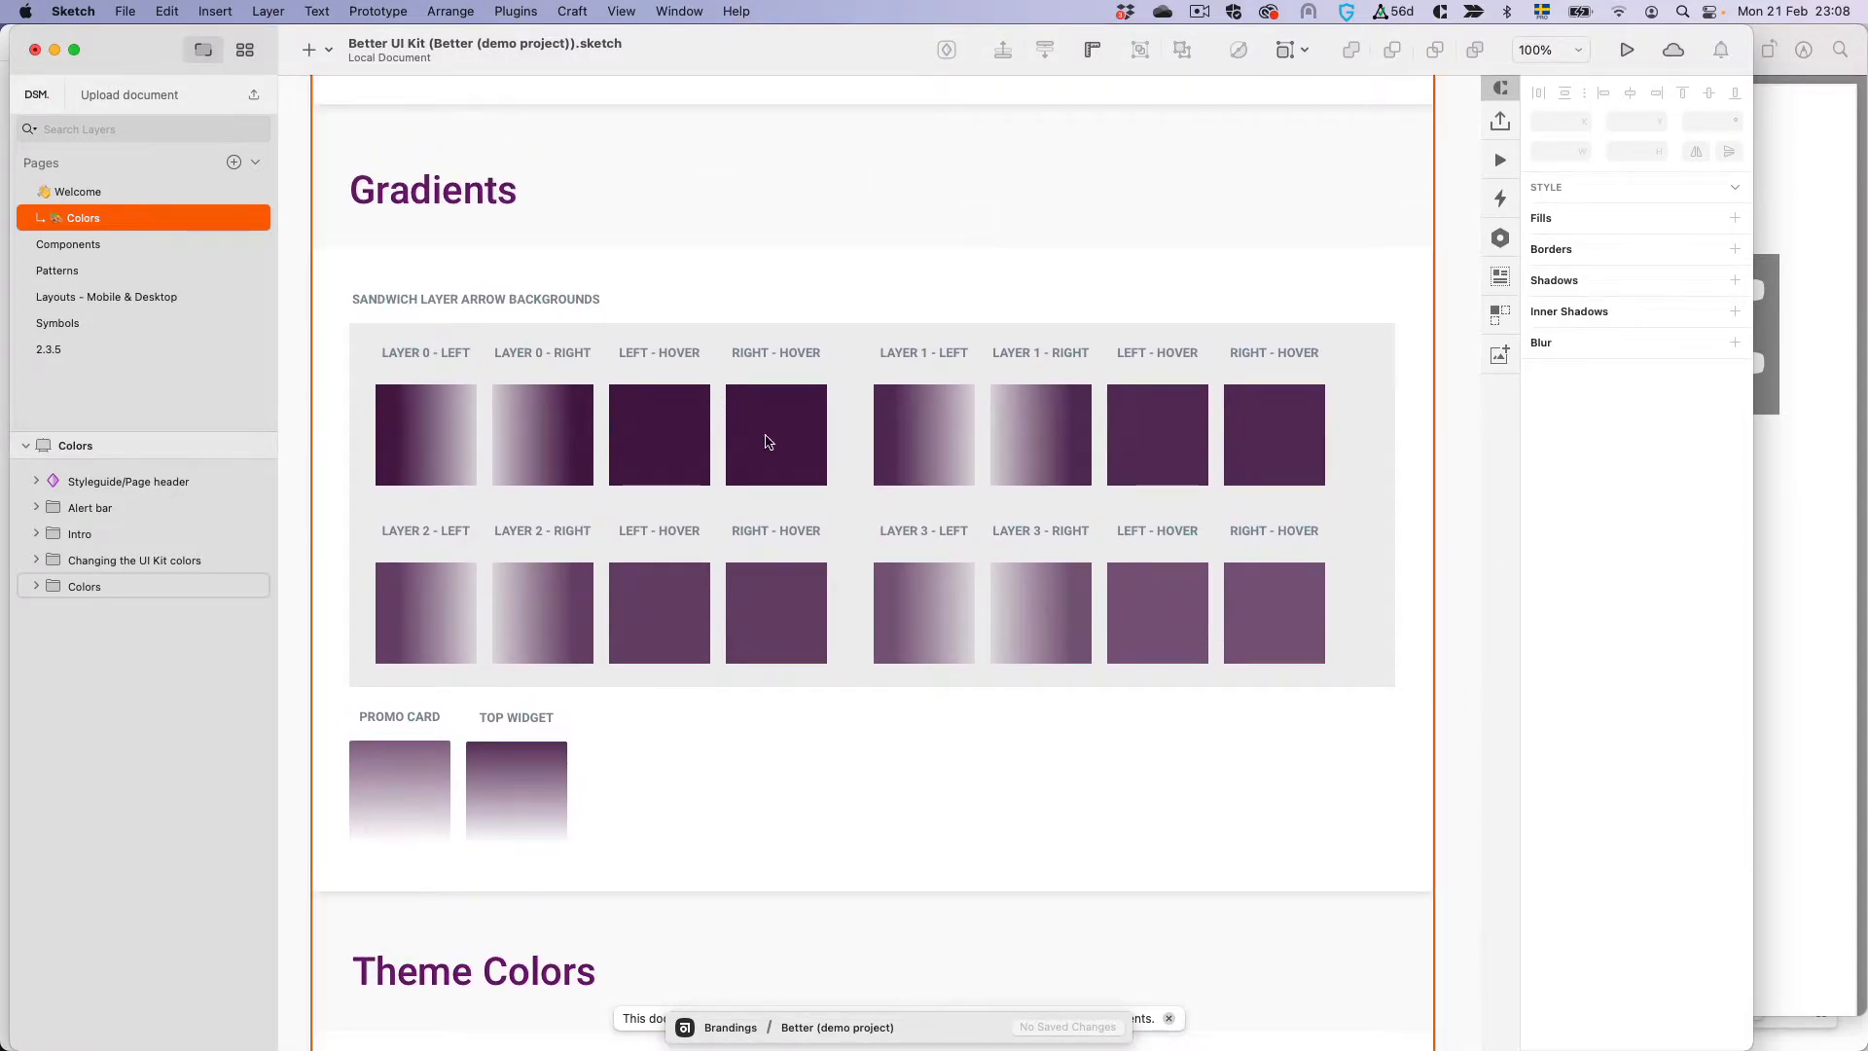
pyautogui.click(173, 248)
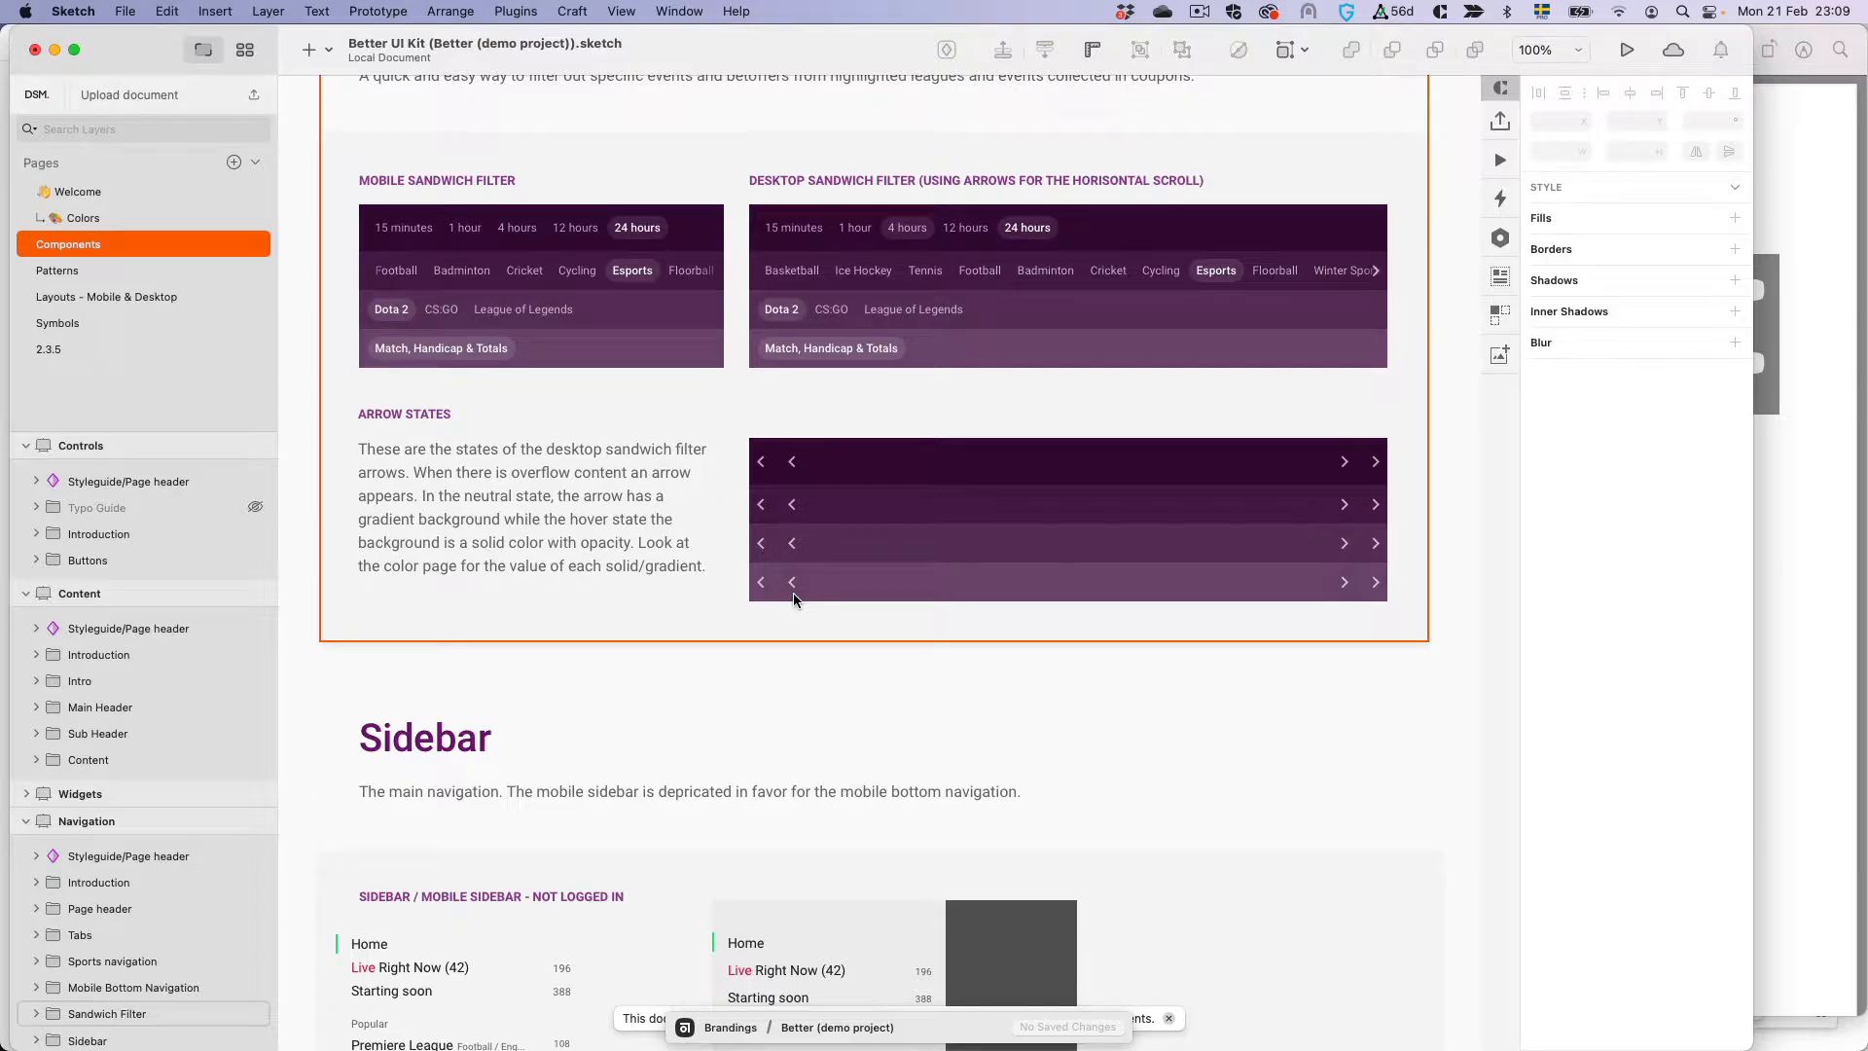
pyautogui.click(93, 220)
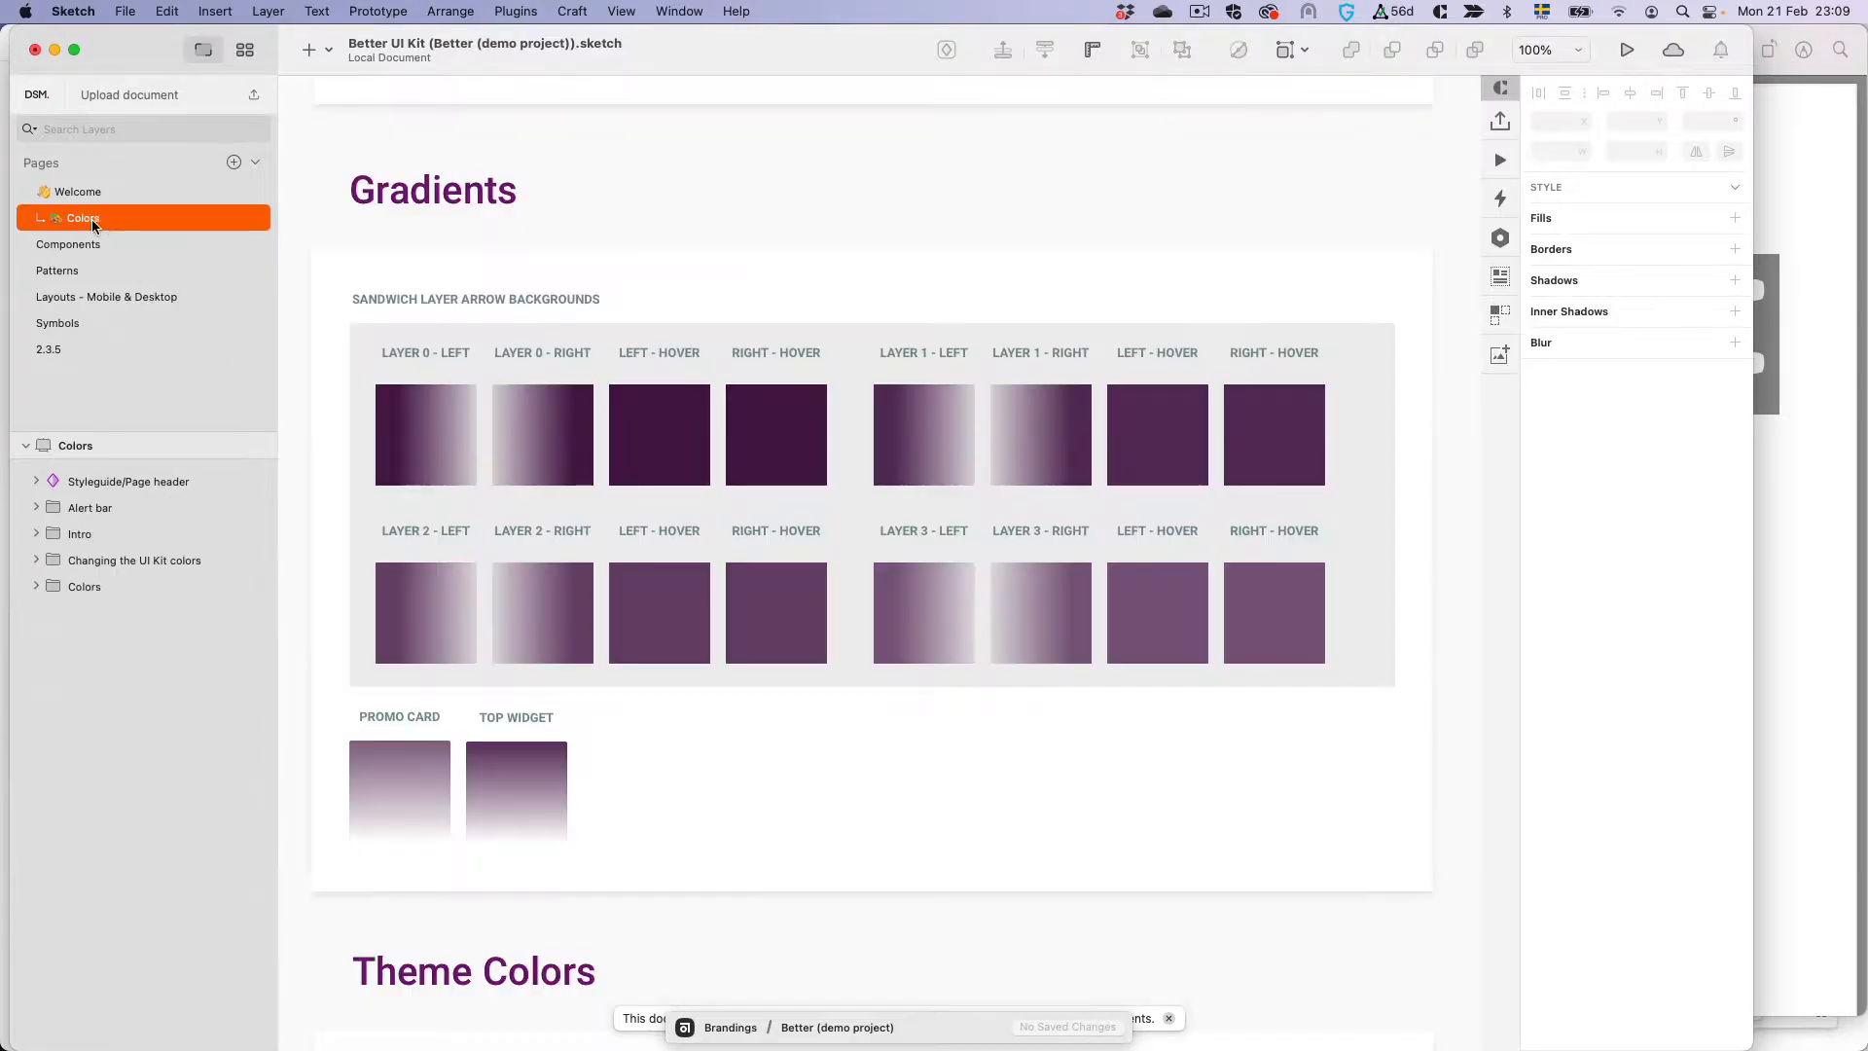
# Step: Select both Layer 0 hover squares in the sandwich arrow backgrounds group
pyautogui.click(668, 452)
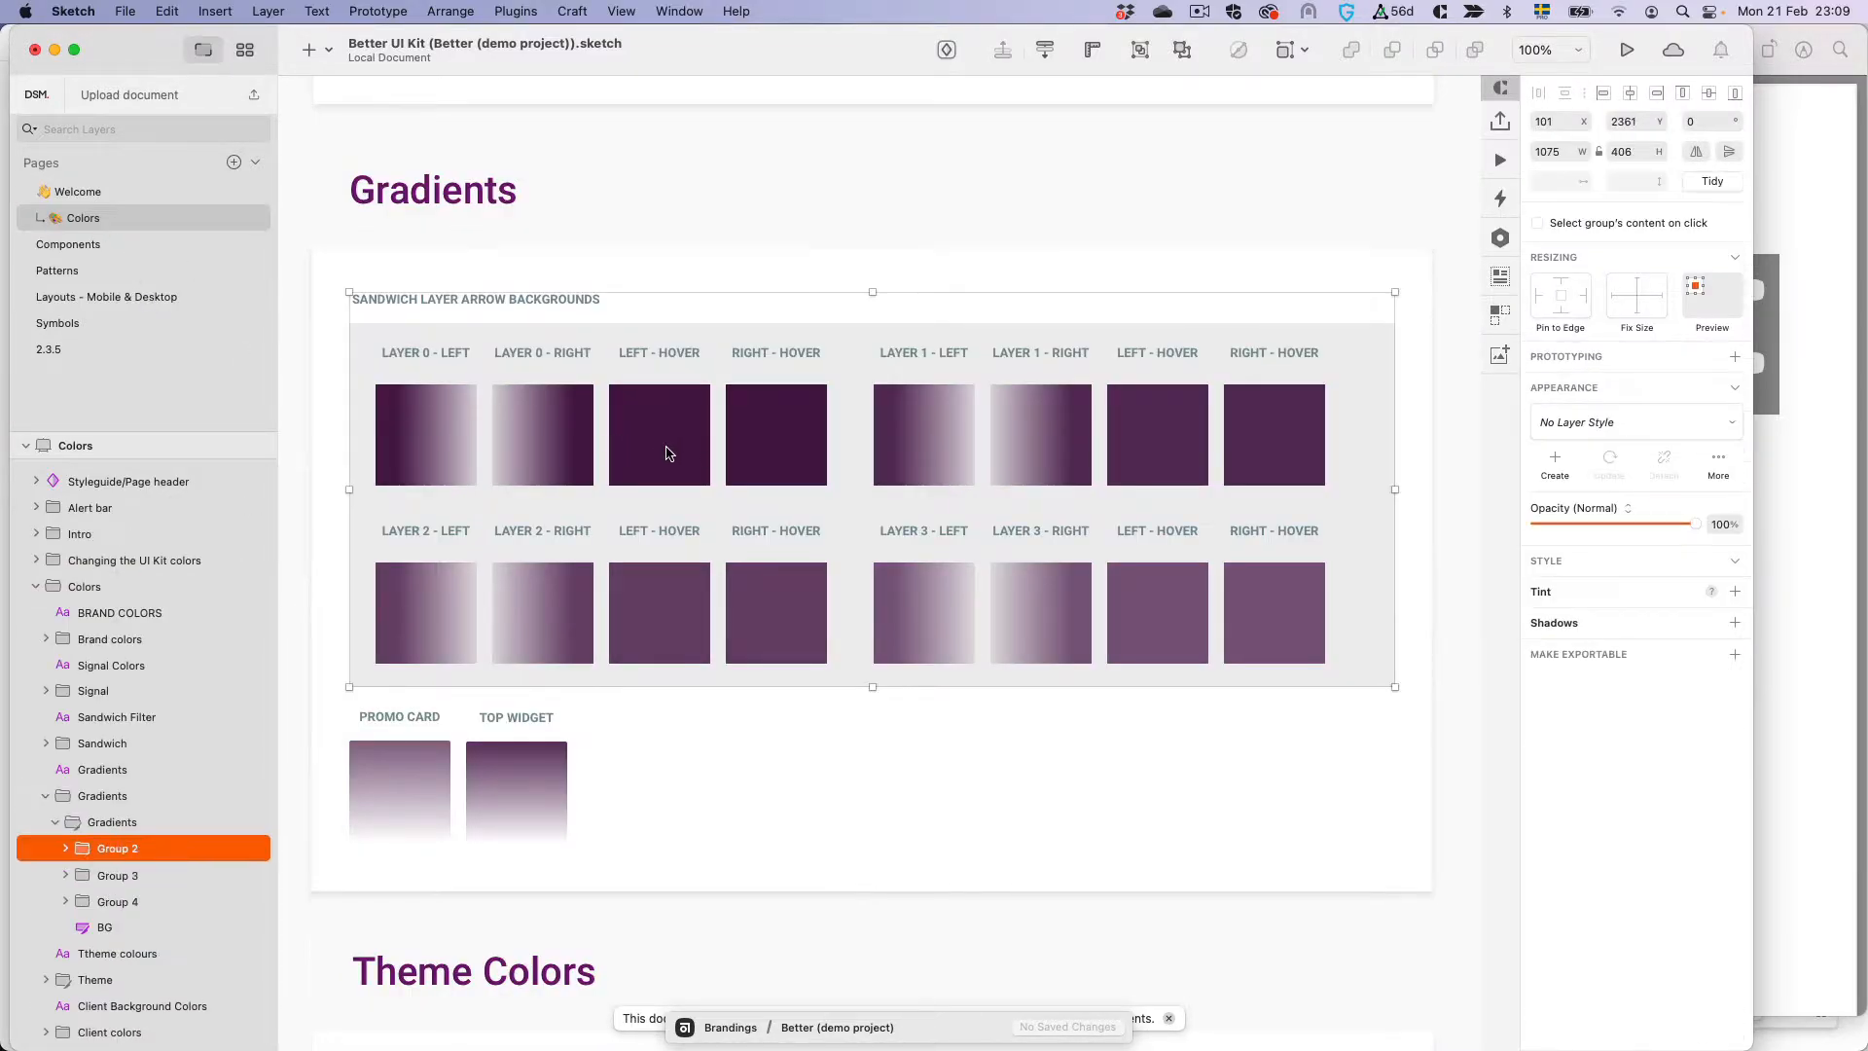
pyautogui.doubleClick(667, 452)
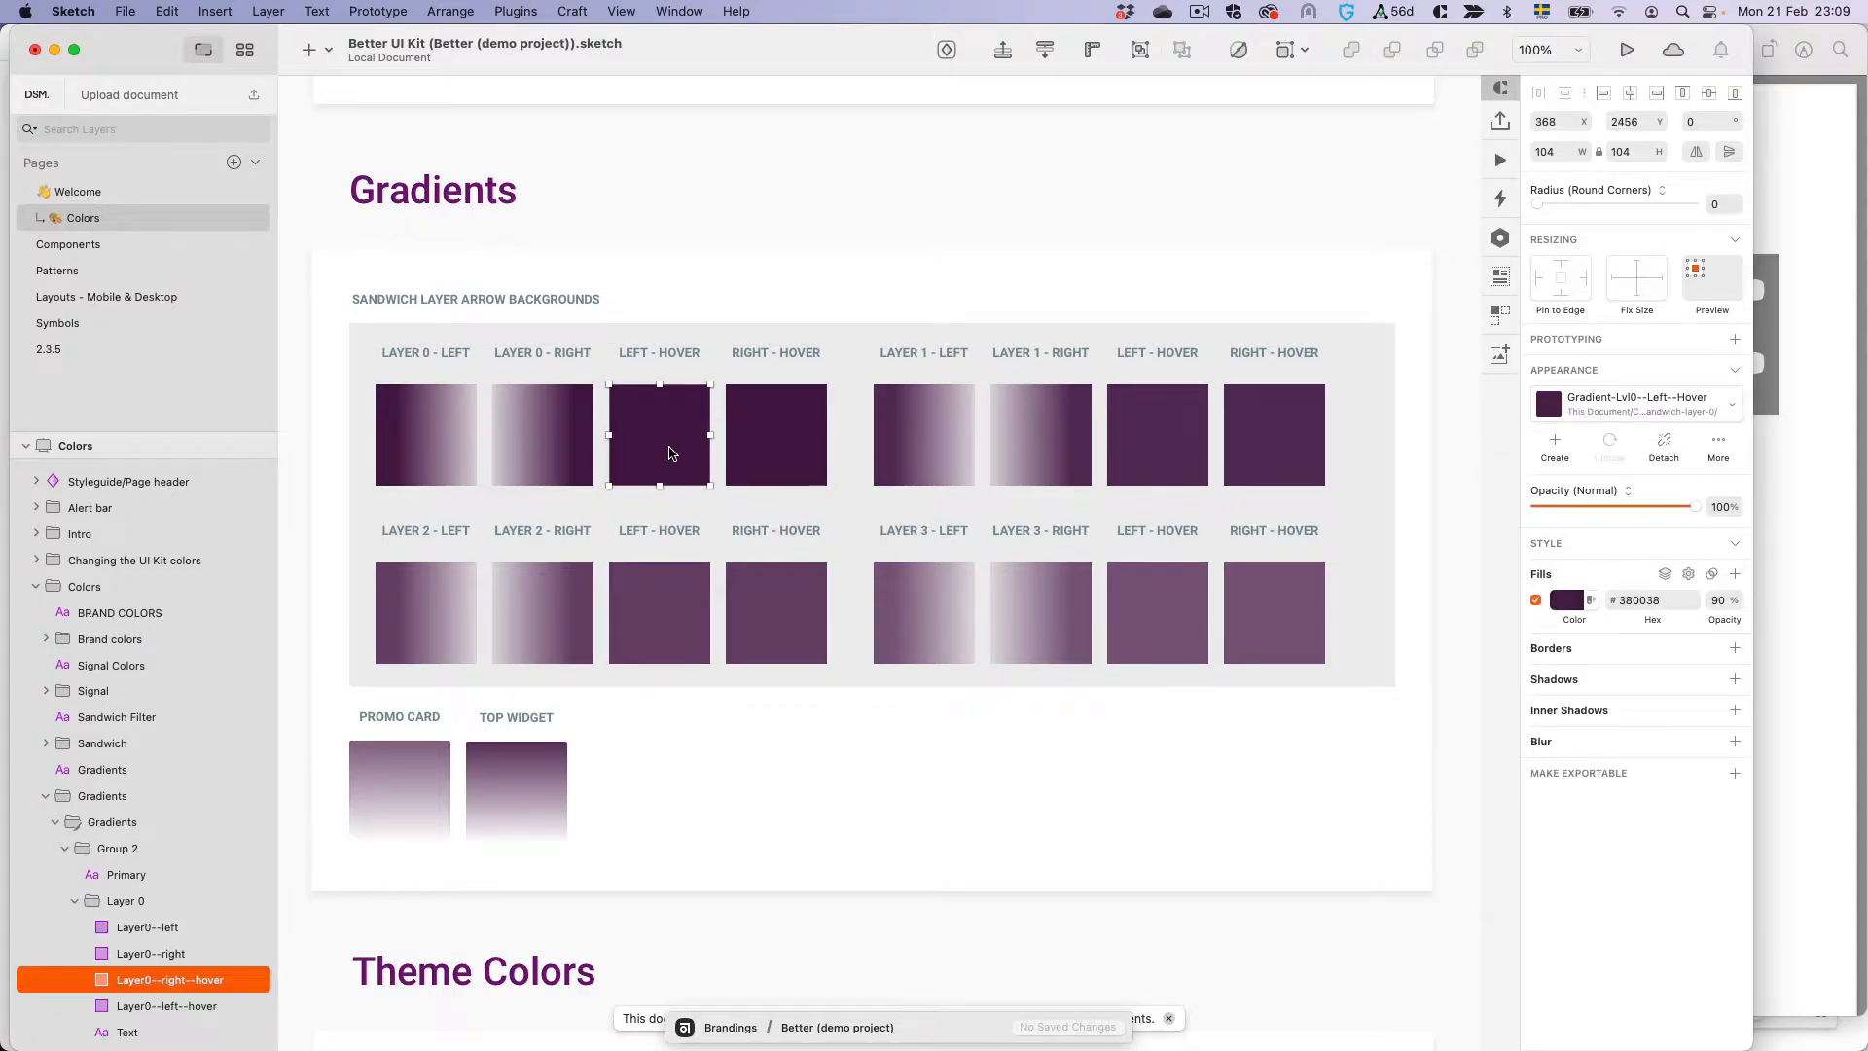
pyautogui.scroll(1, 669, 452)
pyautogui.keyDown('shift'); pyautogui.click(779, 493); pyautogui.keyUp('shift')
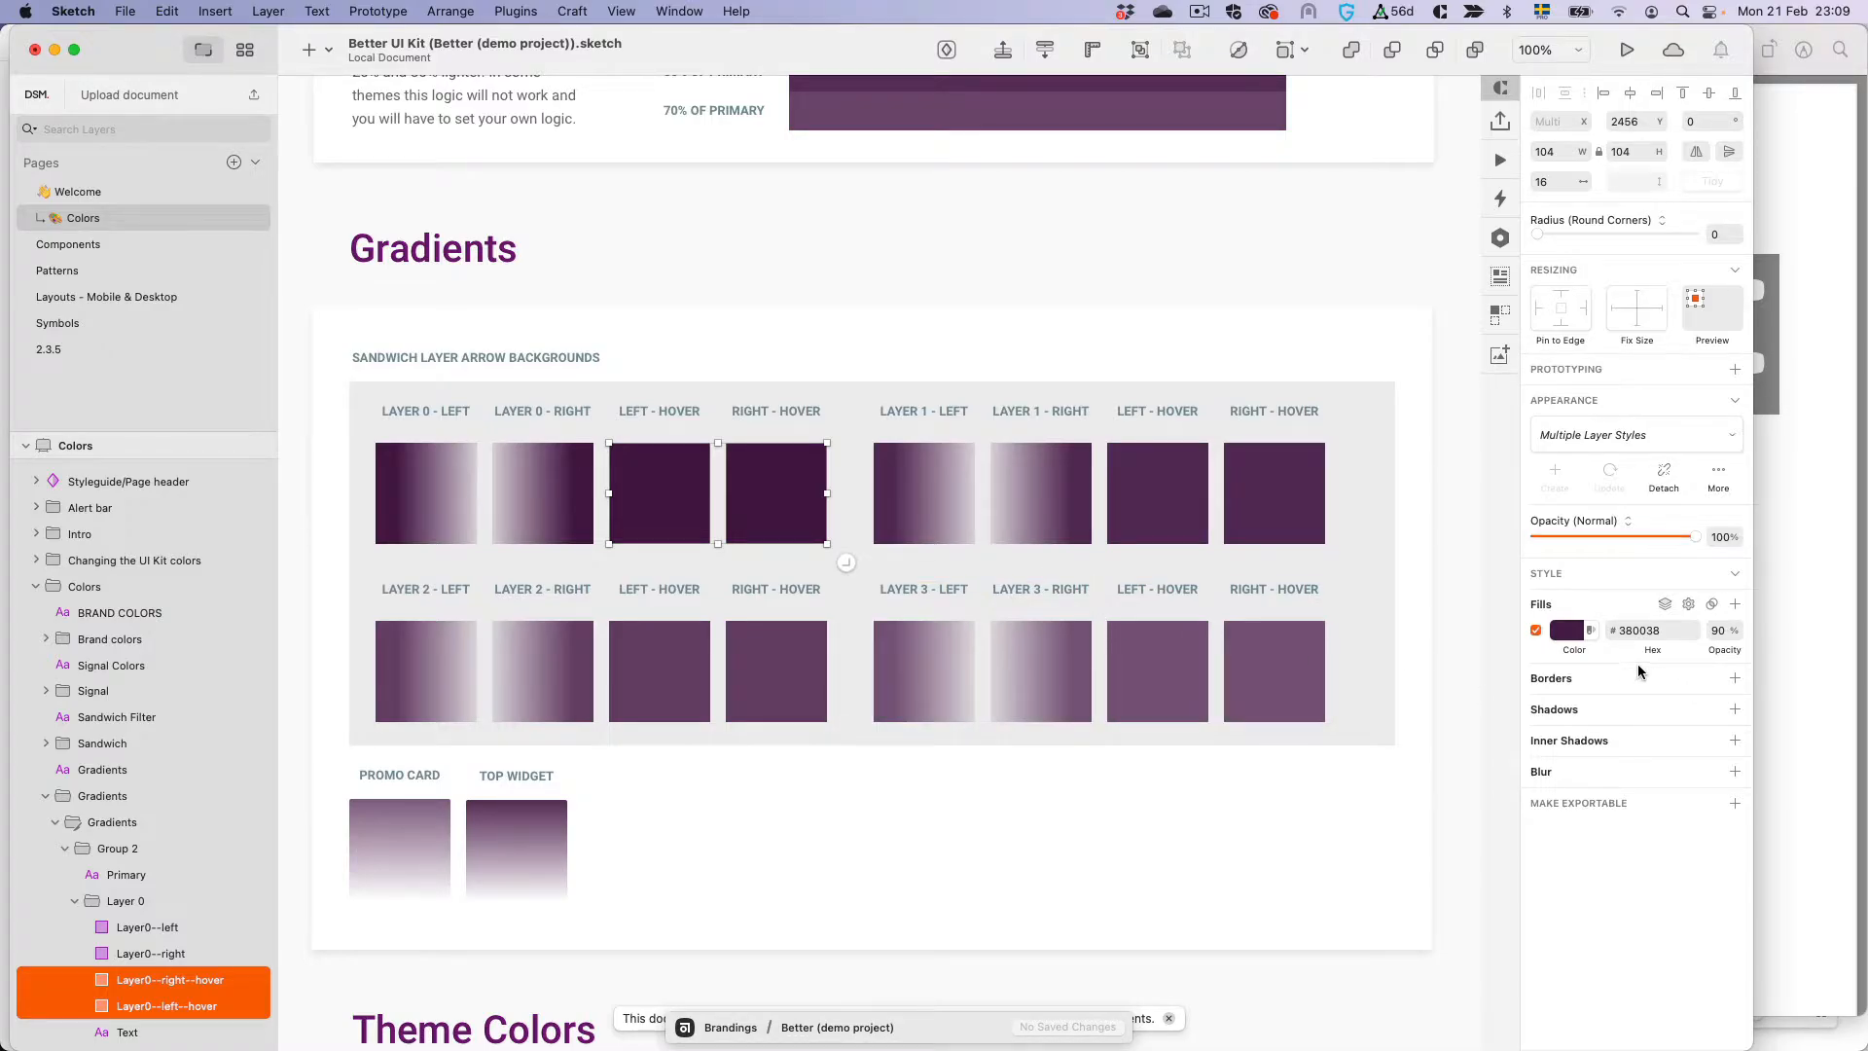
# Step: Lower their HSL lightness to 7 (240024) and update the shared layer styles
pyautogui.click(1560, 633)
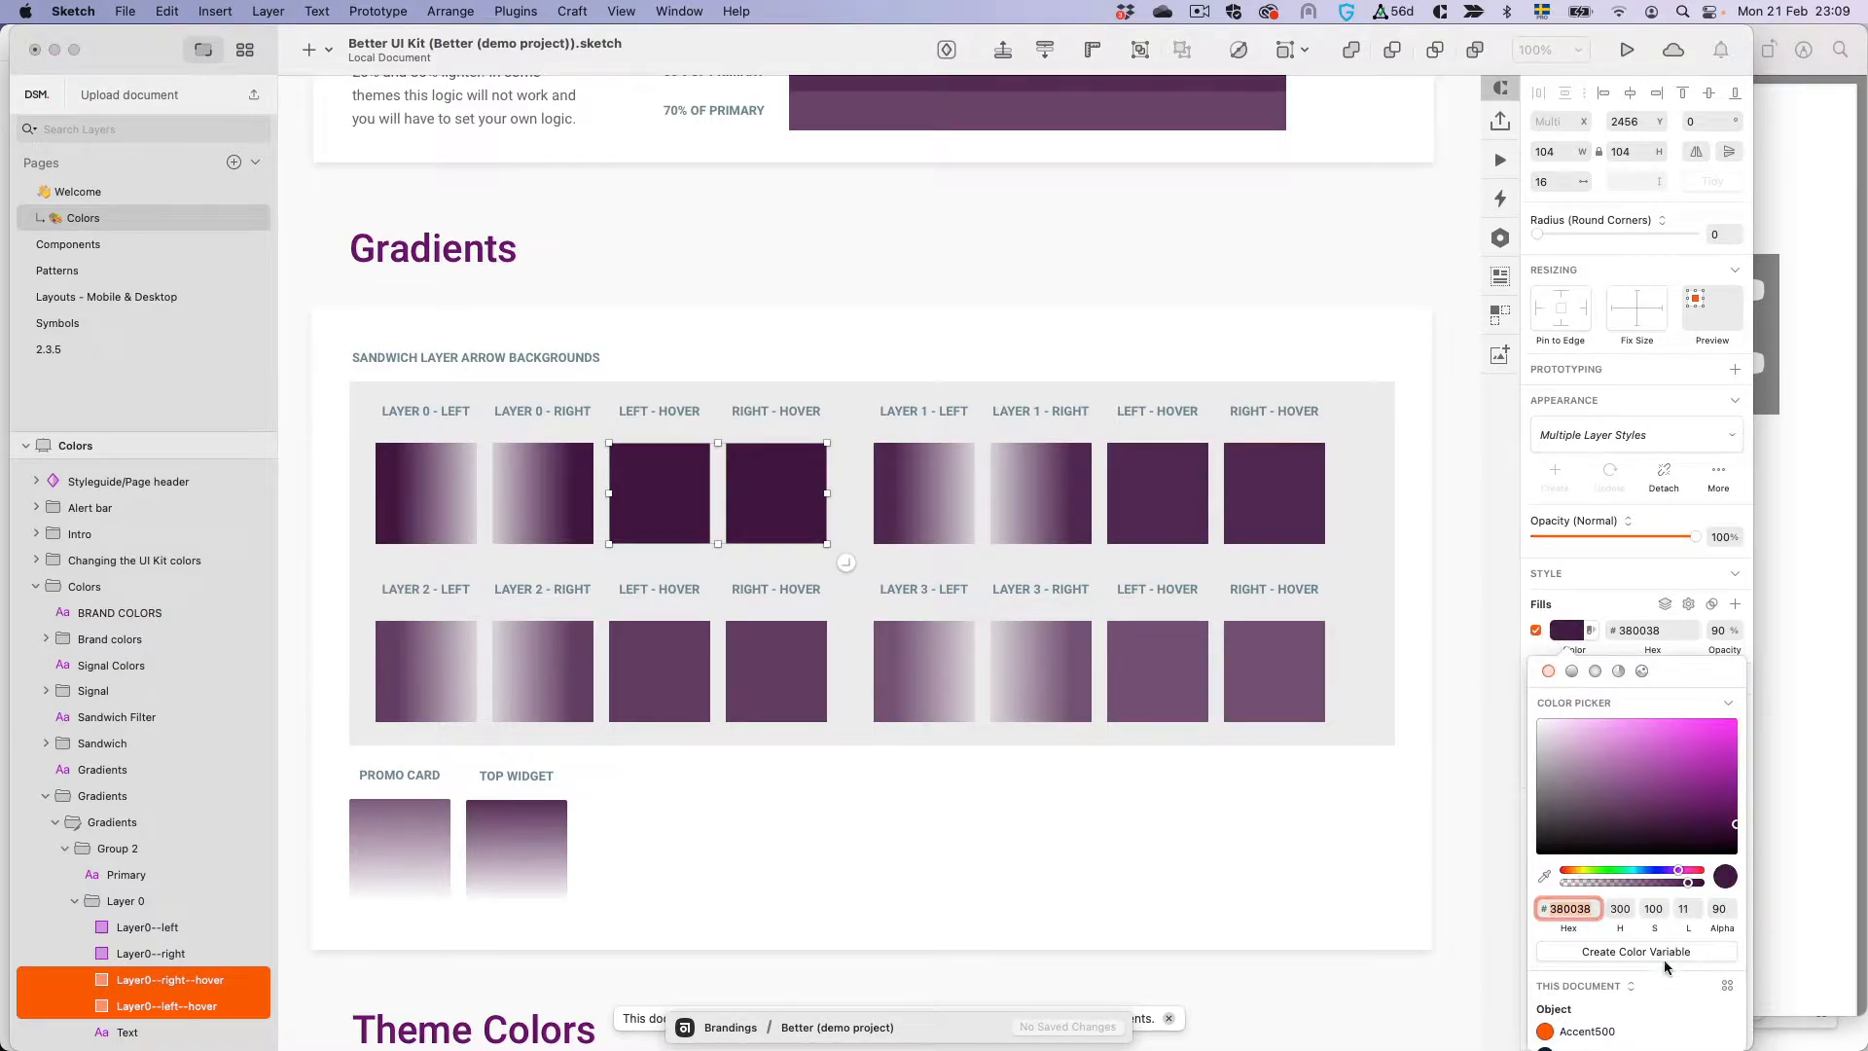
pyautogui.click(1594, 929)
pyautogui.click(1610, 947)
pyautogui.click(1597, 926)
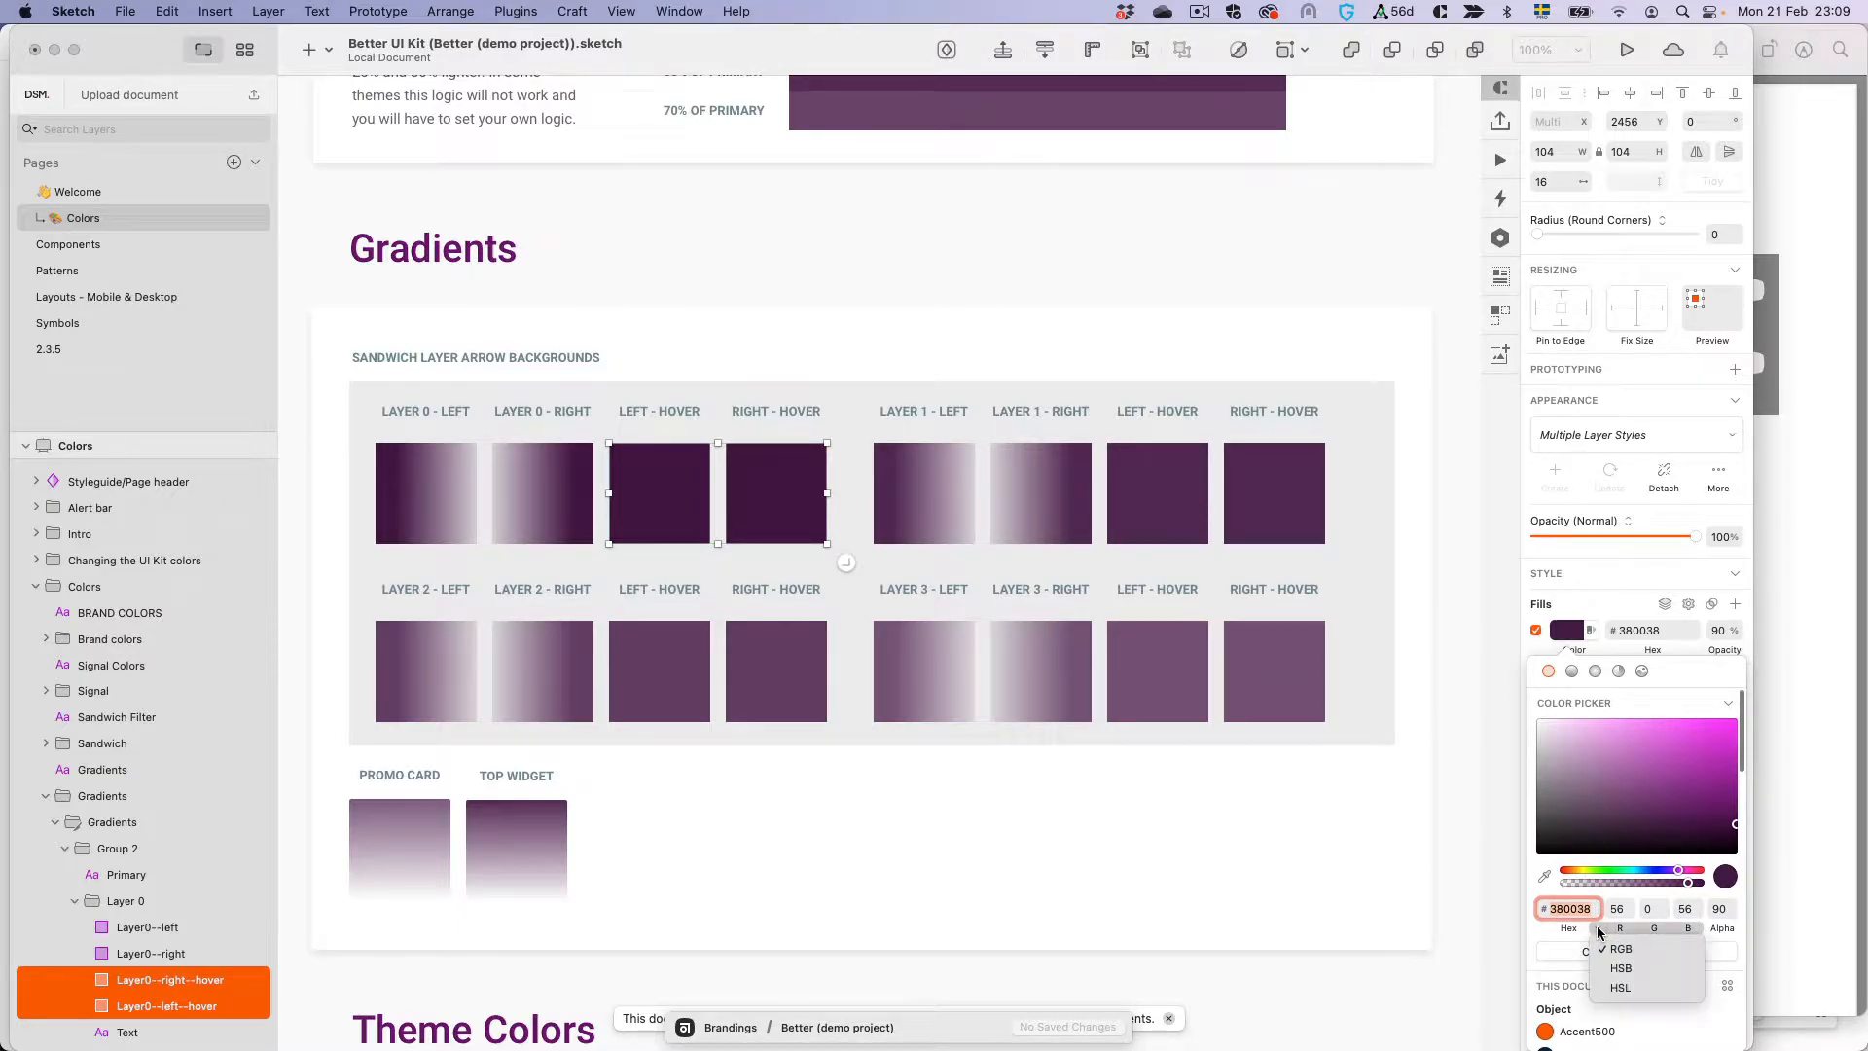
pyautogui.click(1648, 988)
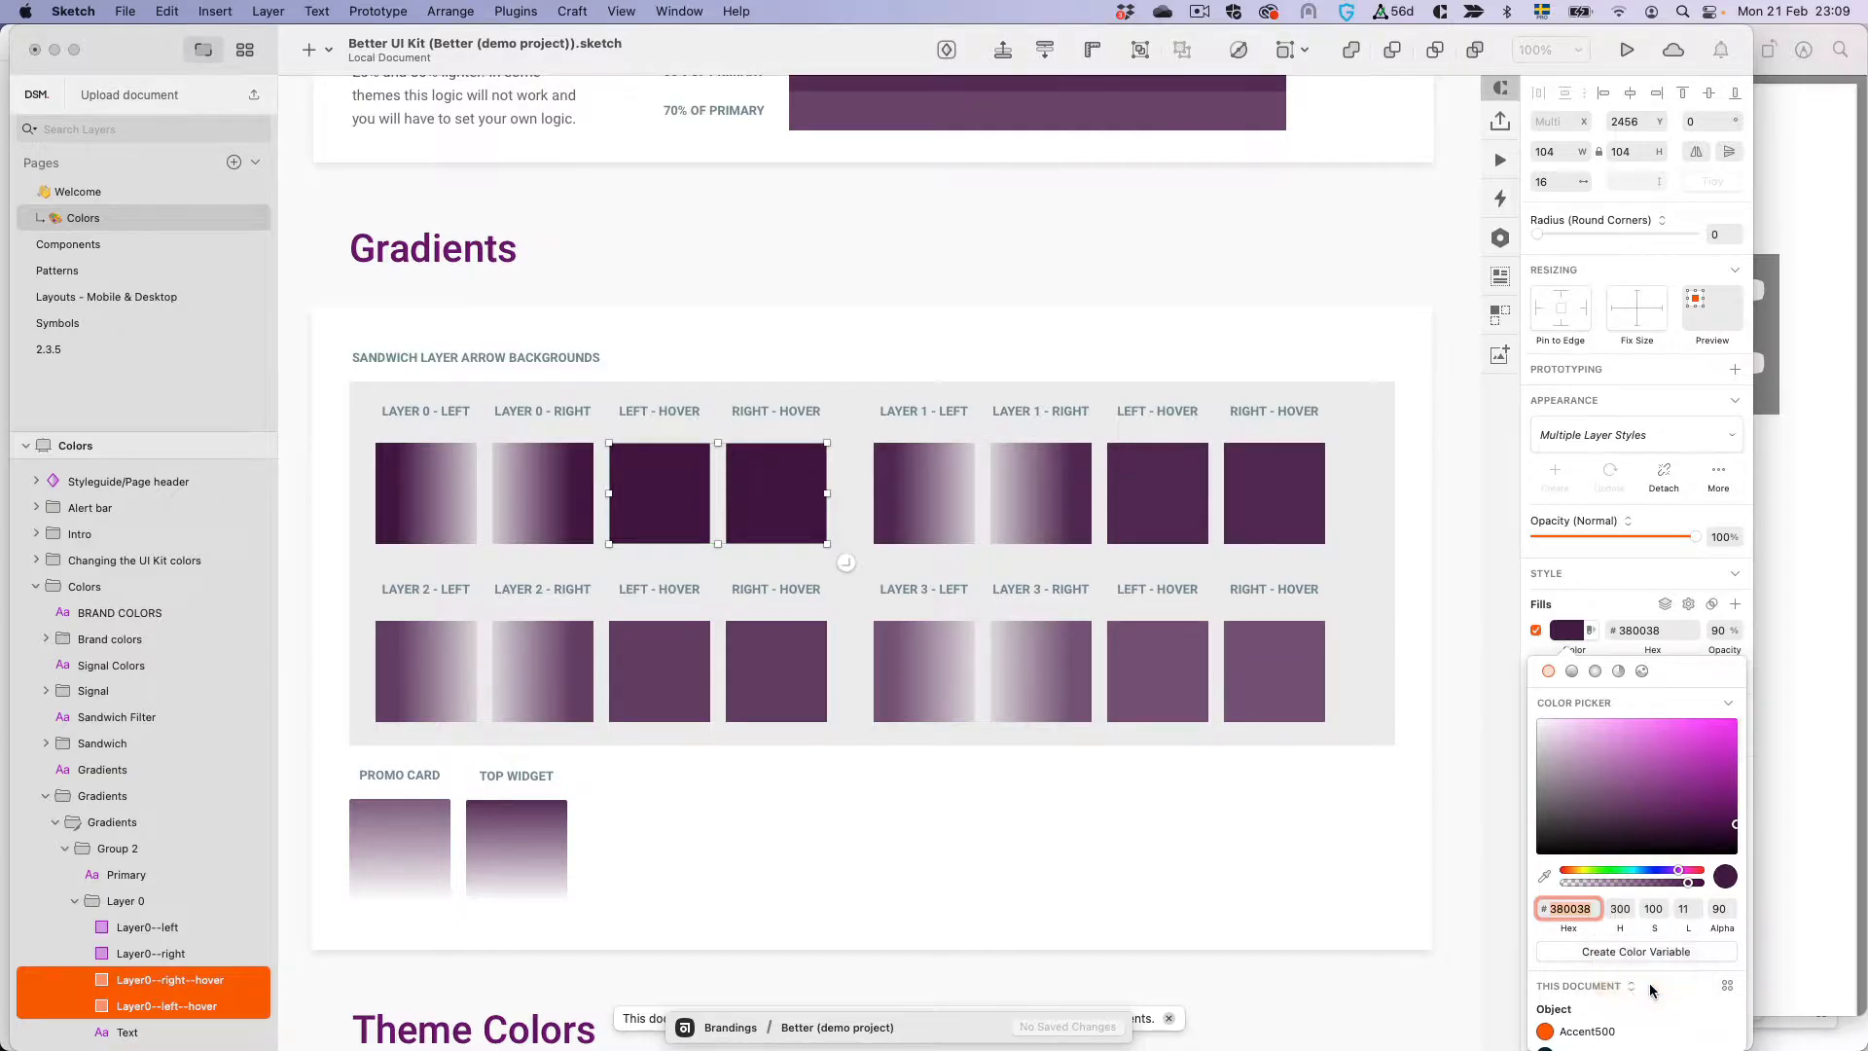
pyautogui.click(1684, 908)
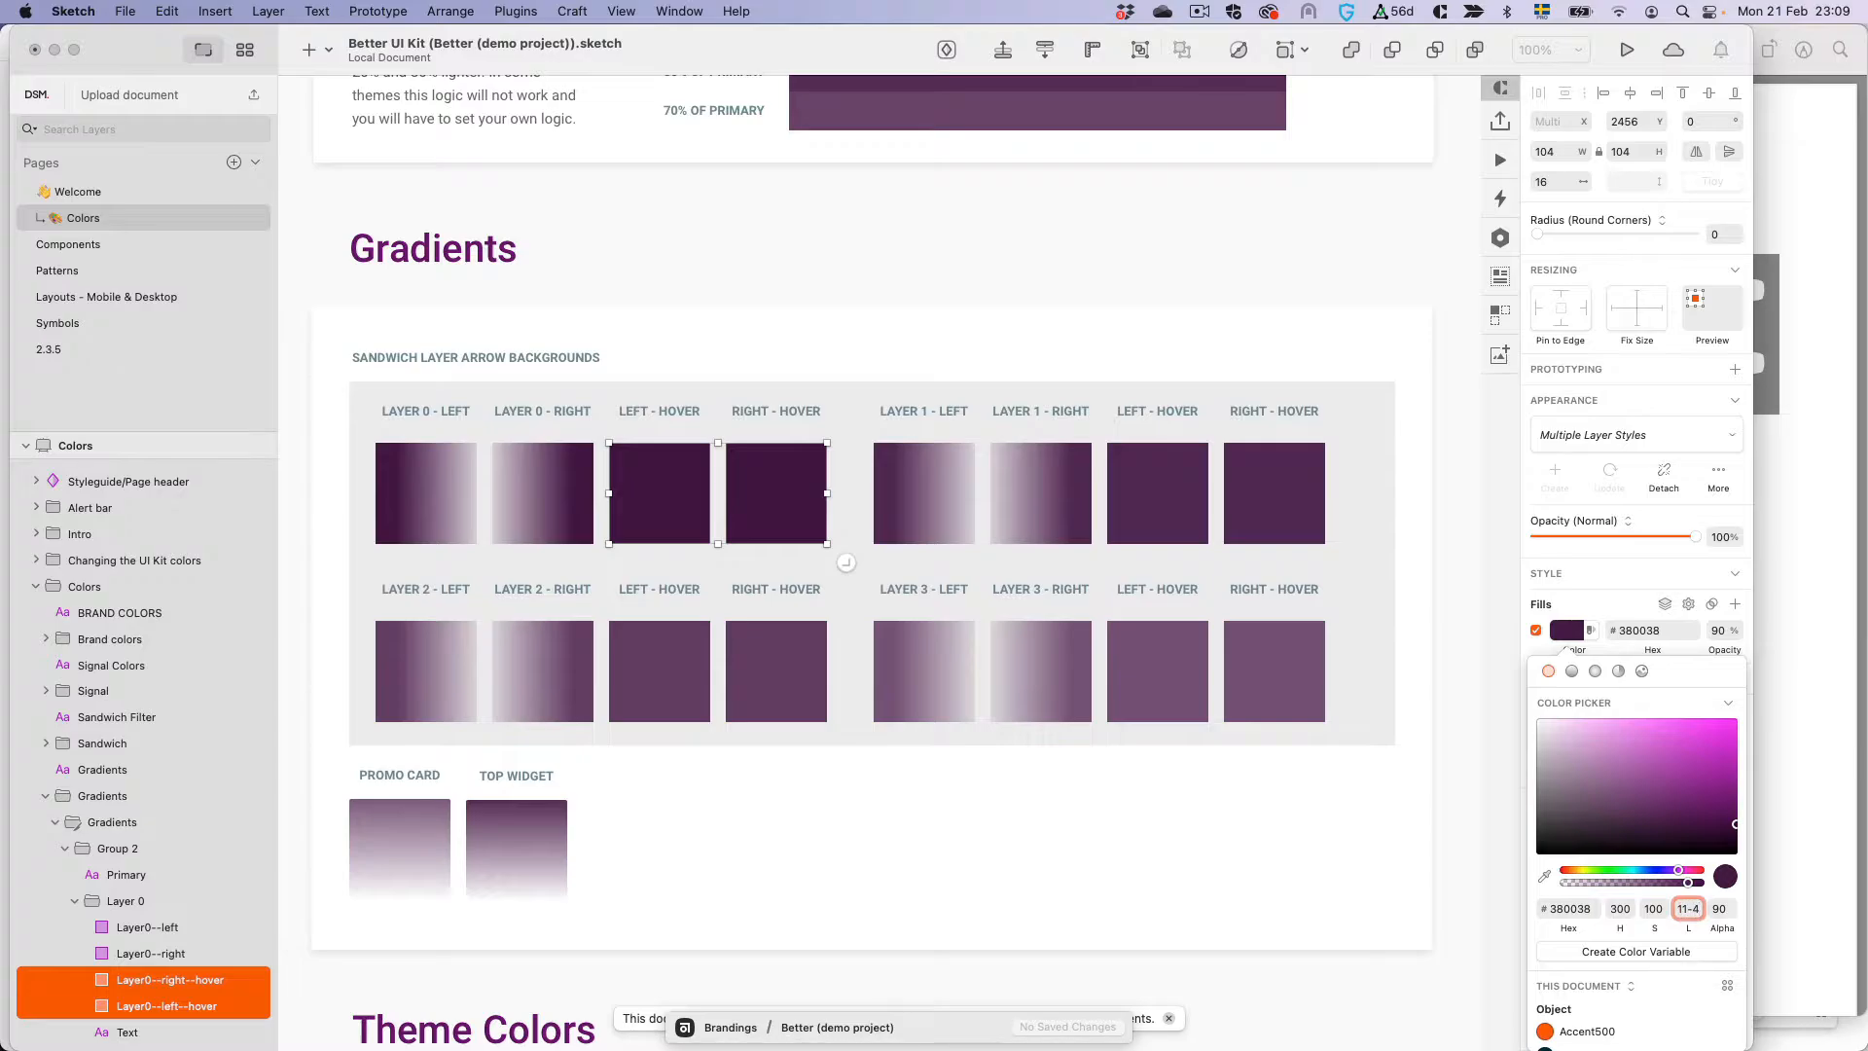
pyautogui.press('Return')
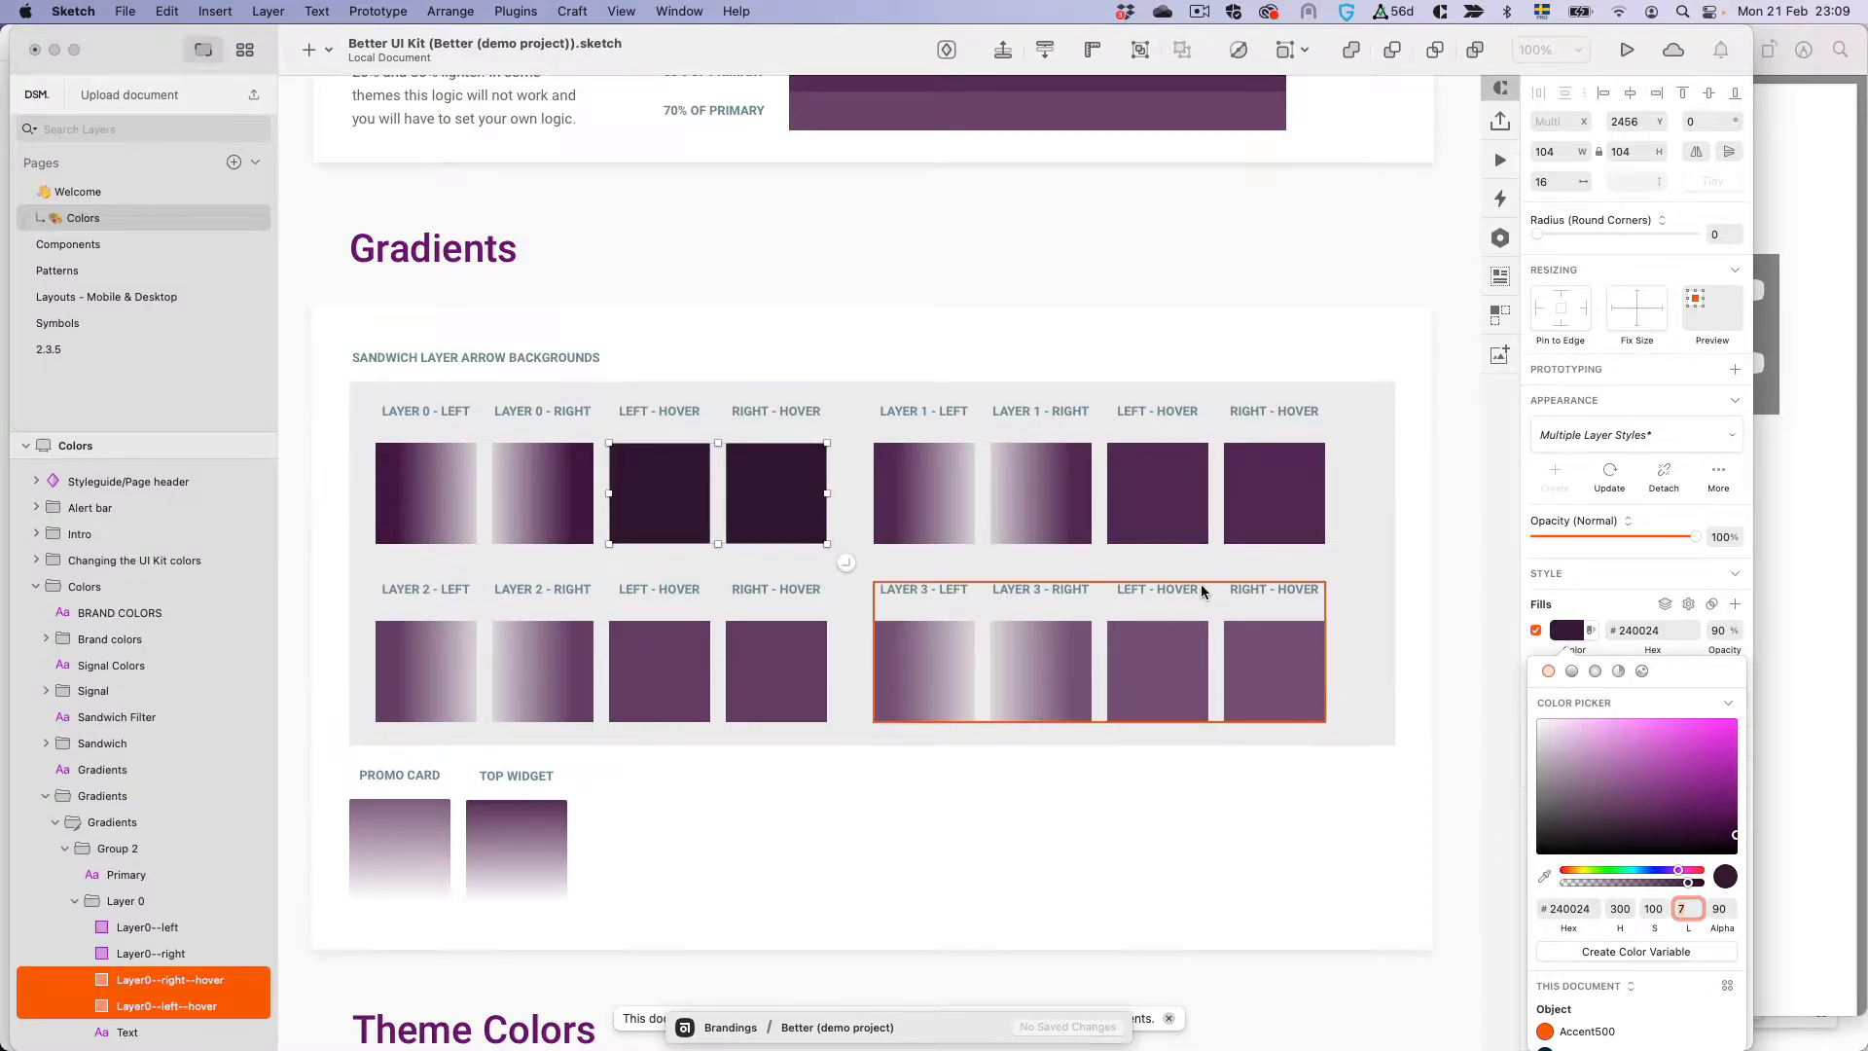
pyautogui.click(1605, 471)
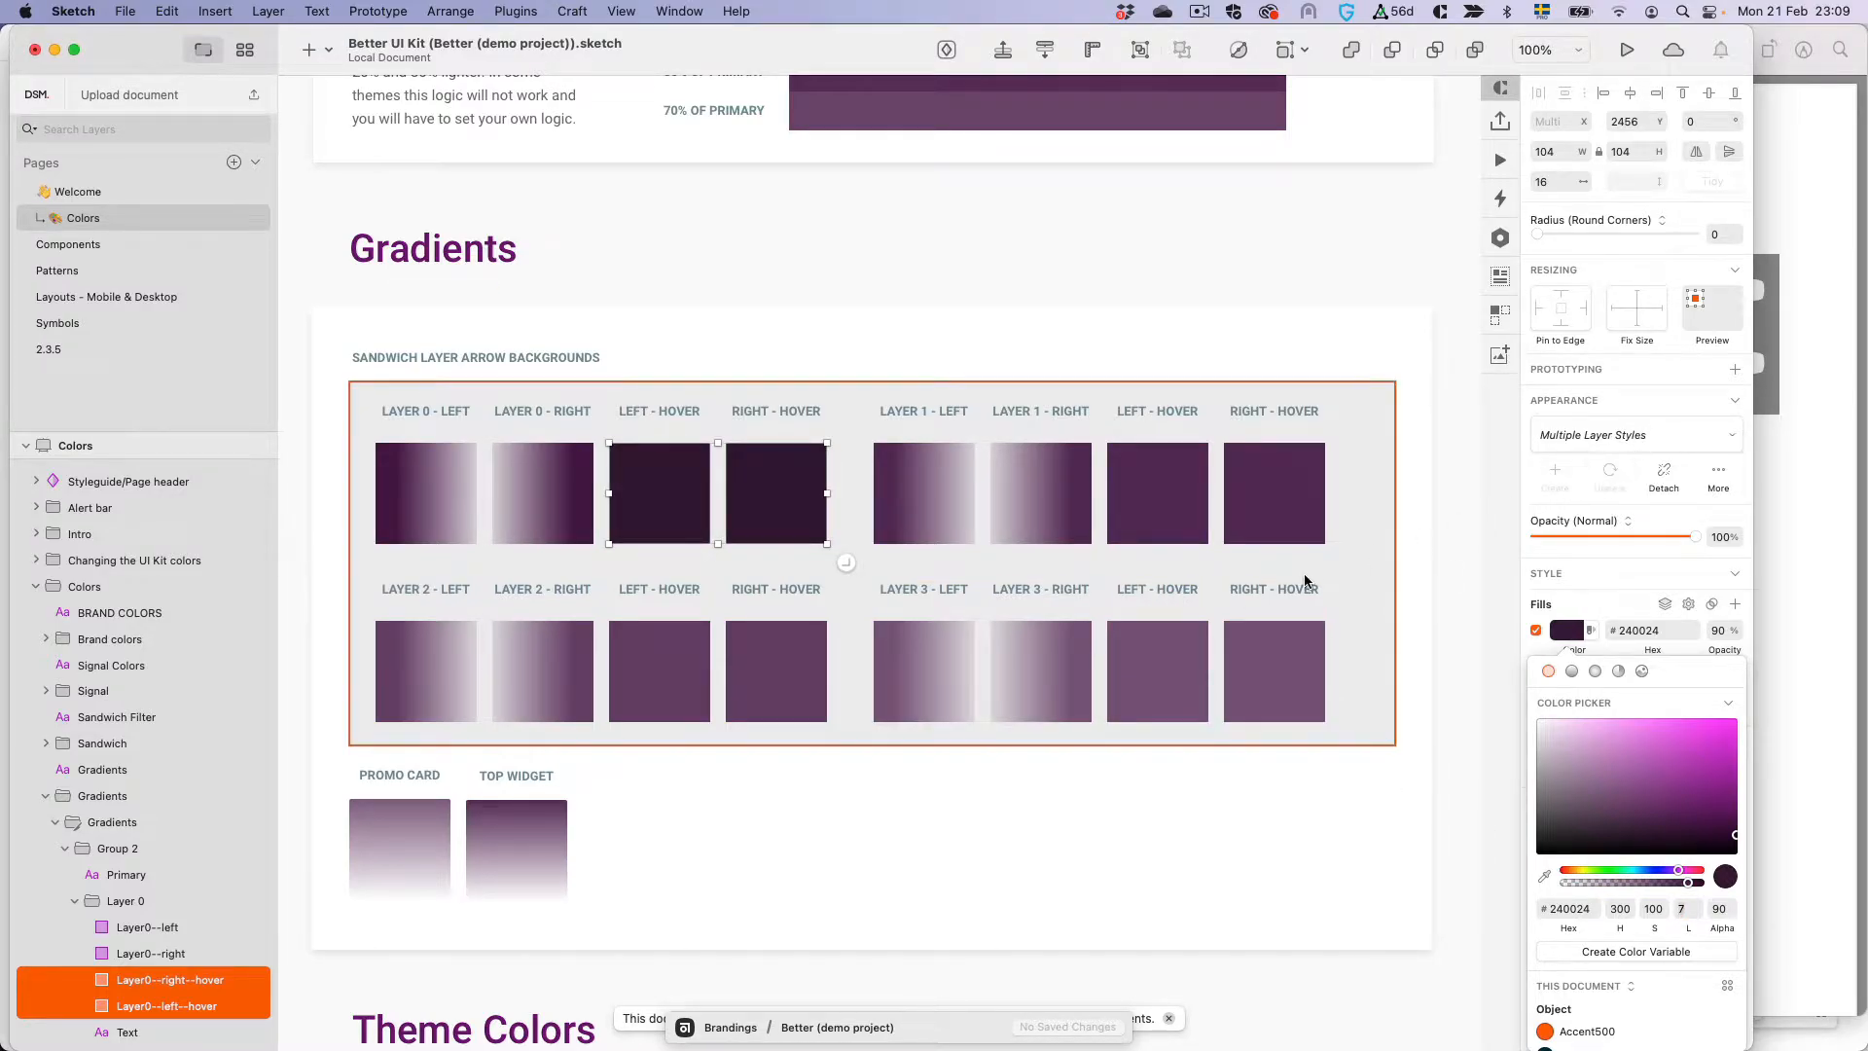
pyautogui.click(1175, 520)
# Step: Darken the Layer 1 hover squares to lightness 16 and update their shared styles
pyautogui.keyDown('shift'); pyautogui.click(1279, 523); pyautogui.keyUp('shift')
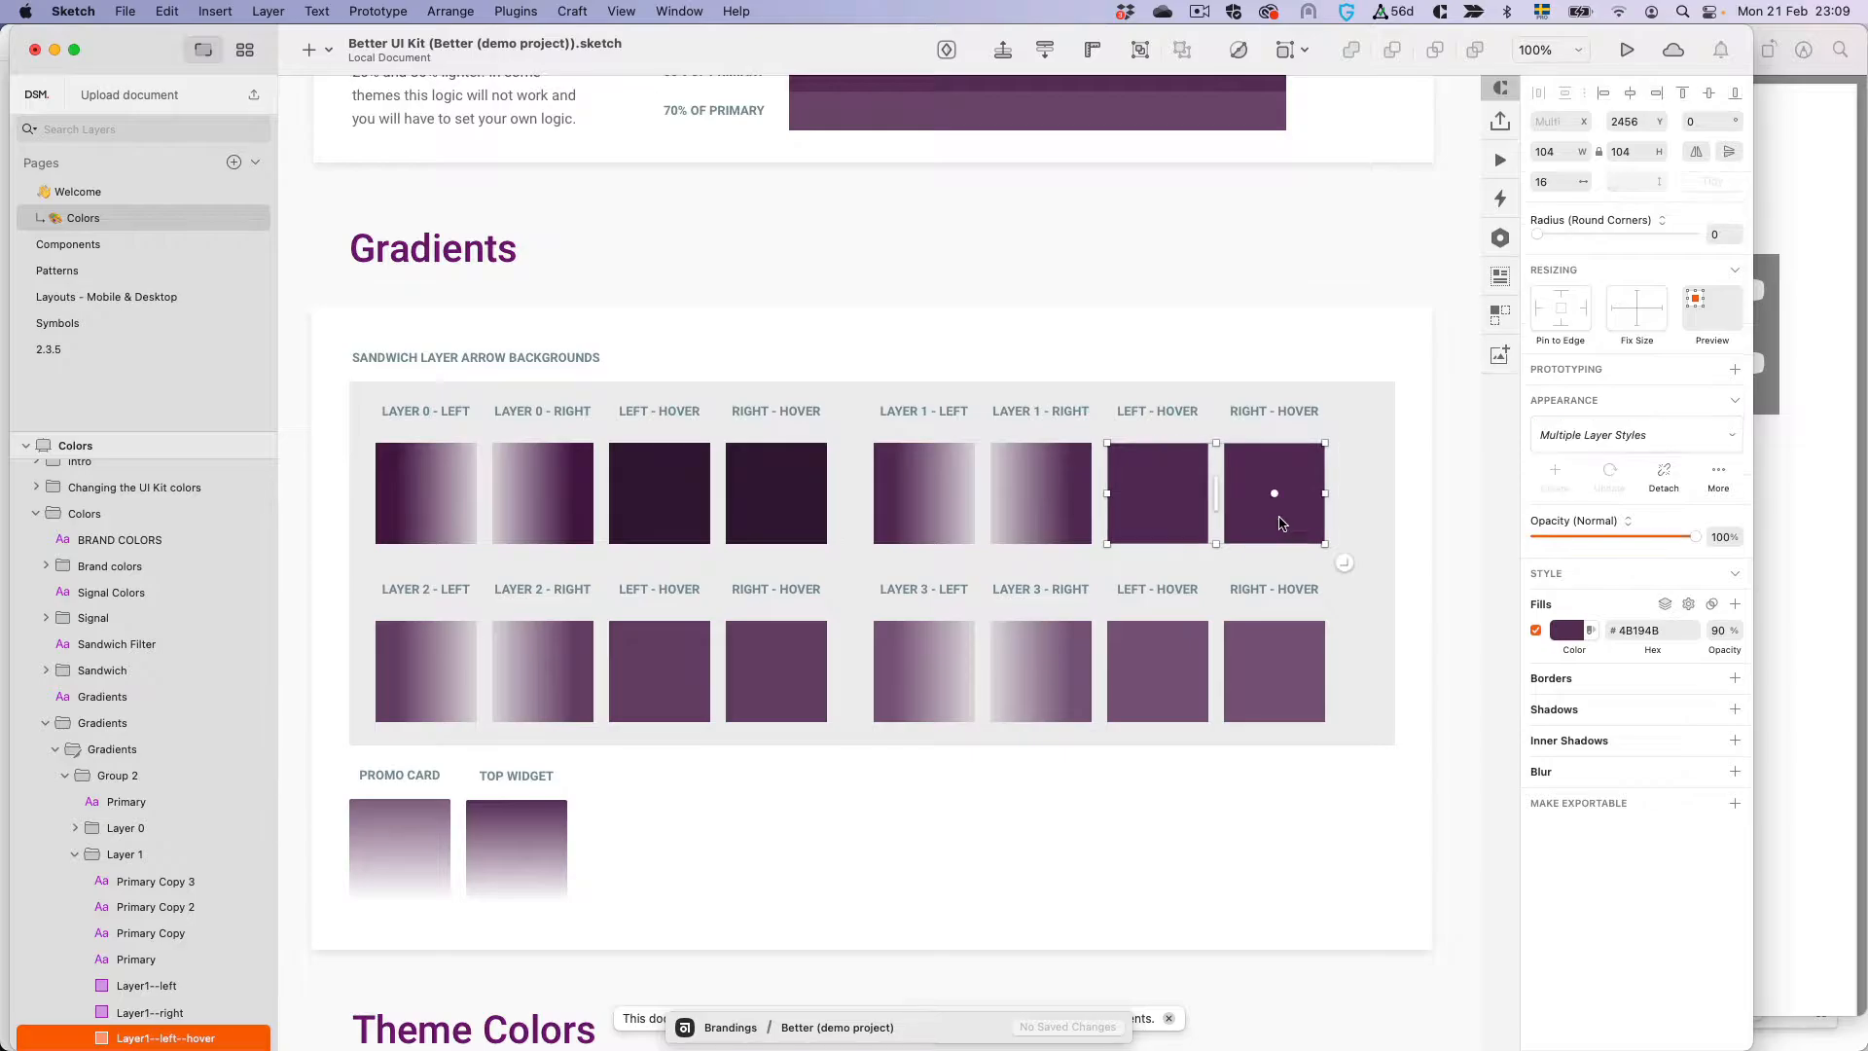
pyautogui.click(1562, 632)
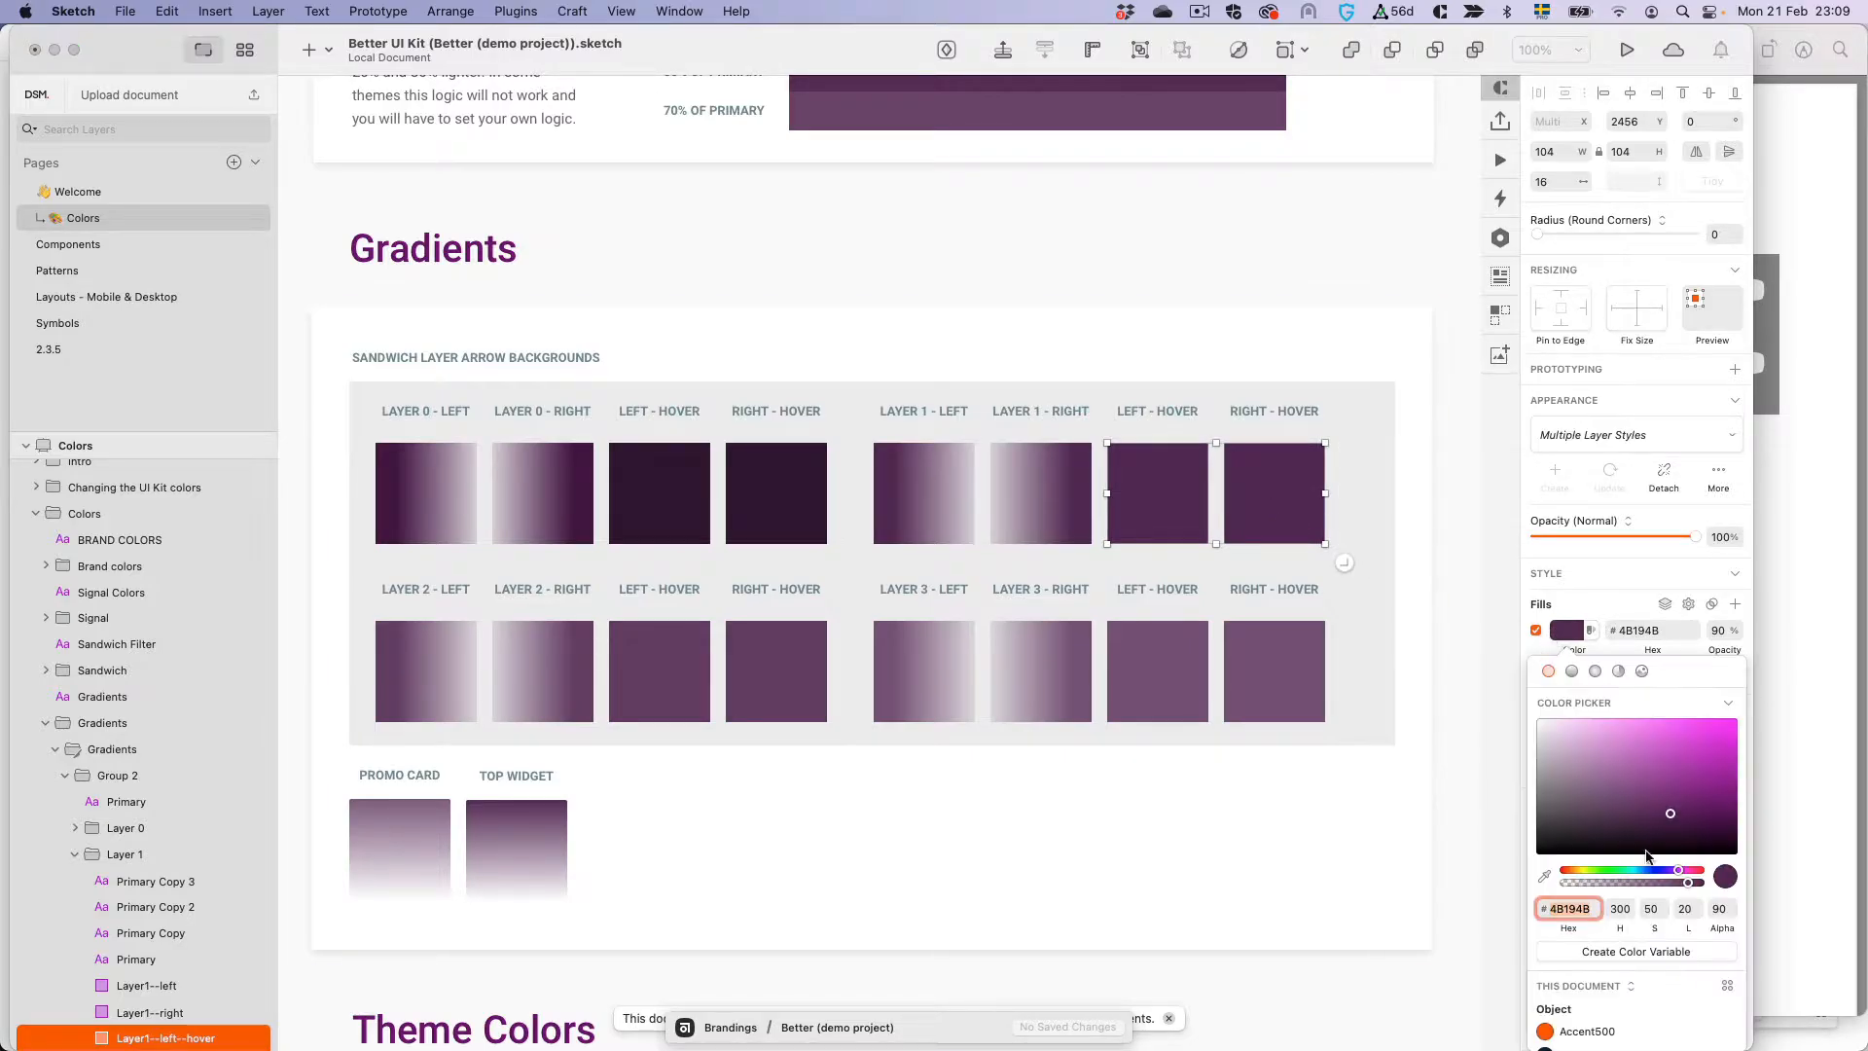
pyautogui.click(1686, 909)
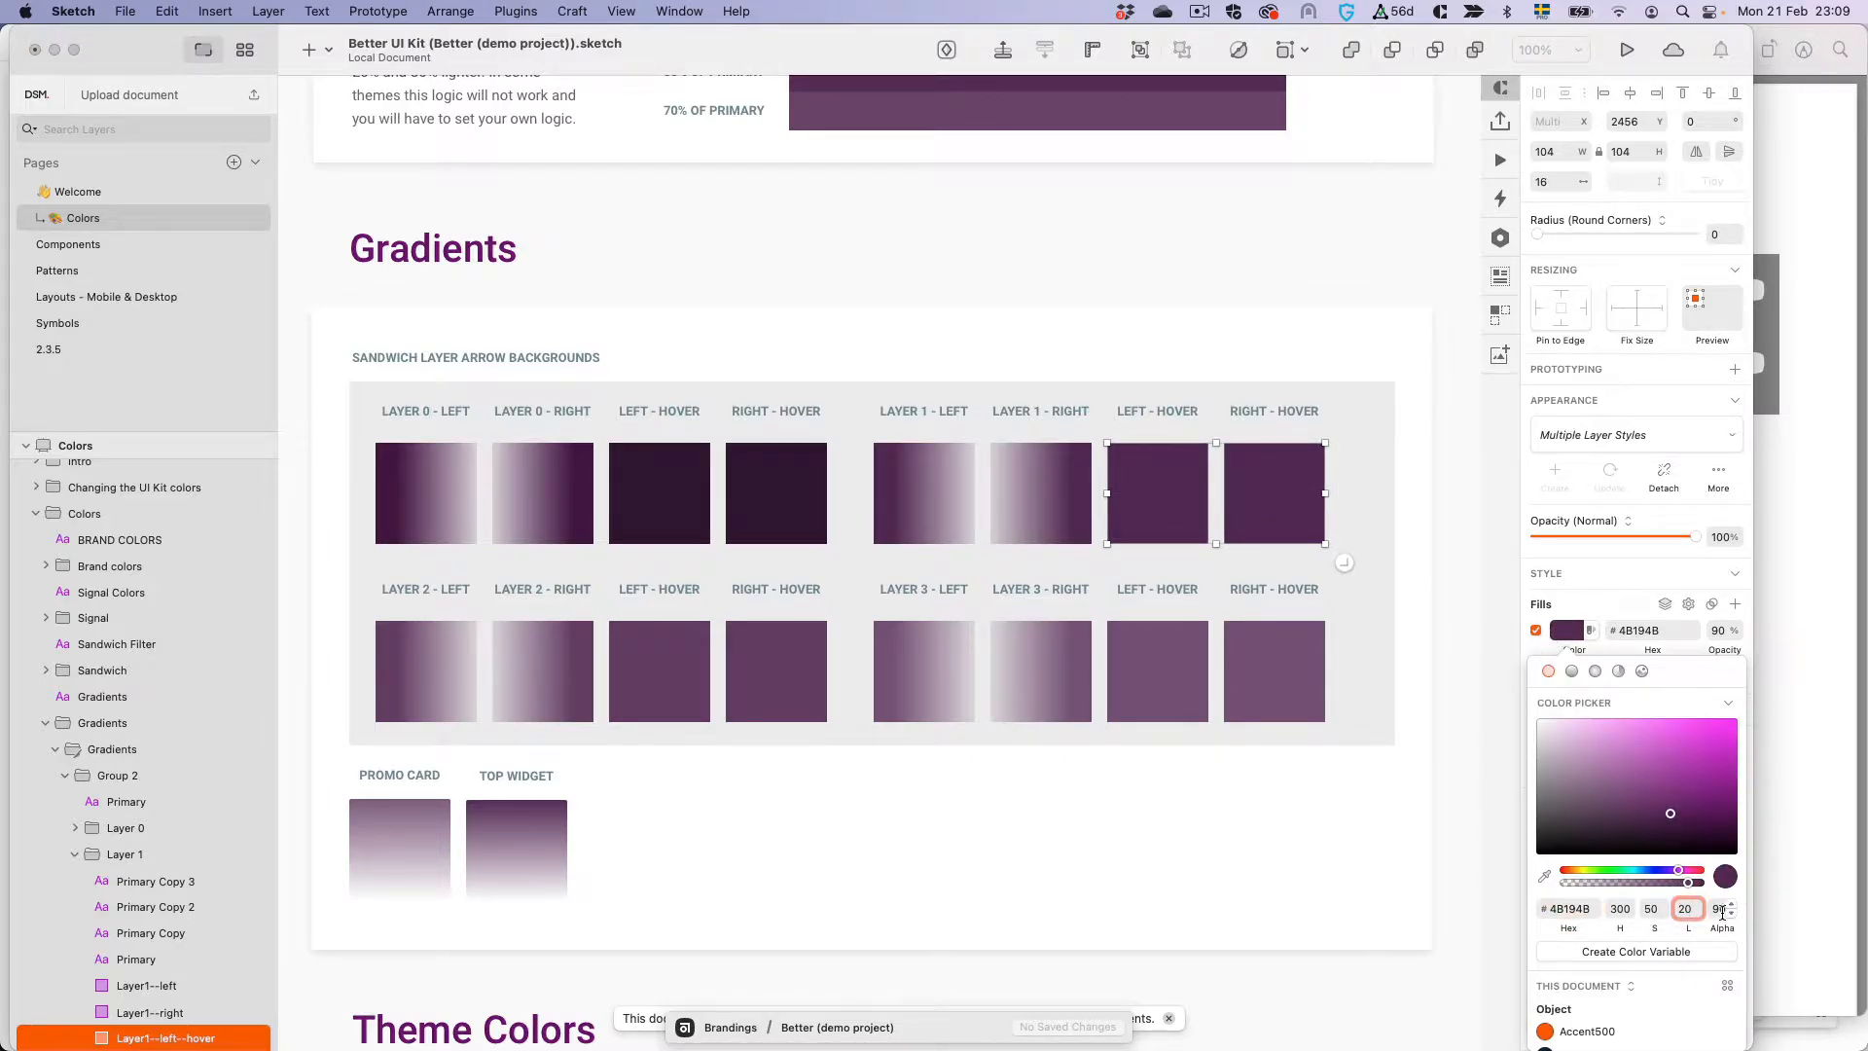
pyautogui.press('Return')
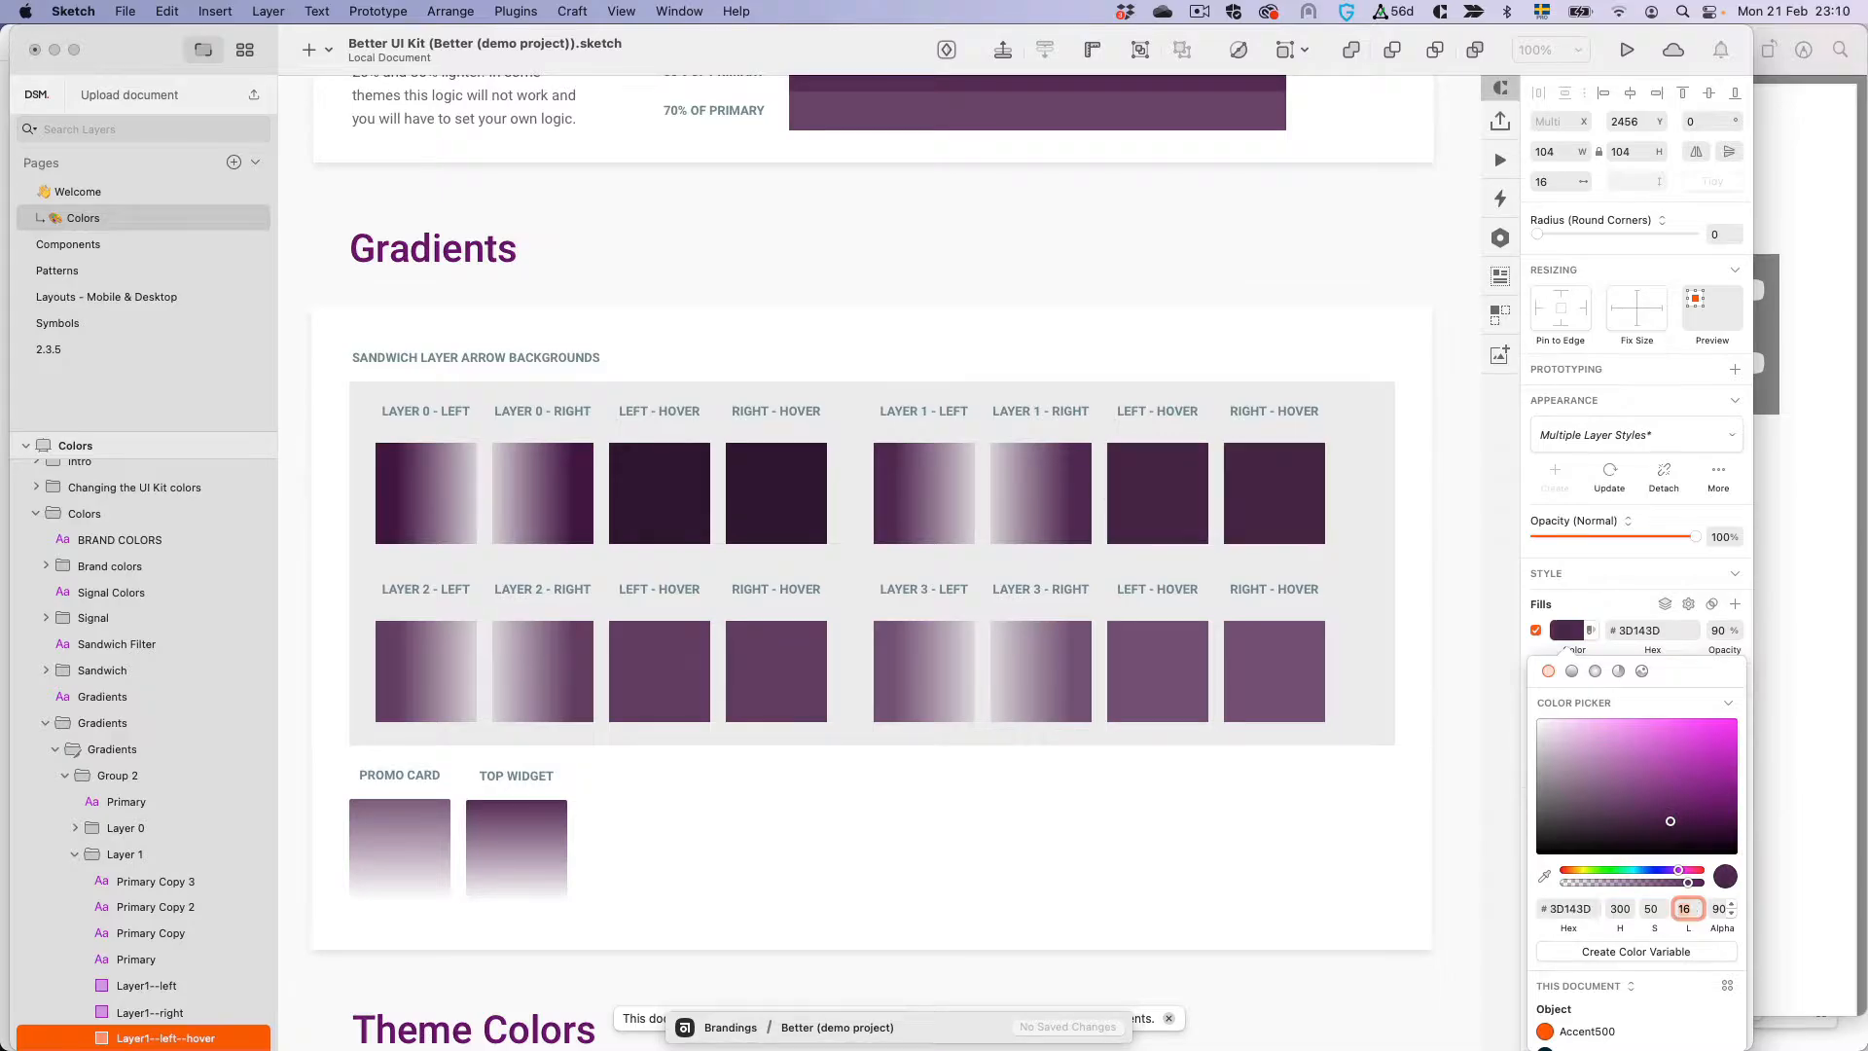
pyautogui.doubleClick(1155, 485)
pyautogui.press('Escape')
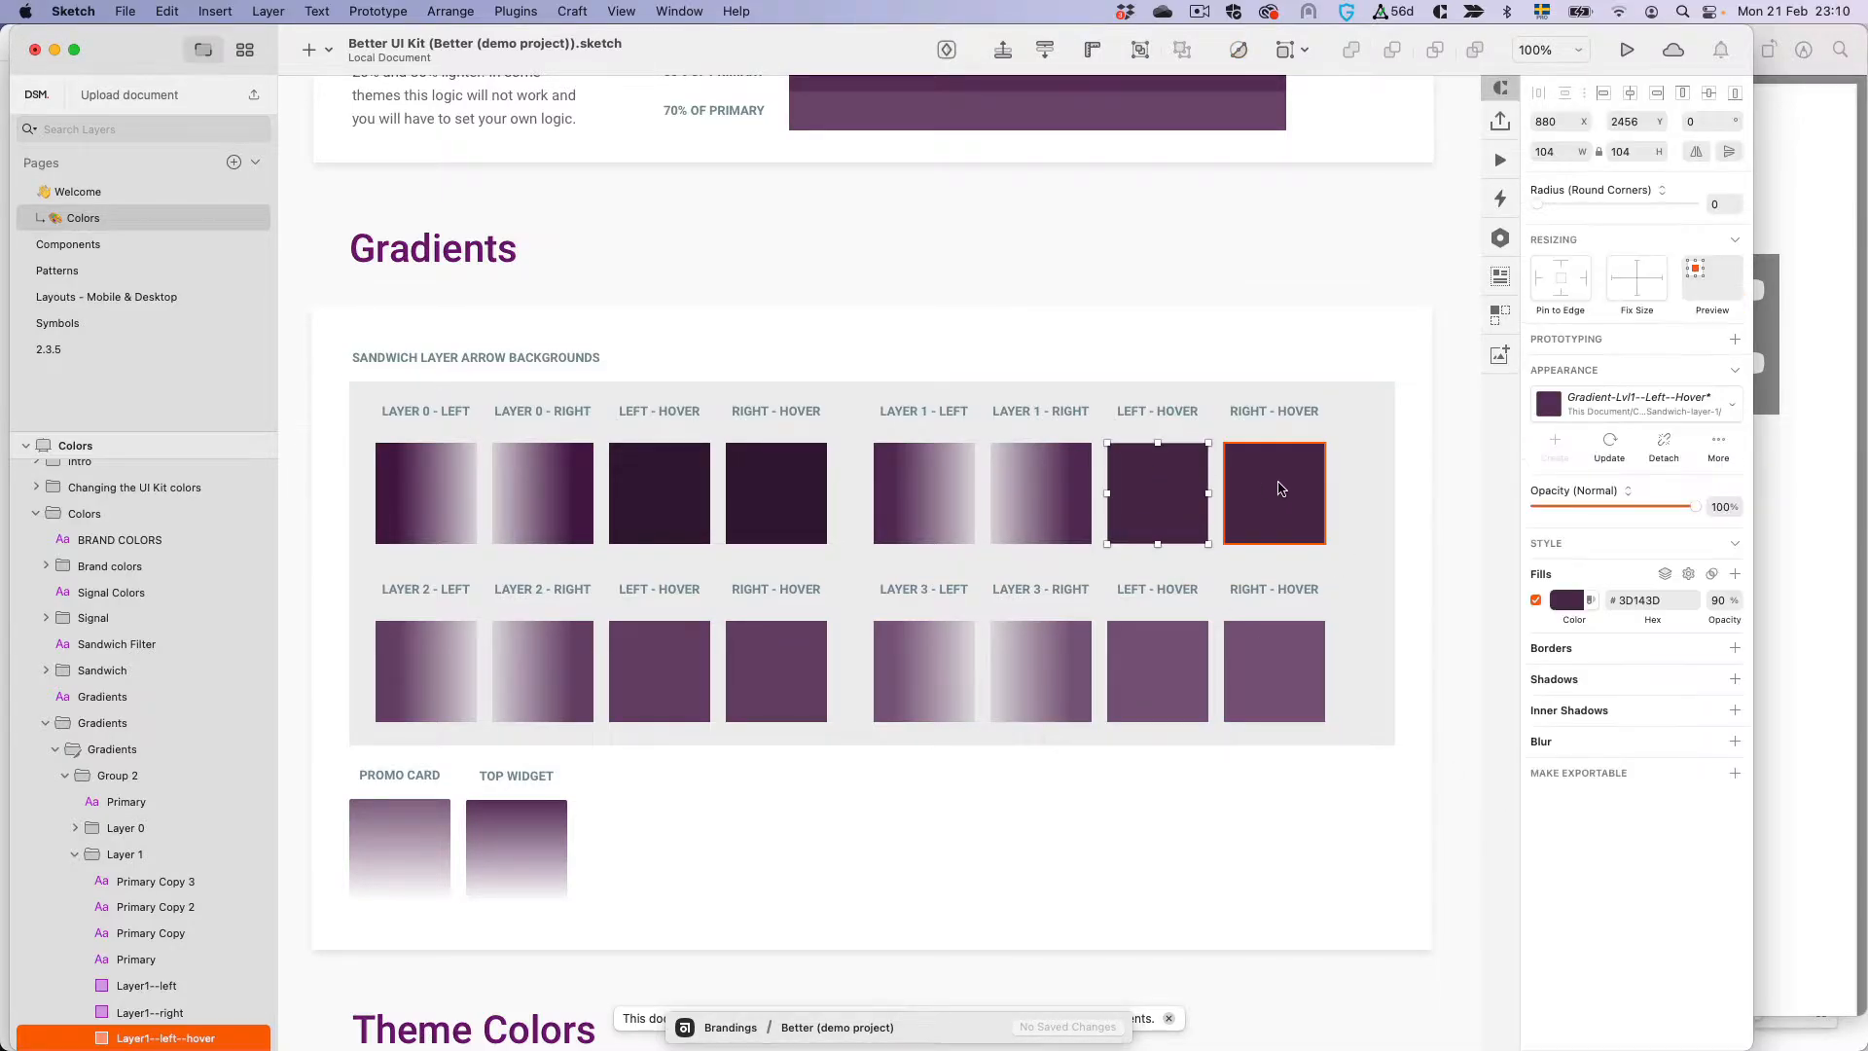
pyautogui.keyDown('shift'); pyautogui.click(1282, 486); pyautogui.keyUp('shift')
pyautogui.click(1609, 477)
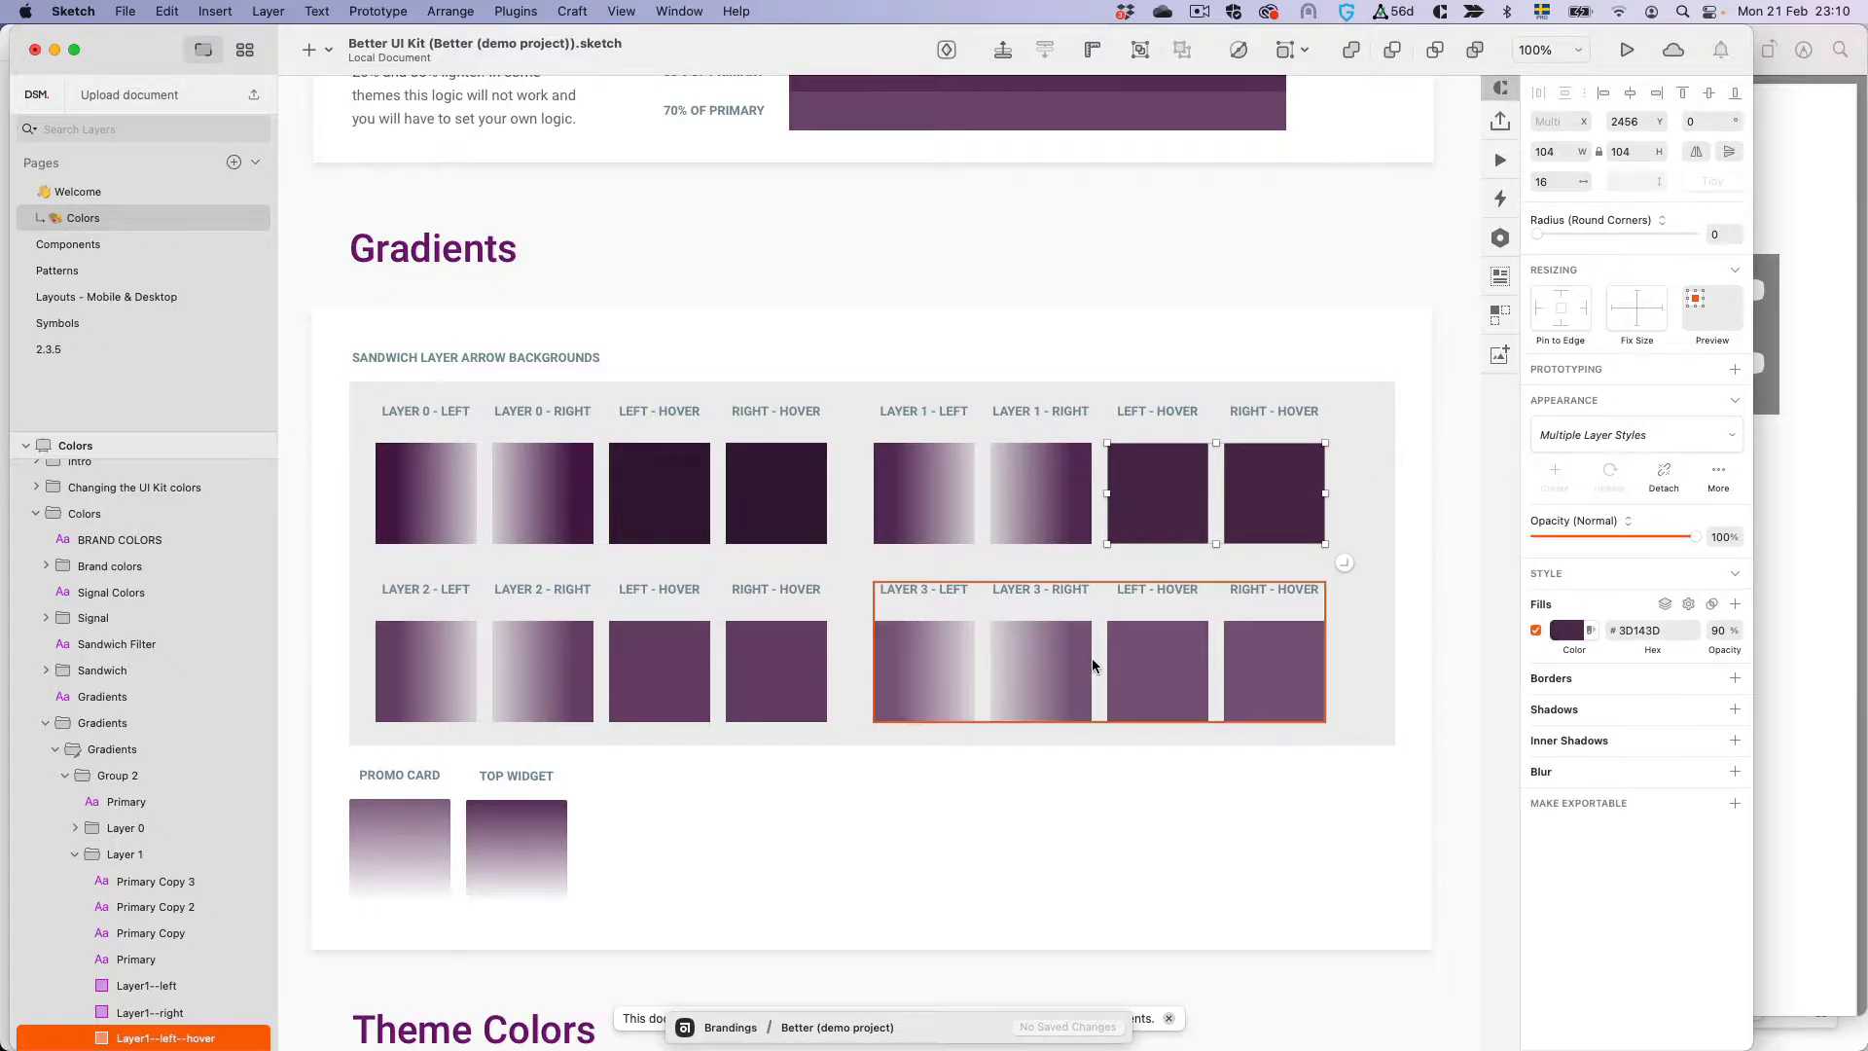
# Step: Lower the Layer 2 hover squares' lightness by 4 to 25 and update the shared style
pyautogui.click(671, 685)
pyautogui.doubleClick(676, 686)
pyautogui.keyDown('shift'); pyautogui.click(774, 671); pyautogui.keyUp('shift')
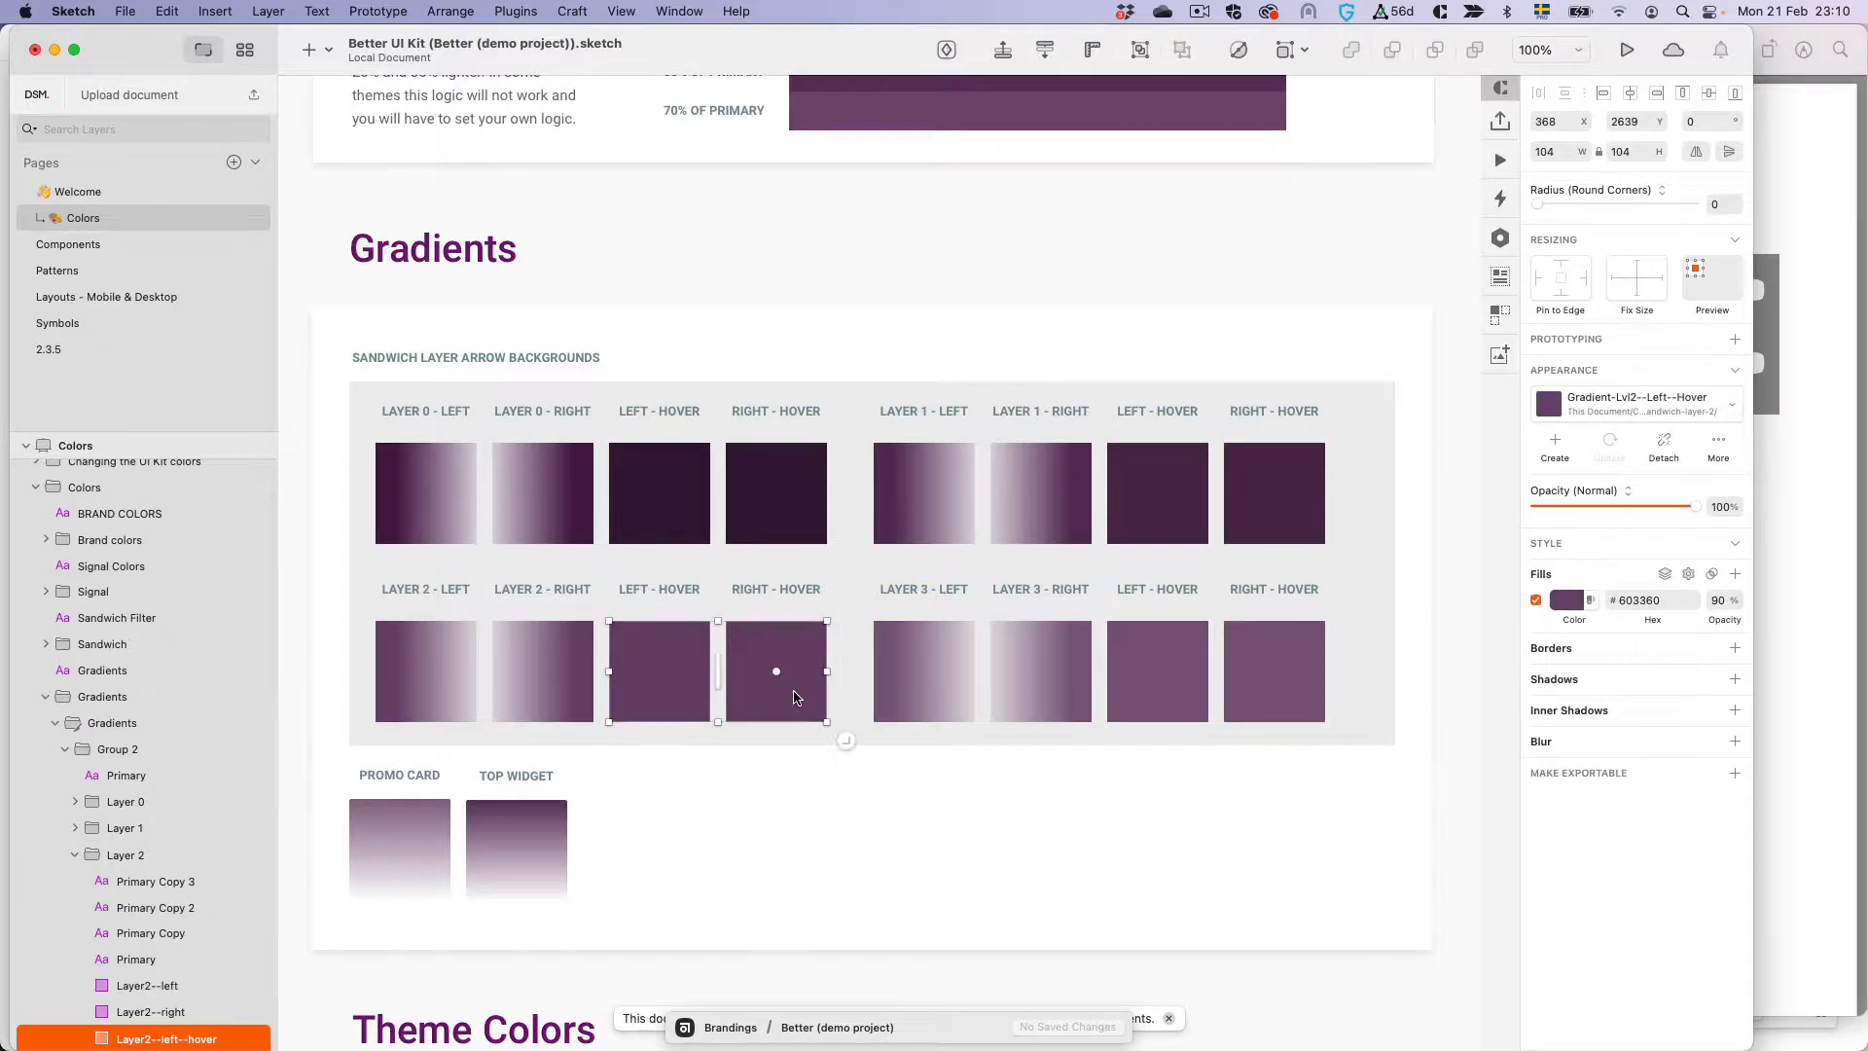
pyautogui.click(1559, 631)
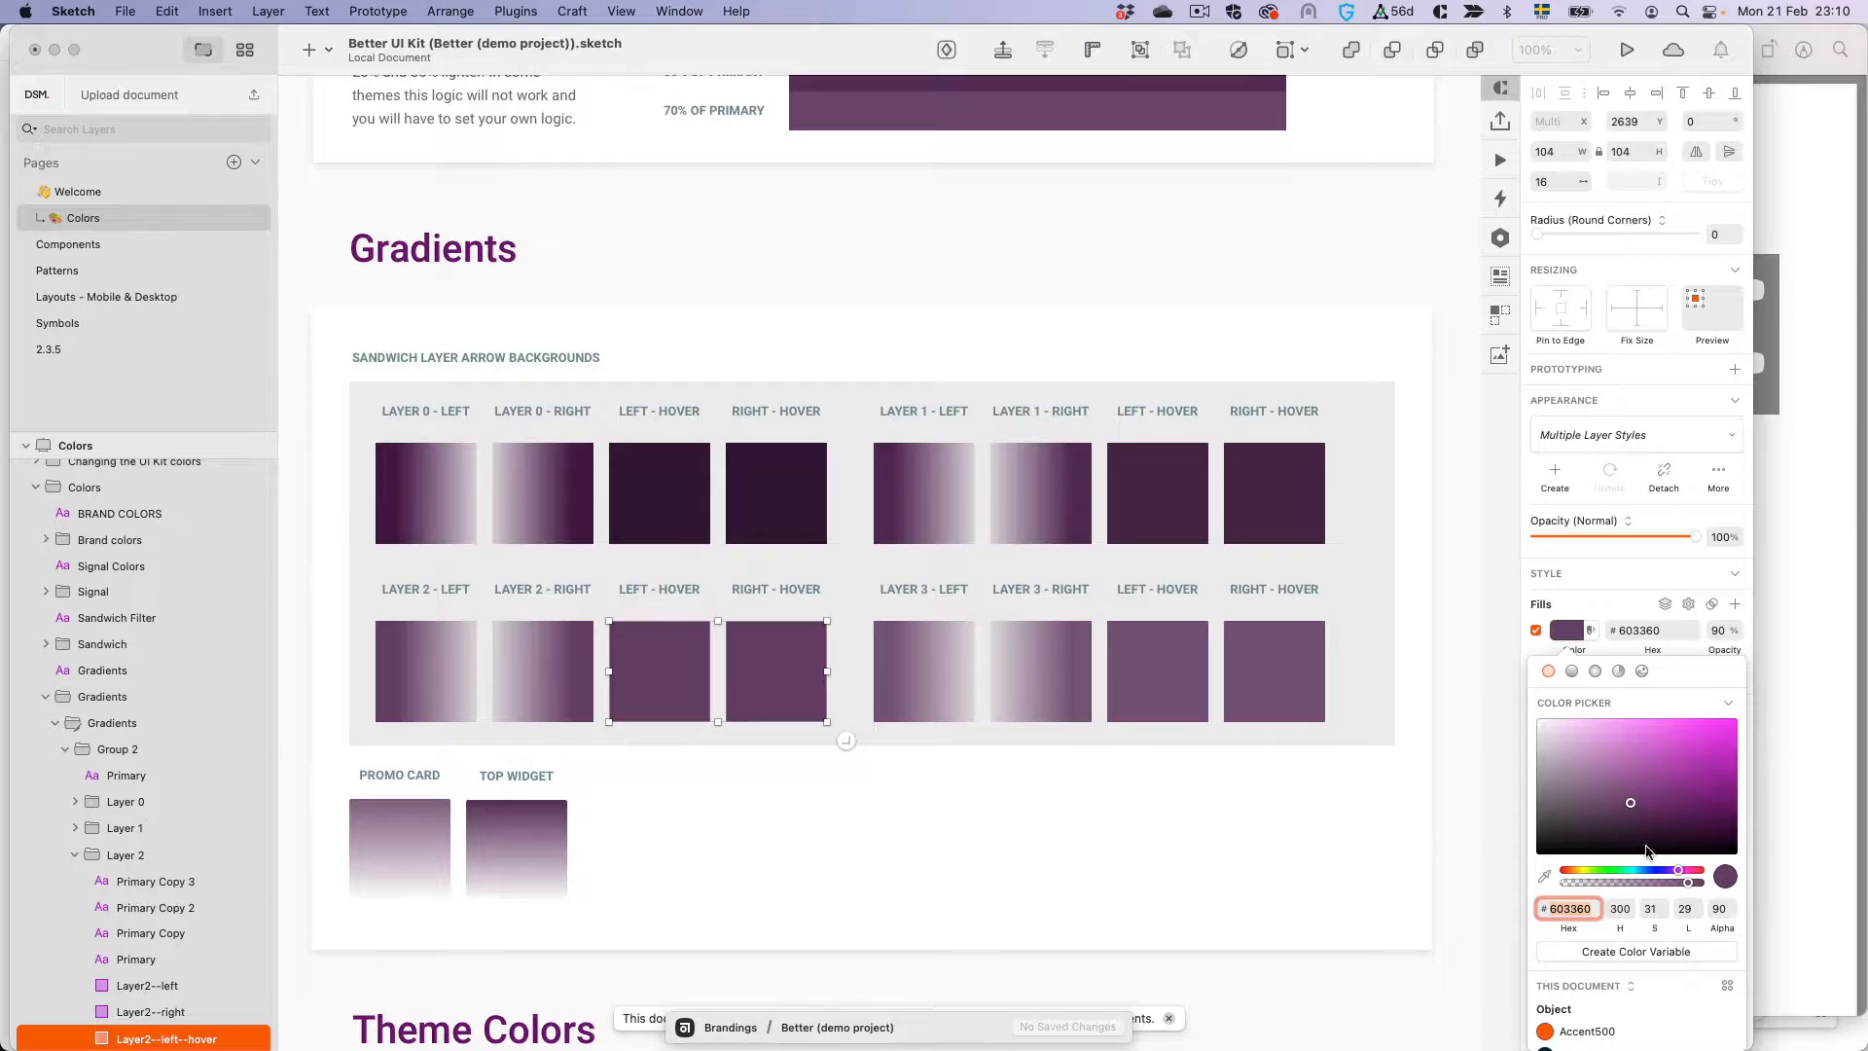
pyautogui.click(1687, 909)
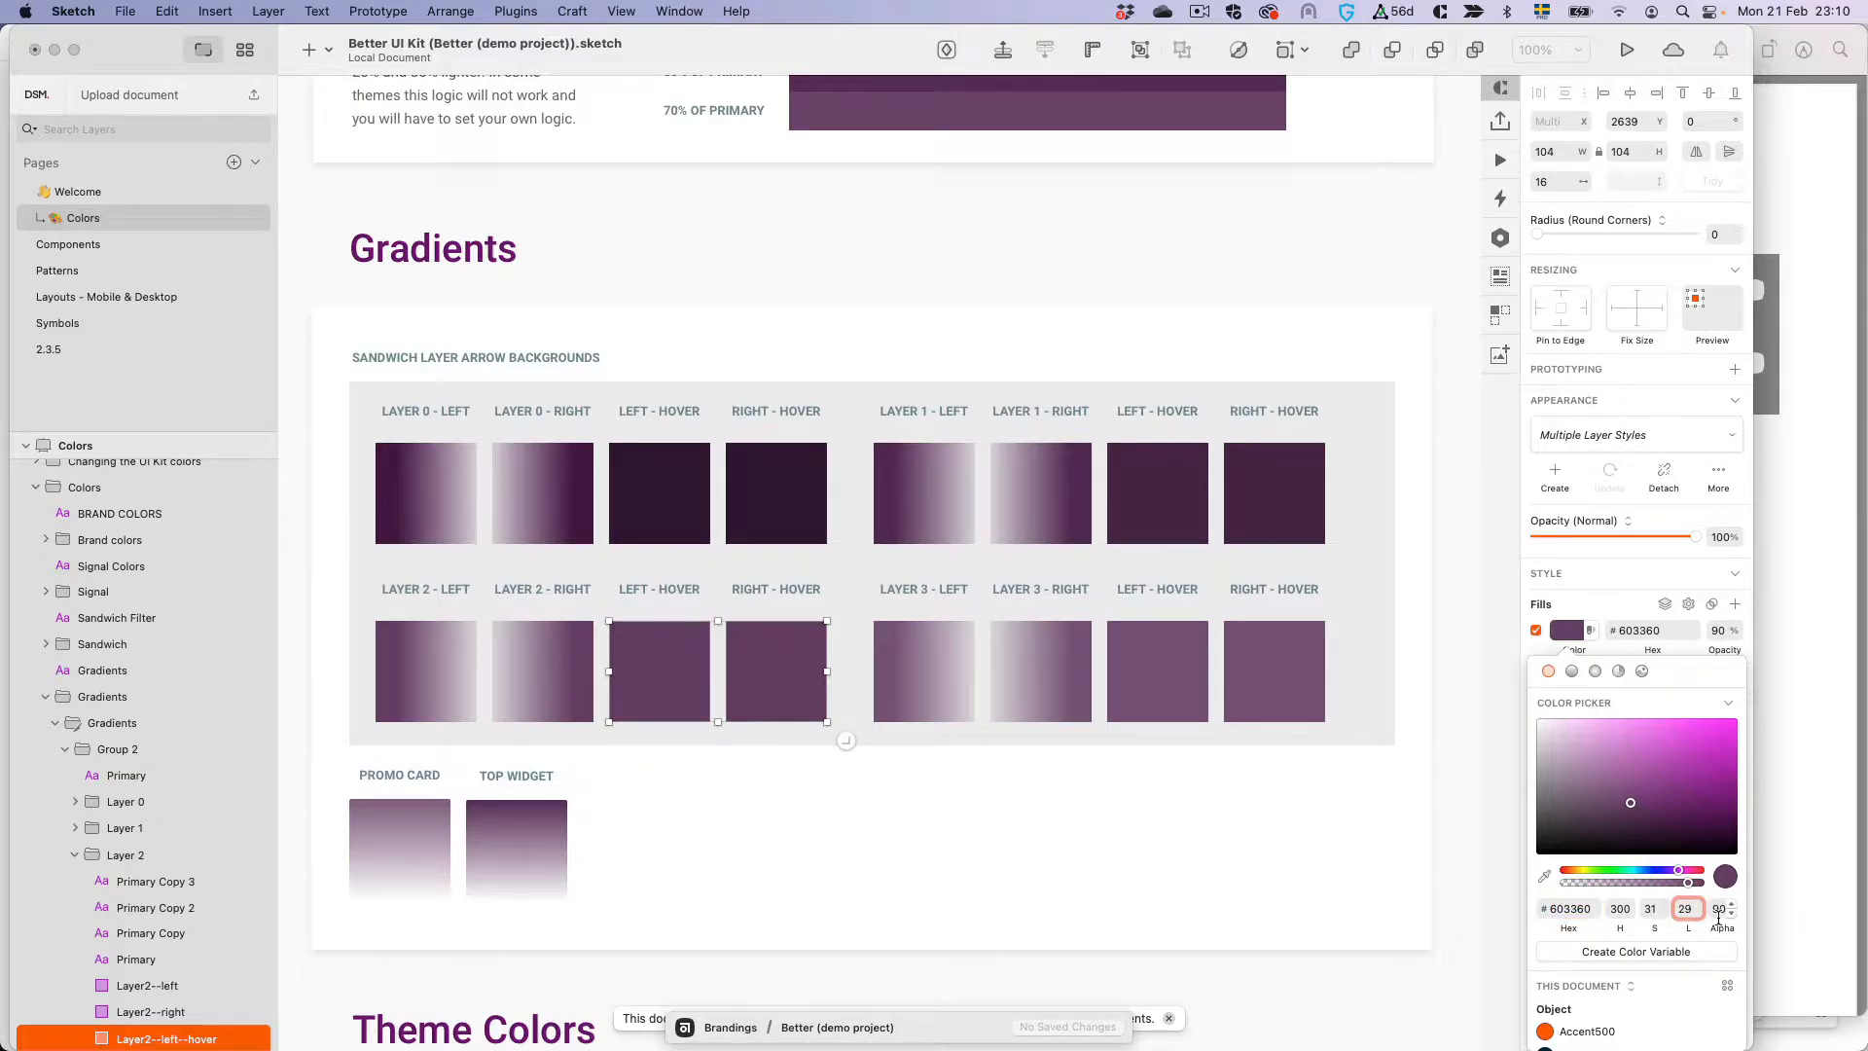
pyautogui.write('-4')
pyautogui.press('Return')
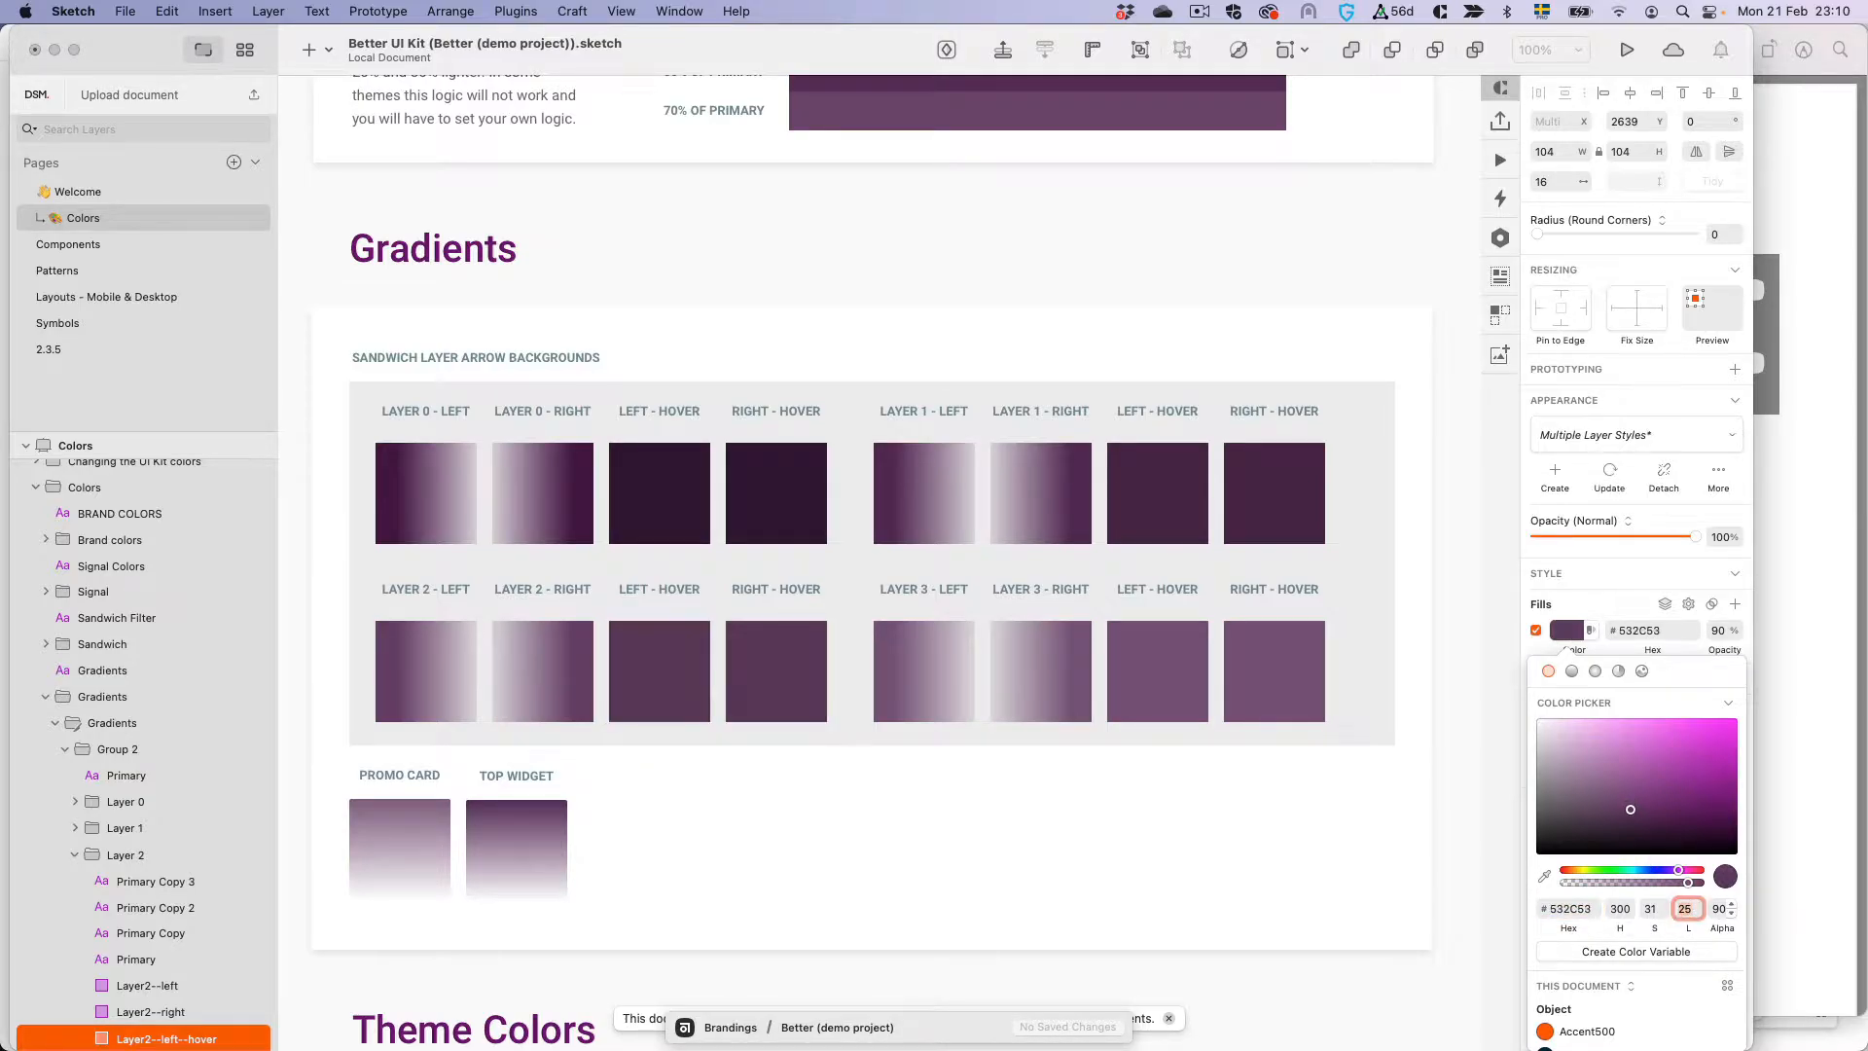
pyautogui.click(1608, 476)
# Step: Lower the Layer 3 hover squares' lightness by 4 to 654365, update the style, and go to Components
pyautogui.click(1136, 691)
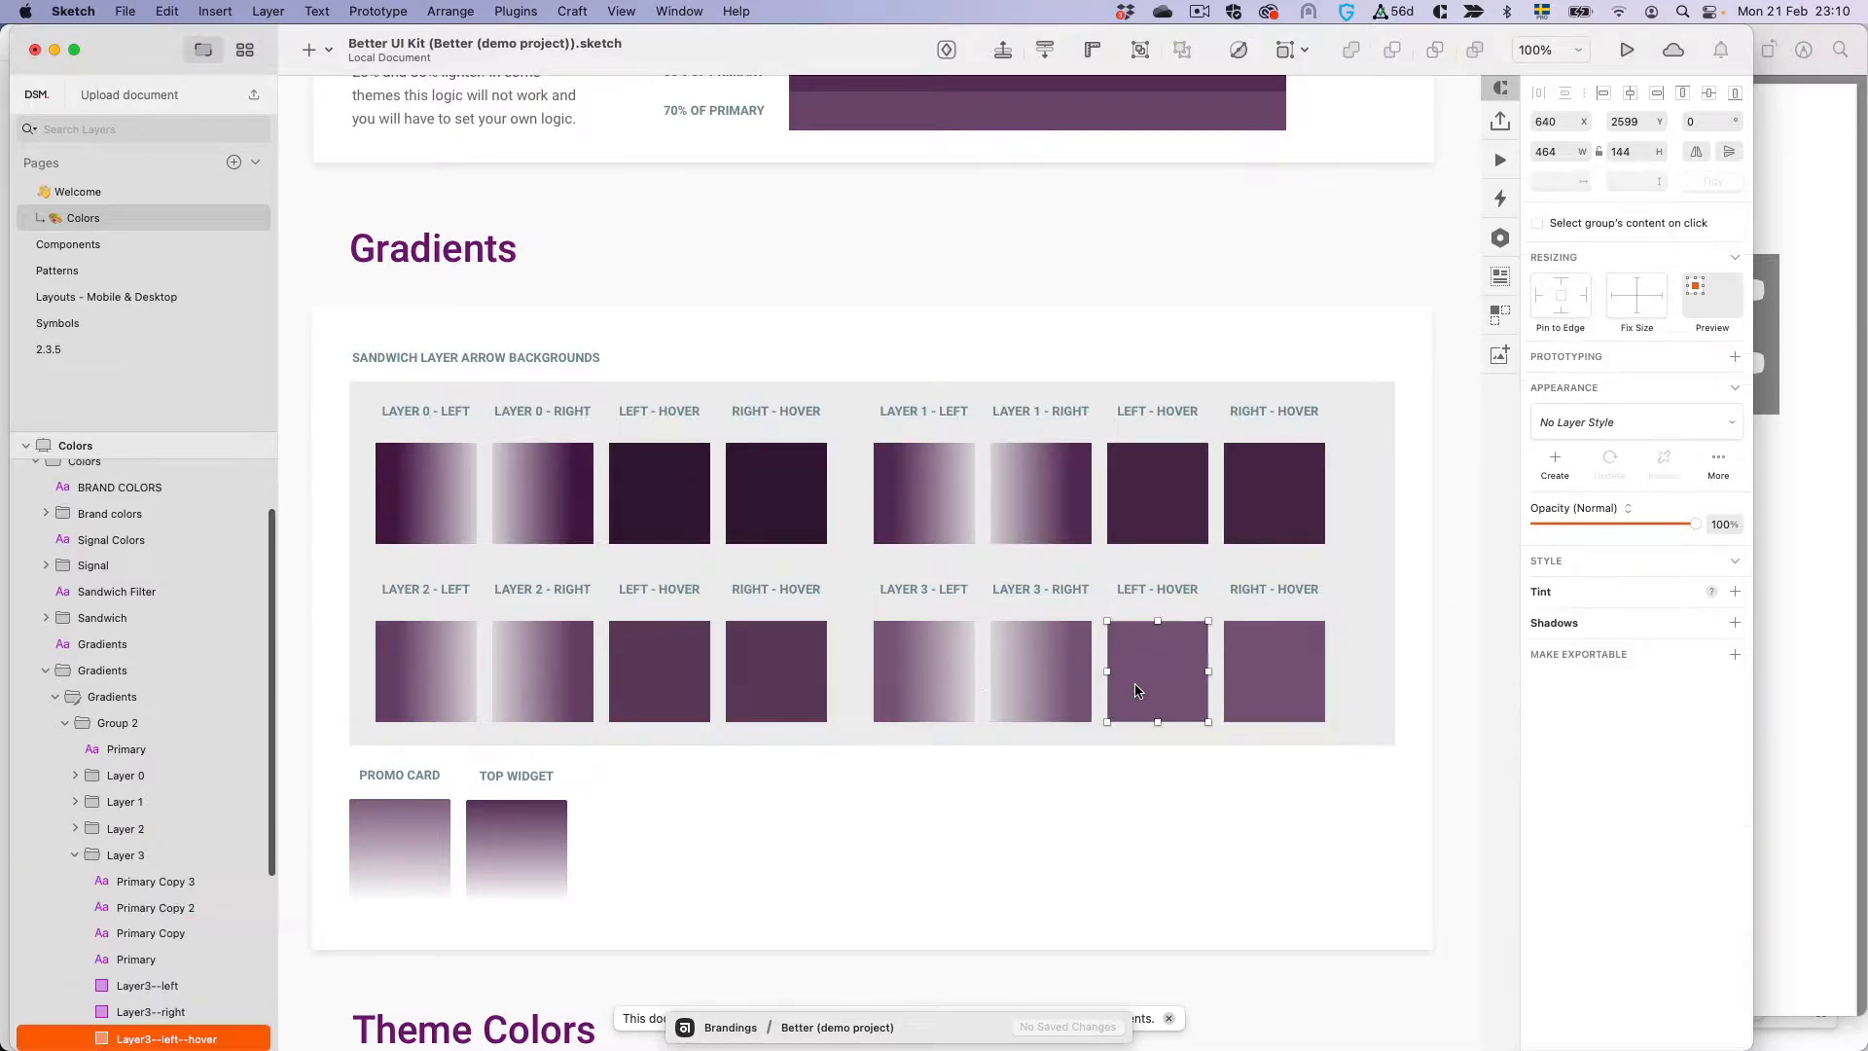
pyautogui.keyDown('shift'); pyautogui.click(1265, 686); pyautogui.keyUp('shift')
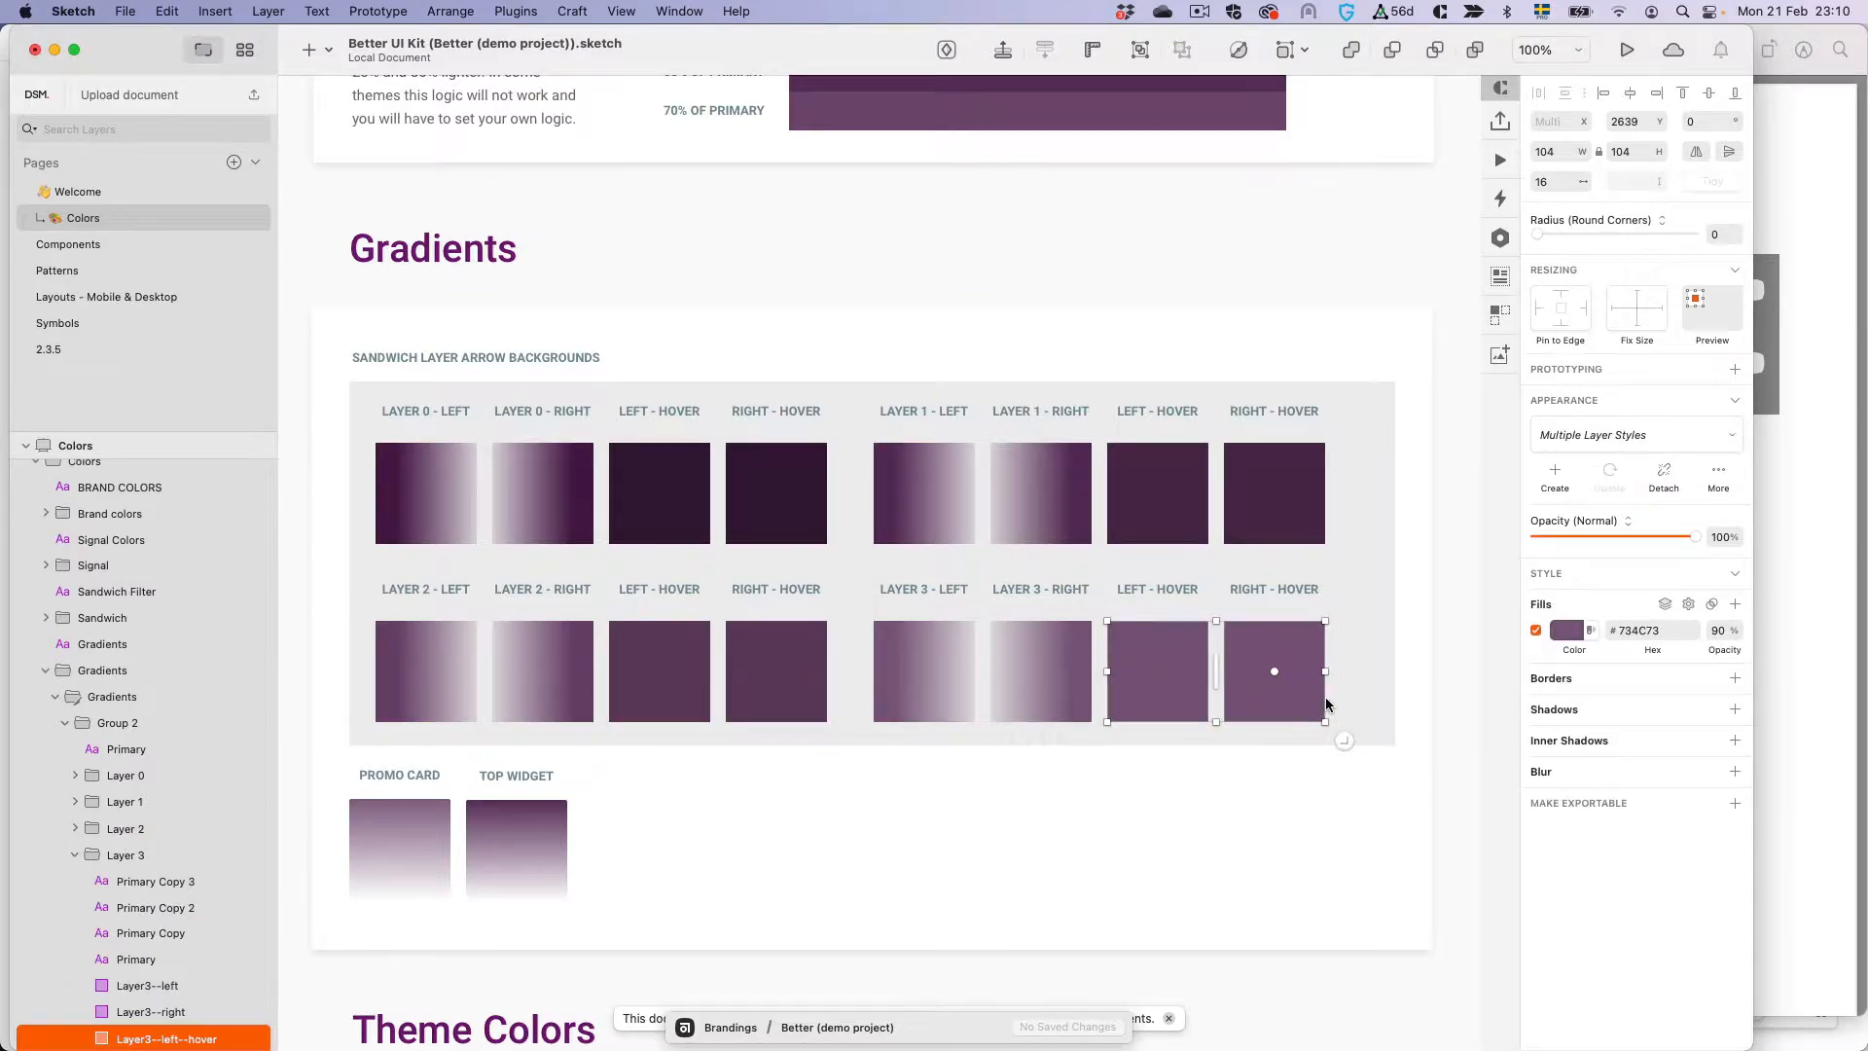
pyautogui.click(1566, 634)
pyautogui.click(1687, 909)
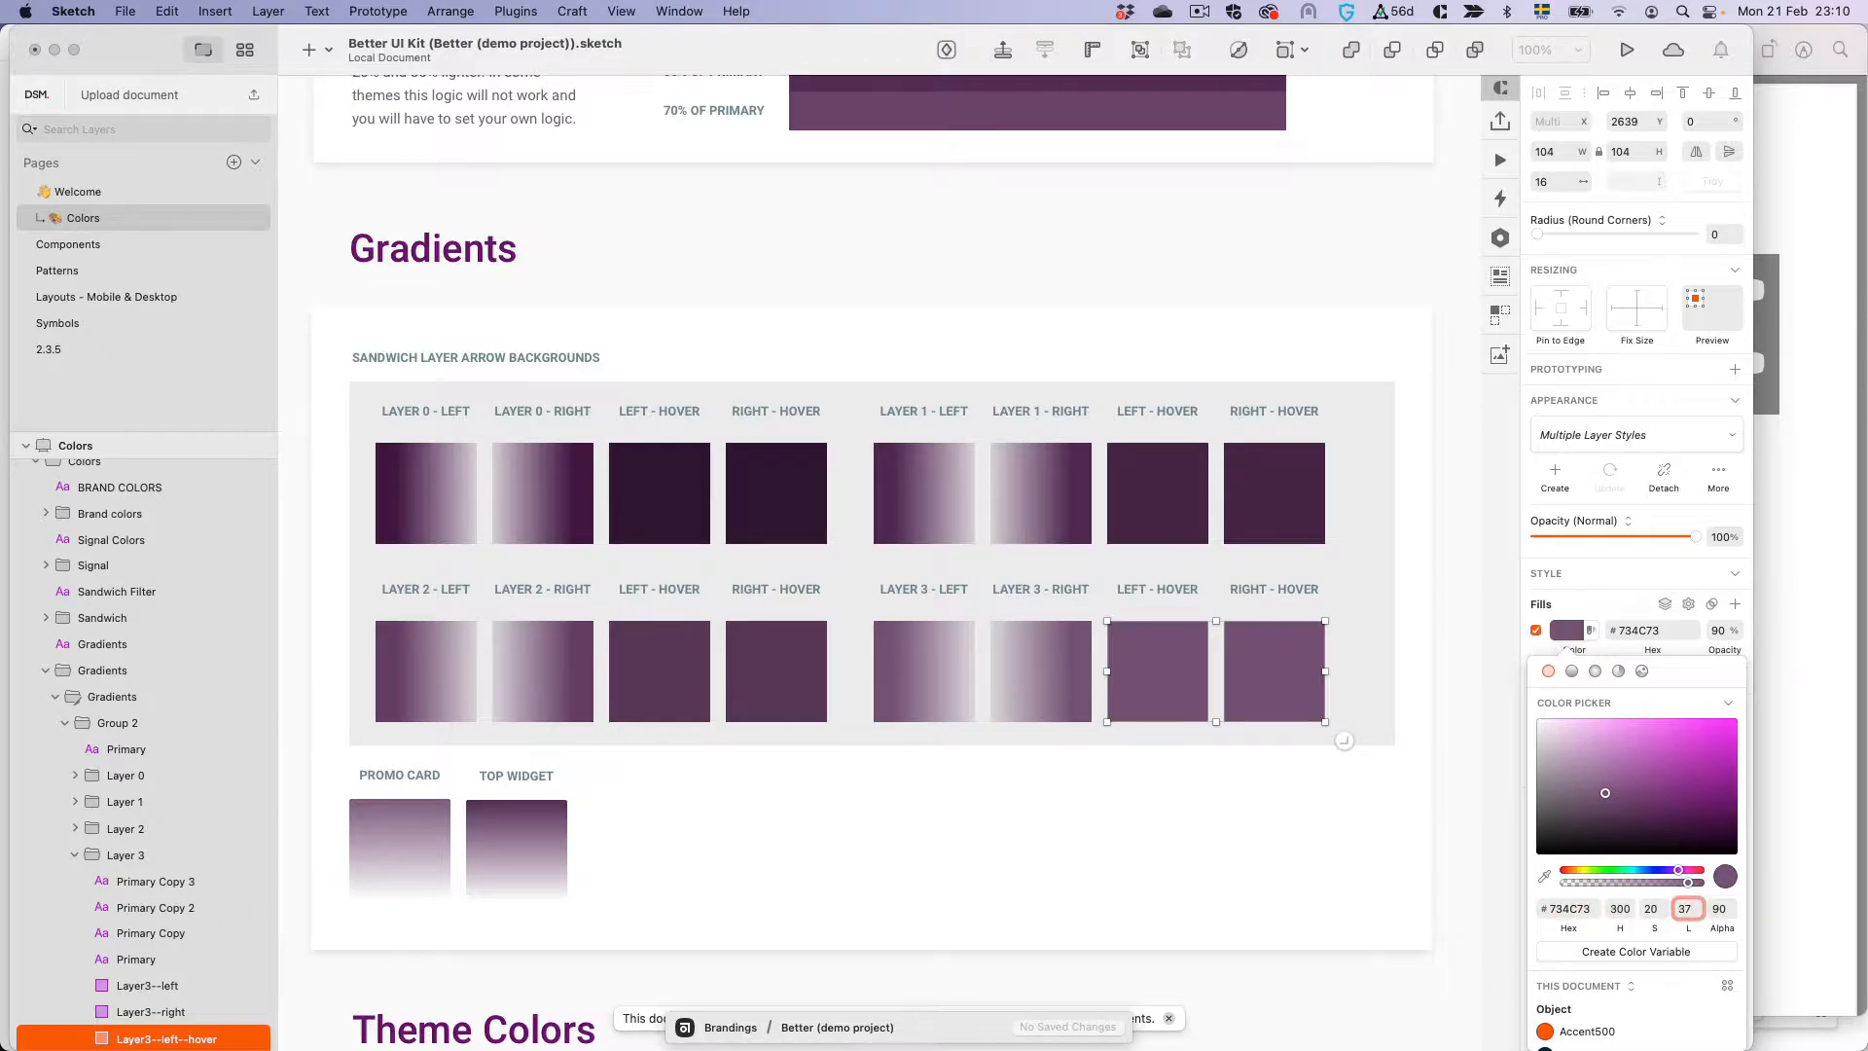
pyautogui.write('-4')
pyautogui.press('Return')
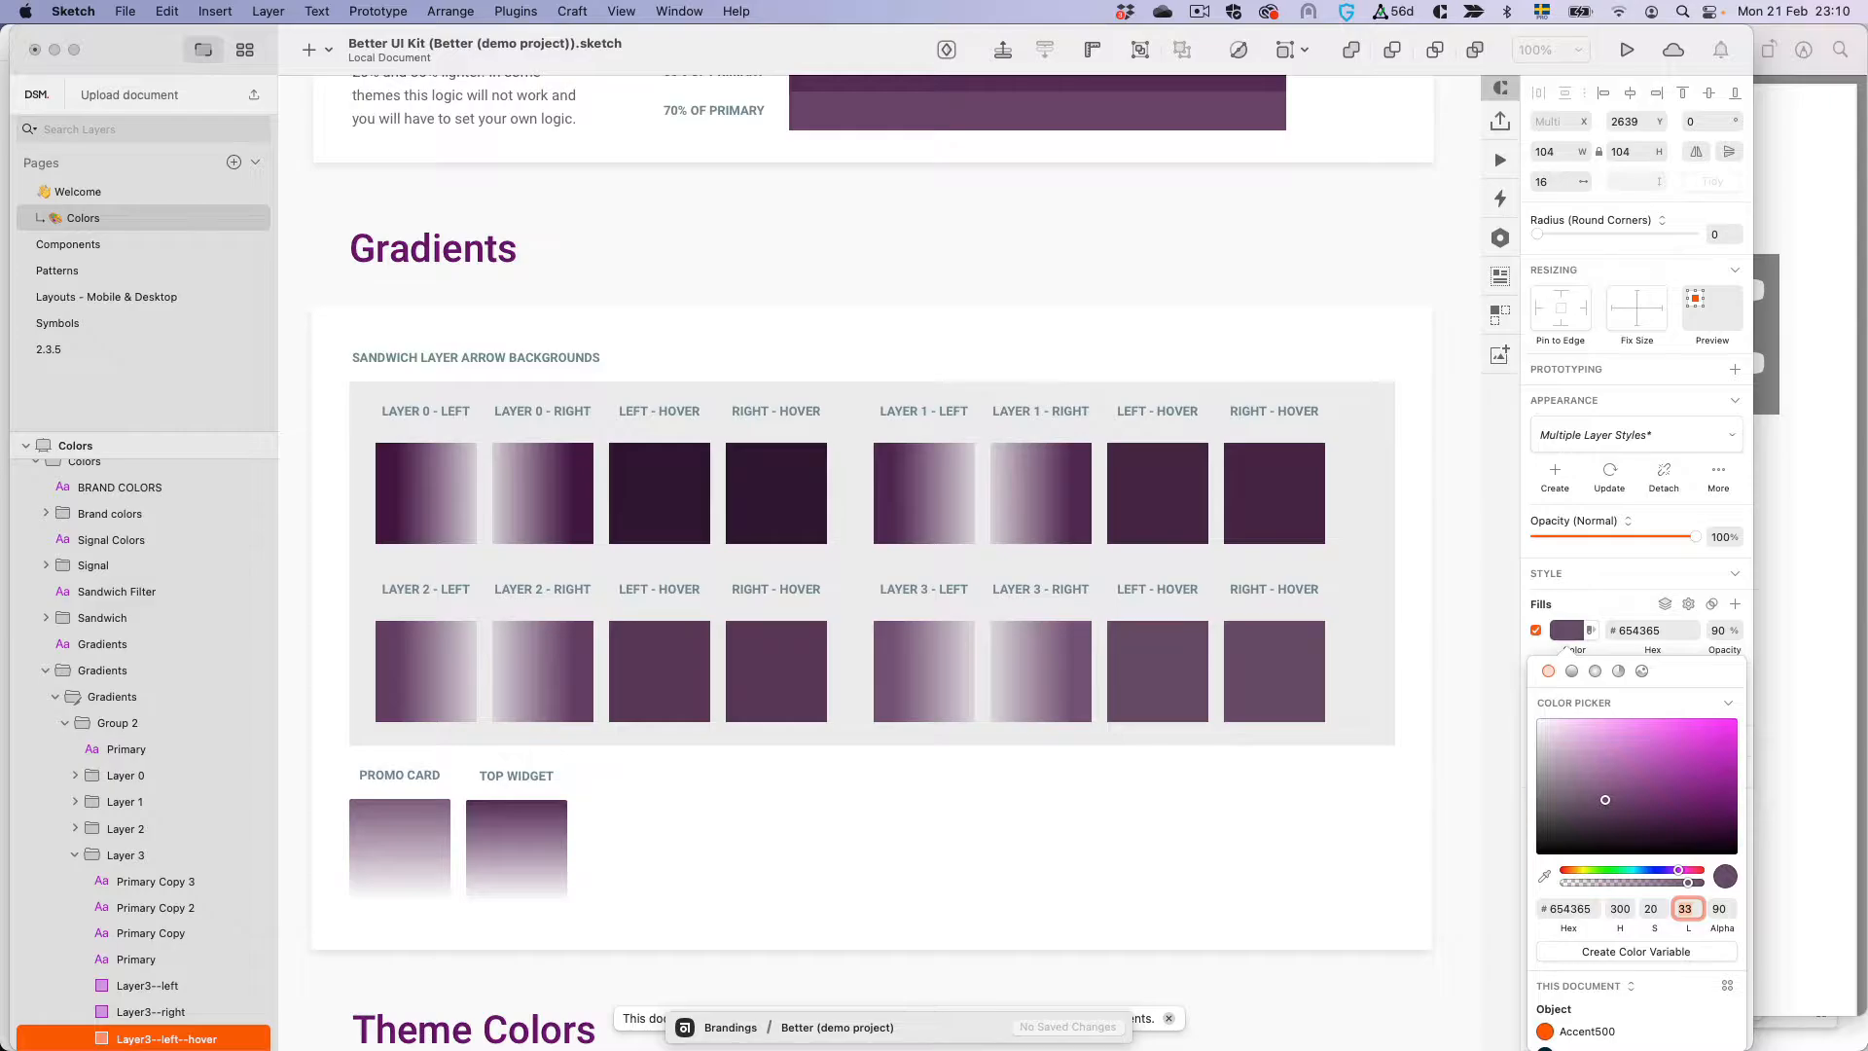
pyautogui.click(1609, 475)
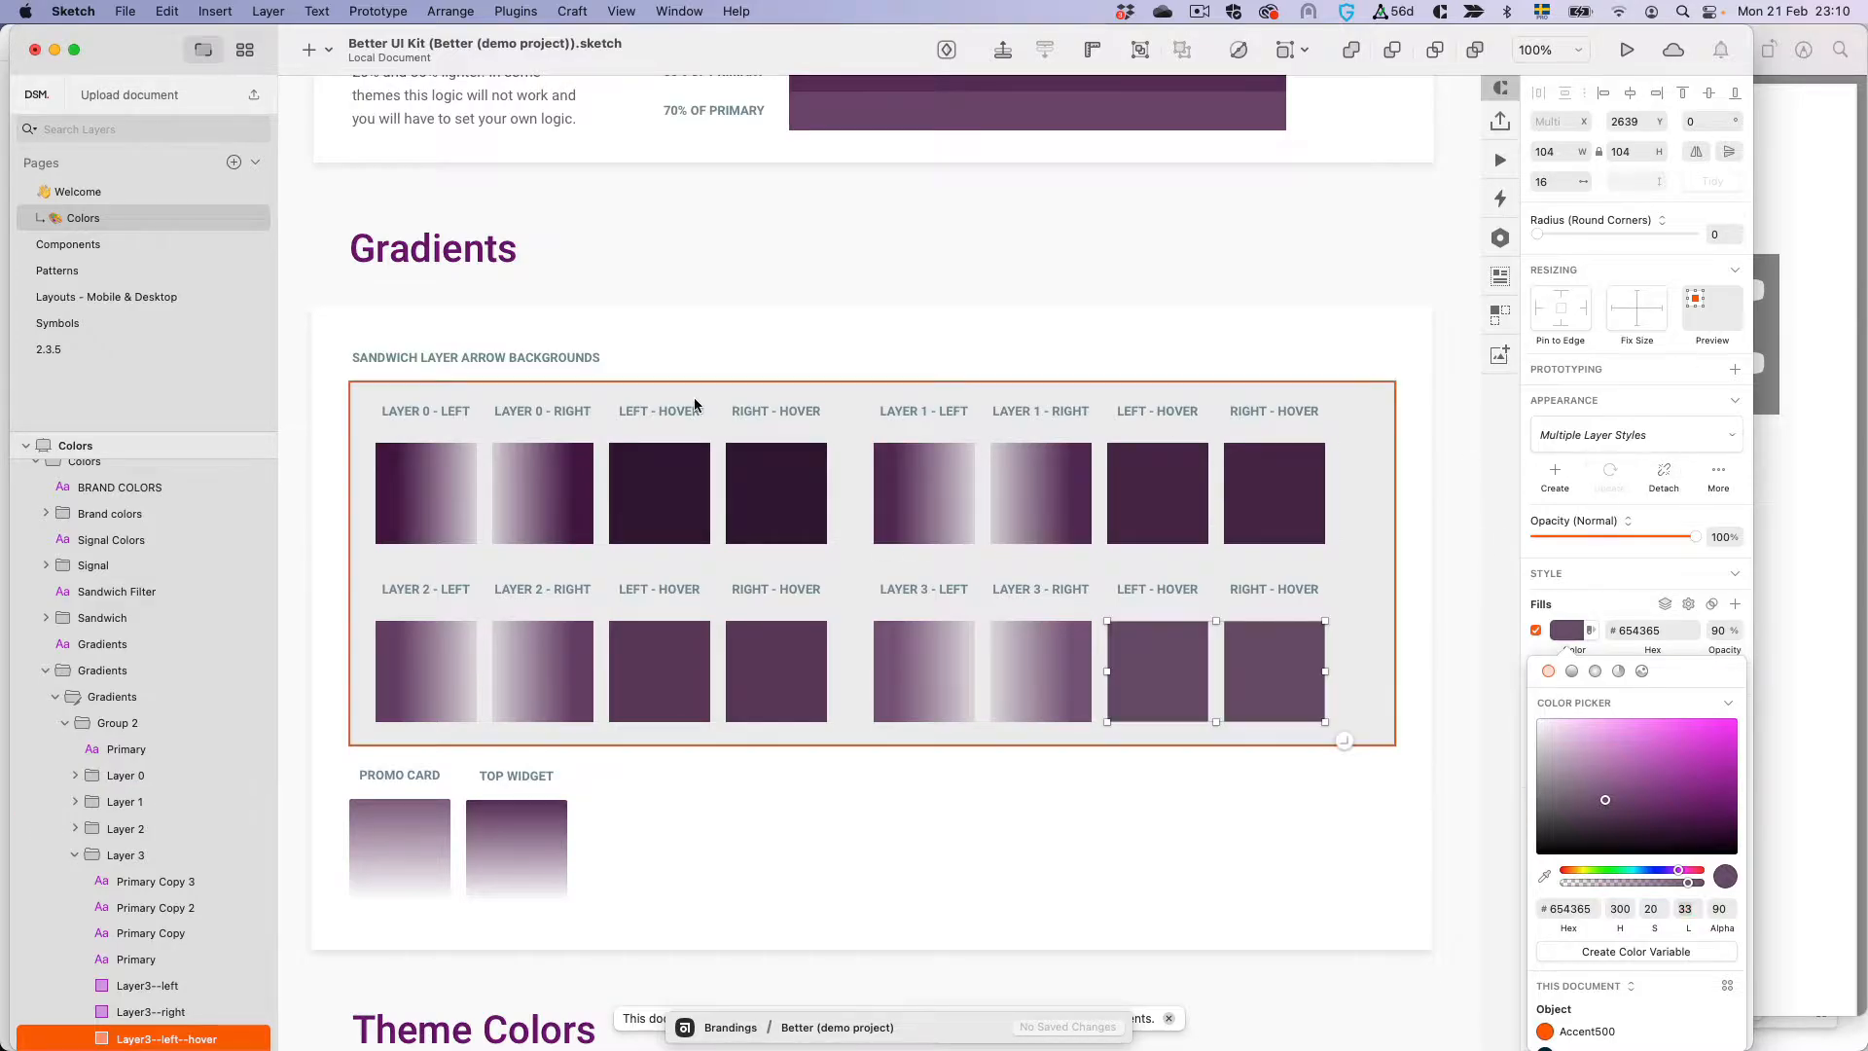
pyautogui.click(126, 248)
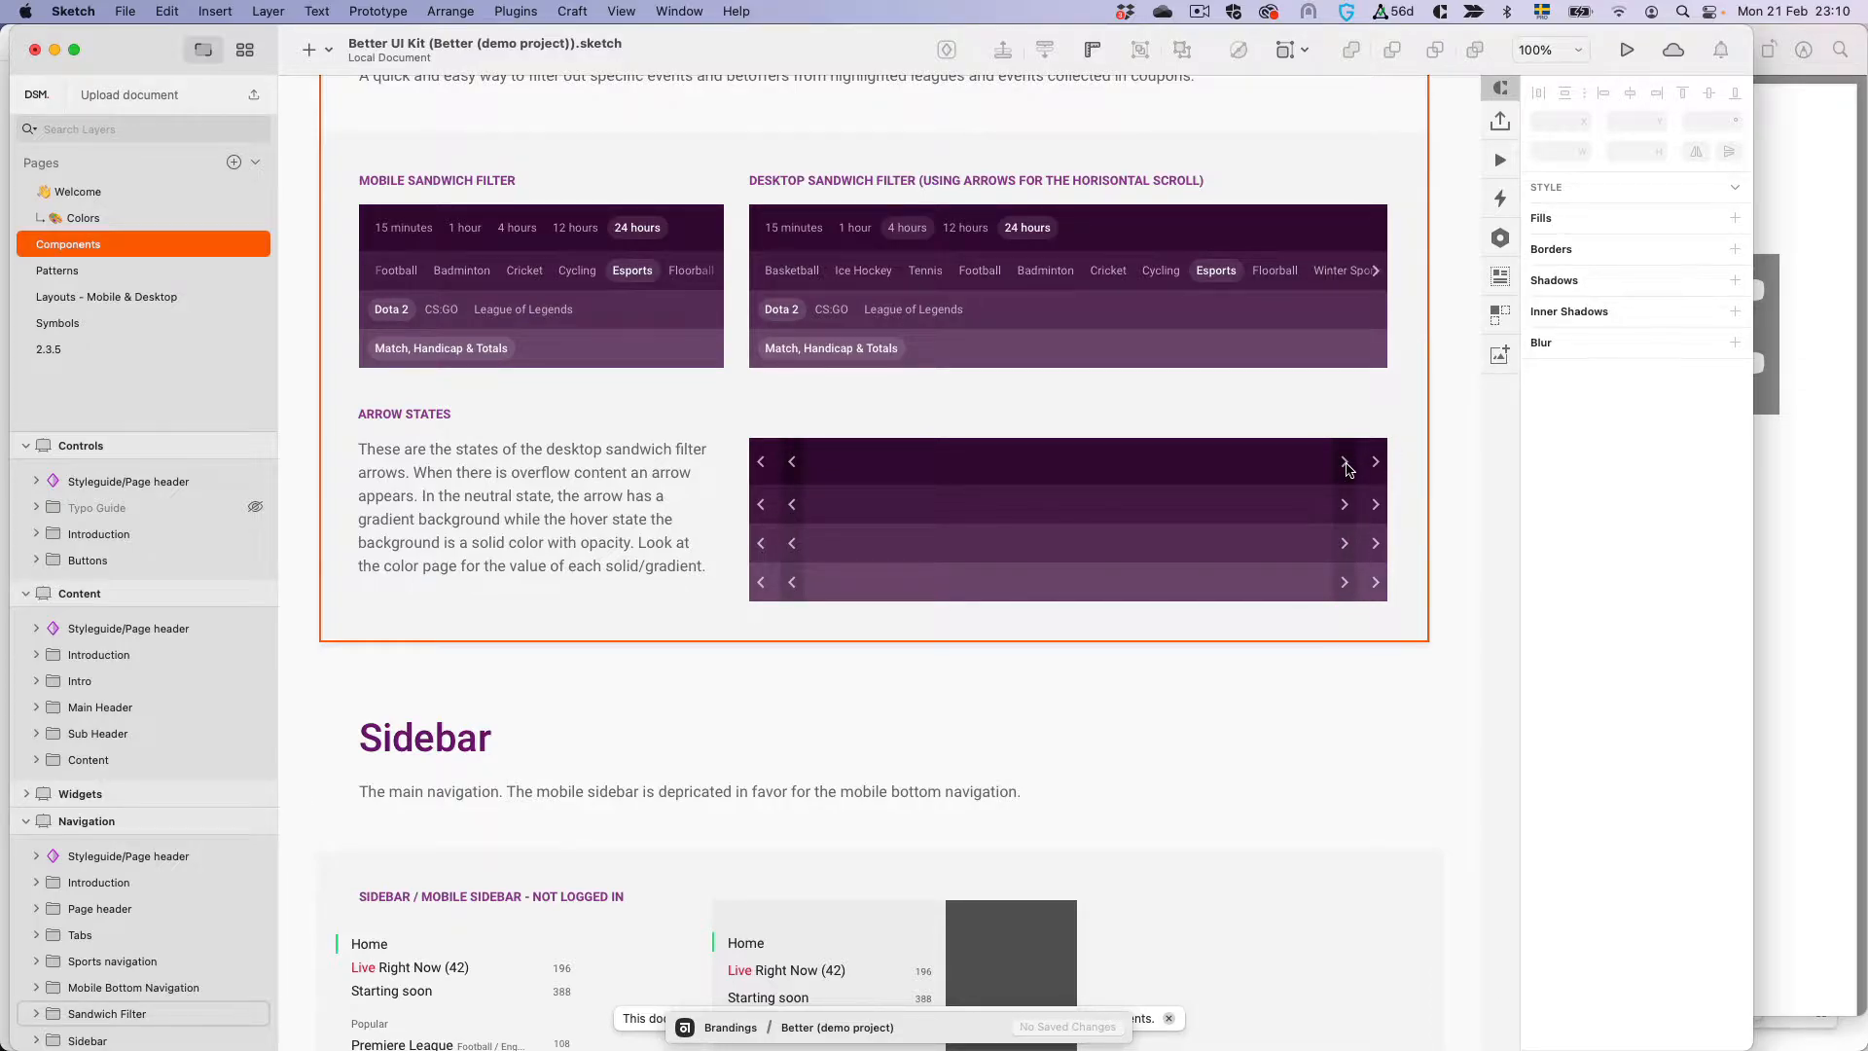
# Step: Drill from the Sandwich Filter group into the nested Tabs-Overflow symbol and open its source
pyautogui.scroll(1, 1347, 470)
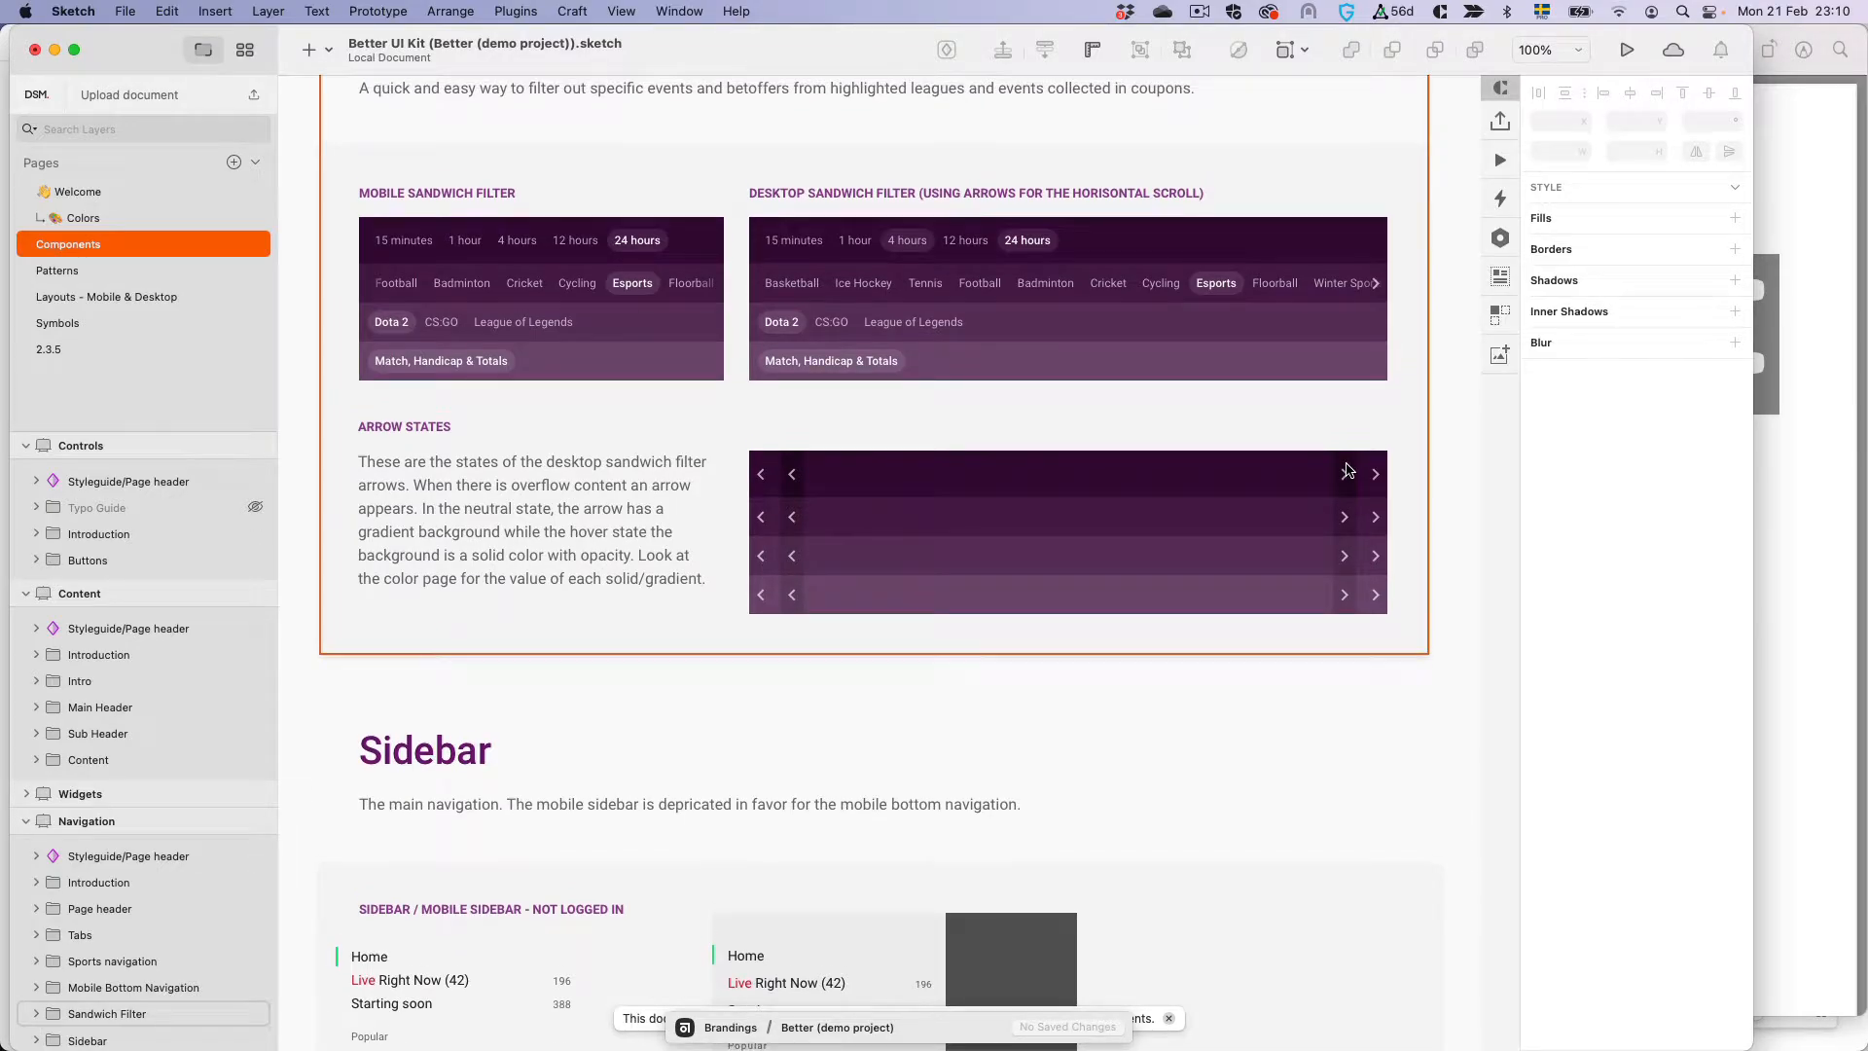
pyautogui.scroll(2, 1347, 470)
pyautogui.click(649, 275)
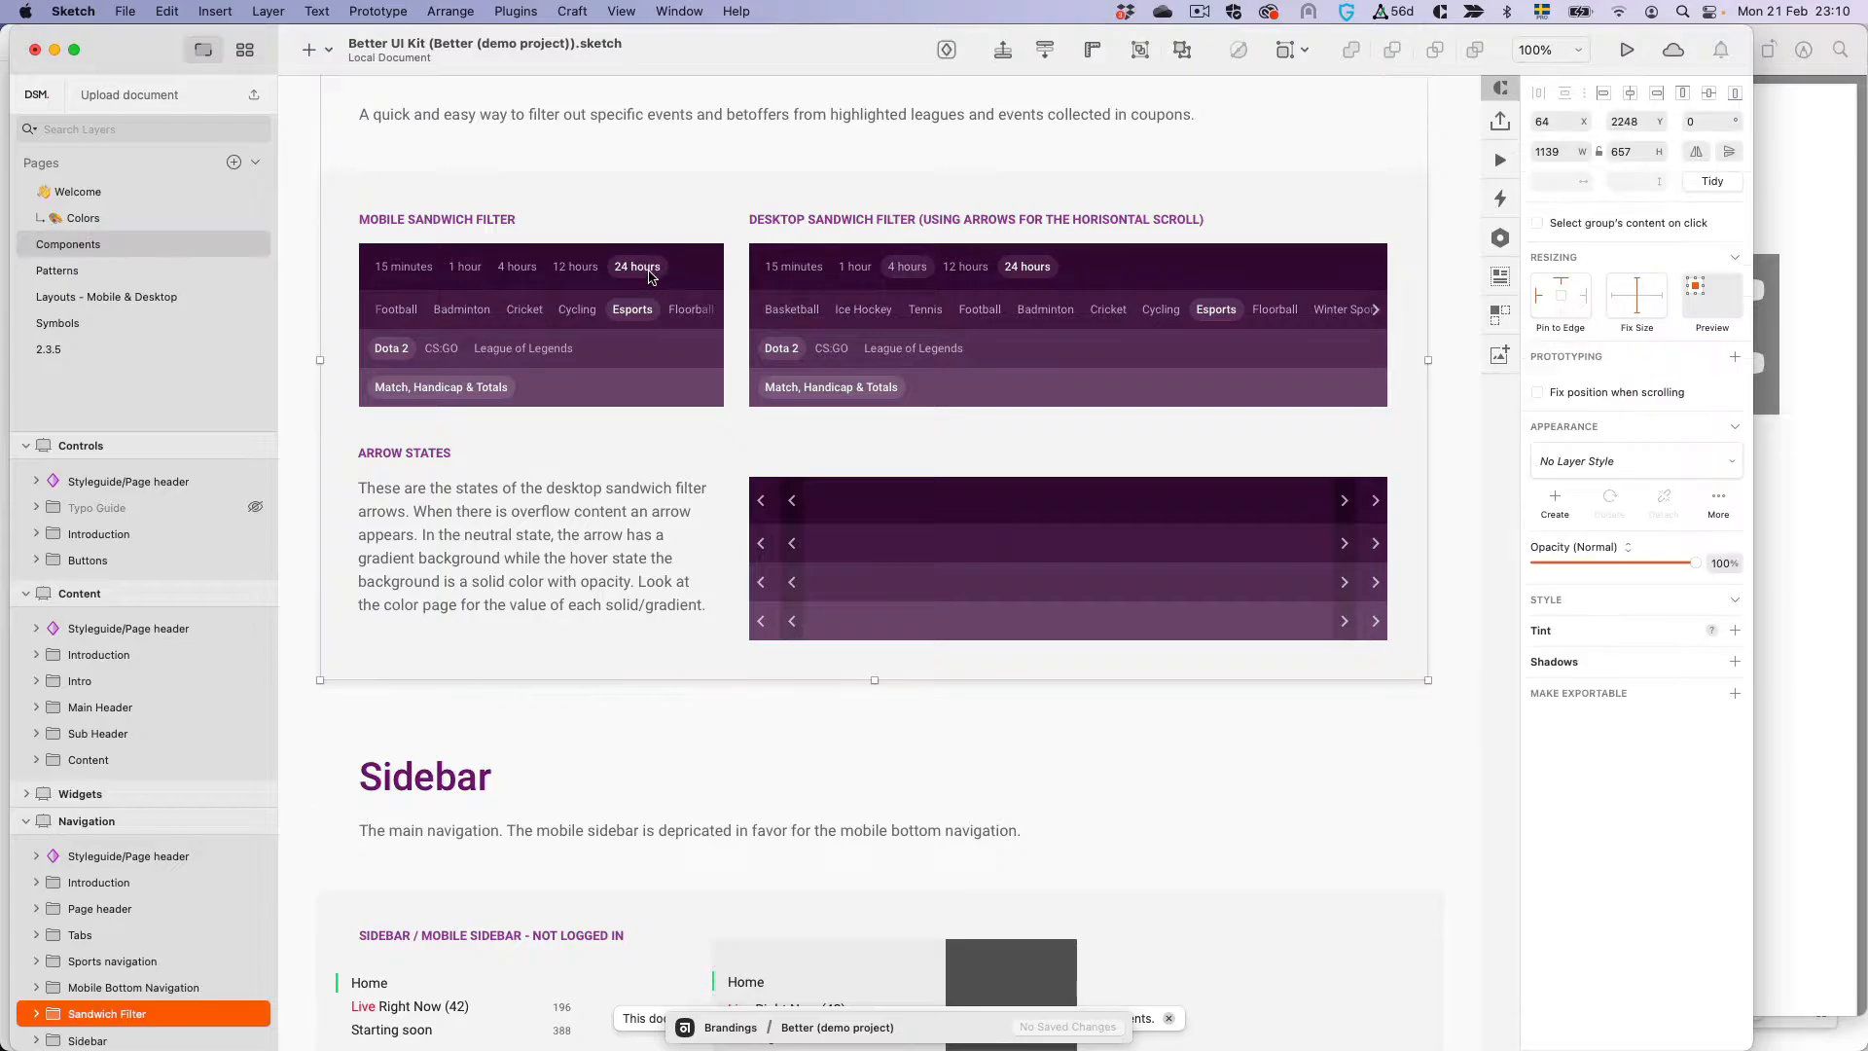
pyautogui.doubleClick(649, 275)
pyautogui.doubleClick(649, 276)
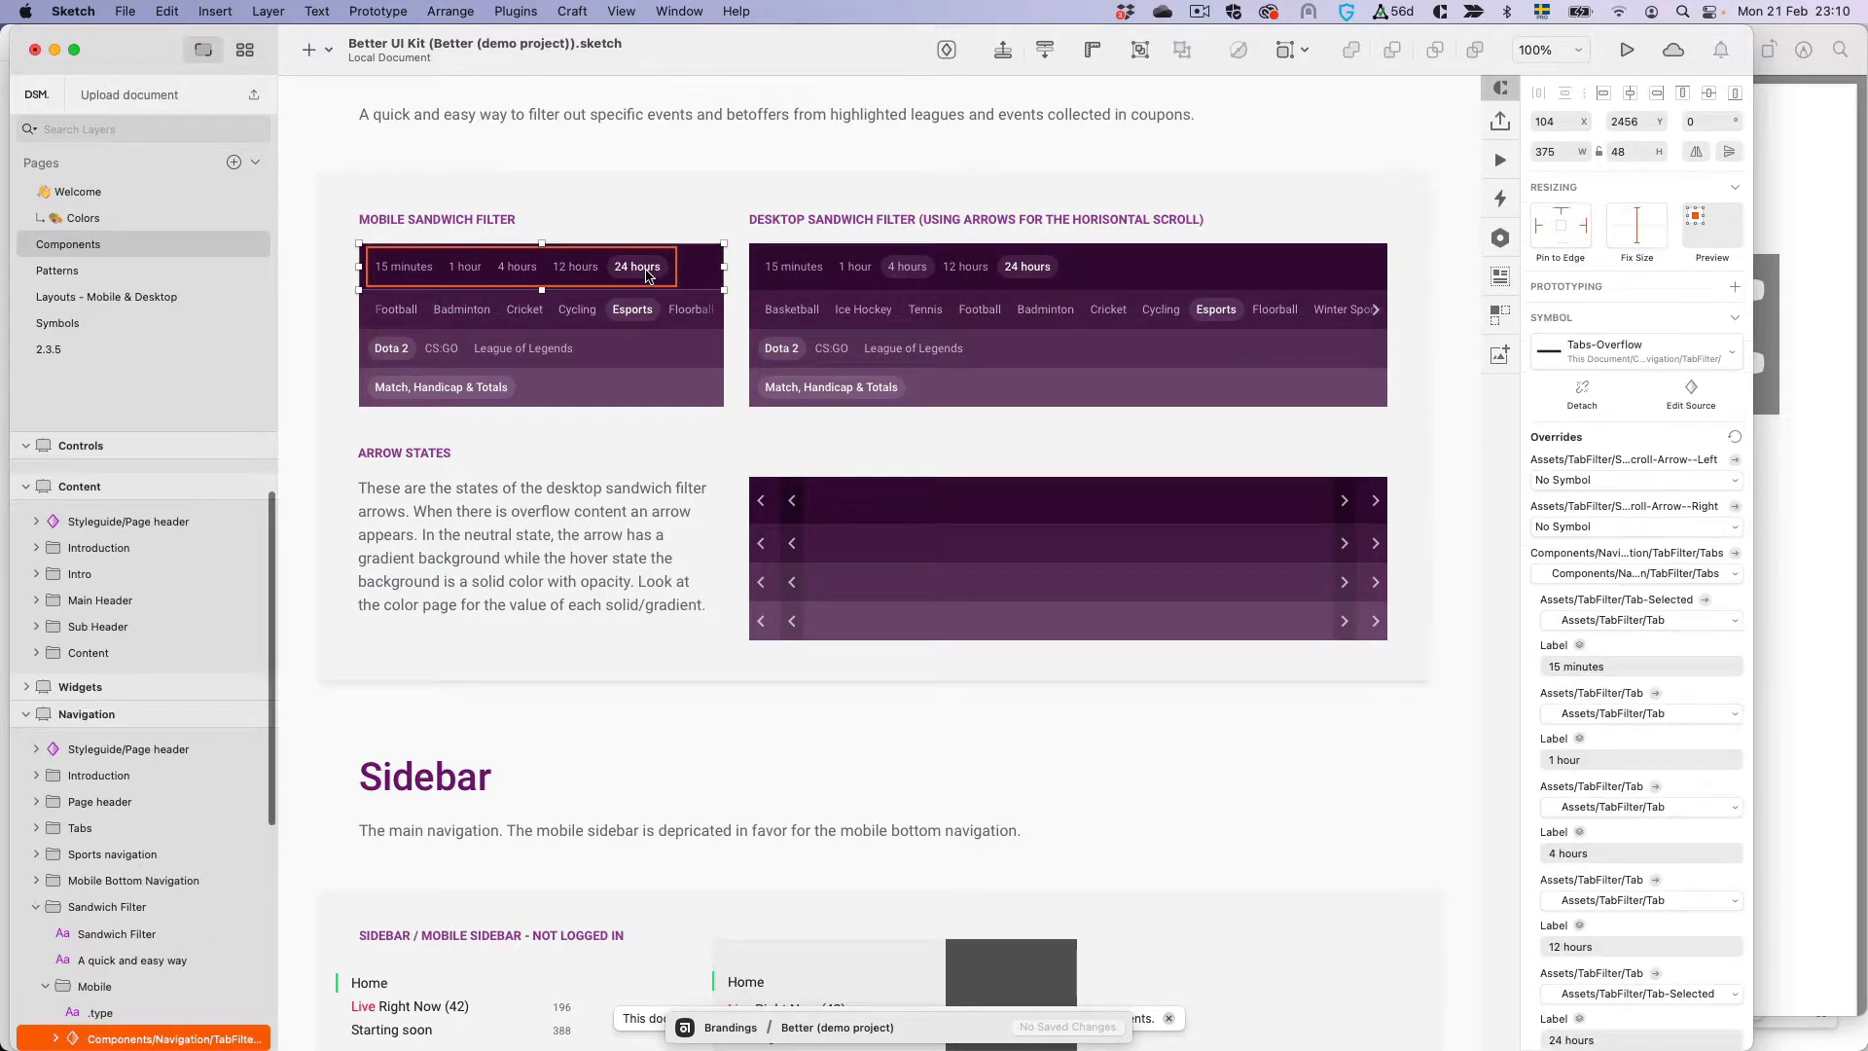
pyautogui.click(649, 276)
pyautogui.doubleClick(642, 275)
pyautogui.click(689, 273)
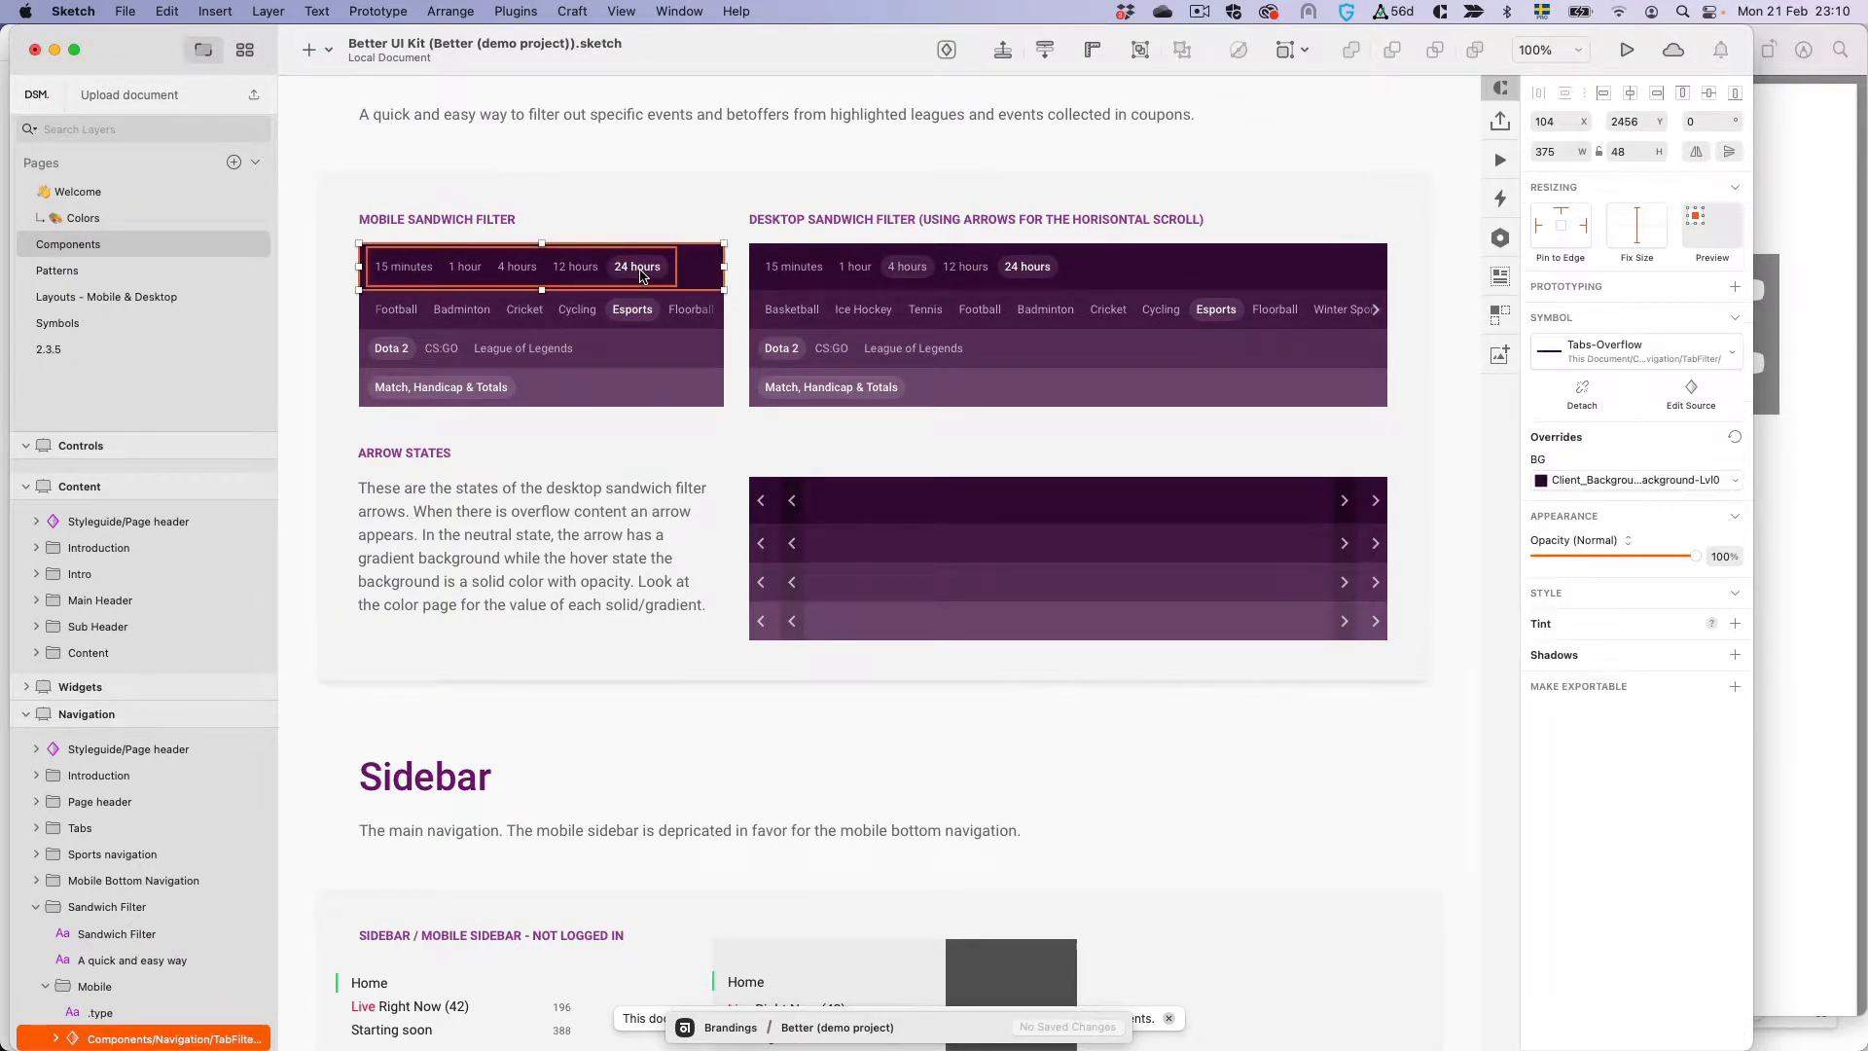
pyautogui.click(640, 277)
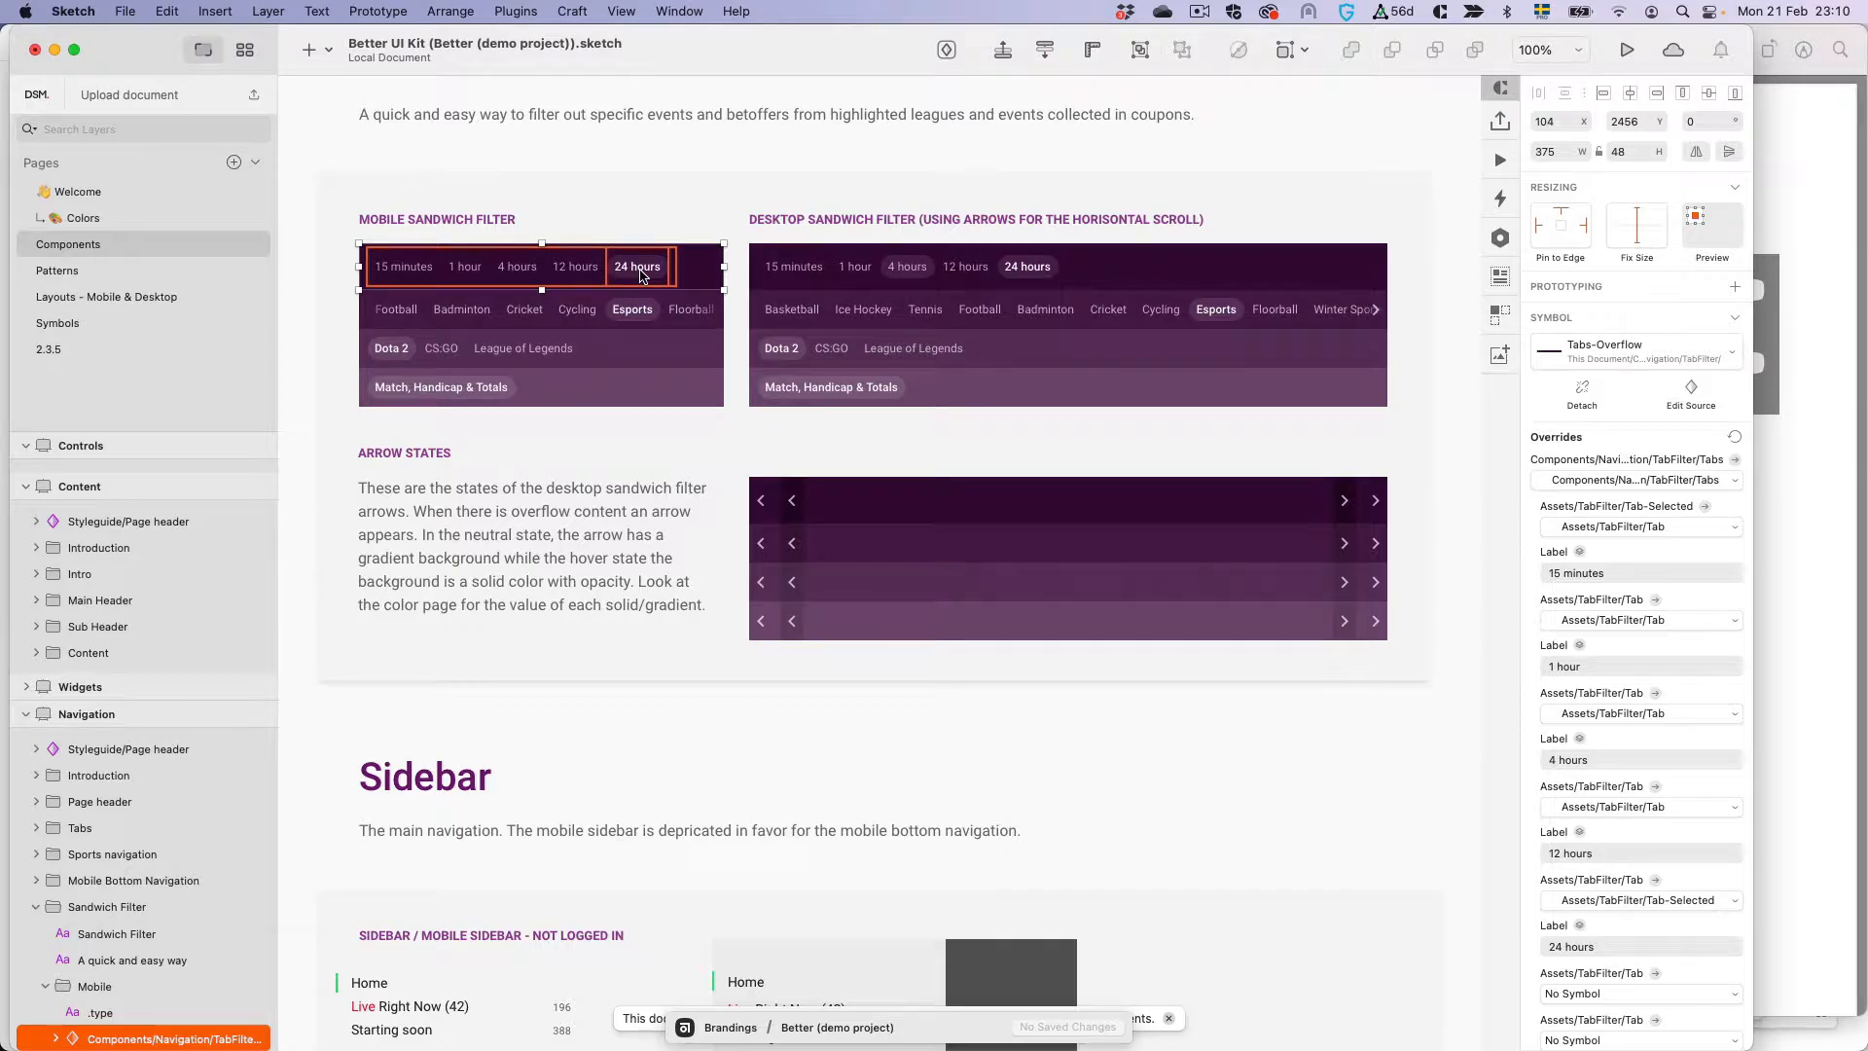
pyautogui.doubleClick(640, 276)
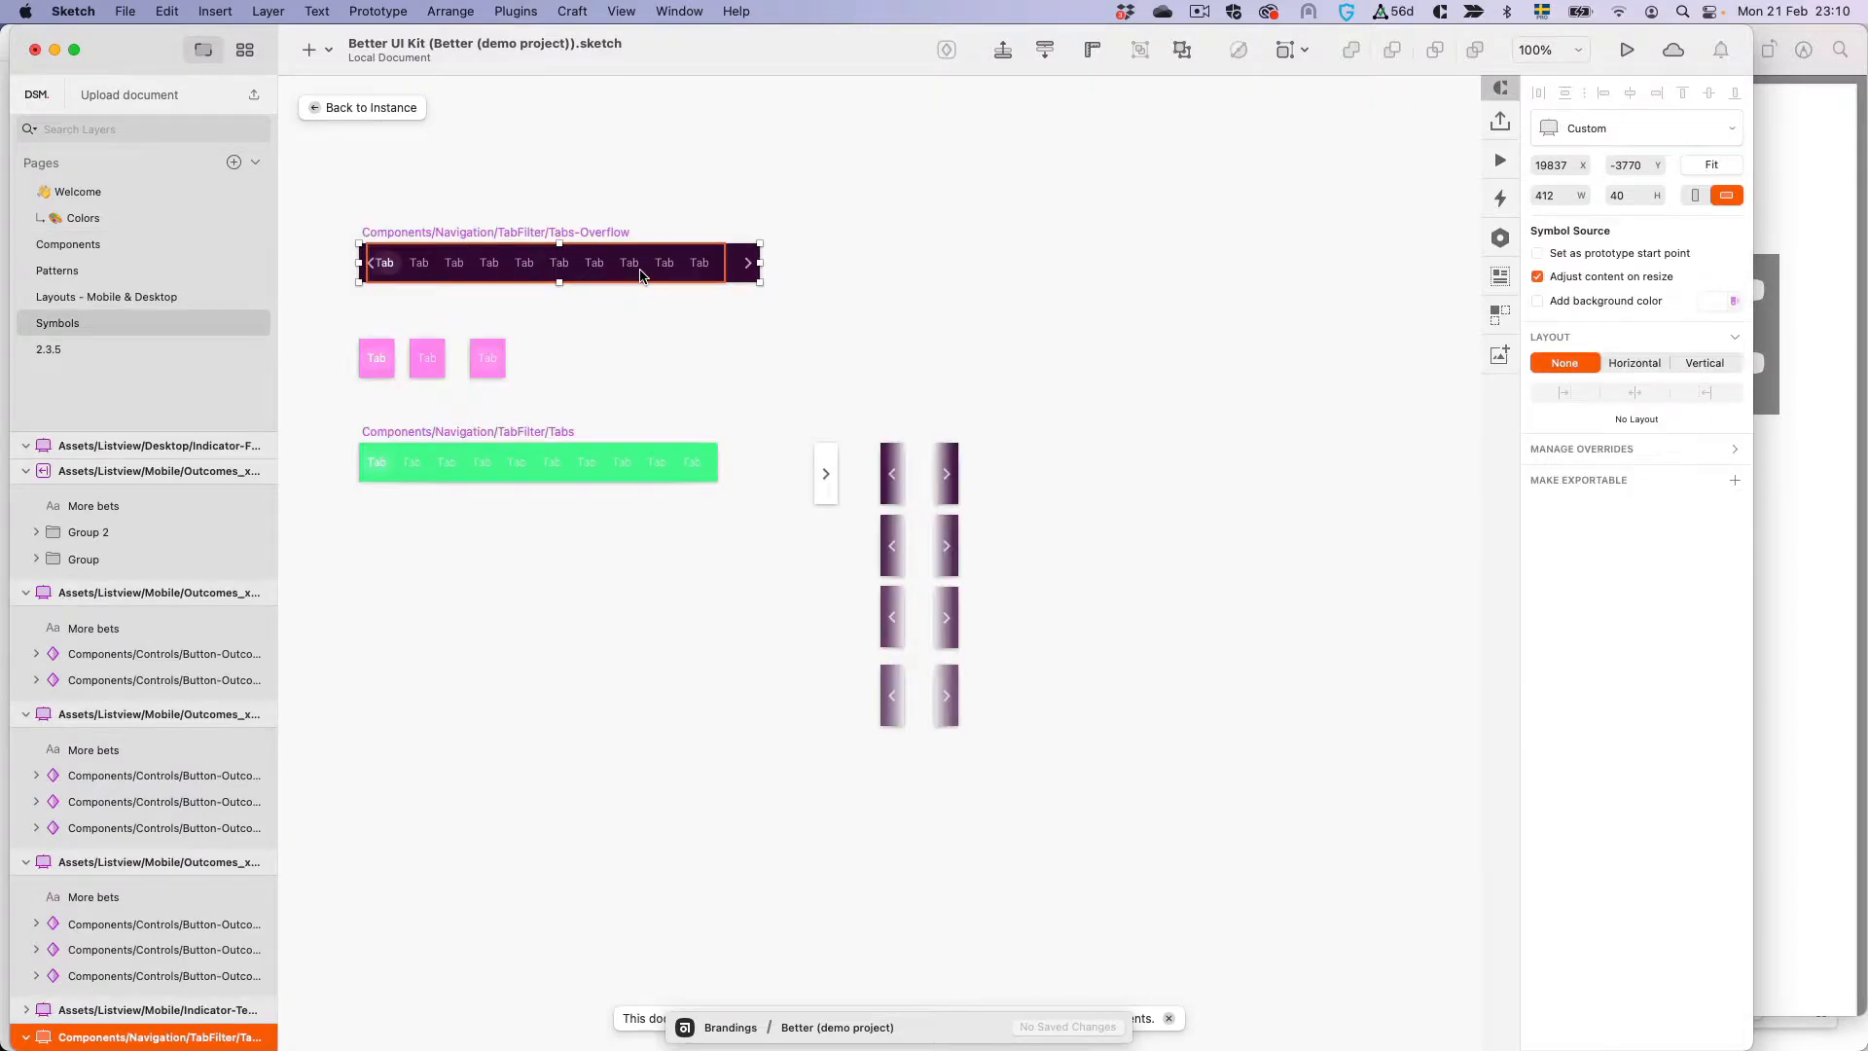
pyautogui.click(392, 271)
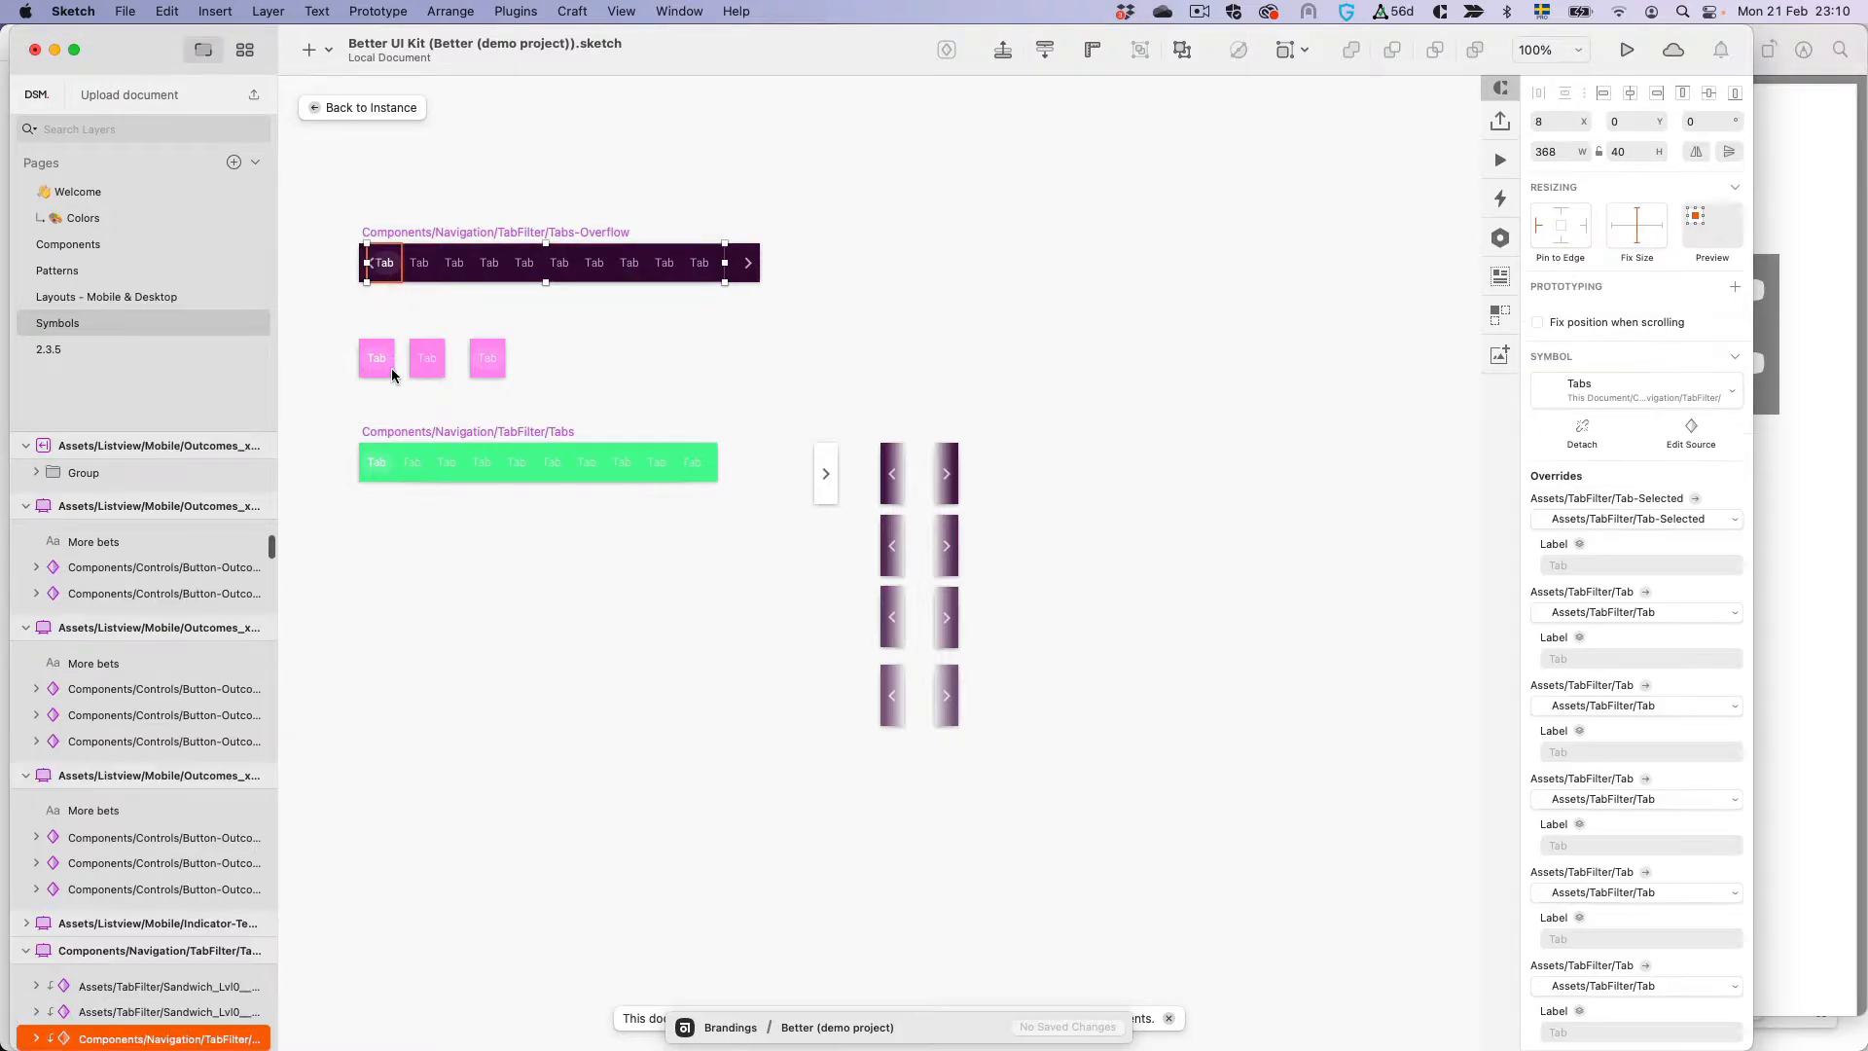
pyautogui.click(377, 358)
pyautogui.keyDown('shift'); pyautogui.click(428, 358); pyautogui.keyUp('shift')
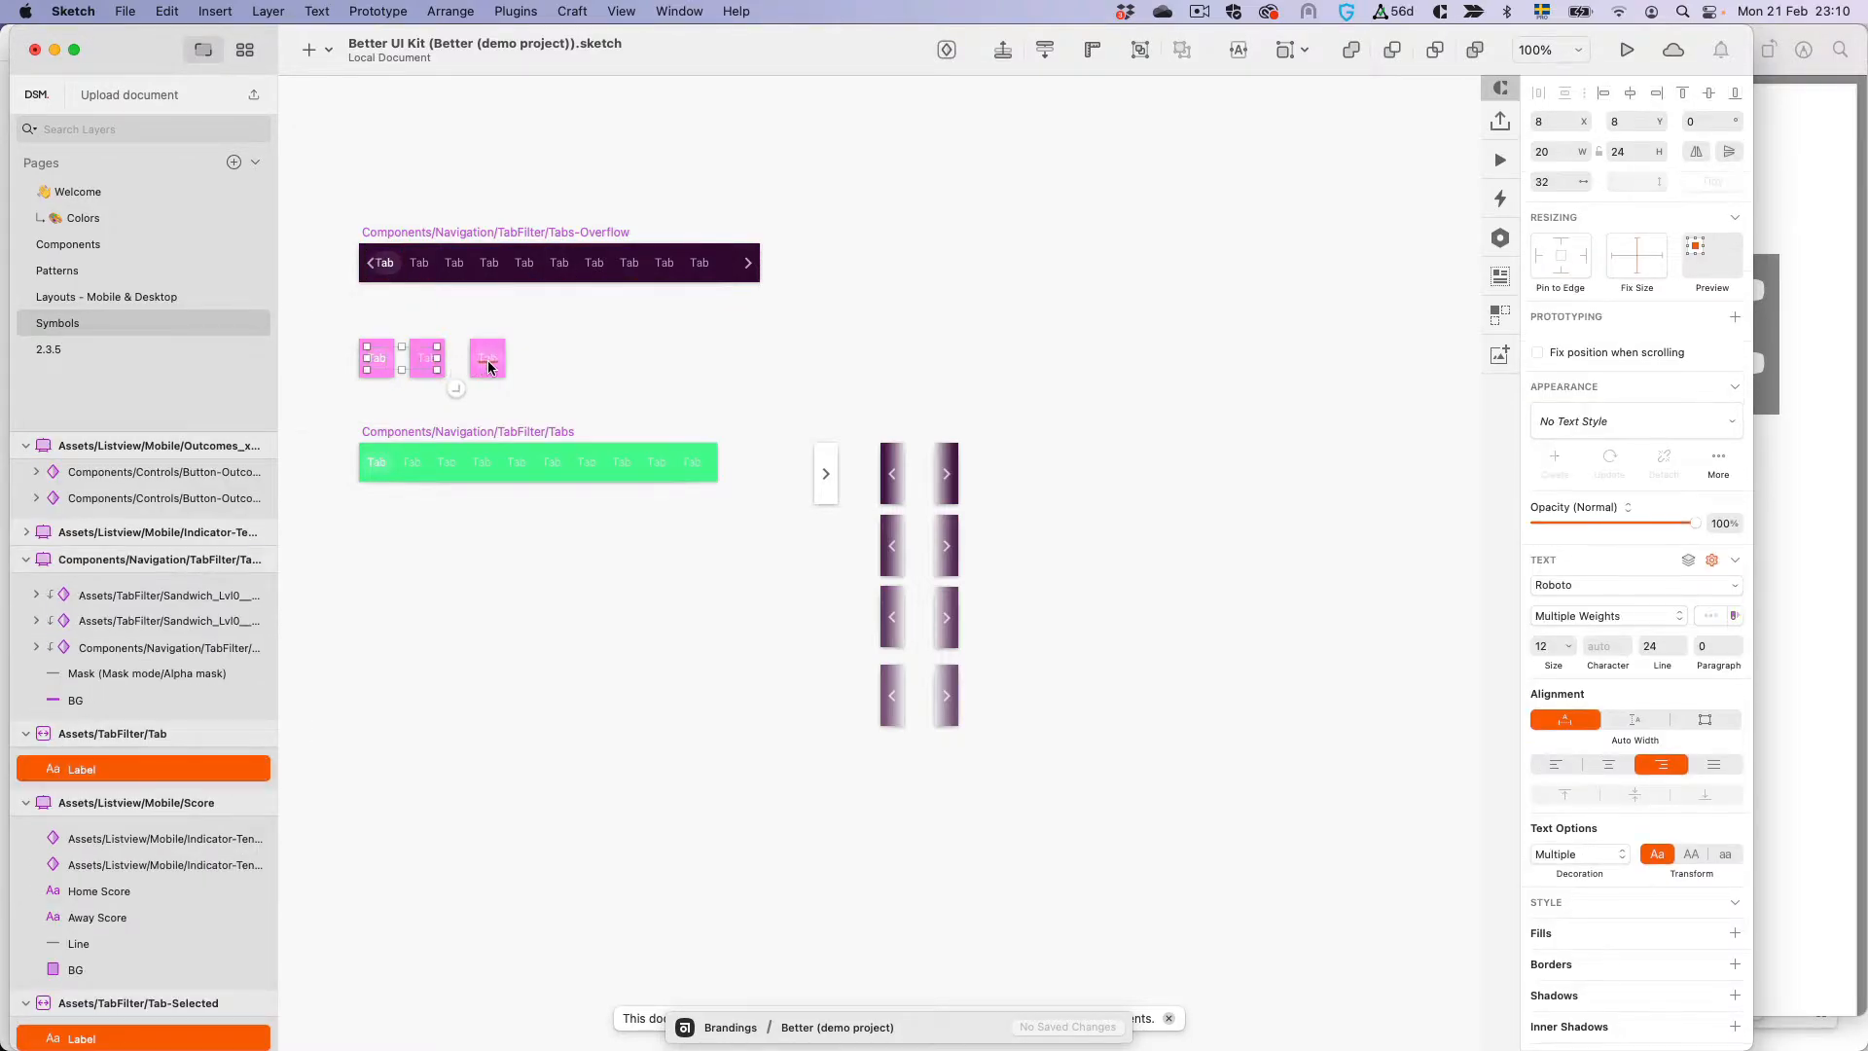
pyautogui.keyDown('shift'); pyautogui.click(487, 360); pyautogui.keyUp('shift')
pyautogui.click(425, 373)
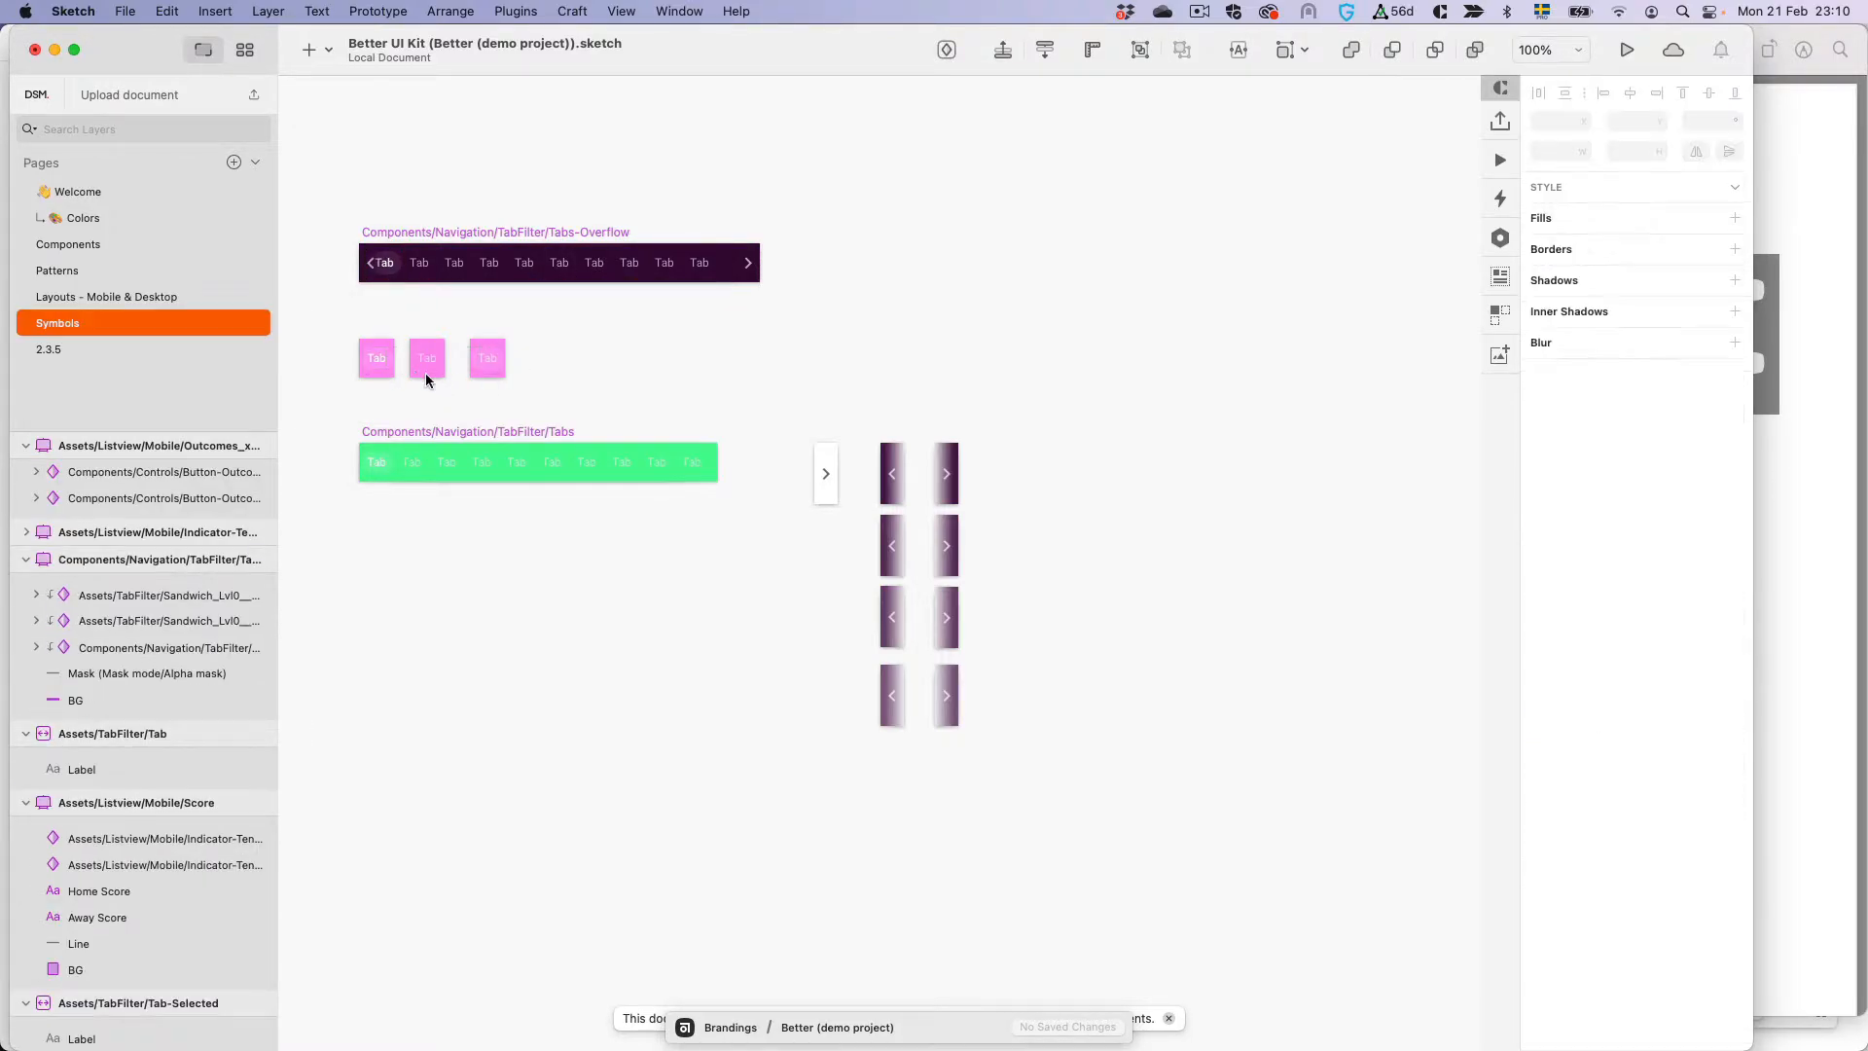
pyautogui.click(364, 362)
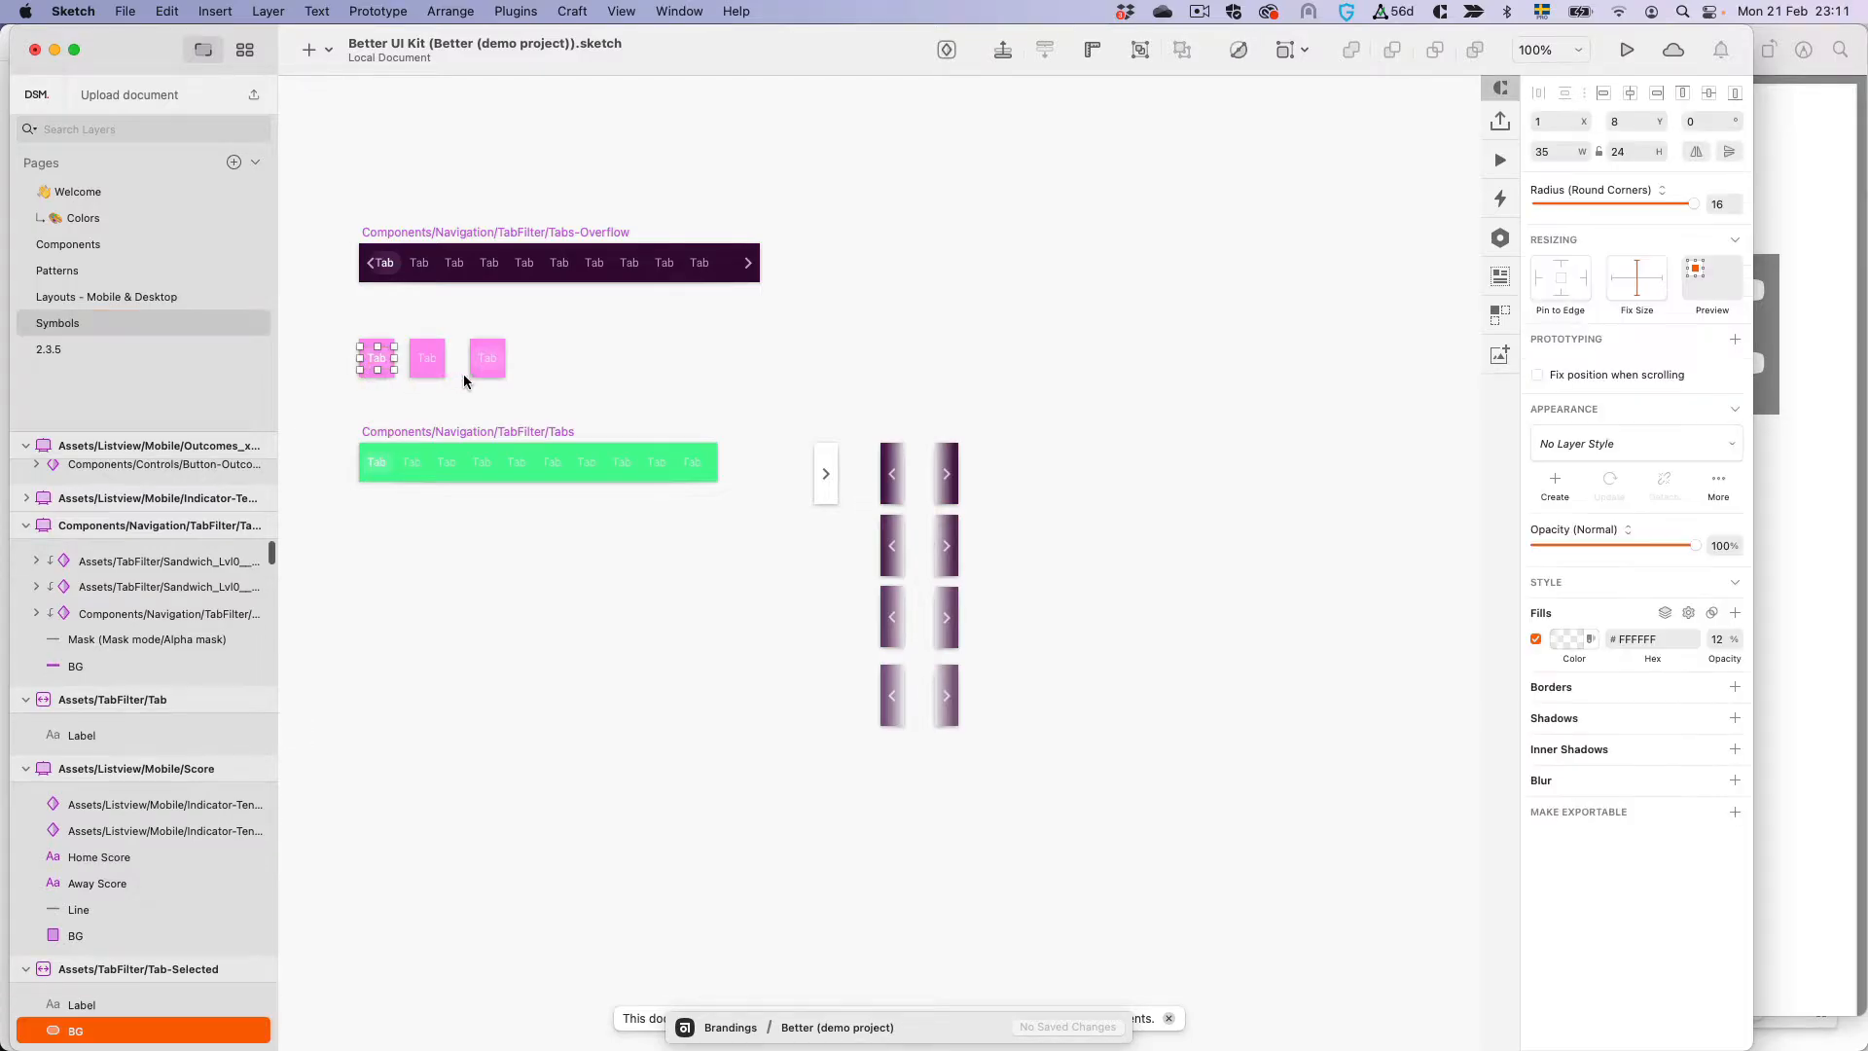
pyautogui.keyDown('shift'); pyautogui.click(475, 364); pyautogui.keyUp('shift')
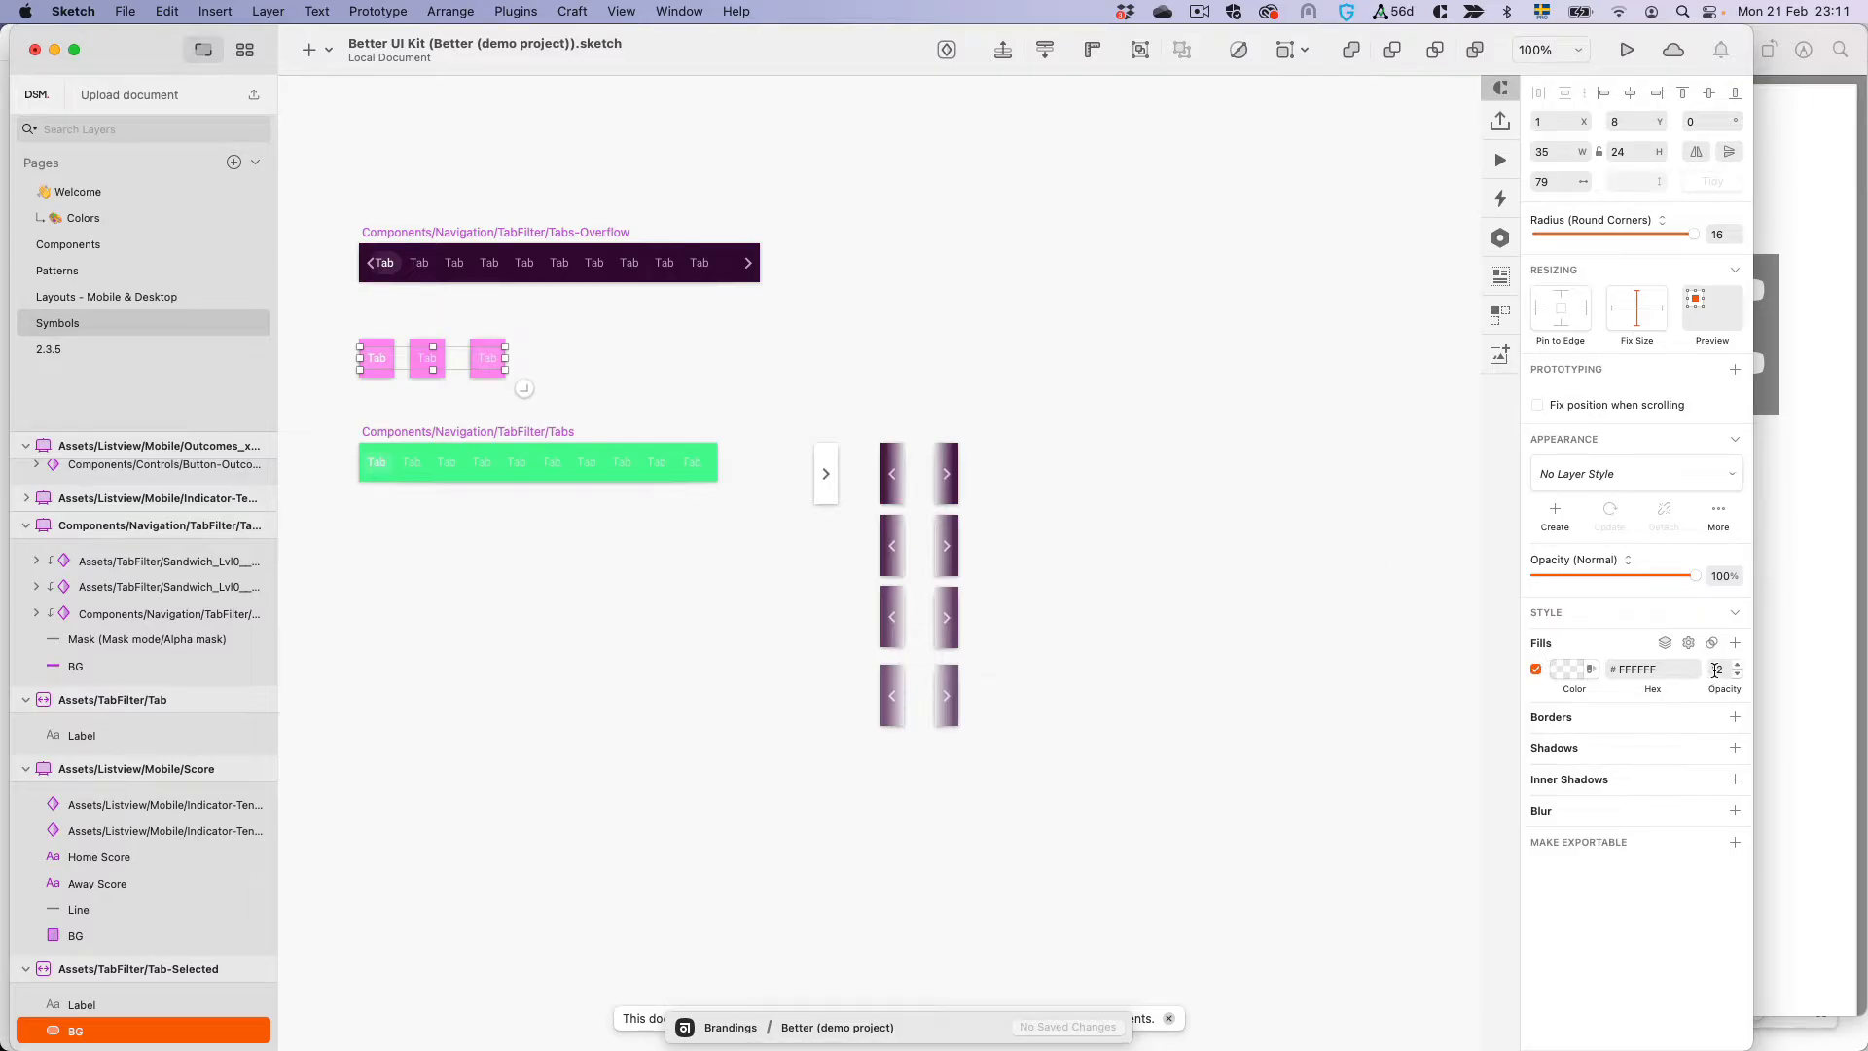
pyautogui.click(1368, 603)
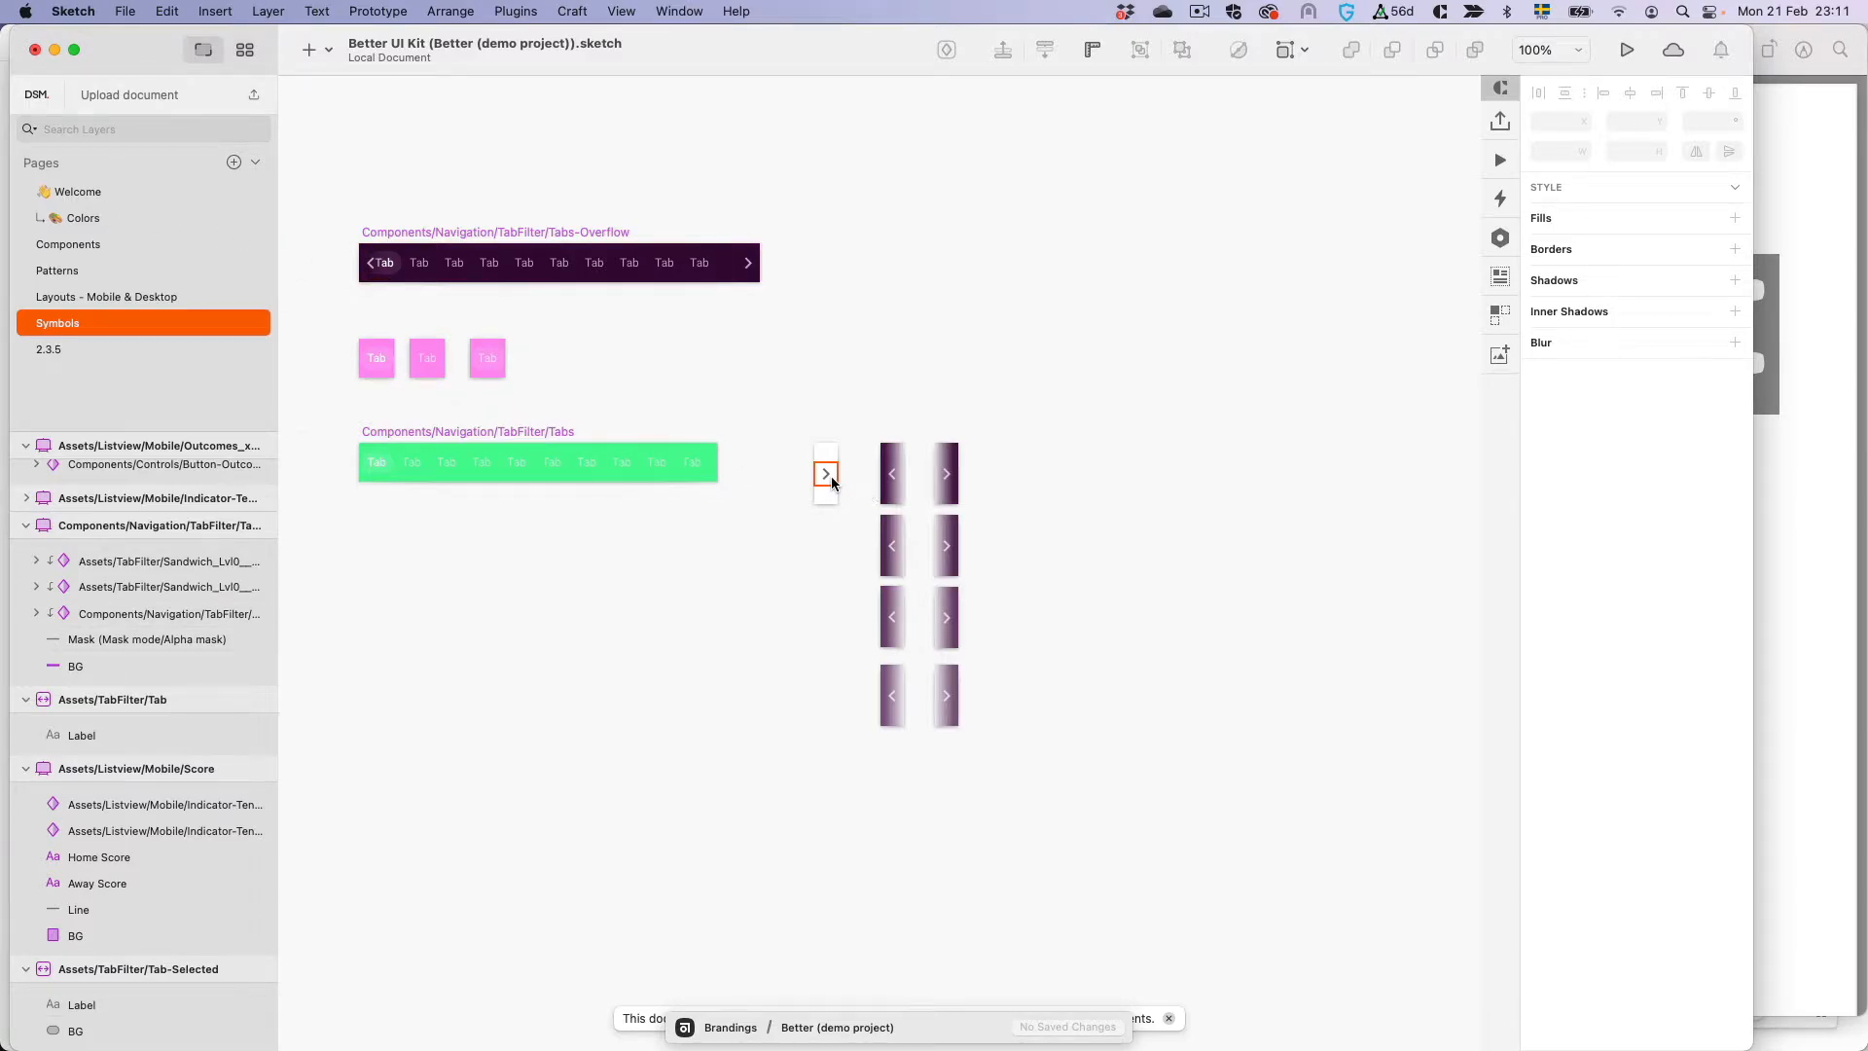
# Step: Scroll around the Sandwich Filter section on the Components page to review the recoloured arrows
pyautogui.click(97, 246)
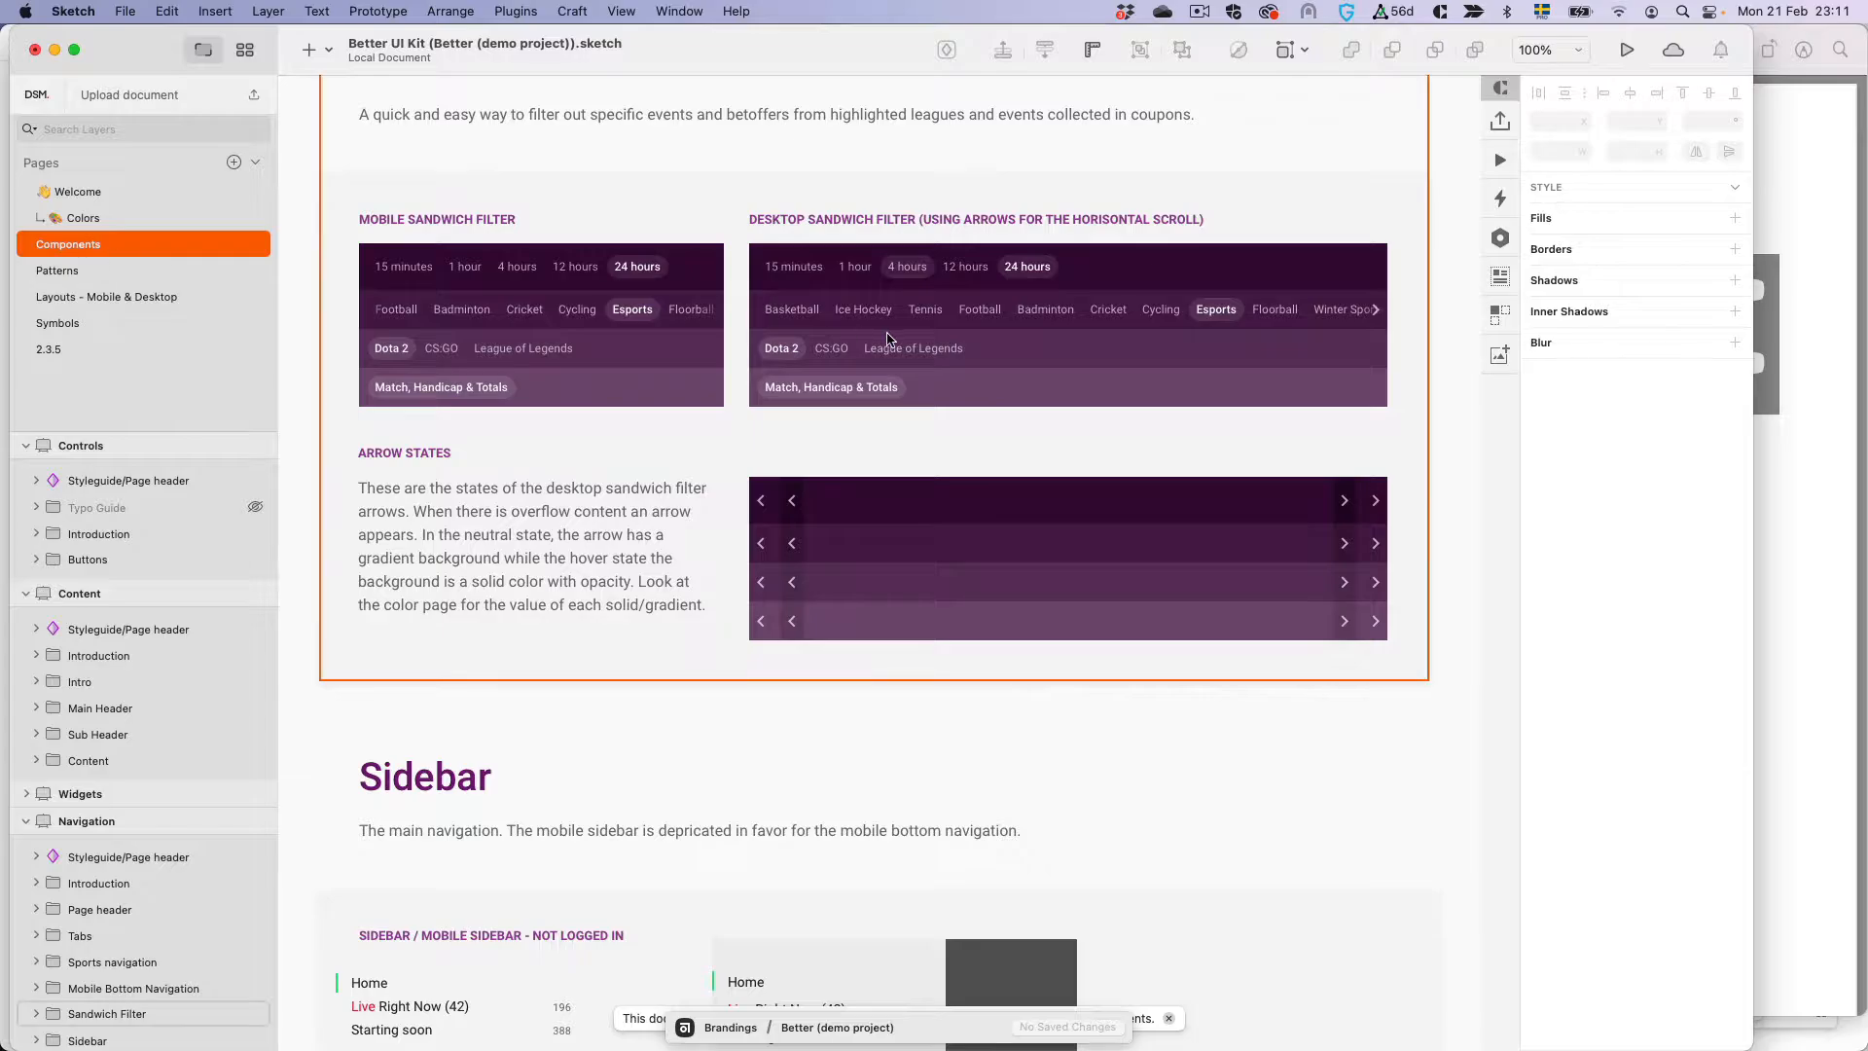
pyautogui.scroll(3, 885, 335)
pyautogui.scroll(6, 885, 335)
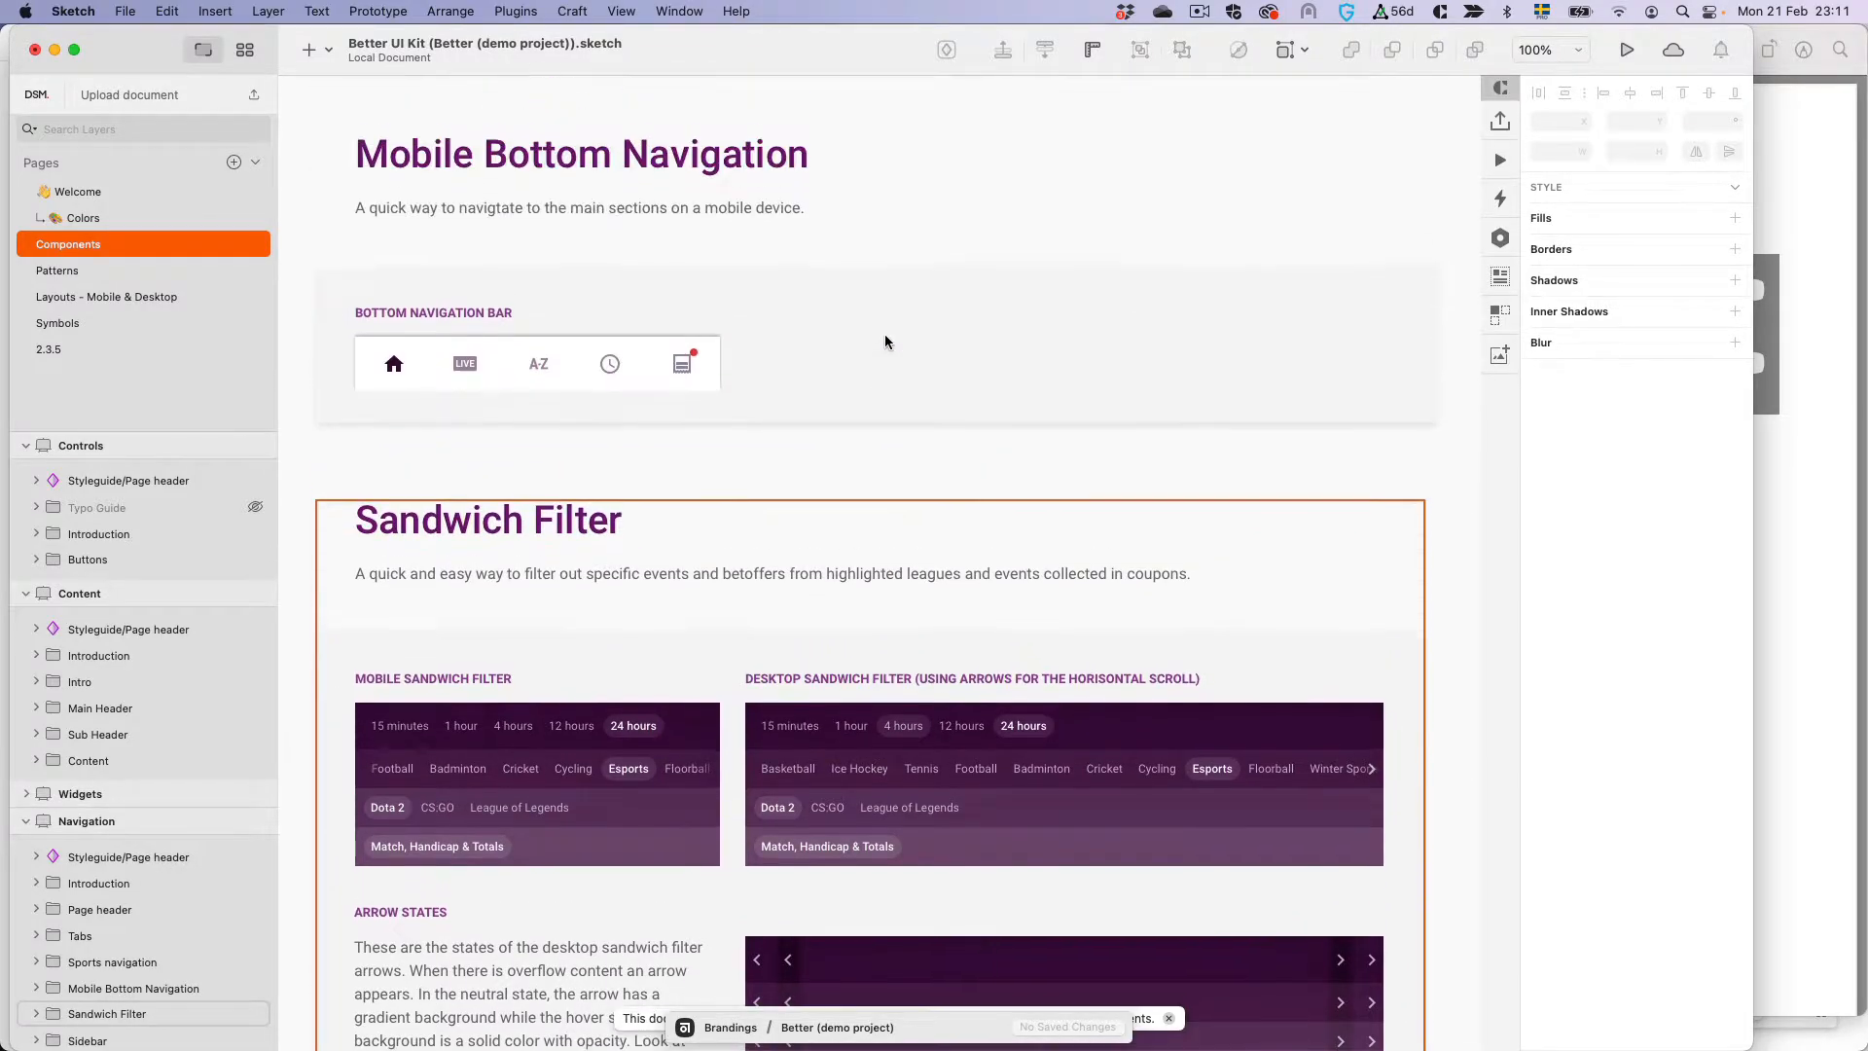
pyautogui.scroll(-8, 884, 335)
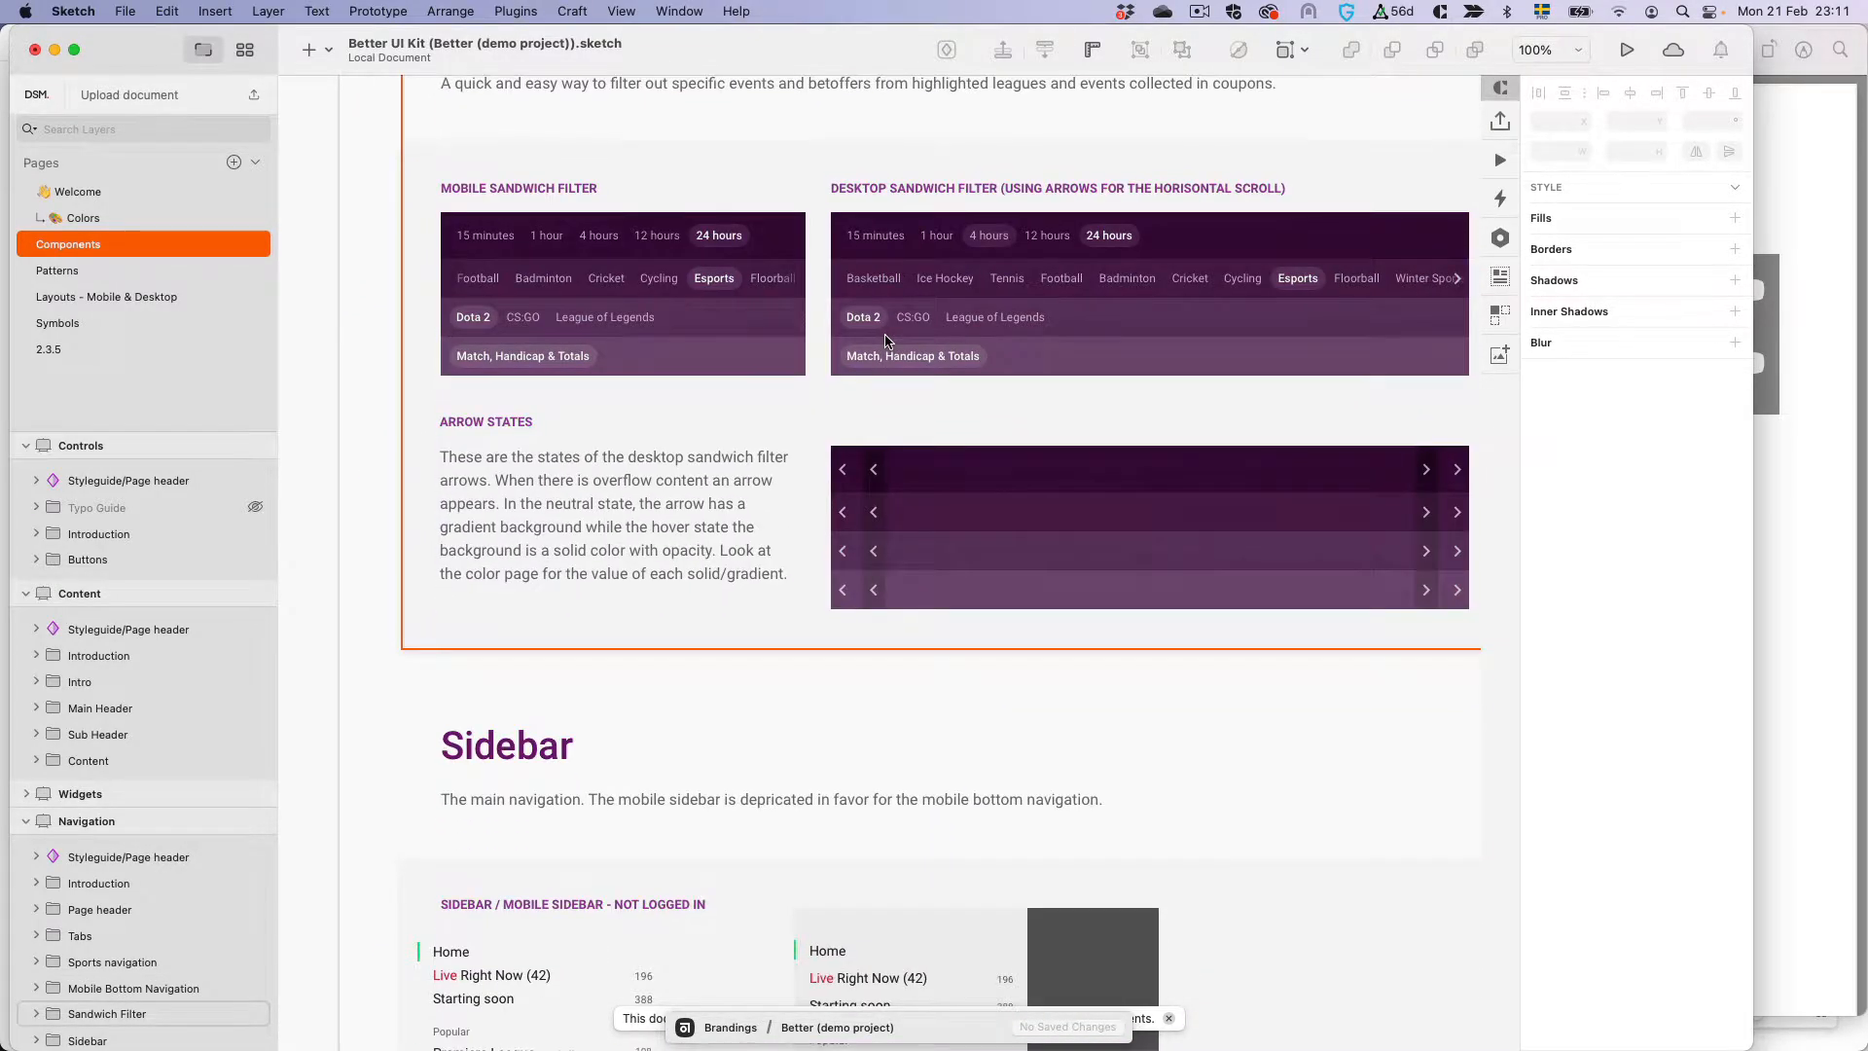
pyautogui.scroll(-3, 884, 341)
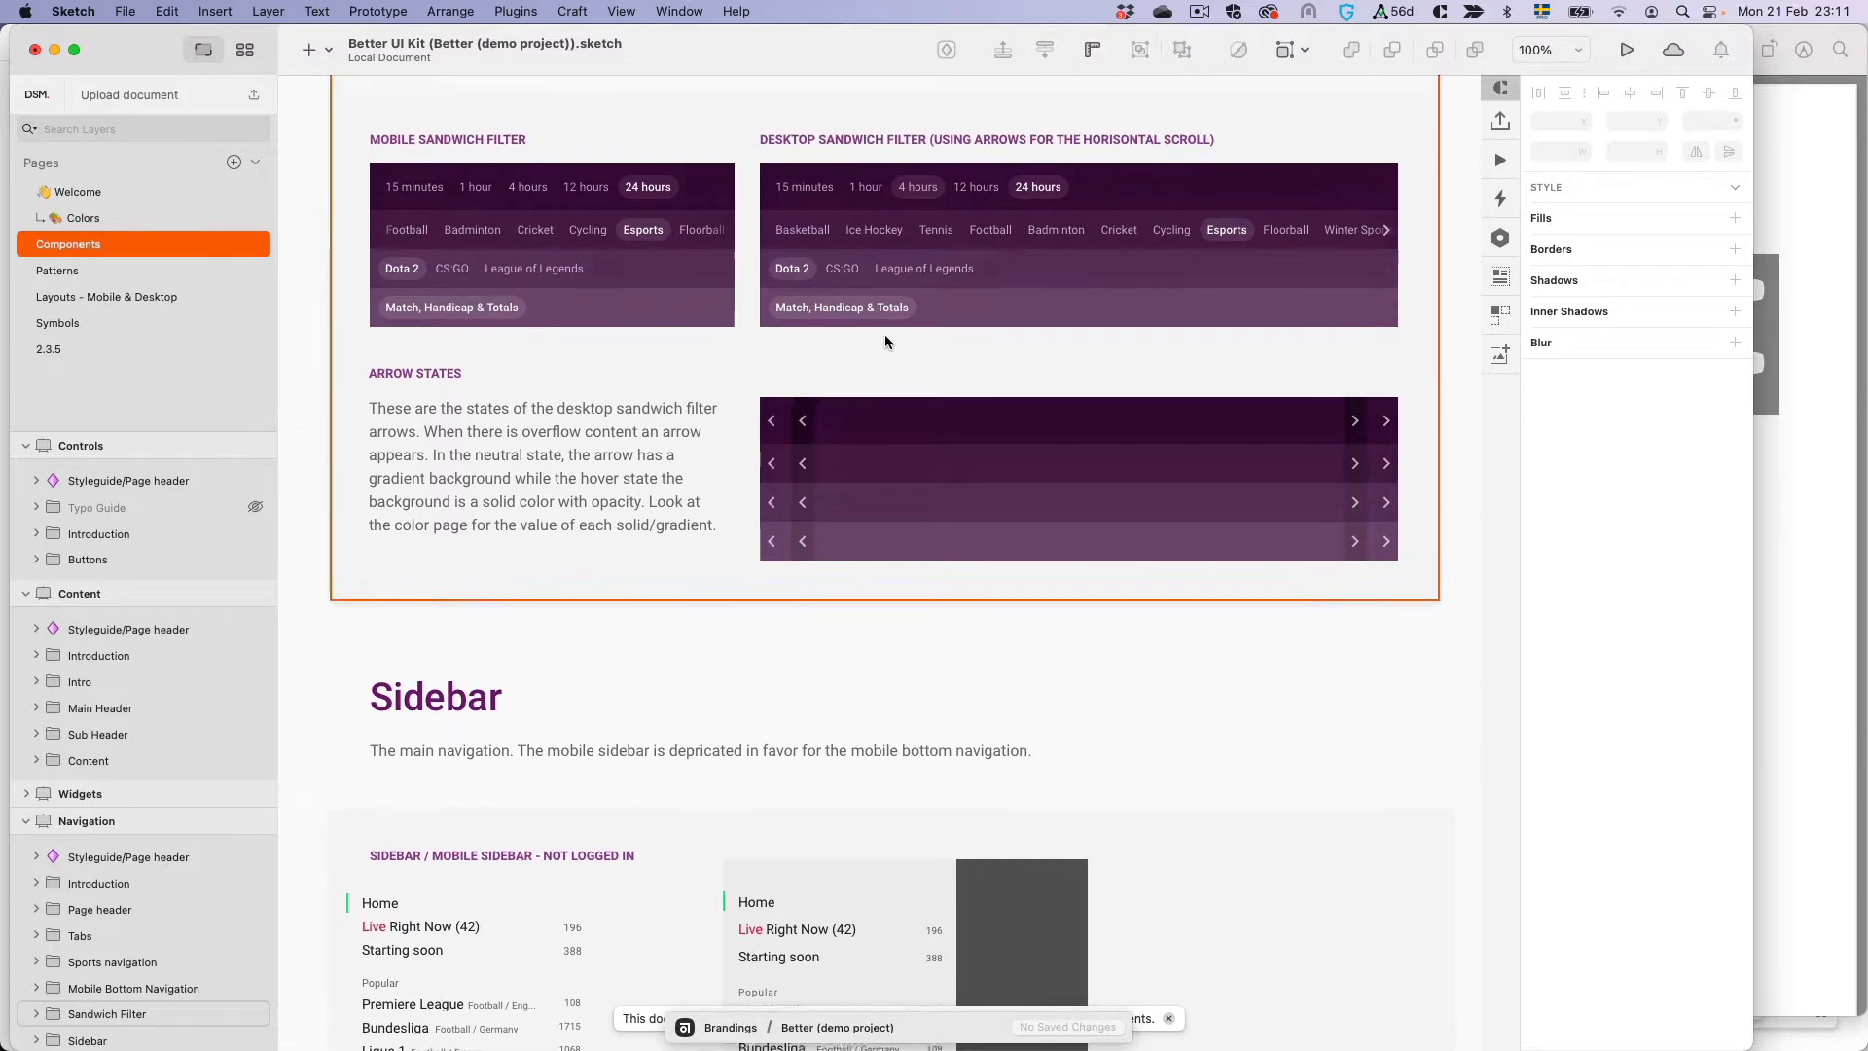
# Step: Return to the Colors page and scroll to its Gradients section
pyautogui.click(142, 215)
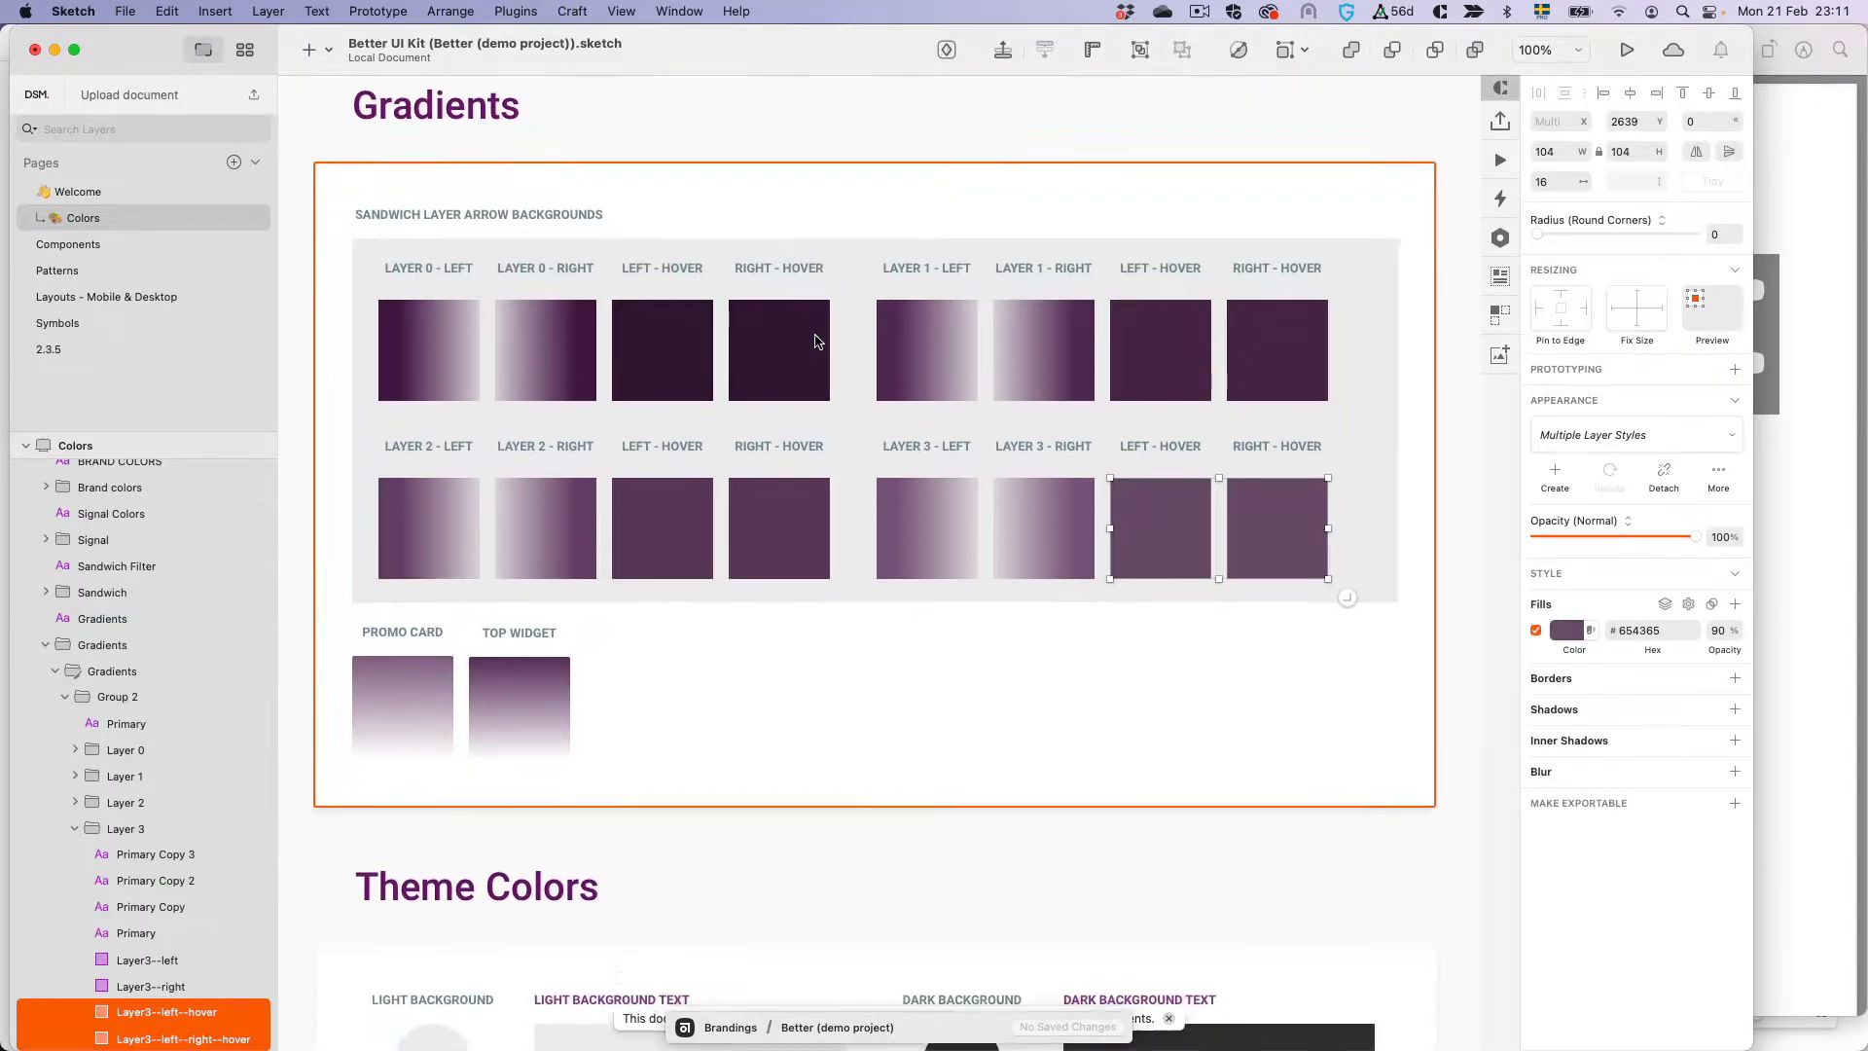
pyautogui.scroll(-3, 815, 340)
pyautogui.scroll(4, 815, 340)
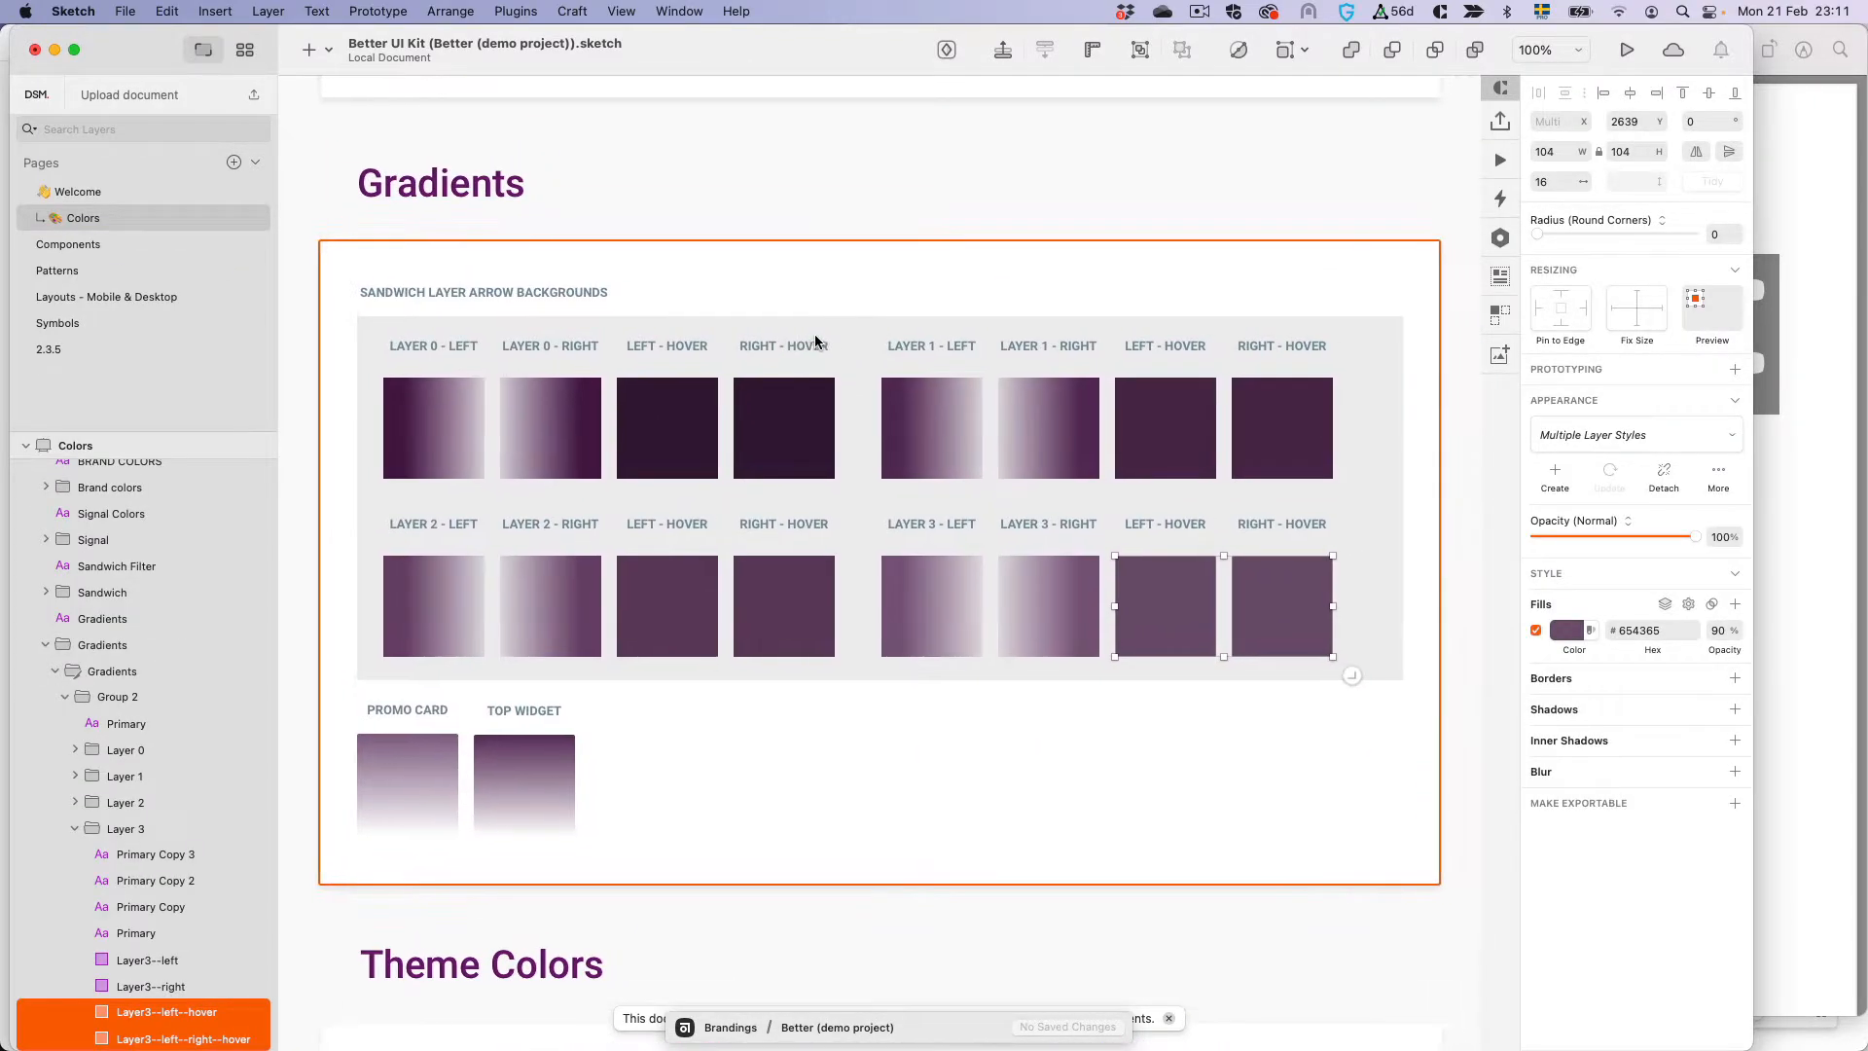
pyautogui.scroll(1, 815, 341)
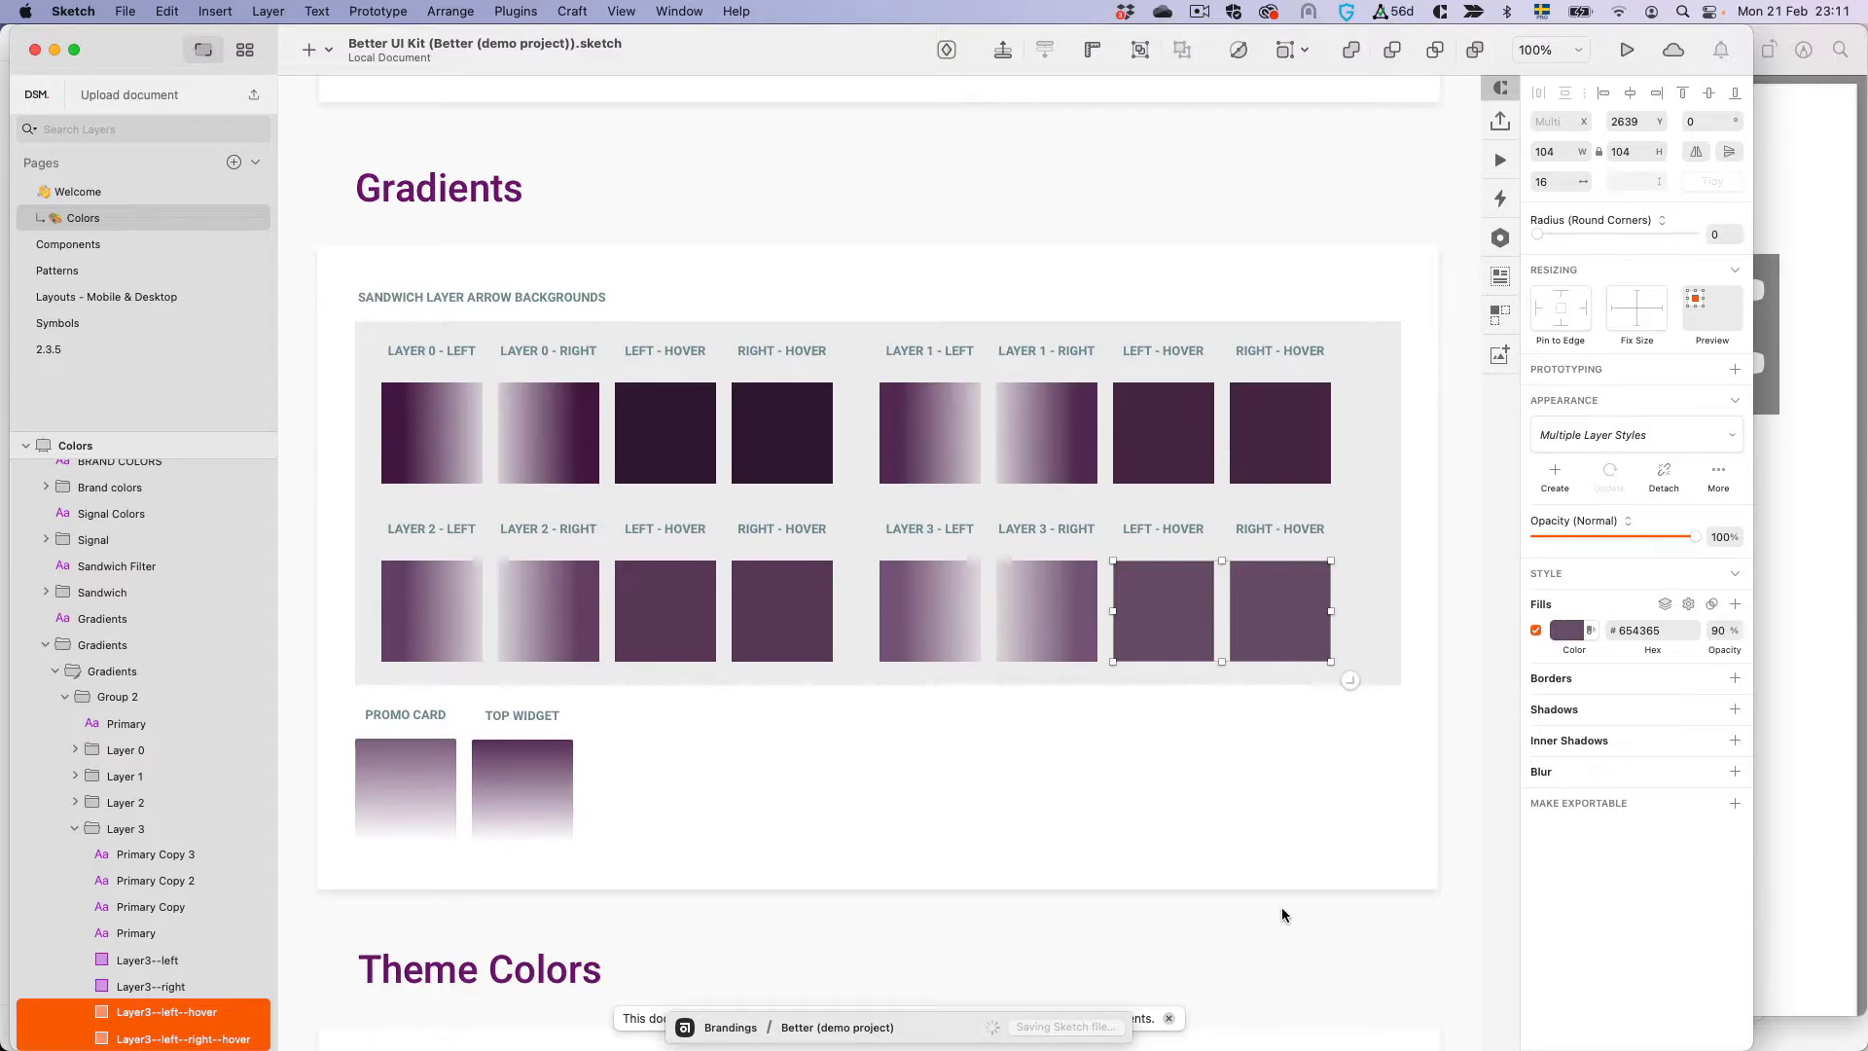
# Step: Commit the 56 changes to Better with the summary 'Sandwich filter colors'
pyautogui.click(1067, 1028)
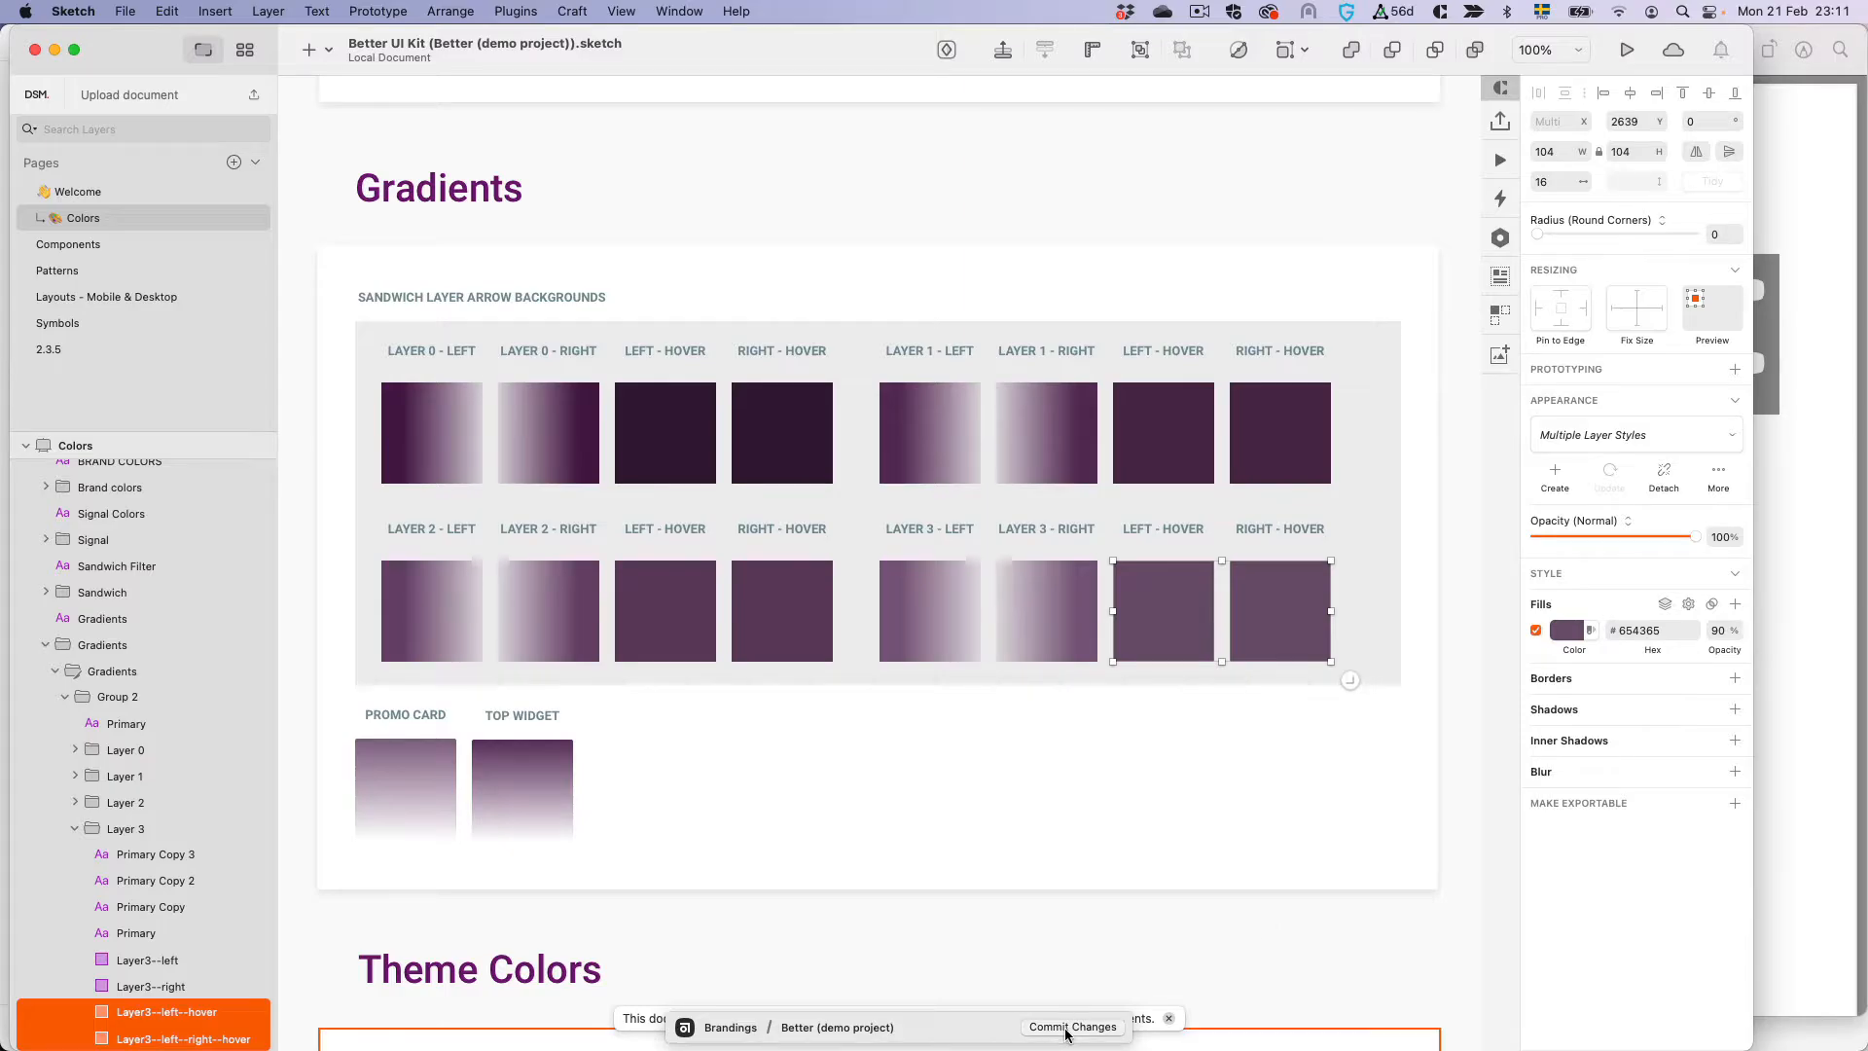
pyautogui.write('San')
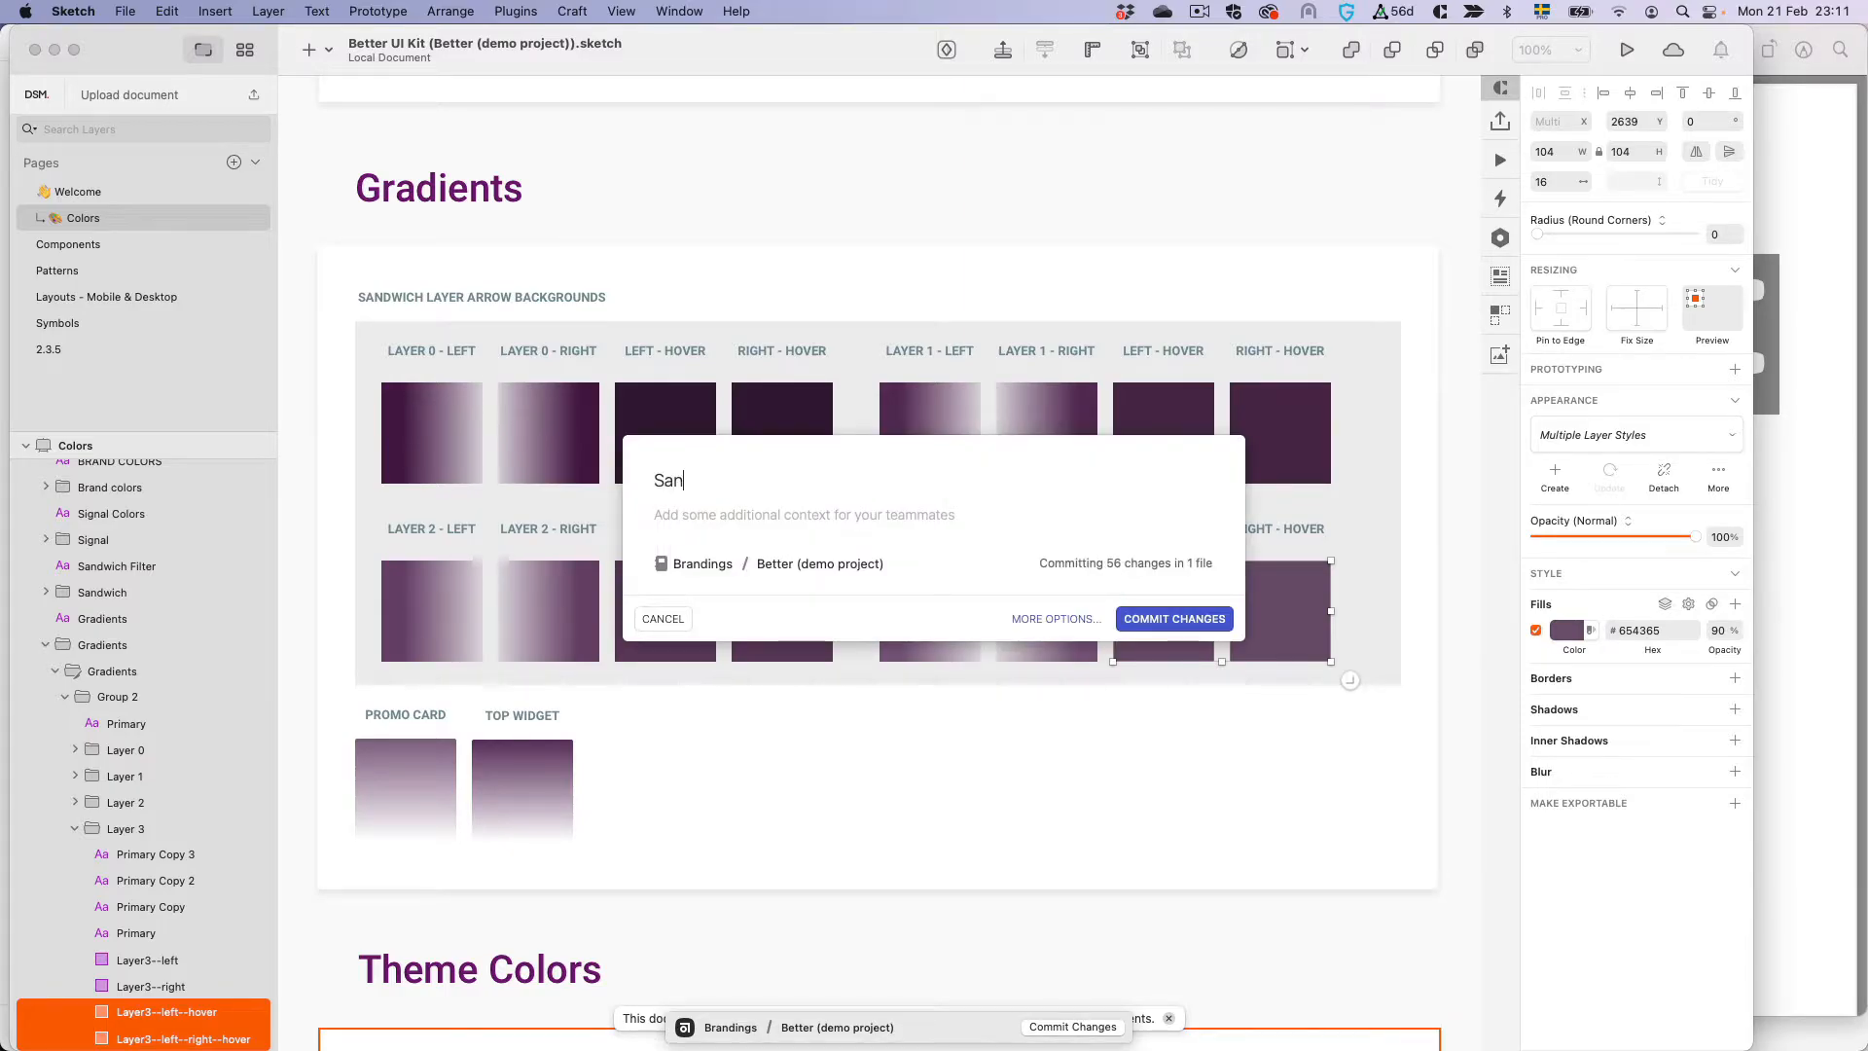
pyautogui.write('dwich filter colors')
pyautogui.press('Tab')
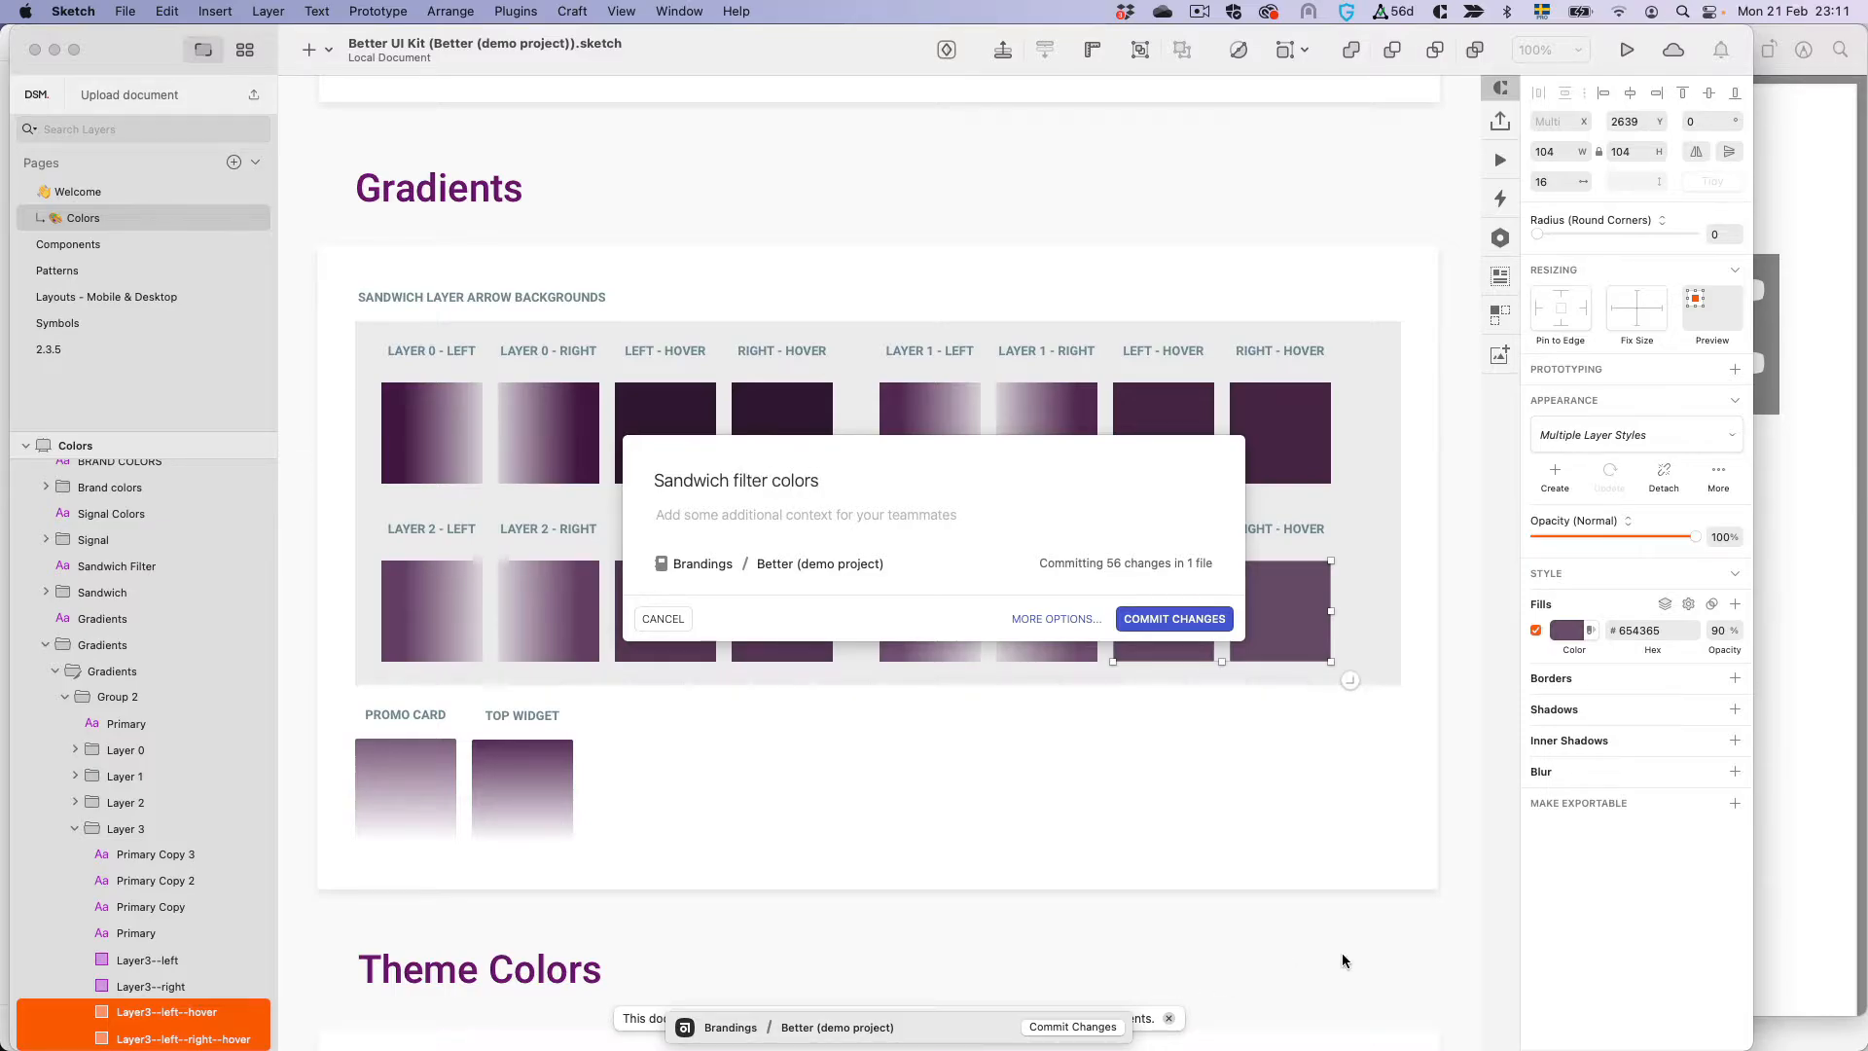
pyautogui.click(1138, 616)
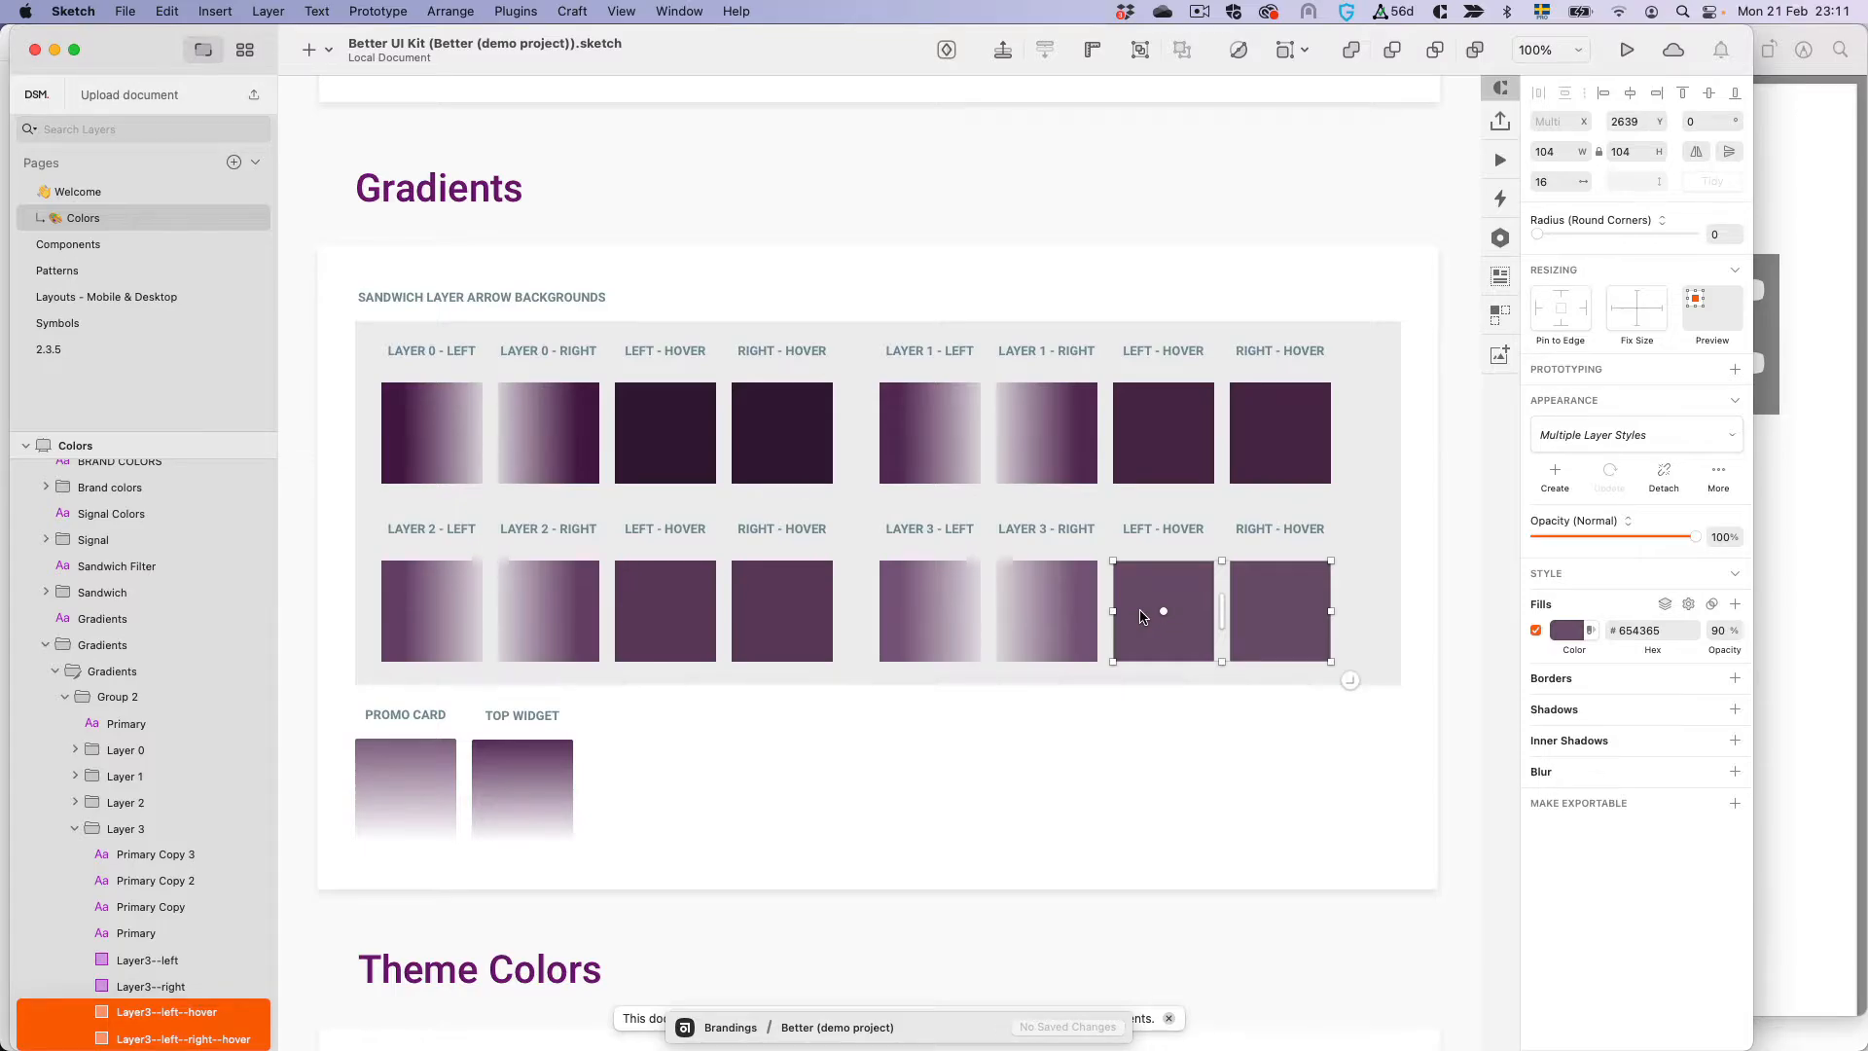
pyautogui.scroll(-5, 1471, 724)
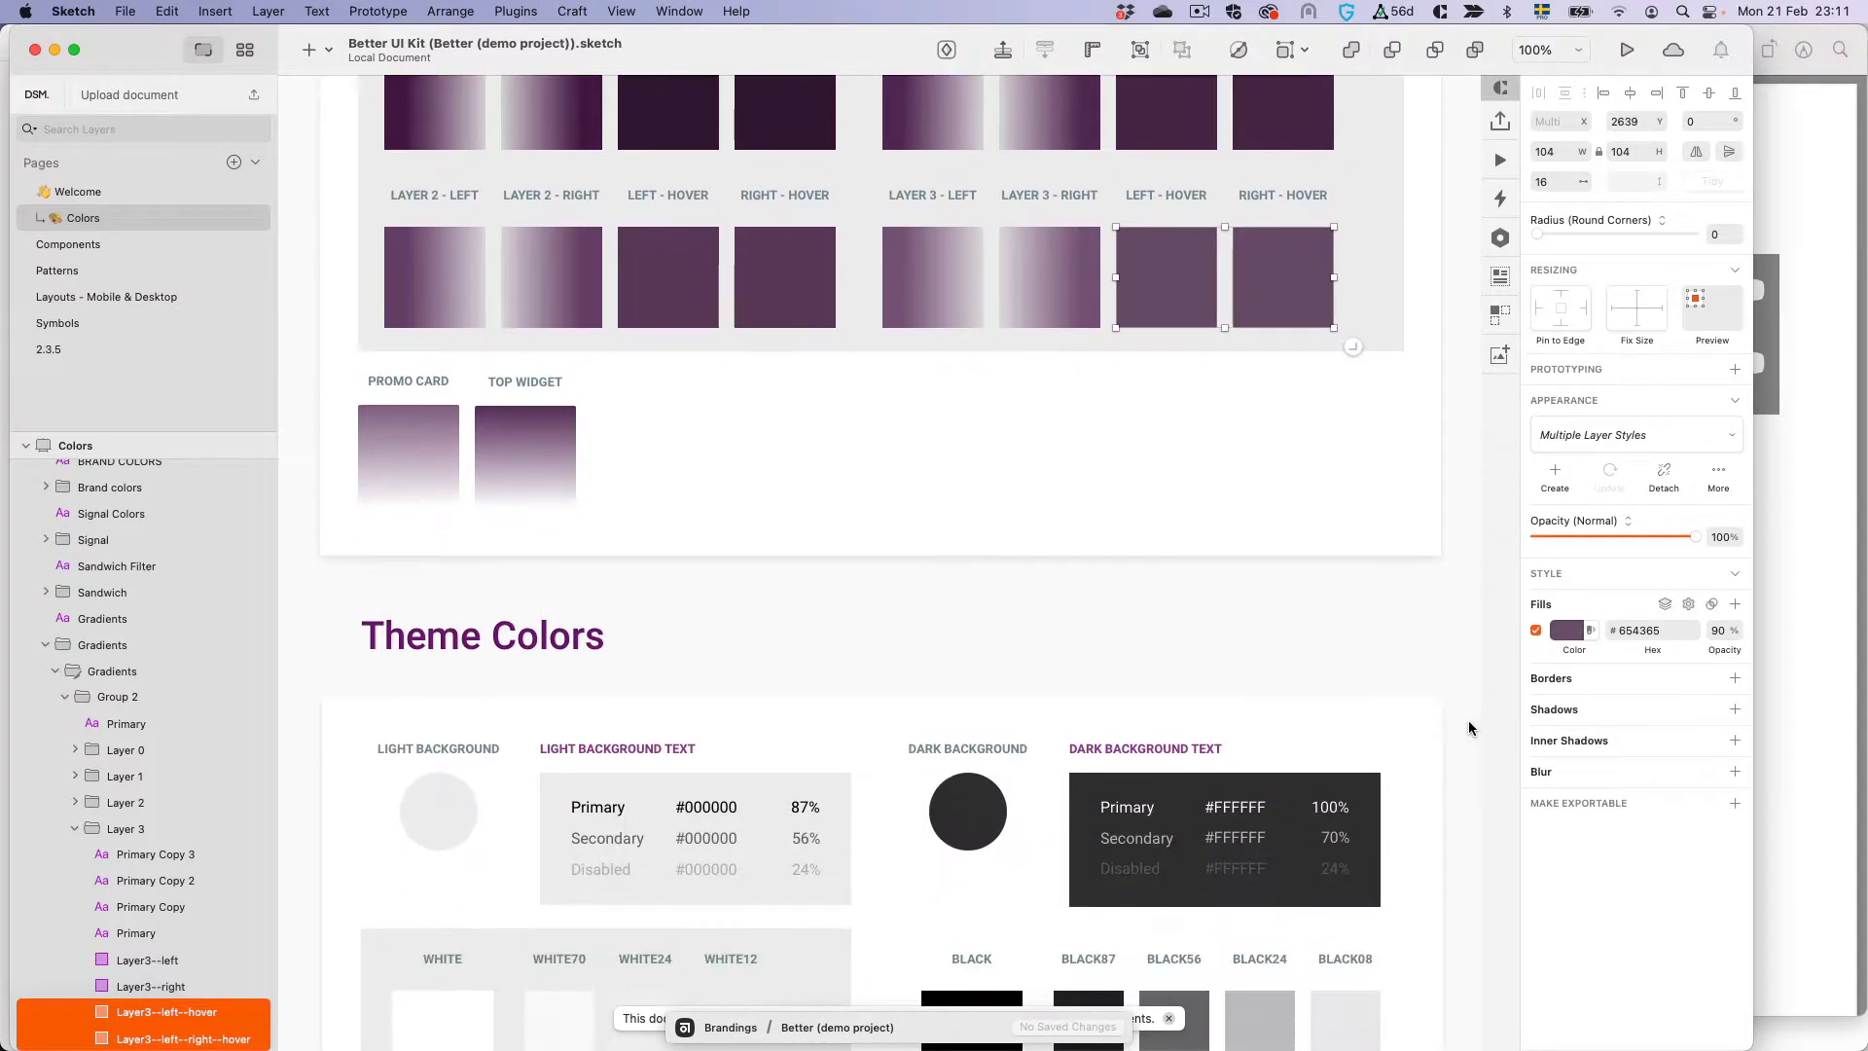
pyautogui.scroll(4, 1467, 727)
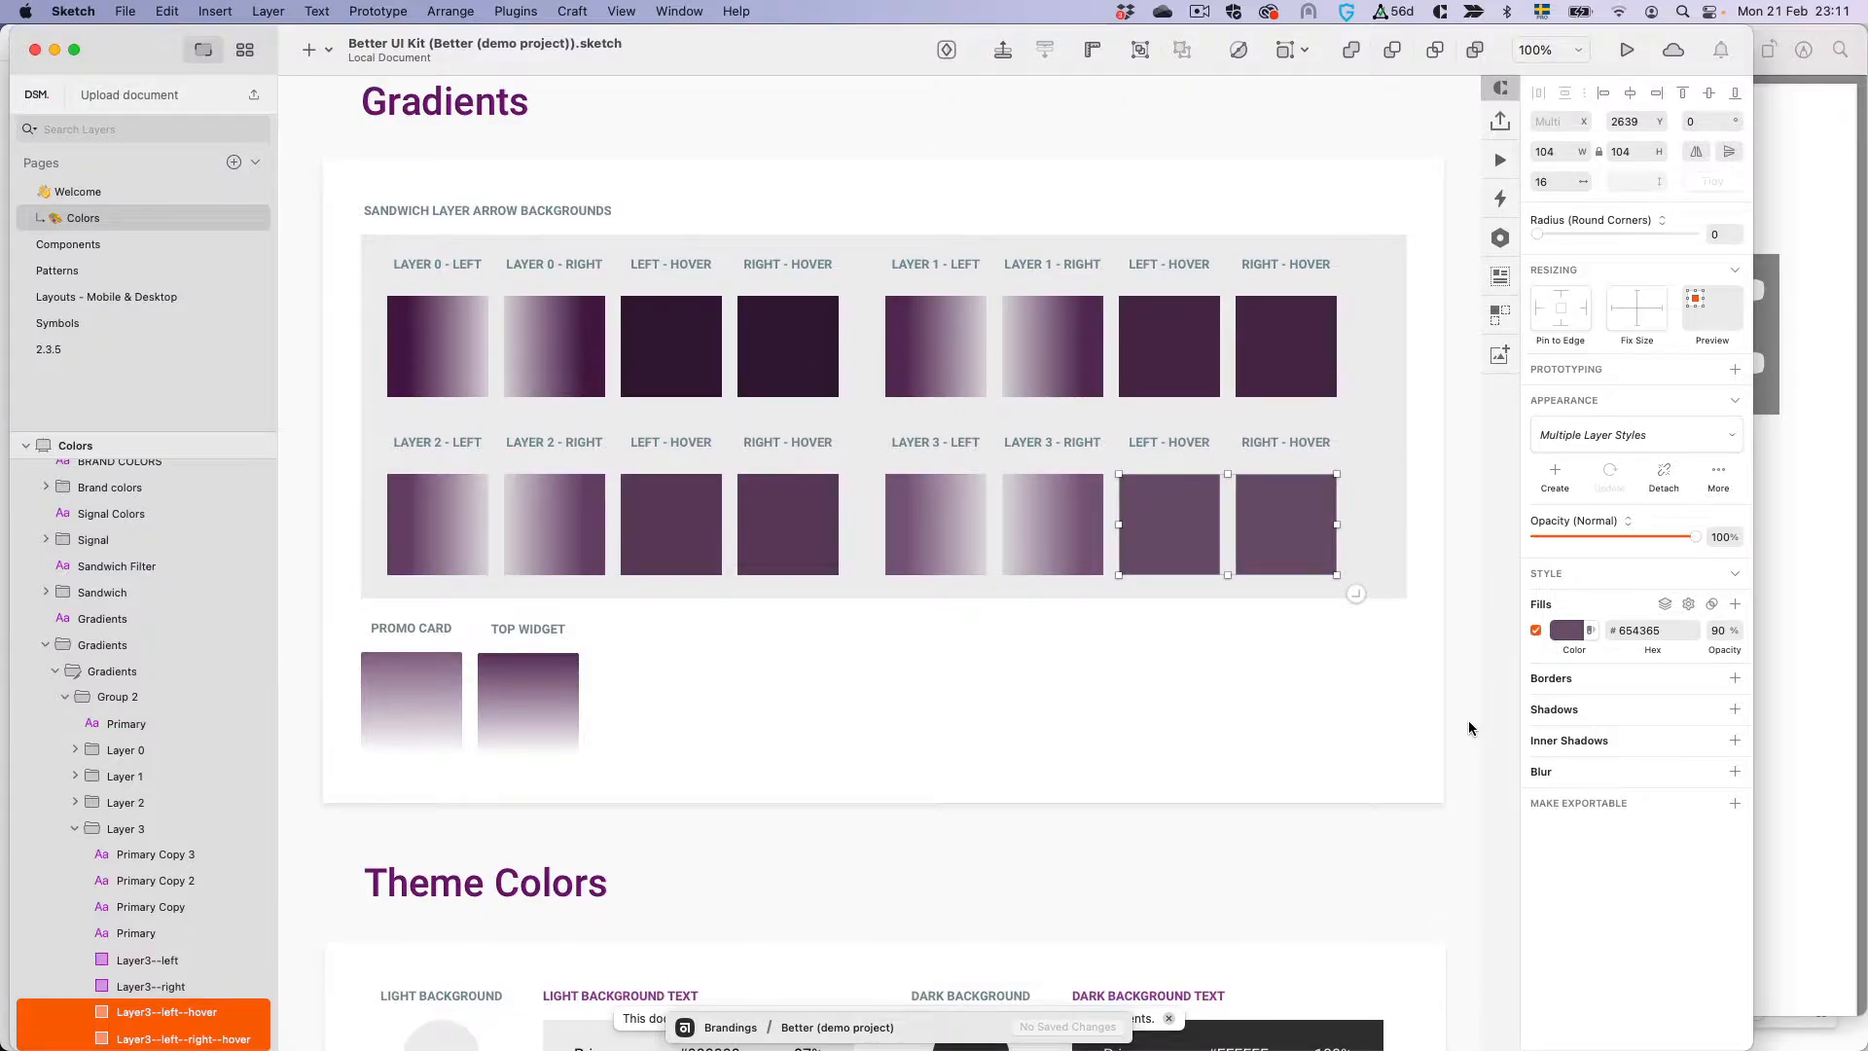
pyautogui.scroll(-6, 1469, 722)
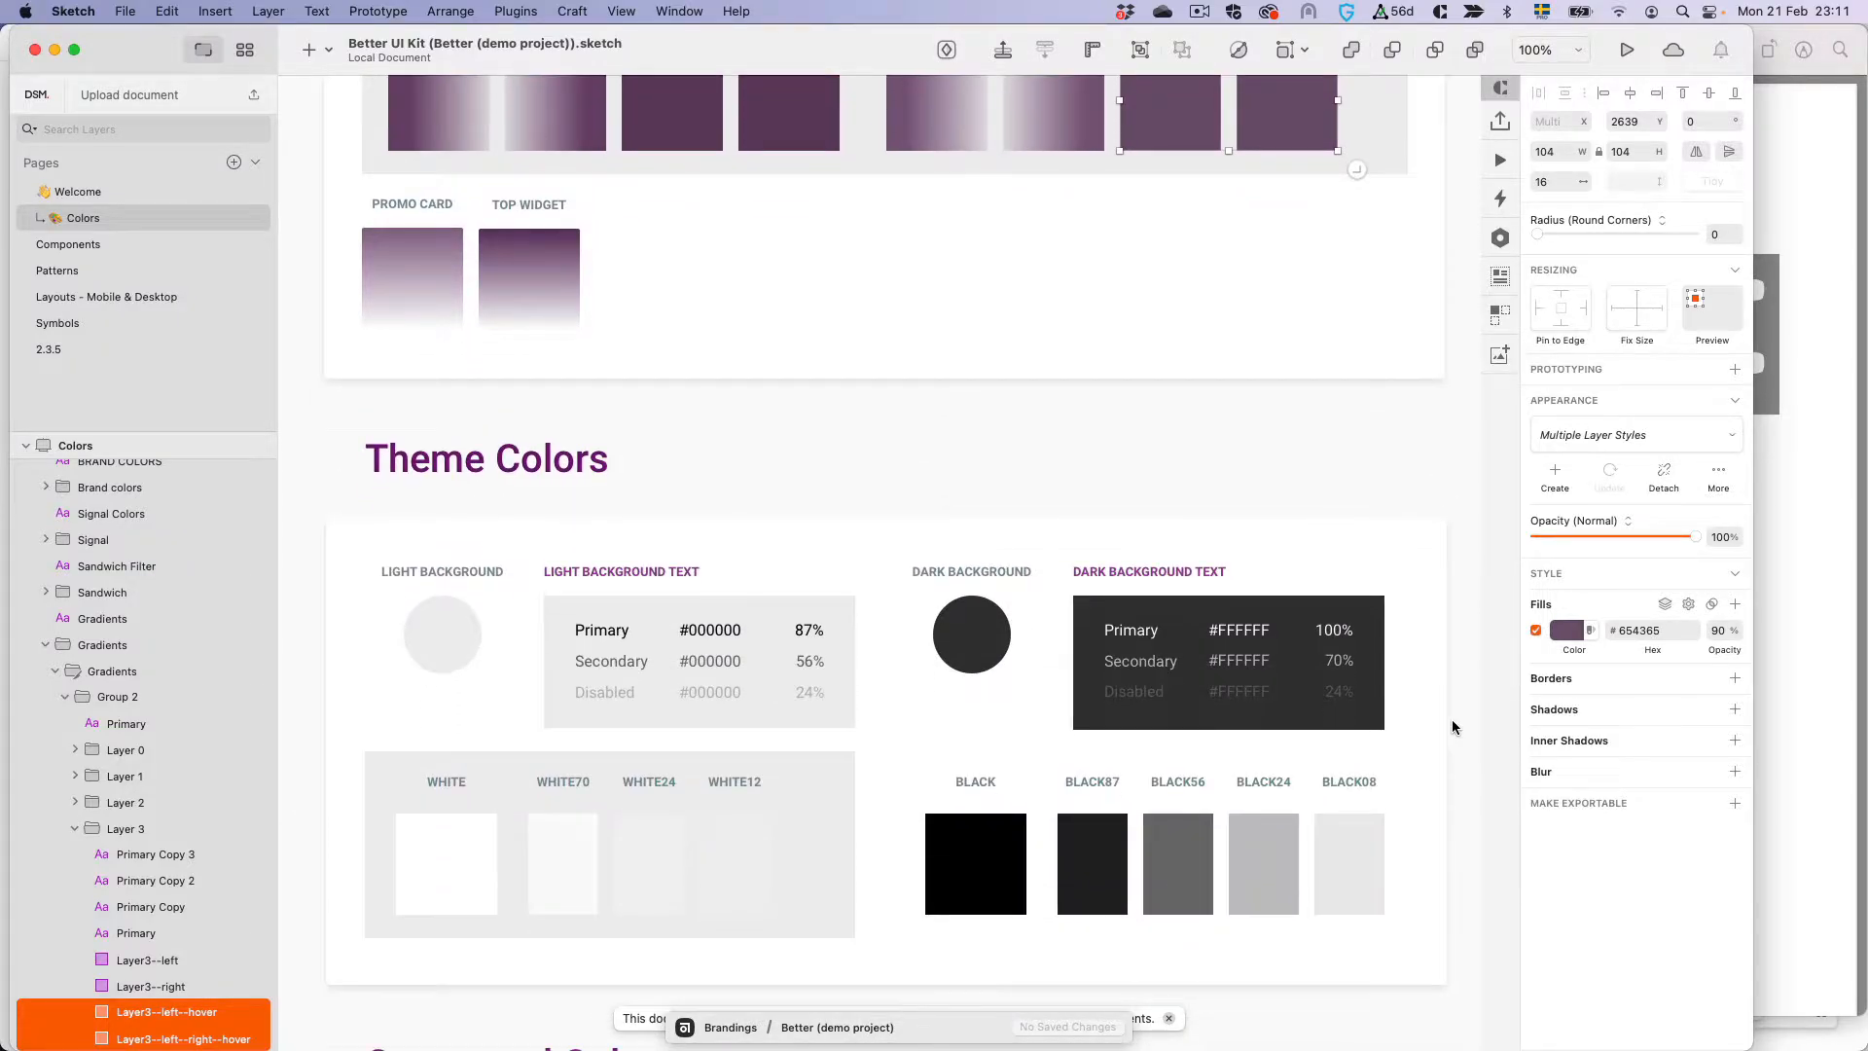
pyautogui.scroll(-5, 1451, 726)
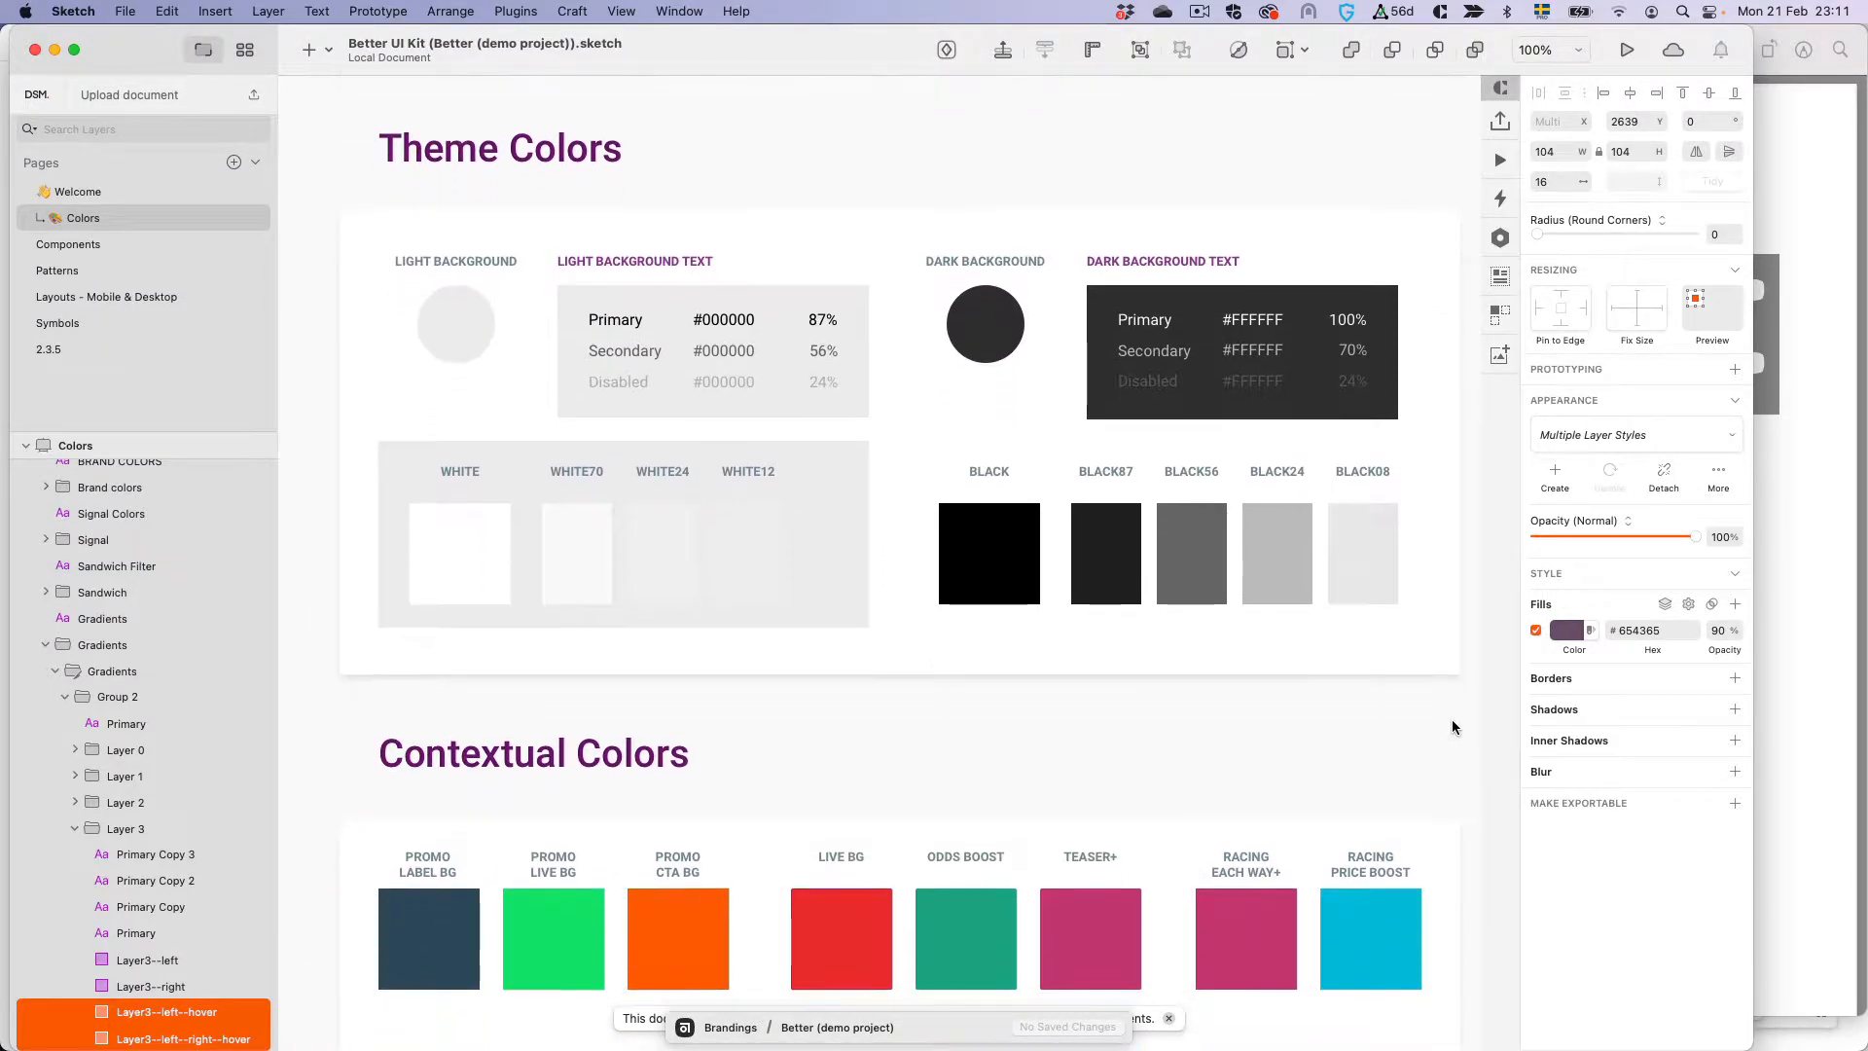
pyautogui.scroll(-5, 1451, 727)
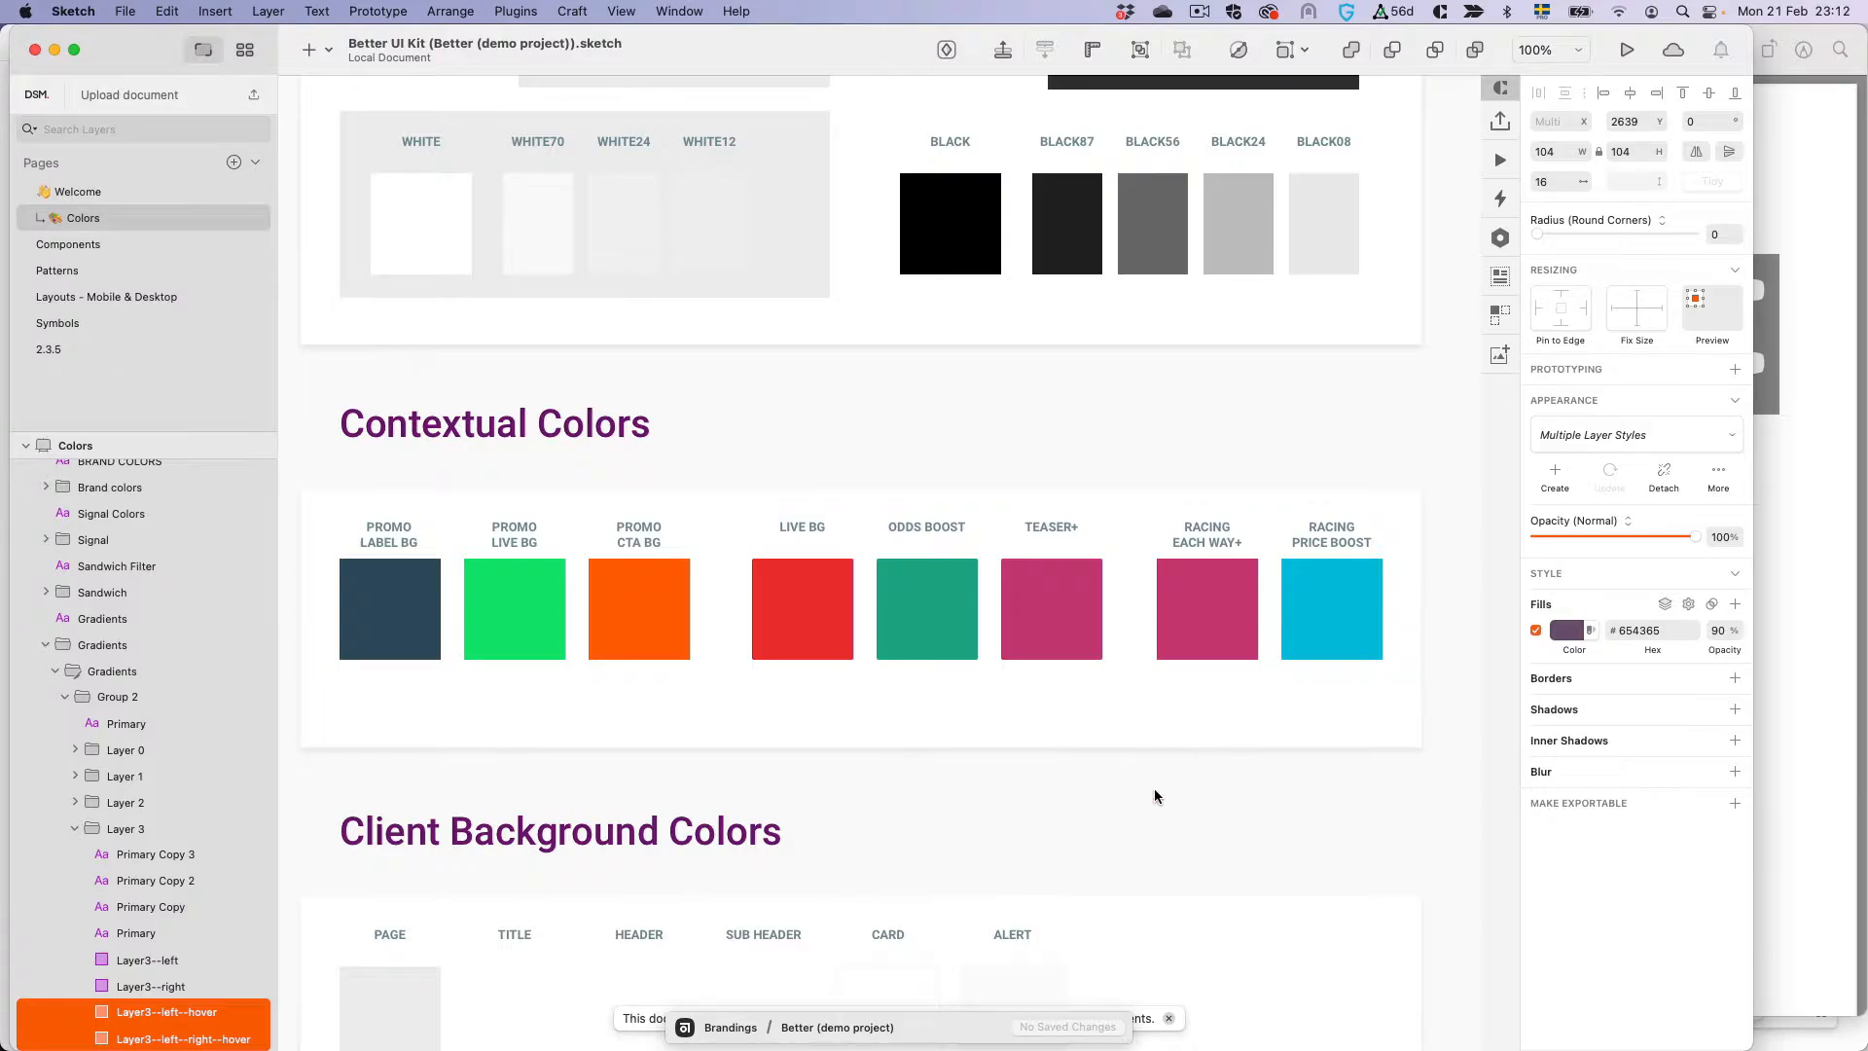
pyautogui.scroll(1, 487, 605)
pyautogui.hscroll(-2, 587, 610)
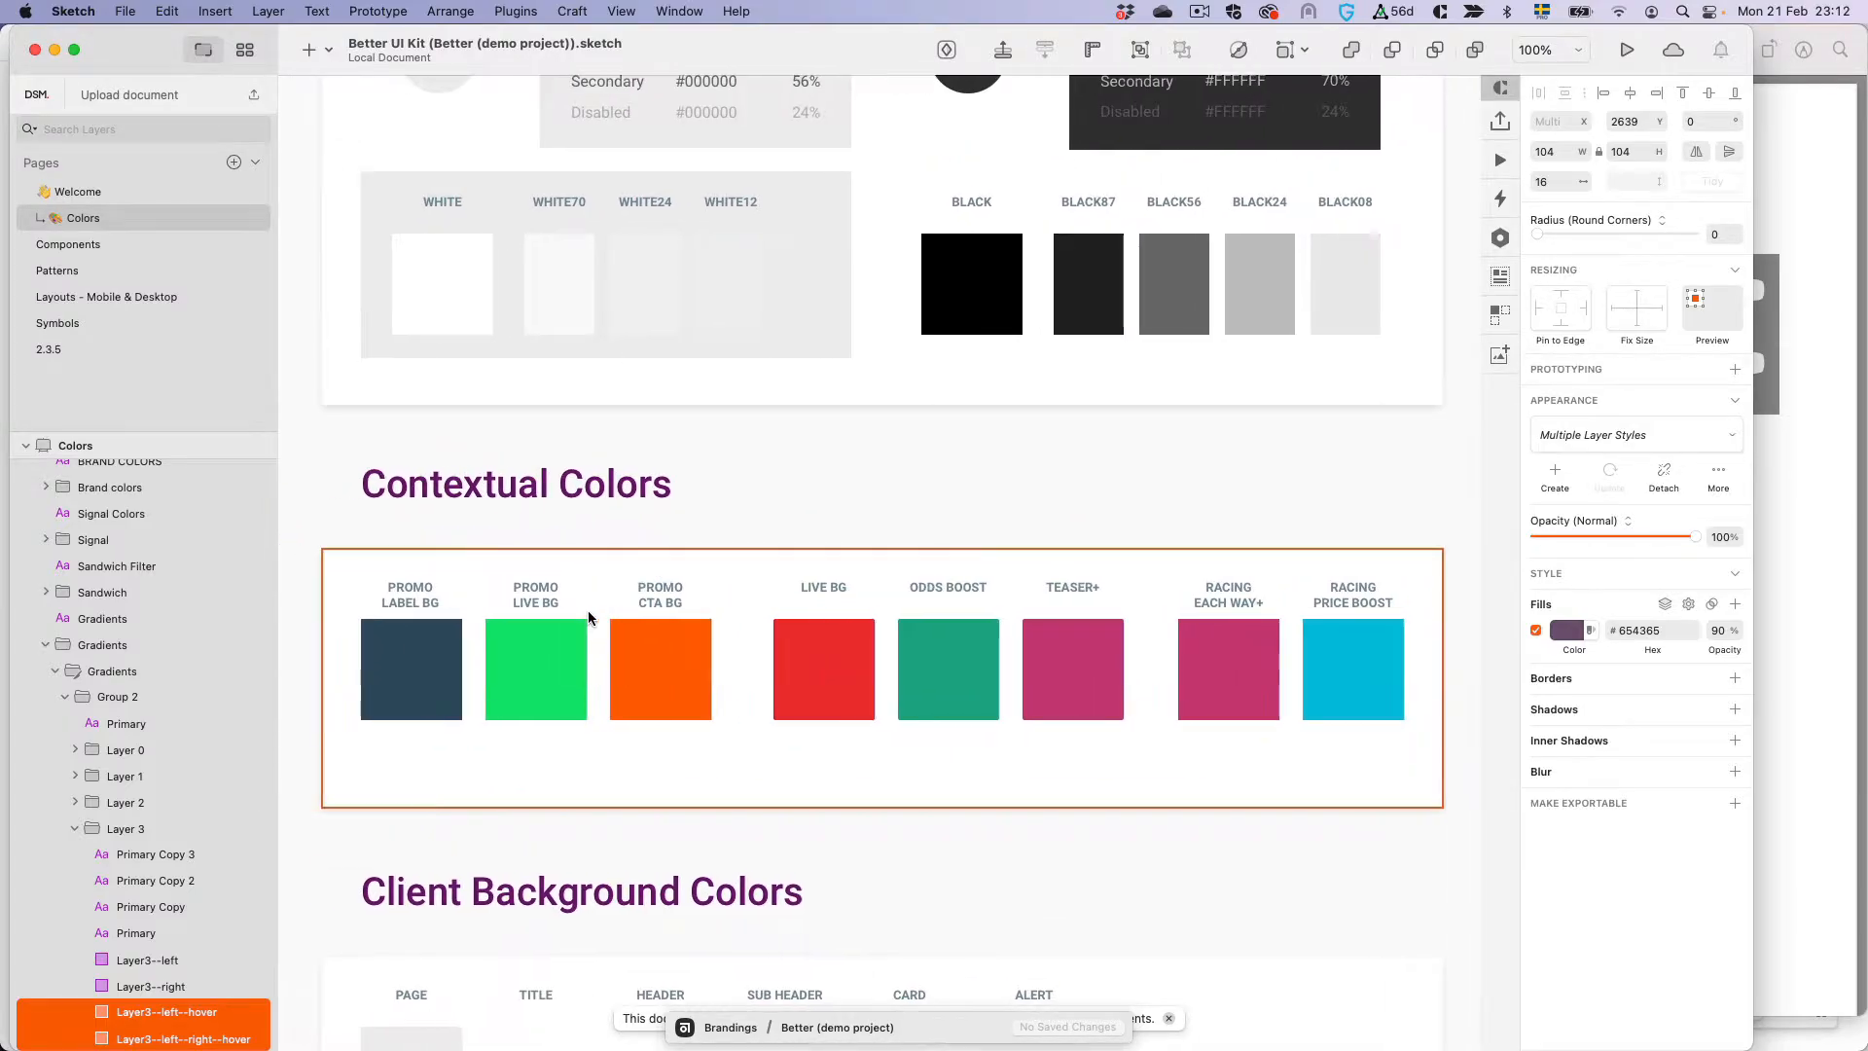
pyautogui.scroll(3, 587, 610)
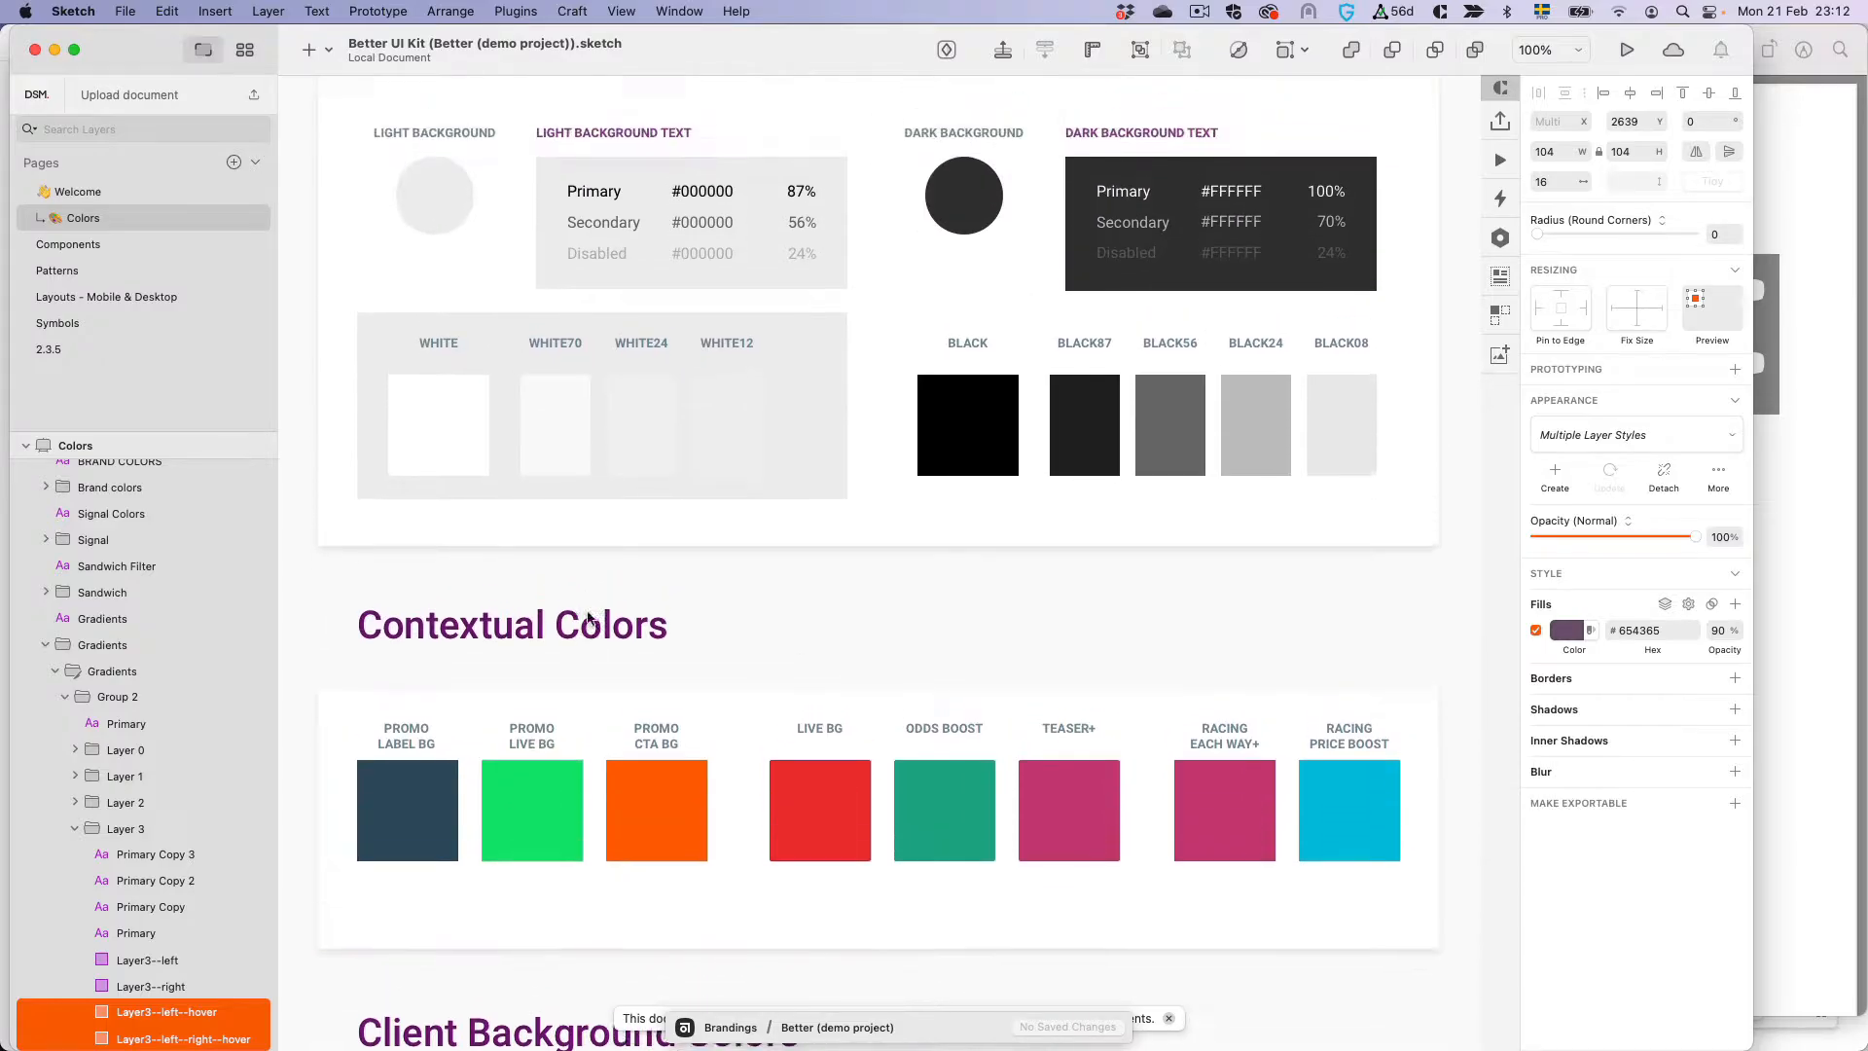
pyautogui.scroll(-2, 587, 617)
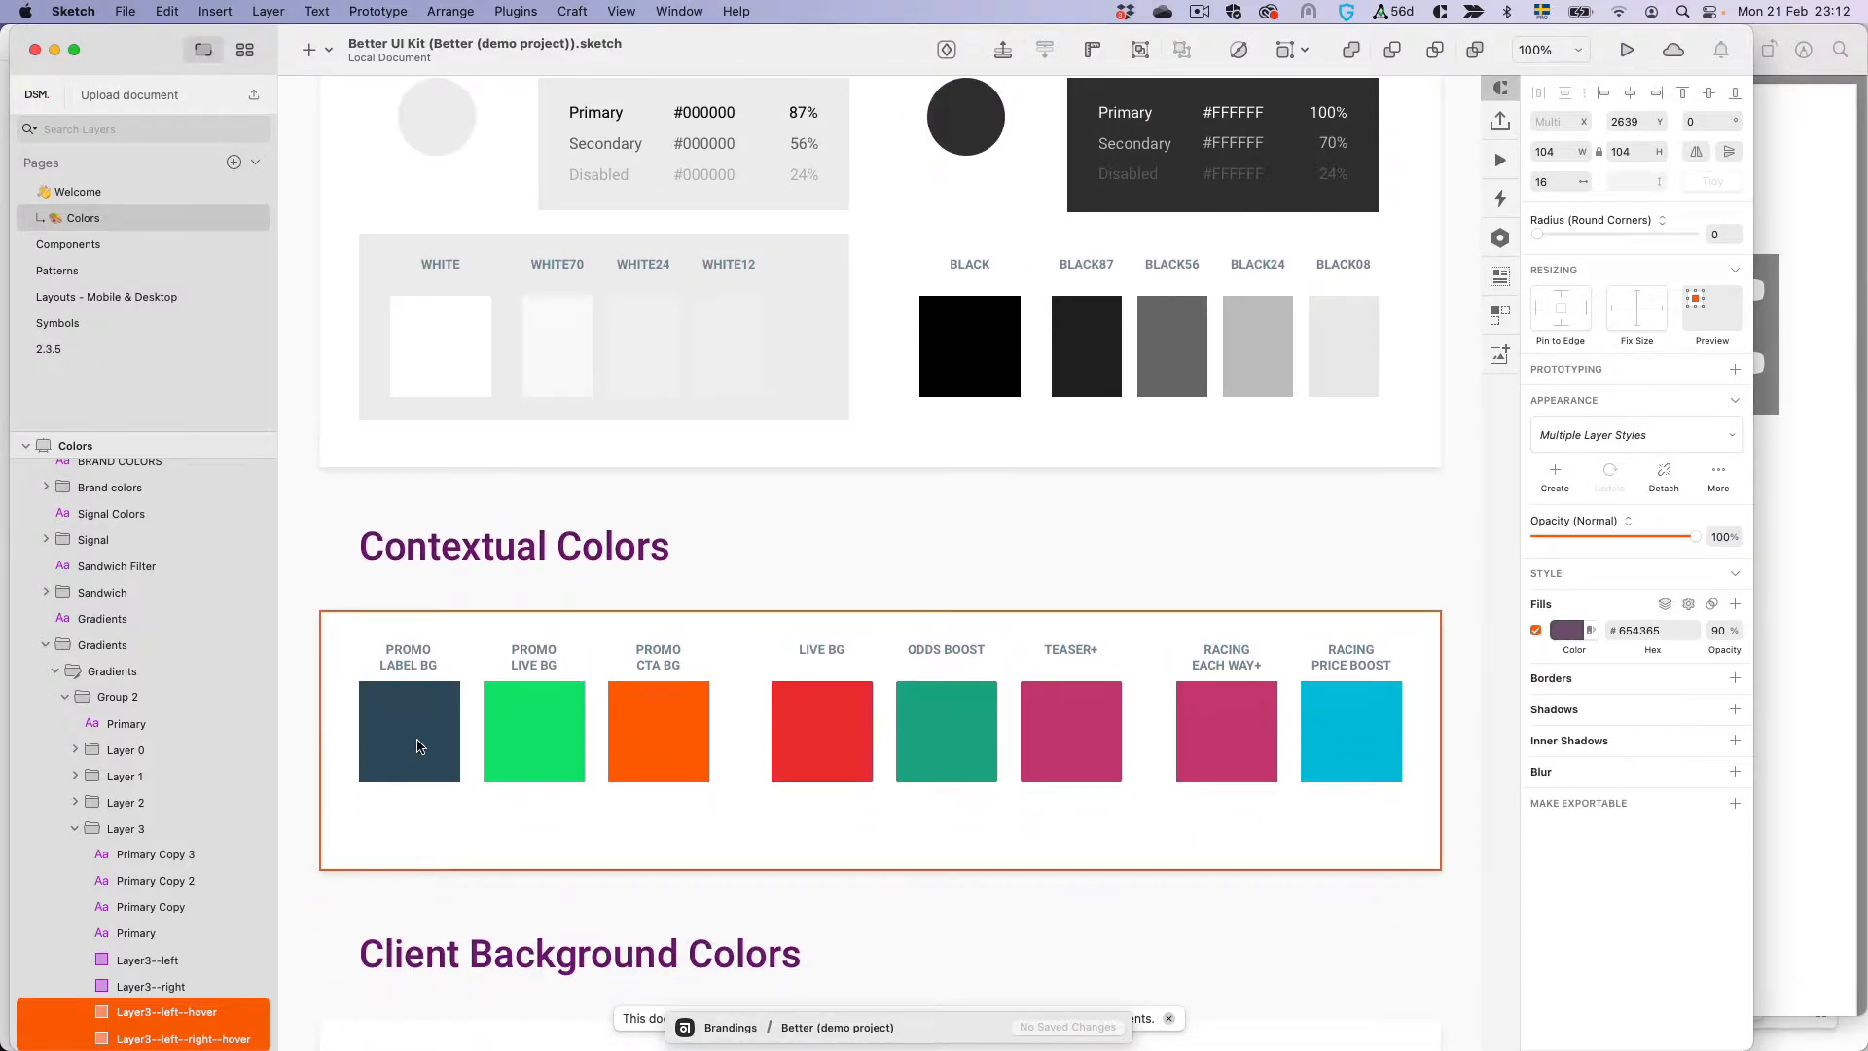
pyautogui.click(425, 742)
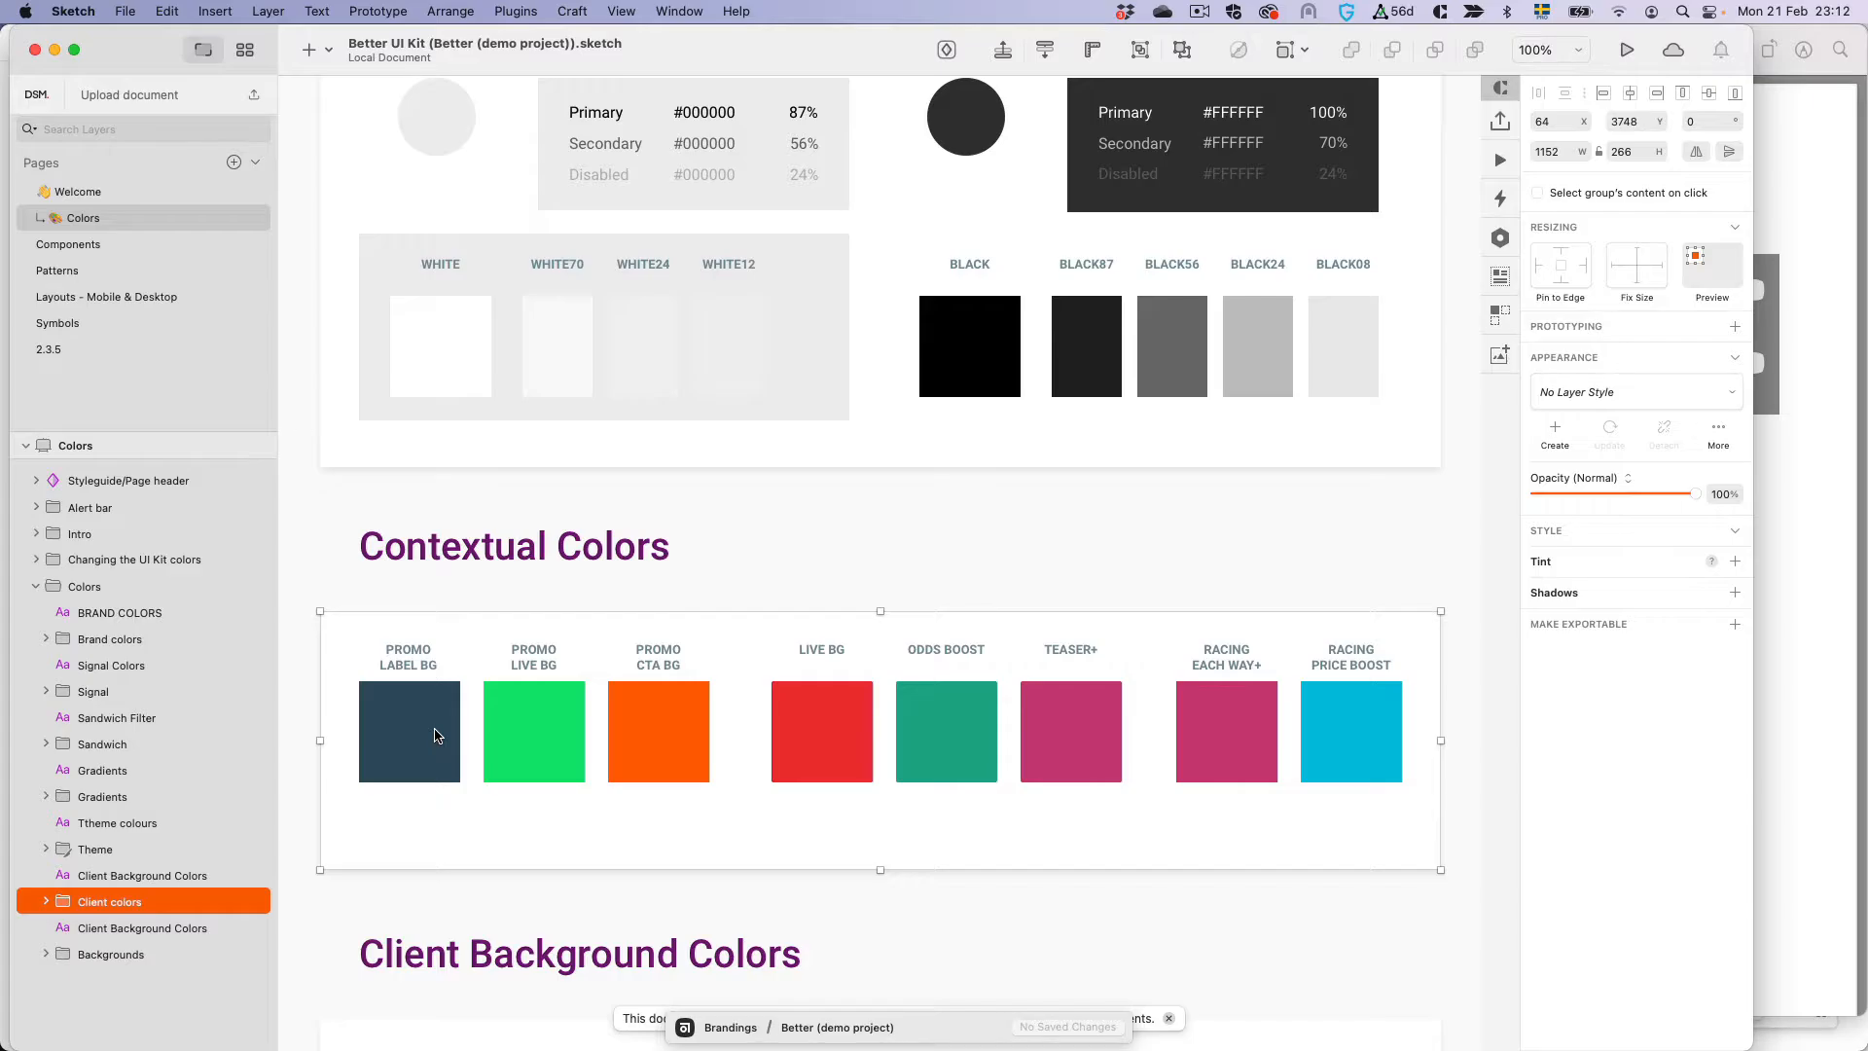
pyautogui.scroll(1, 435, 736)
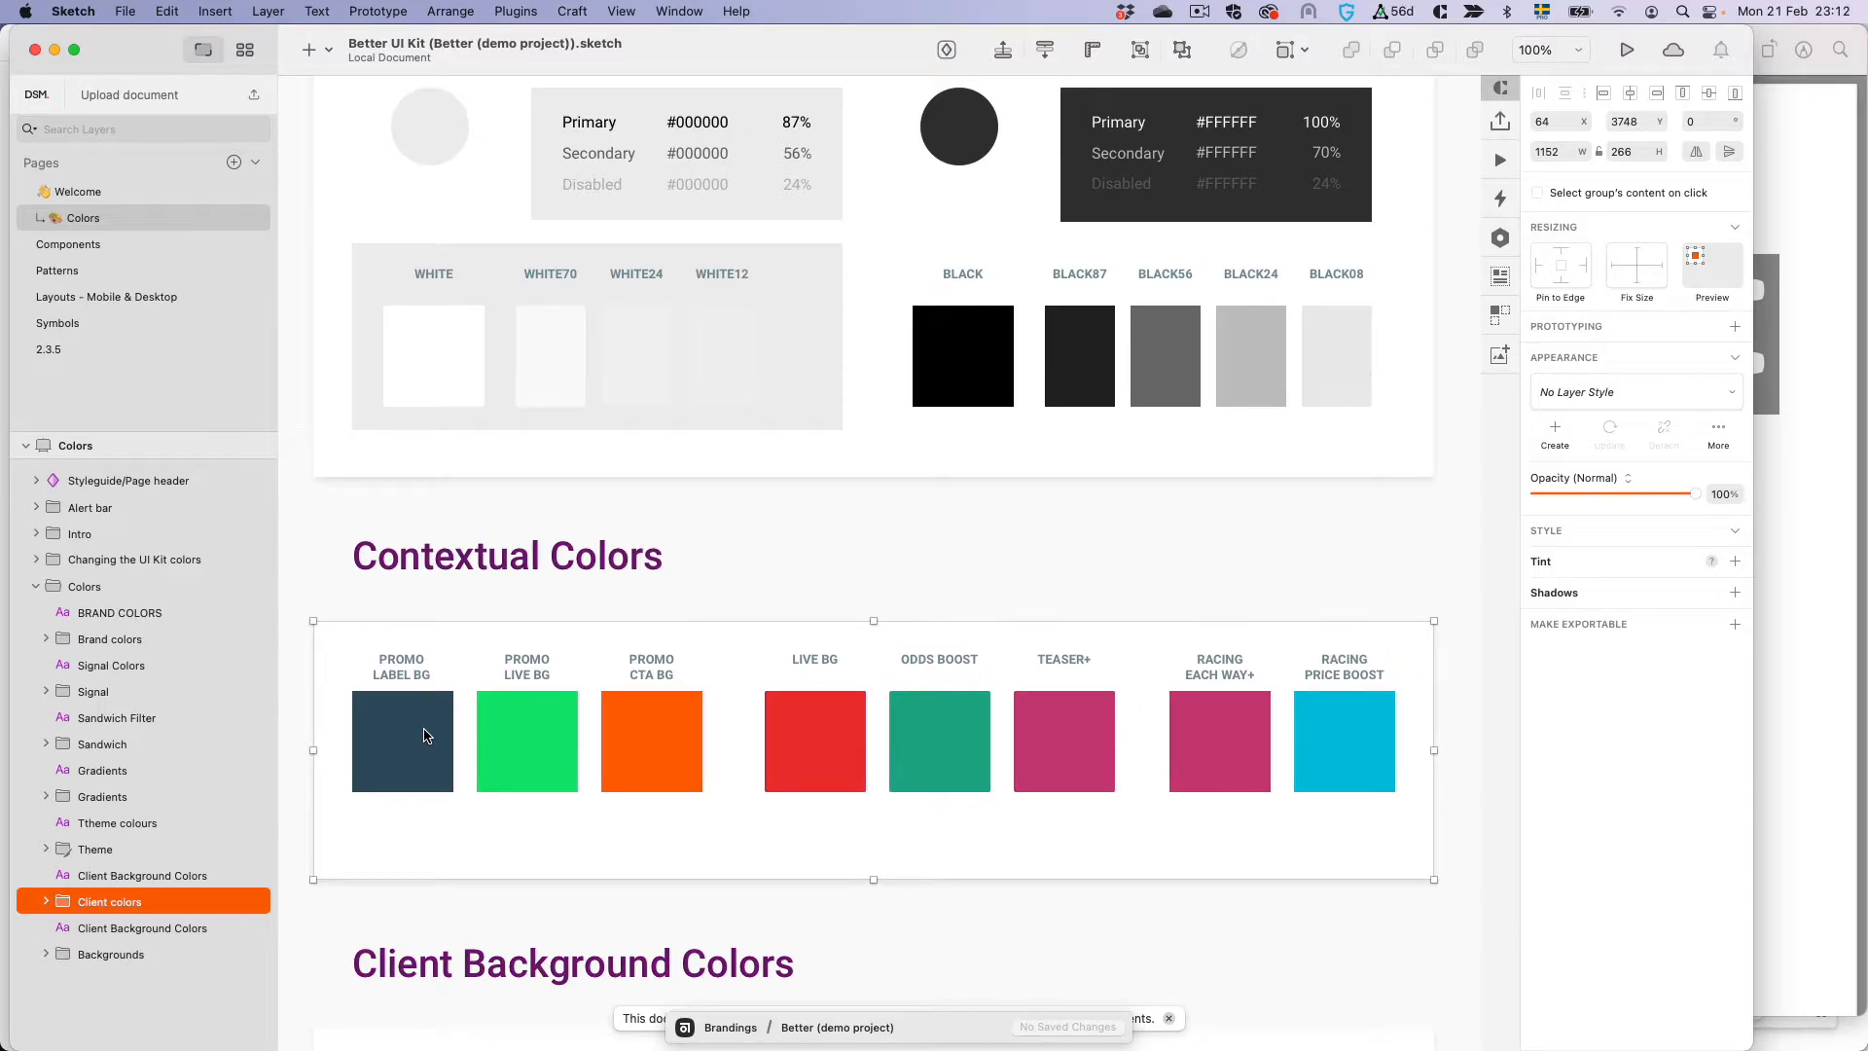
pyautogui.doubleClick(425, 736)
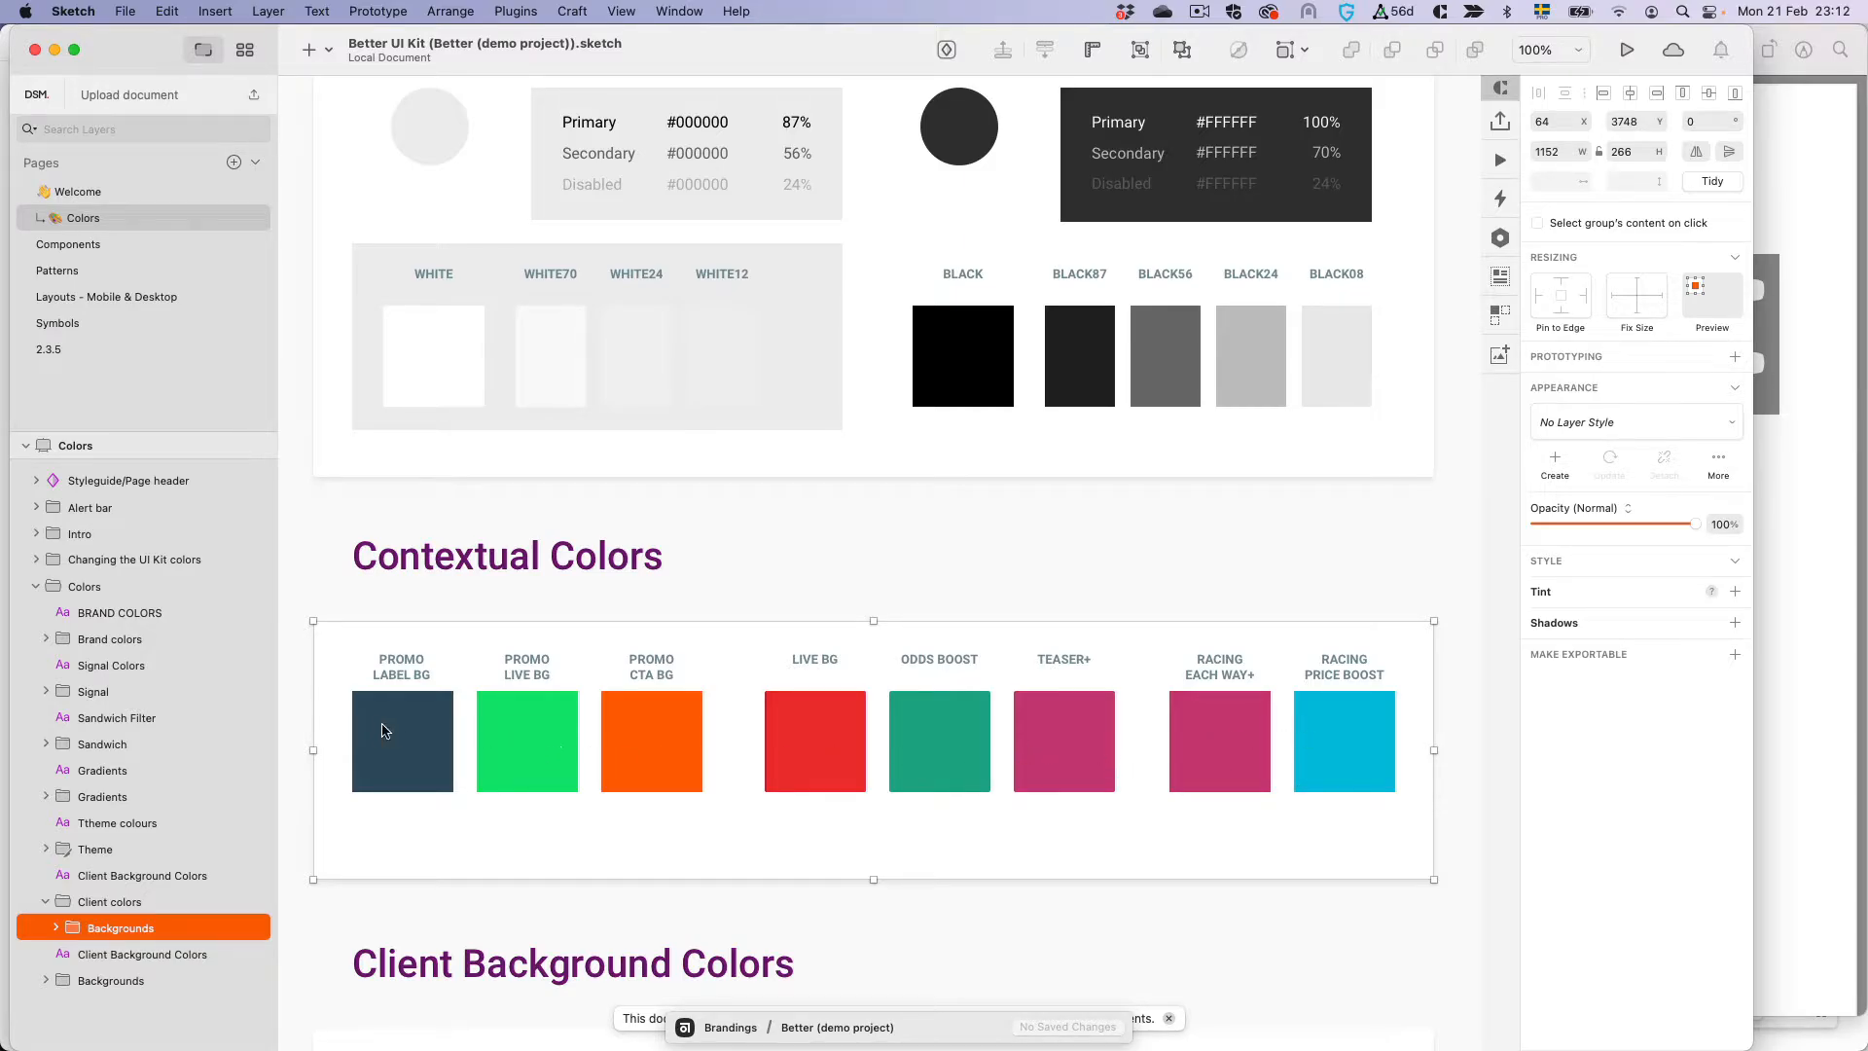
# Step: Select the PROMO LABEL BG swatch and open its fill colour
pyautogui.click(410, 760)
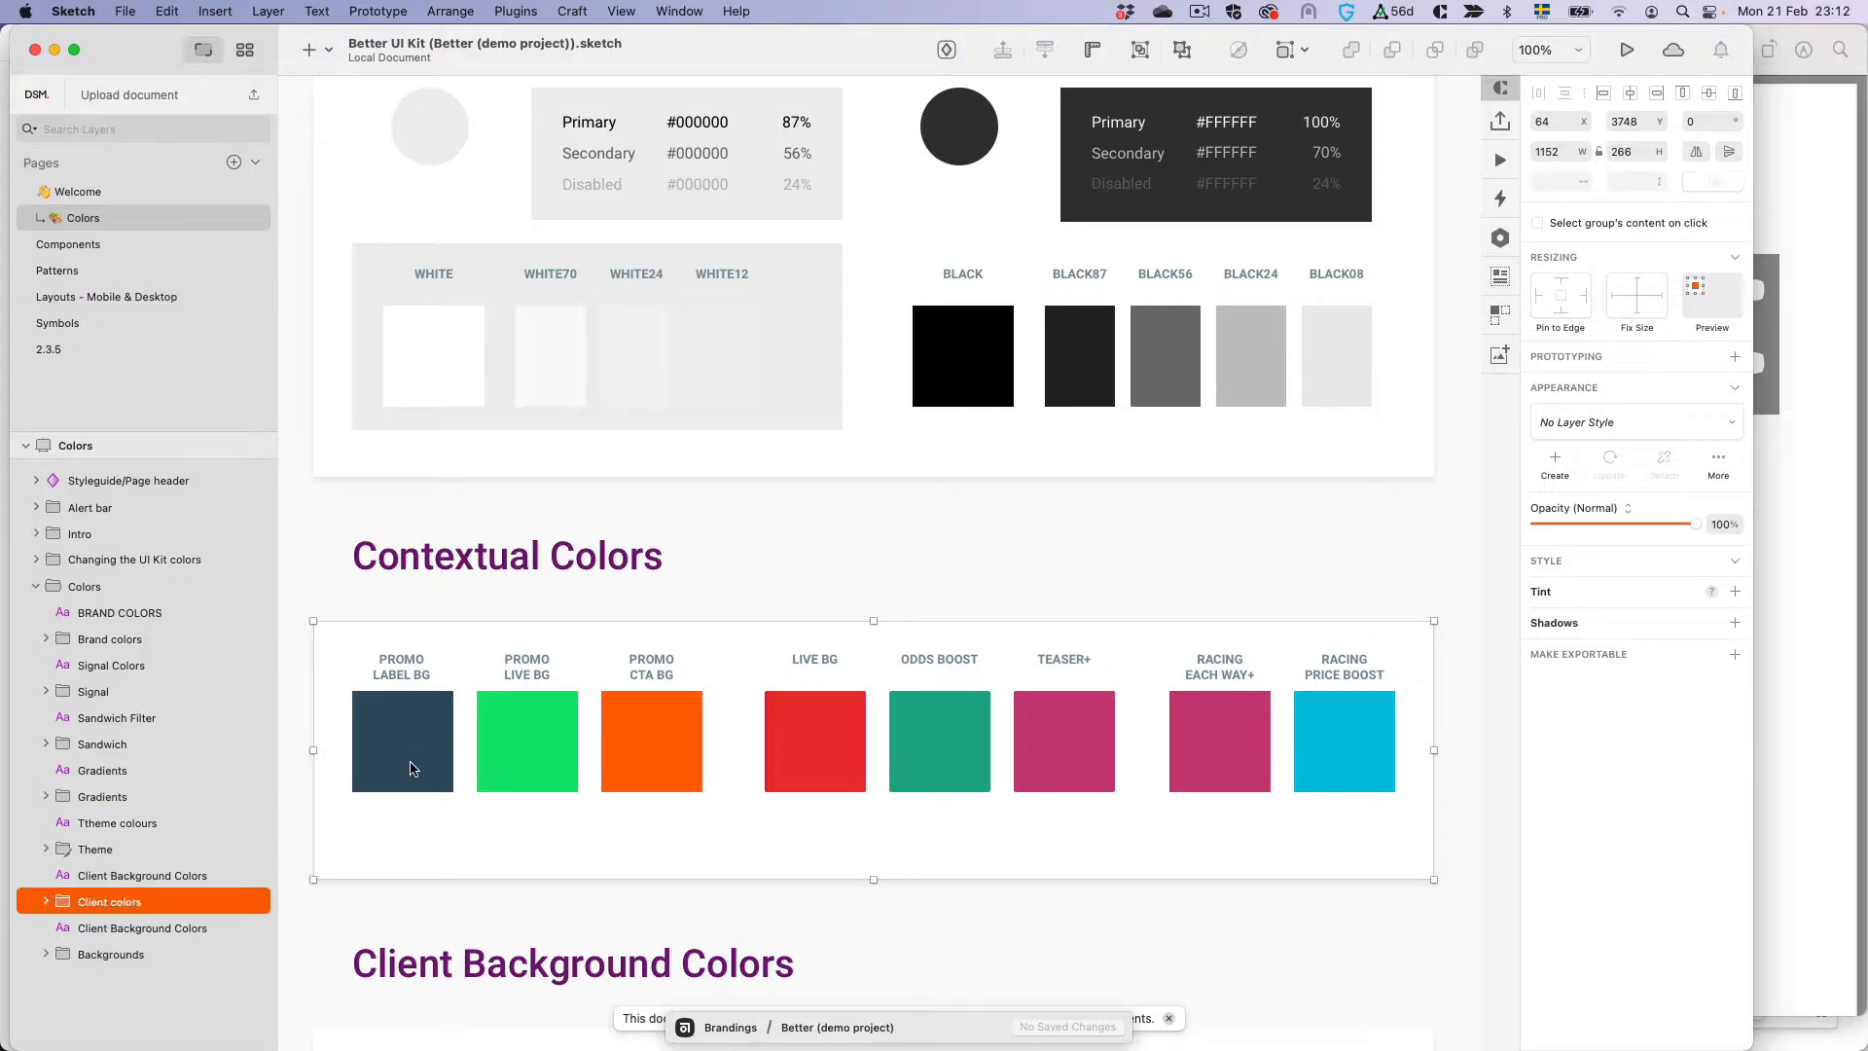
pyautogui.doubleClick(407, 746)
pyautogui.doubleClick(407, 746)
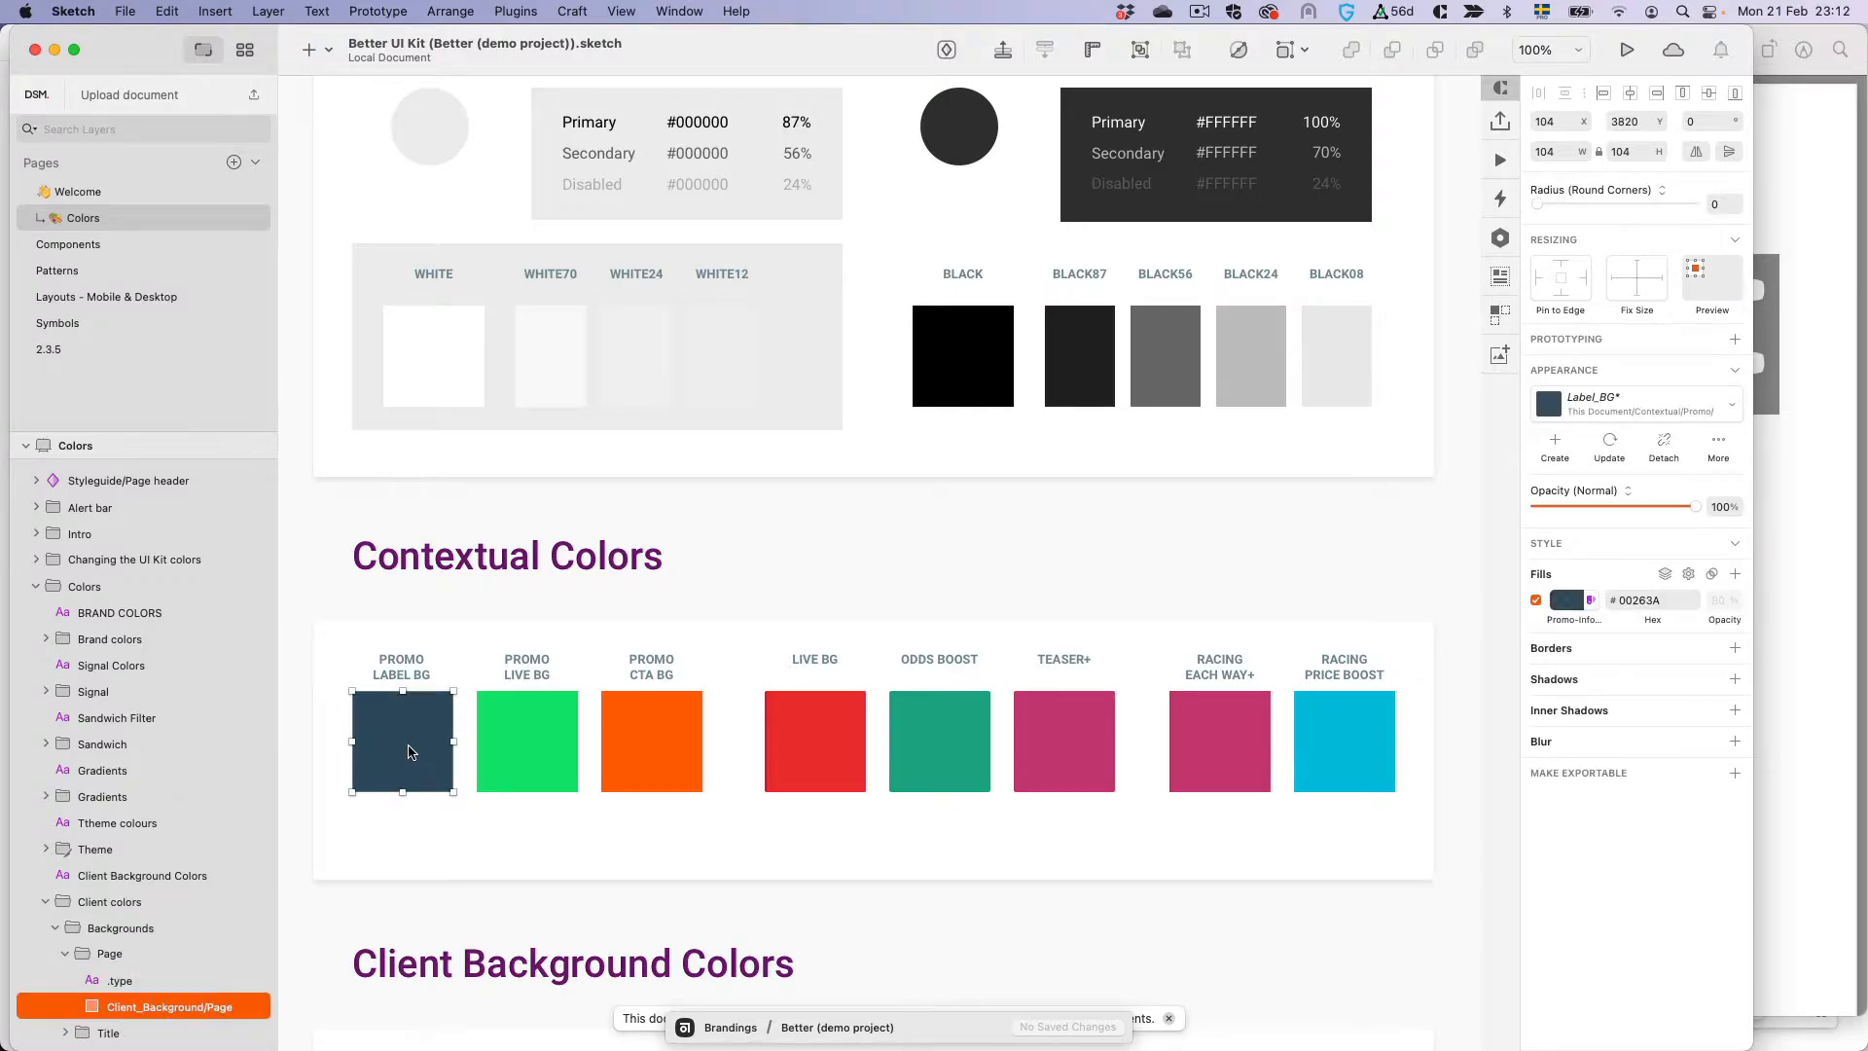
pyautogui.click(1570, 607)
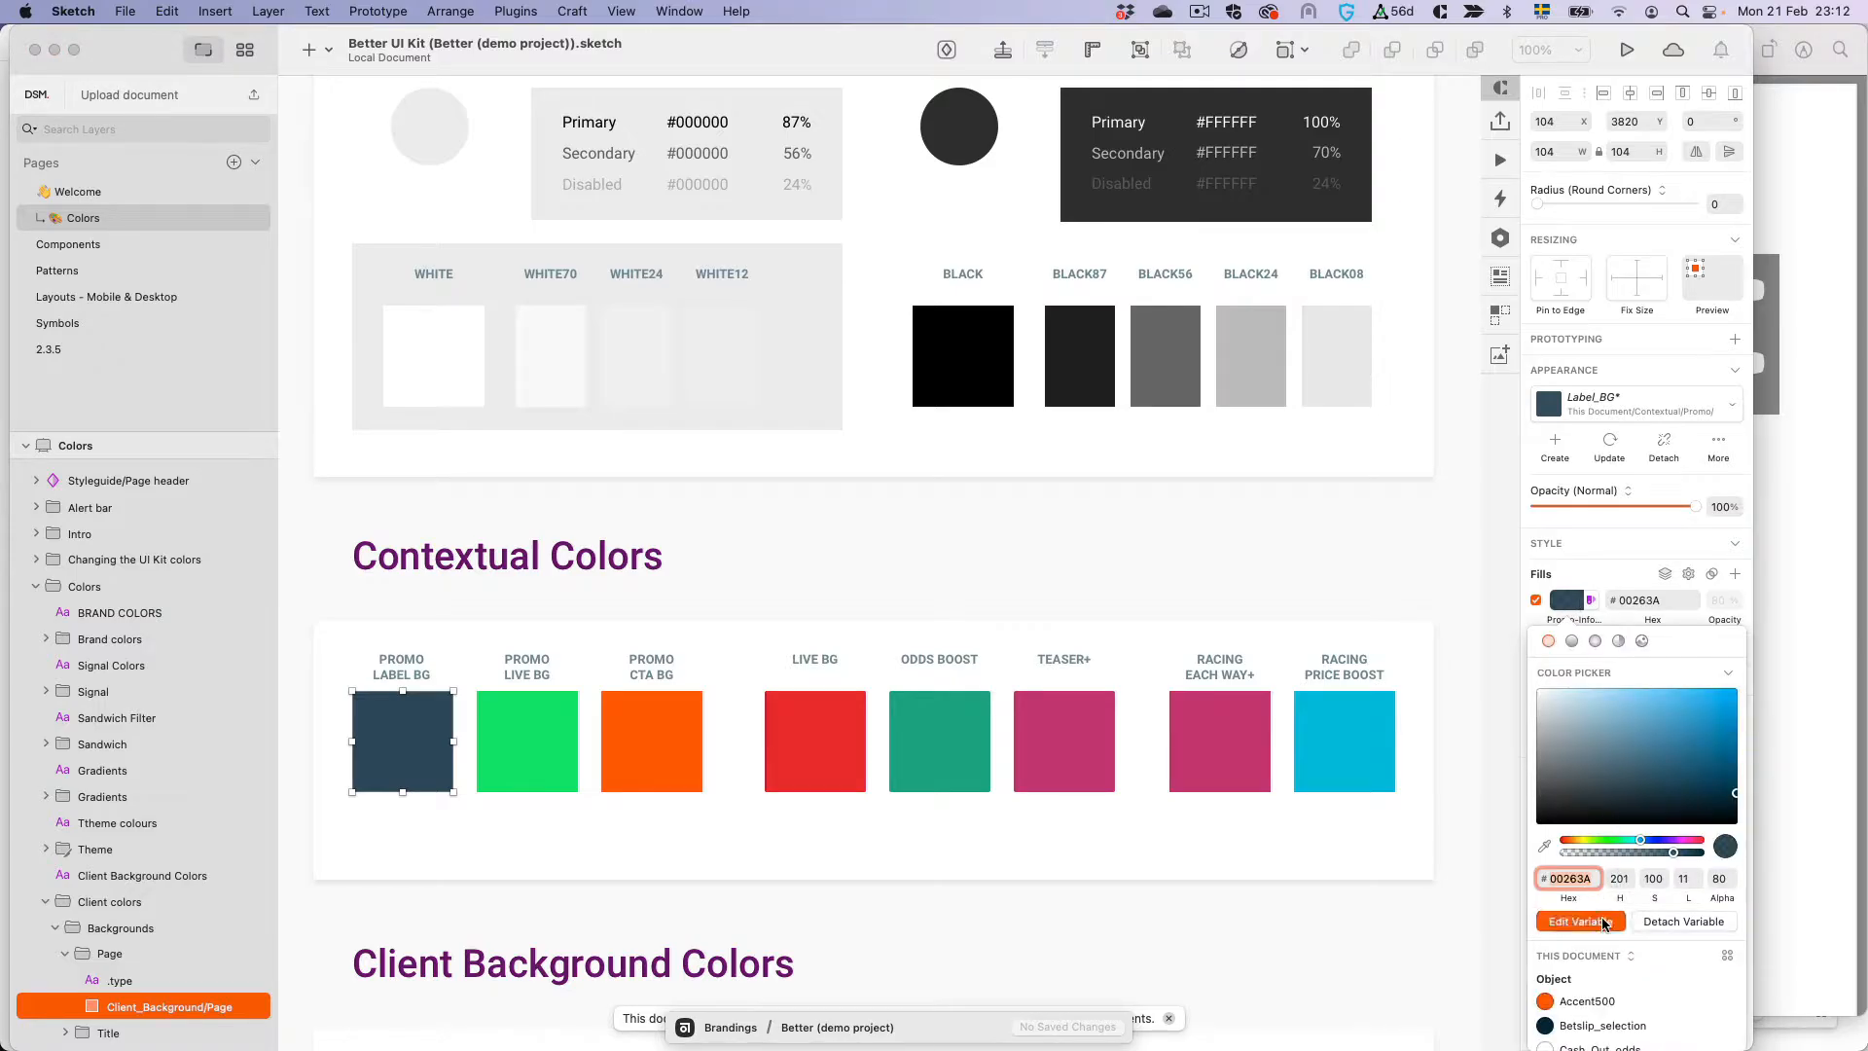
# Step: Eyedrop the Primary purple 380038, set alpha to 80%, and update Promo-Info_BG
pyautogui.scroll(20, 1119, 547)
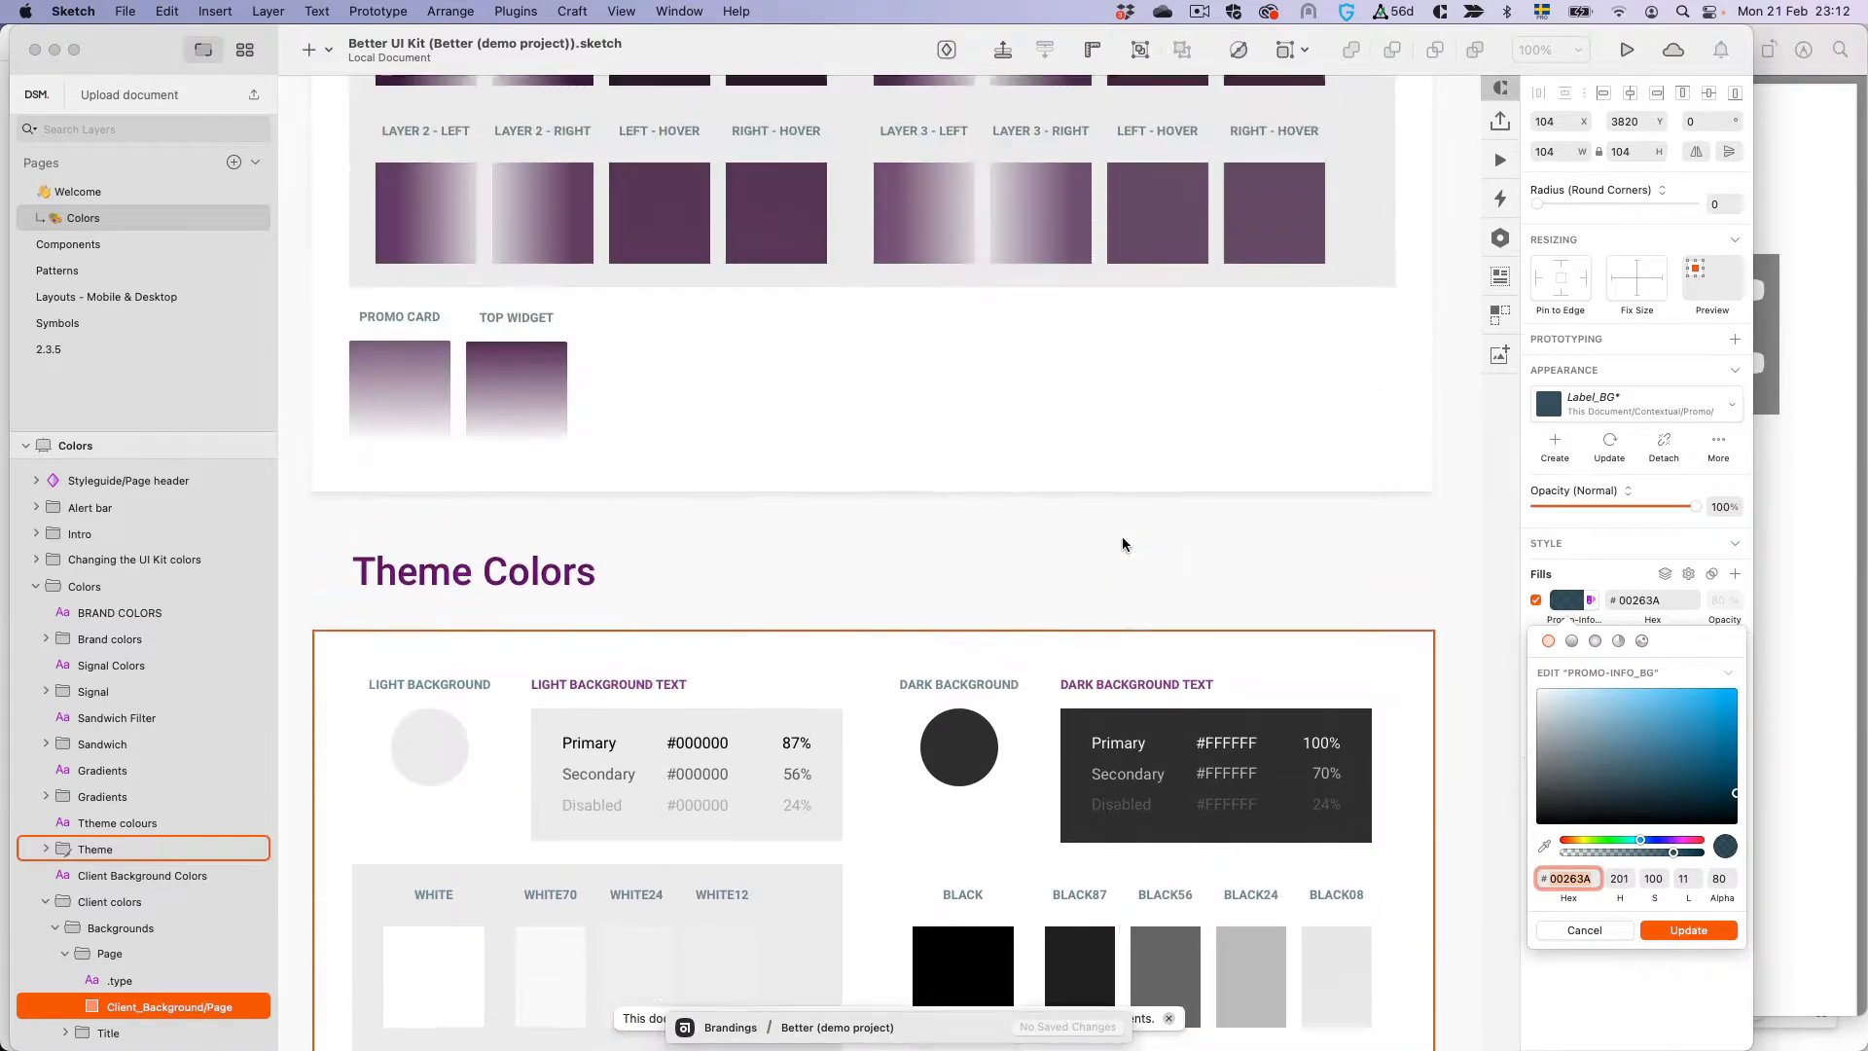
pyautogui.scroll(5, 1118, 543)
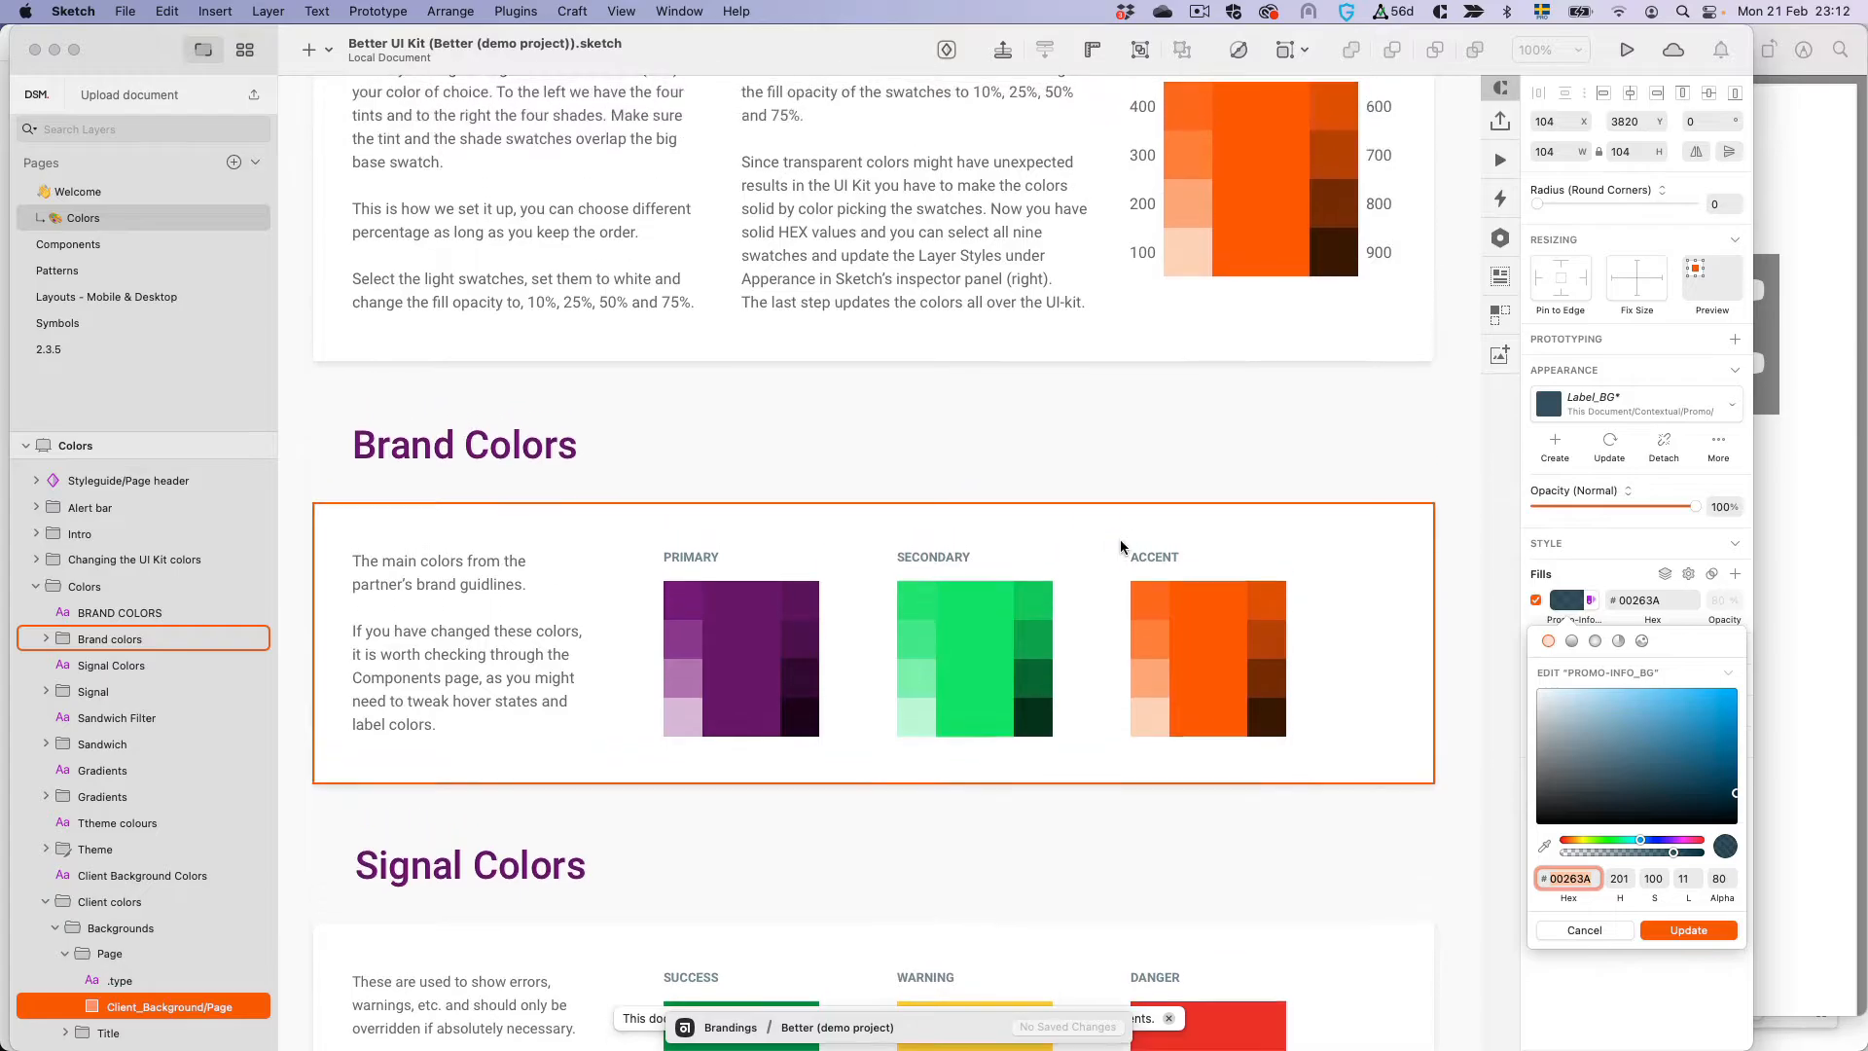
pyautogui.click(1545, 845)
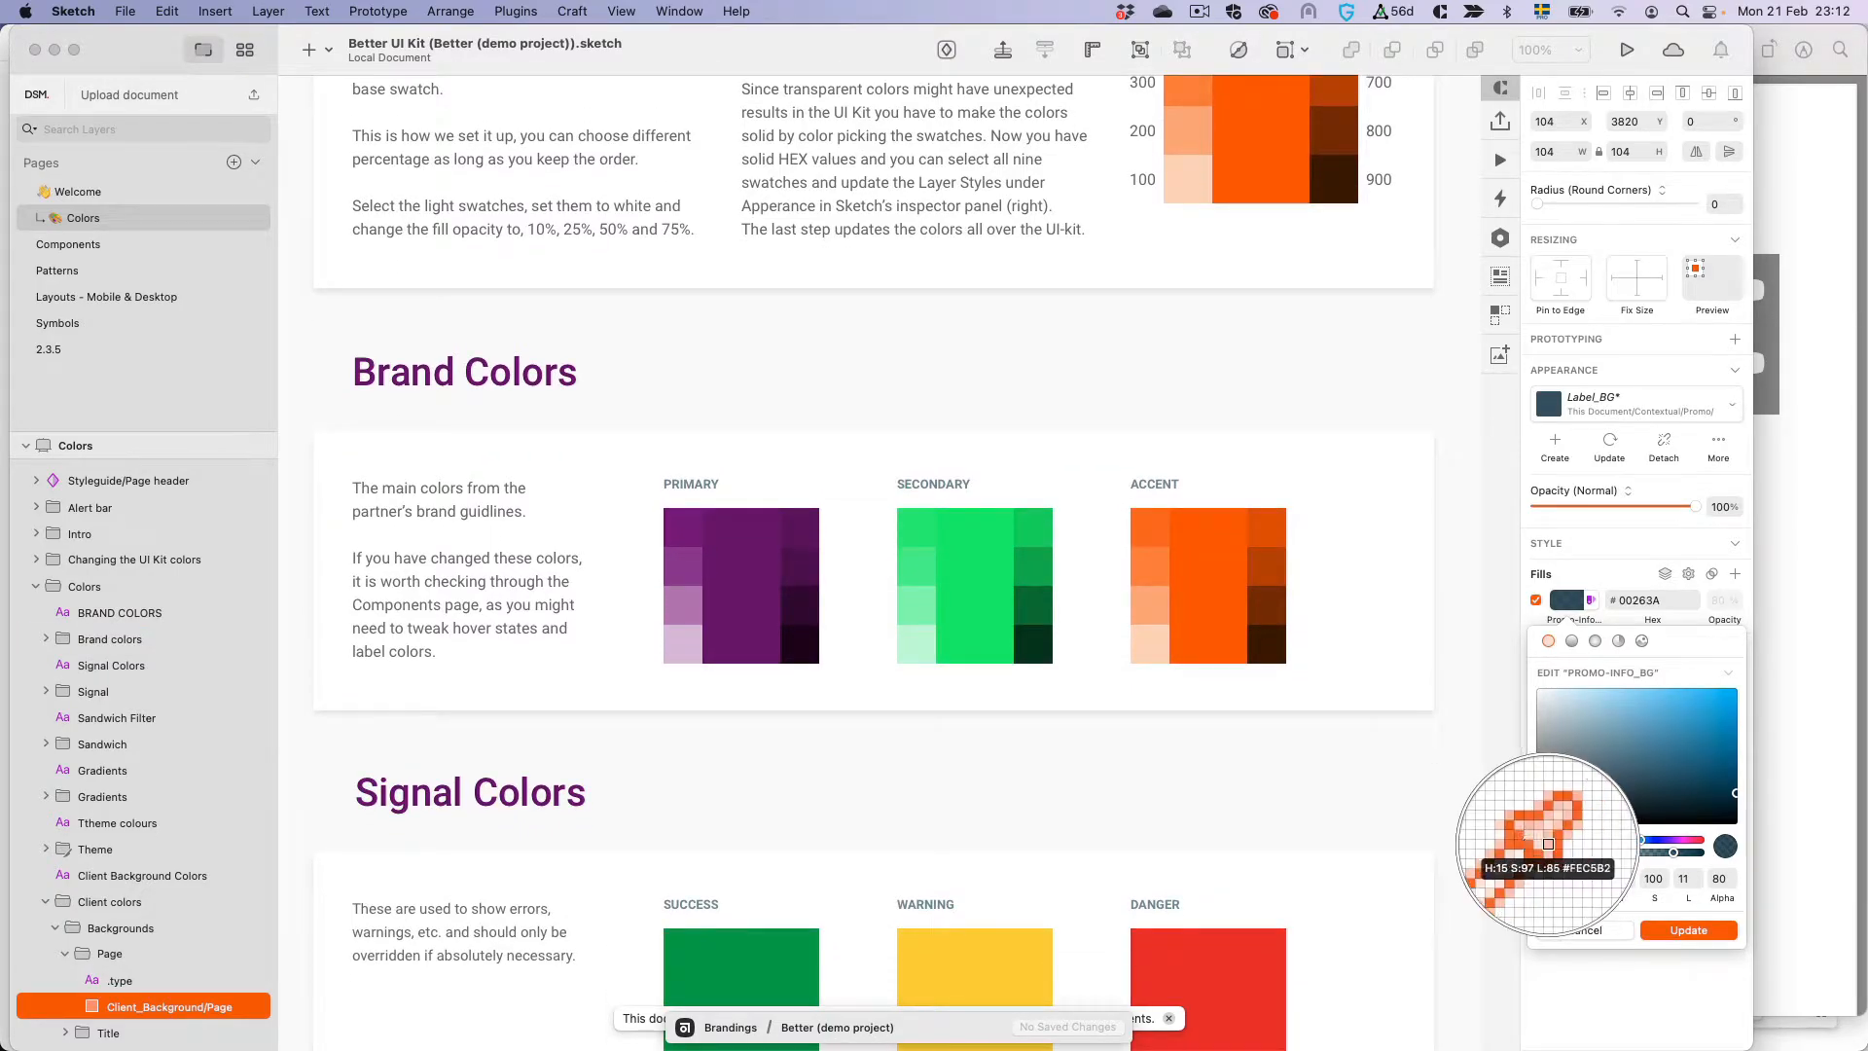
pyautogui.click(805, 620)
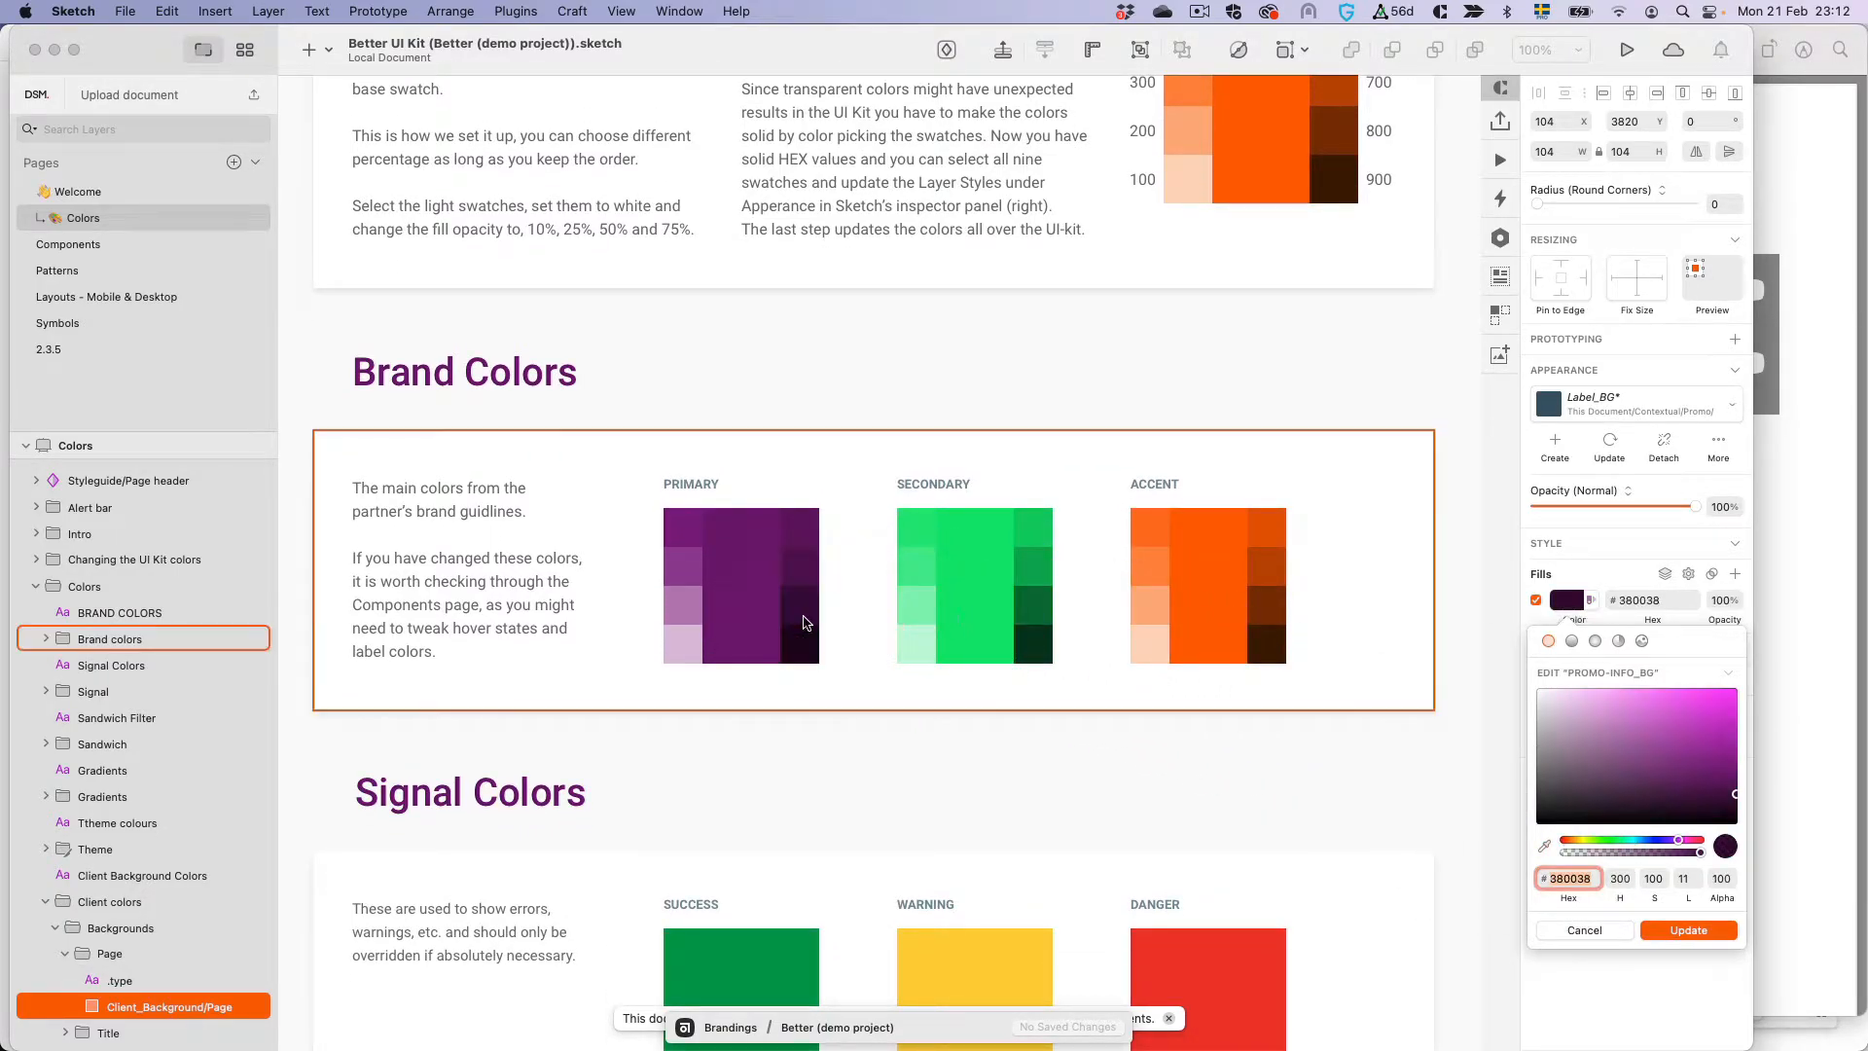
pyautogui.scroll(-20, 878, 562)
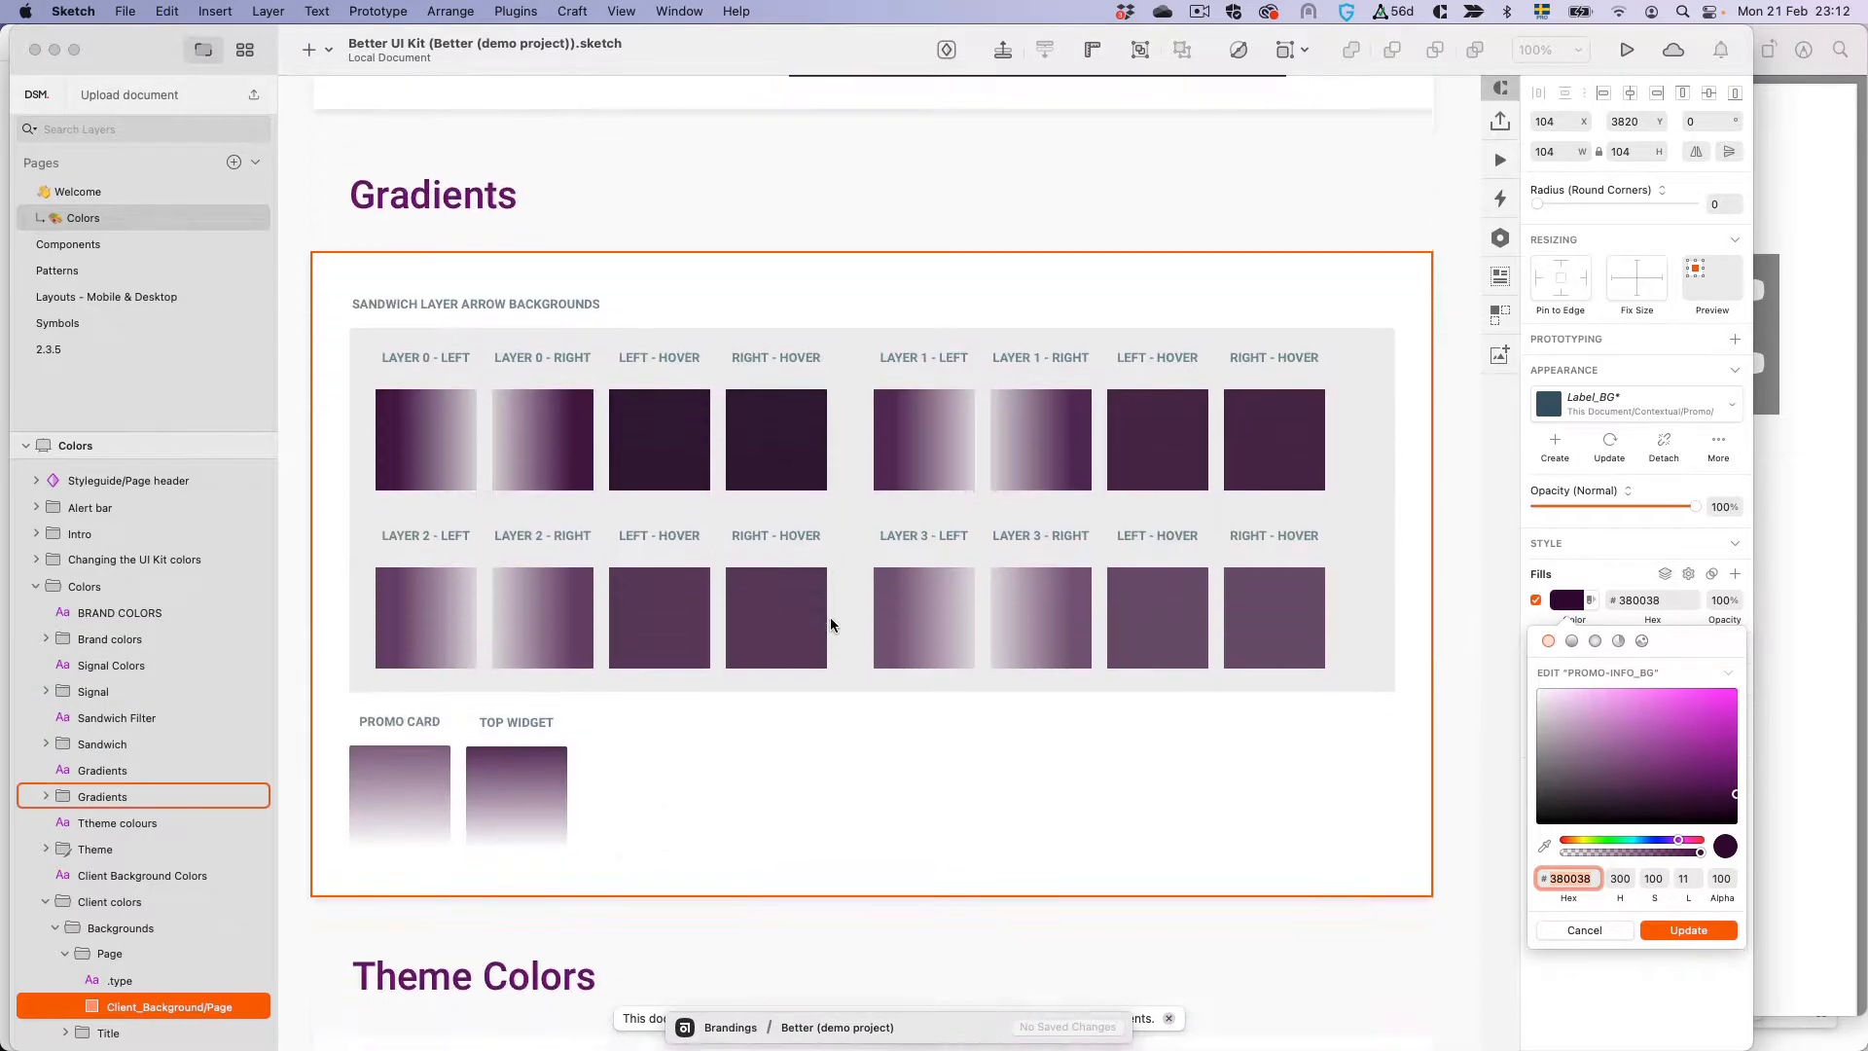
pyautogui.scroll(-10, 834, 625)
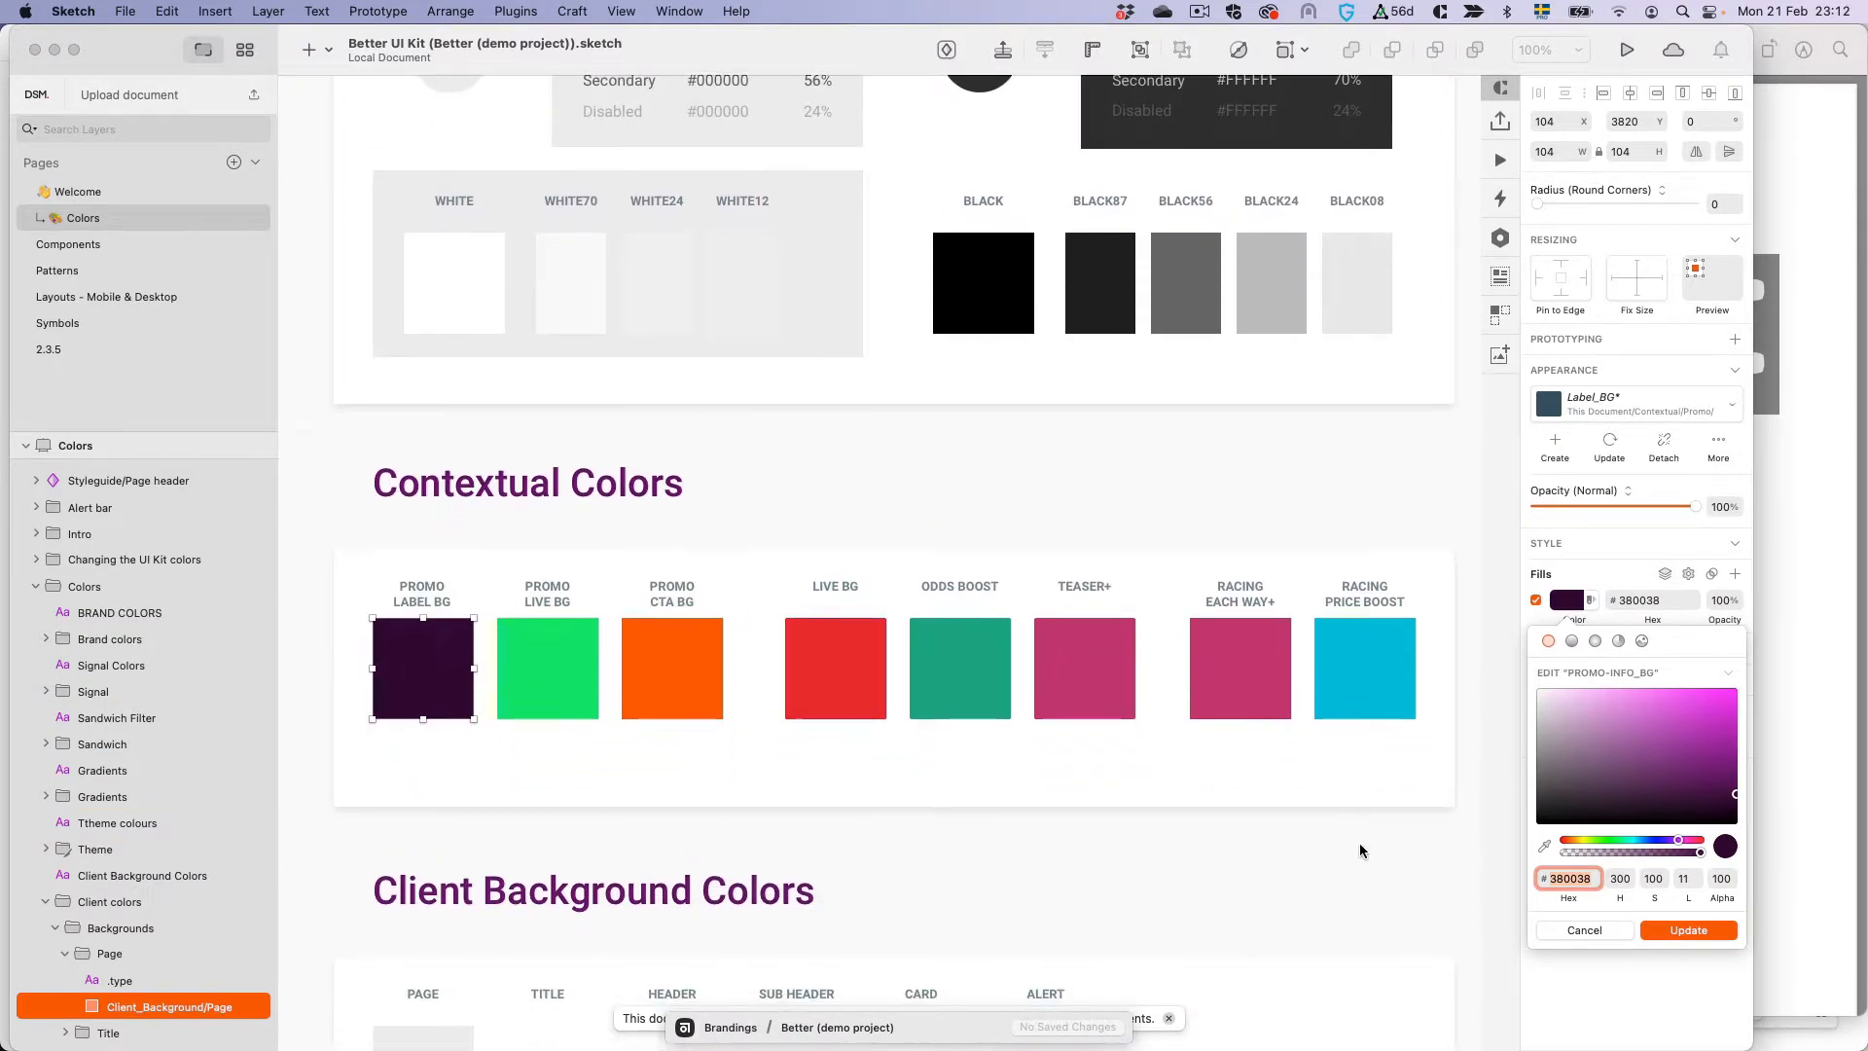
pyautogui.click(1713, 880)
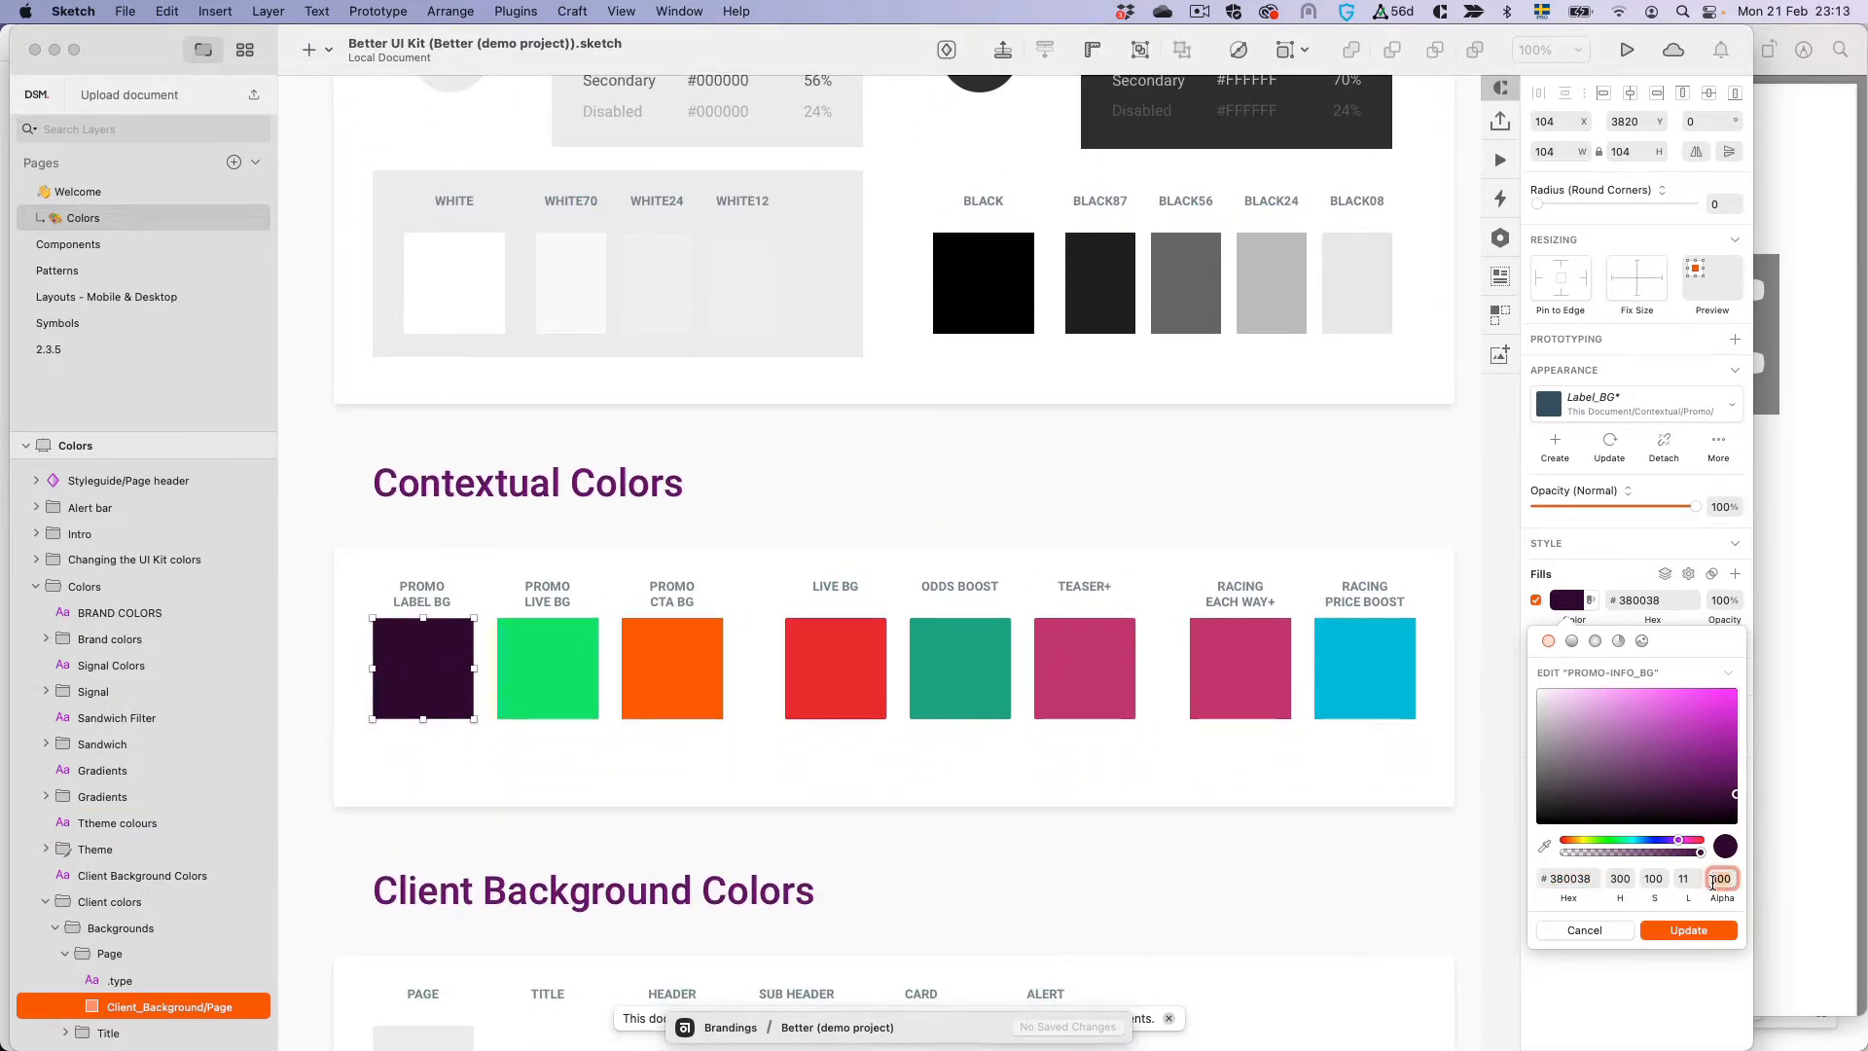
pyautogui.write('80')
pyautogui.press('Tab')
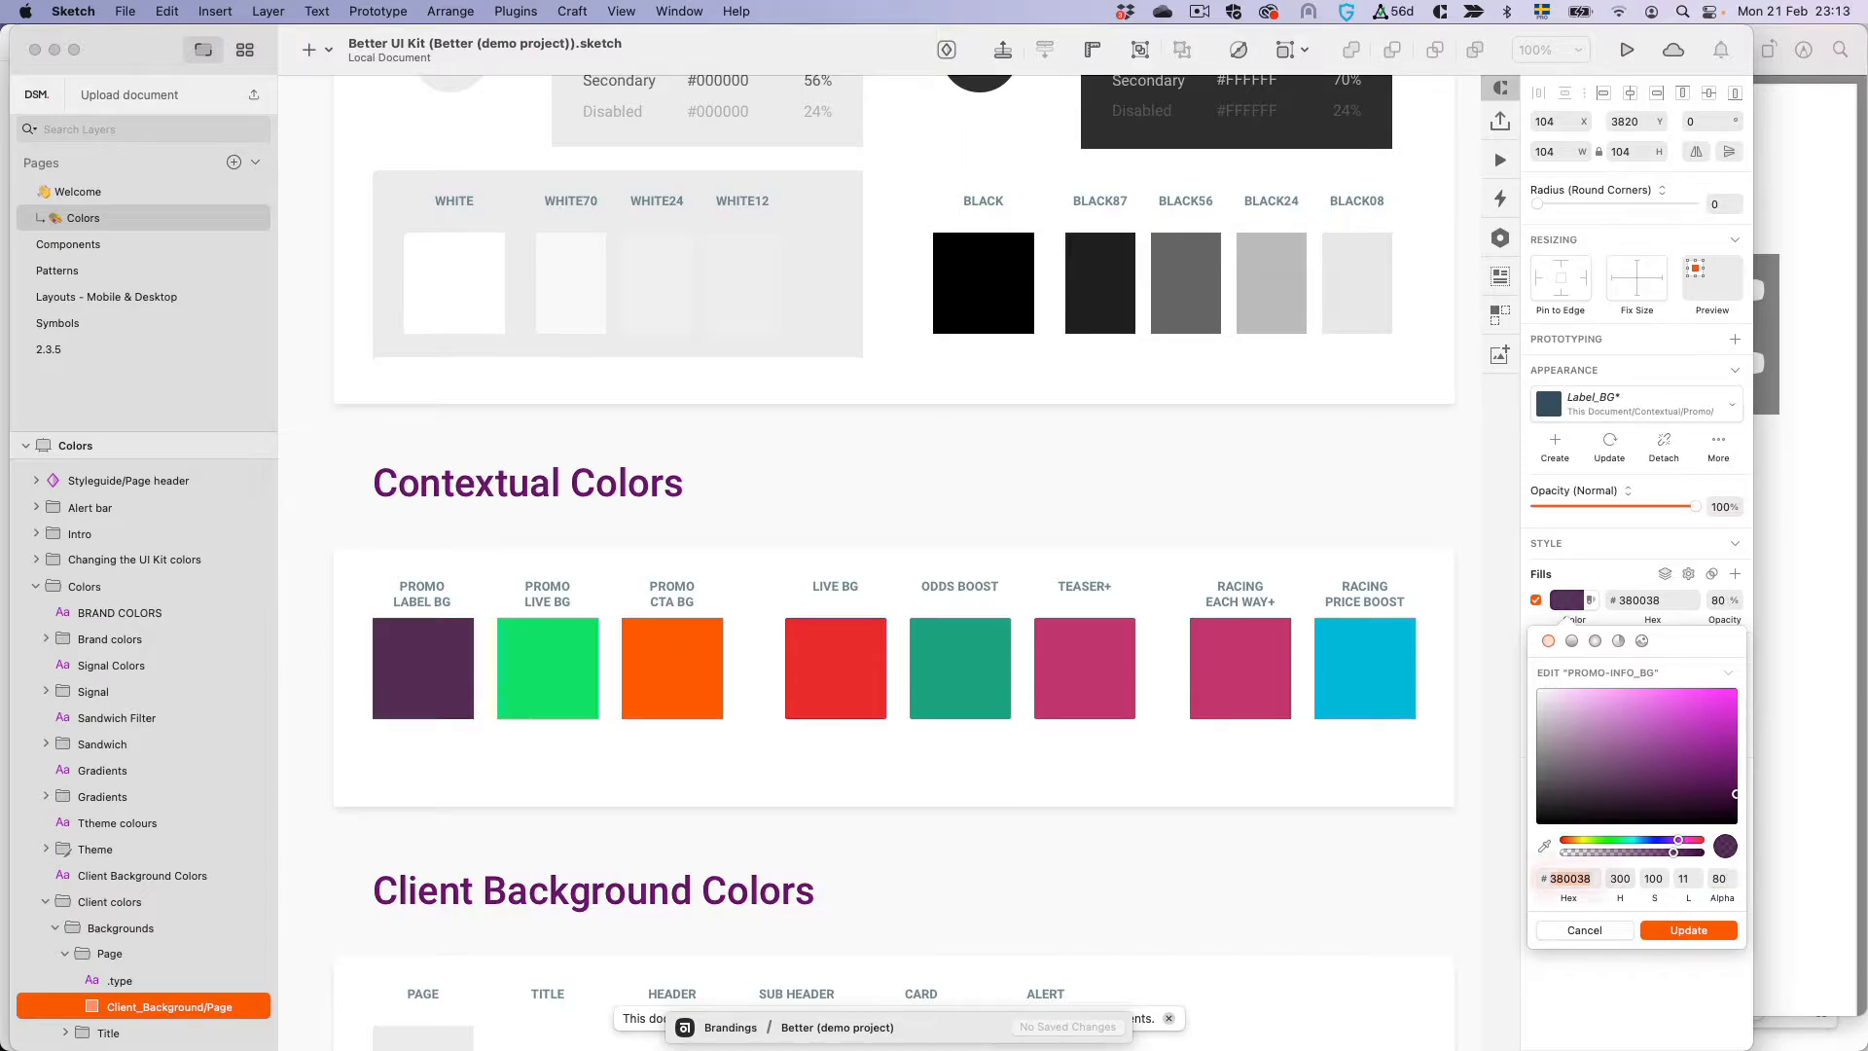
pyautogui.click(1672, 936)
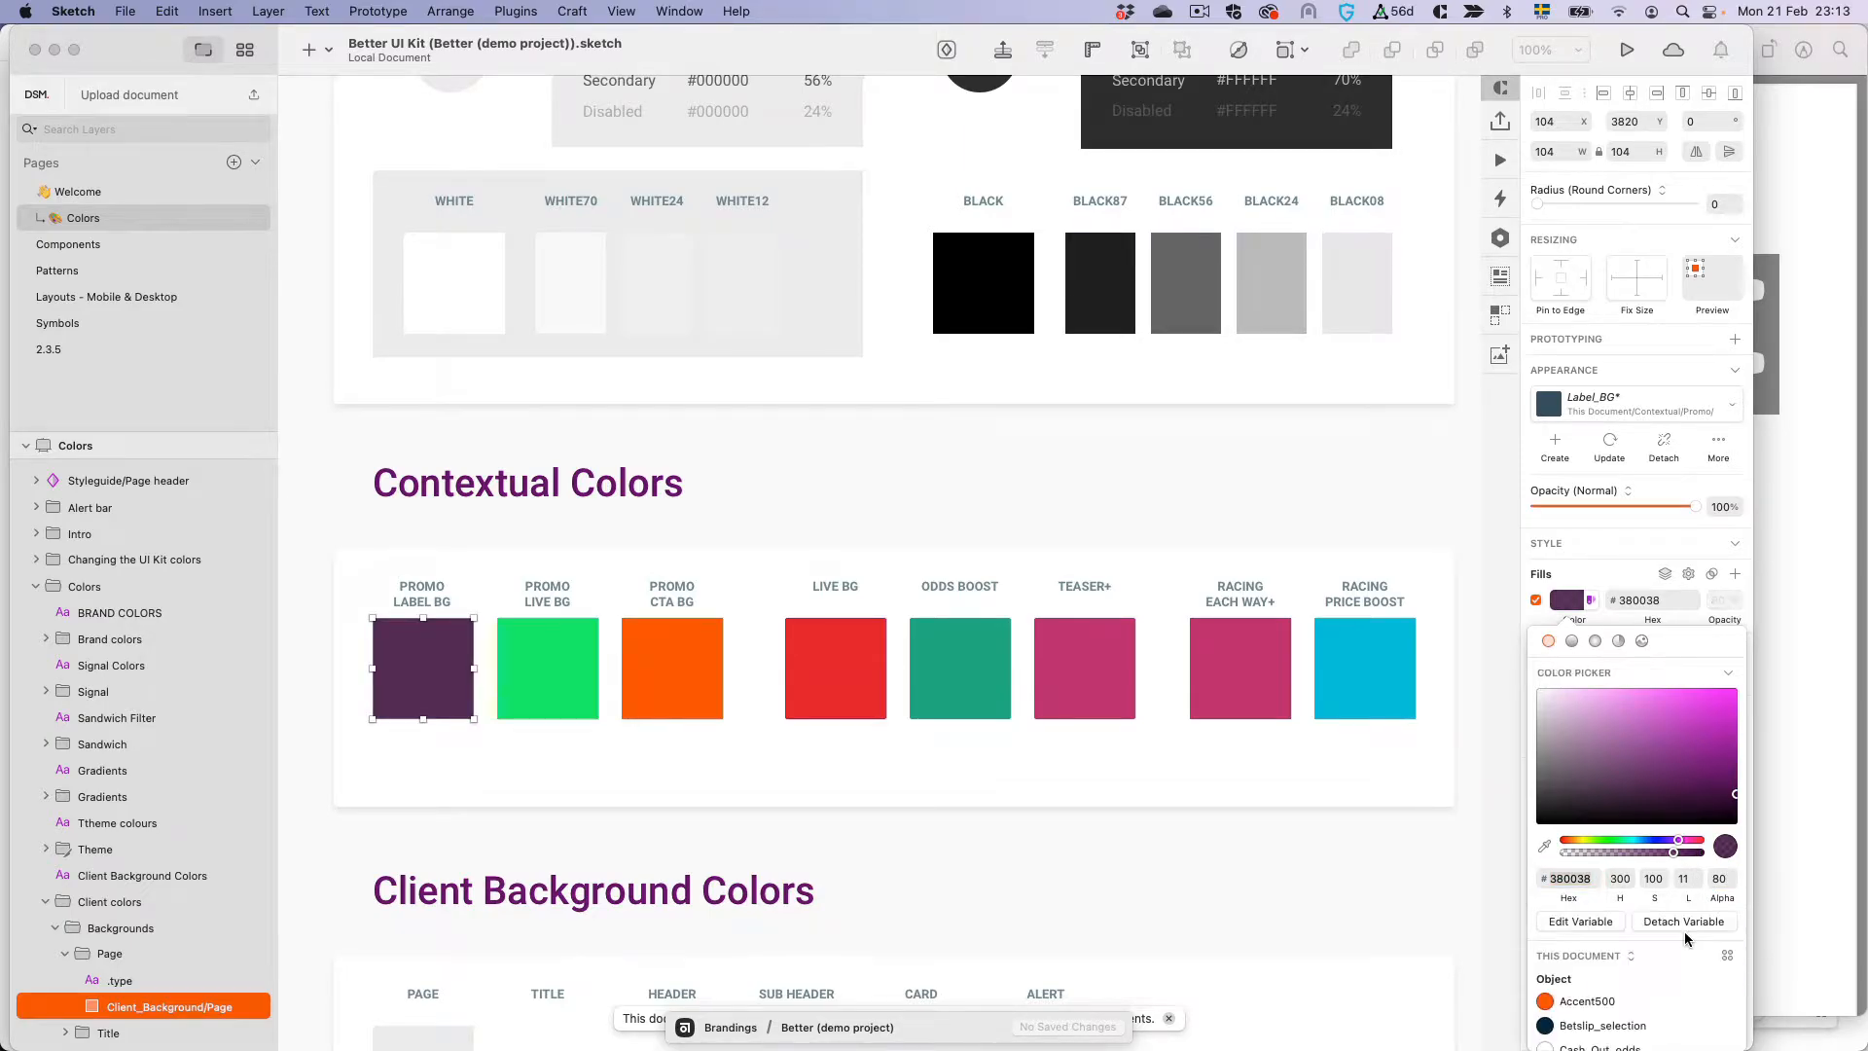
# Step: Dismiss the colour editor and scroll up through the colour sections
pyautogui.click(1330, 885)
pyautogui.scroll(-10, 1331, 883)
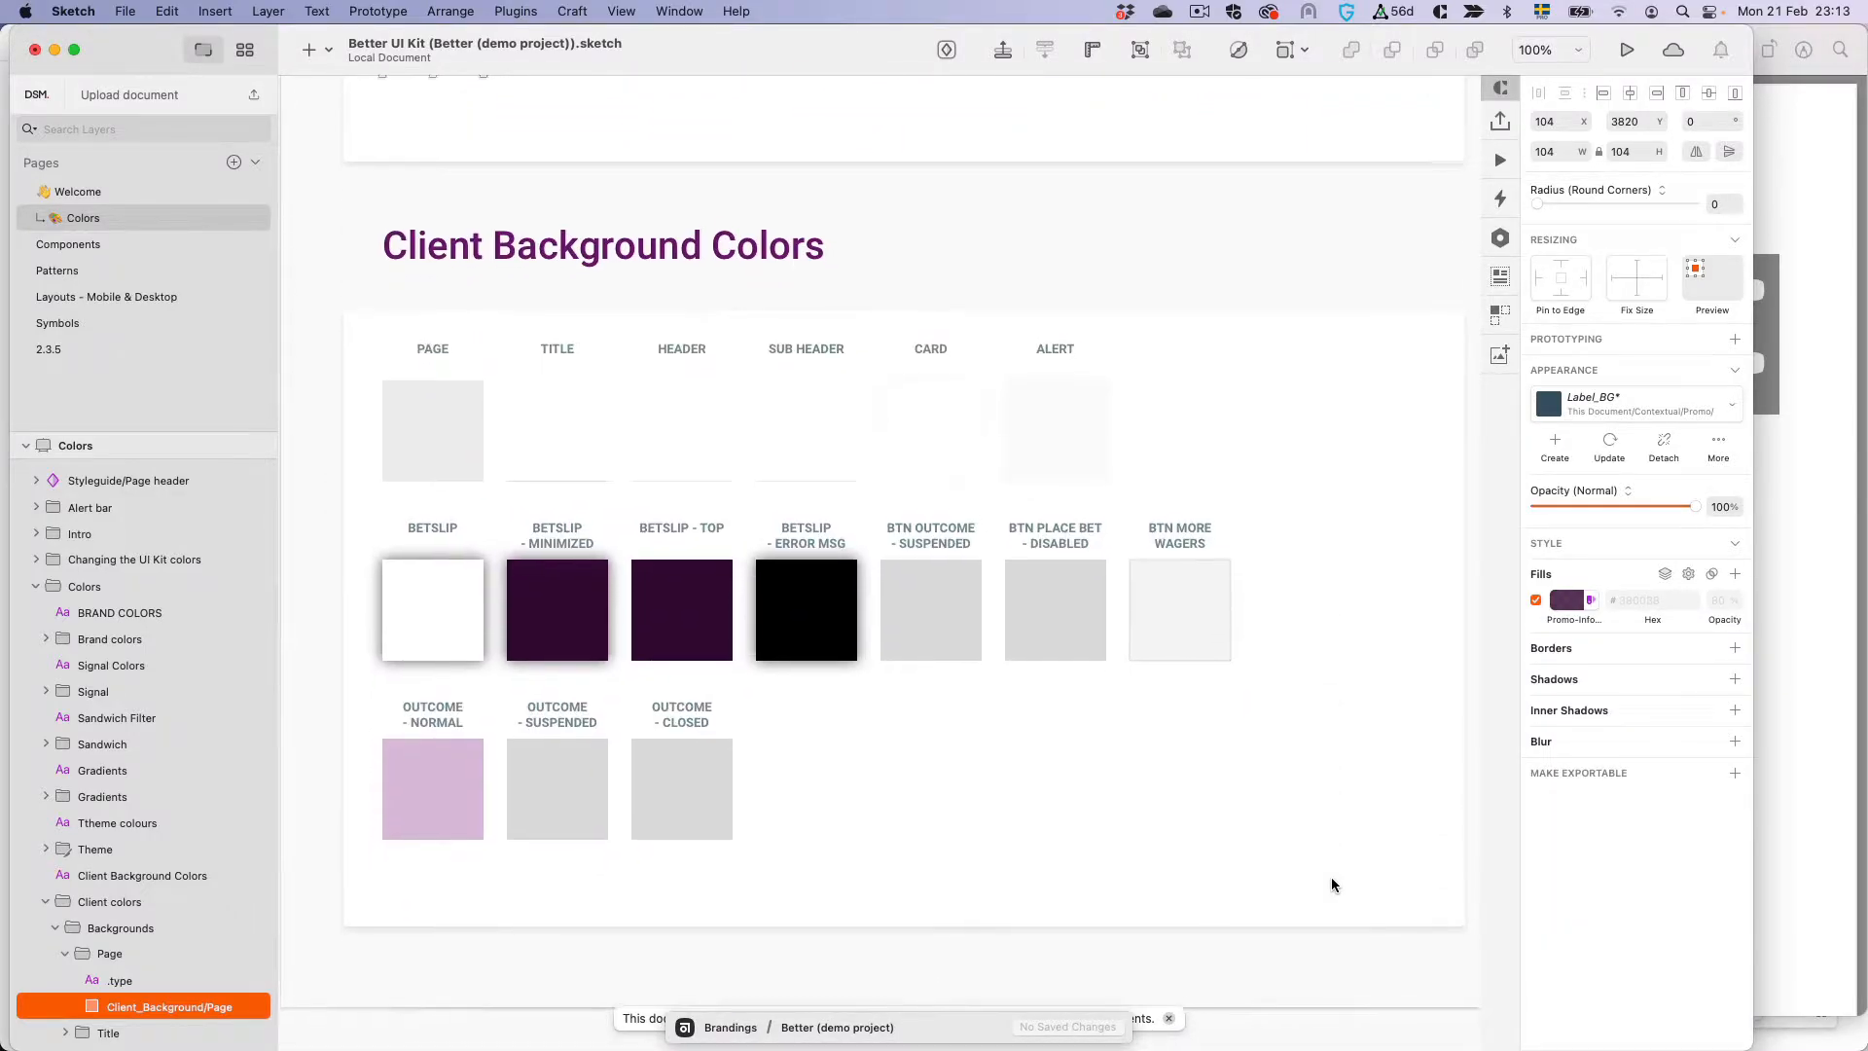
pyautogui.scroll(6, 1331, 884)
pyautogui.scroll(3, 1331, 884)
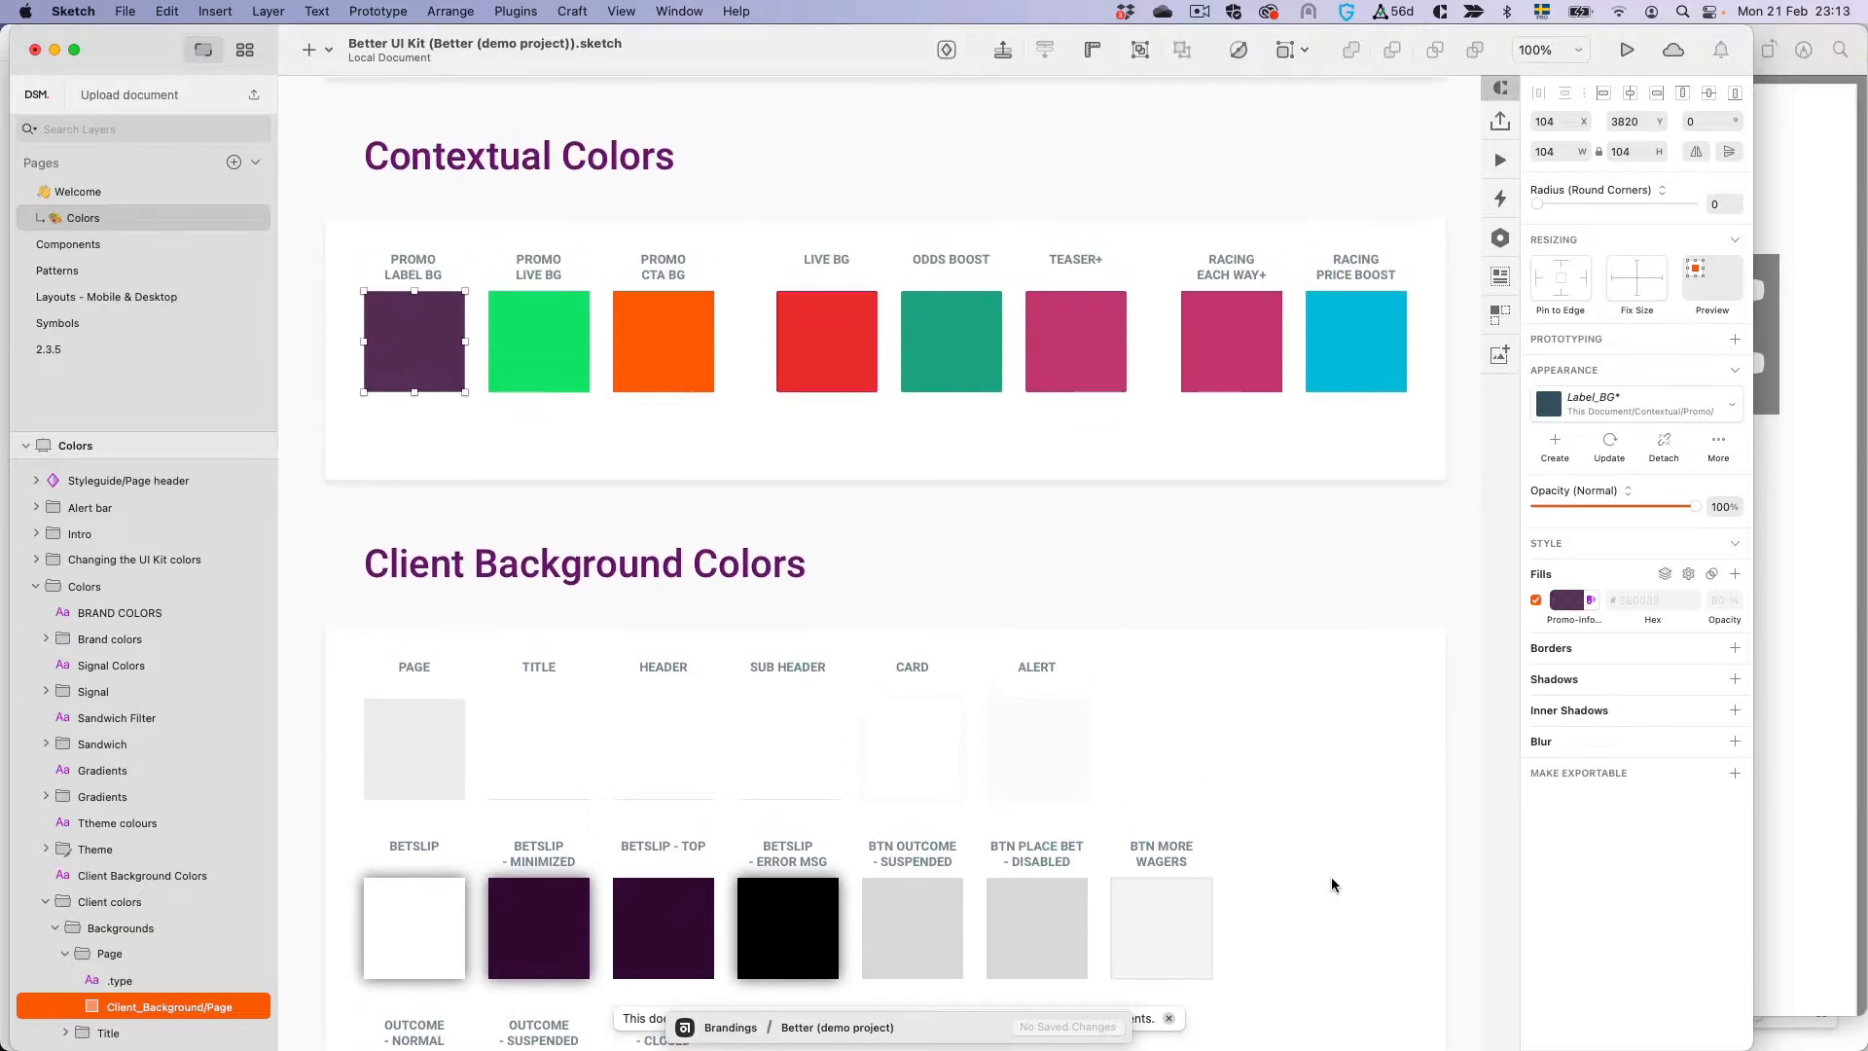
pyautogui.scroll(-5, 1331, 885)
pyautogui.scroll(5, 1331, 885)
pyautogui.scroll(12, 1332, 885)
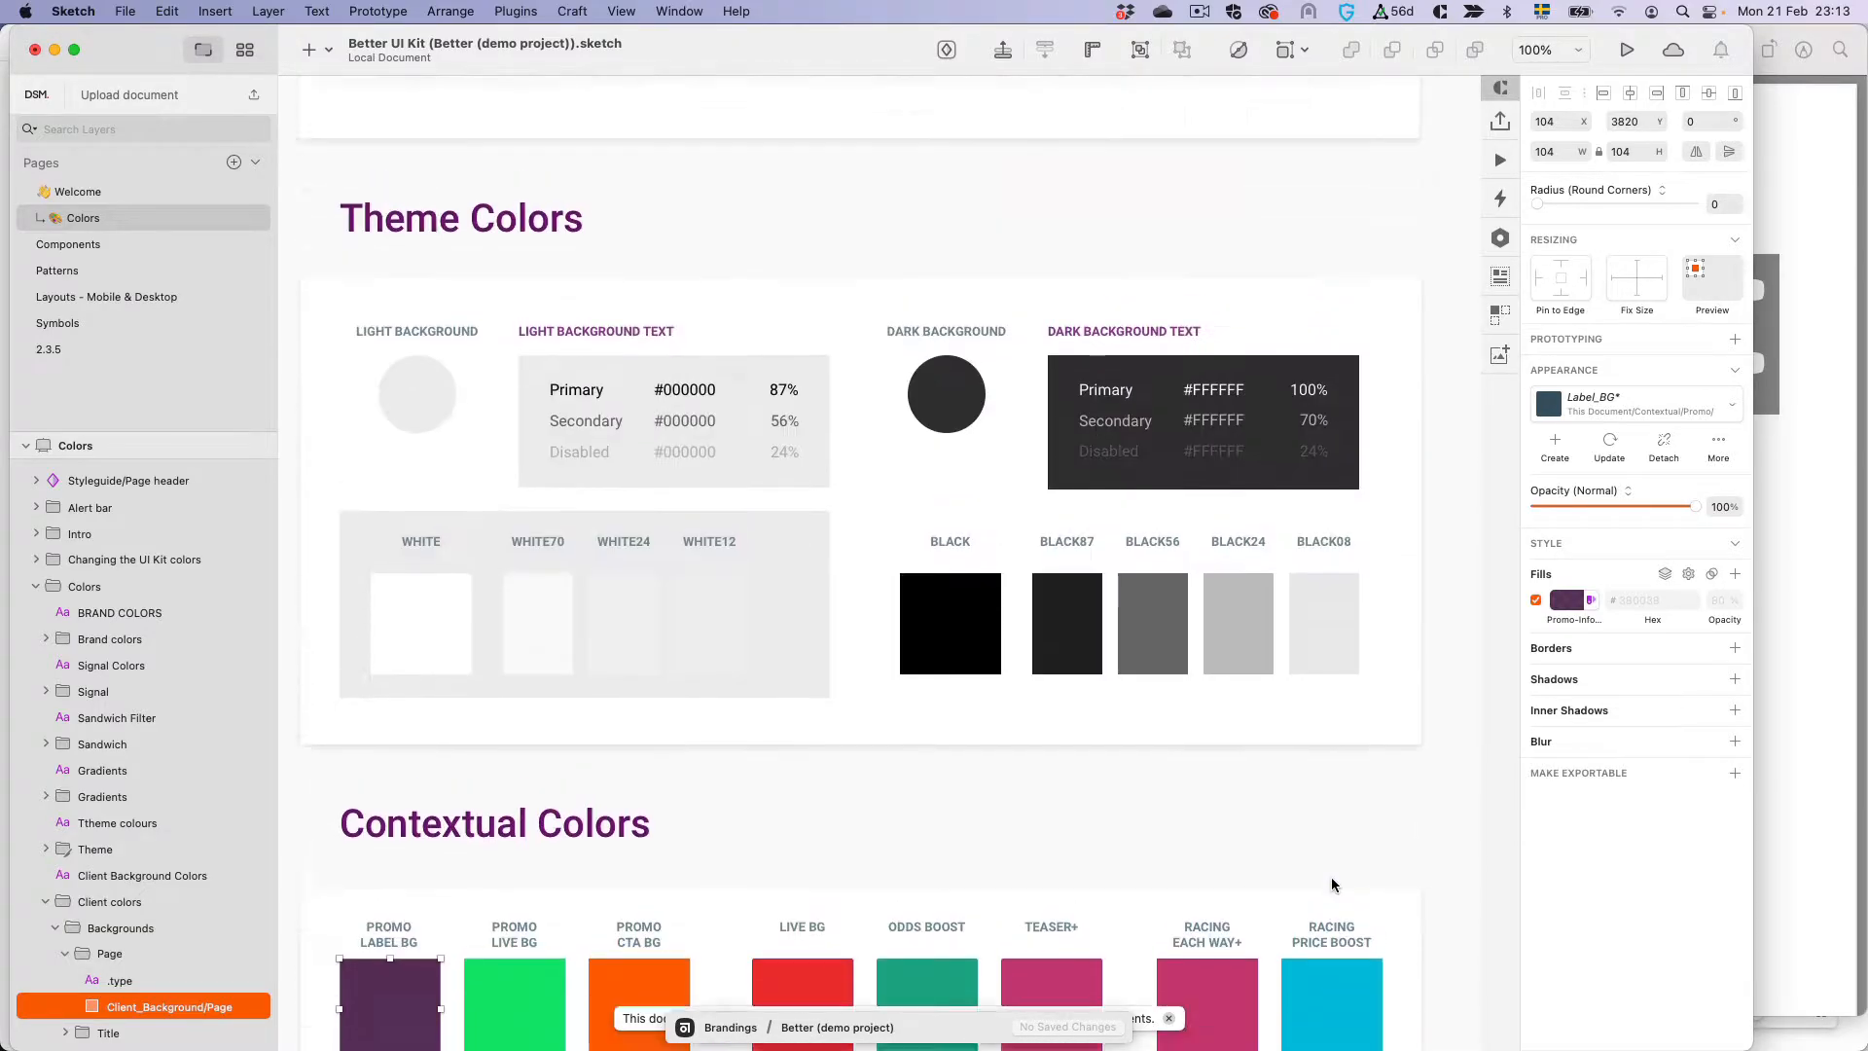
pyautogui.scroll(10, 1331, 885)
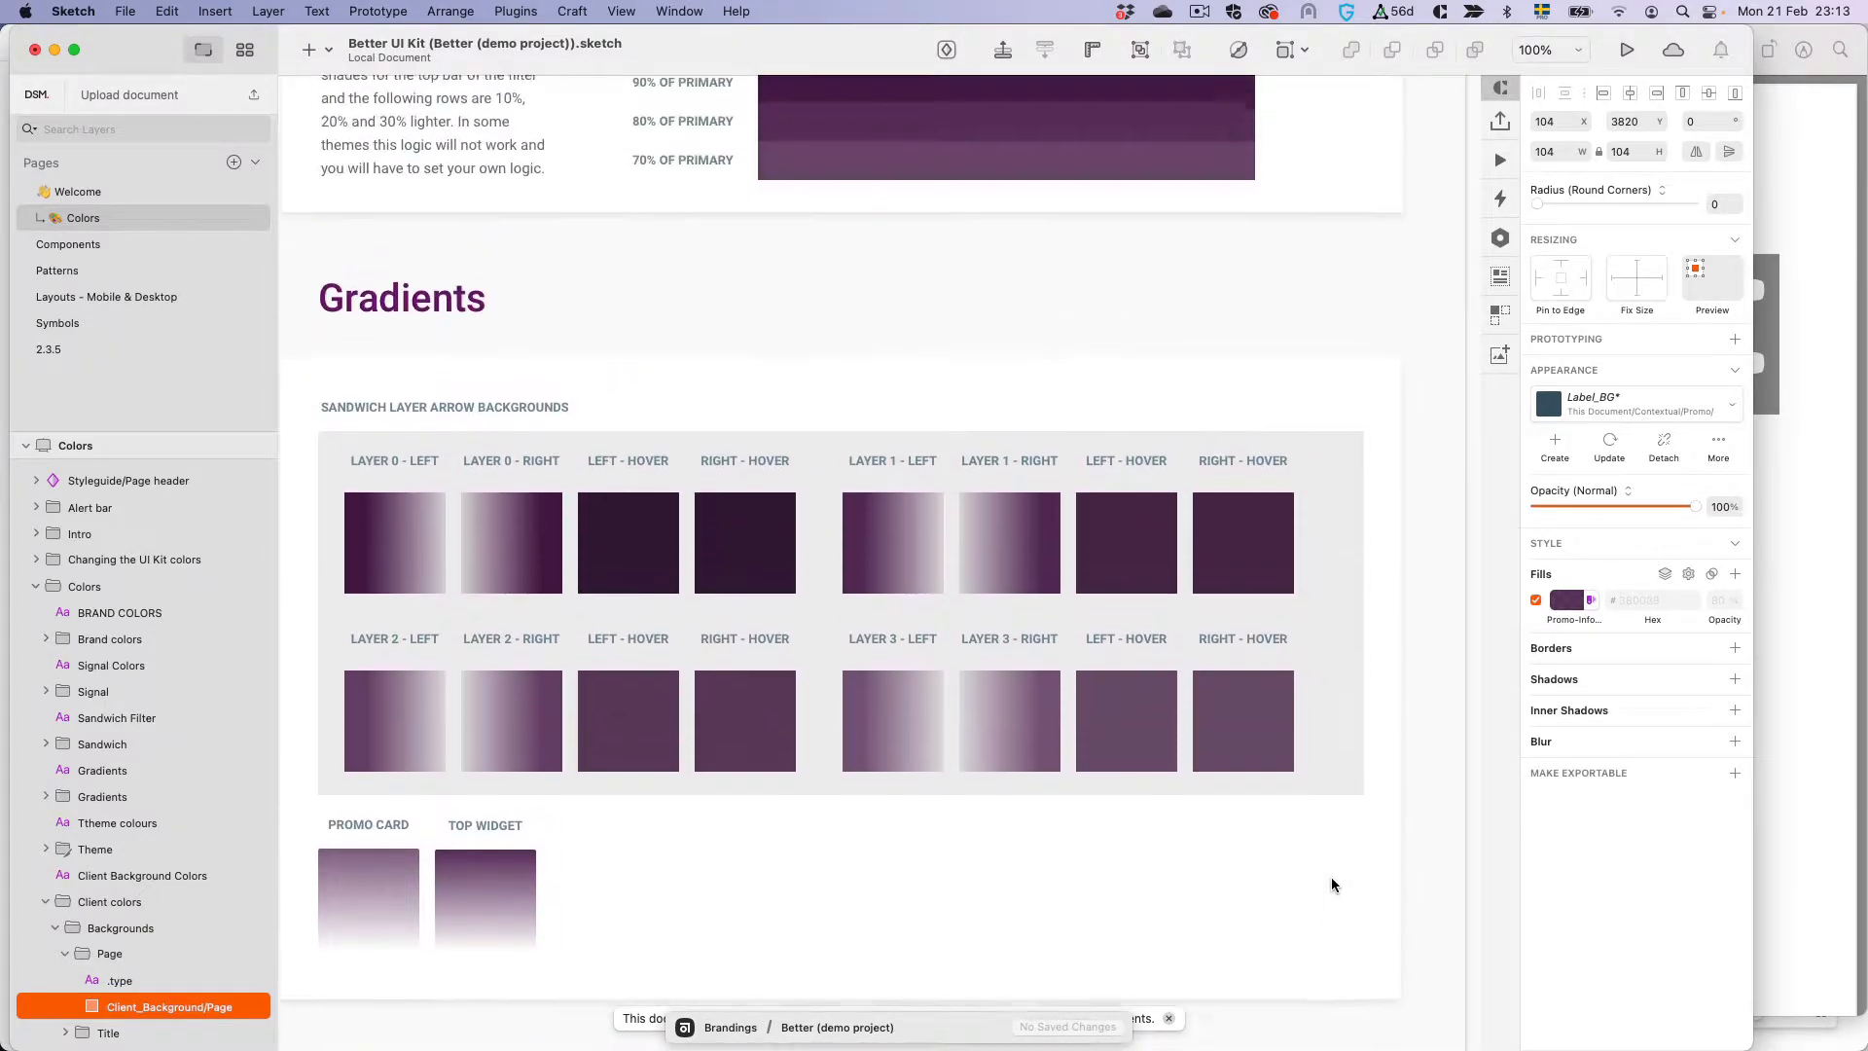
pyautogui.scroll(12, 1331, 884)
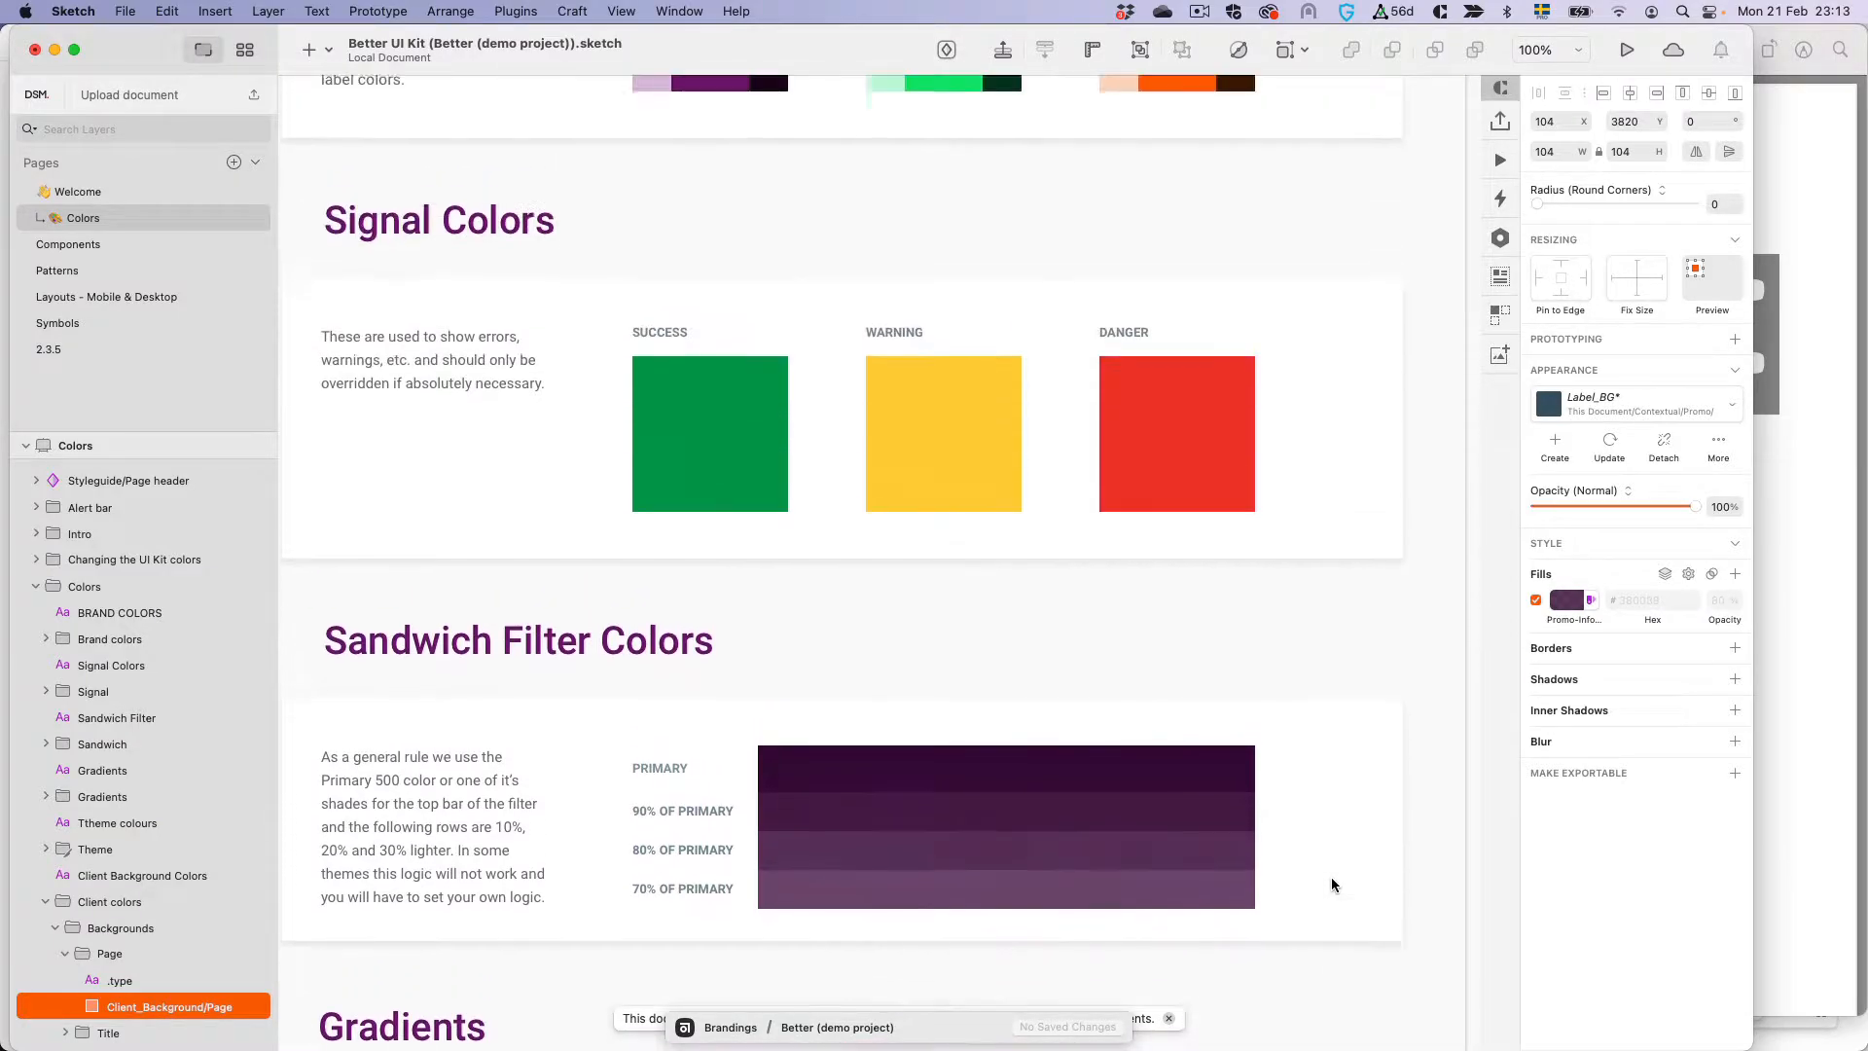
pyautogui.scroll(6, 1331, 879)
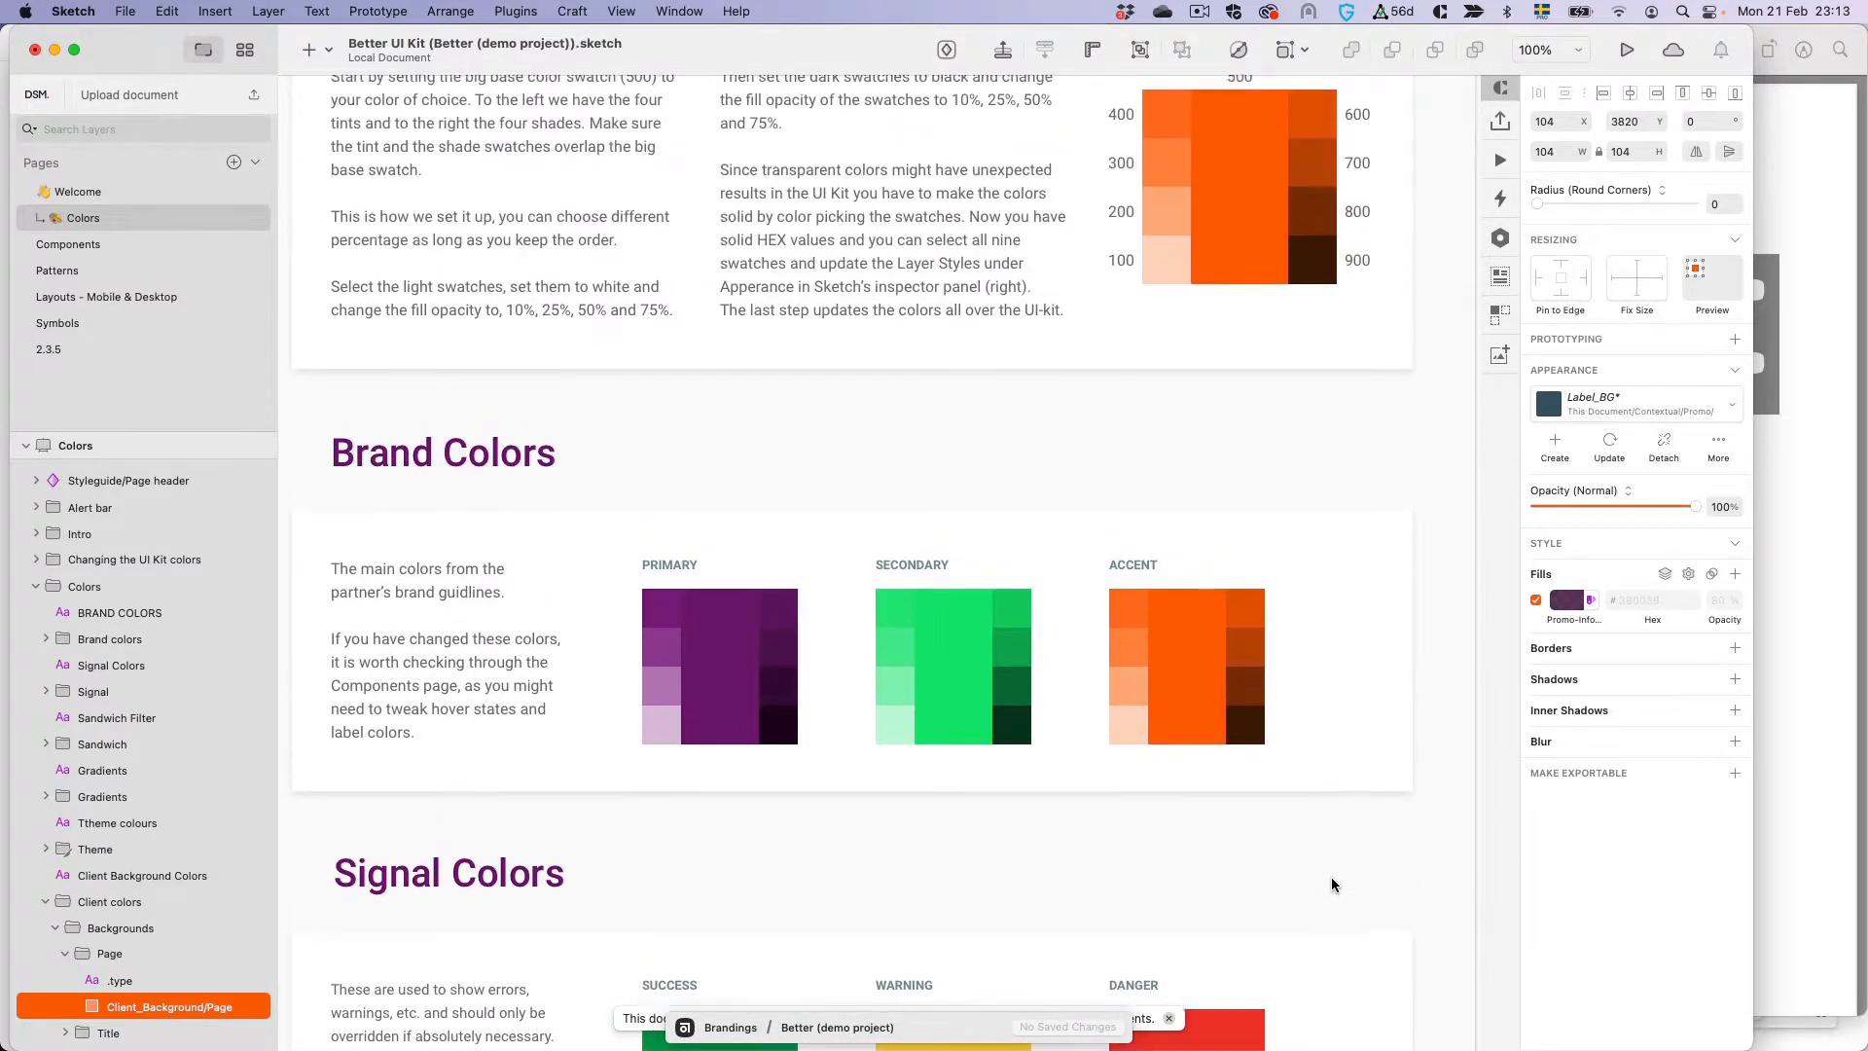
# Step: Switch to the Better Redesign Style guide PDF in Preview
pyautogui.press('super+Tab')
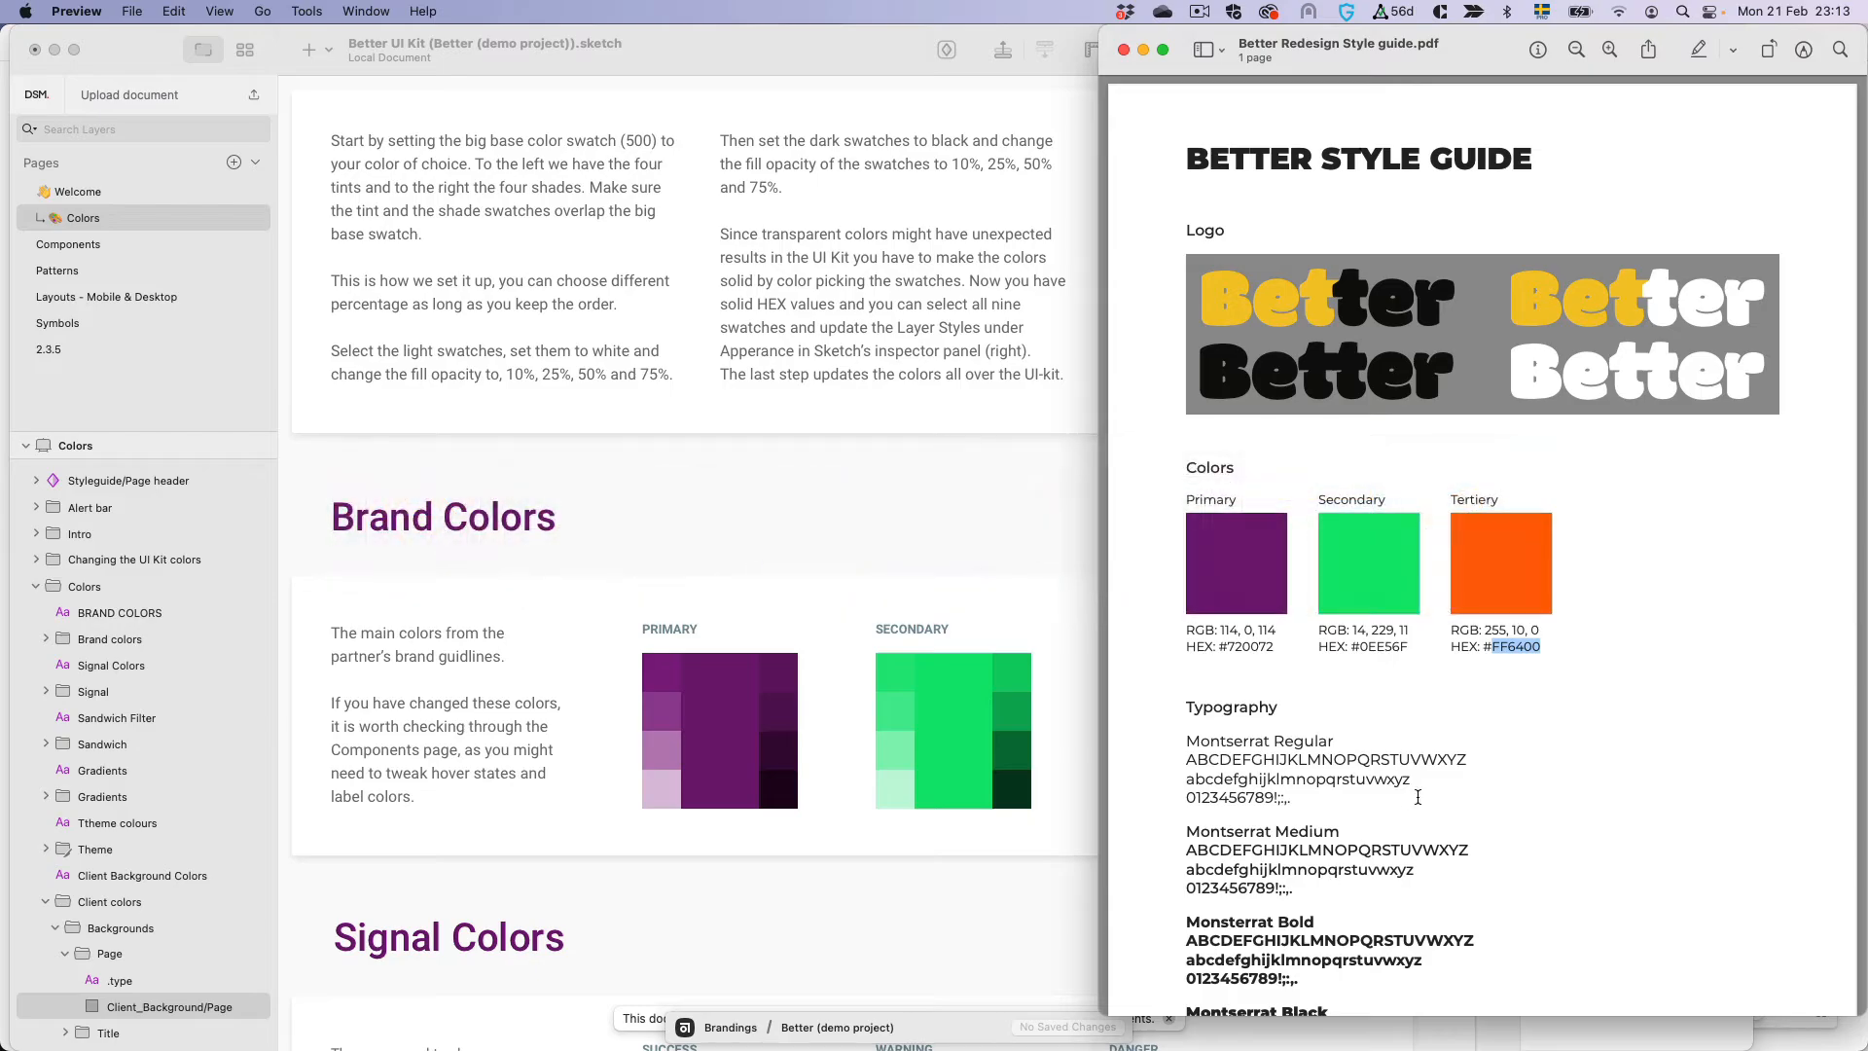
pyautogui.scroll(-3, 1393, 804)
pyautogui.scroll(3, 1393, 803)
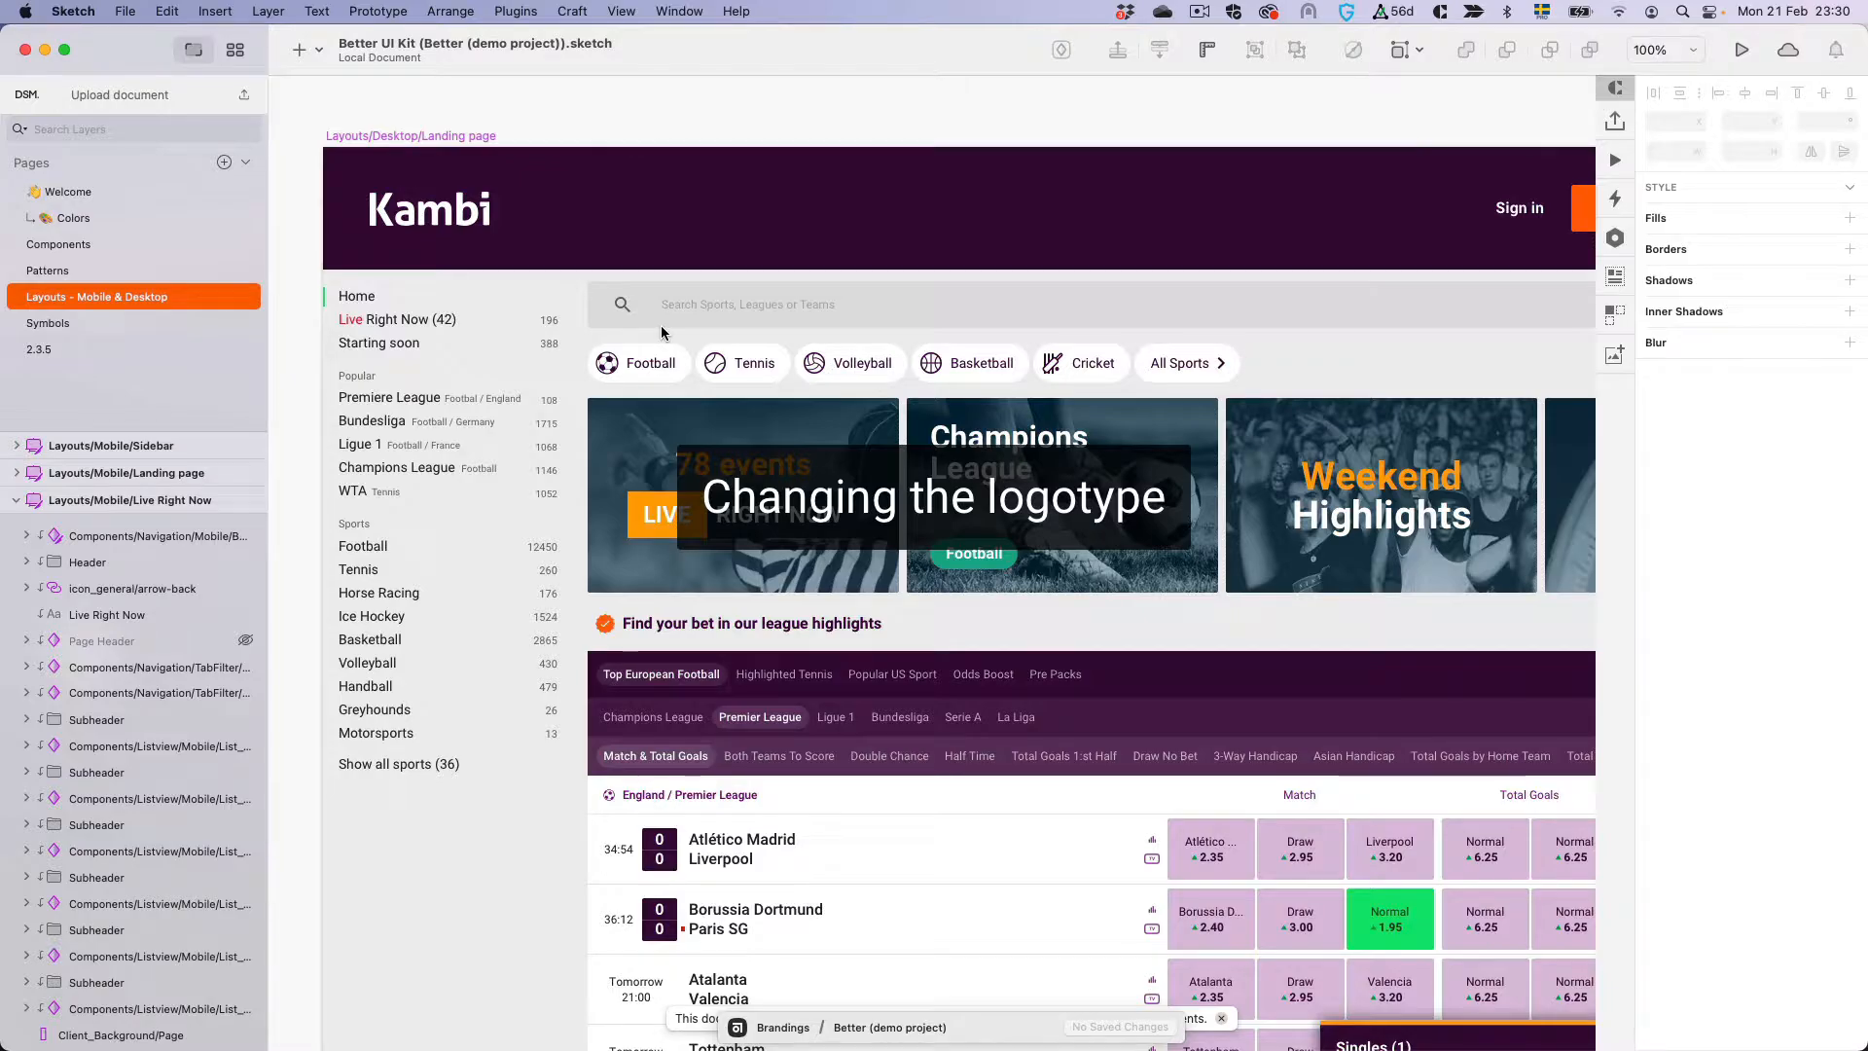
# Step: Select the Kambi header on the landing page and inspect its logo overrides
pyautogui.click(747, 218)
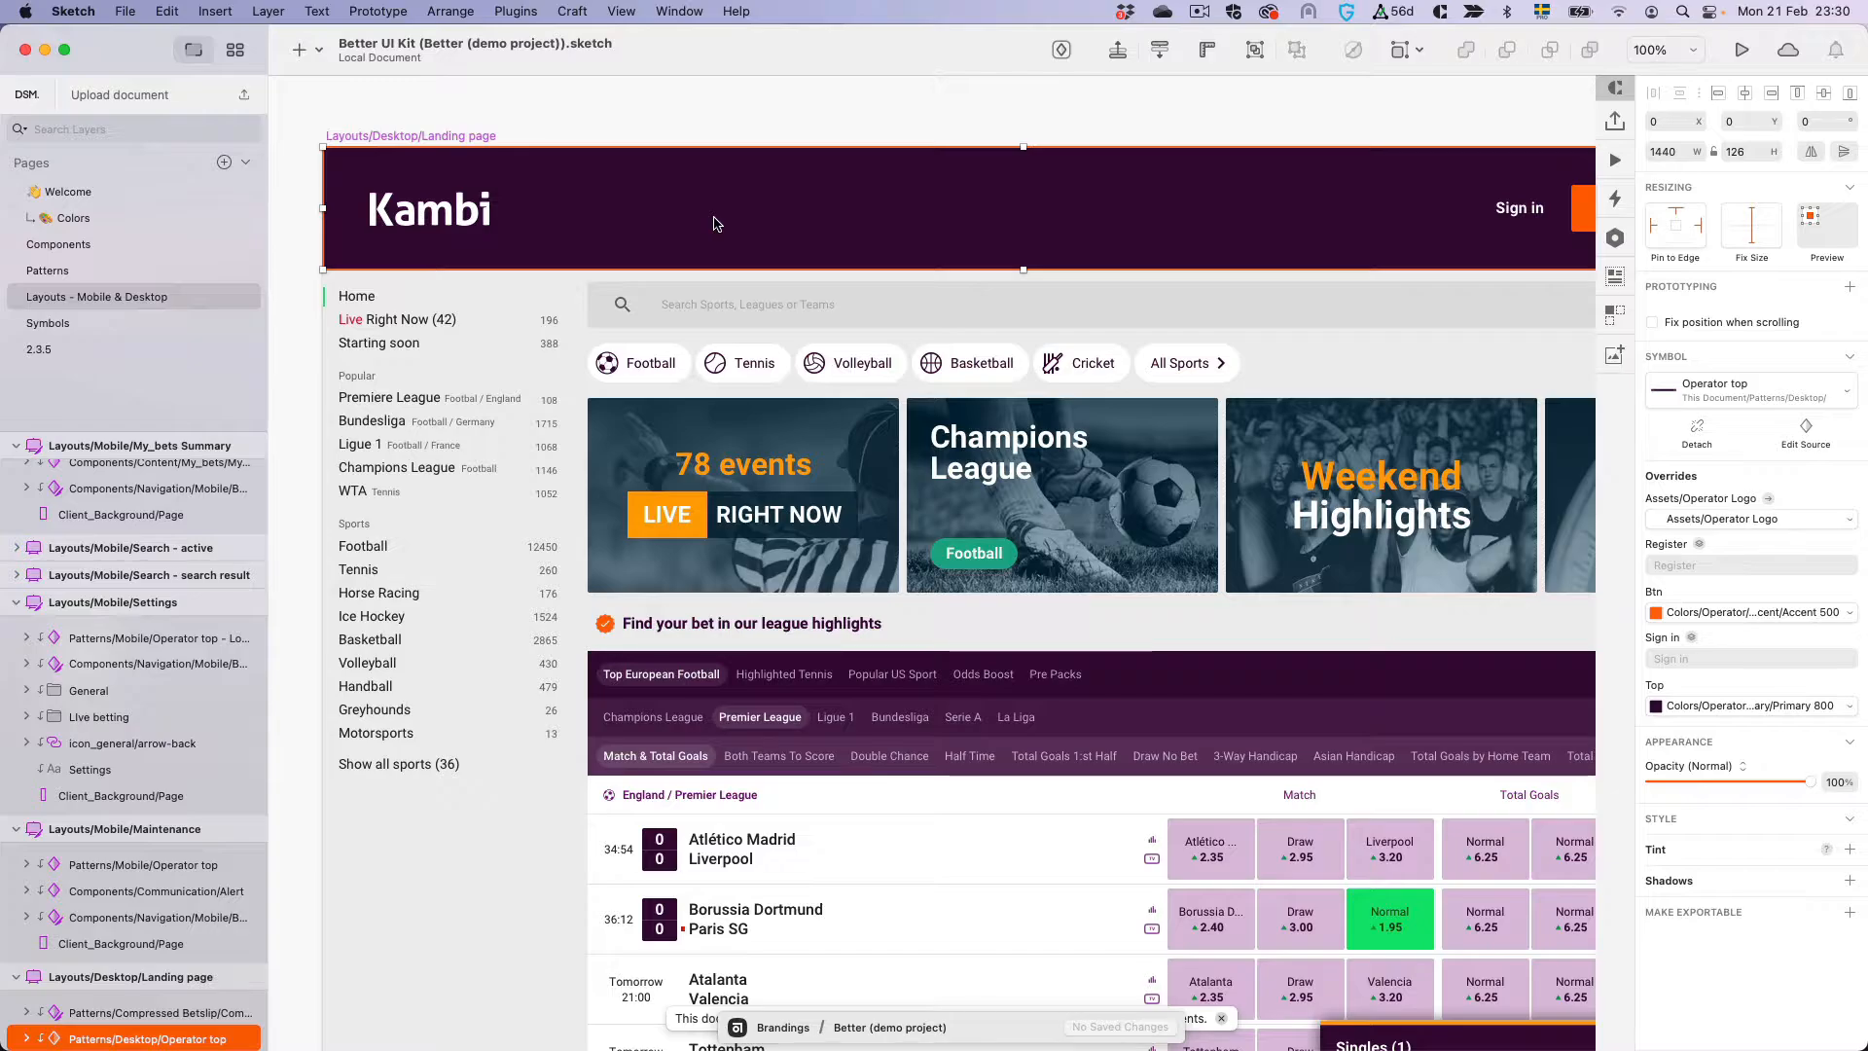
pyautogui.scroll(-2, 778, 230)
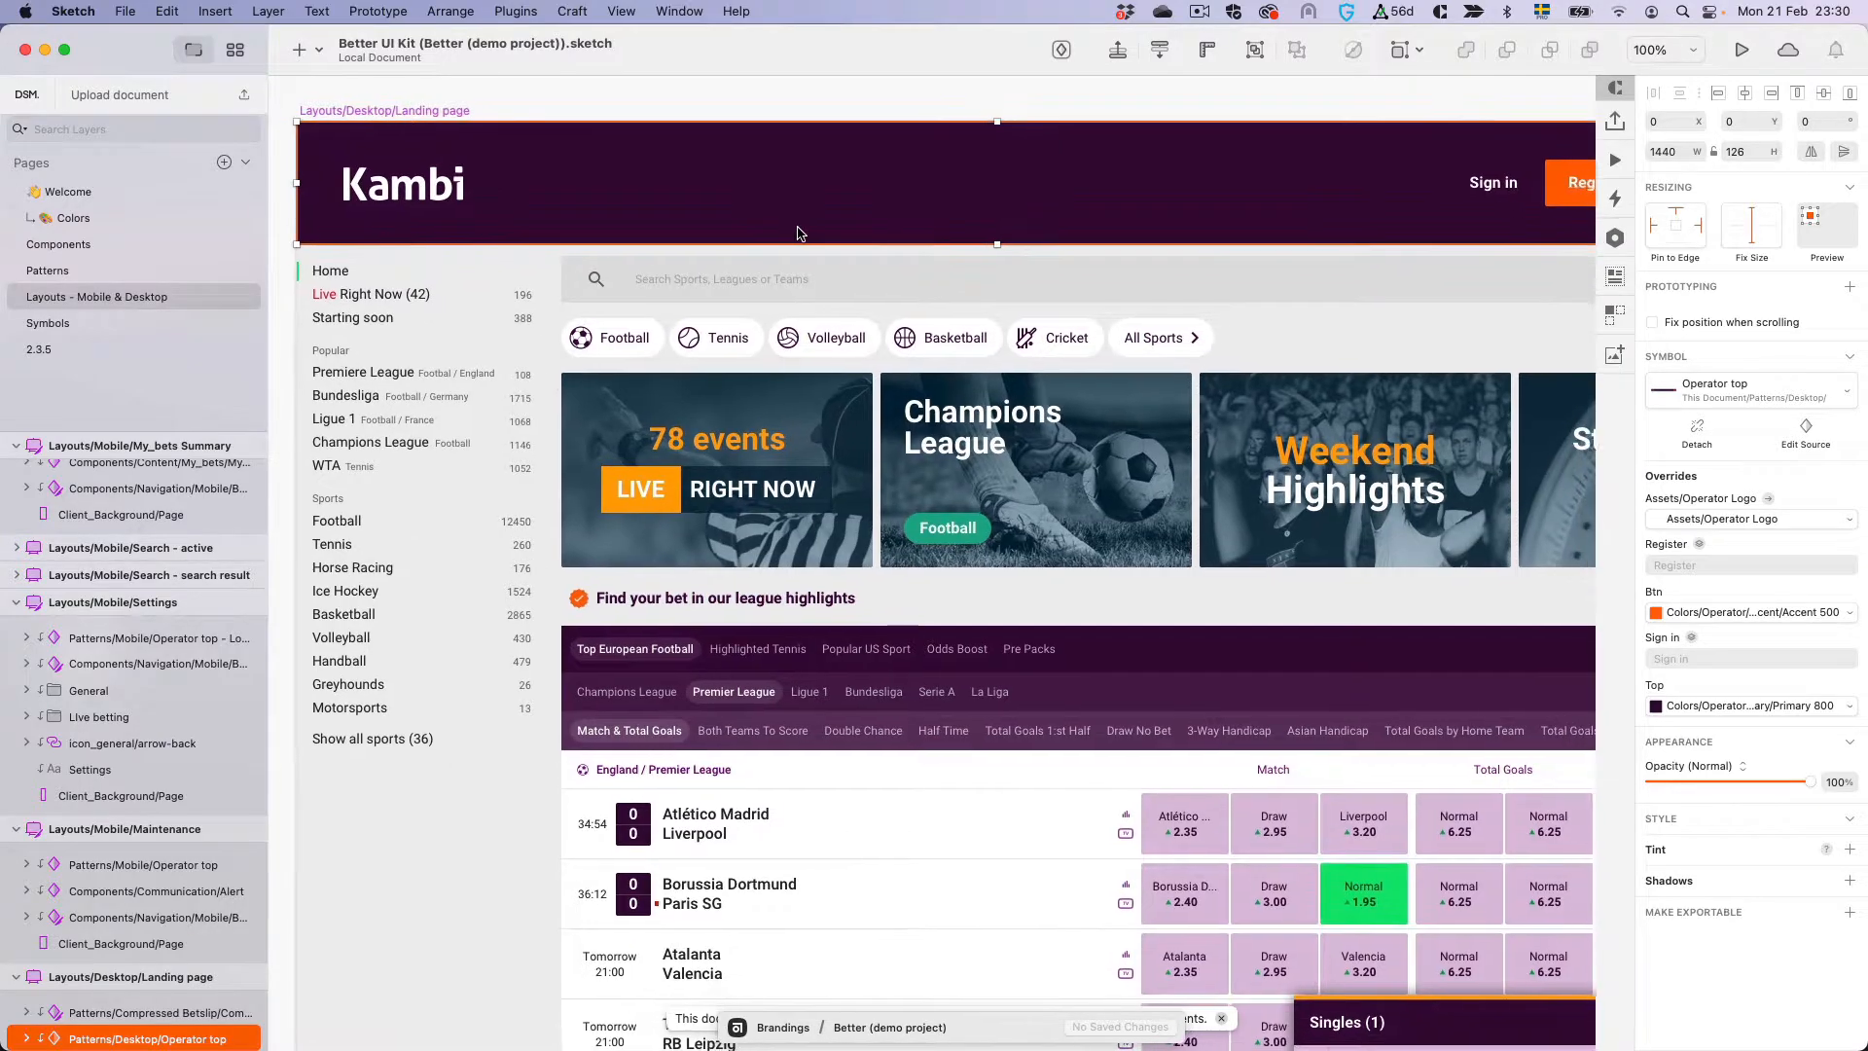
pyautogui.hscroll(2, 745, 199)
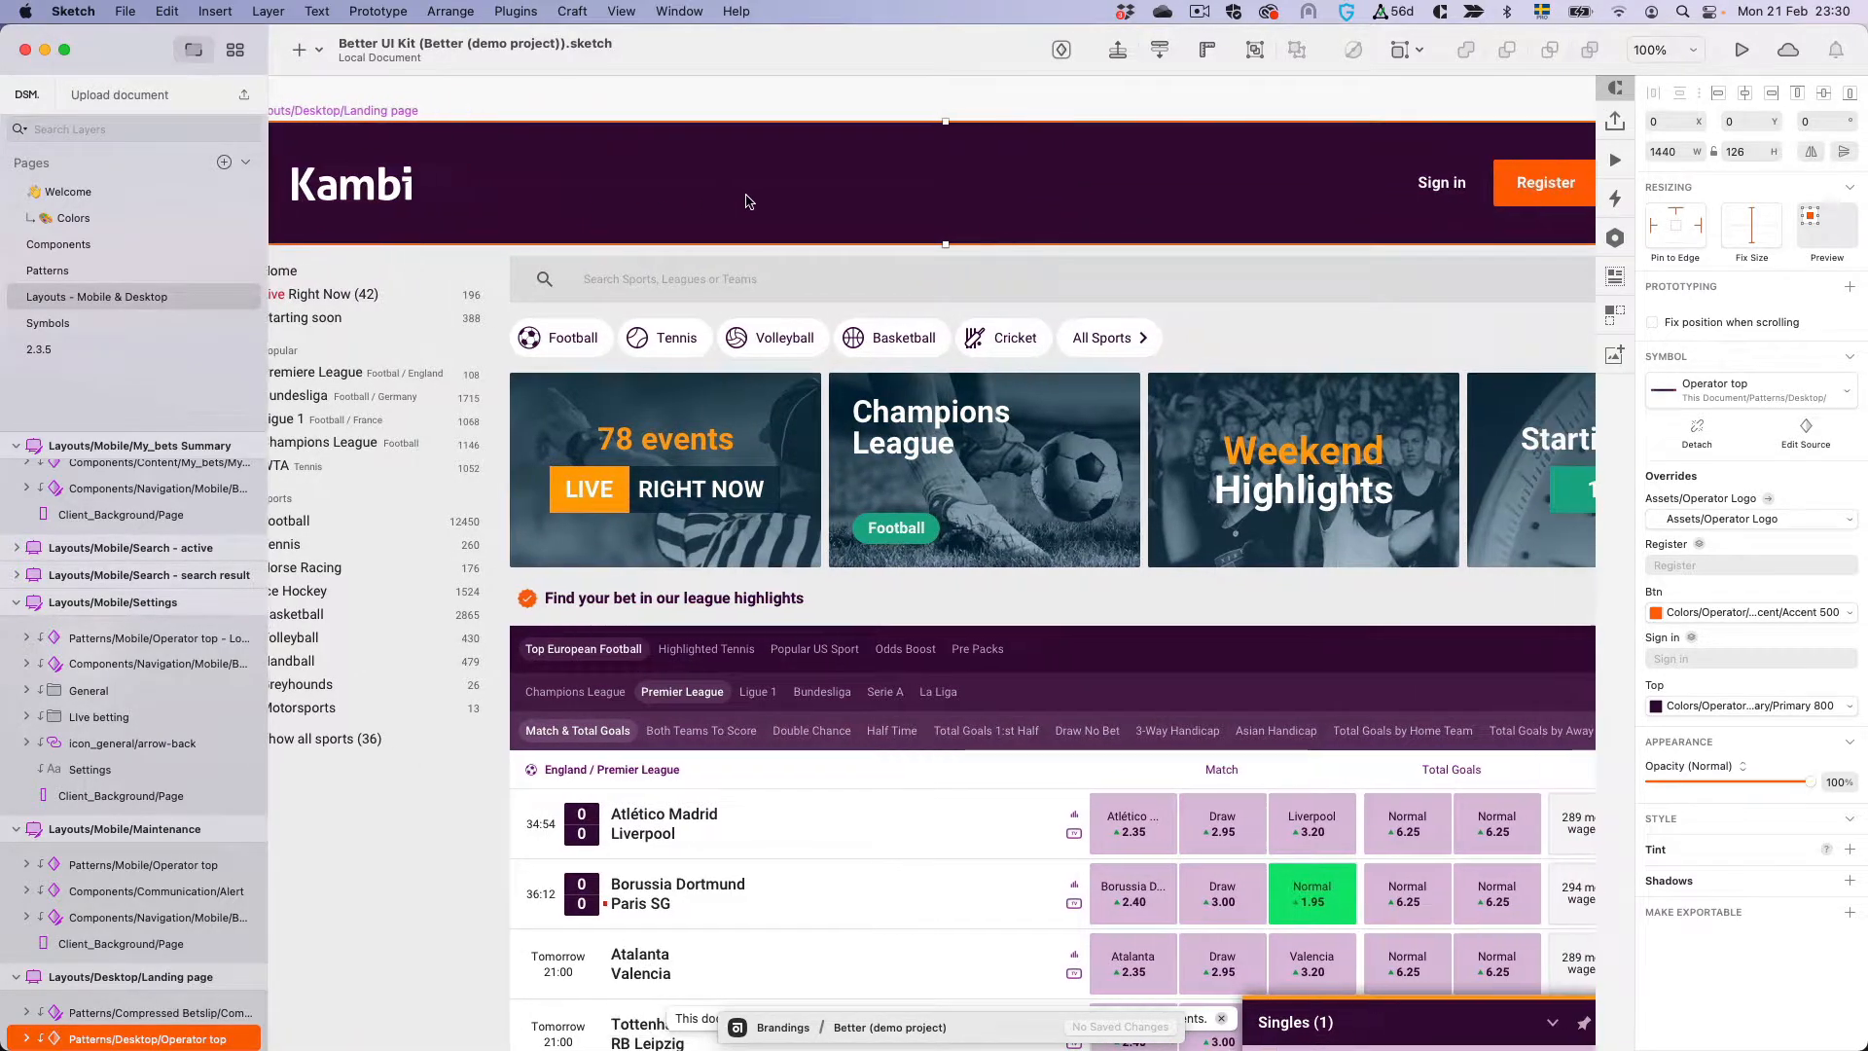
pyautogui.hscroll(-2, 745, 201)
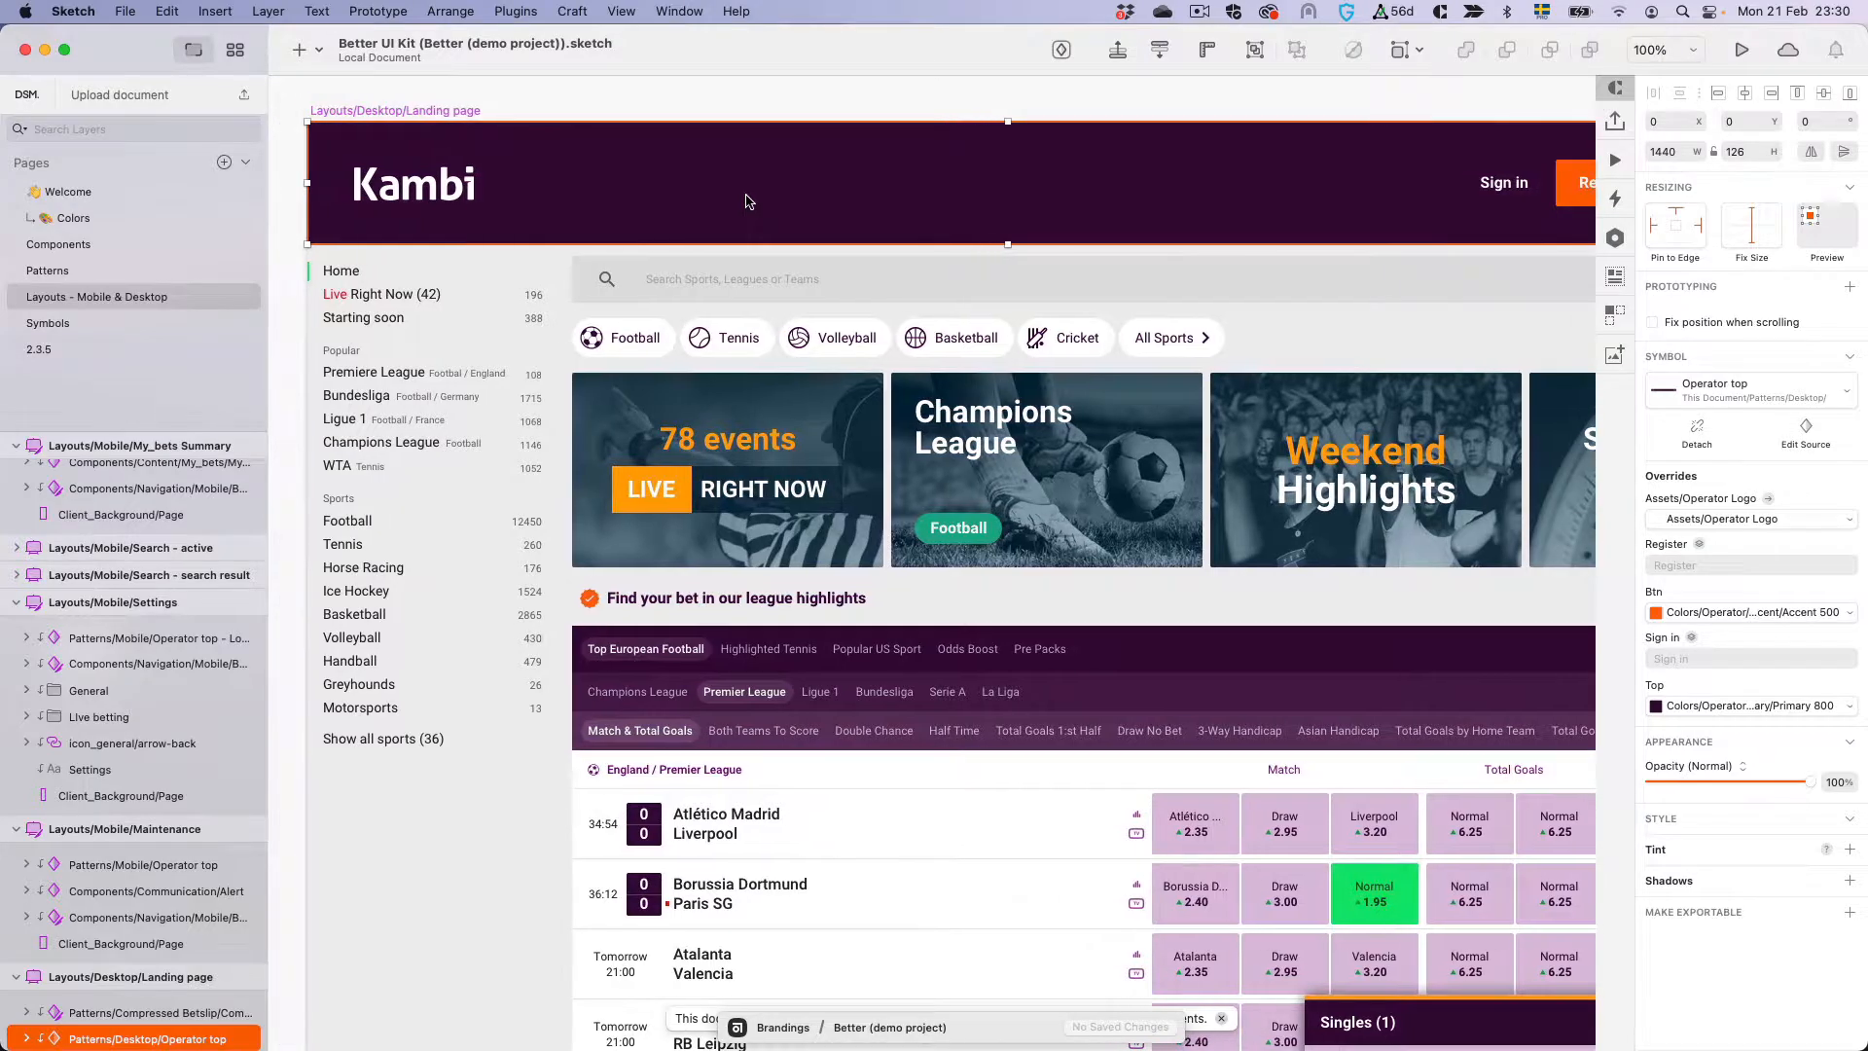
pyautogui.scroll(-2, 749, 201)
pyautogui.scroll(2, 749, 201)
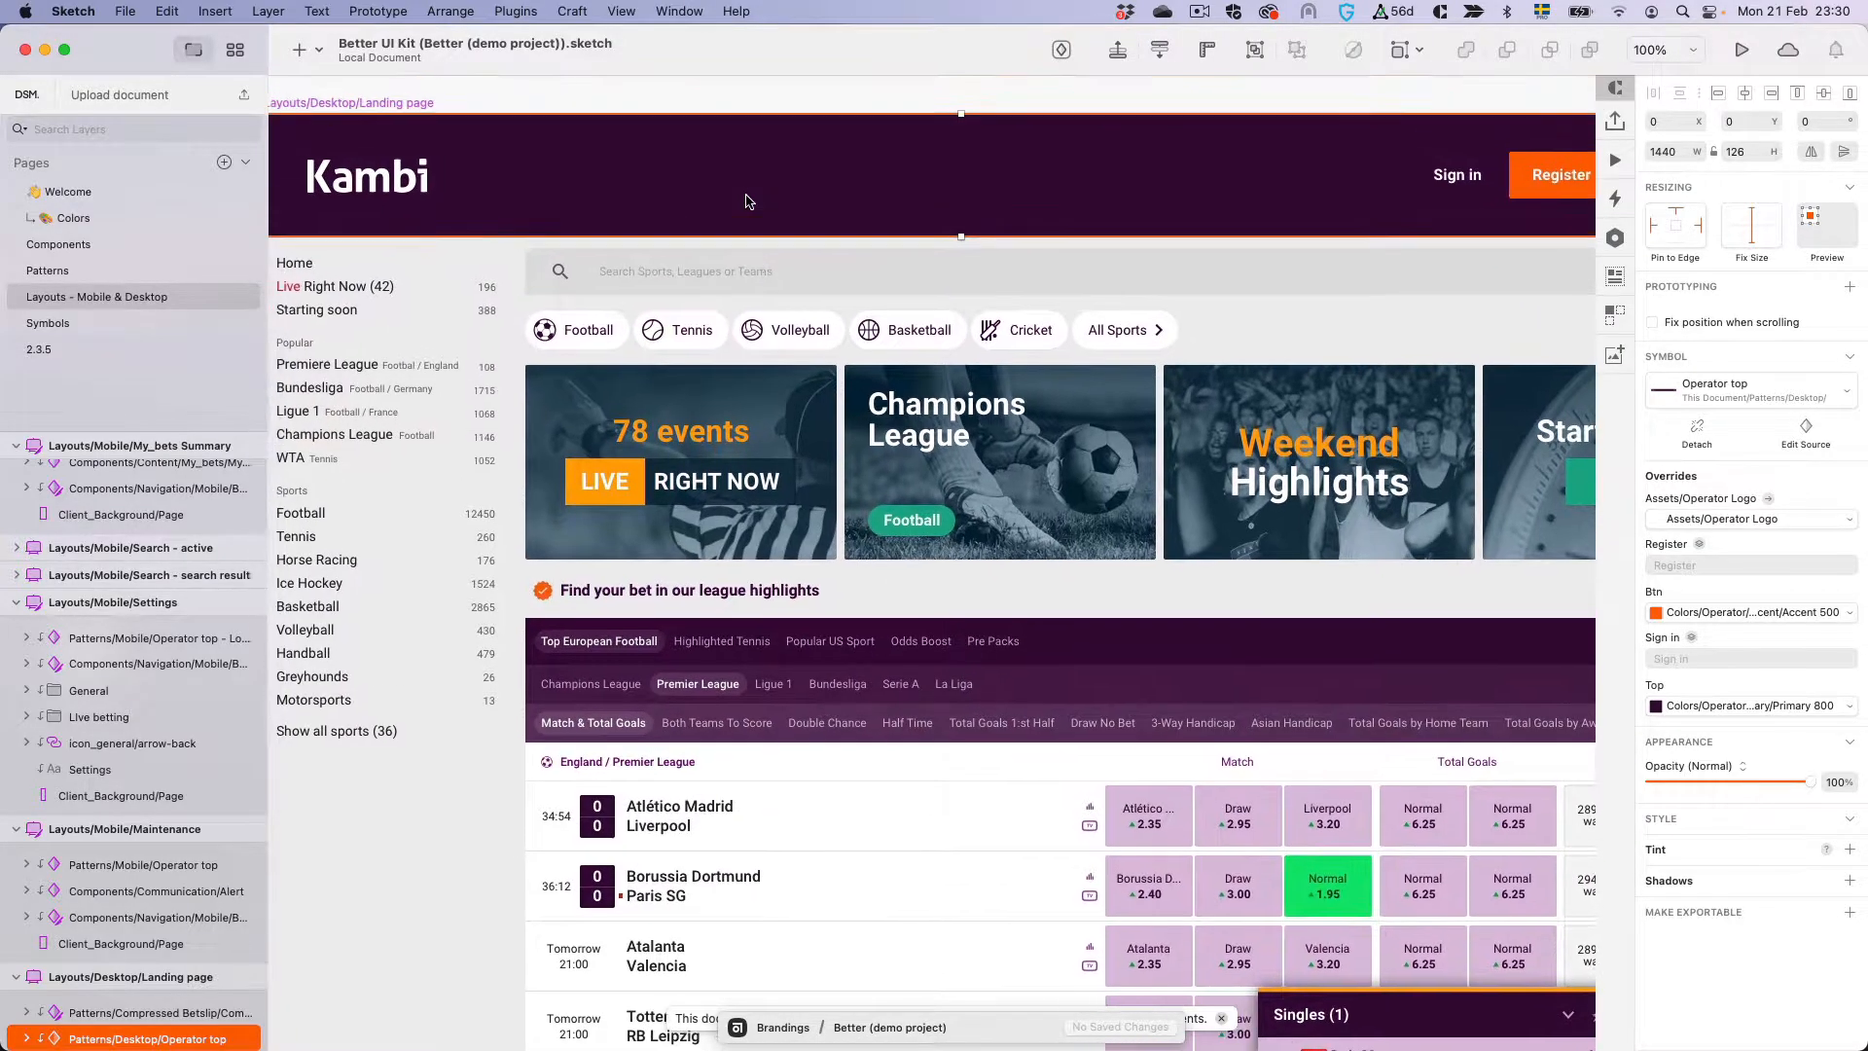
pyautogui.hscroll(-2, 749, 201)
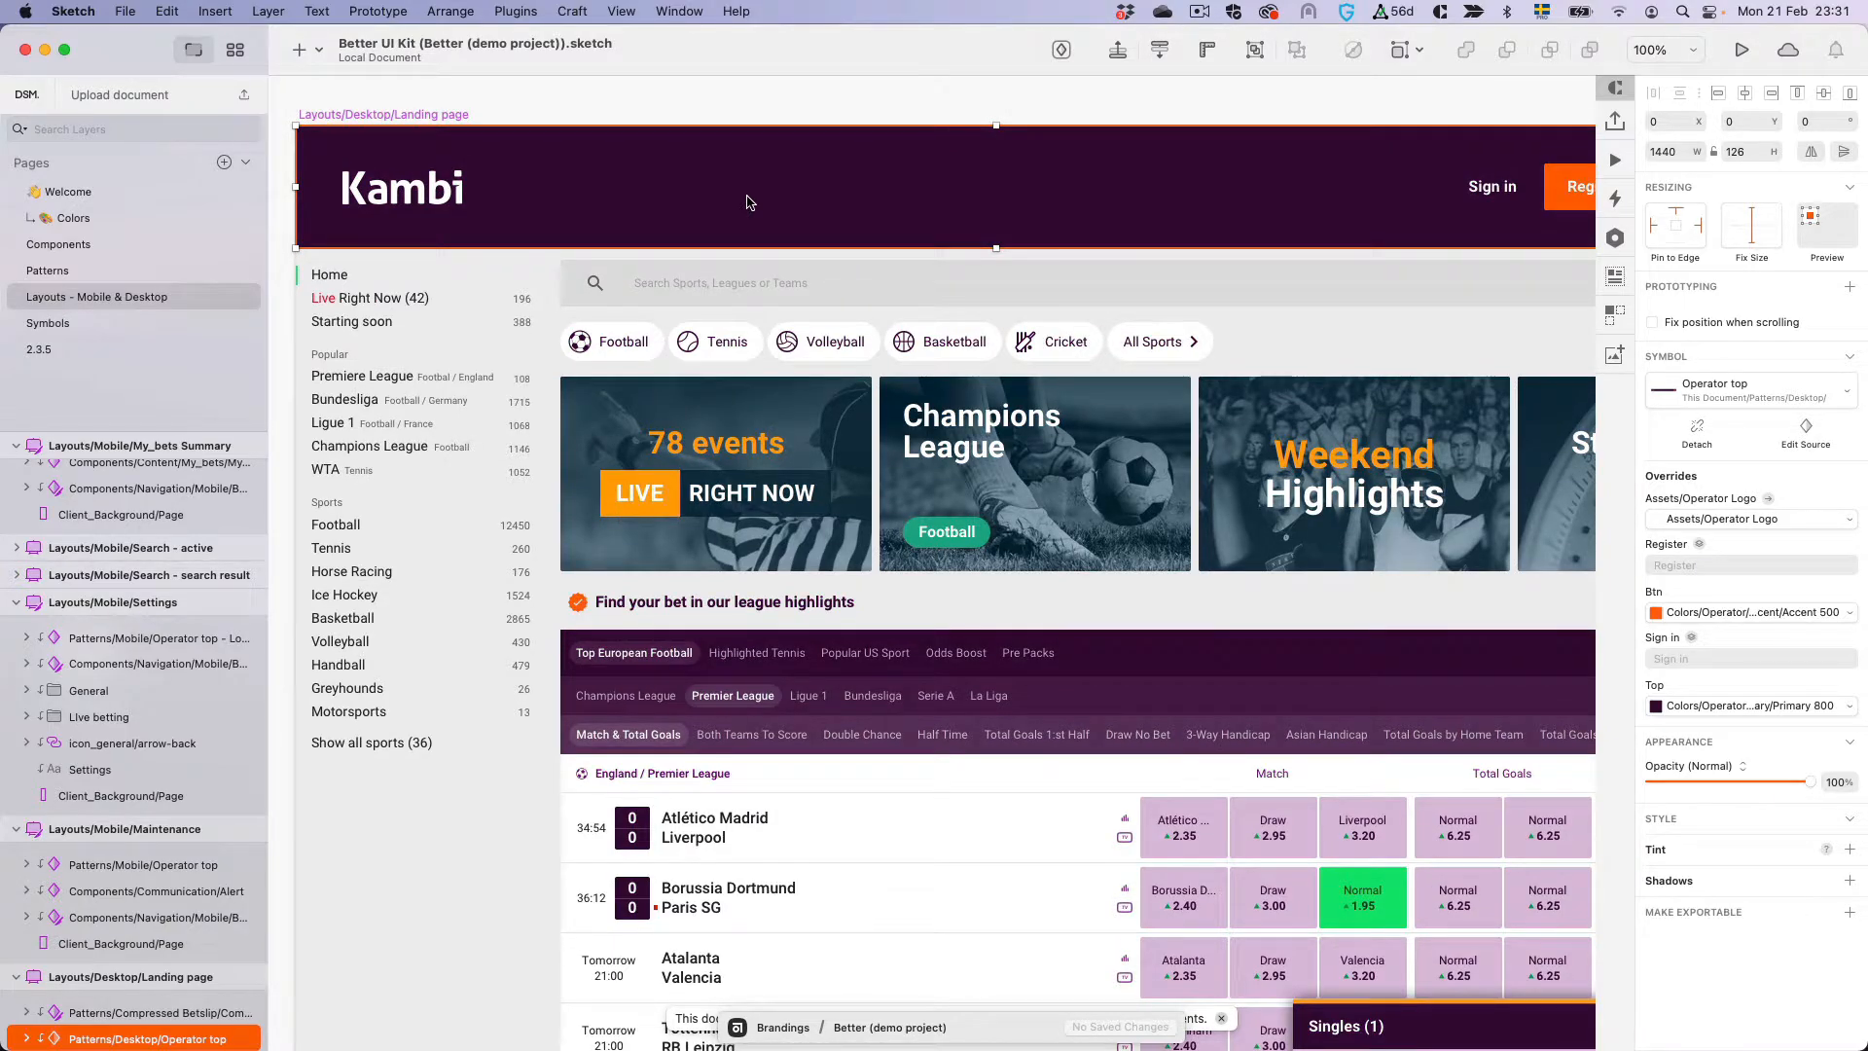
pyautogui.click(445, 198)
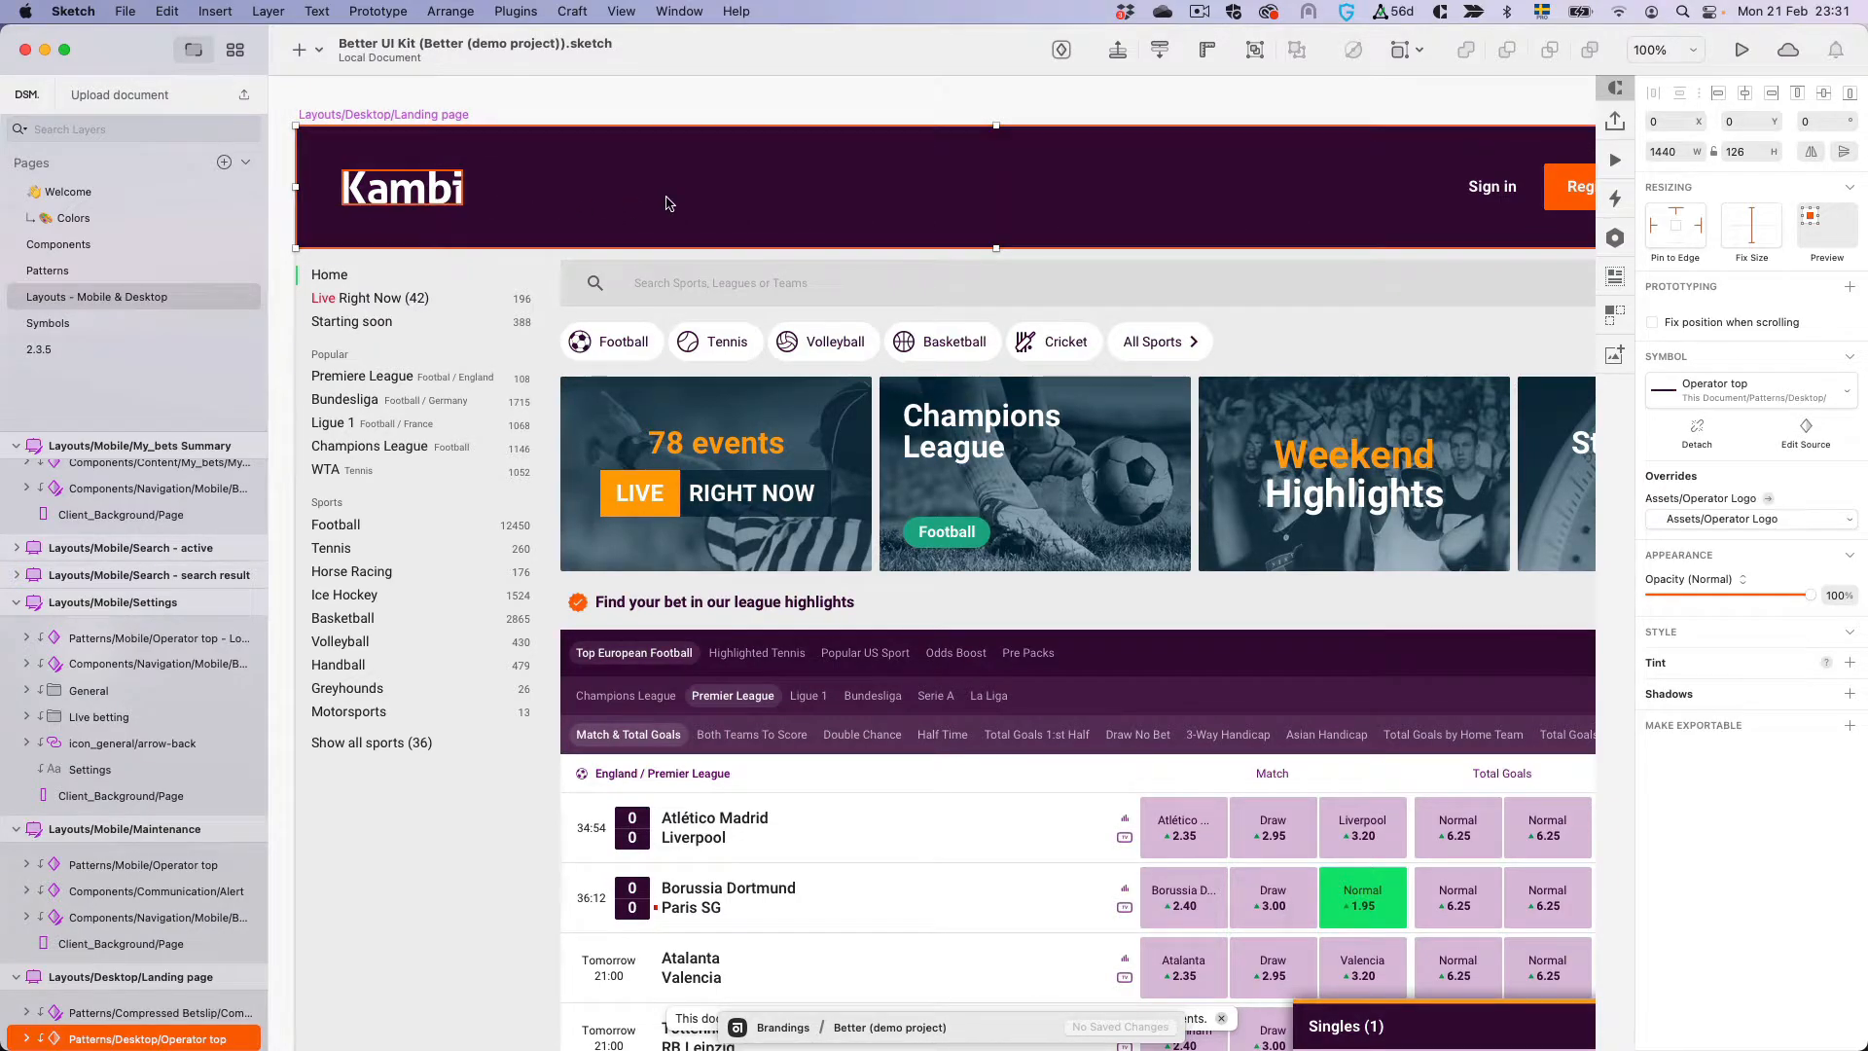
pyautogui.click(745, 209)
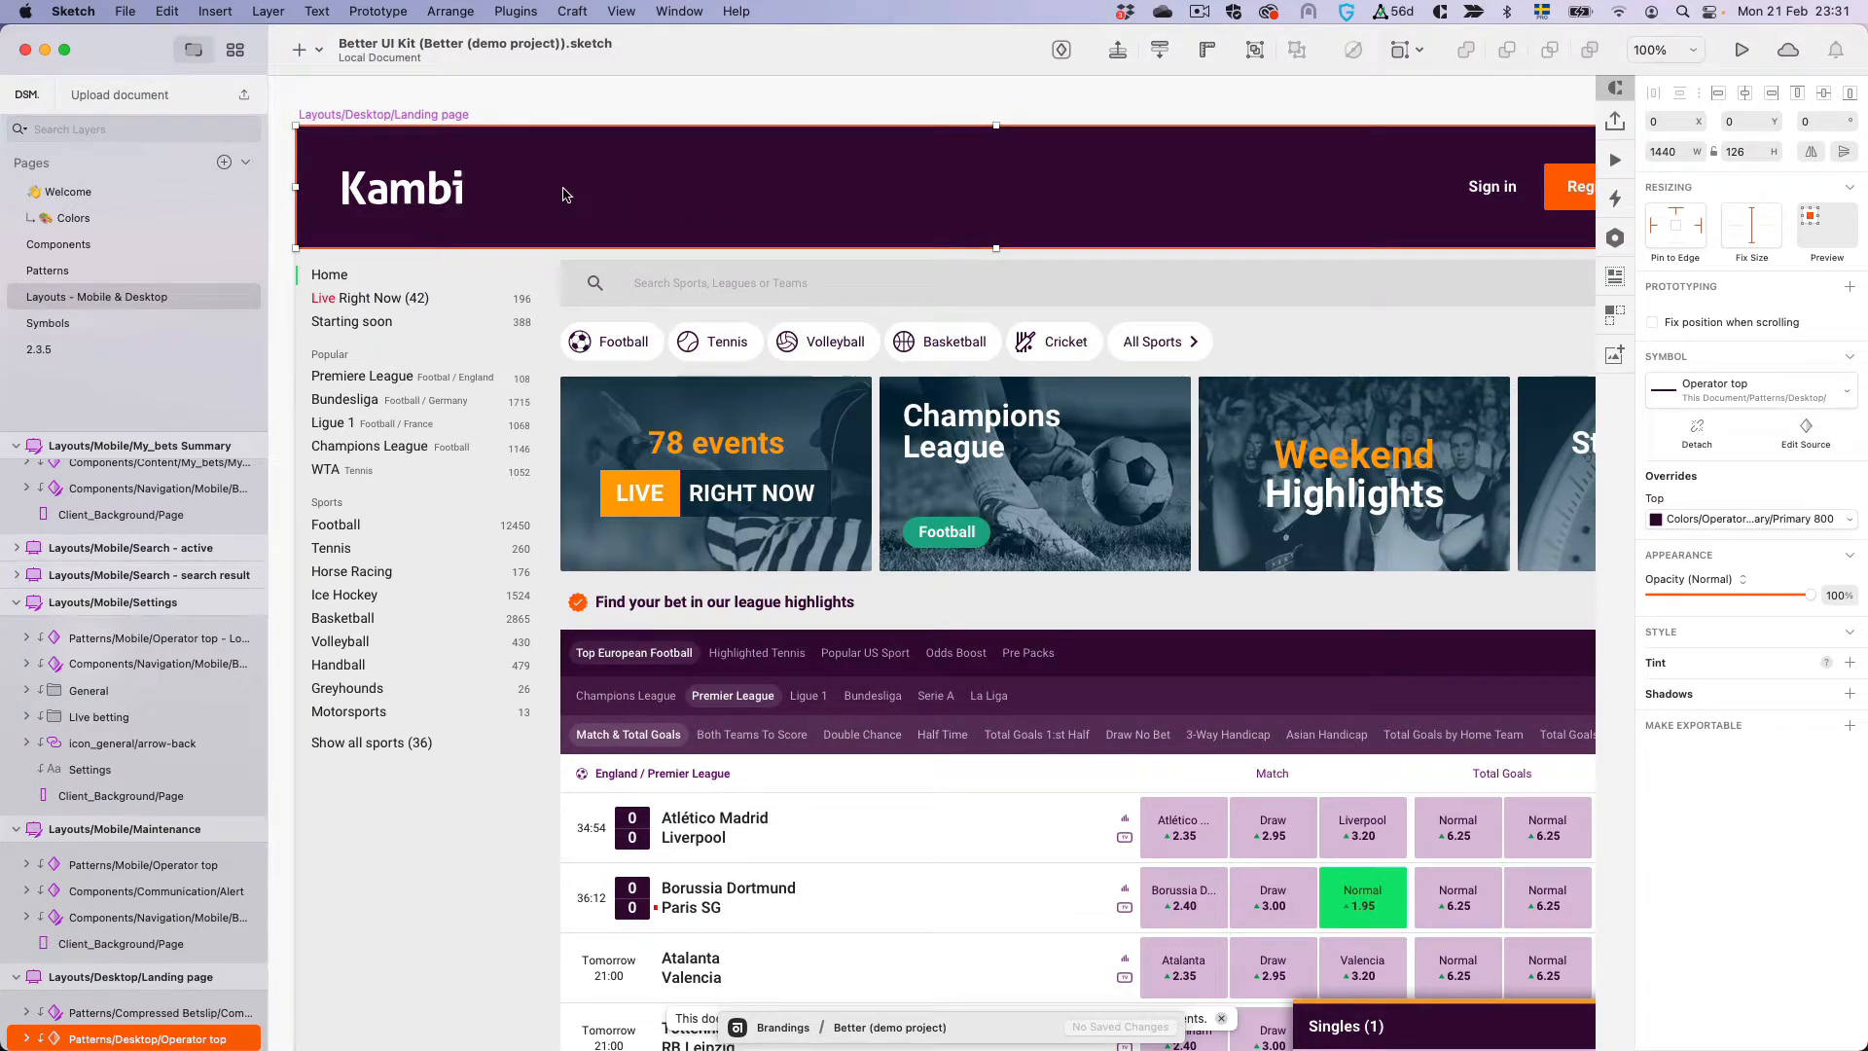
pyautogui.click(439, 199)
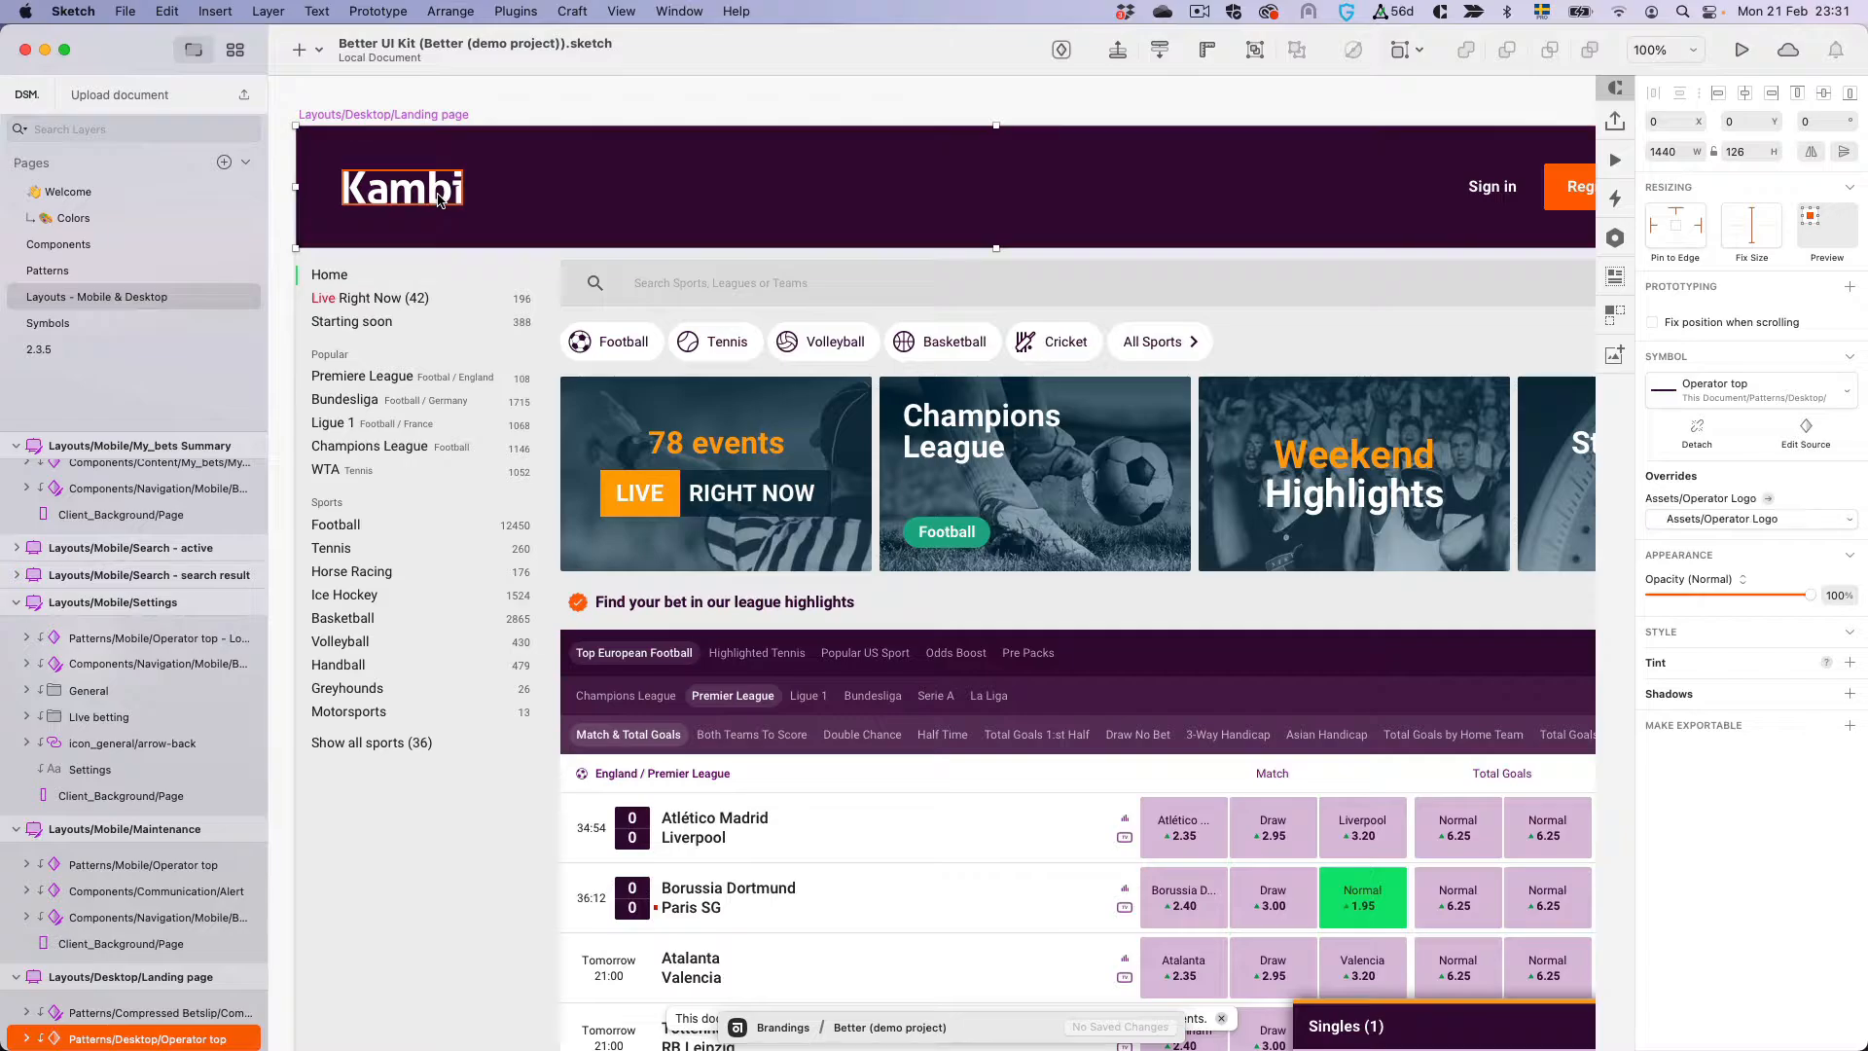
pyautogui.click(528, 199)
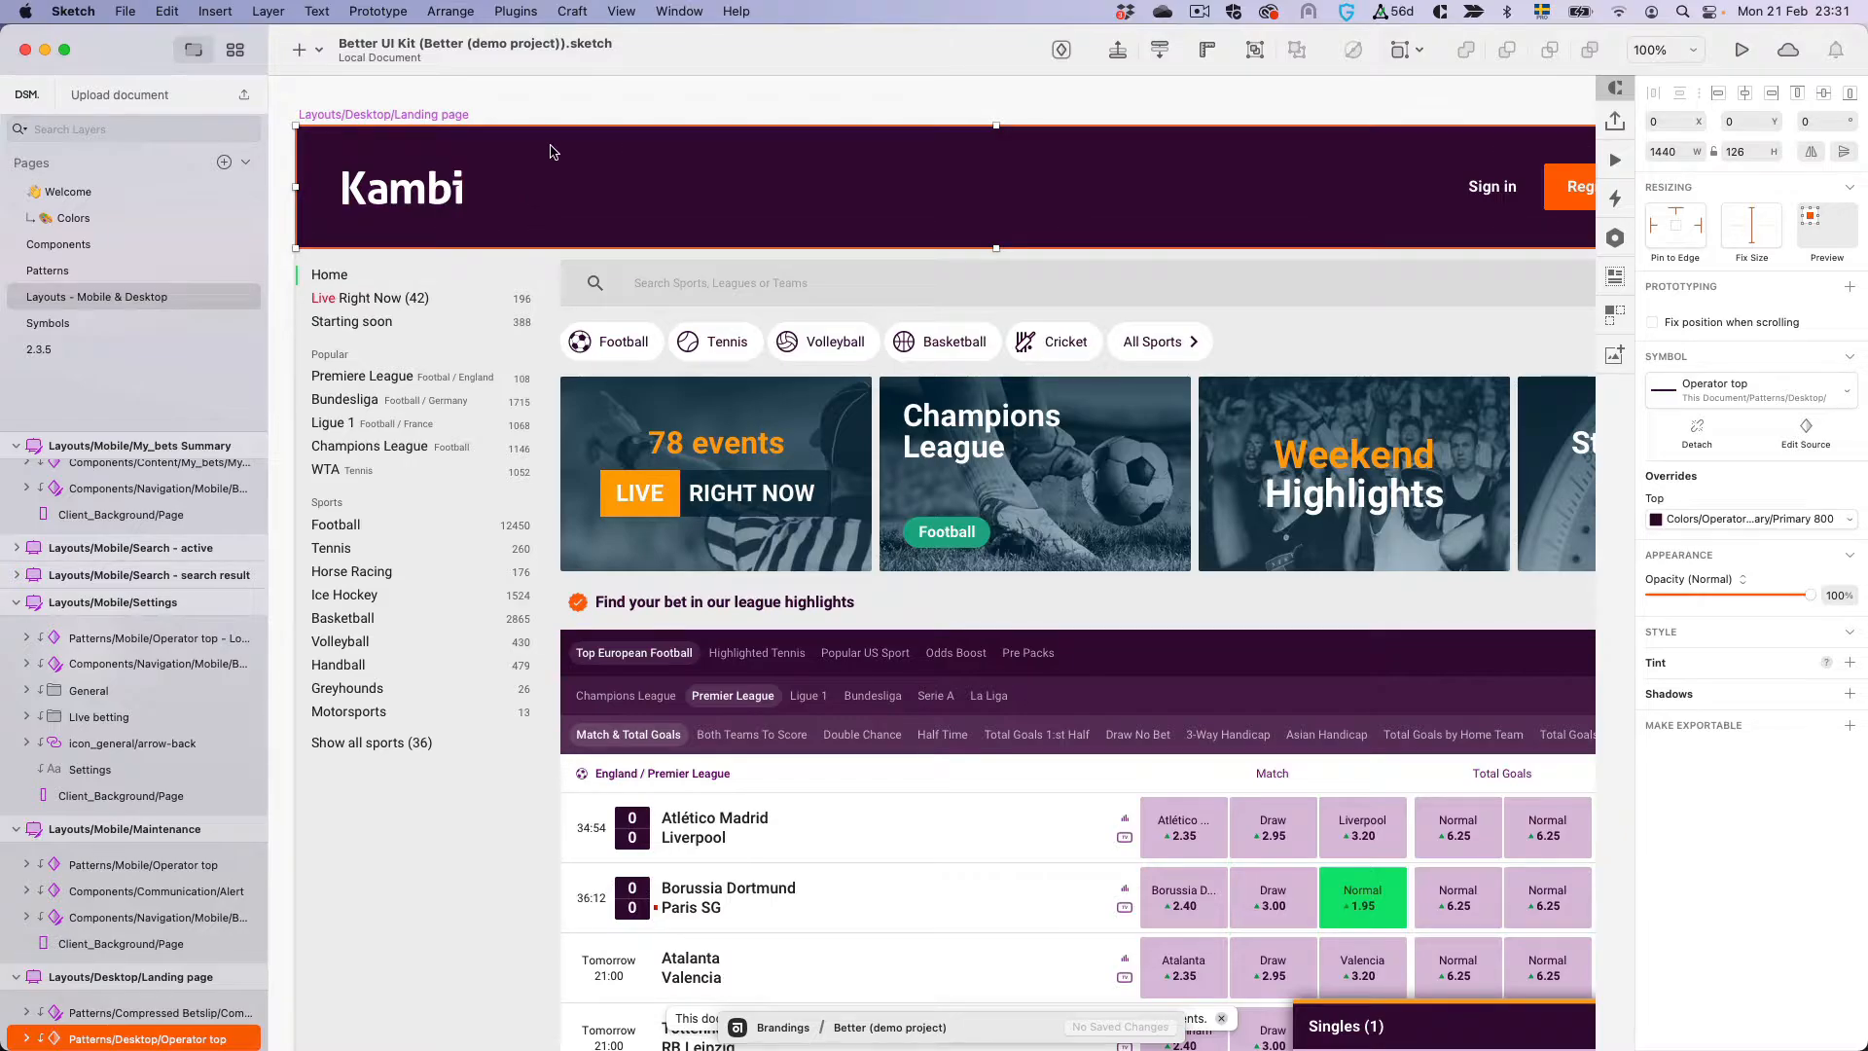
pyautogui.click(627, 104)
# Step: Open the Operator top symbol, then the Assets/Operator Logo symbol source, and switch to Preview
pyautogui.click(458, 199)
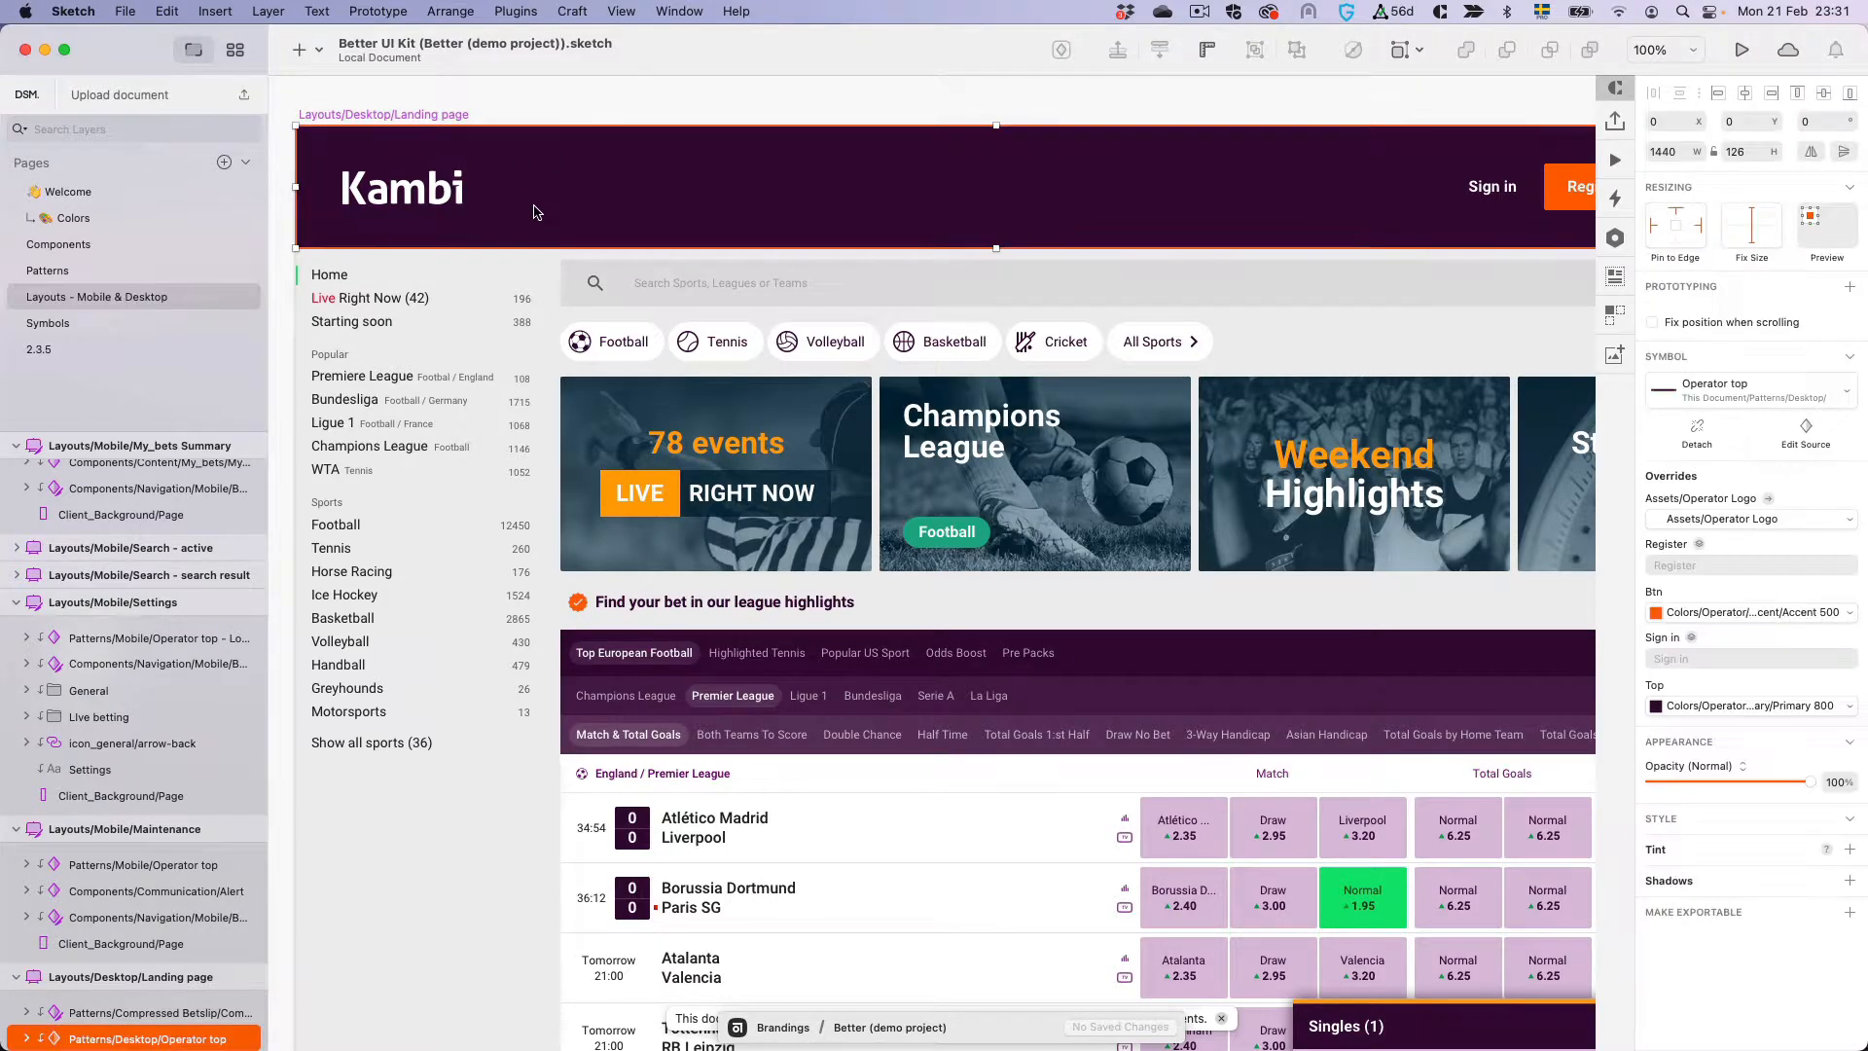
pyautogui.click(435, 205)
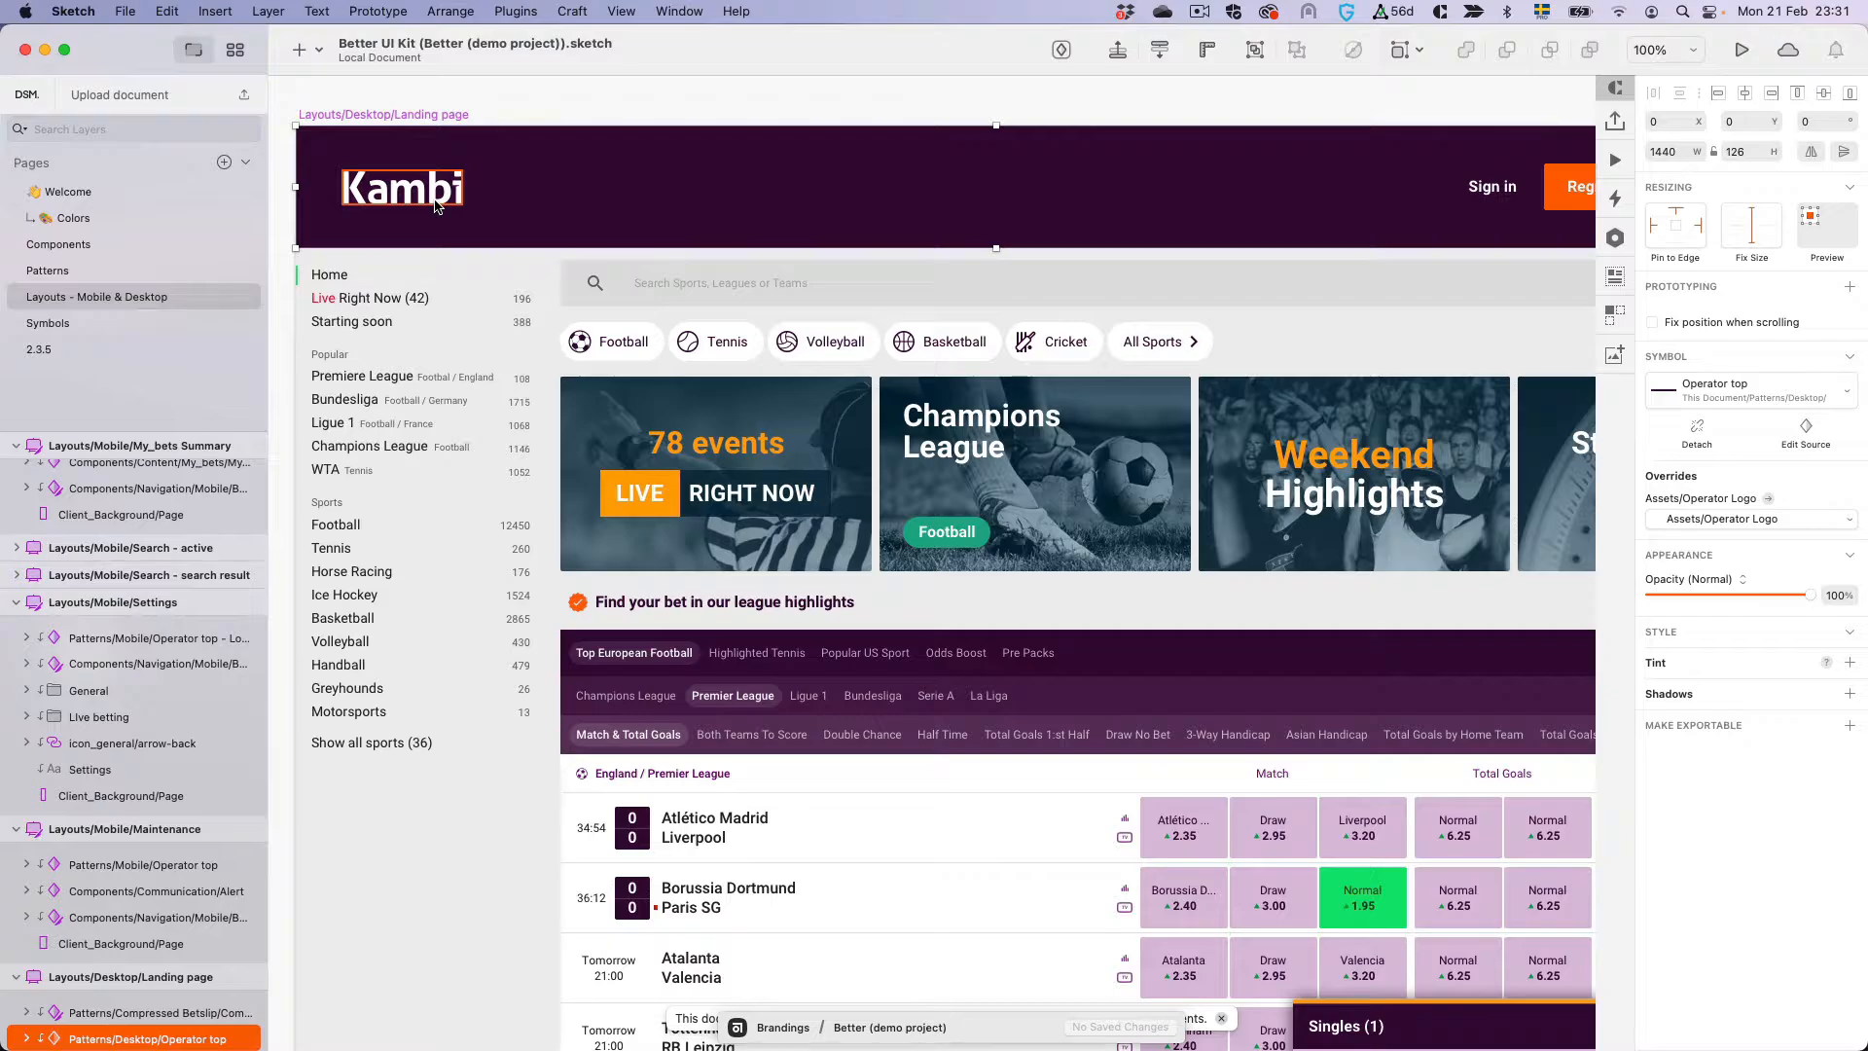
pyautogui.doubleClick(436, 205)
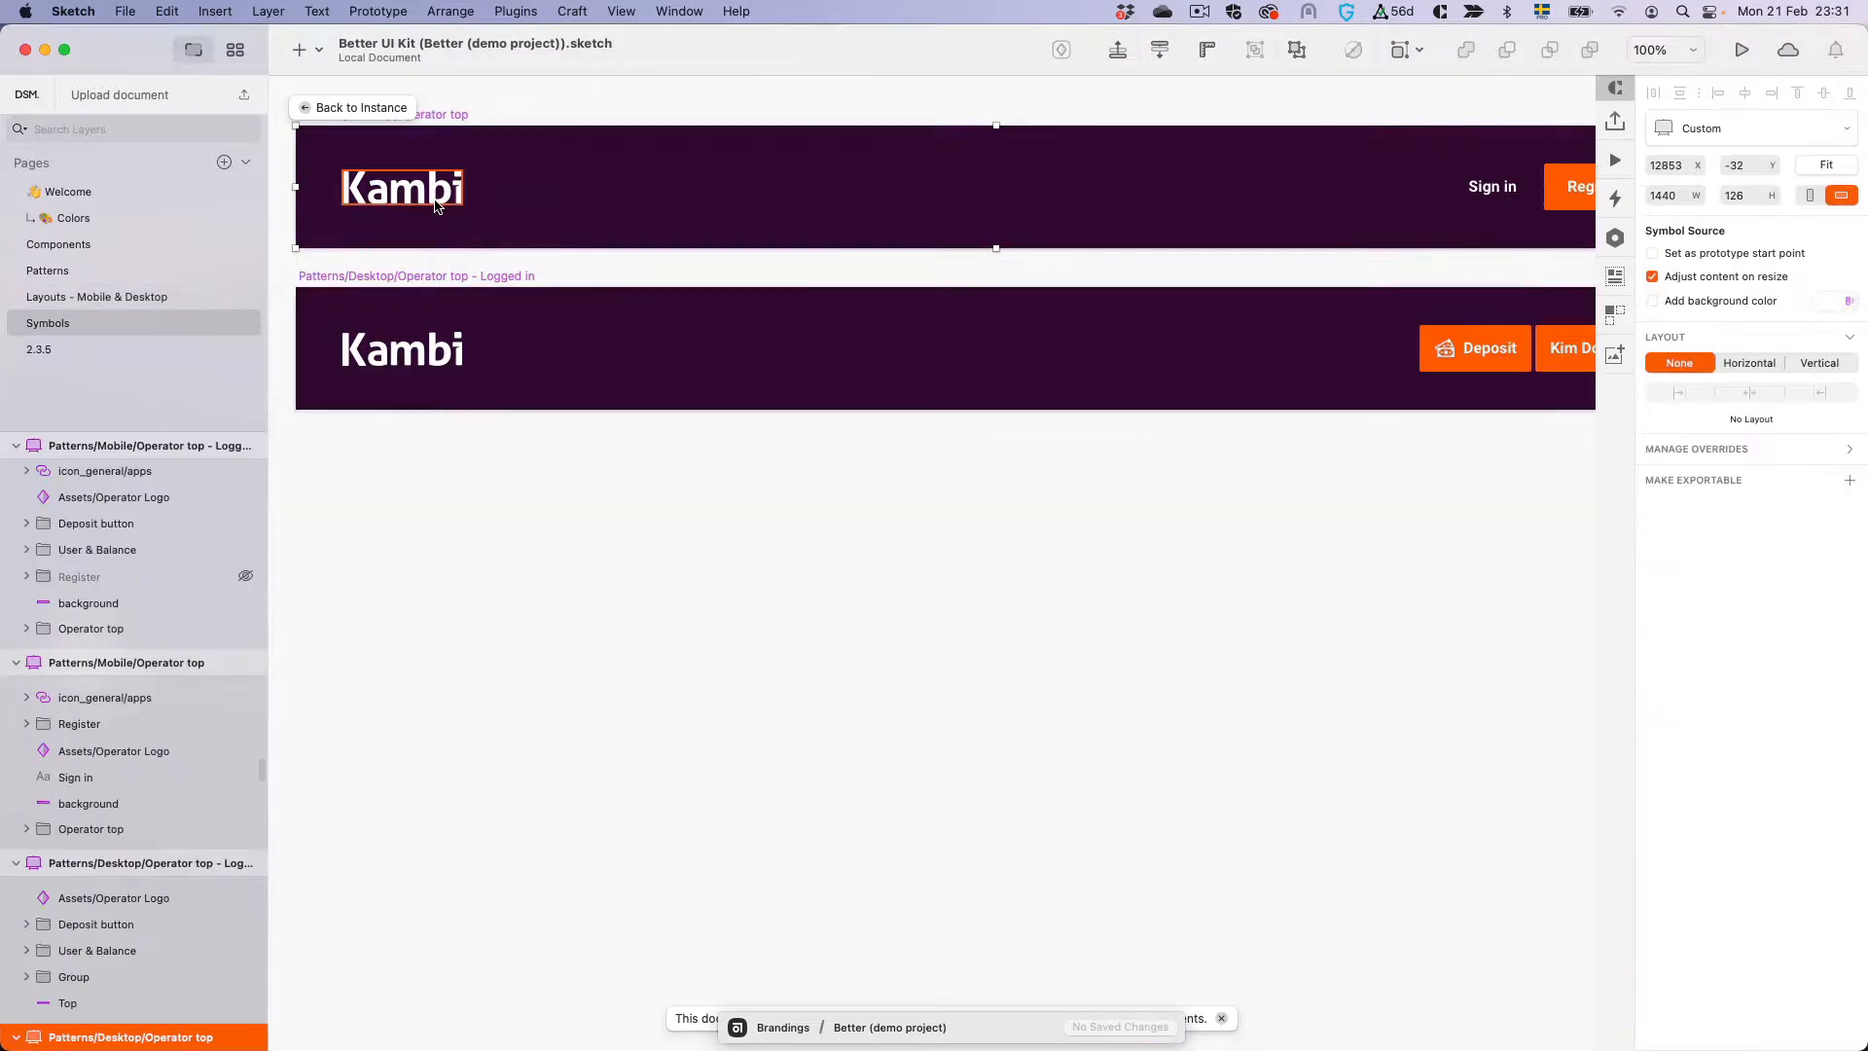
pyautogui.click(410, 206)
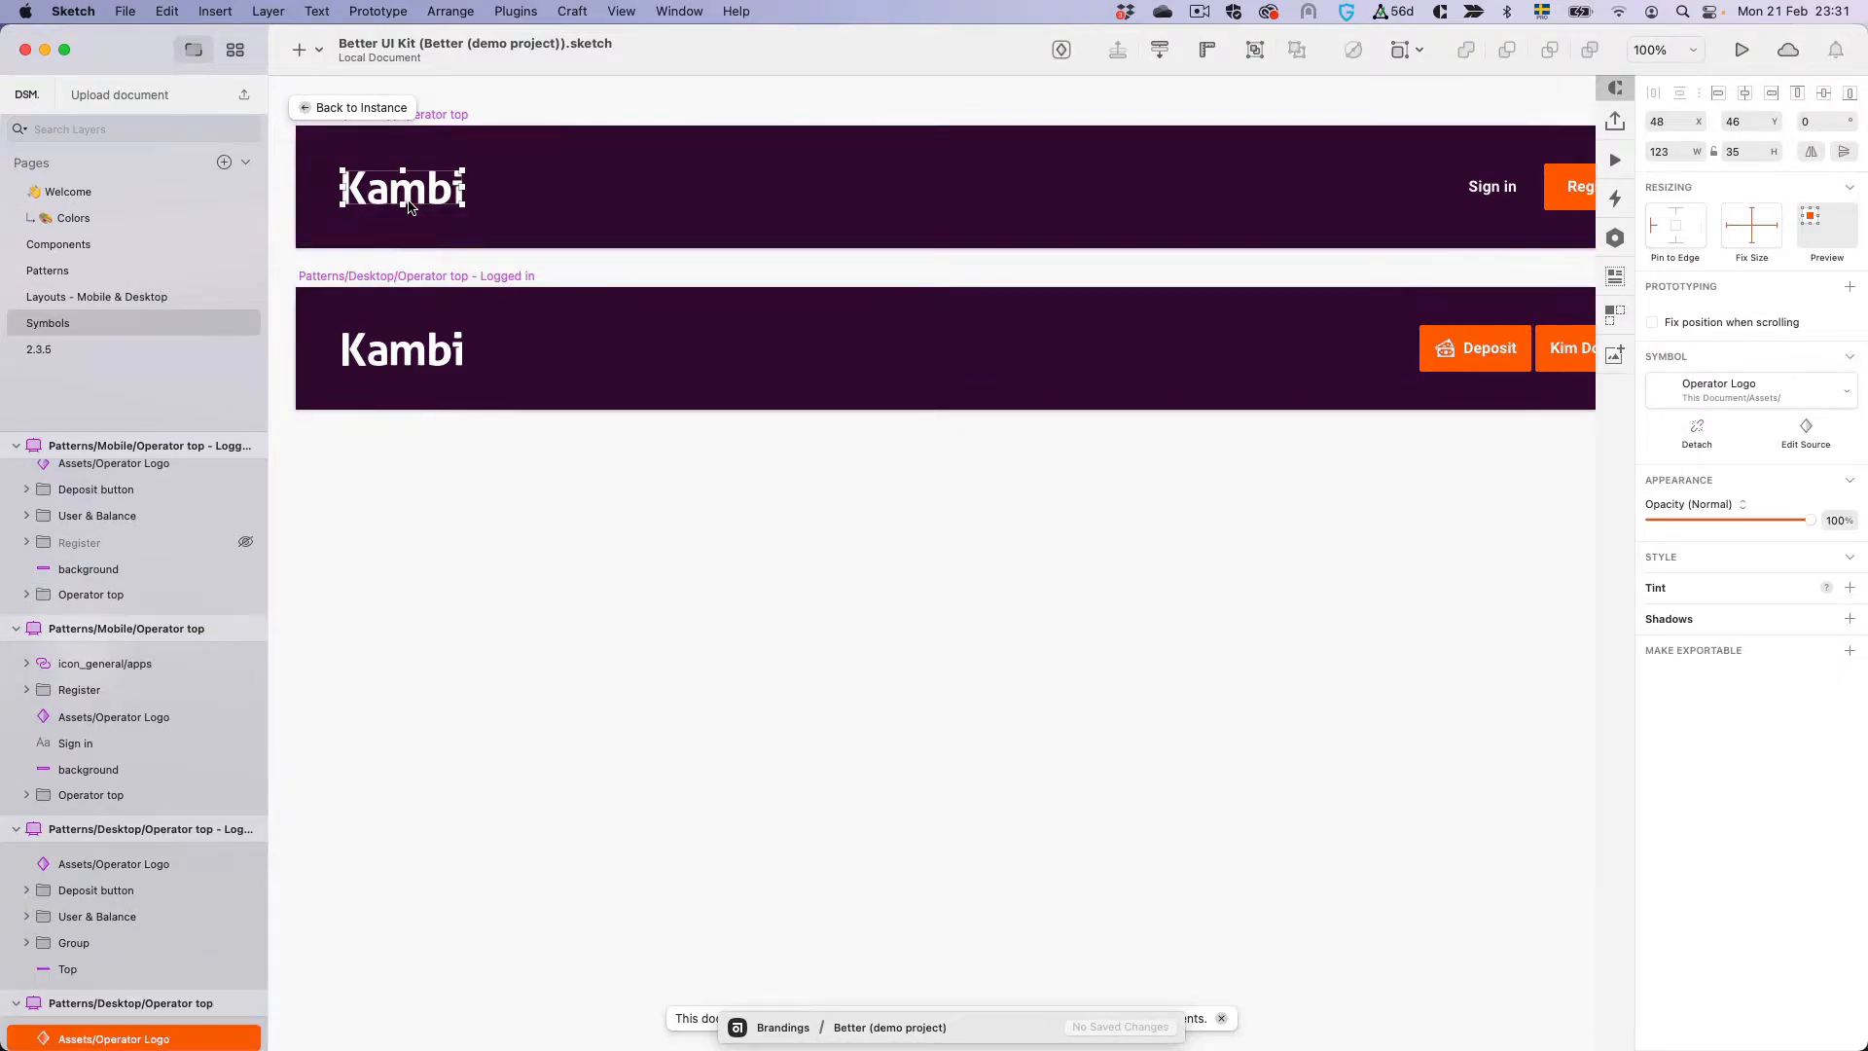
pyautogui.doubleClick(409, 206)
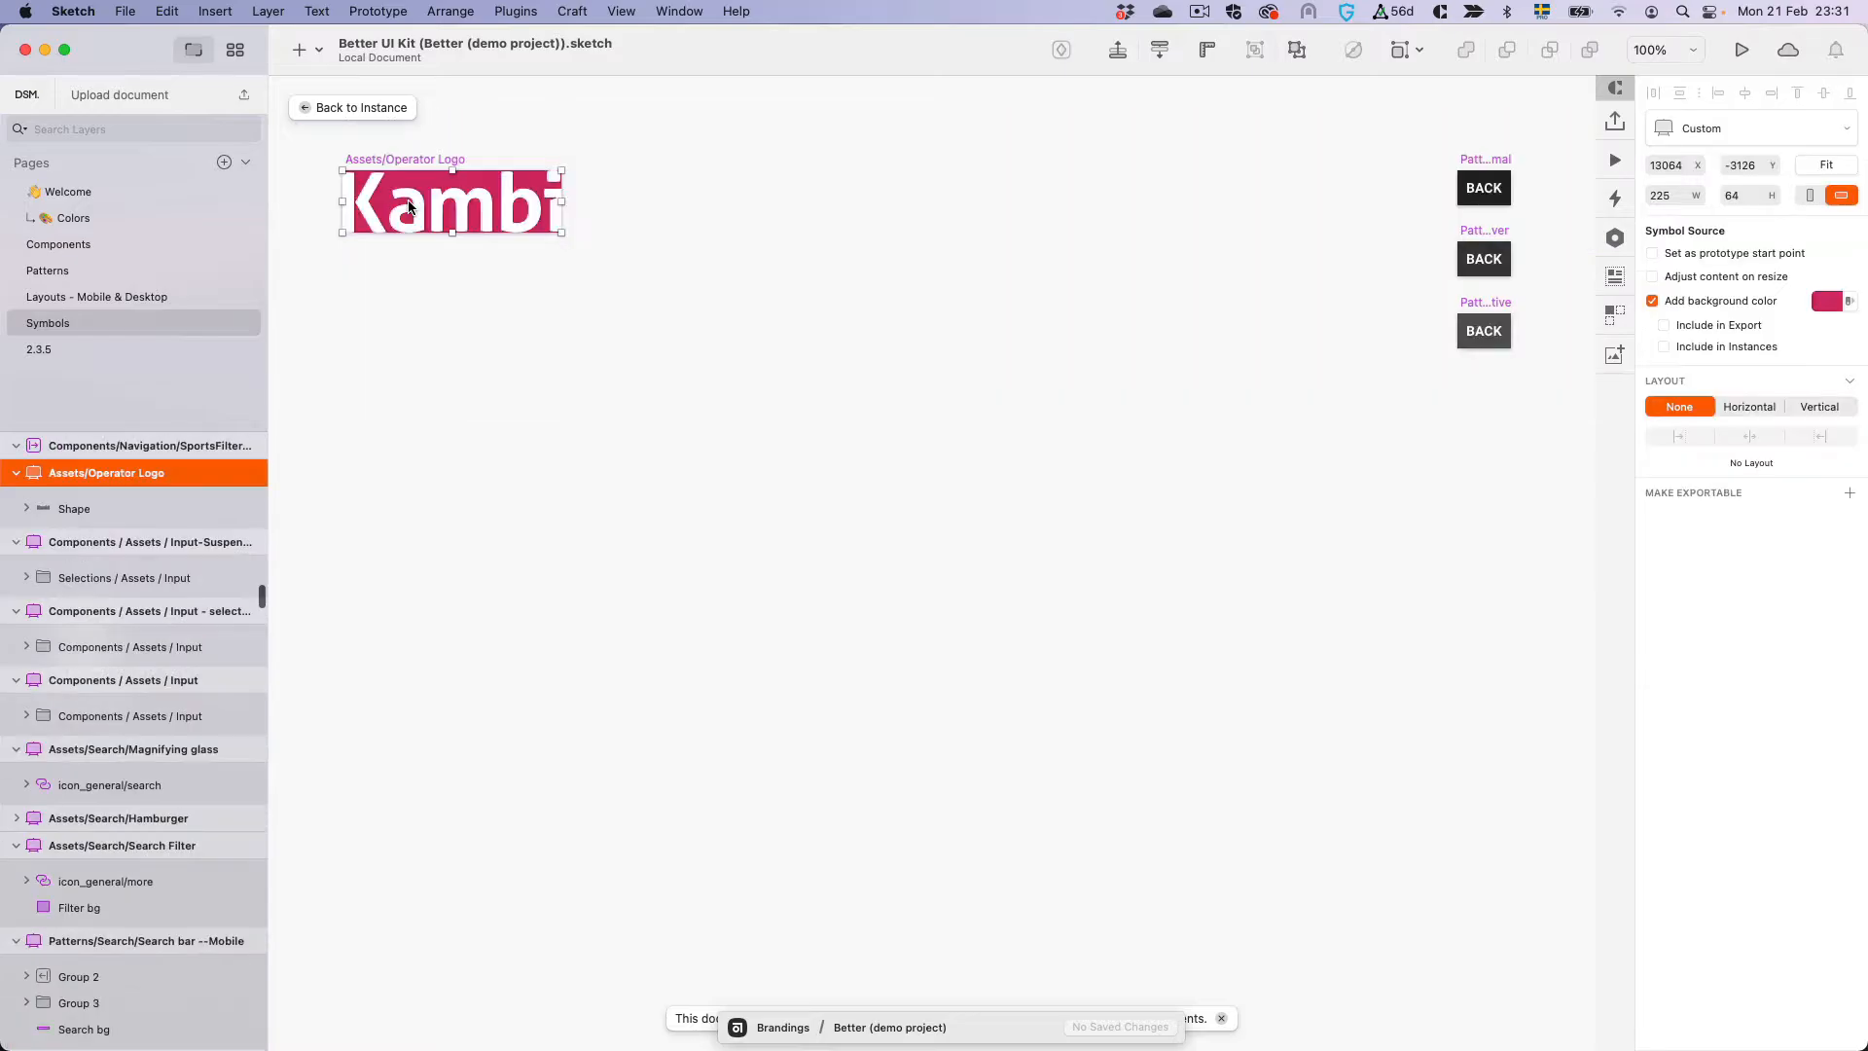
pyautogui.click(600, 289)
pyautogui.press('super+Tab')
pyautogui.press('super+Tab')
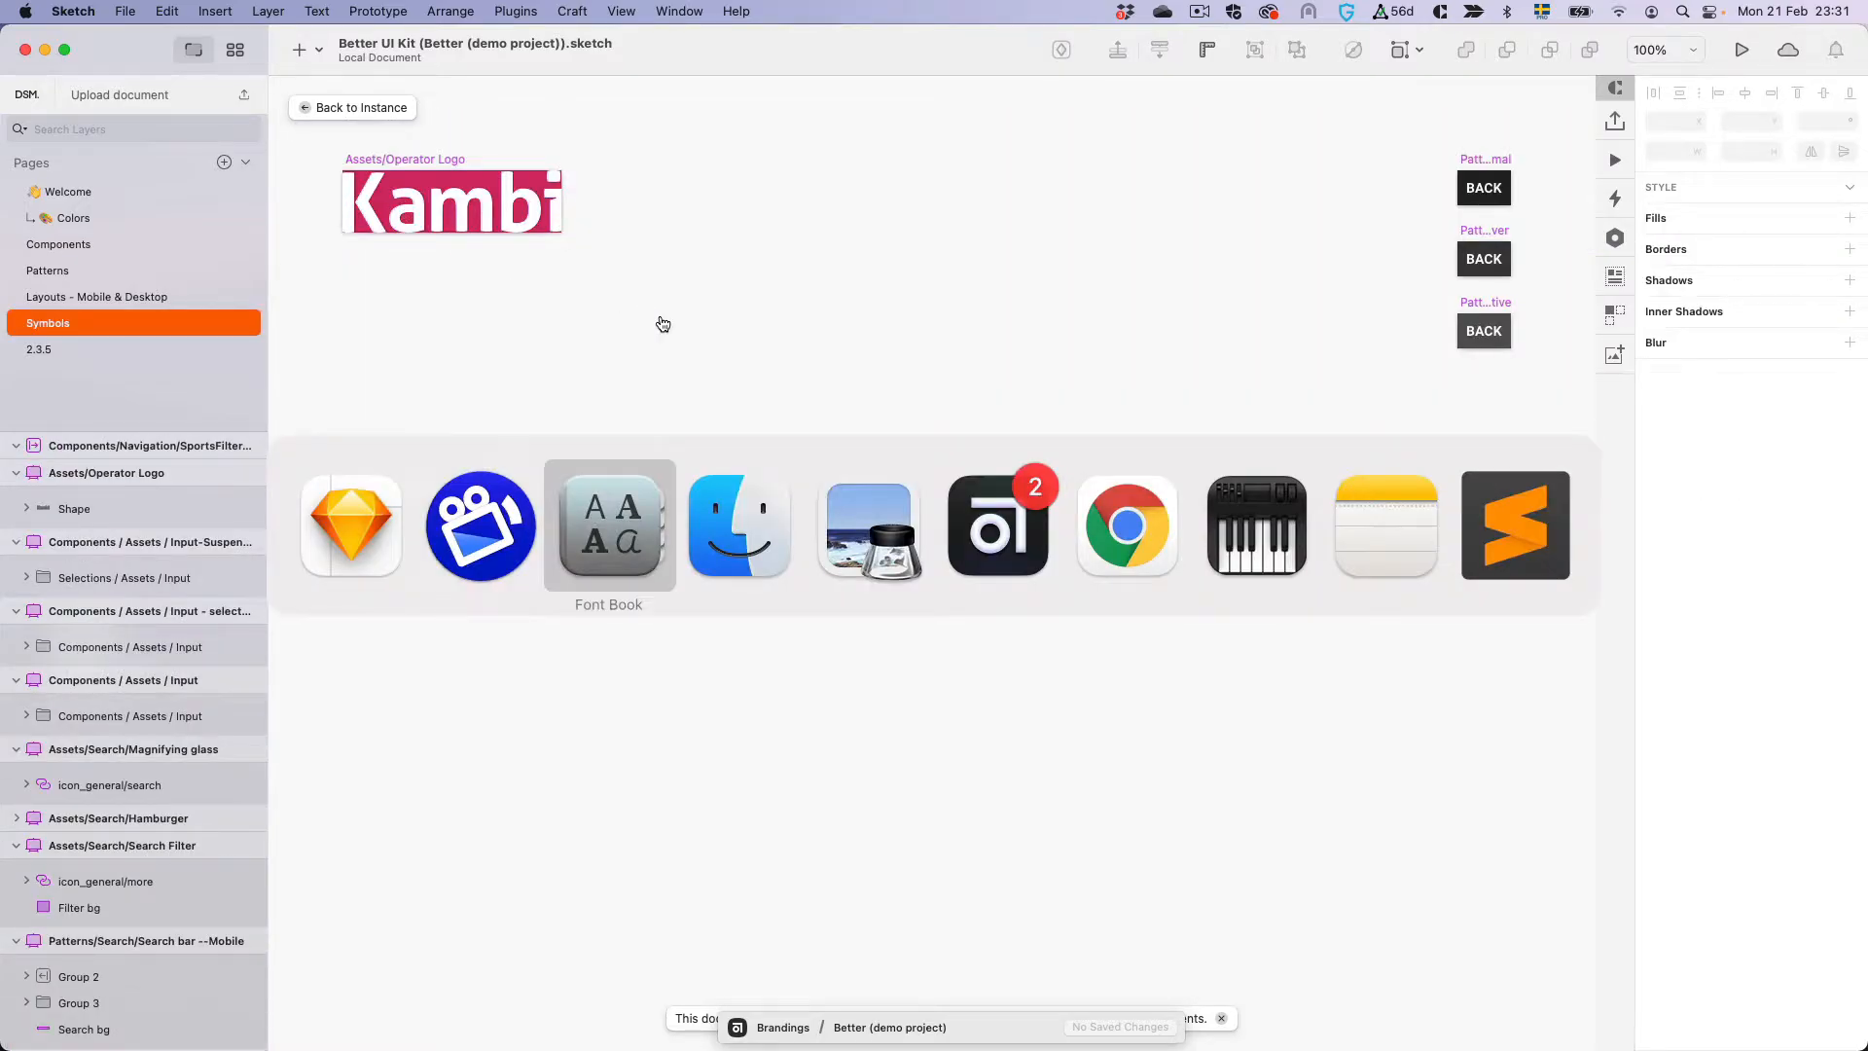
pyautogui.press('super+Tab')
pyautogui.press('super+Tab')
pyautogui.press('super+Tab')
# Step: Check the Better logo in the Preview style guide, then return to the Finder Logos folder
pyautogui.press('super+shift+Tab')
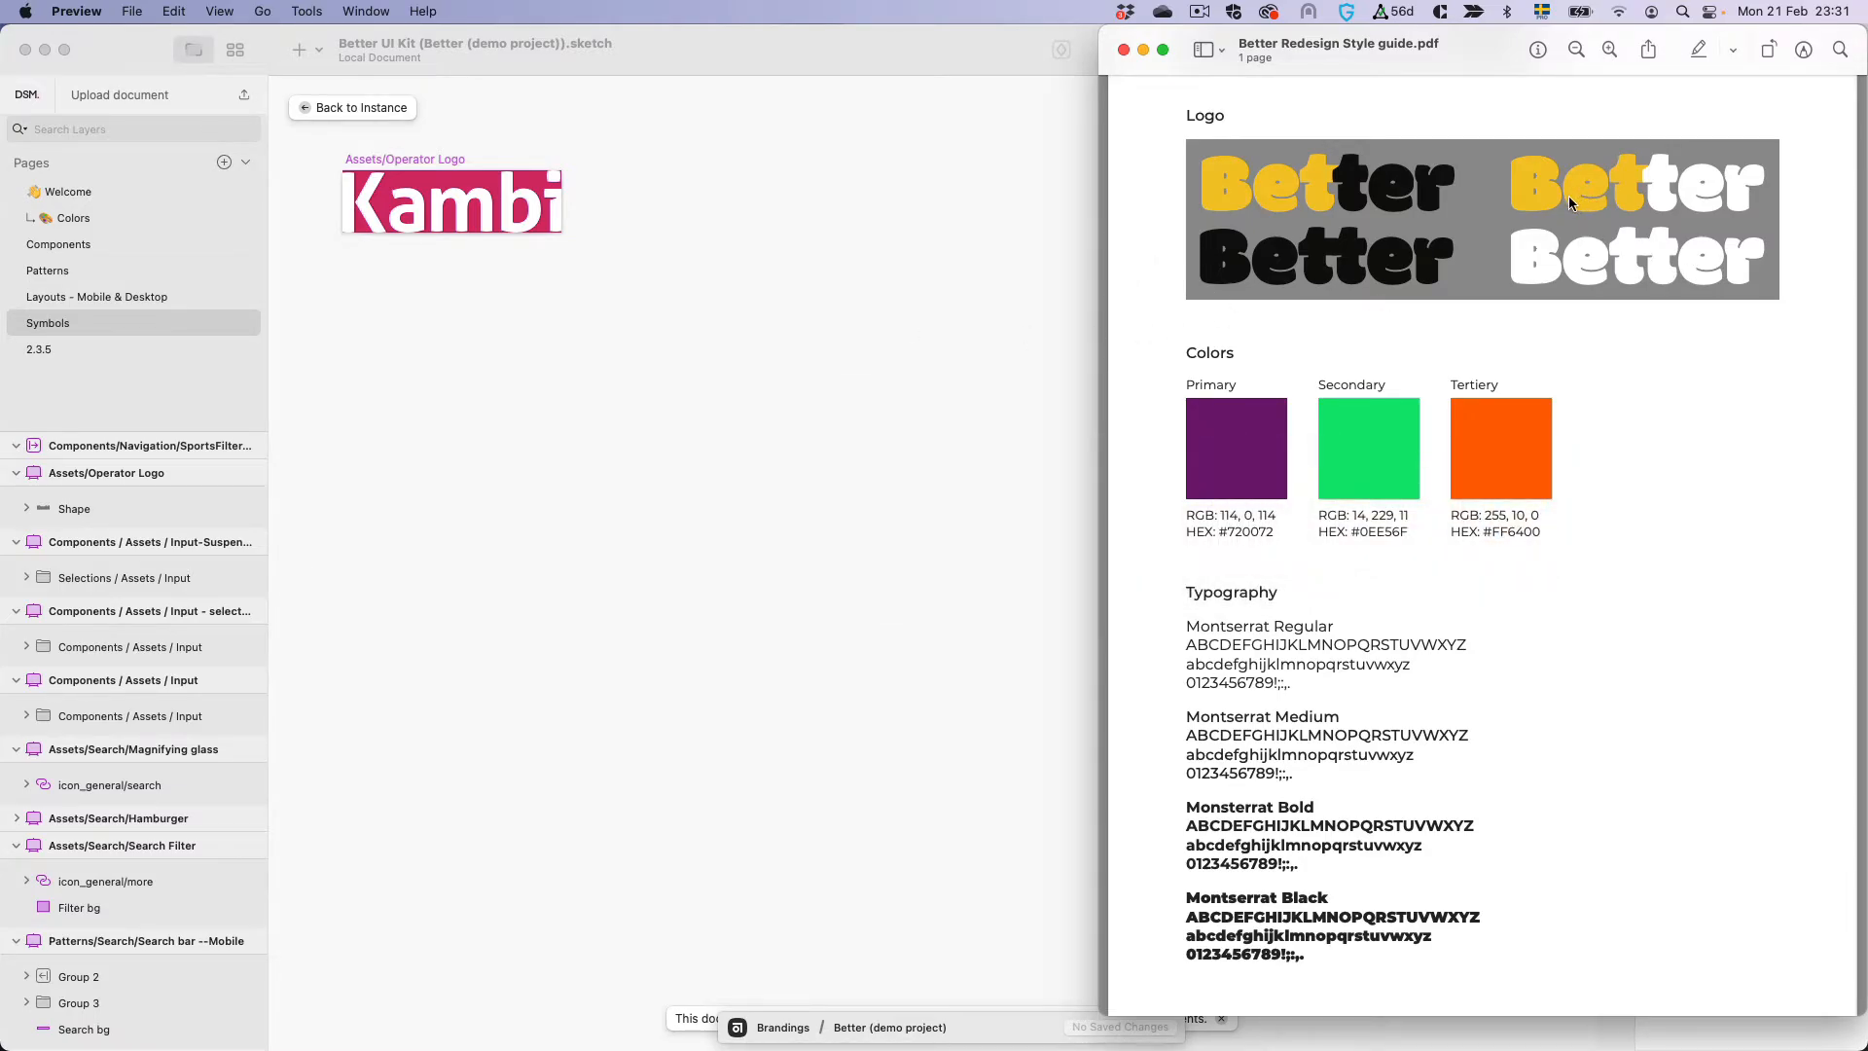
pyautogui.press('super+Tab')
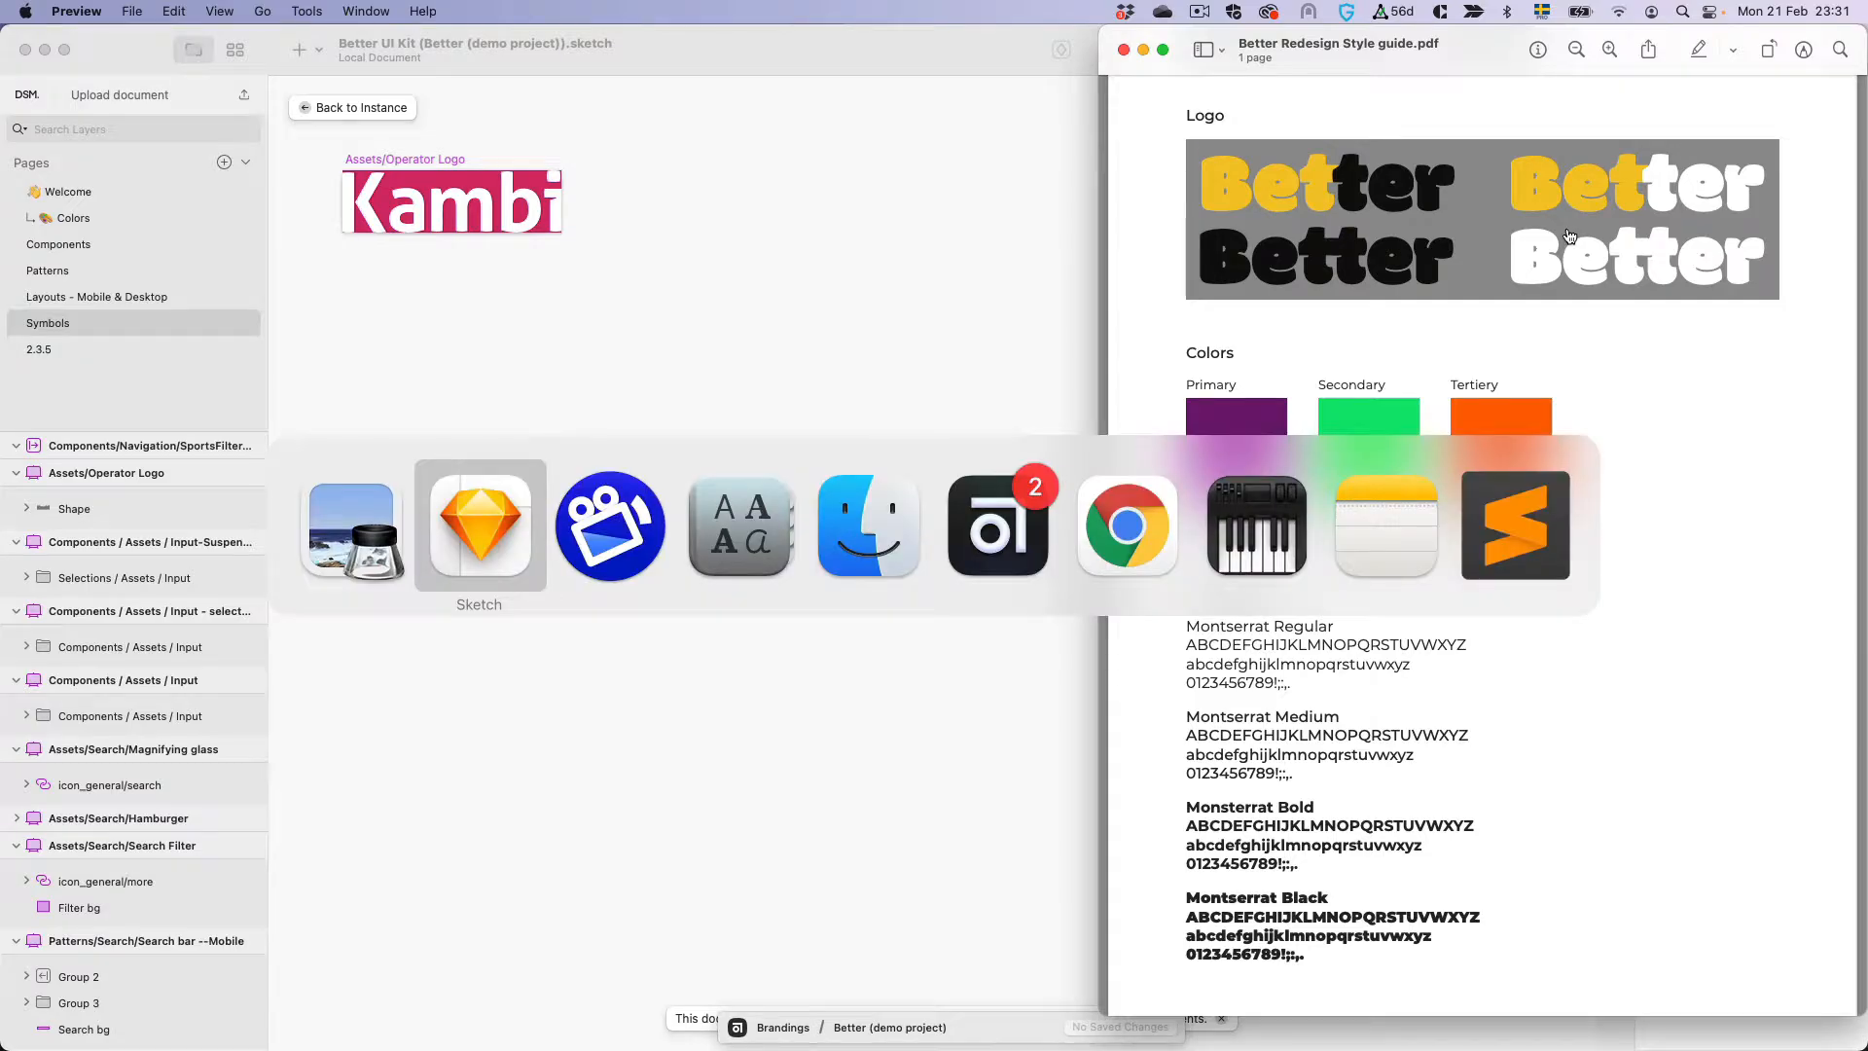
pyautogui.press('super+Tab')
pyautogui.press('super+Tab')
pyautogui.press('super+Tab')
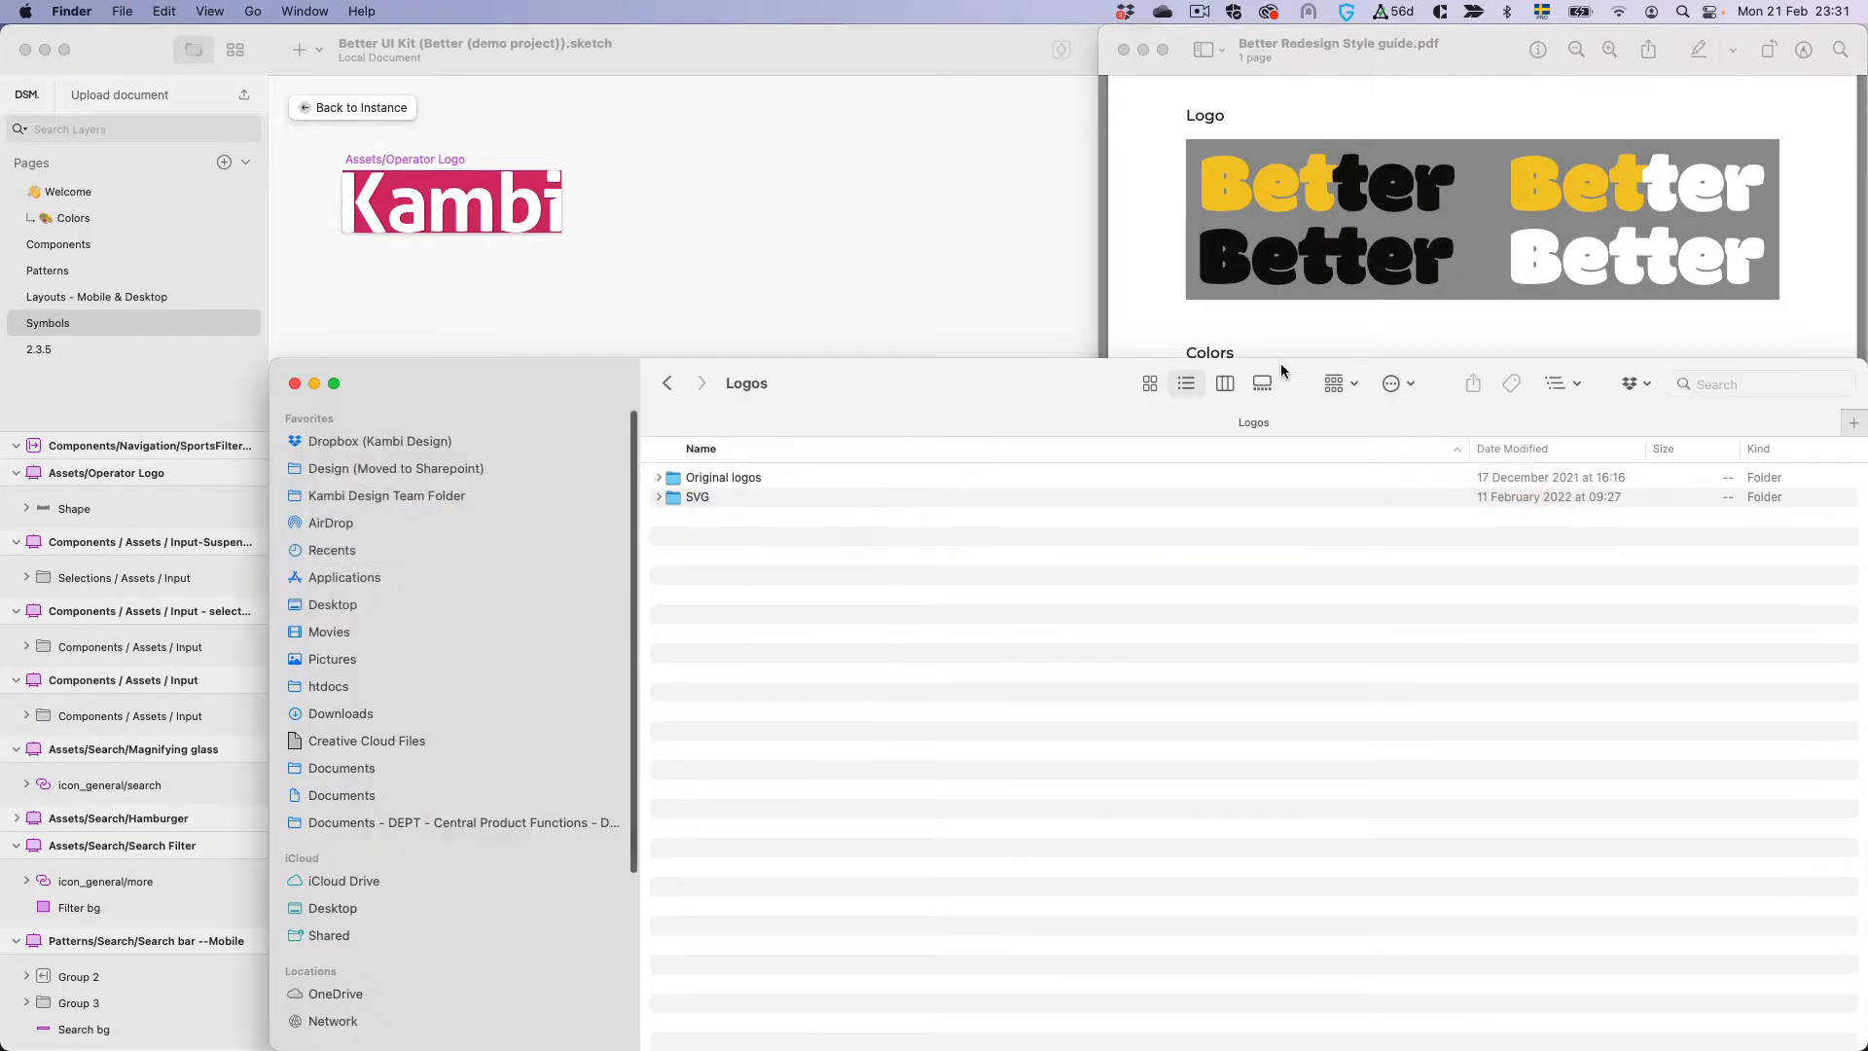
# Step: Drag Better_logo_color2.svg from Logos/SVG onto the Kambi logo in the Operator Logo symbol
pyautogui.click(659, 497)
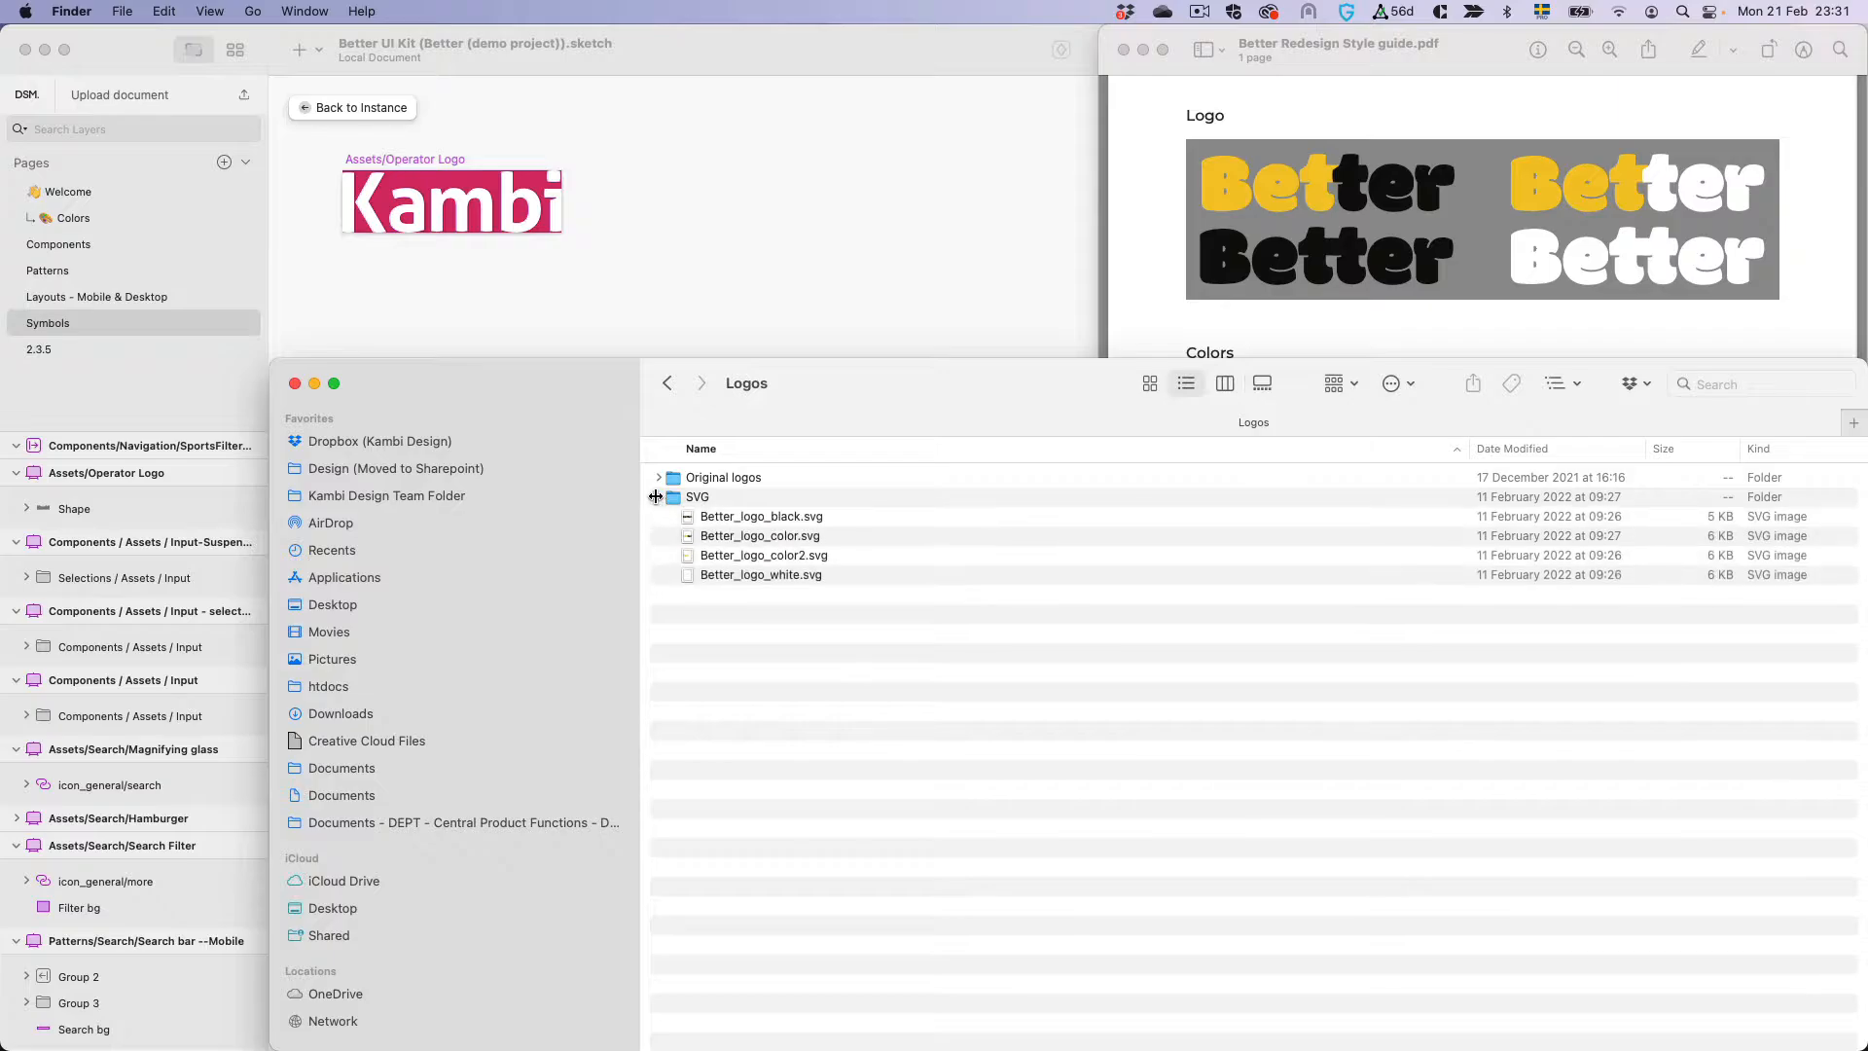
pyautogui.click(758, 554)
pyautogui.press('space')
pyautogui.press('space')
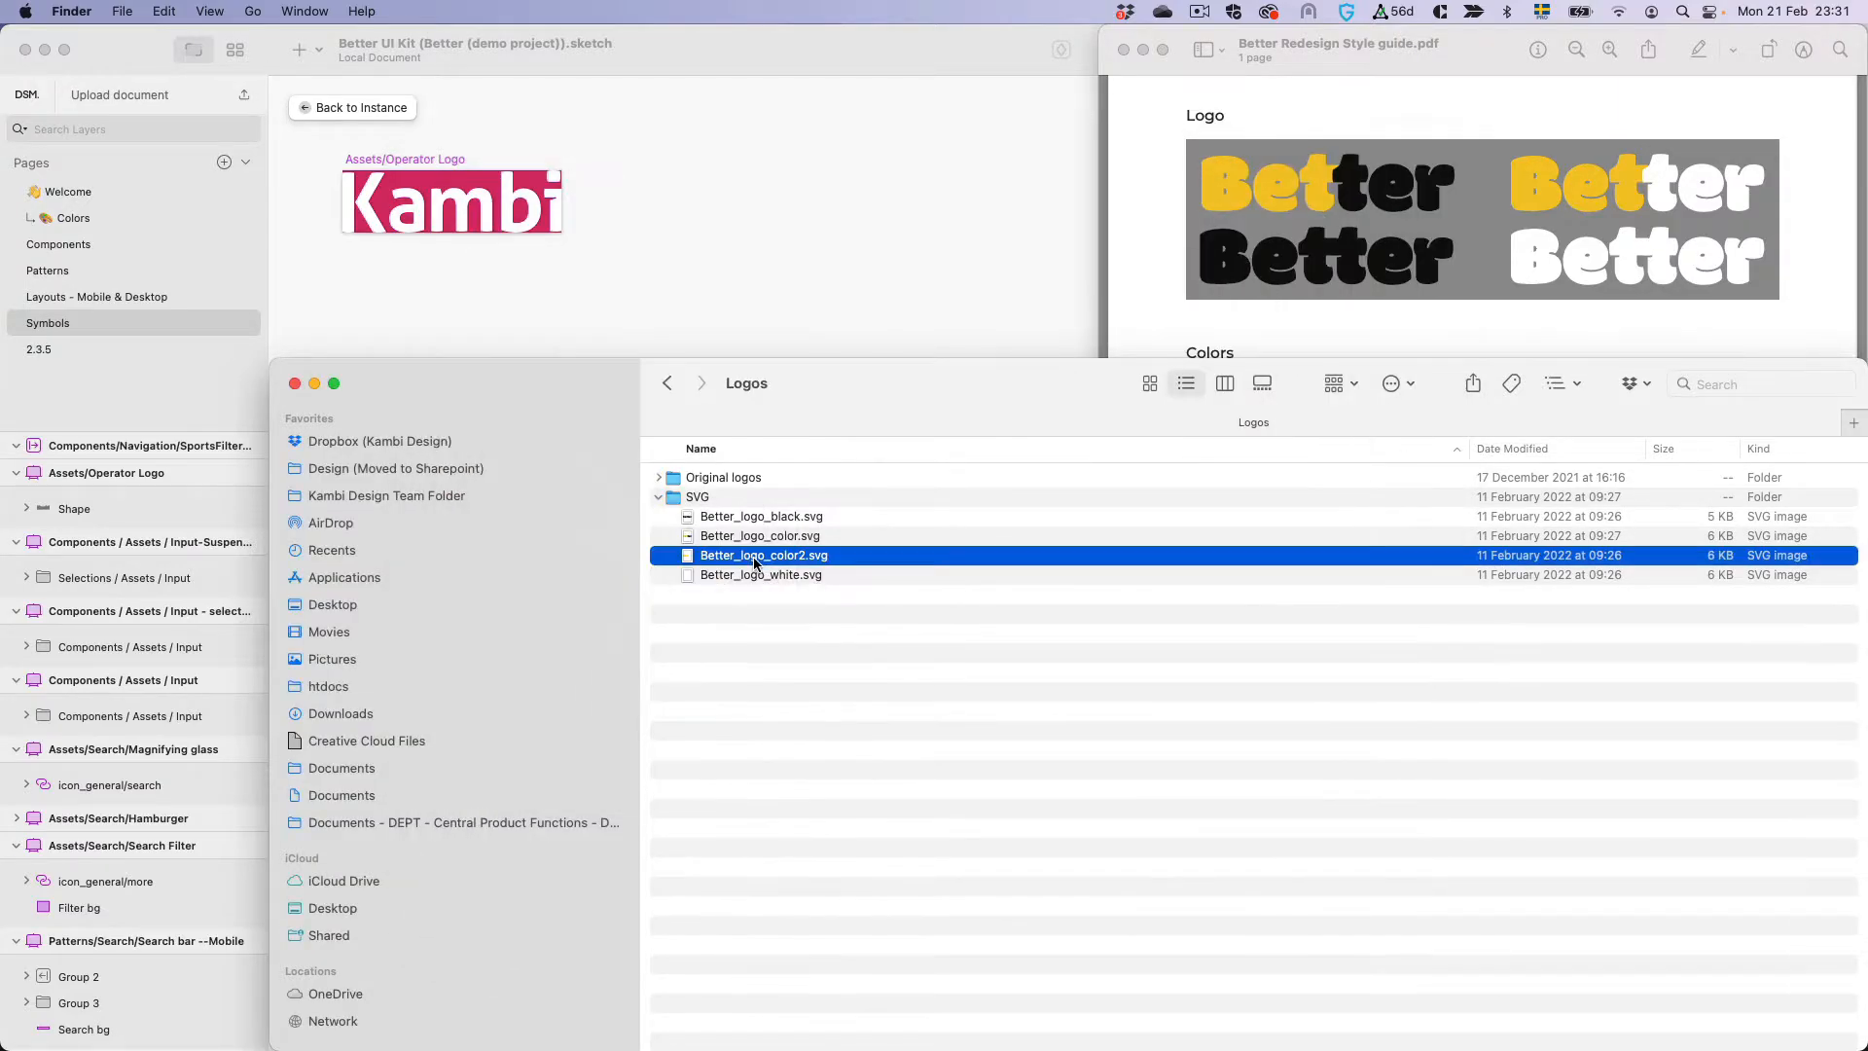
pyautogui.moveTo(758, 554); pyautogui.dragTo(434, 202)
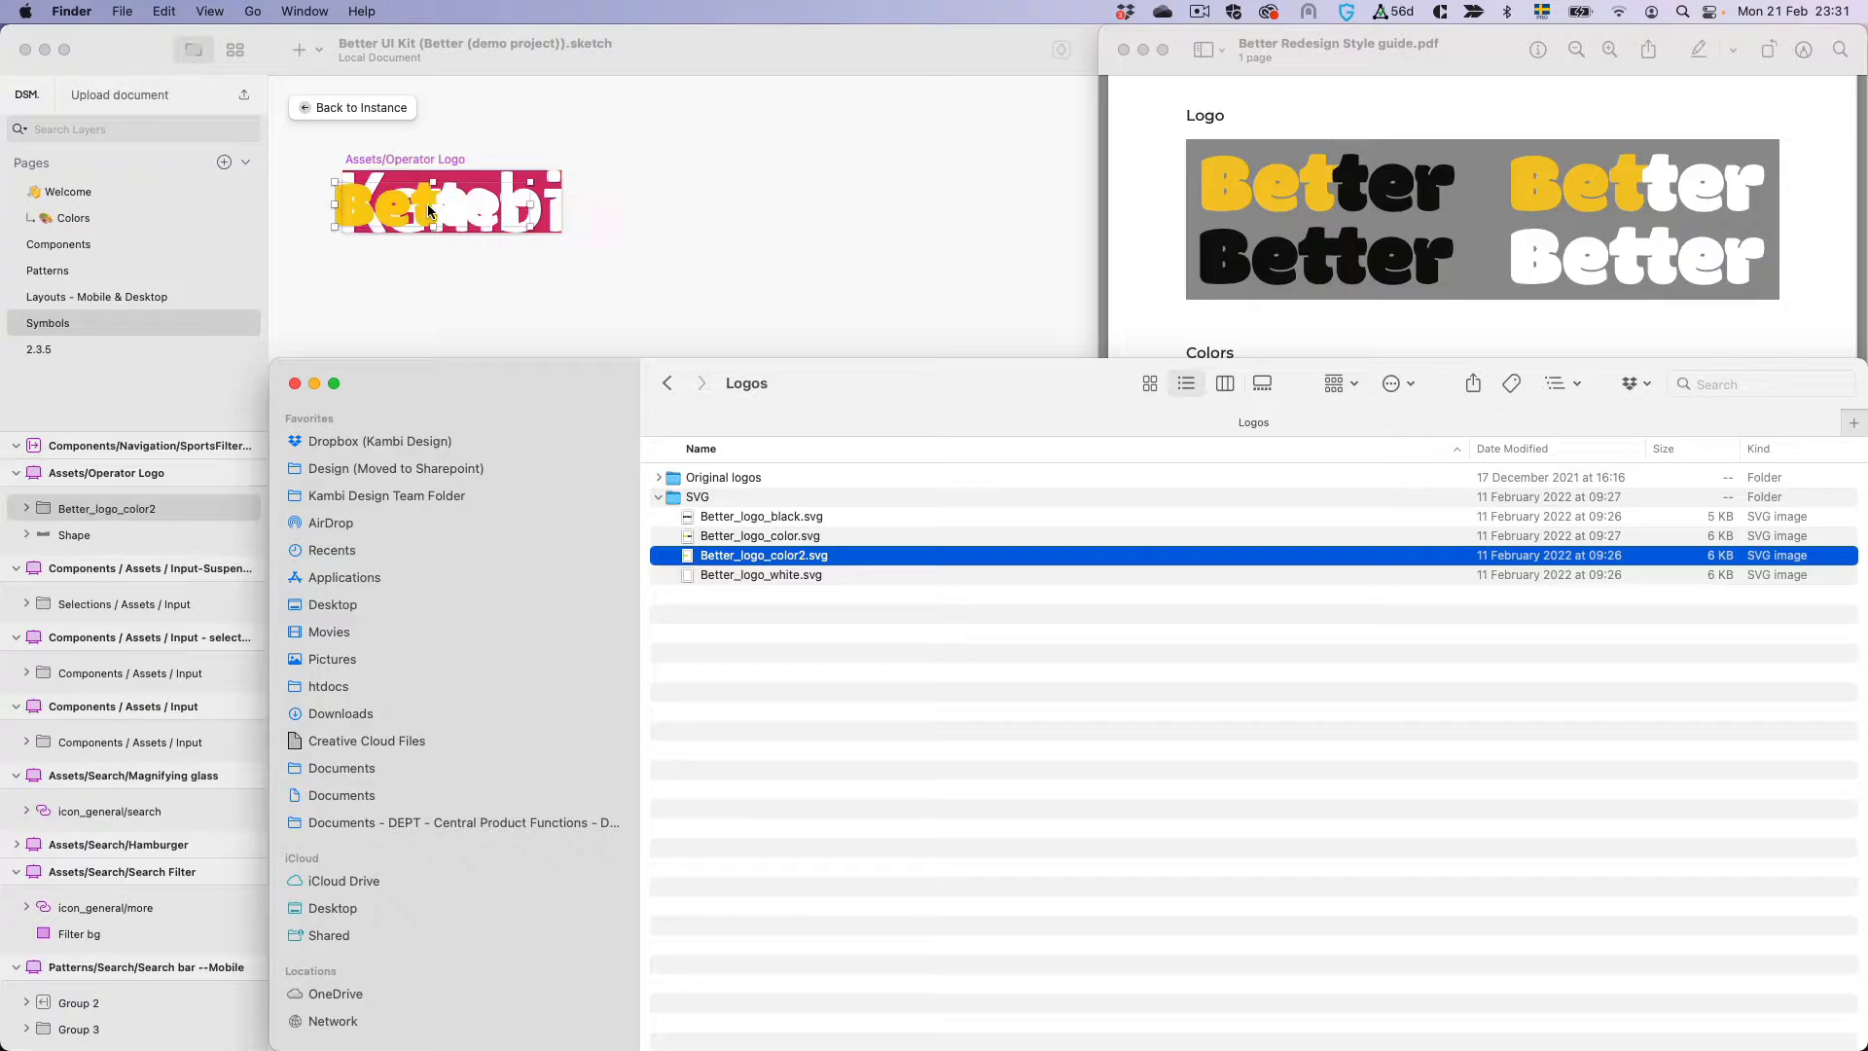
# Step: Move the Better logo to Y 0 and enlarge it to about 287×66
pyautogui.click(434, 216)
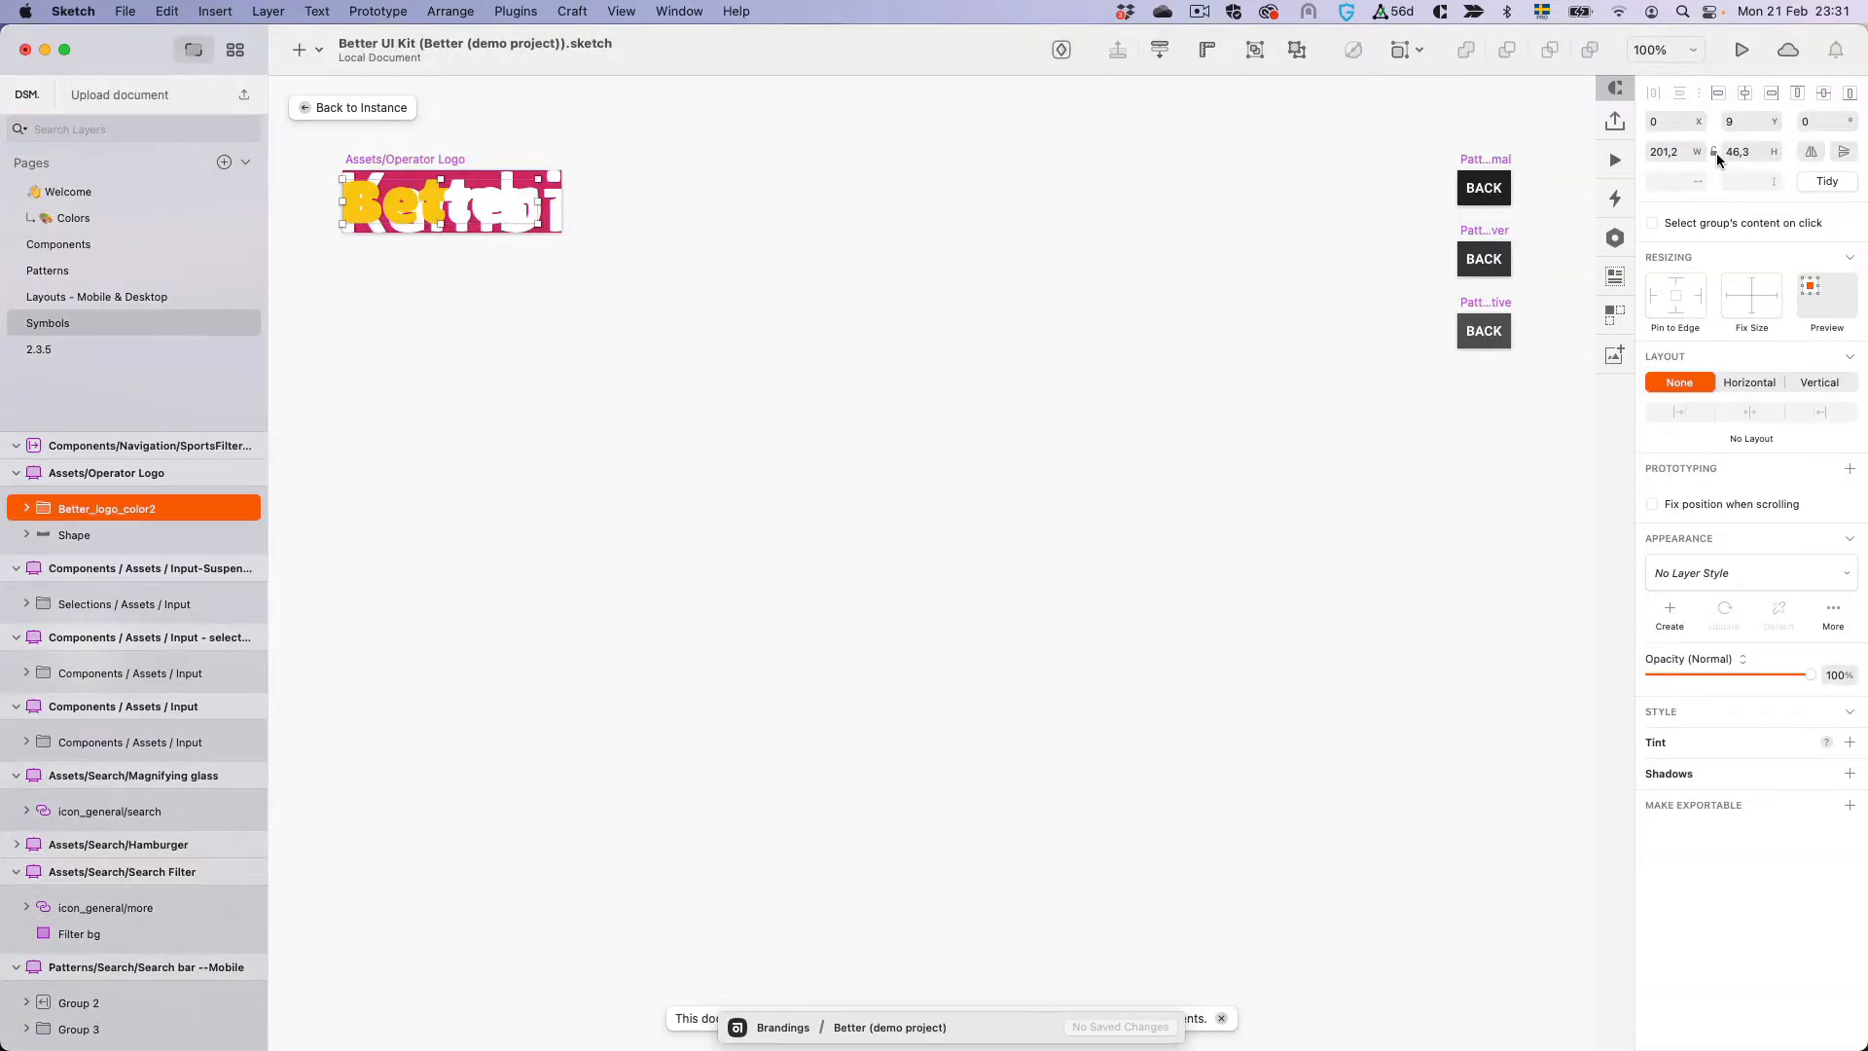
pyautogui.click(1746, 121)
pyautogui.write('0')
pyautogui.press('Return')
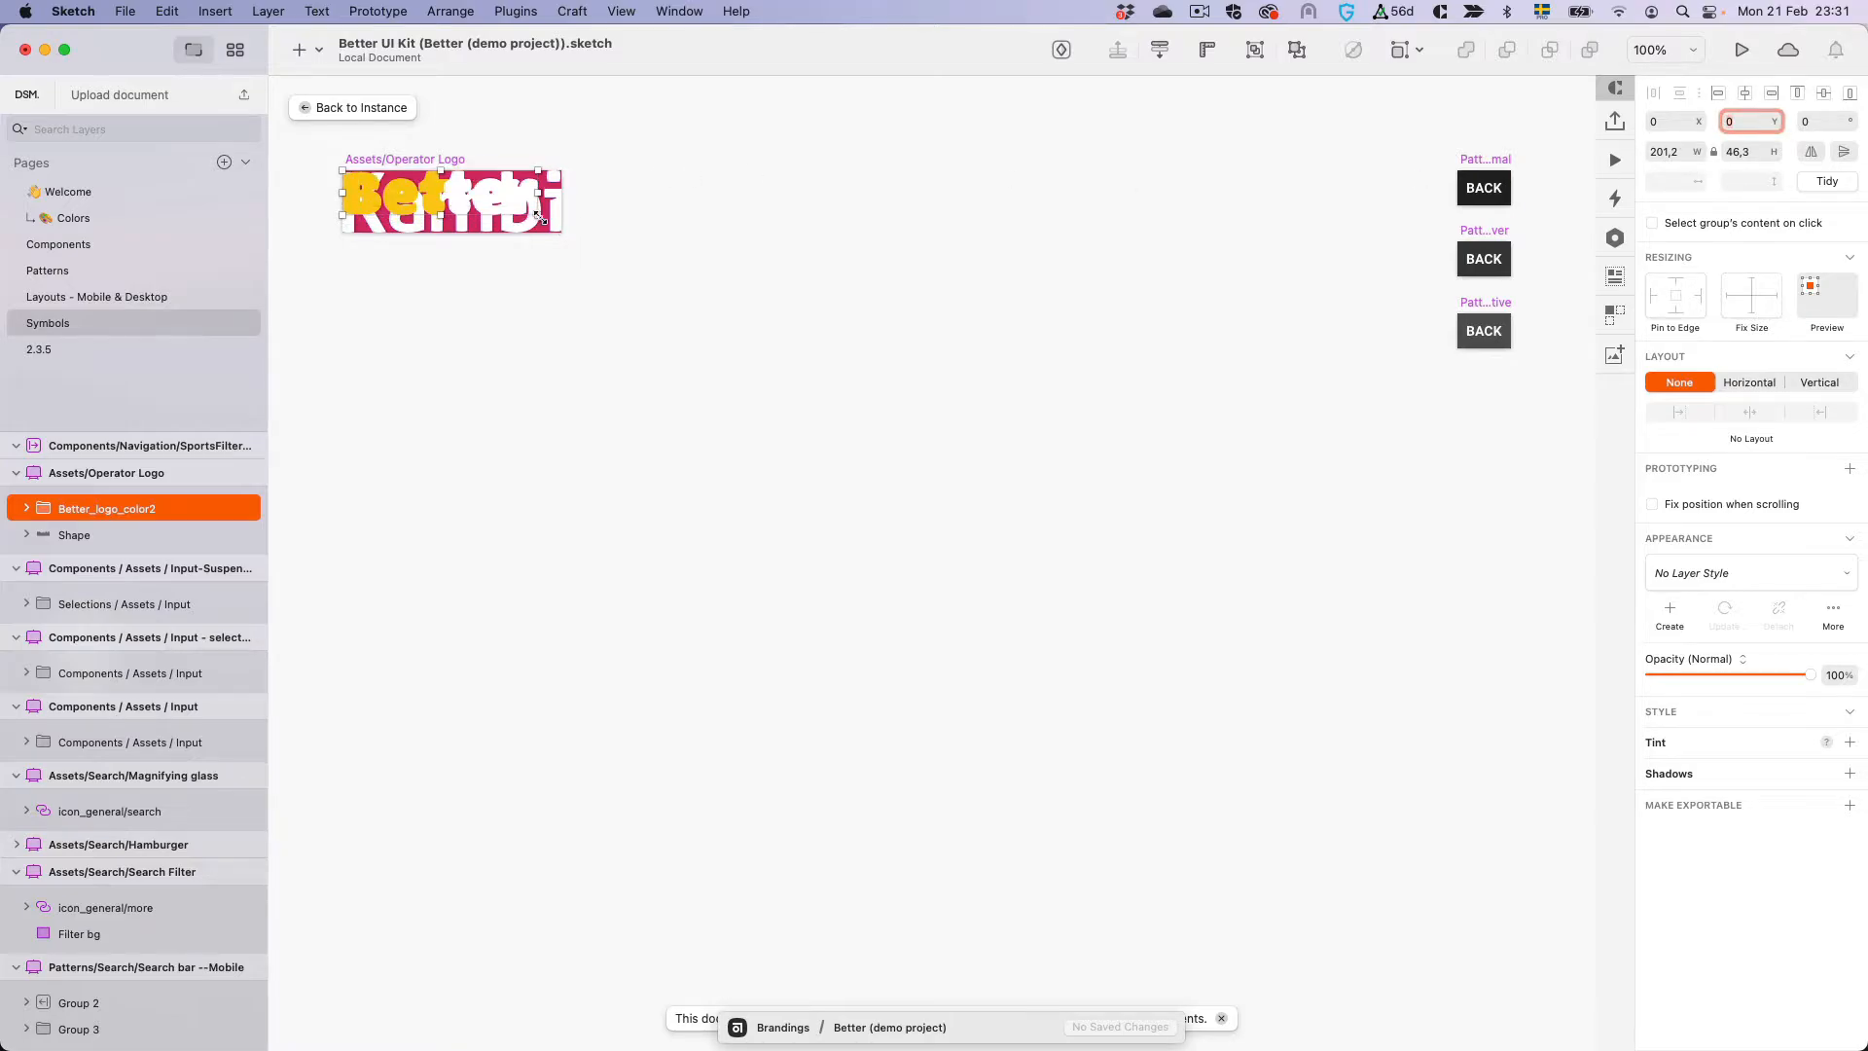
pyautogui.moveTo(536, 213); pyautogui.dragTo(615, 253)
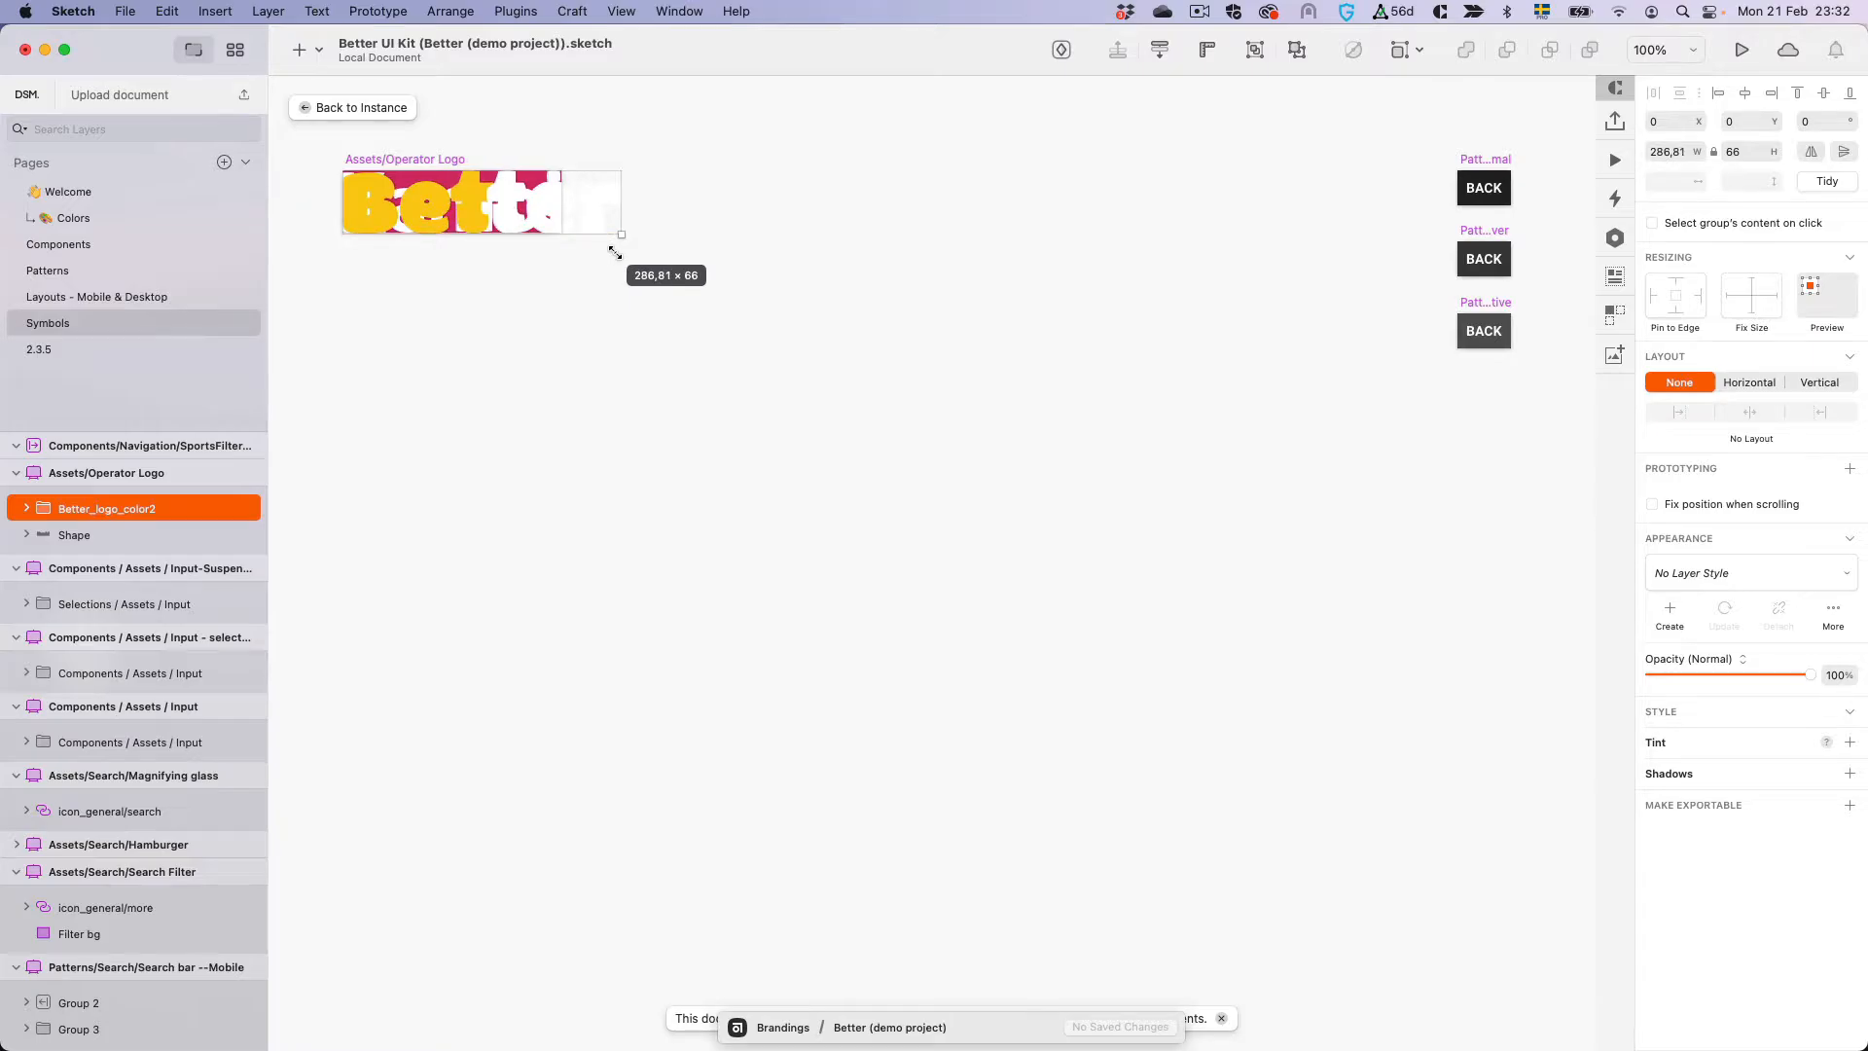
# Step: Widen the Operator Logo symbol to 287 and delete the old Kambi shape layer
pyautogui.click(428, 159)
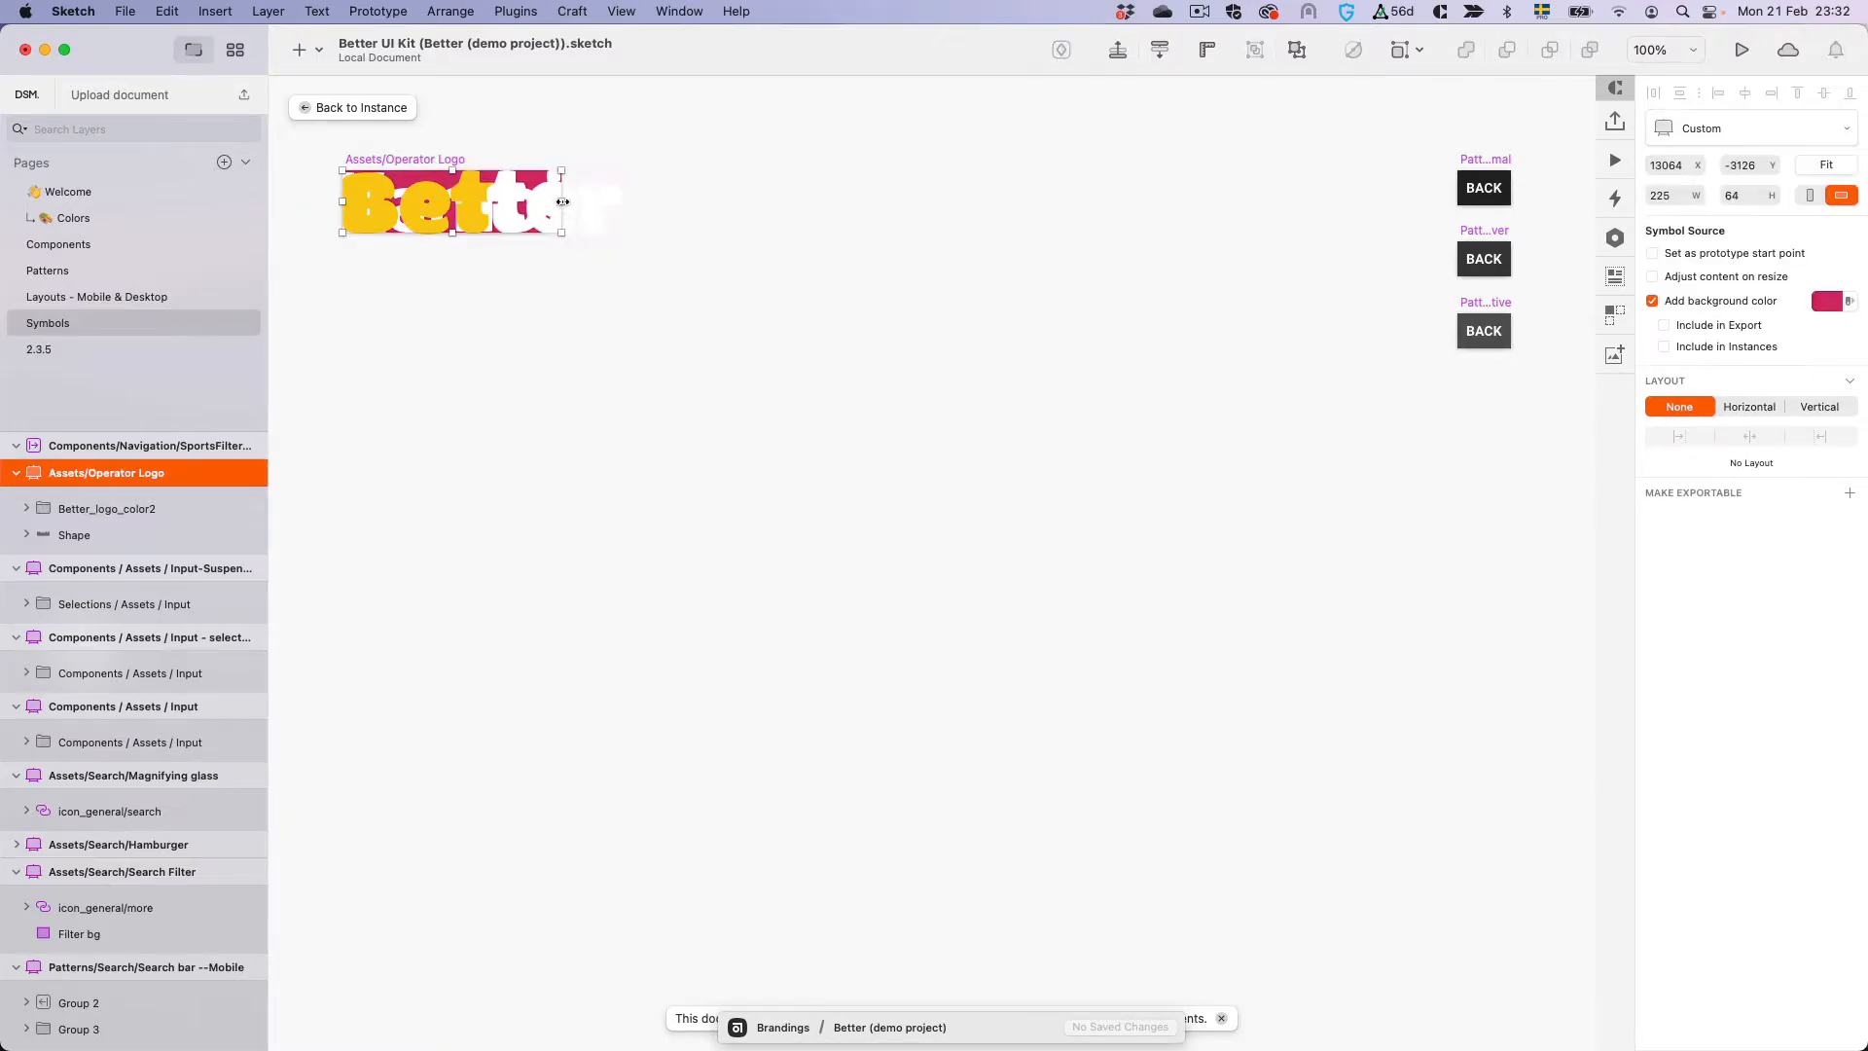
pyautogui.moveTo(562, 202); pyautogui.dragTo(622, 224)
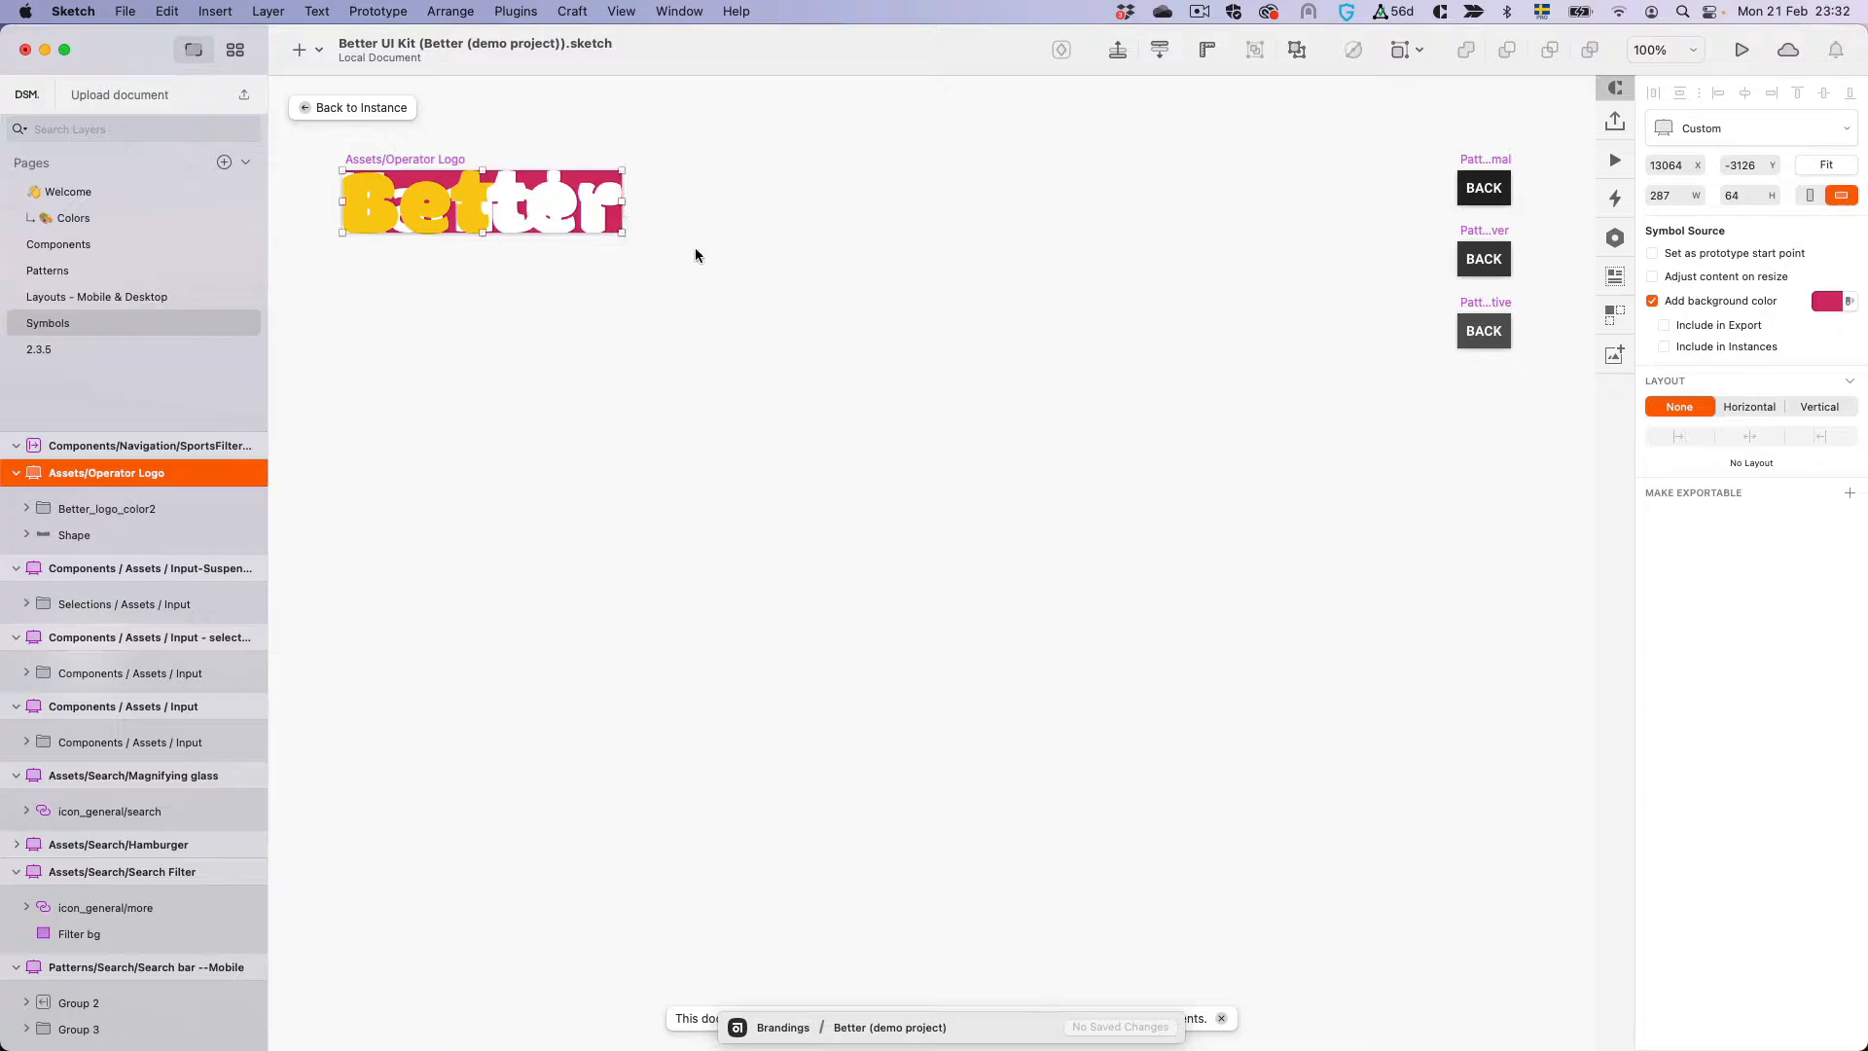
pyautogui.click(696, 255)
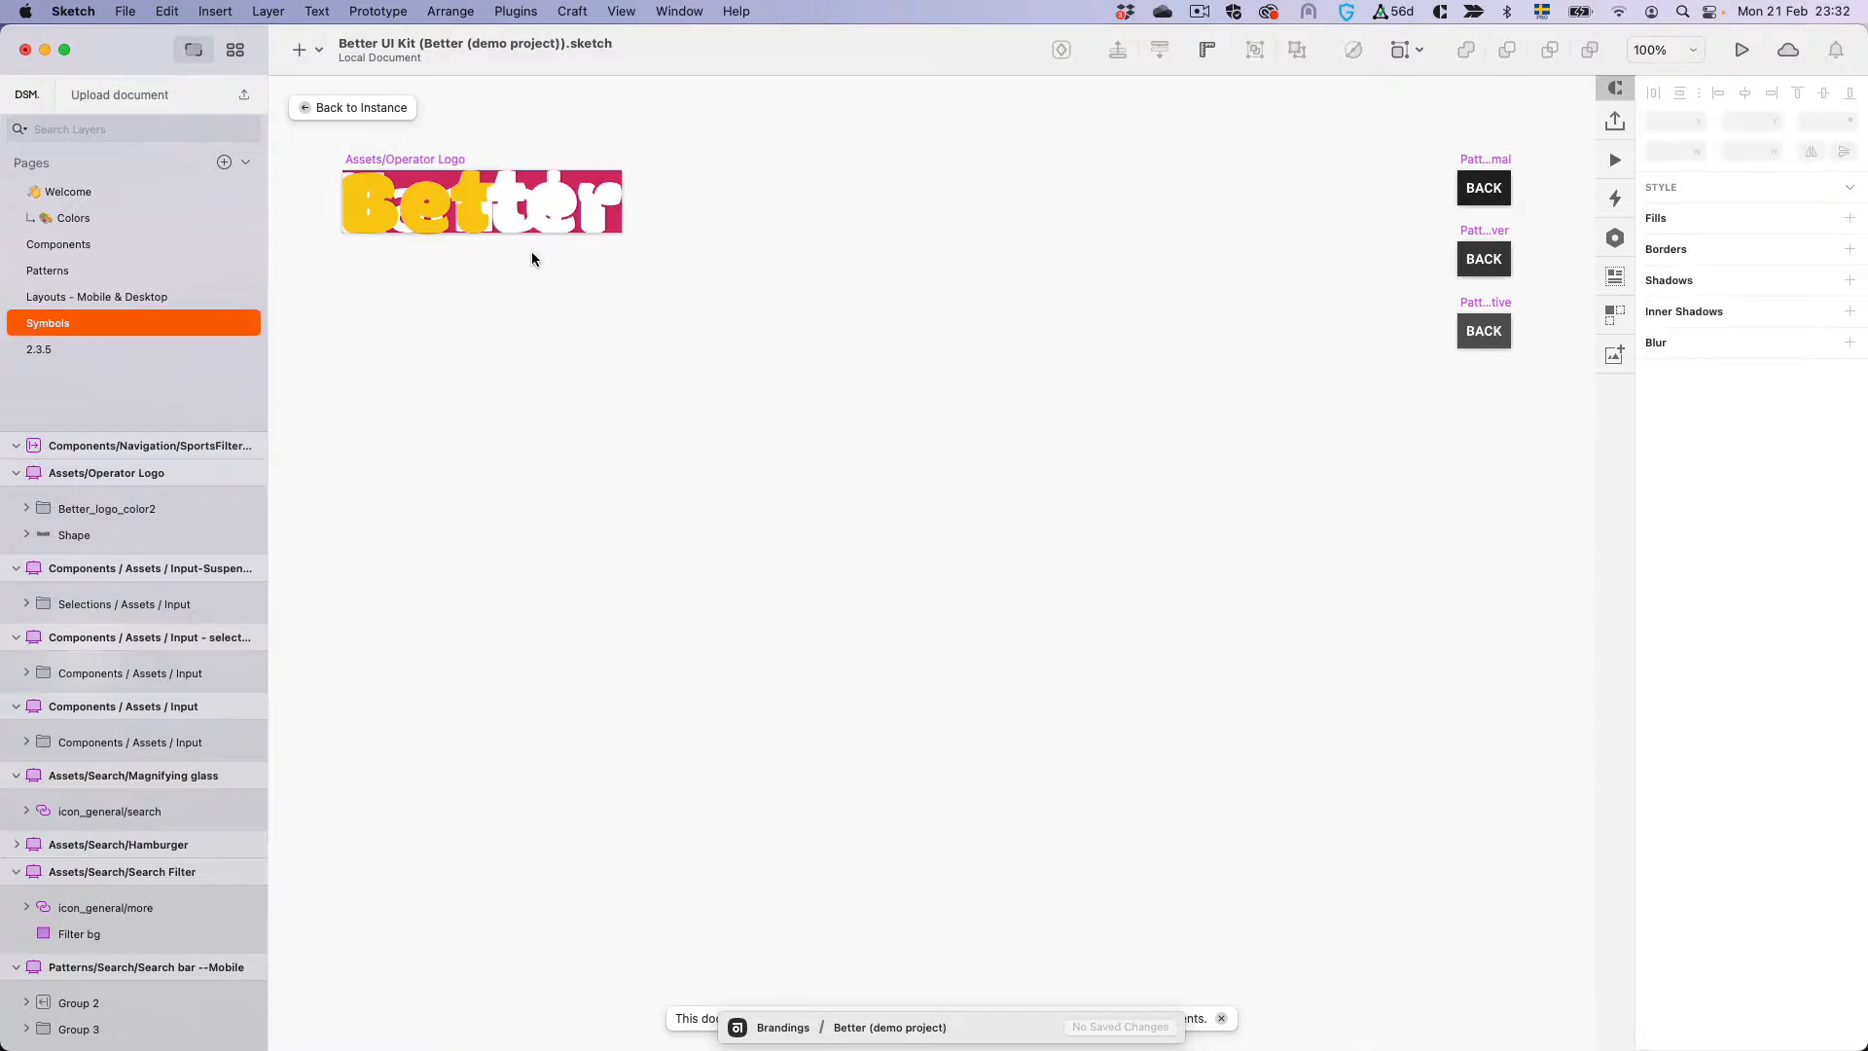
pyautogui.click(443, 156)
pyautogui.click(69, 535)
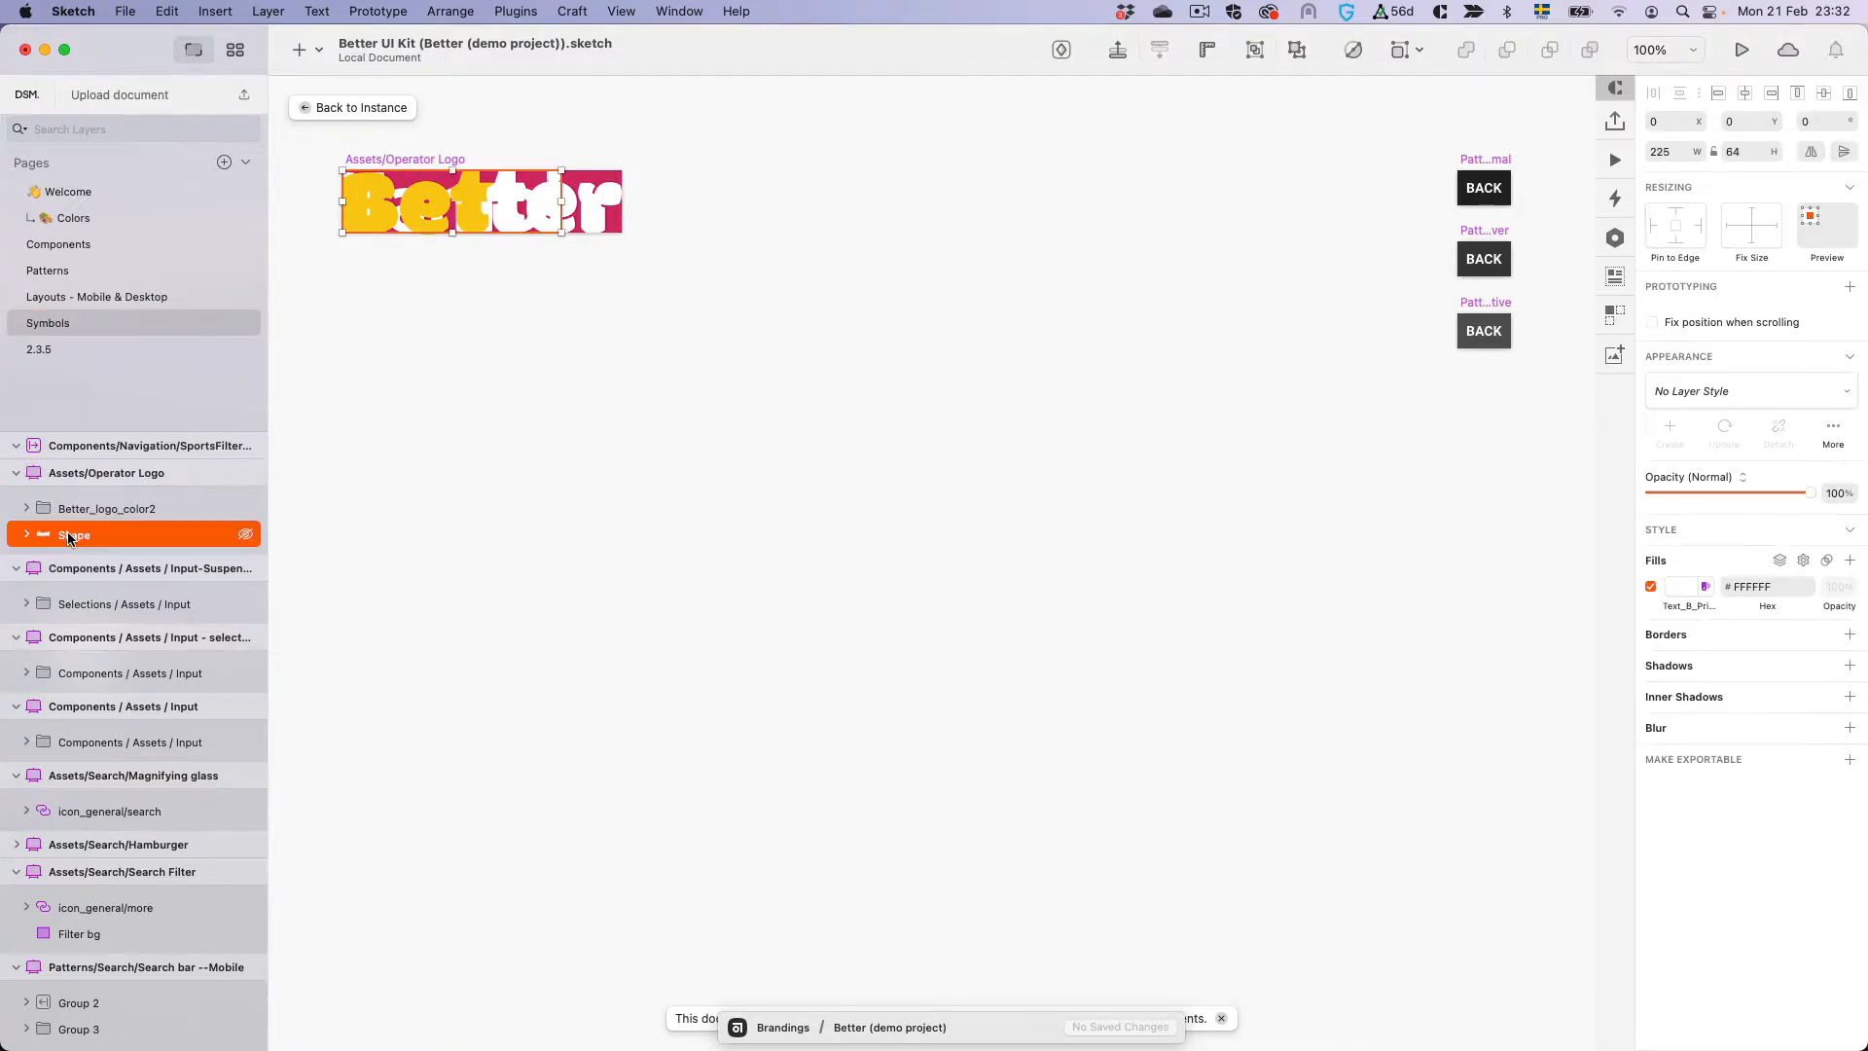
pyautogui.press('Delete')
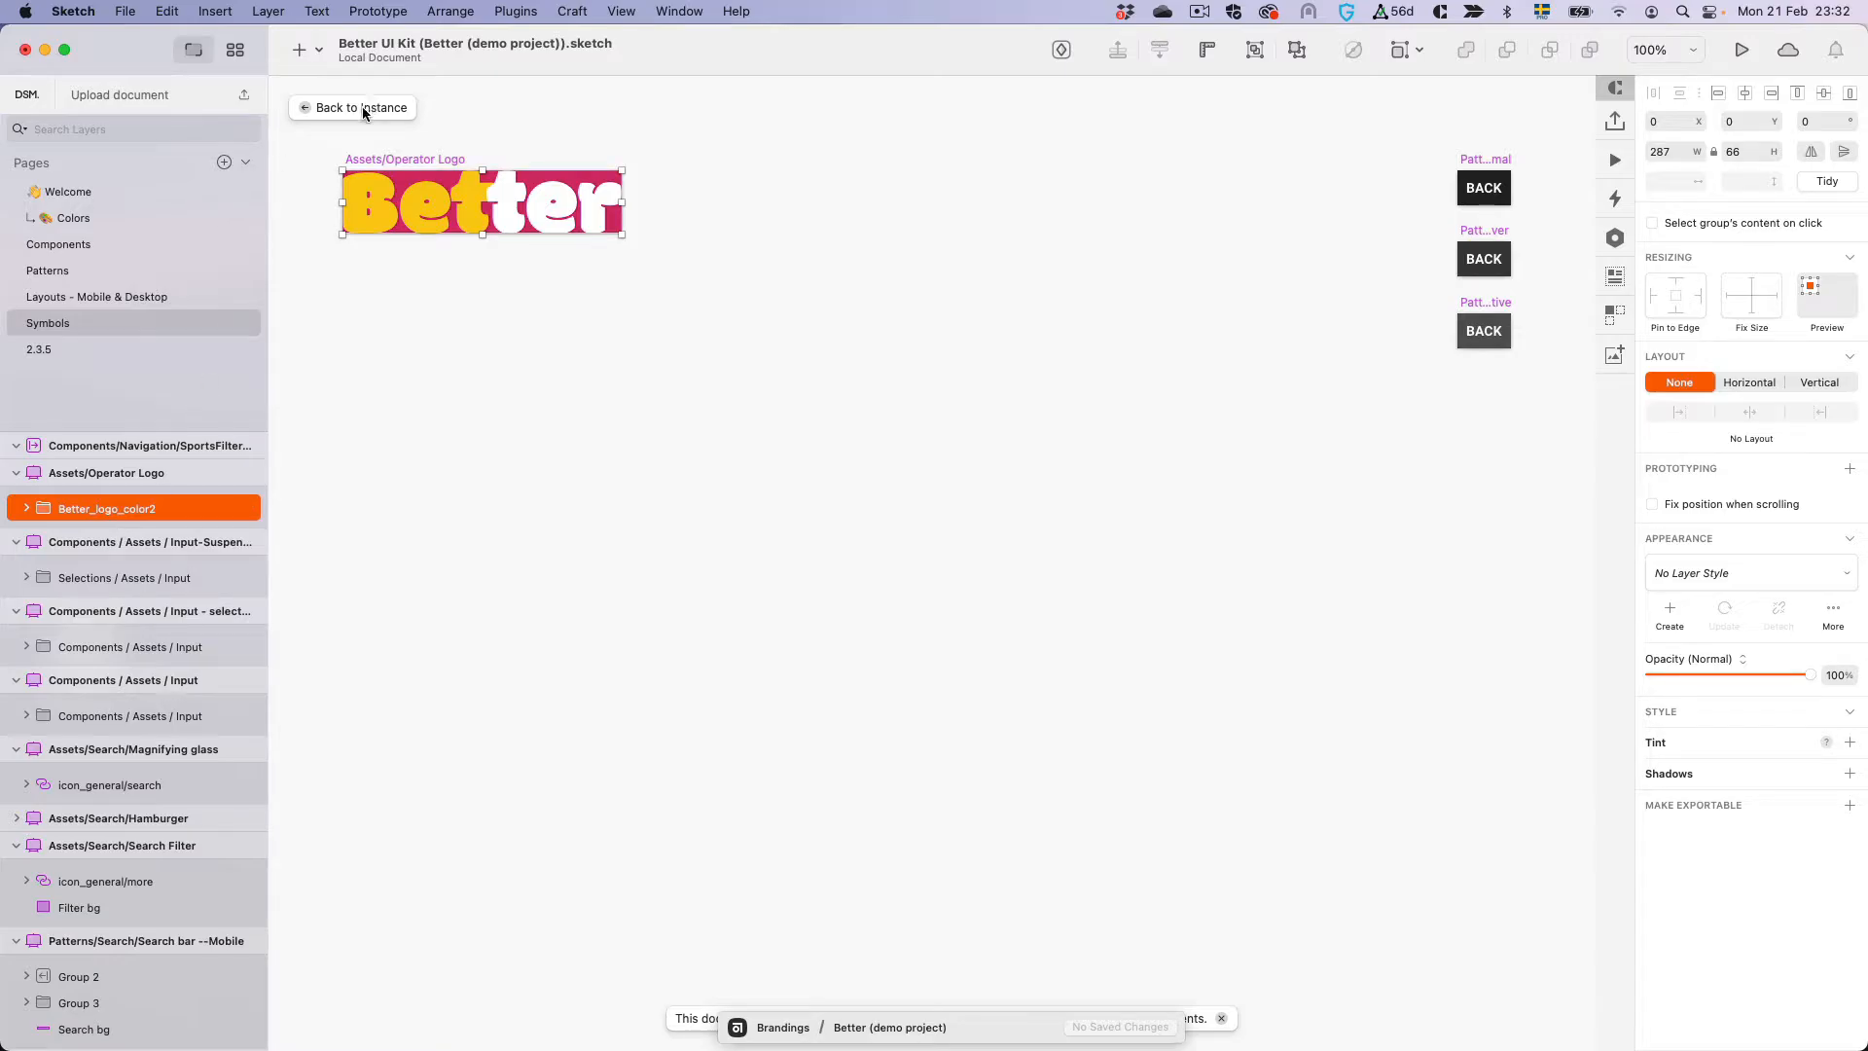
# Step: In the desktop landing page header symbol, set the Better logo height to 50 and centre it vertically
pyautogui.click(178, 294)
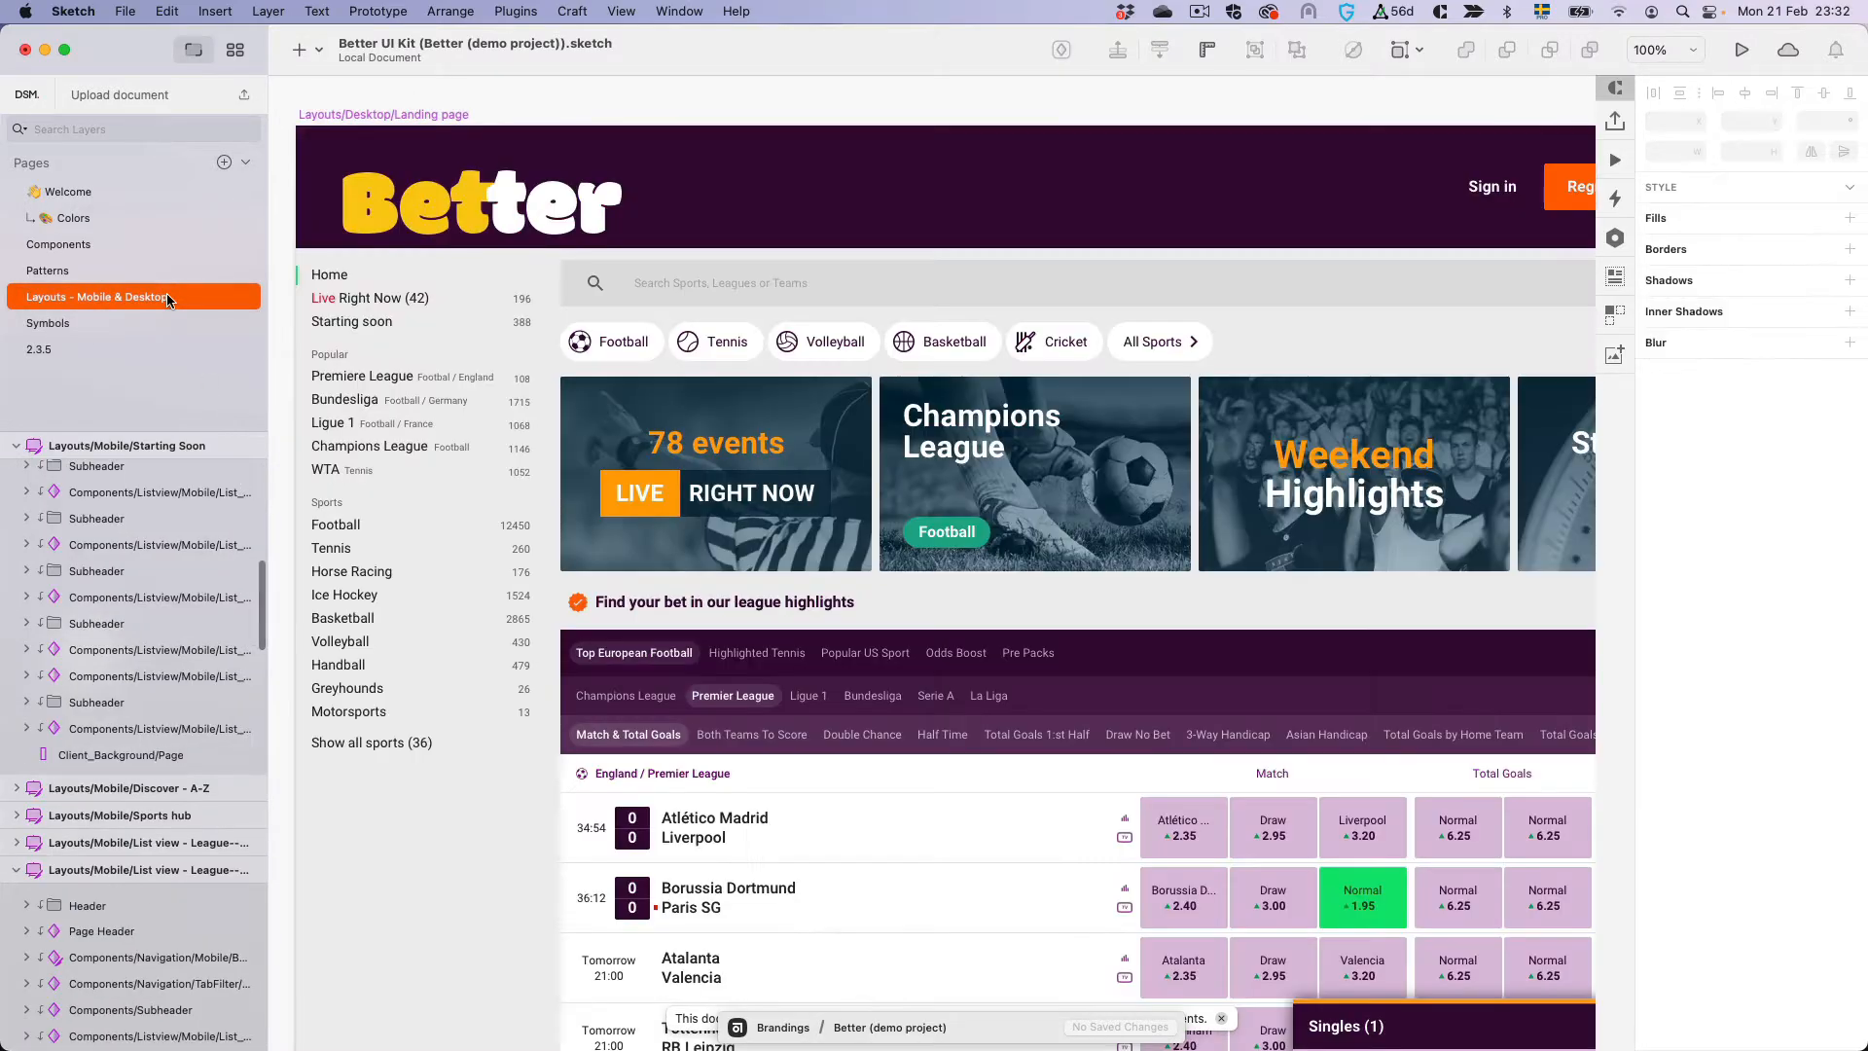
pyautogui.click(737, 206)
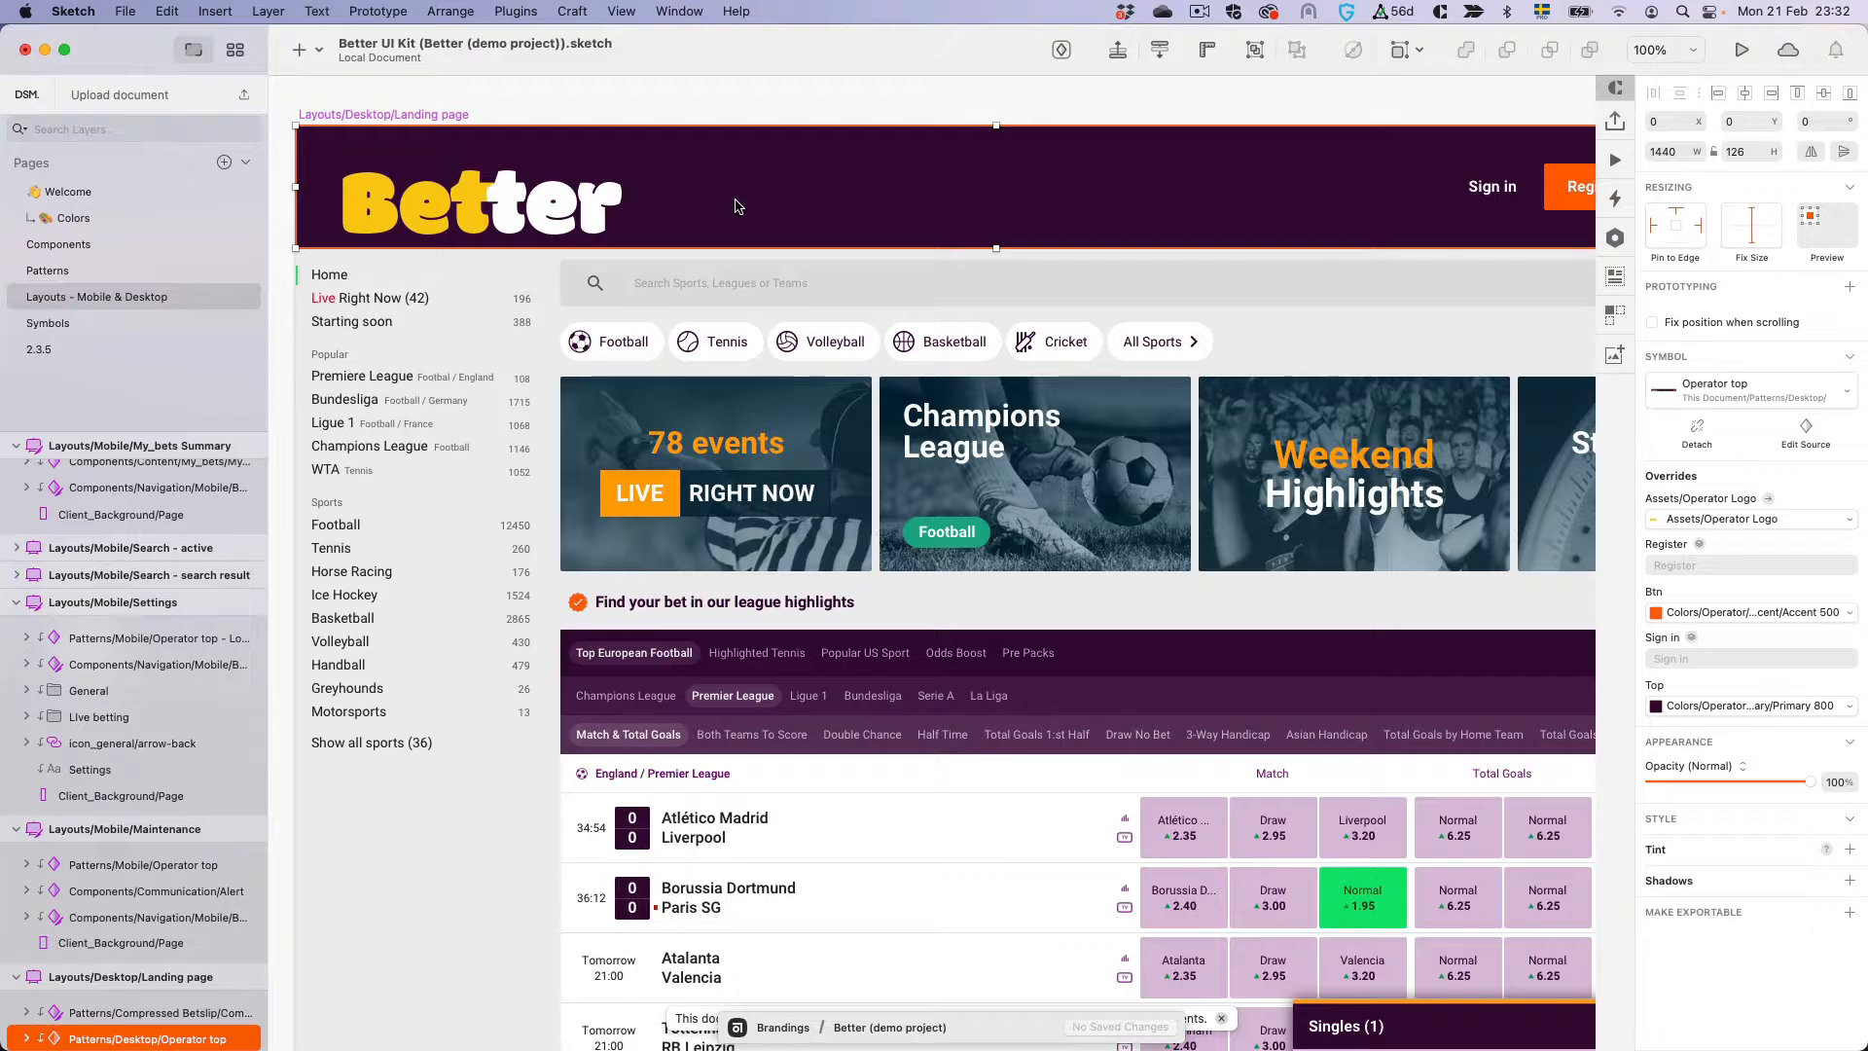
pyautogui.doubleClick(737, 207)
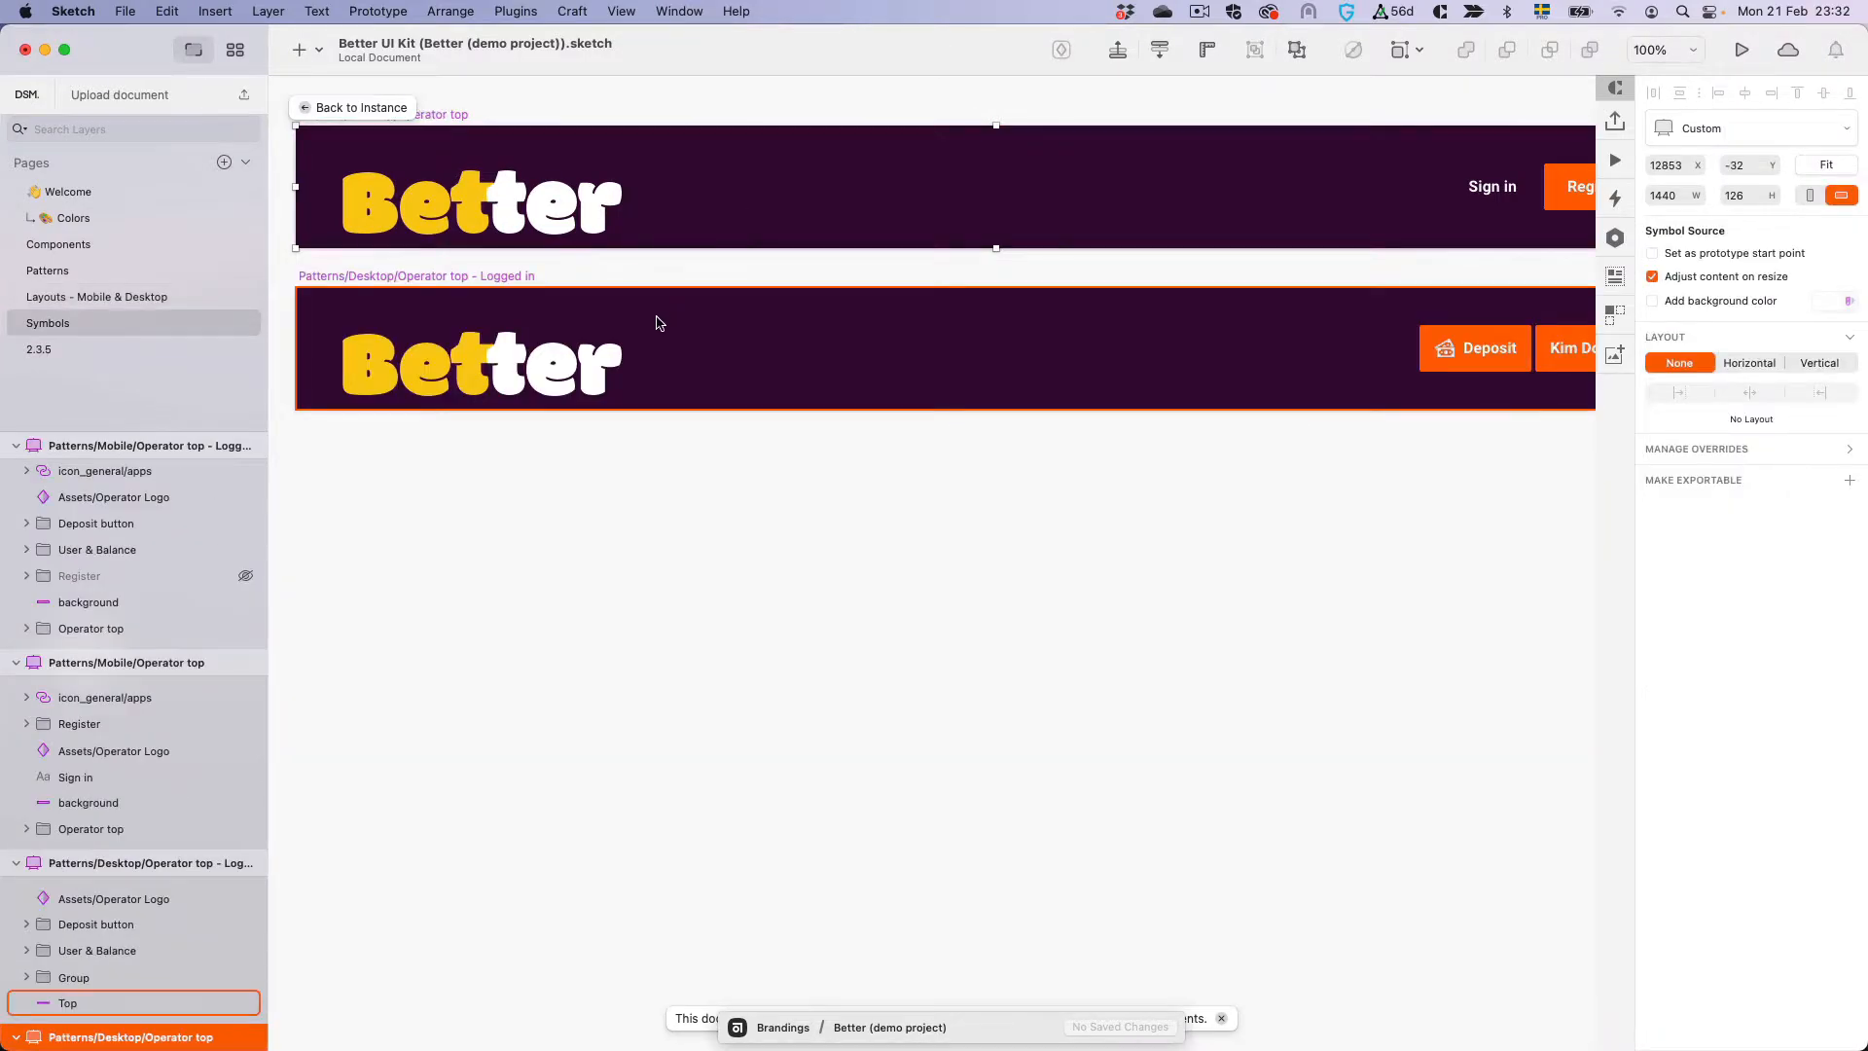
pyautogui.click(574, 204)
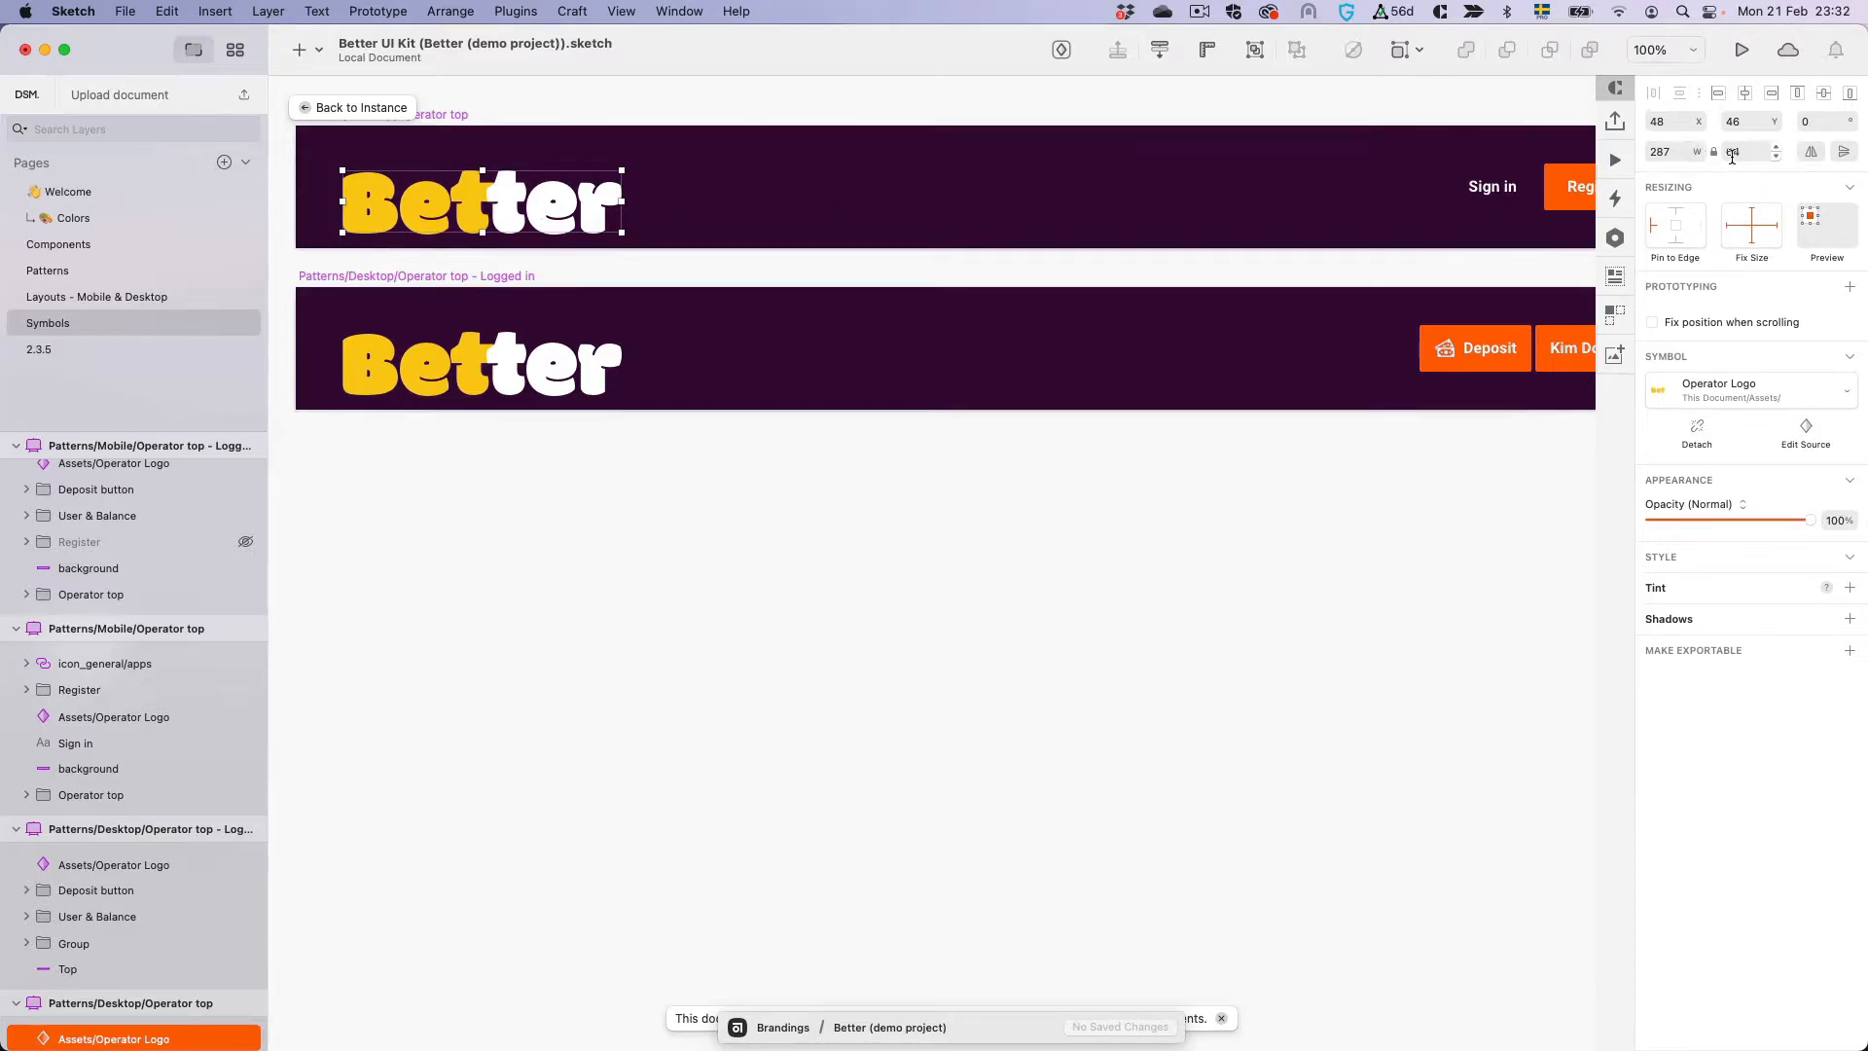
pyautogui.write('50')
pyautogui.press('Return')
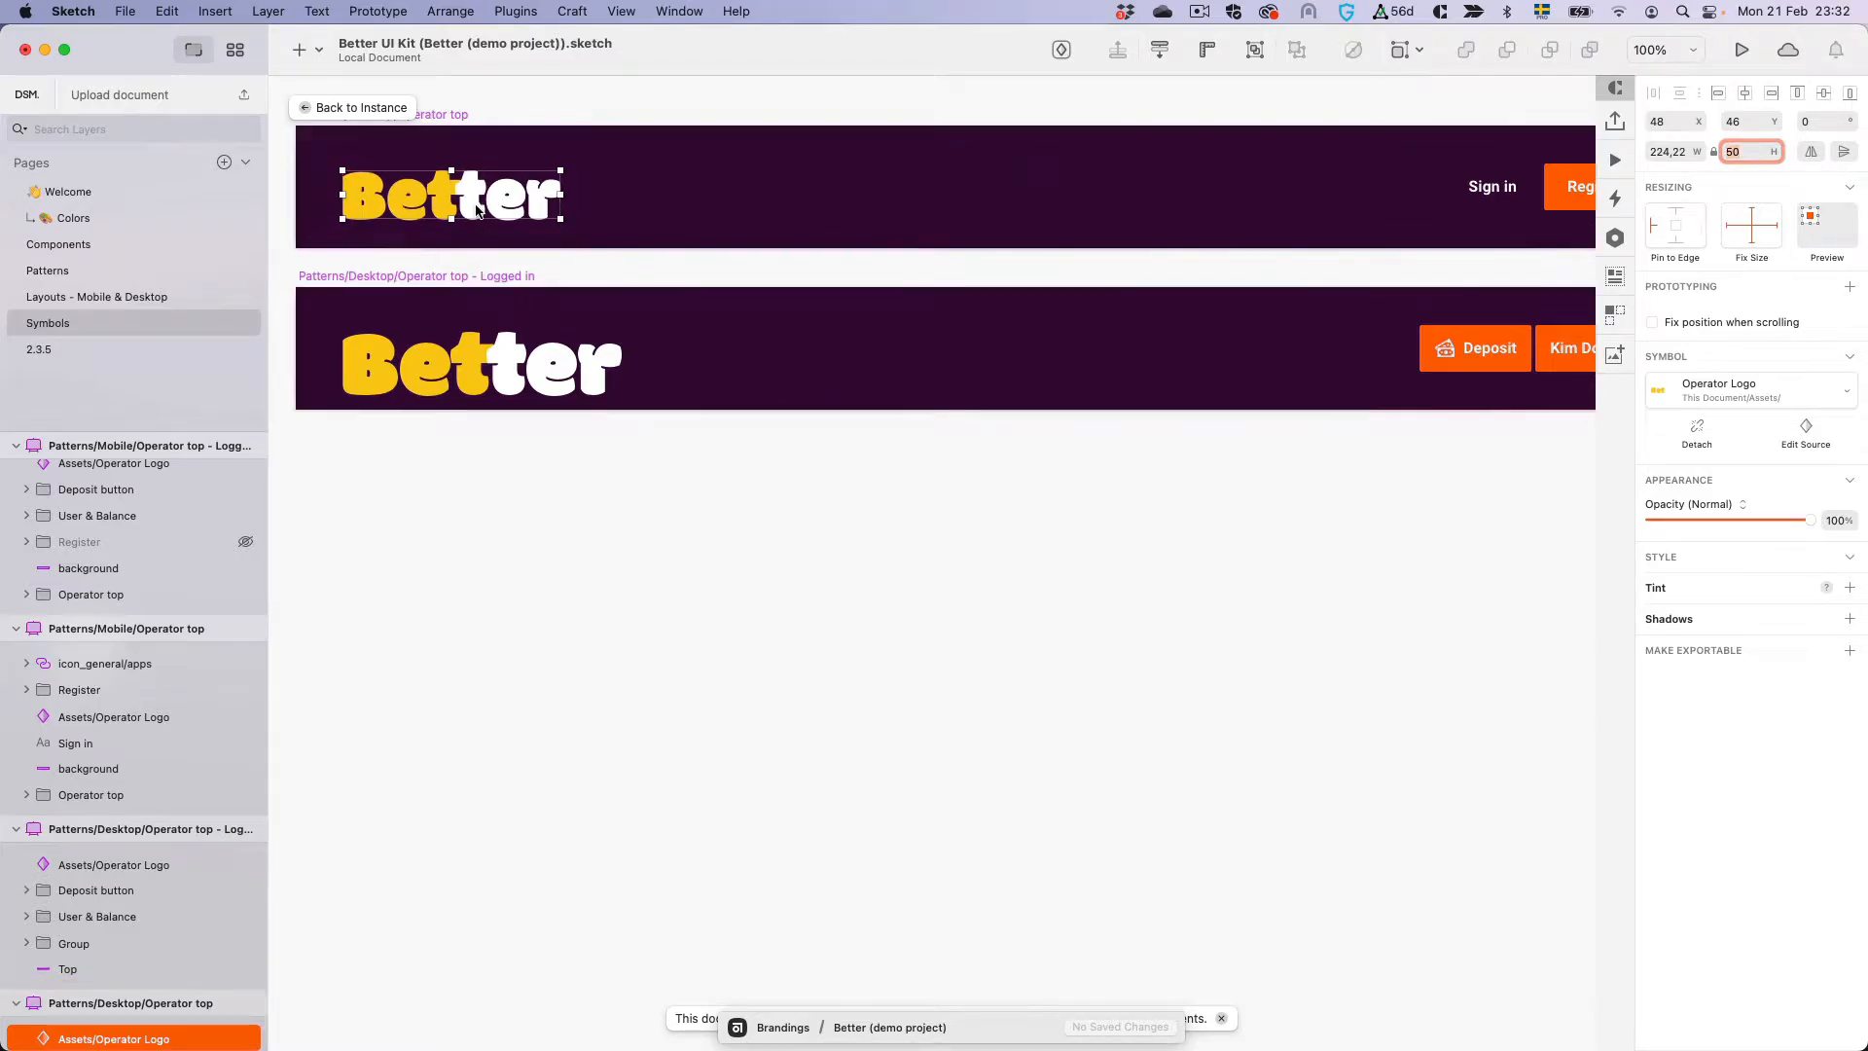
pyautogui.moveTo(477, 207); pyautogui.dragTo(474, 200)
pyautogui.keyDown('shift'); pyautogui.click(691, 229); pyautogui.keyUp('shift')
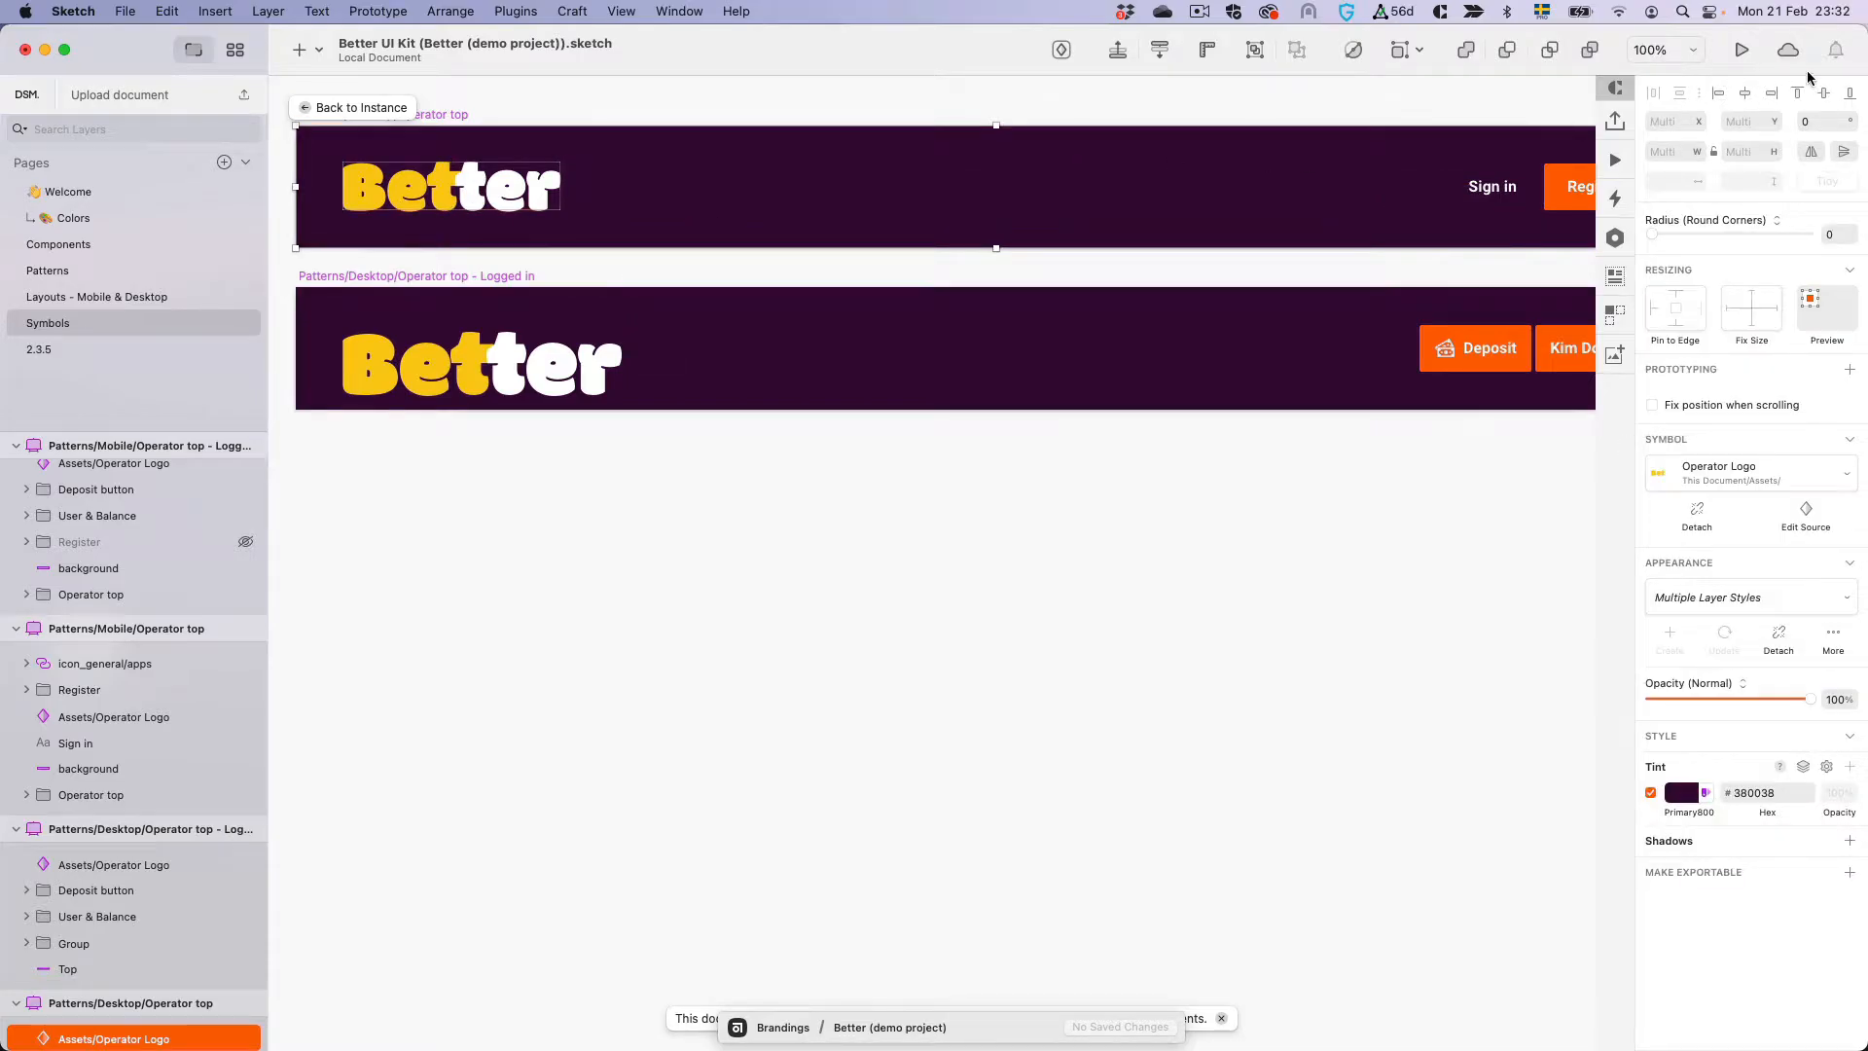
pyautogui.click(1826, 94)
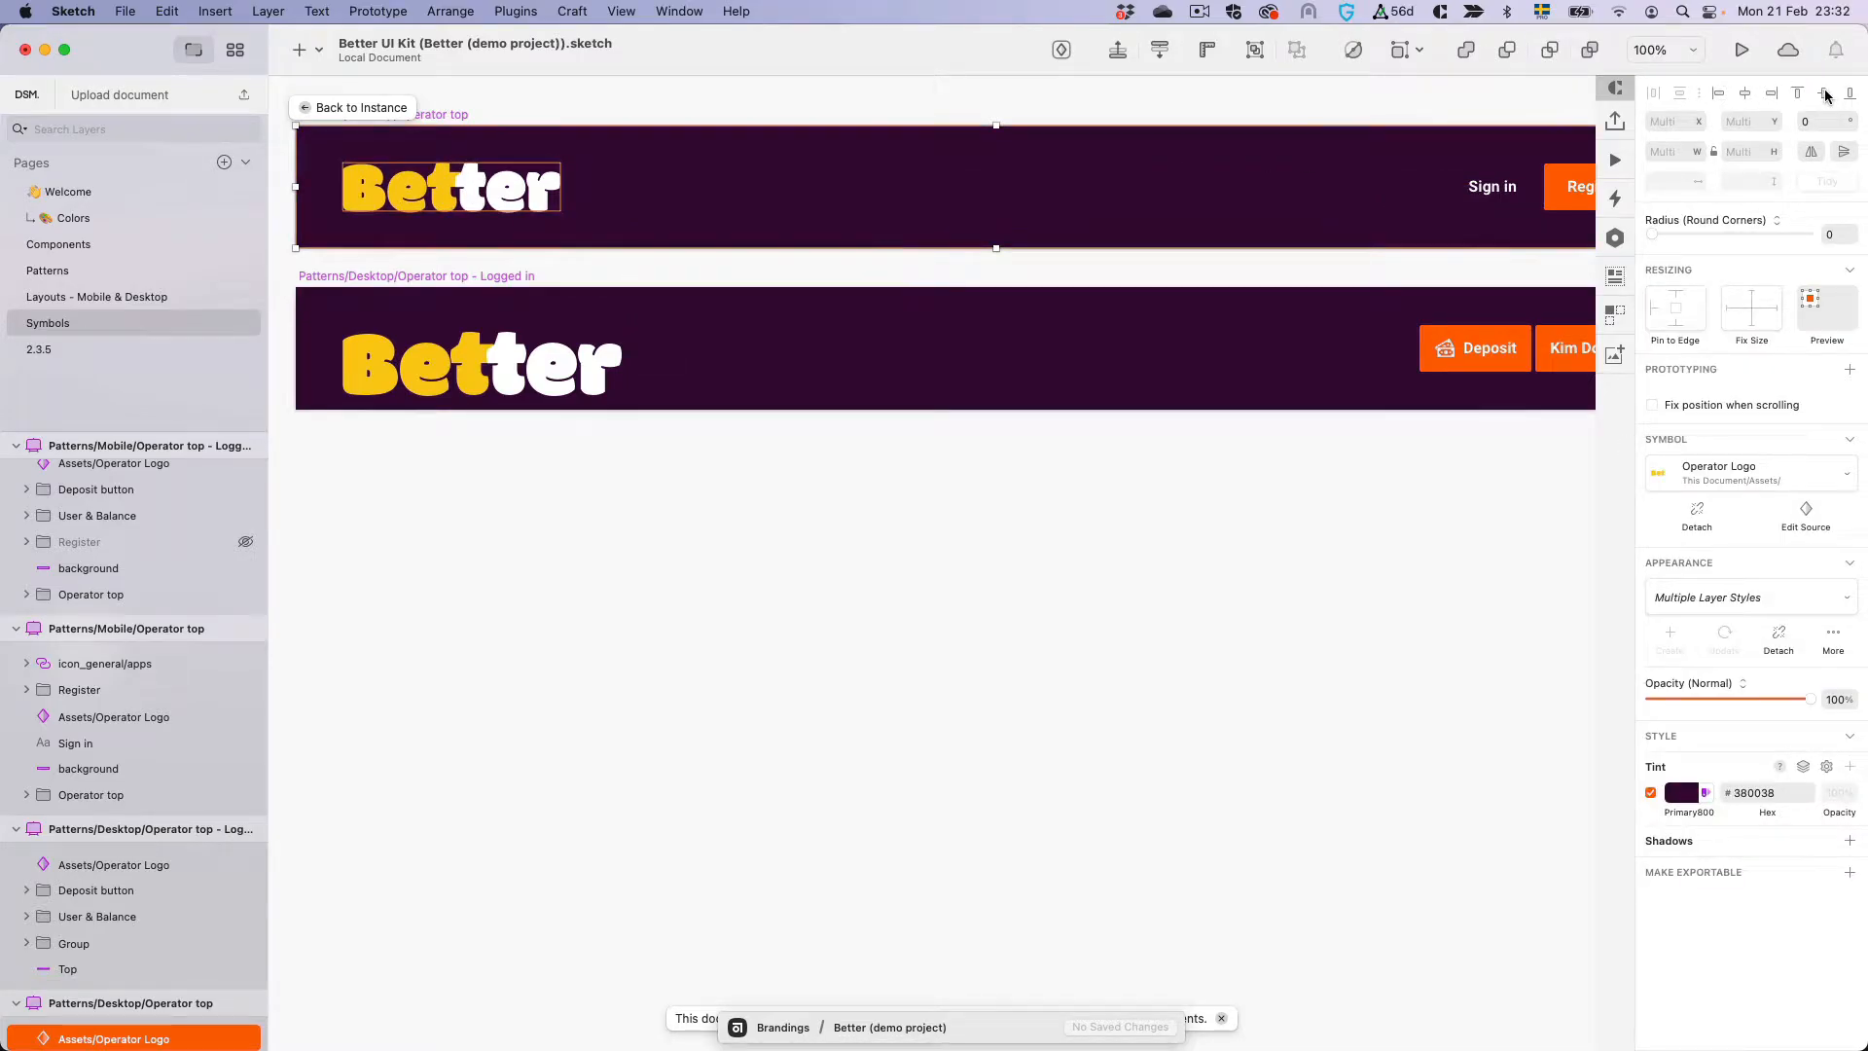
# Step: Set the logged-in header's logo height to 50 and align it with the Deposit button's top
pyautogui.click(486, 372)
pyautogui.click(1741, 153)
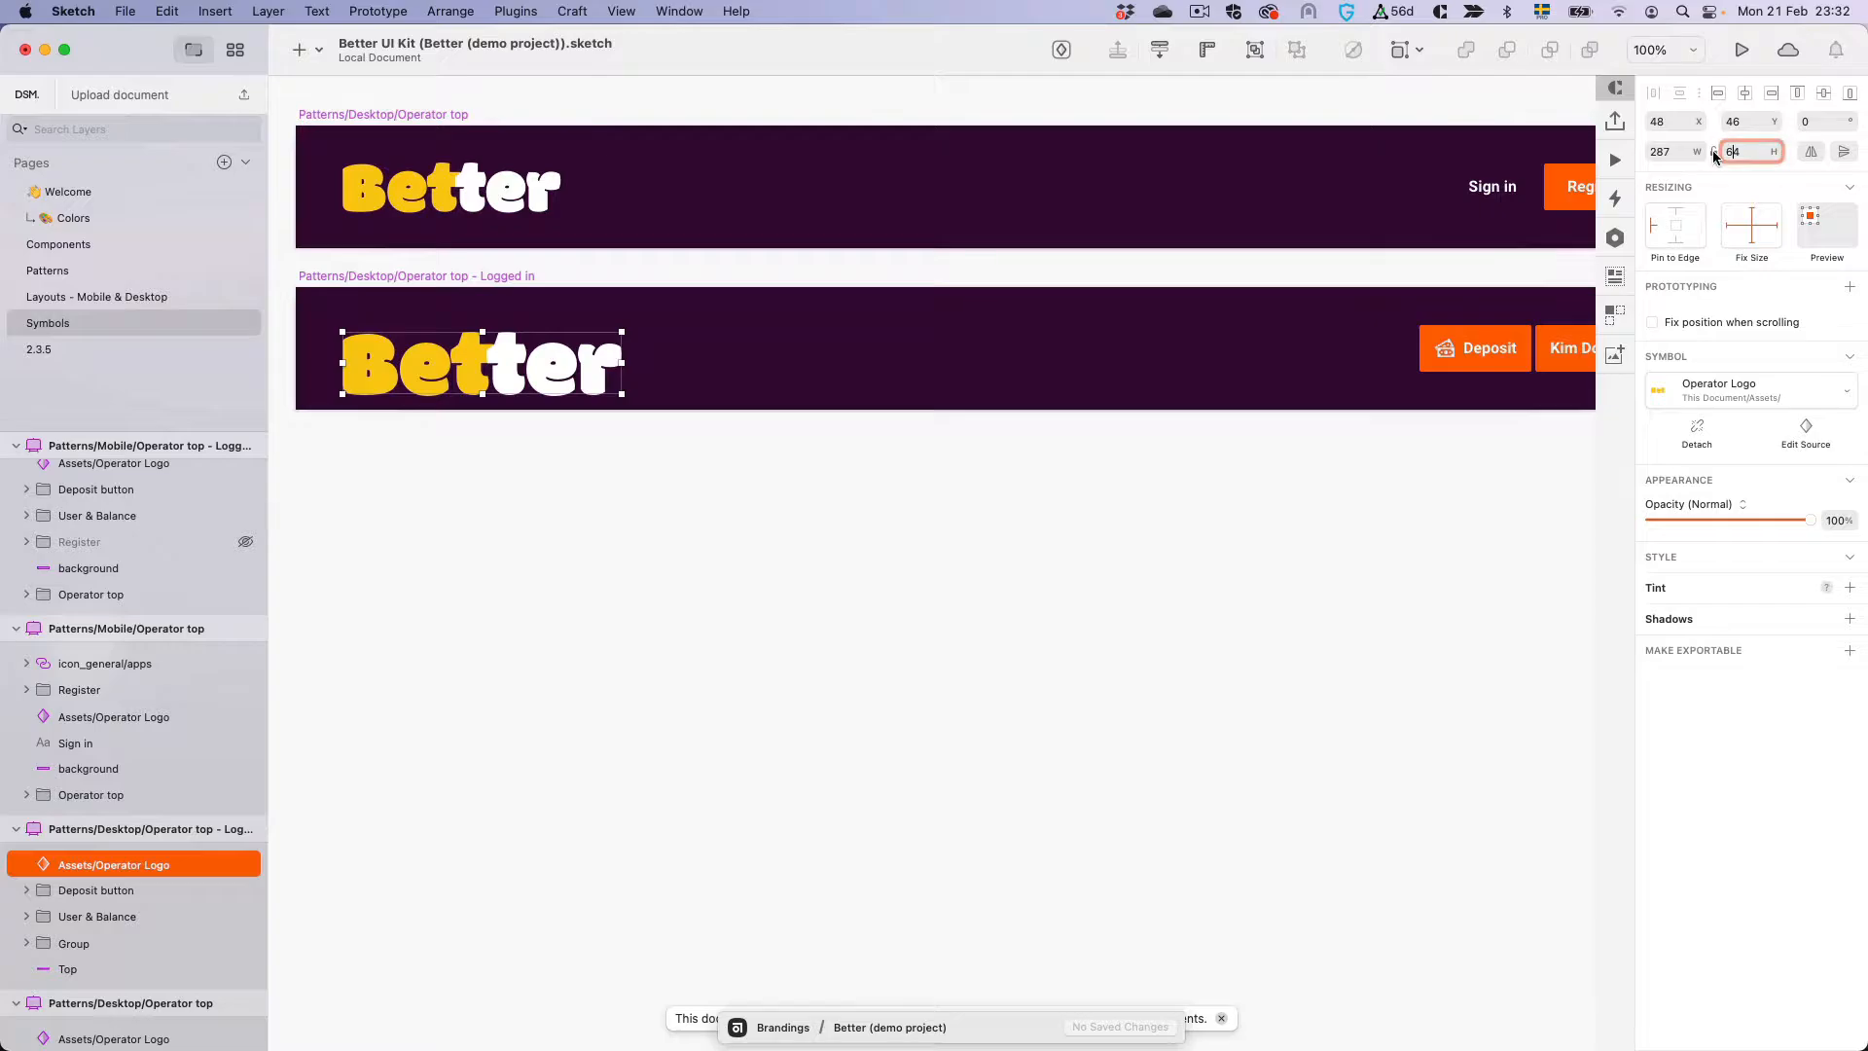
pyautogui.write('50')
pyautogui.press('Return')
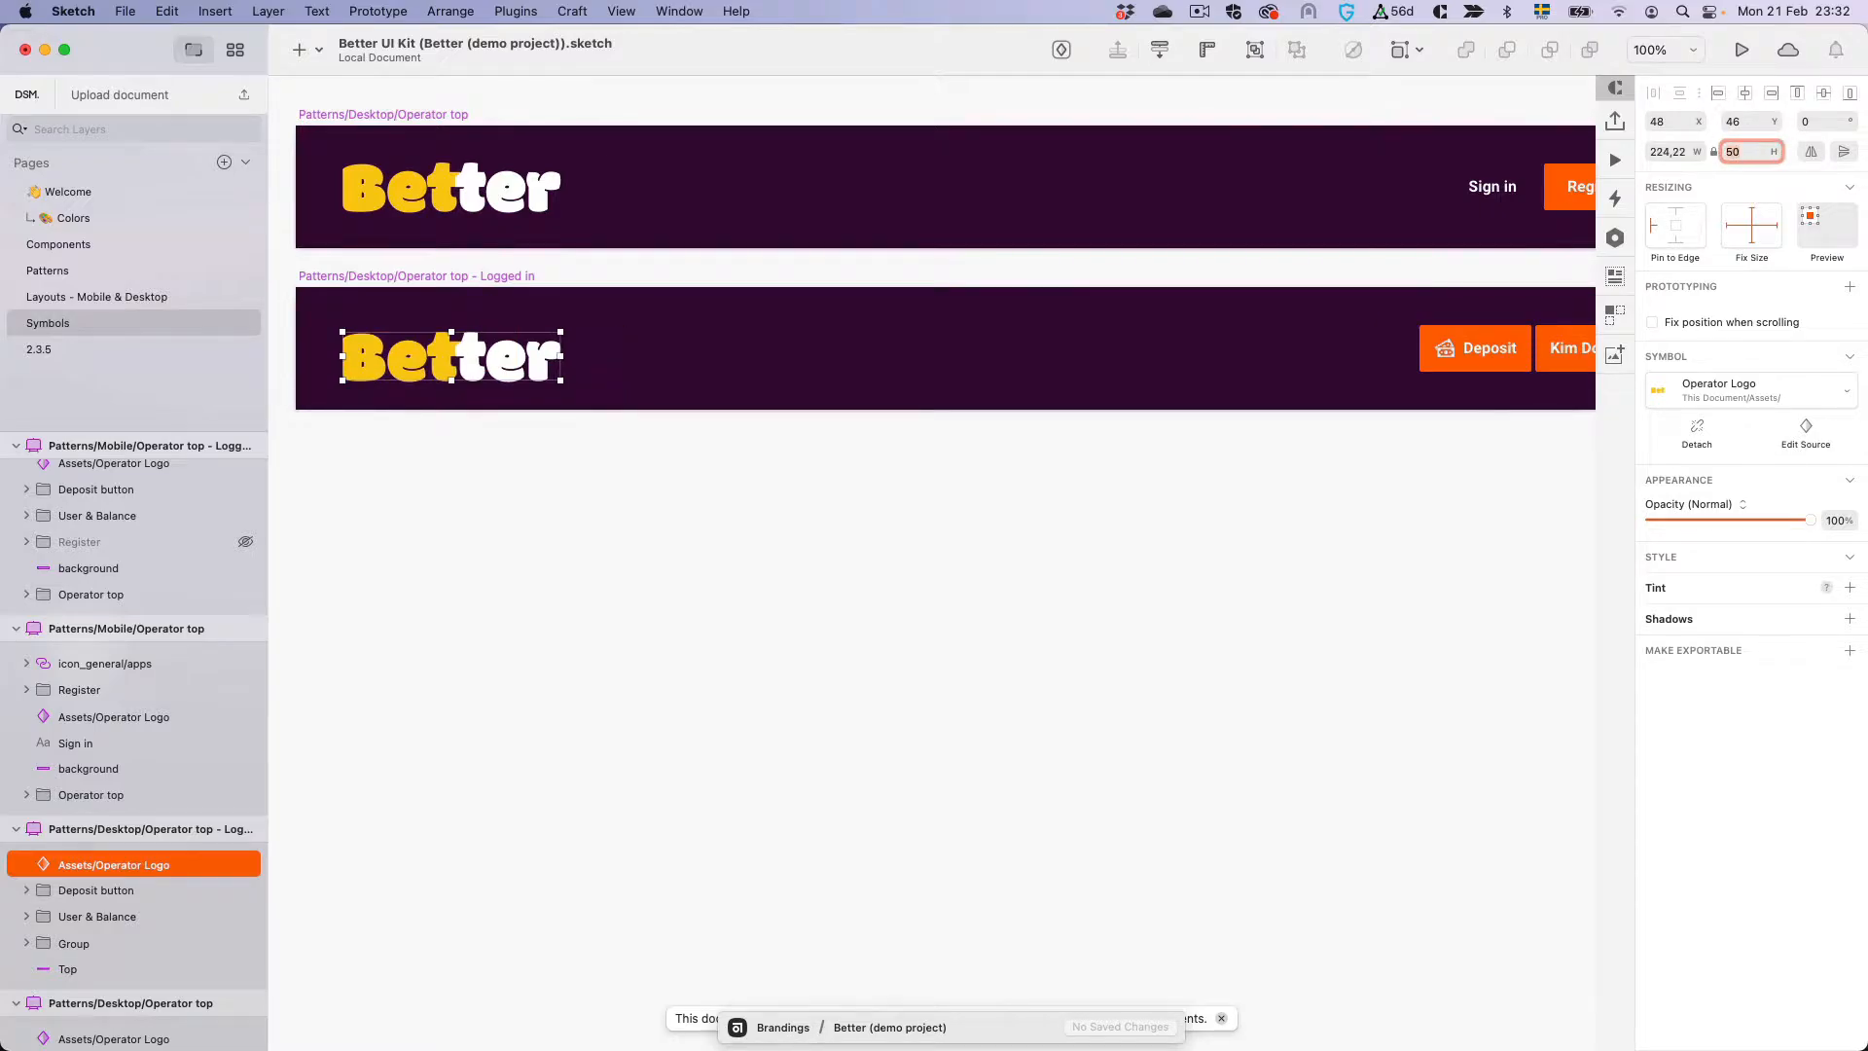
pyautogui.hscroll(2, 1237, 380)
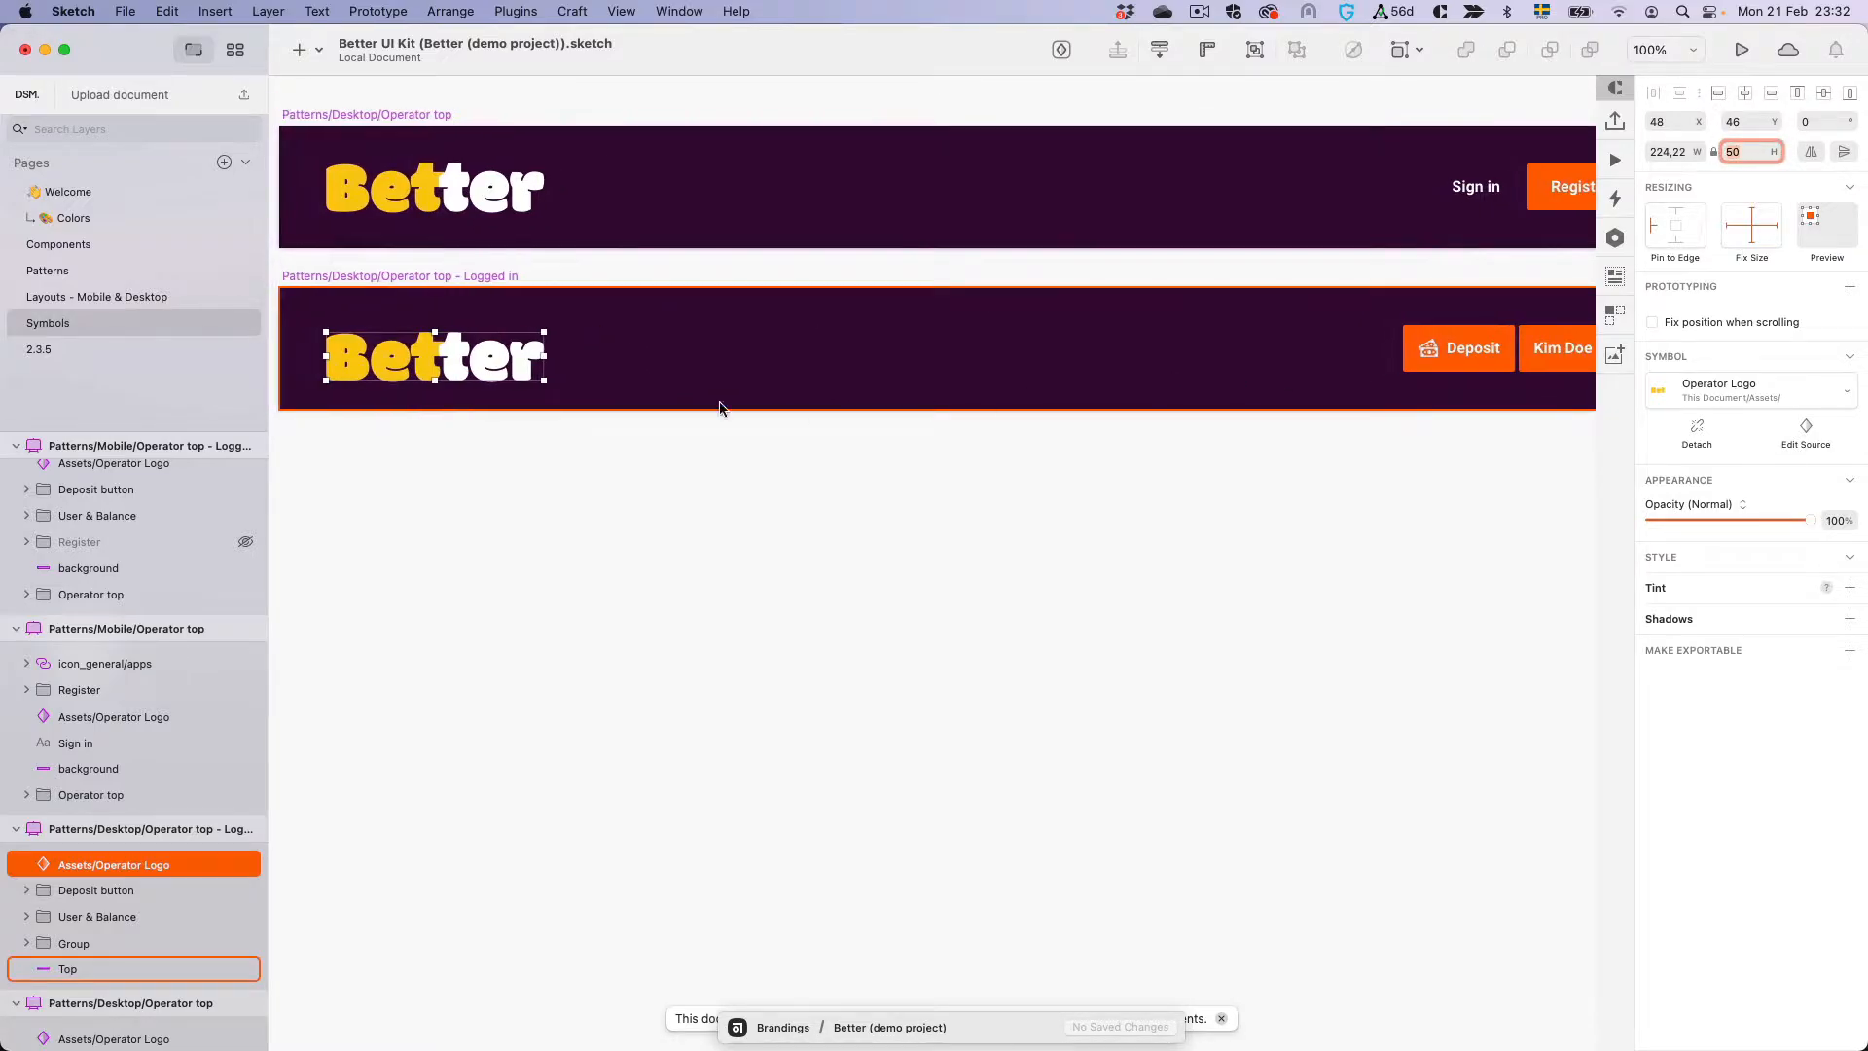
pyautogui.click(451, 370)
pyautogui.moveTo(450, 371); pyautogui.dragTo(451, 367)
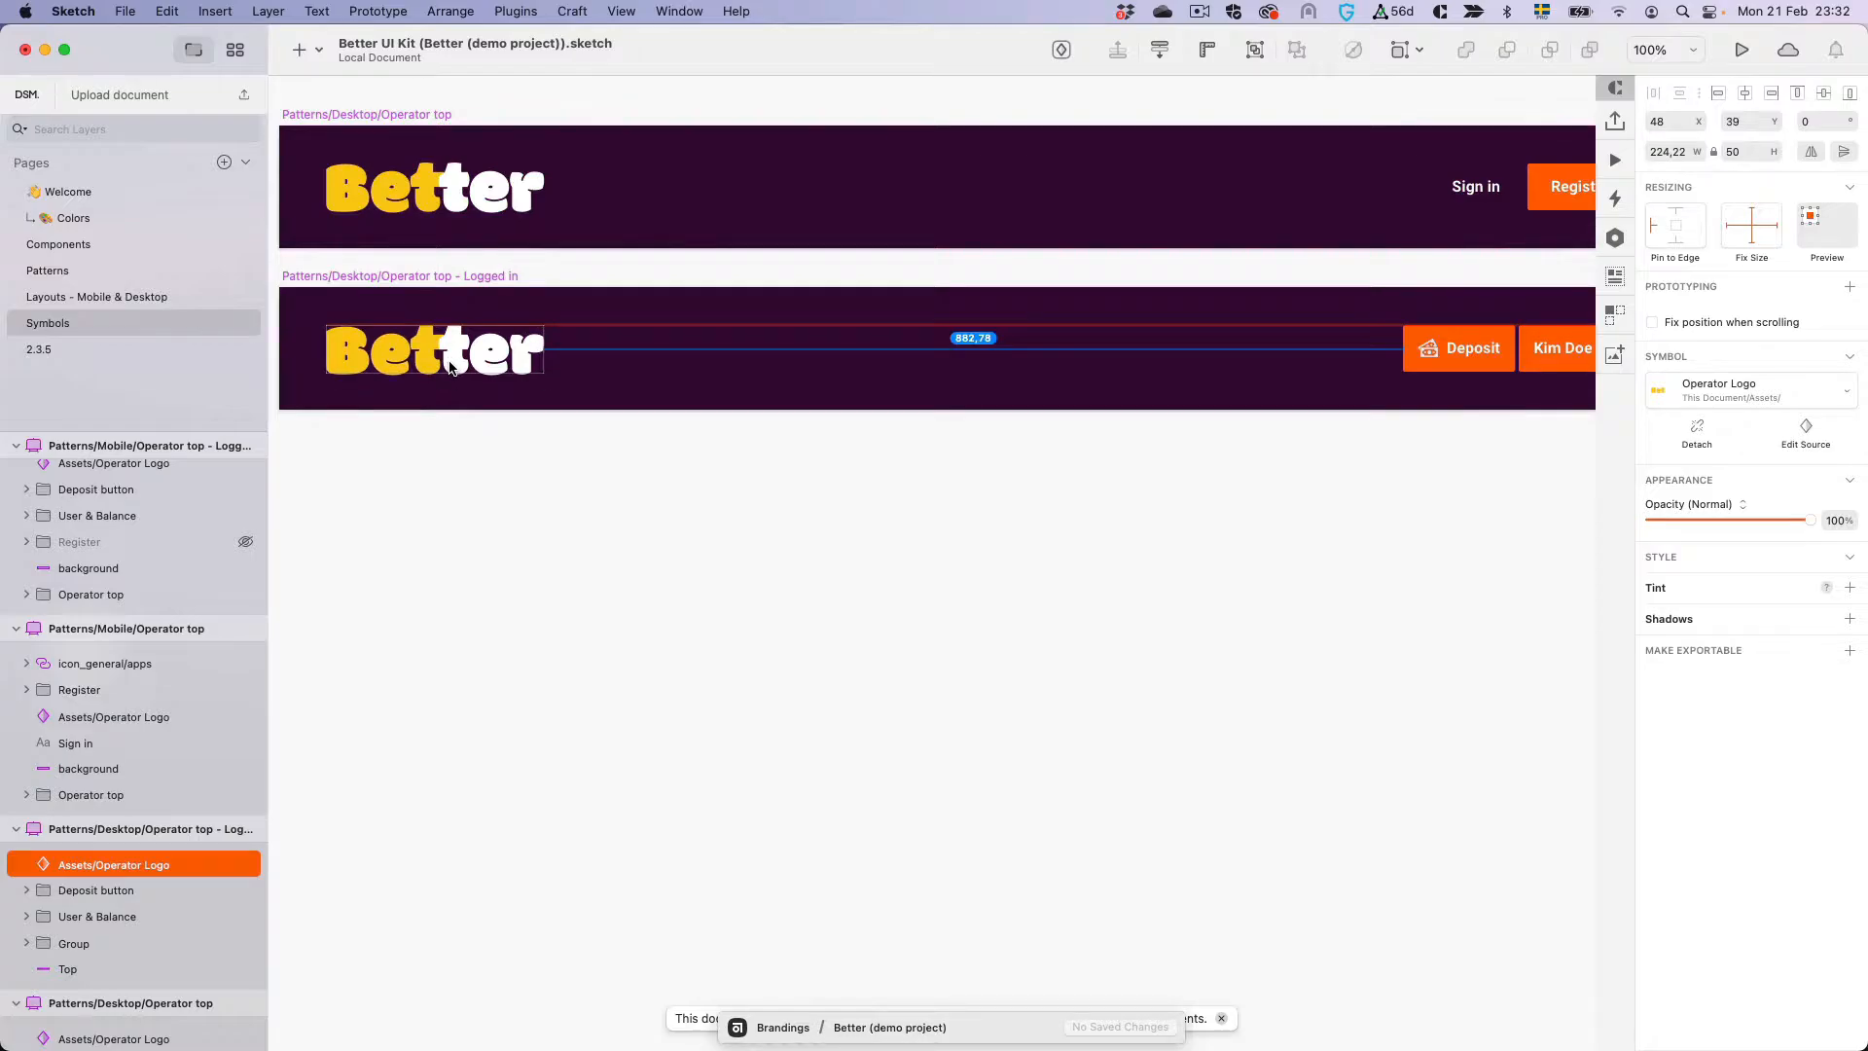
pyautogui.click(624, 432)
# Step: Return to the Layouts - Mobile & Desktop page and select the Discover A-Z mobile header
pyautogui.hscroll(4, 624, 432)
pyautogui.hscroll(-3, 623, 436)
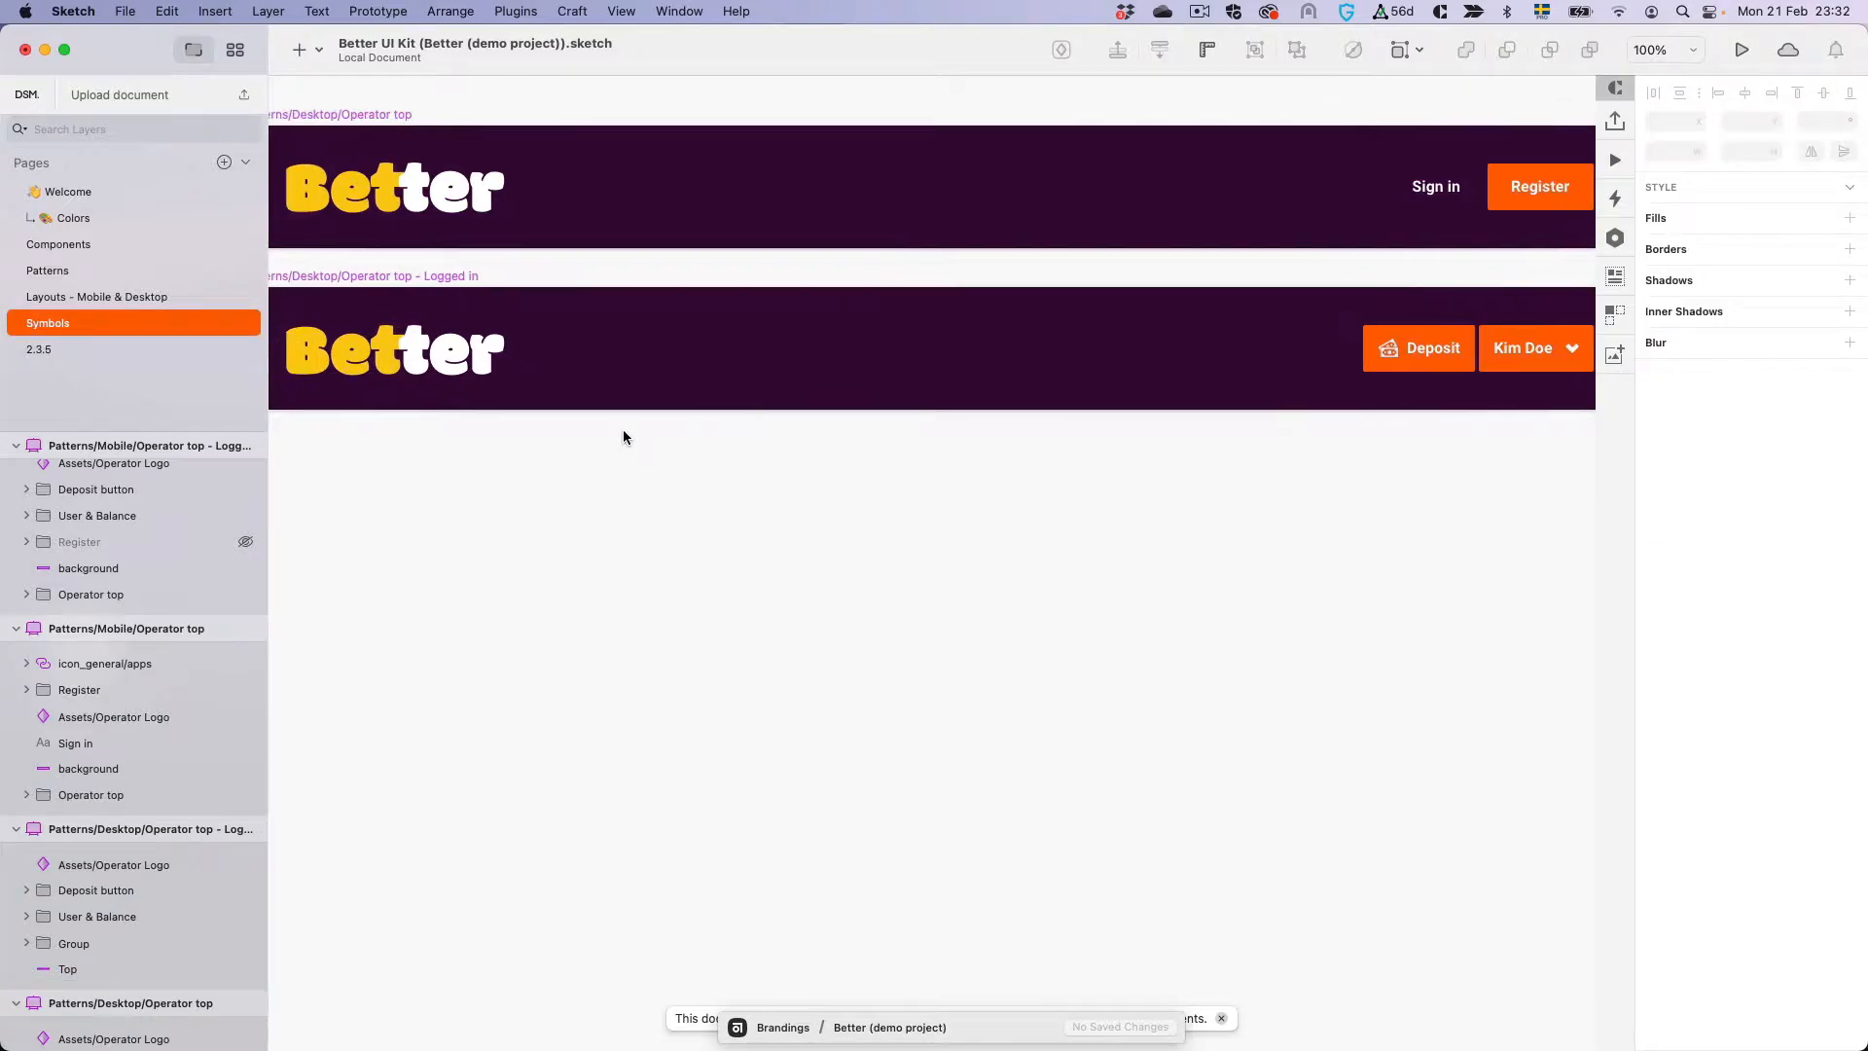
pyautogui.hscroll(1, 623, 437)
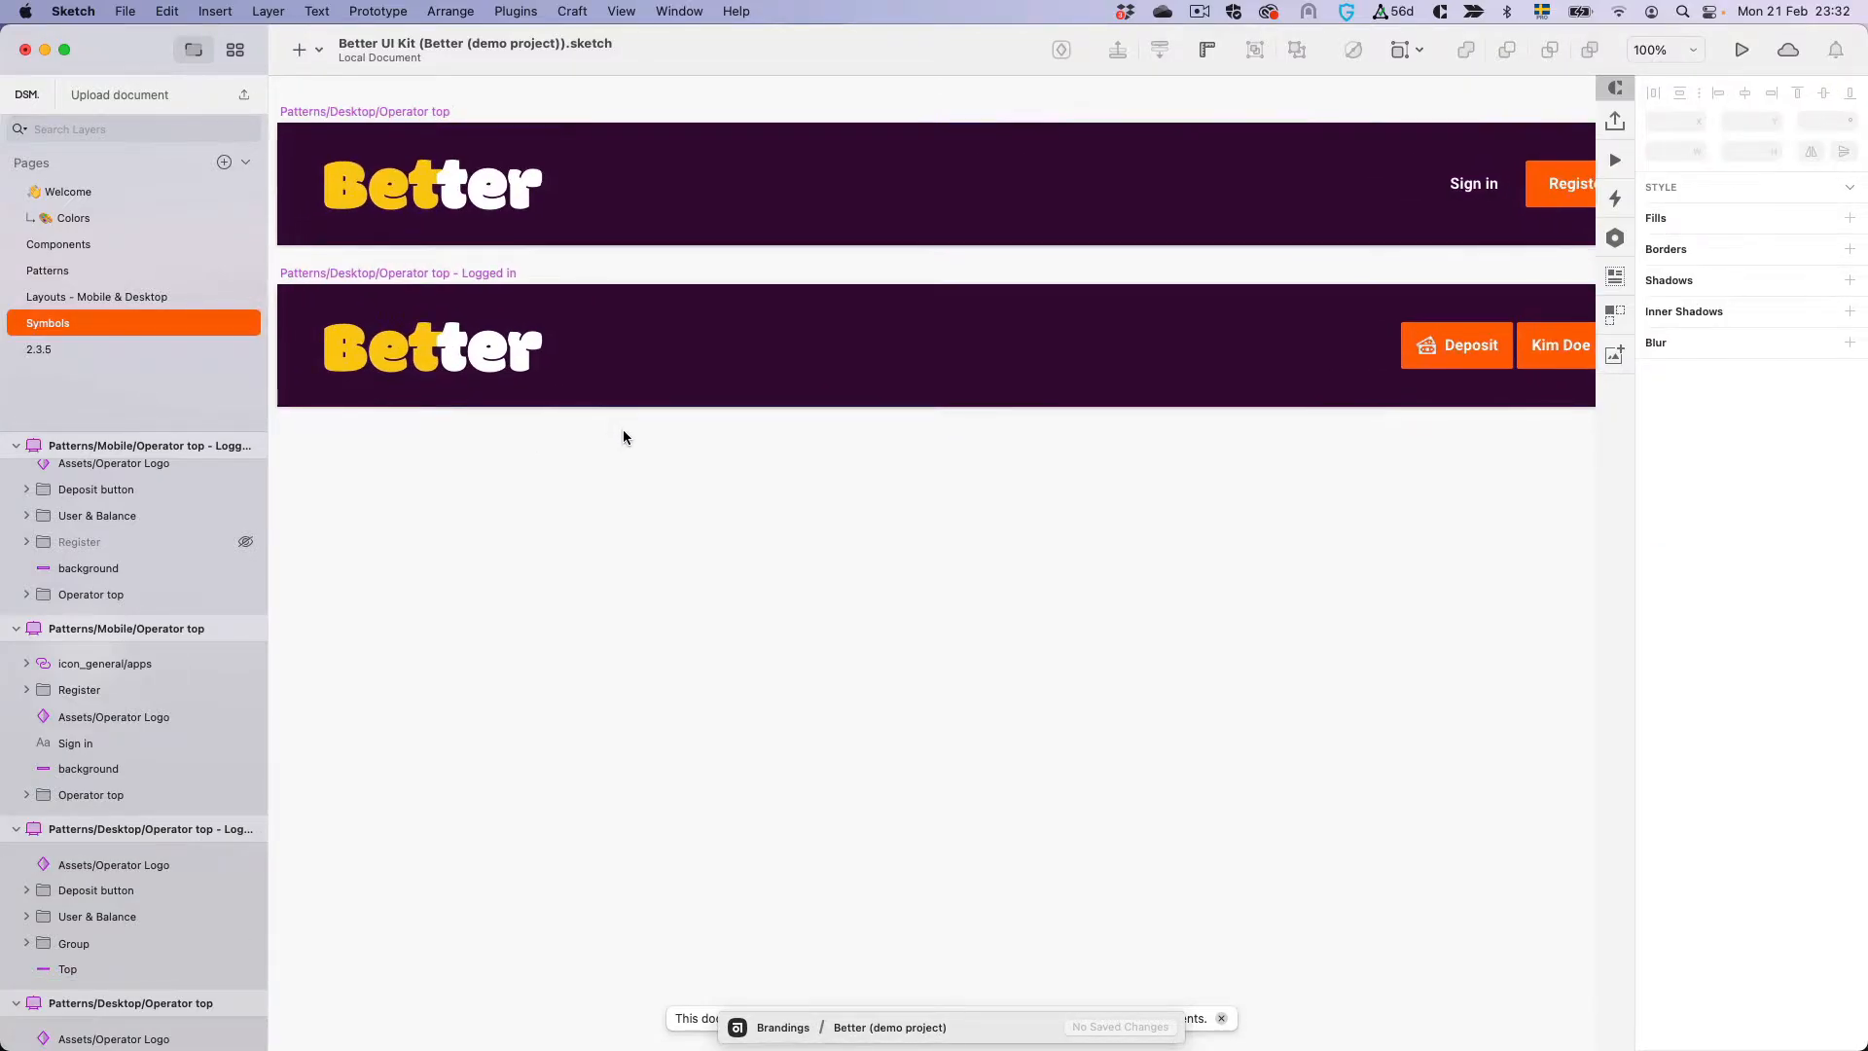
pyautogui.hscroll(-2, 623, 437)
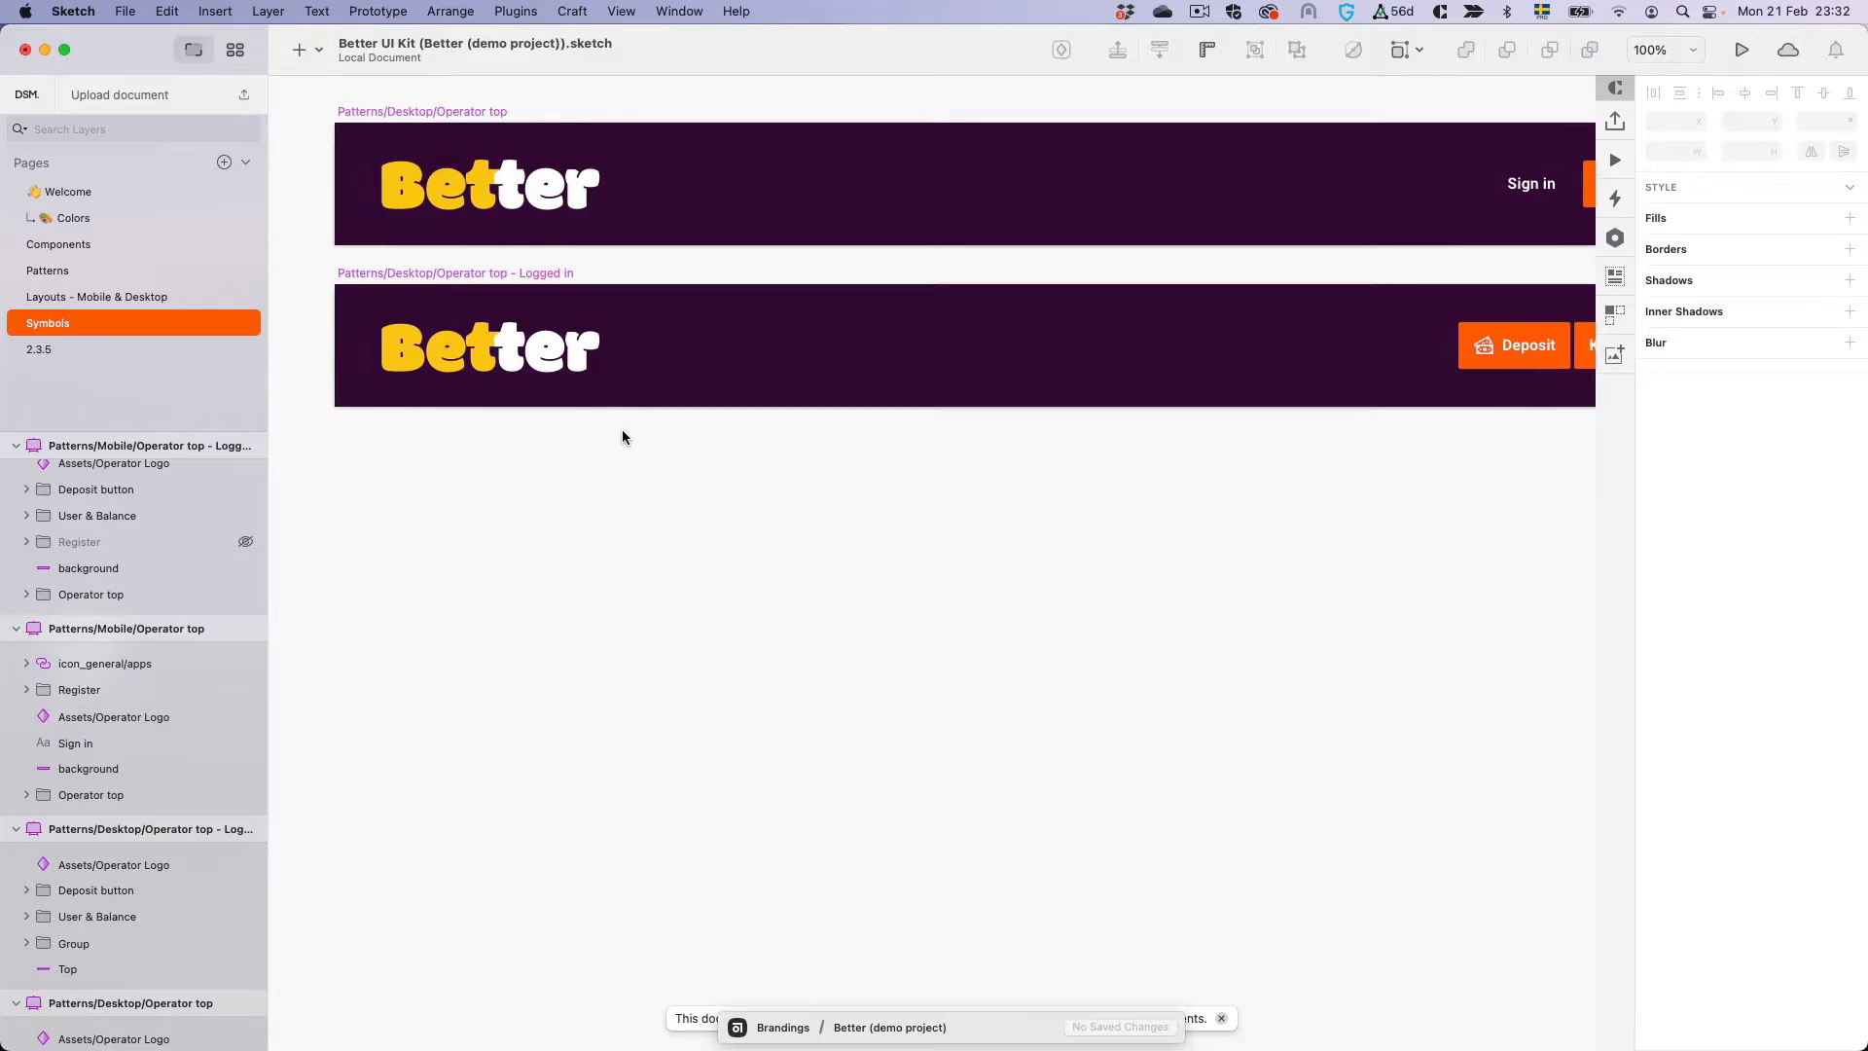
pyautogui.click(148, 299)
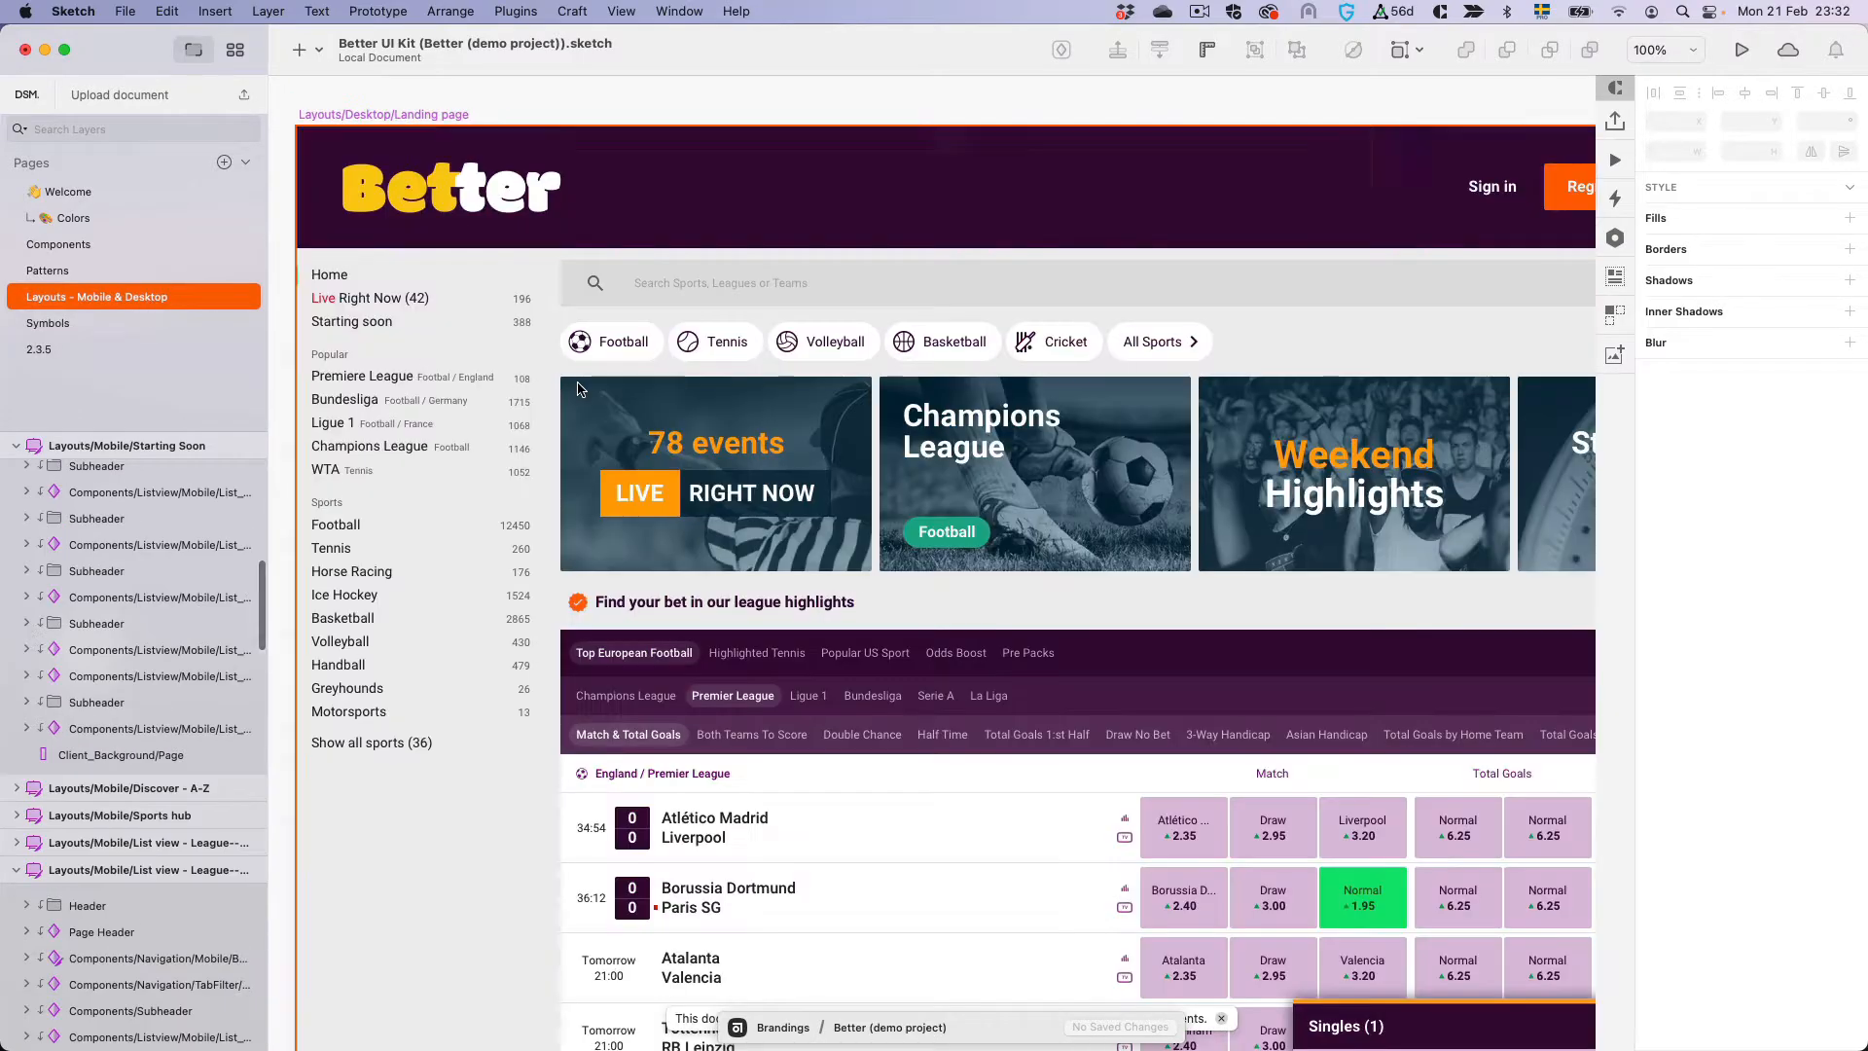
pyautogui.hscroll(-6, 576, 381)
pyautogui.hscroll(-10, 577, 387)
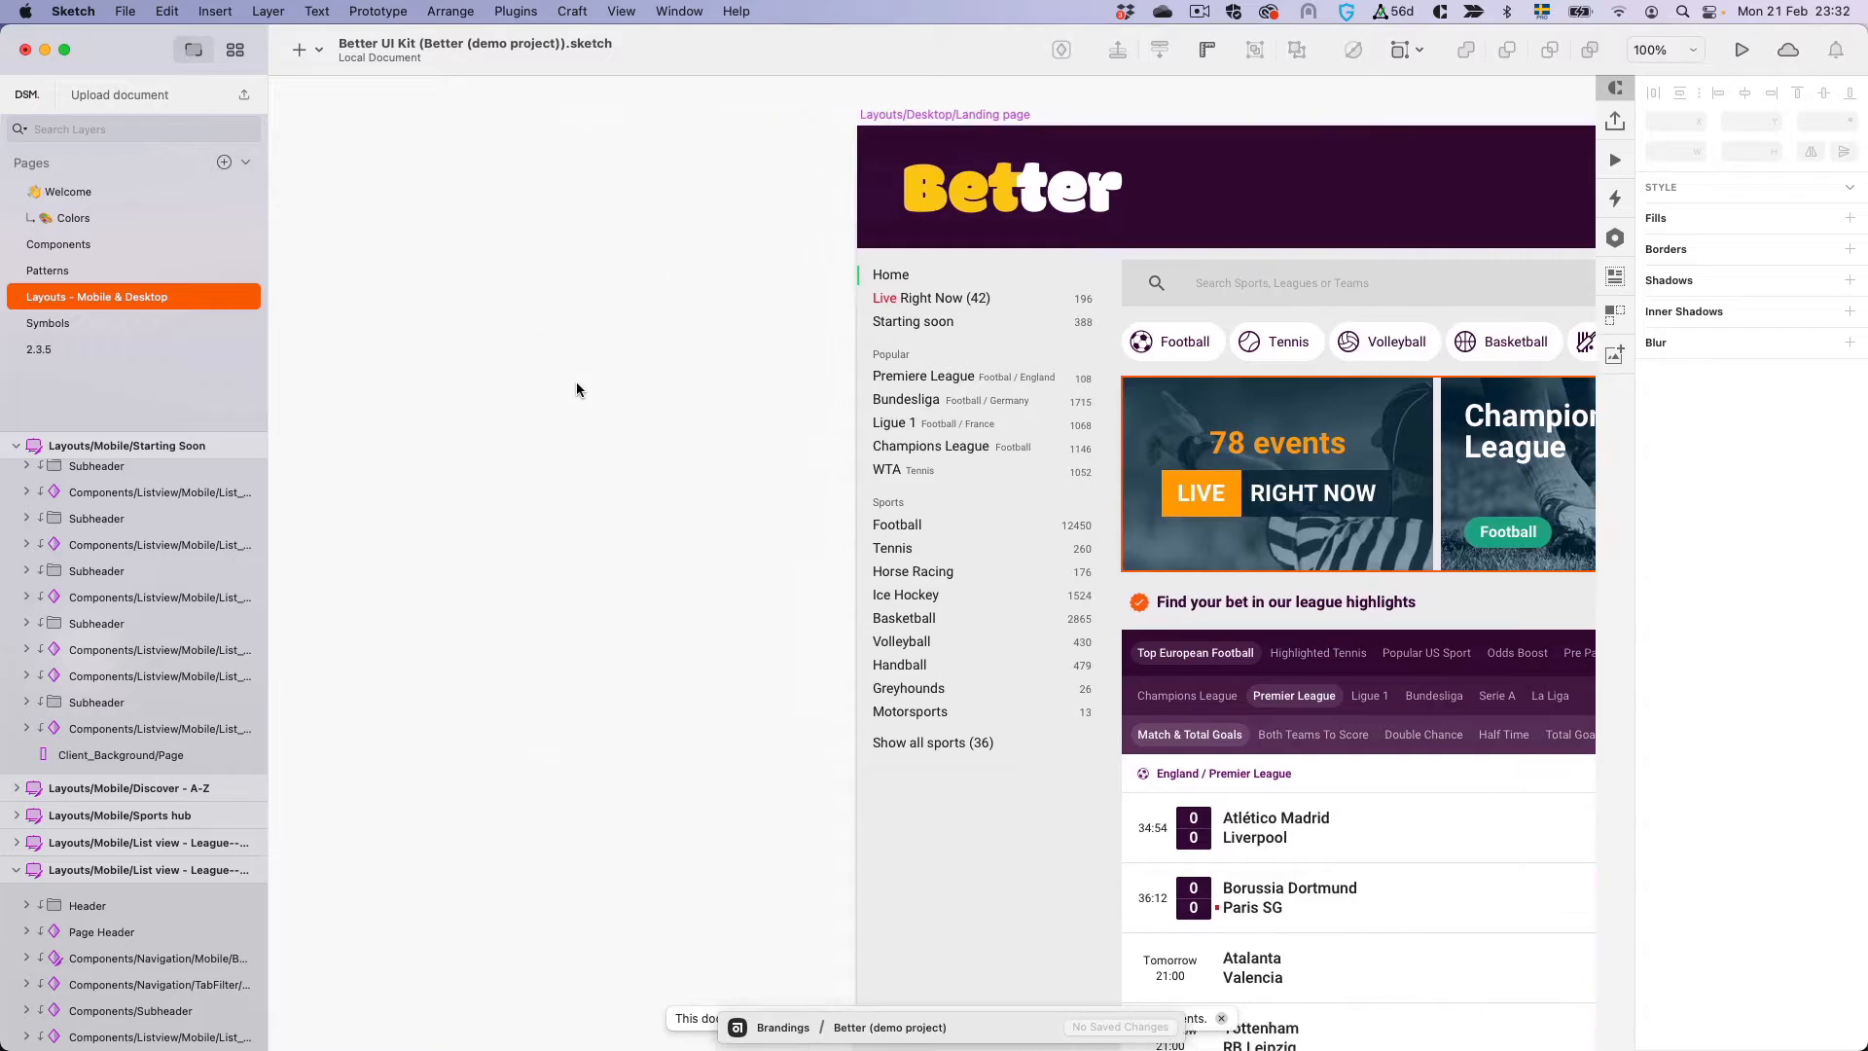
pyautogui.scroll(12, 577, 387)
pyautogui.scroll(-3, 576, 389)
pyautogui.hscroll(-20, 576, 389)
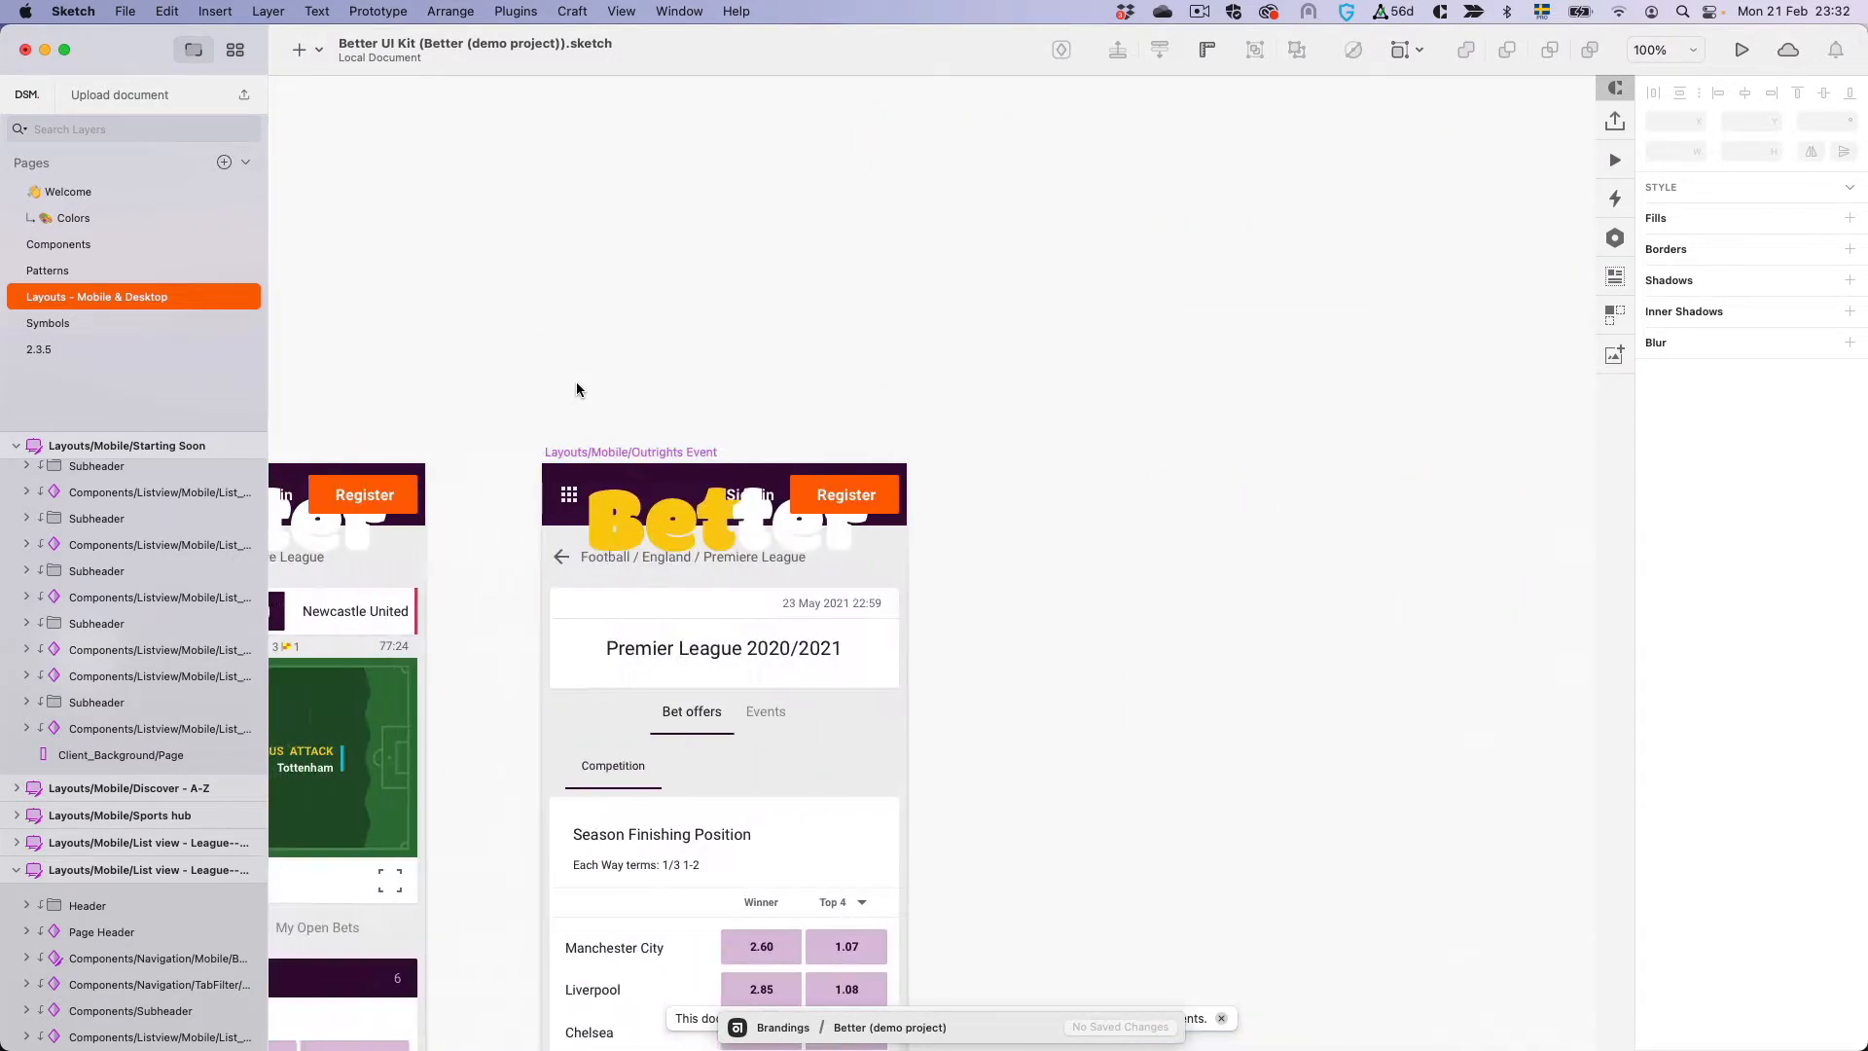
pyautogui.hscroll(-20, 576, 389)
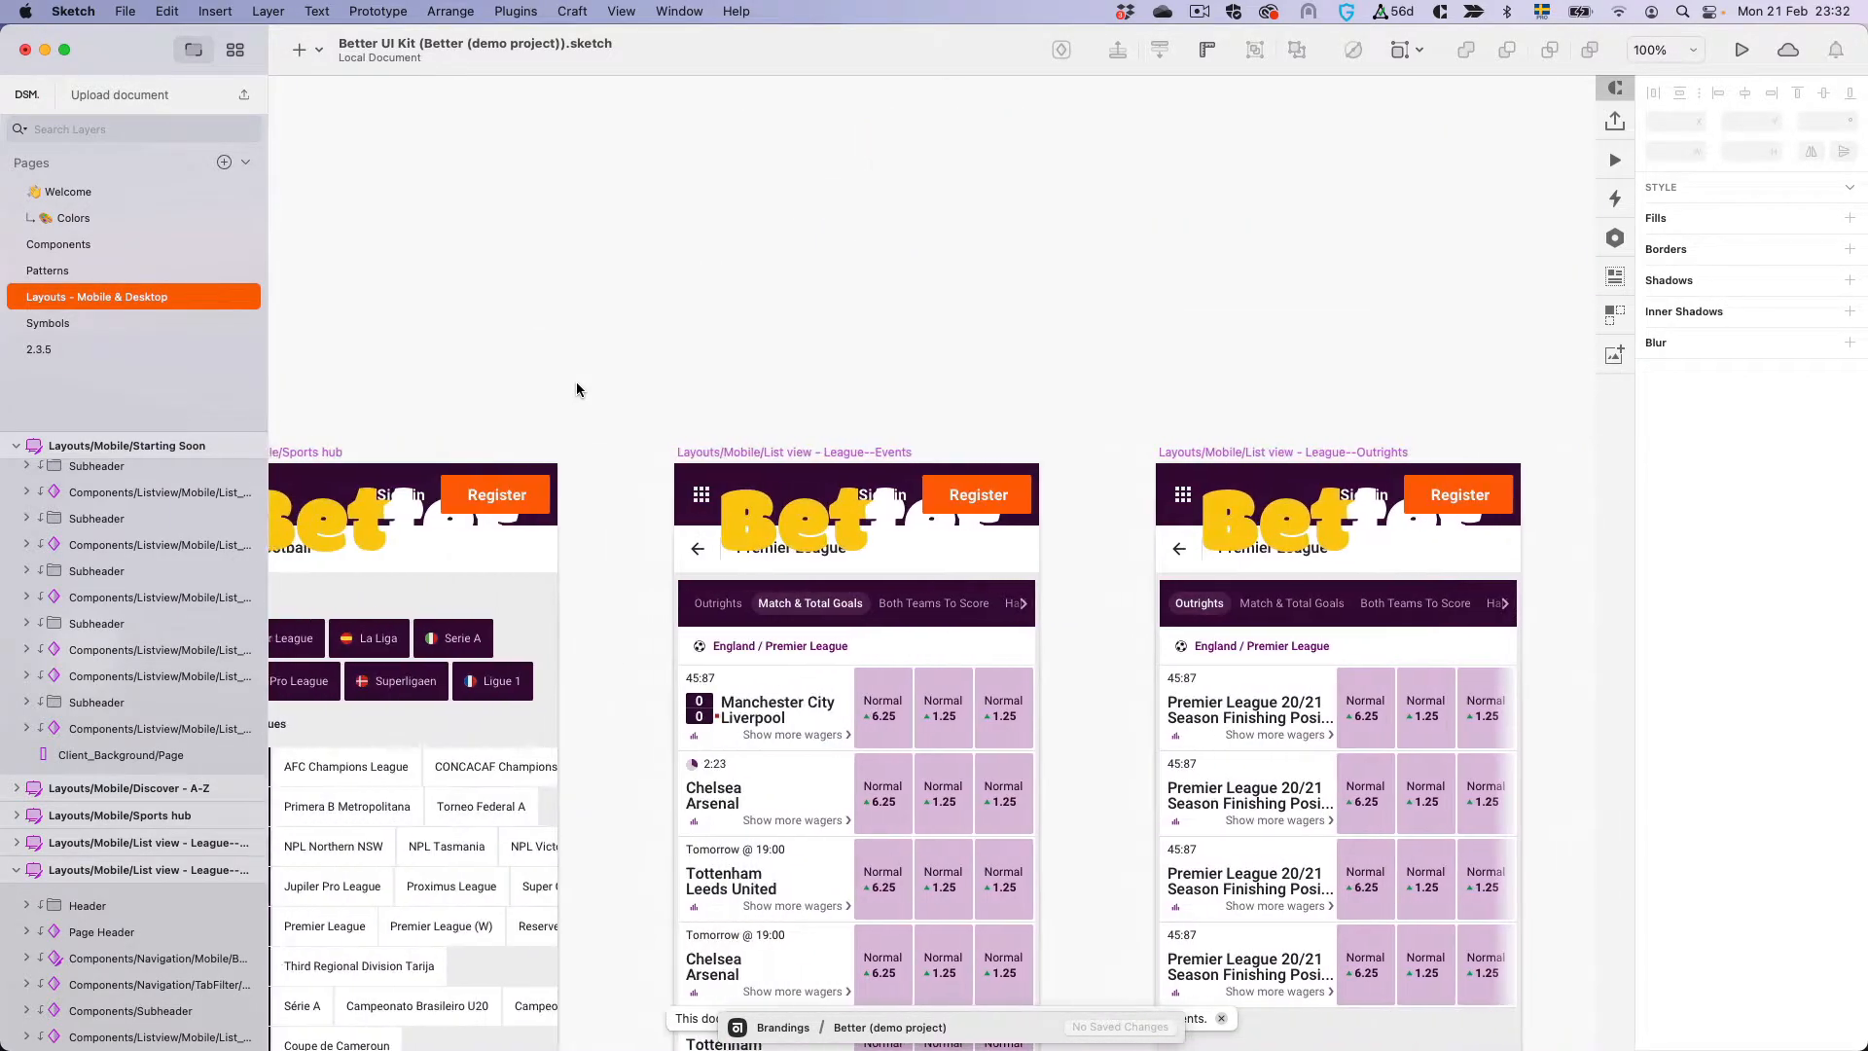
pyautogui.hscroll(-5, 576, 389)
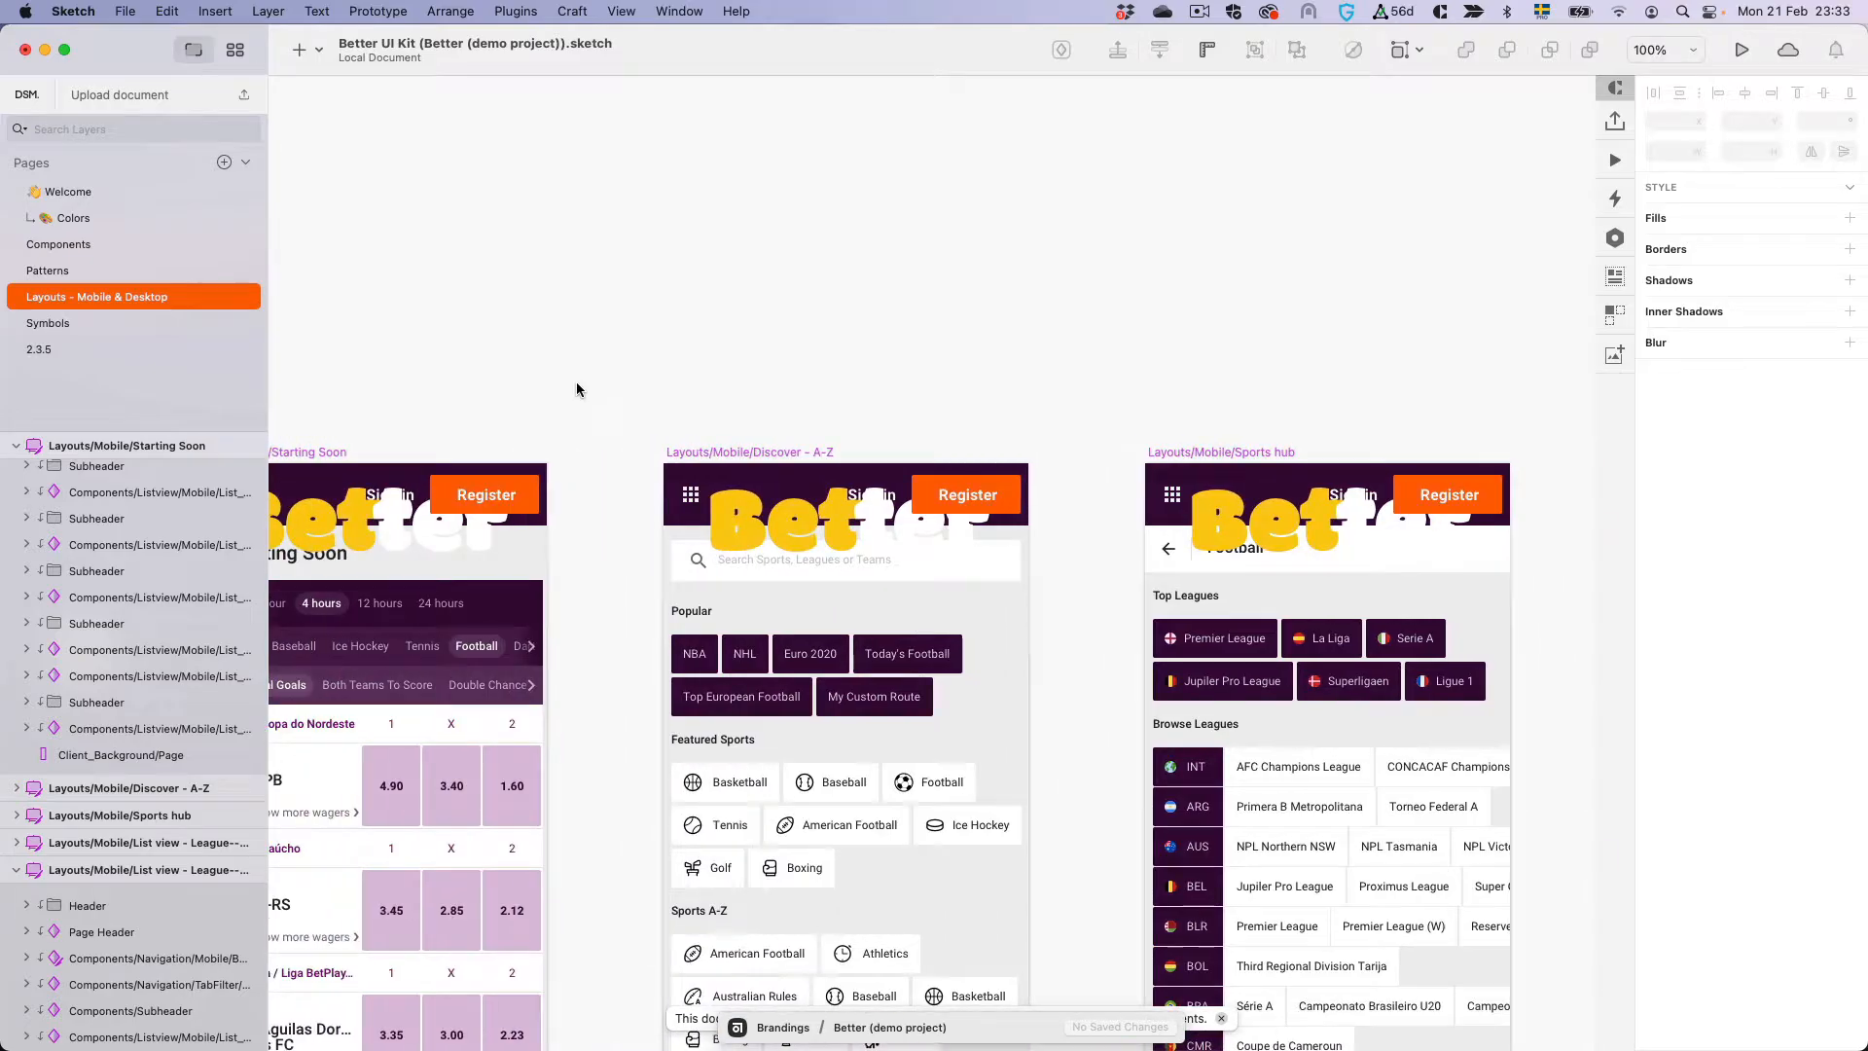
pyautogui.click(756, 483)
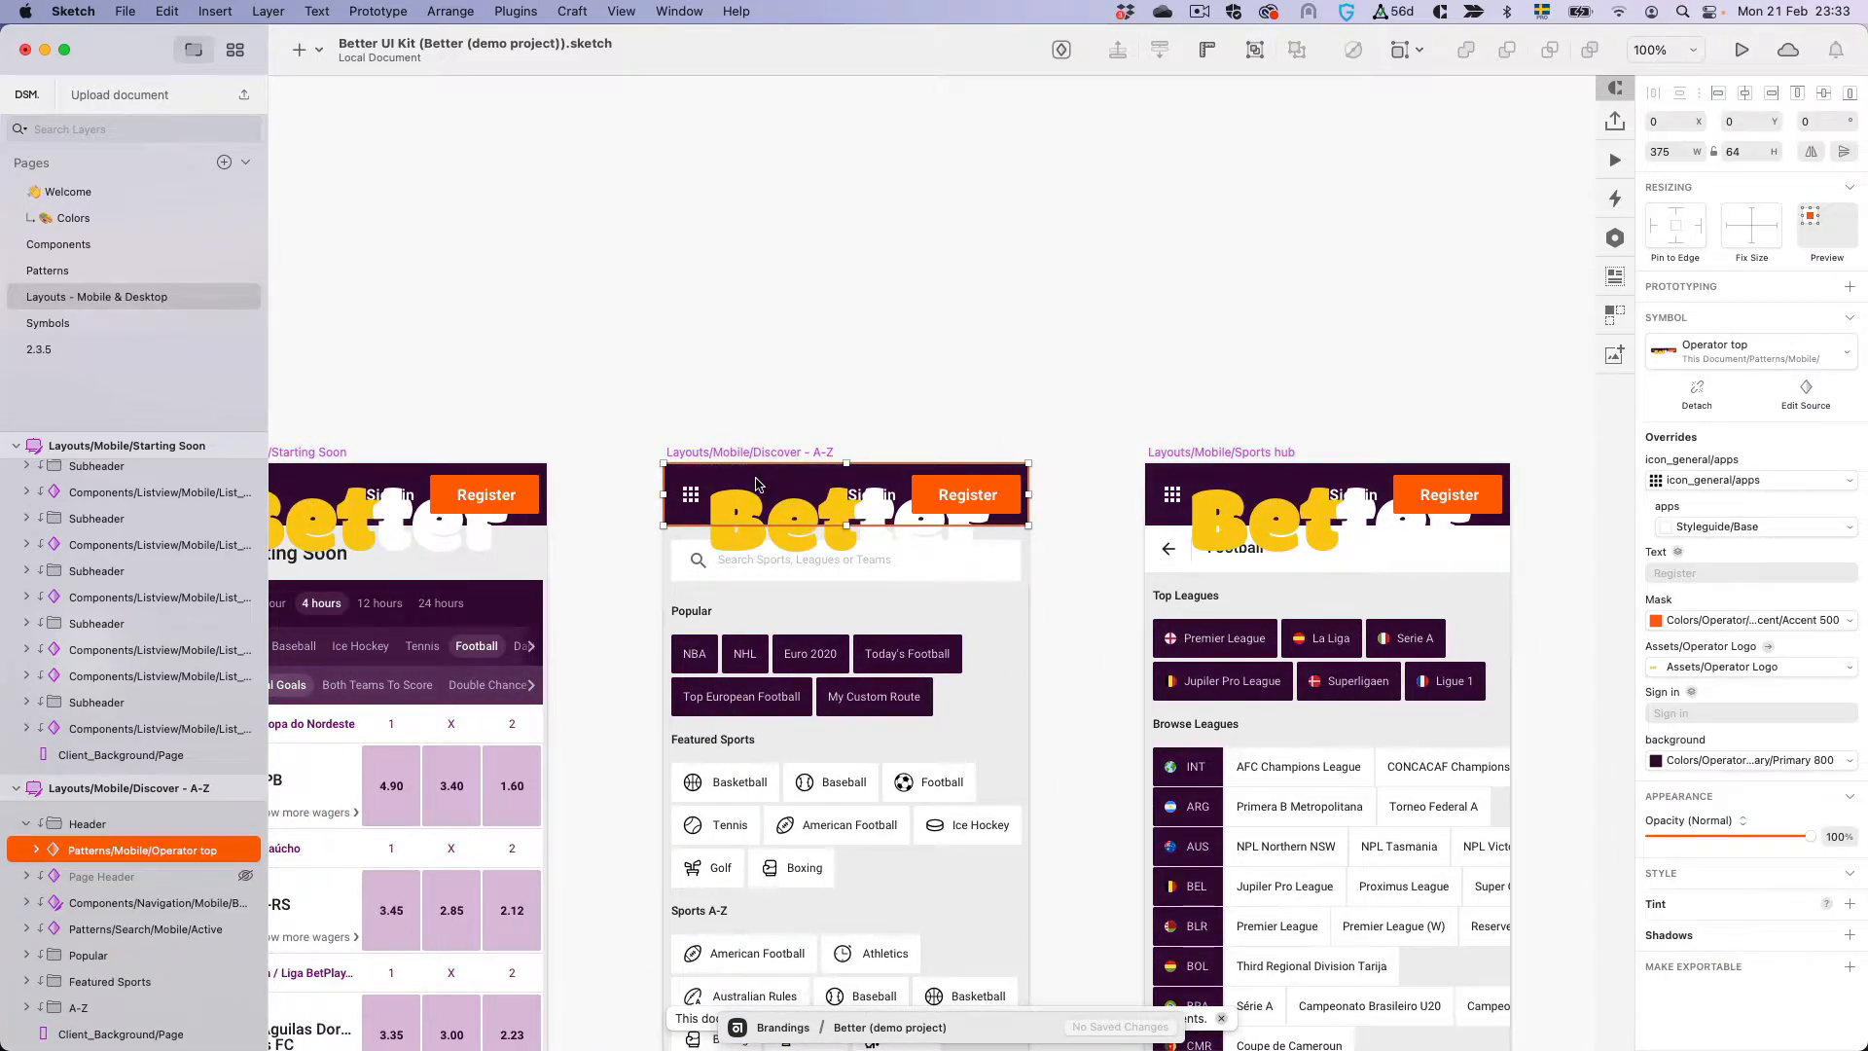
# Step: In the logged-out mobile header, set the Better logo width to 110 and centre it vertically
pyautogui.doubleClick(757, 484)
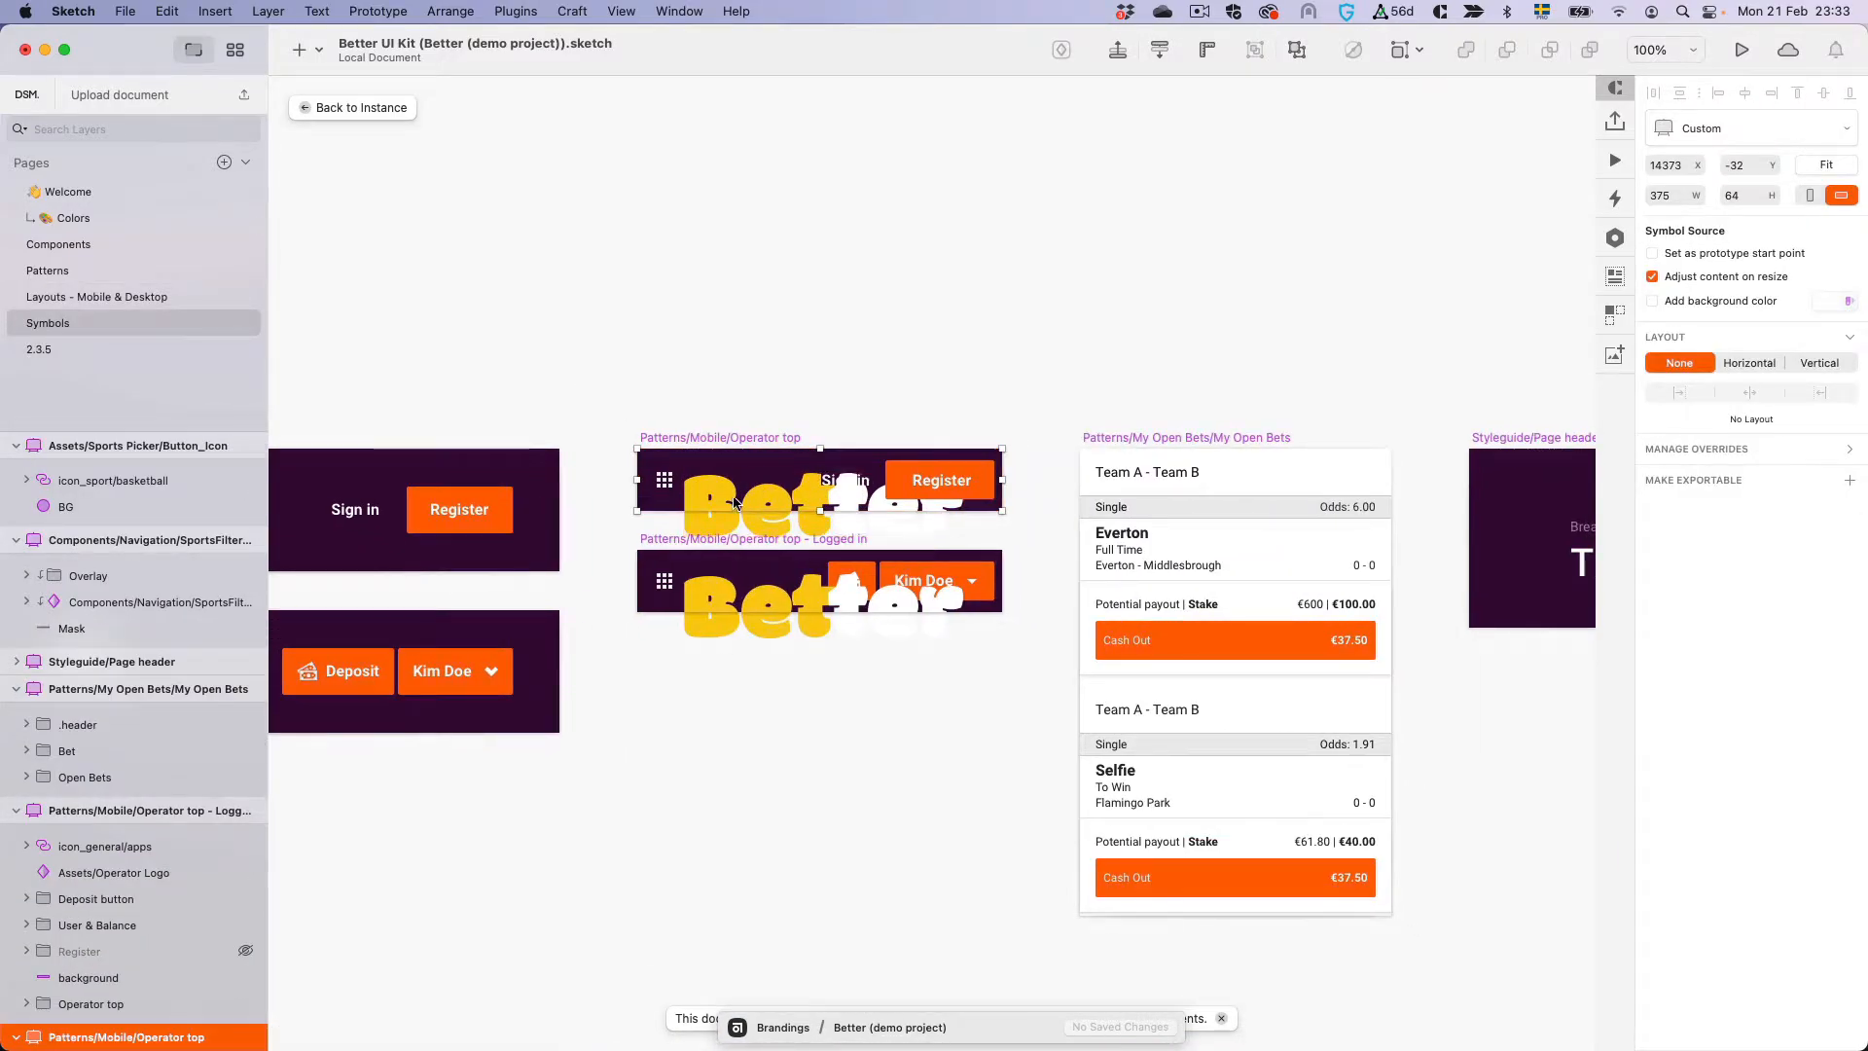
pyautogui.click(736, 502)
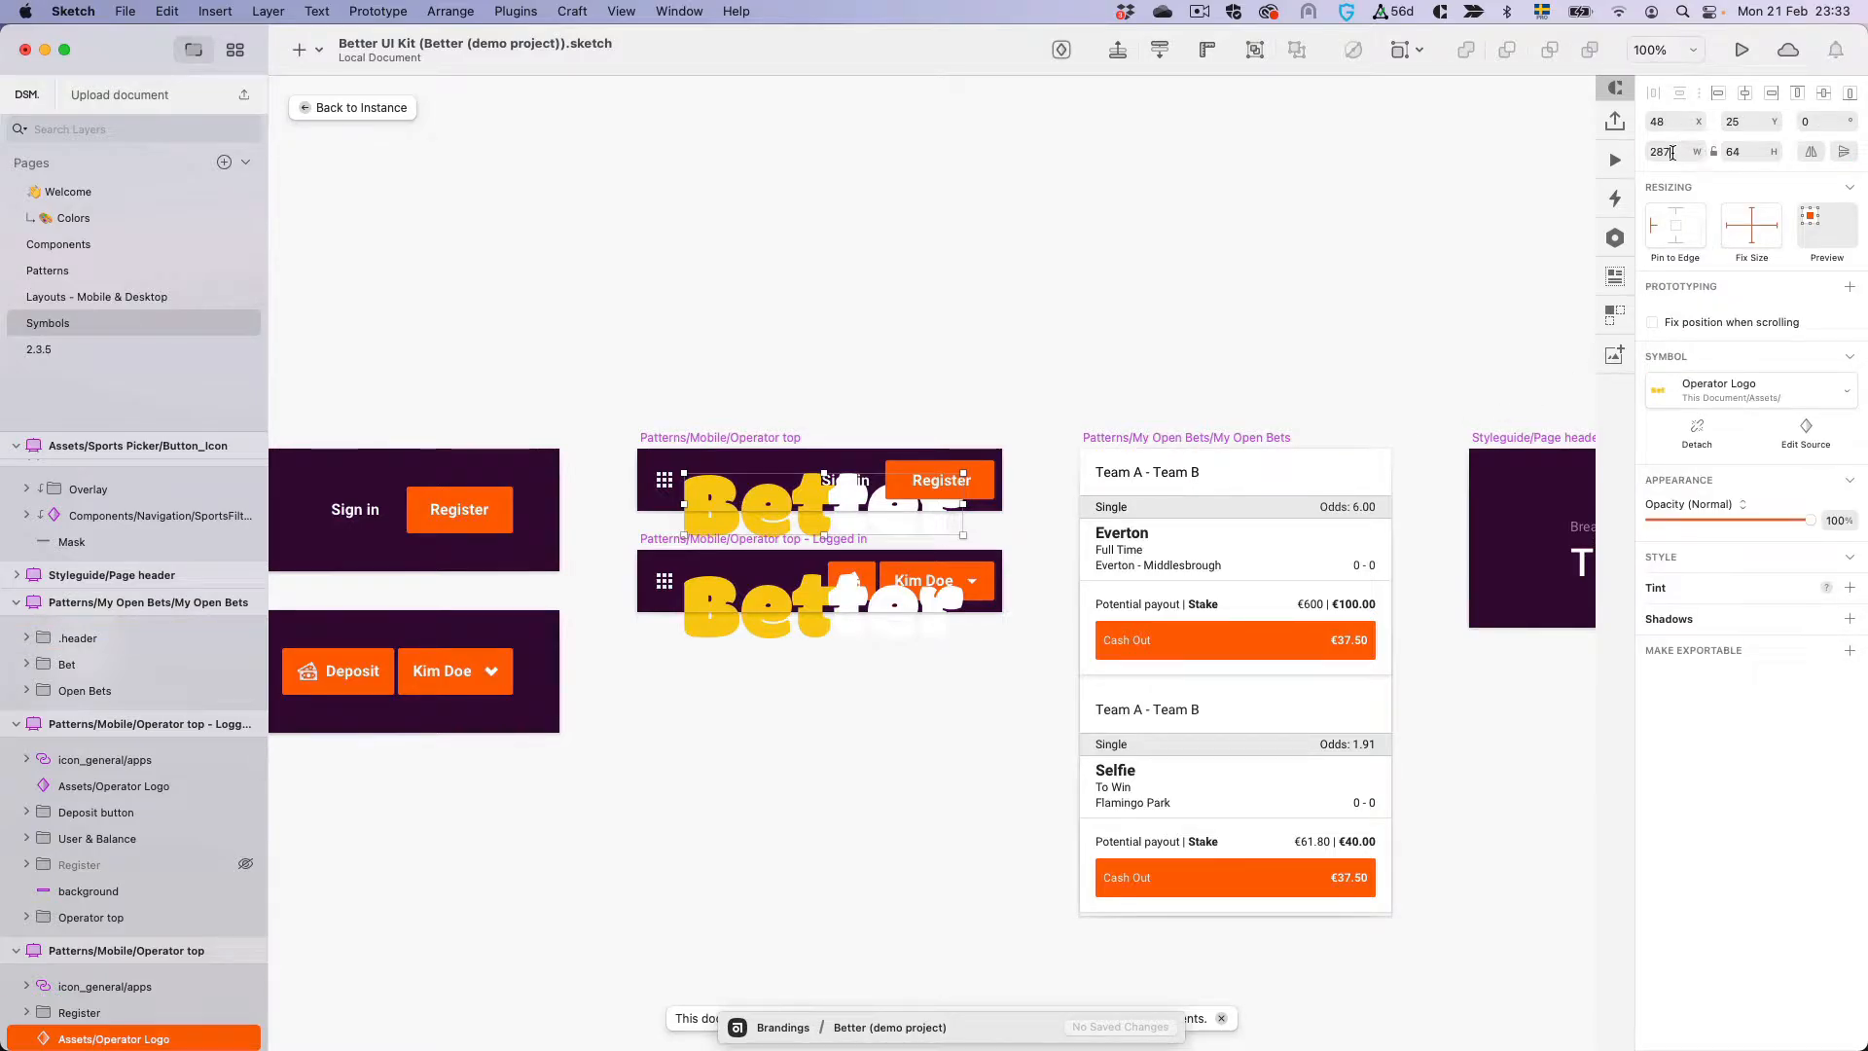
pyautogui.click(1672, 153)
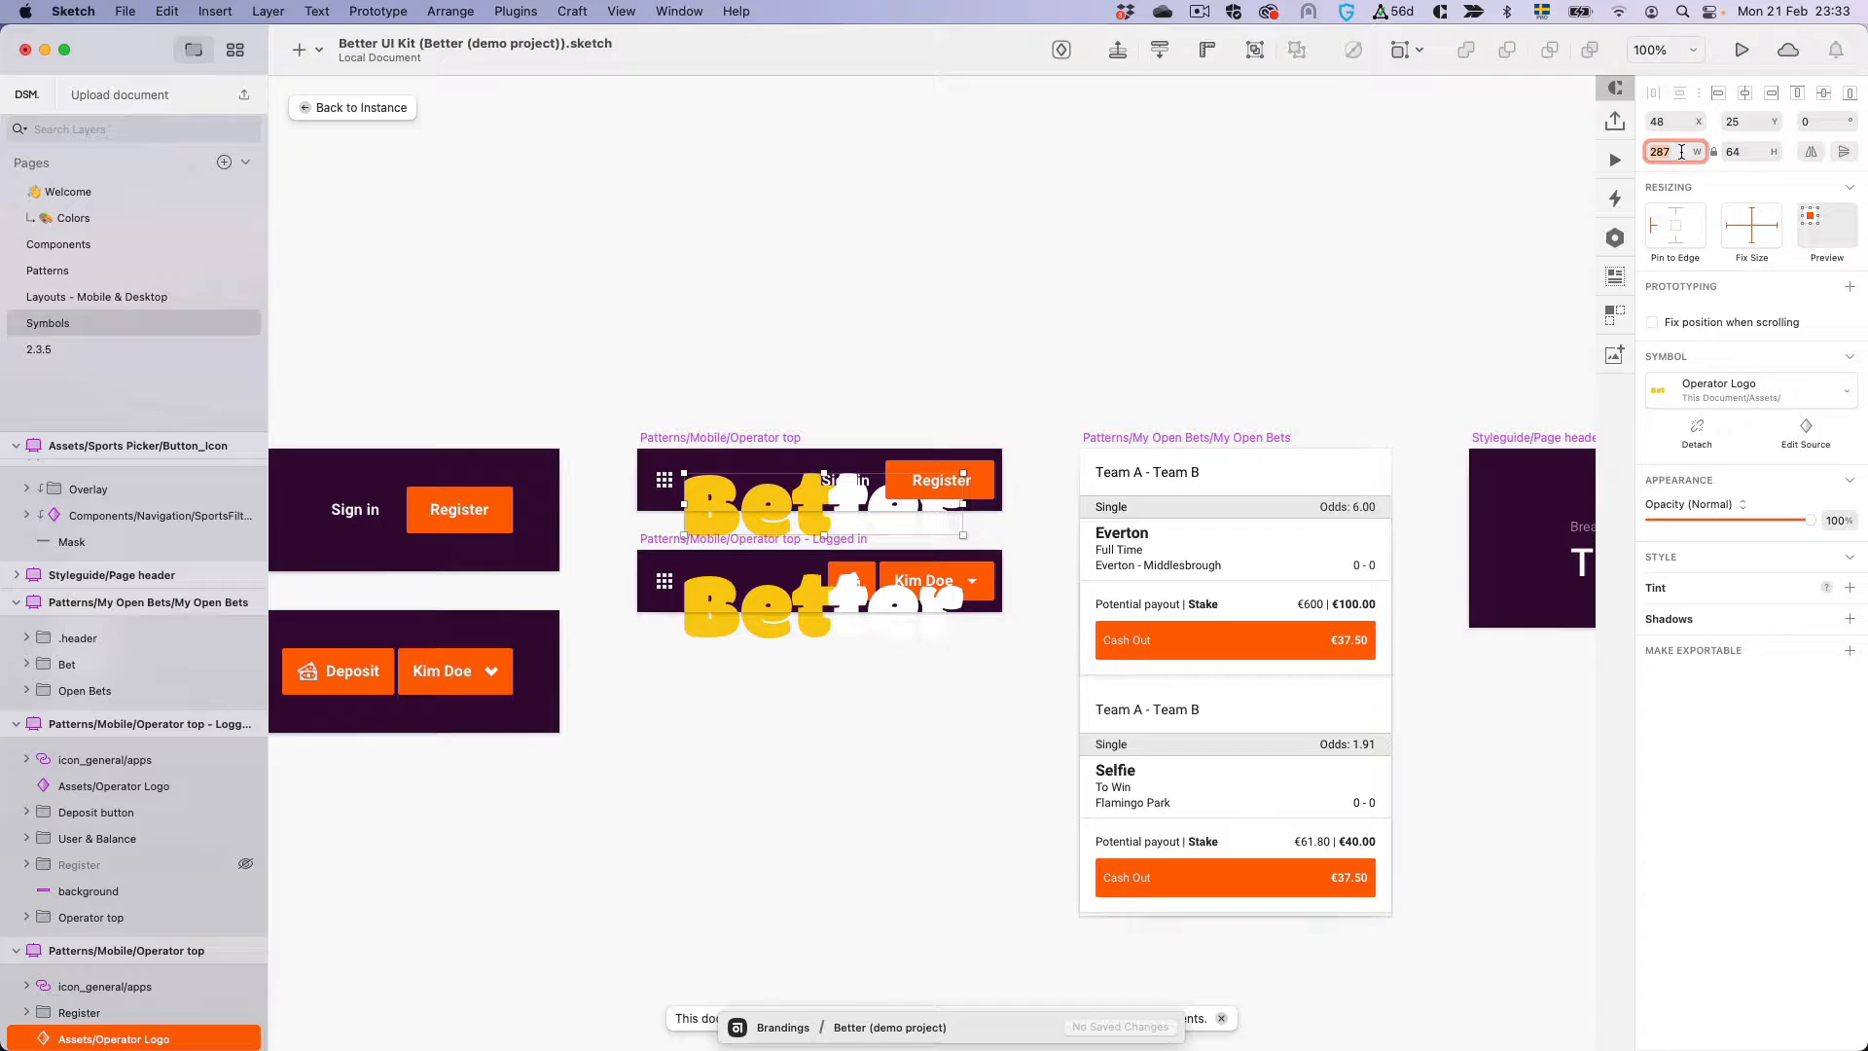
pyautogui.write('110')
pyautogui.press('Return')
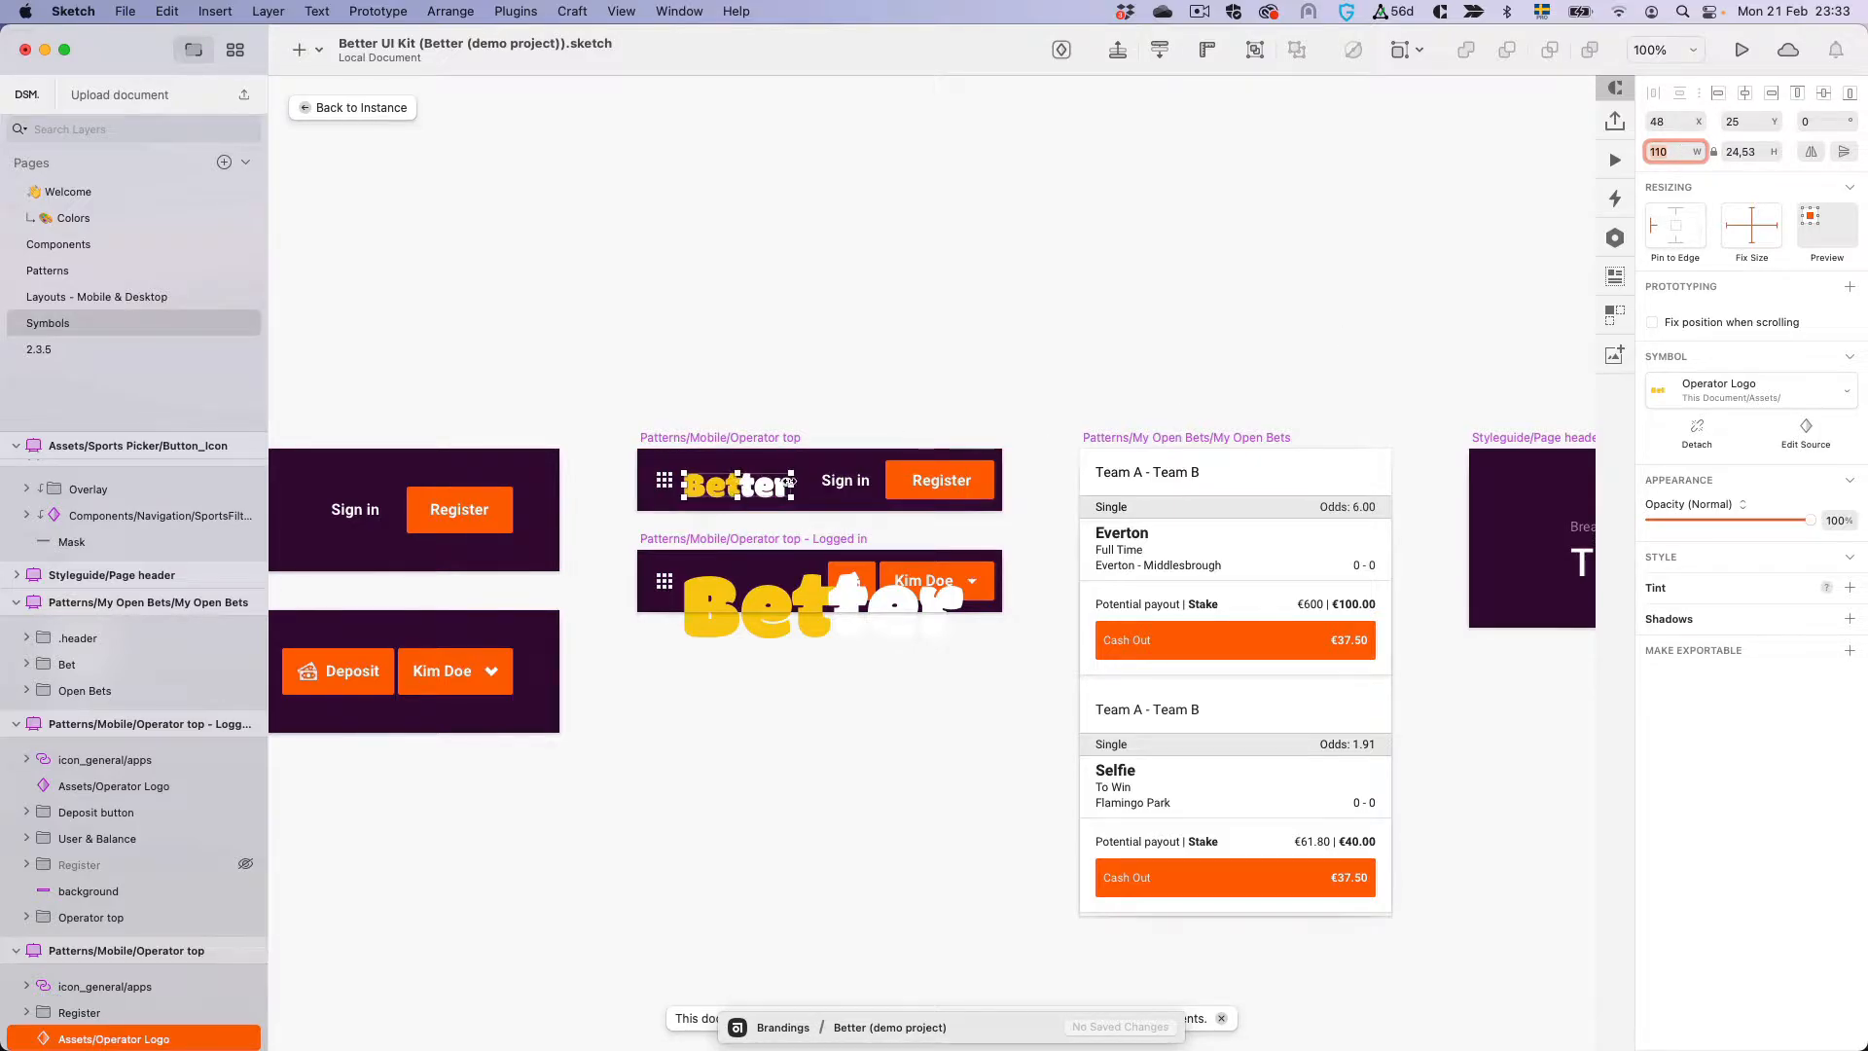
pyautogui.click(788, 467)
pyautogui.click(1824, 93)
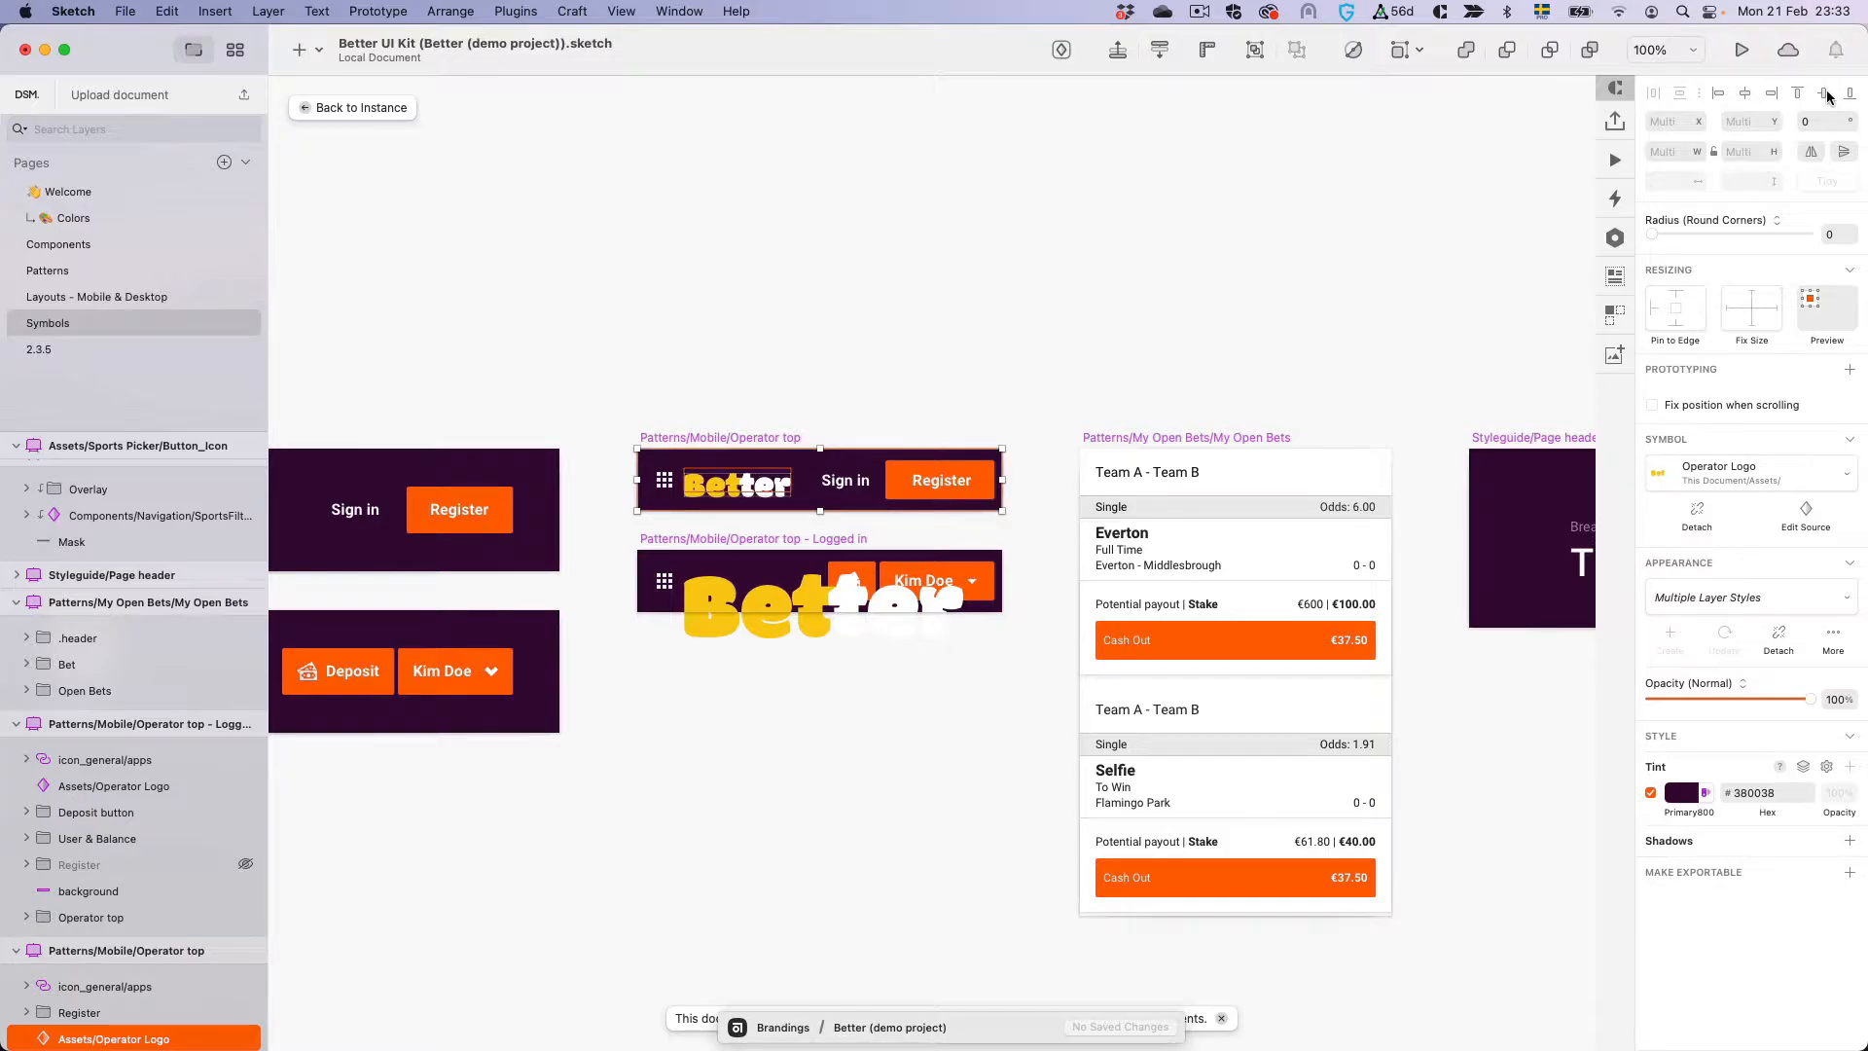
pyautogui.click(779, 786)
# Step: Set the logged-in mobile header's Better logo width to 110 as well
pyautogui.click(720, 615)
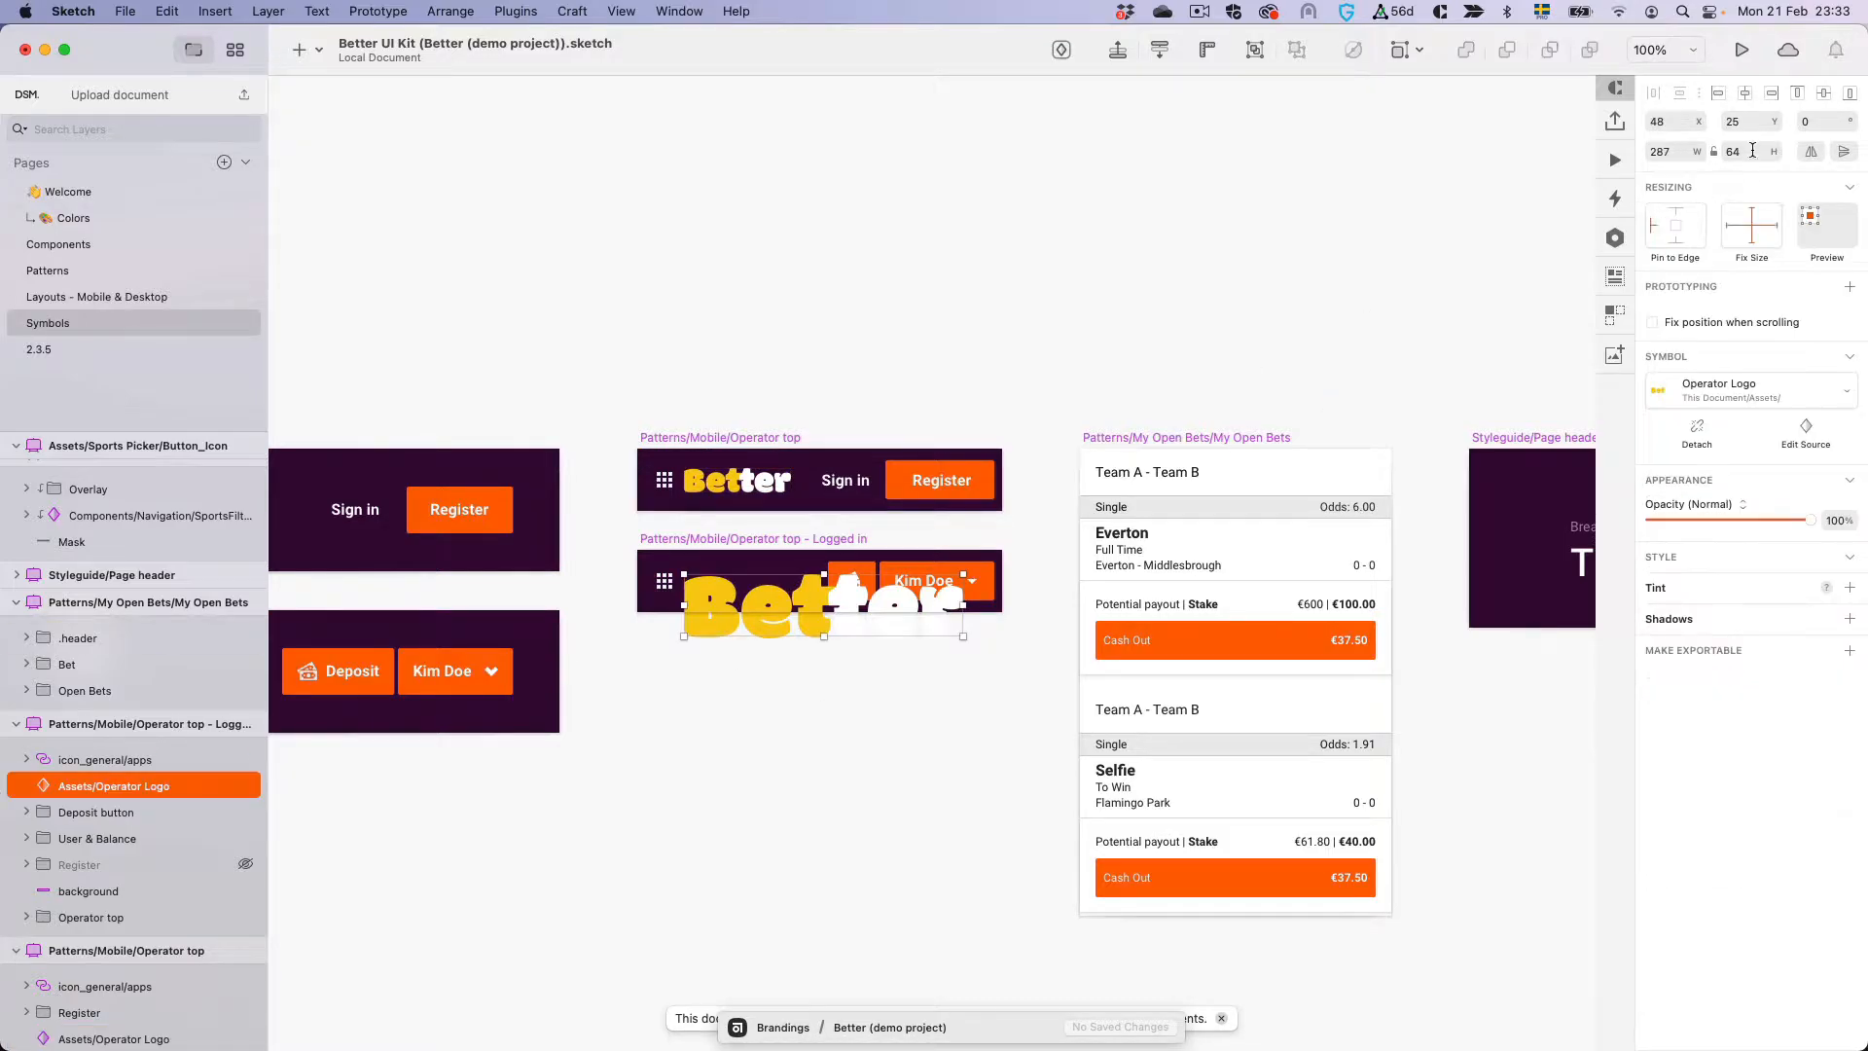
pyautogui.click(1664, 151)
pyautogui.write('110')
pyautogui.press('Return')
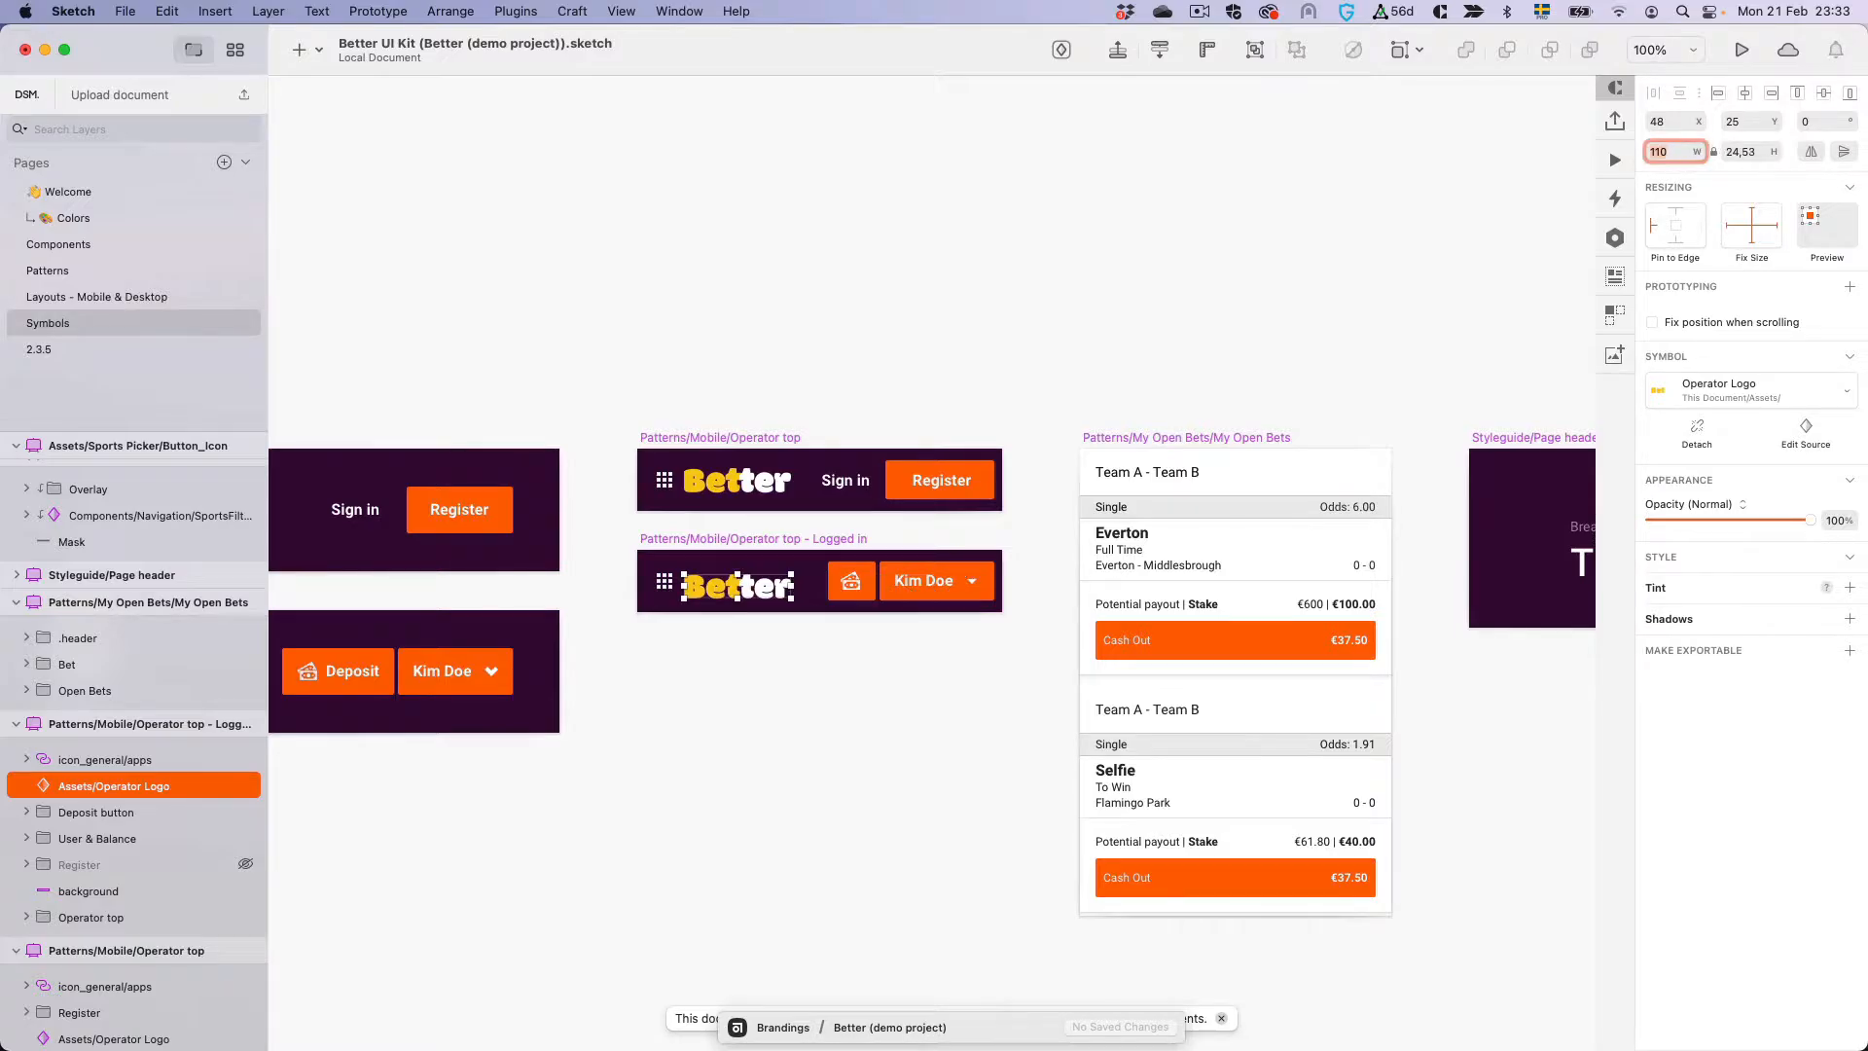
pyautogui.keyDown('shift'); pyautogui.click(786, 566); pyautogui.keyUp('shift')
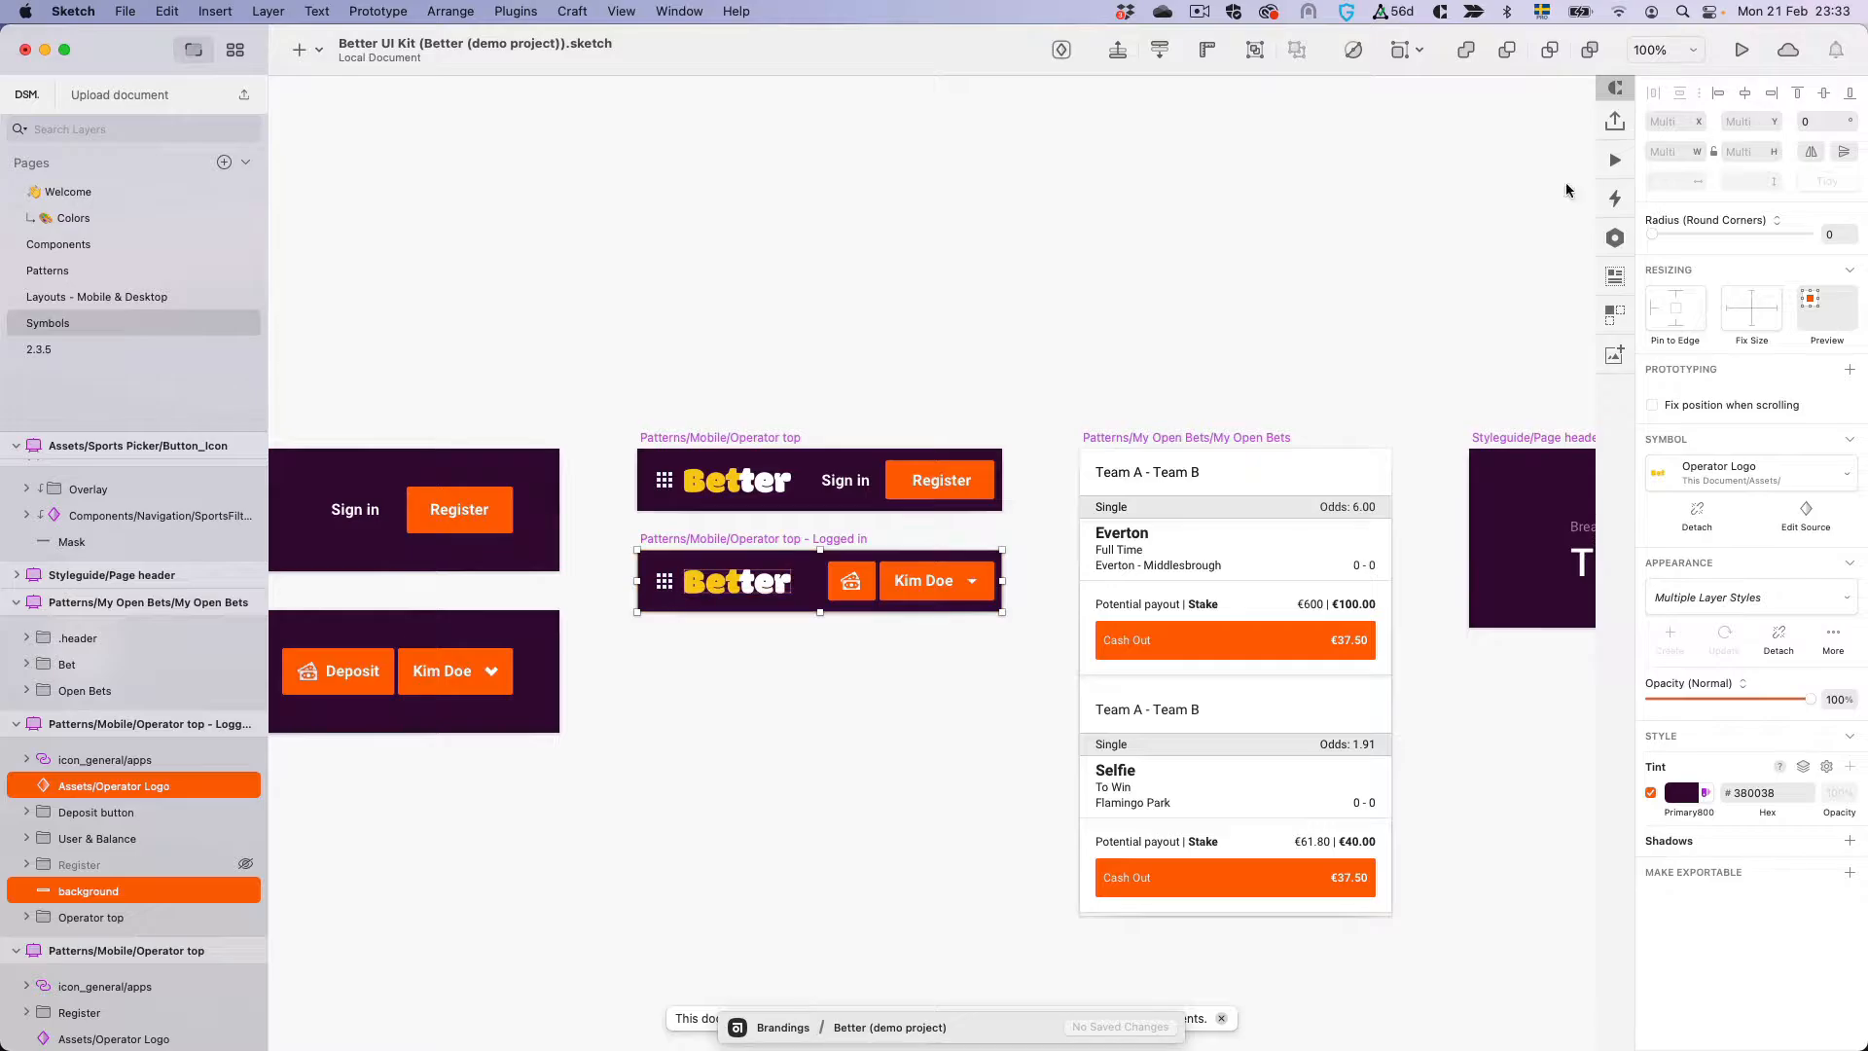
pyautogui.click(914, 550)
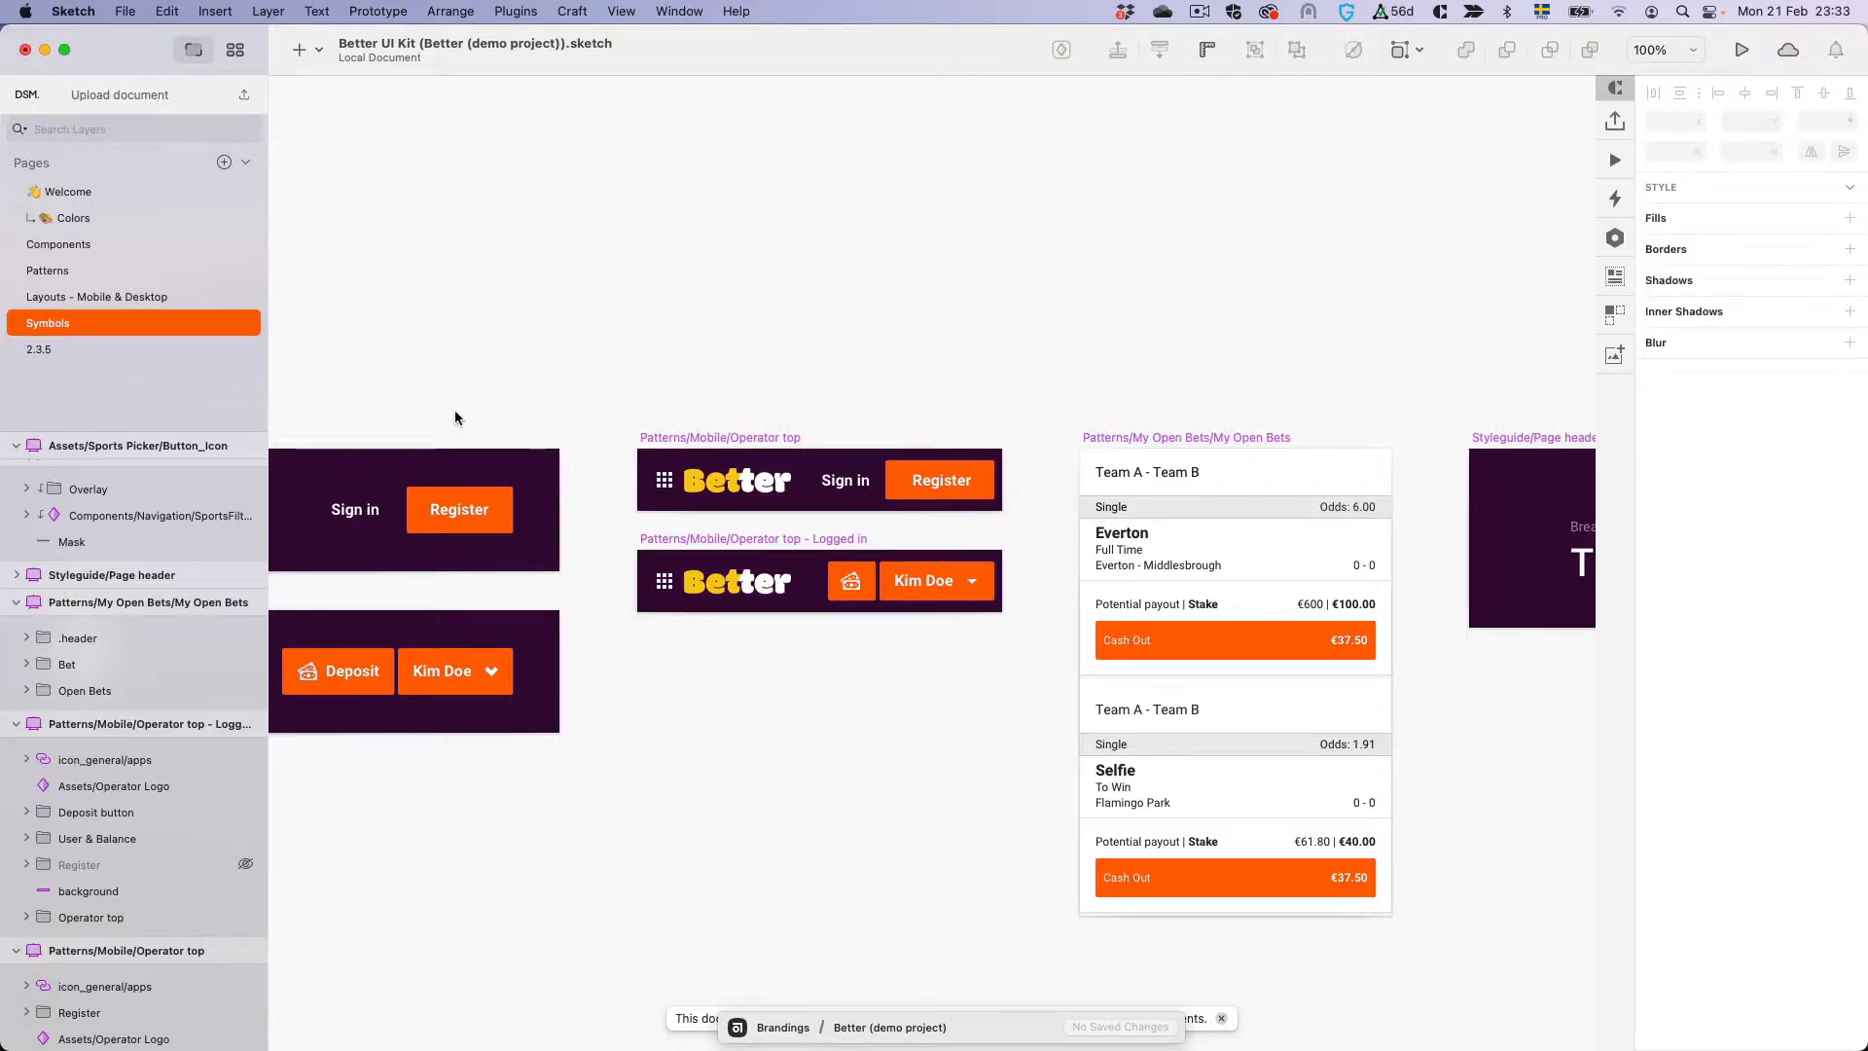
# Step: Scroll the Layouts - Mobile & Desktop page to the desktop Landing page header, then save with Cmd+S
pyautogui.click(157, 297)
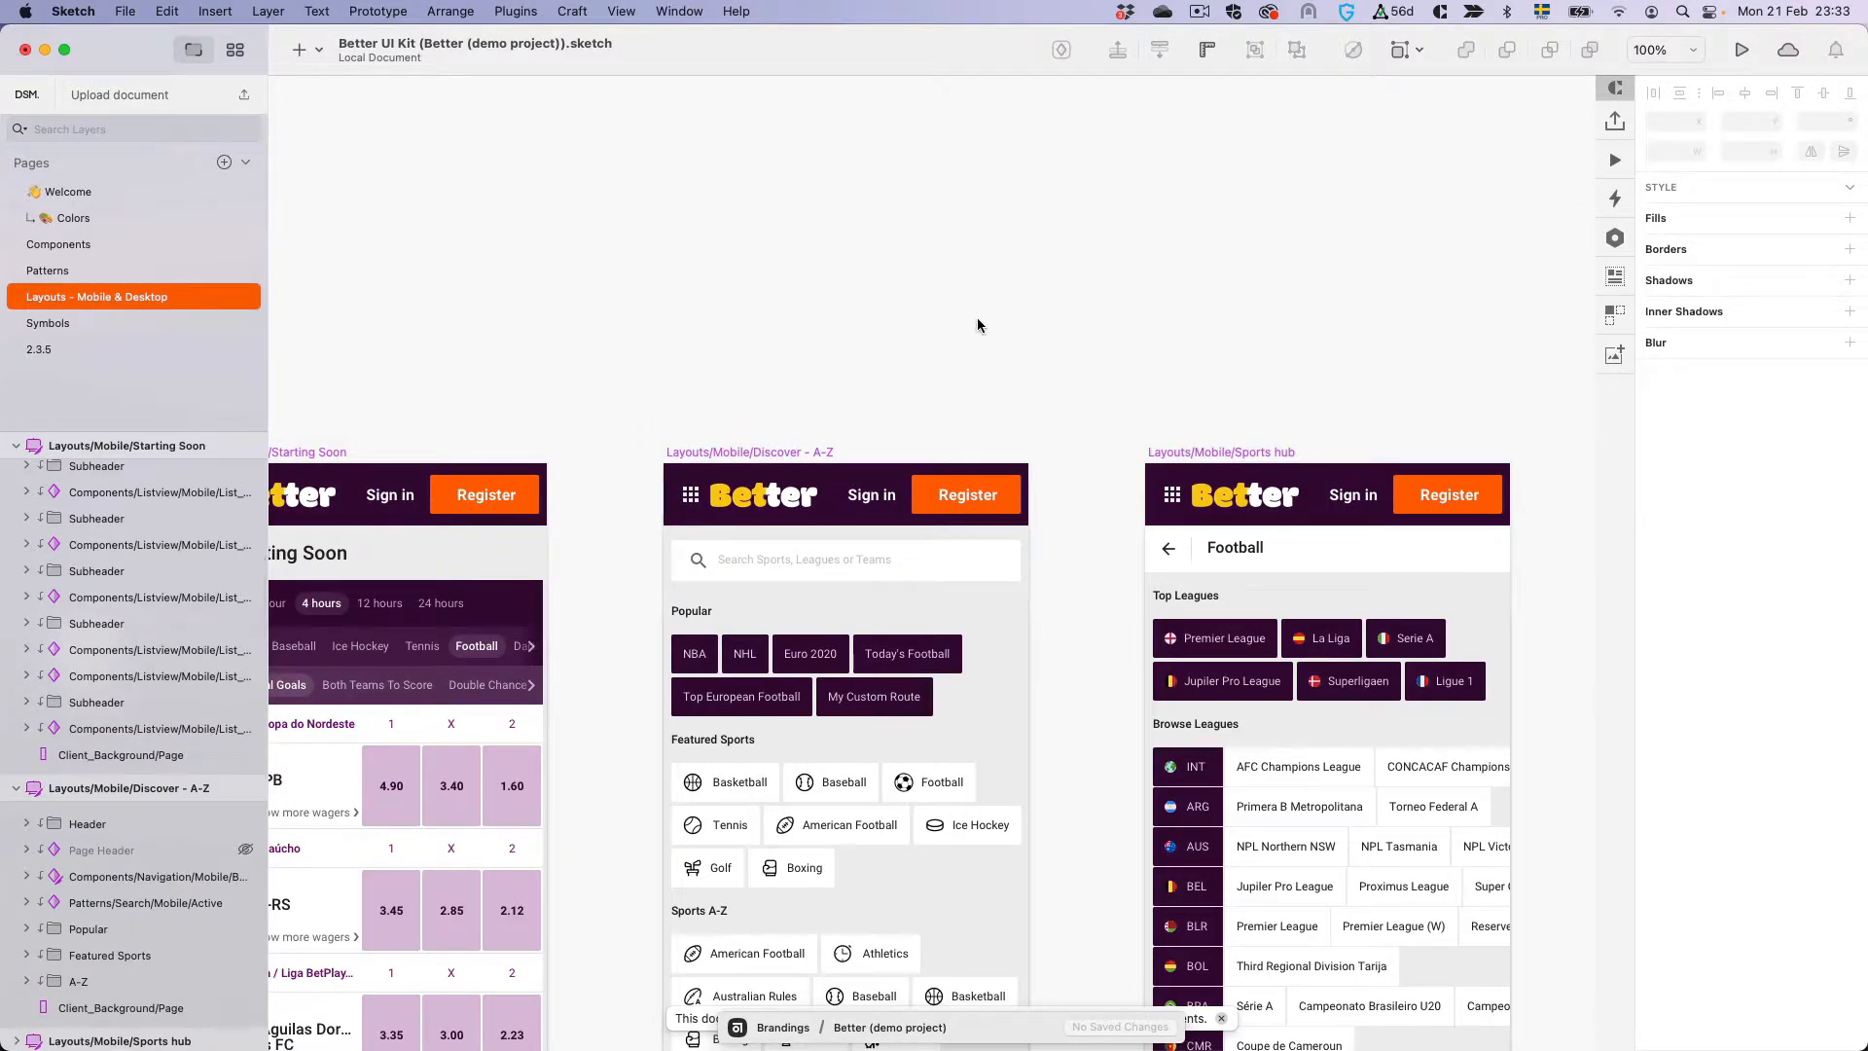
pyautogui.hscroll(5, 976, 317)
pyautogui.hscroll(15, 976, 324)
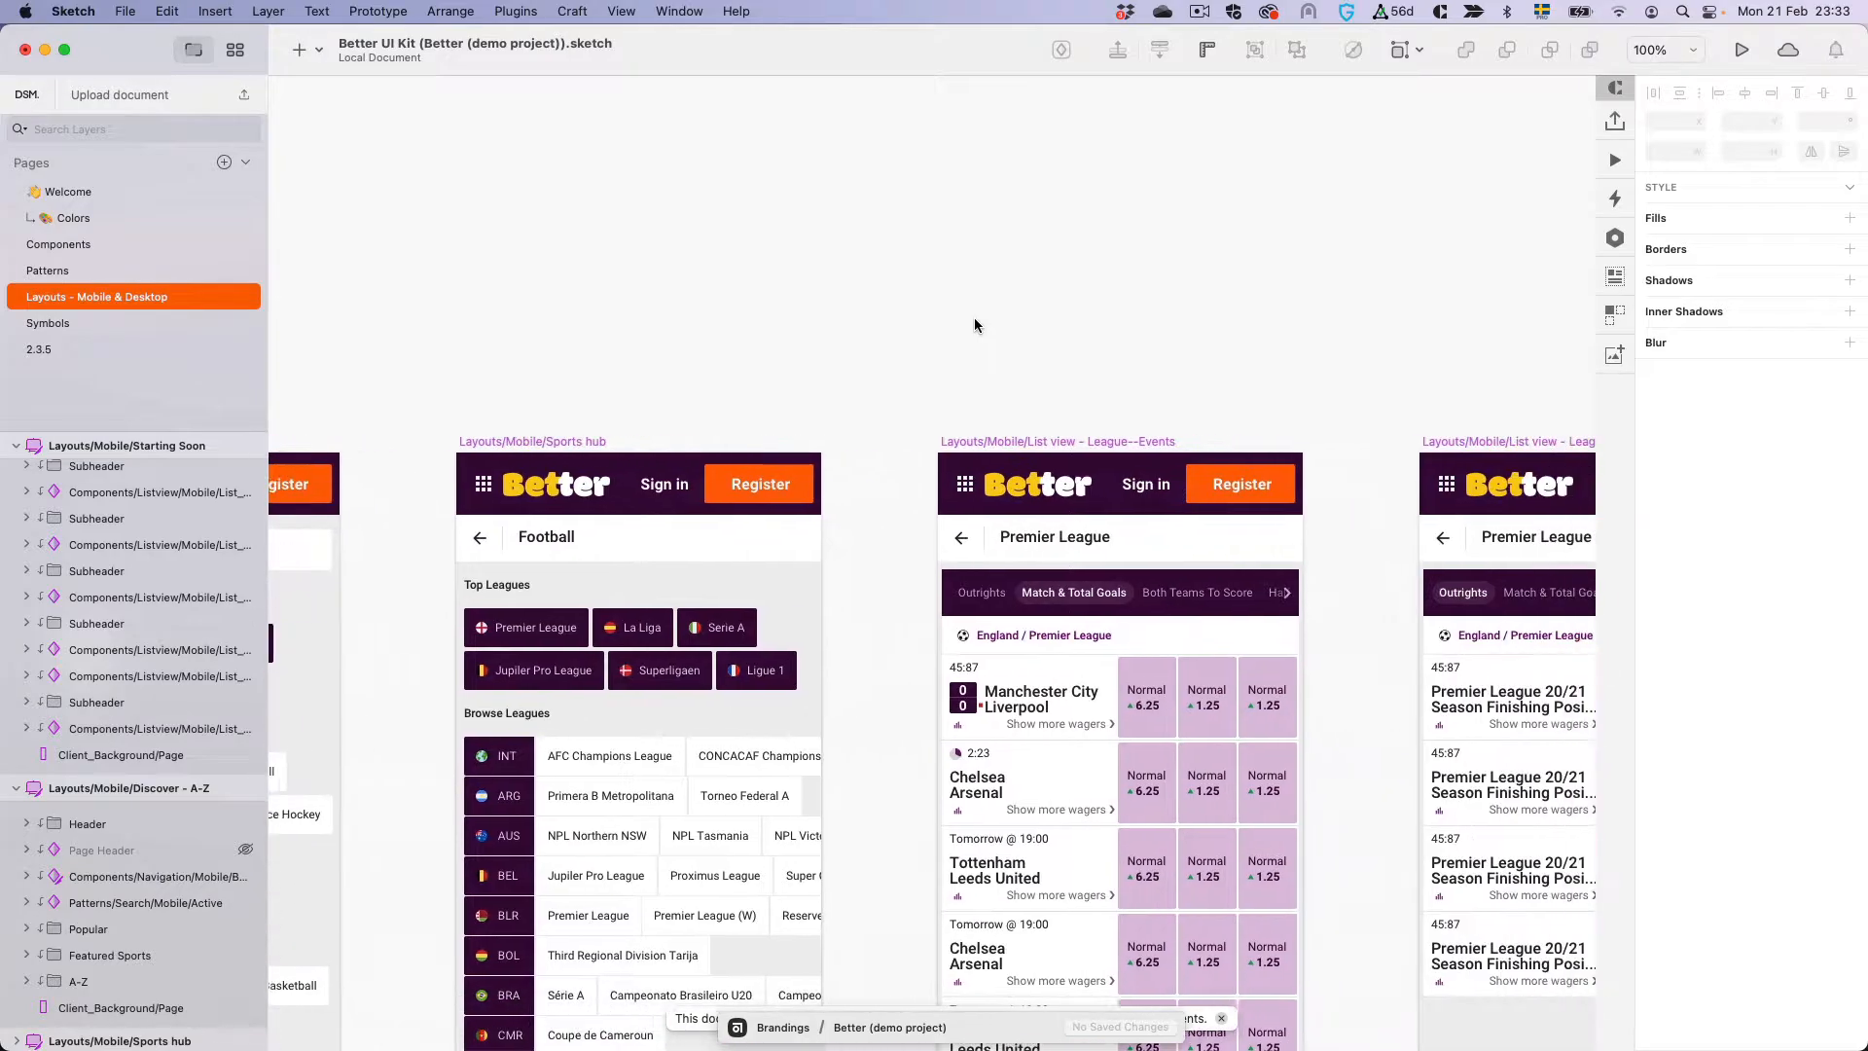
pyautogui.hscroll(10, 976, 325)
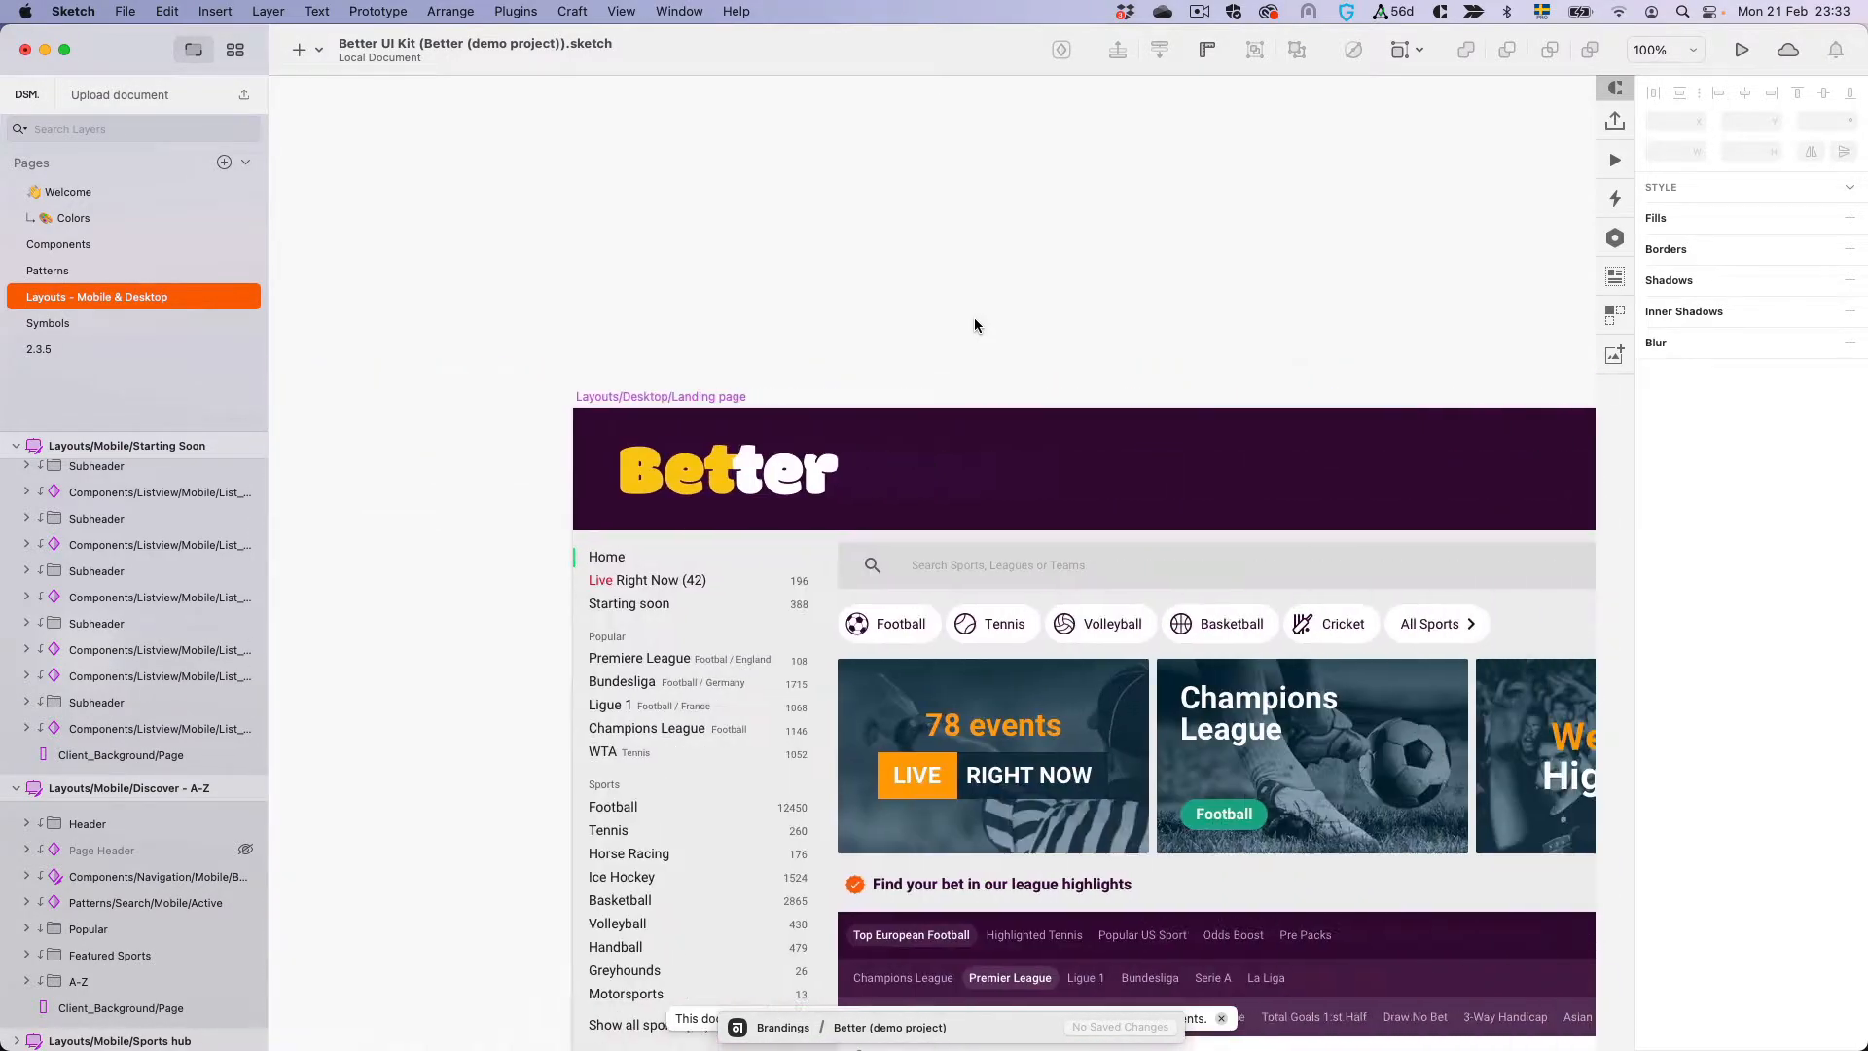
pyautogui.scroll(-5, 976, 325)
pyautogui.hscroll(-2, 975, 325)
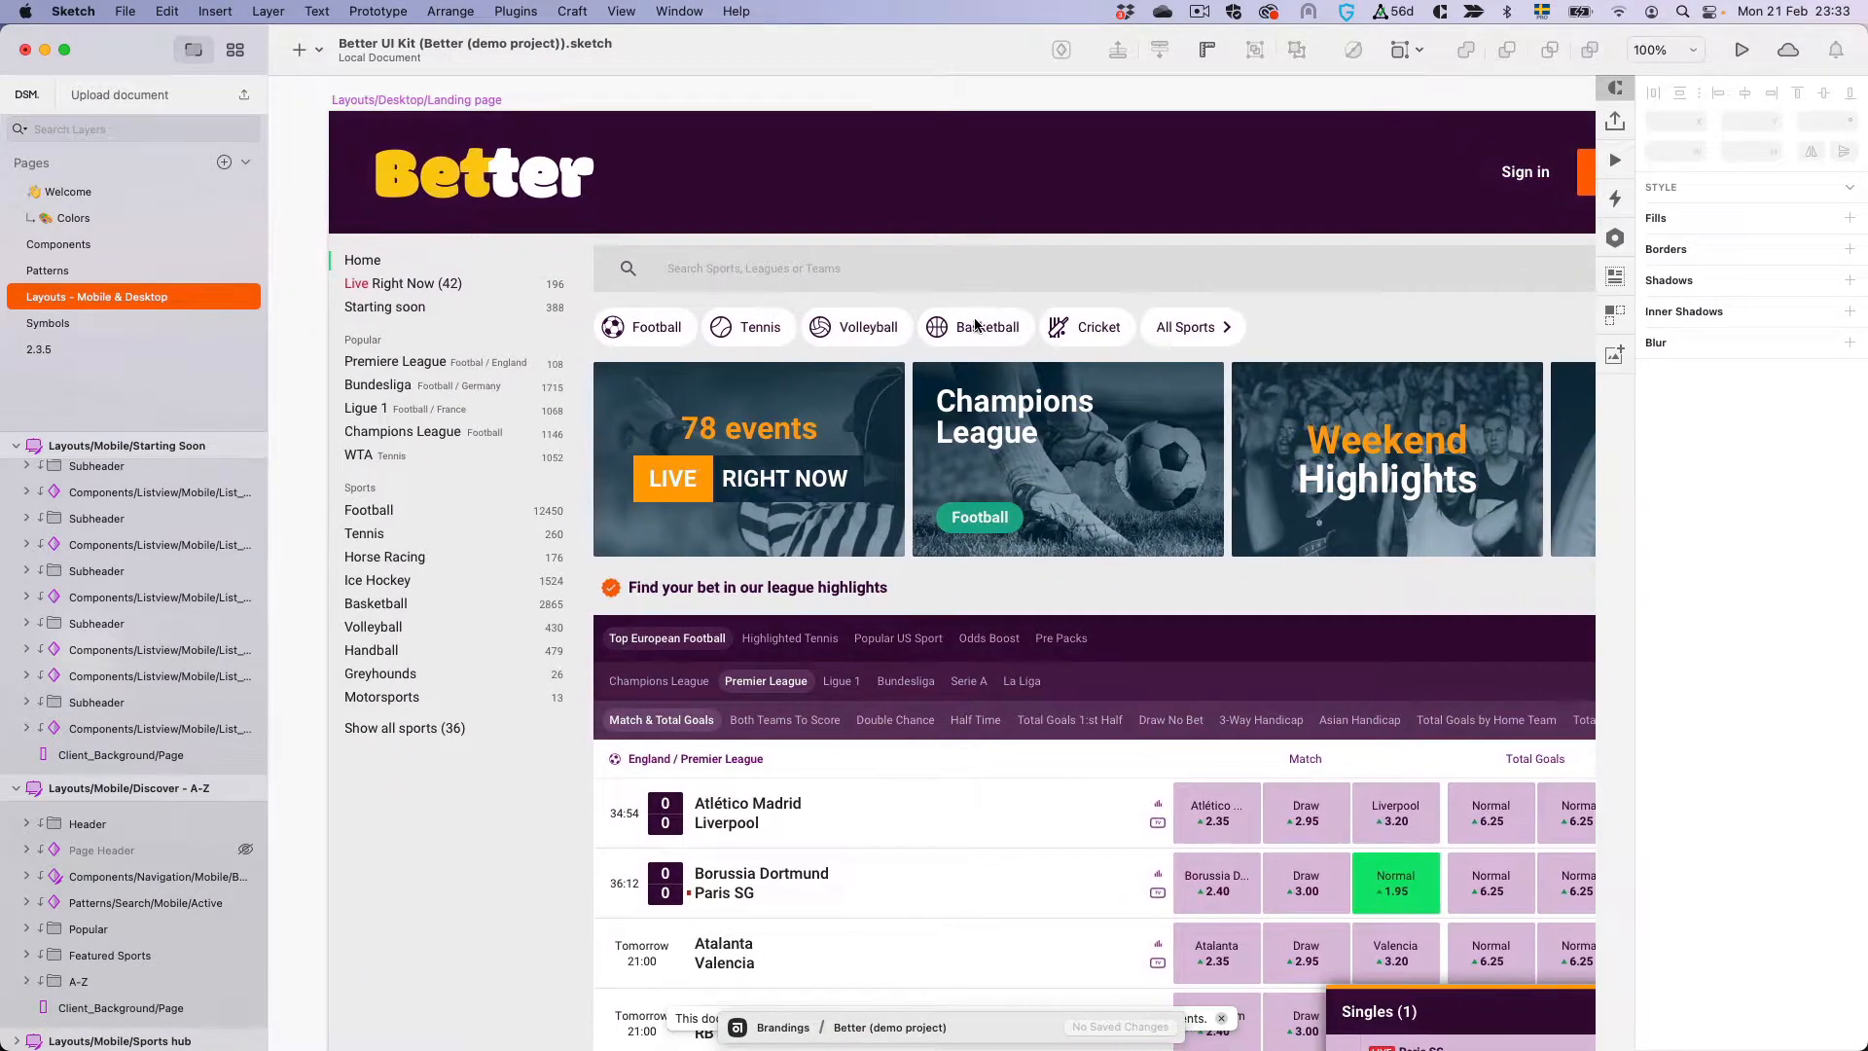
pyautogui.scroll(2, 976, 325)
pyautogui.hscroll(1, 976, 325)
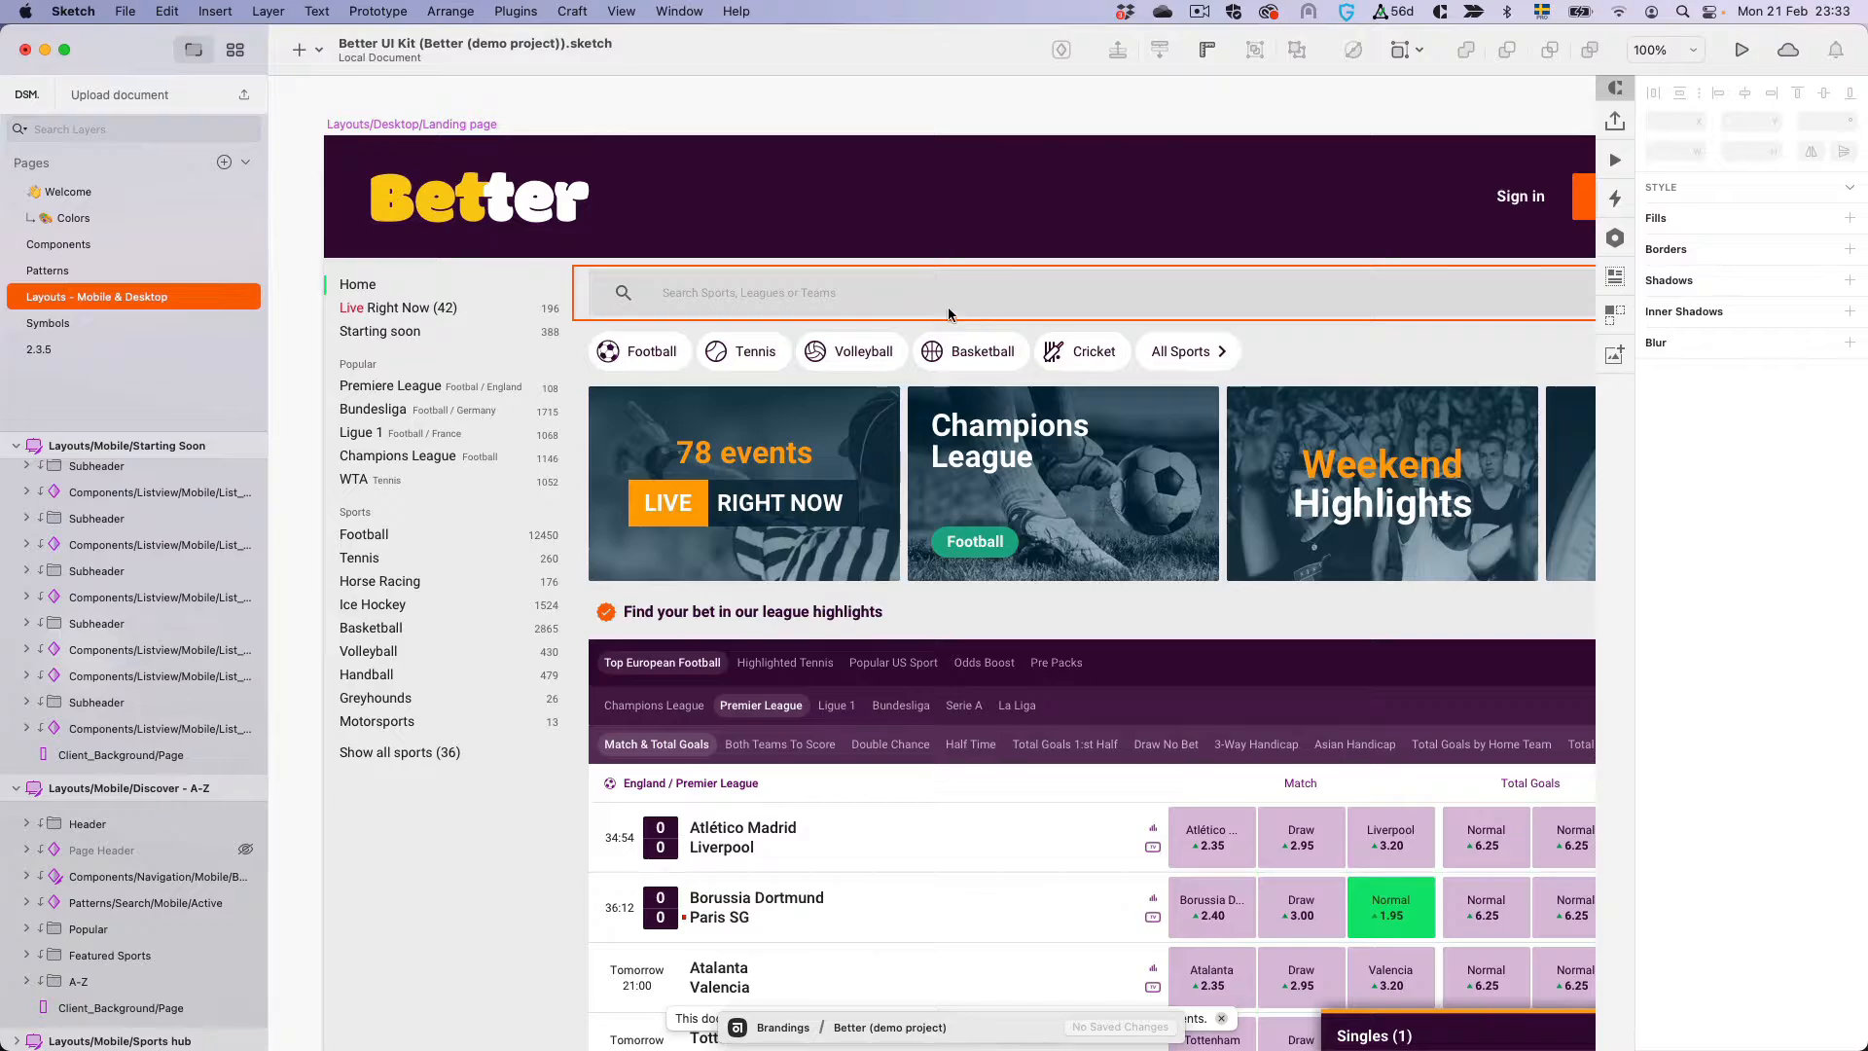
pyautogui.press('super+s')
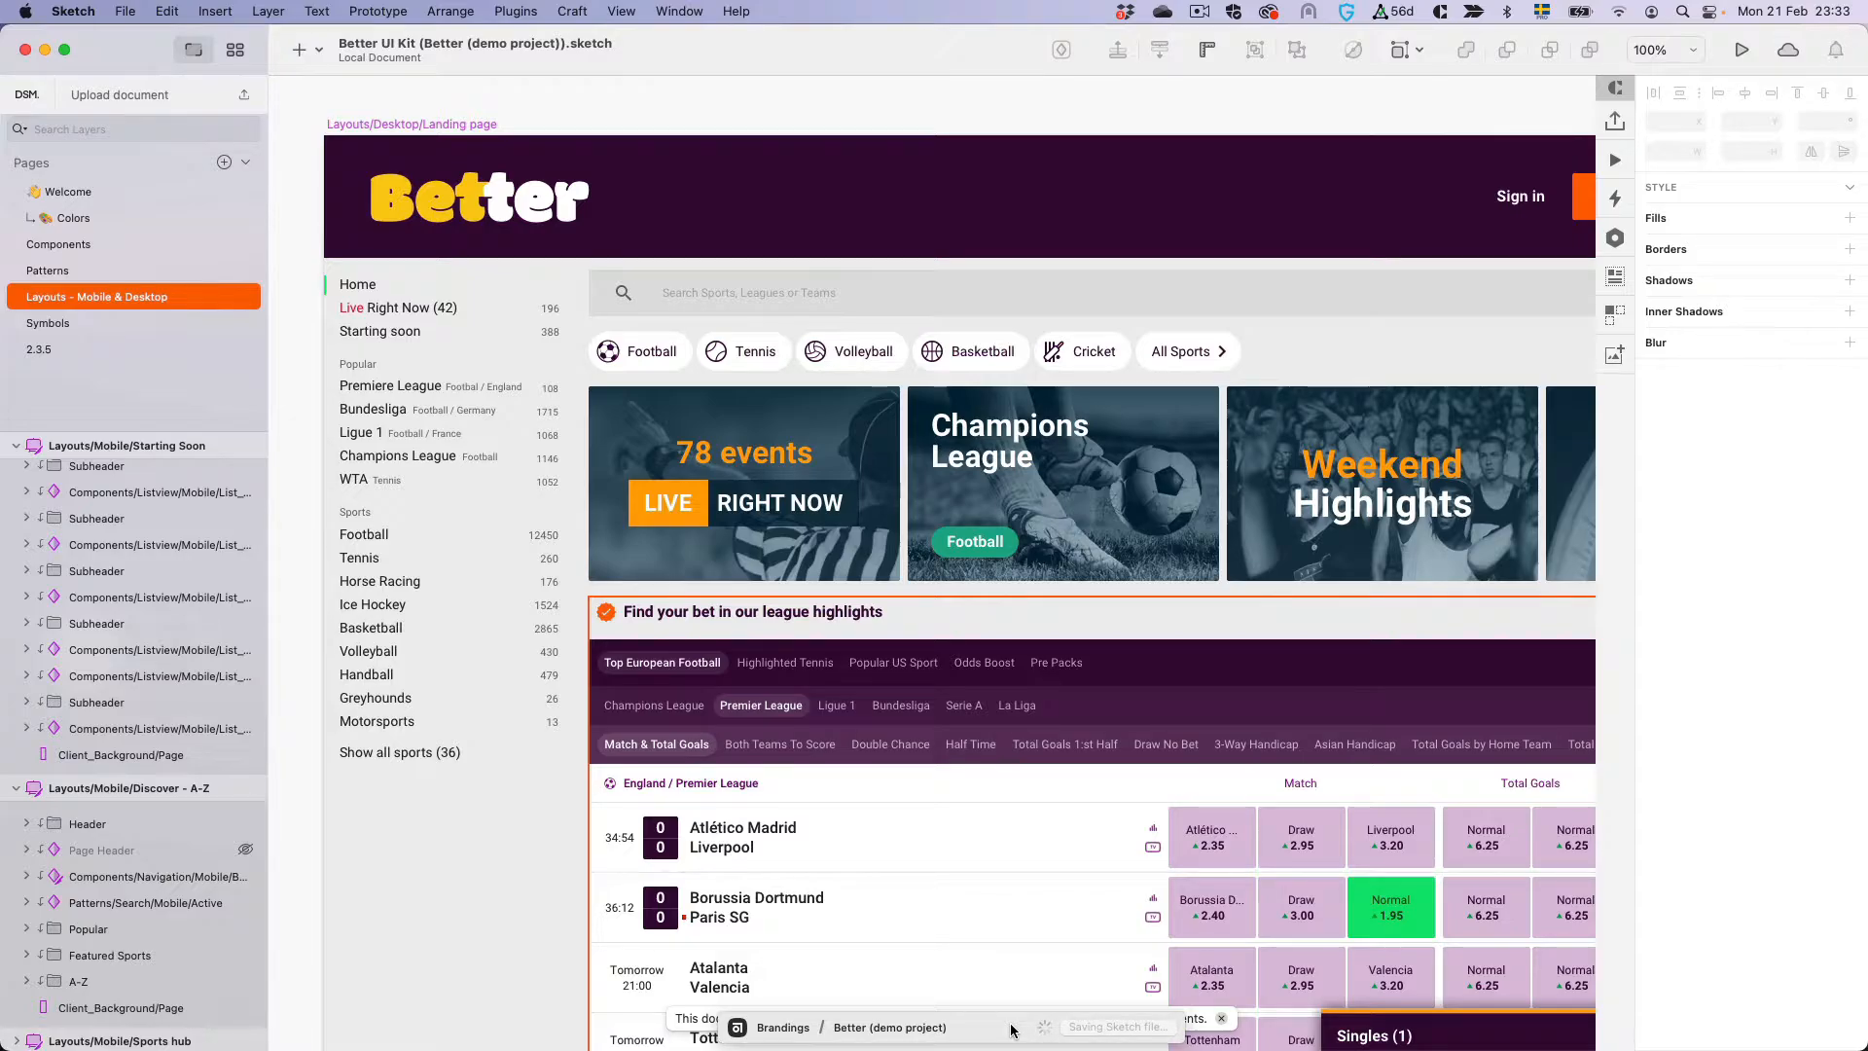
# Step: Commit the 46 changes in Abstract with the summary 'Changed to the BEtter logo'
pyautogui.click(1137, 1029)
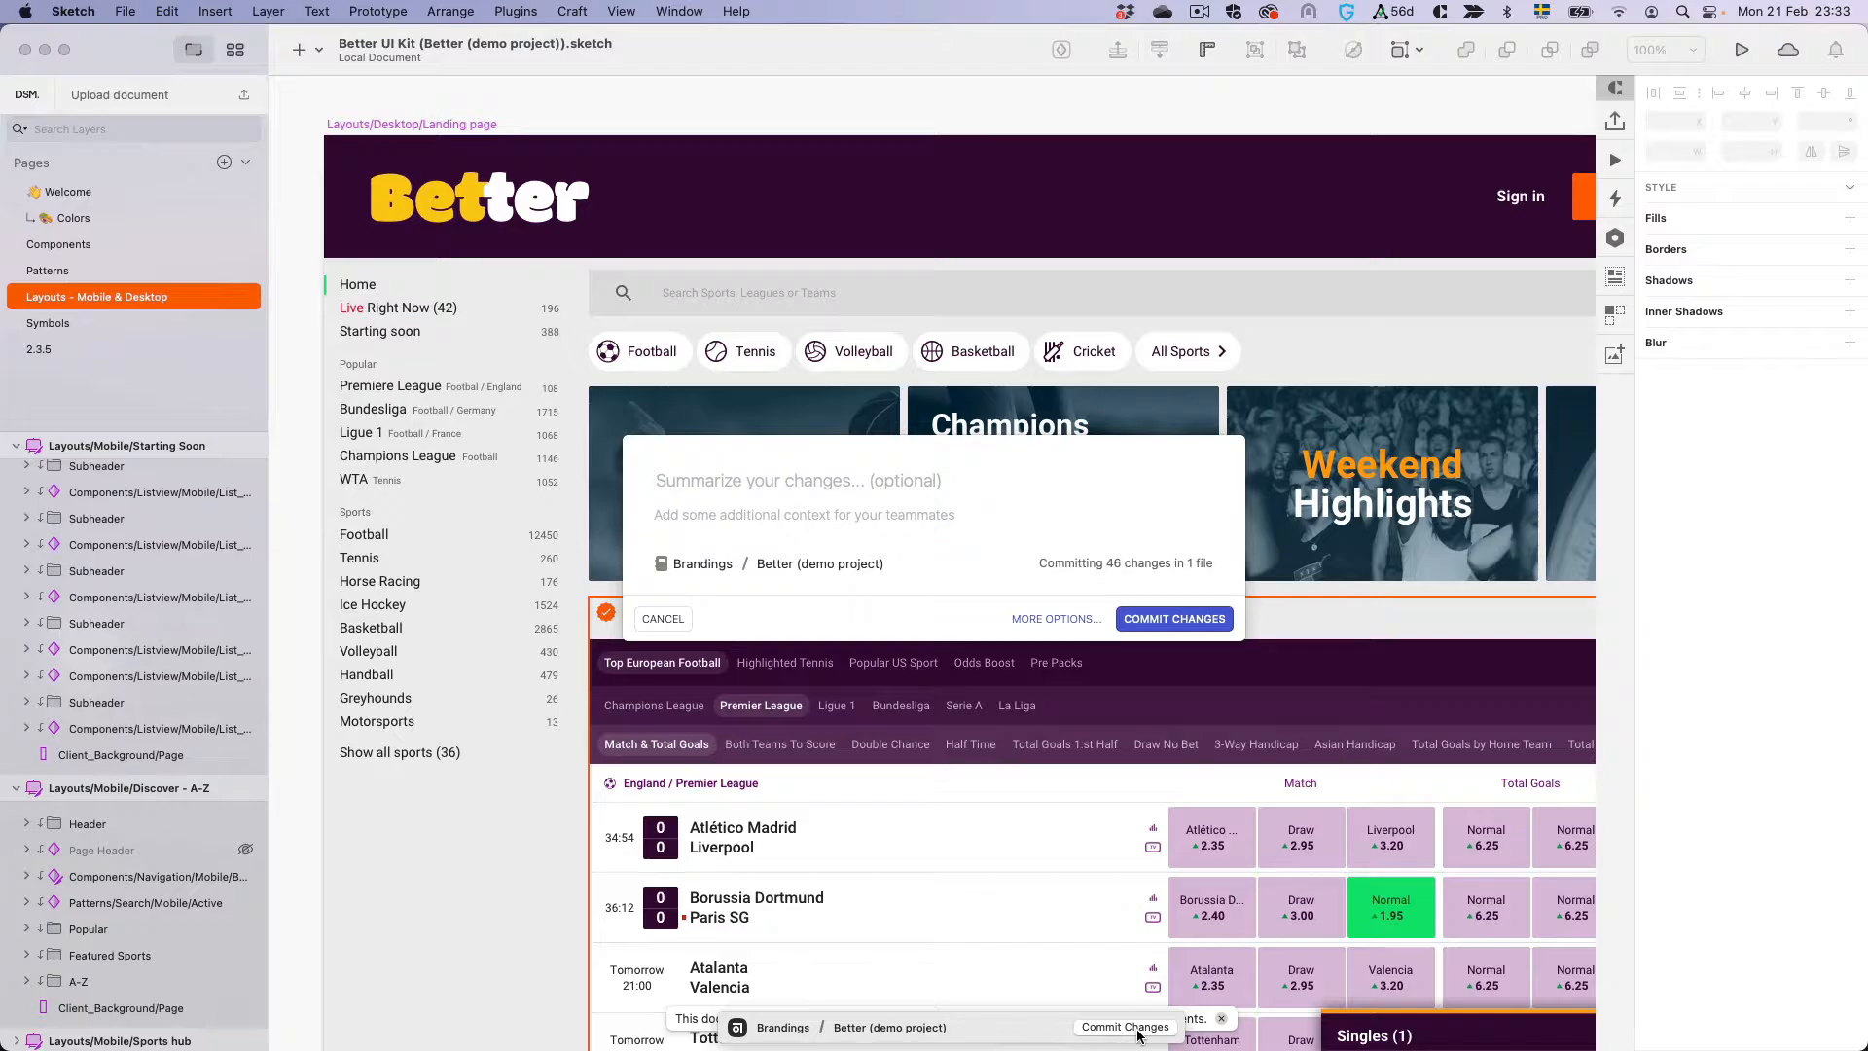
pyautogui.write('Changed to')
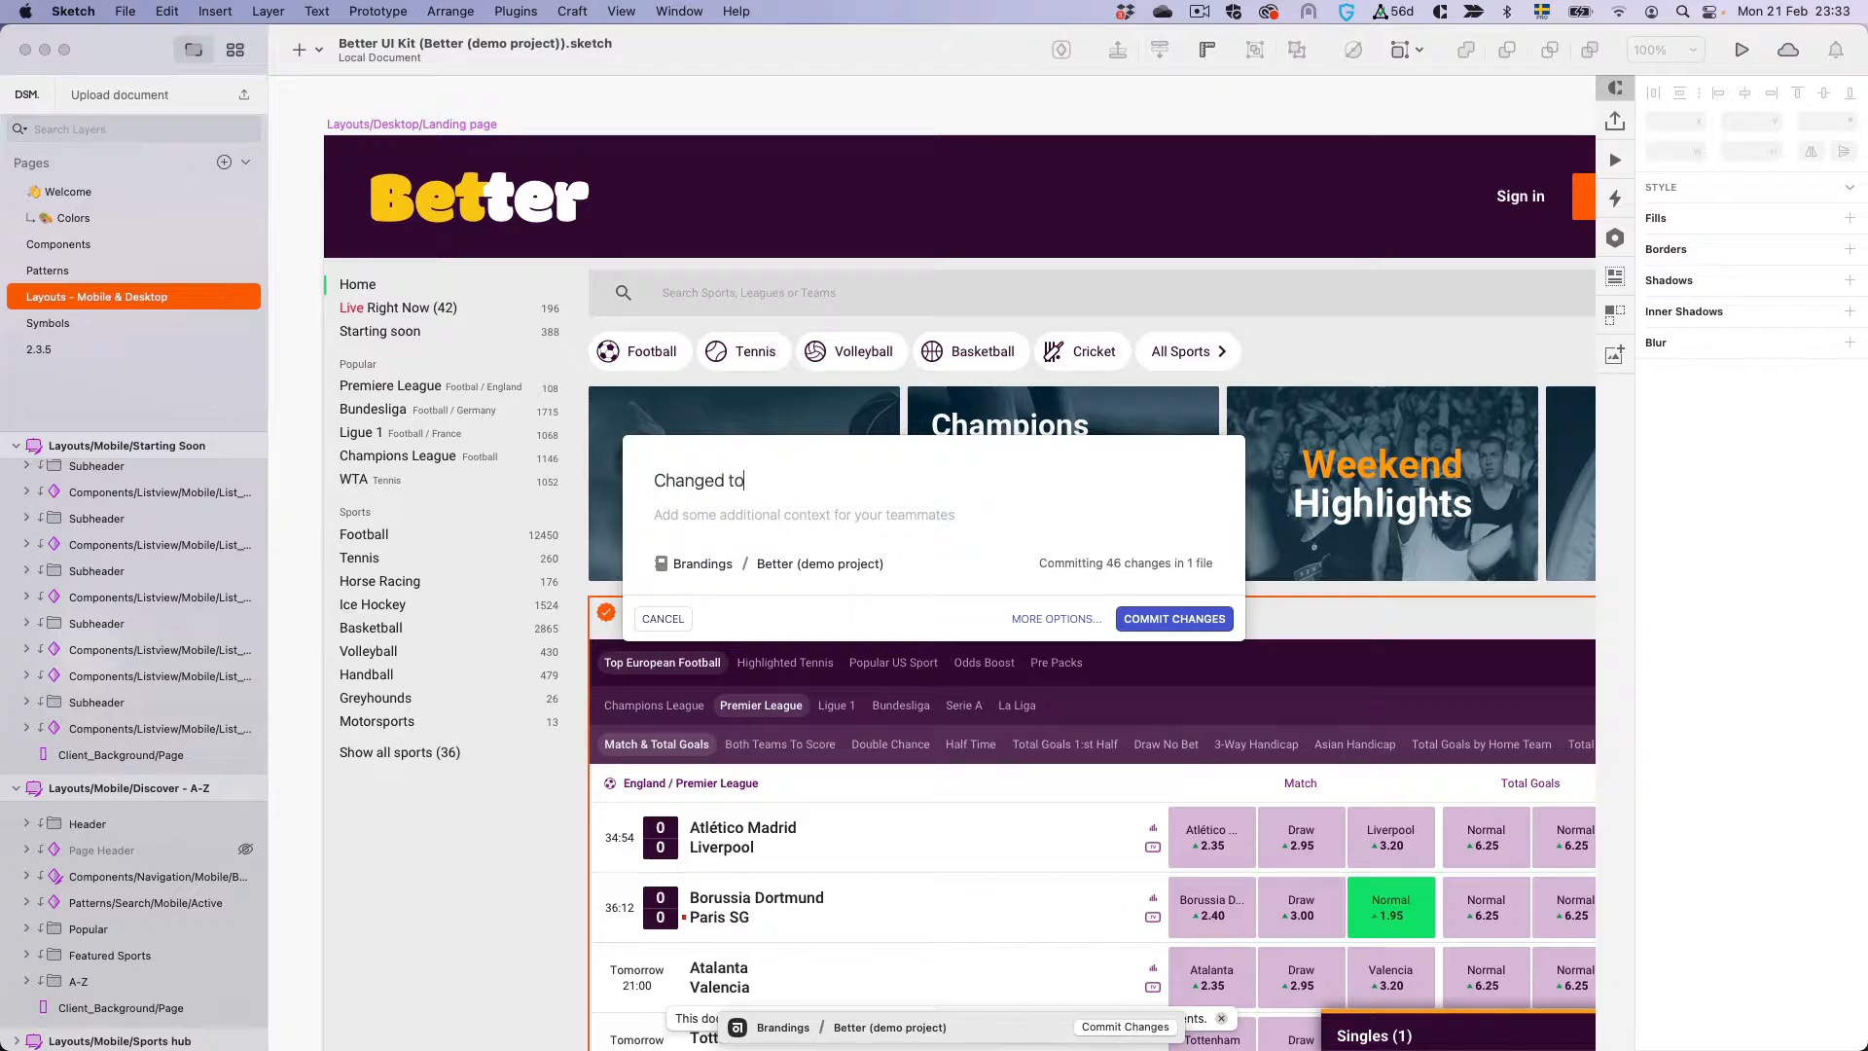
pyautogui.write(' the BEtter logo')
pyautogui.click(1174, 619)
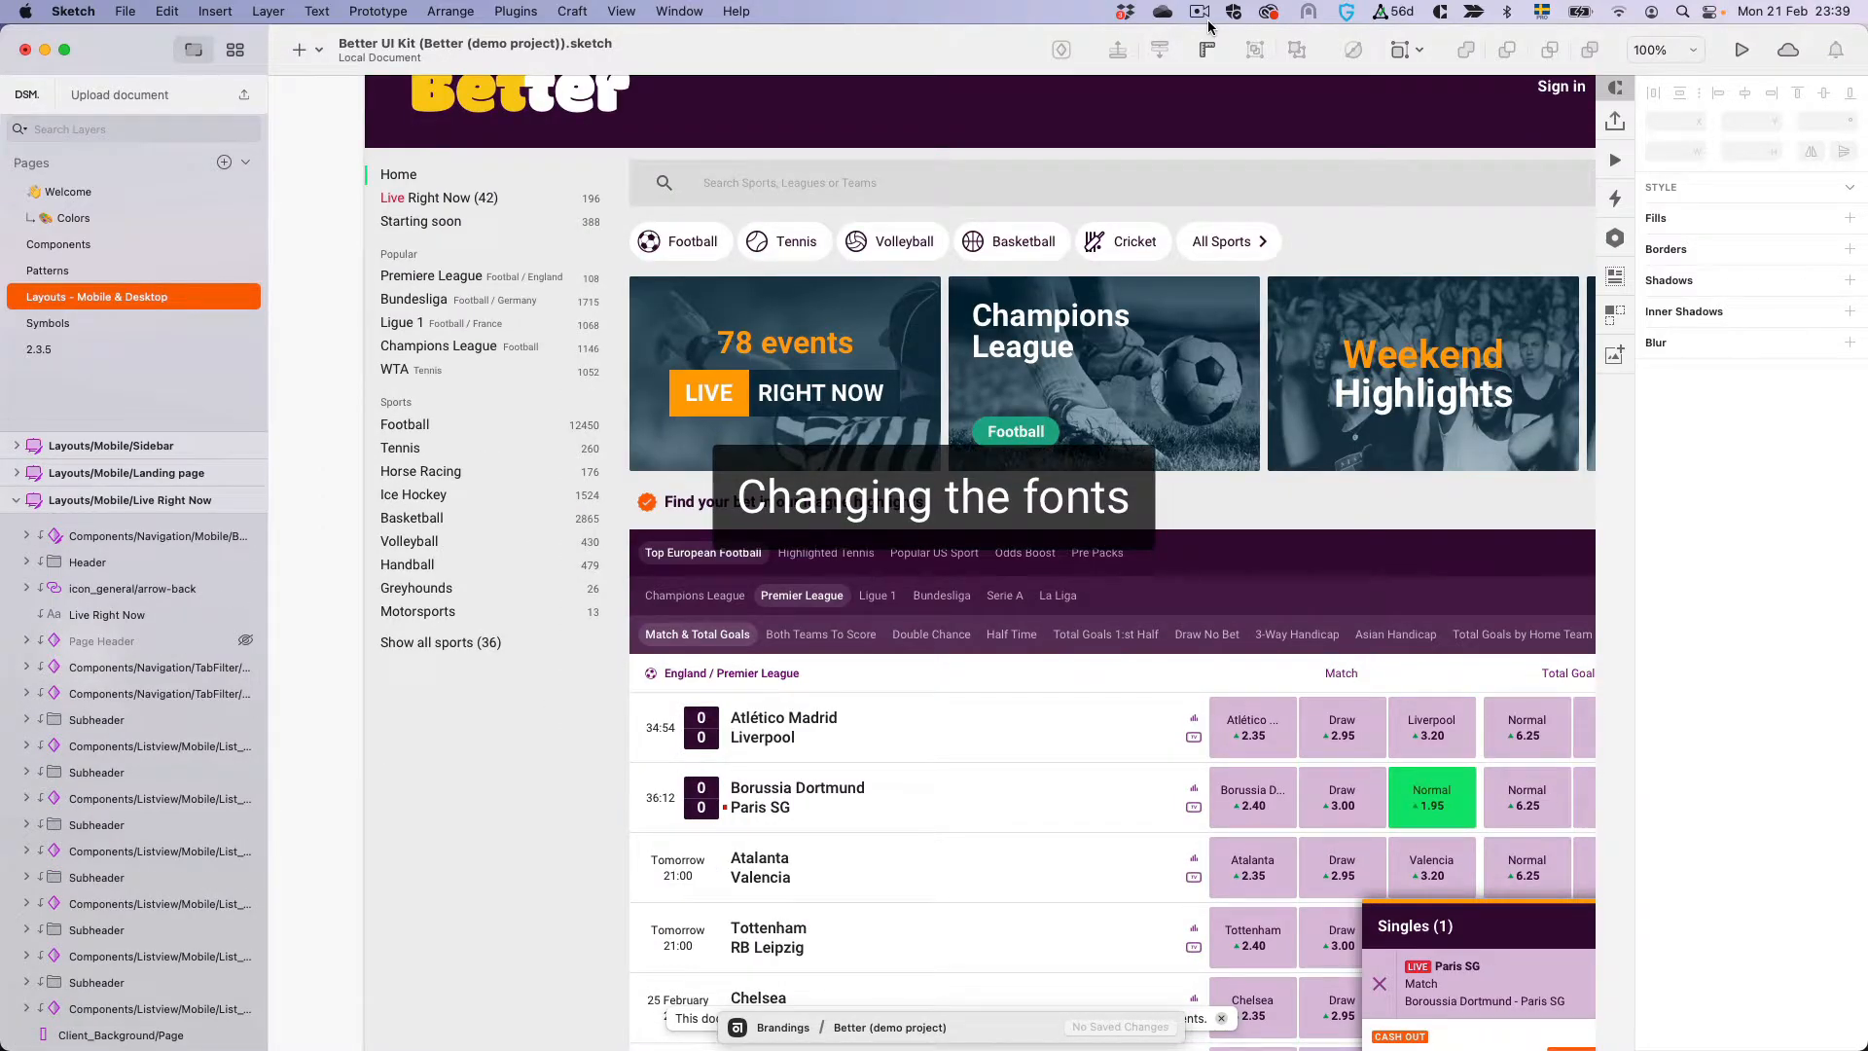
# Step: Switch to Preview and scroll the Better Redesign Style guide.pdf through its Colors and Typography sections
pyautogui.press('super+Tab')
pyautogui.press('super+Tab')
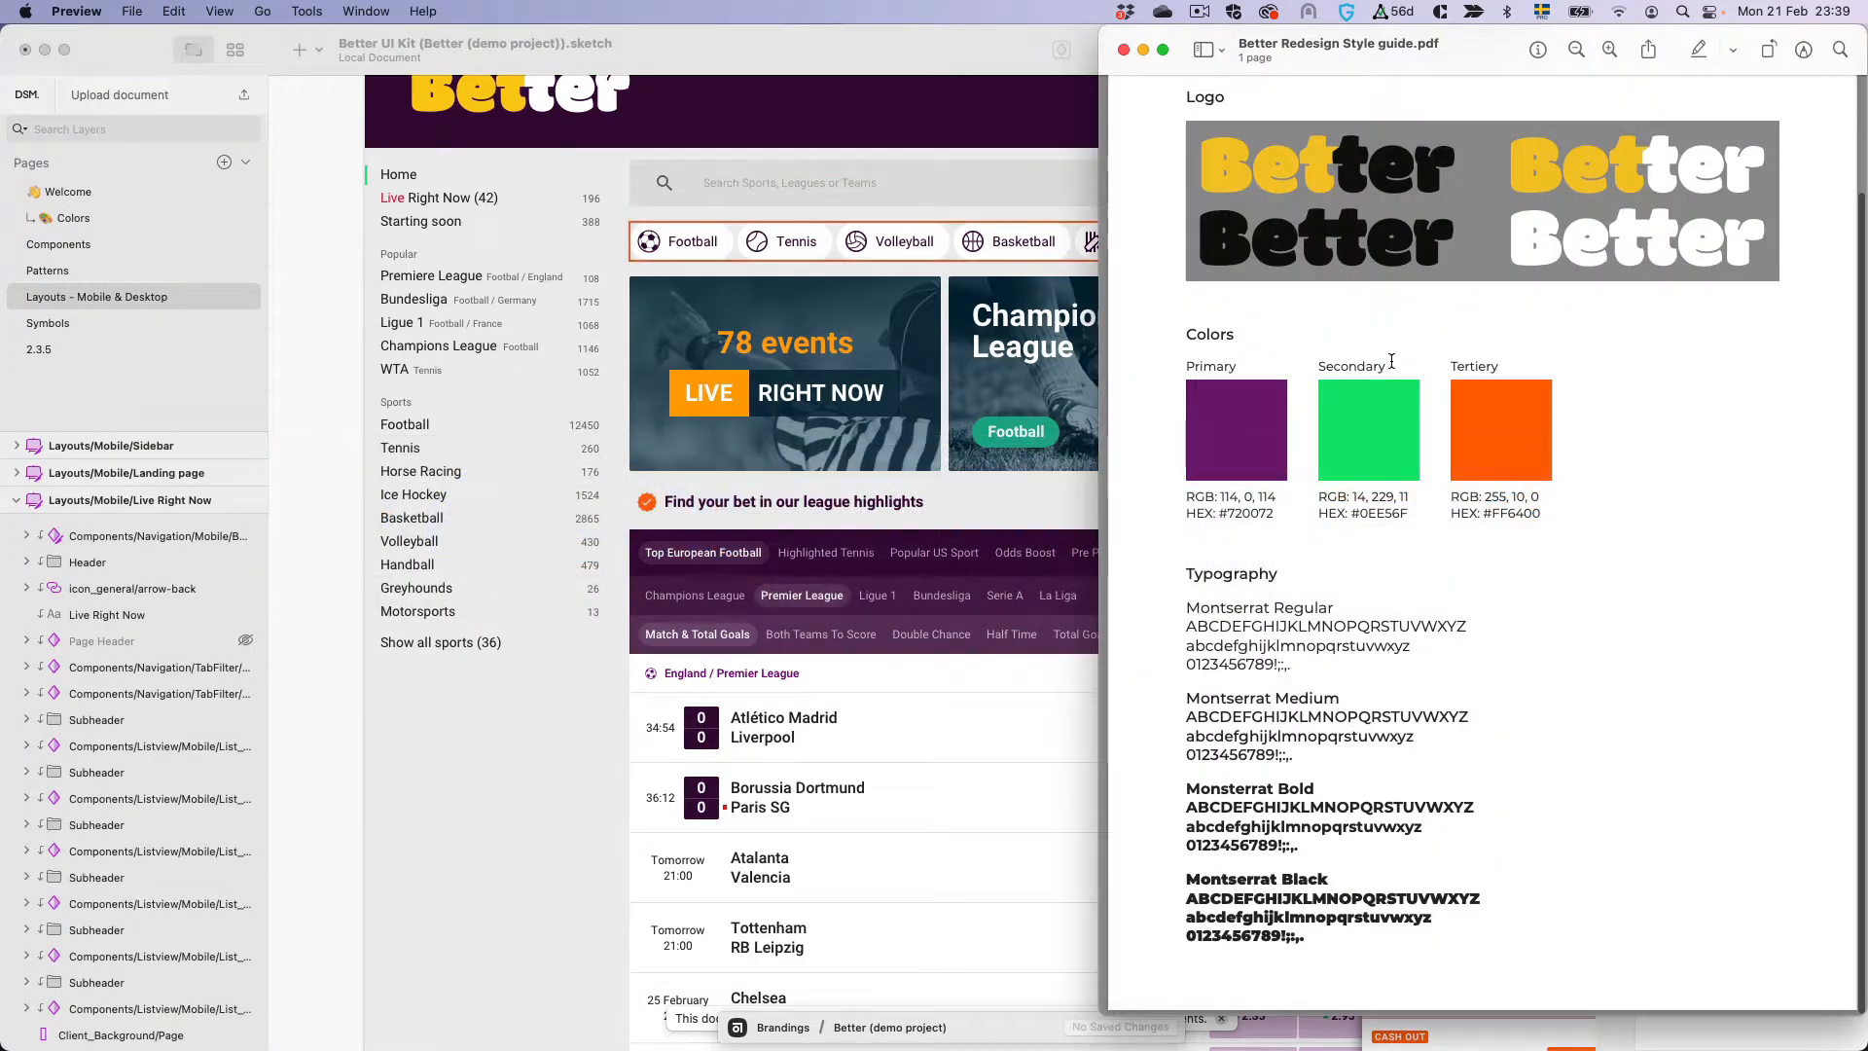
pyautogui.scroll(3, 1381, 370)
pyautogui.scroll(-4, 1370, 379)
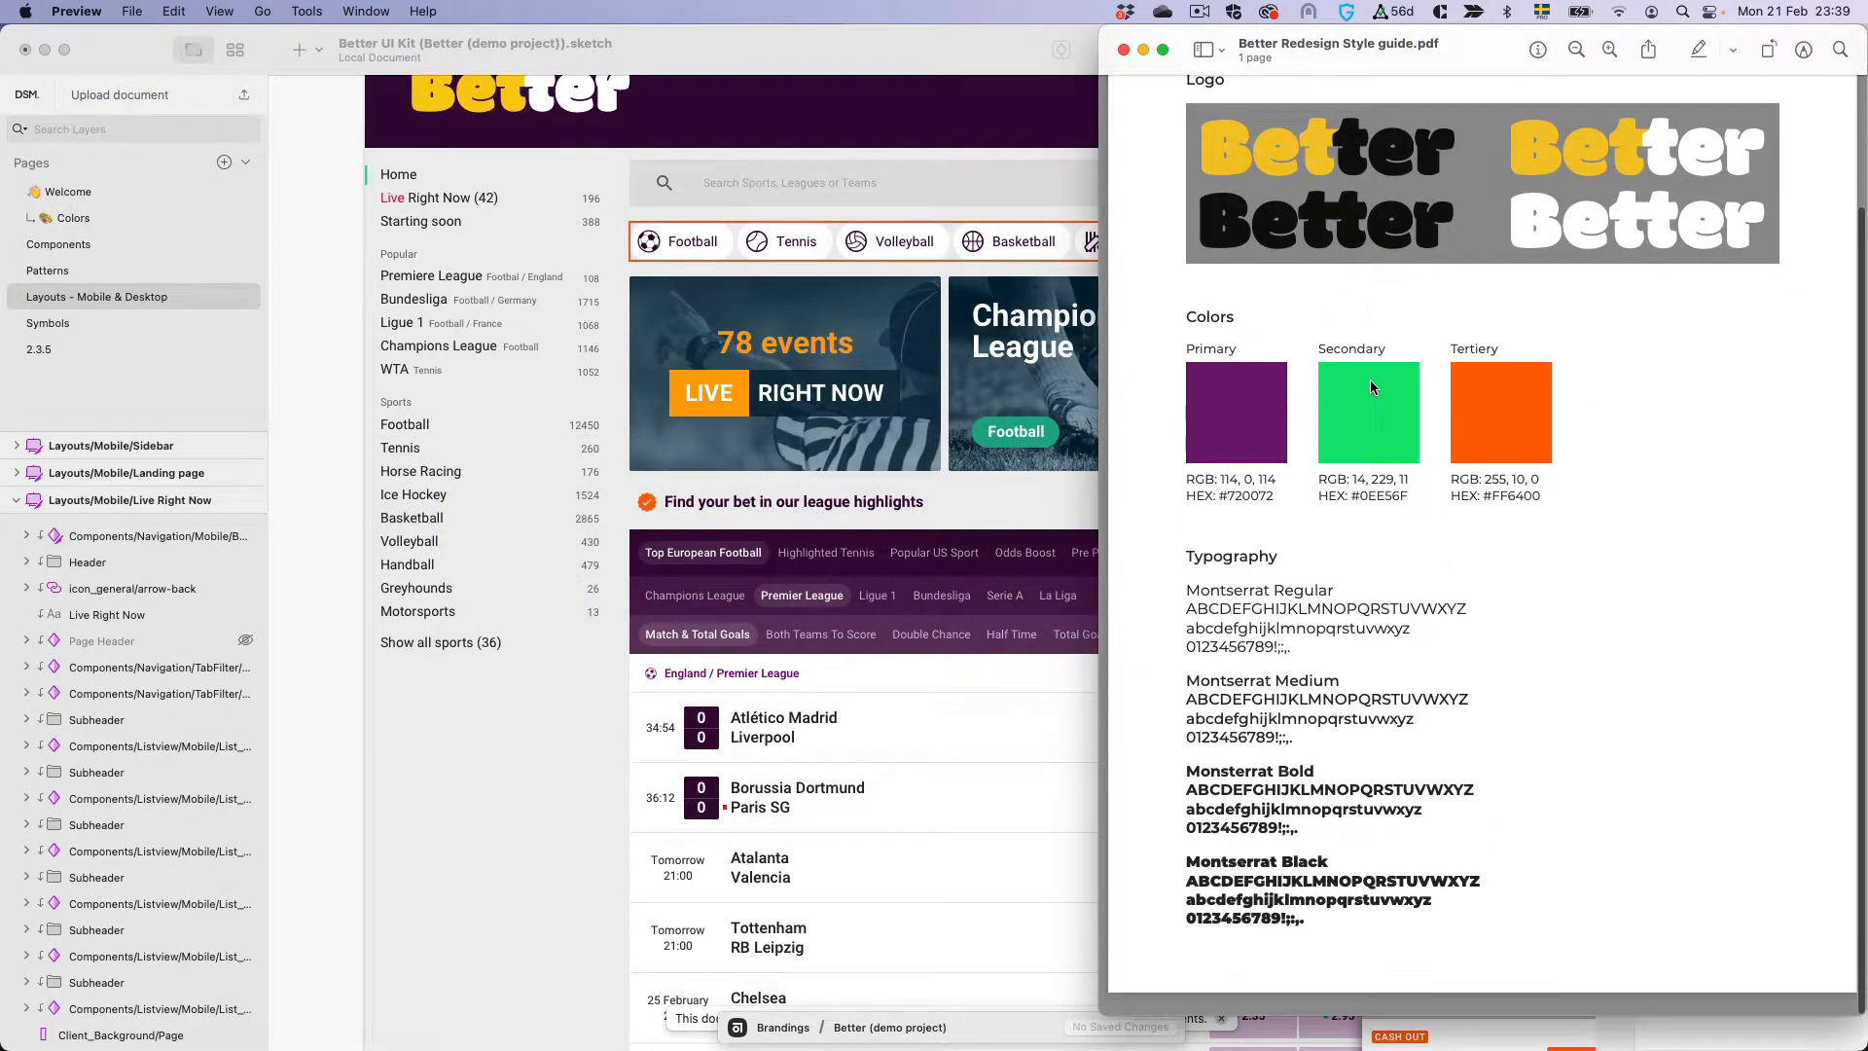
pyautogui.scroll(1, 1370, 379)
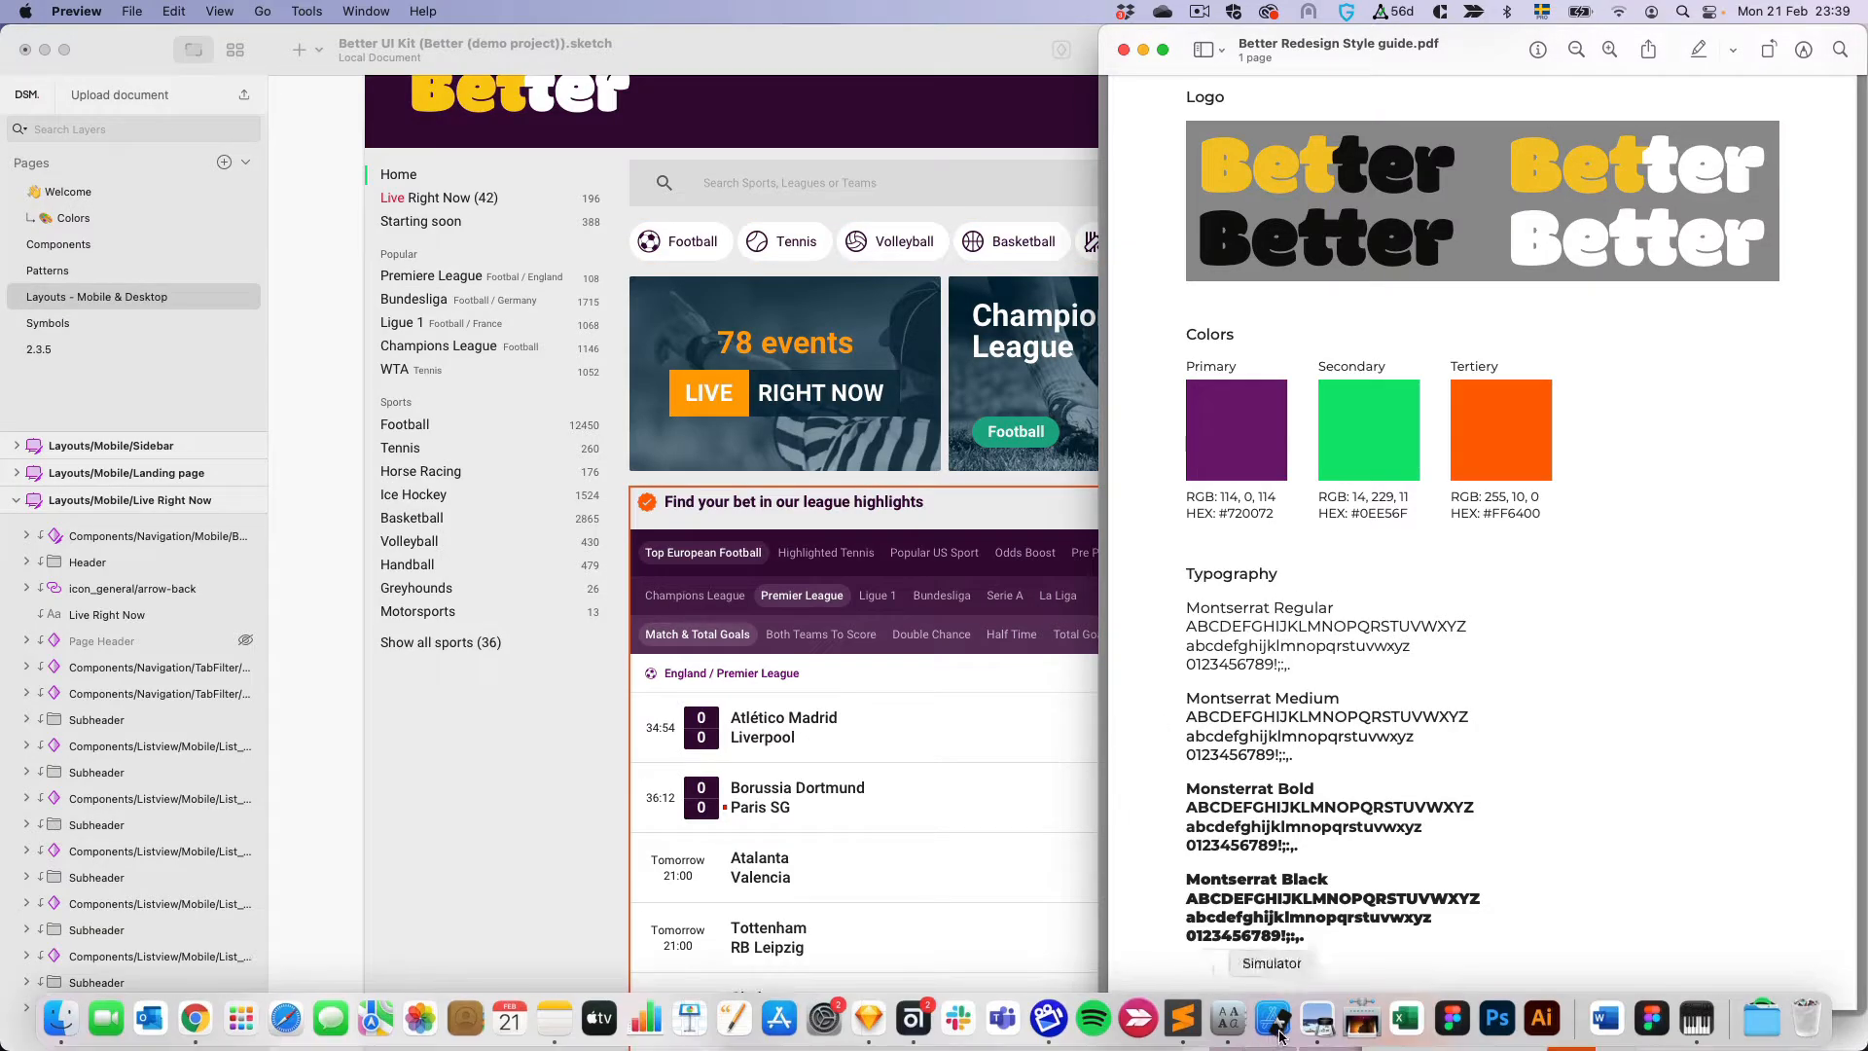
# Step: Browse Font Book's Broadway, BetUK, Barbaro, ATG, Casumo, Dessert Diamond and Expekt collections, then return to Sketch
pyautogui.click(1228, 1019)
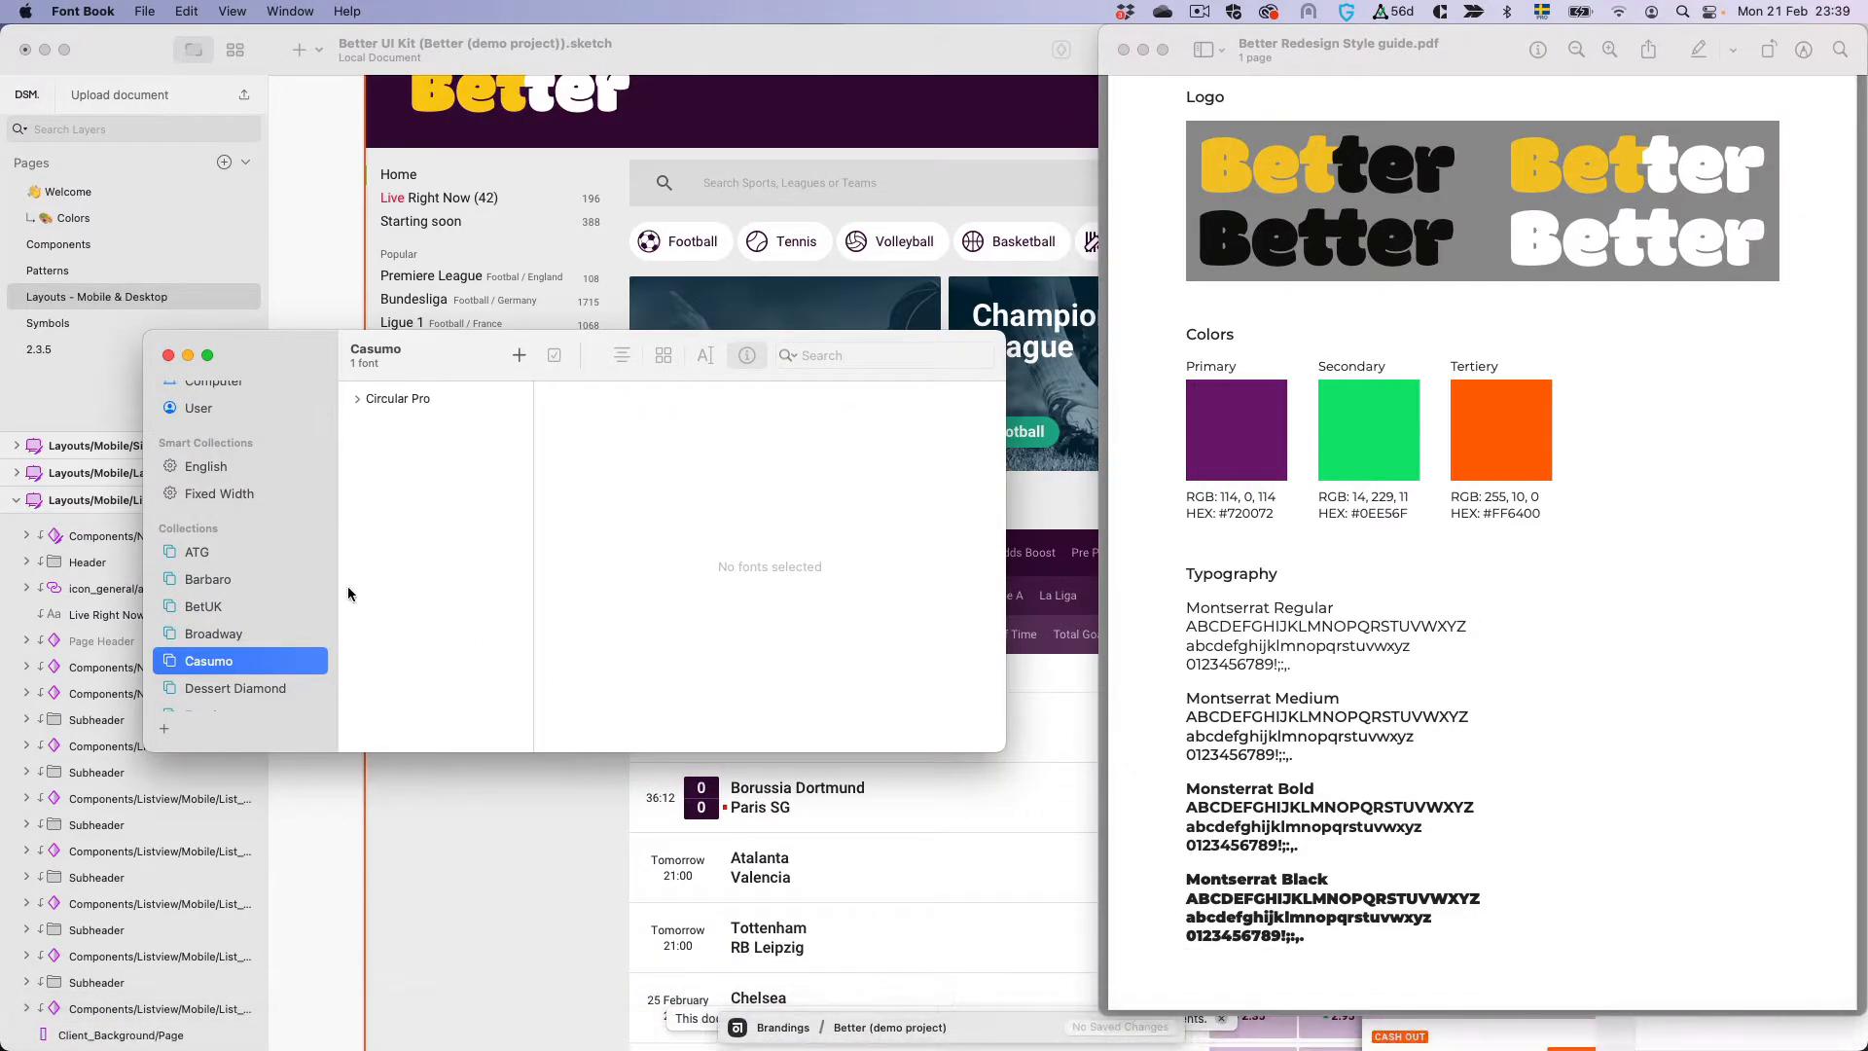
pyautogui.click(210, 634)
pyautogui.click(217, 607)
pyautogui.click(215, 581)
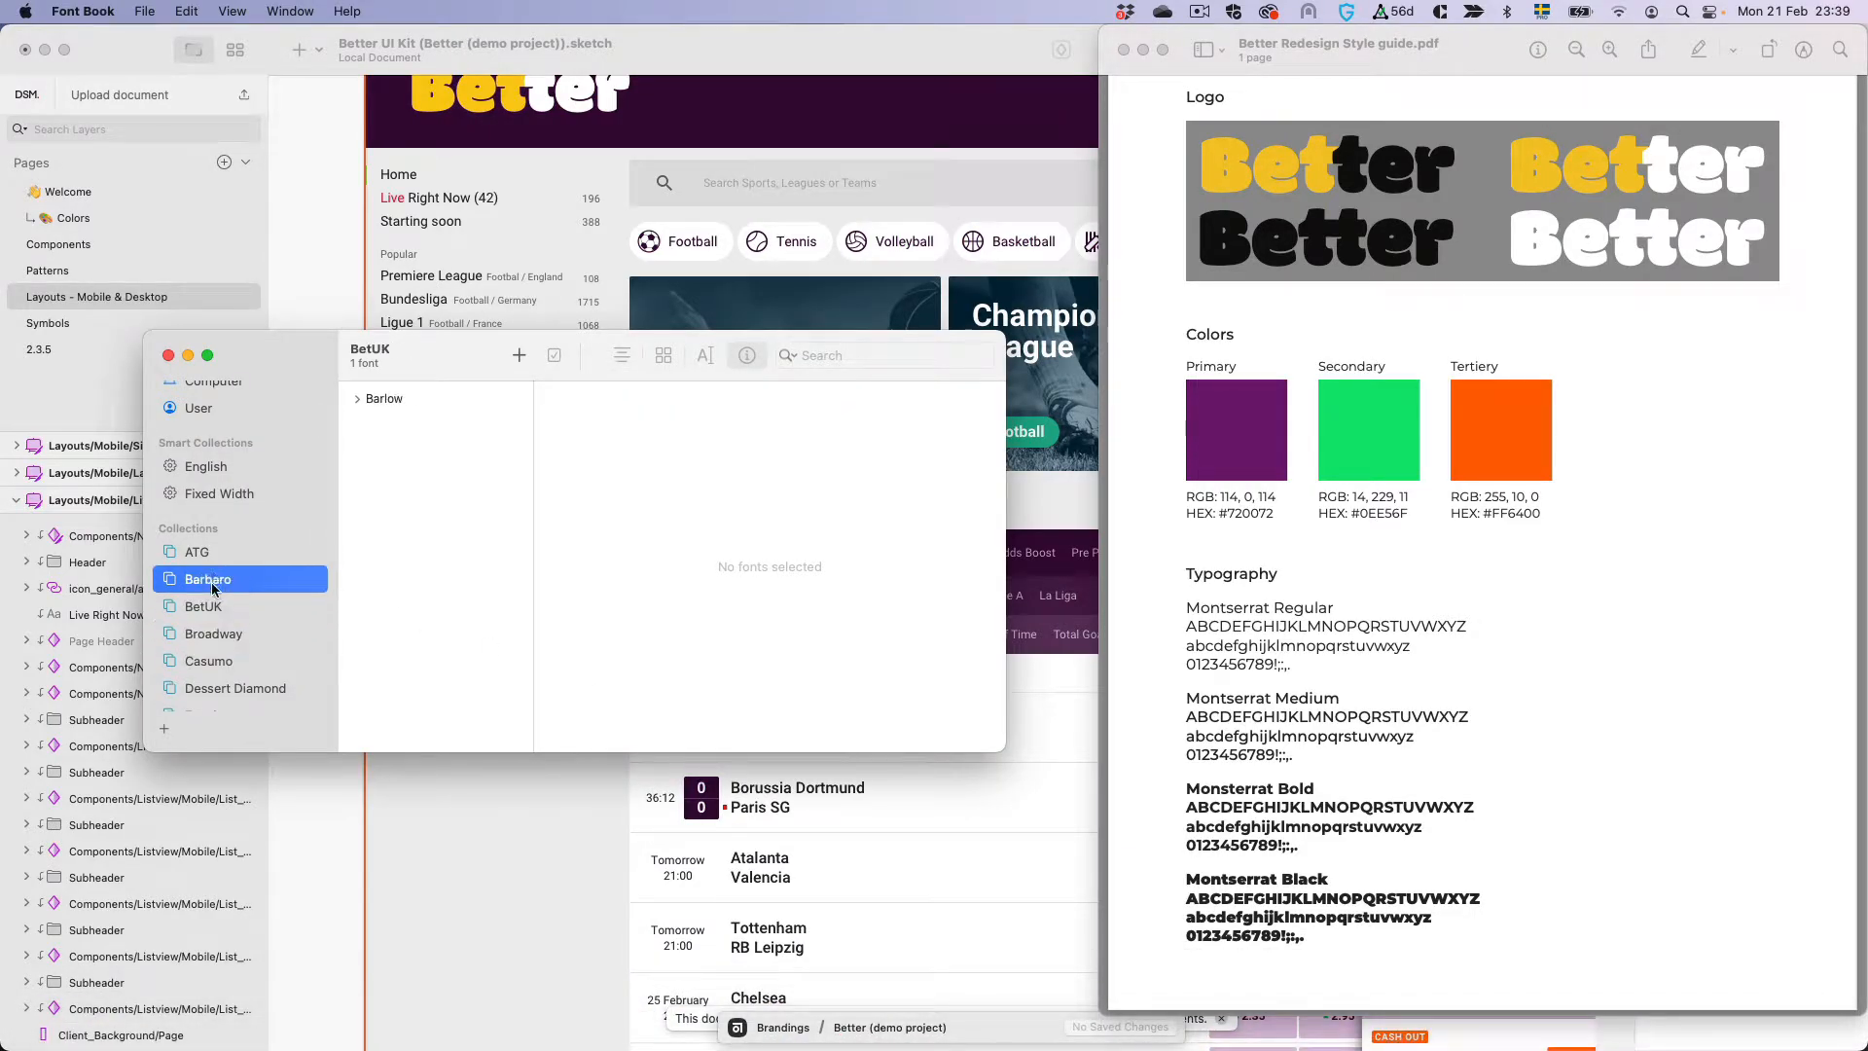
pyautogui.click(212, 556)
pyautogui.click(216, 581)
pyautogui.click(214, 608)
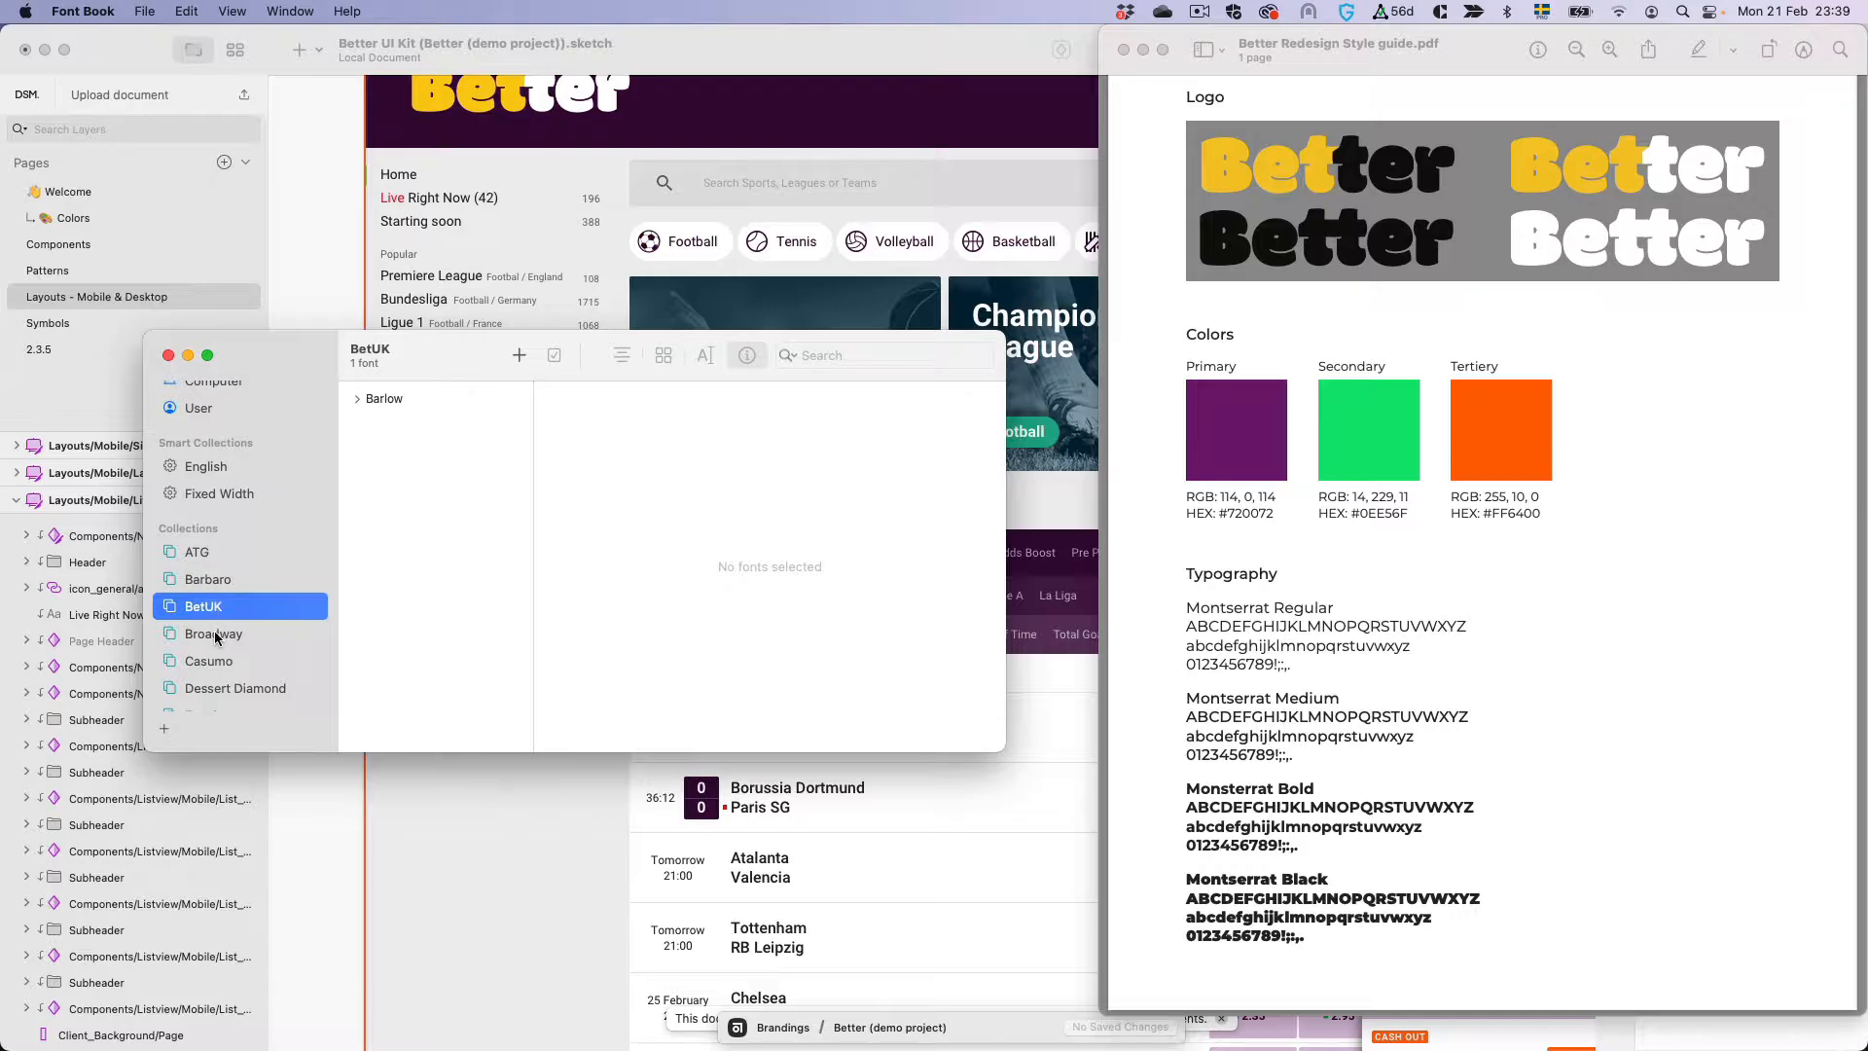
pyautogui.click(222, 664)
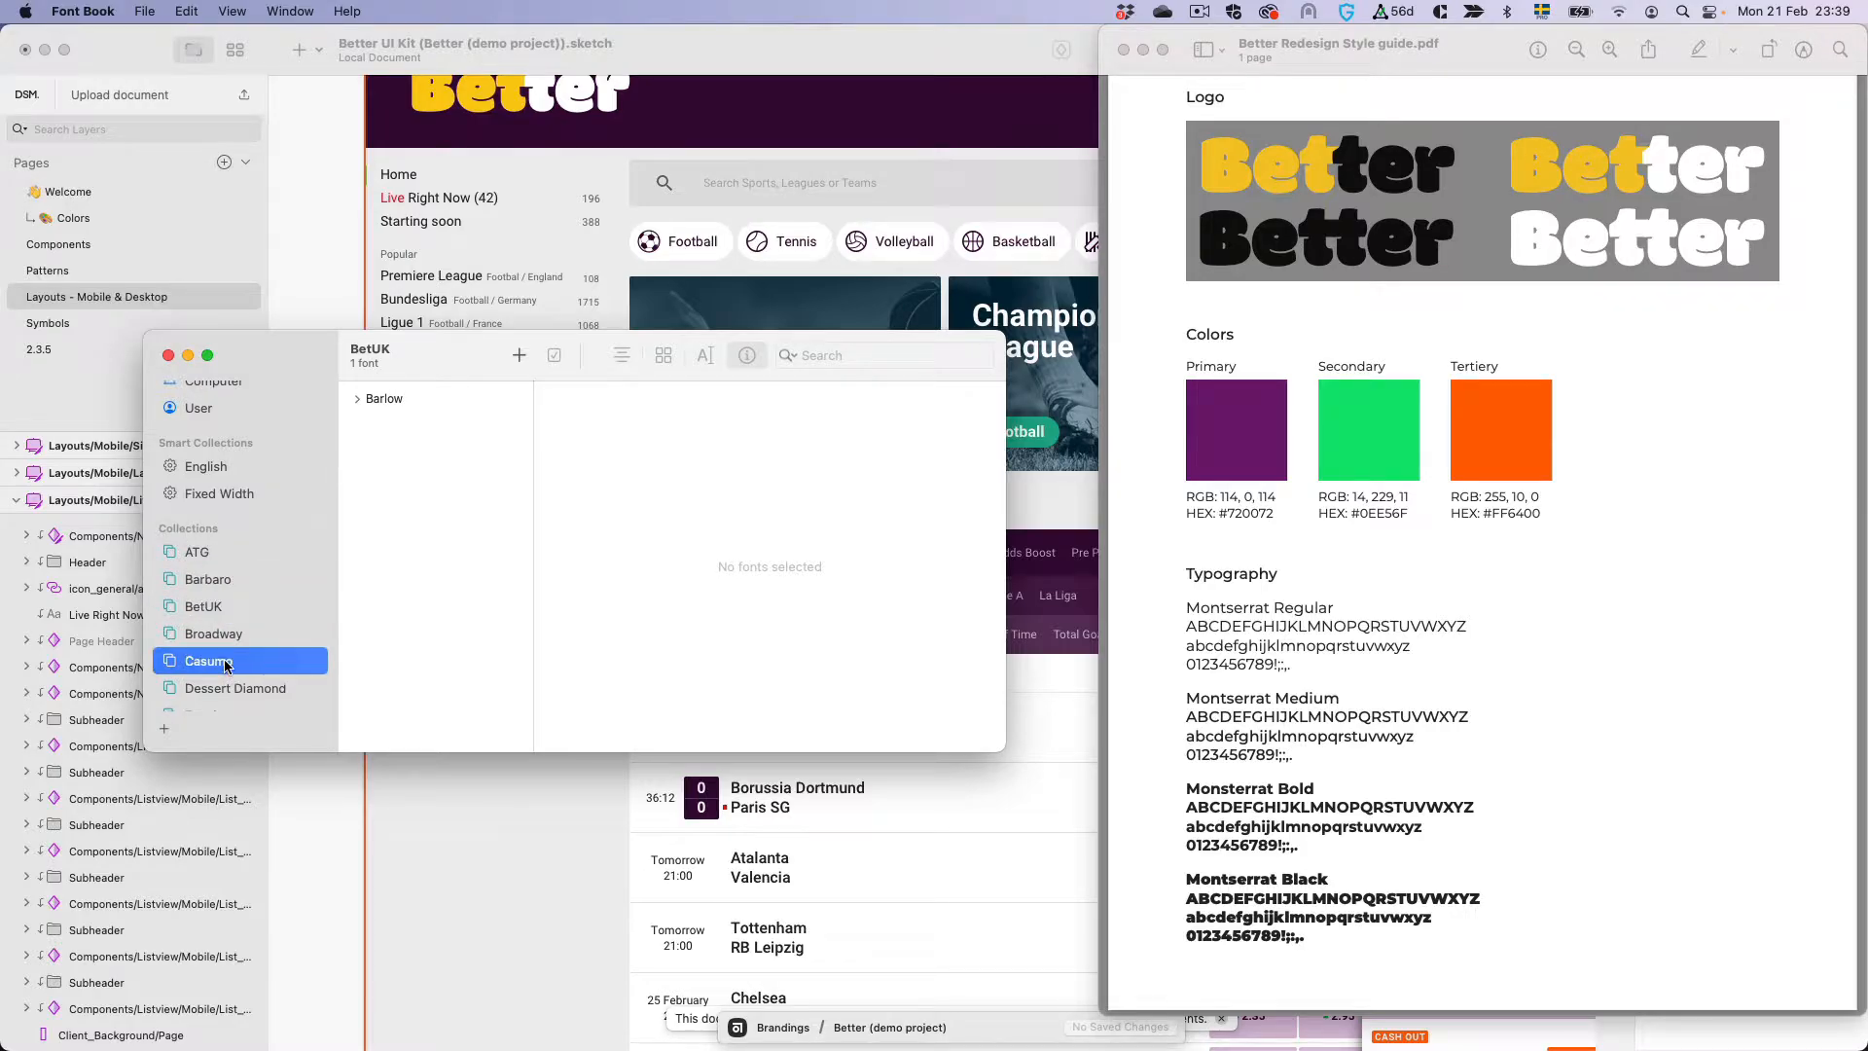
pyautogui.scroll(-1, 260, 648)
pyautogui.click(259, 652)
pyautogui.scroll(1, 258, 653)
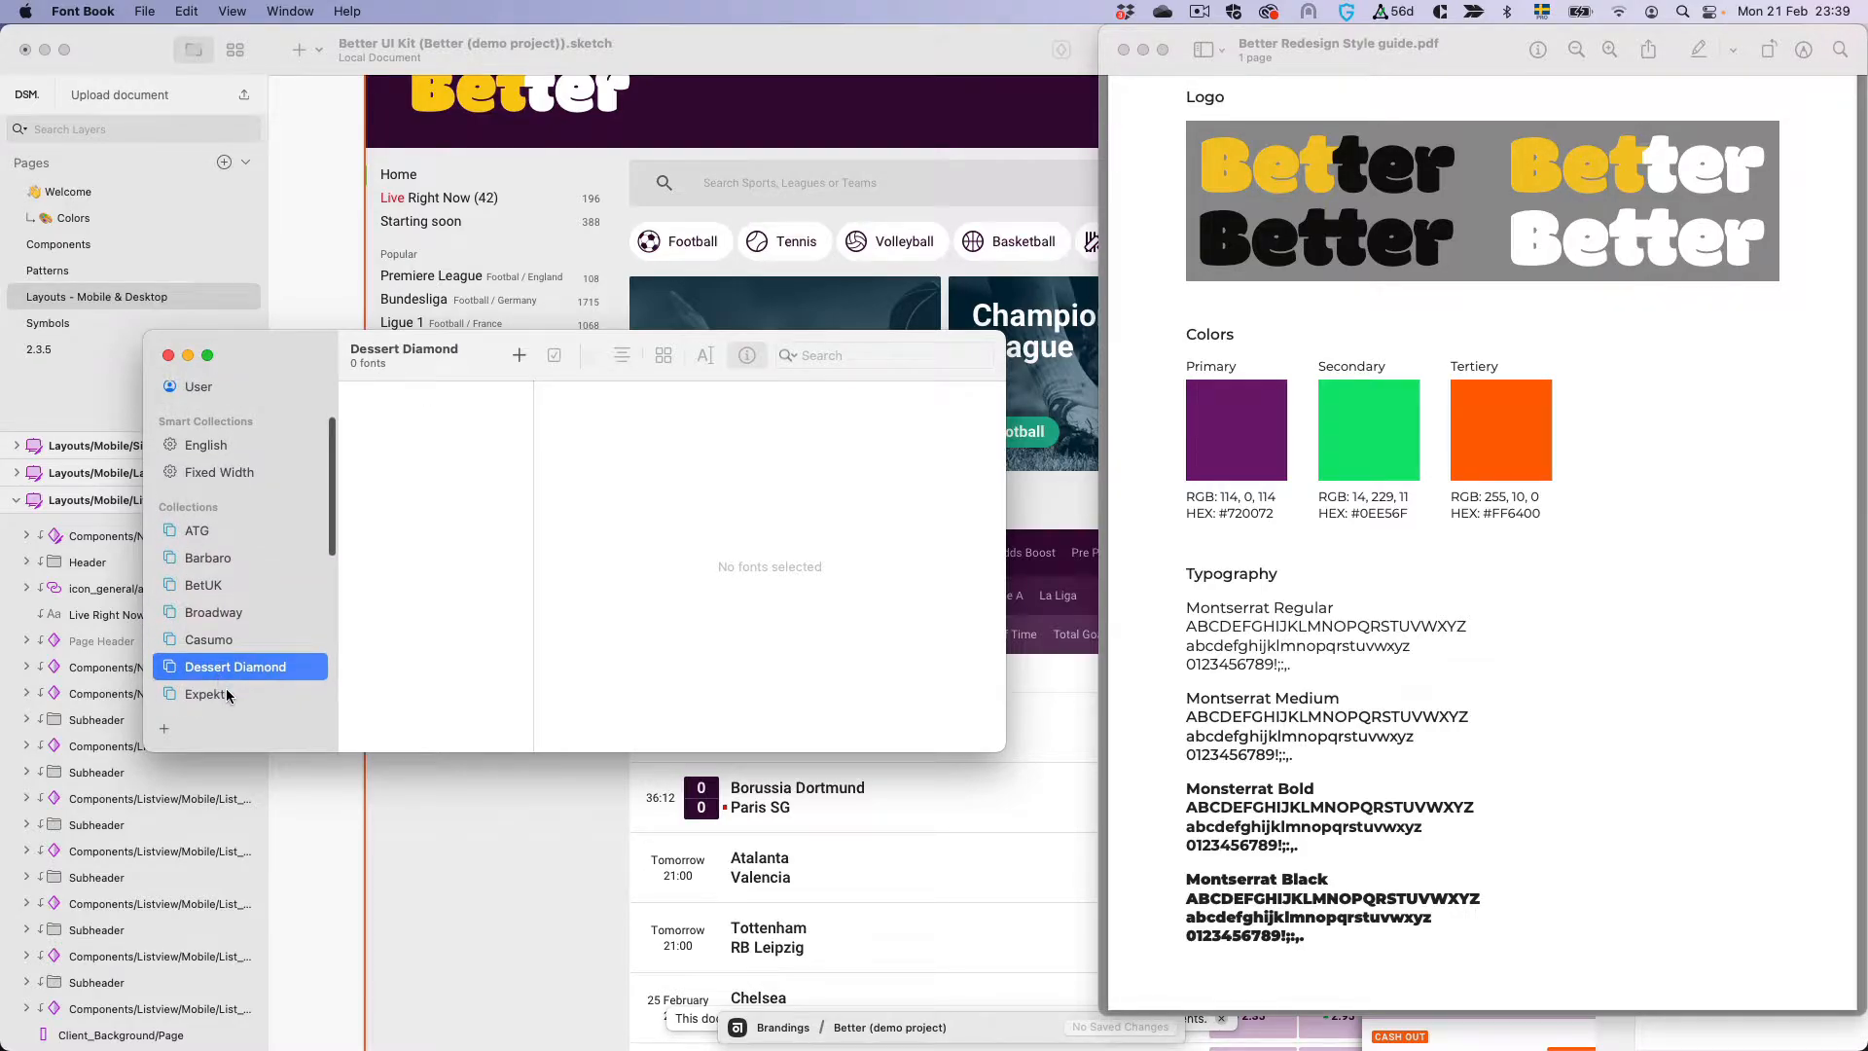
pyautogui.click(229, 694)
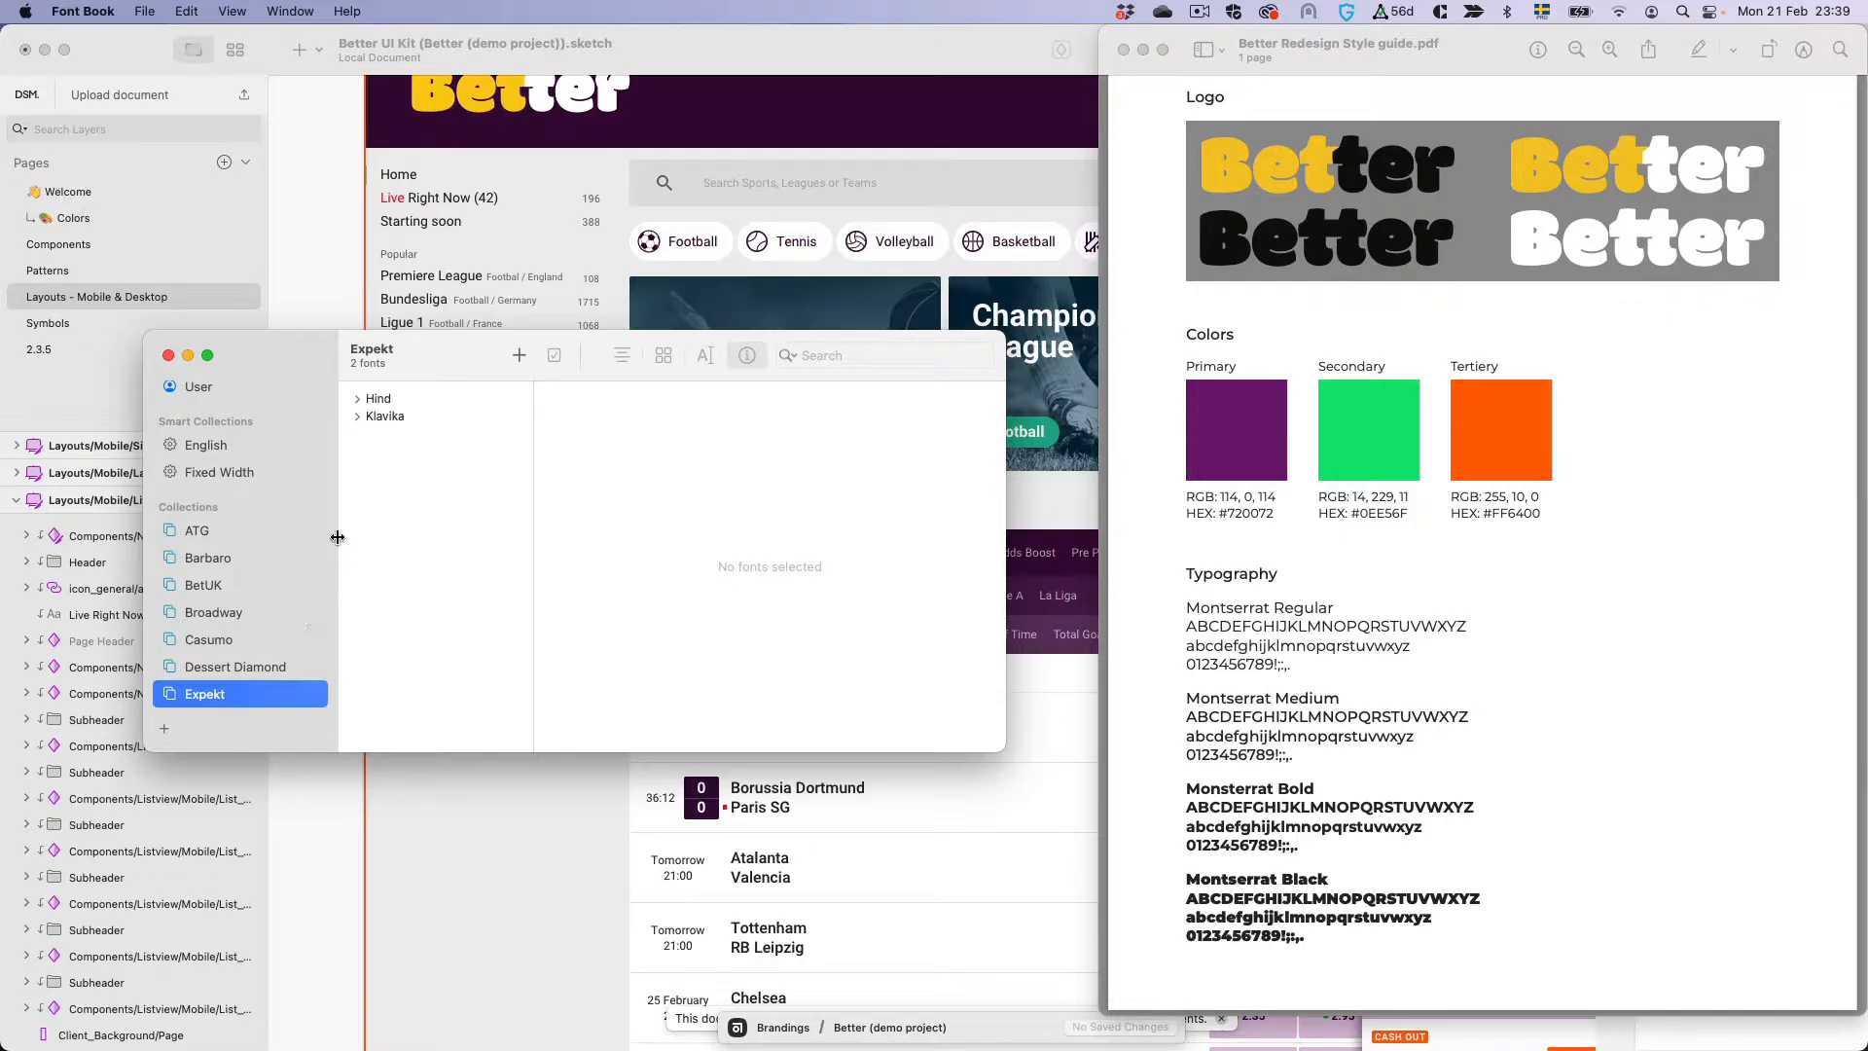
pyautogui.click(313, 308)
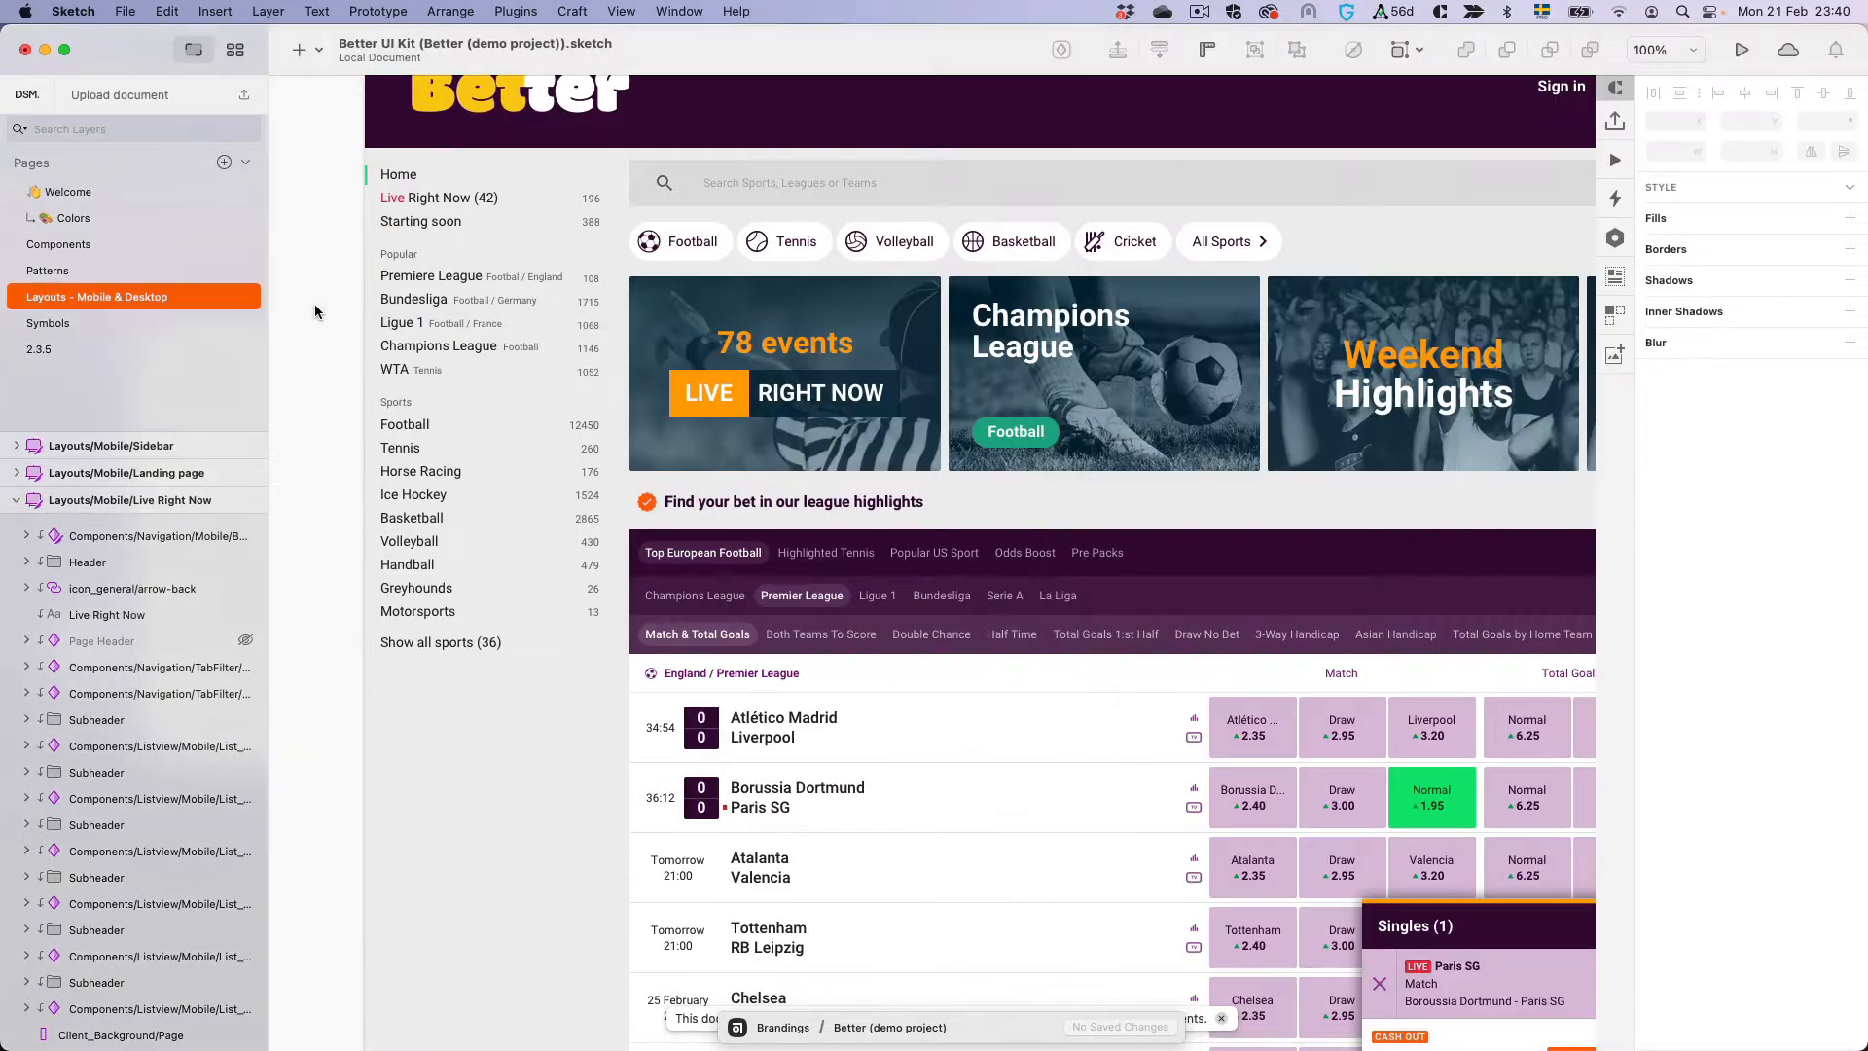
# Step: Look over the installed plugins list and close it without running anything
pyautogui.scroll(-2, 924, 744)
pyautogui.scroll(3, 925, 744)
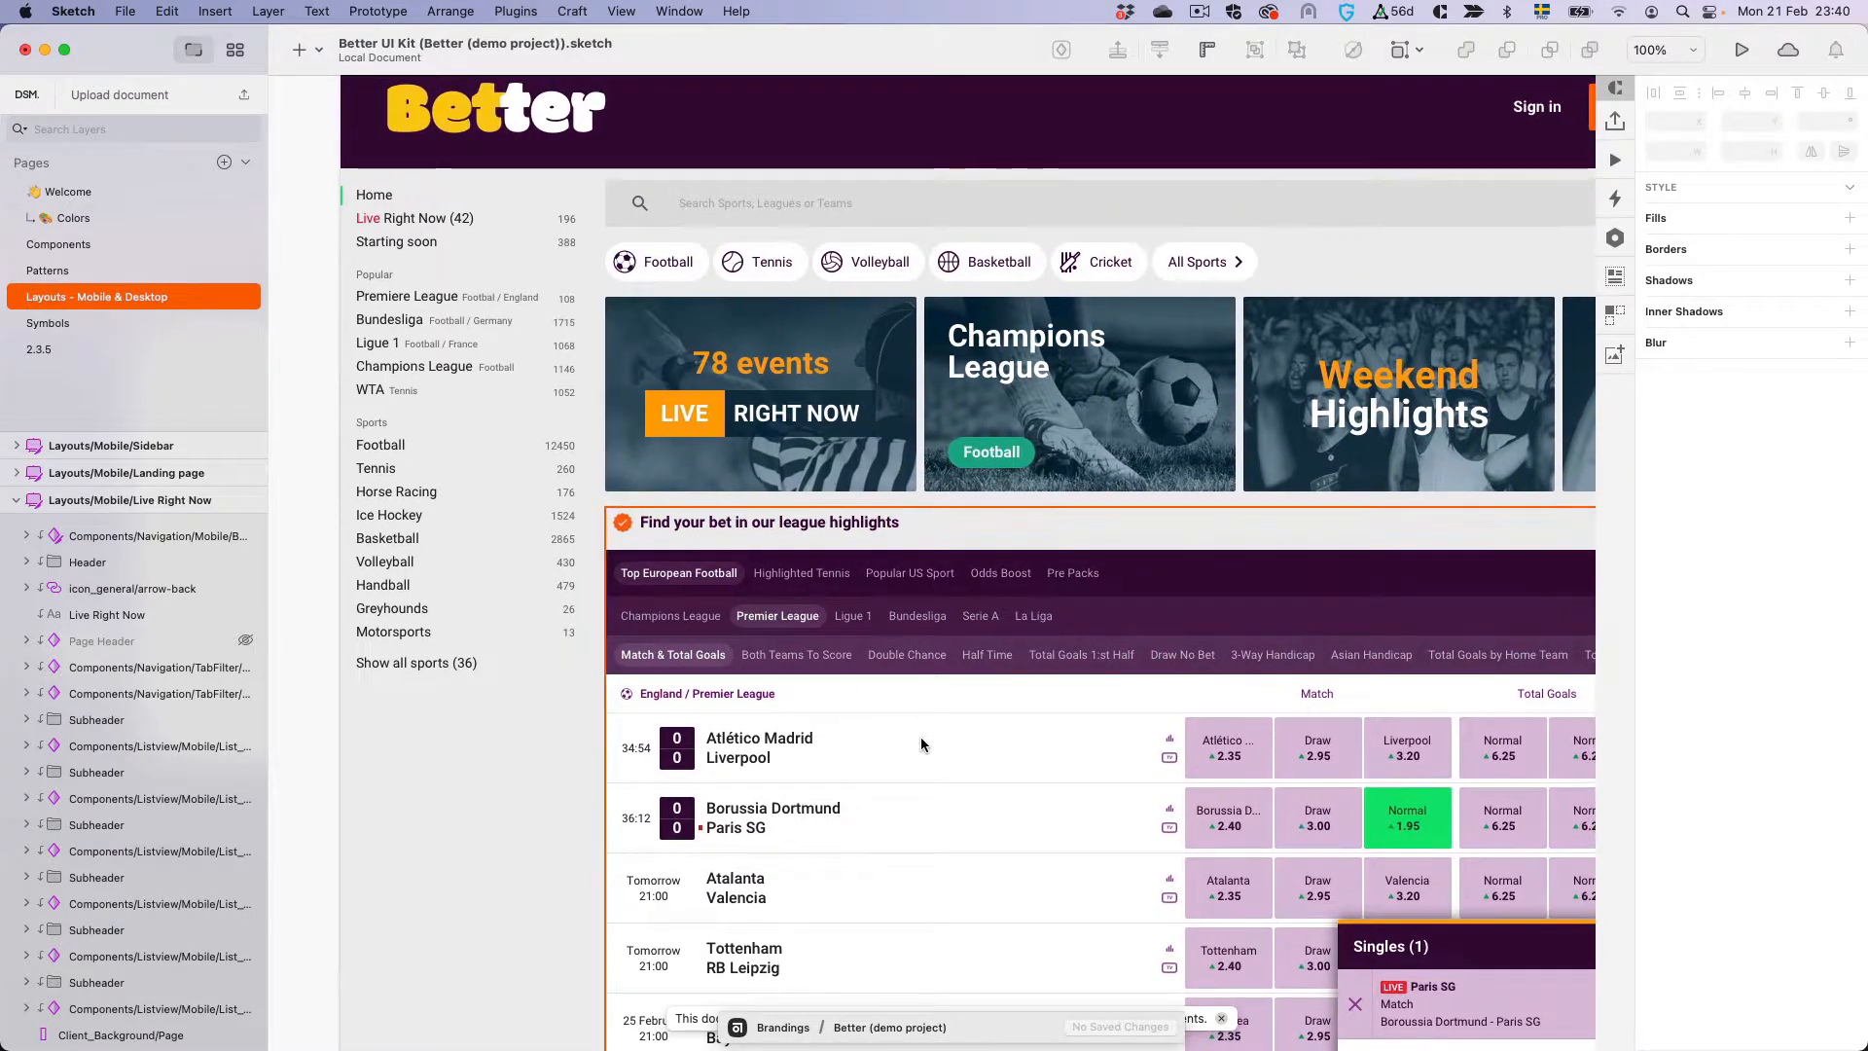
pyautogui.hscroll(2, 924, 743)
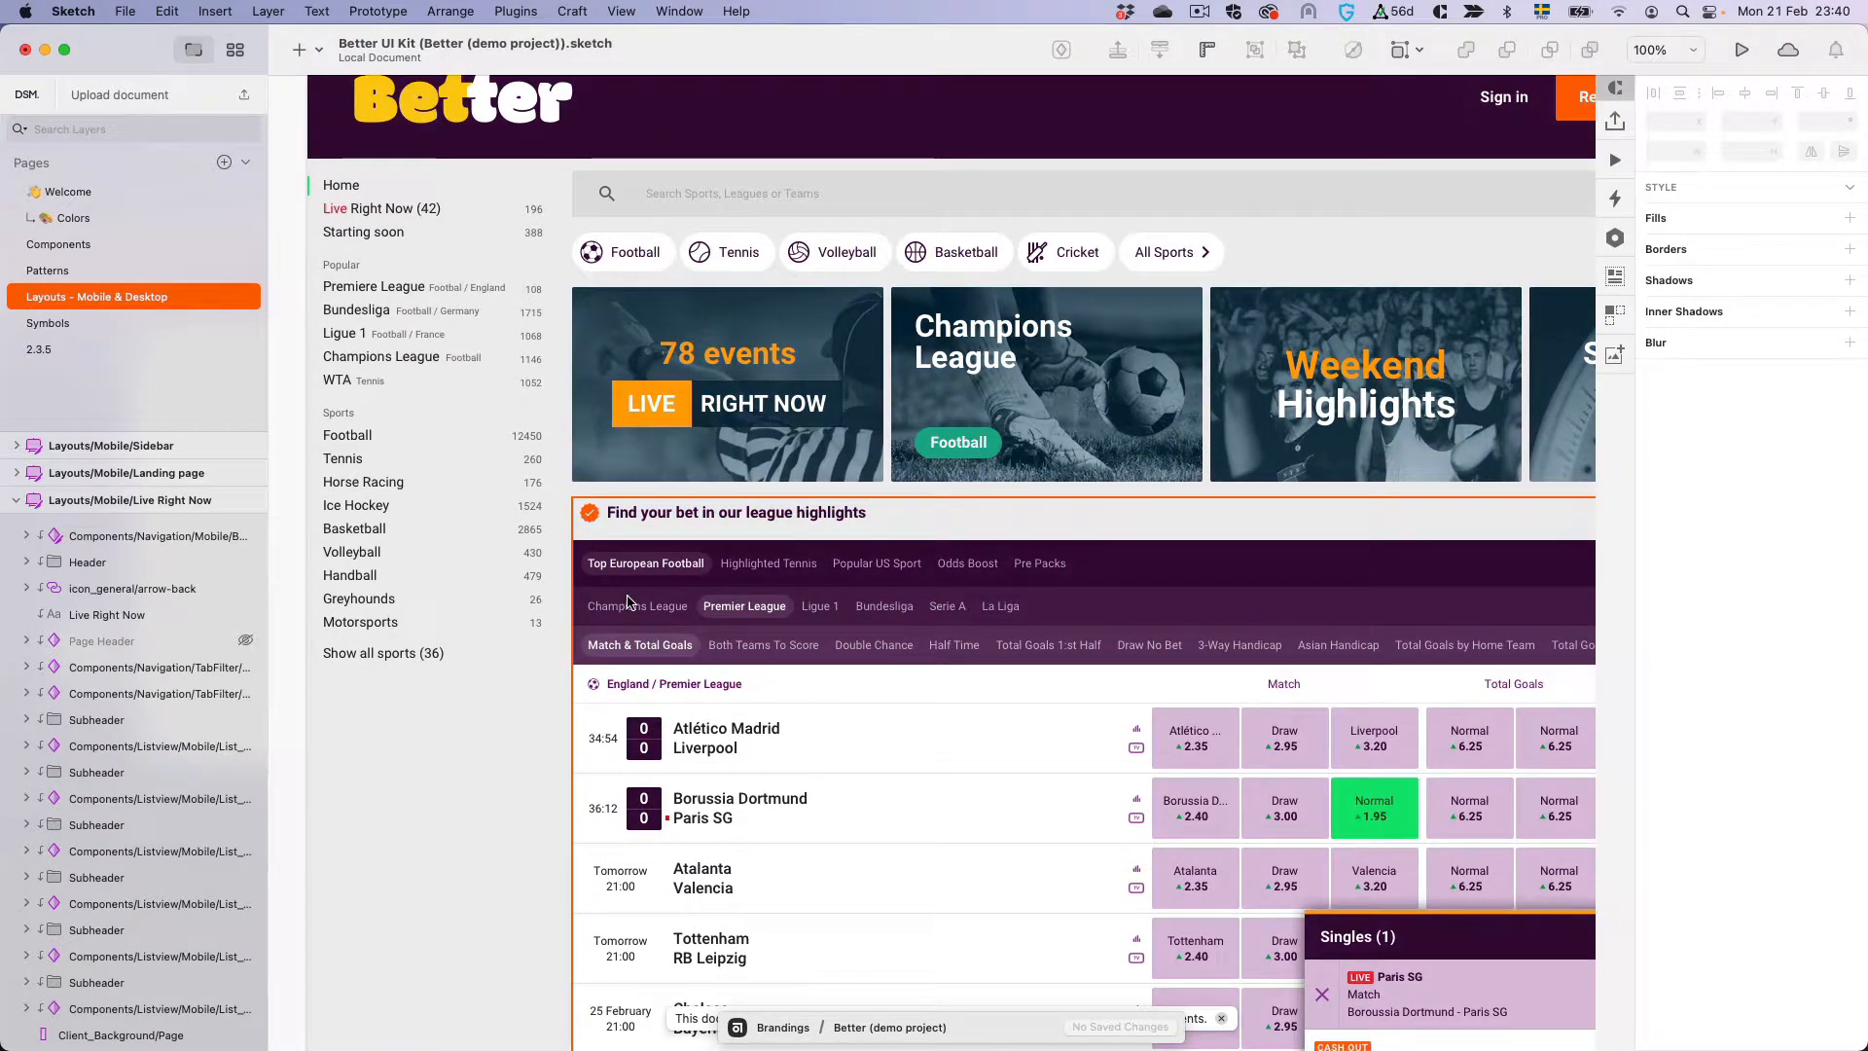
pyautogui.click(506, 11)
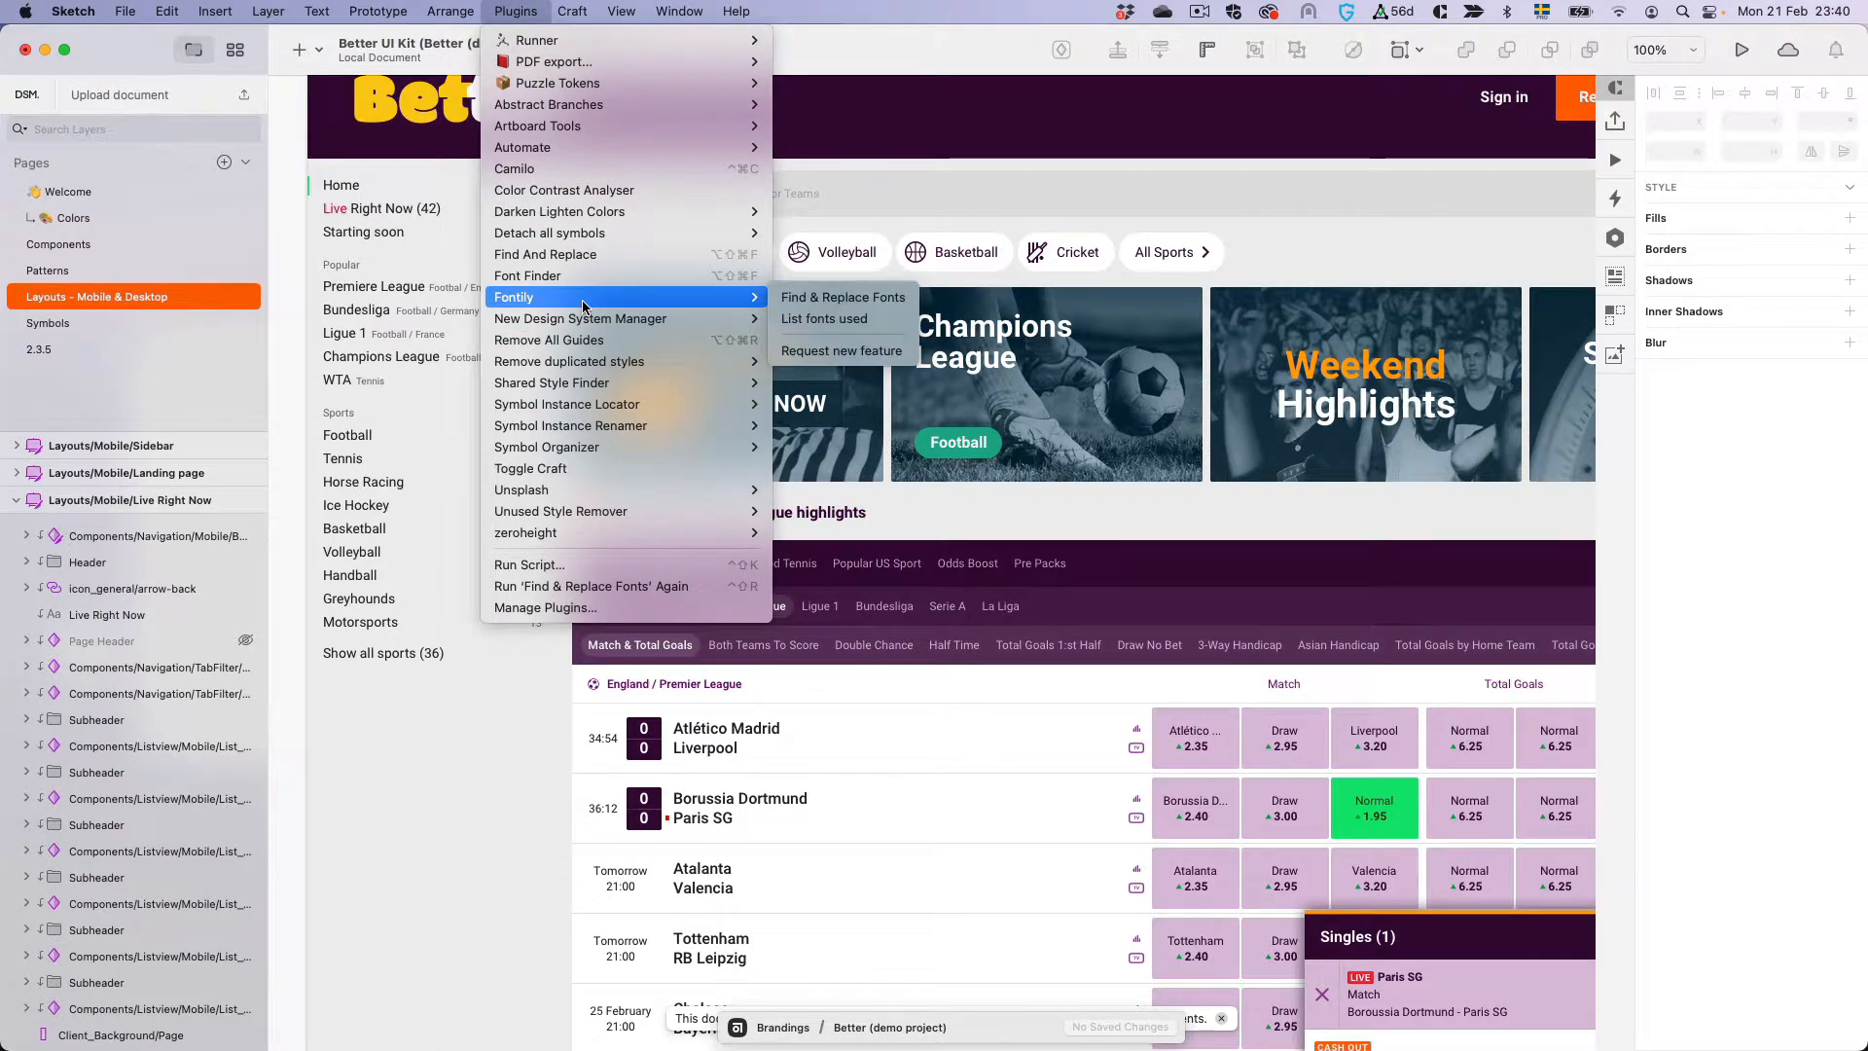
pyautogui.click(517, 8)
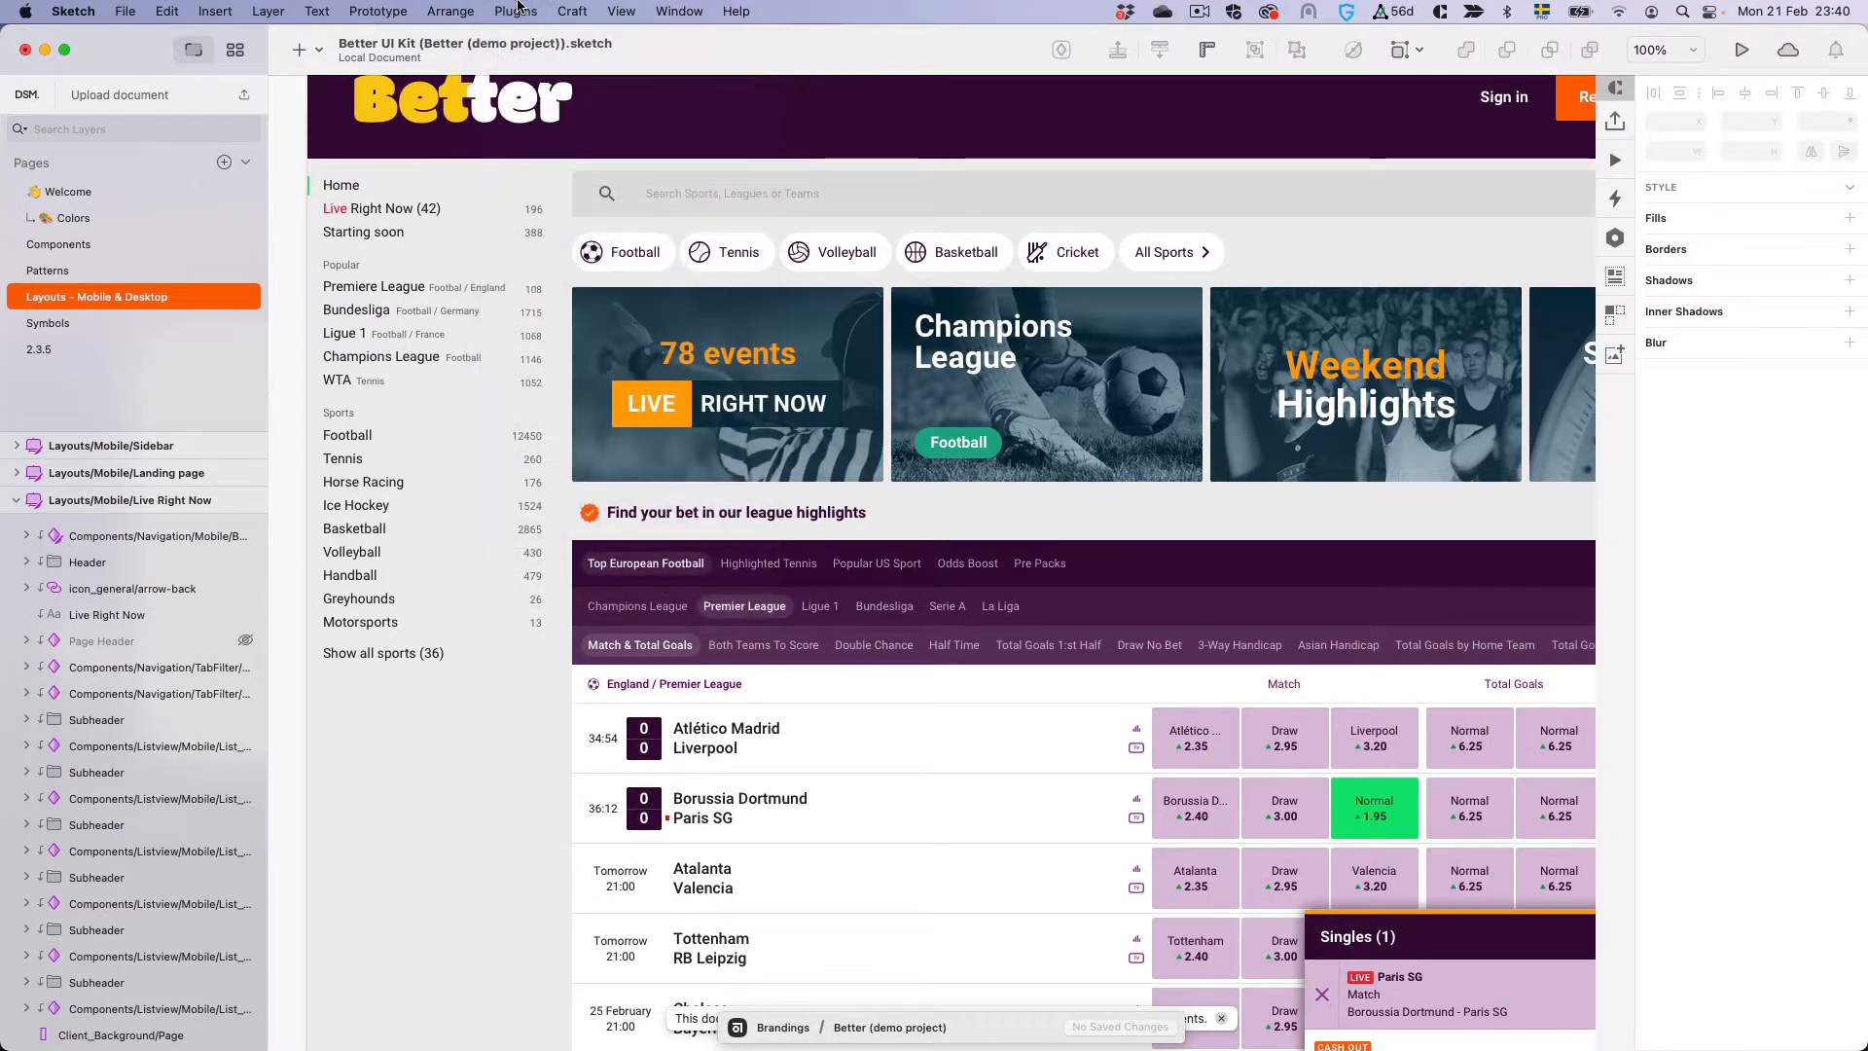
# Step: Switch to the Symbols page and launch Plugins > Fontily > Find & Replace Fonts
pyautogui.click(80, 321)
pyautogui.hscroll(5, 867, 236)
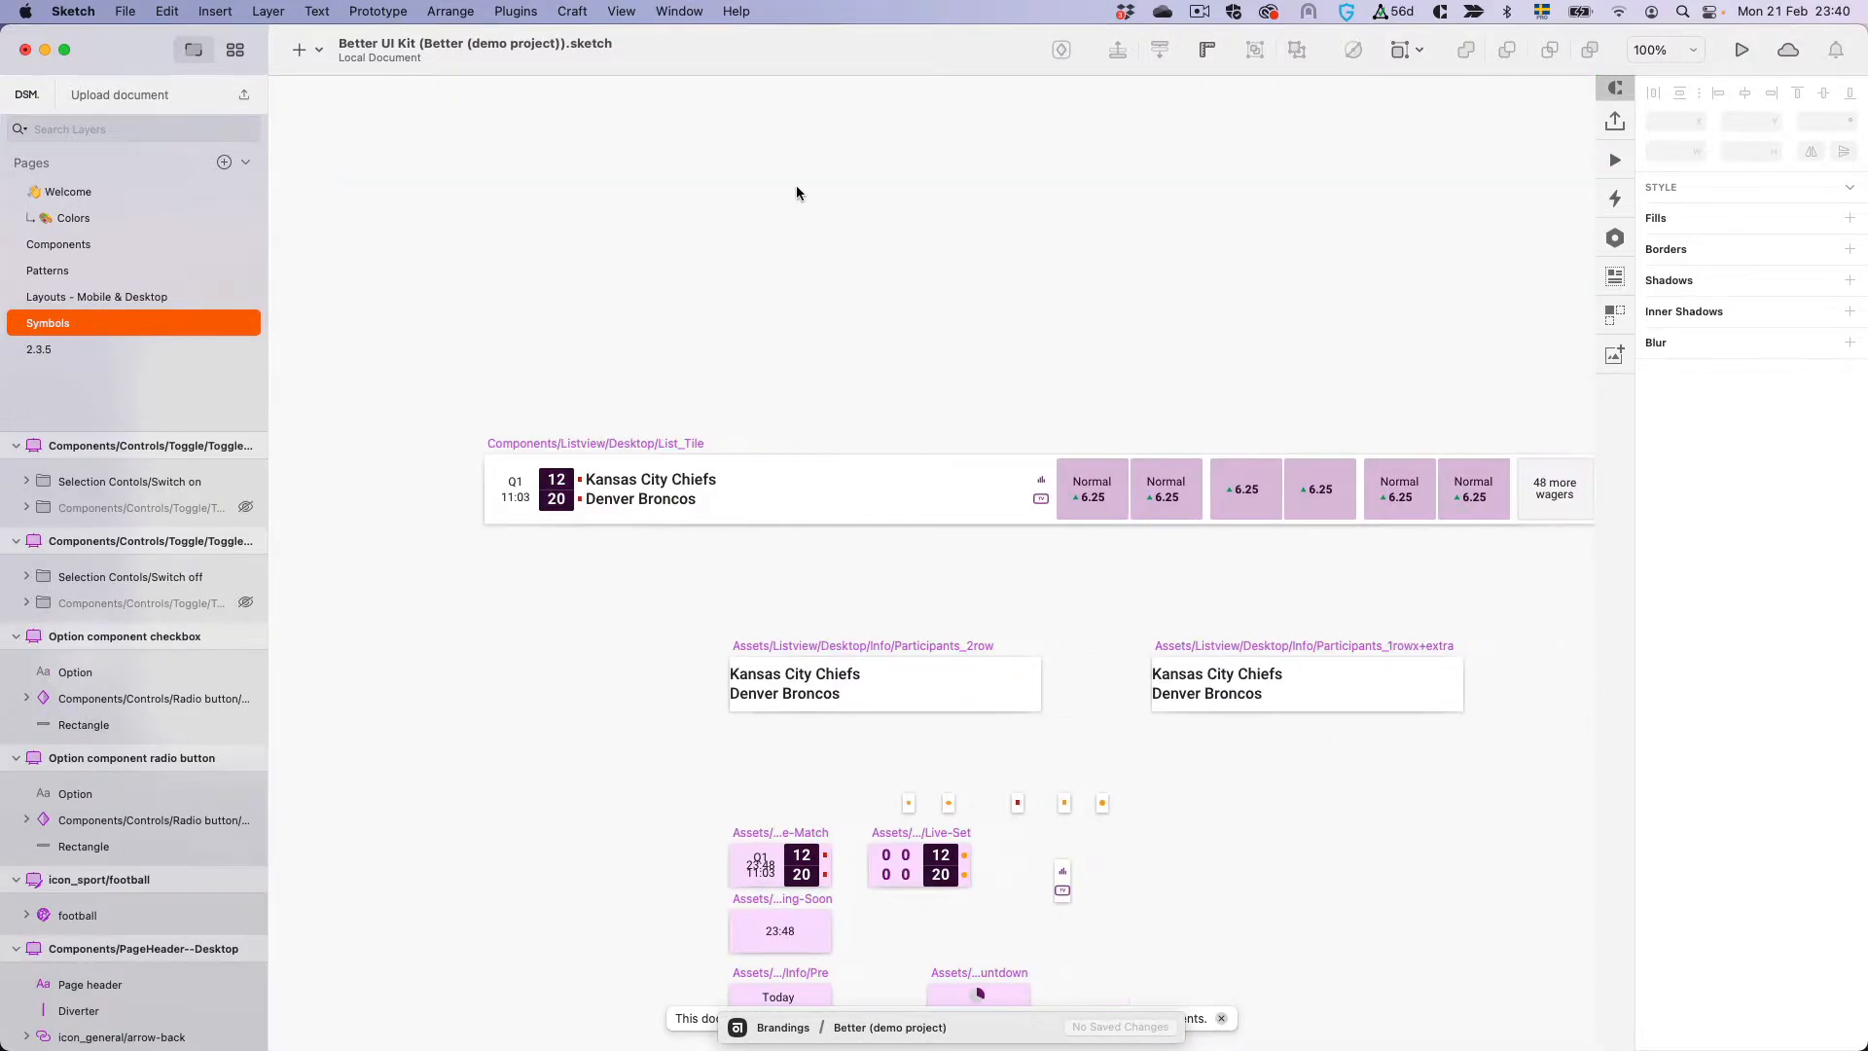
pyautogui.click(471, 10)
pyautogui.moveTo(501, 10)
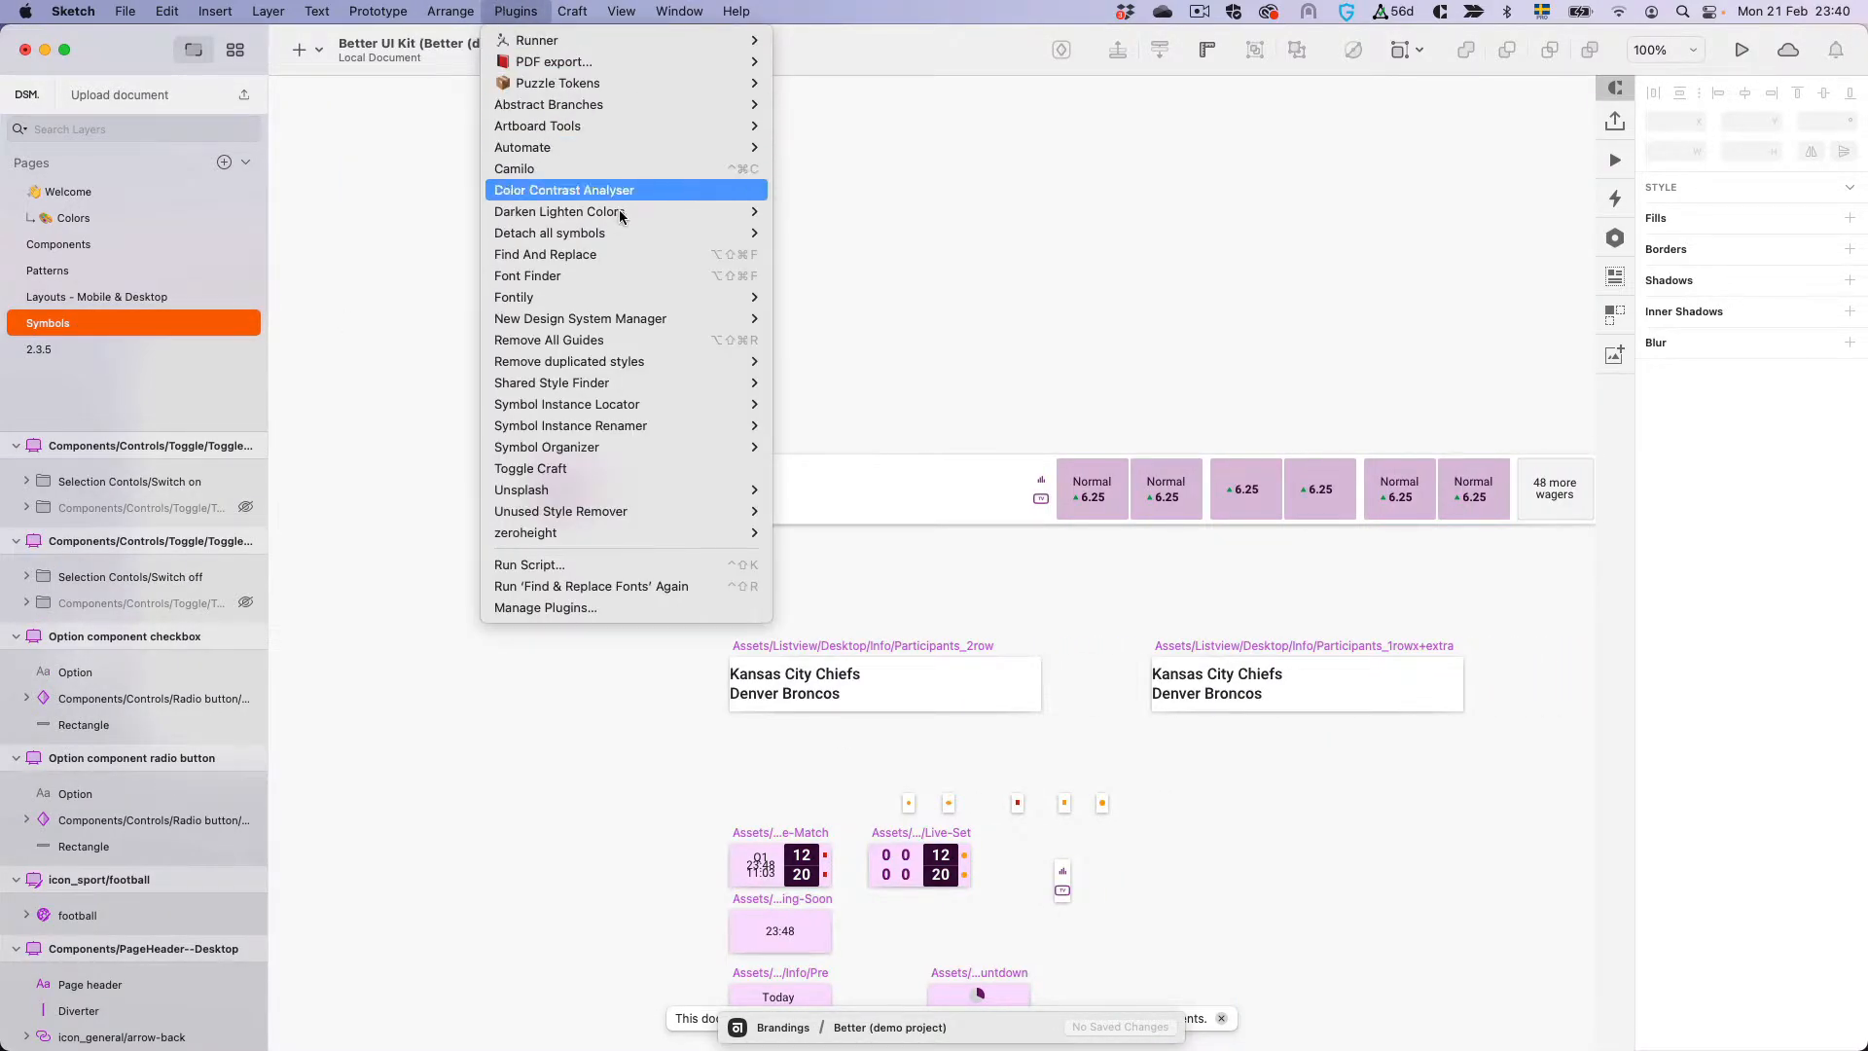
pyautogui.moveTo(665, 301)
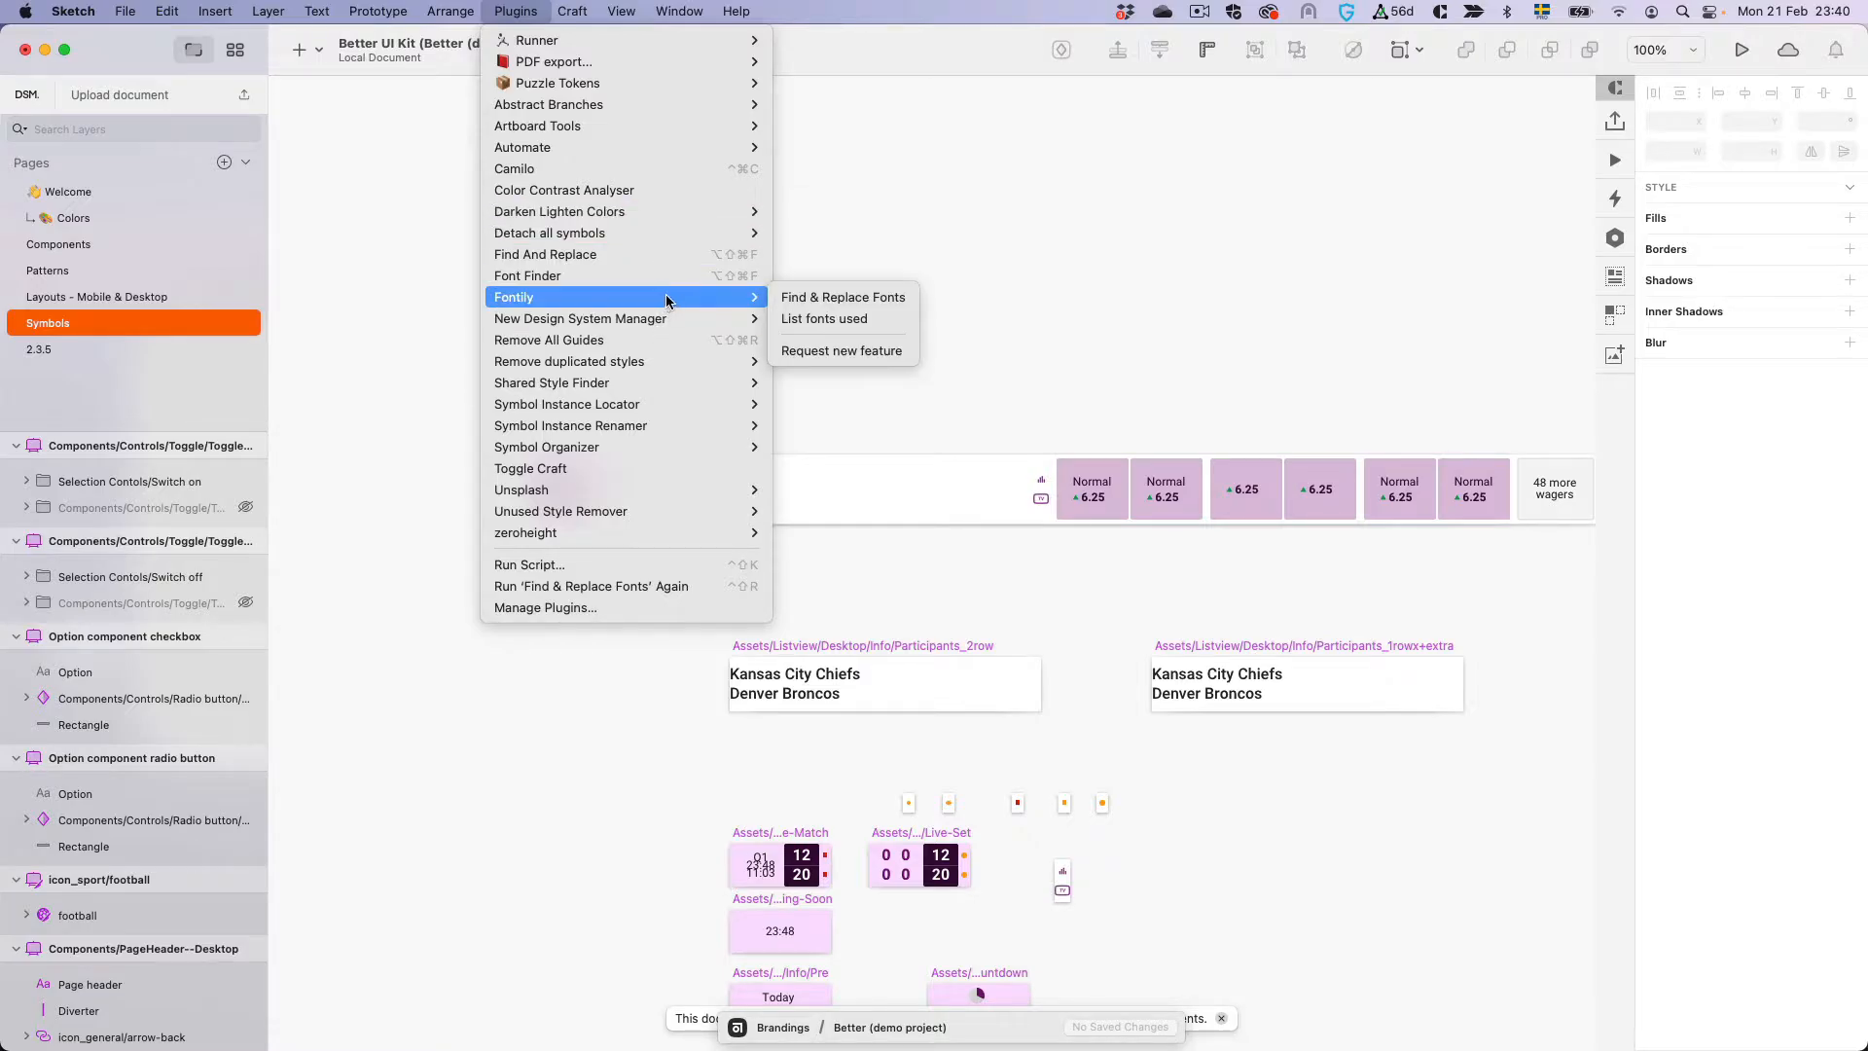
pyautogui.click(799, 297)
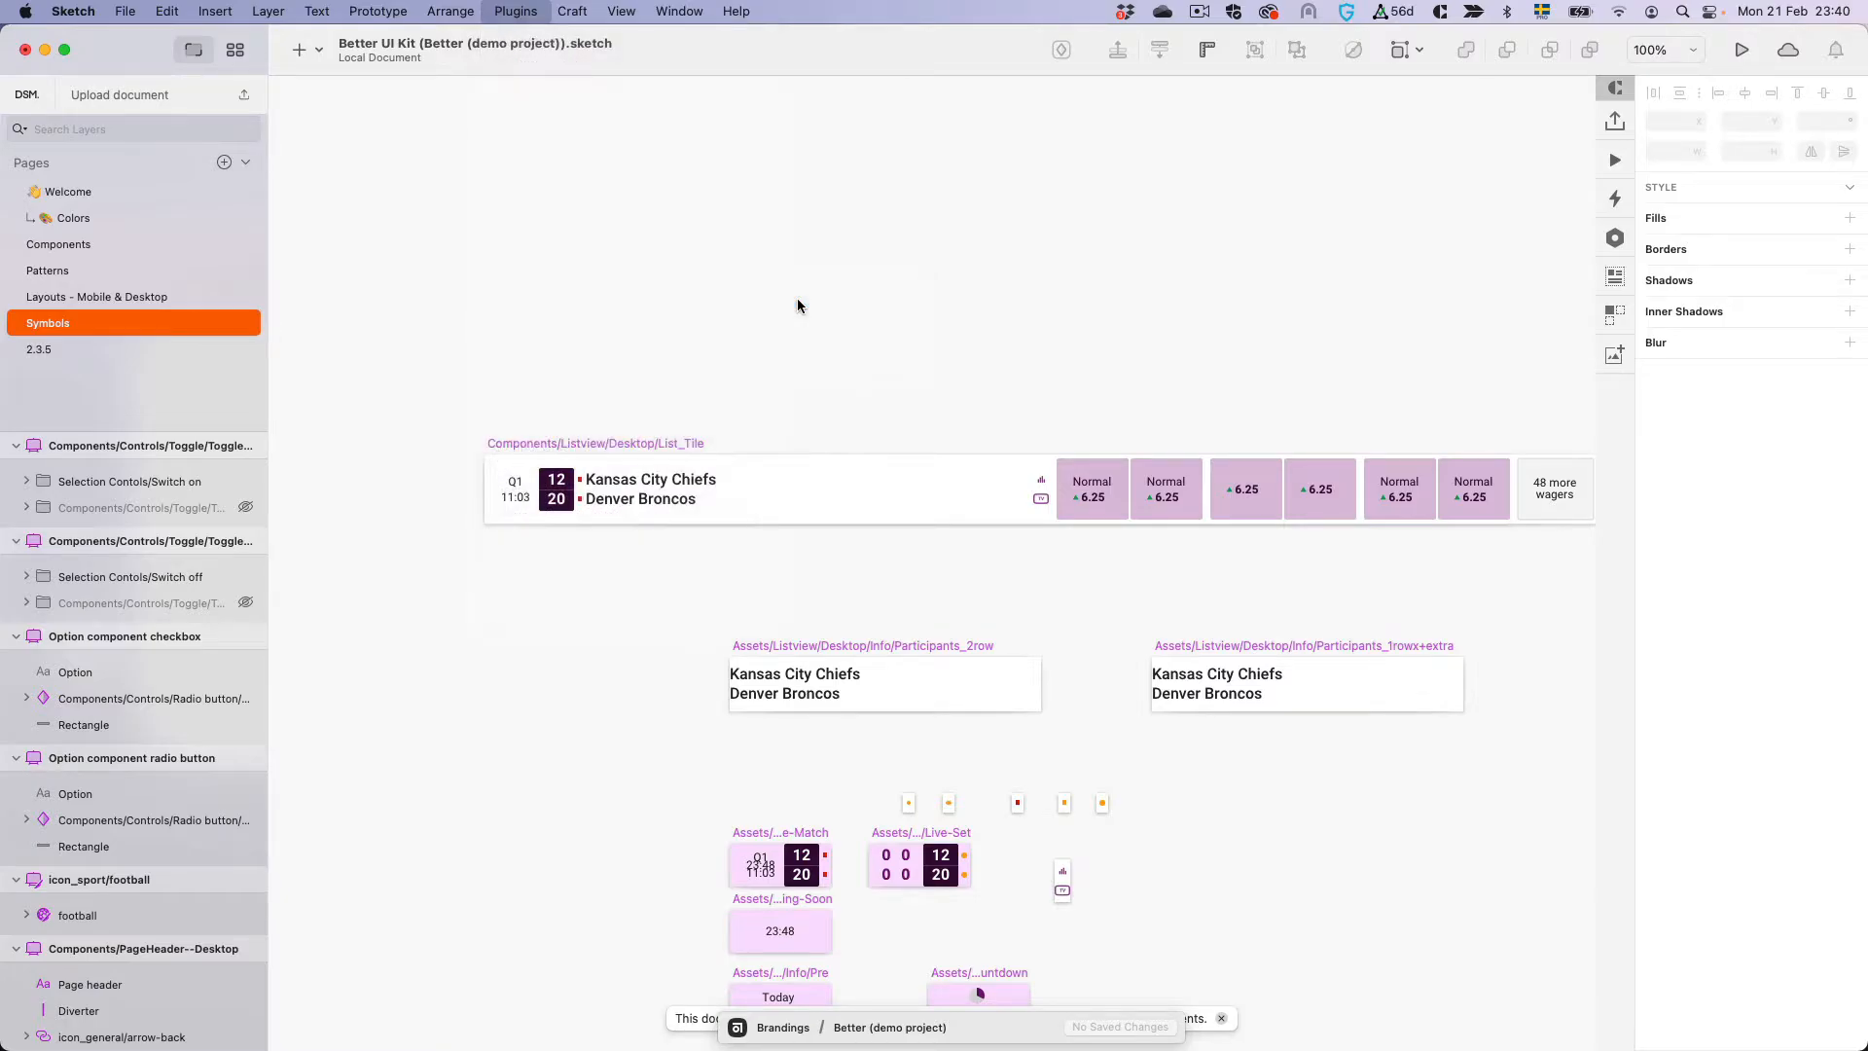
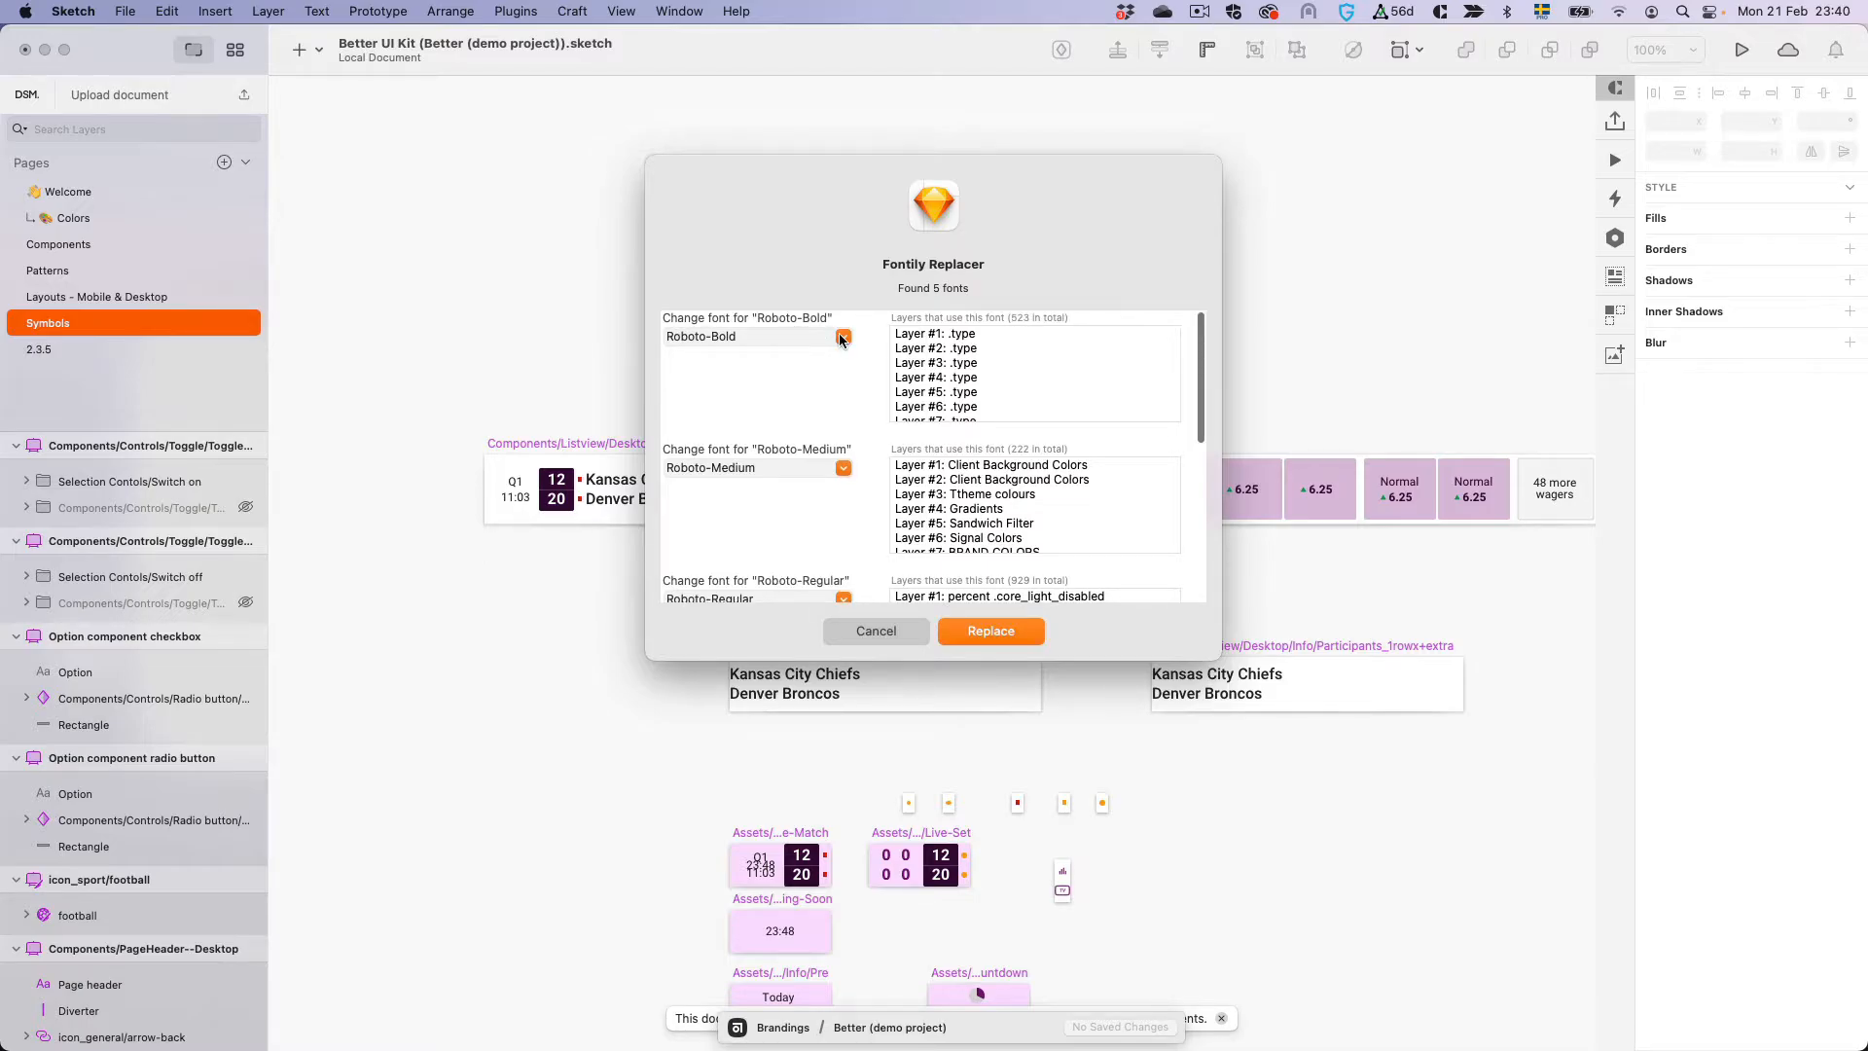
# Step: Set Montserrat-Bold and Montserrat-Medium as replacements for Roboto-Bold and Roboto-Medium
pyautogui.click(843, 336)
pyautogui.scroll(15, 783, 419)
pyautogui.scroll(20, 783, 421)
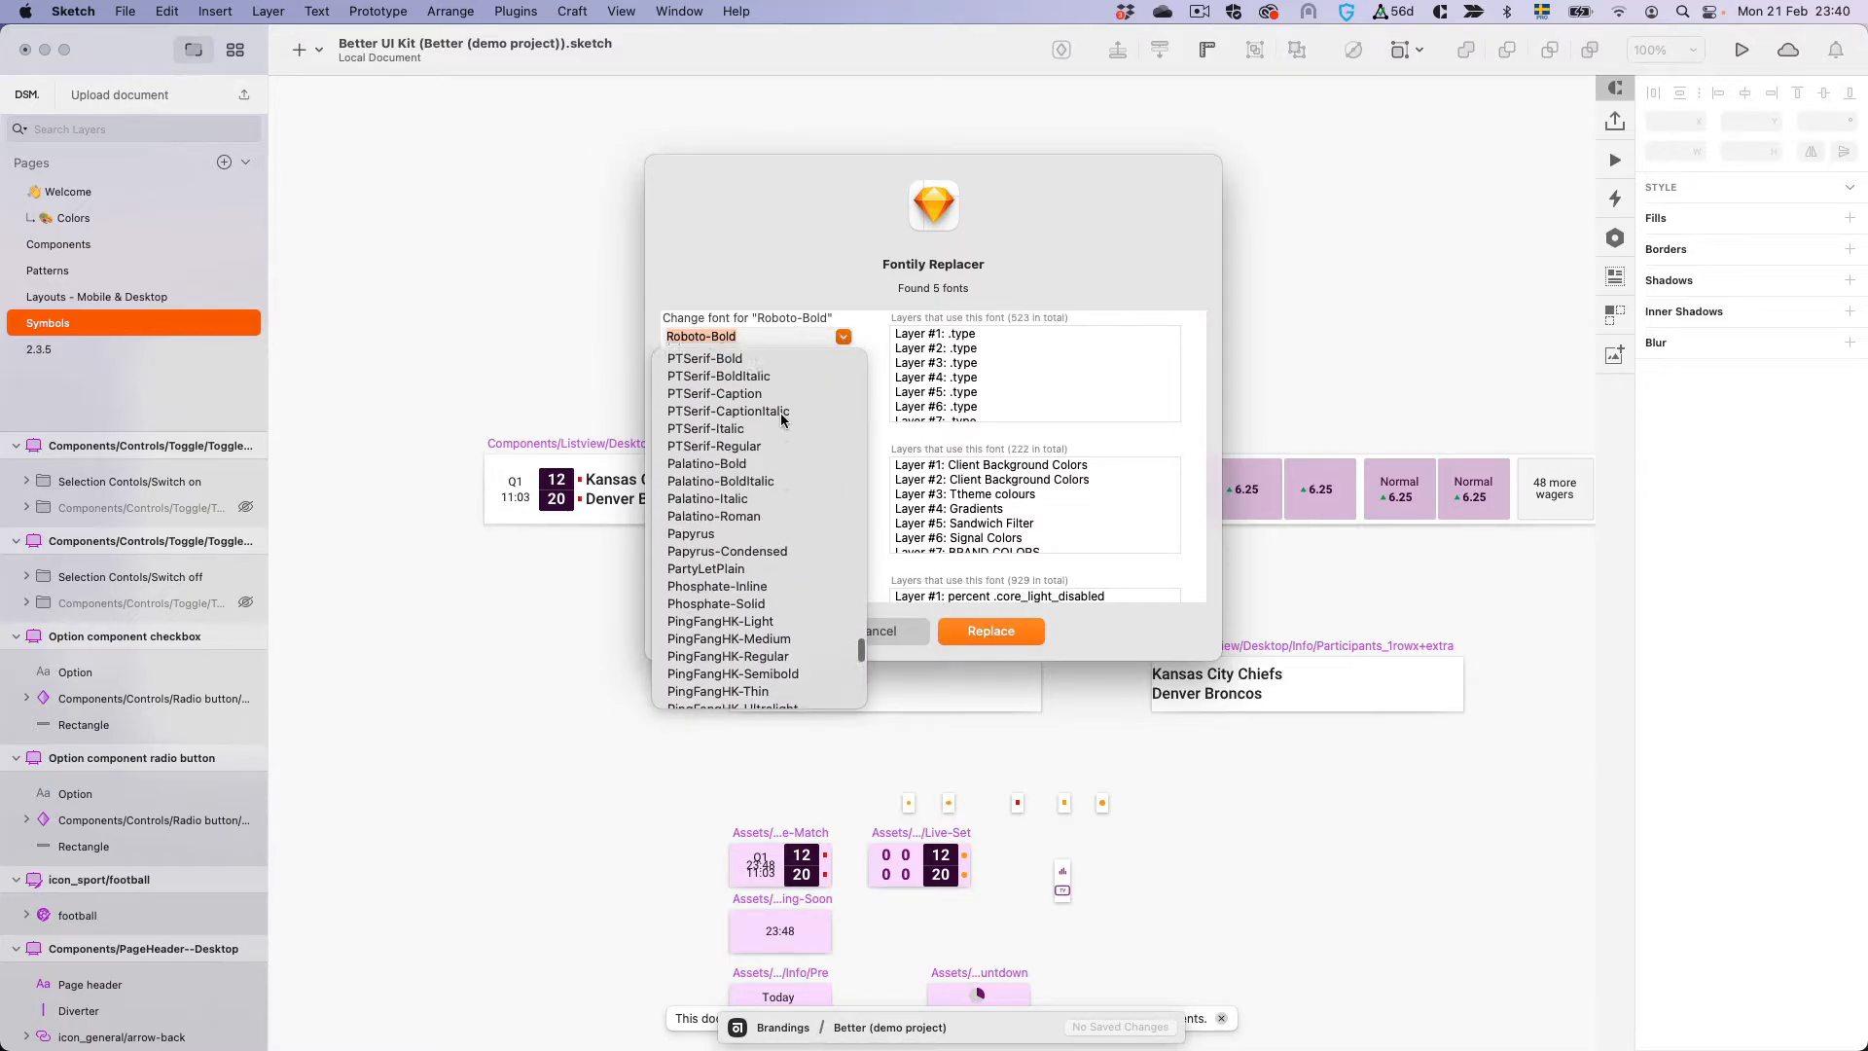
pyautogui.scroll(20, 783, 418)
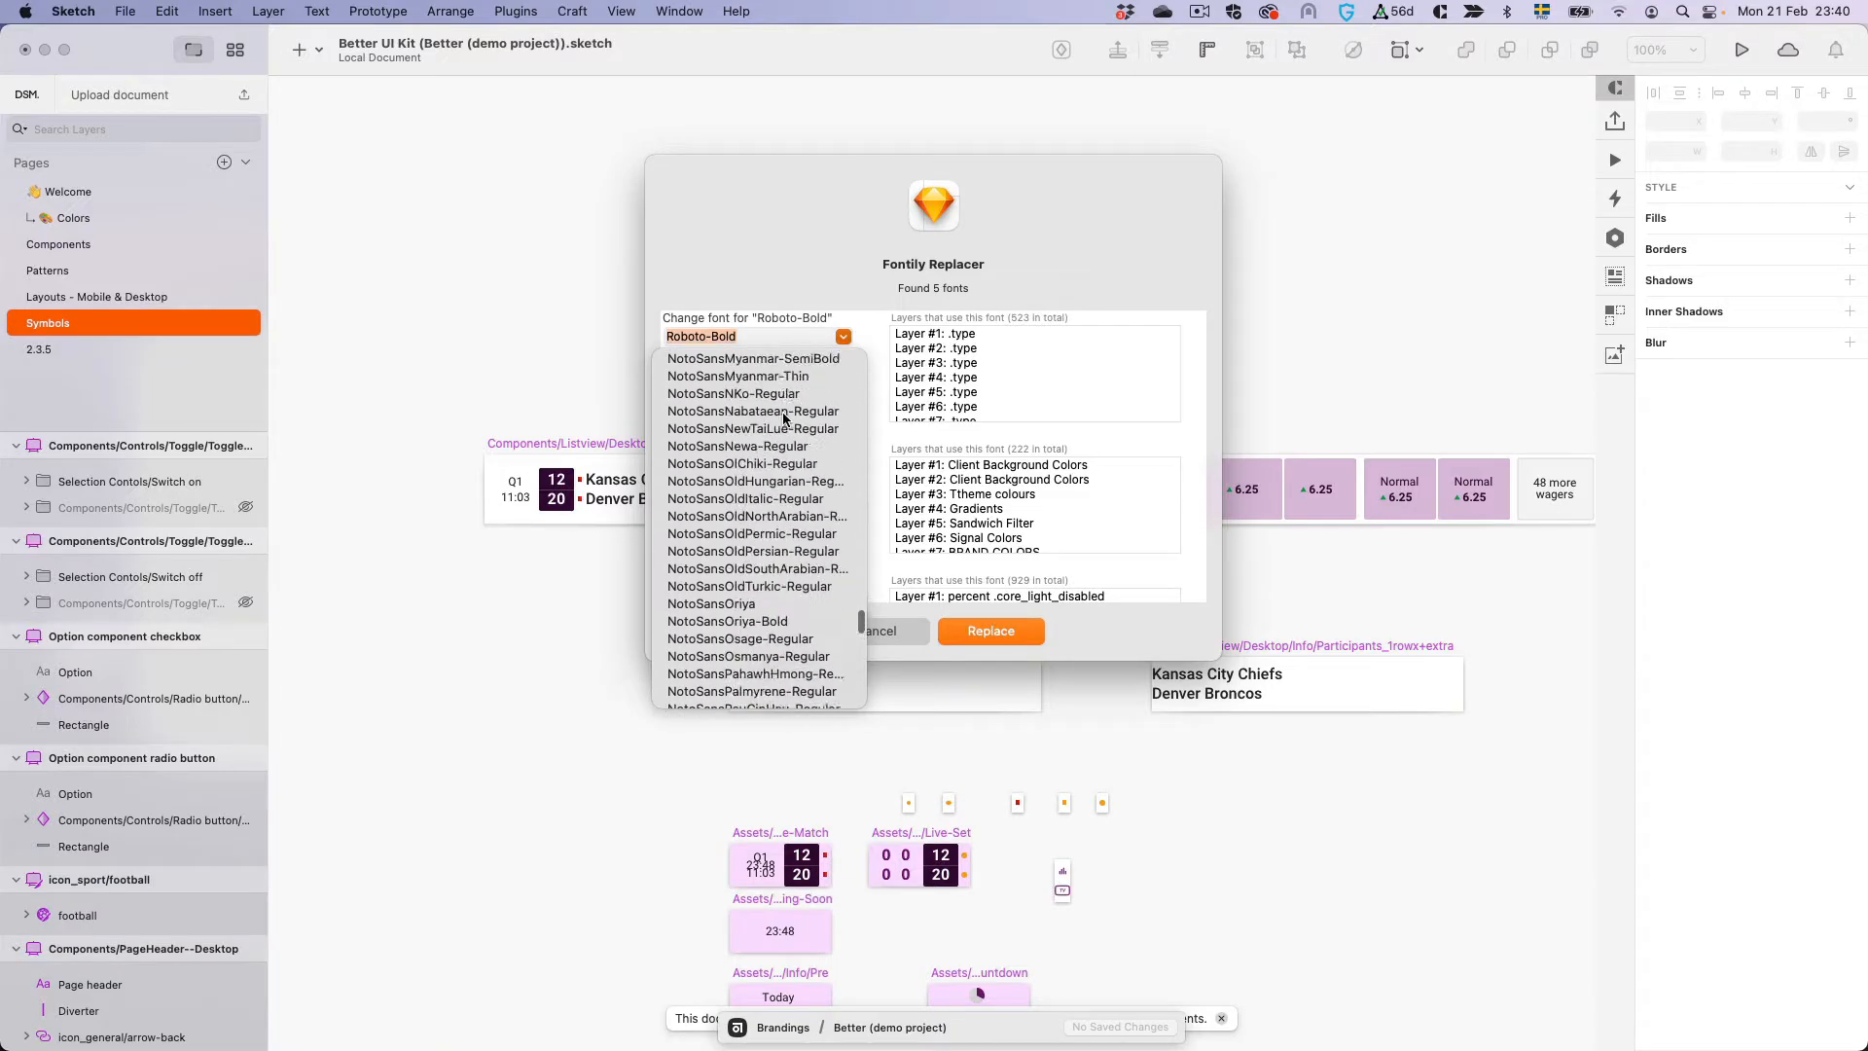
pyautogui.scroll(20, 783, 419)
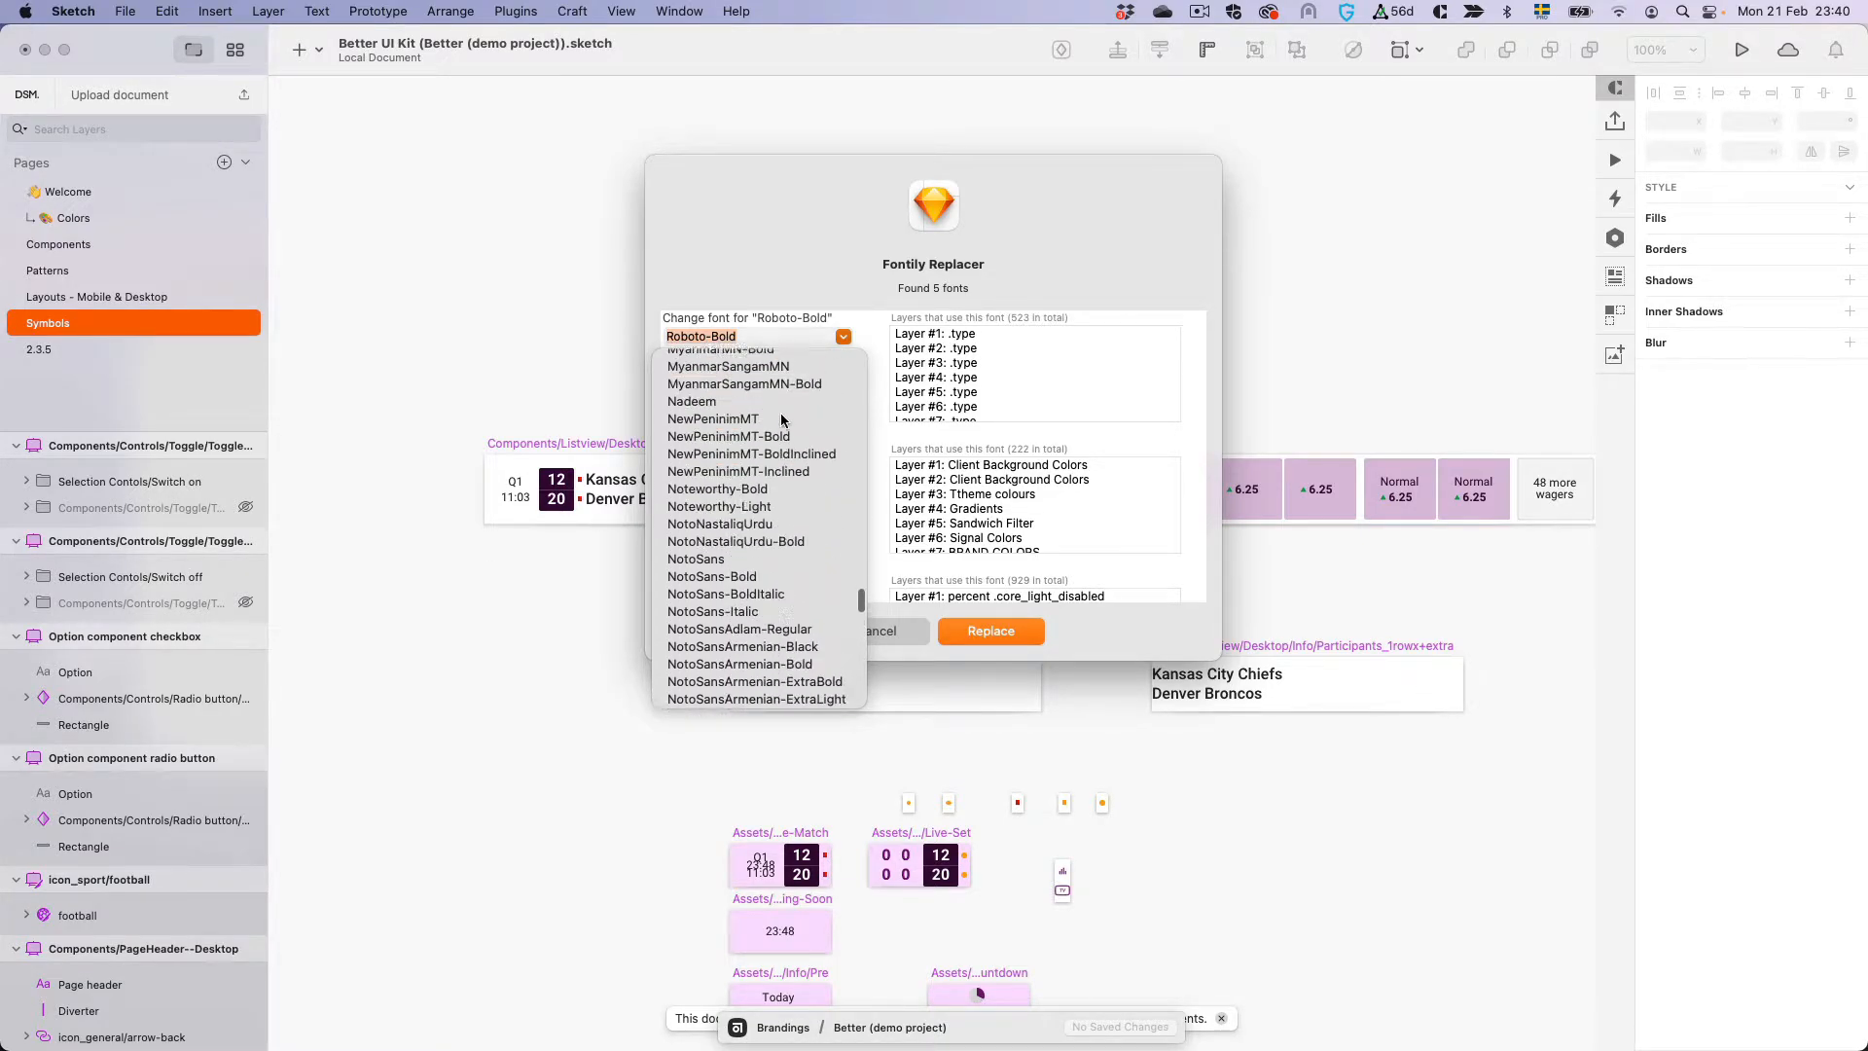
pyautogui.scroll(-5, 783, 420)
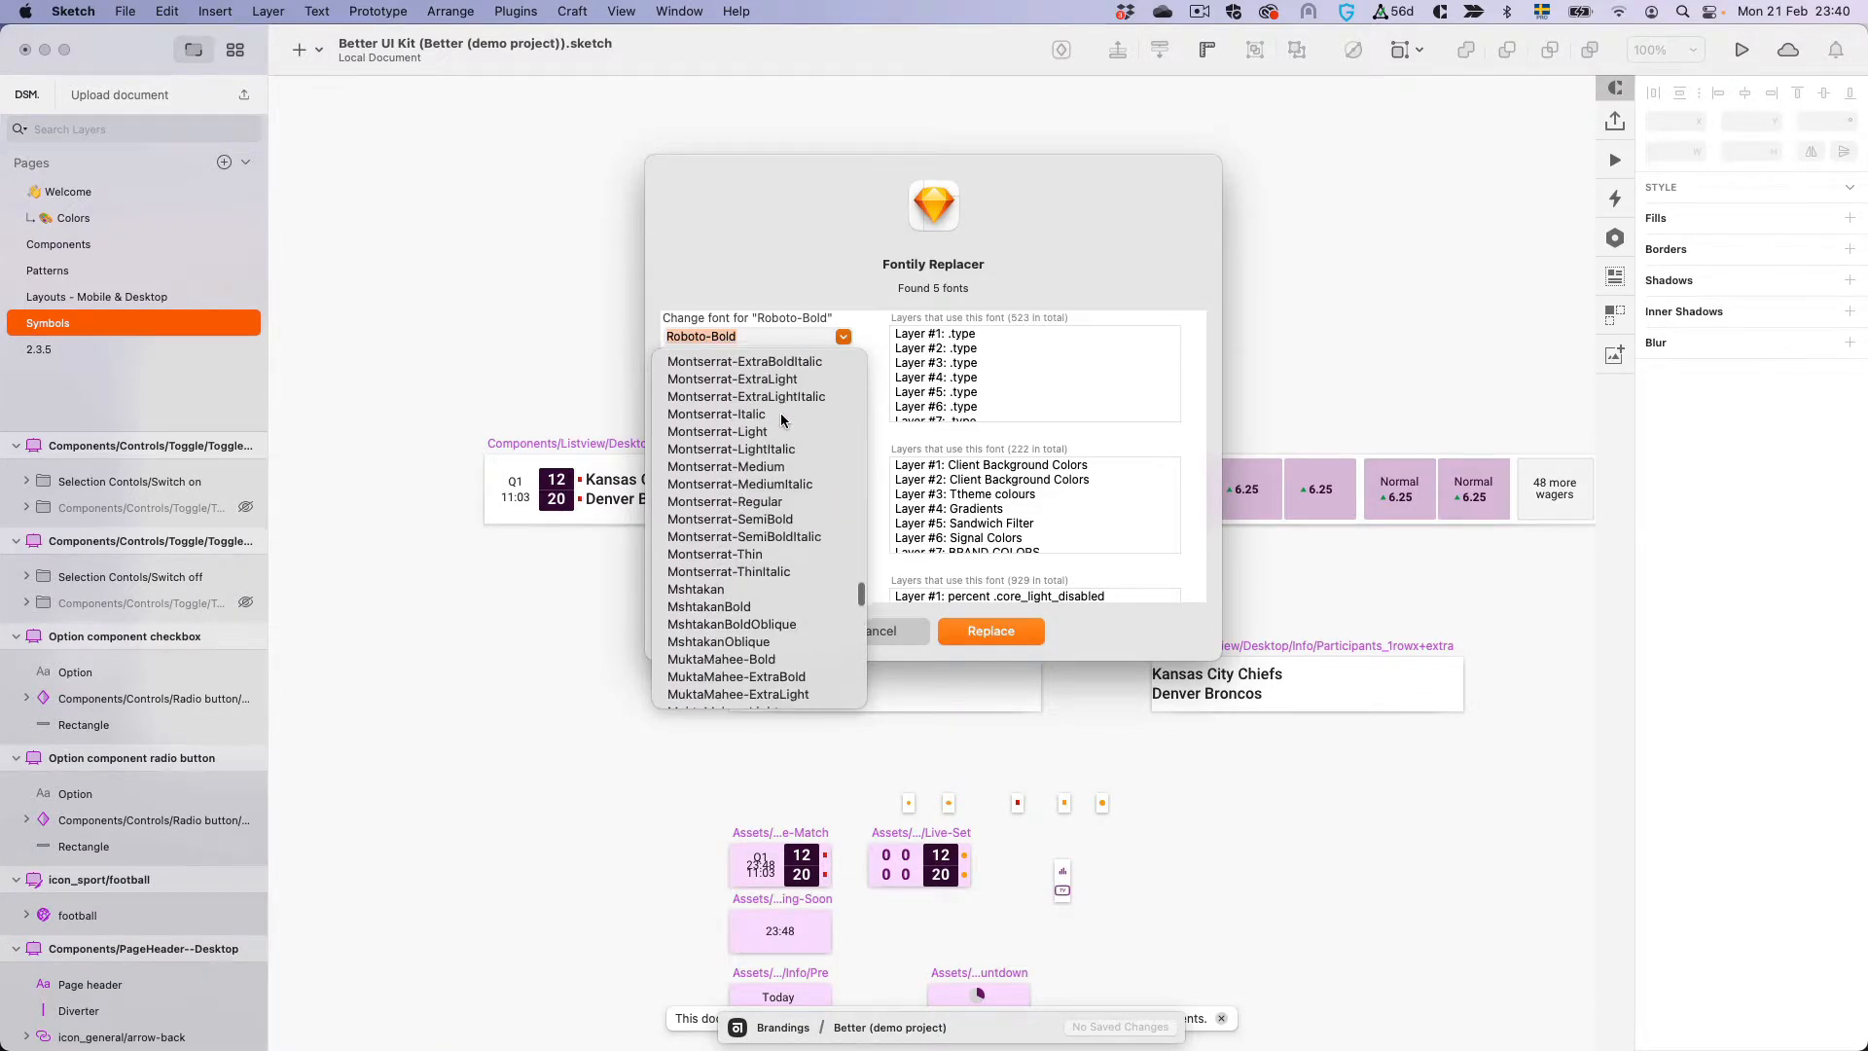
pyautogui.scroll(3, 783, 420)
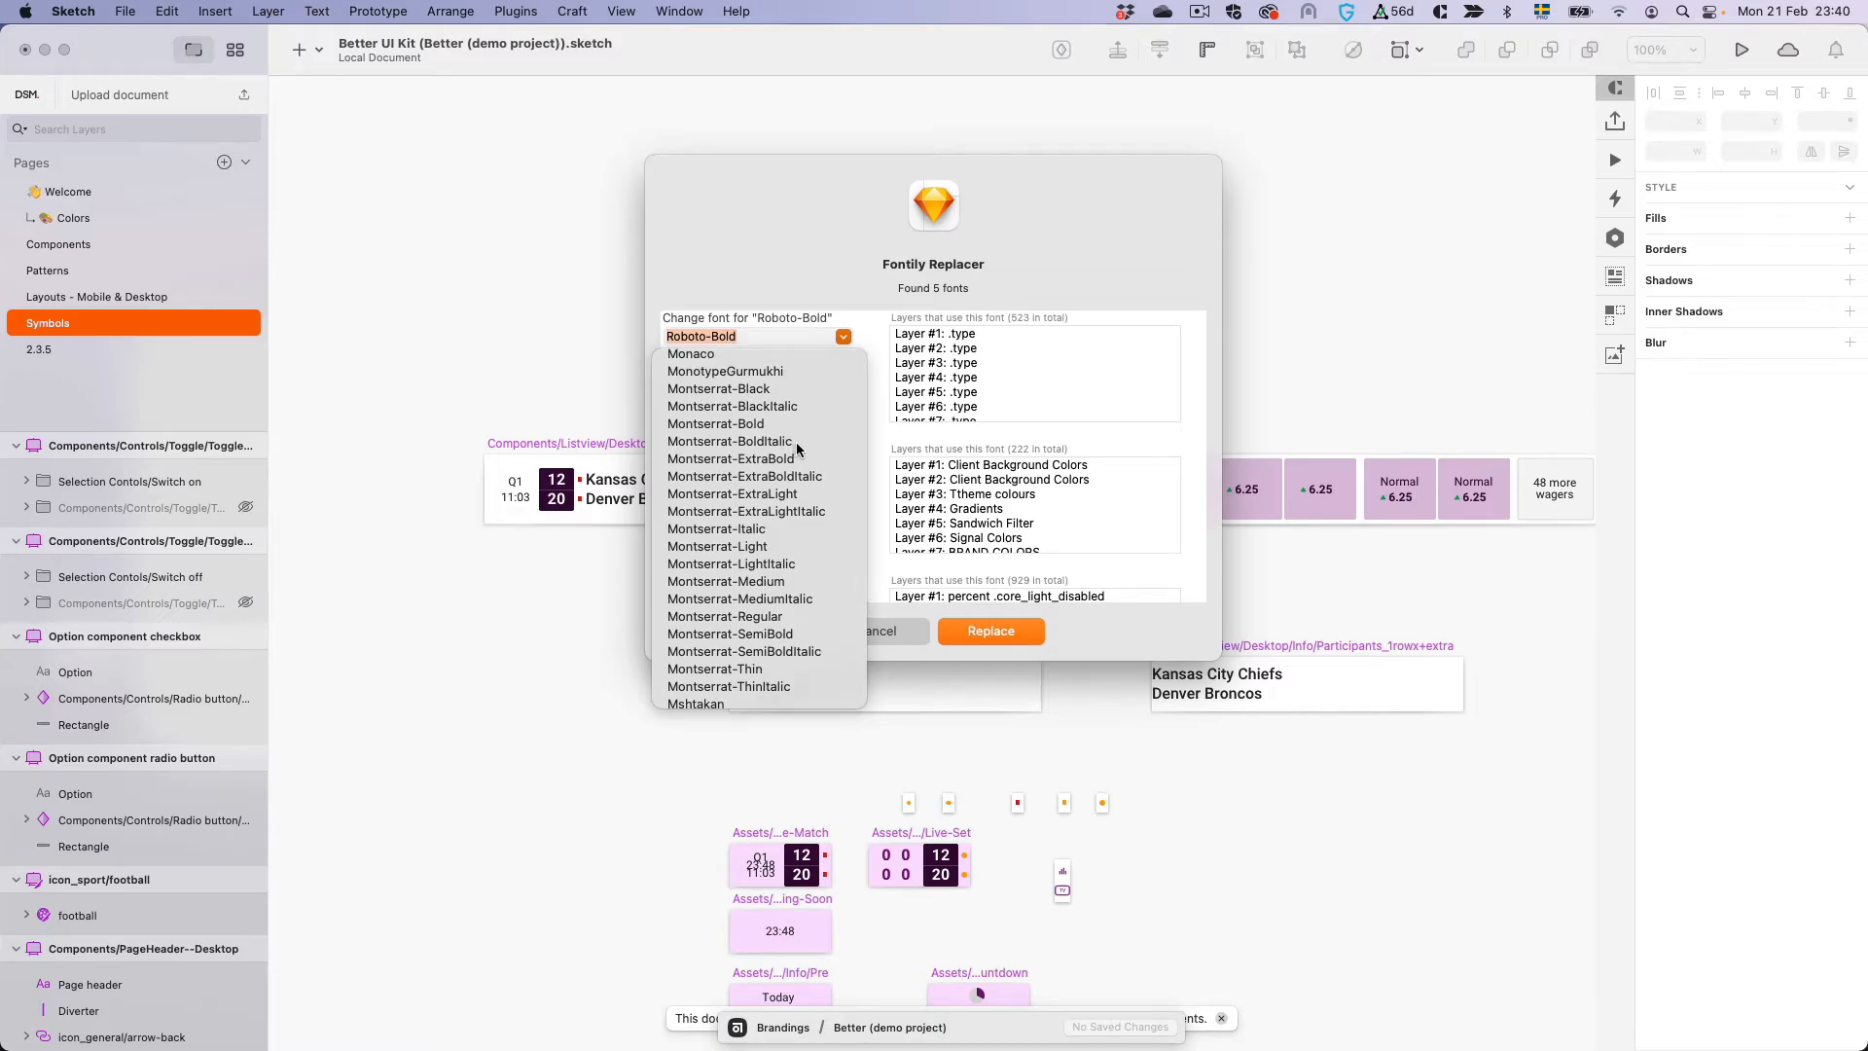
pyautogui.click(769, 424)
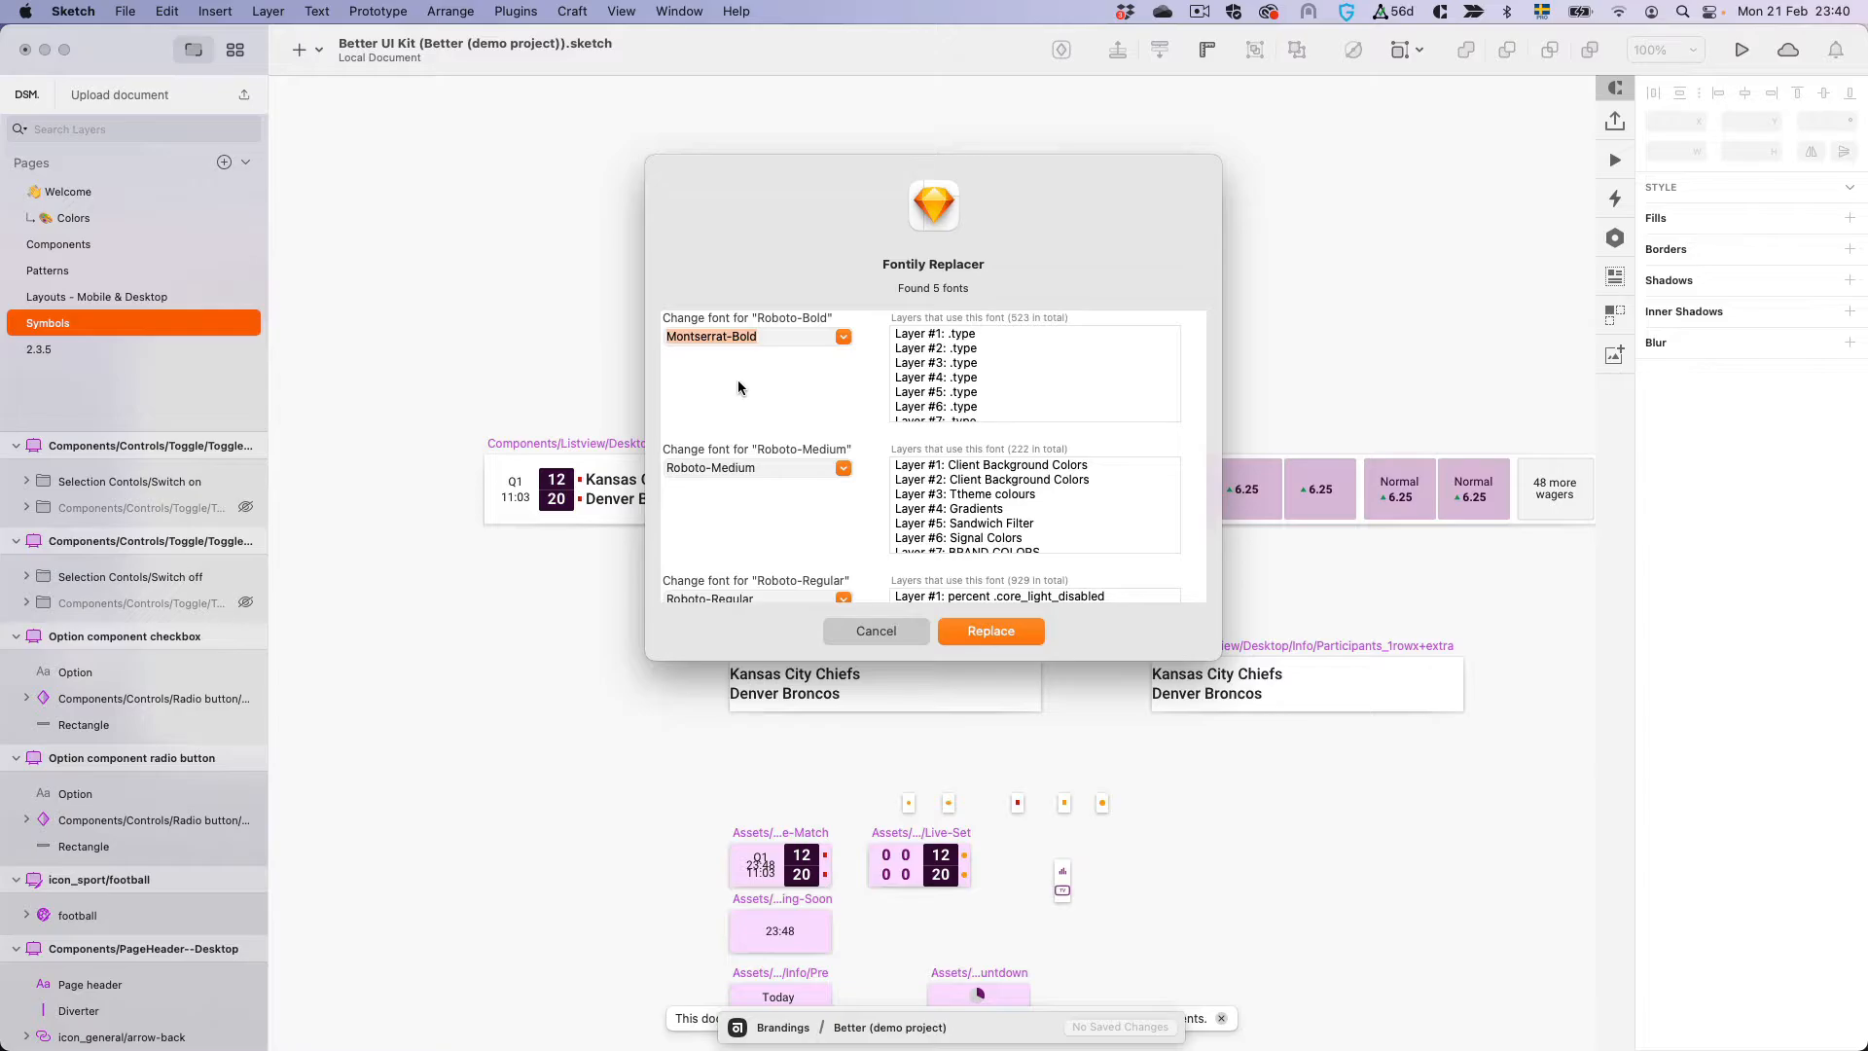
pyautogui.doubleClick(681, 337)
pyautogui.press('super+c')
pyautogui.doubleClick(687, 467)
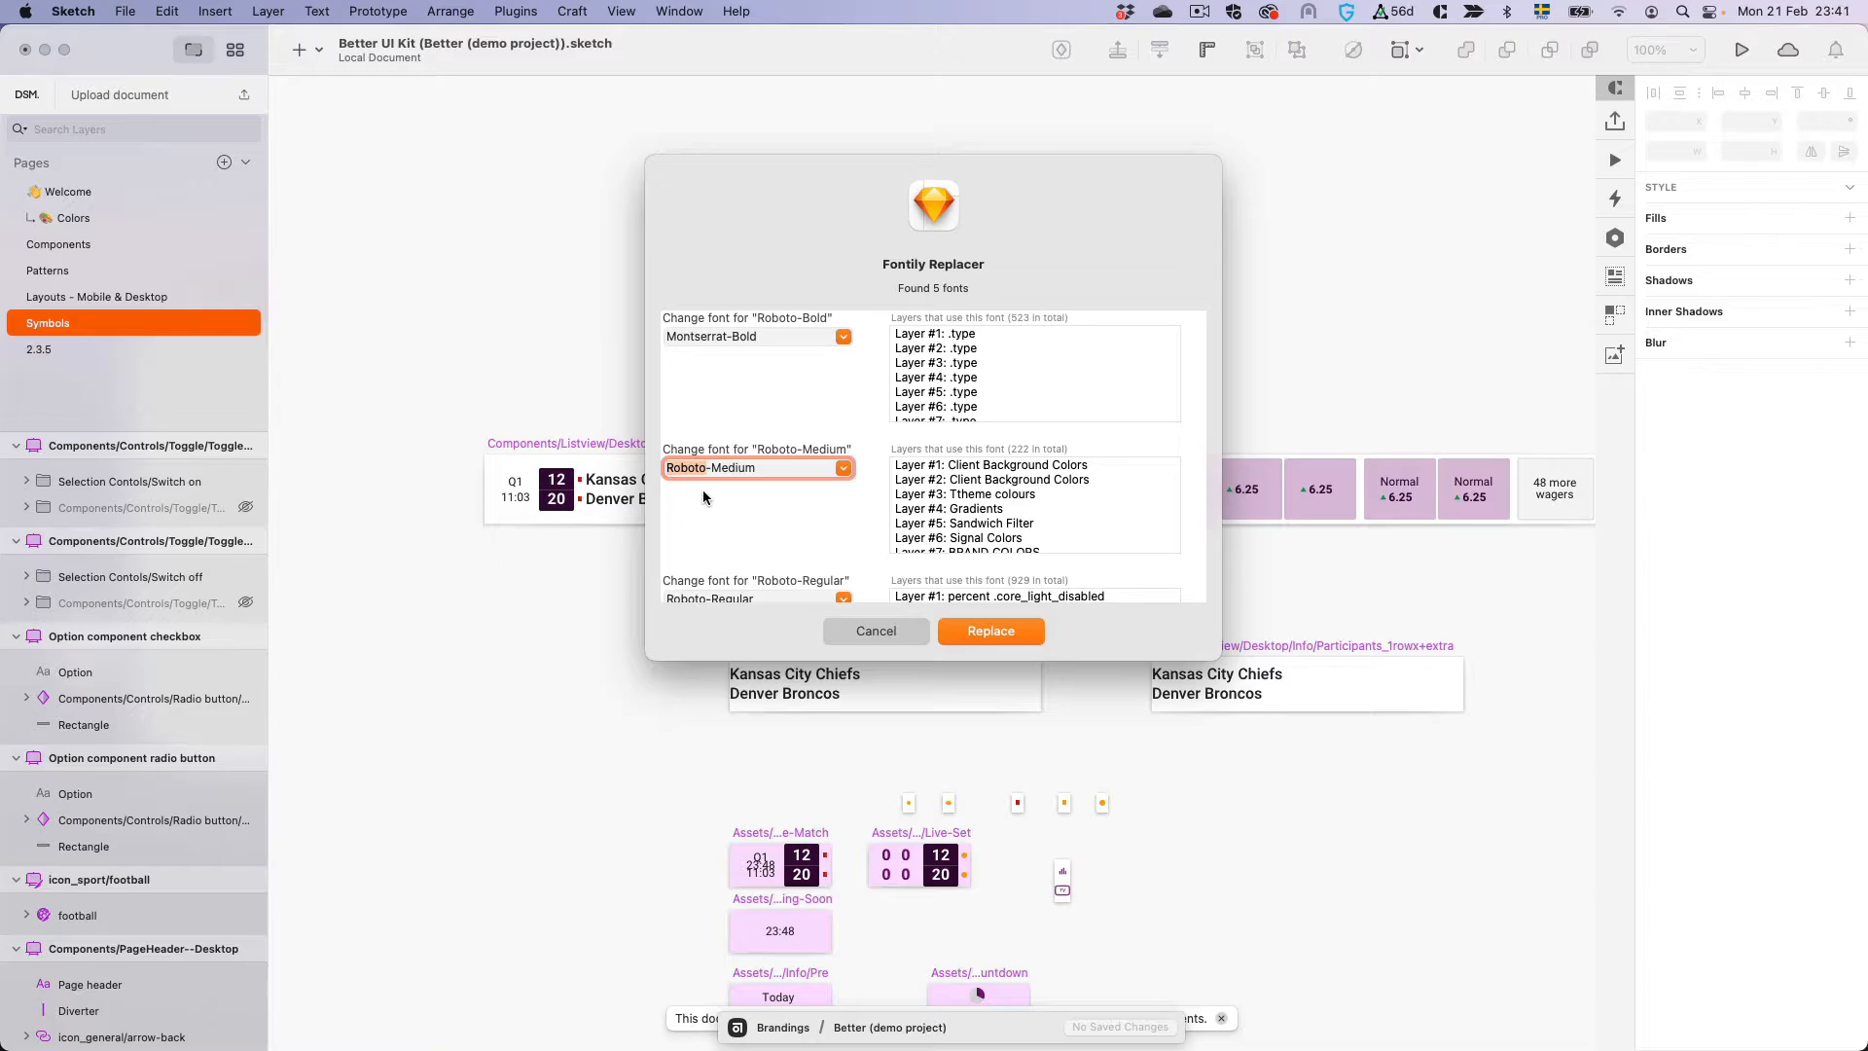
pyautogui.press('super+v')
pyautogui.click(843, 468)
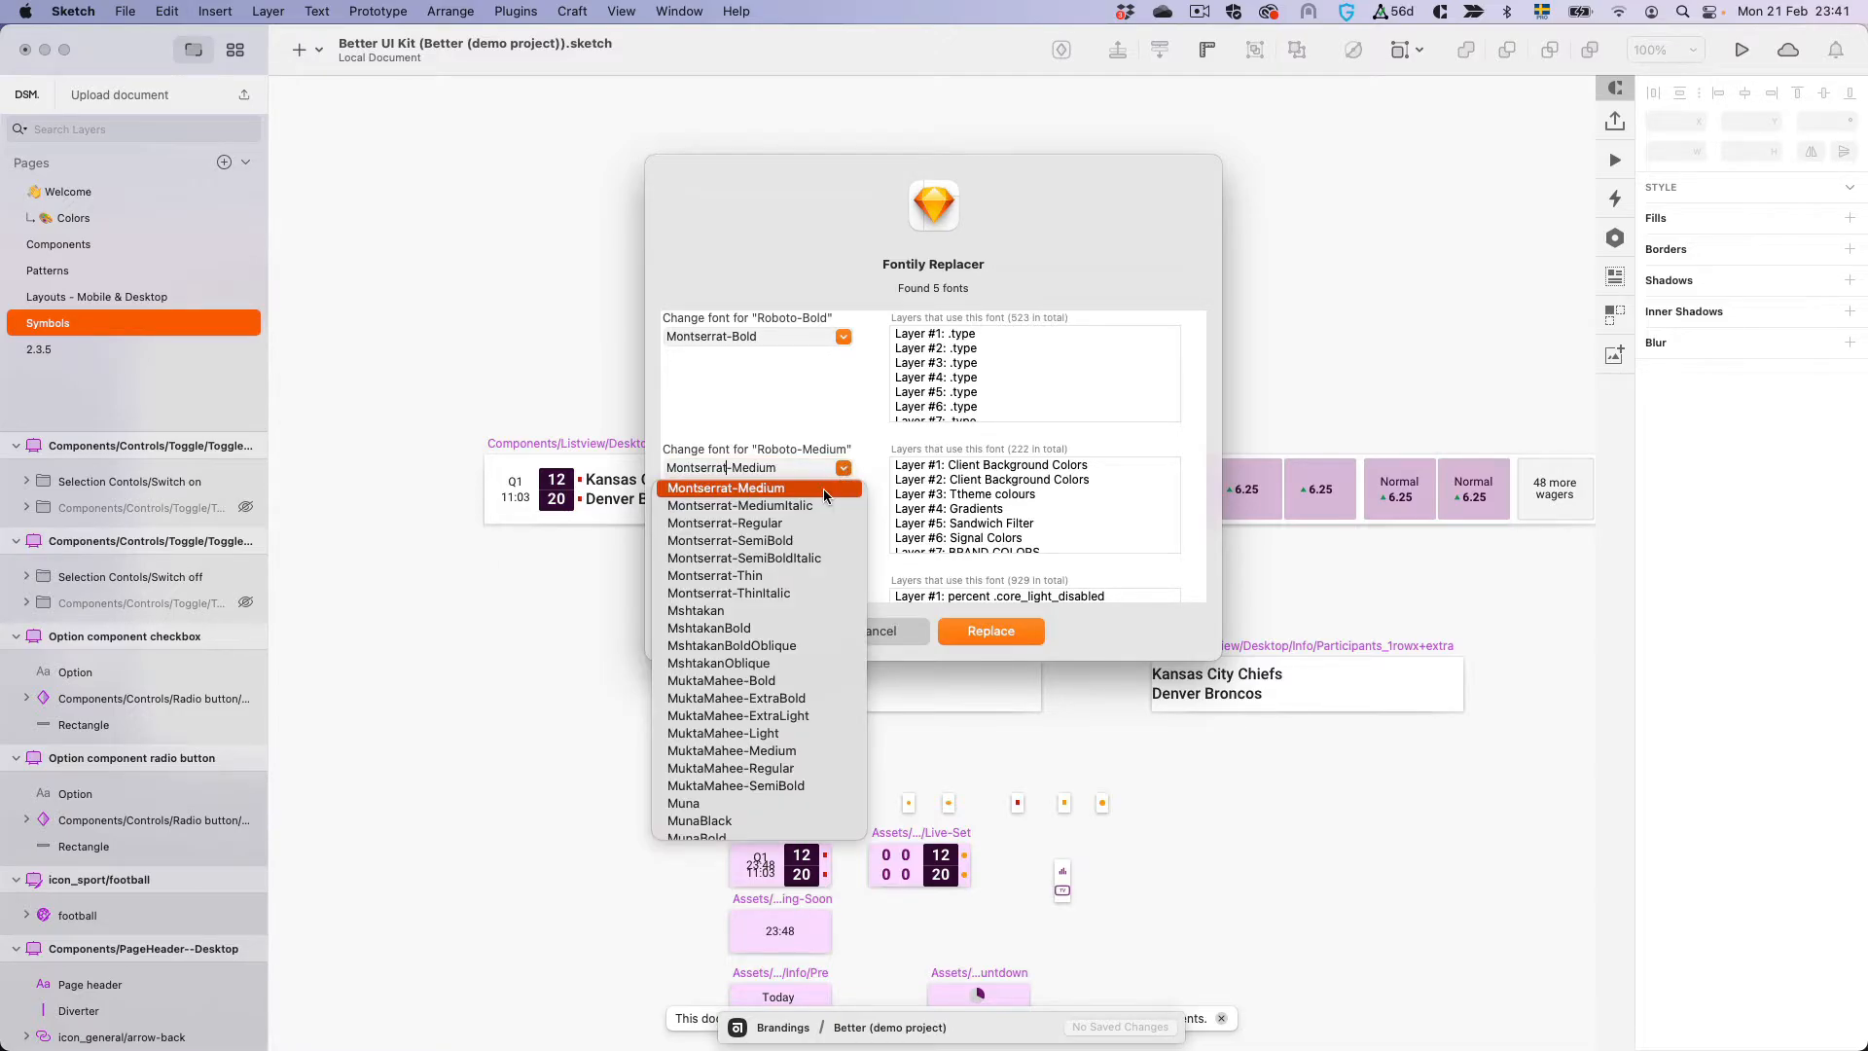
pyautogui.click(823, 489)
# Step: Set Montserrat-Regular and Montserrat-MediumItalic as replacements for Roboto-Regular and Roboto-MediumItalic
pyautogui.scroll(-2, 759, 510)
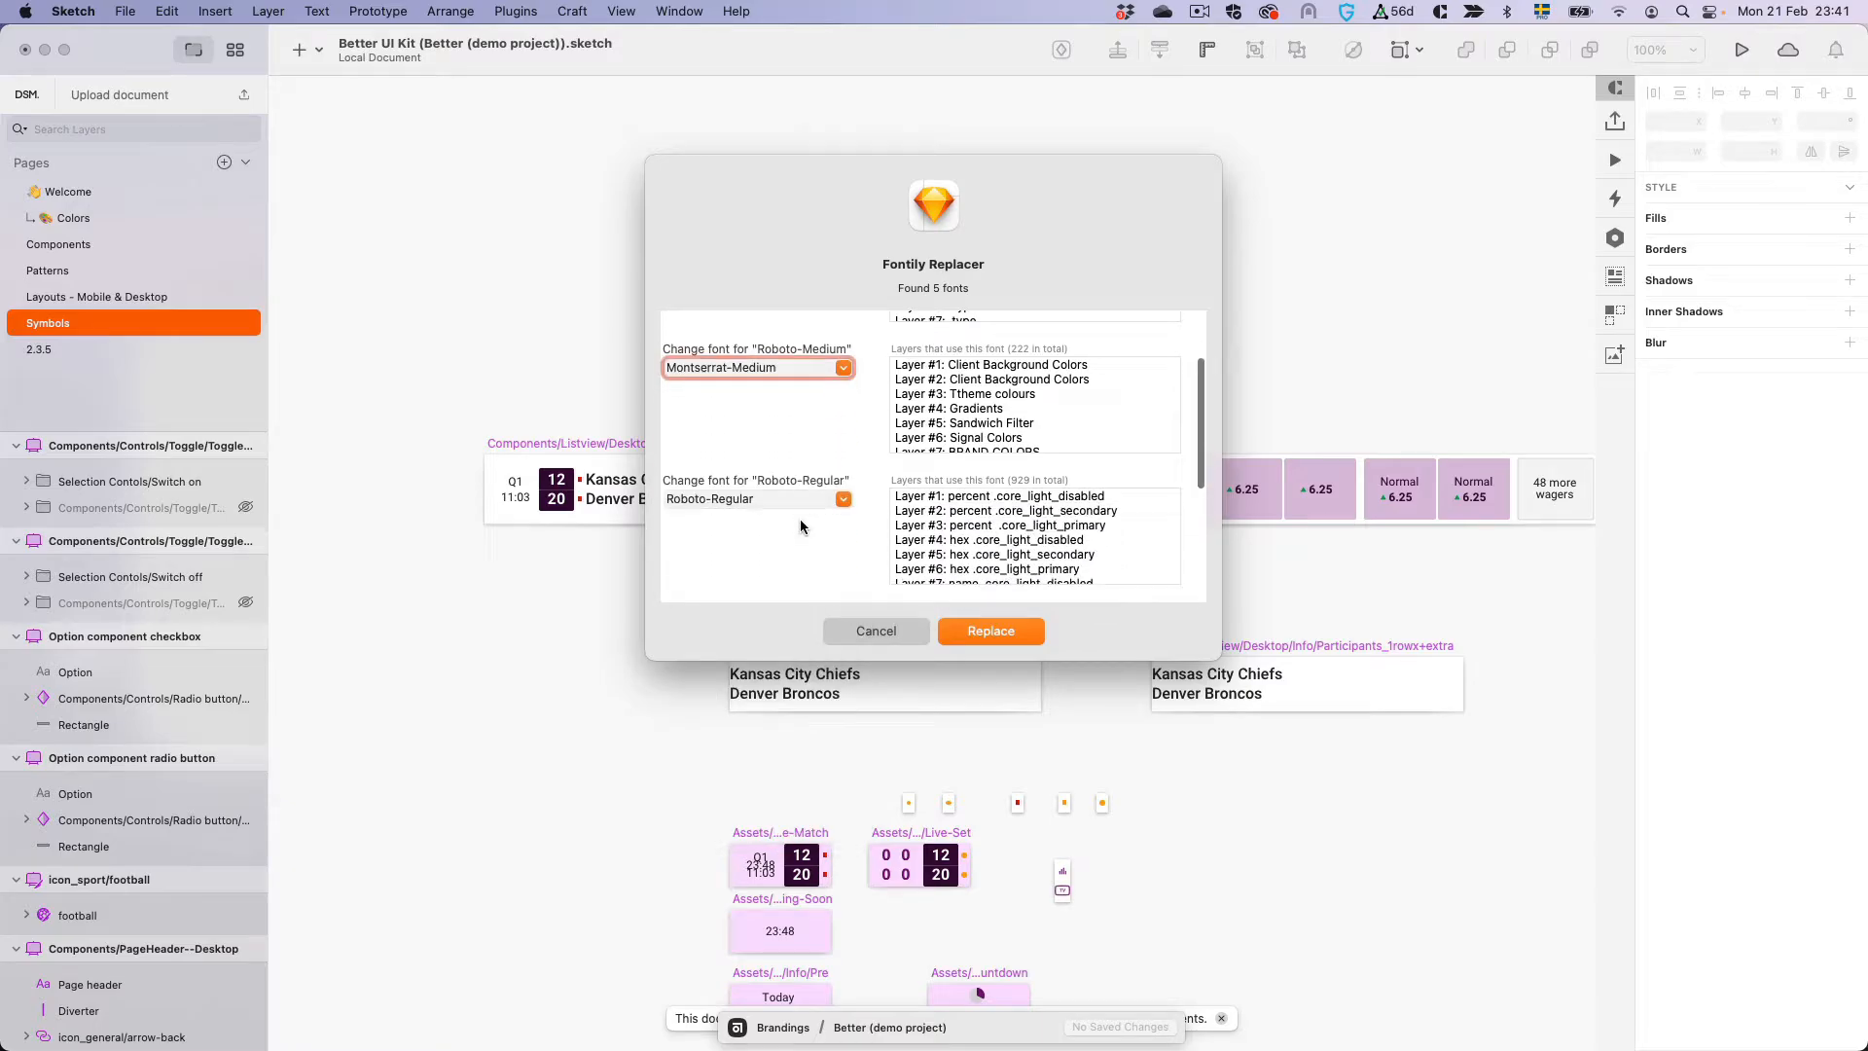
pyautogui.click(682, 496)
pyautogui.doubleClick(705, 497)
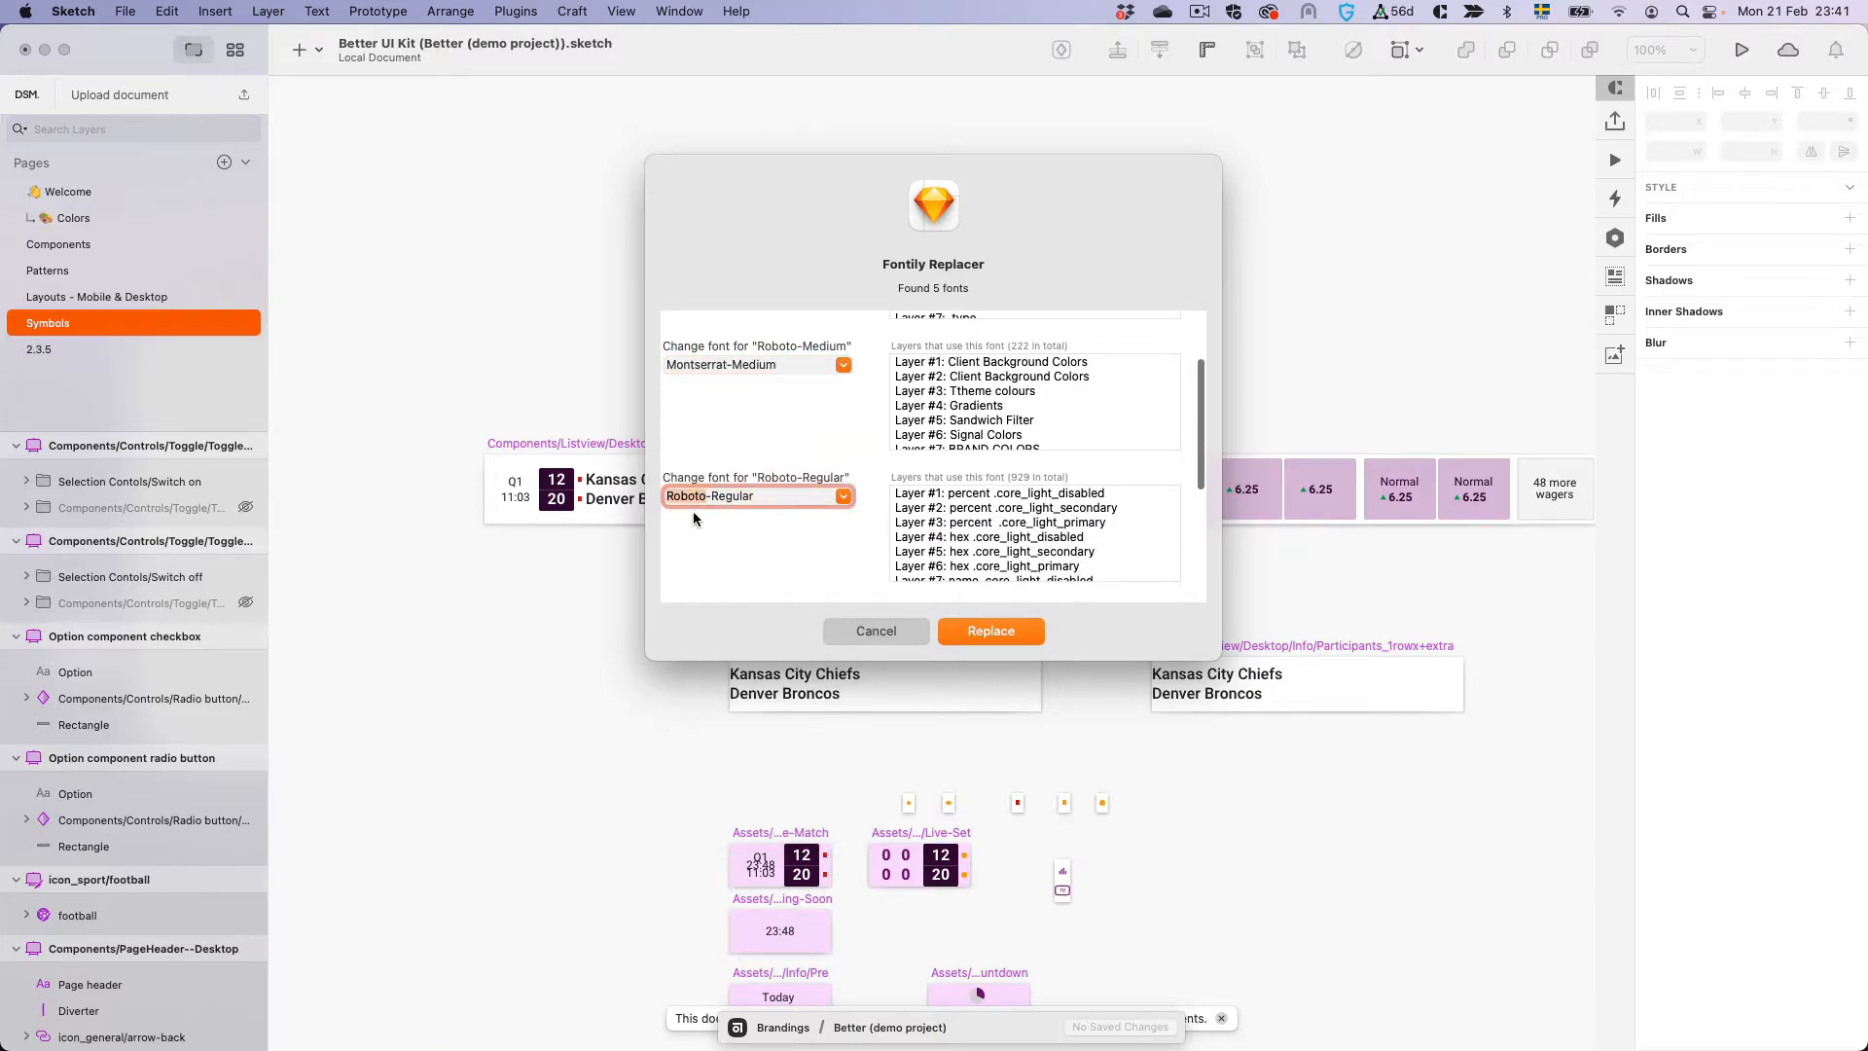
pyautogui.press('super+v')
pyautogui.click(843, 497)
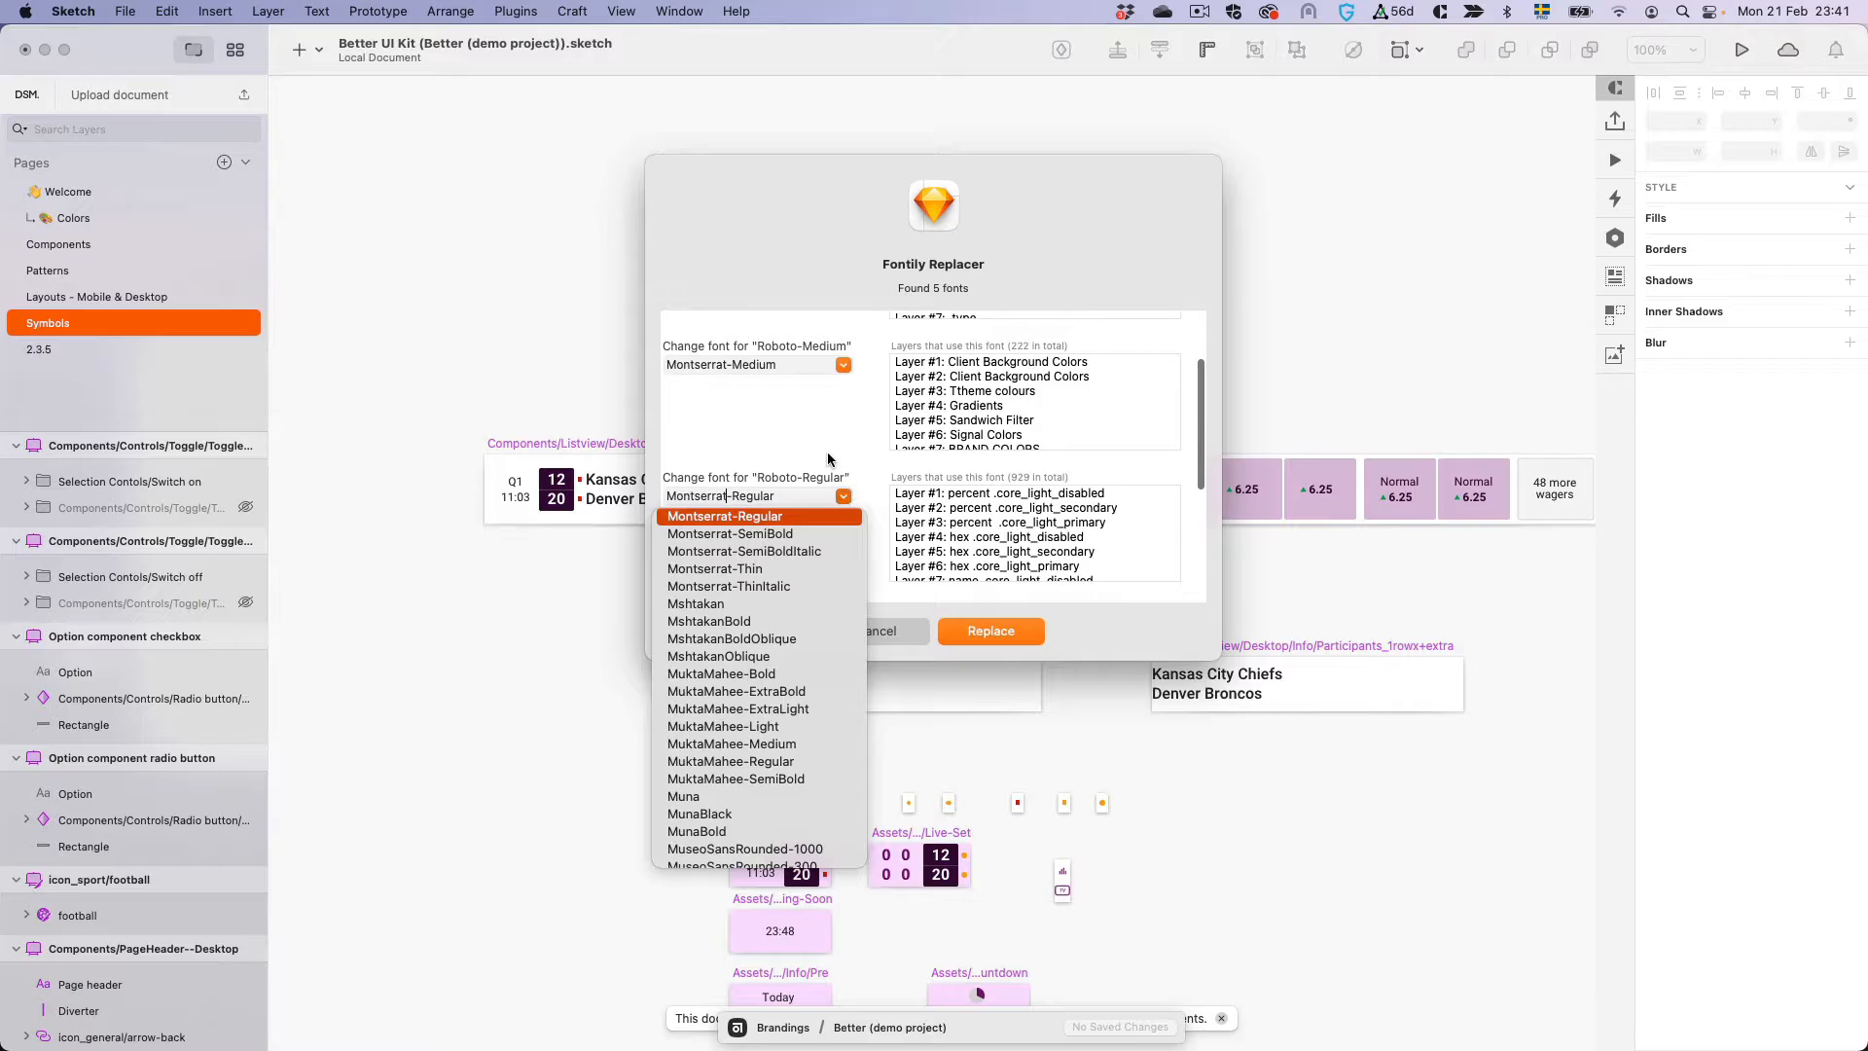
pyautogui.click(832, 459)
pyautogui.scroll(-4, 720, 428)
pyautogui.click(695, 414)
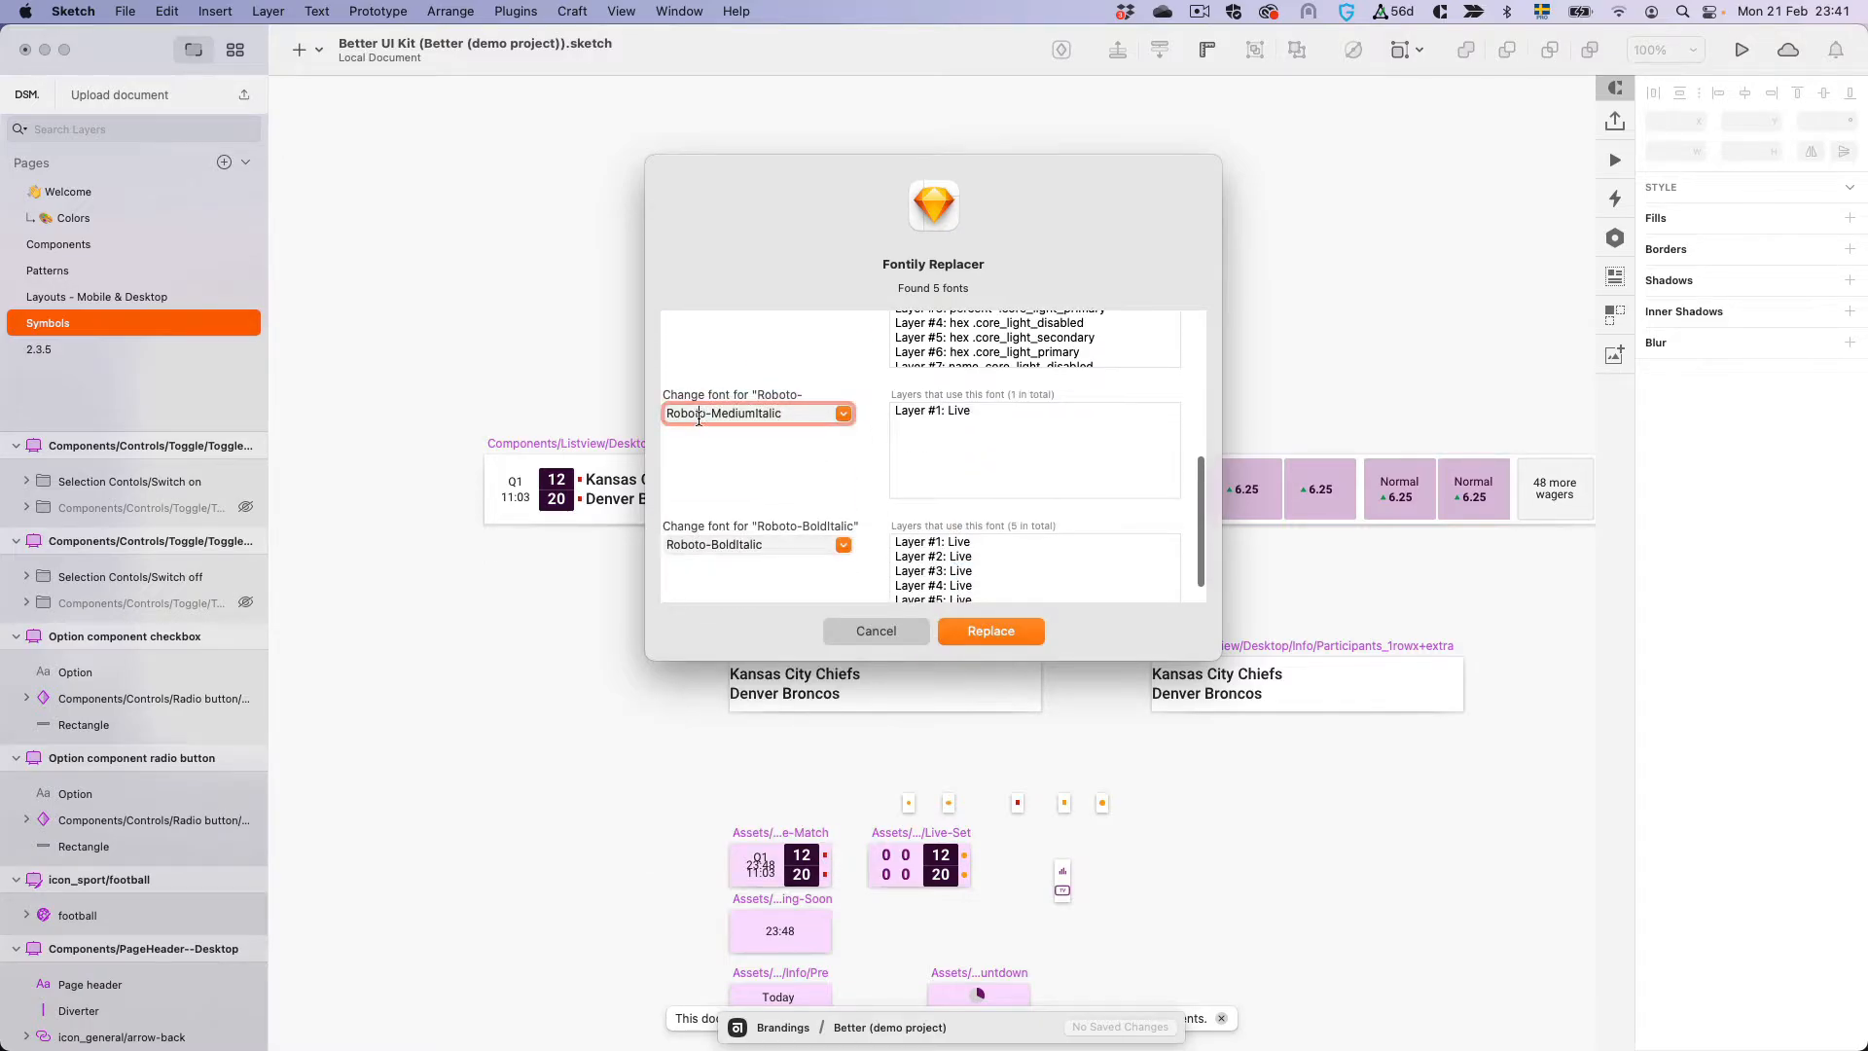
pyautogui.doubleClick(702, 414)
pyautogui.press('super+v')
pyautogui.click(843, 414)
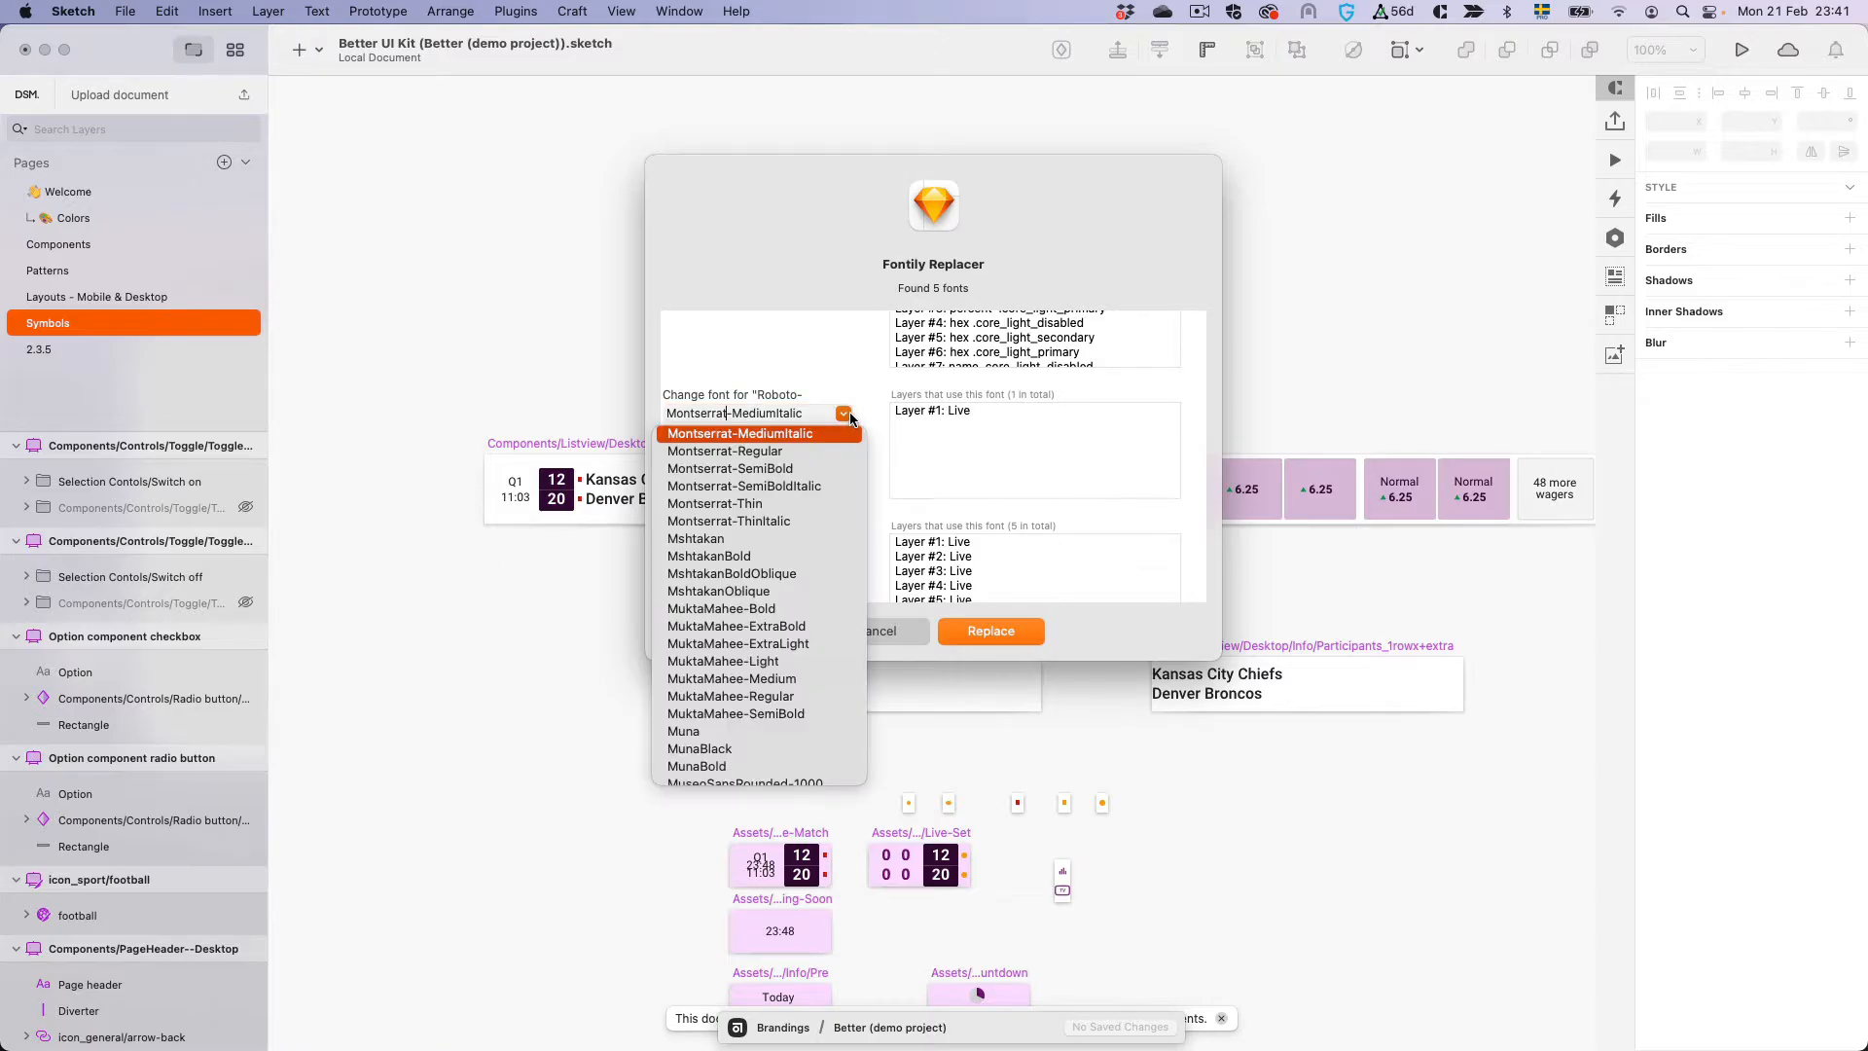
pyautogui.click(797, 434)
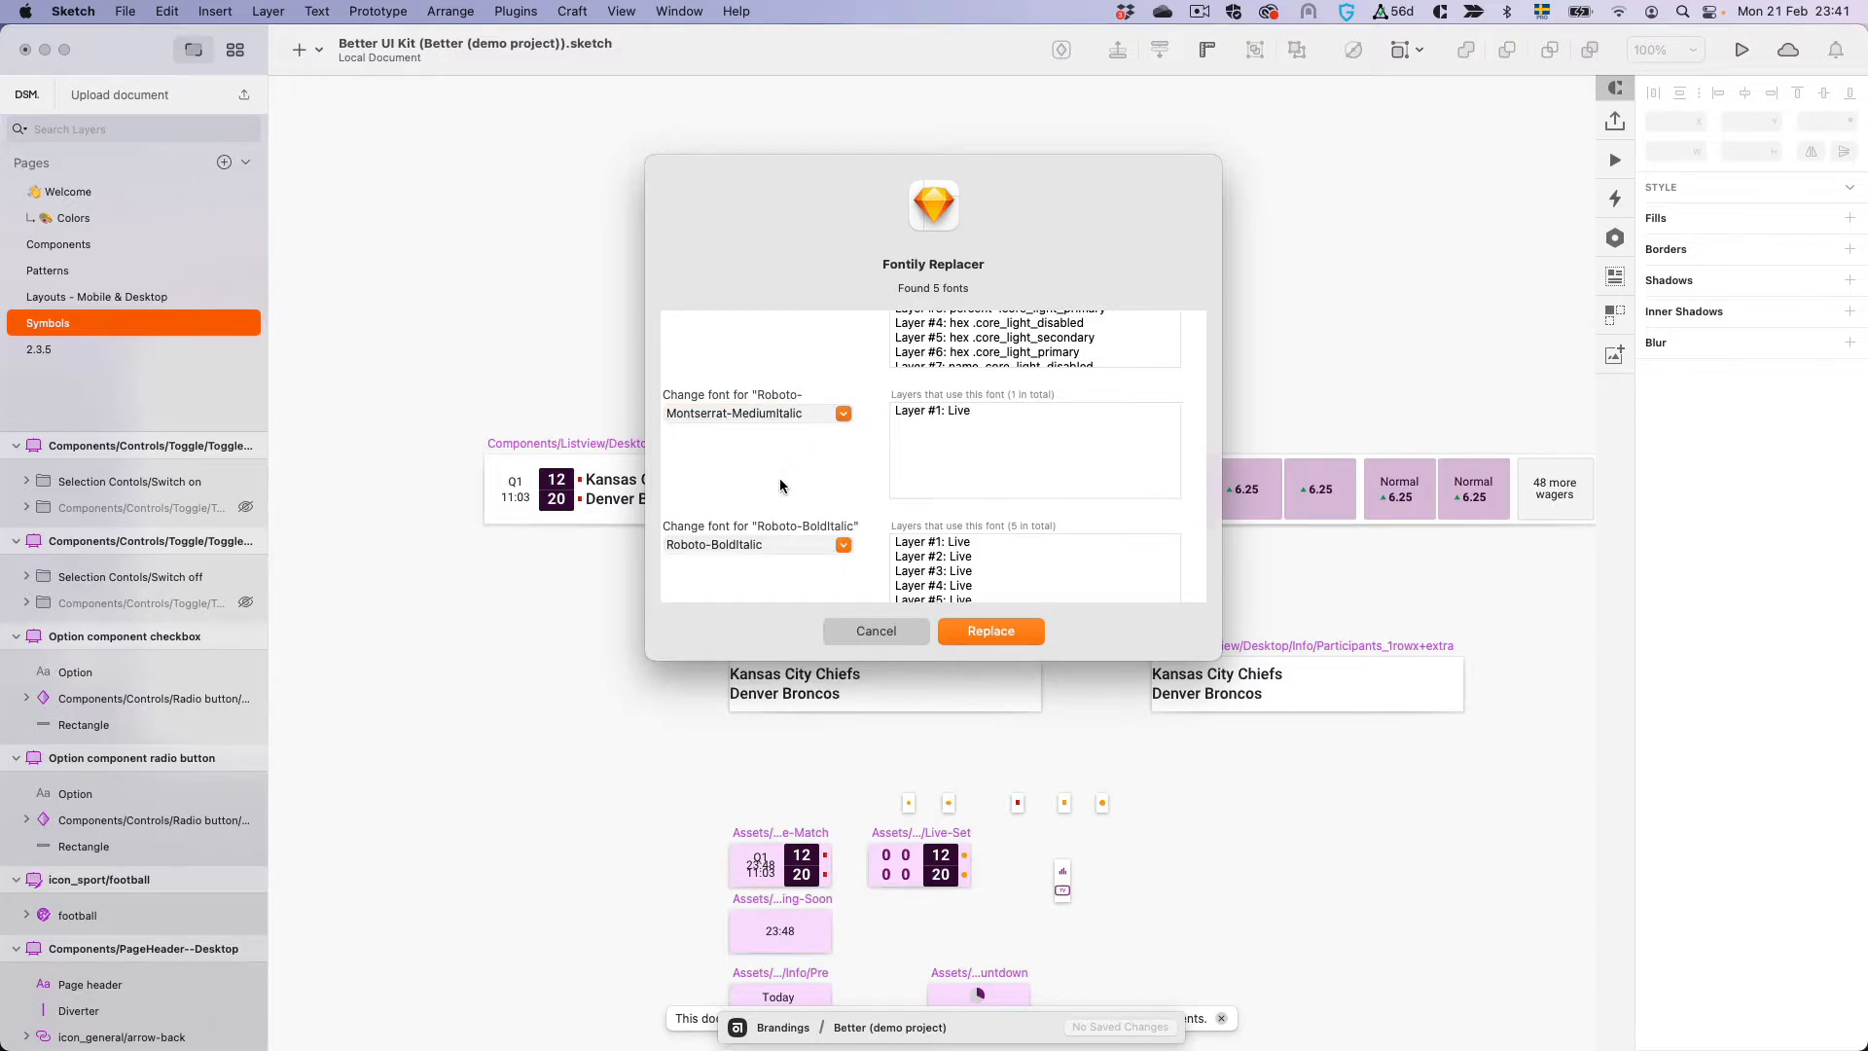
# Step: Change the Roboto-BoldItalic replacement to Montserrat-BoldItalic by typing 'Montserrat' over 'Roboto'
pyautogui.scroll(-1, 759, 467)
pyautogui.tripleClick(686, 517)
pyautogui.doubleClick(687, 518)
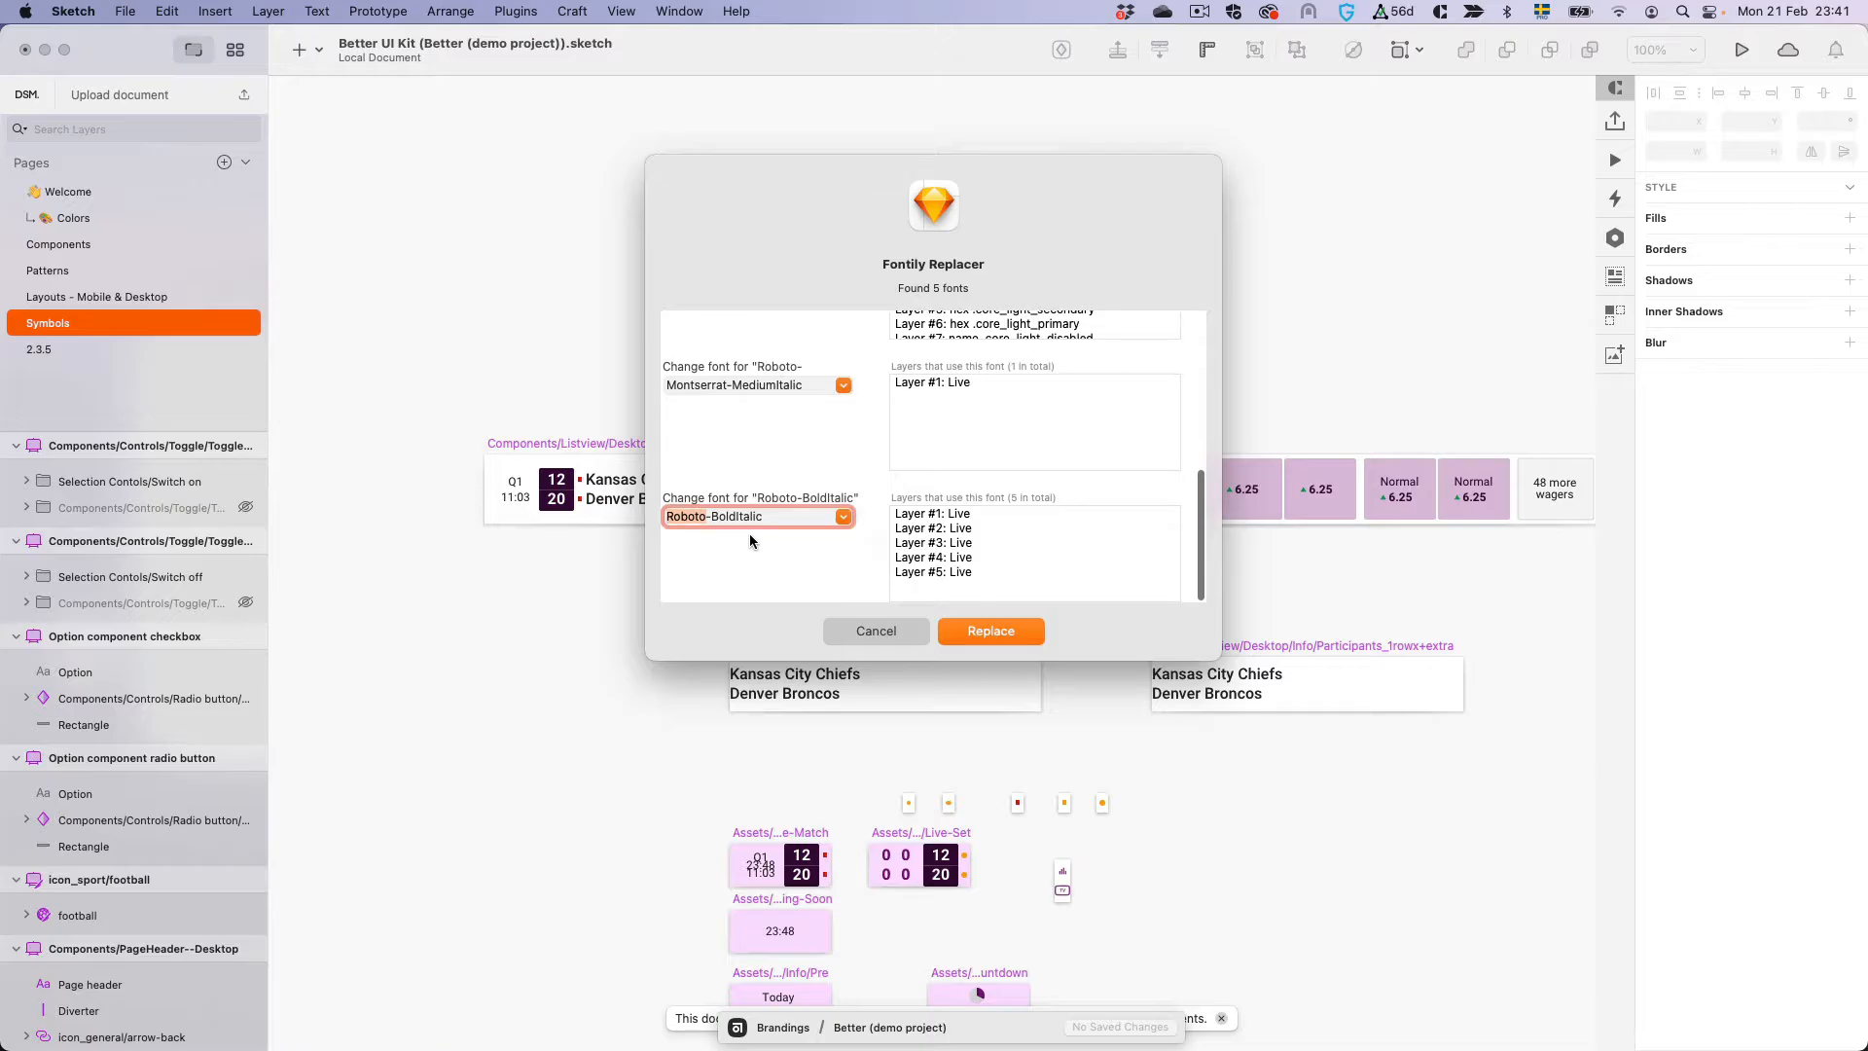
pyautogui.write('Montserrat')
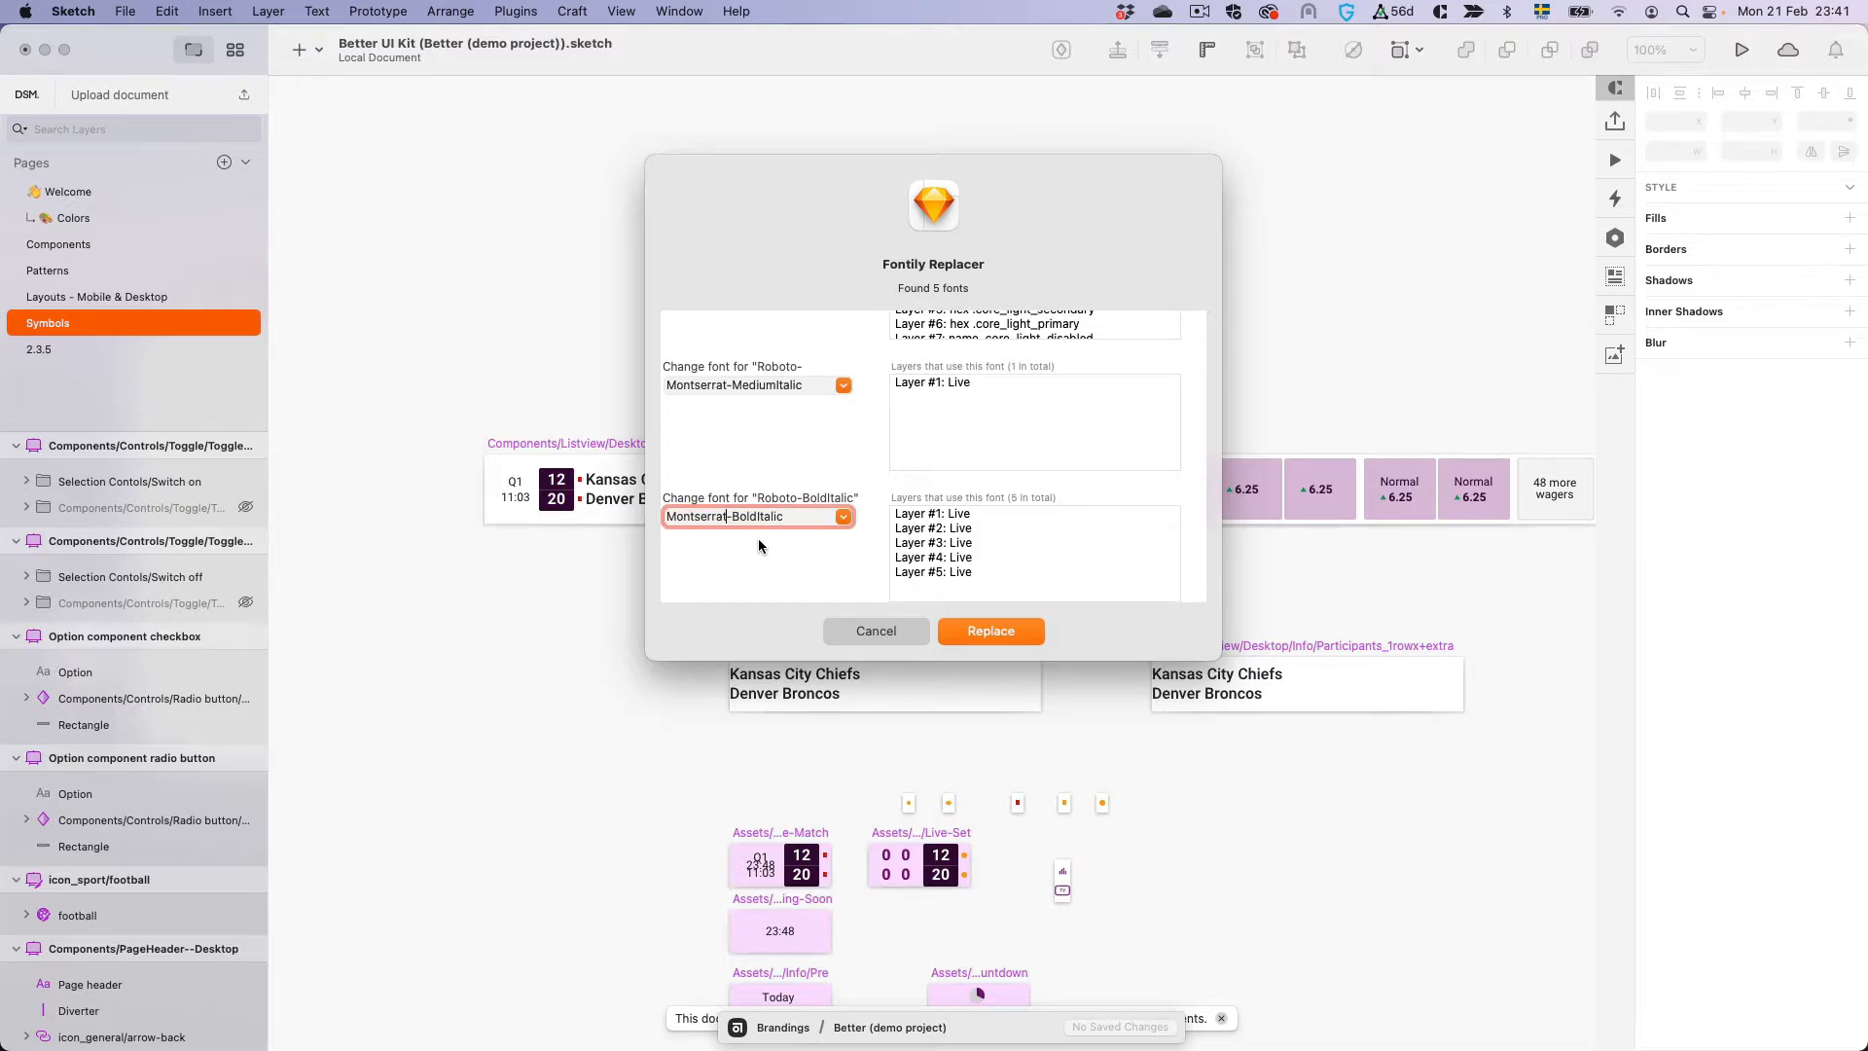
pyautogui.scroll(-2, 778, 547)
# Step: Run the Montserrat replacement, verify the Kansas City Chiefs text font, then go to Layouts - Mobile & Desktop
pyautogui.click(992, 635)
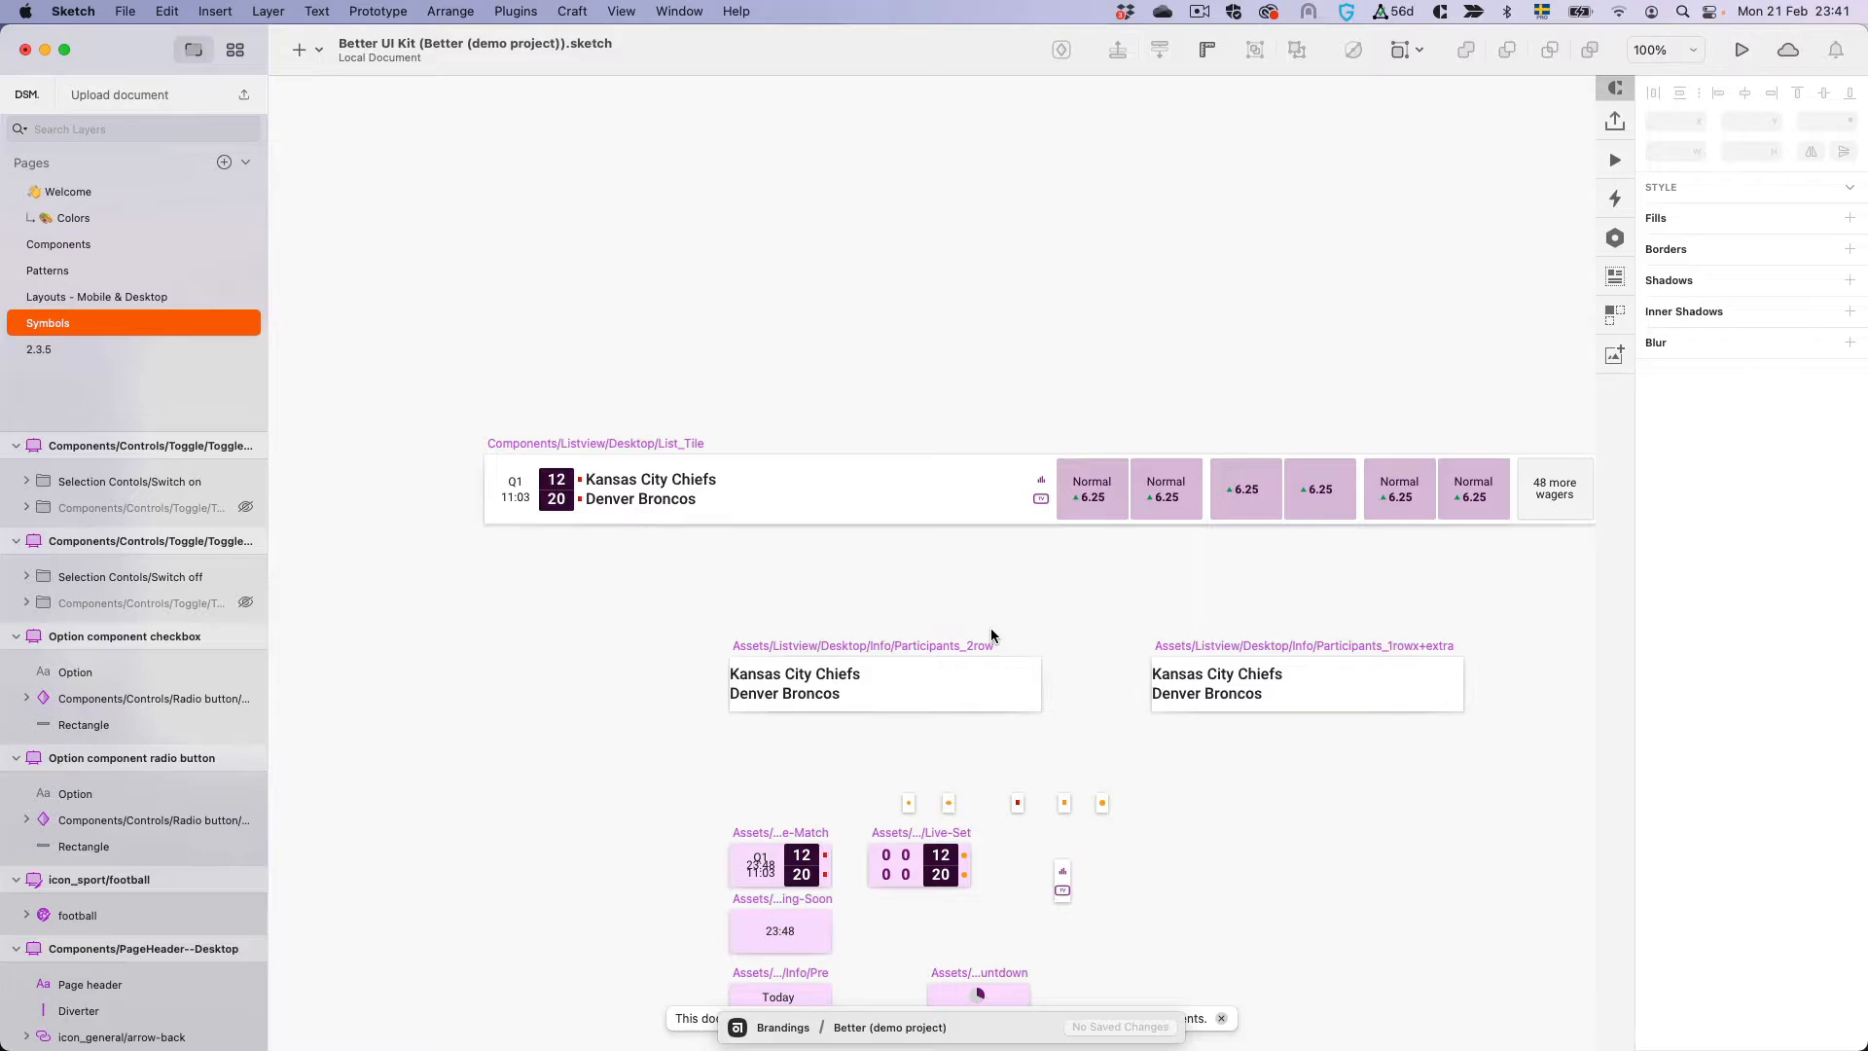
pyautogui.click(846, 679)
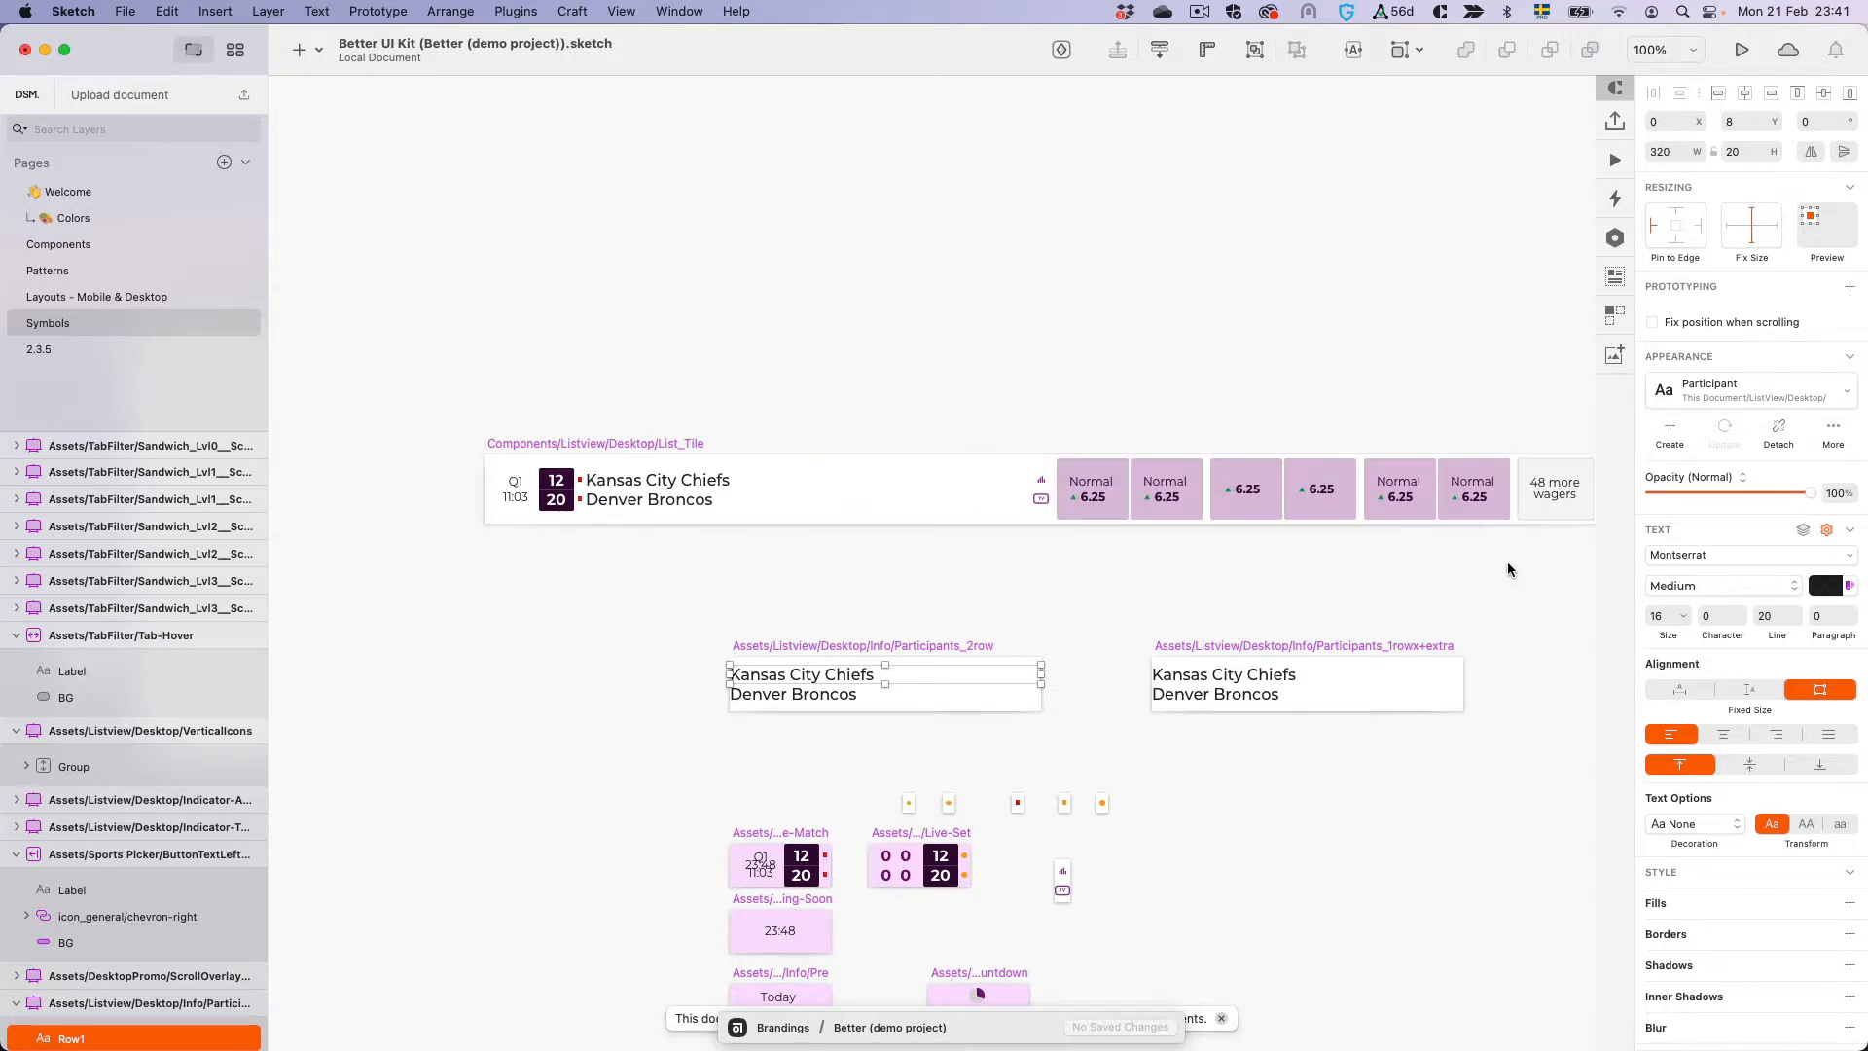
pyautogui.click(467, 213)
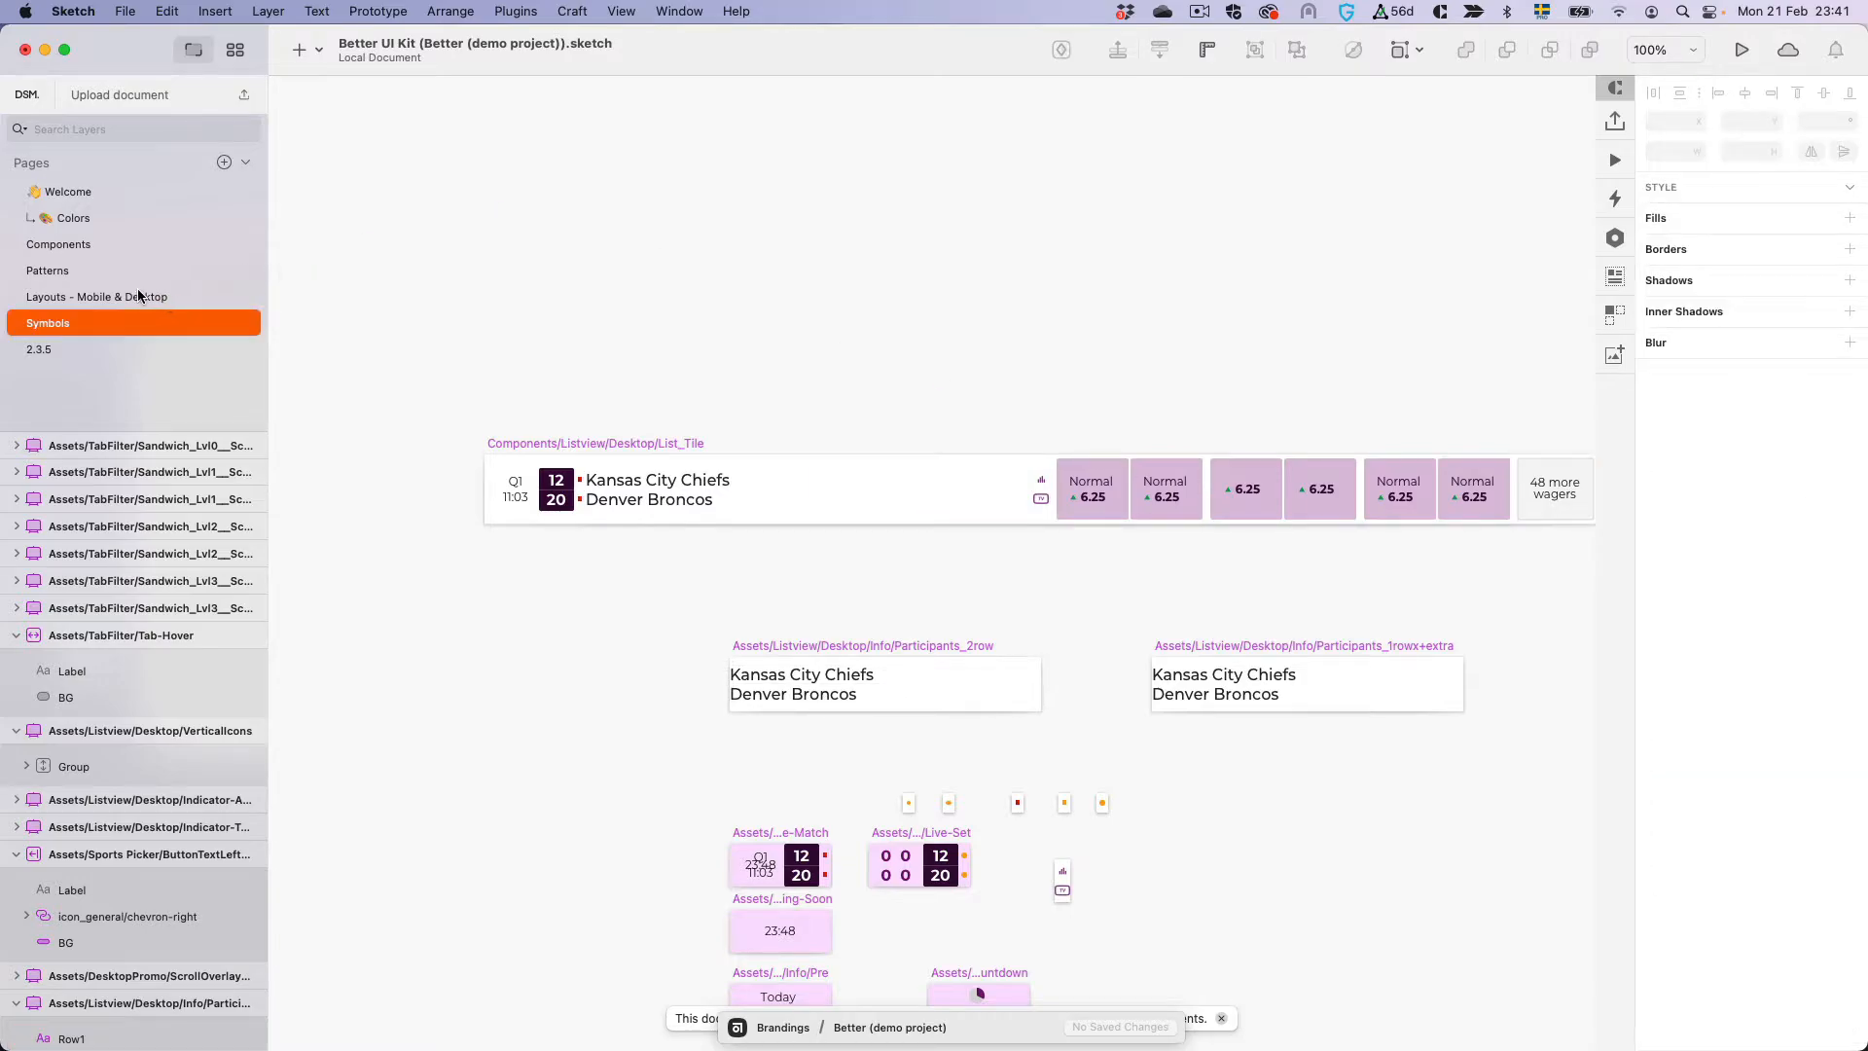
pyautogui.click(138, 296)
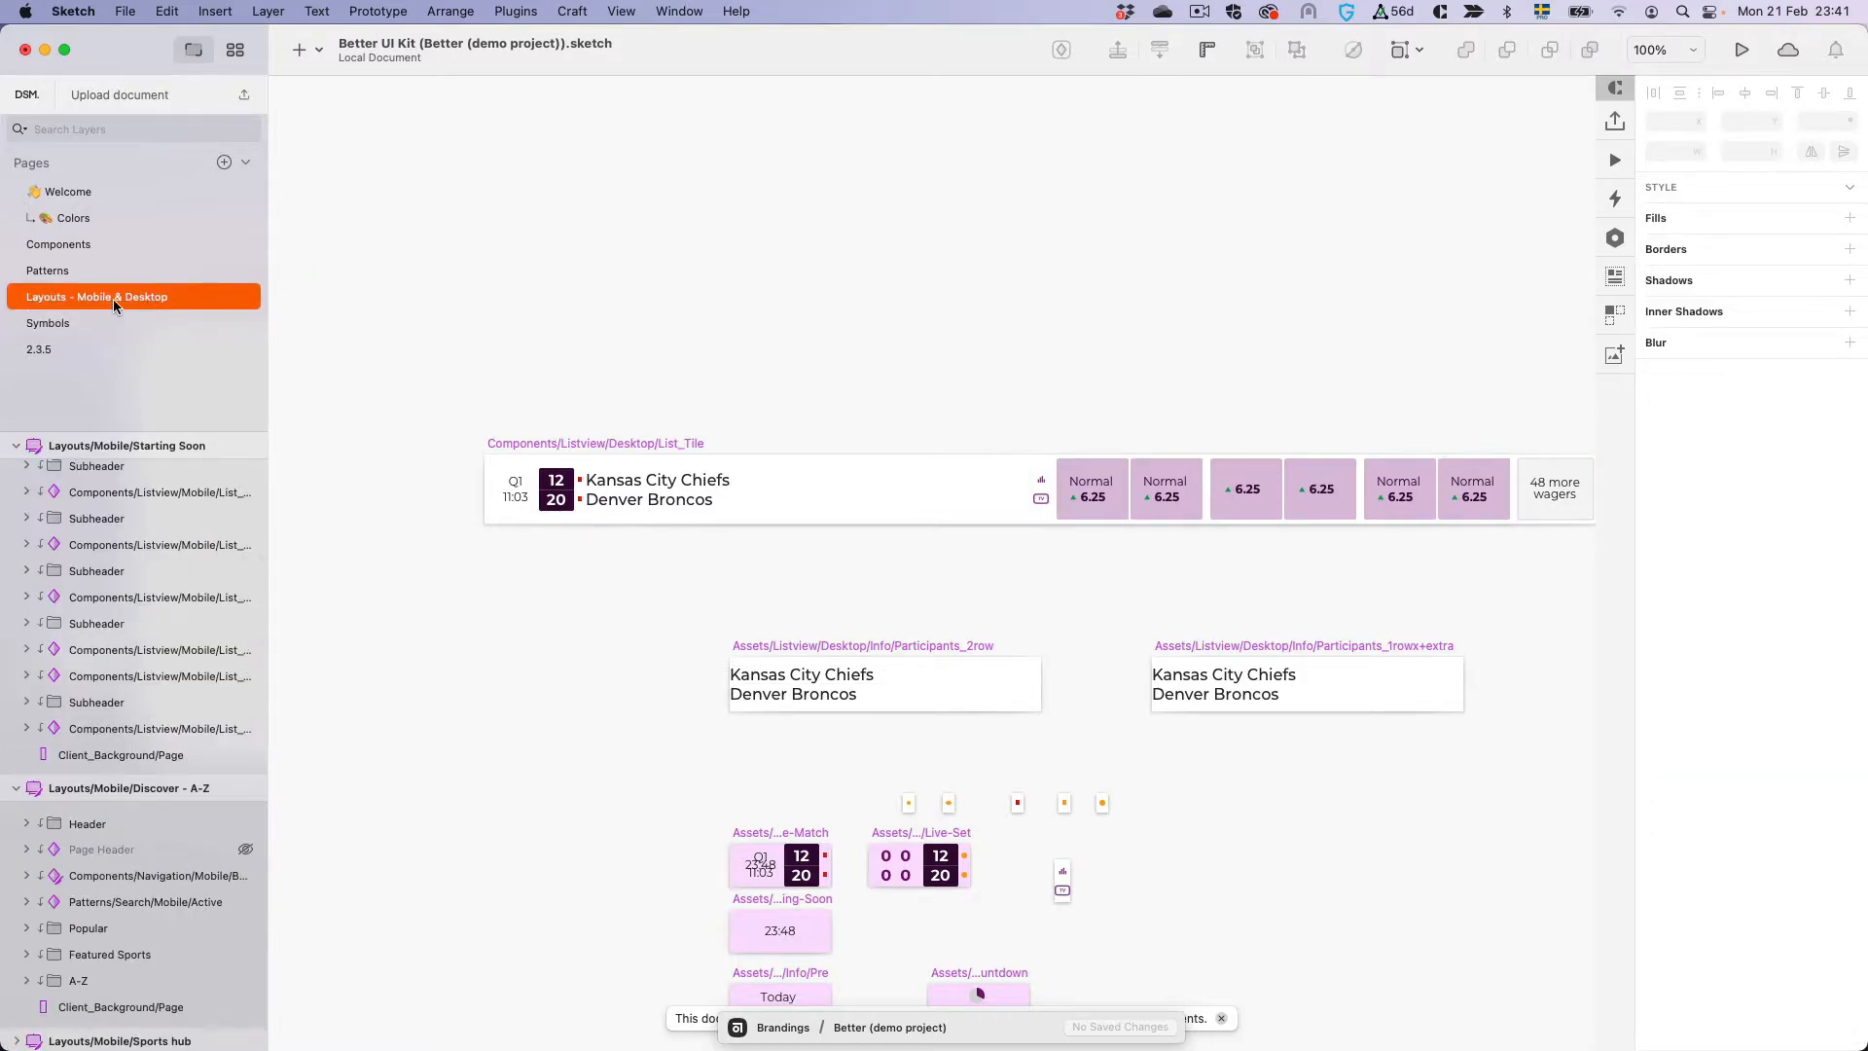
# Step: Scroll around the Layouts - Mobile & Desktop page to inspect the layouts
pyautogui.scroll(-1, 510, 356)
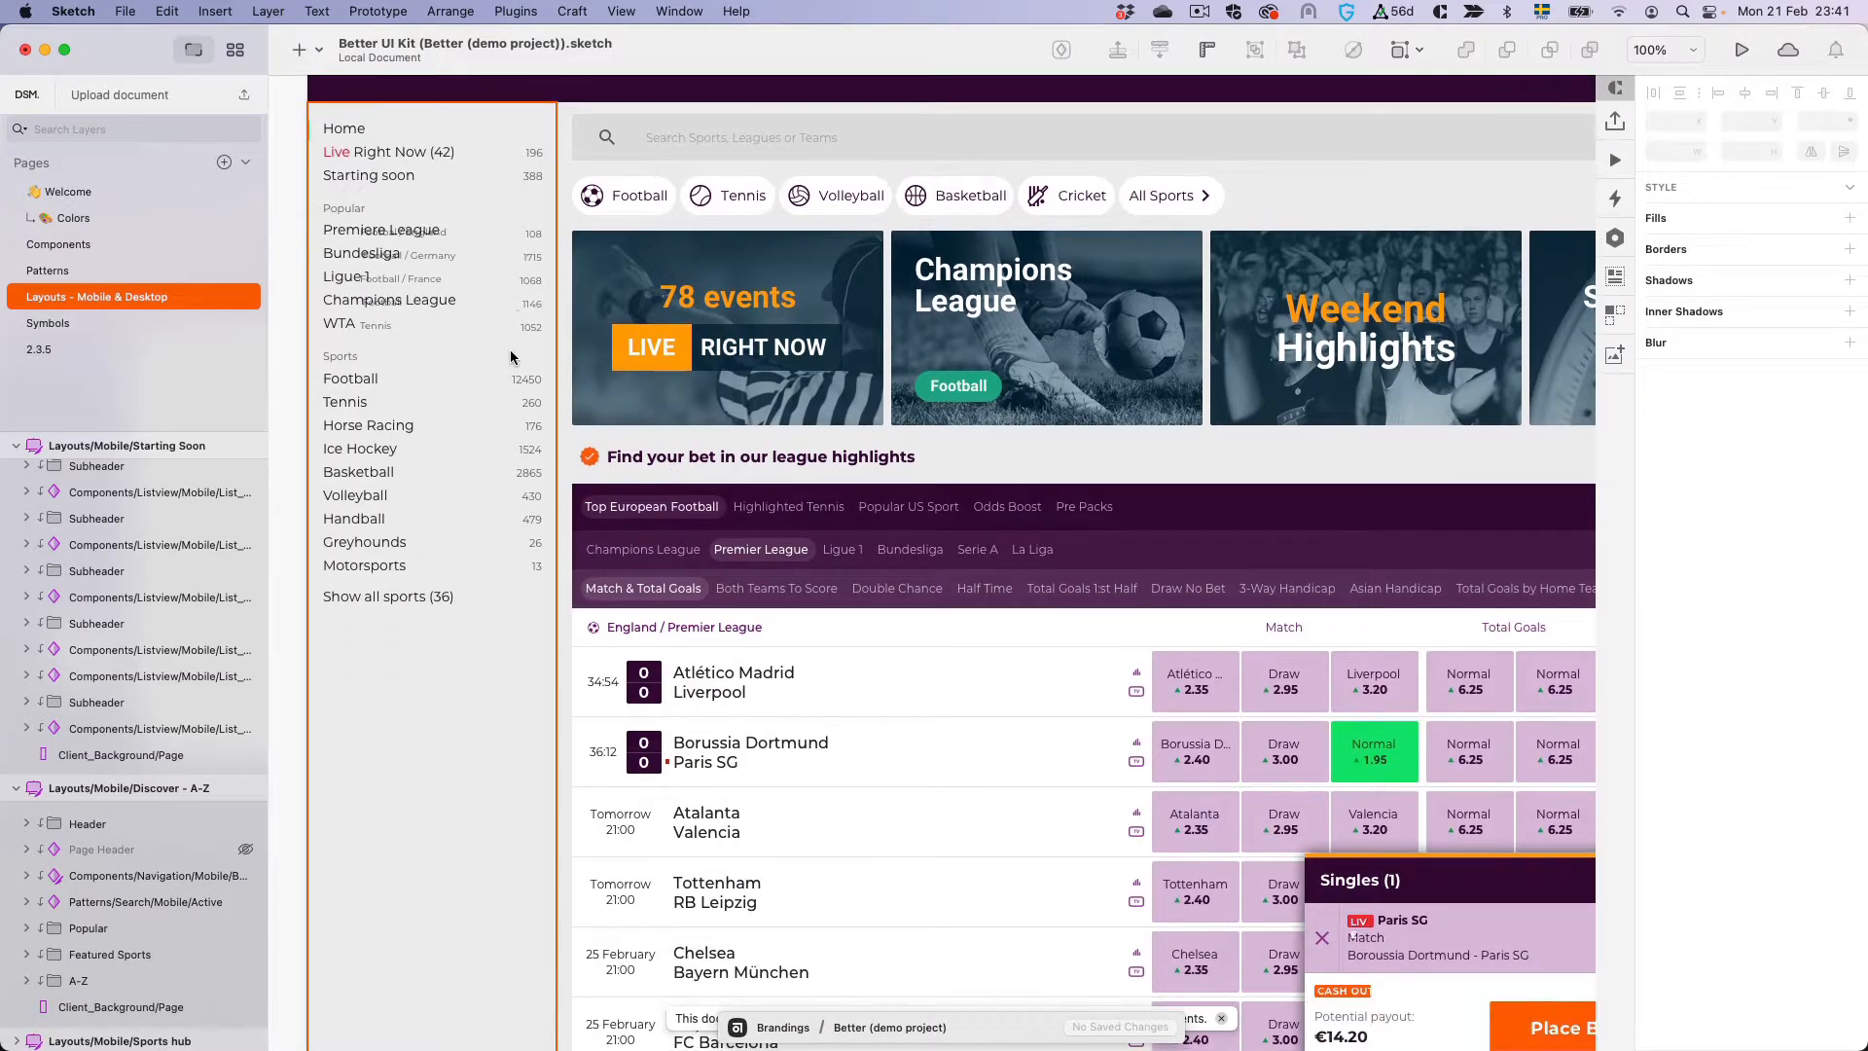
pyautogui.scroll(-2, 737, 407)
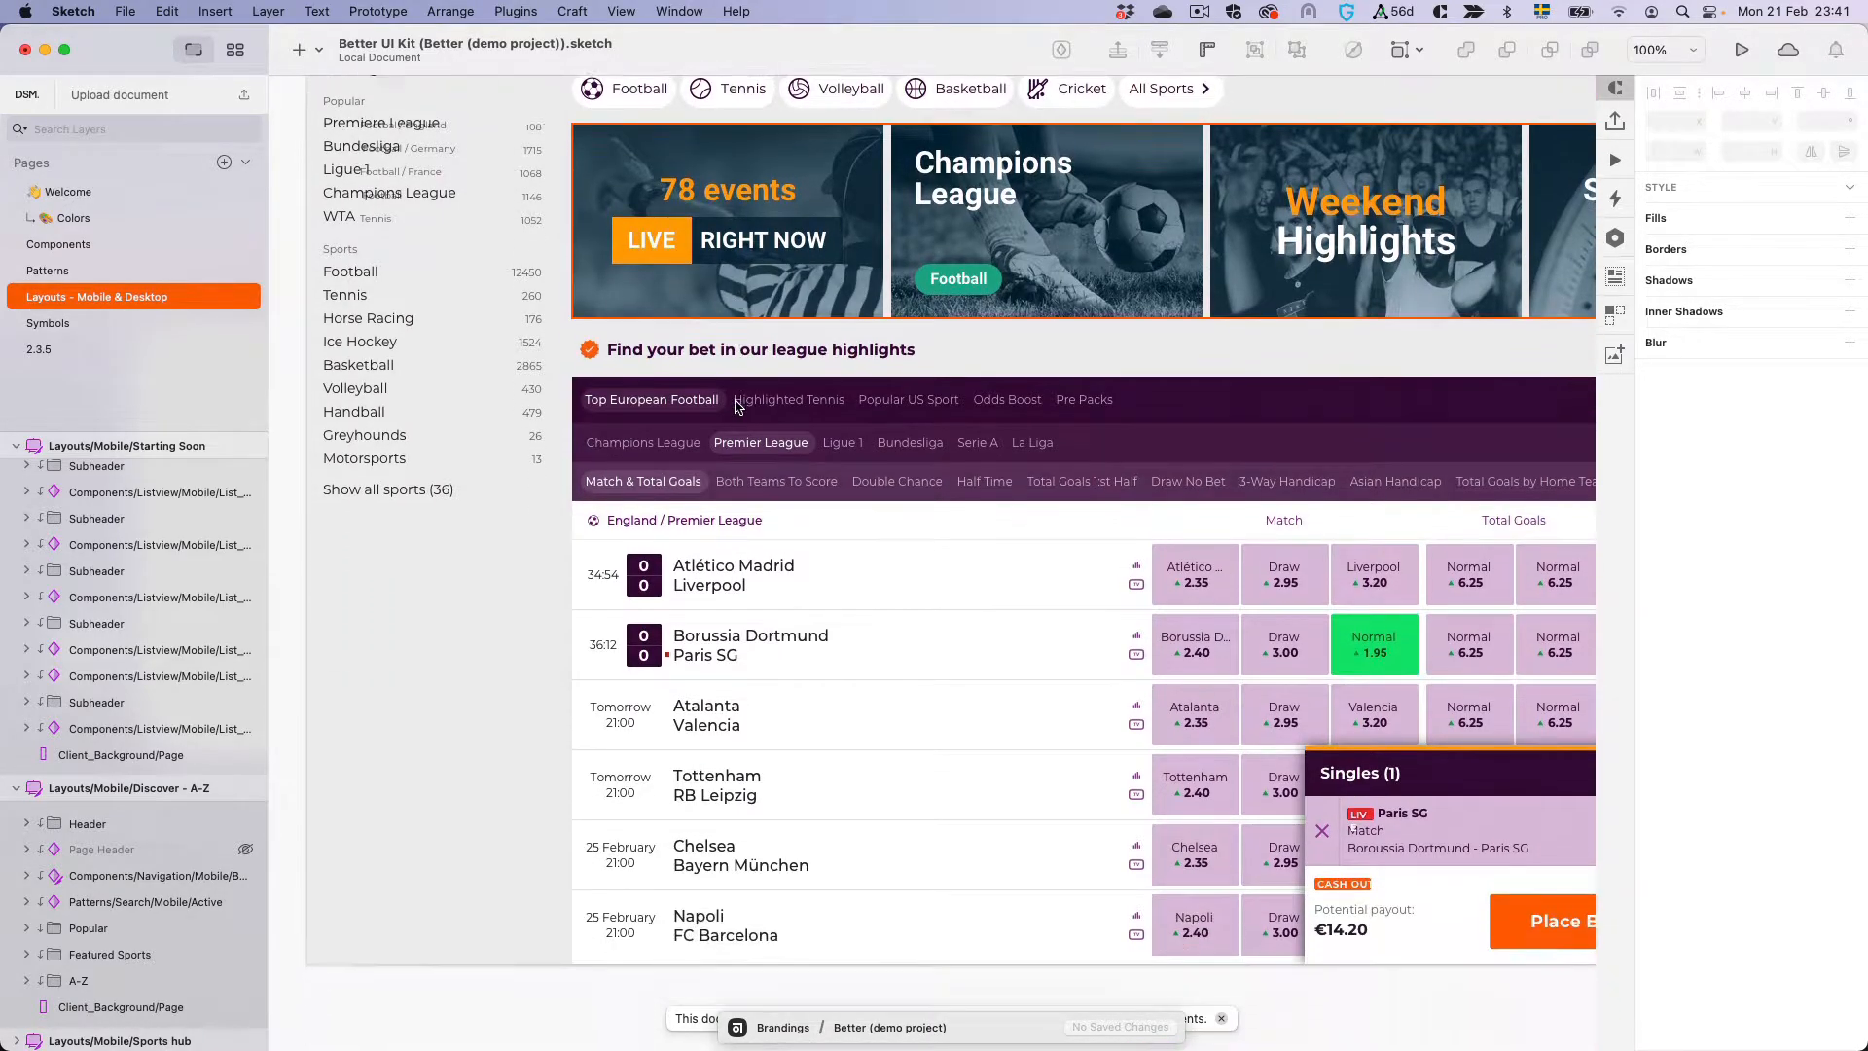
pyautogui.scroll(-2, 736, 406)
pyautogui.scroll(2, 740, 407)
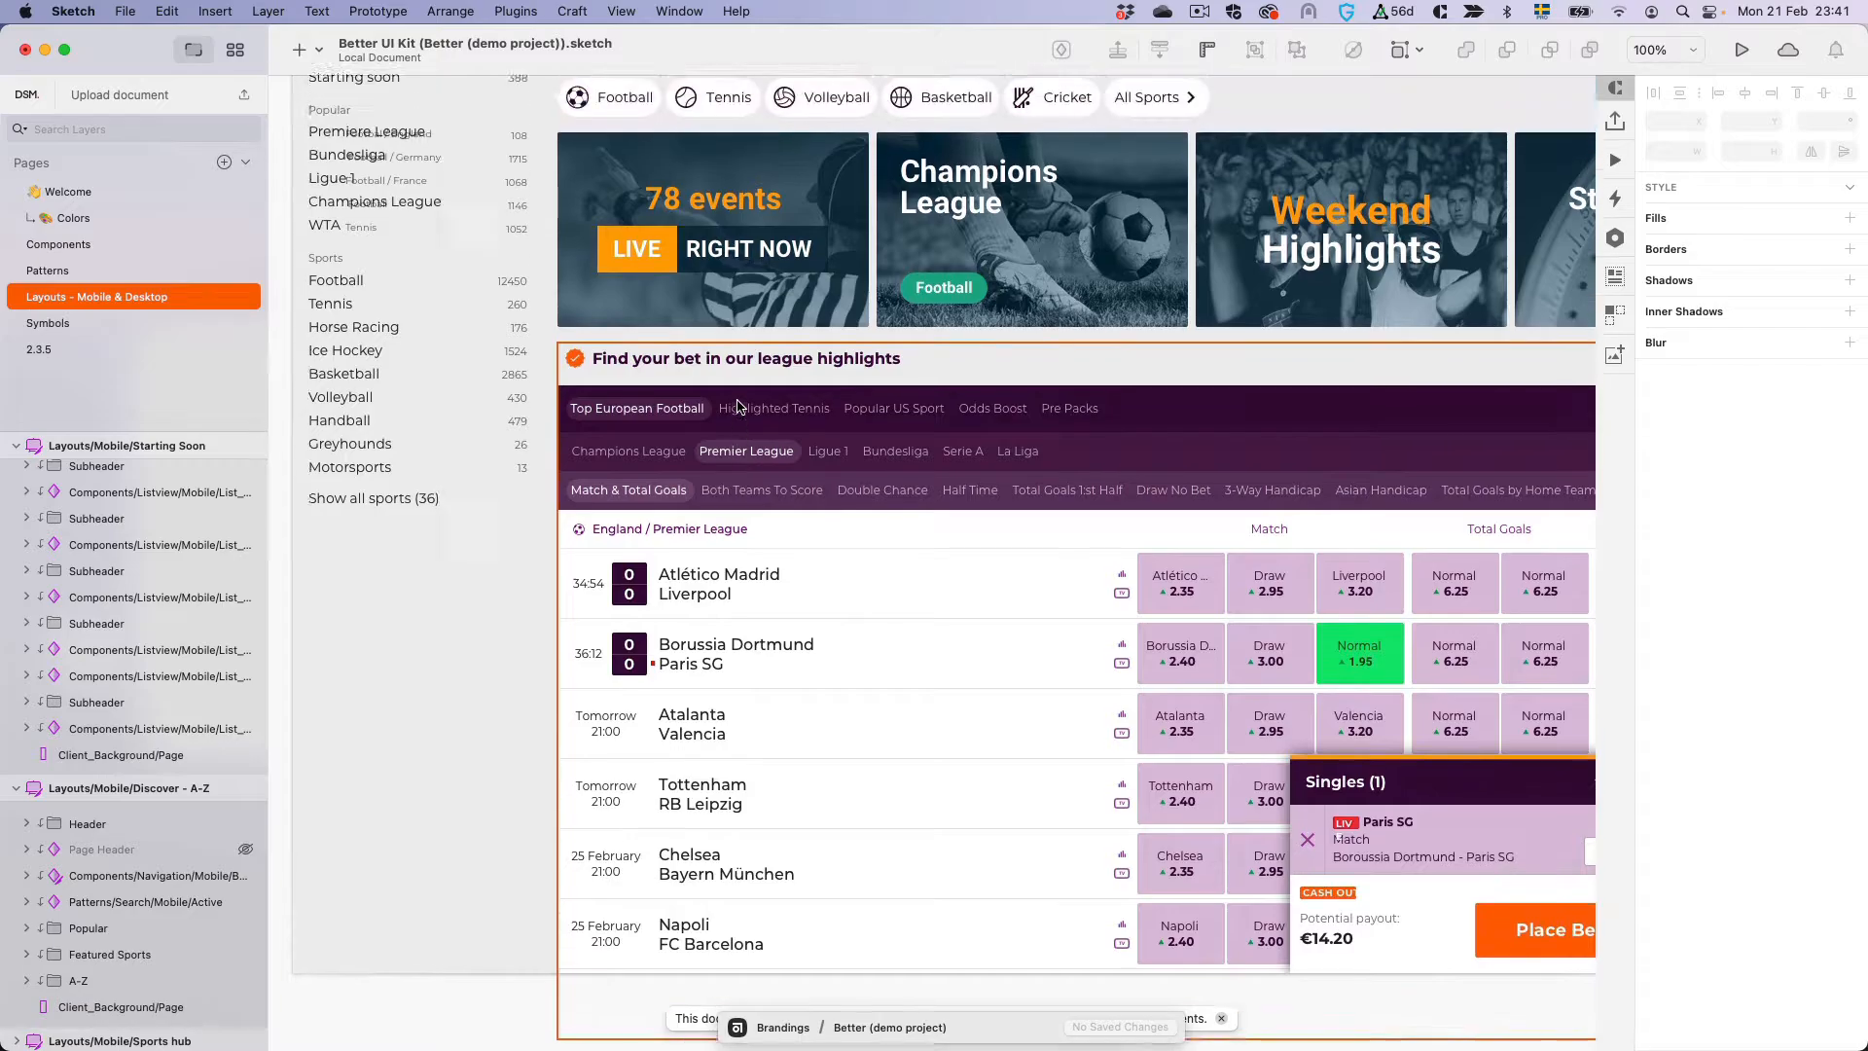
pyautogui.scroll(4, 736, 406)
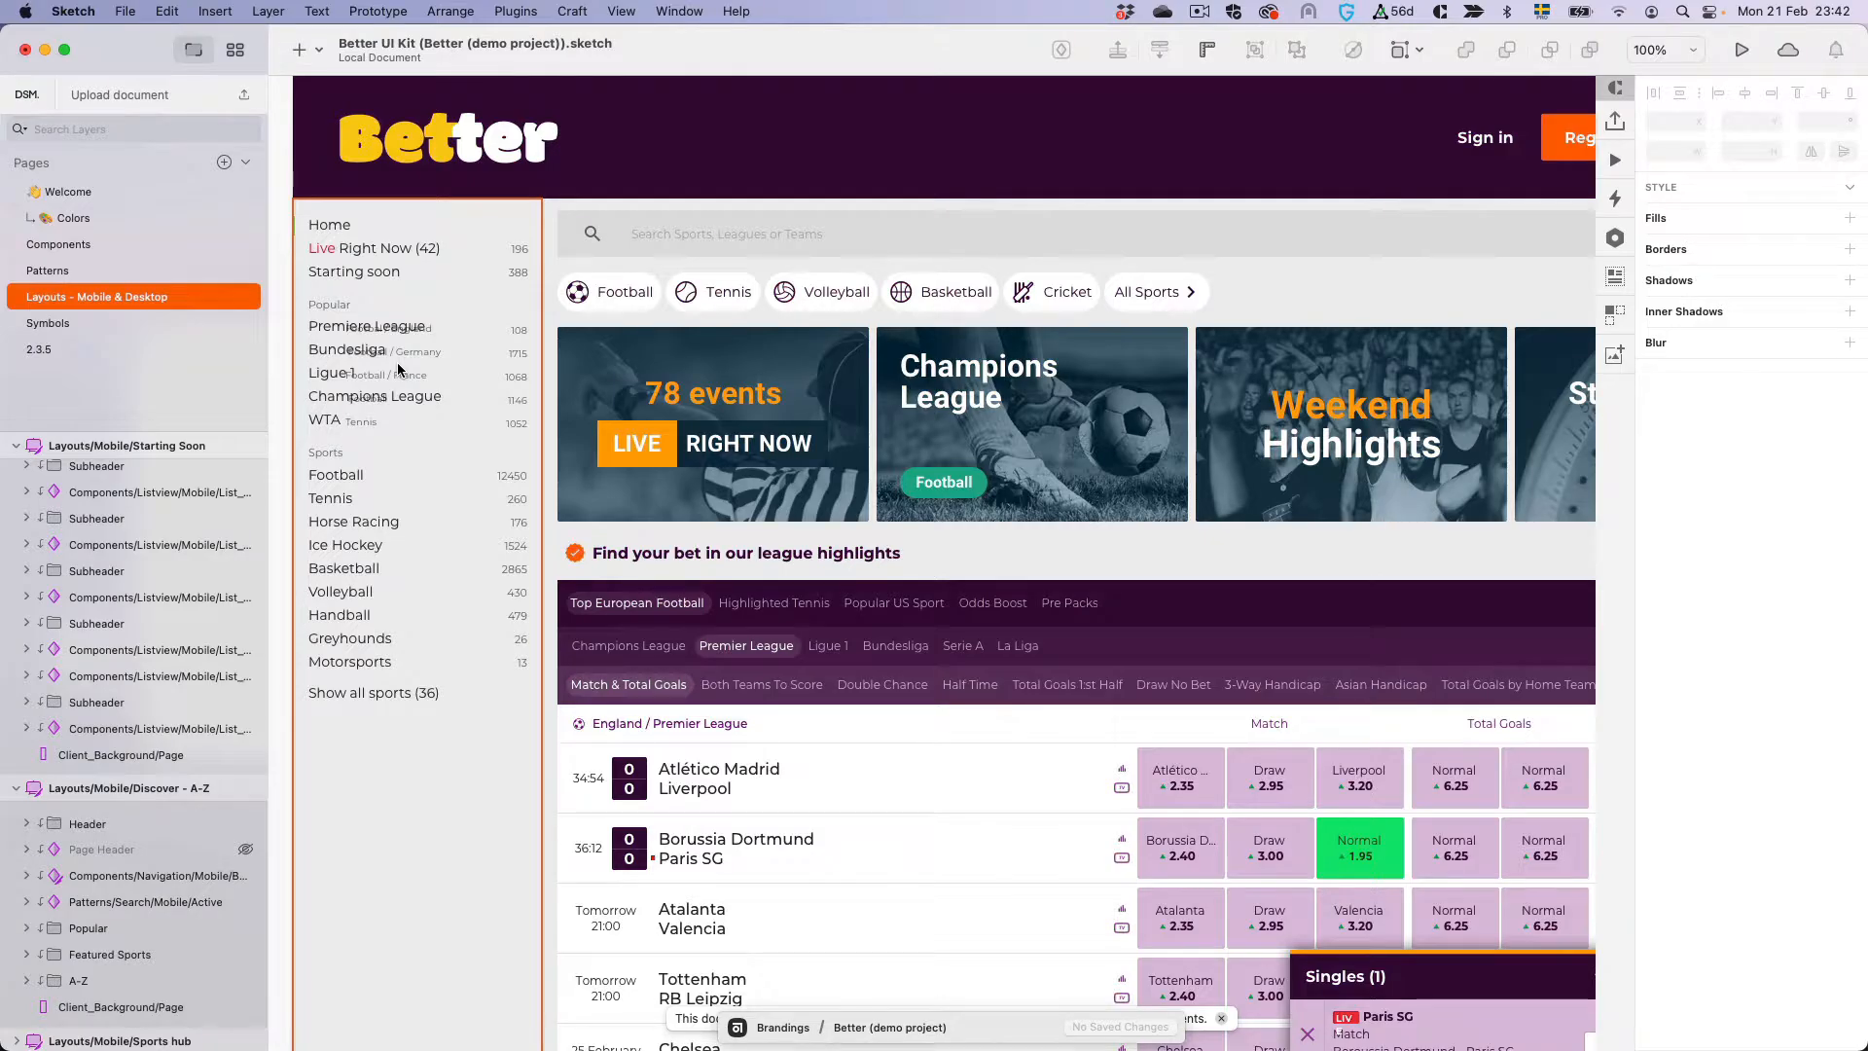
pyautogui.hscroll(5, 396, 367)
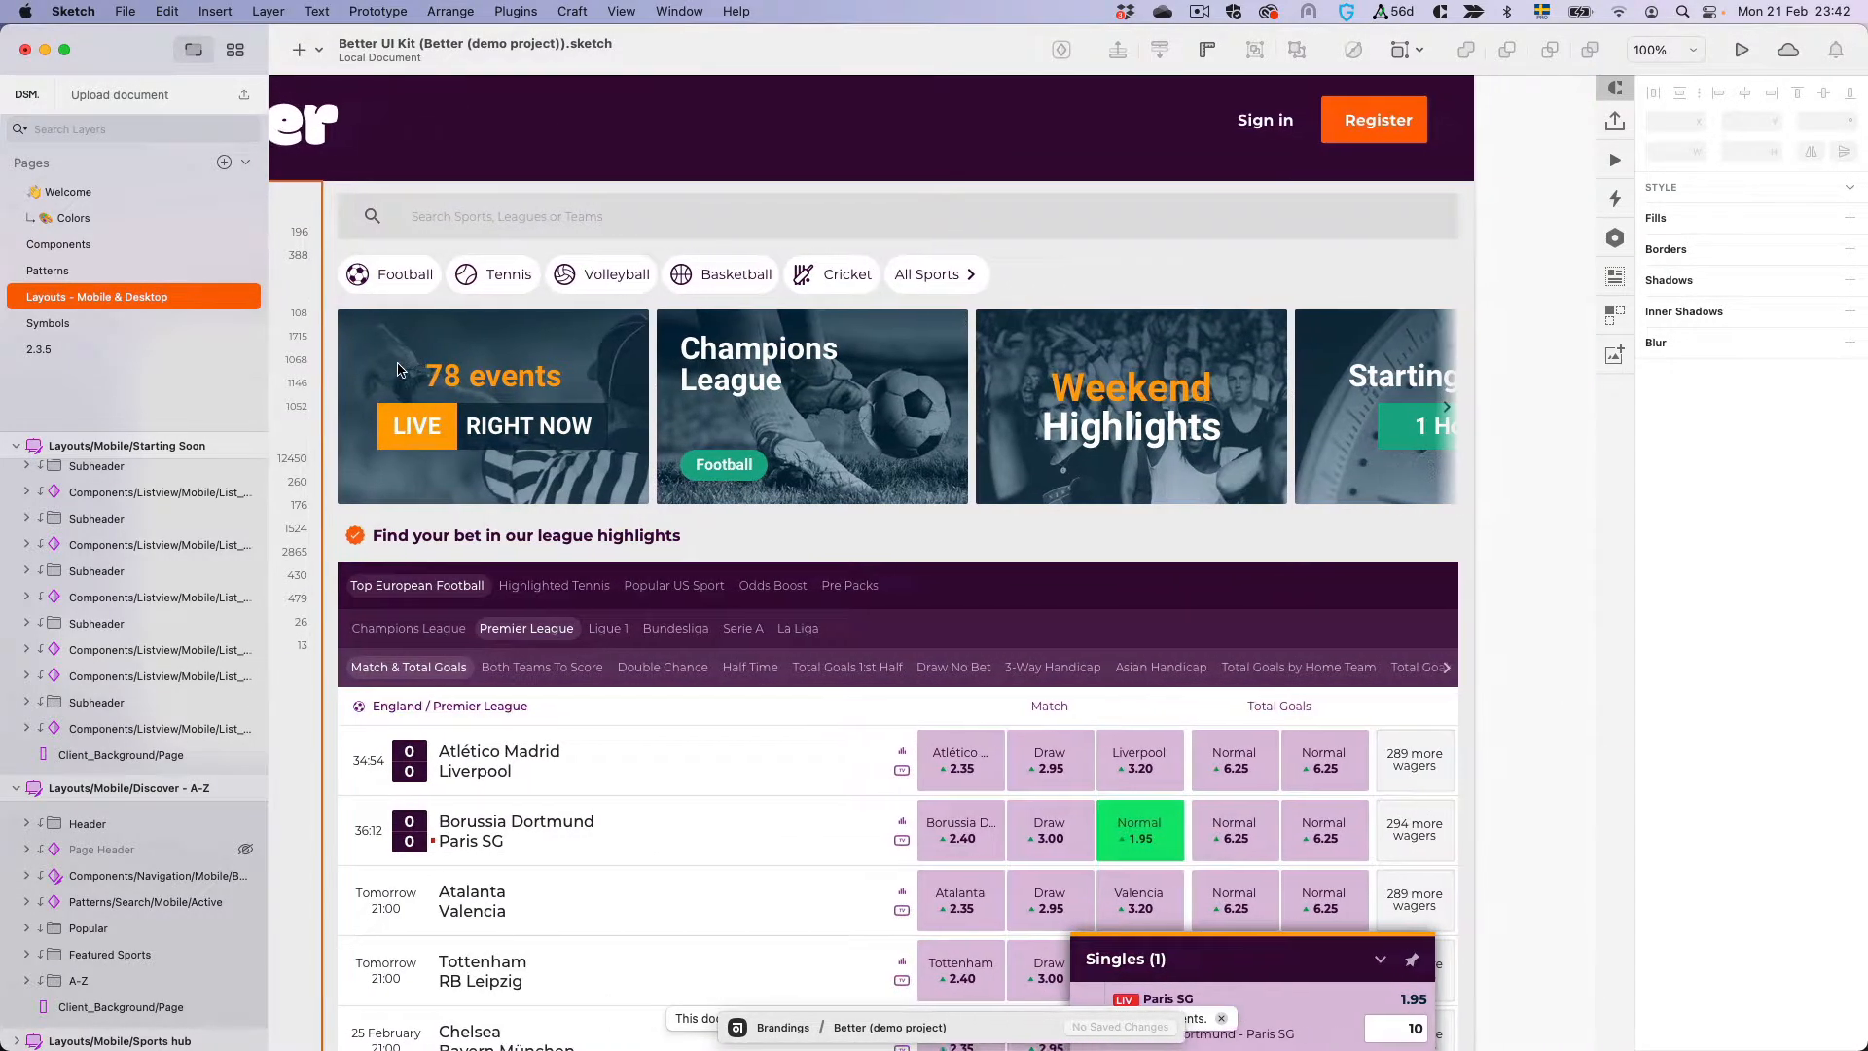
pyautogui.hscroll(-4, 397, 368)
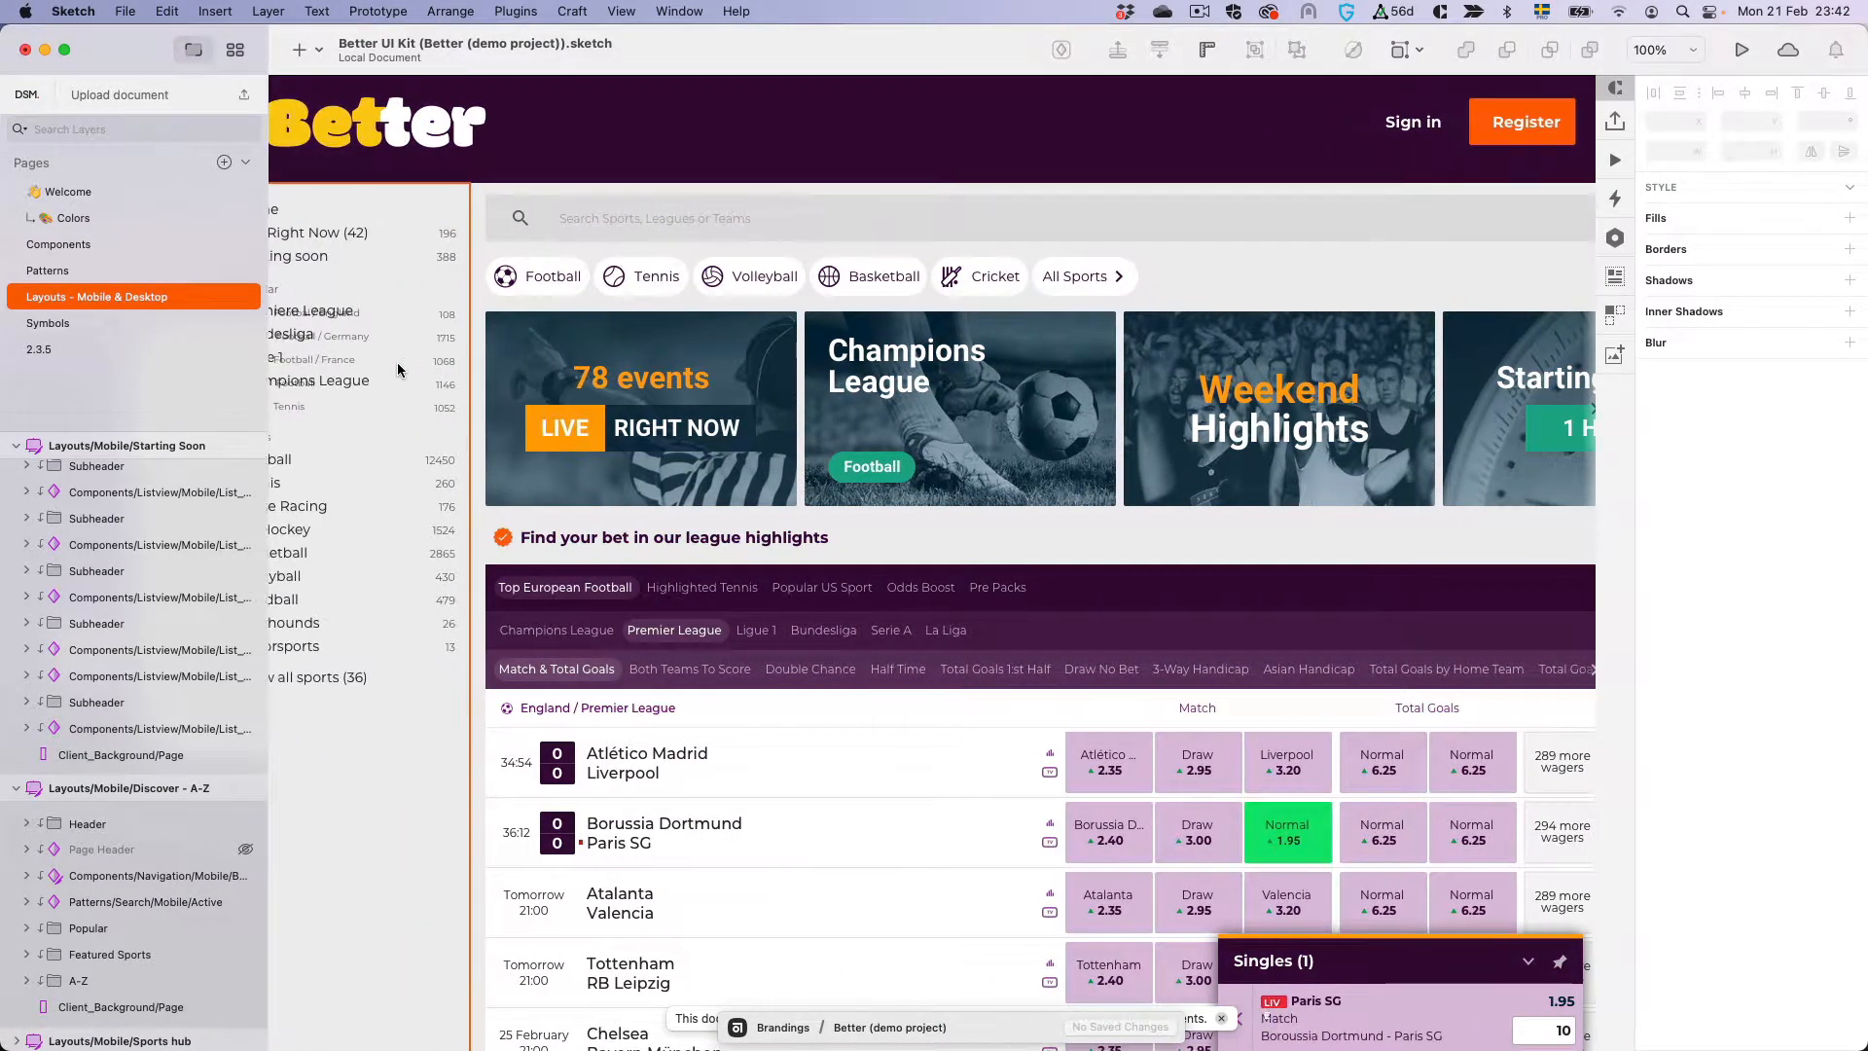
pyautogui.hscroll(-2, 397, 368)
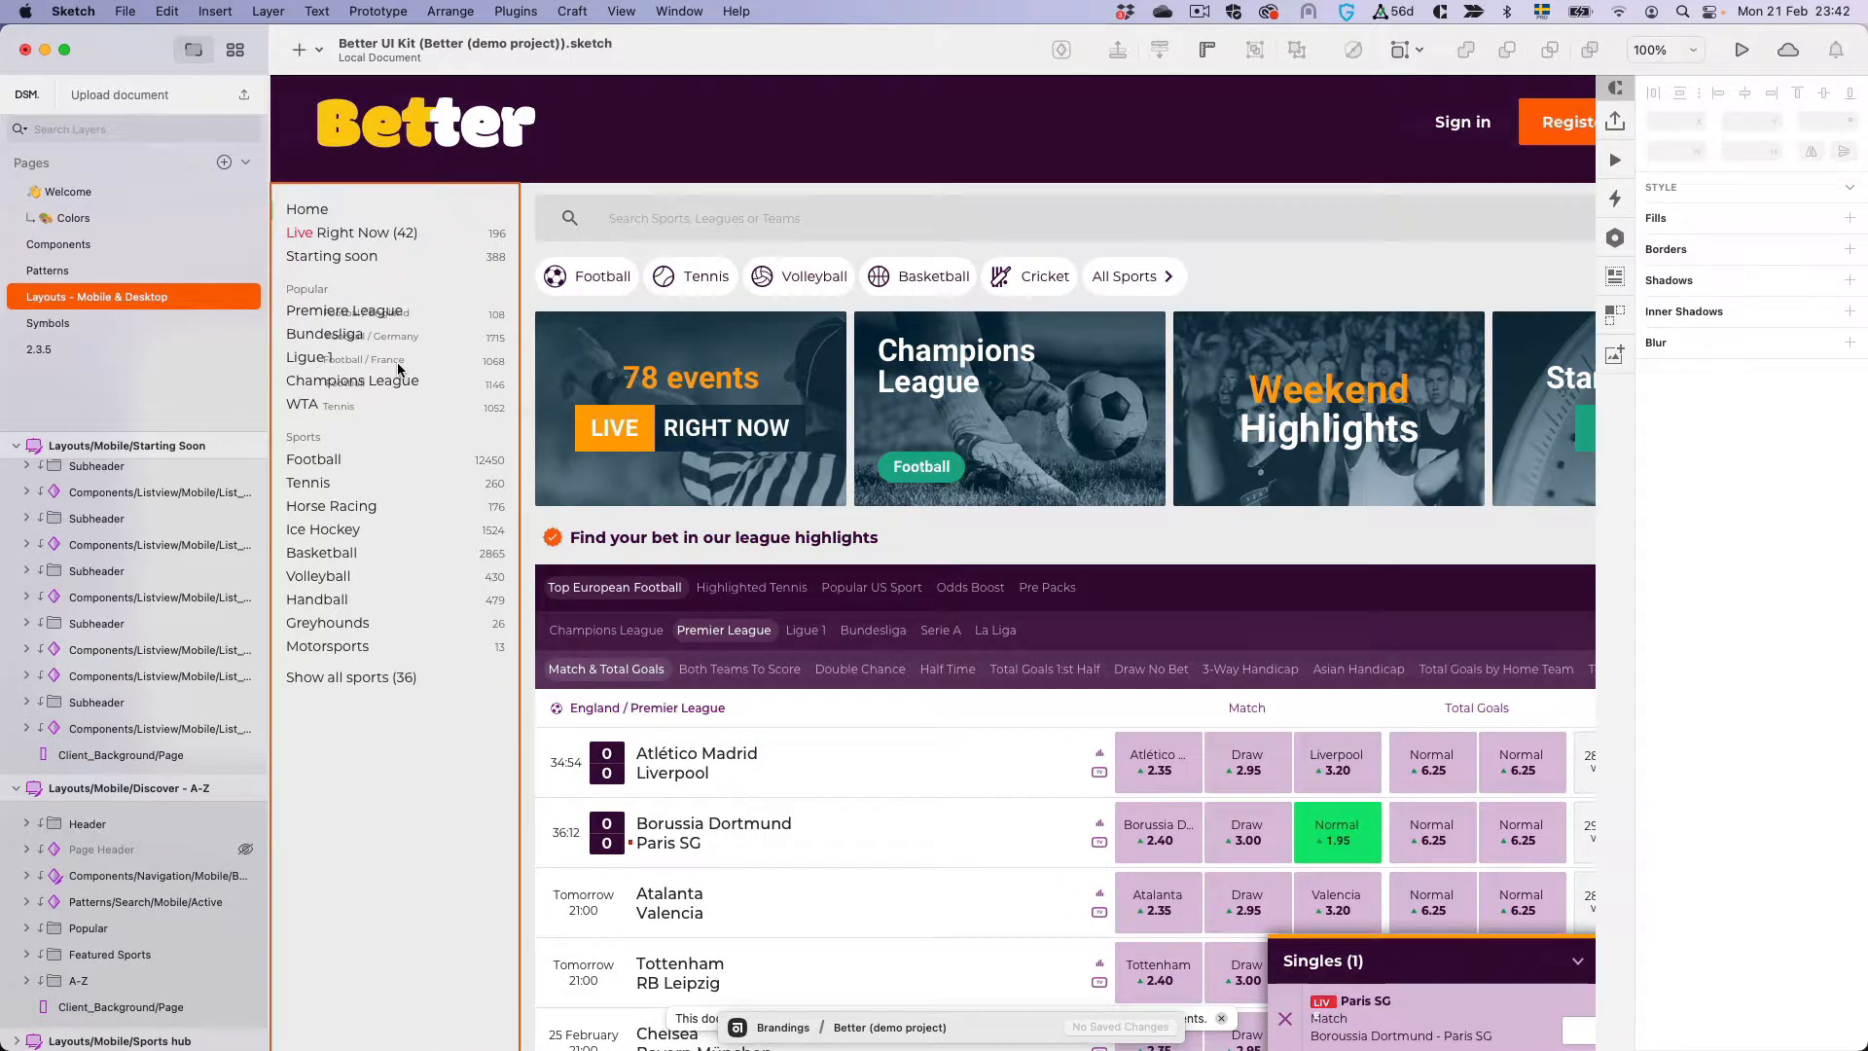
pyautogui.hscroll(-3, 397, 368)
pyautogui.scroll(-2, 397, 368)
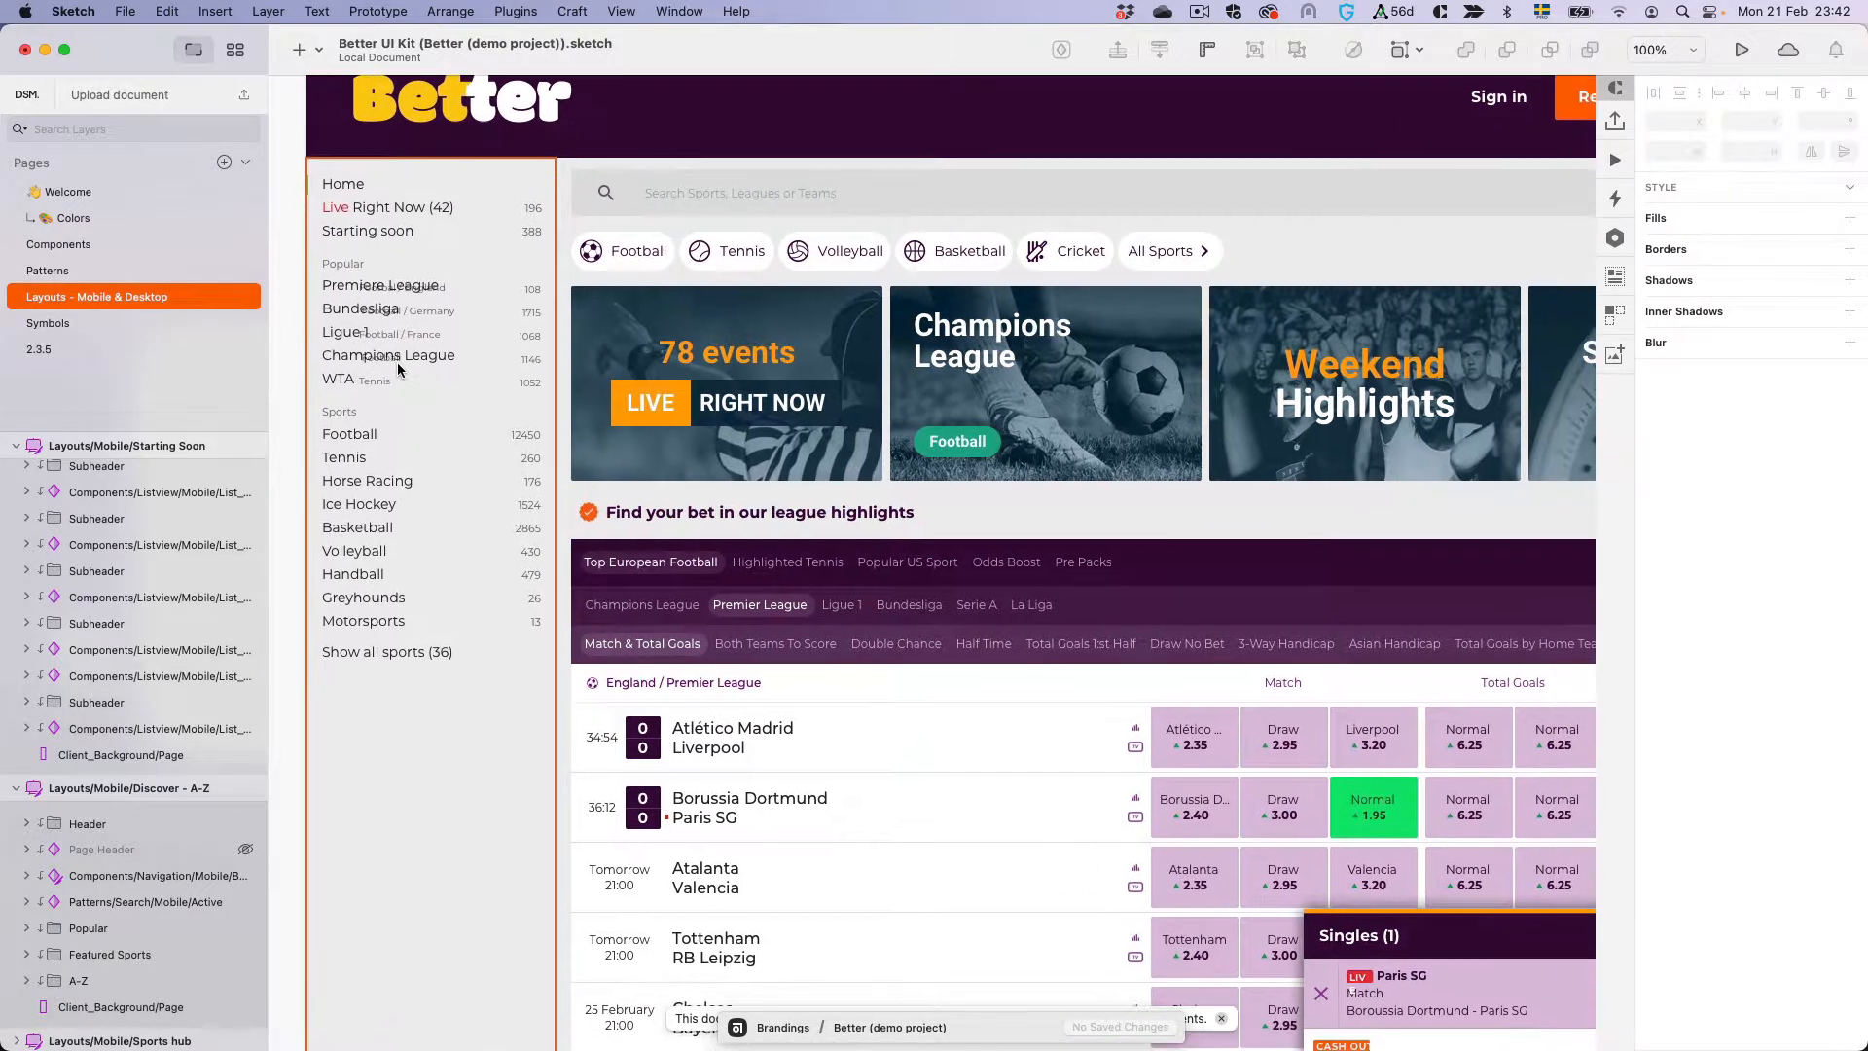
# Step: Switch to the Components page and scroll to the Outcome - Two Row buttons
pyautogui.click(169, 244)
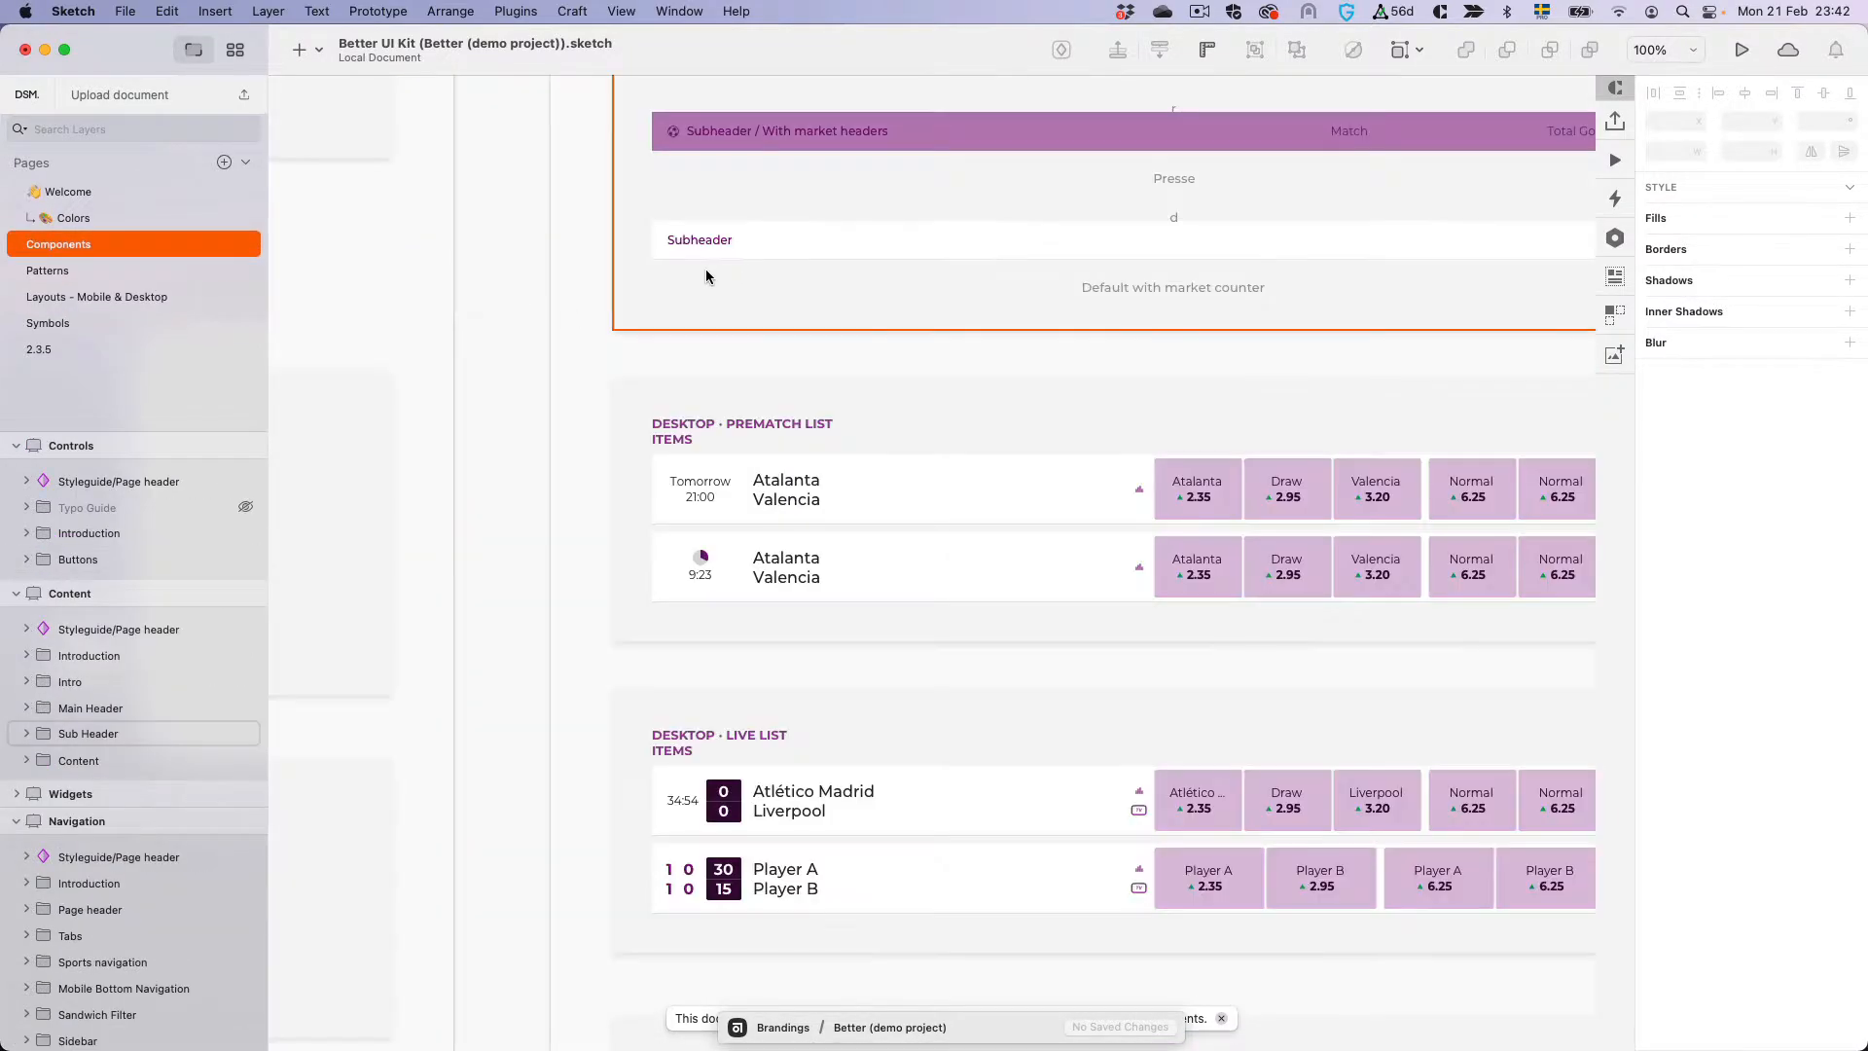
pyautogui.hscroll(-10, 626, 275)
pyautogui.hscroll(-3, 625, 274)
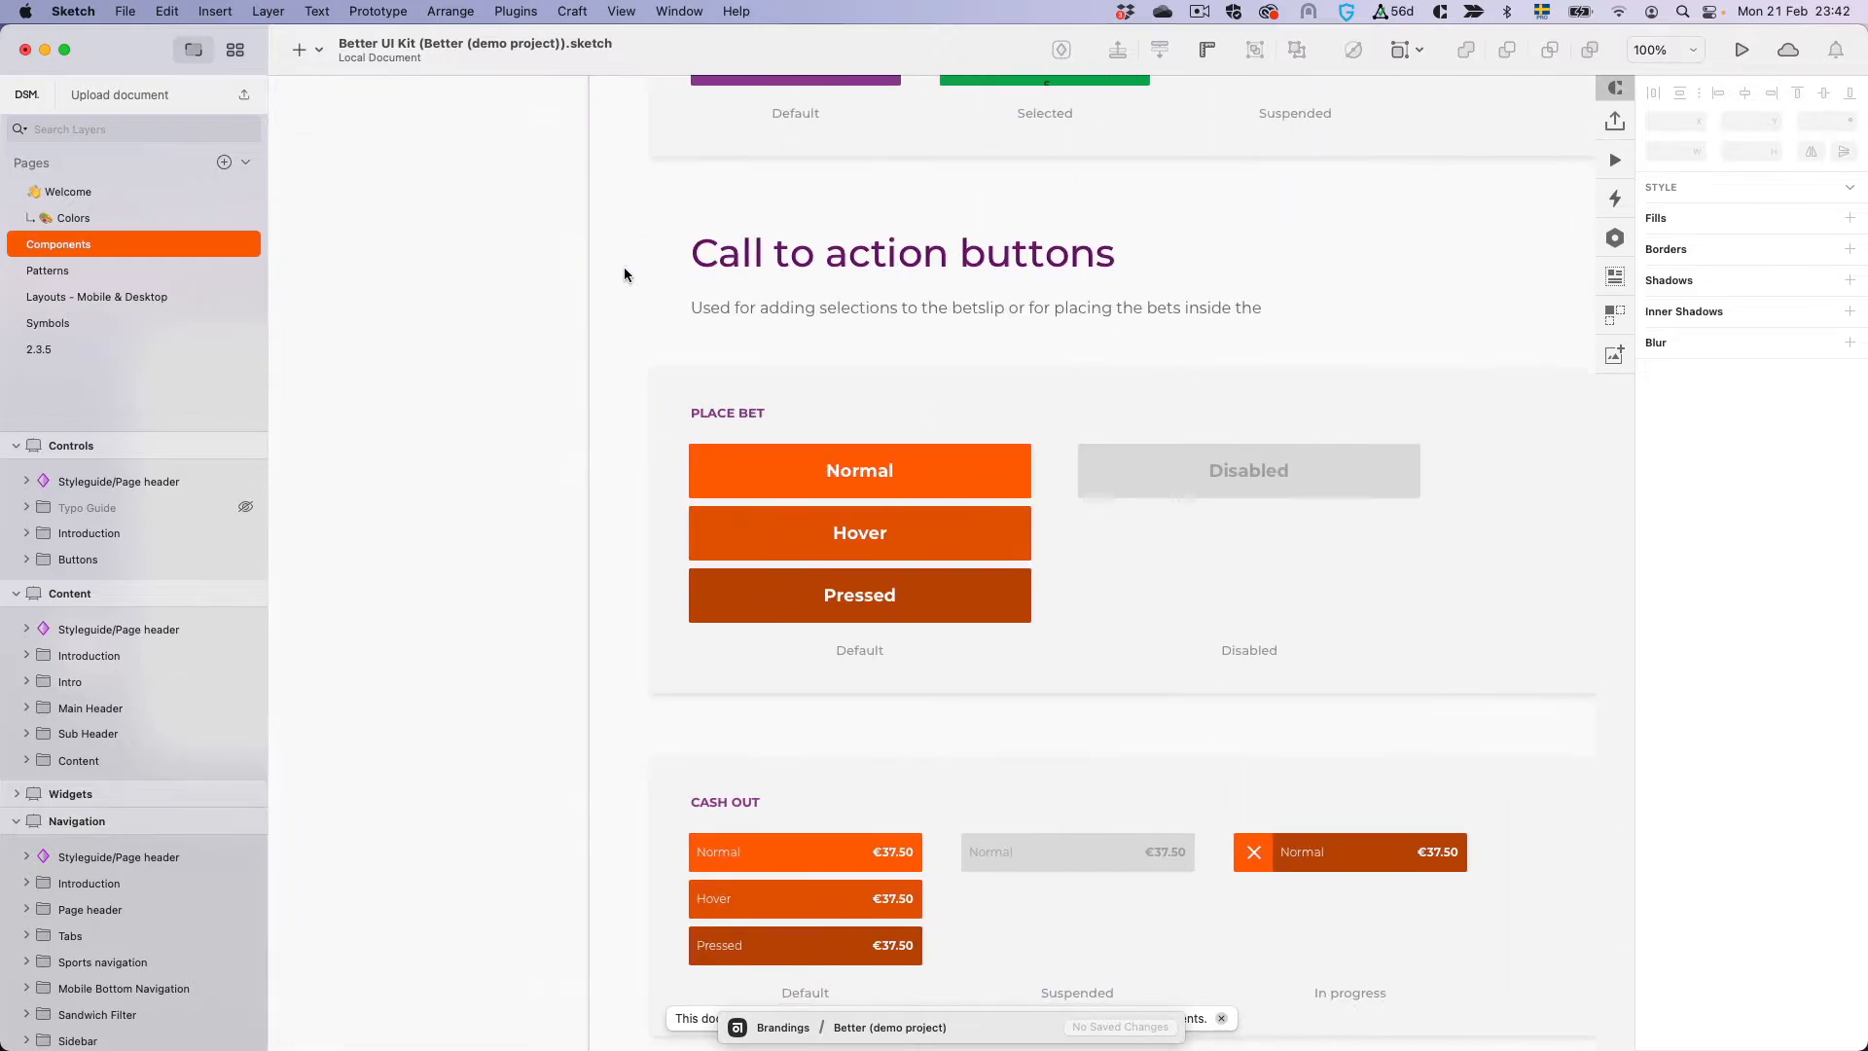
pyautogui.scroll(10, 626, 274)
pyautogui.scroll(10, 626, 274)
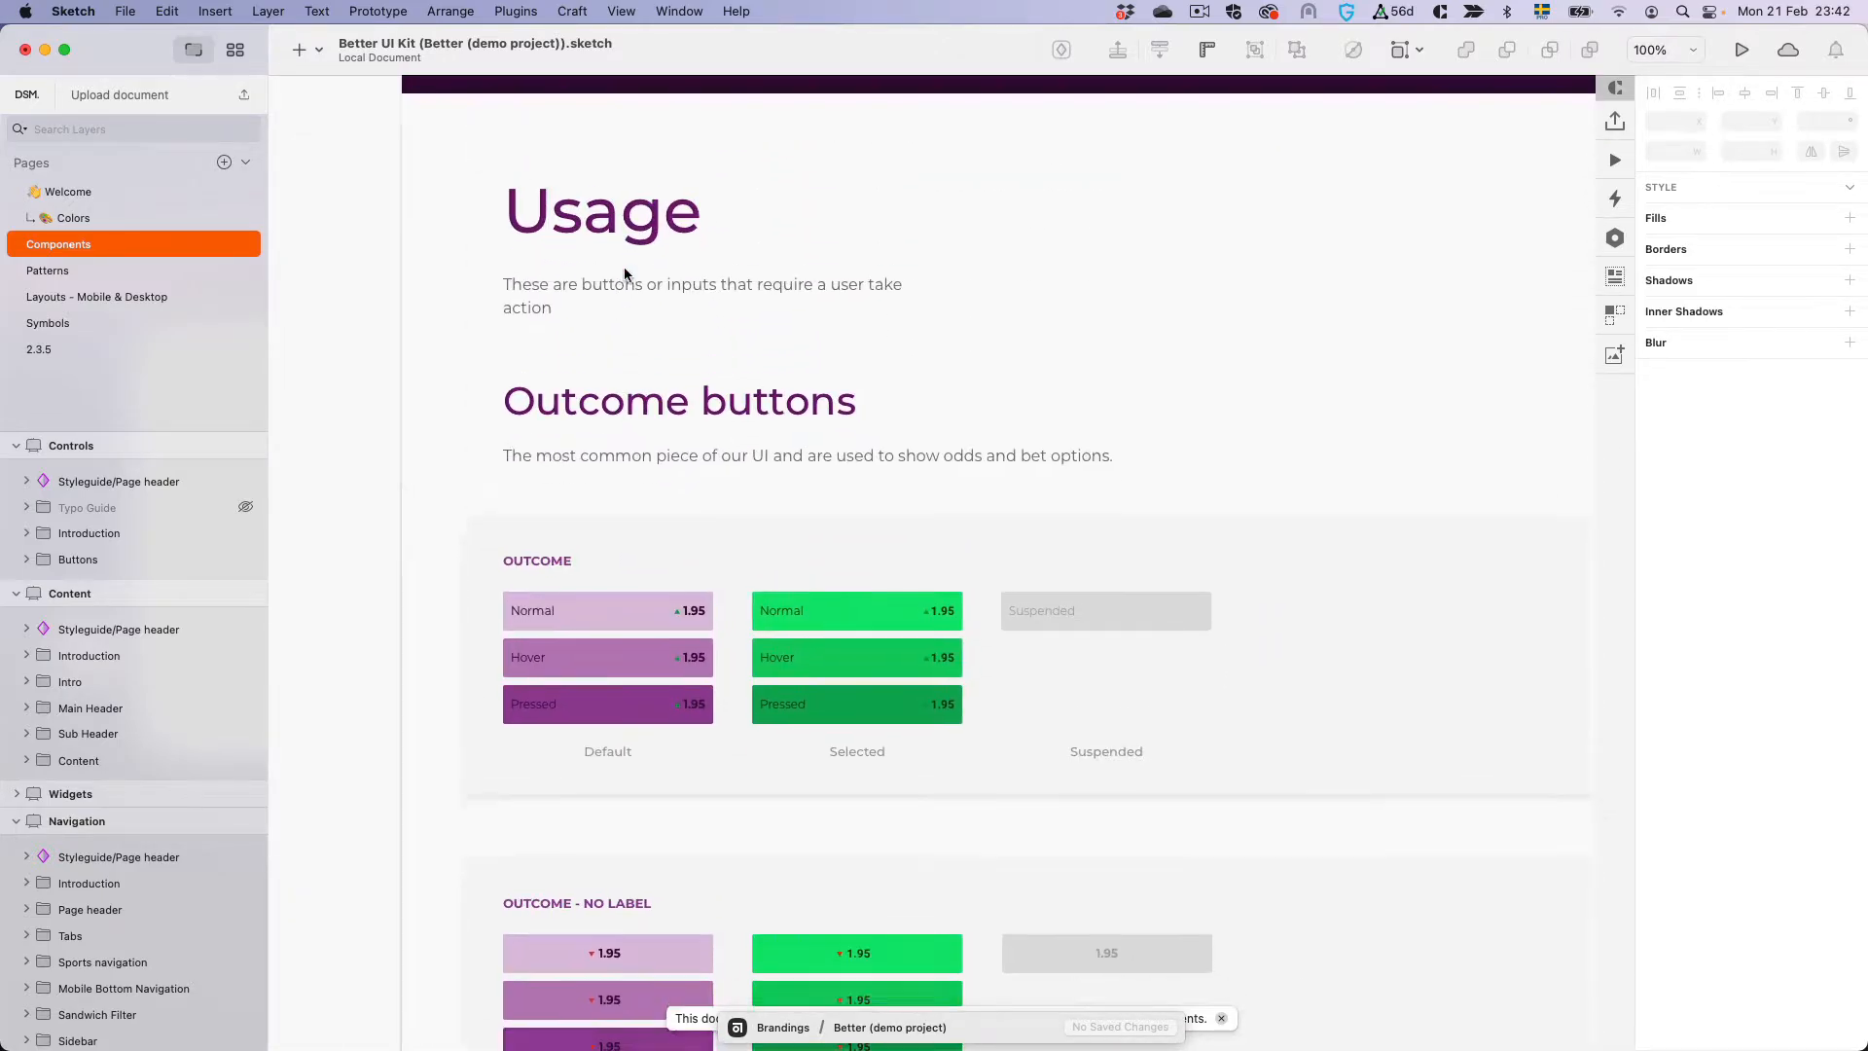
pyautogui.scroll(-4, 626, 274)
pyautogui.scroll(2, 625, 274)
pyautogui.scroll(-5, 625, 274)
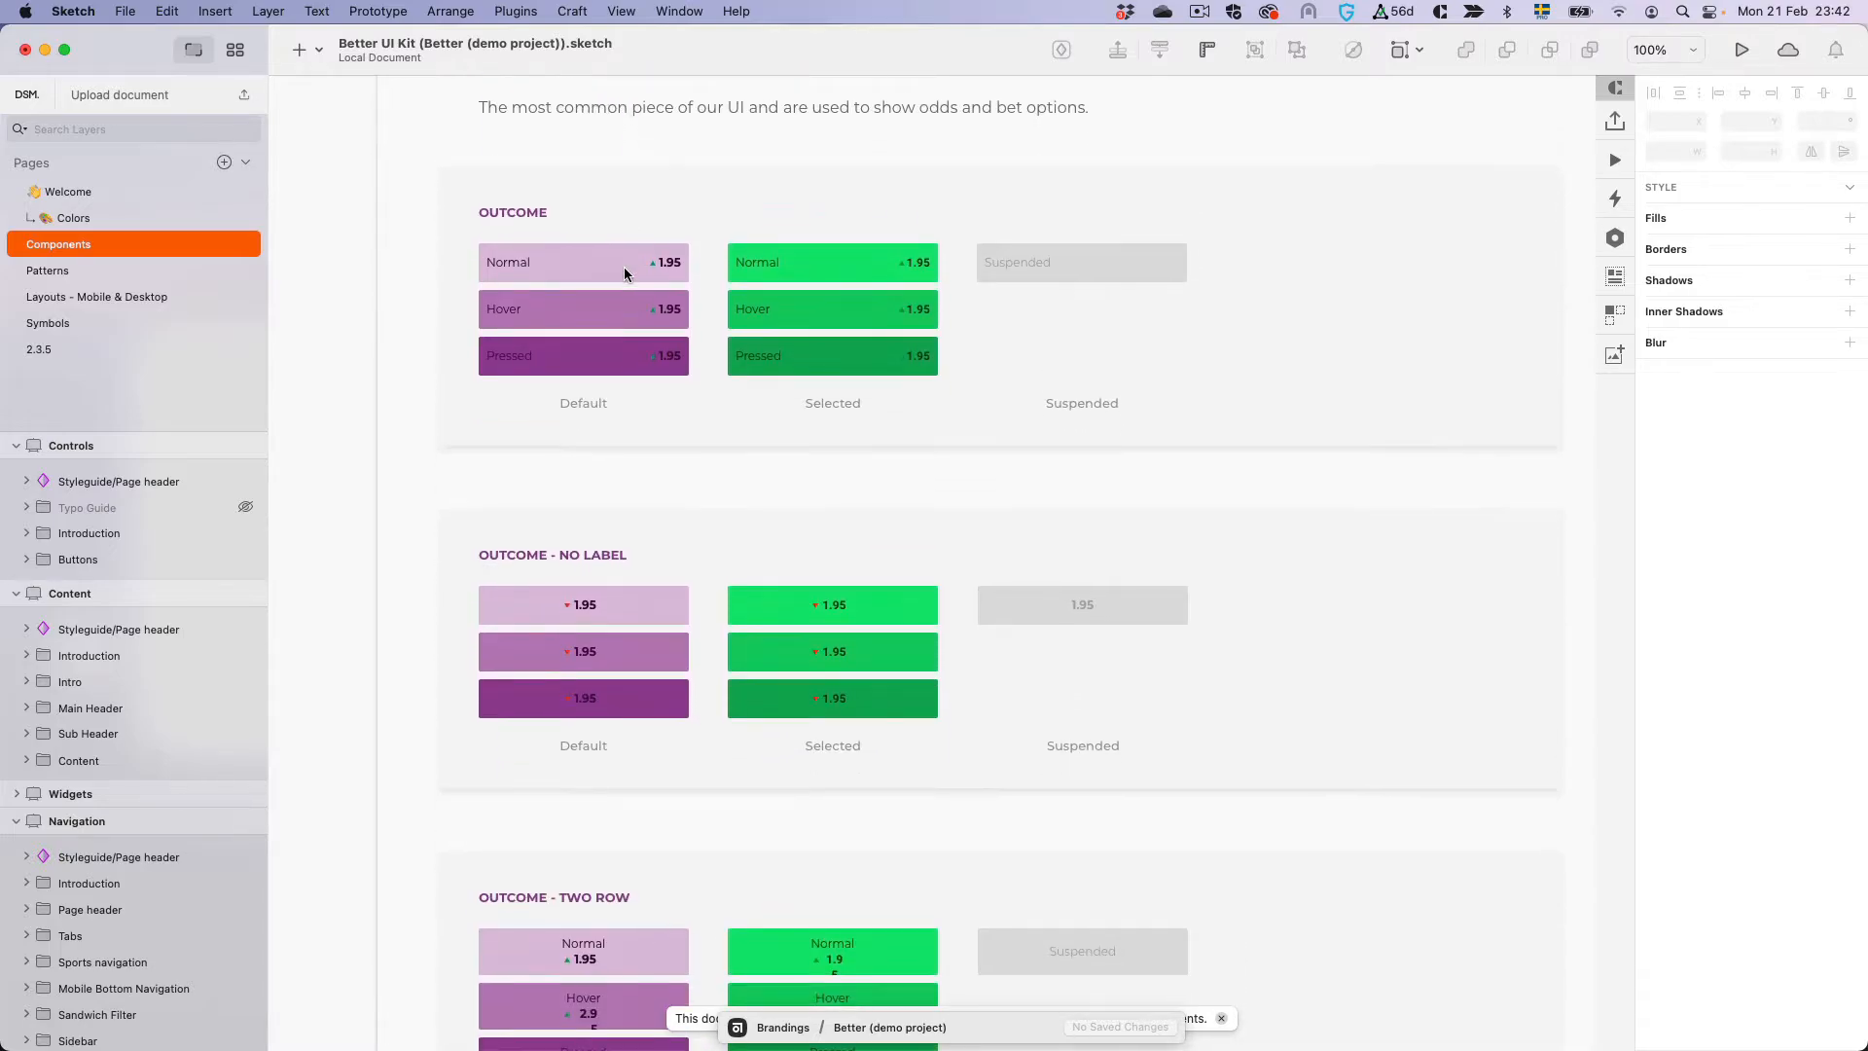
pyautogui.hscroll(2, 625, 275)
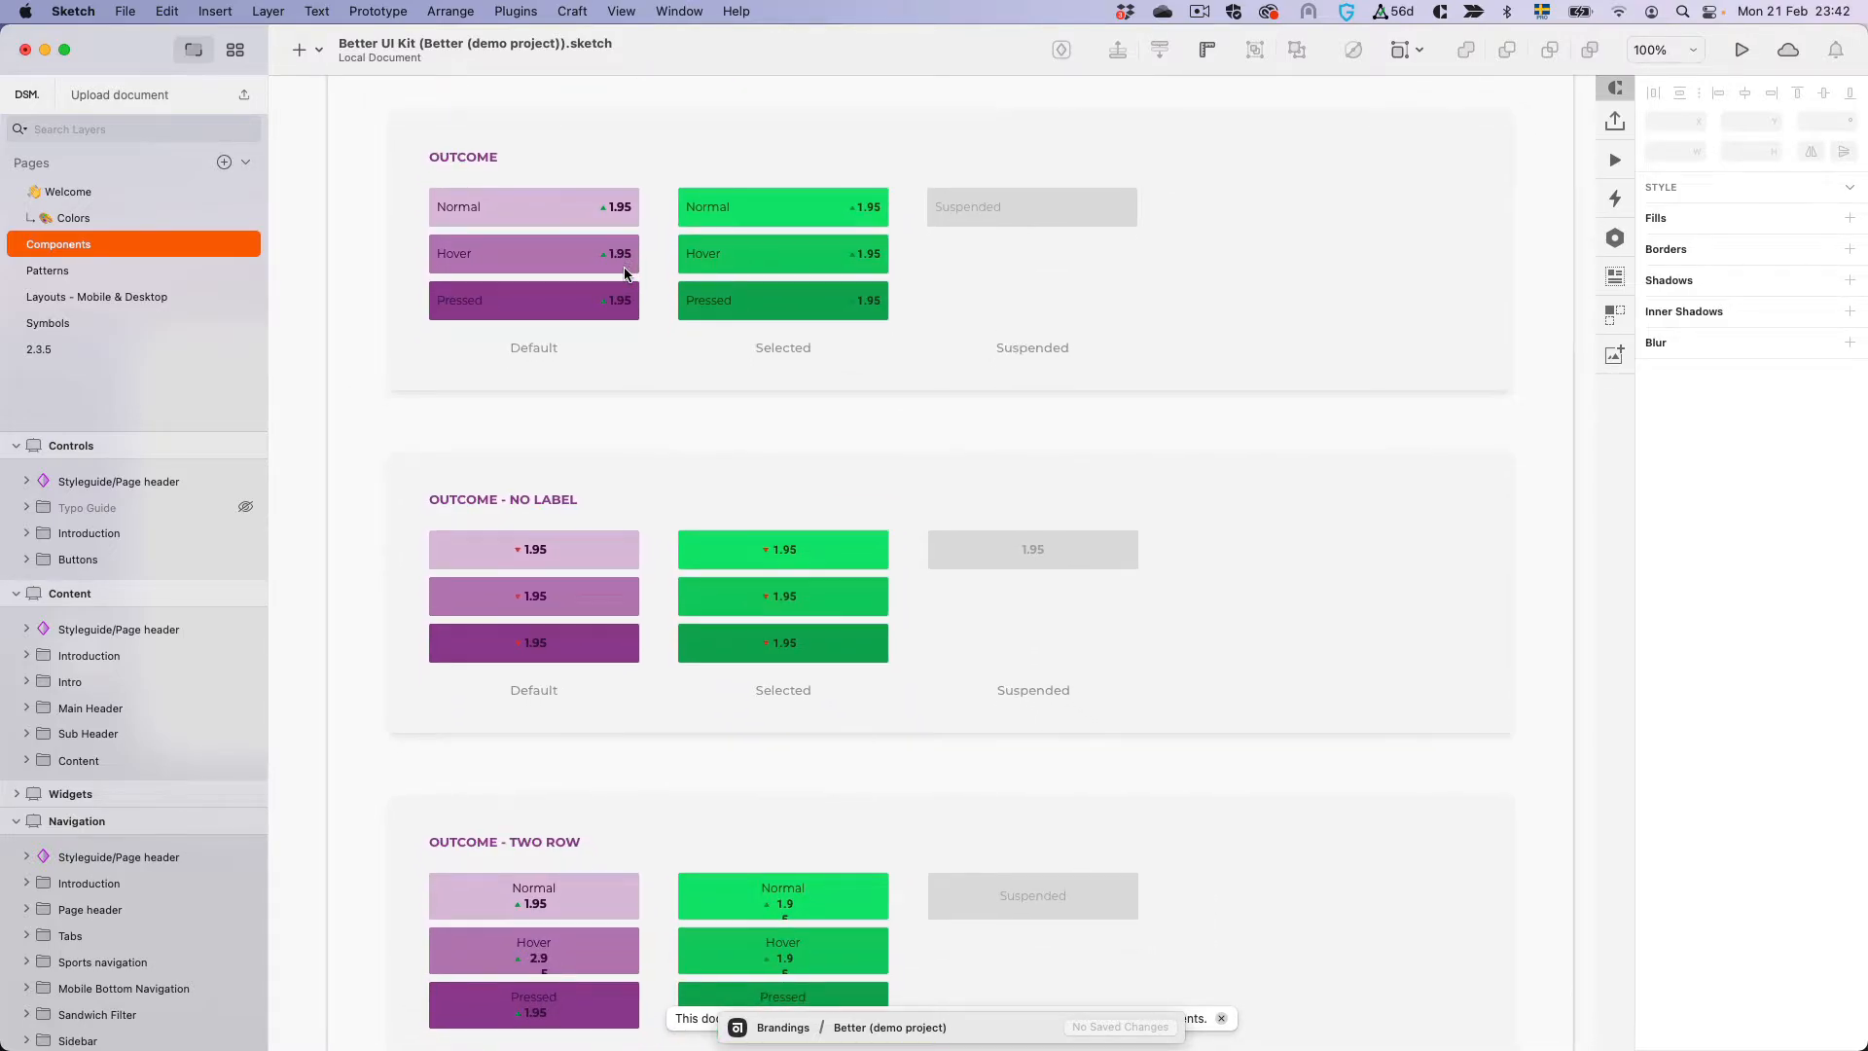
pyautogui.scroll(-6, 626, 275)
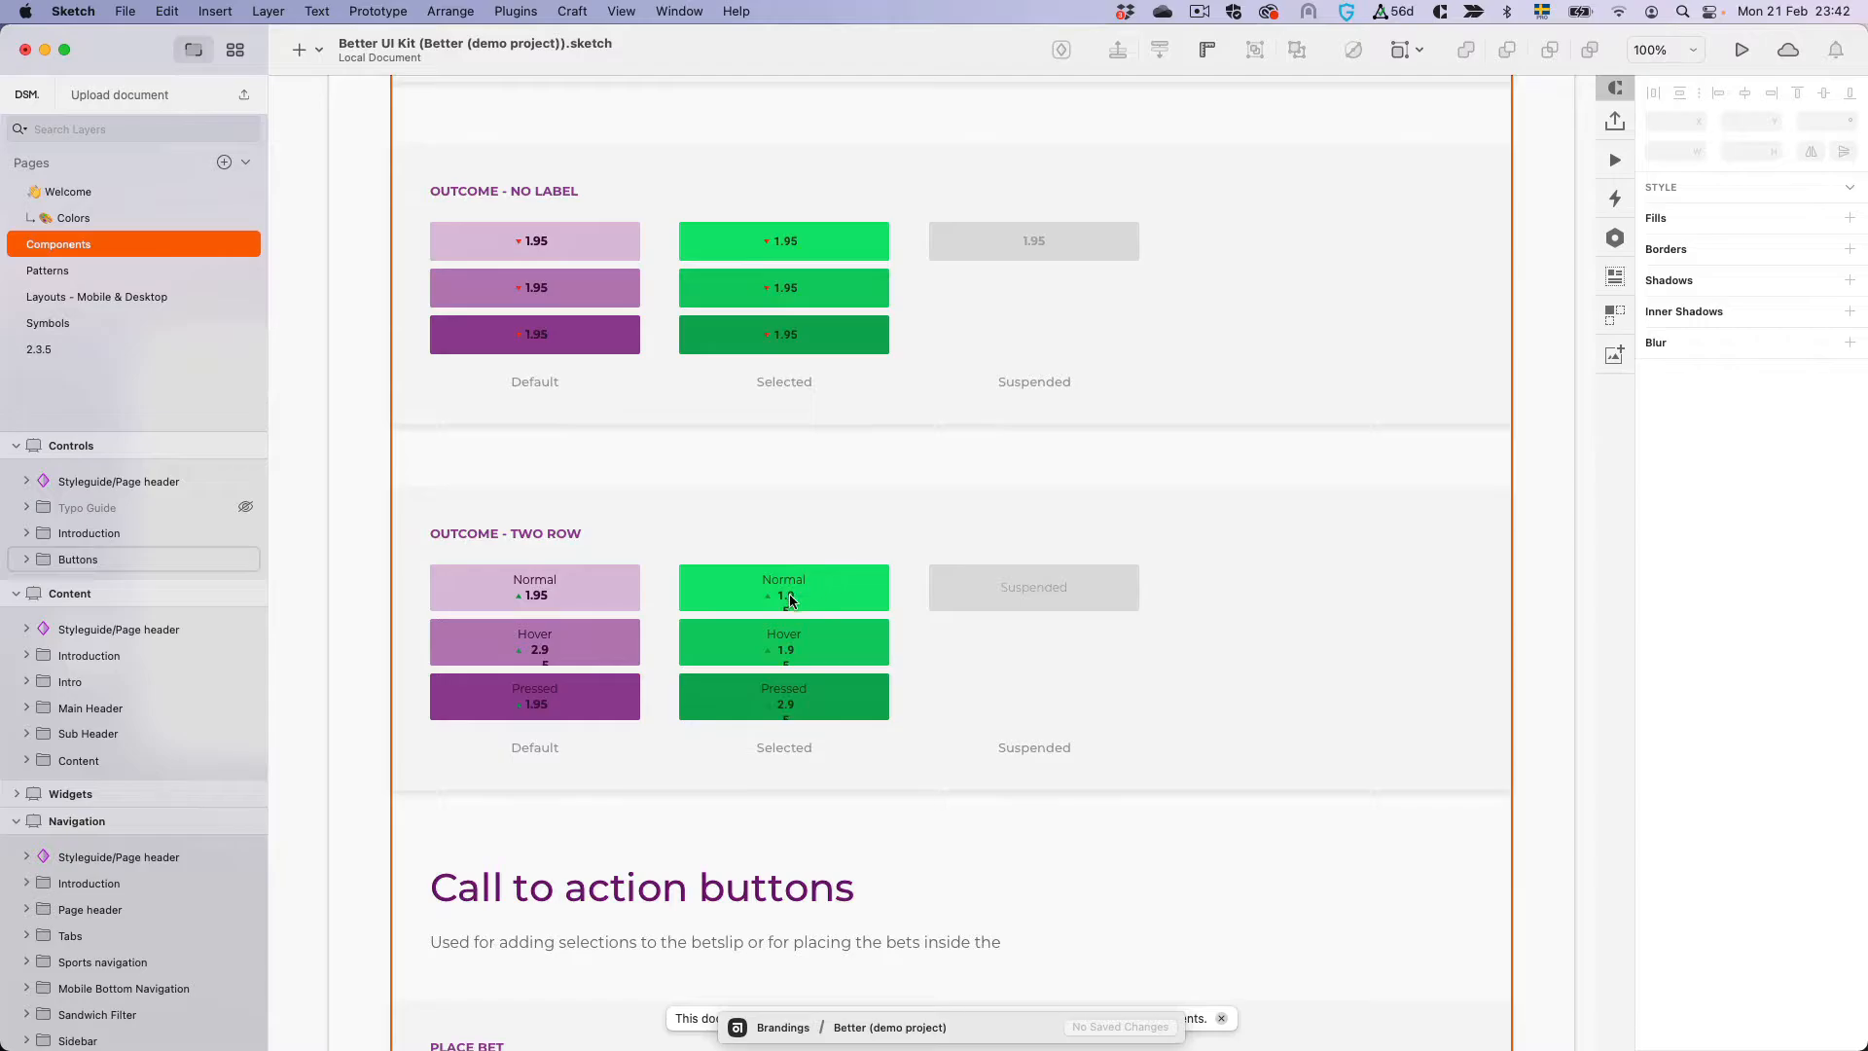
# Step: Open the Selected two-row button's symbol master and select its odds value layer
pyautogui.click(790, 597)
pyautogui.doubleClick(790, 597)
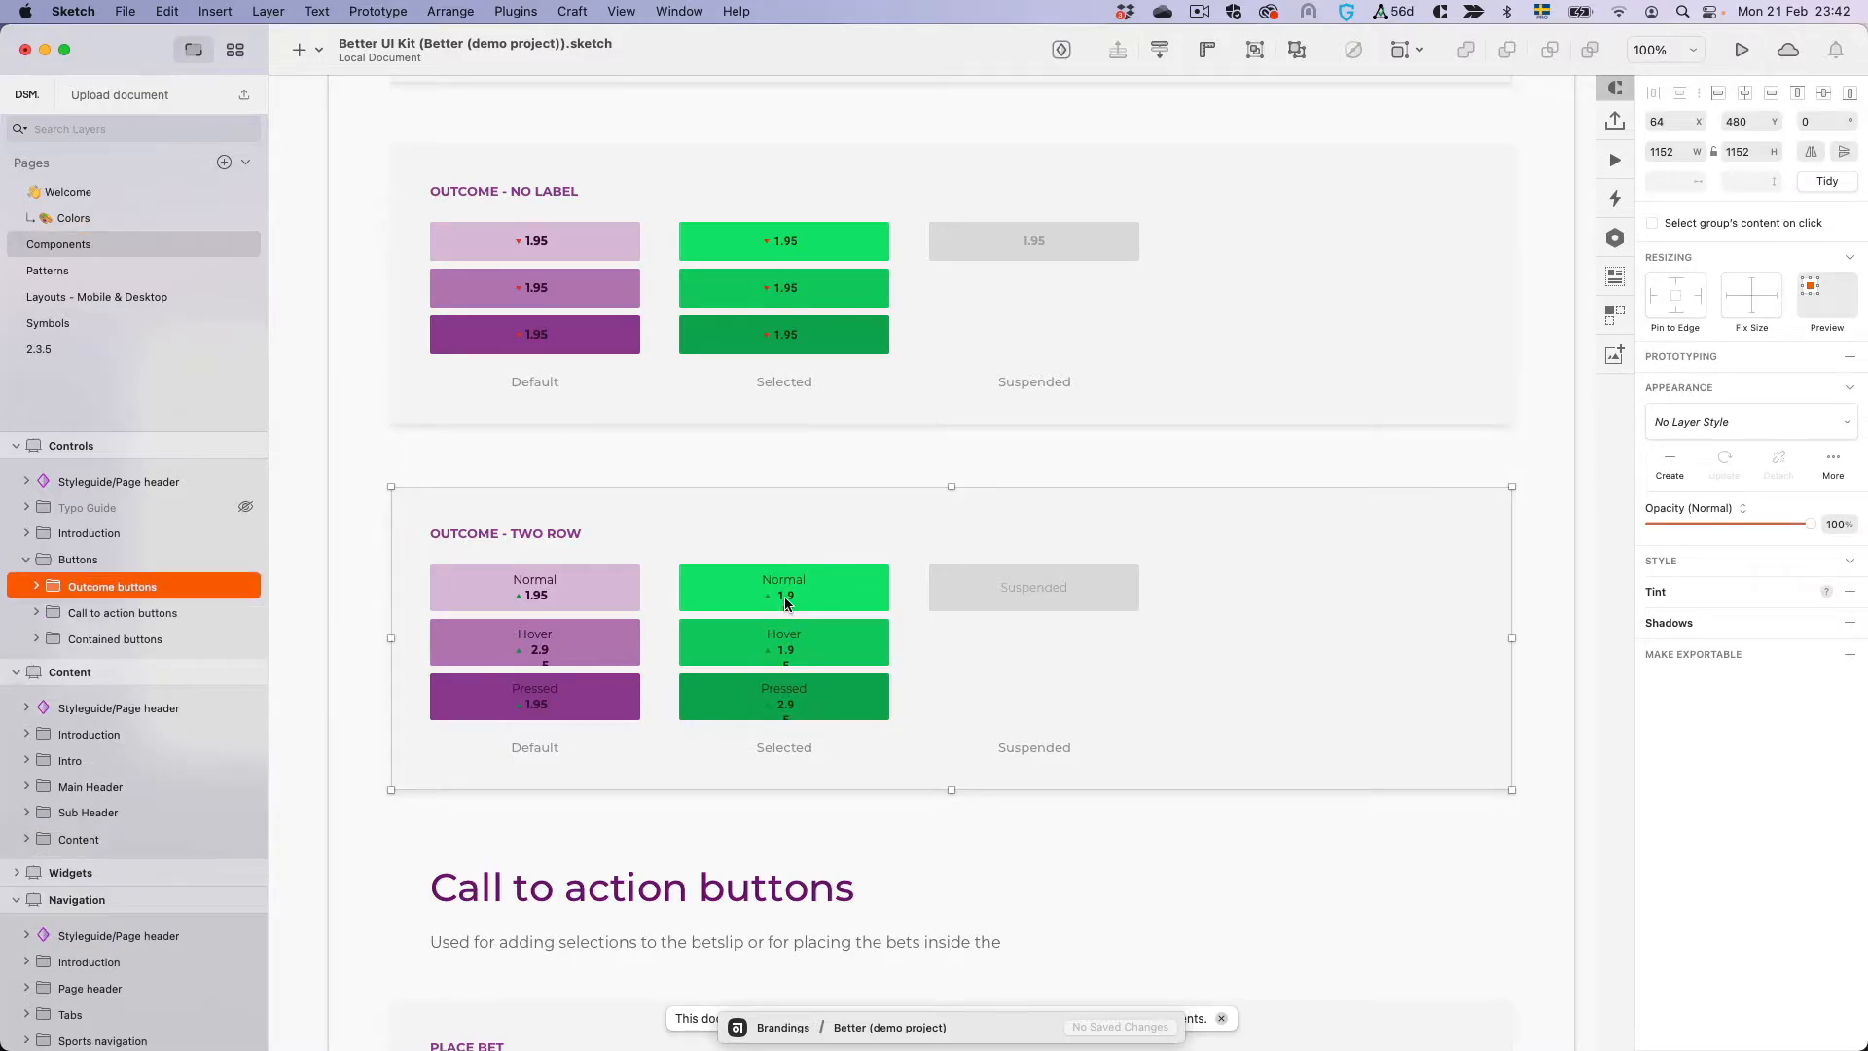
pyautogui.doubleClick(785, 597)
pyautogui.doubleClick(785, 597)
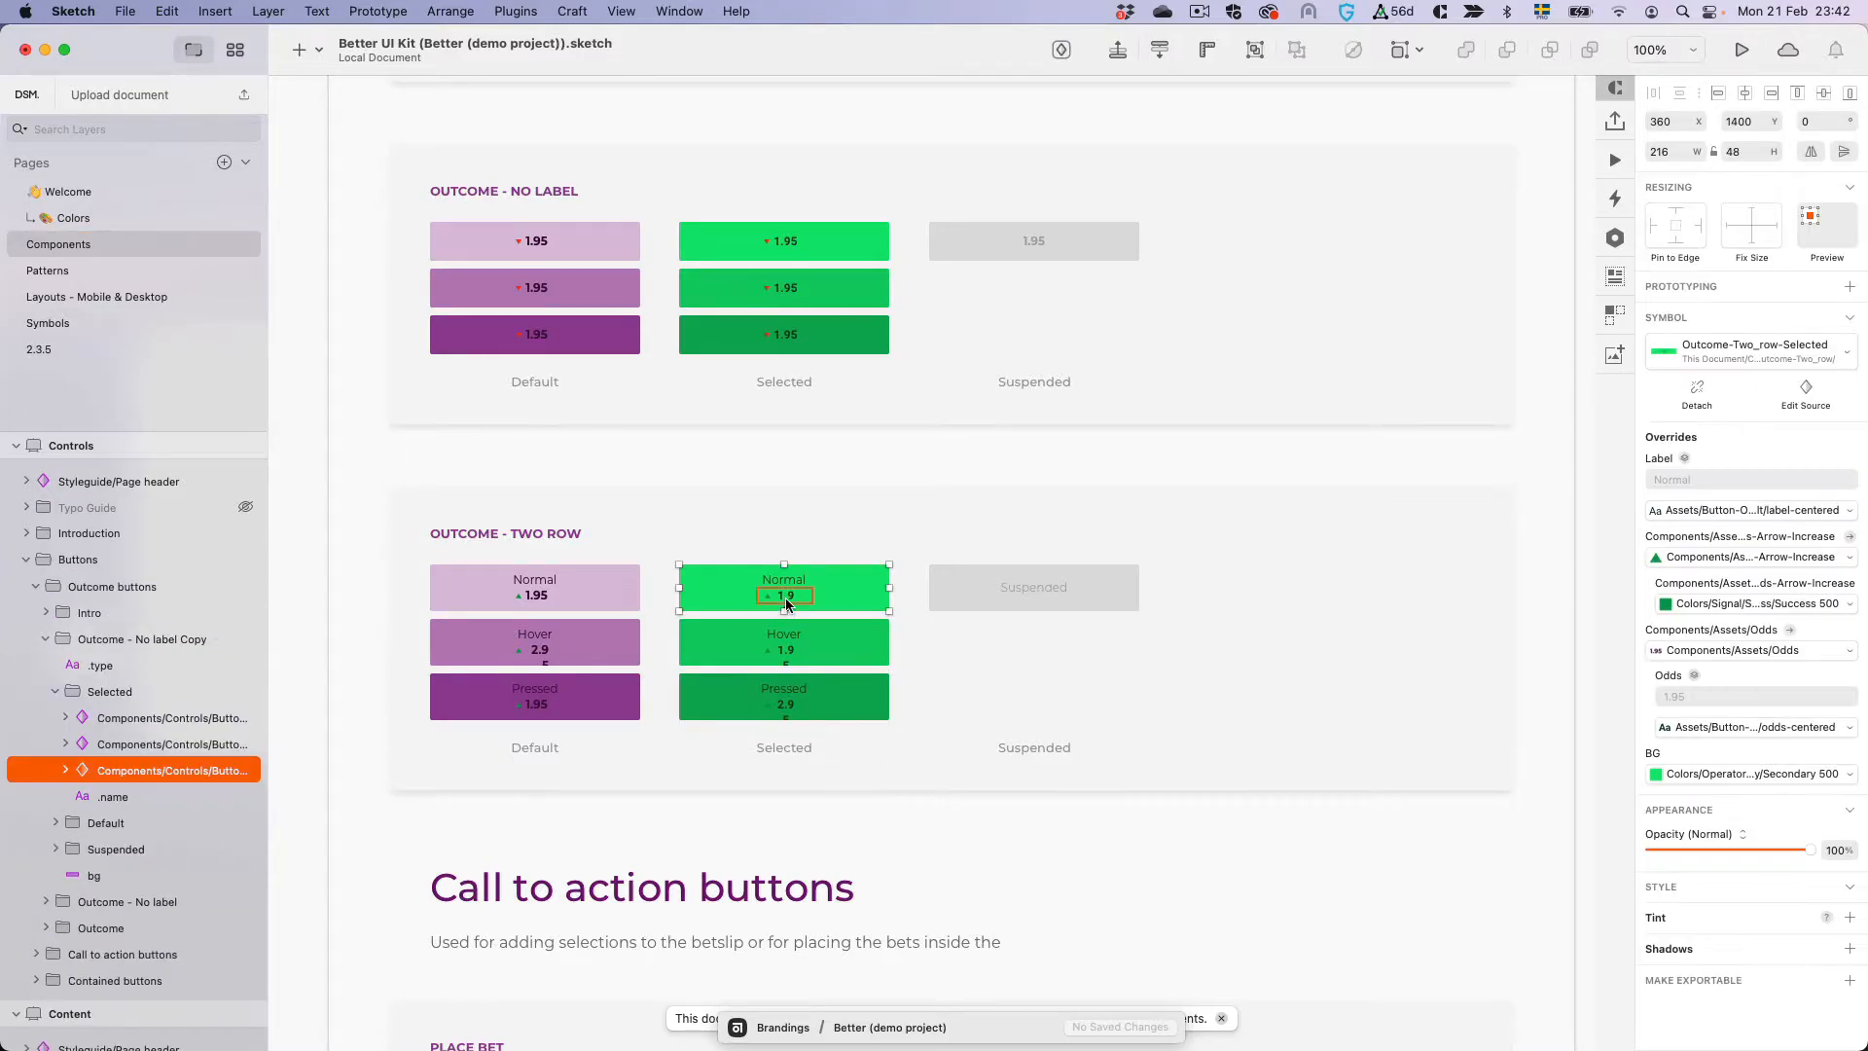
pyautogui.doubleClick(785, 597)
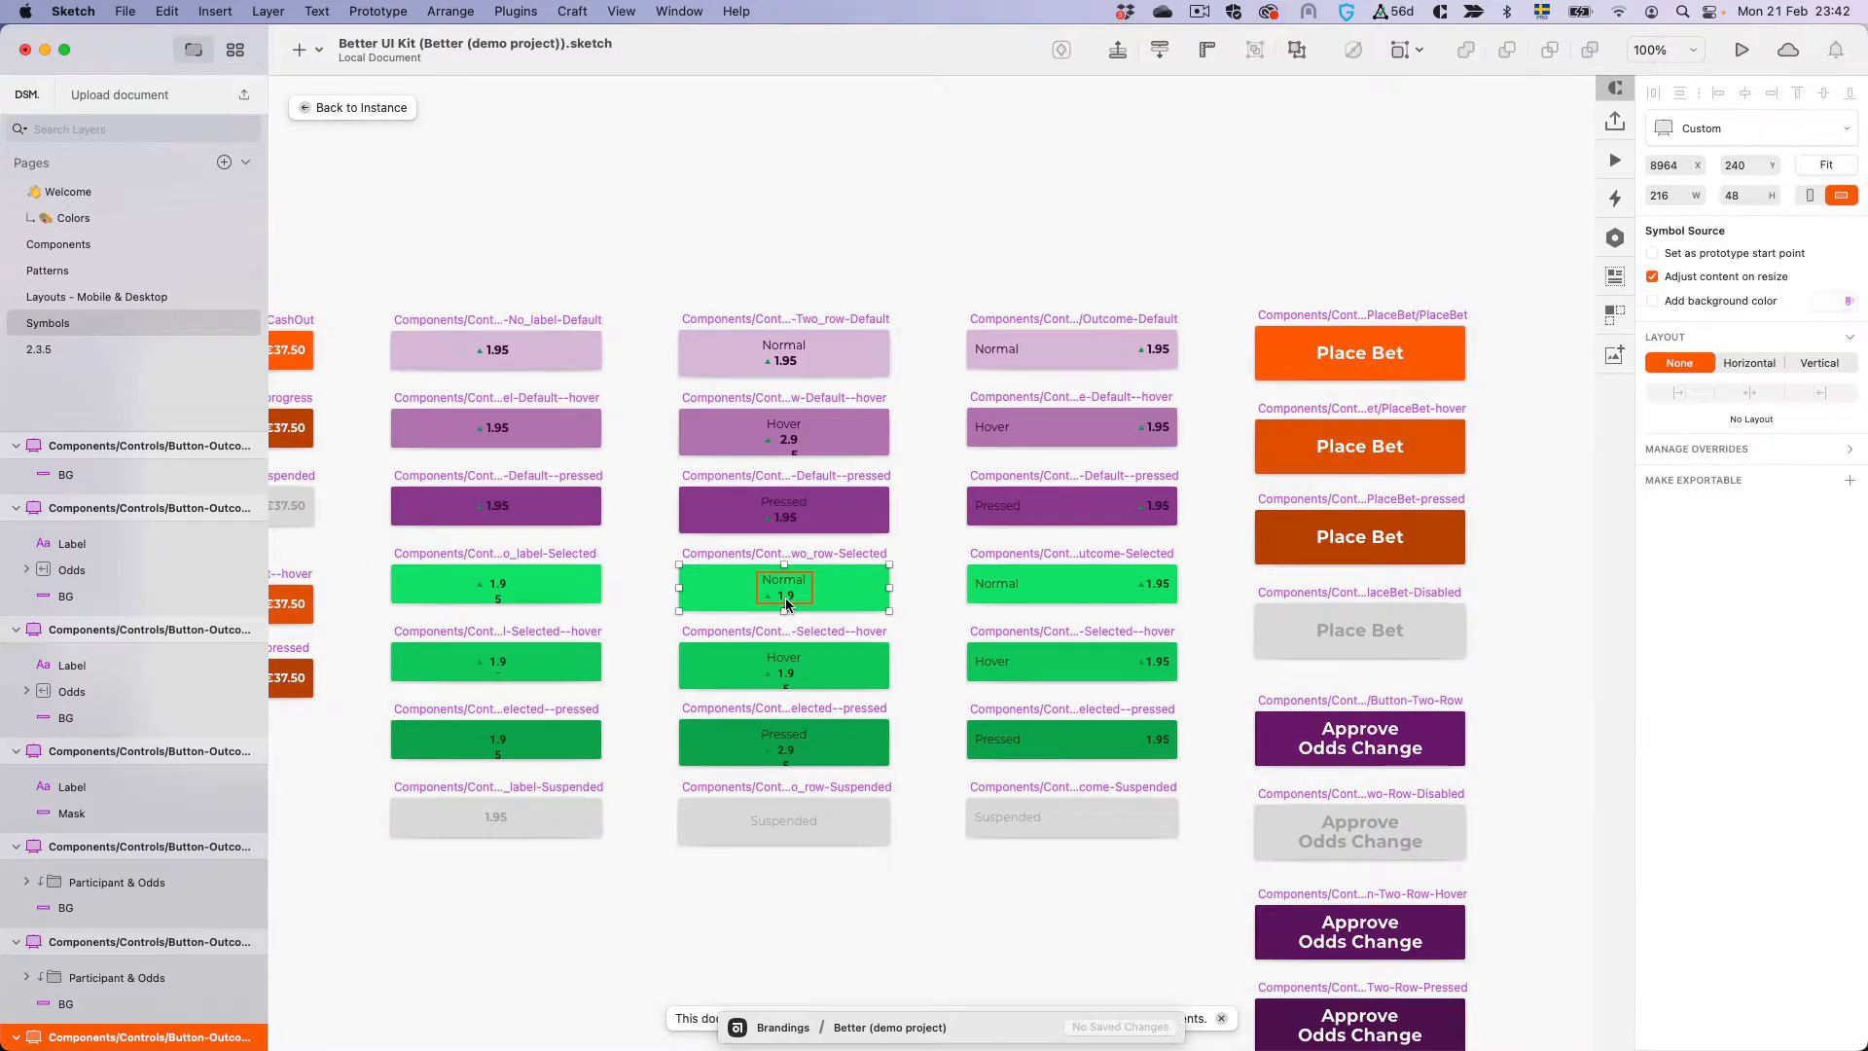
pyautogui.click(785, 599)
pyautogui.doubleClick(786, 597)
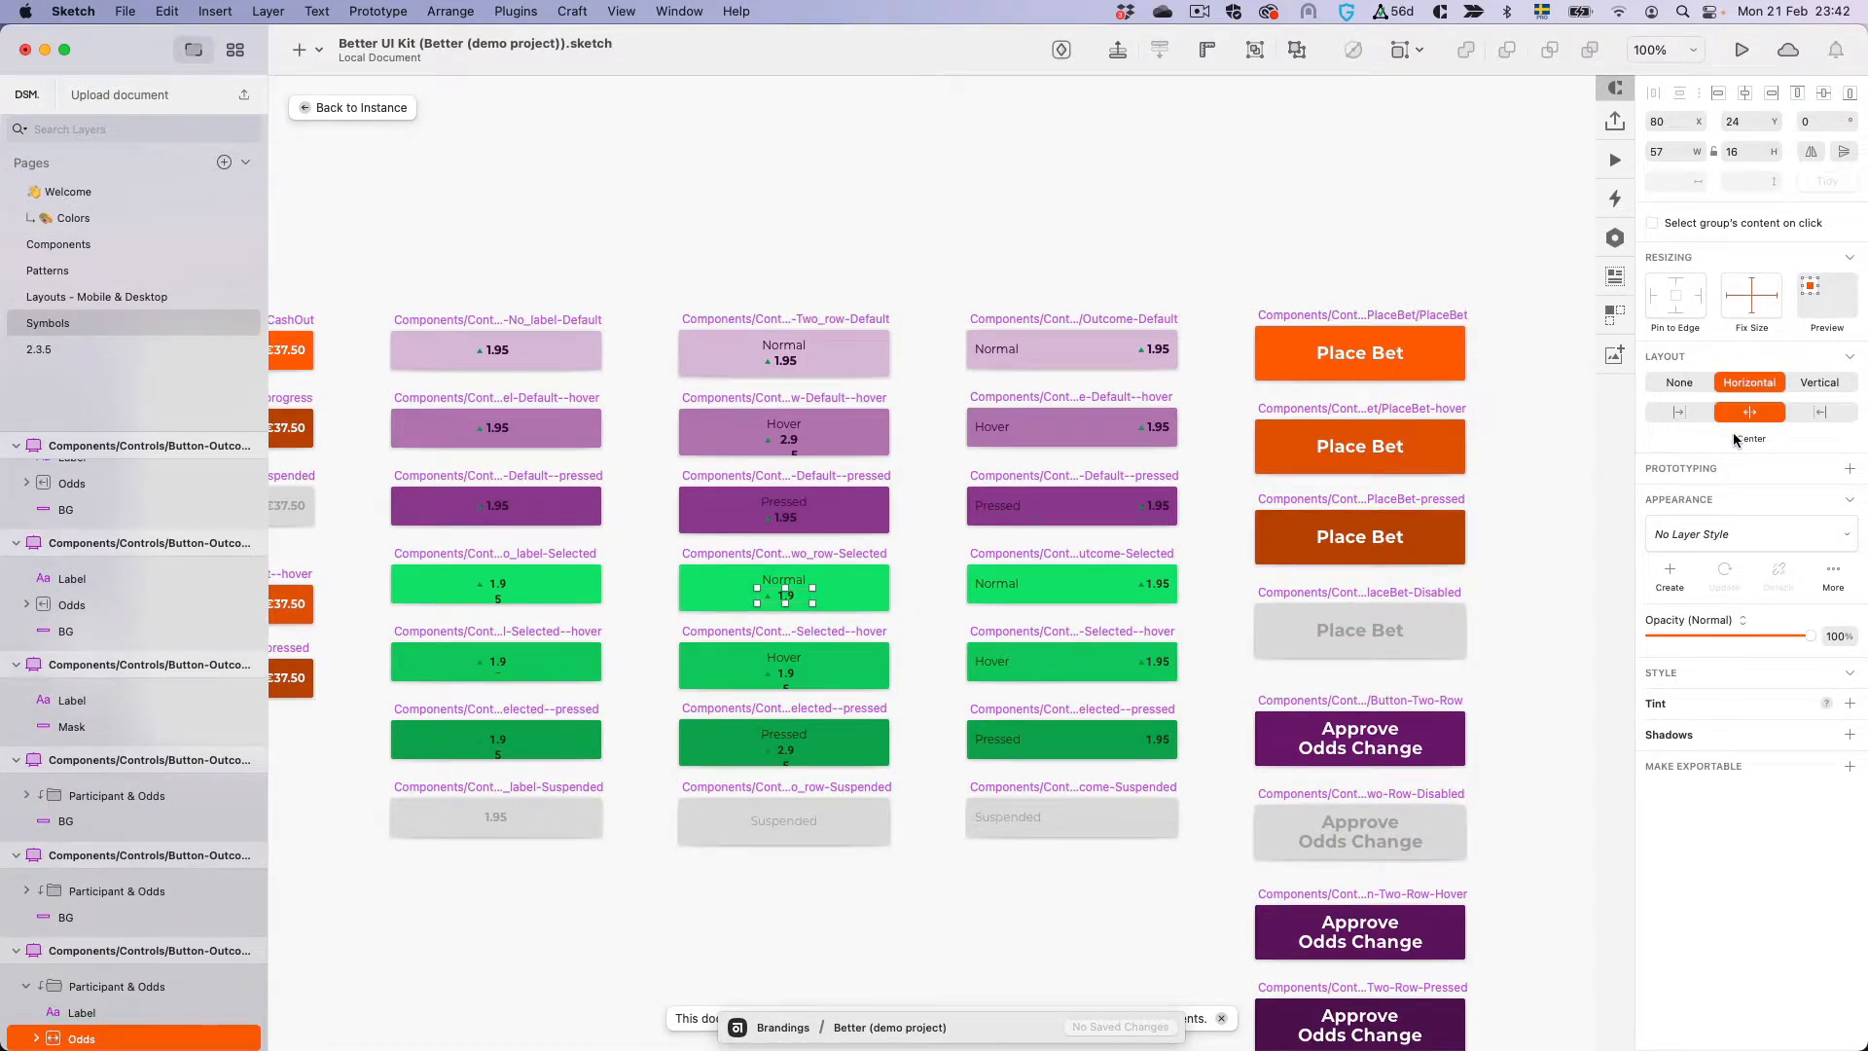
pyautogui.doubleClick(767, 596)
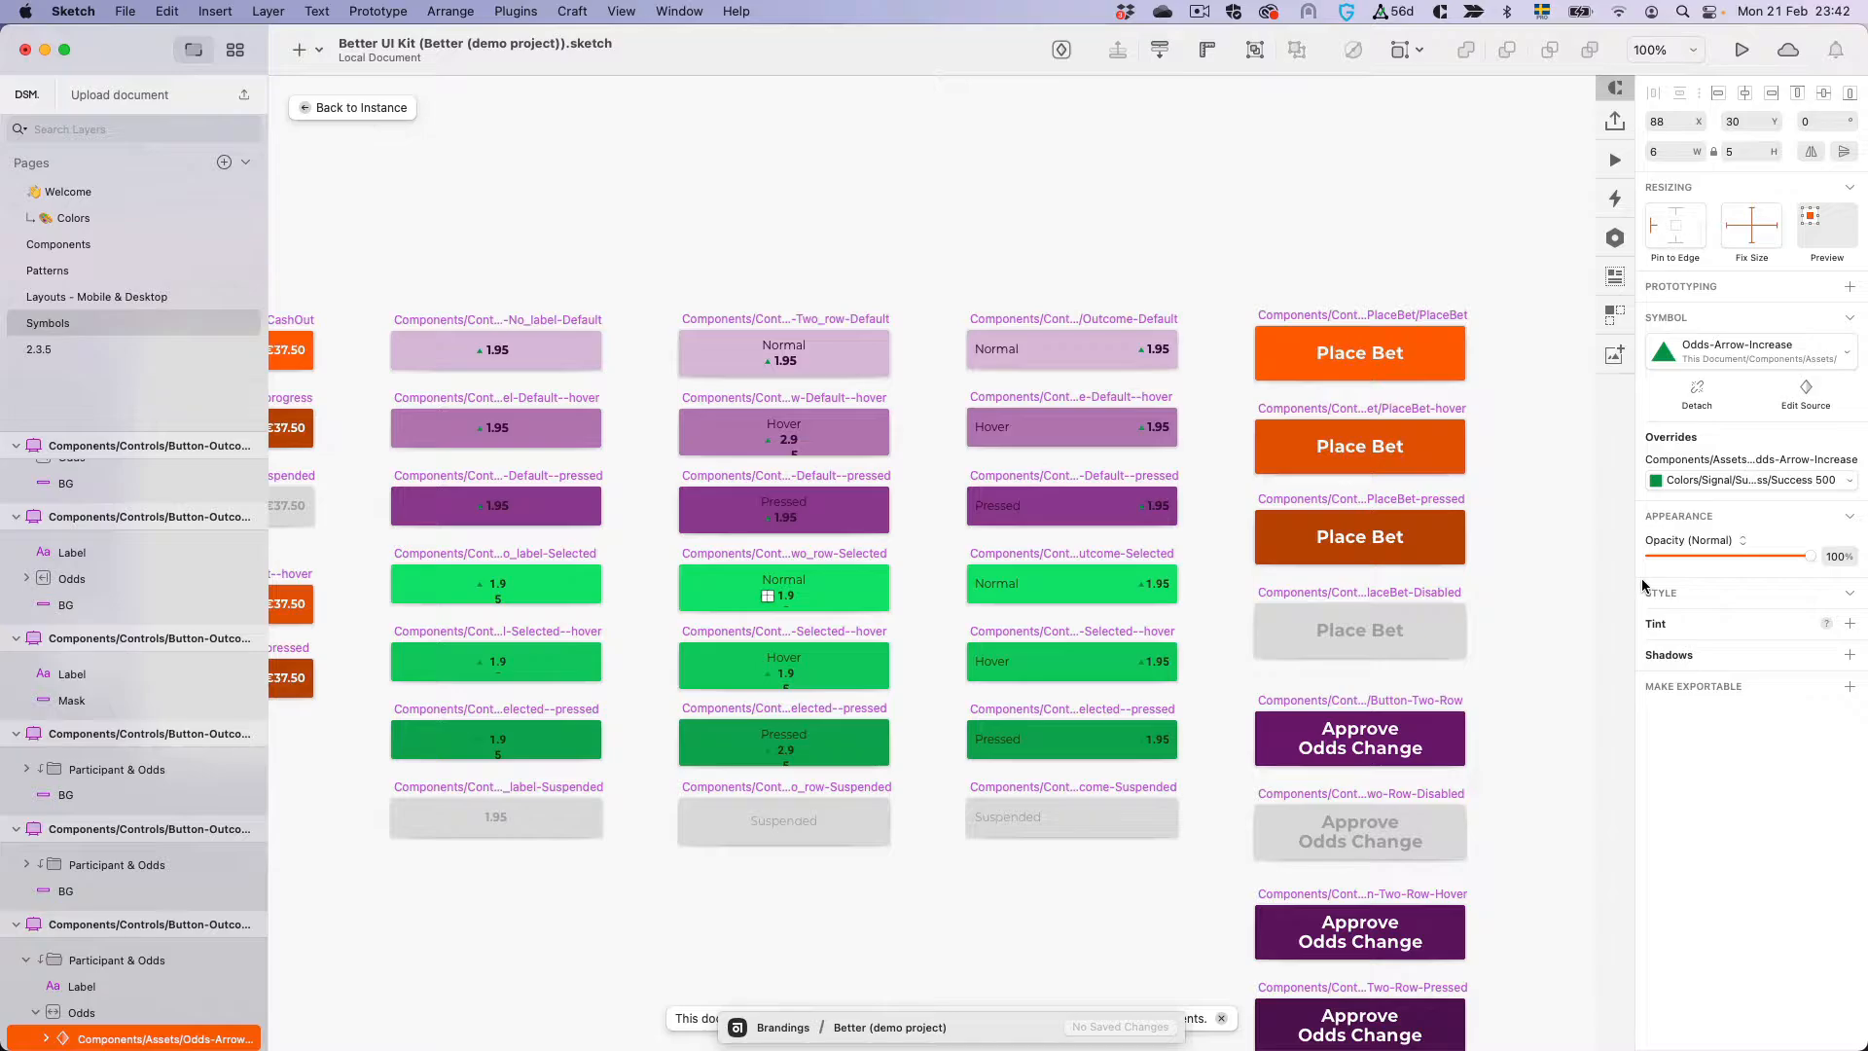
pyautogui.click(788, 597)
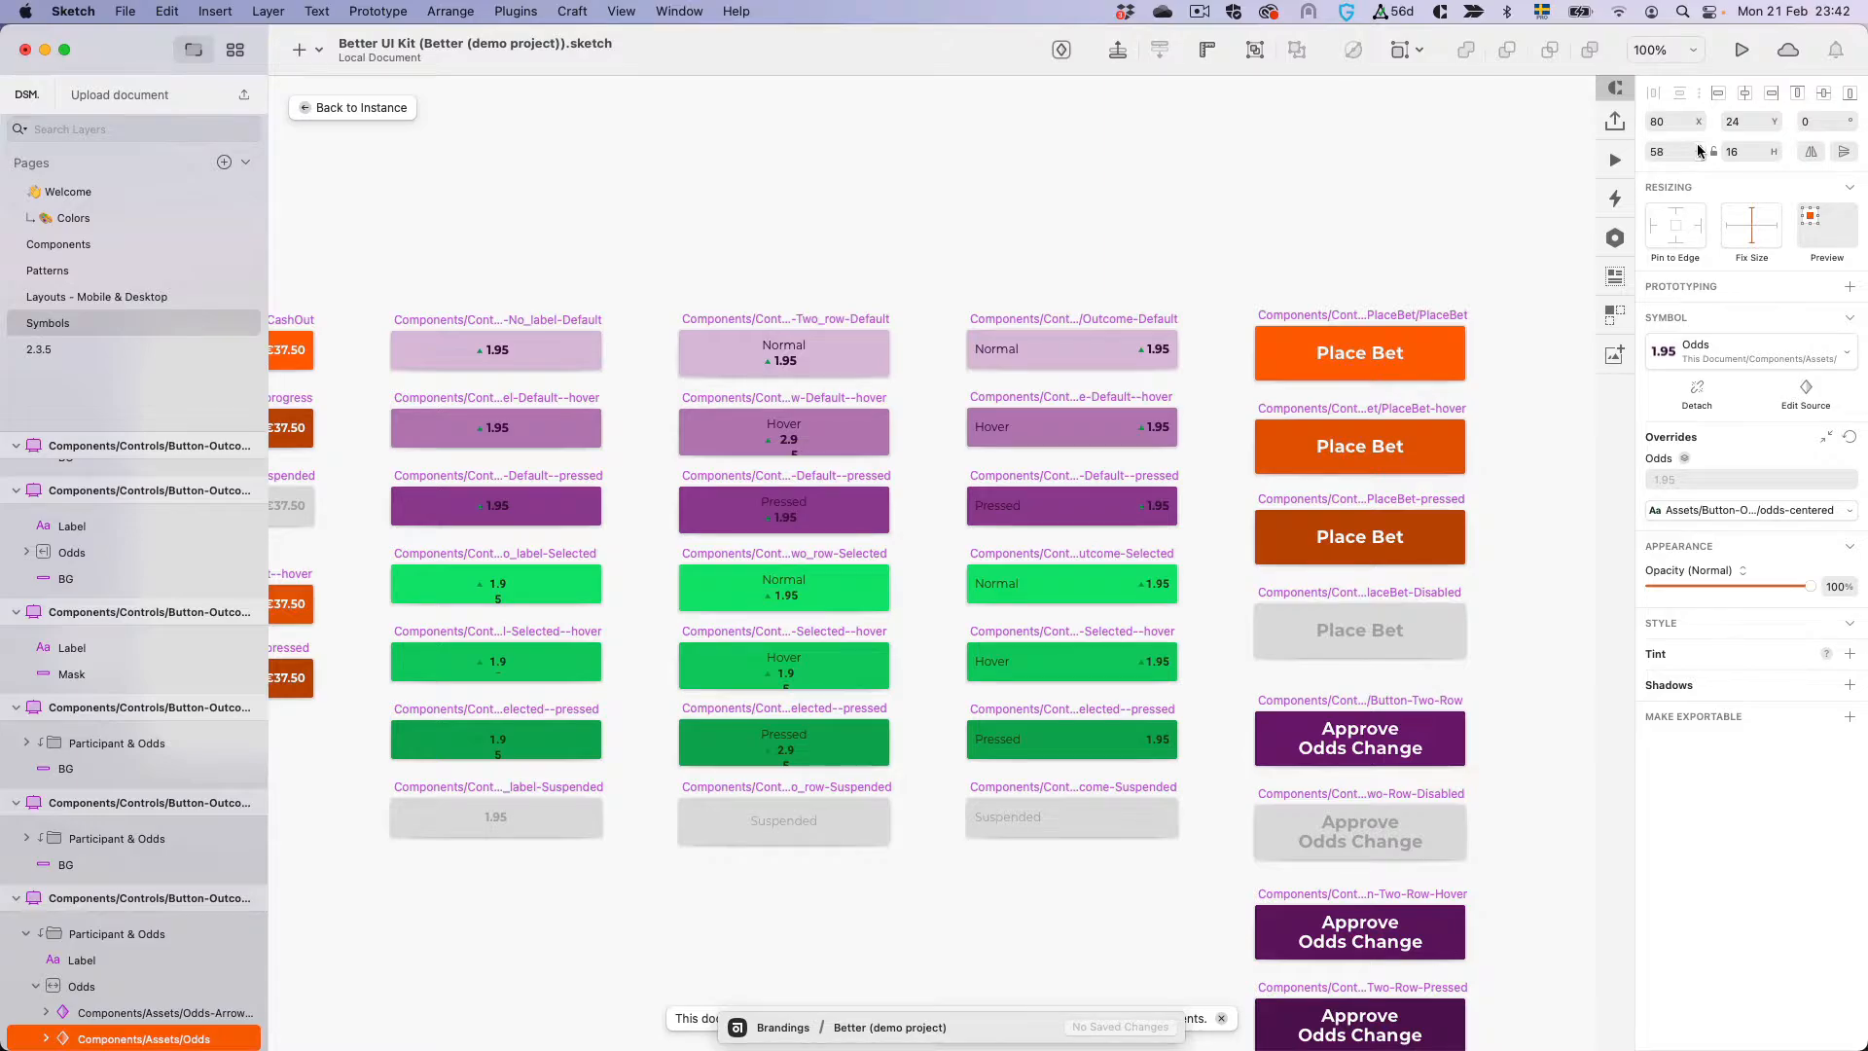
# Step: Widen the Odds from 57 to 58 in the Hover and Pressed two-row buttons
pyautogui.click(786, 672)
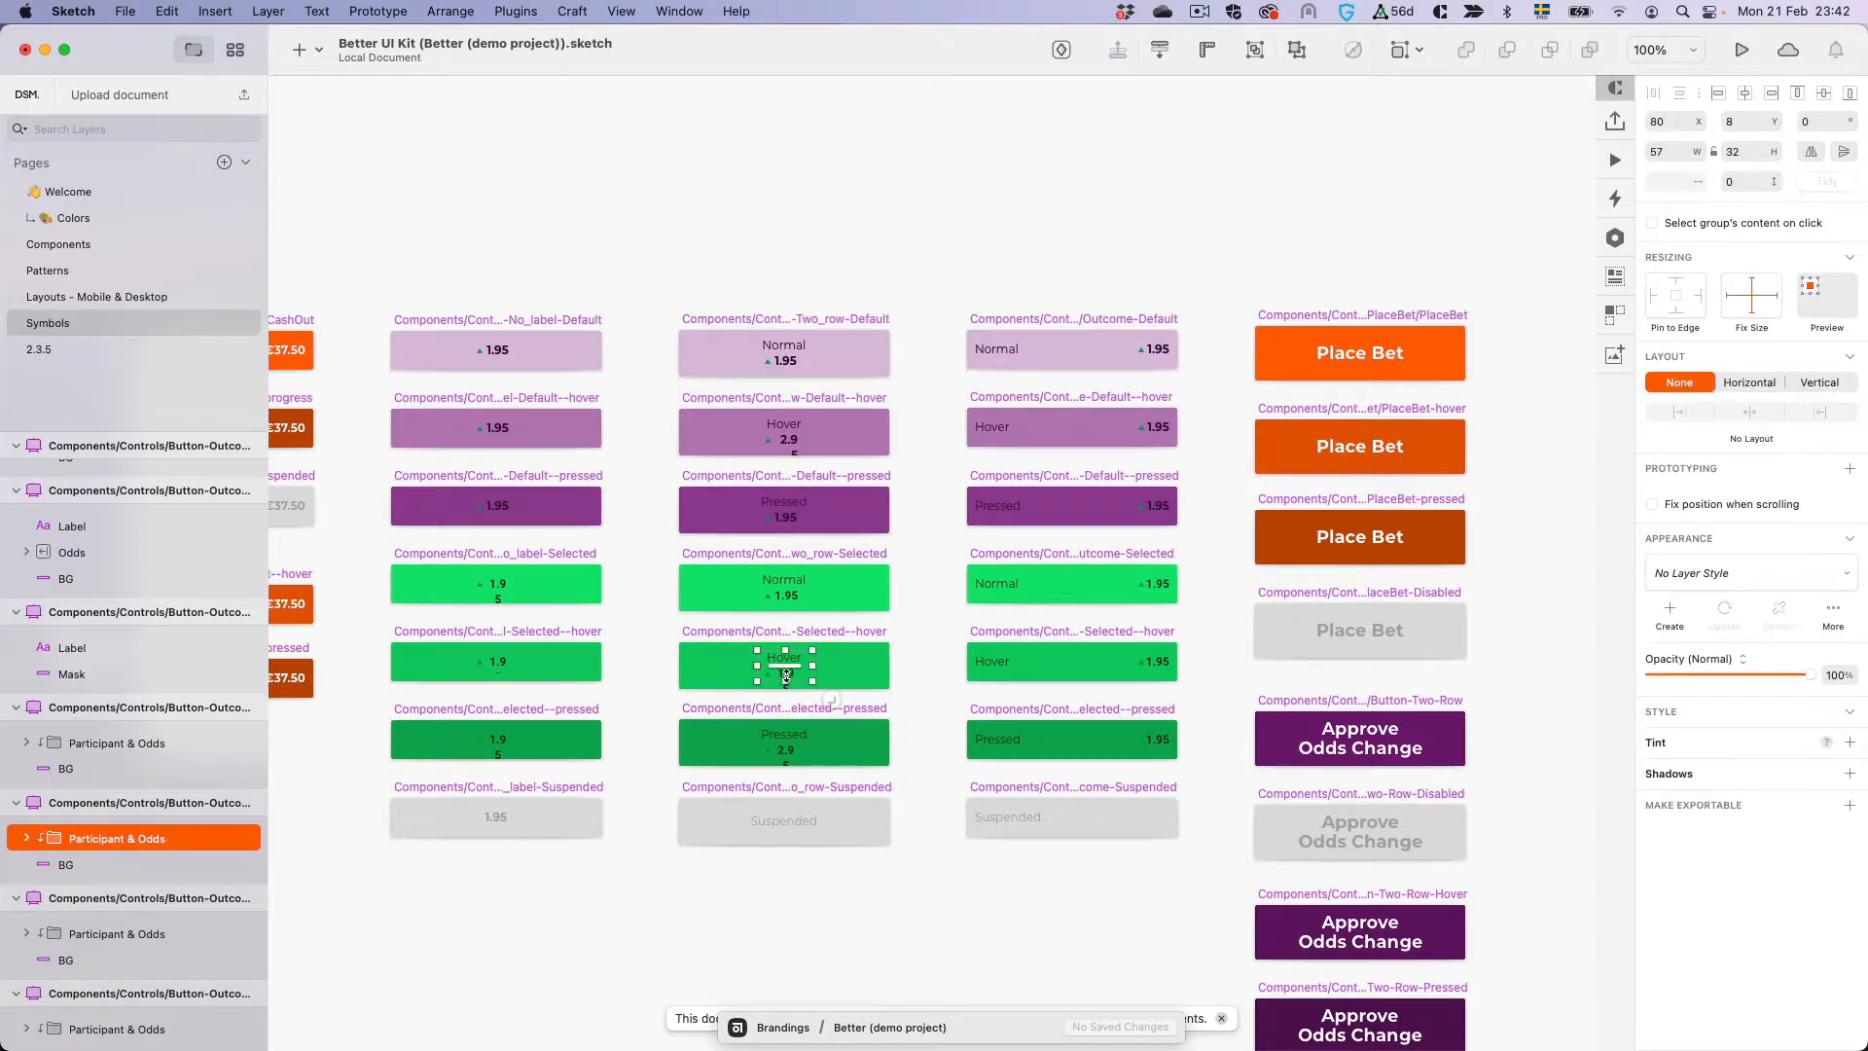
pyautogui.doubleClick(788, 678)
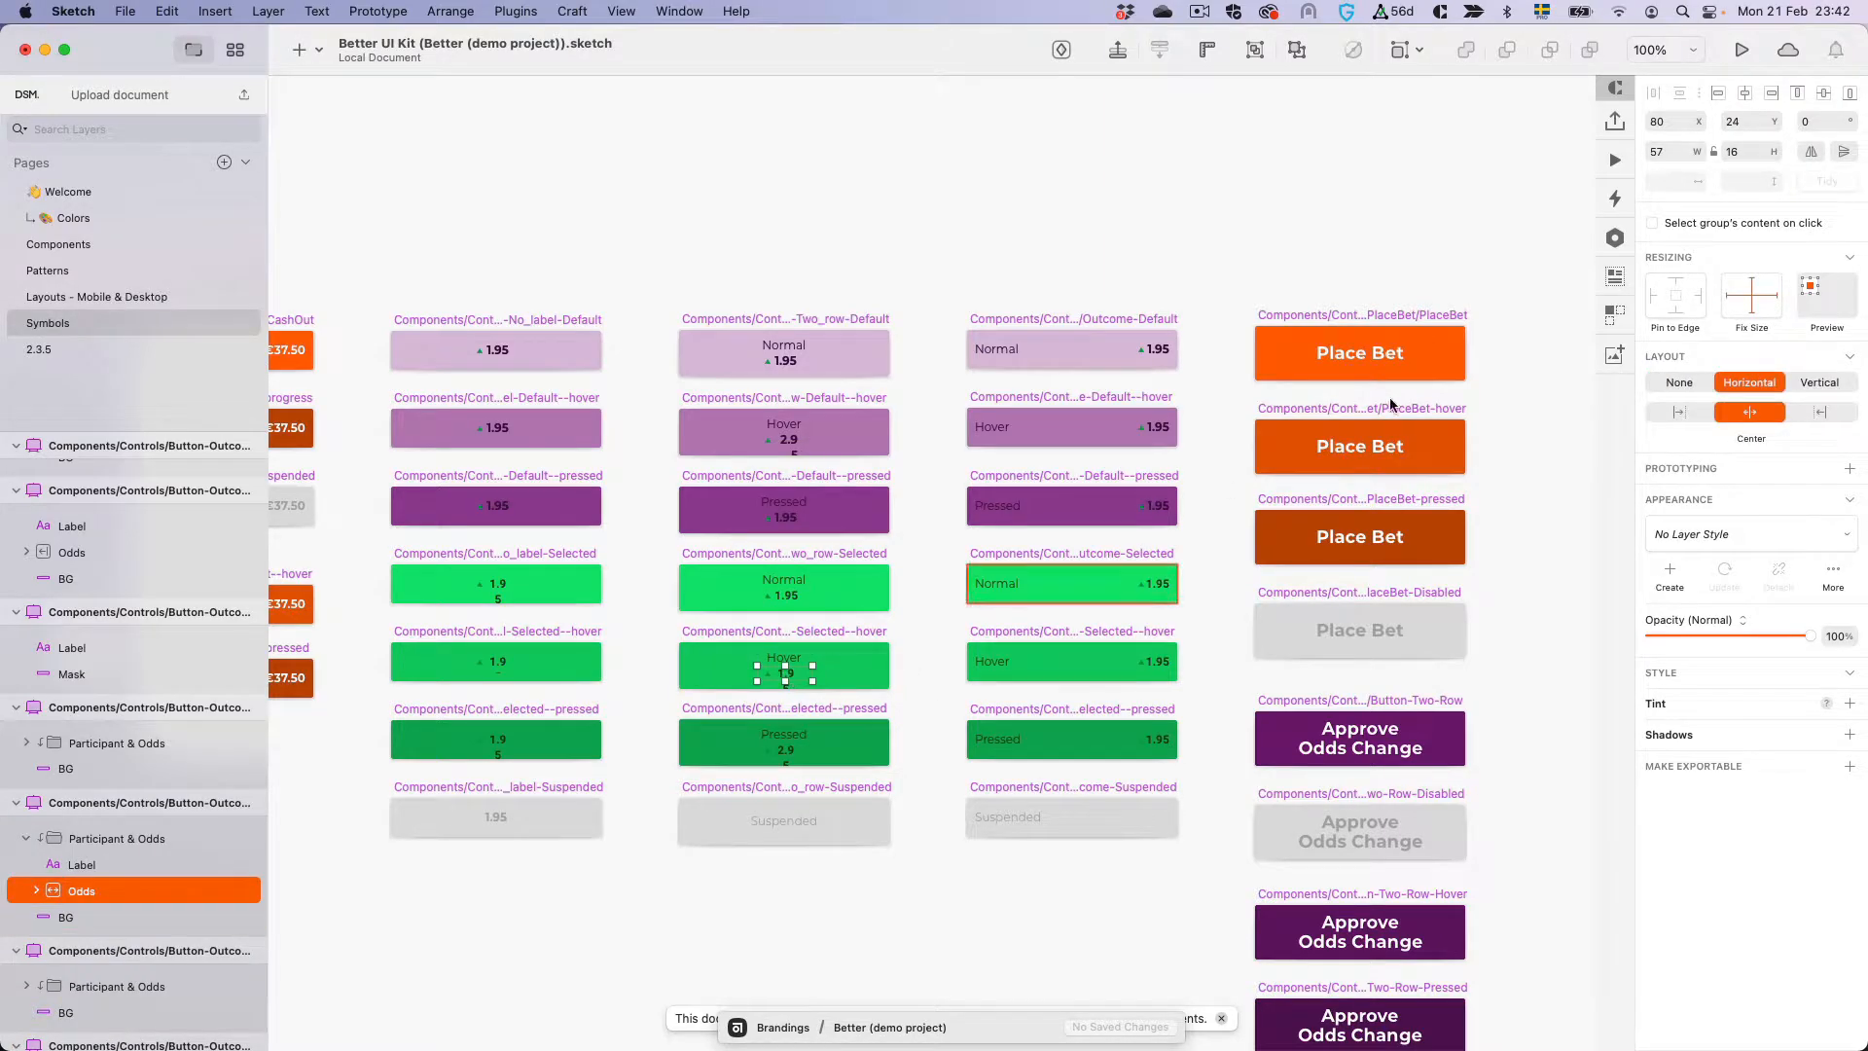
pyautogui.click(1699, 148)
pyautogui.click(780, 757)
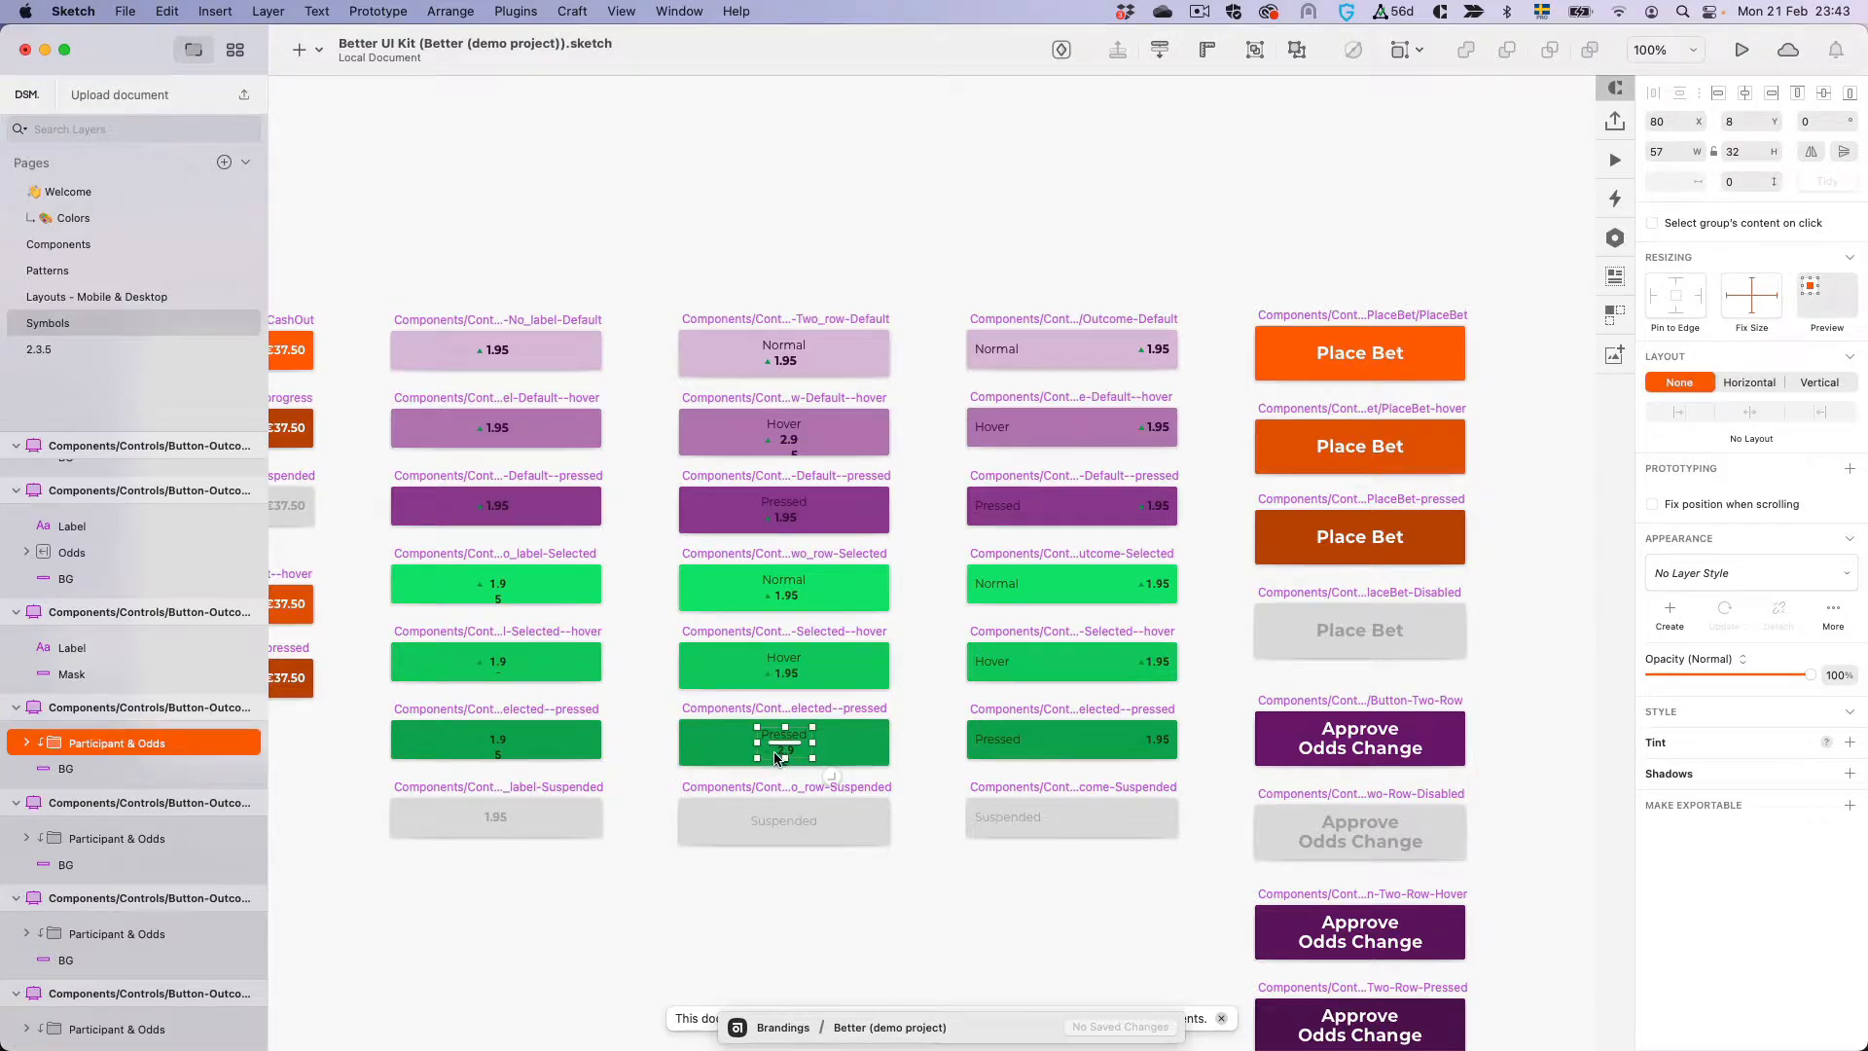
pyautogui.doubleClick(776, 756)
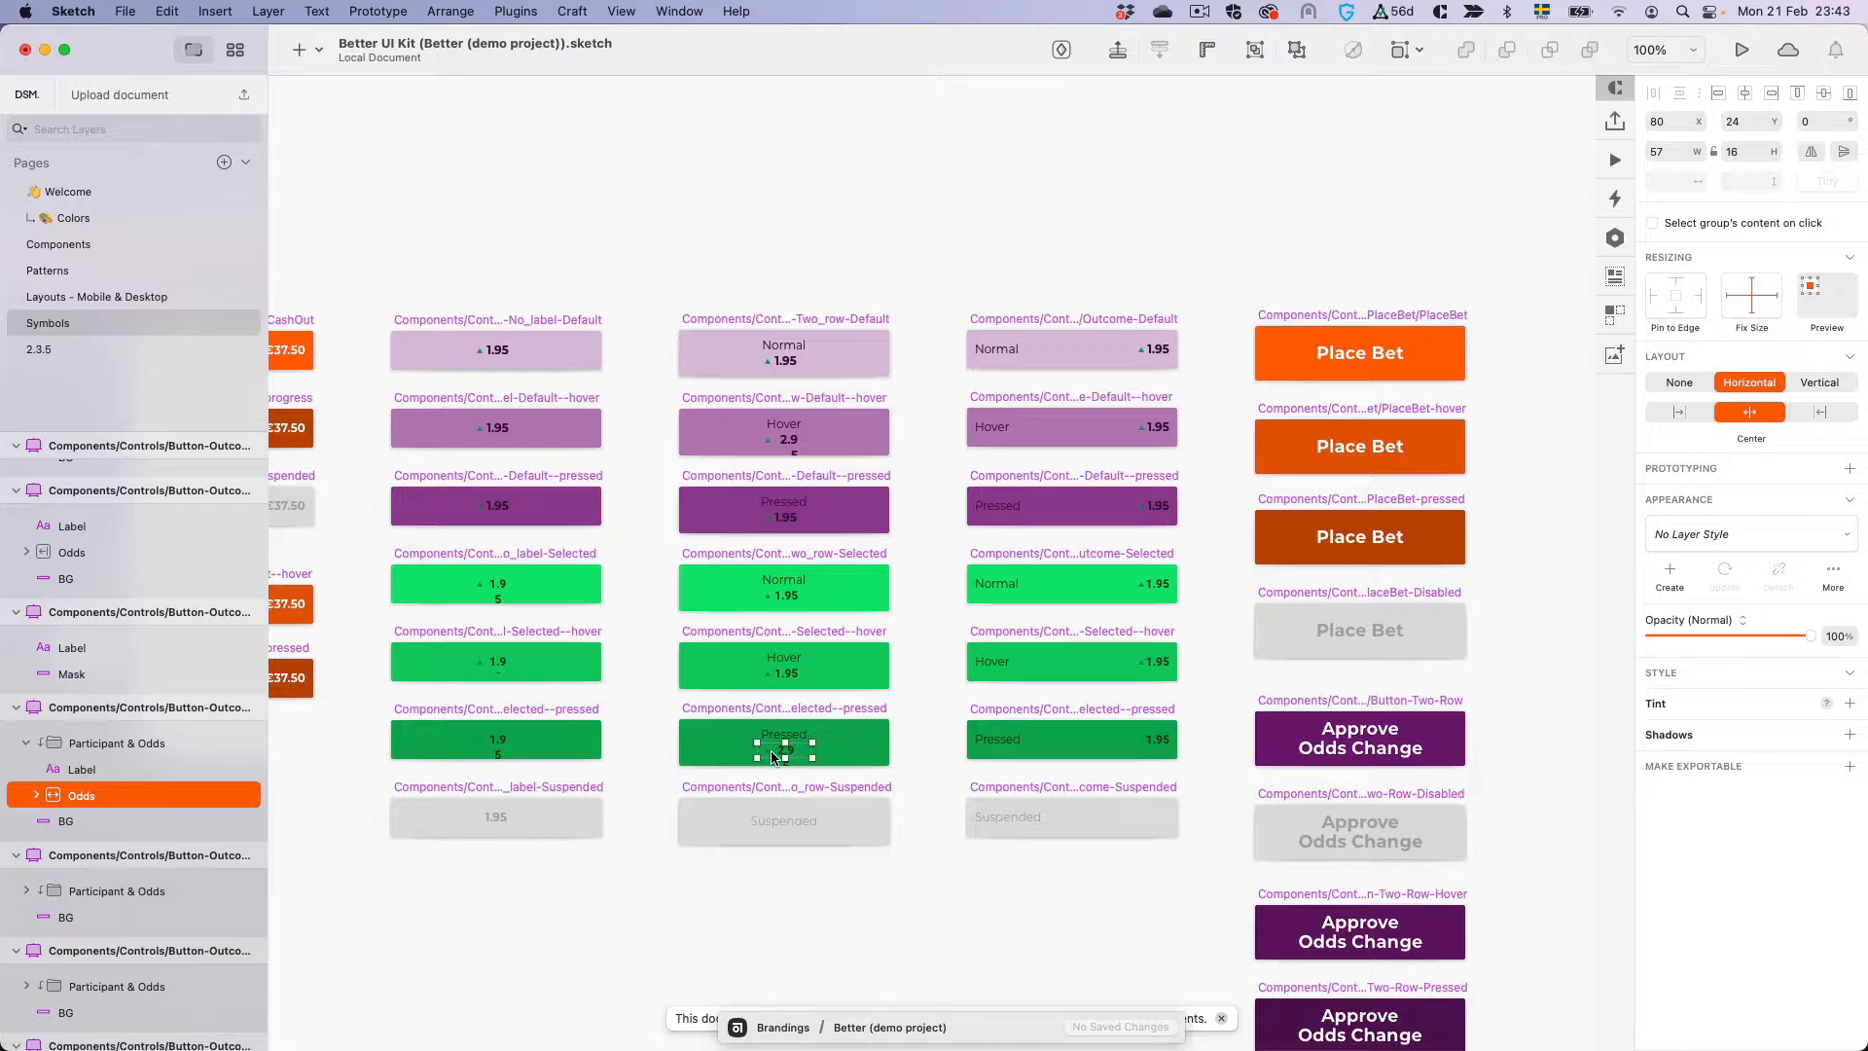
pyautogui.doubleClick(775, 756)
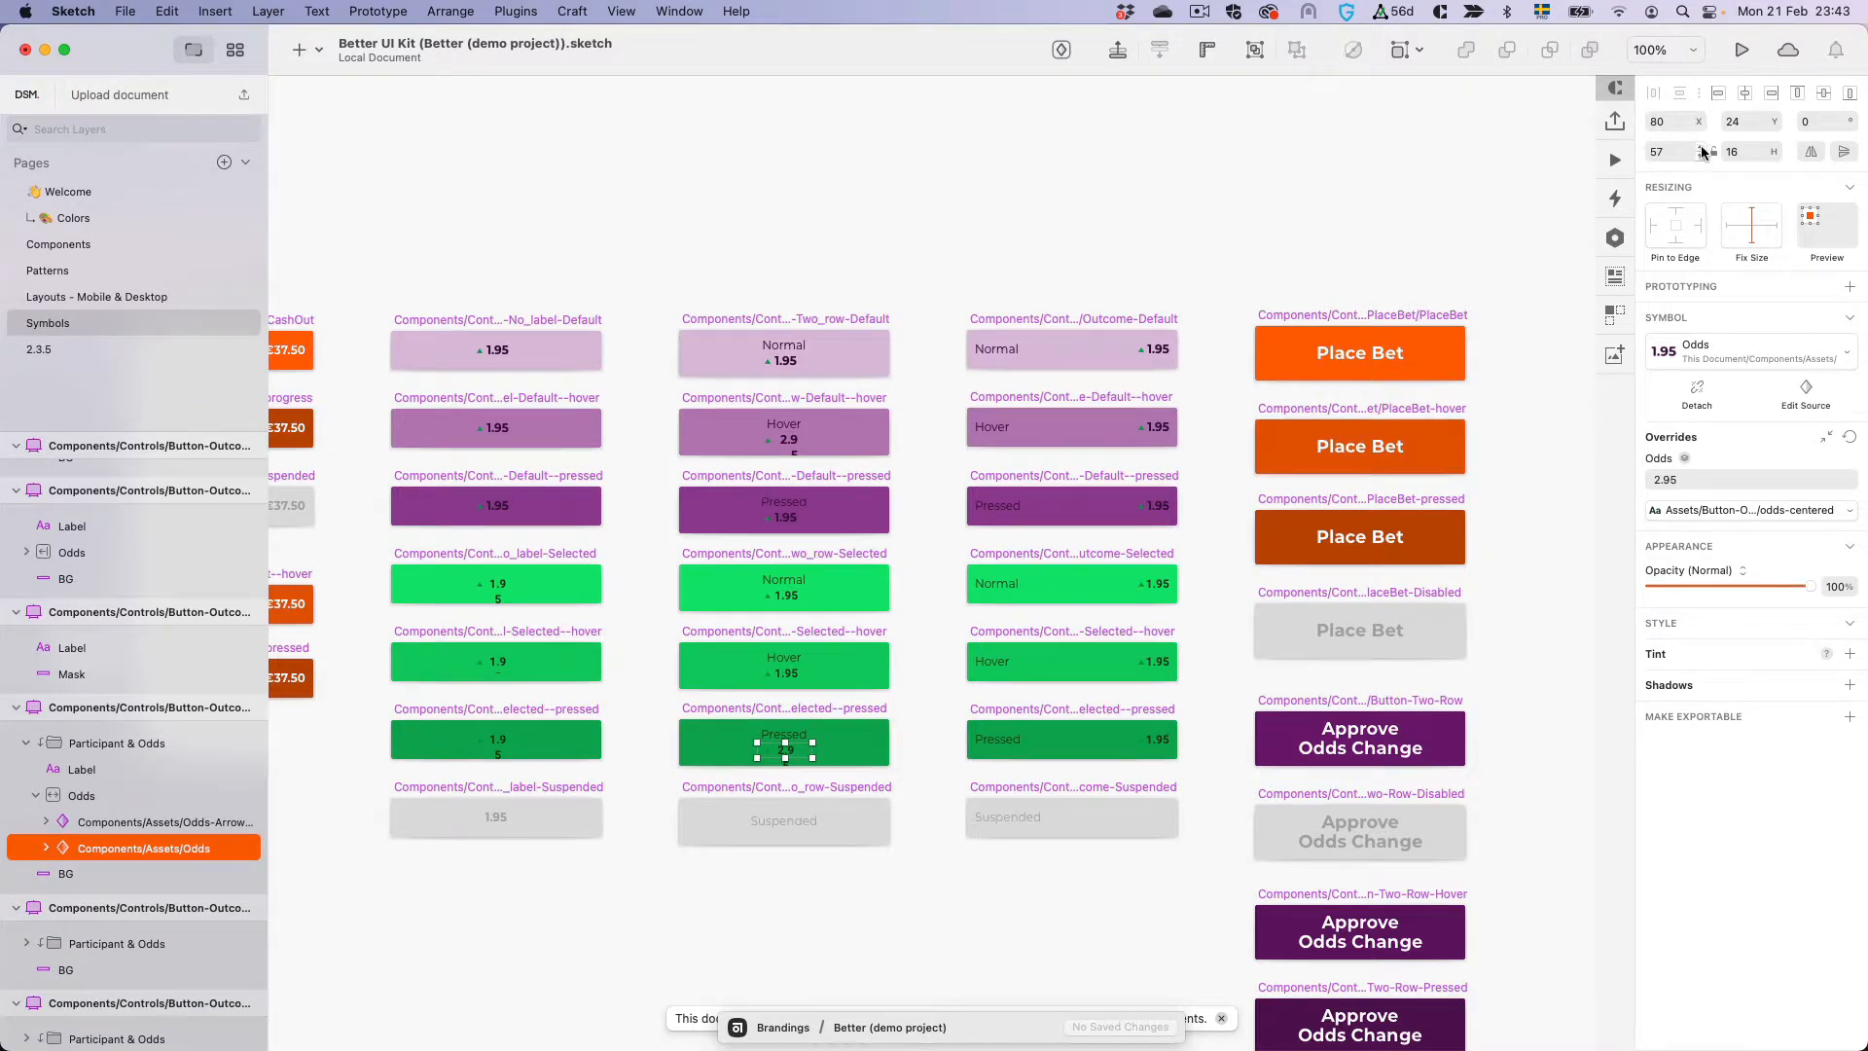
pyautogui.click(1702, 147)
pyautogui.hscroll(-5, 1146, 575)
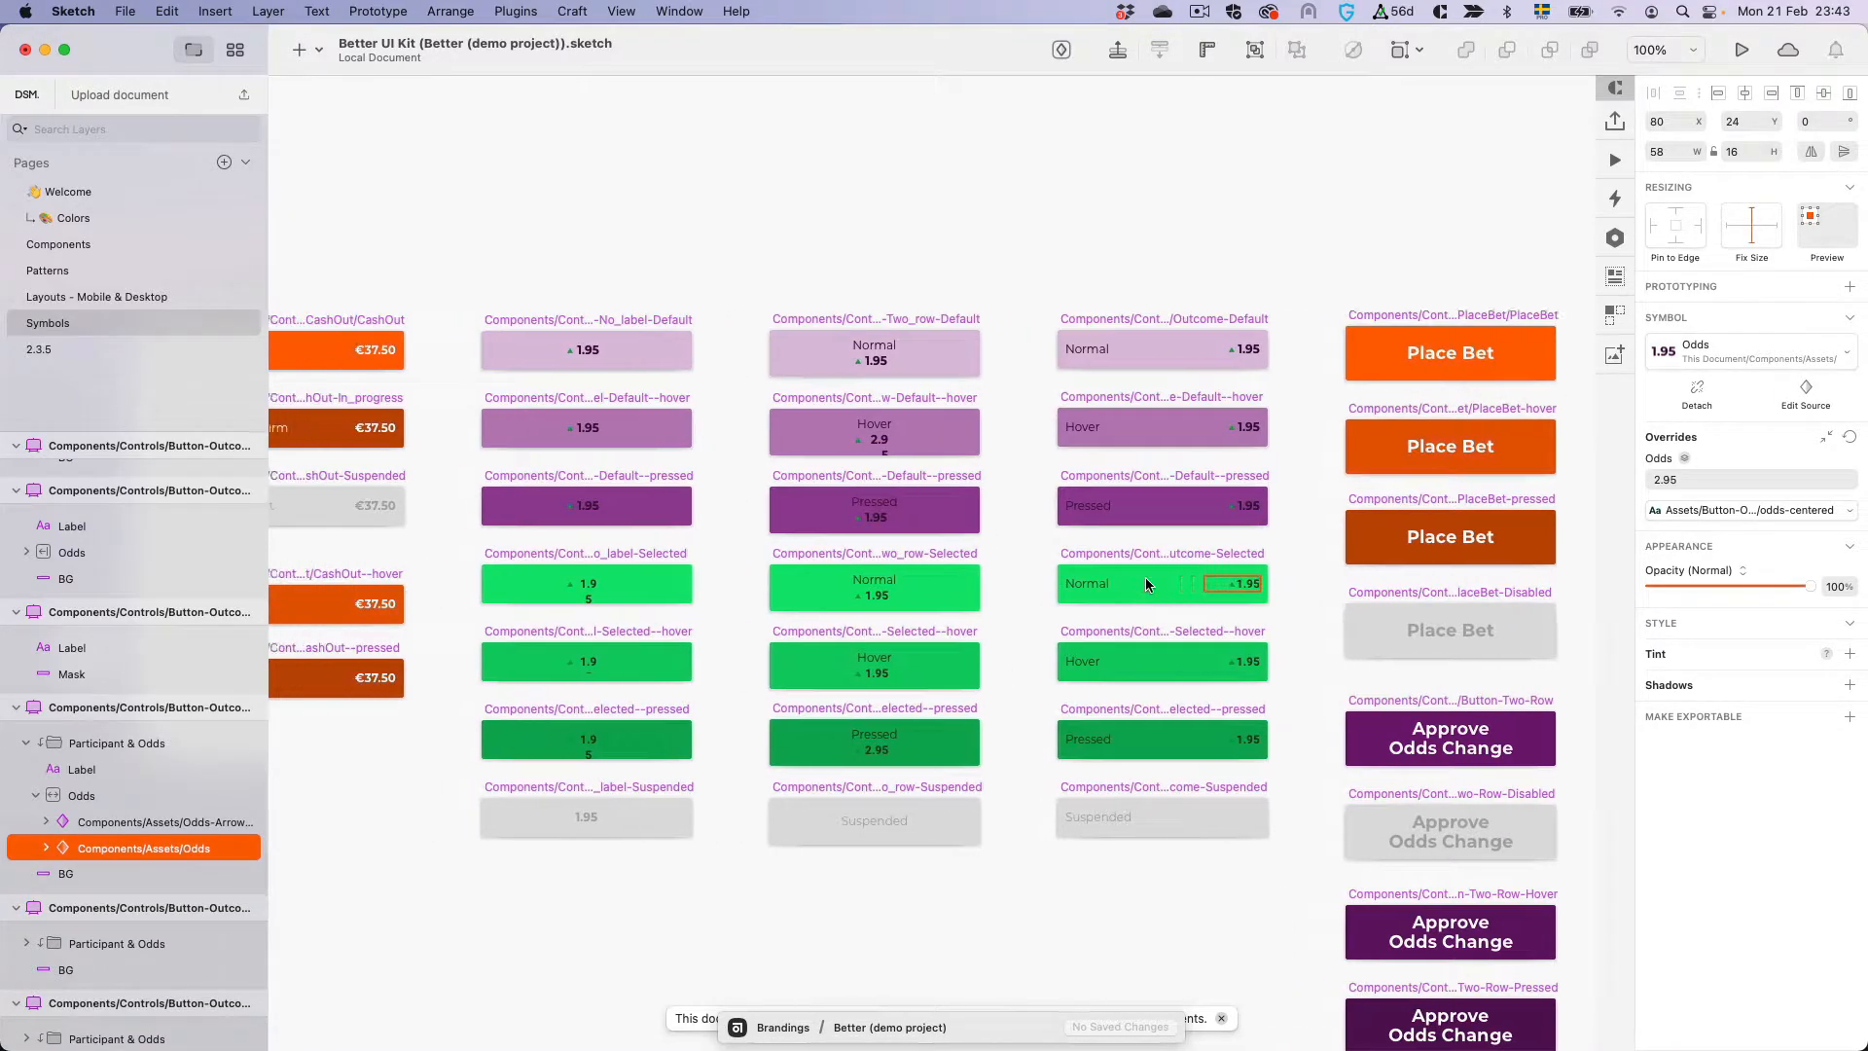
pyautogui.hscroll(-5, 1145, 576)
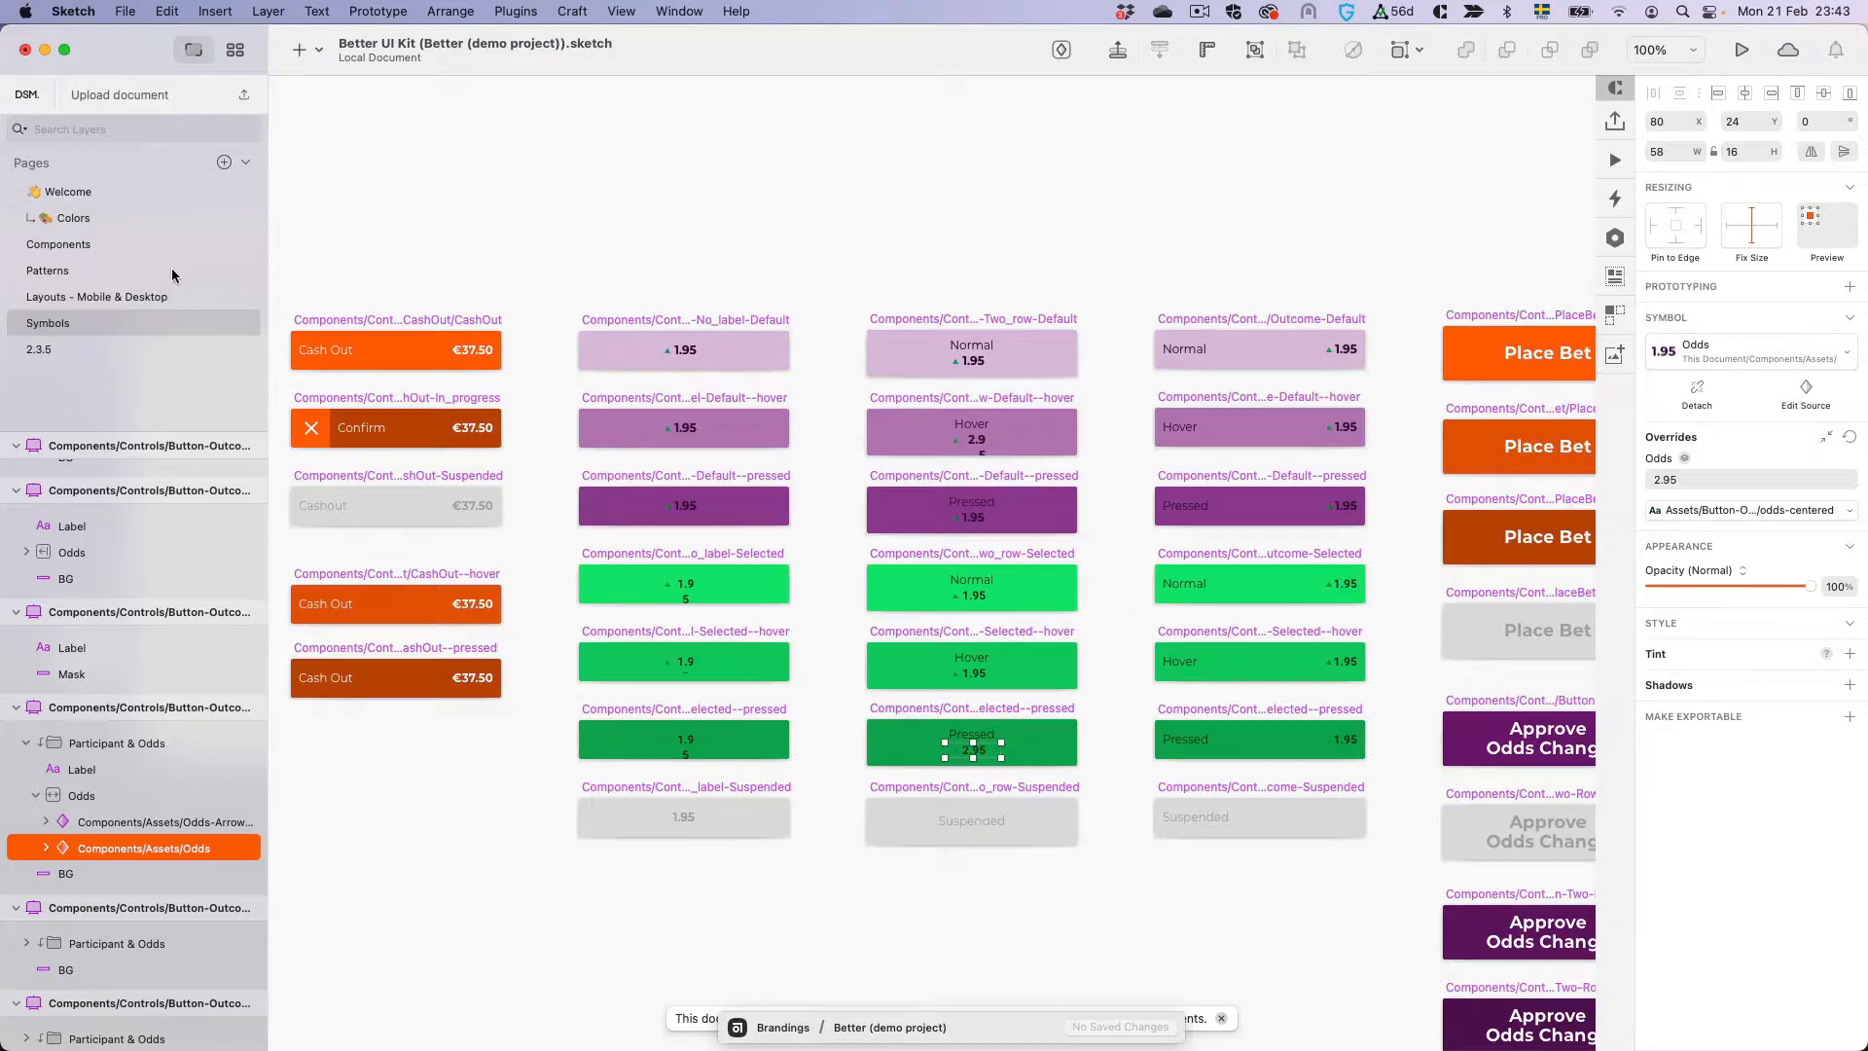
pyautogui.click(98, 244)
# Step: Open the Default two-row Hover button's symbol and widen its odds to 59
pyautogui.scroll(-5, 770, 516)
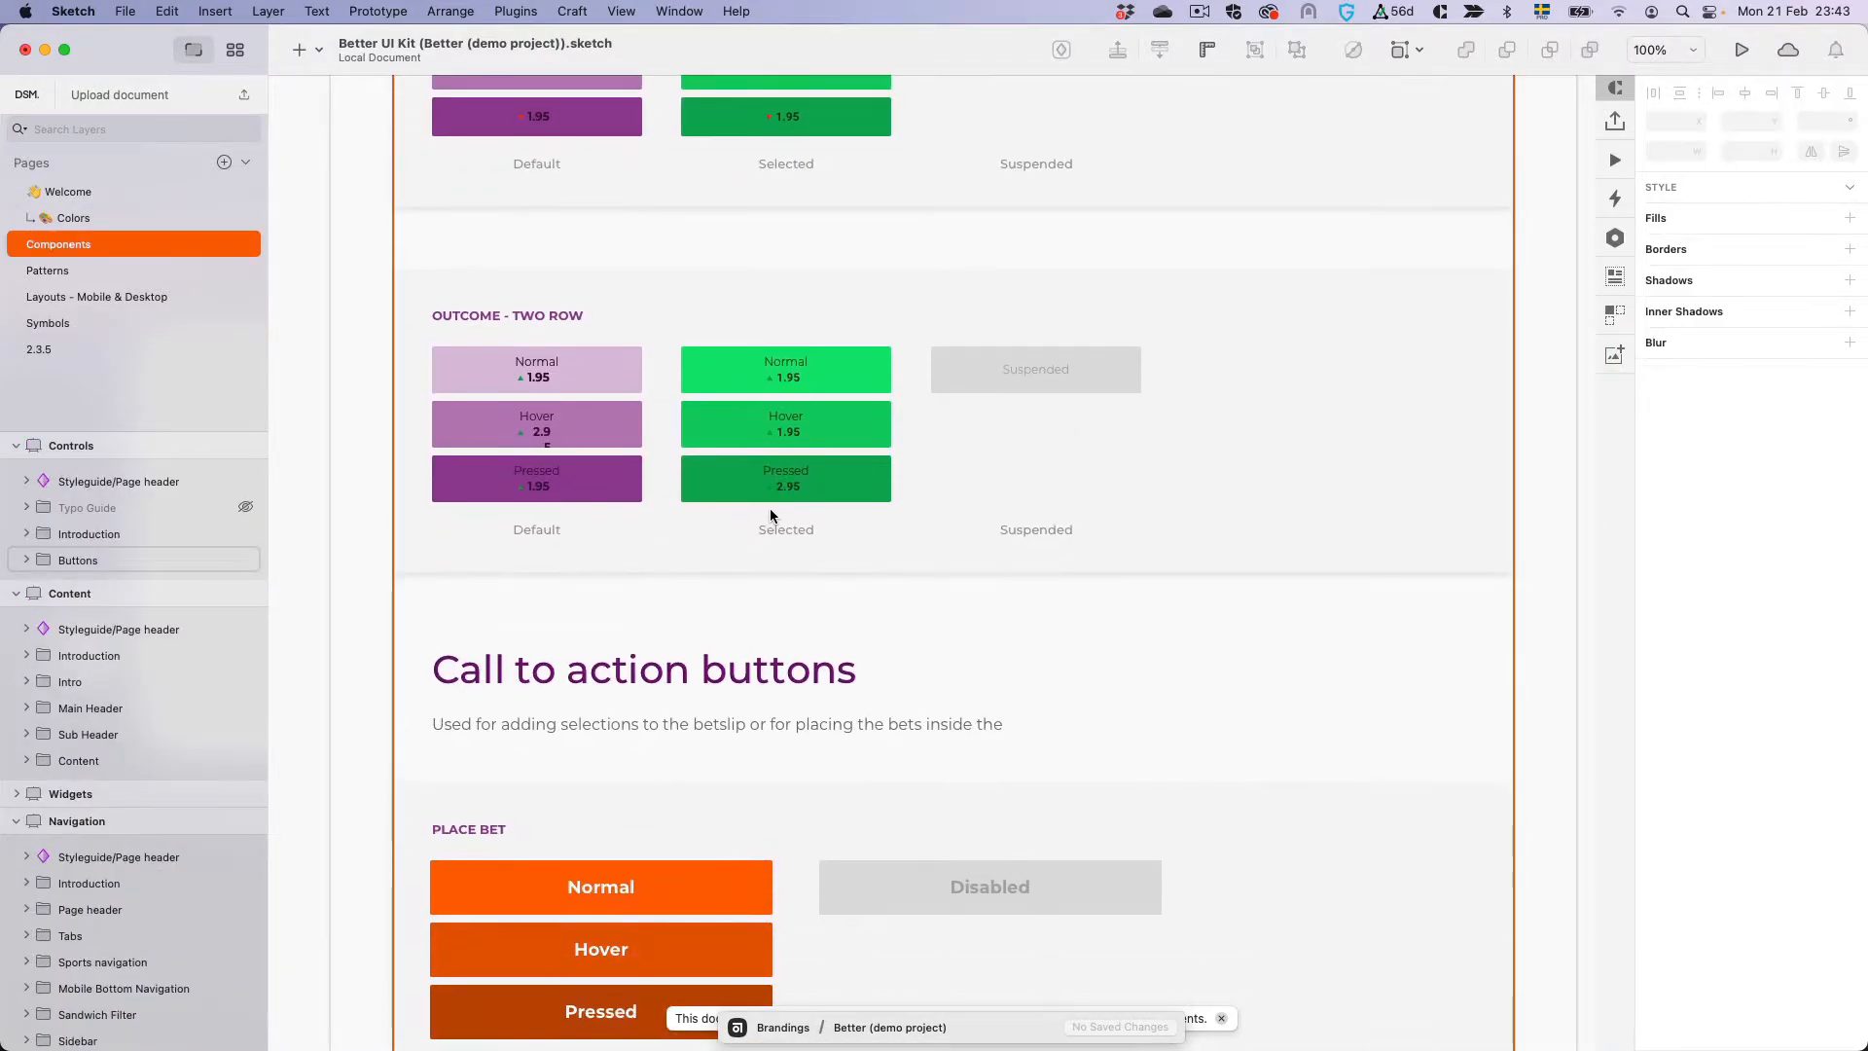
pyautogui.scroll(-4, 770, 516)
pyautogui.click(545, 258)
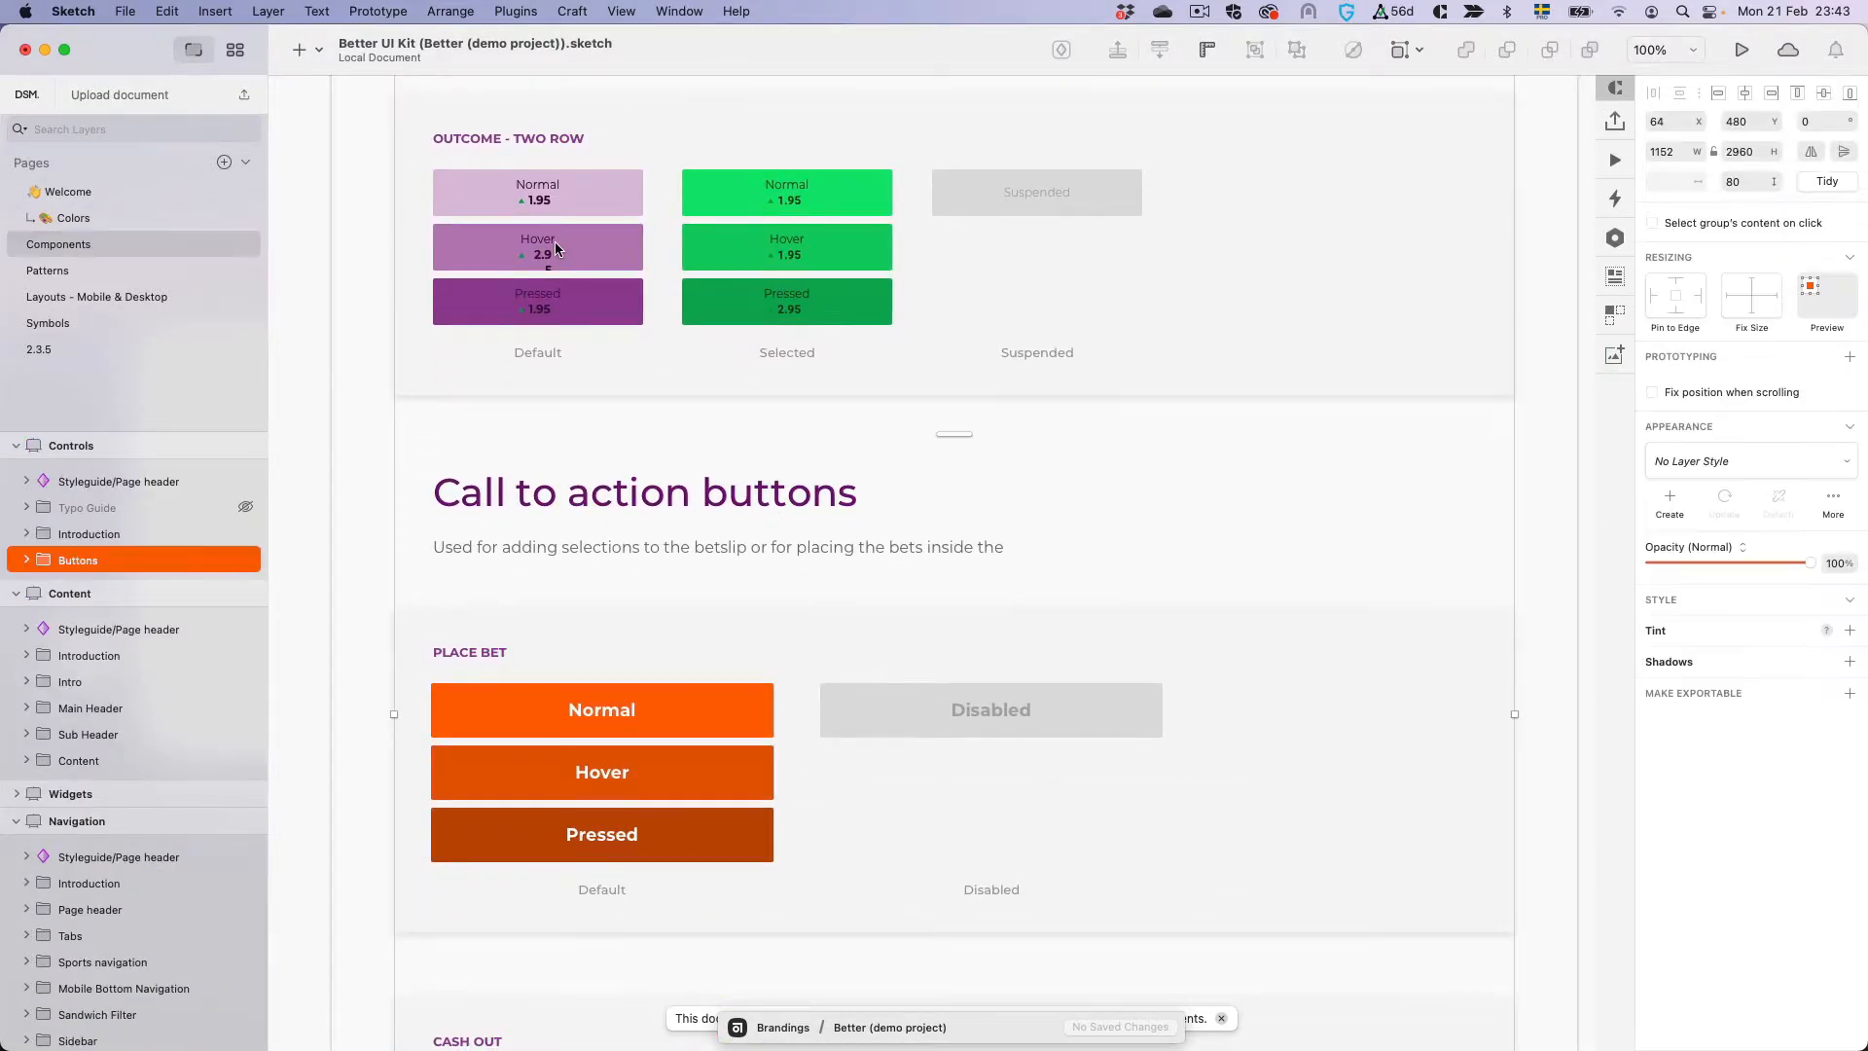
pyautogui.doubleClick(545, 261)
pyautogui.doubleClick(545, 261)
pyautogui.doubleClick(544, 261)
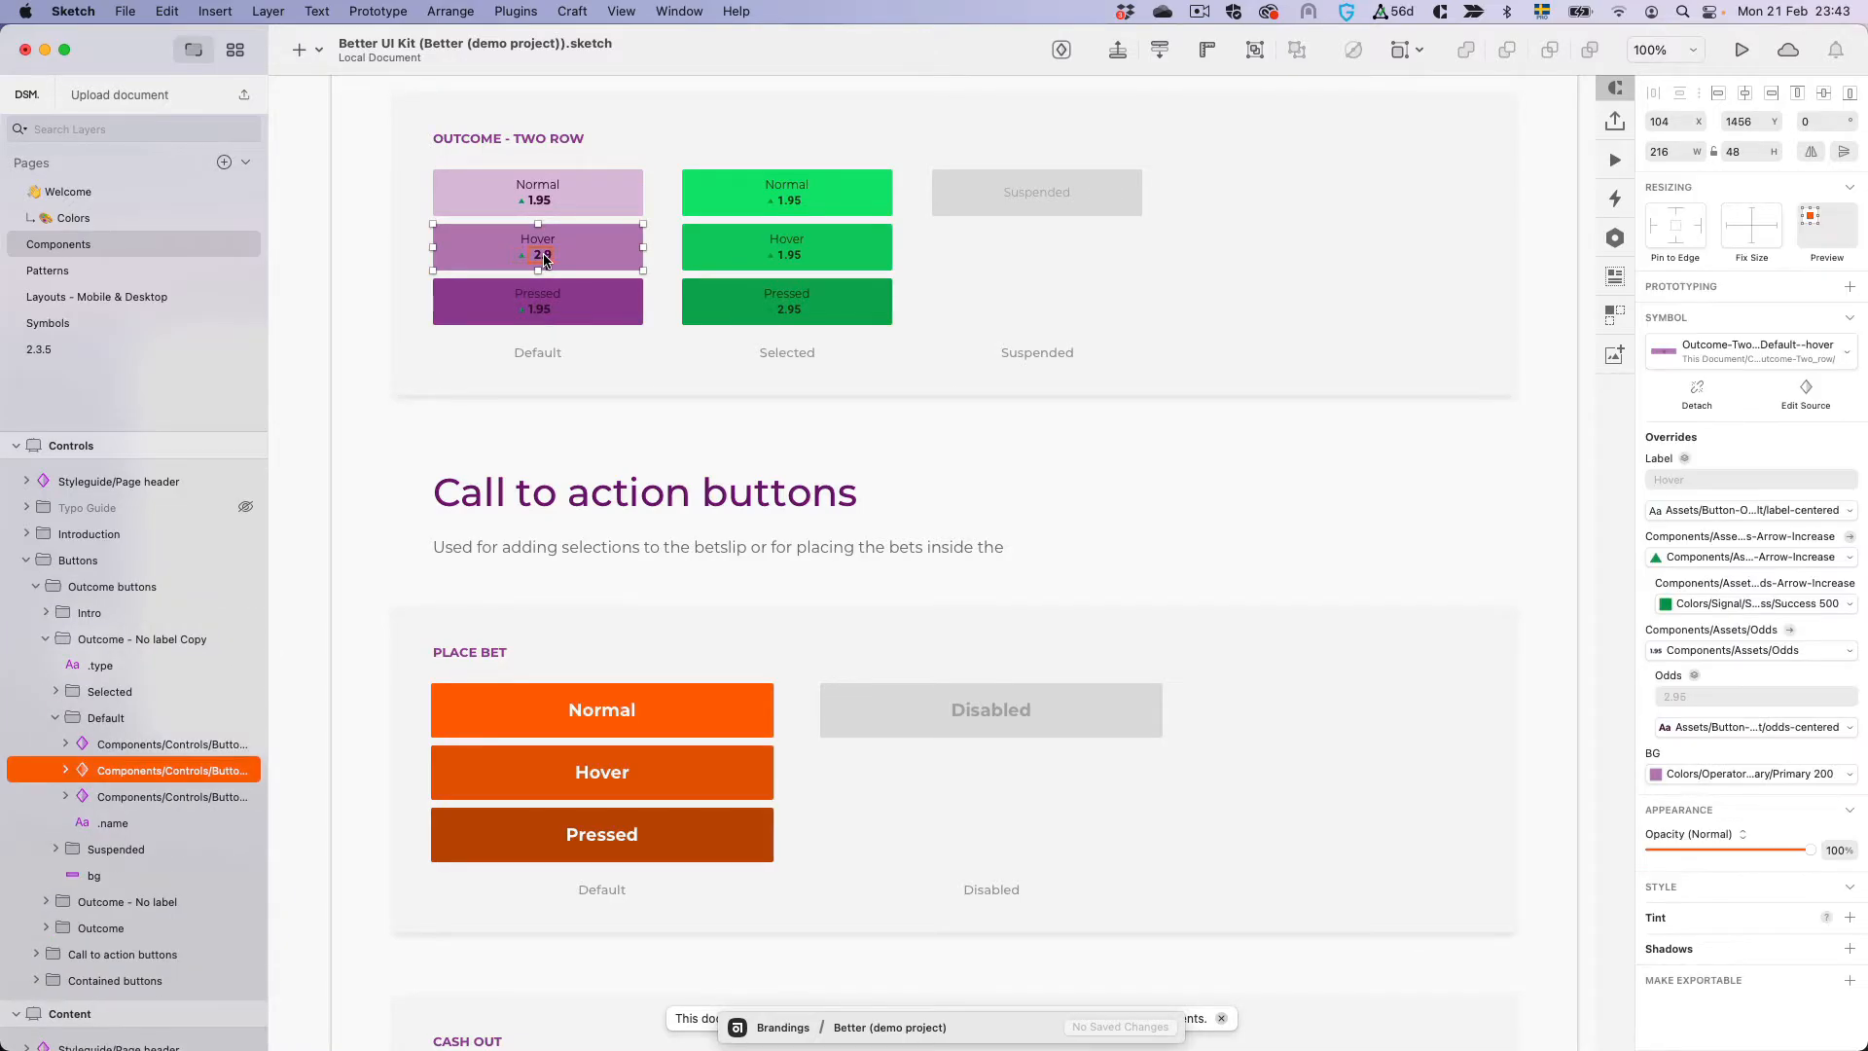
pyautogui.doubleClick(545, 261)
pyautogui.doubleClick(545, 261)
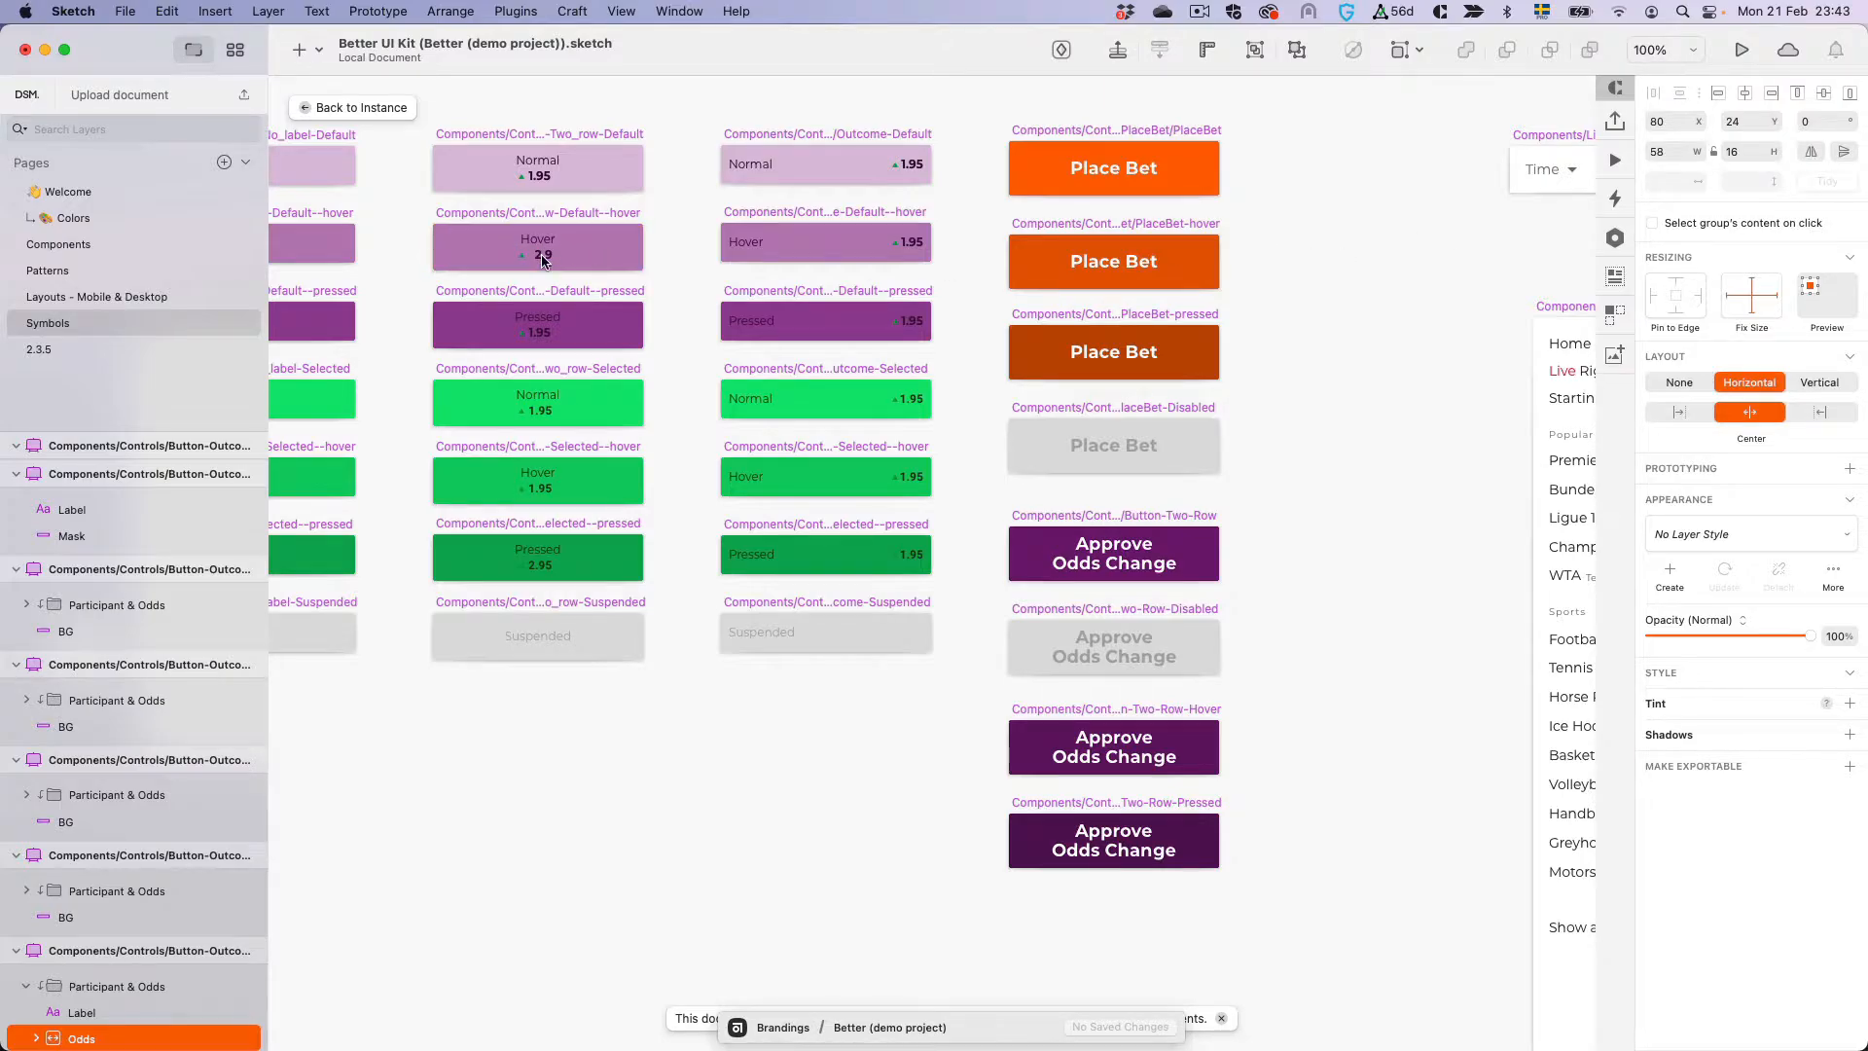
pyautogui.click(1699, 147)
# Step: Compare odds widths 58 and 59, keep 59, and go back to the instance
pyautogui.click(32, 1039)
pyautogui.scroll(-3, 97, 973)
pyautogui.click(111, 934)
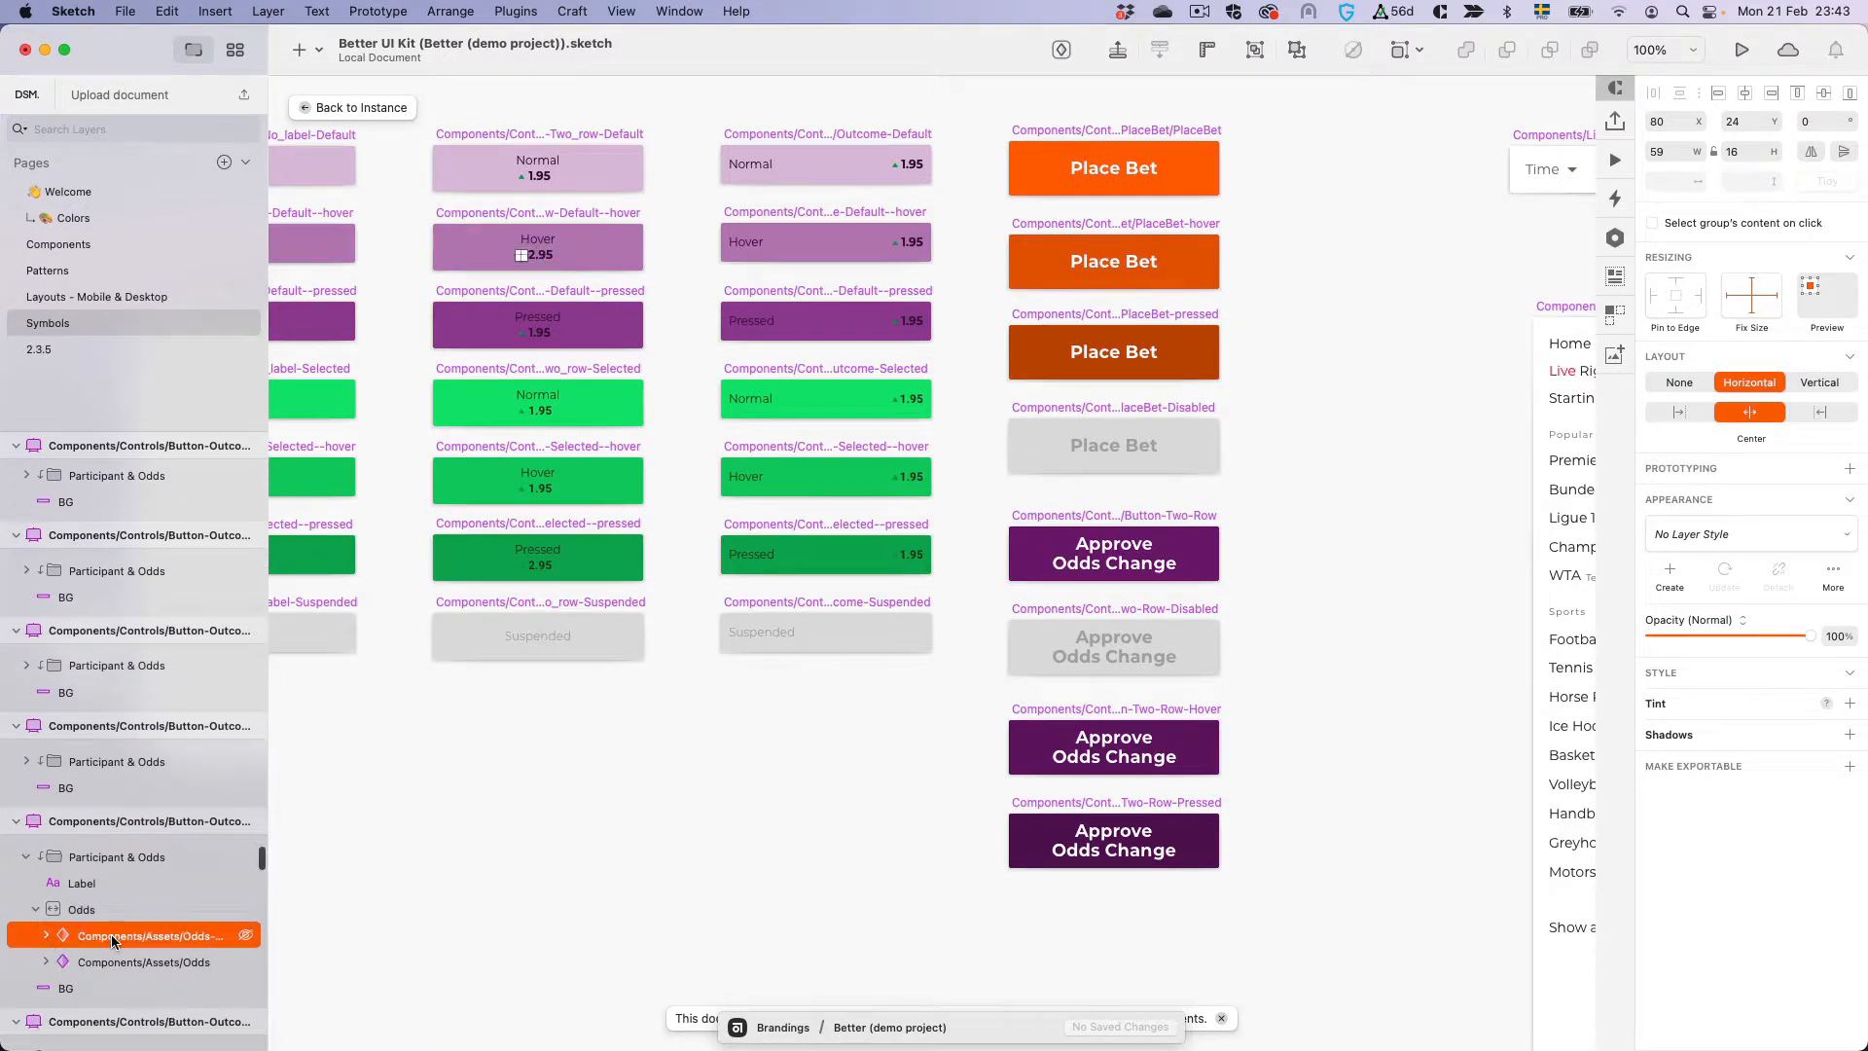
pyautogui.click(119, 962)
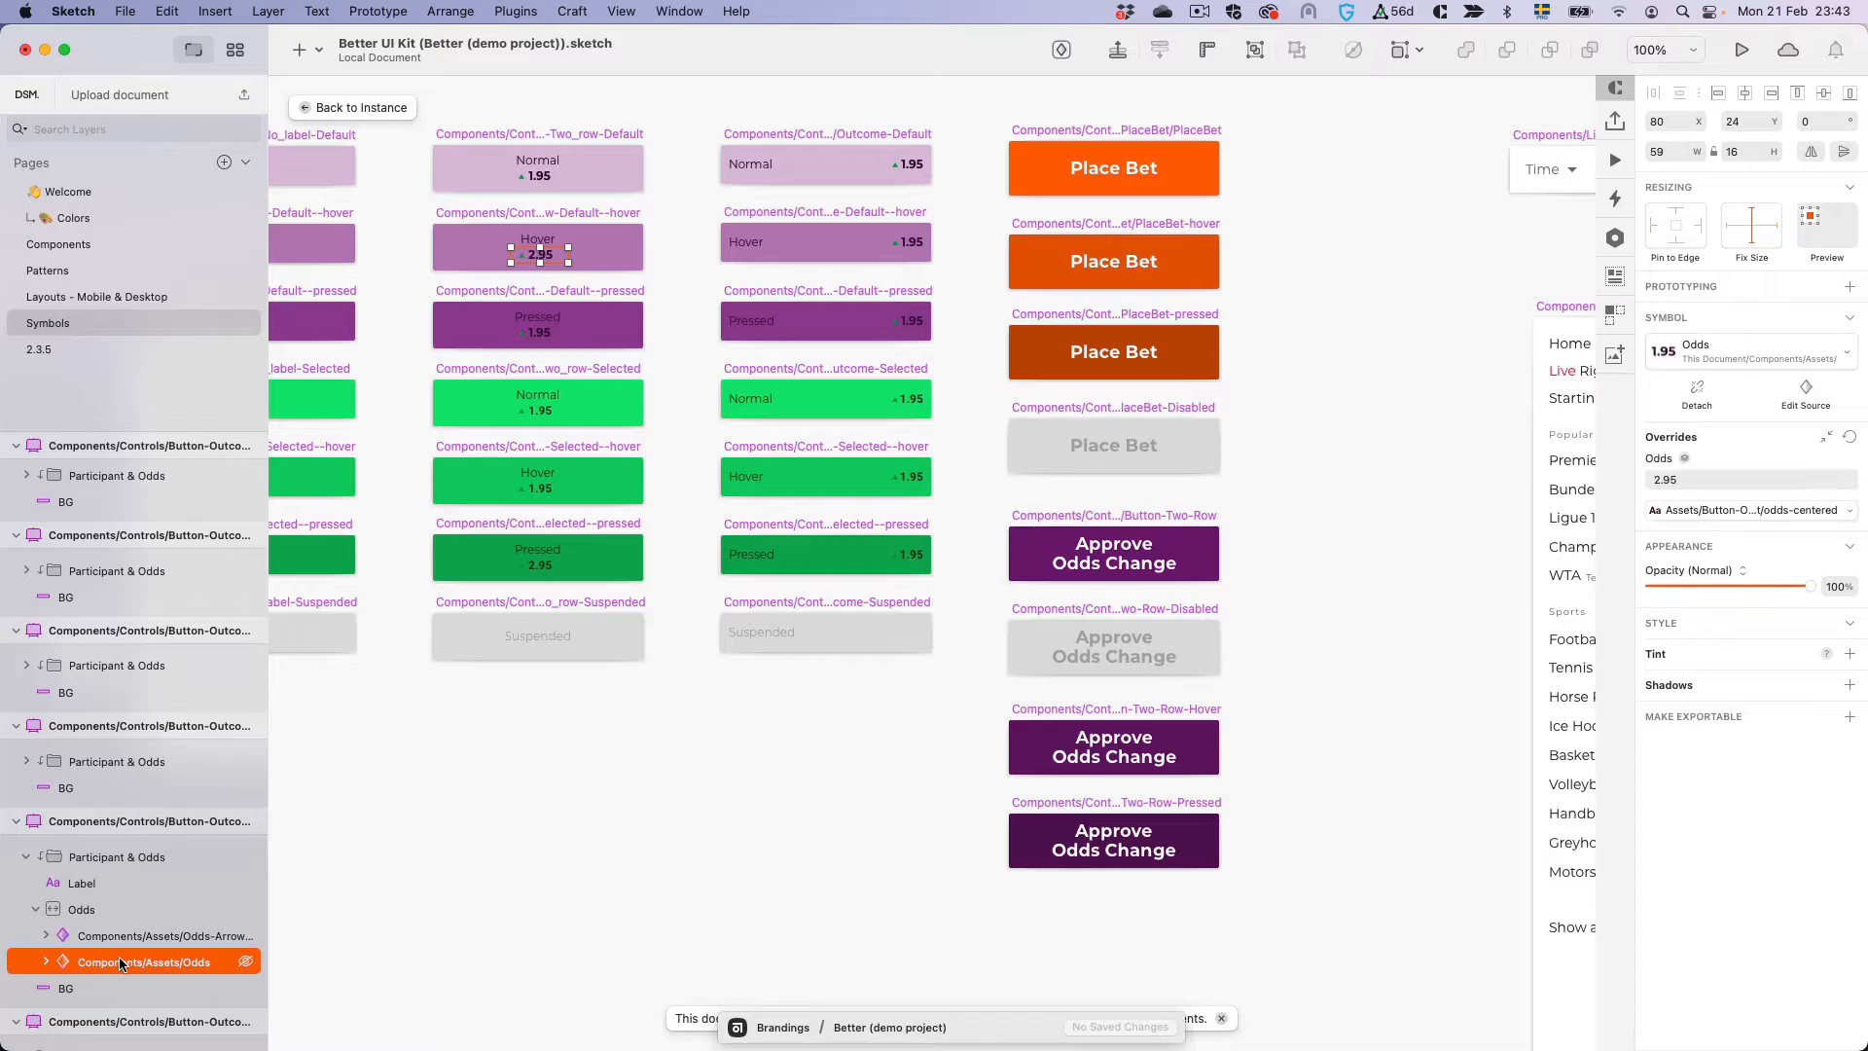
pyautogui.click(1699, 156)
pyautogui.click(1700, 147)
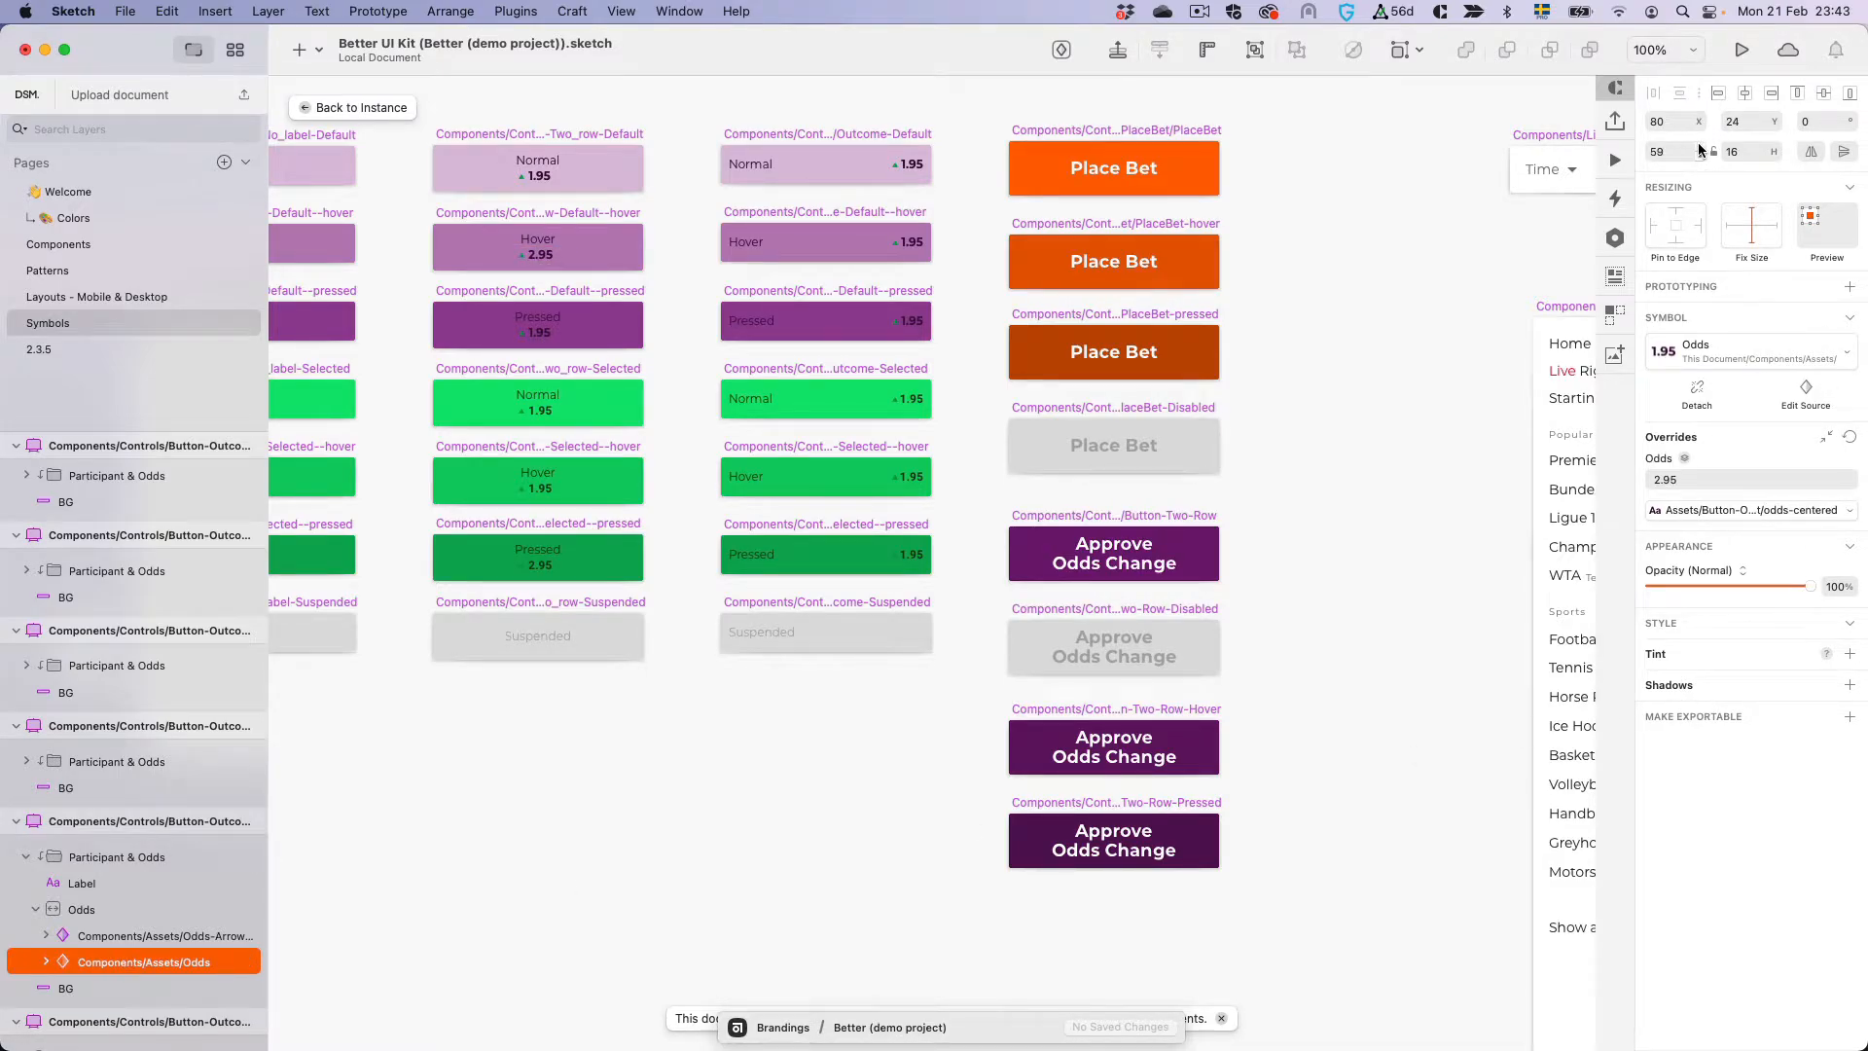
pyautogui.click(374, 105)
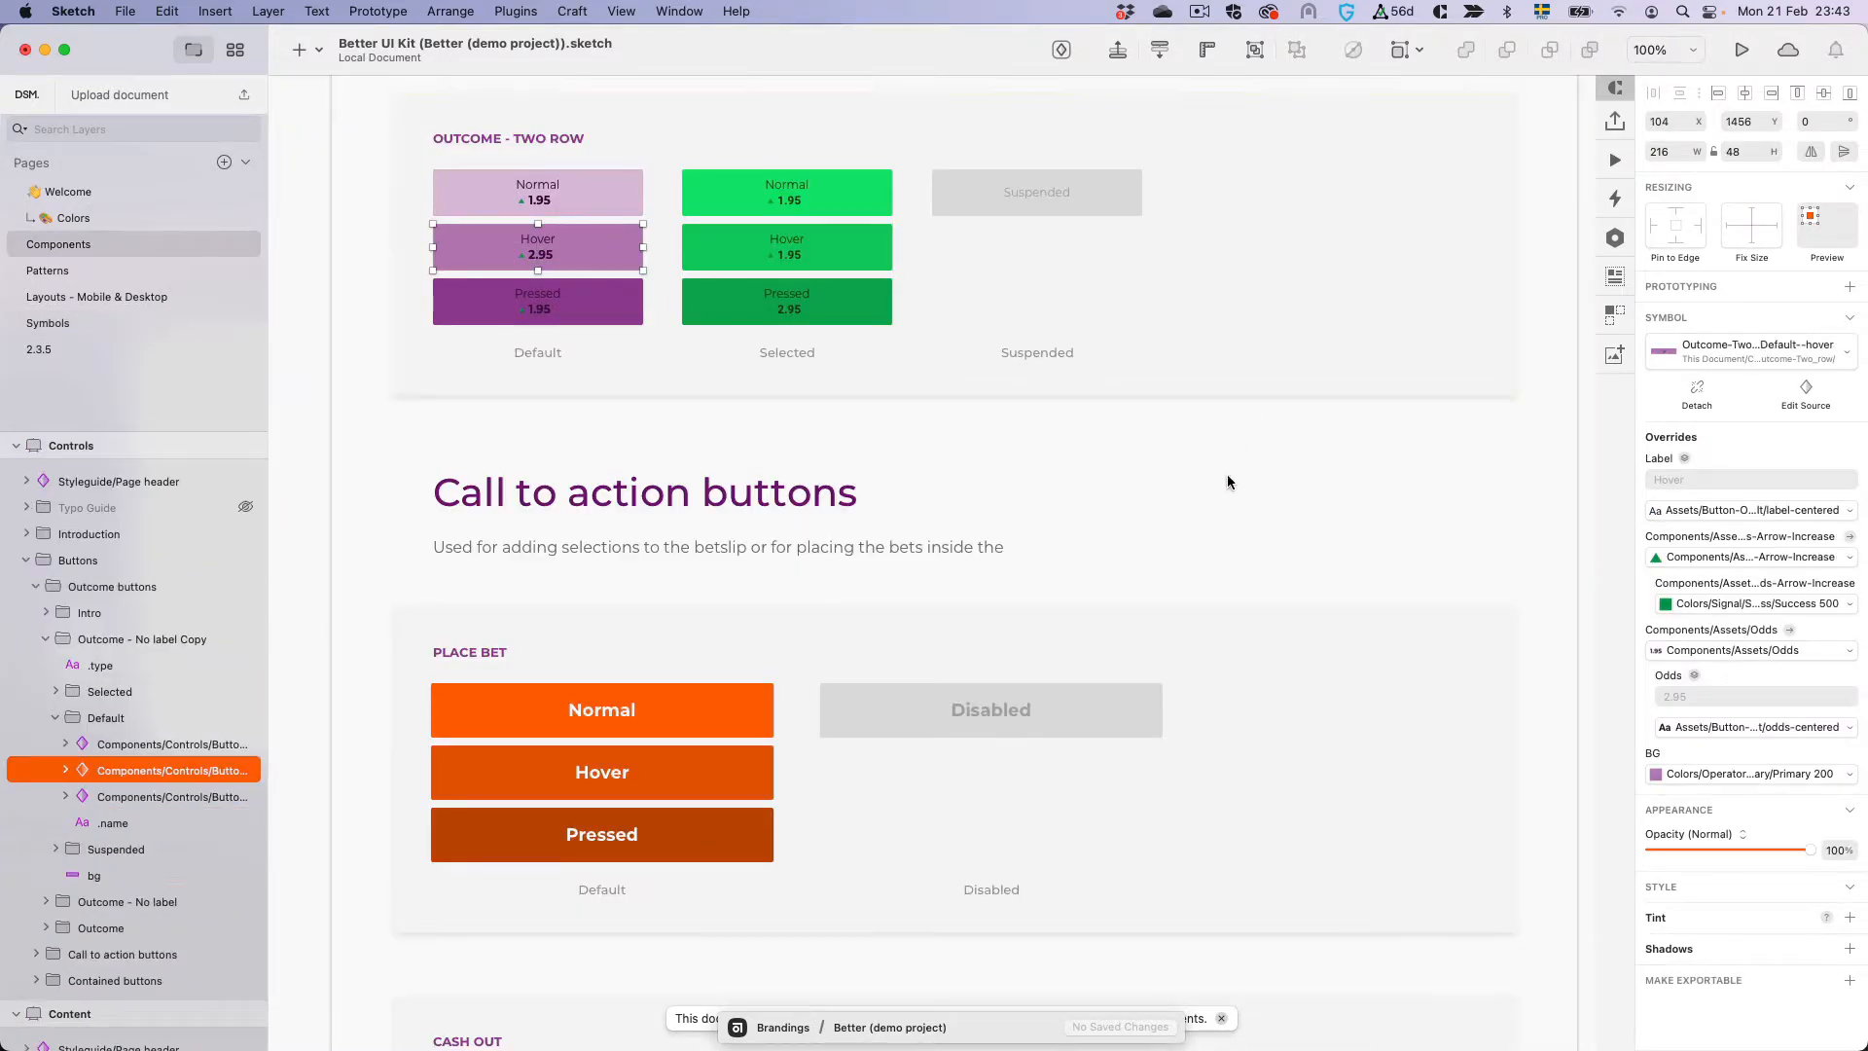
# Step: Drill into the Default row of Primary contained buttons, selecting Primary Text Only
pyautogui.scroll(-10, 1205, 550)
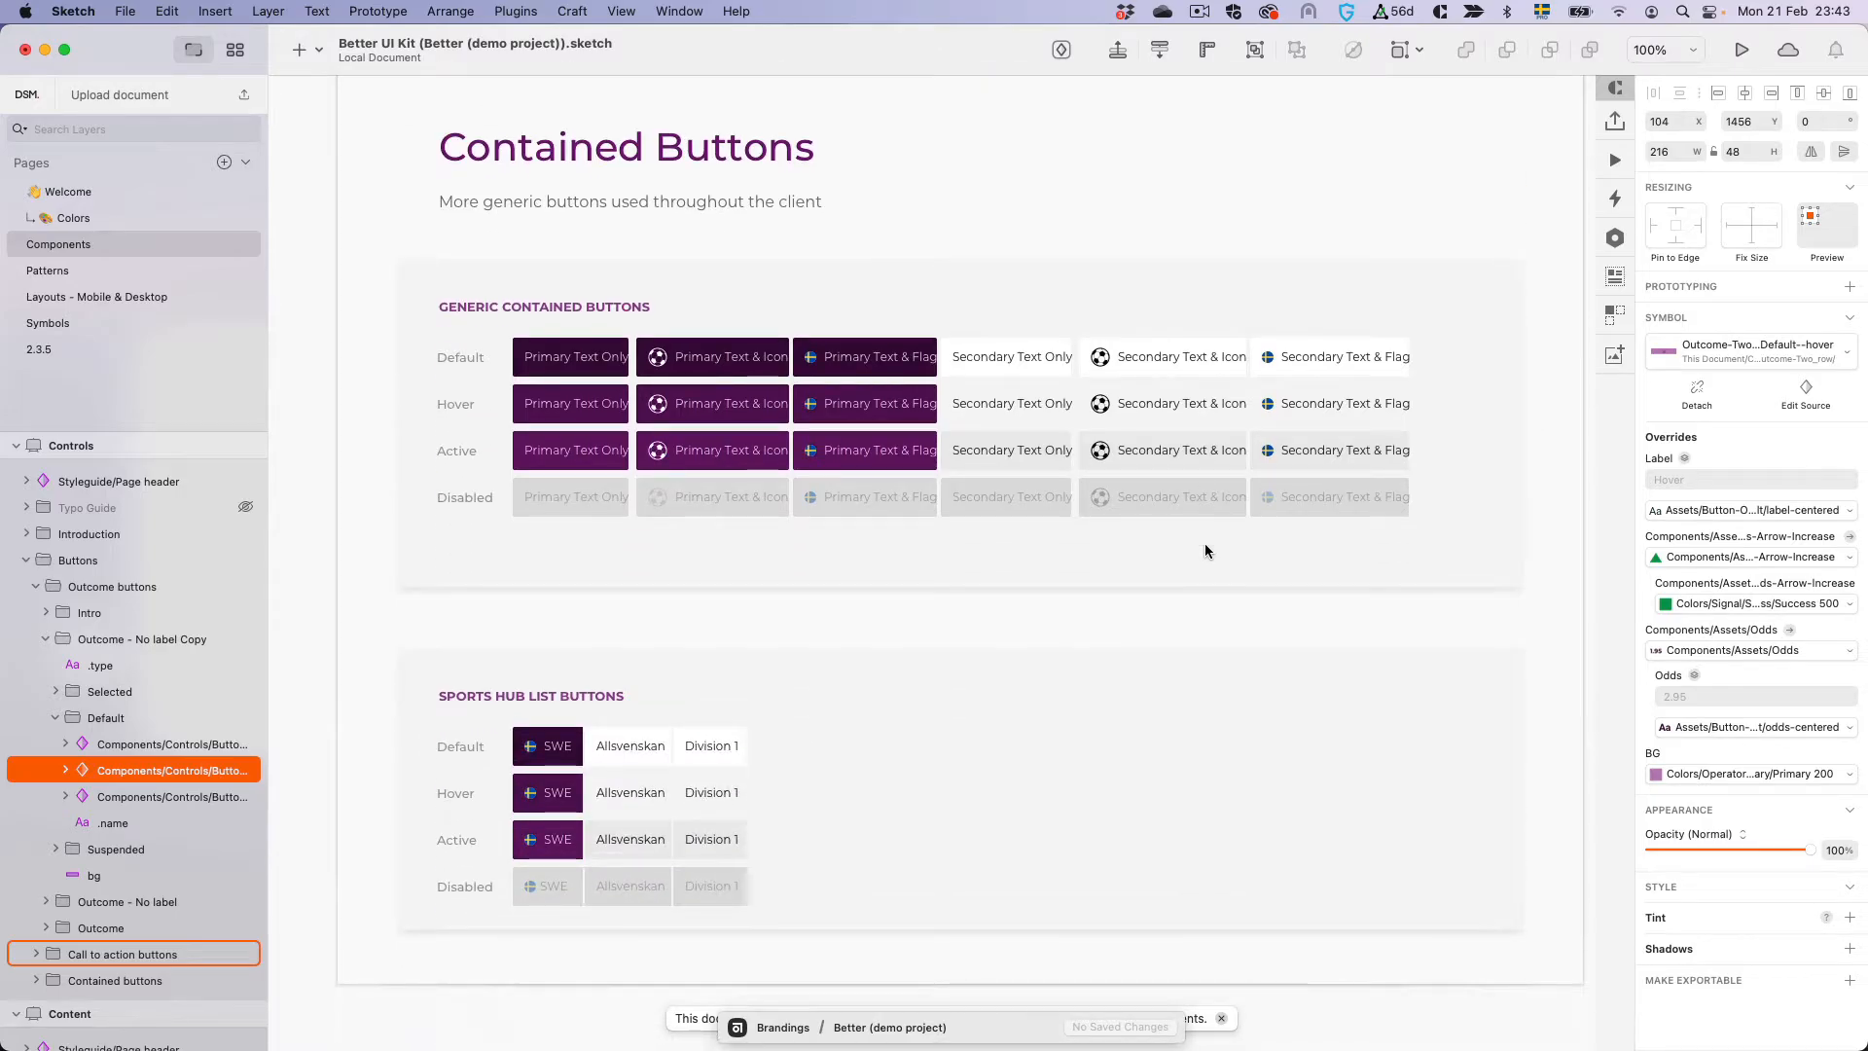
pyautogui.scroll(3, 1205, 551)
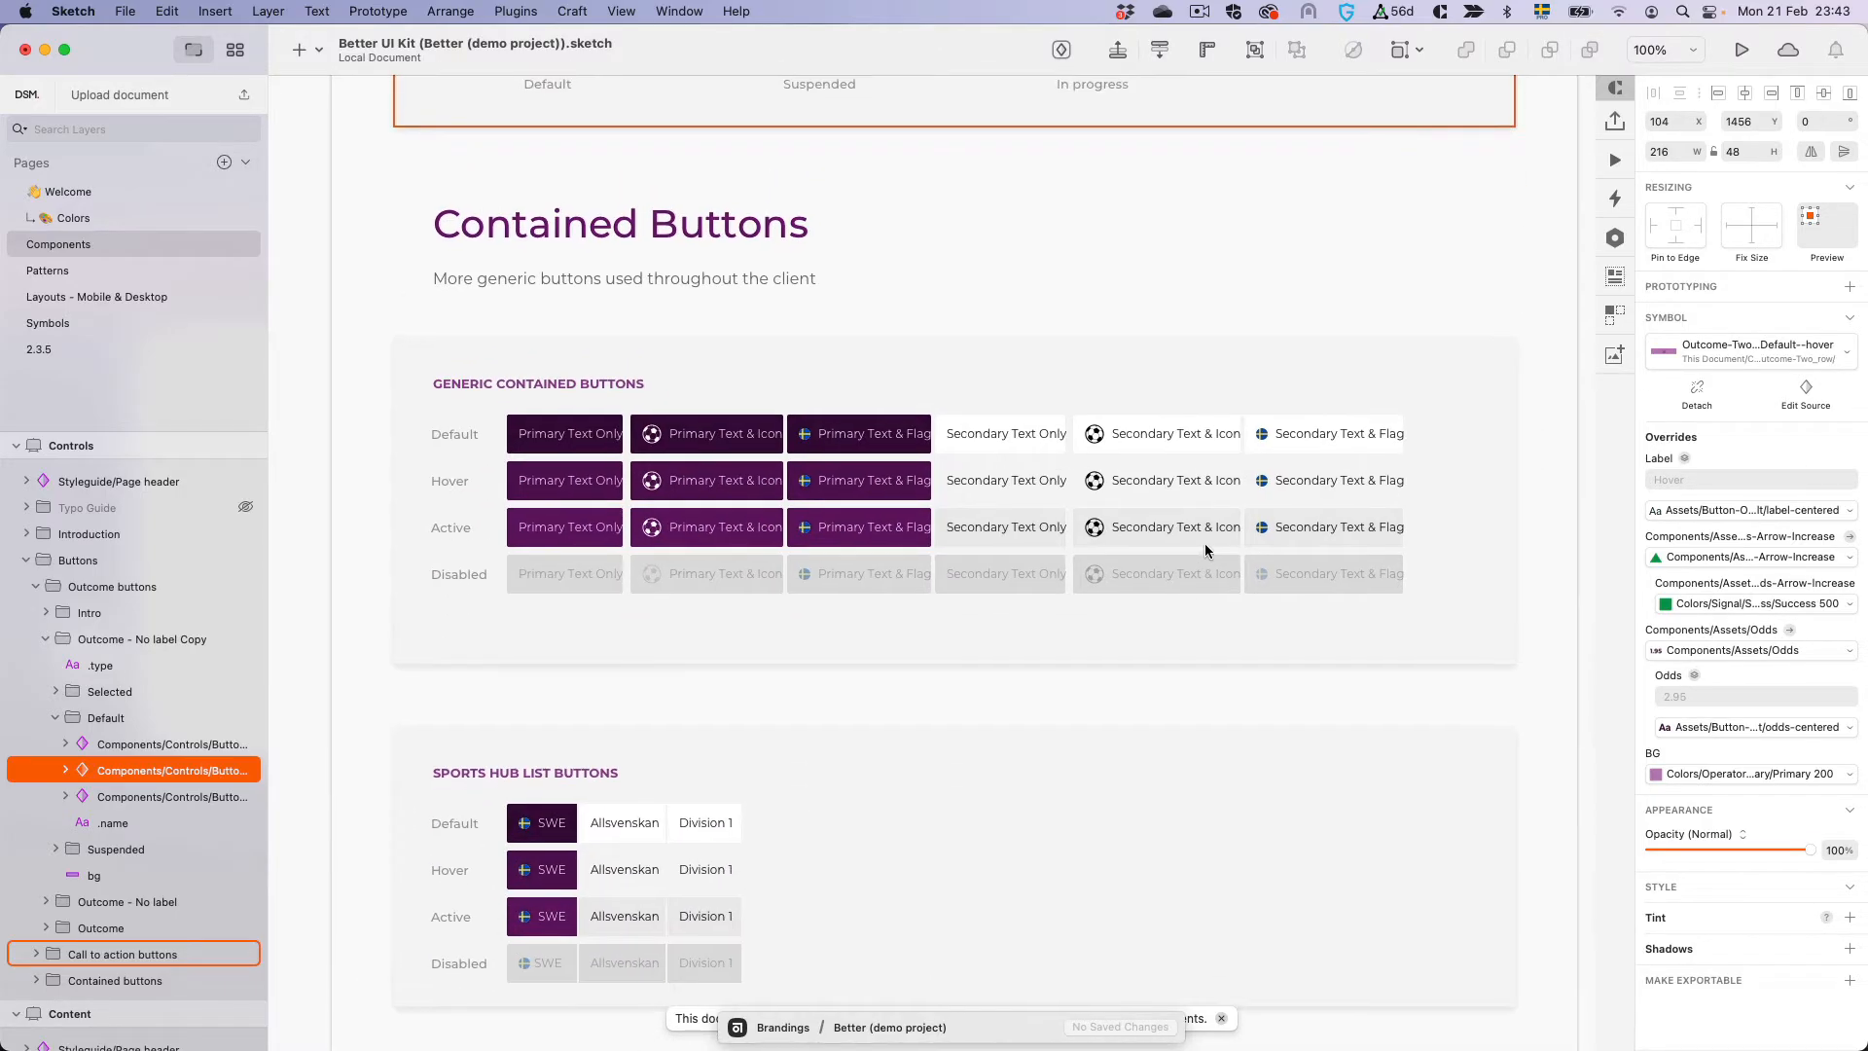
pyautogui.scroll(2, 1204, 550)
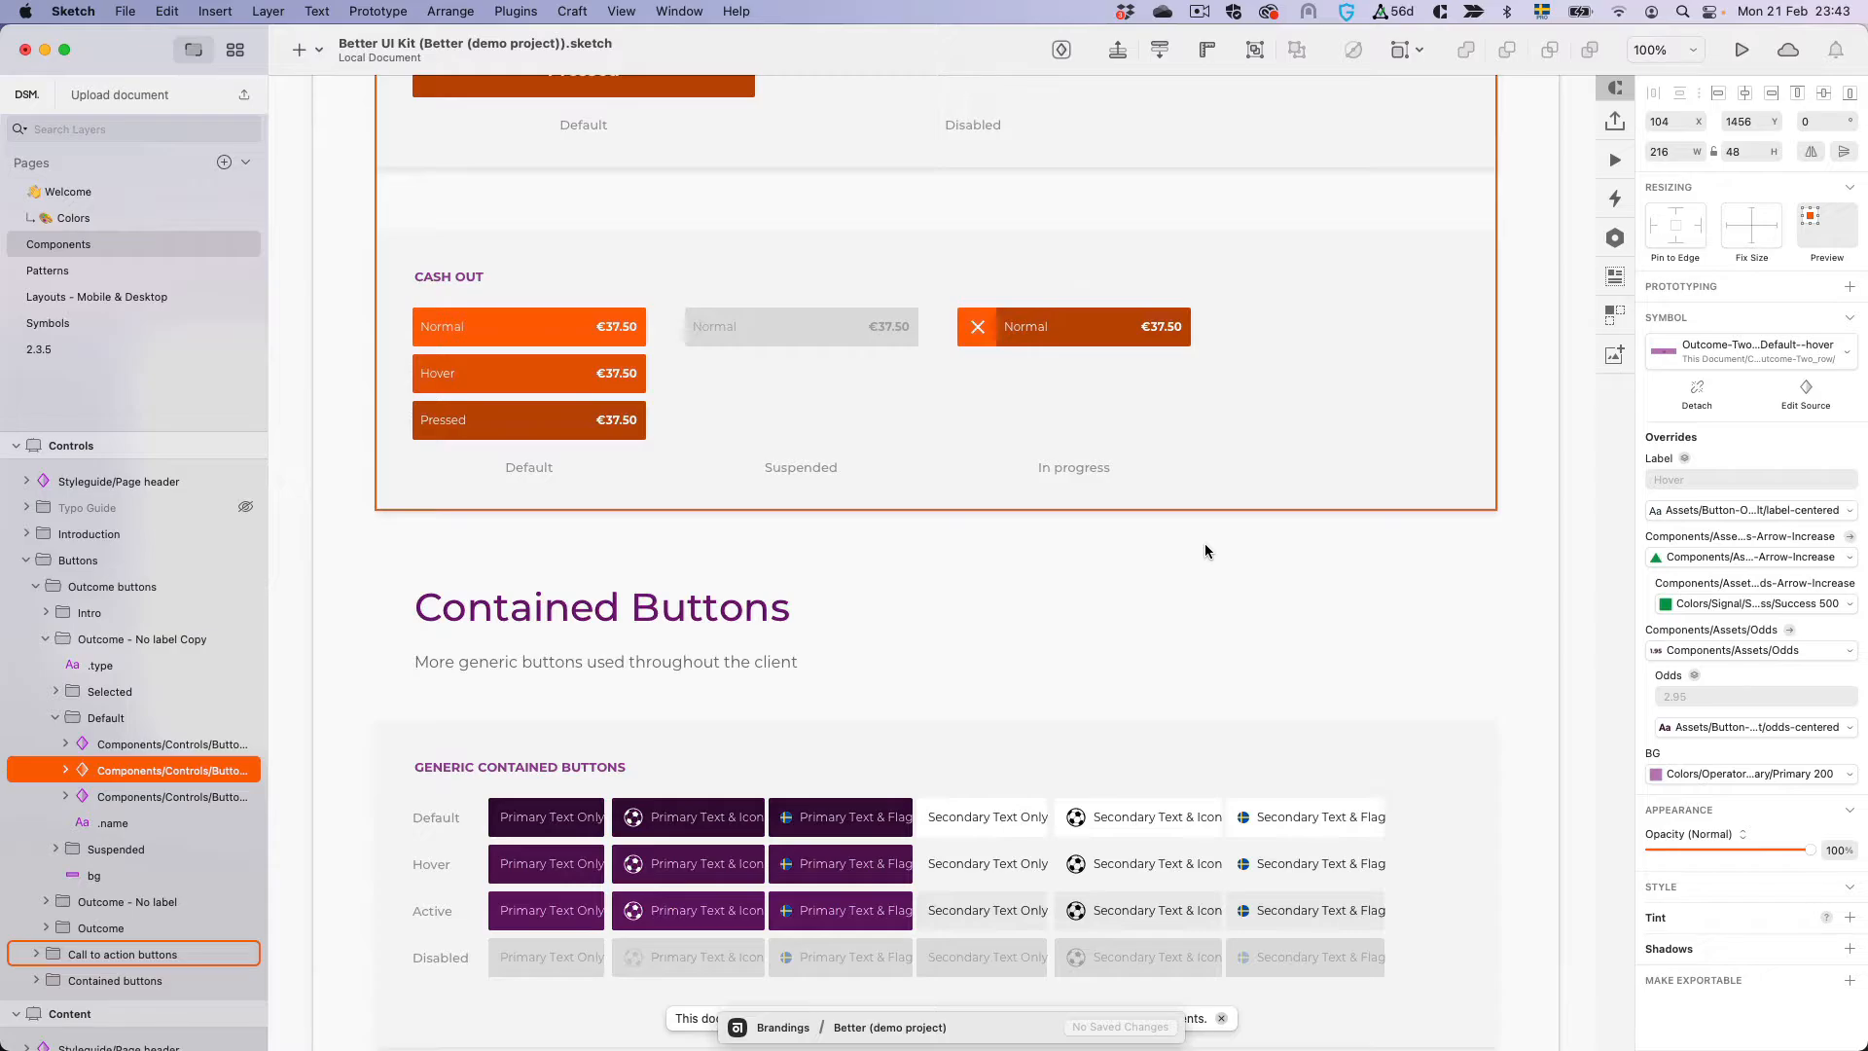
pyautogui.scroll(-4, 1204, 546)
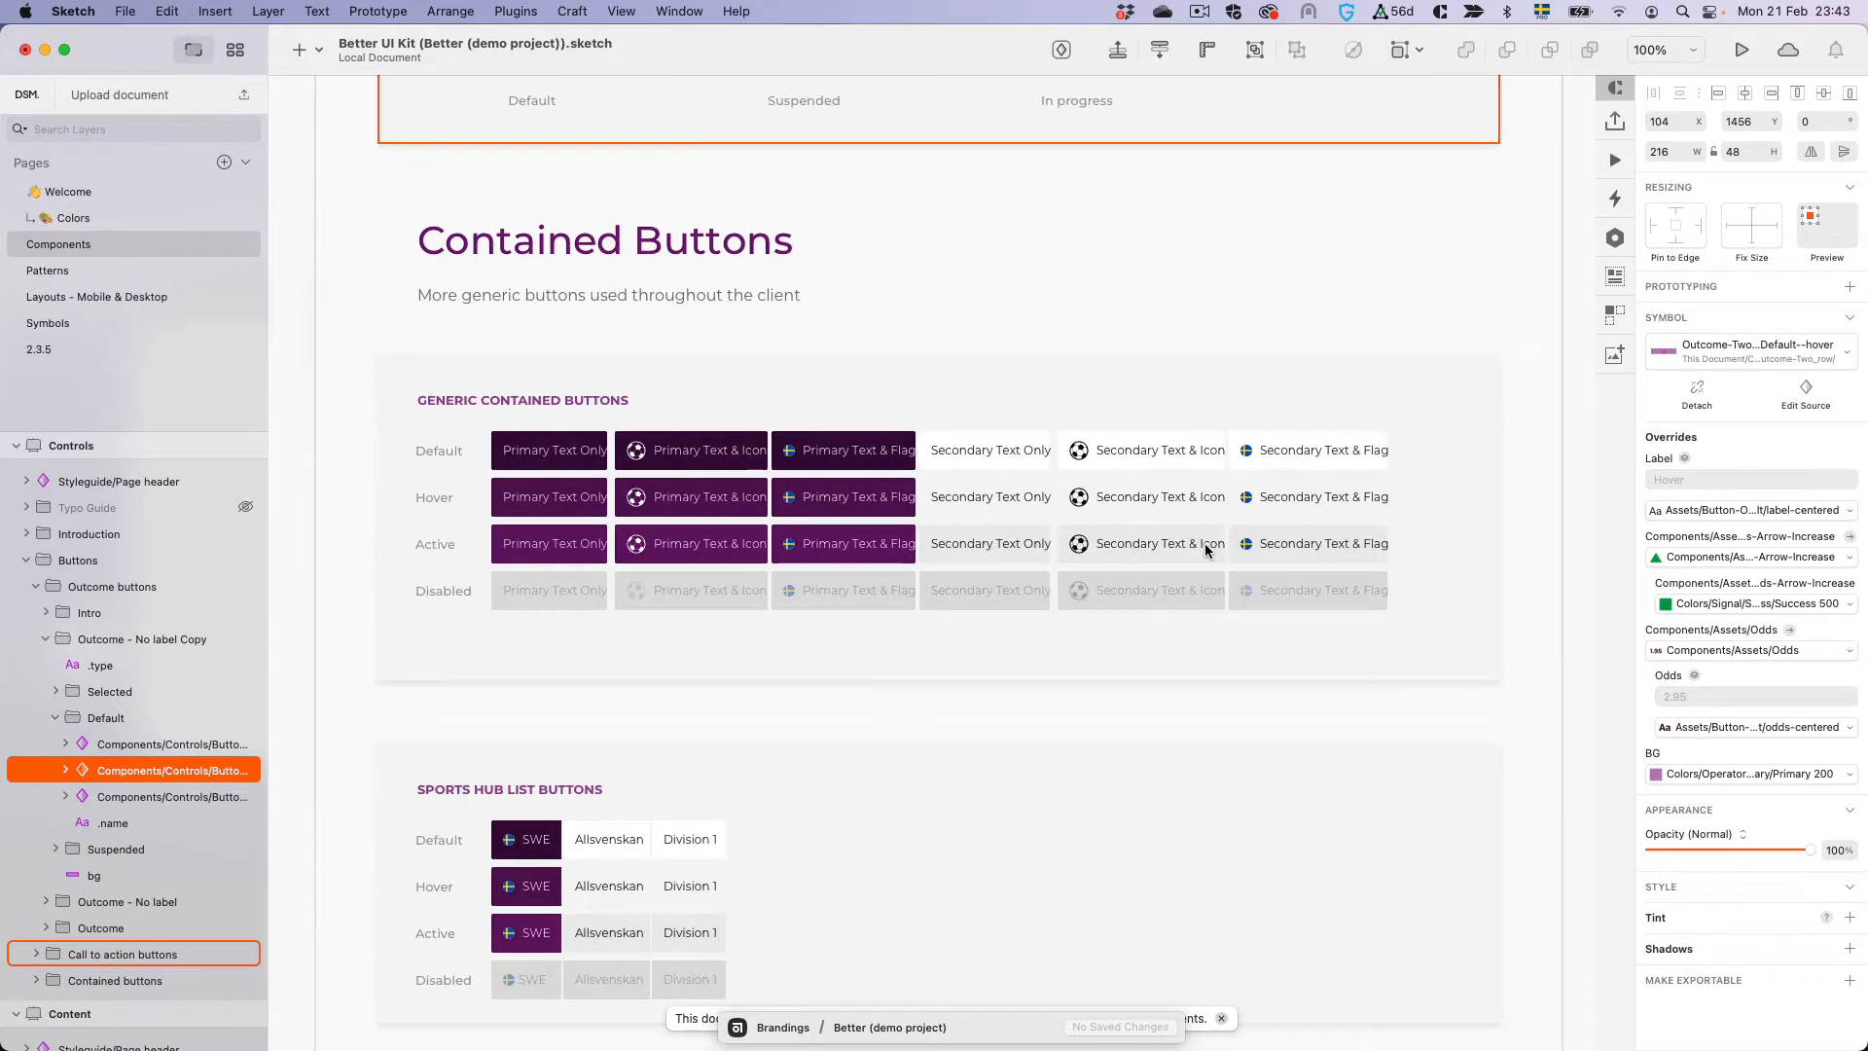
pyautogui.doubleClick(589, 453)
pyautogui.doubleClick(589, 453)
pyautogui.doubleClick(591, 454)
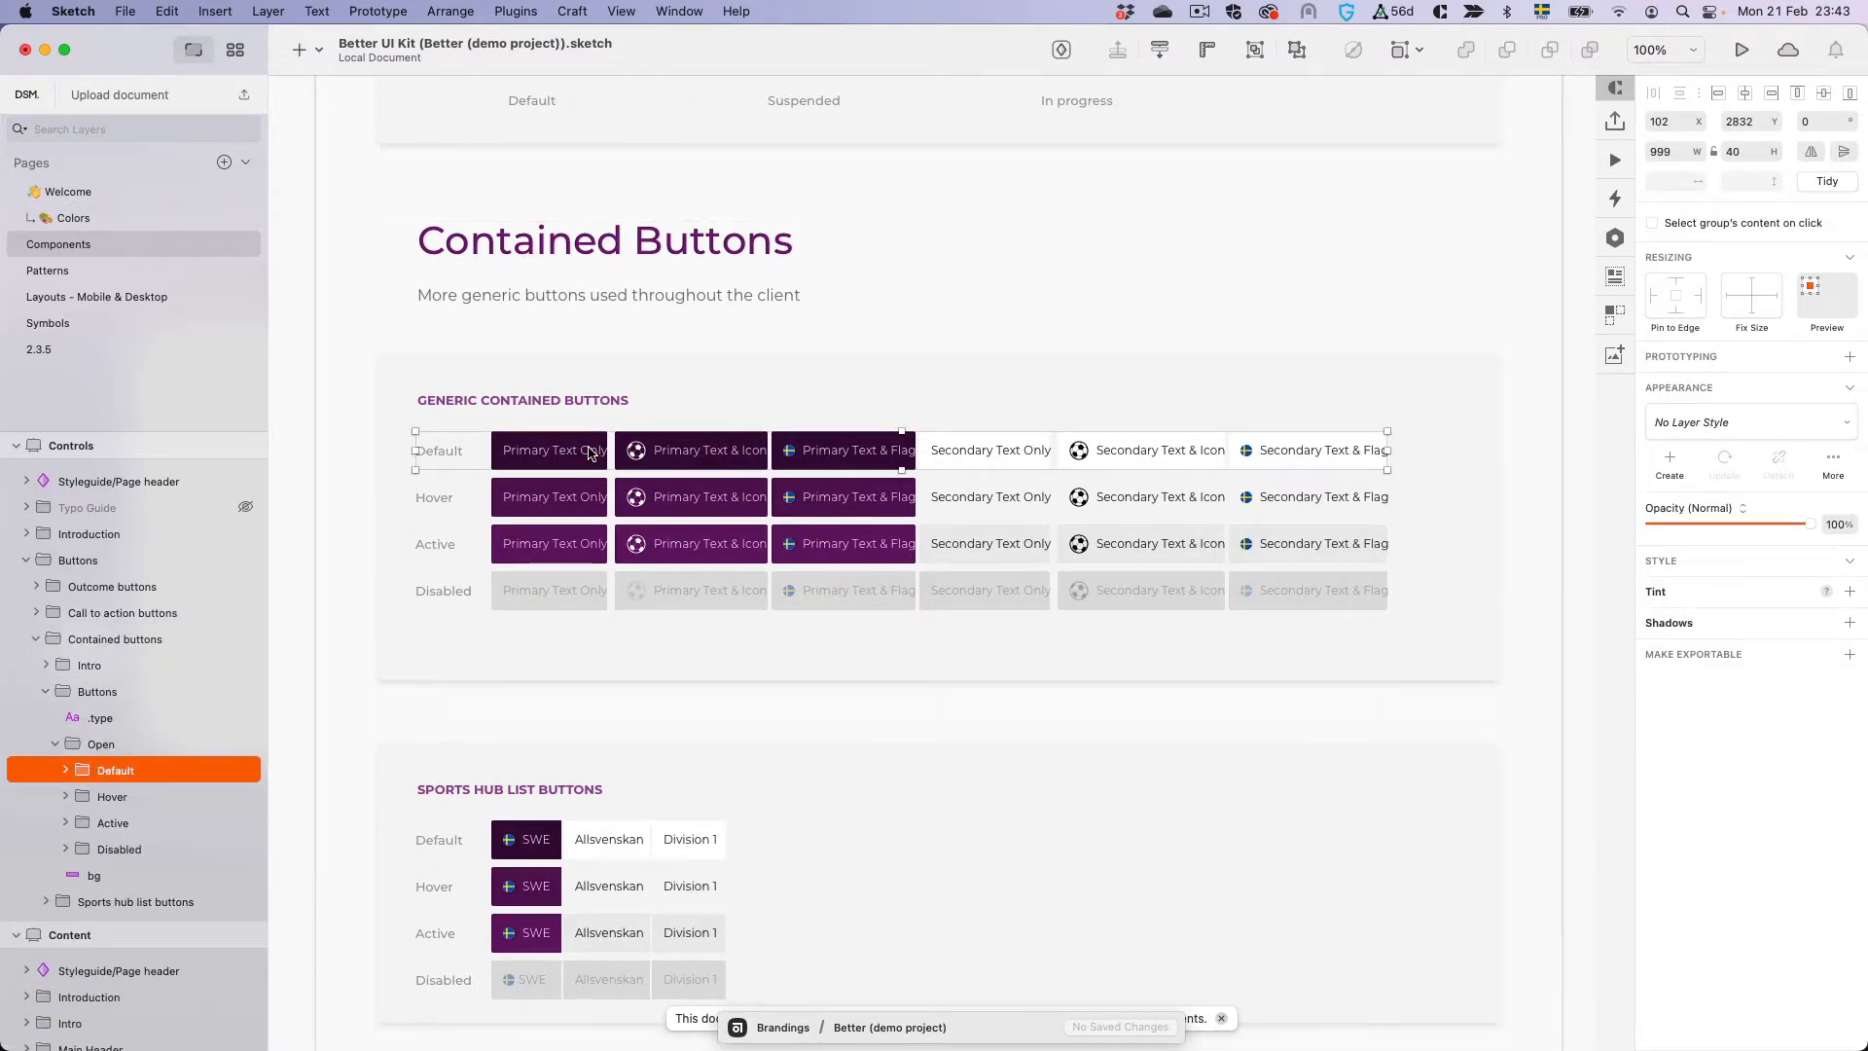
pyautogui.doubleClick(590, 453)
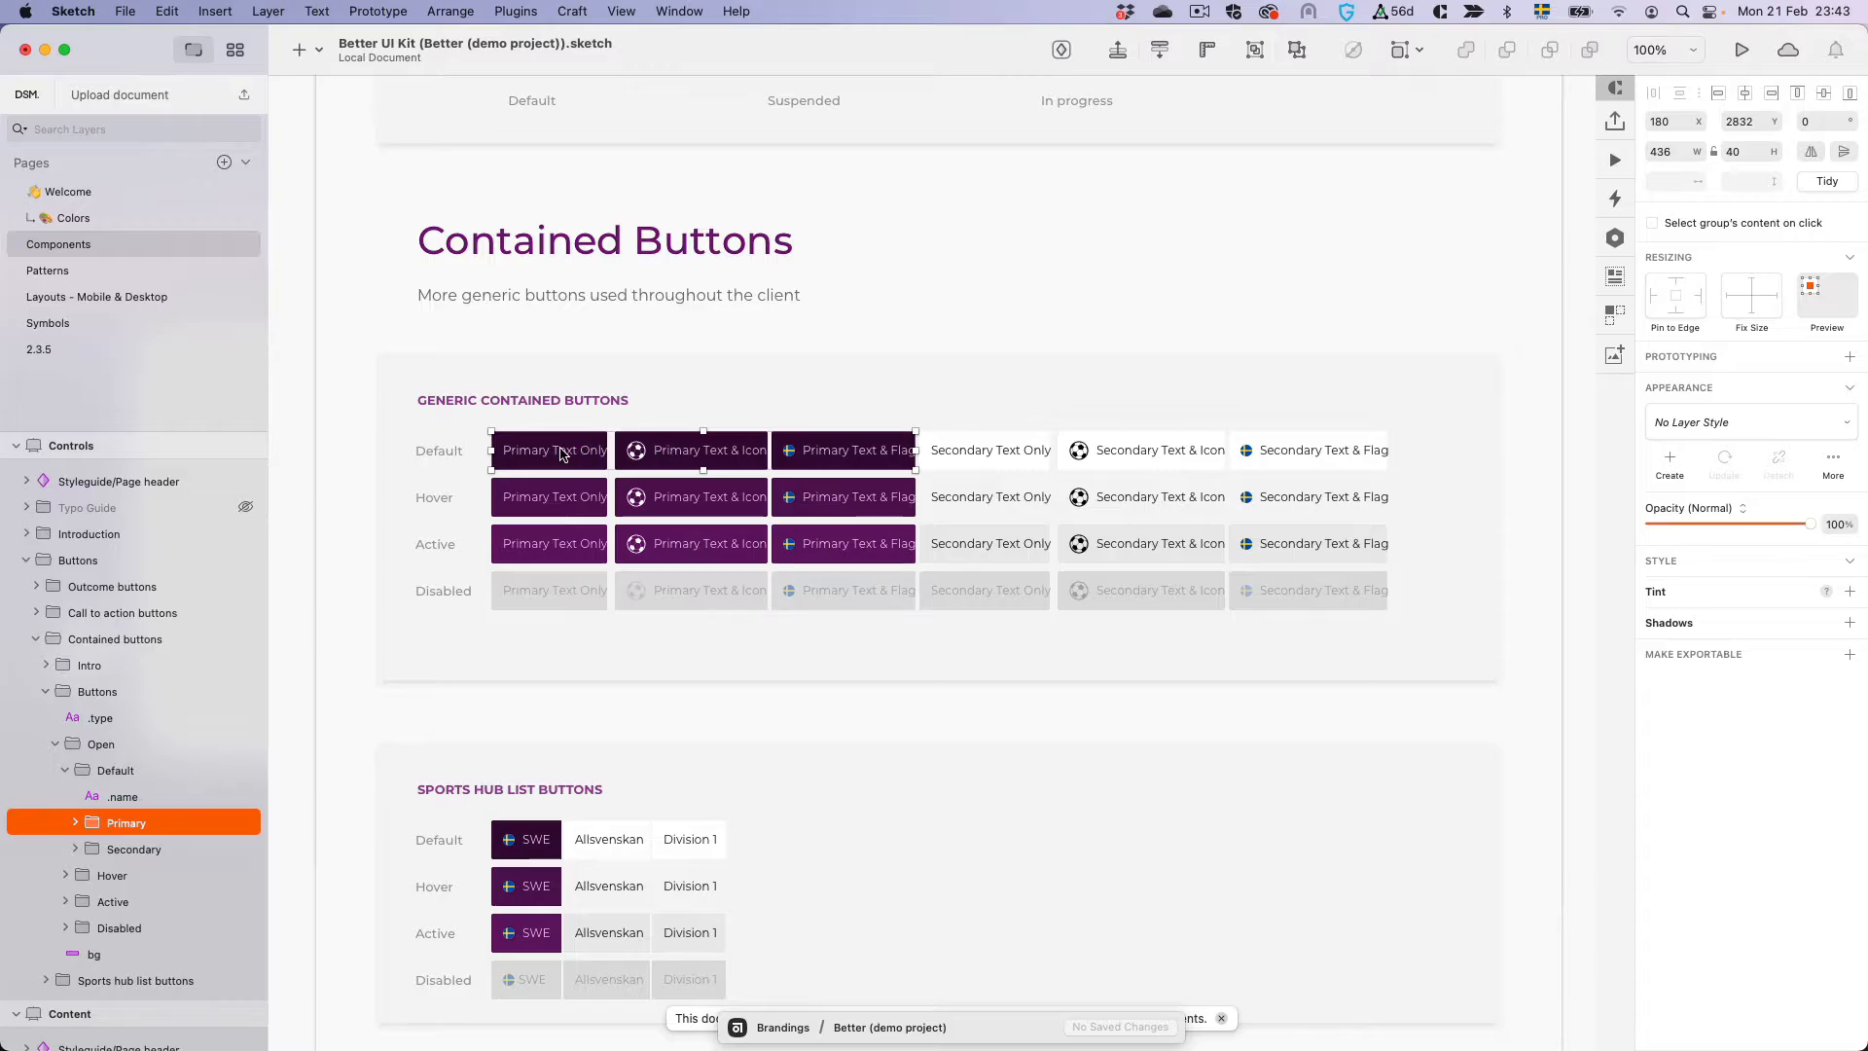
pyautogui.doubleClick(562, 454)
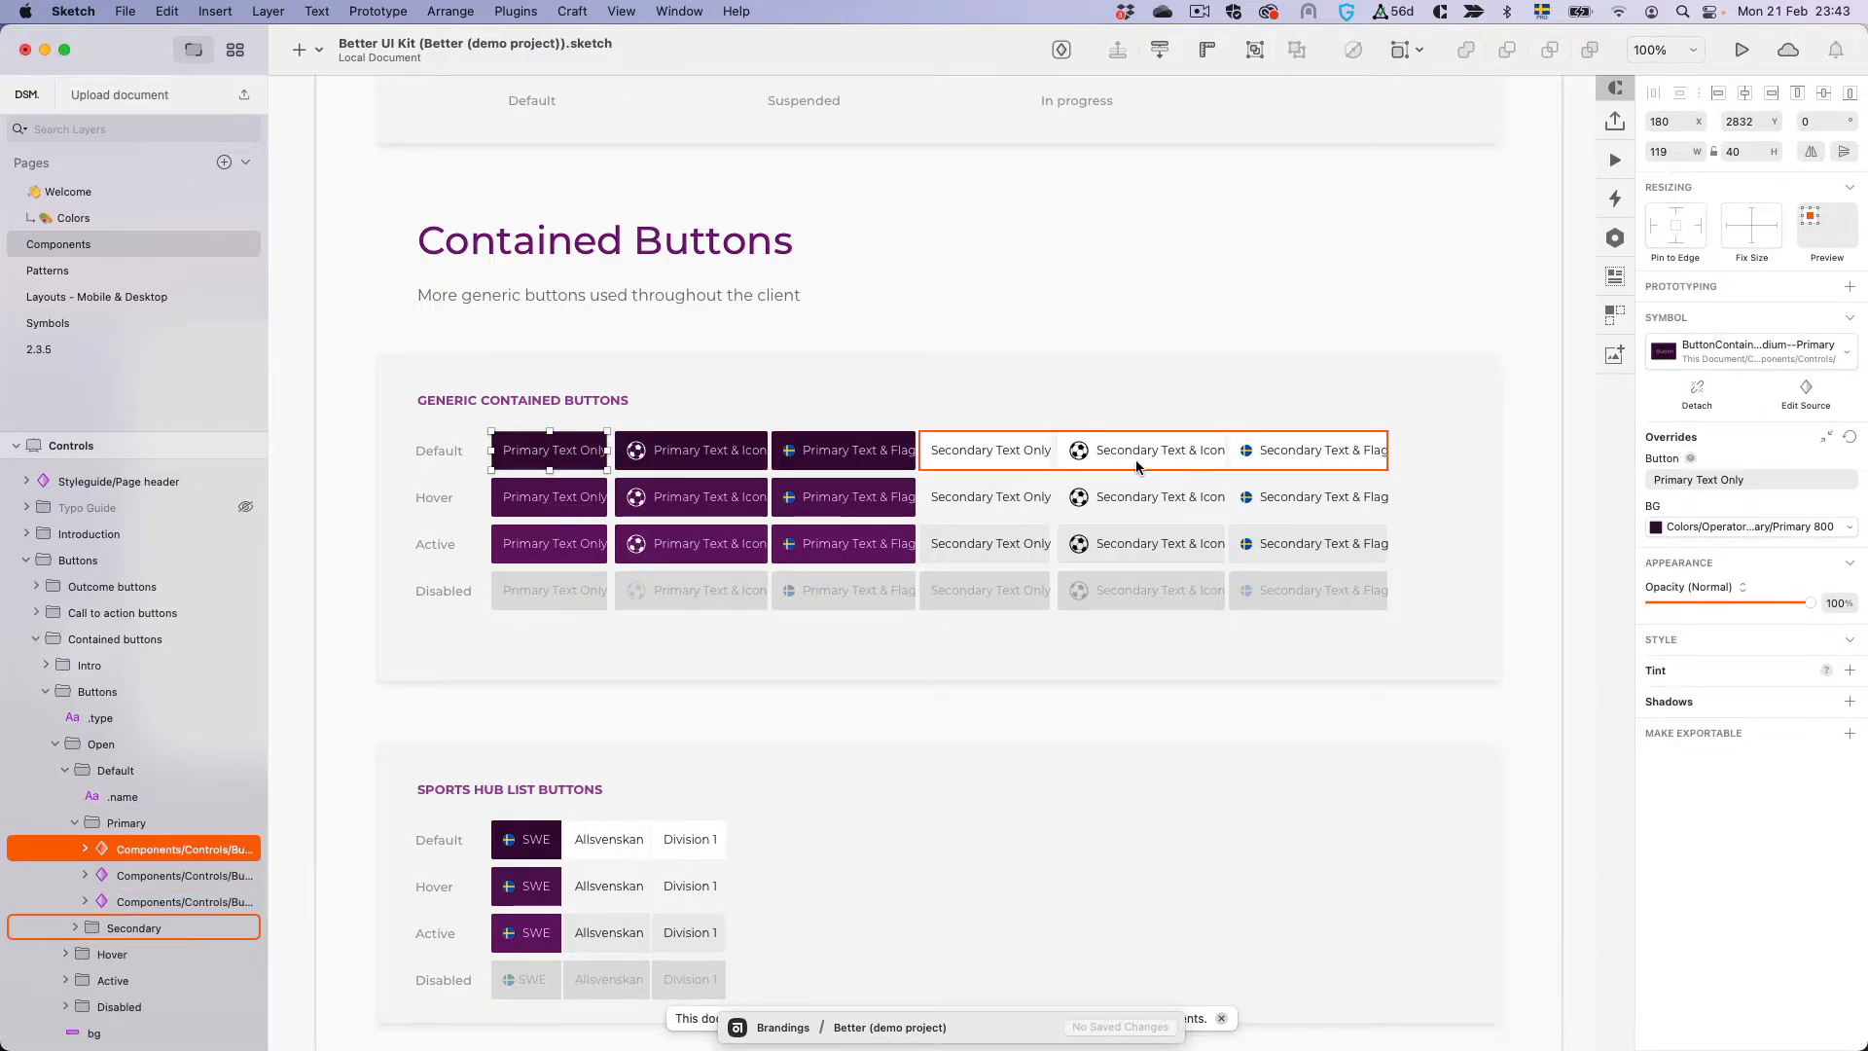
# Step: Select the Text & Icon, Text & Flag and Secondary button columns and shift them 30 px right
pyautogui.click(672, 455)
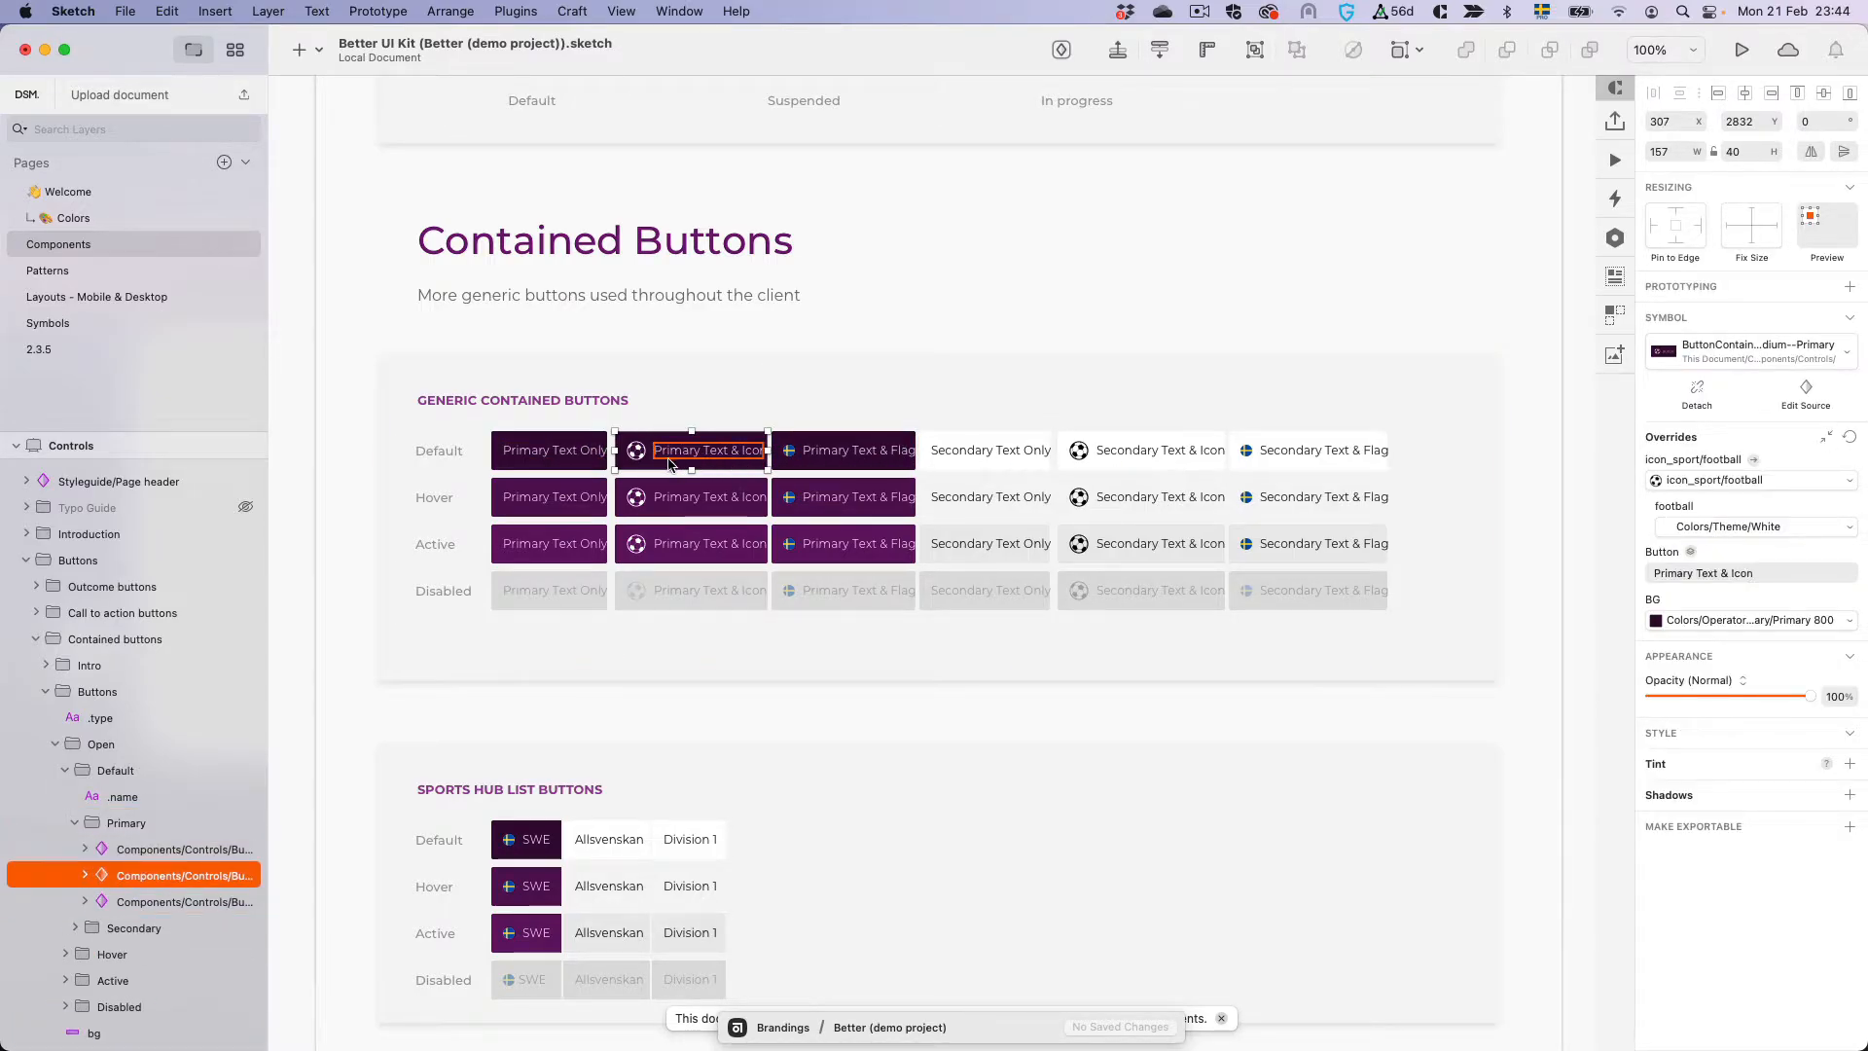
pyautogui.keyDown('shift'); pyautogui.click(656, 500); pyautogui.keyUp('shift')
pyautogui.keyDown('shift'); pyautogui.click(691, 547); pyautogui.keyUp('shift')
pyautogui.keyDown('shift'); pyautogui.click(696, 586); pyautogui.keyUp('shift')
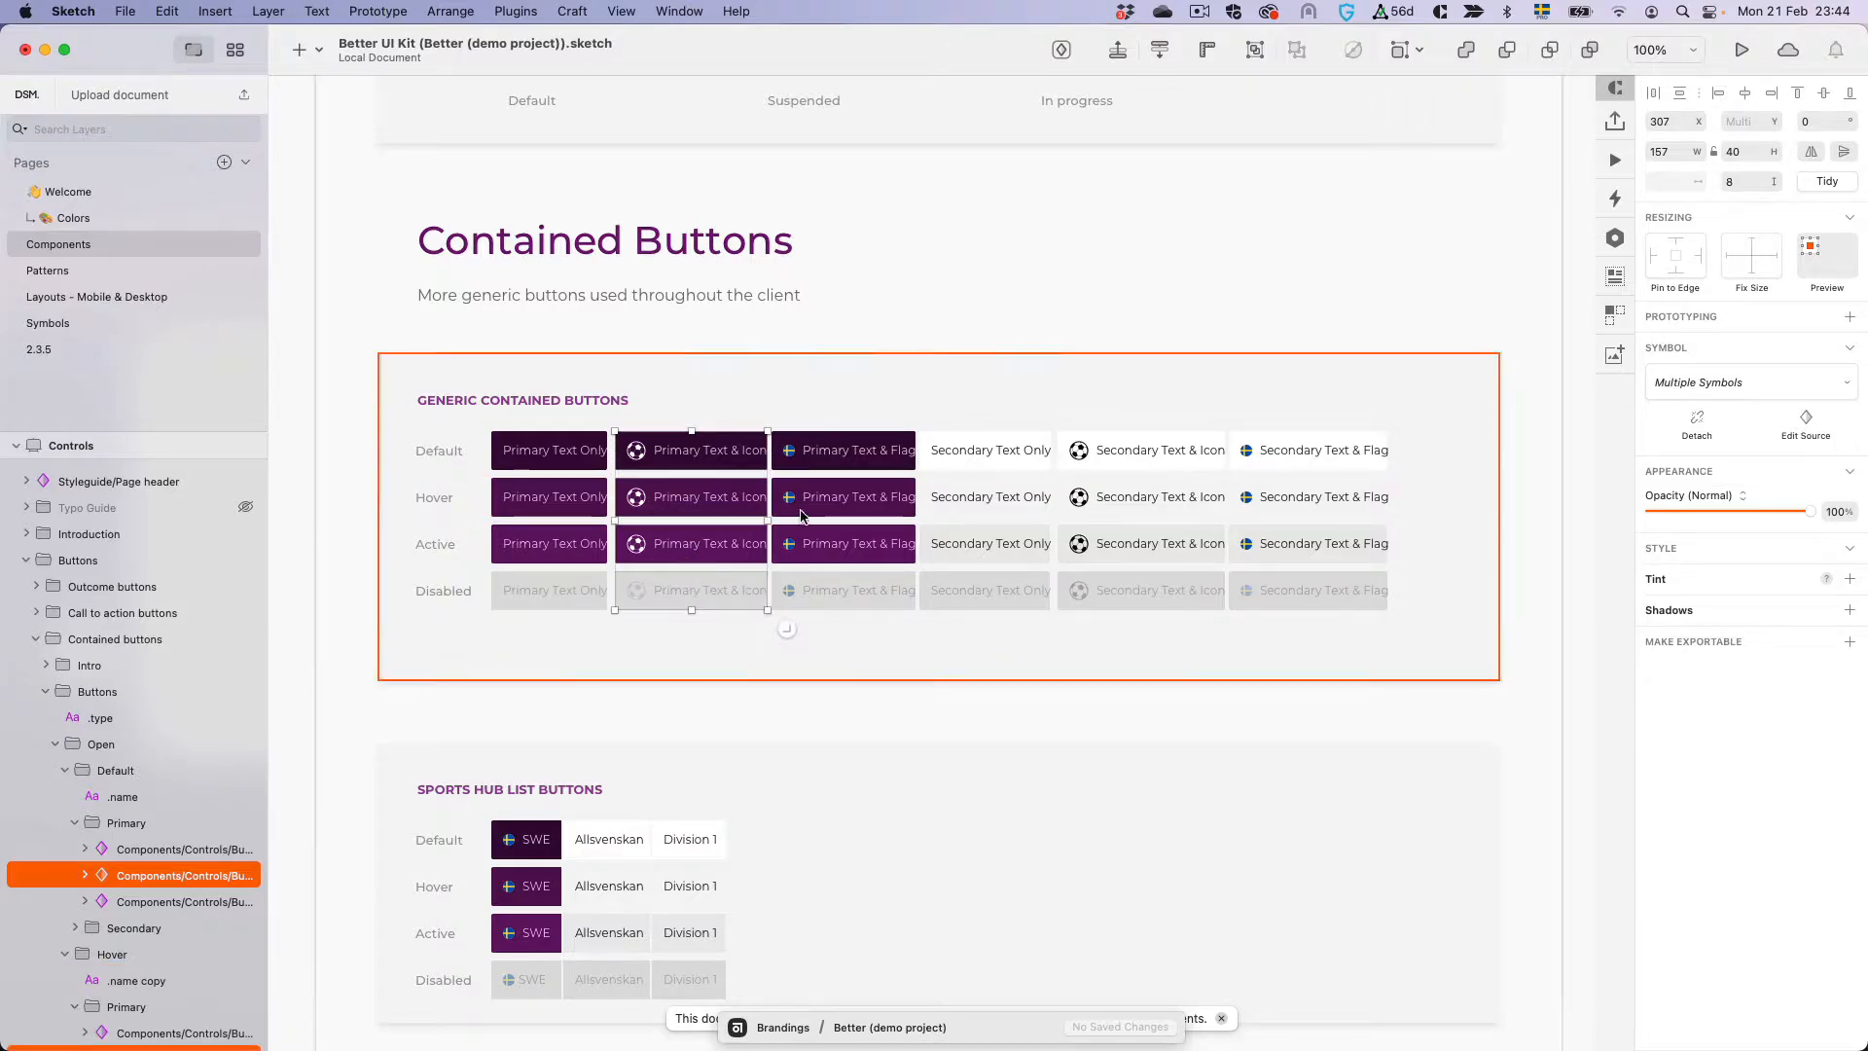
pyautogui.keyDown('shift'); pyautogui.click(812, 451); pyautogui.keyUp('shift')
pyautogui.keyDown('shift'); pyautogui.click(815, 498); pyautogui.keyUp('shift')
pyautogui.keyDown('shift'); pyautogui.click(819, 544); pyautogui.keyUp('shift')
pyautogui.keyDown('shift'); pyautogui.click(823, 586); pyautogui.keyUp('shift')
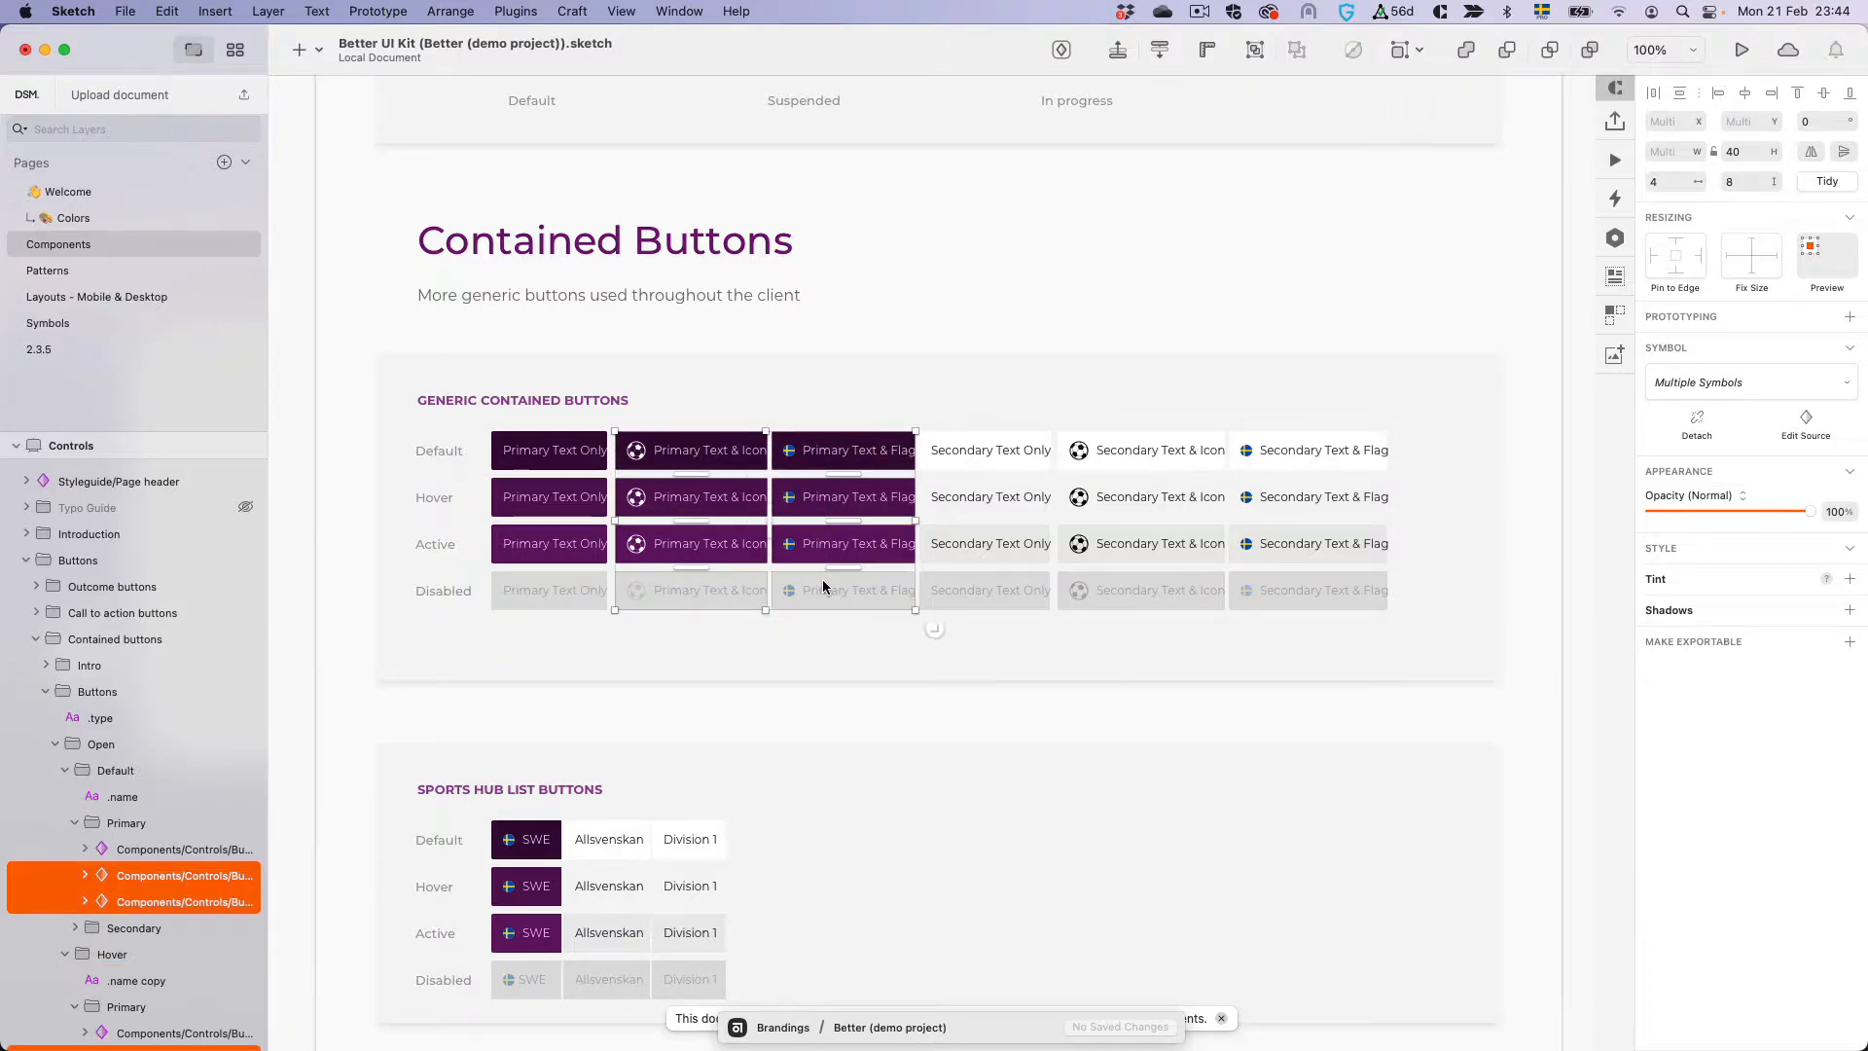
pyautogui.keyDown('shift'); pyautogui.click(973, 452); pyautogui.keyUp('shift')
pyautogui.keyDown('shift'); pyautogui.click(942, 494); pyautogui.keyUp('shift')
pyautogui.keyDown('shift'); pyautogui.click(953, 545); pyautogui.keyUp('shift')
pyautogui.keyDown('shift'); pyautogui.click(963, 589); pyautogui.keyUp('shift')
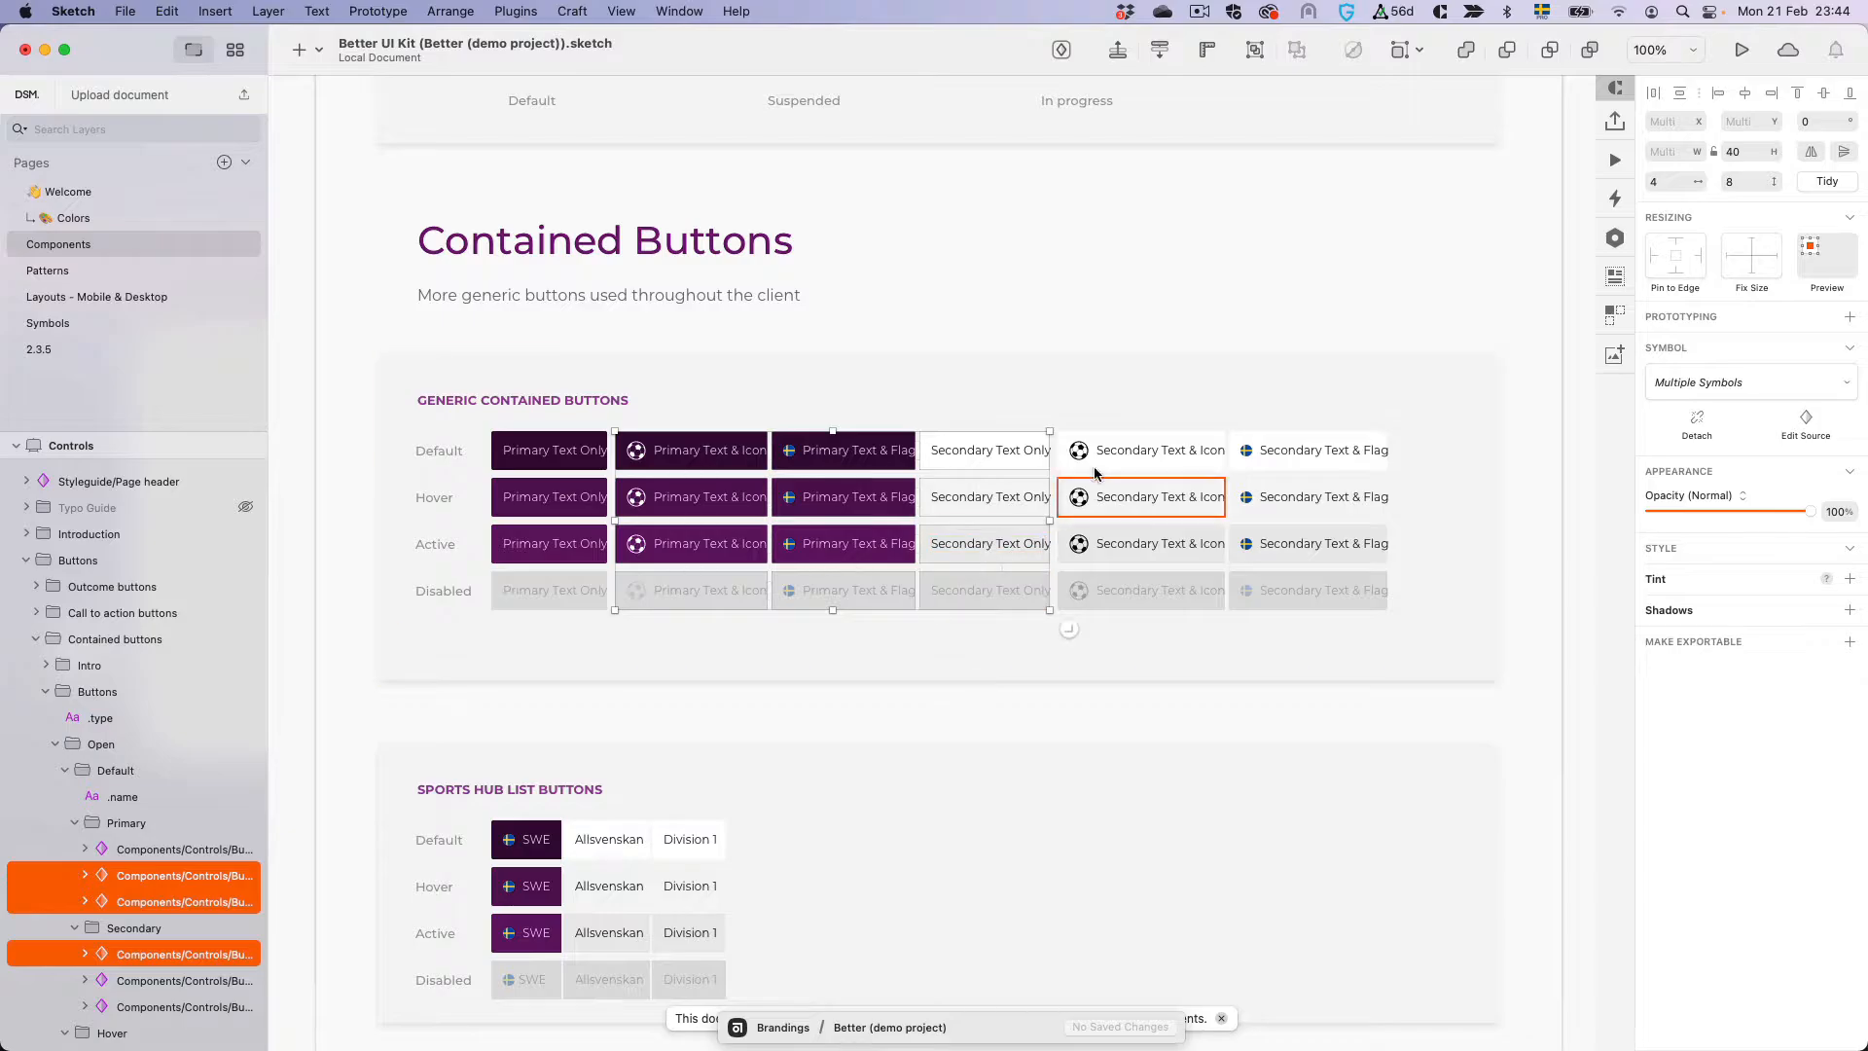
pyautogui.keyDown('shift'); pyautogui.click(1094, 450); pyautogui.keyUp('shift')
pyautogui.keyDown('shift'); pyautogui.click(1097, 497); pyautogui.keyUp('shift')
pyautogui.keyDown('shift'); pyautogui.click(1104, 545); pyautogui.keyUp('shift')
pyautogui.keyDown('shift'); pyautogui.click(1109, 589); pyautogui.keyUp('shift')
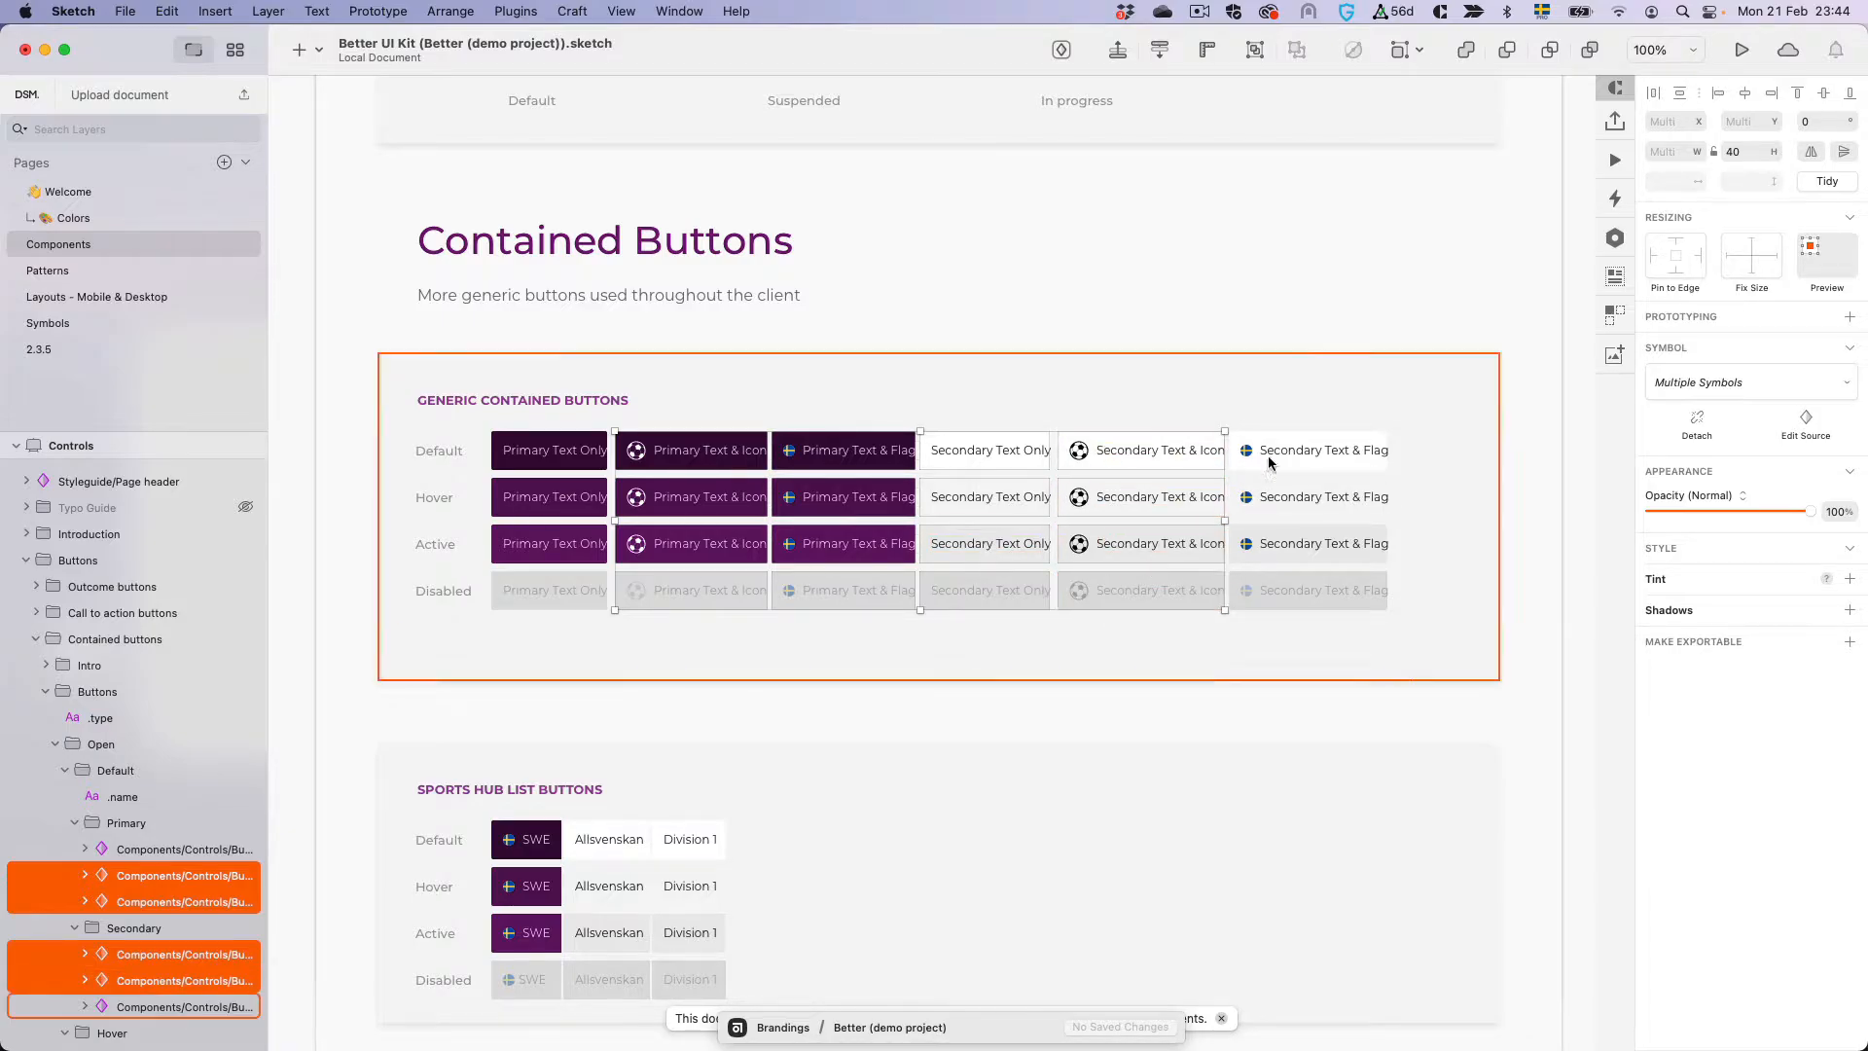
pyautogui.keyDown('shift'); pyautogui.click(1269, 457); pyautogui.keyUp('shift')
pyautogui.keyDown('shift'); pyautogui.click(1264, 498); pyautogui.keyUp('shift')
pyautogui.keyDown('shift'); pyautogui.click(1267, 543); pyautogui.keyUp('shift')
pyautogui.keyDown('shift'); pyautogui.click(1293, 589); pyautogui.keyUp('shift')
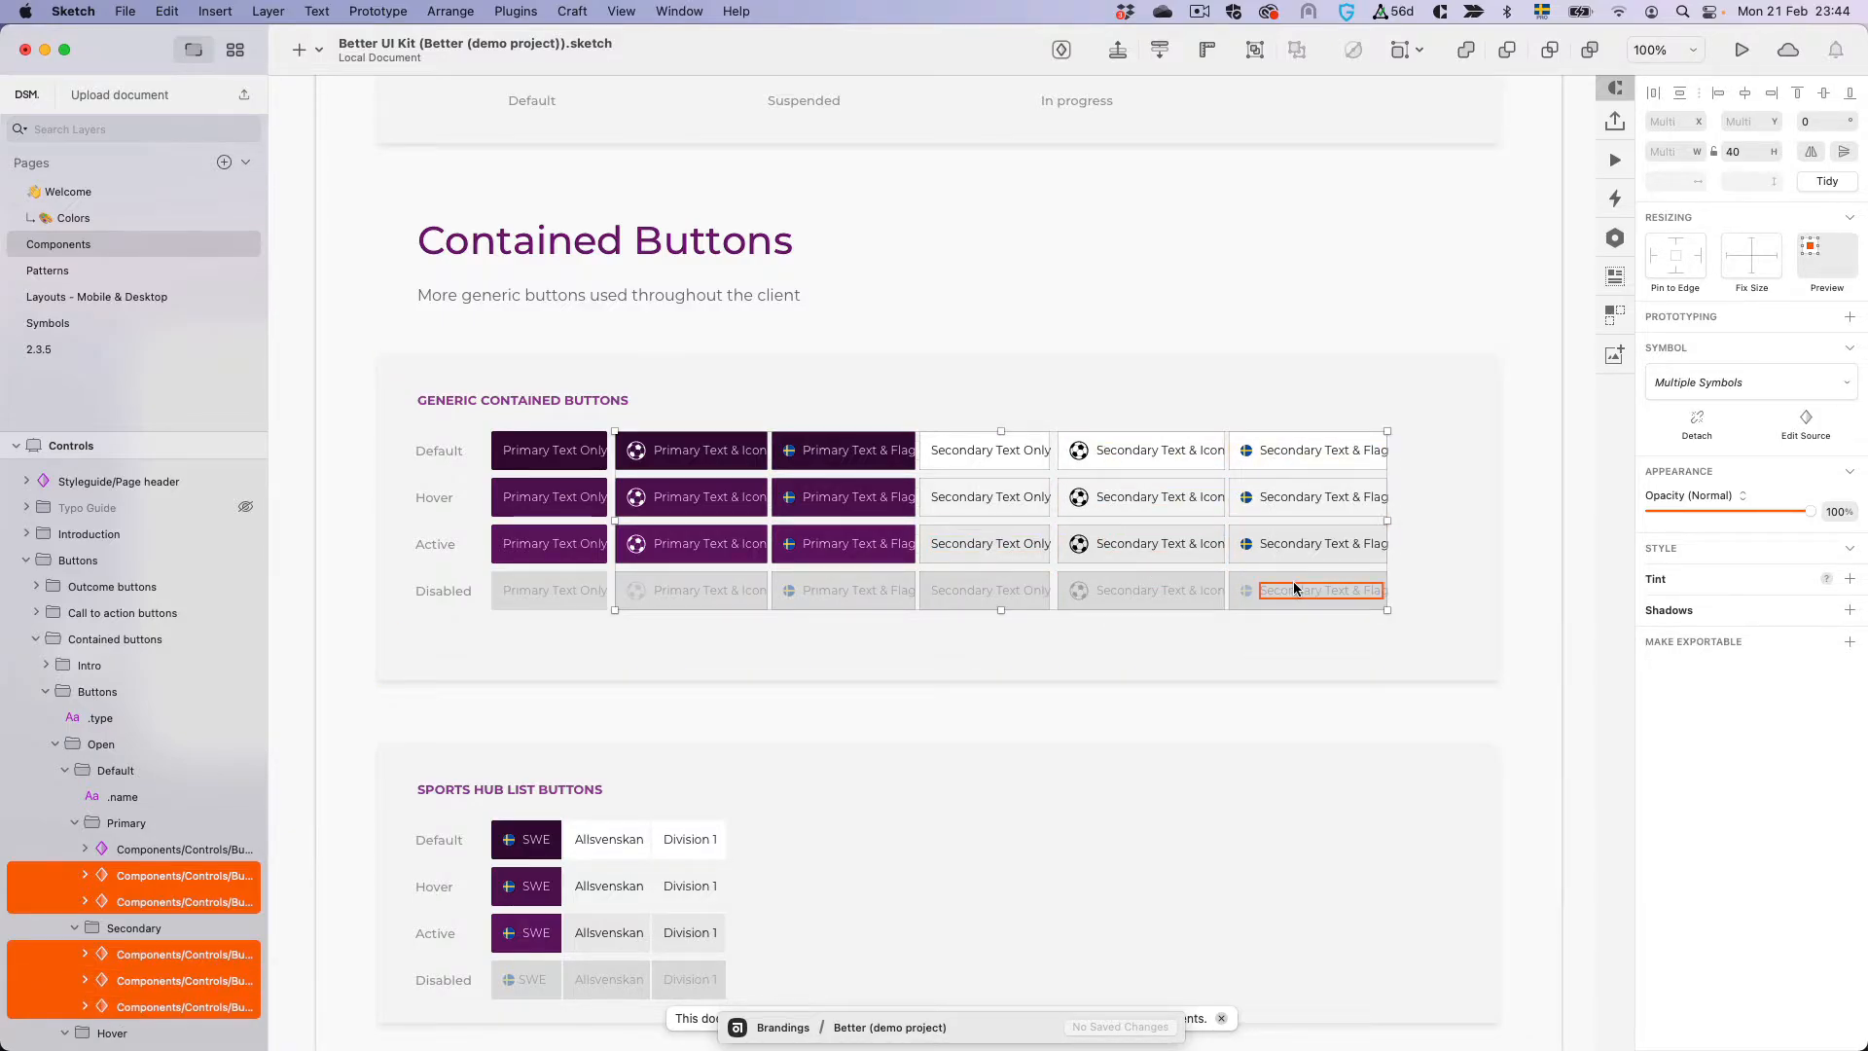
pyautogui.hotkey('shift', 'Right')
pyautogui.hotkey('shift', 'Right')
pyautogui.hotkey('shift', 'Right')
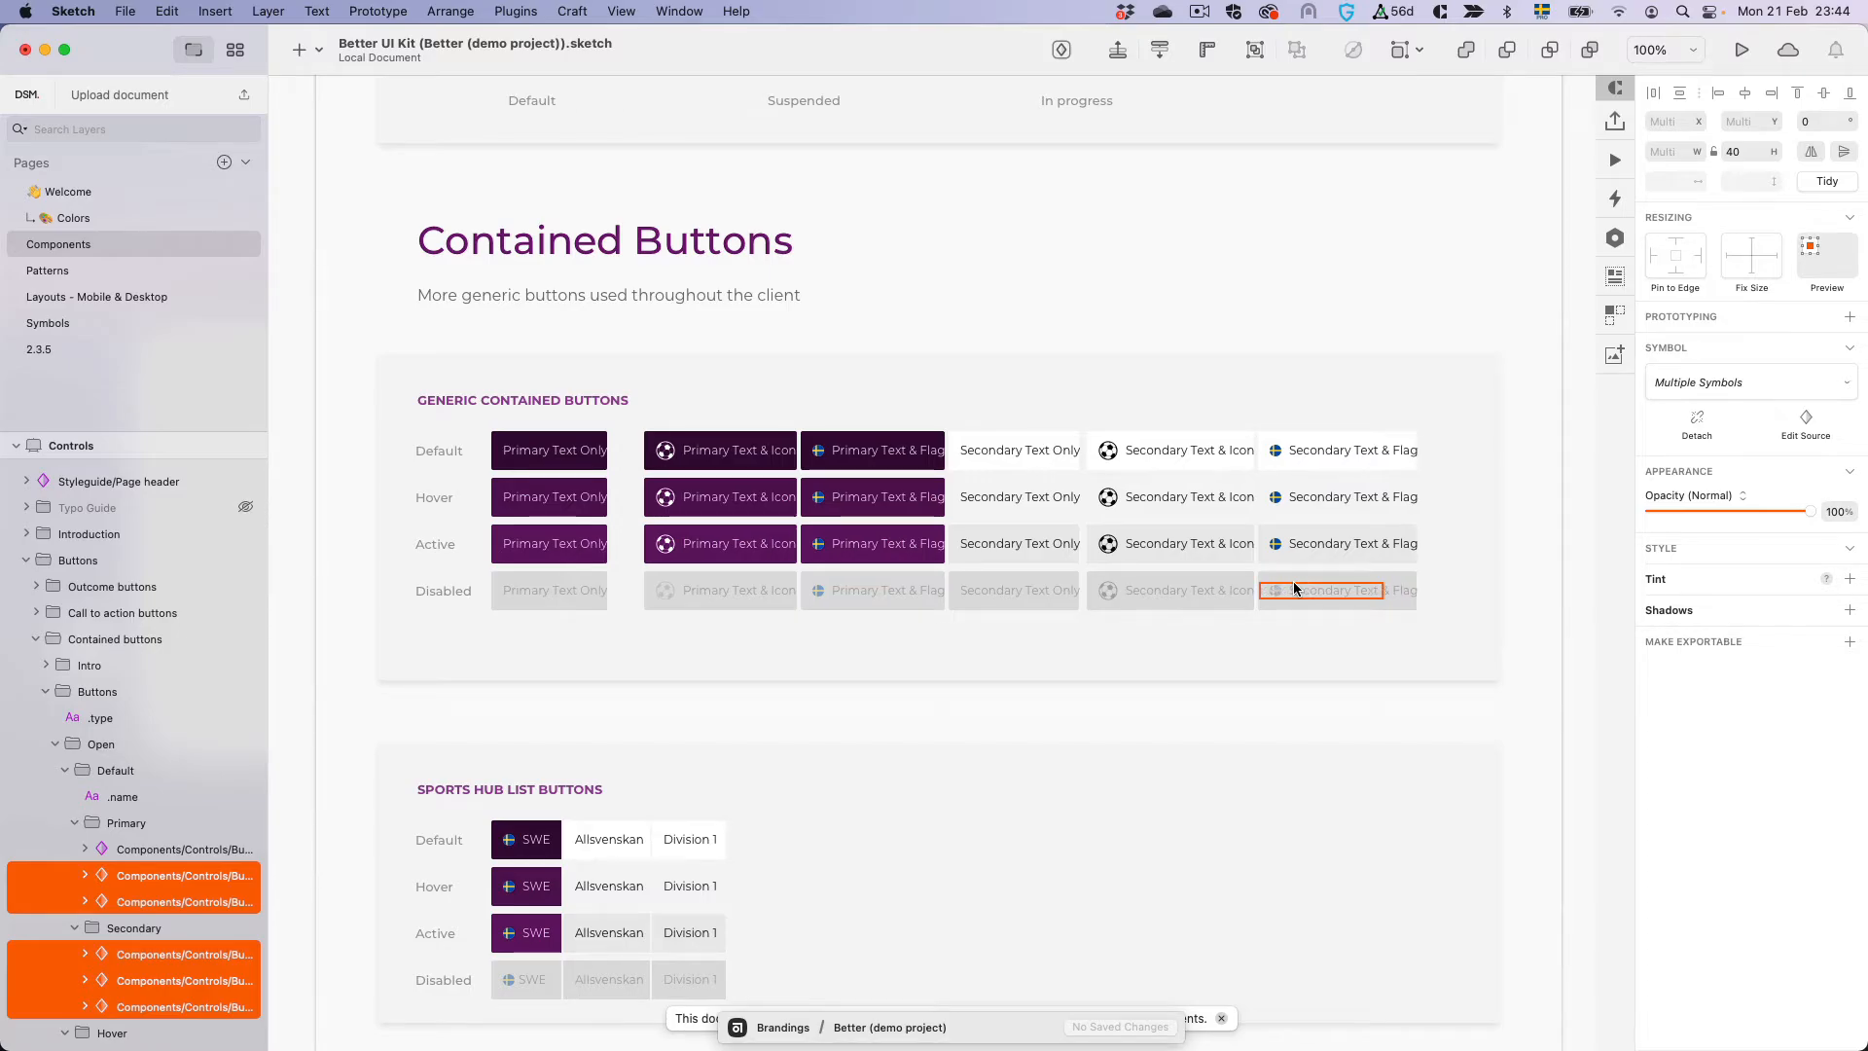
# Step: Widen the four Primary Text Only buttons from 119 to 132
pyautogui.click(548, 450)
pyautogui.keyDown('shift'); pyautogui.click(552, 497); pyautogui.keyUp('shift')
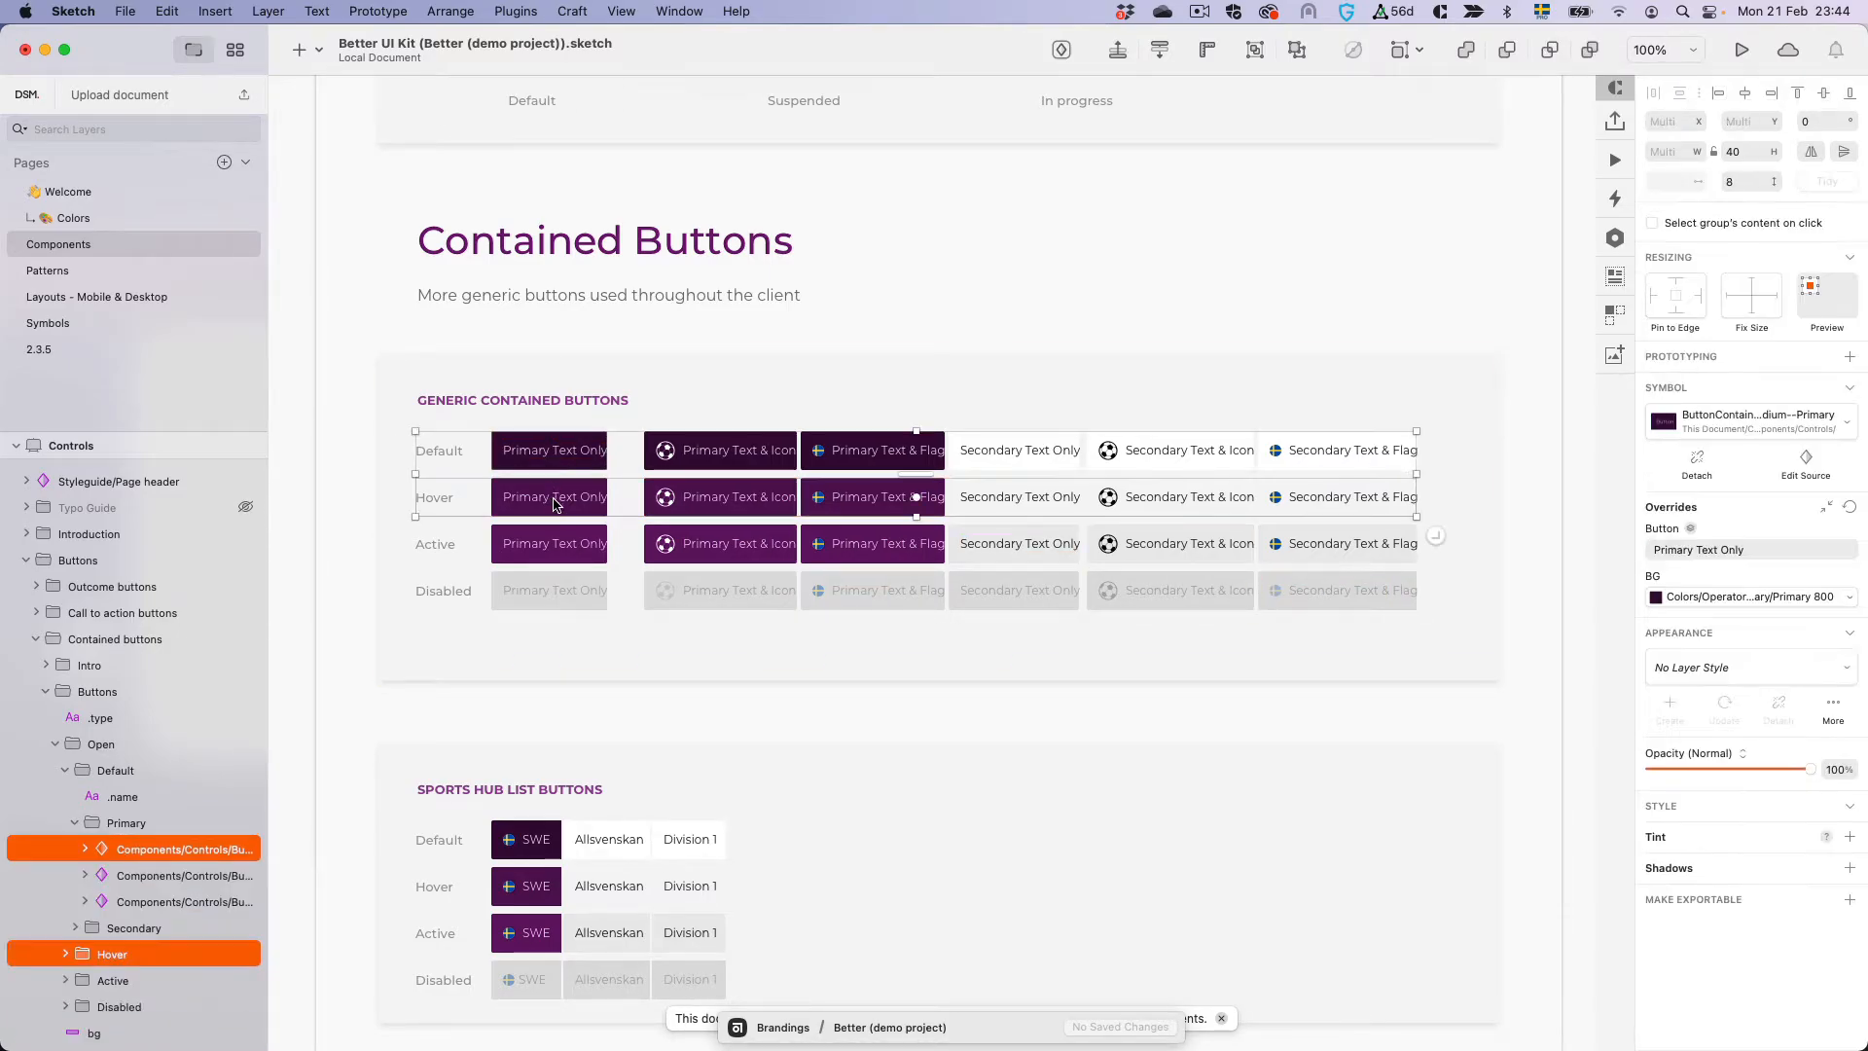
pyautogui.doubleClick(547, 457)
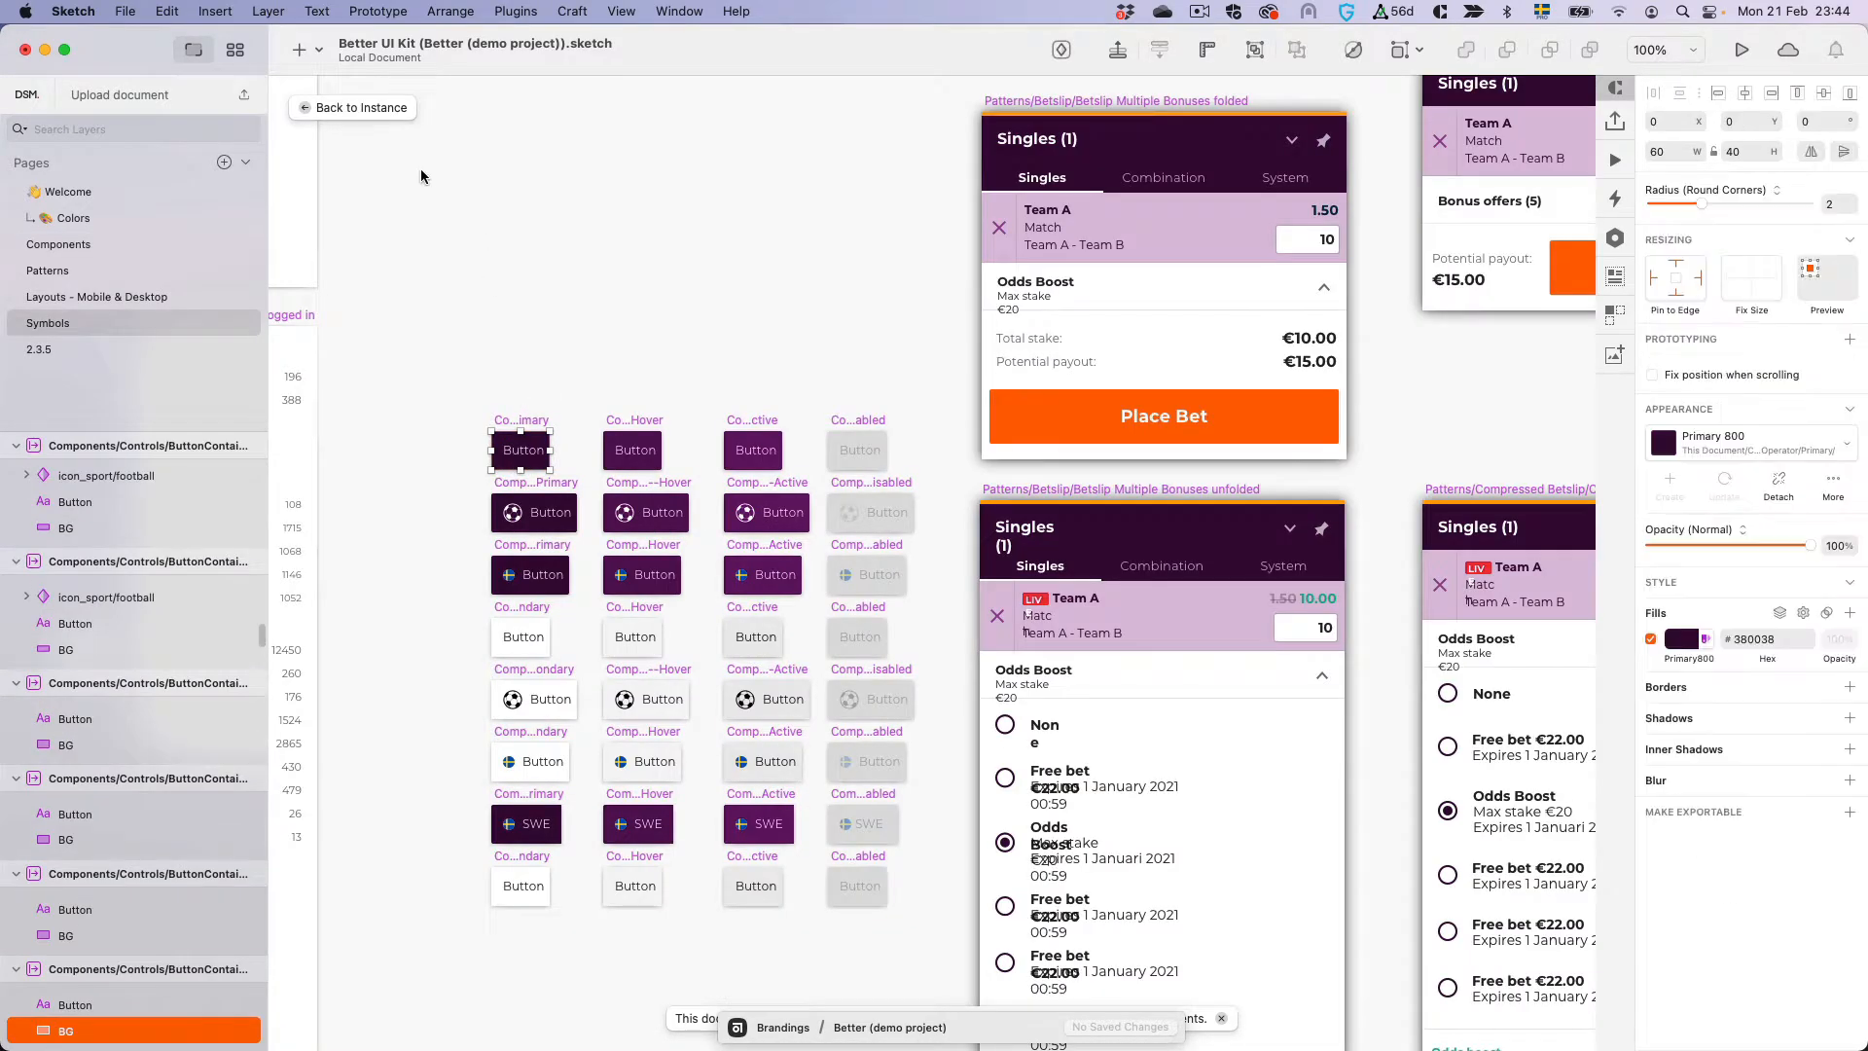
pyautogui.click(365, 112)
pyautogui.keyDown('shift'); pyautogui.click(527, 498); pyautogui.keyUp('shift')
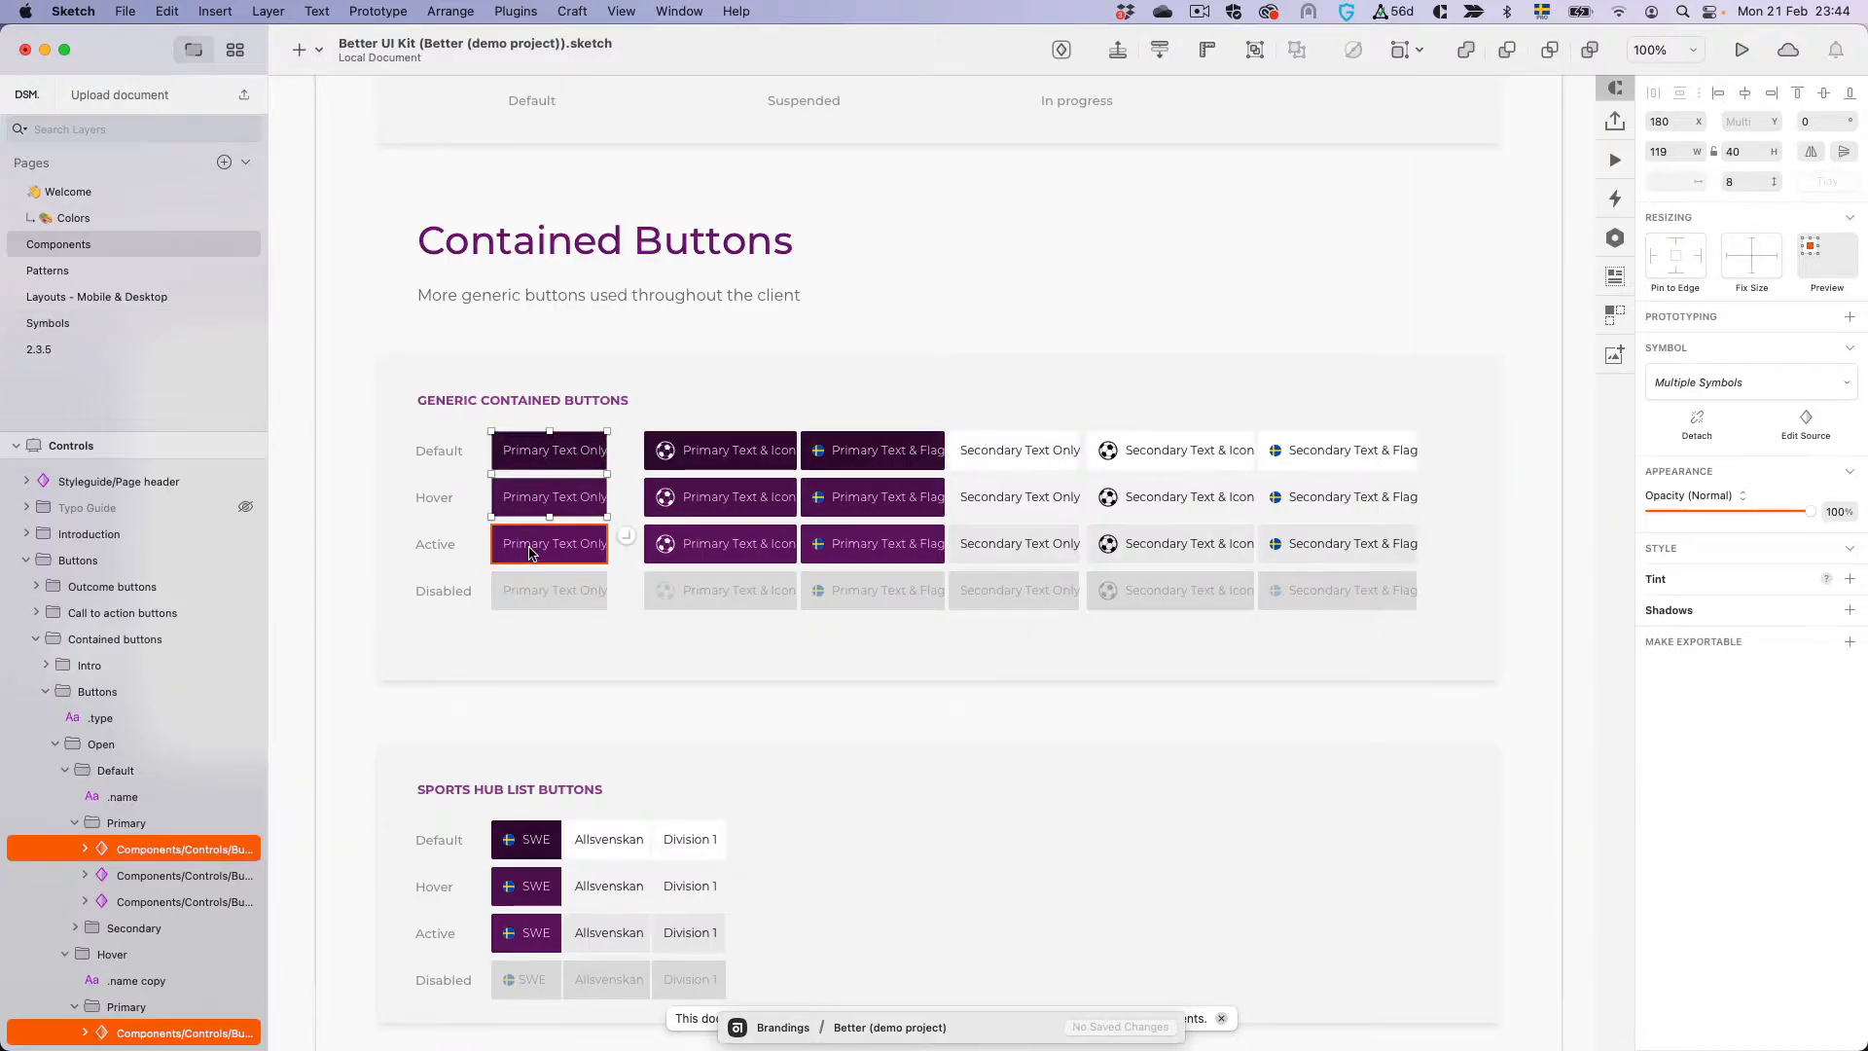
pyautogui.keyDown('shift'); pyautogui.click(534, 547); pyautogui.keyUp('shift')
pyautogui.keyDown('shift'); pyautogui.click(545, 591); pyautogui.keyUp('shift')
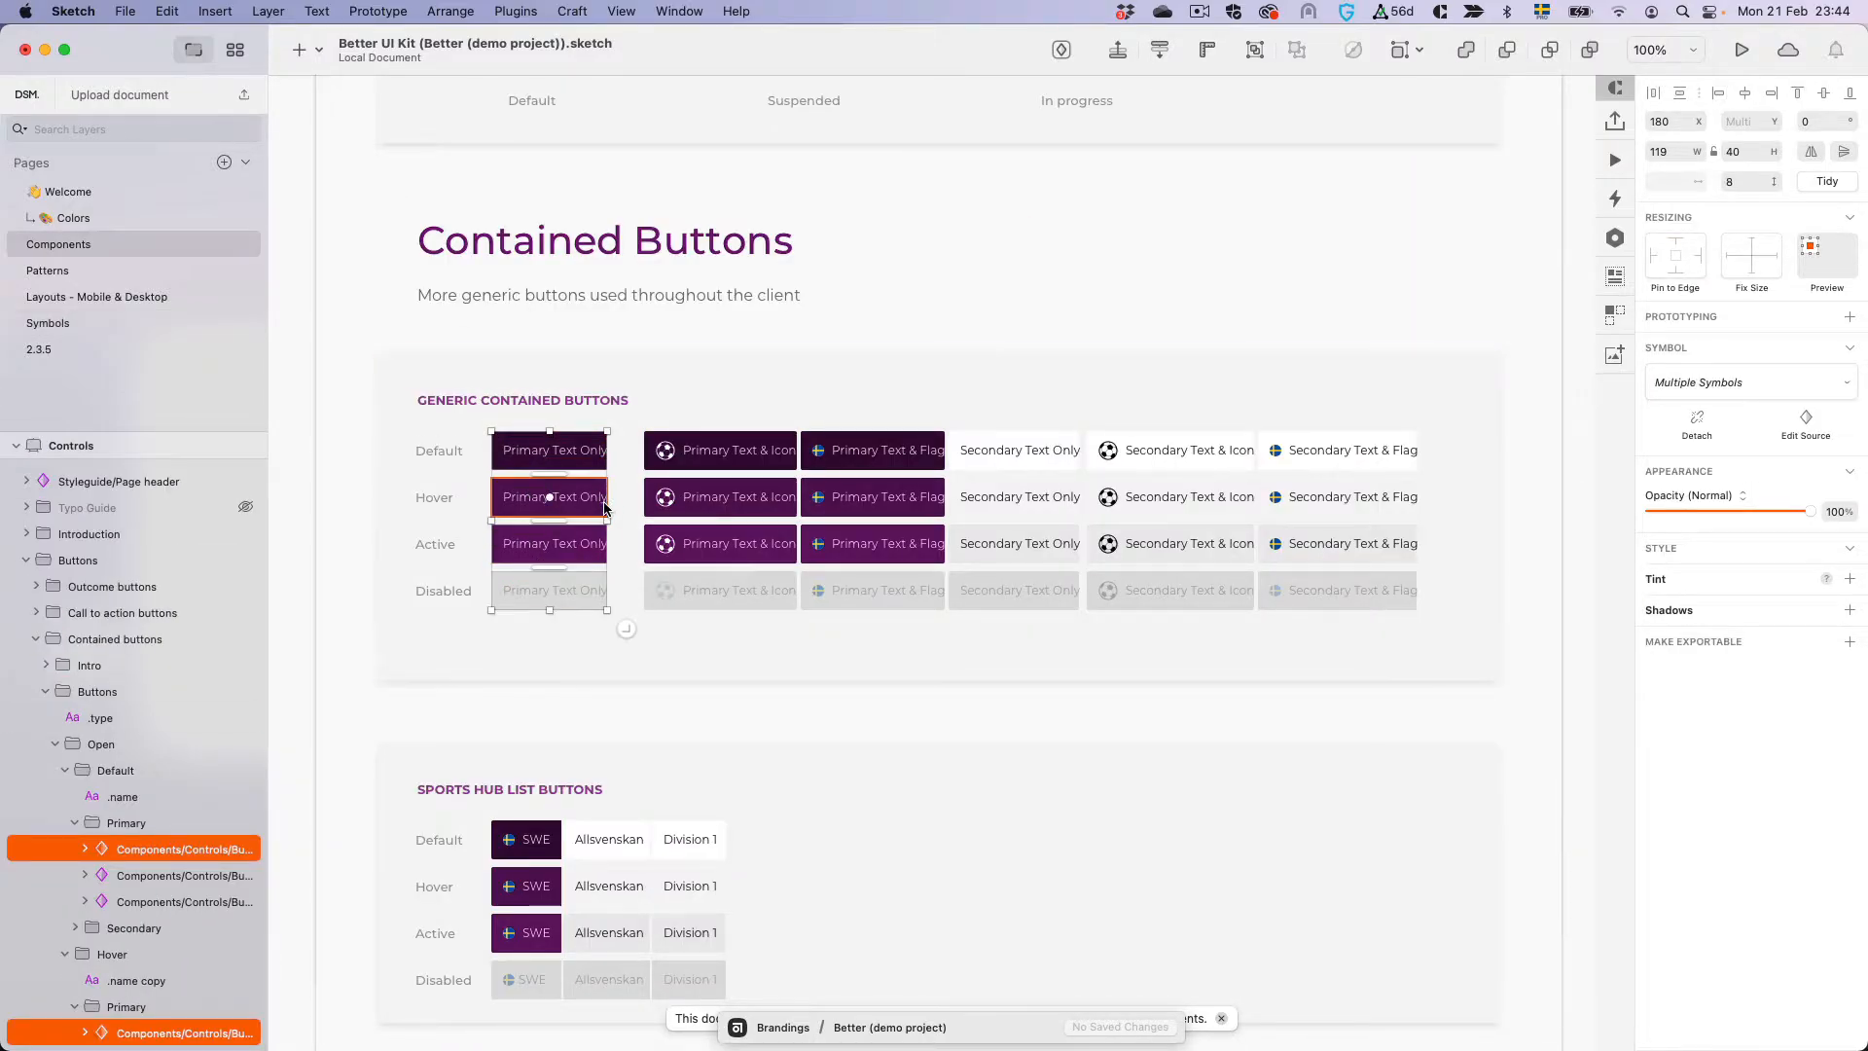
pyautogui.click(1698, 146)
pyautogui.click(1697, 146)
pyautogui.click(1698, 146)
pyautogui.click(1698, 146)
pyautogui.click(1698, 145)
pyautogui.click(1697, 146)
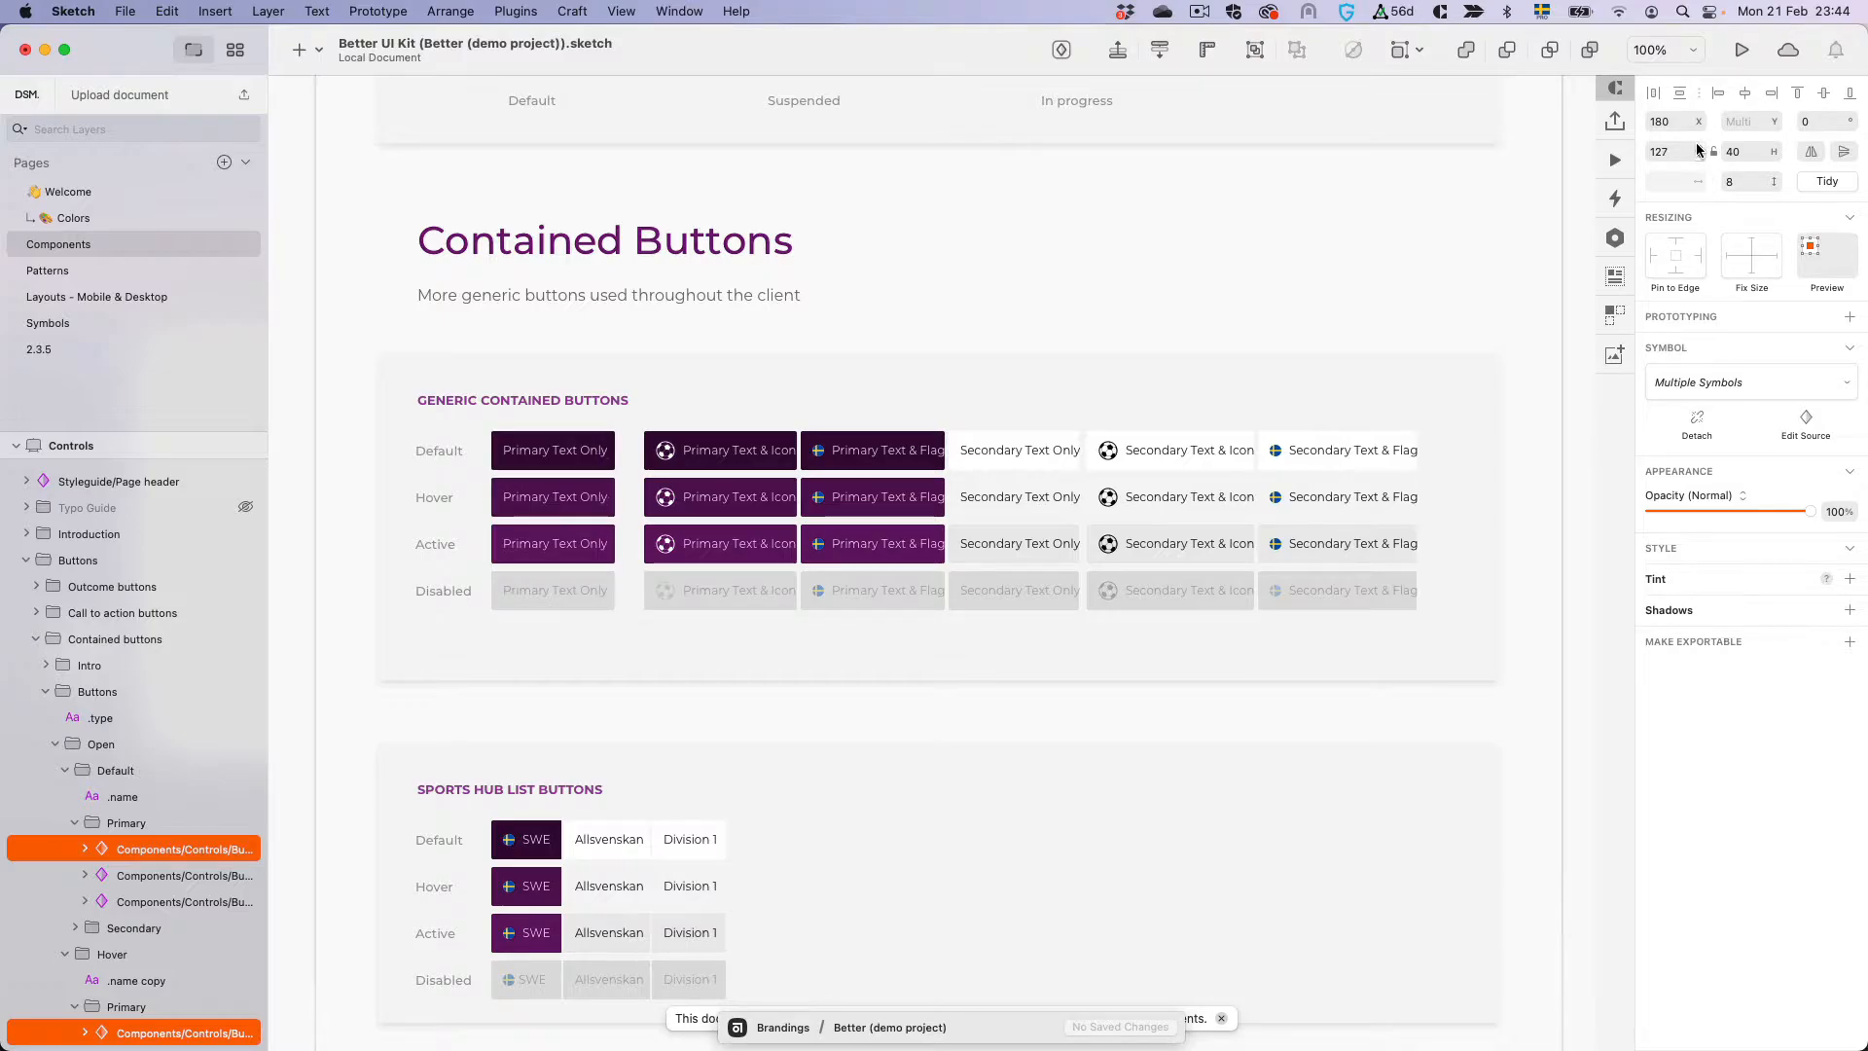
pyautogui.click(1697, 145)
pyautogui.click(1697, 146)
pyautogui.click(1698, 146)
pyautogui.click(1697, 146)
pyautogui.click(1698, 146)
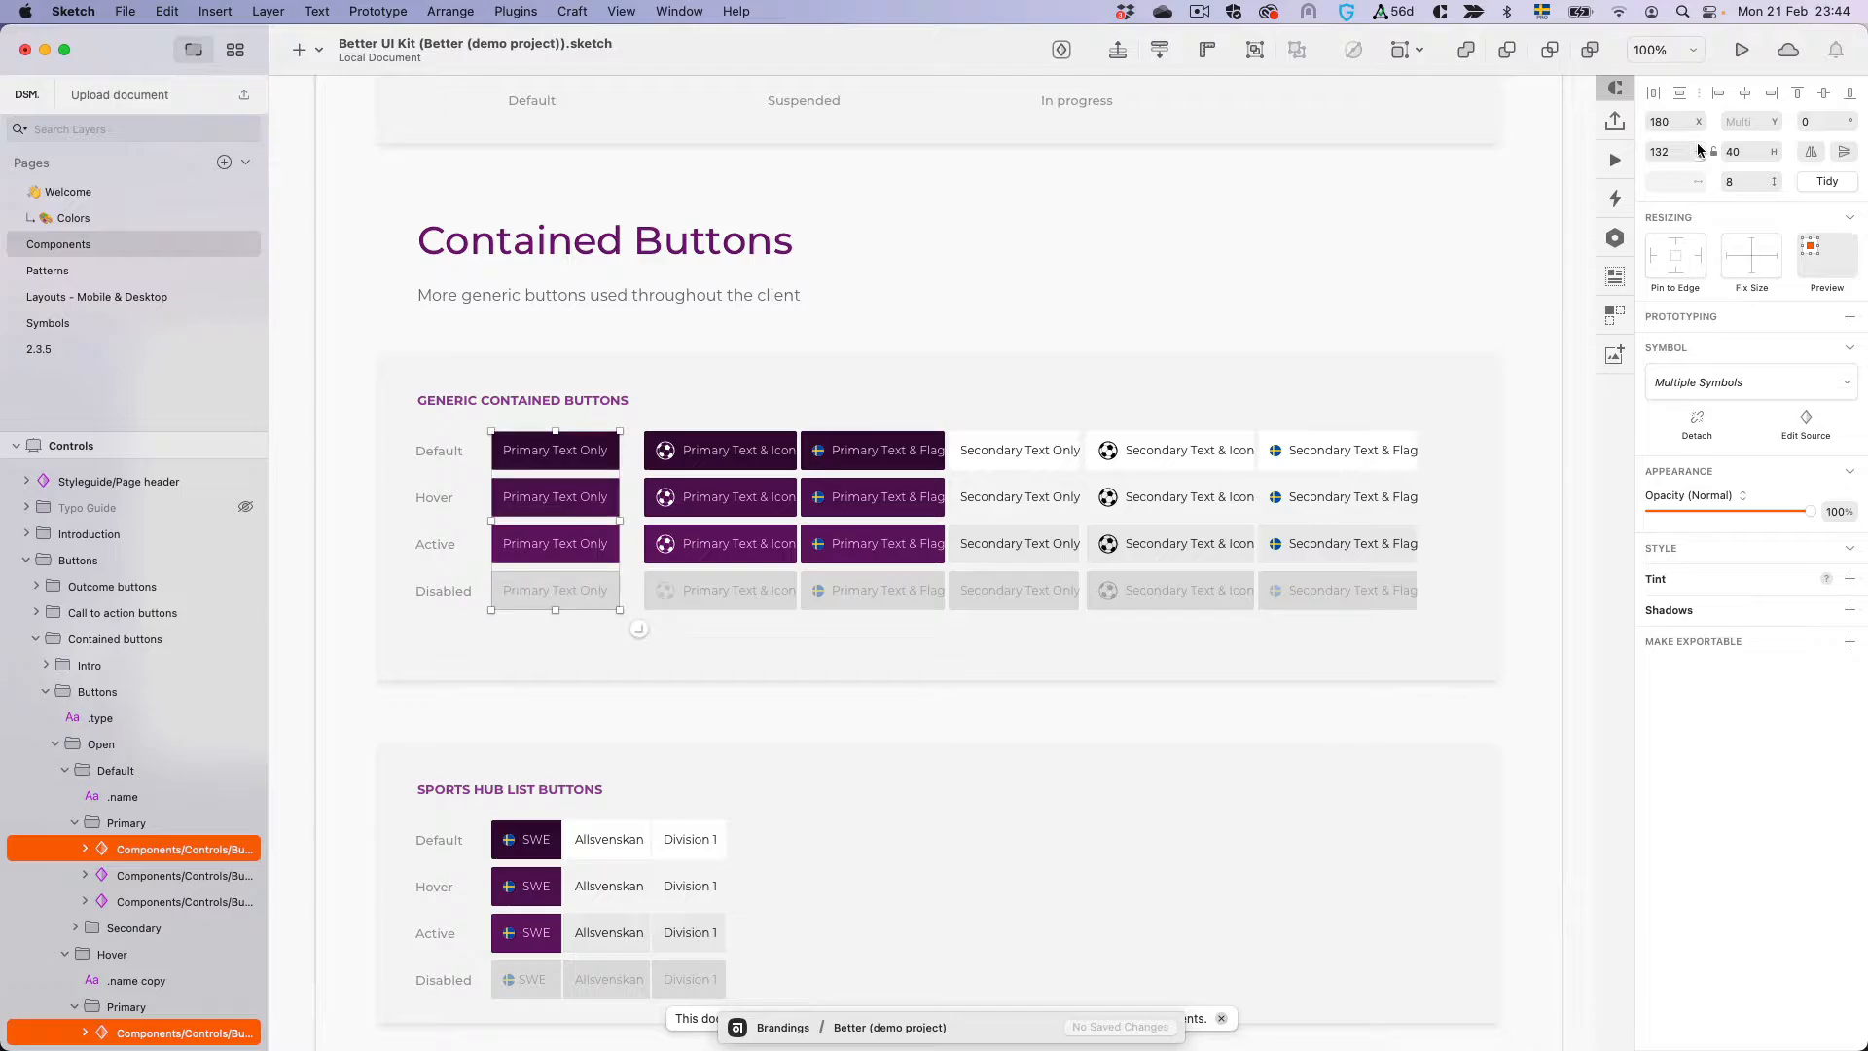
pyautogui.click(829, 323)
pyautogui.click(684, 444)
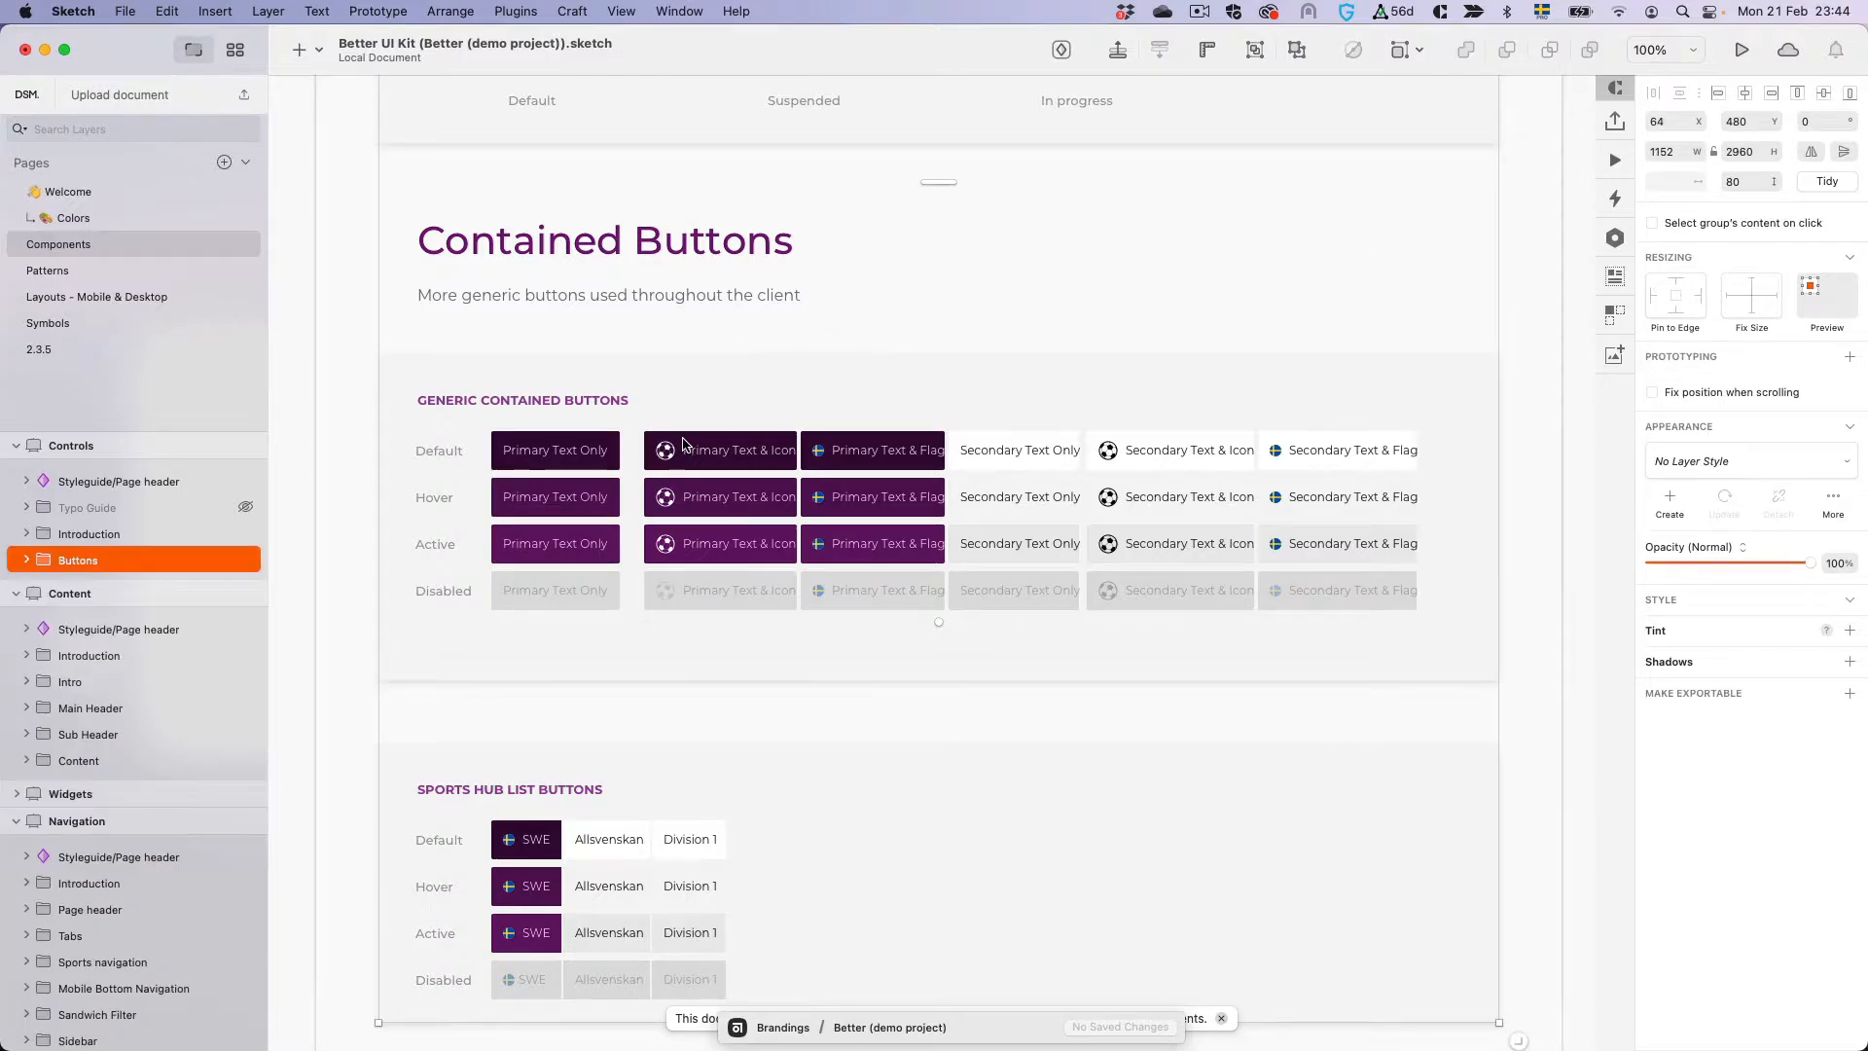
# Step: Select the Default, Hover, Active and Disabled Primary Text & Icon and Text & Flag buttons
pyautogui.doubleClick(683, 443)
pyautogui.doubleClick(684, 444)
pyautogui.doubleClick(684, 449)
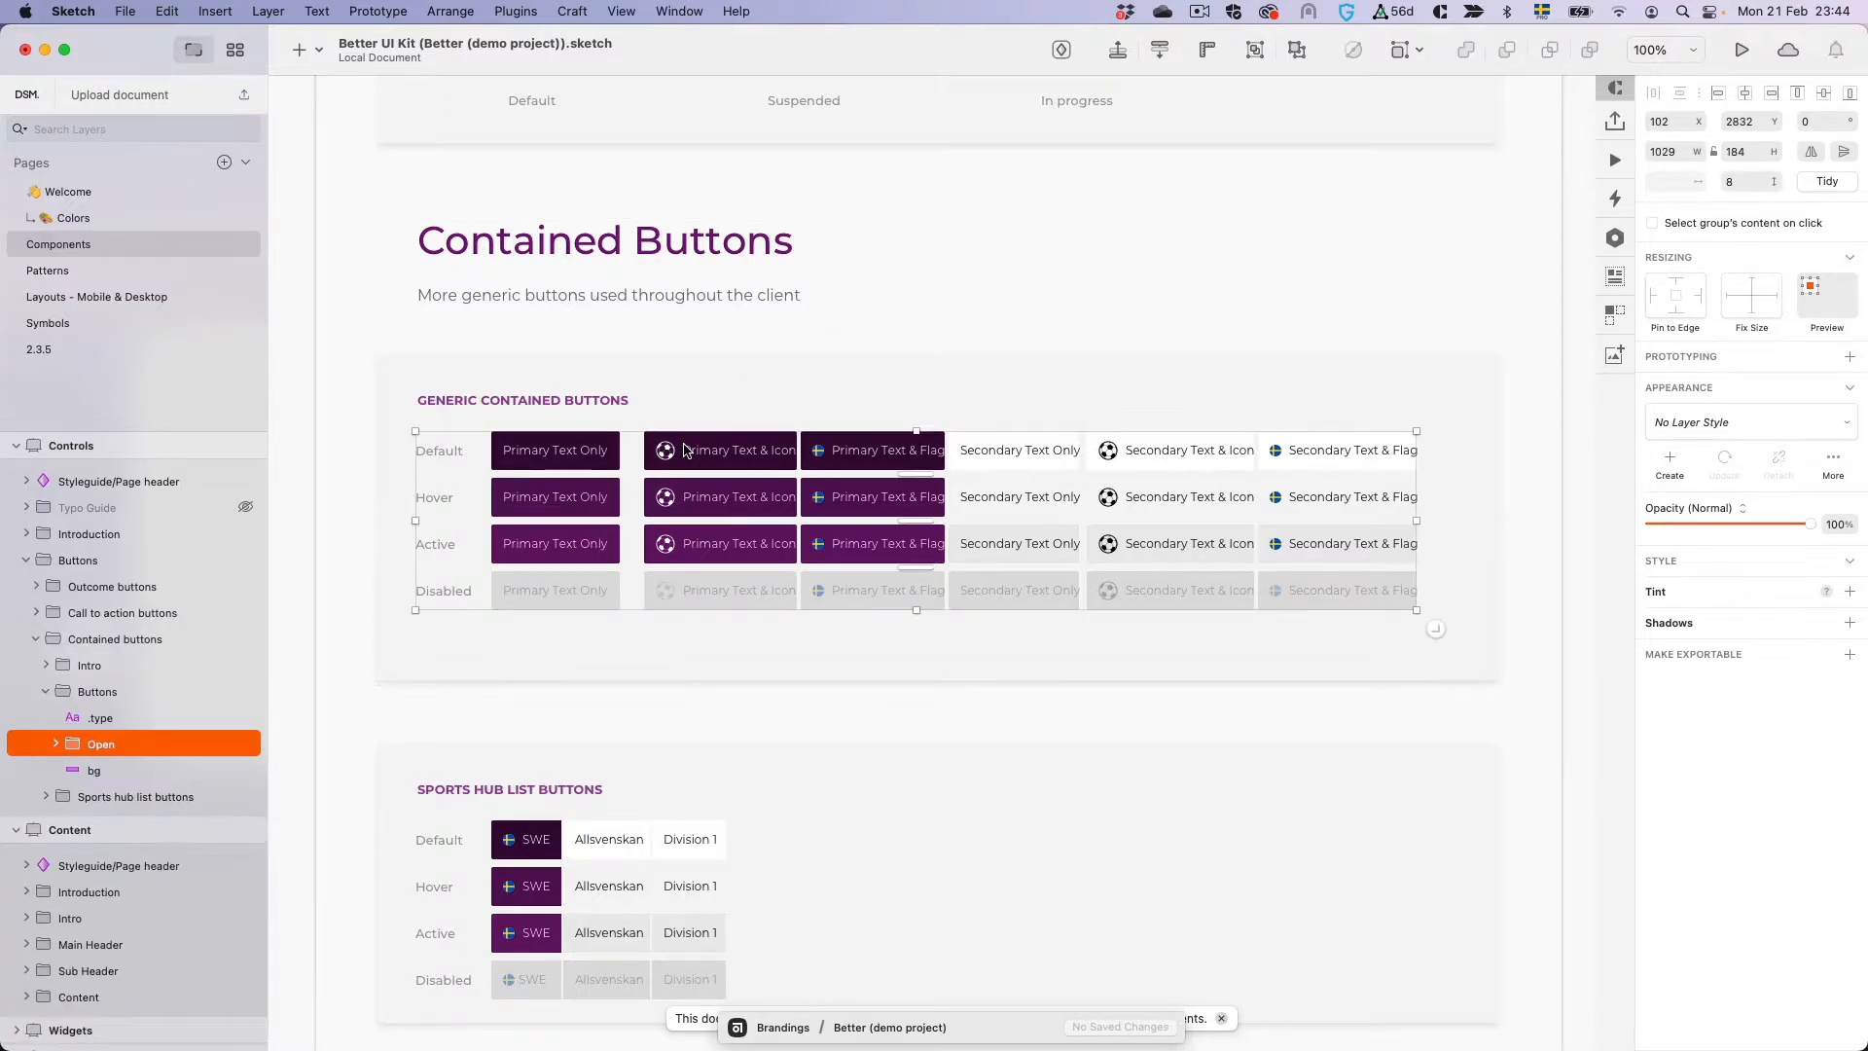
pyautogui.doubleClick(684, 449)
pyautogui.doubleClick(684, 449)
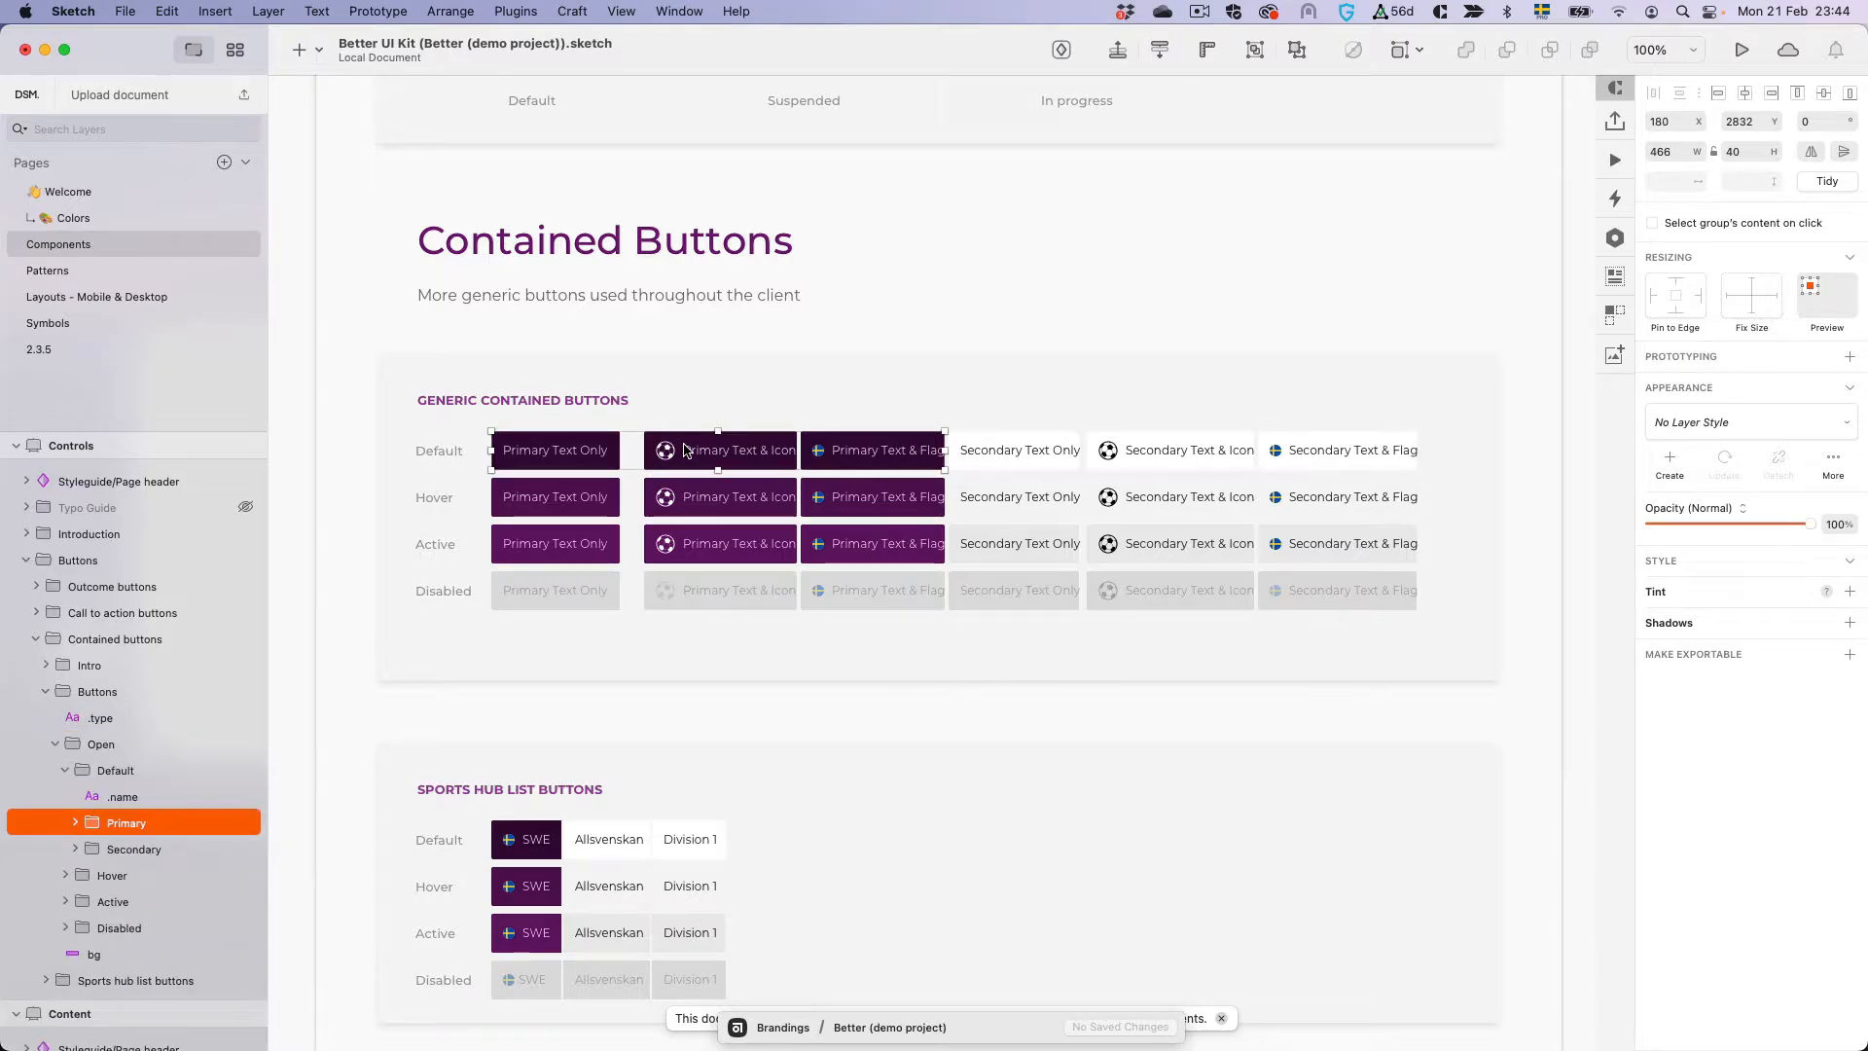
pyautogui.doubleClick(684, 449)
pyautogui.keyDown('shift'); pyautogui.click(720, 498); pyautogui.keyUp('shift')
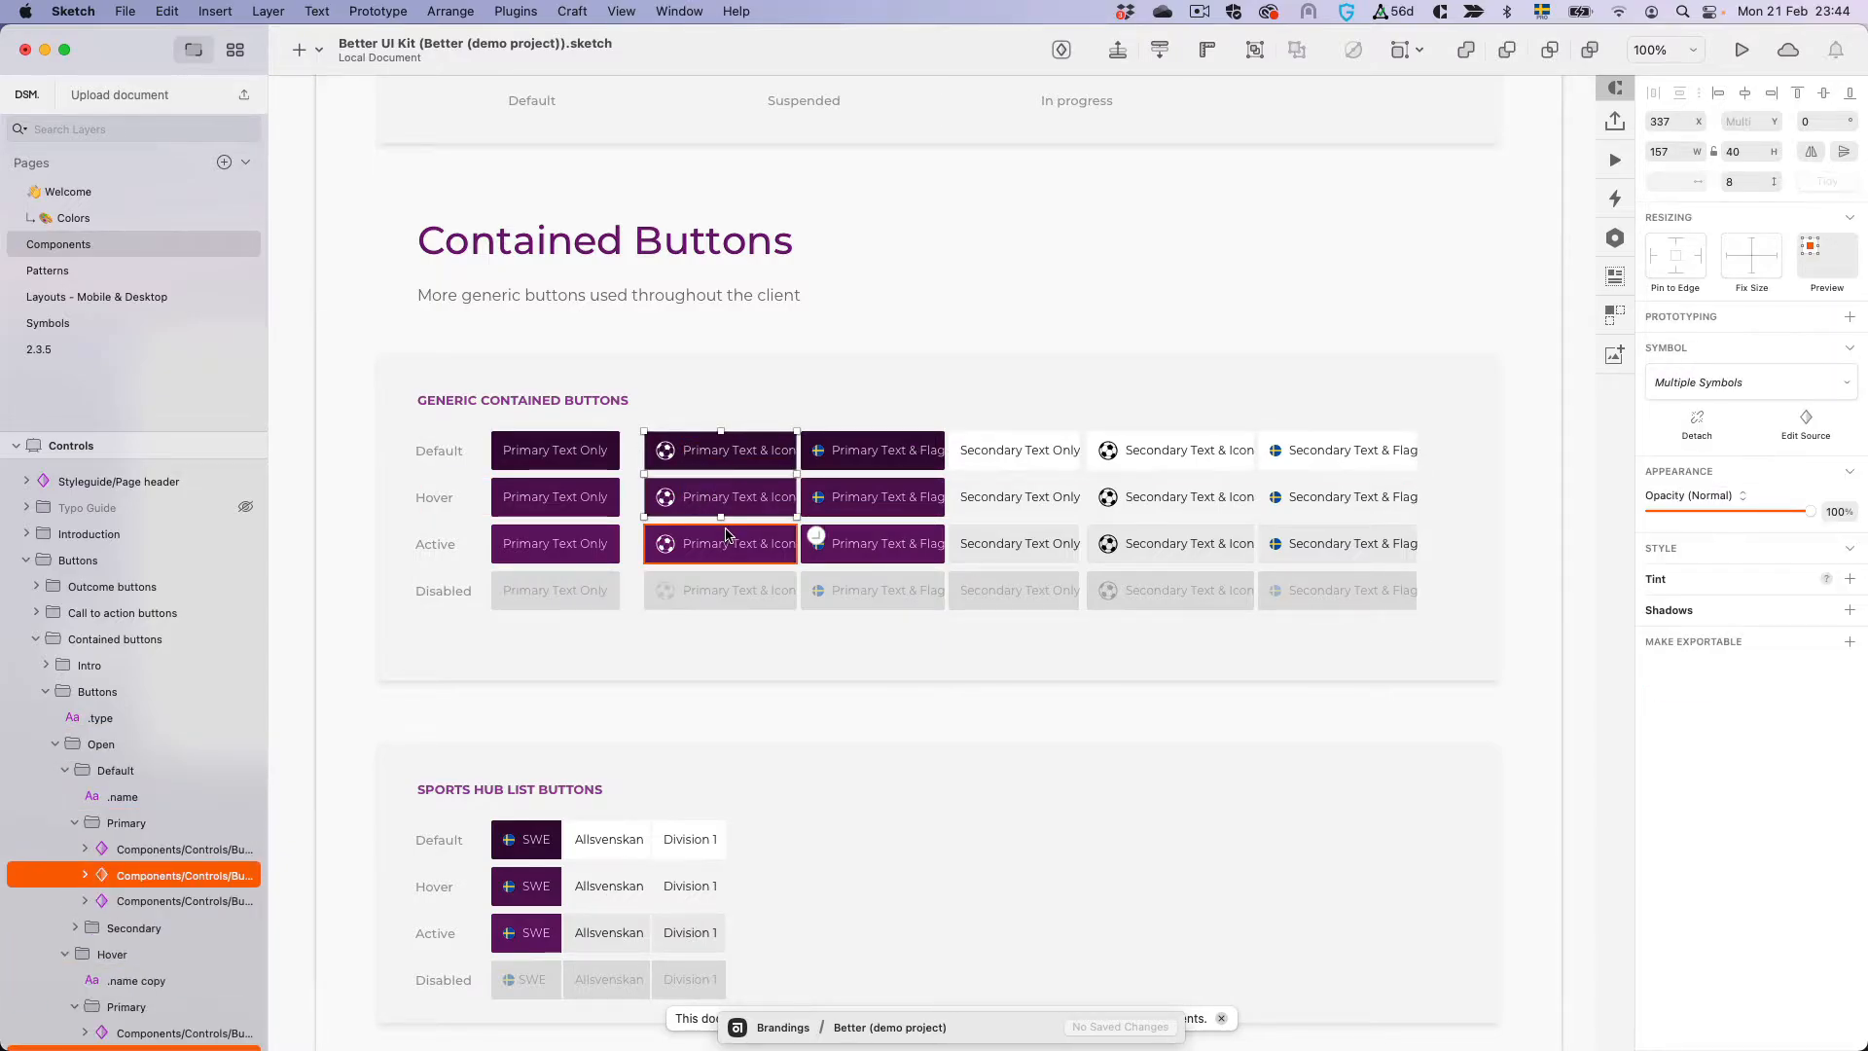
pyautogui.keyDown('shift'); pyautogui.click(744, 544); pyautogui.keyUp('shift')
pyautogui.keyDown('shift'); pyautogui.click(749, 583); pyautogui.keyUp('shift')
pyautogui.keyDown('shift'); pyautogui.click(901, 449); pyautogui.keyUp('shift')
pyautogui.keyDown('shift'); pyautogui.click(876, 497); pyautogui.keyUp('shift')
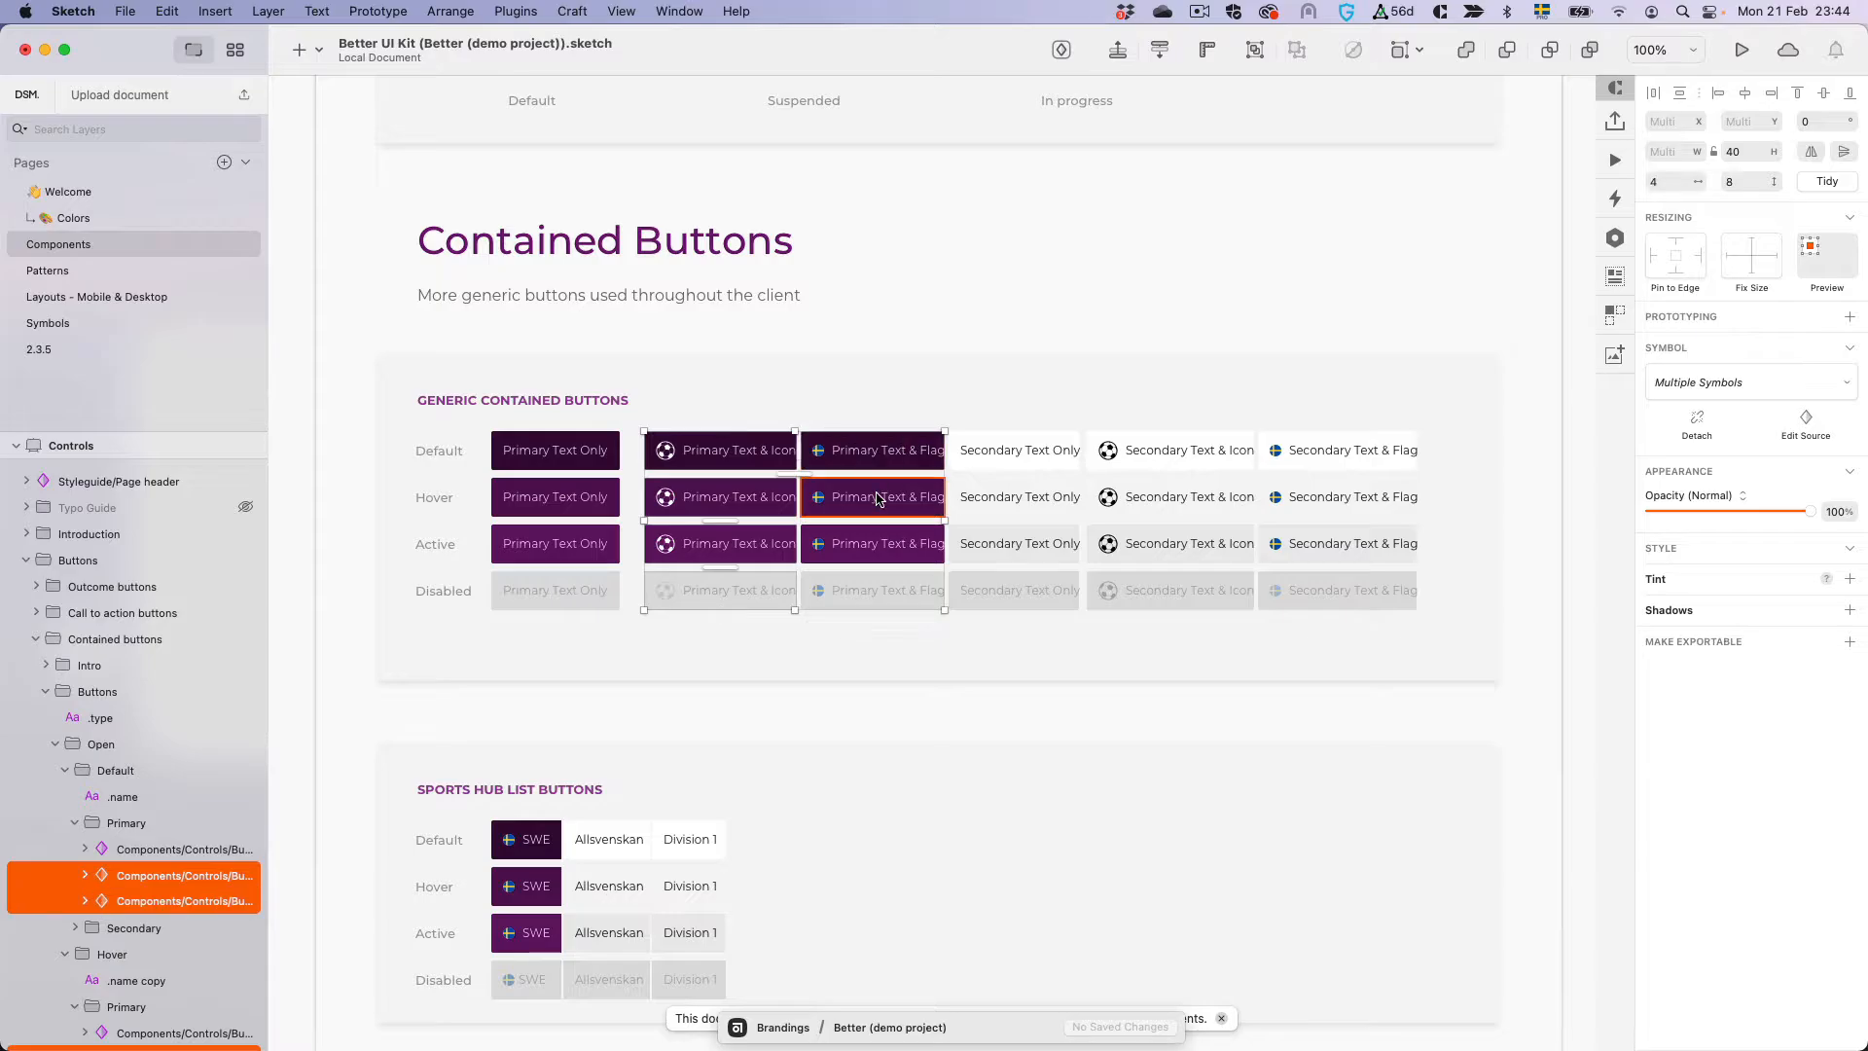
pyautogui.keyDown('shift'); pyautogui.click(871, 544); pyautogui.keyUp('shift')
pyautogui.keyDown('shift'); pyautogui.click(862, 588); pyautogui.keyUp('shift')
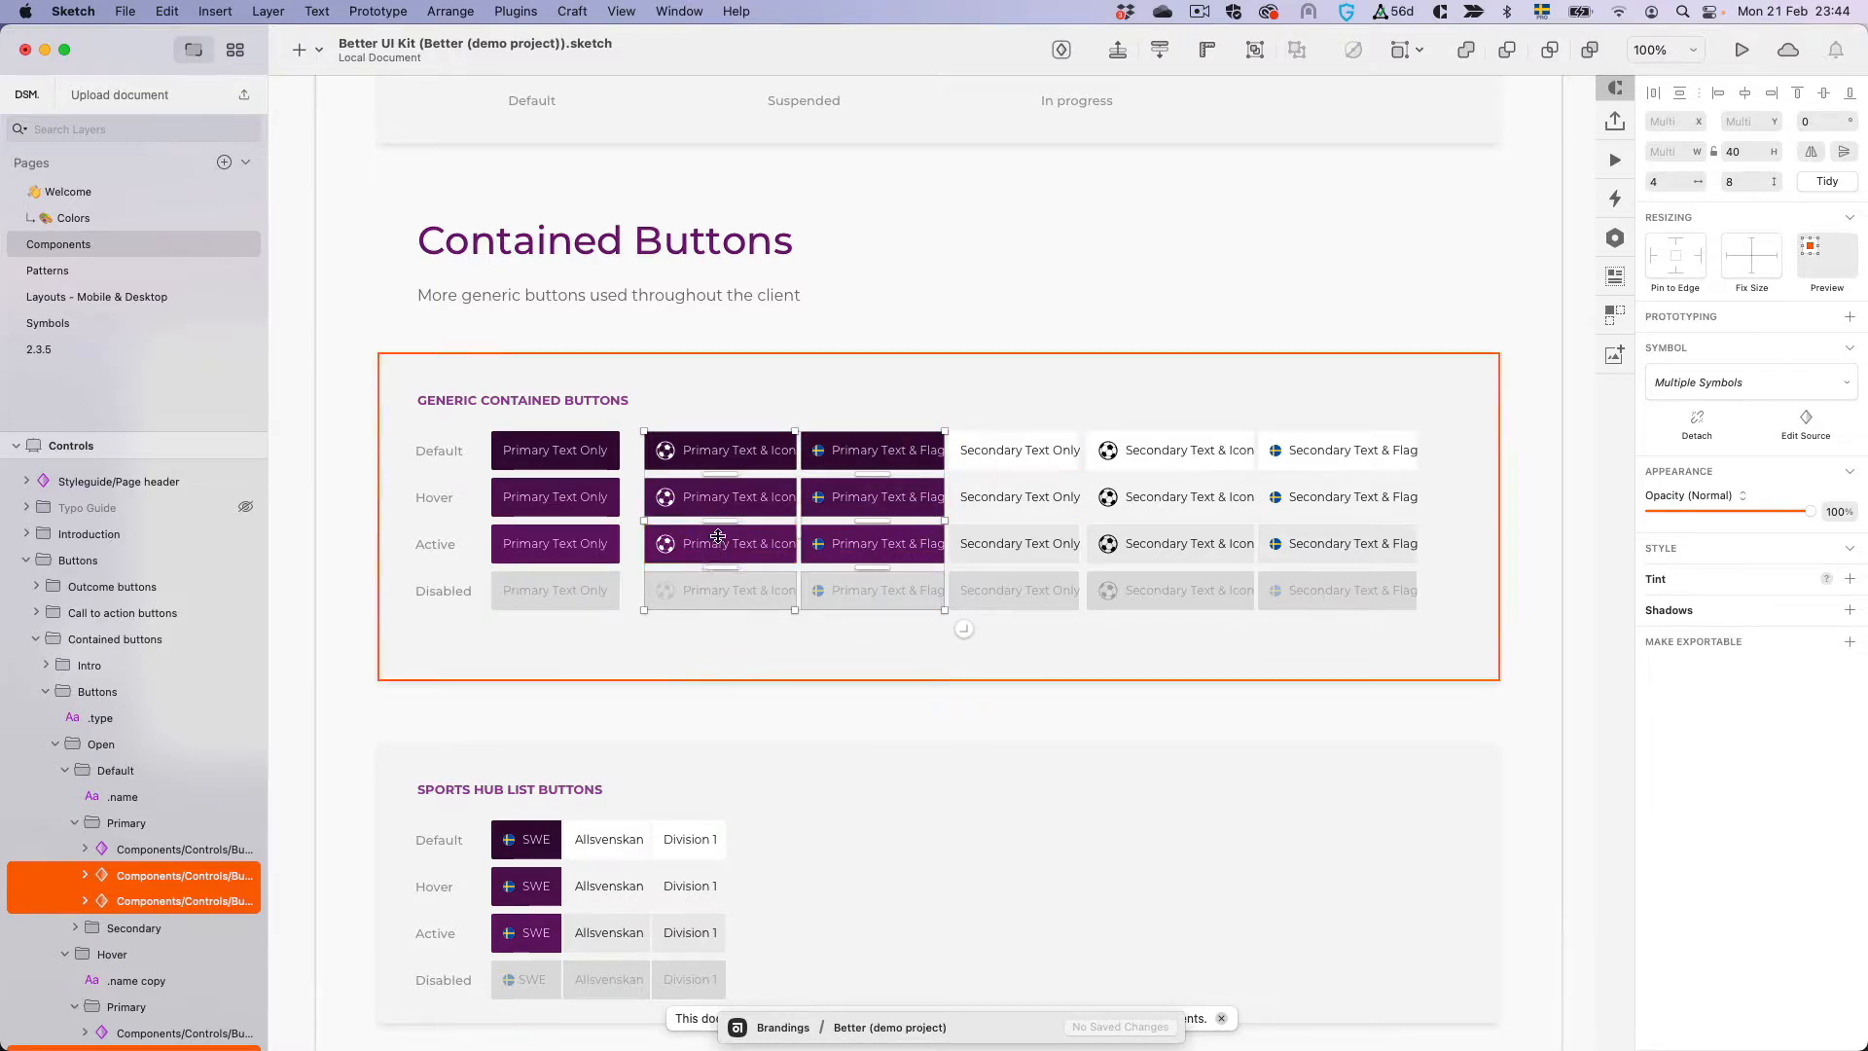
# Step: Move the Primary Text & Icon button column 19 px left
pyautogui.click(669, 460)
pyautogui.click(669, 460)
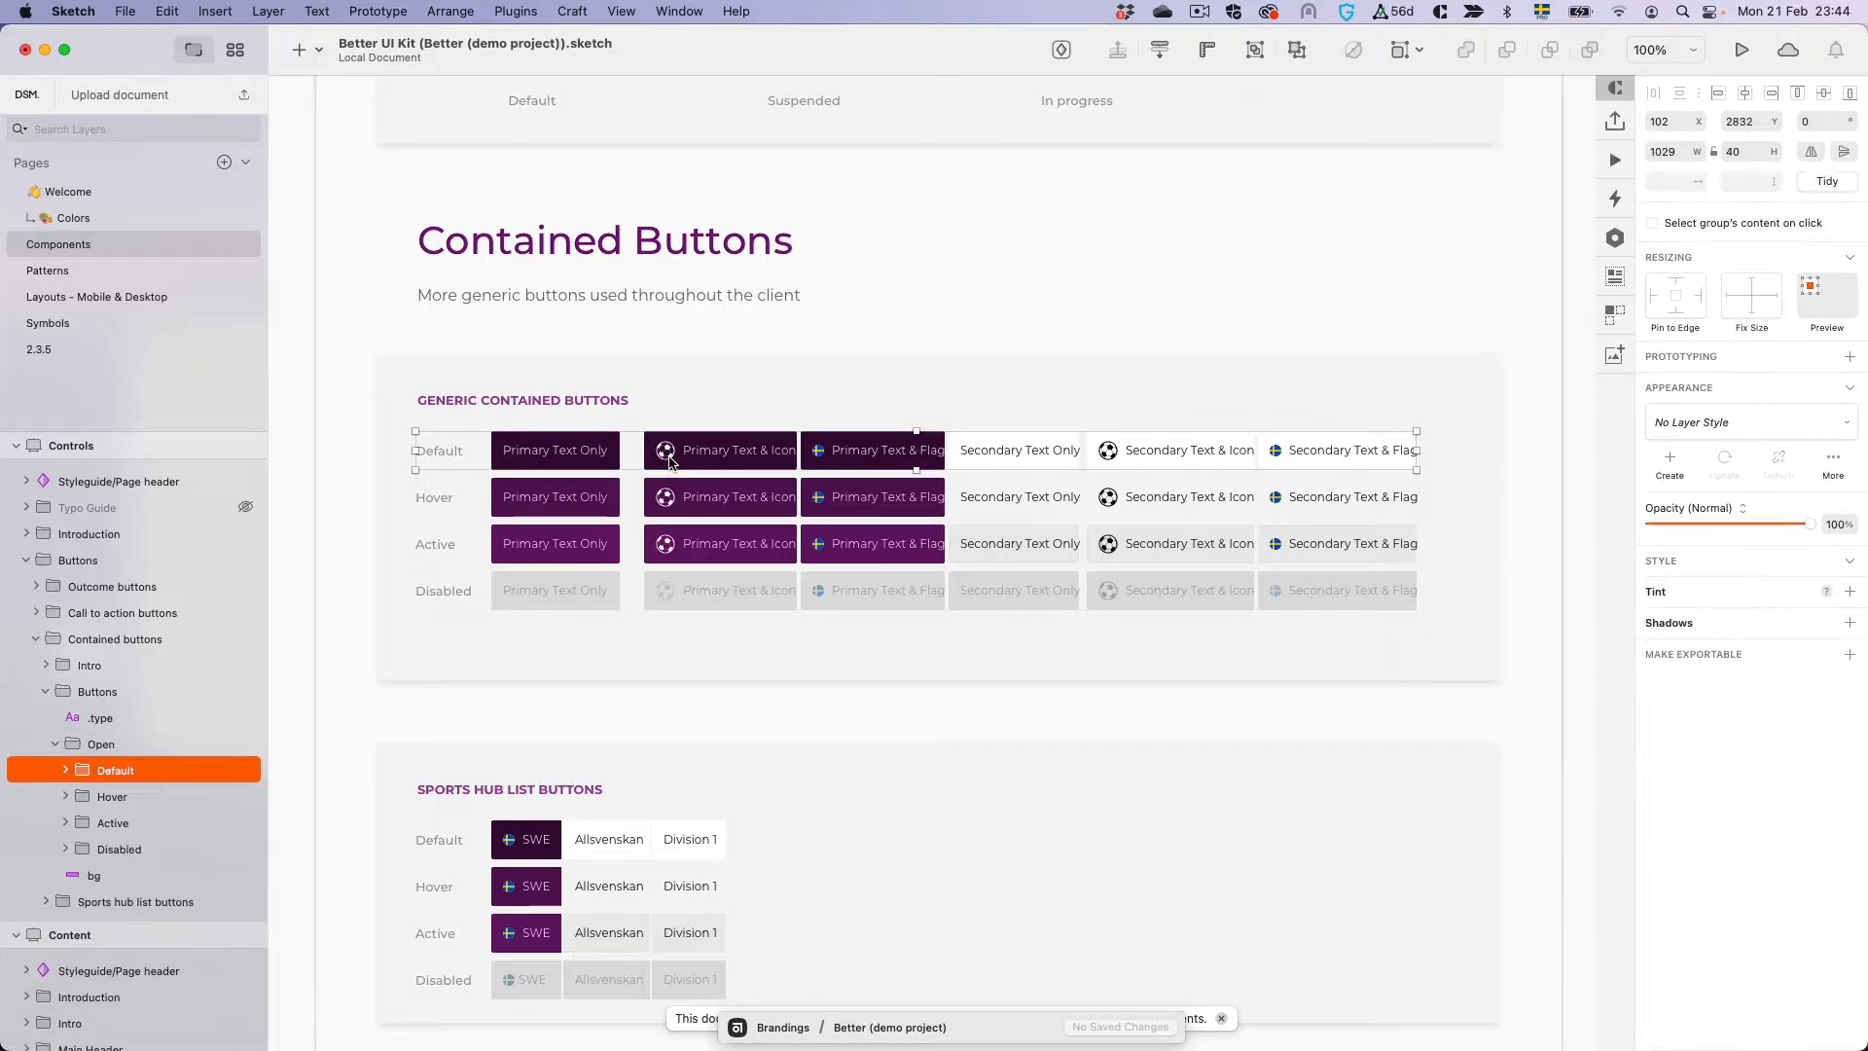
pyautogui.click(669, 460)
pyautogui.doubleClick(671, 462)
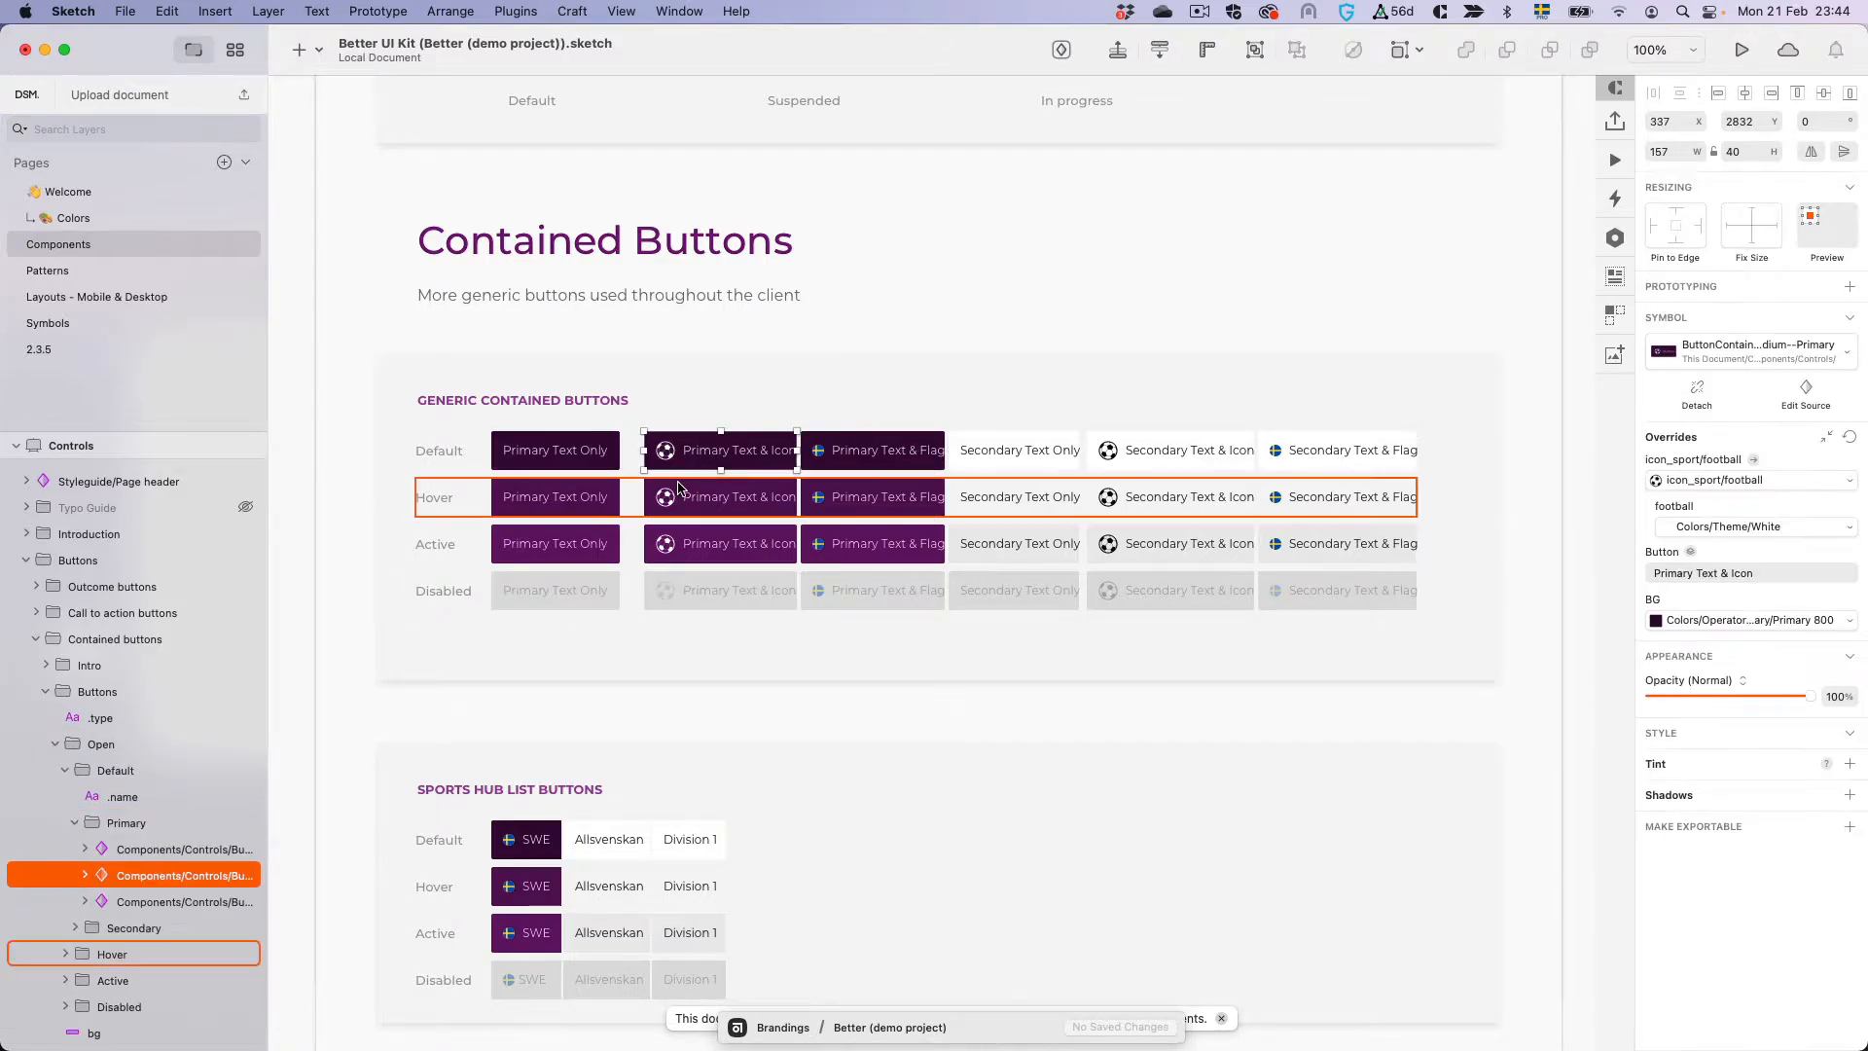
pyautogui.keyDown('shift'); pyautogui.keyDown('super'); pyautogui.click(681, 492); pyautogui.keyUp('super'); pyautogui.keyUp('shift')
pyautogui.keyDown('shift'); pyautogui.keyDown('super'); pyautogui.click(696, 555); pyautogui.keyUp('super'); pyautogui.keyUp('shift')
pyautogui.keyDown('shift'); pyautogui.keyDown('super'); pyautogui.click(698, 589); pyautogui.keyUp('super'); pyautogui.keyUp('shift')
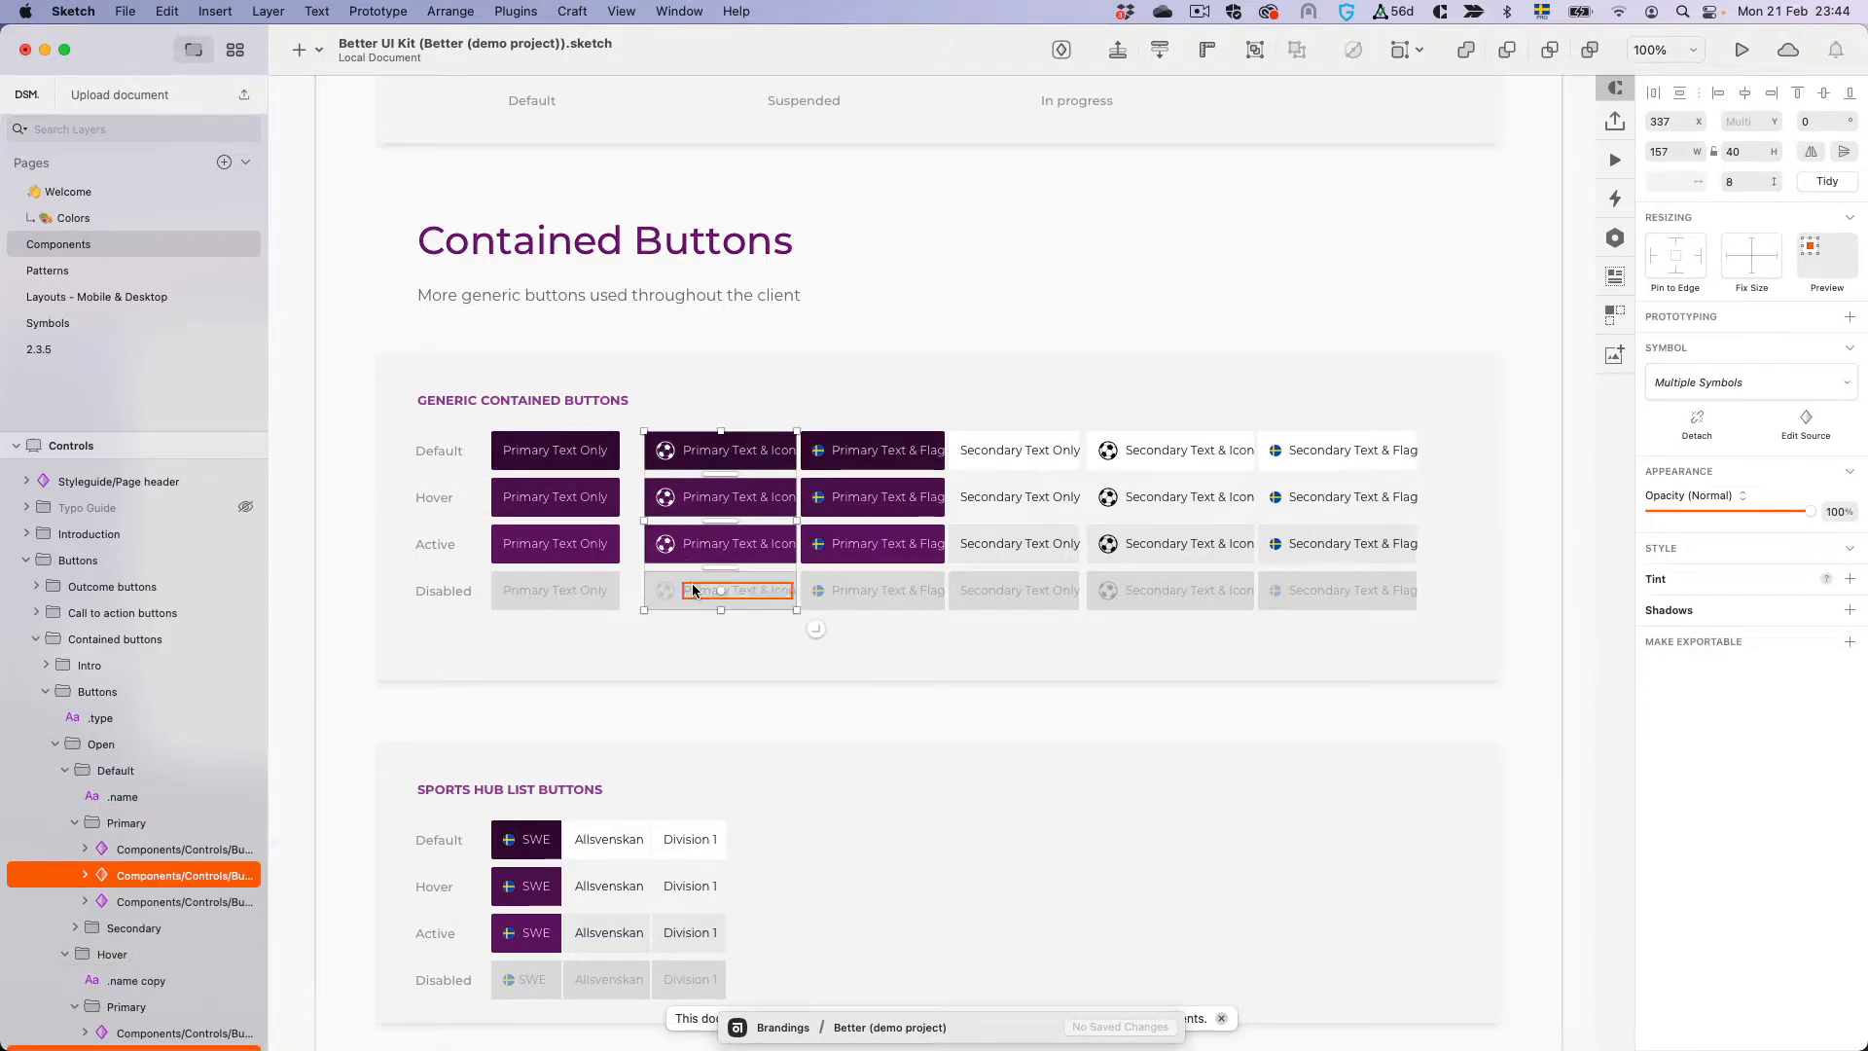
pyautogui.moveTo(683, 466); pyautogui.dragTo(667, 466)
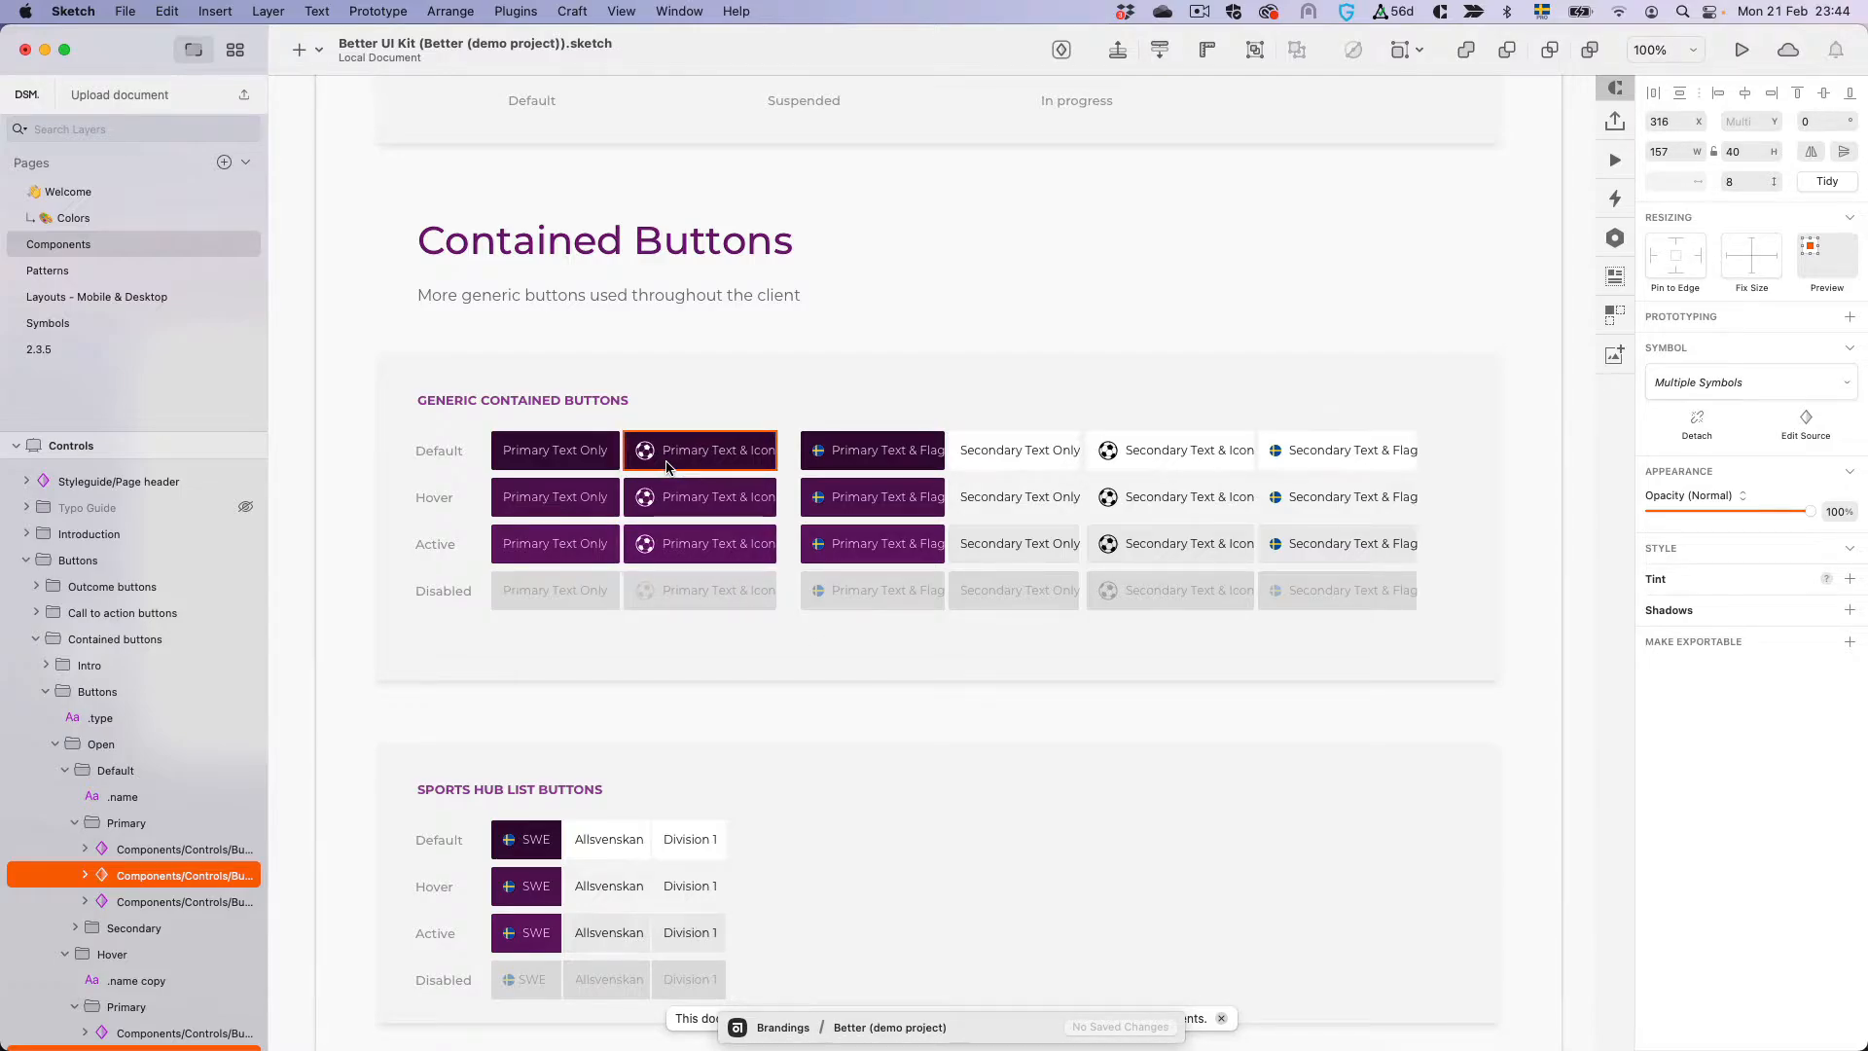
# Step: Widen the Primary Text & Icon buttons to 169 px and the Primary Text & Flag buttons to 157 px
pyautogui.moveTo(776, 520); pyautogui.dragTo(788, 520)
pyautogui.moveTo(924, 628); pyautogui.dragTo(850, 460)
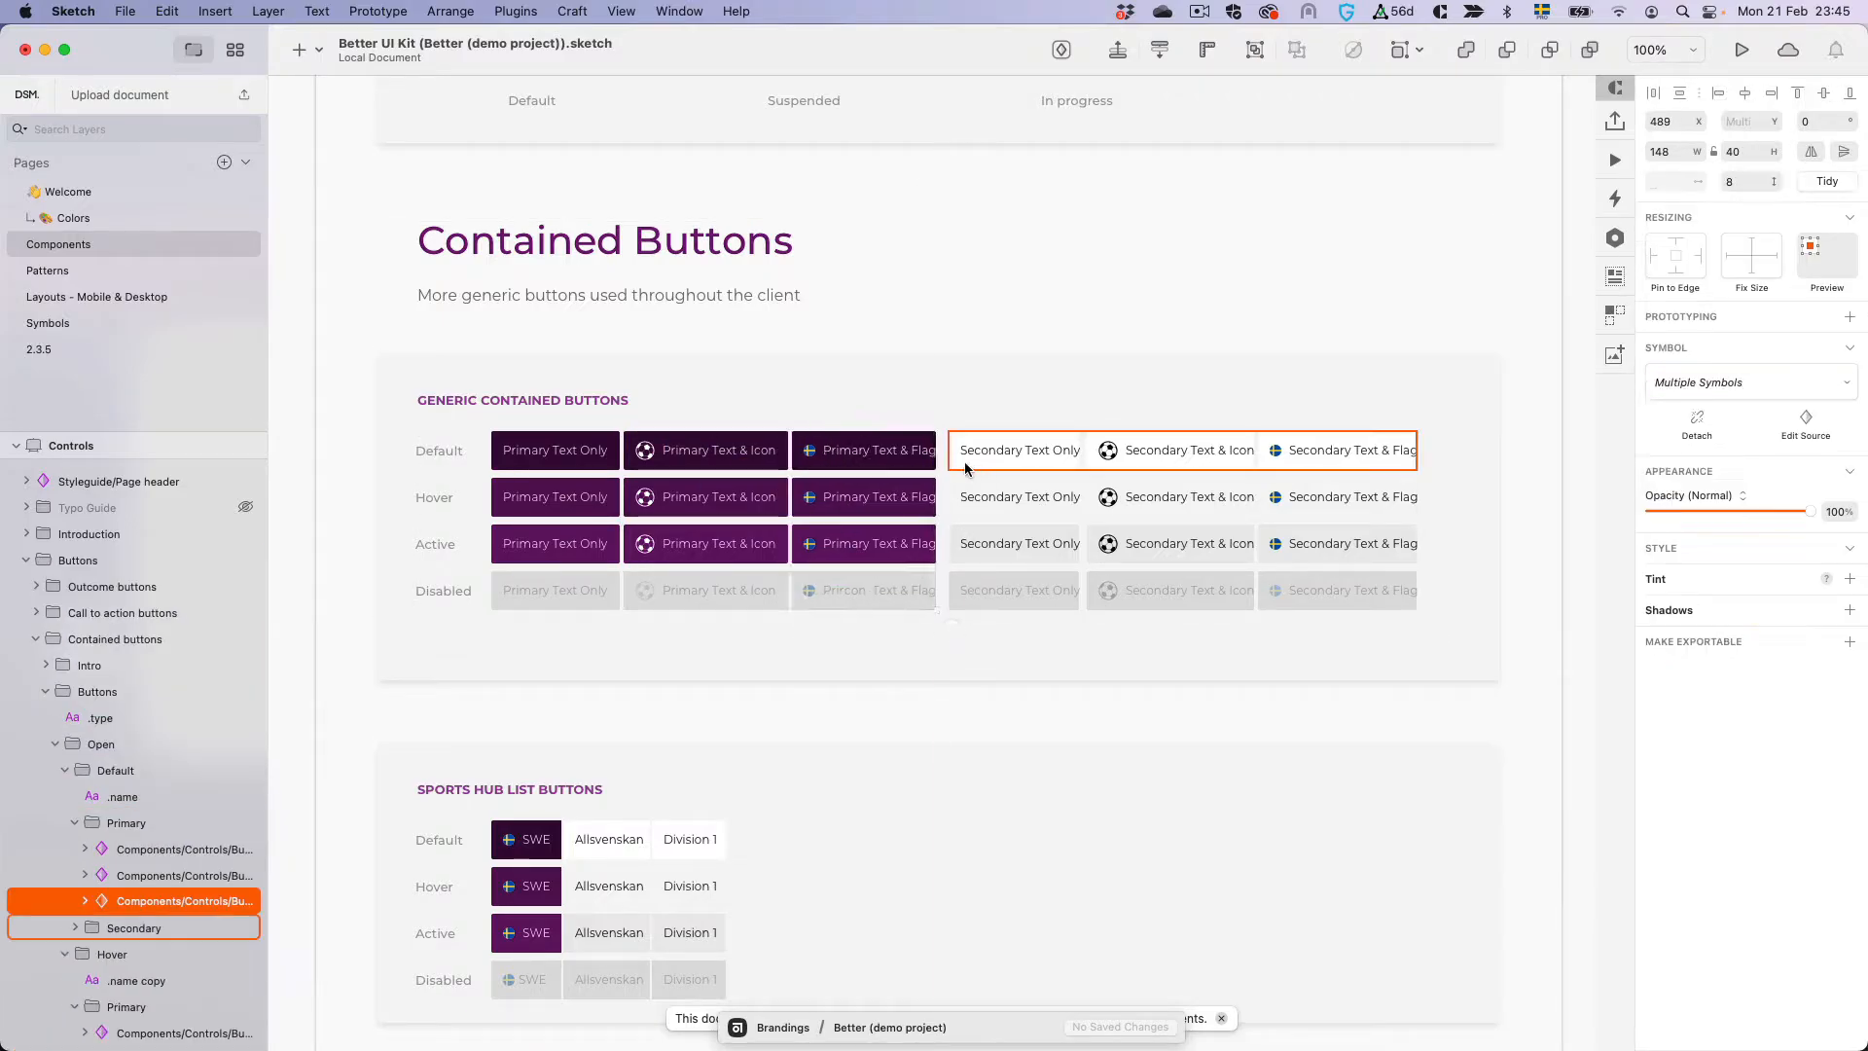
pyautogui.moveTo(936, 520); pyautogui.dragTo(945, 520)
pyautogui.keyDown('super'); pyautogui.click(878, 498); pyautogui.keyUp('super')
# Step: Shift the secondary button columns right, placing Secondary Text & Flag at X 986
pyautogui.moveTo(1434, 634); pyautogui.dragTo(1050, 455)
pyautogui.keyDown('super'); pyautogui.click(1173, 457); pyautogui.keyUp('super')
pyautogui.keyDown('shift'); pyautogui.keyDown('super'); pyautogui.click(1162, 499); pyautogui.keyUp('super'); pyautogui.keyUp('shift')
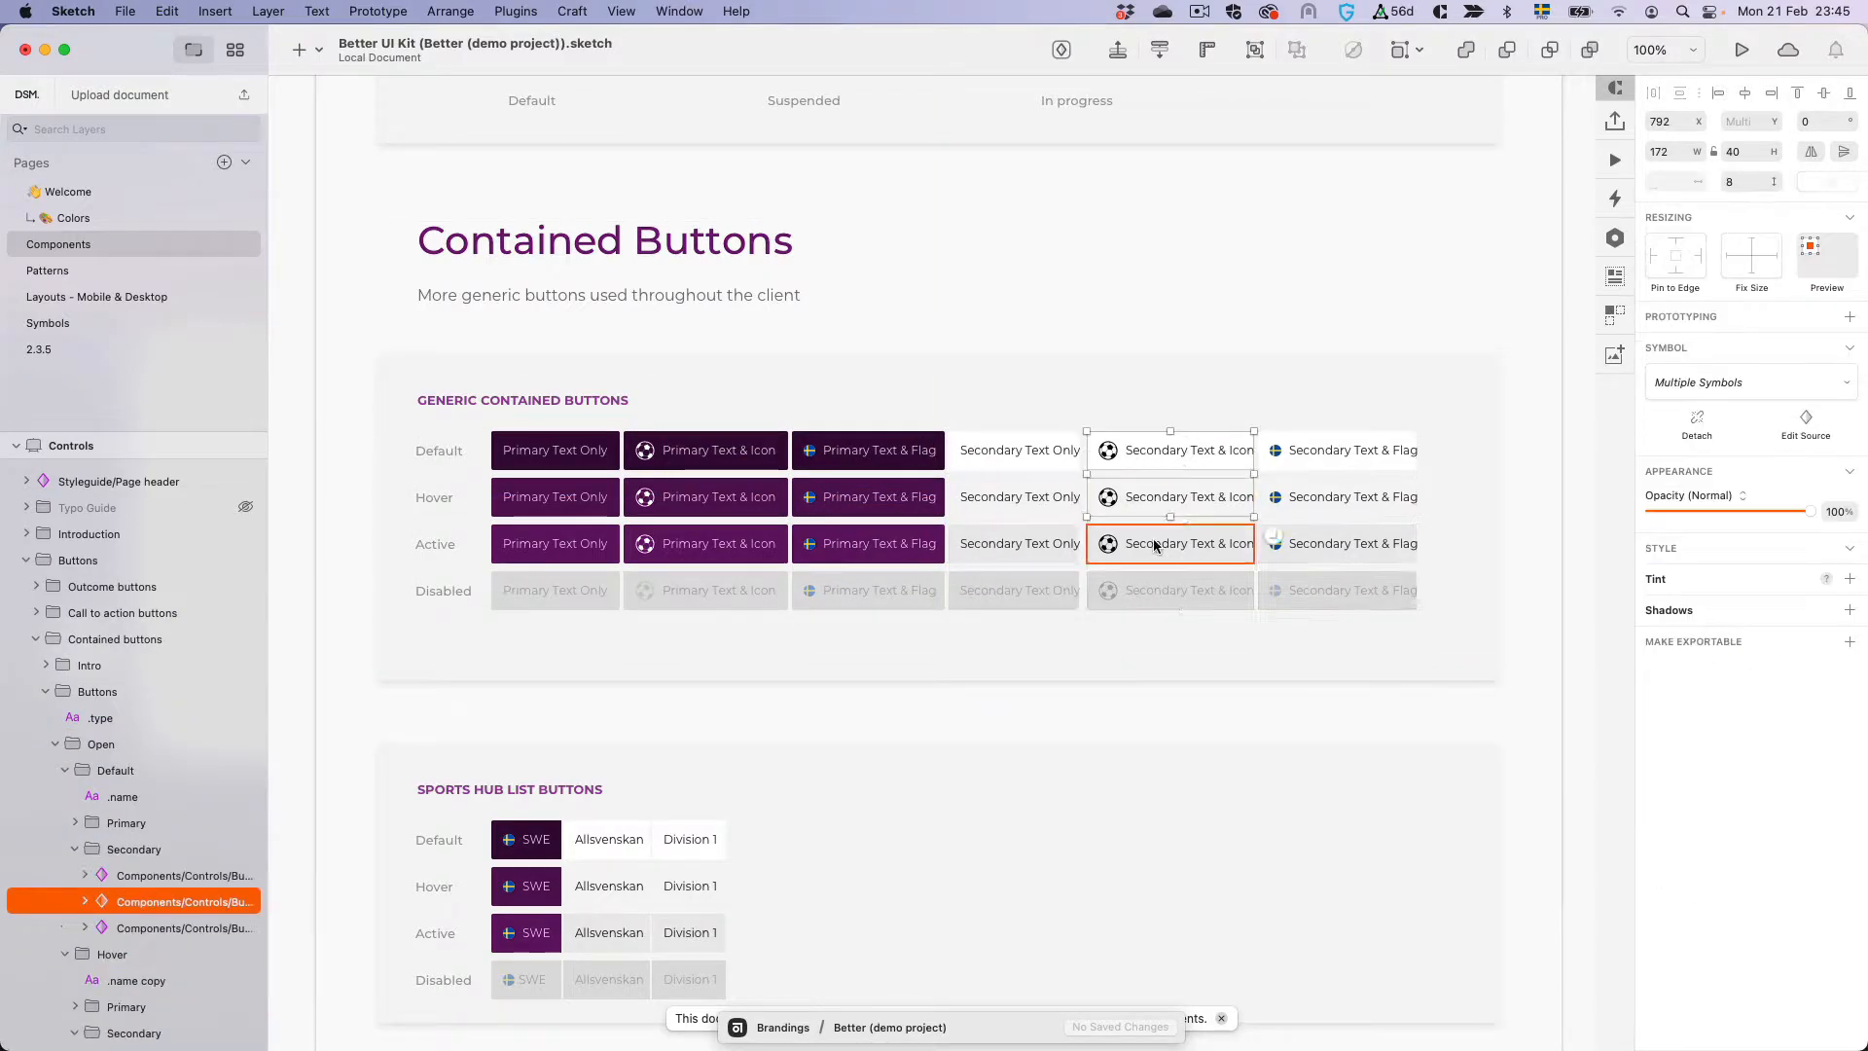
pyautogui.keyDown('shift'); pyautogui.keyDown('super'); pyautogui.click(1155, 546); pyautogui.keyUp('super'); pyautogui.keyUp('shift')
pyautogui.moveTo(1079, 521); pyautogui.dragTo(1093, 520)
pyautogui.keyDown('super'); pyautogui.click(1173, 453); pyautogui.keyUp('super')
pyautogui.keyDown('shift'); pyautogui.keyDown('super'); pyautogui.click(1172, 499); pyautogui.keyUp('super'); pyautogui.keyUp('shift')
pyautogui.keyDown('shift'); pyautogui.keyDown('super'); pyautogui.click(1171, 544); pyautogui.keyUp('super'); pyautogui.keyUp('shift')
pyautogui.keyDown('shift'); pyautogui.keyDown('super'); pyautogui.click(1171, 584); pyautogui.keyUp('super'); pyautogui.keyUp('shift')
pyautogui.moveTo(1264, 521); pyautogui.dragTo(1271, 520)
pyautogui.keyDown('shift'); pyautogui.keyDown('super'); pyautogui.click(1364, 591); pyautogui.keyUp('super'); pyautogui.keyUp('shift')
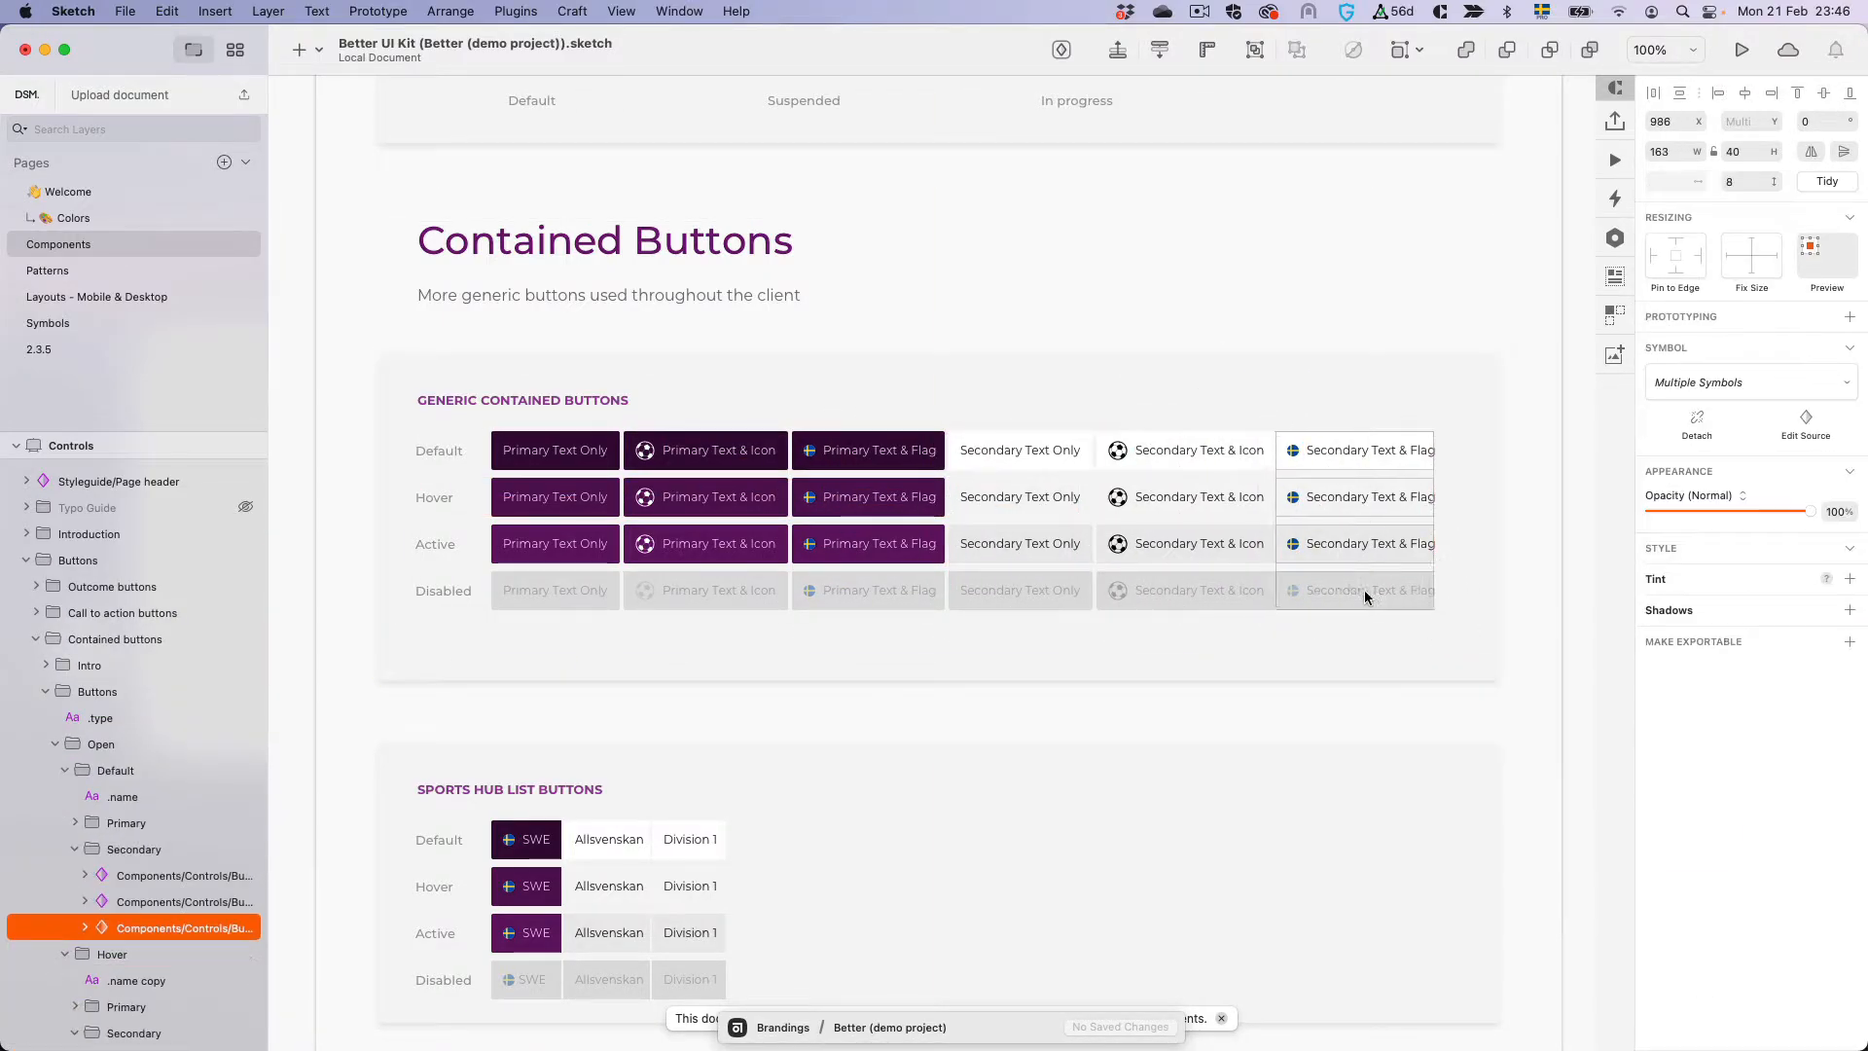
pyautogui.moveTo(1363, 590); pyautogui.dragTo(1367, 590)
pyautogui.moveTo(1438, 520); pyautogui.dragTo(1453, 520)
pyautogui.click(1416, 644)
# Step: Widen the Allsvenskan list buttons to 95 px
pyautogui.scroll(-4, 1417, 643)
pyautogui.click(1220, 782)
pyautogui.keyDown('super'); pyautogui.click(713, 775); pyautogui.keyUp('super')
pyautogui.keyDown('shift'); pyautogui.keyDown('super'); pyautogui.click(713, 729); pyautogui.keyUp('super'); pyautogui.keyUp('shift')
pyautogui.keyDown('shift'); pyautogui.keyDown('super'); pyautogui.click(711, 684); pyautogui.keyUp('super'); pyautogui.keyUp('shift')
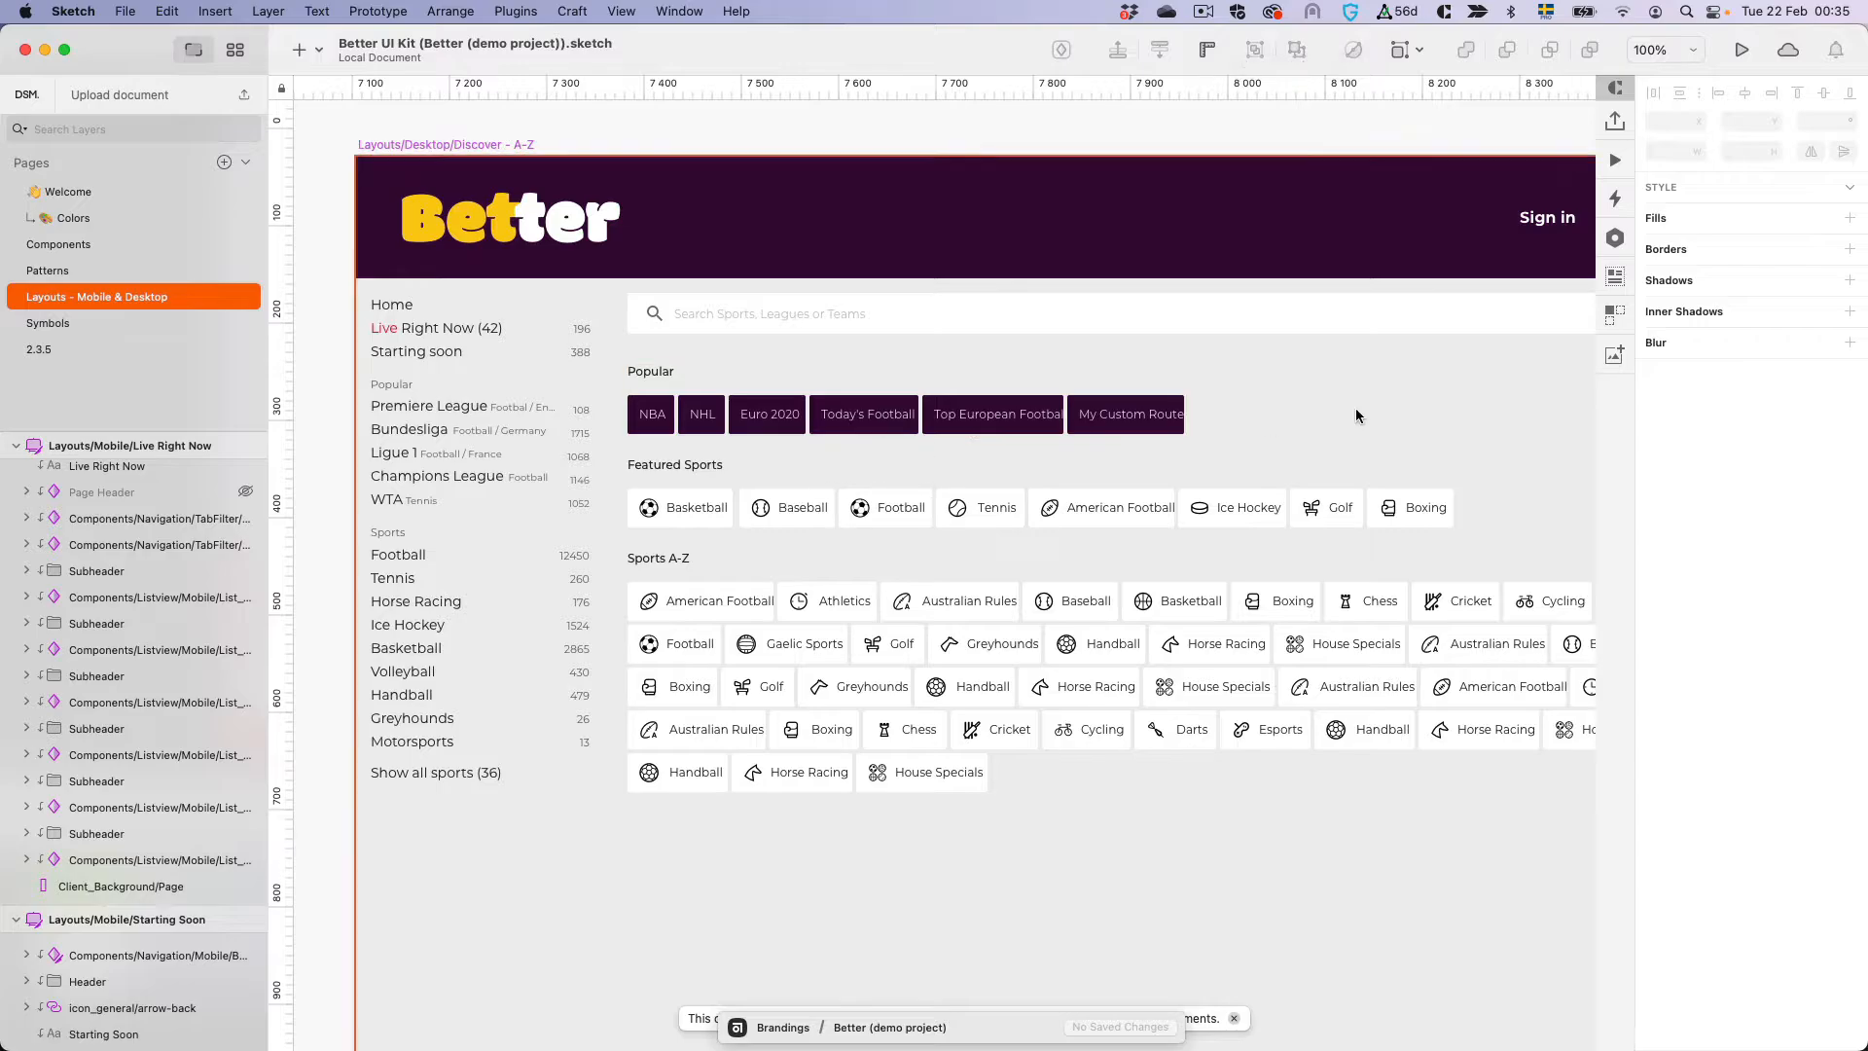
# Step: Shift the Popular row's NHL through My Custom Route buttons right, placing NHL beside NBA
pyautogui.doubleClick(1119, 422)
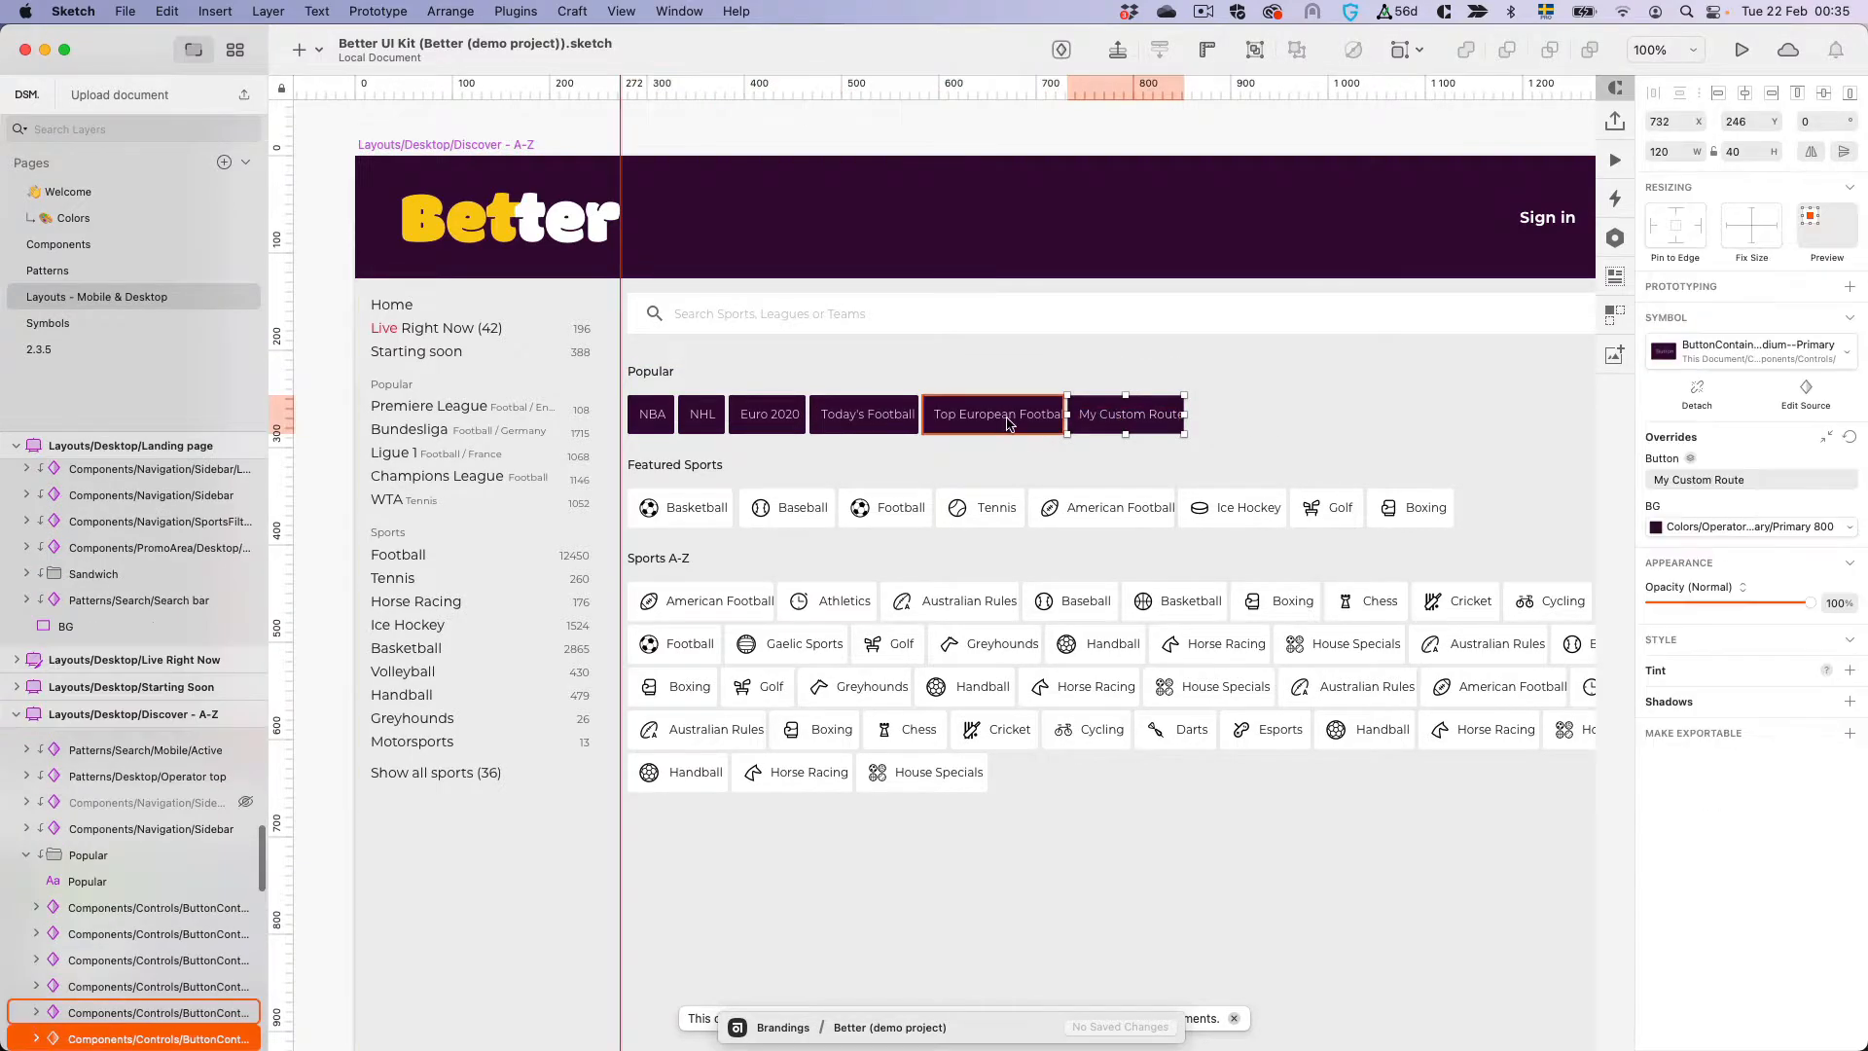
pyautogui.click(1009, 423)
pyautogui.click(1150, 425)
pyautogui.keyDown('shift'); pyautogui.click(1051, 423); pyautogui.keyUp('shift')
pyautogui.keyDown('shift'); pyautogui.click(865, 418); pyautogui.keyUp('shift')
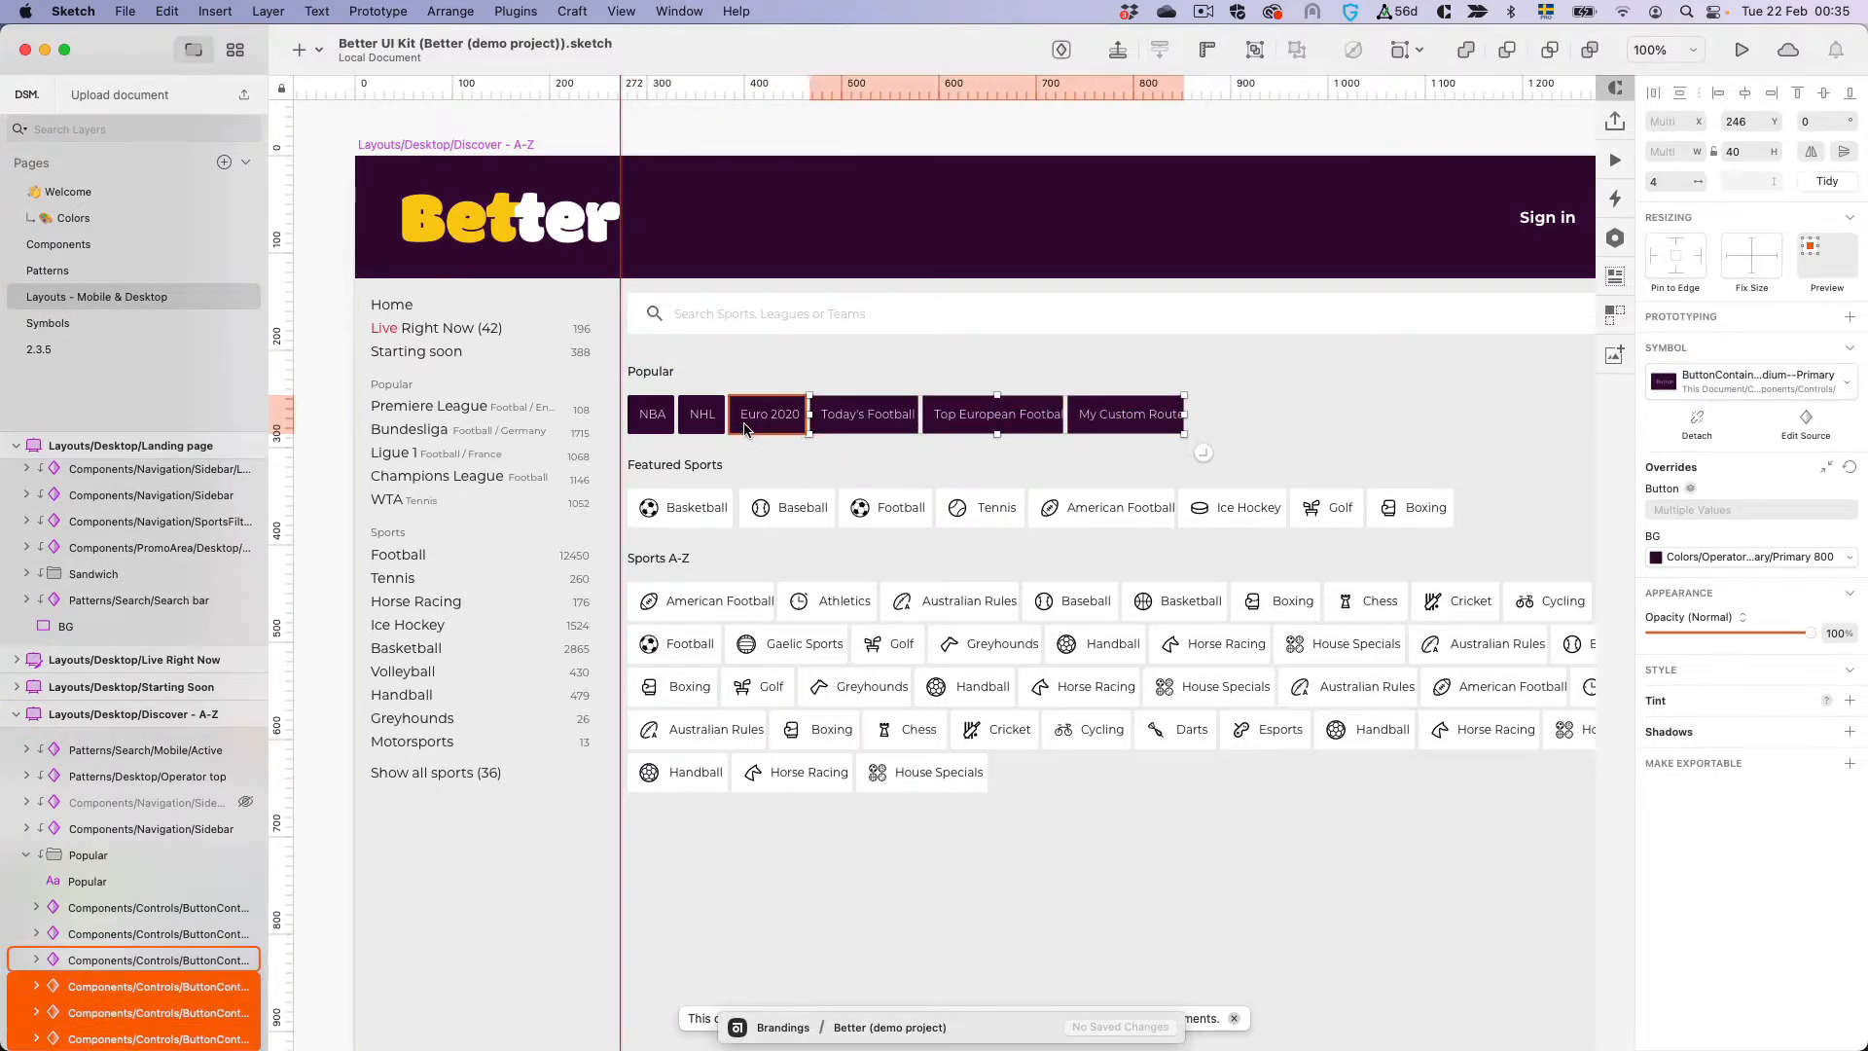
pyautogui.keyDown('shift'); pyautogui.click(769, 419); pyautogui.keyUp('shift')
pyautogui.click(705, 428)
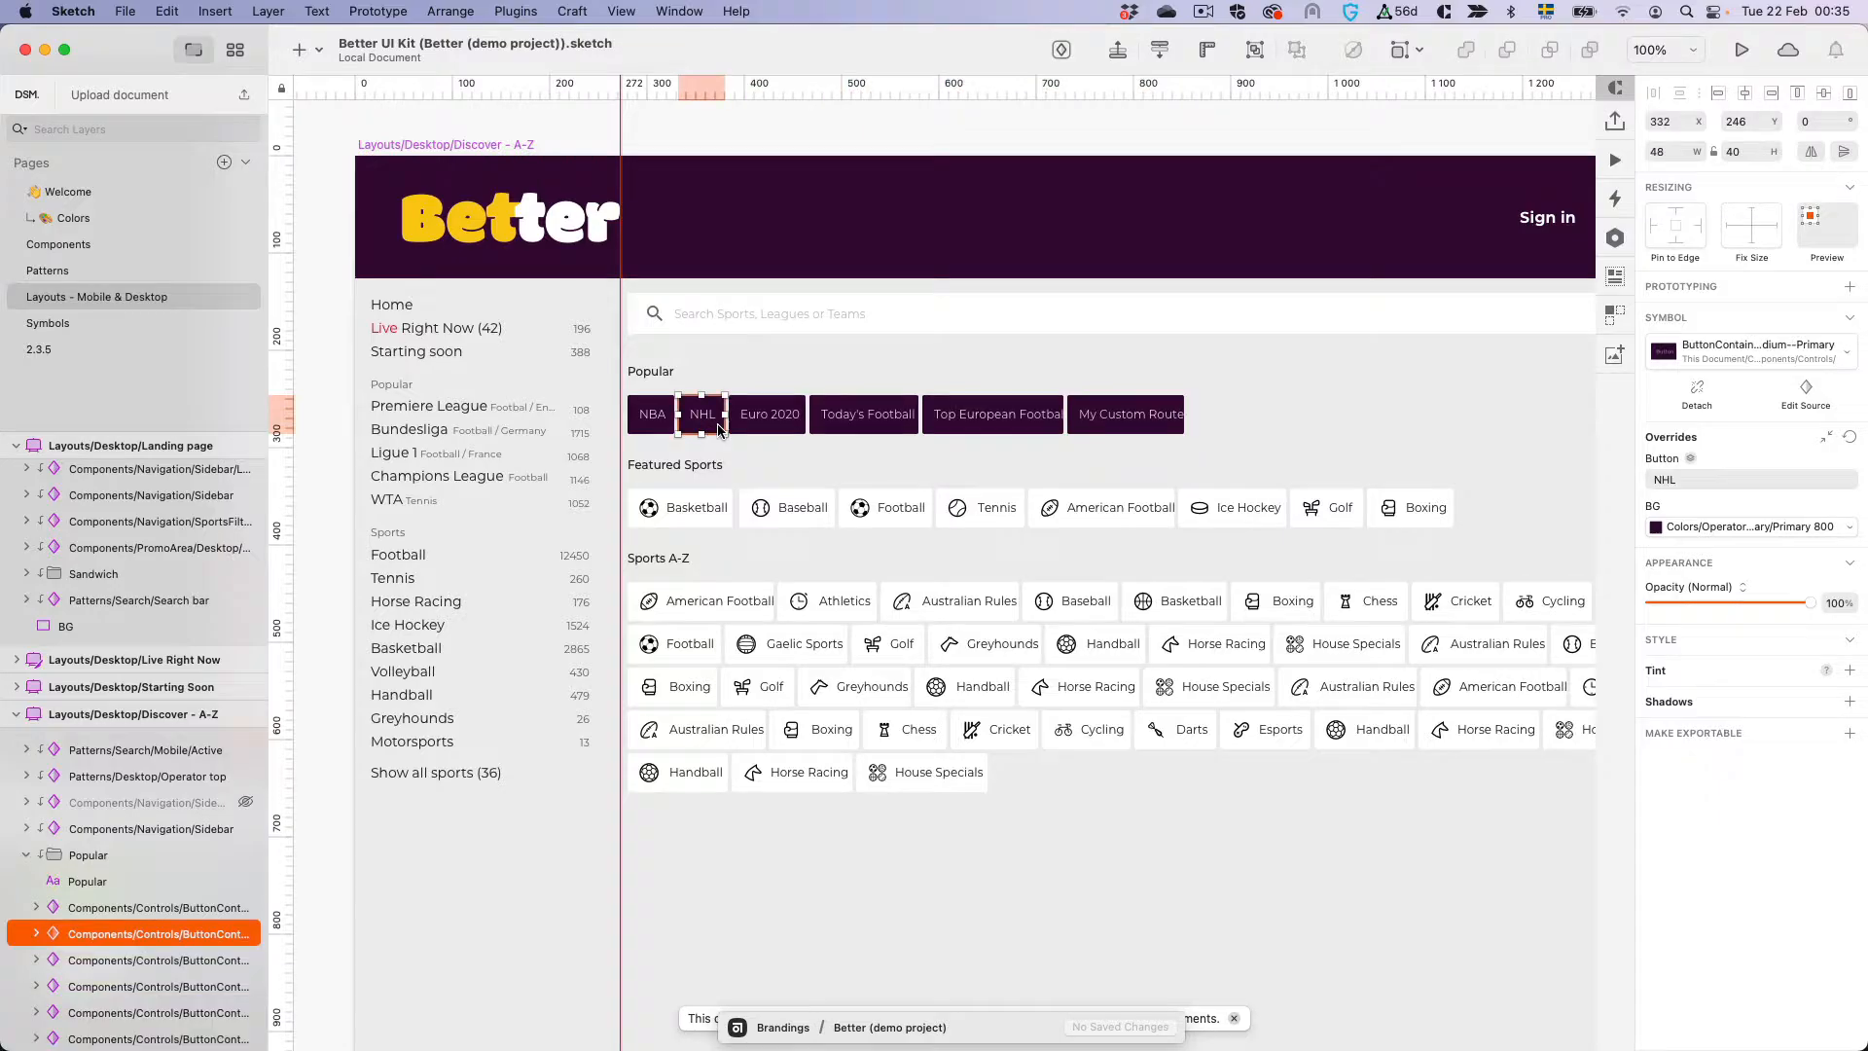
pyautogui.keyDown('shift'); pyautogui.click(769, 429); pyautogui.keyUp('shift')
pyautogui.keyDown('shift'); pyautogui.click(866, 424); pyautogui.keyUp('shift')
pyautogui.keyDown('shift'); pyautogui.click(1012, 423); pyautogui.keyUp('shift')
pyautogui.keyDown('shift'); pyautogui.click(1109, 425); pyautogui.keyUp('shift')
pyautogui.moveTo(1112, 432); pyautogui.dragTo(1155, 432)
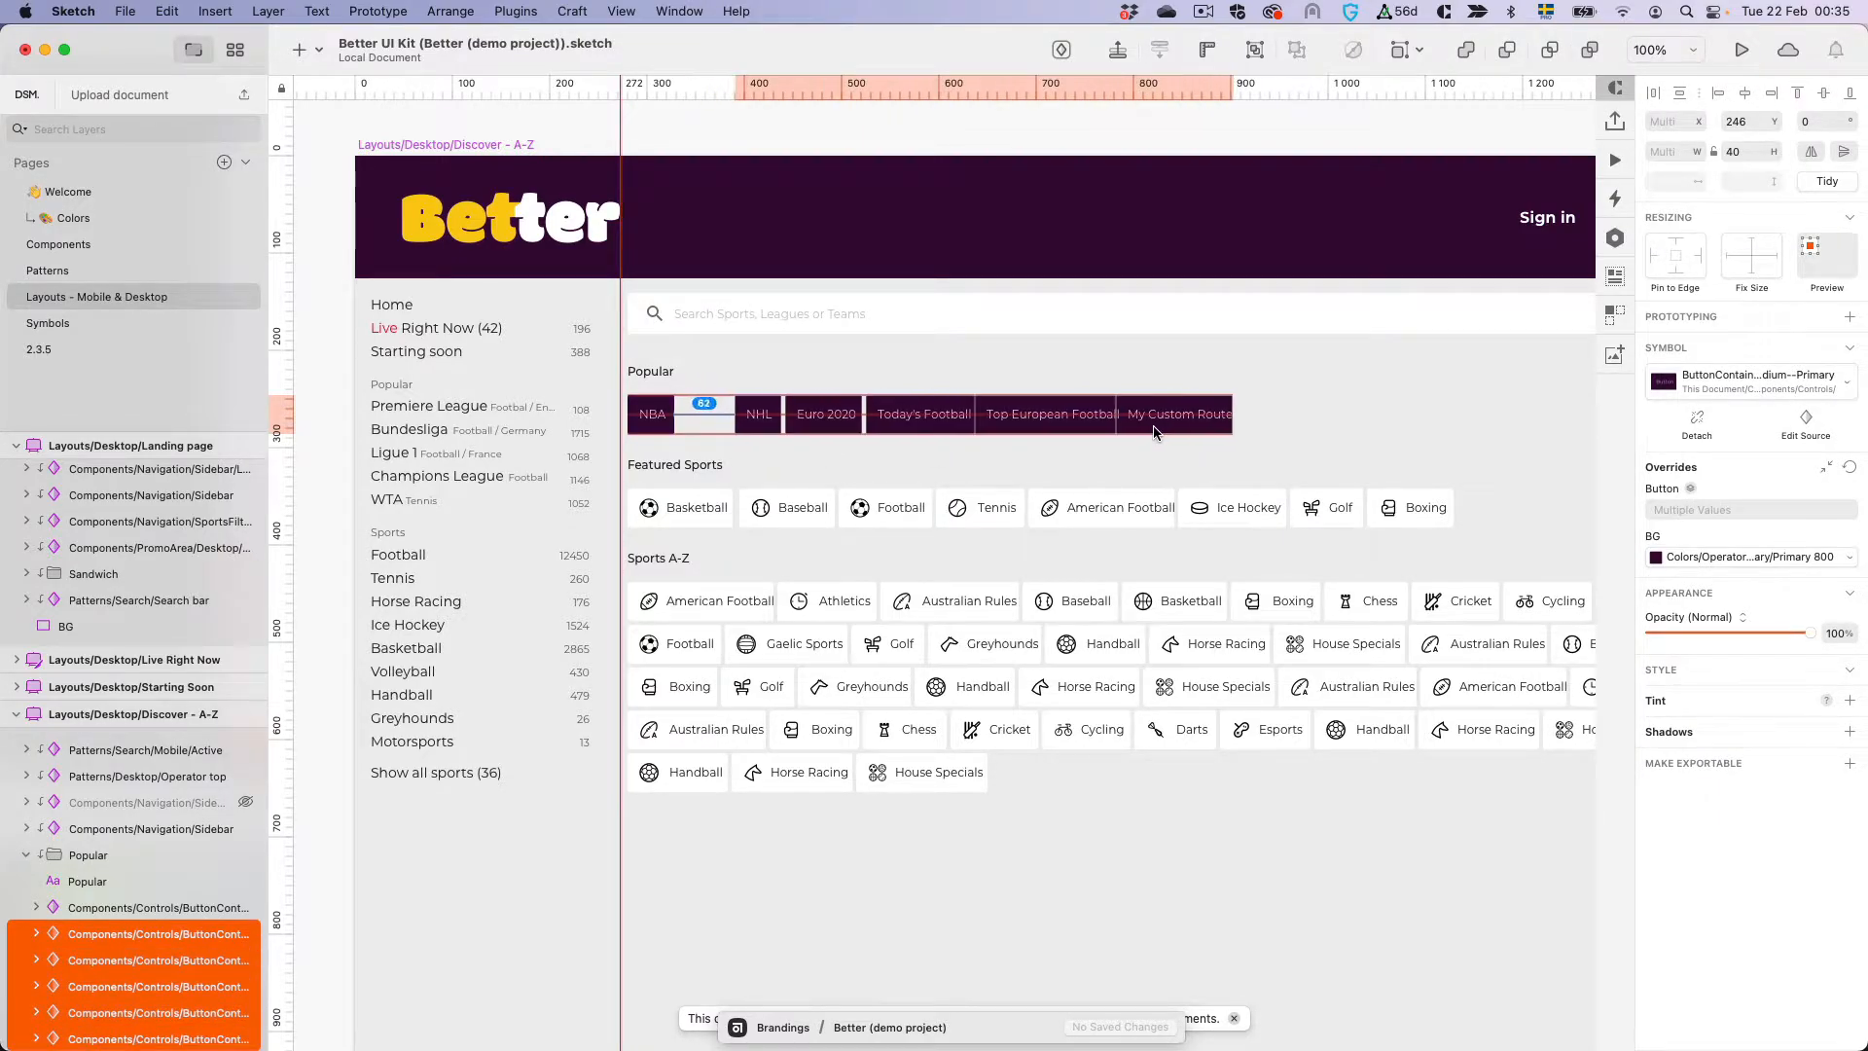
pyautogui.click(651, 413)
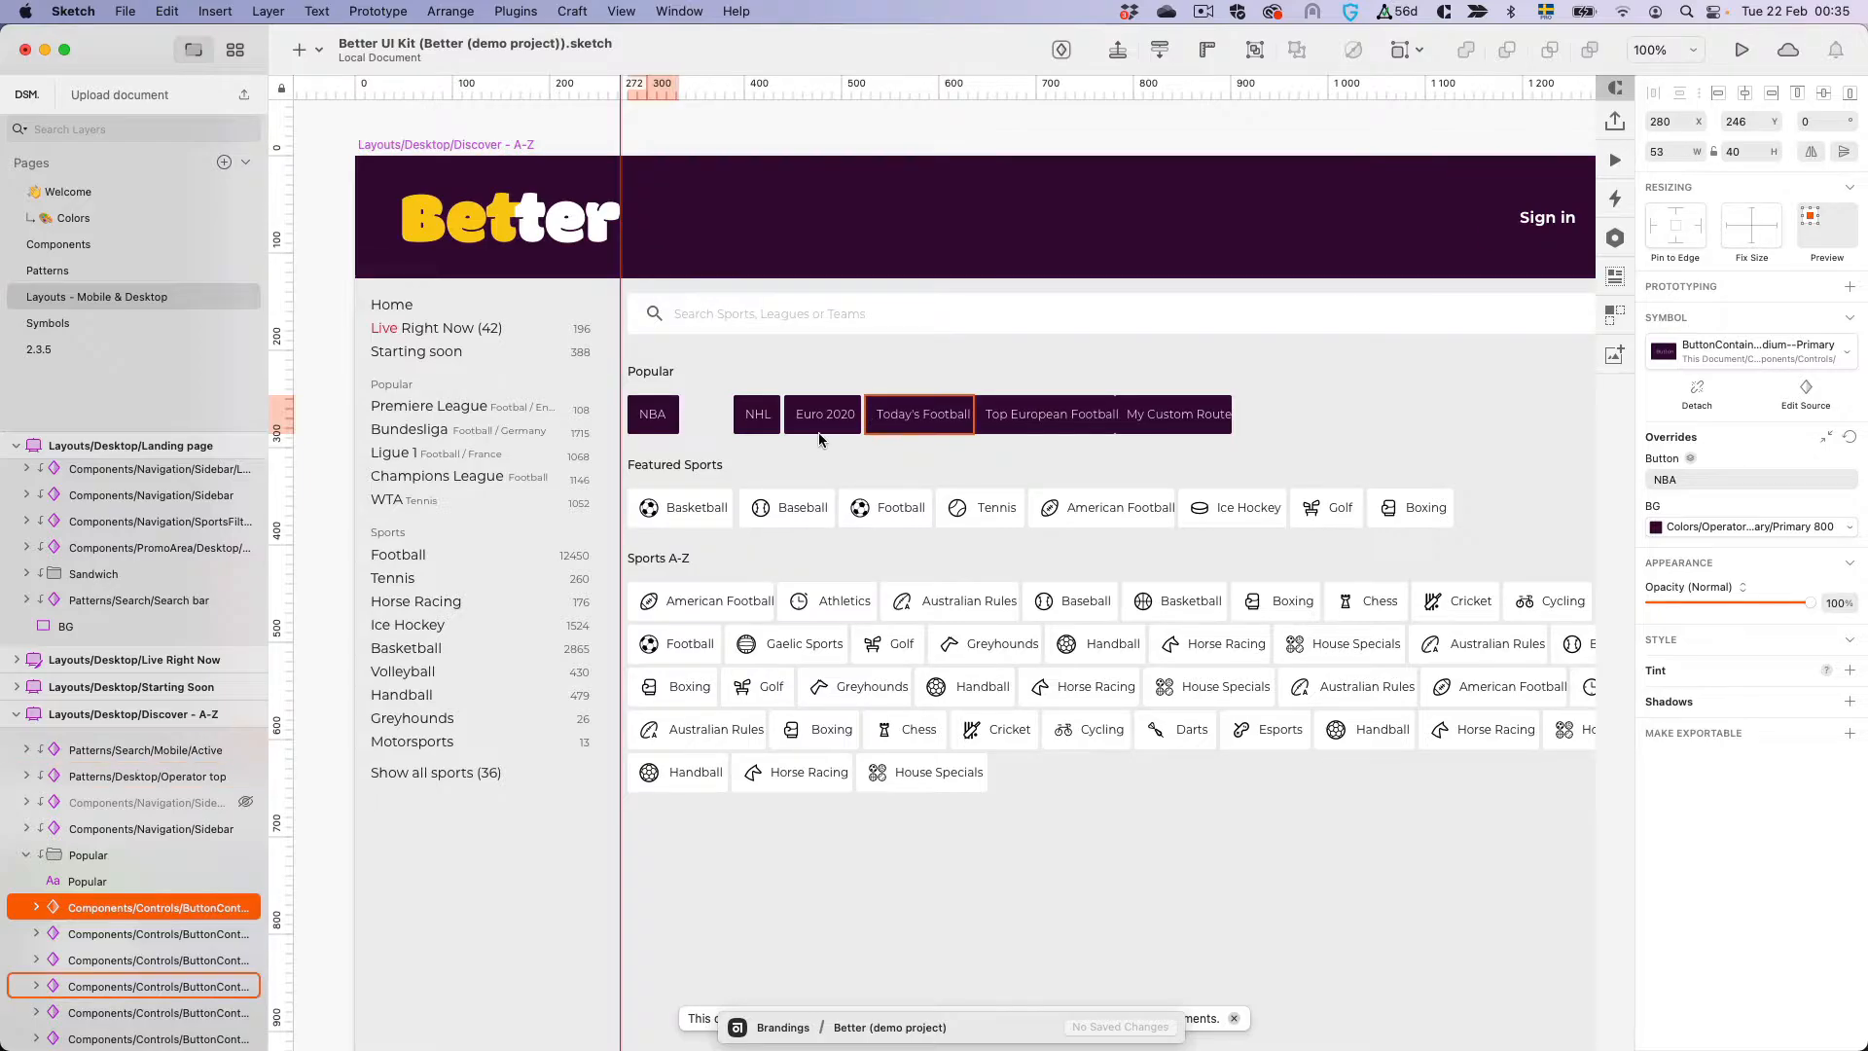
pyautogui.moveTo(757, 428); pyautogui.dragTo(706, 428)
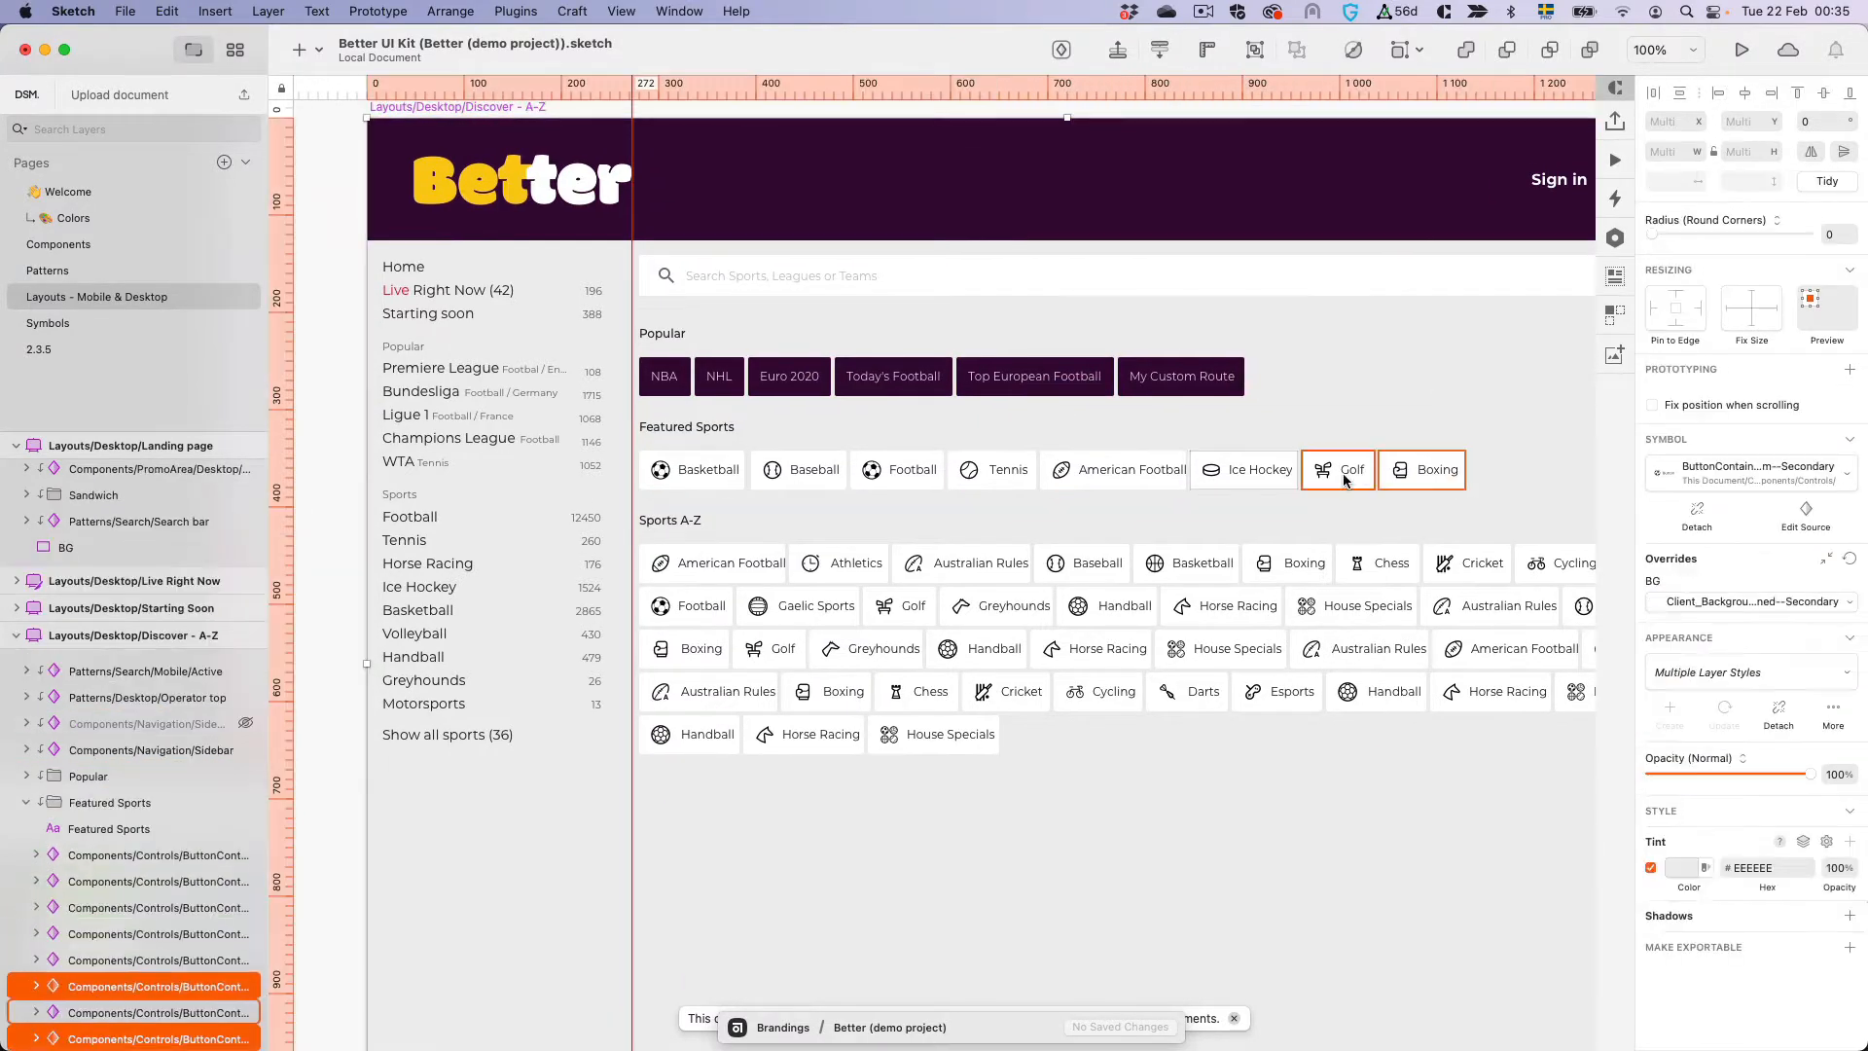
# Step: Move Golf left in the Sports A-Z row and resize a Browse Leagues button
pyautogui.click(1019, 490)
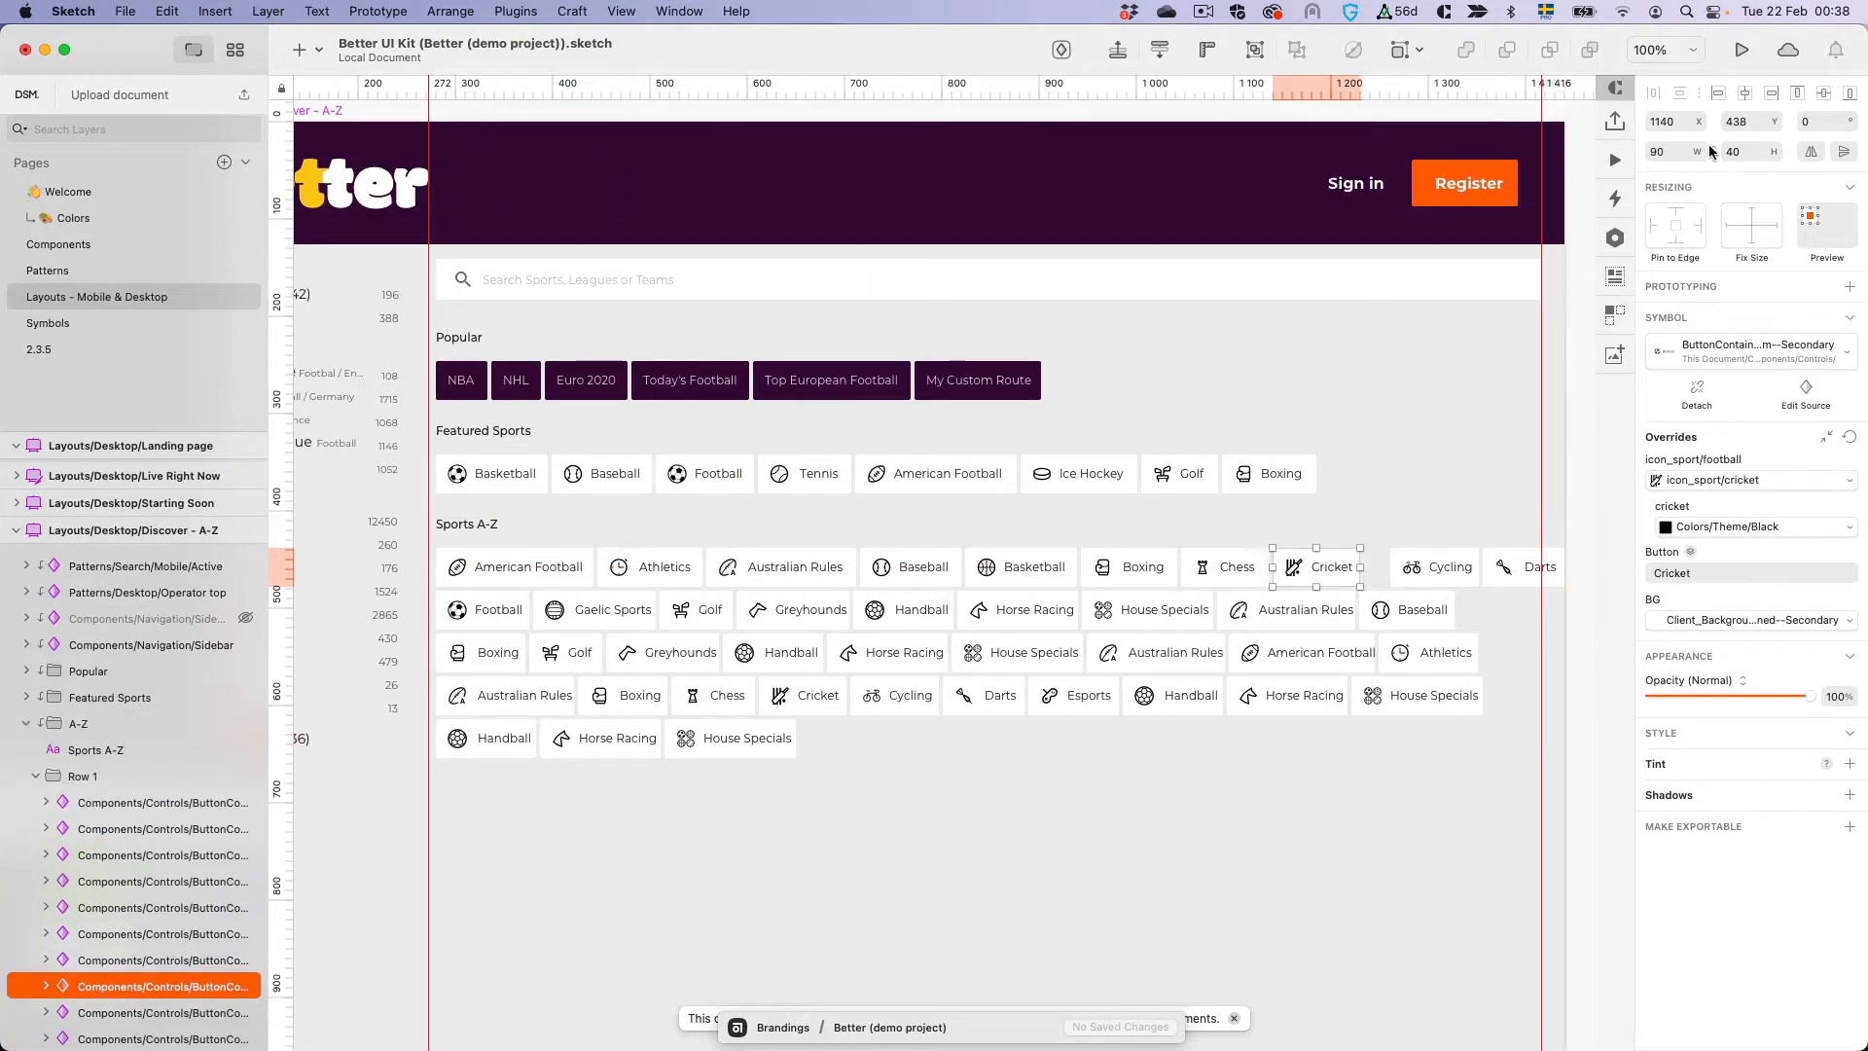
pyautogui.moveTo(778, 609); pyautogui.dragTo(707, 630)
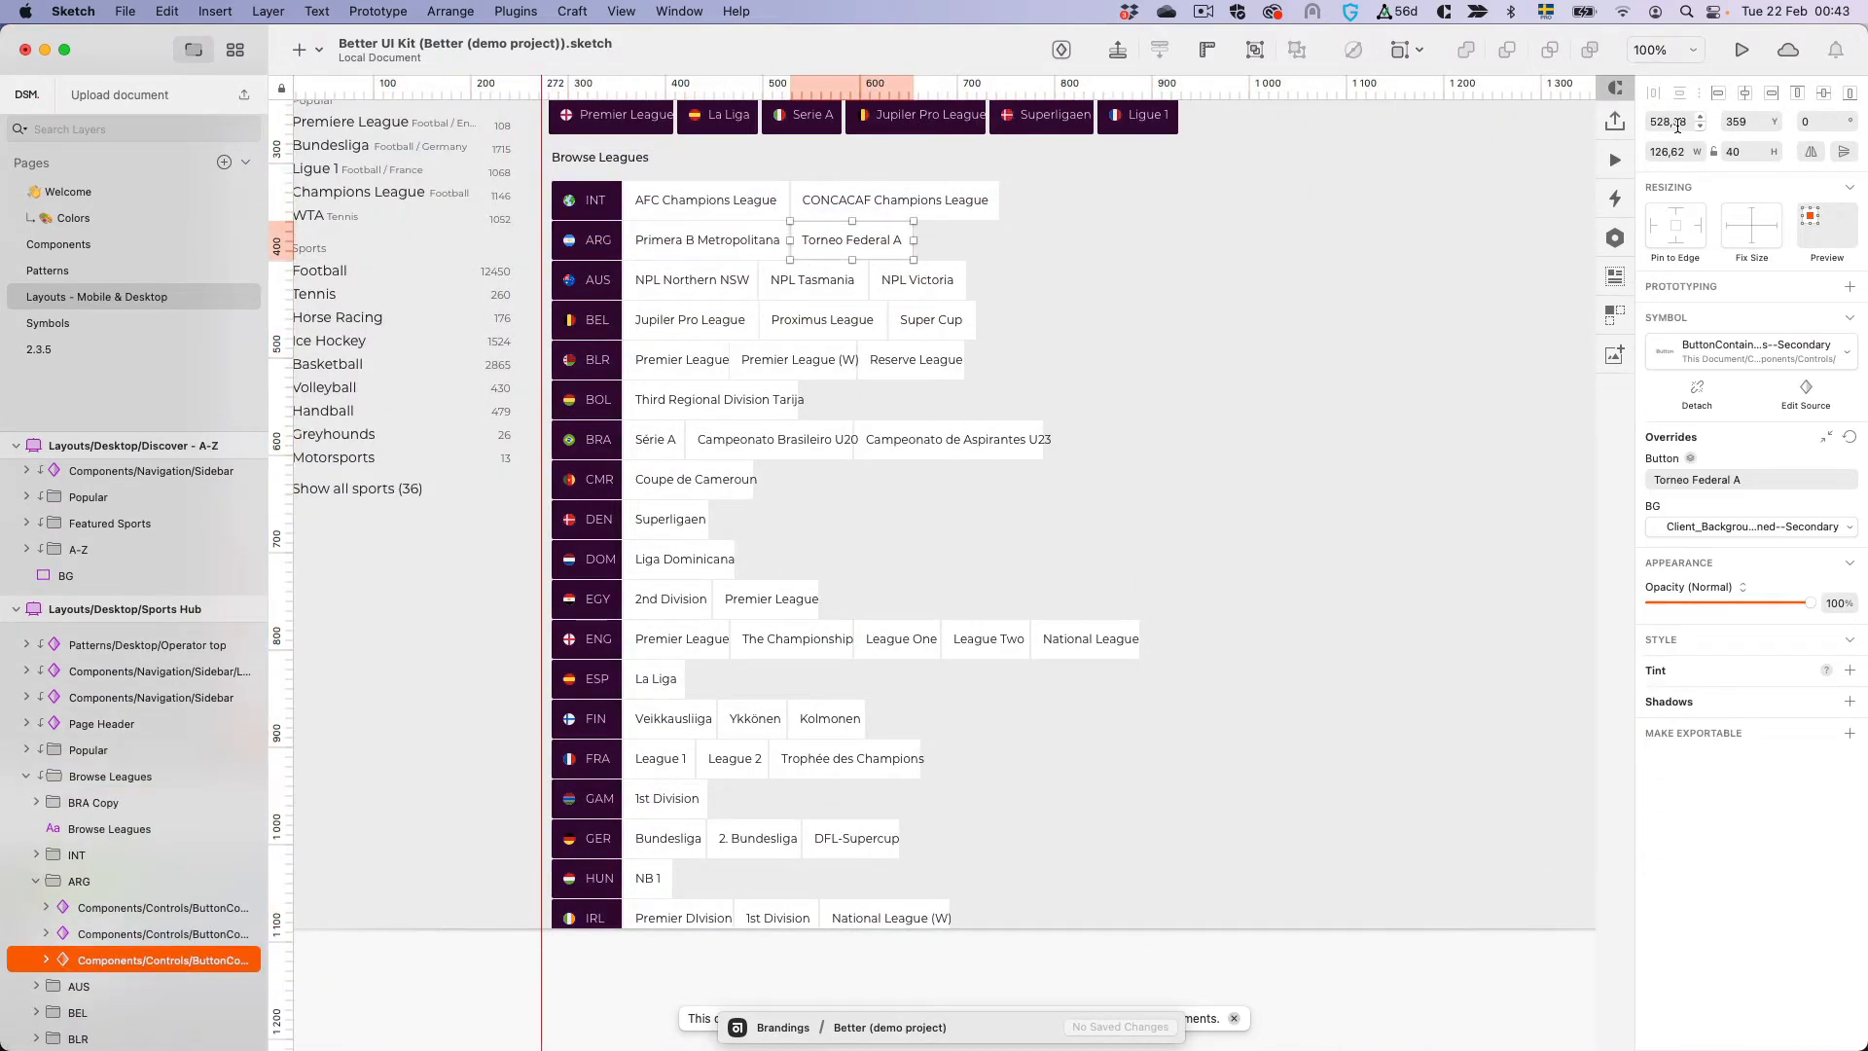
pyautogui.moveTo(1042, 439); pyautogui.dragTo(1078, 441)
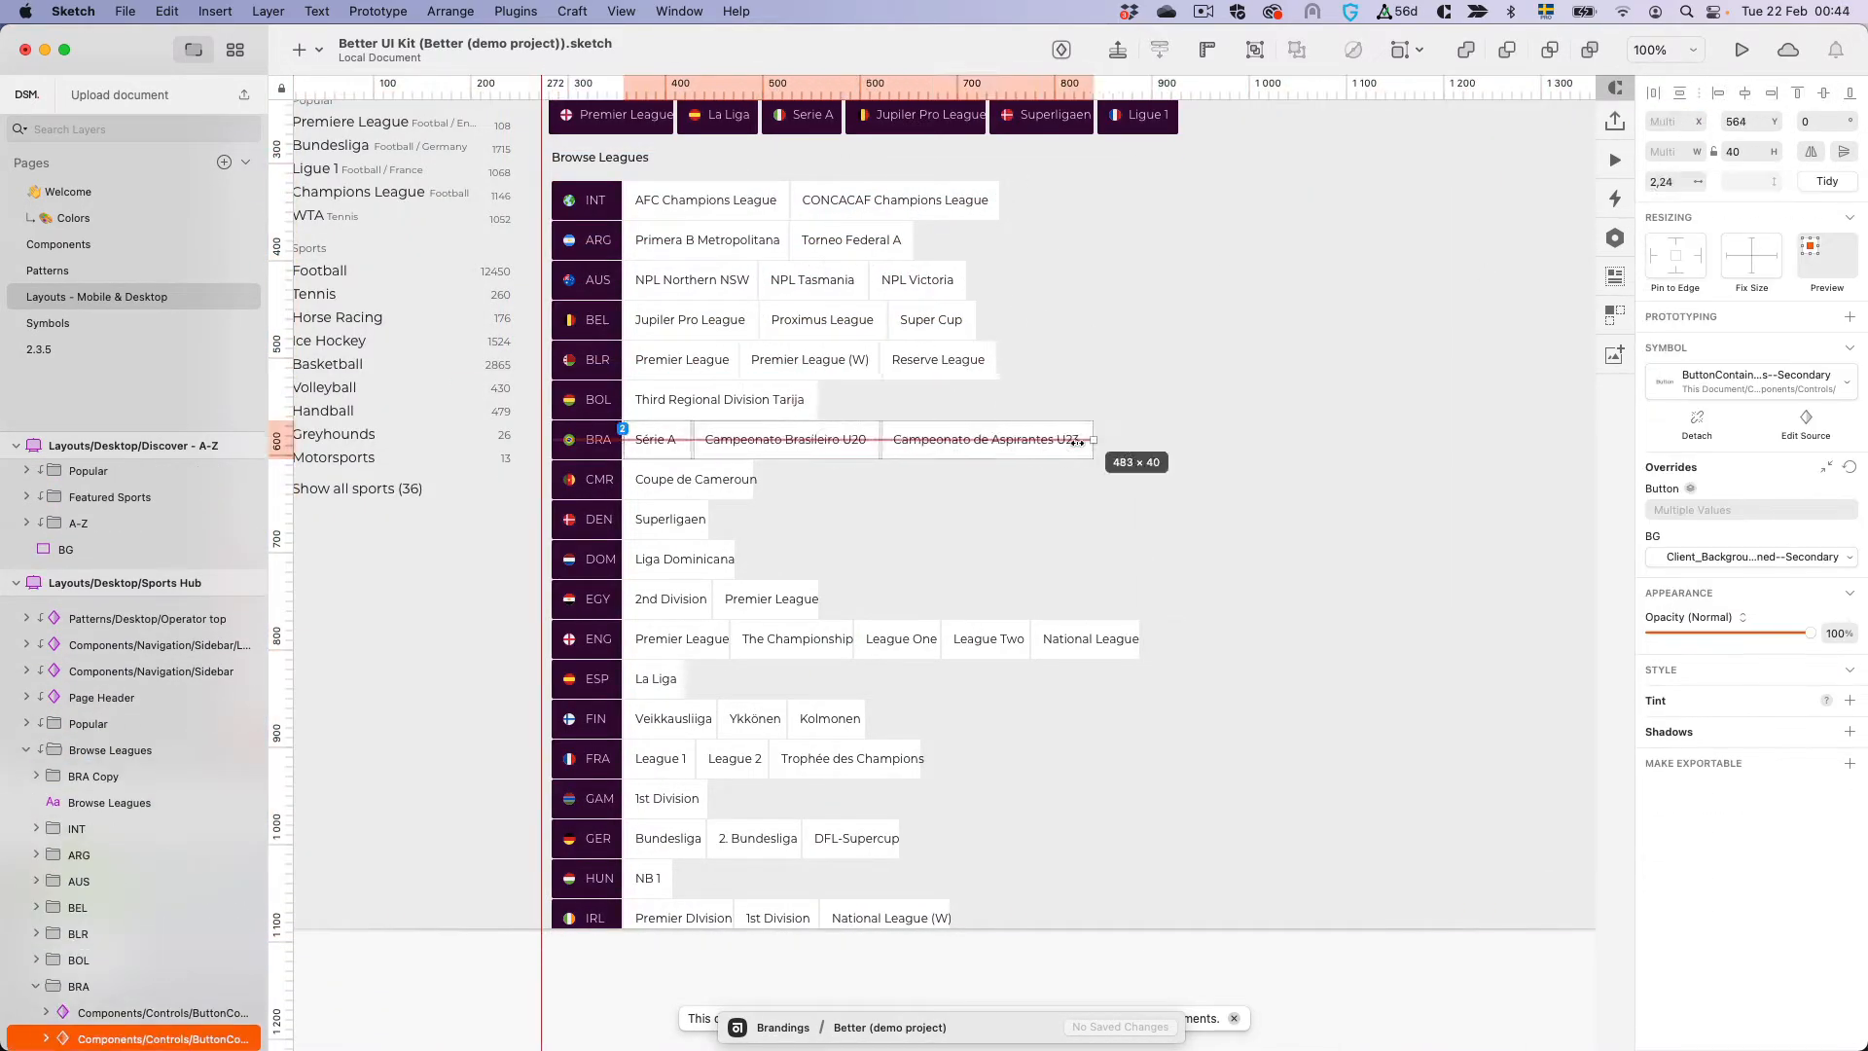
pyautogui.click(1260, 761)
pyautogui.click(1663, 121)
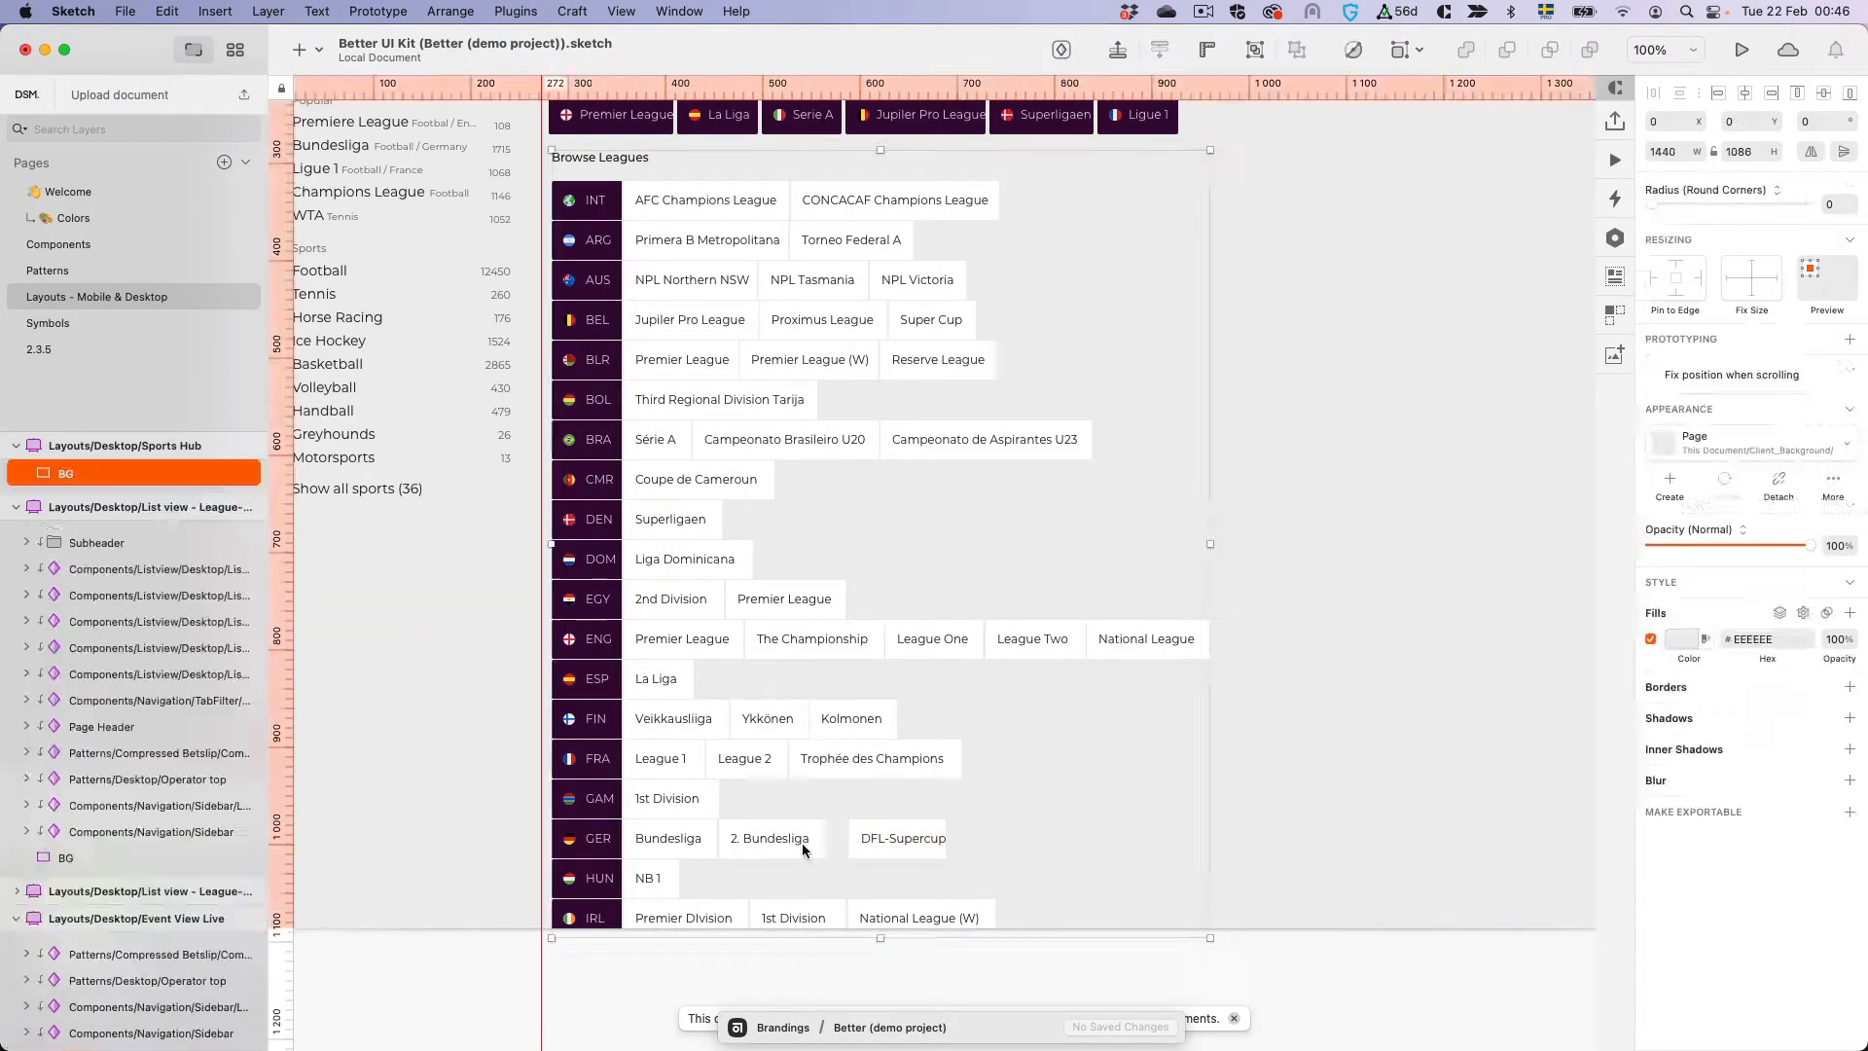
pyautogui.click(803, 847)
# Step: Scroll over to the Outrights Listing artboard and check its subheader and background
pyautogui.scroll(5, 1227, 796)
pyautogui.hscroll(12, 1228, 796)
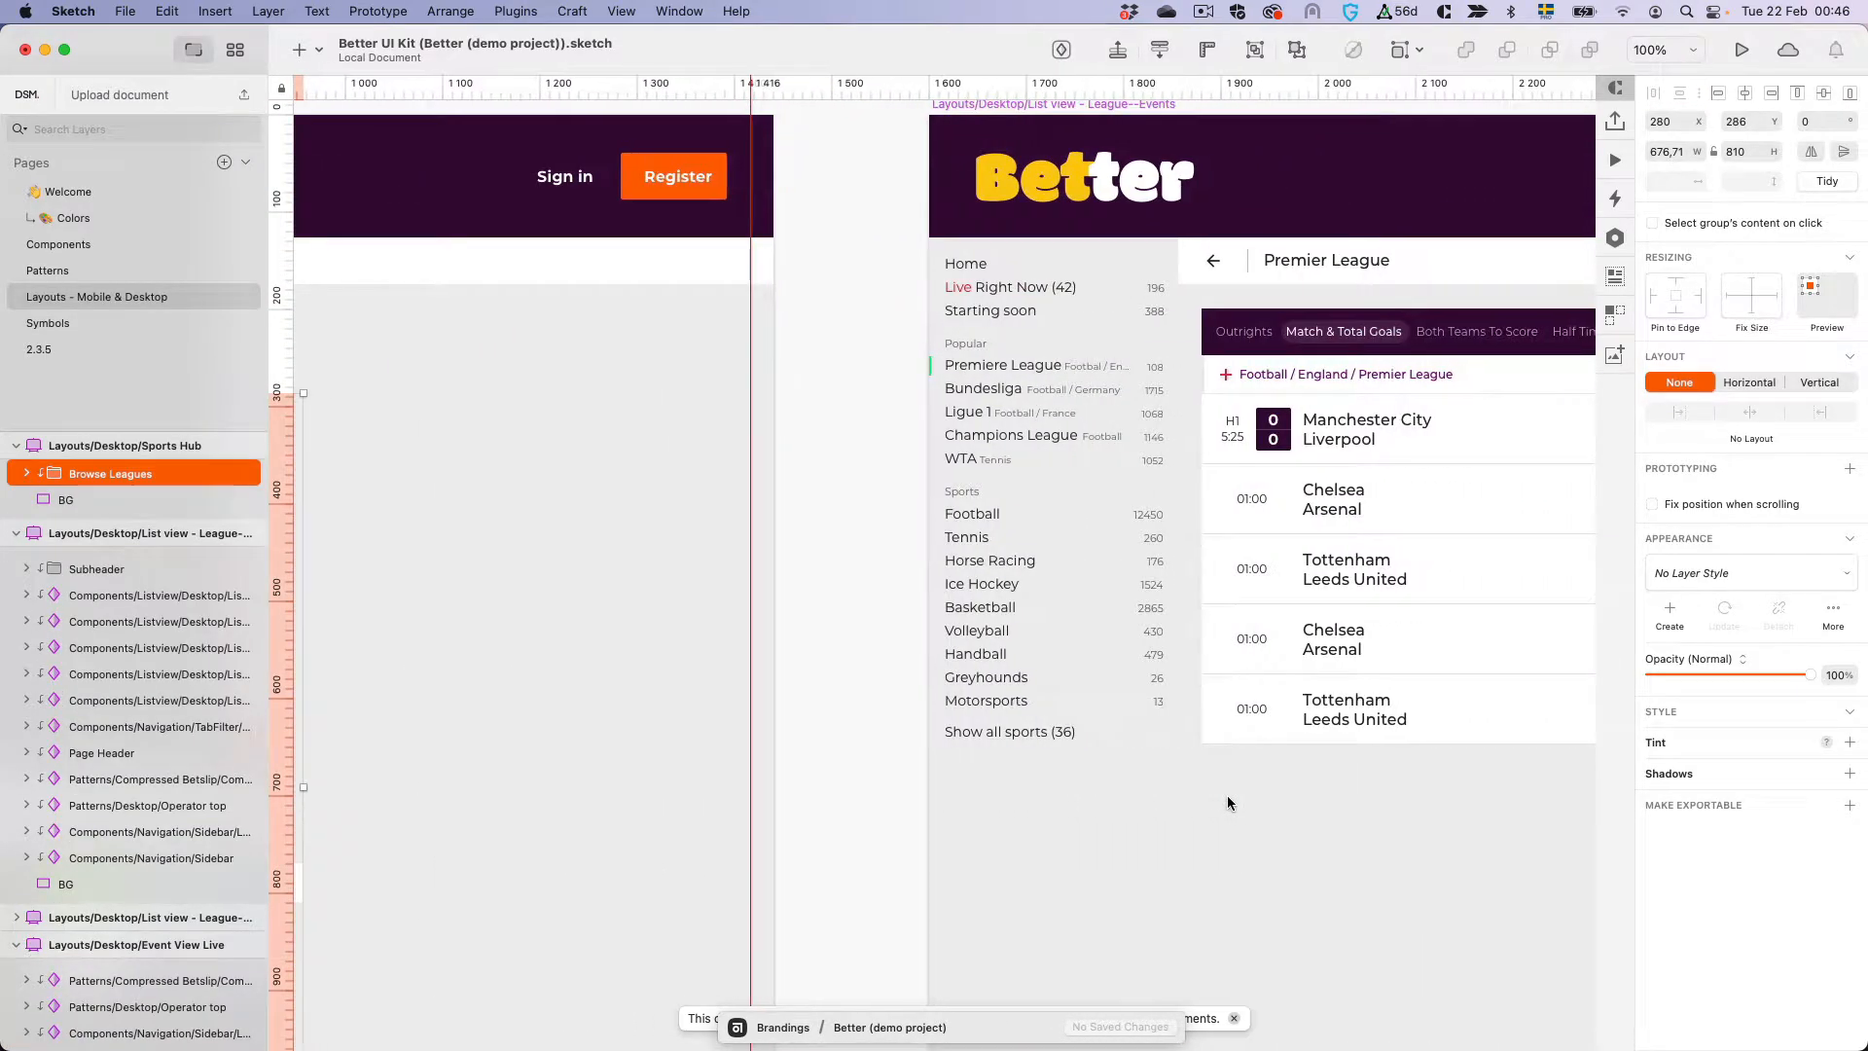
pyautogui.hscroll(8, 1228, 796)
pyautogui.click(1283, 375)
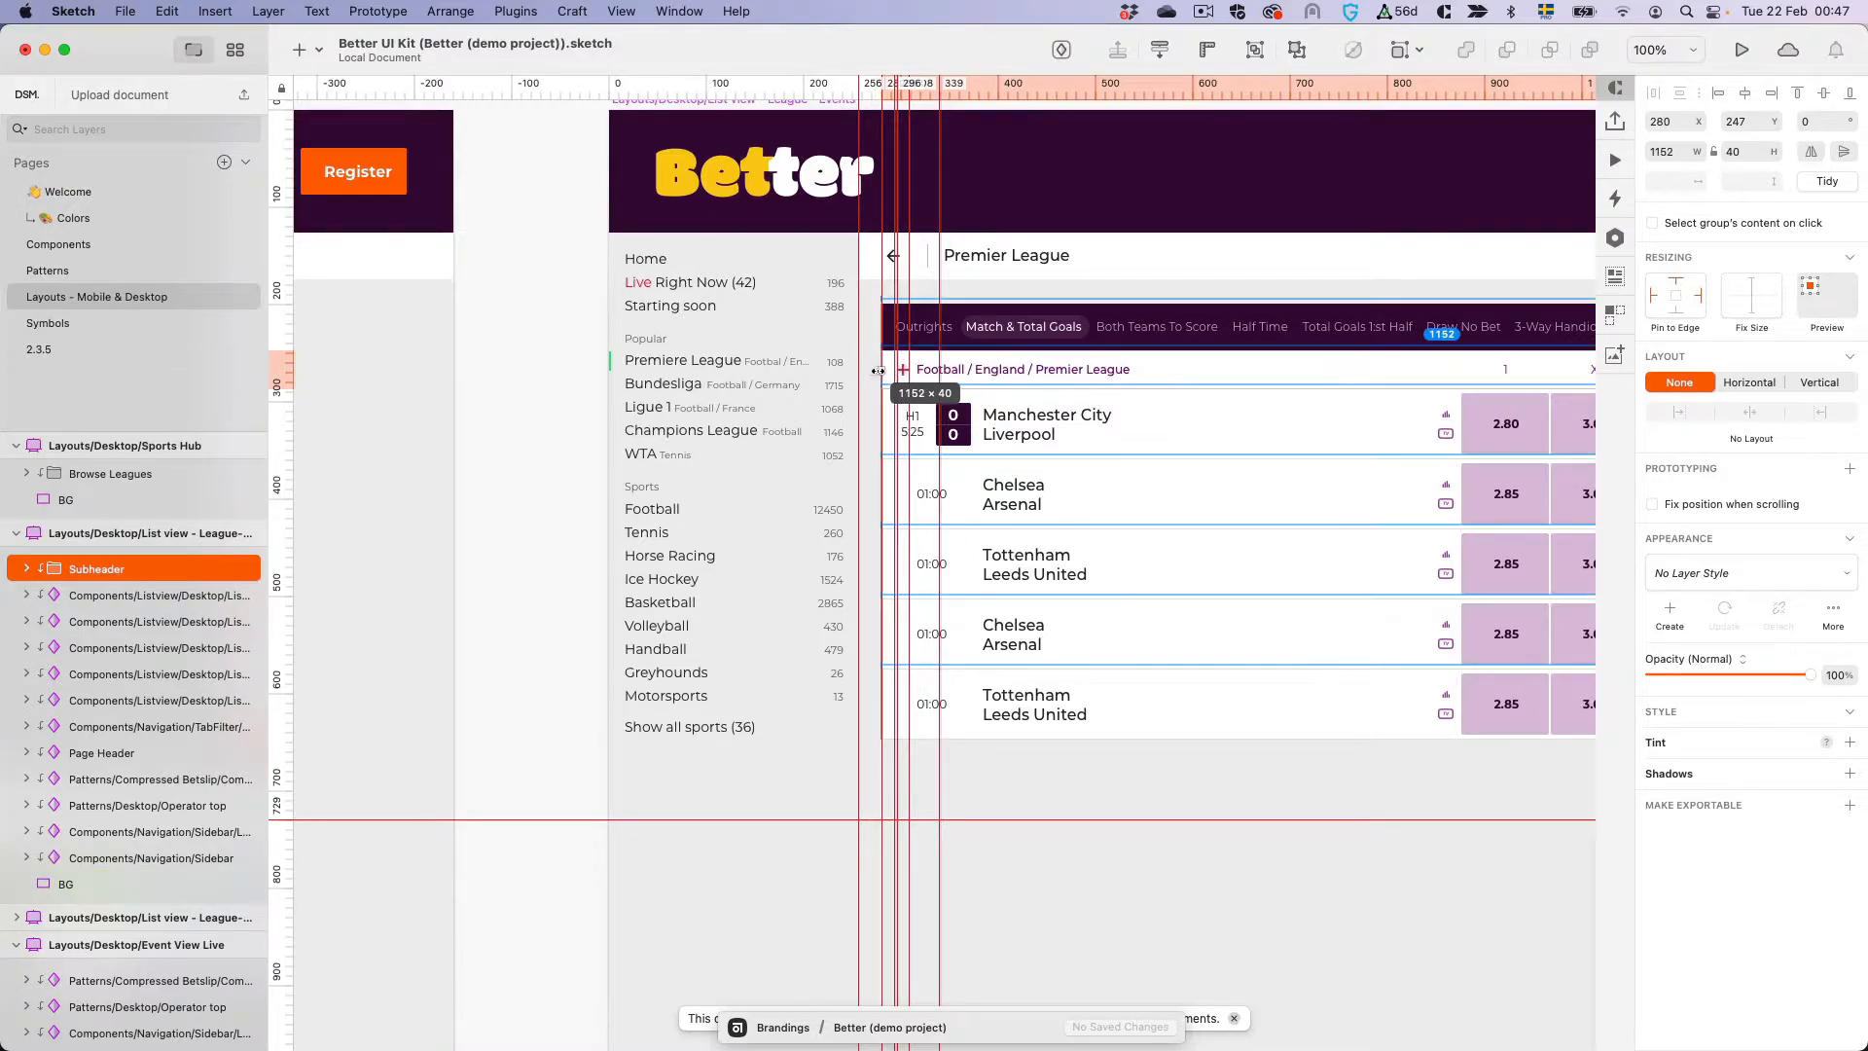
pyautogui.click(867, 381)
pyautogui.hscroll(8, 873, 393)
pyautogui.hscroll(20, 872, 393)
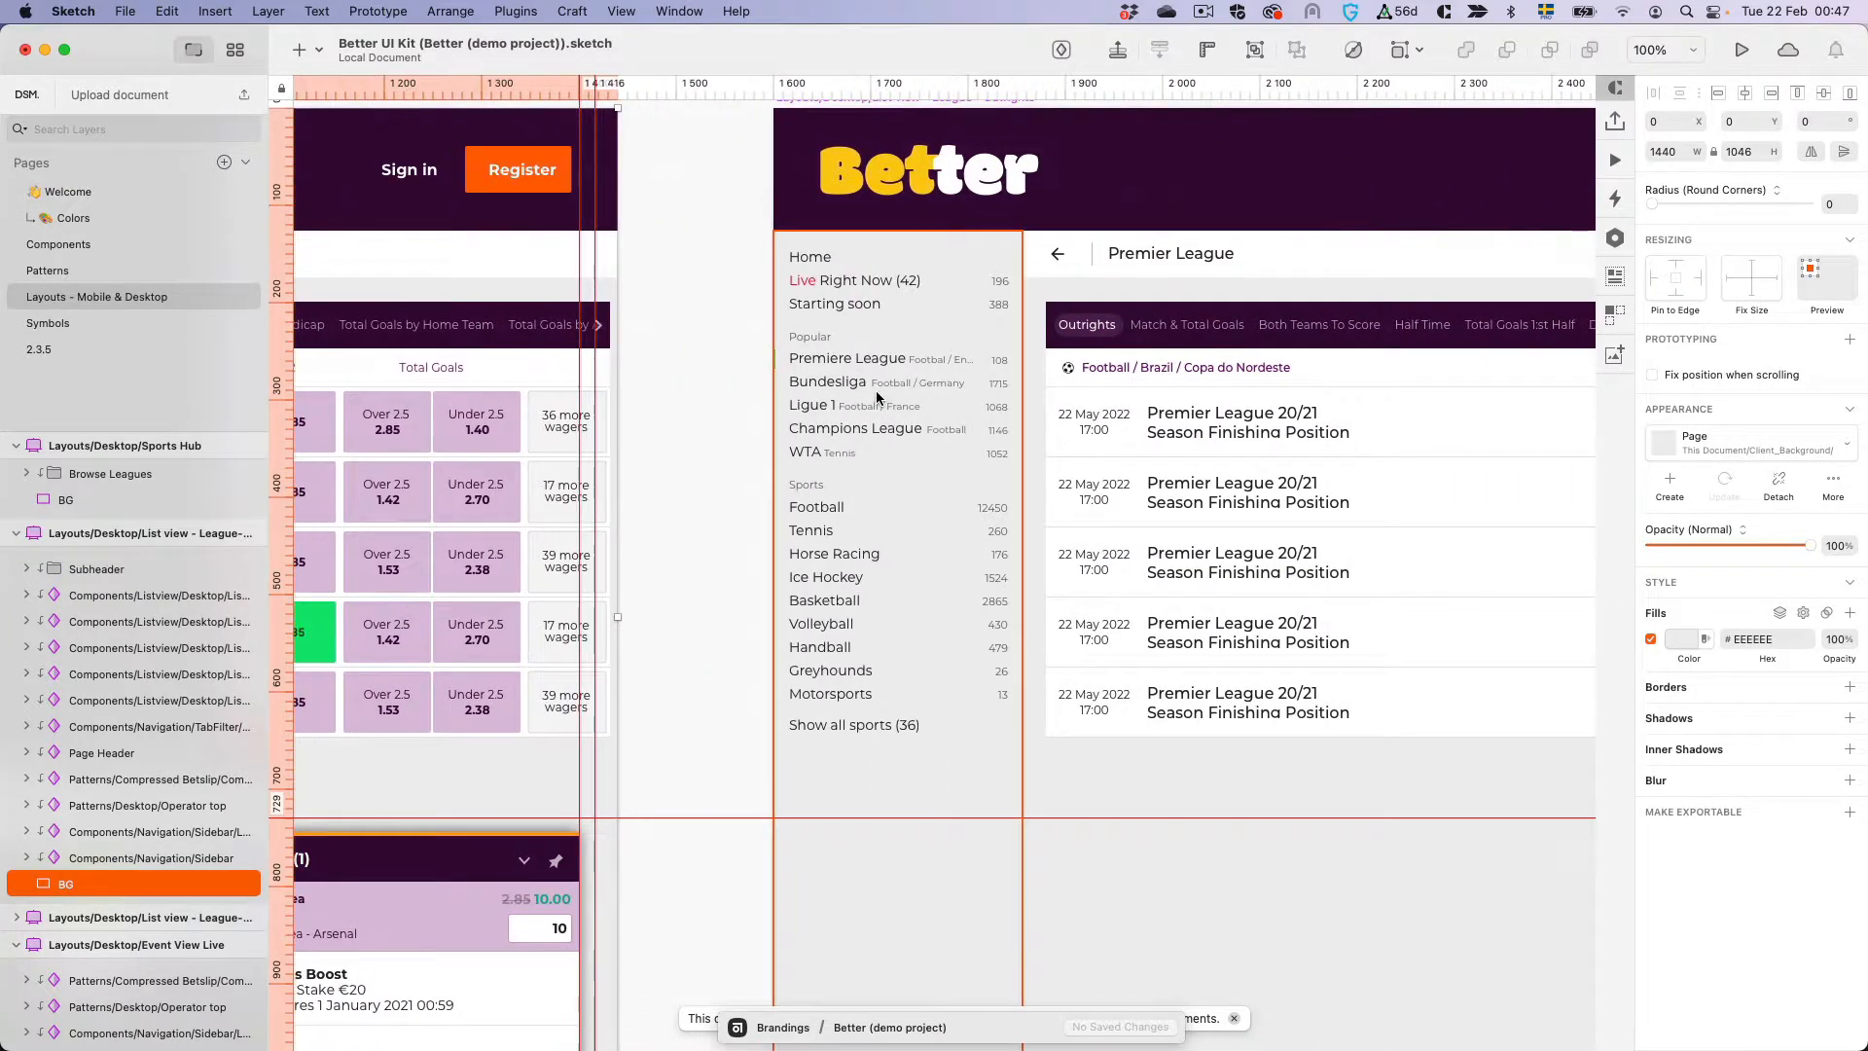
pyautogui.scroll(5, 750, 474)
# Step: Widen the Premier League search label on the first Outrights layout
pyautogui.click(739, 454)
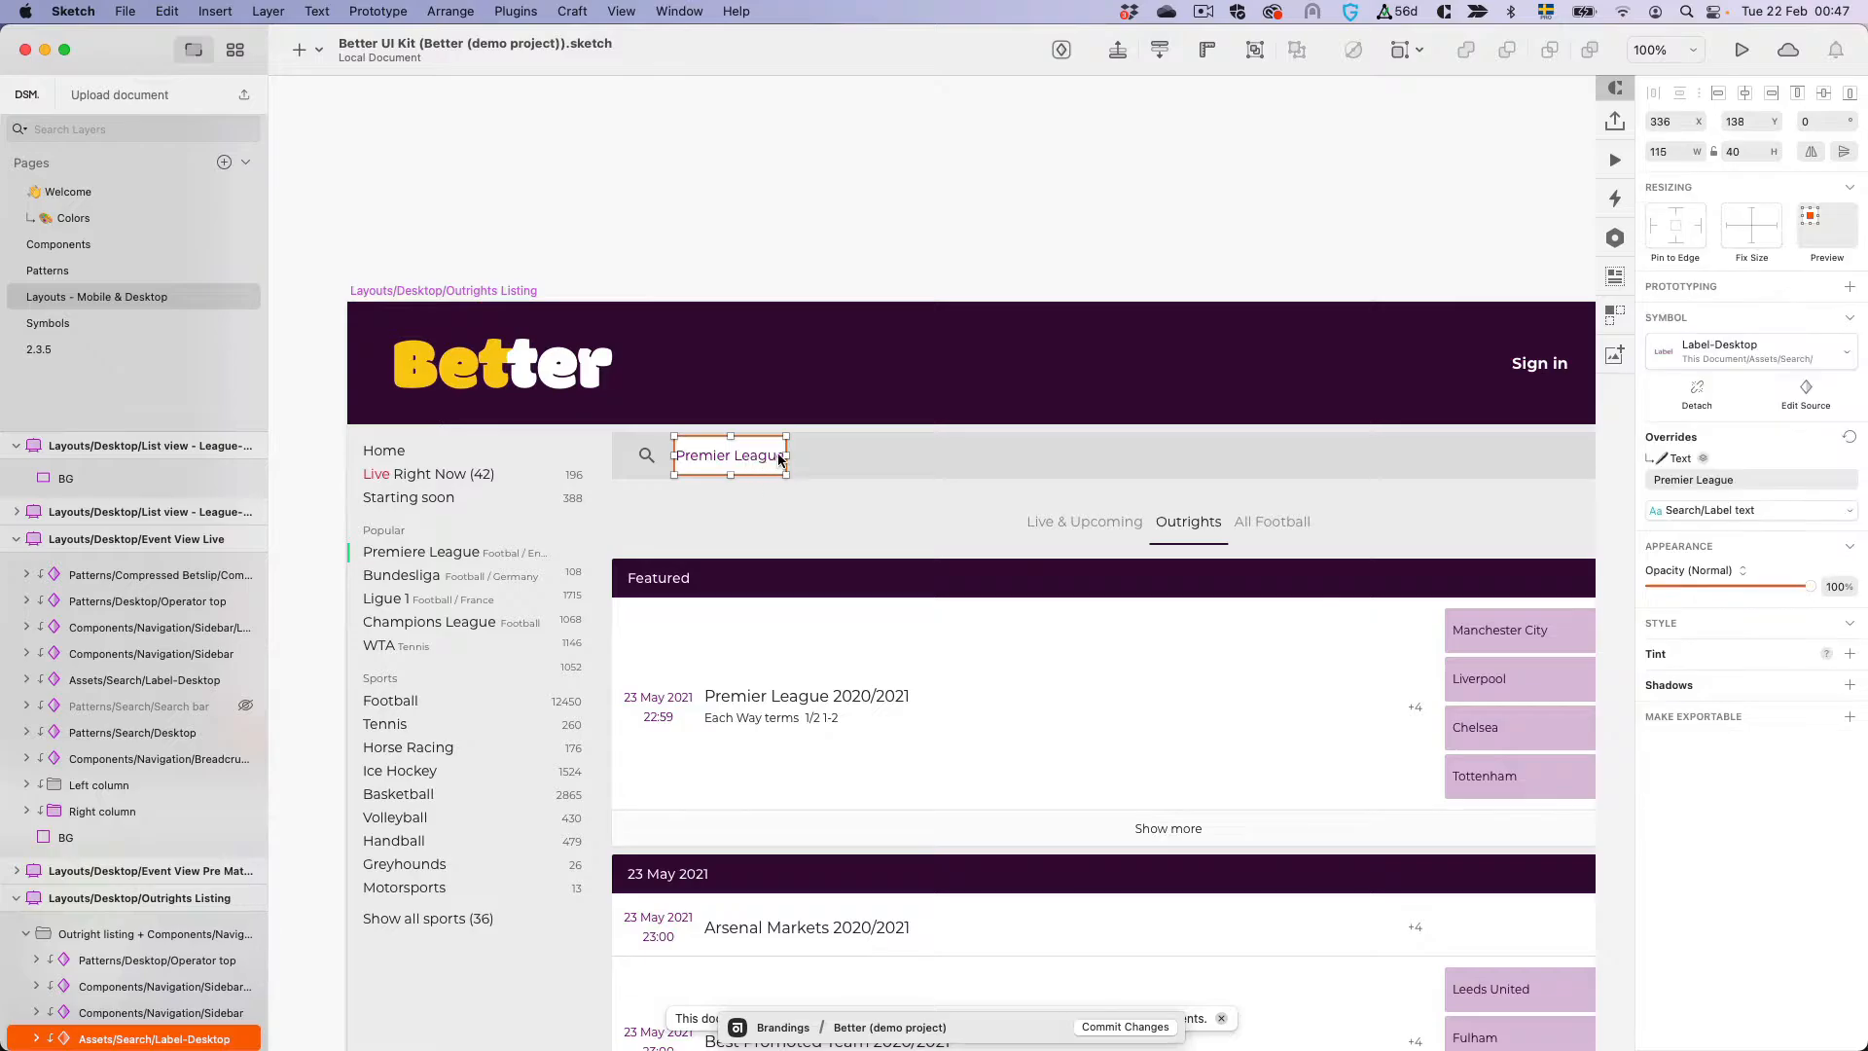
pyautogui.moveTo(784, 455); pyautogui.dragTo(805, 454)
pyautogui.click(994, 208)
pyautogui.scroll(-5, 1006, 474)
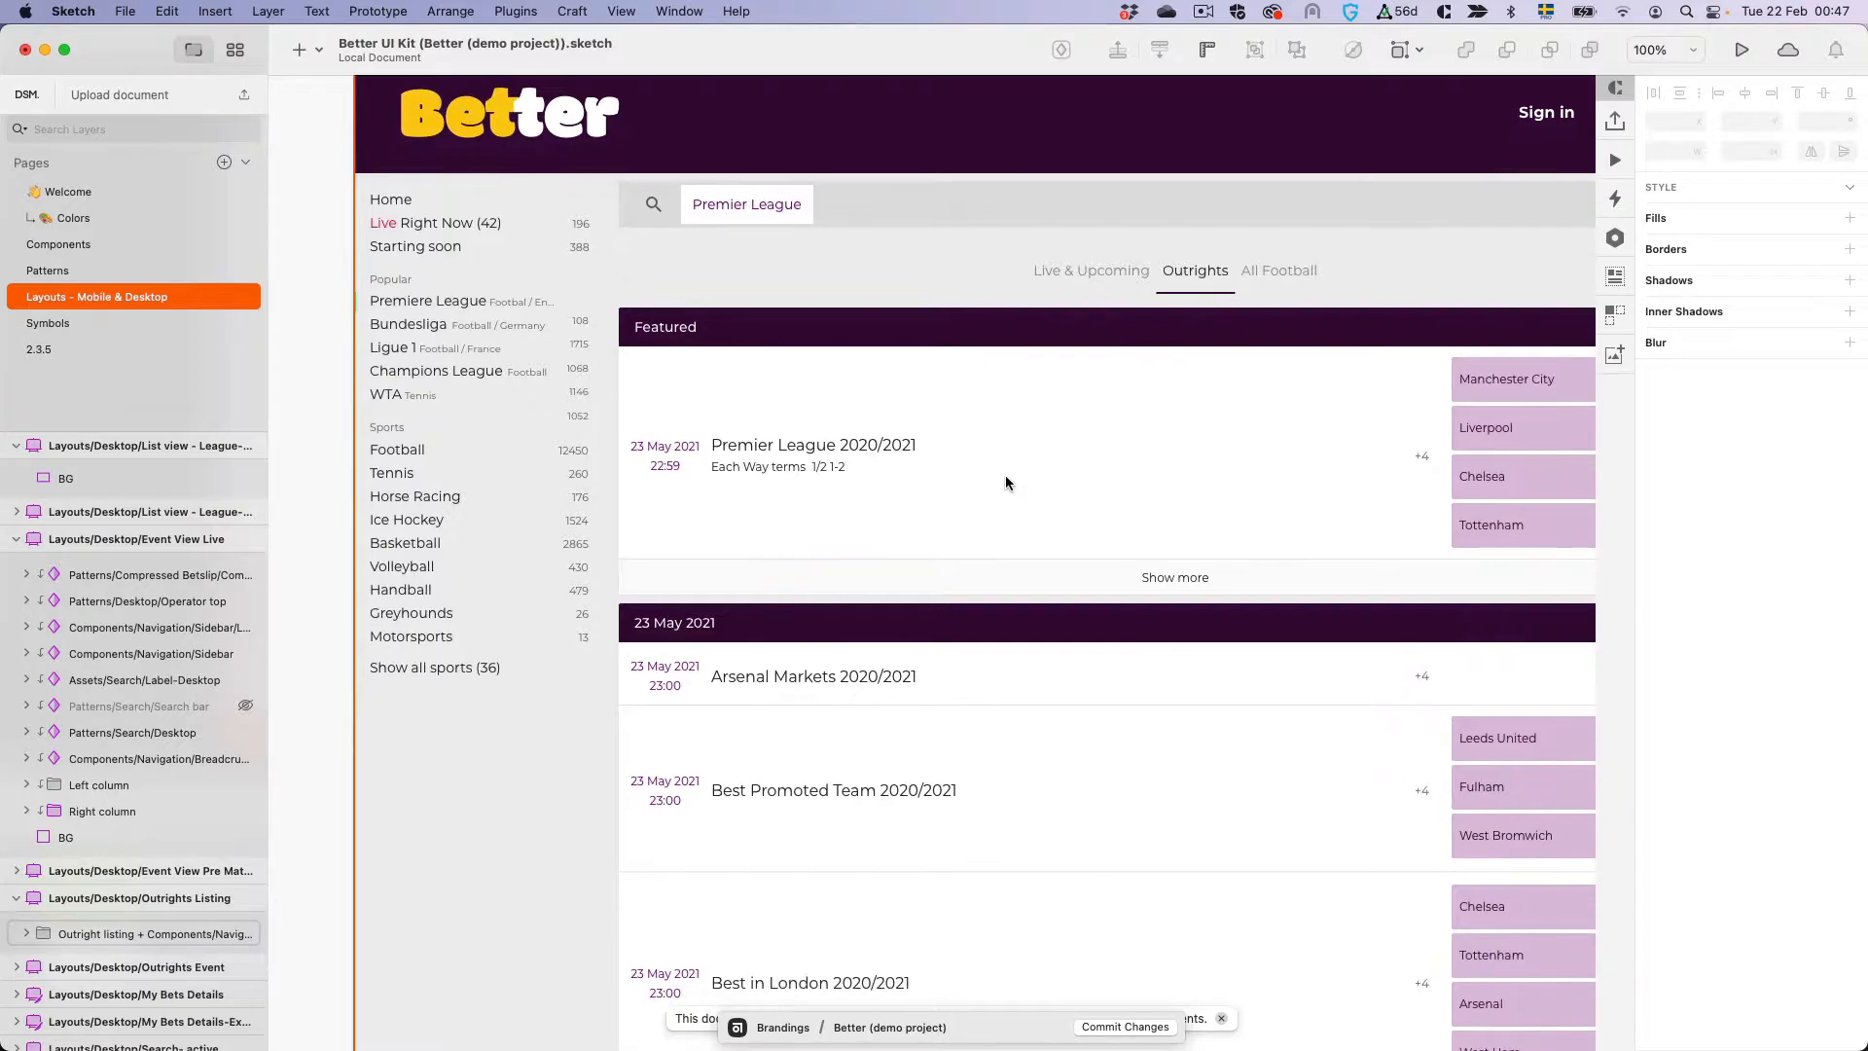
pyautogui.scroll(4, 1006, 475)
pyautogui.click(782, 394)
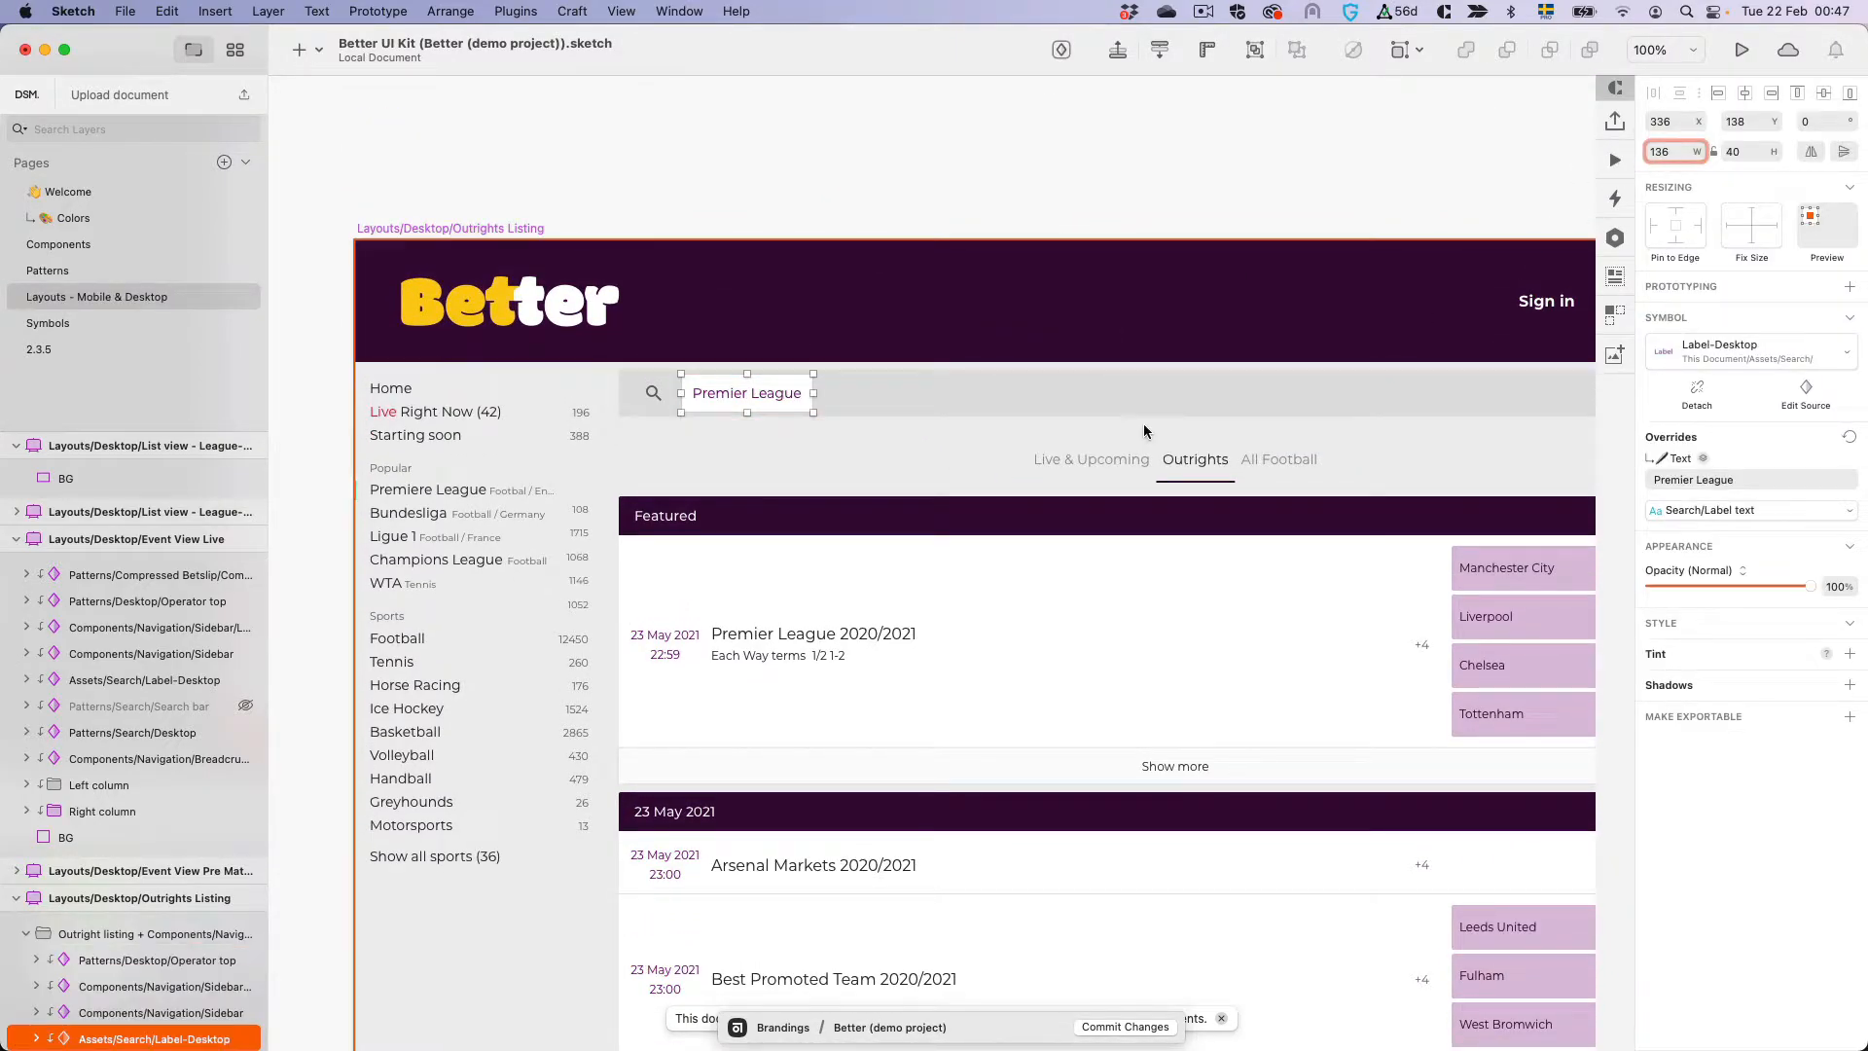
# Step: Set the event layout's Premier League label width to 136 px
pyautogui.hscroll(10, 1142, 424)
pyautogui.click(1182, 373)
pyautogui.click(1182, 373)
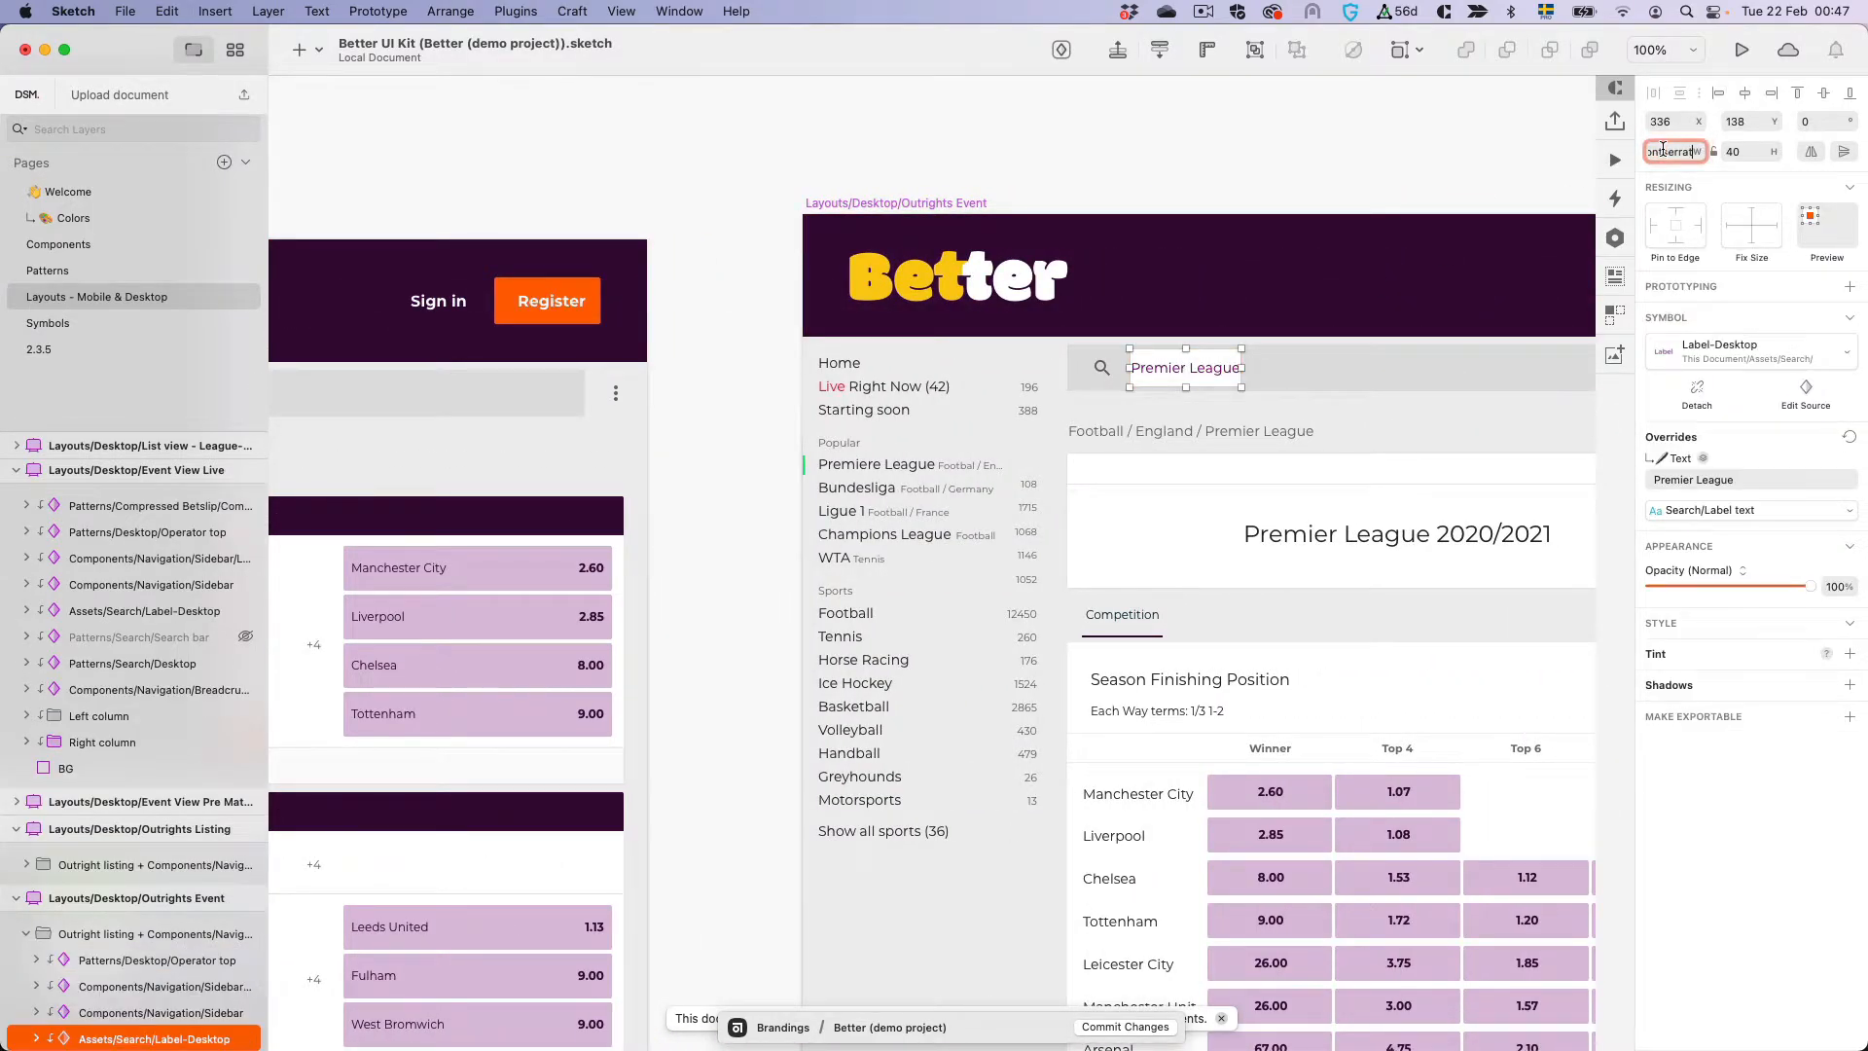
pyautogui.write('136')
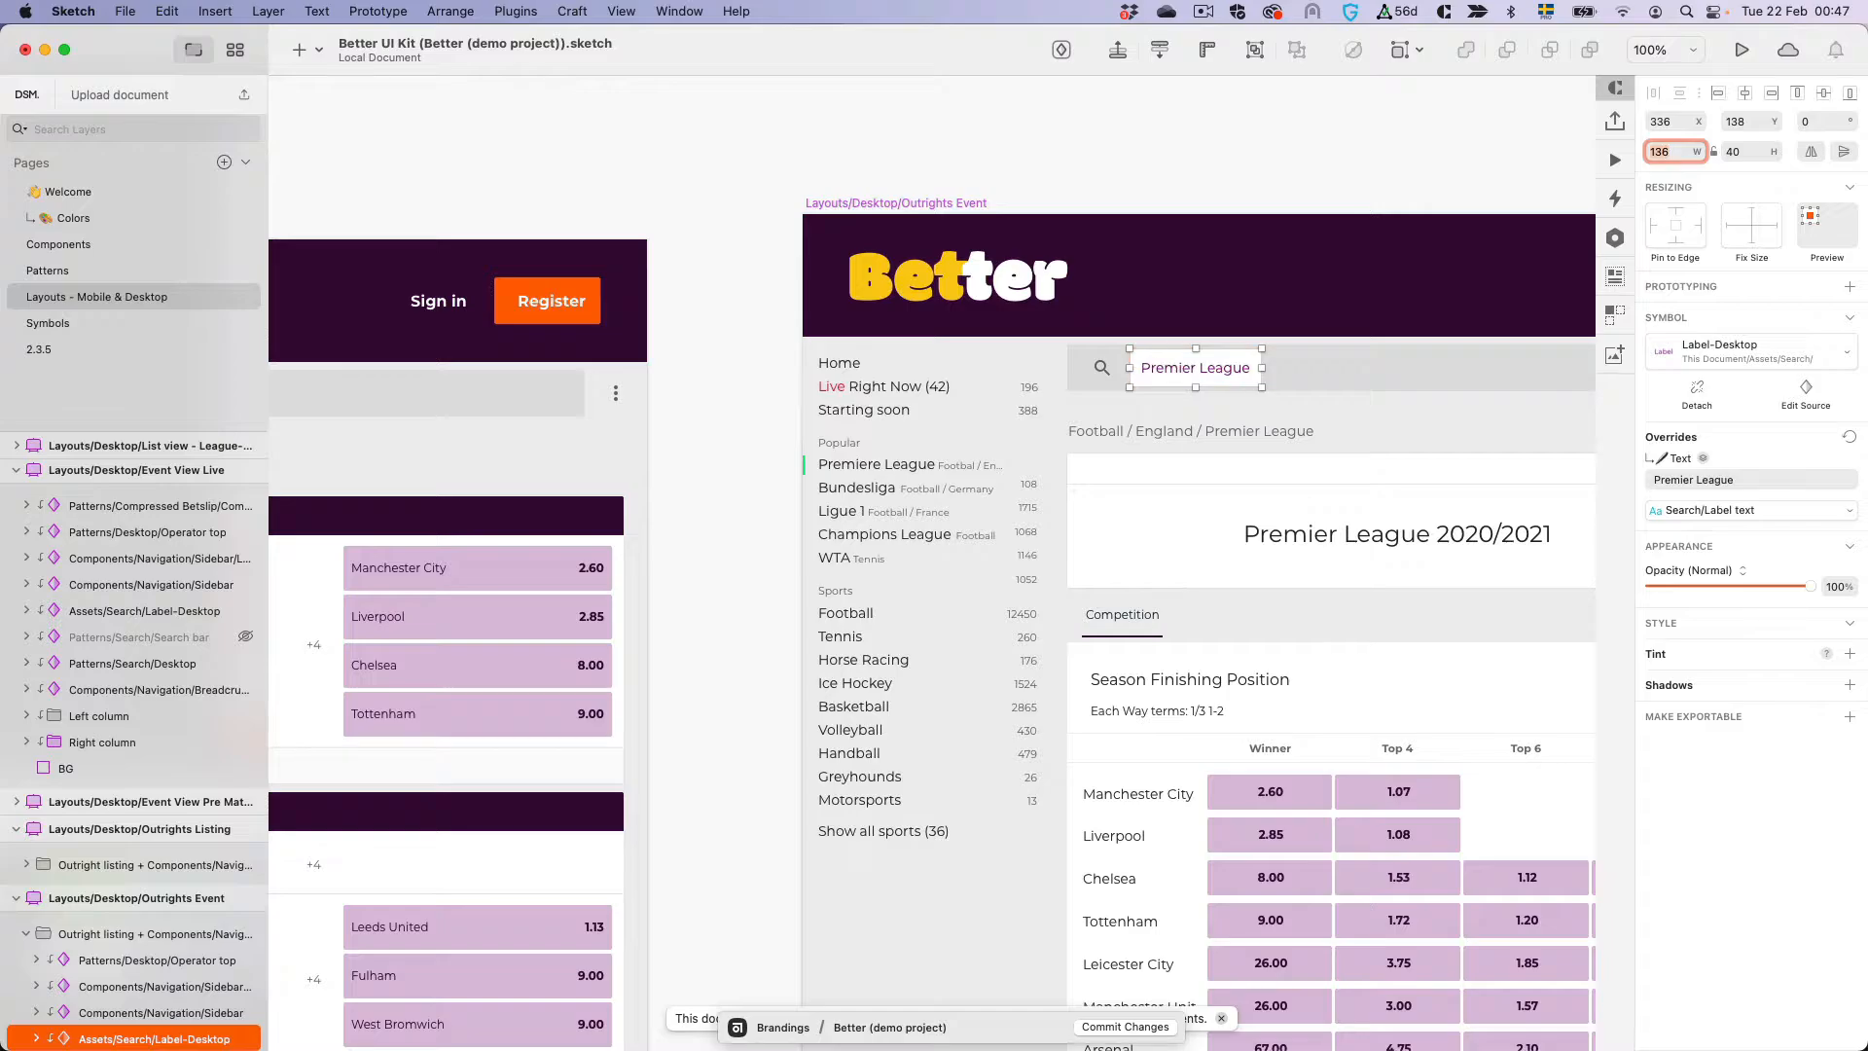
pyautogui.press('Return')
# Step: Commit the changes to the Brandings project with the summary 'Nudging'
pyautogui.hscroll(15, 1280, 406)
pyautogui.scroll(-15, 1280, 407)
pyautogui.hscroll(-5, 1280, 407)
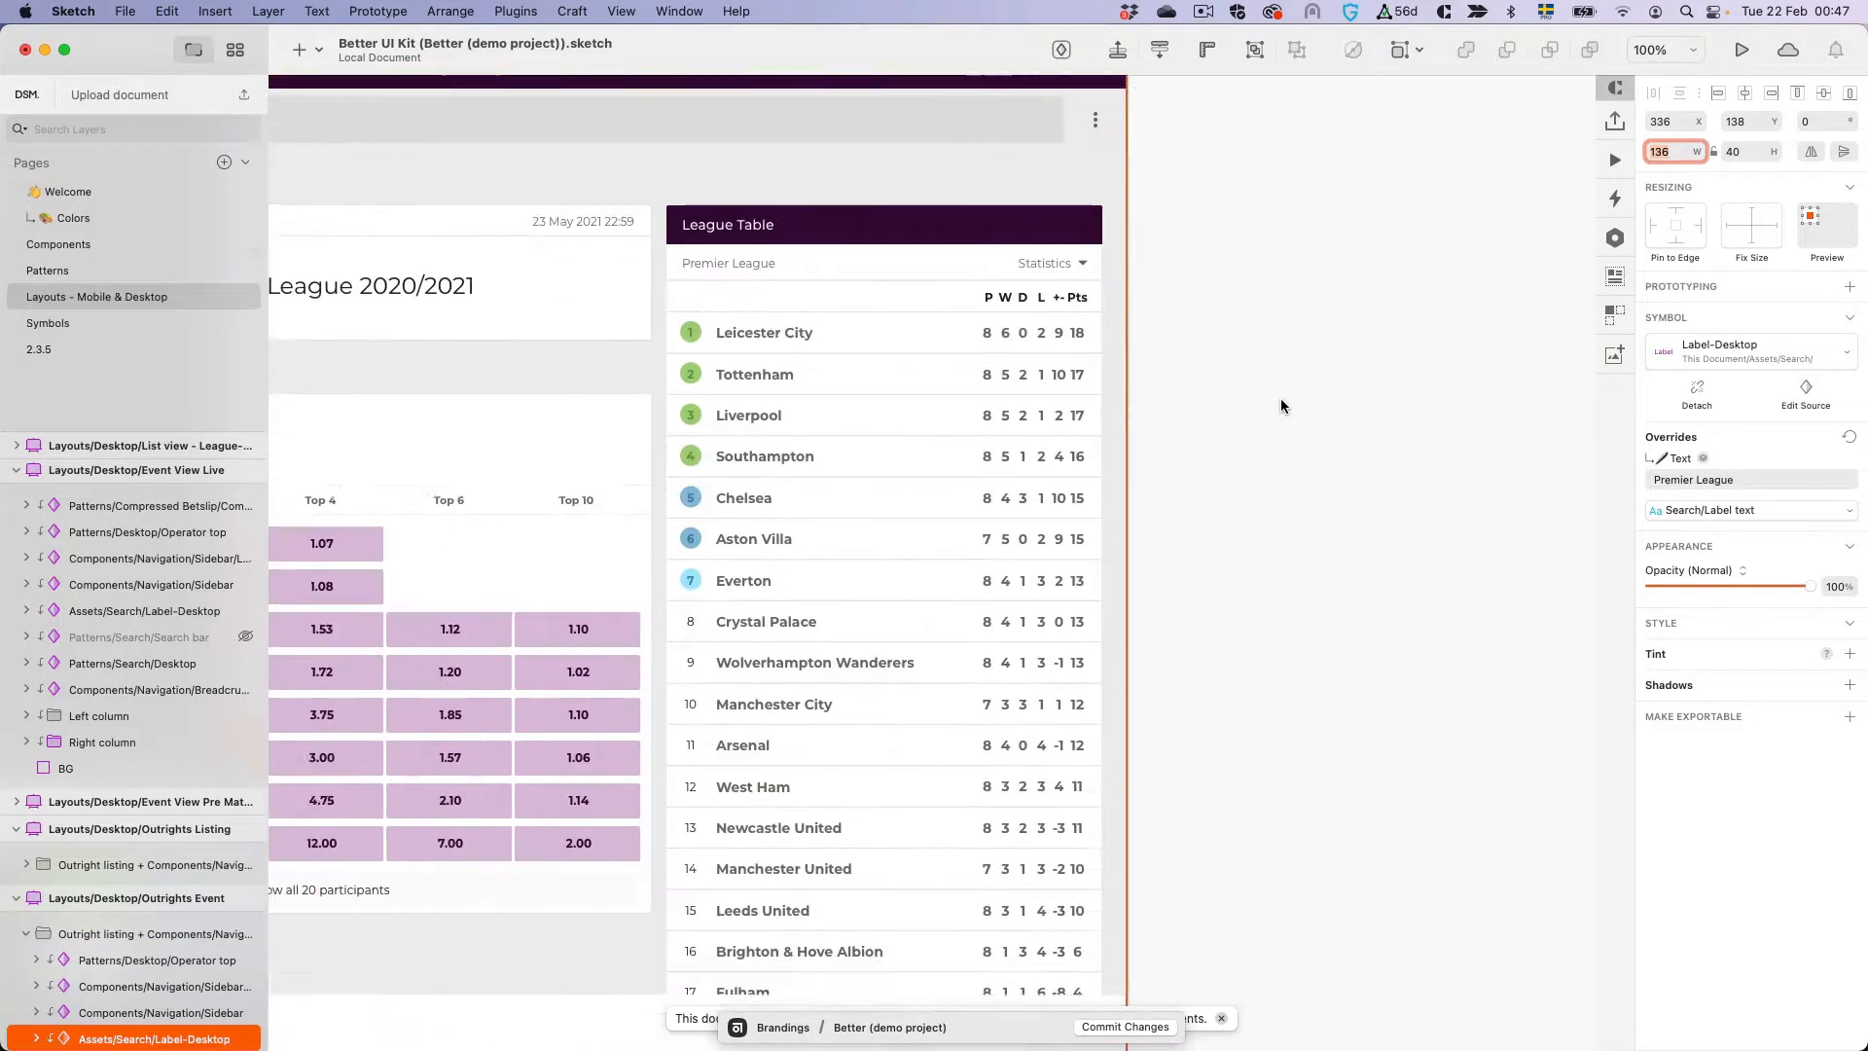
pyautogui.press('super+minus')
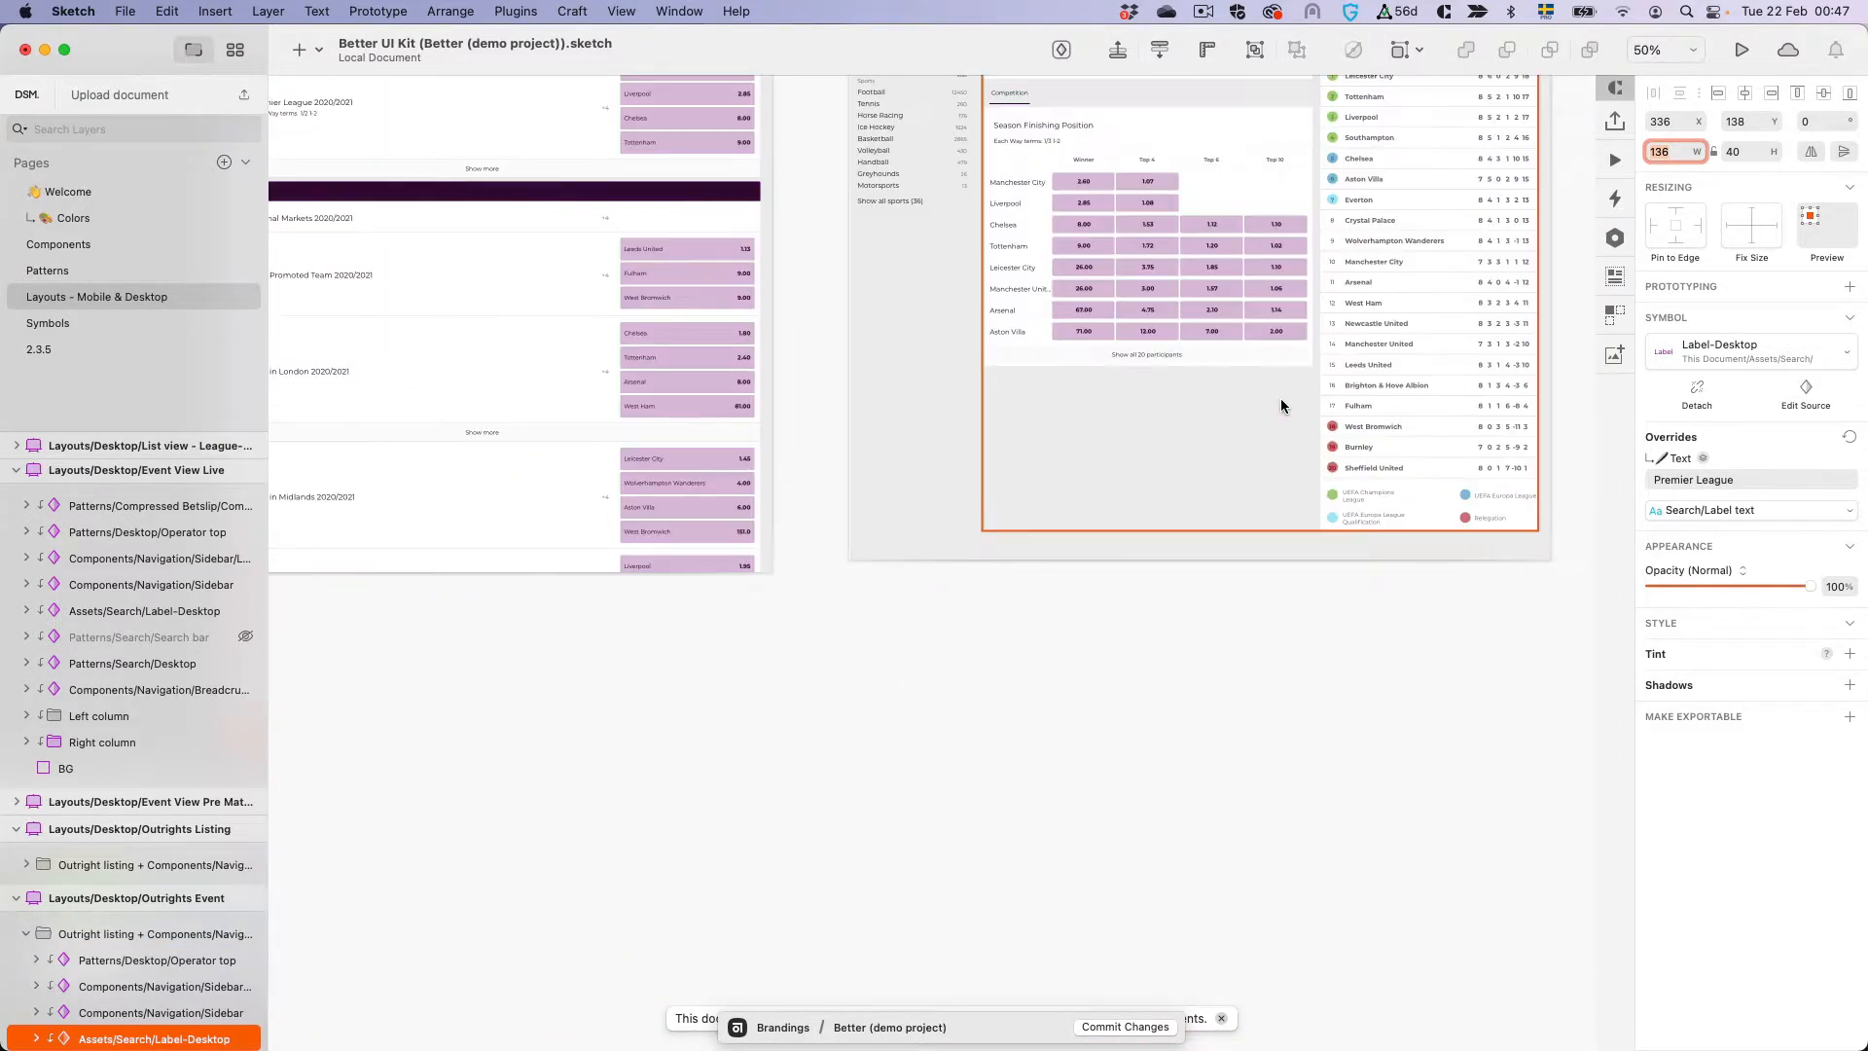
pyautogui.scroll(-10, 1280, 407)
pyautogui.hscroll(-5, 1280, 407)
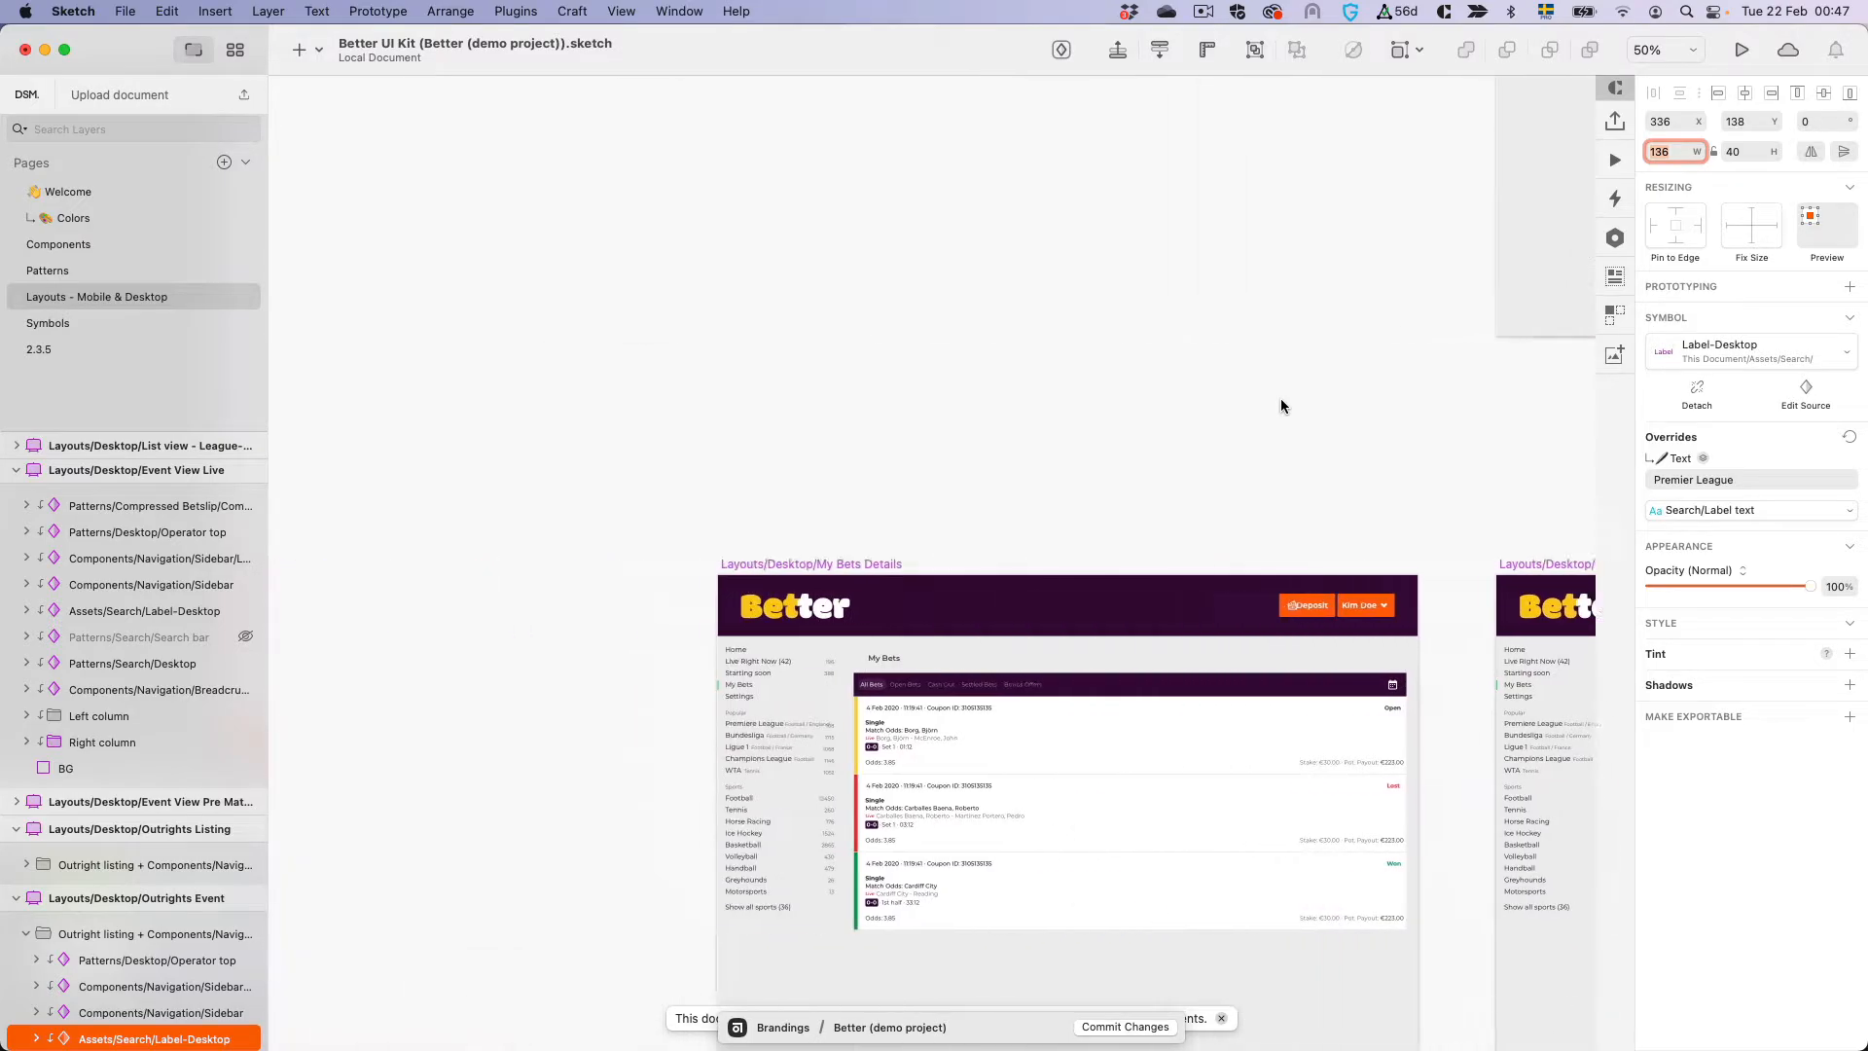
pyautogui.scroll(-10, 1280, 406)
pyautogui.scroll(10, 1280, 407)
pyautogui.hscroll(5, 1280, 407)
pyautogui.scroll(-5, 1280, 406)
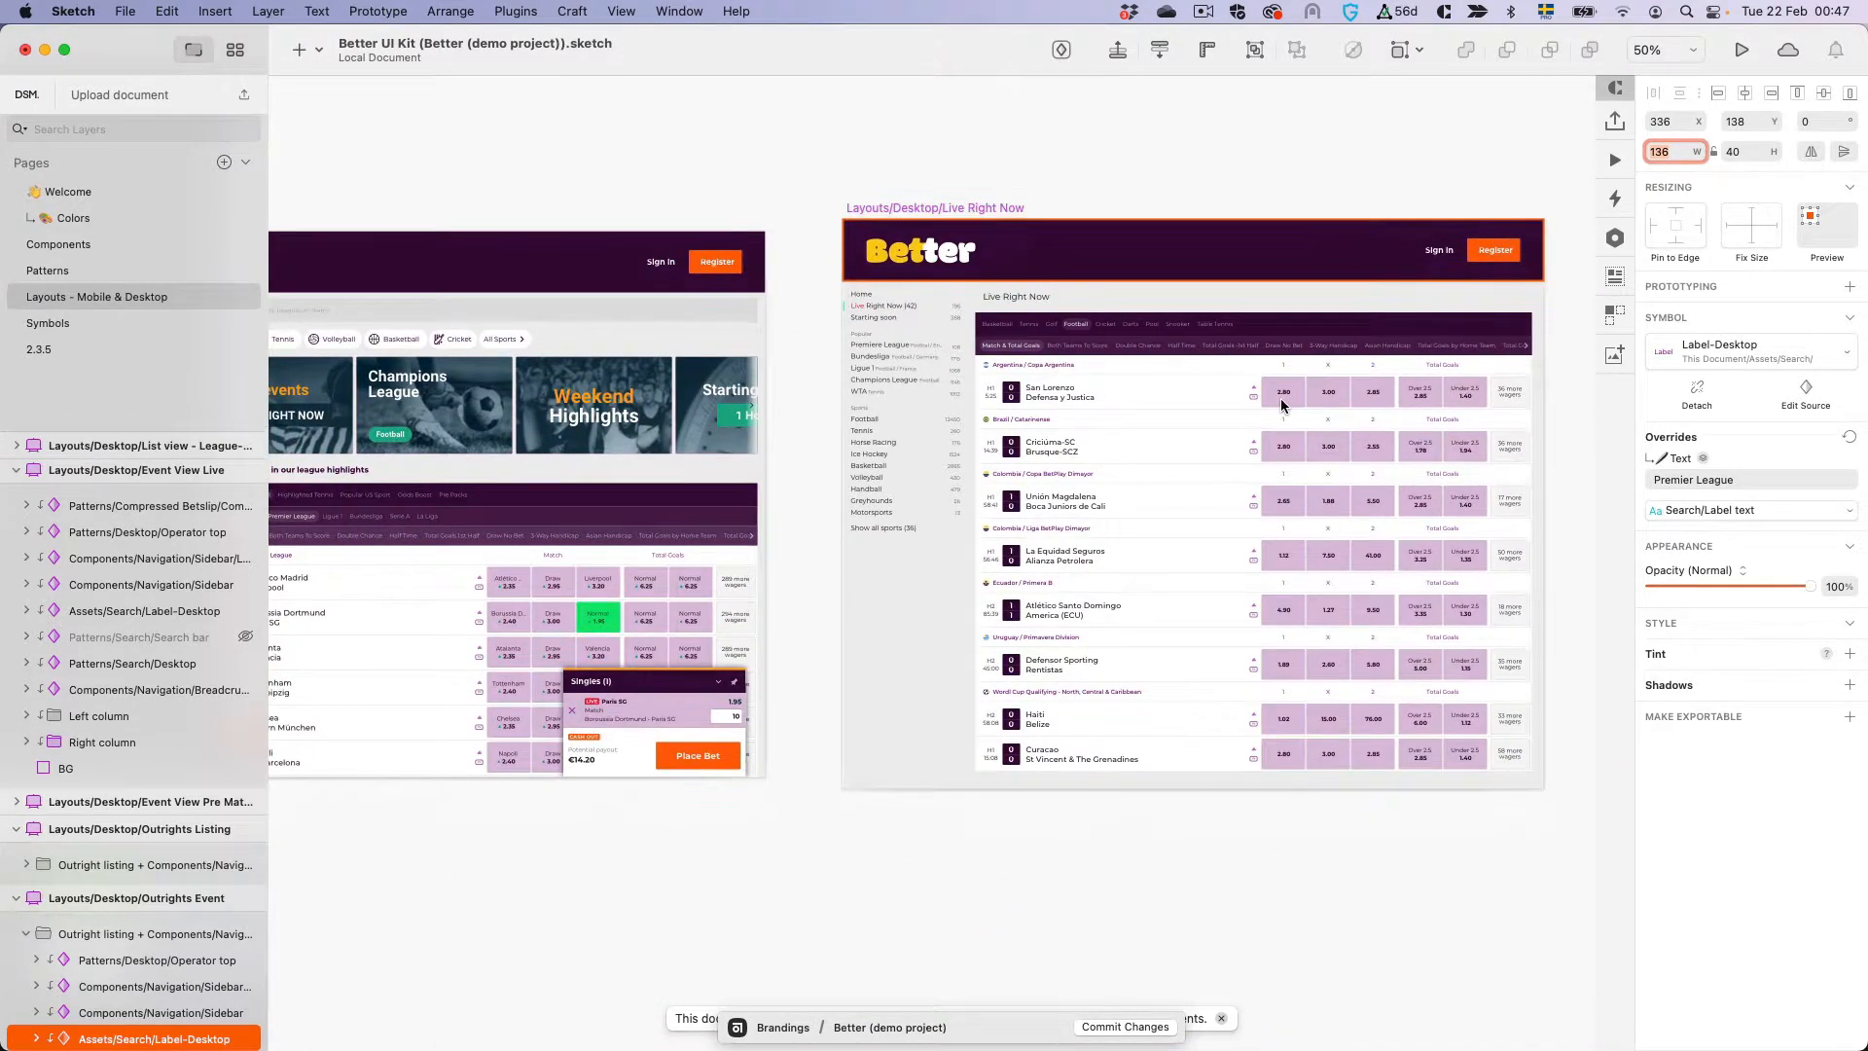
pyautogui.scroll(-5, 1280, 407)
pyautogui.hscroll(-2, 1280, 406)
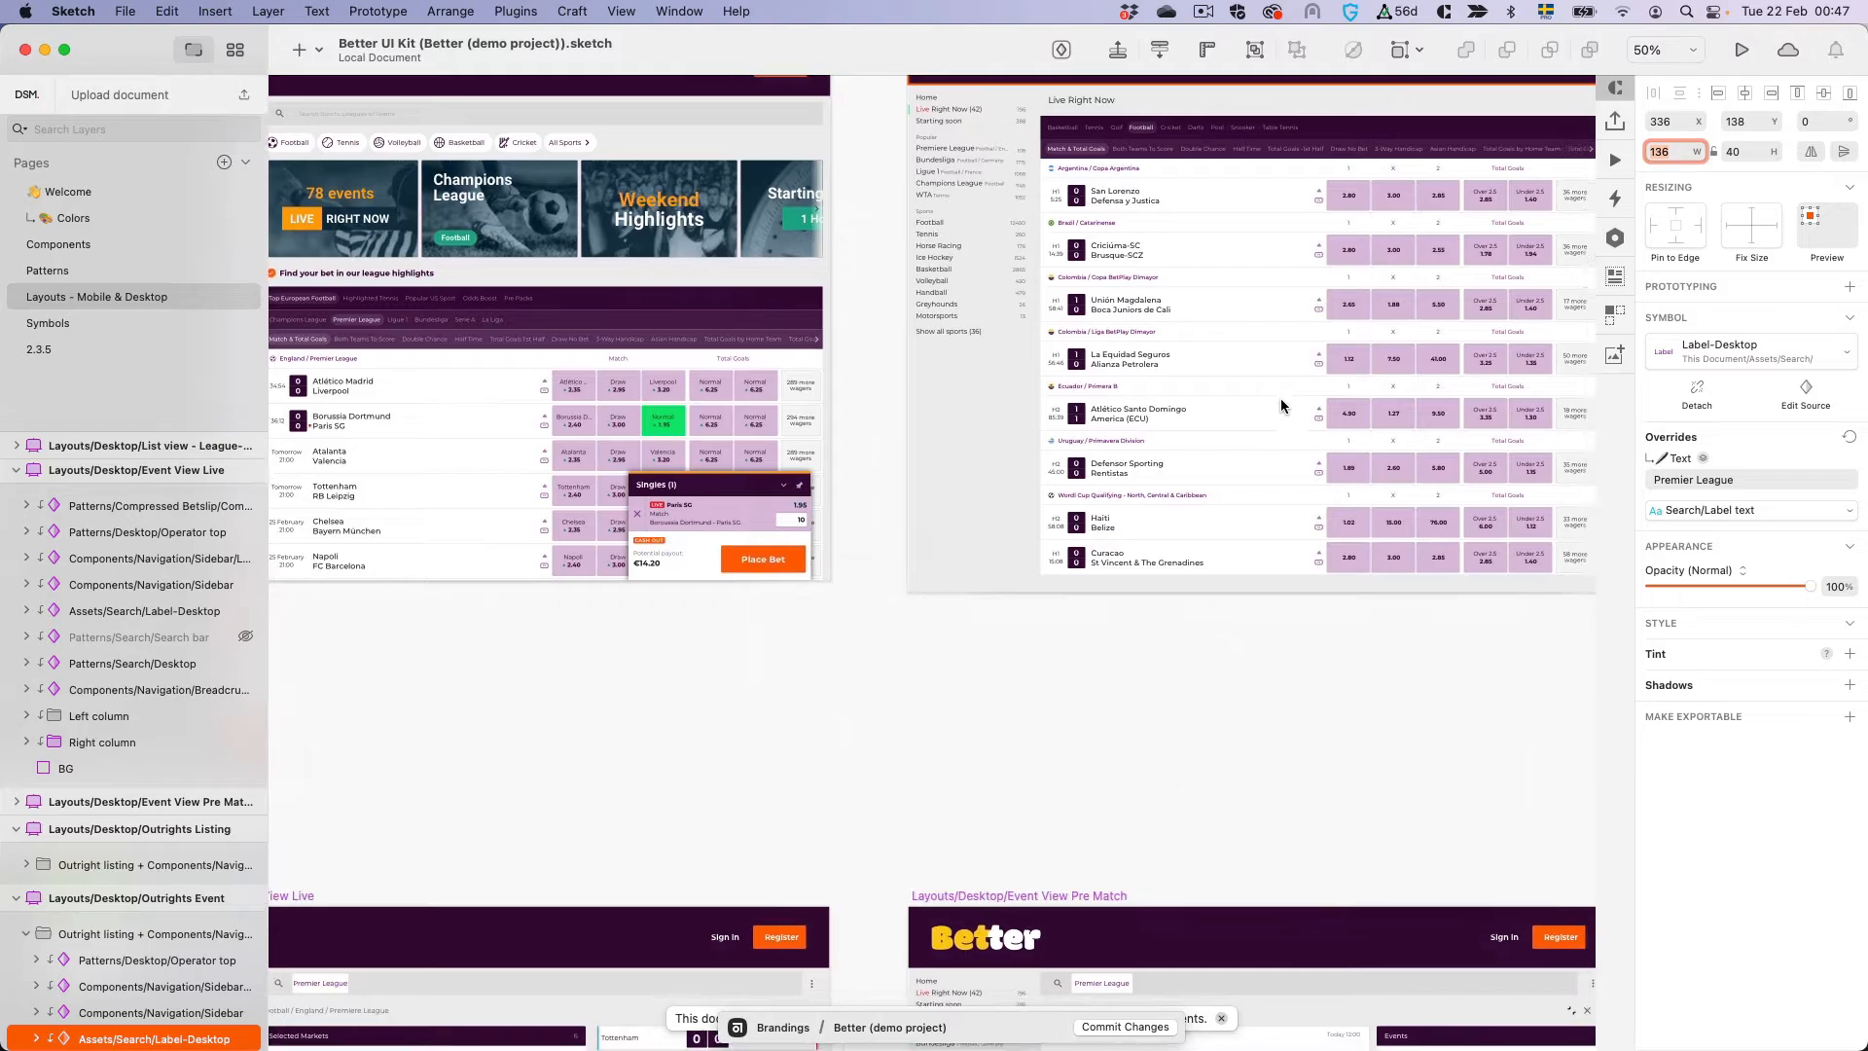
pyautogui.click(1125, 1027)
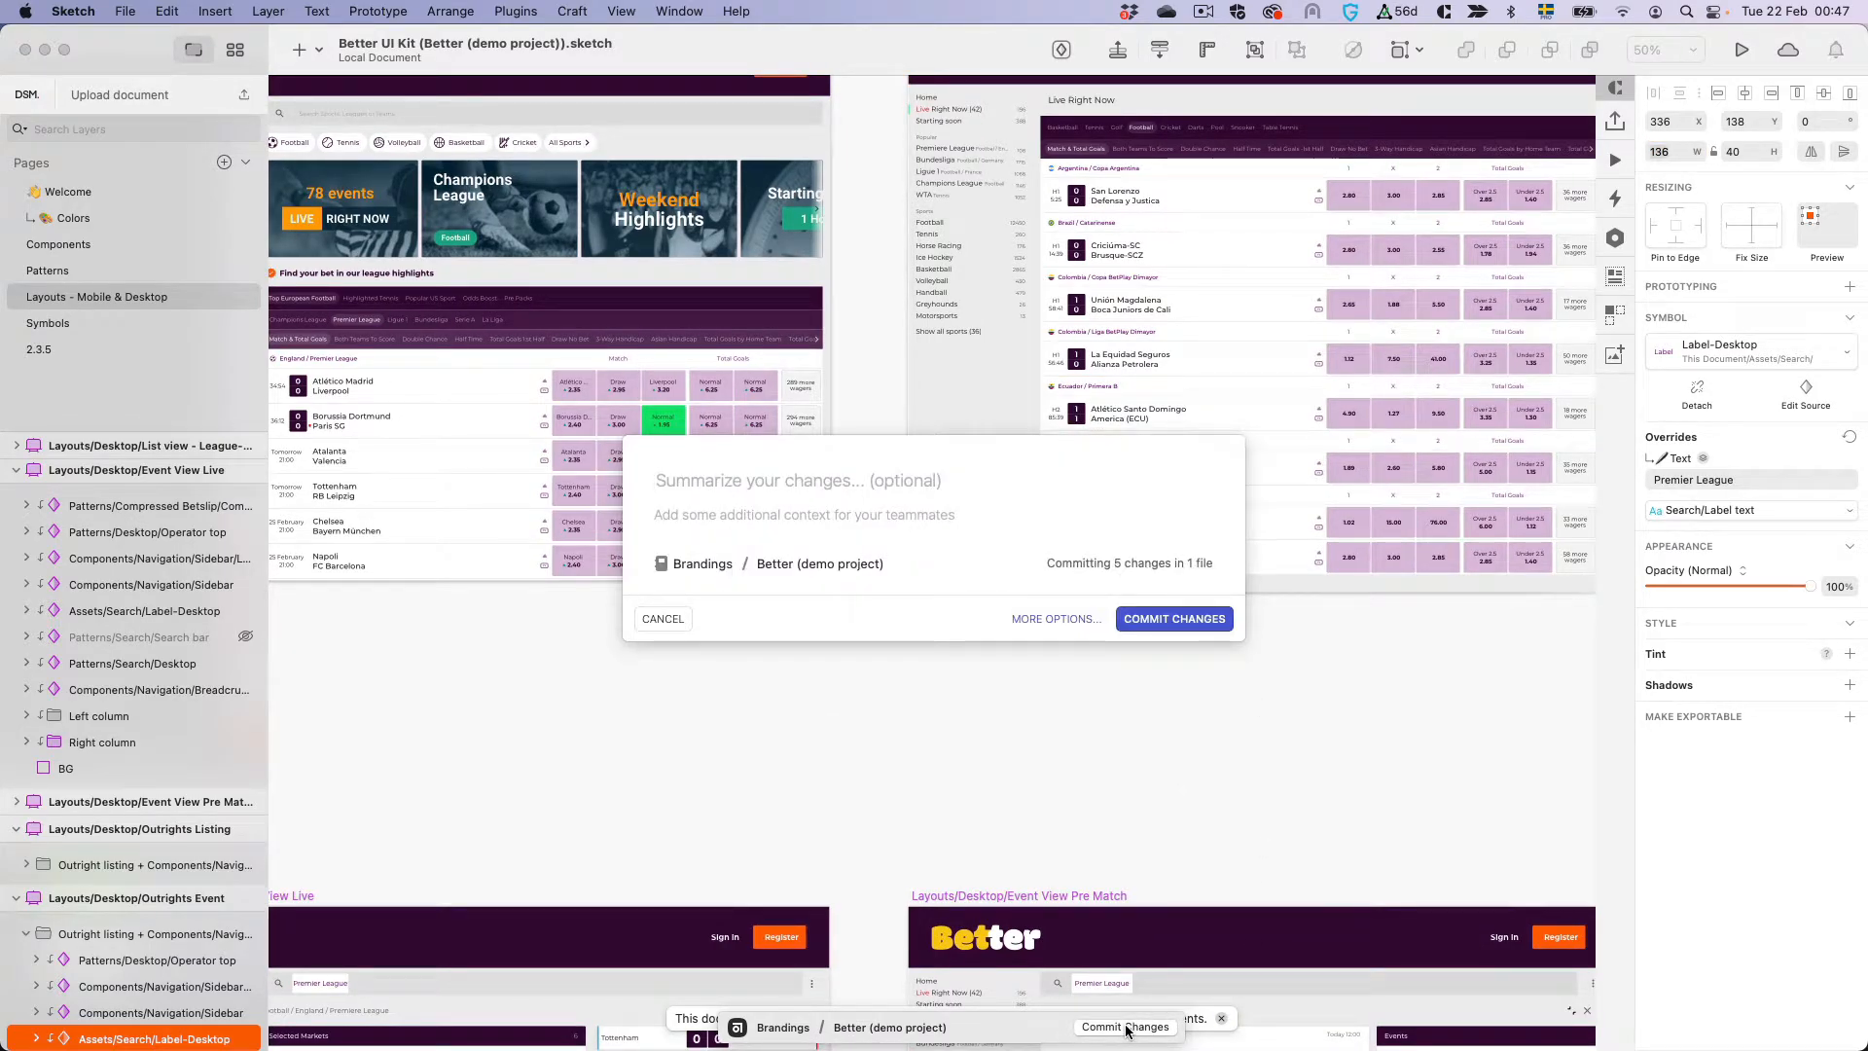
pyautogui.write('Nudging')
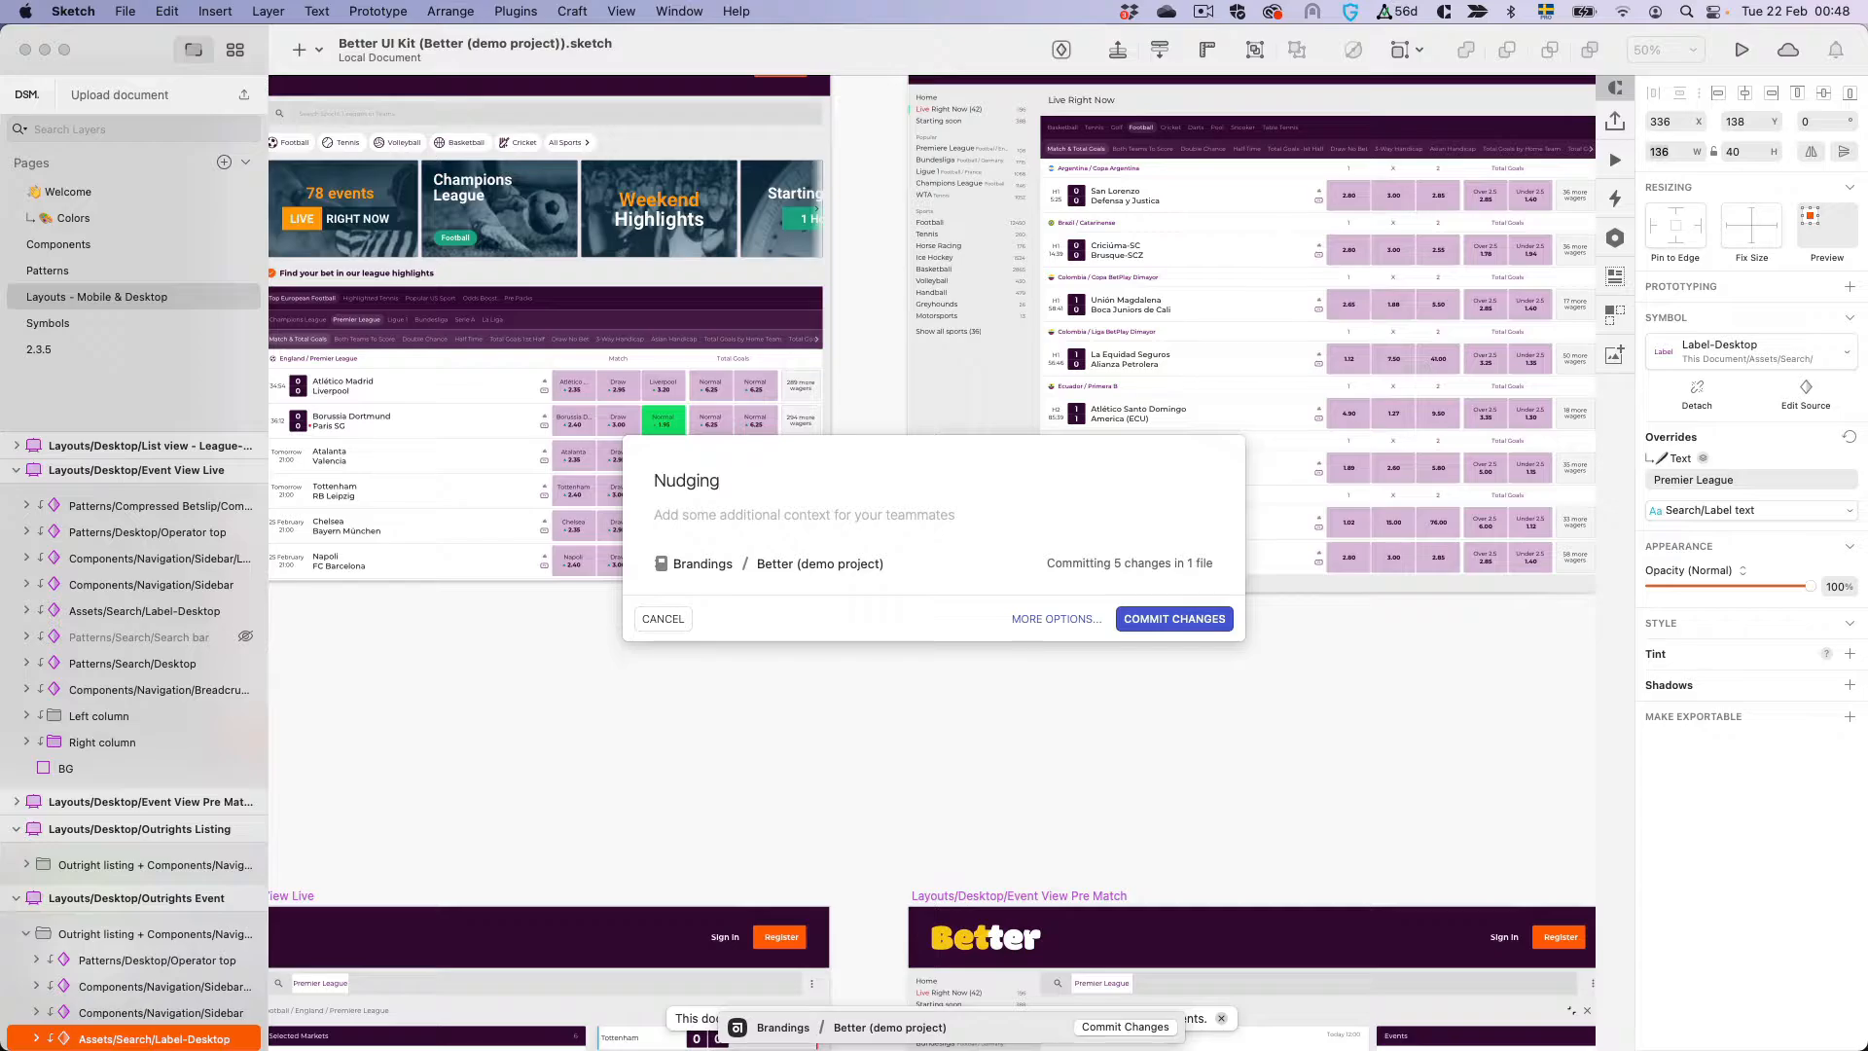
pyautogui.click(1170, 620)
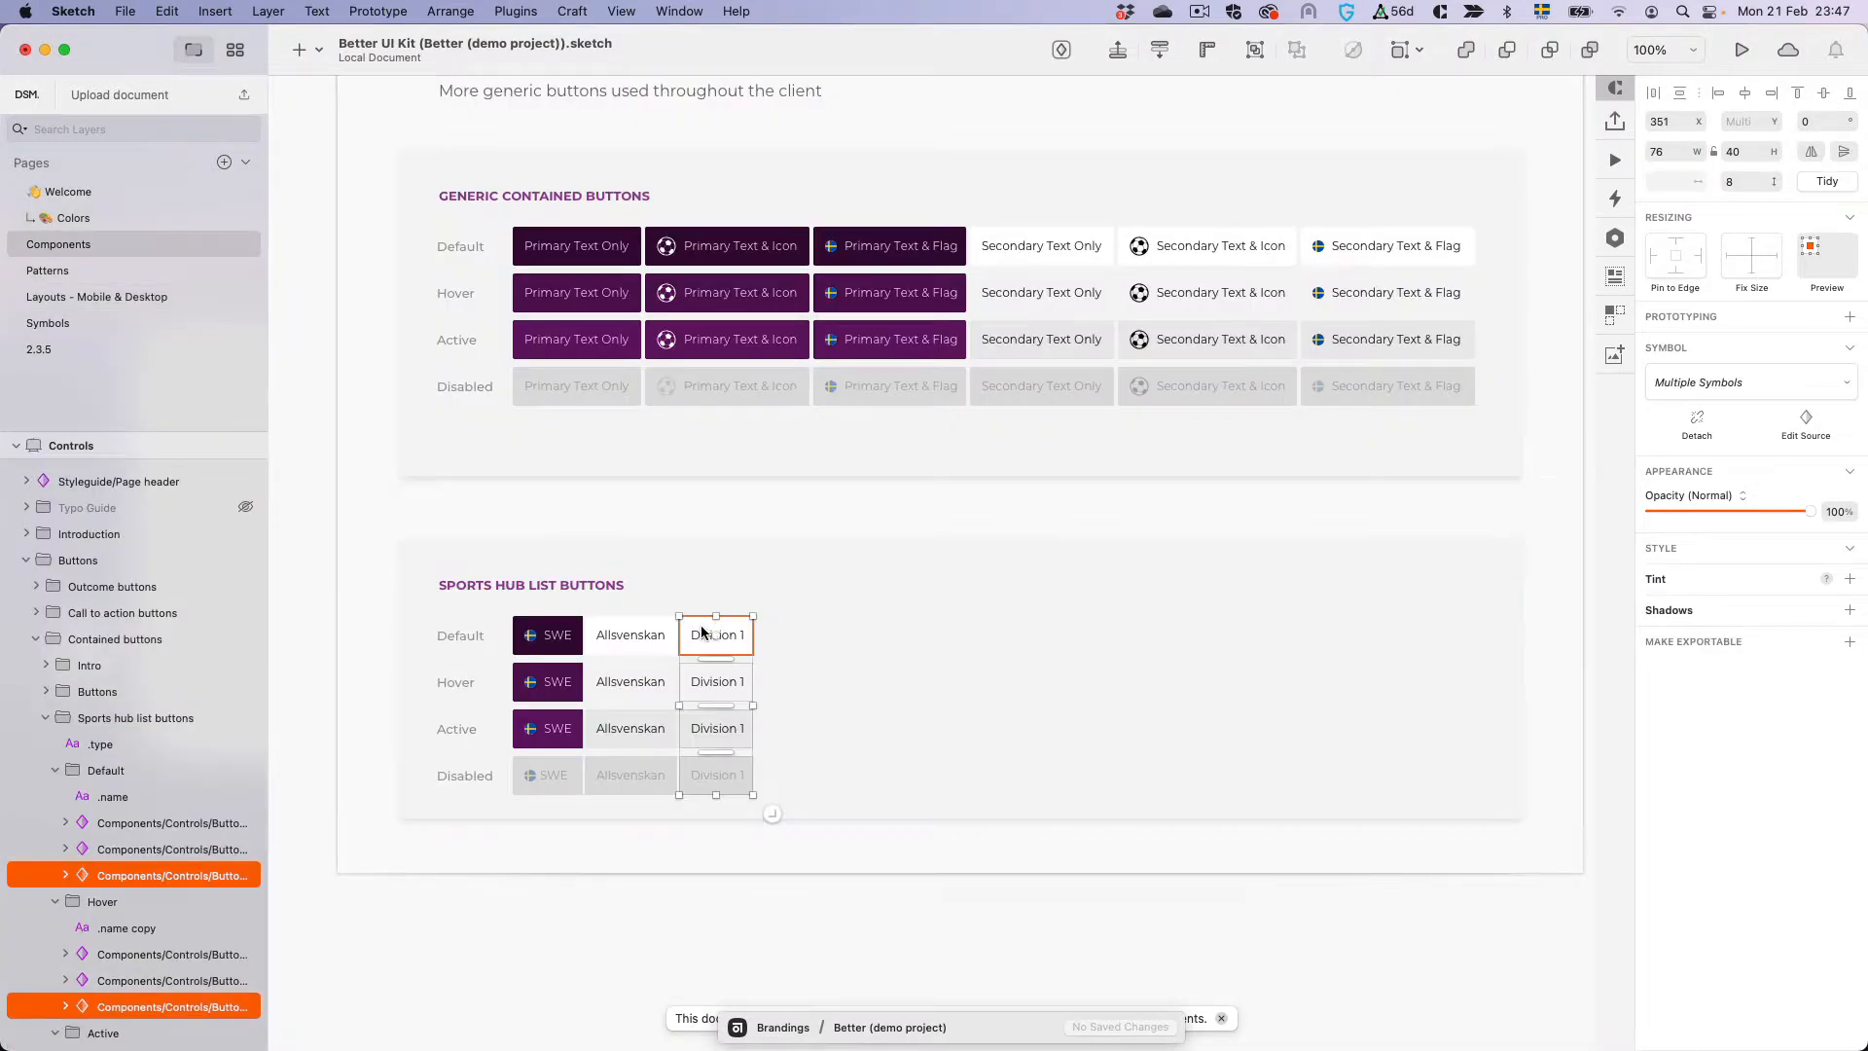
# Step: Widen the Division 1 sports hub list buttons to 80 px
pyautogui.moveTo(753, 704); pyautogui.dragTo(756, 703)
pyautogui.click(907, 773)
pyautogui.scroll(2, 907, 773)
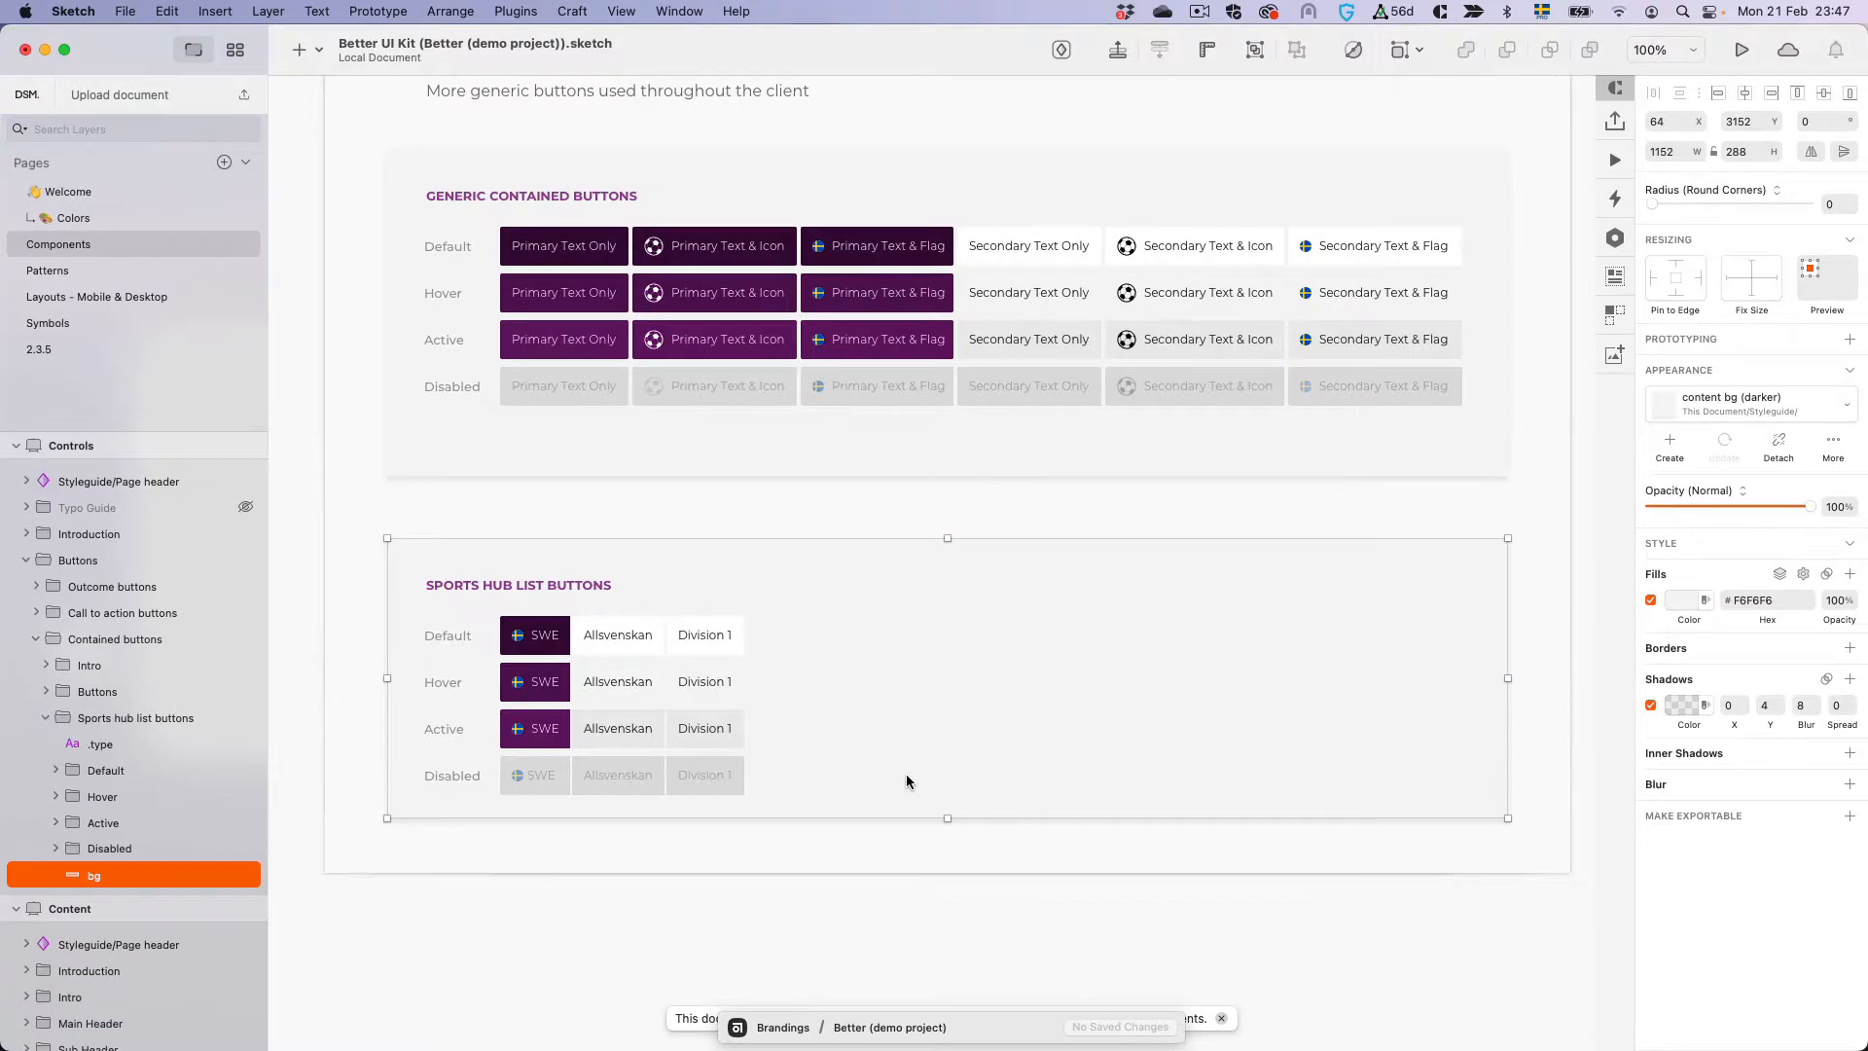
pyautogui.scroll(15, 907, 773)
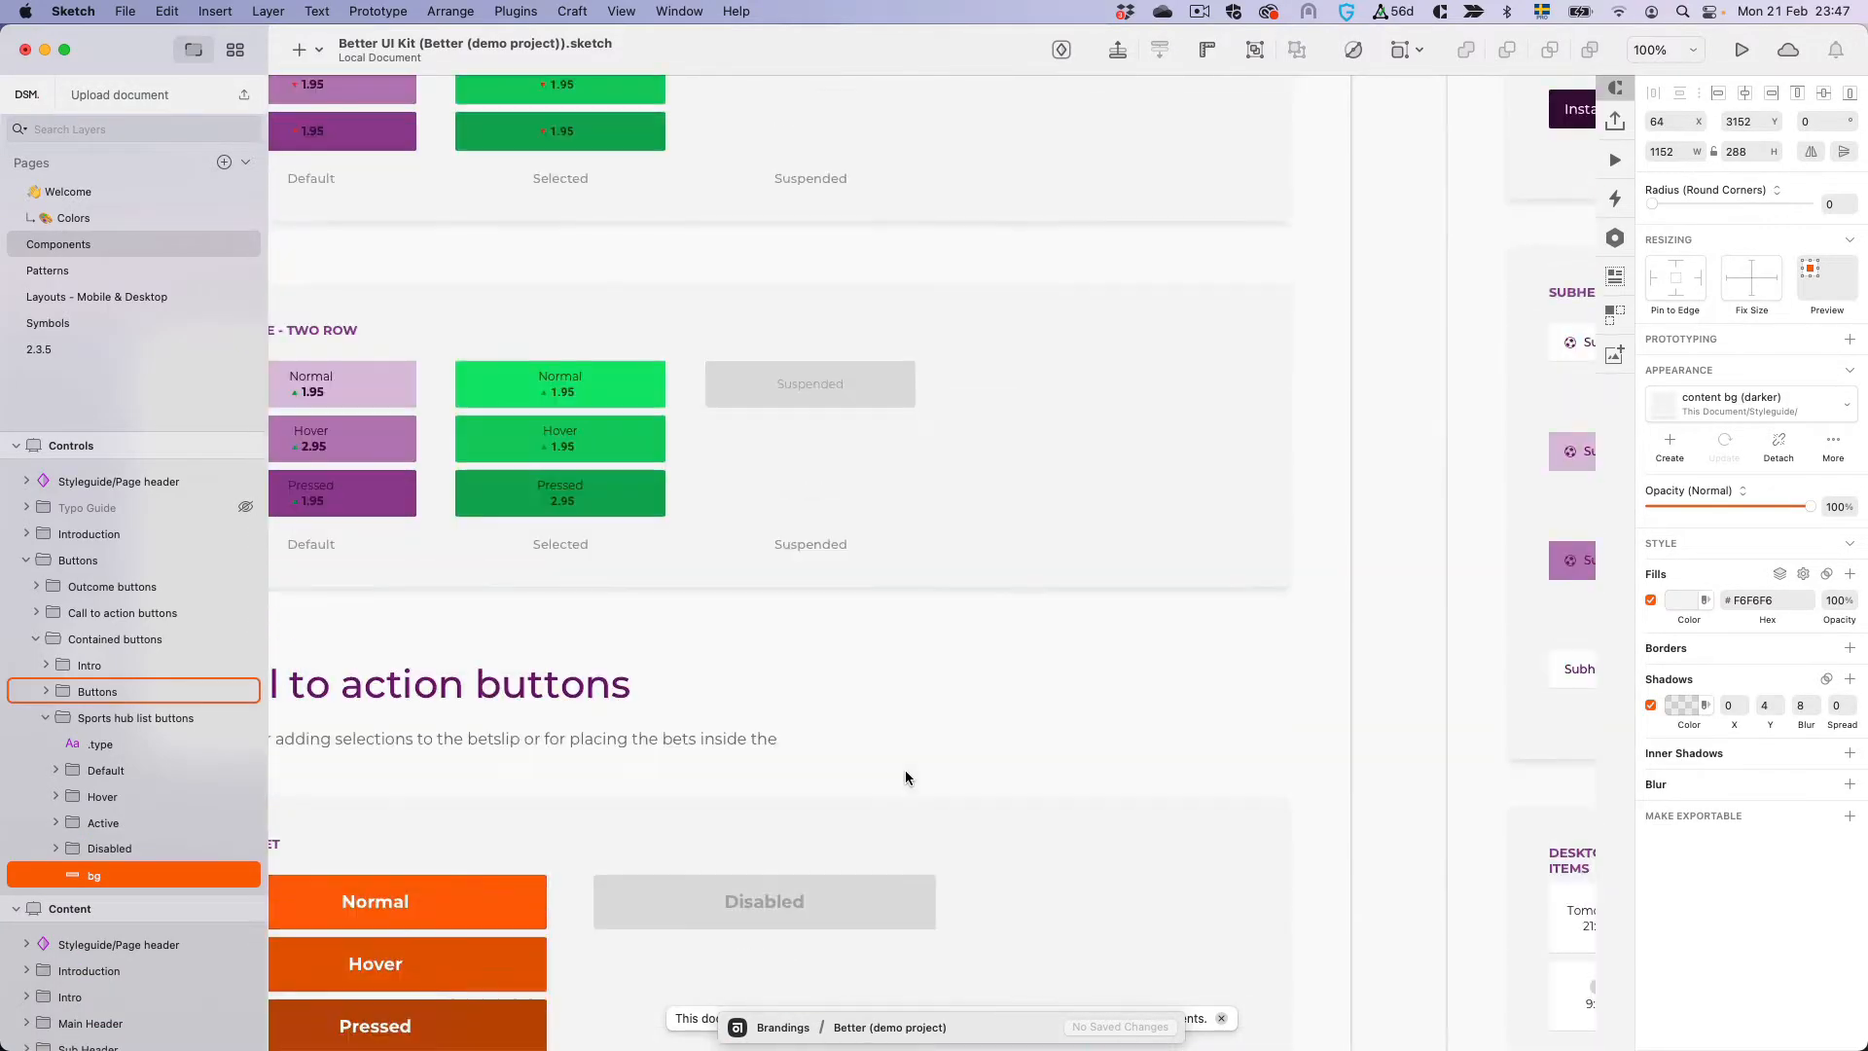
pyautogui.scroll(15, 904, 776)
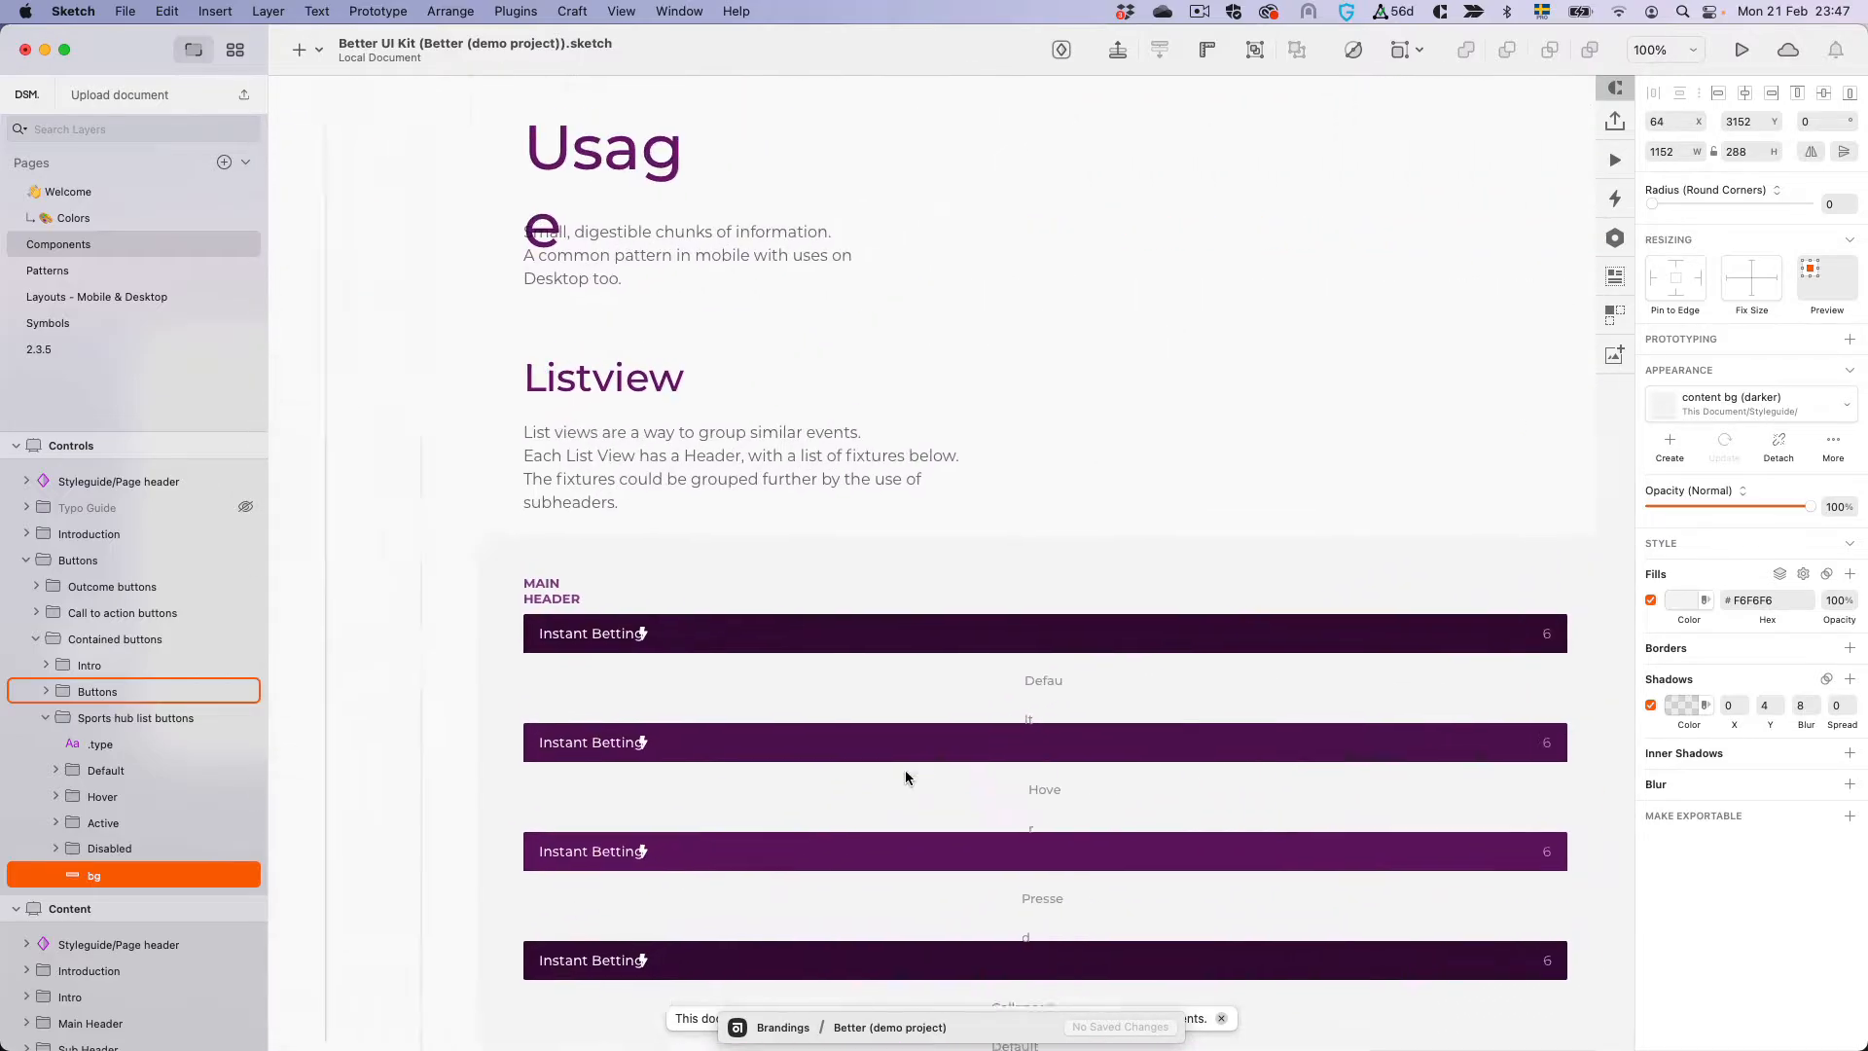
pyautogui.hscroll(-10, 904, 775)
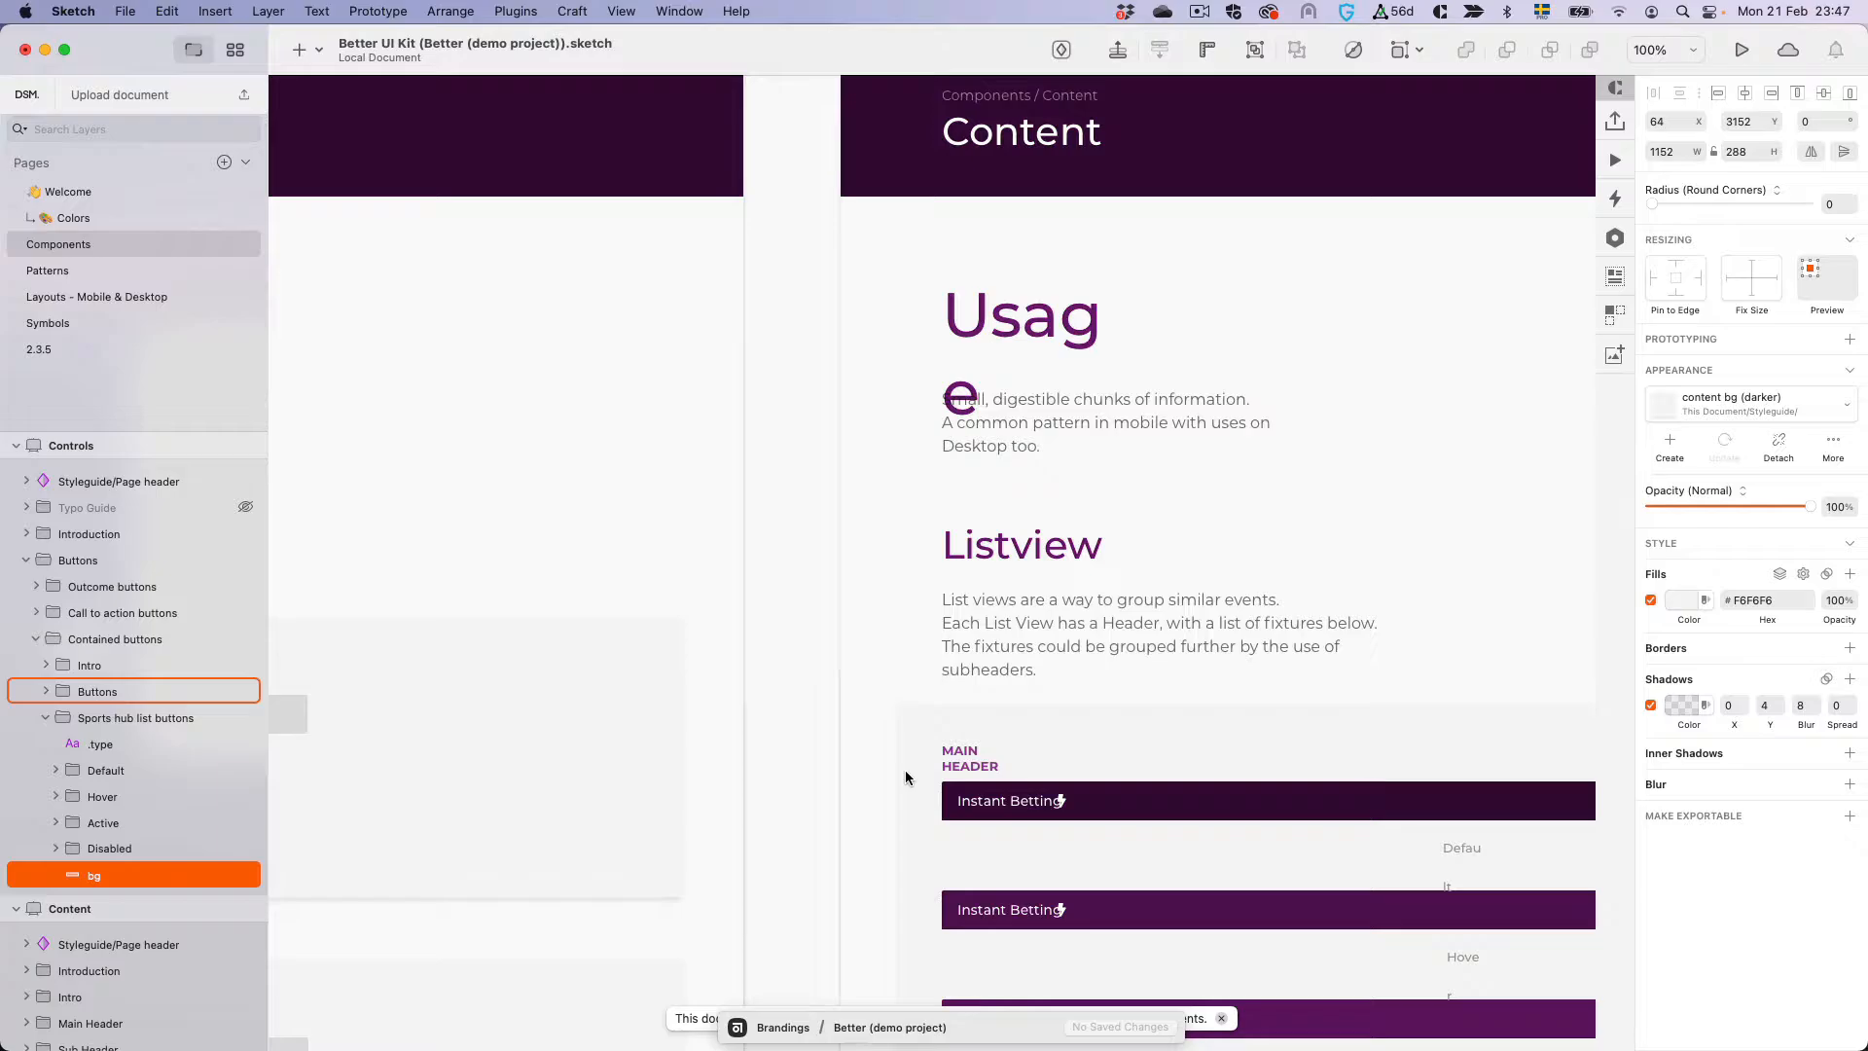
pyautogui.hscroll(-20, 904, 775)
pyautogui.hscroll(4, 905, 775)
pyautogui.scroll(-2, 905, 775)
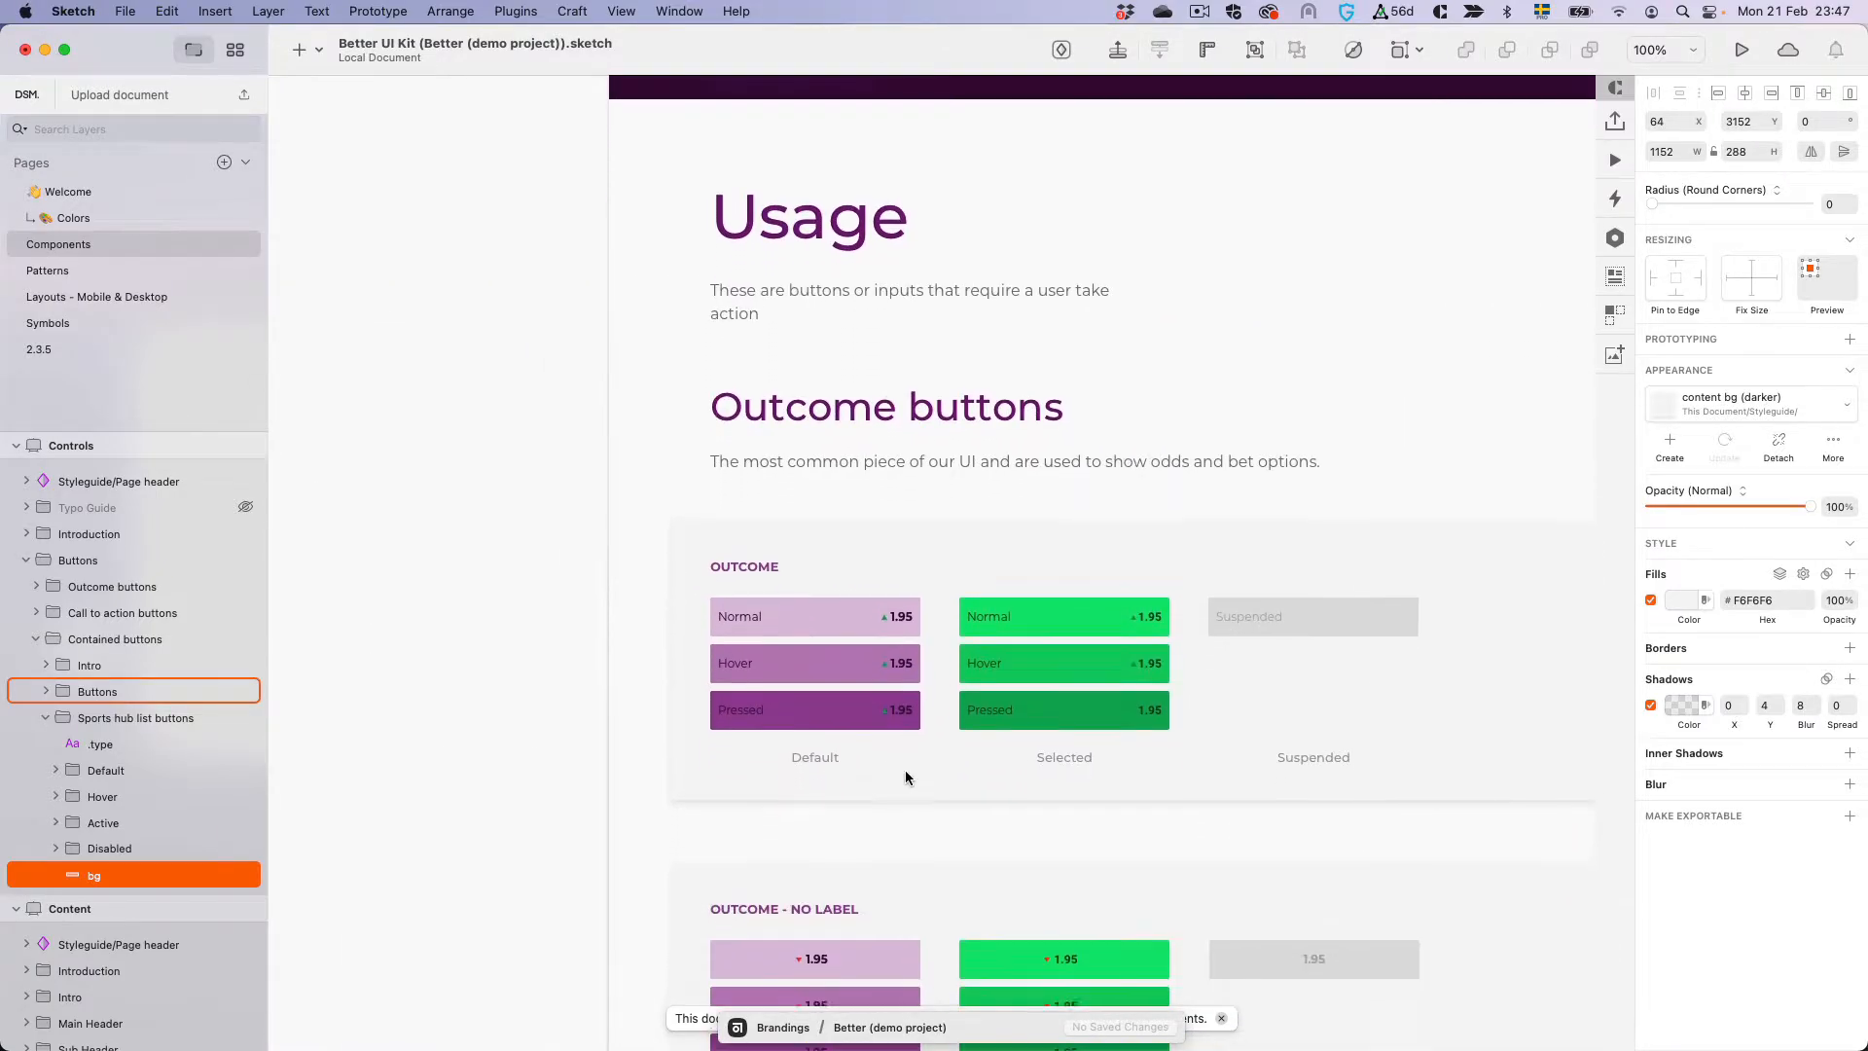
pyautogui.hscroll(3, 904, 769)
pyautogui.scroll(1, 904, 769)
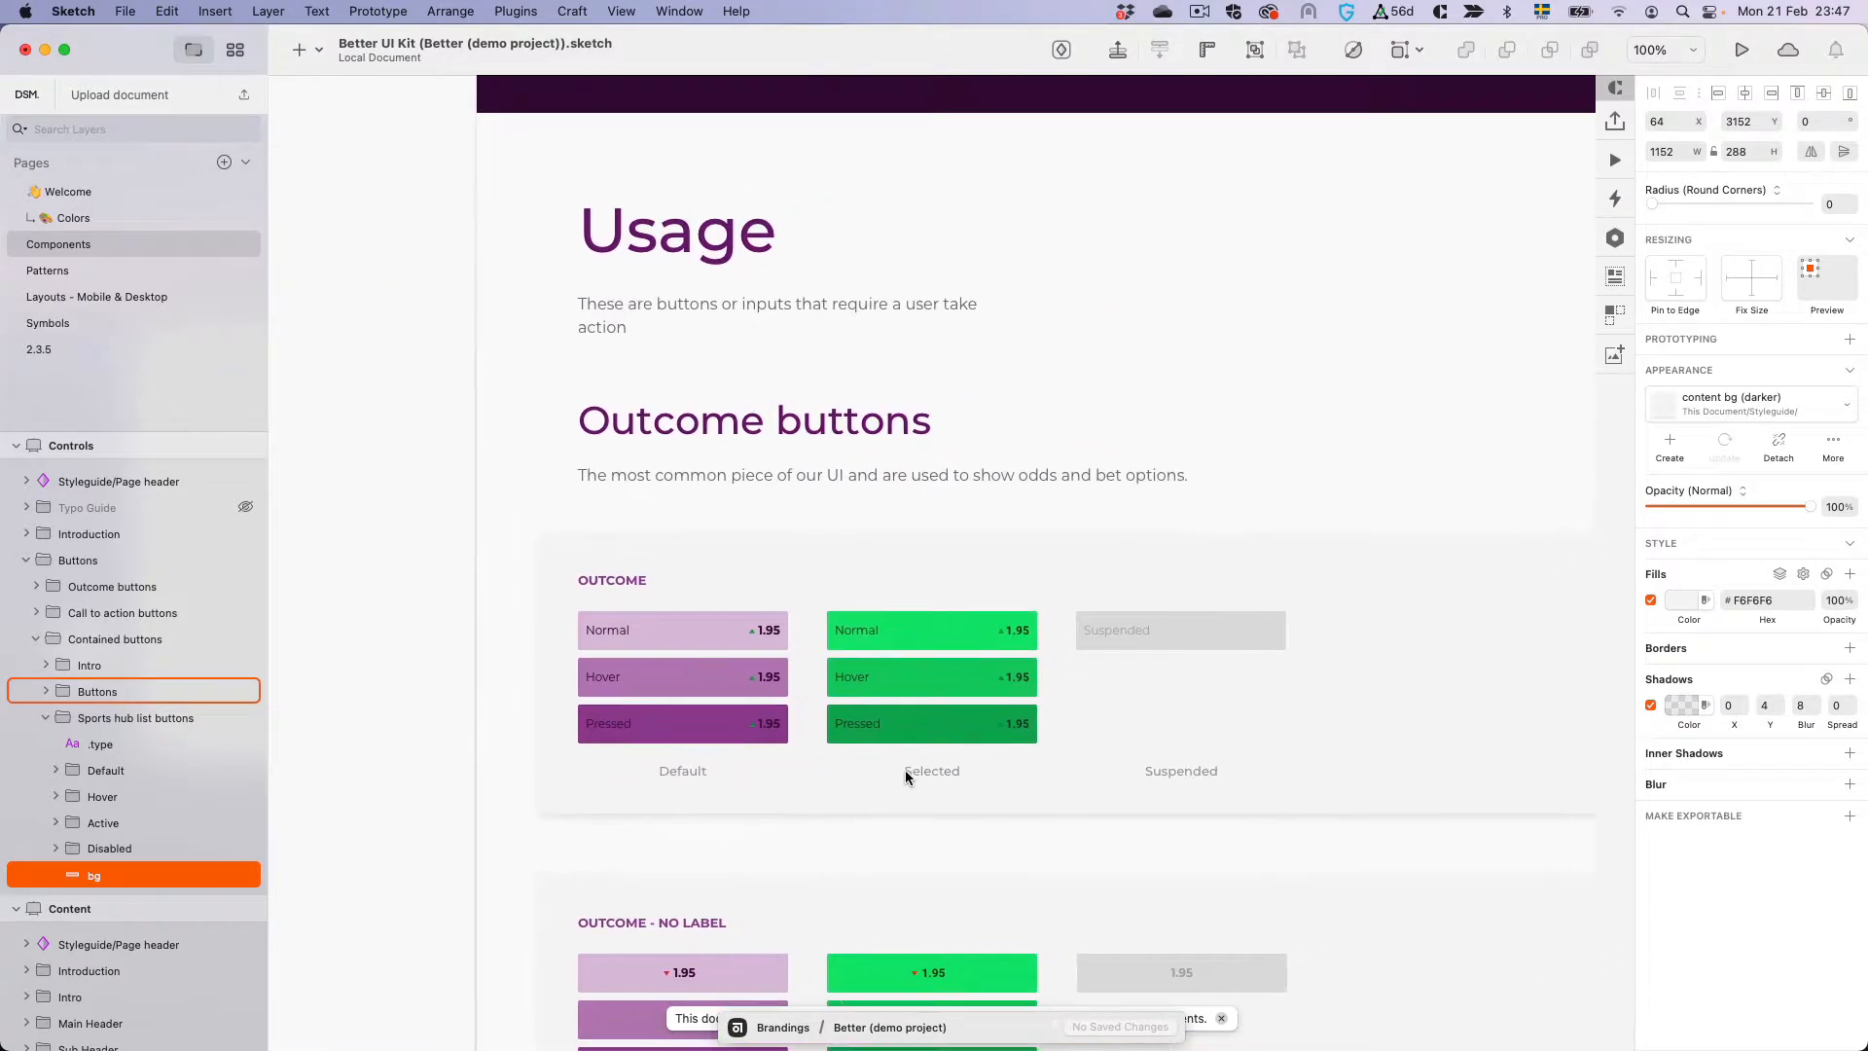
# Step: Select the Controls Usage title, intro body text, Outcome buttons title and description together
pyautogui.click(634, 222)
pyautogui.scroll(5, 647, 229)
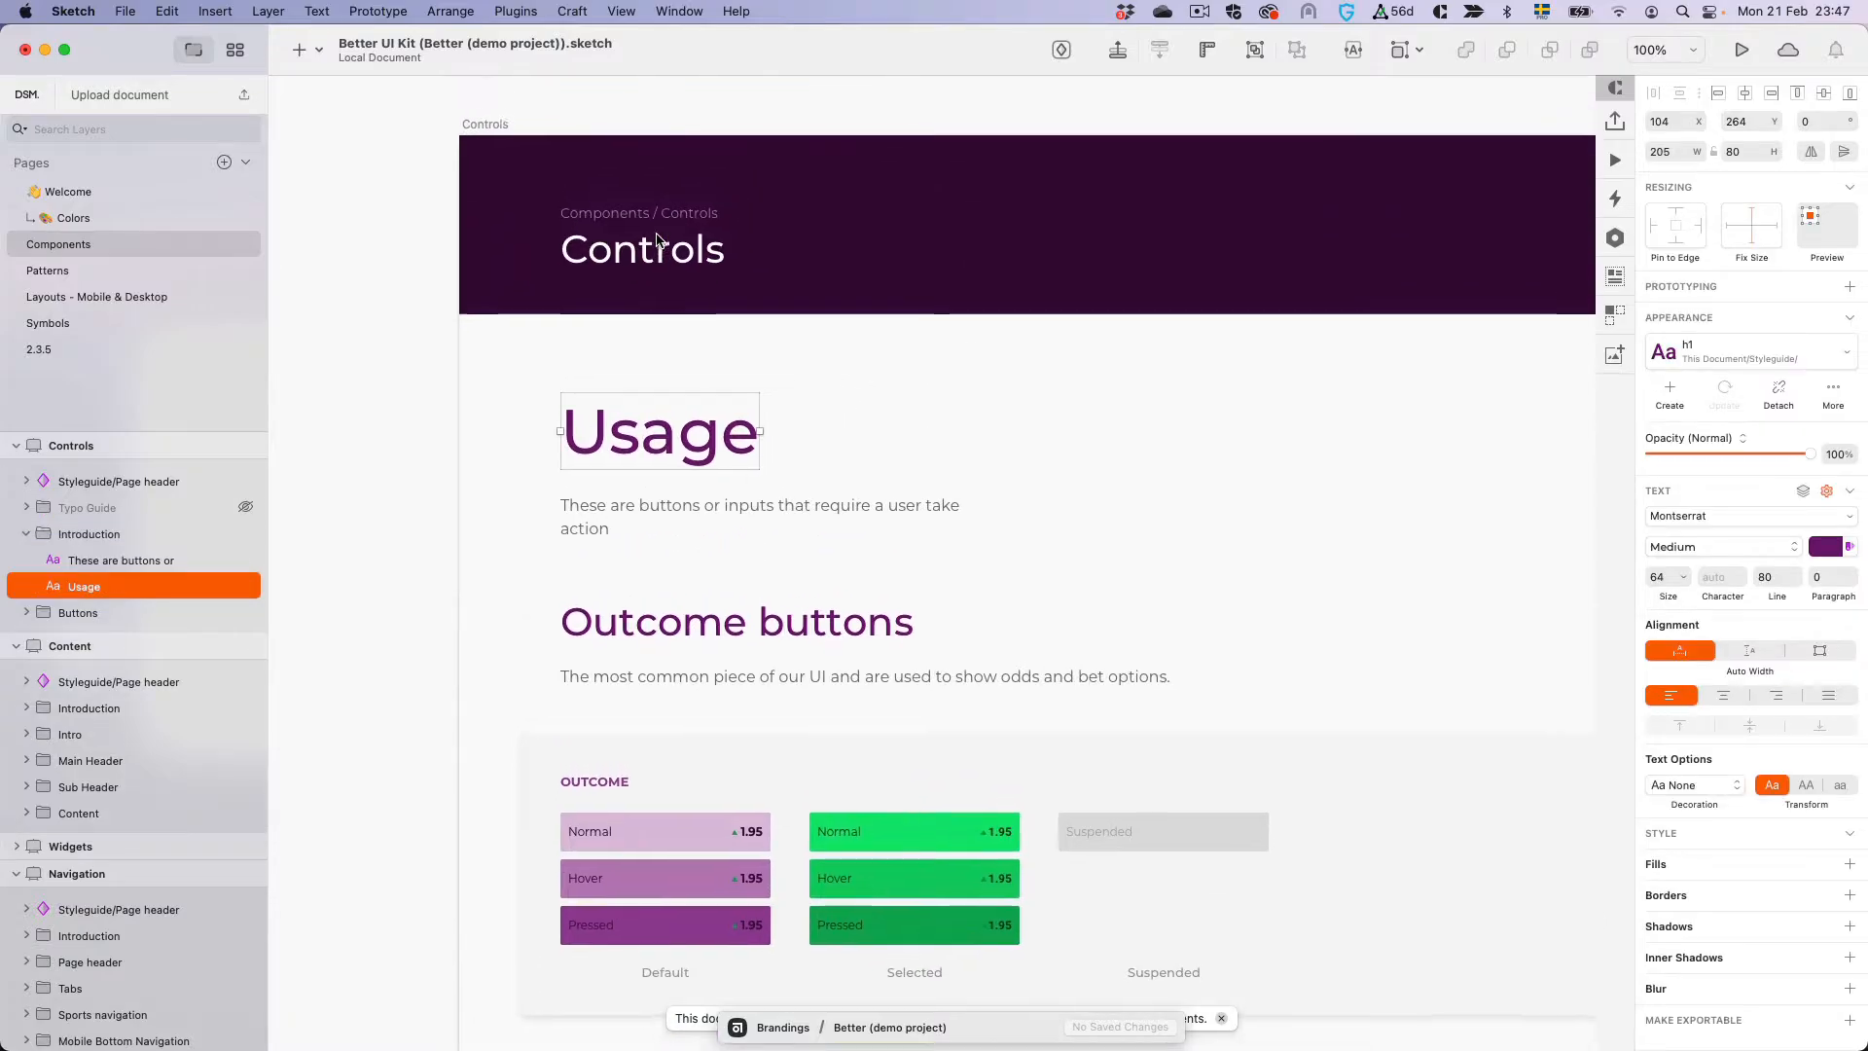
pyautogui.scroll(-2, 661, 320)
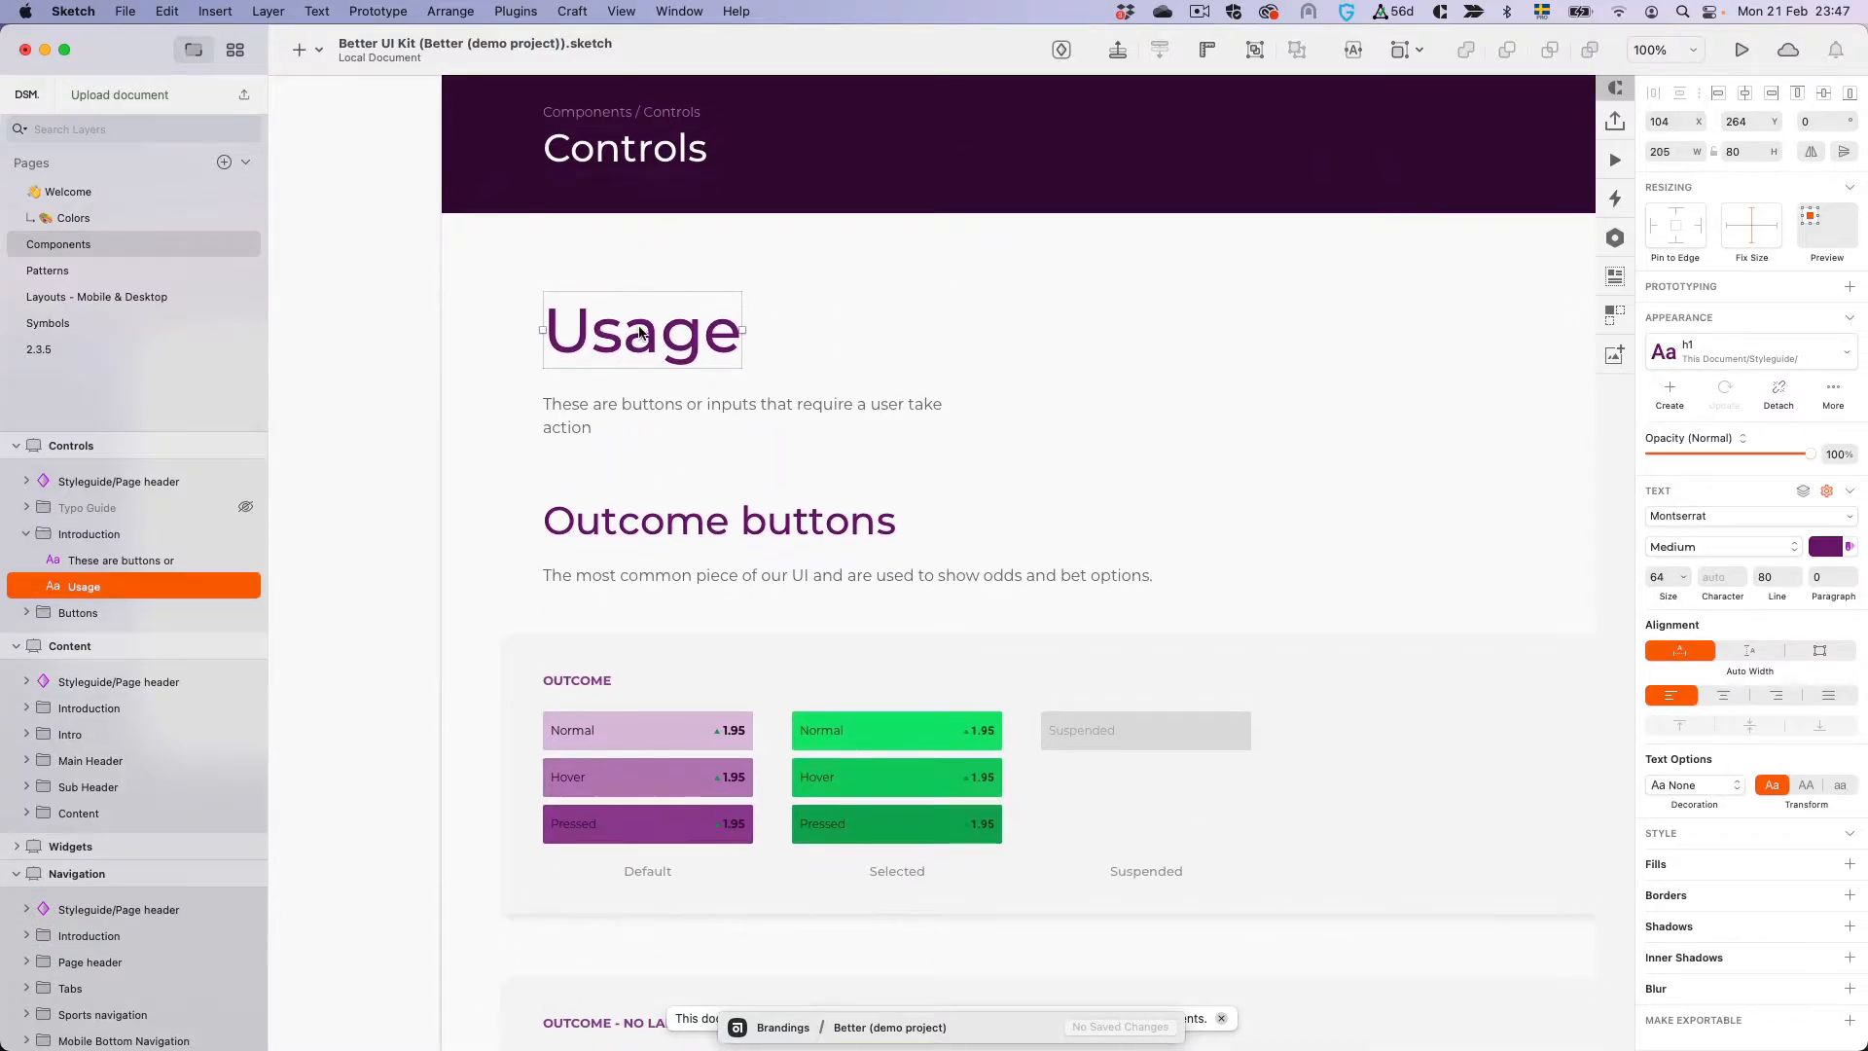
pyautogui.keyDown('shift'); pyautogui.click(673, 404); pyautogui.keyUp('shift')
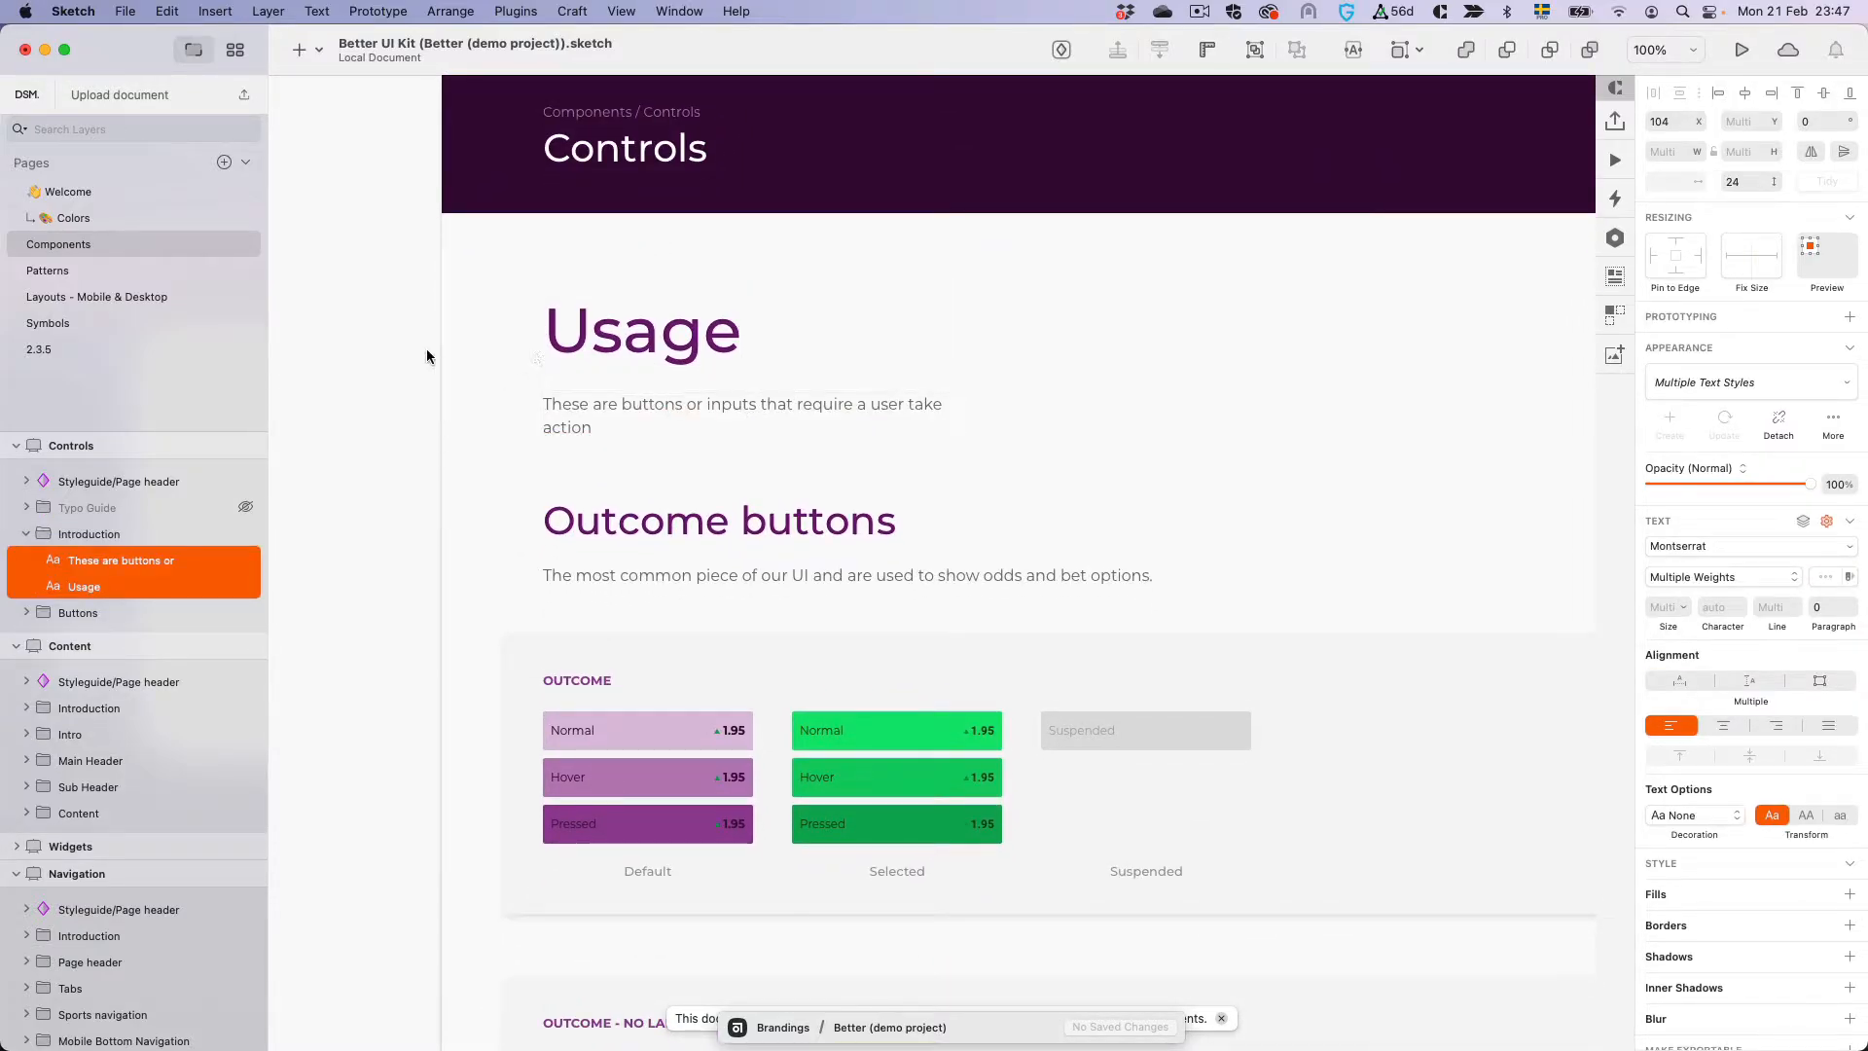
pyautogui.click(586, 350)
pyautogui.click(583, 342)
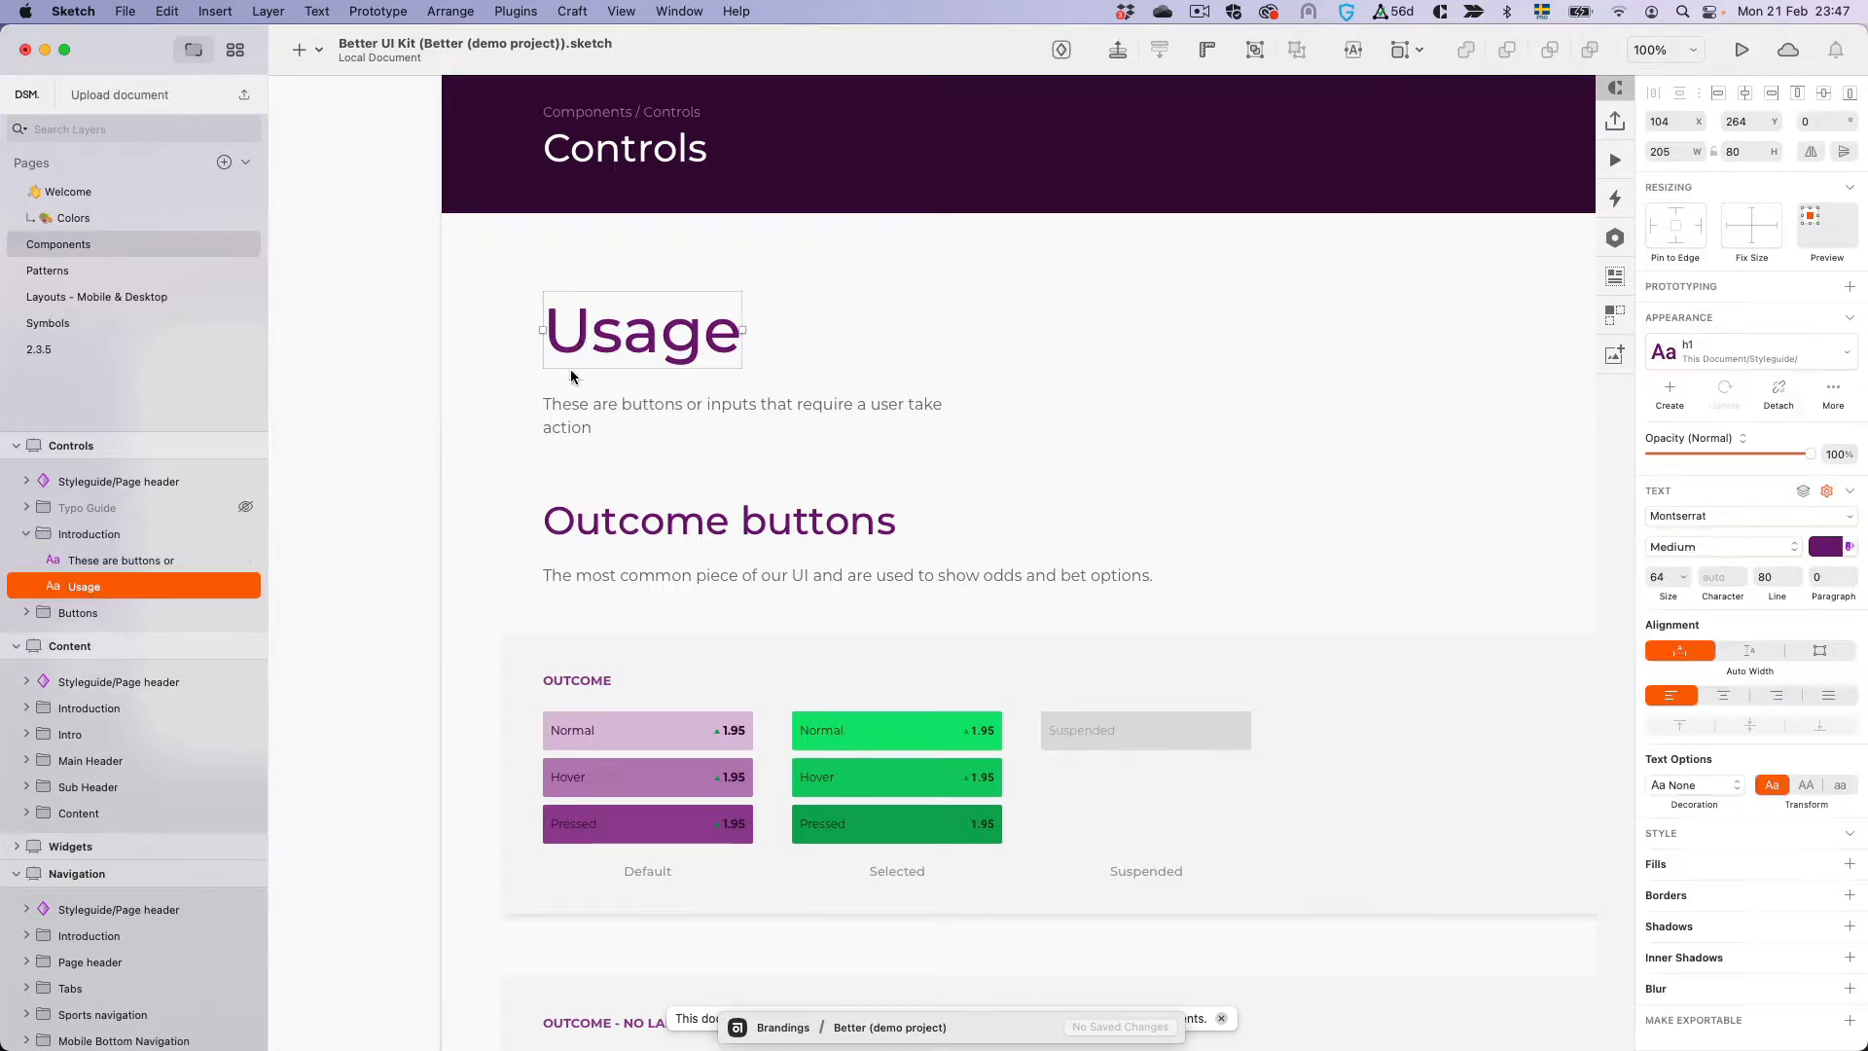
pyautogui.keyDown('shift'); pyautogui.click(583, 407); pyautogui.keyUp('shift')
pyautogui.keyDown('shift'); pyautogui.click(628, 518); pyautogui.keyUp('shift')
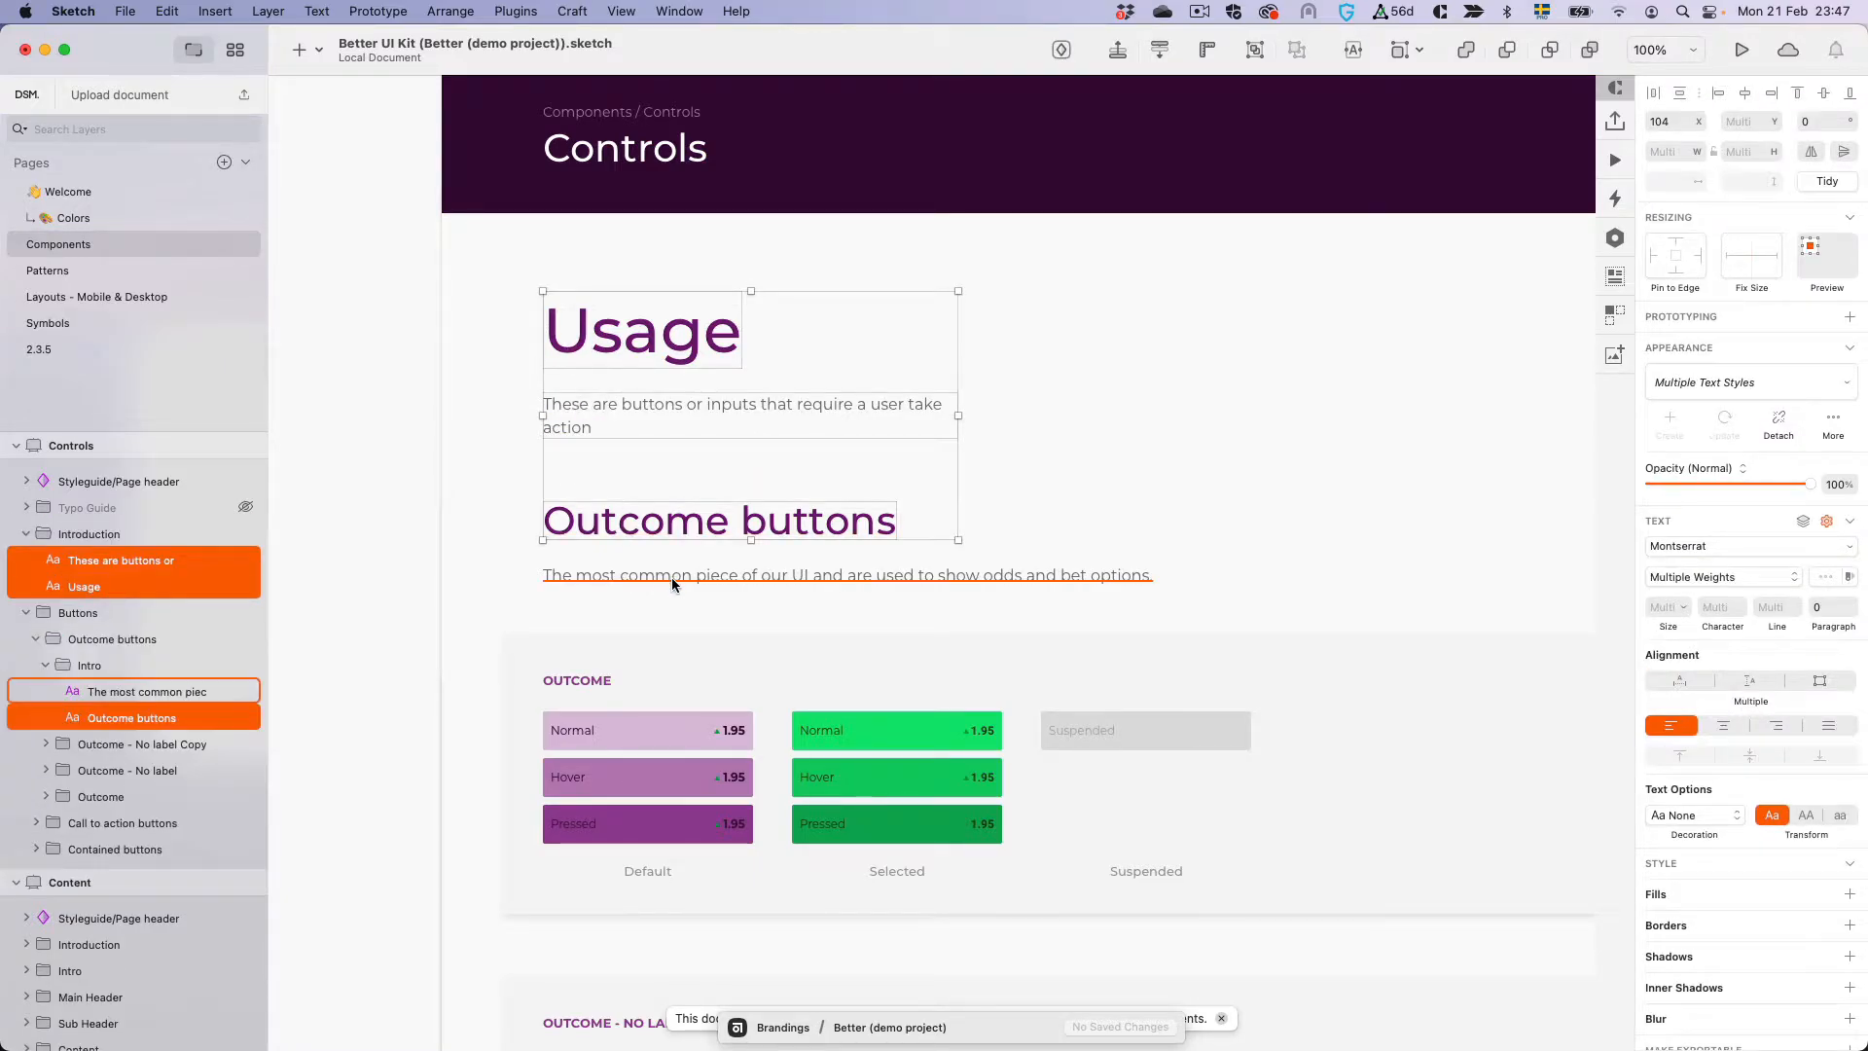
pyautogui.keyDown('shift'); pyautogui.click(820, 575); pyautogui.keyUp('shift')
# Step: Search the typeface list for 'Robo' and reset the zoom to actual size
pyautogui.click(1739, 544)
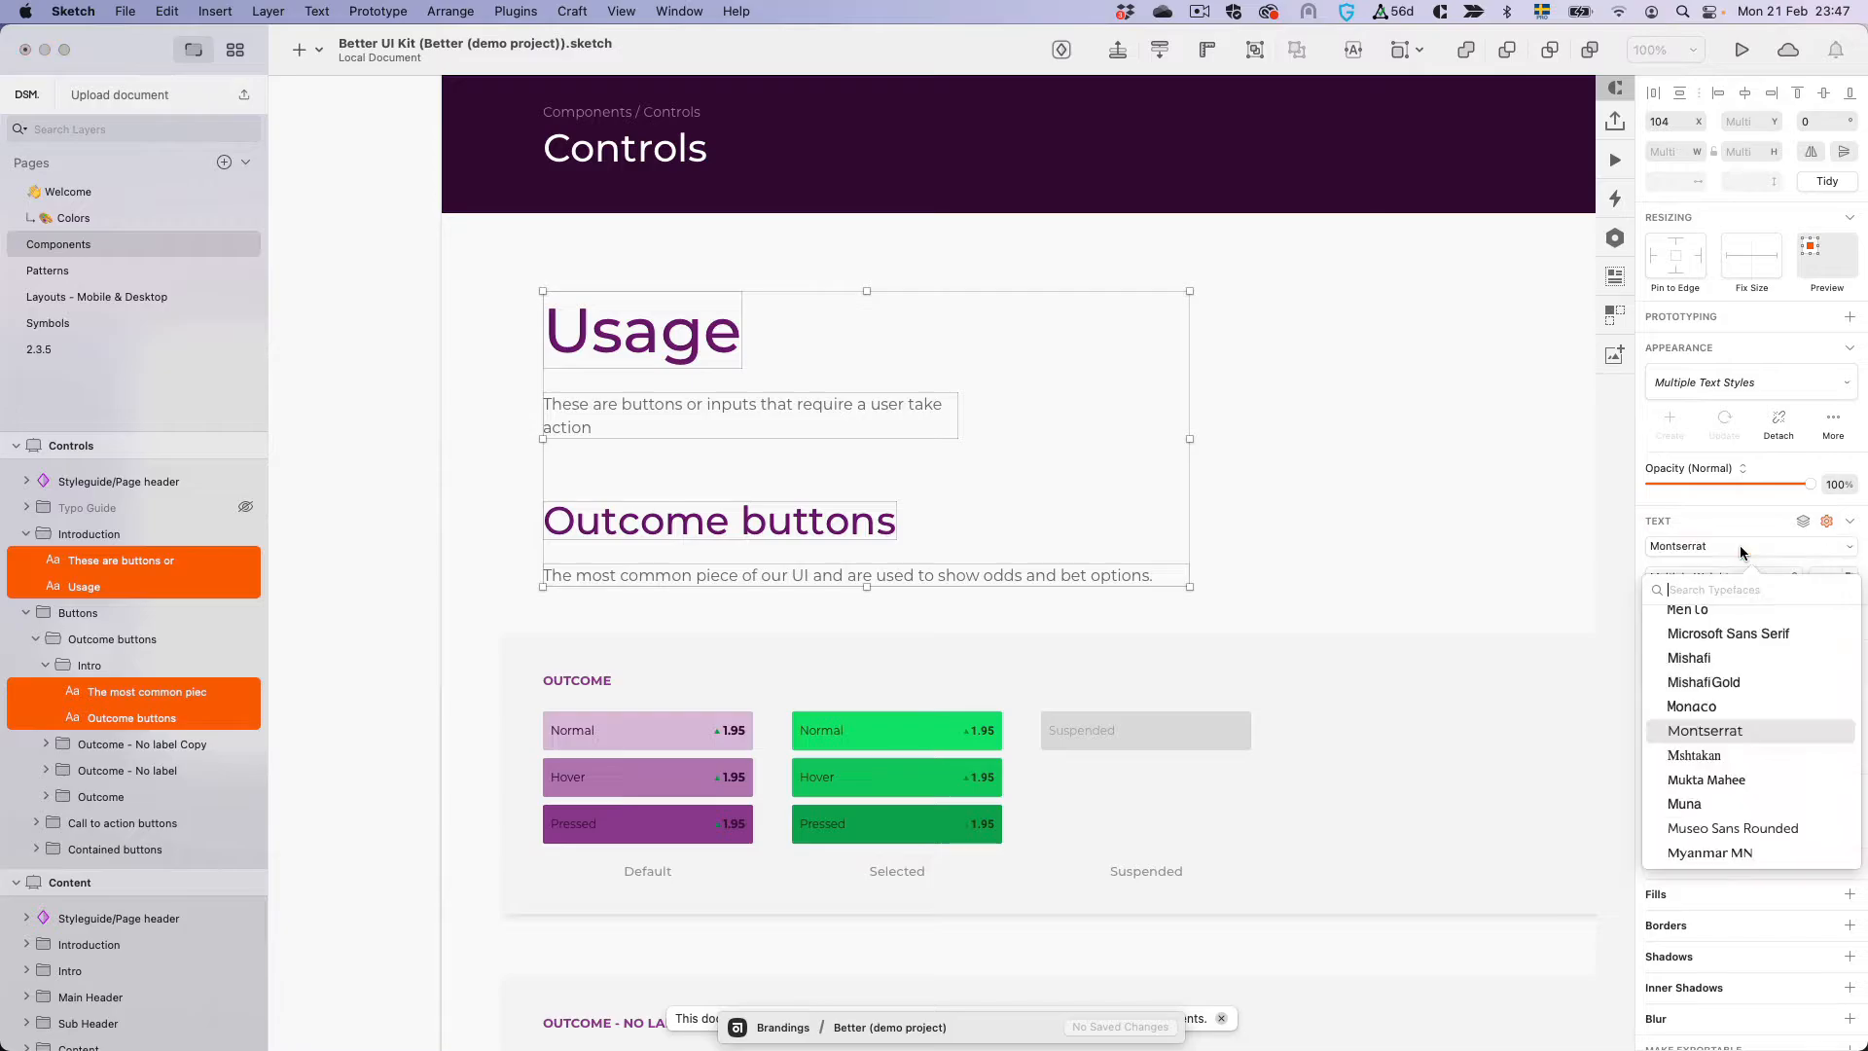
pyautogui.write('Roboto')
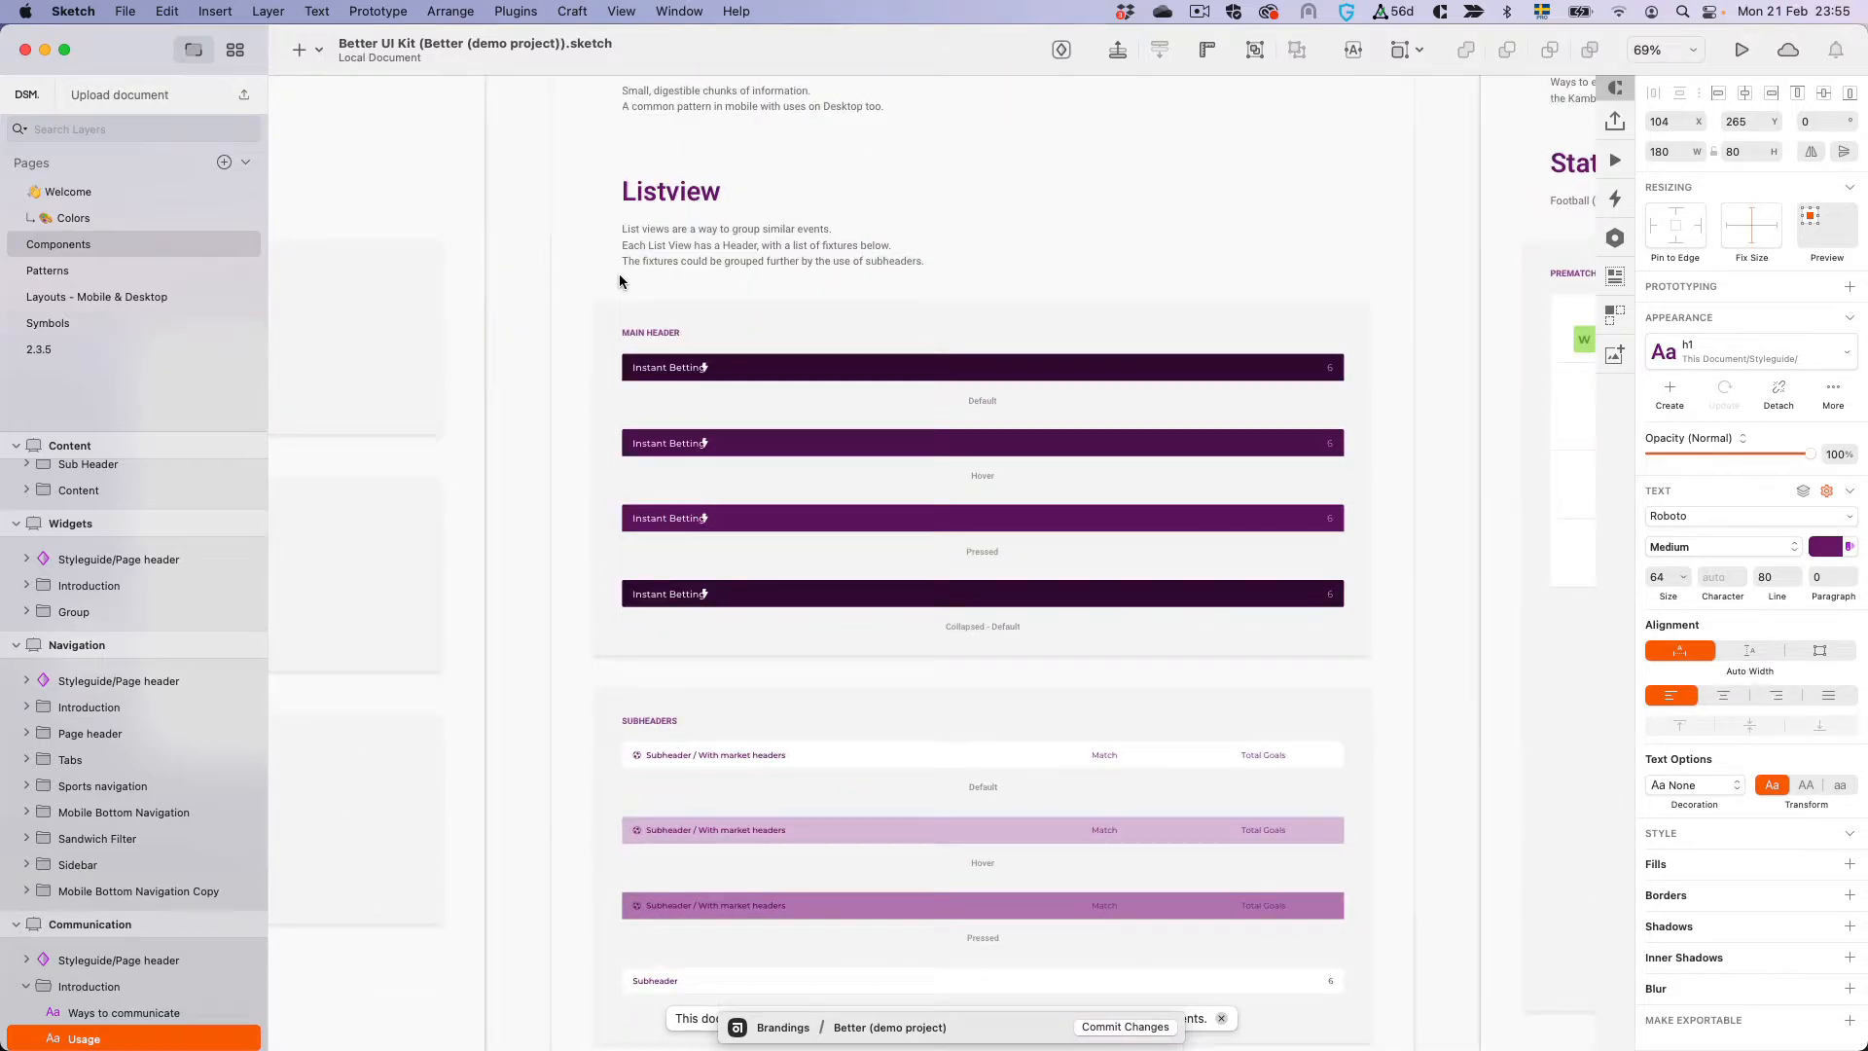
pyautogui.press('super+0')
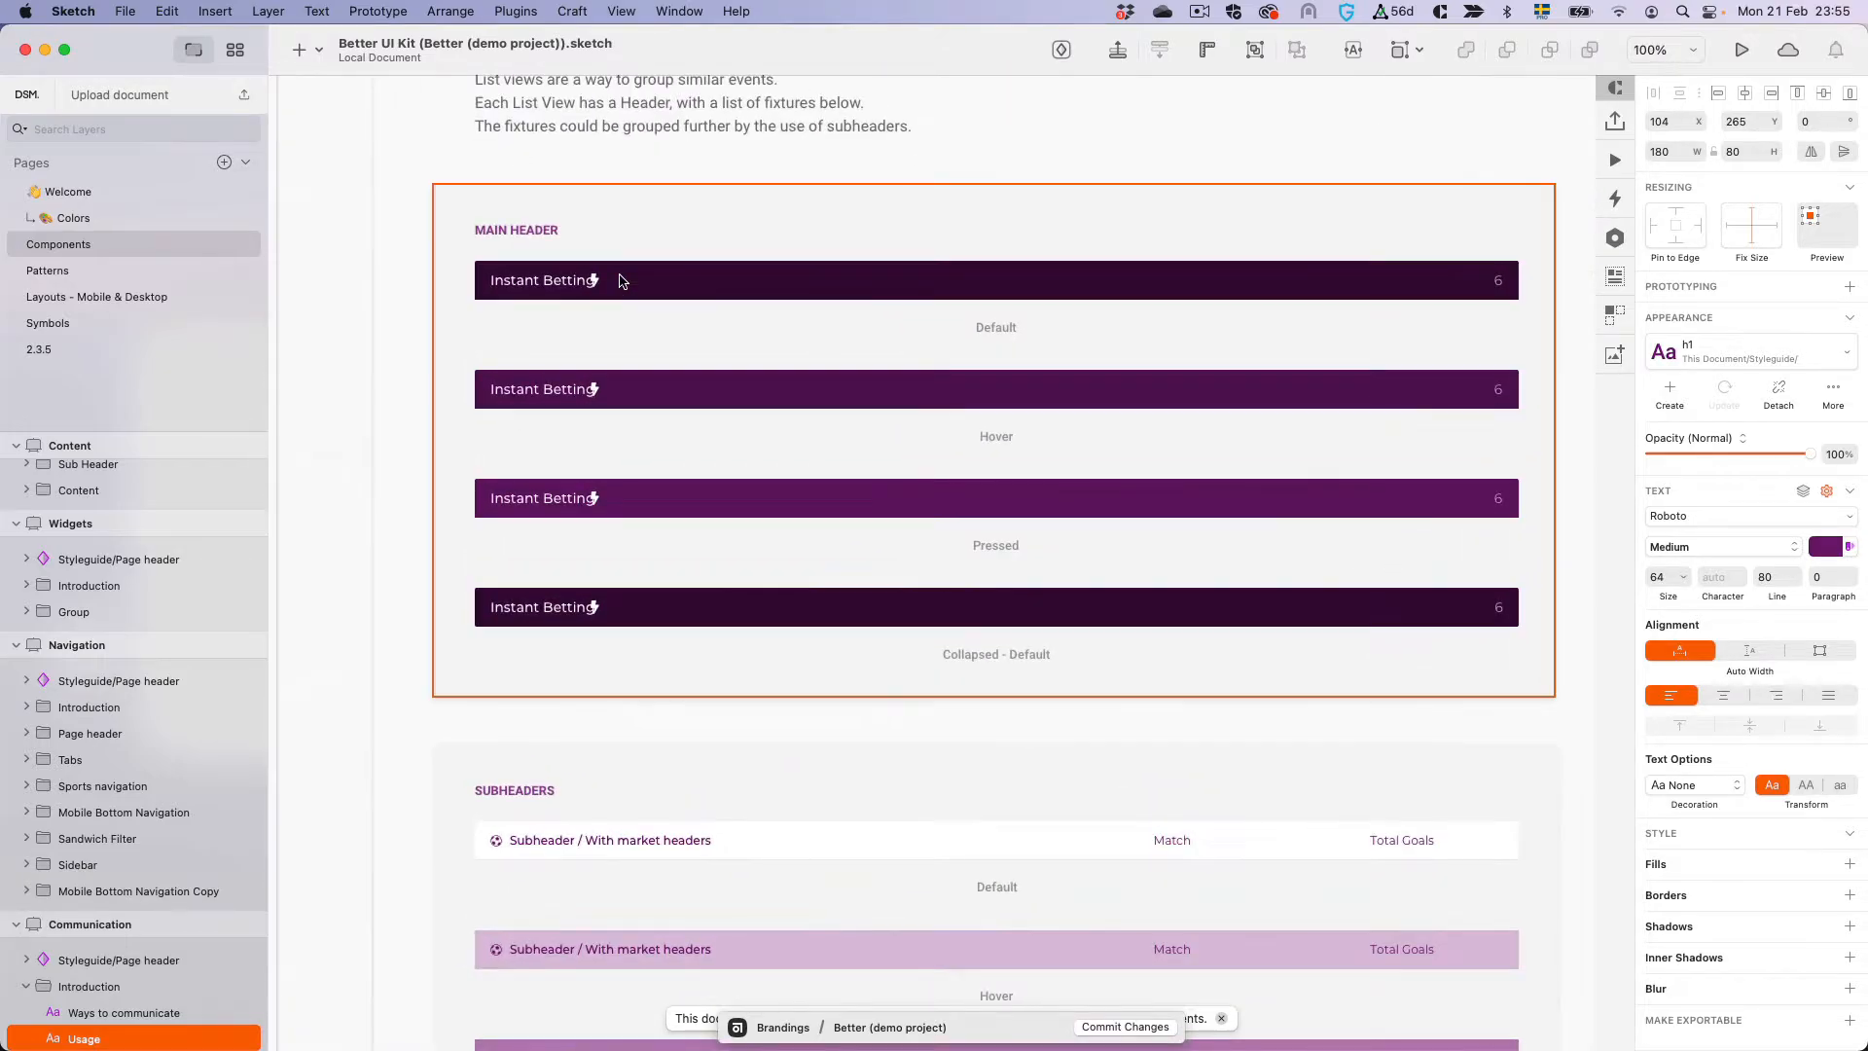
# Step: Open the Instant Betting header symbol's source and inspect its lightning icon
pyautogui.click(627, 284)
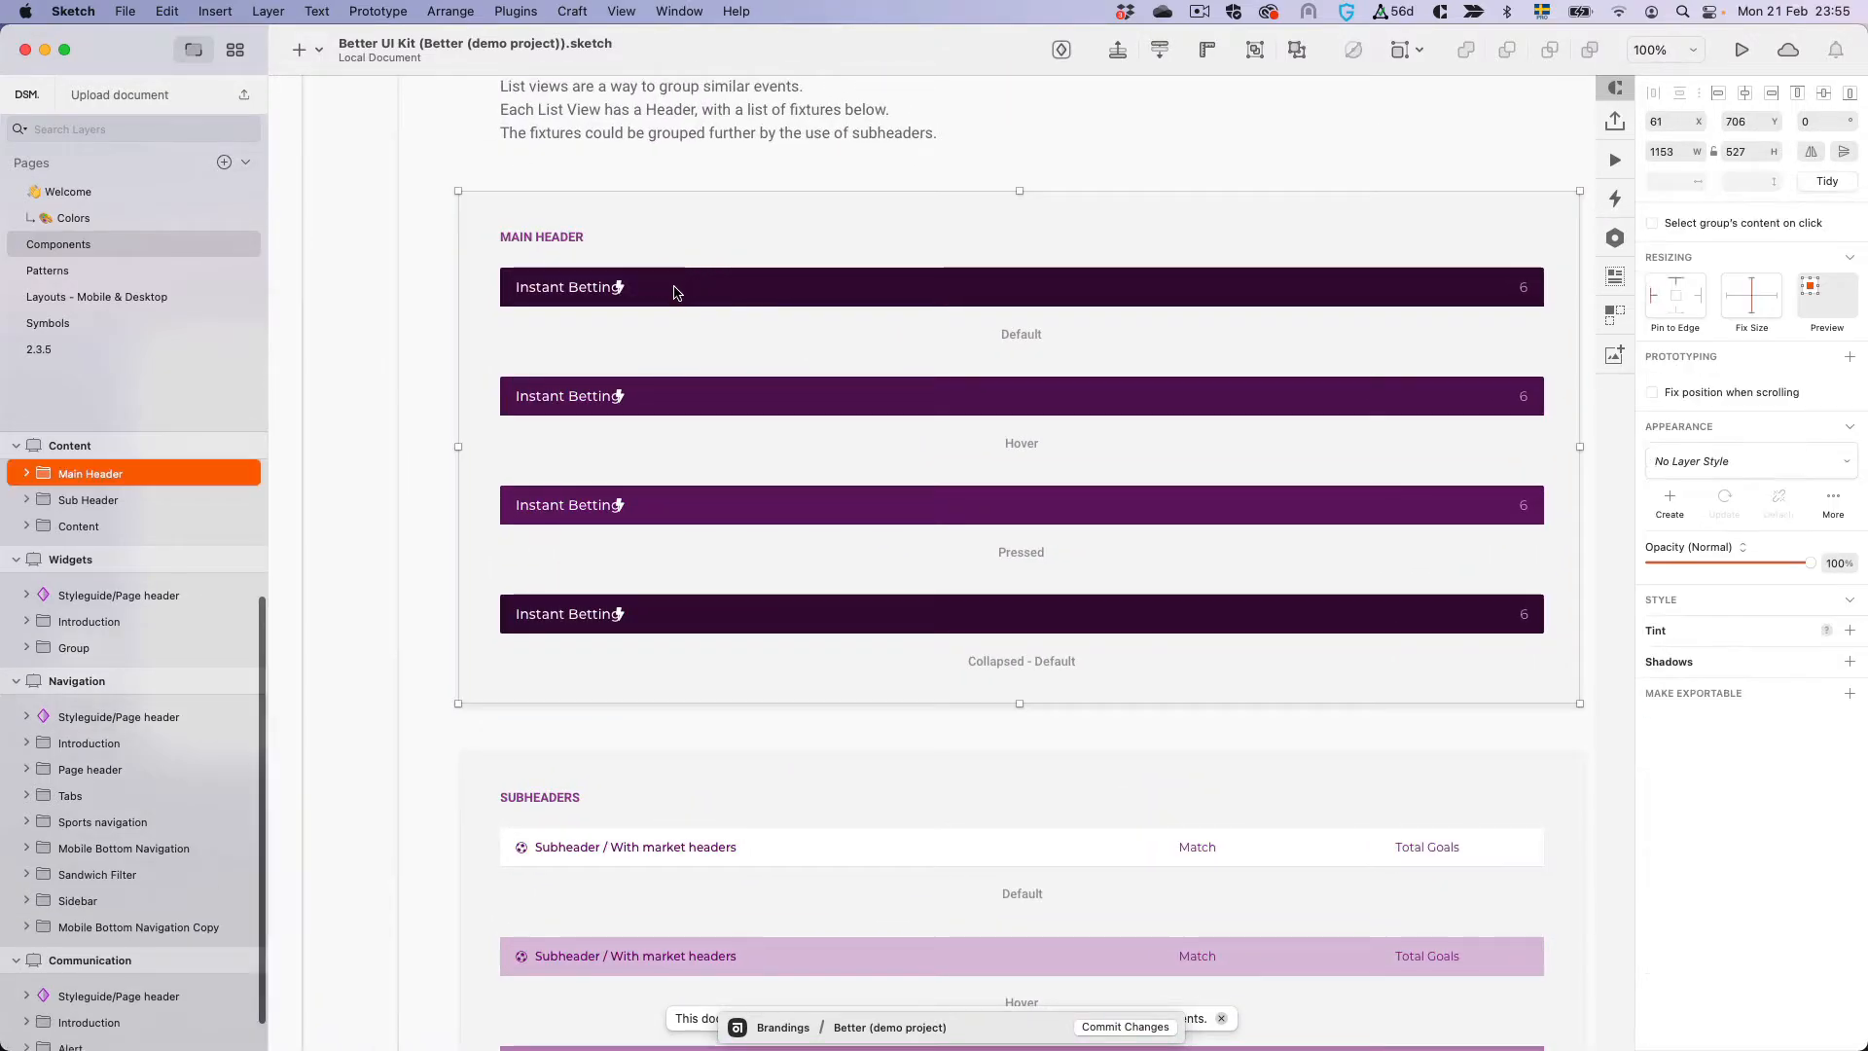
pyautogui.doubleClick(668, 293)
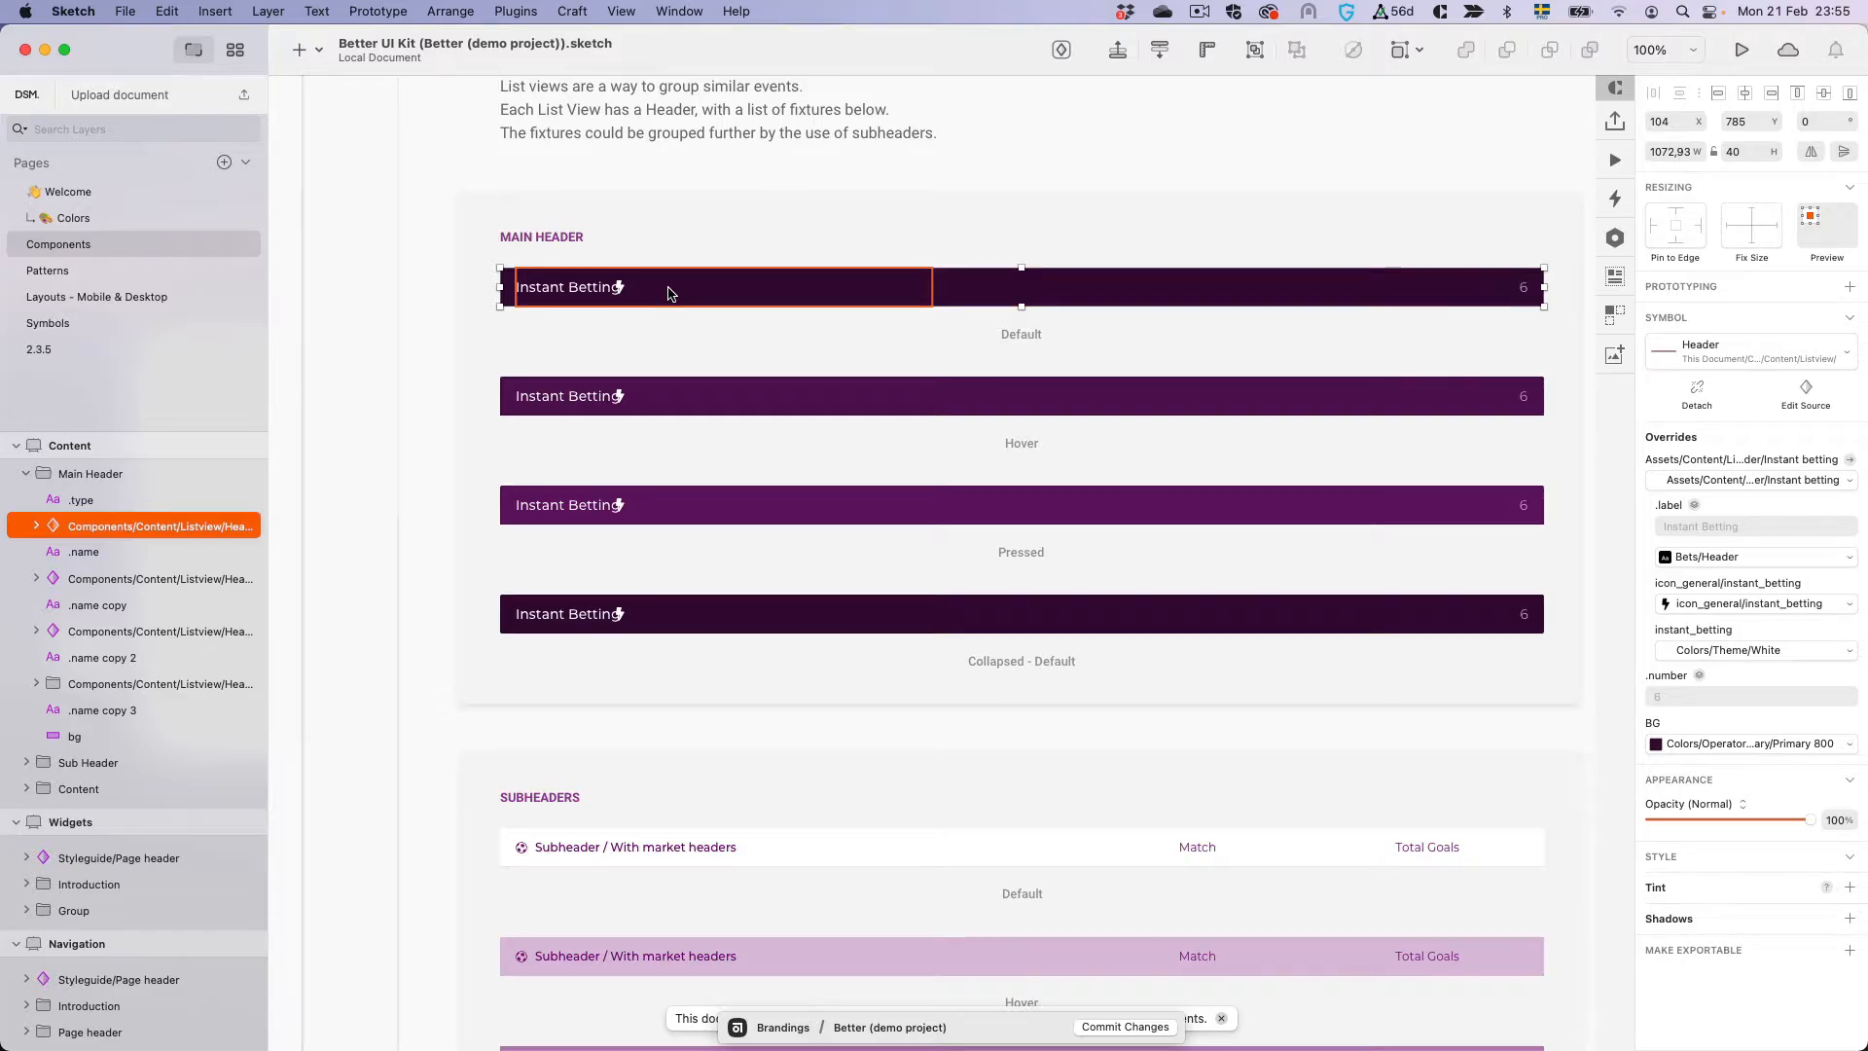
pyautogui.doubleClick(667, 293)
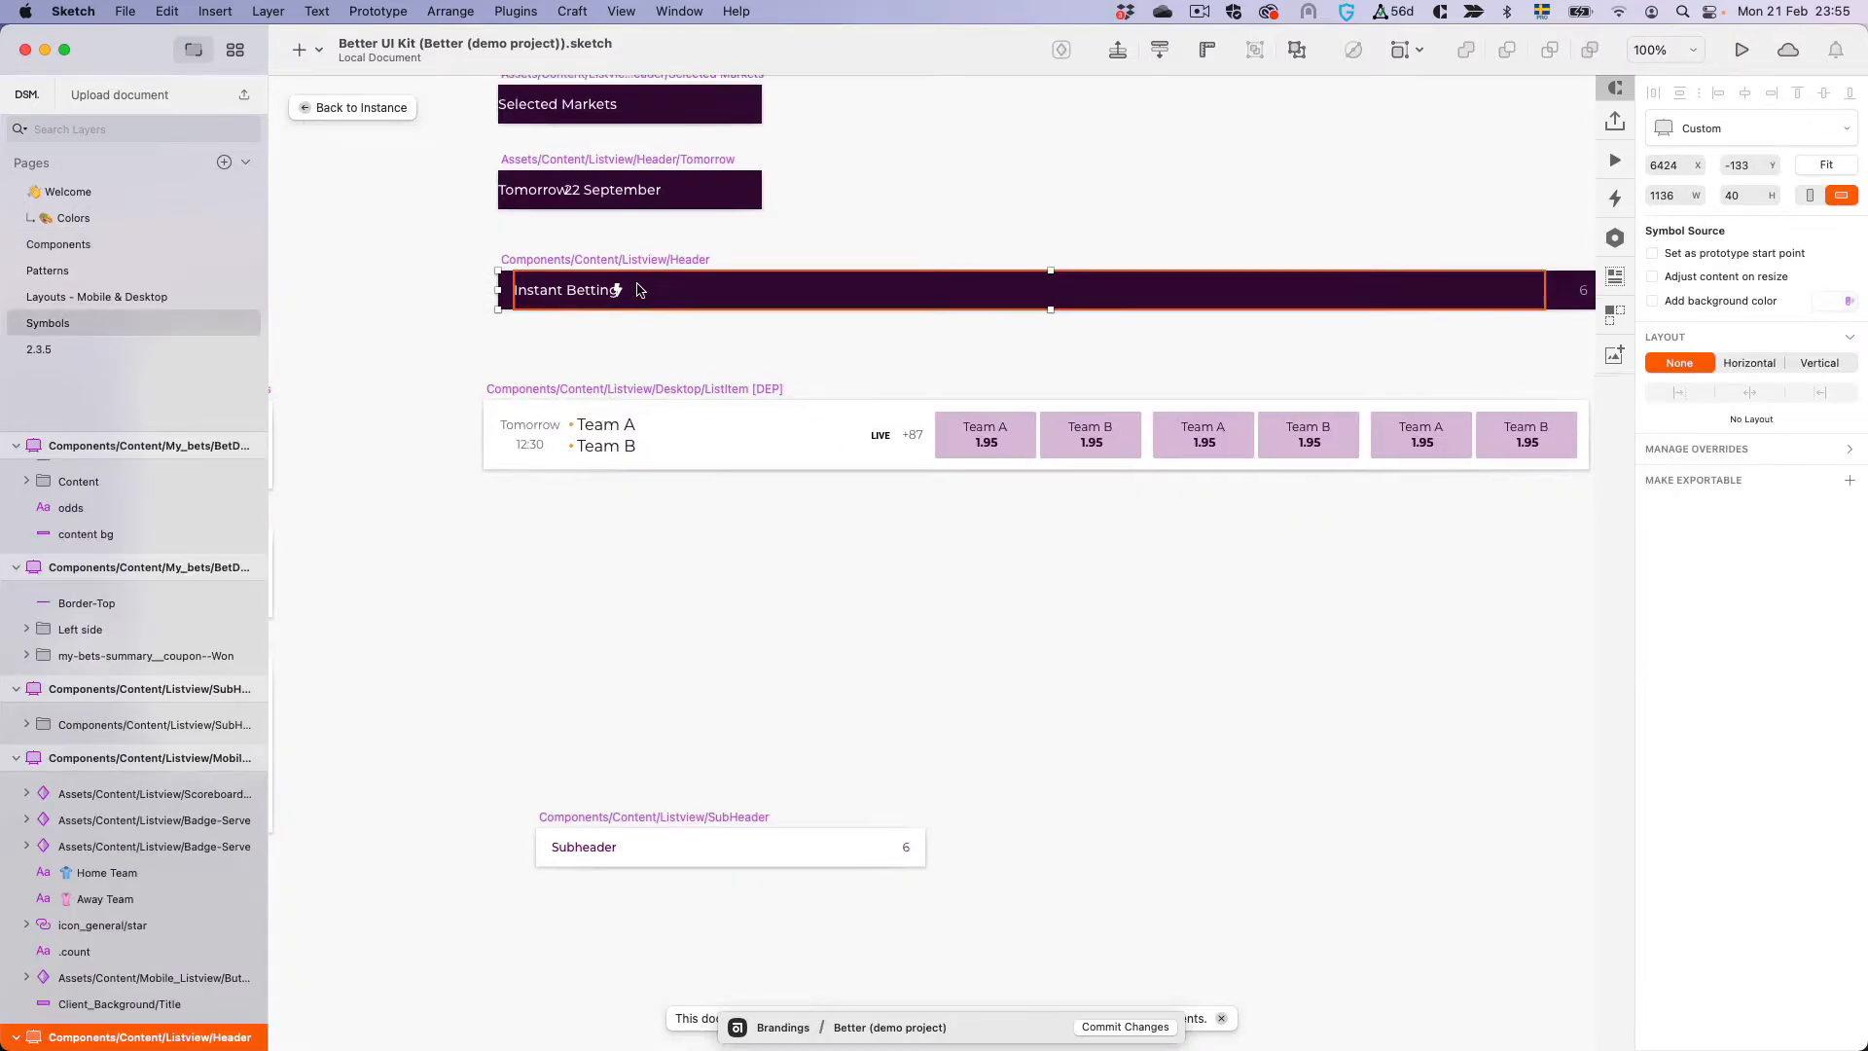
pyautogui.click(657, 303)
pyautogui.doubleClick(657, 303)
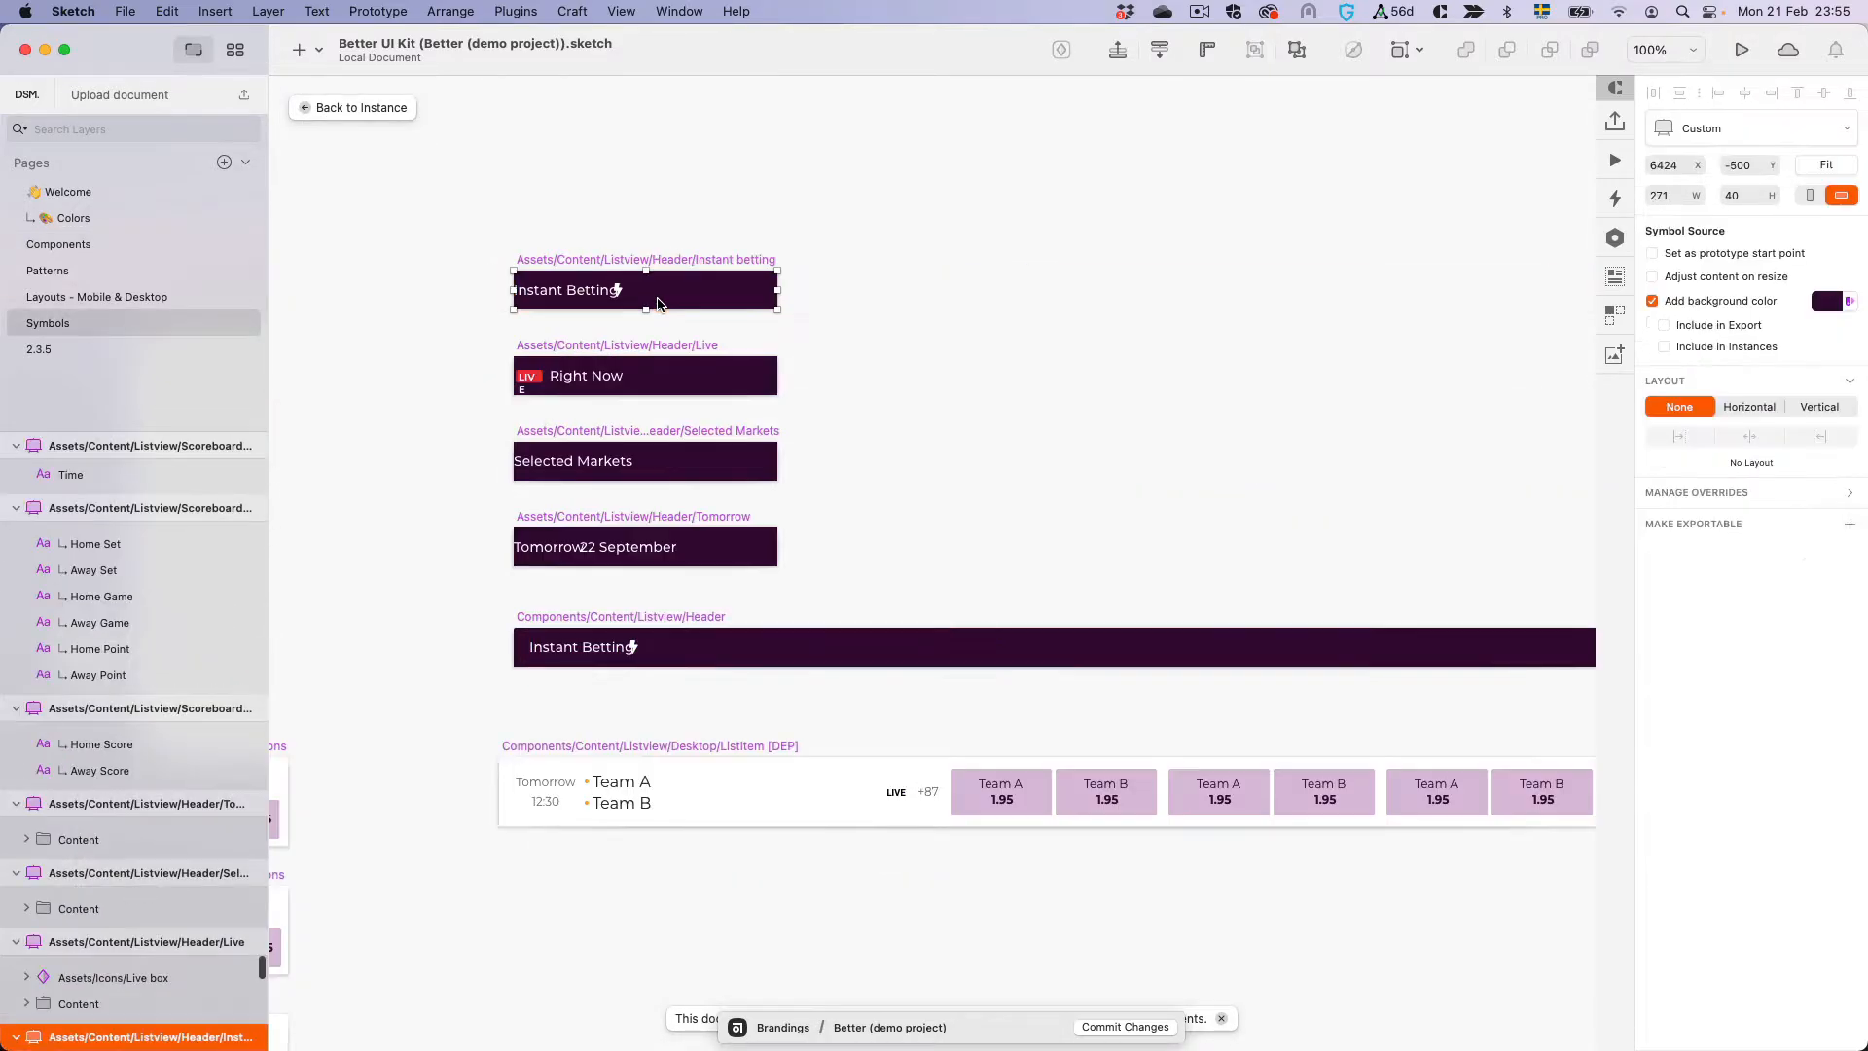
pyautogui.doubleClick(620, 294)
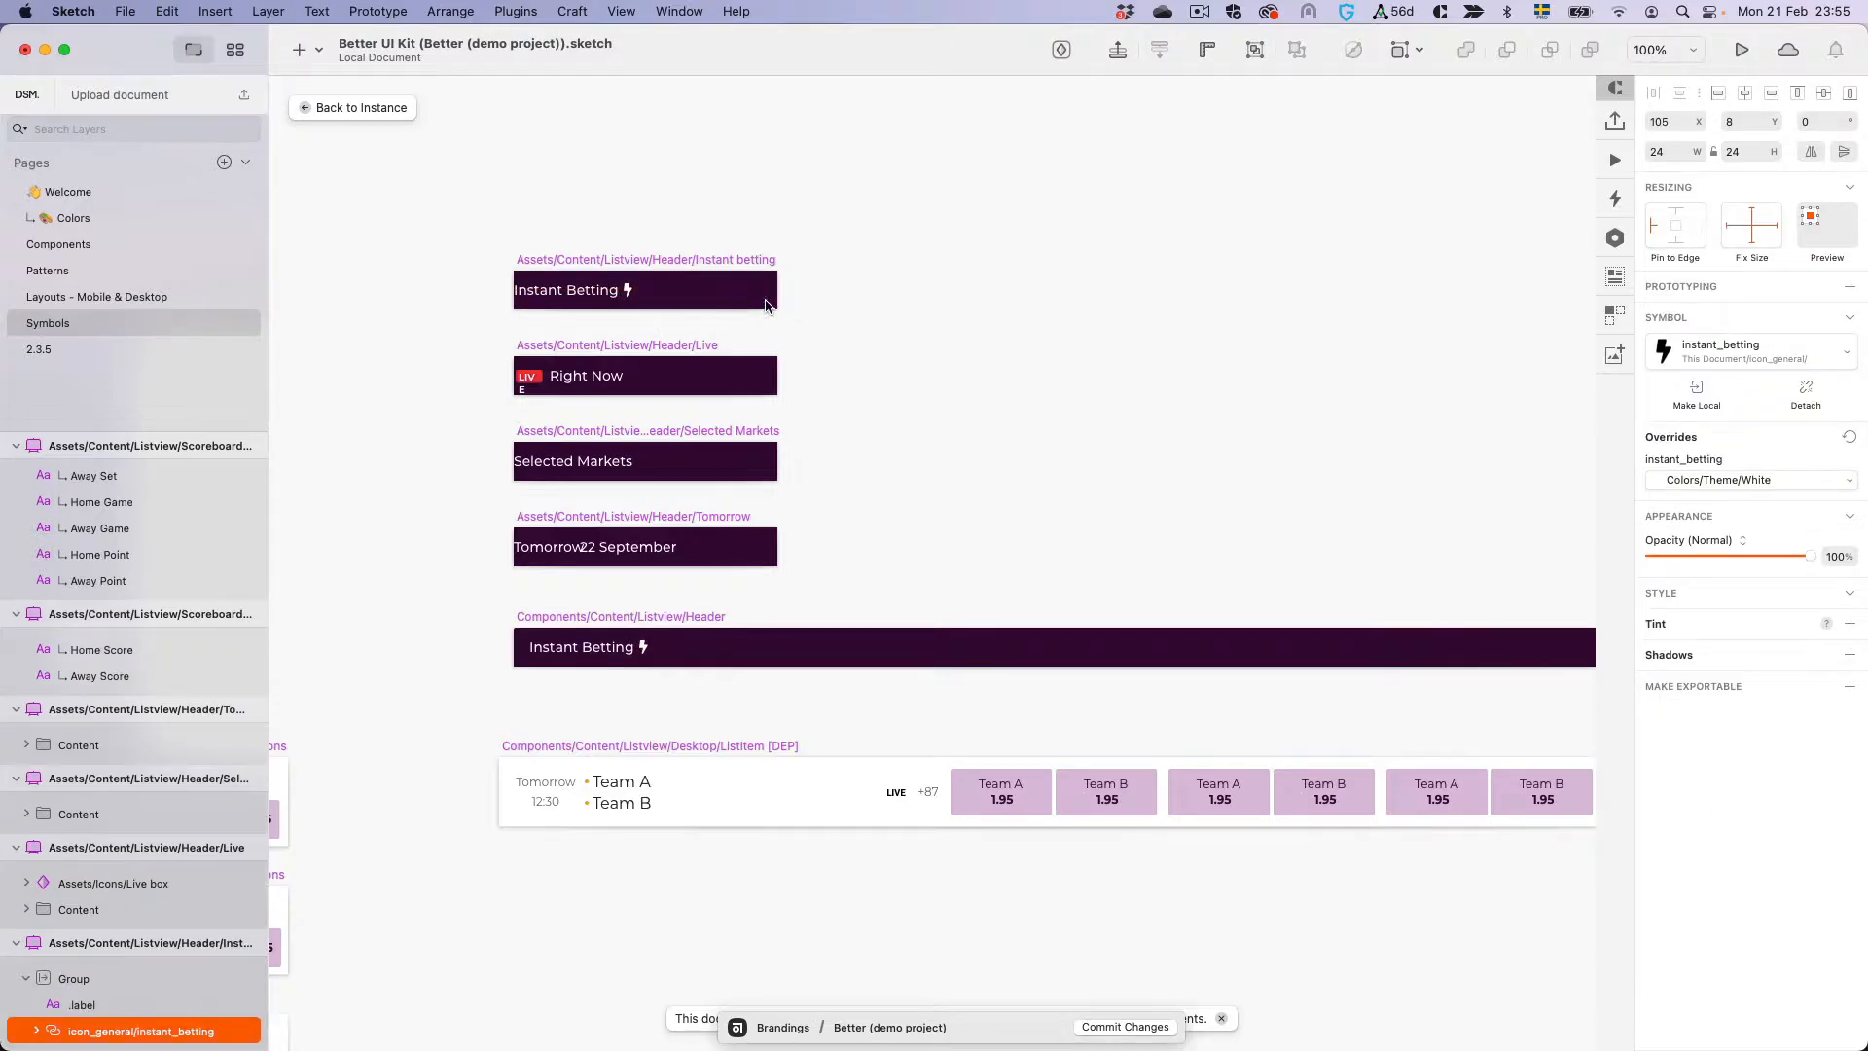
pyautogui.click(765, 306)
# Step: At 200% zoom, open the Live box symbol source from the Right Now LIVE badge
pyautogui.press('super+plus')
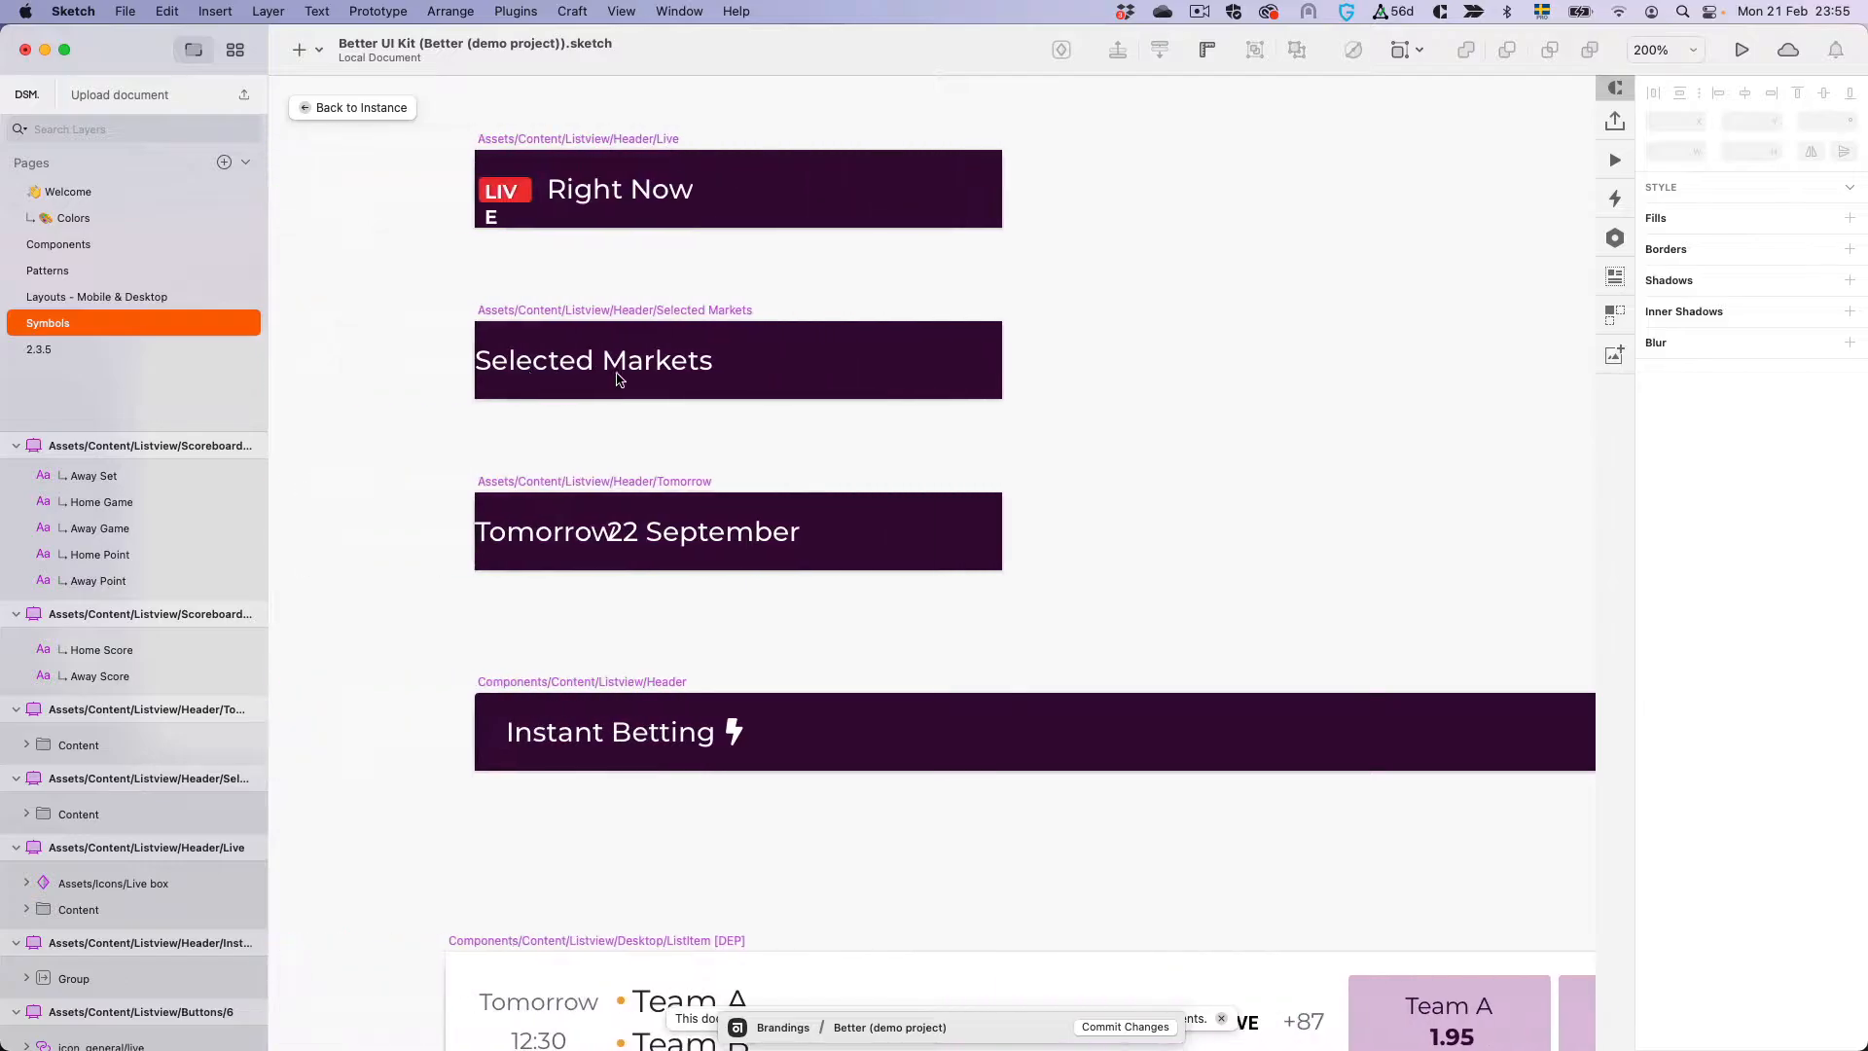
pyautogui.click(609, 200)
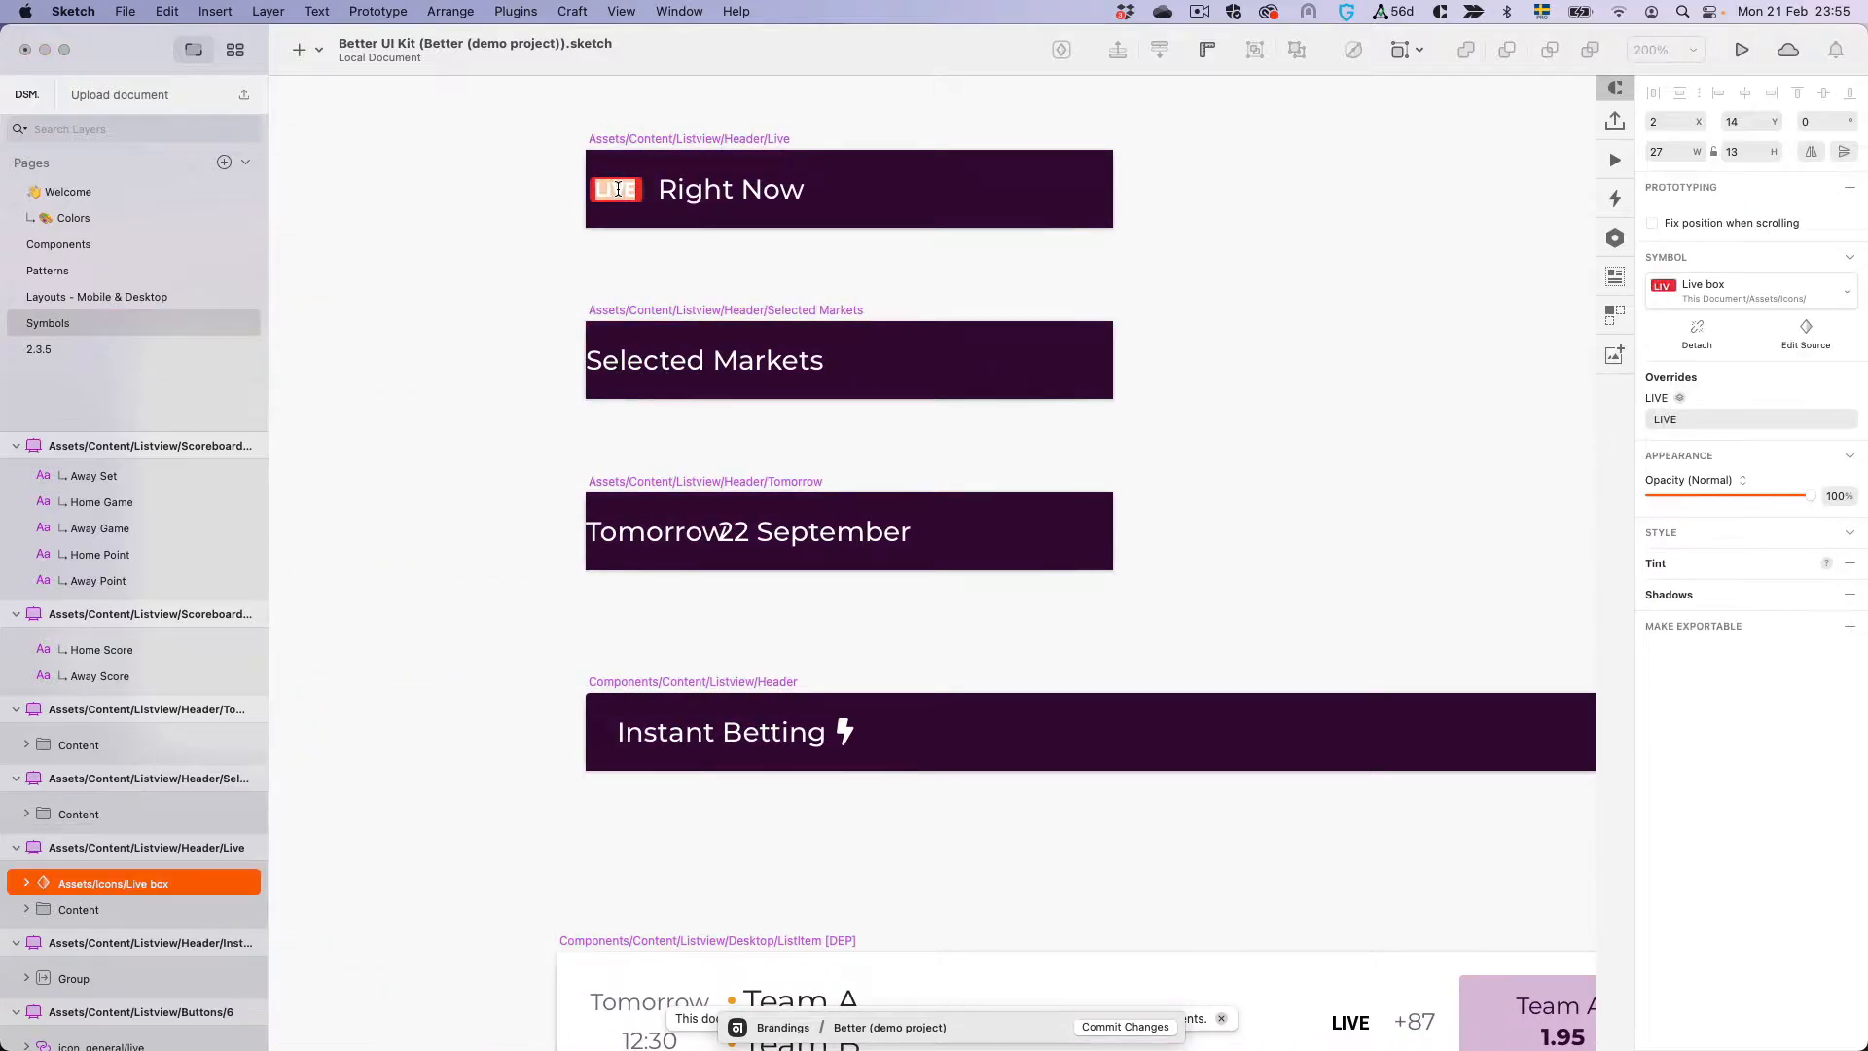
pyautogui.doubleClick(633, 197)
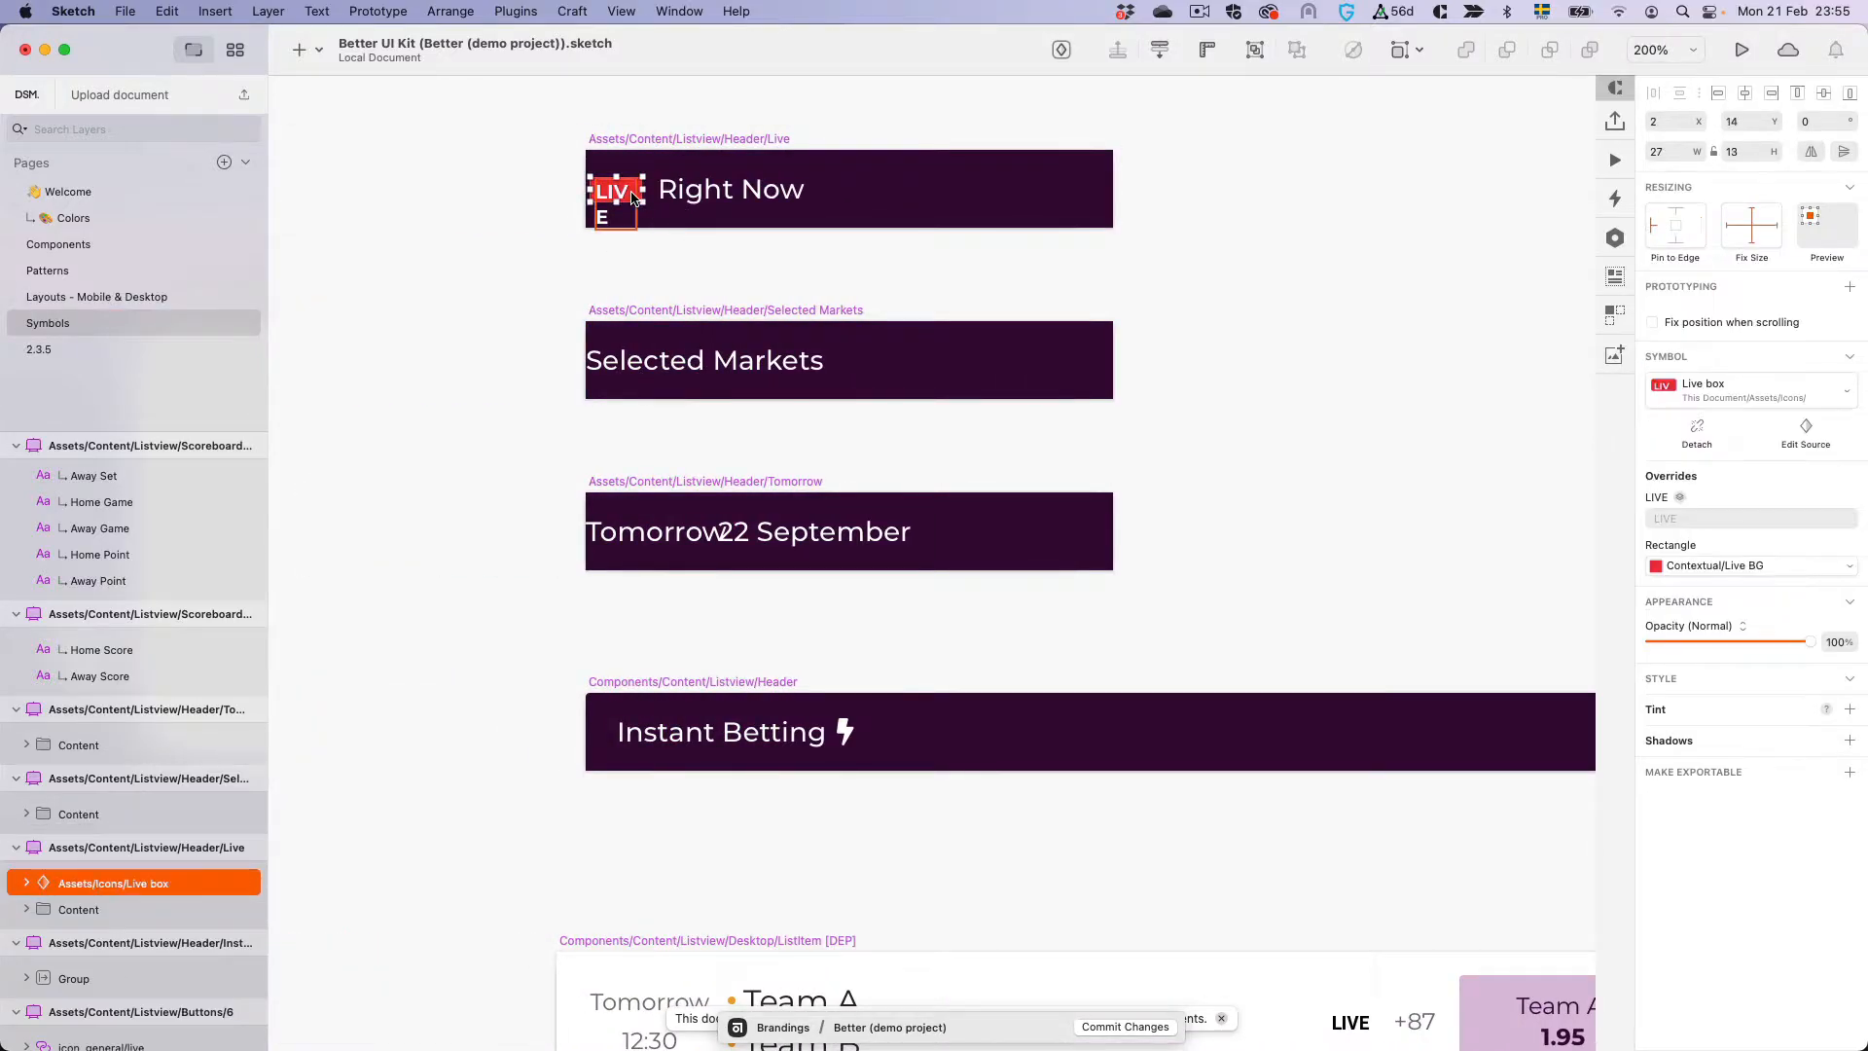
pyautogui.doubleClick(633, 197)
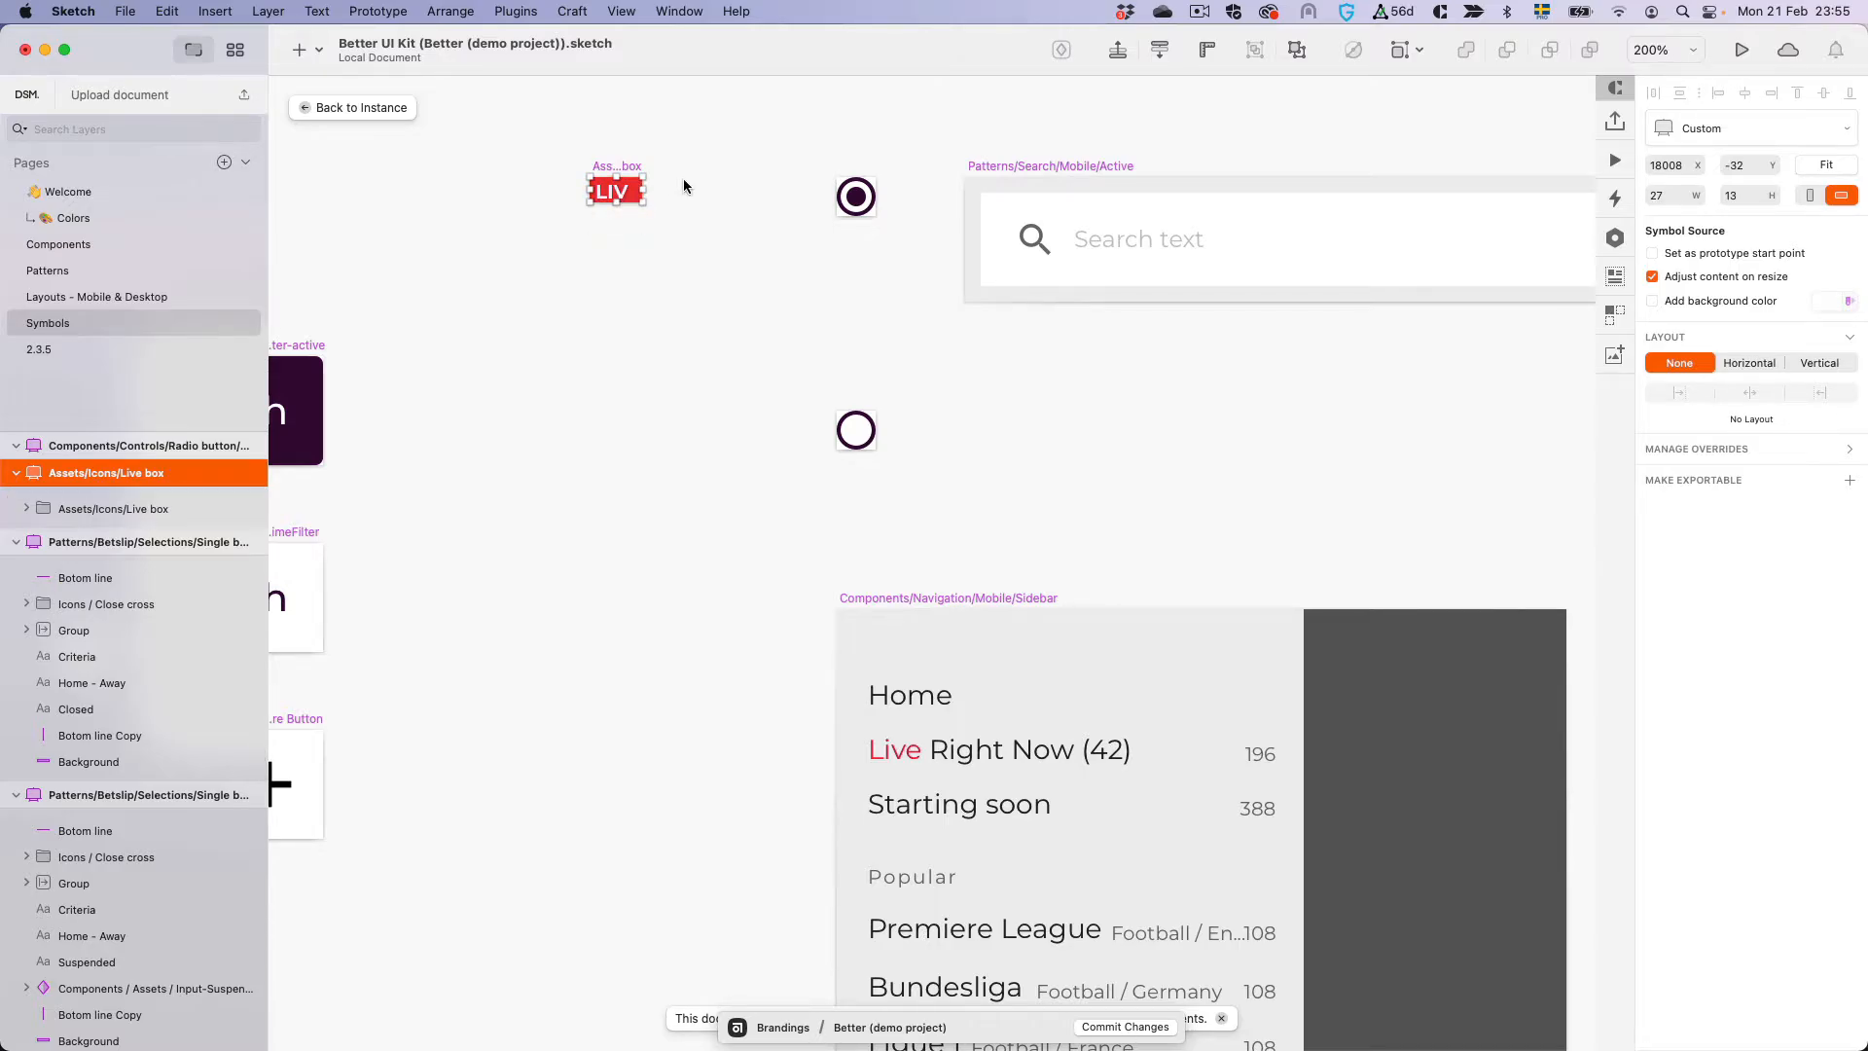
# Step: Zoom to 400% on the Live box and try widening its group to 32, then undo it
pyautogui.click(683, 178)
pyautogui.click(632, 167)
pyautogui.hscroll(-1, 1607, 269)
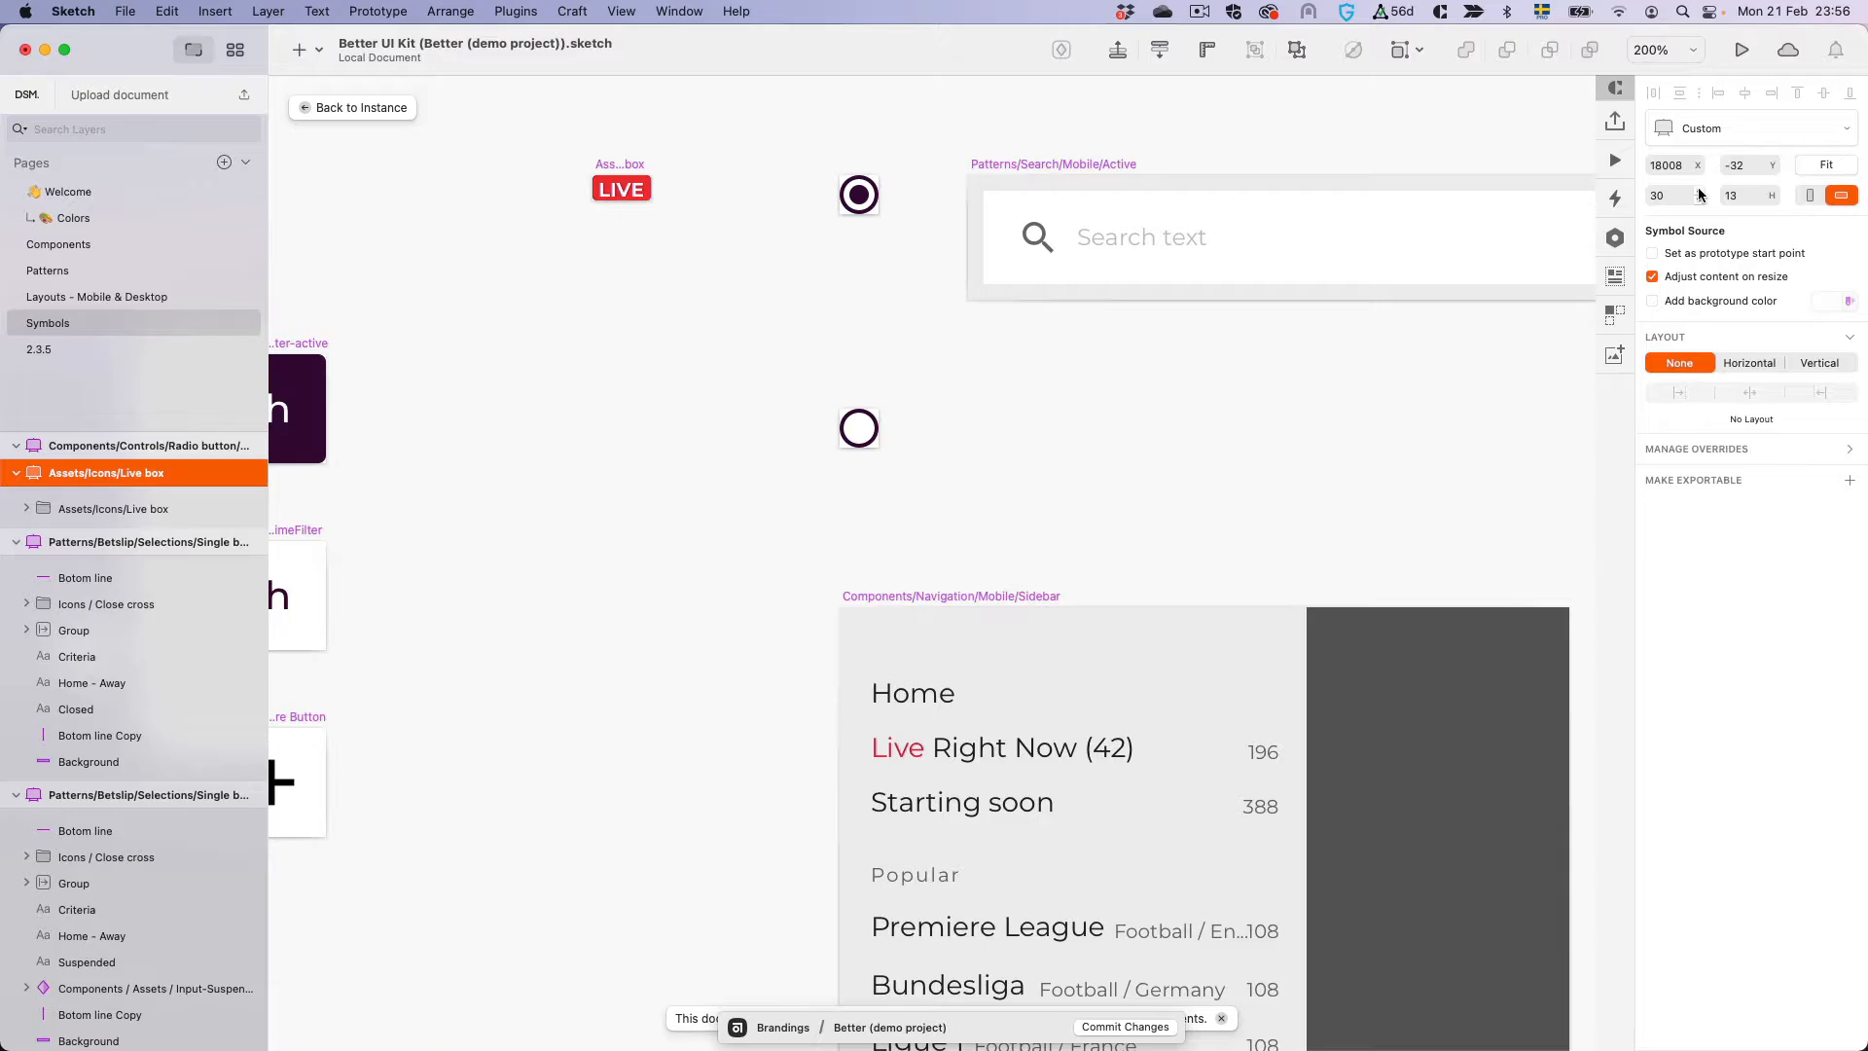
pyautogui.press('super+plus')
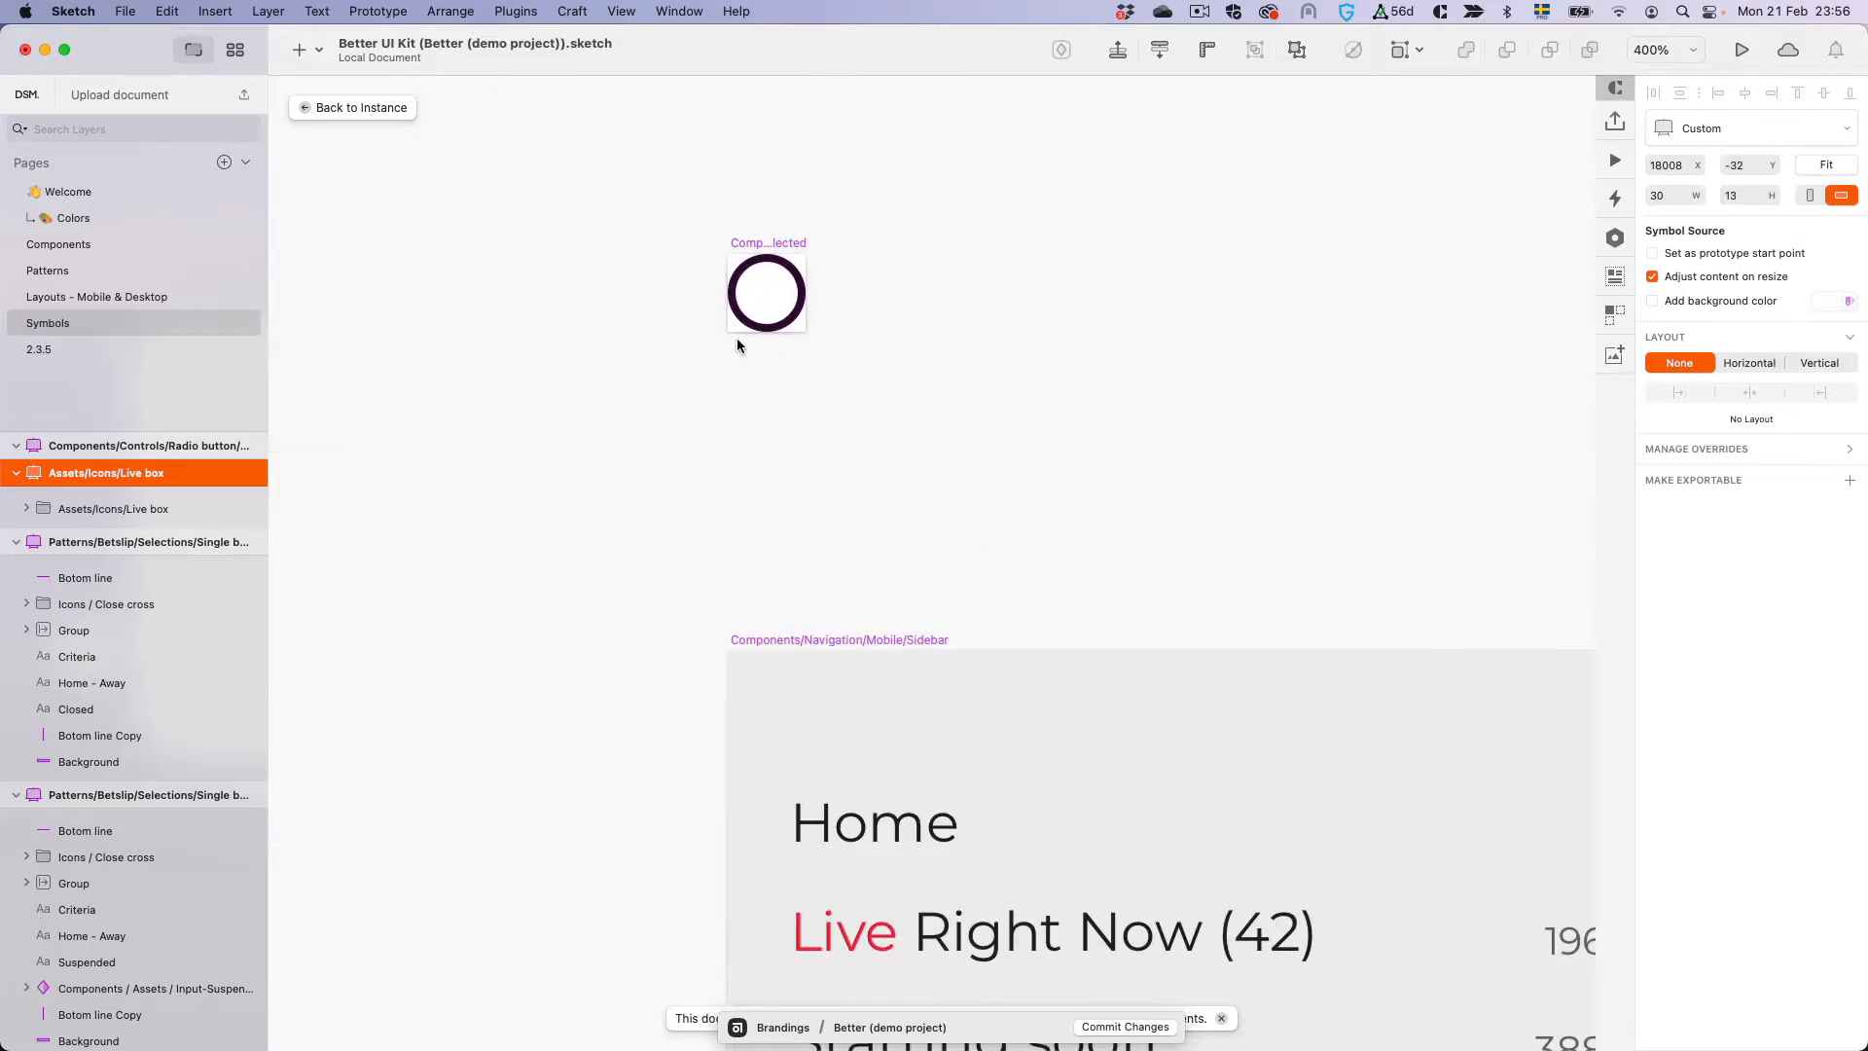
pyautogui.hscroll(-7, 737, 340)
pyautogui.scroll(6, 738, 340)
pyautogui.click(957, 376)
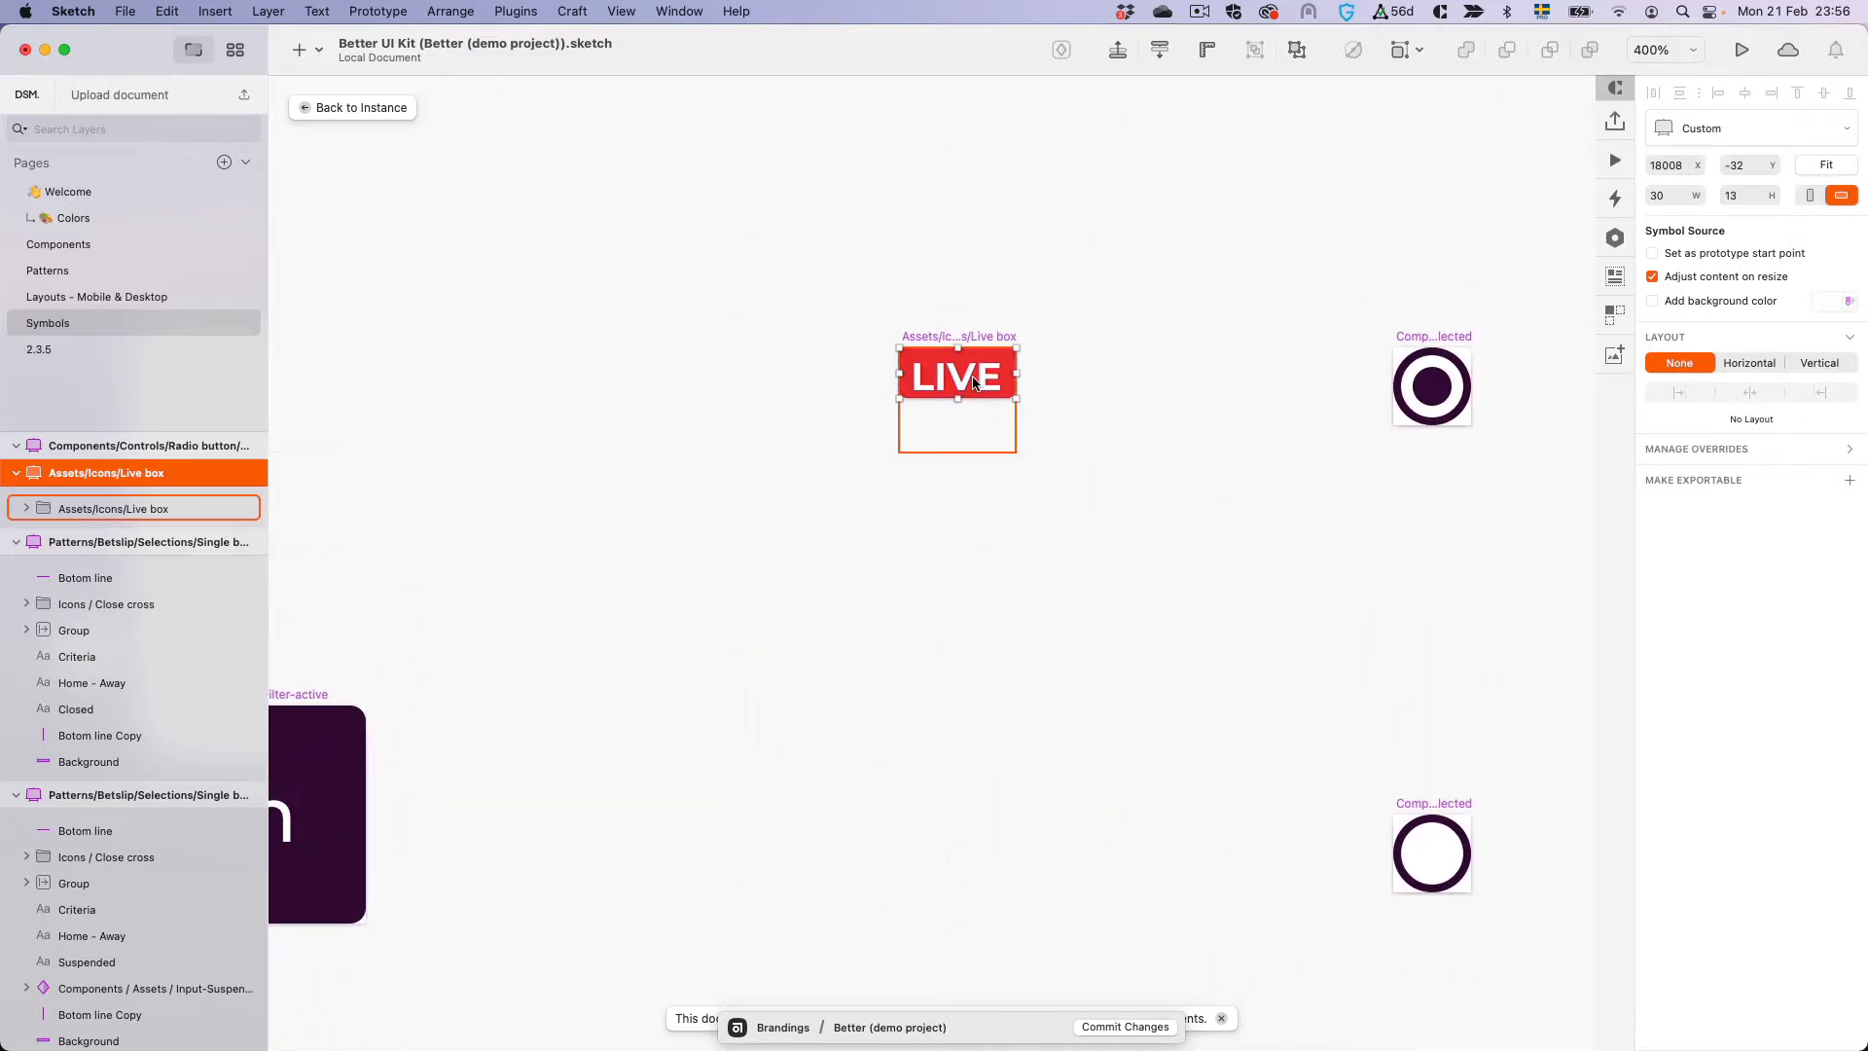
pyautogui.moveTo(1015, 399); pyautogui.dragTo(1023, 399)
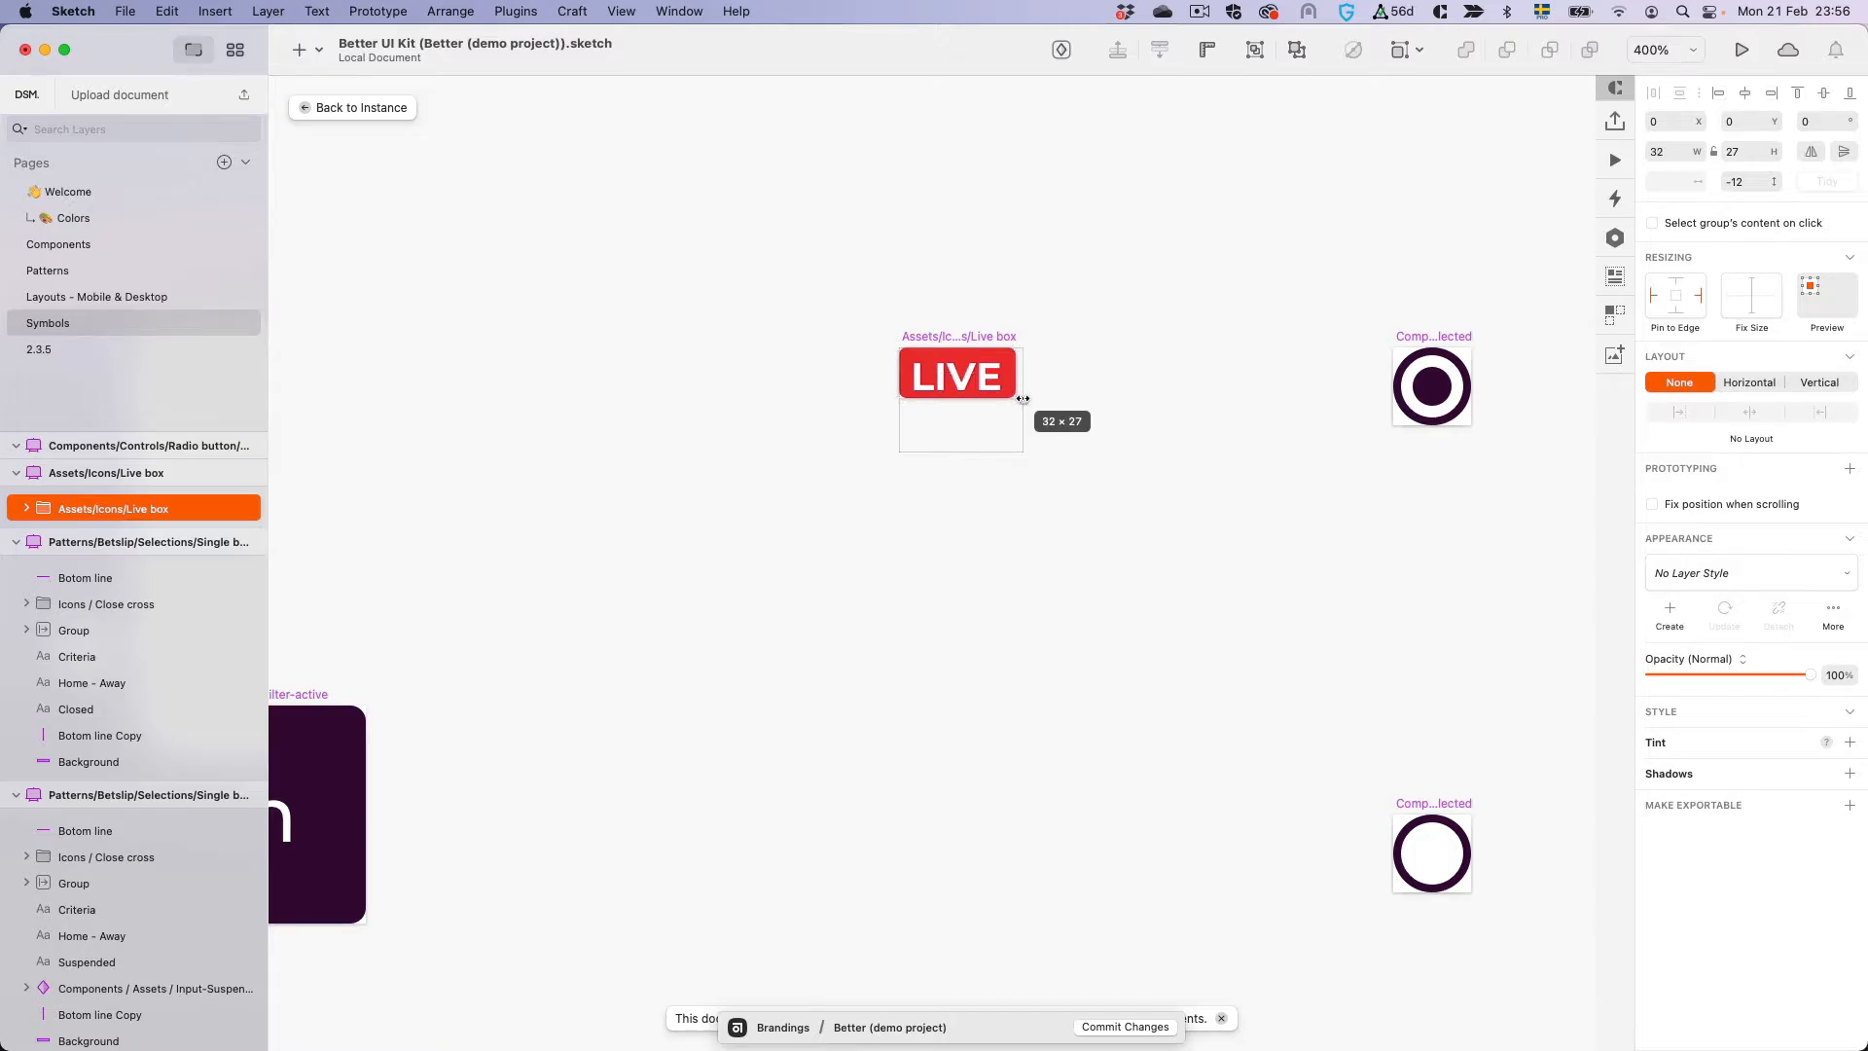
pyautogui.press('super+z')
# Step: Move the LIVE text up one unit, then go back to the header instances
pyautogui.click(1060, 411)
pyautogui.click(945, 386)
pyautogui.doubleClick(946, 386)
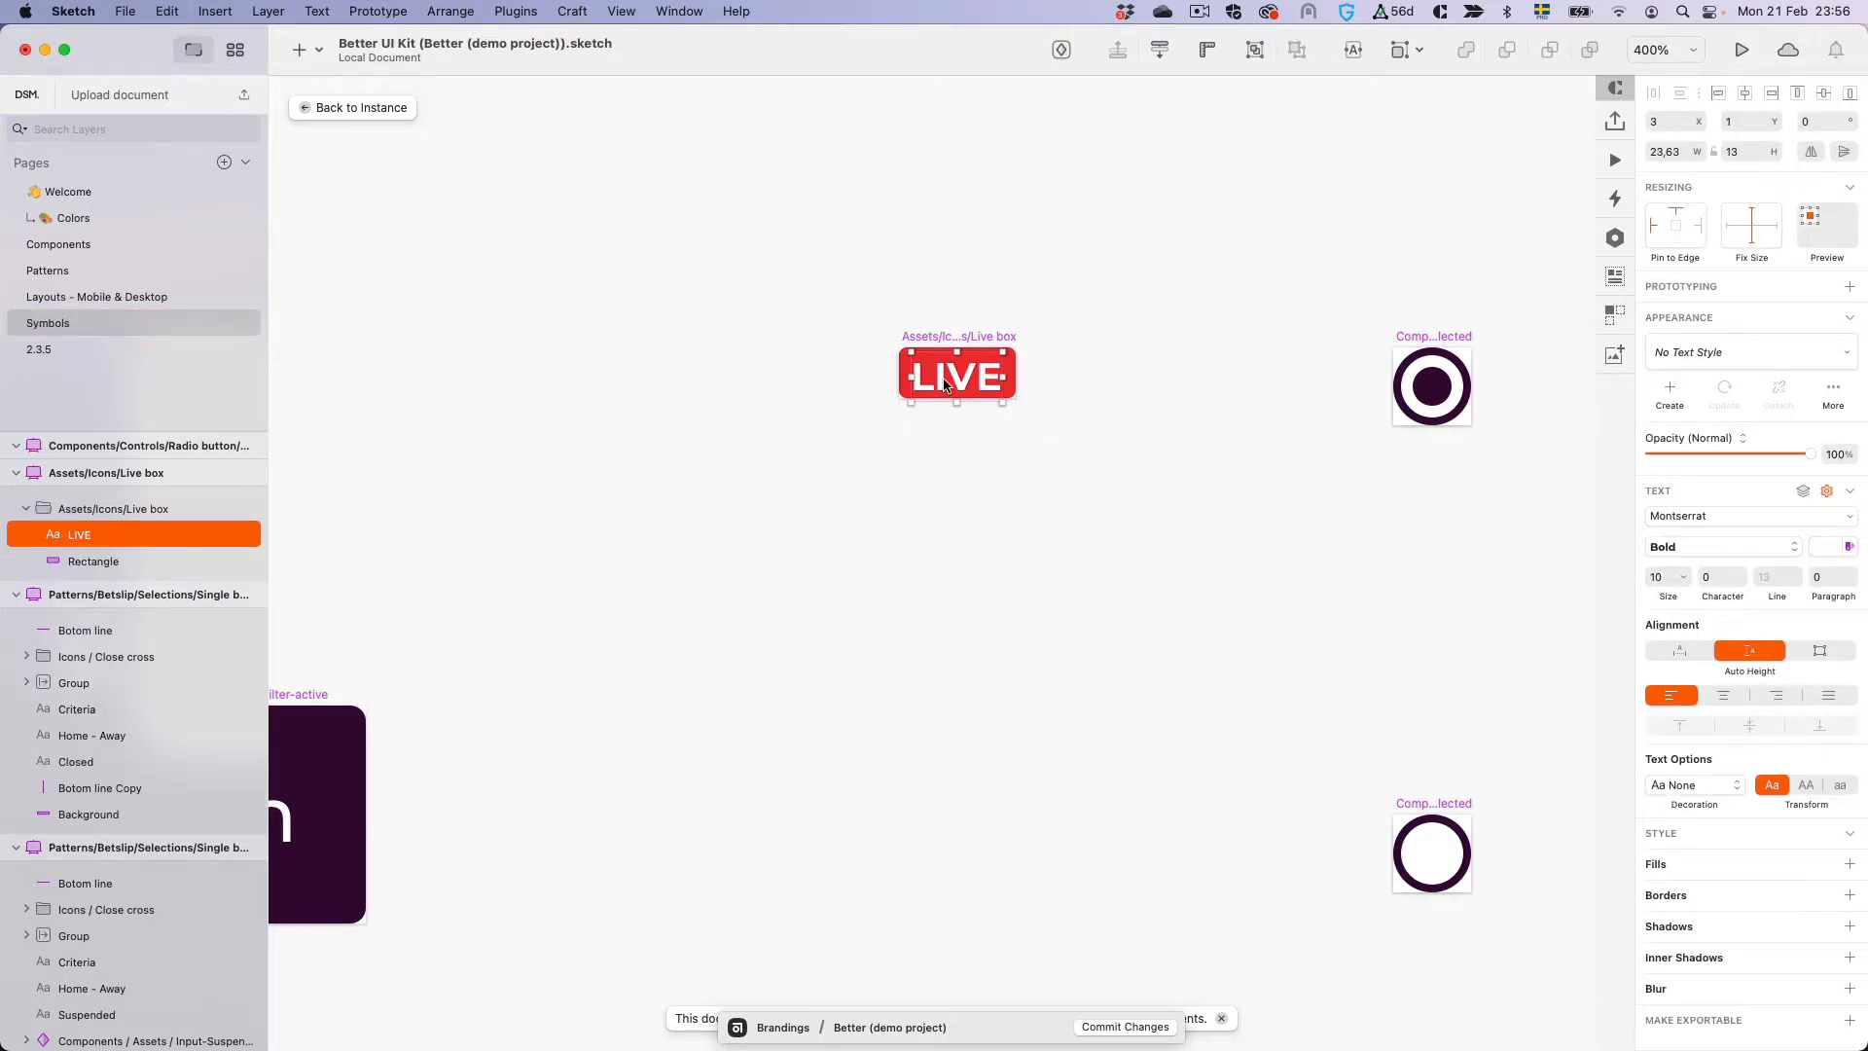
pyautogui.doubleClick(944, 382)
pyautogui.click(1134, 426)
pyautogui.doubleClick(941, 367)
pyautogui.press('Up')
pyautogui.click(1138, 368)
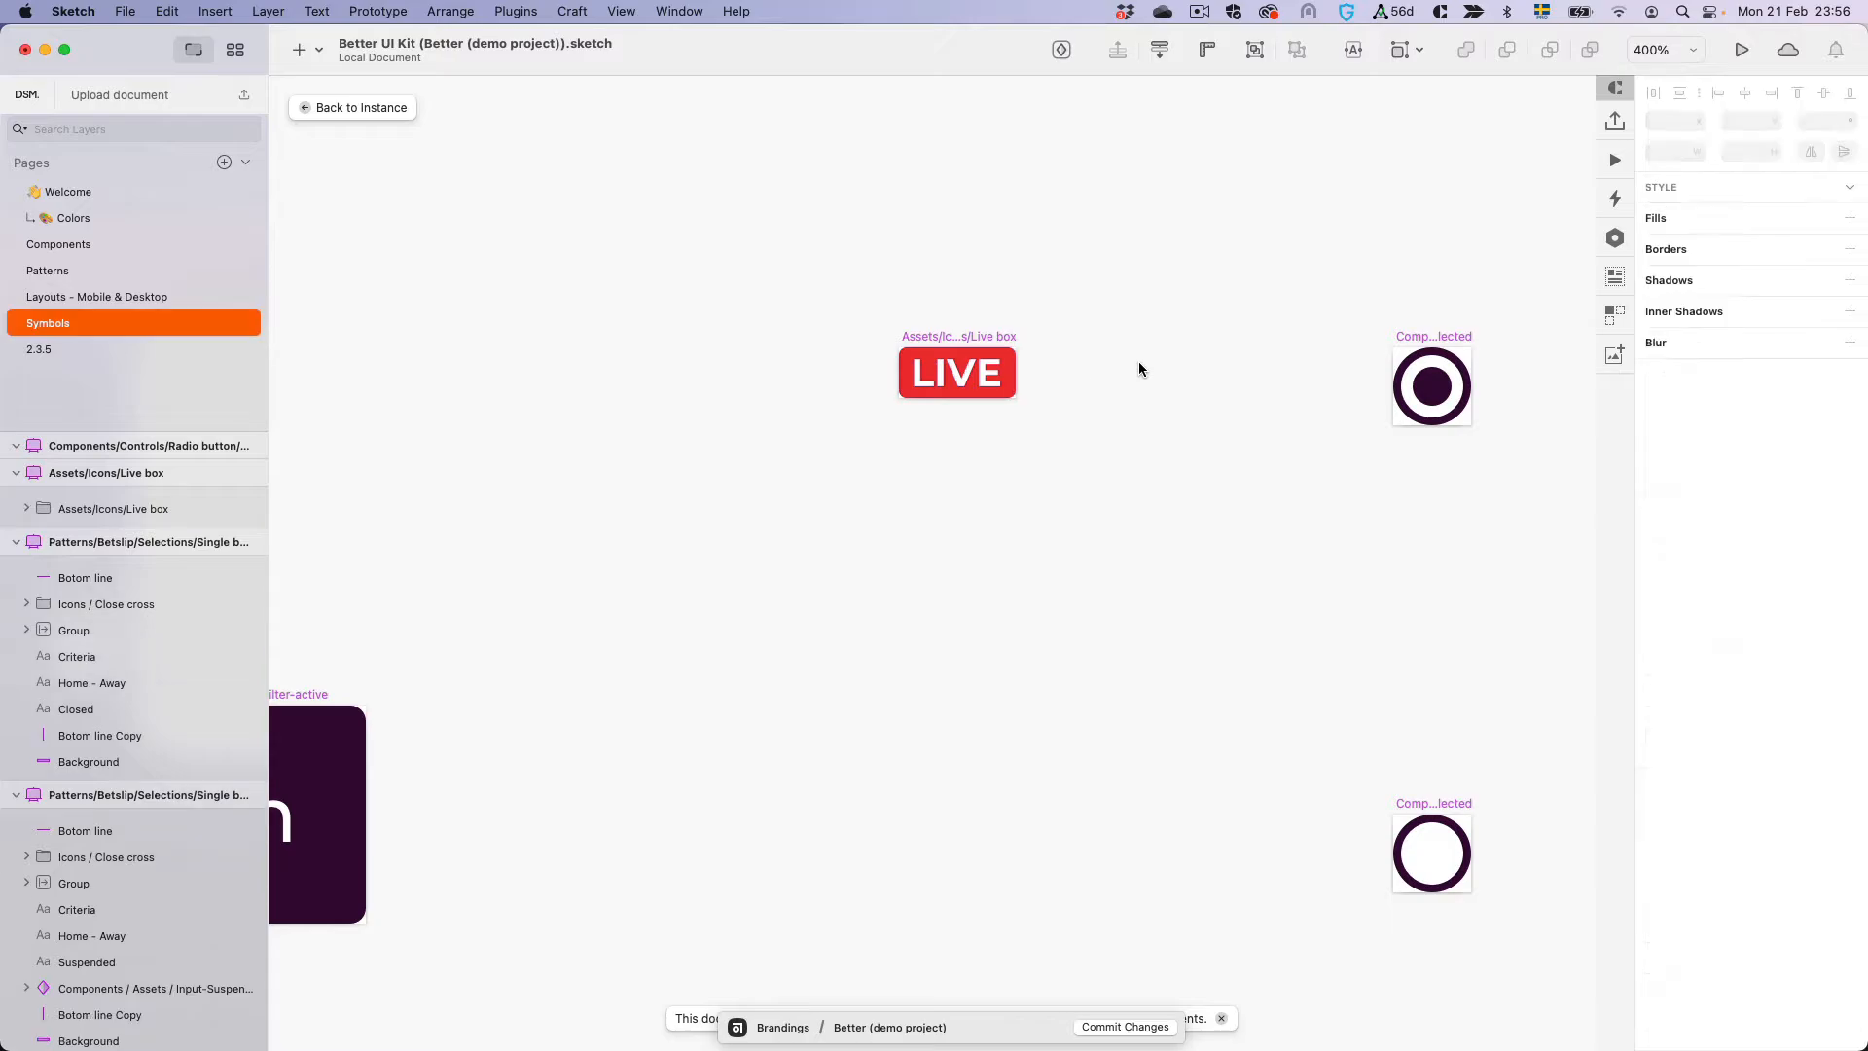
pyautogui.hscroll(2, 1138, 368)
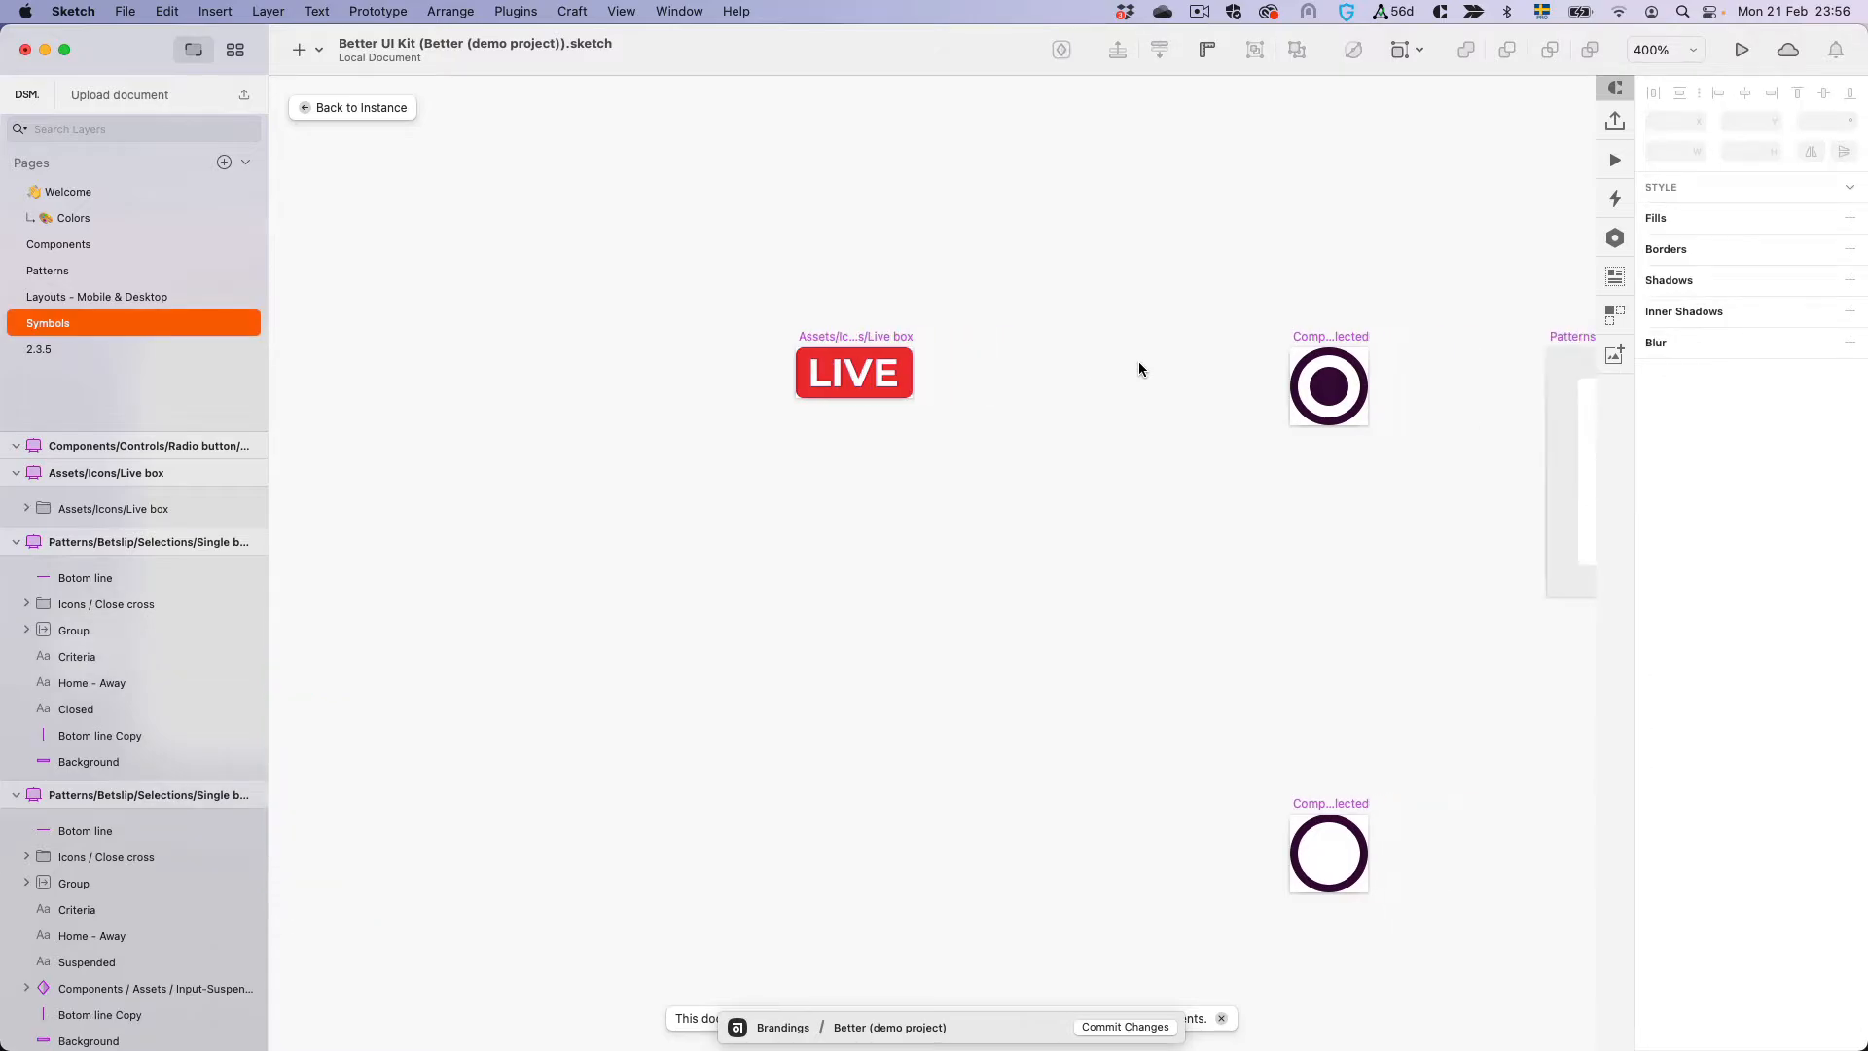
pyautogui.click(346, 107)
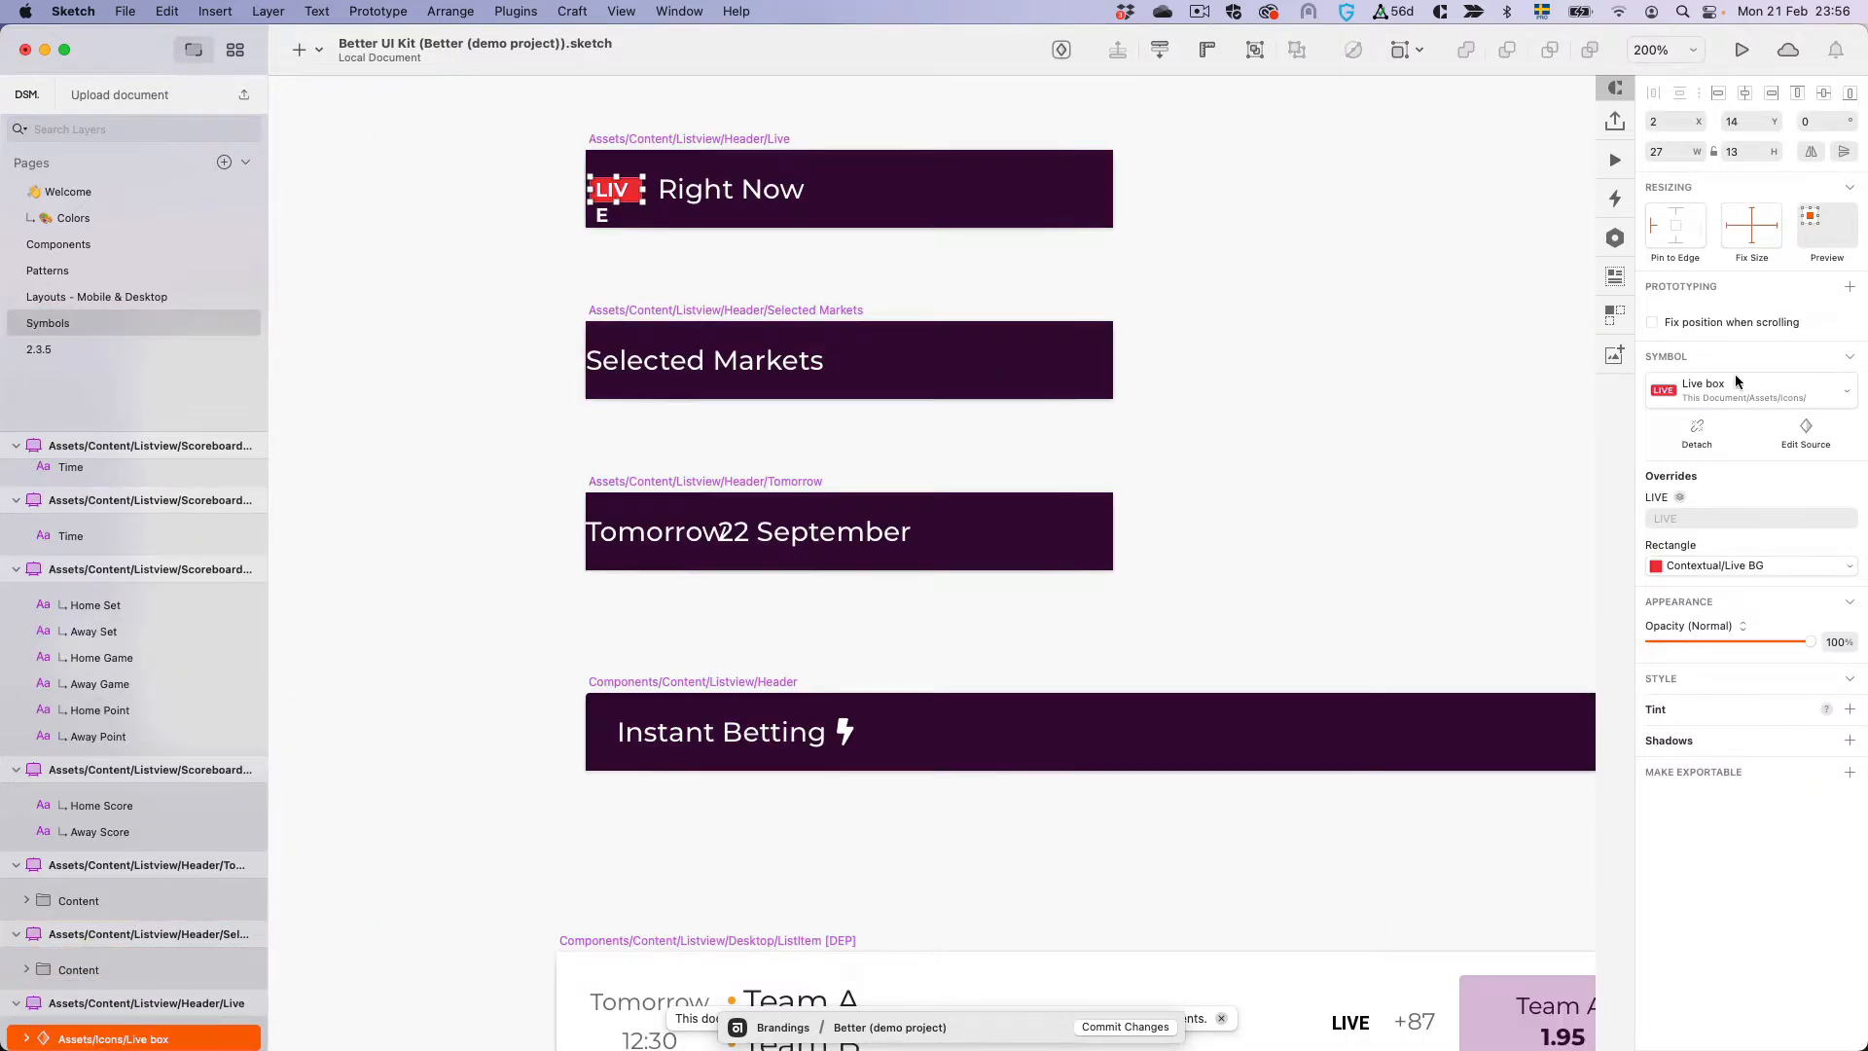
# Step: Reset the LIVE badge to its original size
pyautogui.rightClick(604, 198)
pyautogui.click(769, 881)
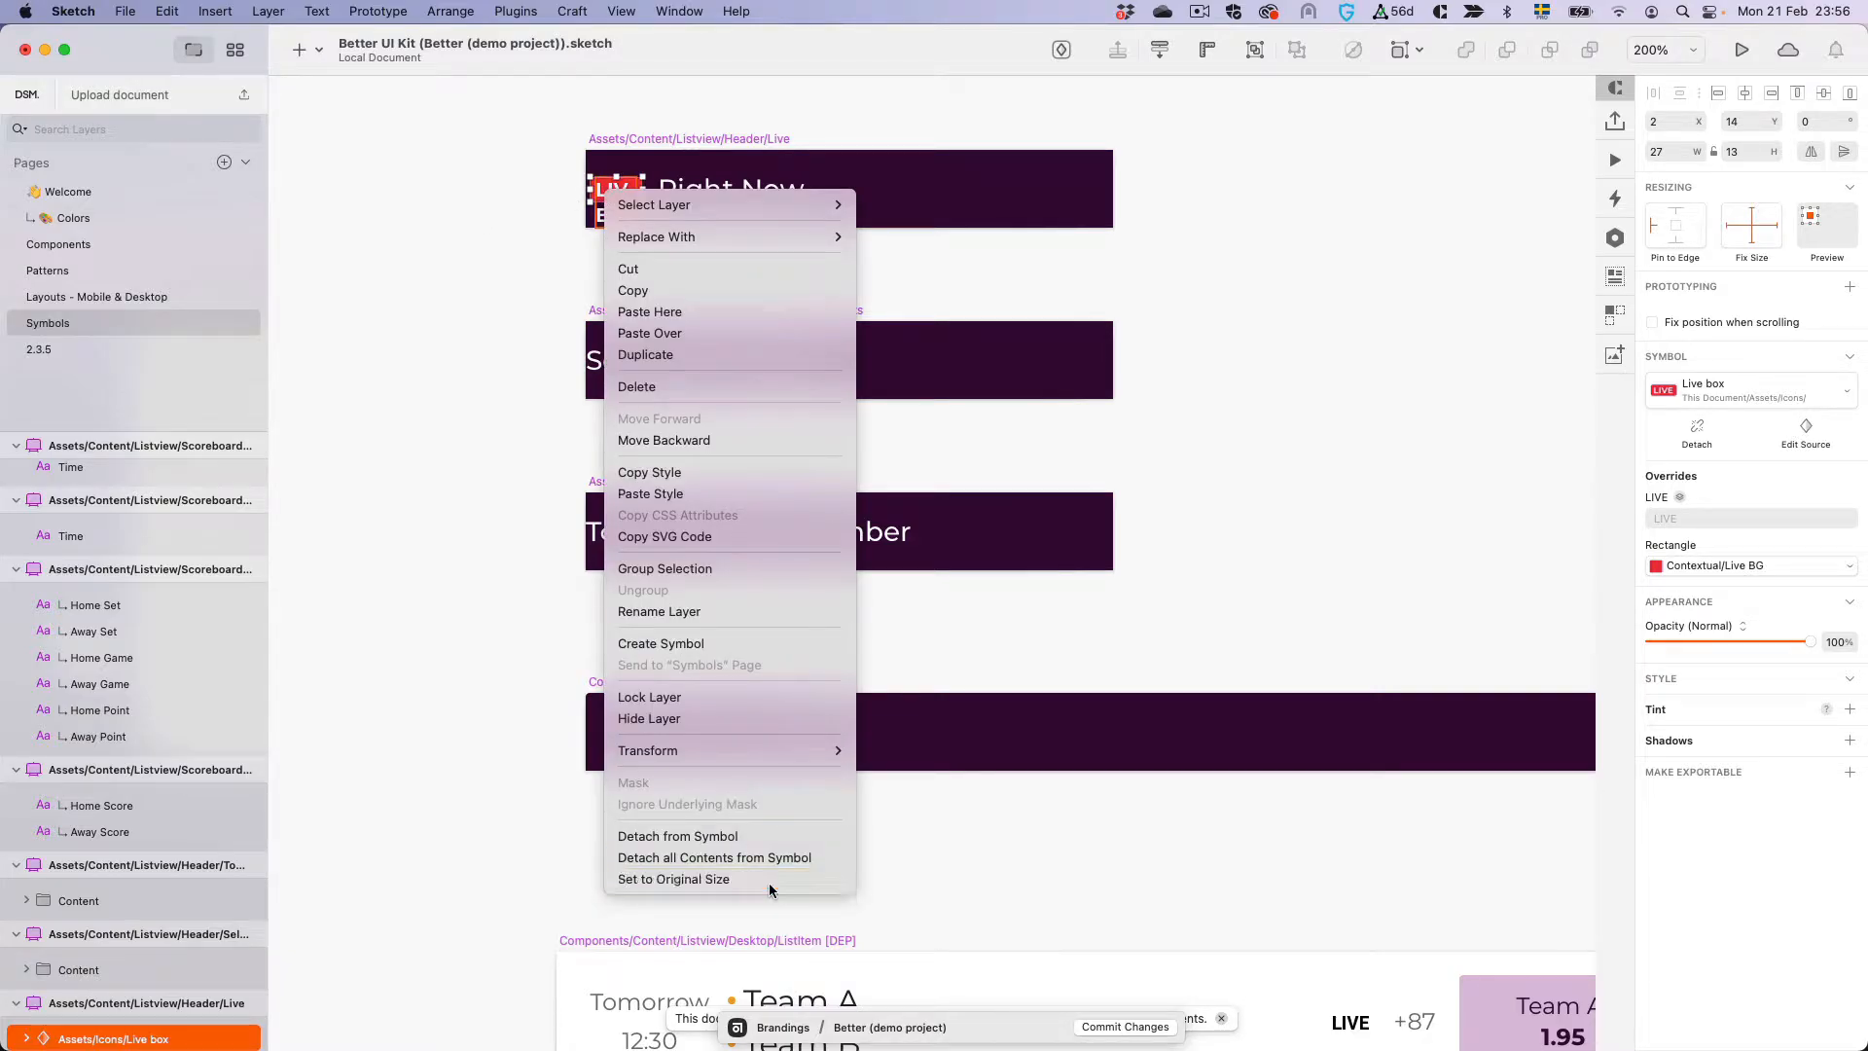
pyautogui.click(1262, 525)
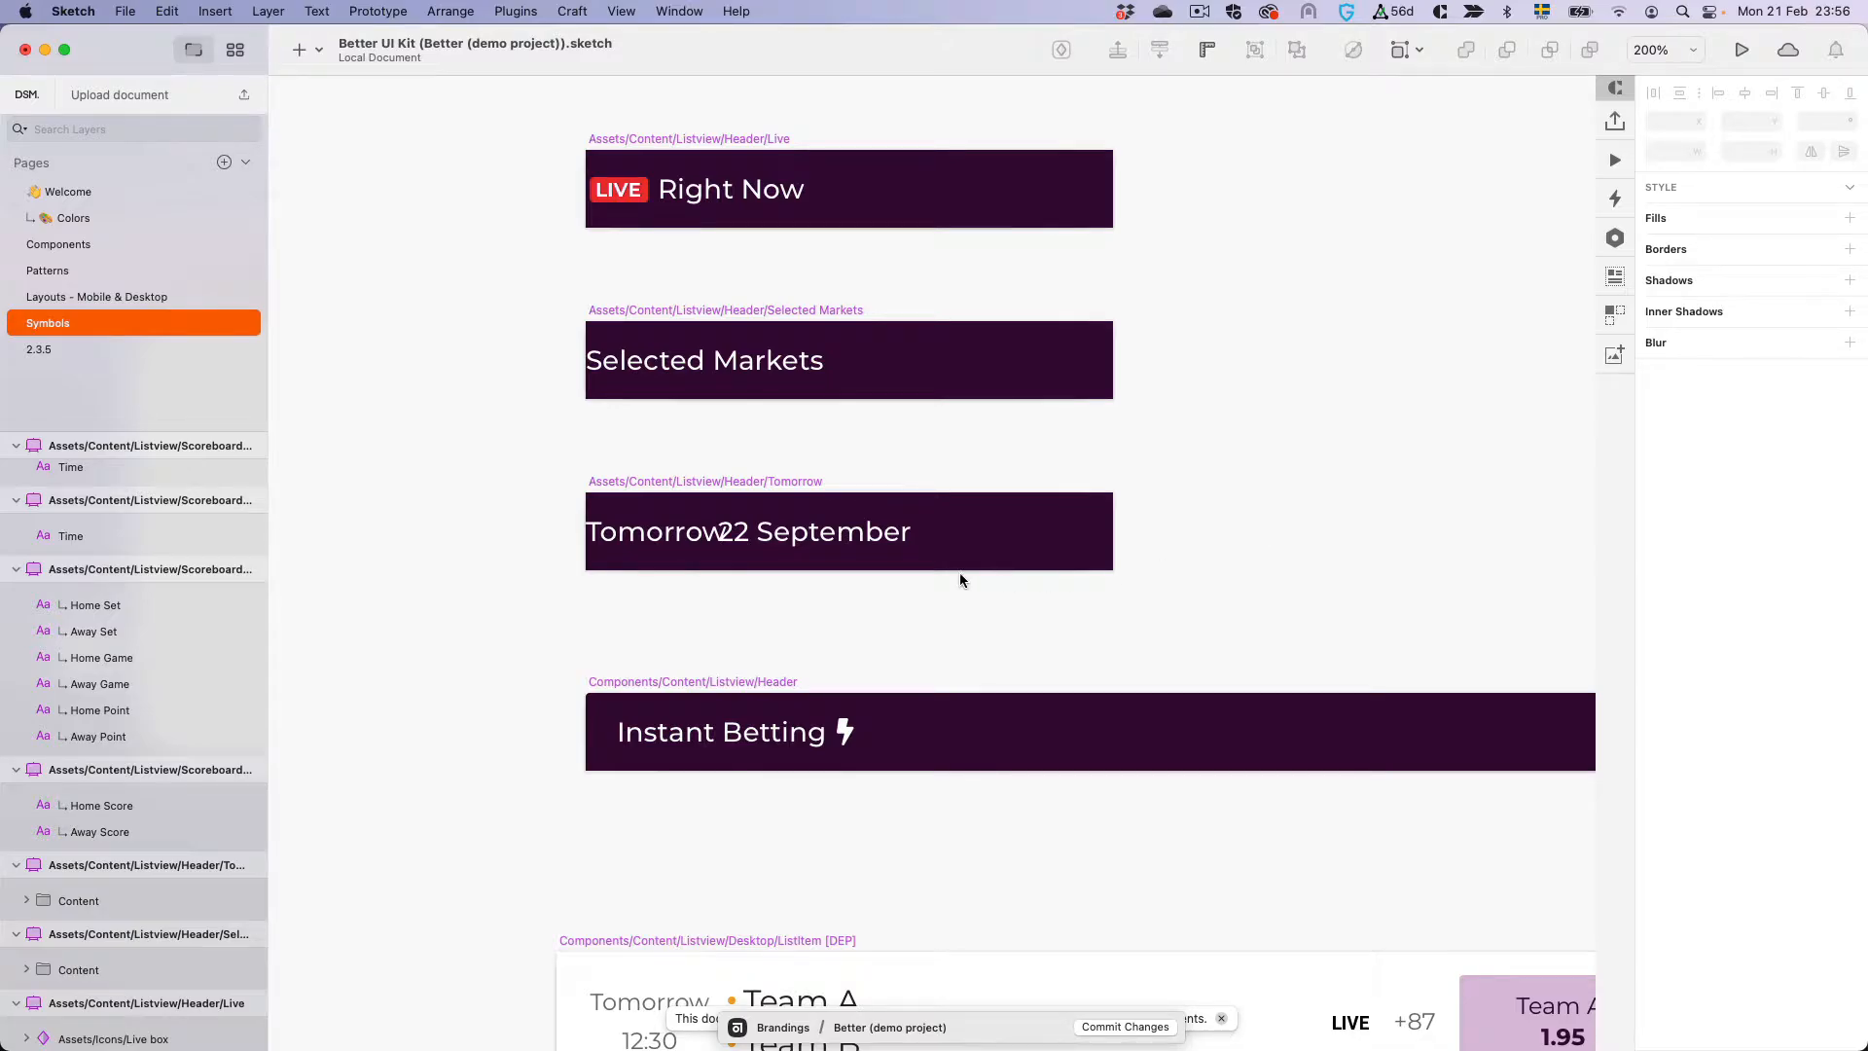
# Step: Nudge 22 September right to x 79, clear of Tomorrow, then go to the Components page
pyautogui.click(847, 547)
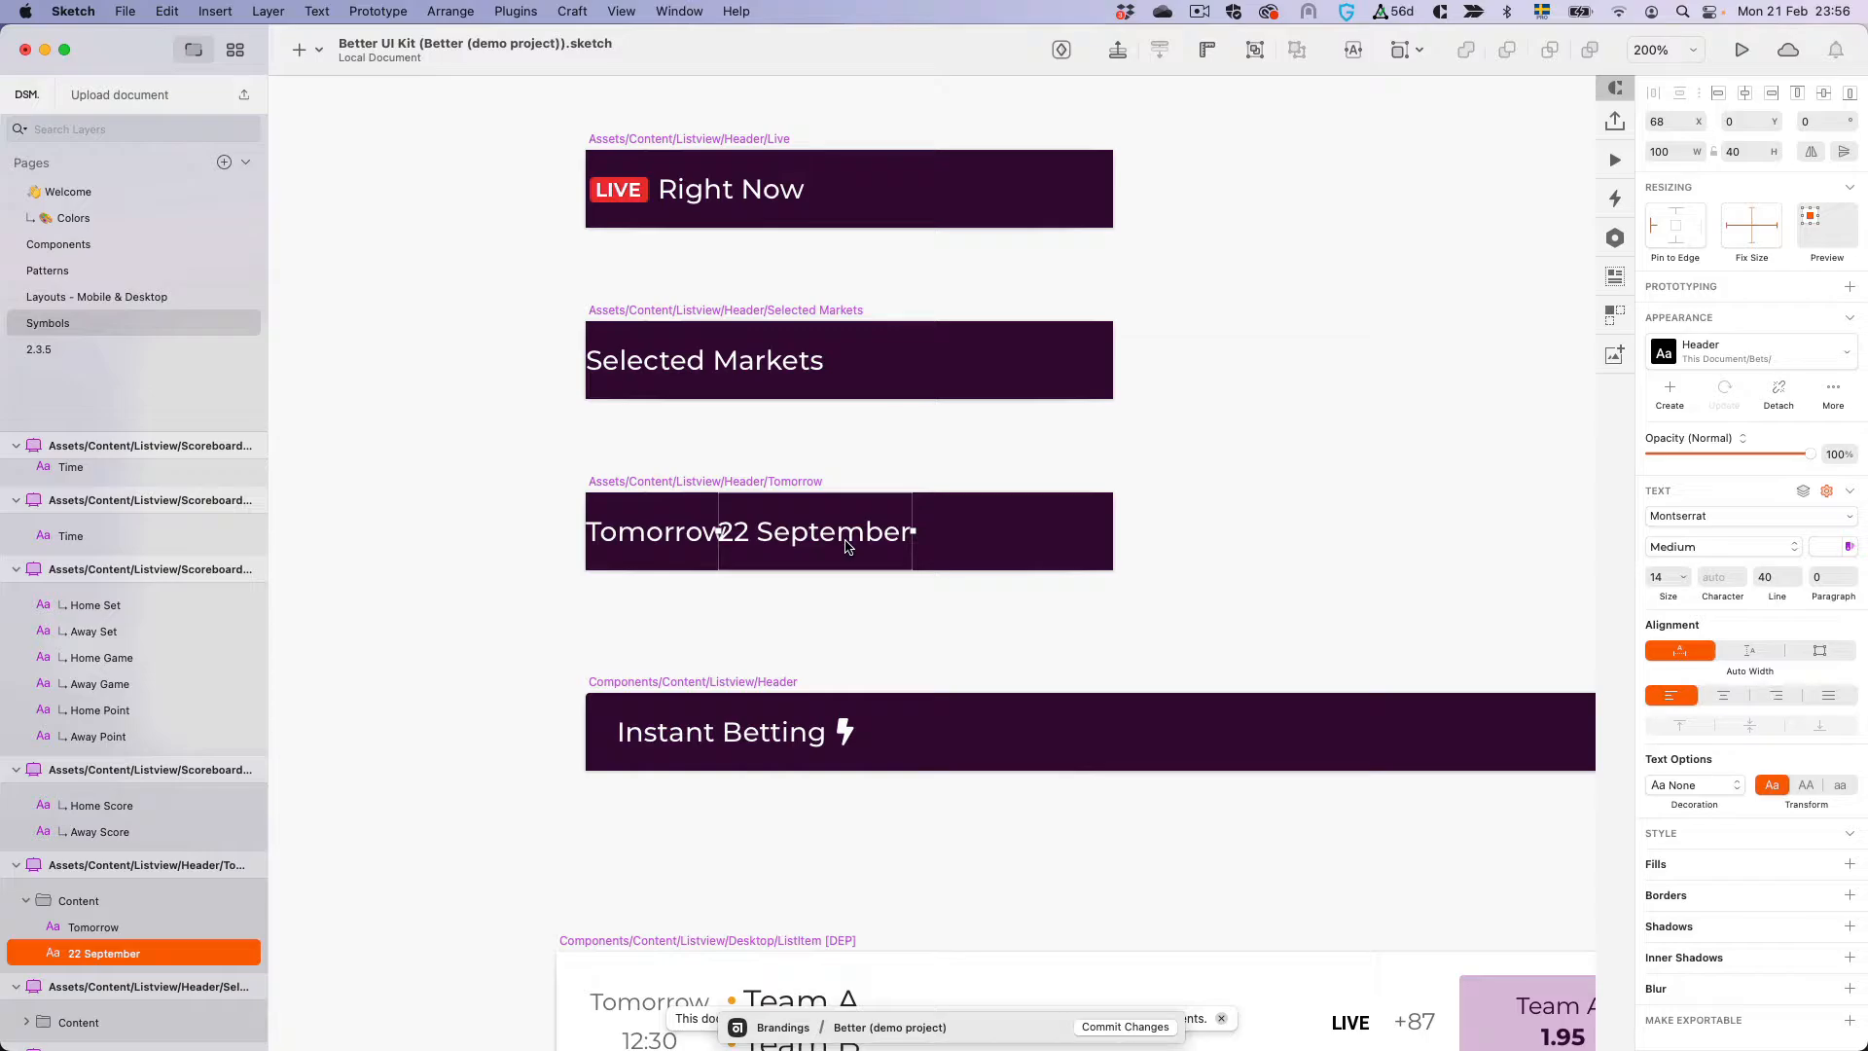
pyautogui.press('Right')
pyautogui.press('Right')
pyautogui.press('Right')
pyautogui.press('Right')
pyautogui.press('Right')
pyautogui.press('Right')
pyautogui.press('Right')
pyautogui.press('Right')
pyautogui.press('Right')
pyautogui.press('Right')
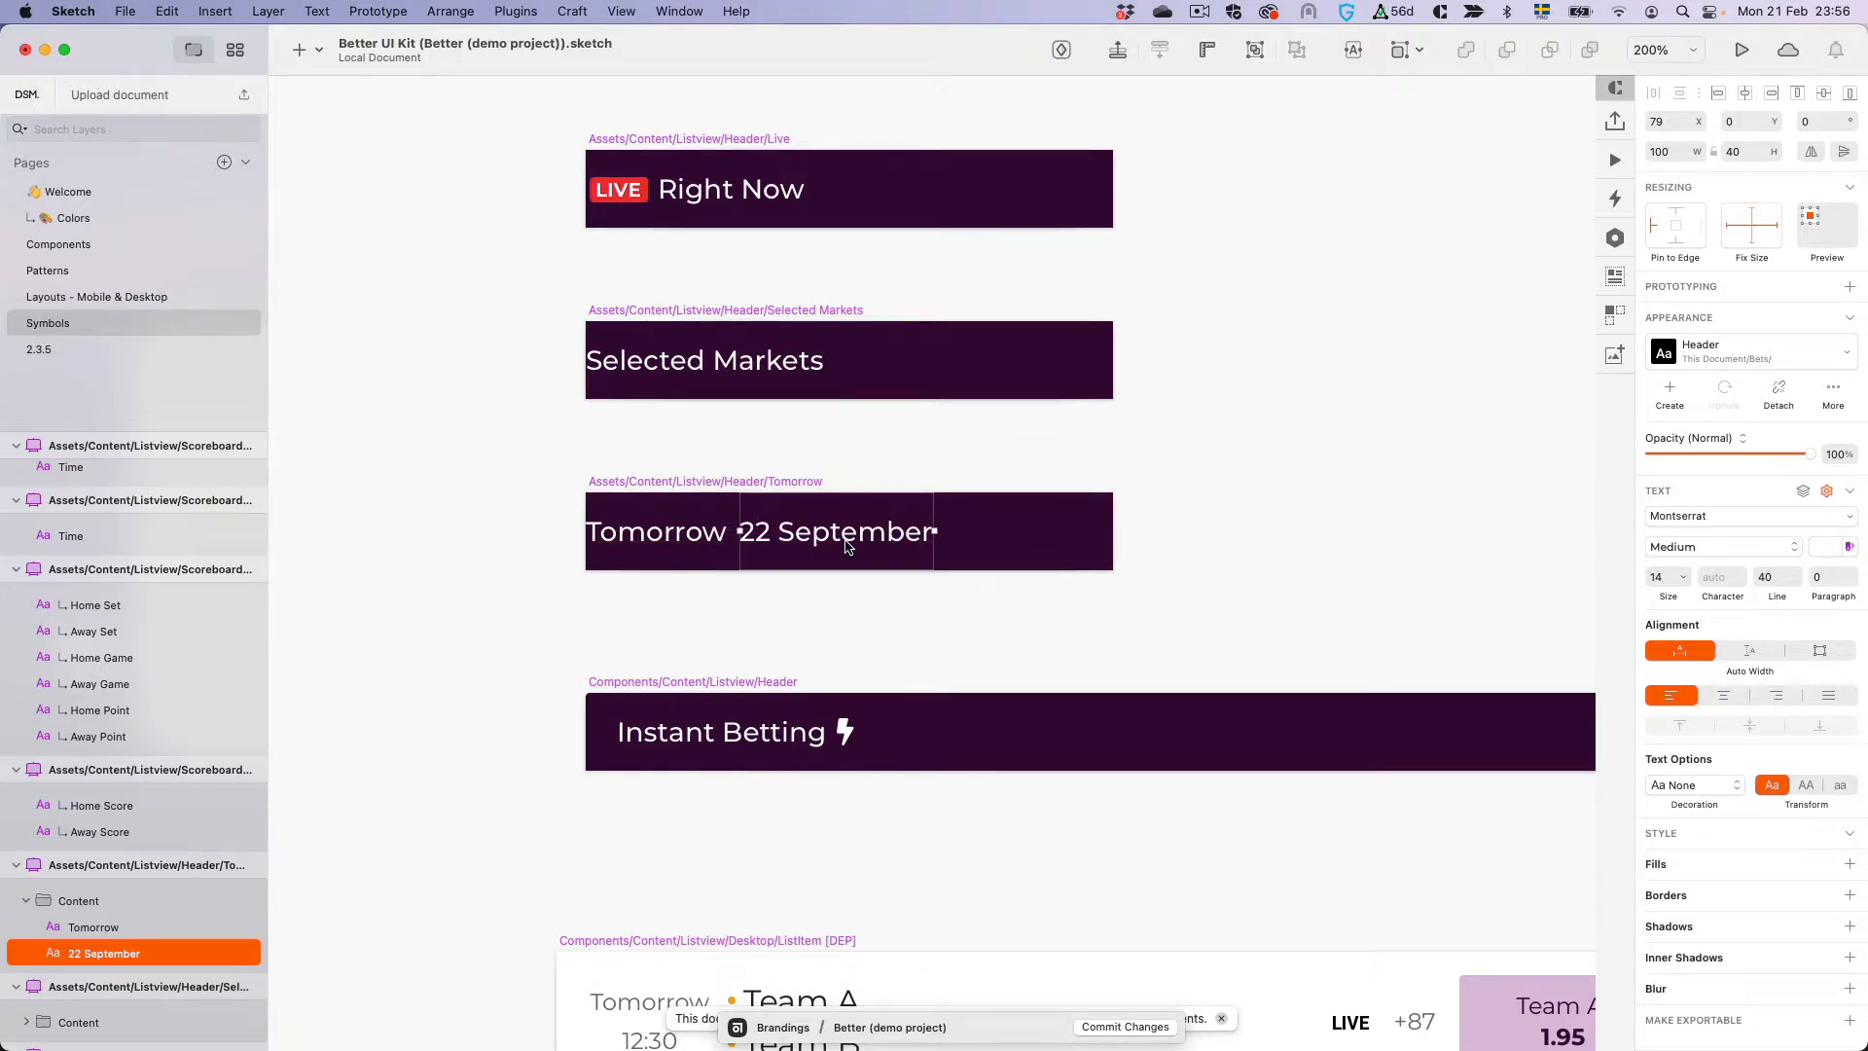
pyautogui.click(1298, 562)
pyautogui.scroll(-4, 1298, 562)
pyautogui.scroll(3, 1298, 562)
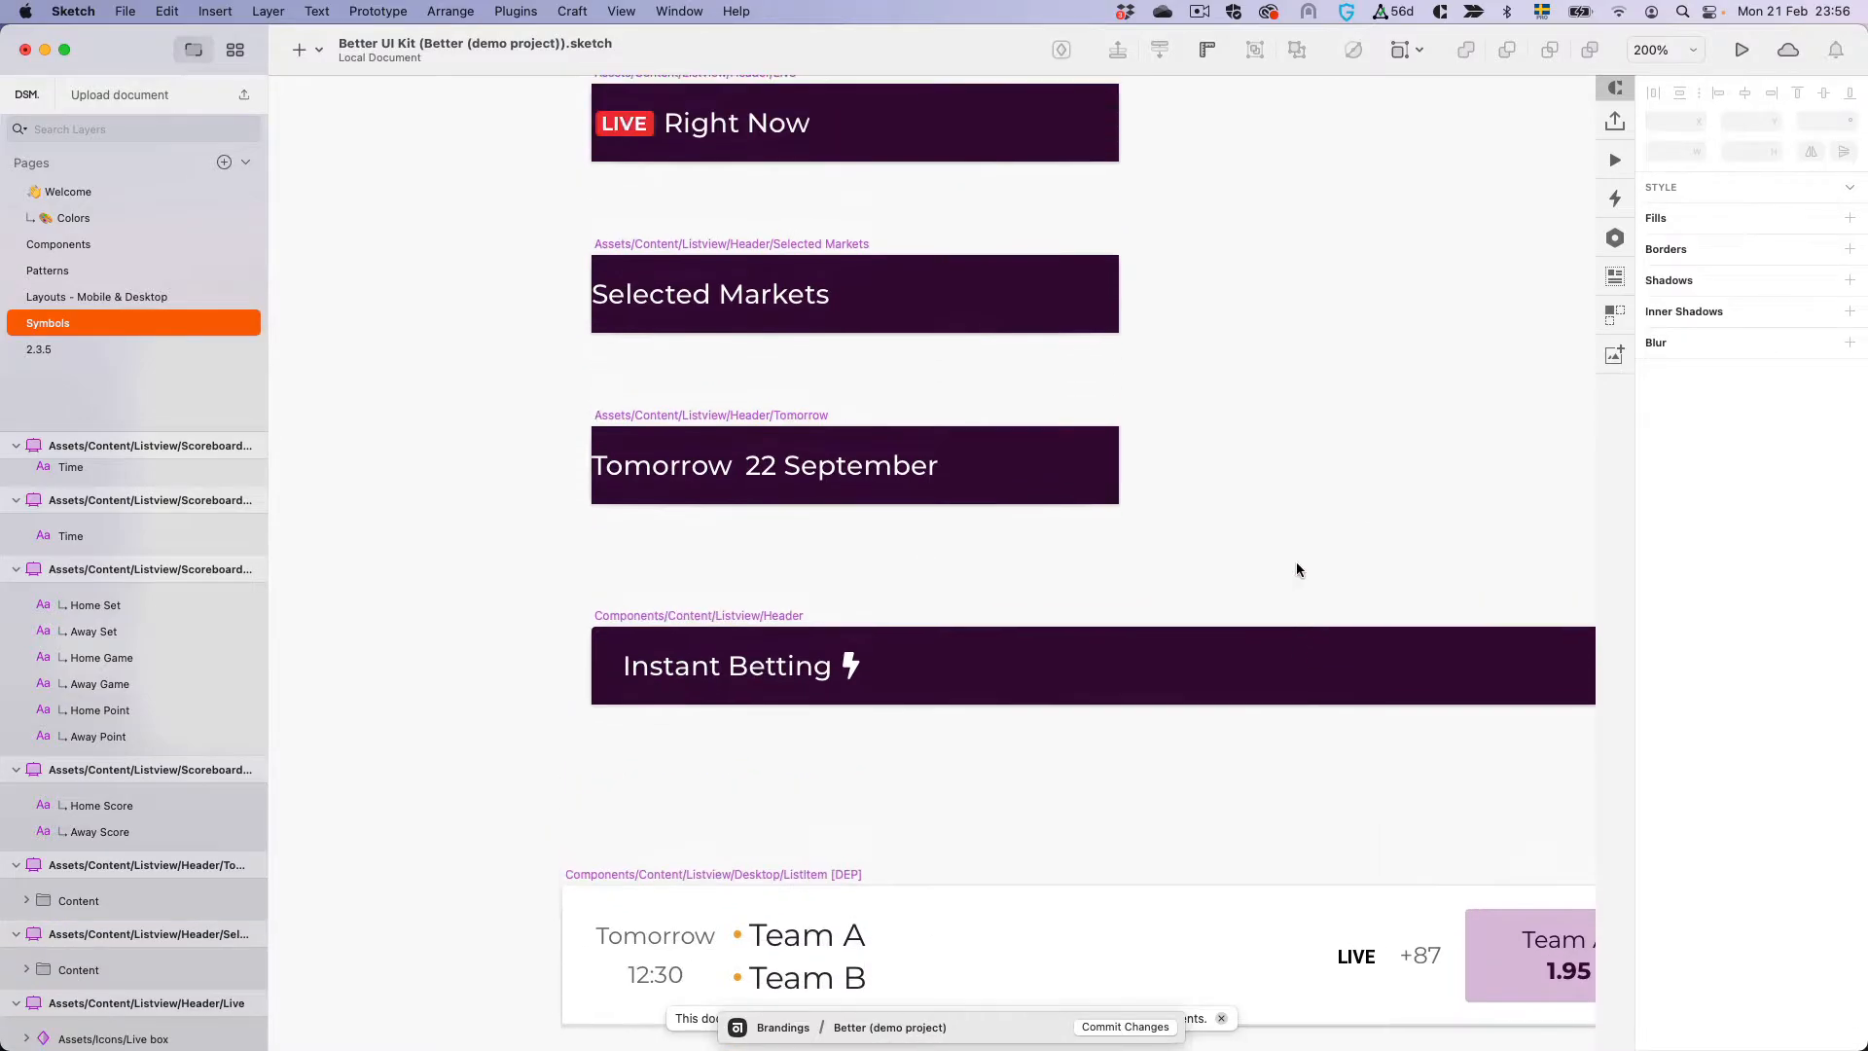
pyautogui.scroll(-1, 1274, 562)
pyautogui.scroll(-3, 1252, 564)
pyautogui.hscroll(1, 1251, 564)
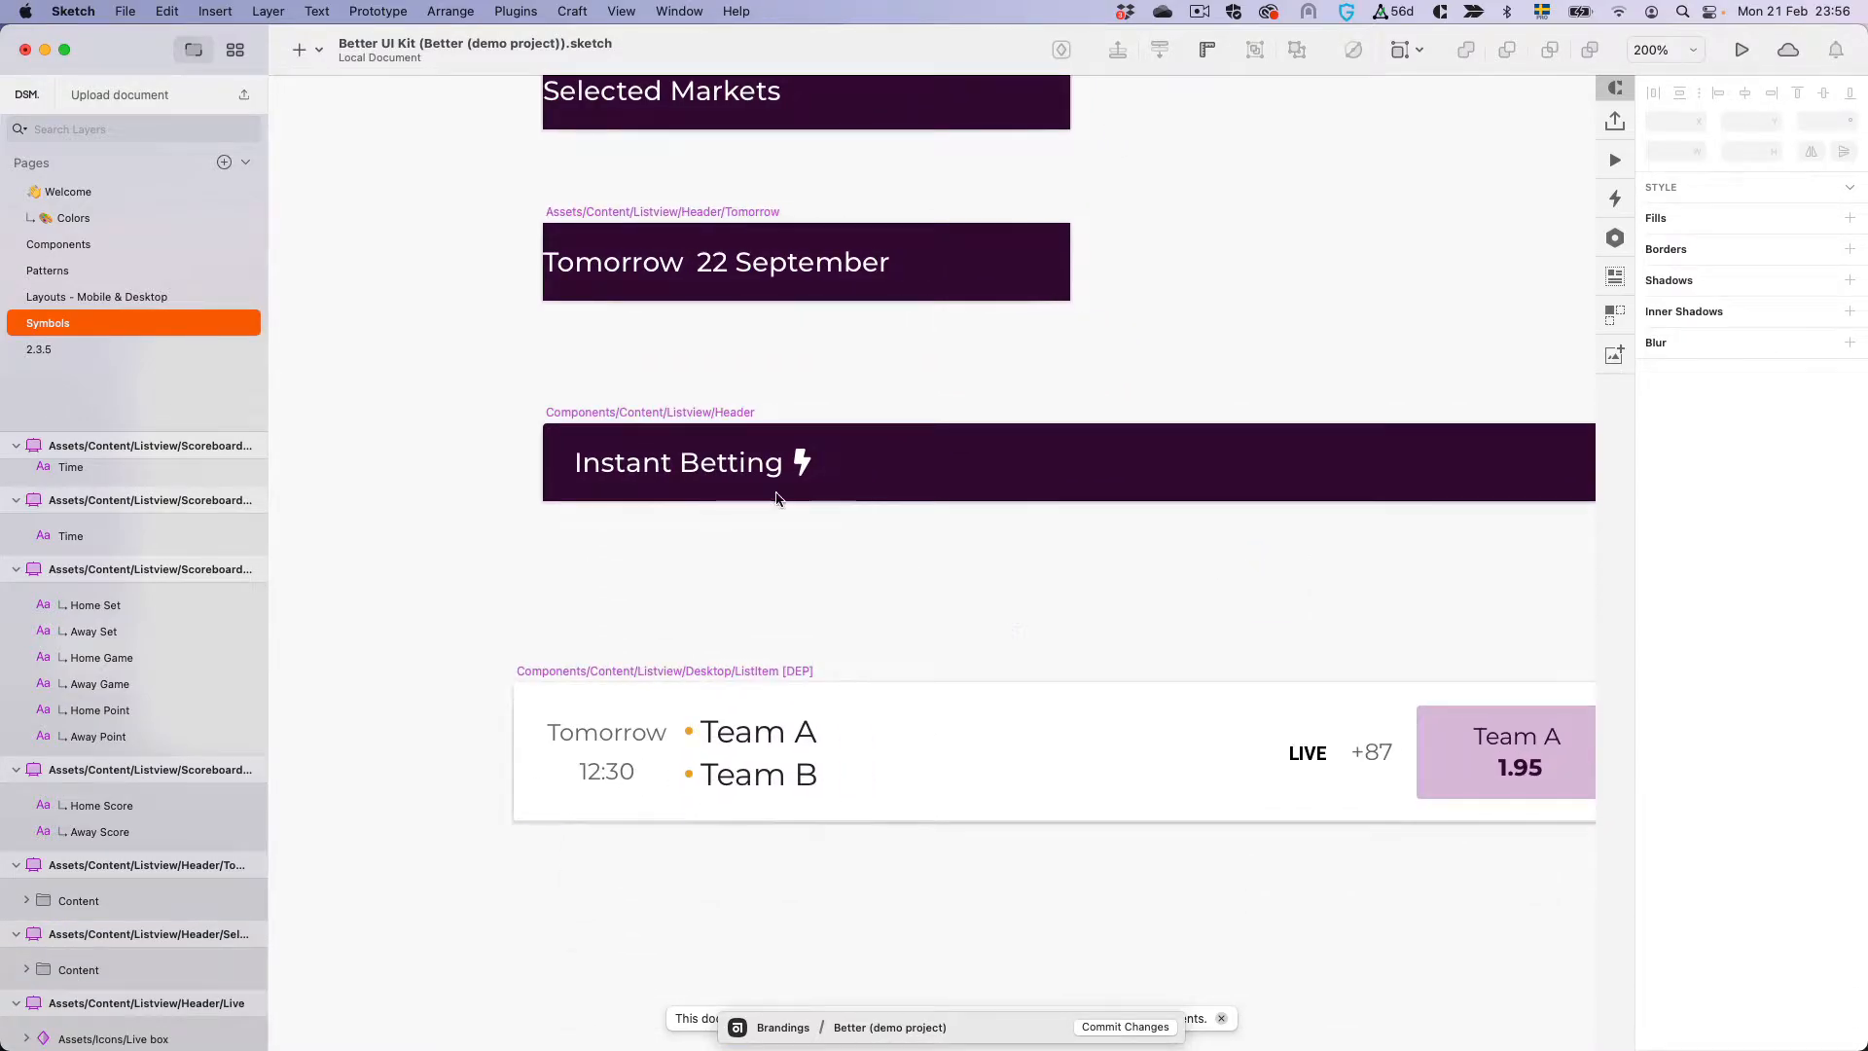
pyautogui.click(132, 246)
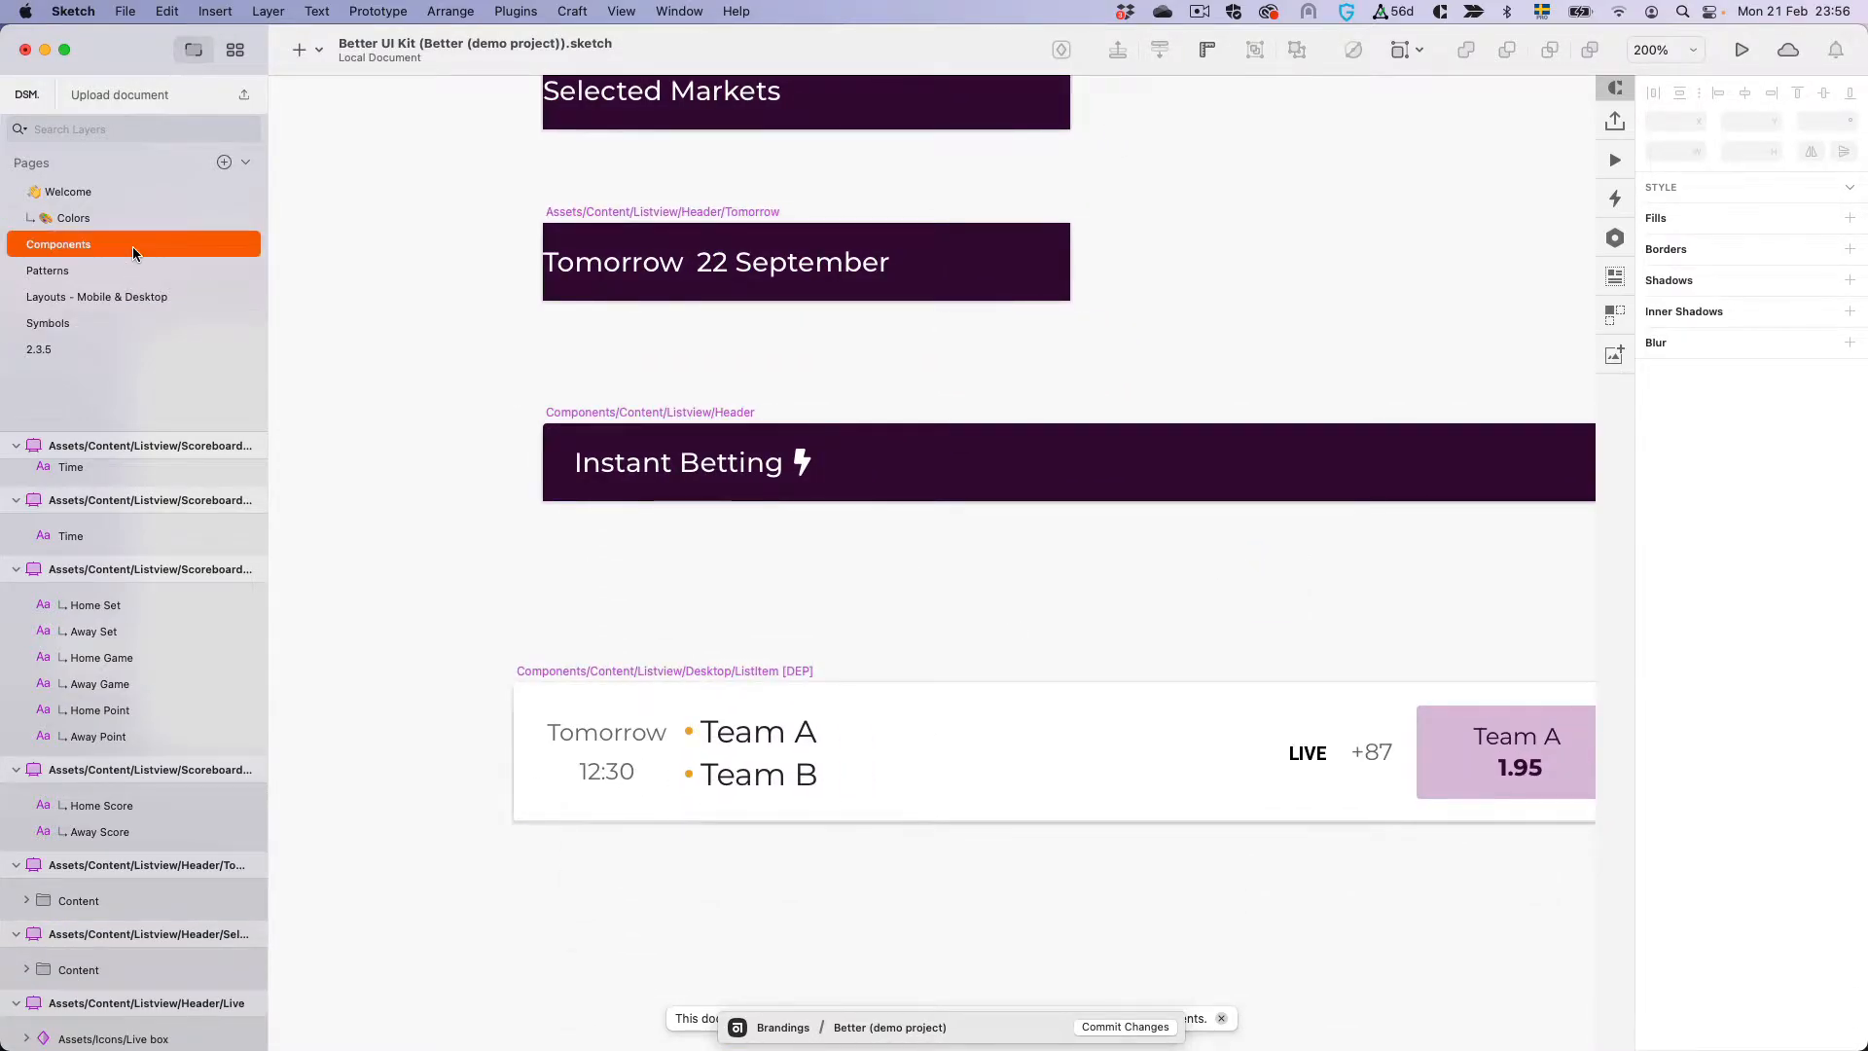
# Step: Drill through Content, List view and Mobile to the Chelsea–Arsenal tile's List_Tile master
pyautogui.scroll(-4, 388, 287)
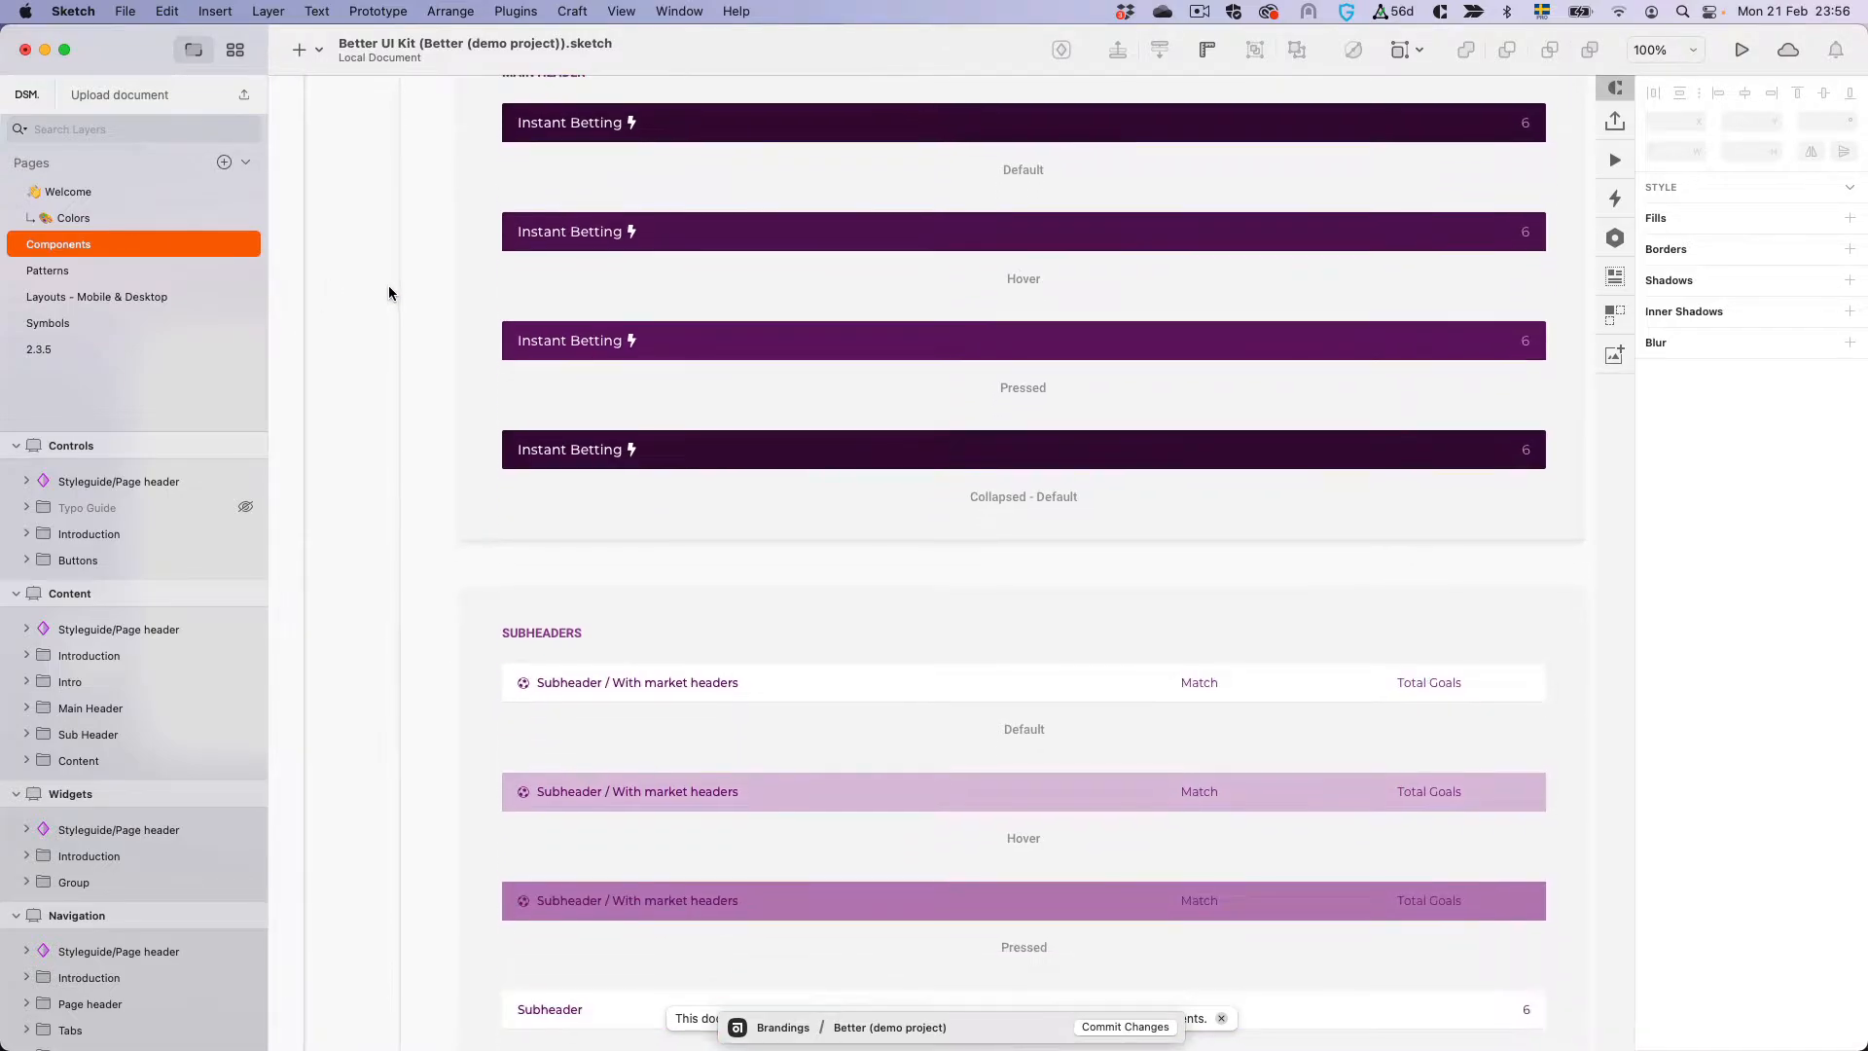
pyautogui.scroll(-5, 388, 292)
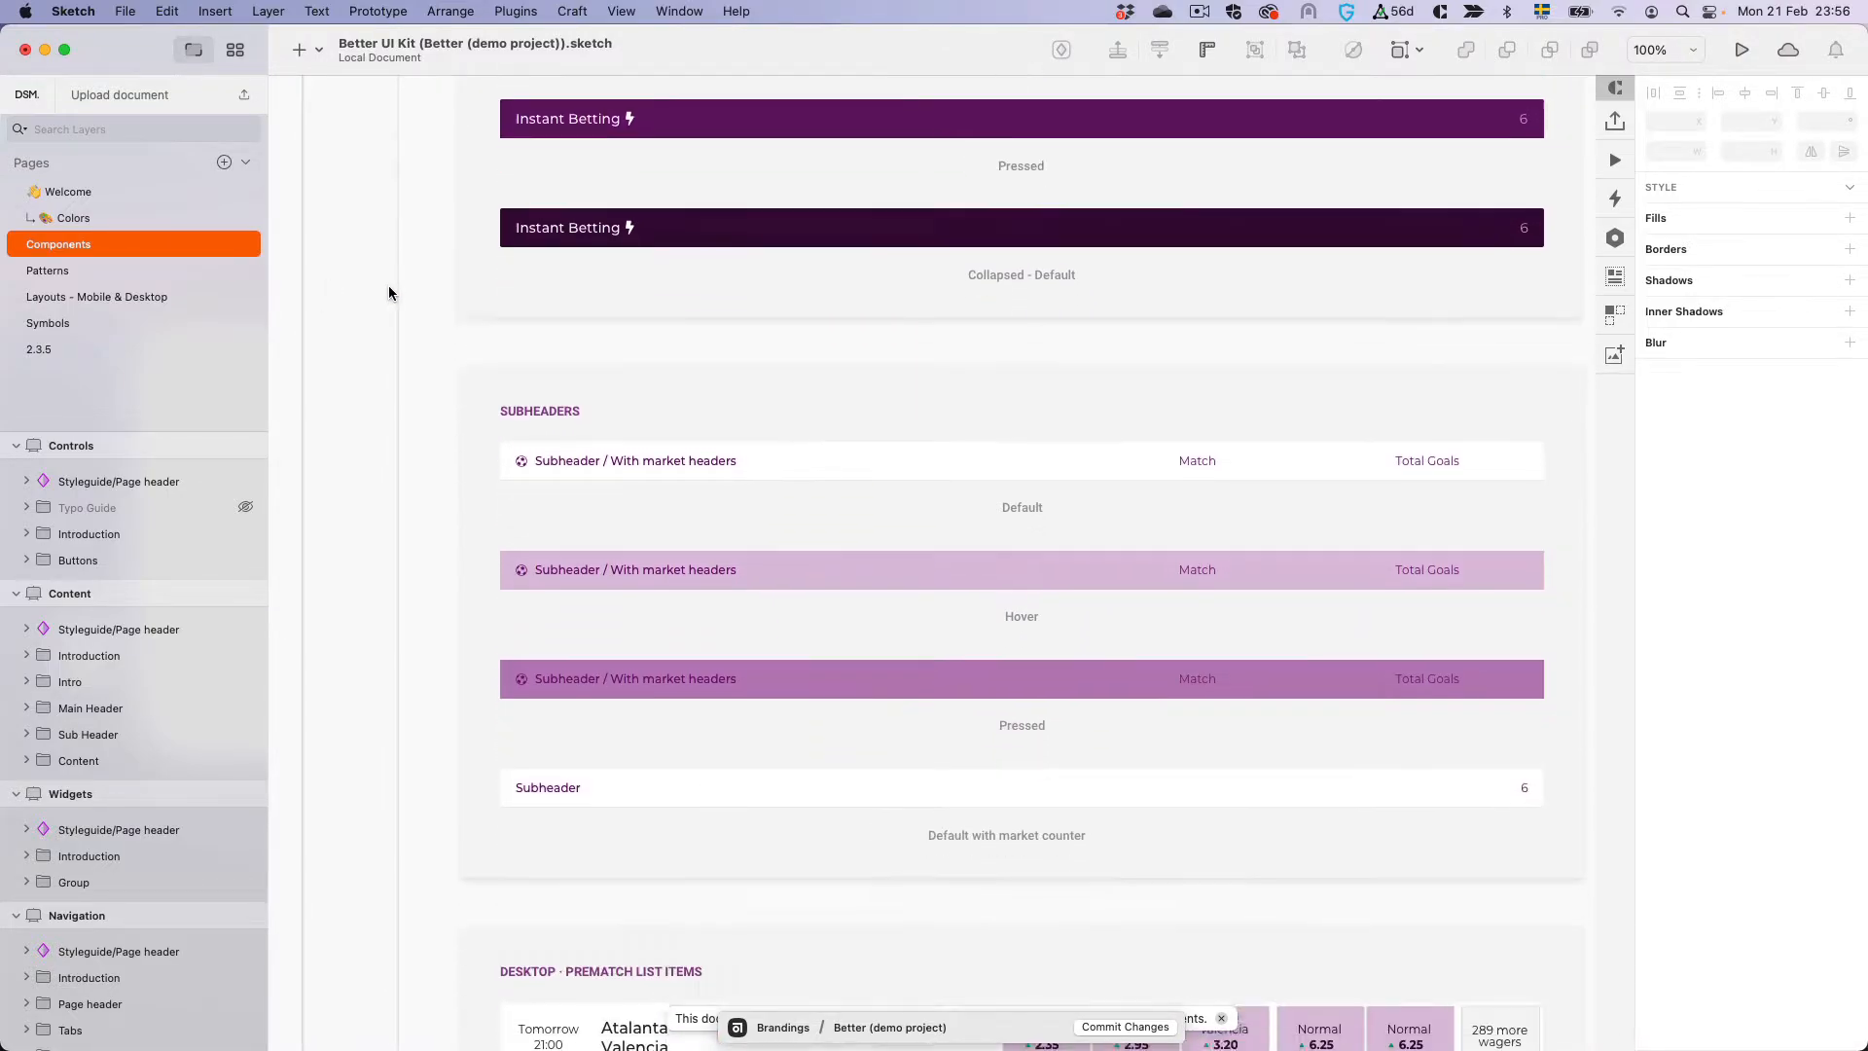
pyautogui.scroll(-5, 388, 293)
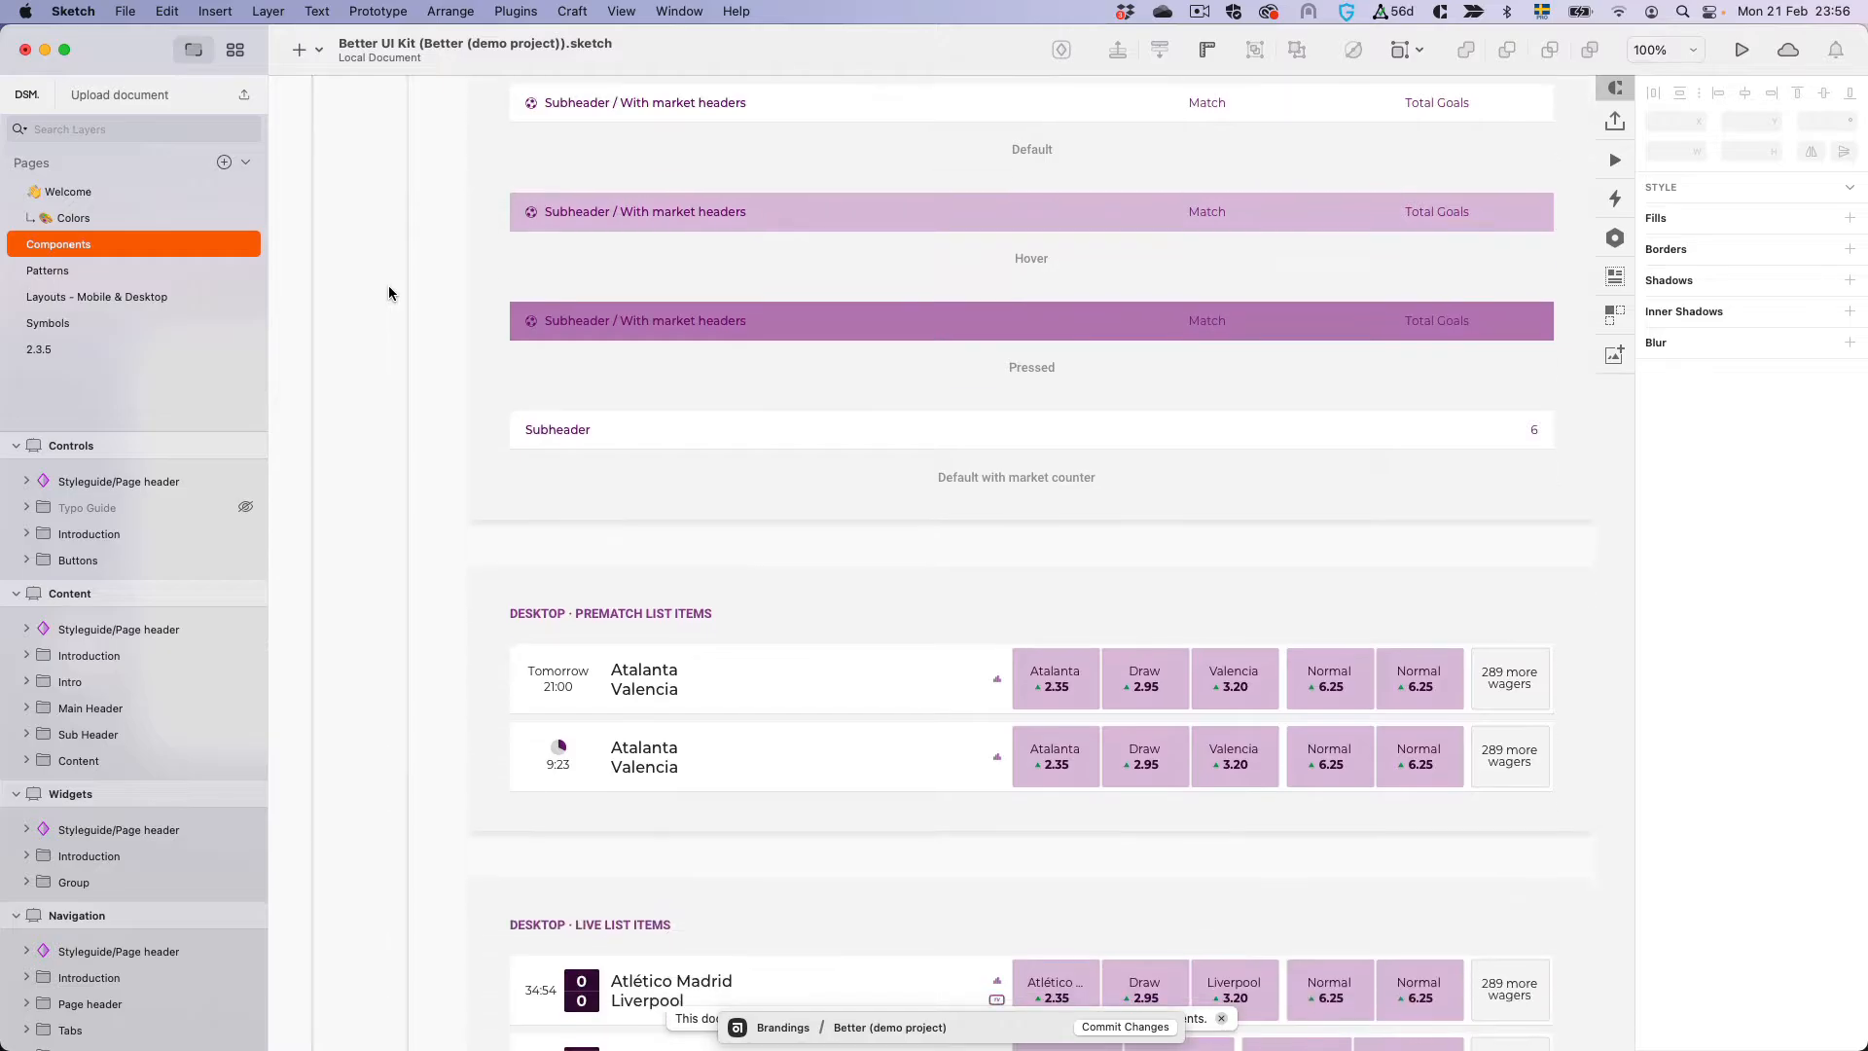
pyautogui.scroll(-4, 388, 292)
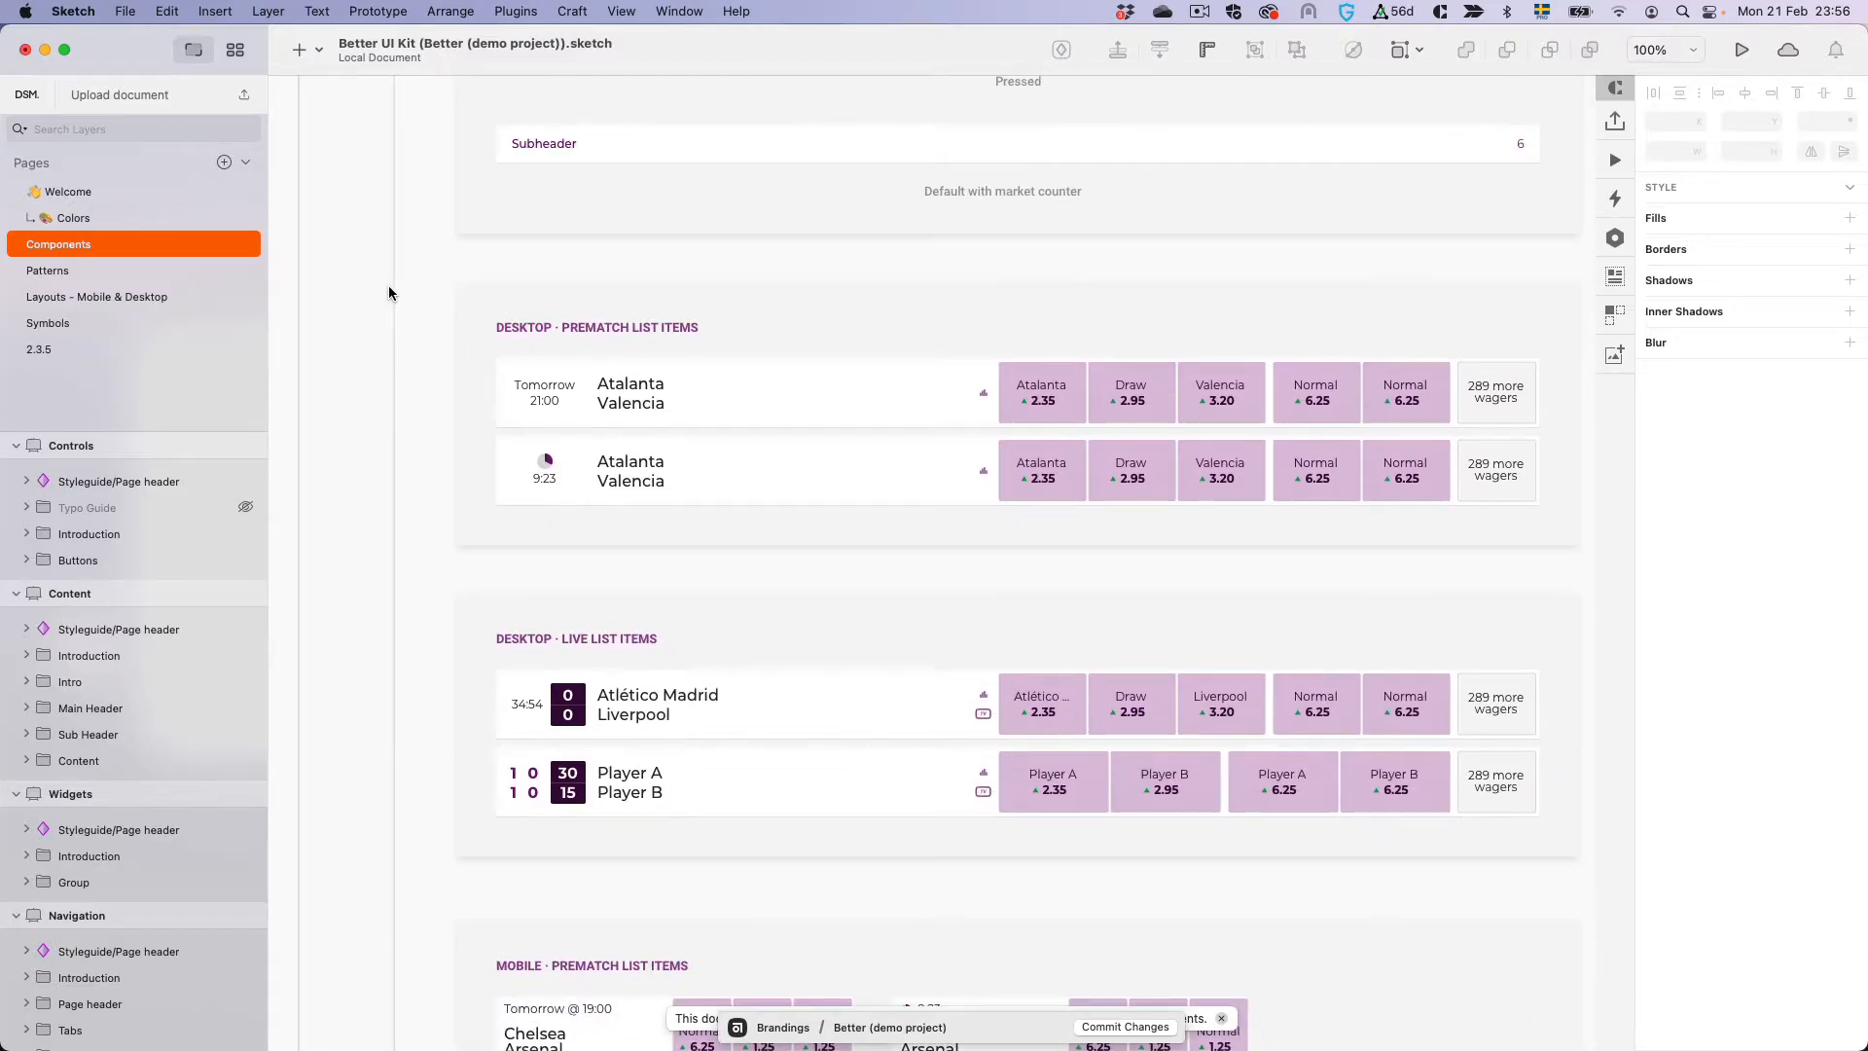
pyautogui.scroll(-2, 388, 293)
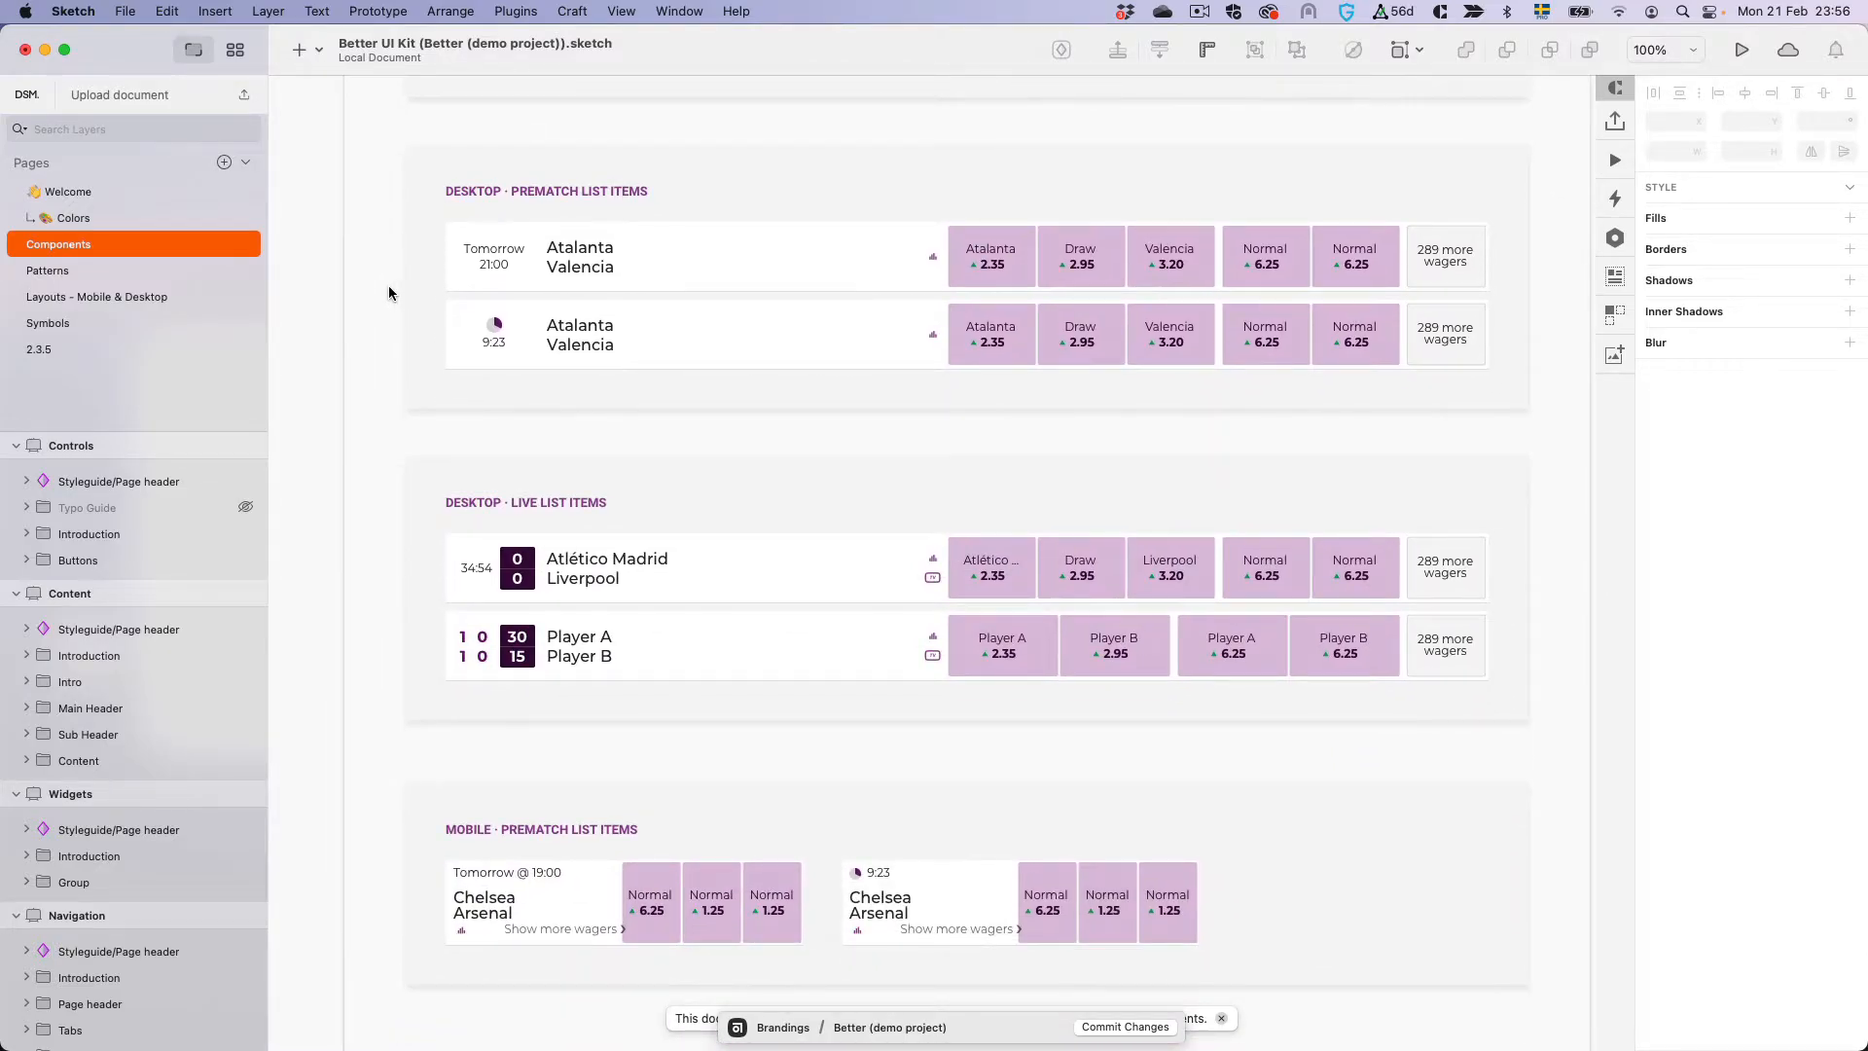
pyautogui.scroll(-5, 388, 293)
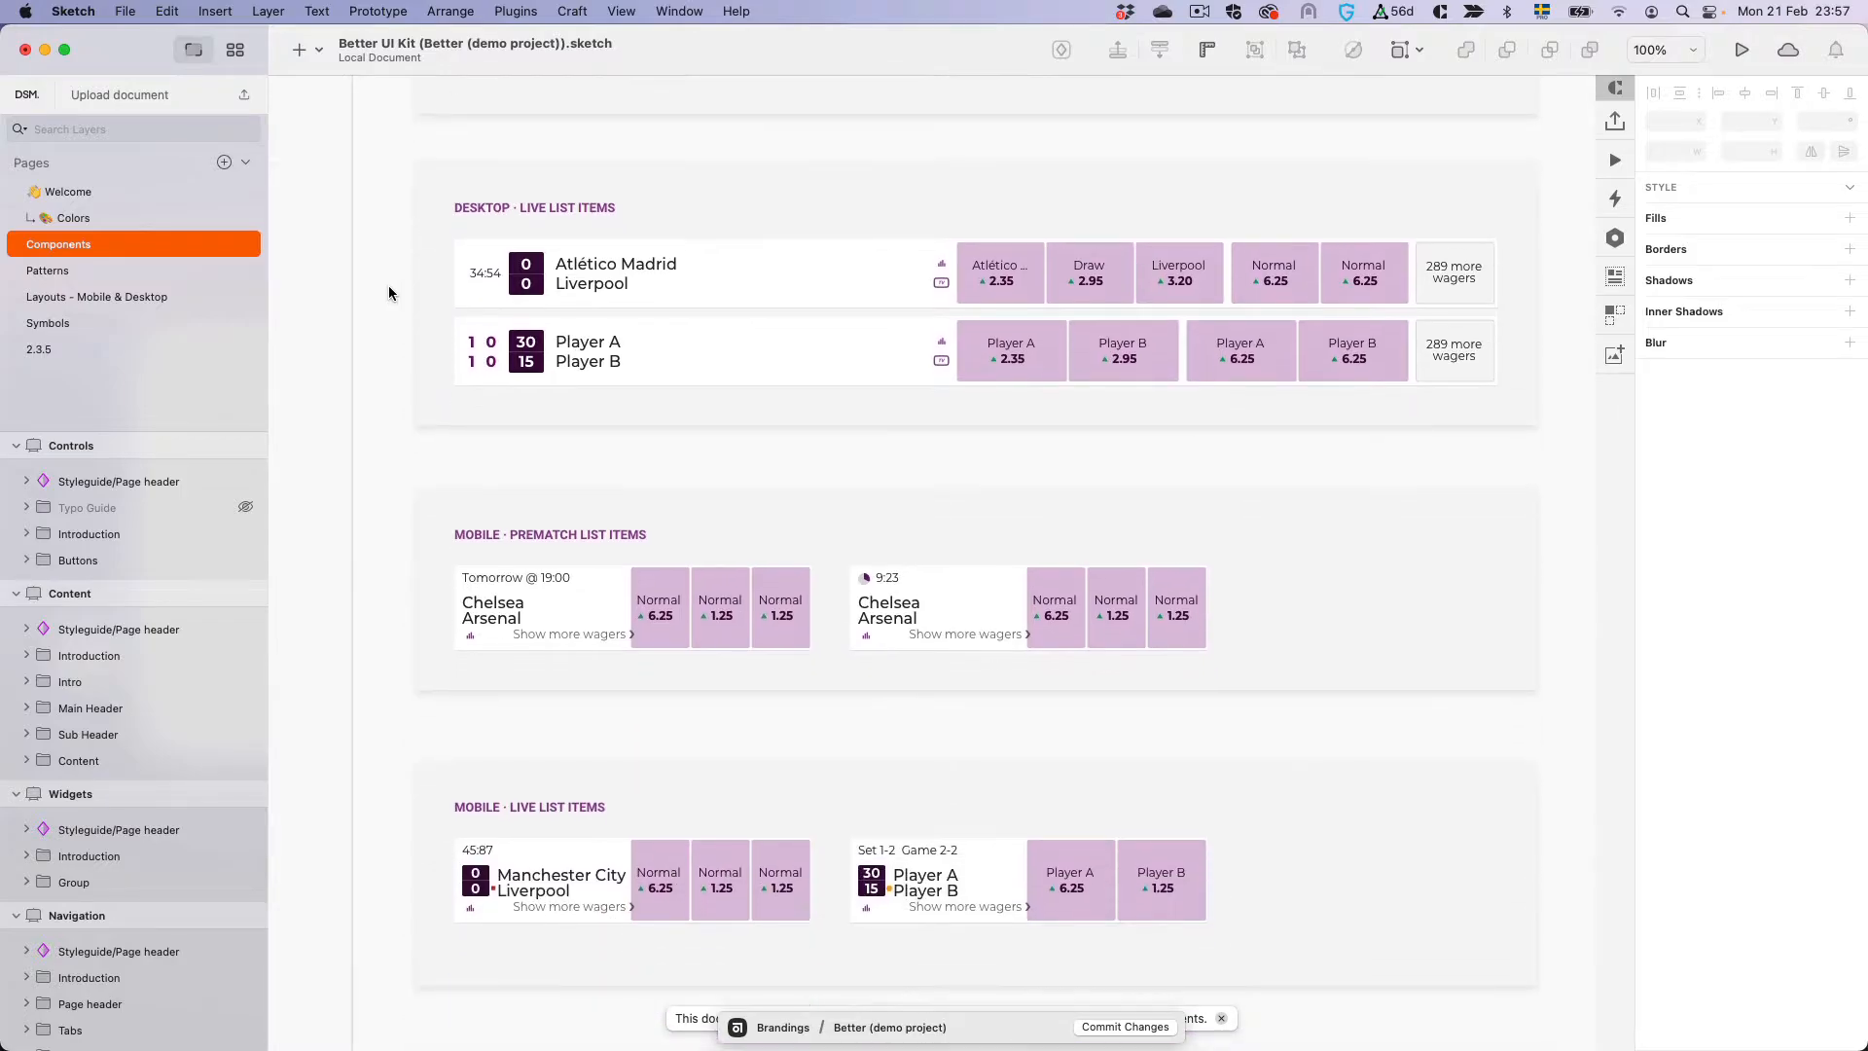
pyautogui.click(565, 629)
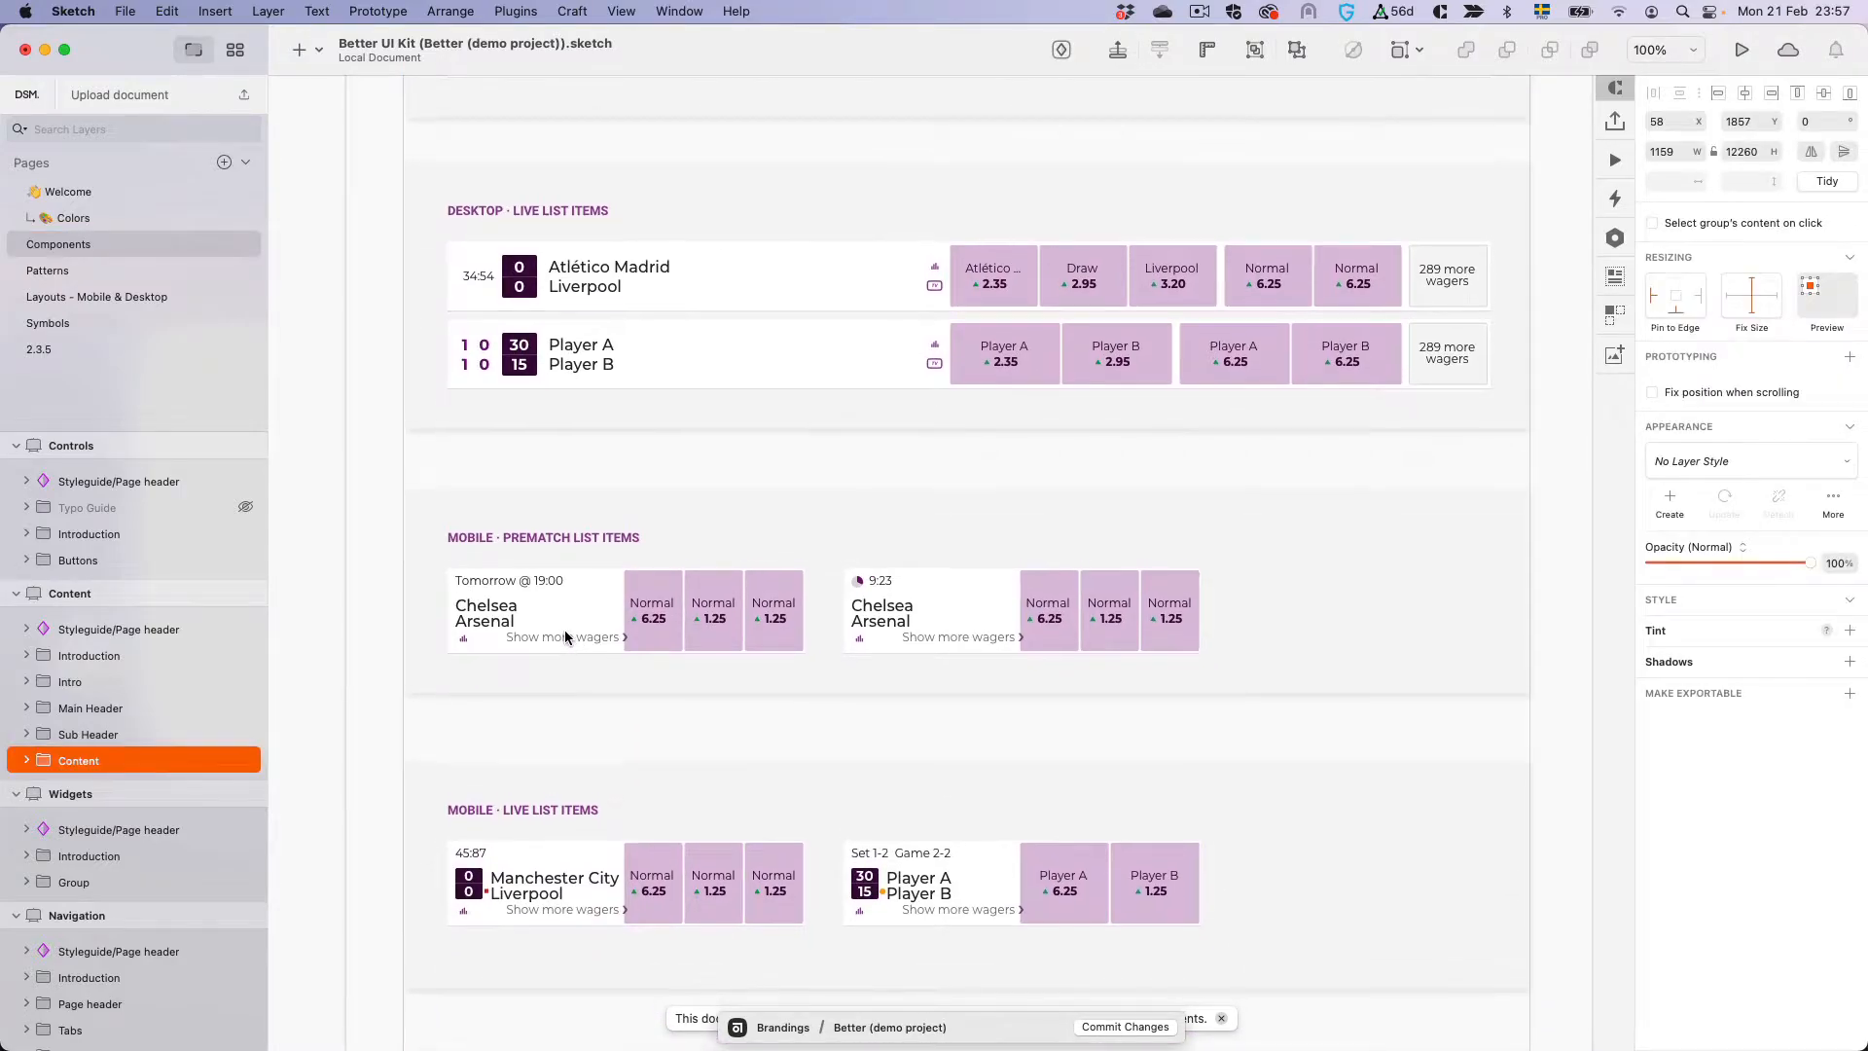
pyautogui.doubleClick(564, 627)
pyautogui.doubleClick(563, 624)
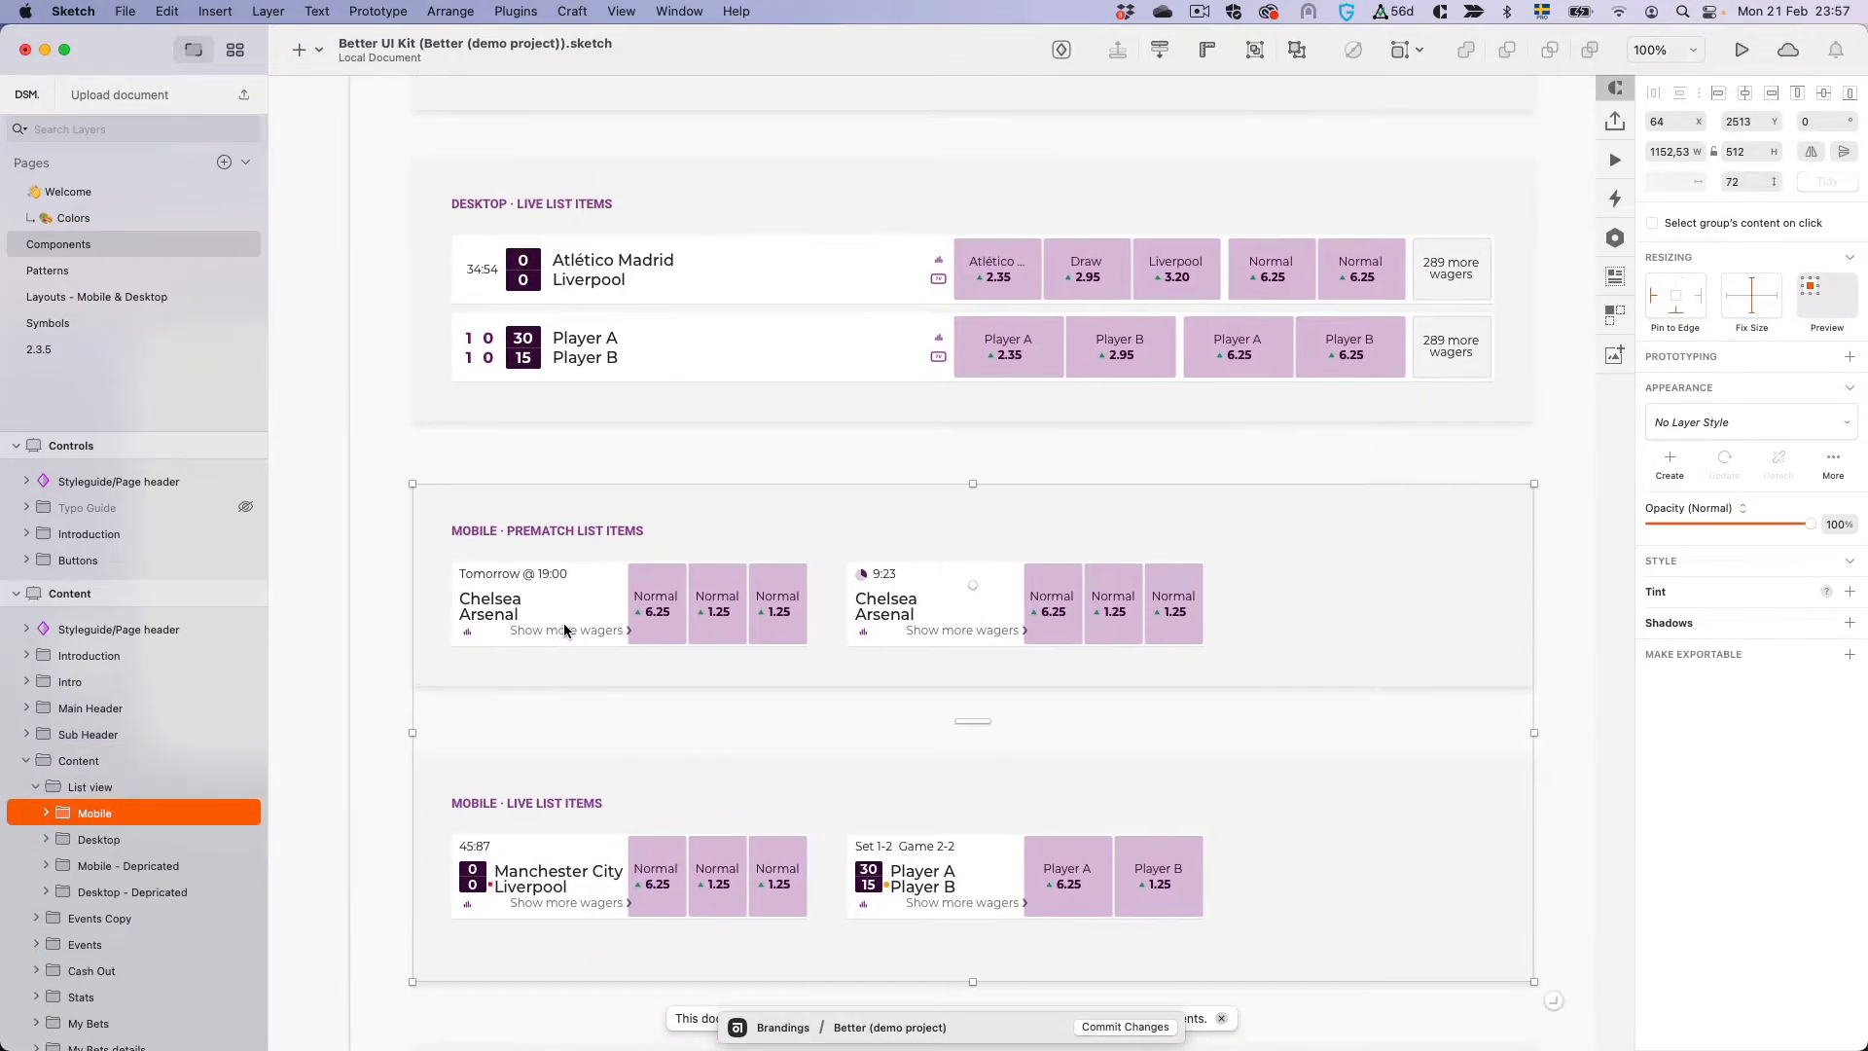
pyautogui.doubleClick(564, 625)
pyautogui.doubleClick(565, 627)
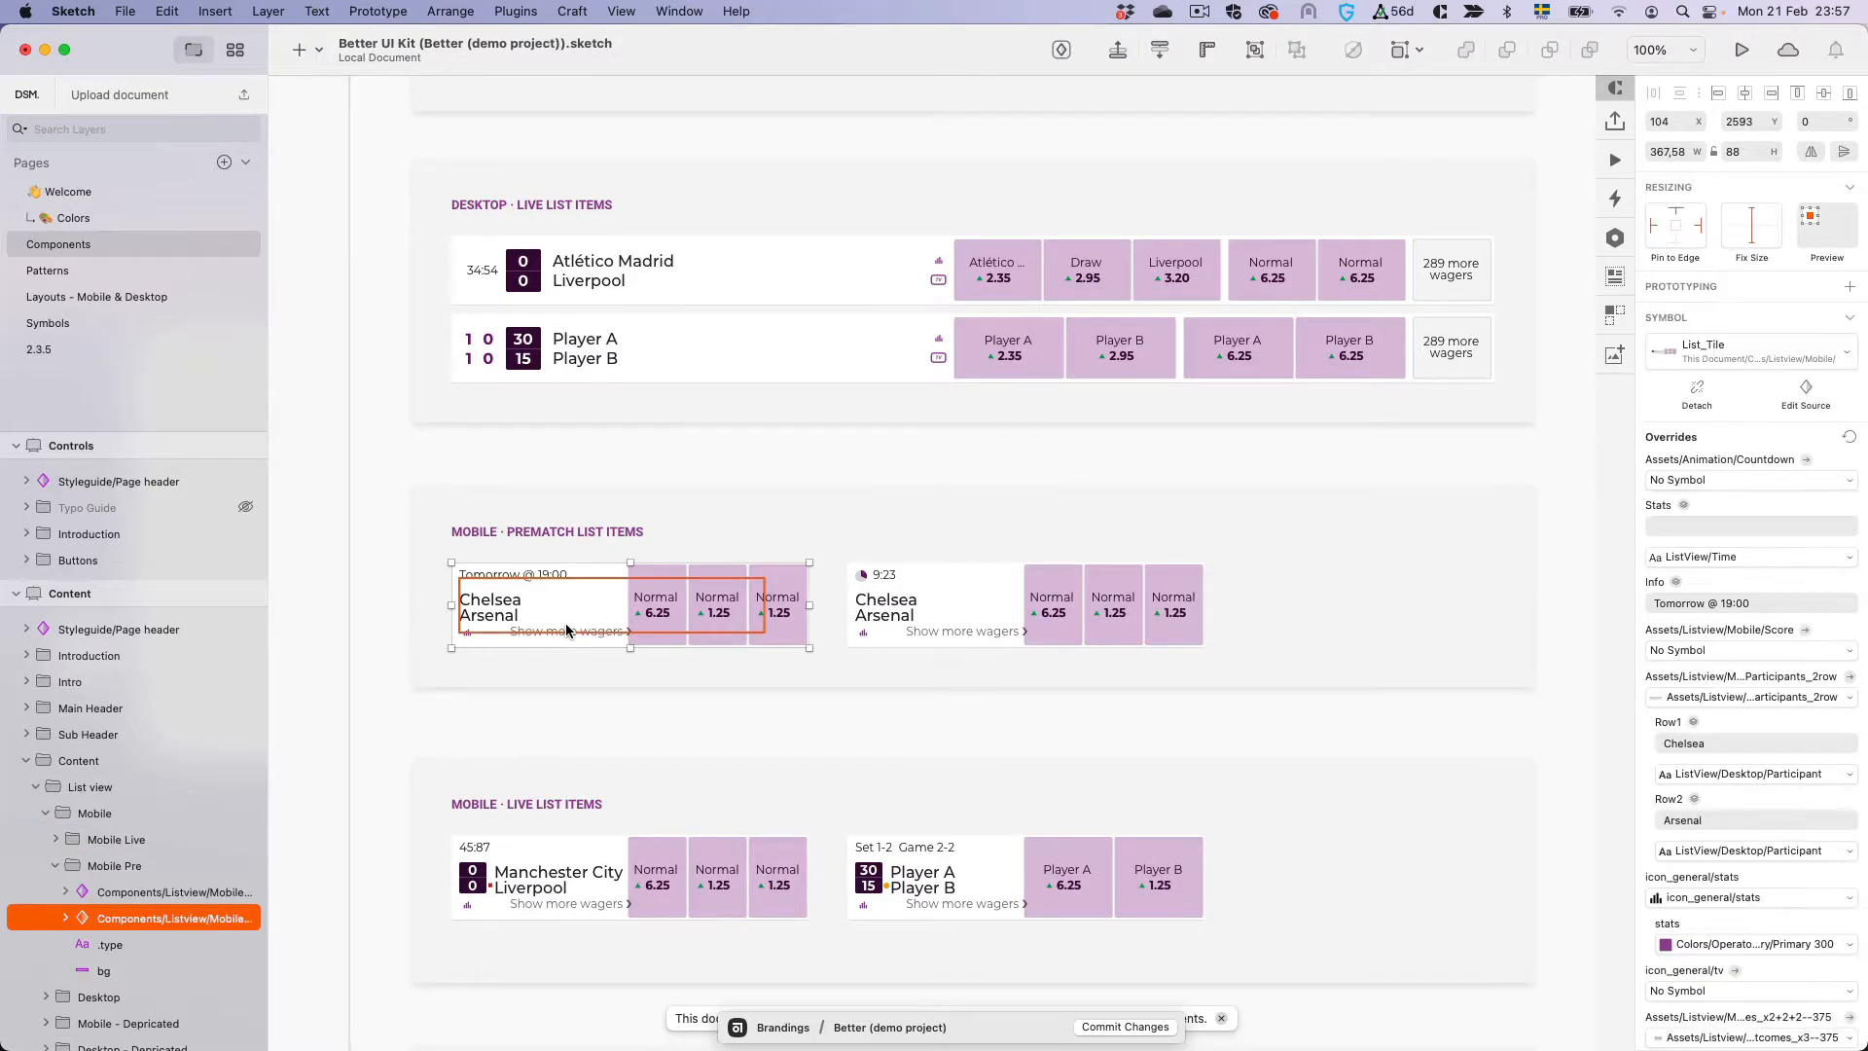
pyautogui.doubleClick(566, 625)
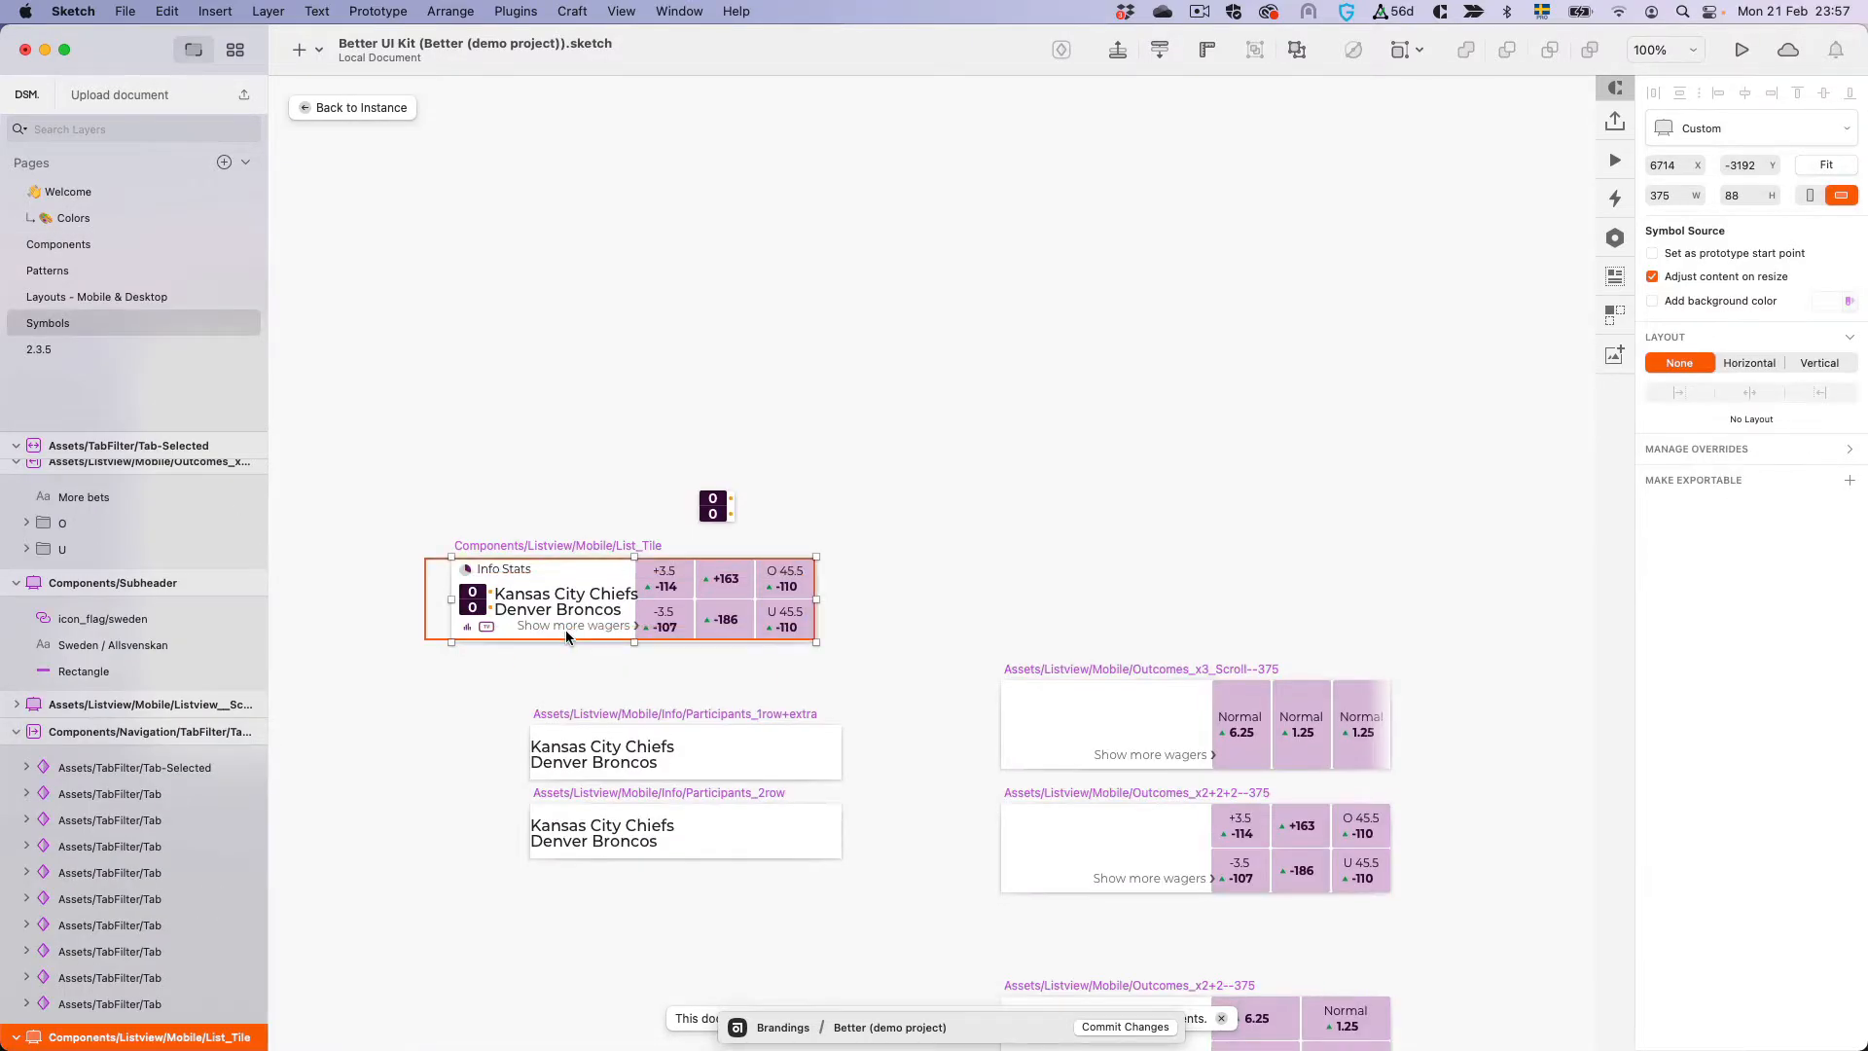
# Step: Select all six Show more wagers labels across the Outcomes symbols, including Outcomes_x2--375 and Outcomes_x3--375 B
pyautogui.click(561, 630)
pyautogui.click(1076, 570)
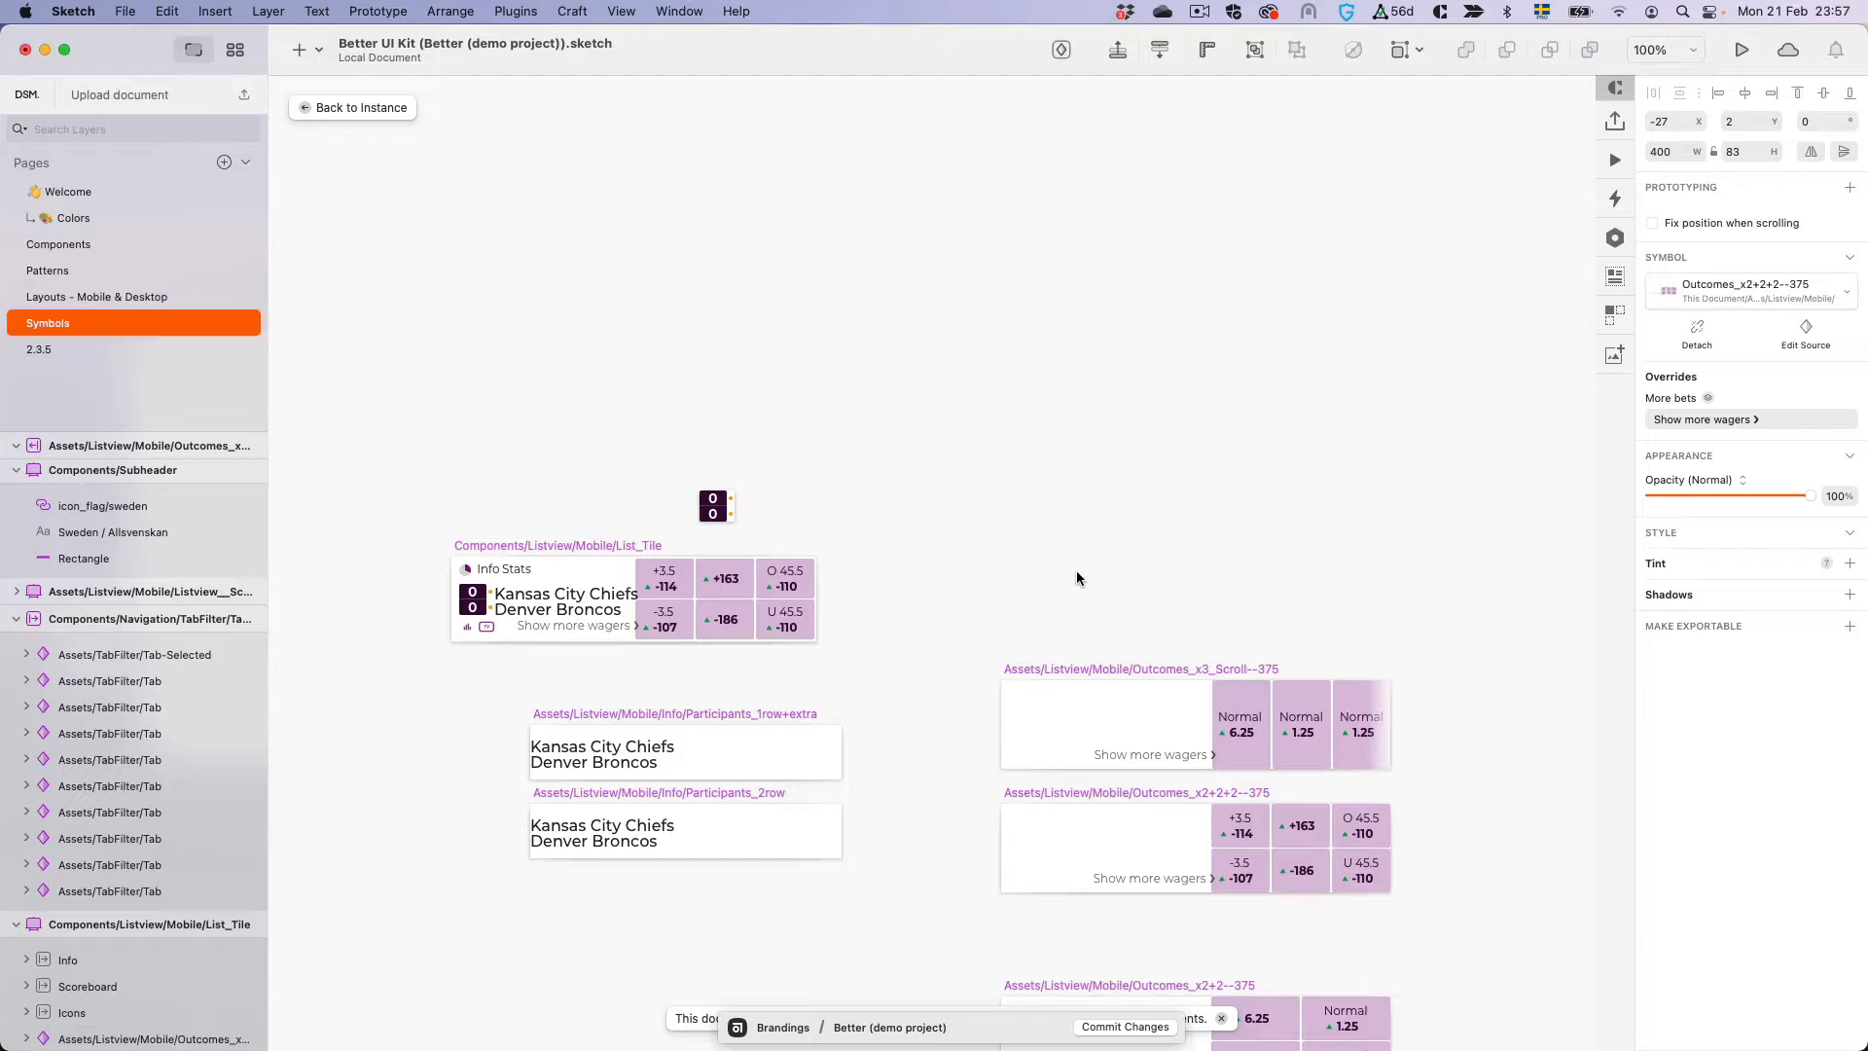
pyautogui.hscroll(-4, 1075, 570)
pyautogui.doubleClick(1278, 755)
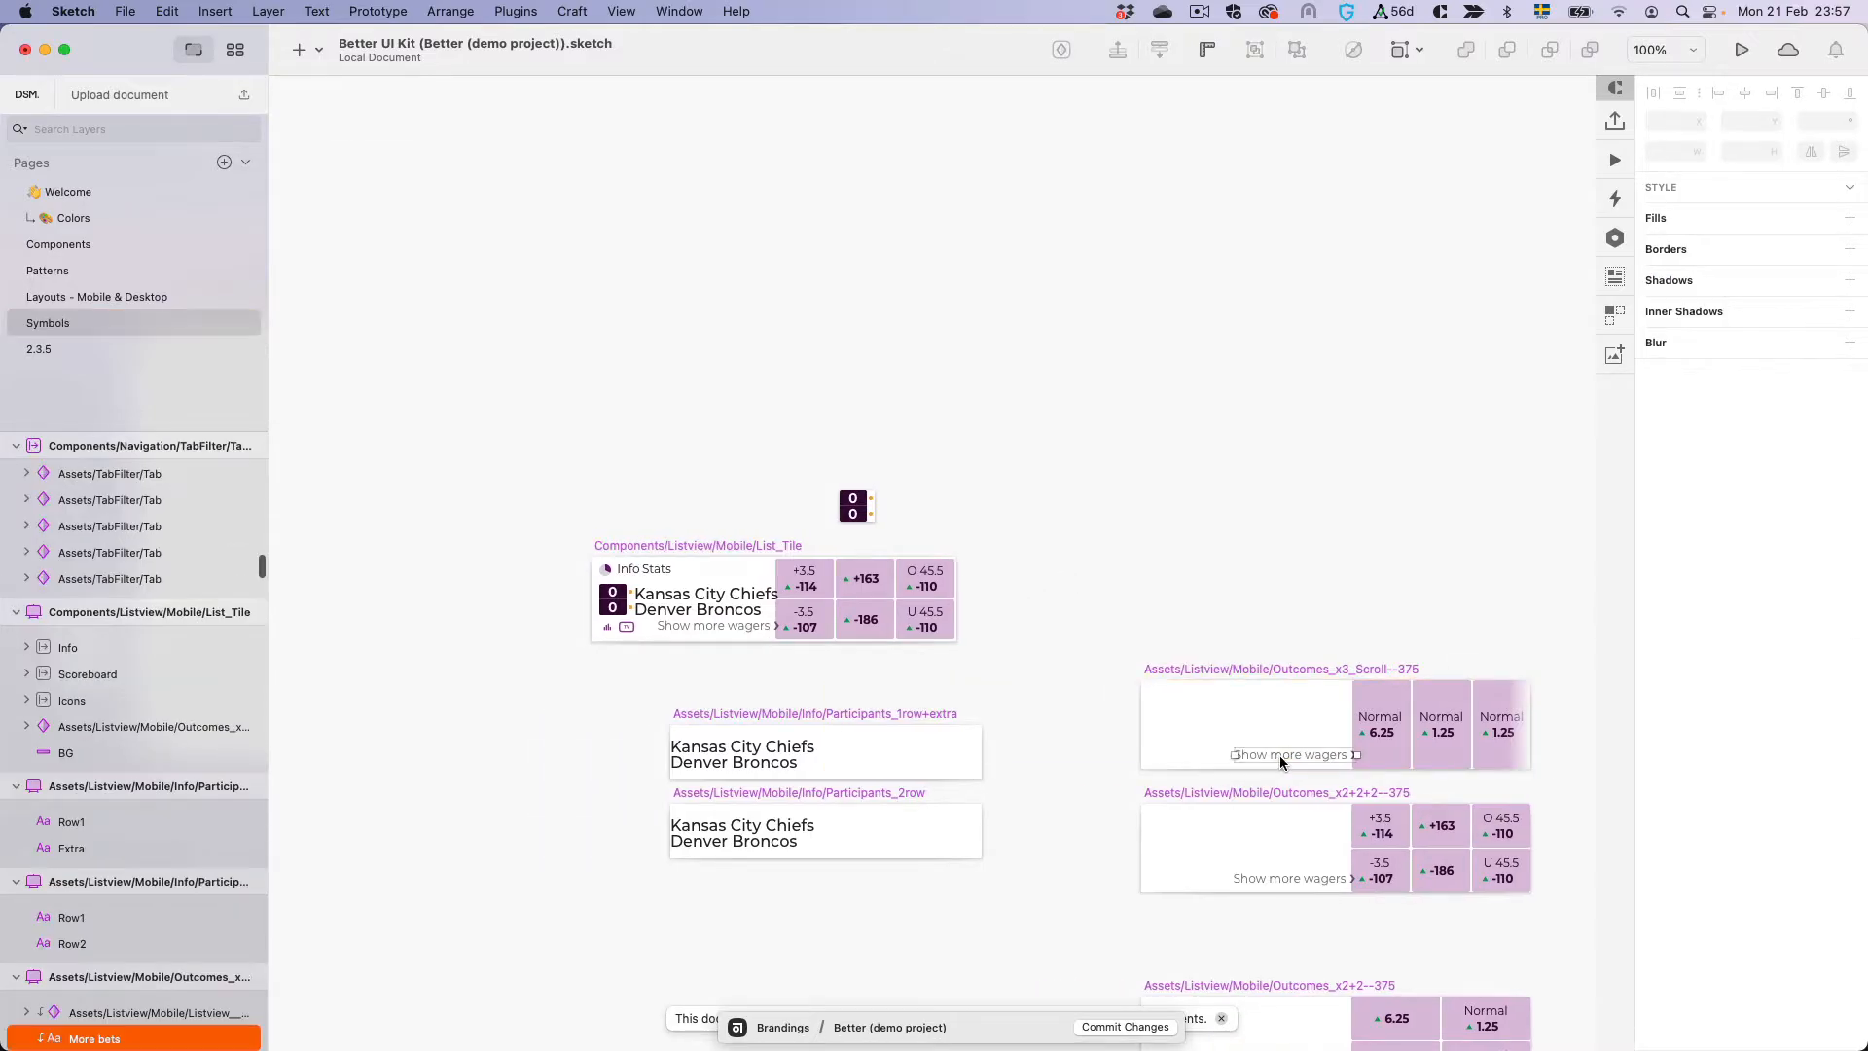
pyautogui.keyDown('shift'); pyautogui.click(1294, 879); pyautogui.keyUp('shift')
pyautogui.scroll(-5, 1327, 819)
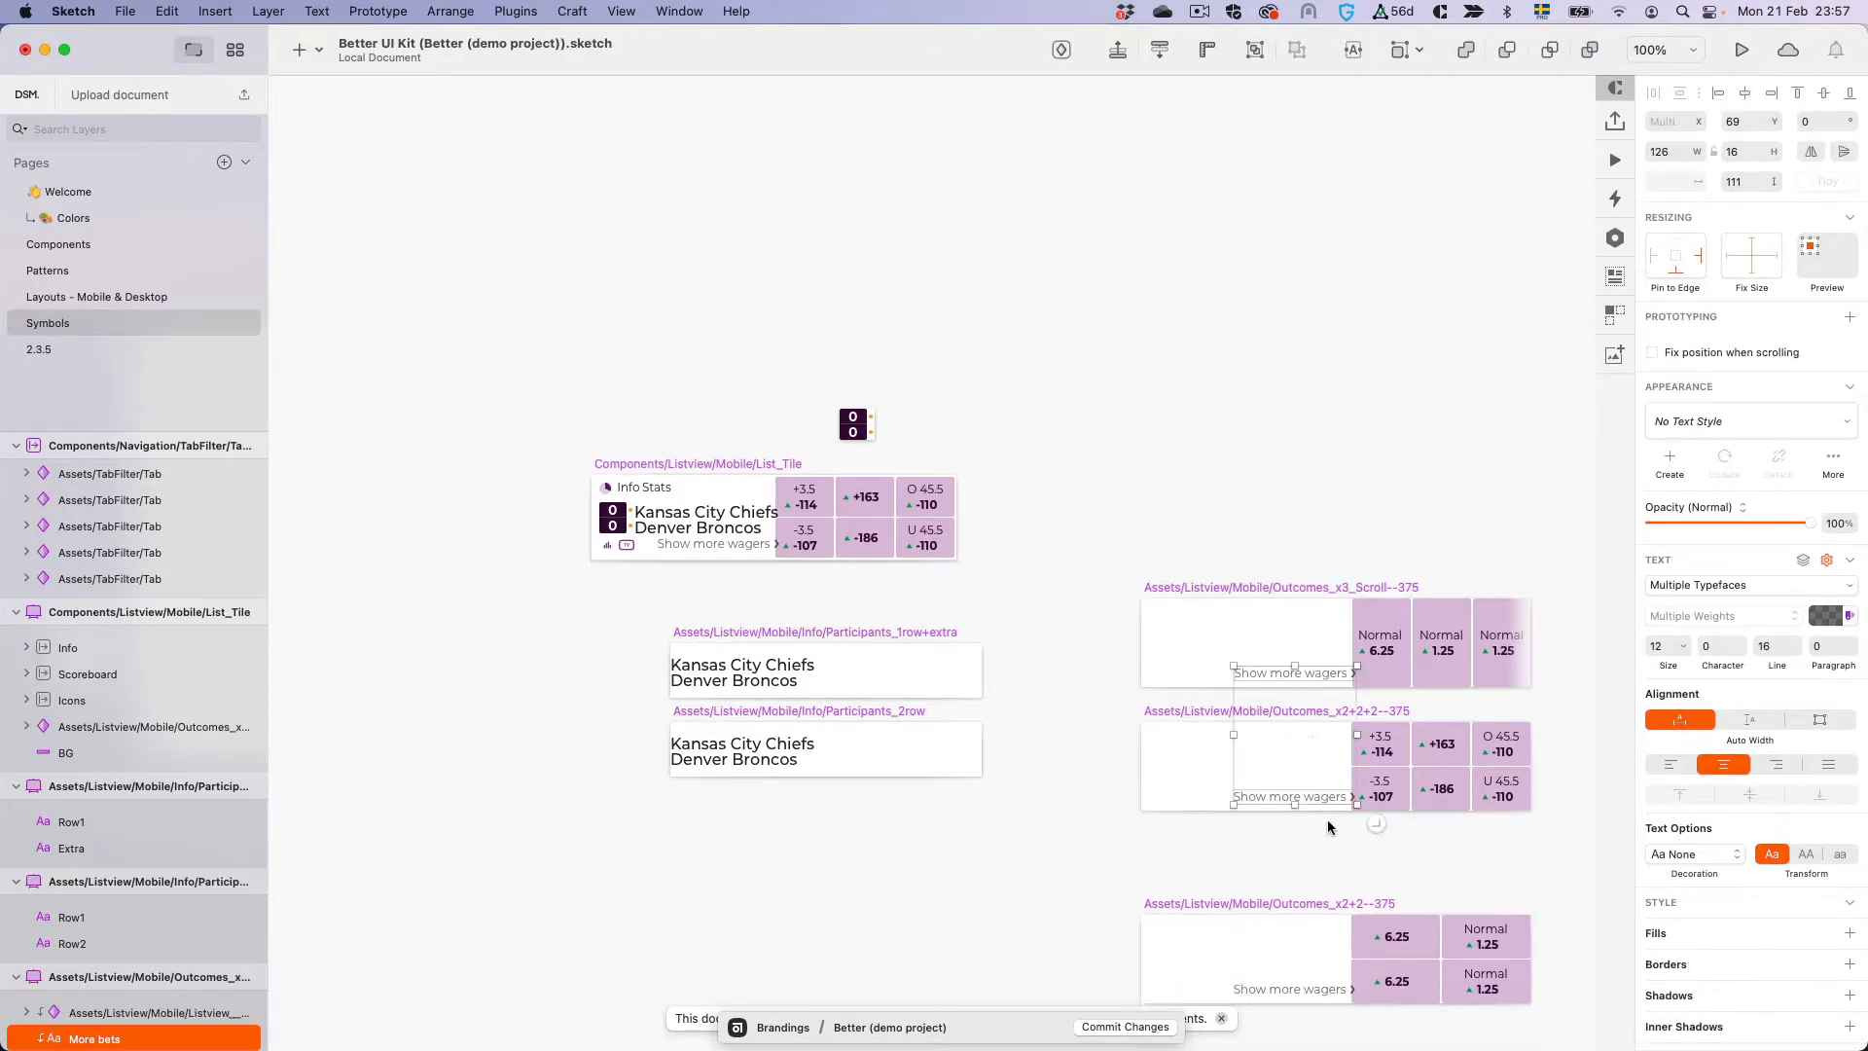
pyautogui.keyDown('shift'); pyautogui.click(1301, 787); pyautogui.keyUp('shift')
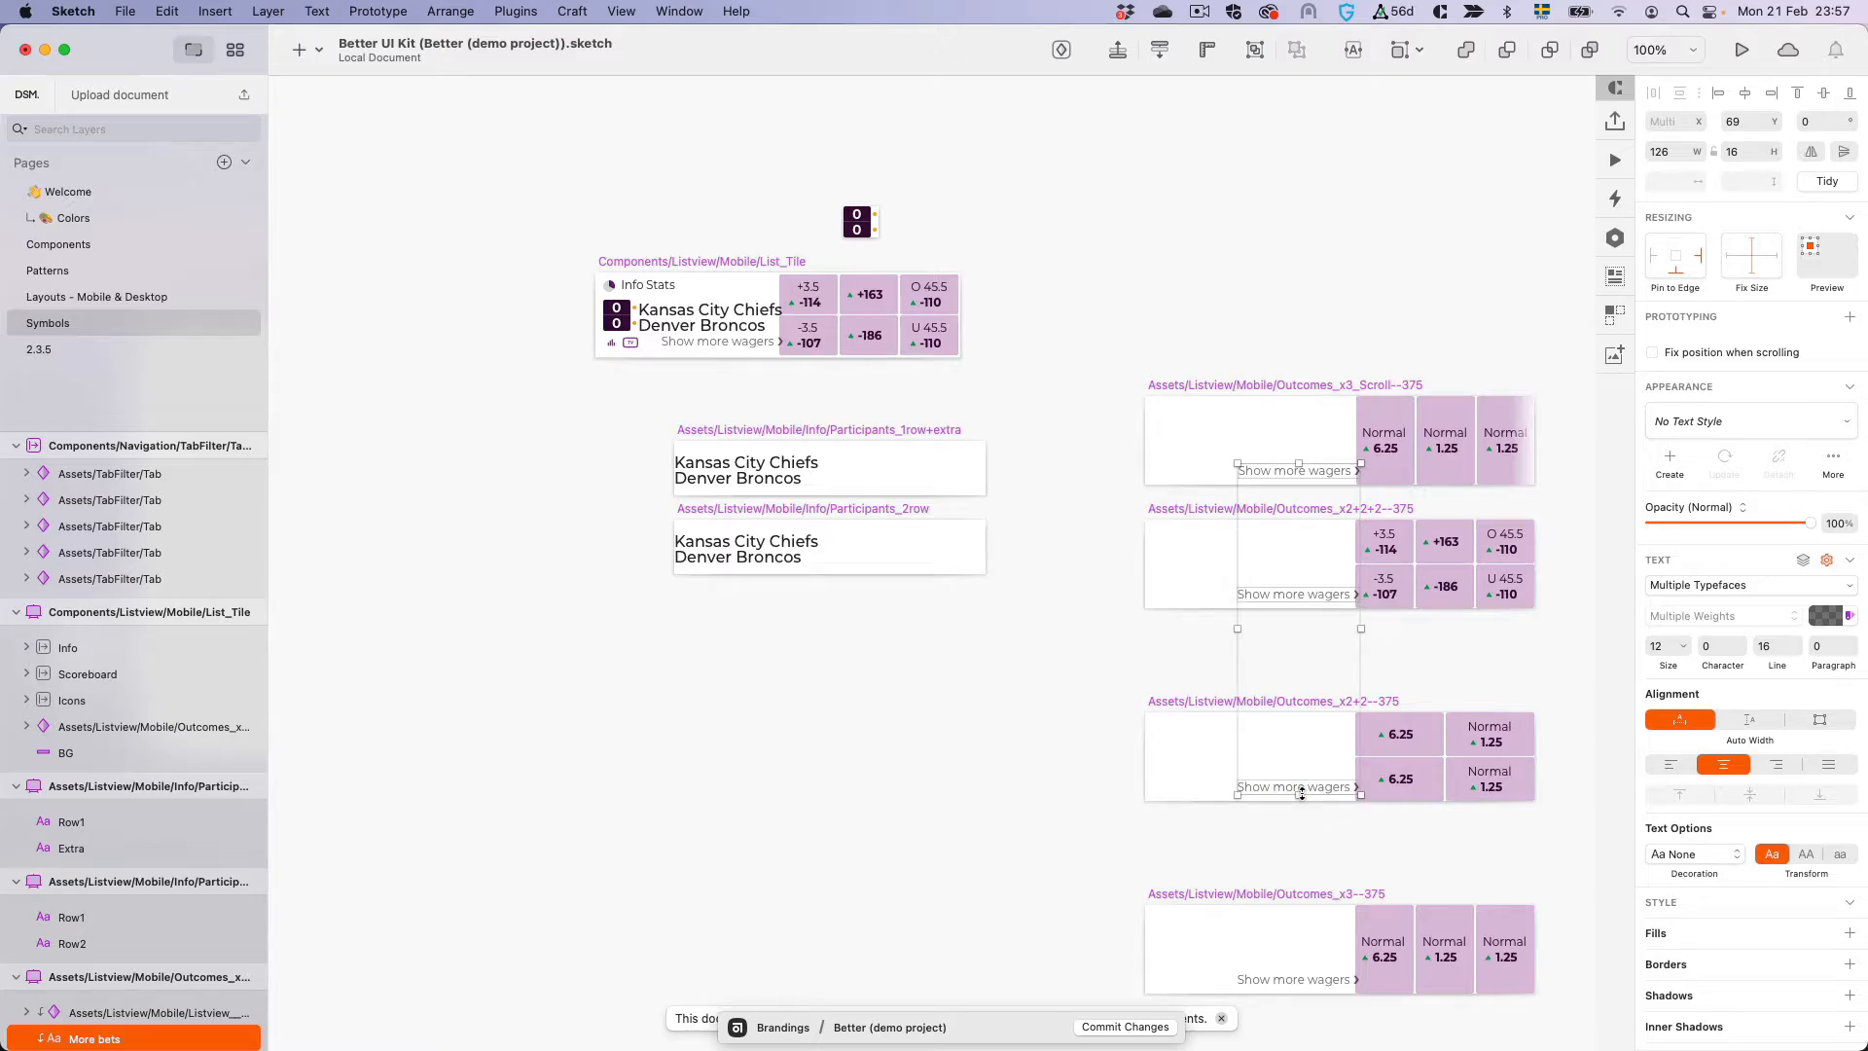
pyautogui.keyDown('shift'); pyautogui.click(1317, 978); pyautogui.keyUp('shift')
pyautogui.scroll(-3, 1318, 978)
pyautogui.scroll(-3, 1318, 977)
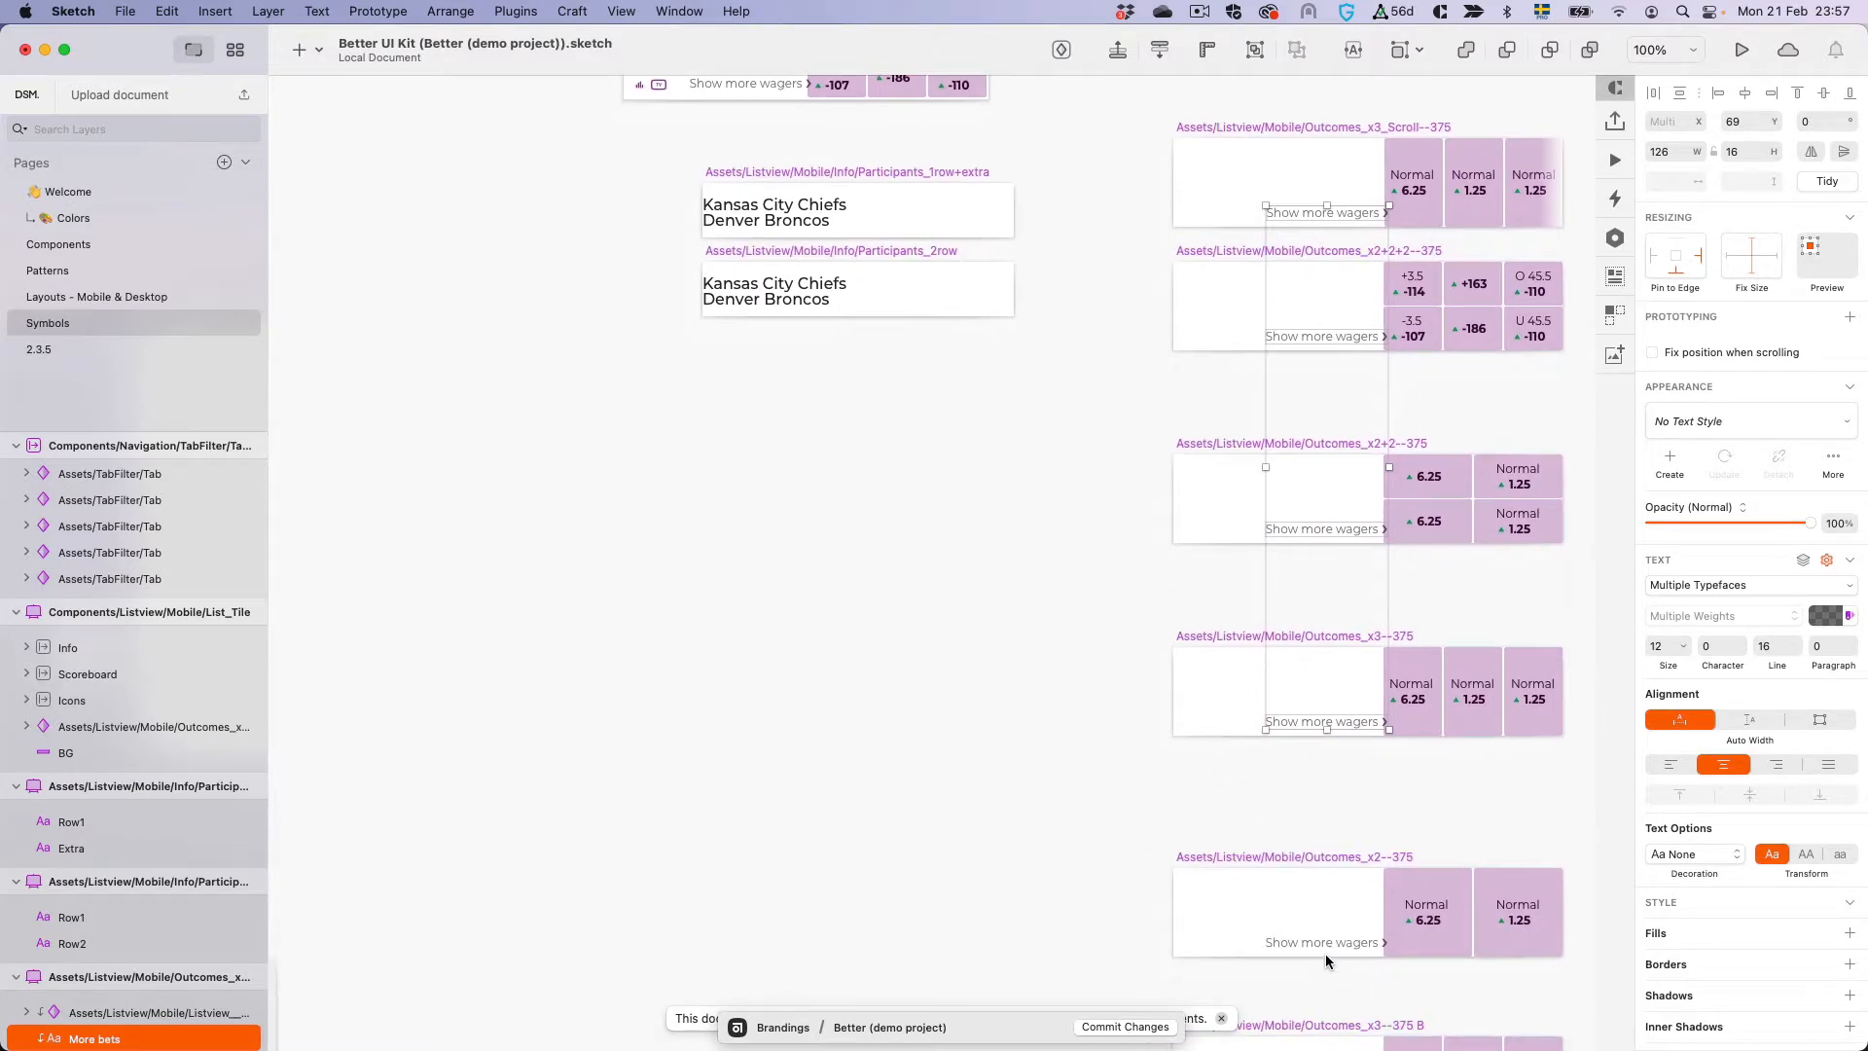
pyautogui.keyDown('shift'); pyautogui.click(1323, 938); pyautogui.keyUp('shift')
pyautogui.scroll(-3, 1322, 941)
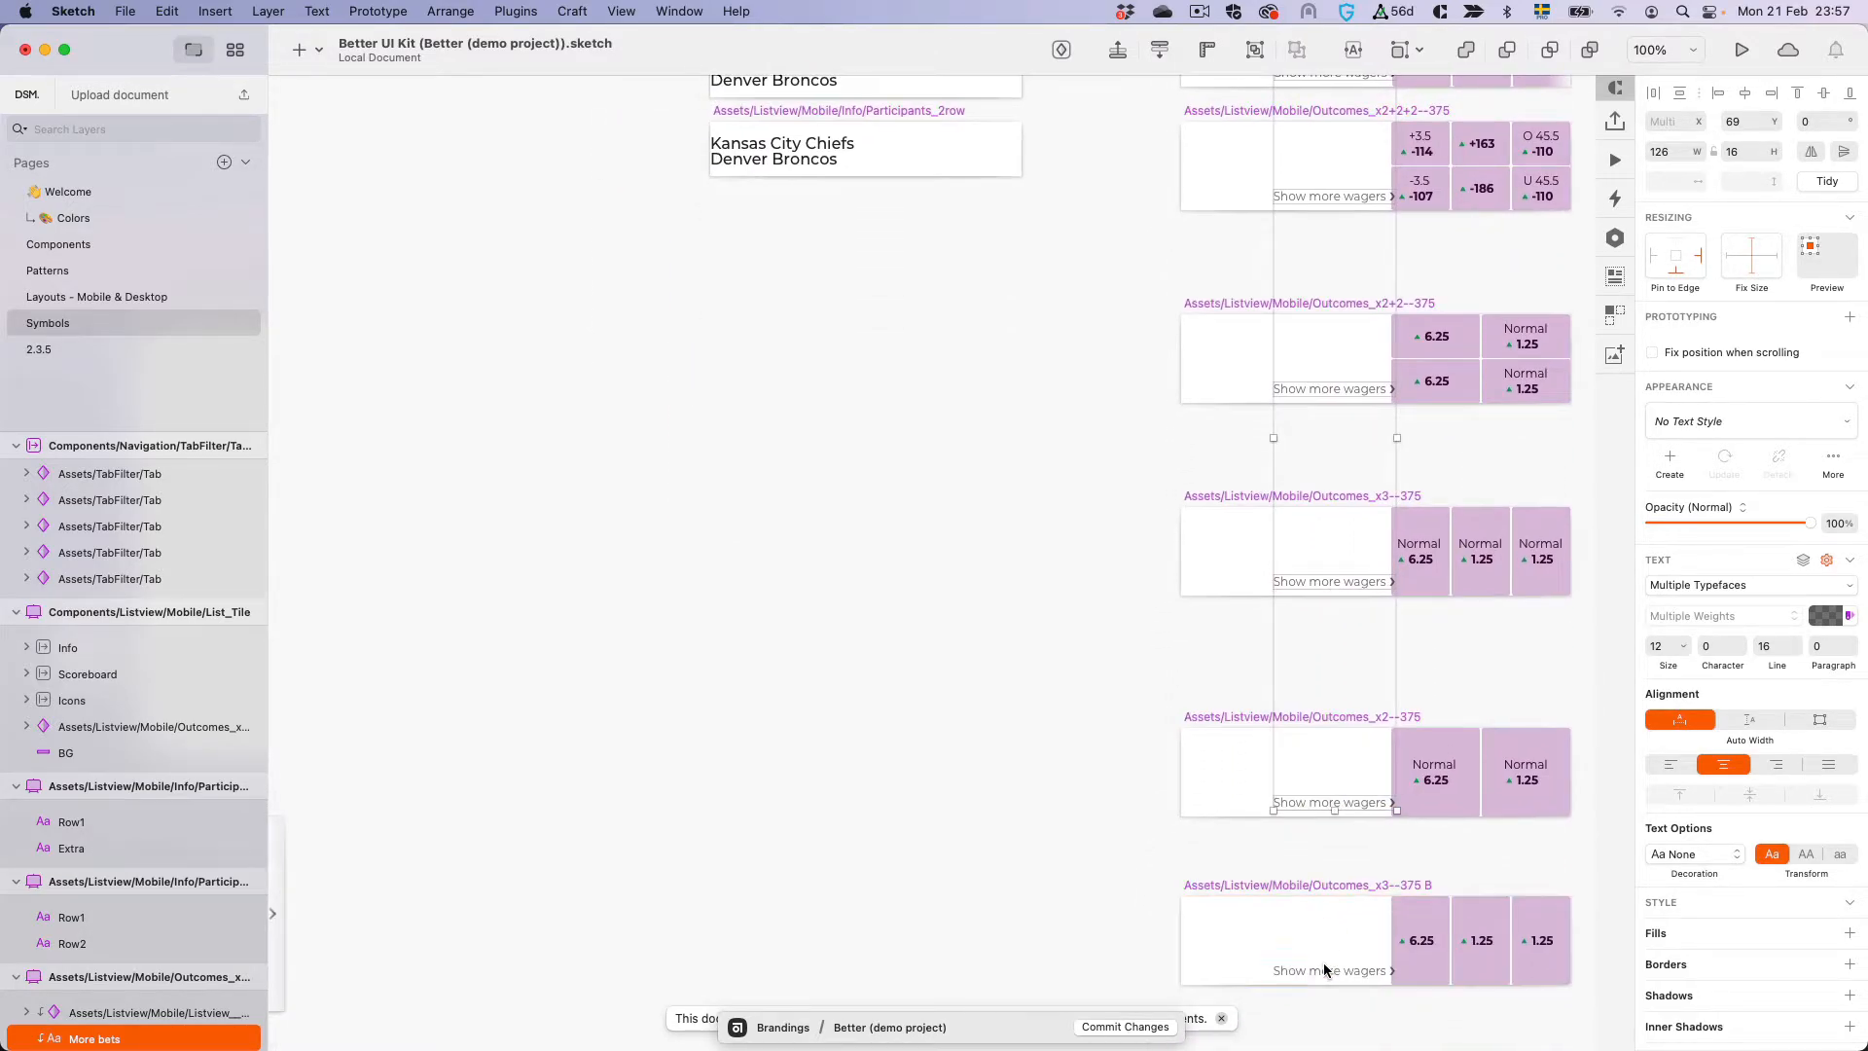
pyautogui.keyDown('shift'); pyautogui.click(1325, 971); pyautogui.keyUp('shift')
pyautogui.scroll(-3, 1323, 971)
pyautogui.scroll(6, 1323, 971)
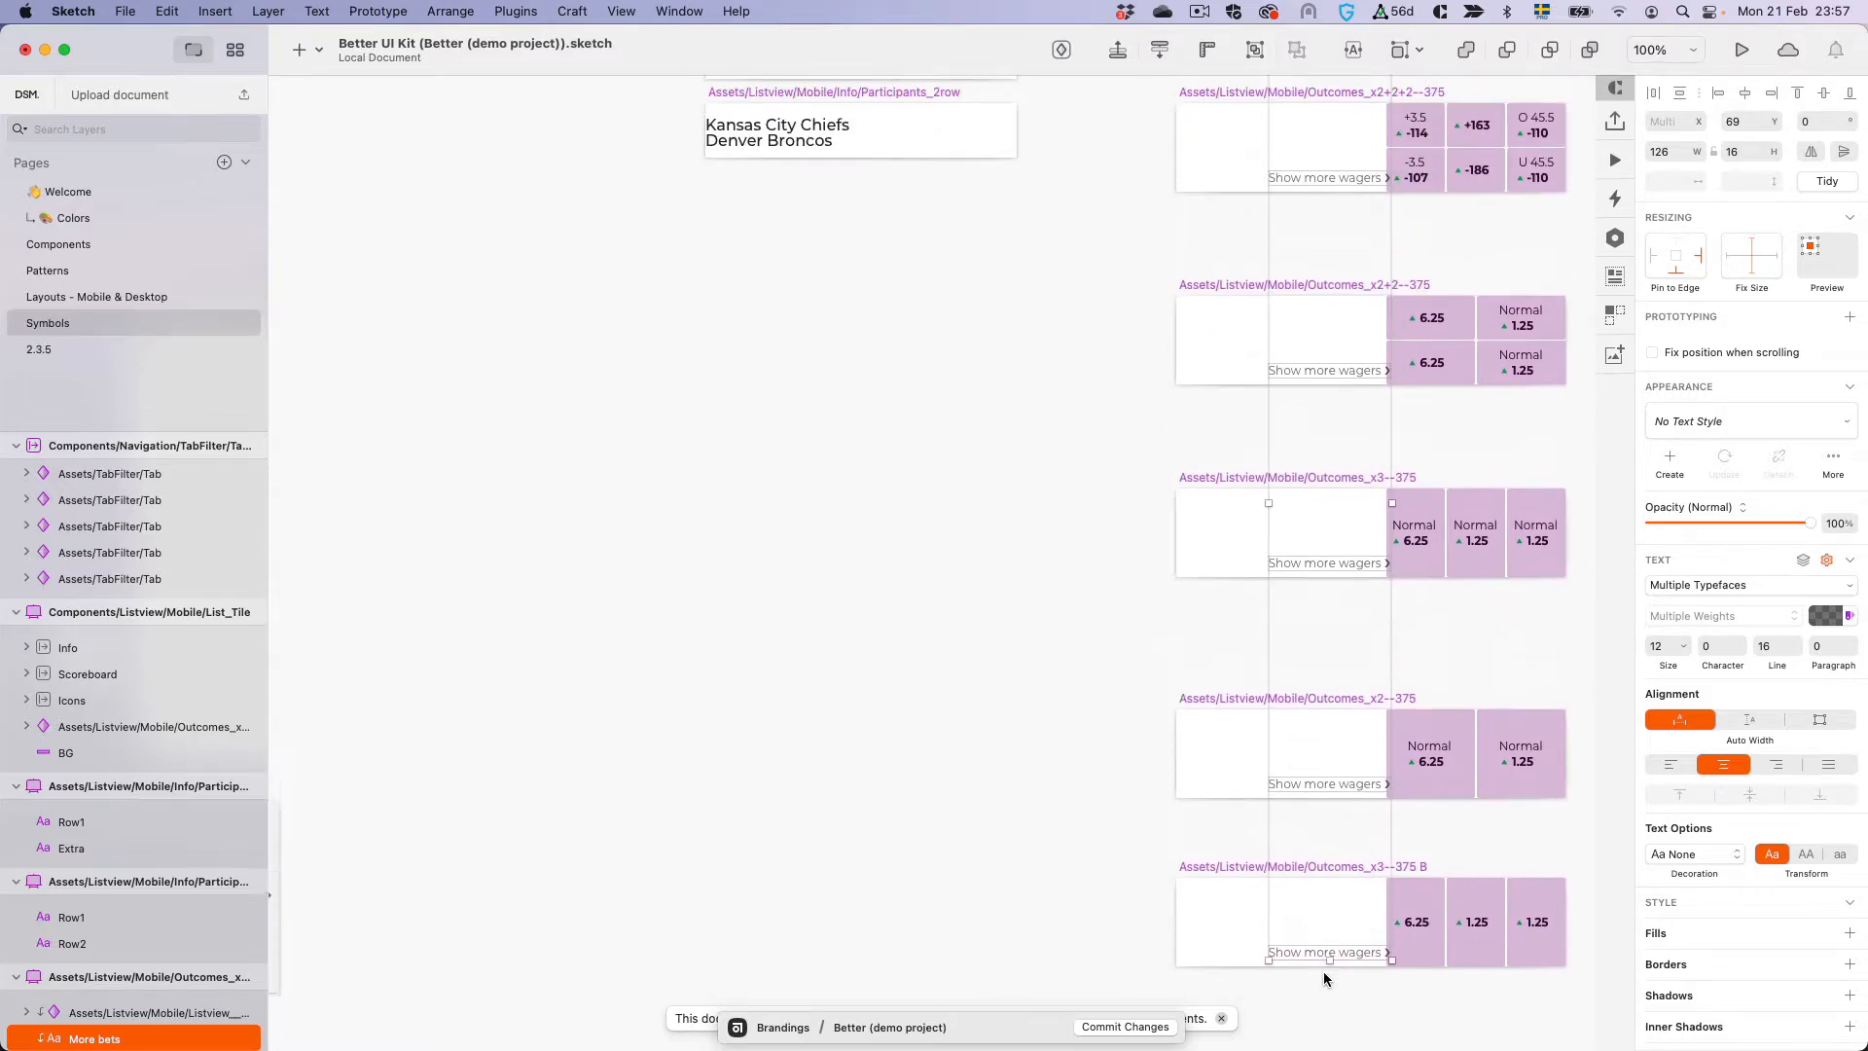
# Step: Nudge the selected labels left, then return to the Components page
pyautogui.press('Left')
pyautogui.press('Left')
pyautogui.press('Left')
pyautogui.press('Left')
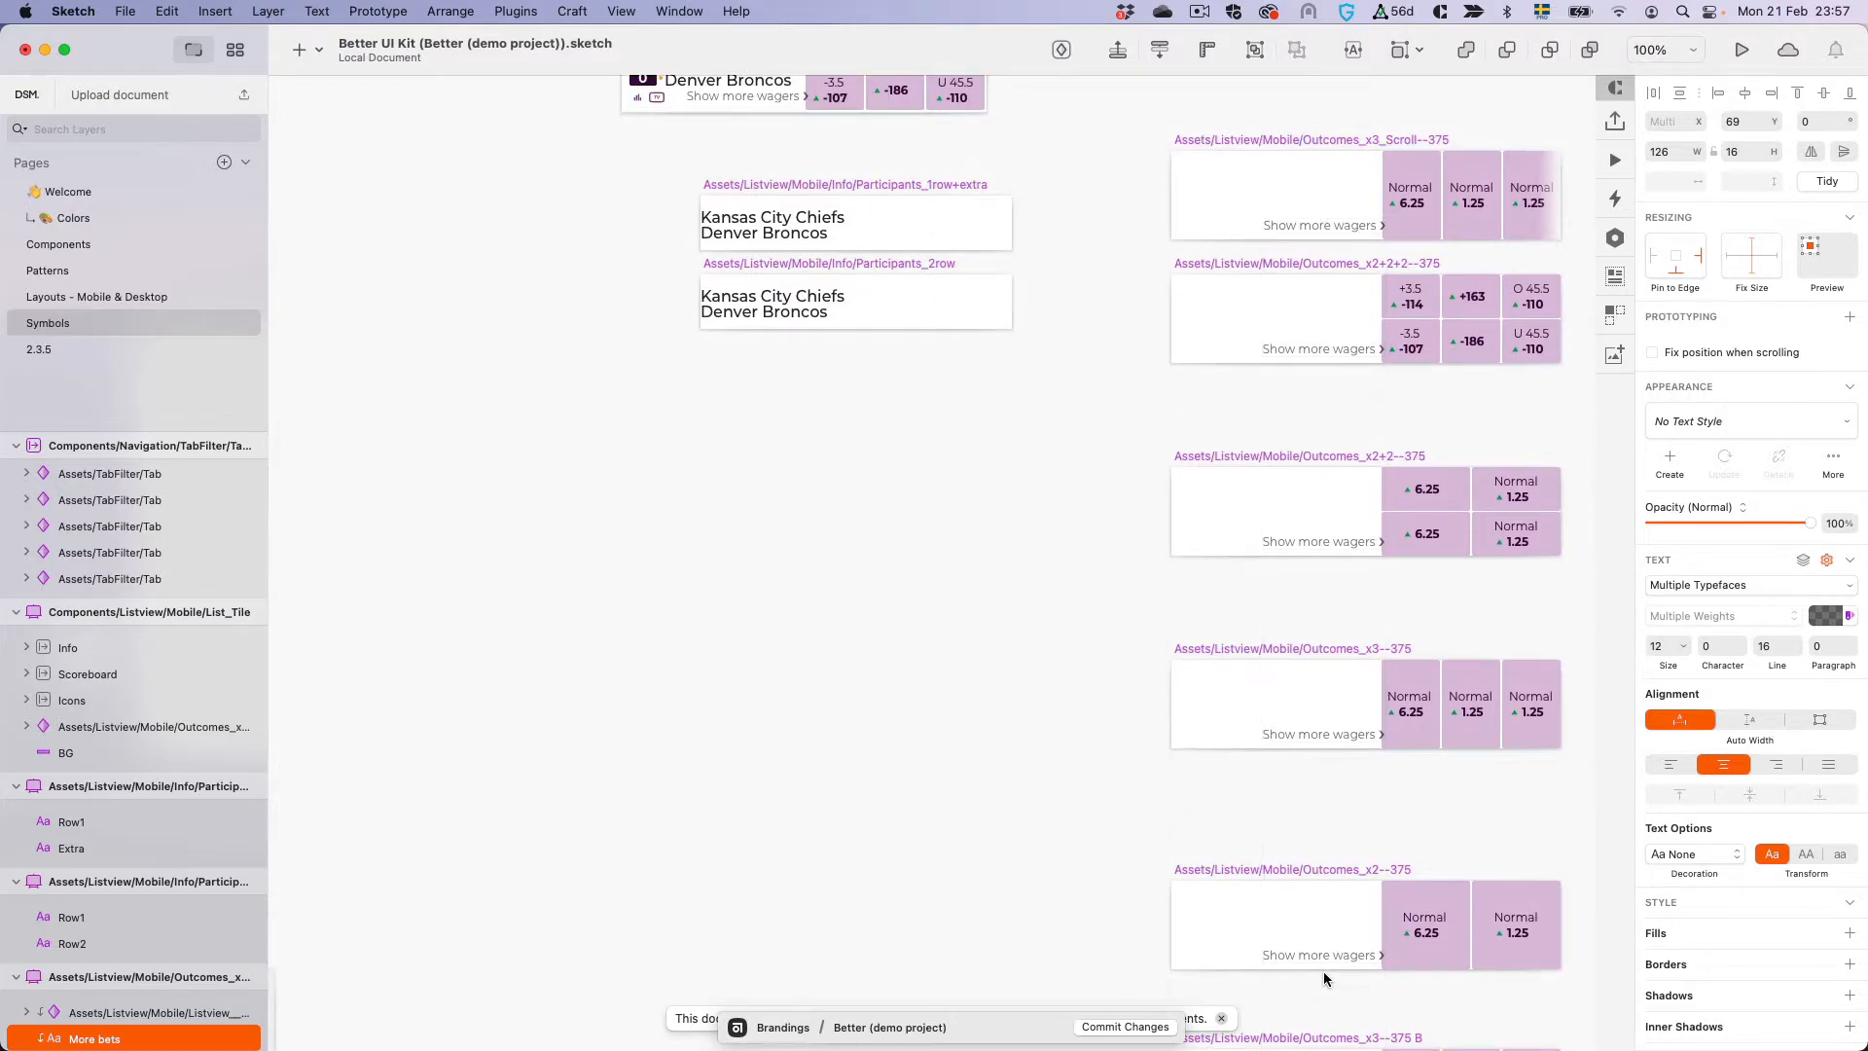
pyautogui.press('Right')
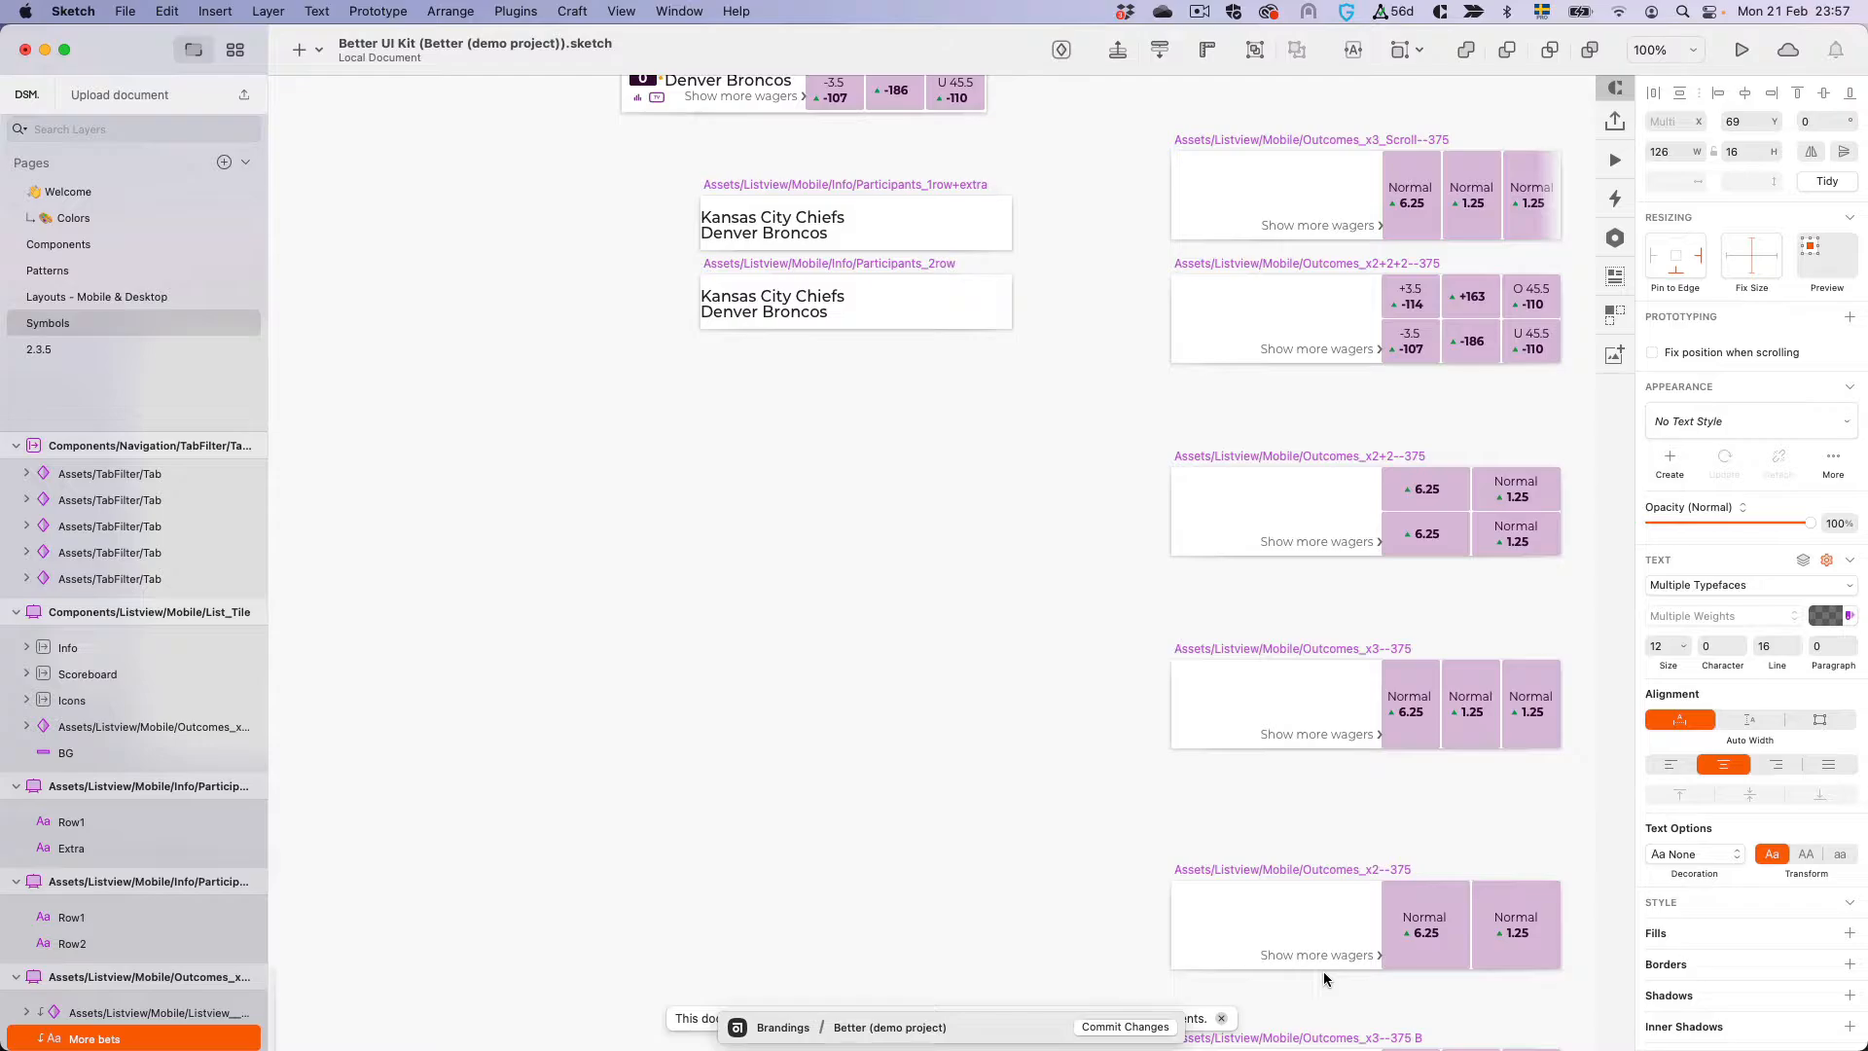
pyautogui.press('Left')
pyautogui.press('Left')
pyautogui.hscroll(4, 1323, 978)
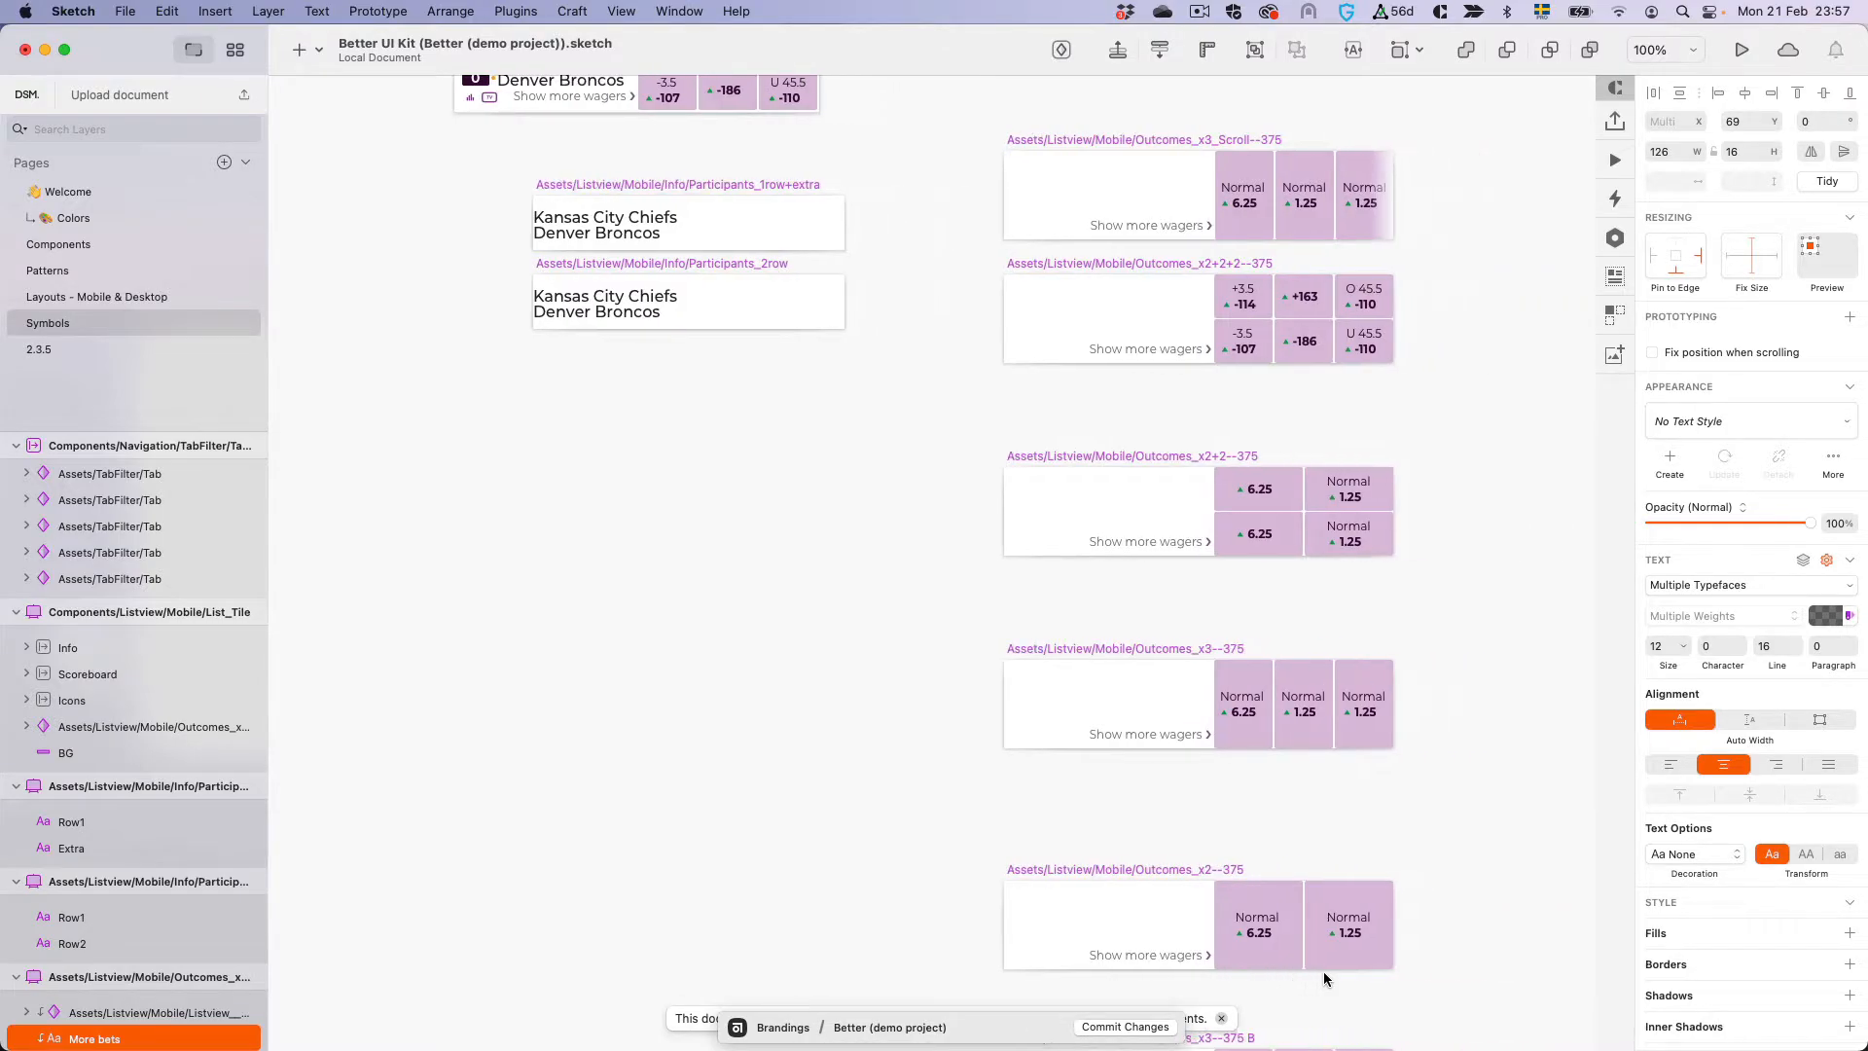
pyautogui.scroll(5, 1061, 717)
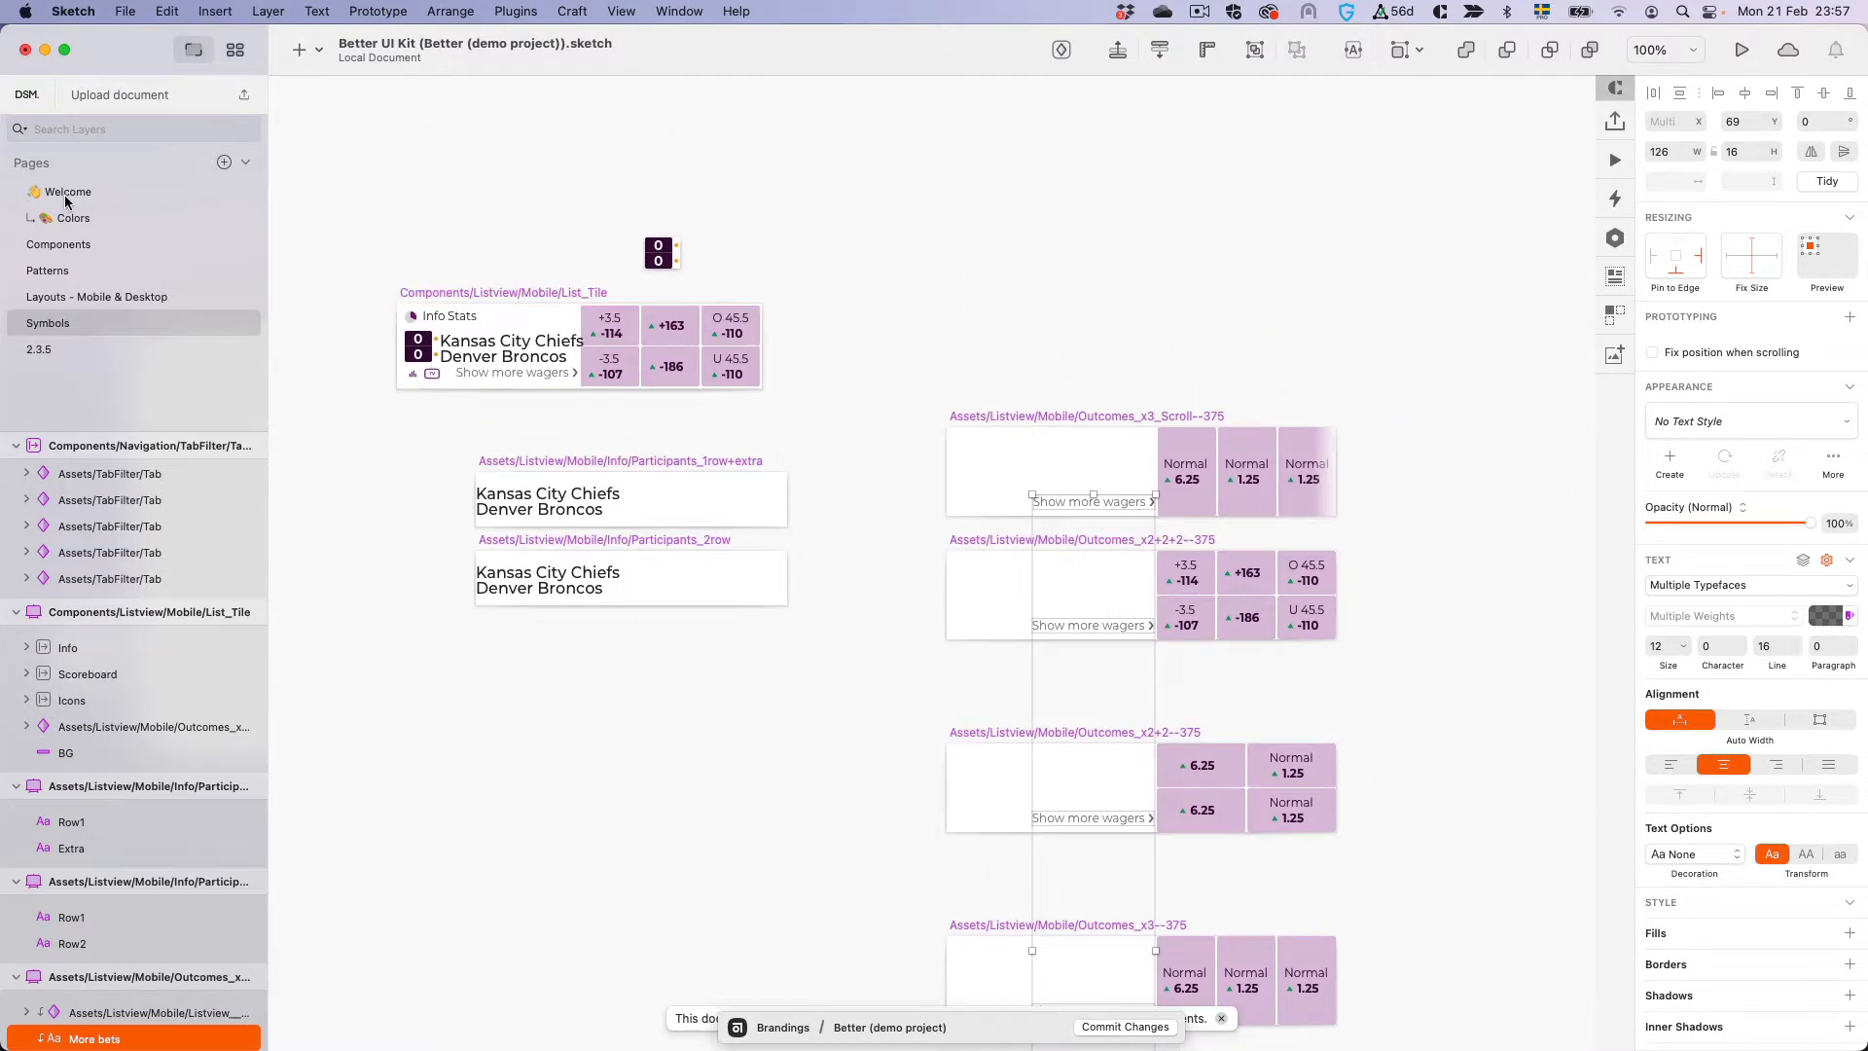
pyautogui.click(120, 246)
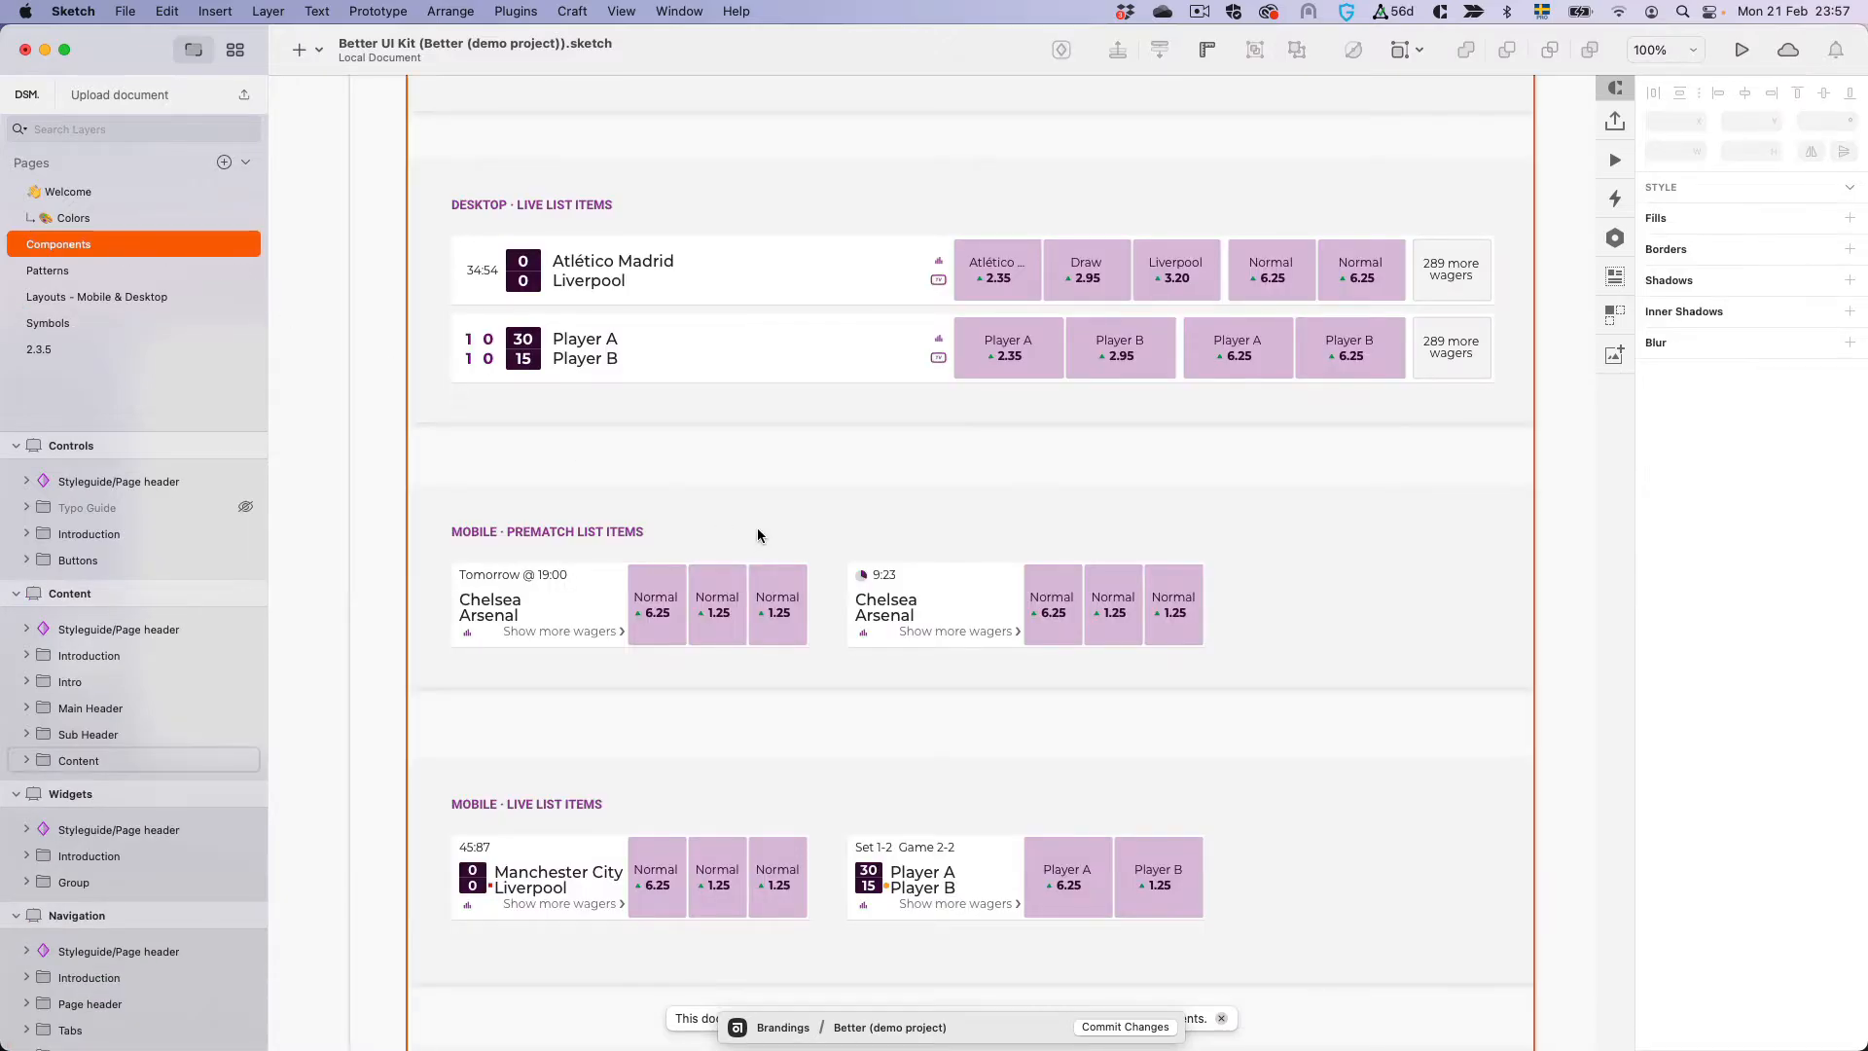
pyautogui.scroll(-2, 778, 526)
pyautogui.scroll(-2, 798, 532)
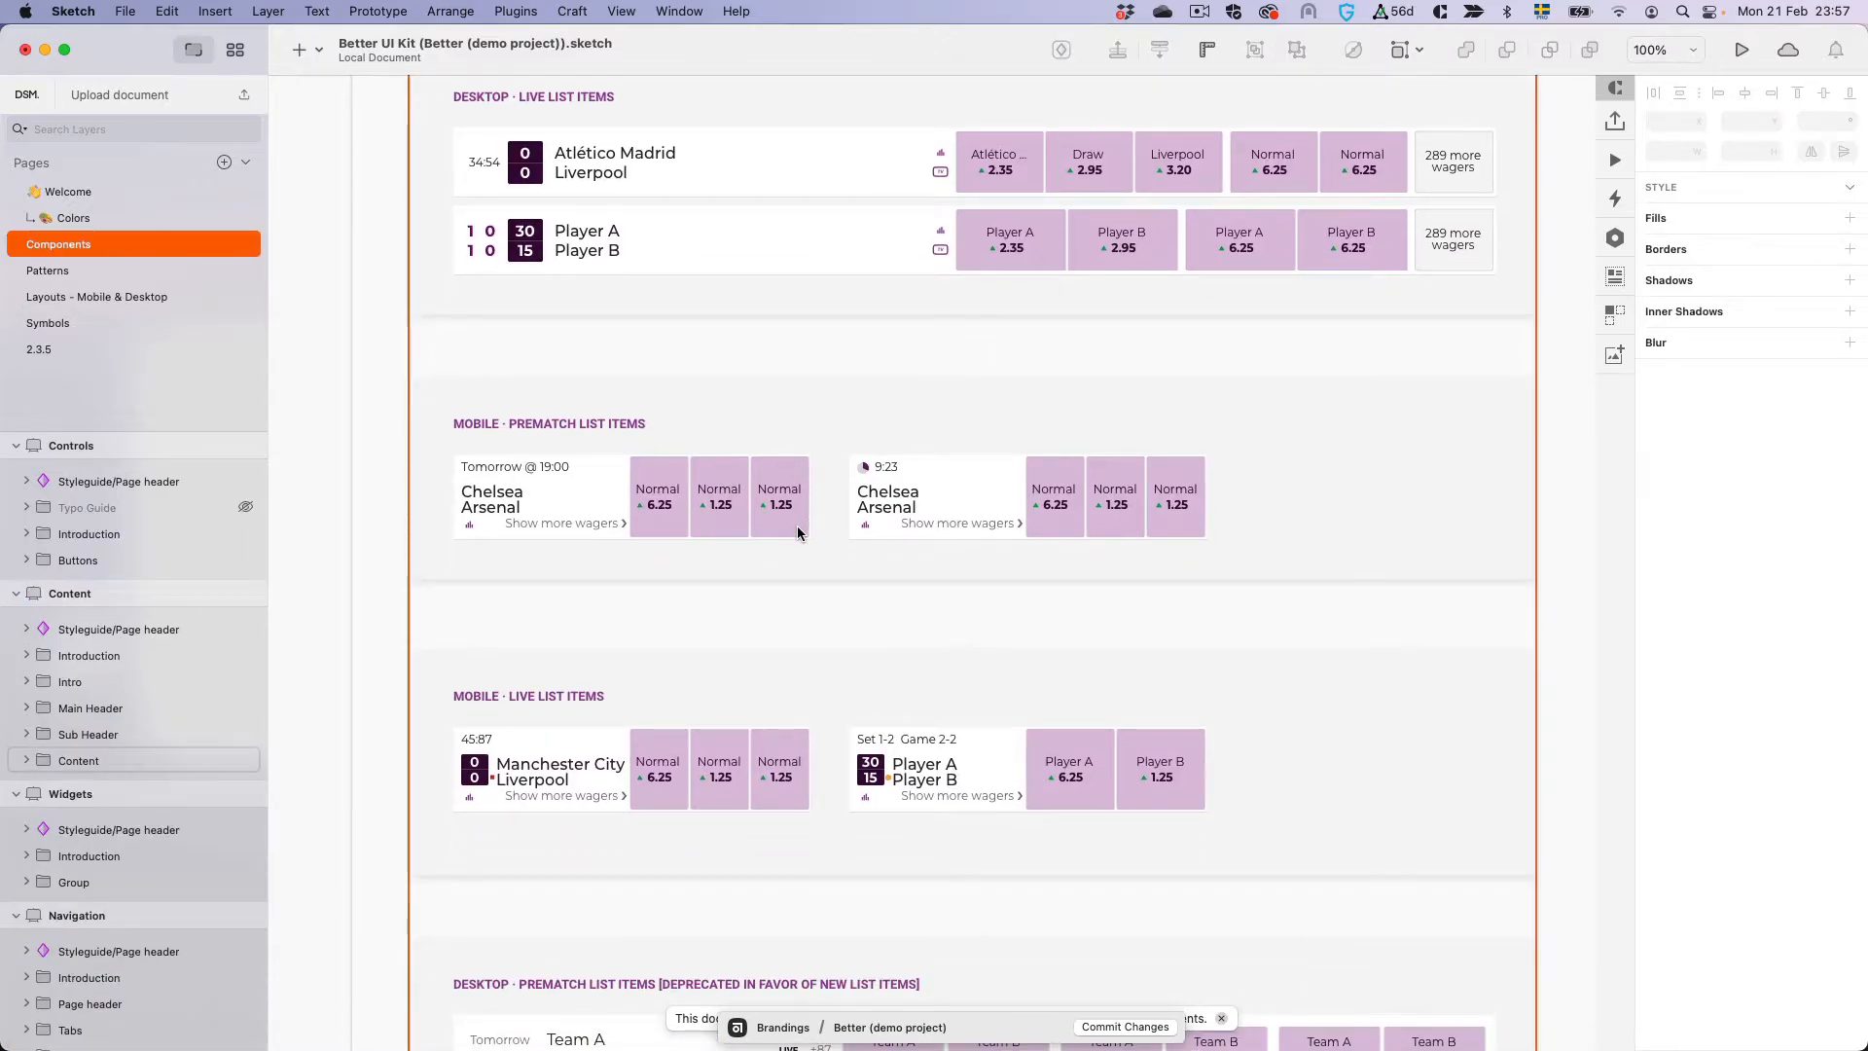
pyautogui.scroll(-3, 797, 528)
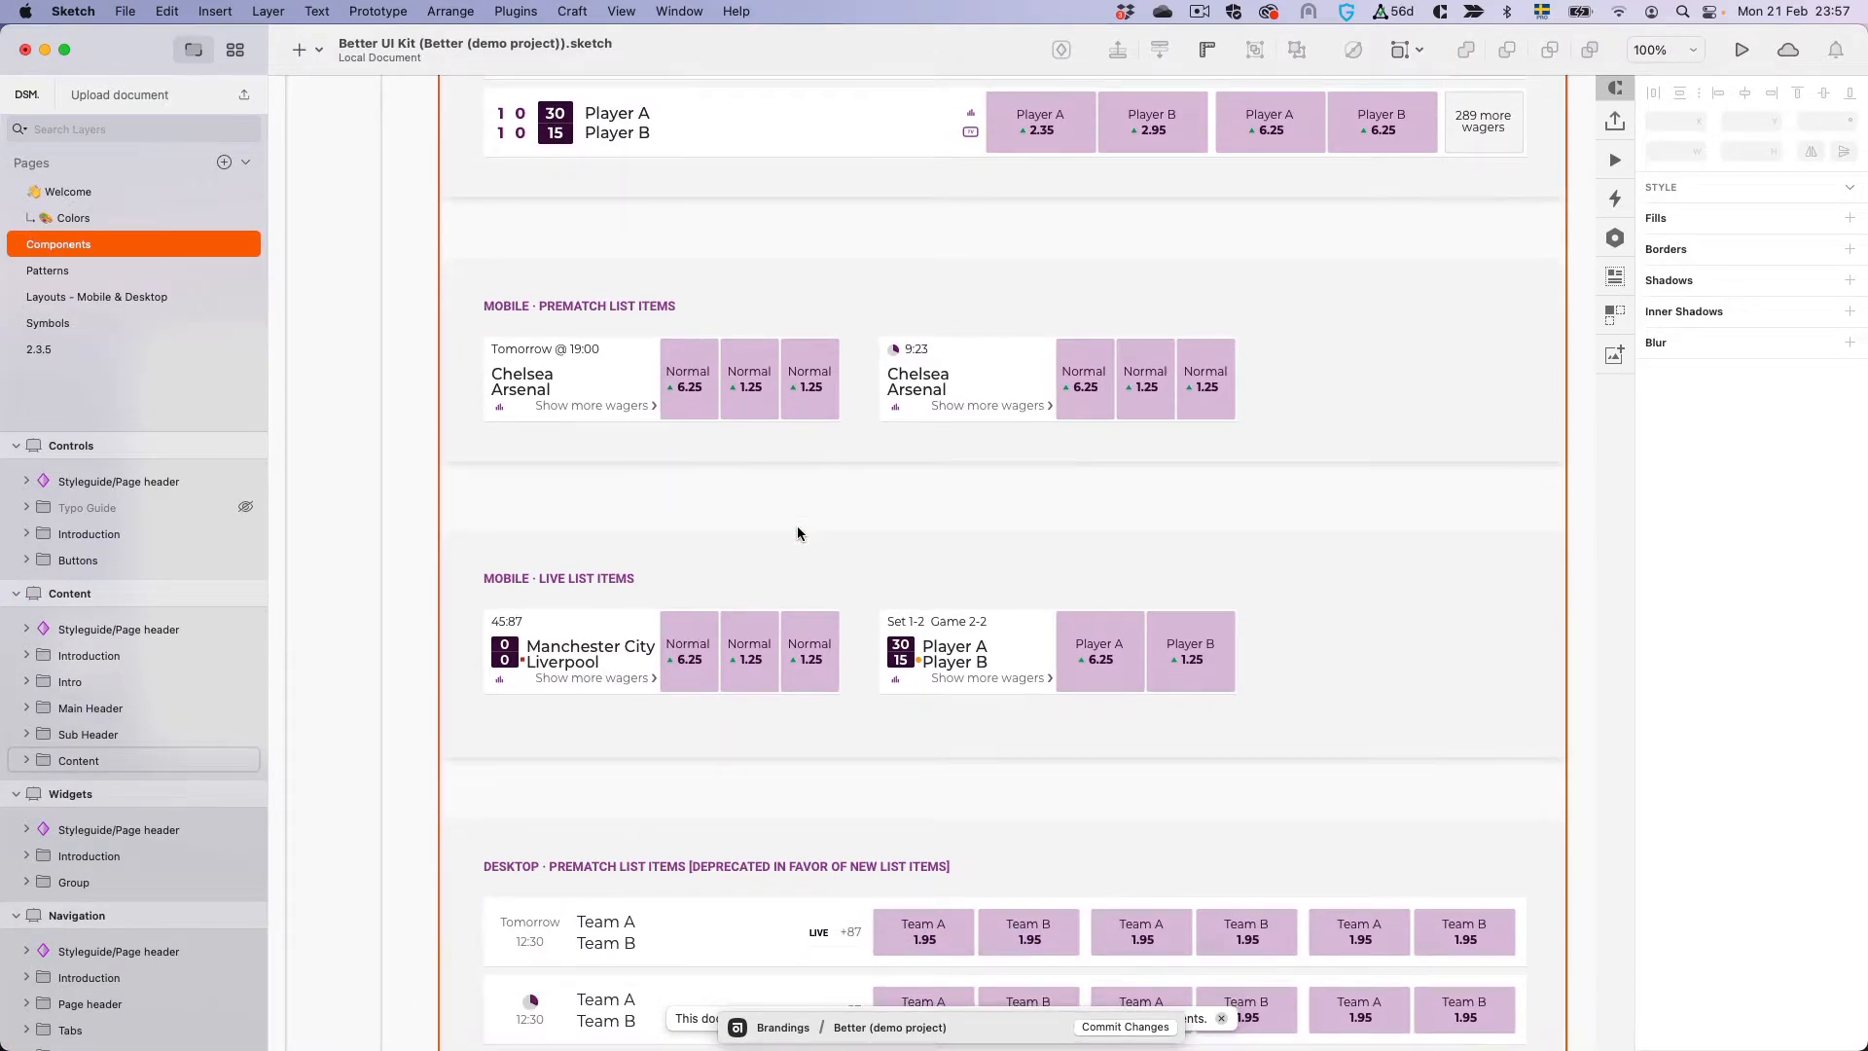
# Step: Drill into the deprecated Player A / Player B ListItem [DEP] and open its component master
pyautogui.scroll(-6, 797, 532)
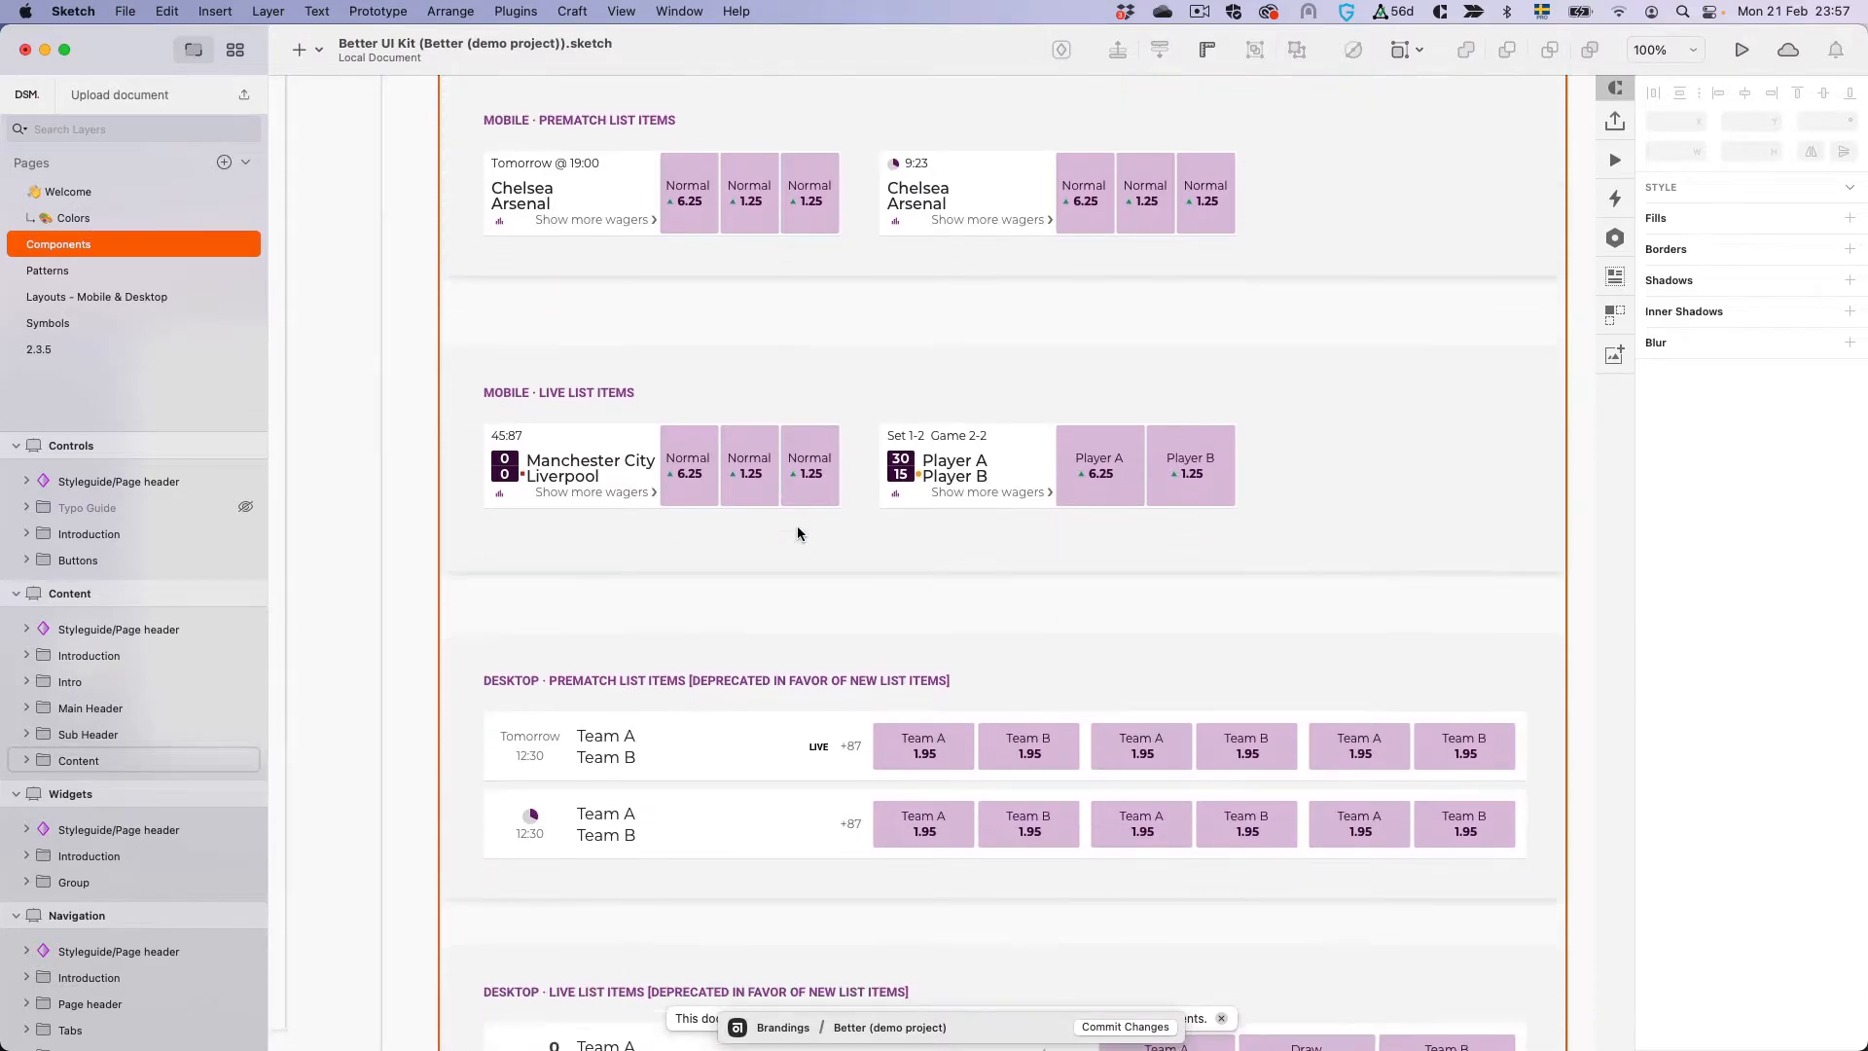
pyautogui.scroll(-12, 796, 532)
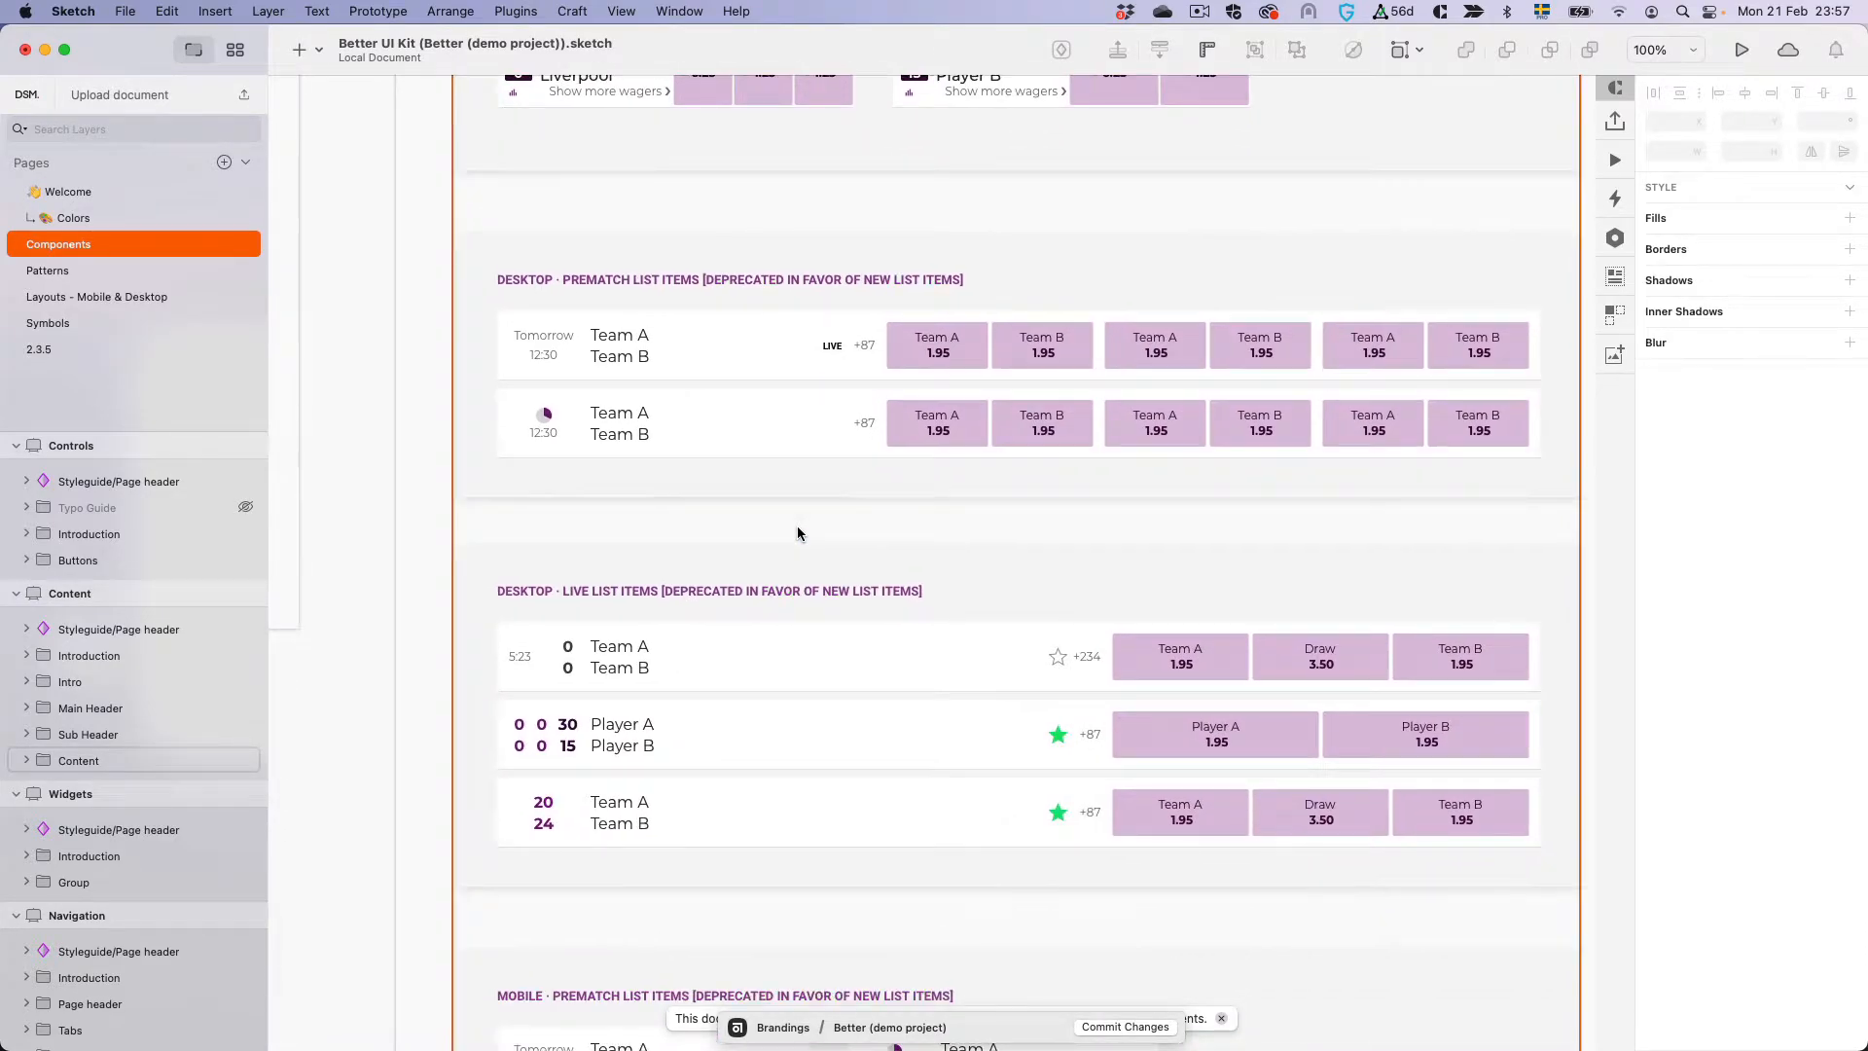
pyautogui.scroll(-2, 797, 532)
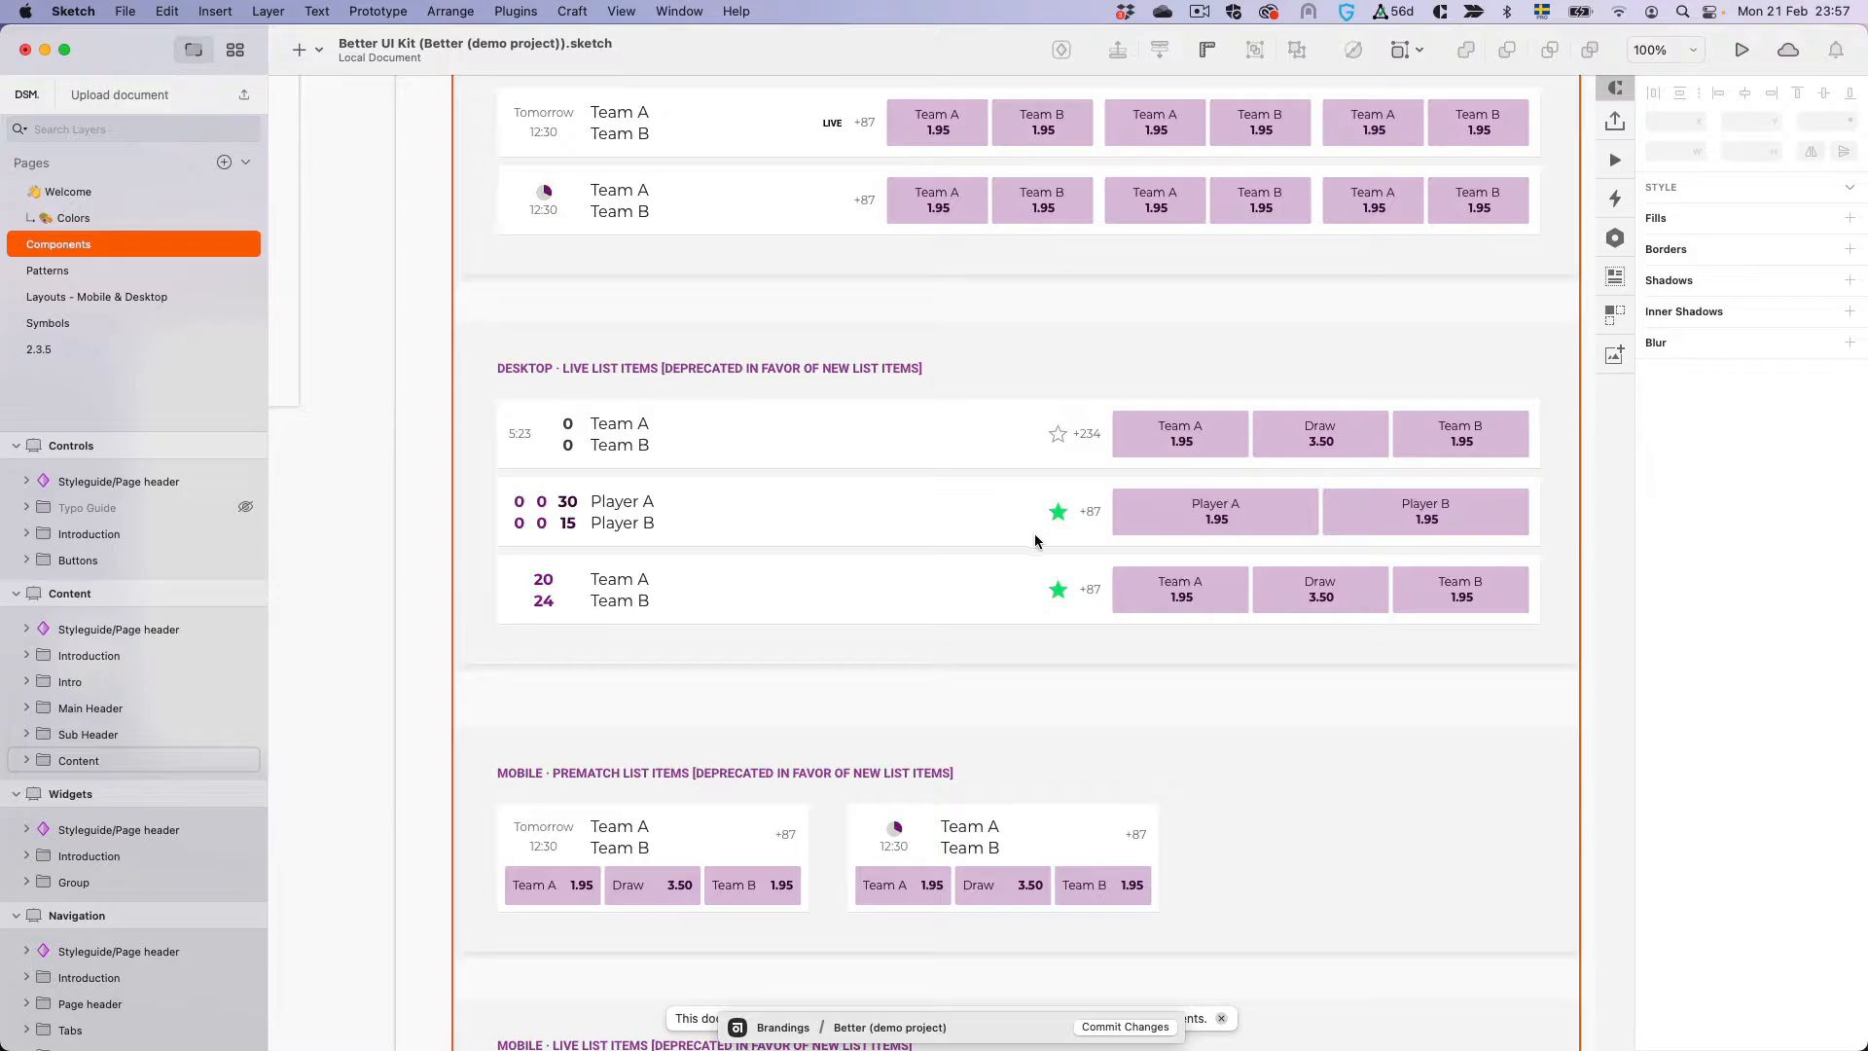
pyautogui.click(1063, 521)
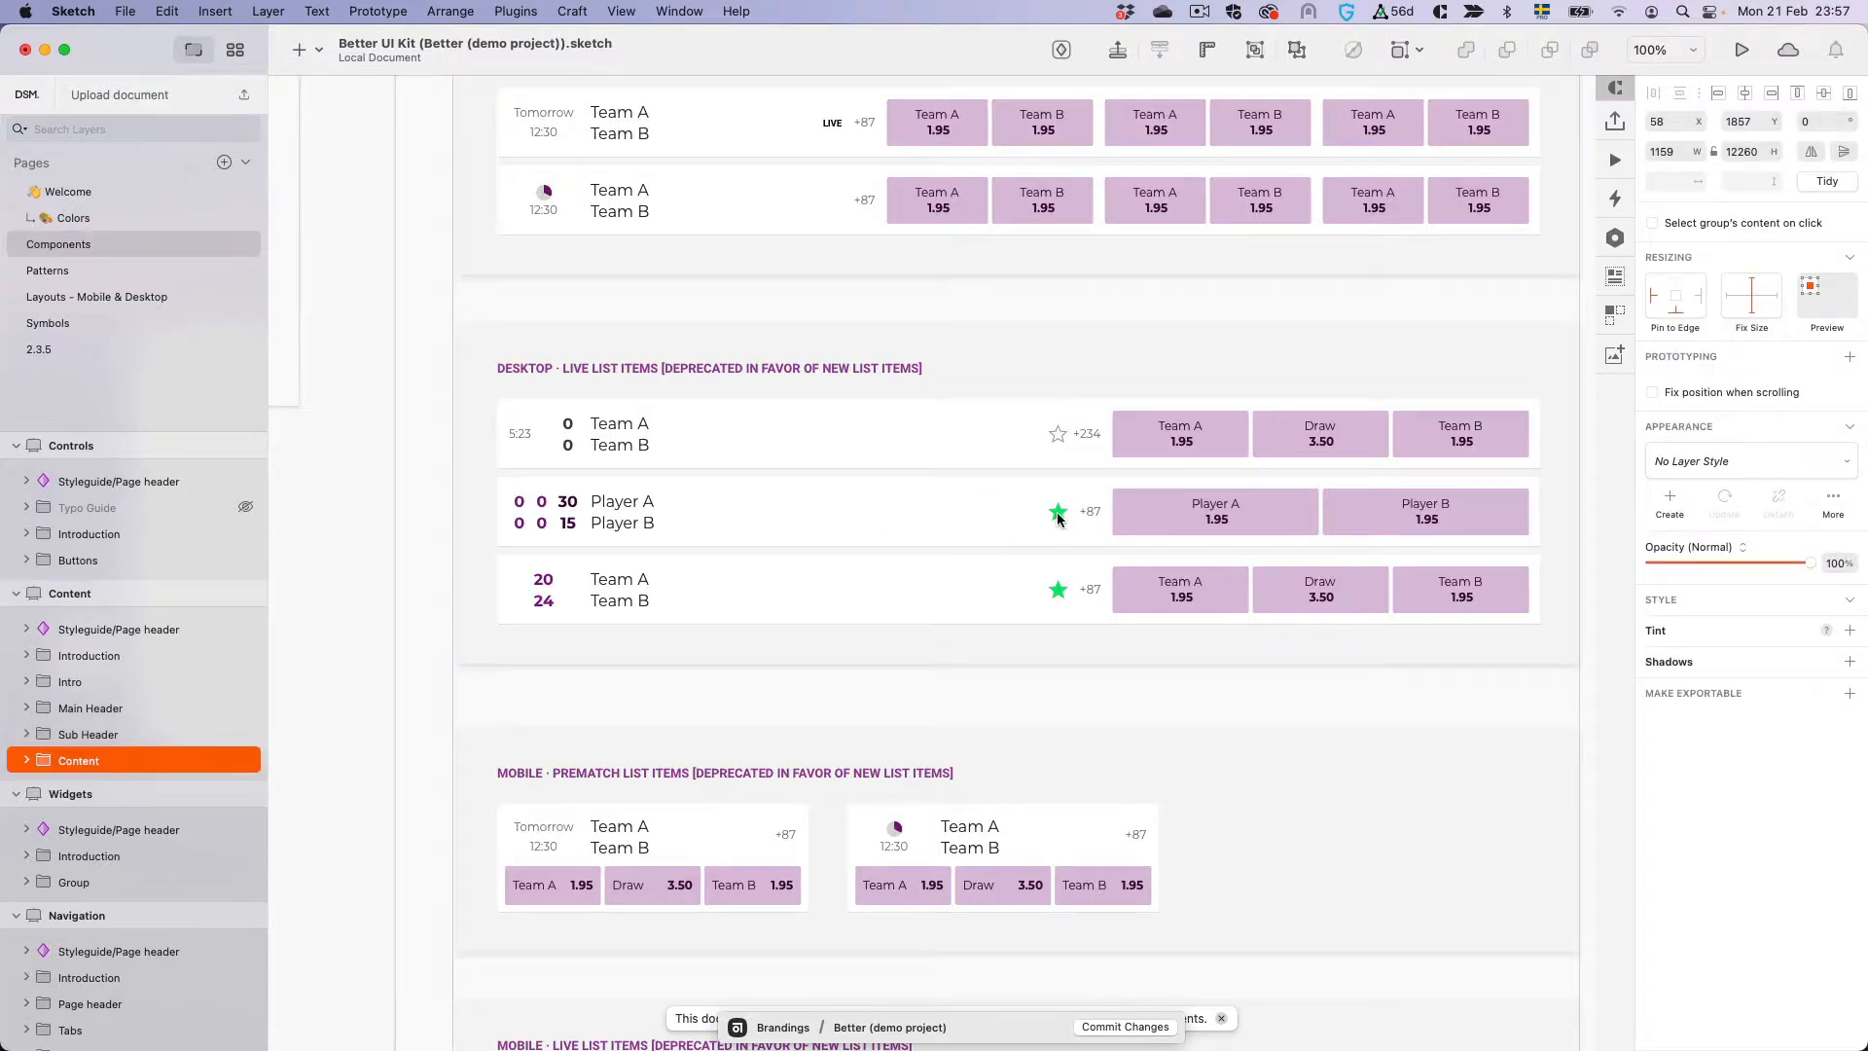
pyautogui.doubleClick(1058, 518)
pyautogui.doubleClick(1059, 520)
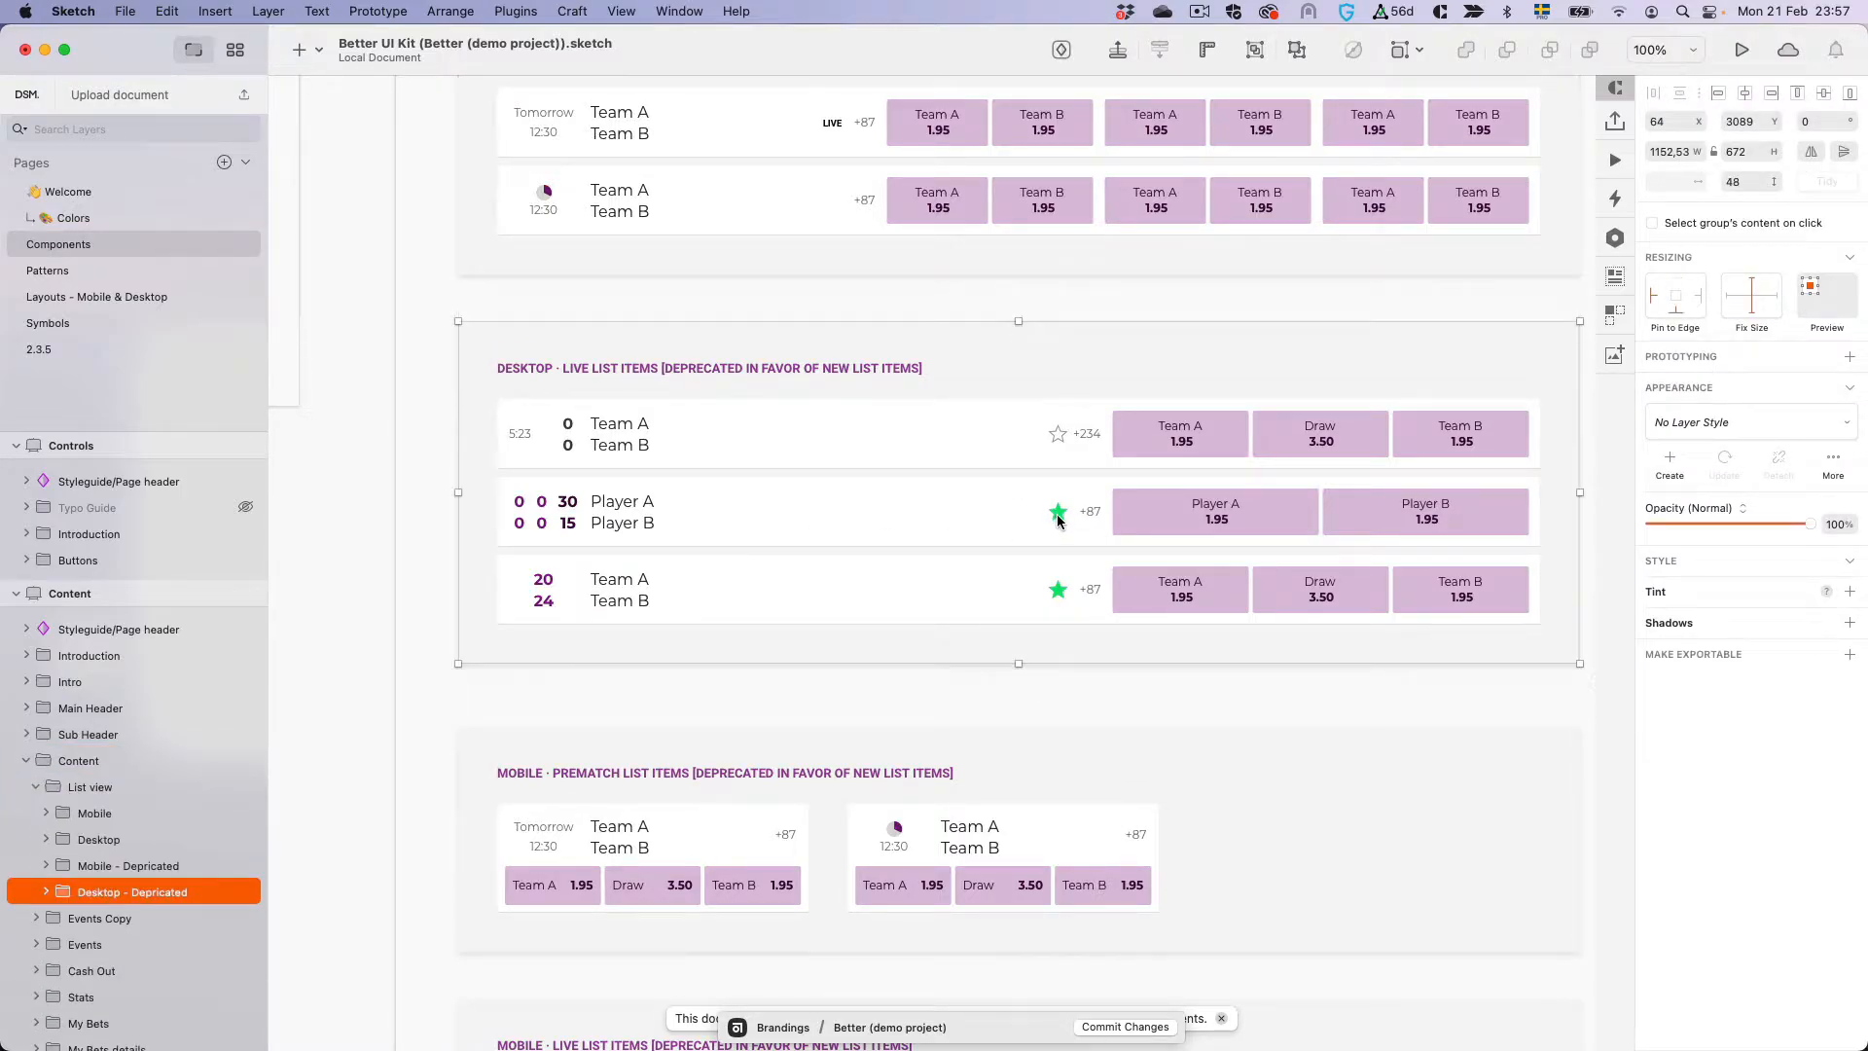
pyautogui.doubleClick(1058, 519)
pyautogui.doubleClick(1060, 521)
pyautogui.doubleClick(1059, 520)
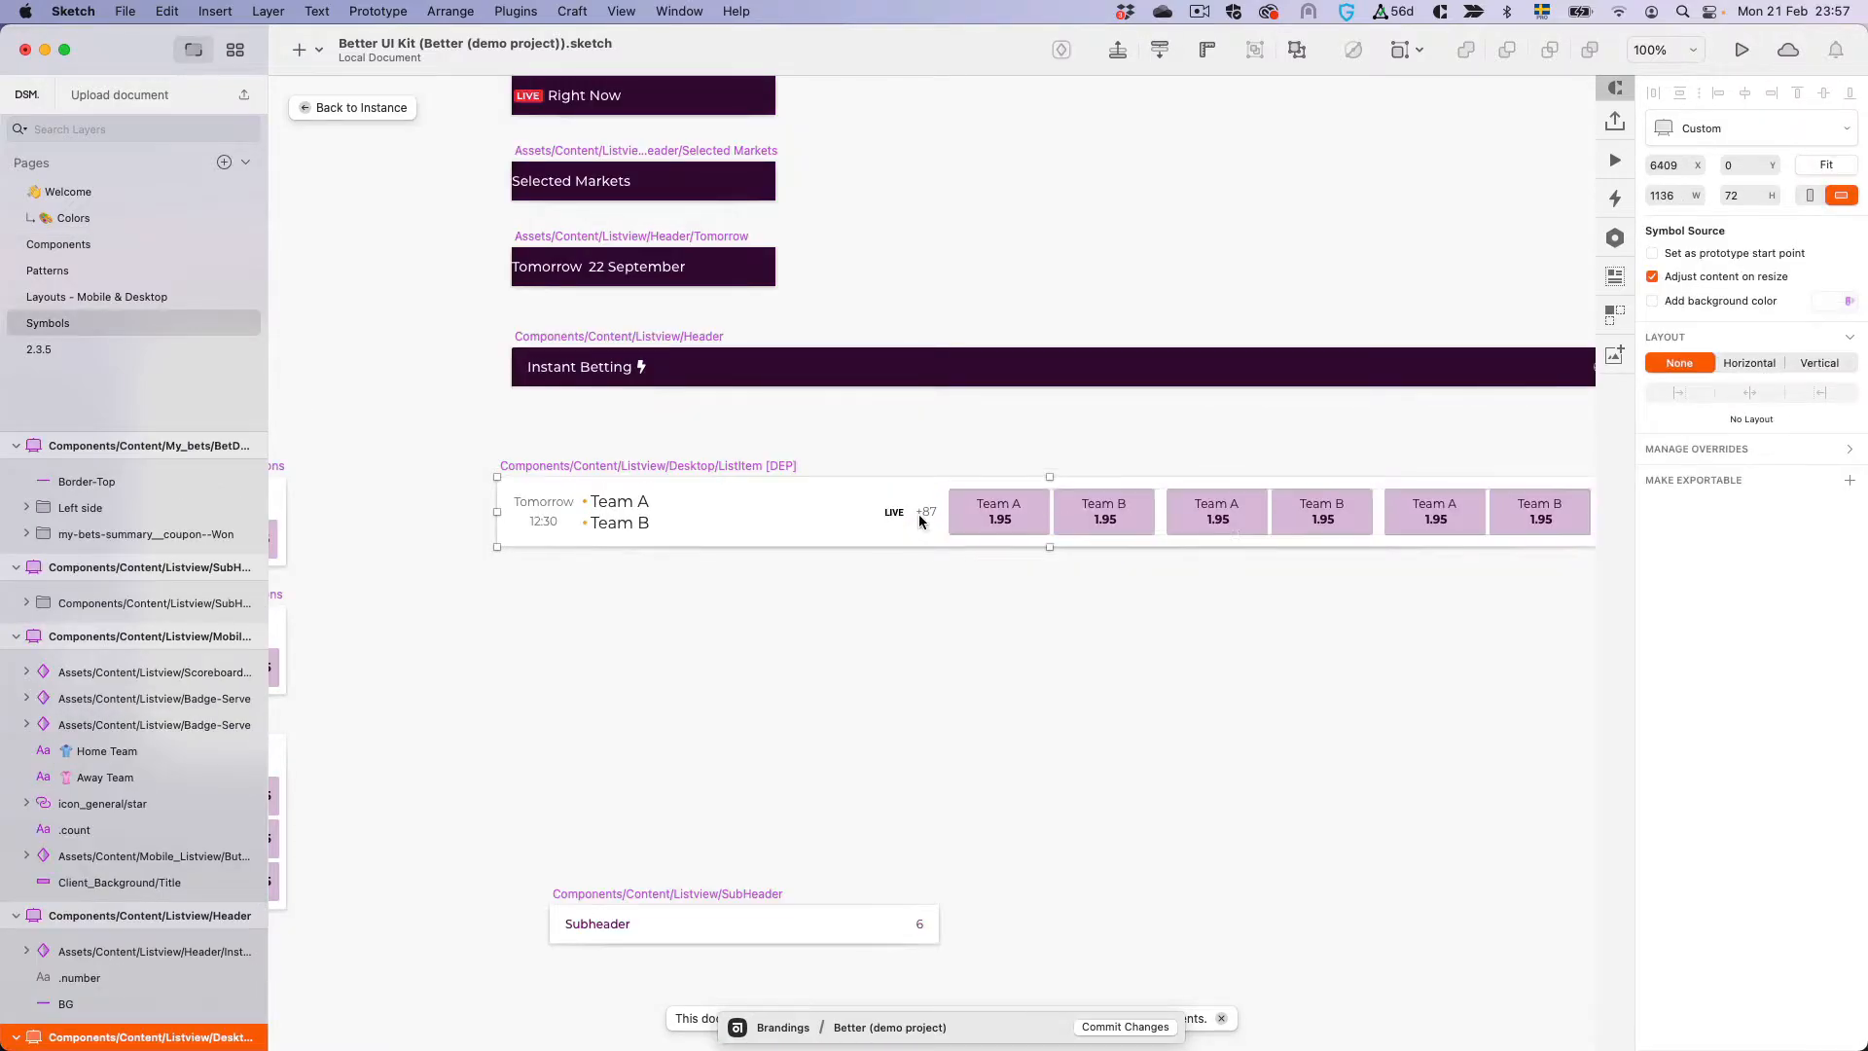
# Step: Open the +87 Buttons/6 component master, then go back to the list item master
pyautogui.click(918, 514)
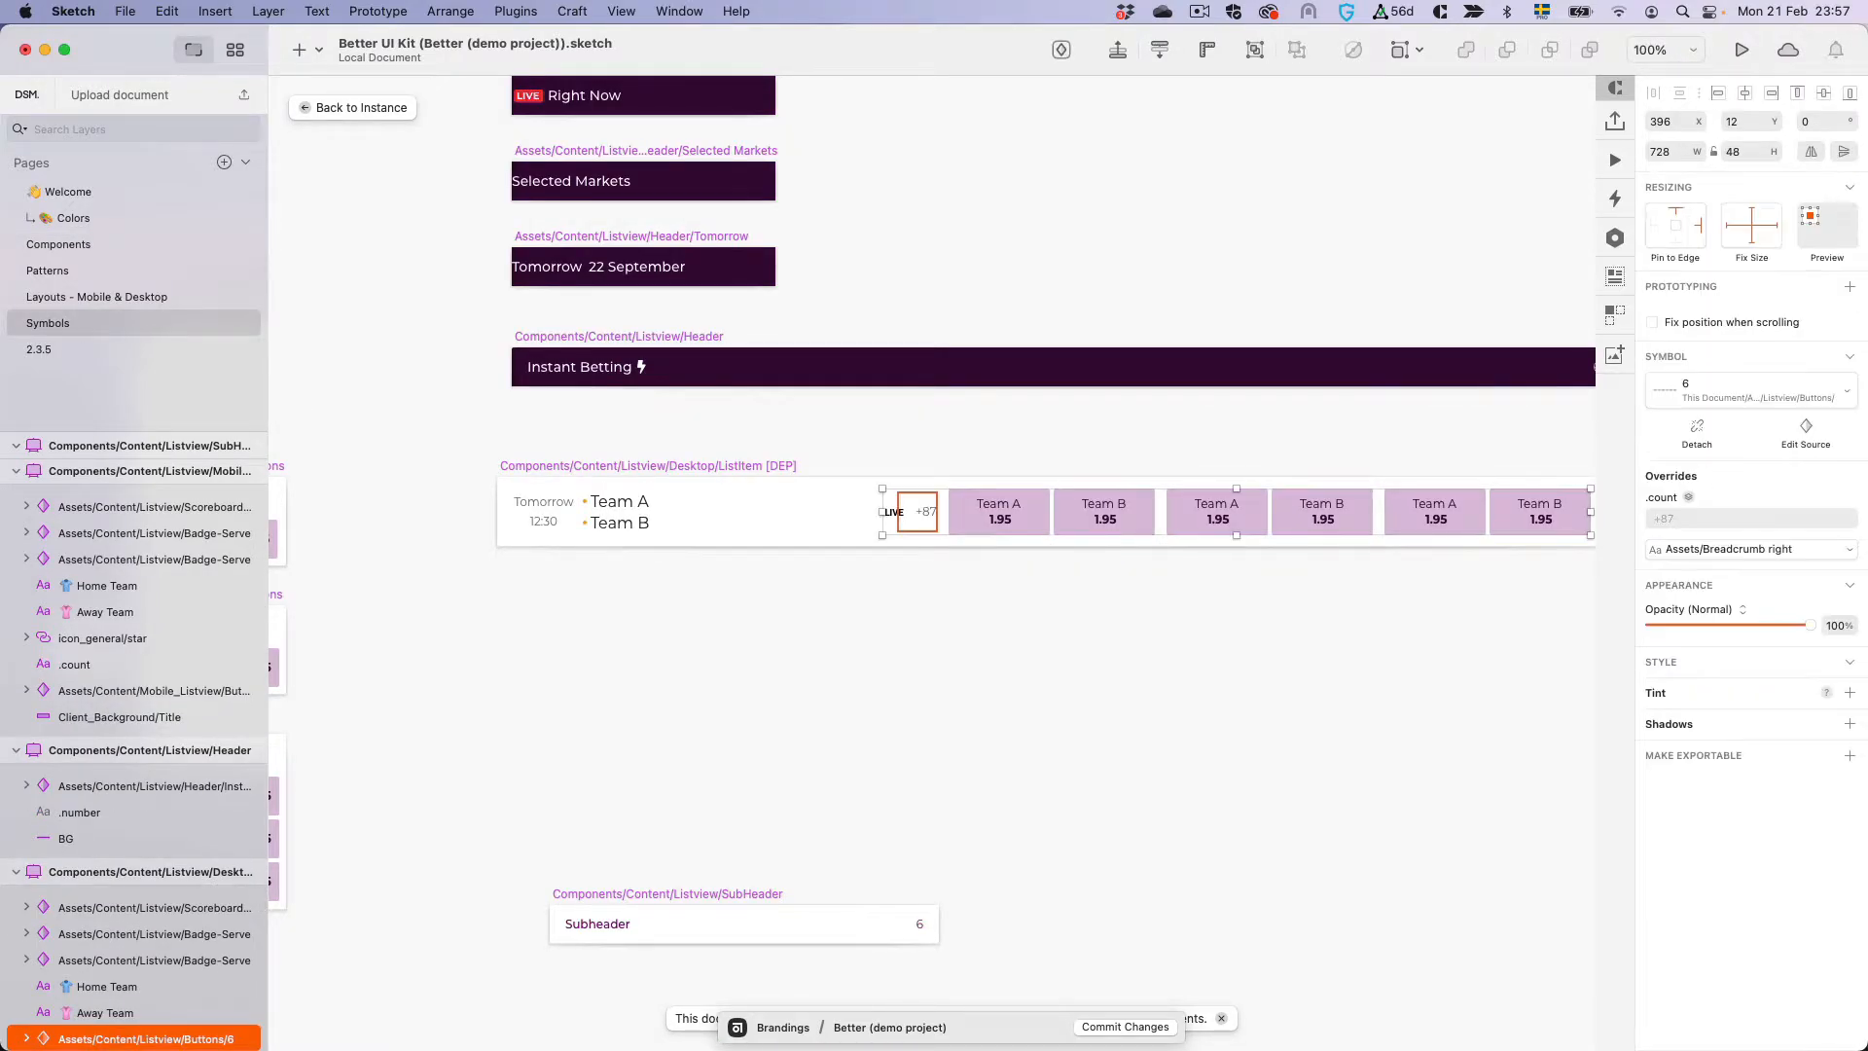
pyautogui.doubleClick(923, 513)
pyautogui.scroll(5, 924, 513)
pyautogui.hscroll(4, 924, 513)
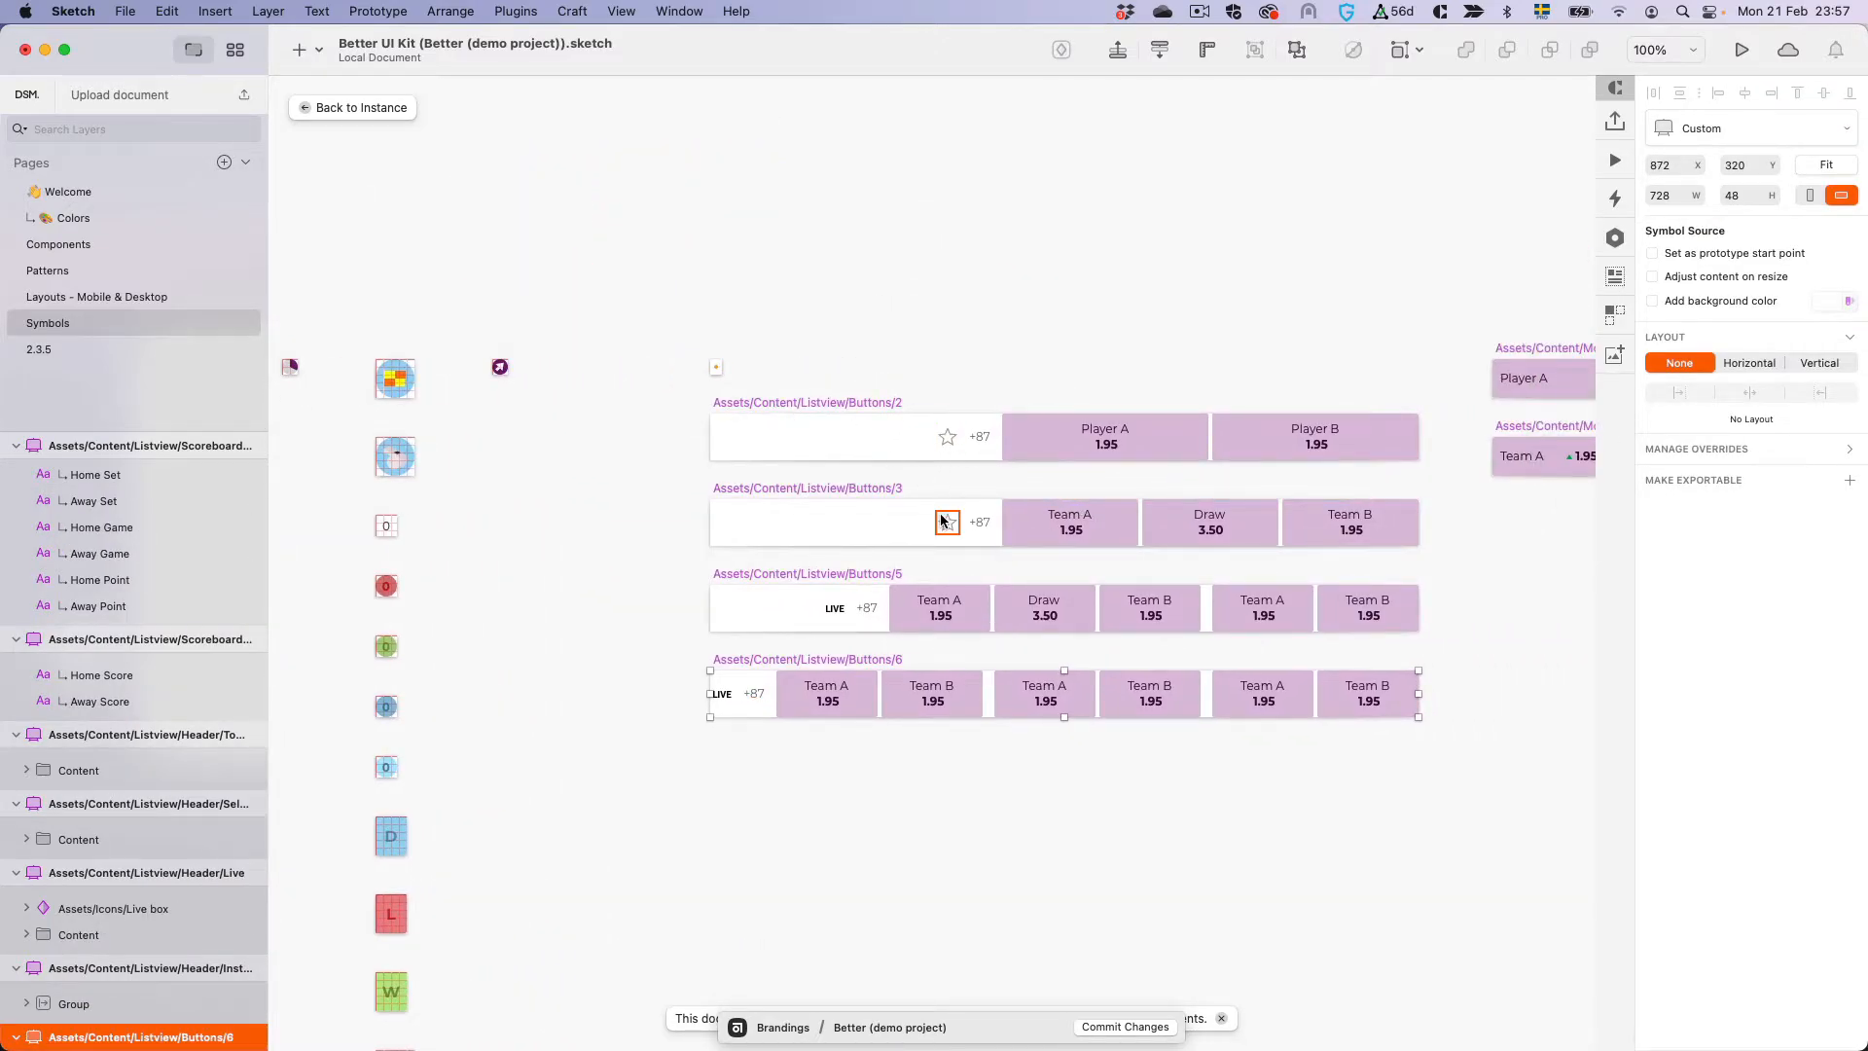
pyautogui.click(309, 109)
# Step: Recolour the Player A row's favourite star to Colors/Signal/Warning 500 yellow
pyautogui.click(308, 107)
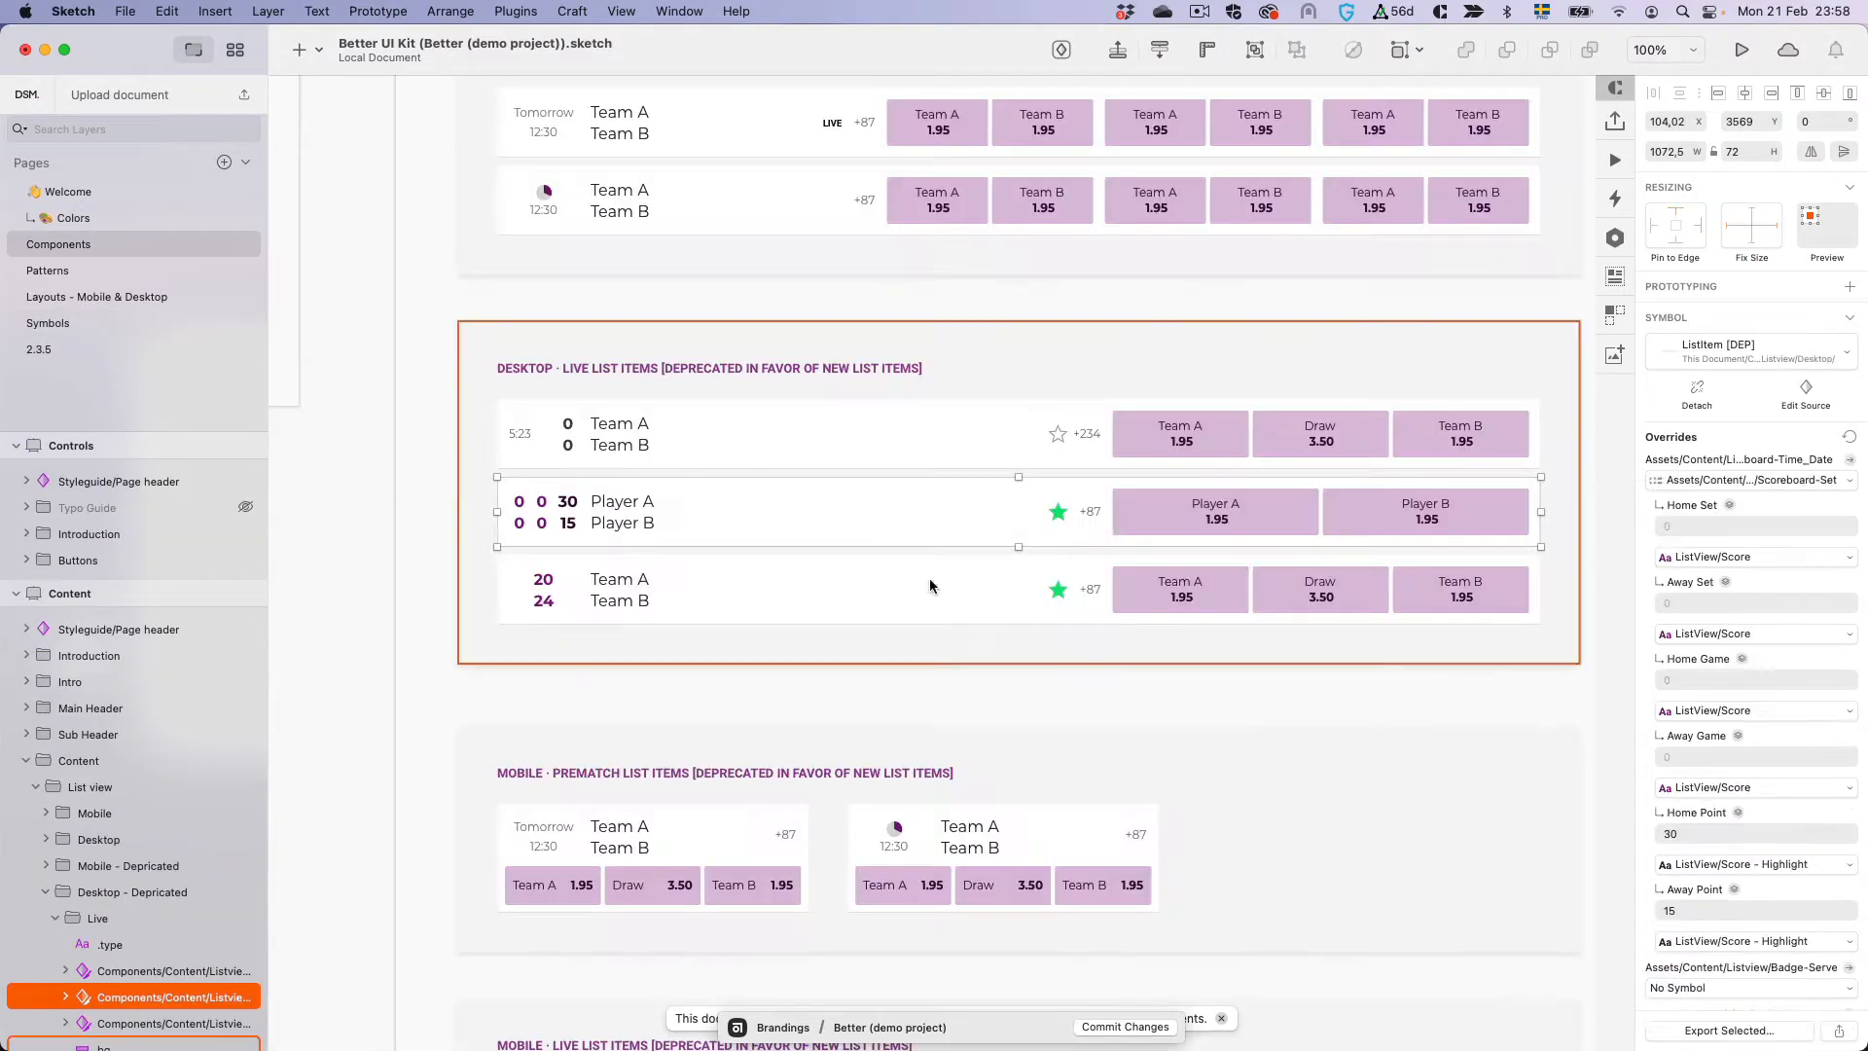
pyautogui.click(1060, 515)
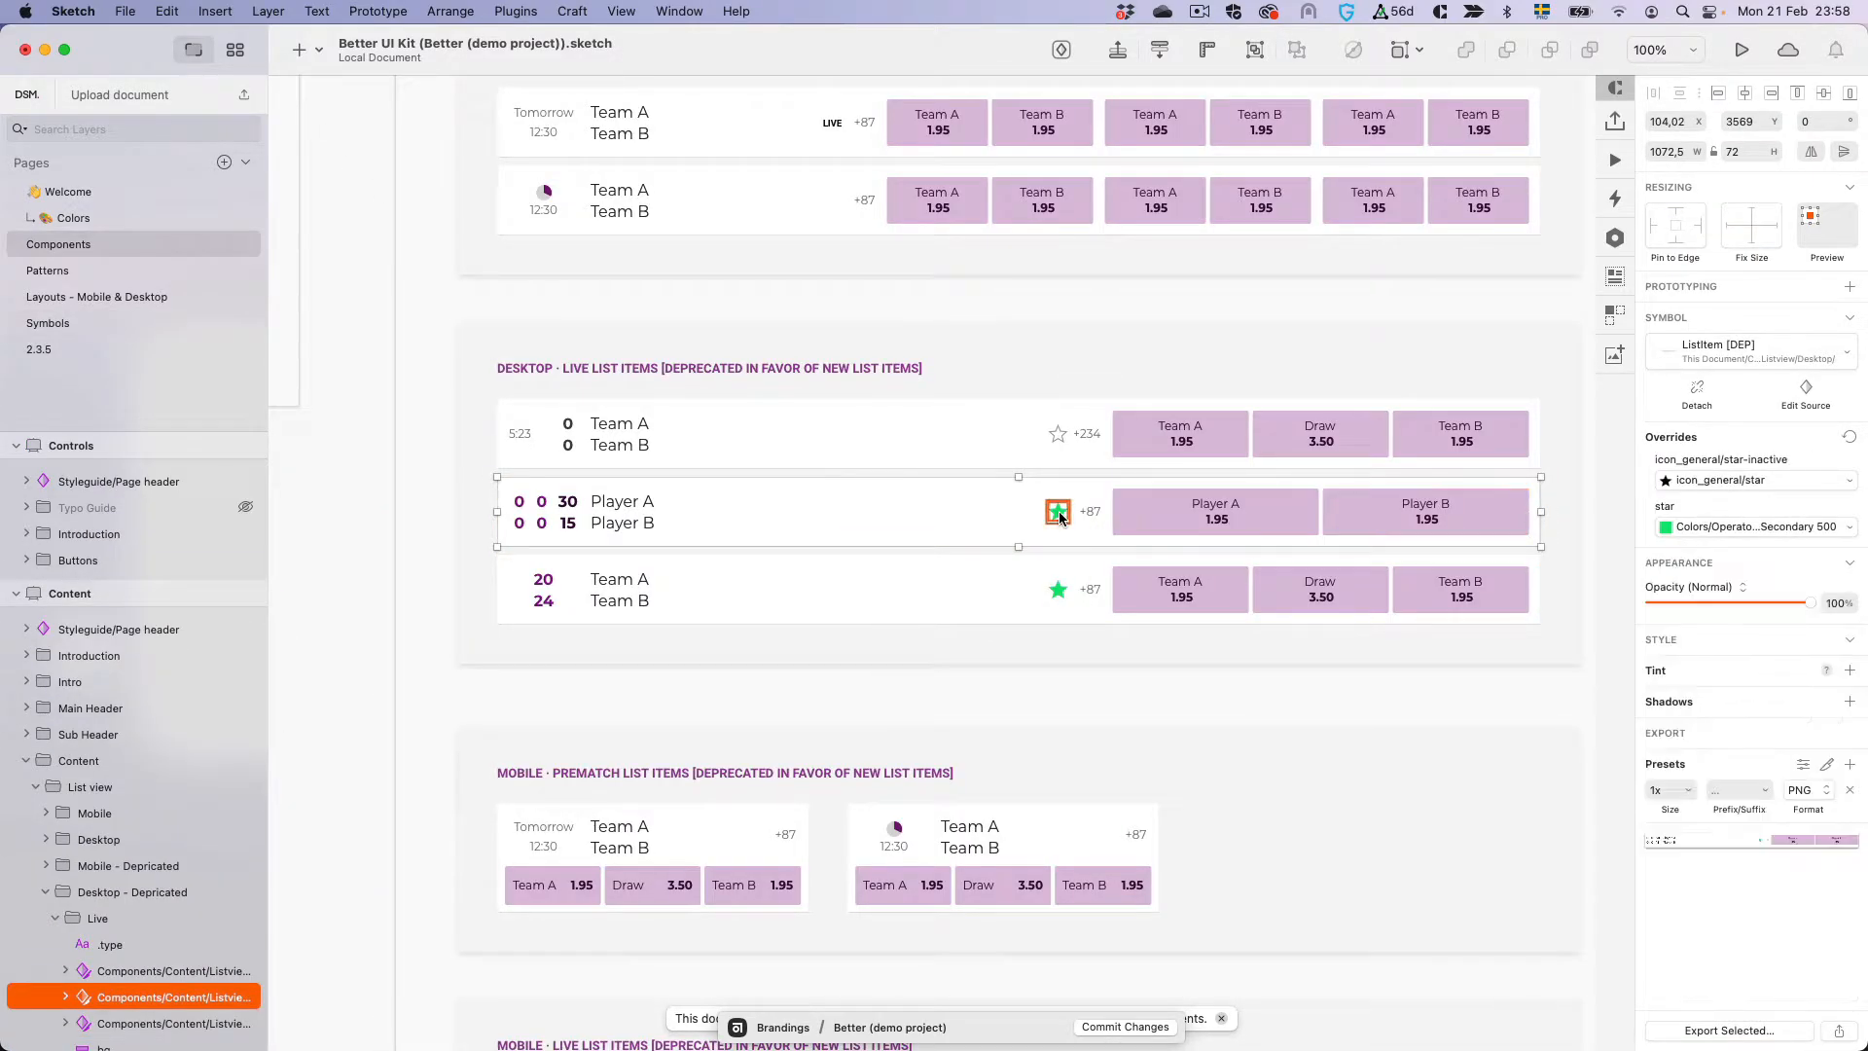
pyautogui.click(1773, 529)
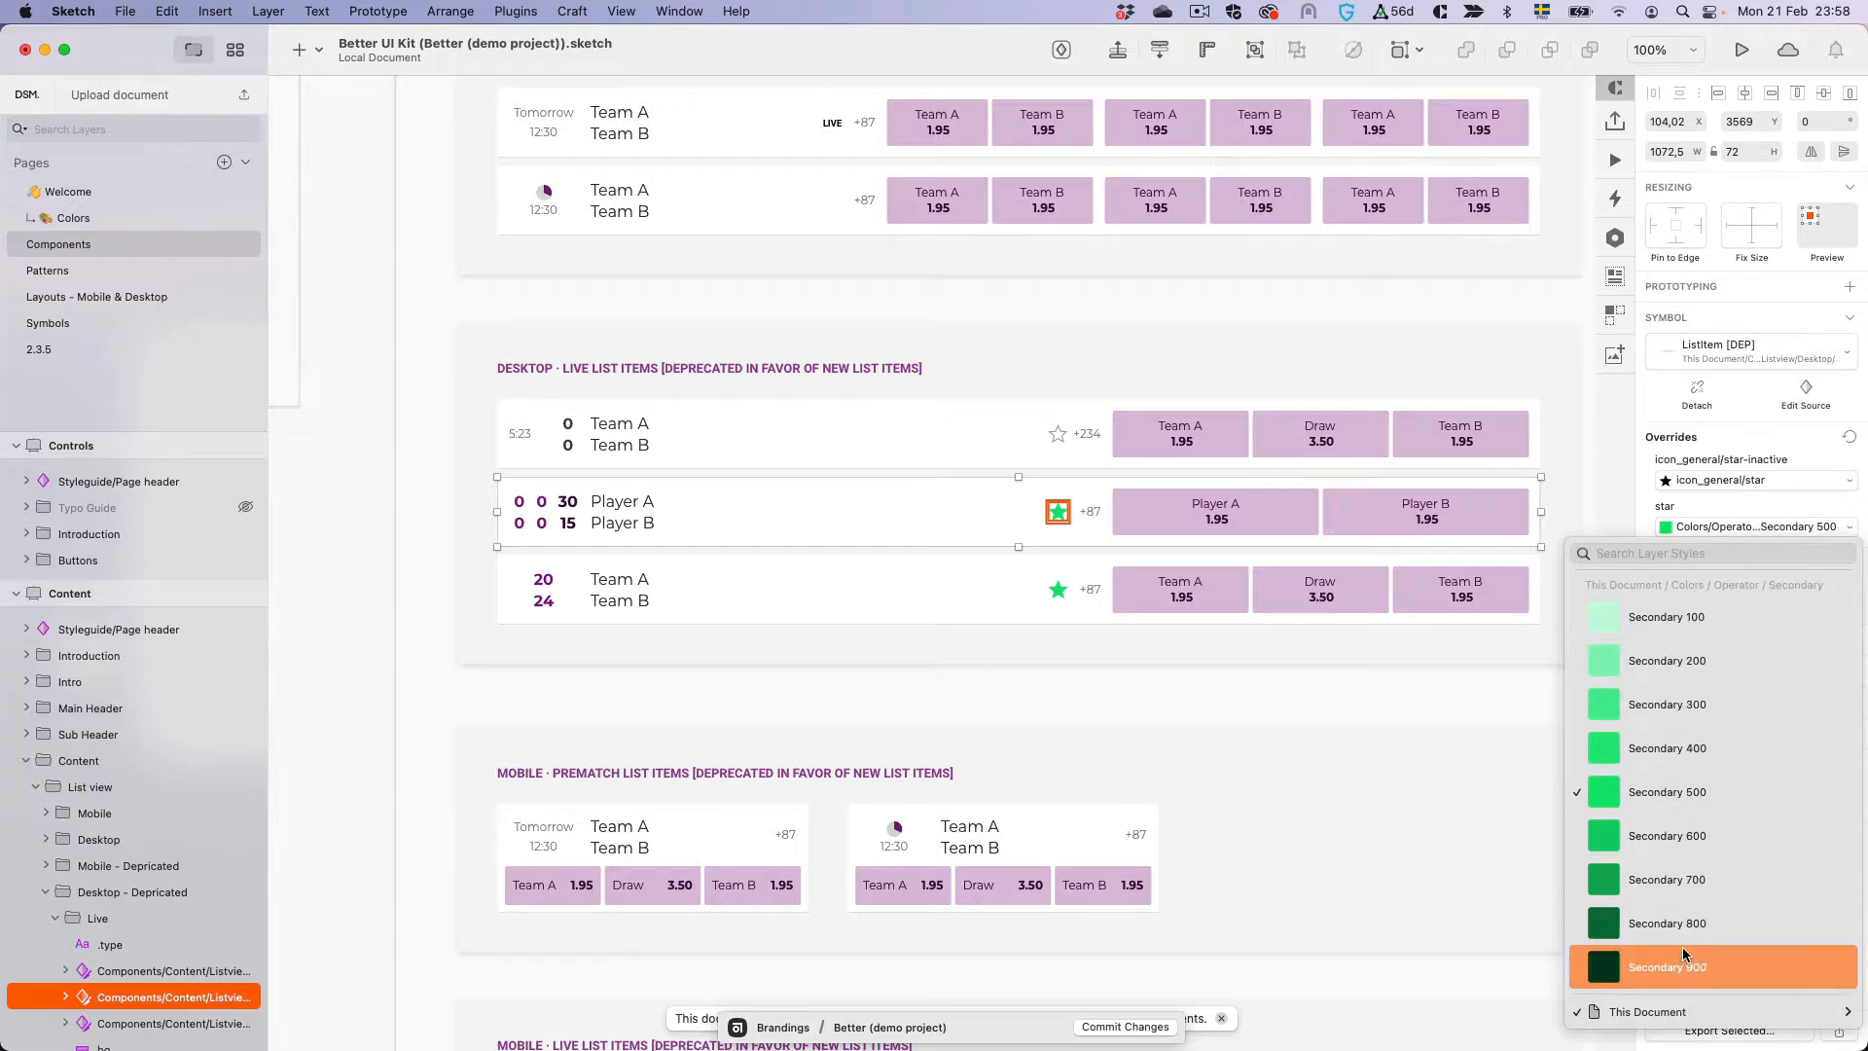
pyautogui.moveTo(1685, 1008)
pyautogui.moveTo(1550, 960)
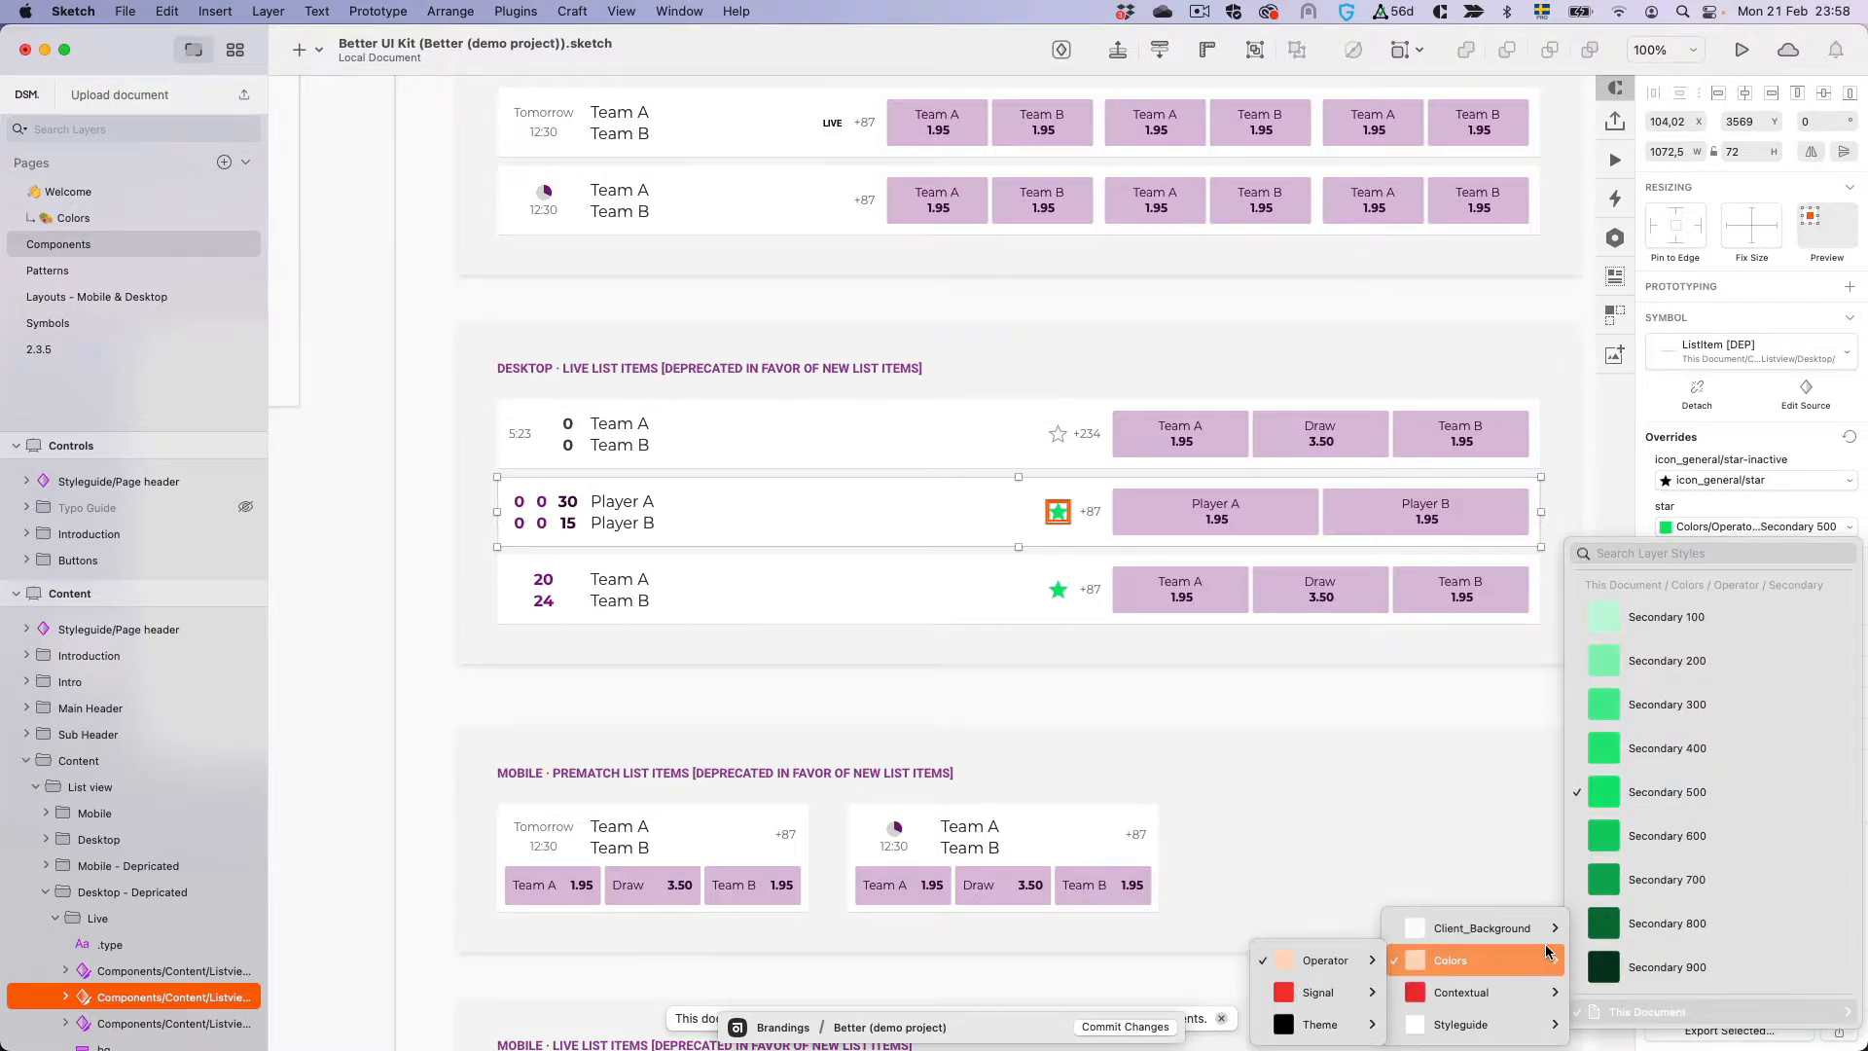
pyautogui.moveTo(1352, 992)
pyautogui.moveTo(1211, 1030)
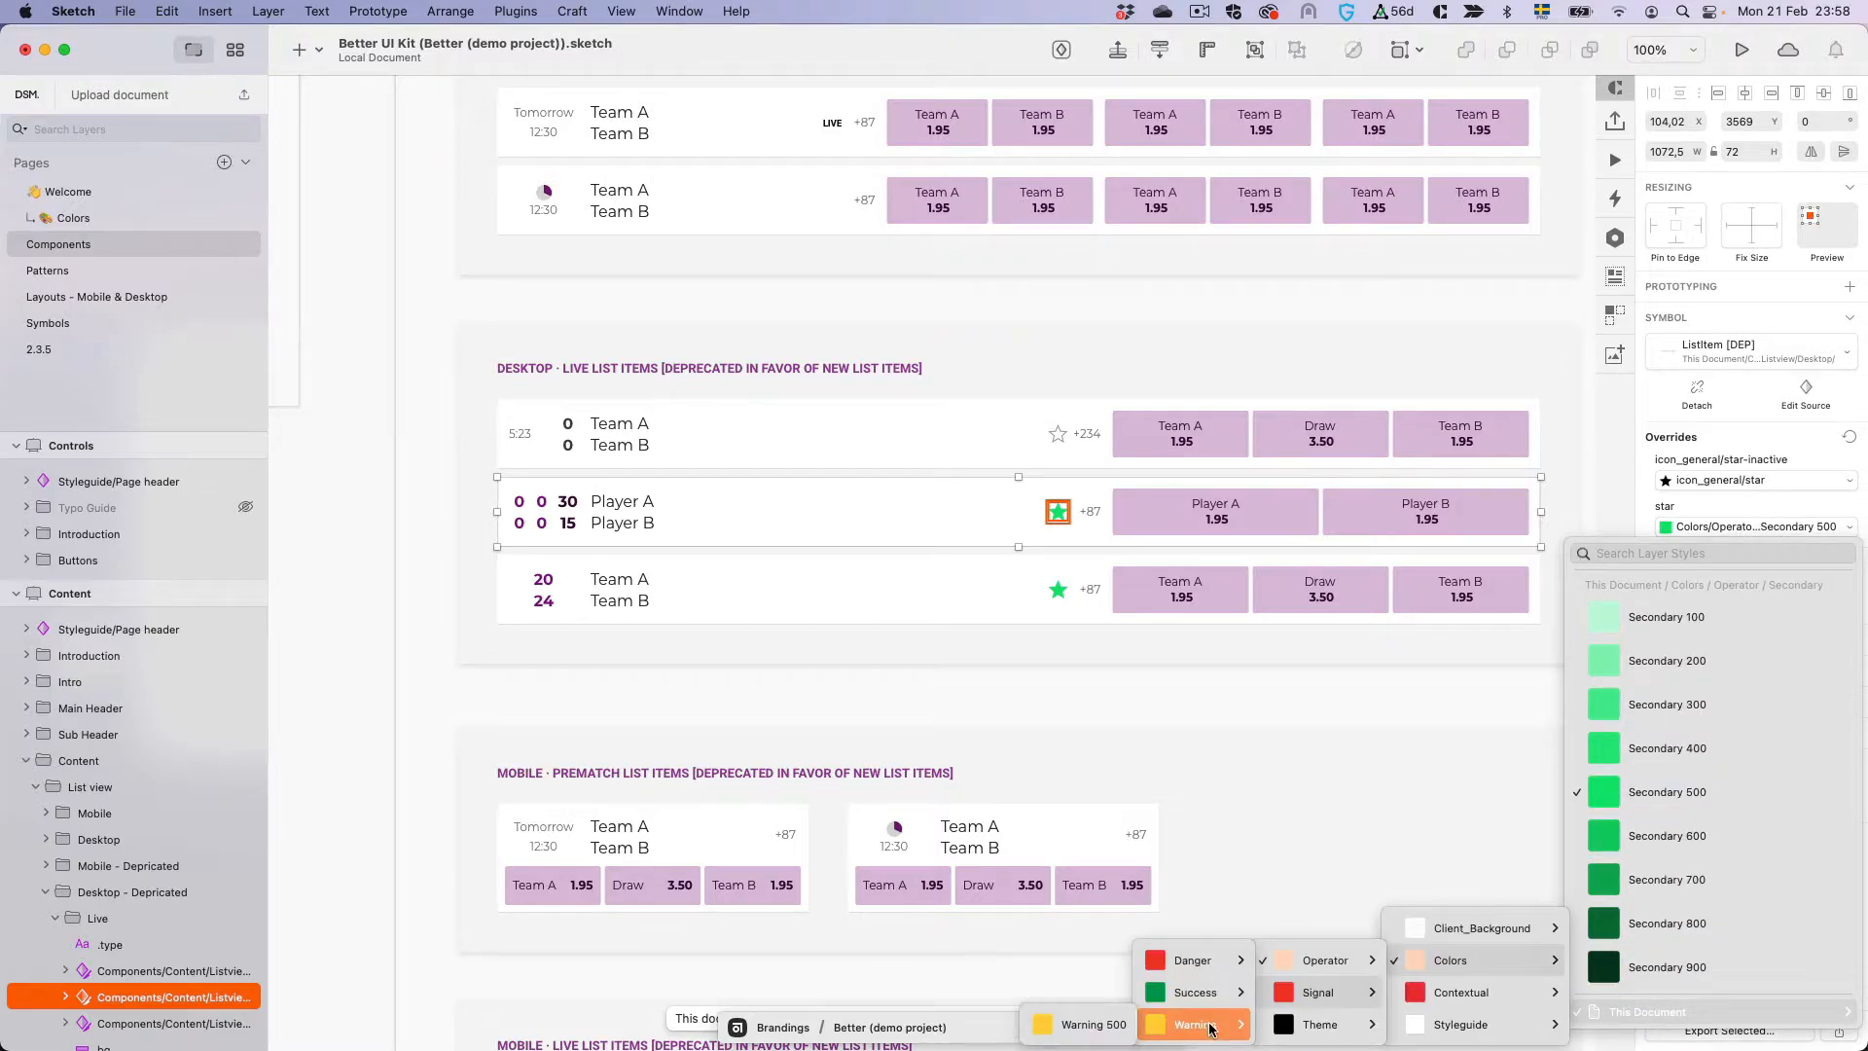
pyautogui.click(1093, 1024)
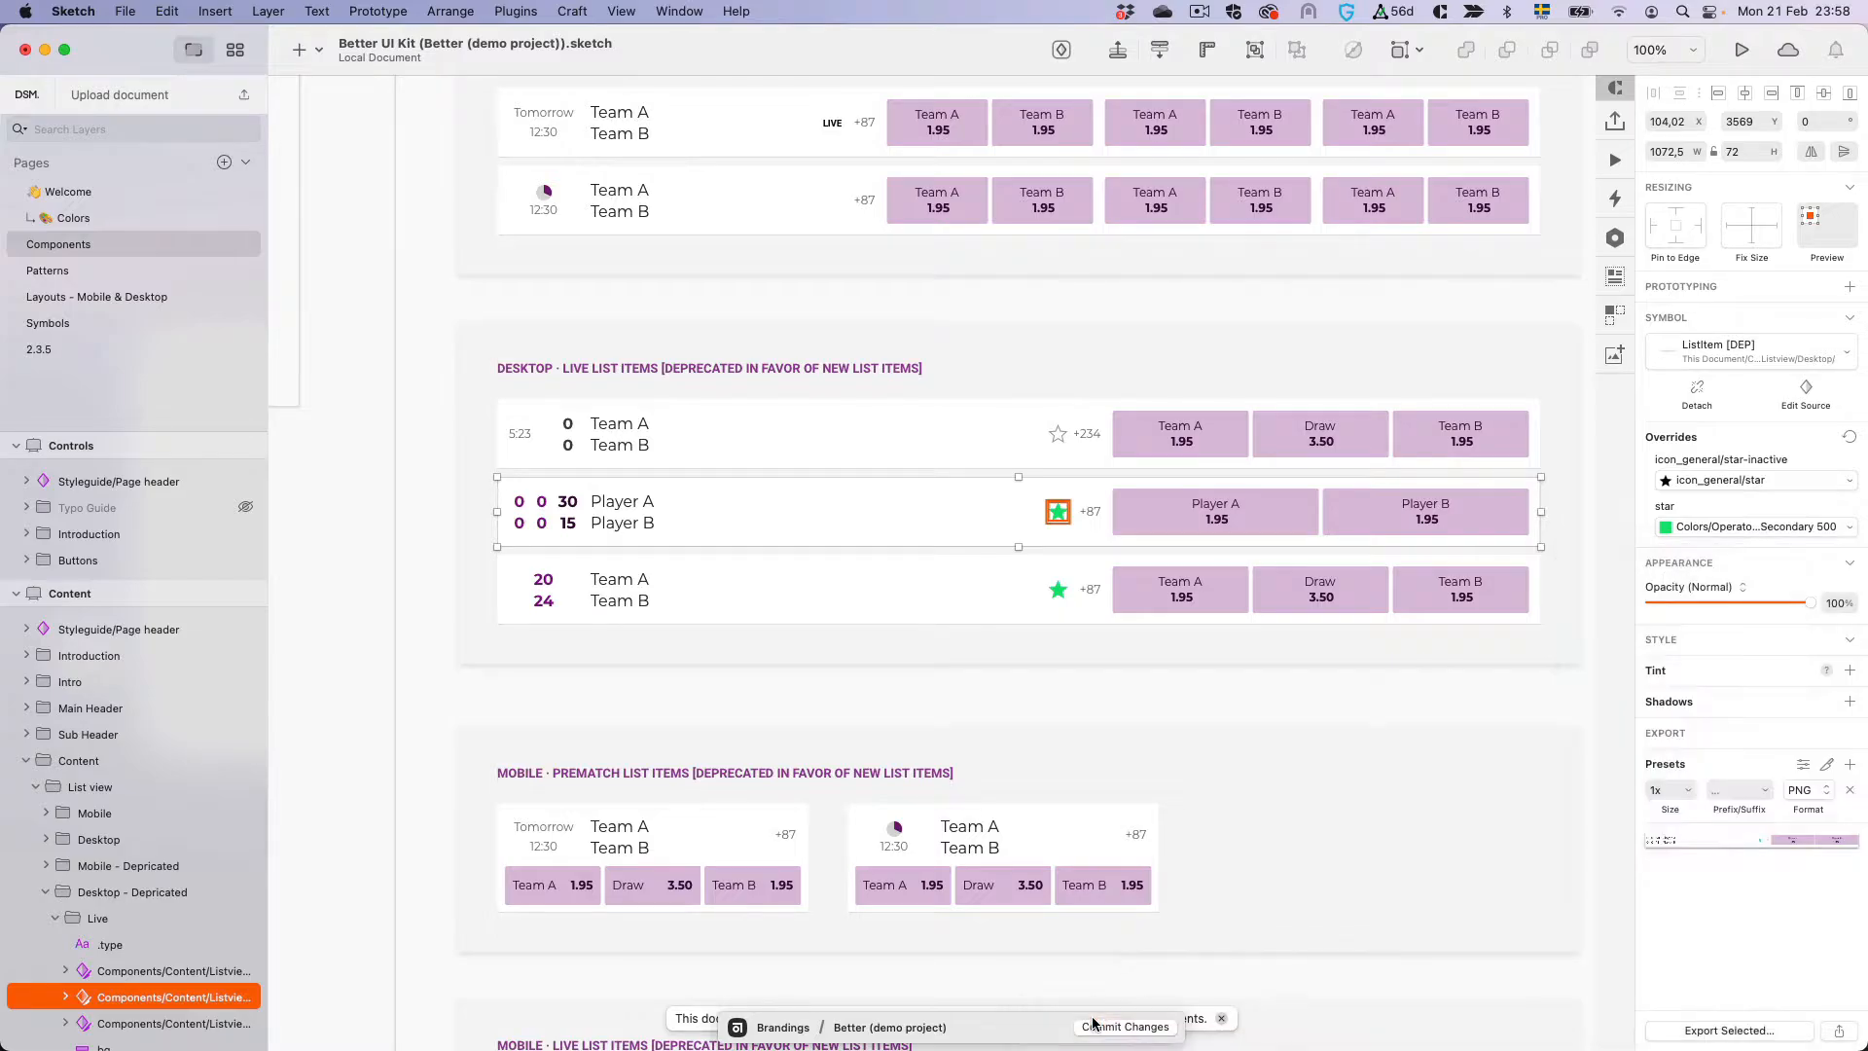
# Step: Give the 20/24 row's favourite star the same Warning 500 yellow override
pyautogui.click(1058, 594)
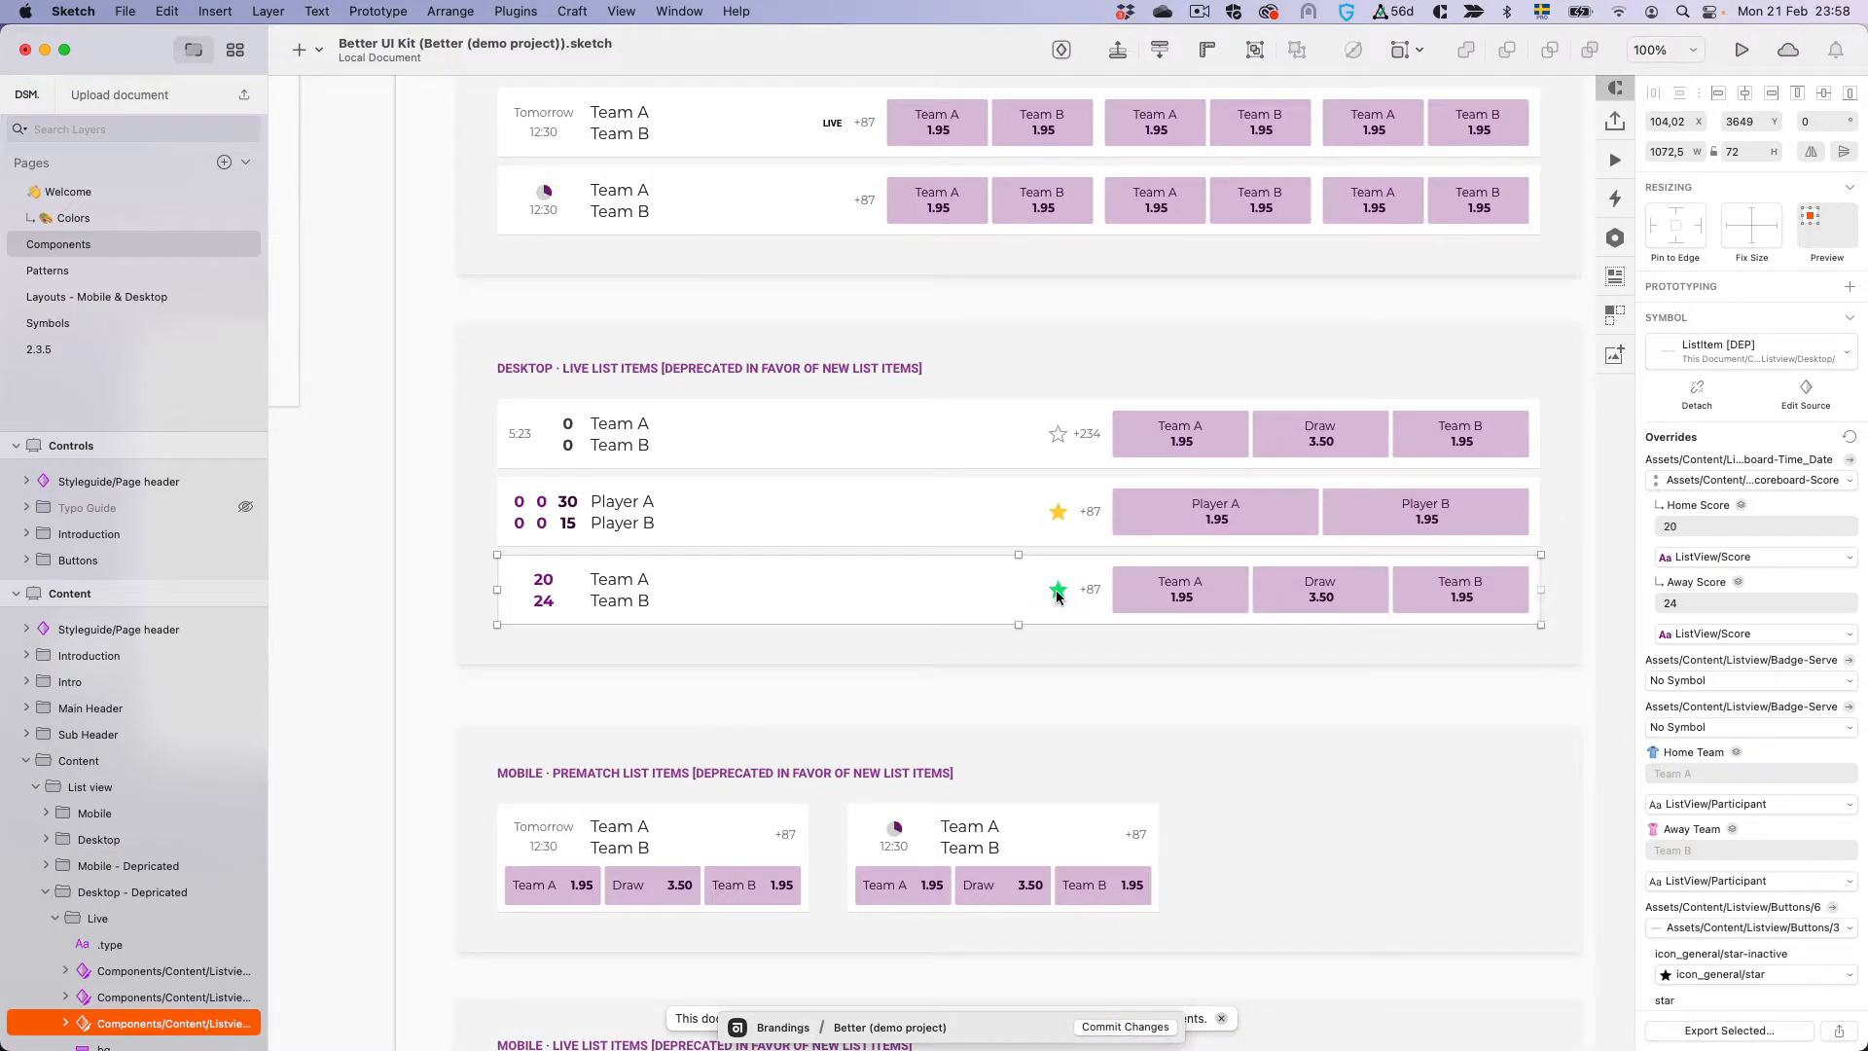
pyautogui.doubleClick(1058, 594)
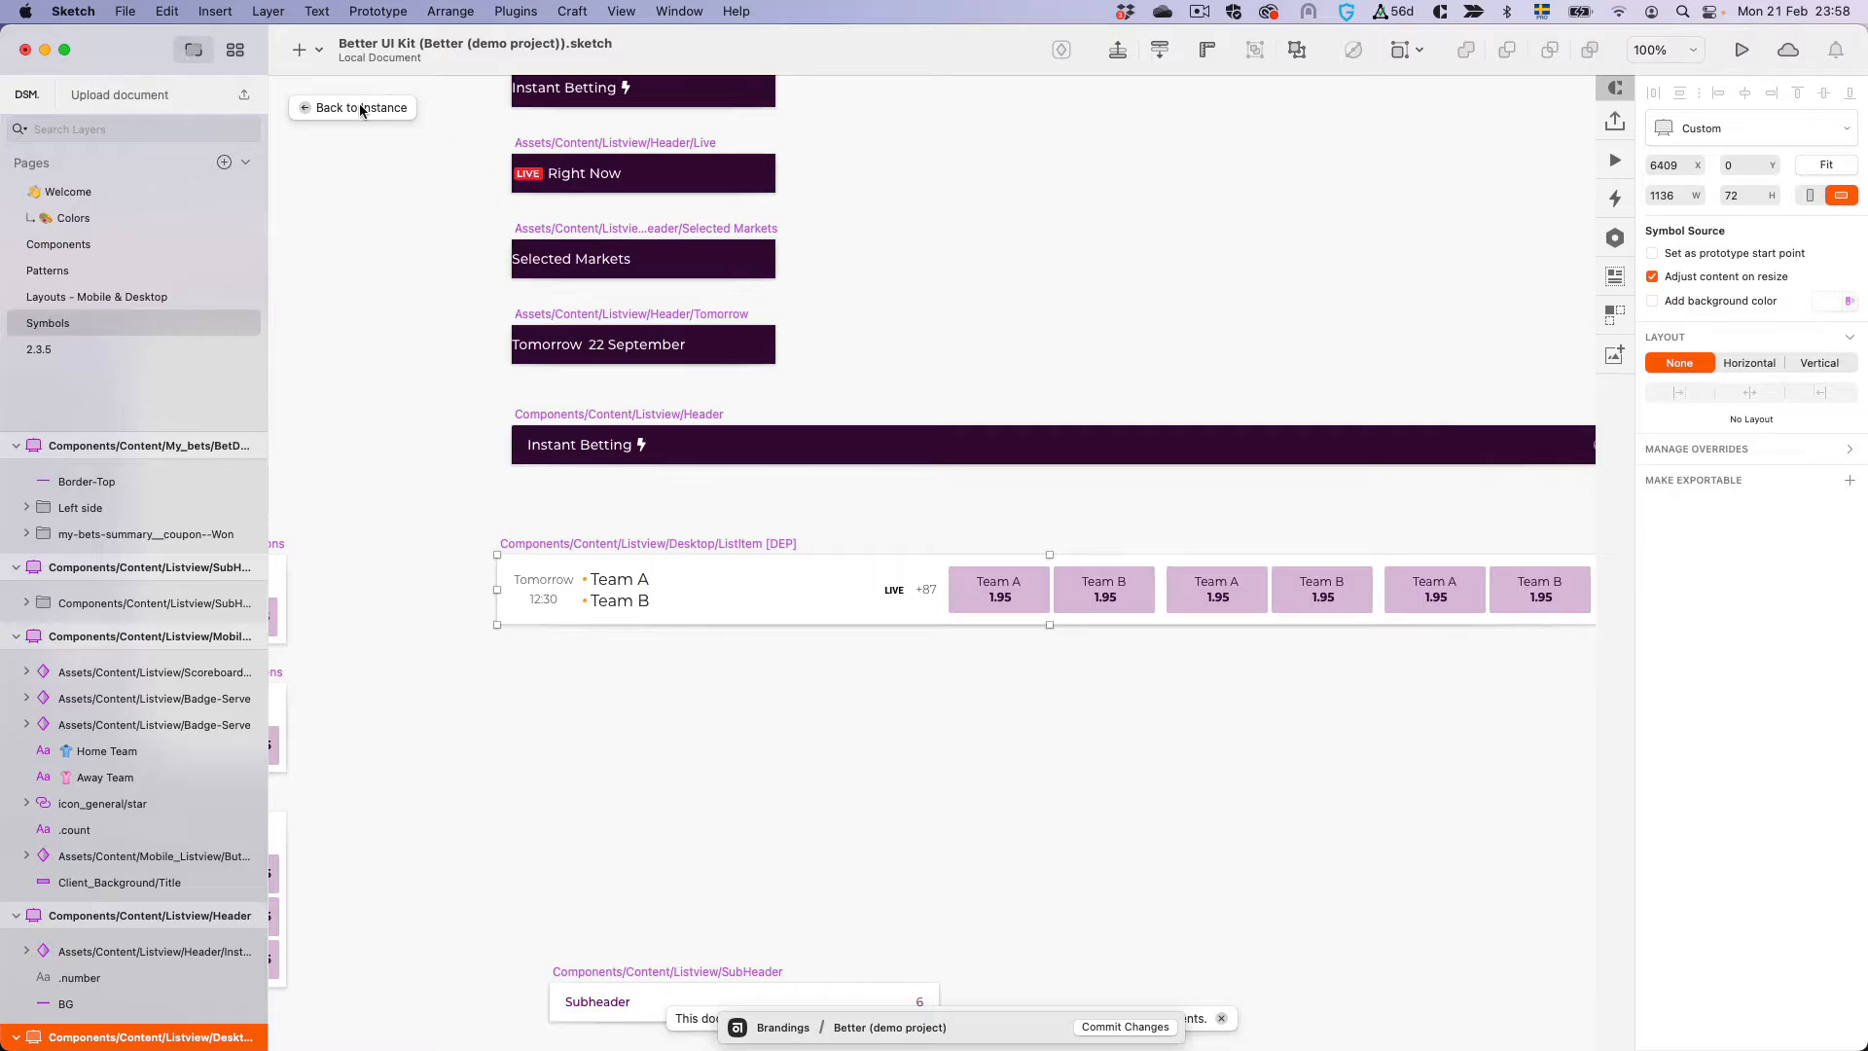
pyautogui.click(360, 108)
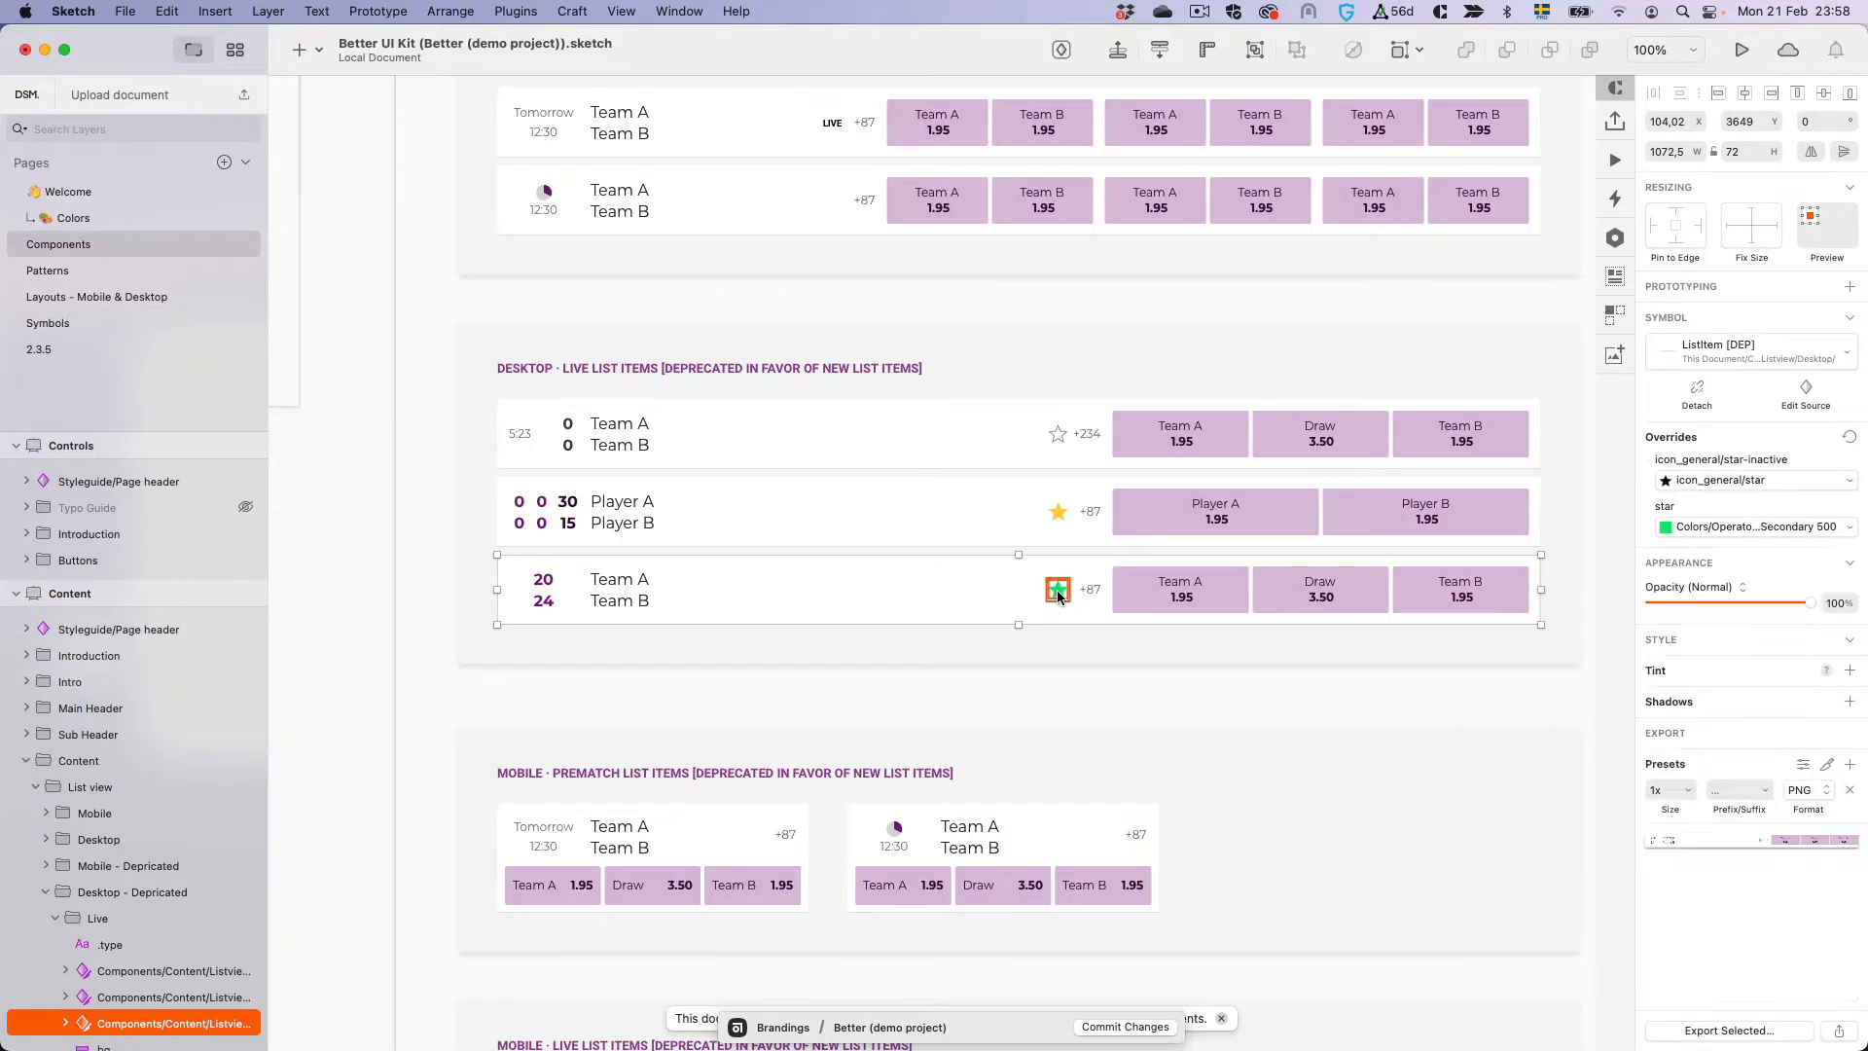
pyautogui.click(1783, 526)
pyautogui.moveTo(1689, 1016)
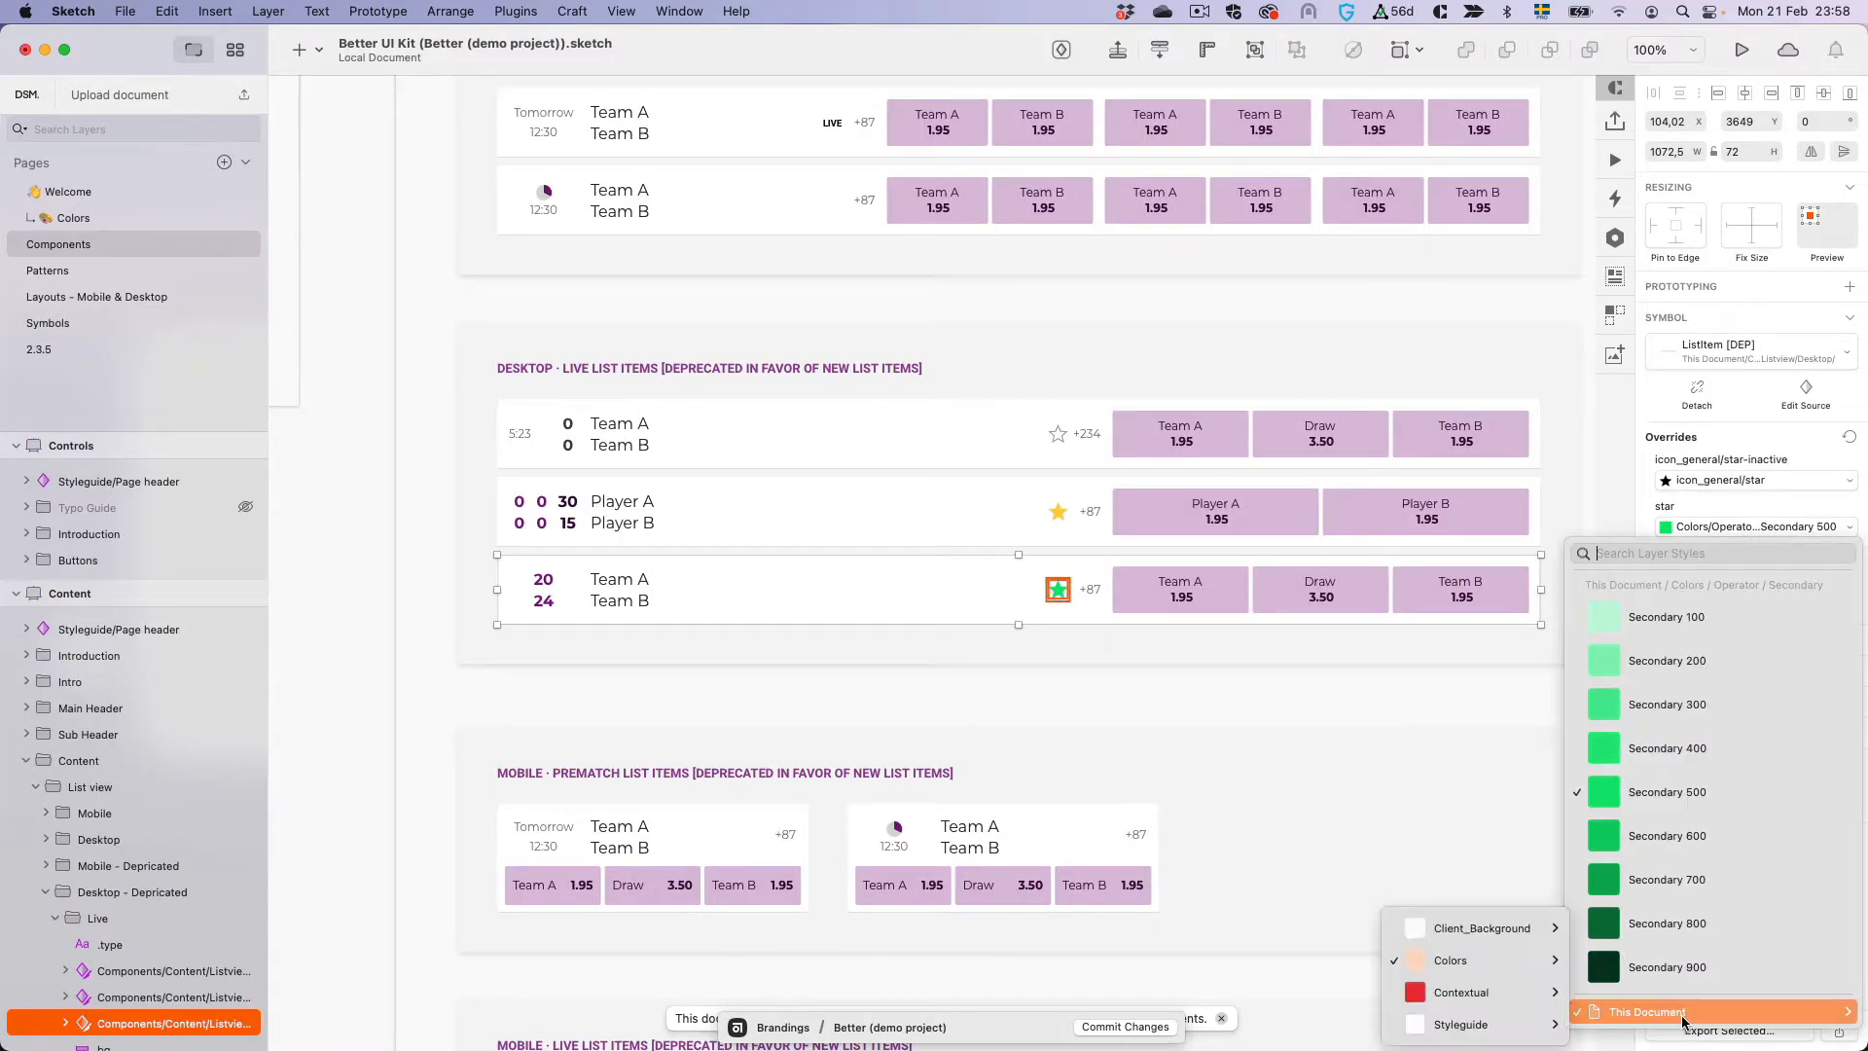
pyautogui.moveTo(1423, 964)
pyautogui.moveTo(1318, 992)
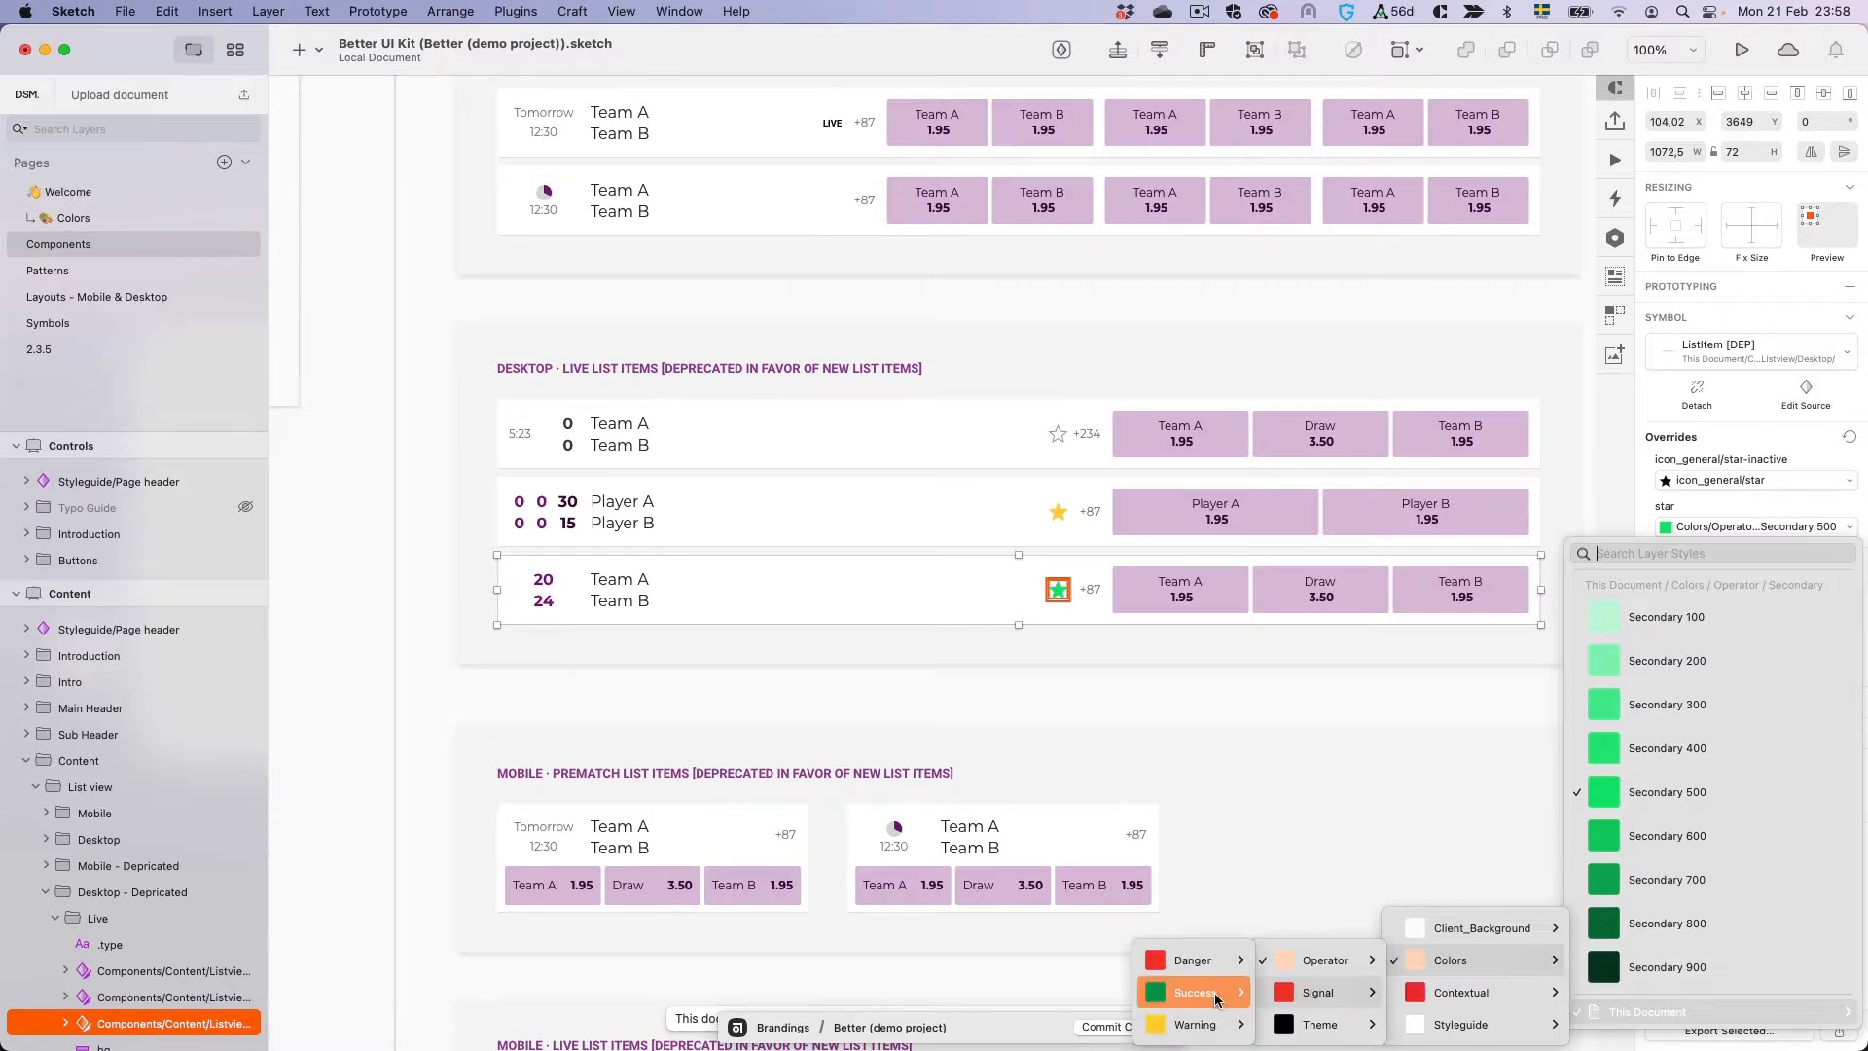
pyautogui.moveTo(1195, 1024)
pyautogui.click(1114, 1022)
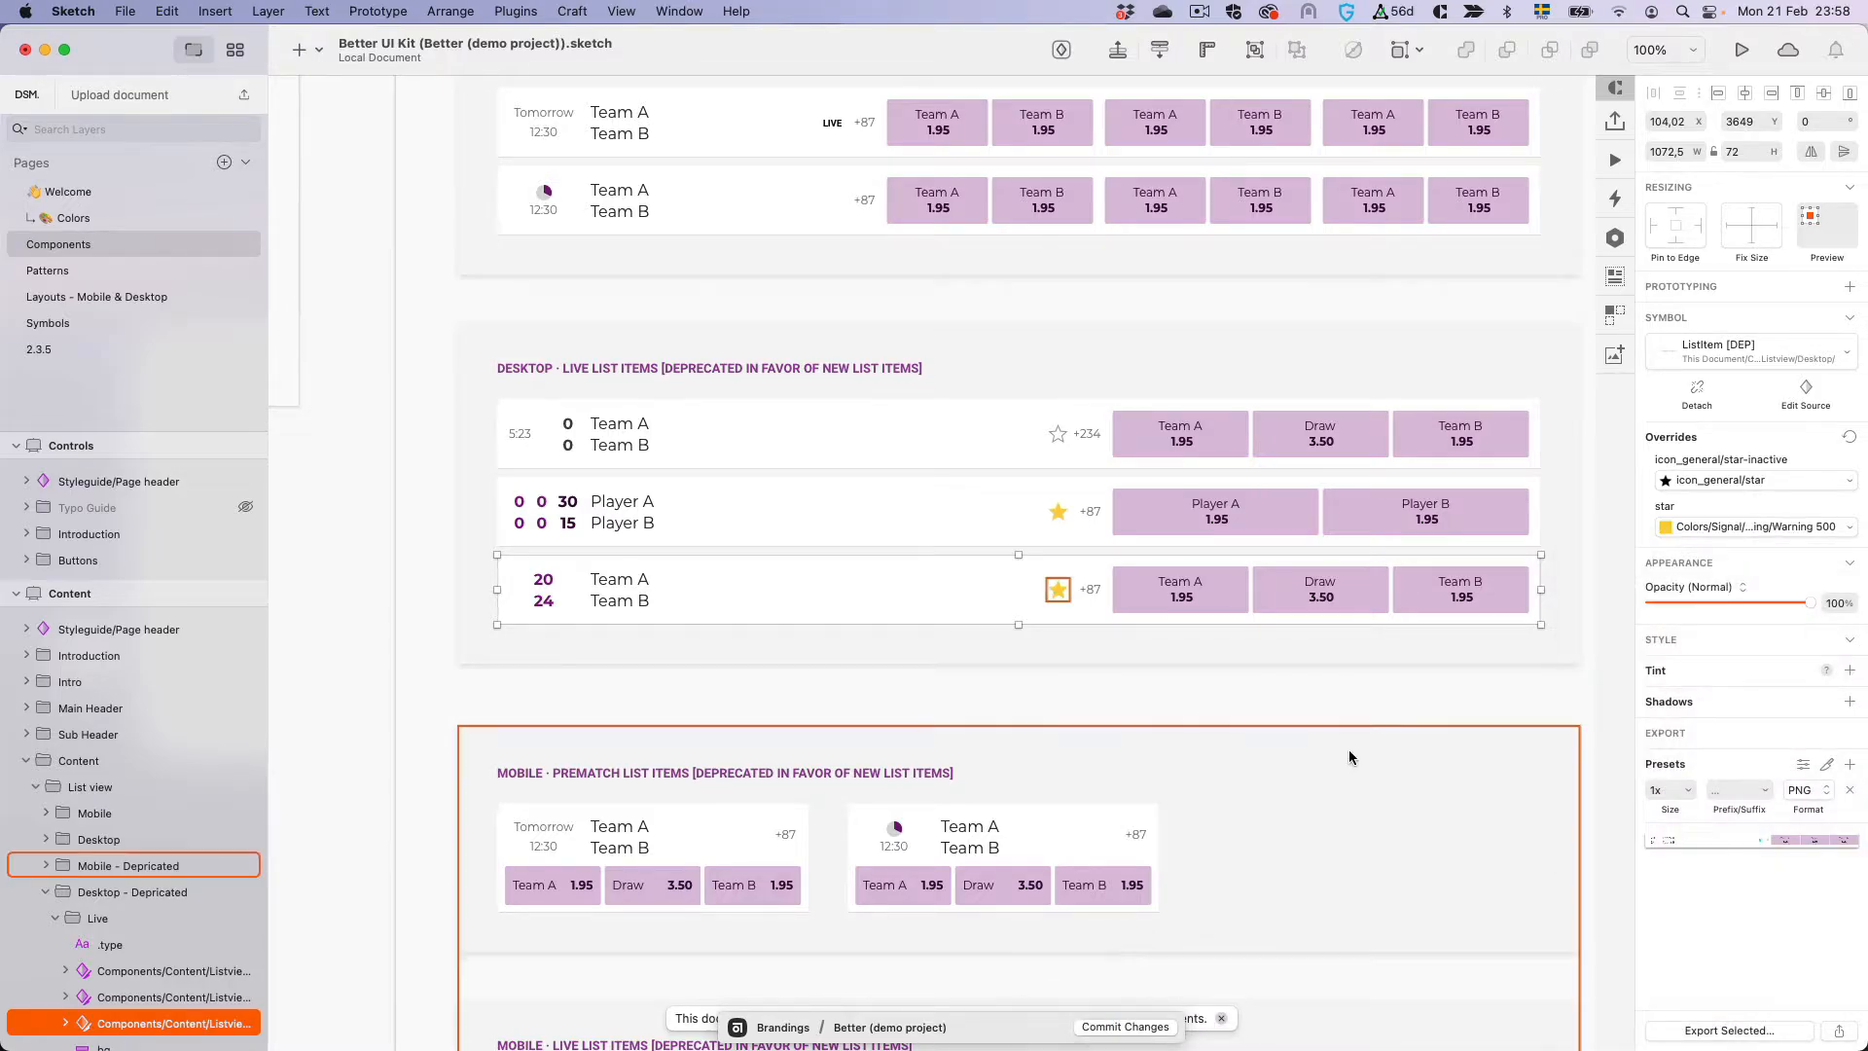
pyautogui.click(1352, 720)
pyautogui.scroll(-2, 1350, 721)
# Step: Set the Generic Set Based Scoreboard's Extra info text to Auto Width and left alignment
pyautogui.scroll(-10, 1350, 726)
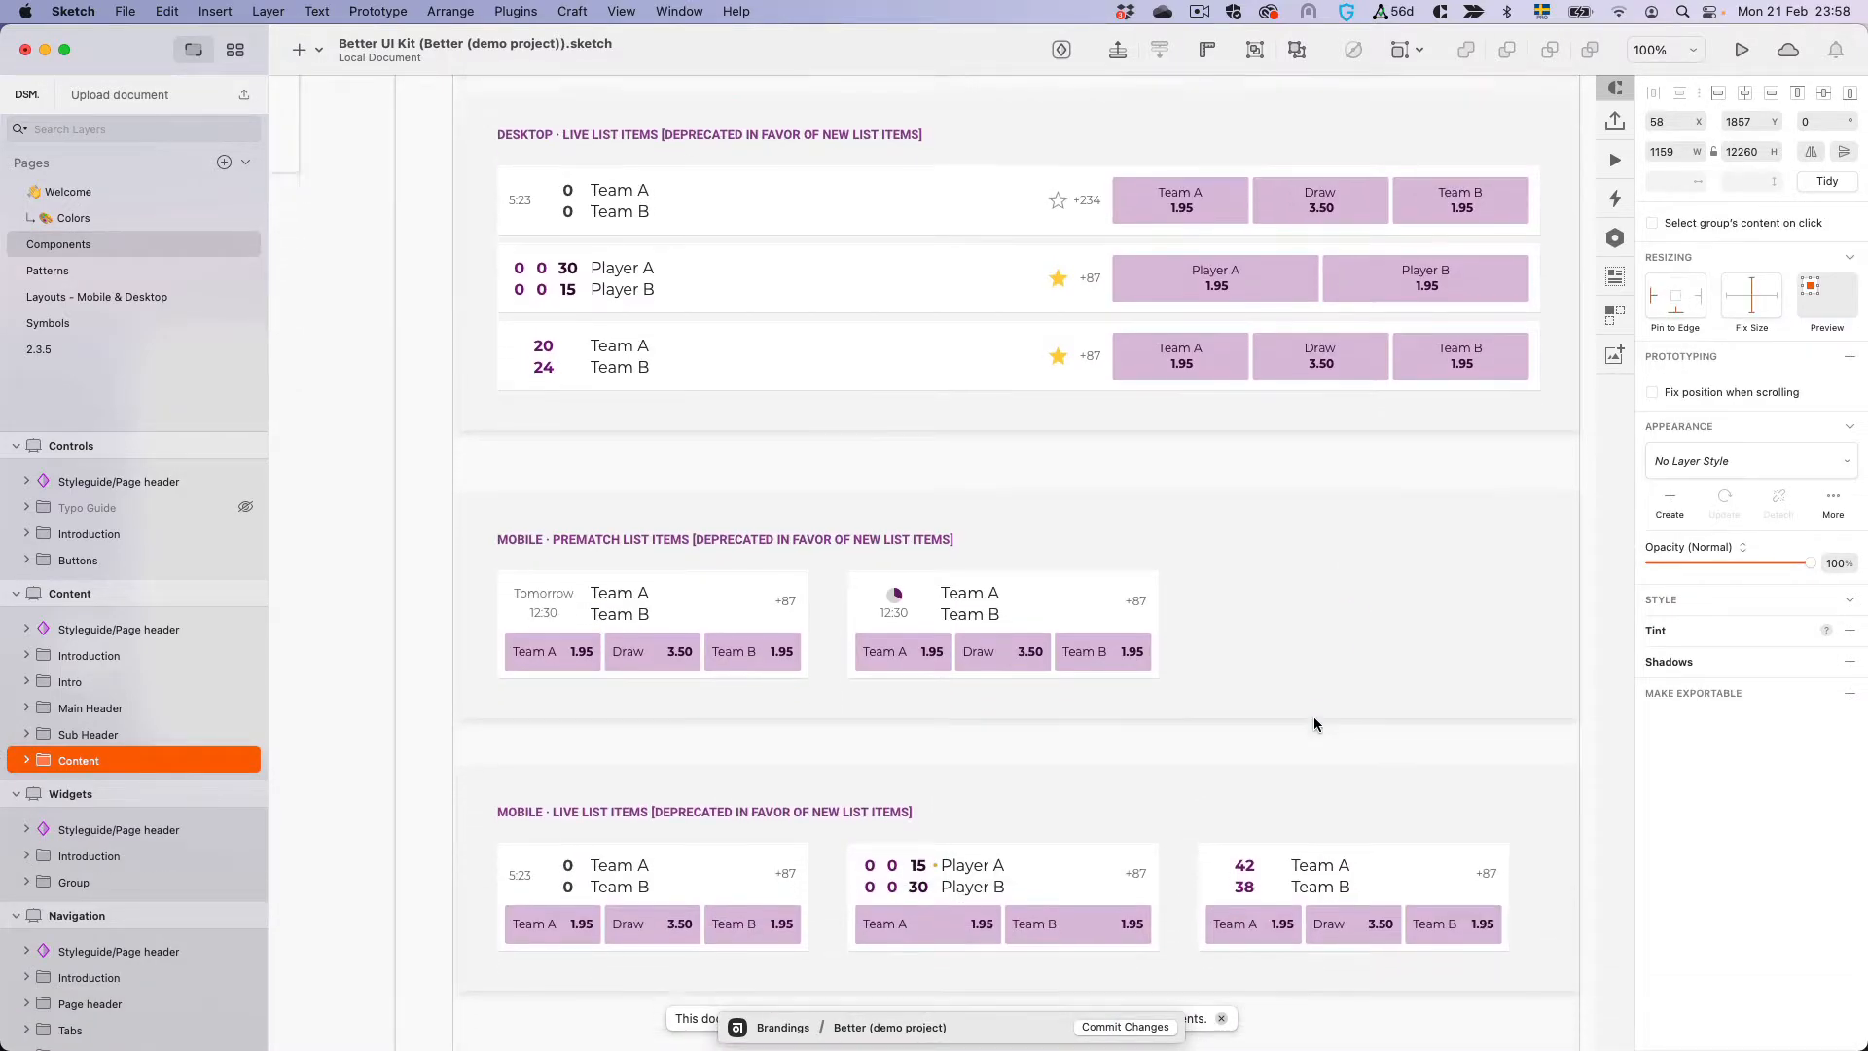
pyautogui.scroll(-7, 1313, 724)
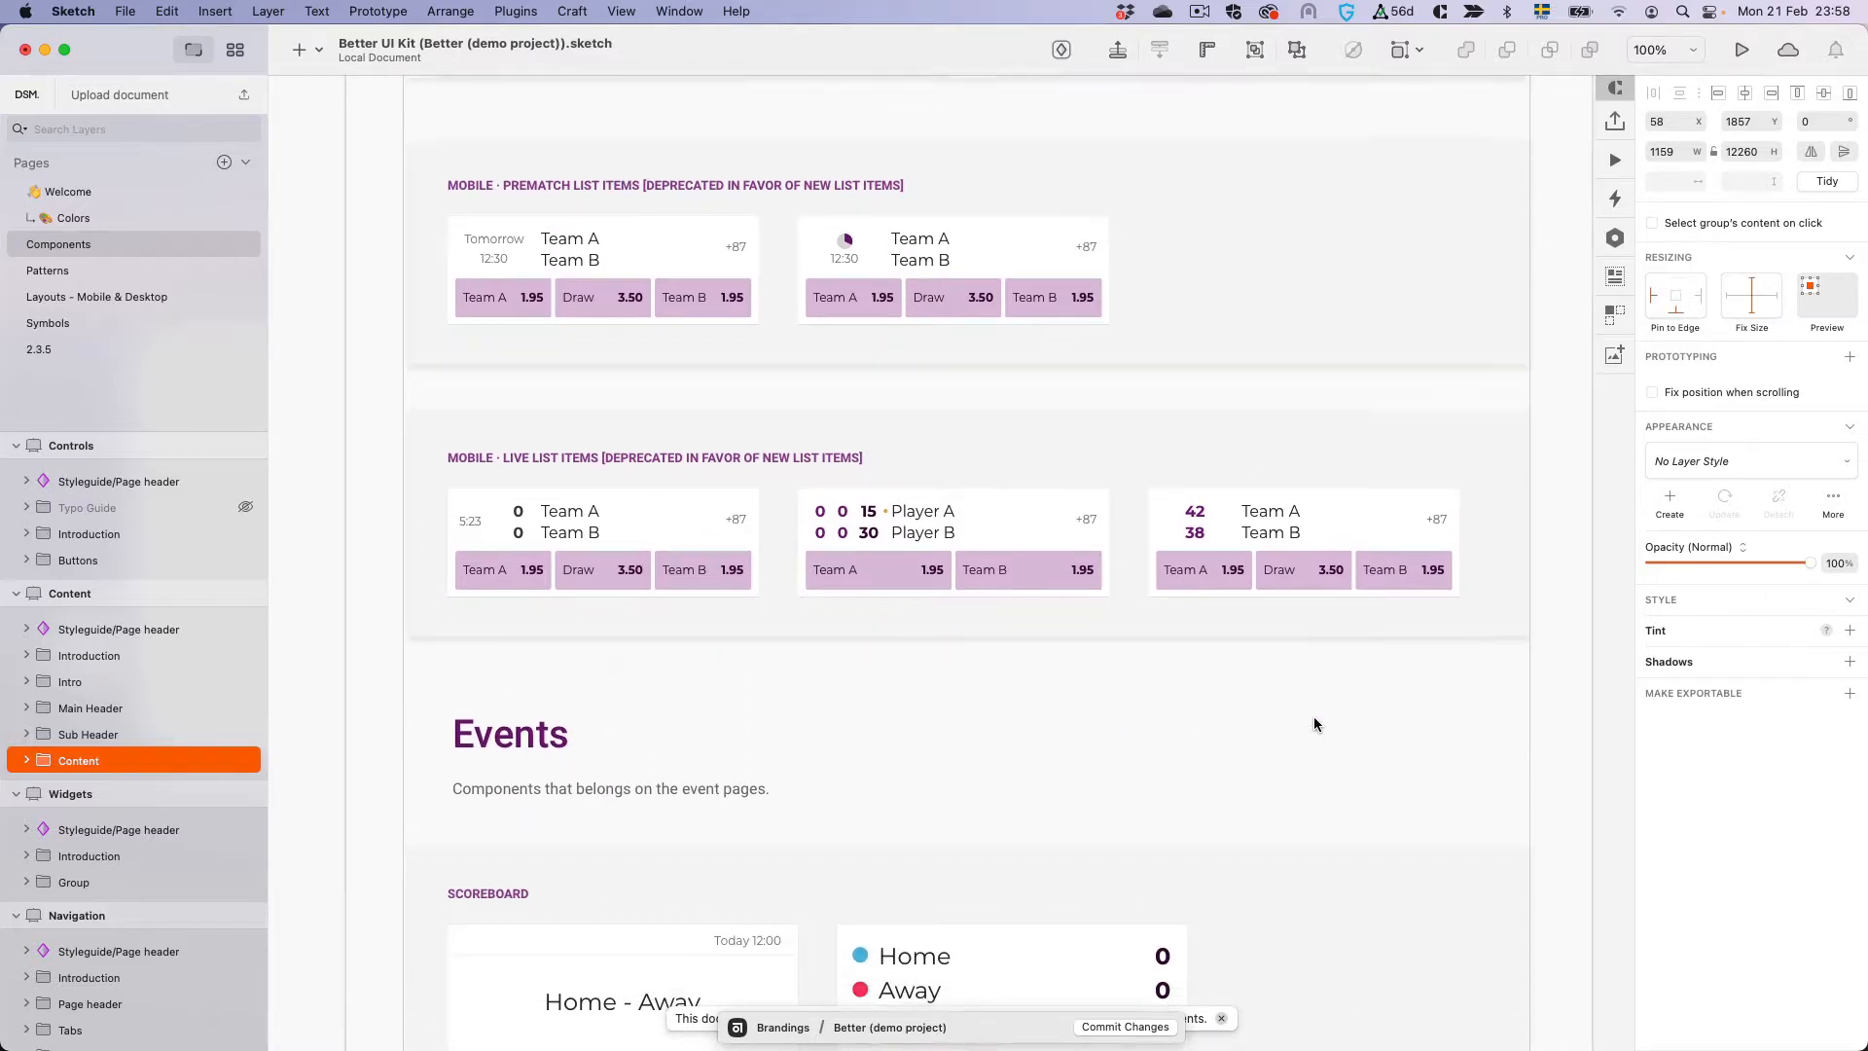
pyautogui.scroll(-9, 1313, 724)
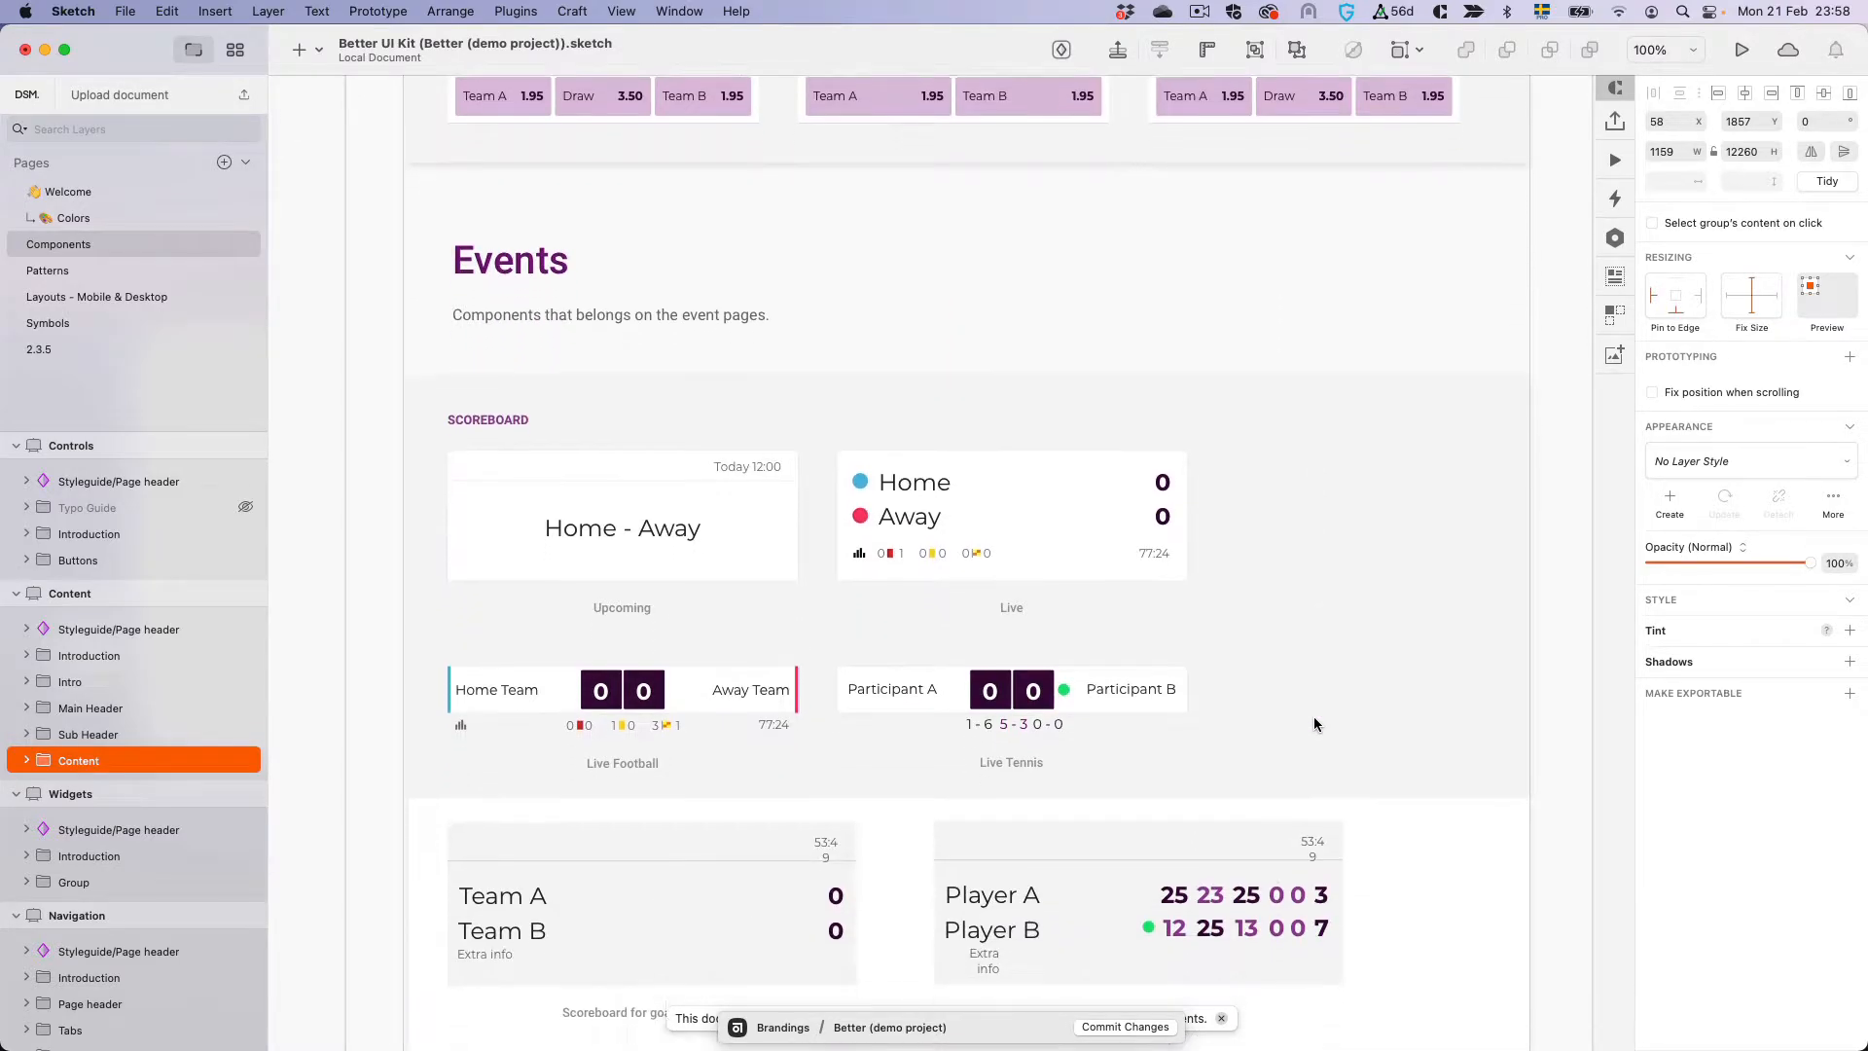
pyautogui.scroll(-1, 1313, 724)
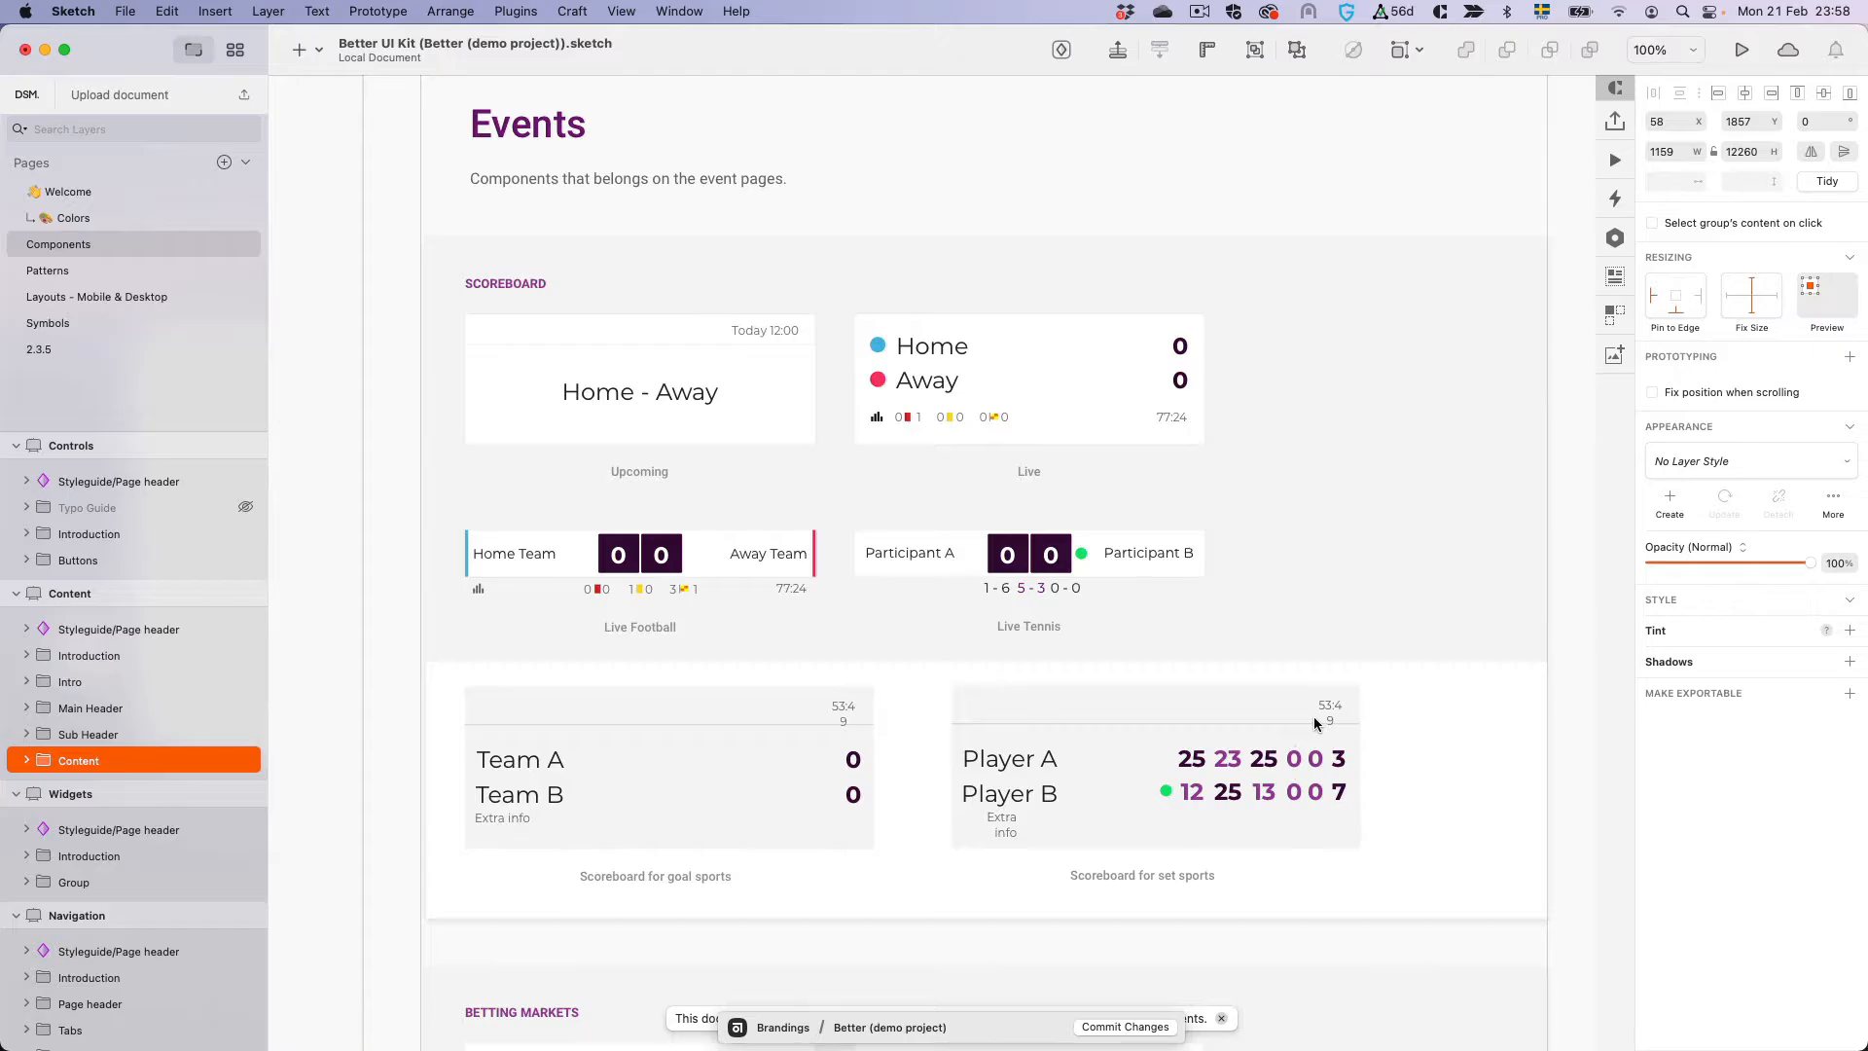
pyautogui.scroll(-3, 1314, 720)
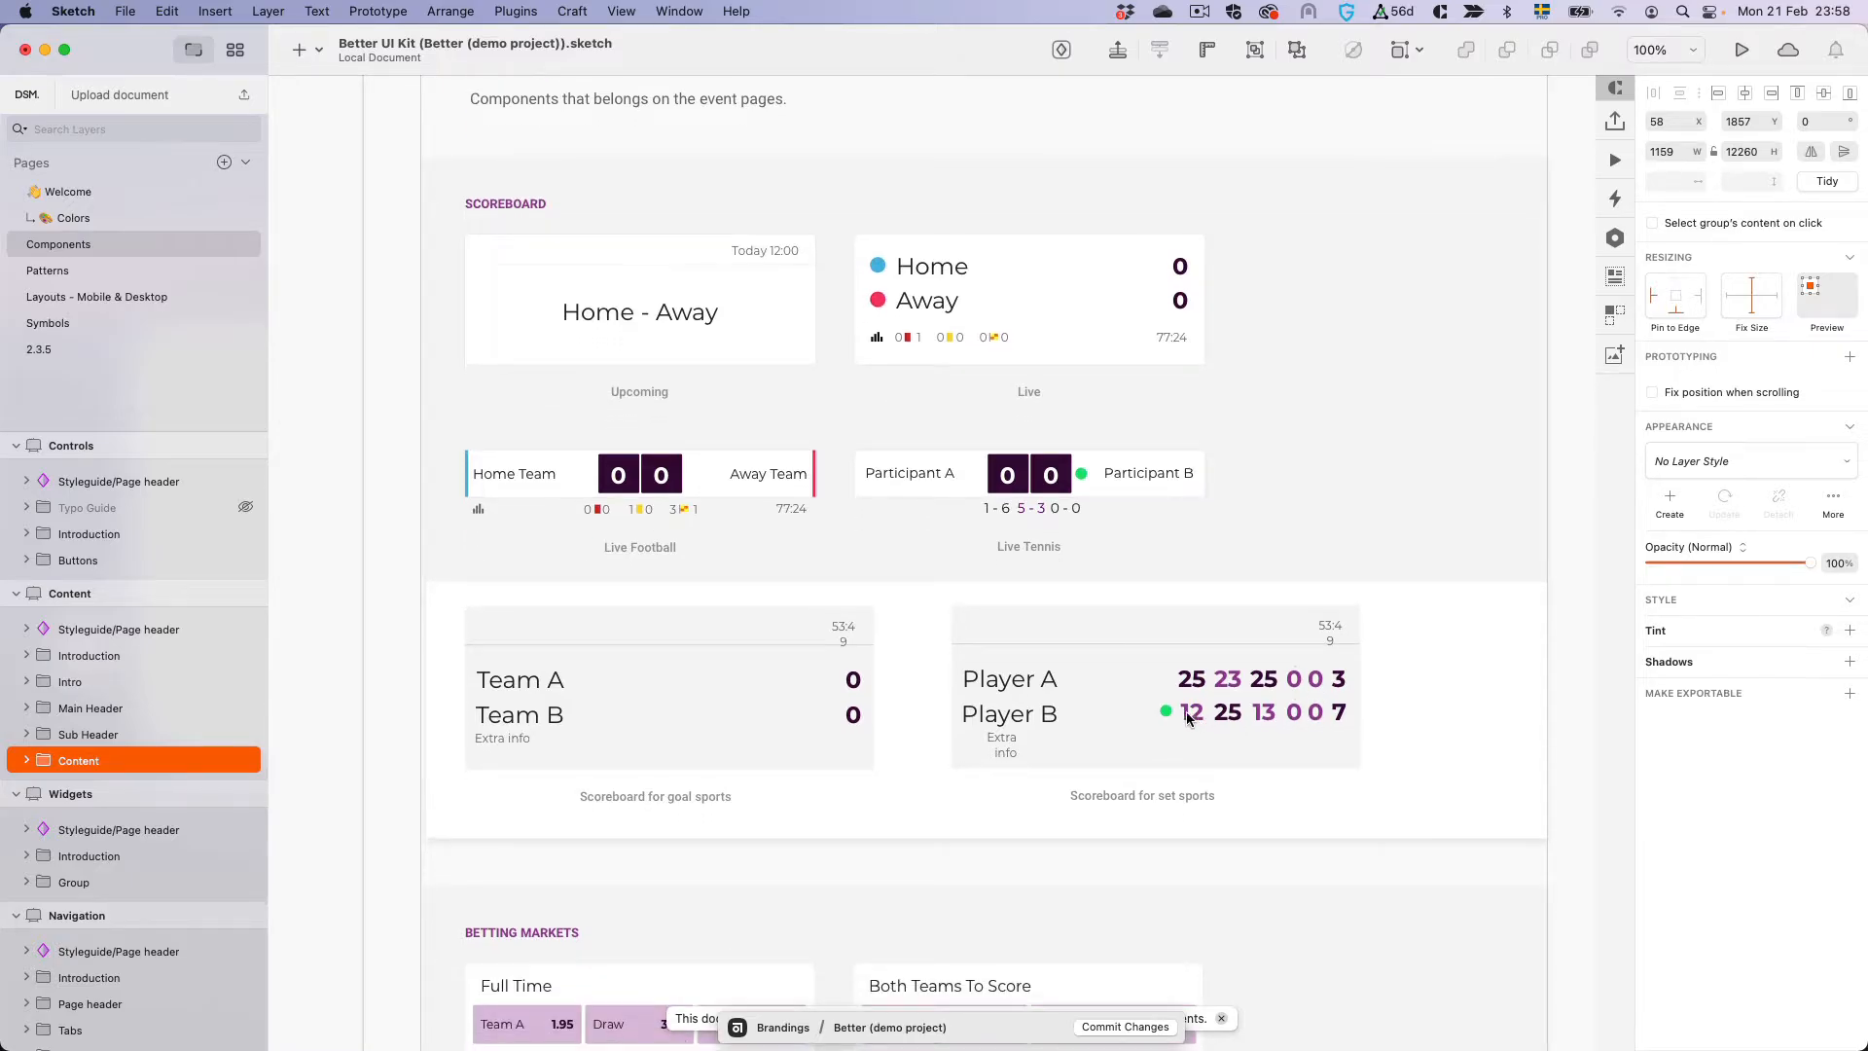
pyautogui.click(1168, 710)
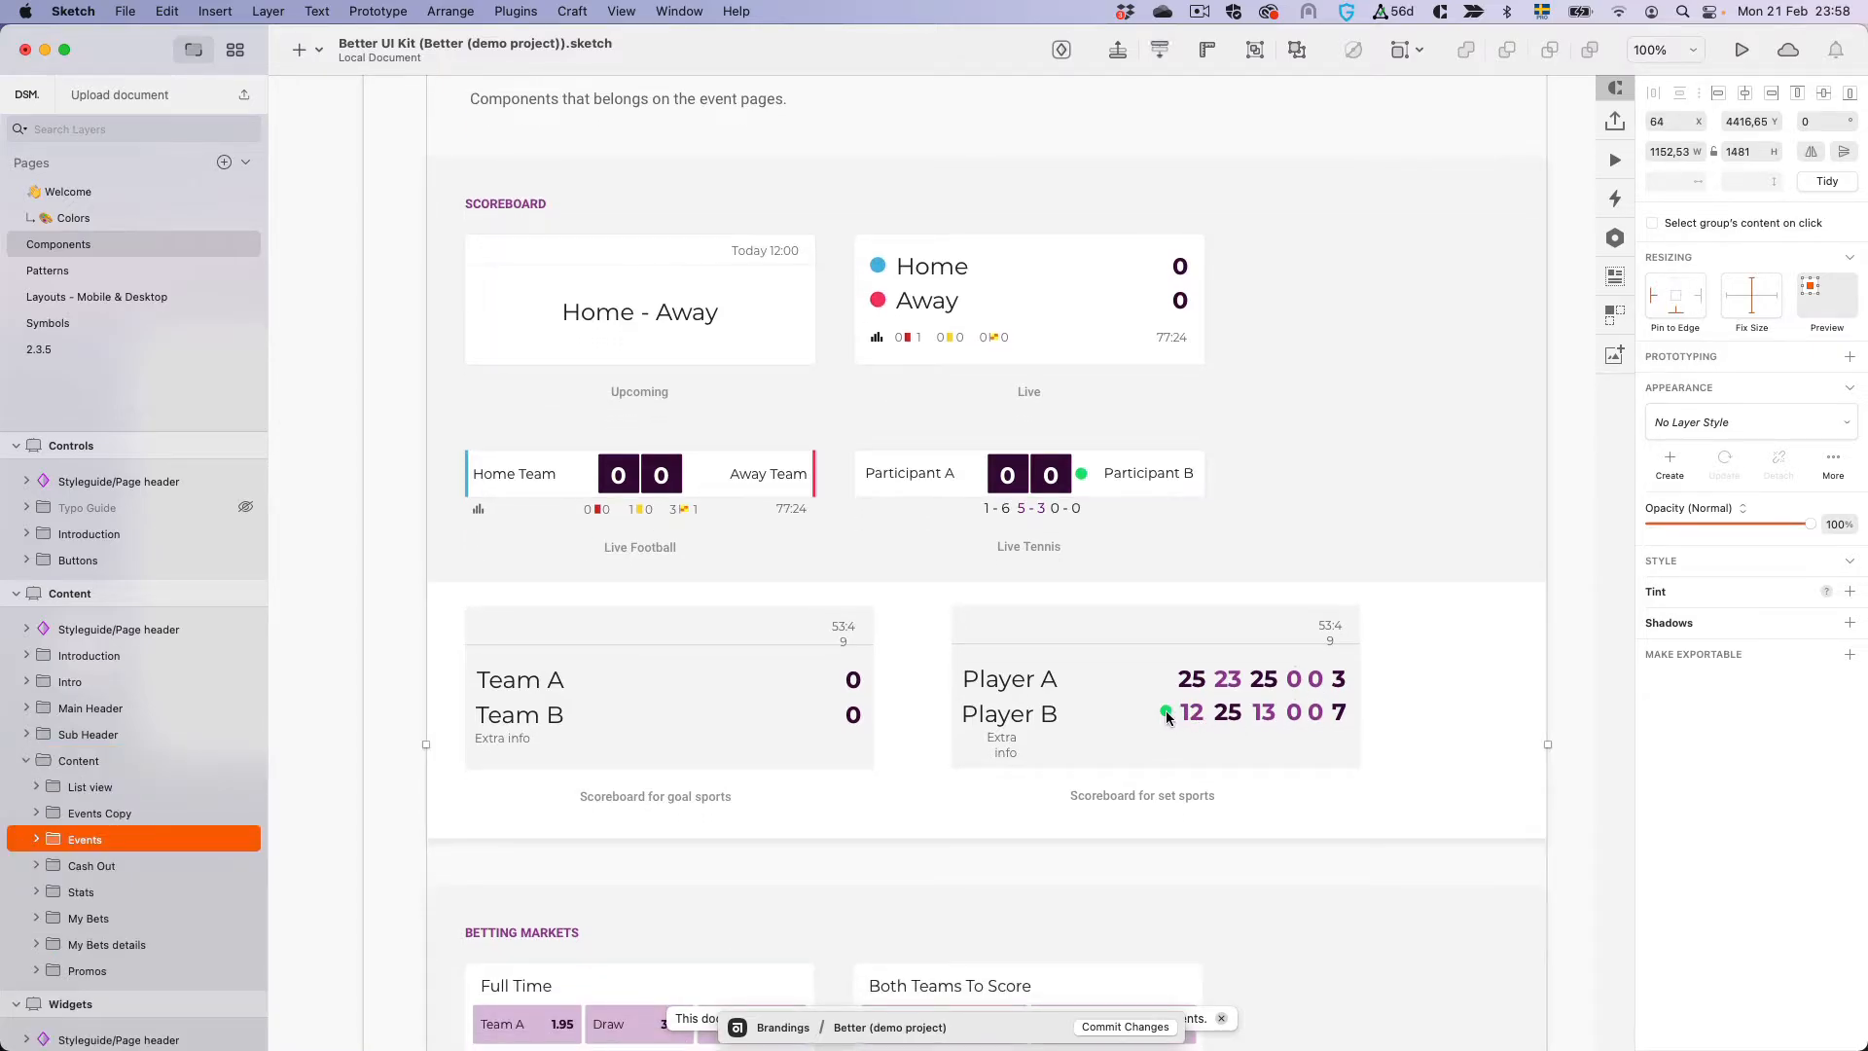
pyautogui.doubleClick(1007, 754)
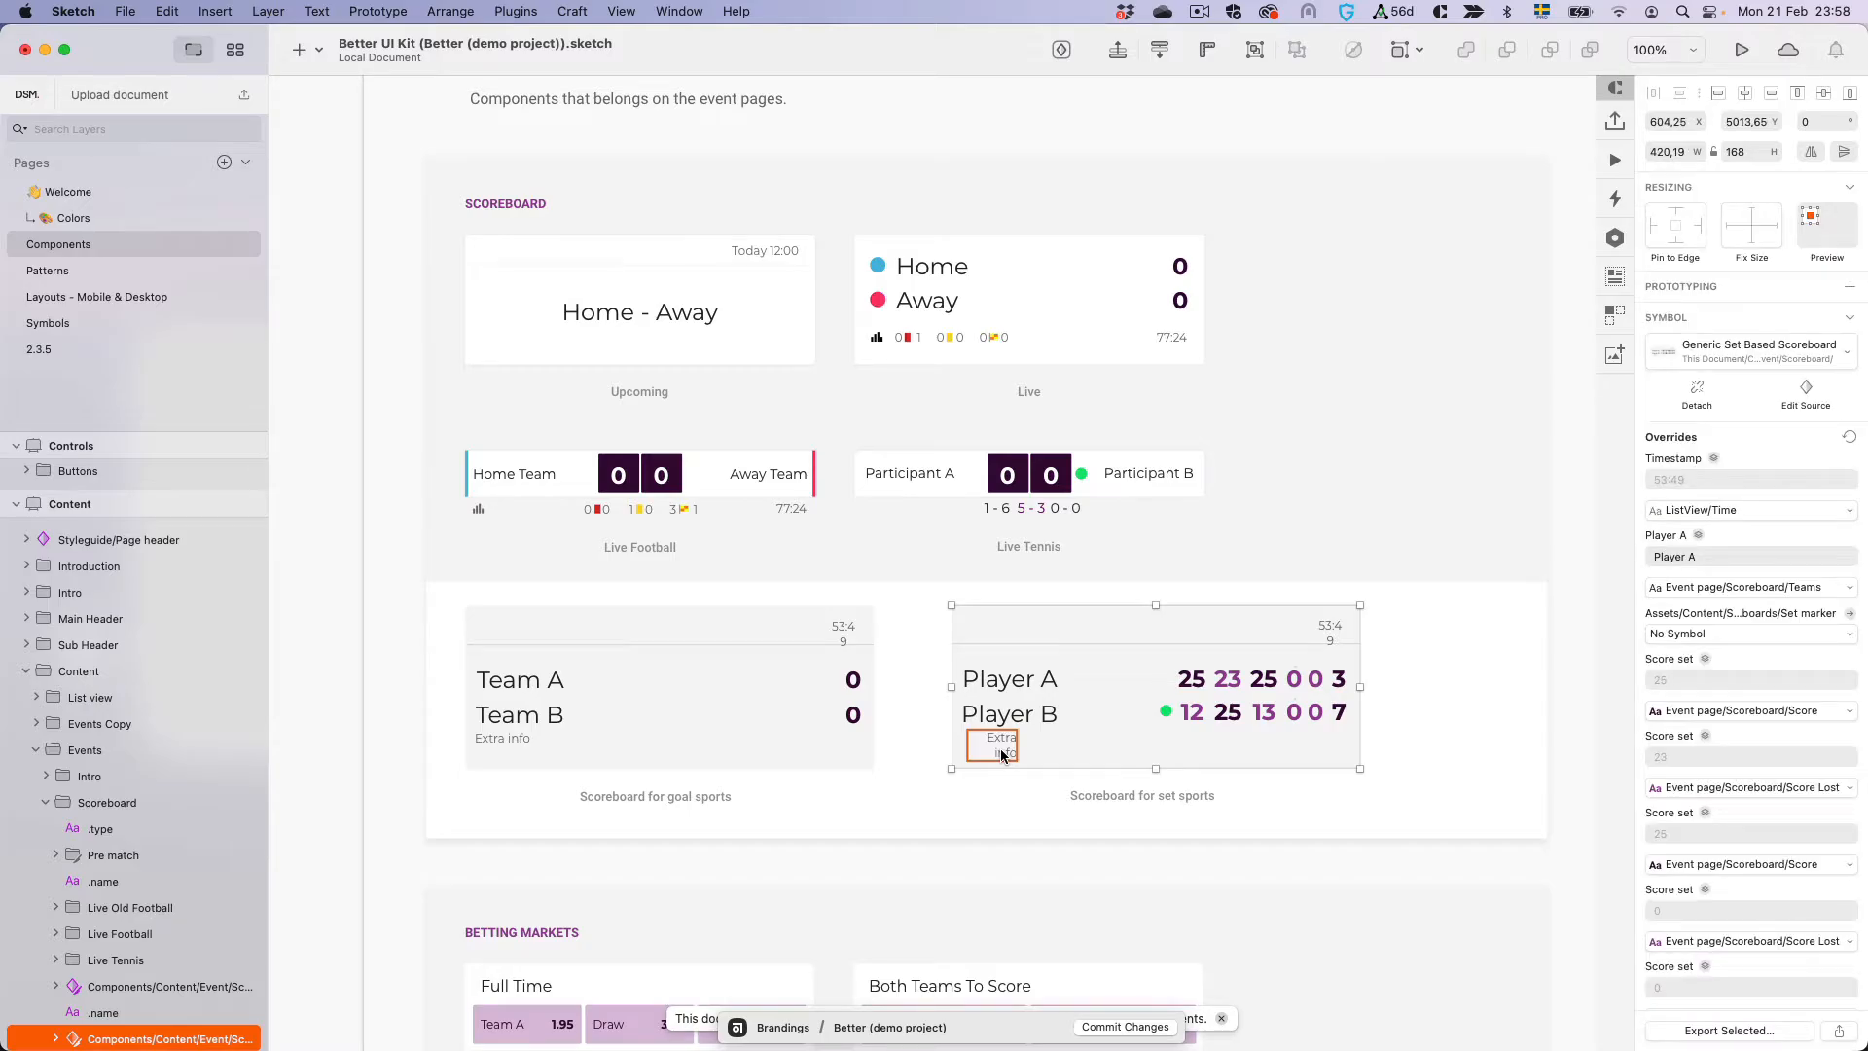
pyautogui.doubleClick(1002, 755)
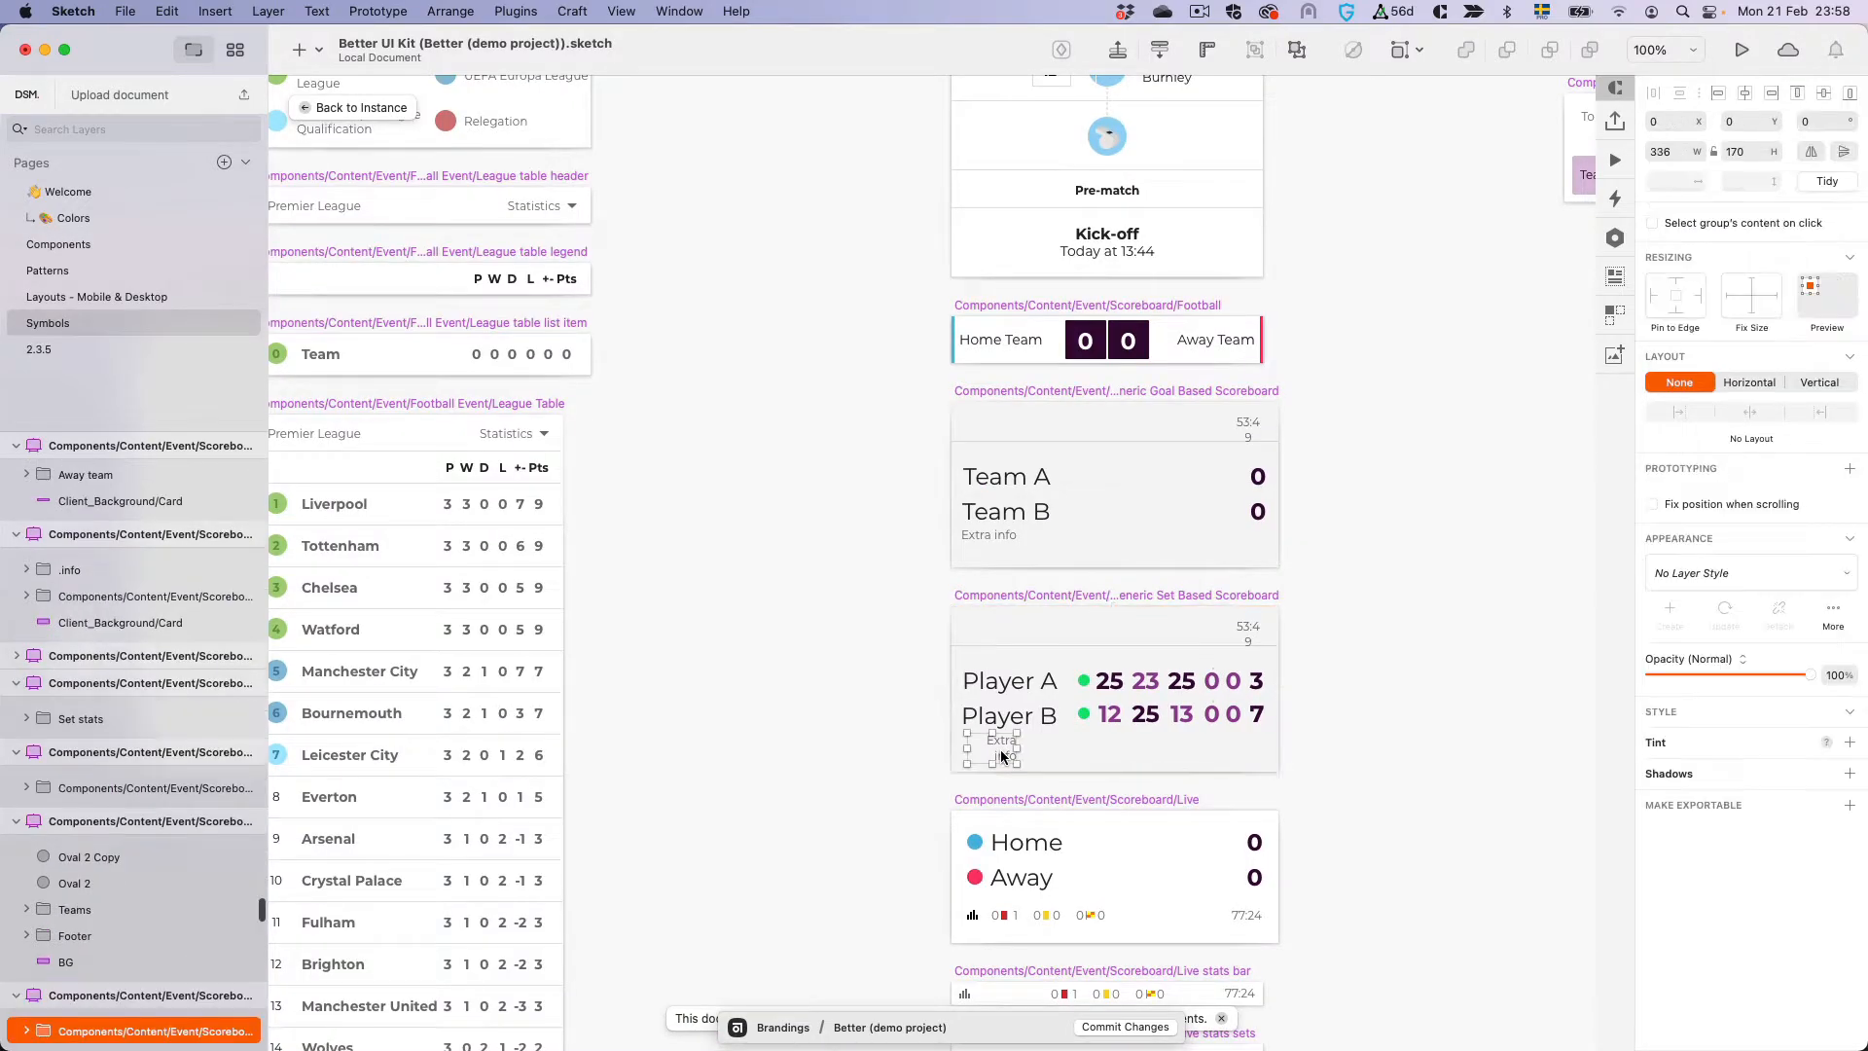
pyautogui.click(1003, 752)
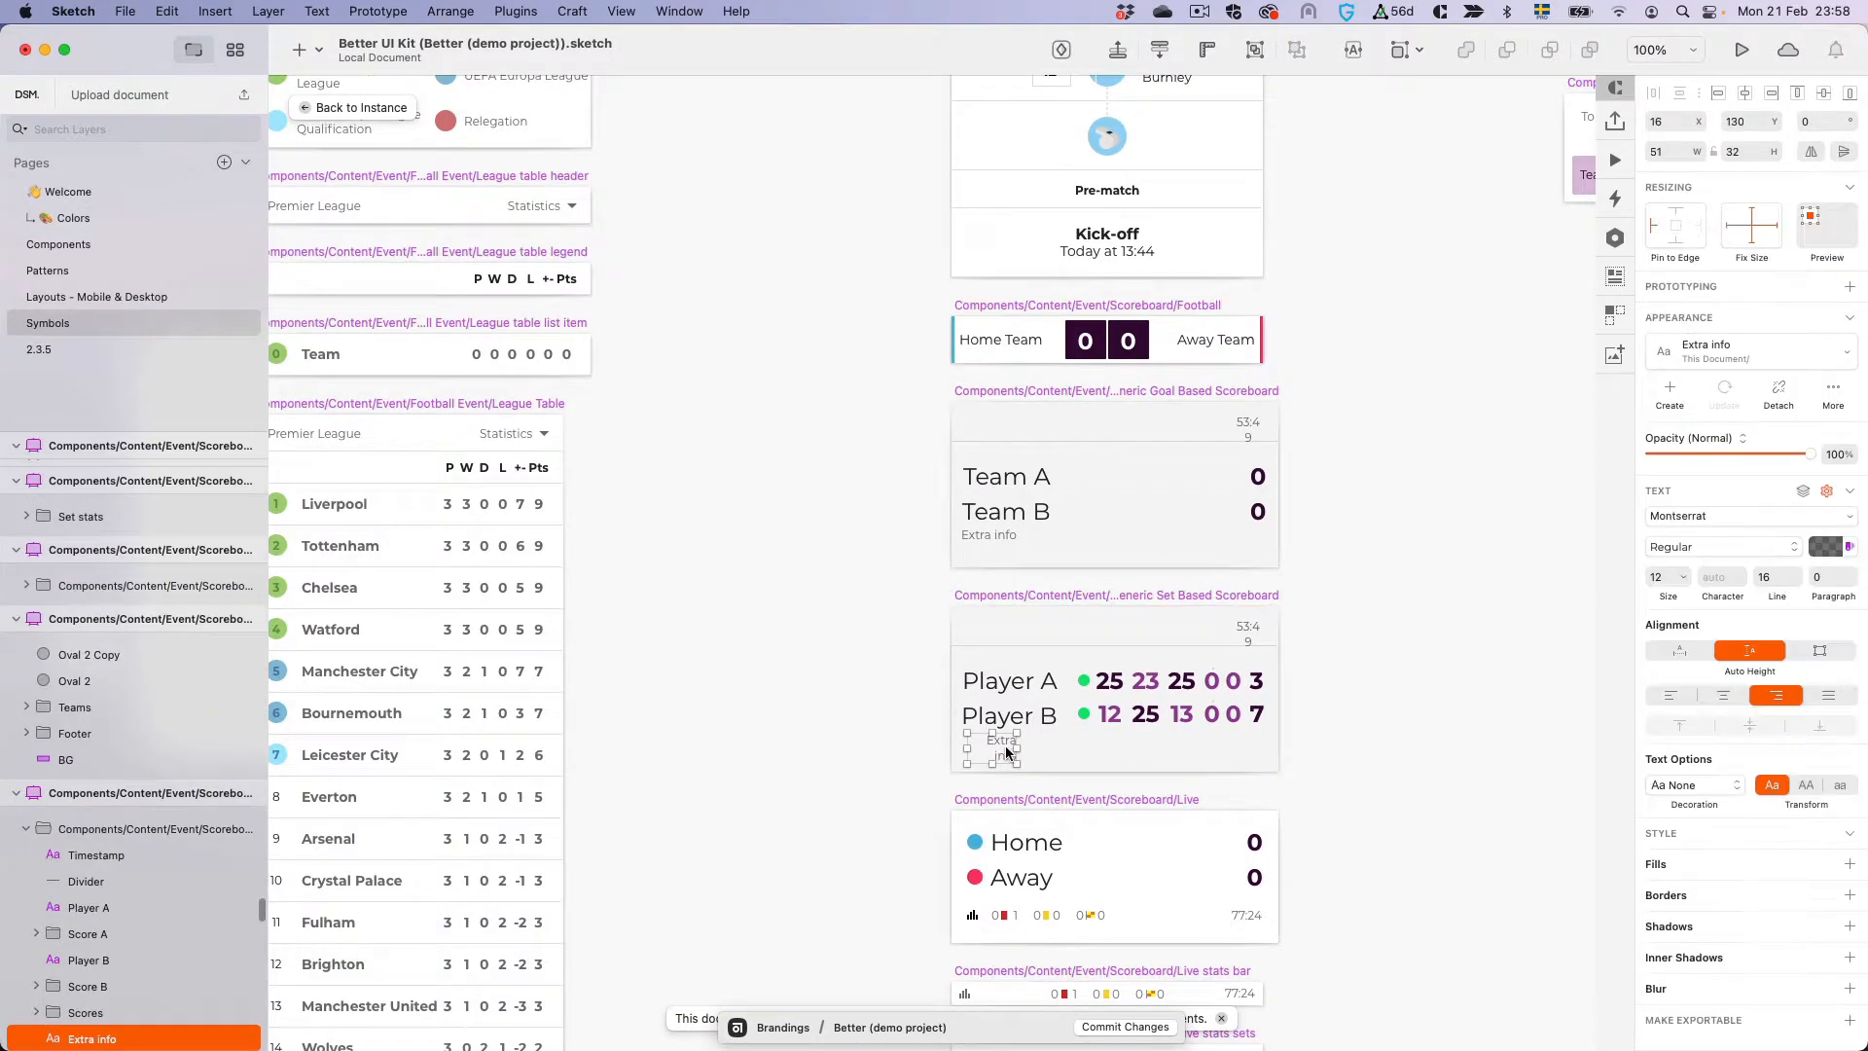
pyautogui.click(1676, 652)
pyautogui.click(1670, 696)
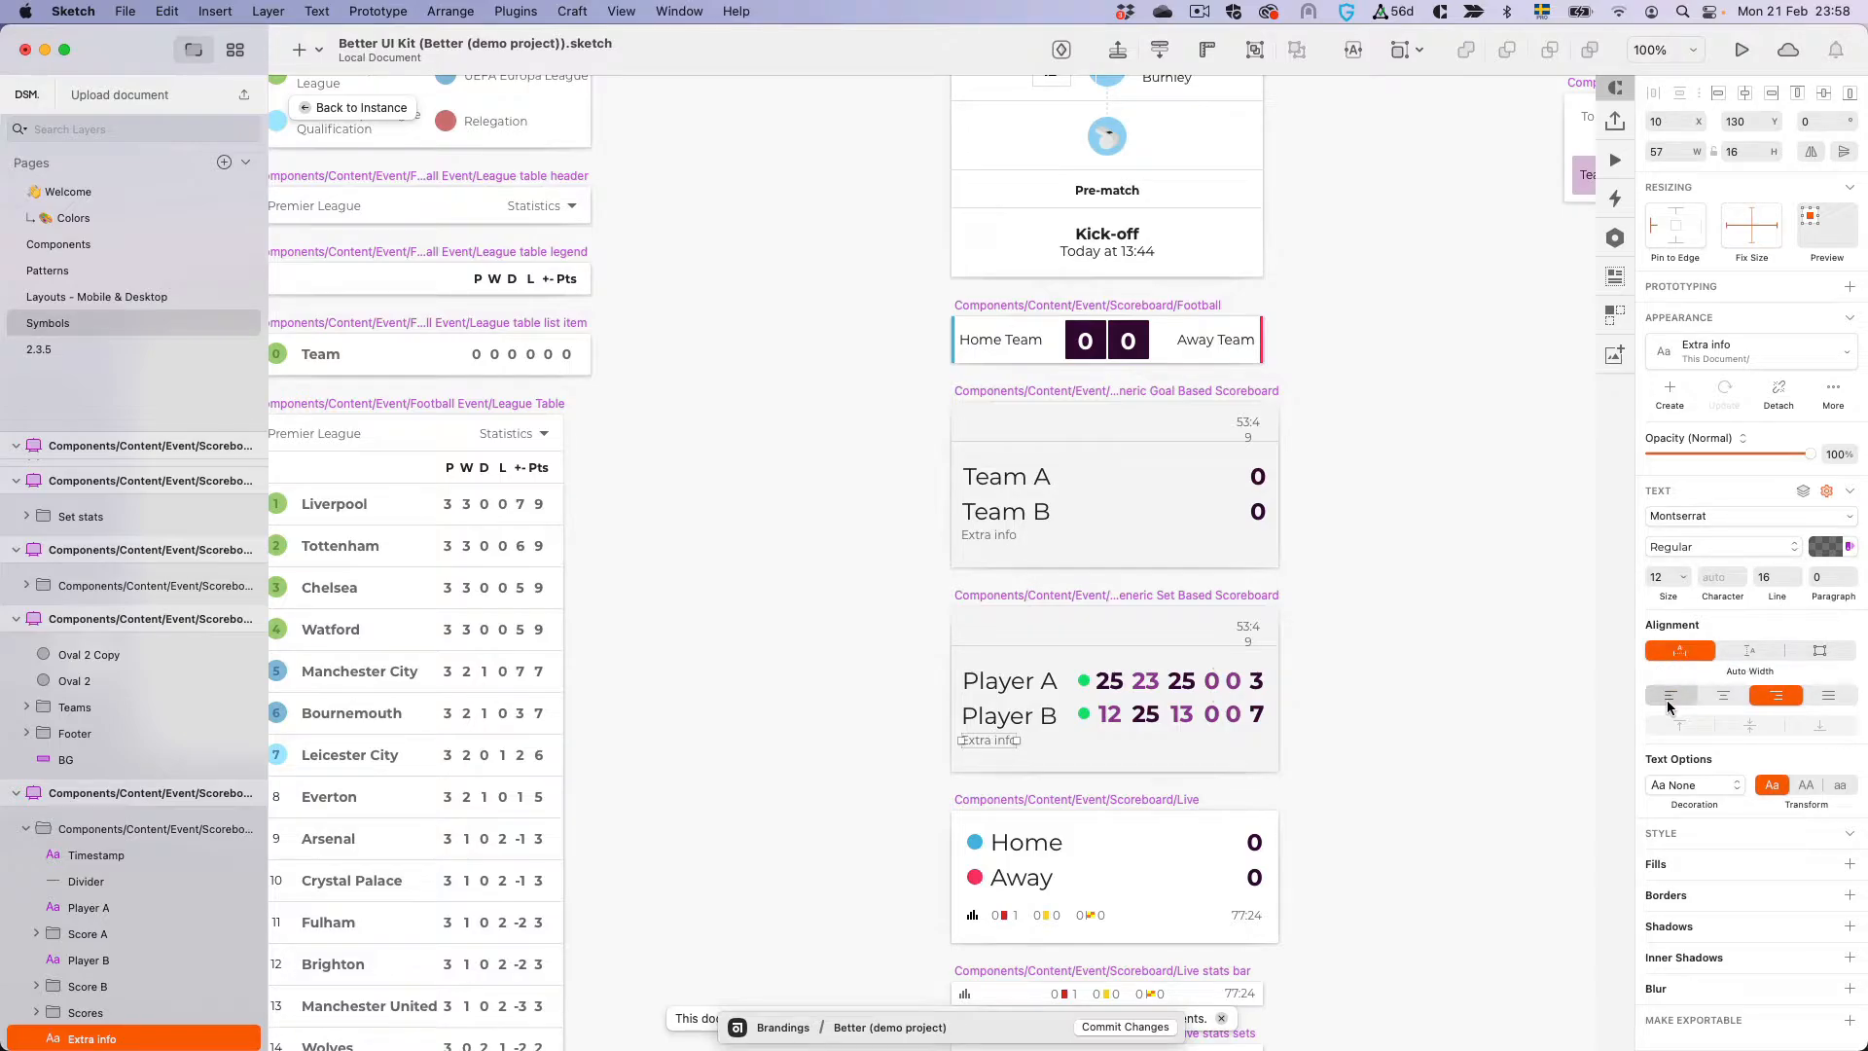
pyautogui.click(367, 109)
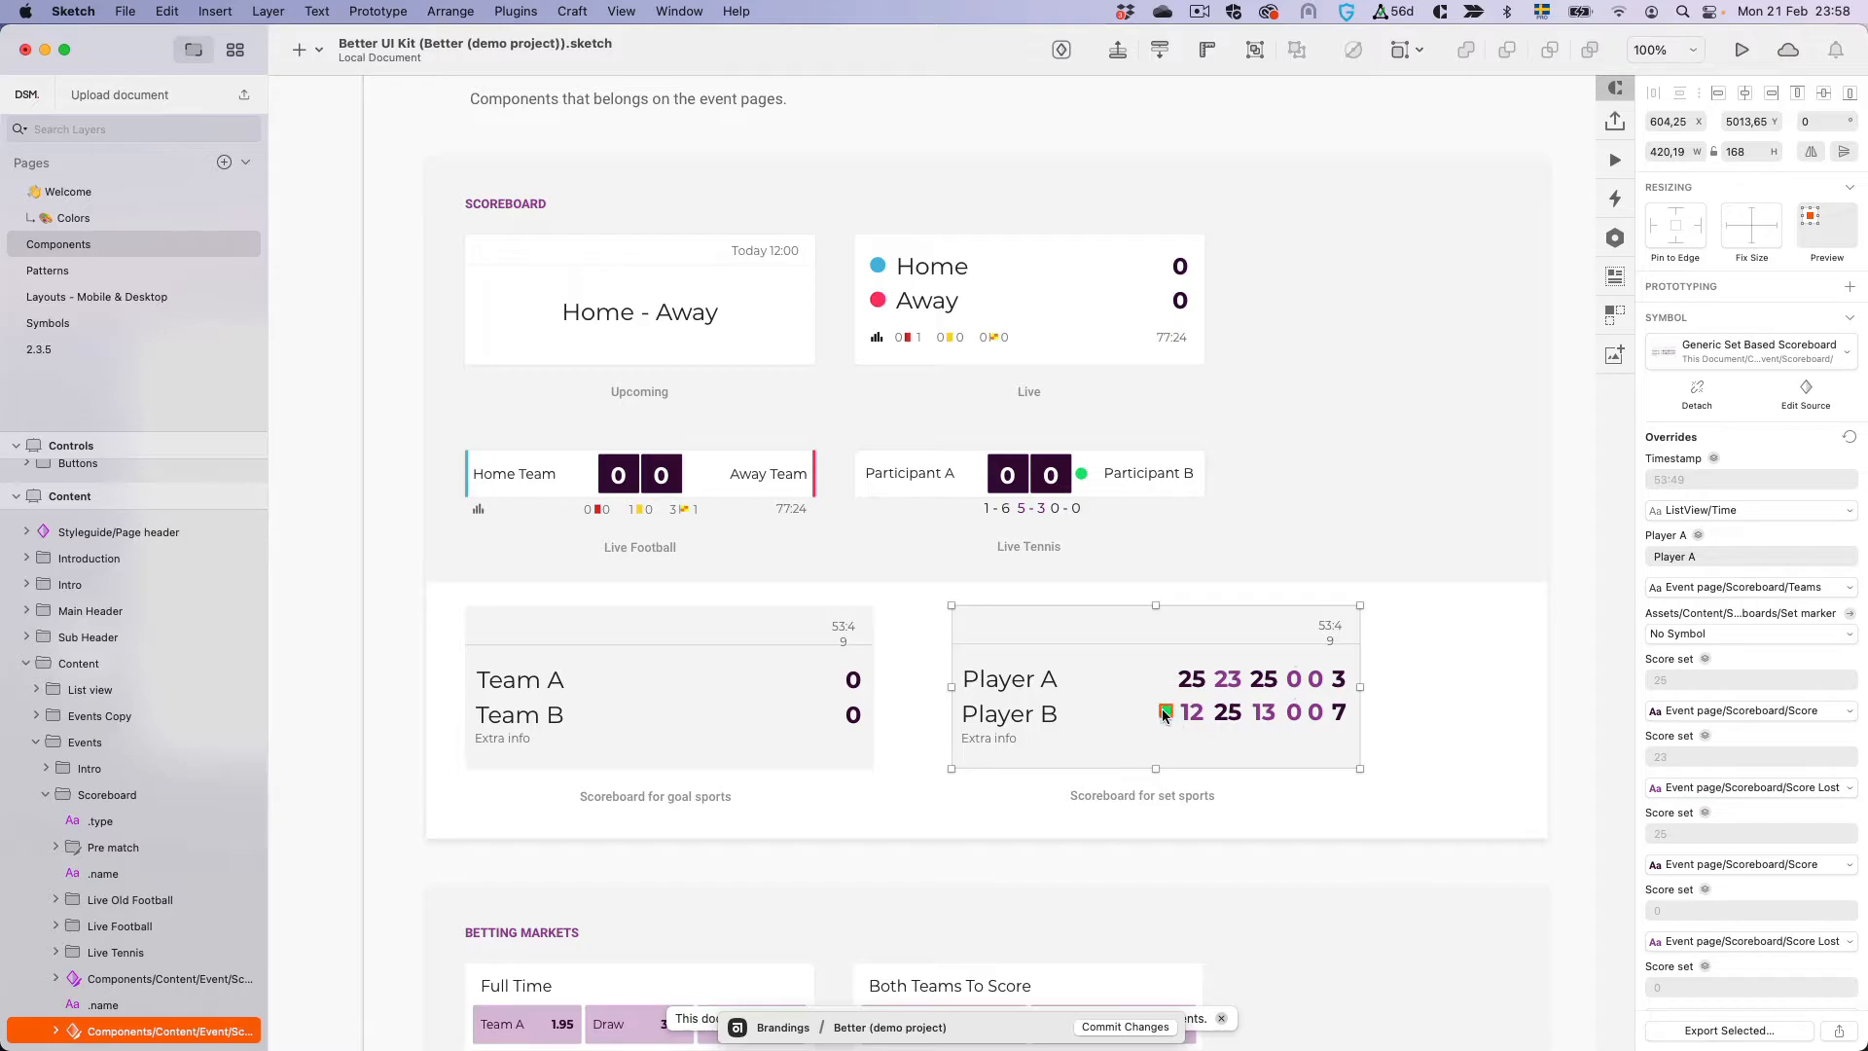
# Step: Drill down through the Events group to select the Live Tennis scoreboard instance
pyautogui.click(1165, 715)
pyautogui.doubleClick(1080, 471)
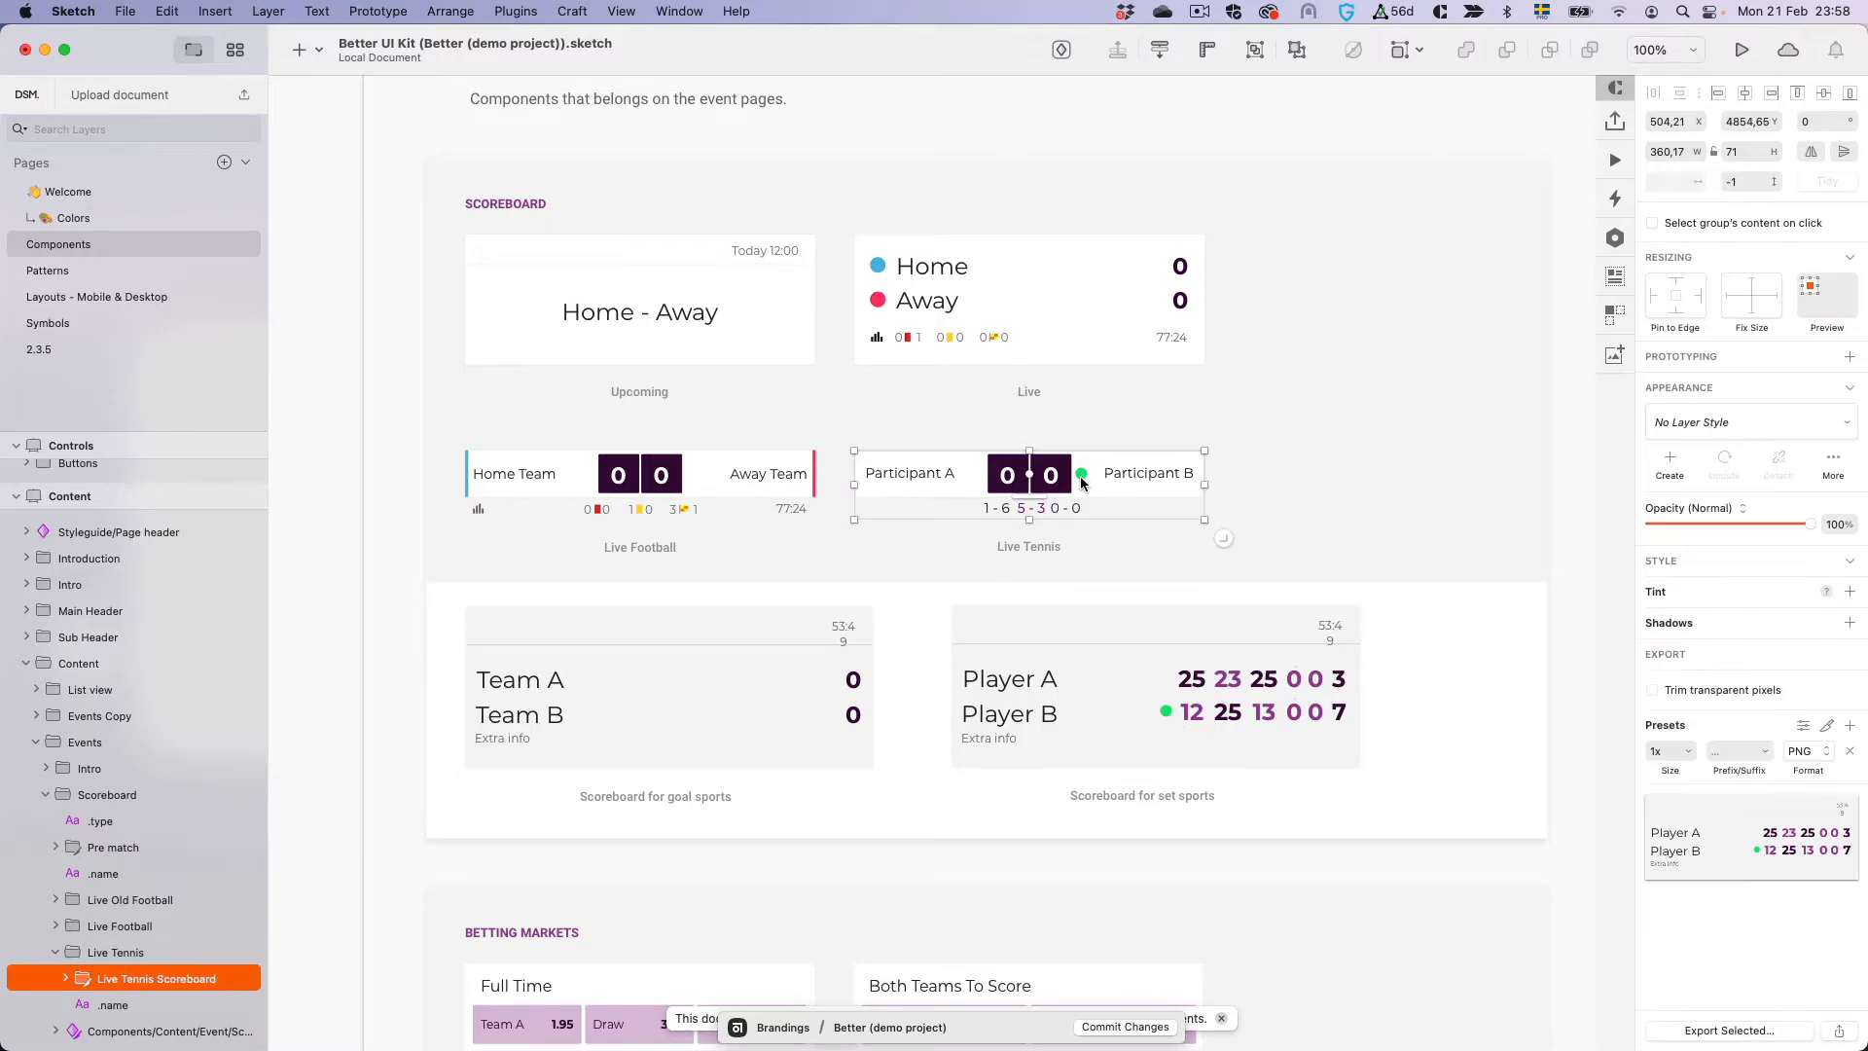
pyautogui.click(1077, 475)
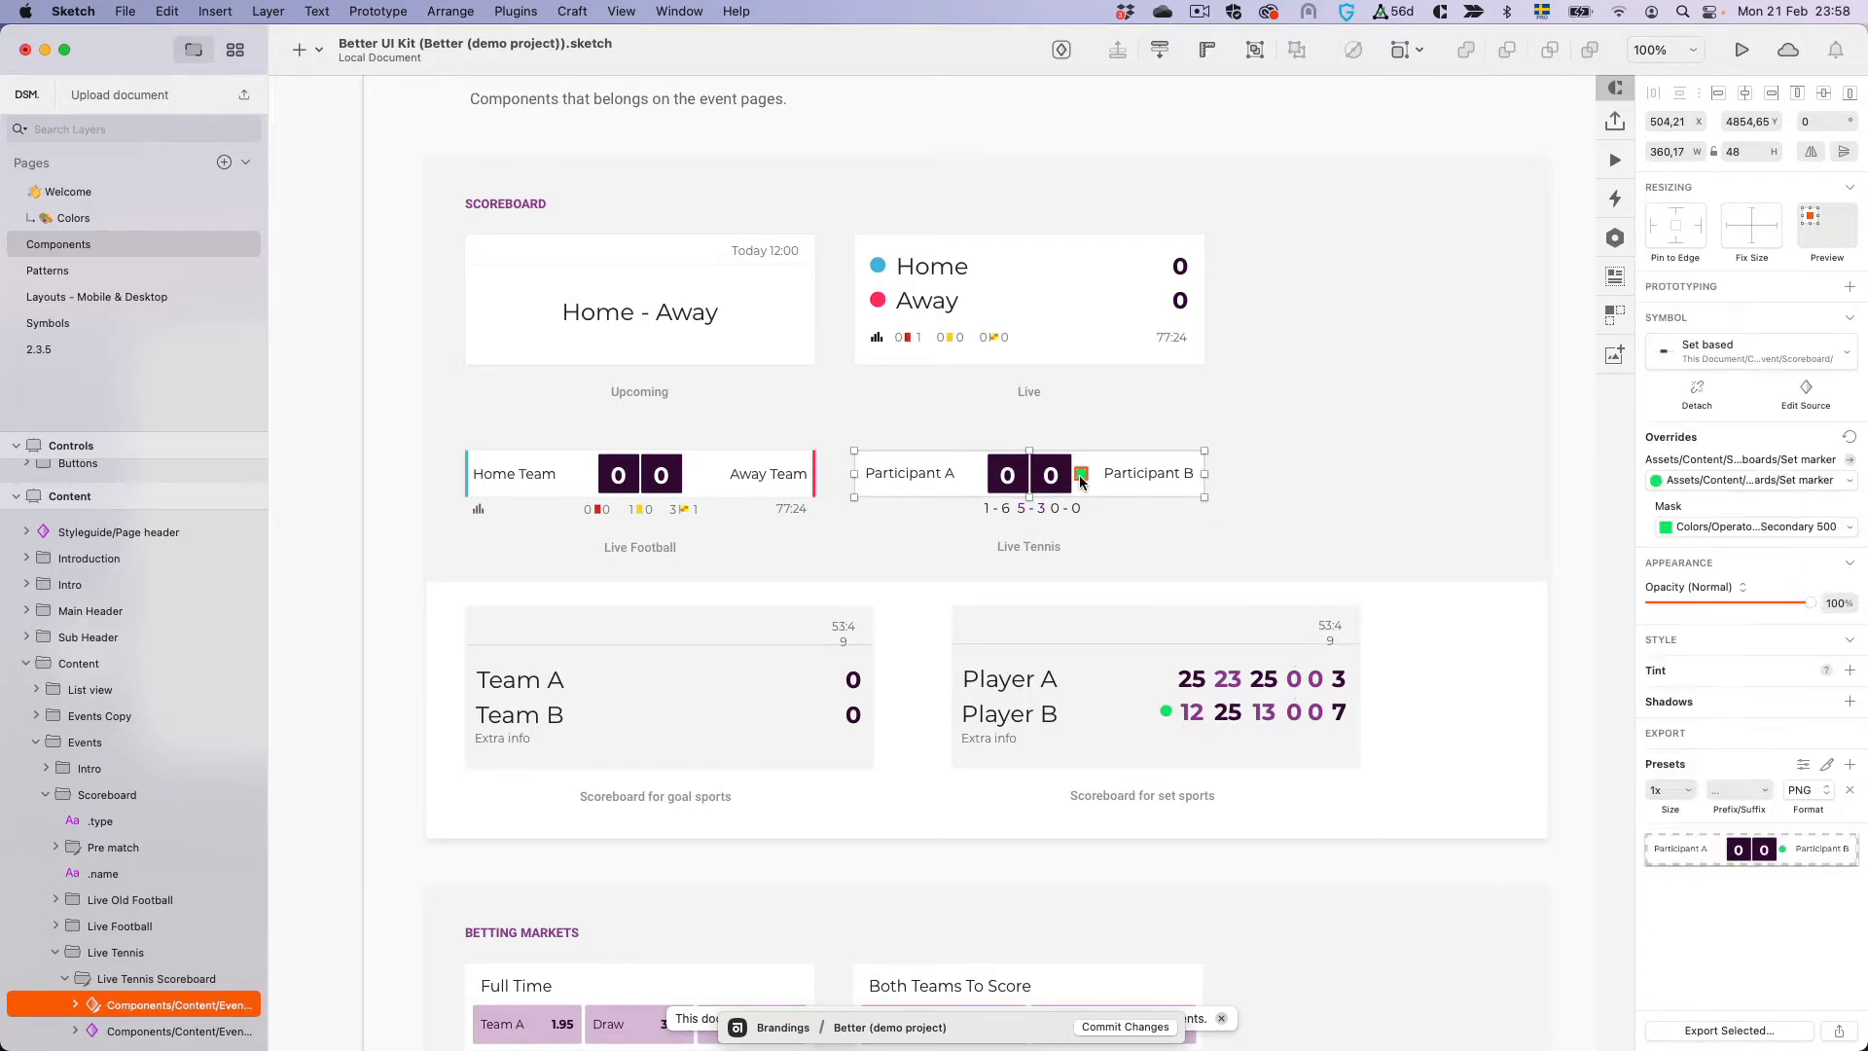
pyautogui.click(325, 193)
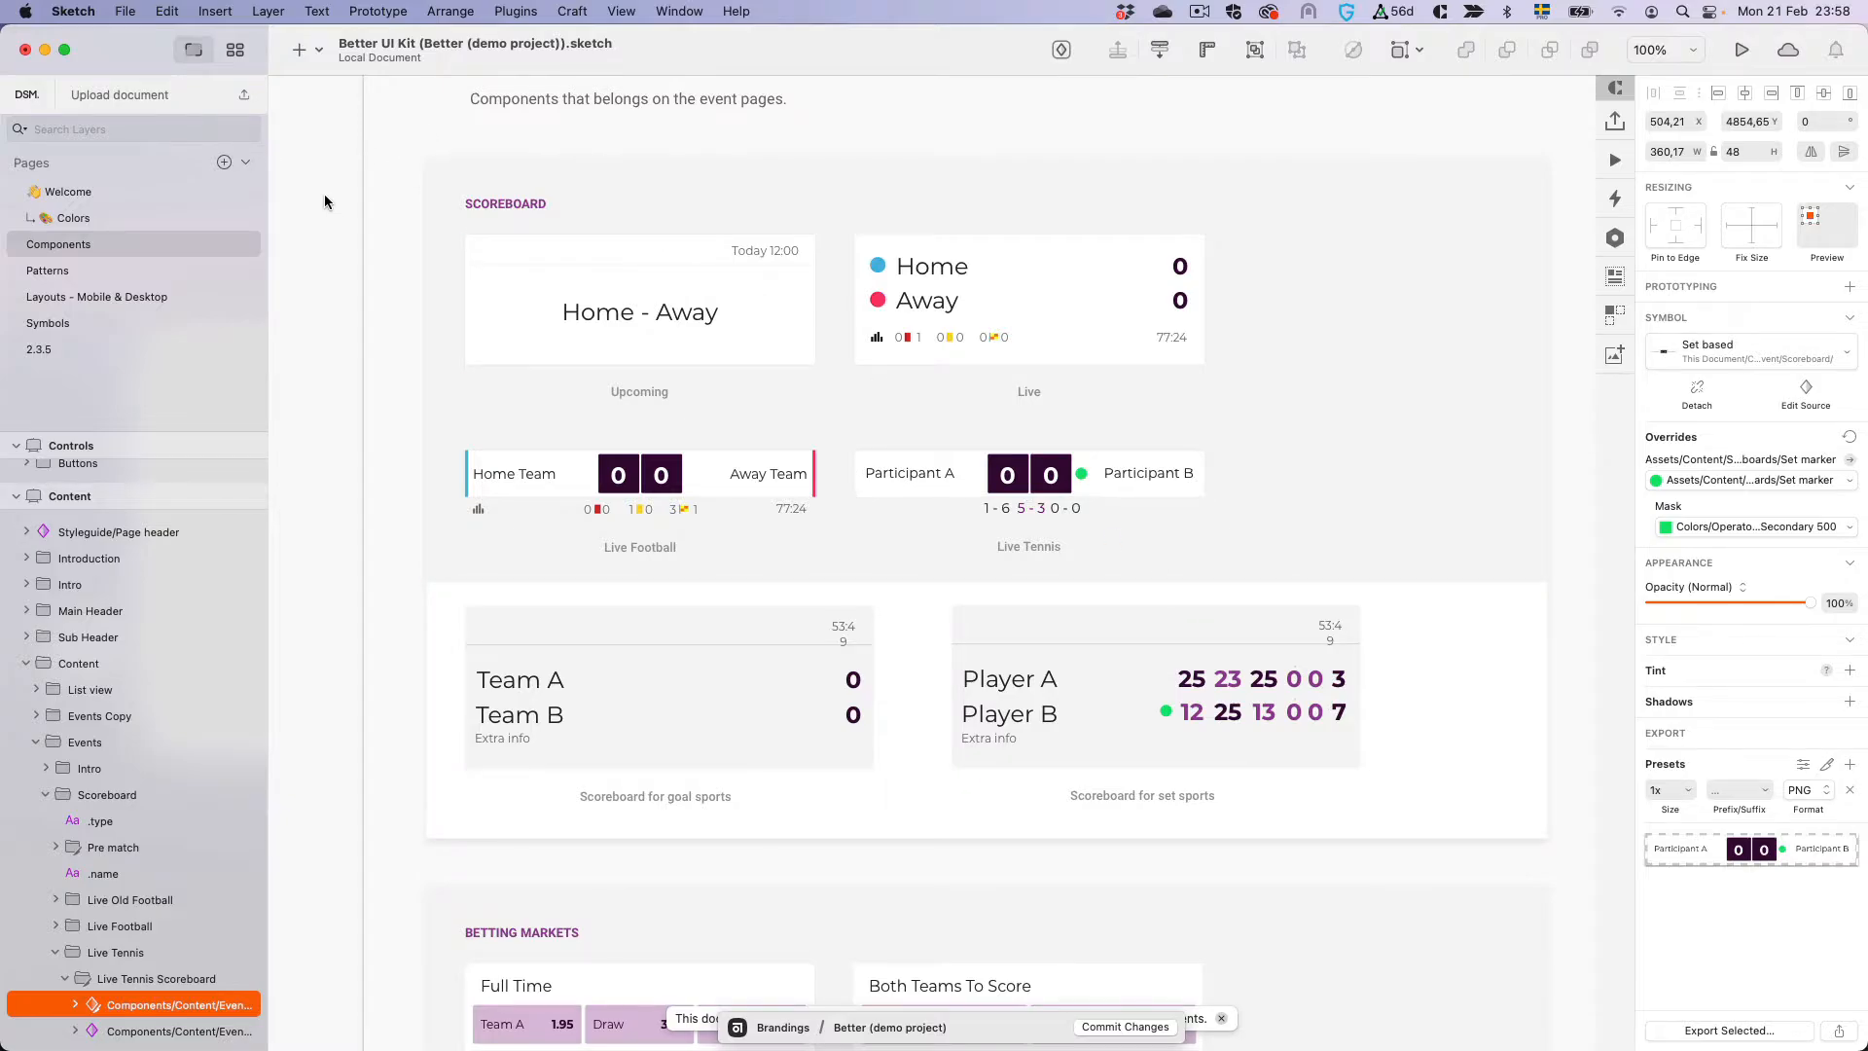
pyautogui.click(1082, 475)
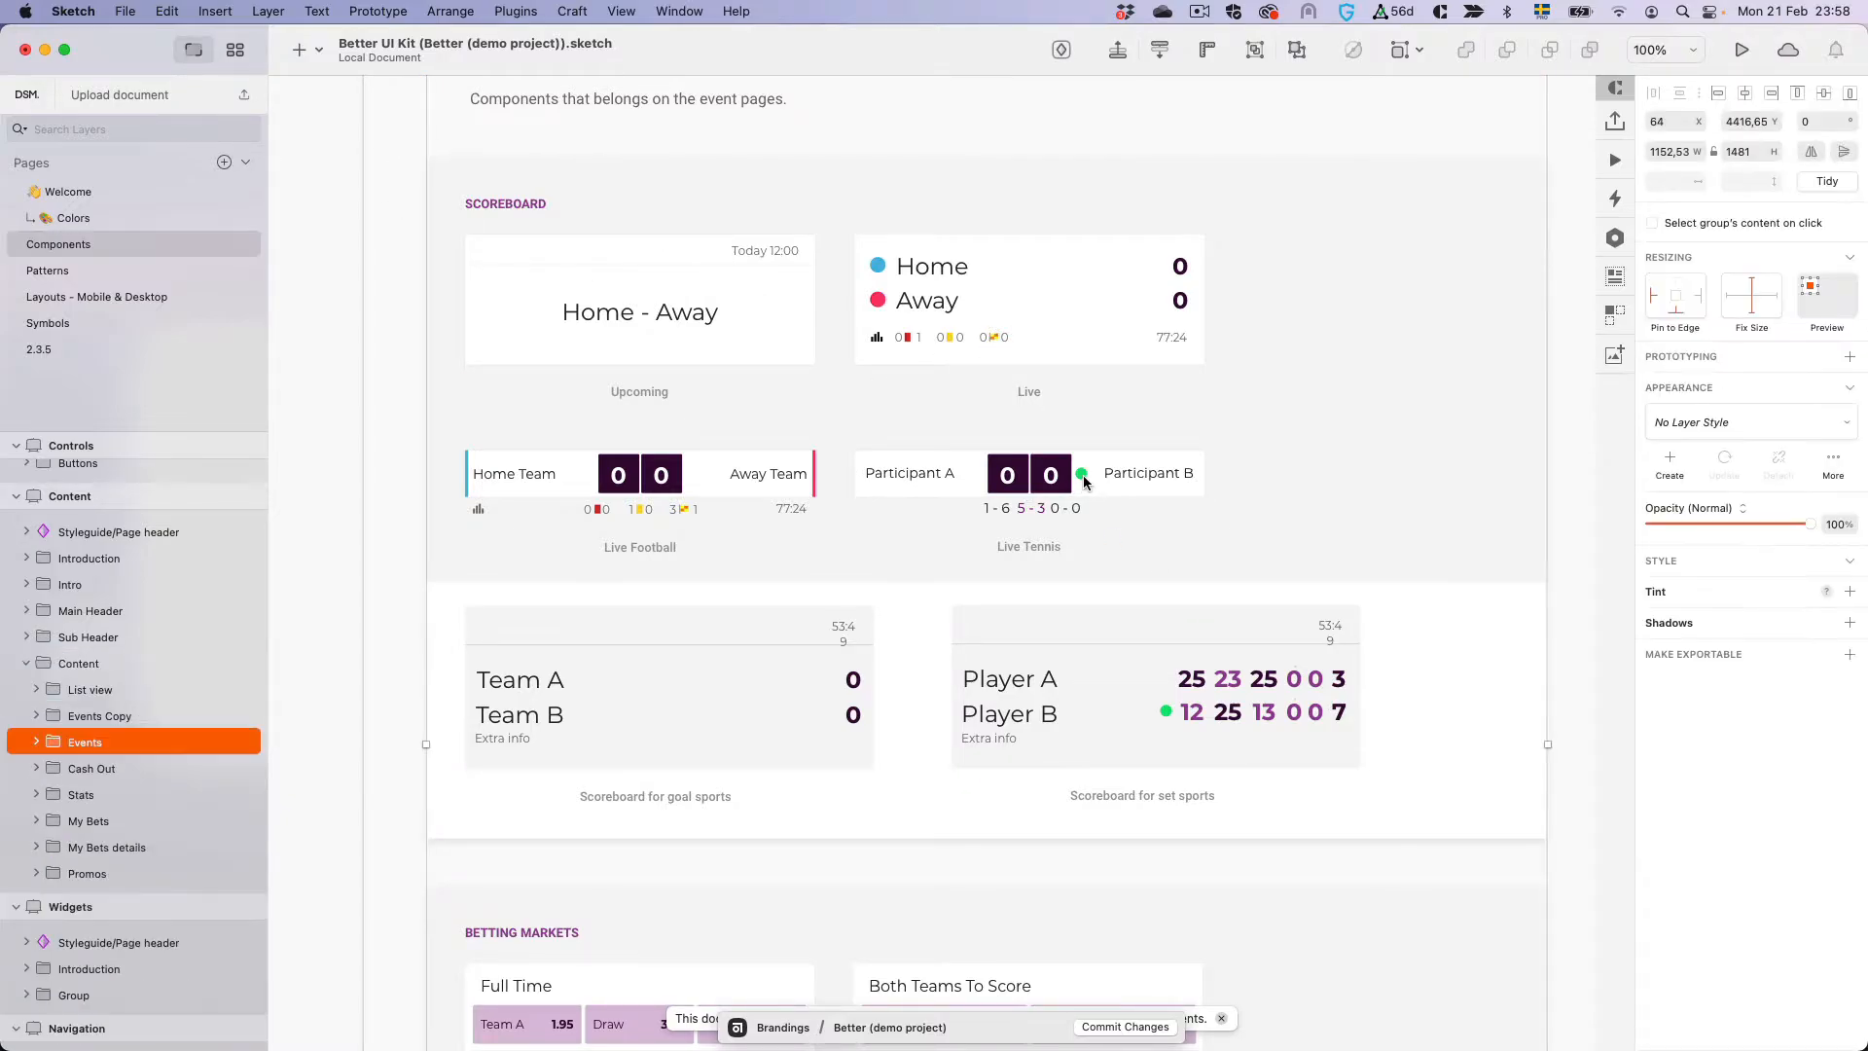
pyautogui.doubleClick(1083, 476)
pyautogui.doubleClick(1082, 475)
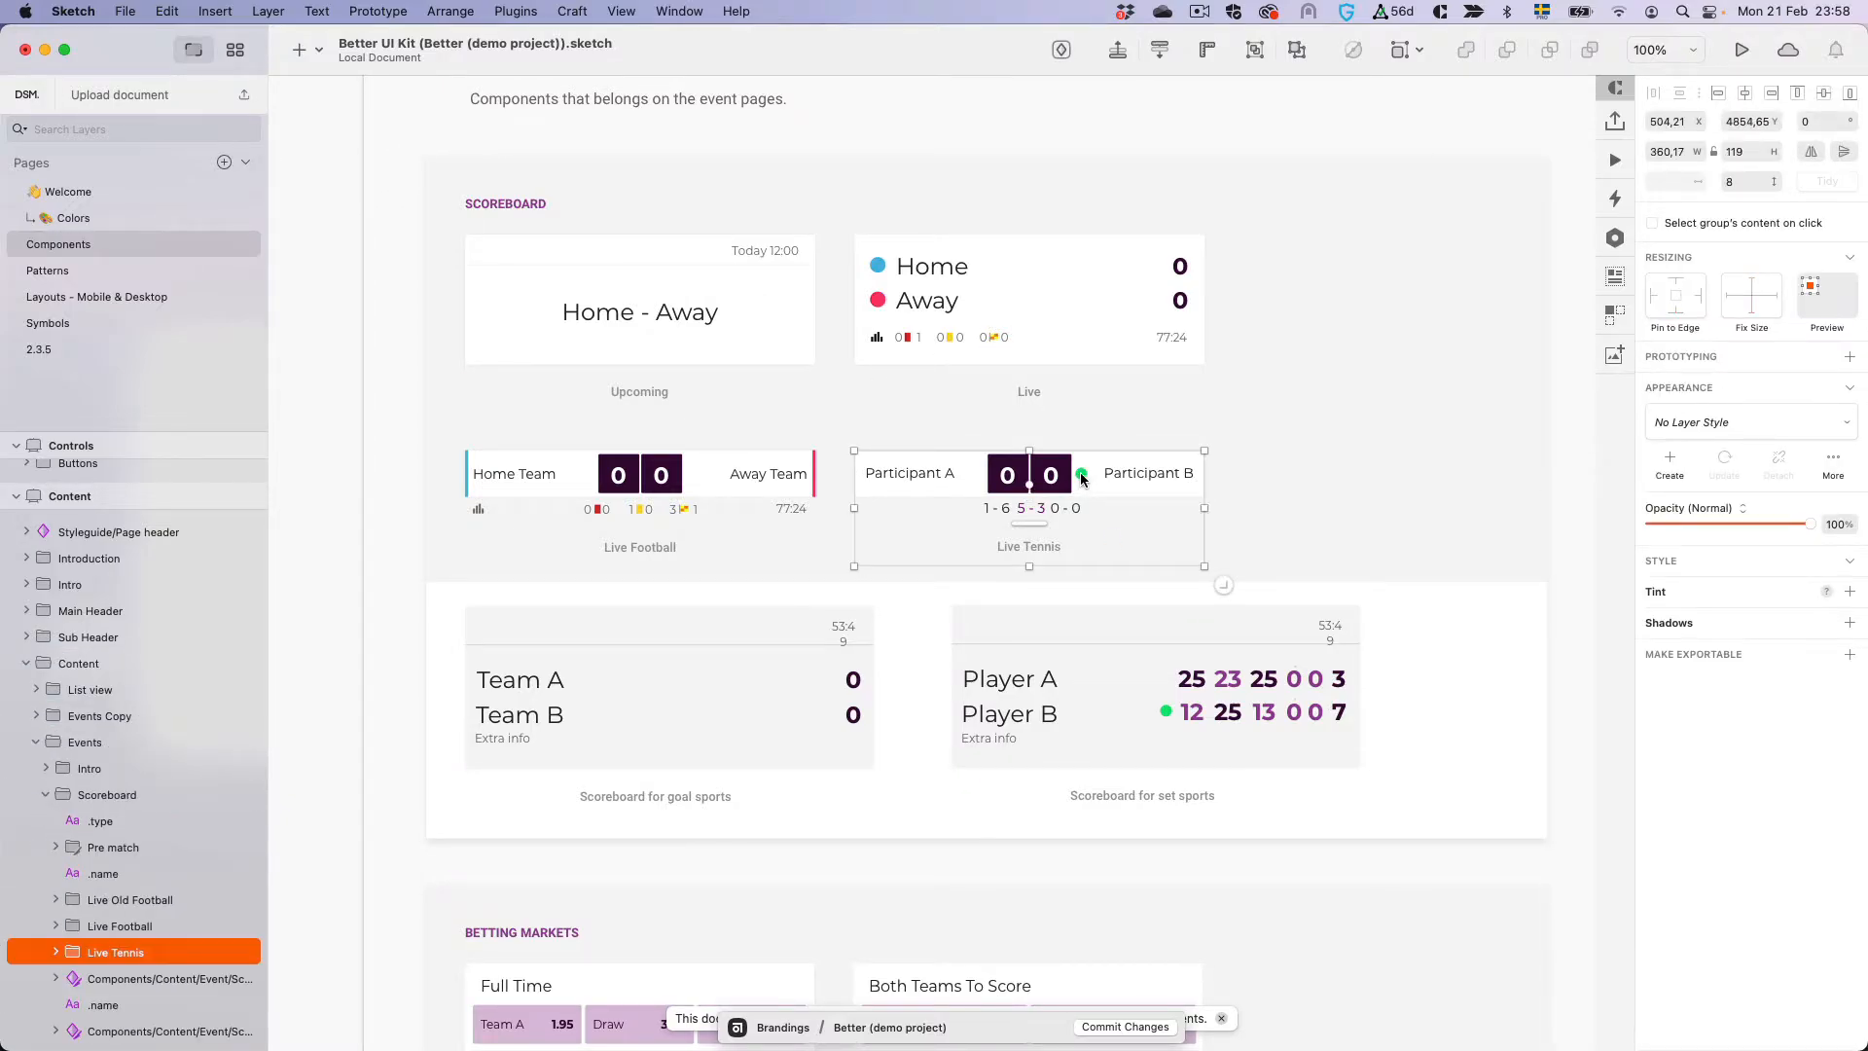
pyautogui.doubleClick(1080, 473)
pyautogui.doubleClick(1080, 471)
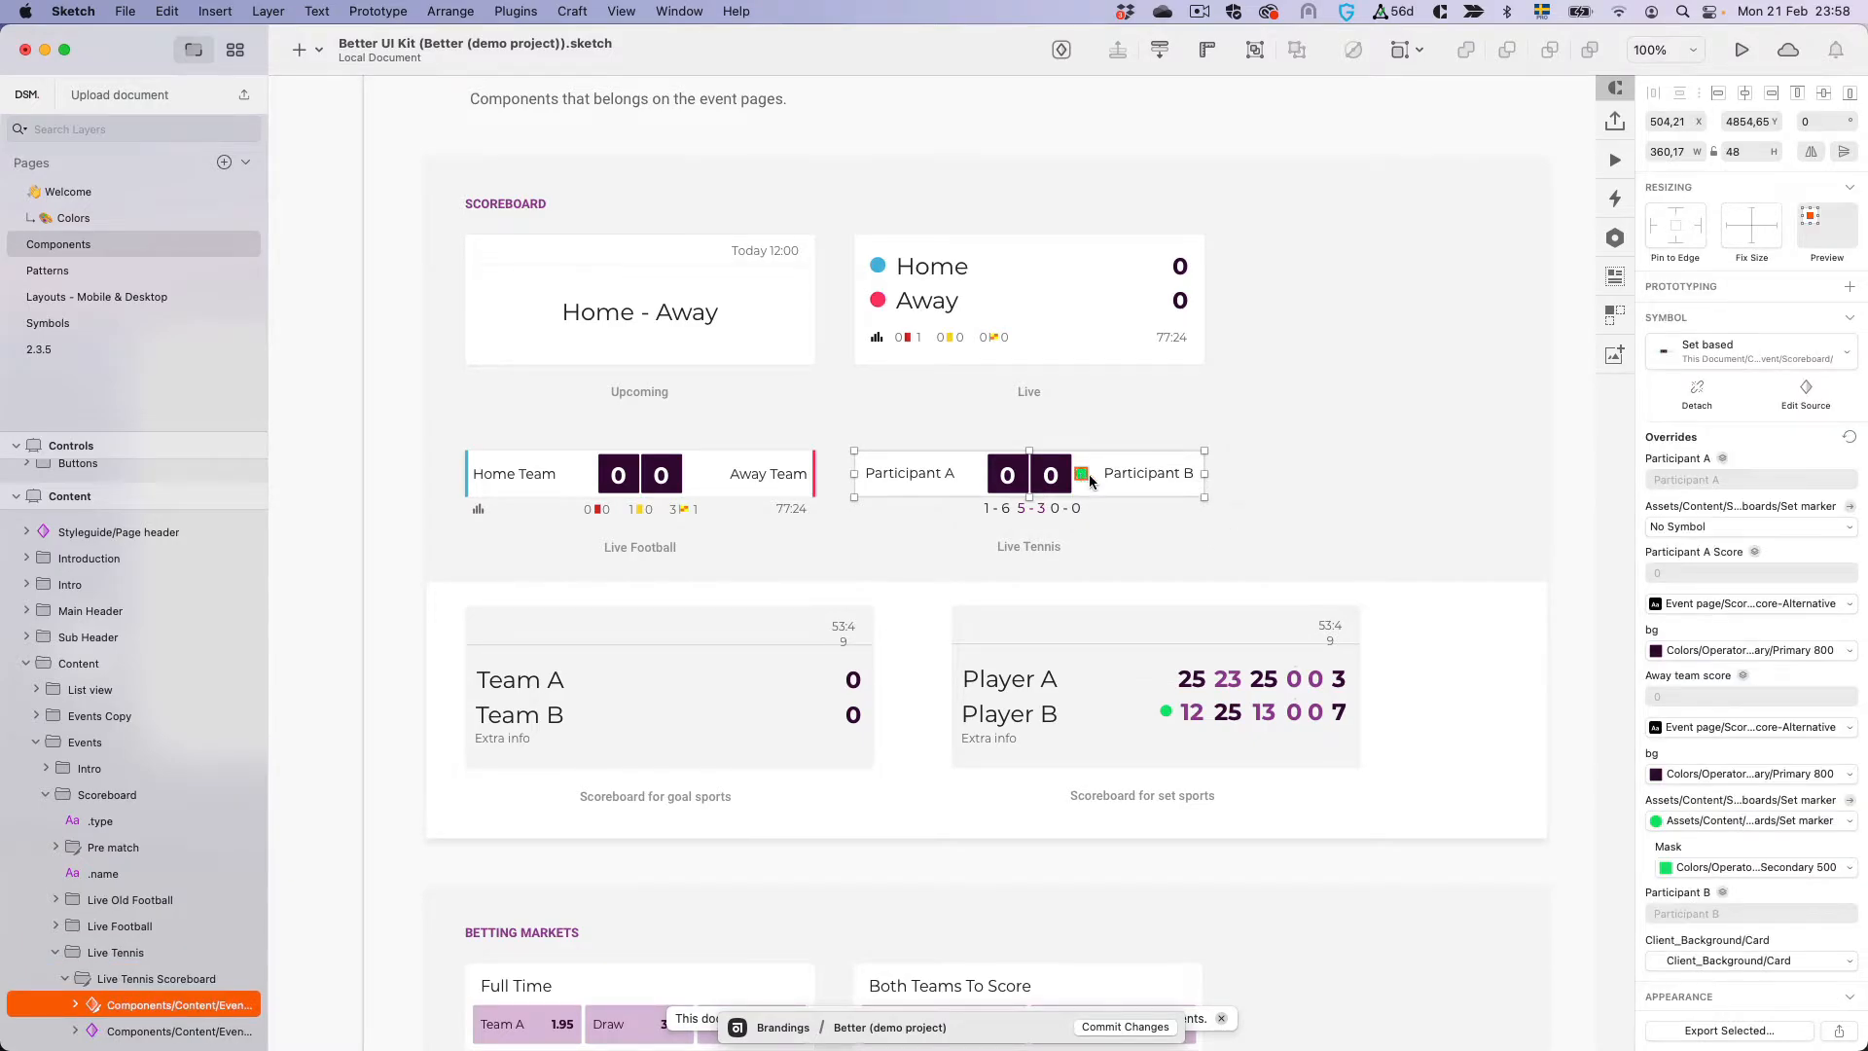
# Step: Set the set marker's Mask override to Colors/Signal/Warning 500 and open the scoreboard master
pyautogui.click(1792, 869)
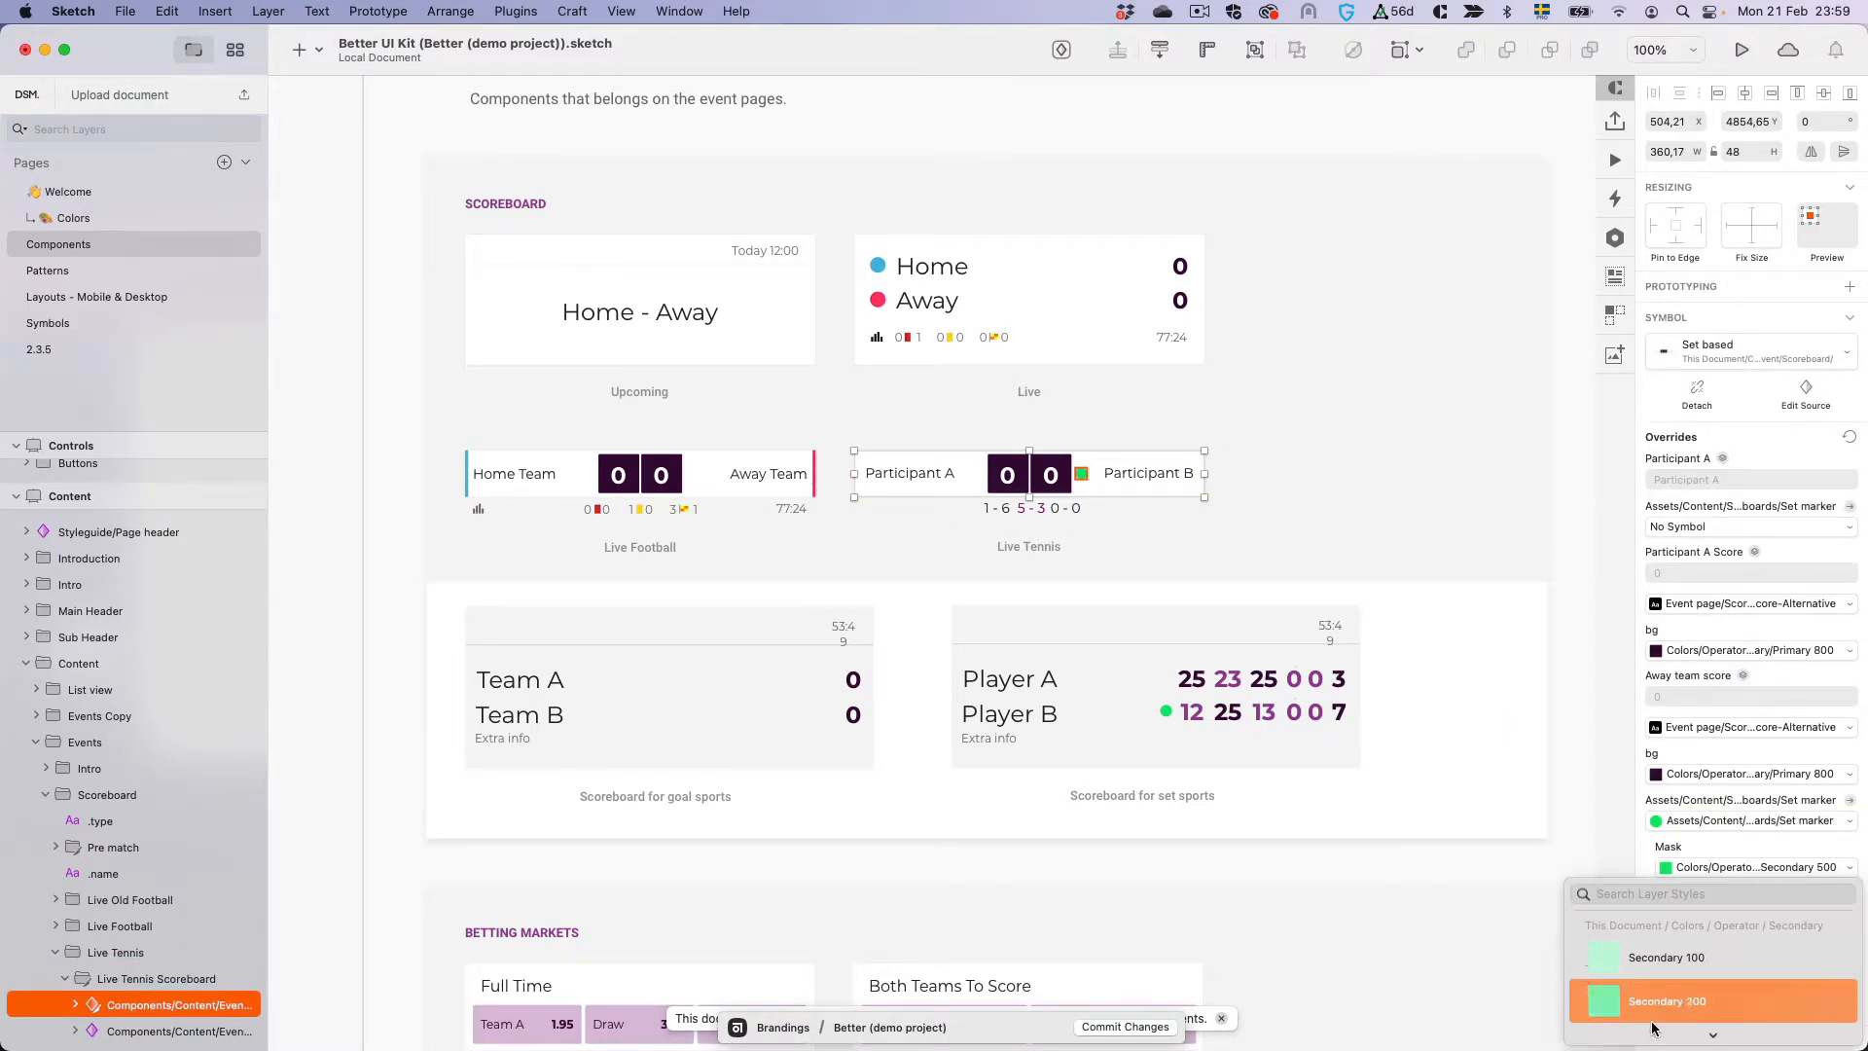
pyautogui.moveTo(1653, 1028)
pyautogui.moveTo(1467, 961)
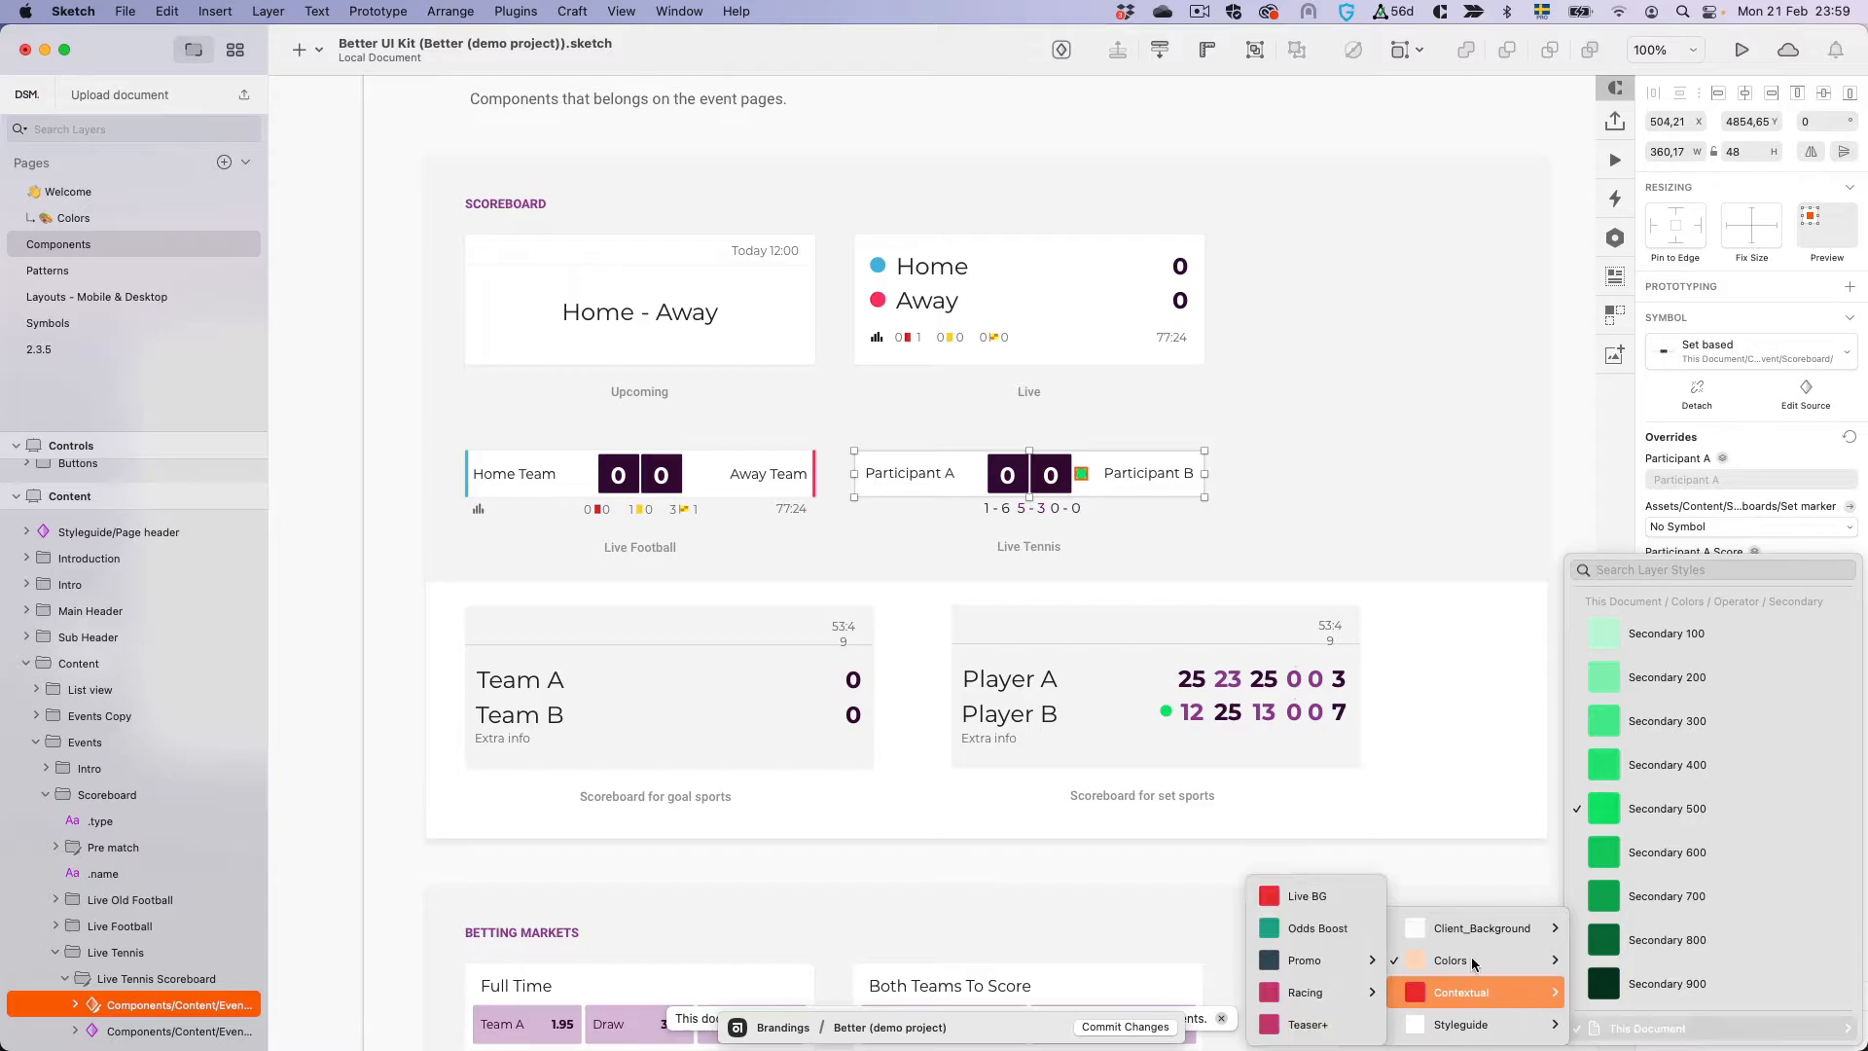
pyautogui.moveTo(1371, 994)
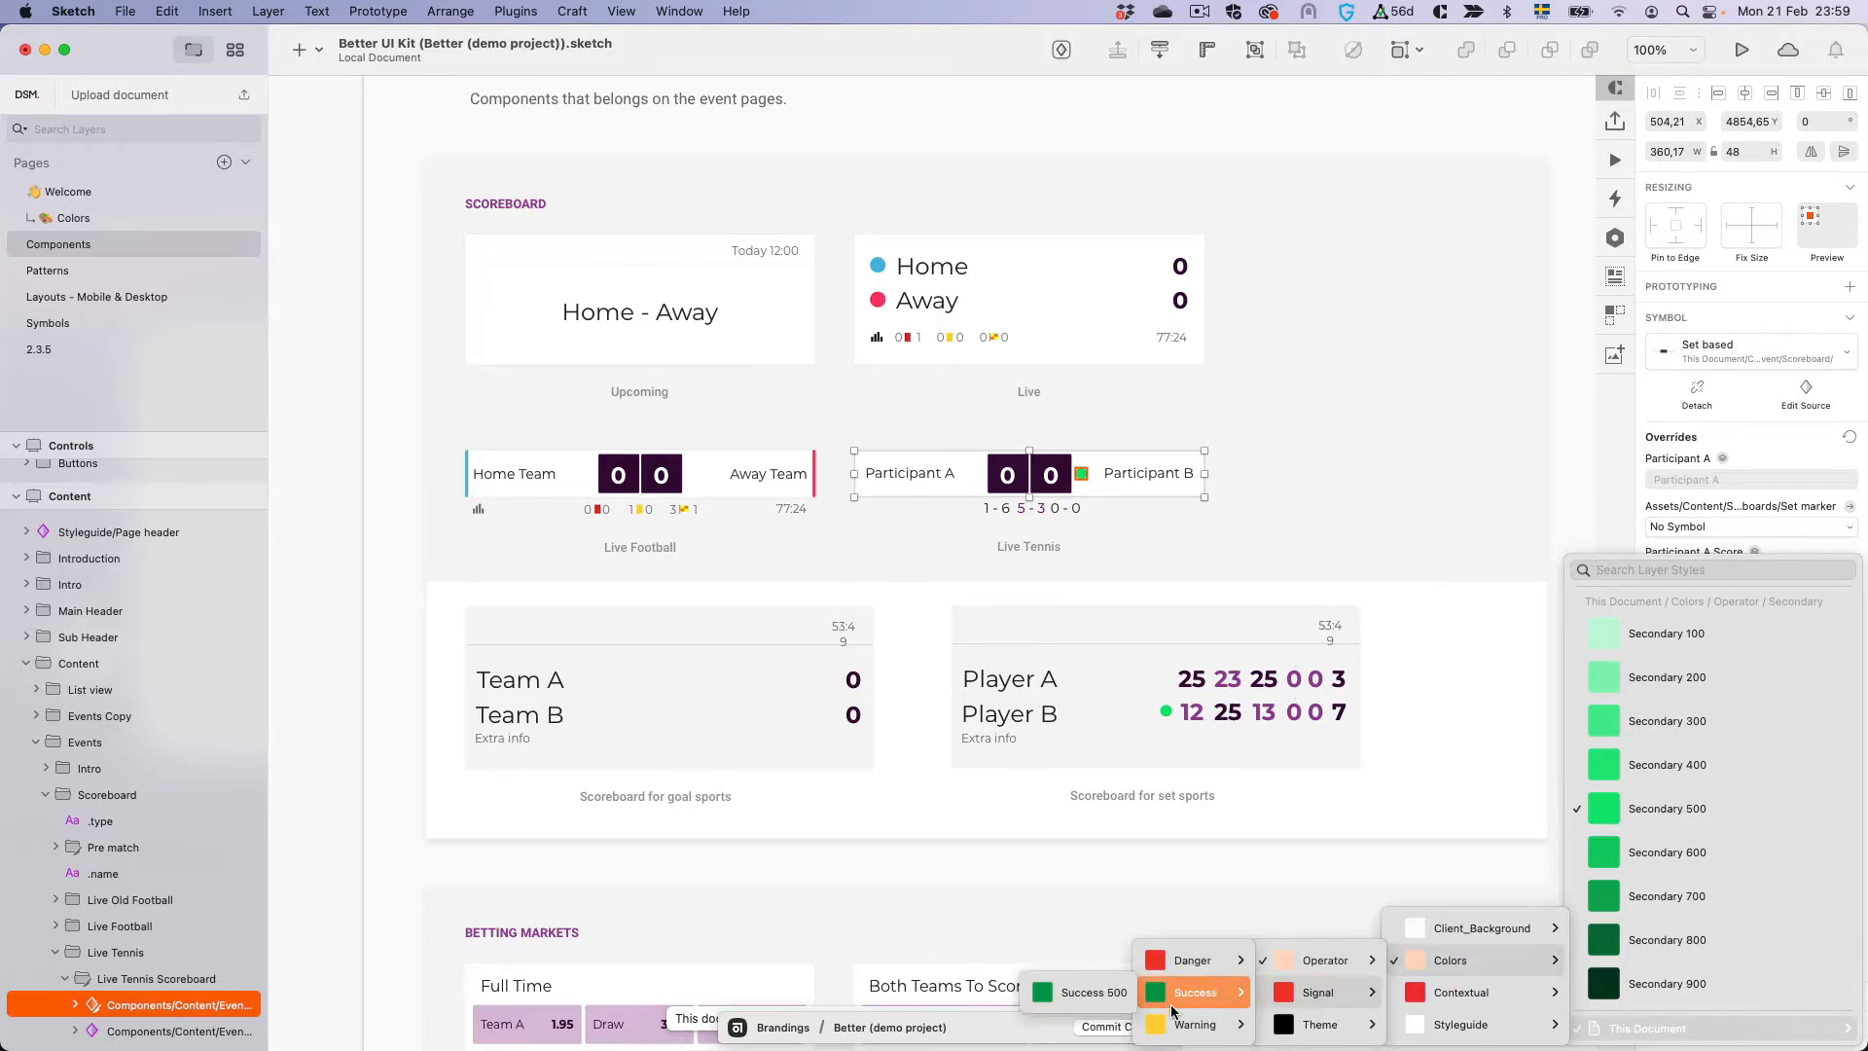
pyautogui.moveTo(1194, 1023)
pyautogui.click(1120, 1023)
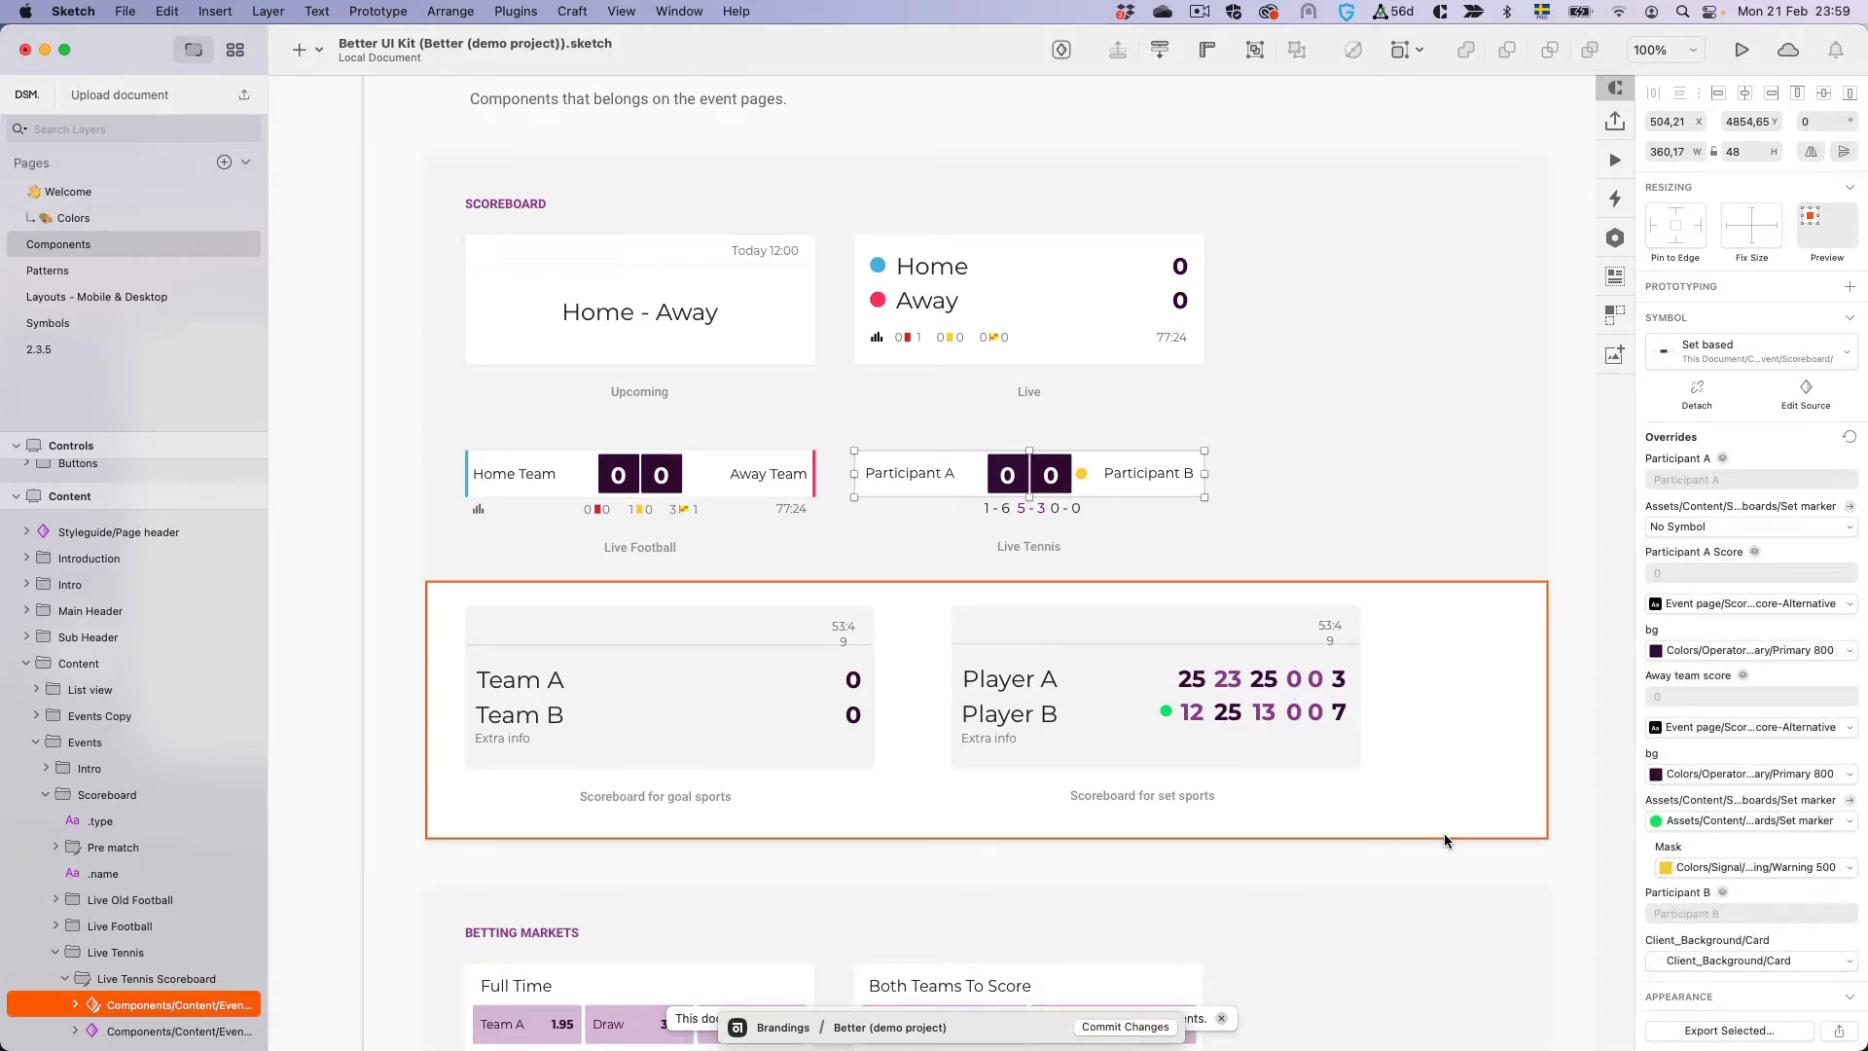
pyautogui.doubleClick(1164, 710)
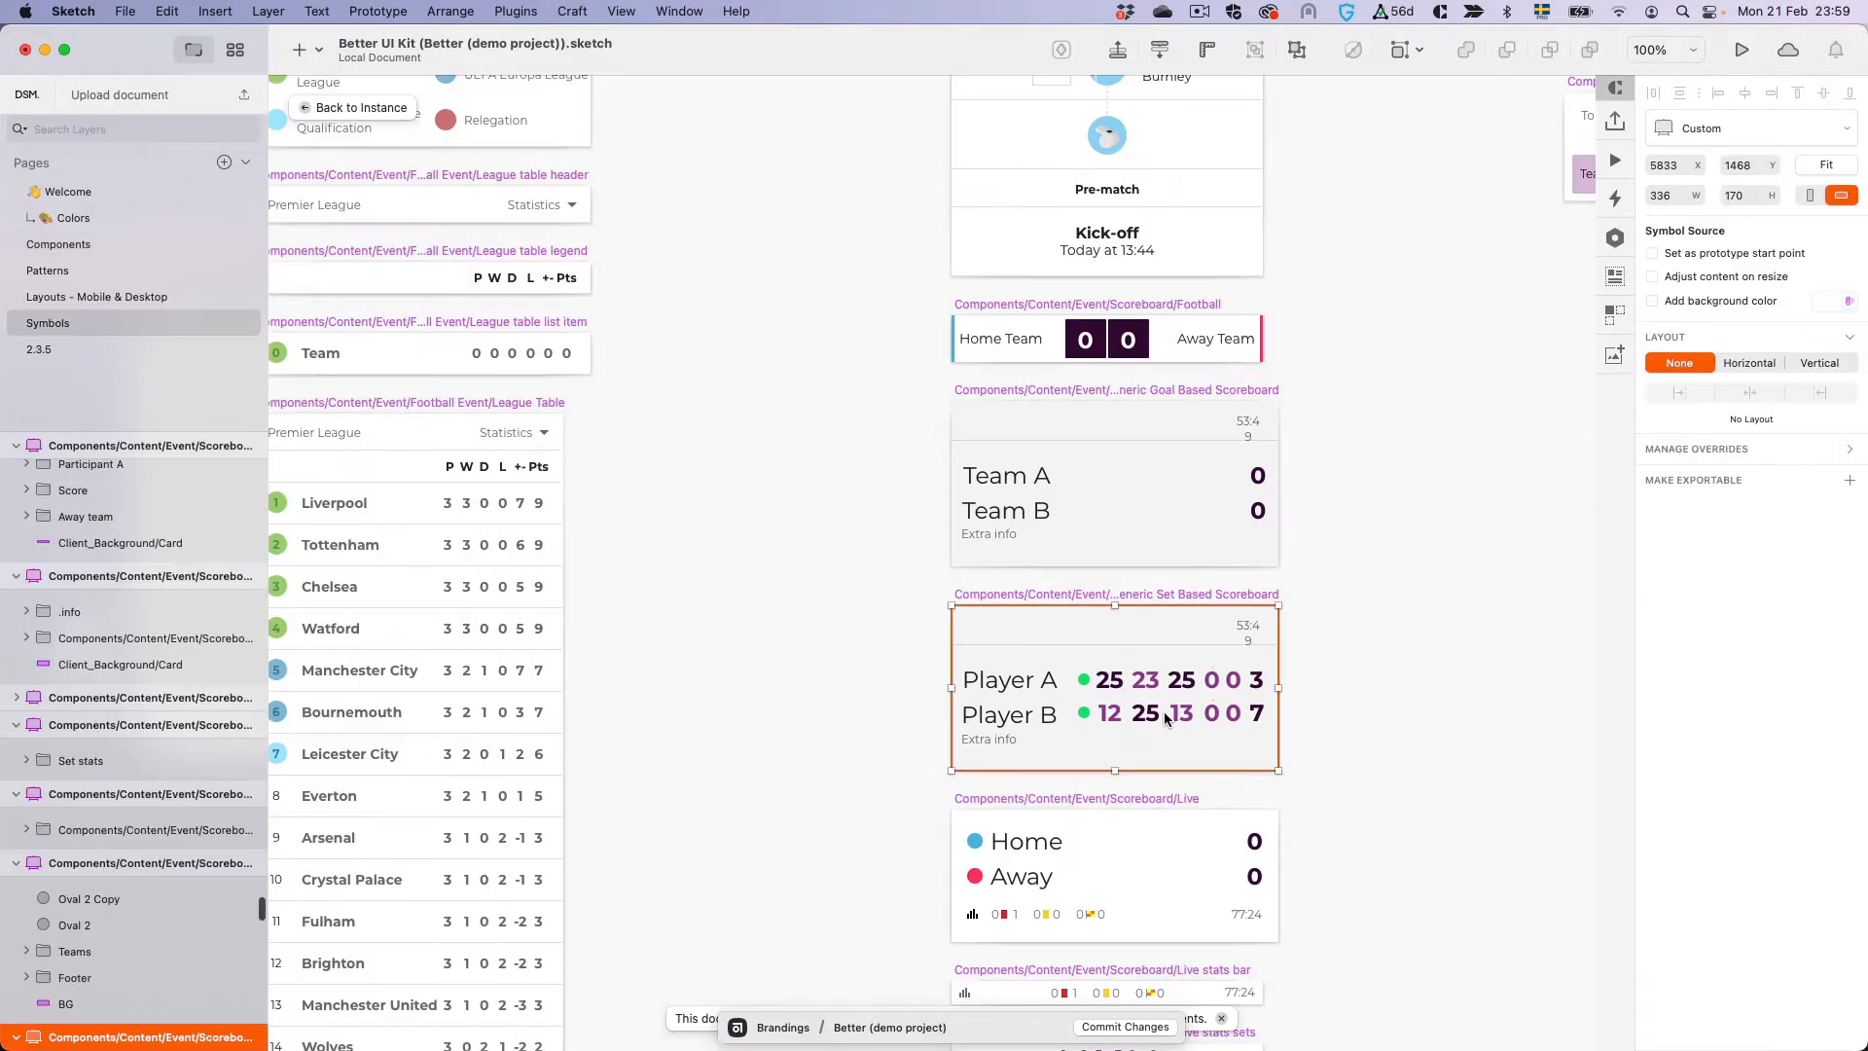
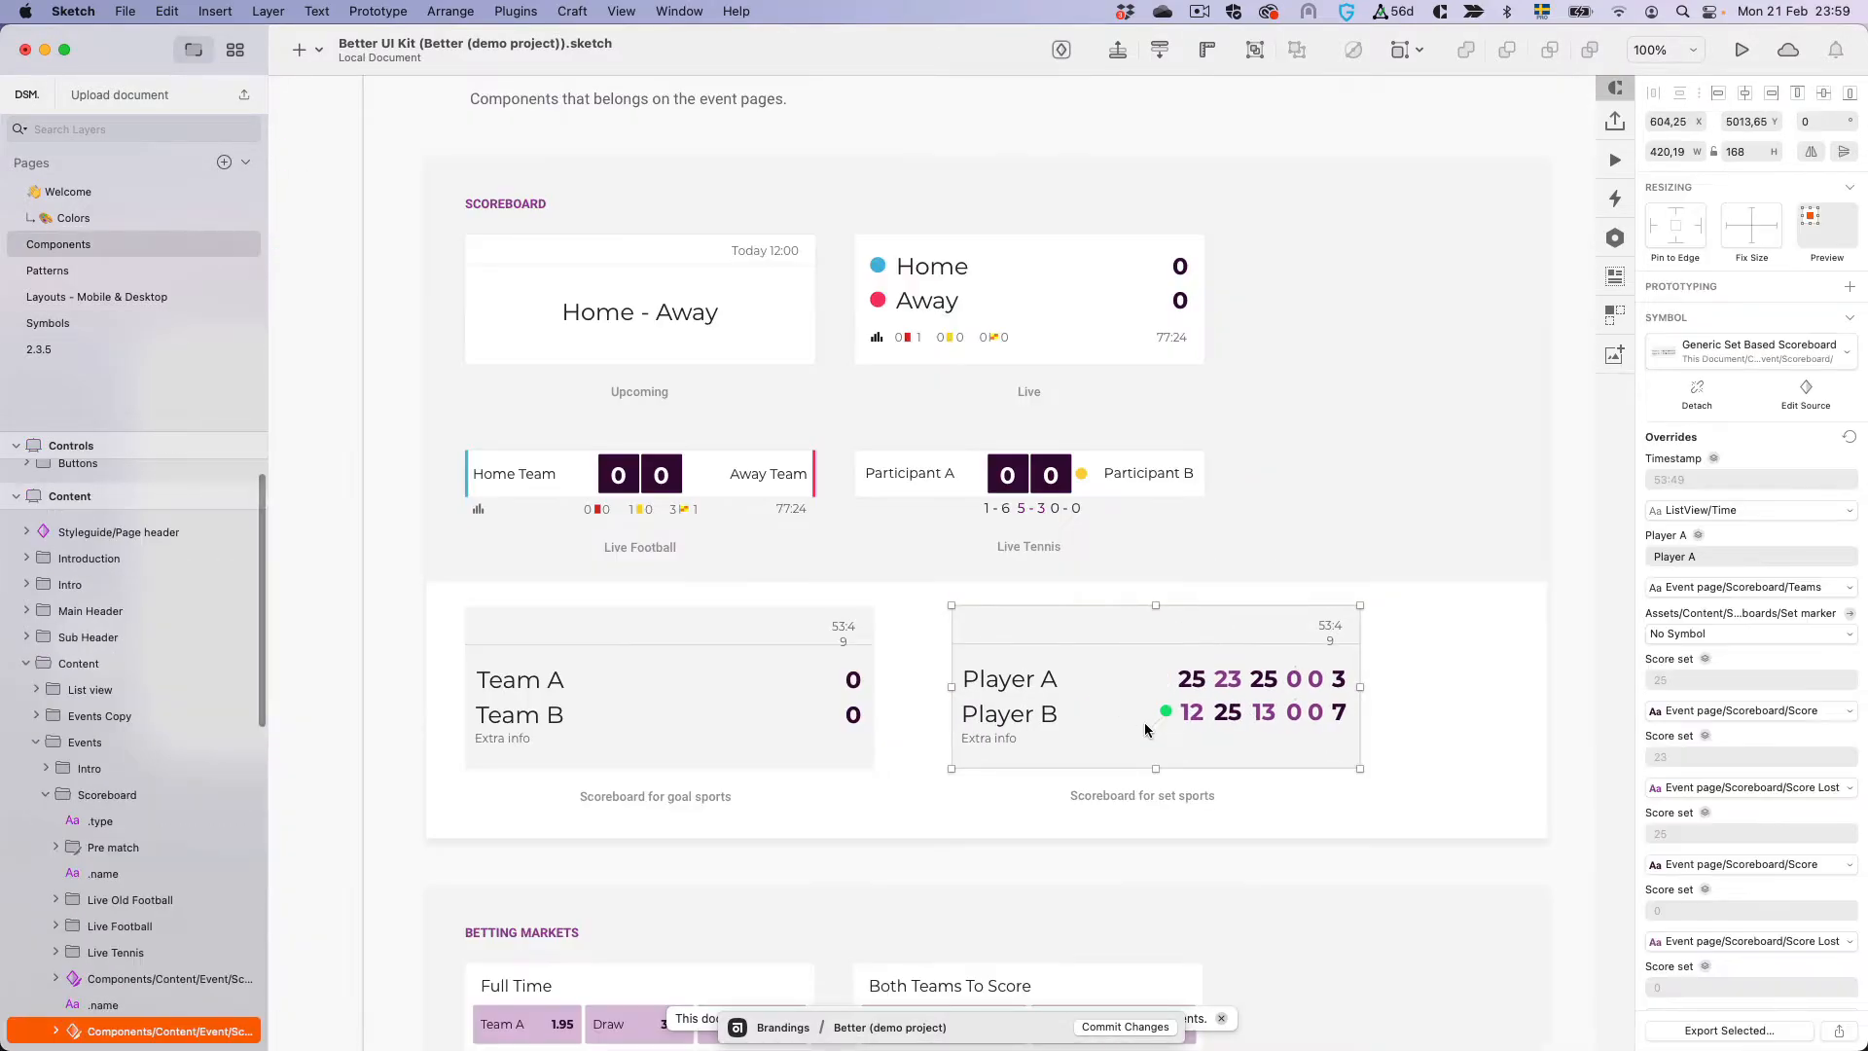
# Step: Change the set marker's Mask colour from green Secondary 500 to Colors > Signal > Warning > Warning 500
pyautogui.click(1166, 711)
pyautogui.click(1774, 528)
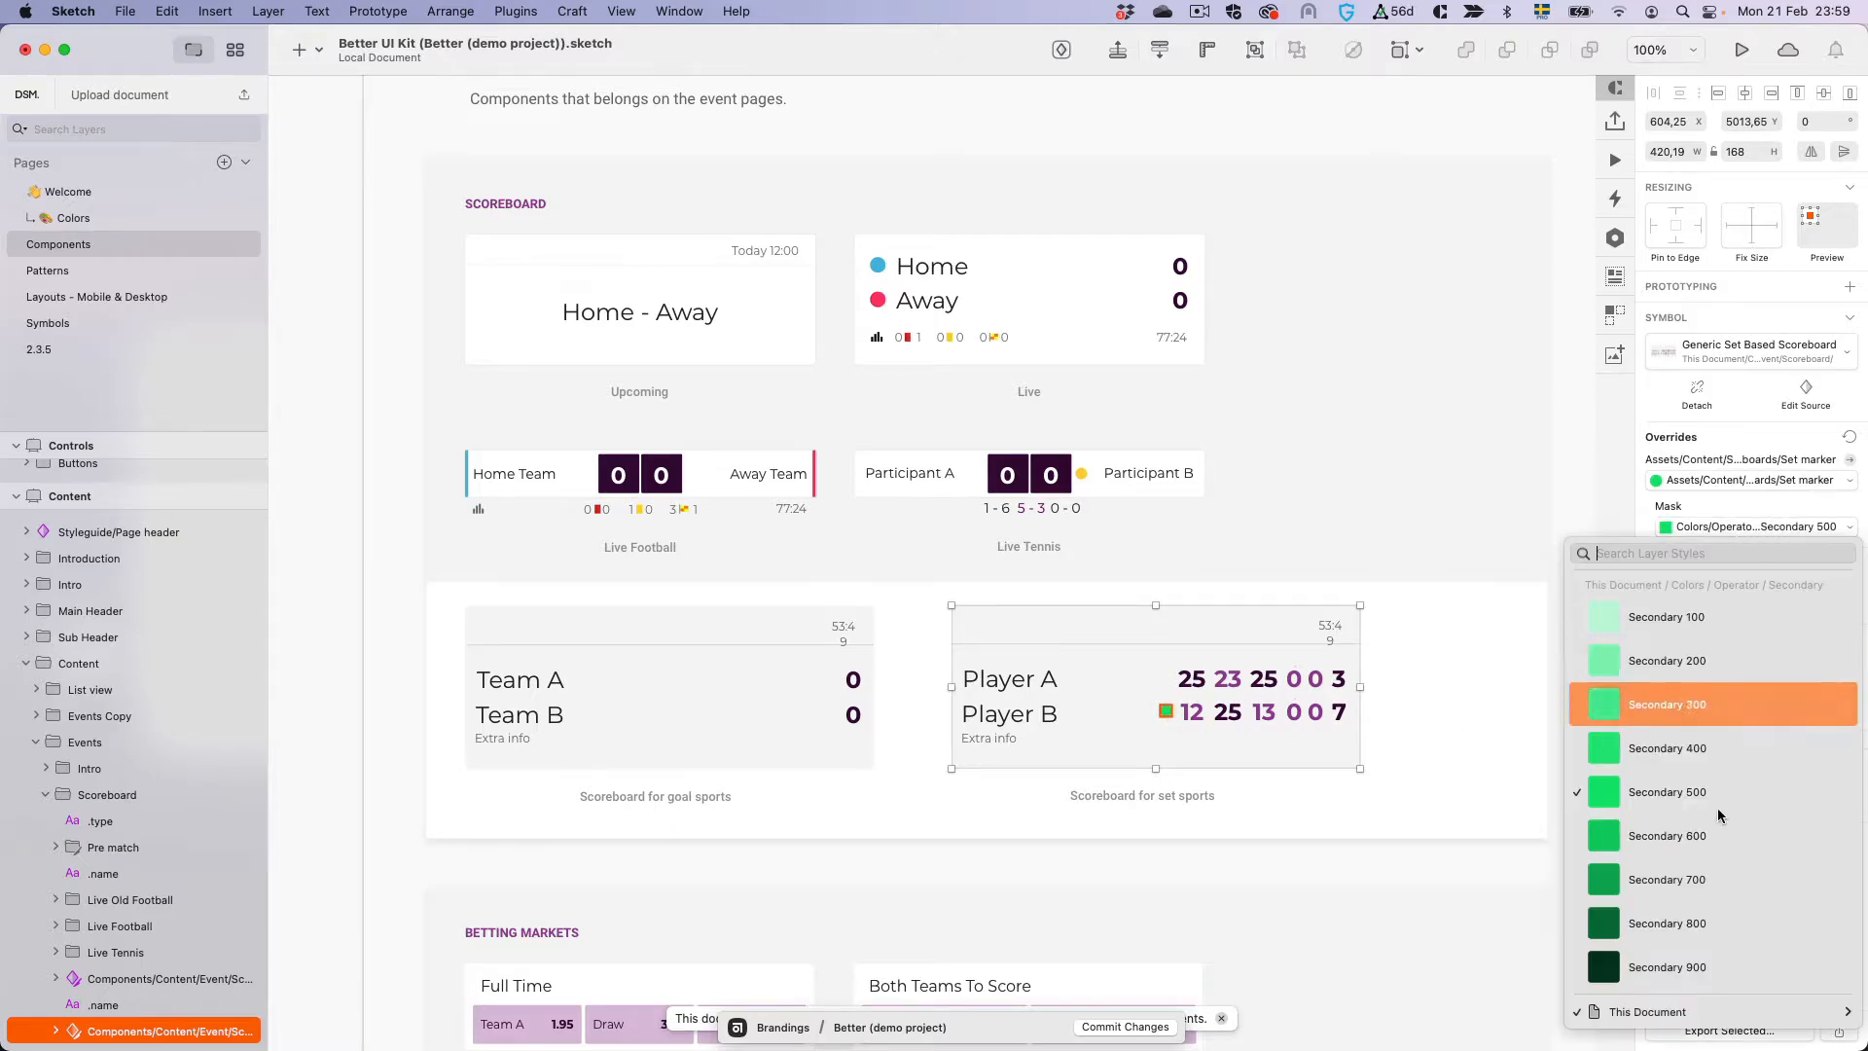
pyautogui.click(1697, 1012)
pyautogui.moveTo(1456, 971)
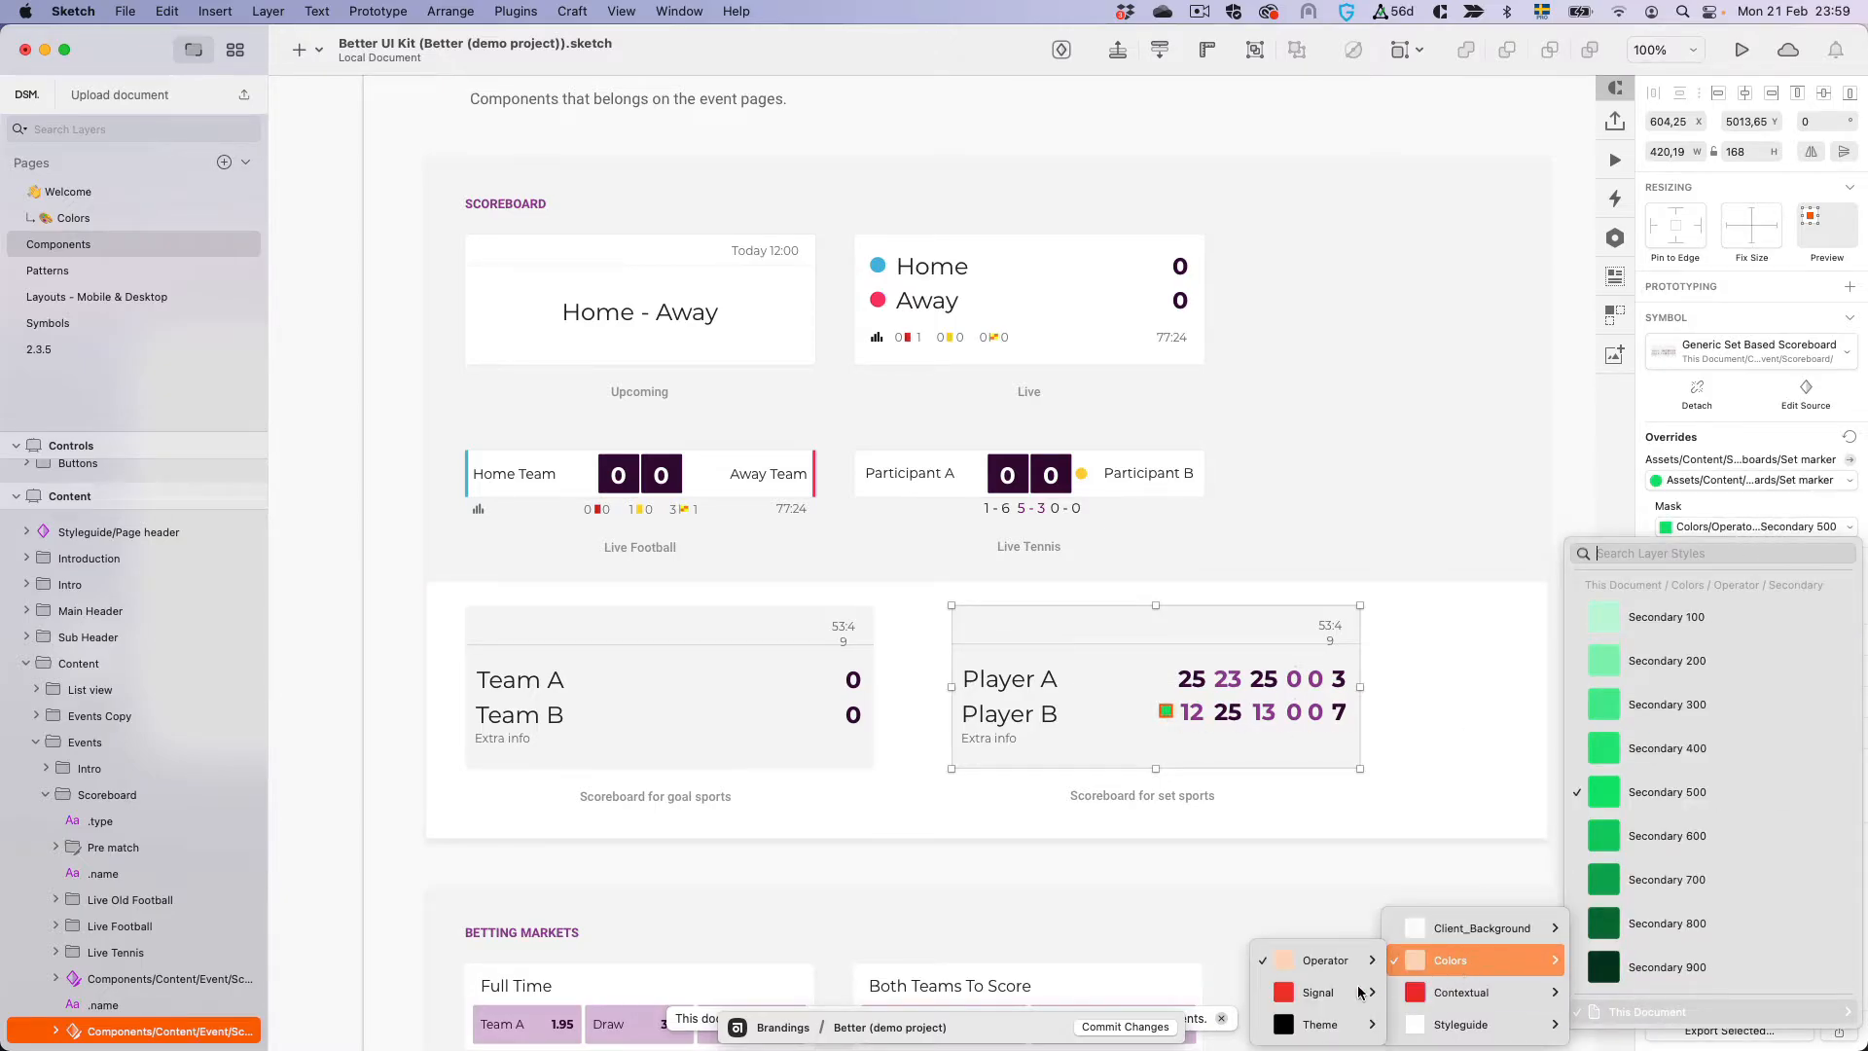
pyautogui.moveTo(1360, 991)
pyautogui.moveTo(1232, 1022)
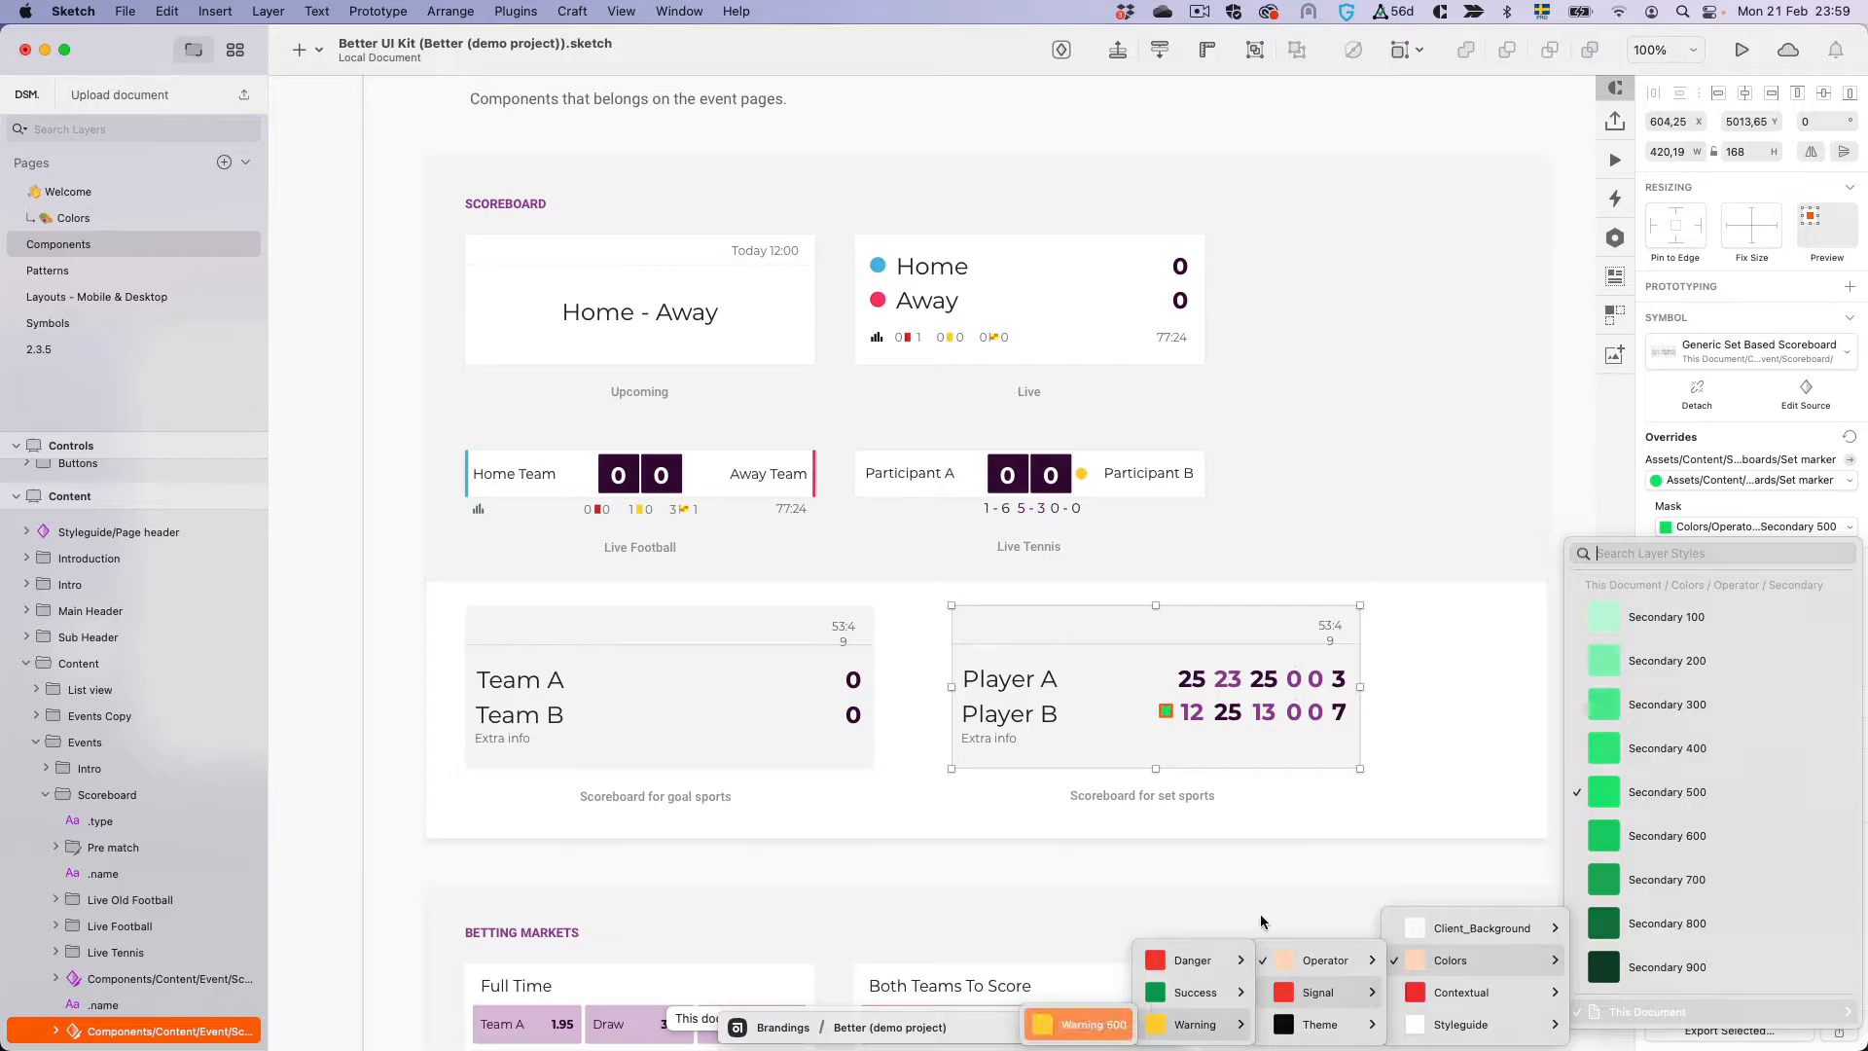
pyautogui.scroll(-10, 1338, 819)
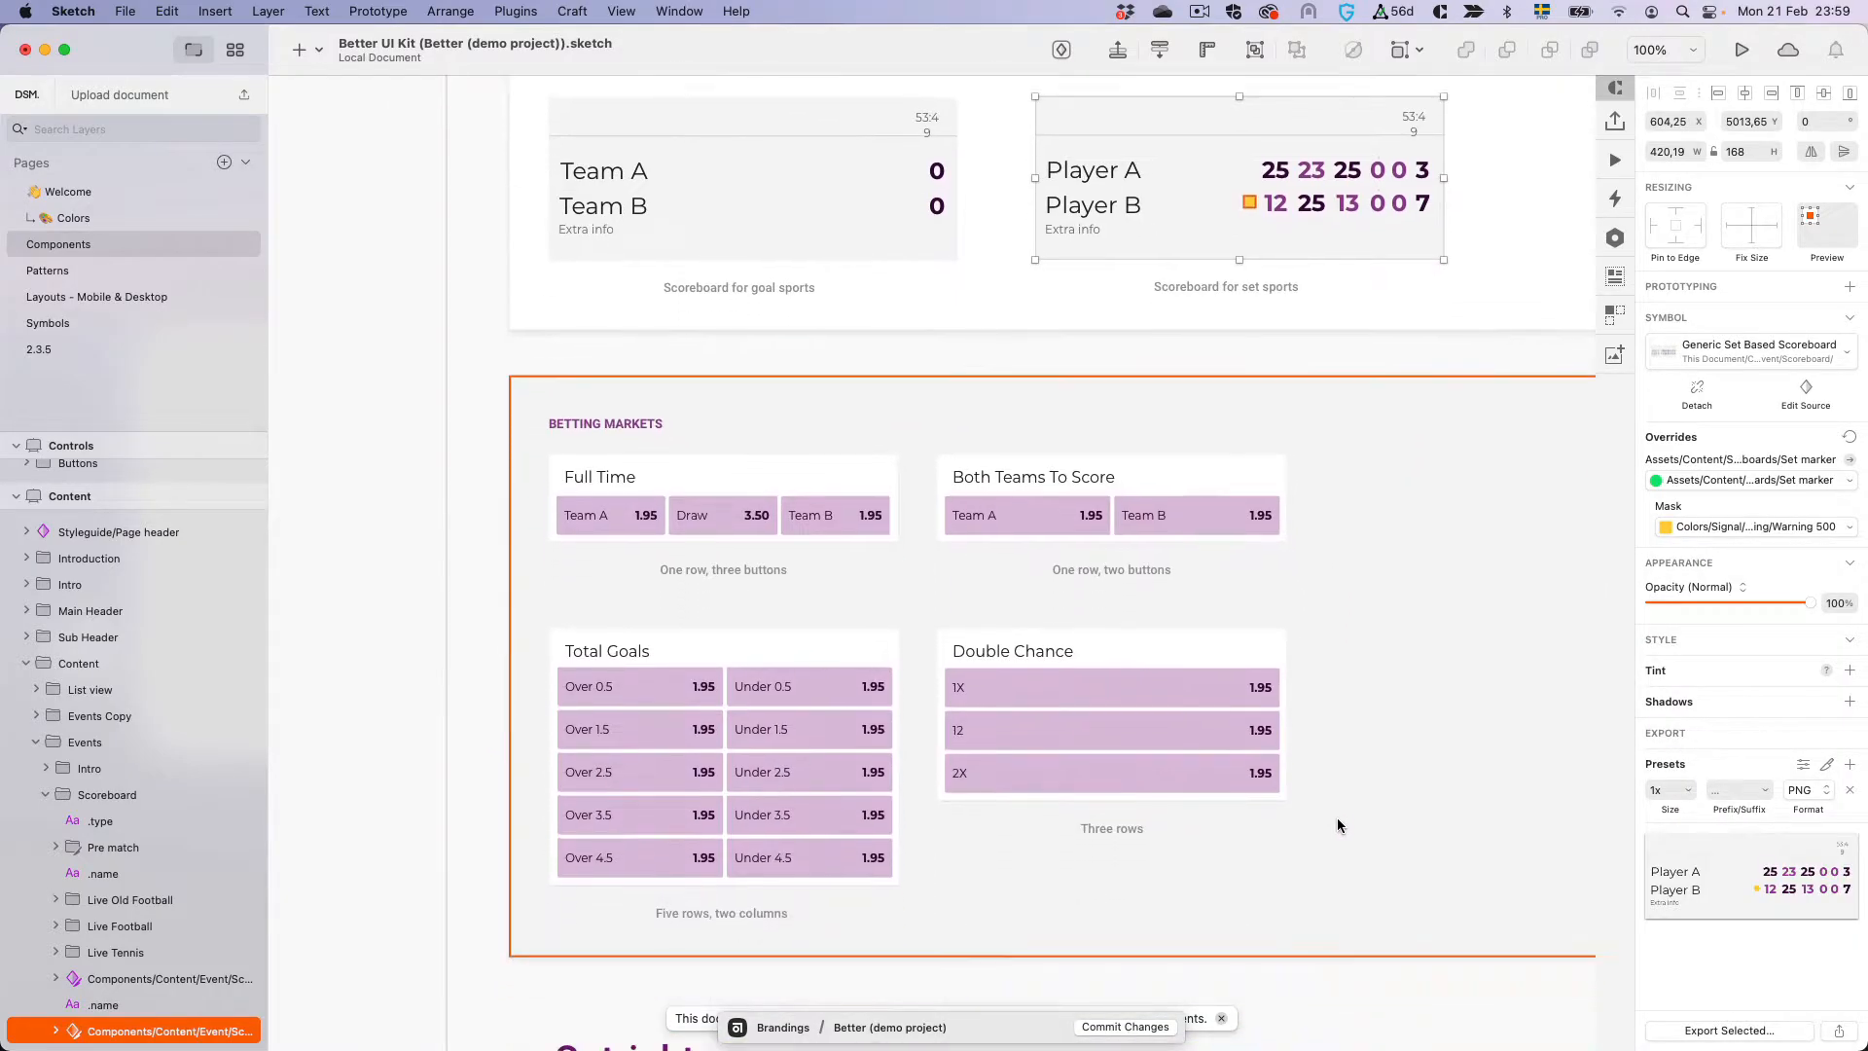
# Step: Set the desktop Outrights tile's 22:59 time text to Auto Width
pyautogui.scroll(-15, 1336, 825)
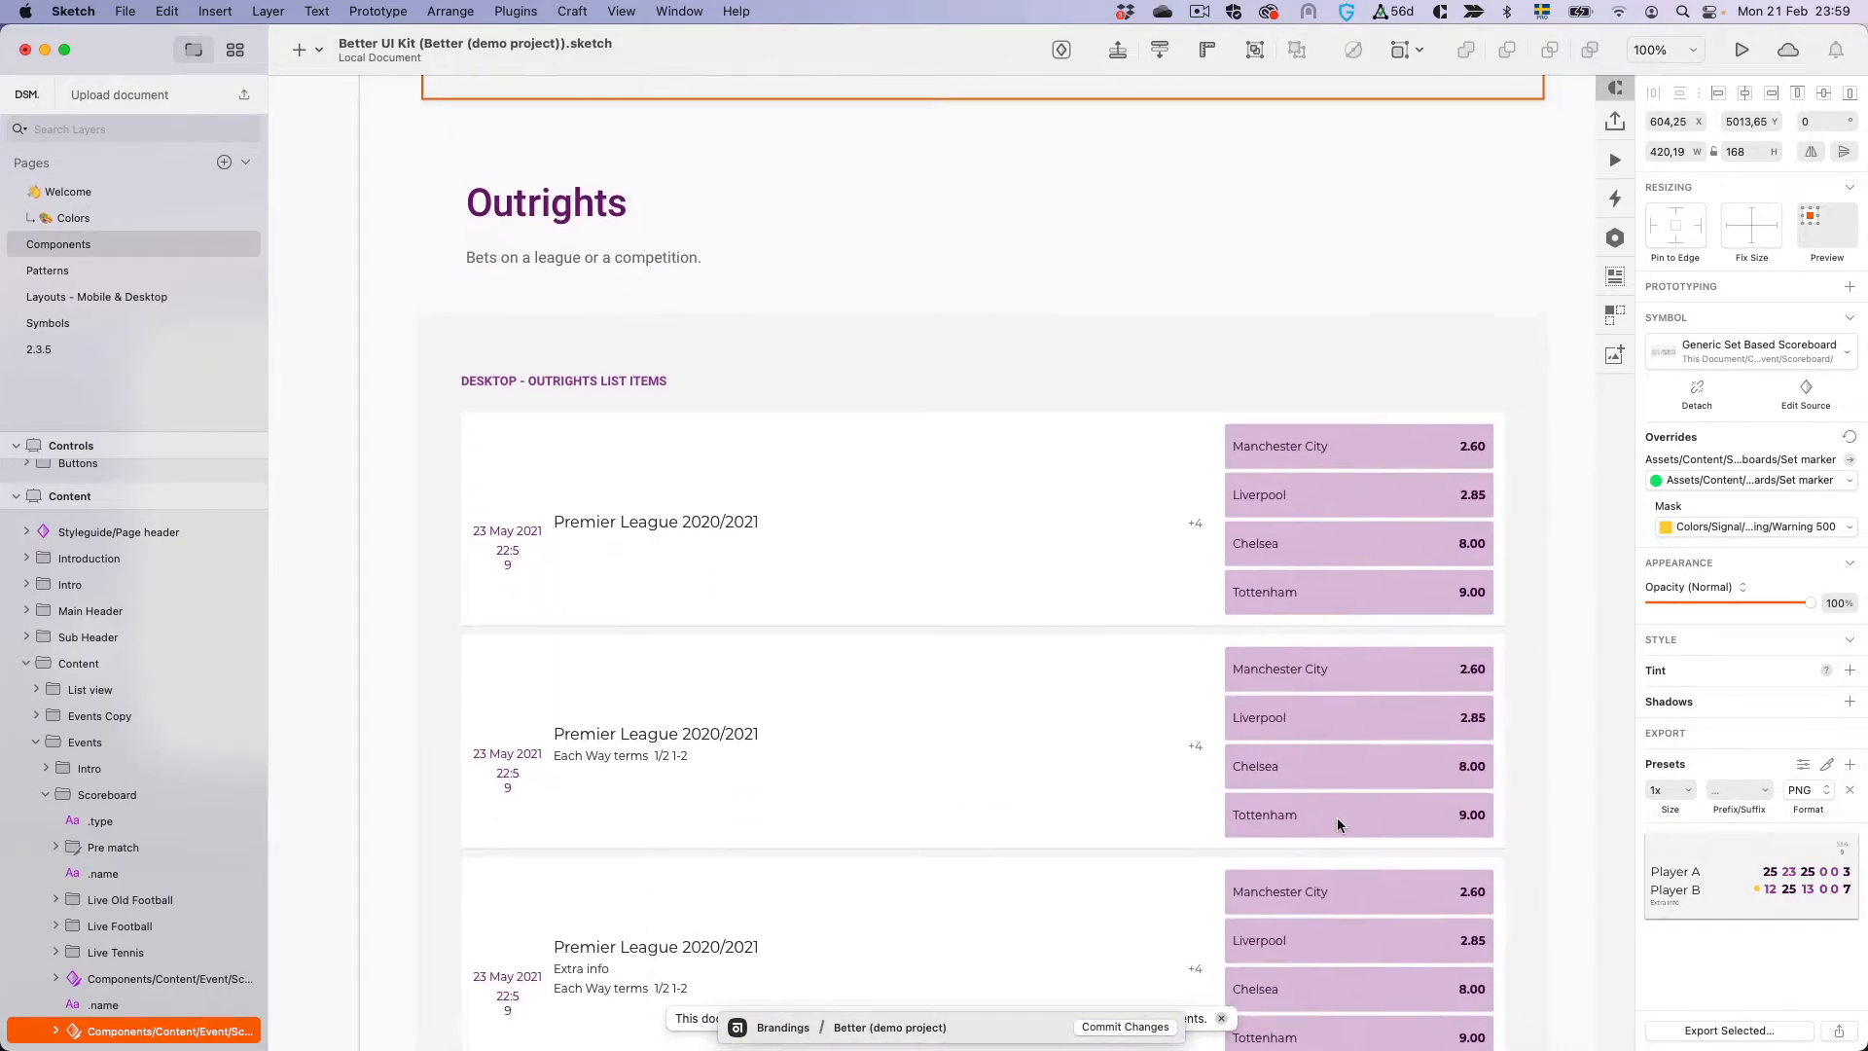
pyautogui.scroll(3, 1336, 817)
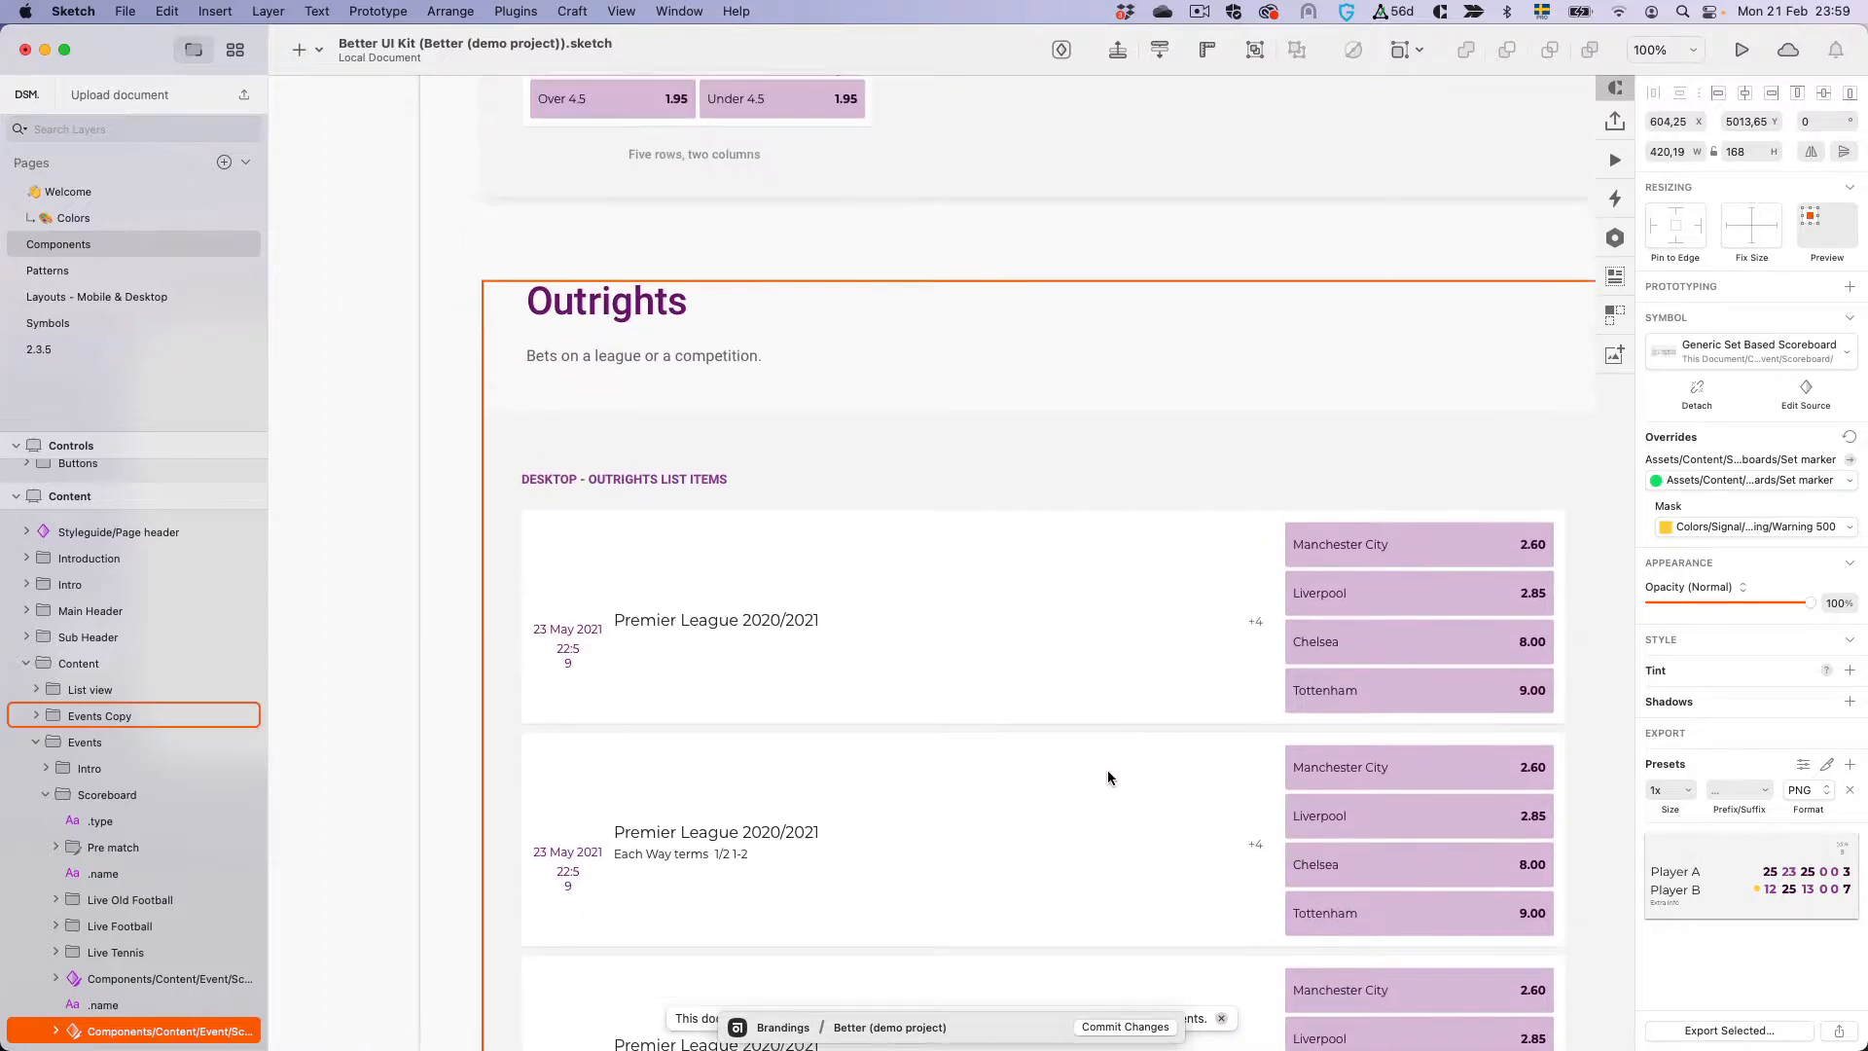
pyautogui.scroll(3, 1107, 768)
pyautogui.scroll(-4, 1107, 769)
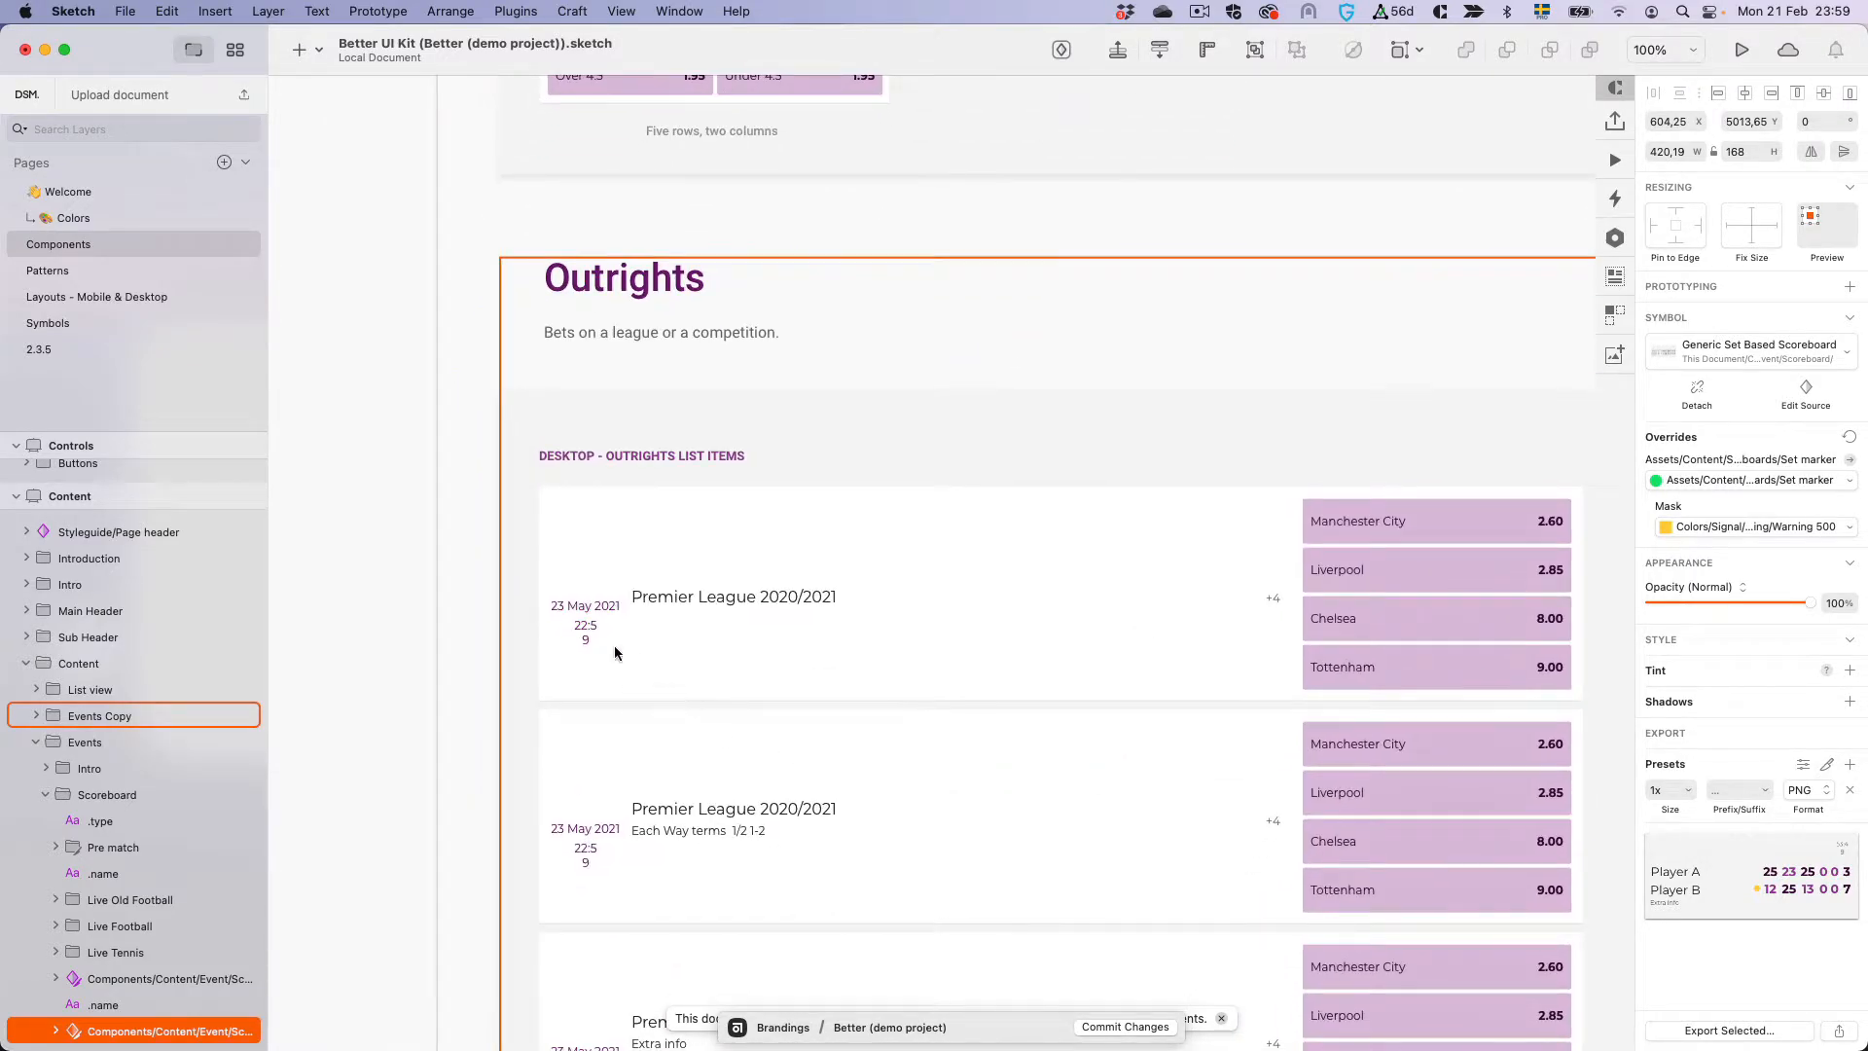
pyautogui.click(571, 616)
pyautogui.doubleClick(590, 619)
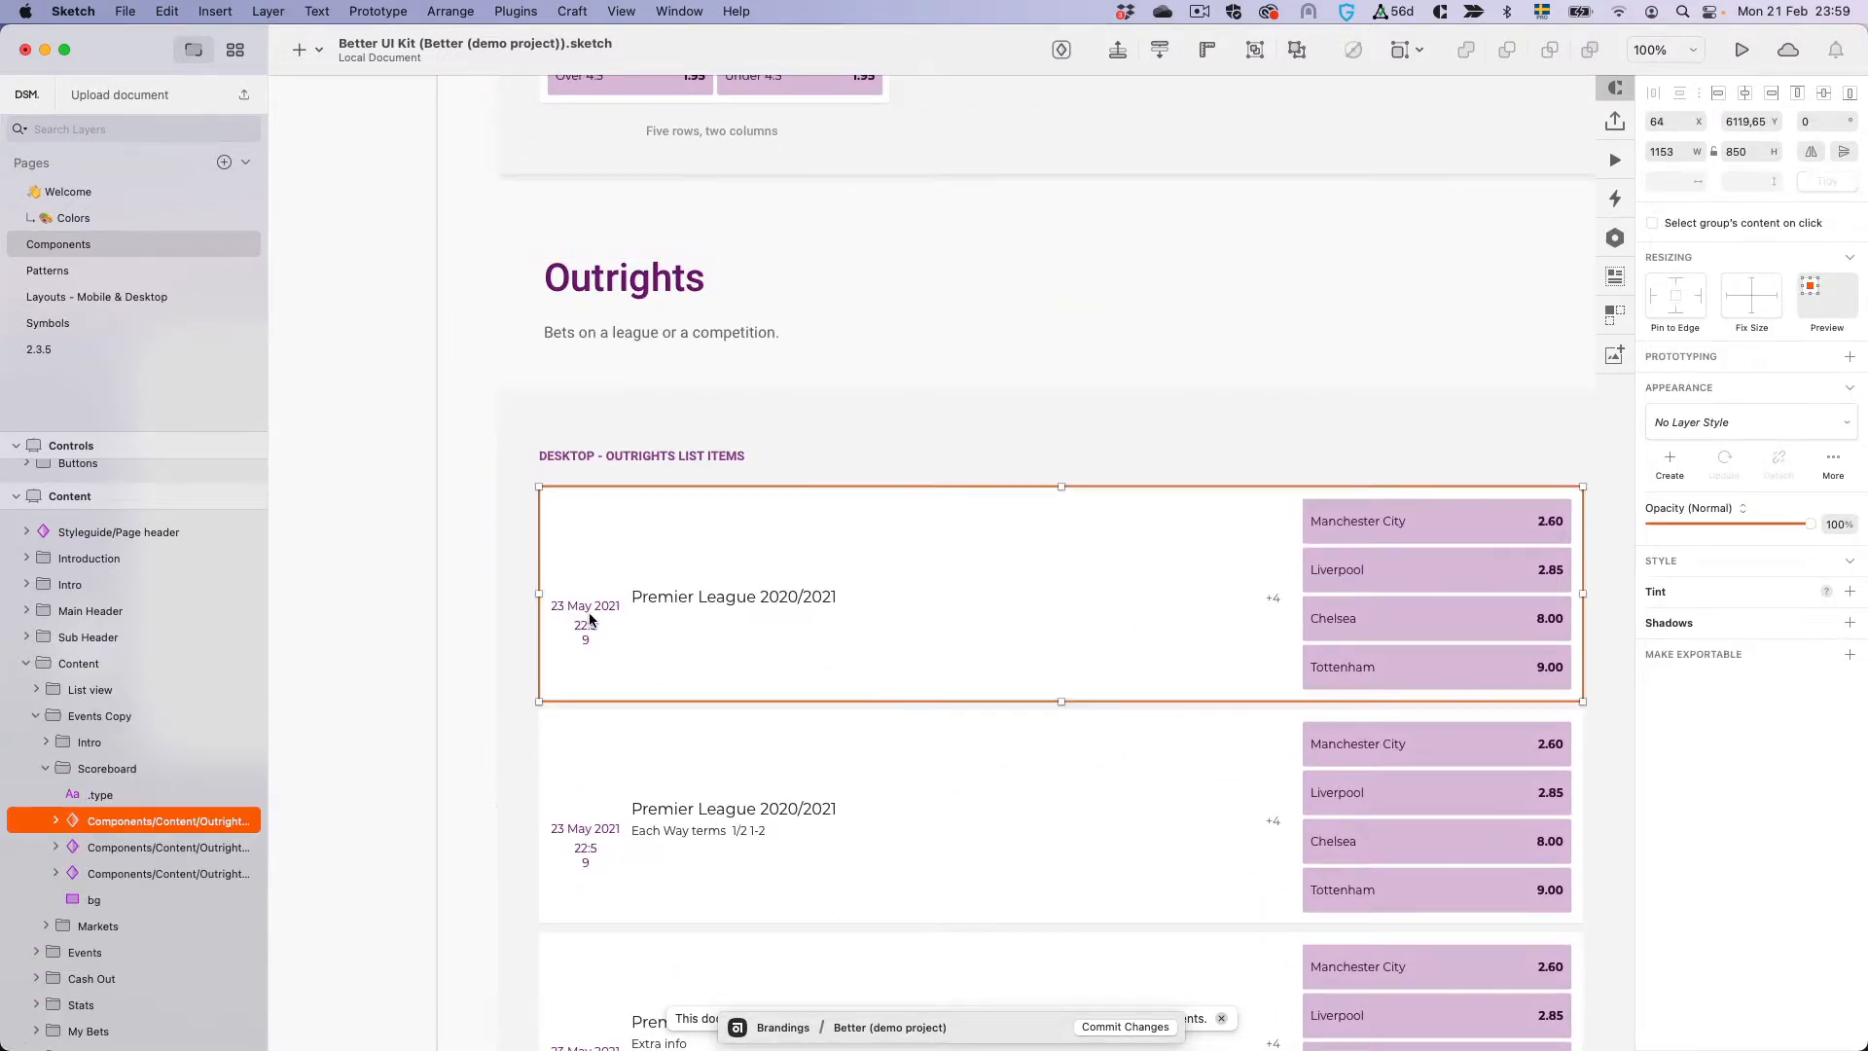
pyautogui.doubleClick(590, 619)
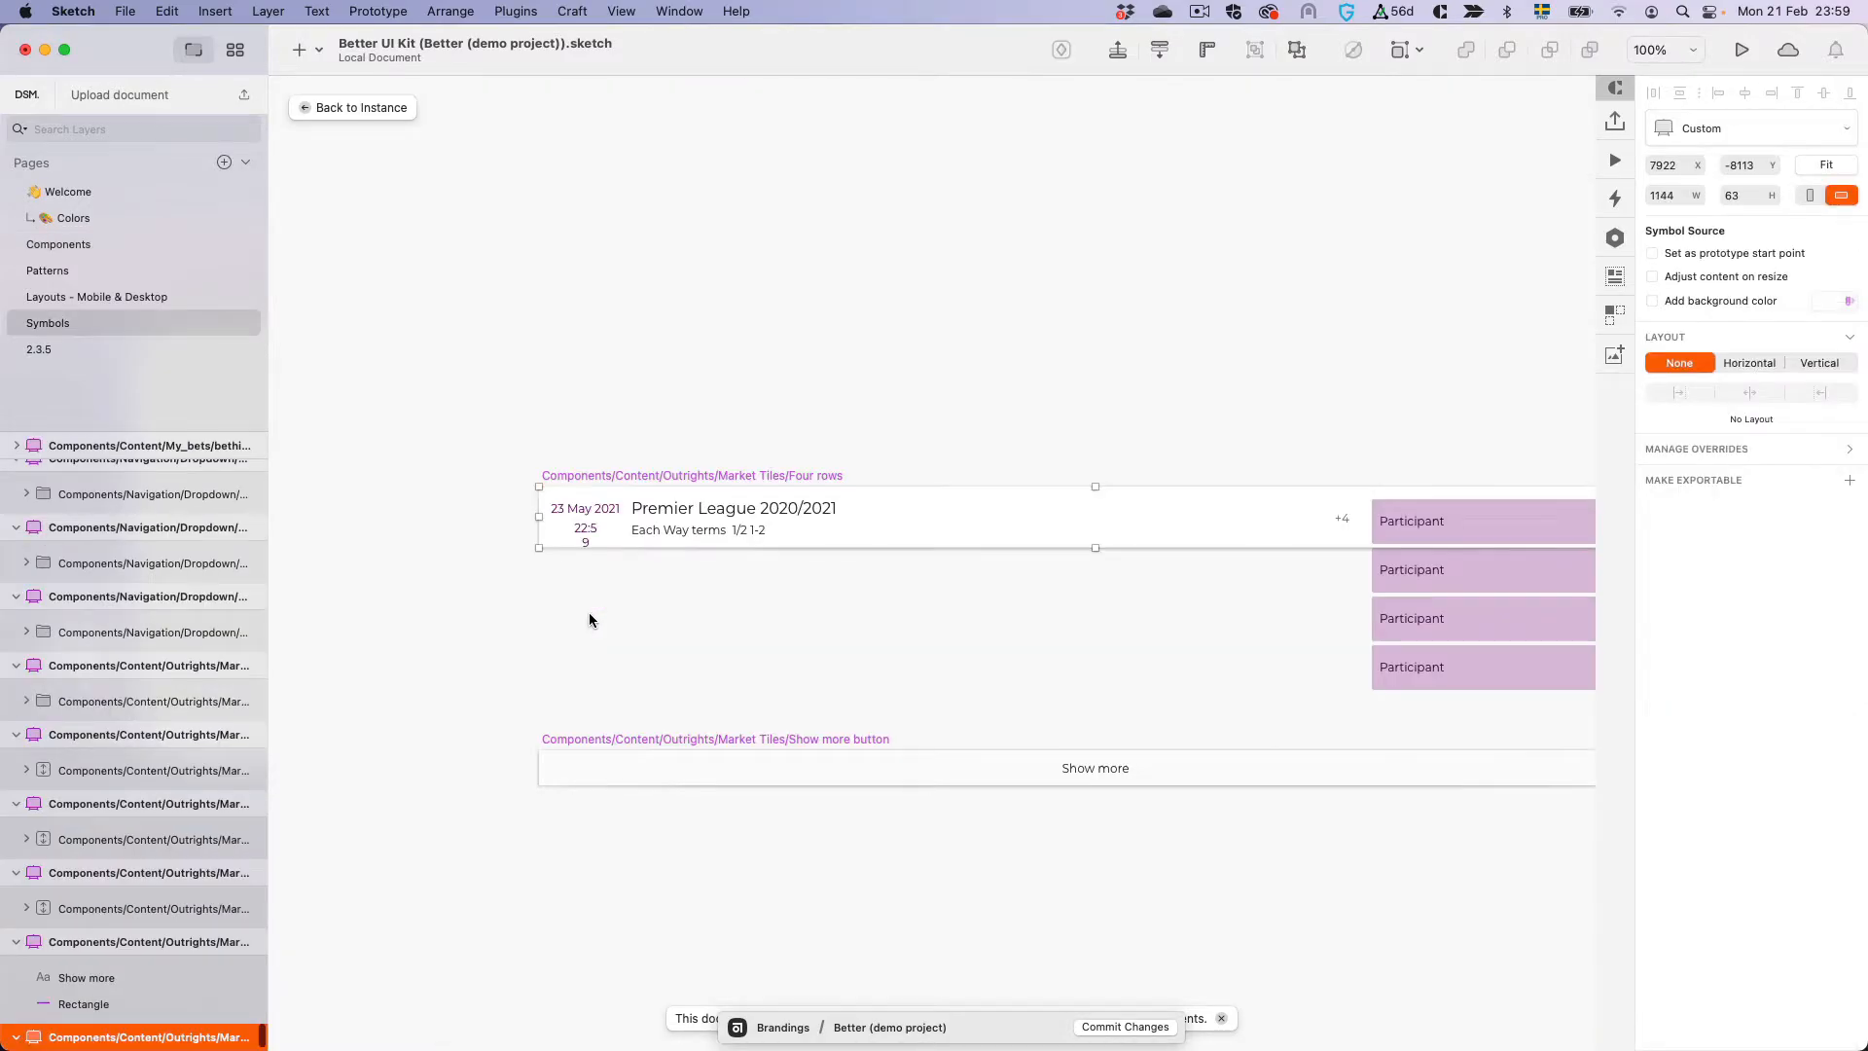
pyautogui.click(589, 525)
pyautogui.doubleClick(589, 529)
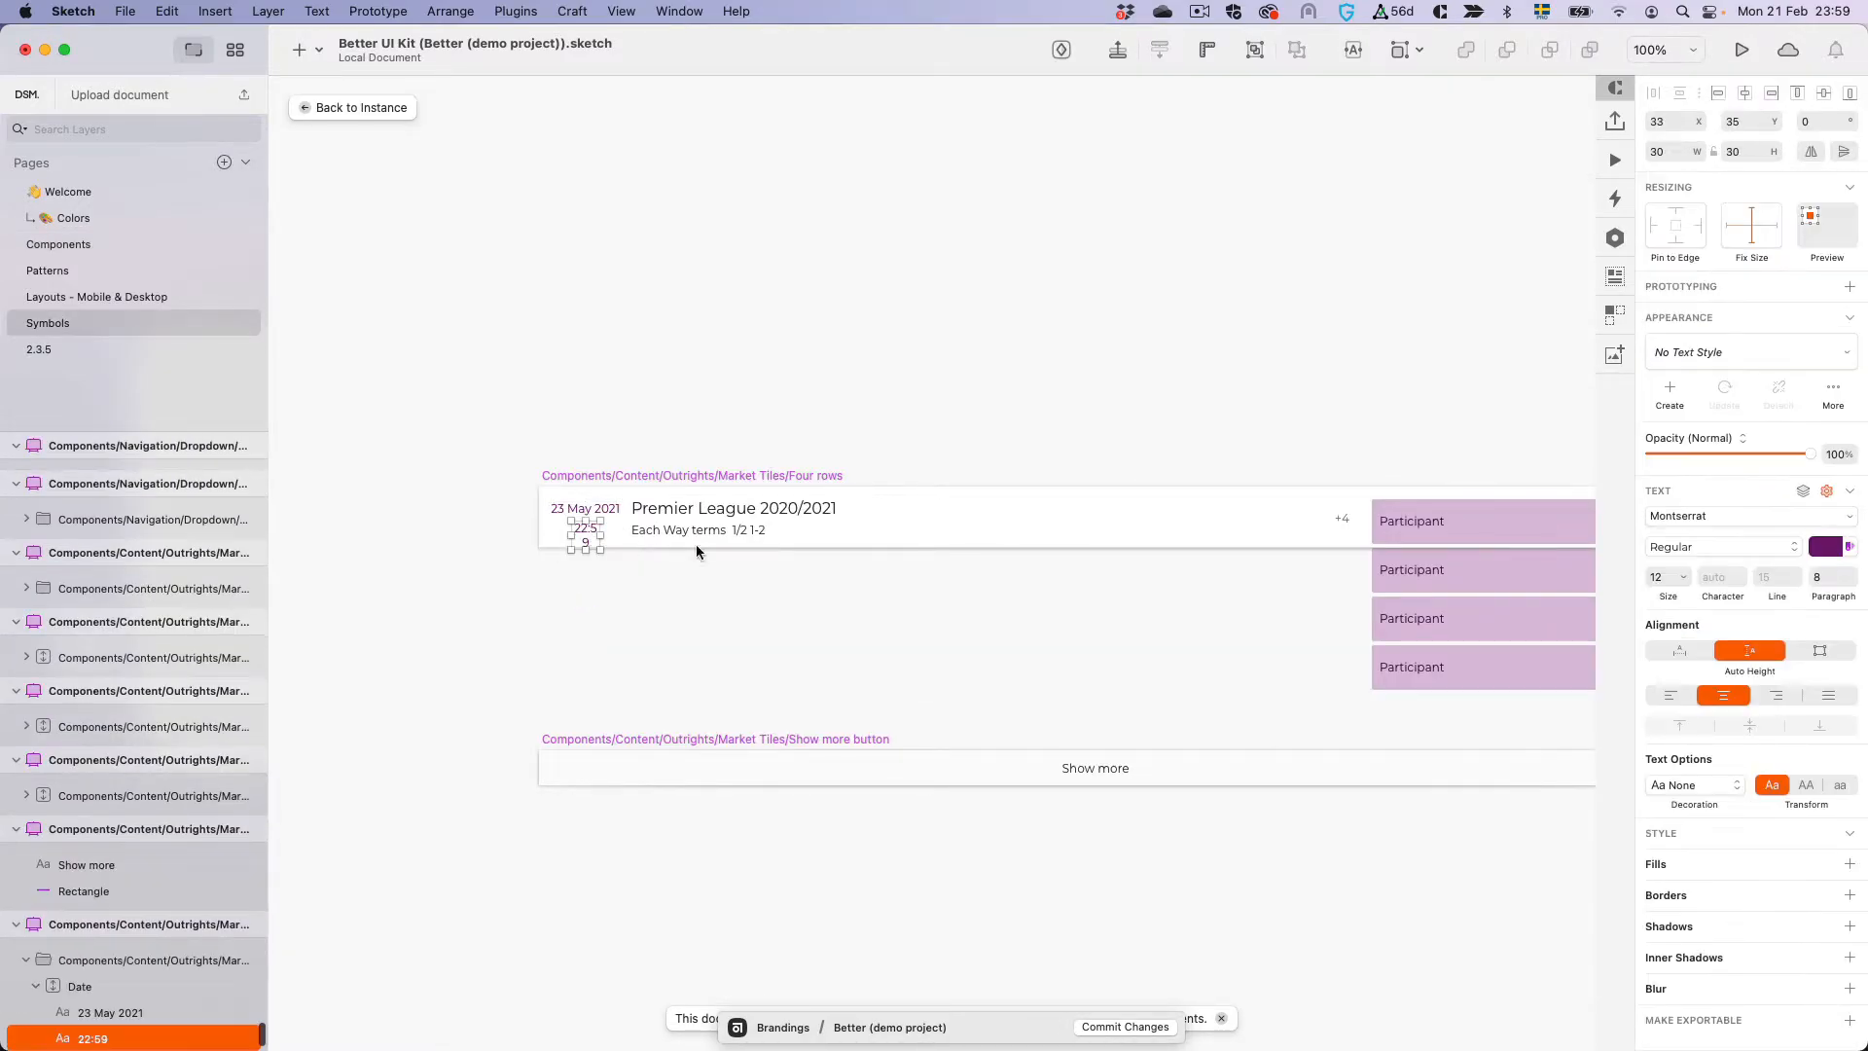
pyautogui.click(1683, 649)
pyautogui.click(966, 619)
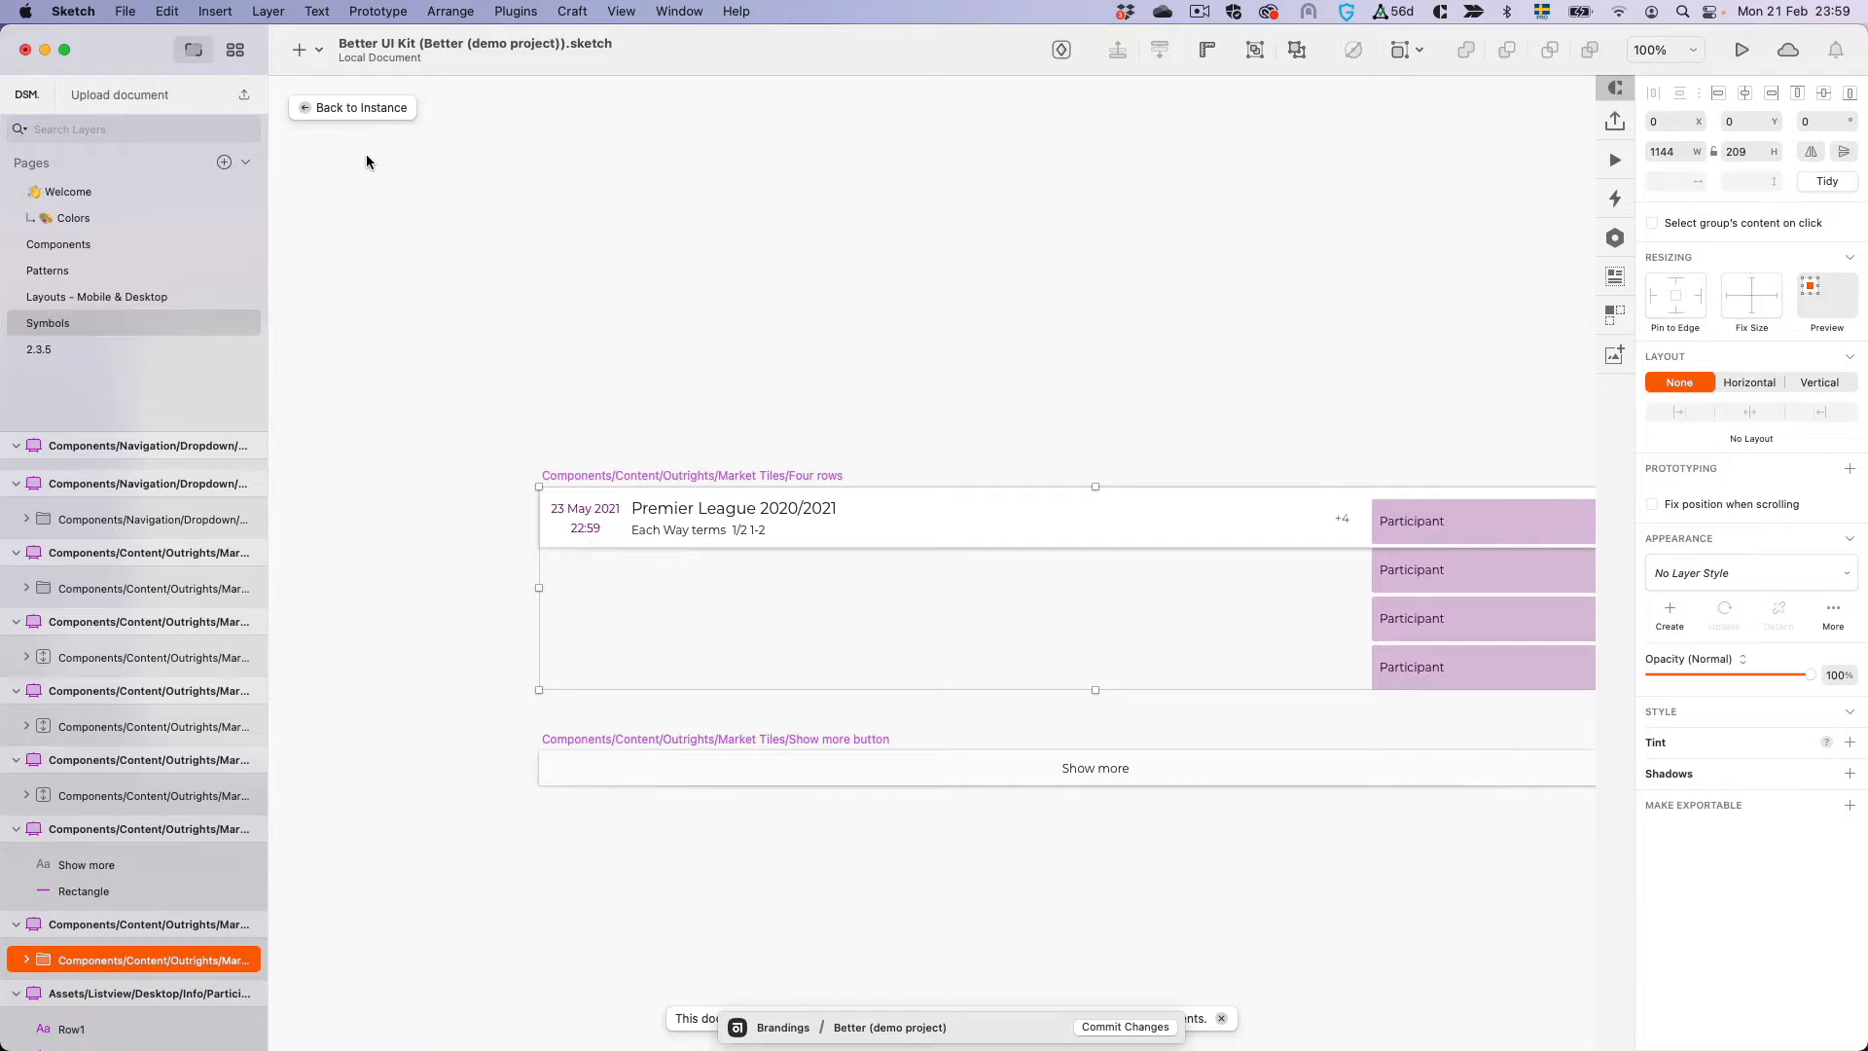
pyautogui.click(299, 109)
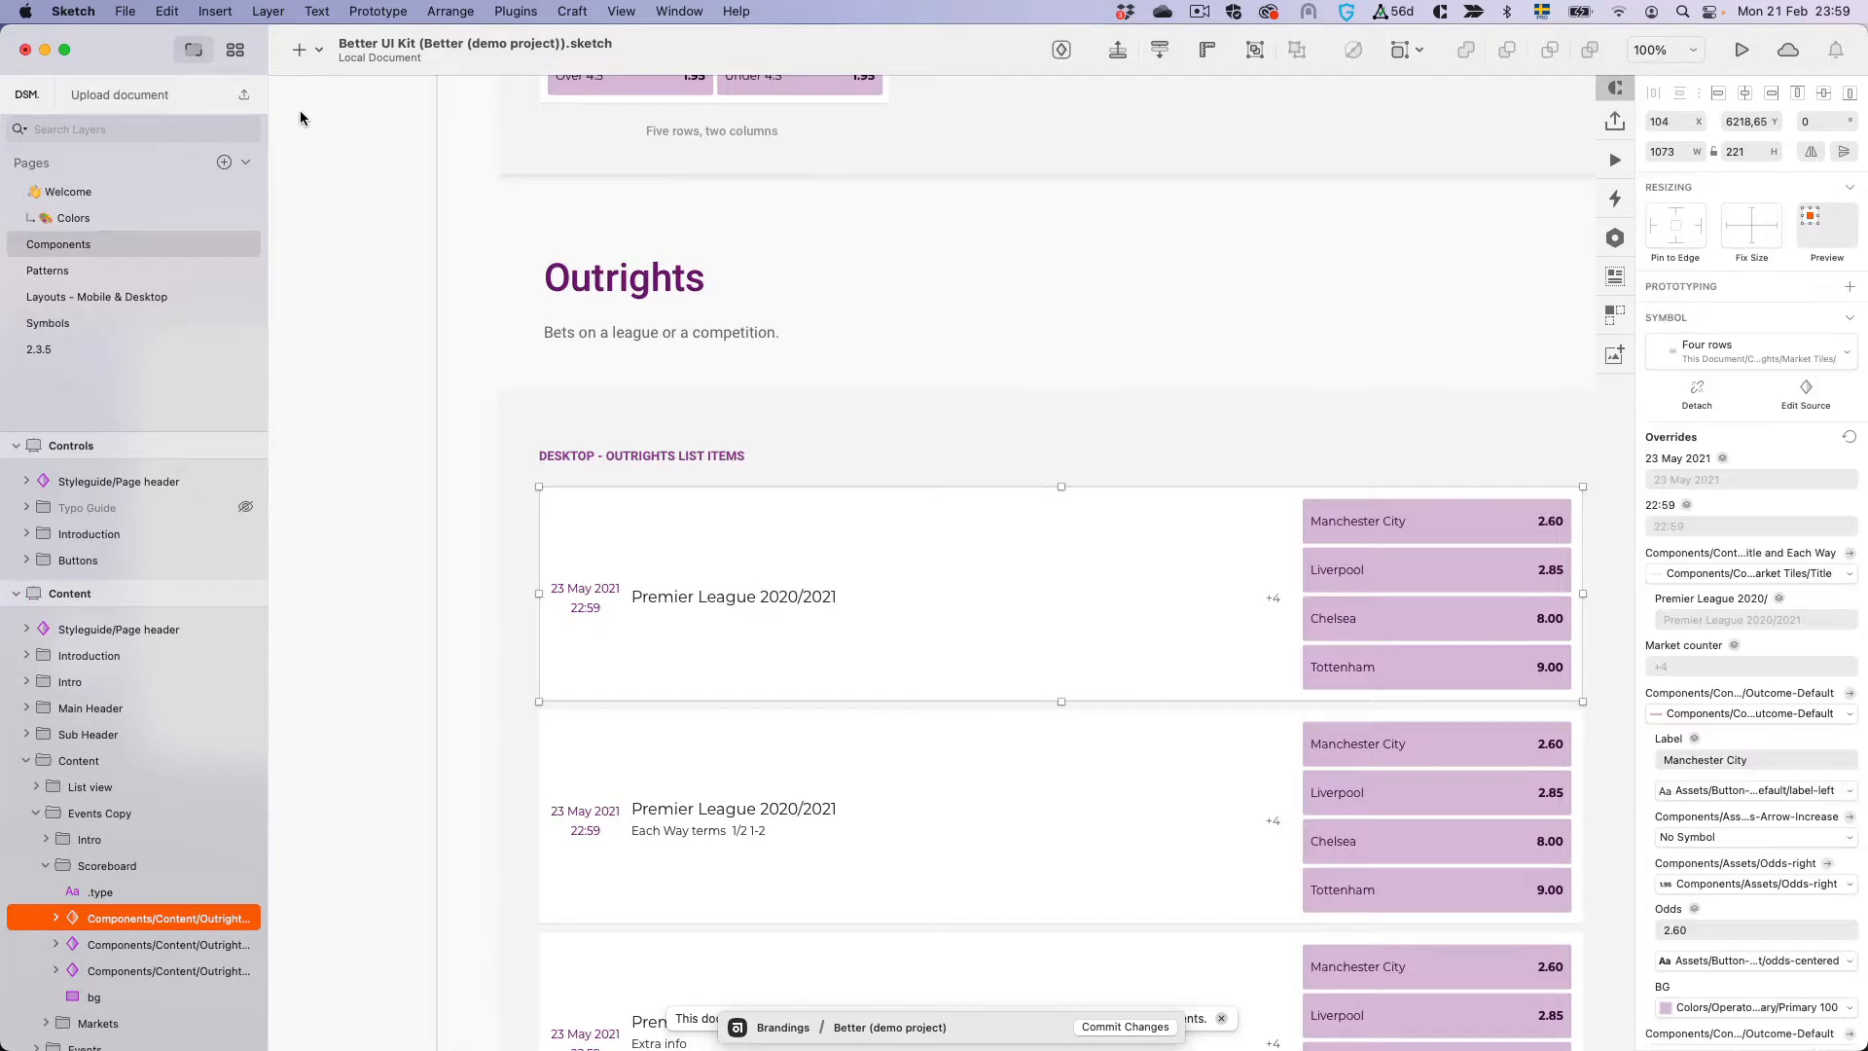
# Step: Set the mobile Outrights tile's 22:59 time text to Auto Width
pyautogui.scroll(-10, 670, 426)
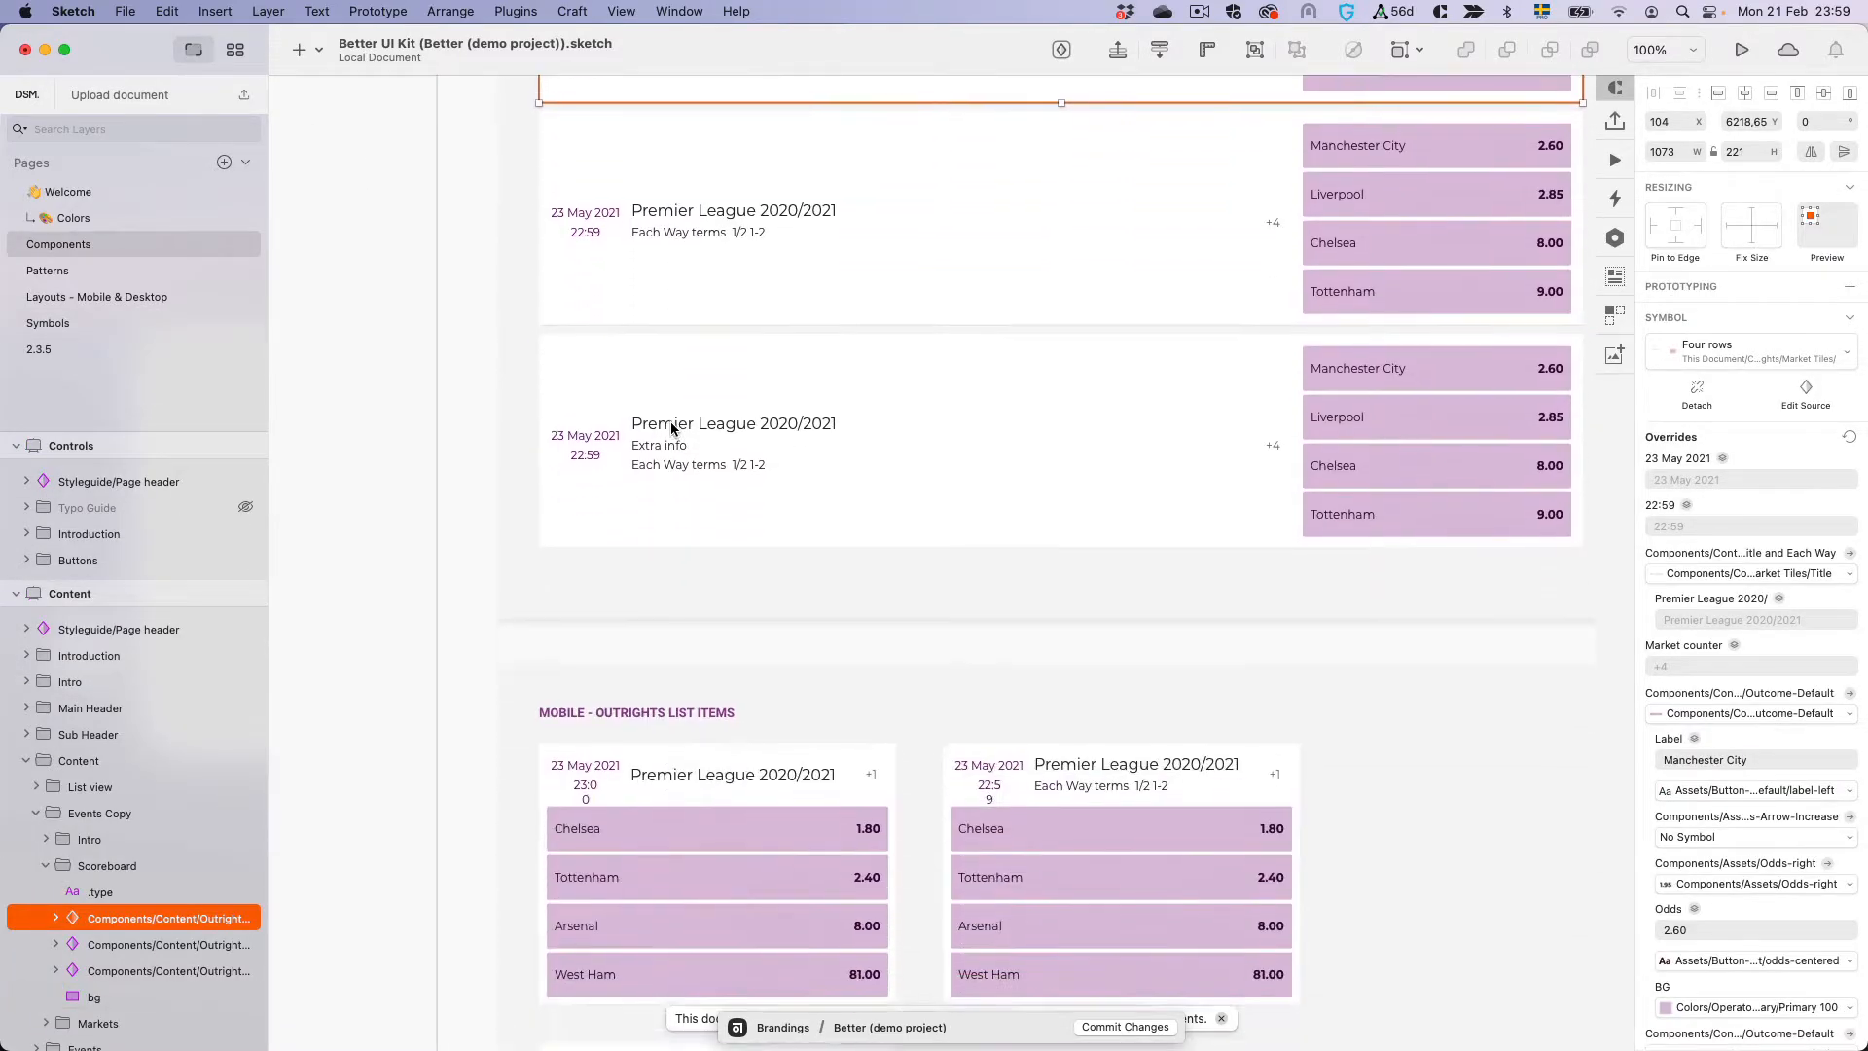
pyautogui.click(586, 581)
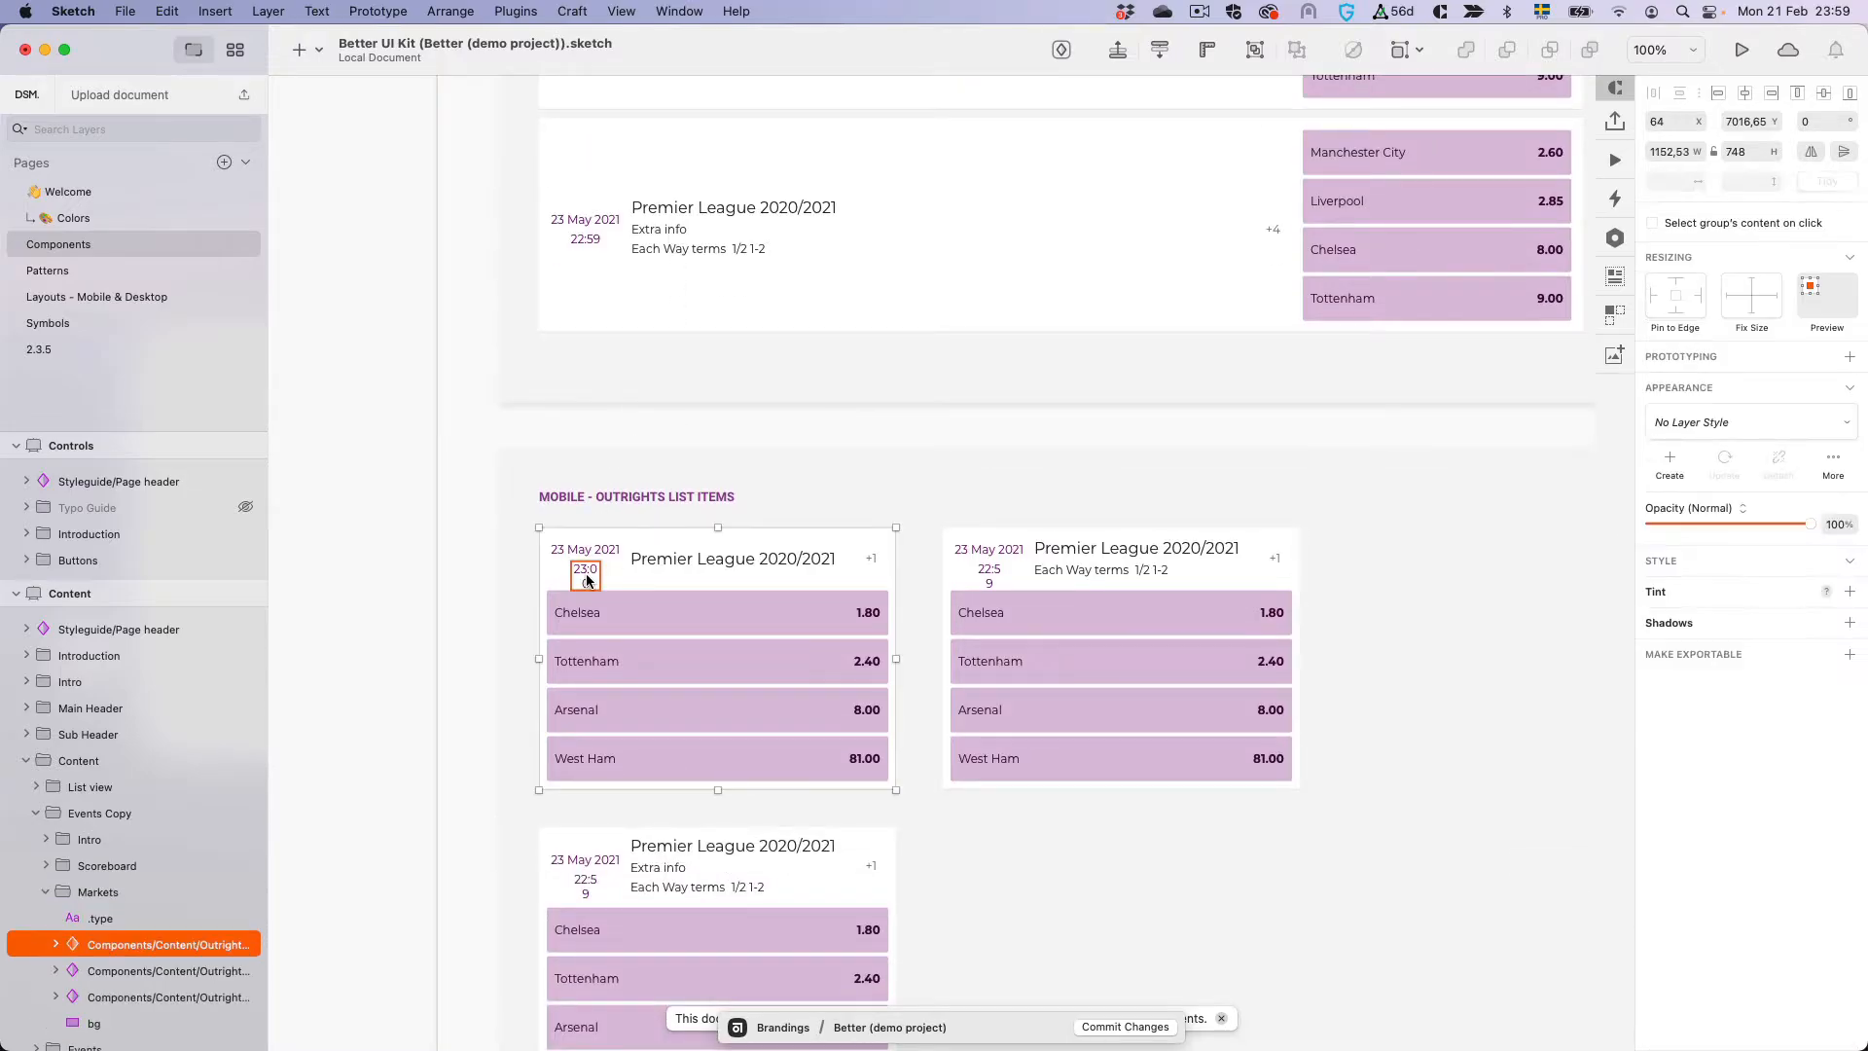
pyautogui.doubleClick(587, 580)
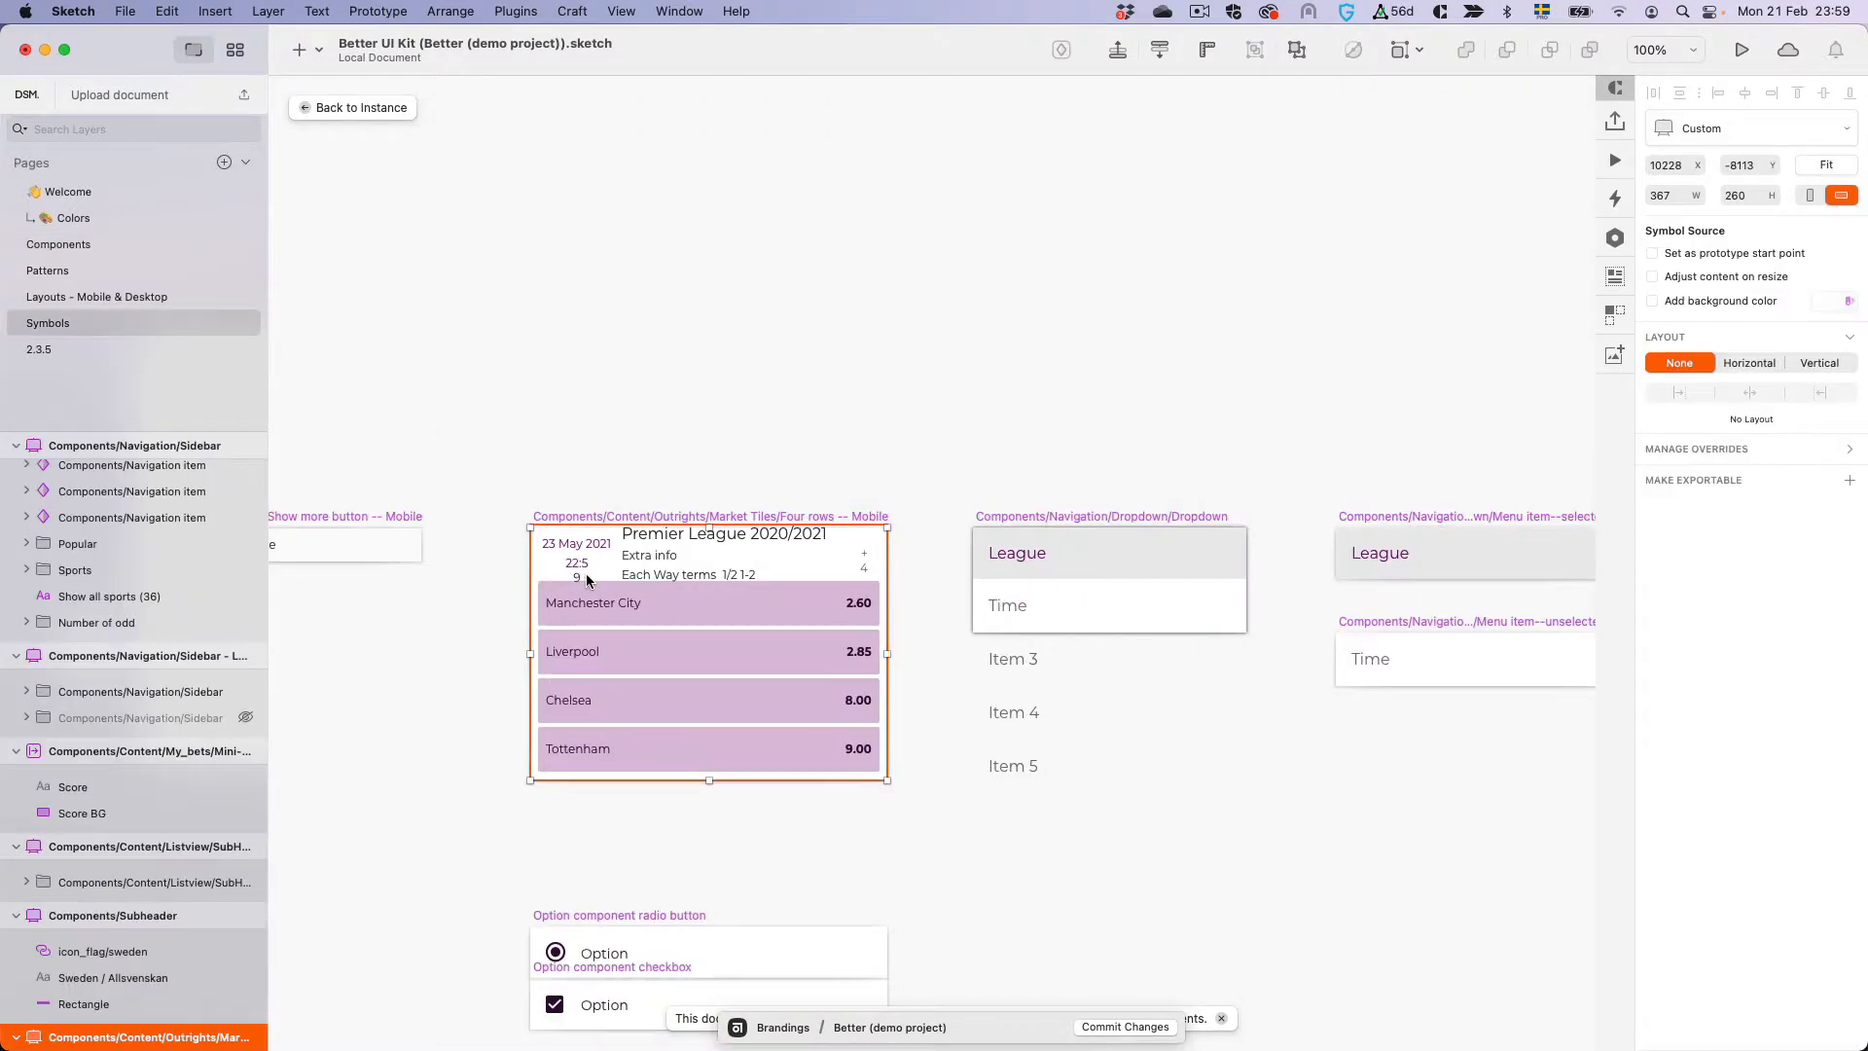
pyautogui.doubleClick(585, 565)
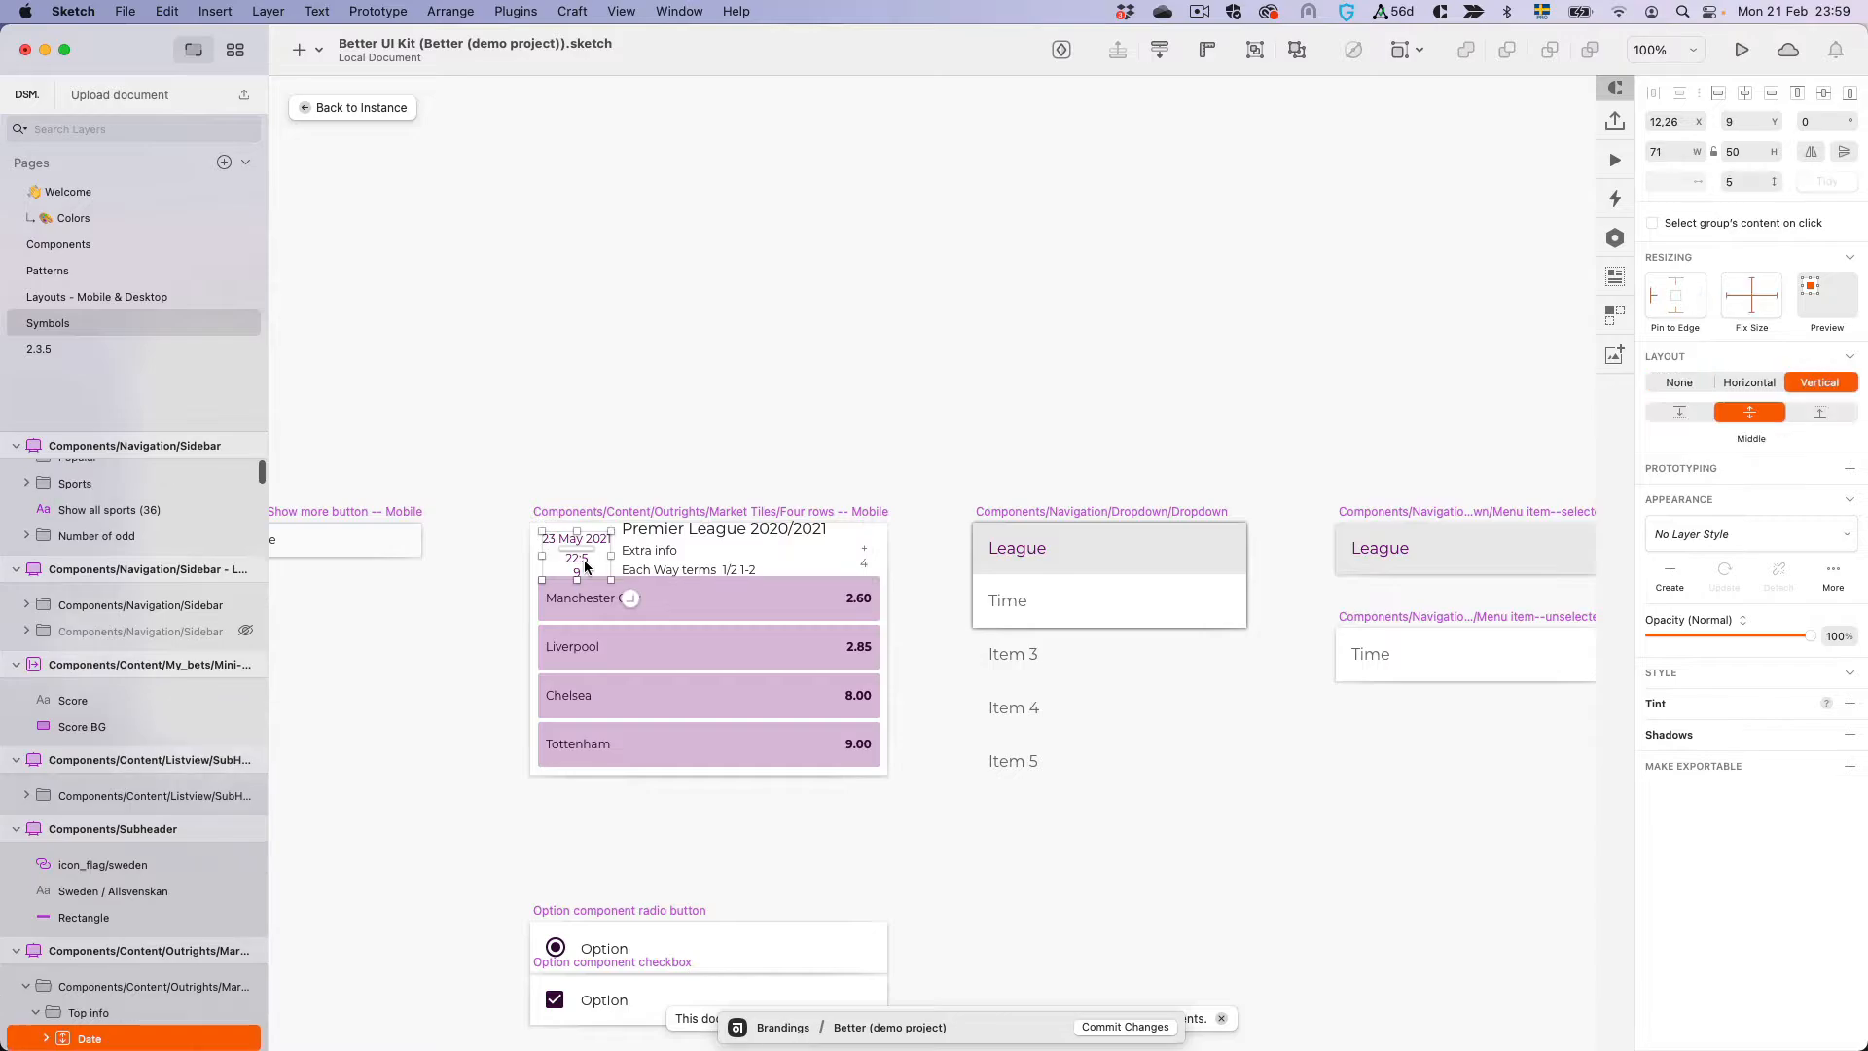
pyautogui.doubleClick(585, 565)
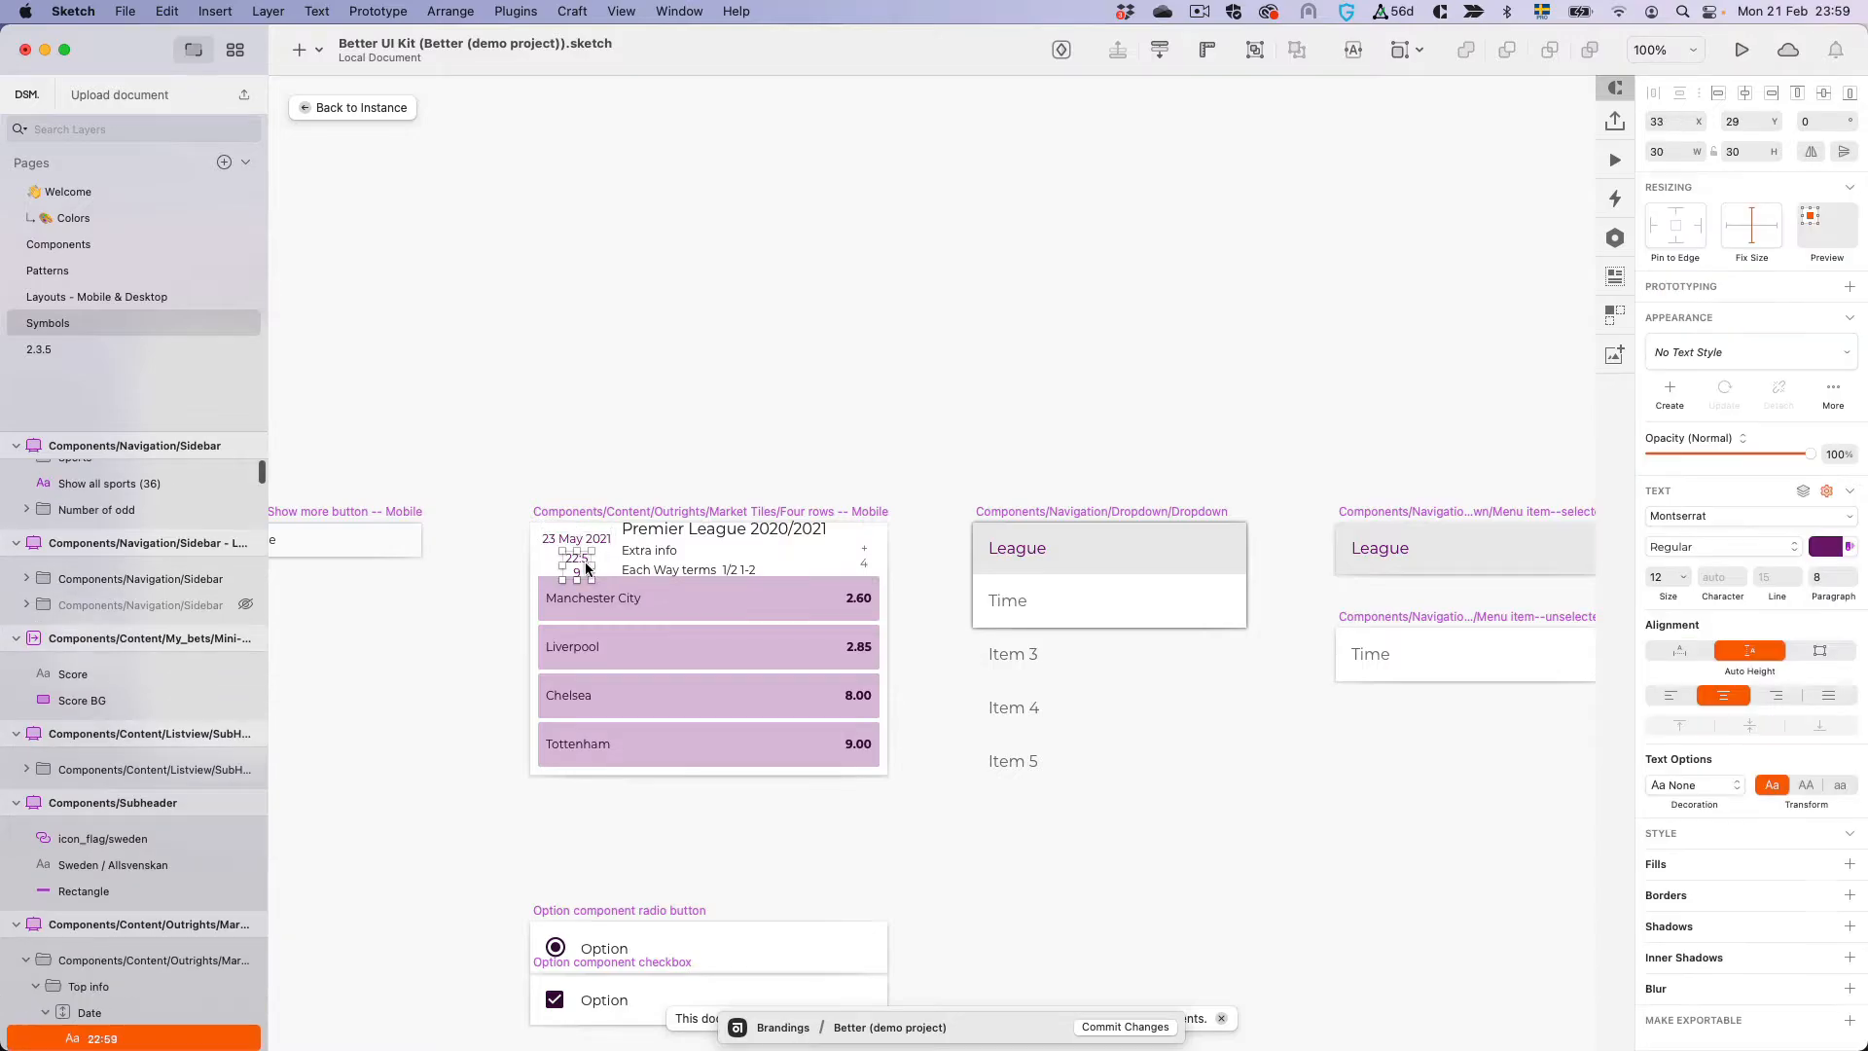
pyautogui.click(1681, 651)
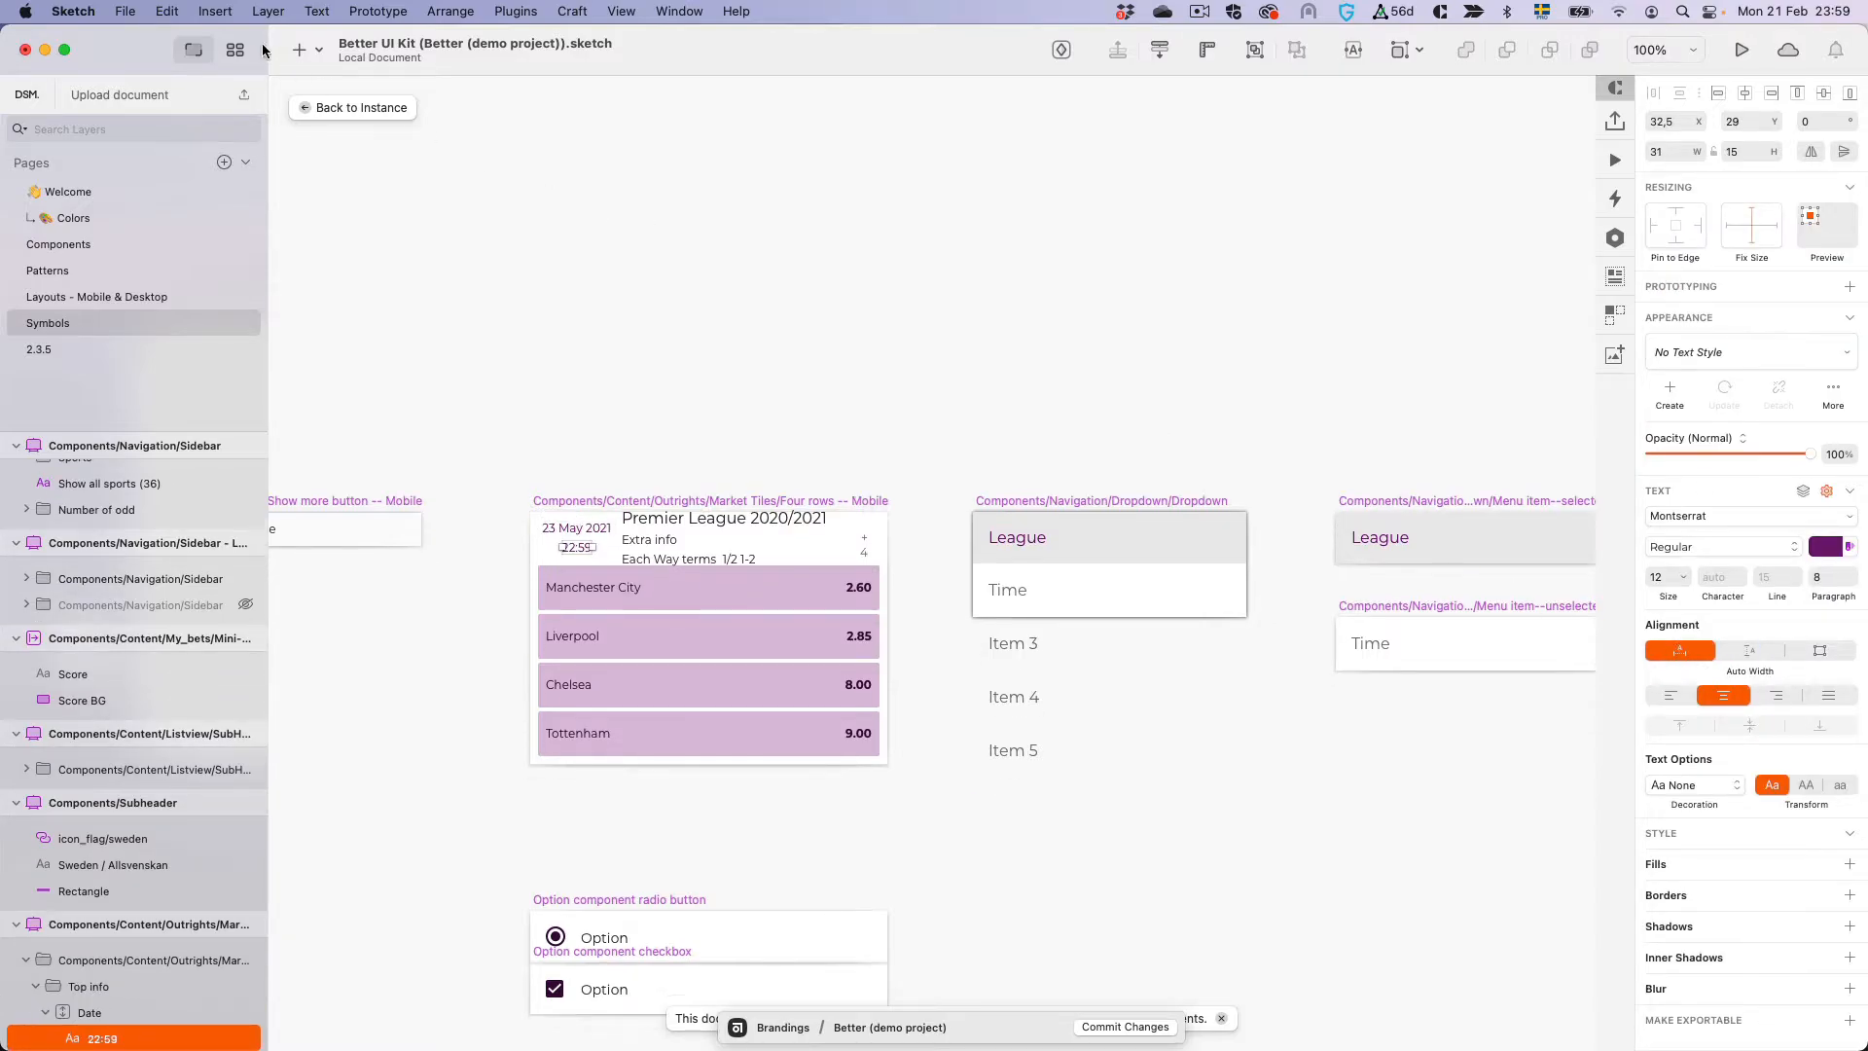
pyautogui.click(313, 108)
pyautogui.scroll(-10, 874, 318)
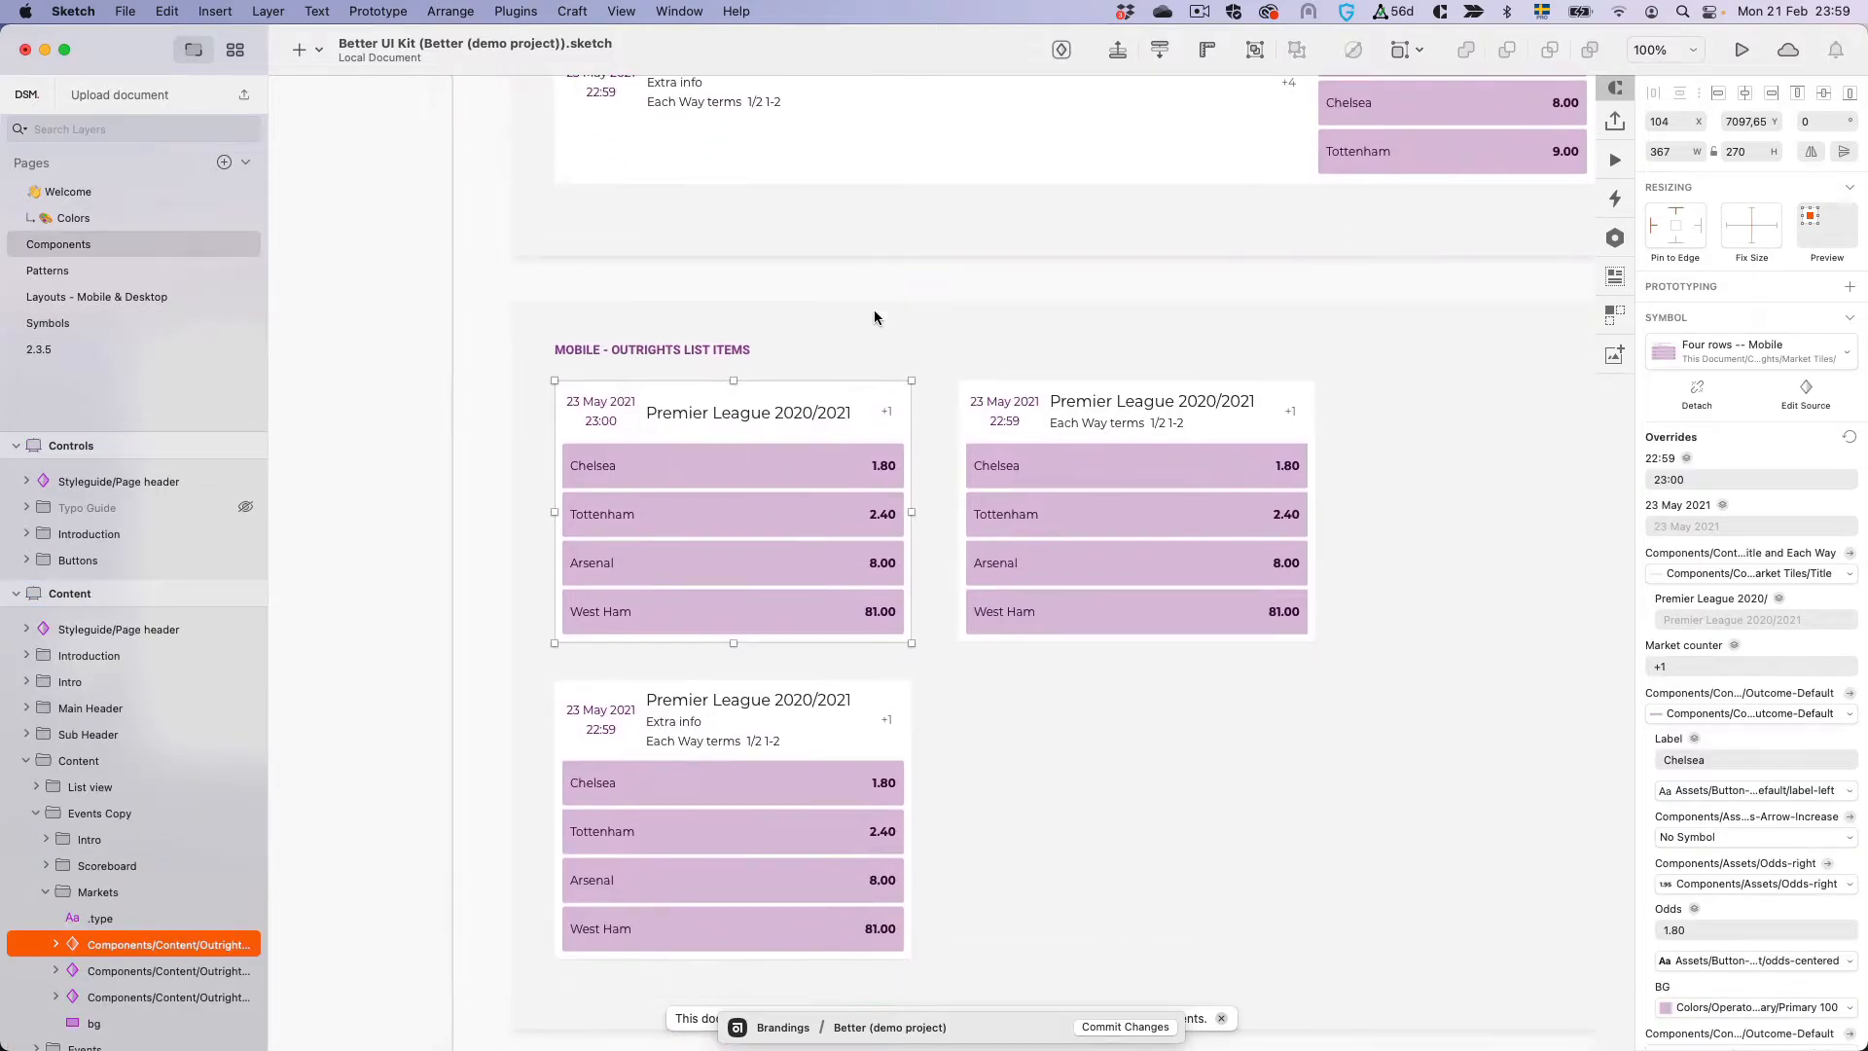
# Step: In the Cash Out tile symbol, nudge the Stake label and the unlocked divider one unit right
pyautogui.scroll(-4, 874, 316)
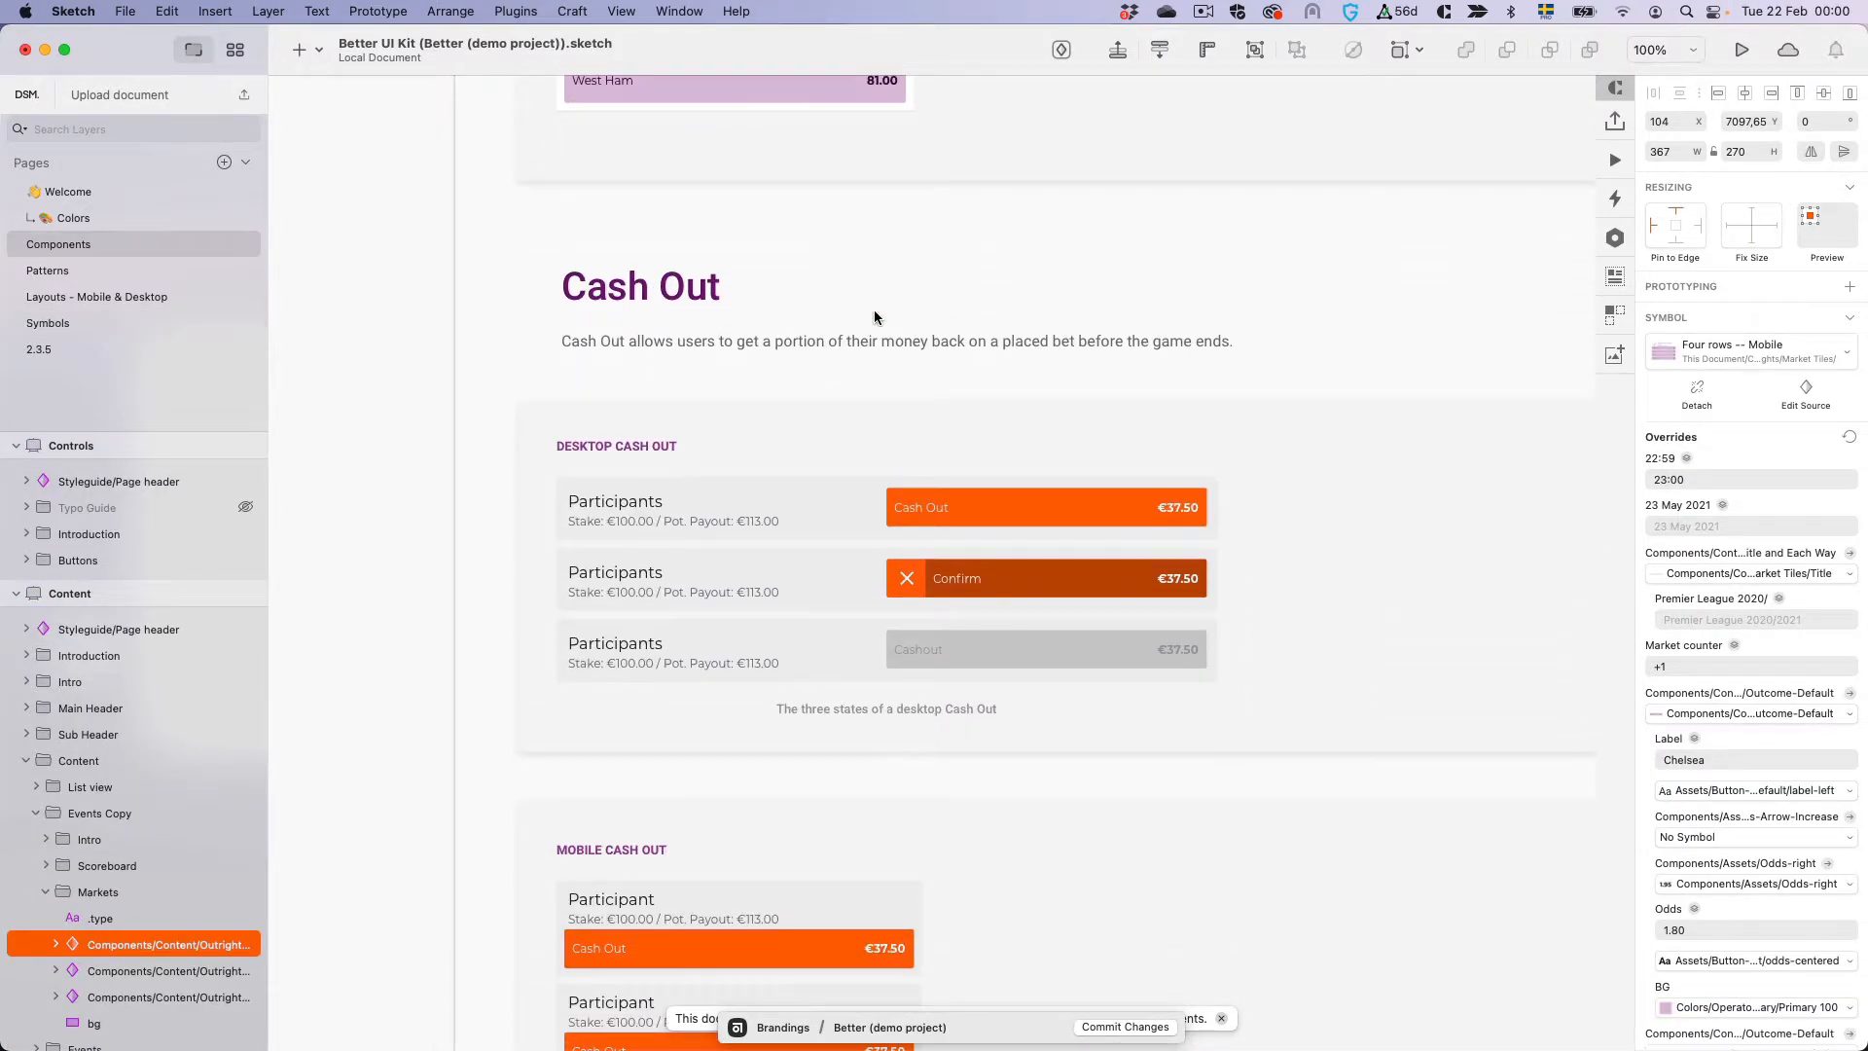
pyautogui.scroll(-10, 874, 317)
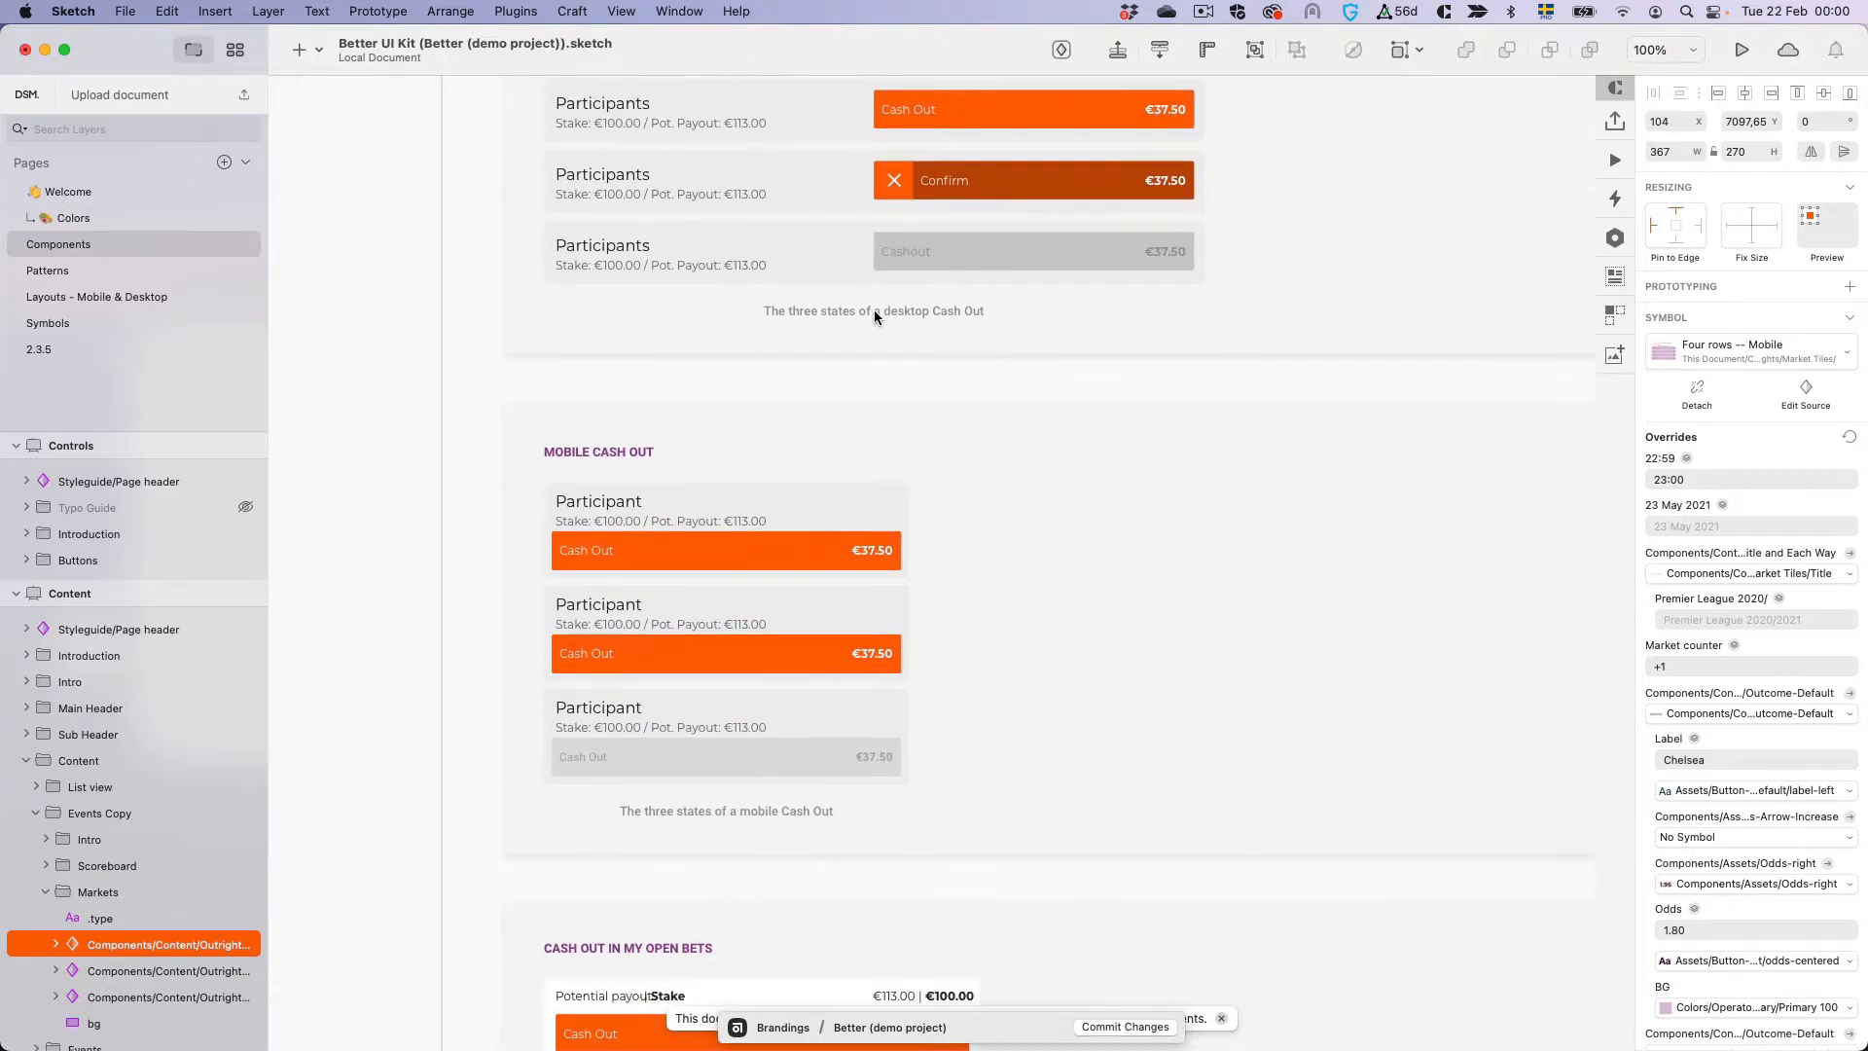
pyautogui.scroll(-8, 873, 313)
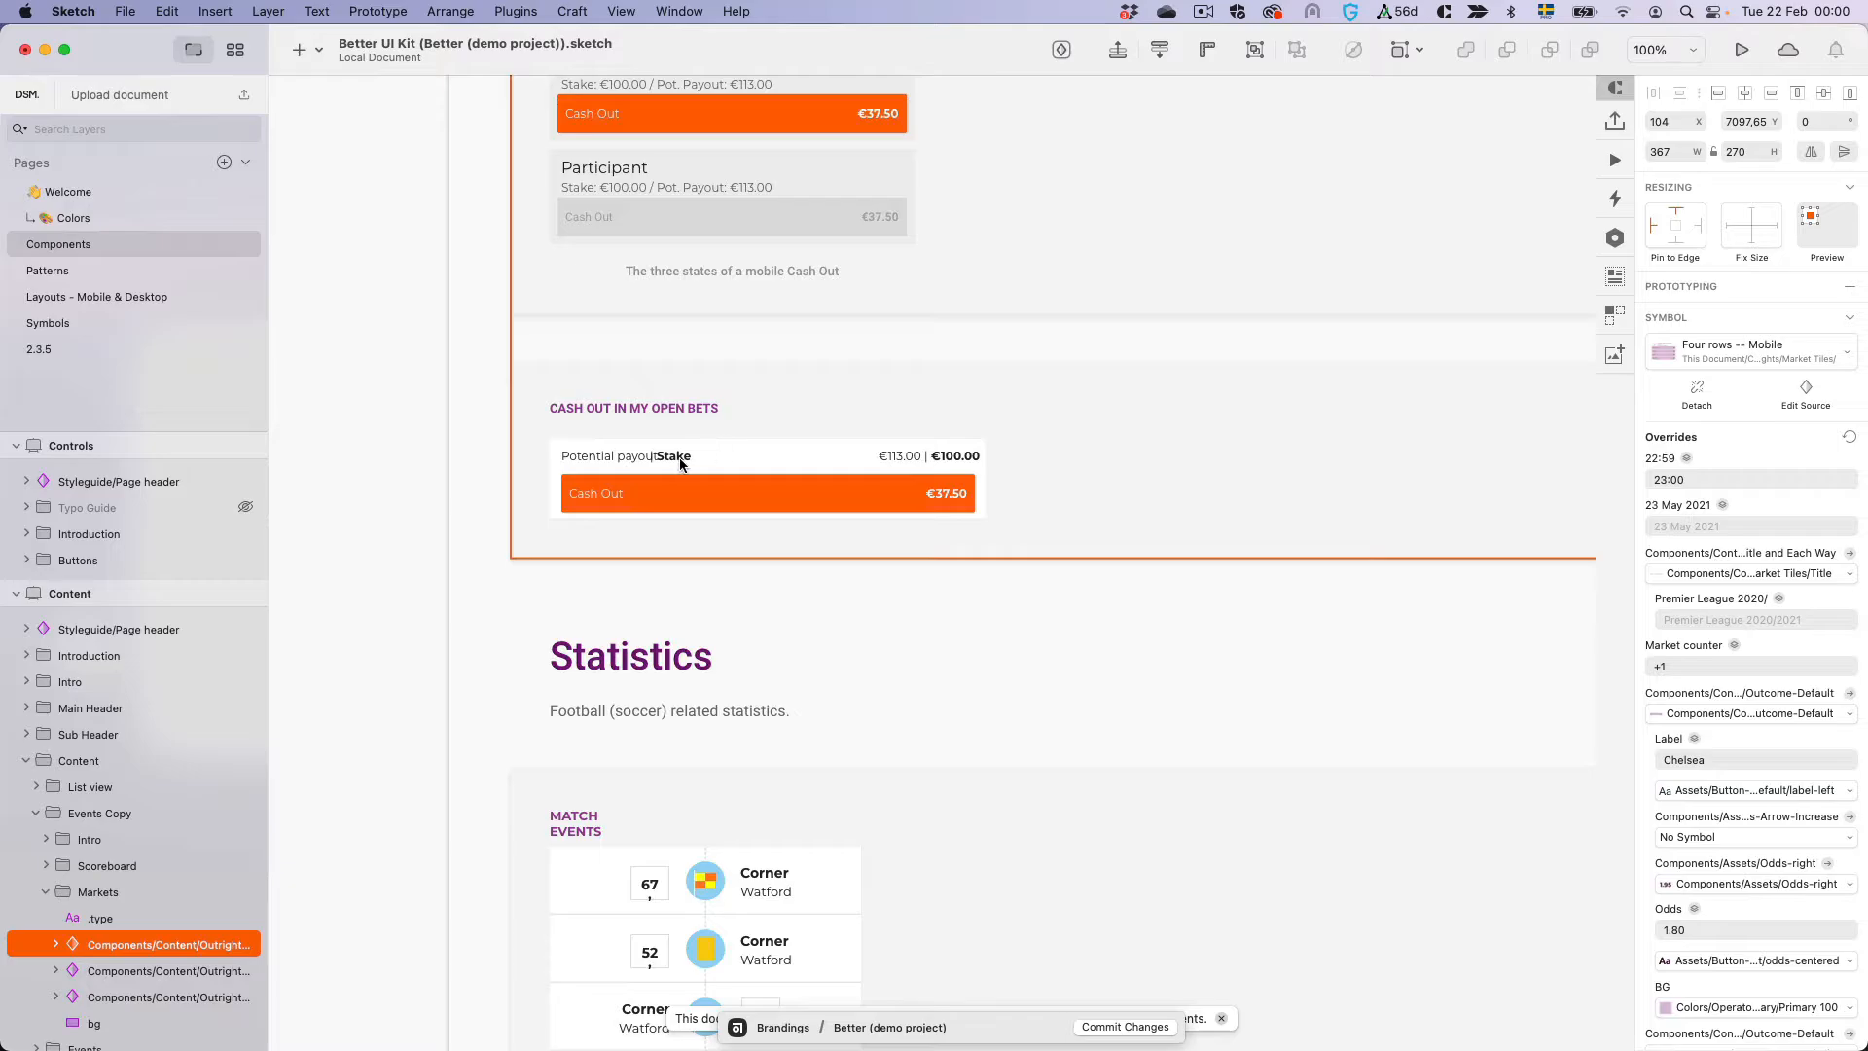
pyautogui.click(681, 464)
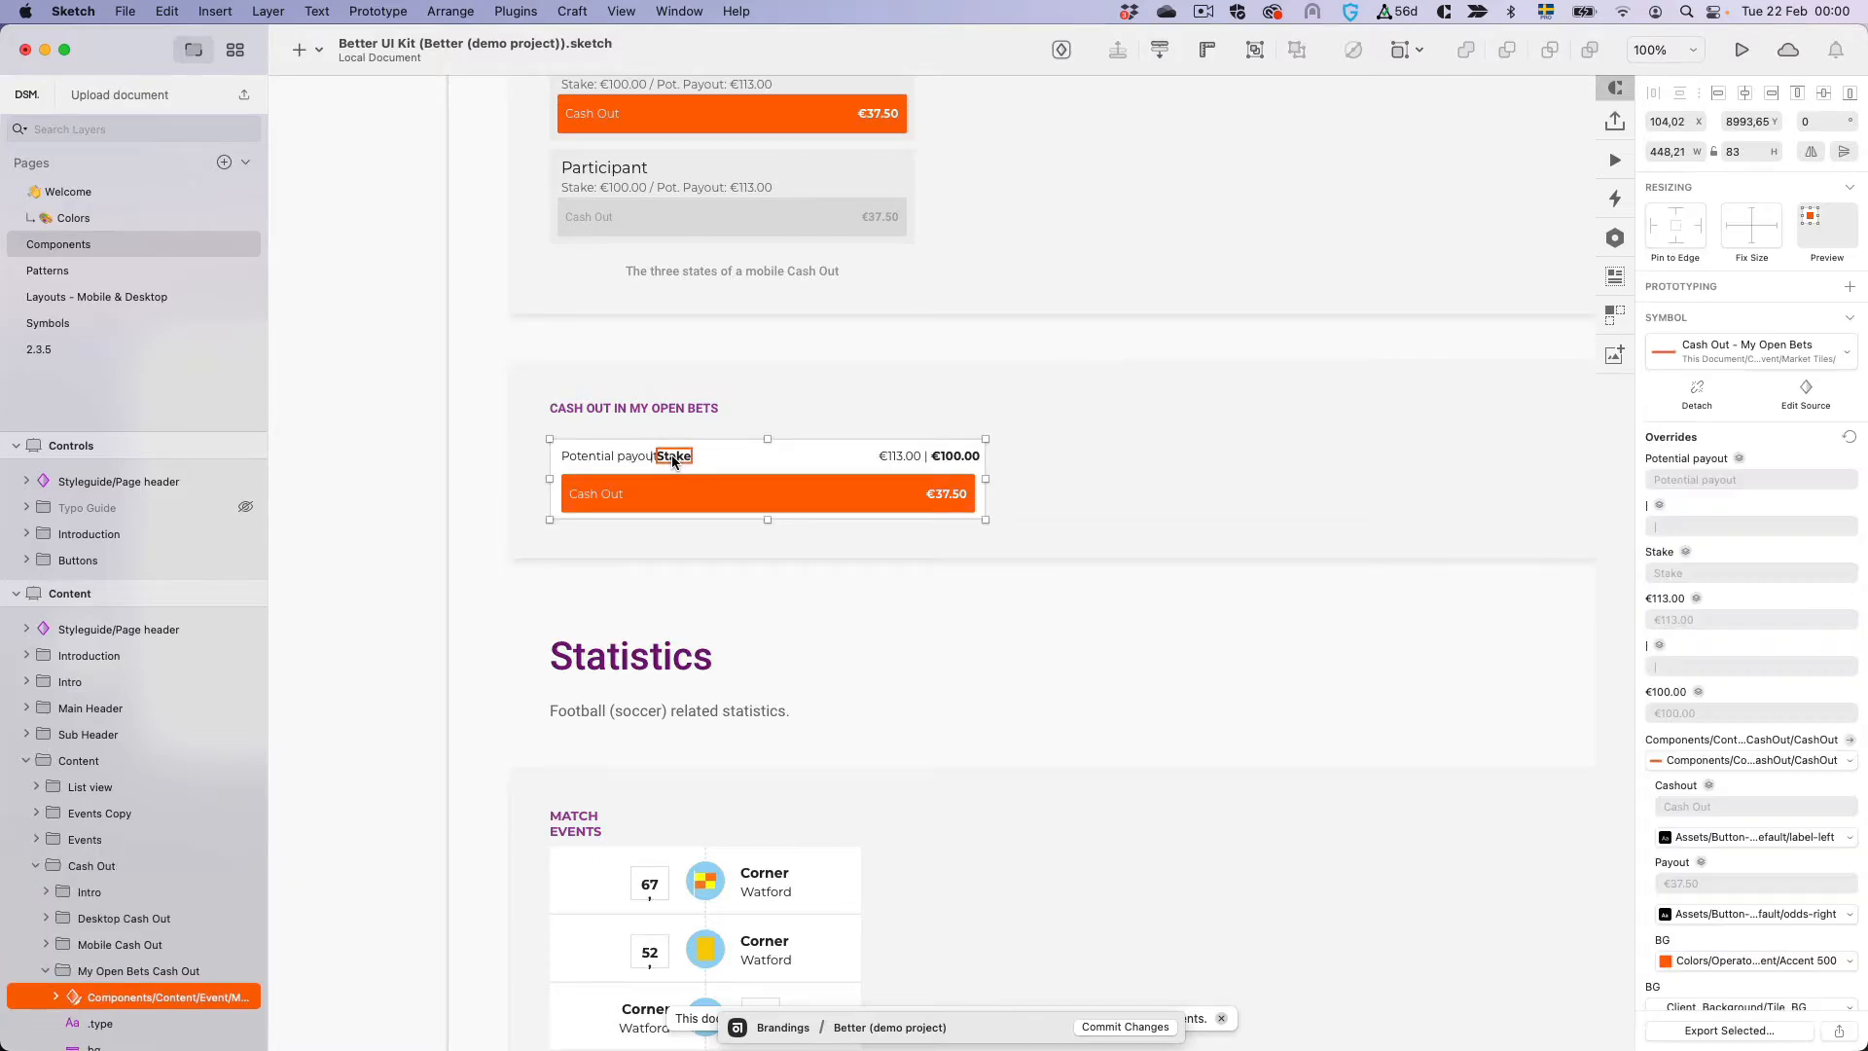
pyautogui.doubleClick(671, 454)
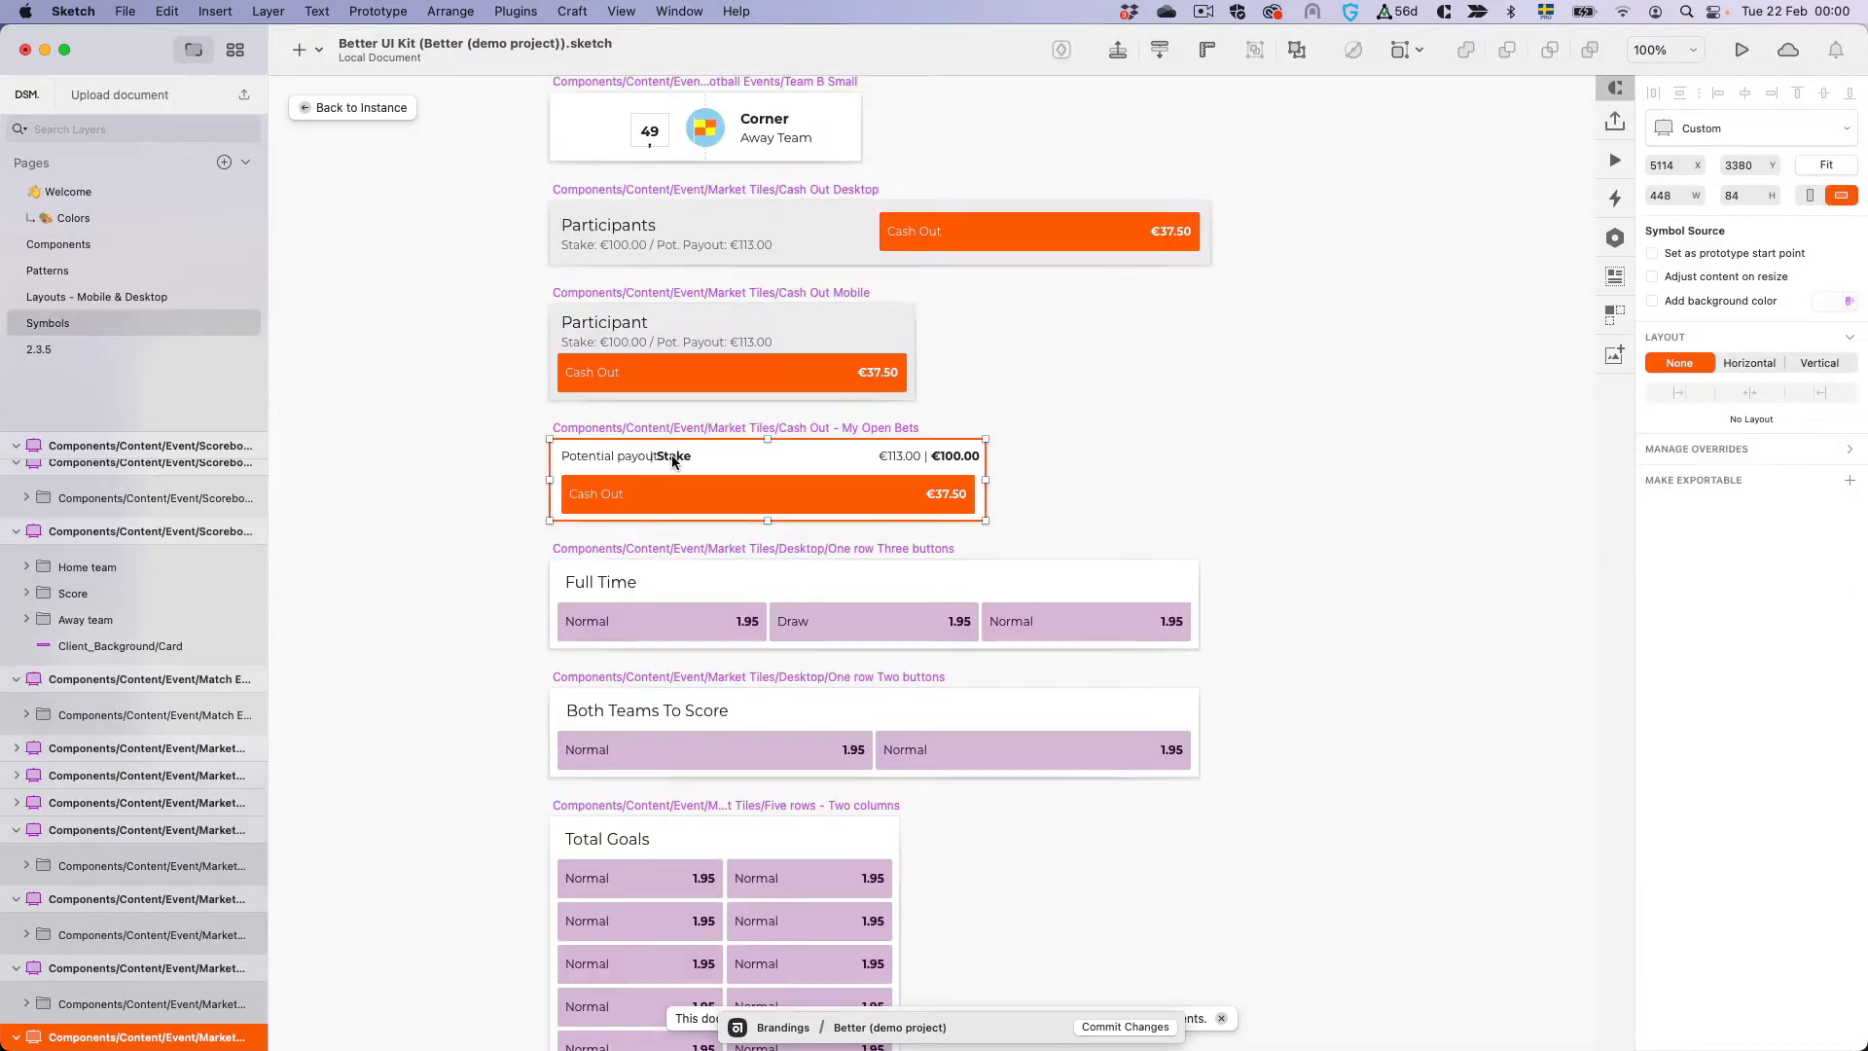
pyautogui.click(668, 452)
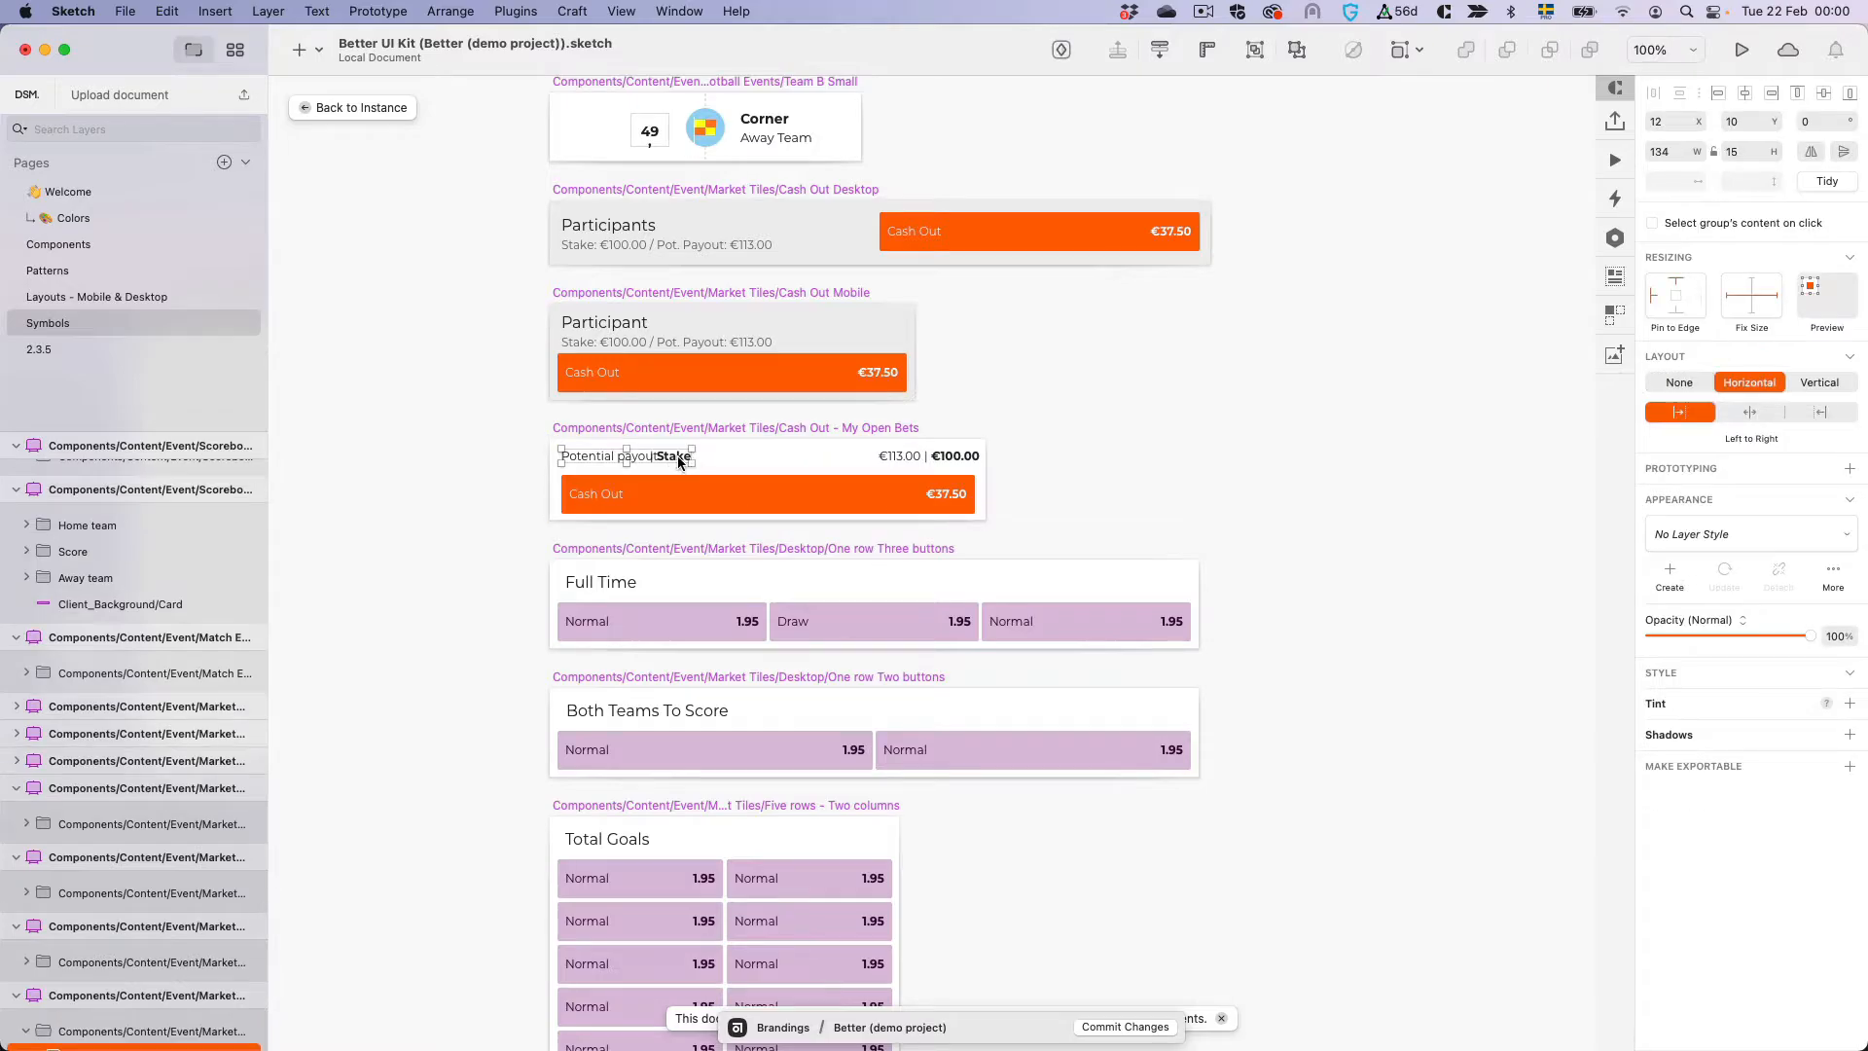
pyautogui.doubleClick(671, 455)
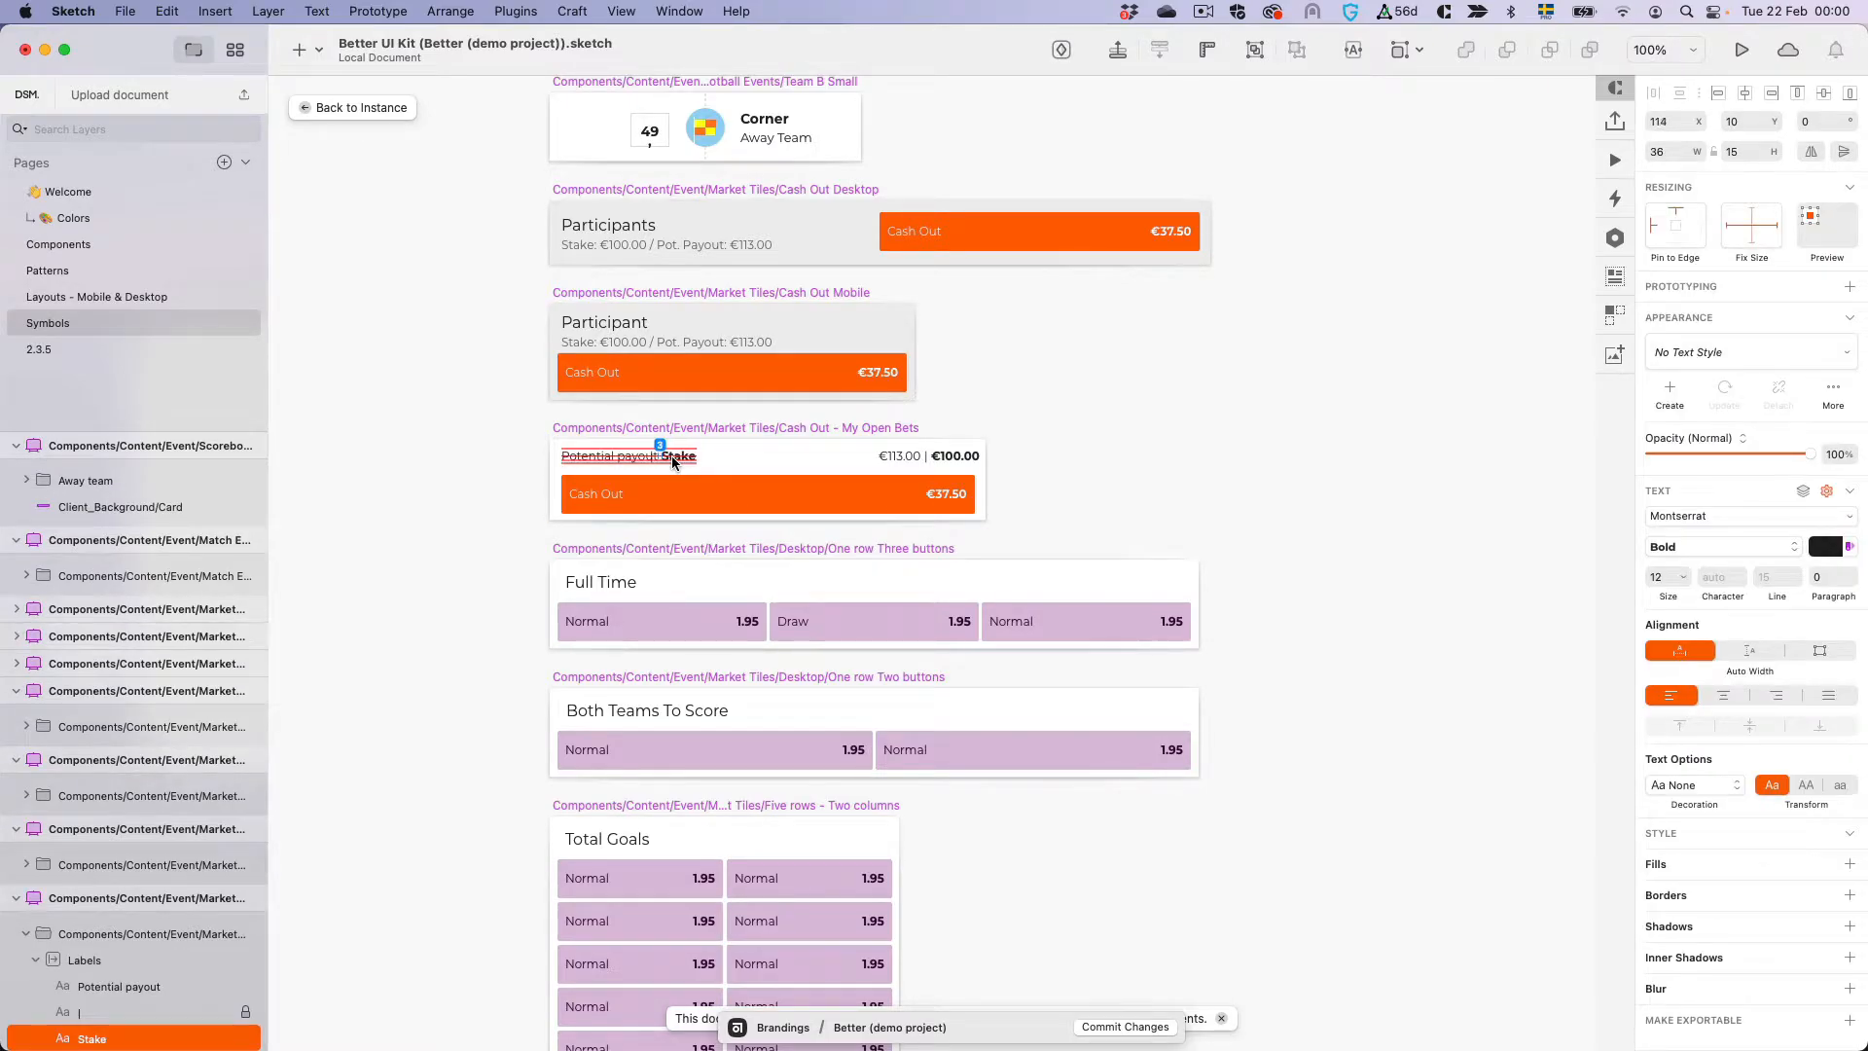
pyautogui.press('Right')
pyautogui.press('Right')
pyautogui.press('Right')
pyautogui.click(650, 454)
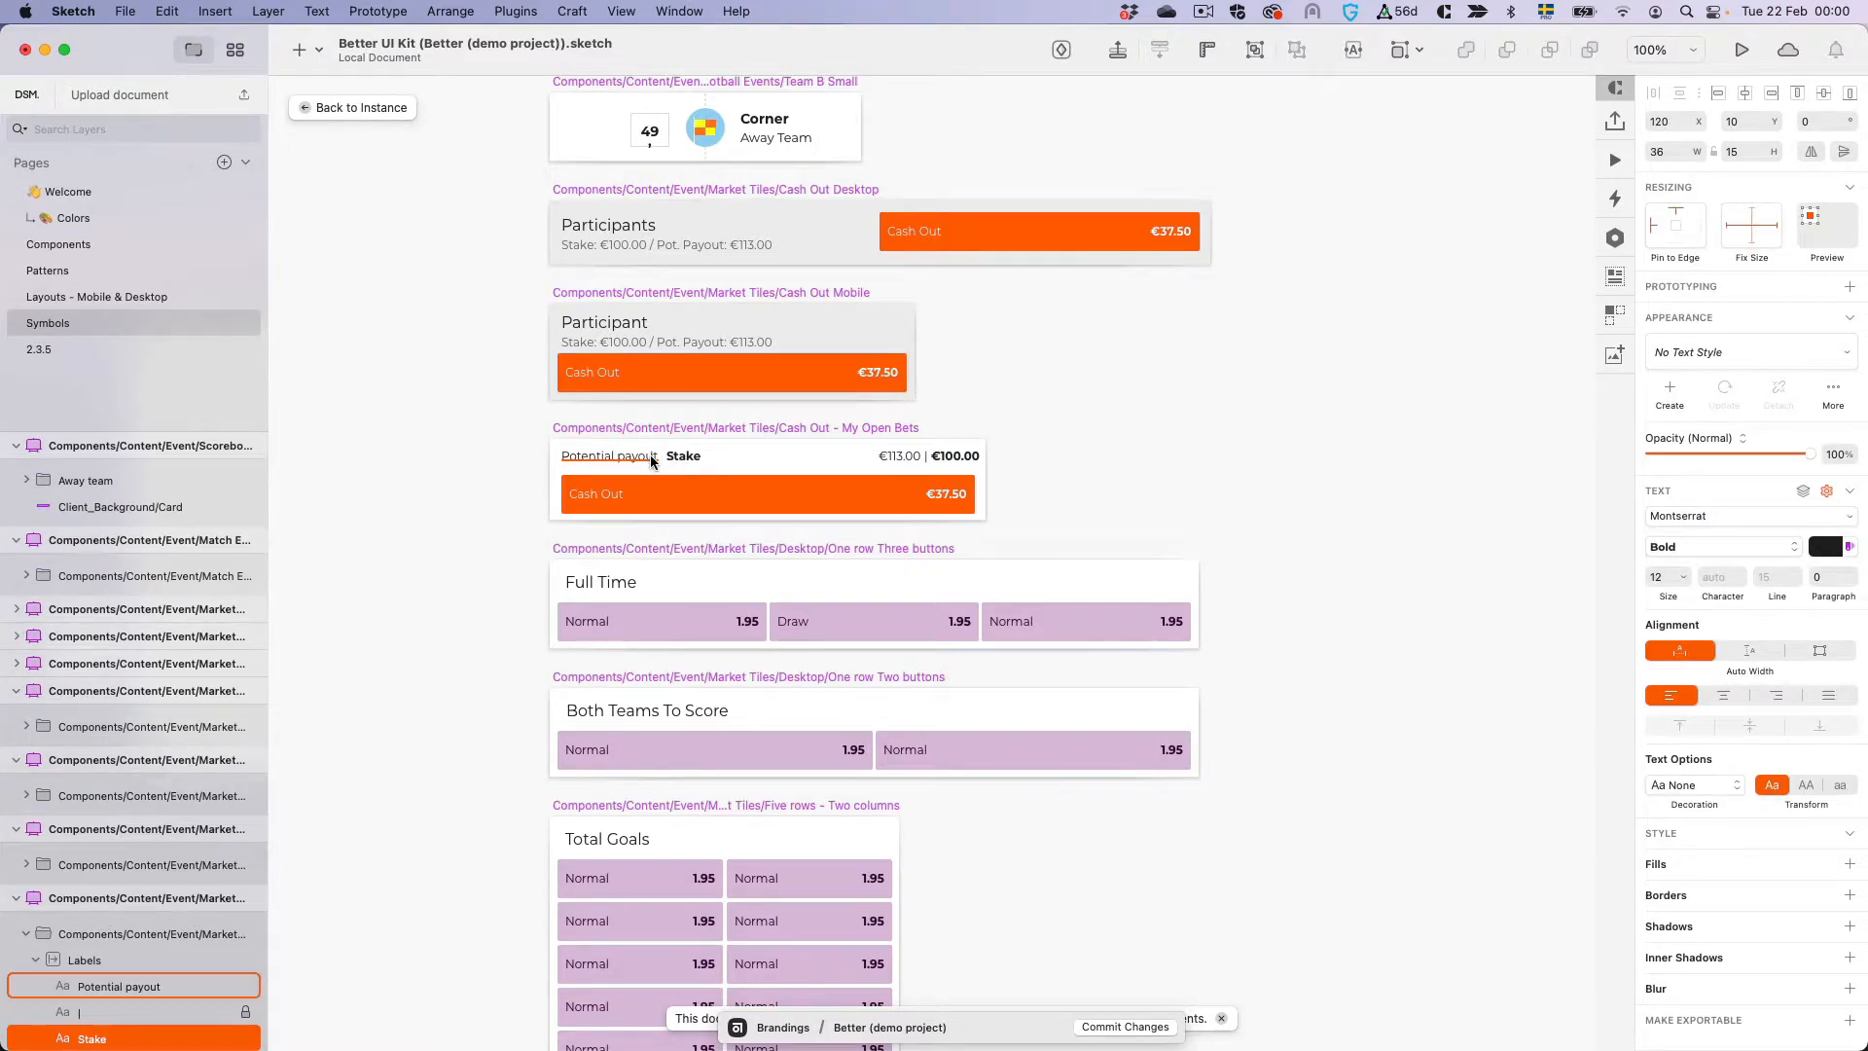
pyautogui.click(241, 1011)
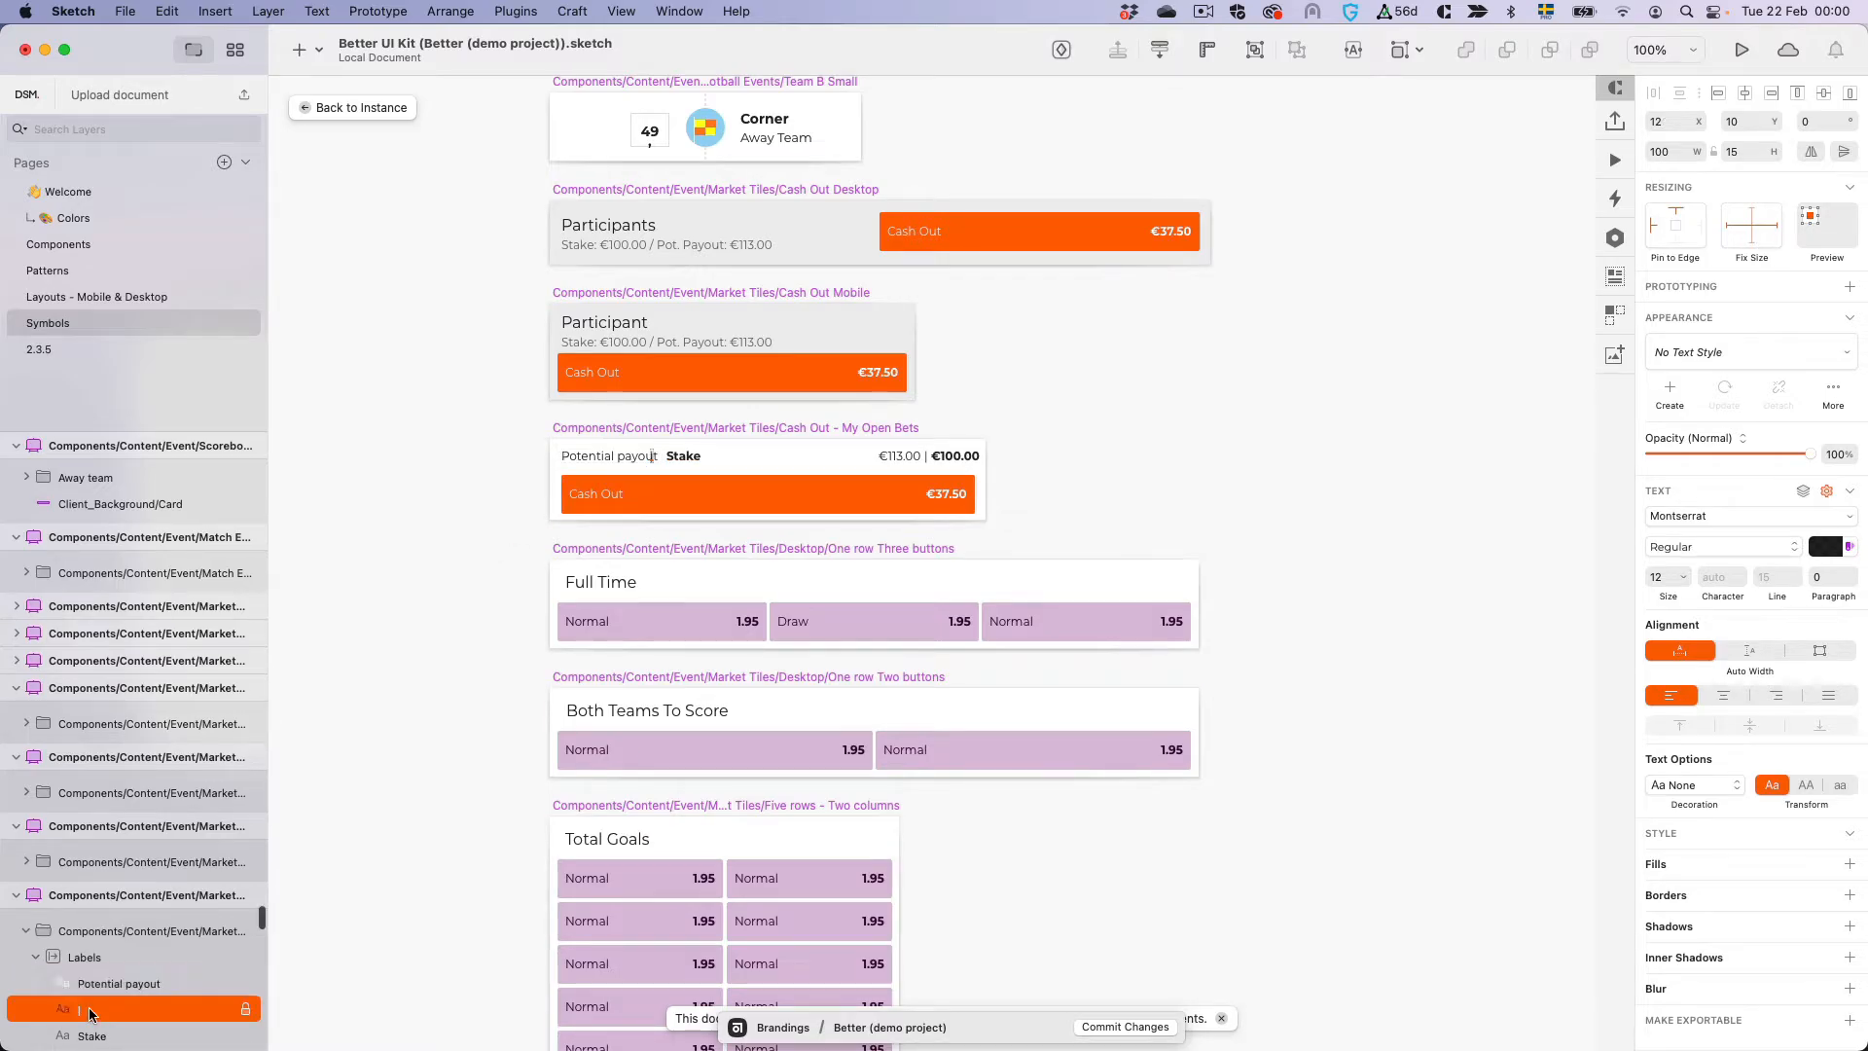
pyautogui.click(245, 1010)
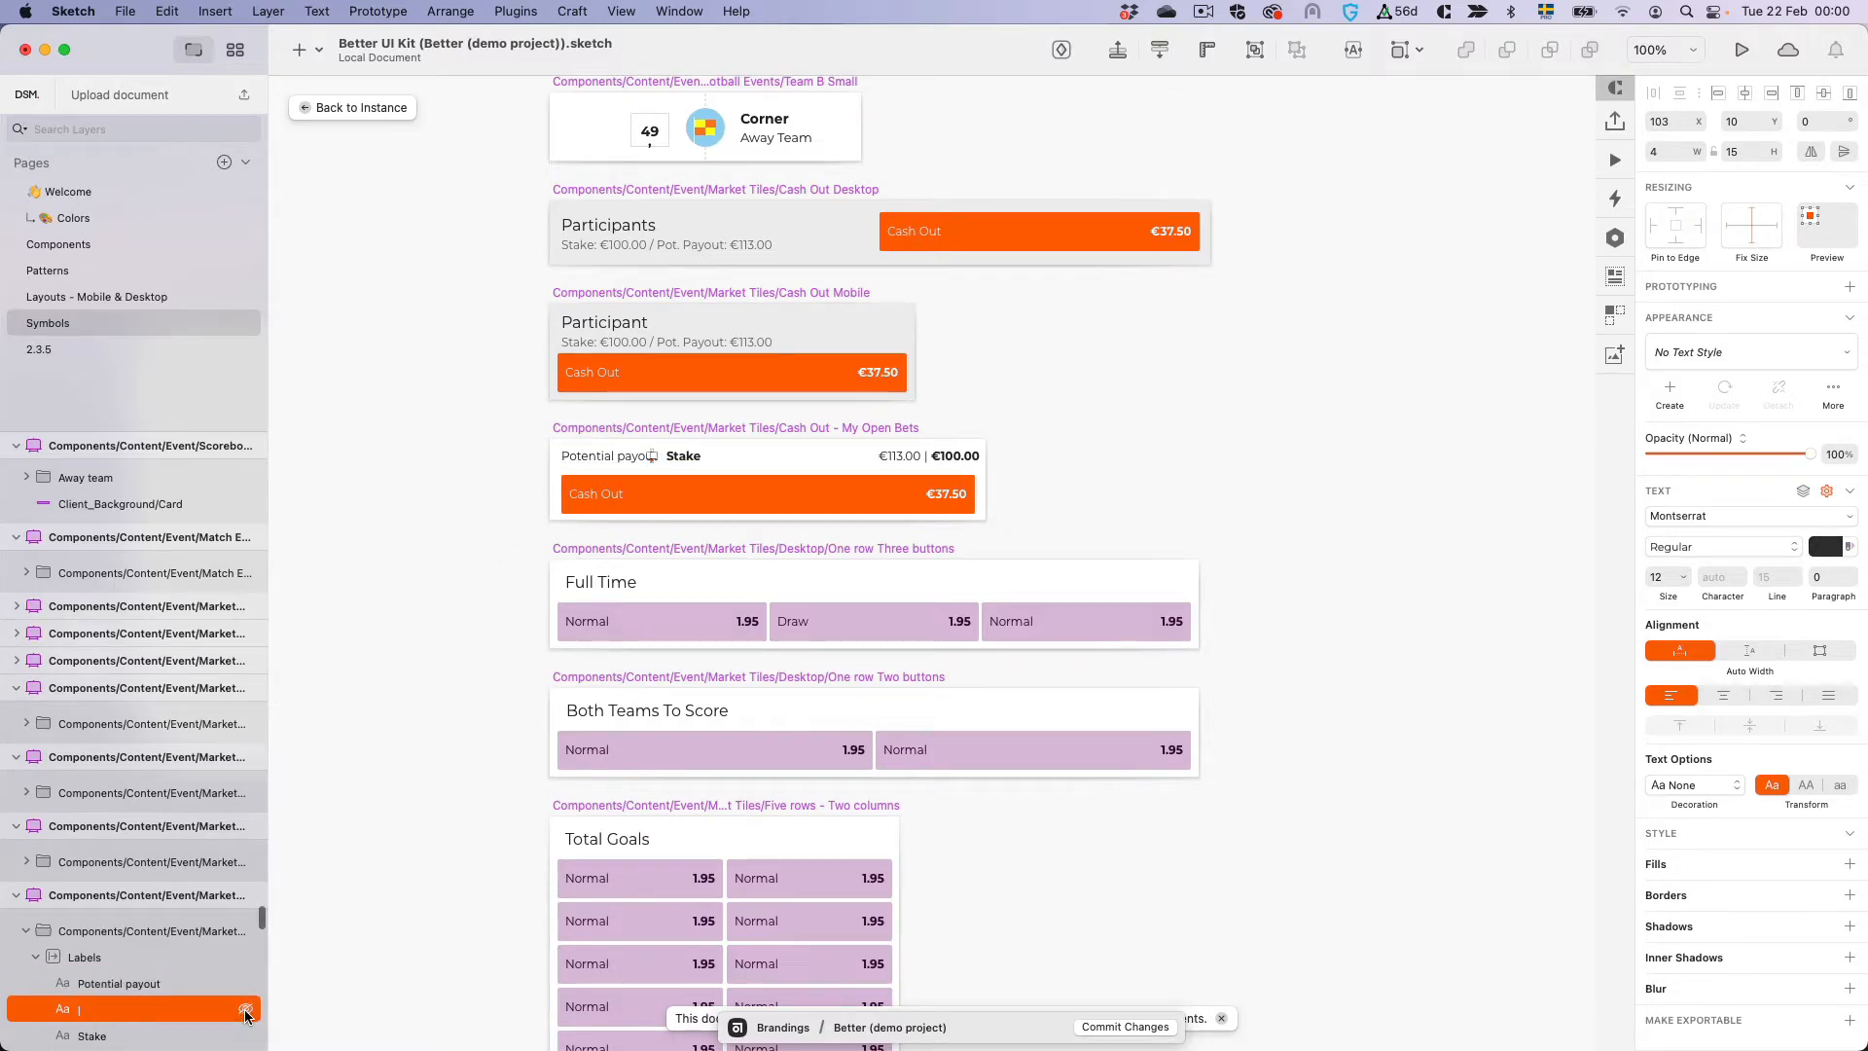
pyautogui.press('Right')
pyautogui.press('Right')
pyautogui.press('Right')
pyautogui.press('Right')
pyautogui.press('Right')
pyautogui.click(1385, 587)
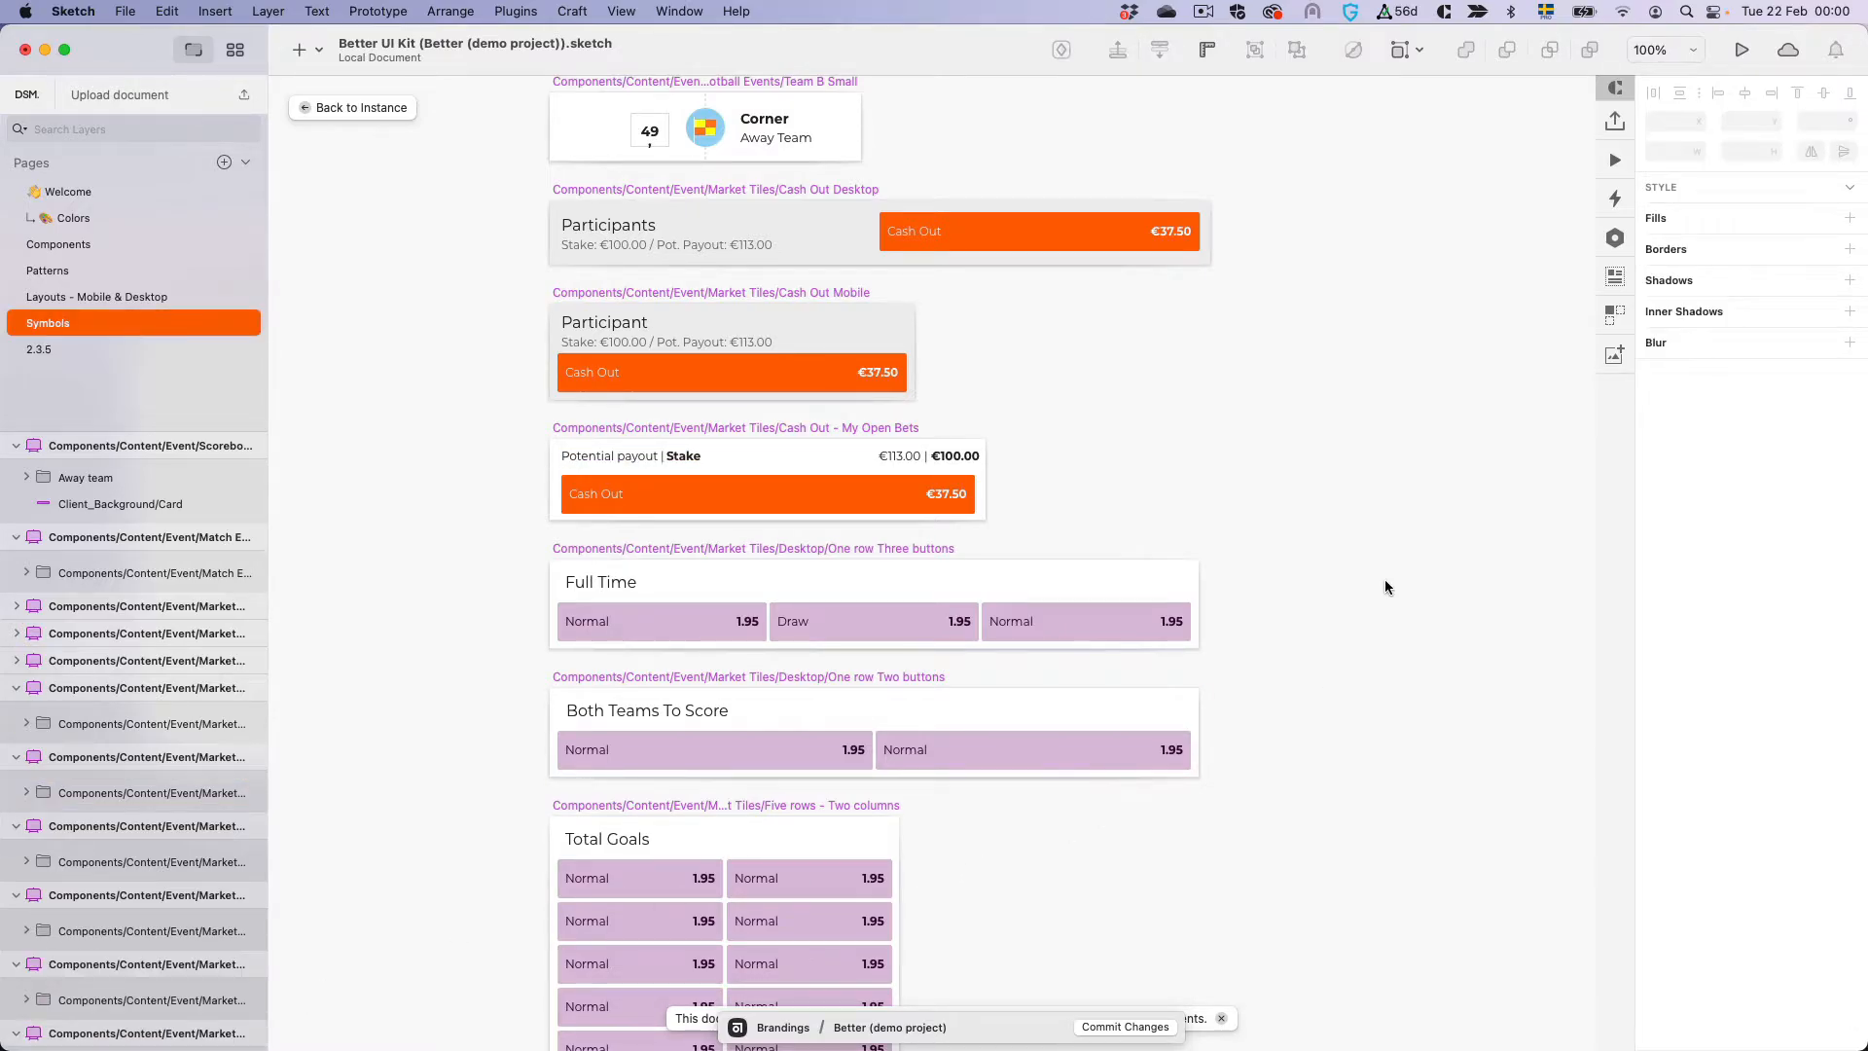
pyautogui.scroll(-2, 1385, 579)
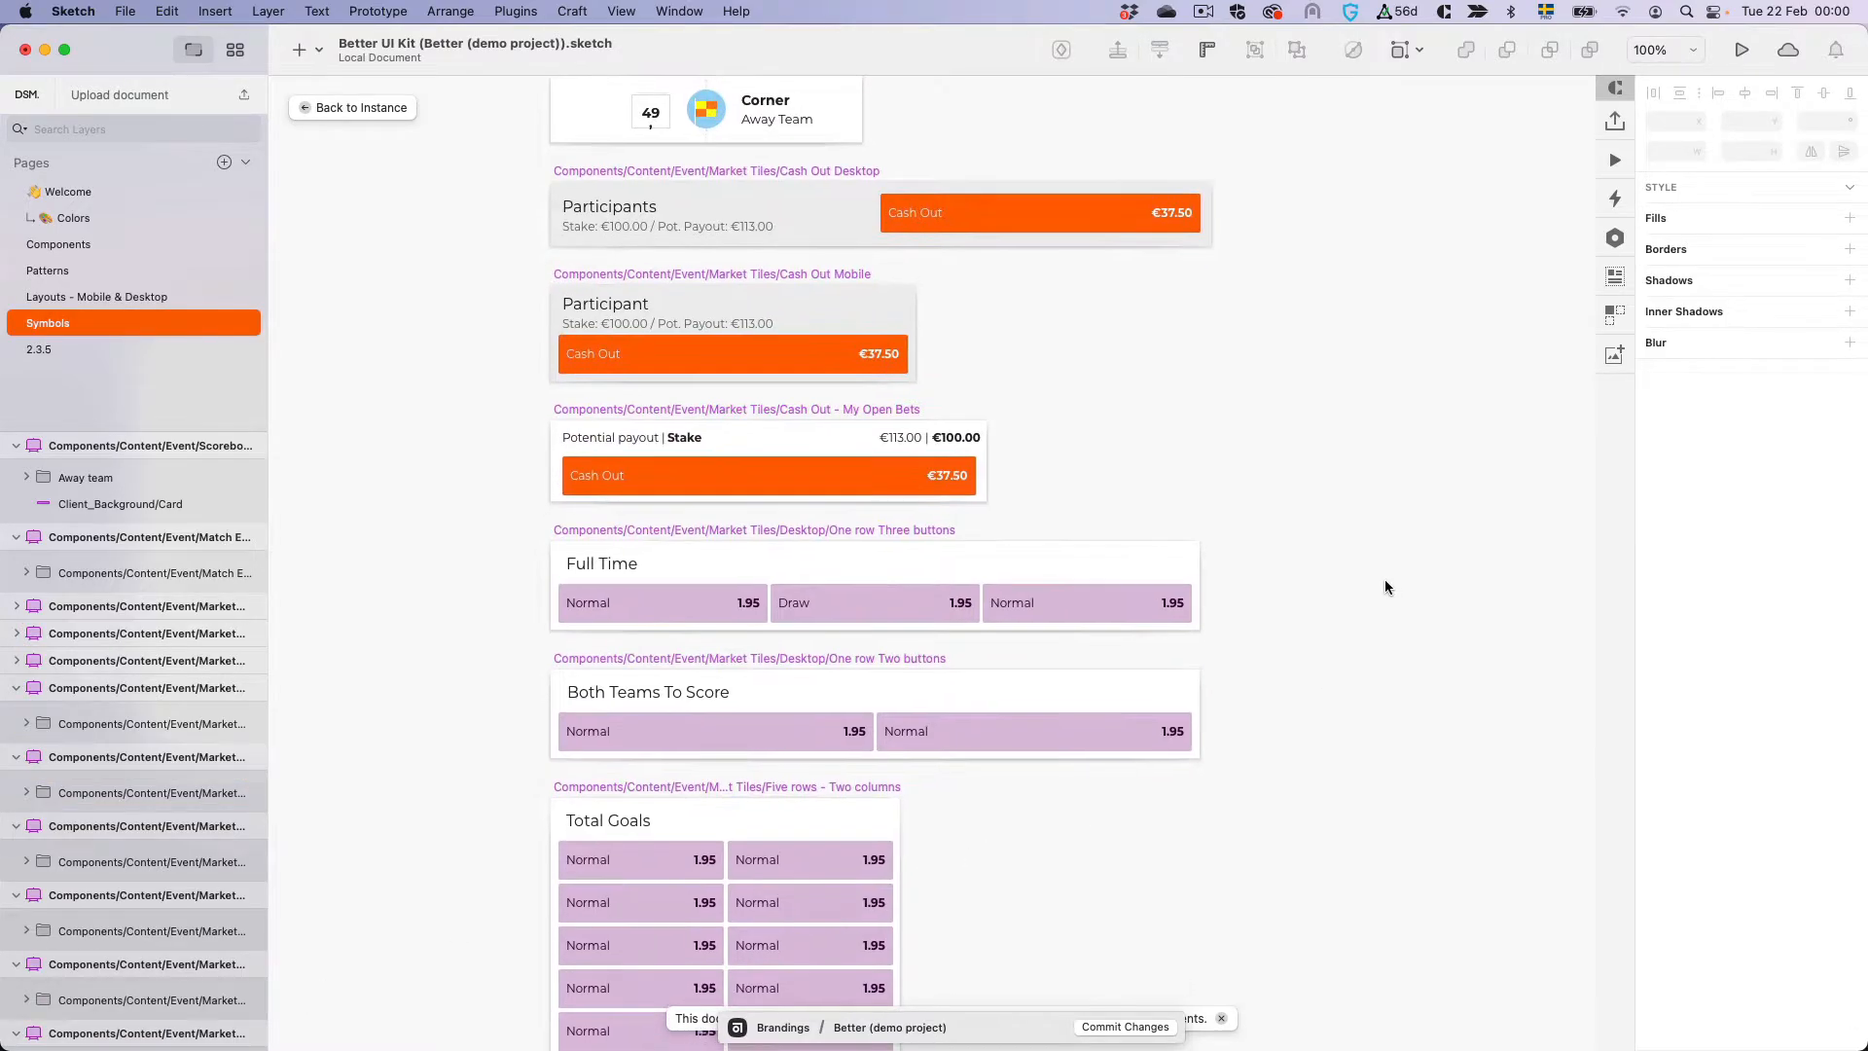
# Step: Shift the stake amounts group 6 px left in the Cash Out – My Open Bets master
pyautogui.click(360, 102)
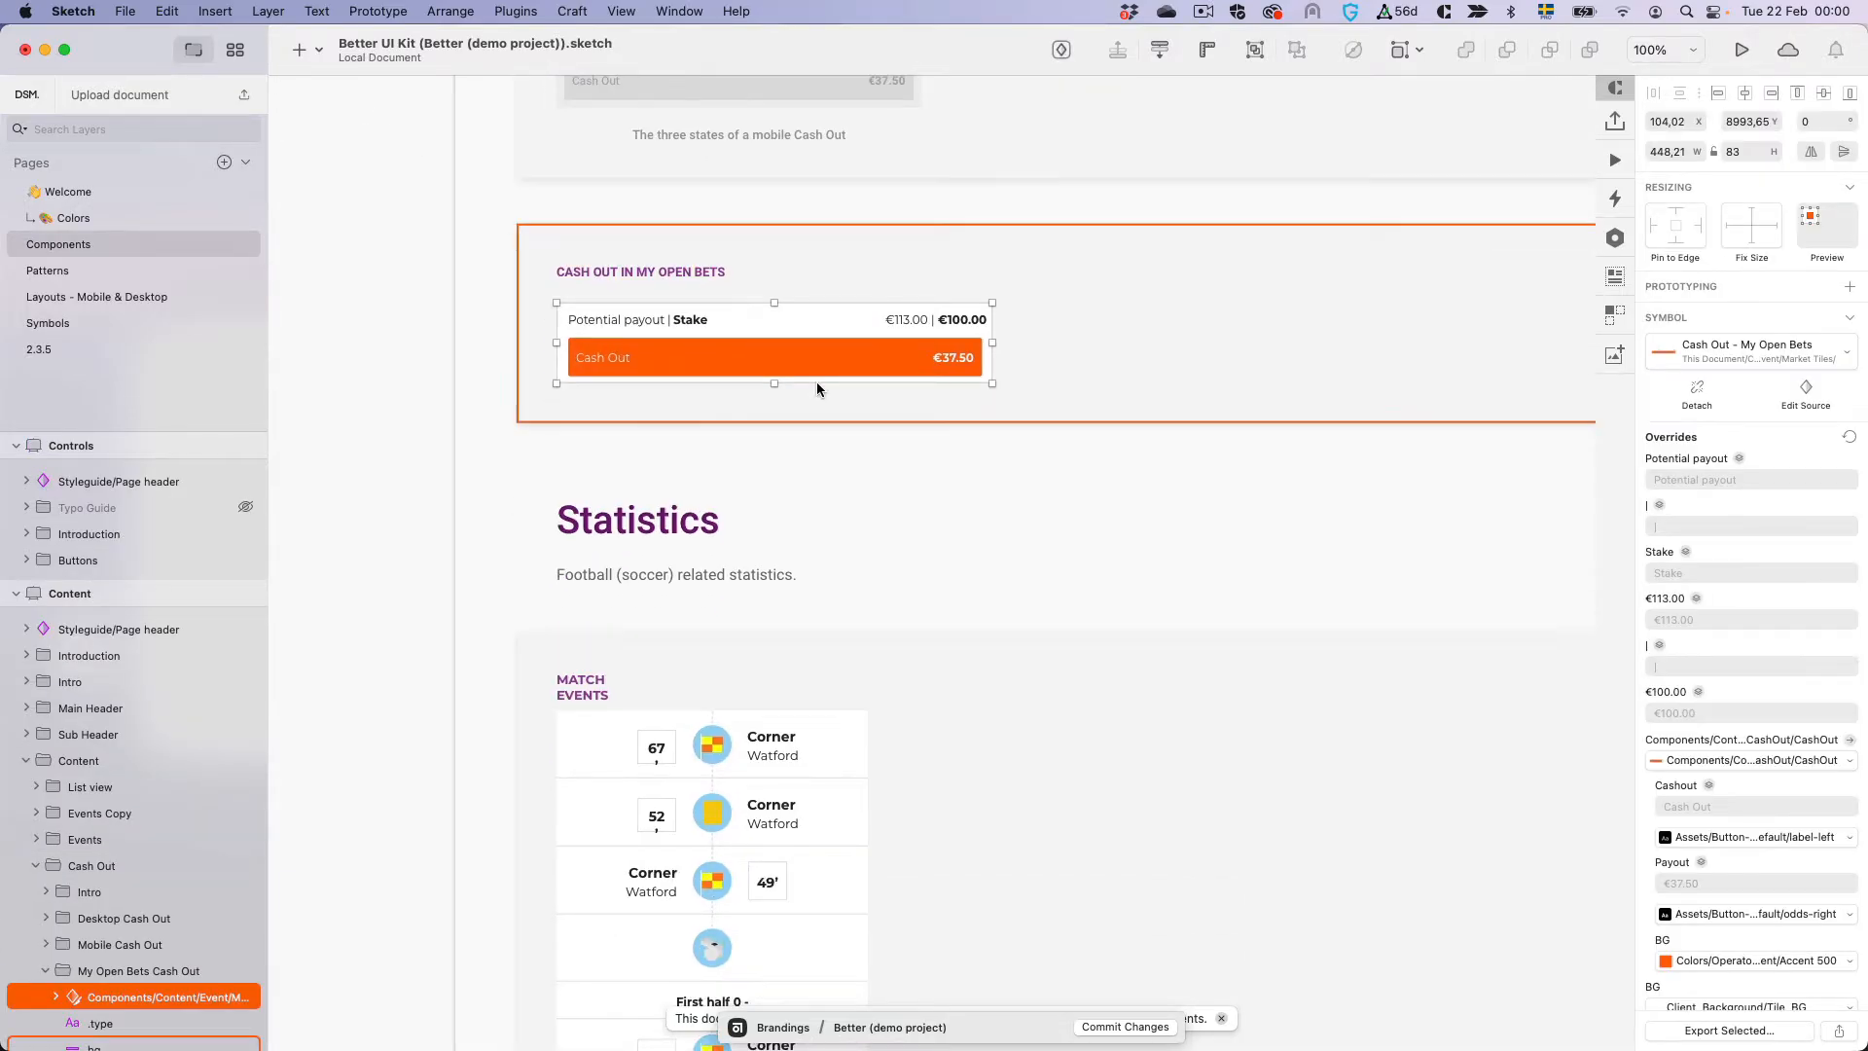
pyautogui.click(1057, 471)
pyautogui.doubleClick(906, 316)
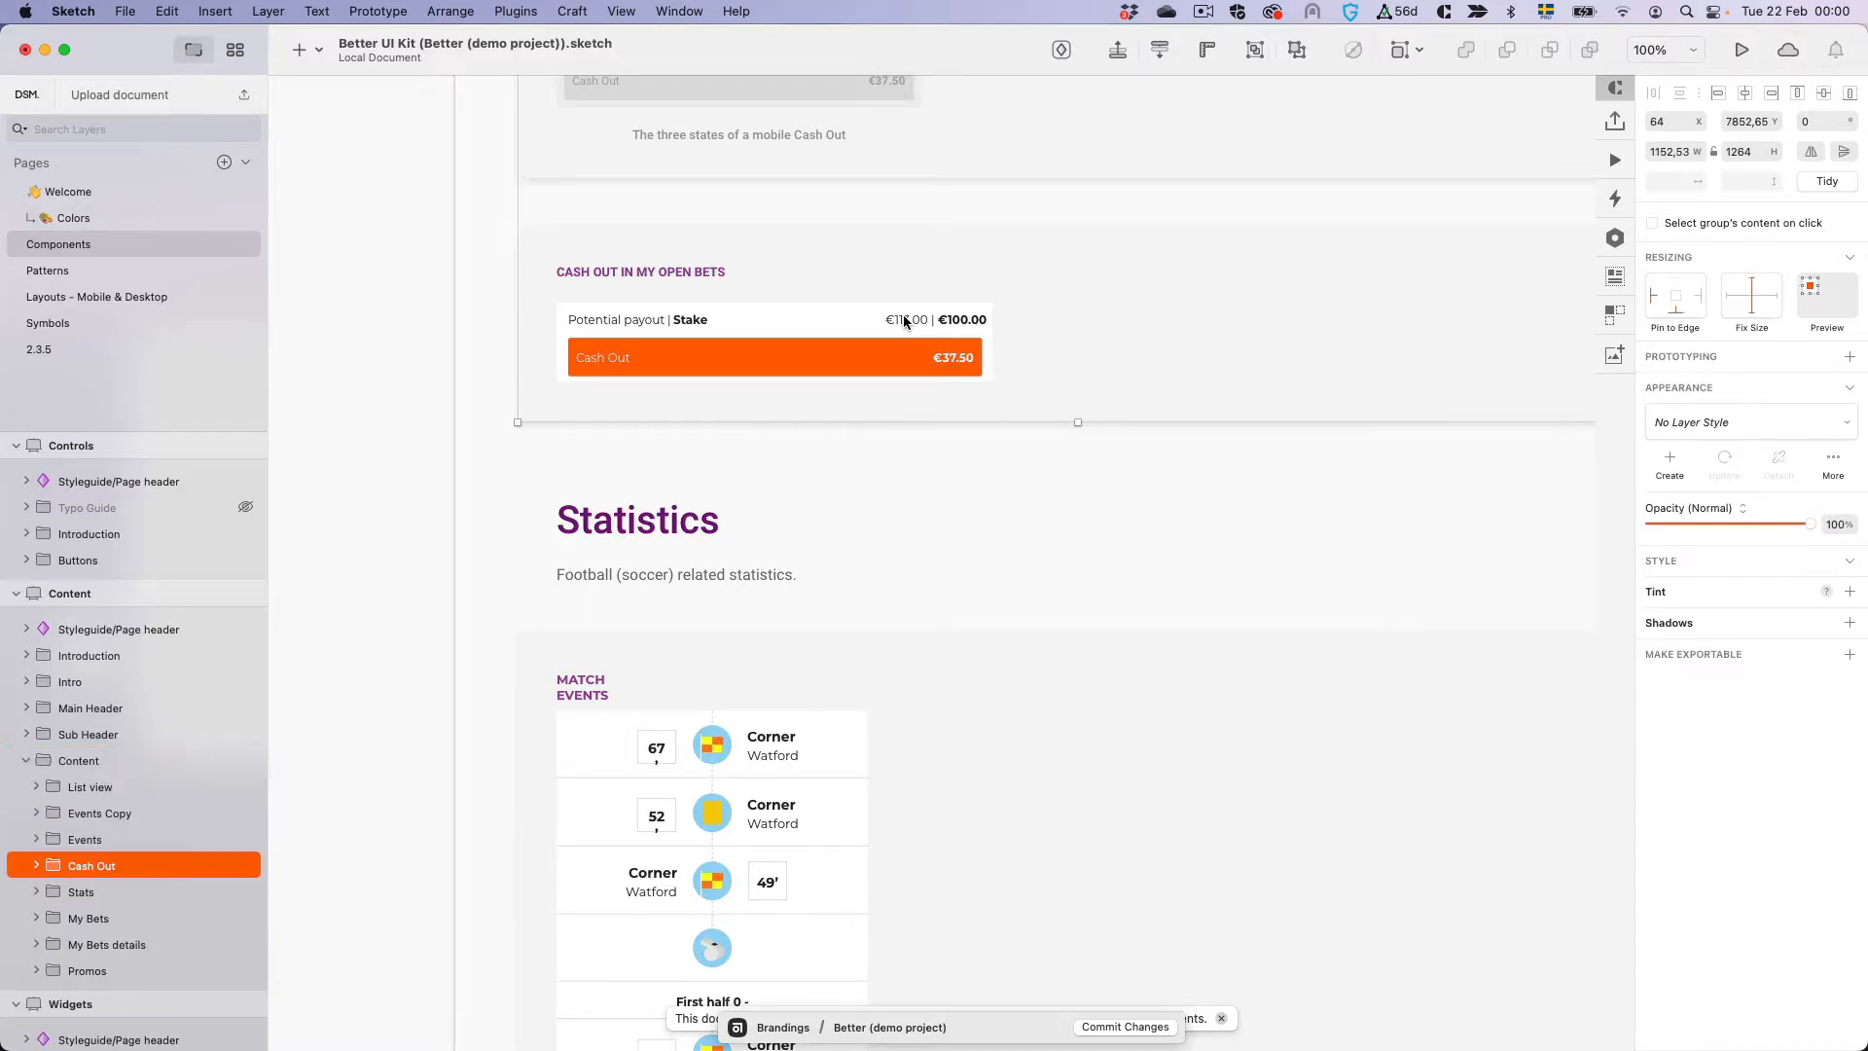
pyautogui.doubleClick(904, 316)
pyautogui.doubleClick(904, 316)
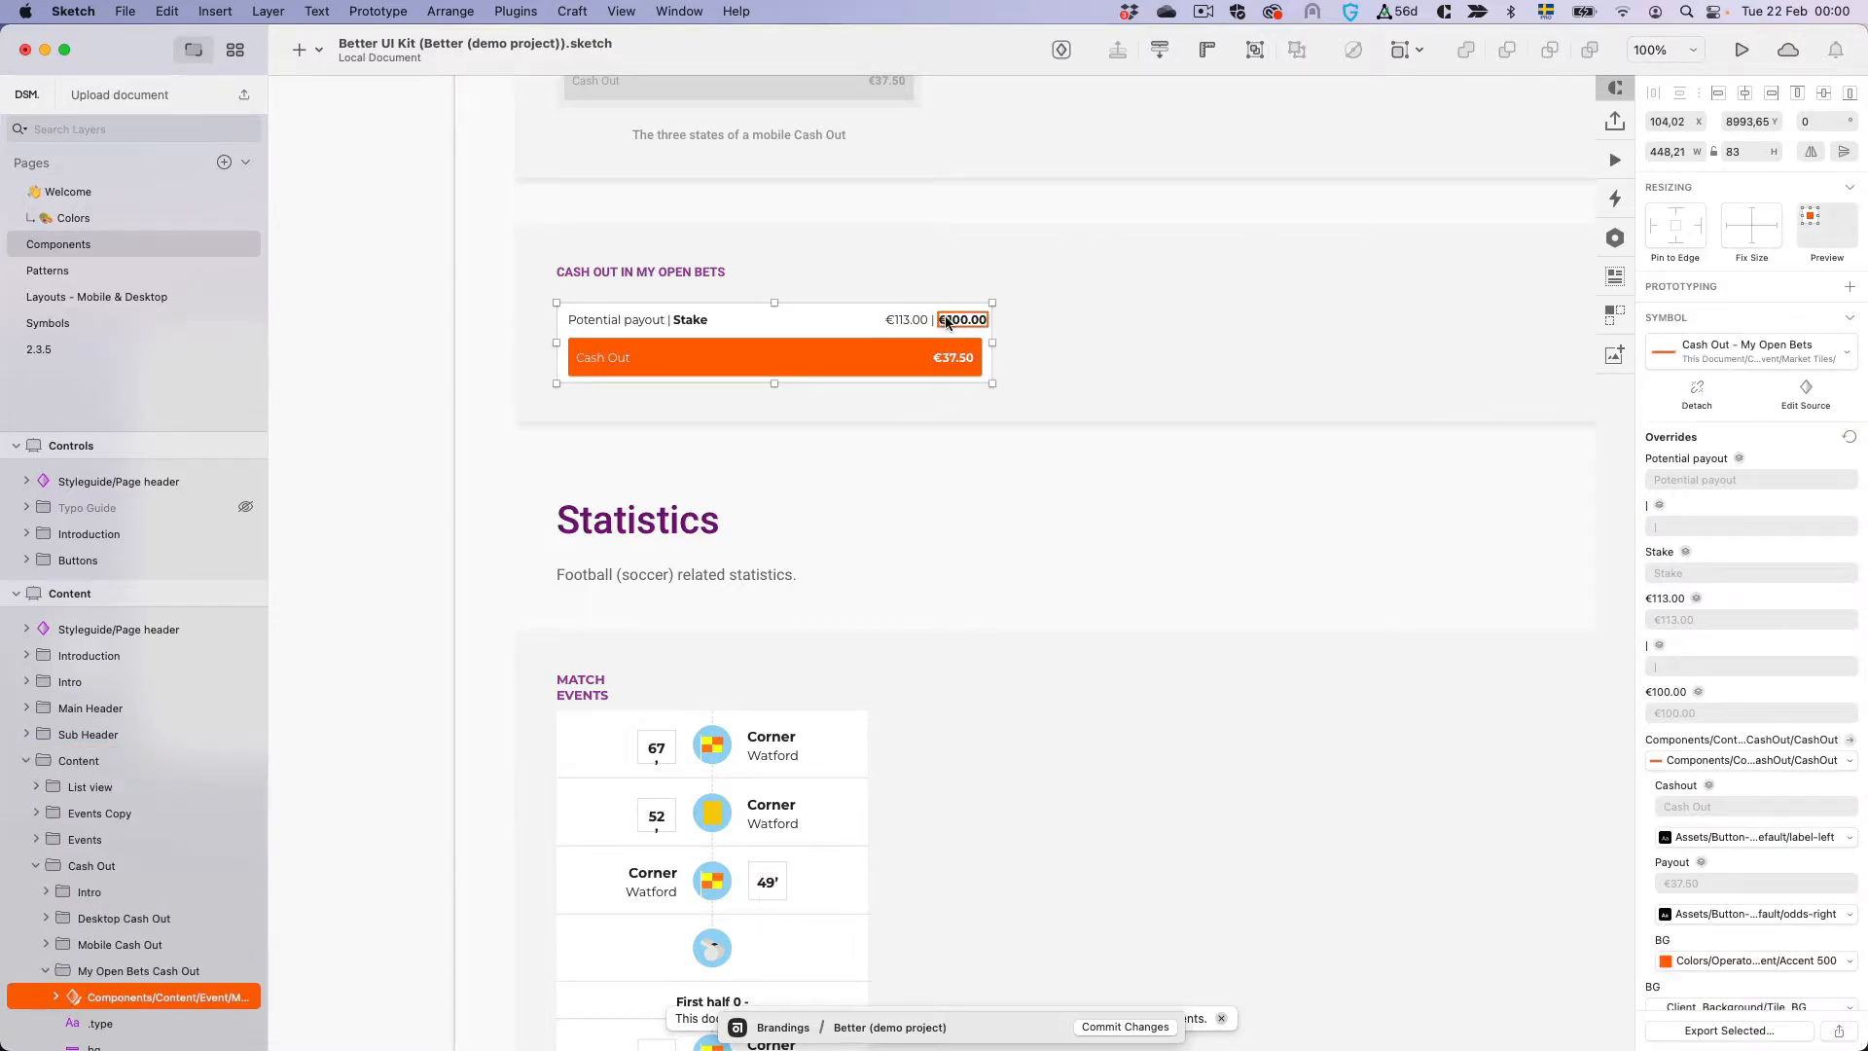
pyautogui.click(948, 323)
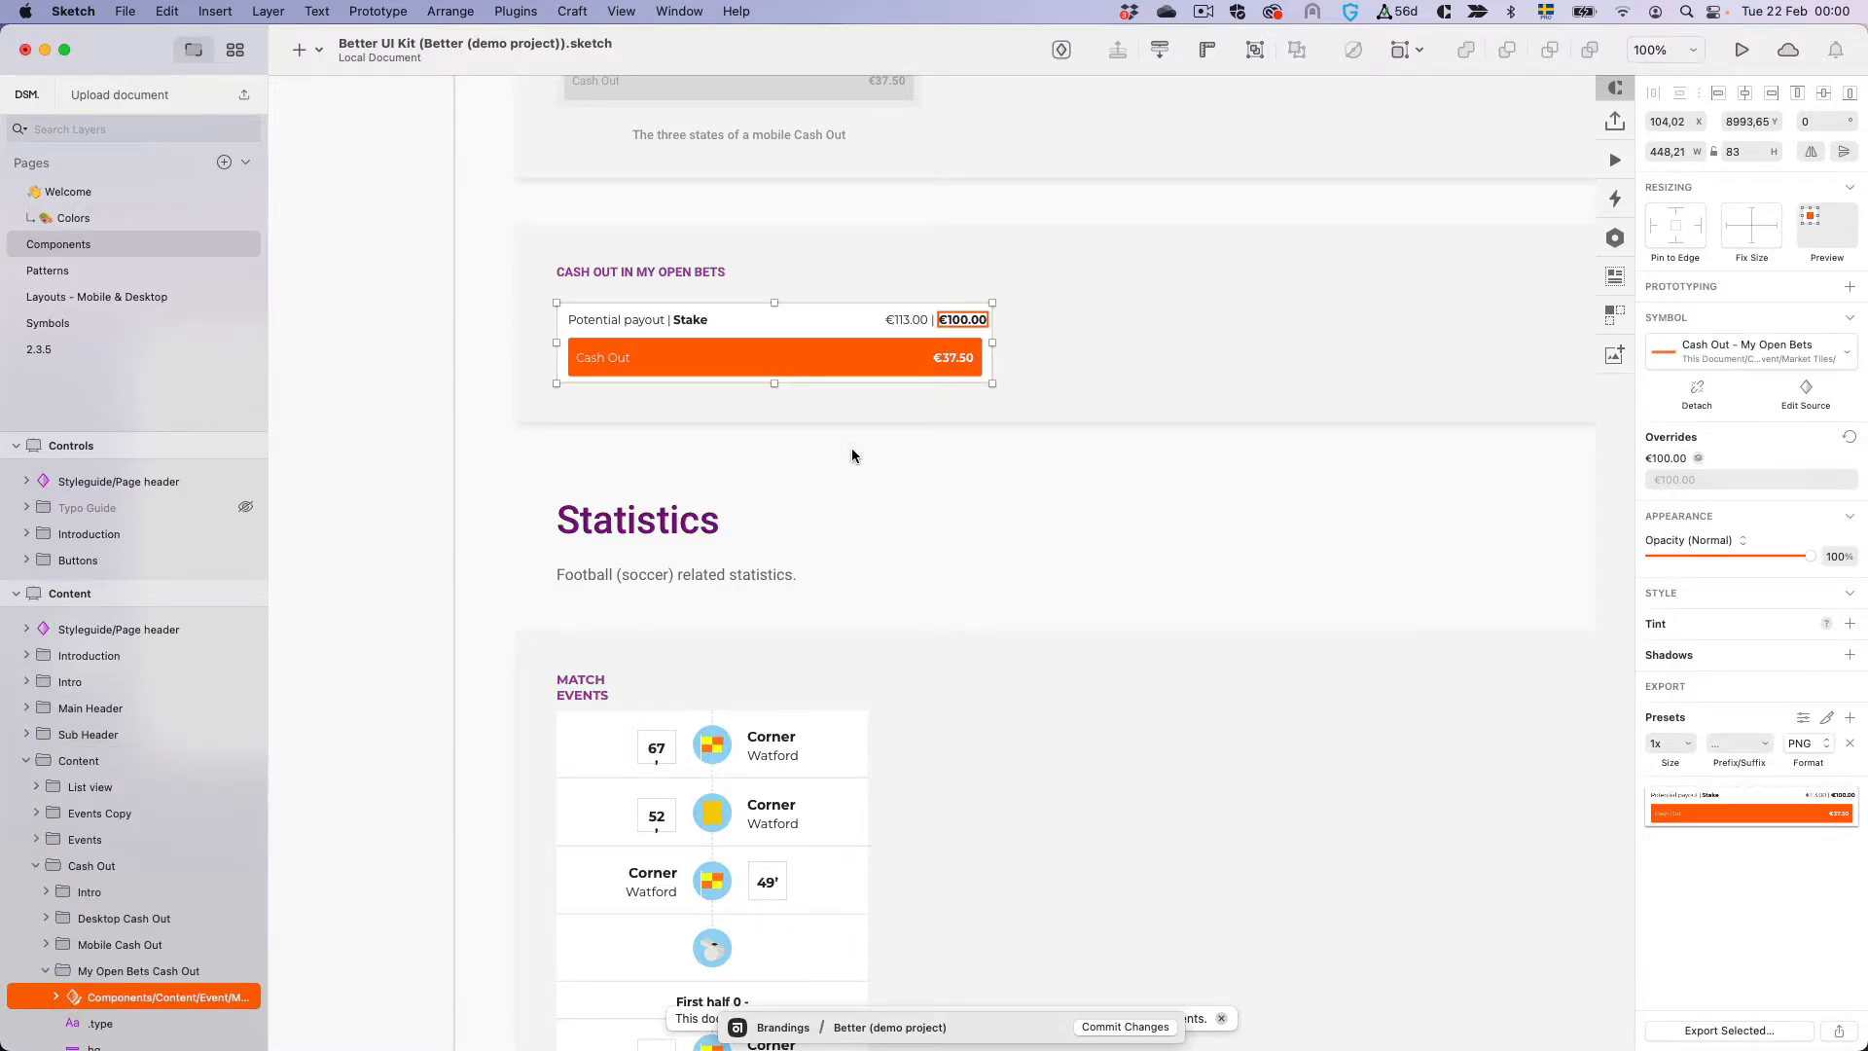
pyautogui.doubleClick(992, 361)
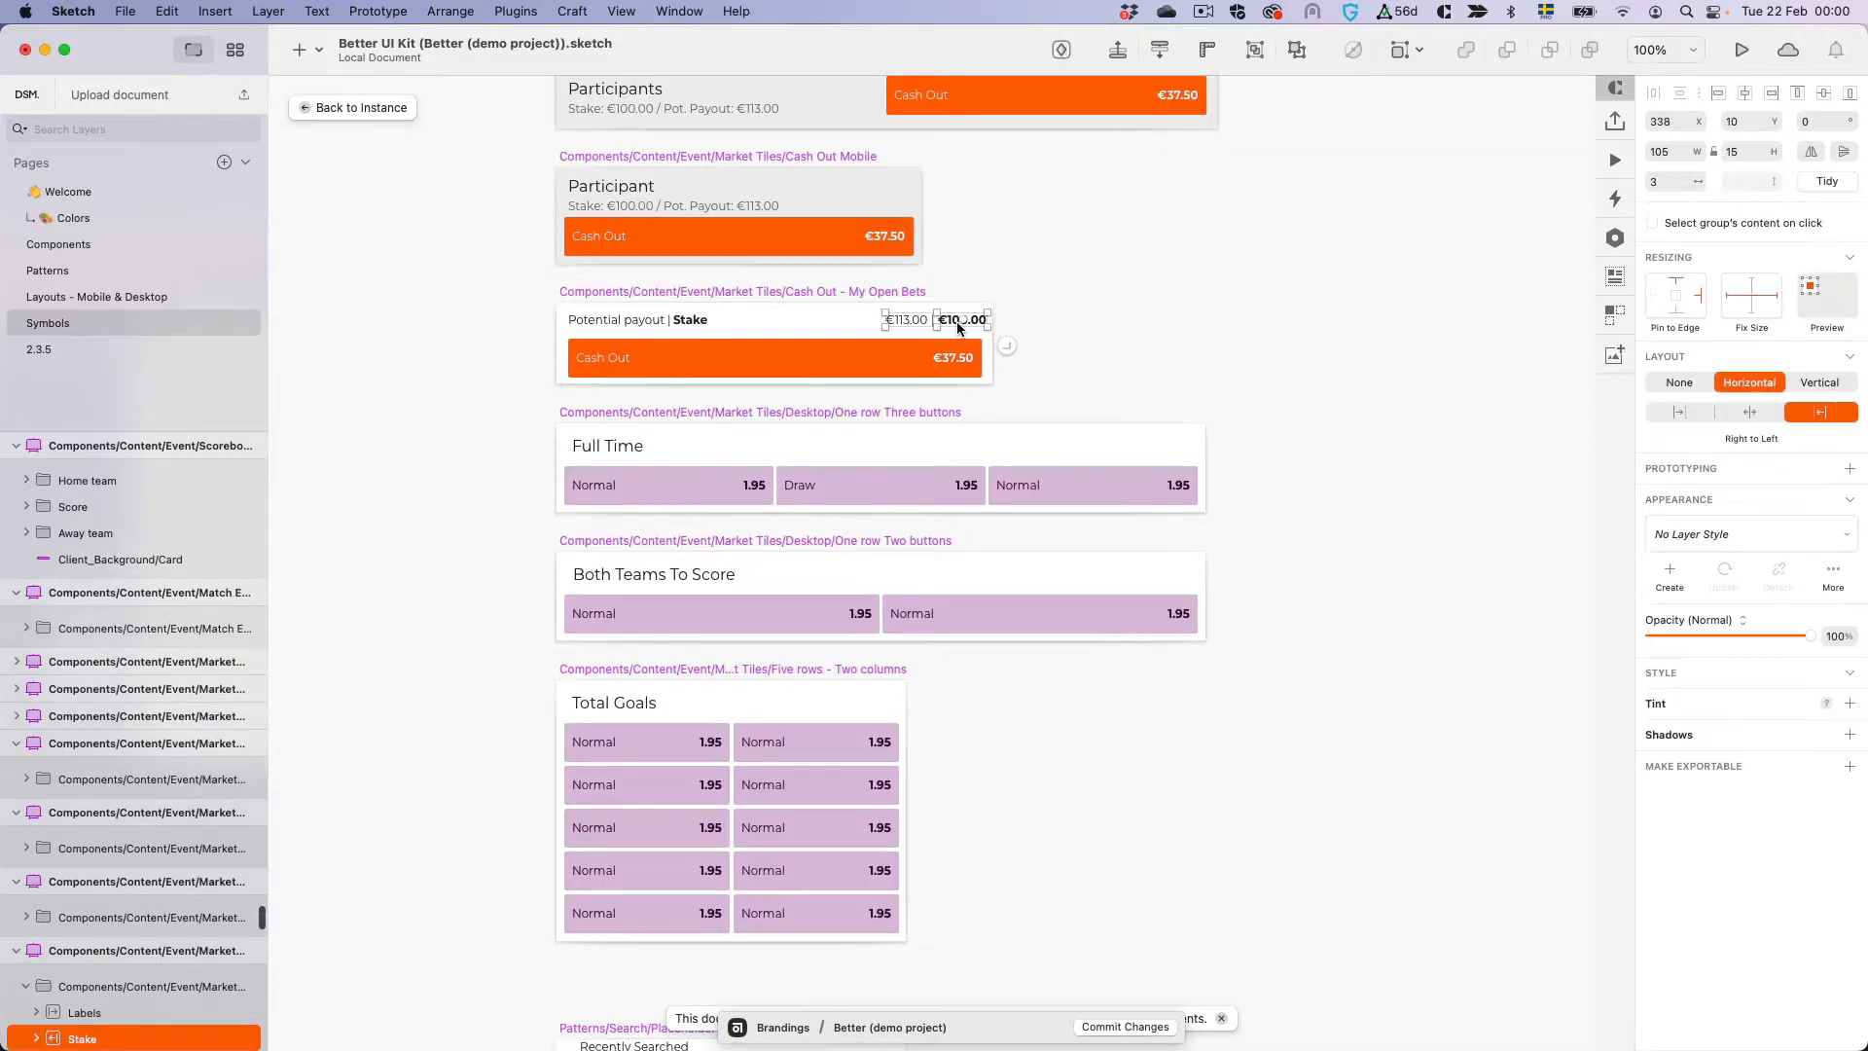
pyautogui.moveTo(963, 324); pyautogui.dragTo(957, 324)
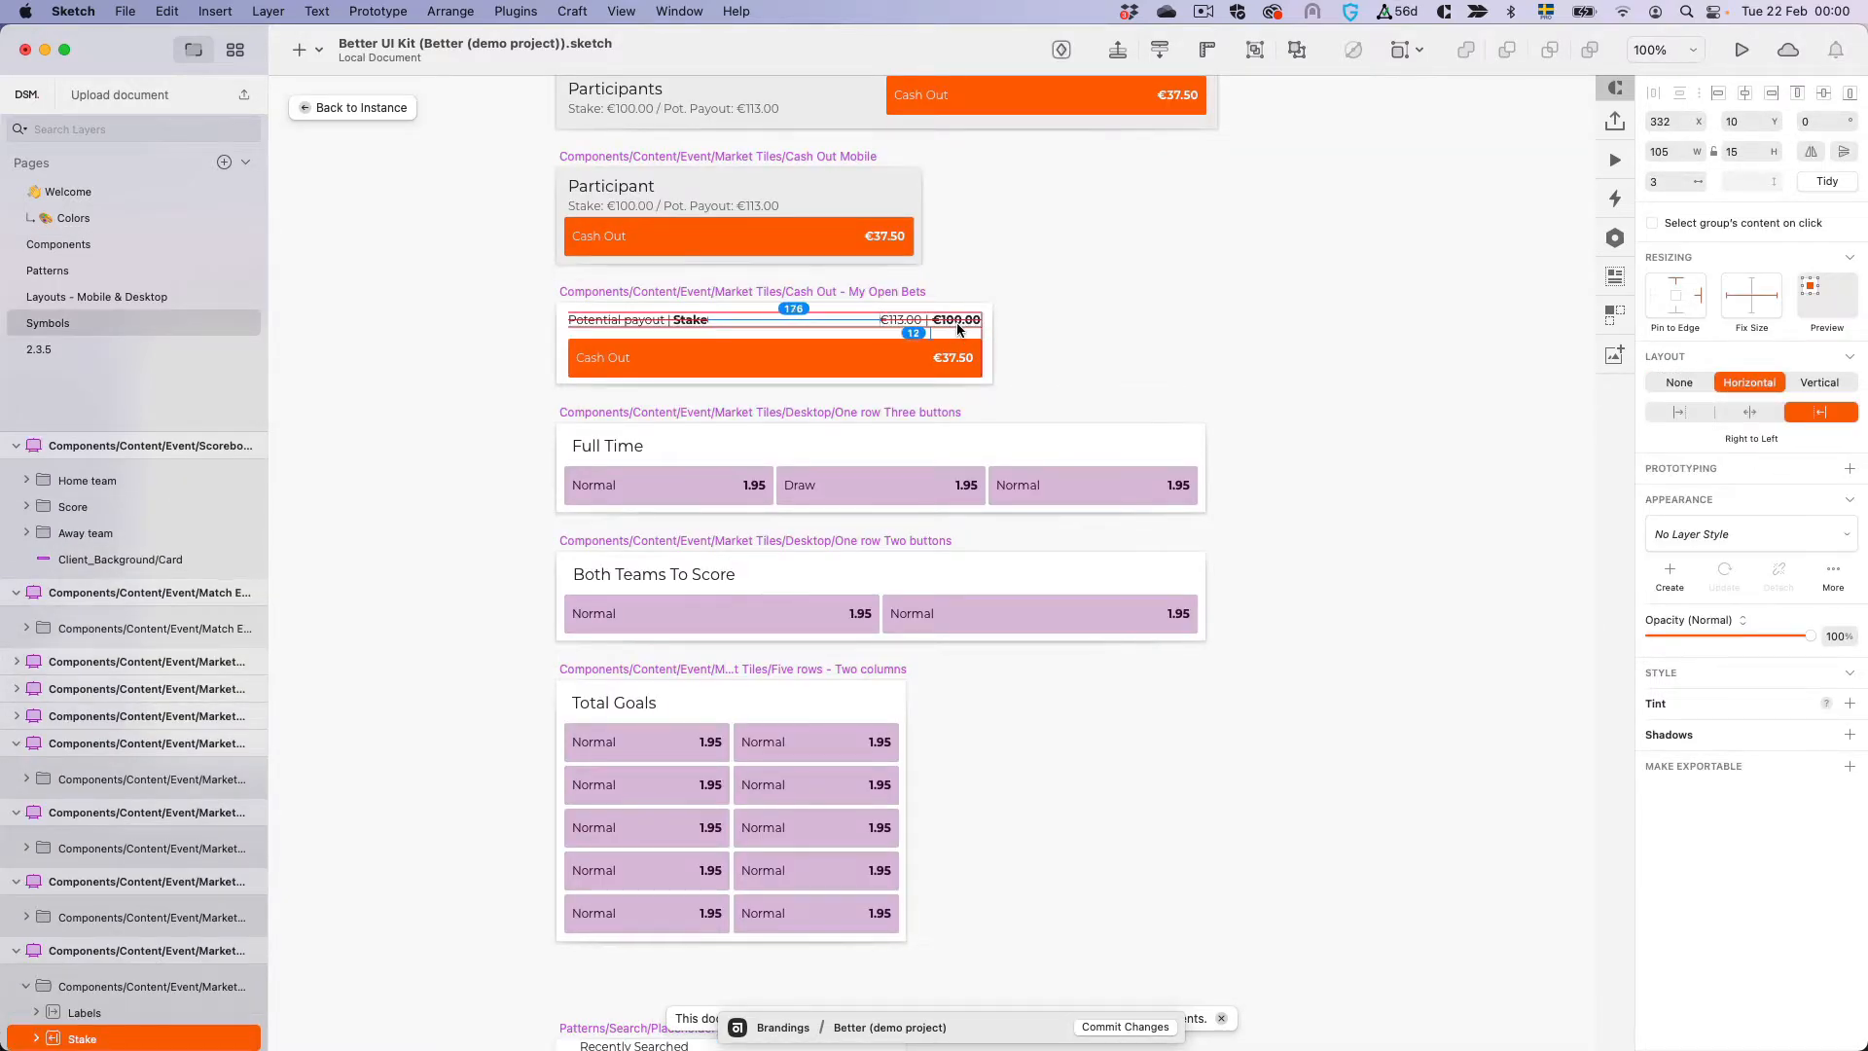
pyautogui.click(1105, 358)
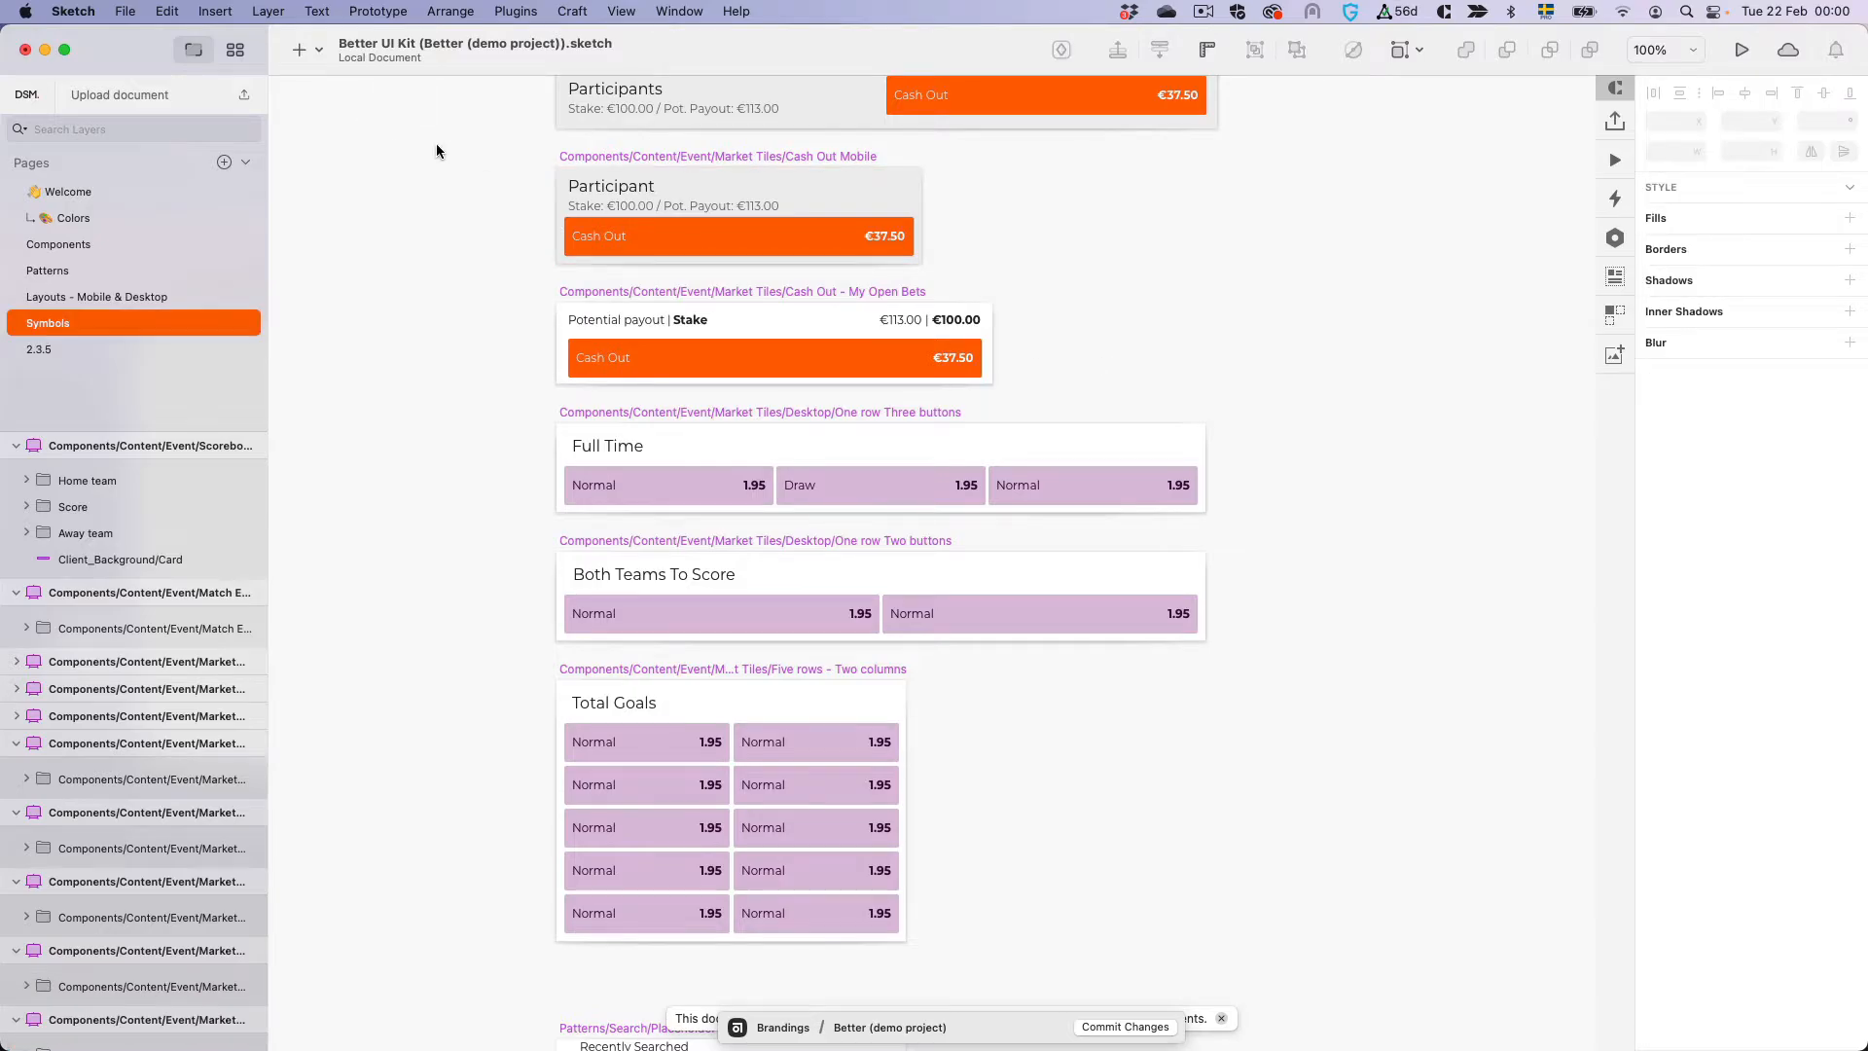
pyautogui.click(436, 150)
pyautogui.scroll(-6, 813, 426)
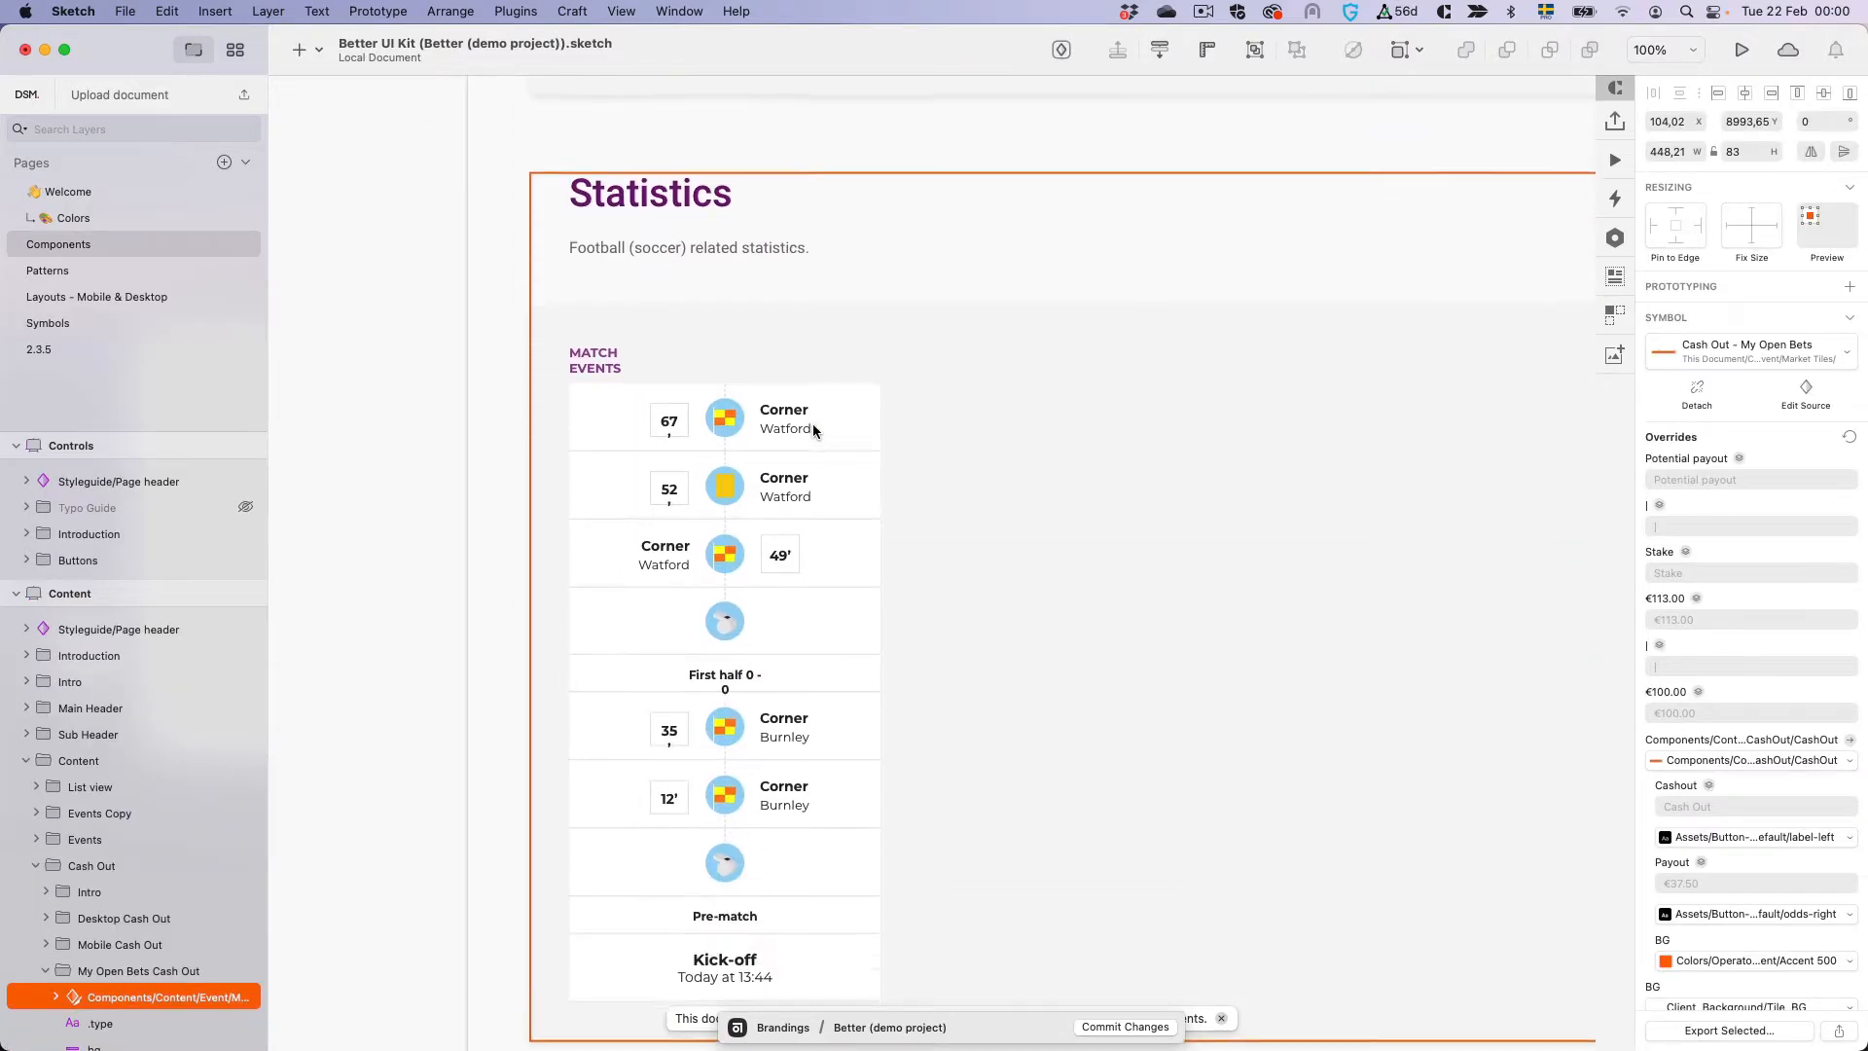
# Step: Change the MATCH EVENTS heading's typeface to Roboto
pyautogui.scroll(-2, 812, 423)
pyautogui.click(608, 275)
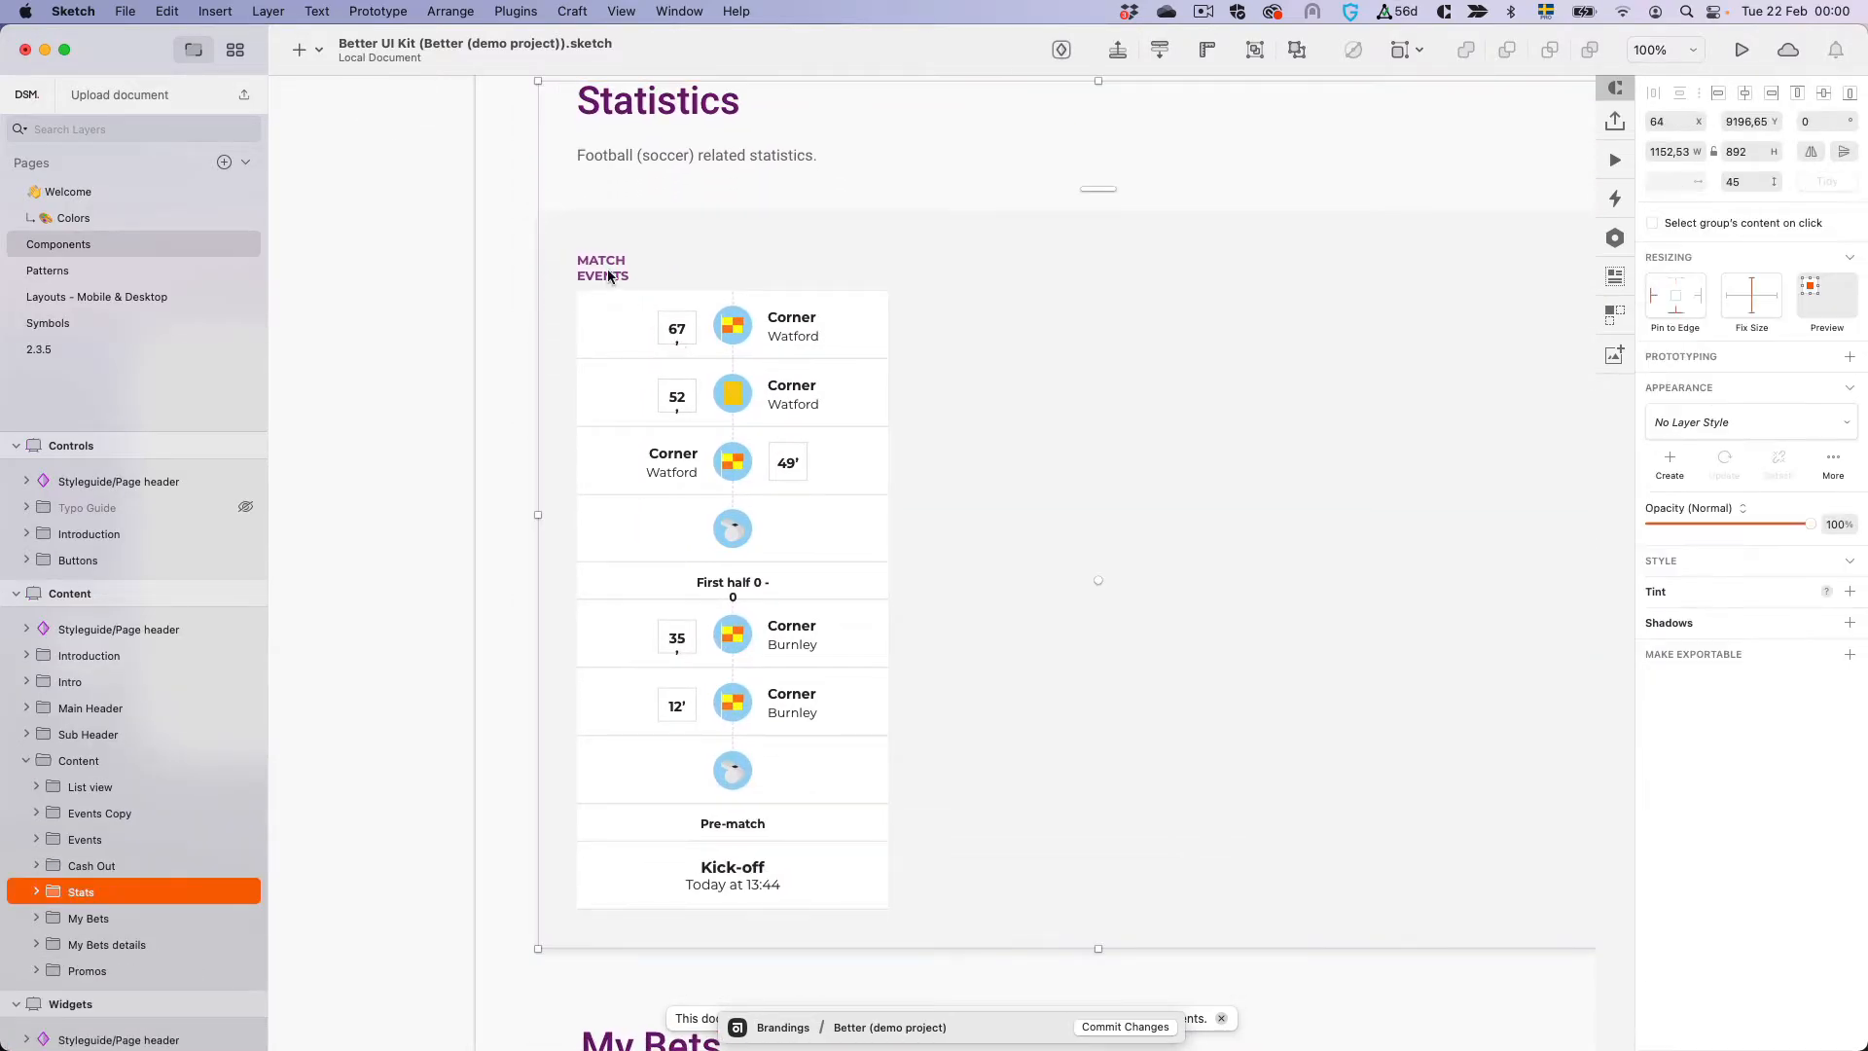
pyautogui.doubleClick(609, 269)
pyautogui.scroll(4, 607, 269)
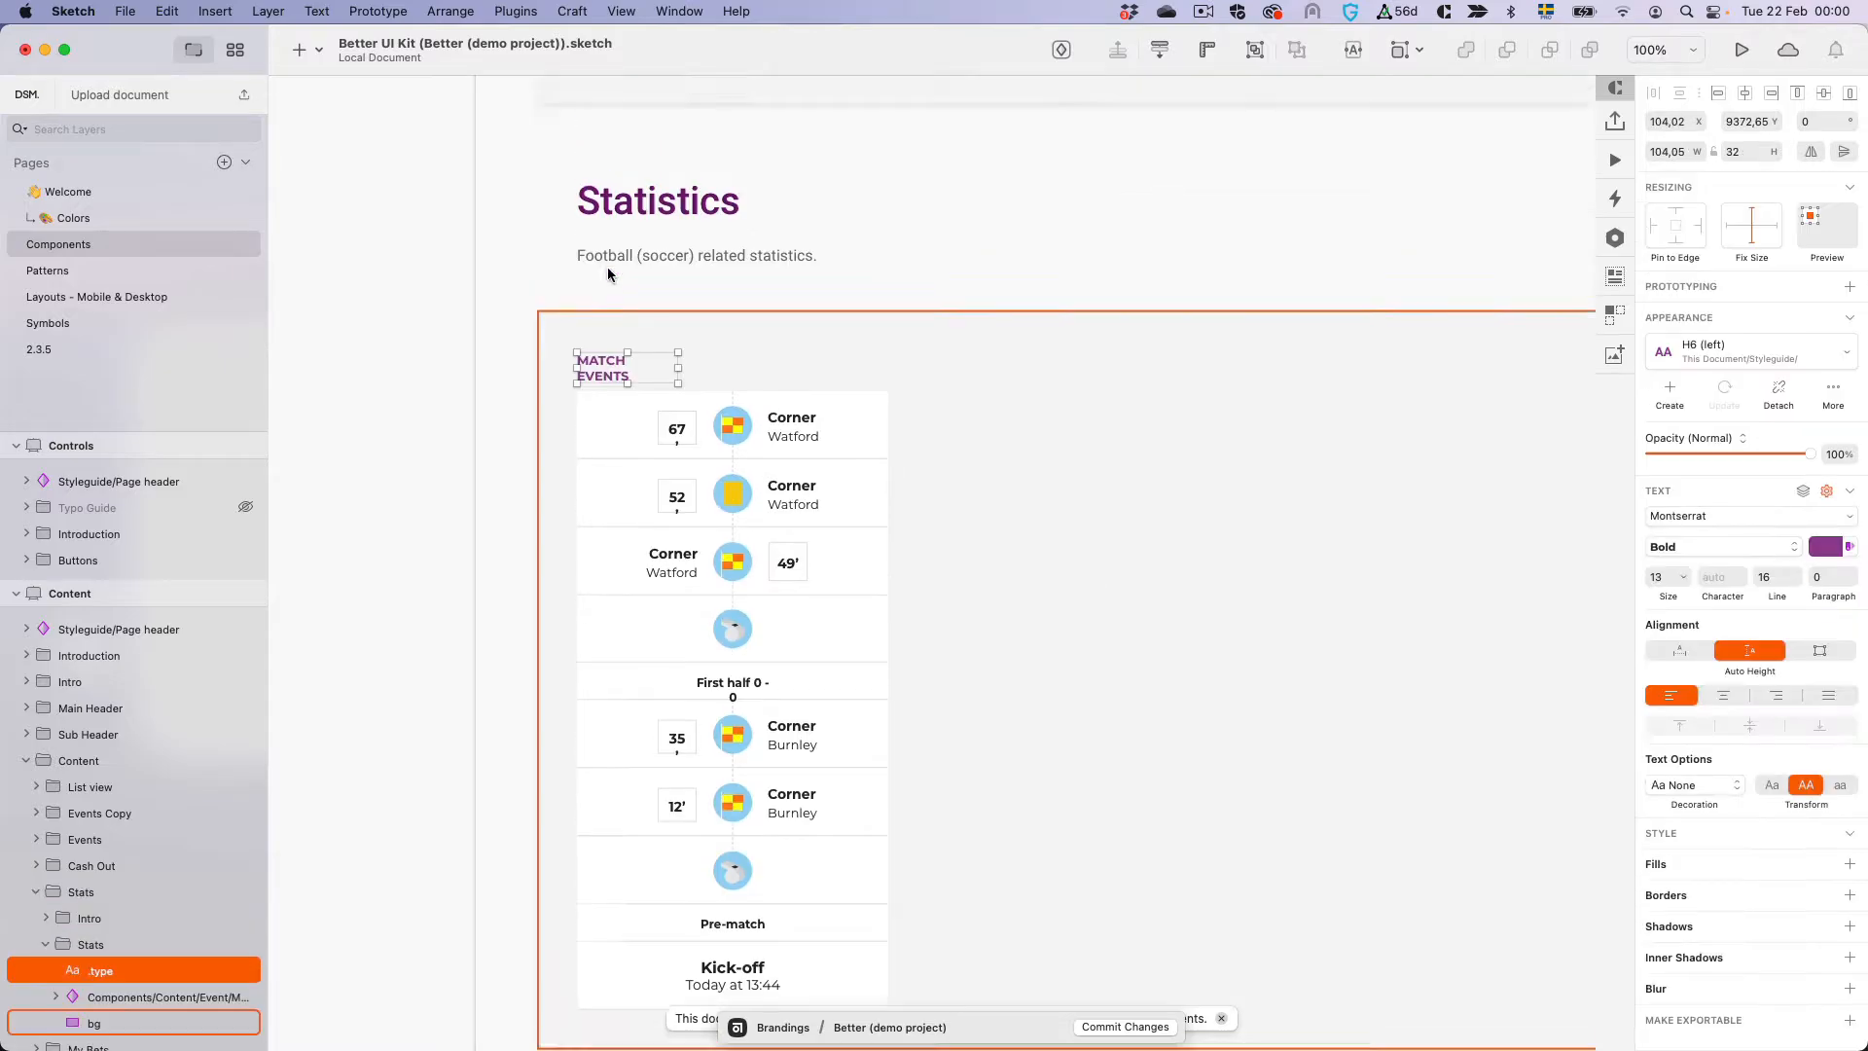
pyautogui.click(1693, 518)
pyautogui.write('Robot')
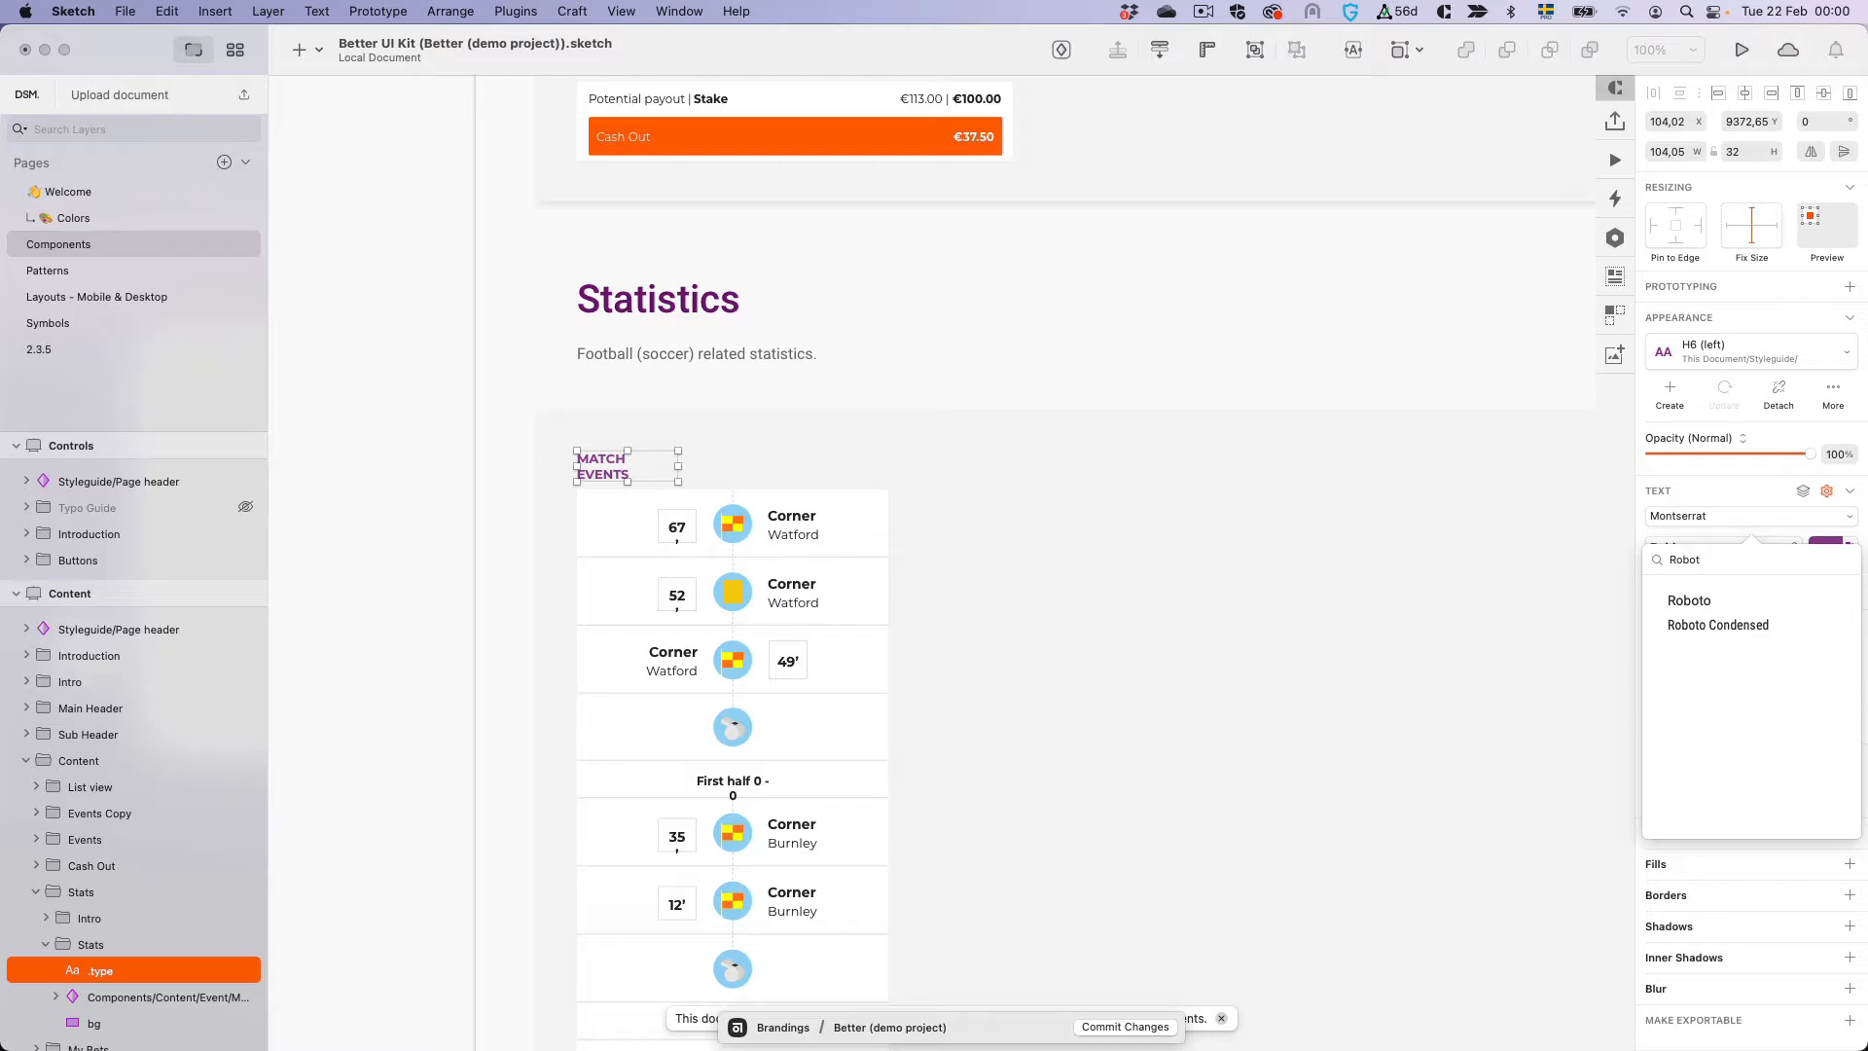
pyautogui.click(1698, 601)
# Step: Select the Match Events instance and its 49' and 67' corner rows
pyautogui.click(678, 542)
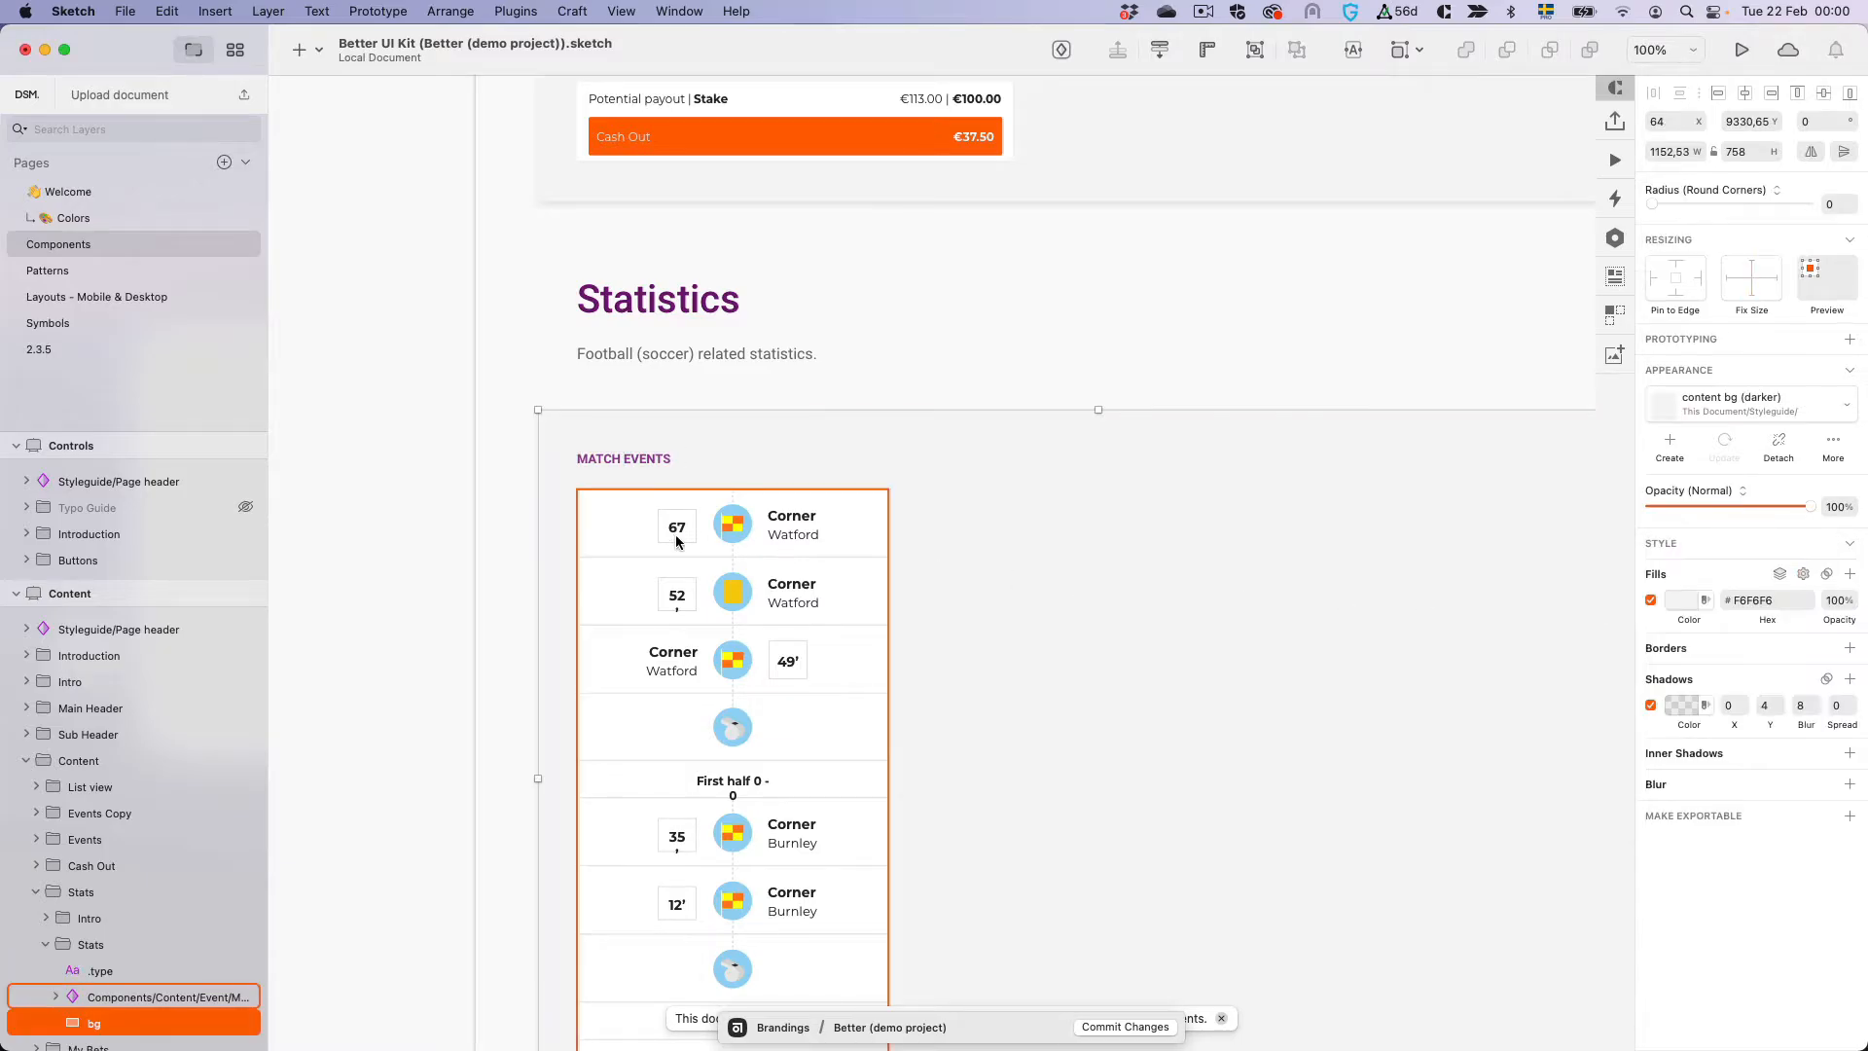
pyautogui.click(678, 541)
pyautogui.scroll(-3, 681, 530)
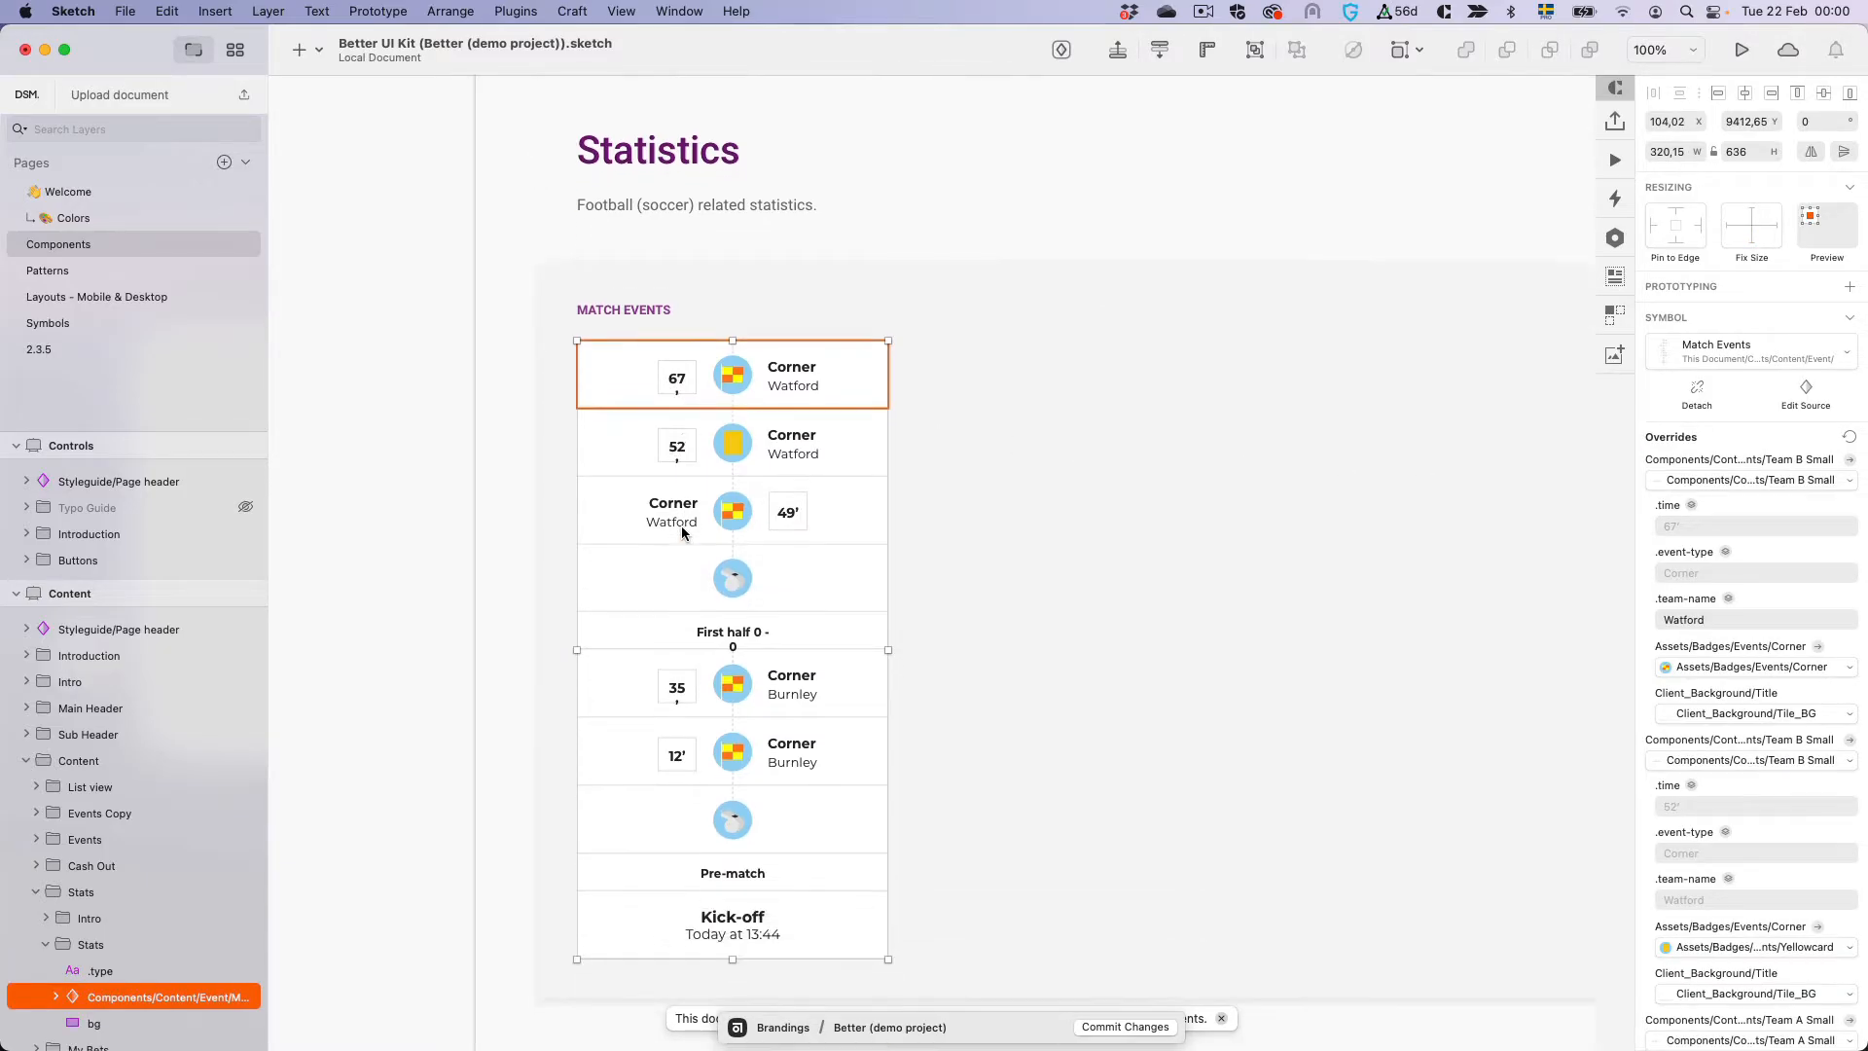
pyautogui.scroll(-1, 680, 526)
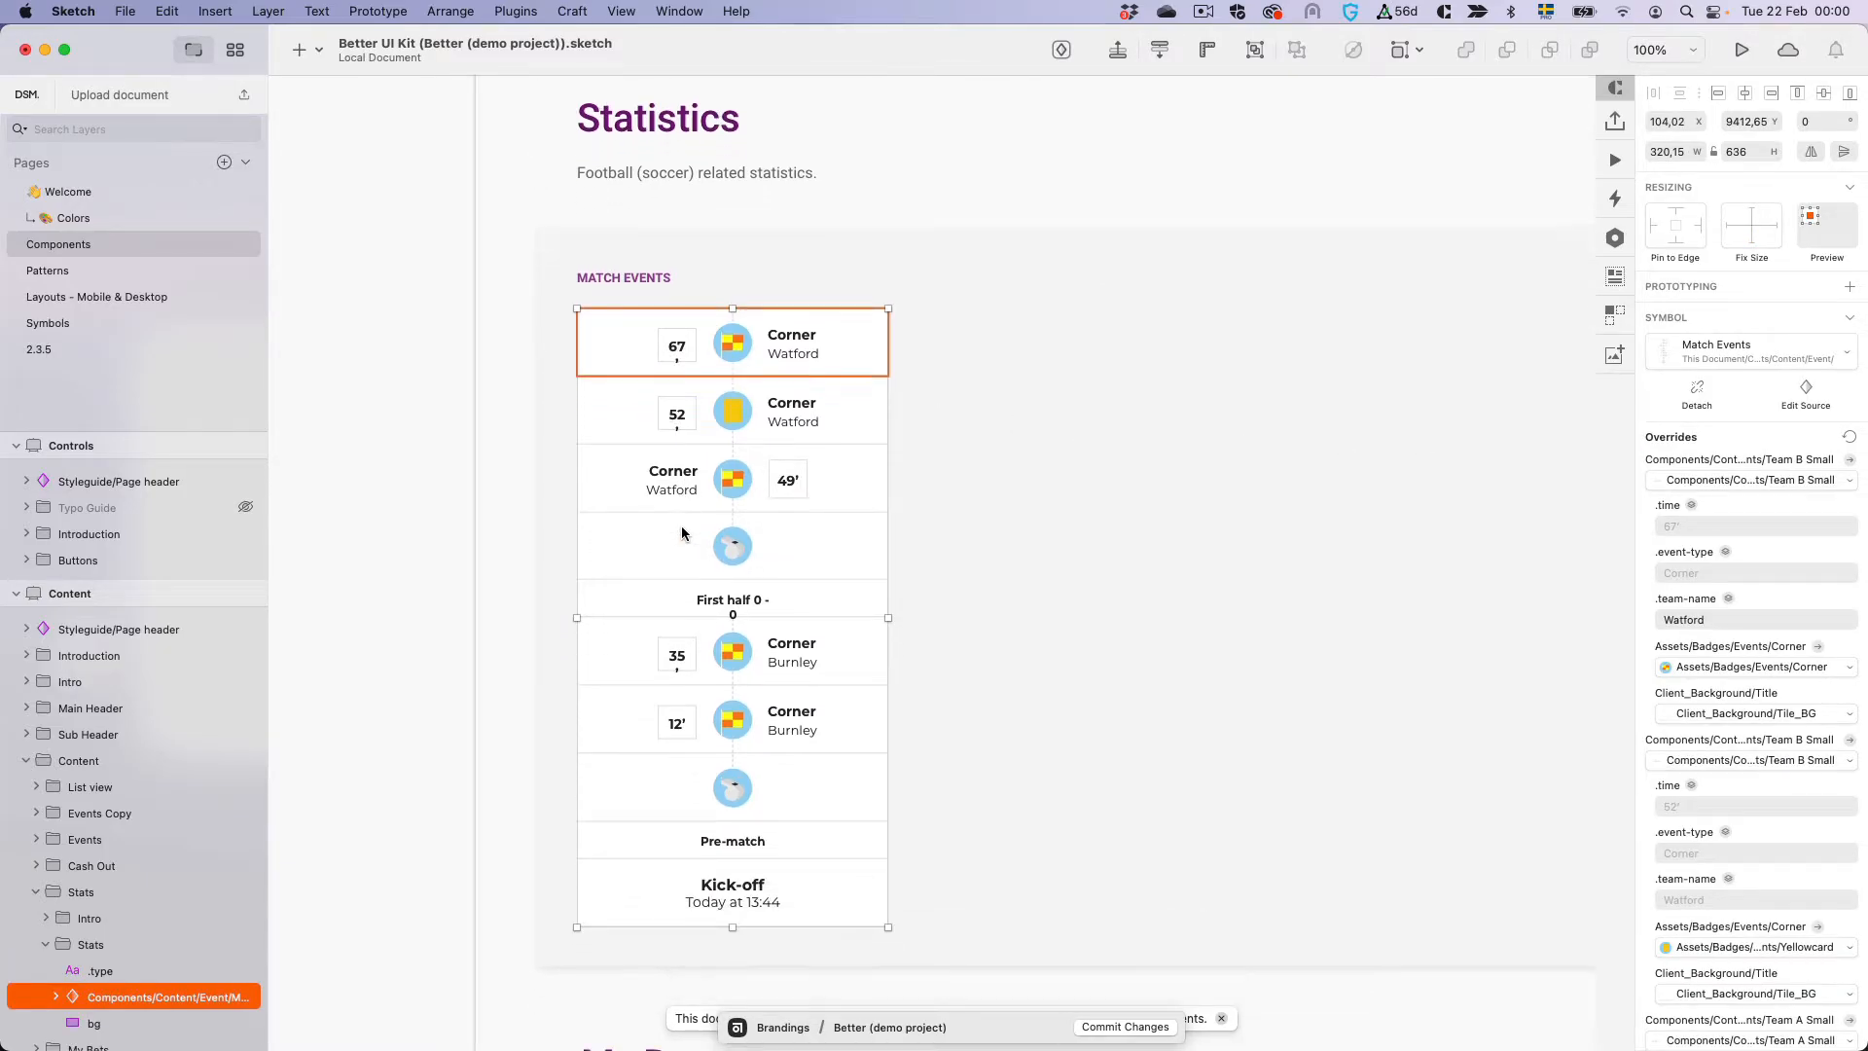
pyautogui.click(793, 472)
pyautogui.click(680, 342)
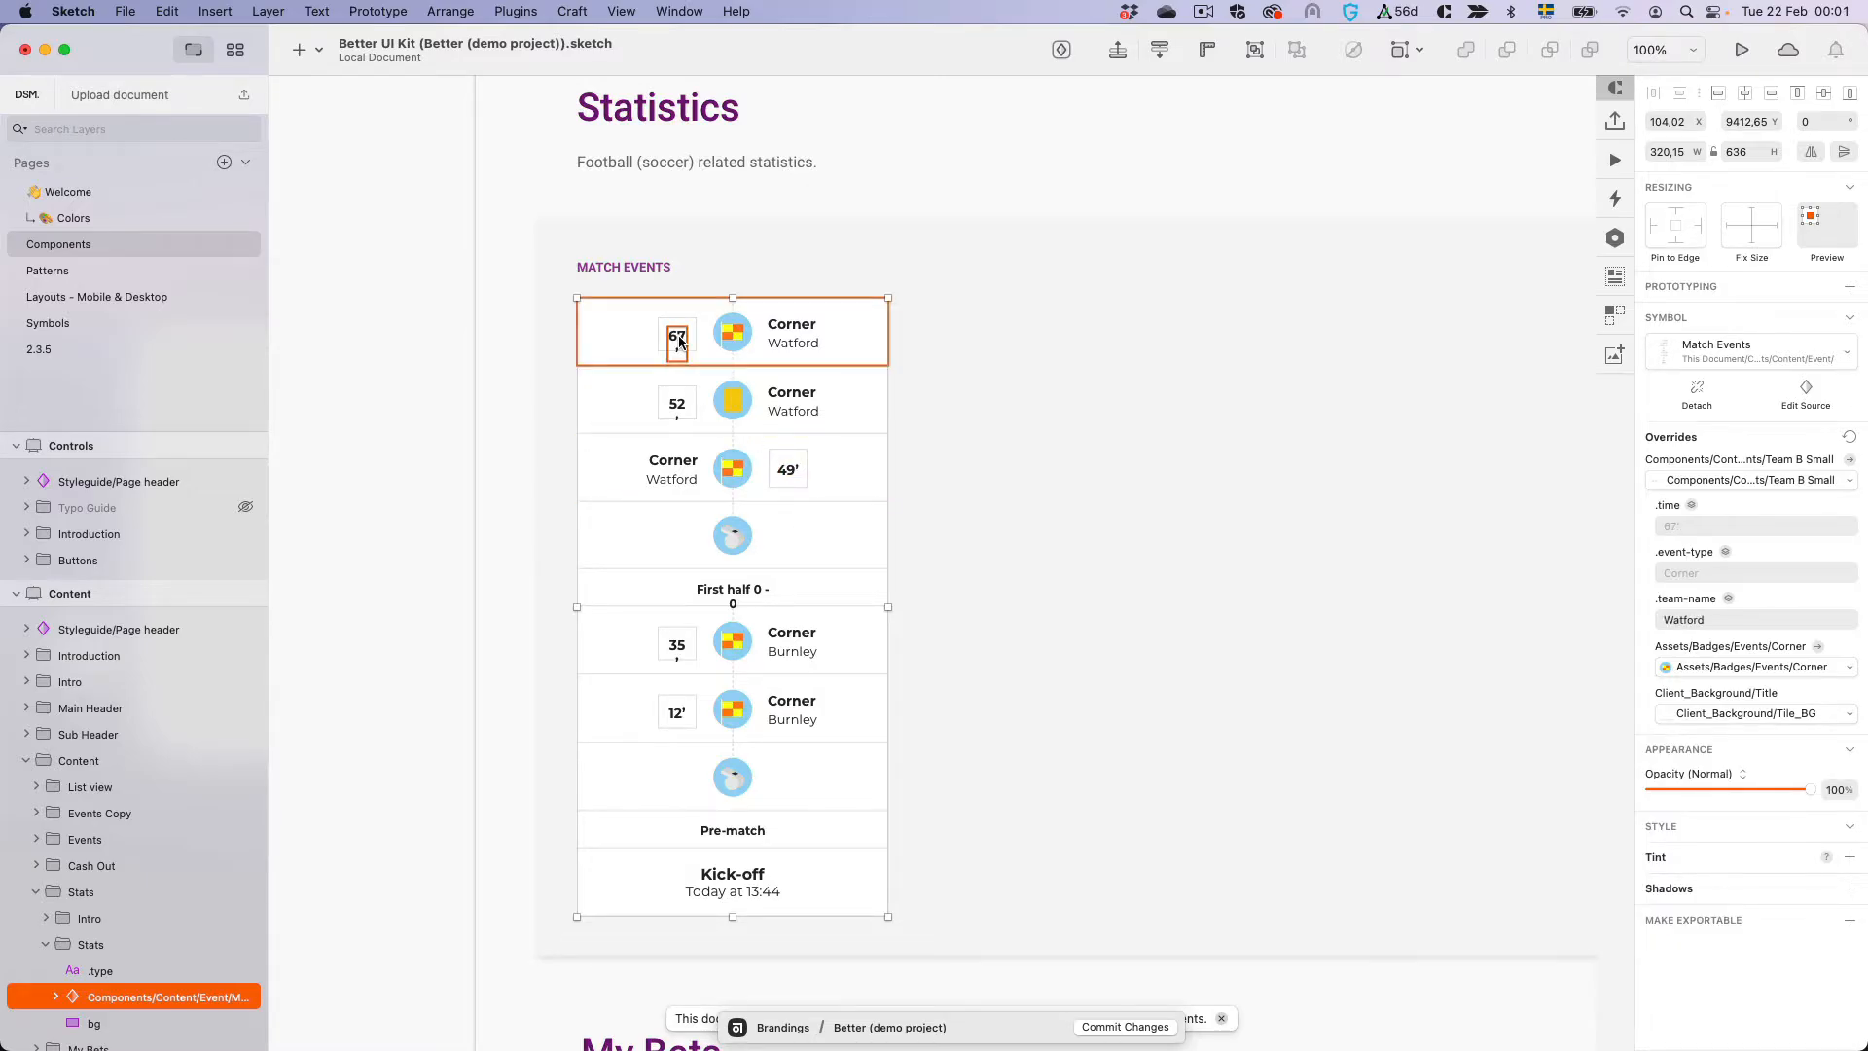
# Step: Set the 49' time text in the Team B Small symbol to Auto Width
pyautogui.doubleClick(678, 340)
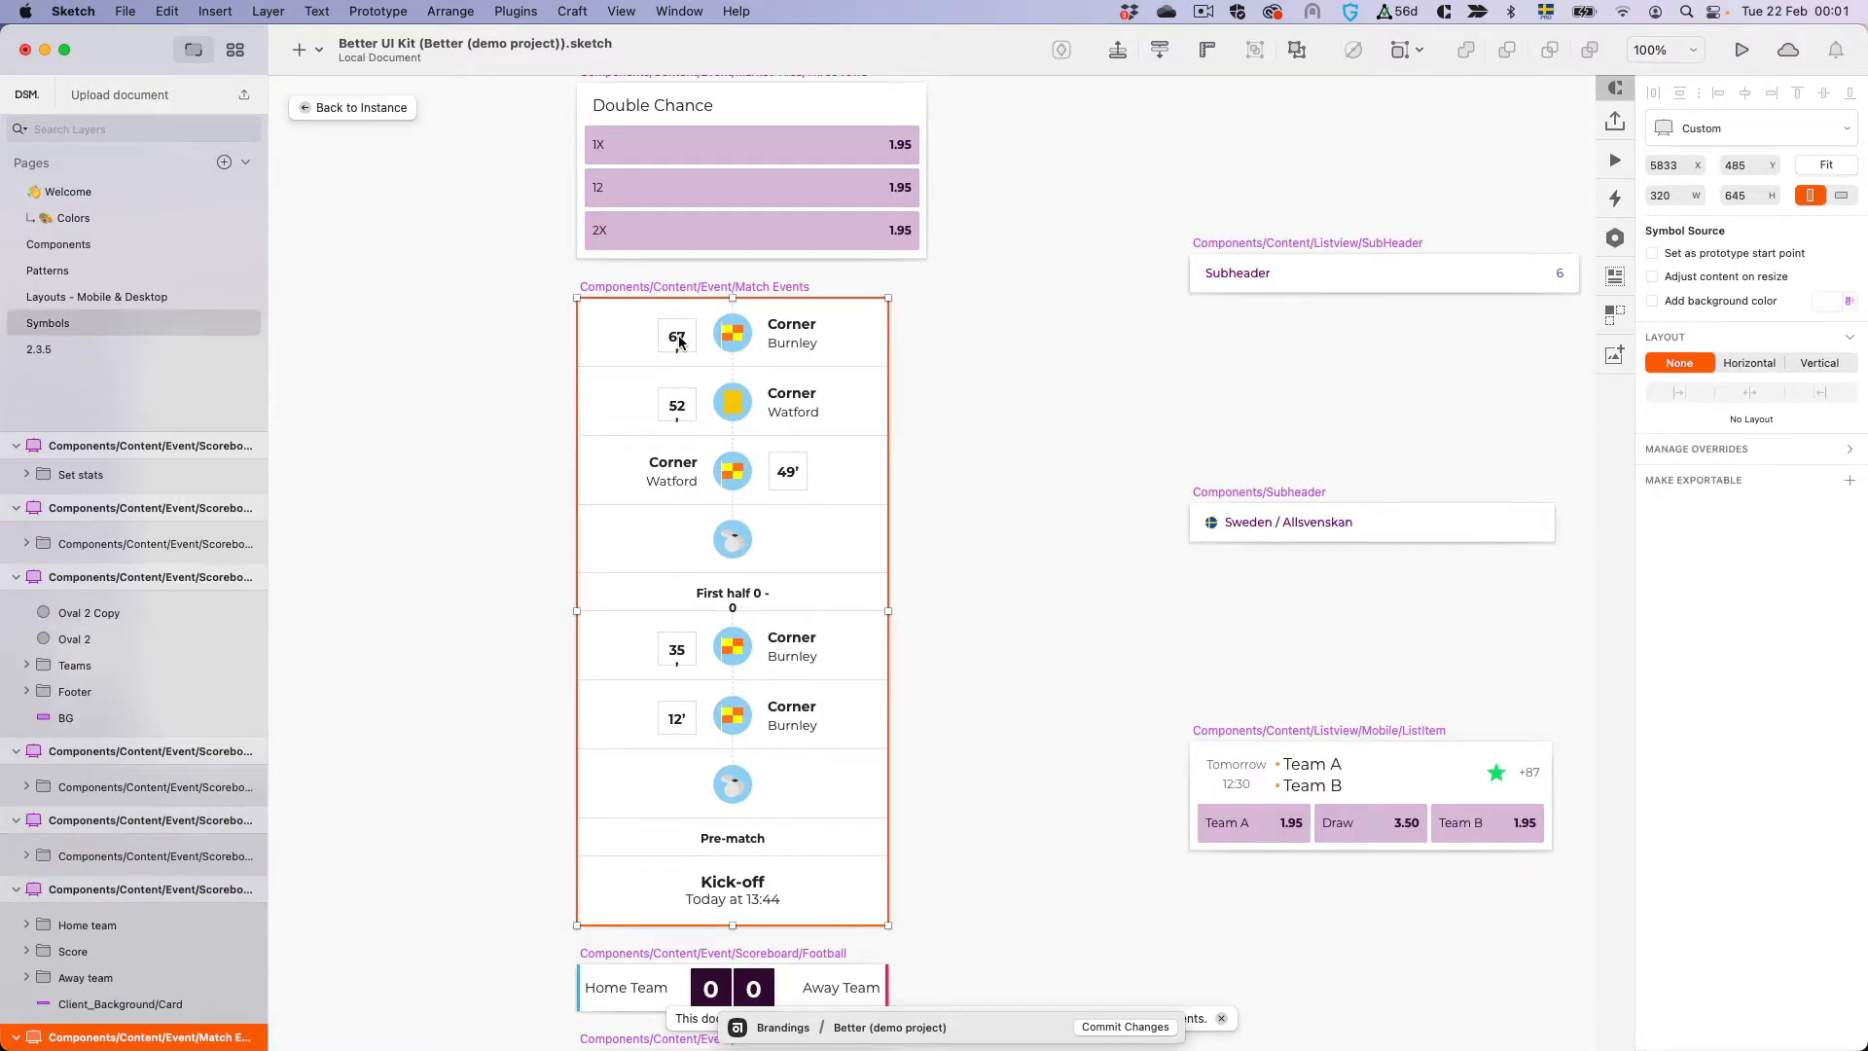
pyautogui.click(679, 341)
pyautogui.doubleClick(679, 340)
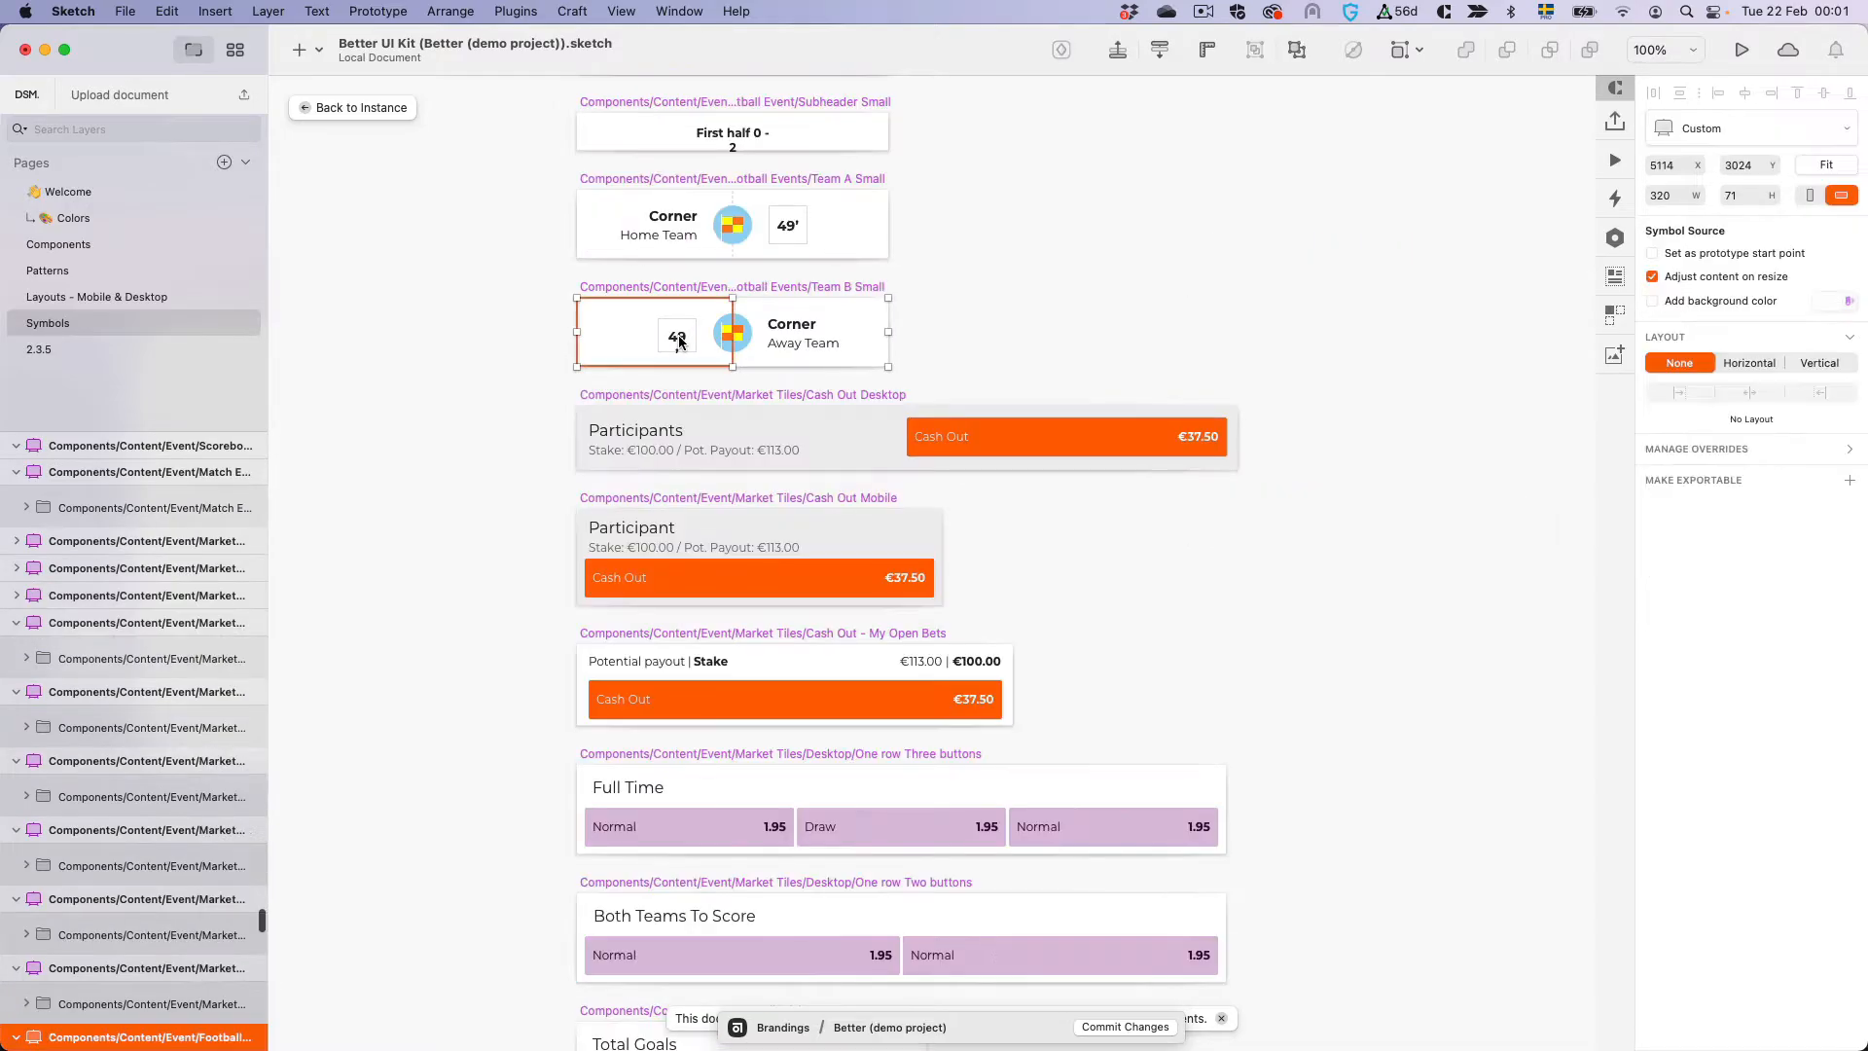
pyautogui.doubleClick(679, 339)
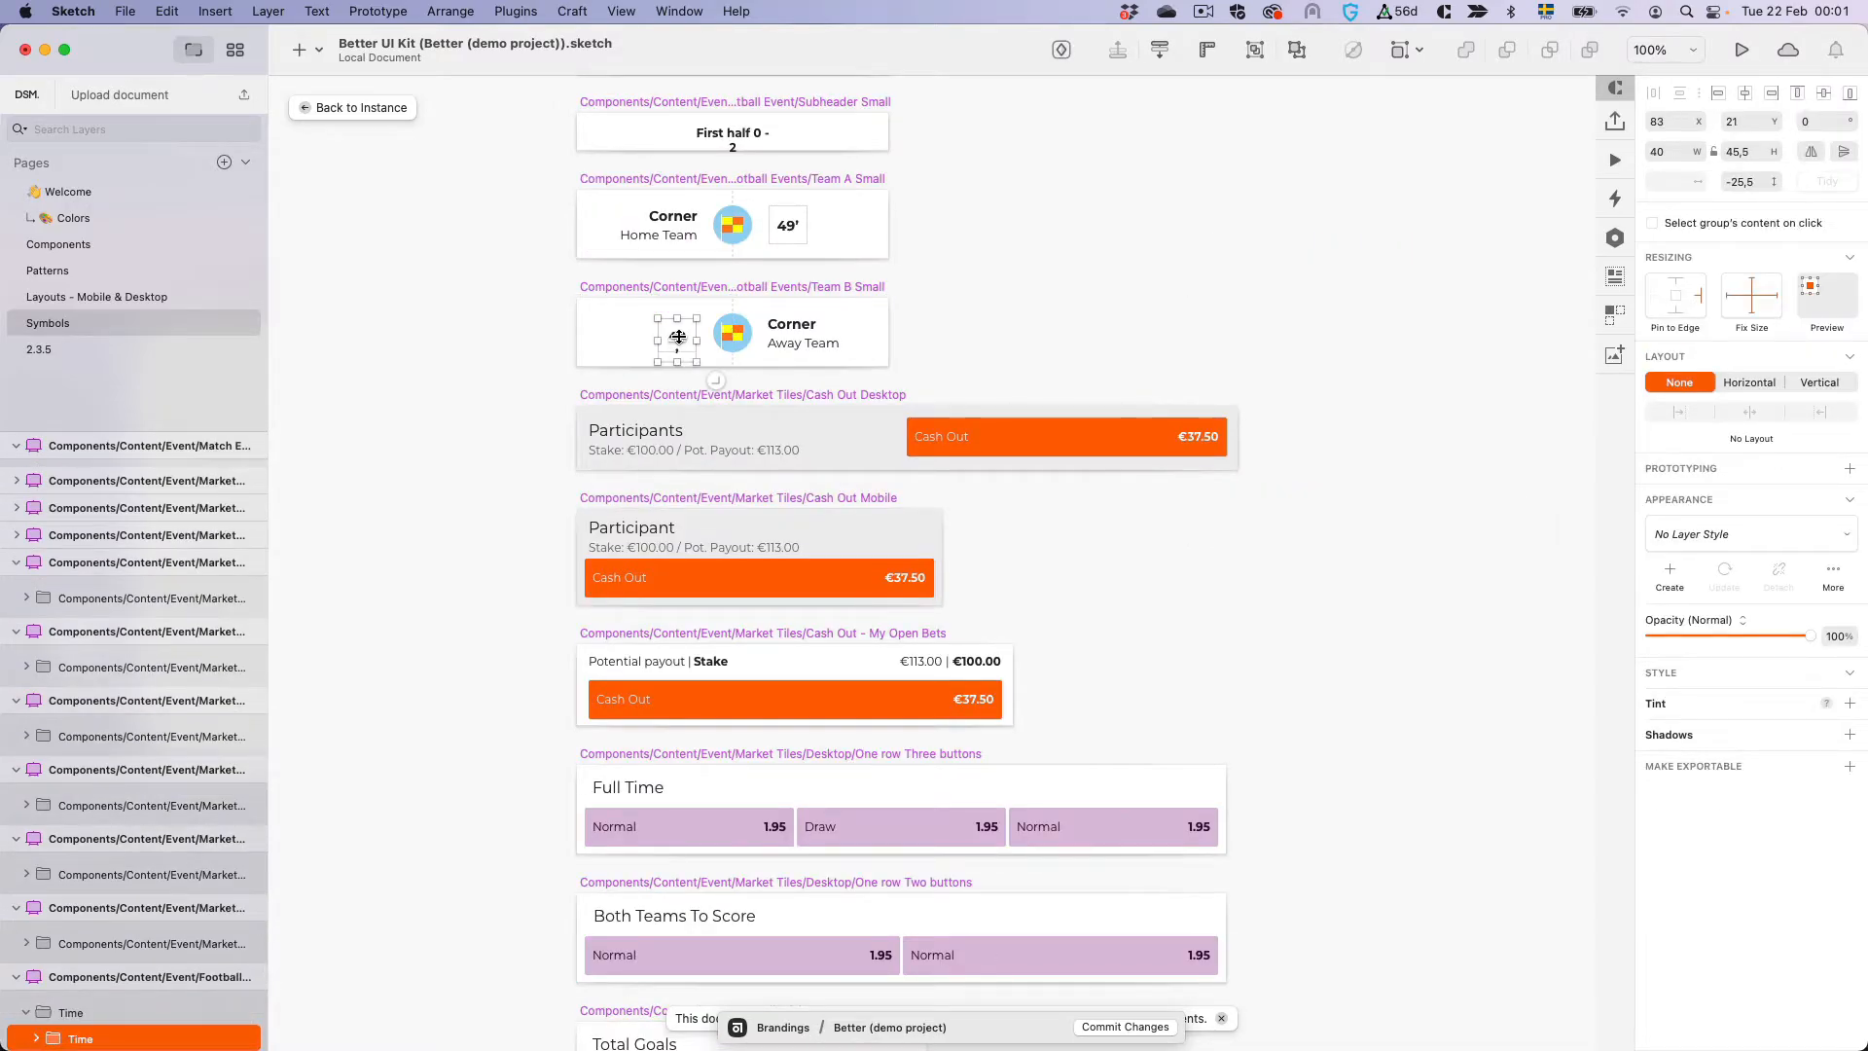
pyautogui.doubleClick(678, 338)
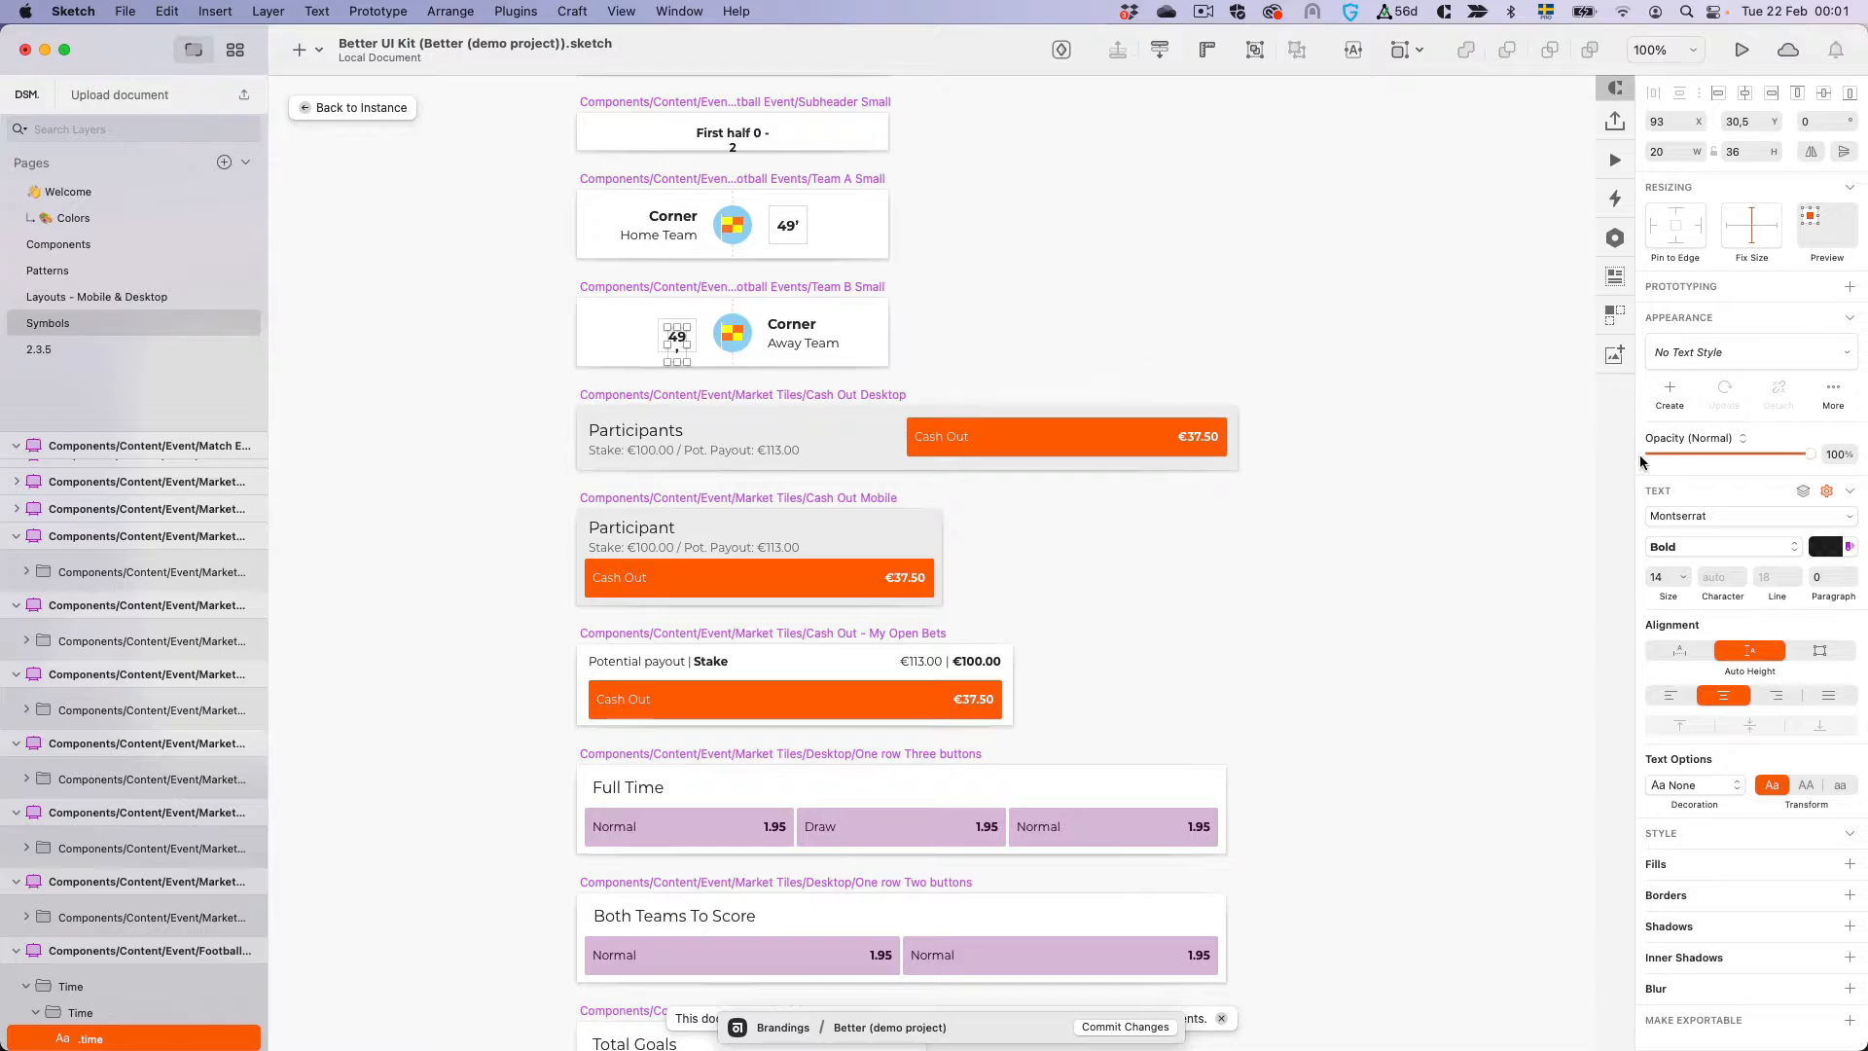
pyautogui.click(1679, 649)
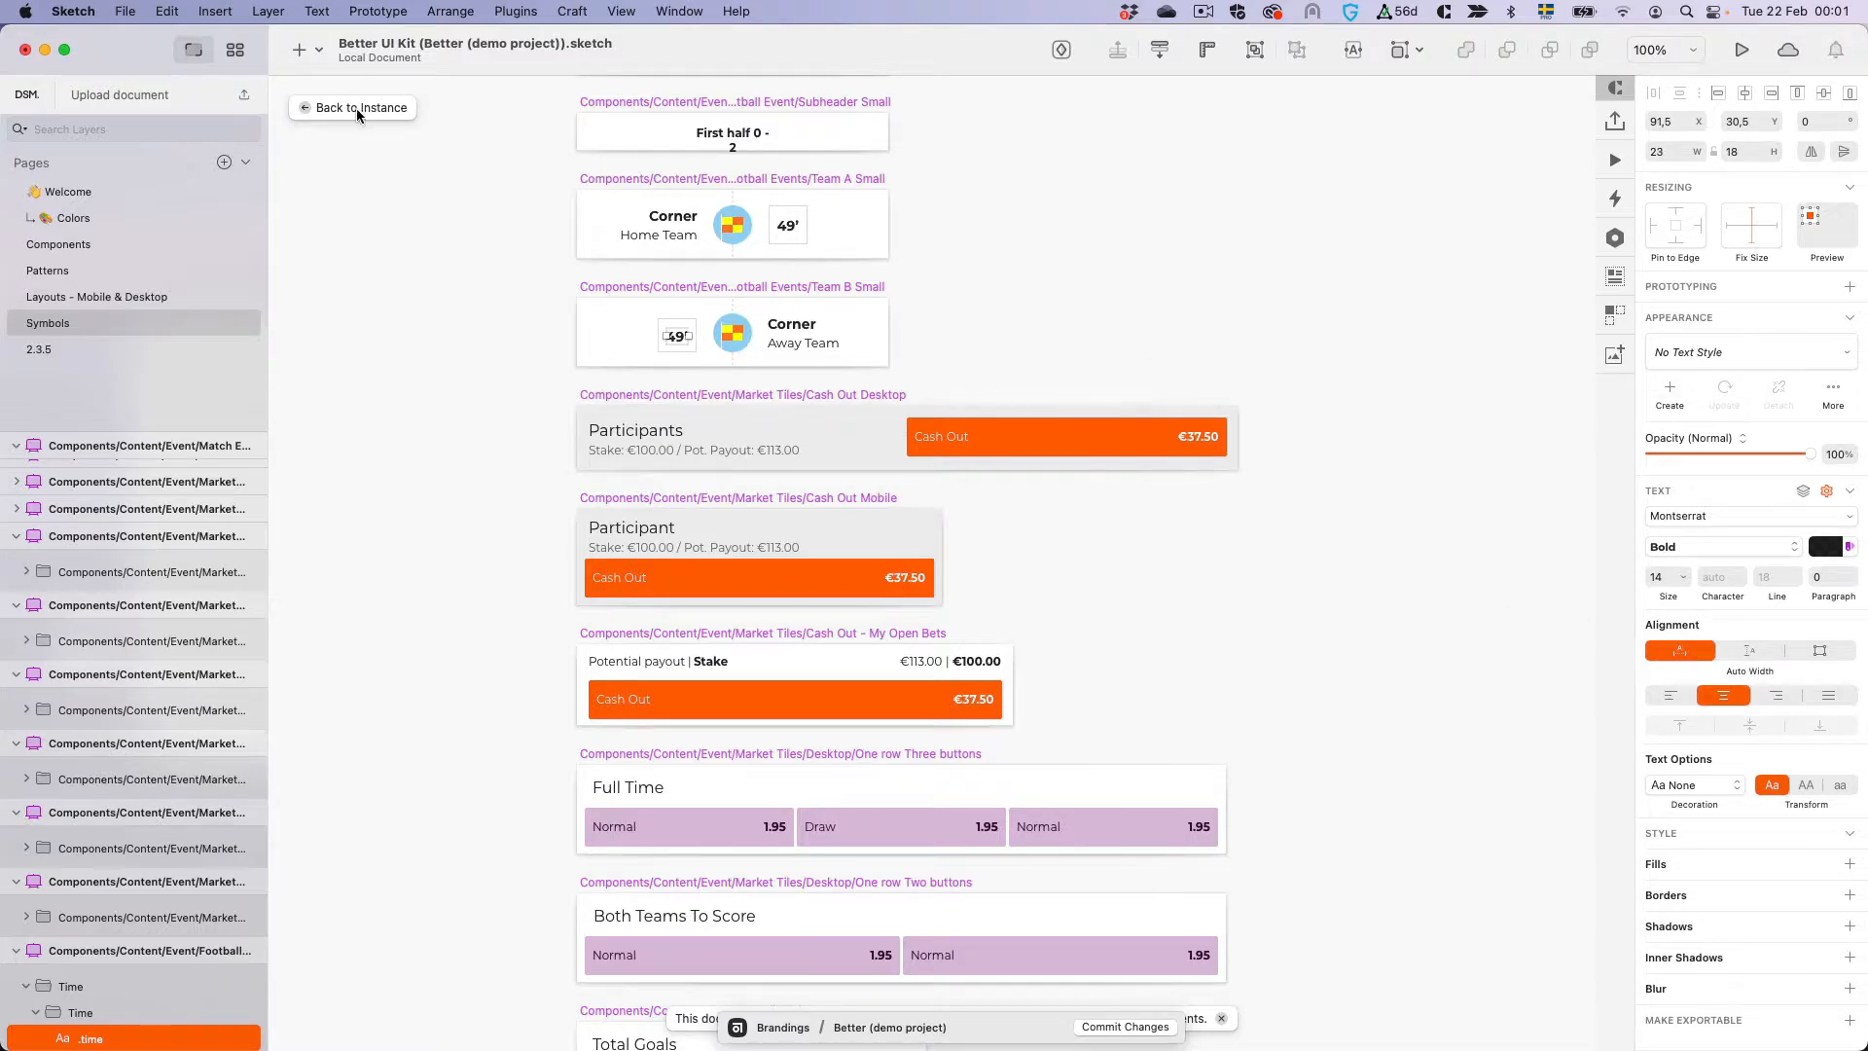
# Step: Set the First half 0 - 2 subheader text to Auto Width
pyautogui.click(732, 136)
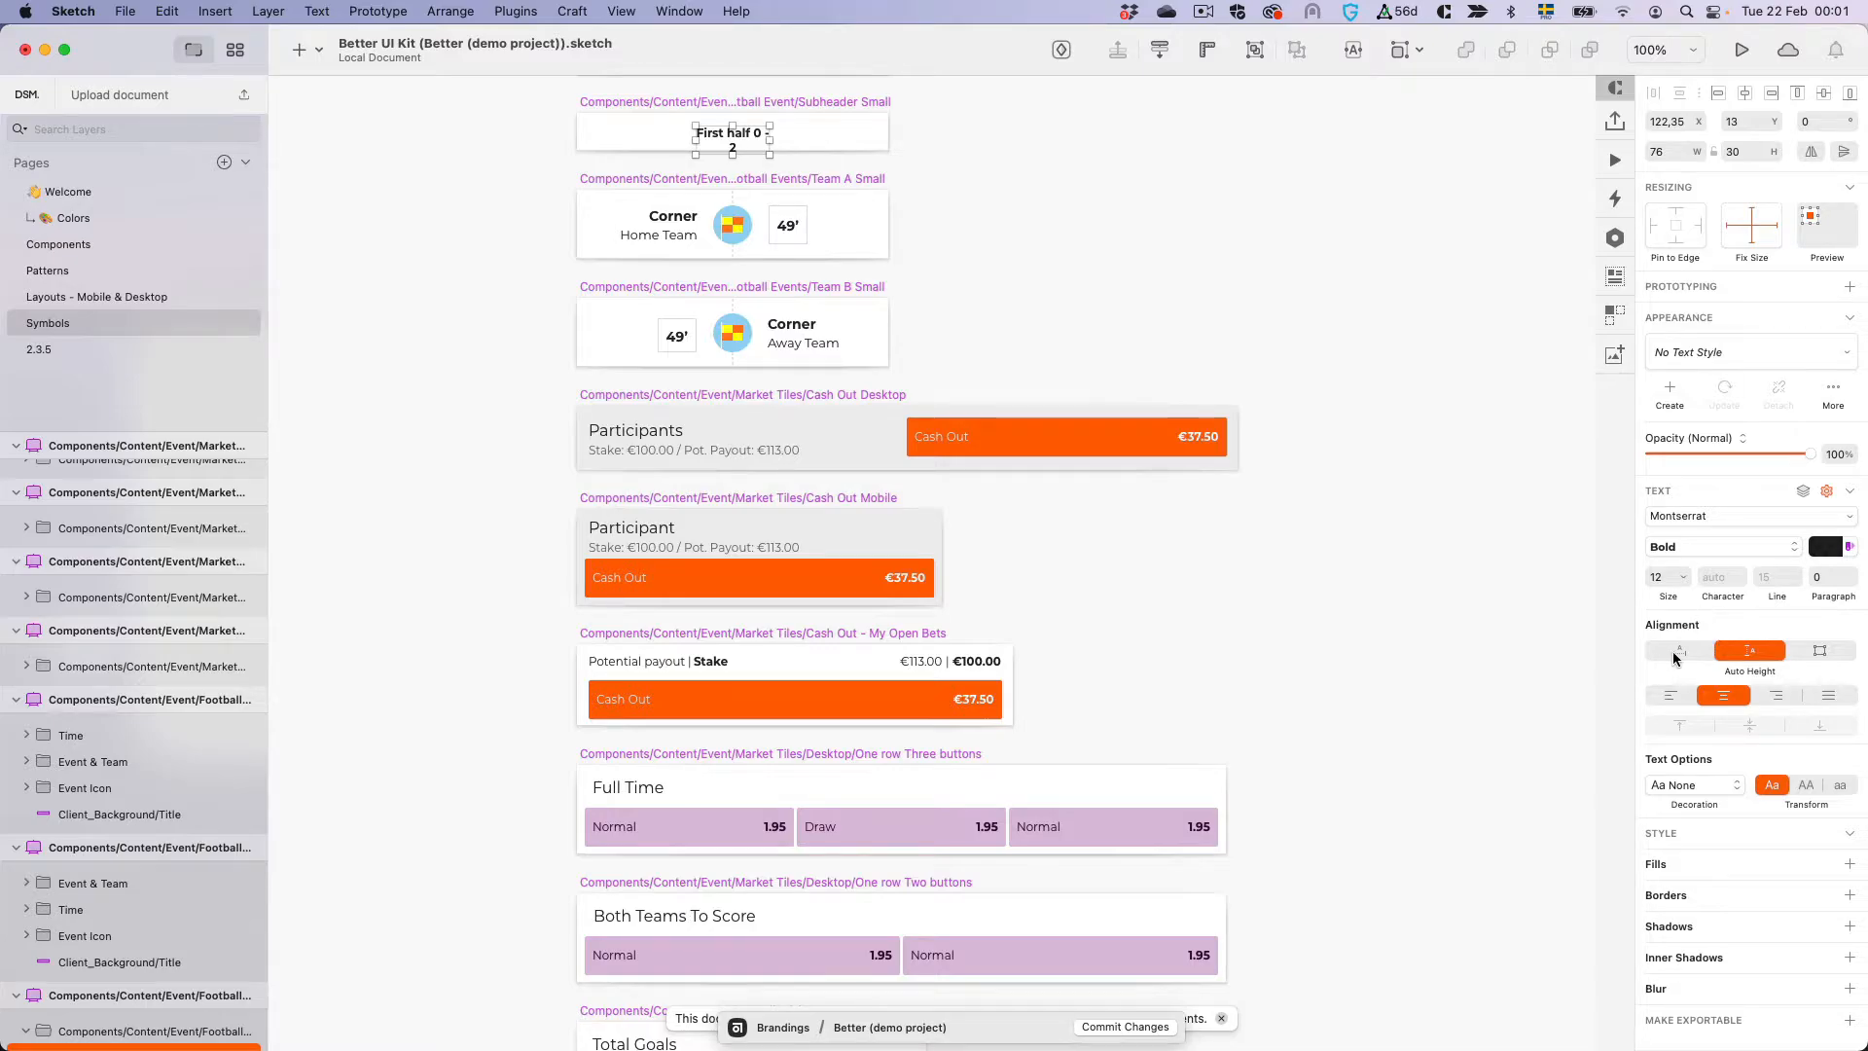
pyautogui.click(1673, 651)
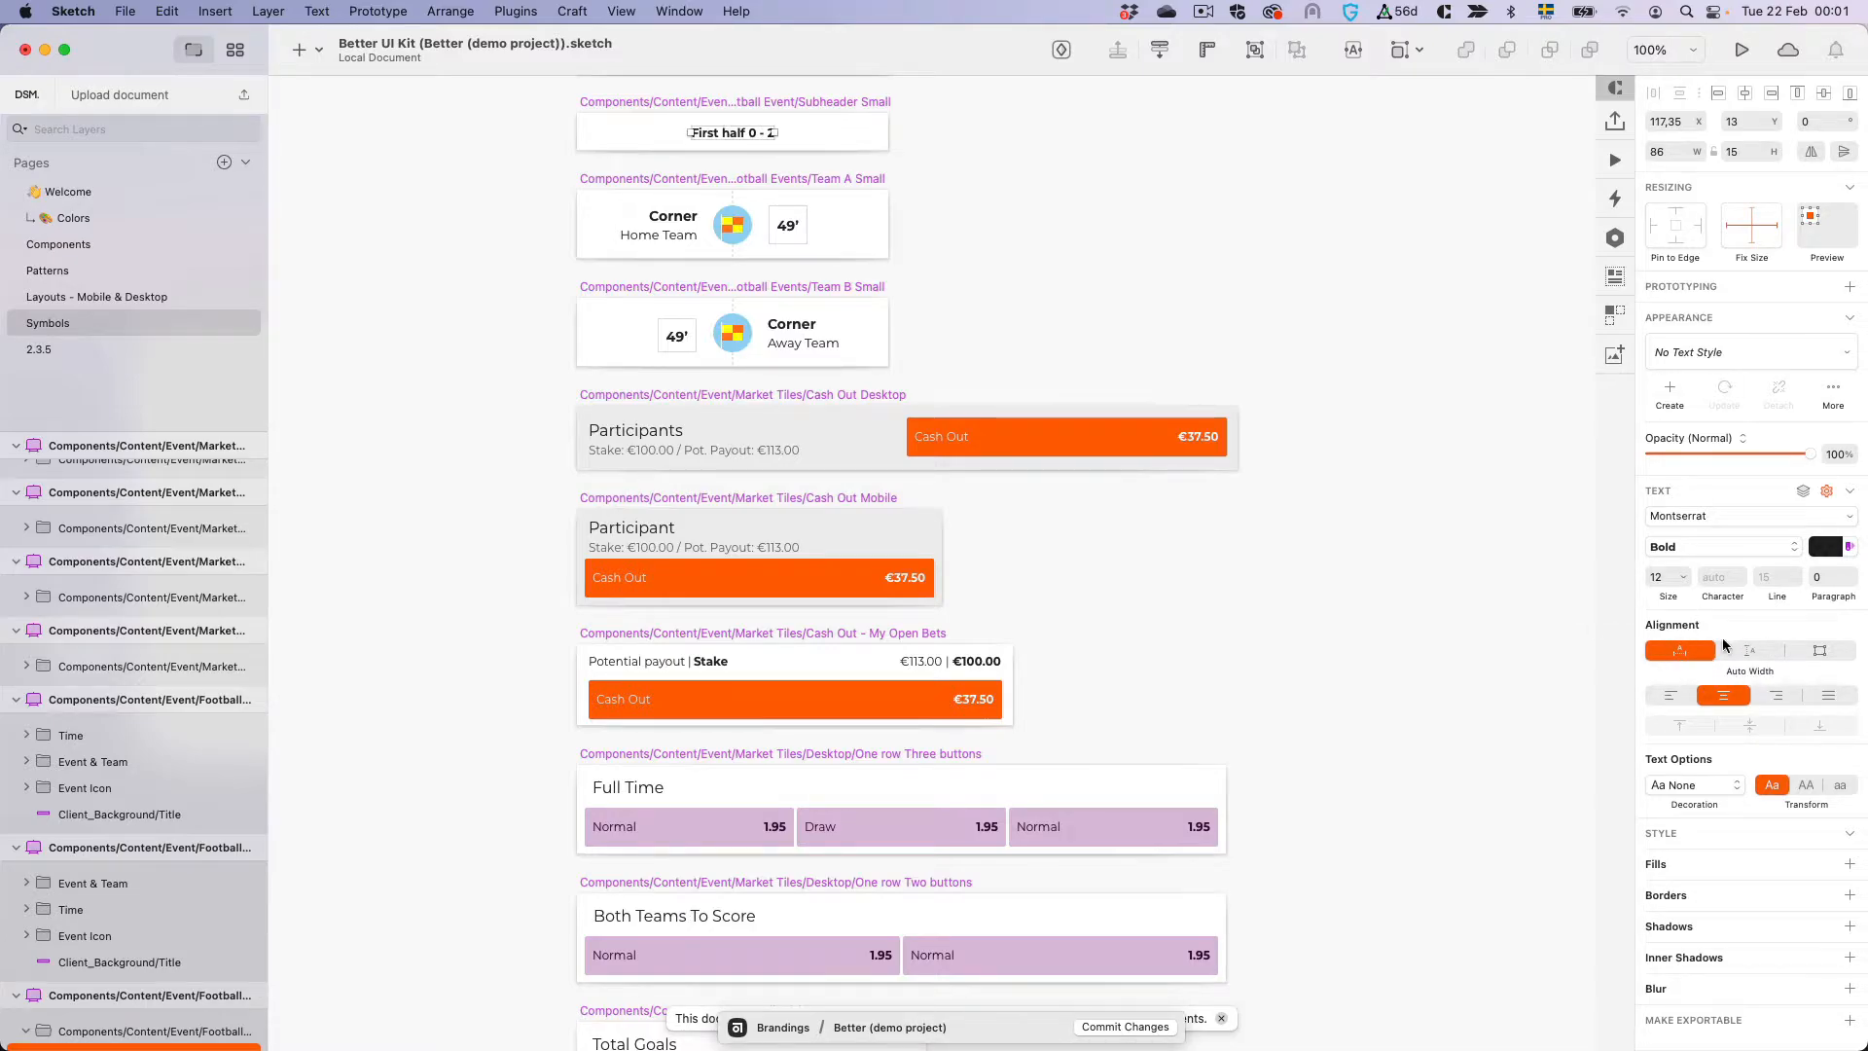
pyautogui.click(1346, 563)
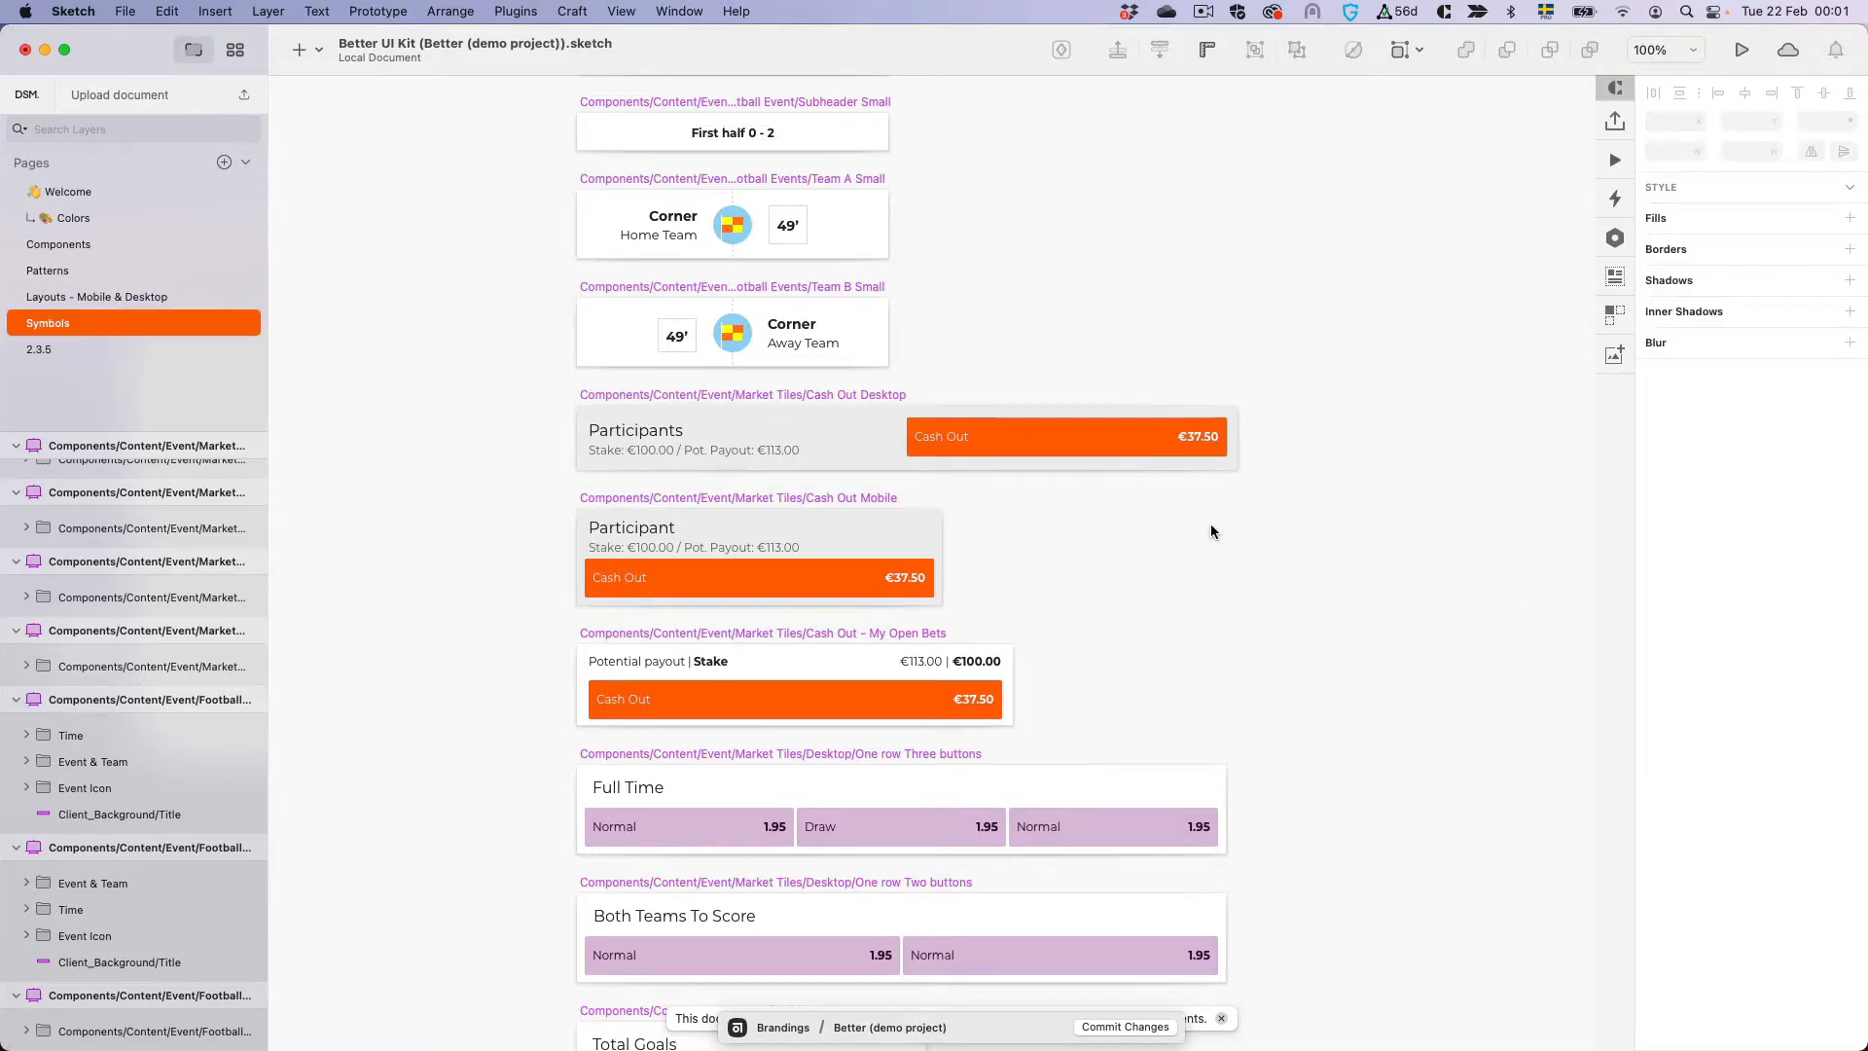
pyautogui.scroll(-2, 1210, 531)
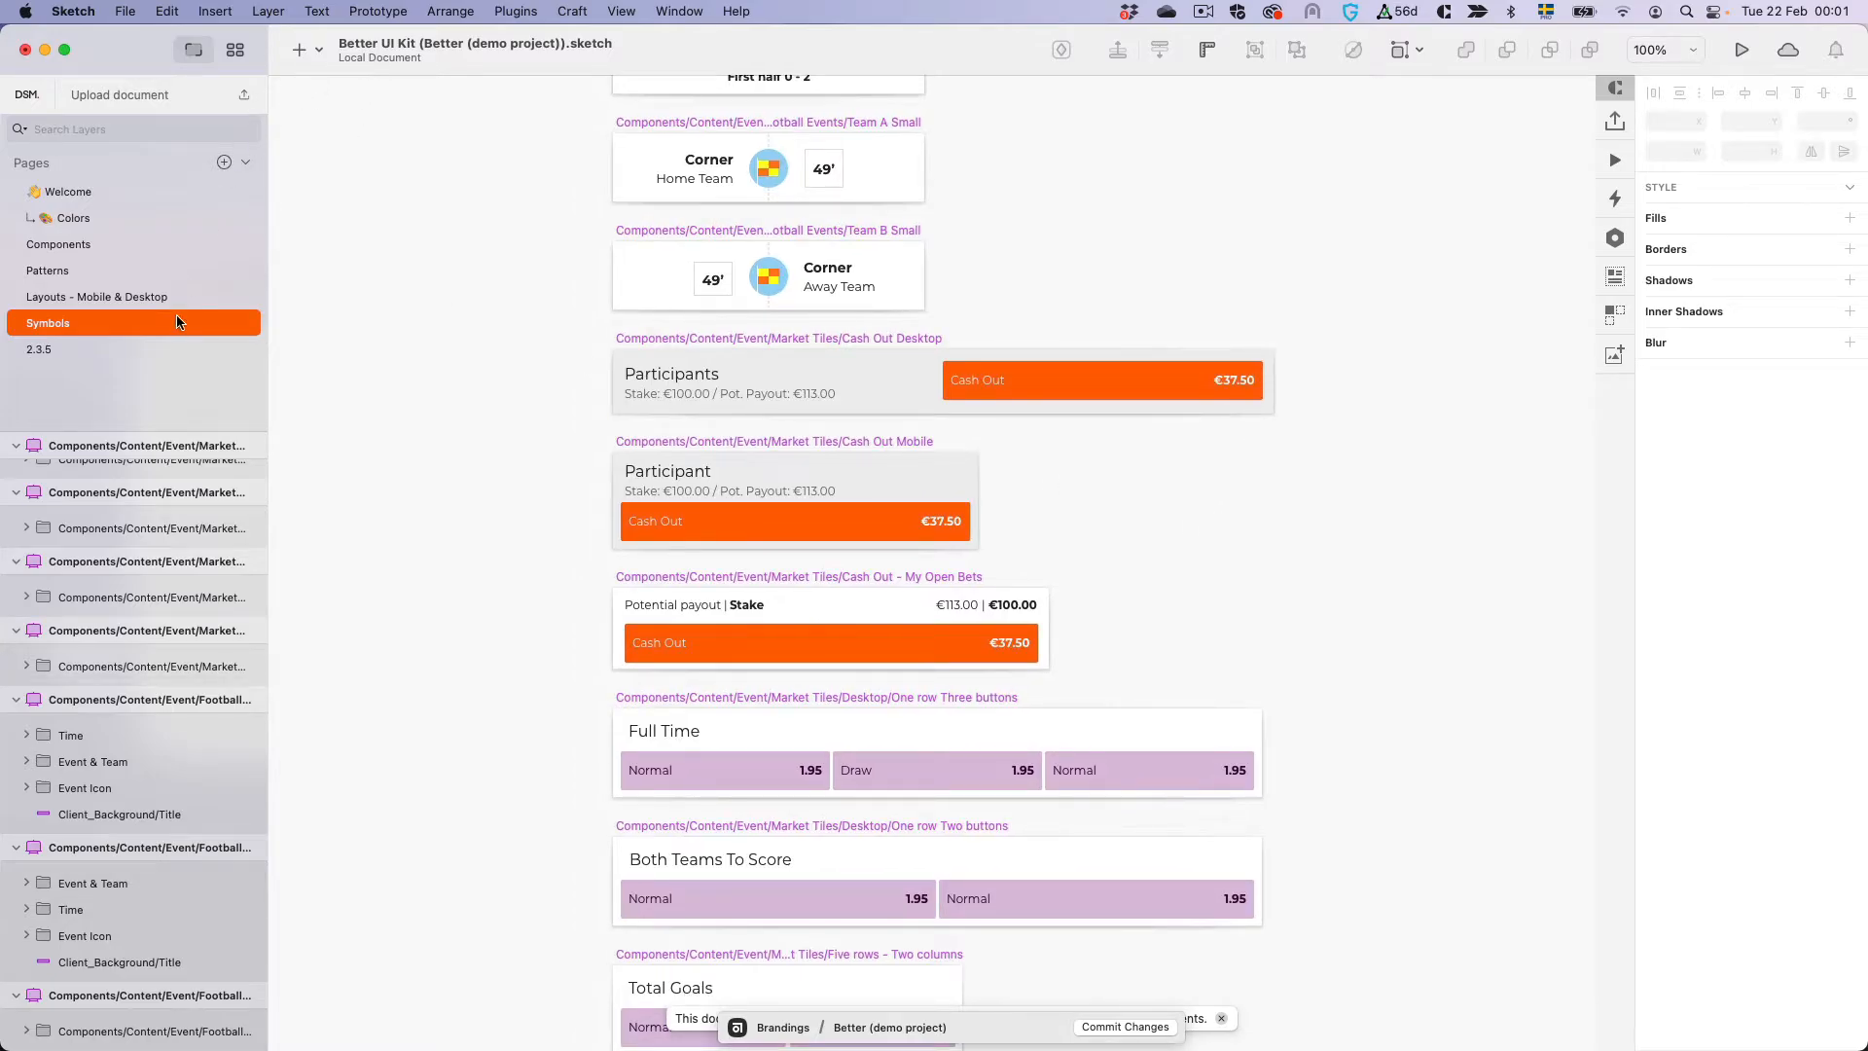
# Step: Scroll the Components page to the Desktop My Bets coupon cards
pyautogui.click(138, 246)
pyautogui.scroll(-3, 1158, 504)
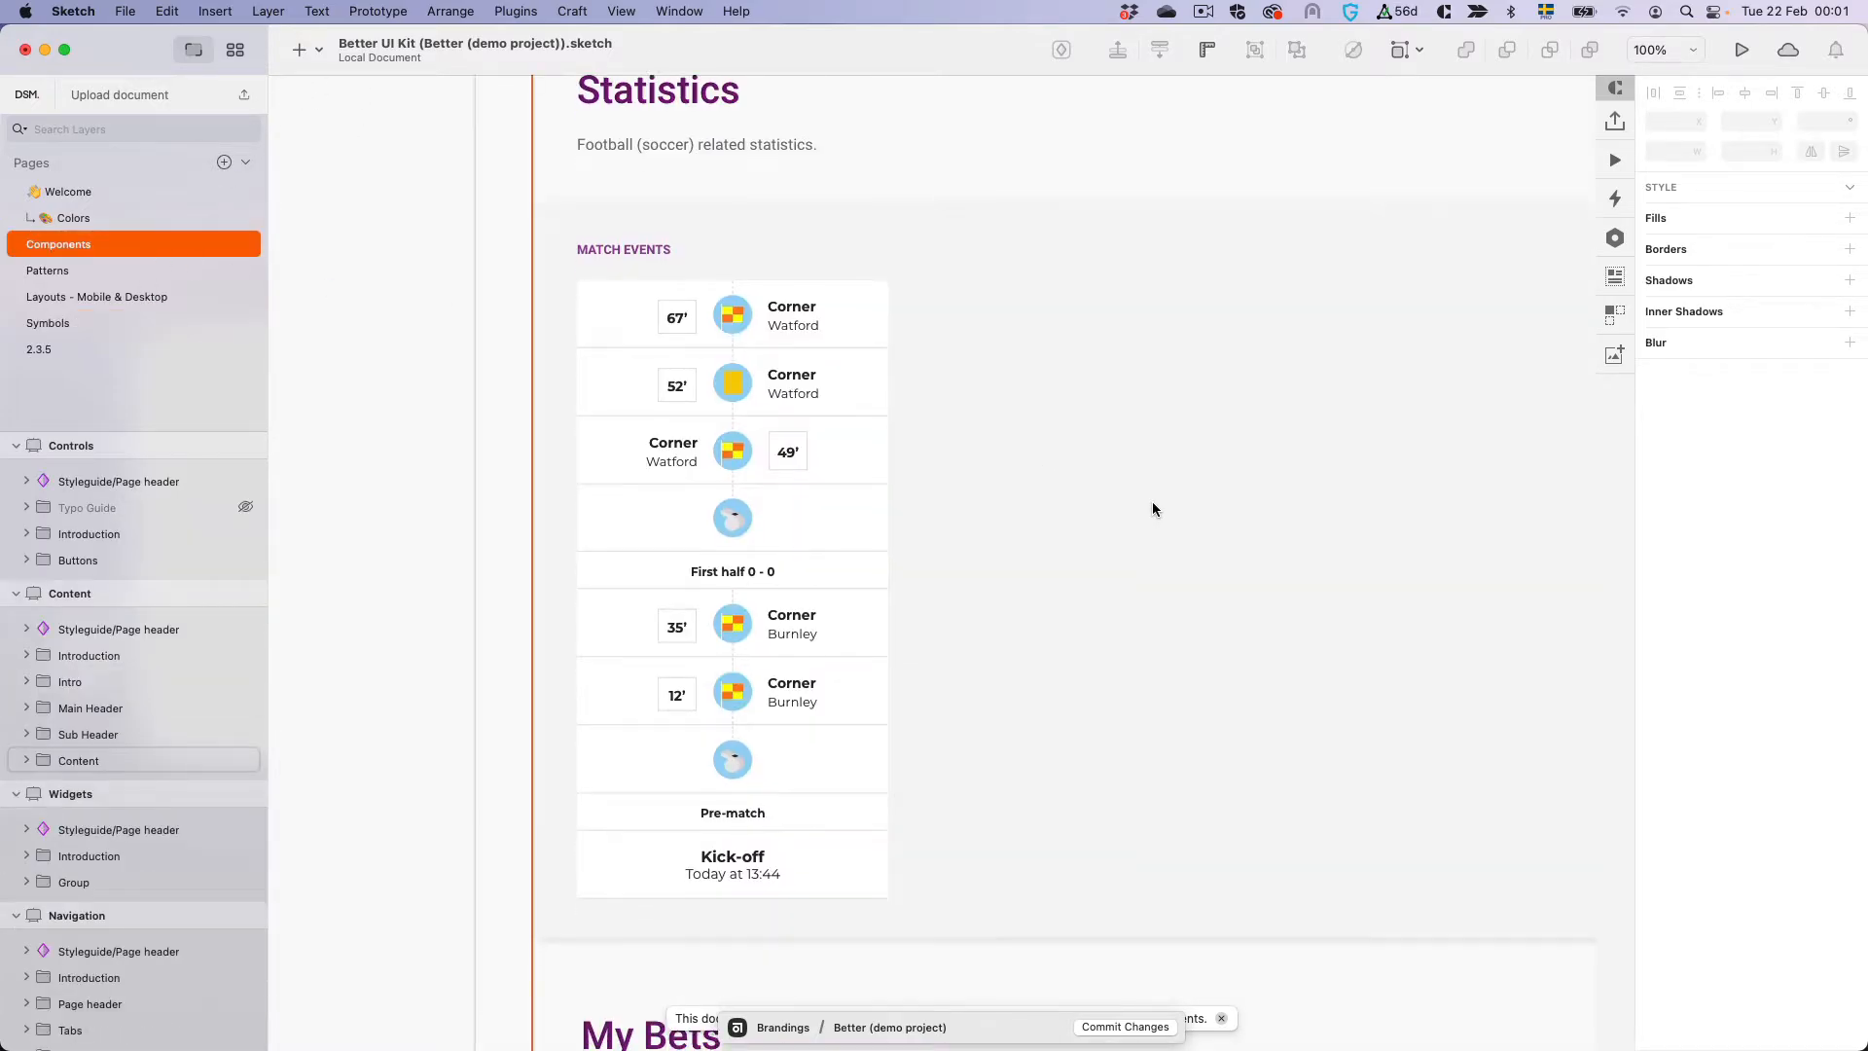
pyautogui.scroll(-10, 1151, 503)
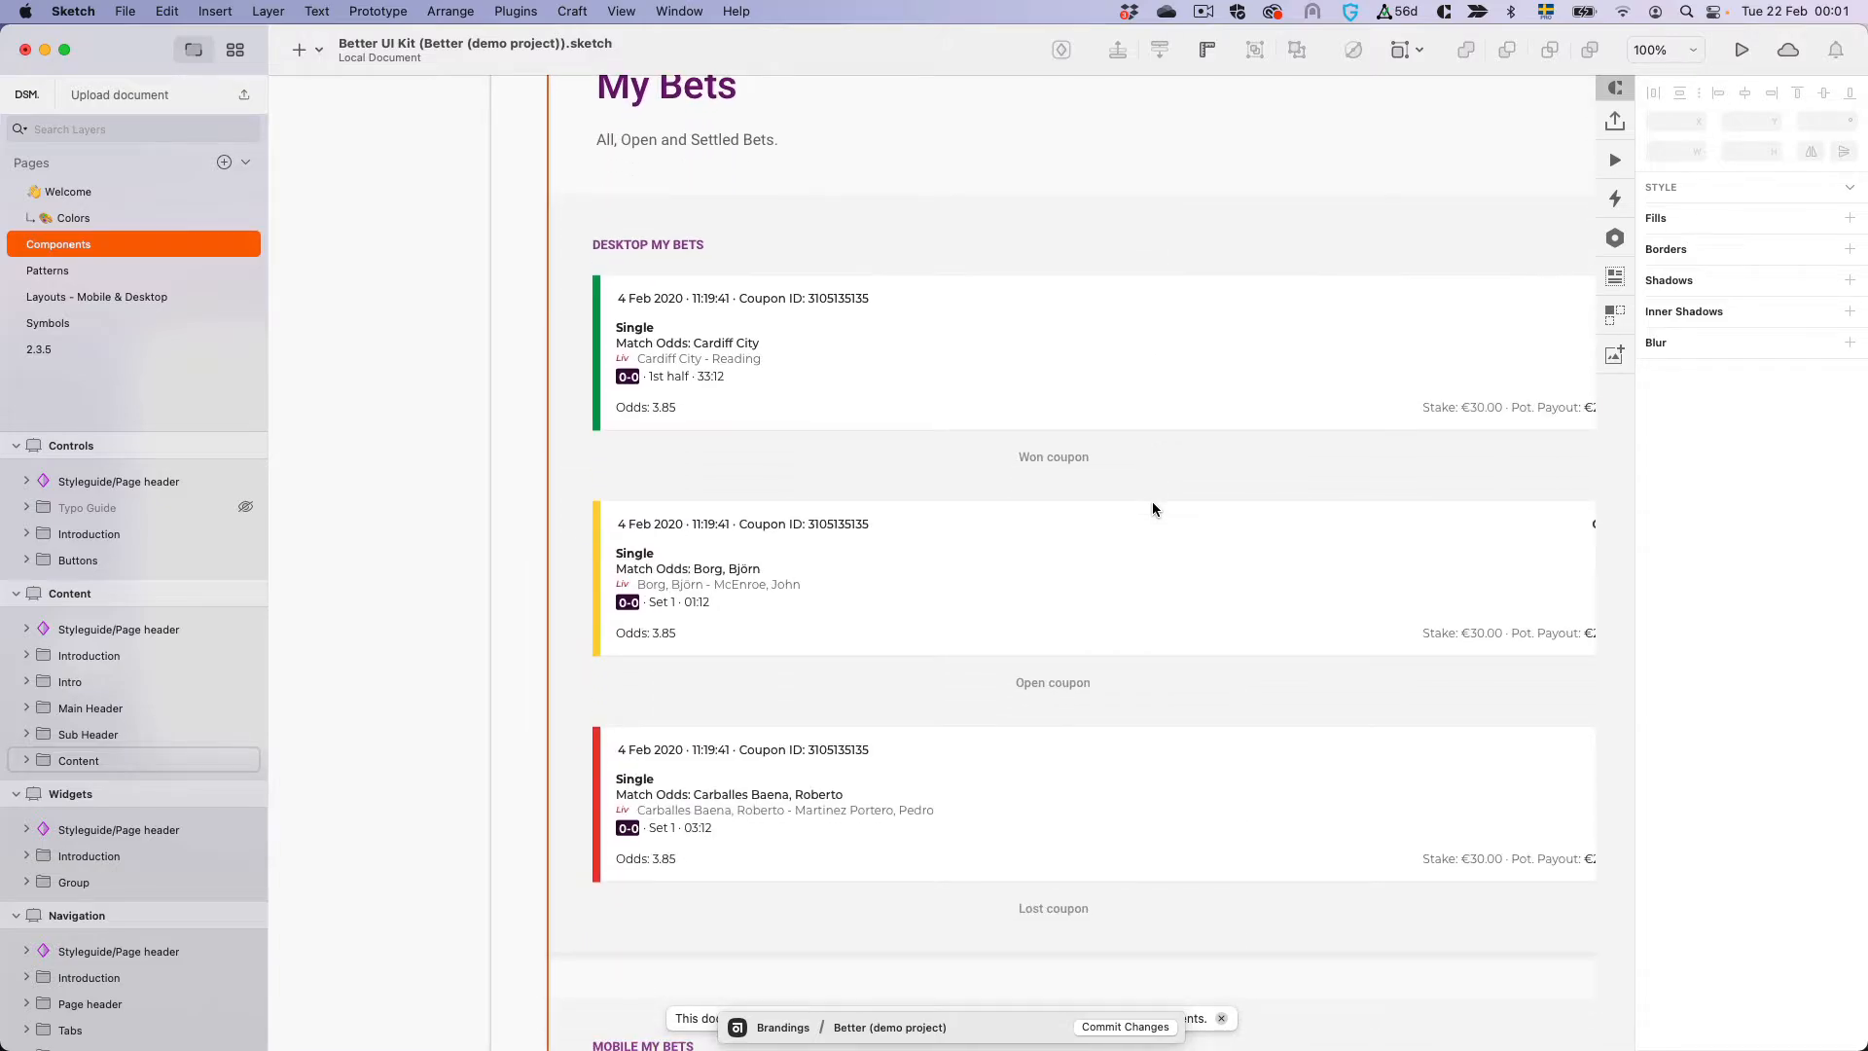
pyautogui.hscroll(1, 1151, 503)
pyautogui.scroll(-2, 1152, 503)
pyautogui.scroll(-1, 1151, 503)
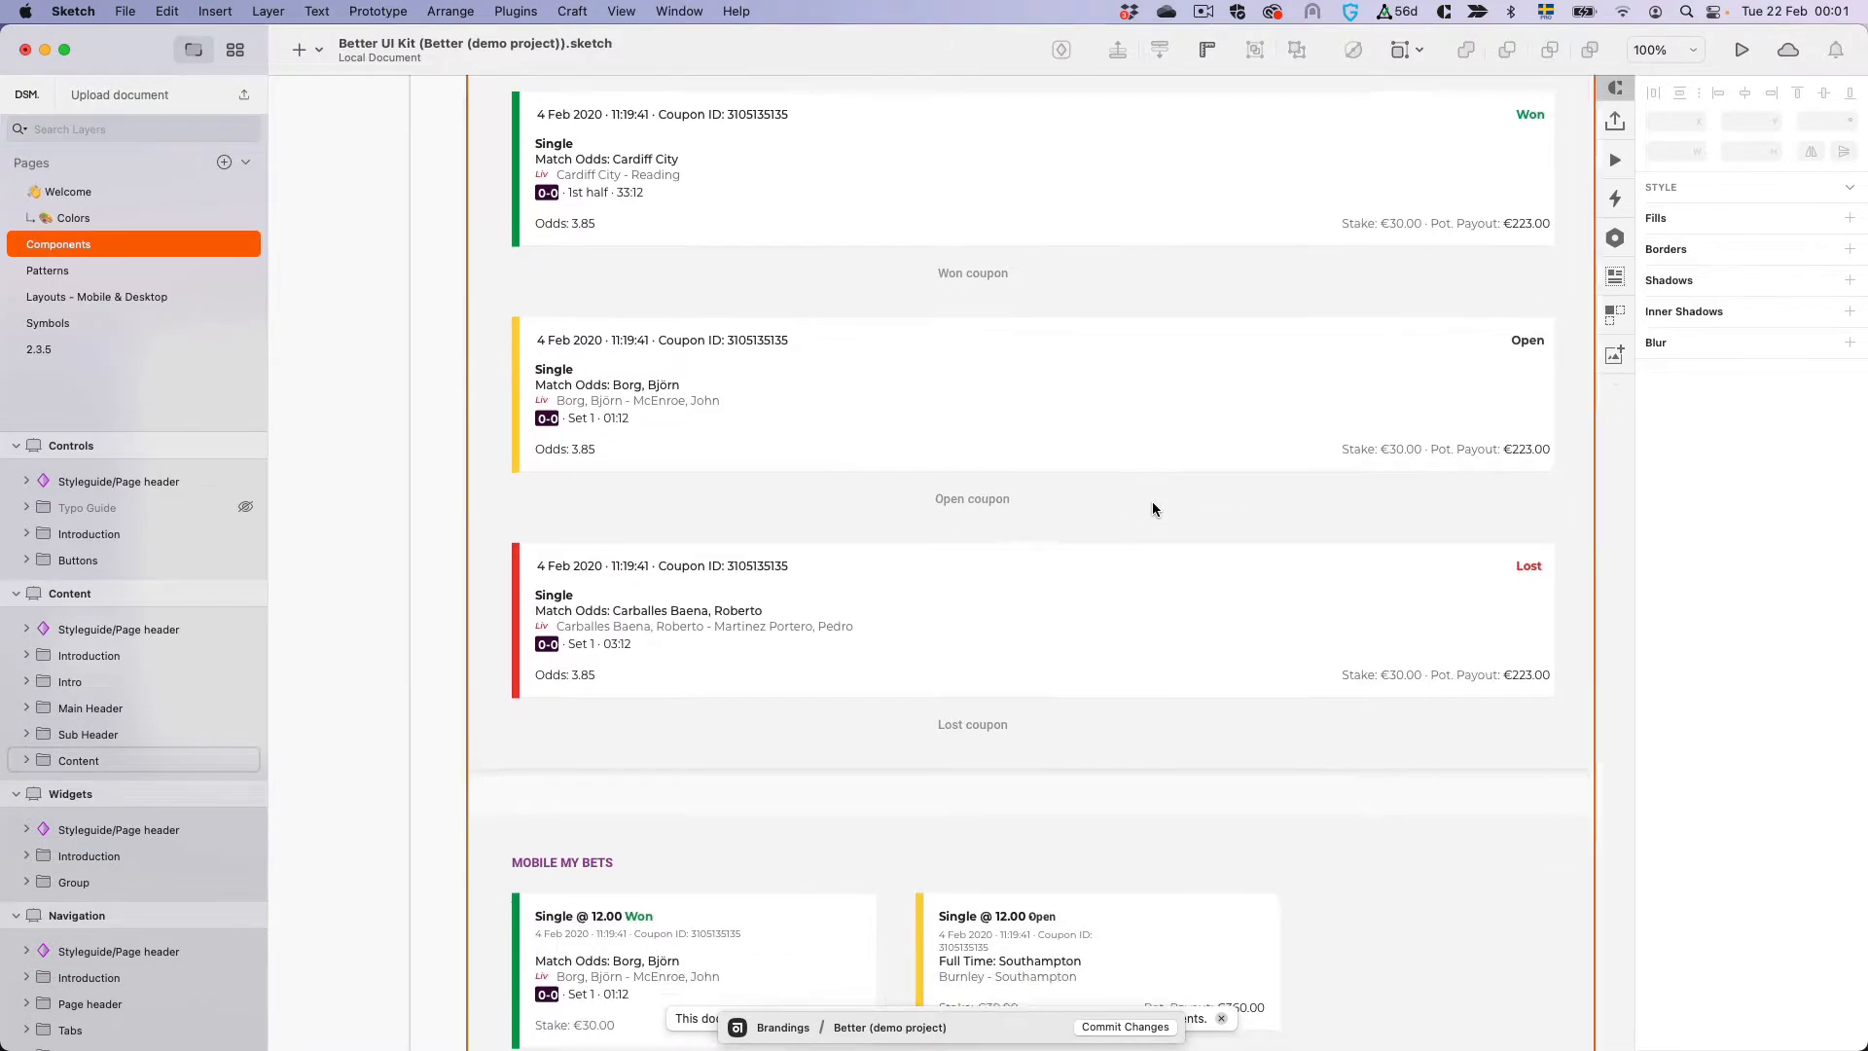
pyautogui.hscroll(1, 1152, 503)
pyautogui.scroll(1, 1152, 503)
pyautogui.hscroll(-1, 1152, 503)
pyautogui.scroll(2, 1152, 508)
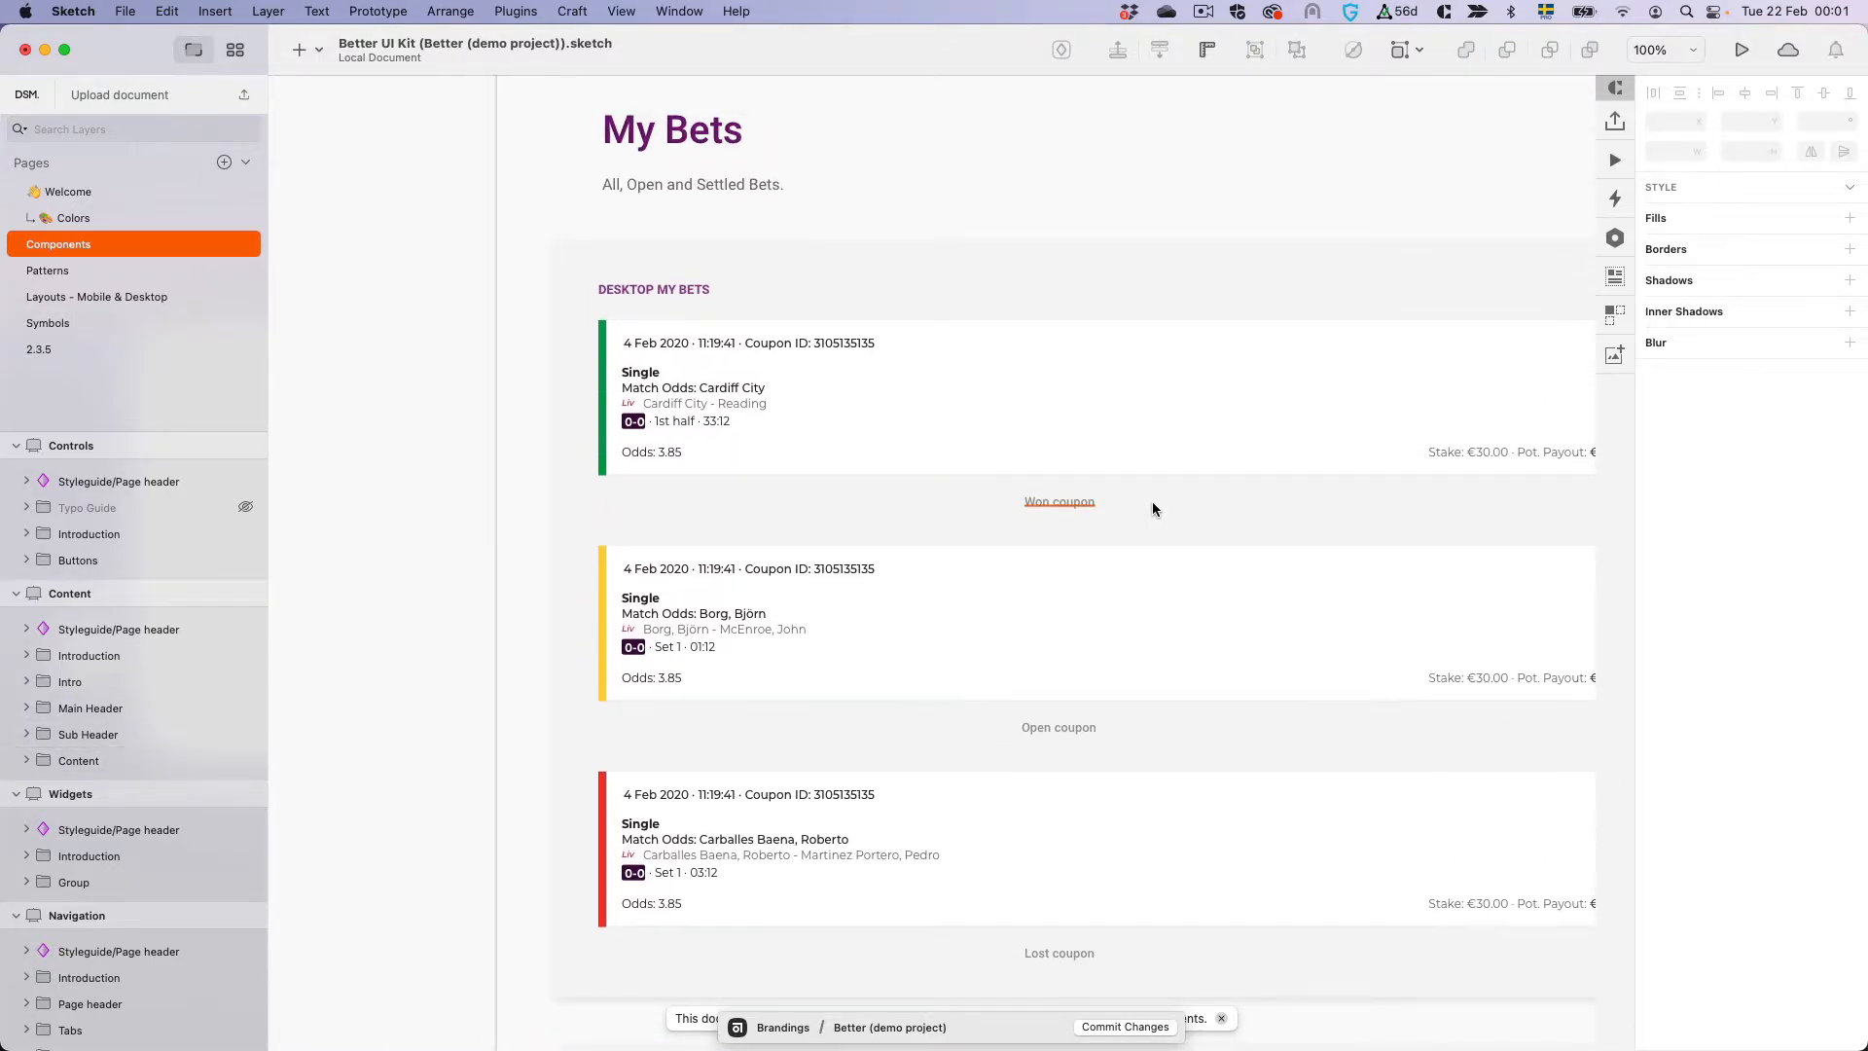
# Step: Zoom in on the coupons and select the Cardiff City coupon instance
pyautogui.press('super+plus')
pyautogui.scroll(2, 1152, 507)
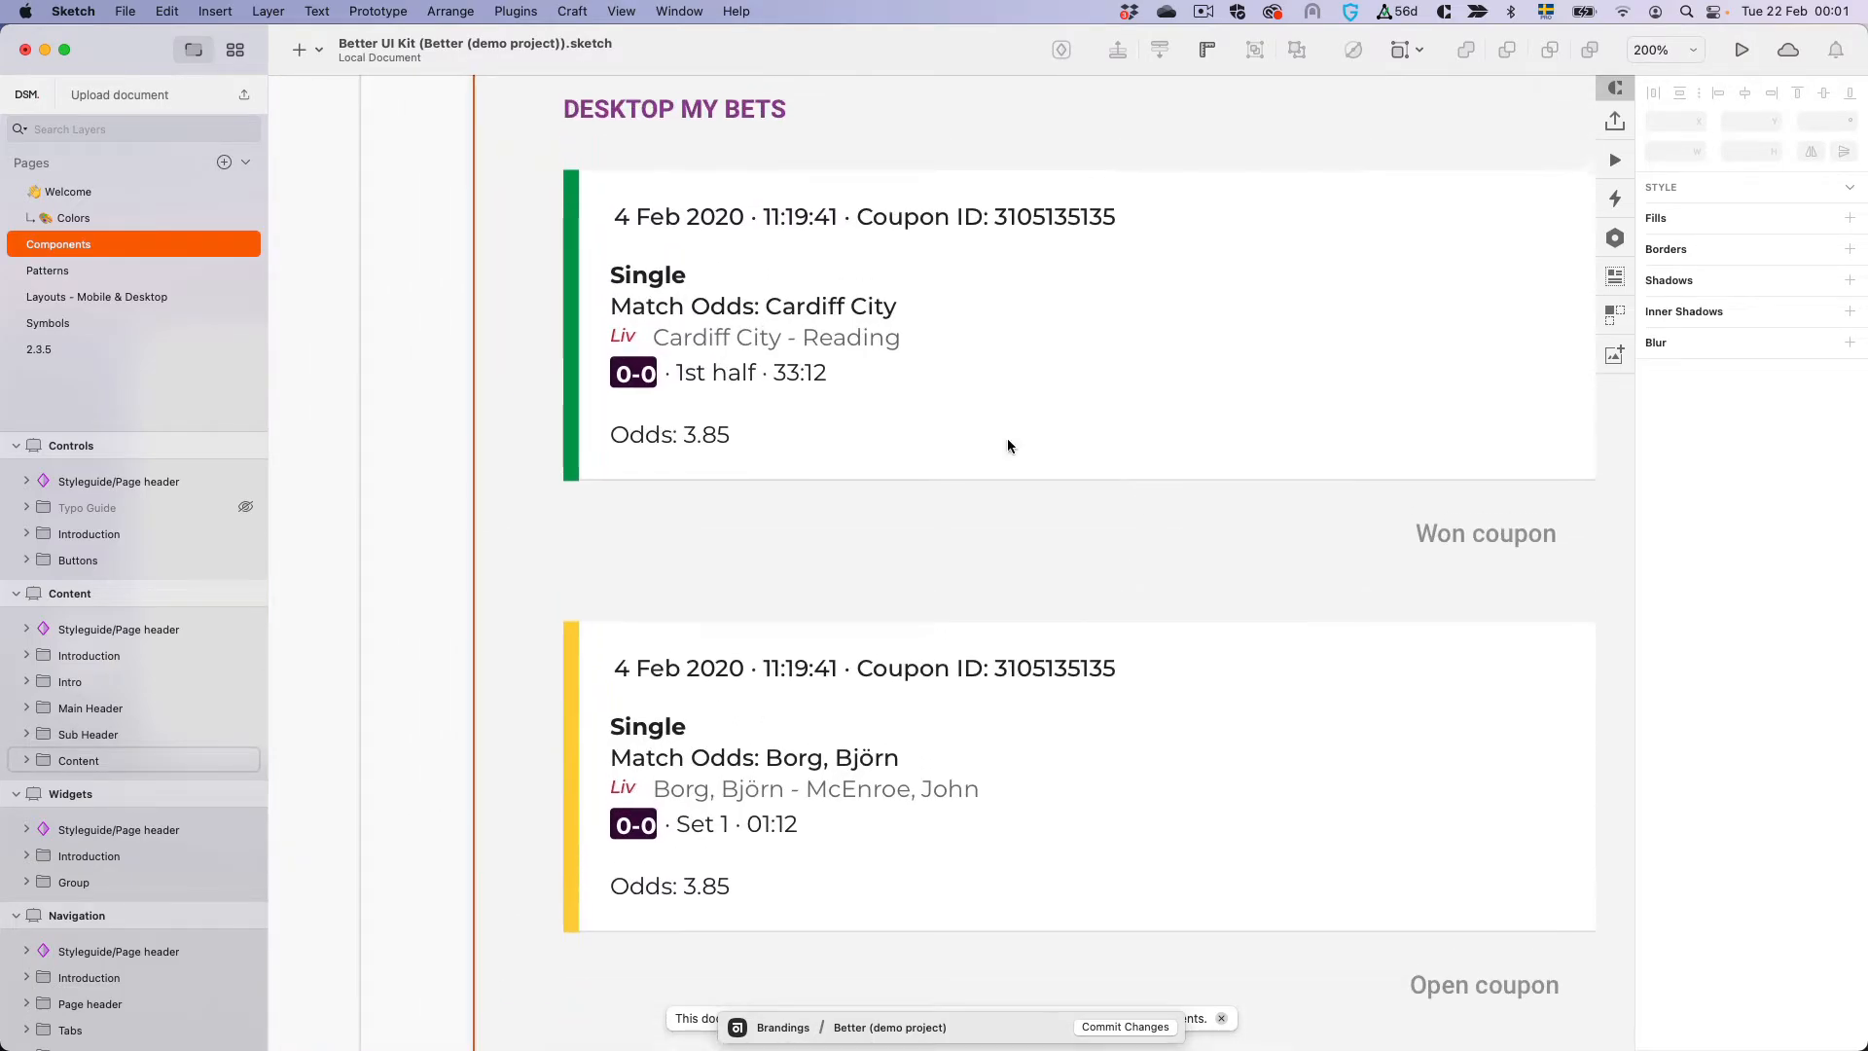
pyautogui.click(638, 389)
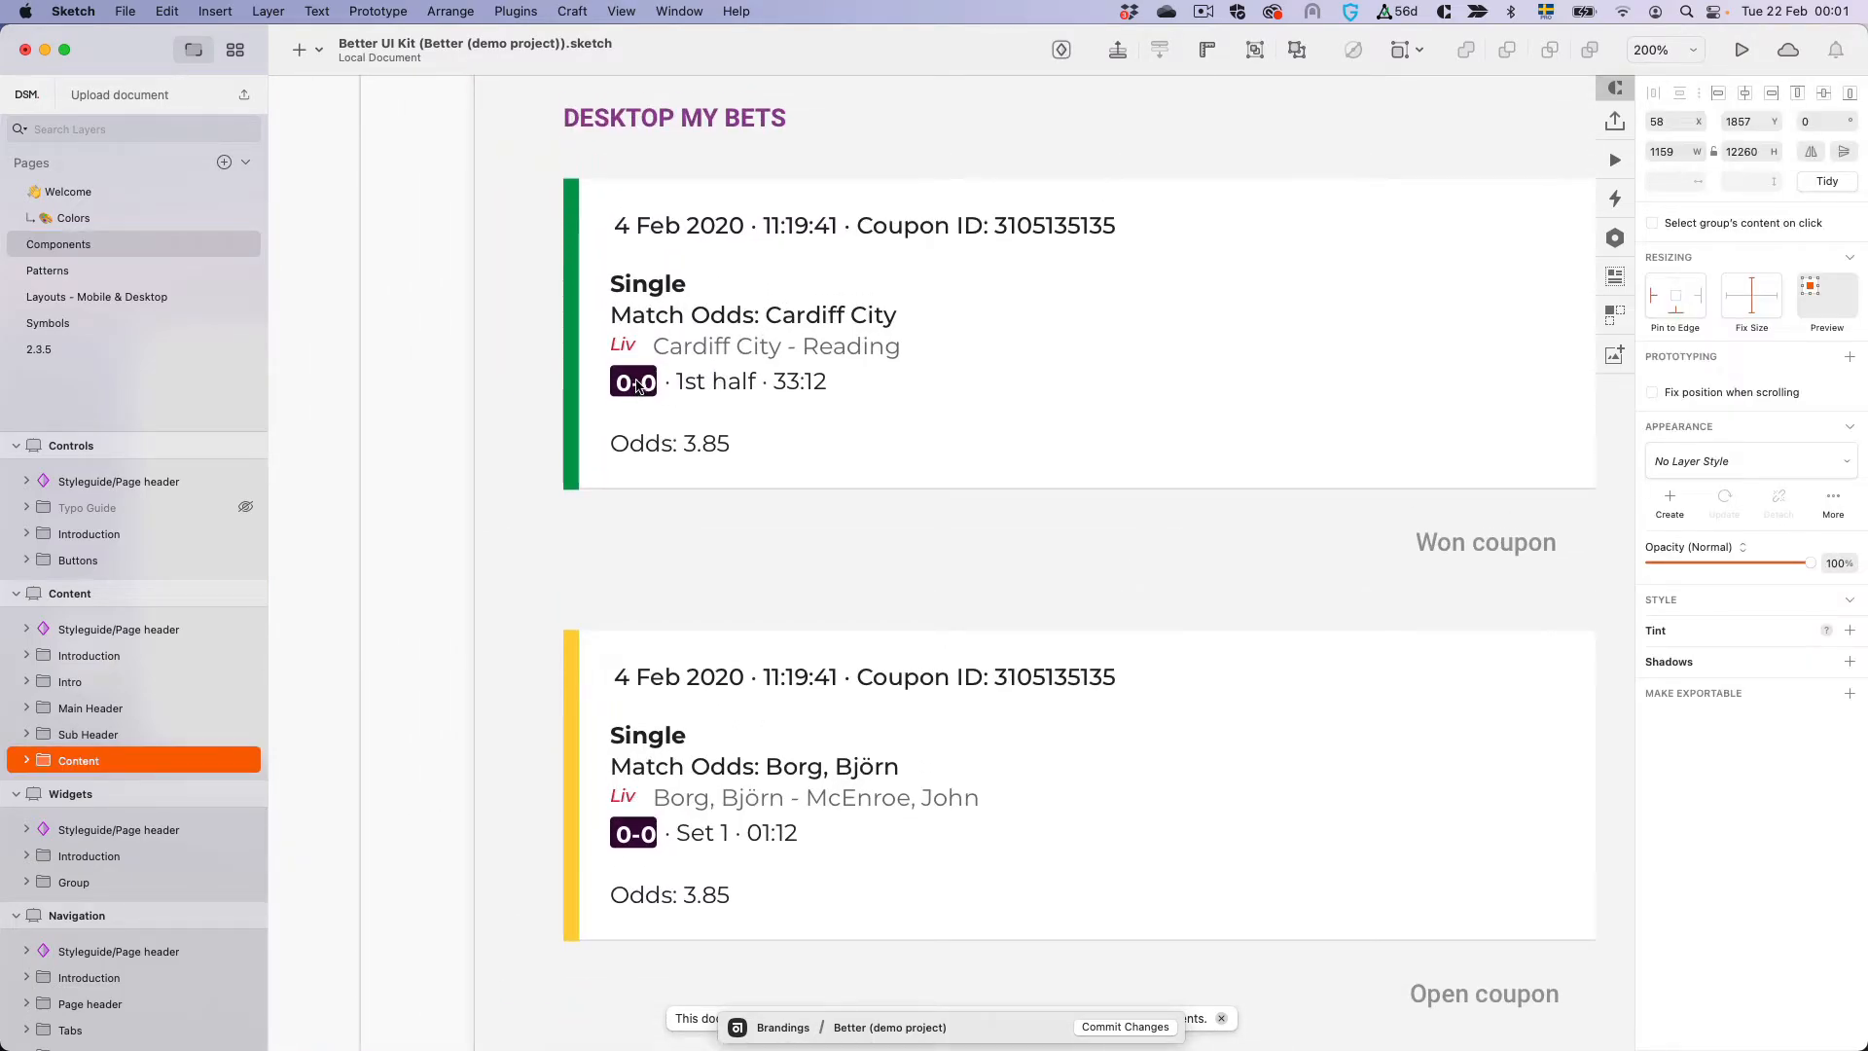
pyautogui.press('super+plus')
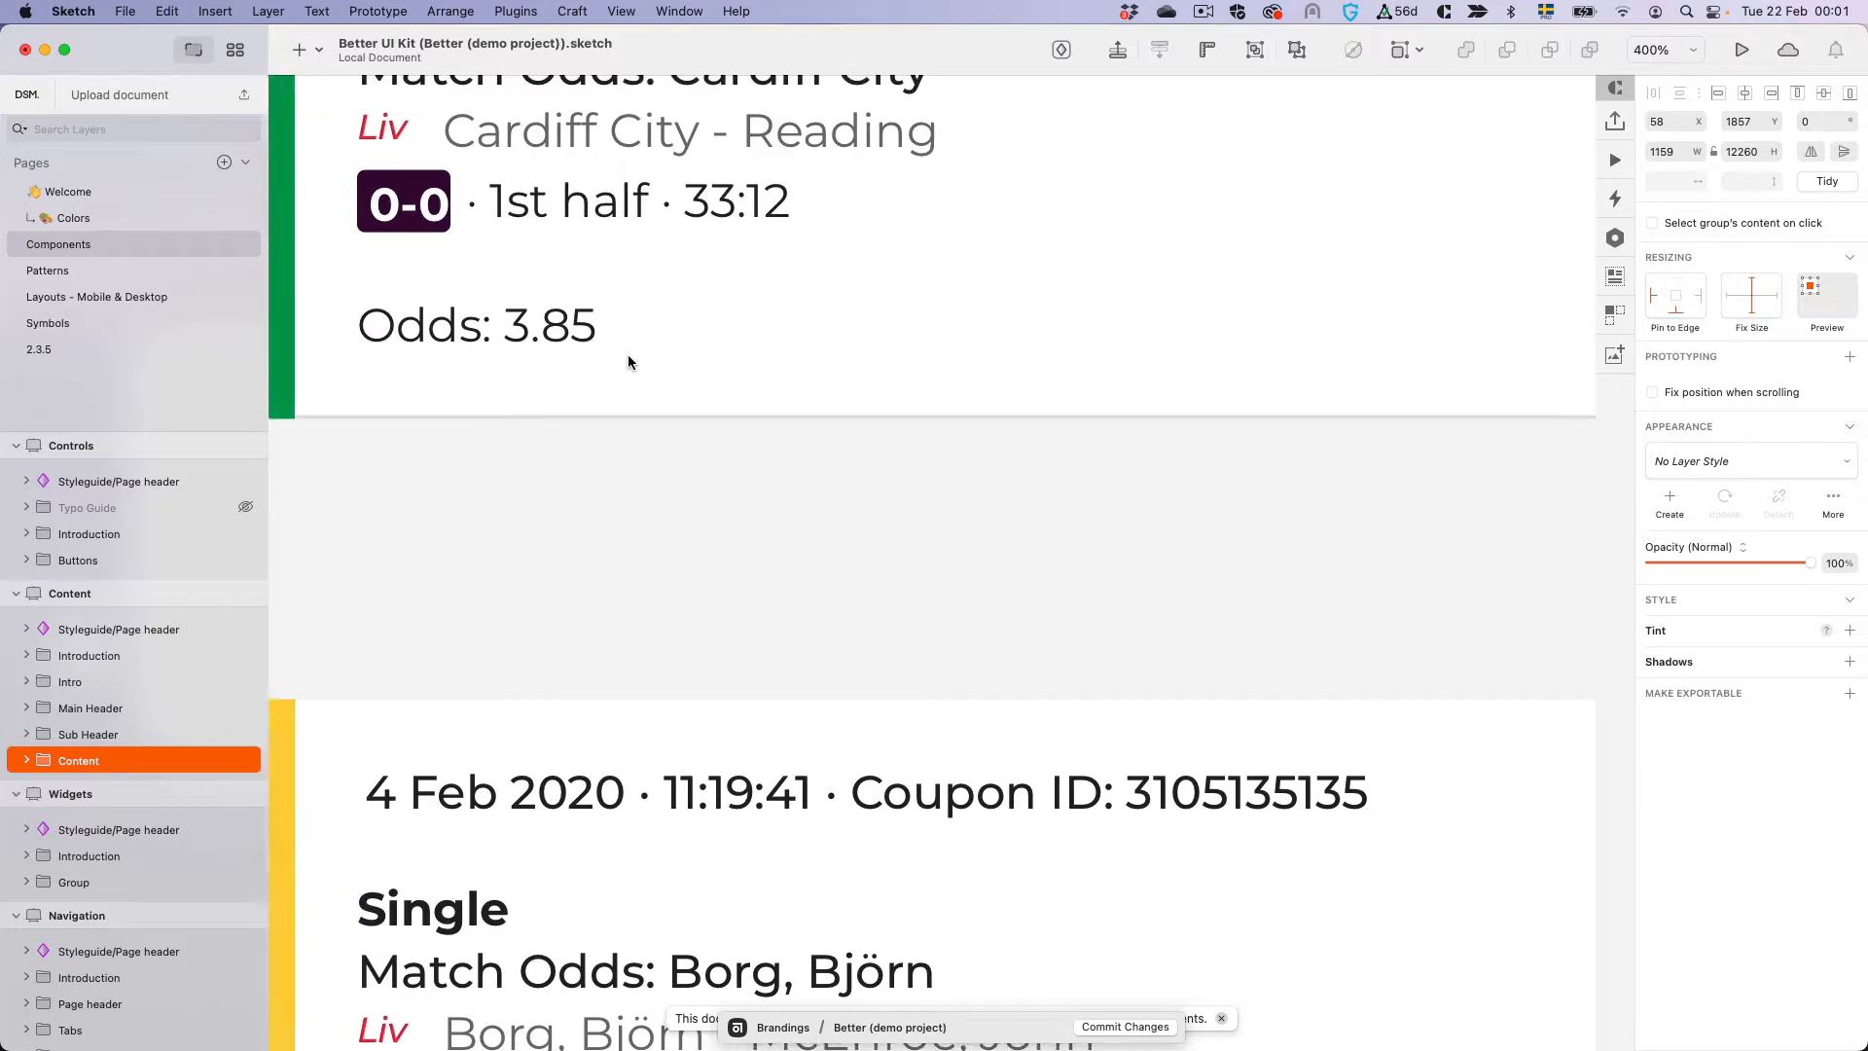
pyautogui.scroll(3, 627, 362)
pyautogui.click(446, 273)
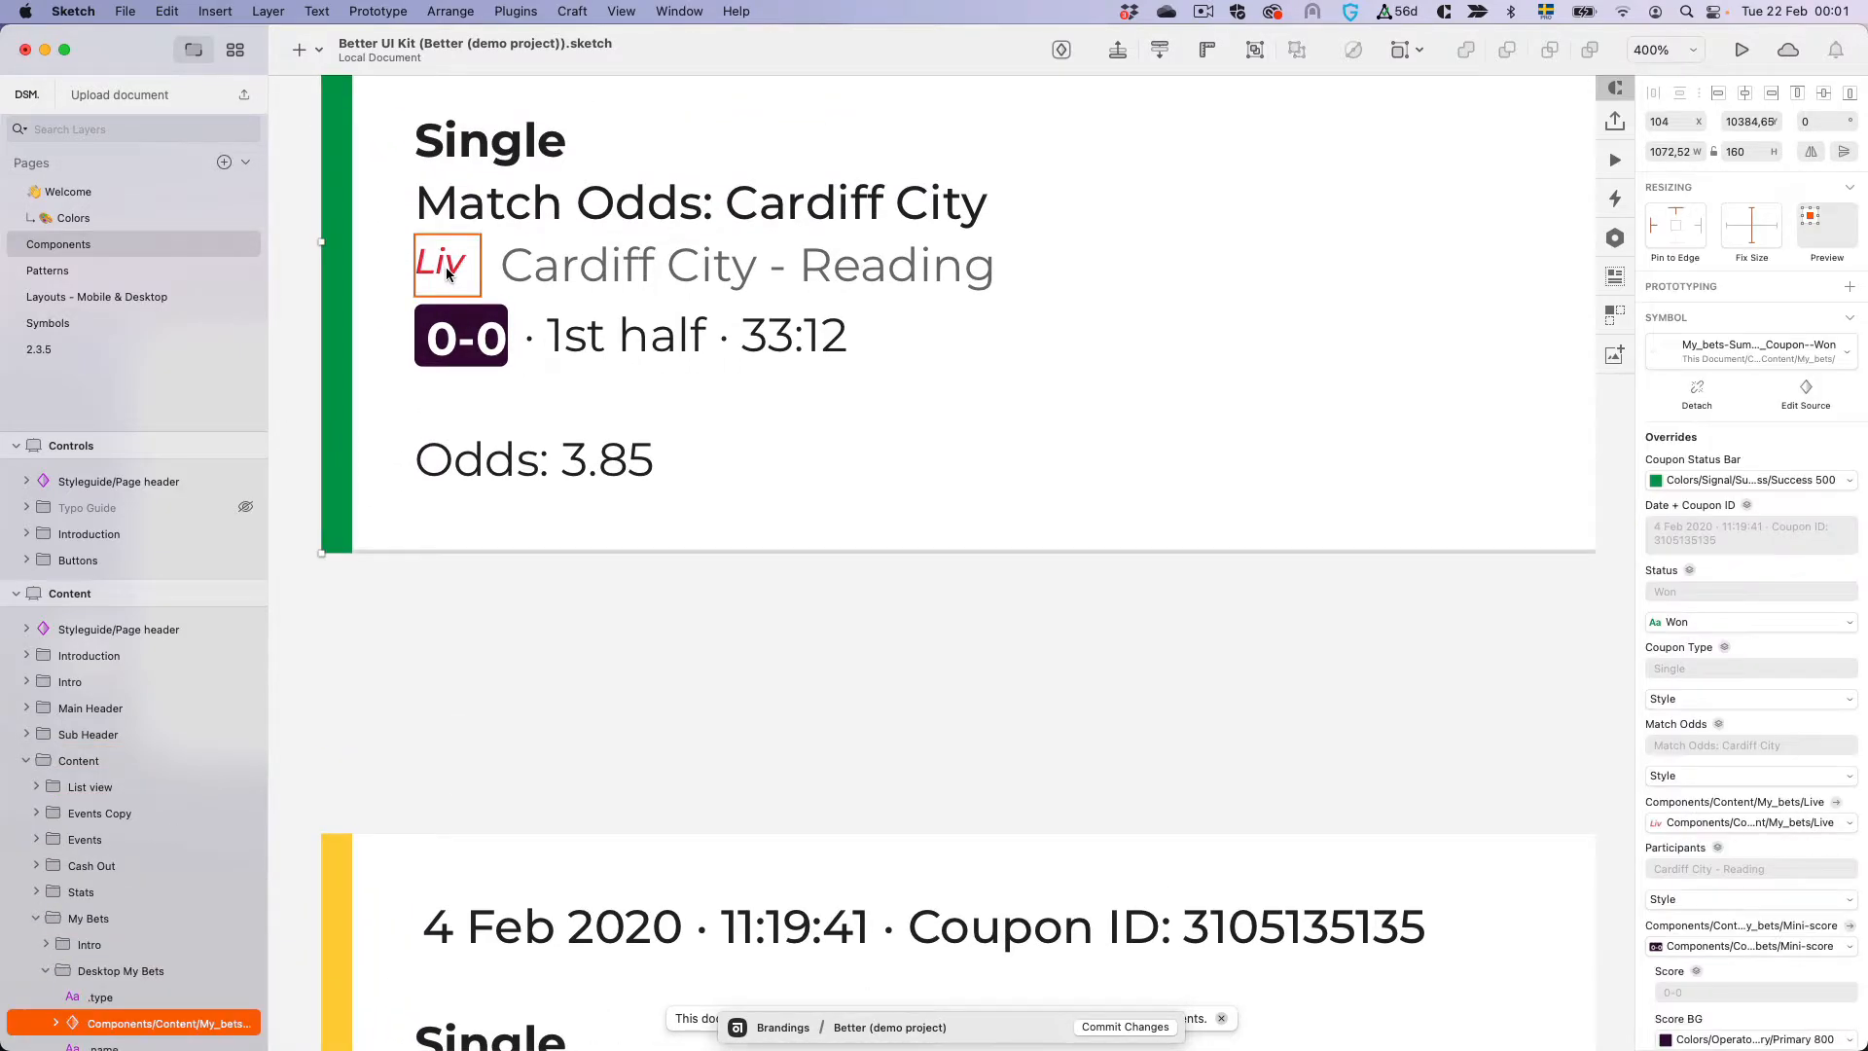
# Step: Try widening the coupon's nested Liv label, then restore its width to 17
pyautogui.doubleClick(446, 266)
pyautogui.click(445, 266)
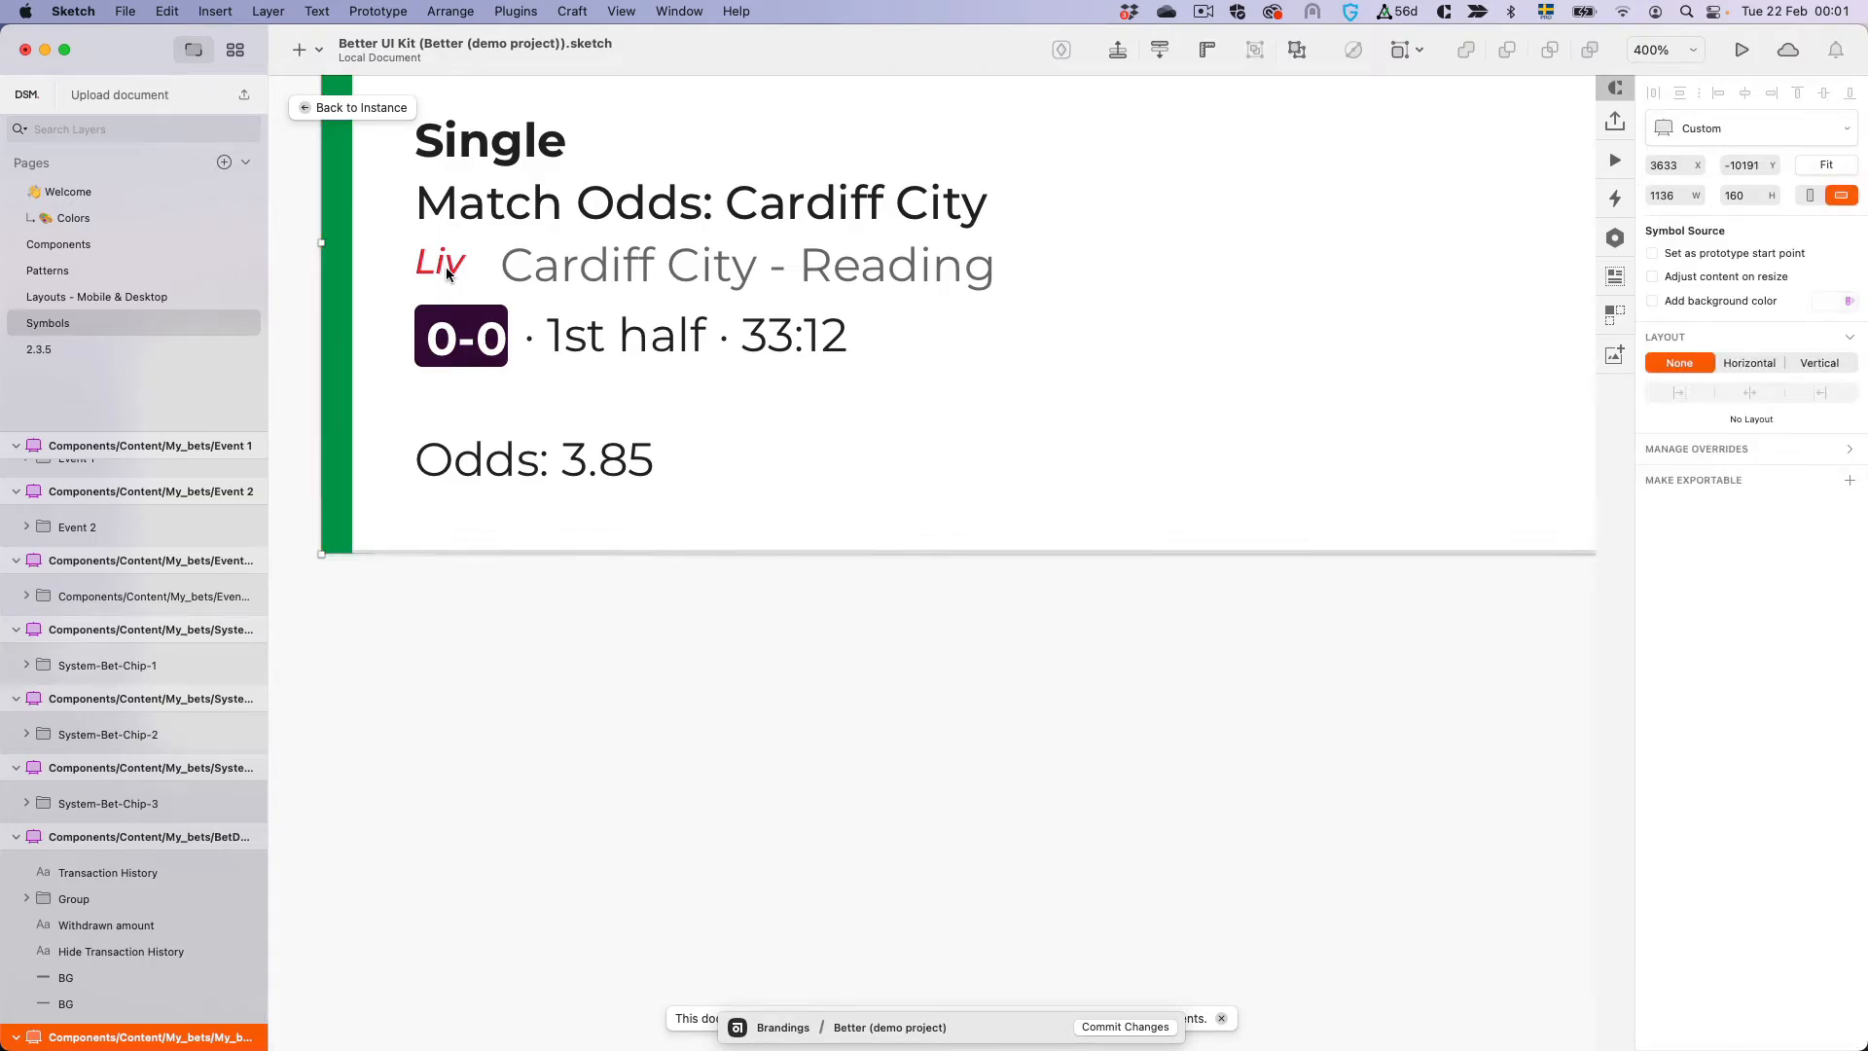
pyautogui.click(446, 266)
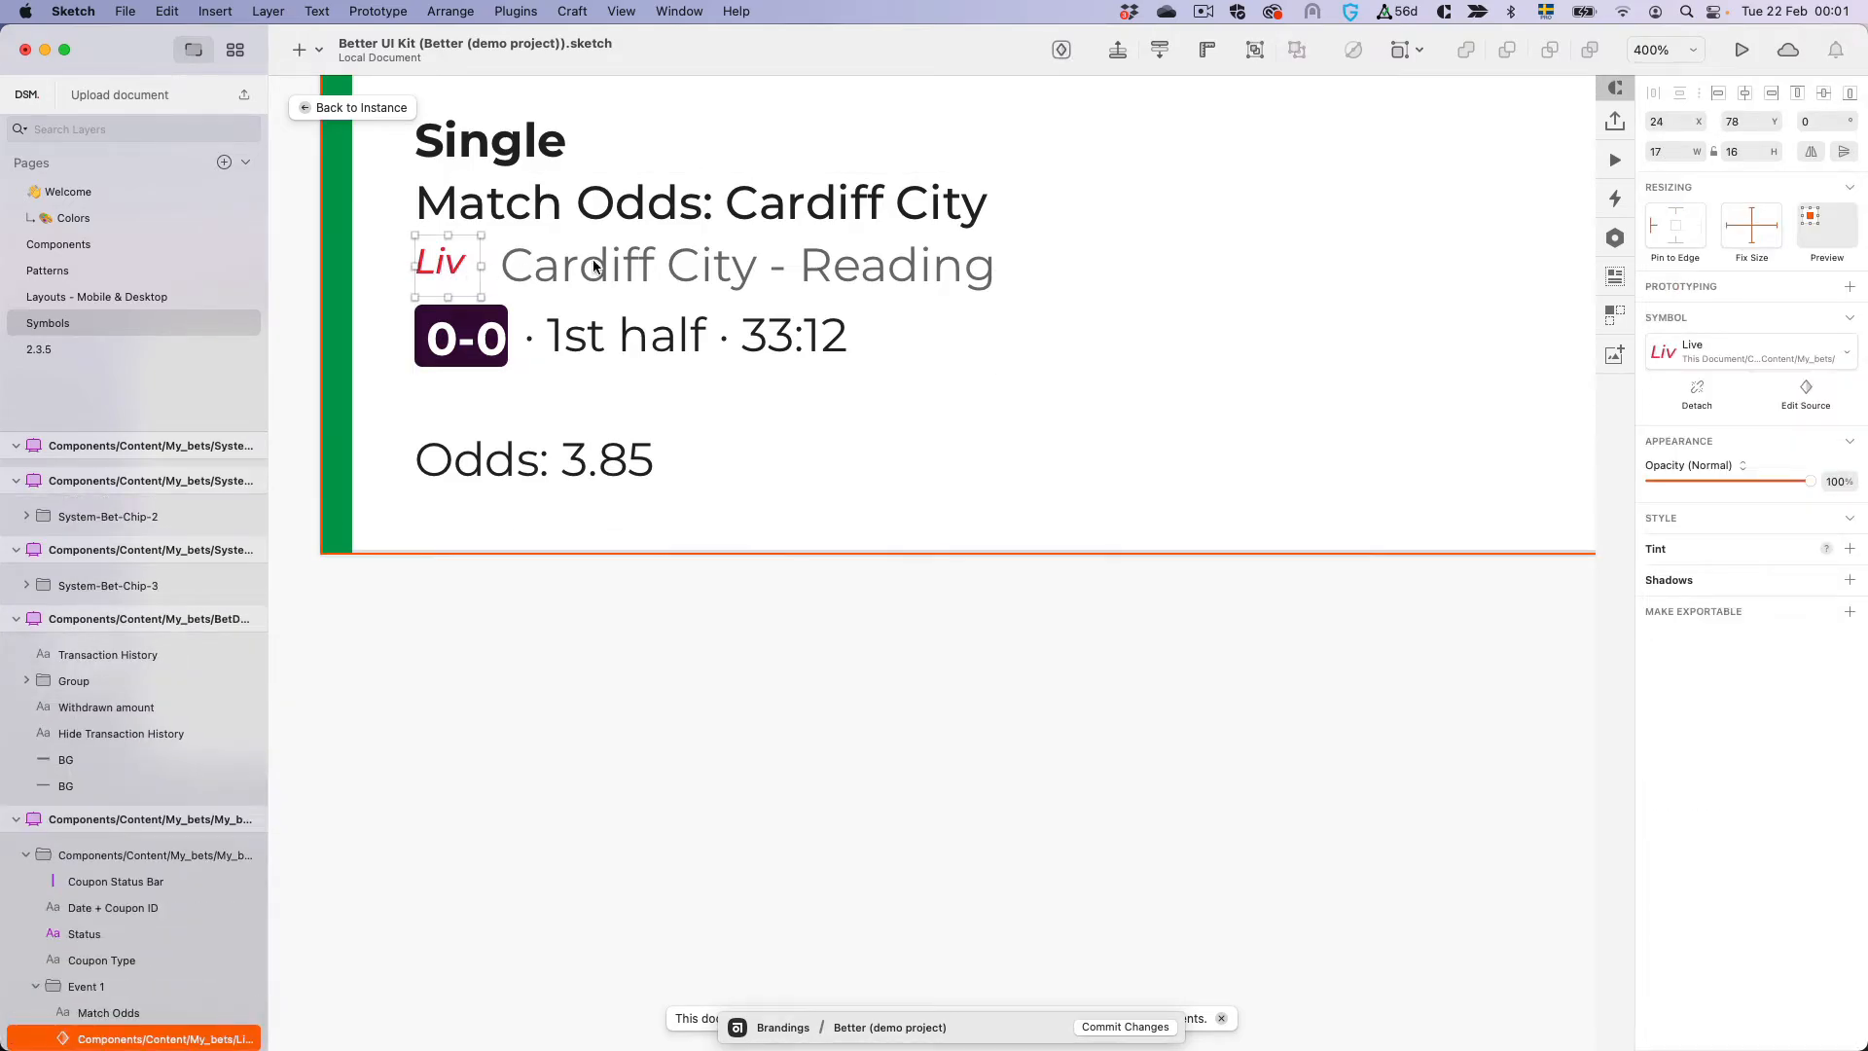
pyautogui.click(1698, 146)
pyautogui.click(1698, 147)
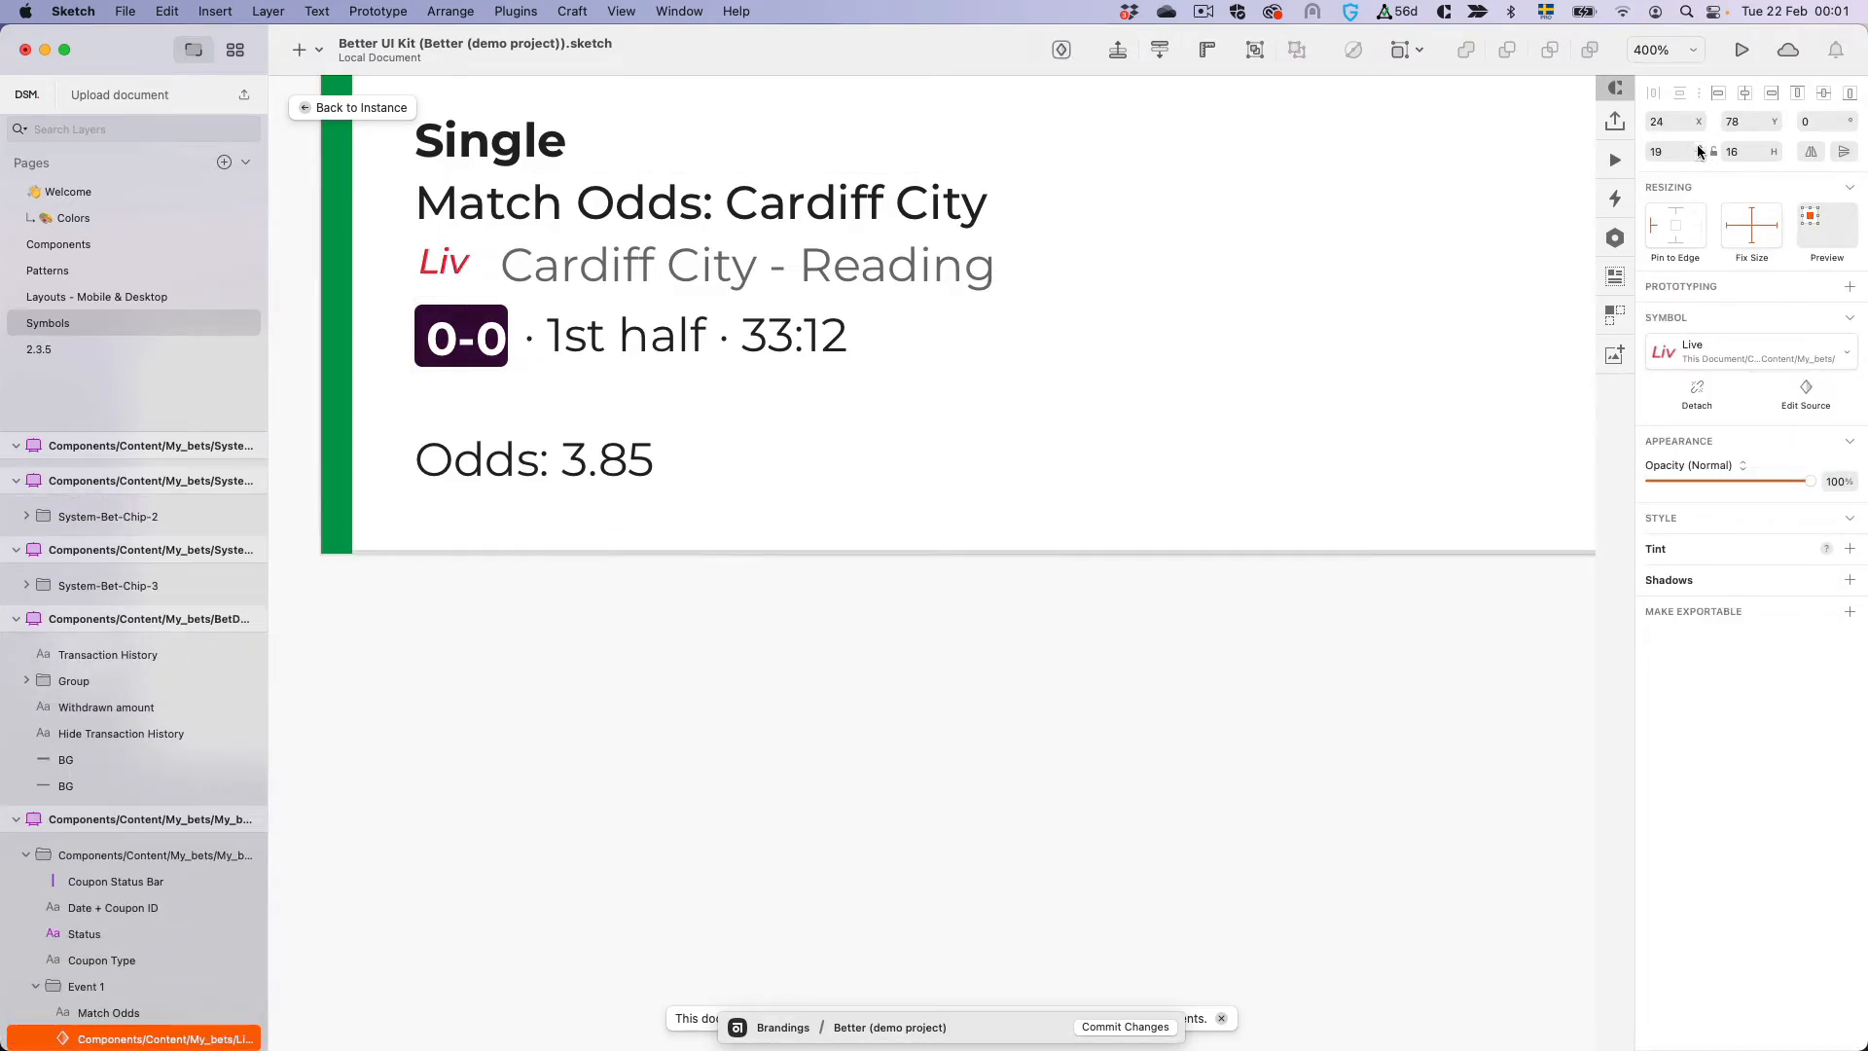
pyautogui.click(1700, 155)
pyautogui.click(1699, 155)
# Step: In the Live label symbol, widen the text box and symbol width so Live fits
pyautogui.doubleClick(431, 269)
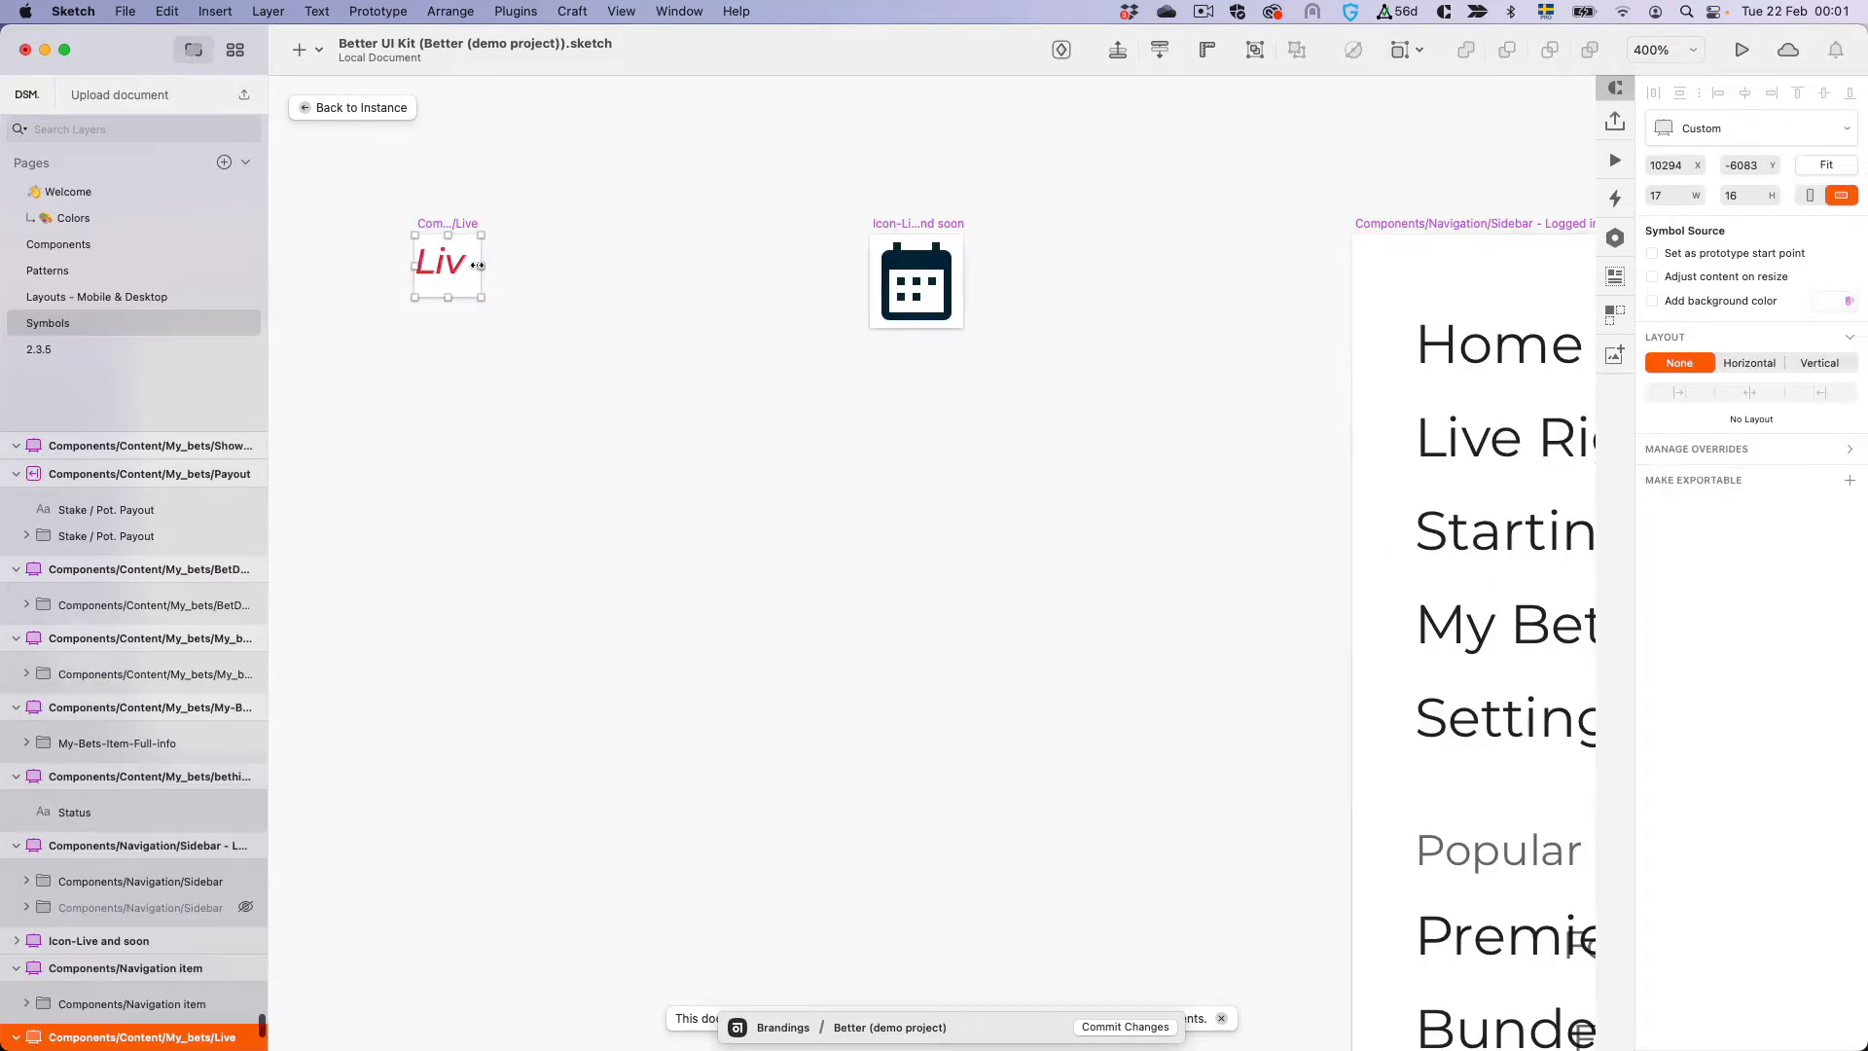
pyautogui.click(447, 264)
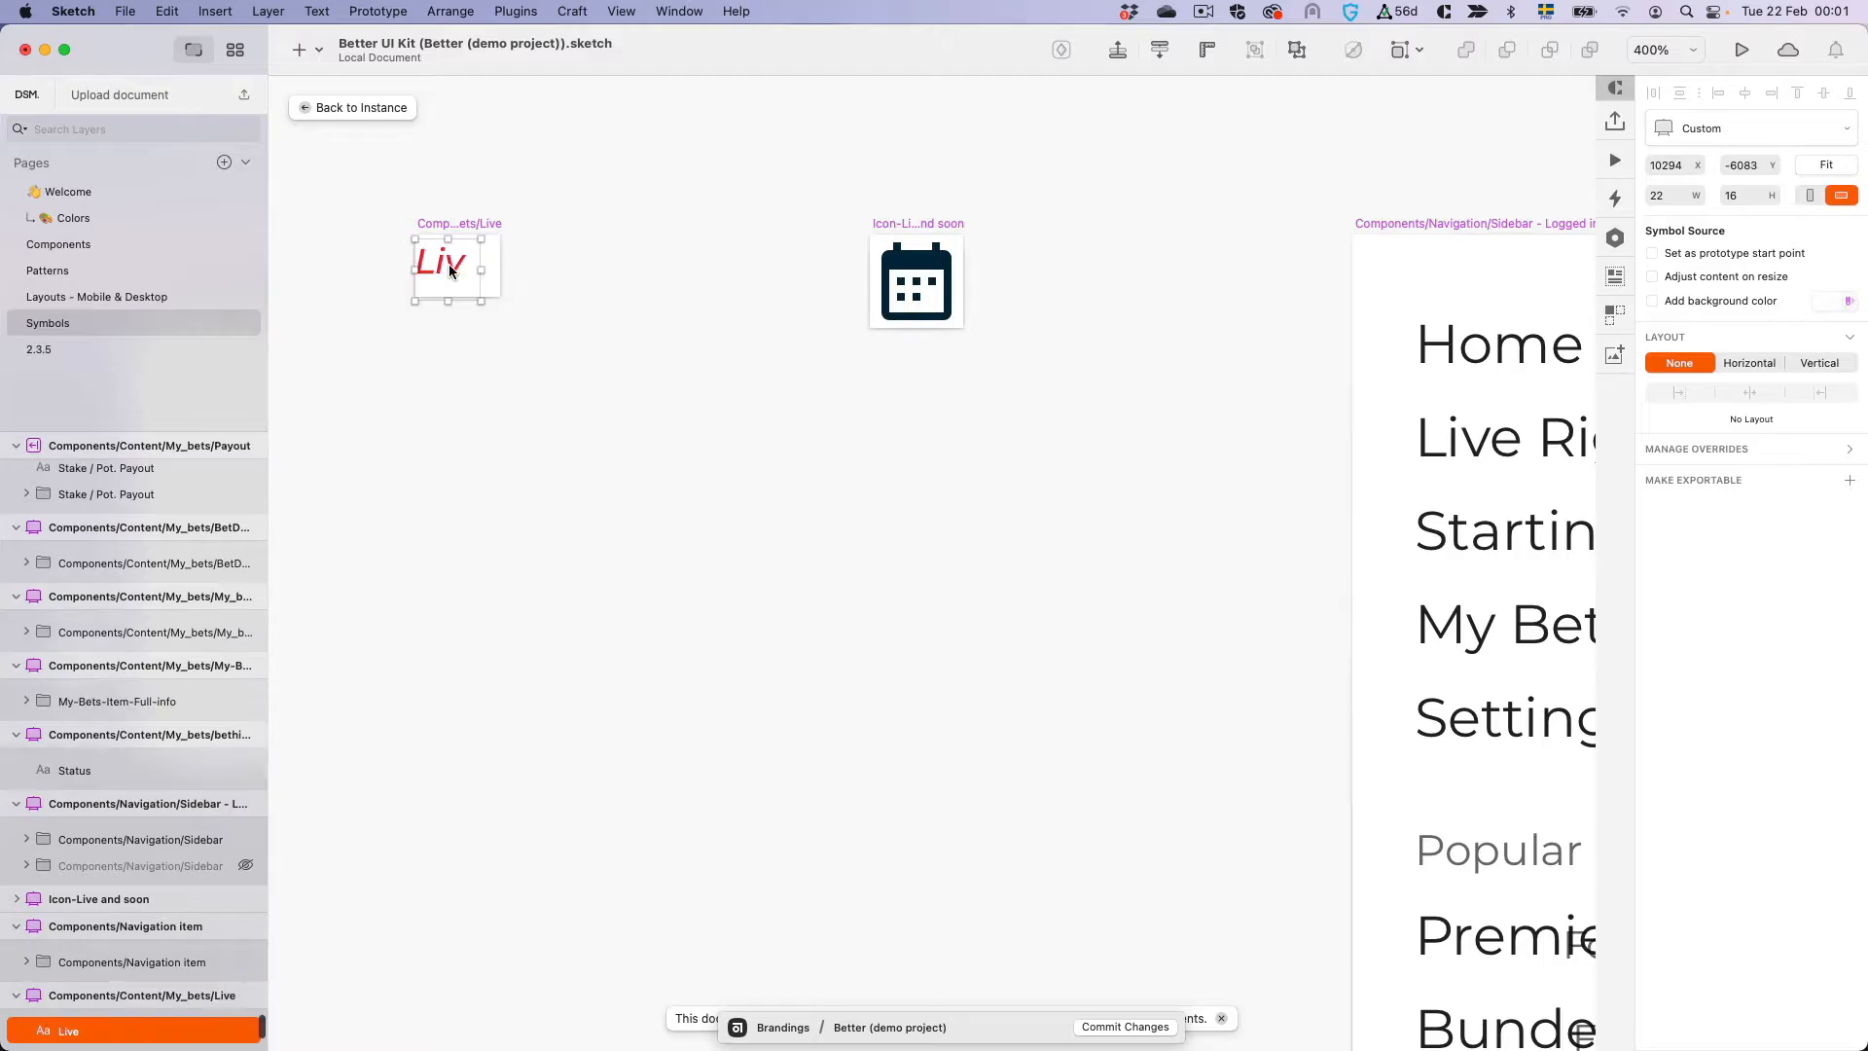
pyautogui.doubleClick(447, 265)
pyautogui.press('BackSpace')
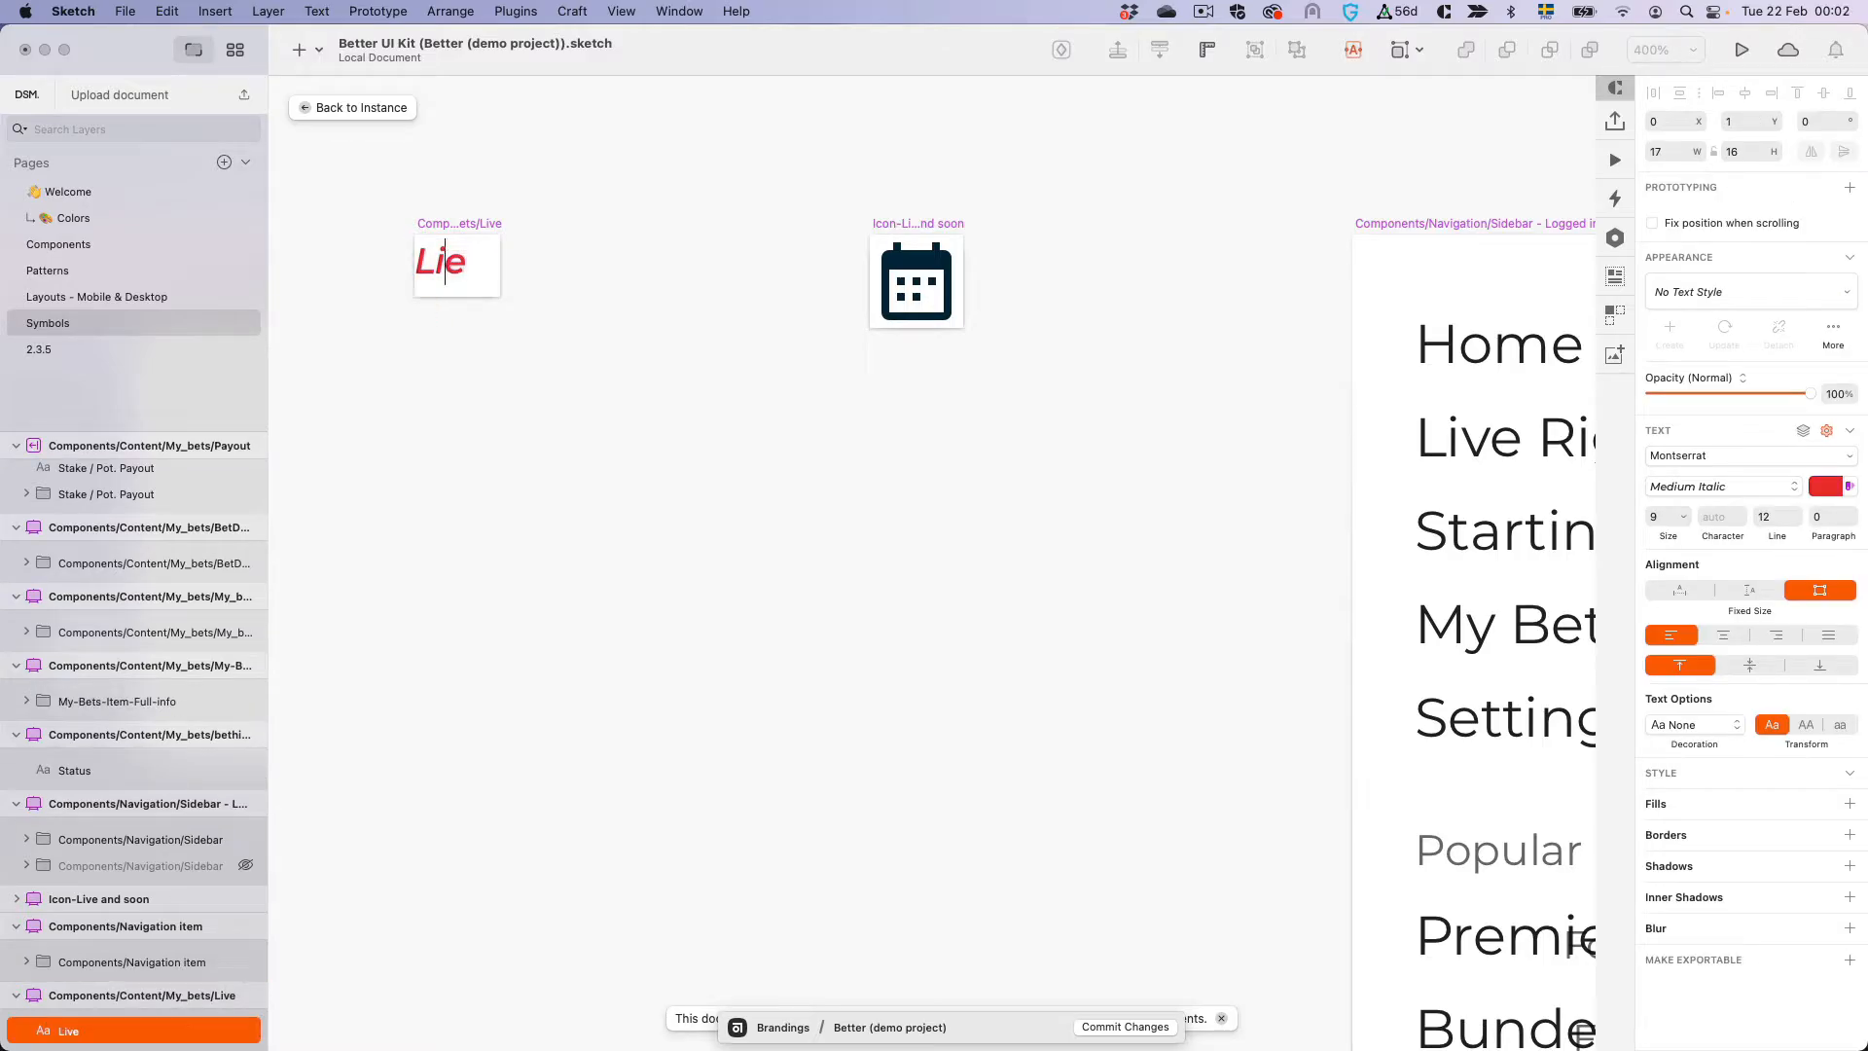
pyautogui.press('super+z')
pyautogui.press('Escape')
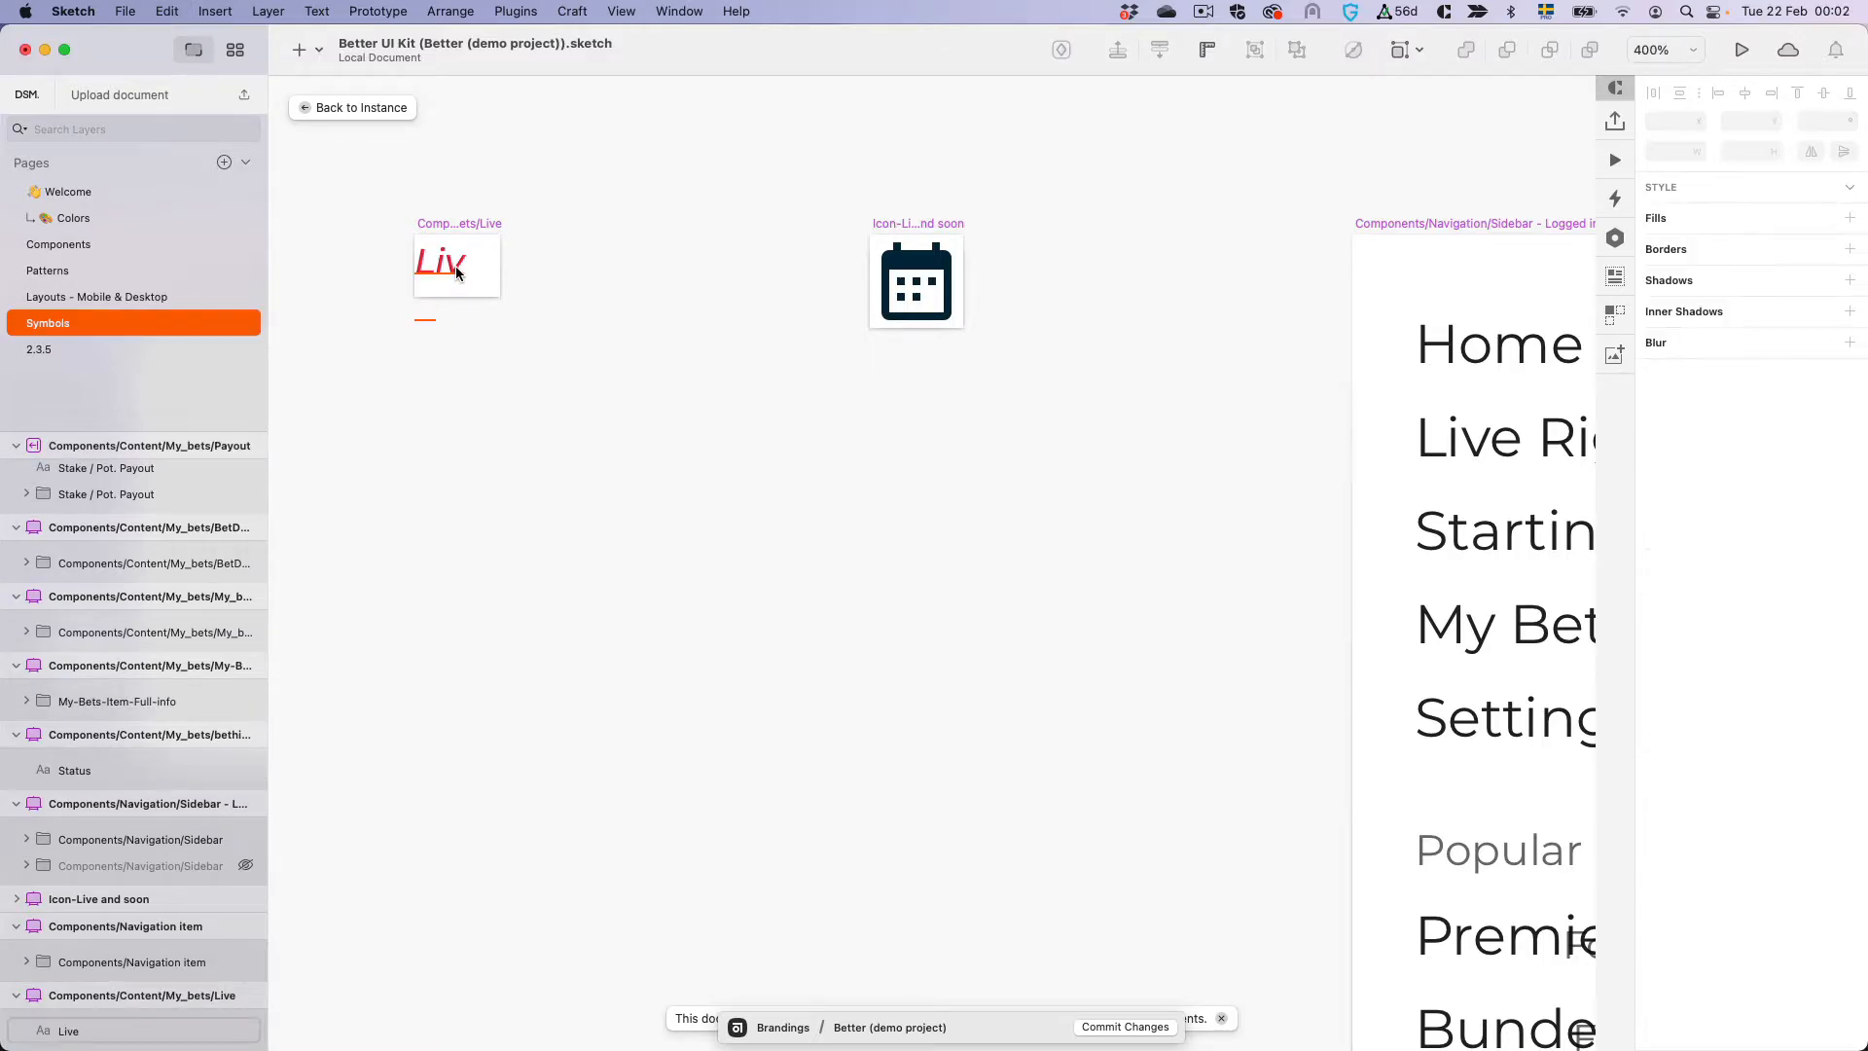
pyautogui.moveTo(481, 266); pyautogui.dragTo(487, 269)
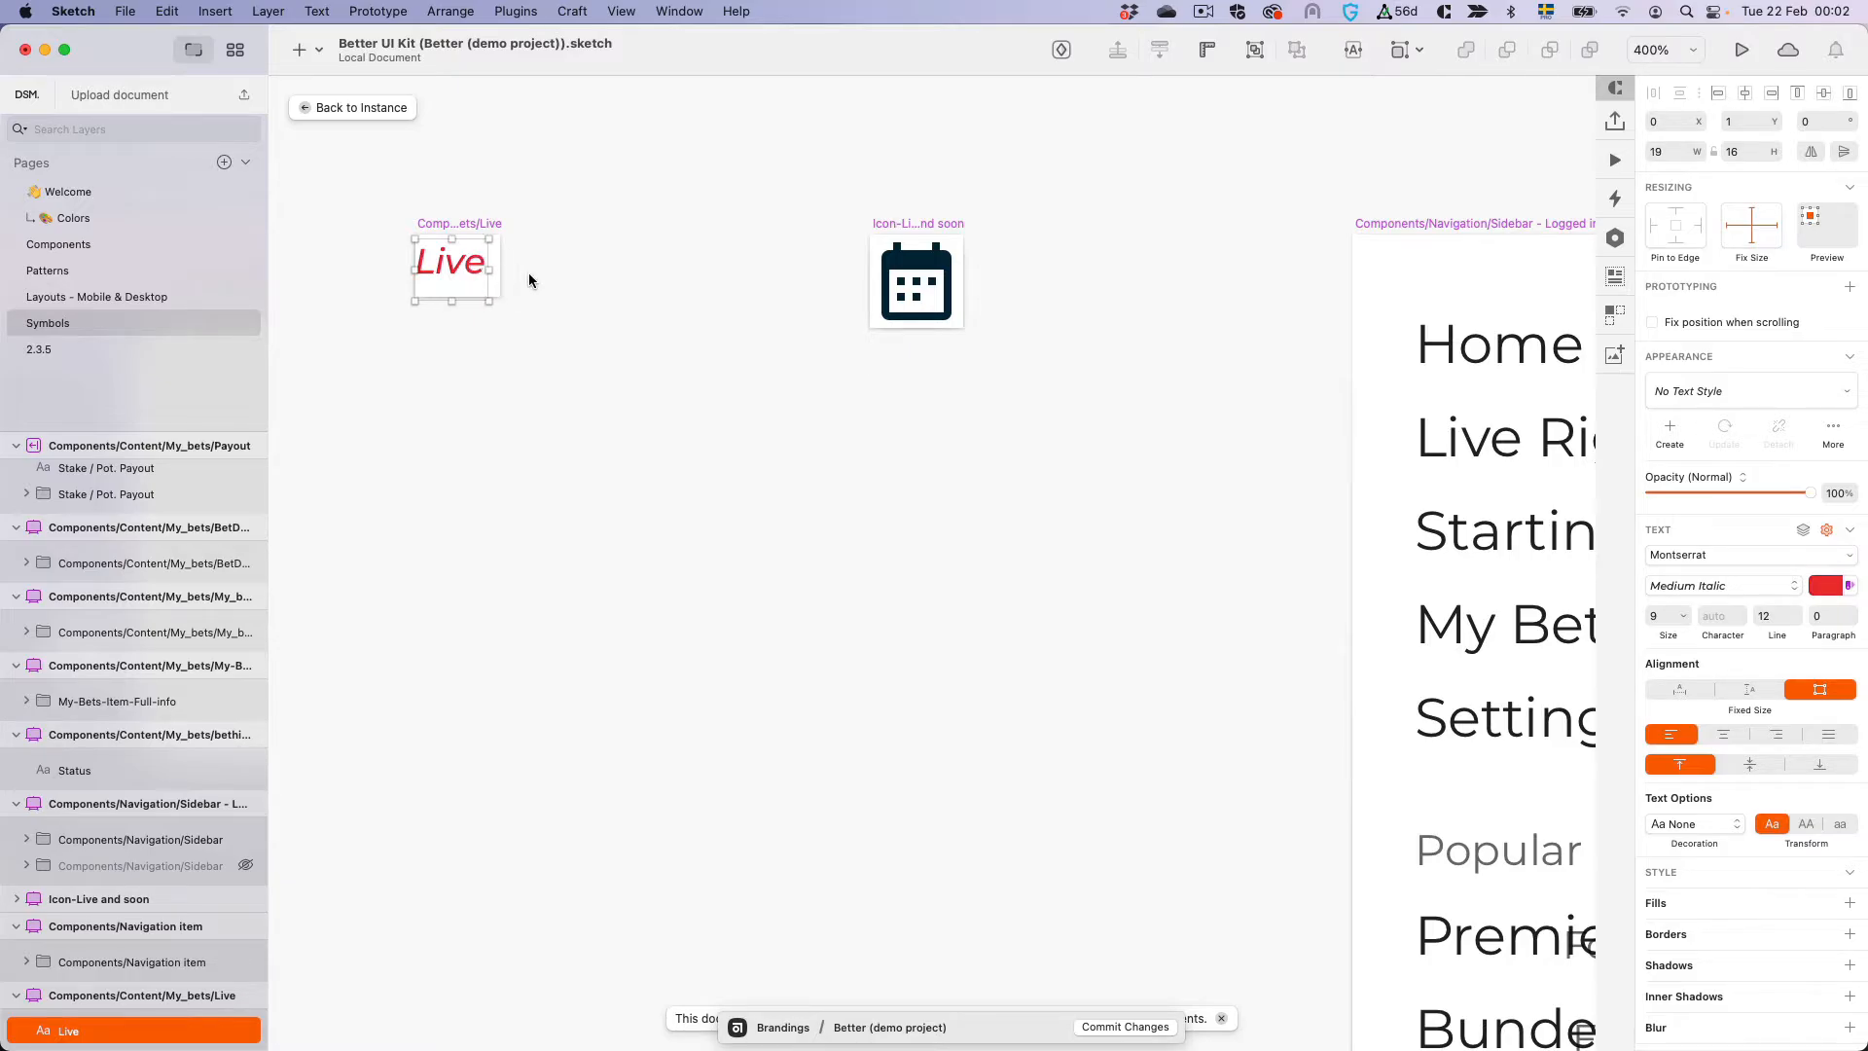
pyautogui.click(484, 231)
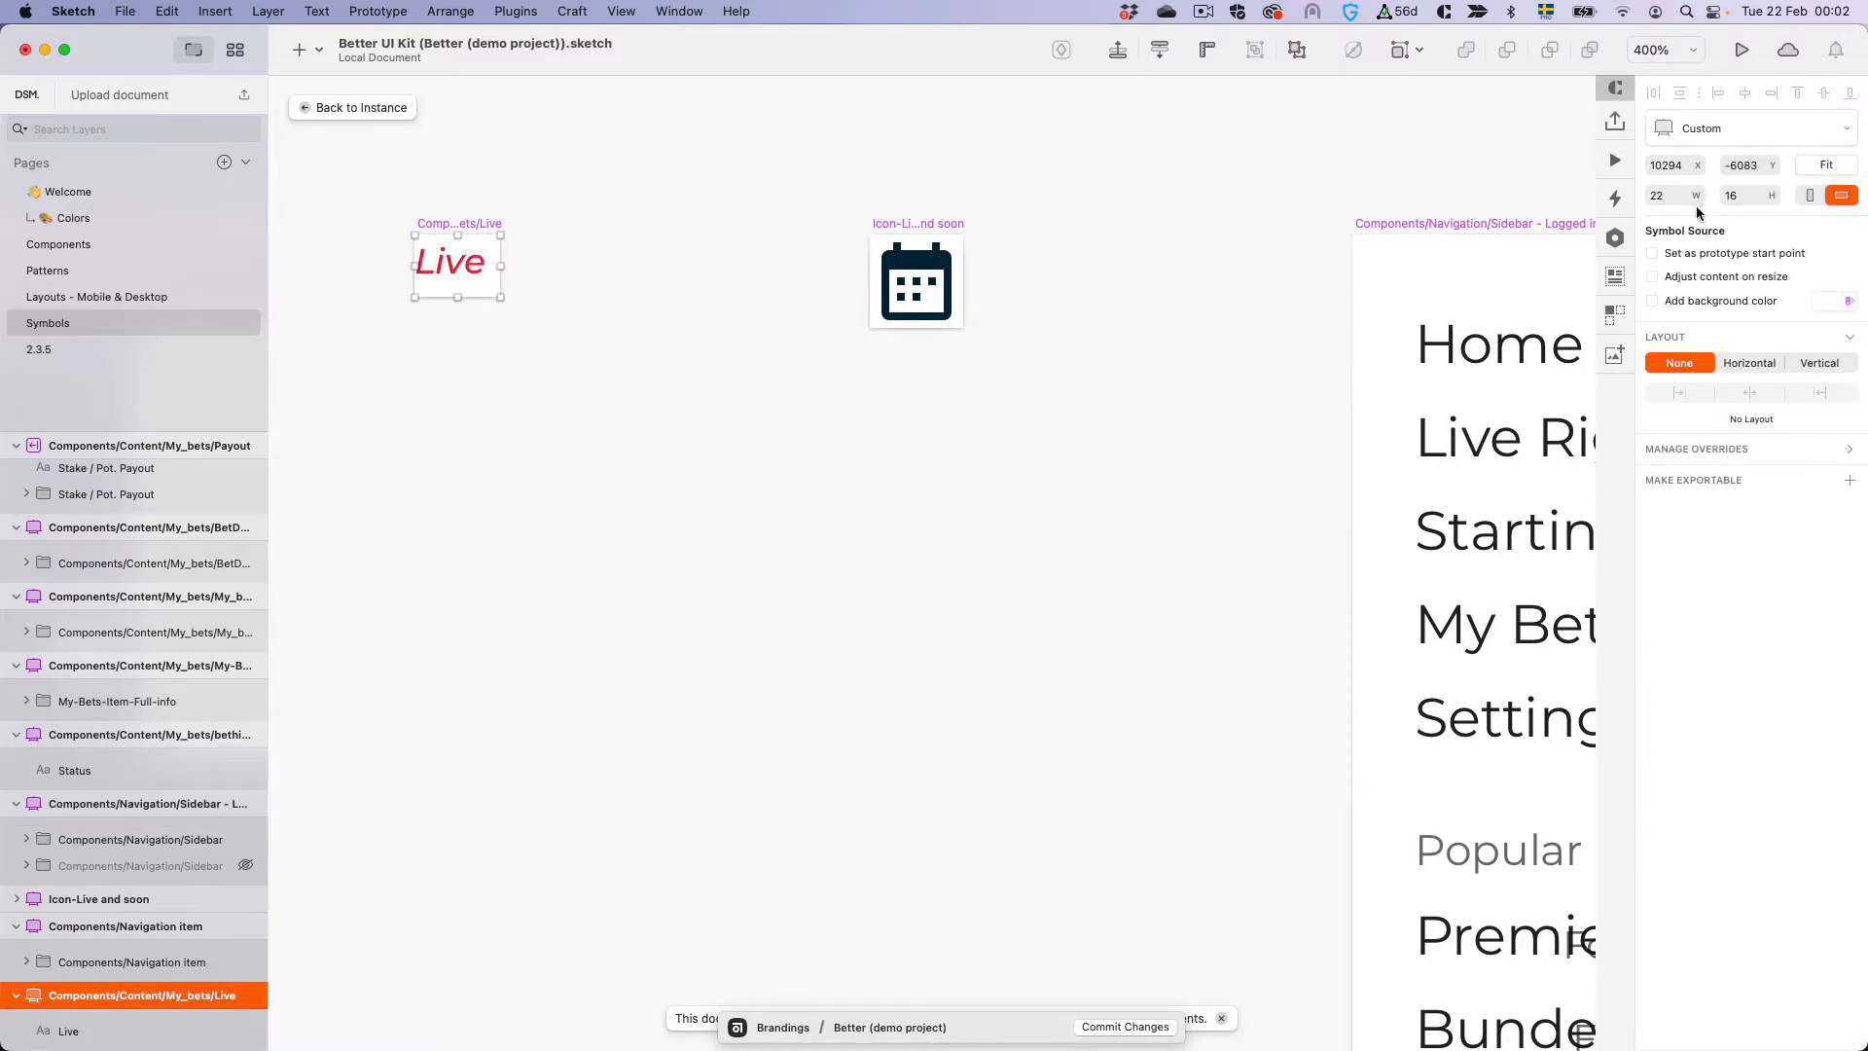
pyautogui.click(1699, 200)
pyautogui.click(1700, 200)
pyautogui.click(1699, 200)
pyautogui.click(1699, 201)
pyautogui.click(348, 112)
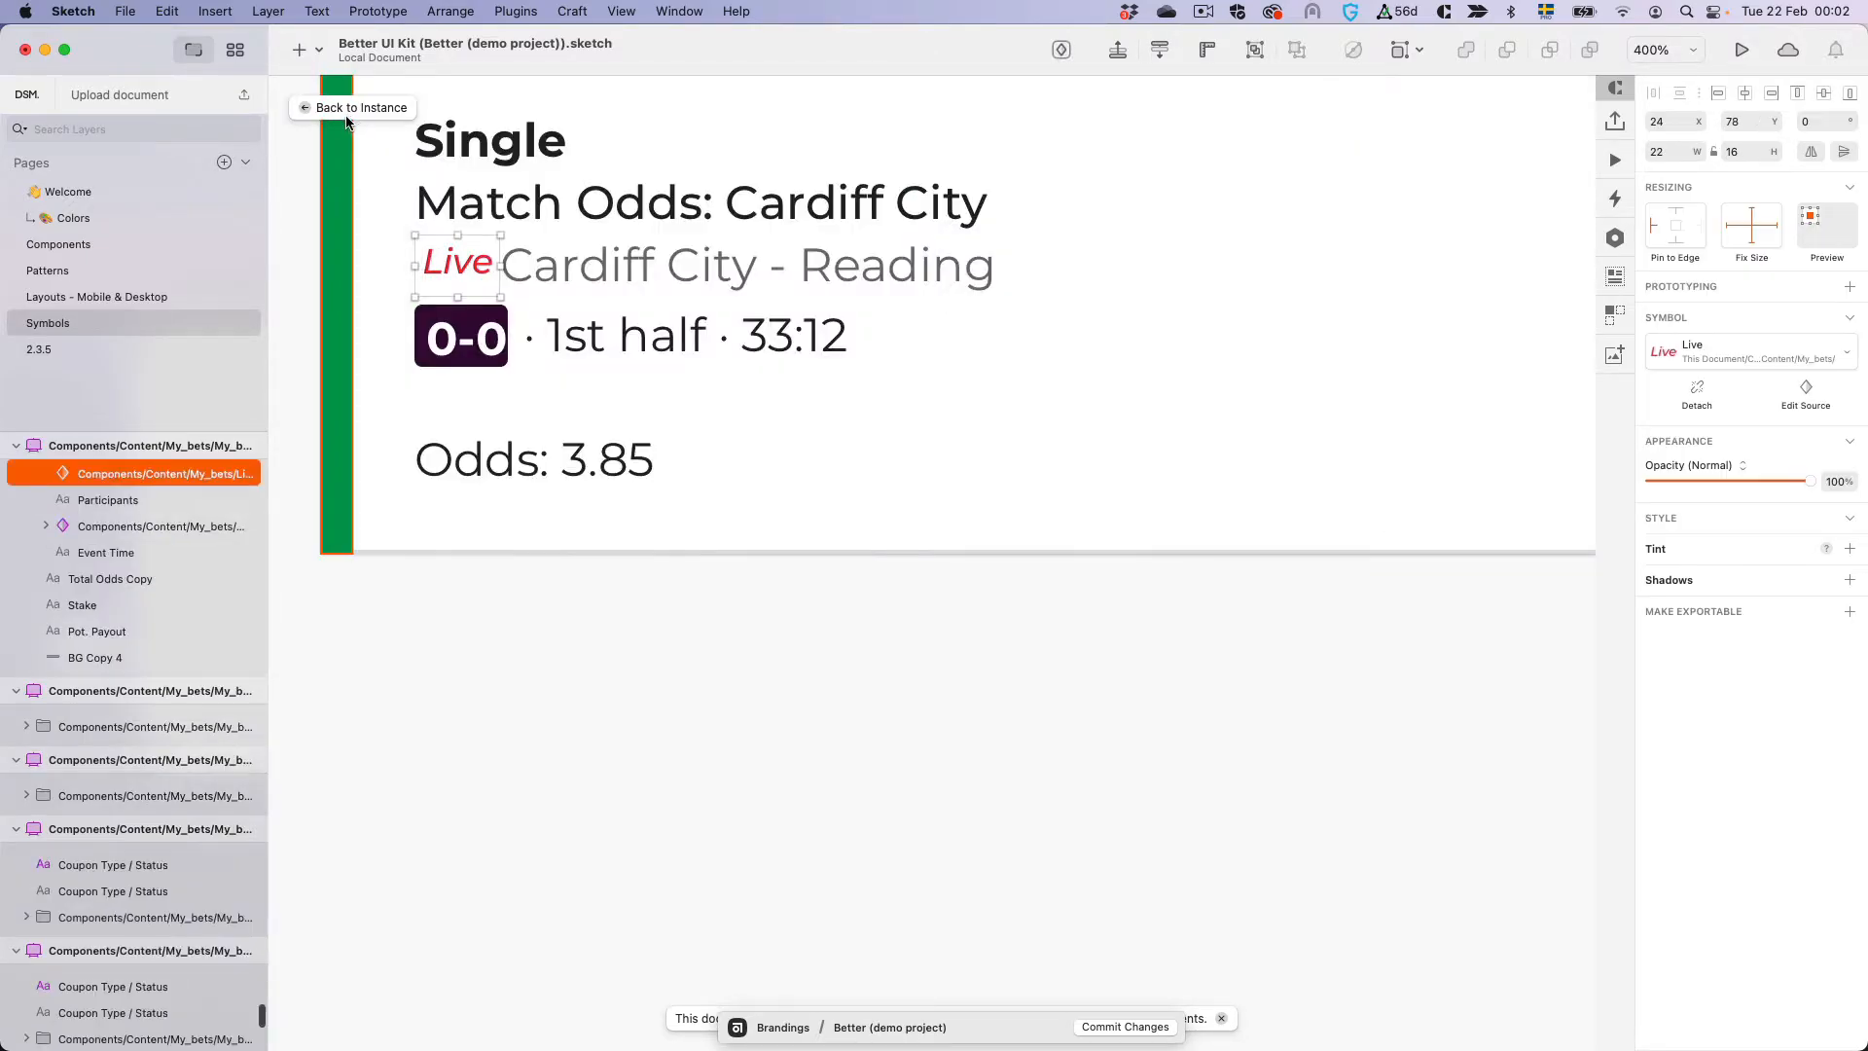
# Step: Move the Live label down two units, then reset it to its original size
pyautogui.click(669, 660)
pyautogui.click(472, 267)
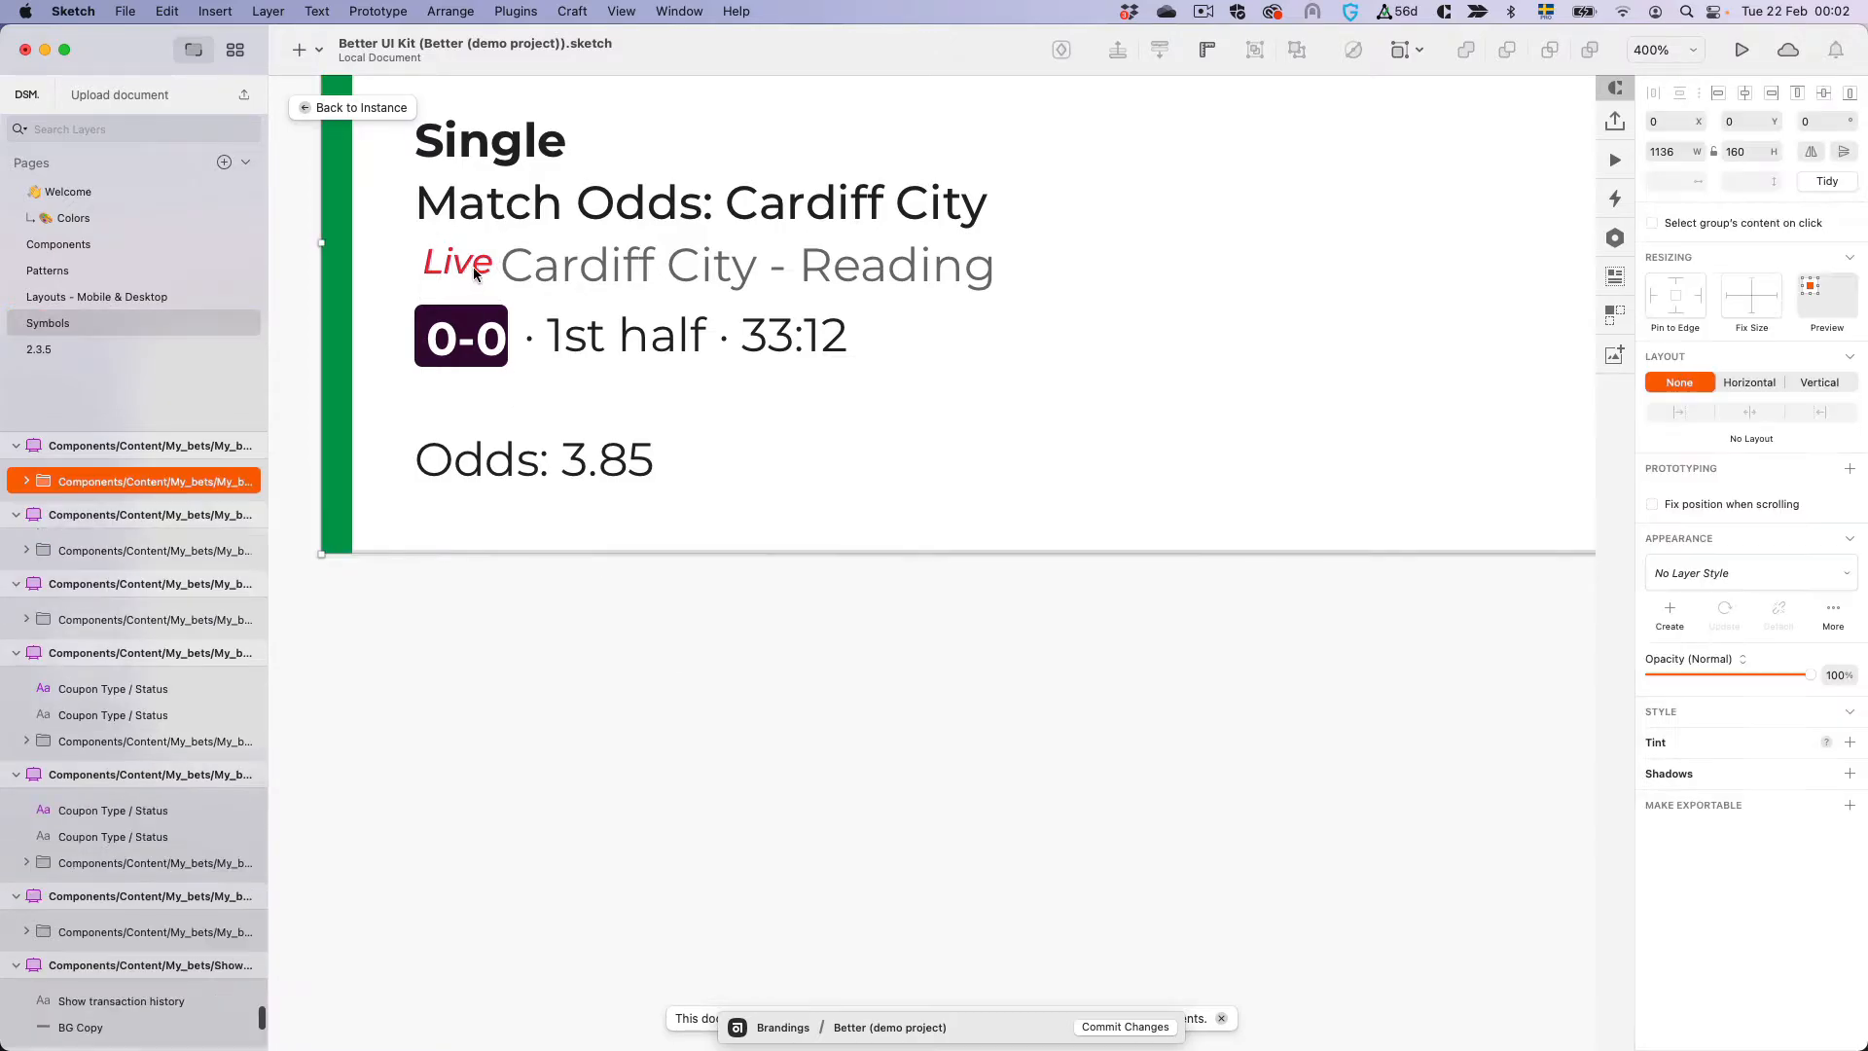
pyautogui.click(472, 266)
pyautogui.click(473, 267)
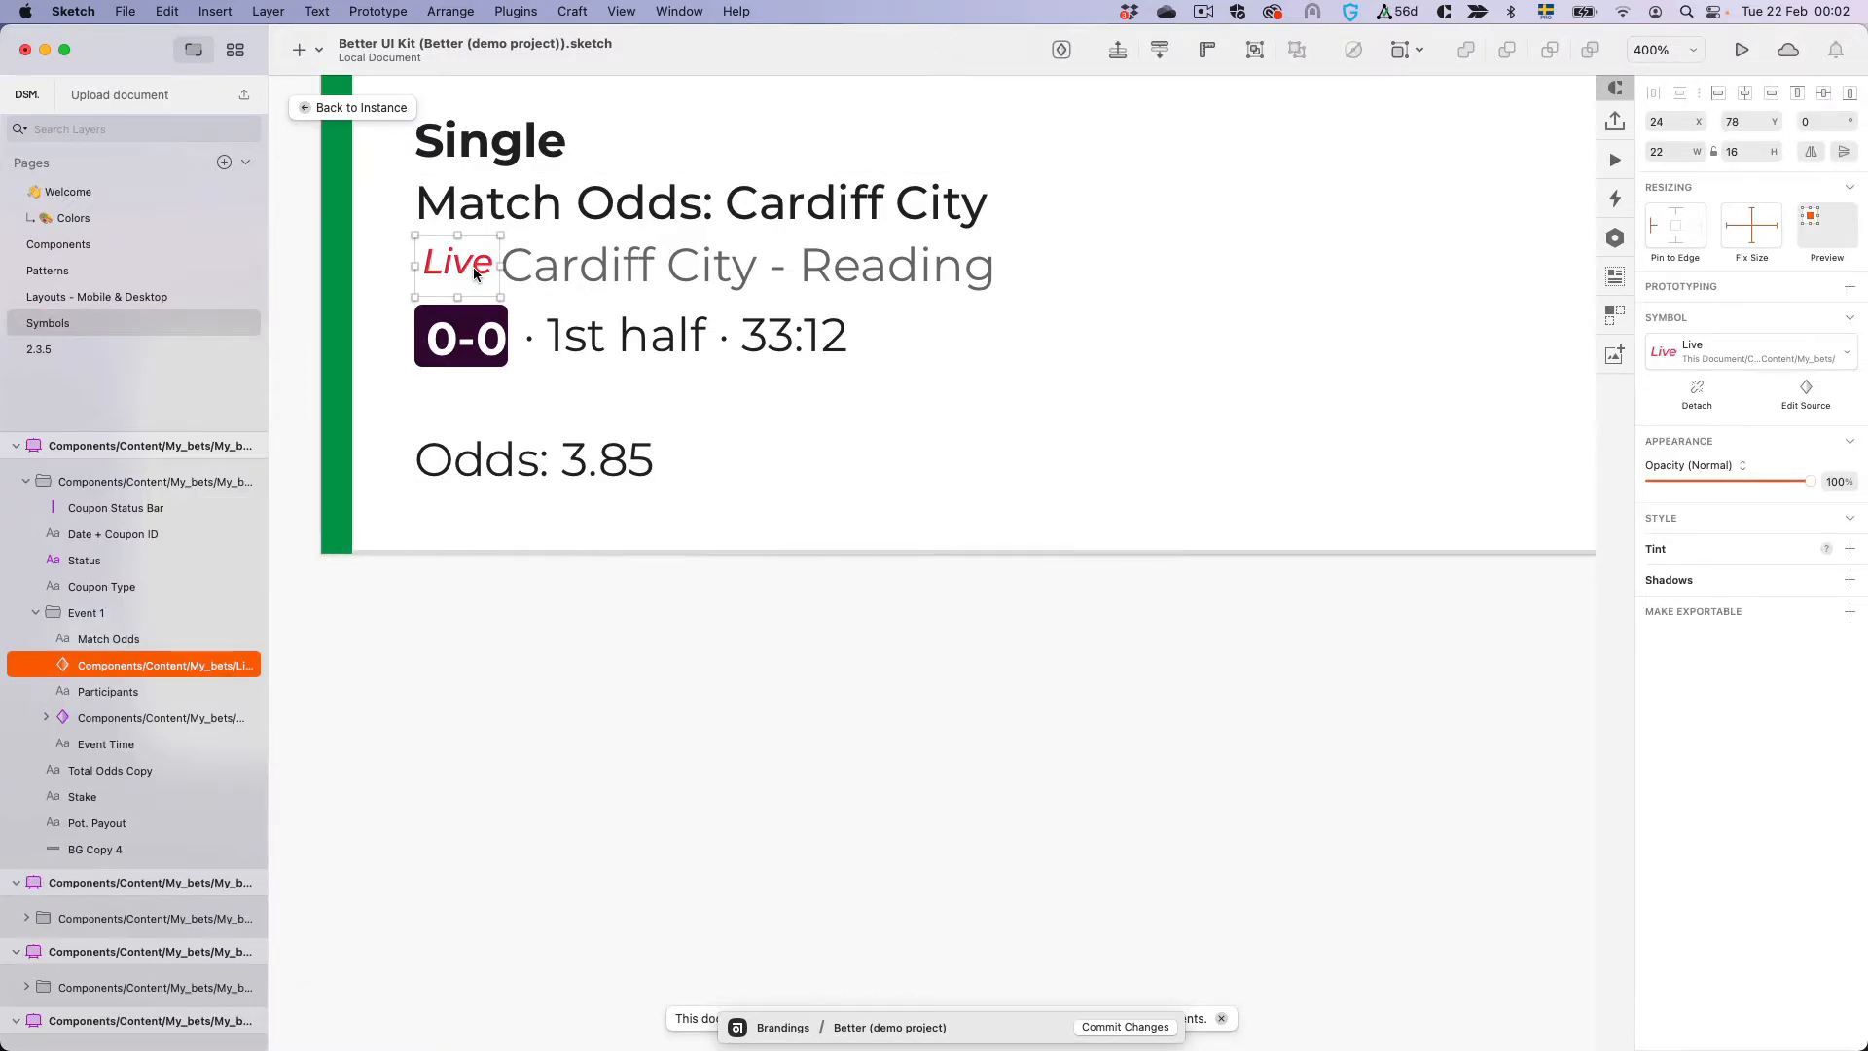
pyautogui.moveTo(473, 266); pyautogui.dragTo(473, 269)
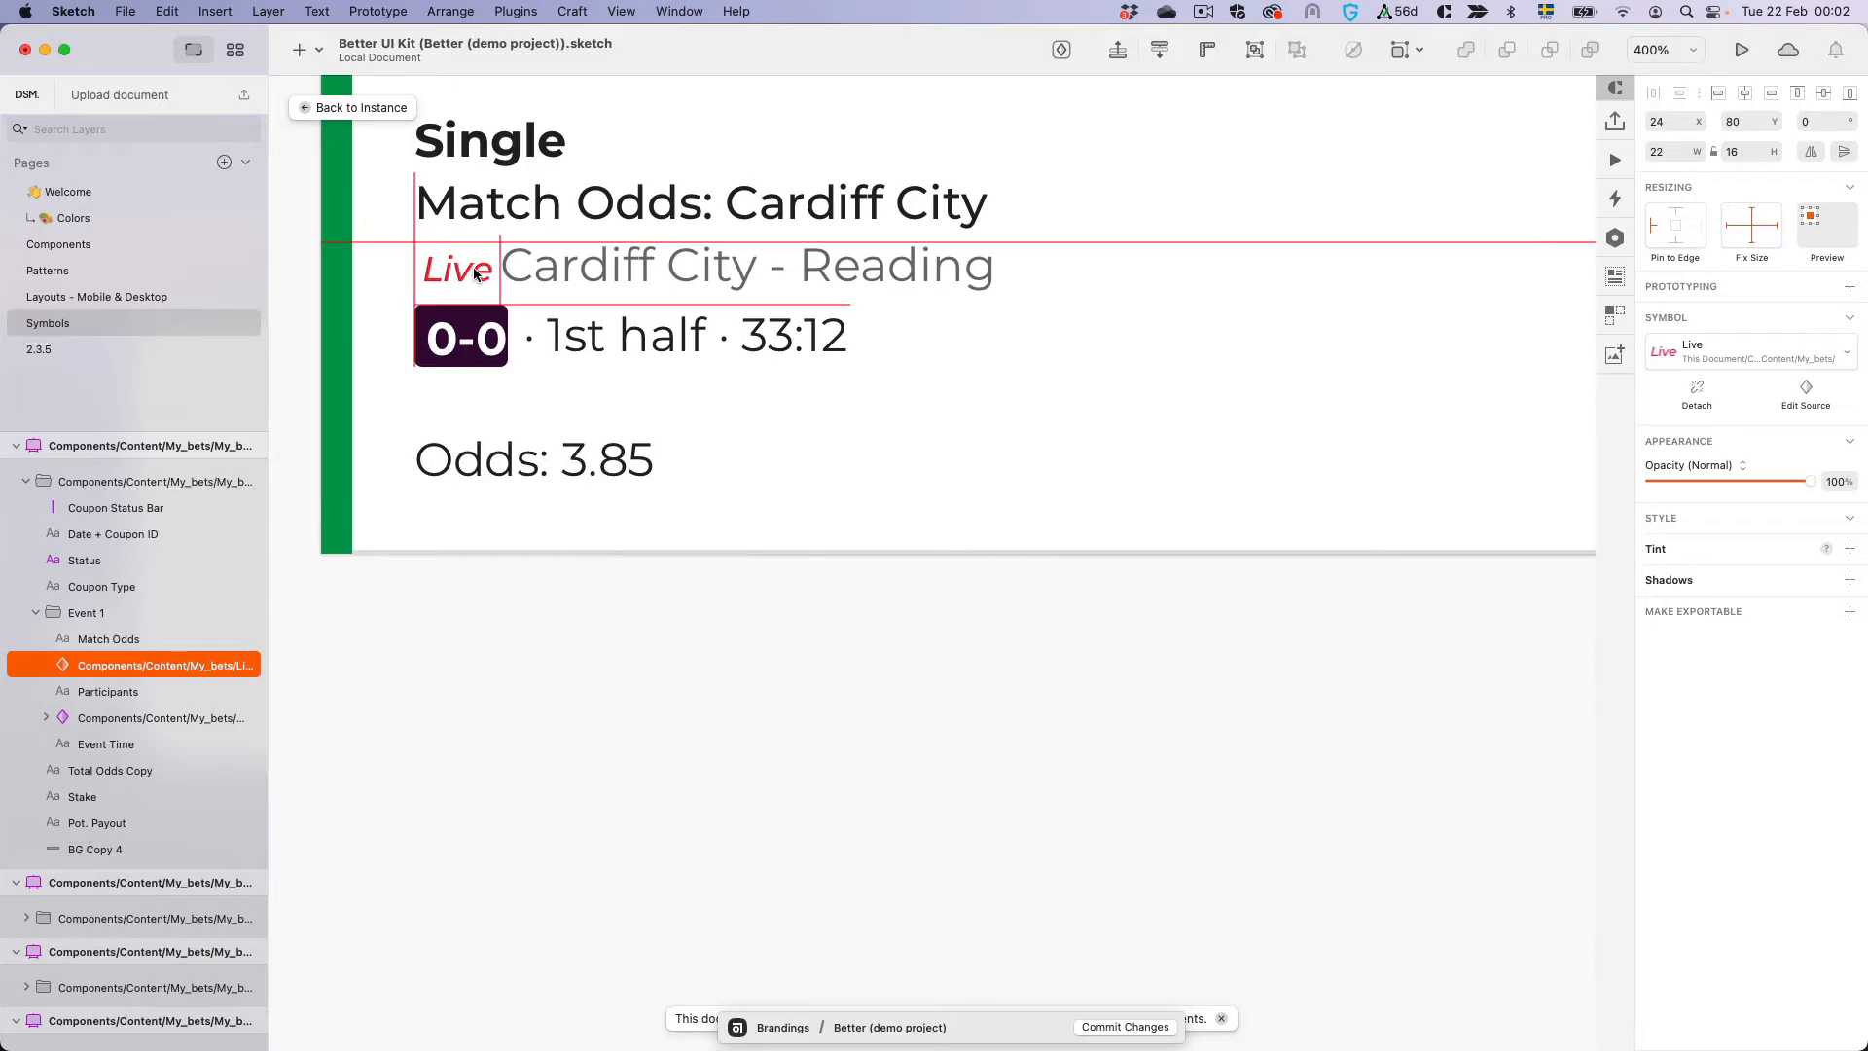
pyautogui.click(698, 633)
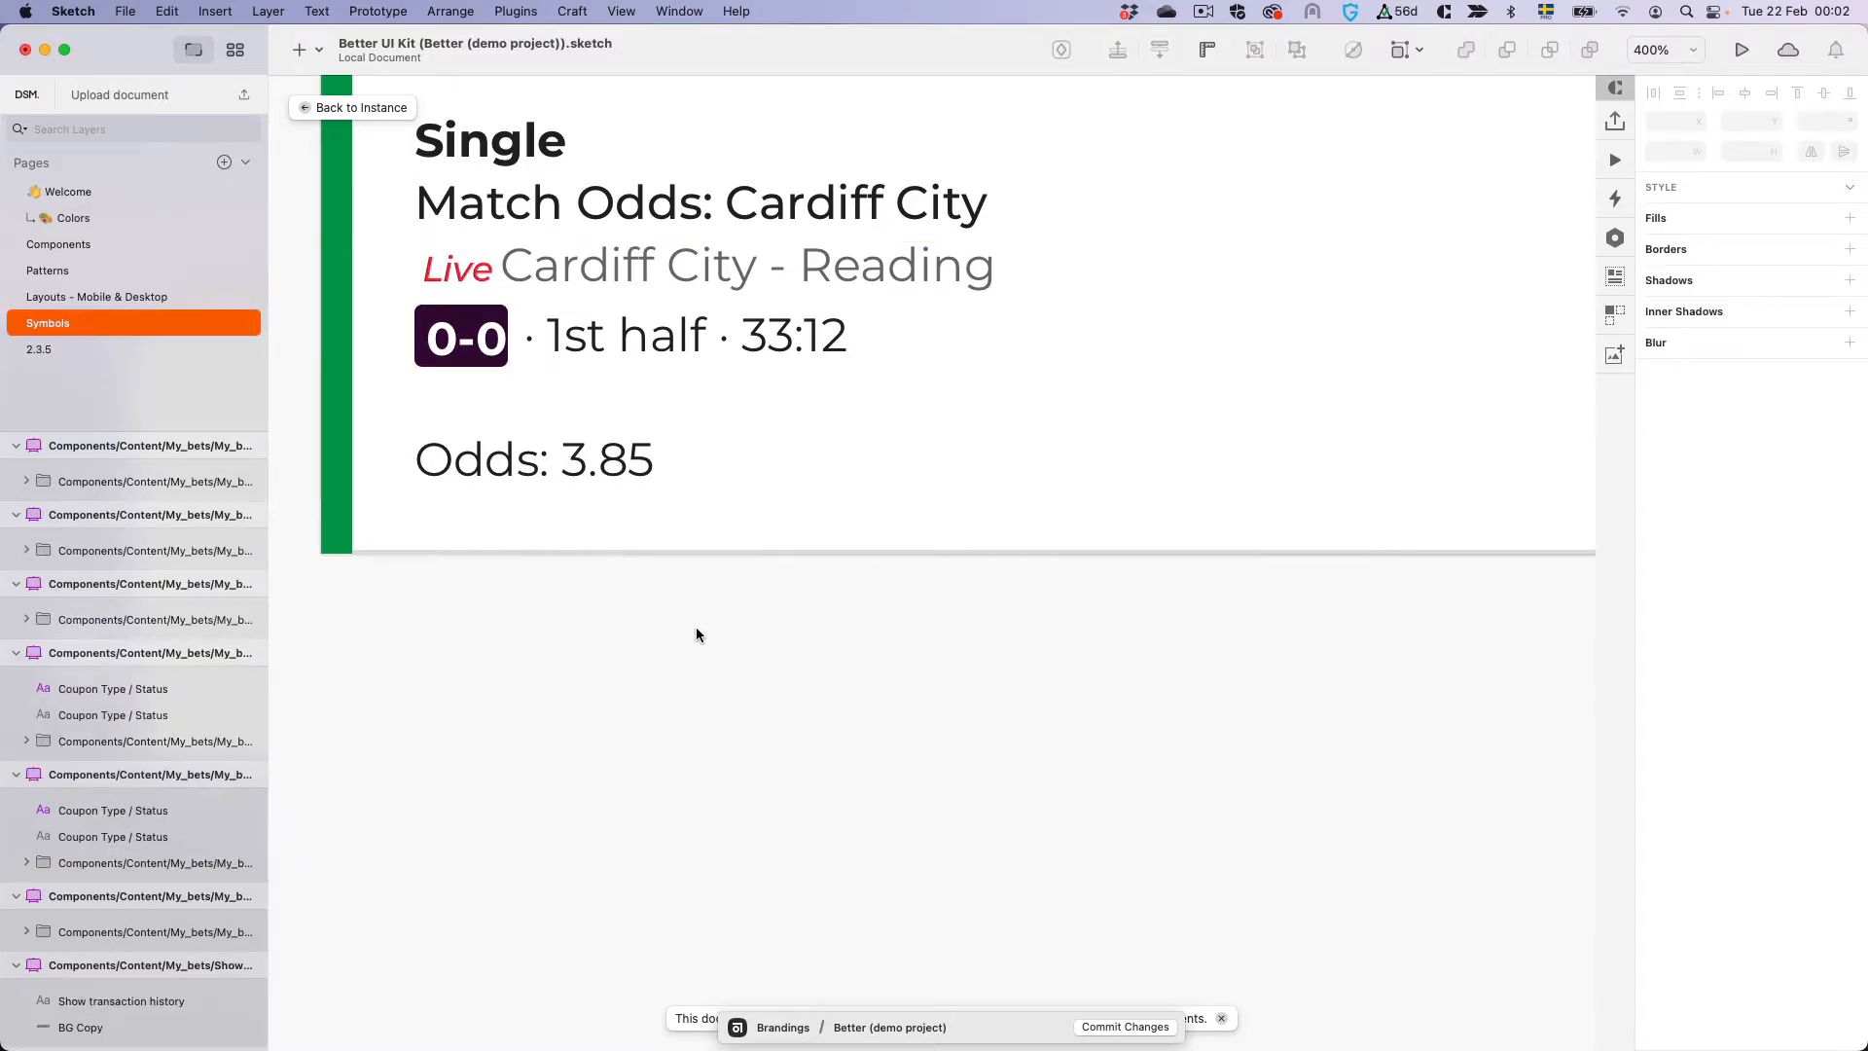
pyautogui.click(451, 276)
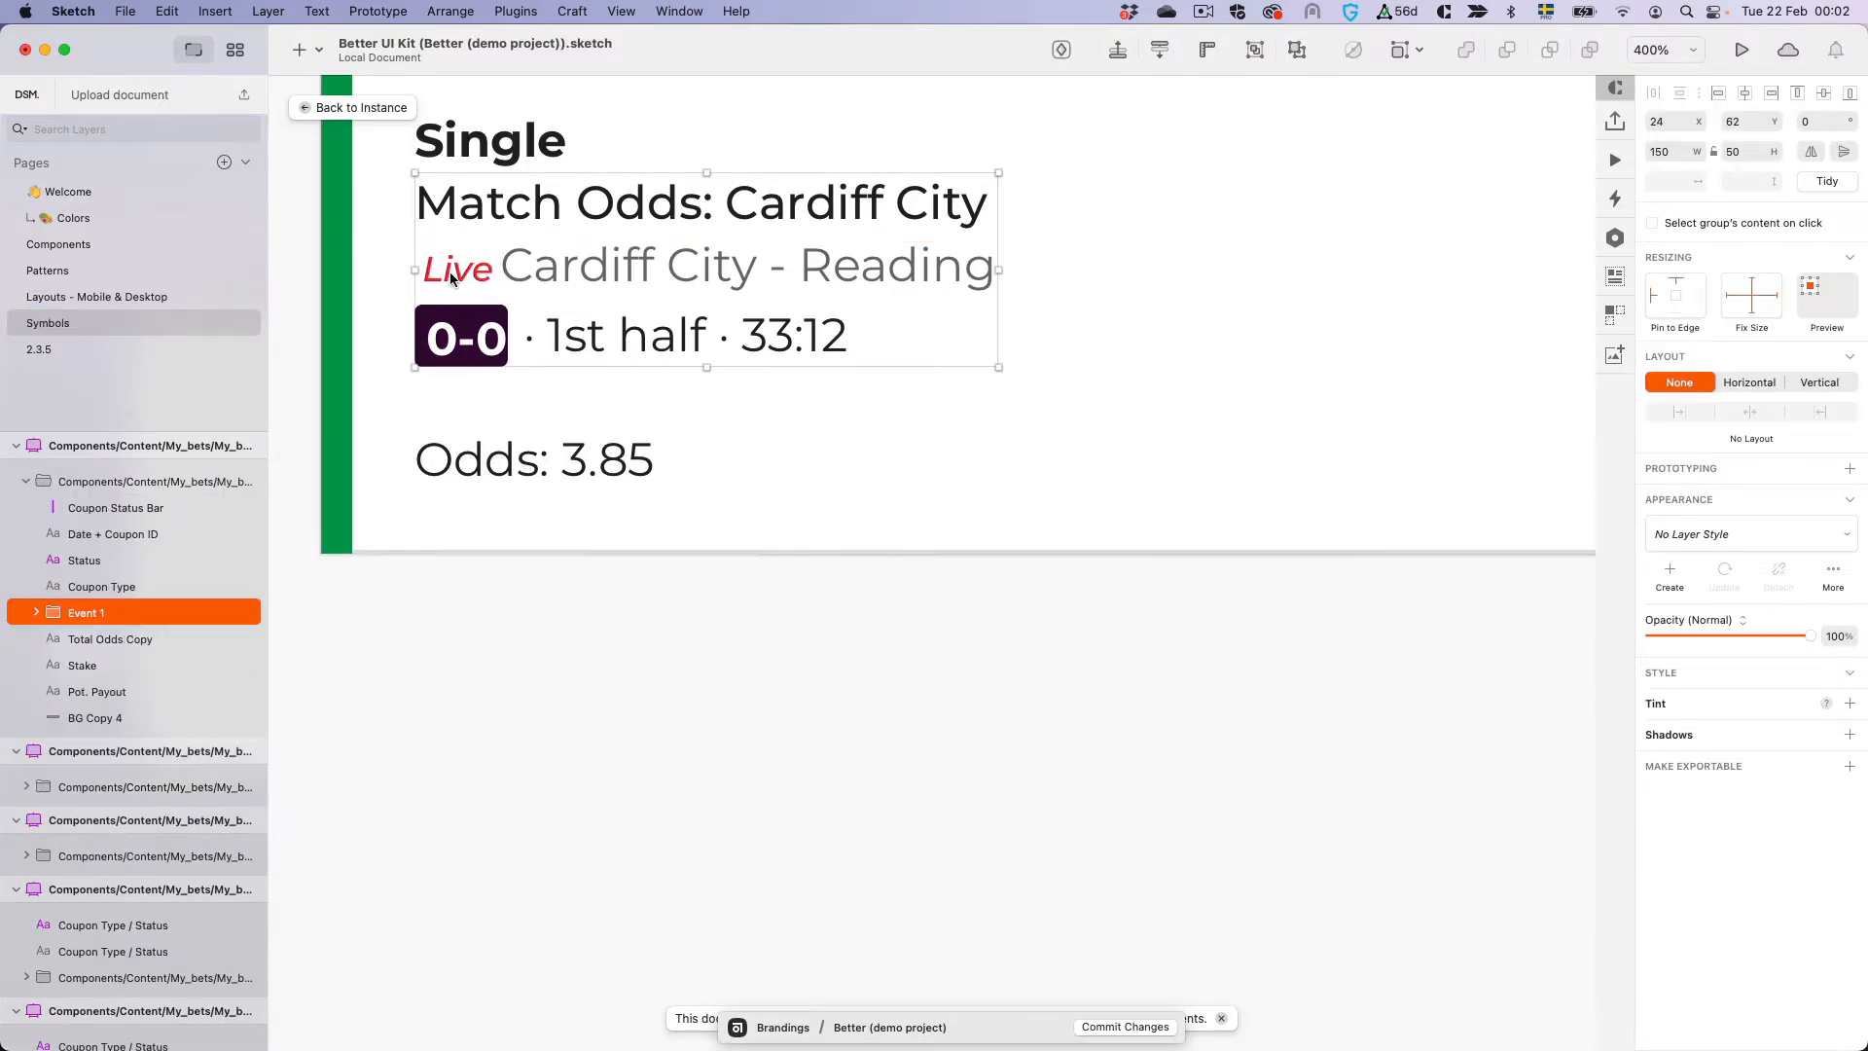
pyautogui.doubleClick(449, 271)
pyautogui.rightClick(449, 272)
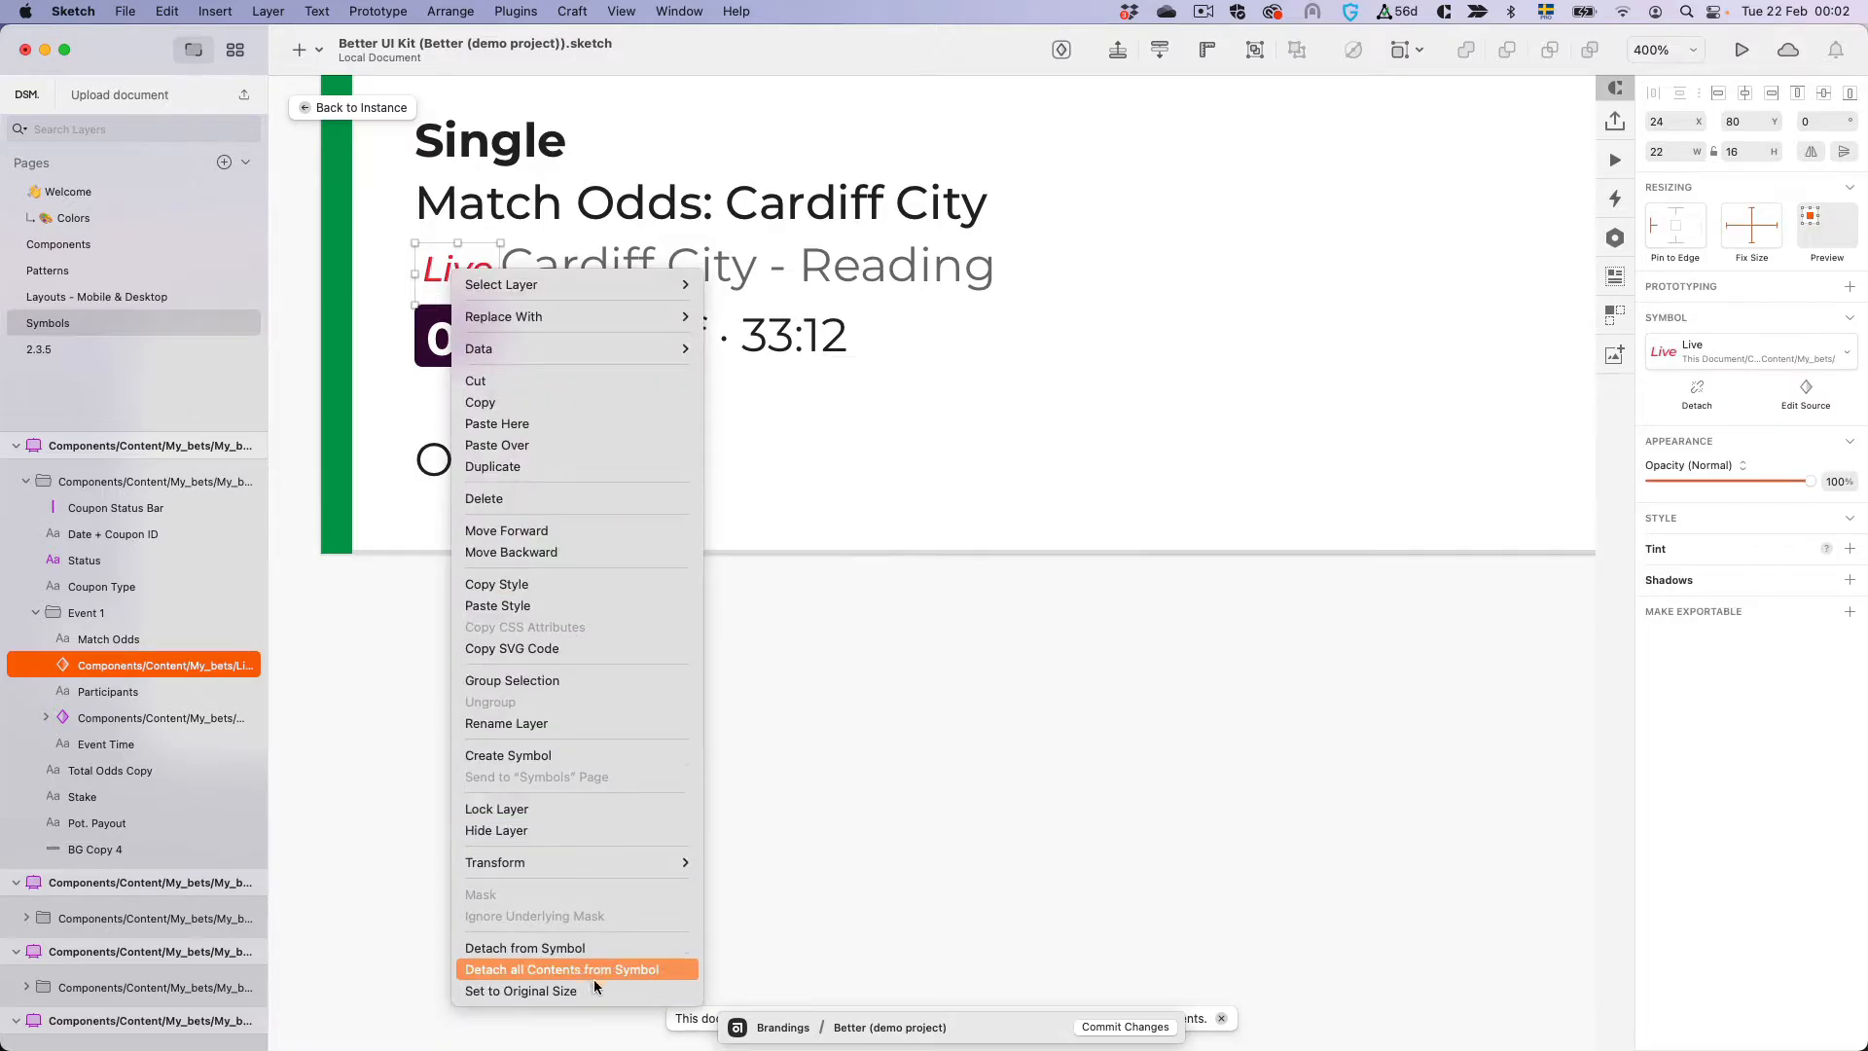
pyautogui.click(603, 990)
pyautogui.click(701, 876)
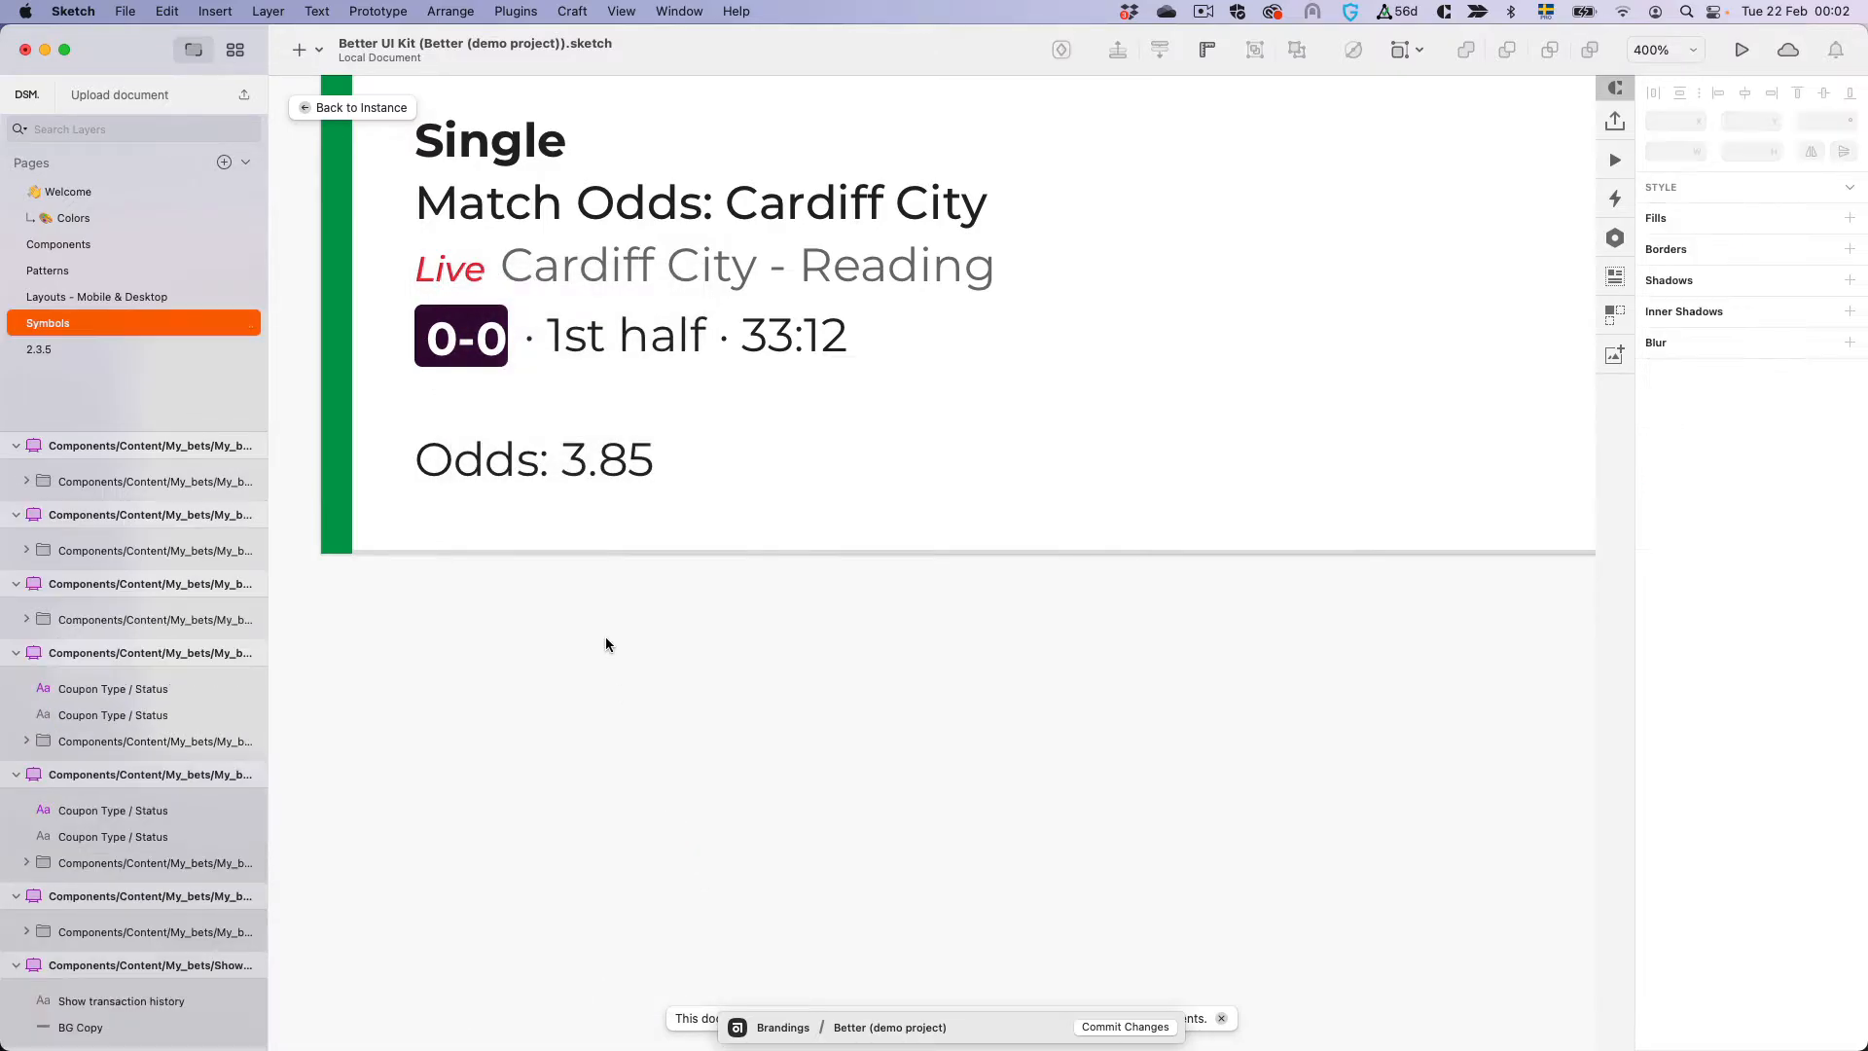
# Step: Show rulers and nudge the Score text up one unit in the mini-score master
pyautogui.click(1206, 51)
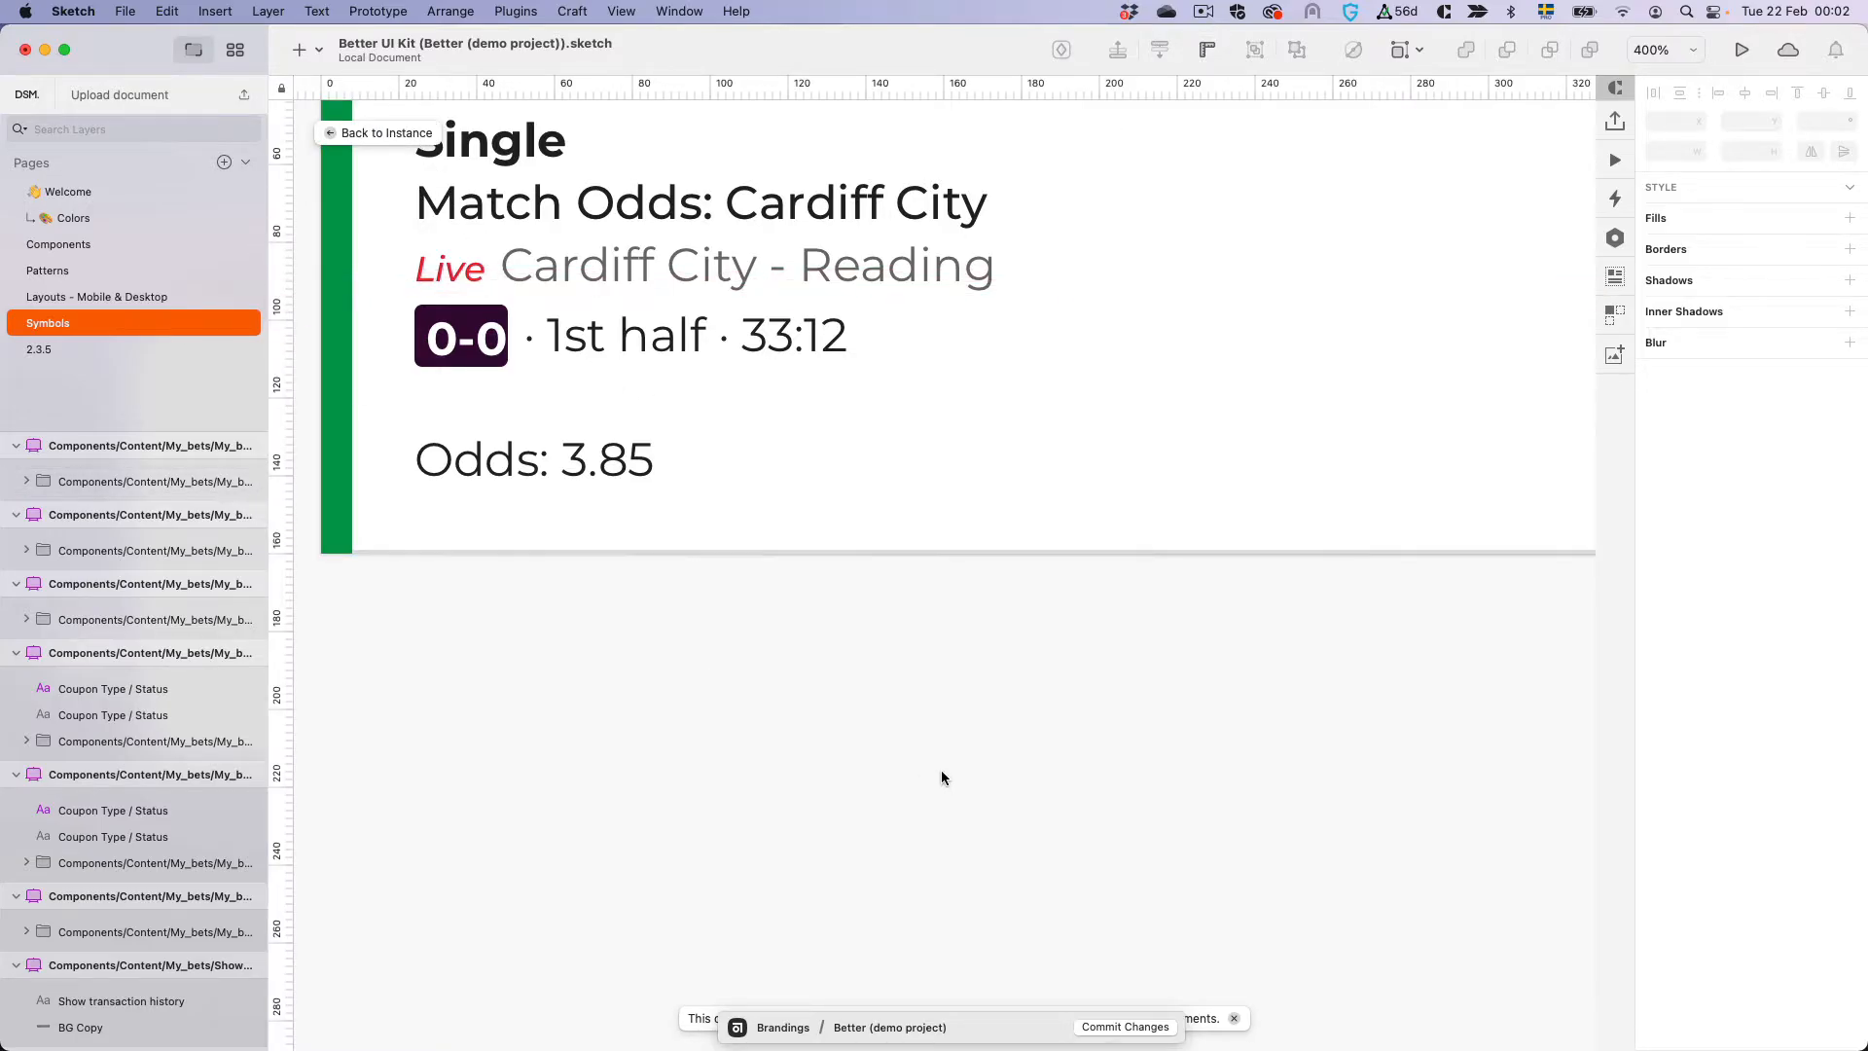
pyautogui.click(467, 330)
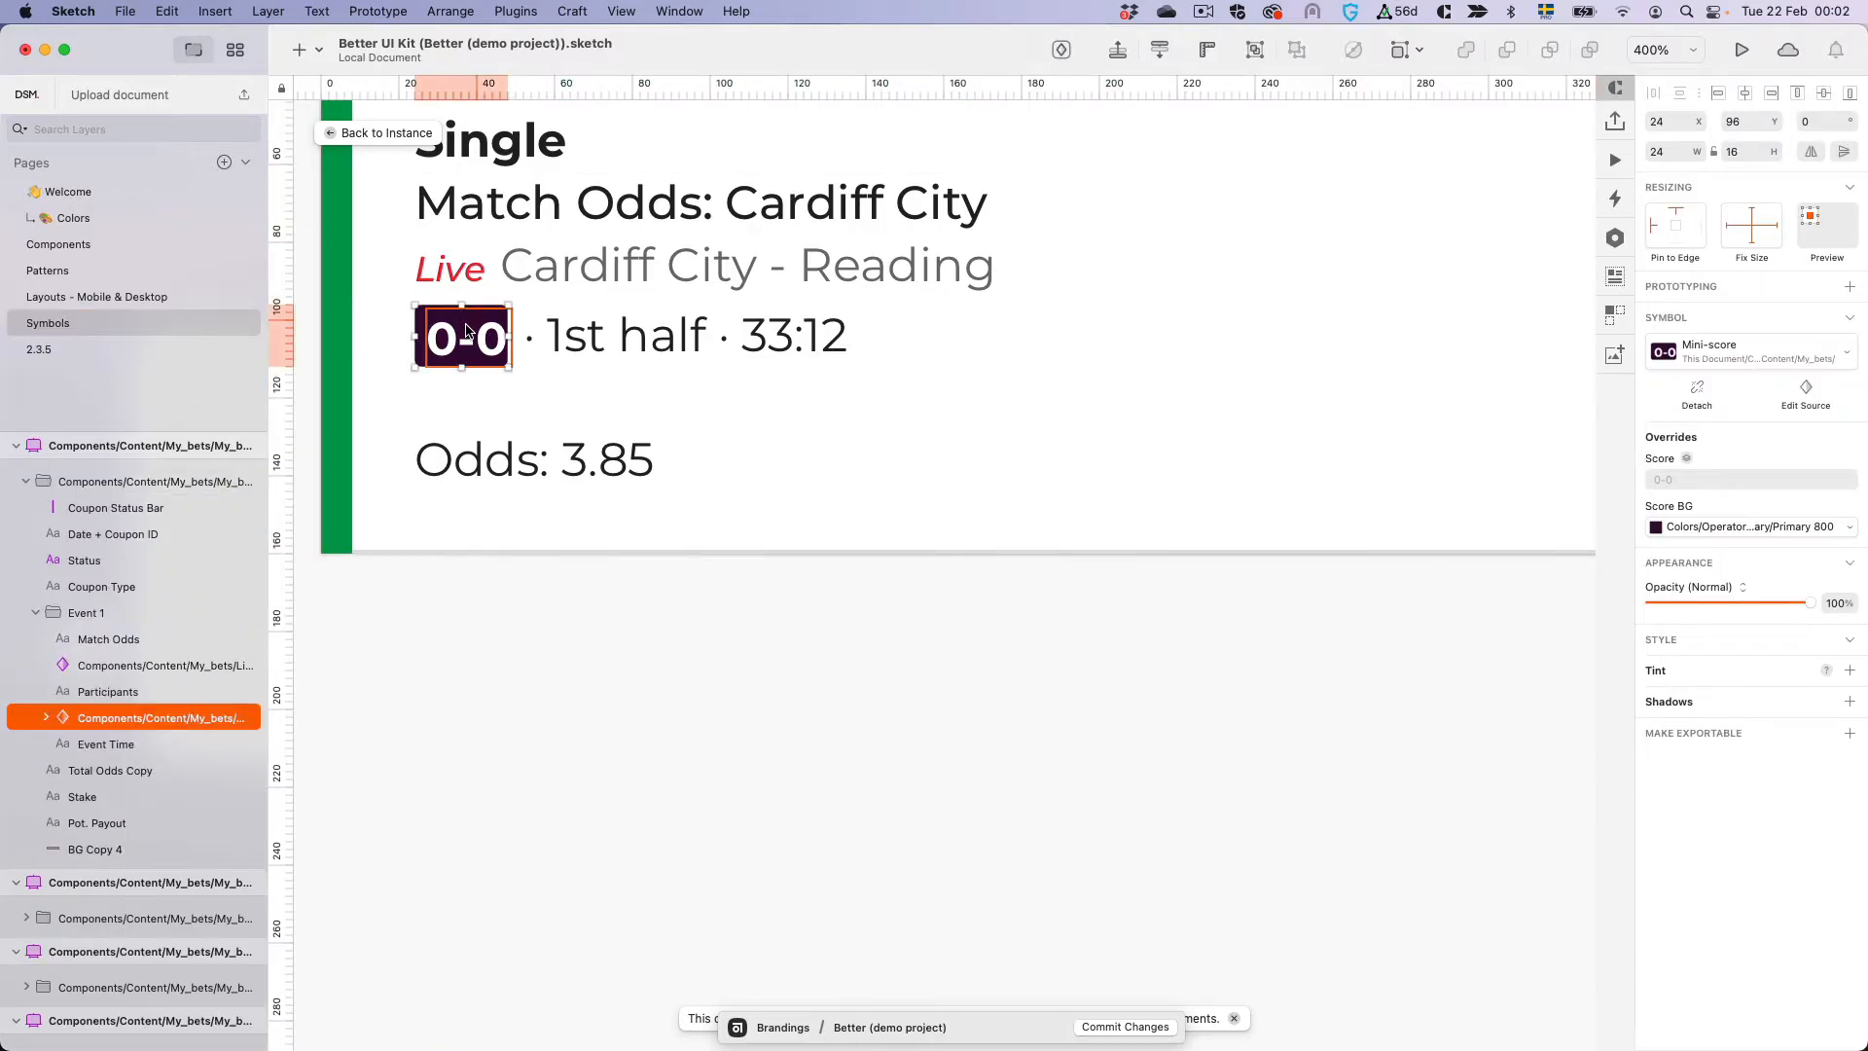
pyautogui.doubleClick(467, 331)
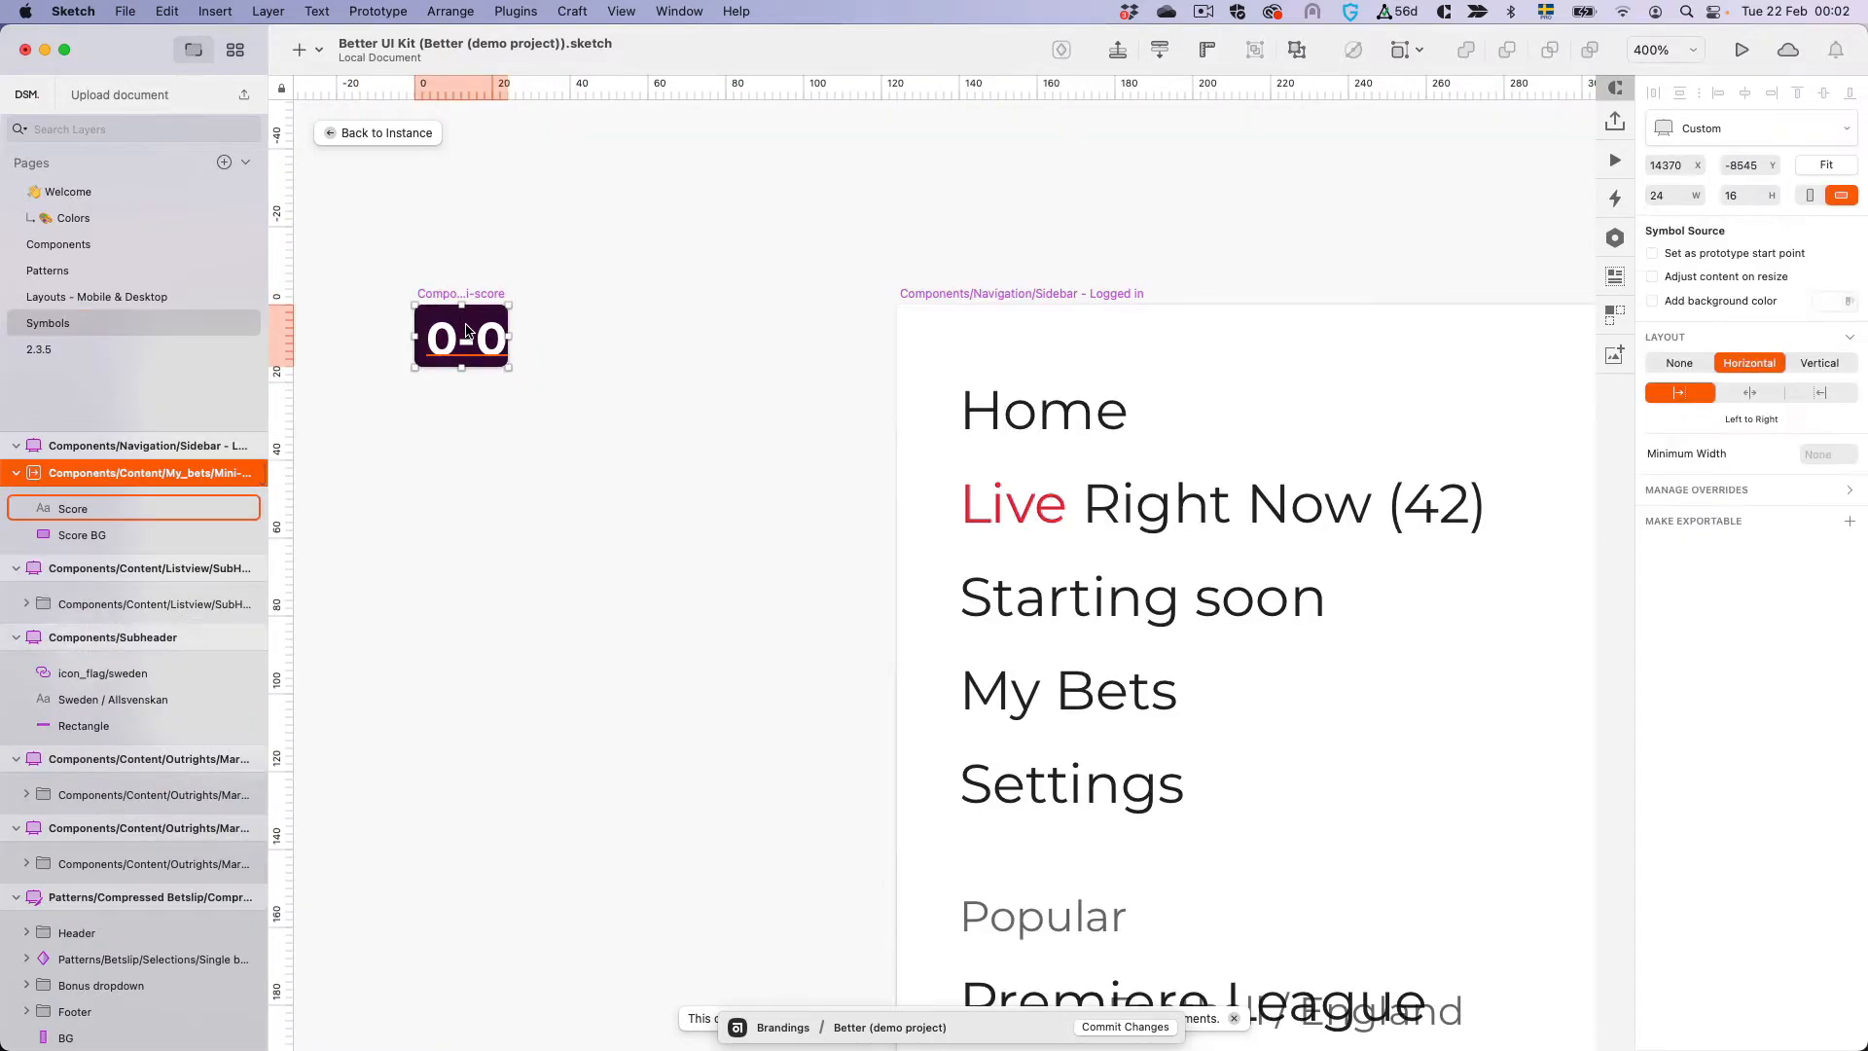
pyautogui.click(575, 345)
pyautogui.click(443, 351)
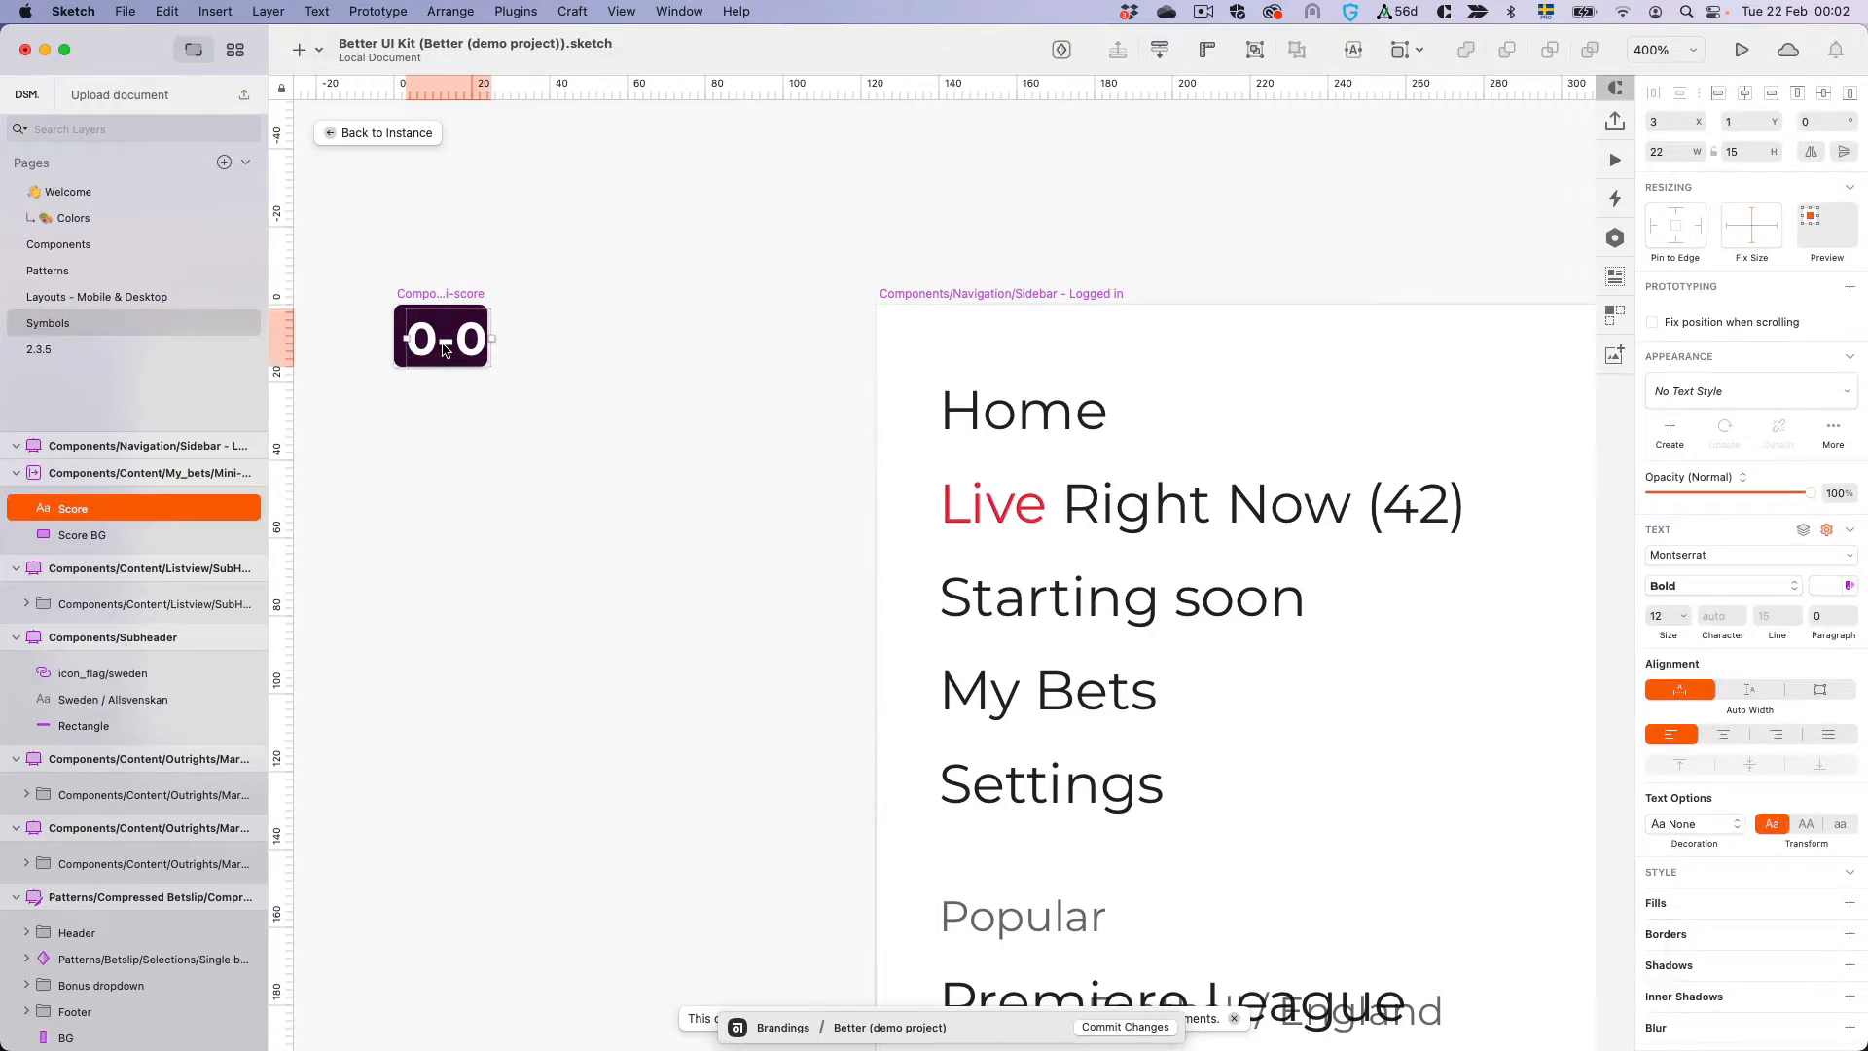
pyautogui.press('Up')
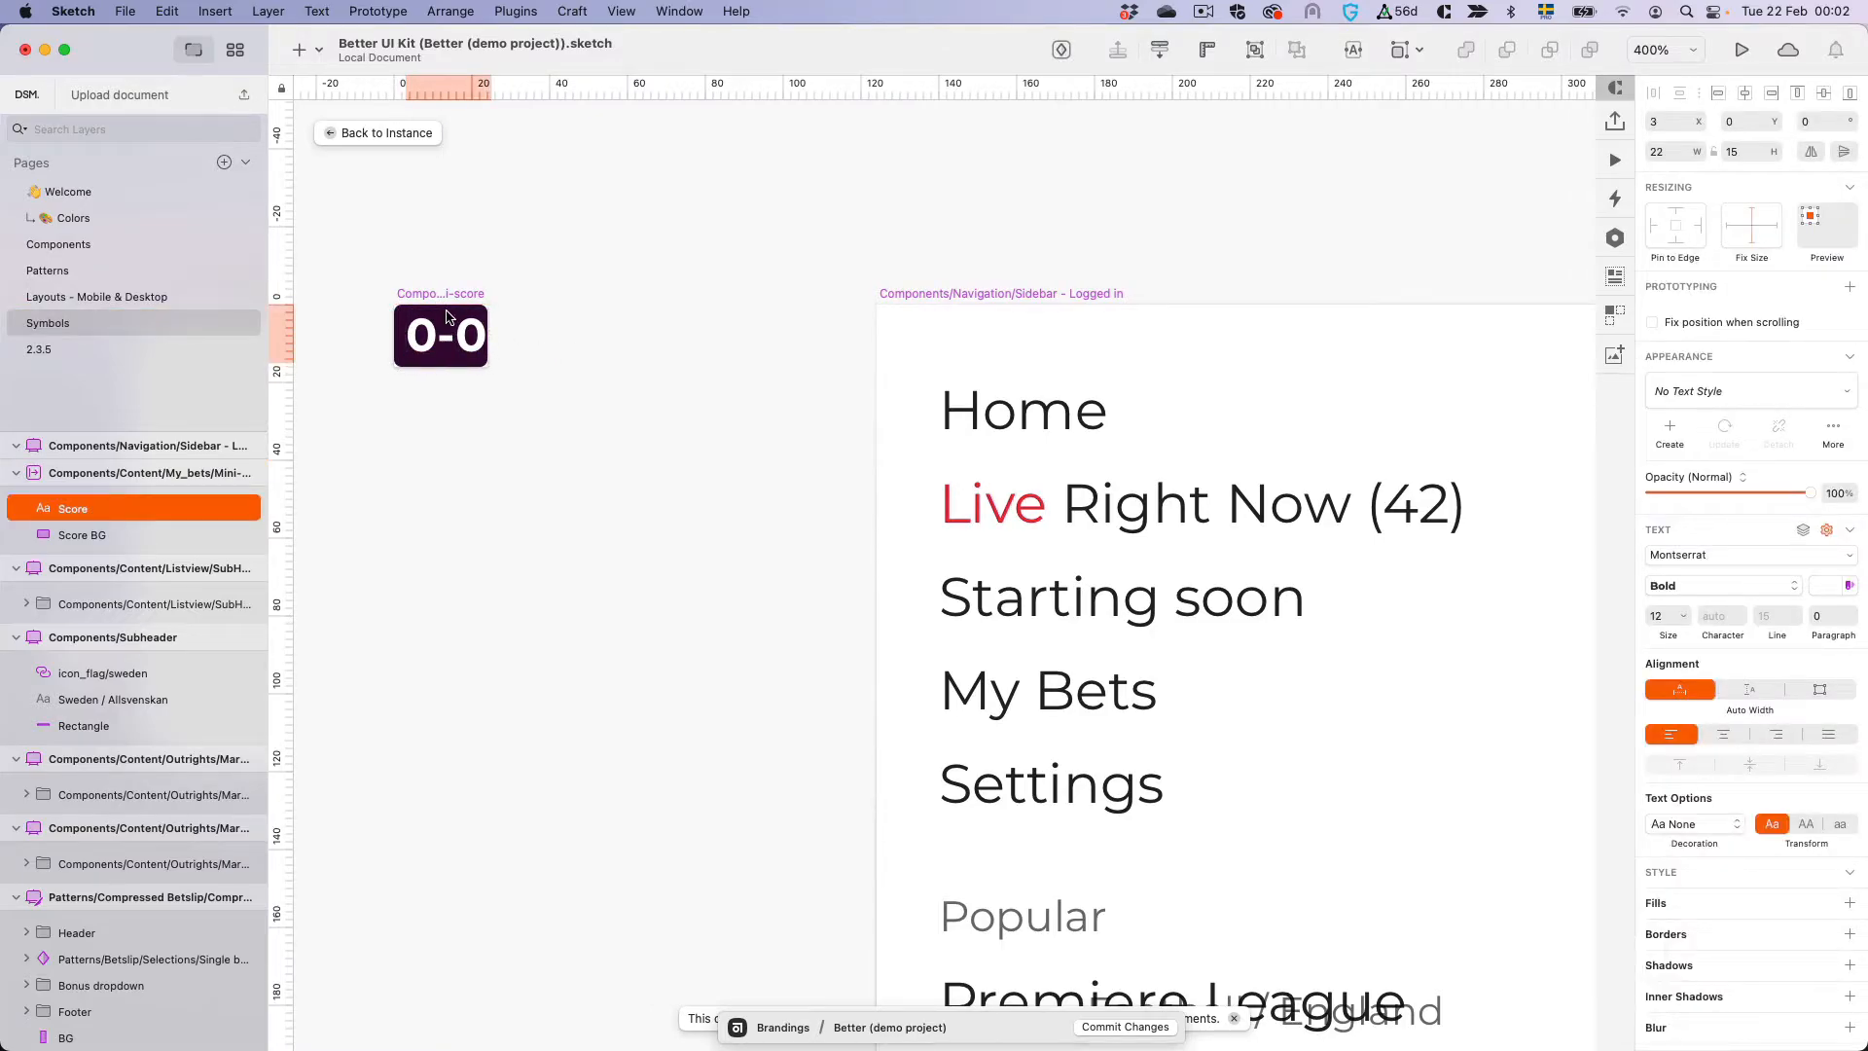
pyautogui.click(451, 295)
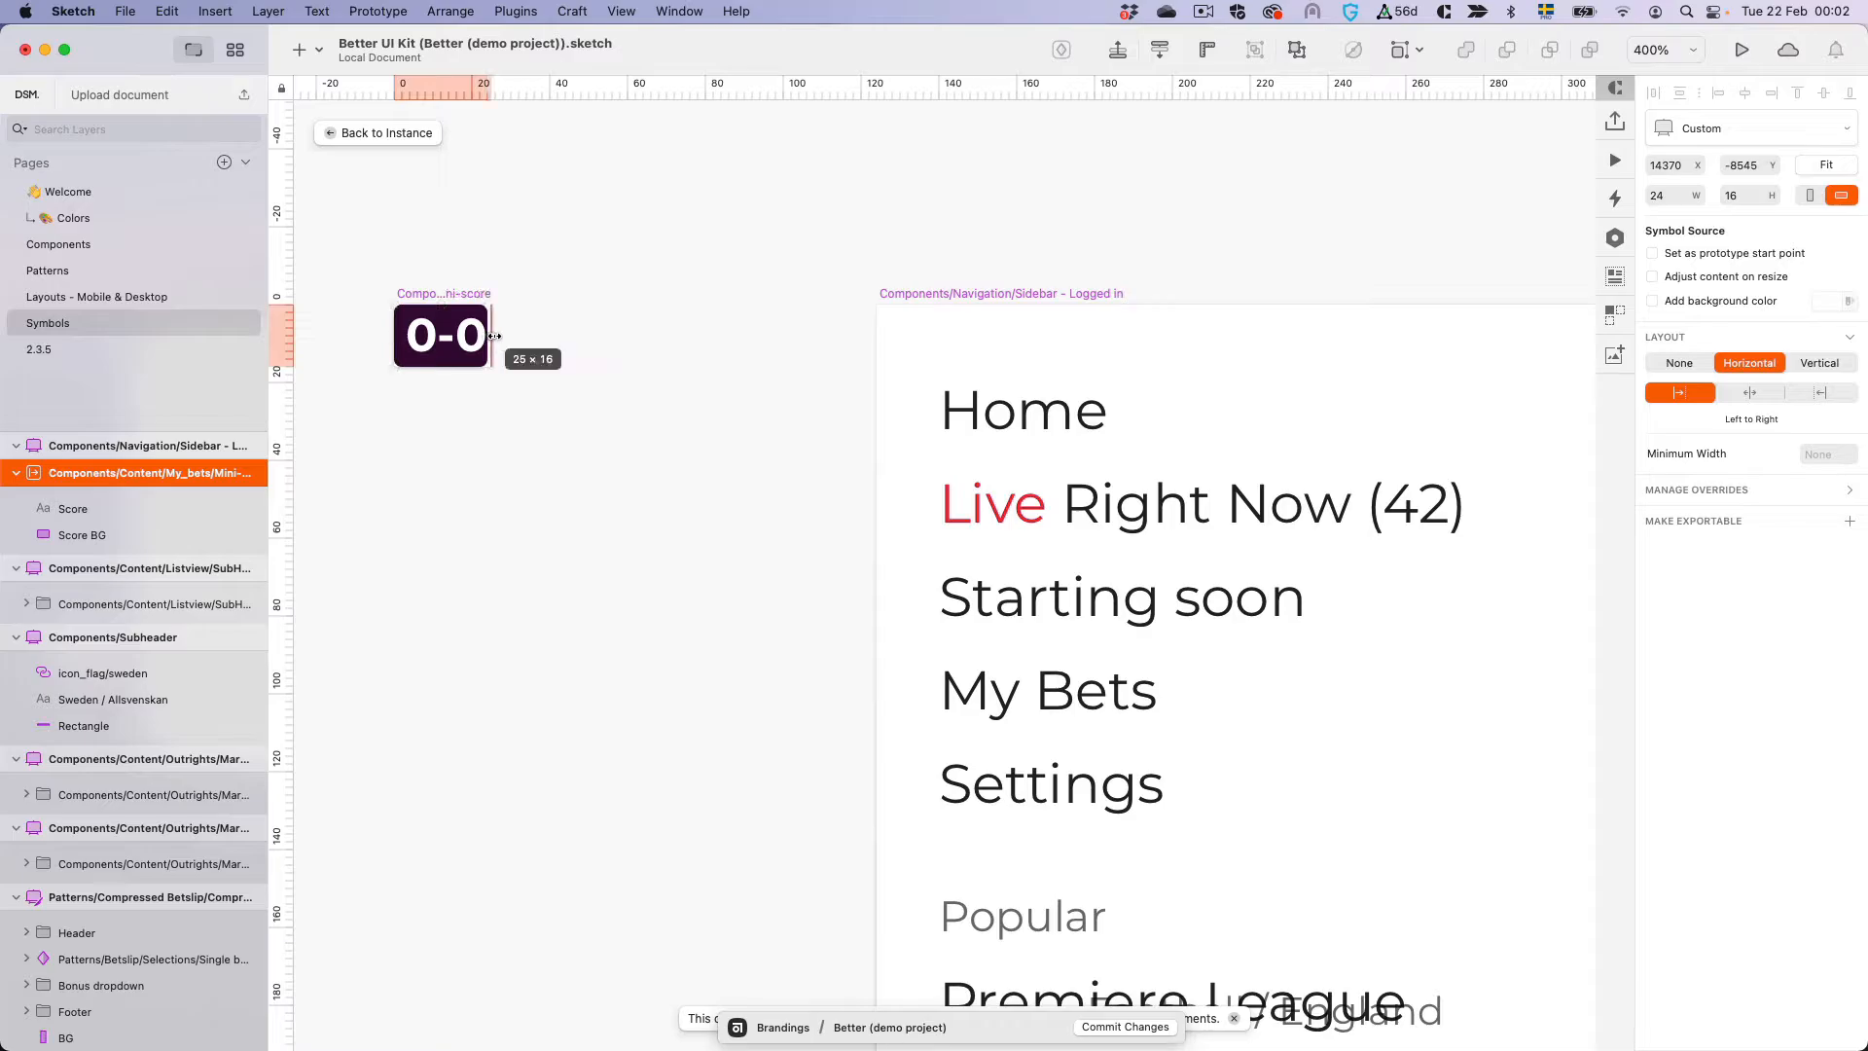
pyautogui.click(450, 345)
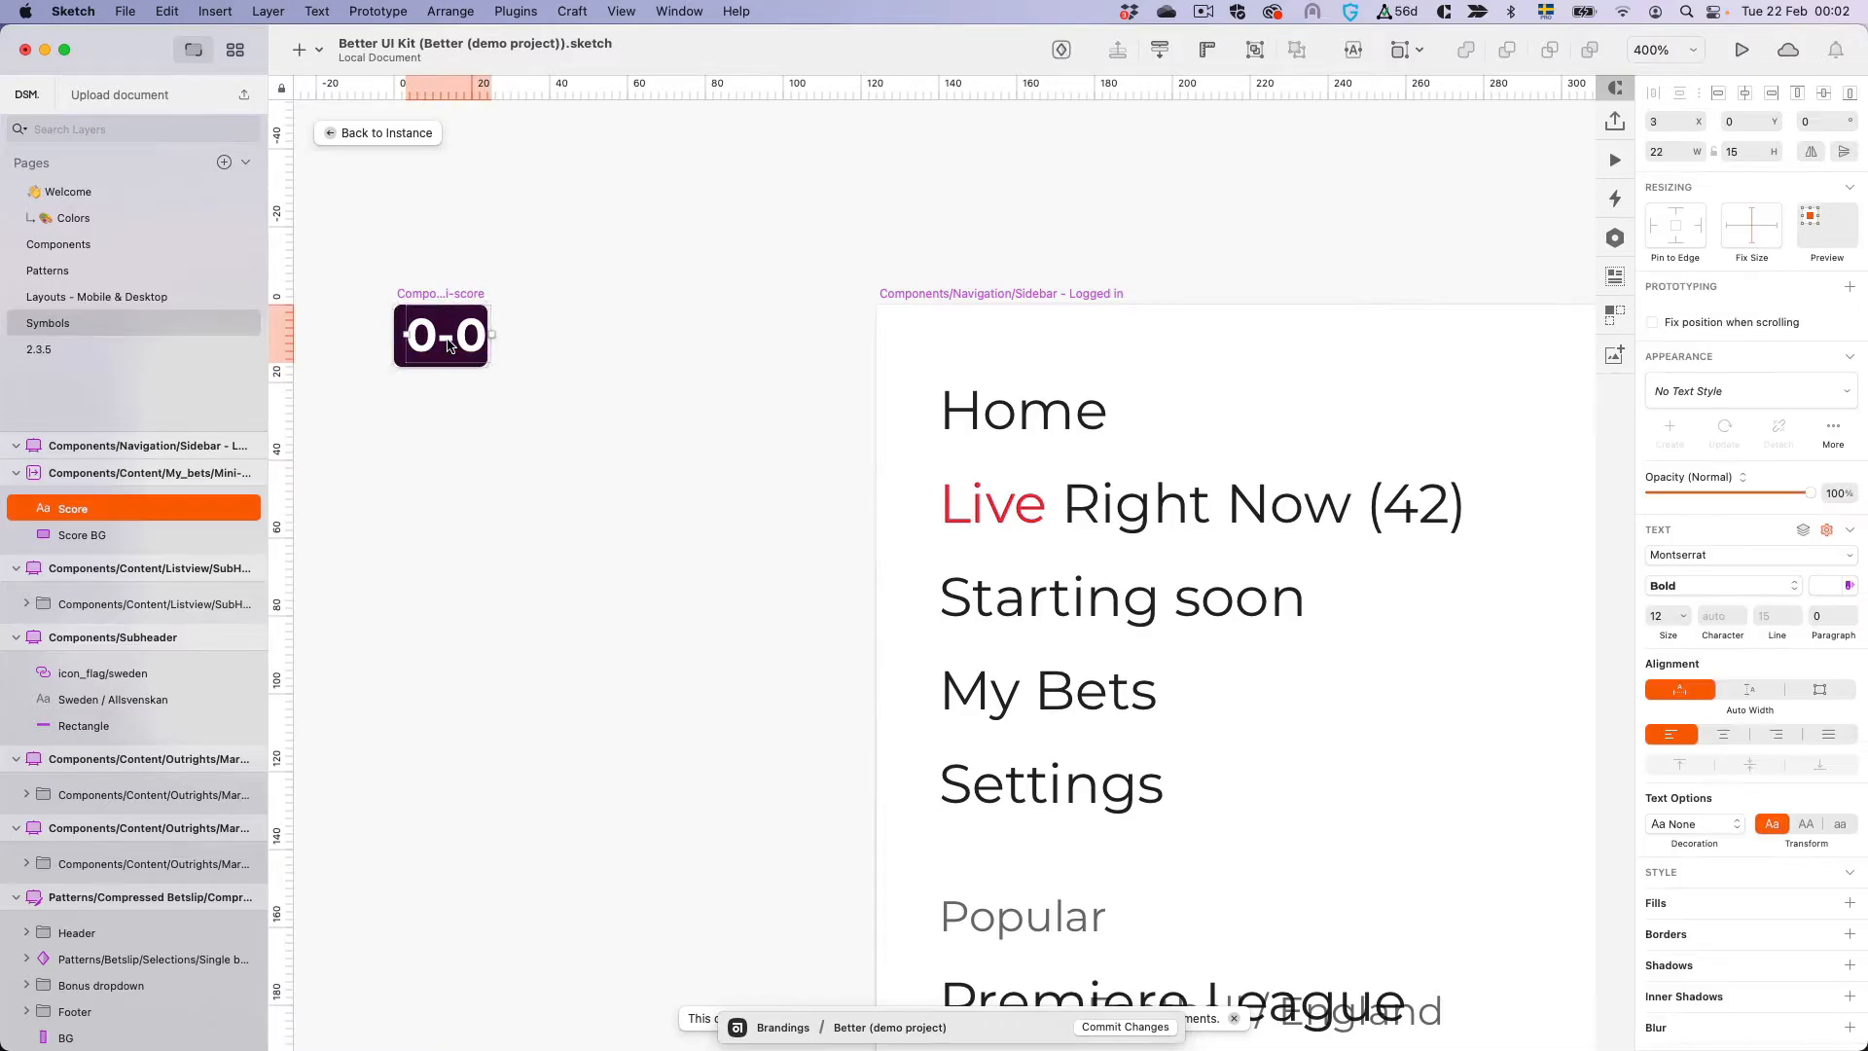
pyautogui.click(734, 386)
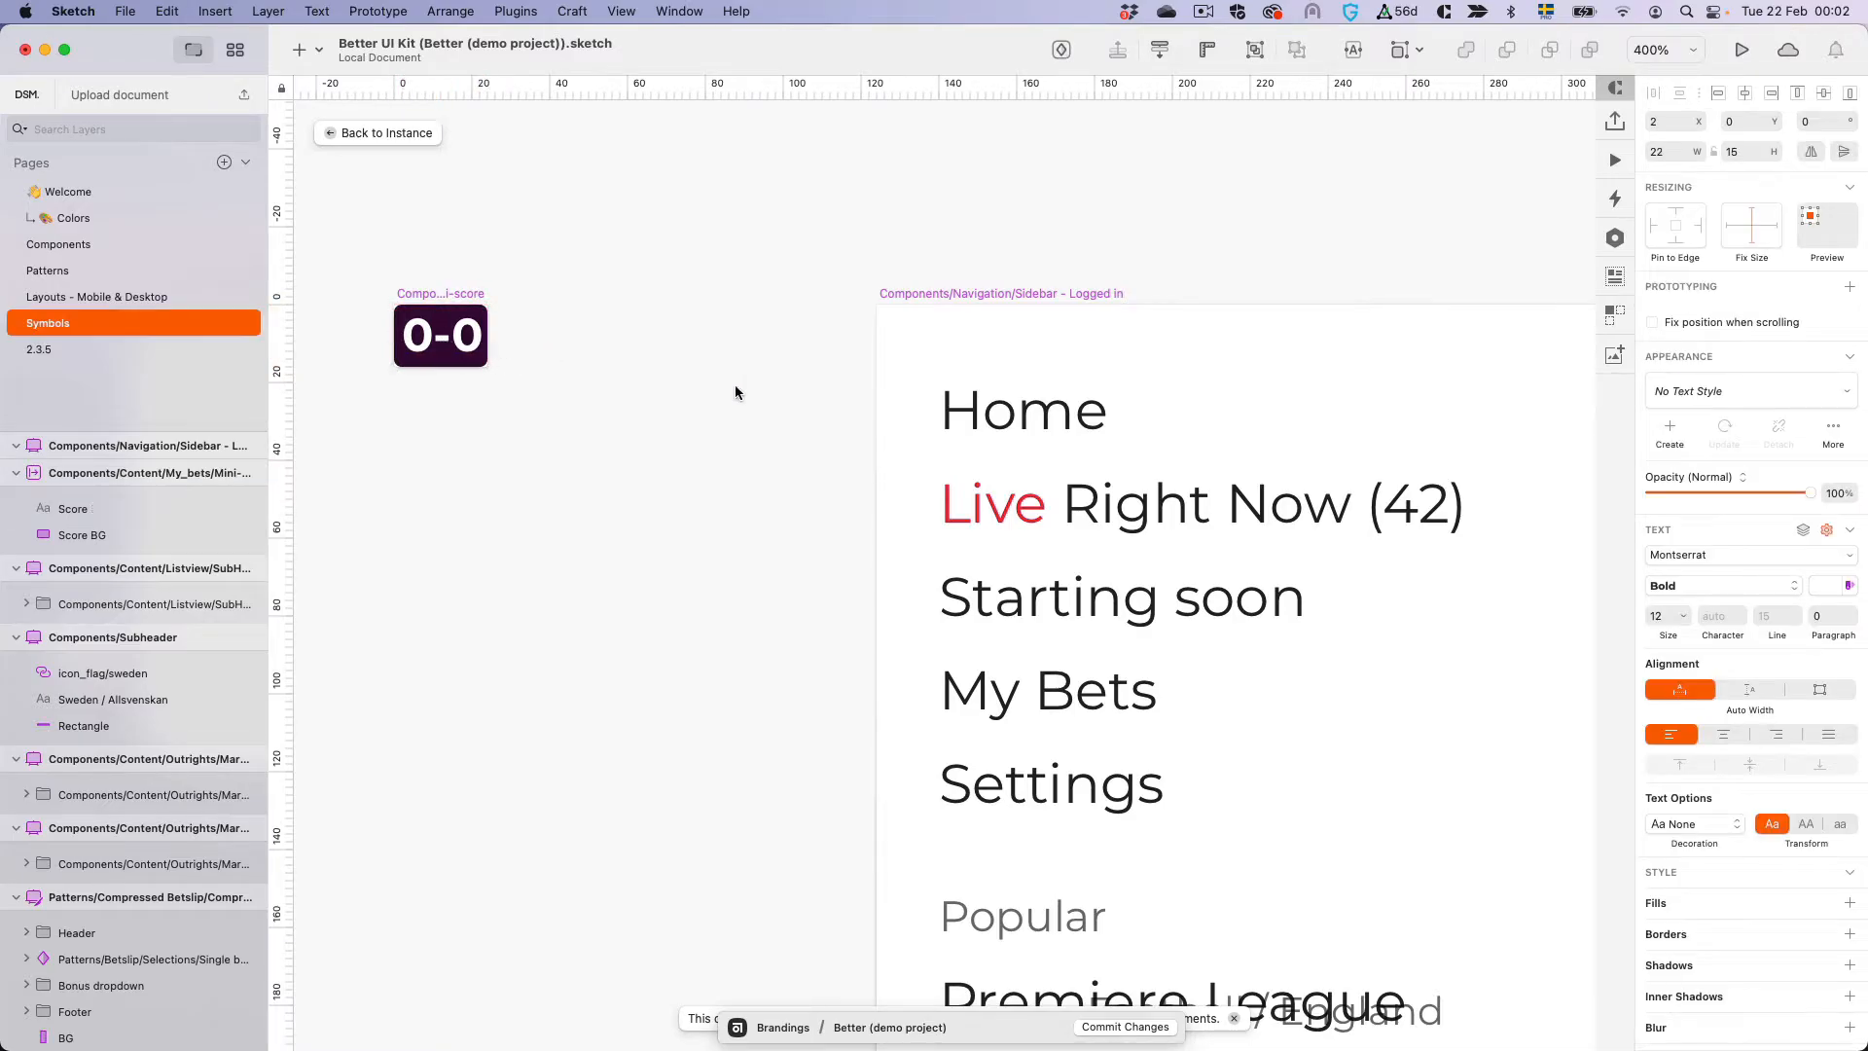
pyautogui.click(352, 132)
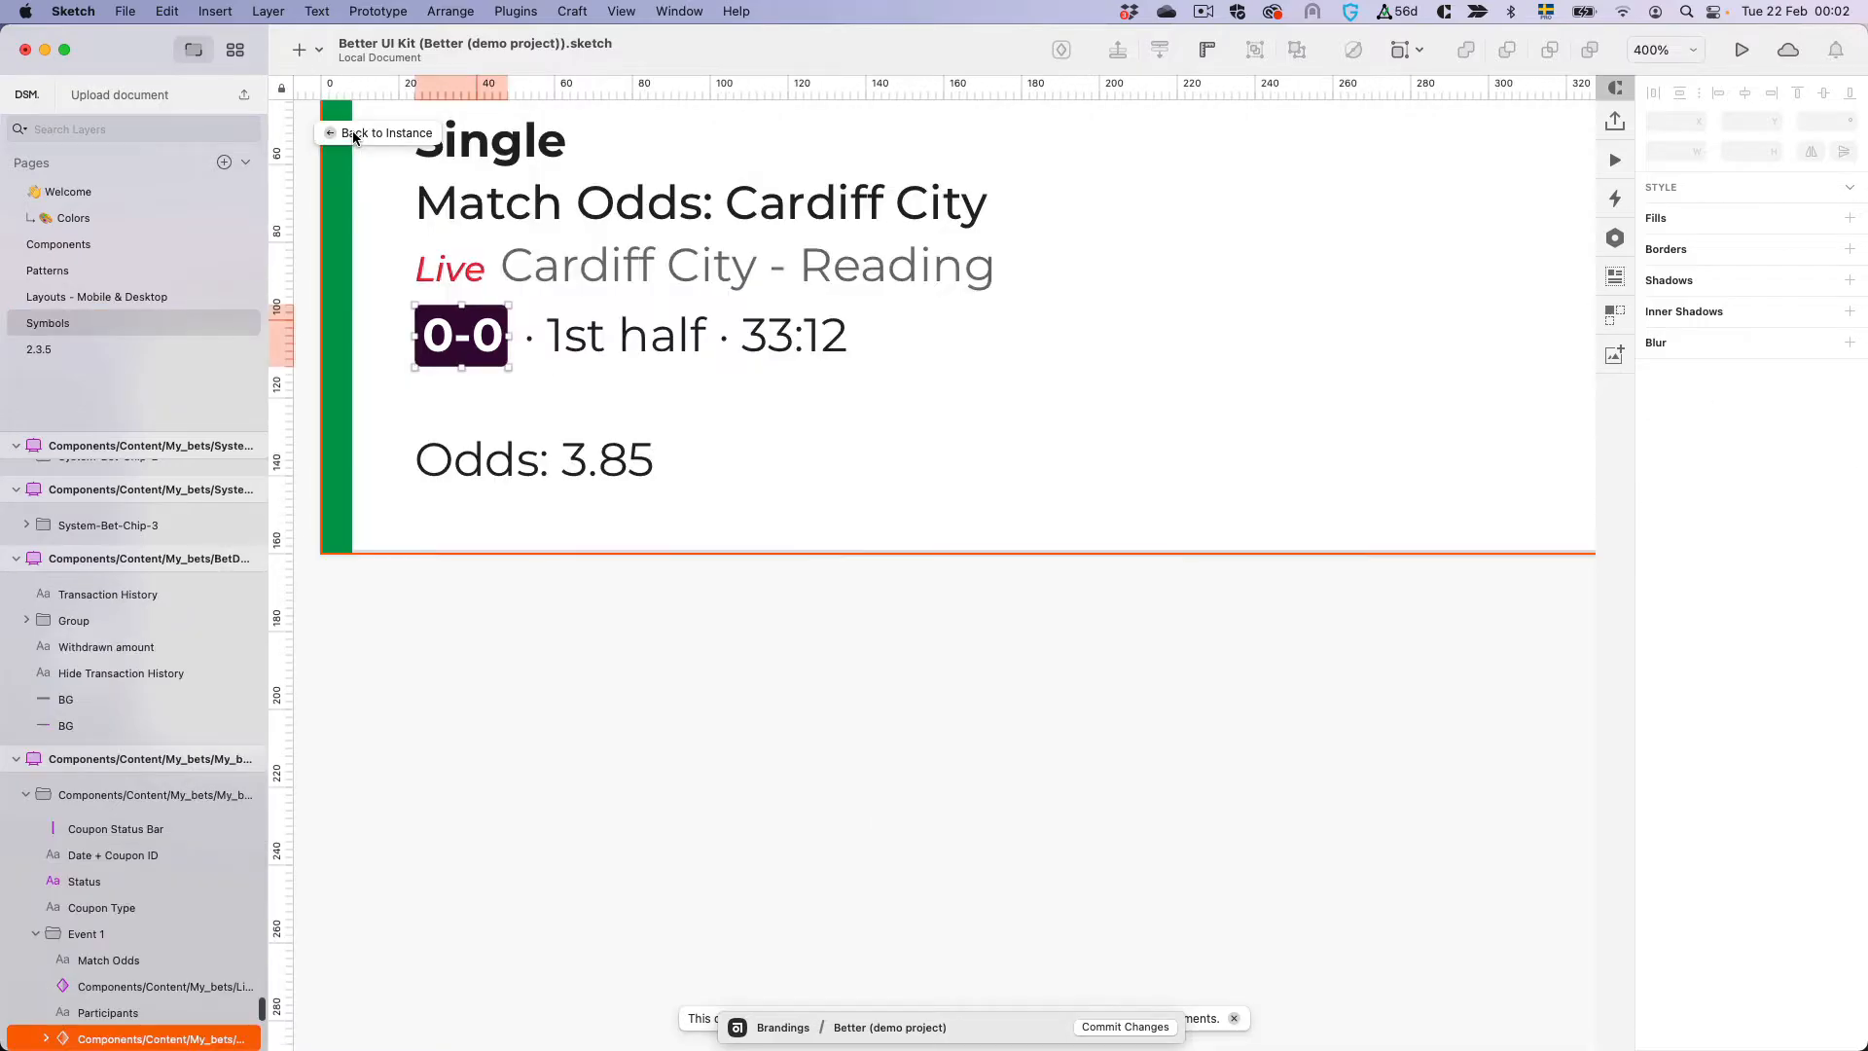
# Step: Drill through the coupon's score row into the 0-0 Mini-score symbol master
pyautogui.click(568, 674)
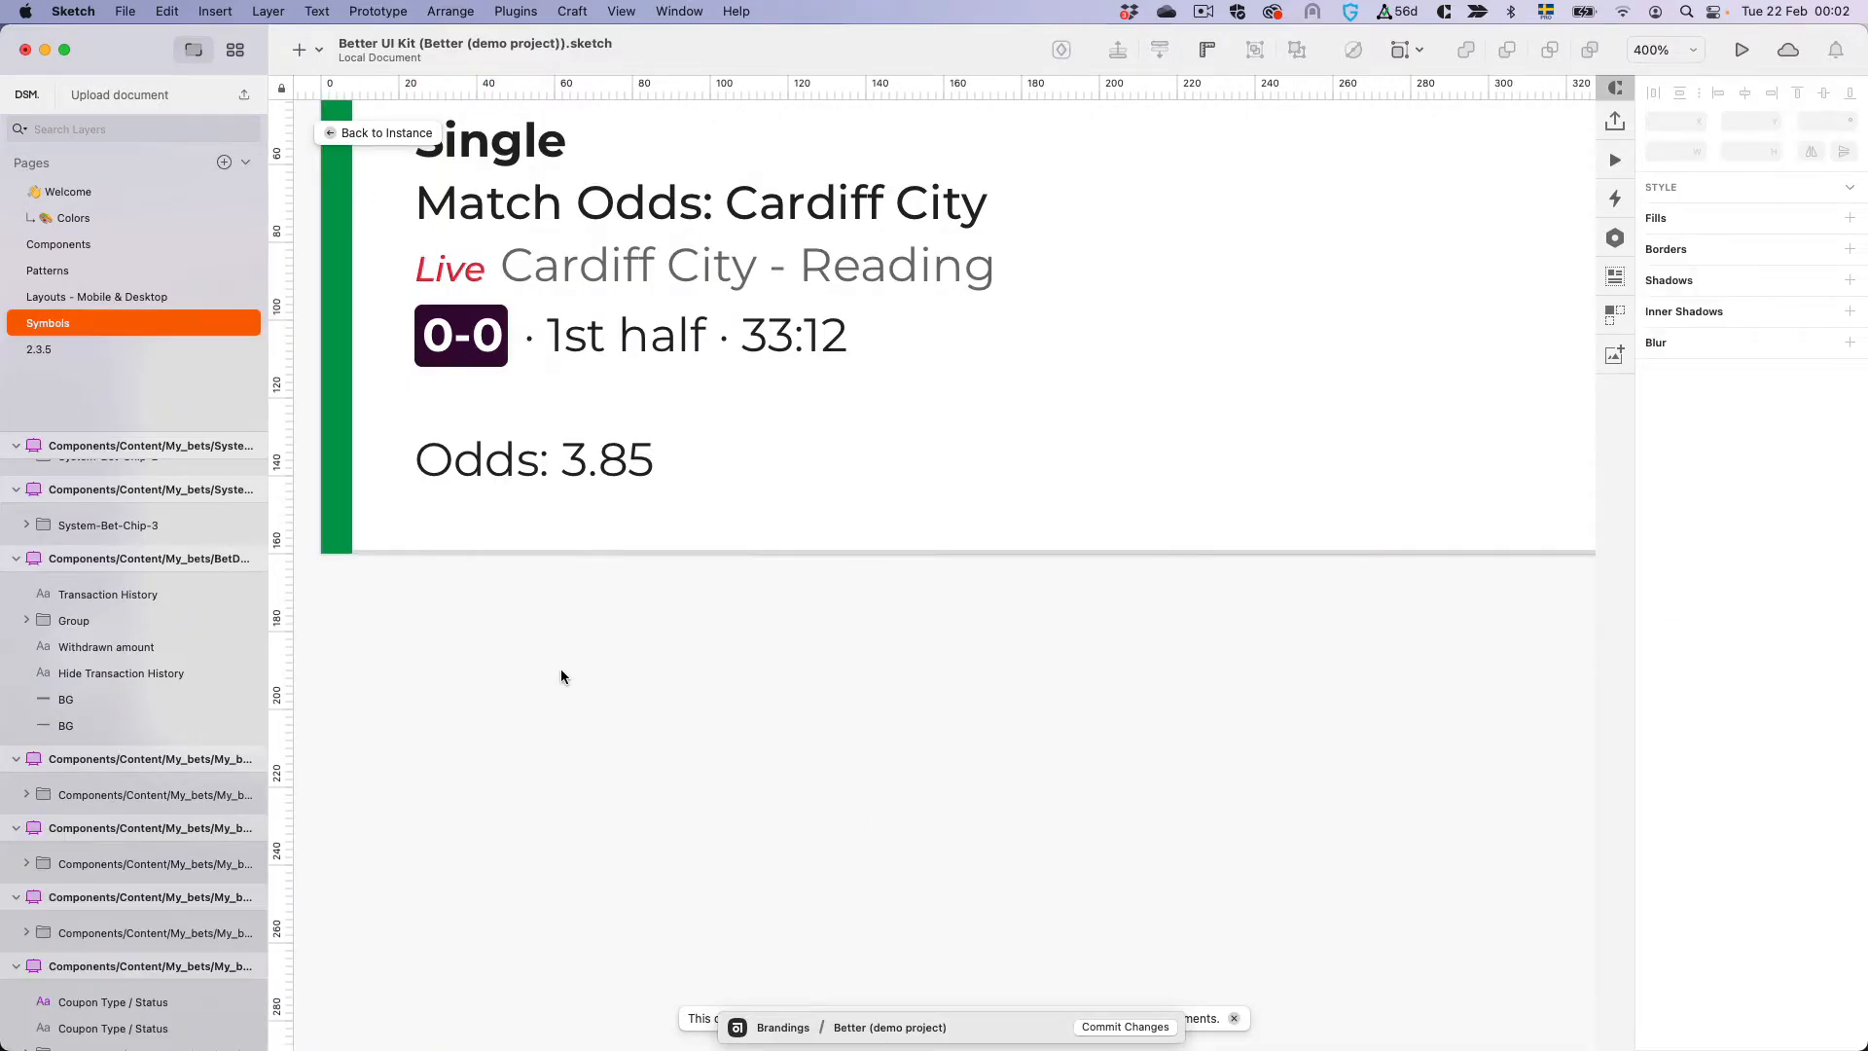
pyautogui.press('super+minus')
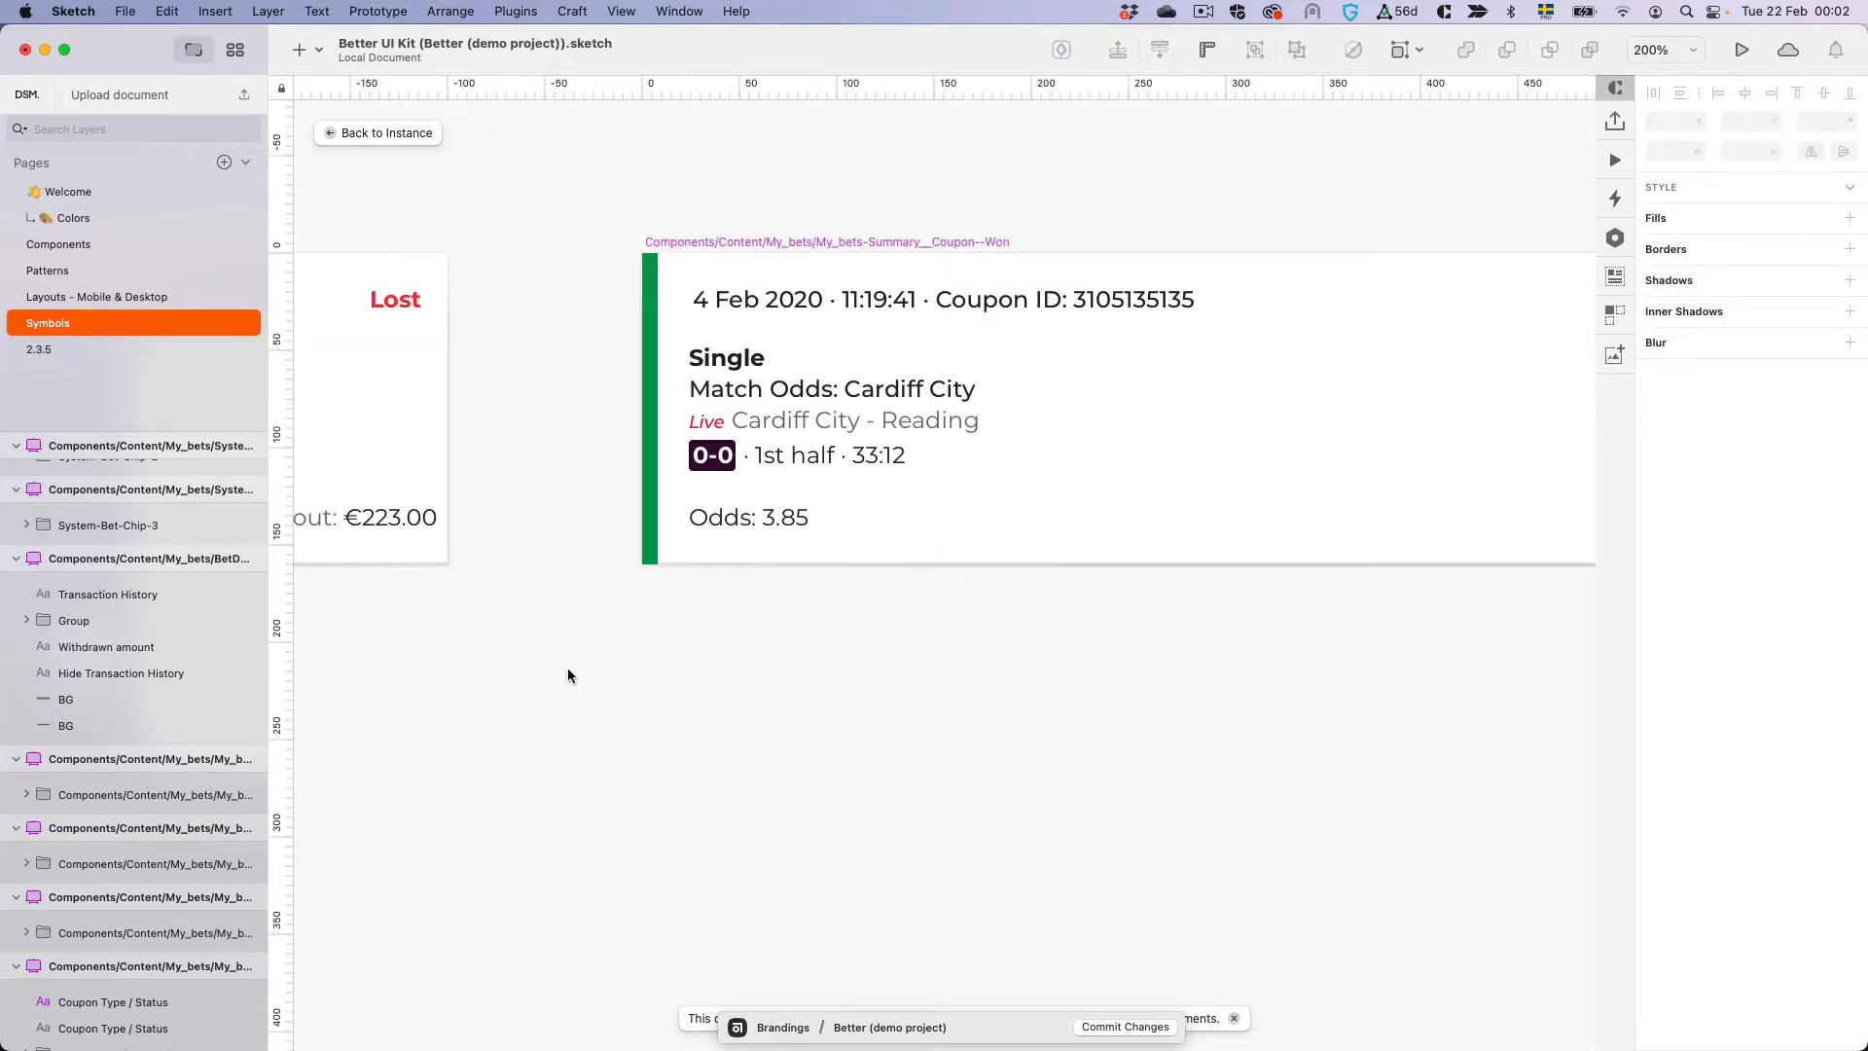
pyautogui.click(381, 132)
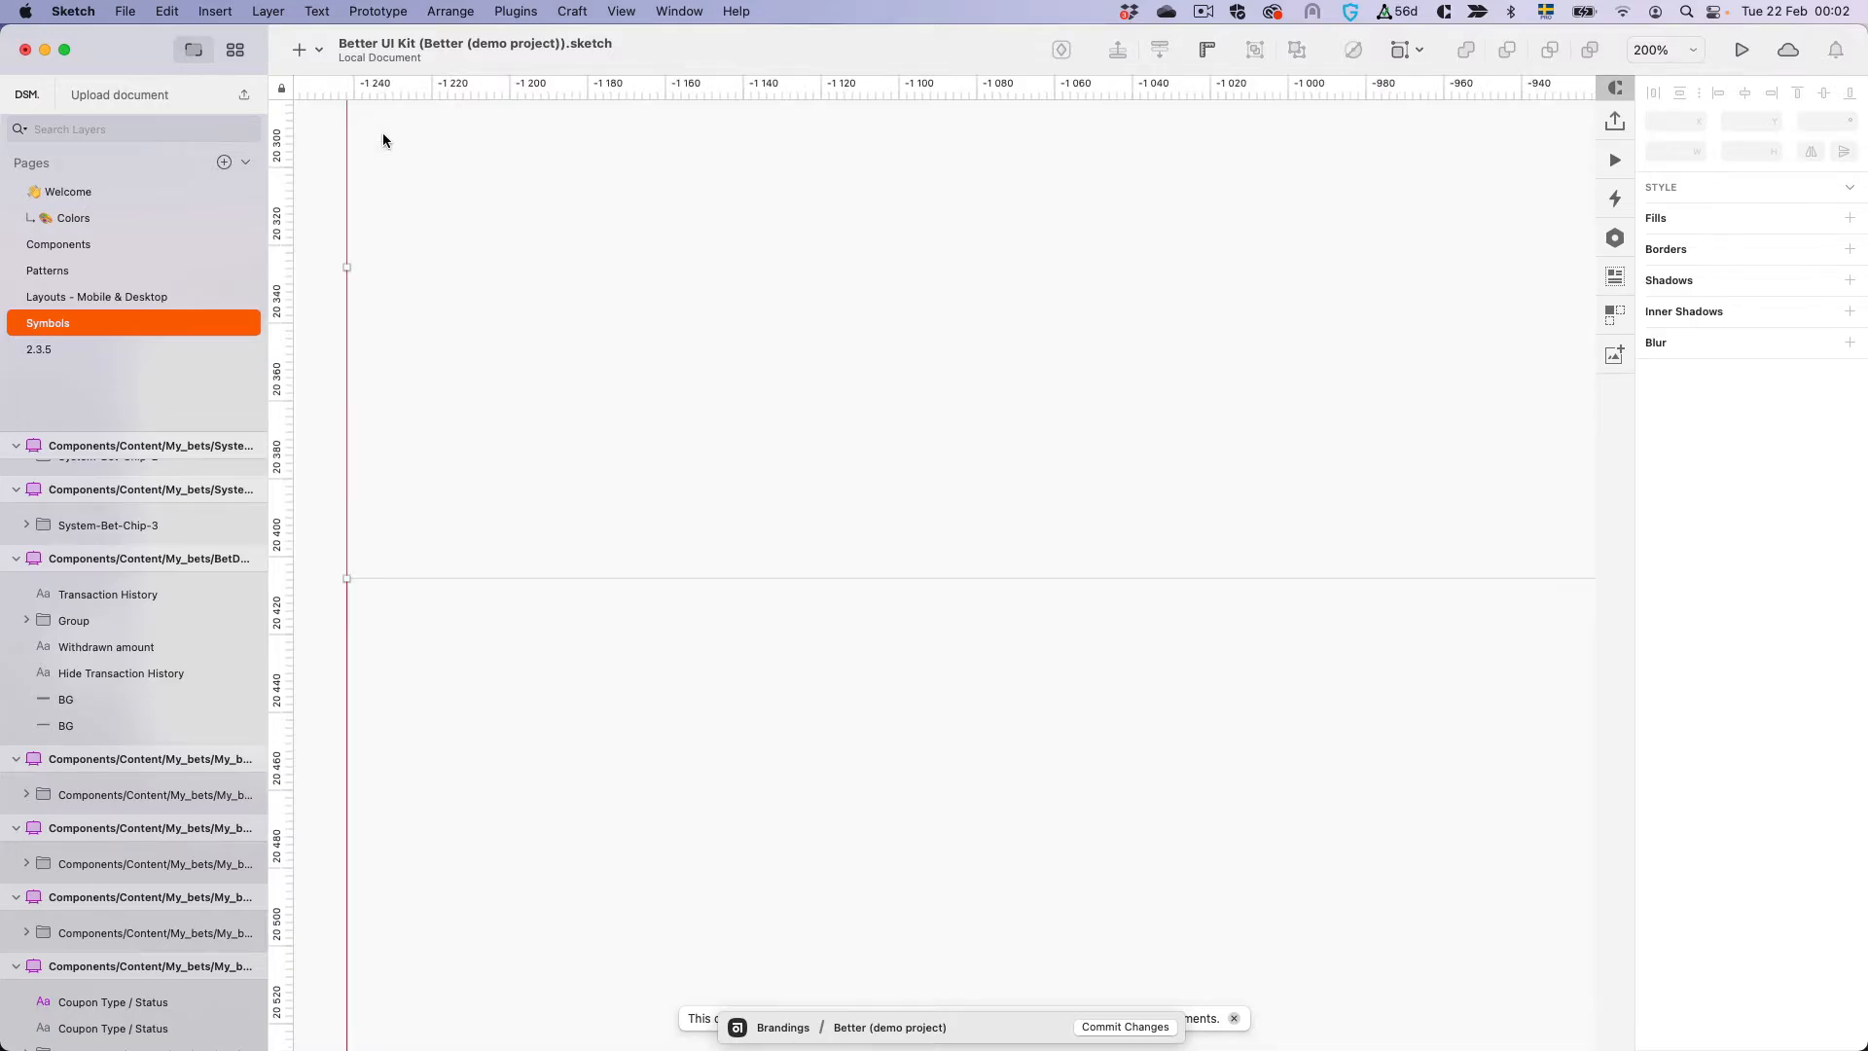
pyautogui.doubleClick(514, 362)
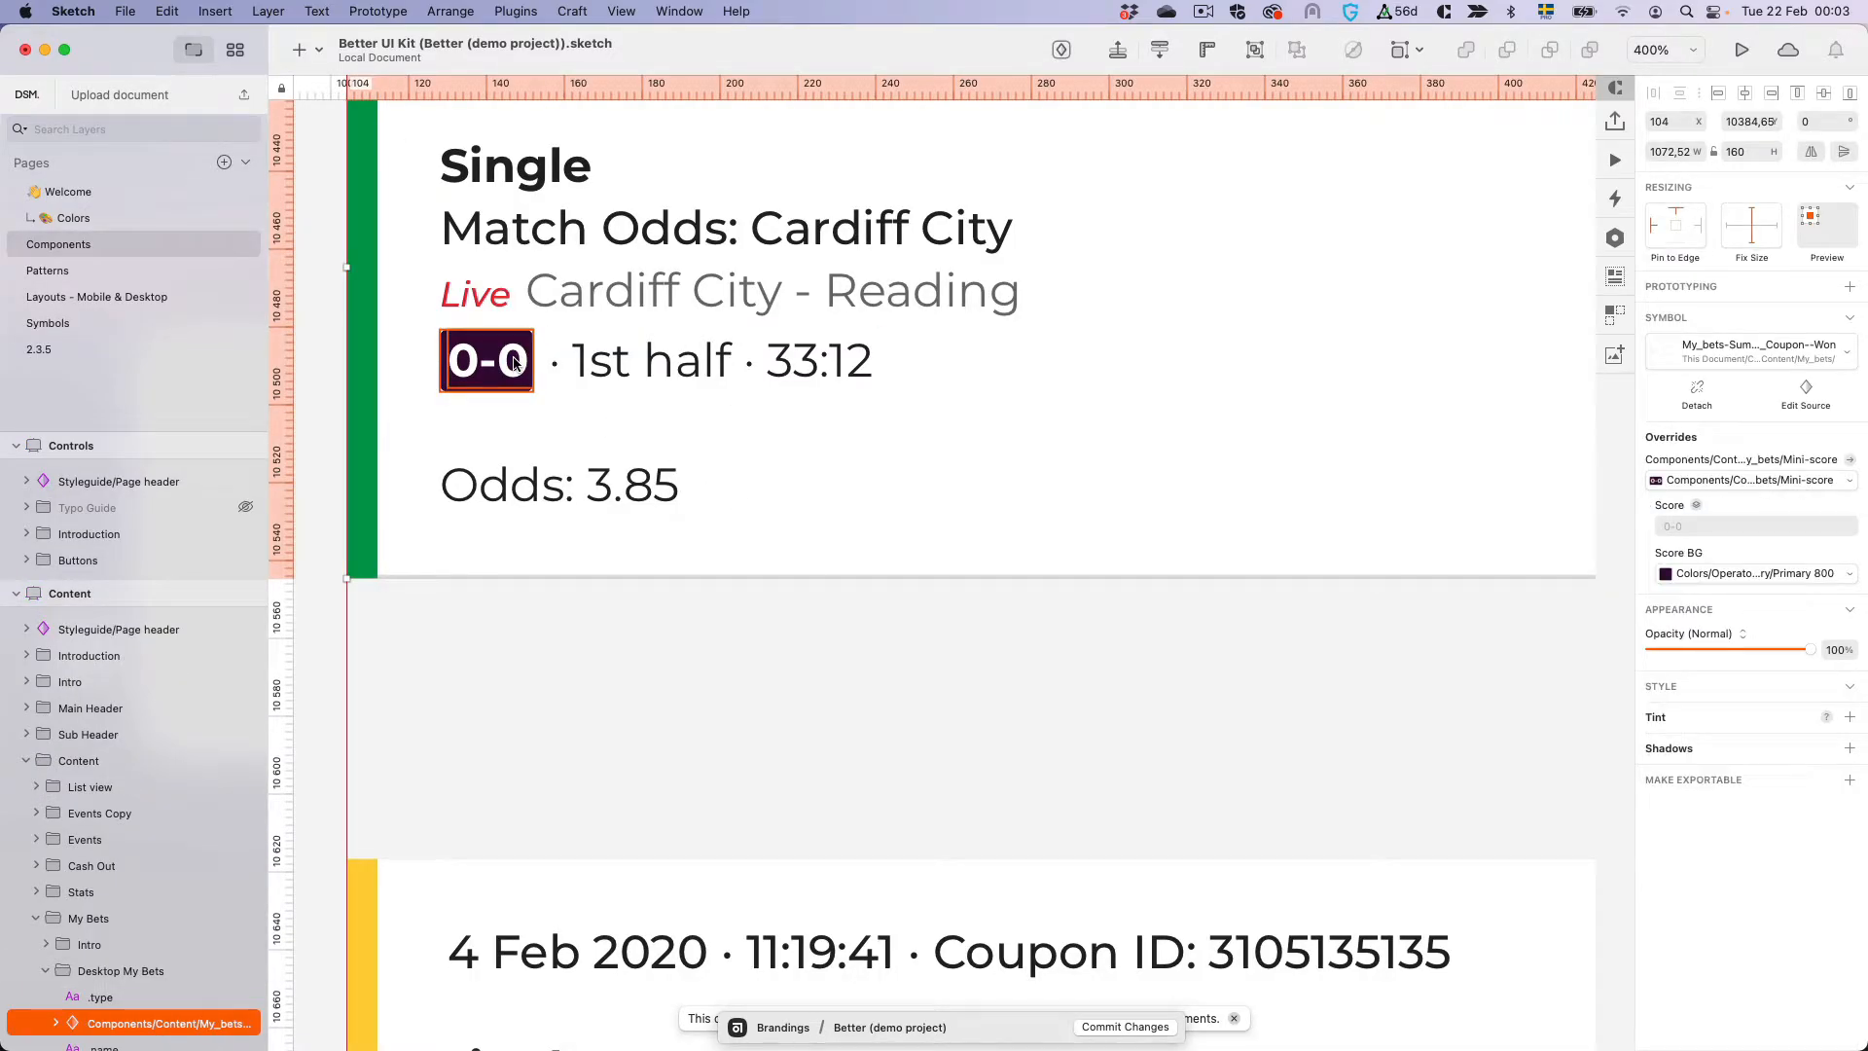
pyautogui.doubleClick(515, 362)
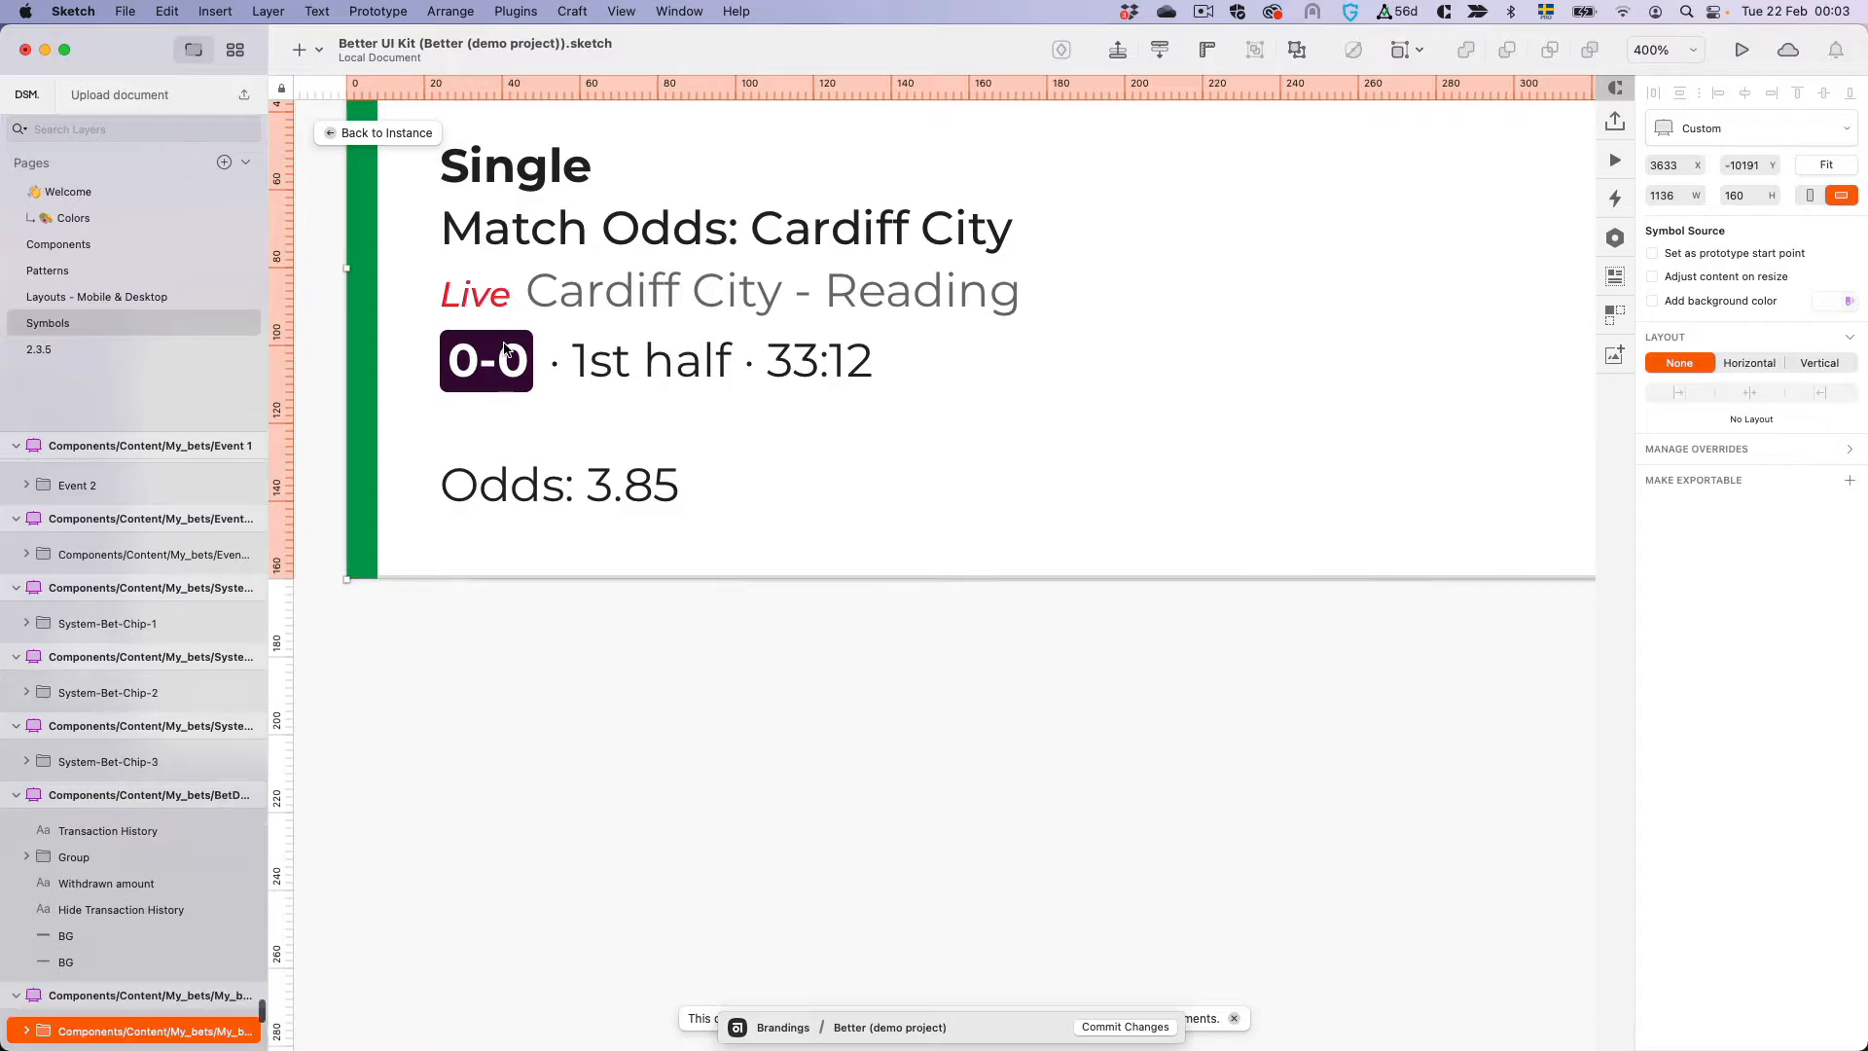
pyautogui.click(505, 348)
pyautogui.doubleClick(513, 345)
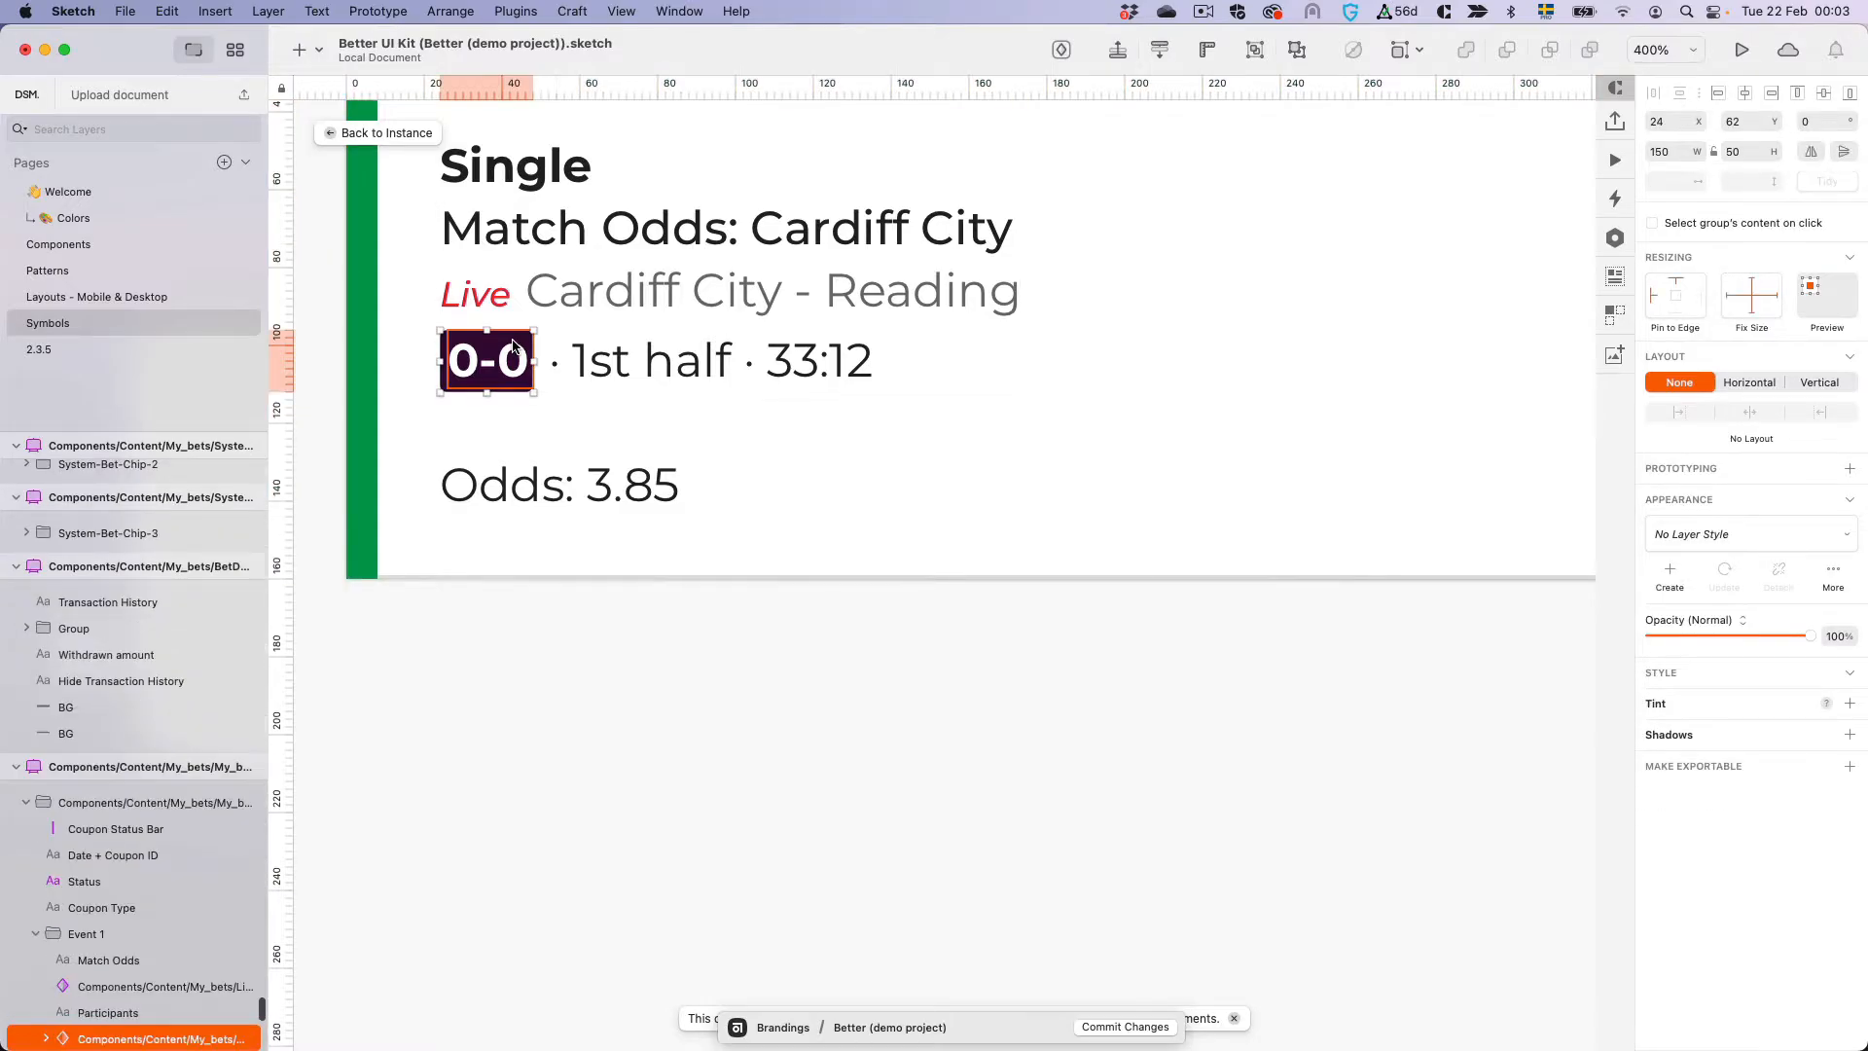
pyautogui.doubleClick(513, 345)
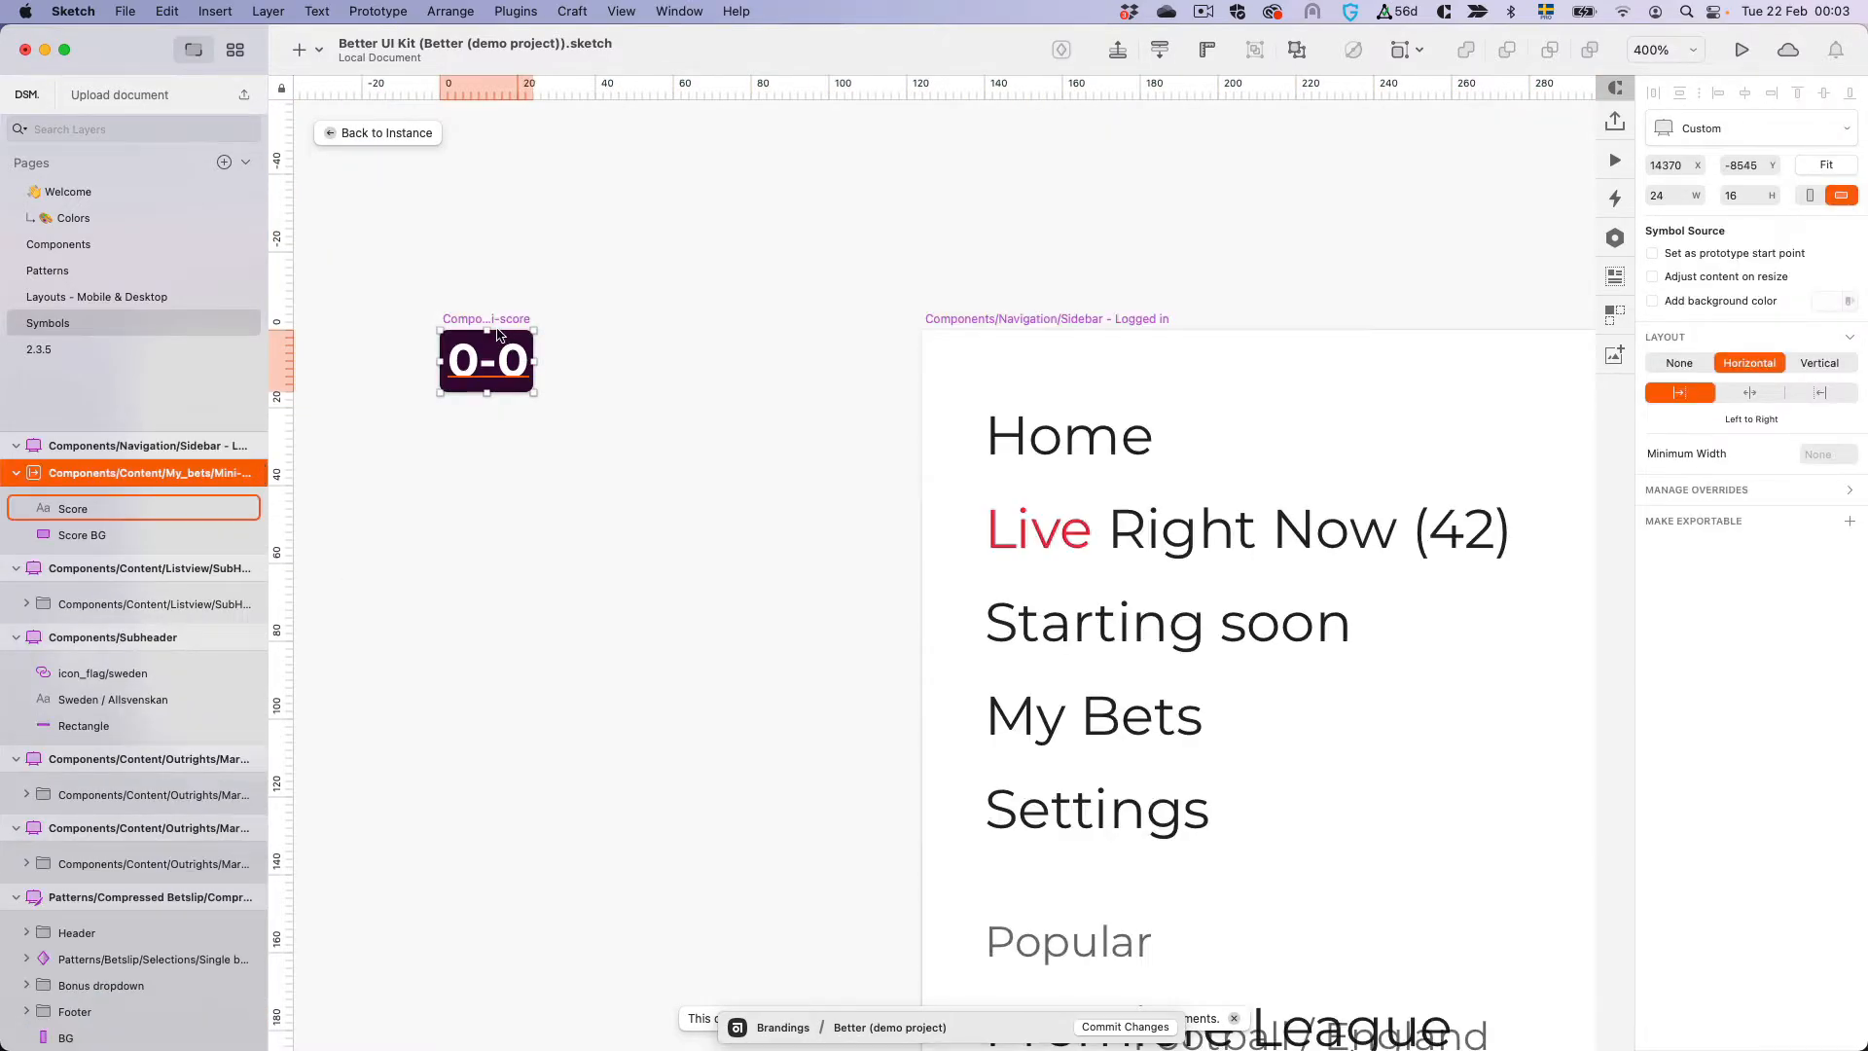
# Step: Raise the Mini-score symbol's width to 26 and stretch Score BG to 26 wide
pyautogui.click(1697, 192)
pyautogui.click(1697, 192)
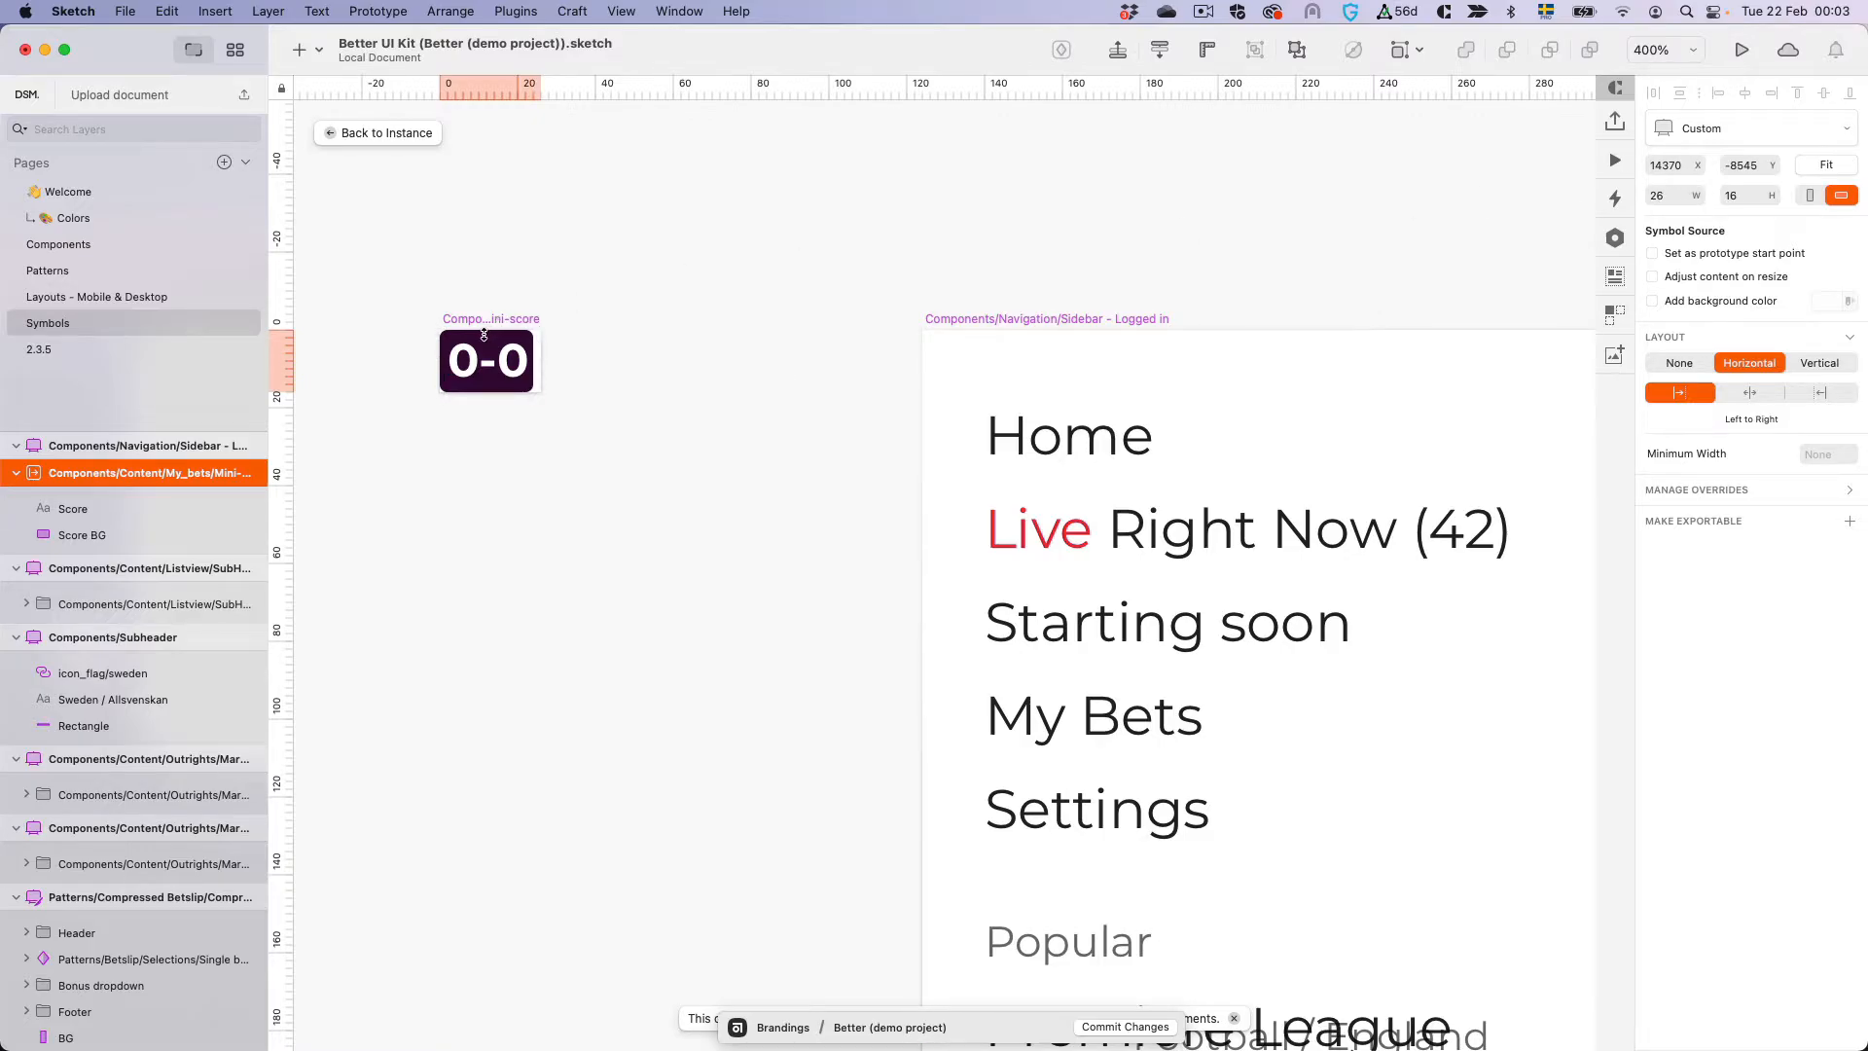
pyautogui.click(448, 345)
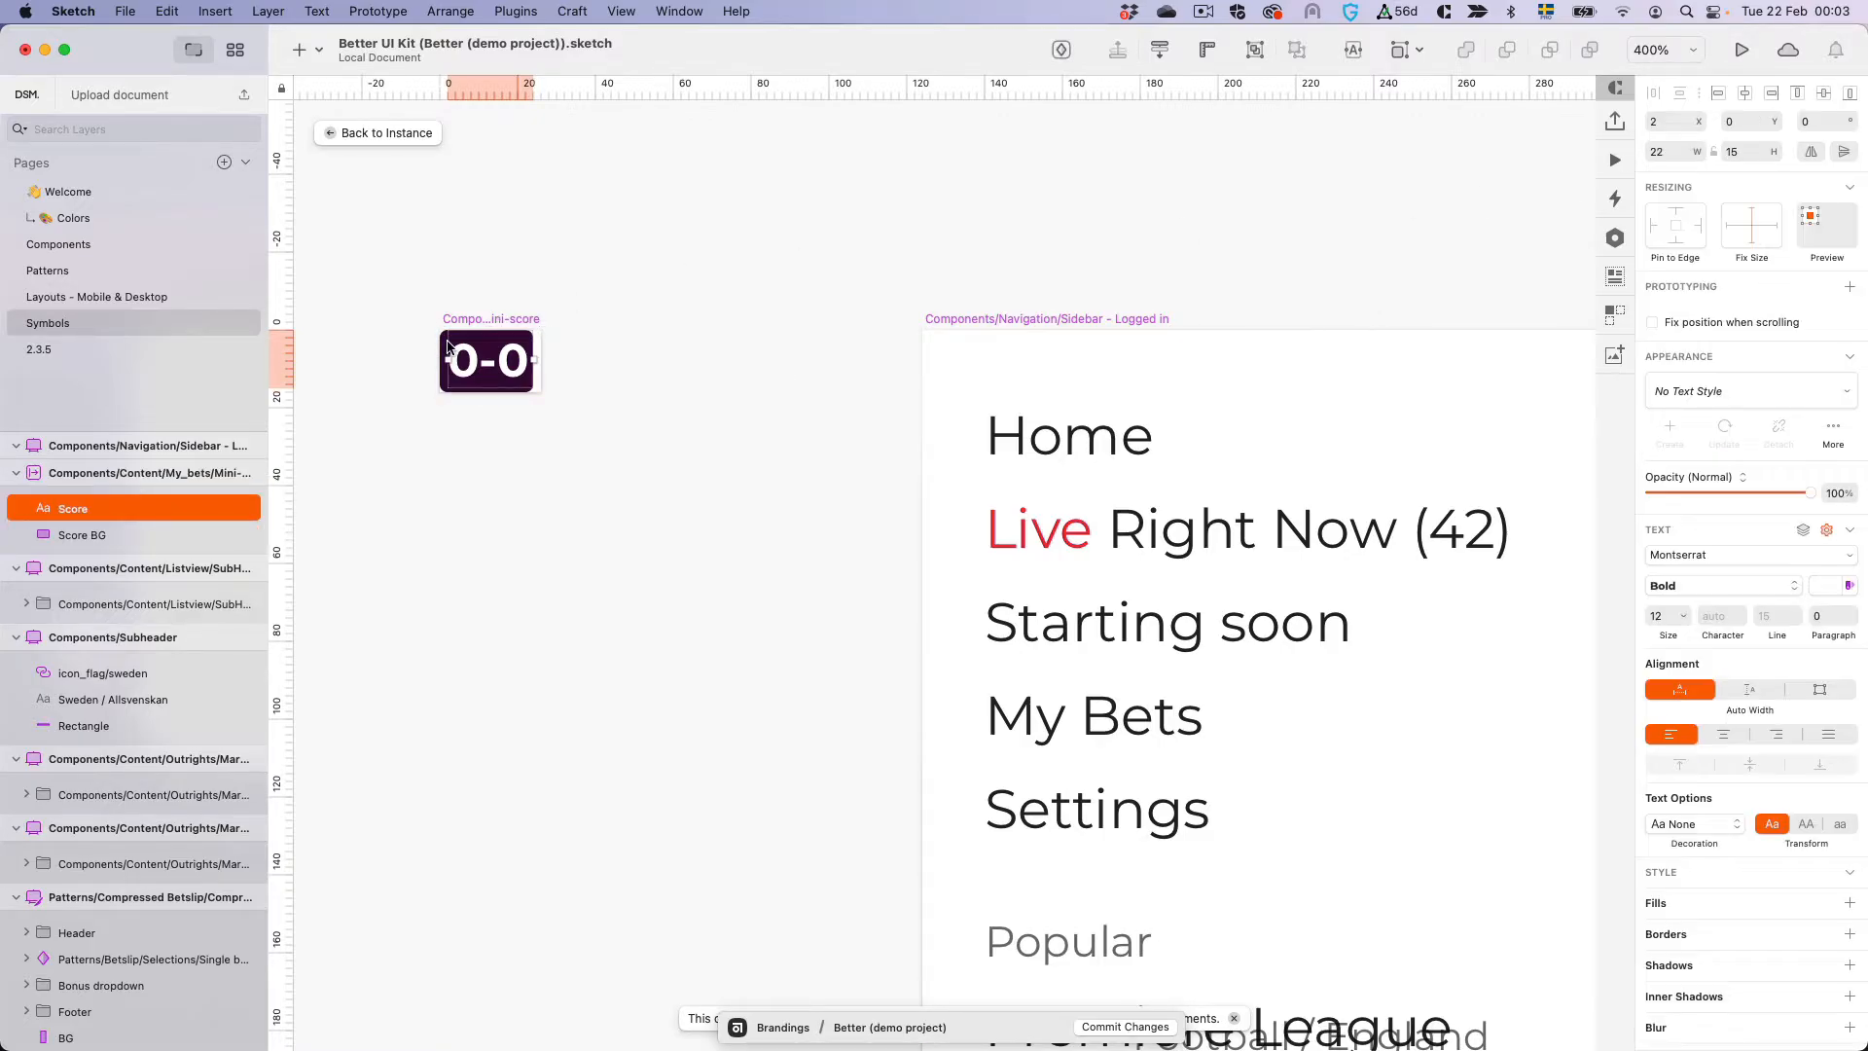
pyautogui.click(537, 375)
pyautogui.moveTo(535, 363); pyautogui.dragTo(542, 366)
# Step: Centre-align the 0-0 Score text across the badge and return to the Single coupon card
pyautogui.click(508, 377)
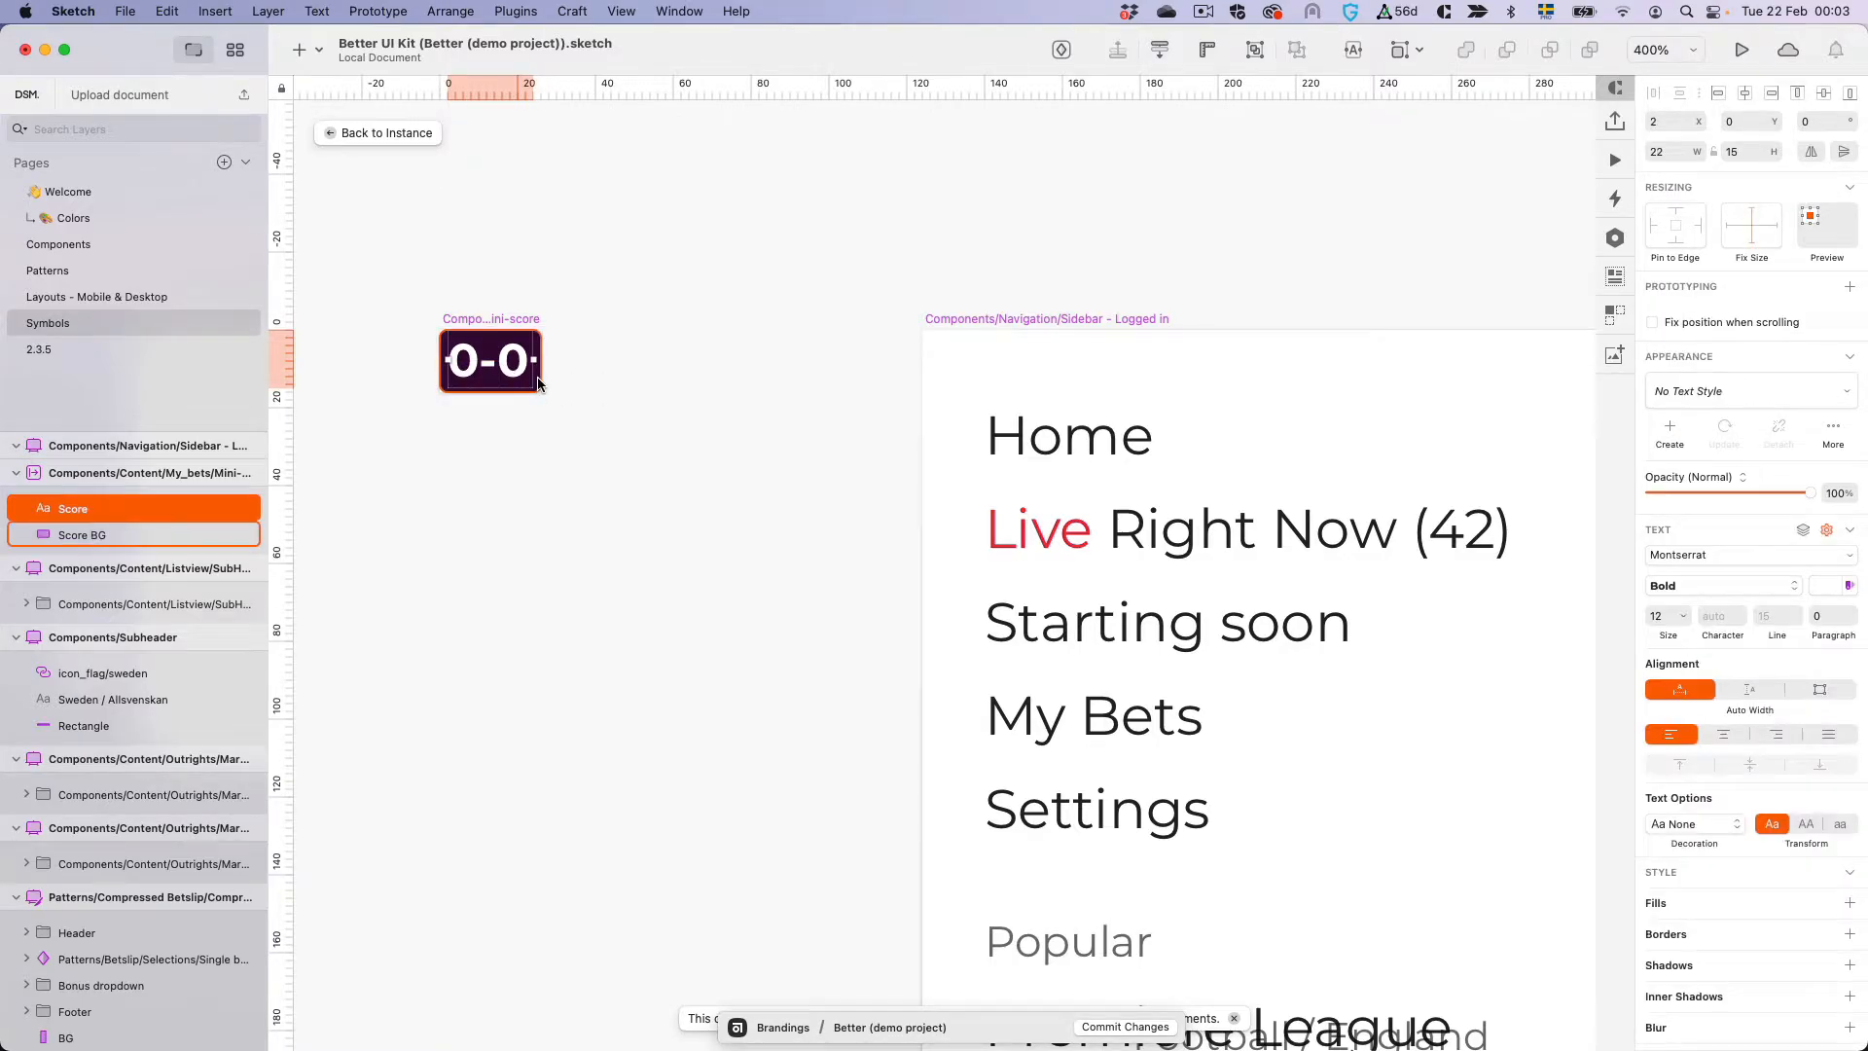
pyautogui.keyDown('shift'); pyautogui.click(533, 385); pyautogui.keyUp('shift')
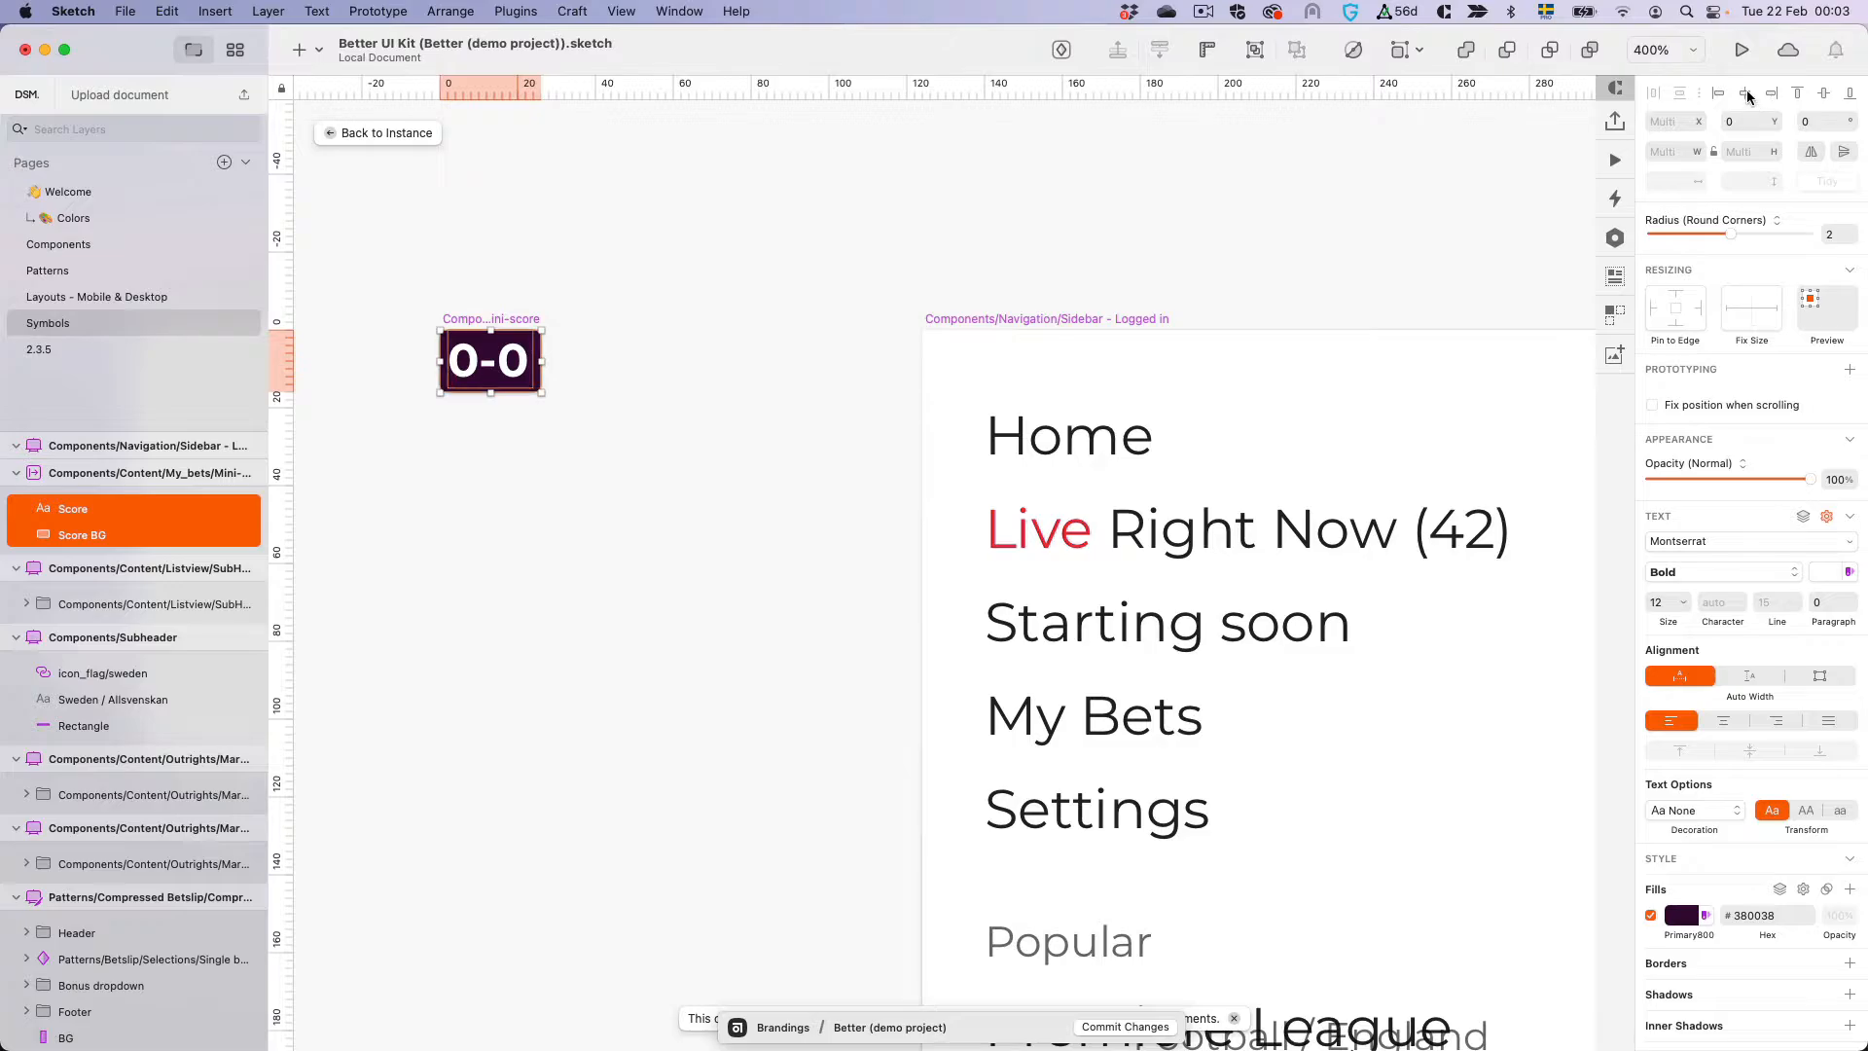
pyautogui.click(436, 452)
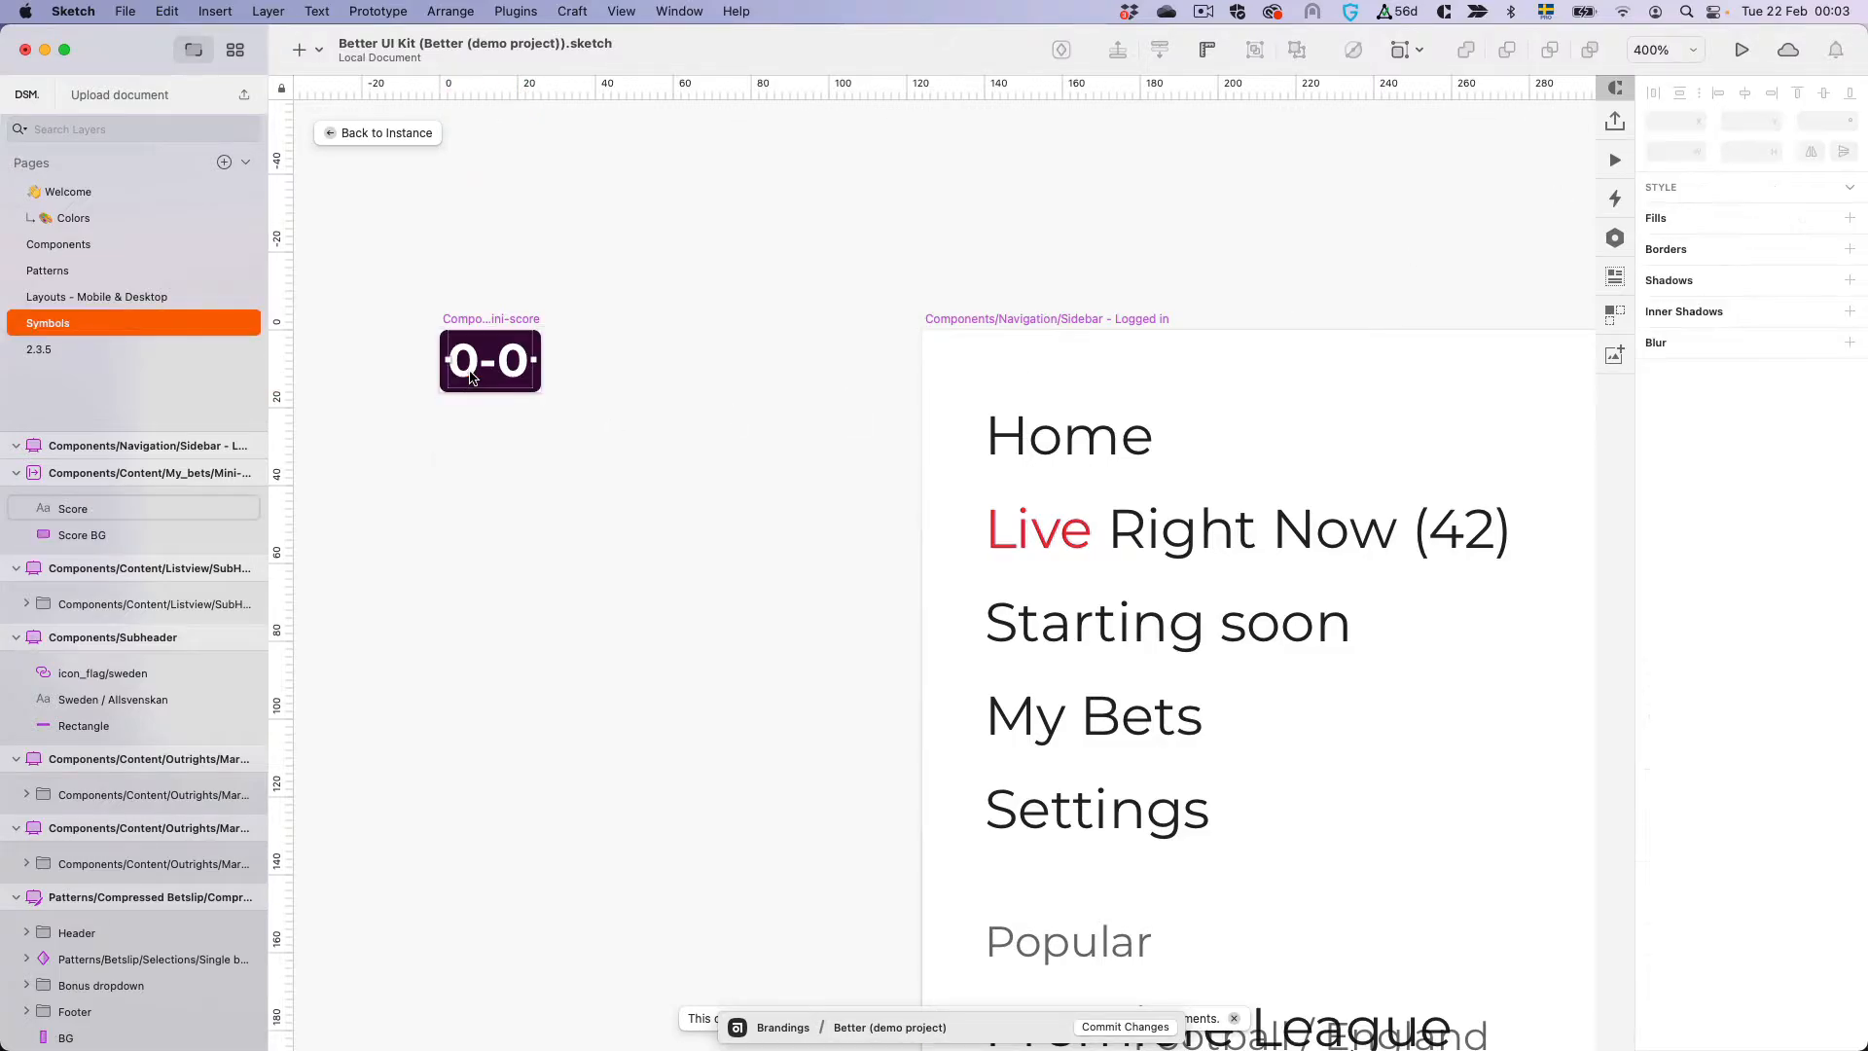
pyautogui.click(471, 379)
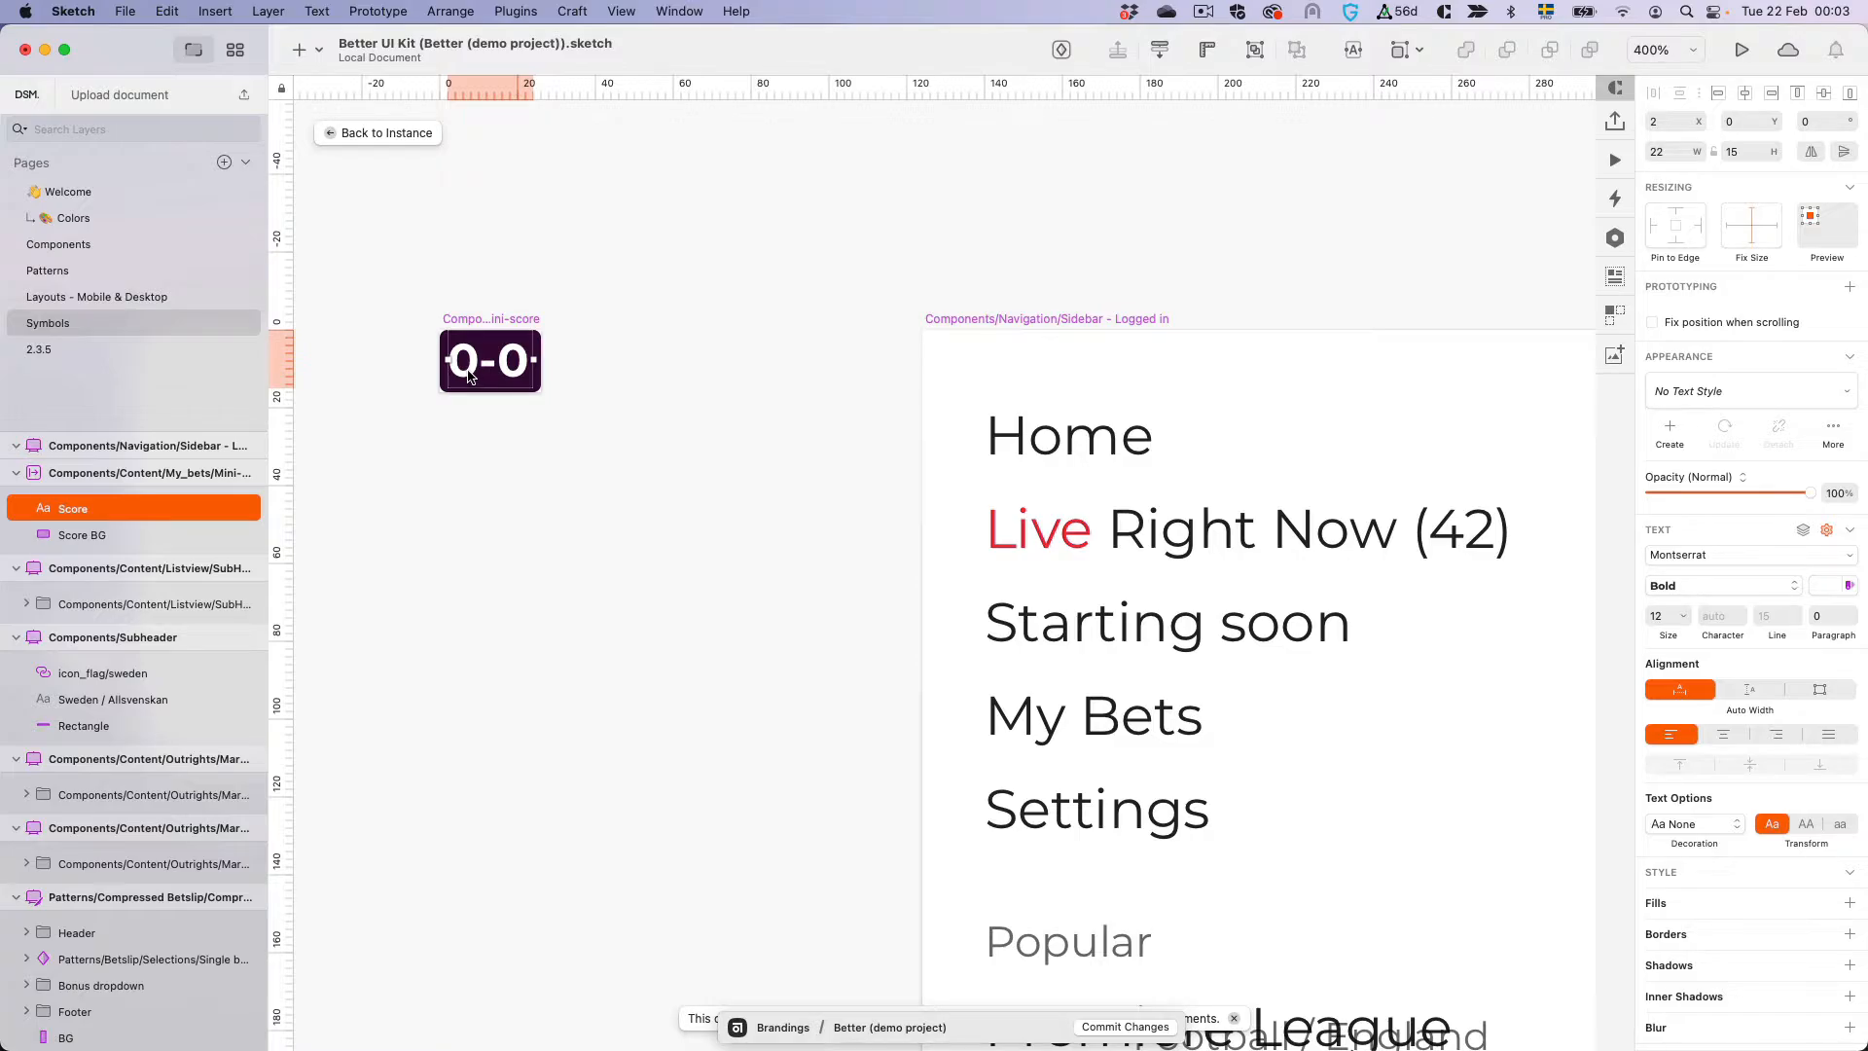
pyautogui.click(1722, 735)
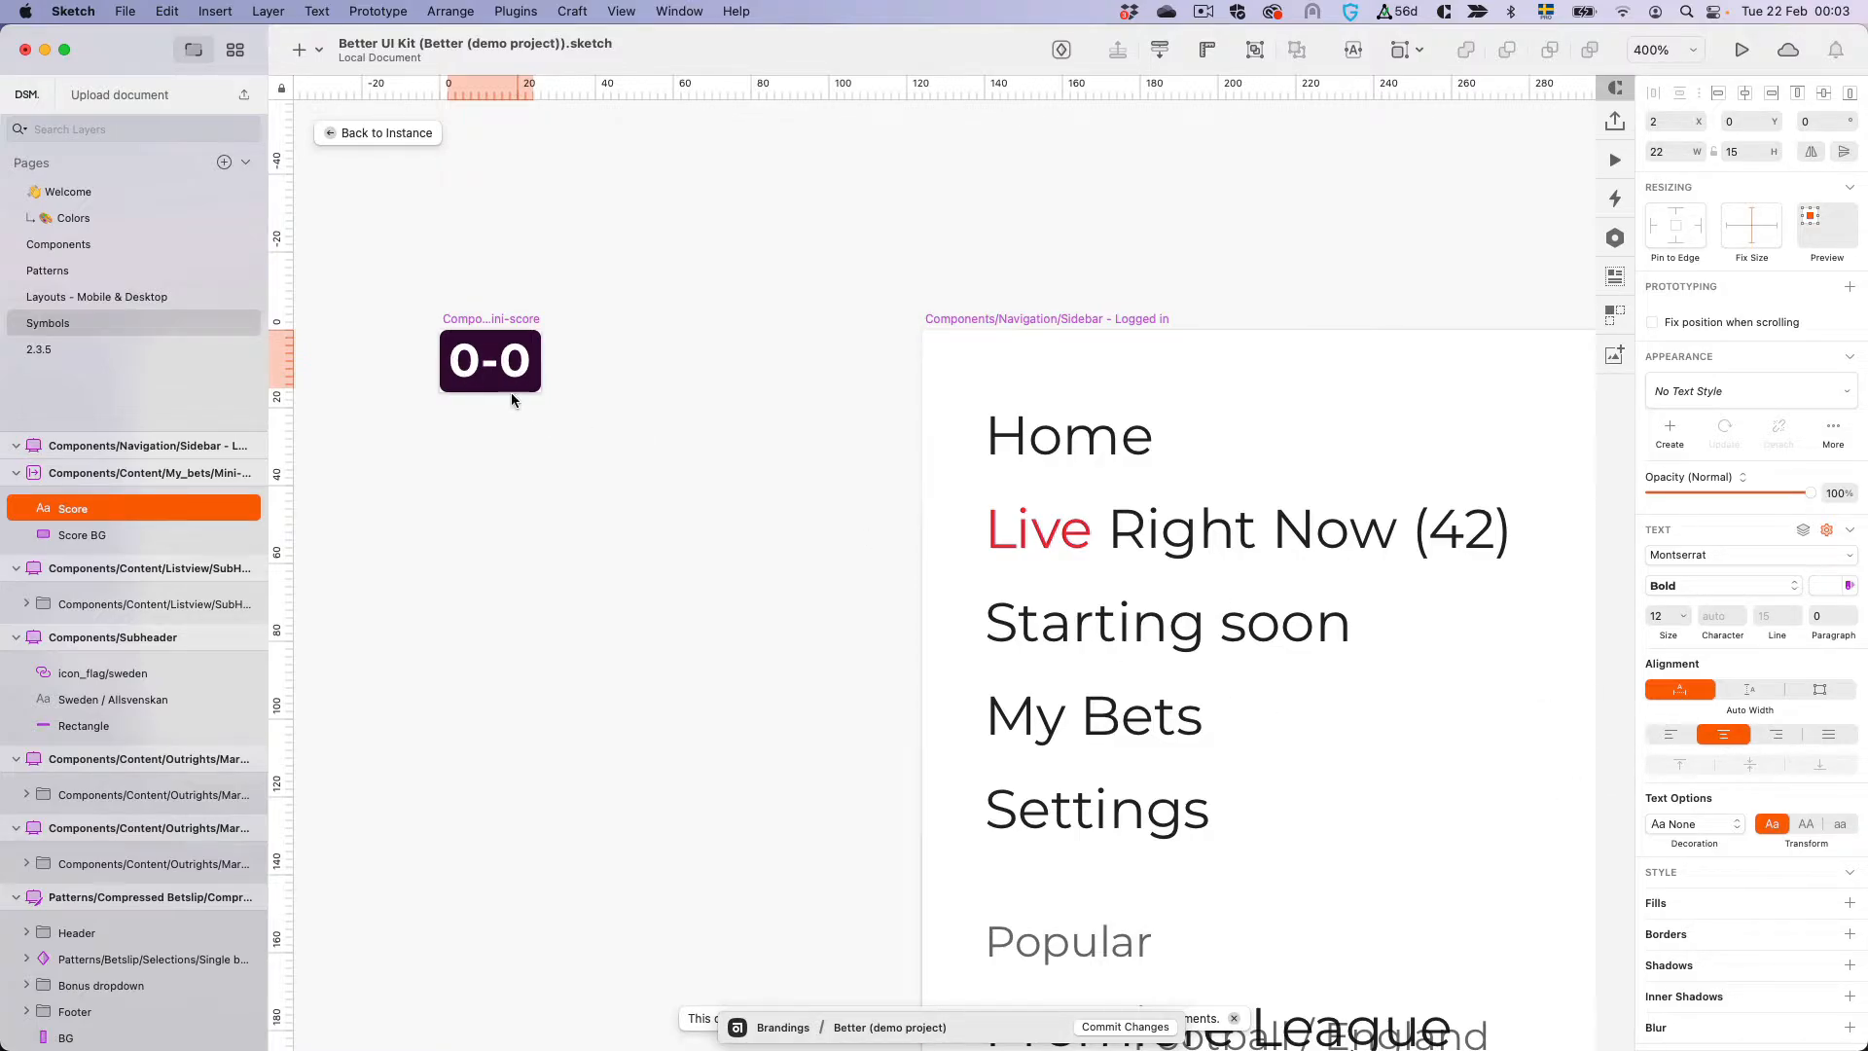
pyautogui.click(667, 391)
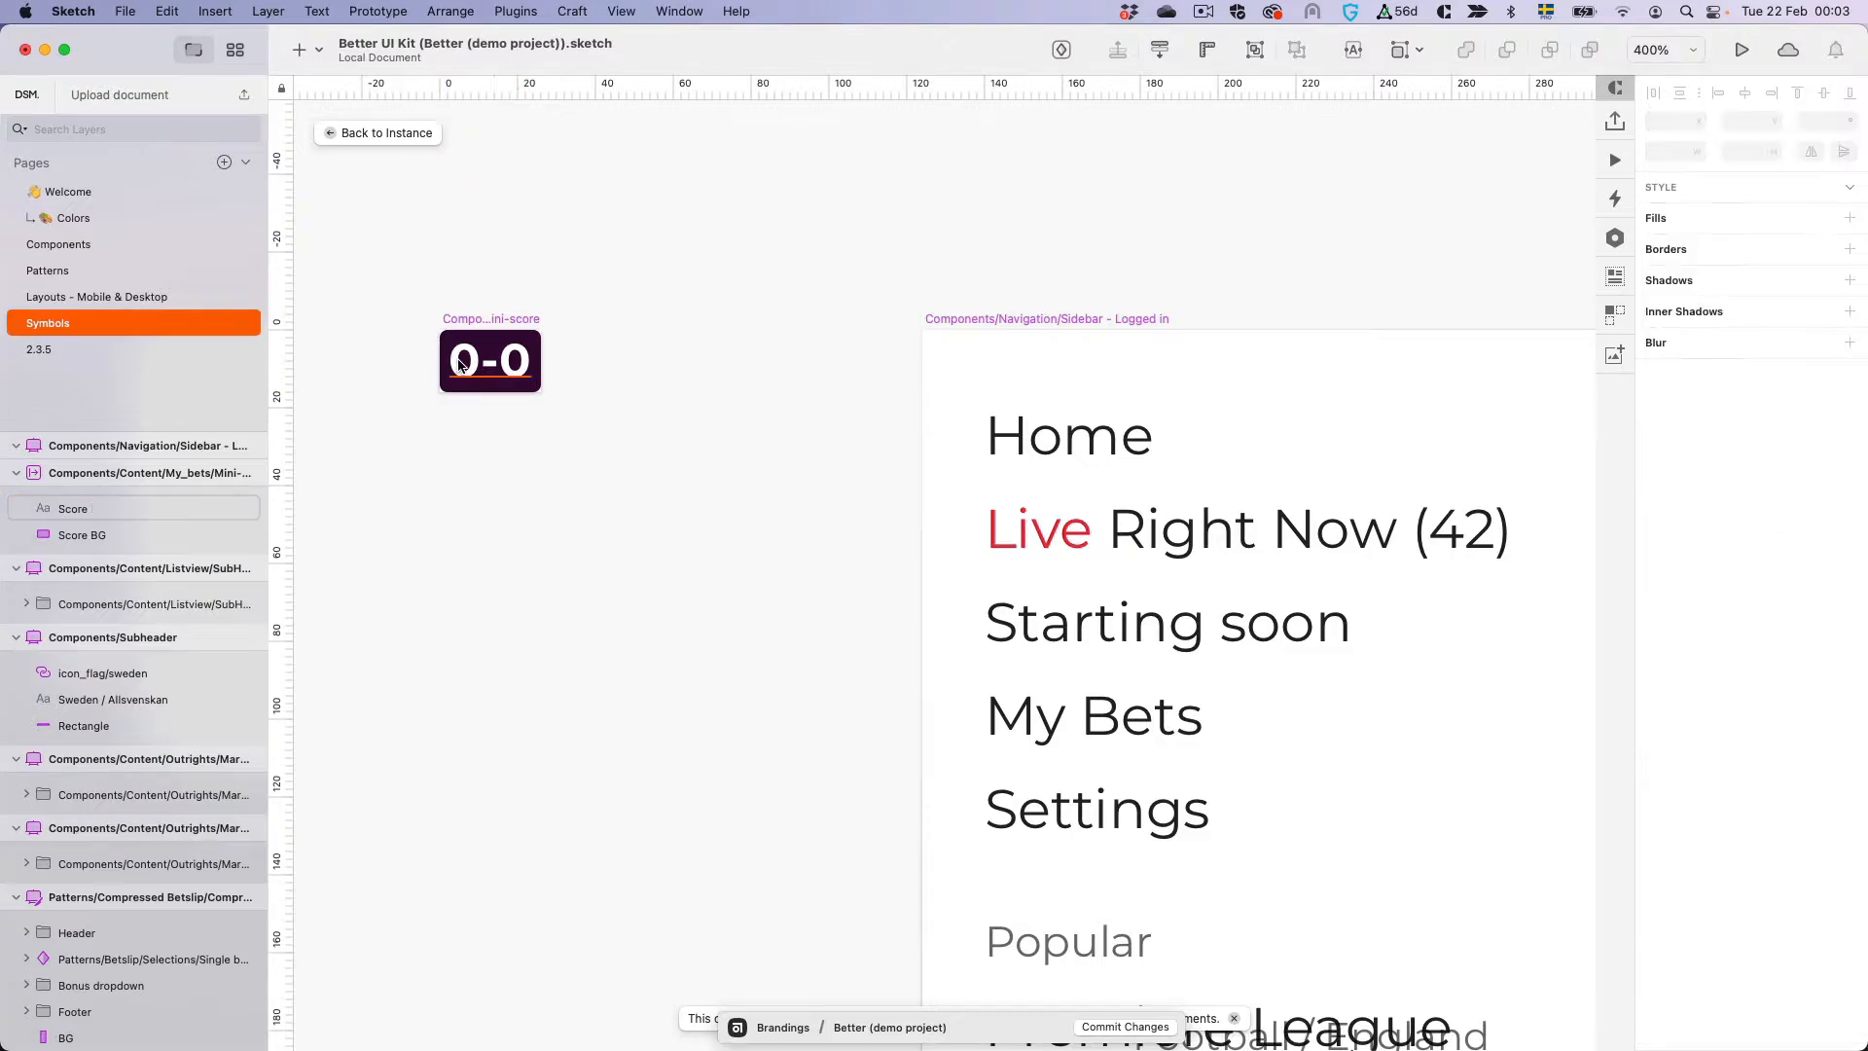
pyautogui.click(449, 360)
pyautogui.moveTo(439, 360); pyautogui.dragTo(543, 361)
pyautogui.click(613, 384)
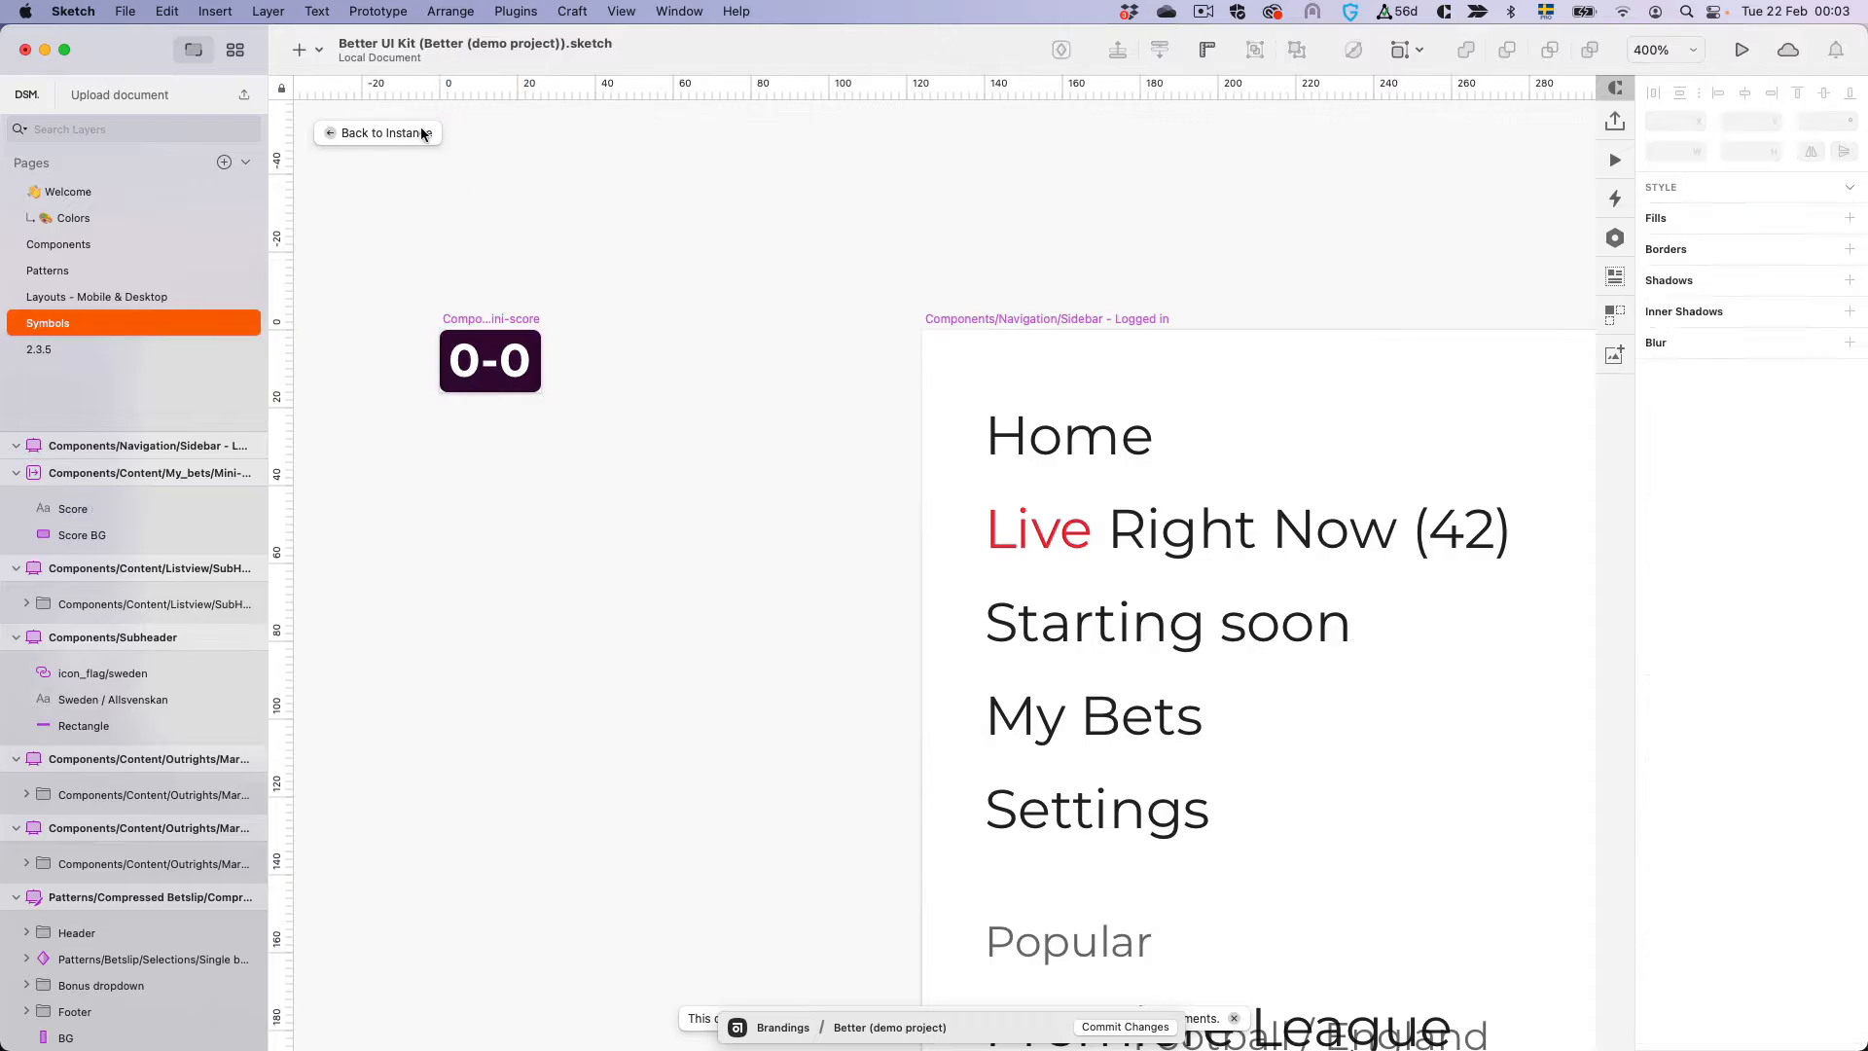
pyautogui.click(391, 132)
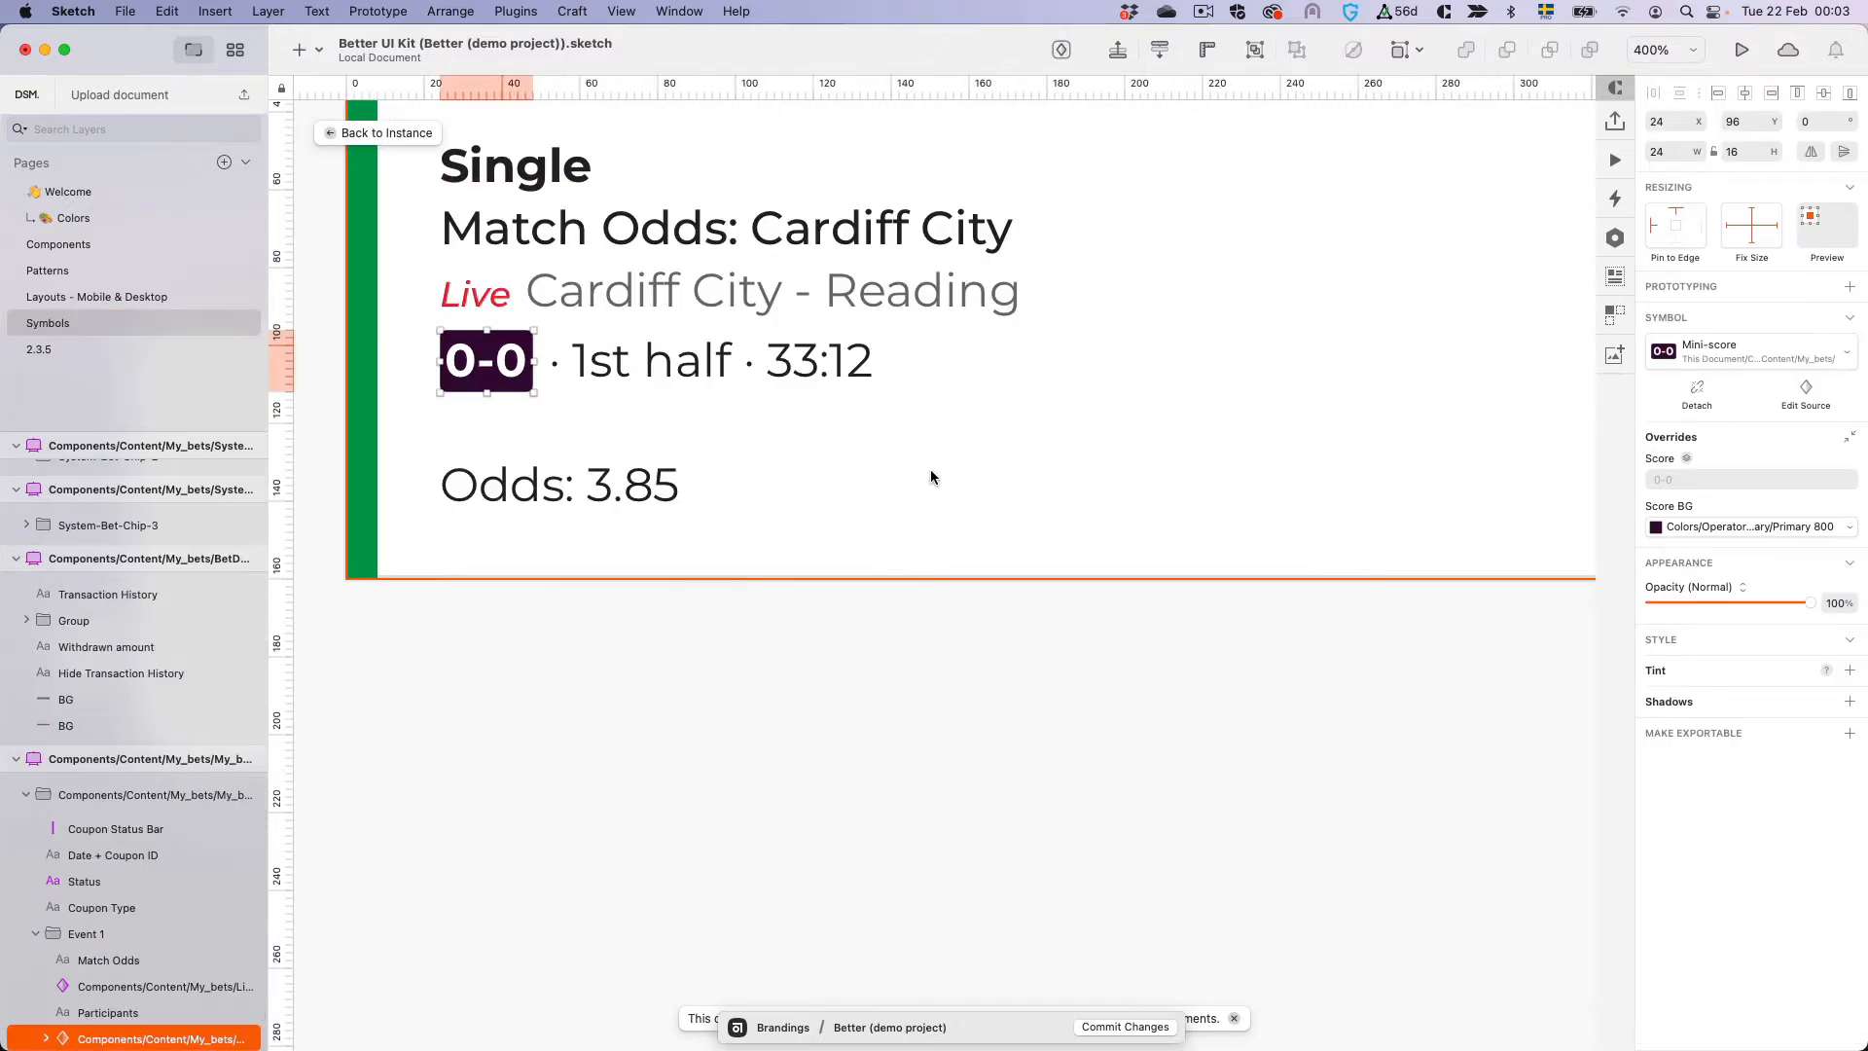
# Step: Reset the Single card's 0-0 Mini-score badge to its original size
pyautogui.rightClick(499, 380)
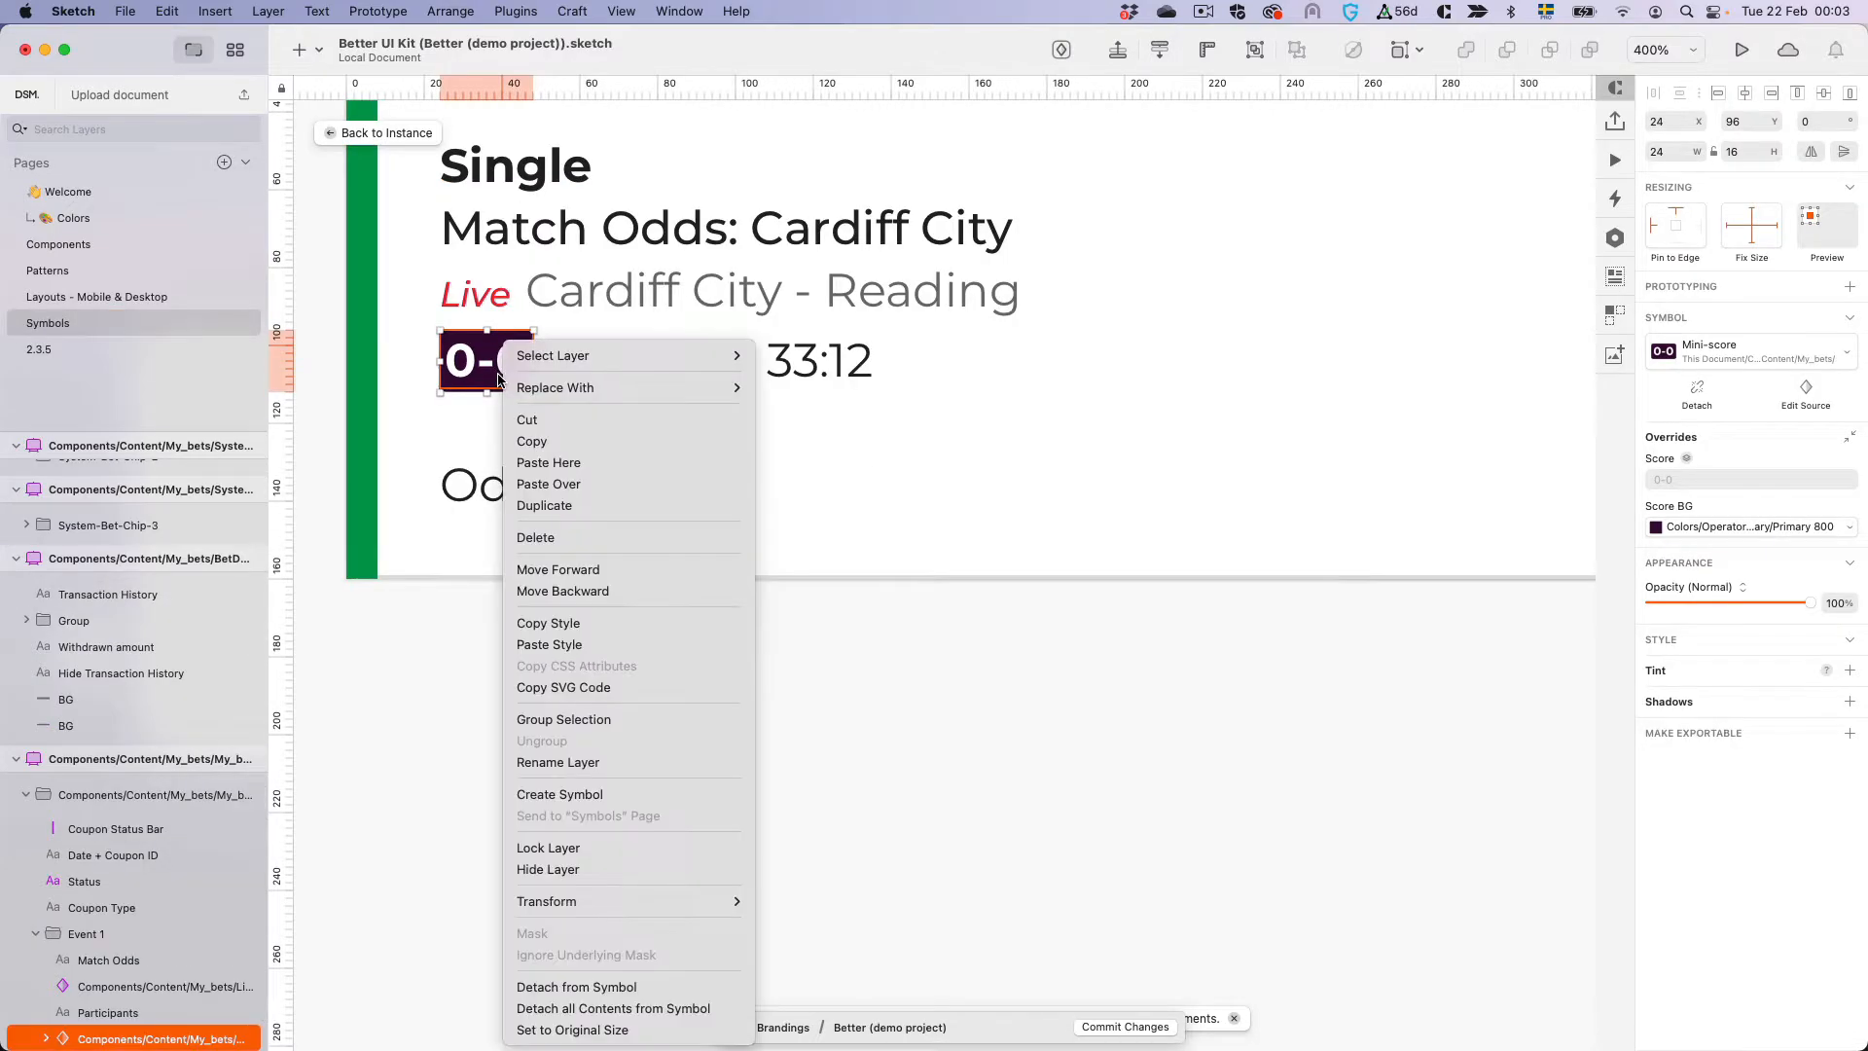
pyautogui.click(637, 1029)
pyautogui.click(863, 825)
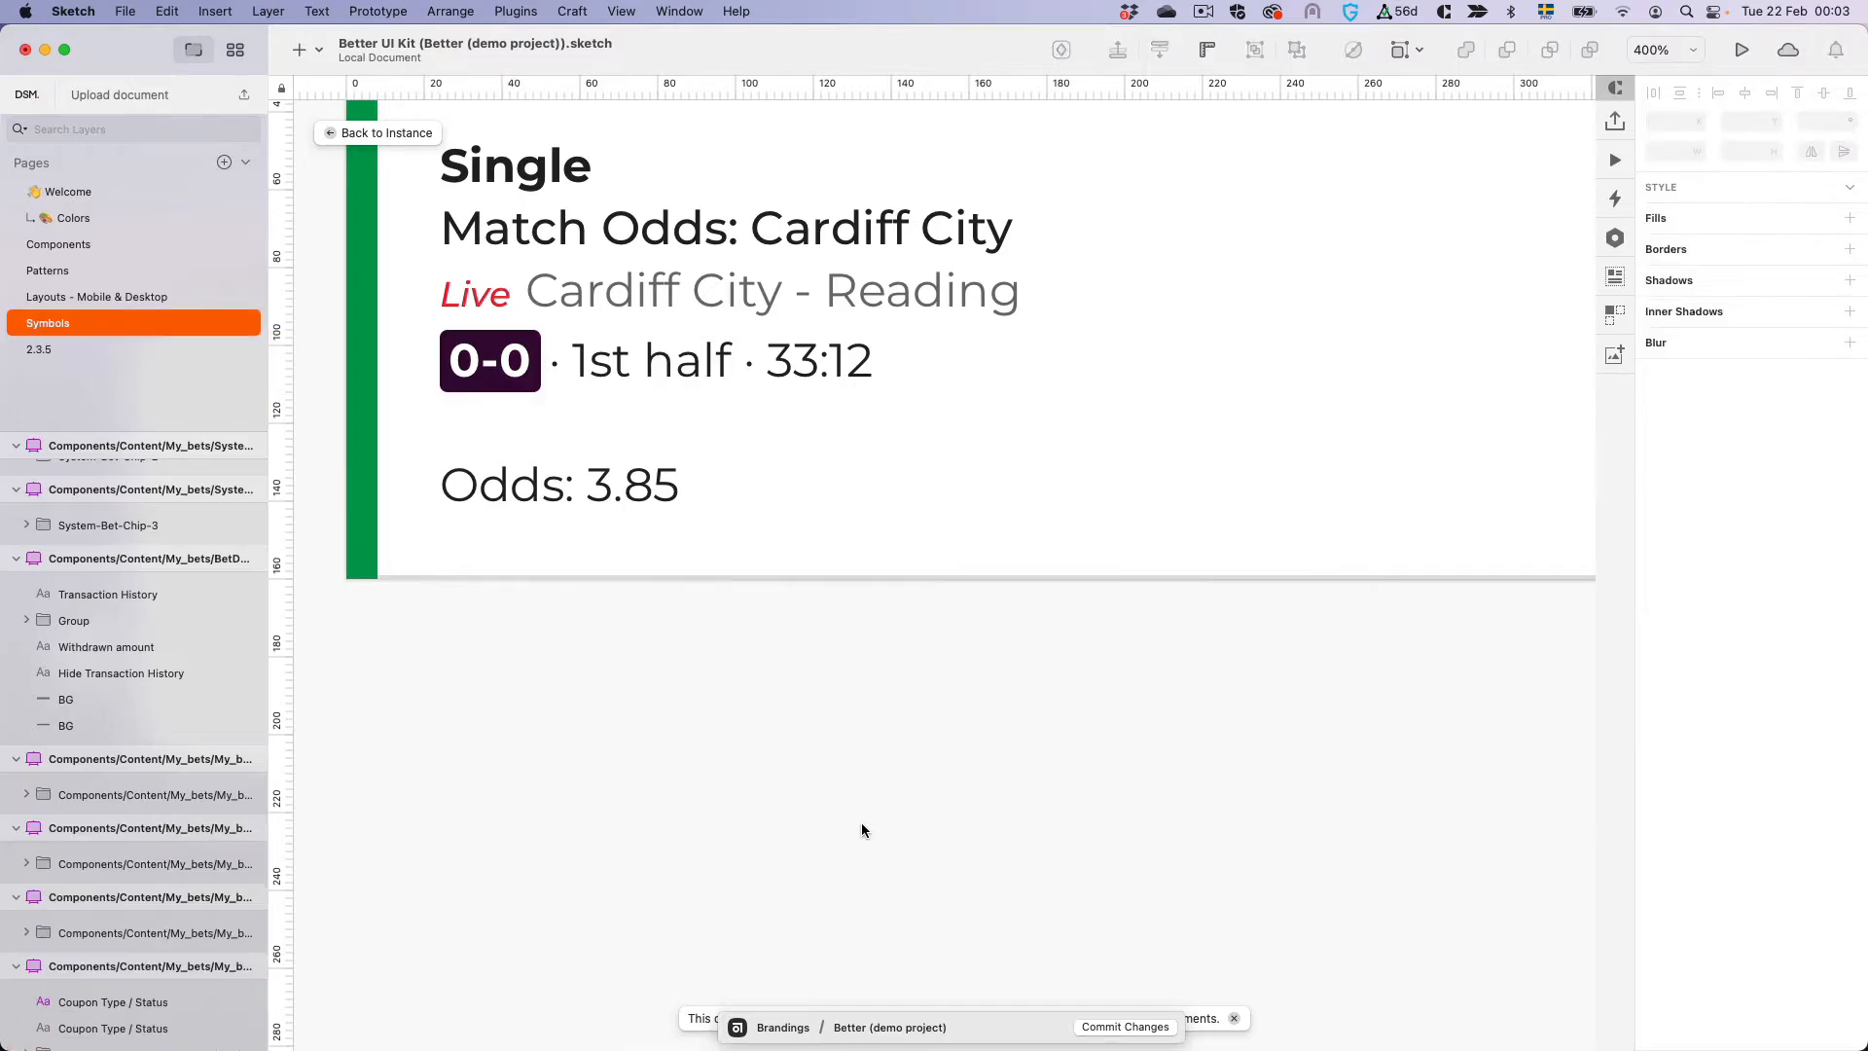
pyautogui.scroll(4, 863, 774)
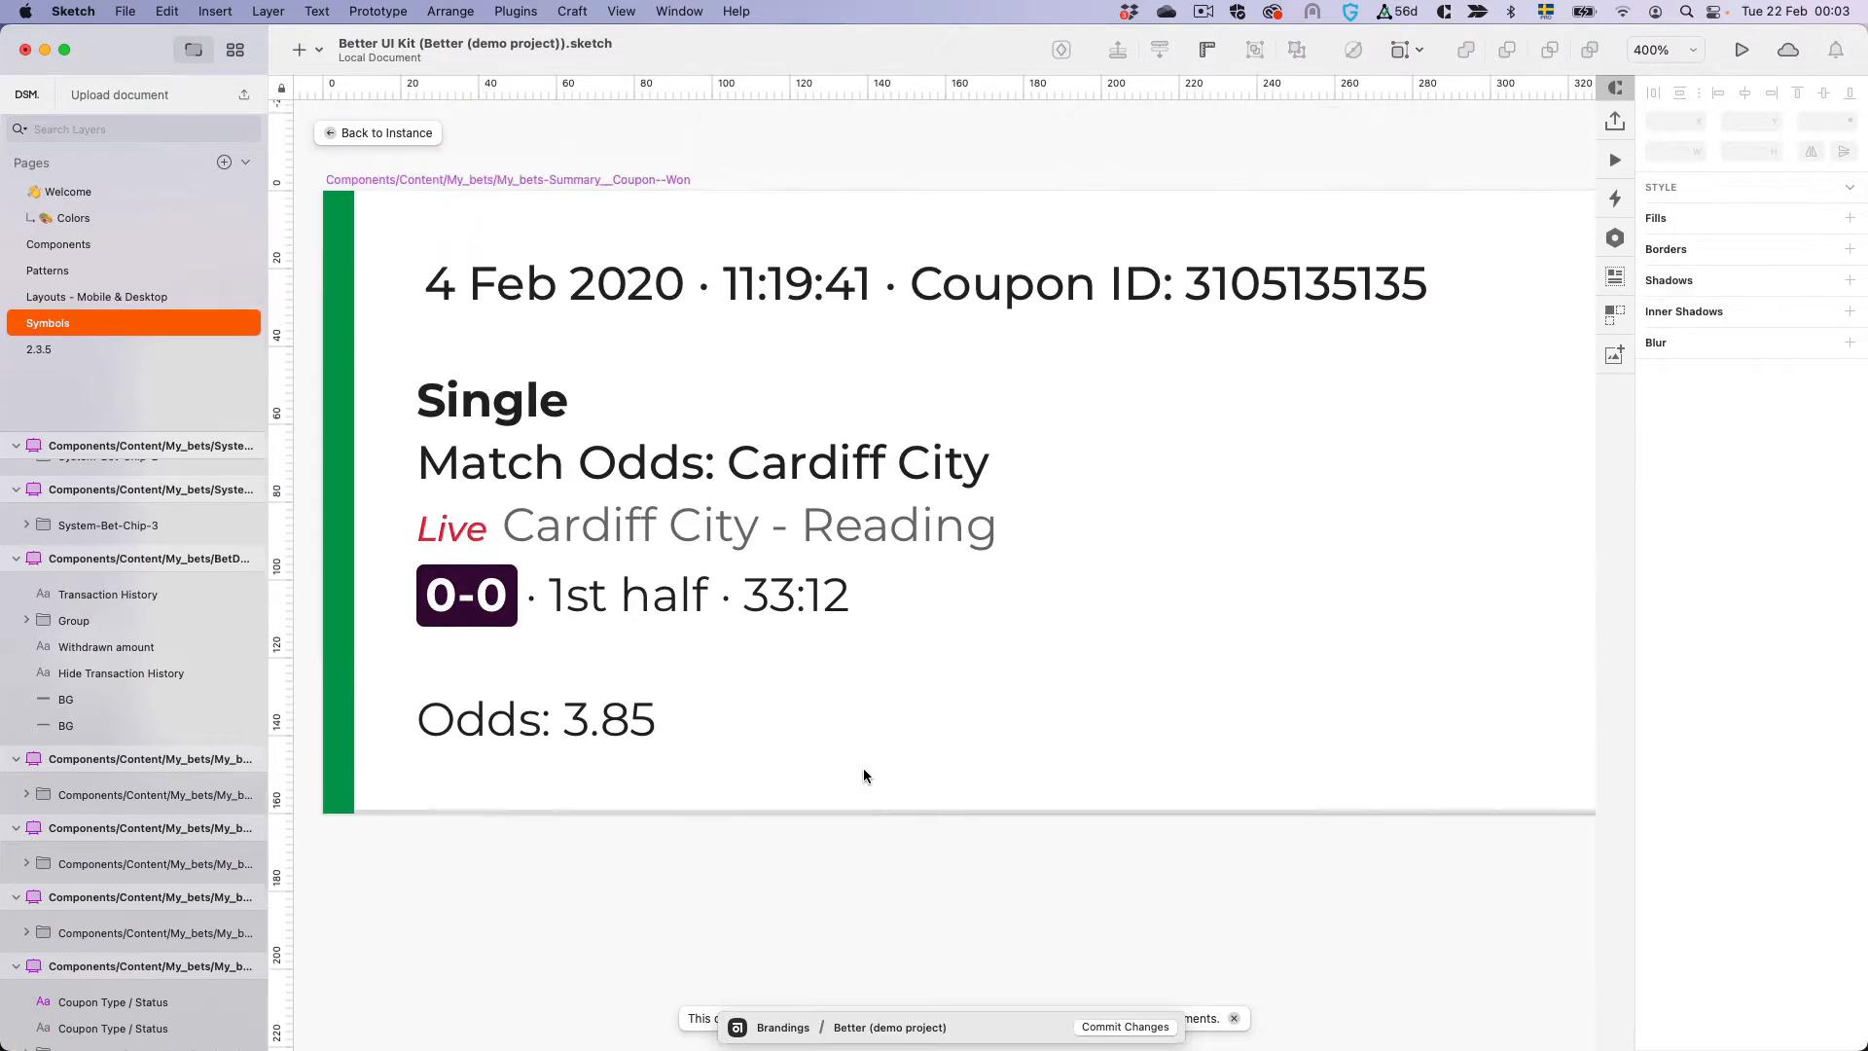
pyautogui.hscroll(5, 864, 773)
pyautogui.hscroll(10, 863, 768)
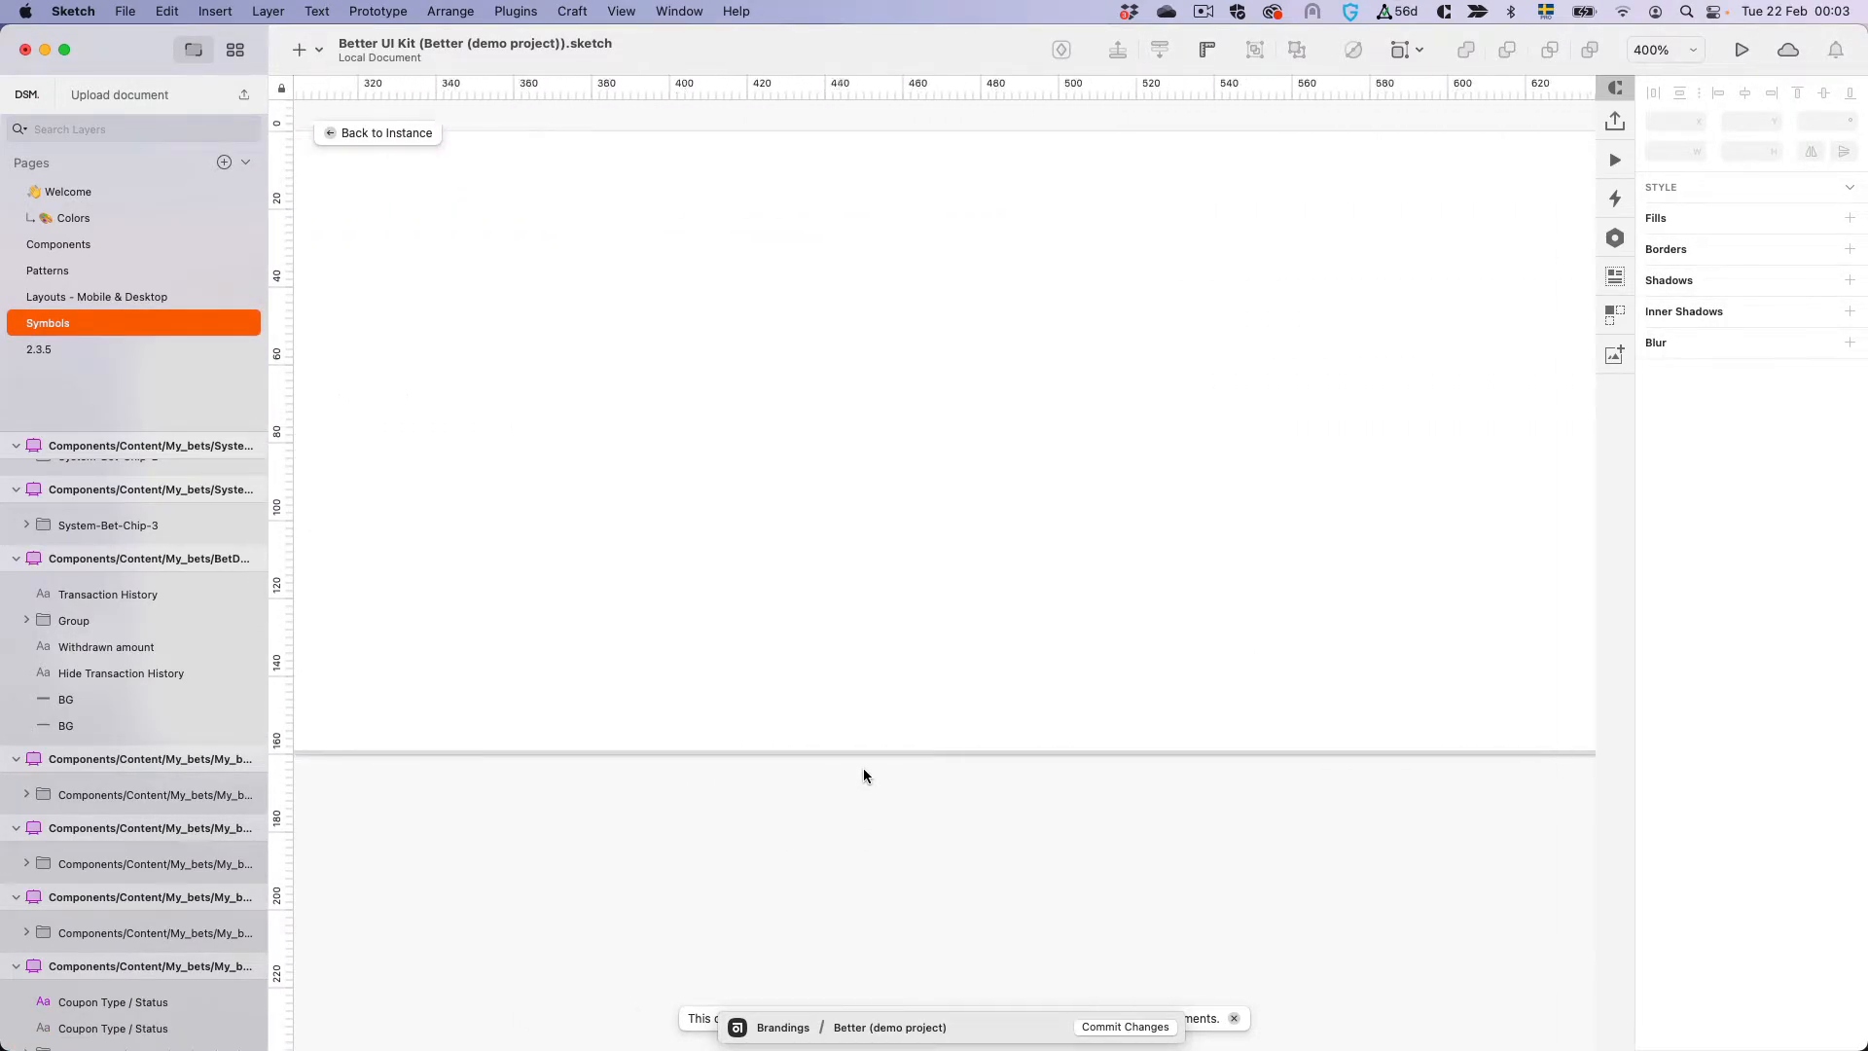
pyautogui.press('super+0')
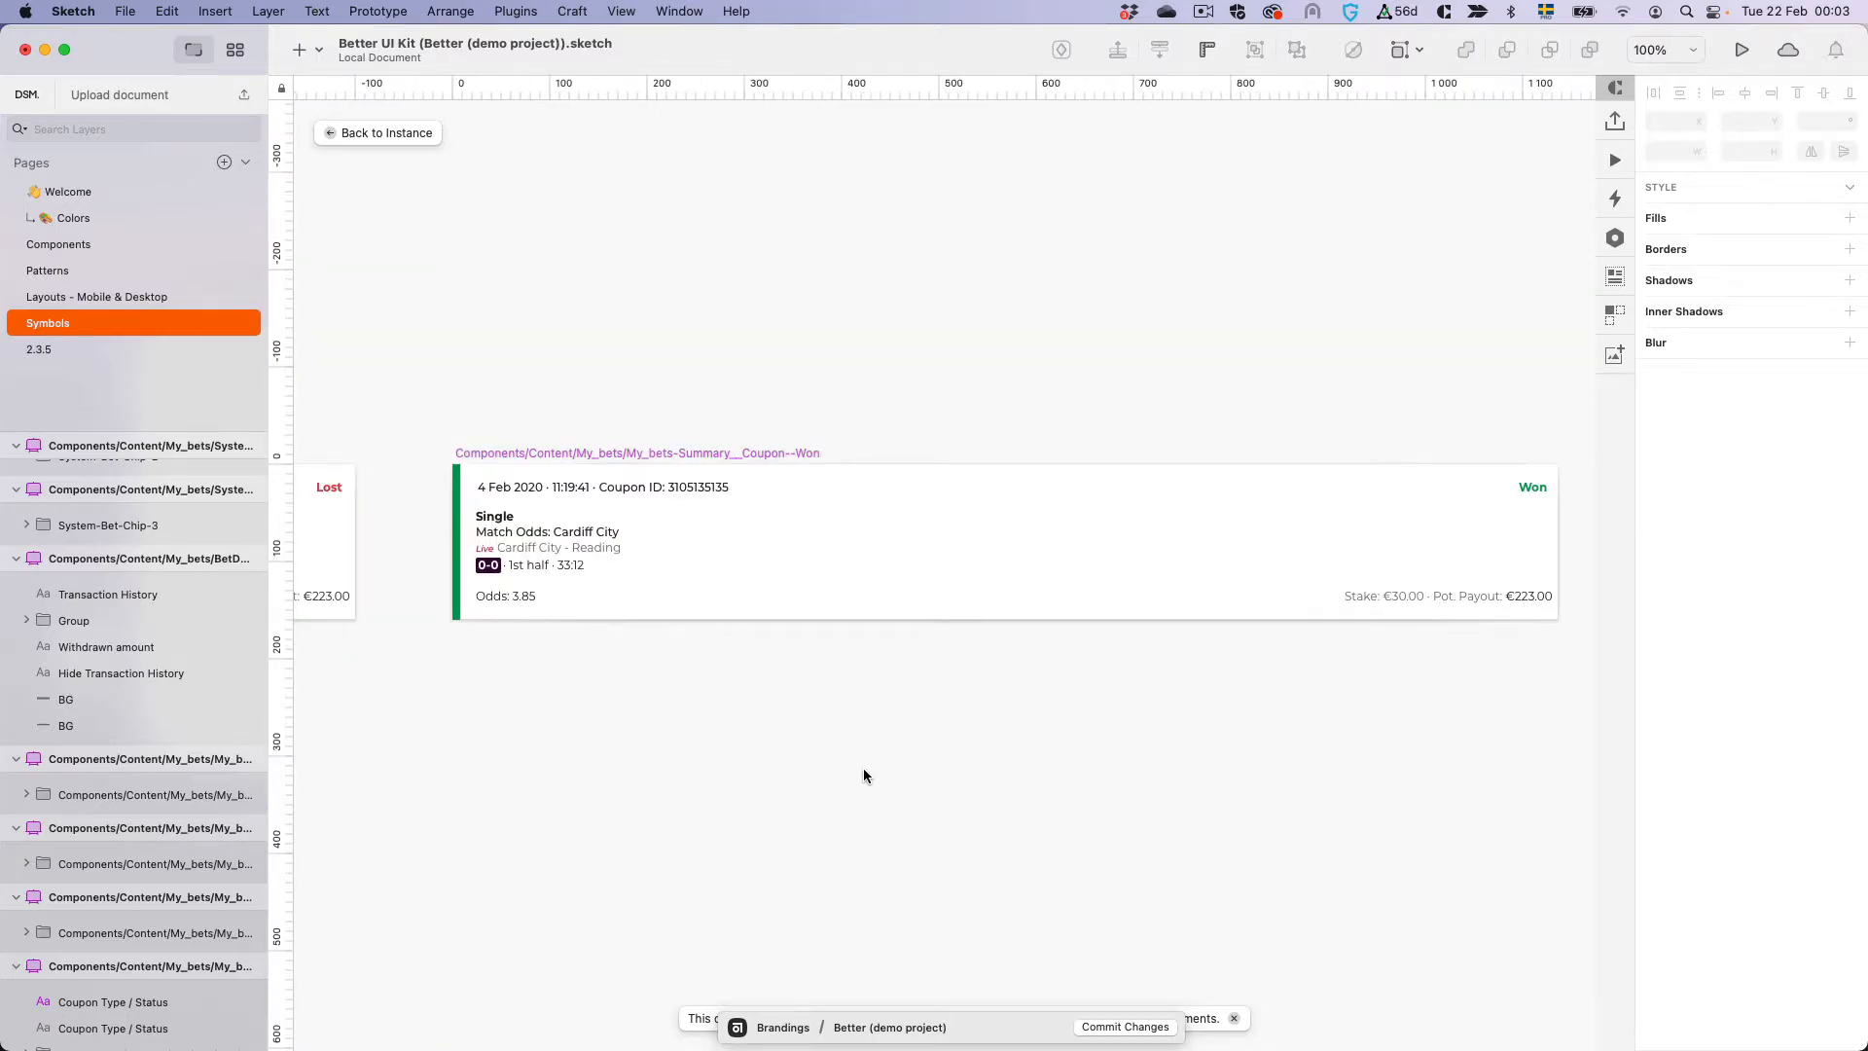
pyautogui.hscroll(10, 862, 775)
pyautogui.hscroll(-3, 863, 775)
pyautogui.hscroll(-5, 864, 775)
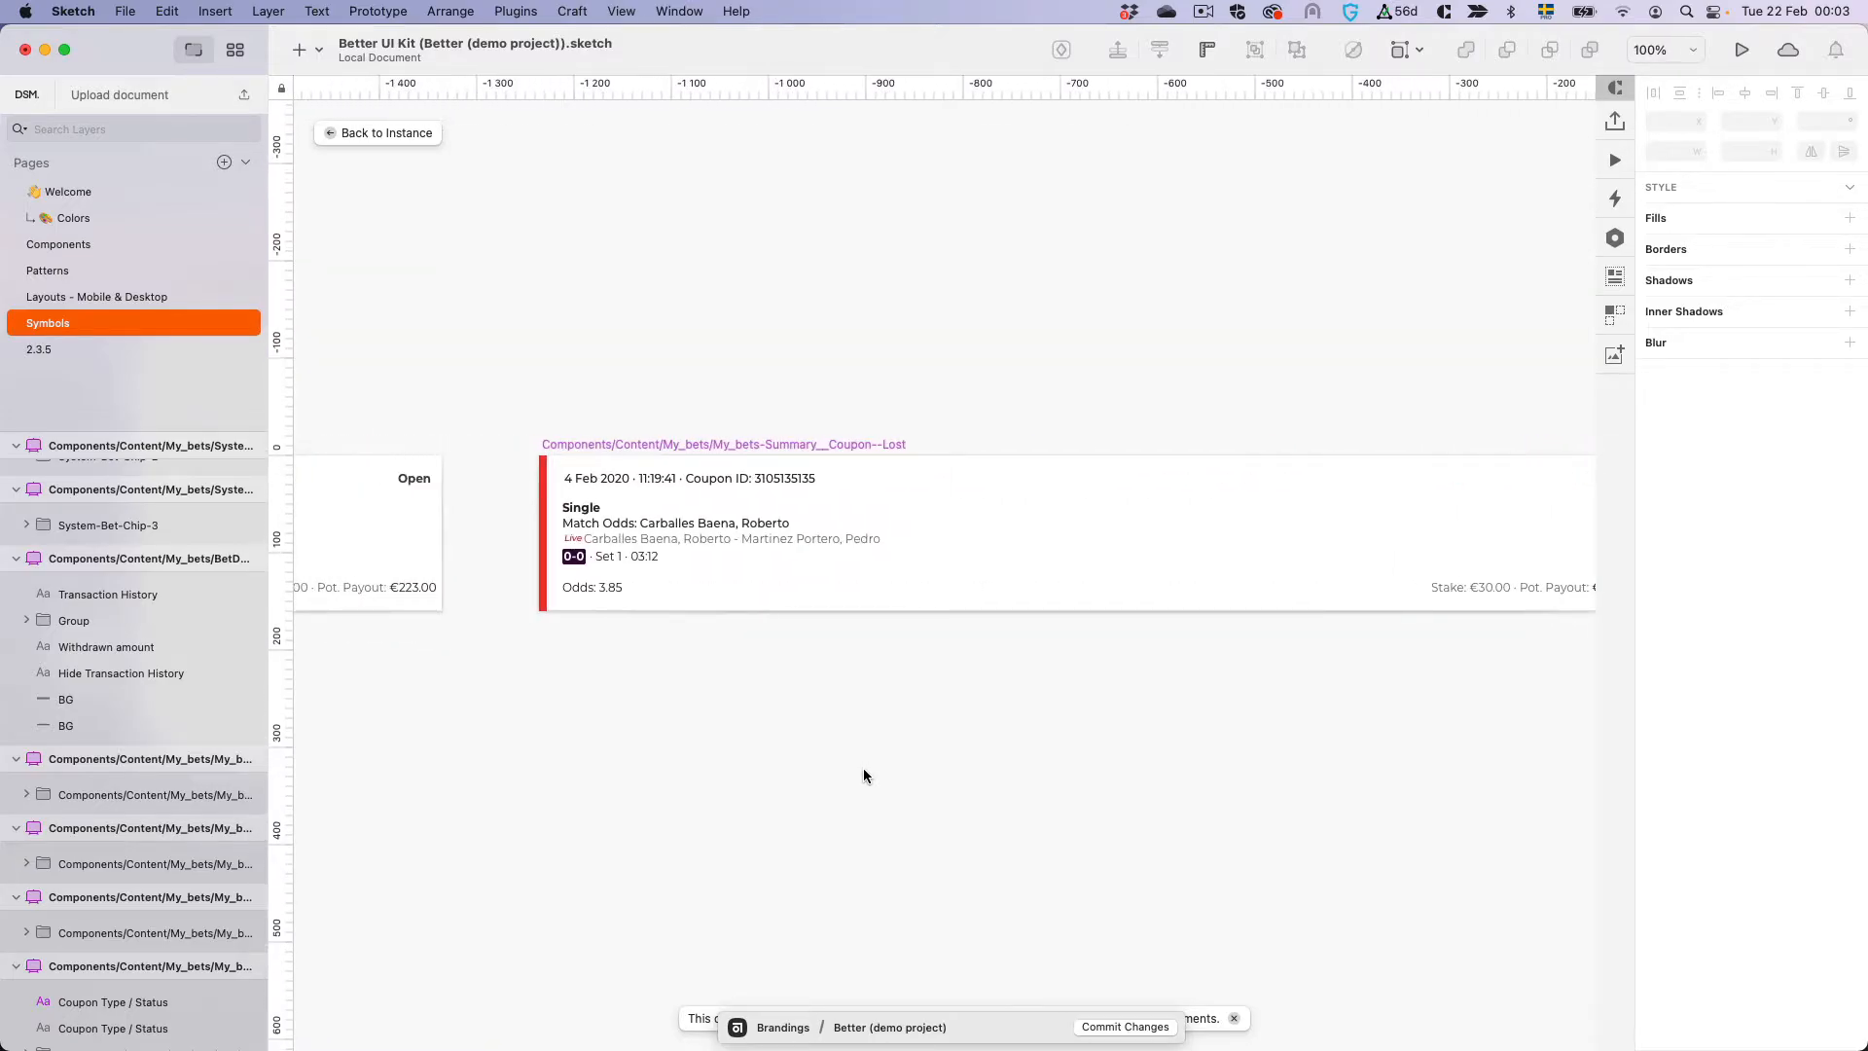
pyautogui.press('super+equal')
pyautogui.hscroll(-5, 864, 775)
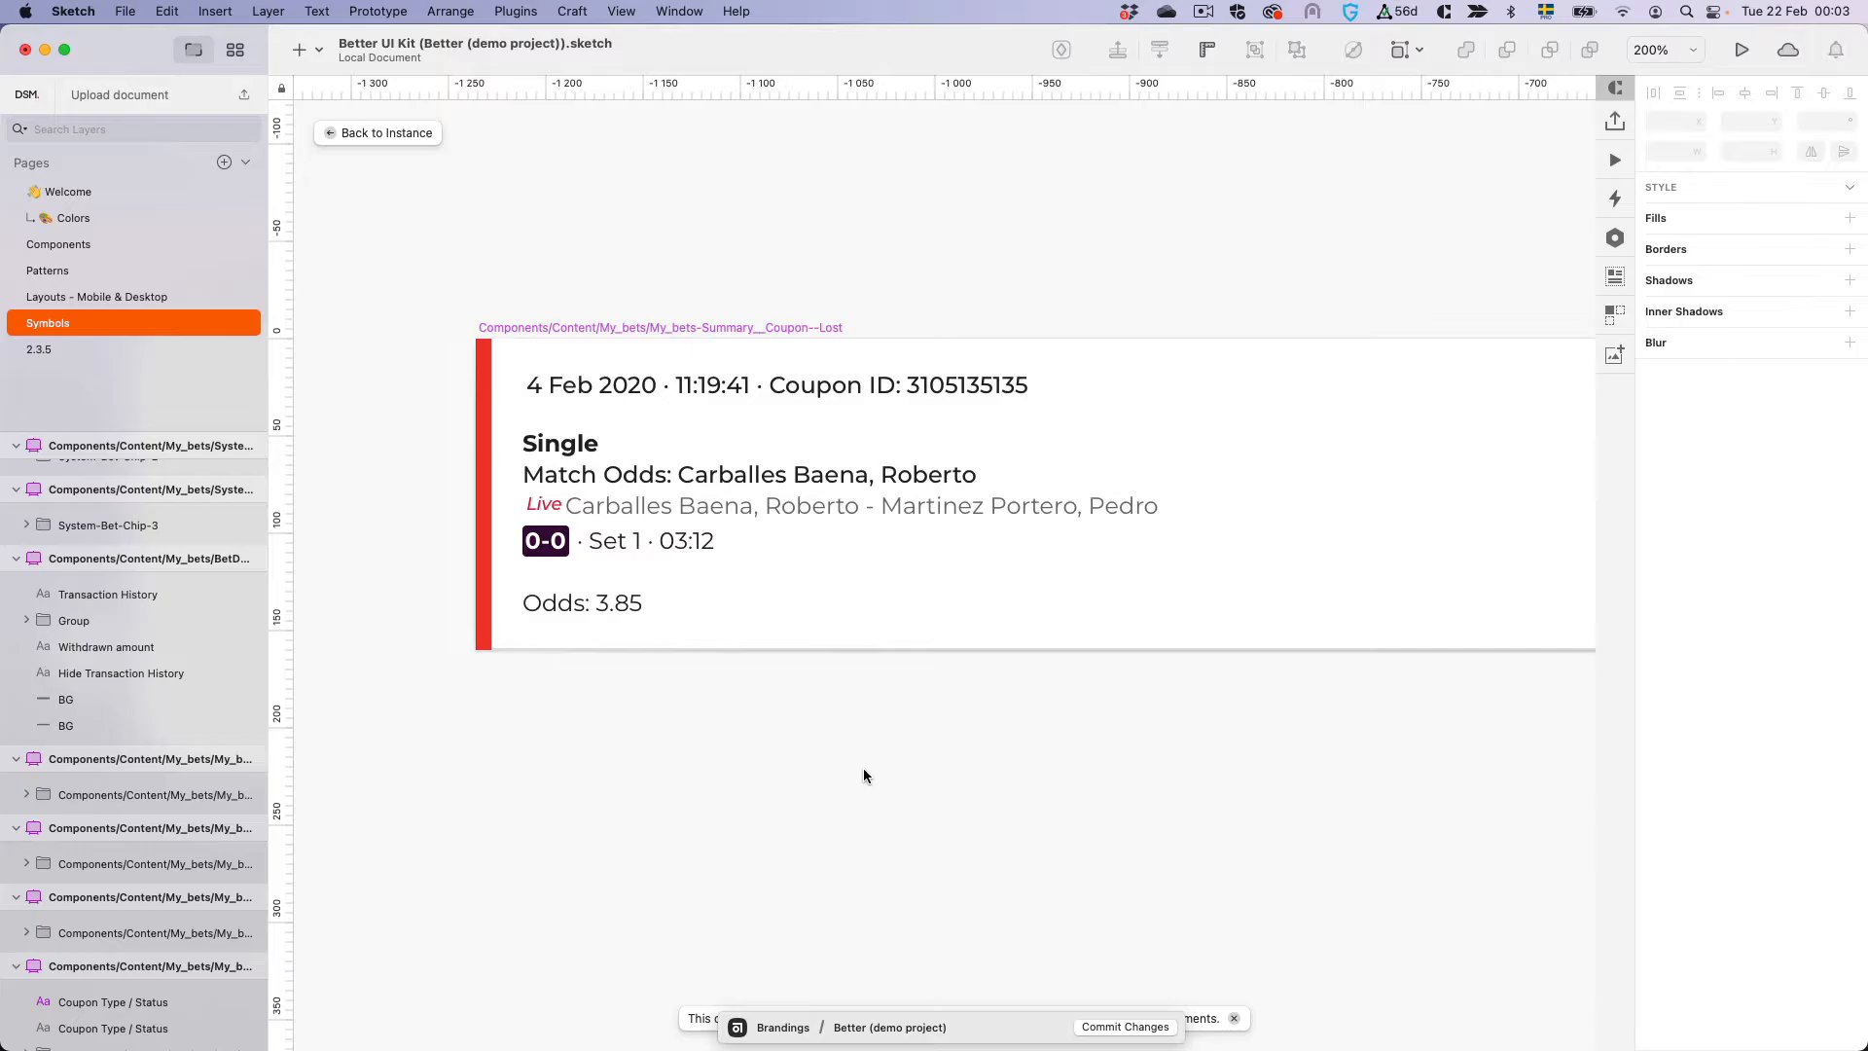
# Step: On the Lost card, reset the Live label and 0-0 badge to original size, nudging Live down 1 pt
pyautogui.click(545, 507)
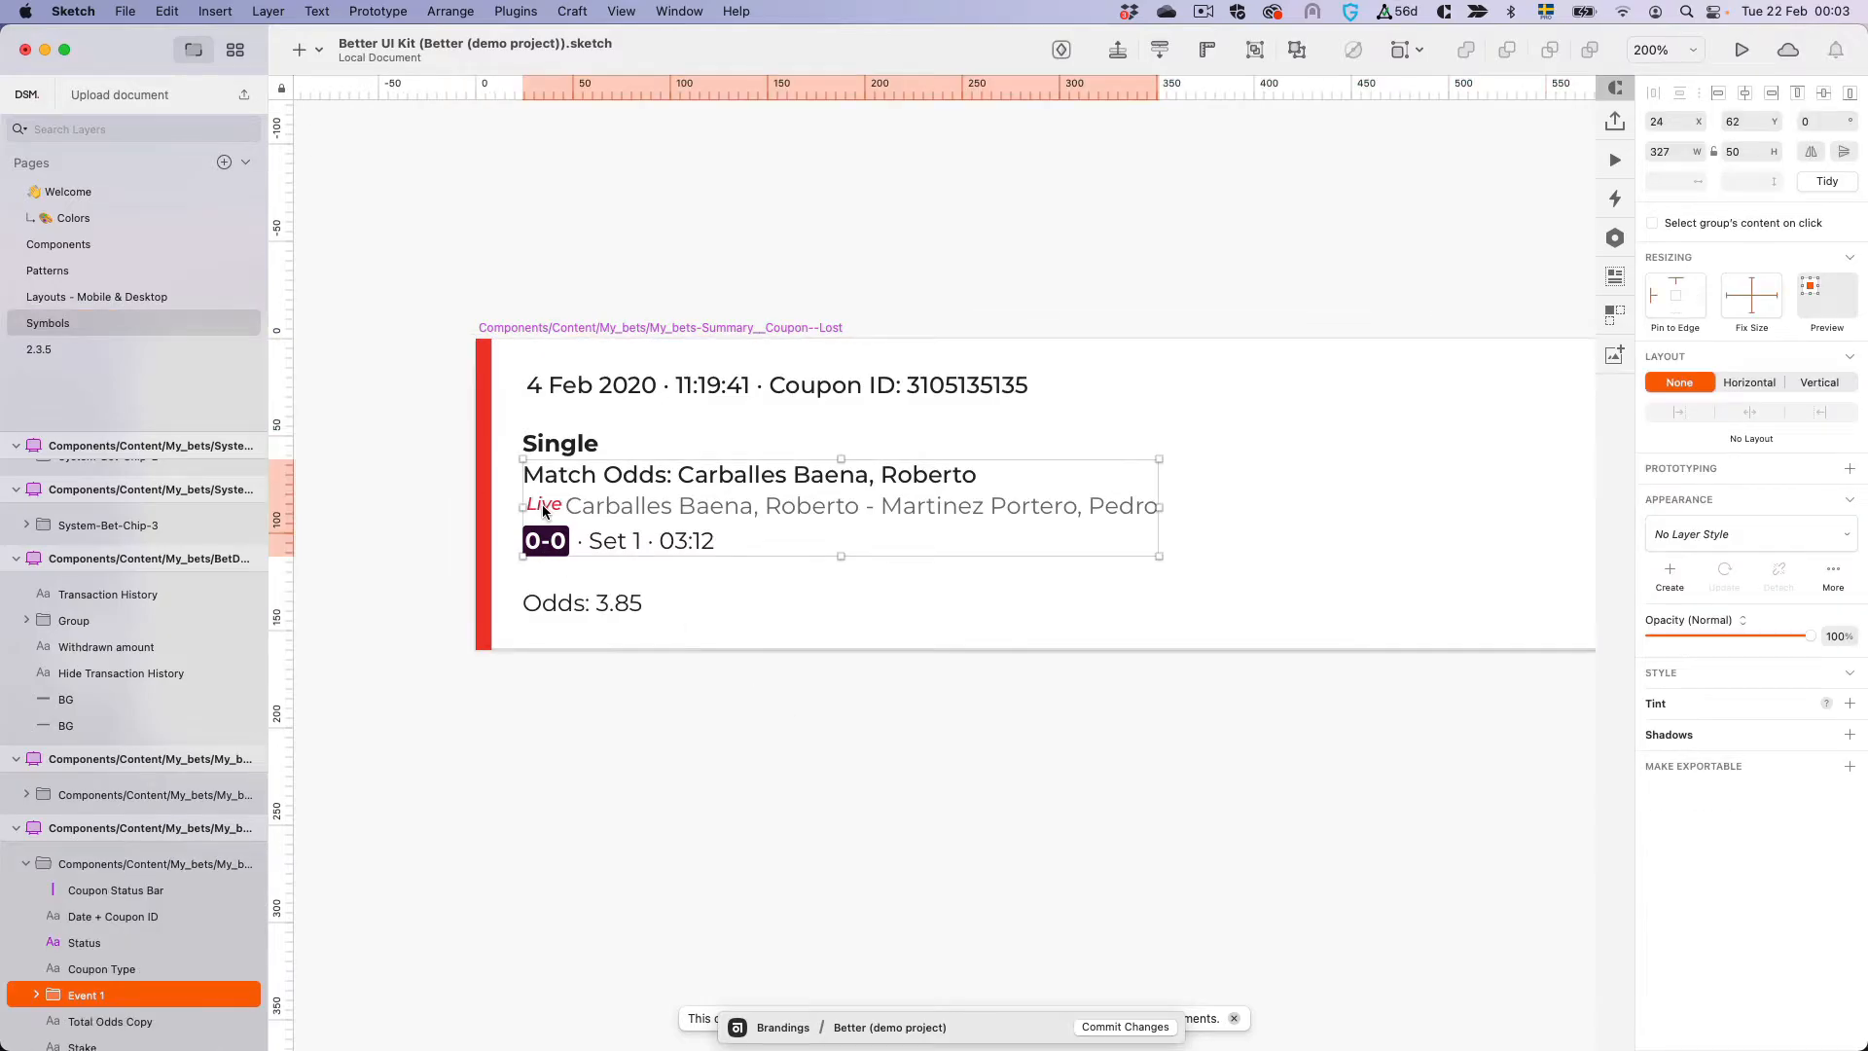
pyautogui.doubleClick(542, 508)
pyautogui.rightClick(542, 508)
pyautogui.click(657, 1033)
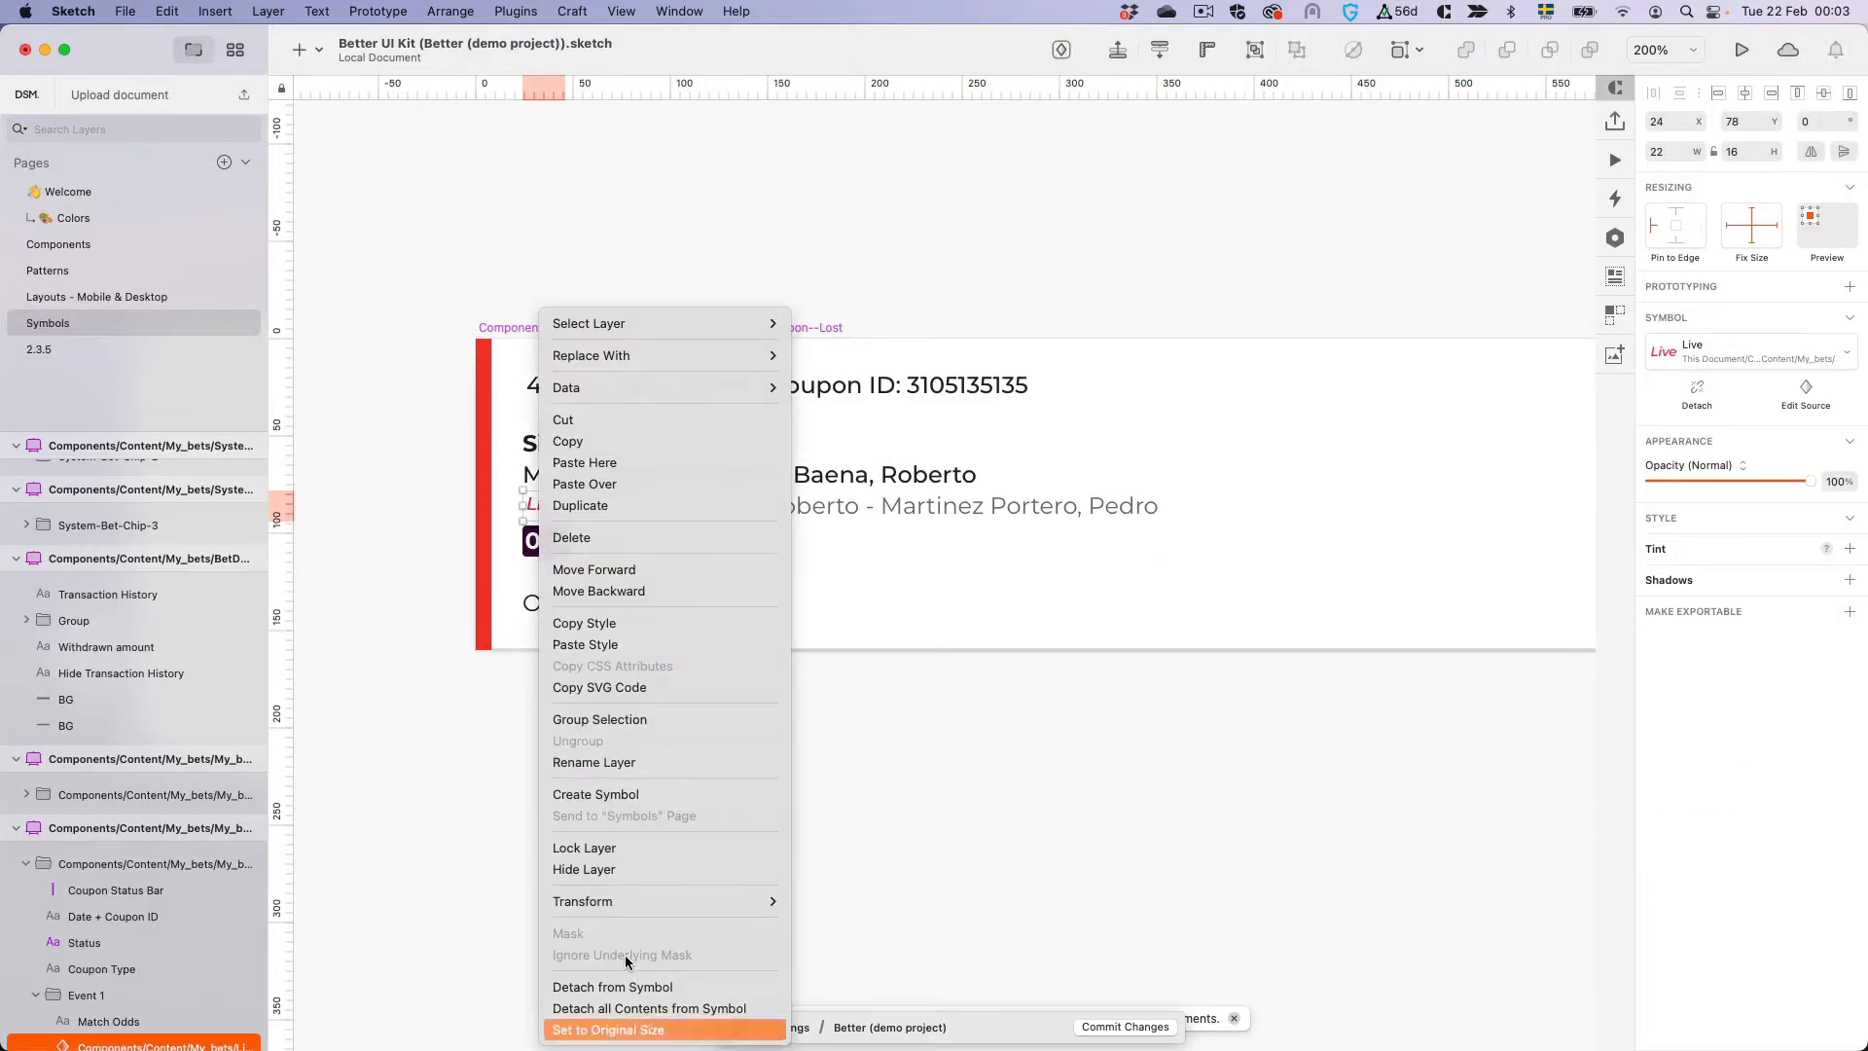
pyautogui.press('Down')
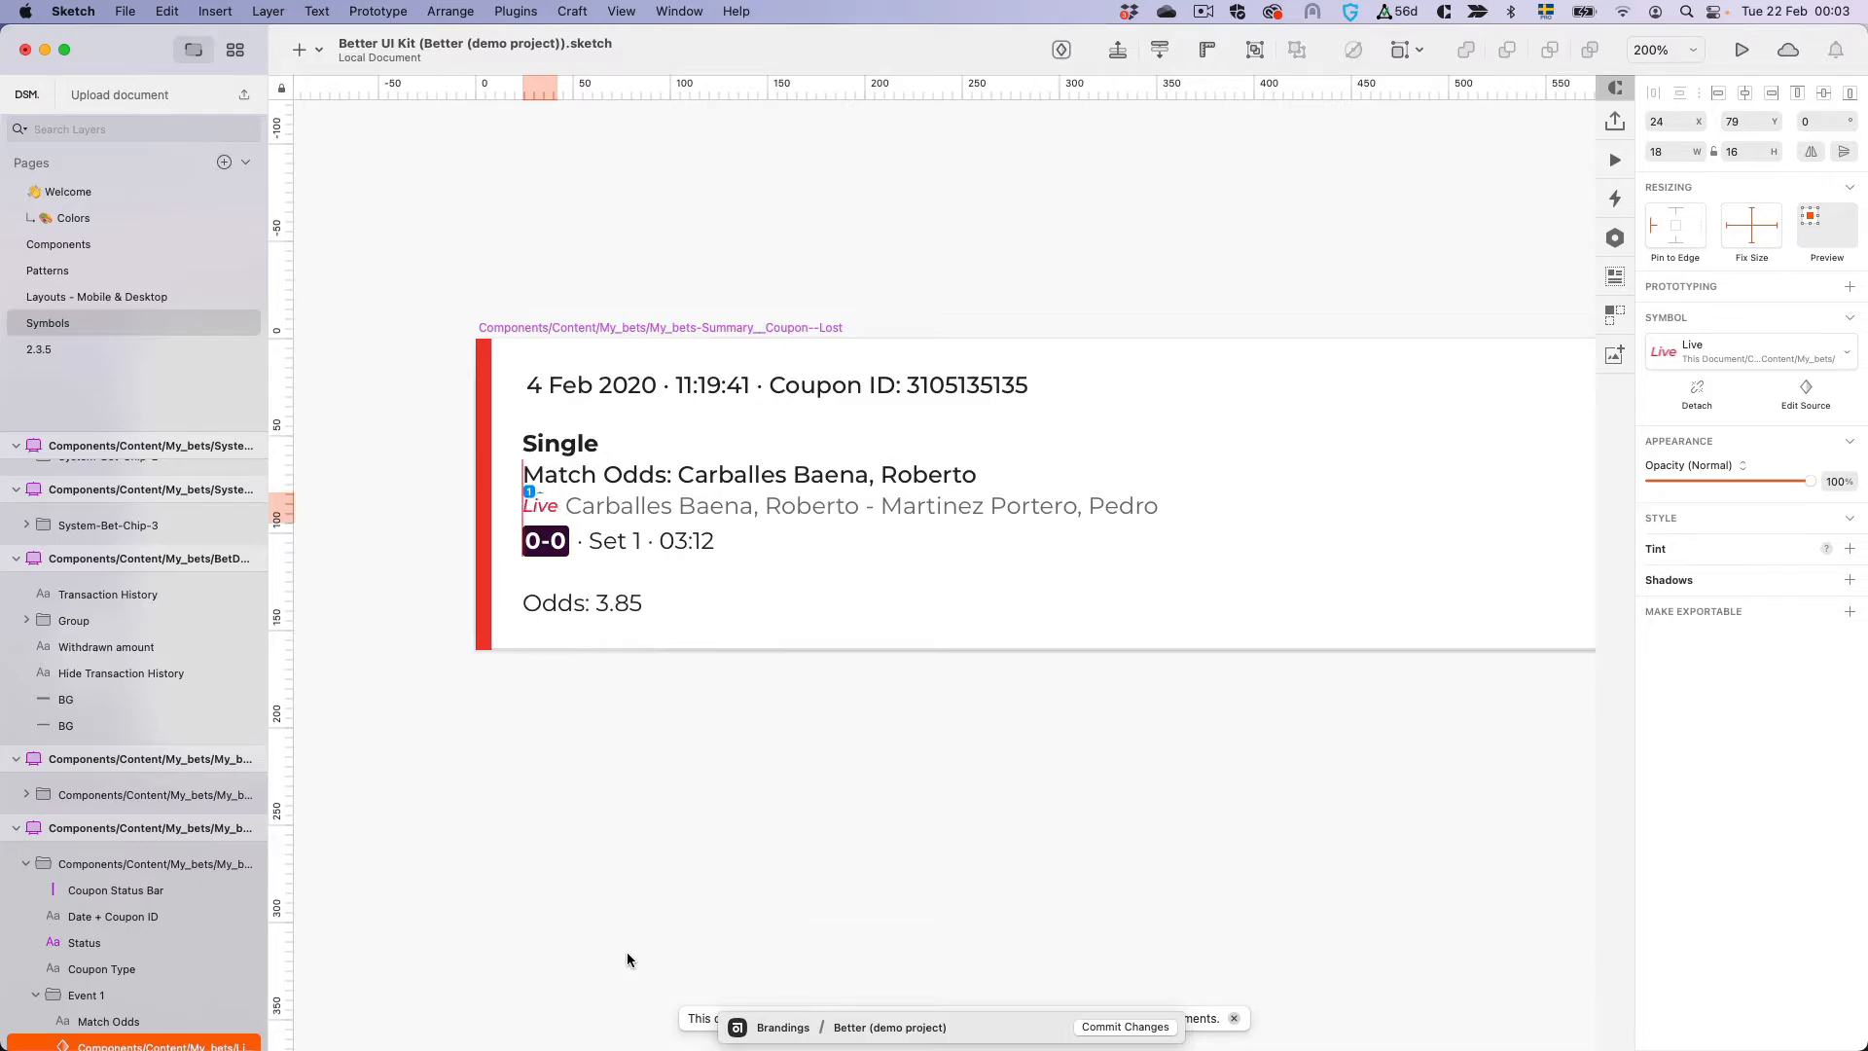
pyautogui.press('Down')
pyautogui.press('Up')
pyautogui.rightClick(543, 541)
pyautogui.click(611, 1030)
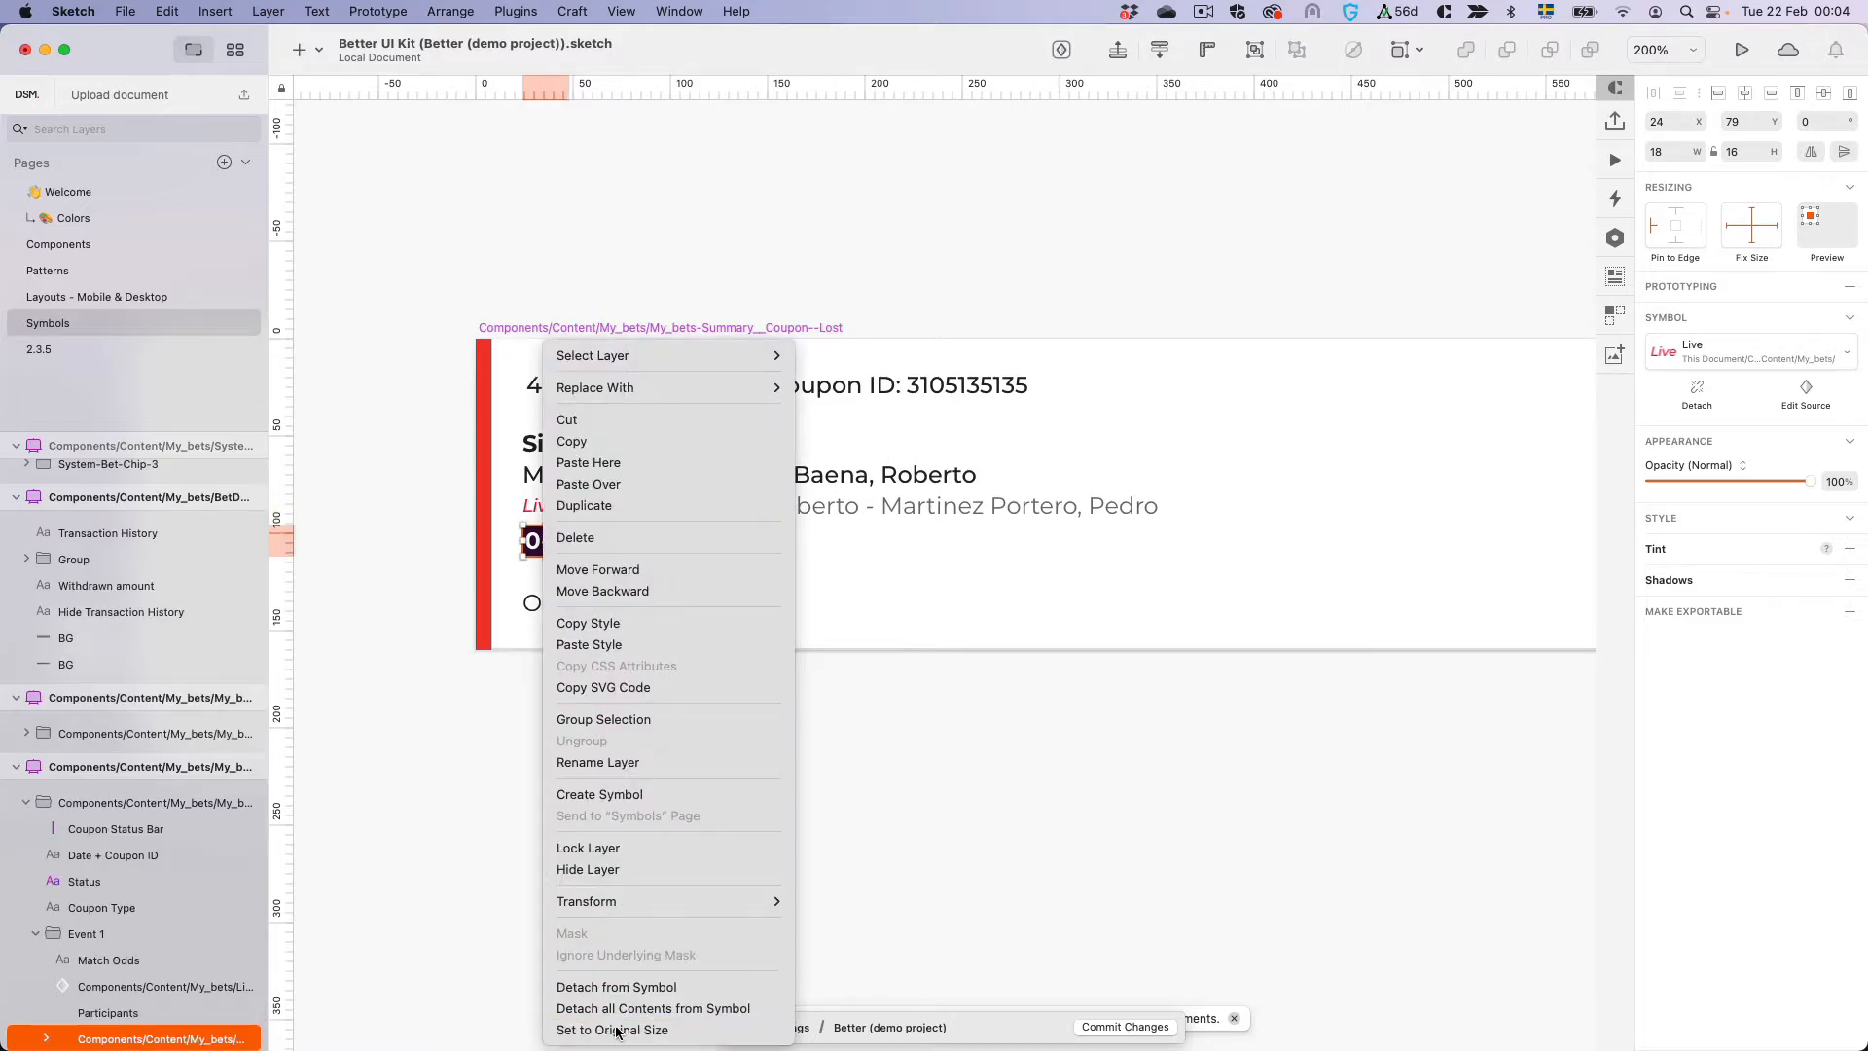
pyautogui.hscroll(-10, 948, 872)
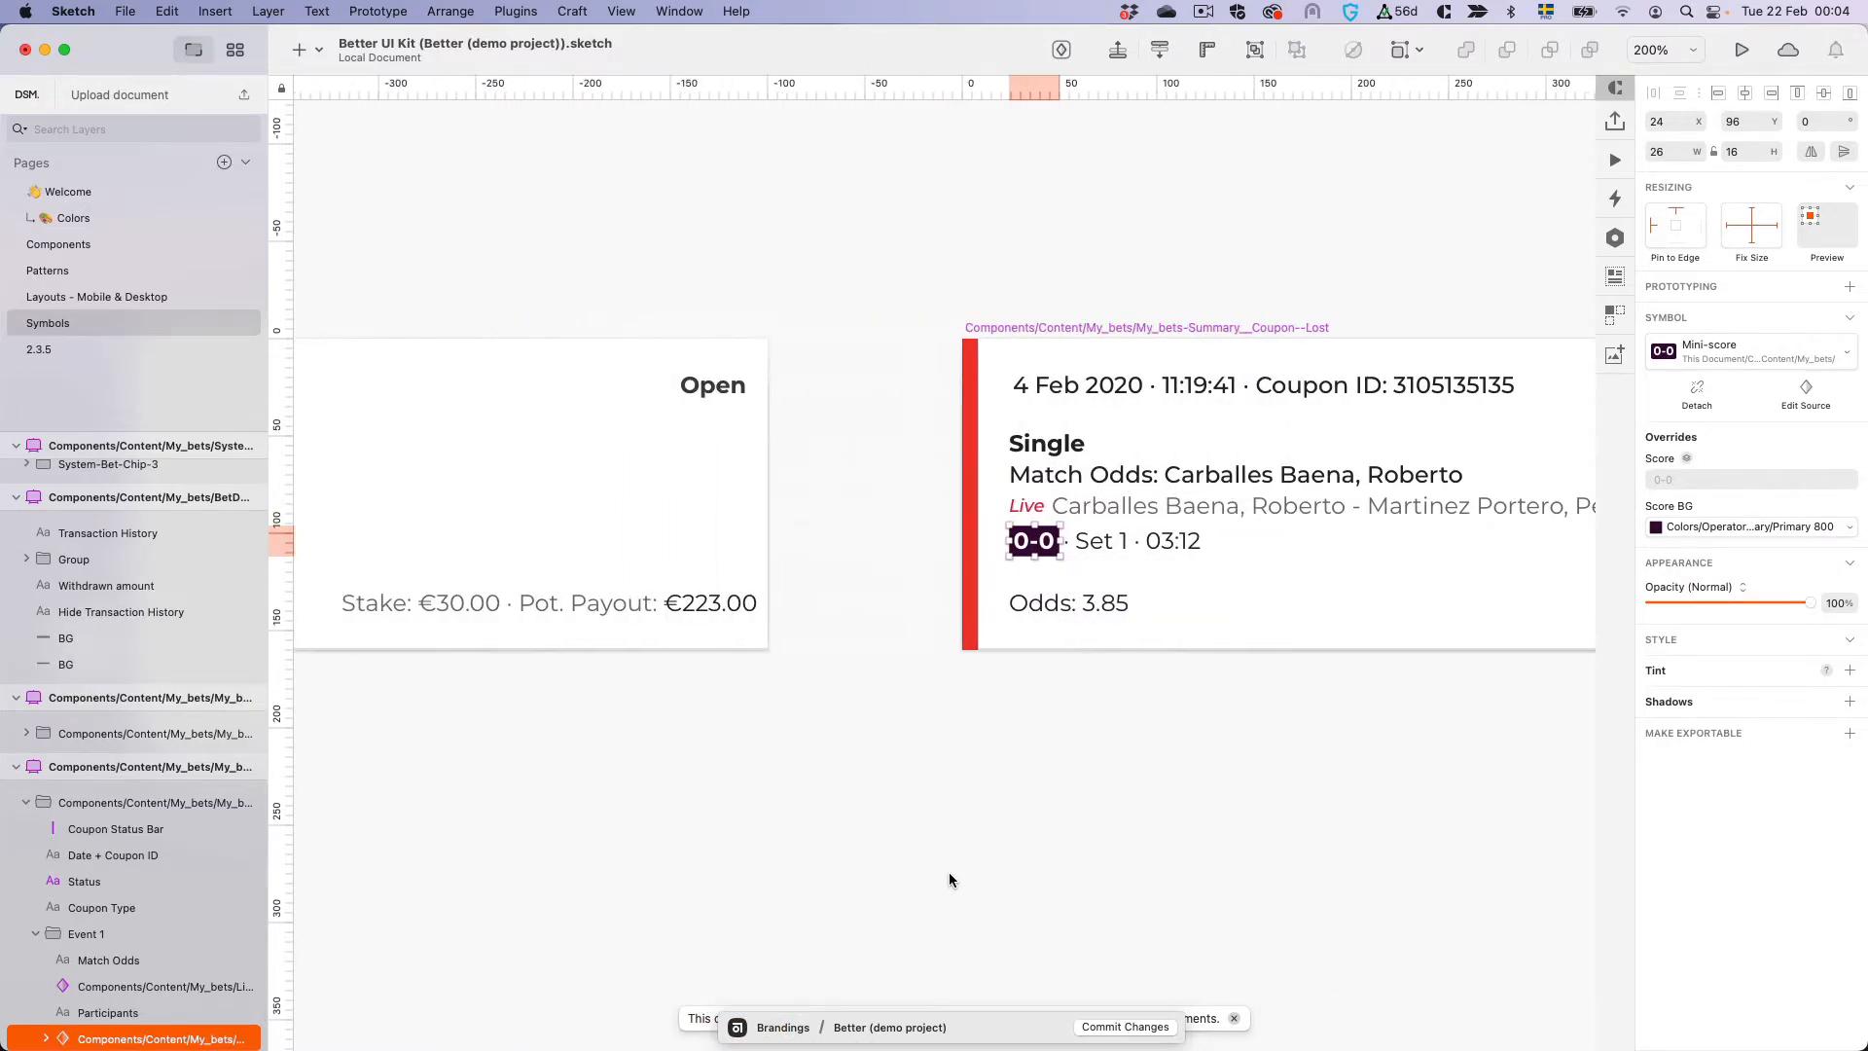
pyautogui.click(949, 872)
pyautogui.hscroll(15, 948, 871)
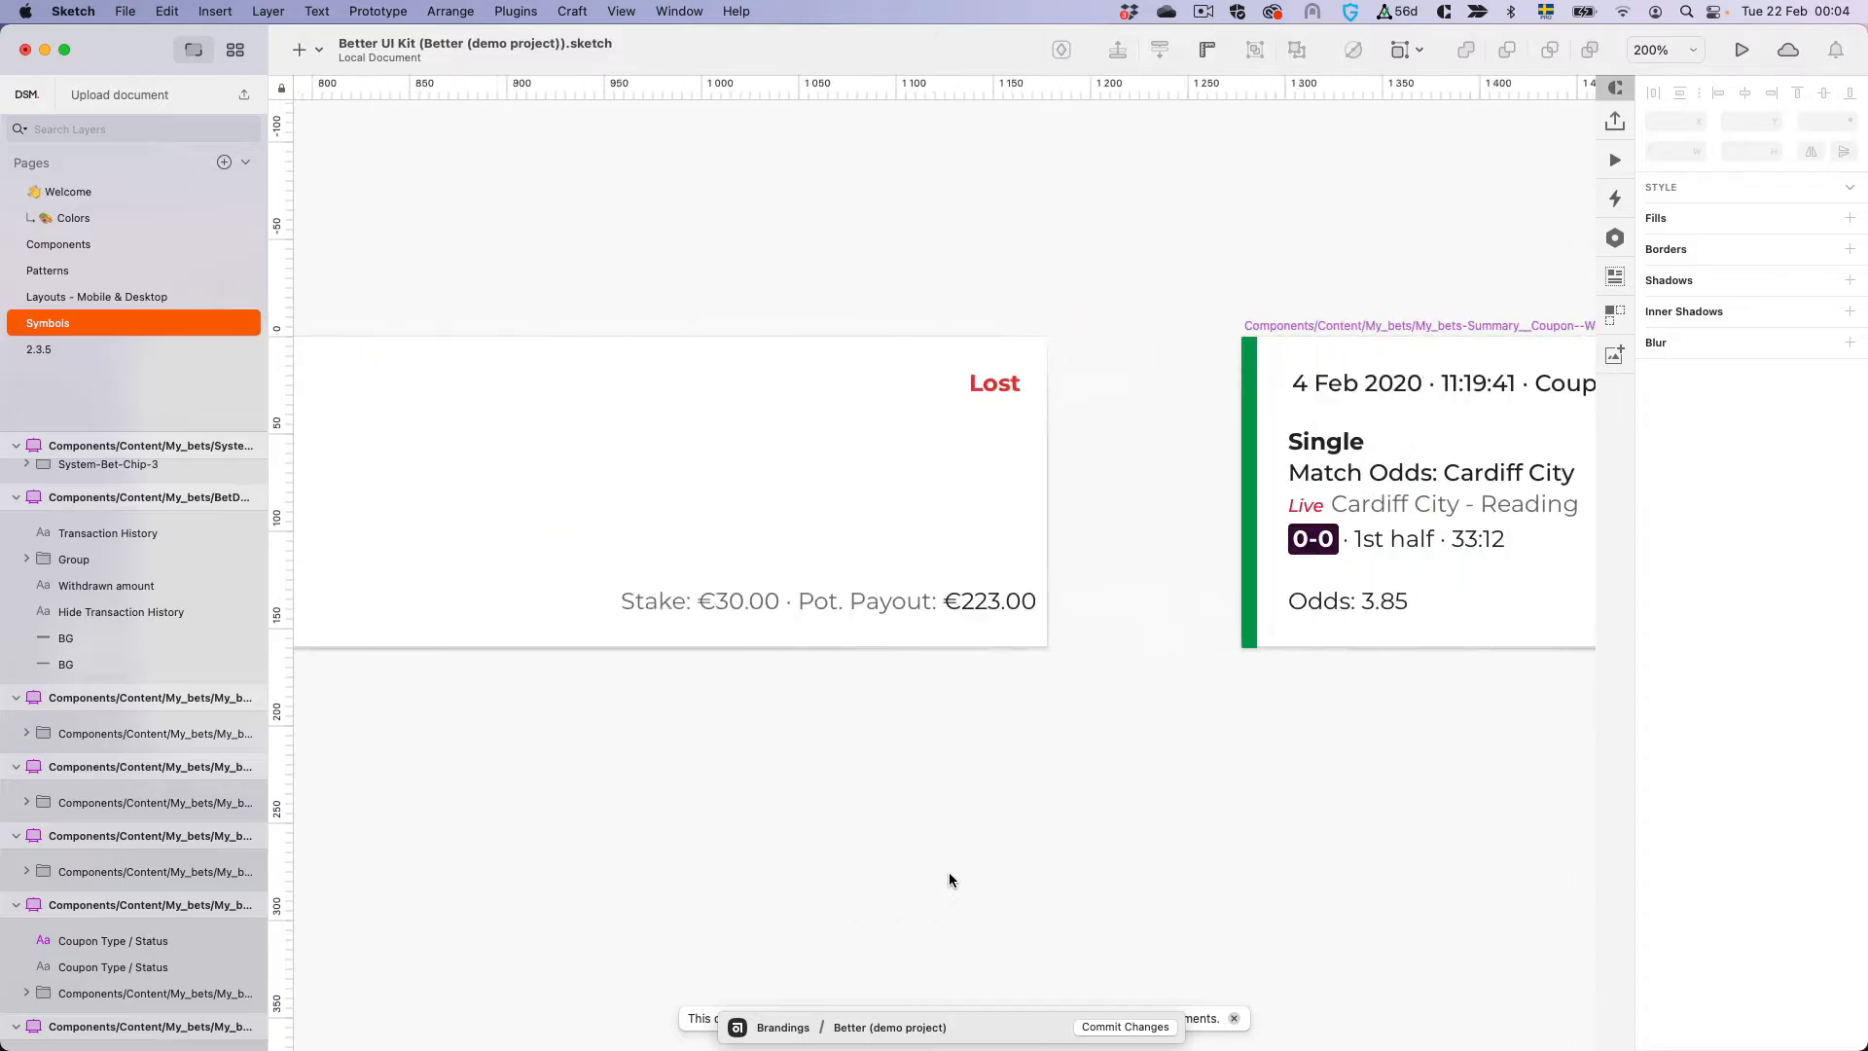
# Step: On the Won card, nudge the Live label up 1 px
pyautogui.doubleClick(526, 505)
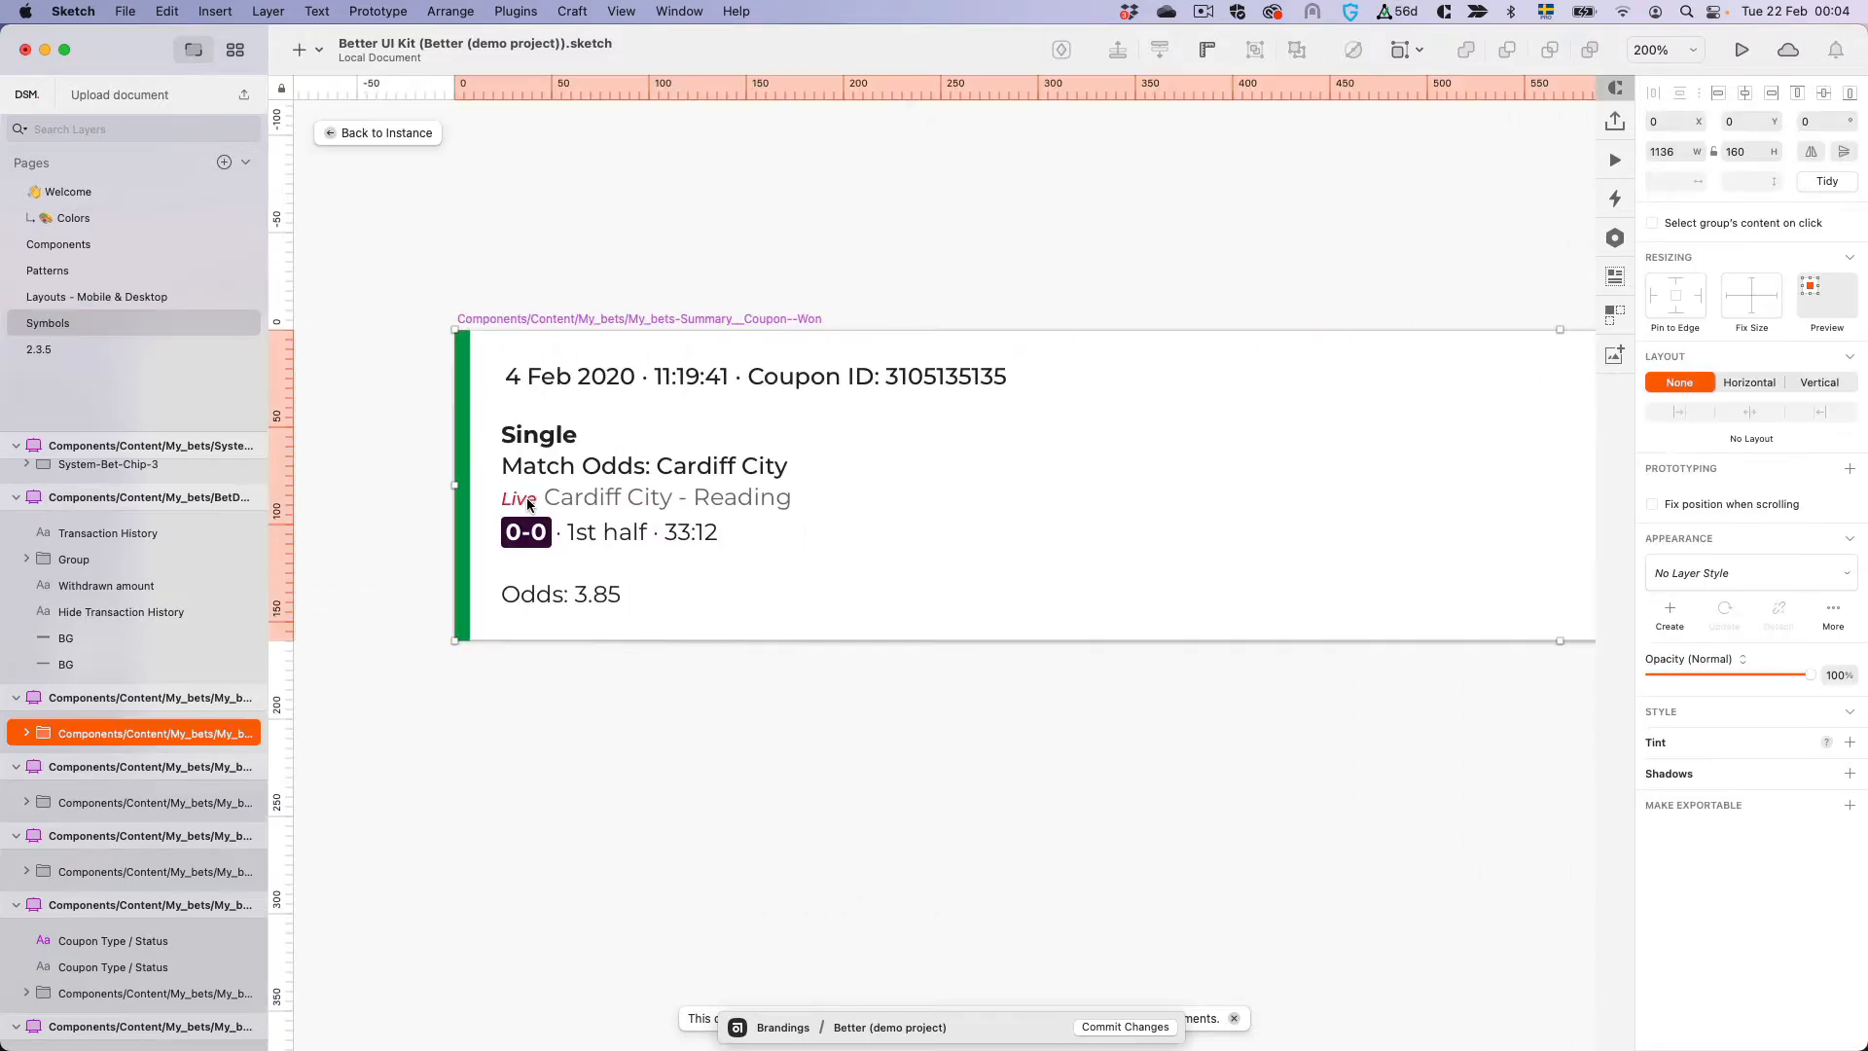
pyautogui.doubleClick(524, 506)
pyautogui.press('Up')
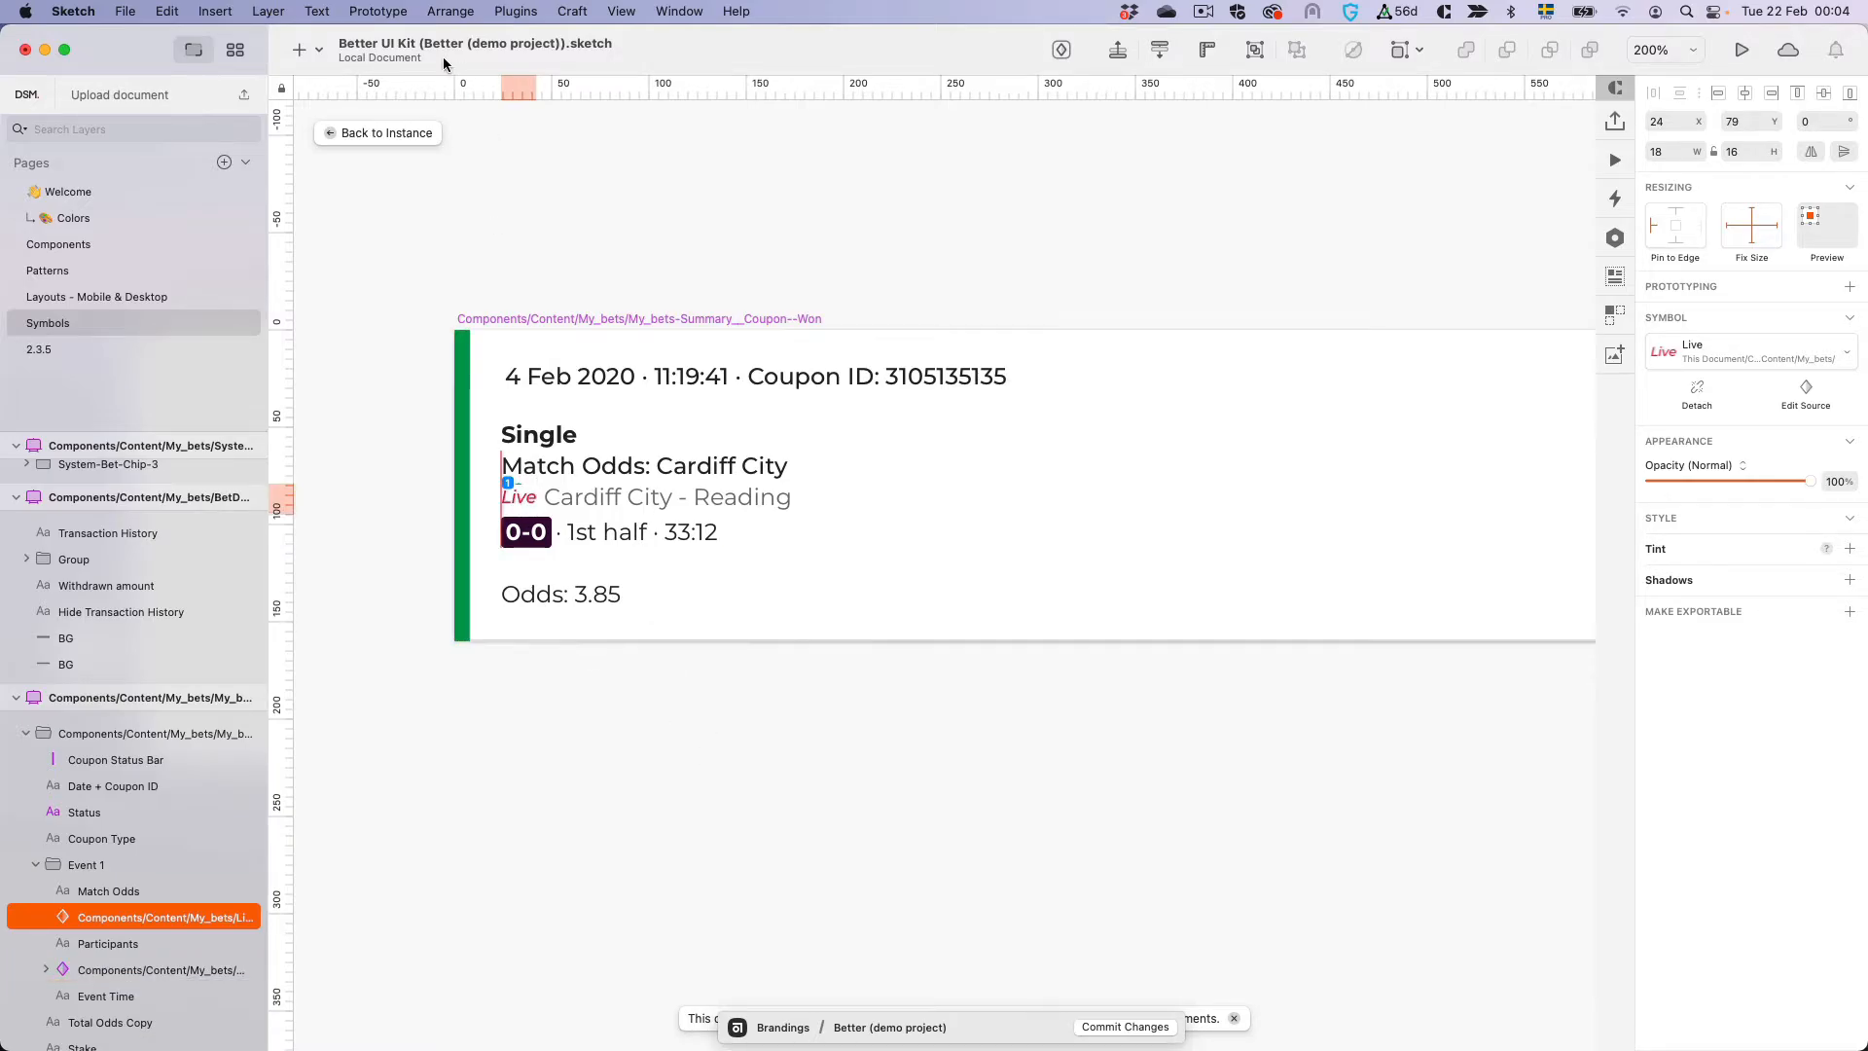
pyautogui.hscroll(-15, 521, 354)
pyautogui.hscroll(-12, 522, 356)
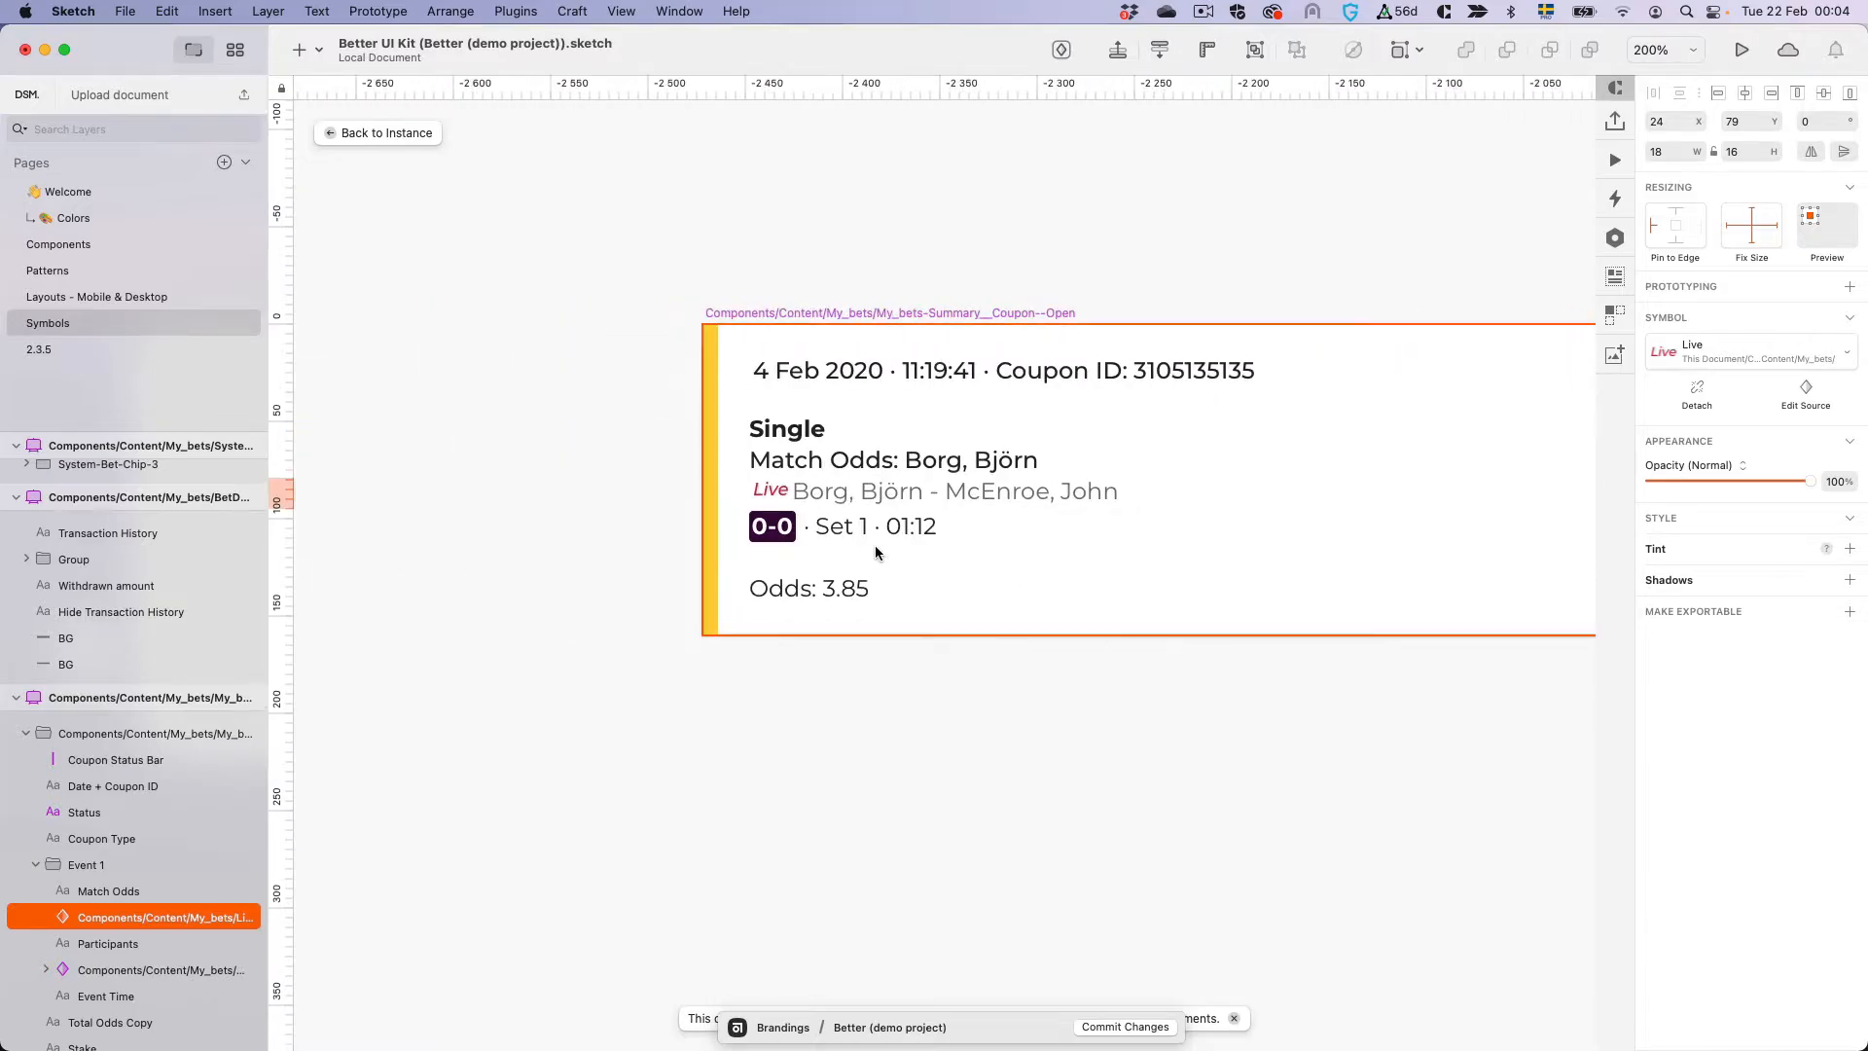
# Step: On the Open card, reset the Live badge to original size and nudge it down 1 px
pyautogui.doubleClick(775, 492)
pyautogui.doubleClick(776, 492)
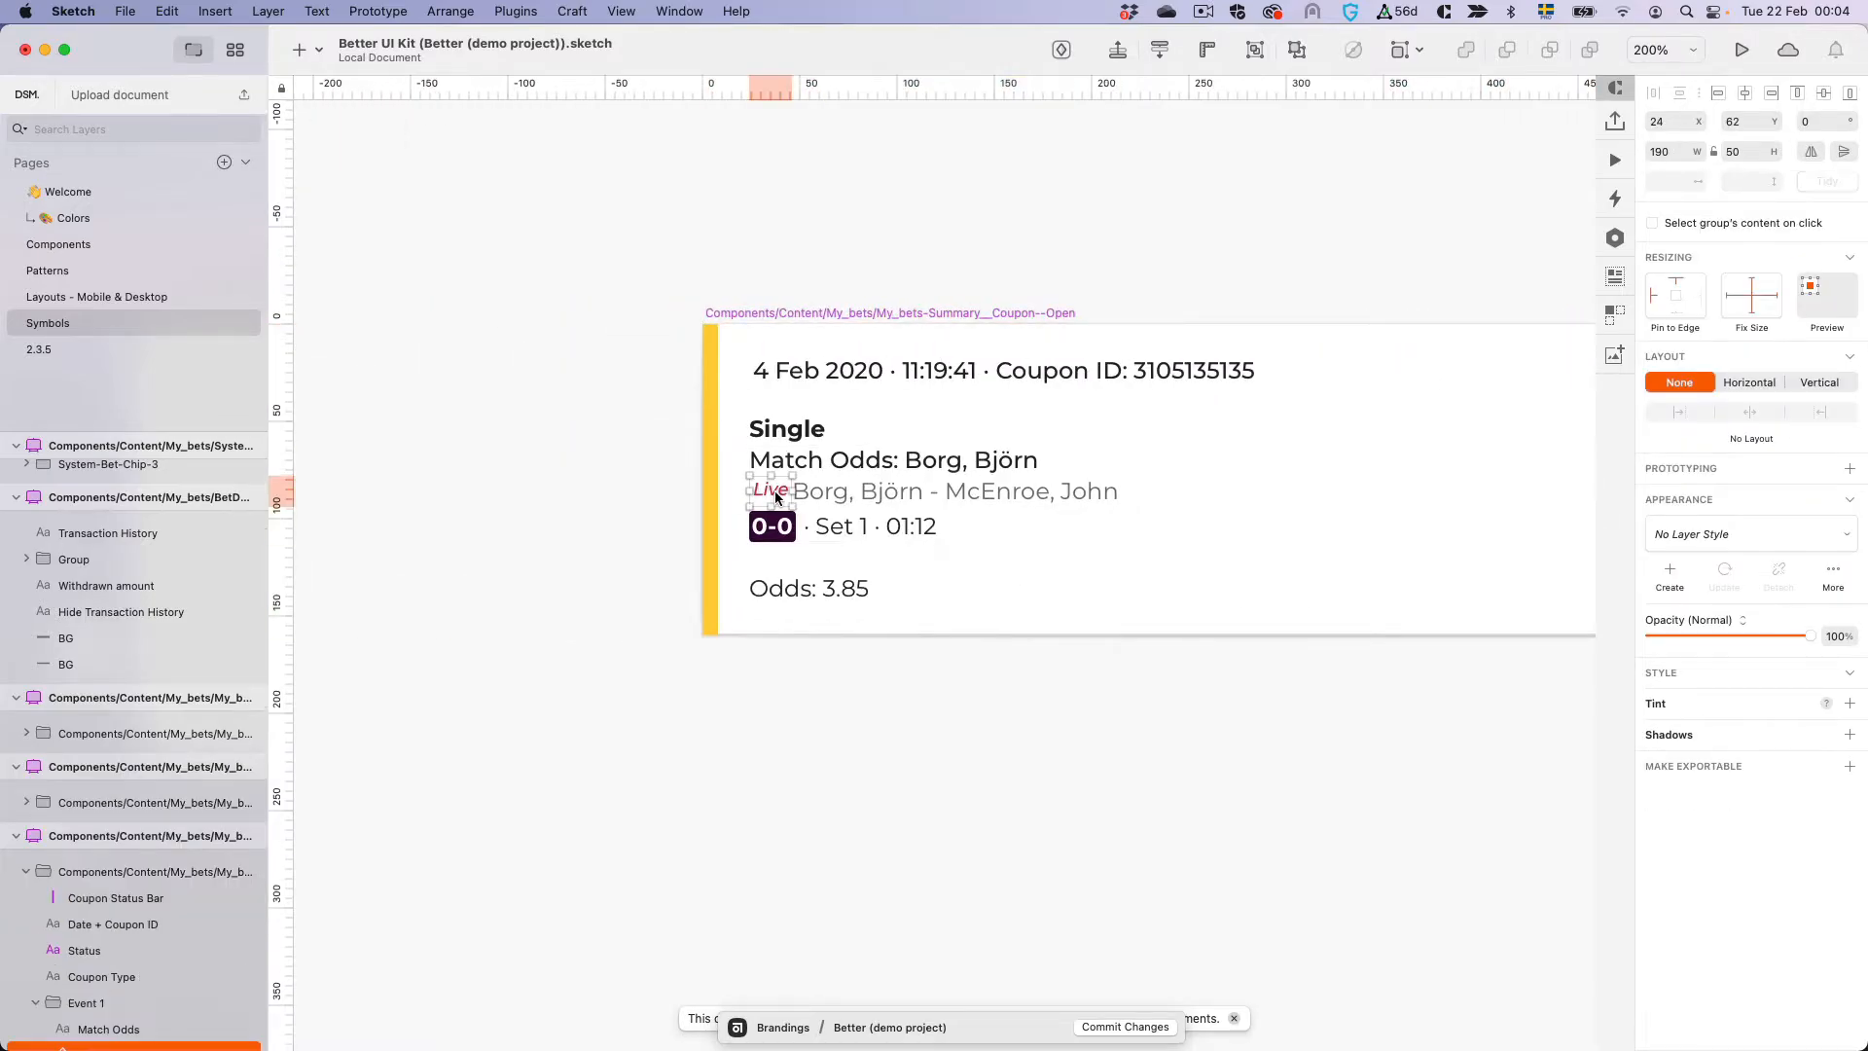
pyautogui.rightClick(775, 492)
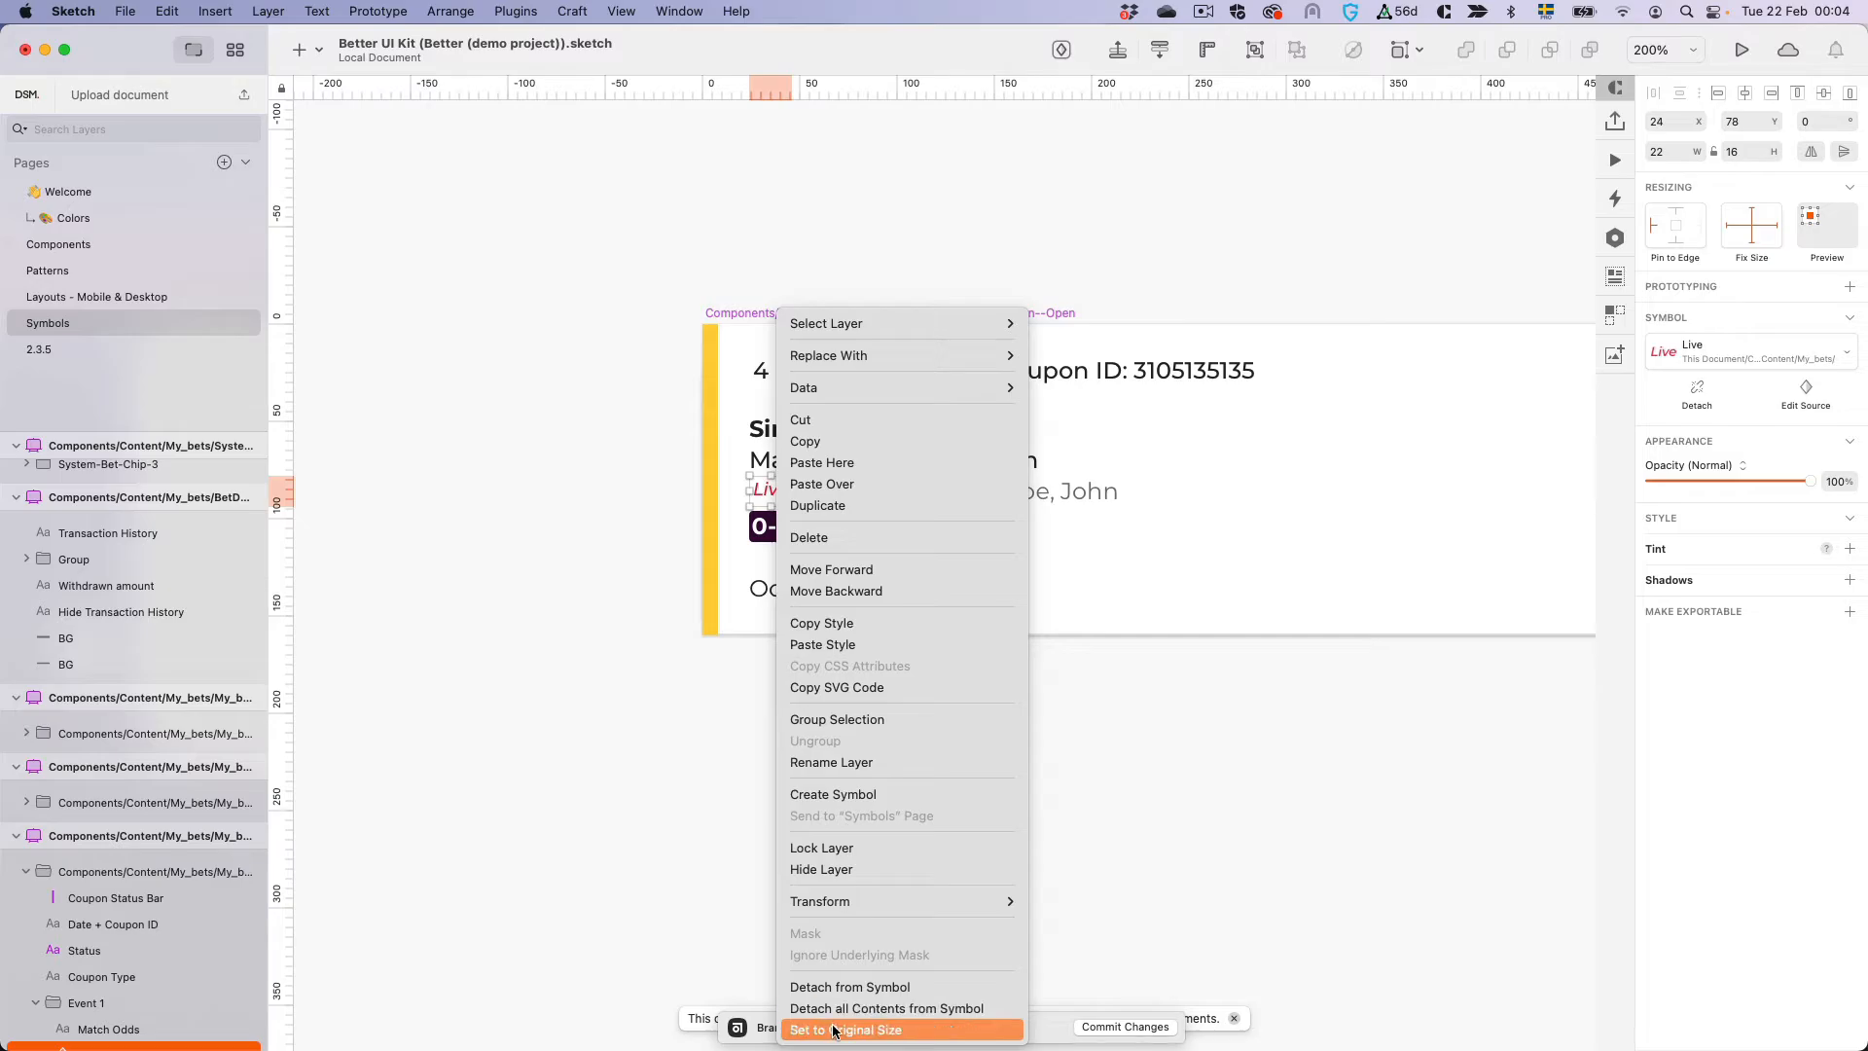
pyautogui.click(766, 626)
pyautogui.click(961, 563)
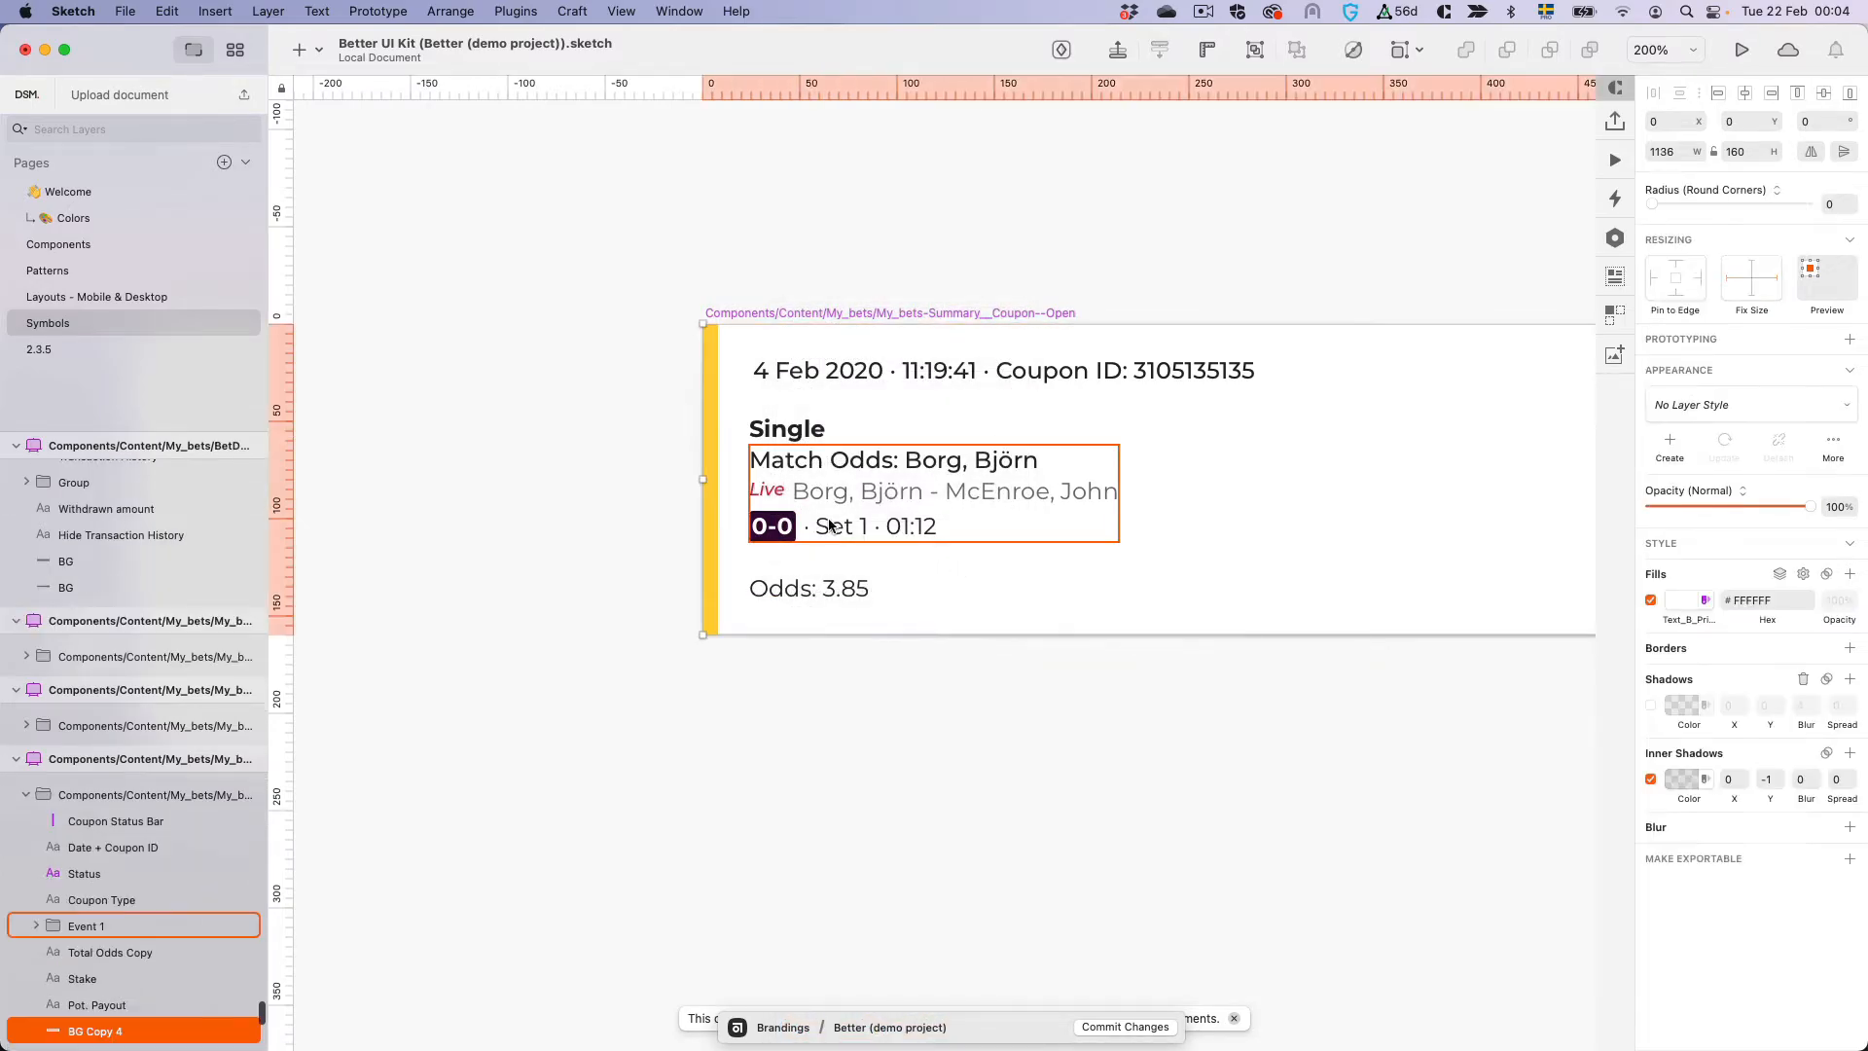
pyautogui.doubleClick(768, 499)
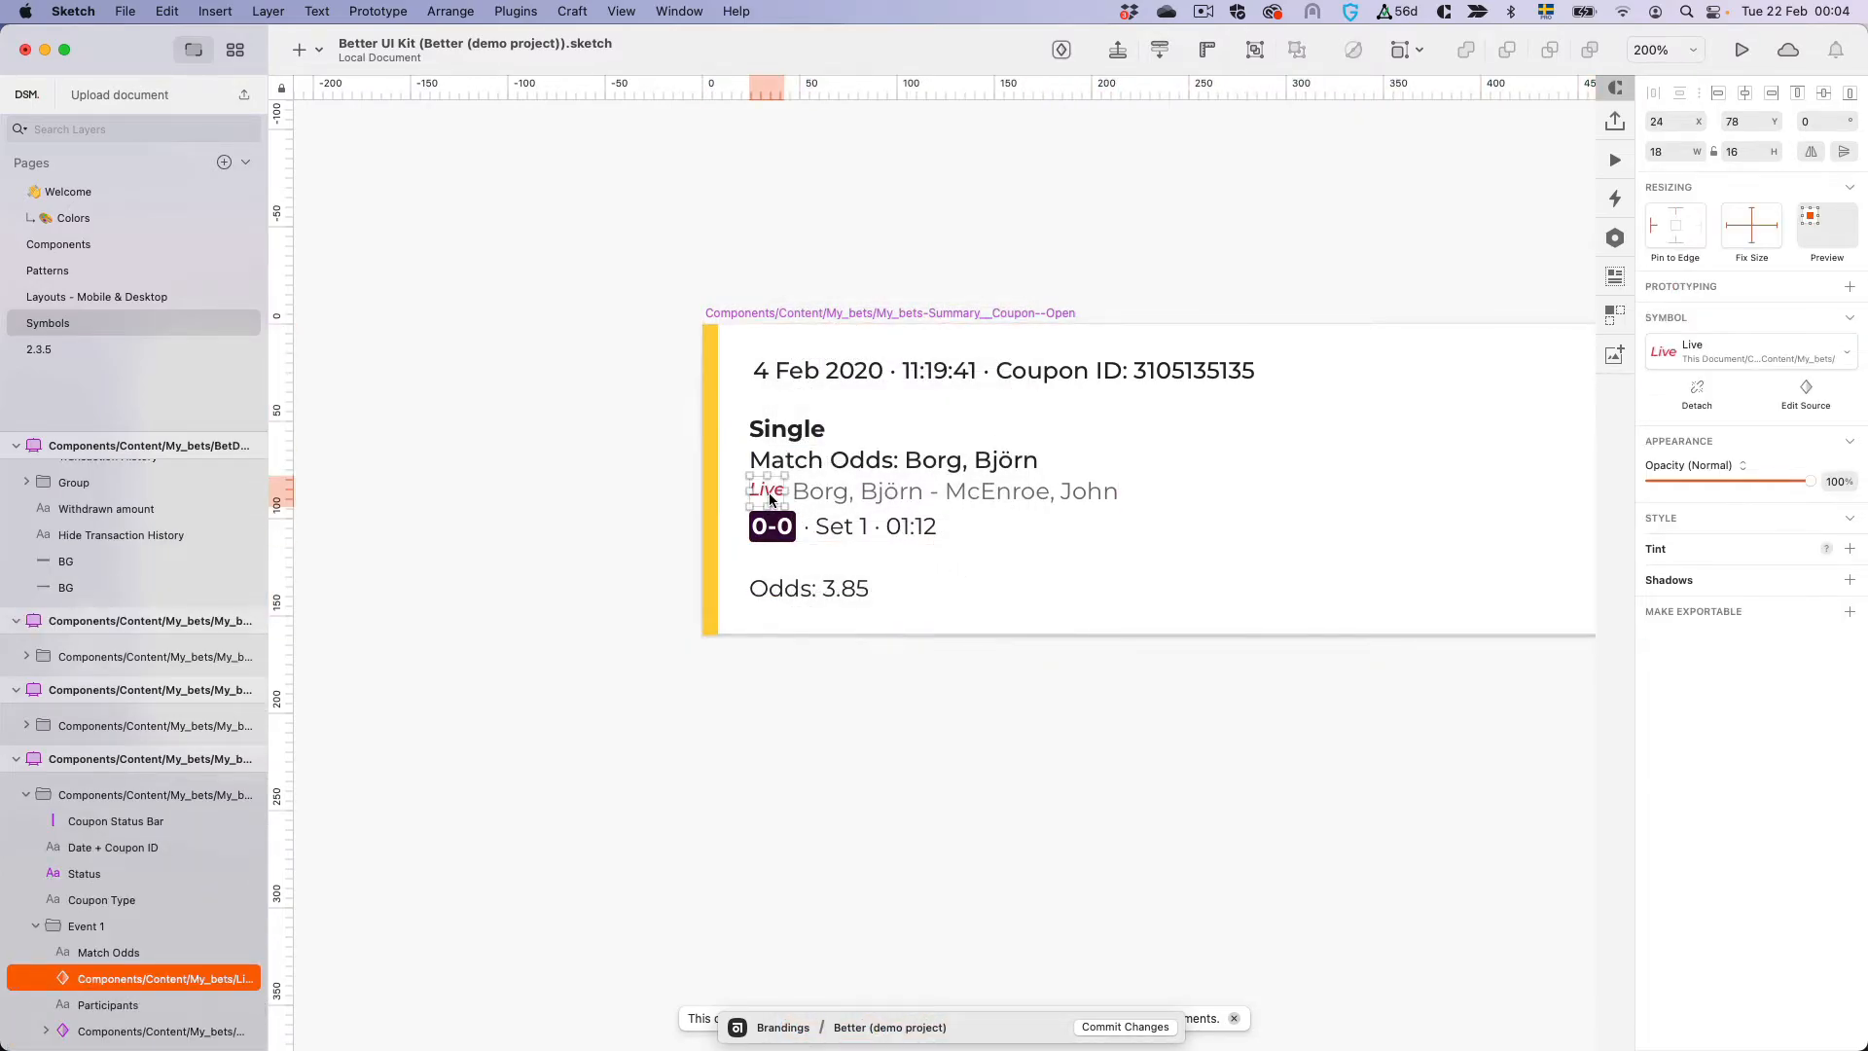
pyautogui.press('Down')
# Step: Restore the Open card's 0-0 score badge to original size, then go to the Components page
pyautogui.click(773, 526)
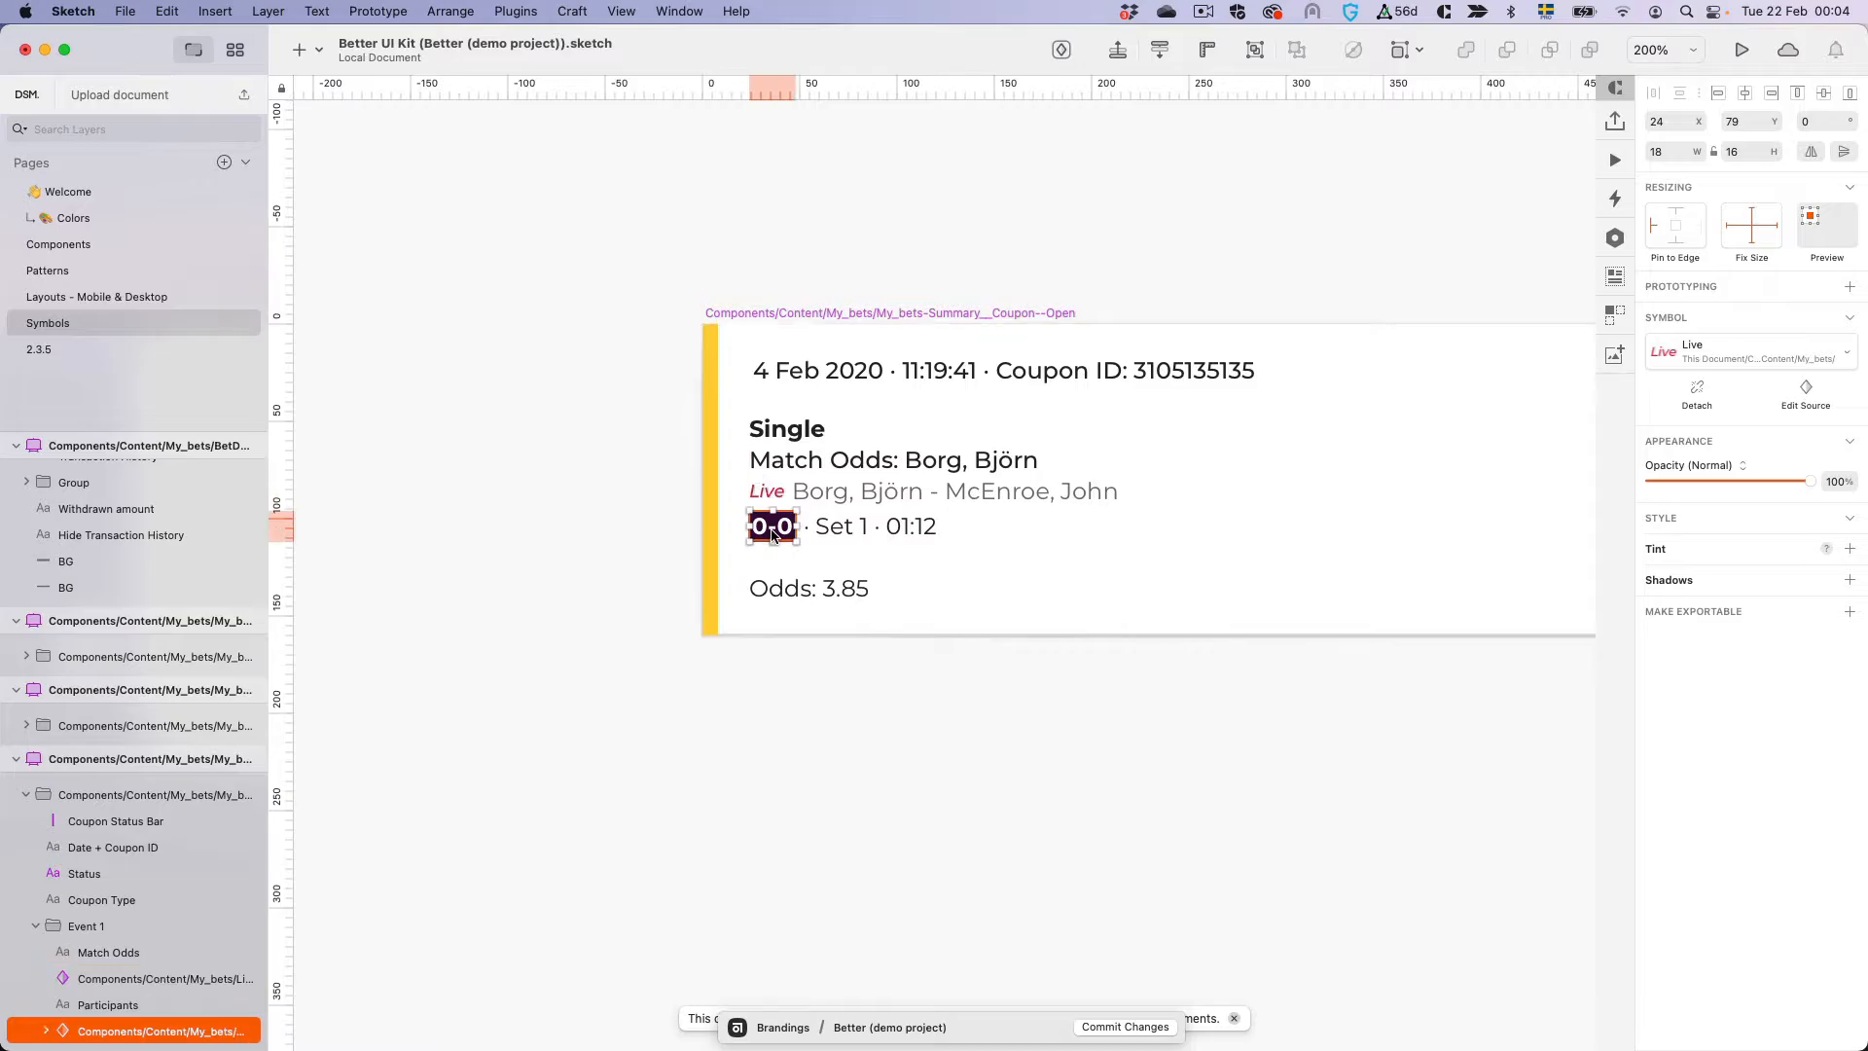
pyautogui.rightClick(767, 528)
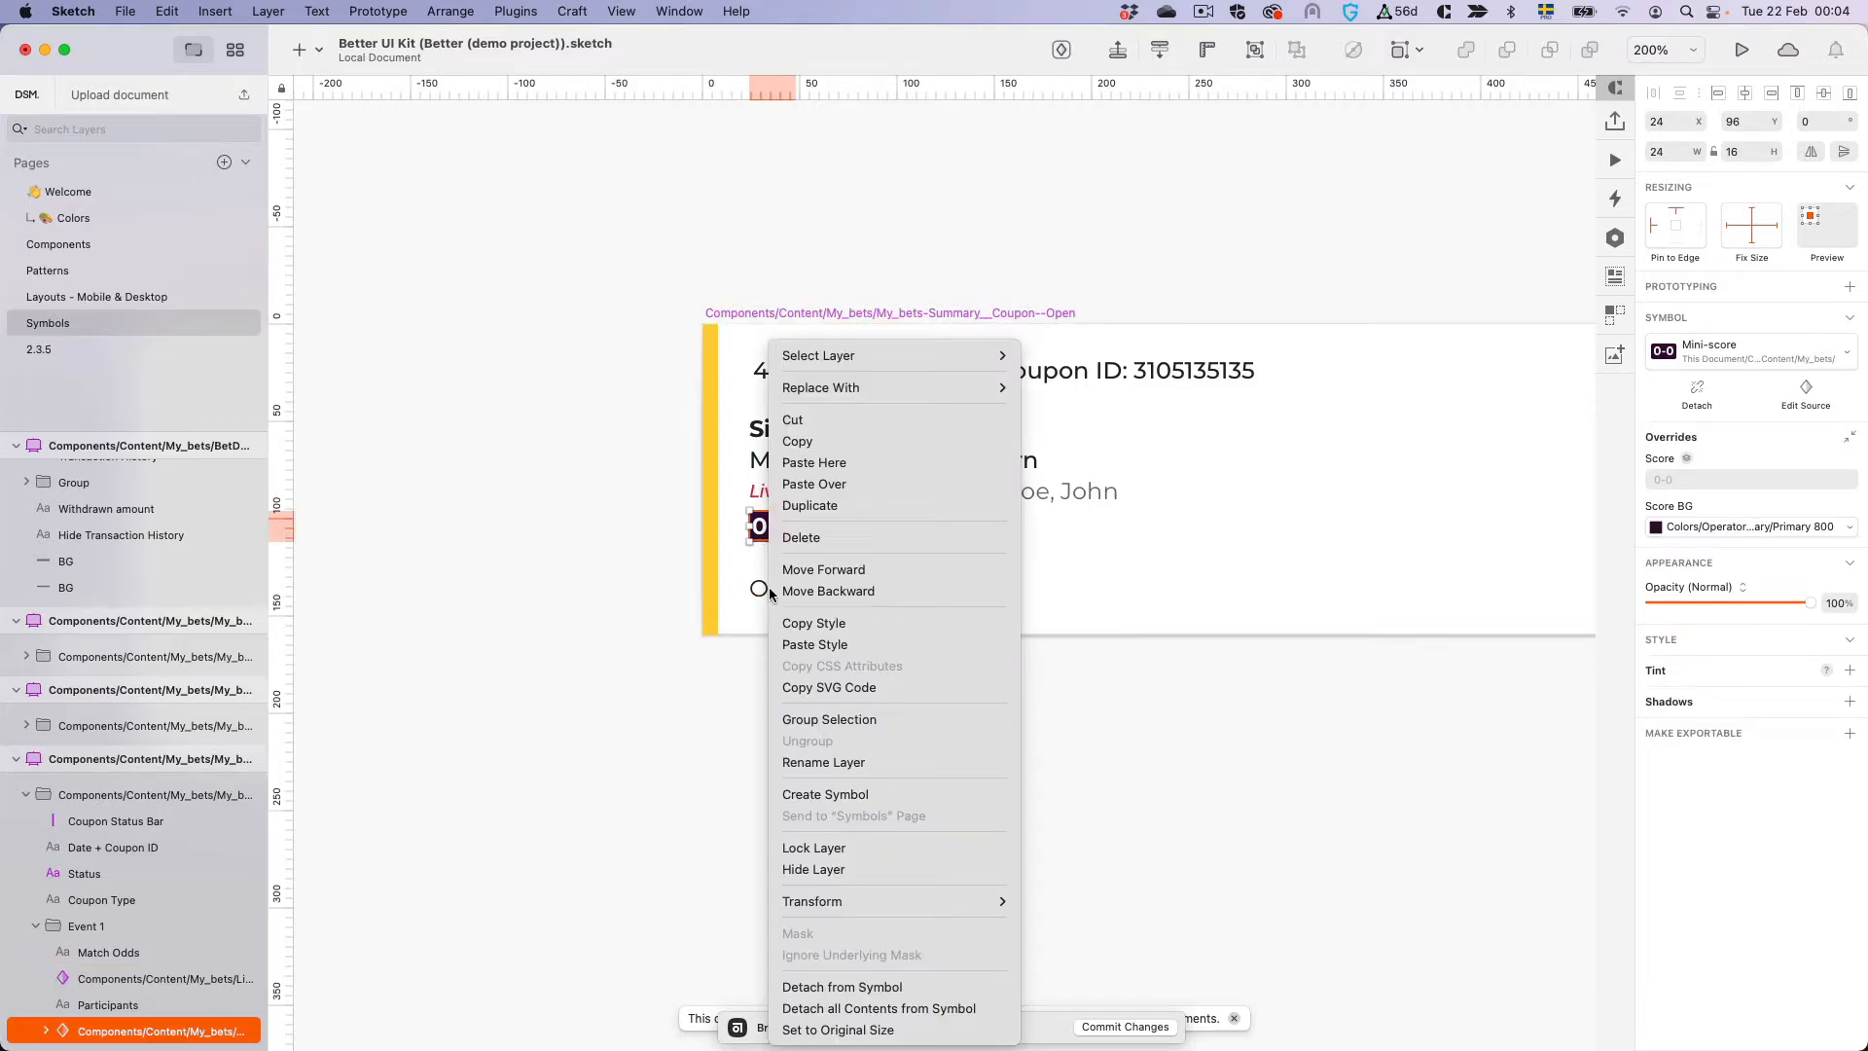
pyautogui.click(829, 1034)
pyautogui.hscroll(-10, 786, 782)
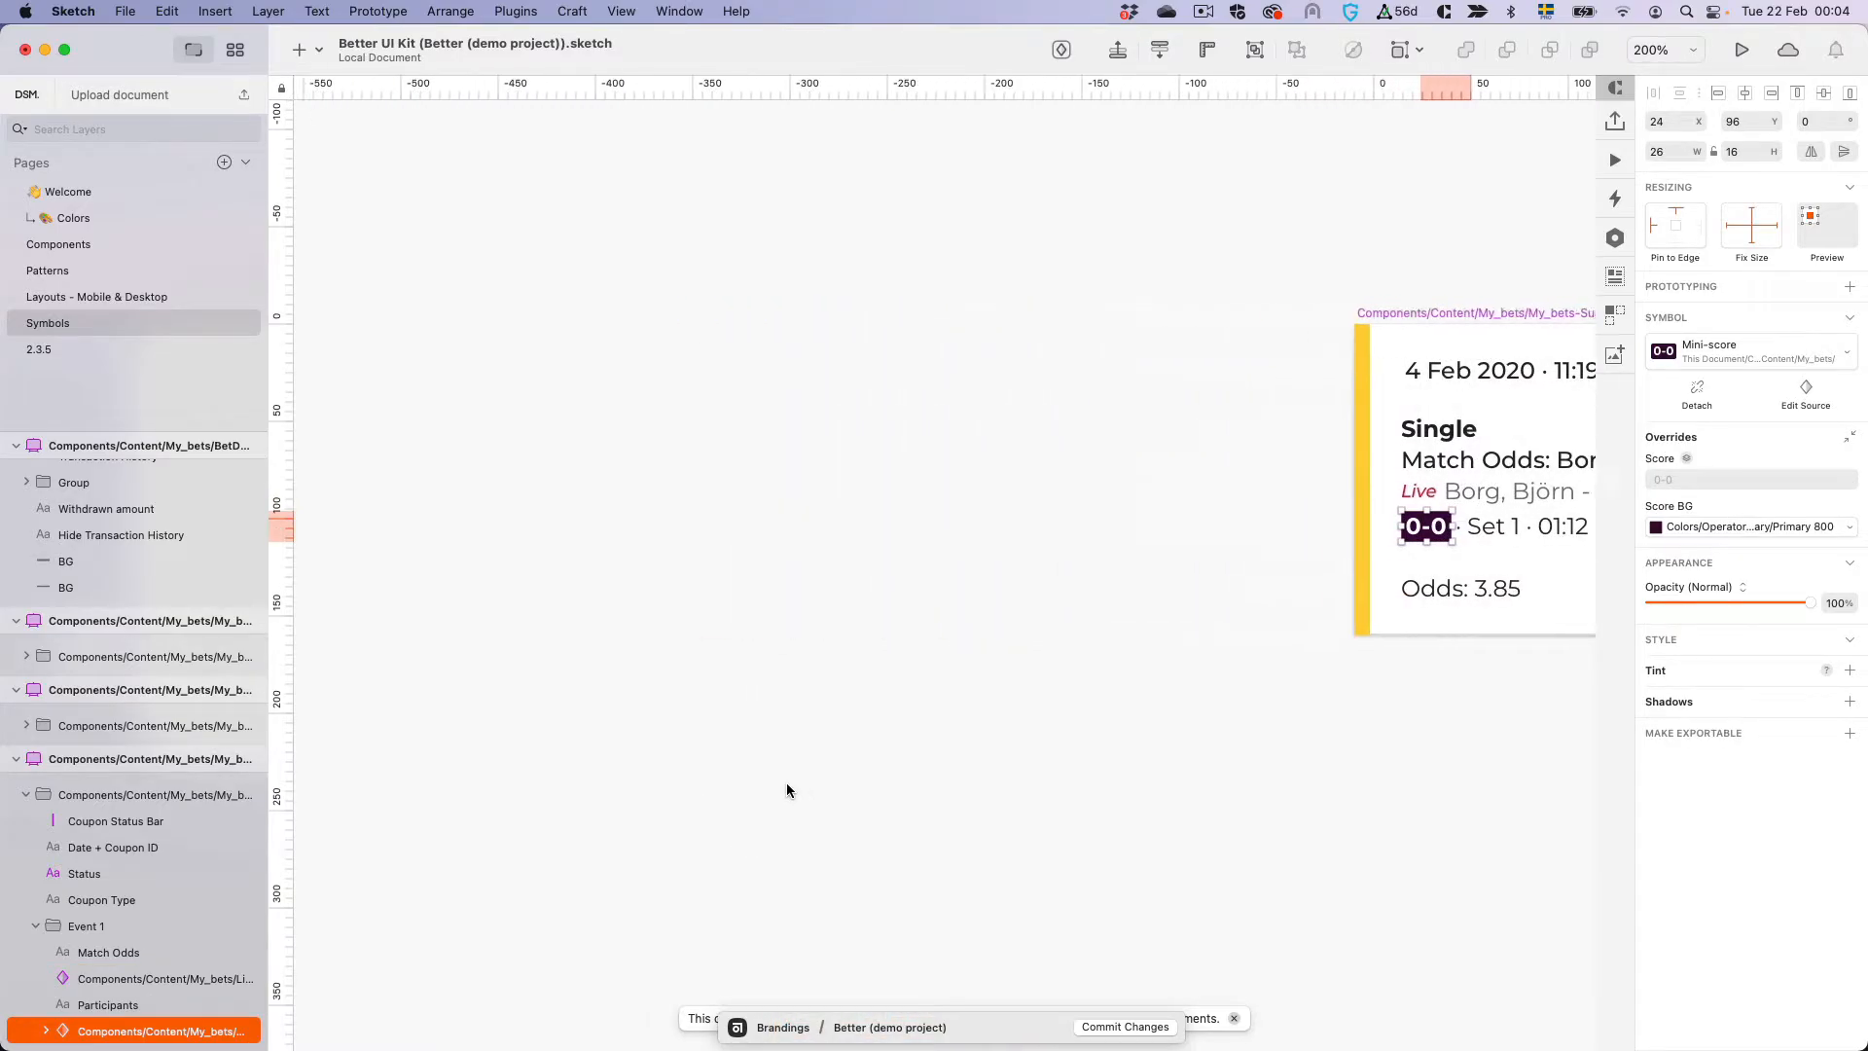
pyautogui.hscroll(10, 786, 782)
pyautogui.hscroll(4, 785, 782)
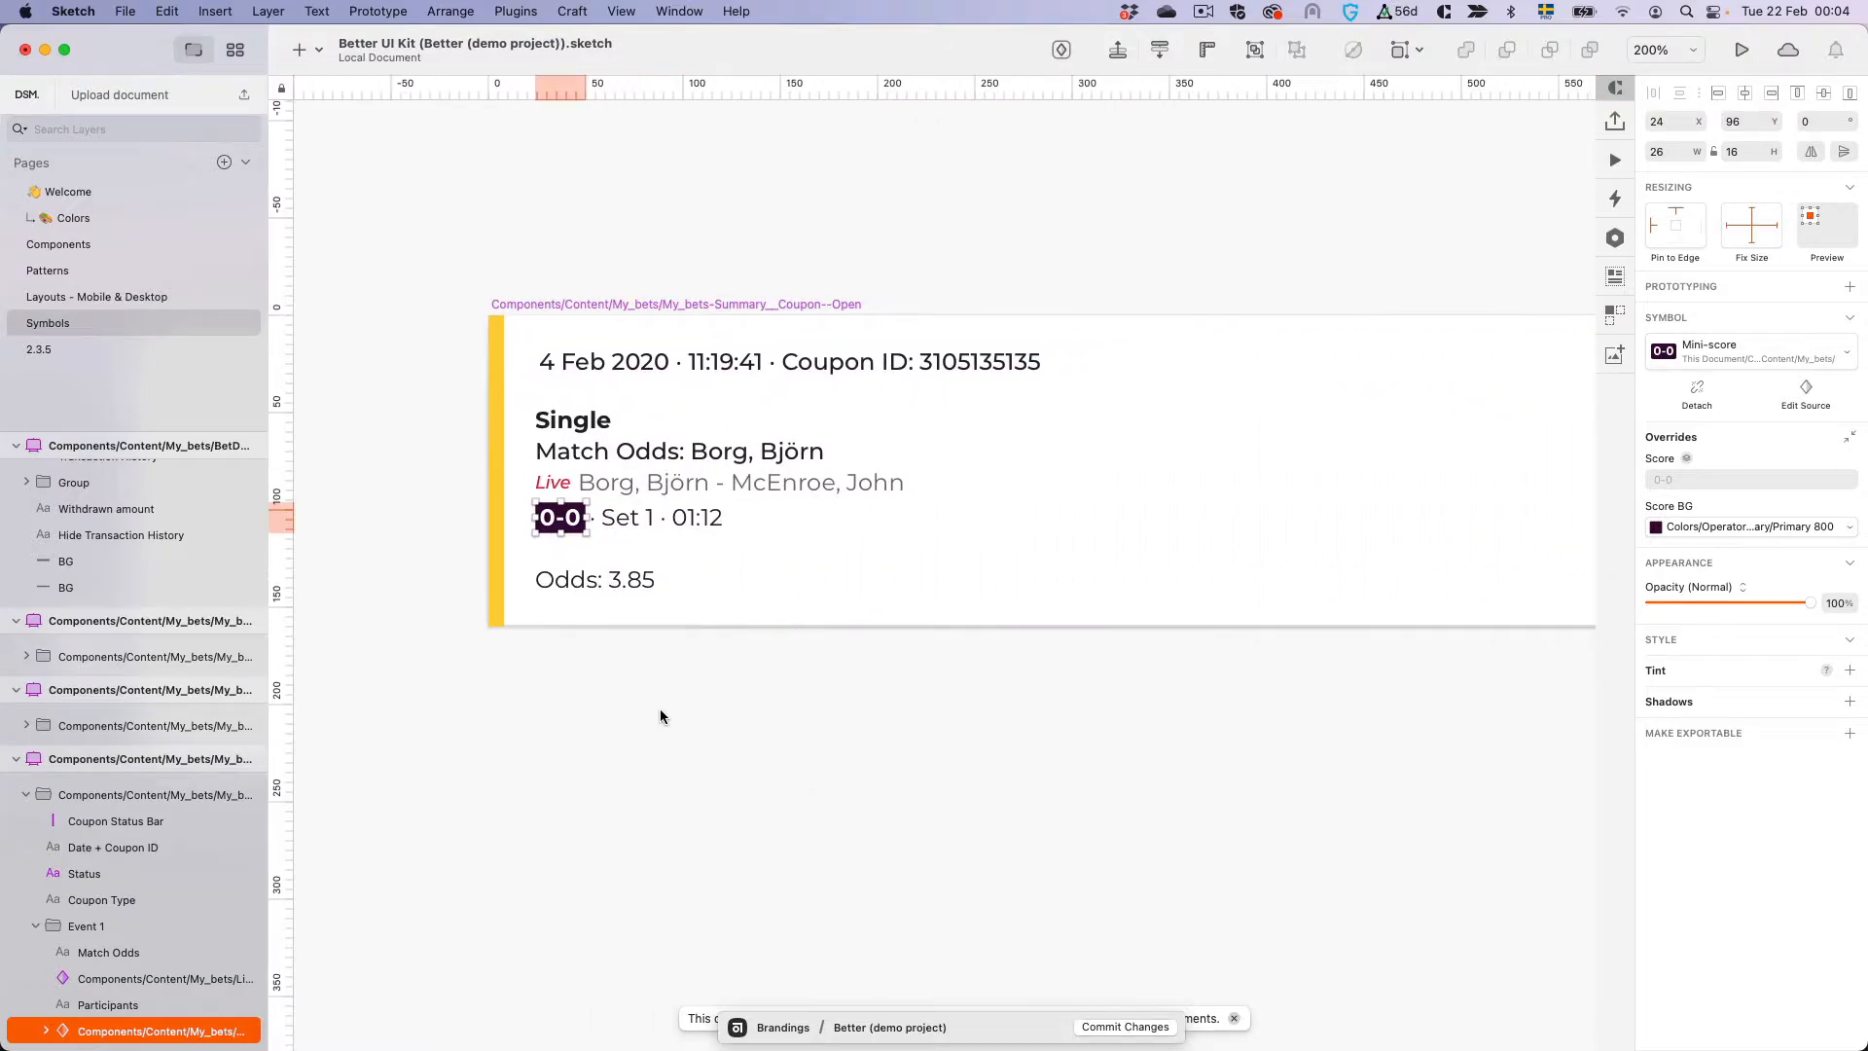
pyautogui.click(139, 245)
# Step: Drill through Content > My Bets > Mobile My Bets to edit the Won coupon's symbol source
pyautogui.hscroll(-2, 664, 668)
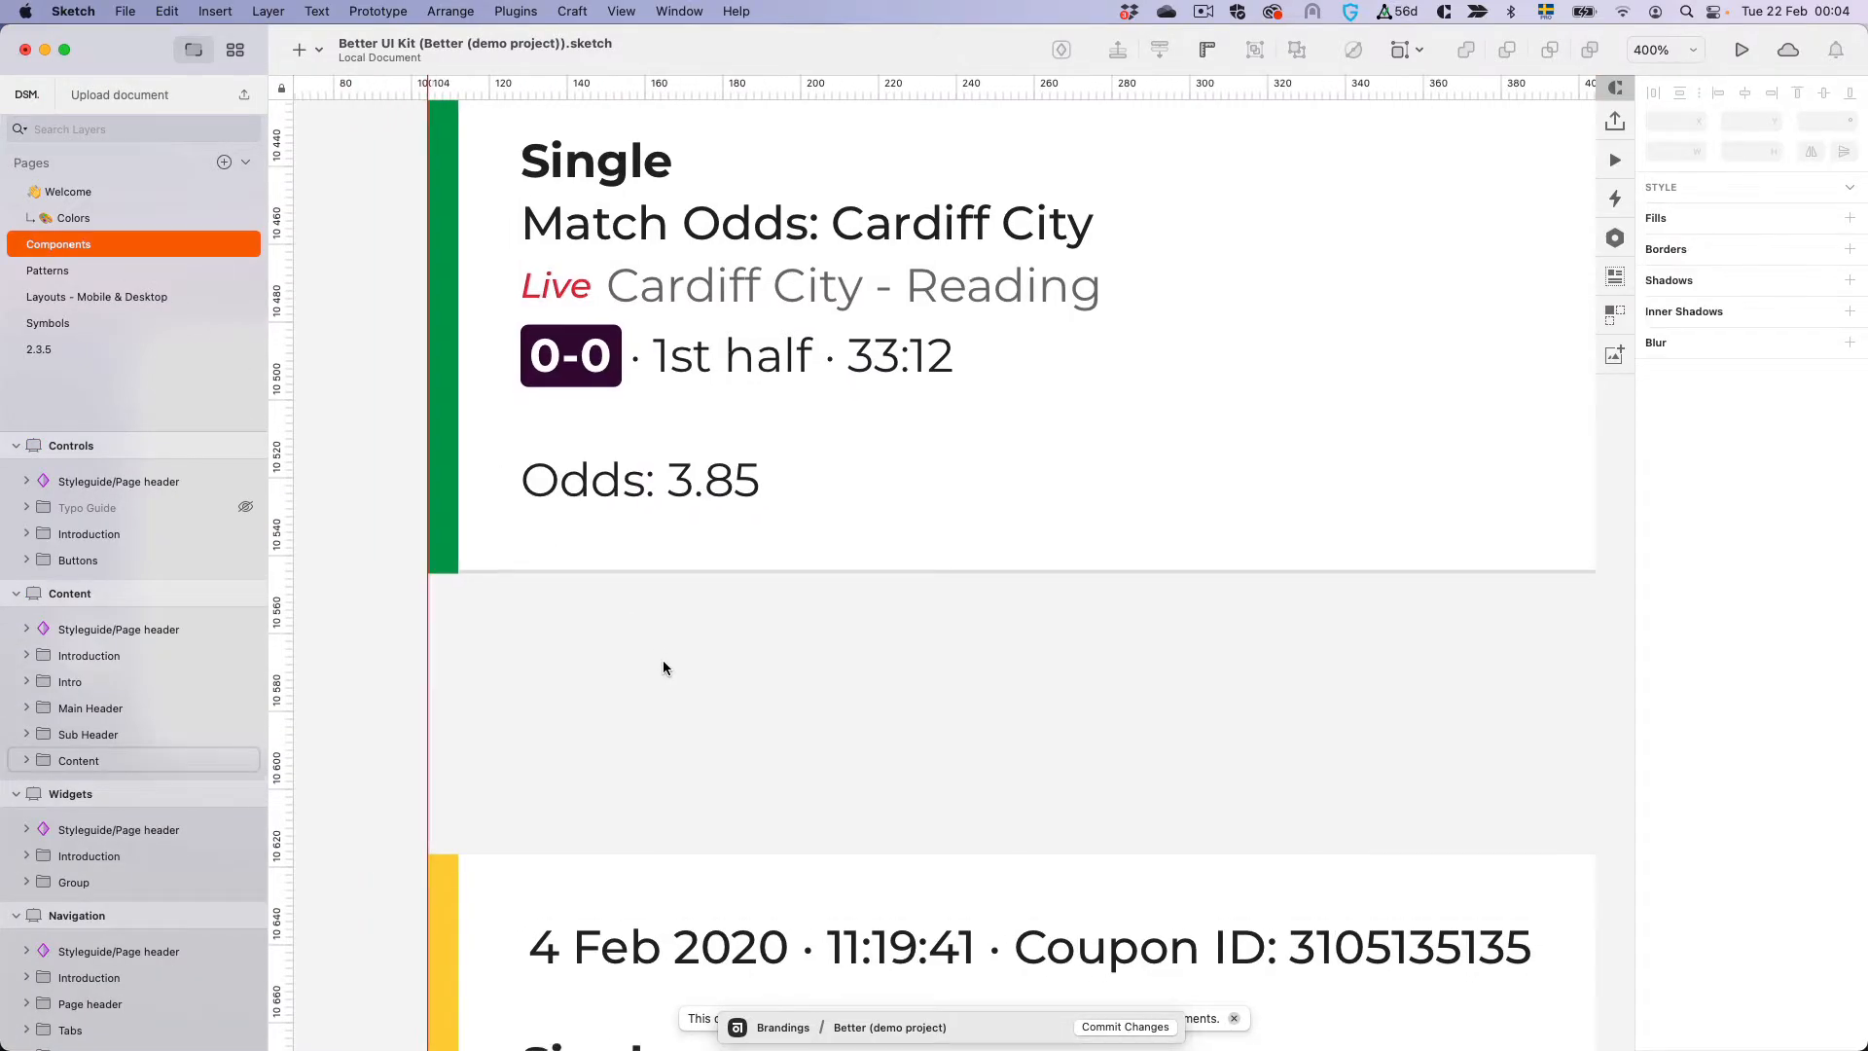
pyautogui.press('super+minus')
pyautogui.scroll(-4, 663, 667)
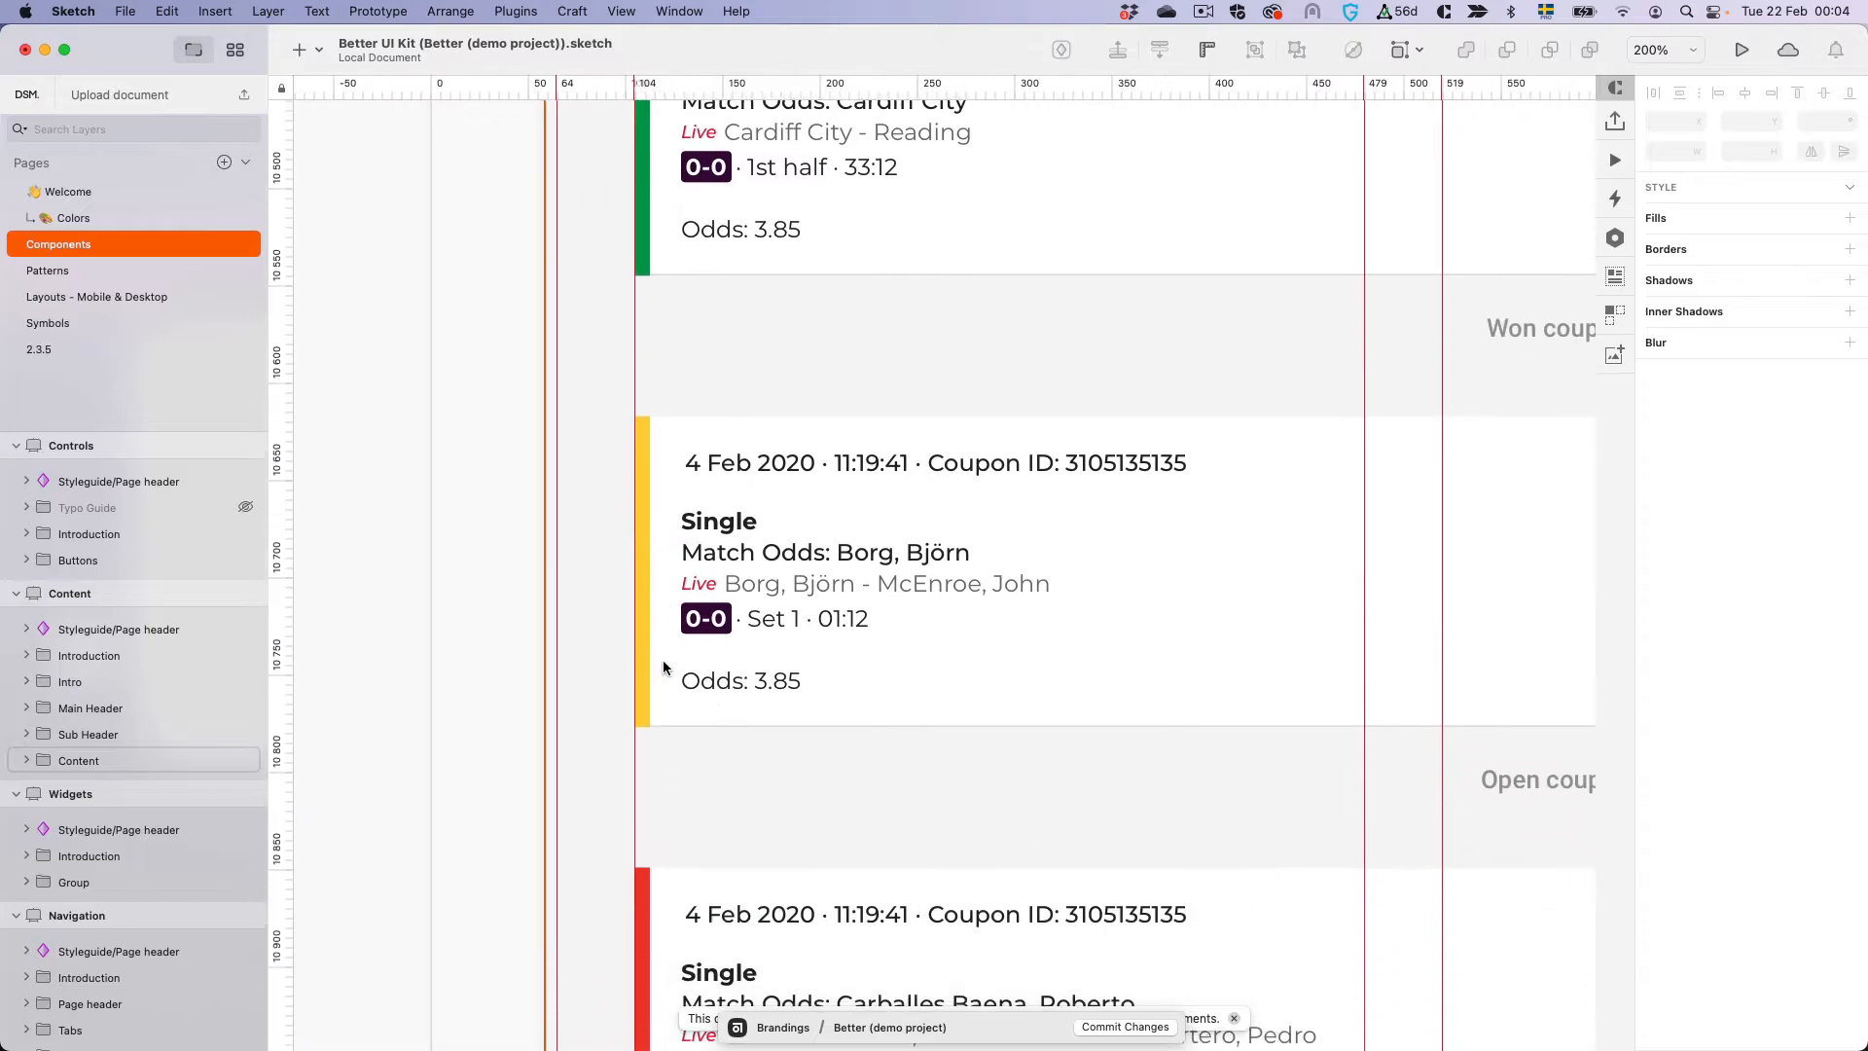
pyautogui.hscroll(3, 663, 668)
pyautogui.scroll(-5, 663, 667)
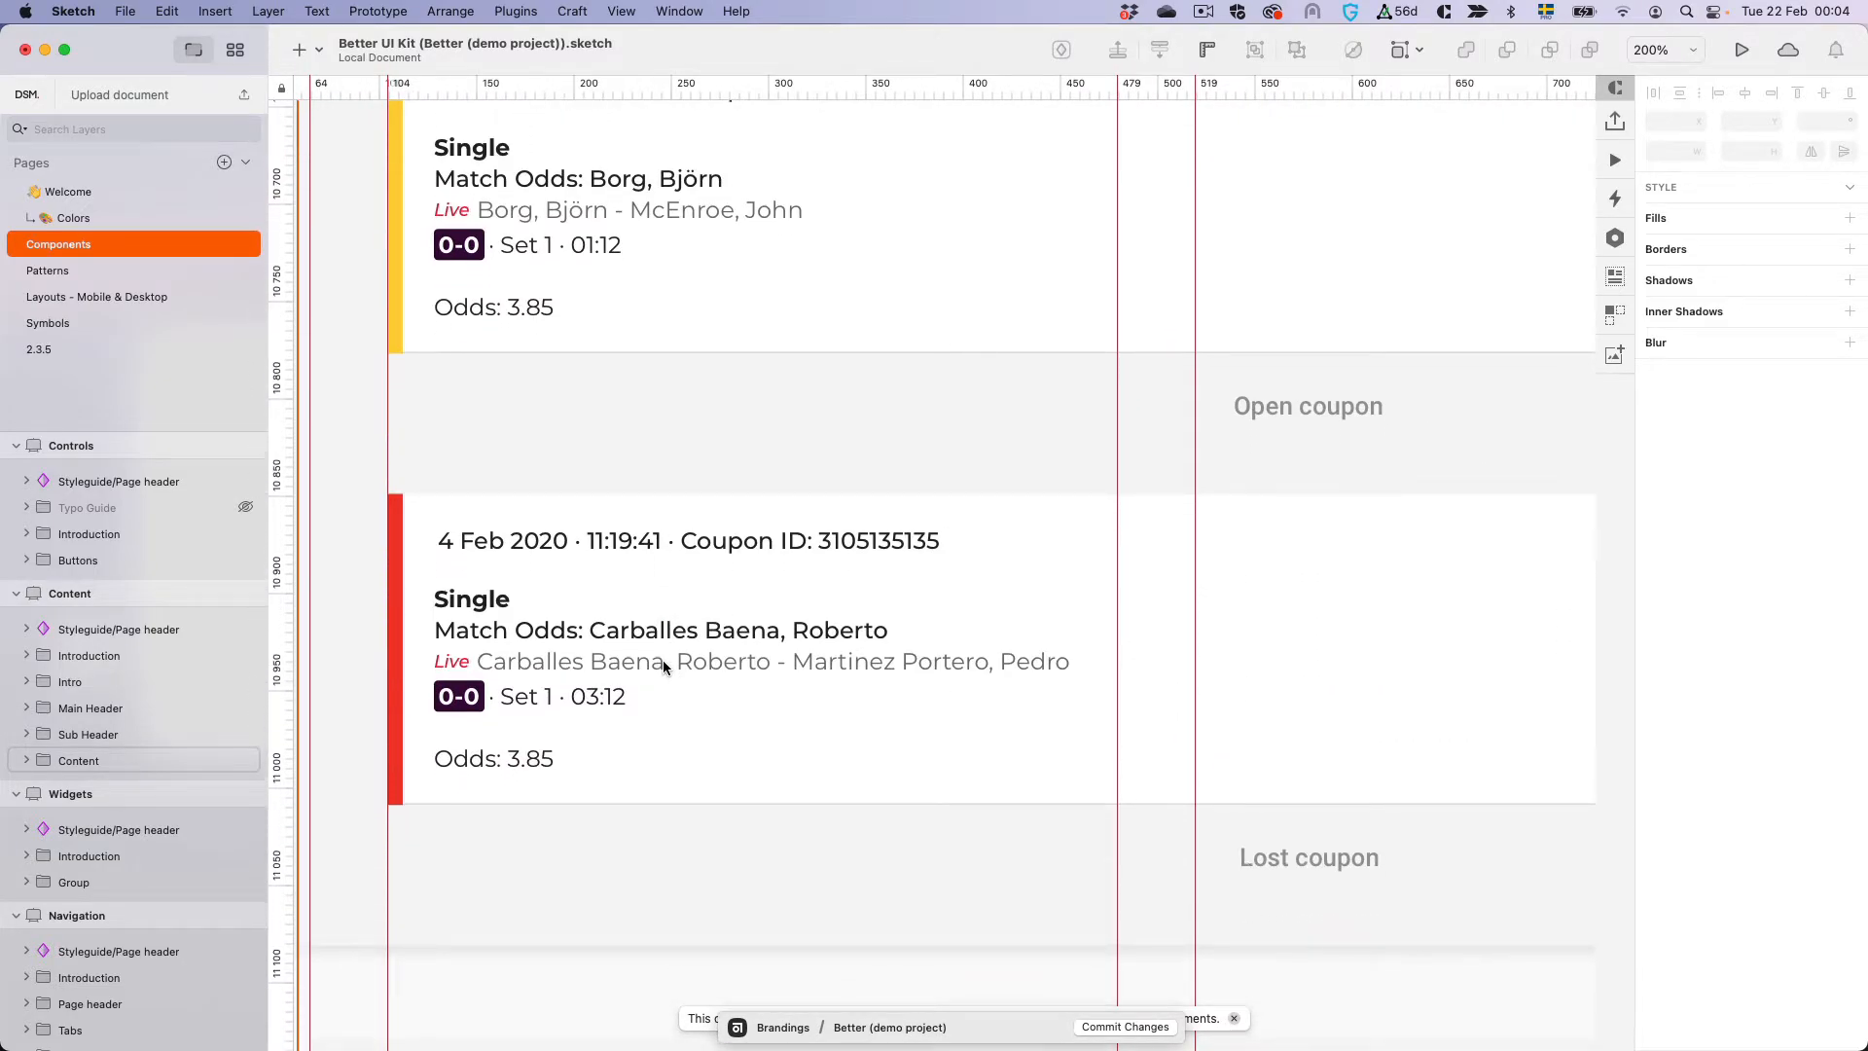
pyautogui.scroll(-10, 663, 667)
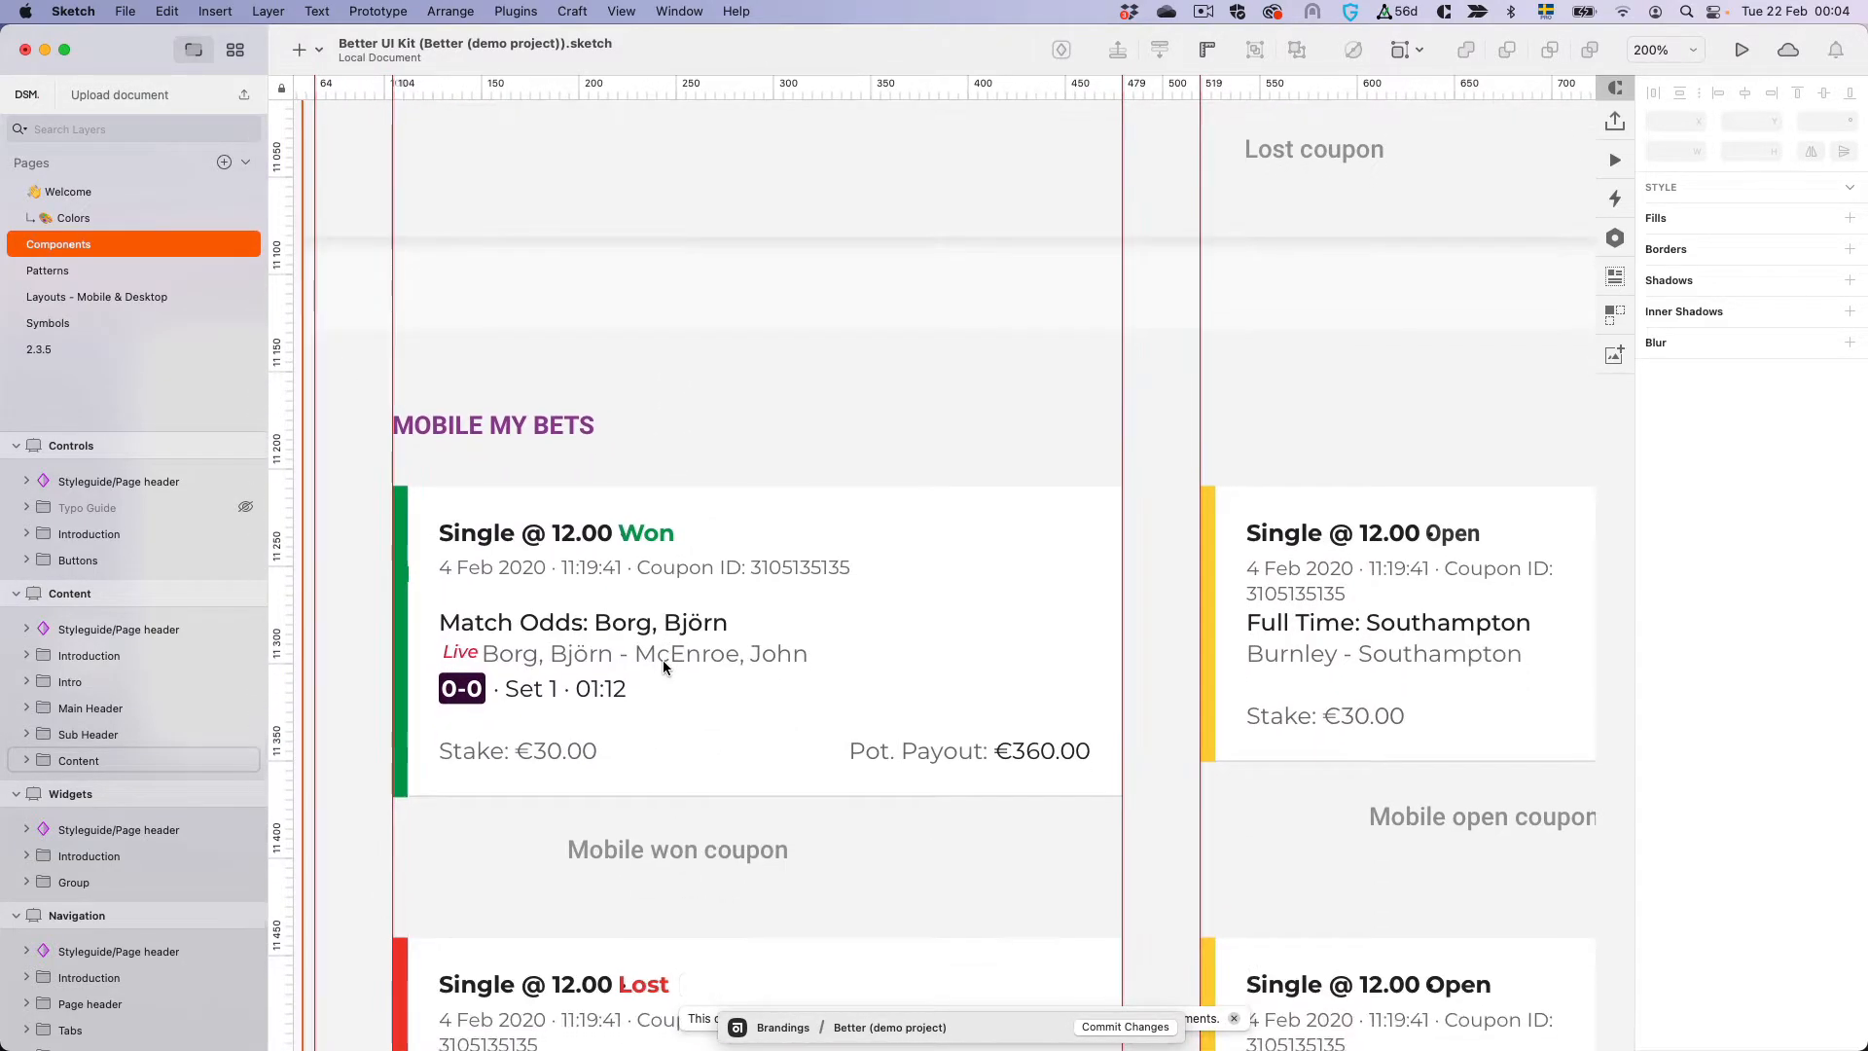
pyautogui.scroll(-2, 663, 667)
pyautogui.hscroll(-2, 663, 668)
pyautogui.click(668, 662)
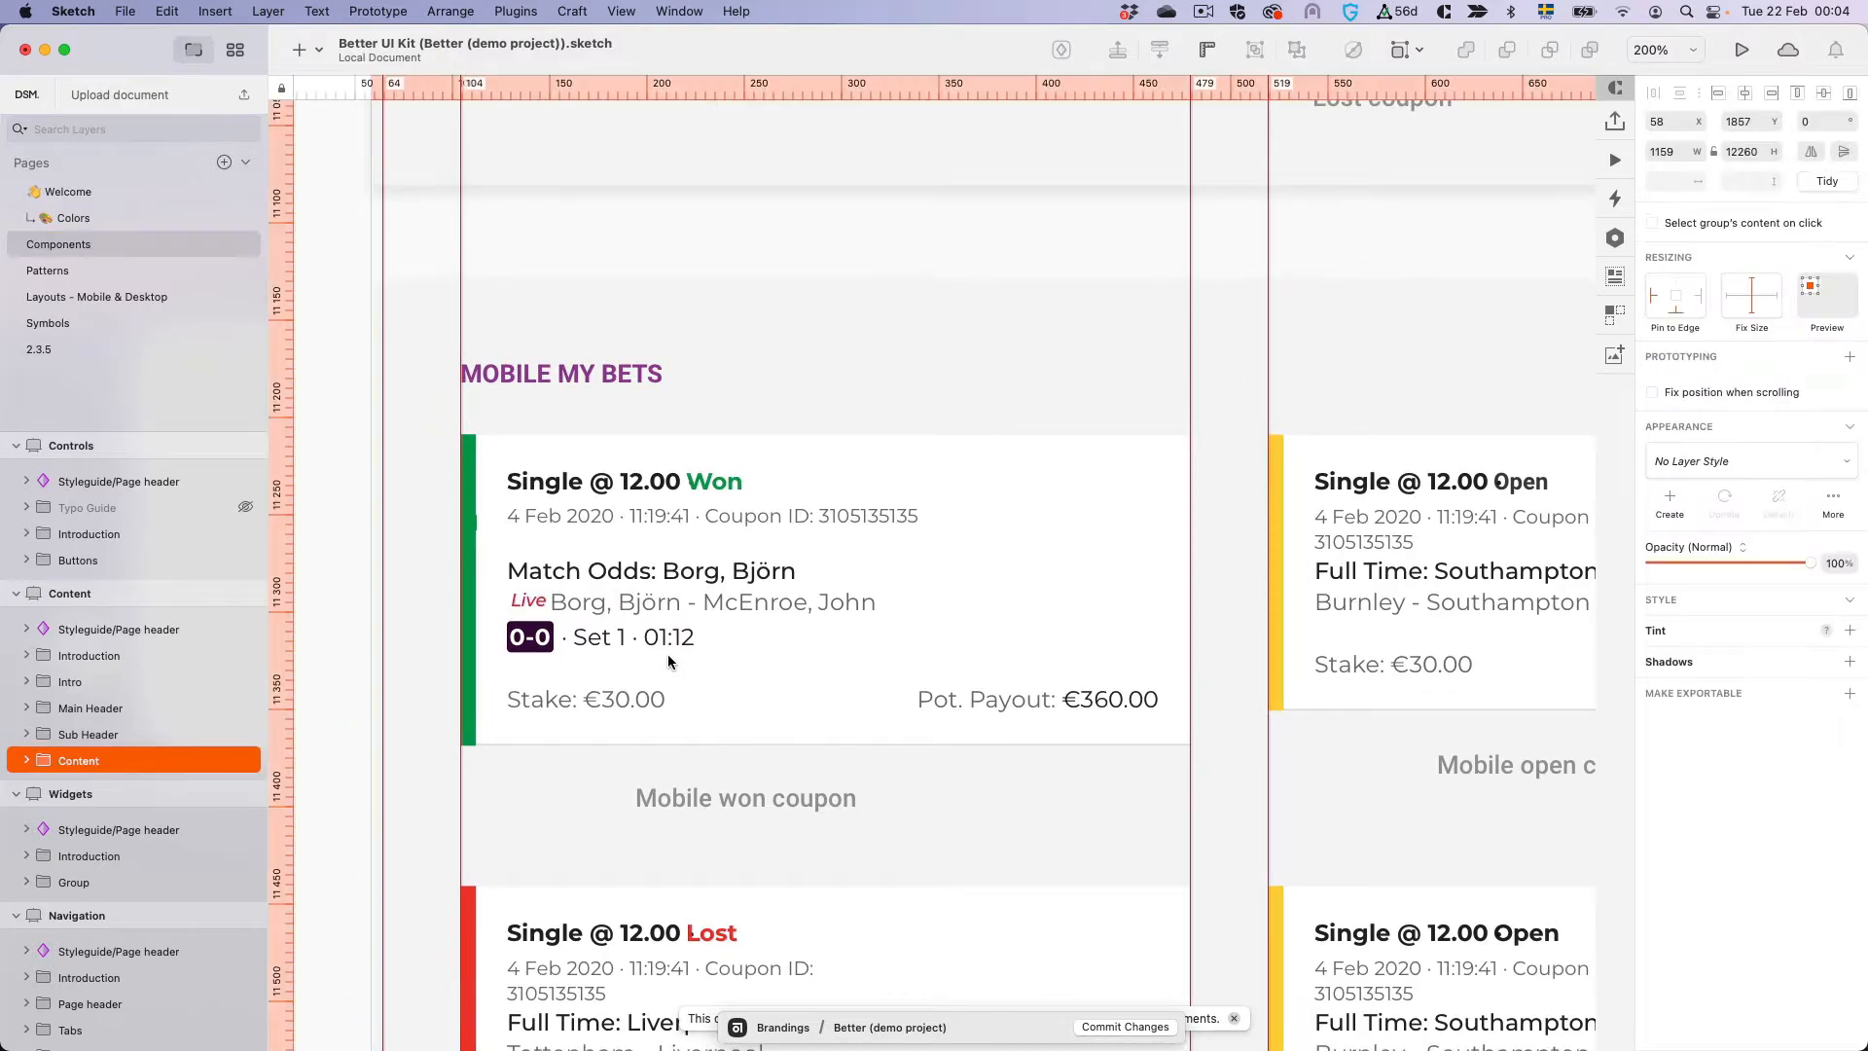
pyautogui.doubleClick(668, 662)
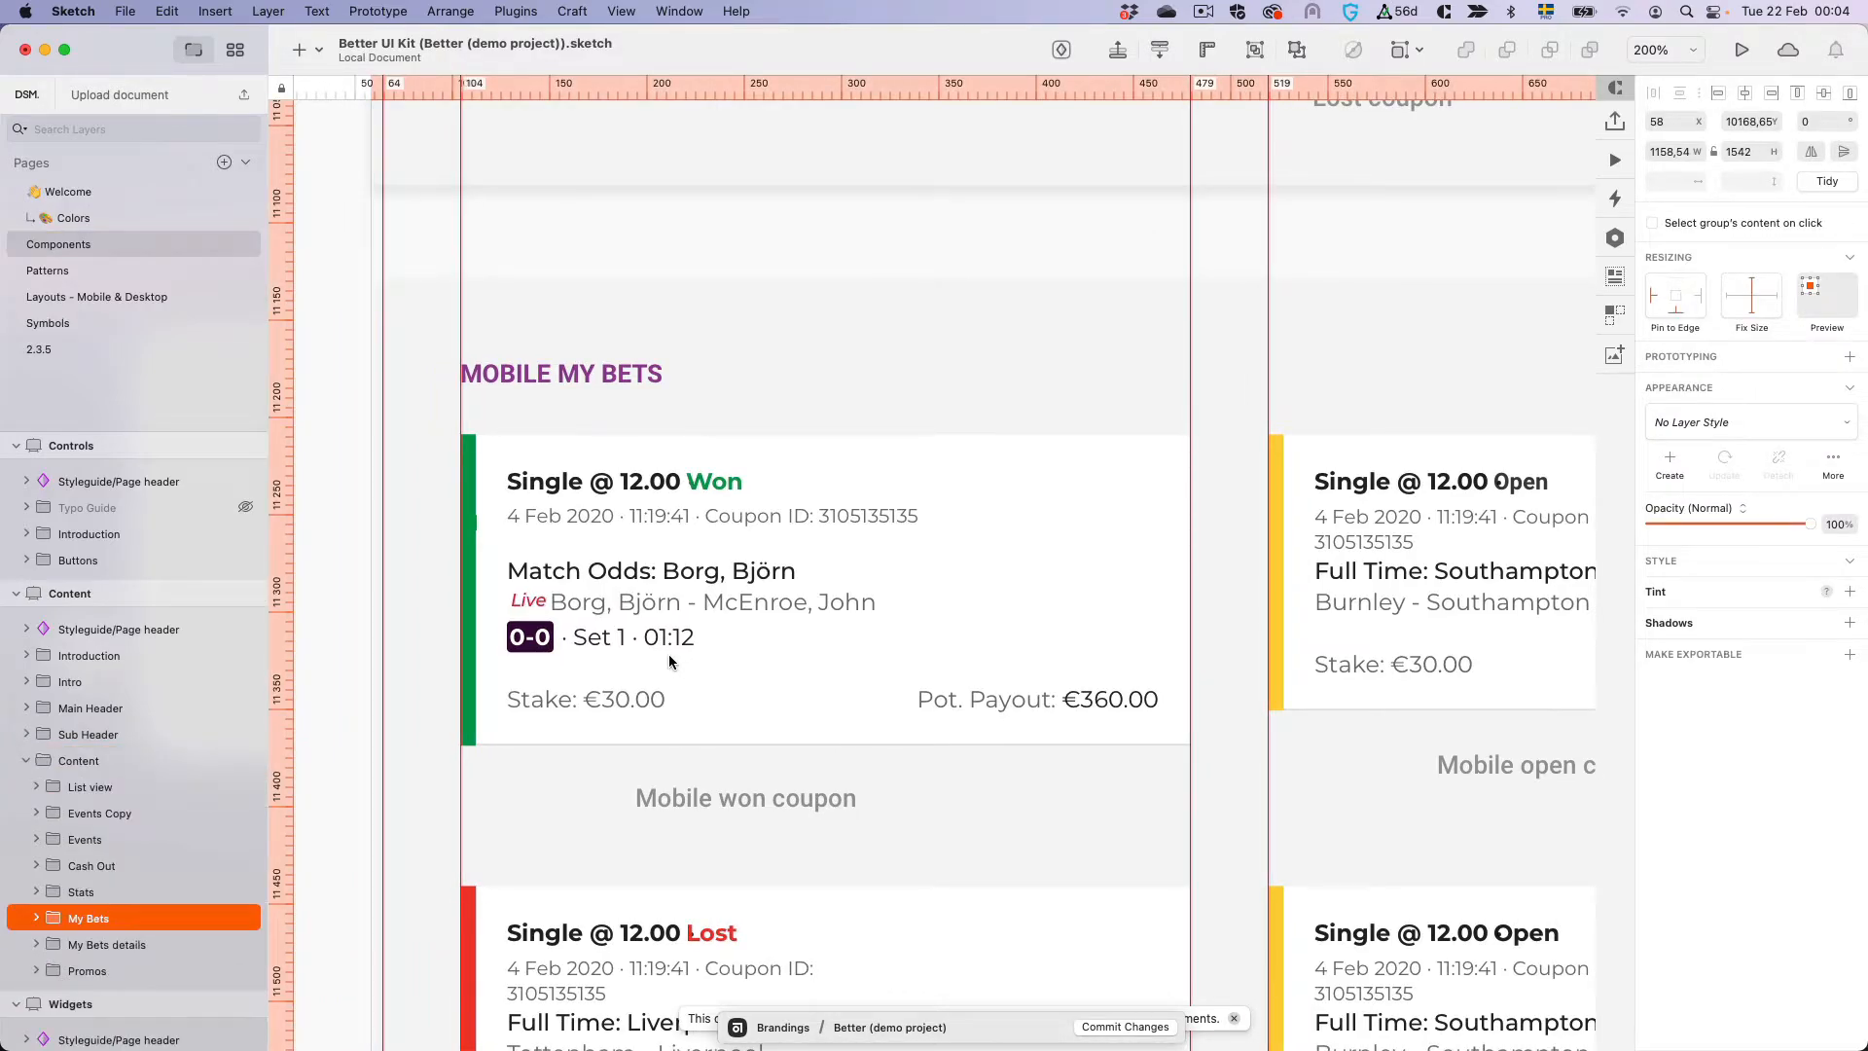
pyautogui.doubleClick(668, 661)
pyautogui.doubleClick(668, 662)
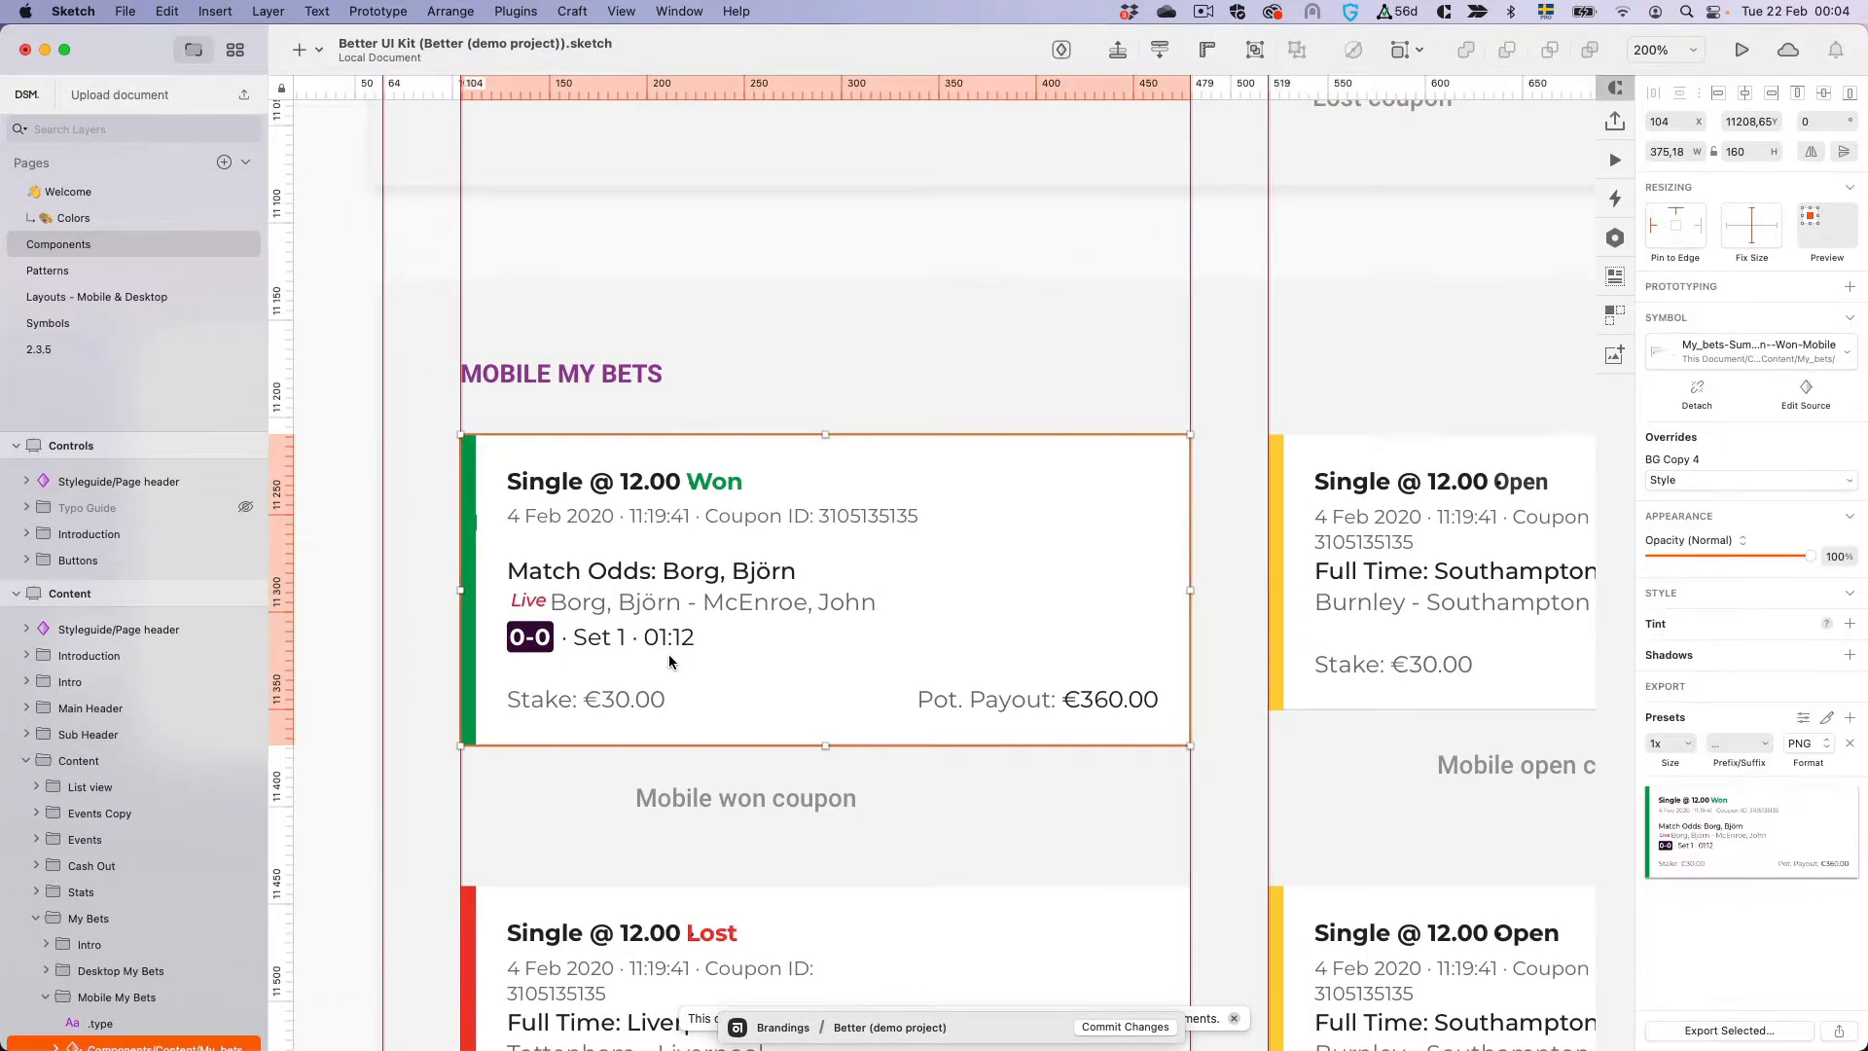
pyautogui.doubleClick(669, 662)
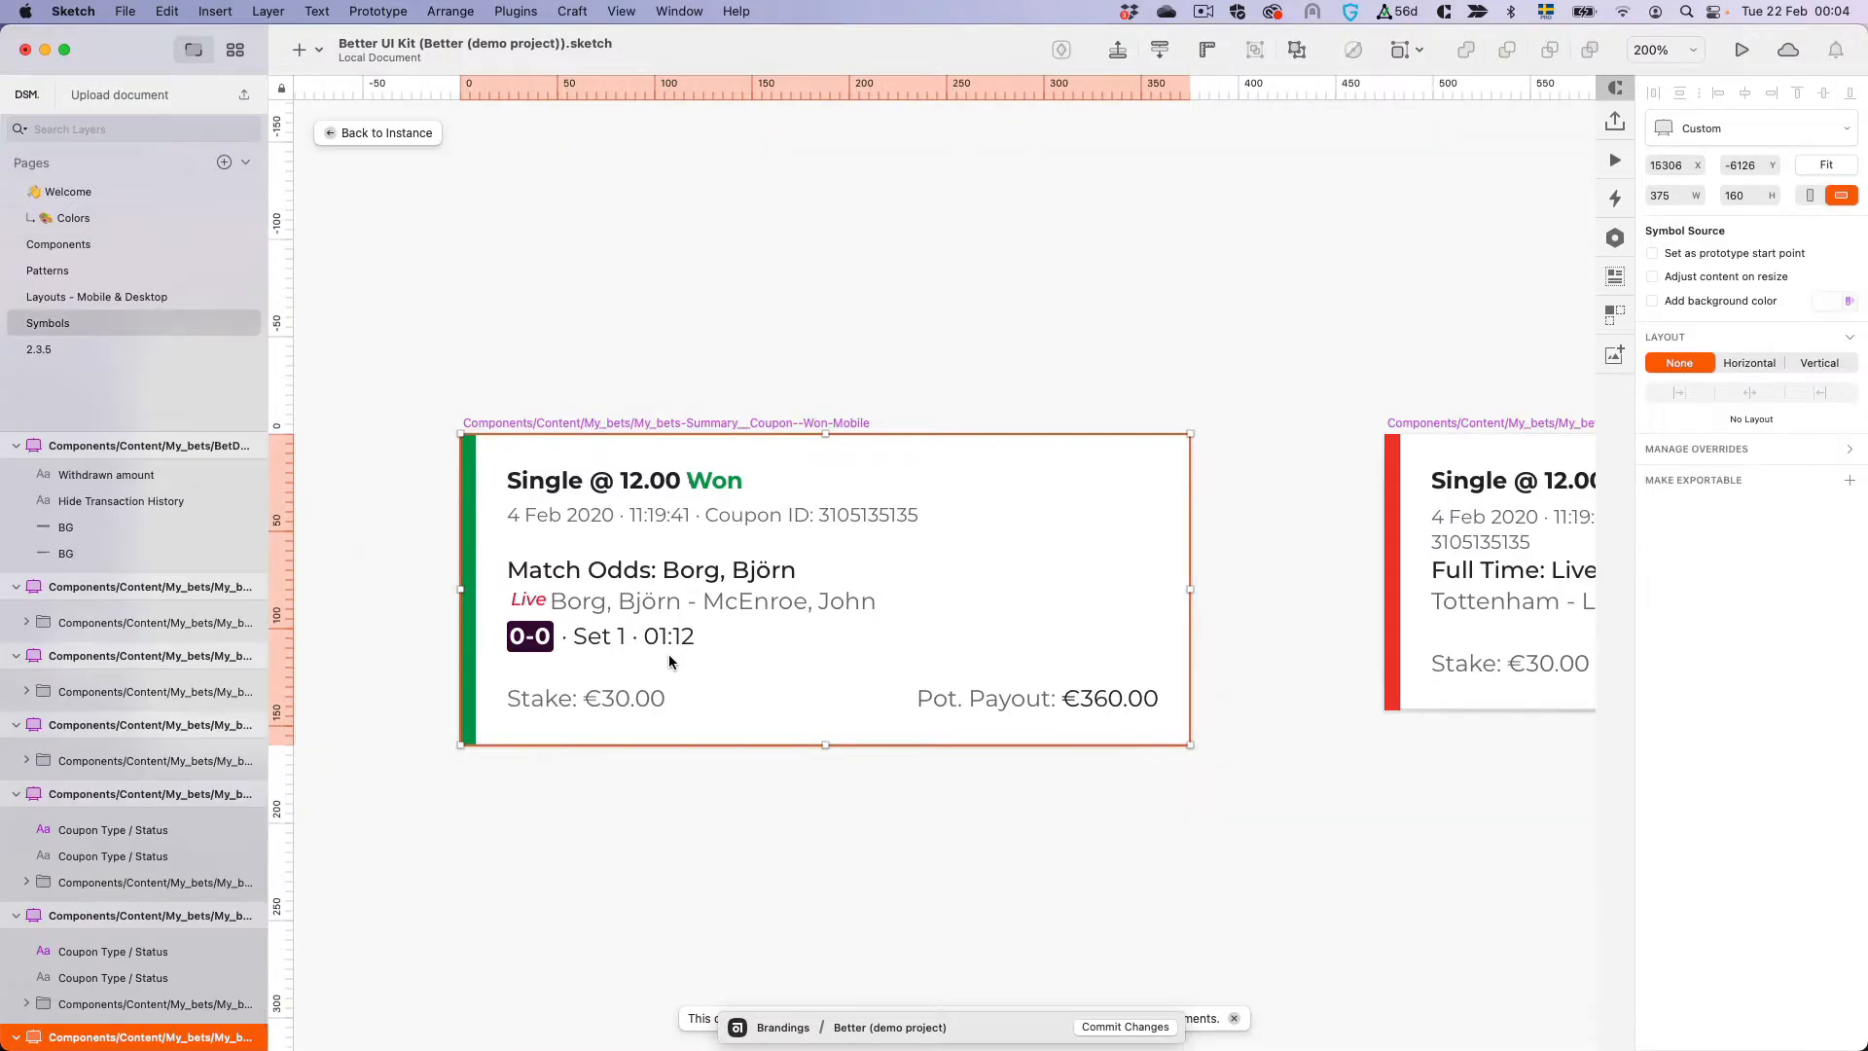
# Step: Restore the Won coupon's 0-0 score badge to its original size
pyautogui.click(528, 642)
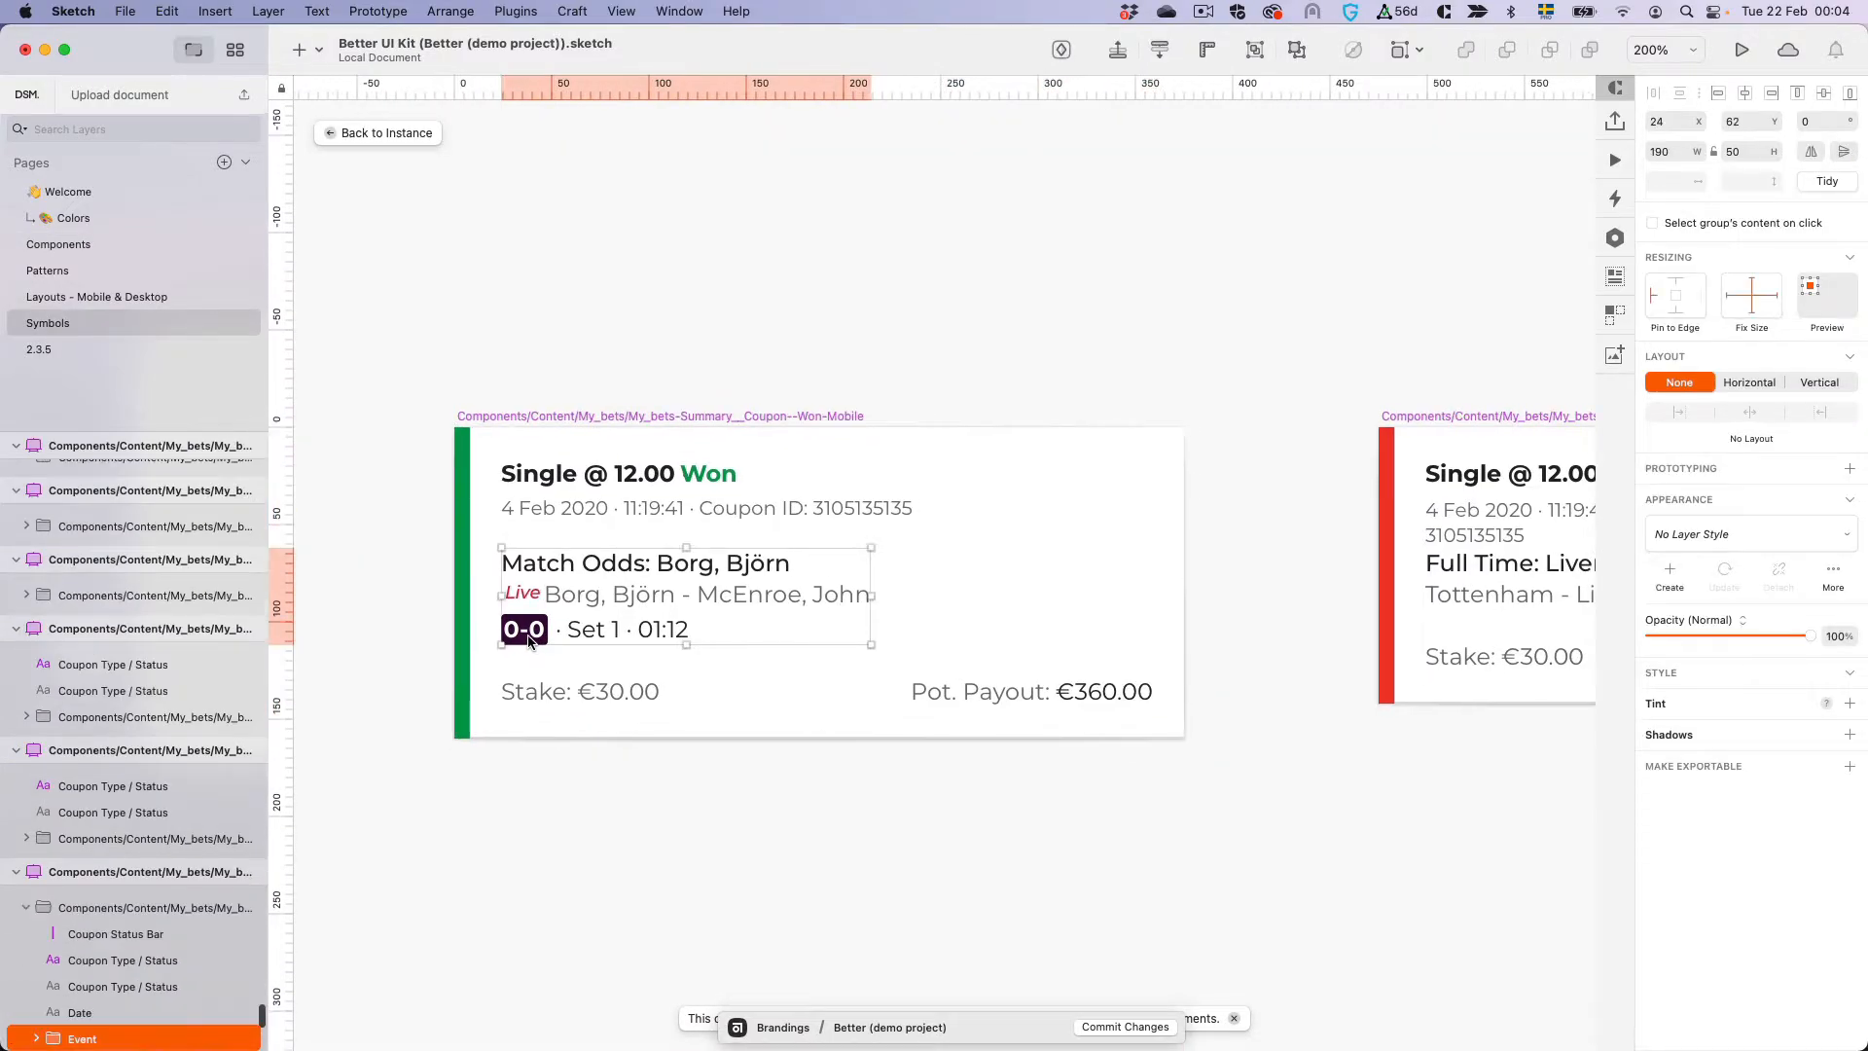
pyautogui.doubleClick(528, 637)
pyautogui.rightClick(528, 637)
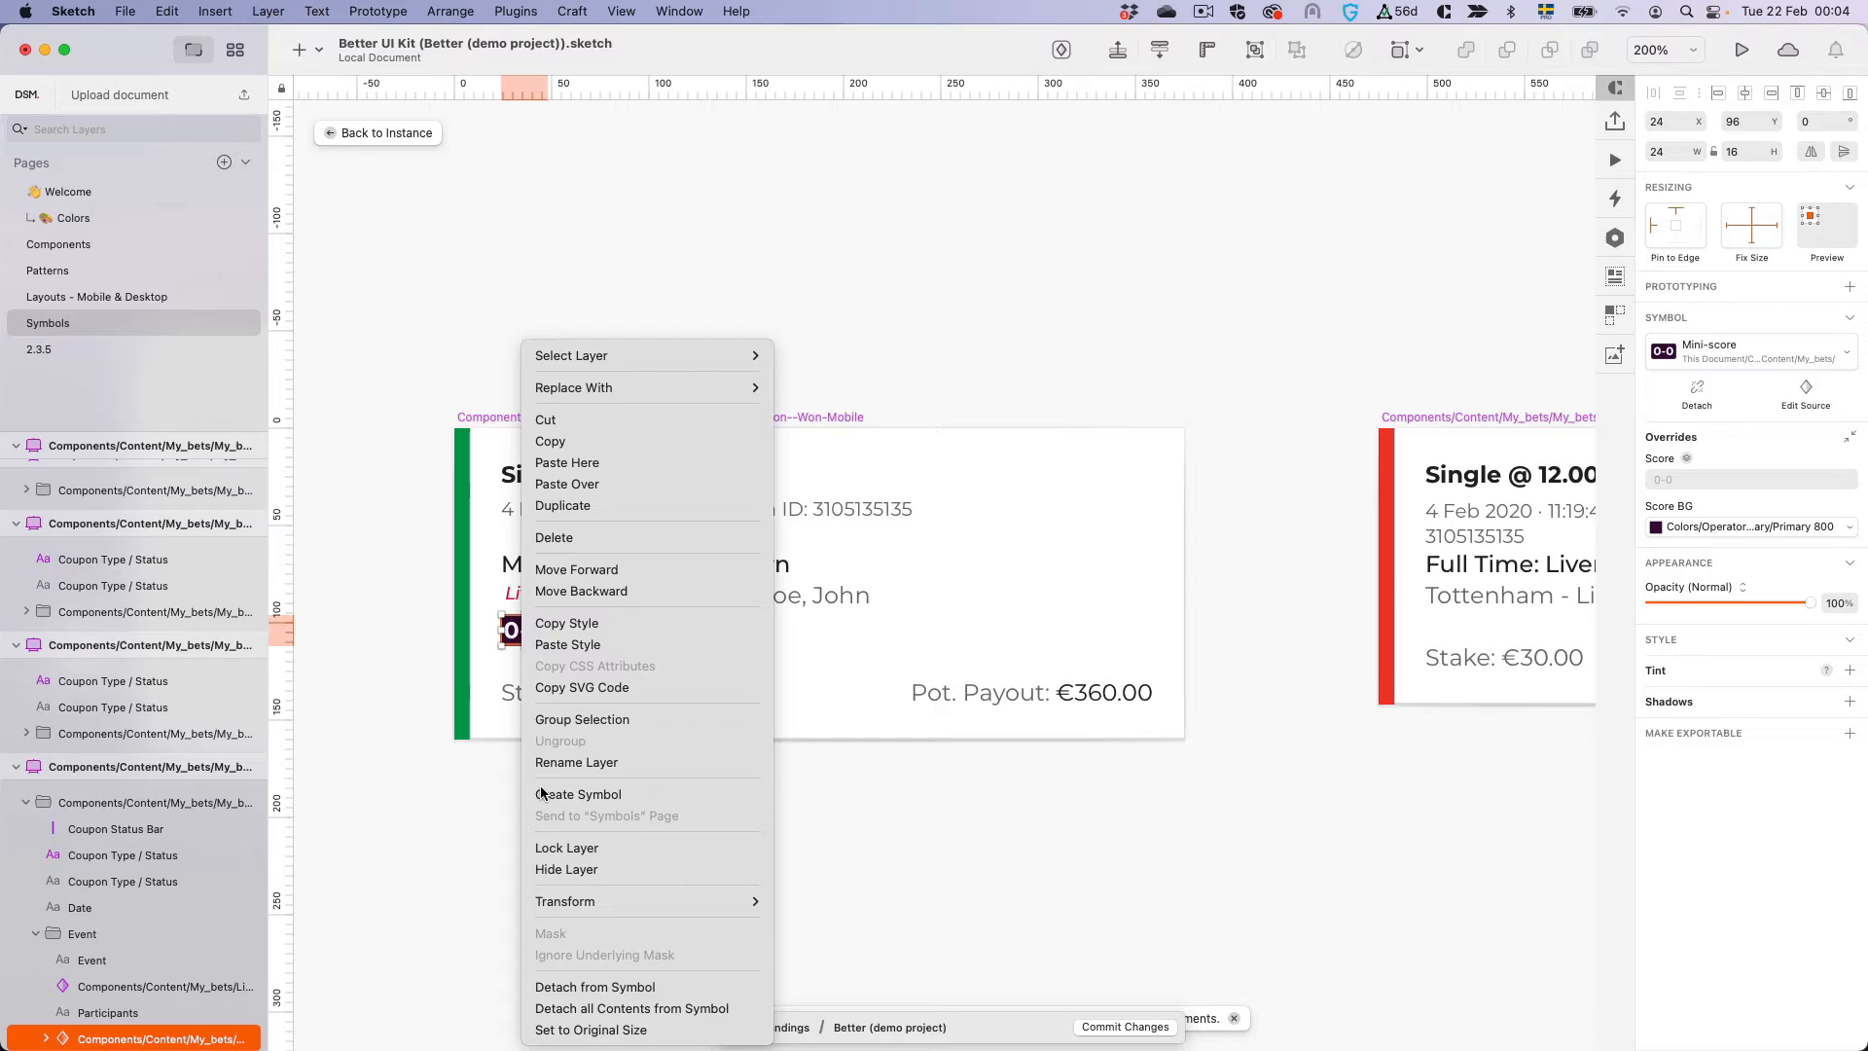
pyautogui.click(617, 1029)
pyautogui.click(628, 815)
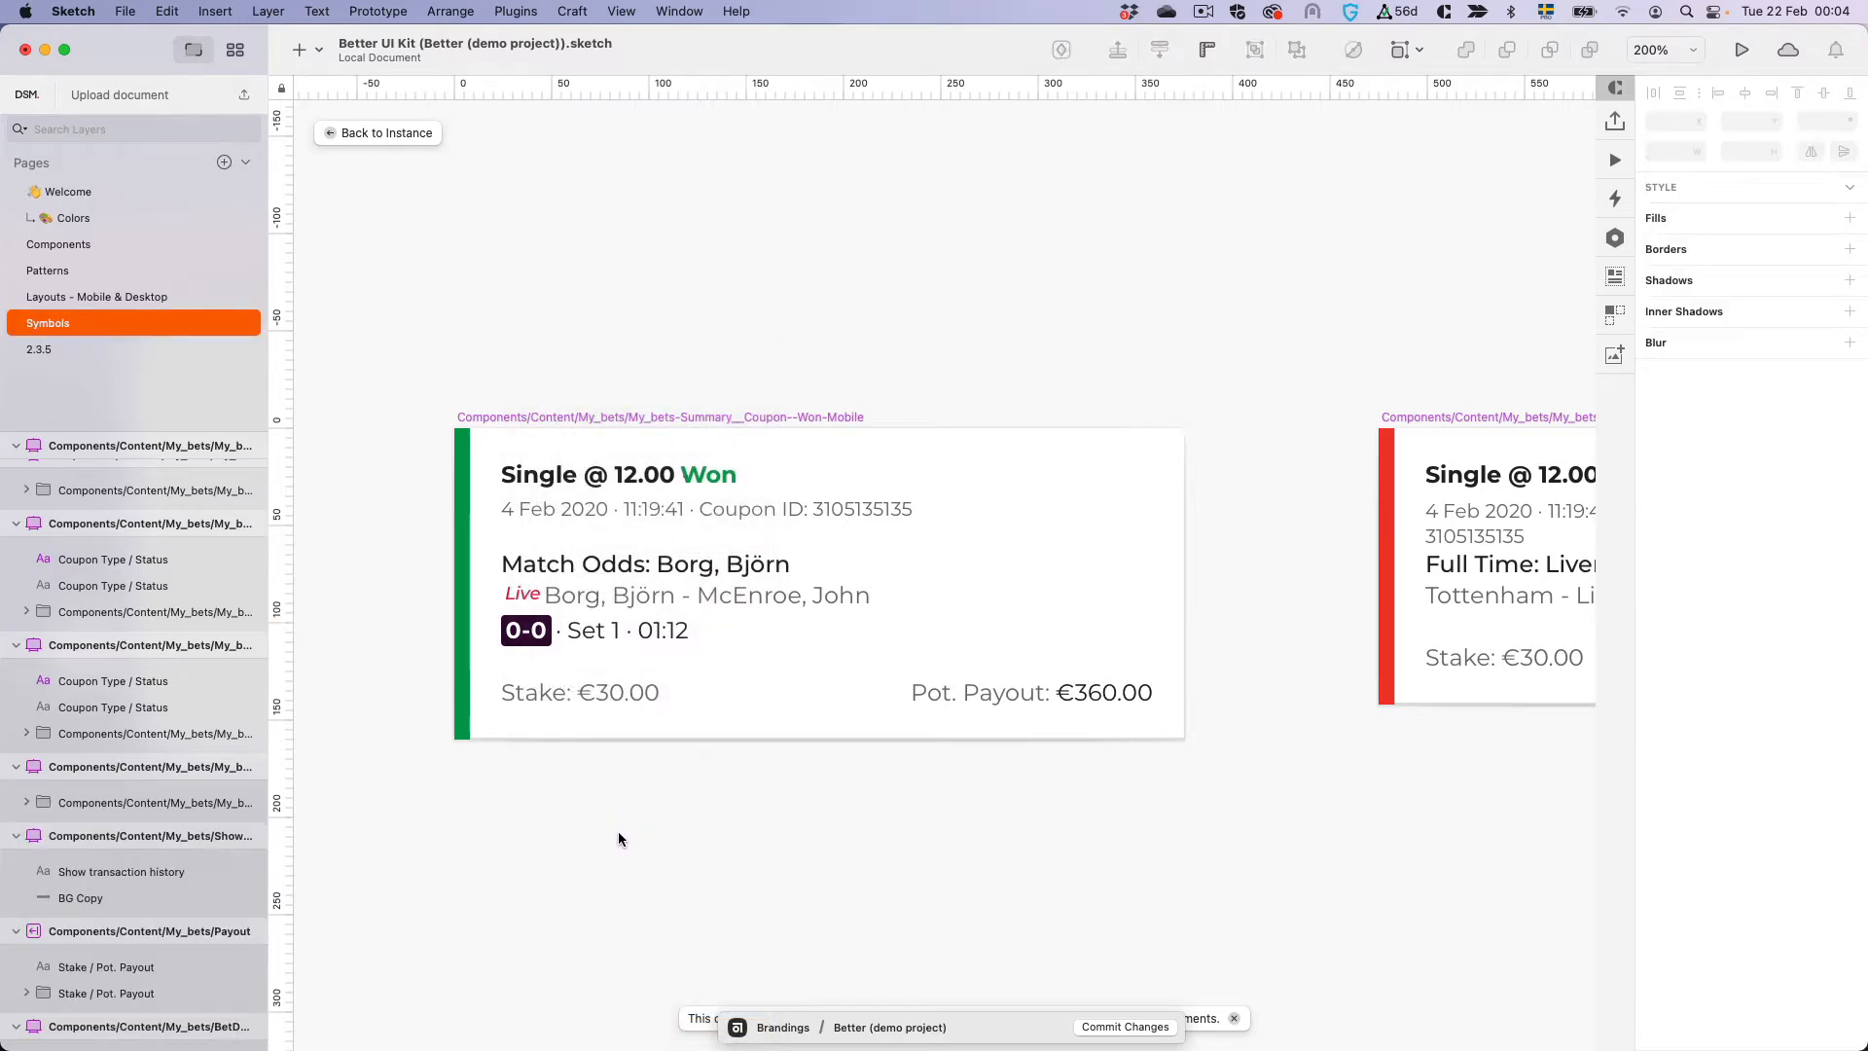
# Step: Restore the Won coupon's Live badge to its original size so the full word shows
pyautogui.click(520, 595)
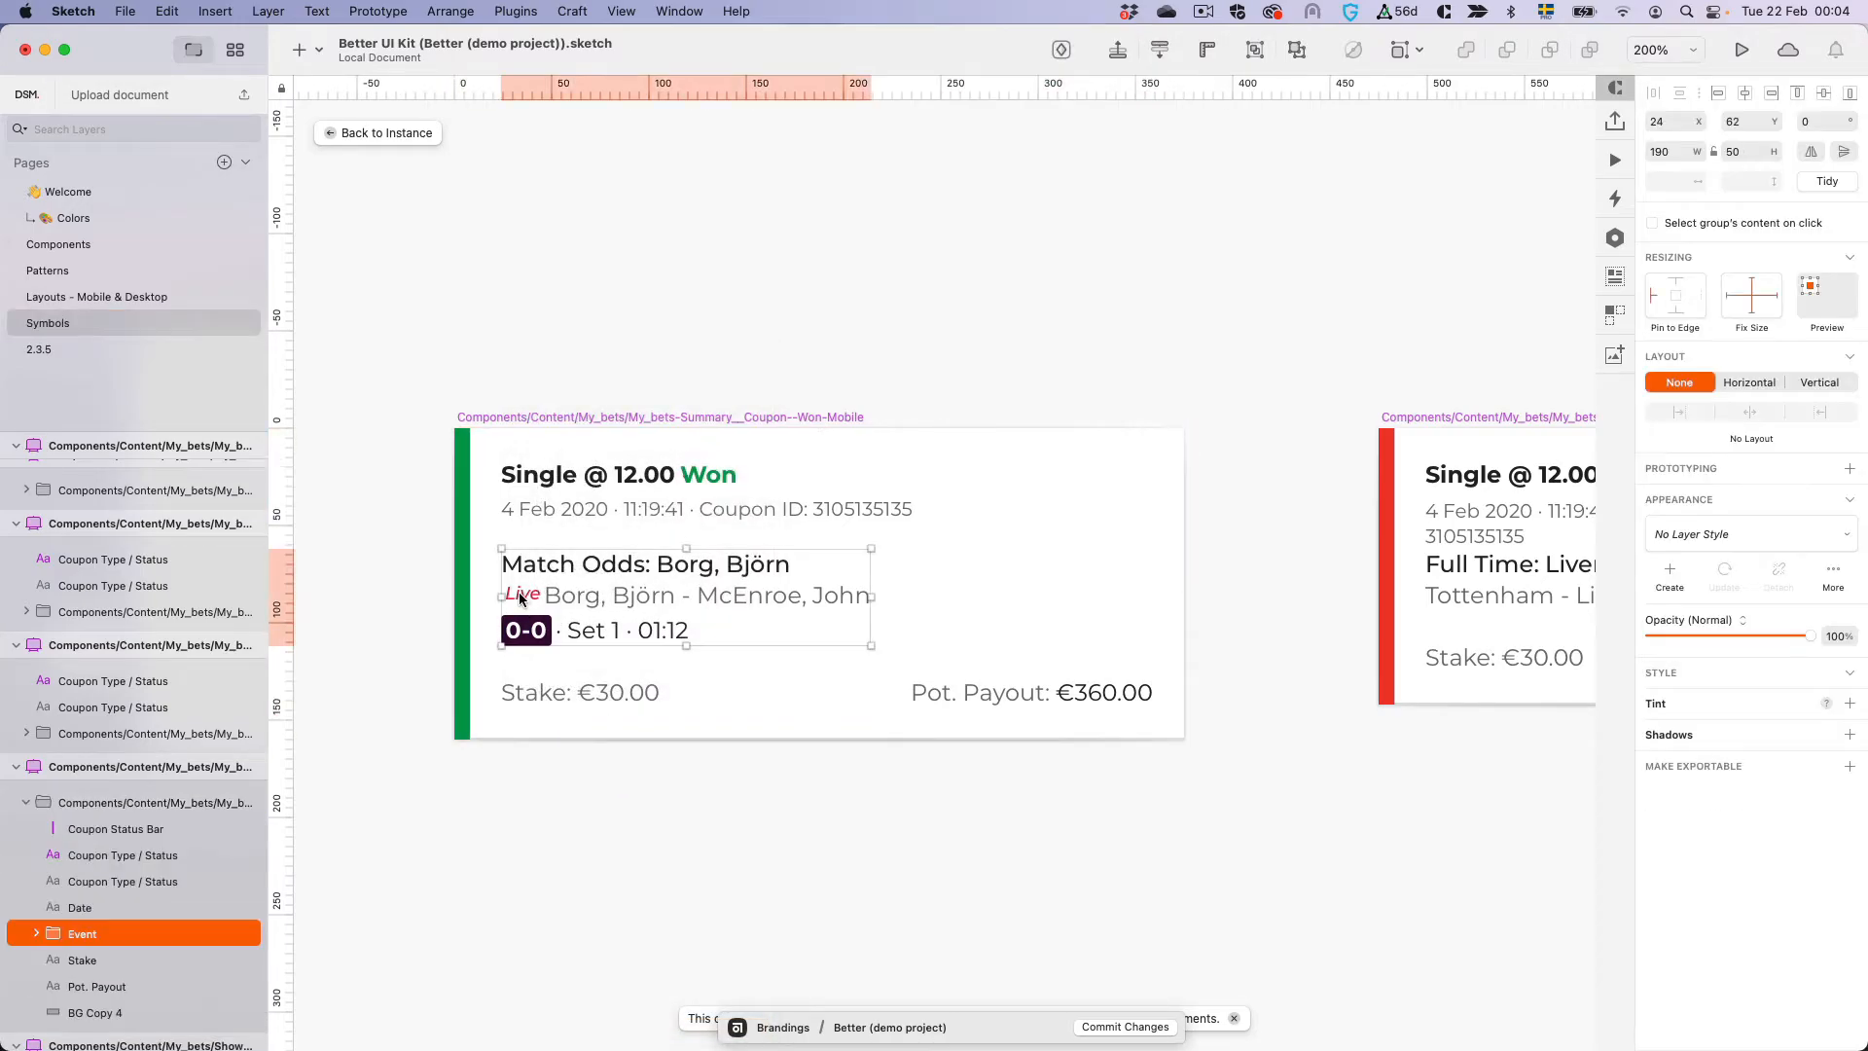
pyautogui.doubleClick(519, 595)
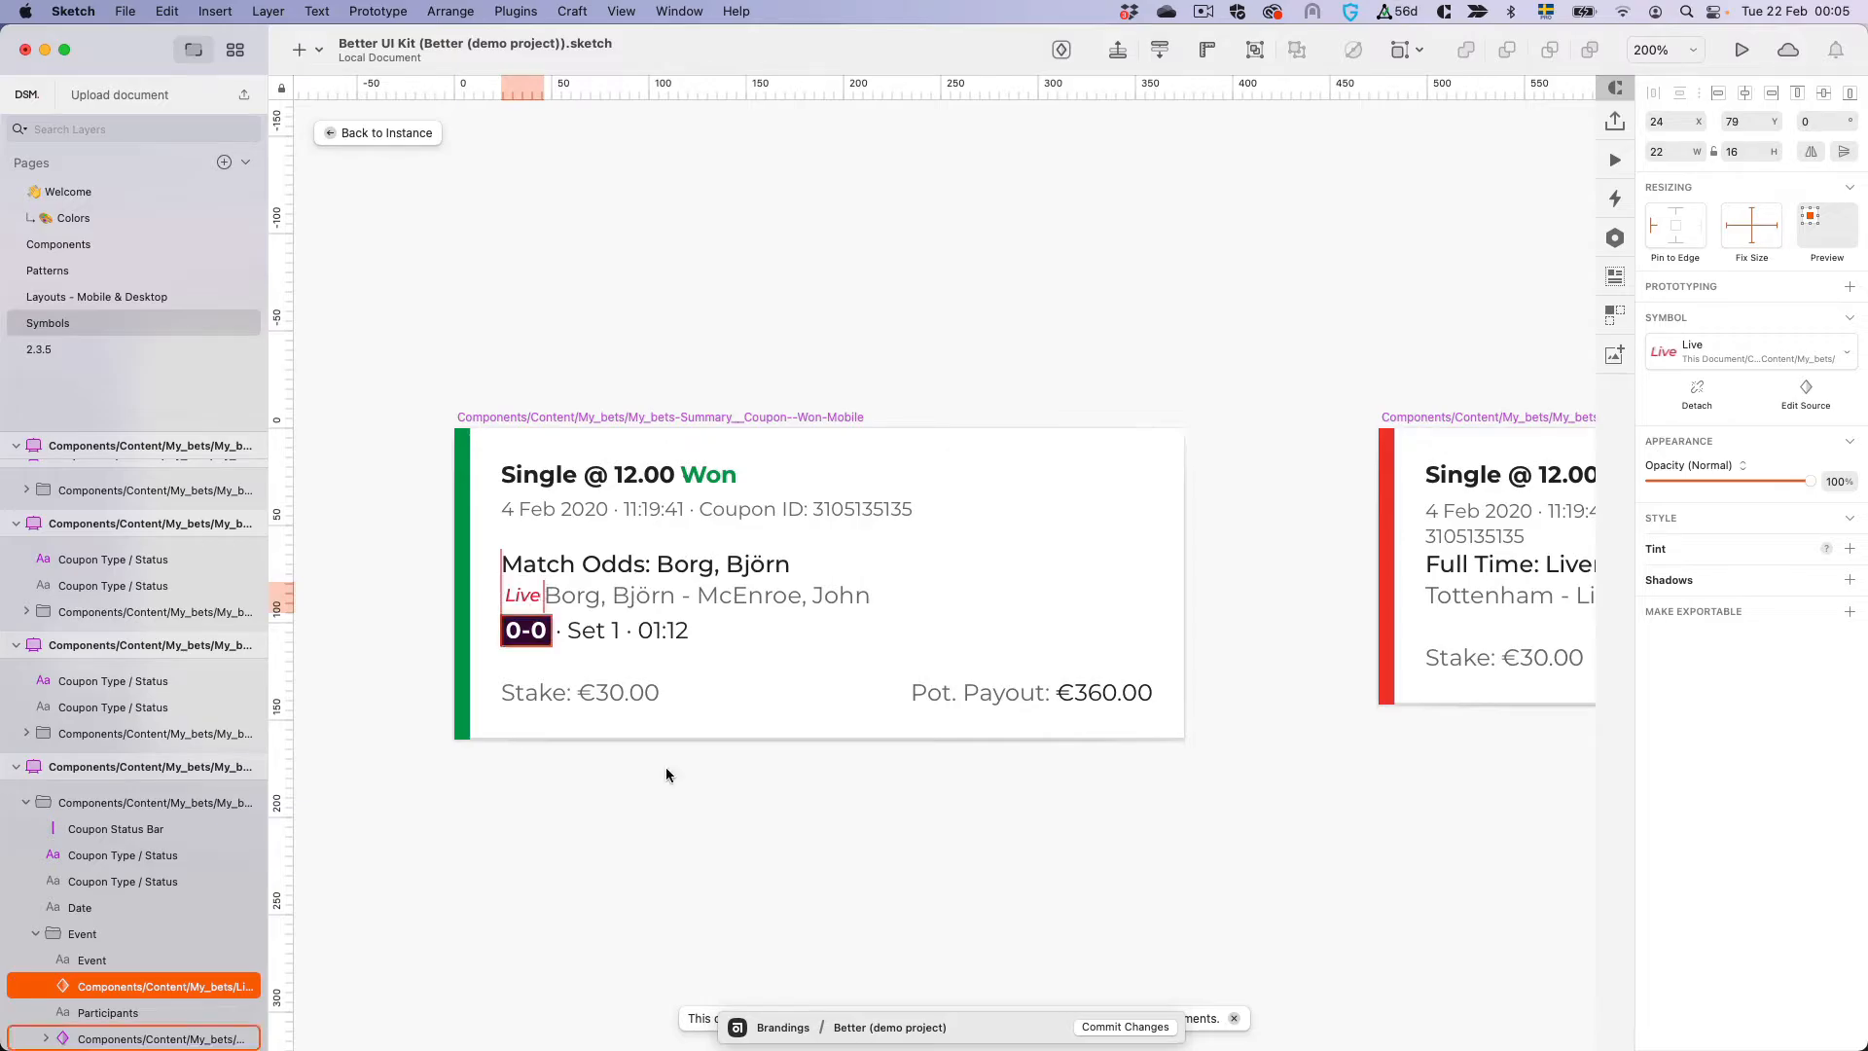
pyautogui.click(774, 886)
pyautogui.click(497, 603)
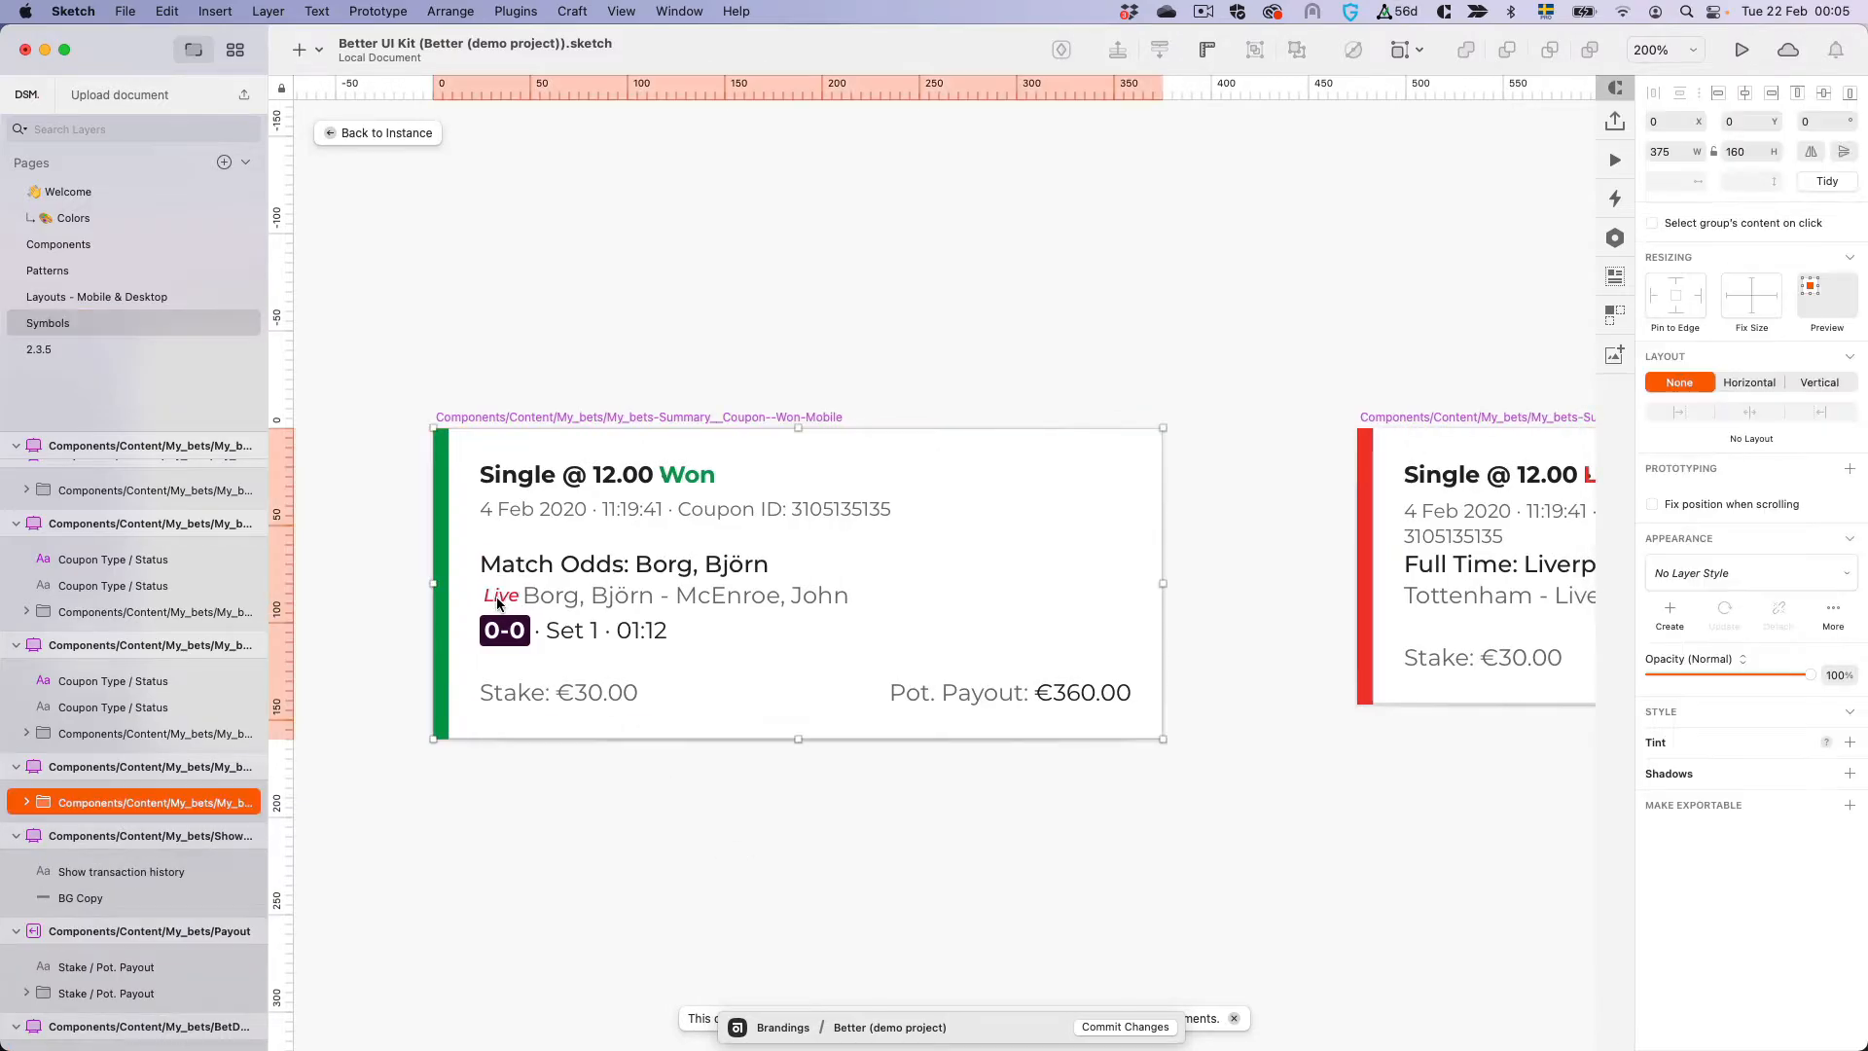
pyautogui.doubleClick(497, 603)
pyautogui.doubleClick(497, 603)
pyautogui.rightClick(497, 603)
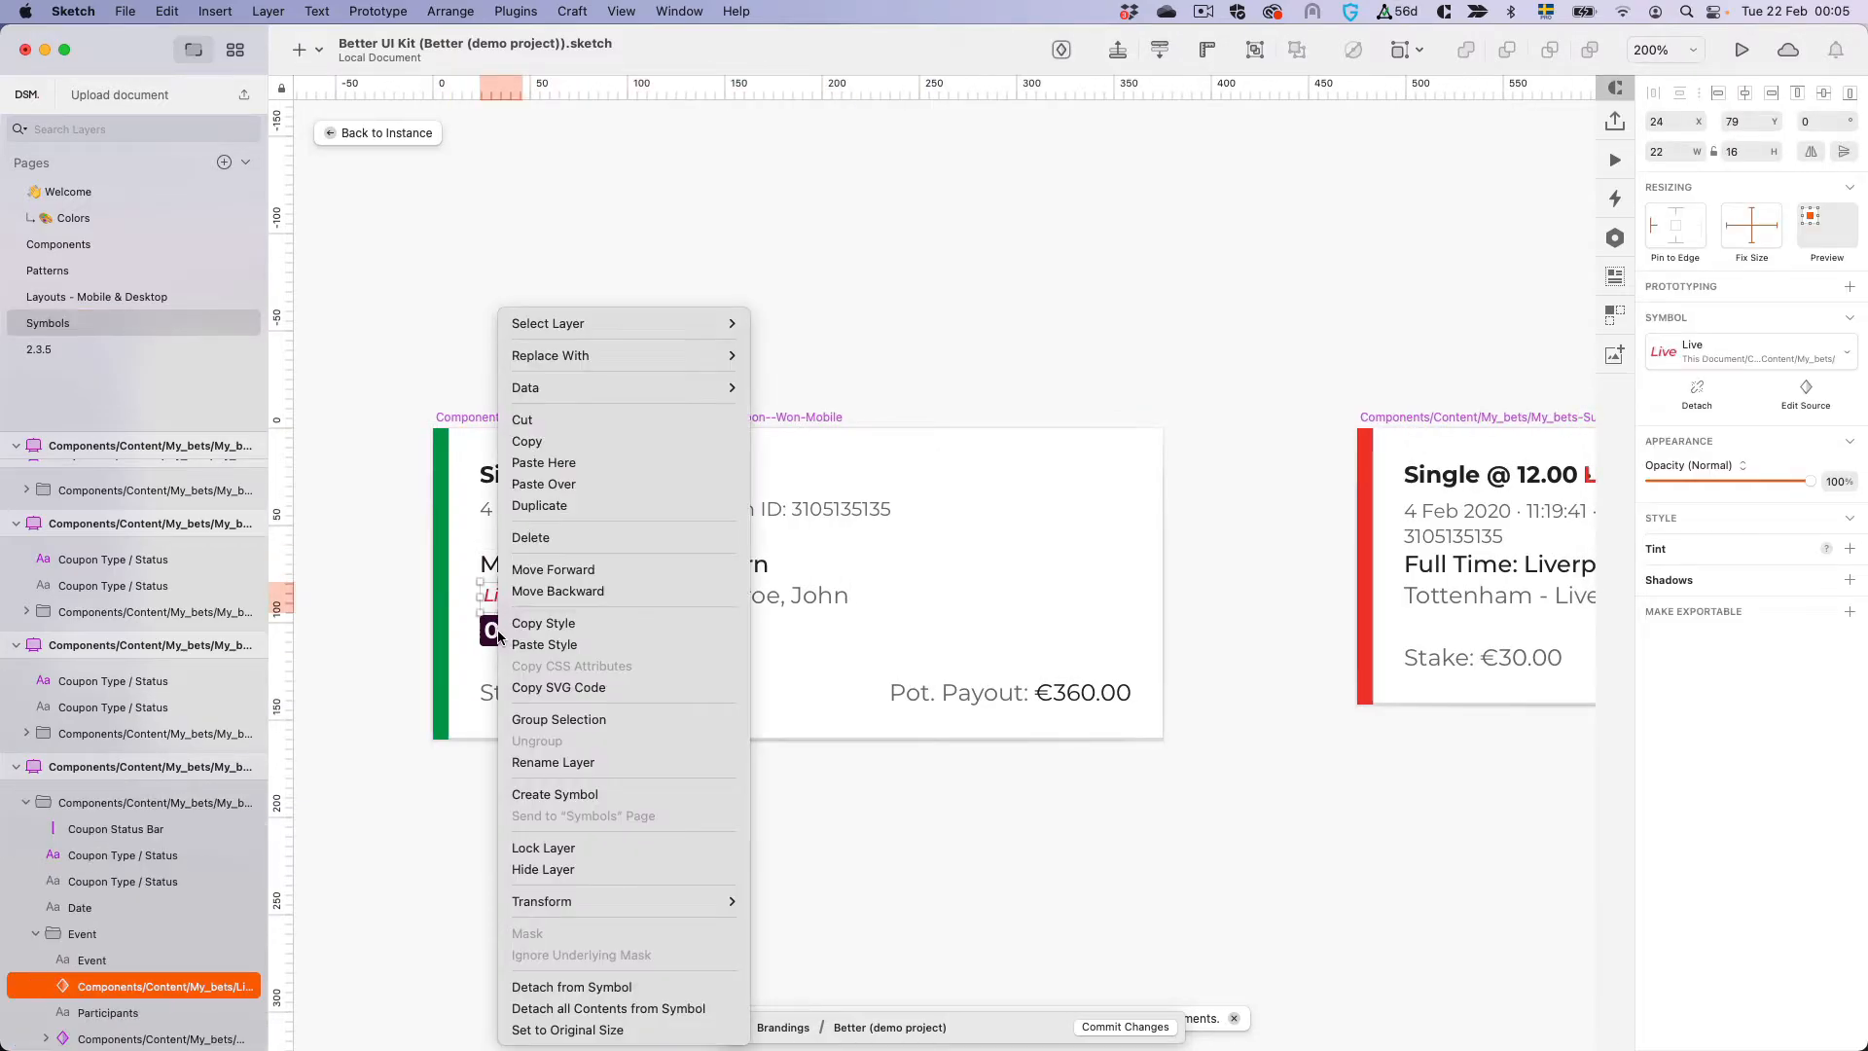
pyautogui.click(616, 1029)
pyautogui.click(631, 983)
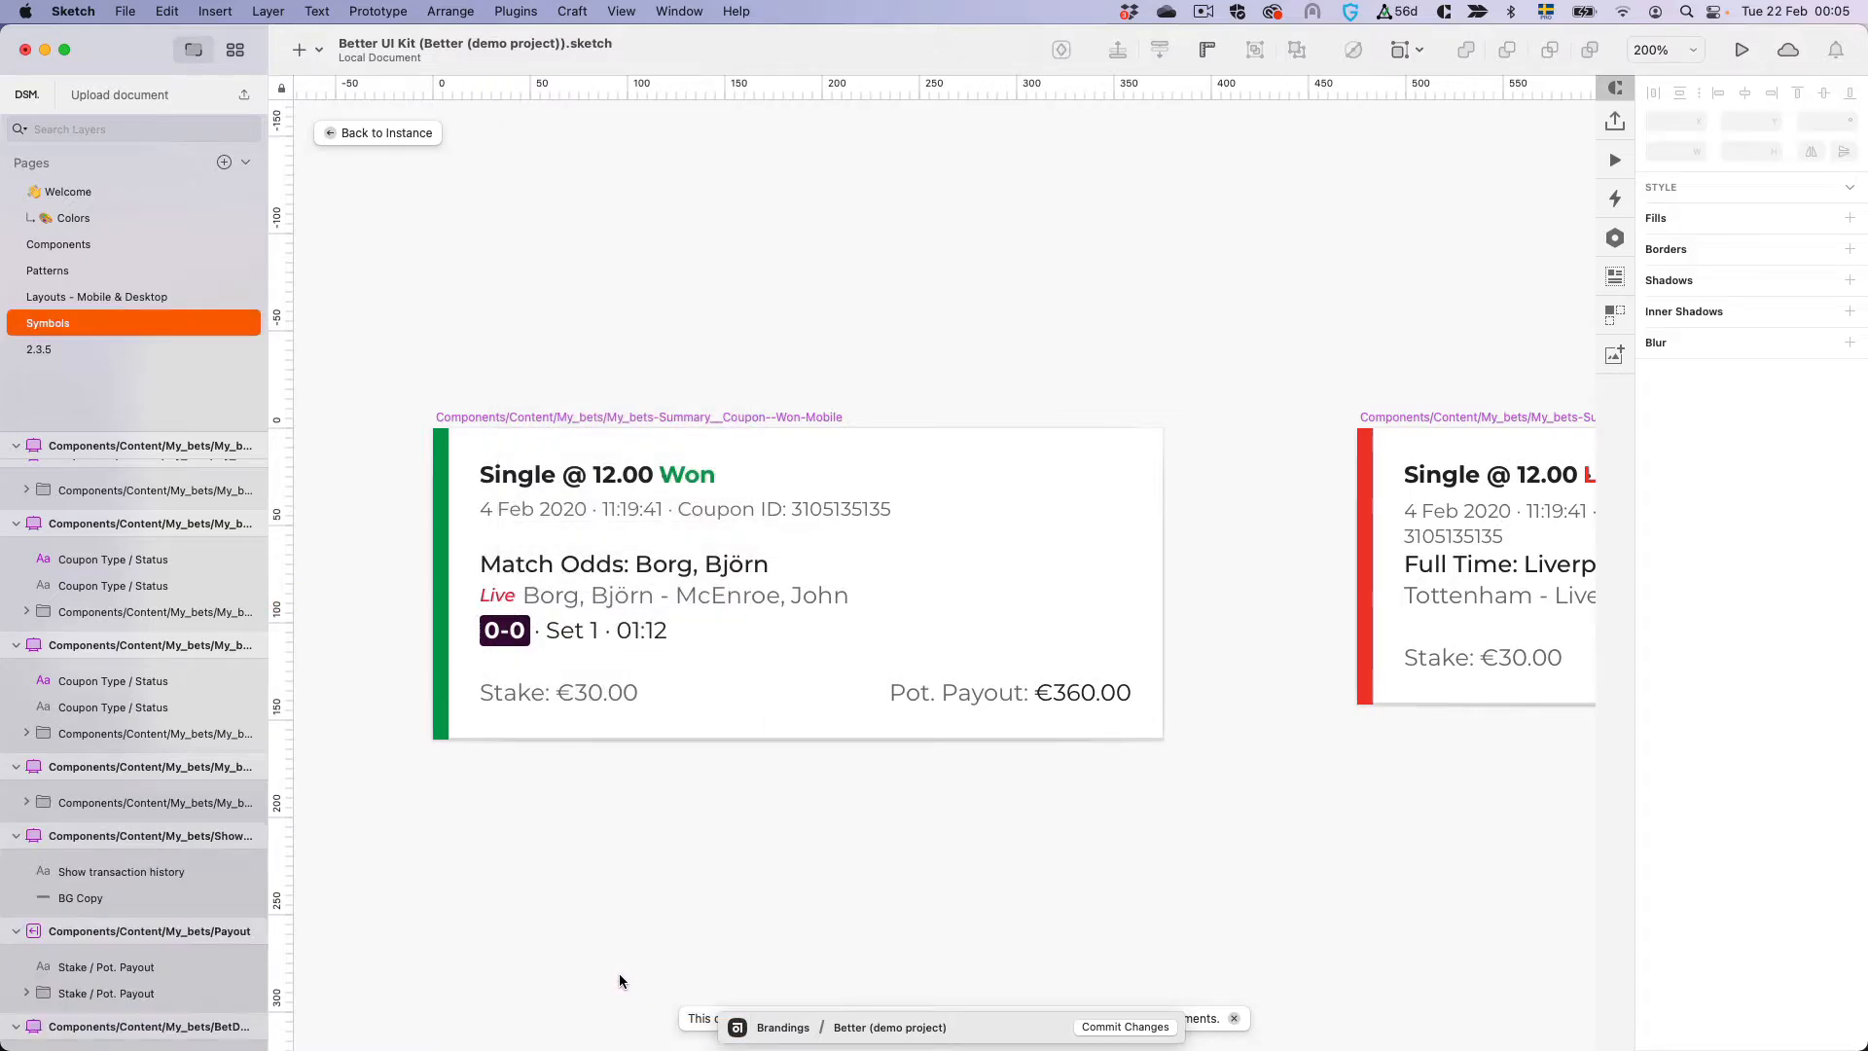
pyautogui.hscroll(10, 621, 973)
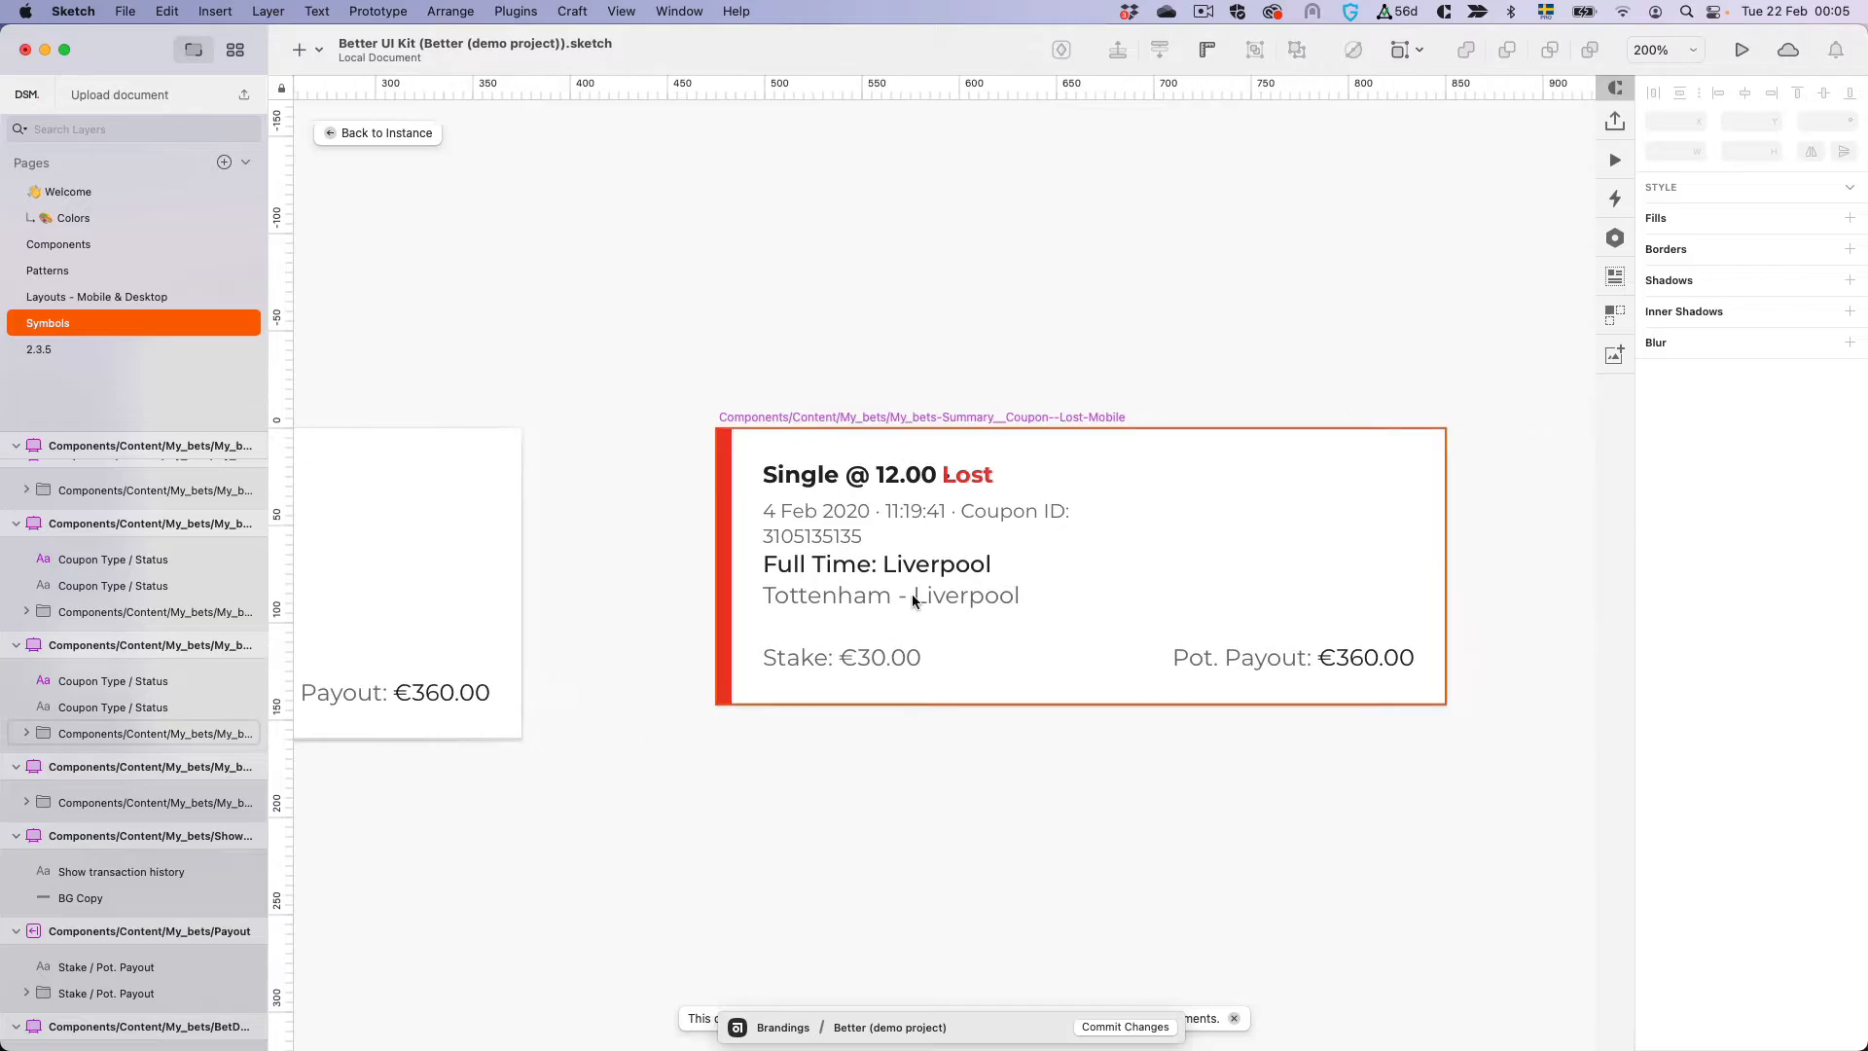
pyautogui.hscroll(-10, 911, 593)
# Step: Nudge the Won status text right 1 px and the Lost status text right 2 px
pyautogui.doubleClick(863, 476)
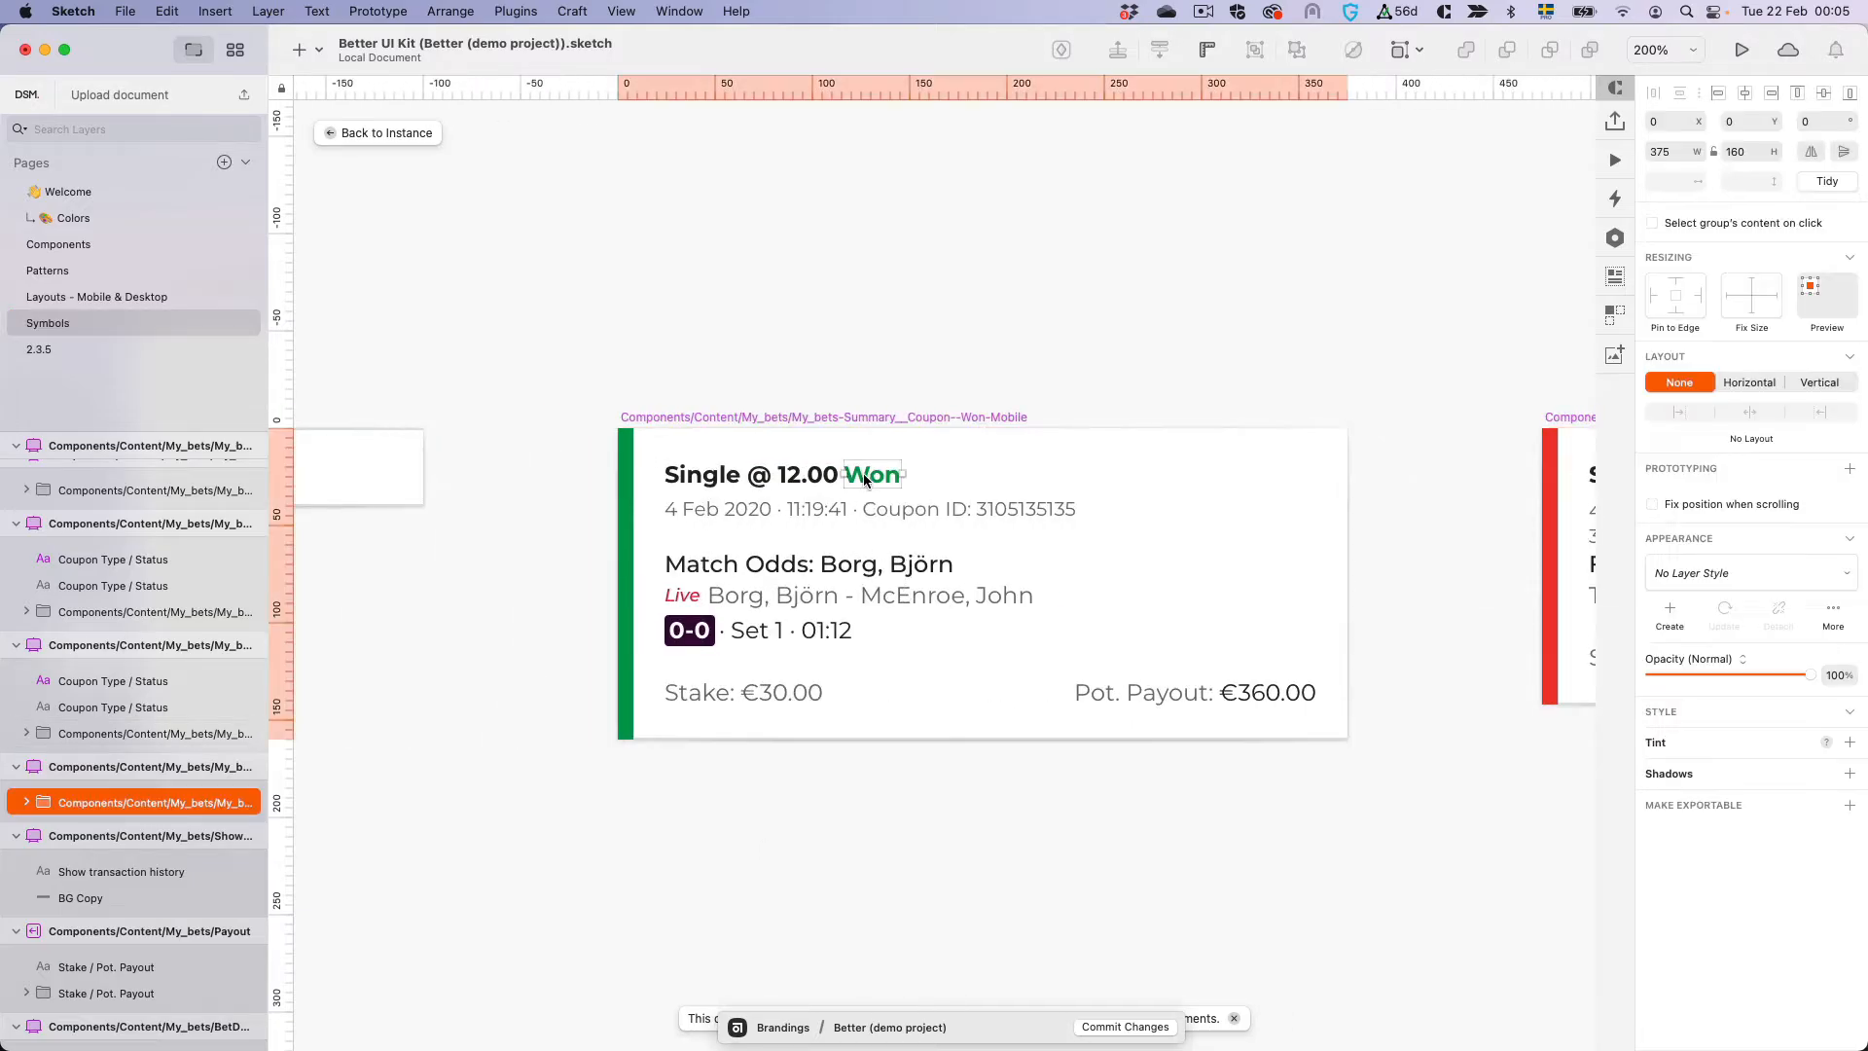
pyautogui.press('Right')
pyautogui.press('Right')
pyautogui.press('Right')
pyautogui.press('Right')
pyautogui.press('Right')
pyautogui.press('Right')
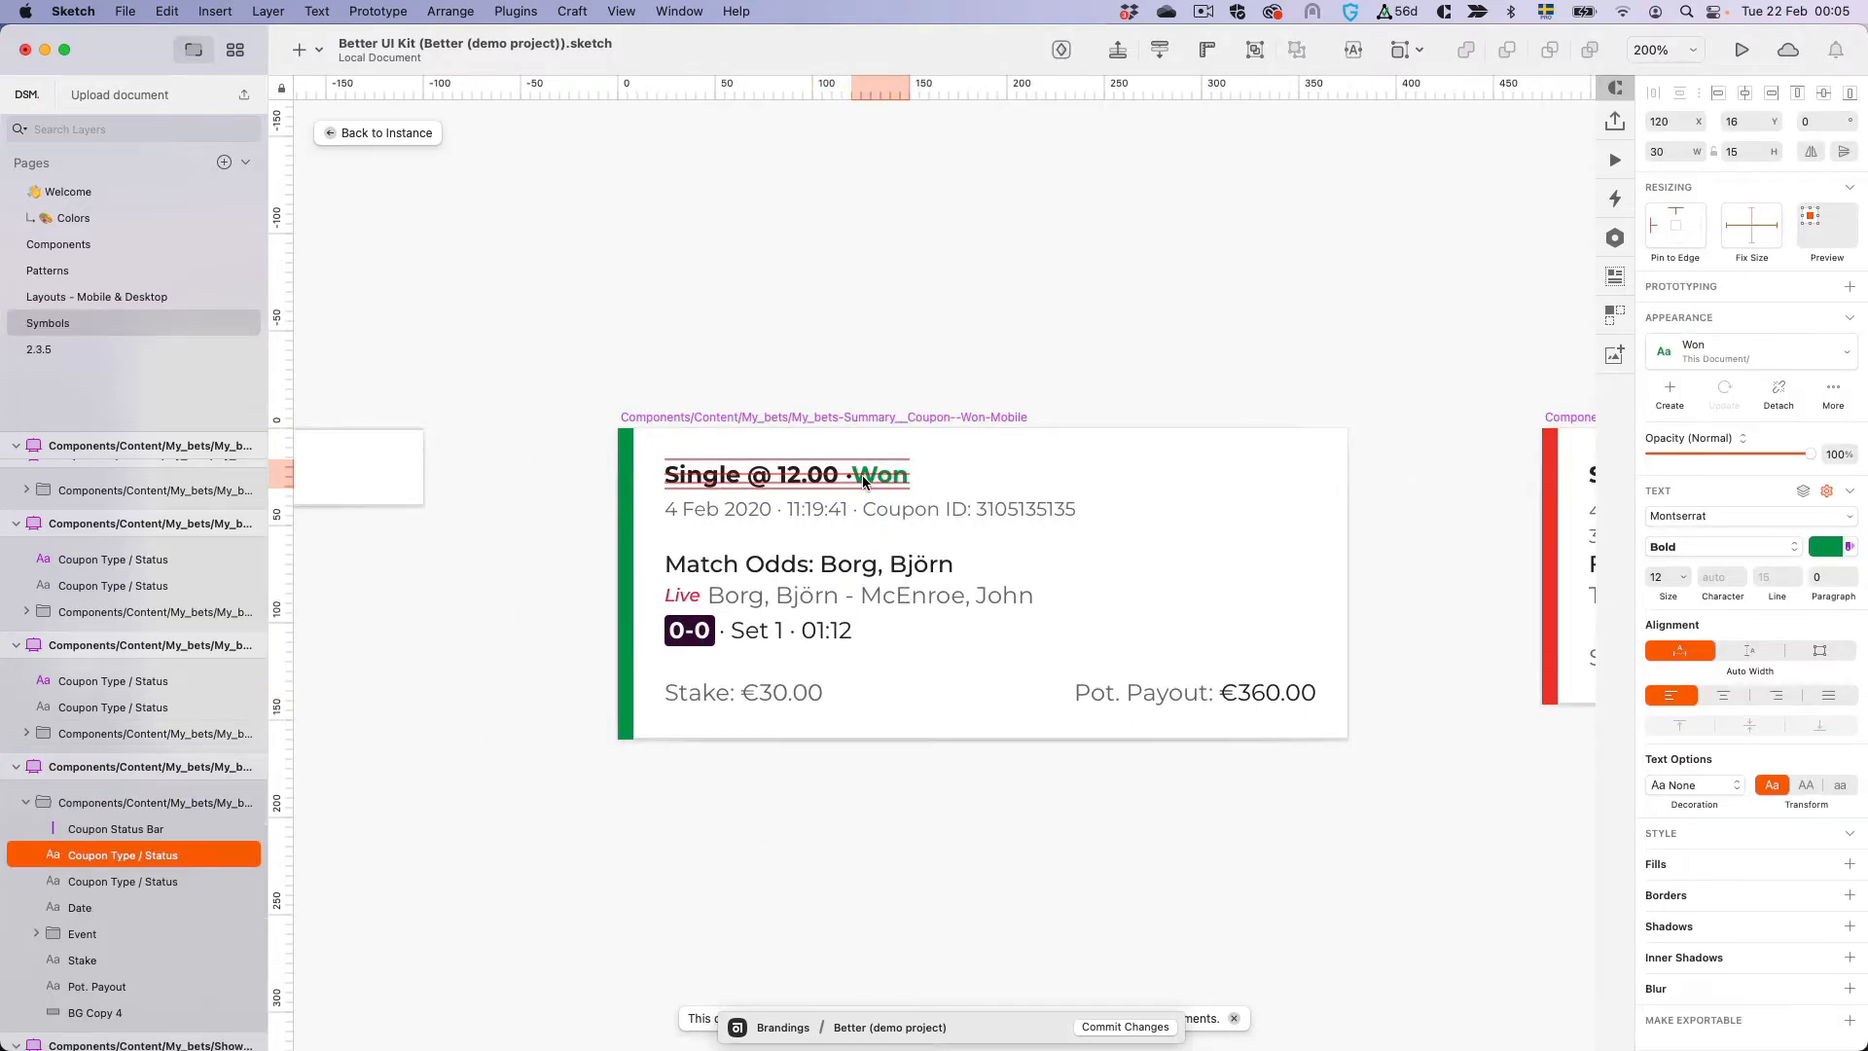
pyautogui.hscroll(10, 862, 475)
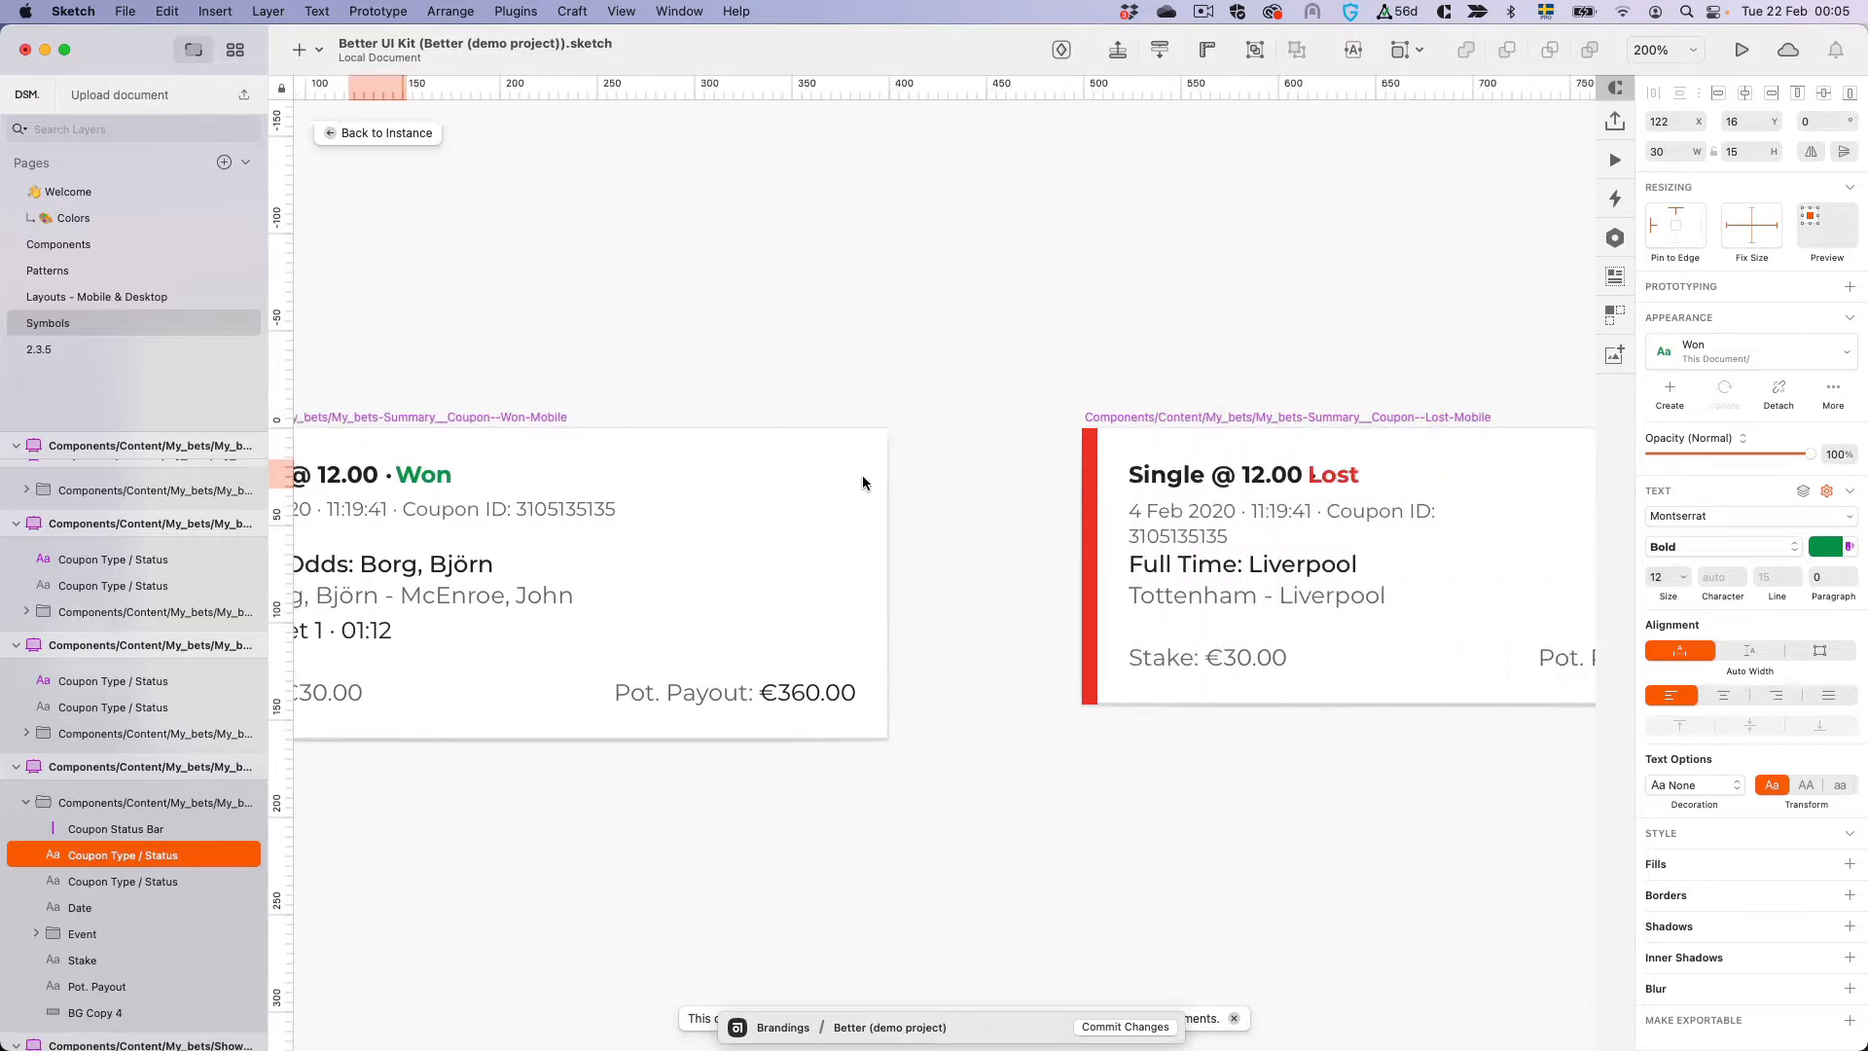
pyautogui.click(911, 477)
pyautogui.press('Right')
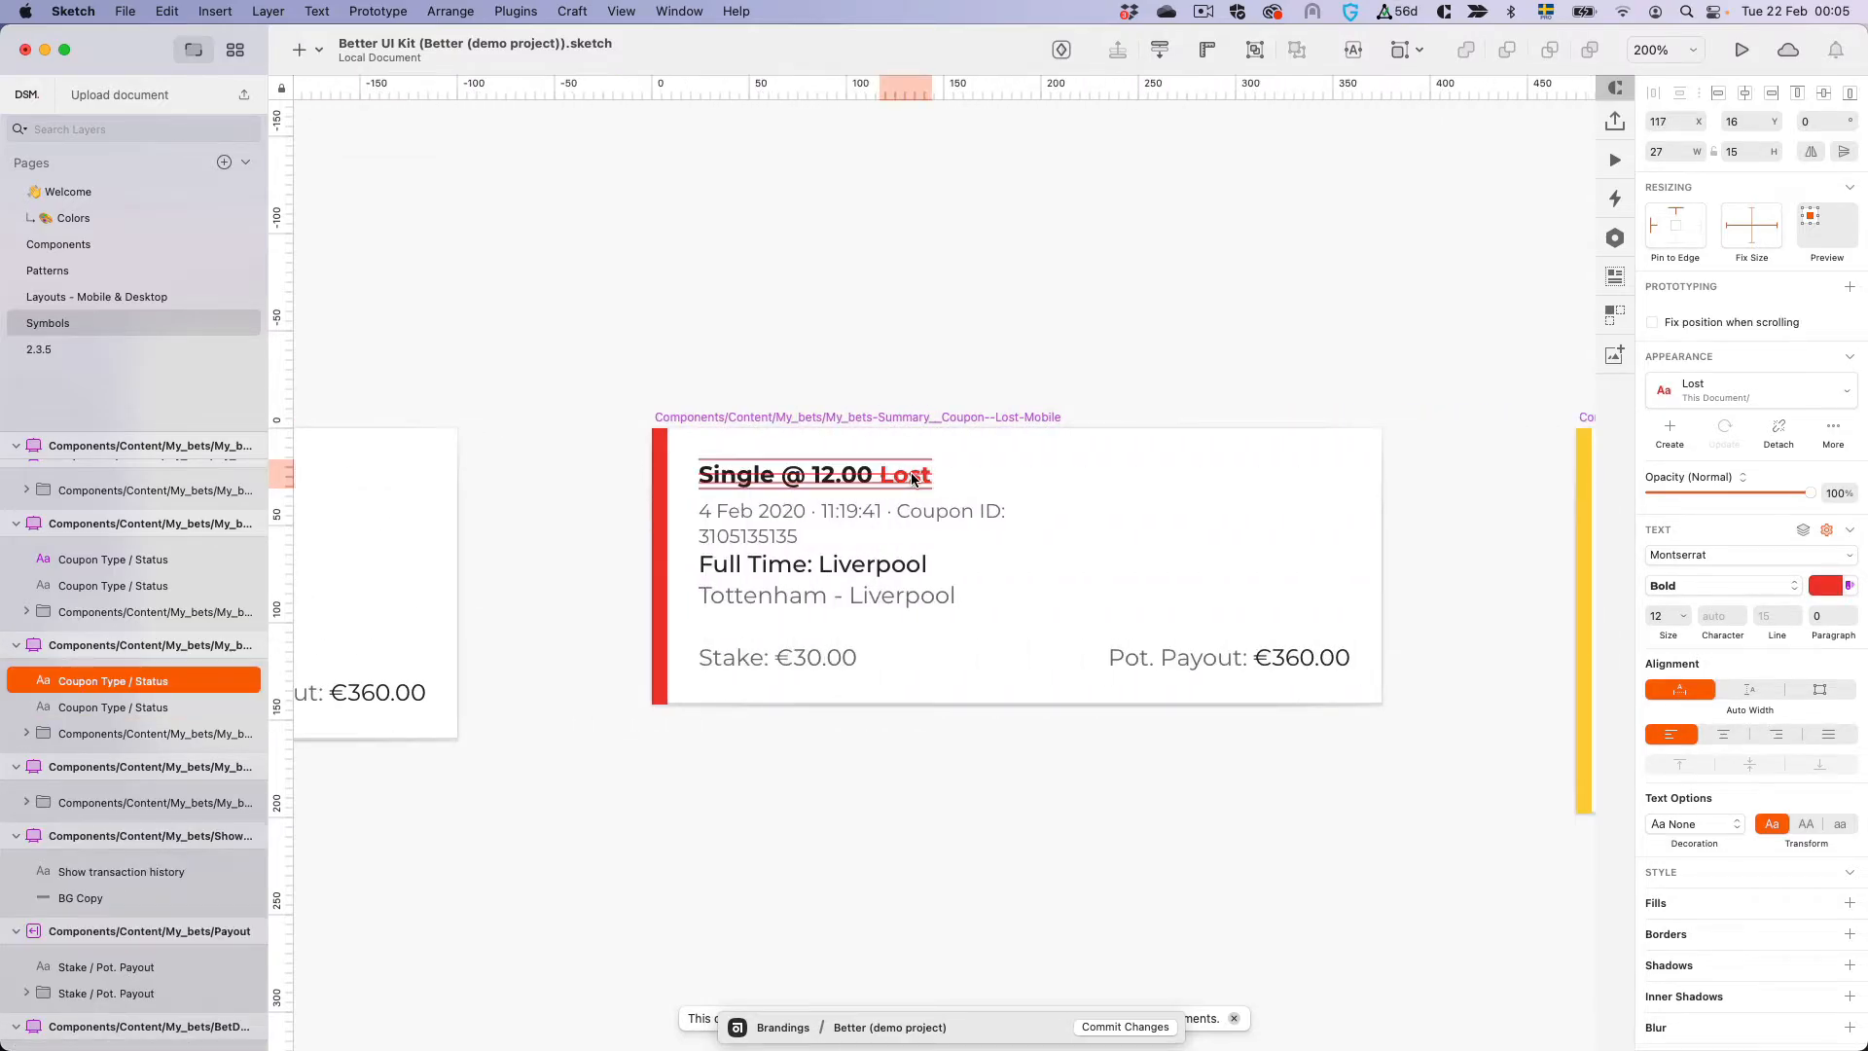
pyautogui.press('Right')
pyautogui.press('Right')
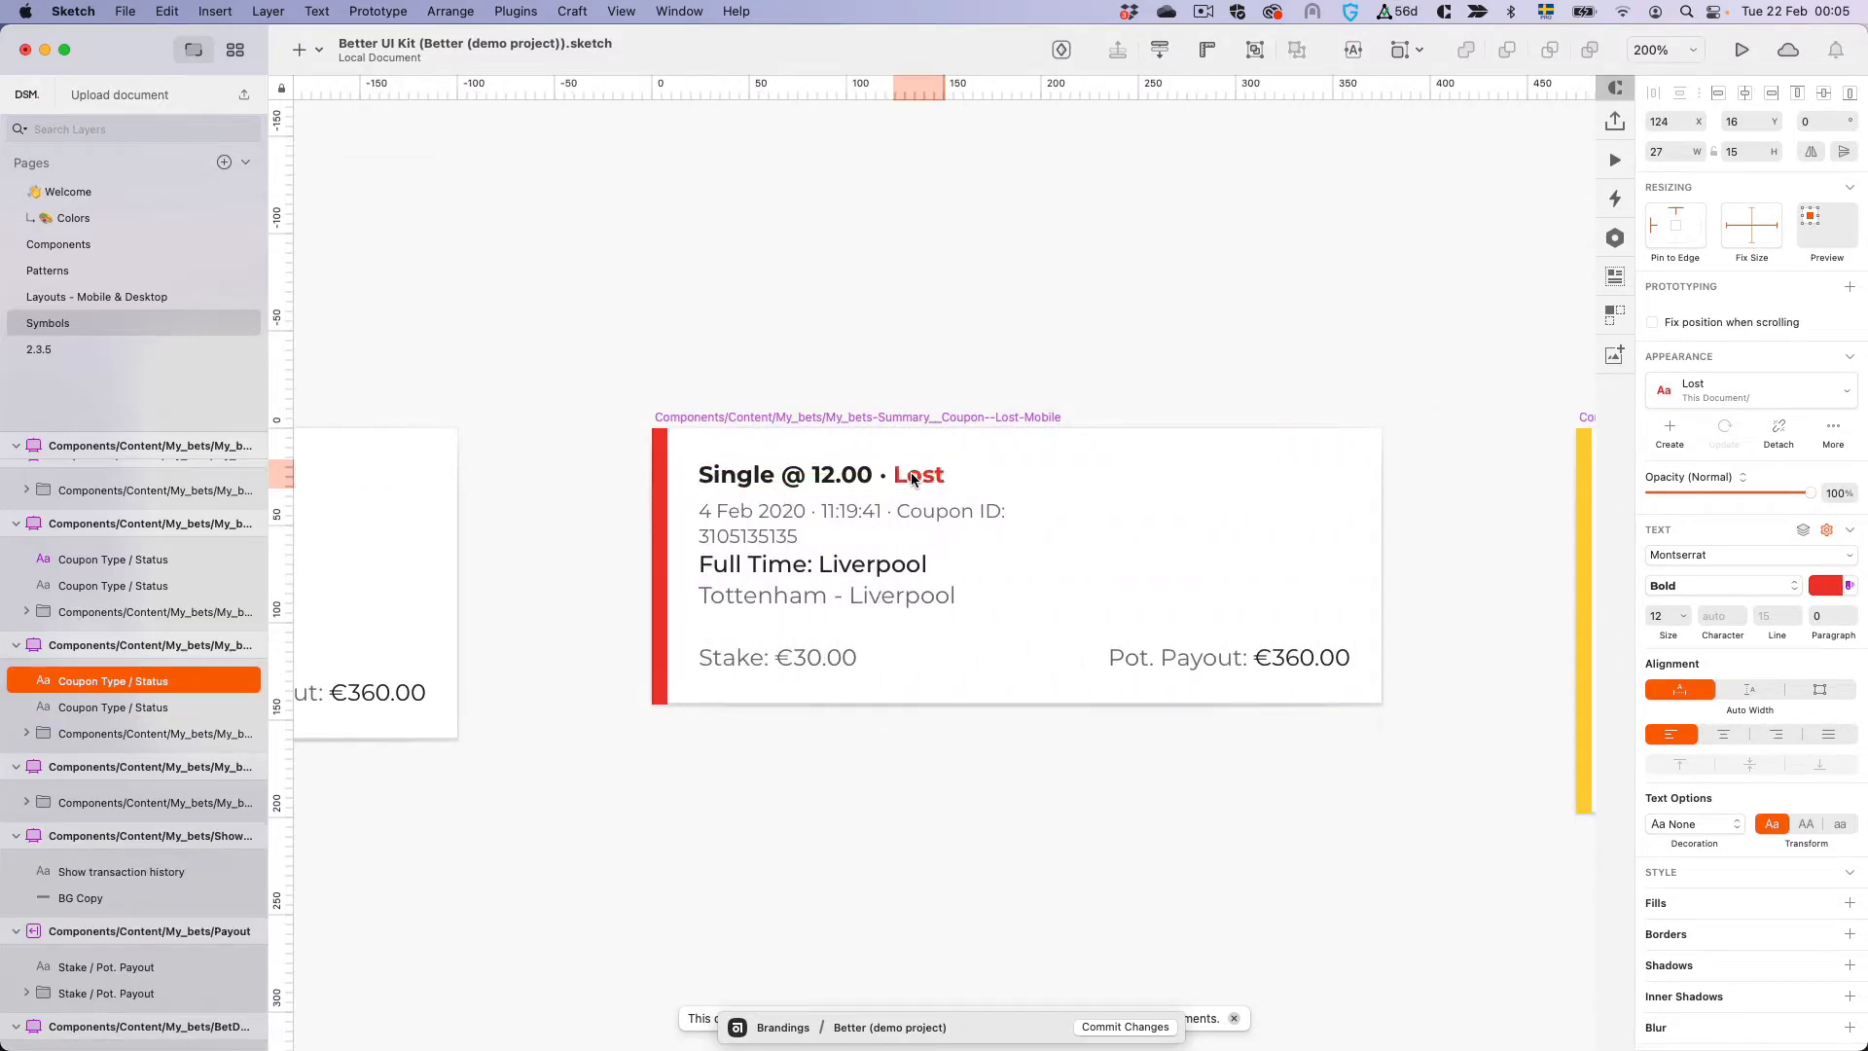
pyautogui.click(971, 755)
pyautogui.hscroll(1, 971, 755)
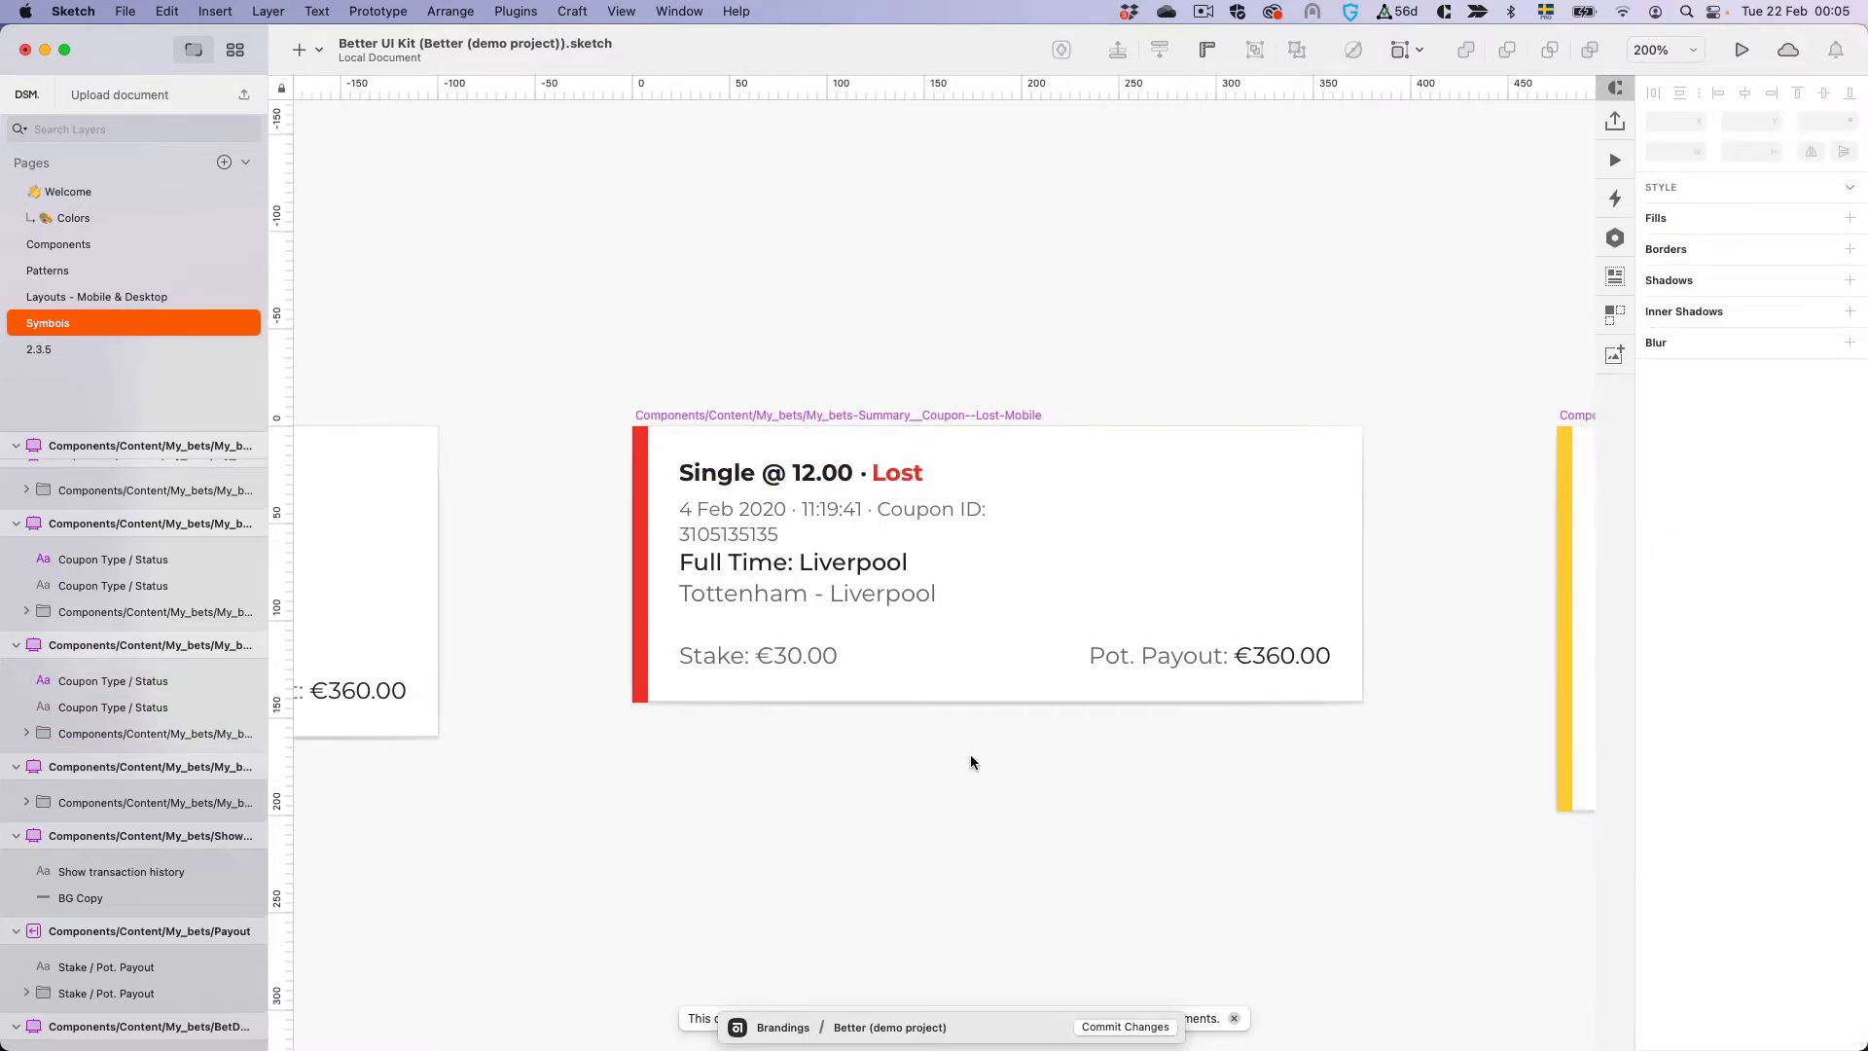
pyautogui.hscroll(5, 971, 760)
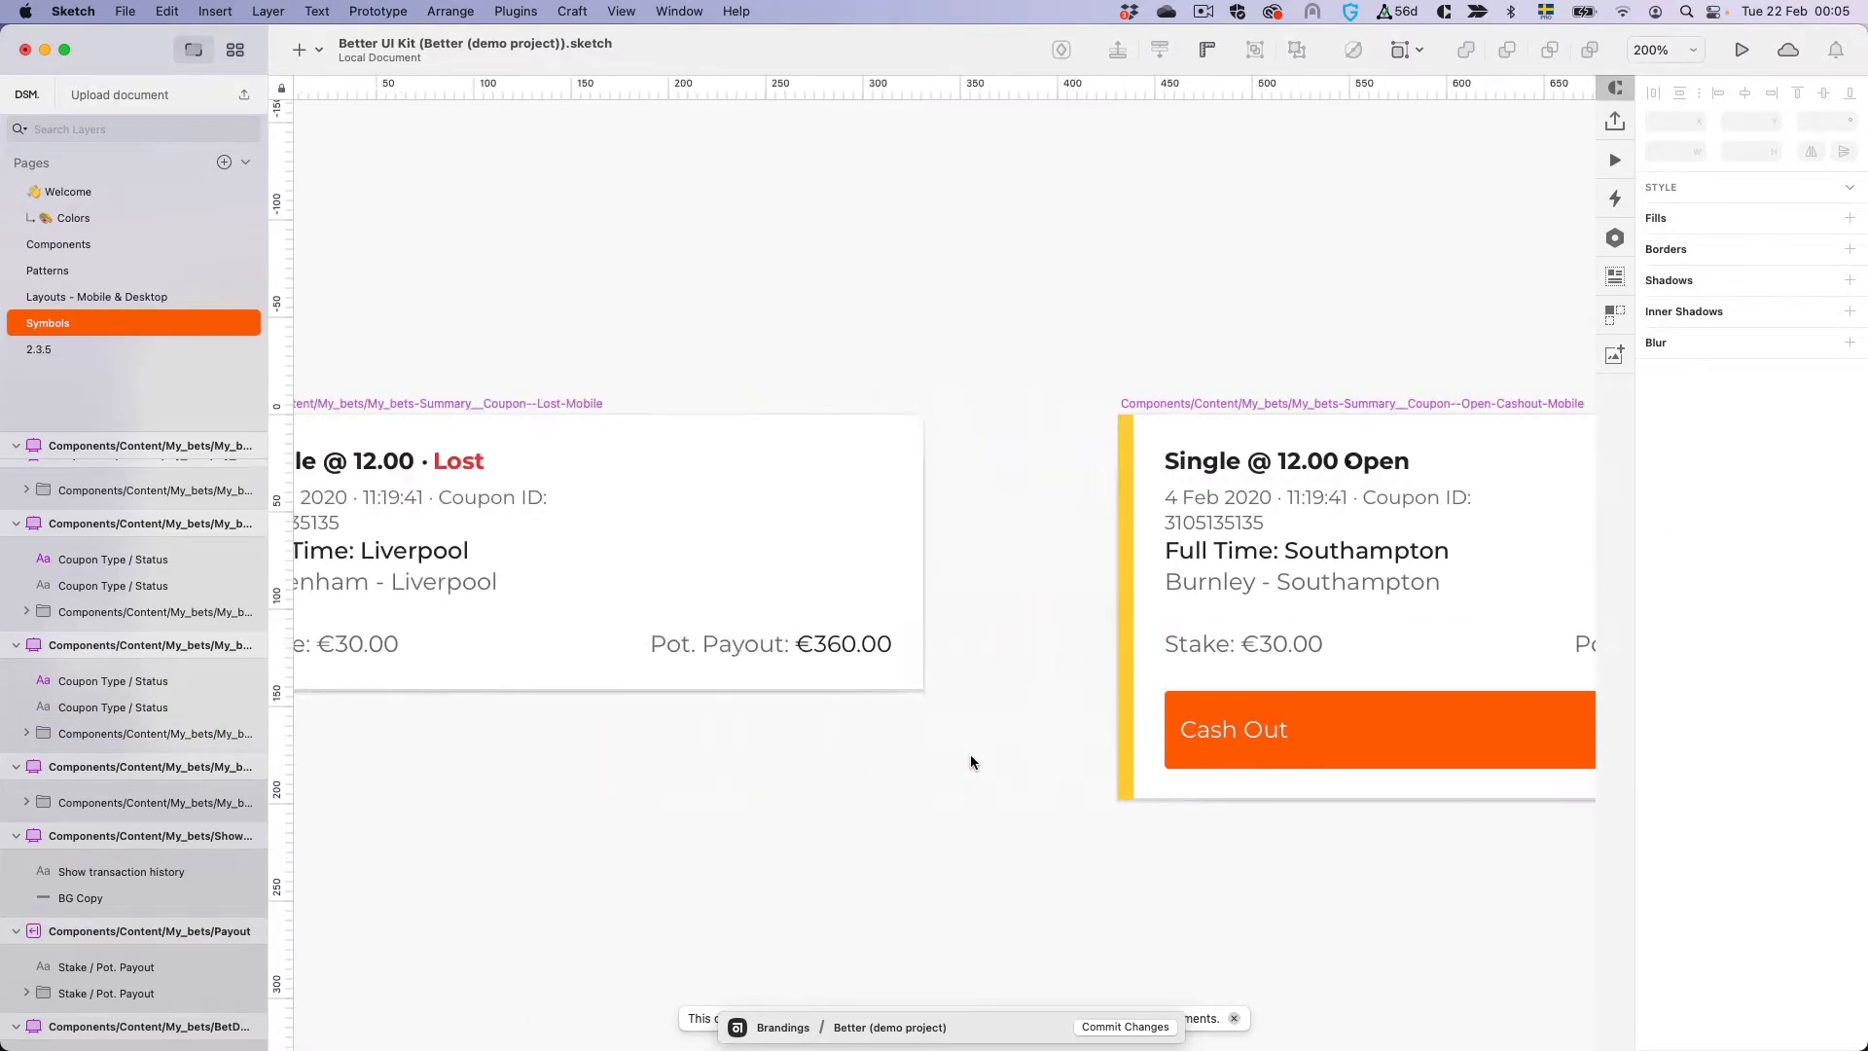
pyautogui.hscroll(-8, 971, 754)
pyautogui.hscroll(12, 741, 708)
pyautogui.scroll(-1, 742, 709)
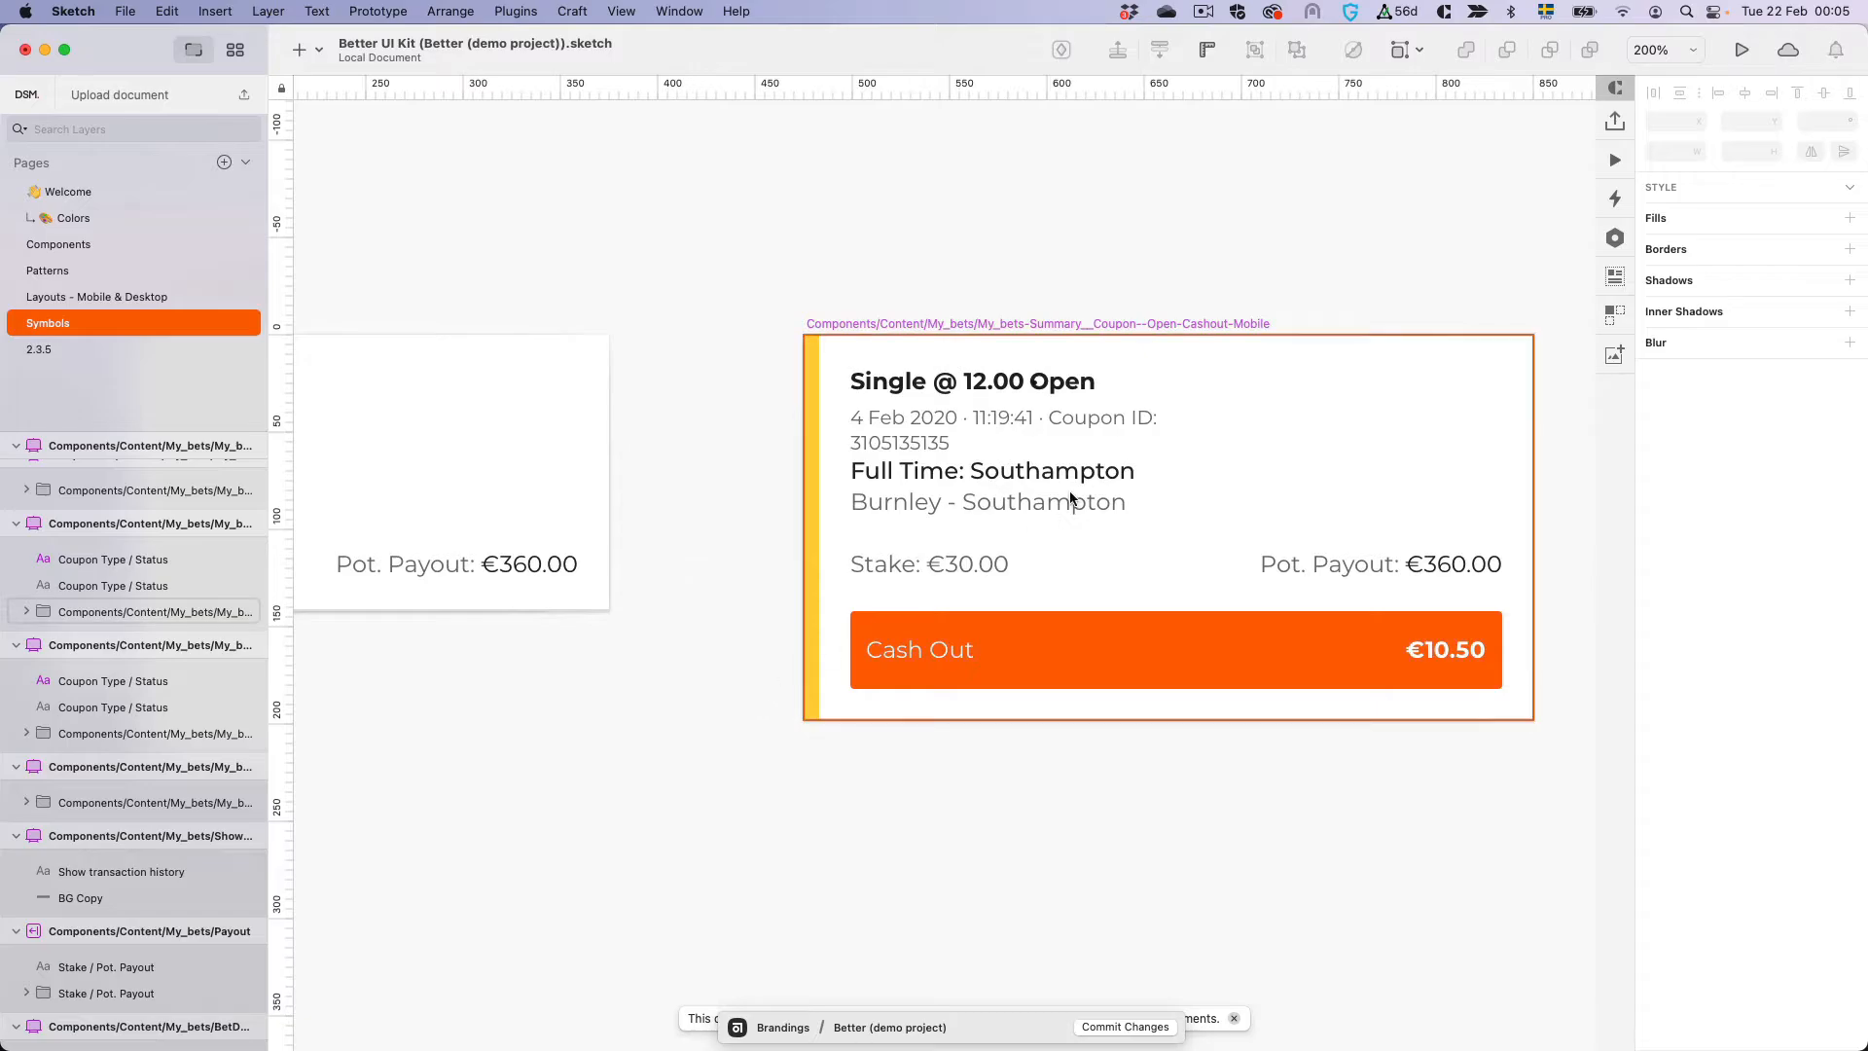
# Step: Nudge the 'Single @ 12.00 · Open' status text right
pyautogui.click(1061, 388)
pyautogui.hscroll(5, 1060, 387)
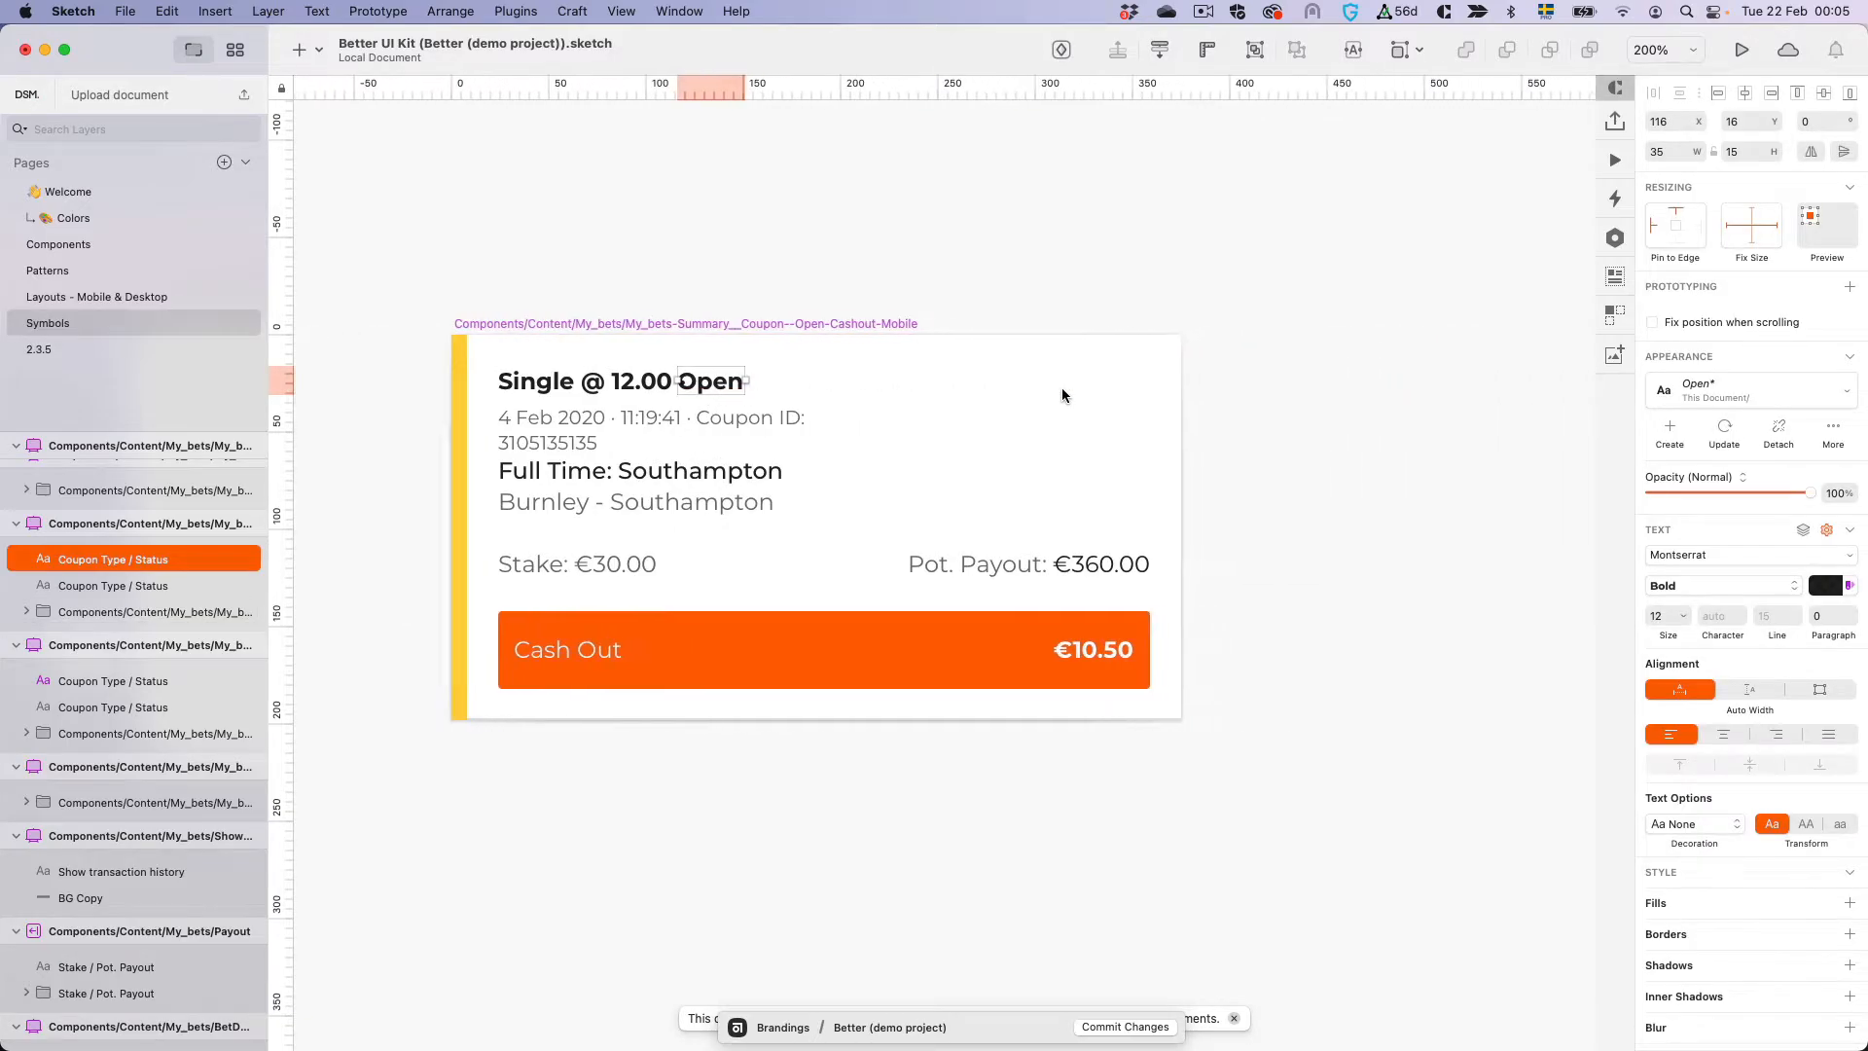
pyautogui.press('Right')
pyautogui.press('Right')
pyautogui.press('Right')
pyautogui.press('Right')
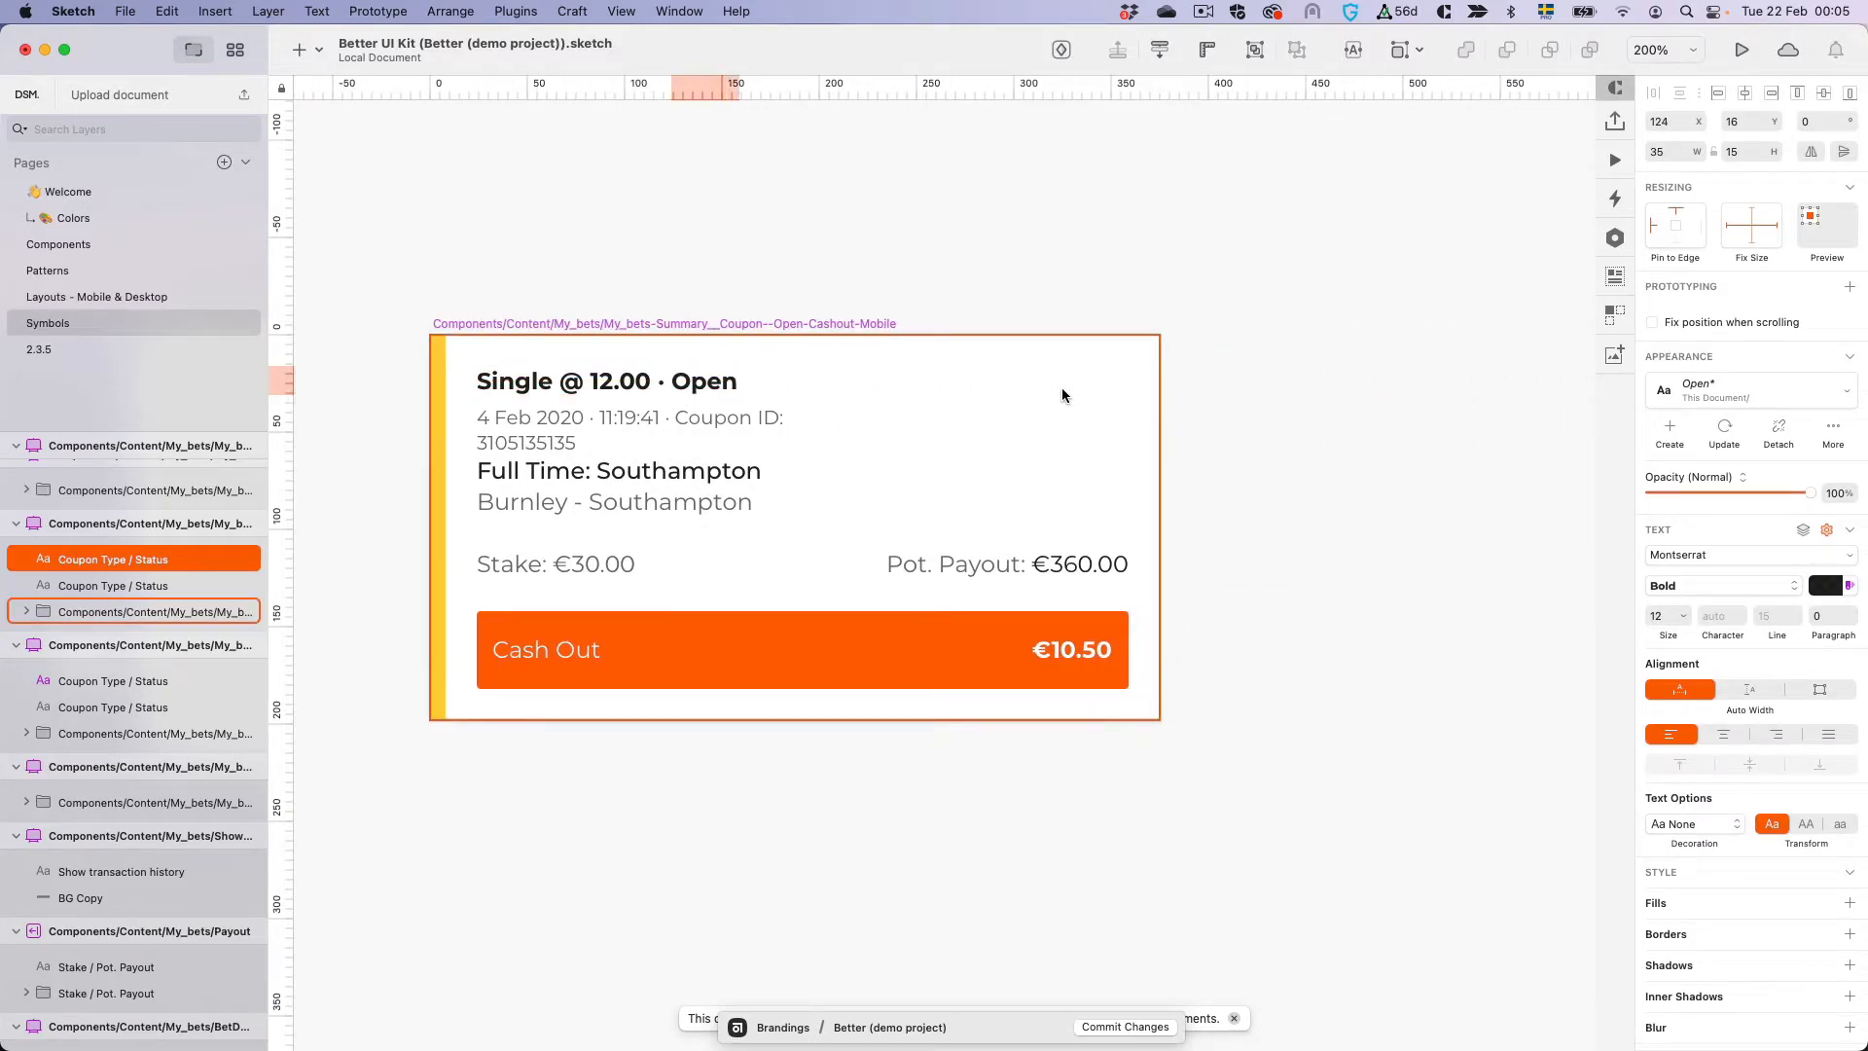
pyautogui.hscroll(-20, 1061, 394)
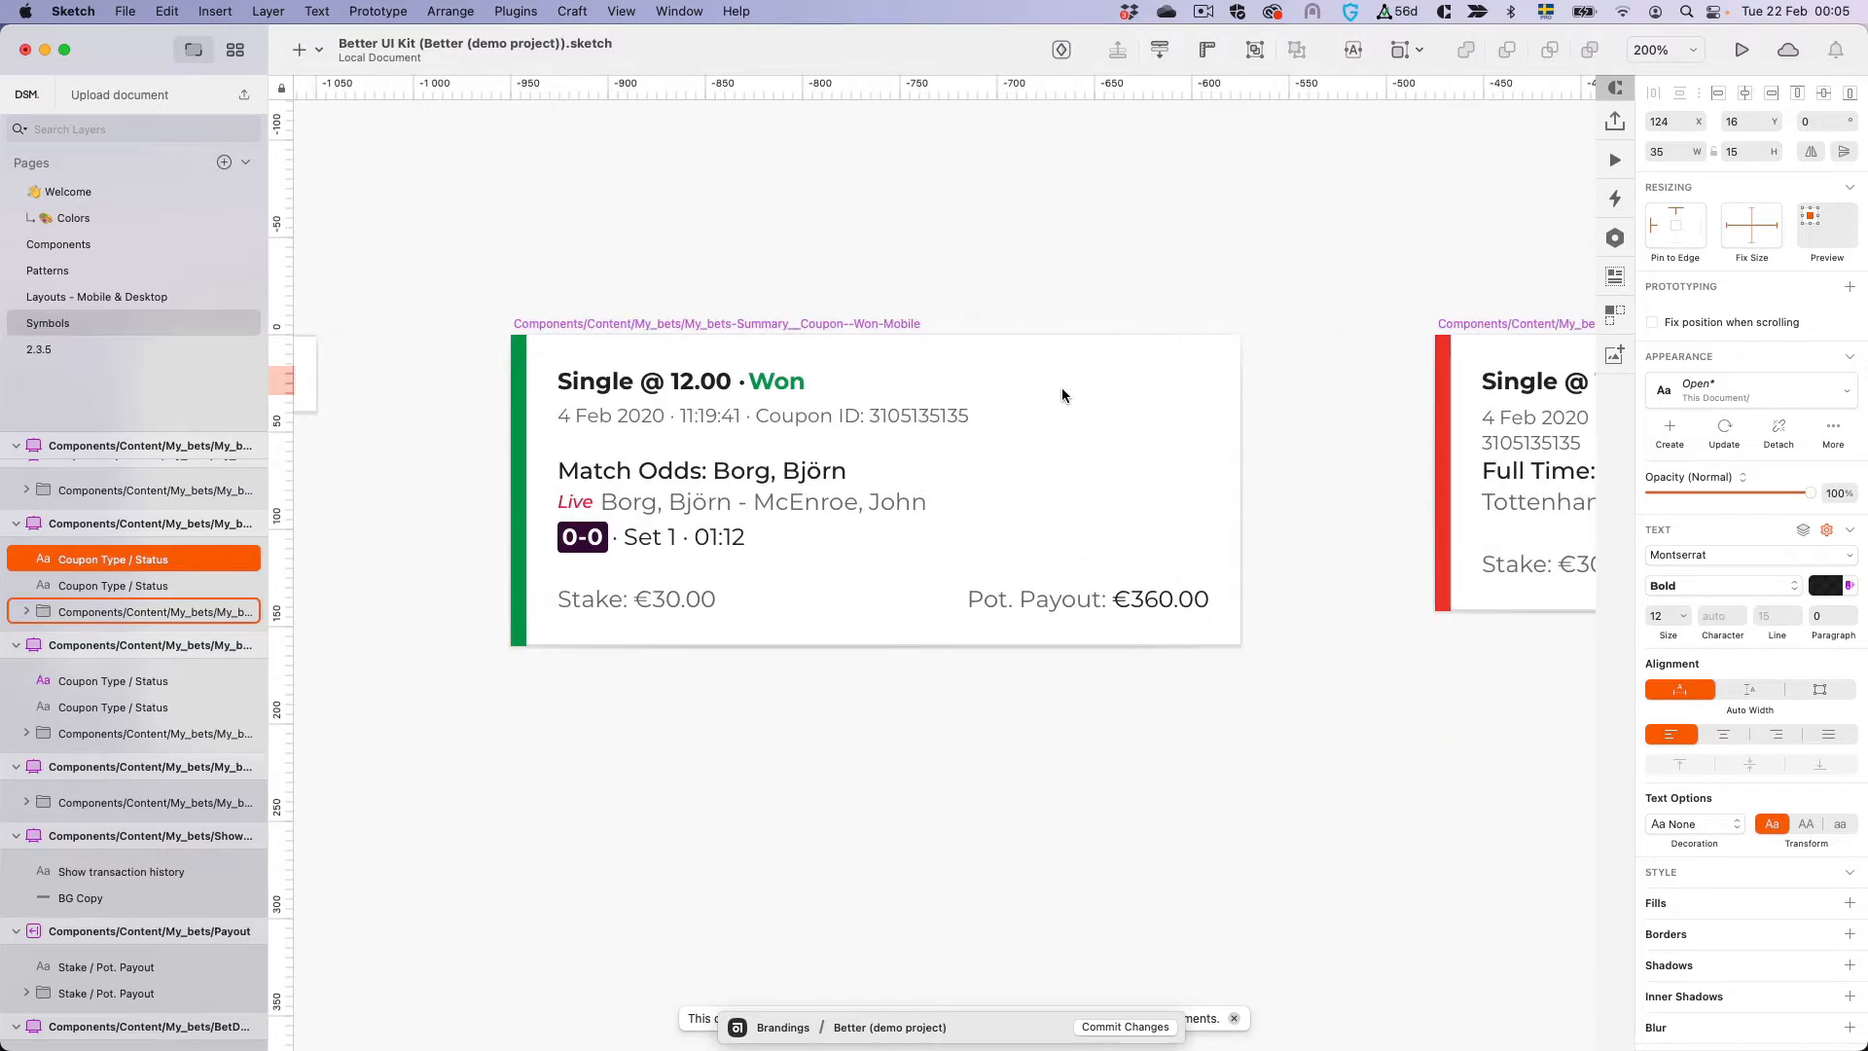
# Step: Inspect the 0-0 score badge in the Won coupon's symbol source without changes, then return to Components
pyautogui.doubleClick(1062, 394)
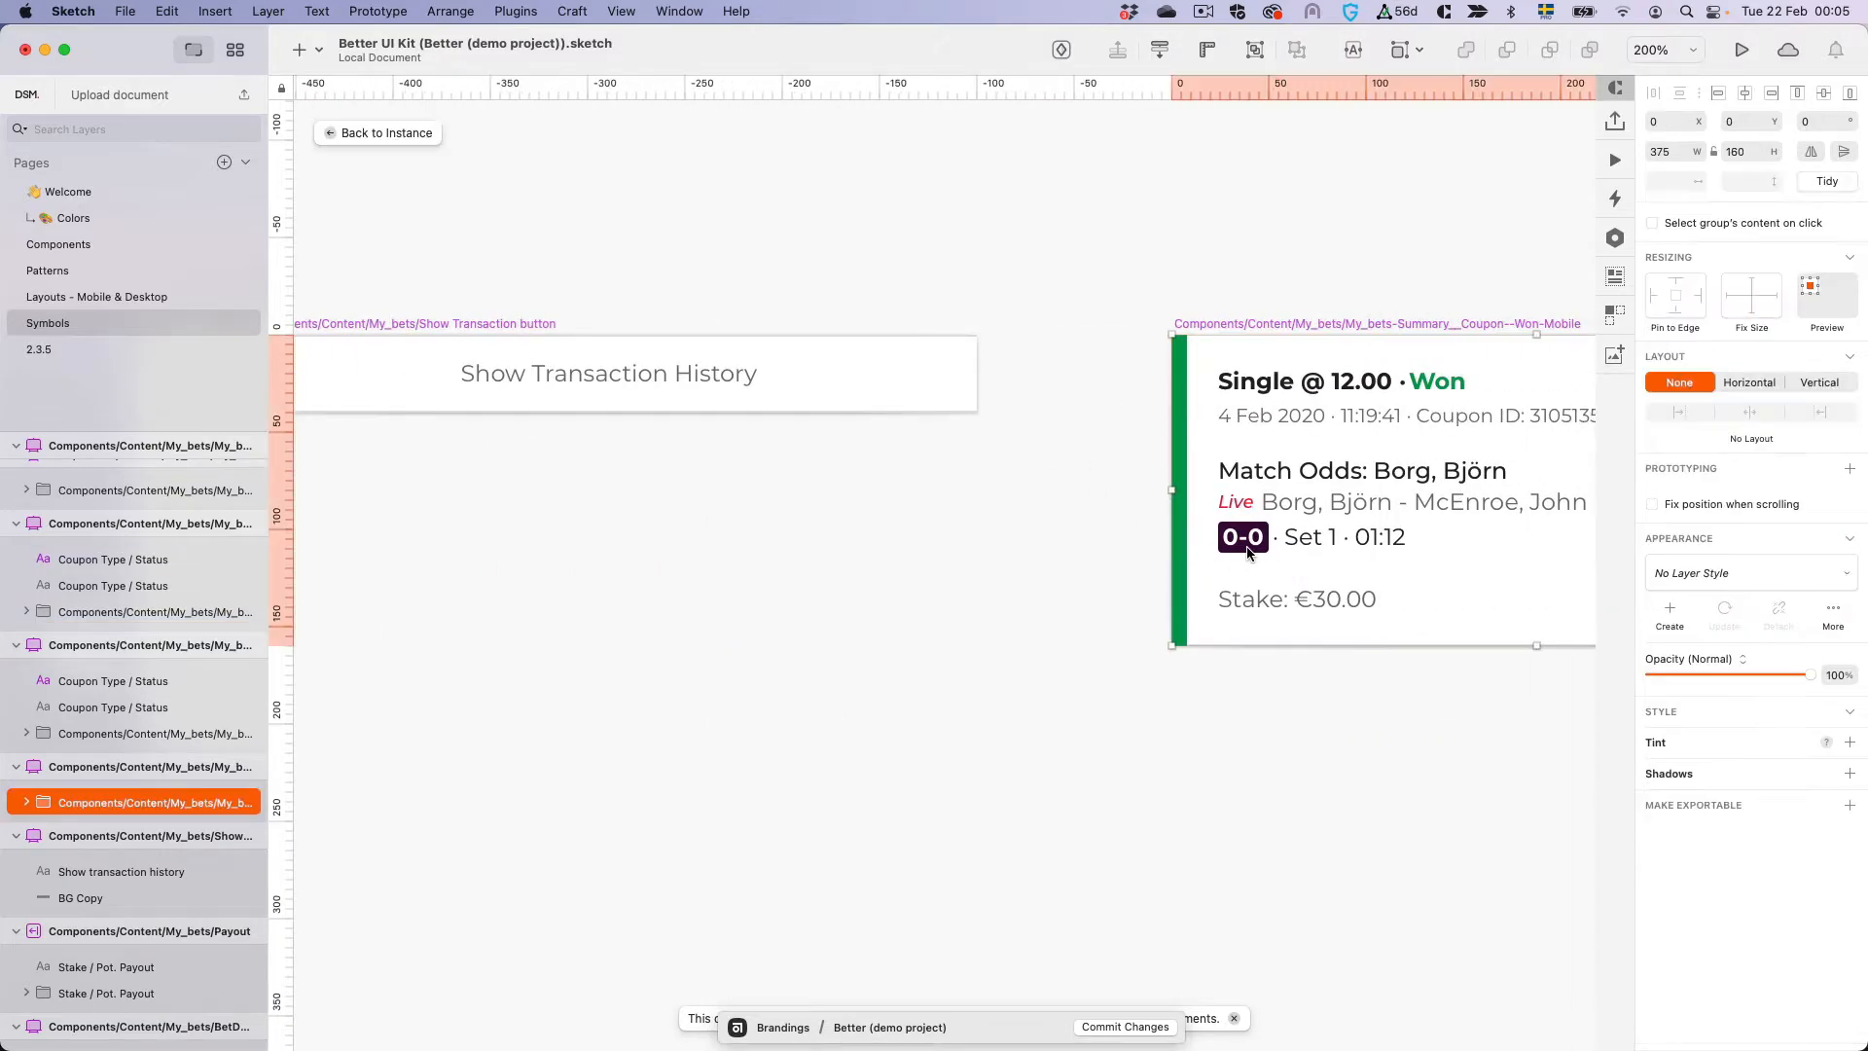
pyautogui.doubleClick(1248, 552)
pyautogui.doubleClick(1247, 551)
pyautogui.rightClick(1232, 544)
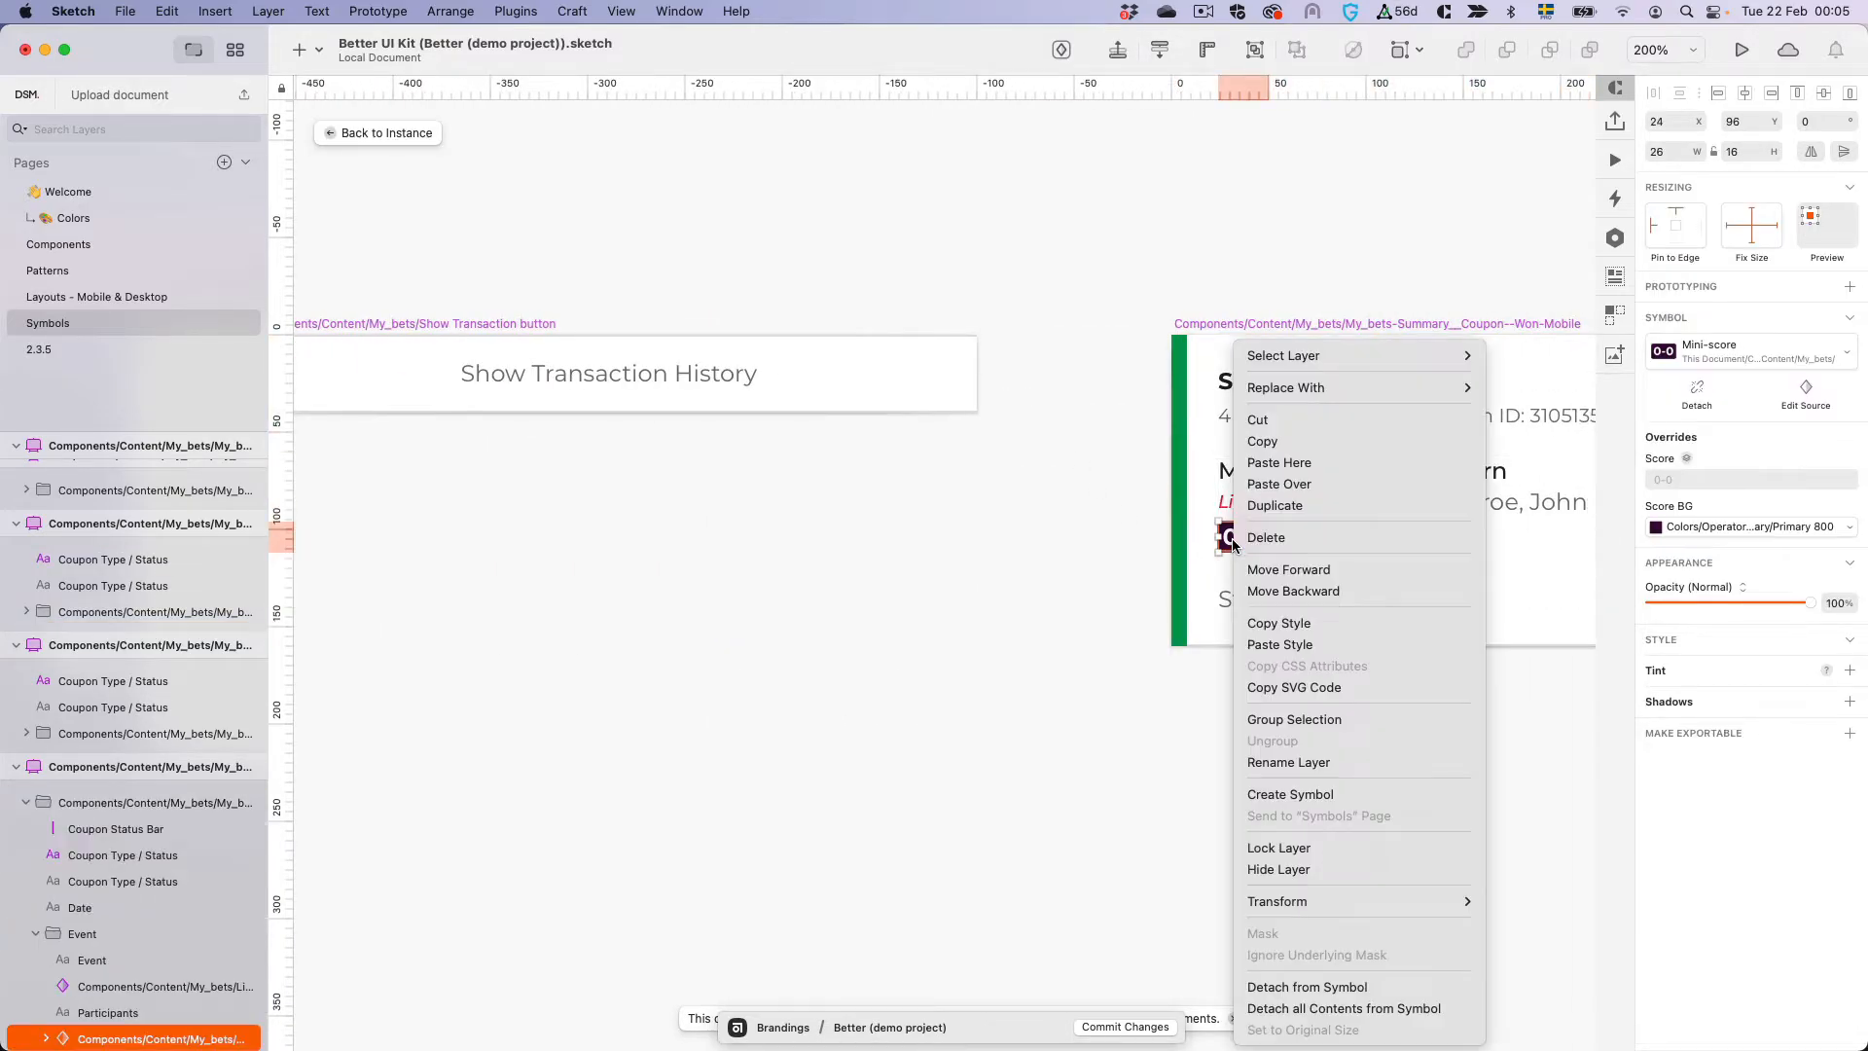
pyautogui.click(990, 690)
pyautogui.hscroll(10, 990, 691)
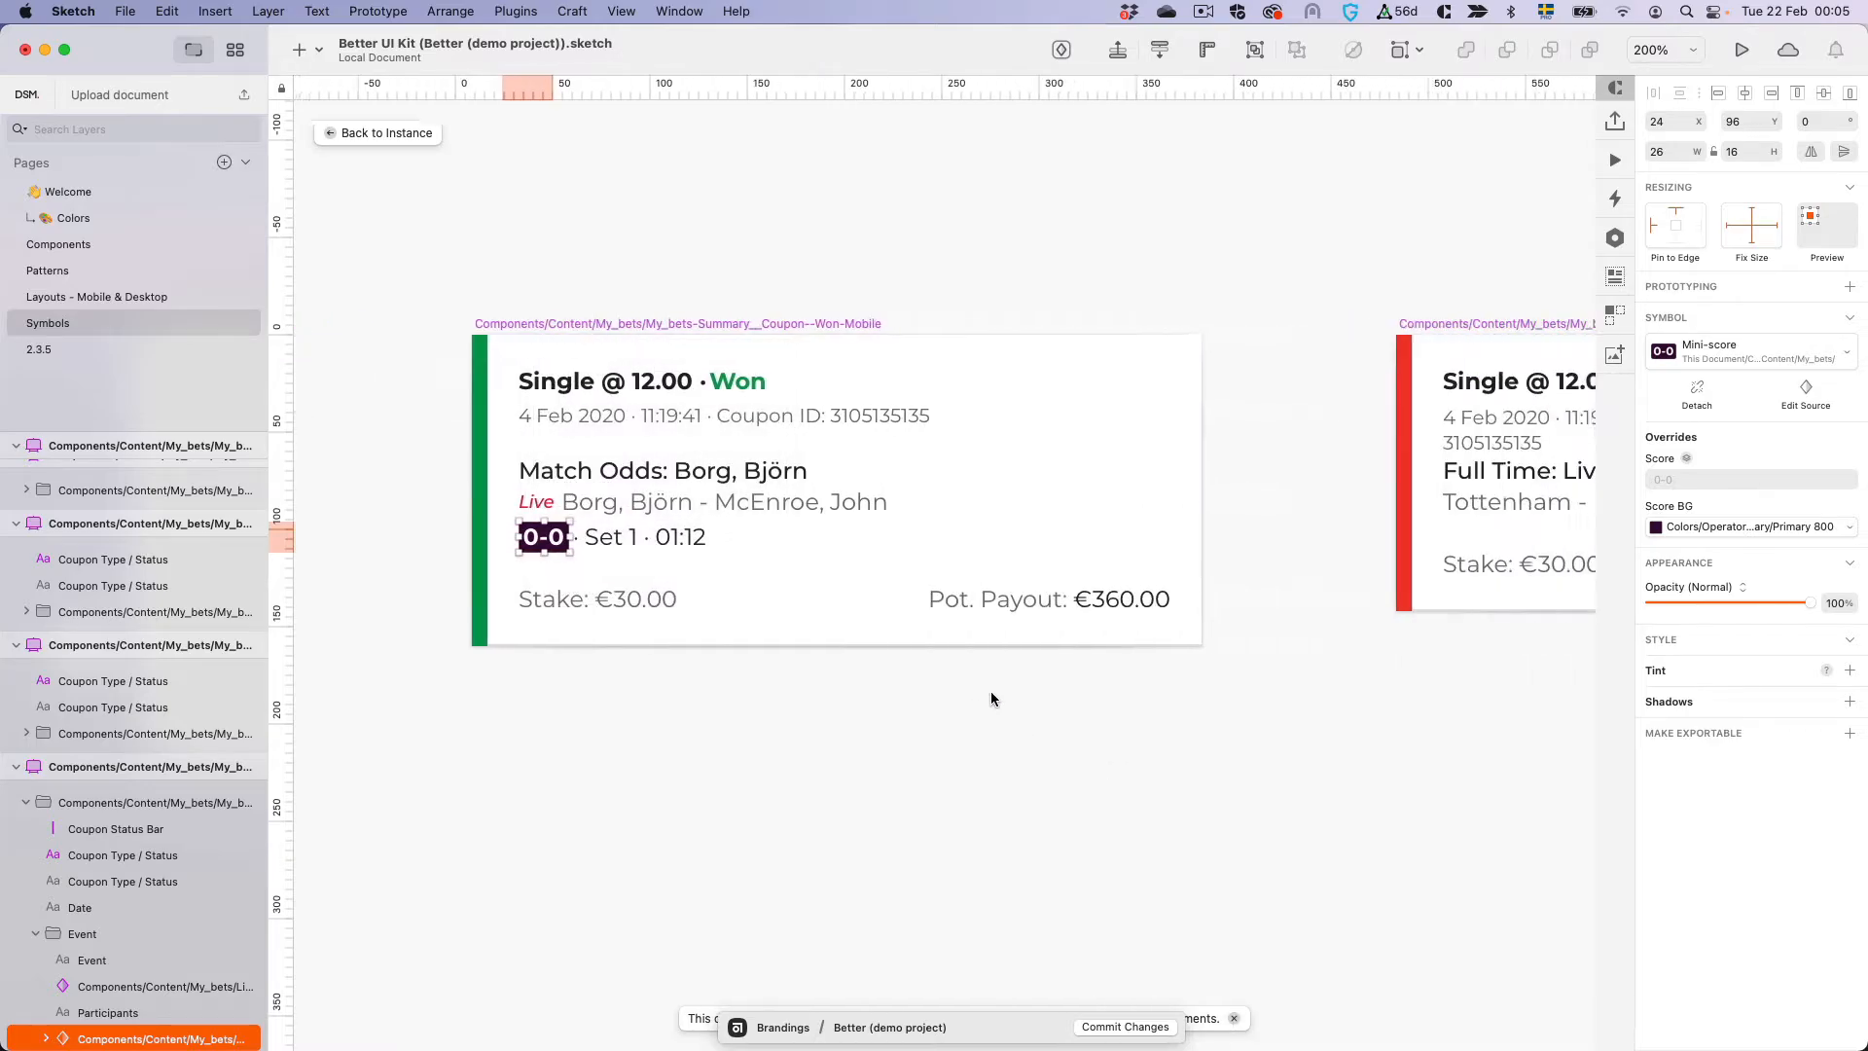
pyautogui.hscroll(-10, 990, 699)
pyautogui.scroll(3, 990, 698)
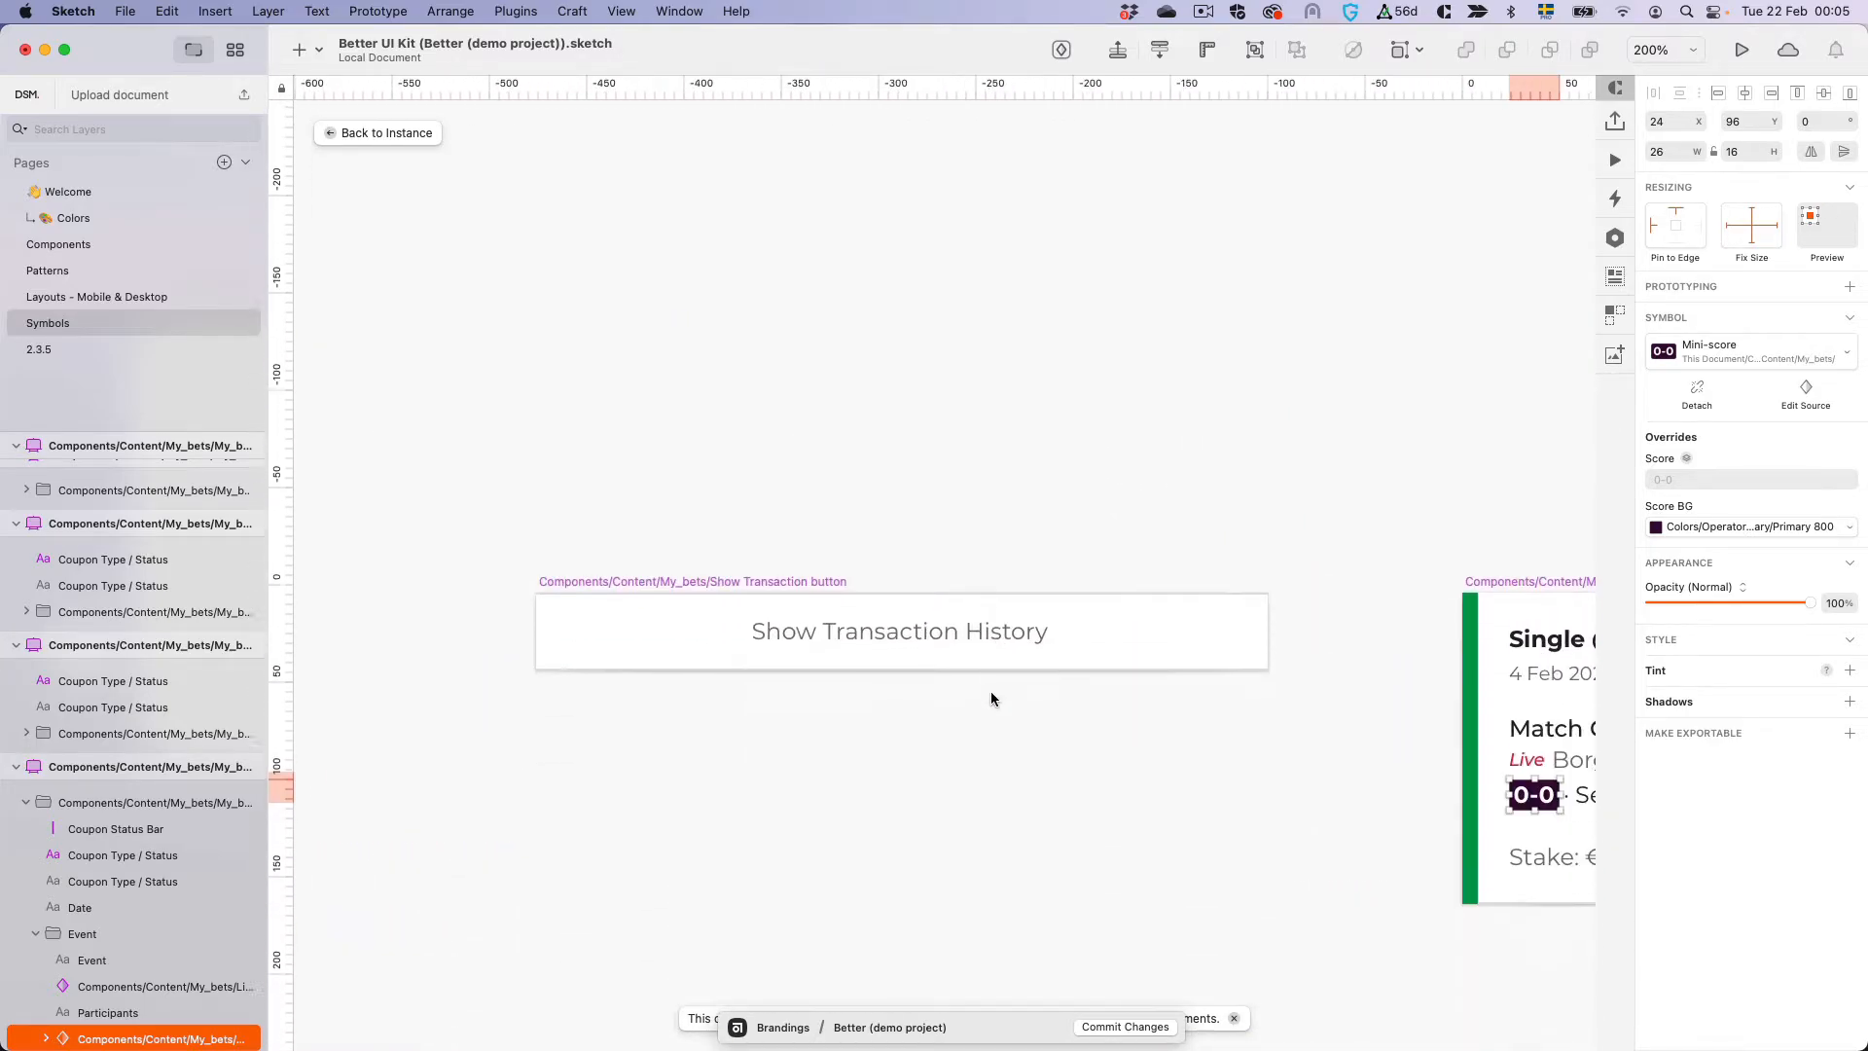
pyautogui.scroll(-2, 991, 692)
pyautogui.click(424, 138)
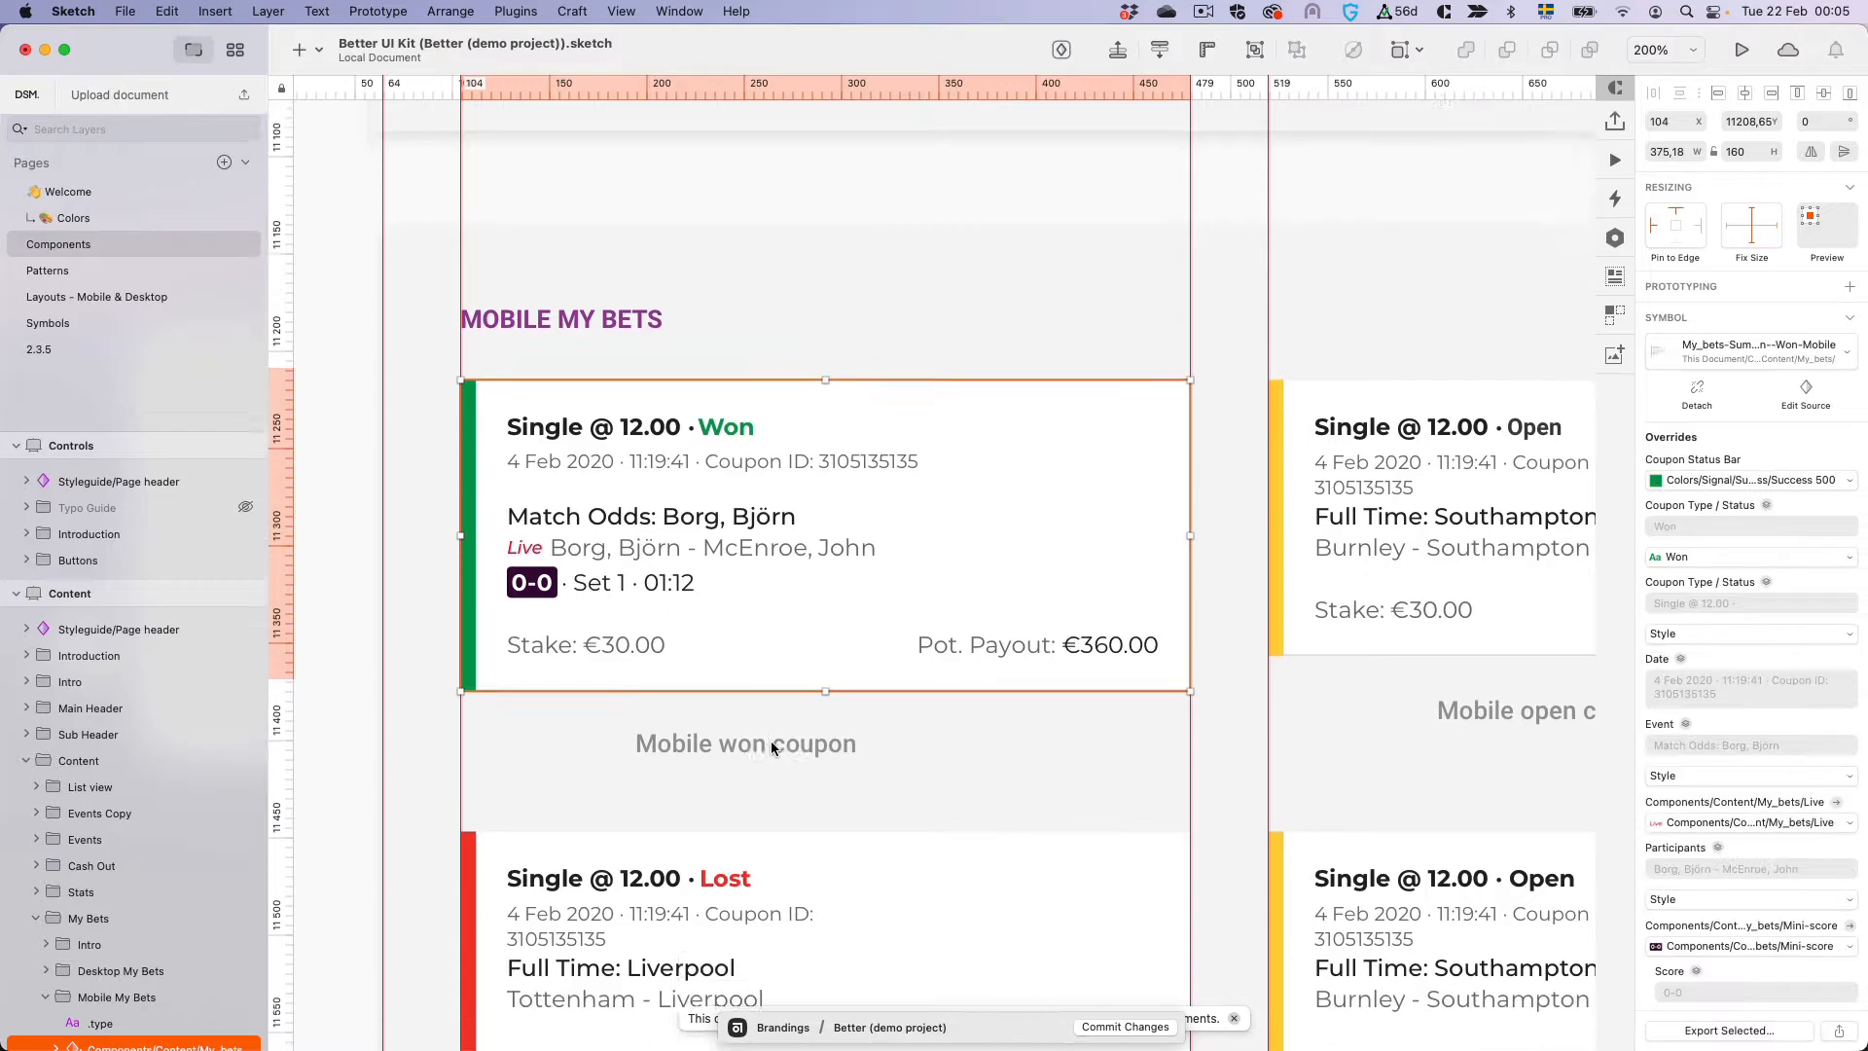
# Step: Drill through My Bets details > Desktop to edit the Coupon-Open treble coupon's symbol master
pyautogui.scroll(-6, 770, 746)
pyautogui.hscroll(-2, 770, 746)
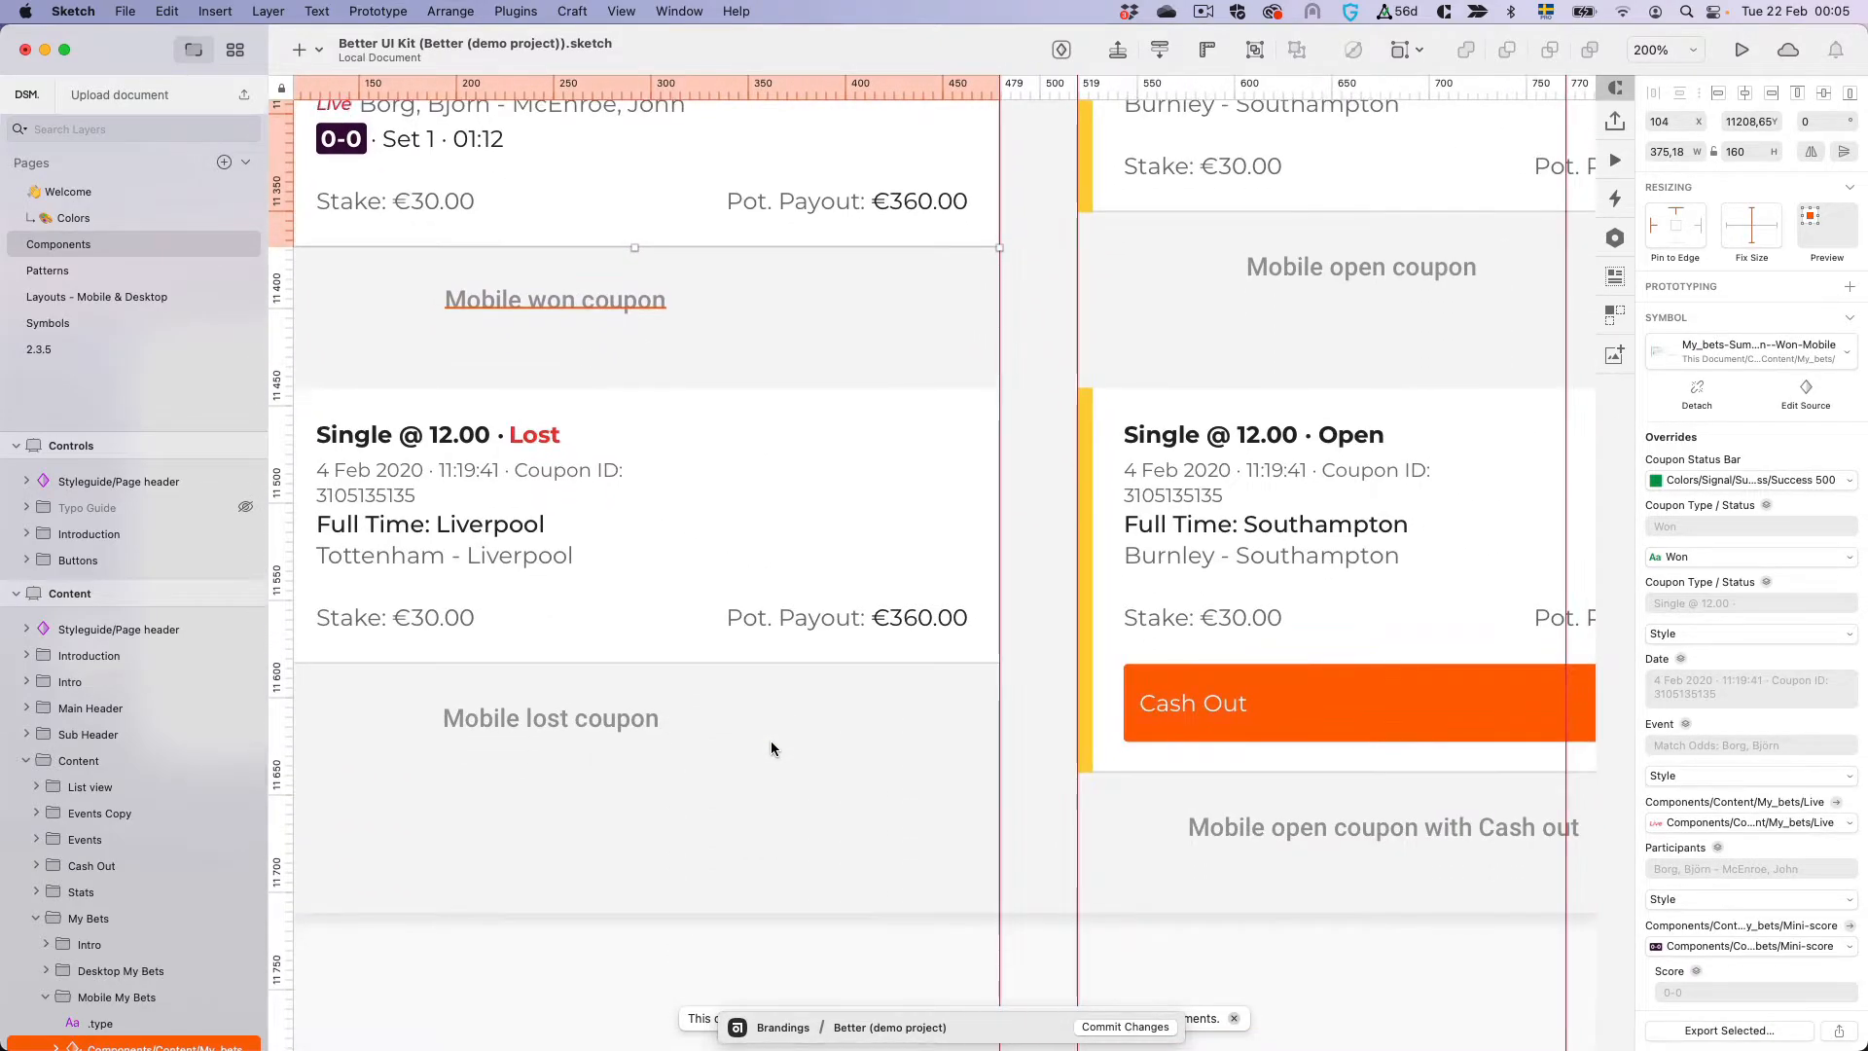
pyautogui.scroll(4, 770, 747)
pyautogui.hscroll(4, 770, 747)
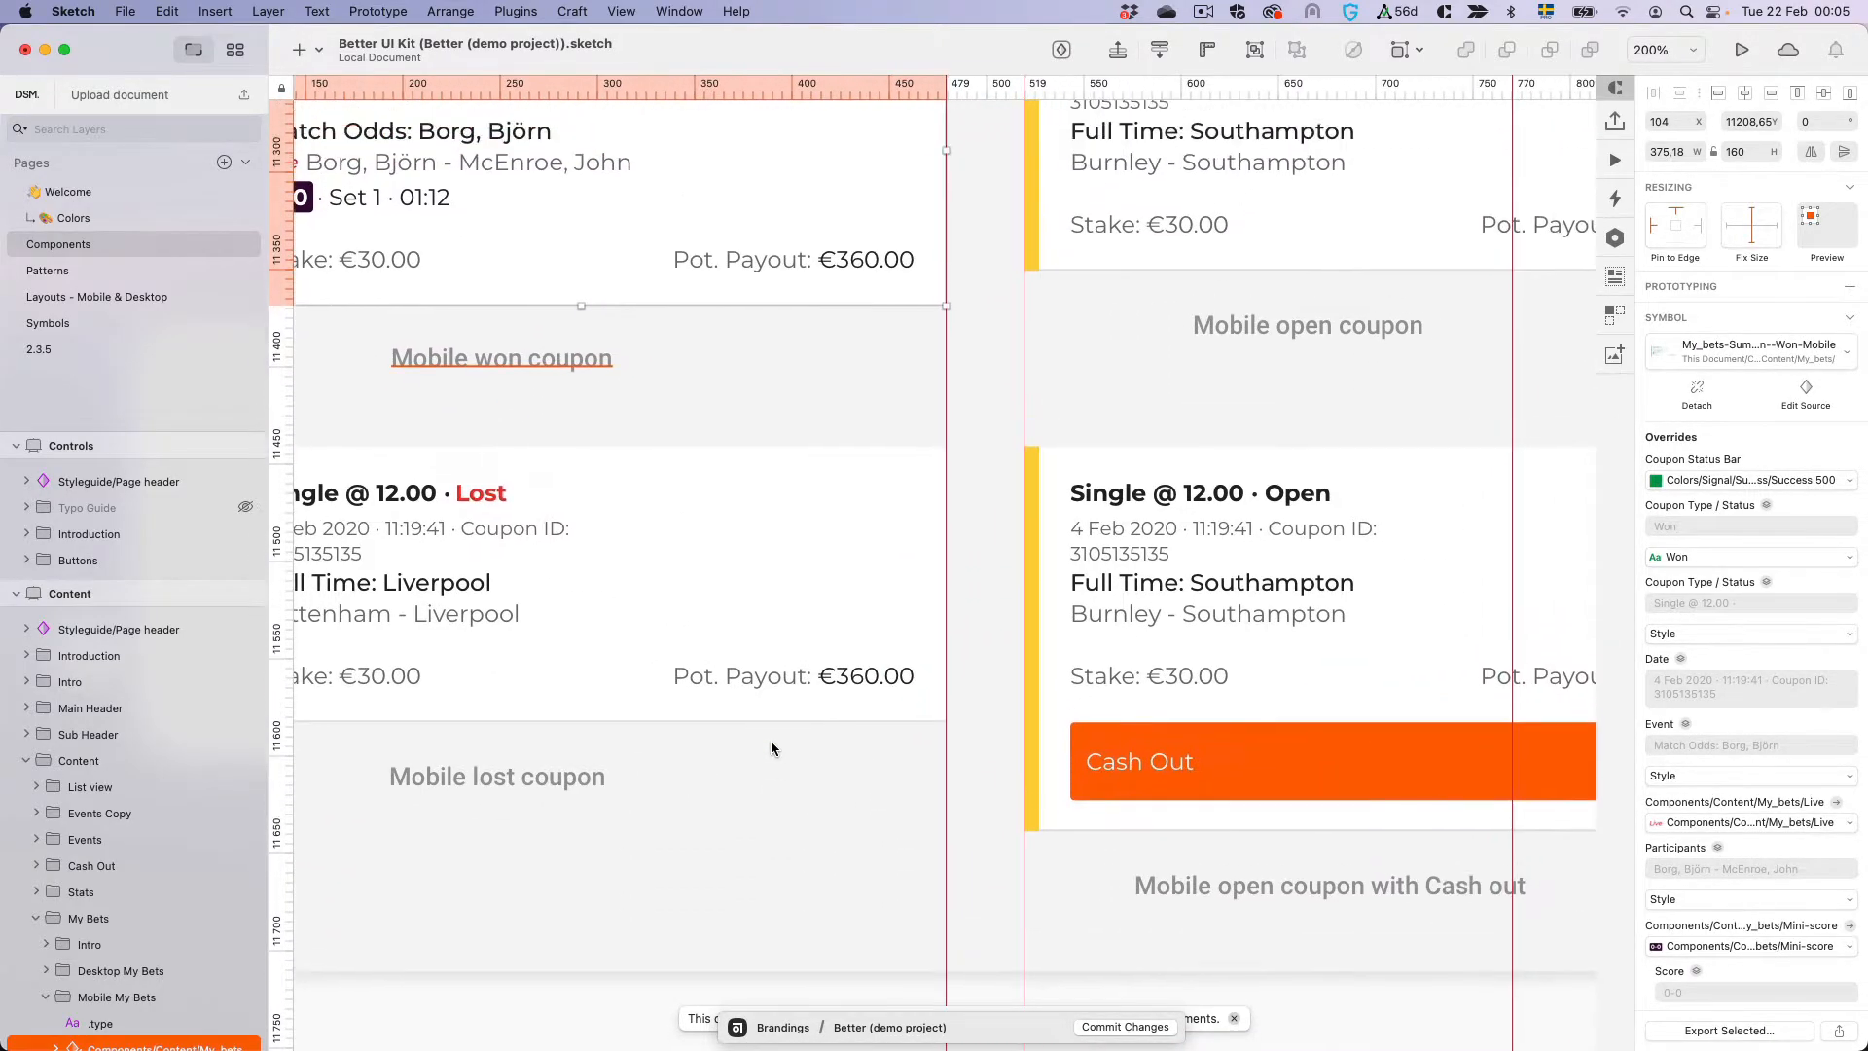
pyautogui.hscroll(-3, 771, 747)
pyautogui.scroll(-10, 772, 747)
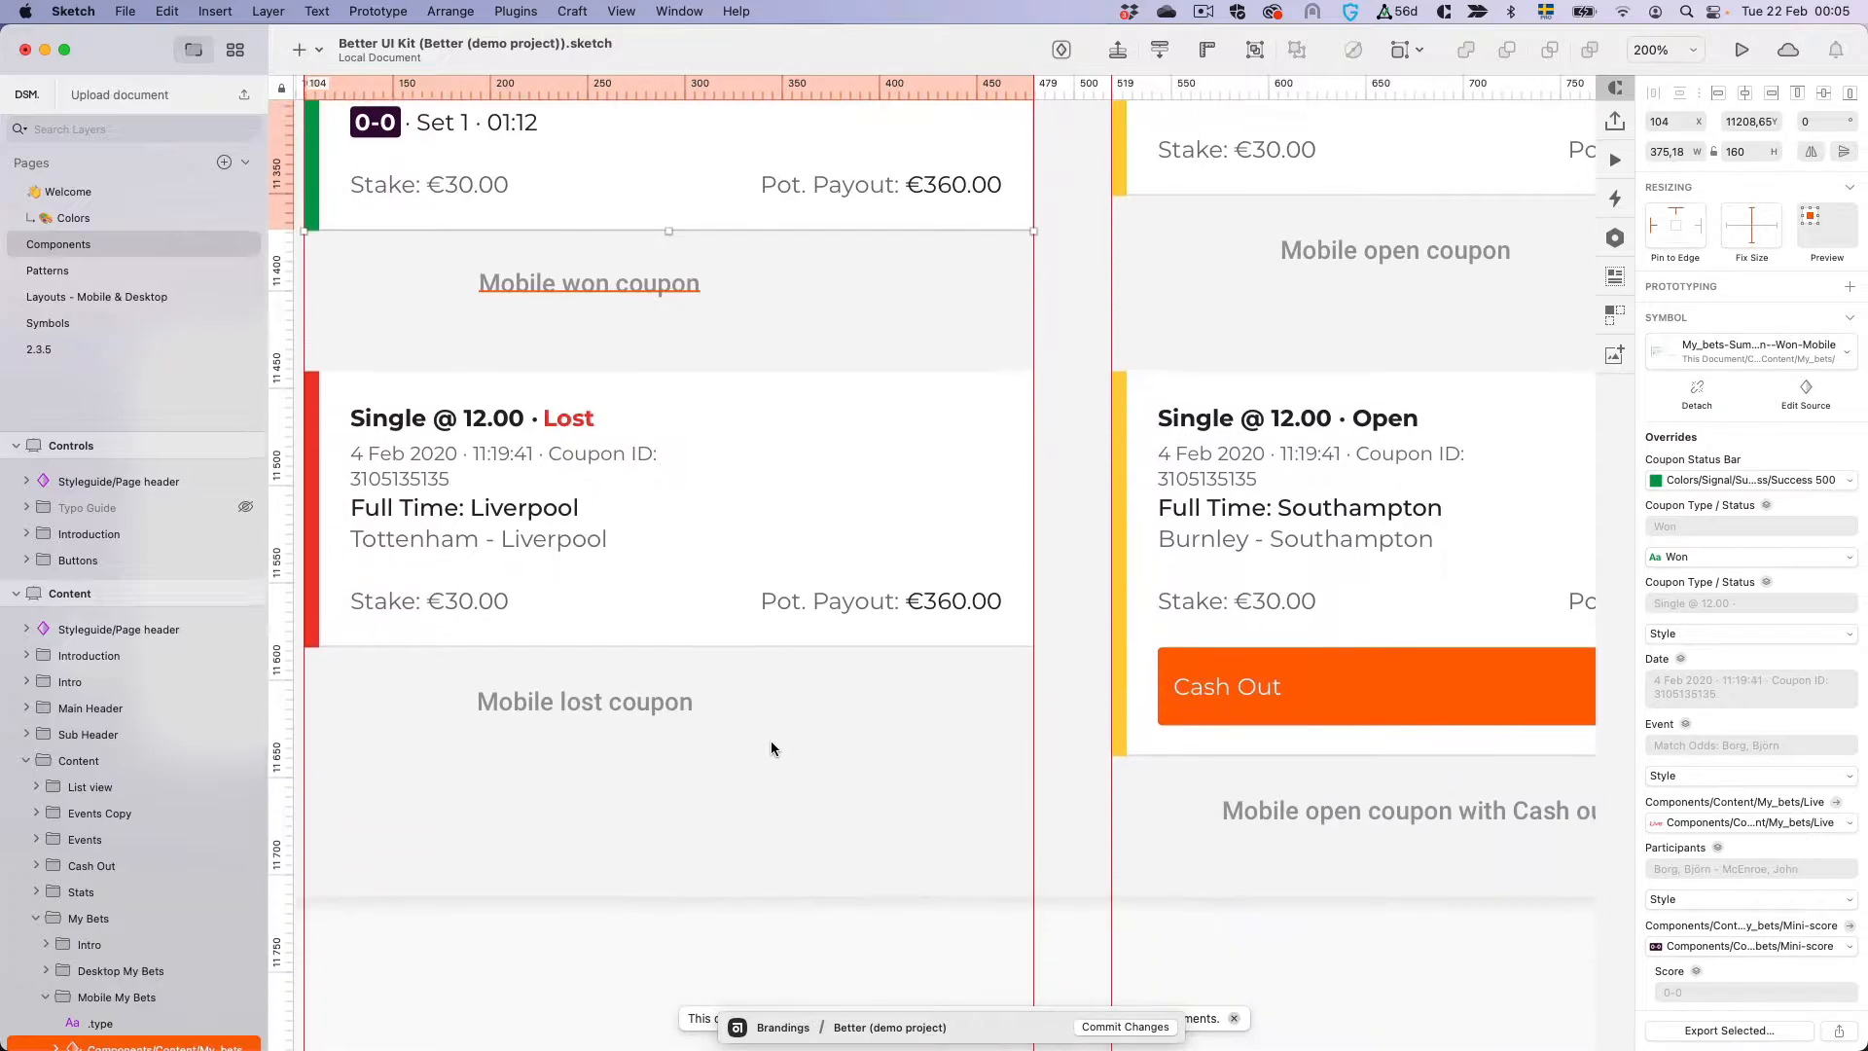
pyautogui.scroll(-10, 770, 747)
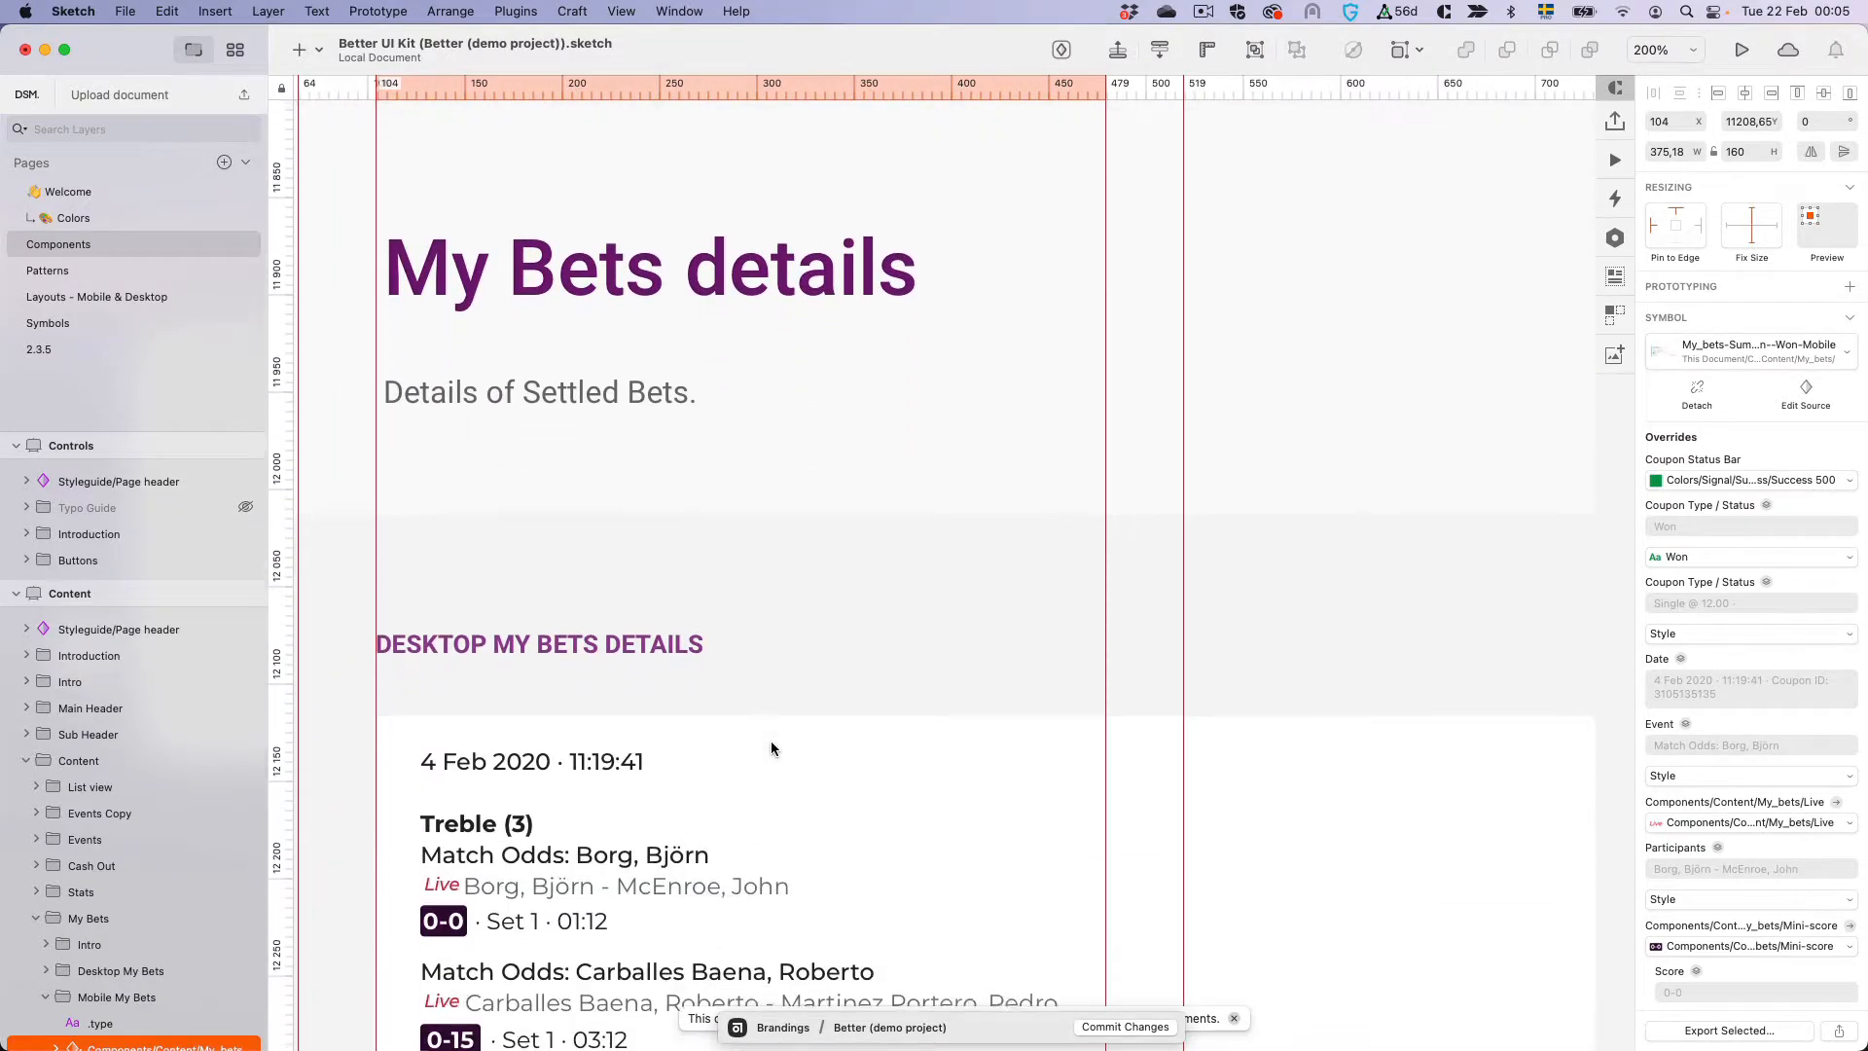
pyautogui.press('super+minus')
pyautogui.scroll(-3, 771, 747)
pyautogui.hscroll(3, 771, 747)
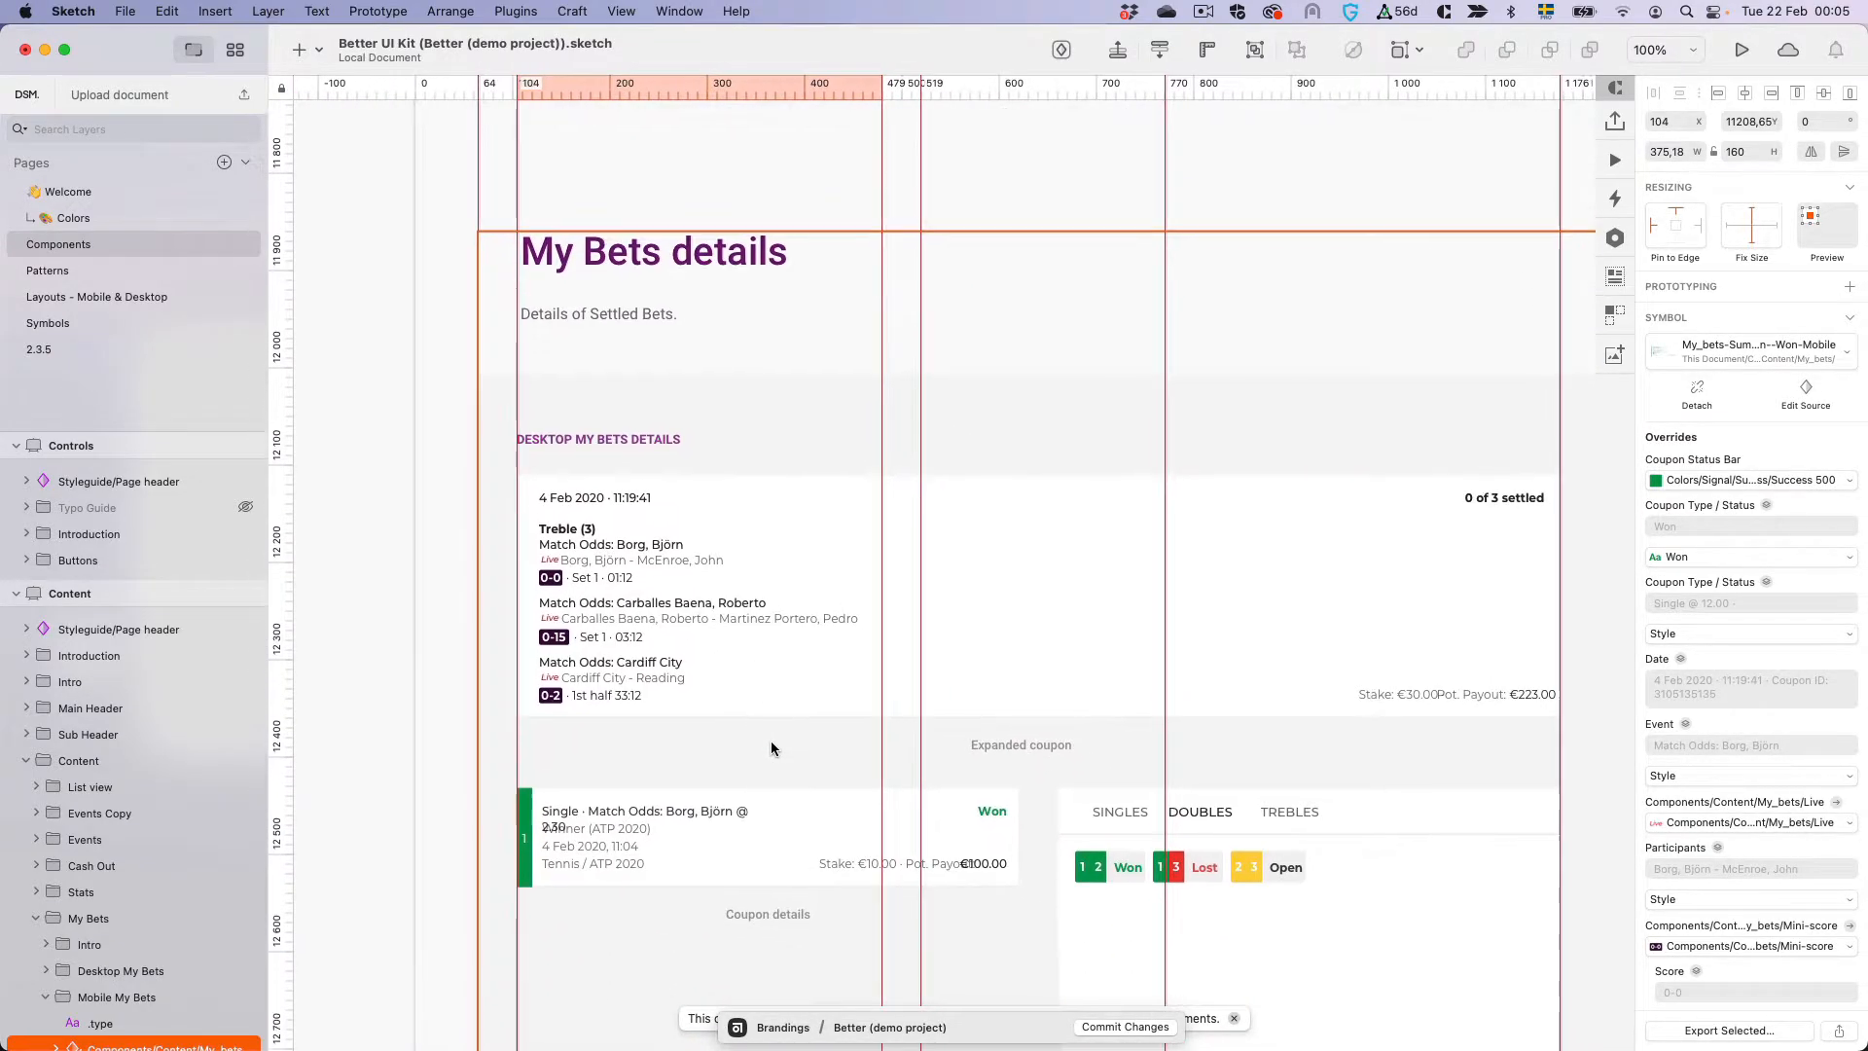
pyautogui.scroll(-1, 770, 740)
pyautogui.hscroll(1, 770, 740)
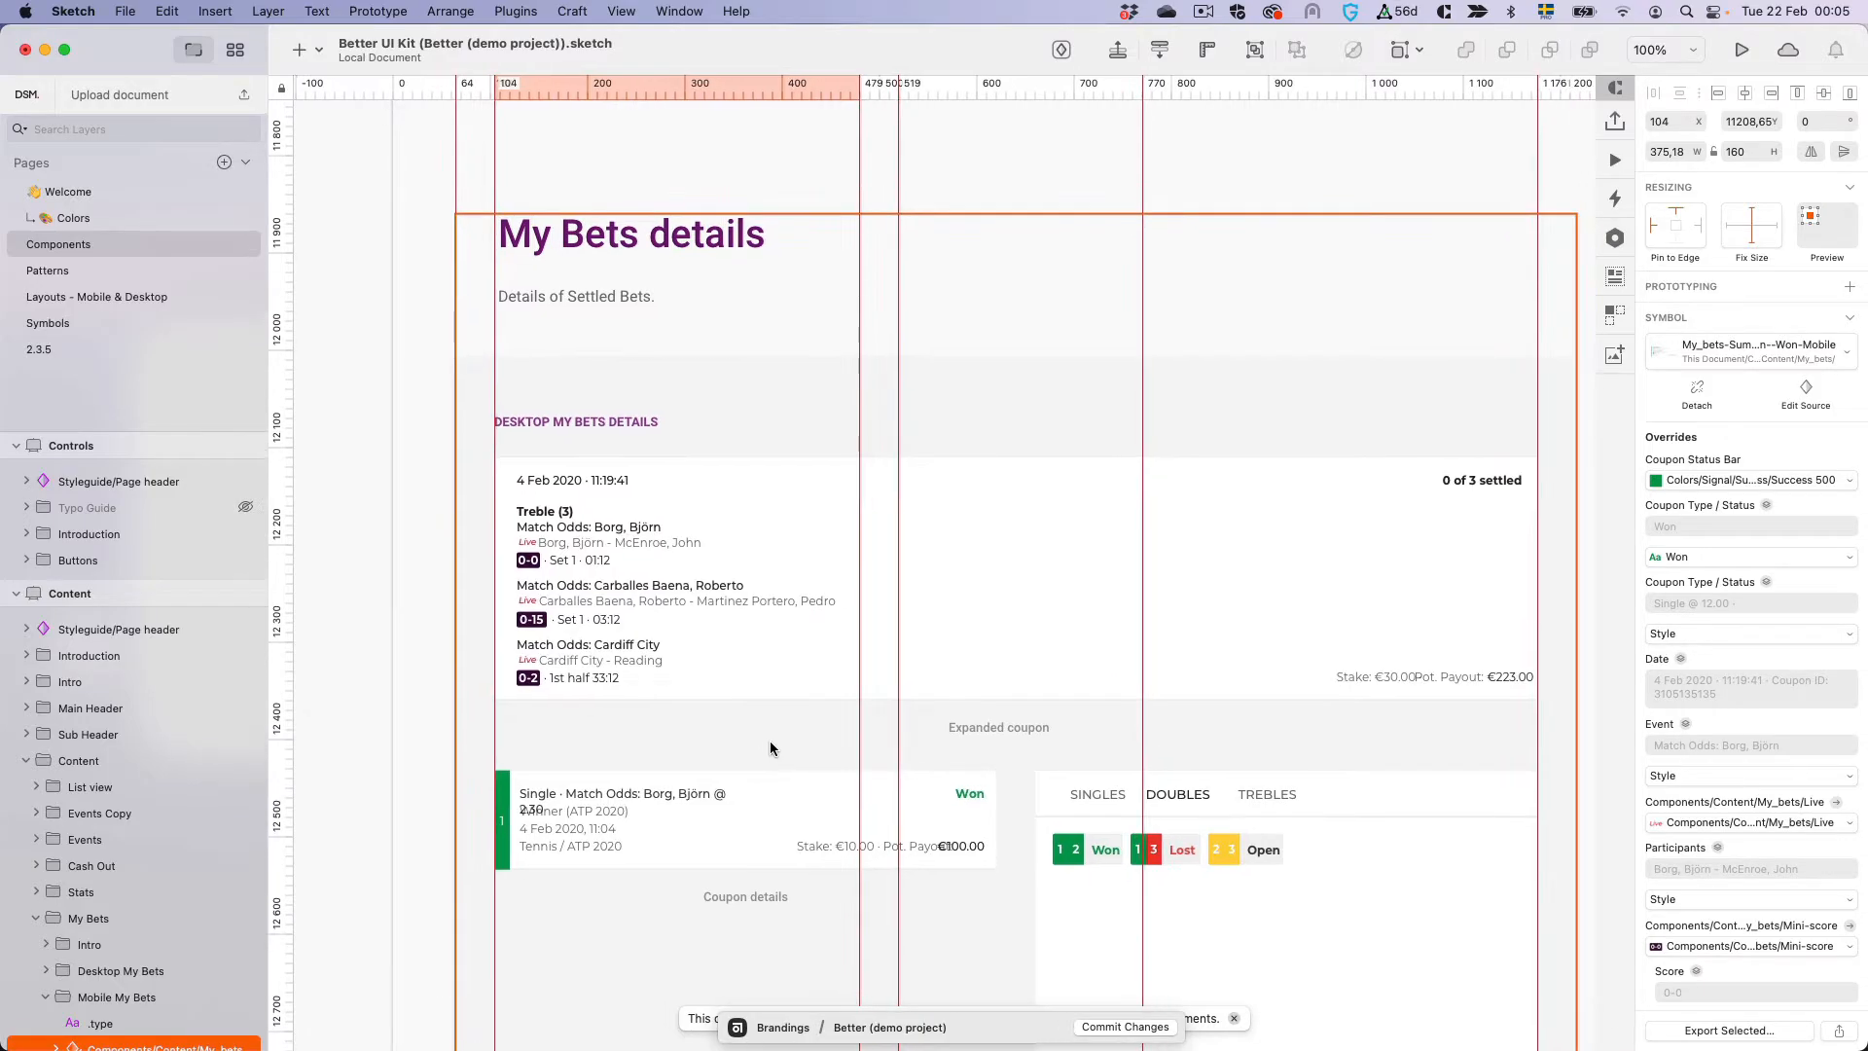
pyautogui.click(550, 569)
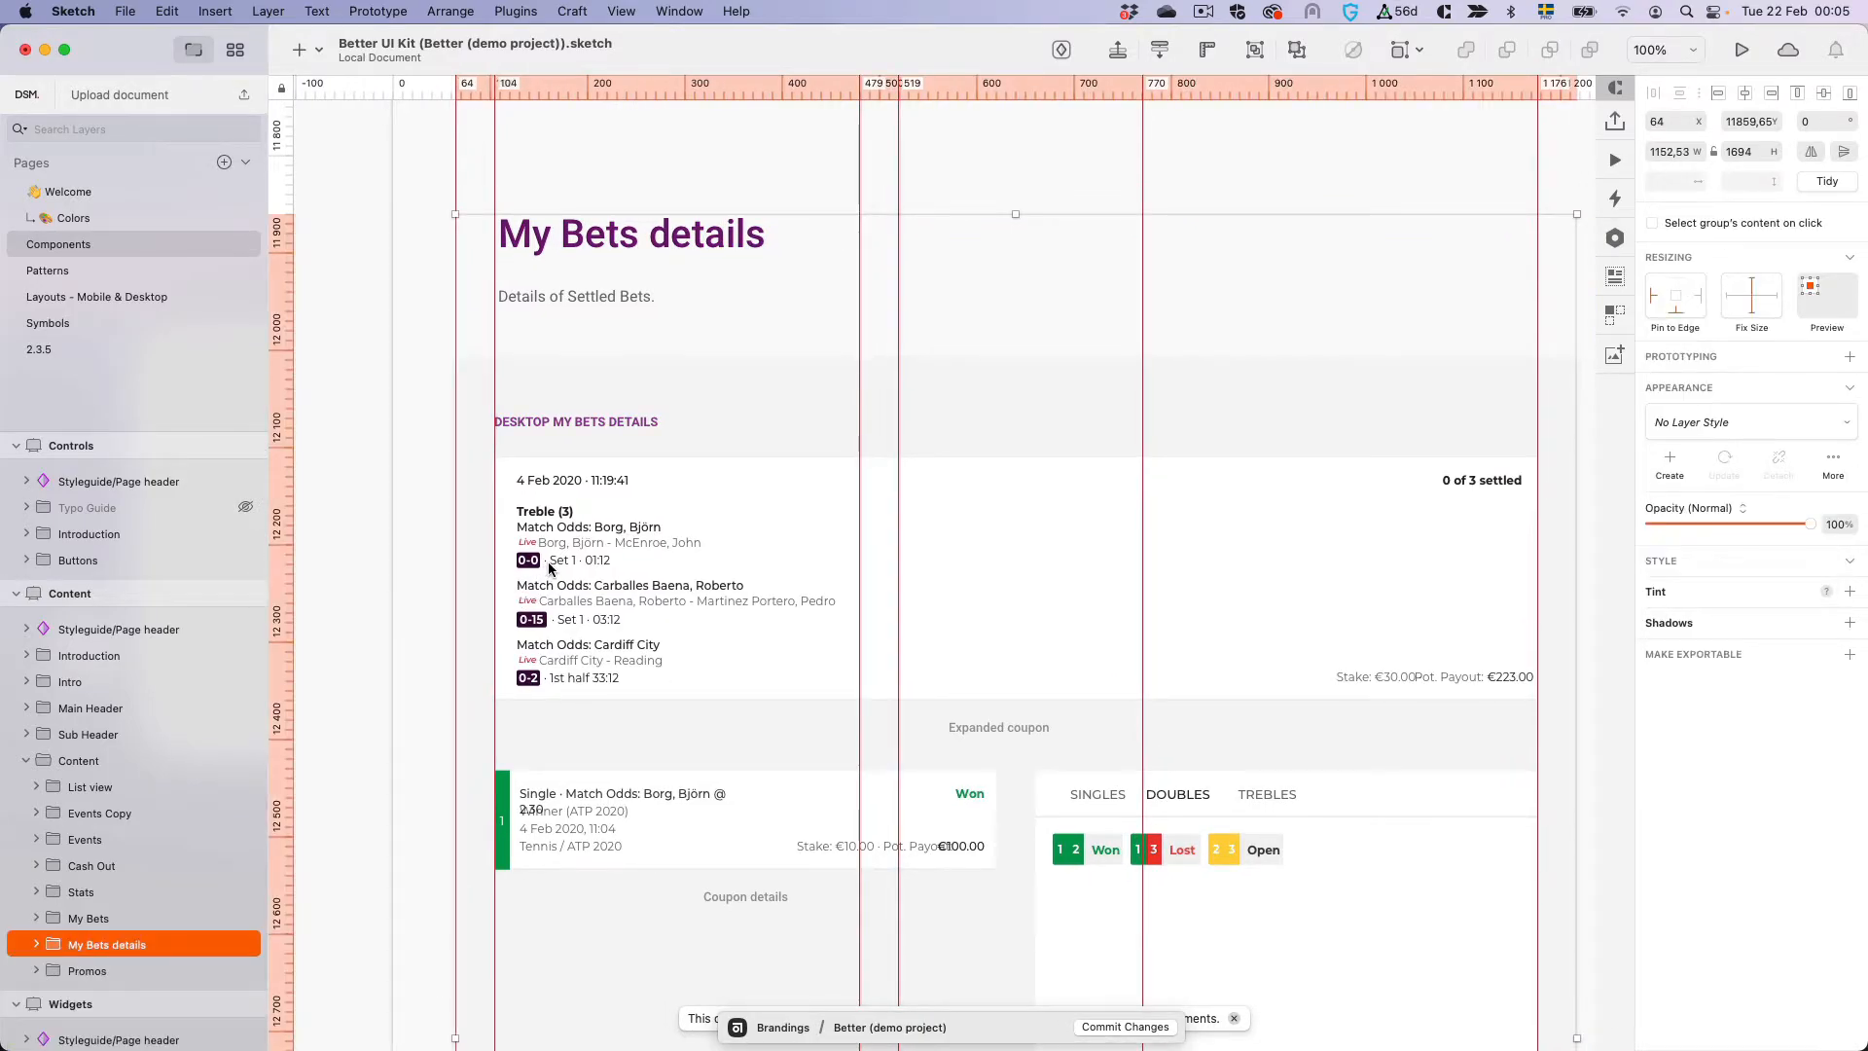
pyautogui.doubleClick(541, 562)
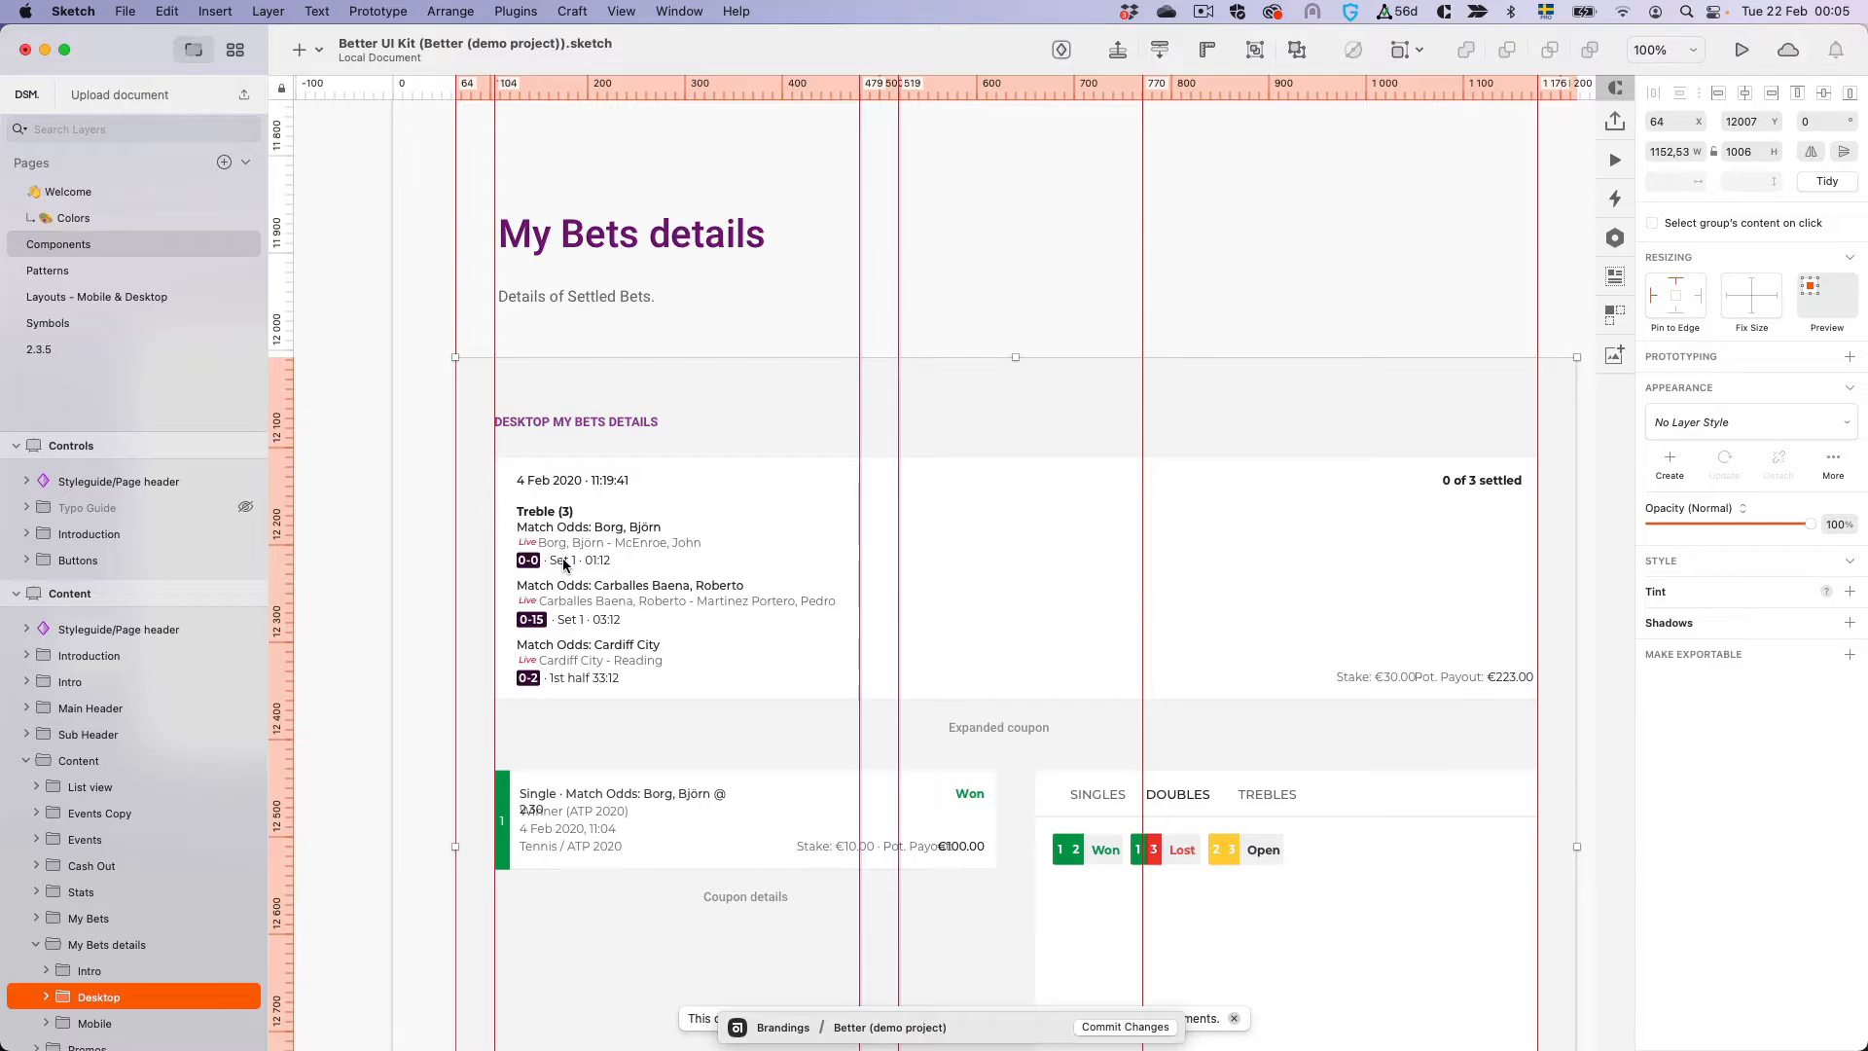
pyautogui.doubleClick(564, 564)
pyautogui.doubleClick(564, 564)
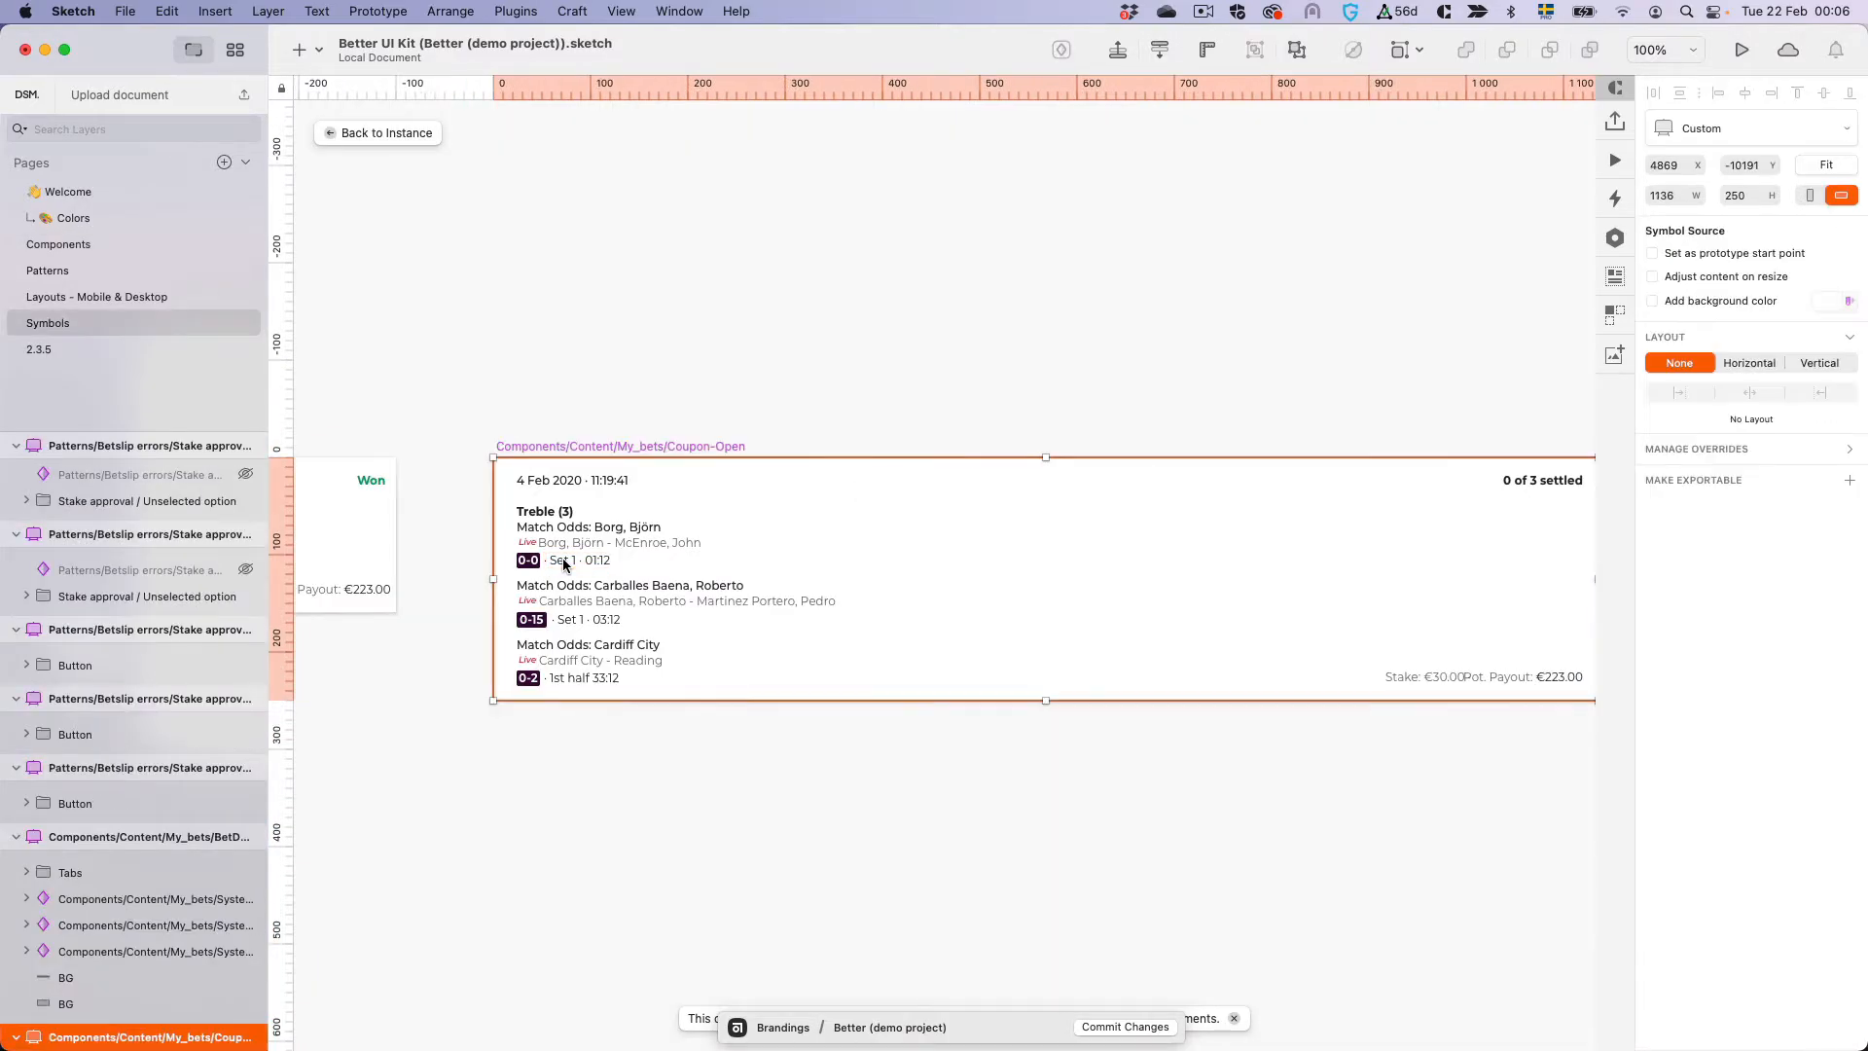
# Step: Reset the first event's Live tag and 0-0 score badge to their original size
pyautogui.press('super+plus')
pyautogui.hscroll(-8, 565, 565)
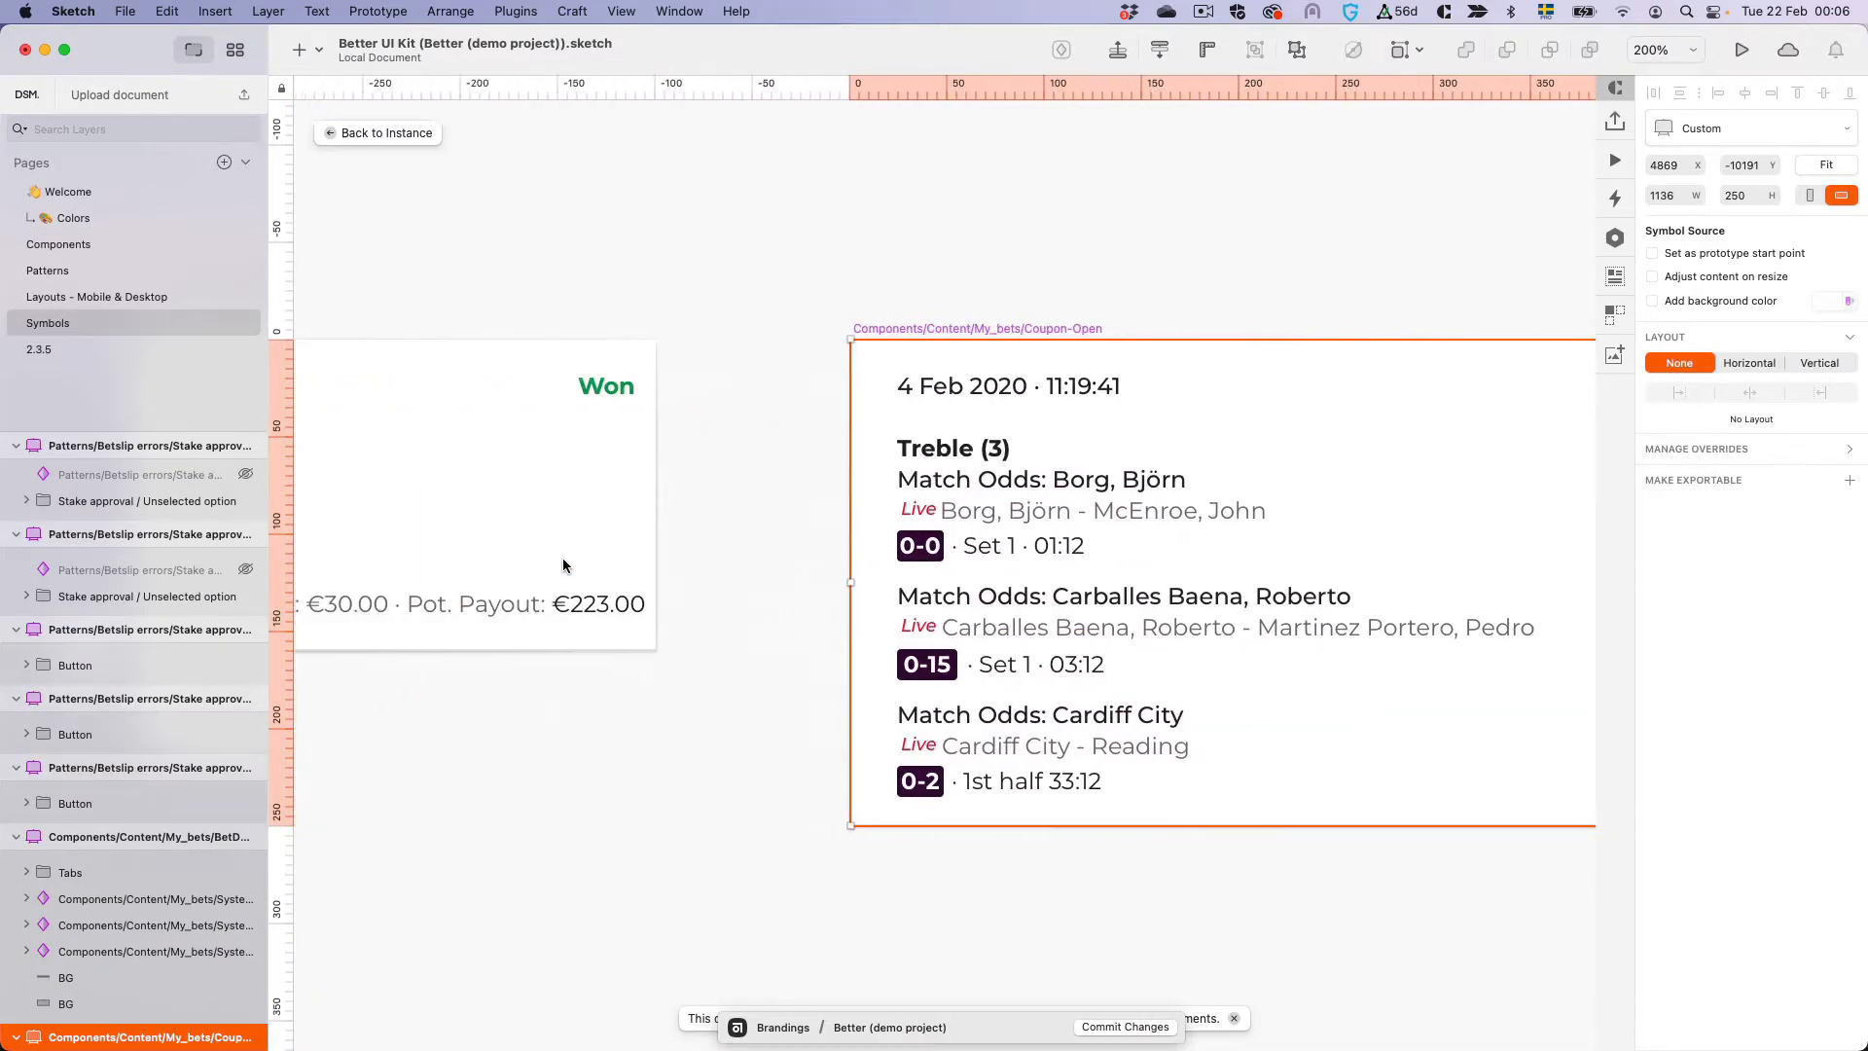
pyautogui.hscroll(3, 564, 565)
pyautogui.click(803, 513)
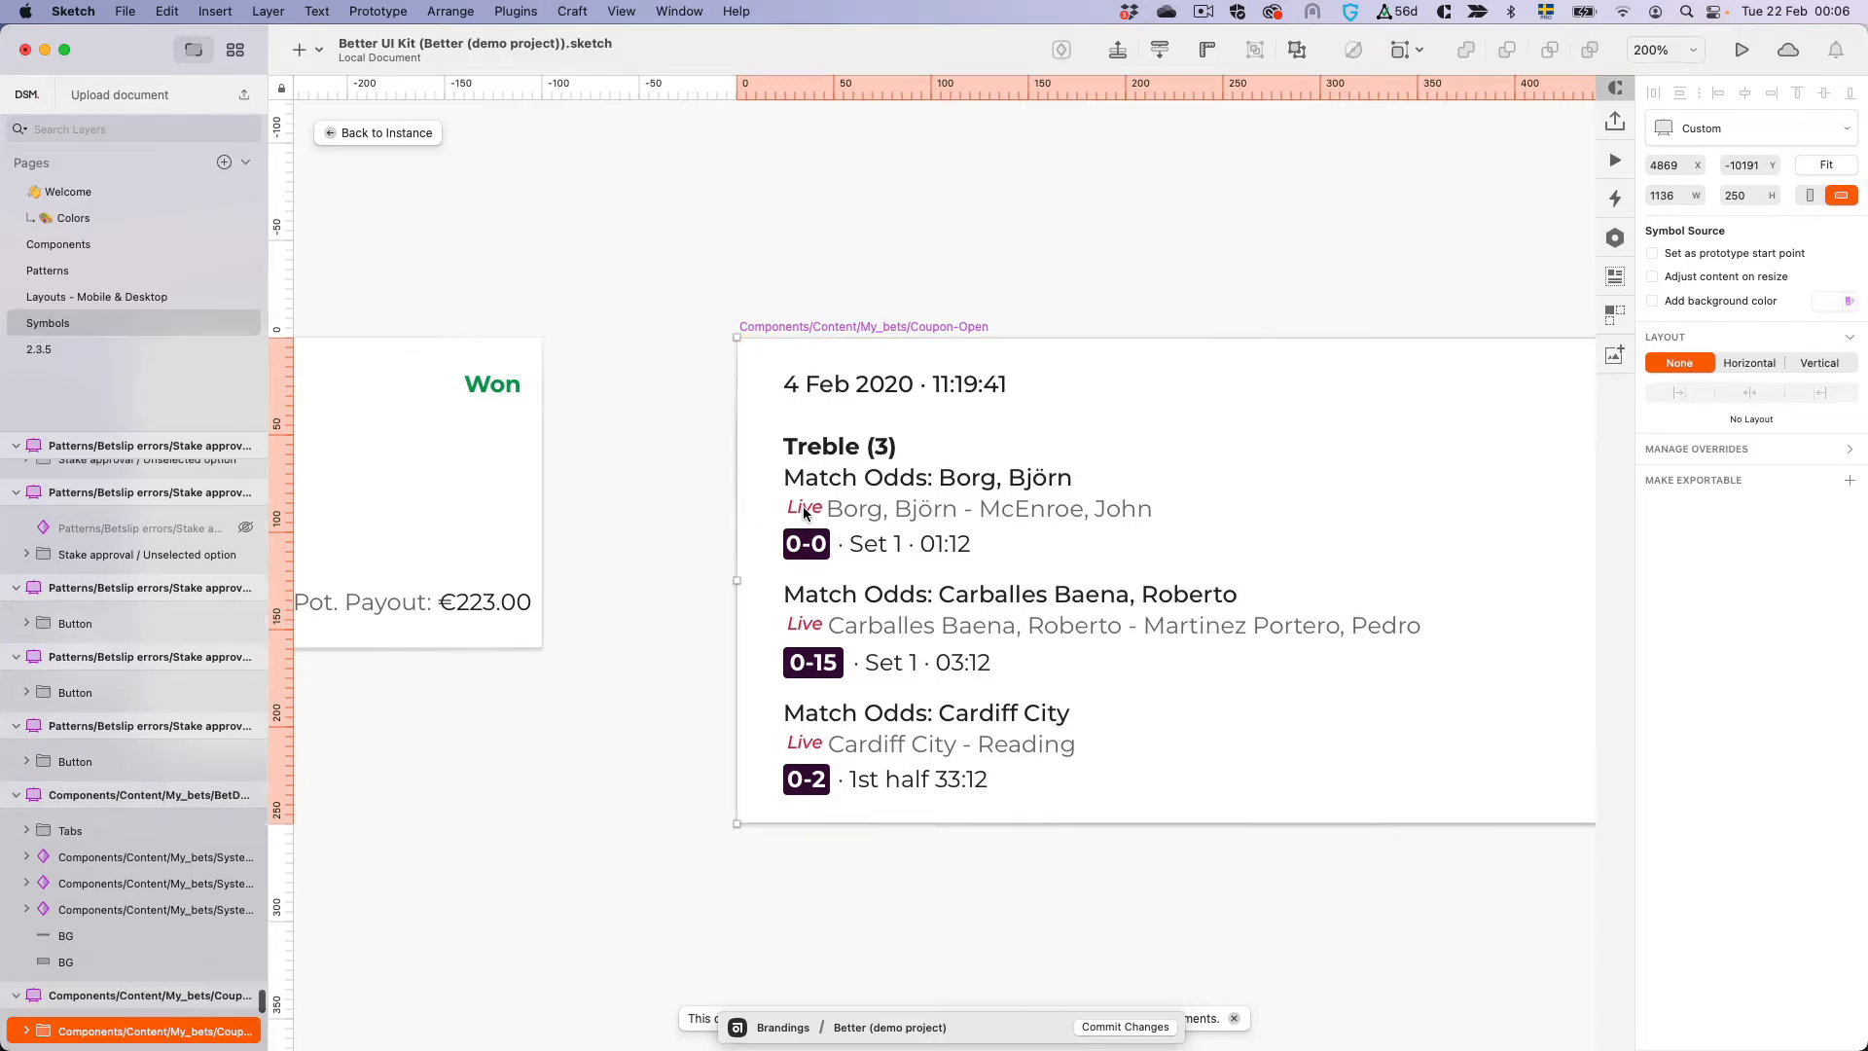
pyautogui.click(803, 513)
pyautogui.click(804, 513)
pyautogui.rightClick(803, 513)
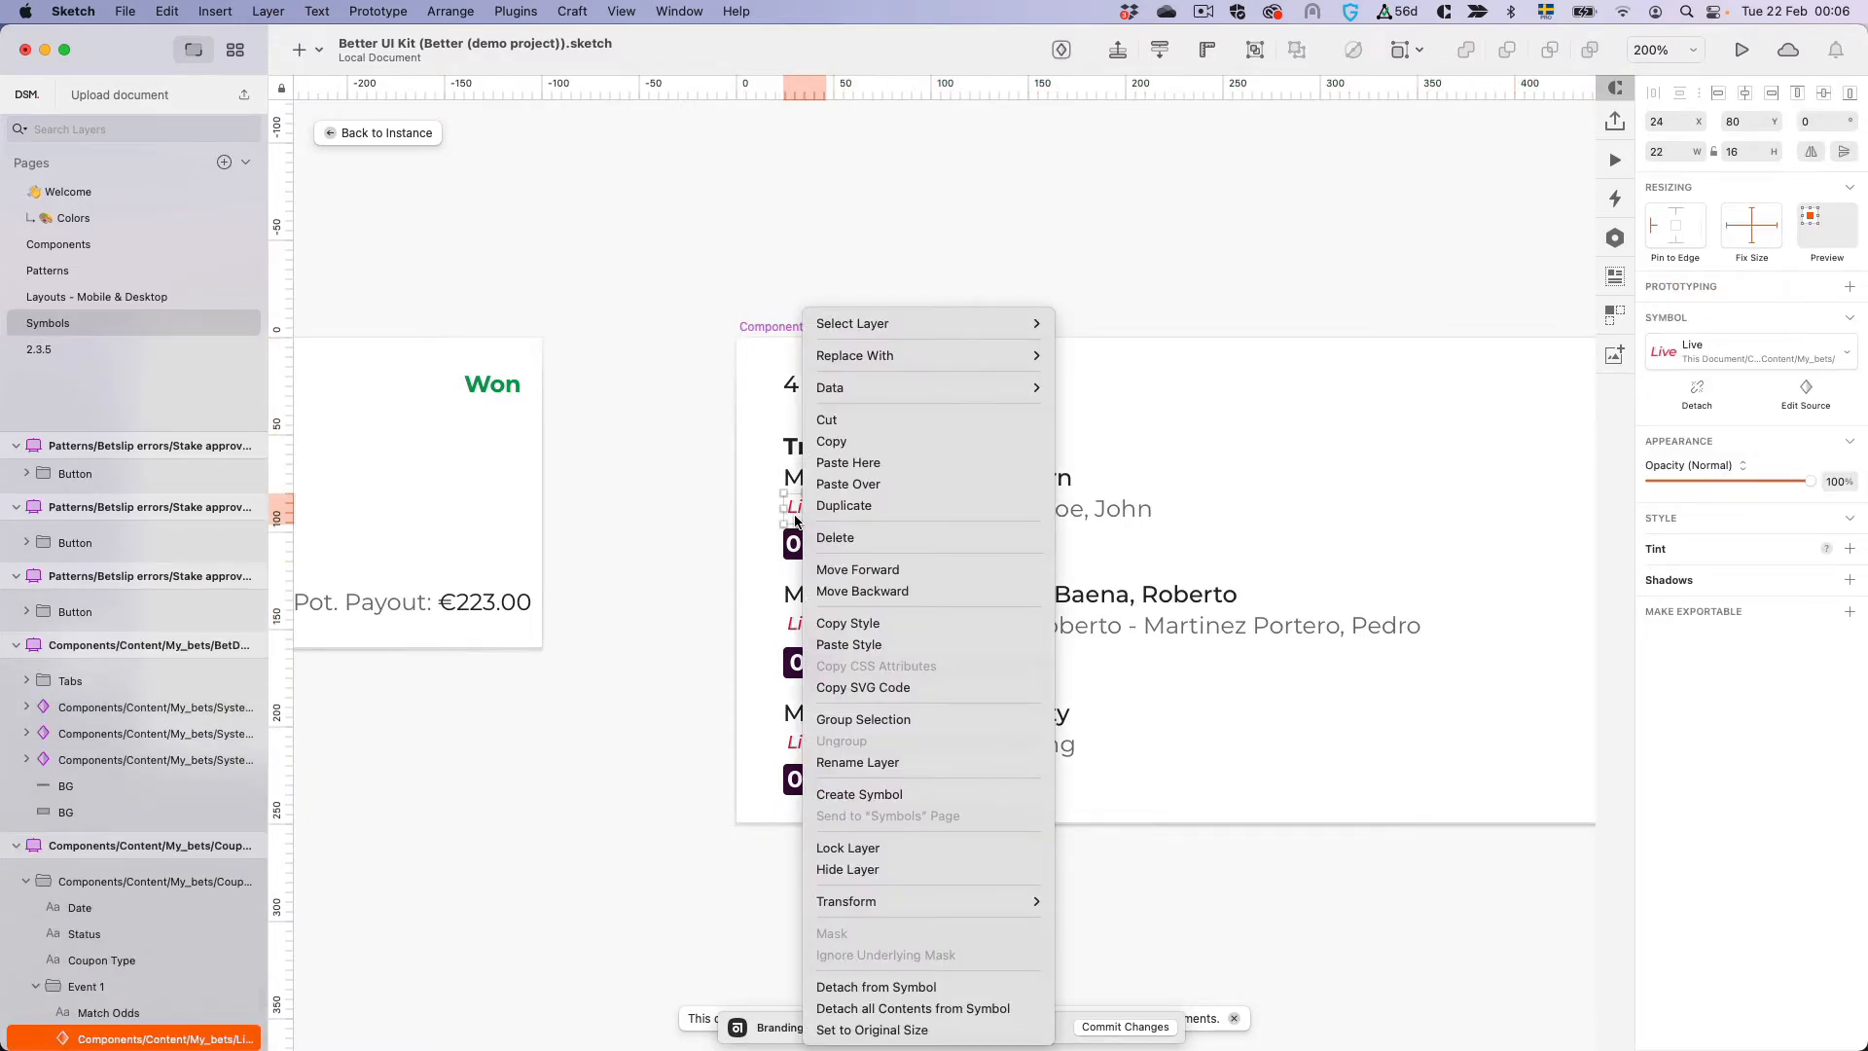
pyautogui.click(966, 1027)
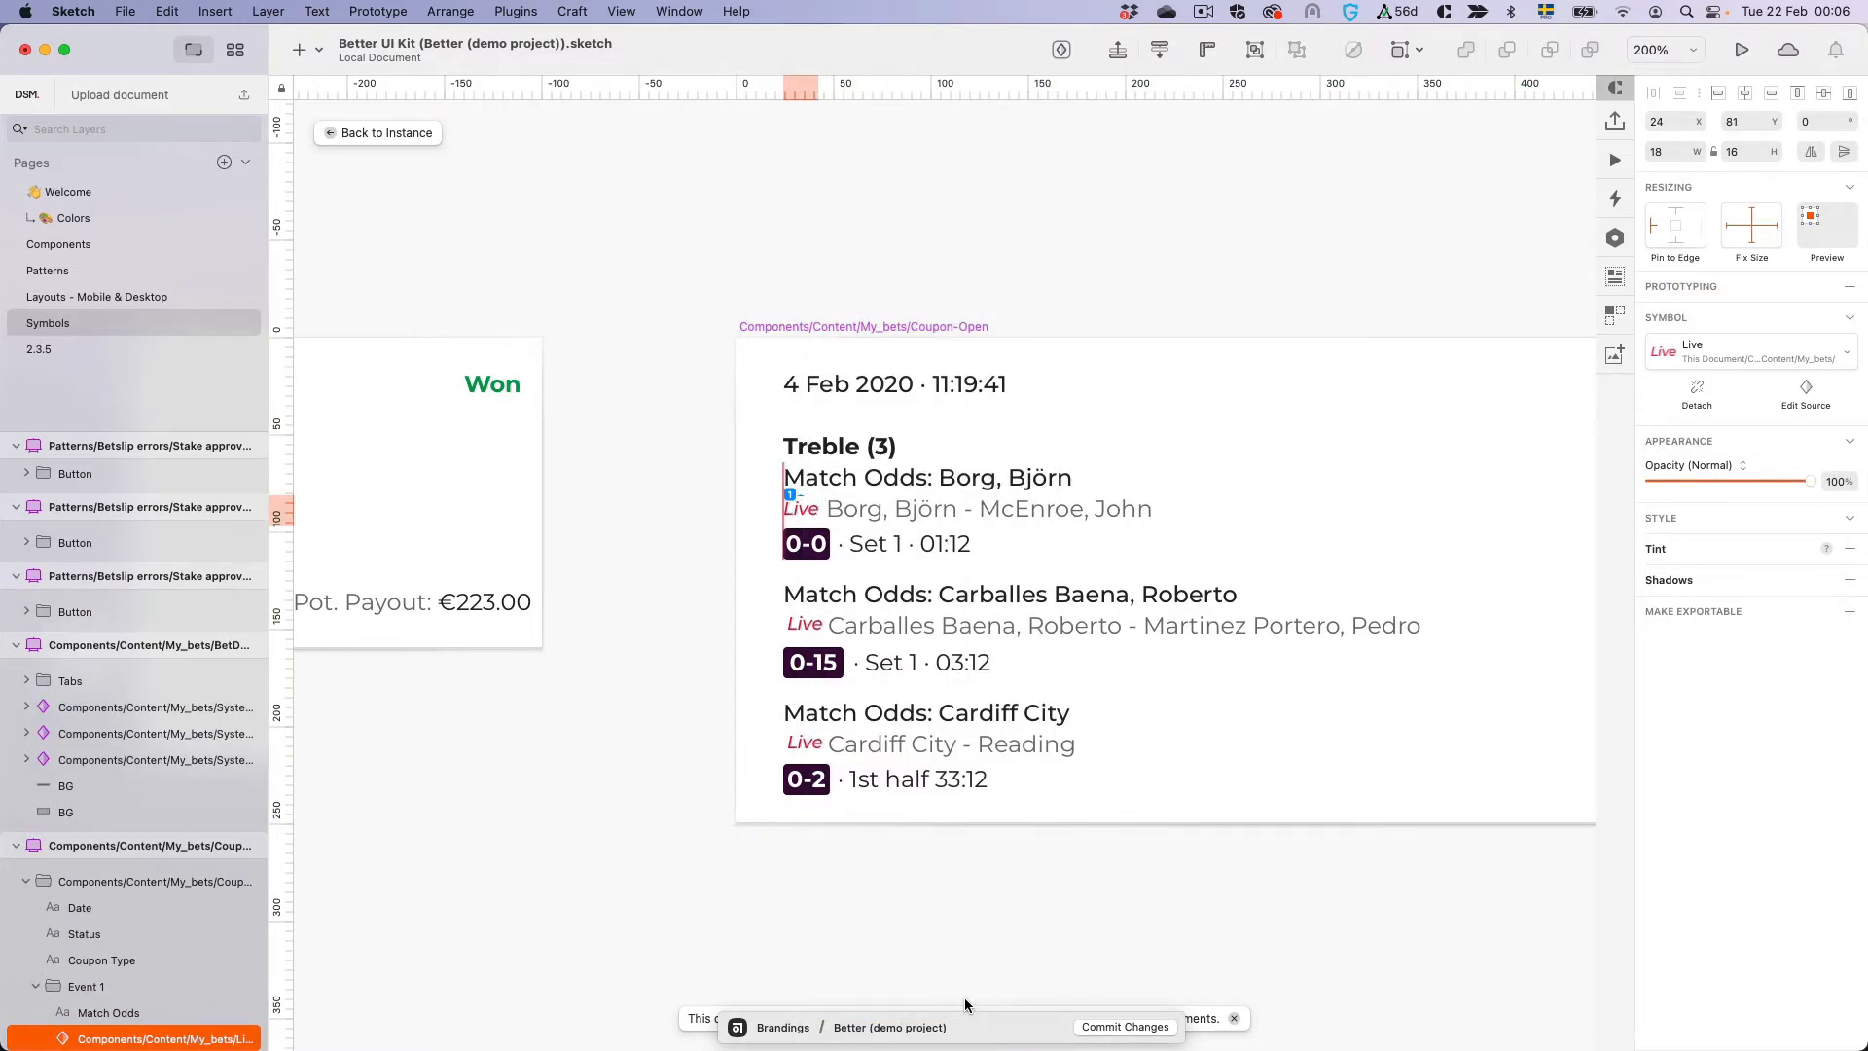
pyautogui.click(804, 543)
pyautogui.rightClick(803, 543)
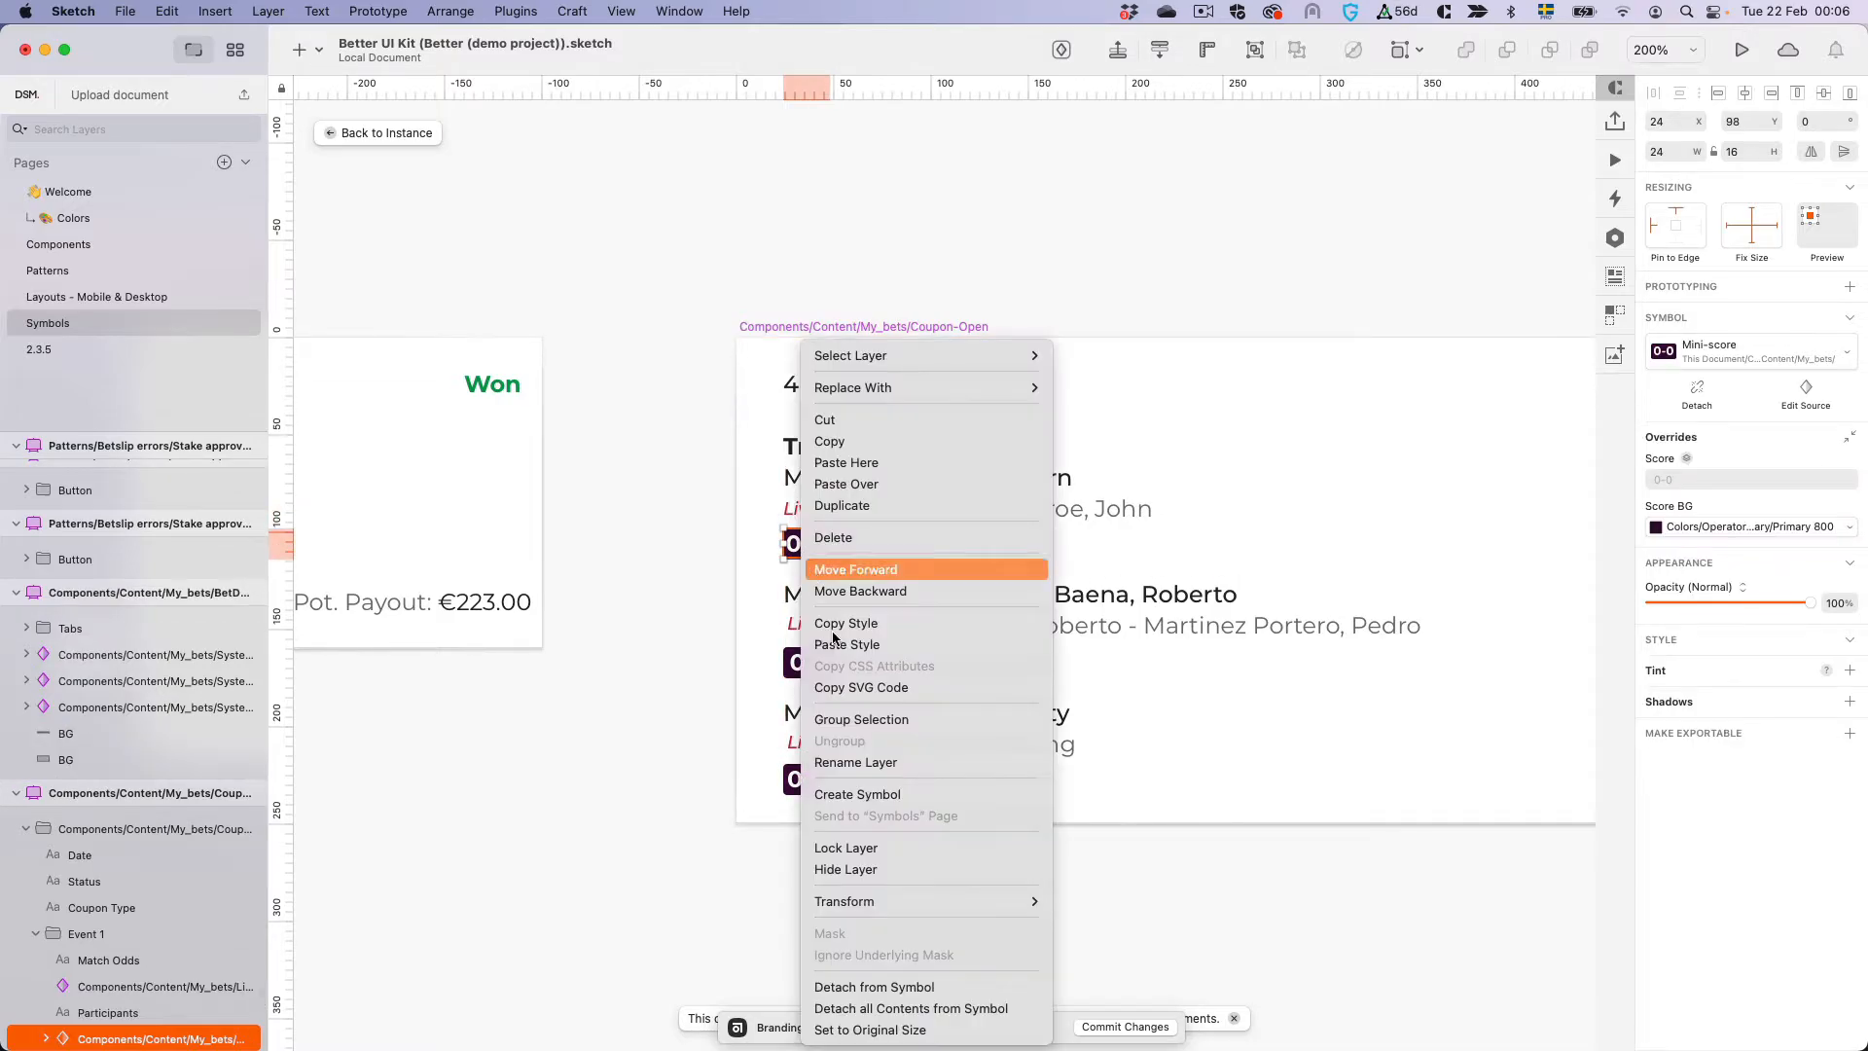
pyautogui.click(870, 1029)
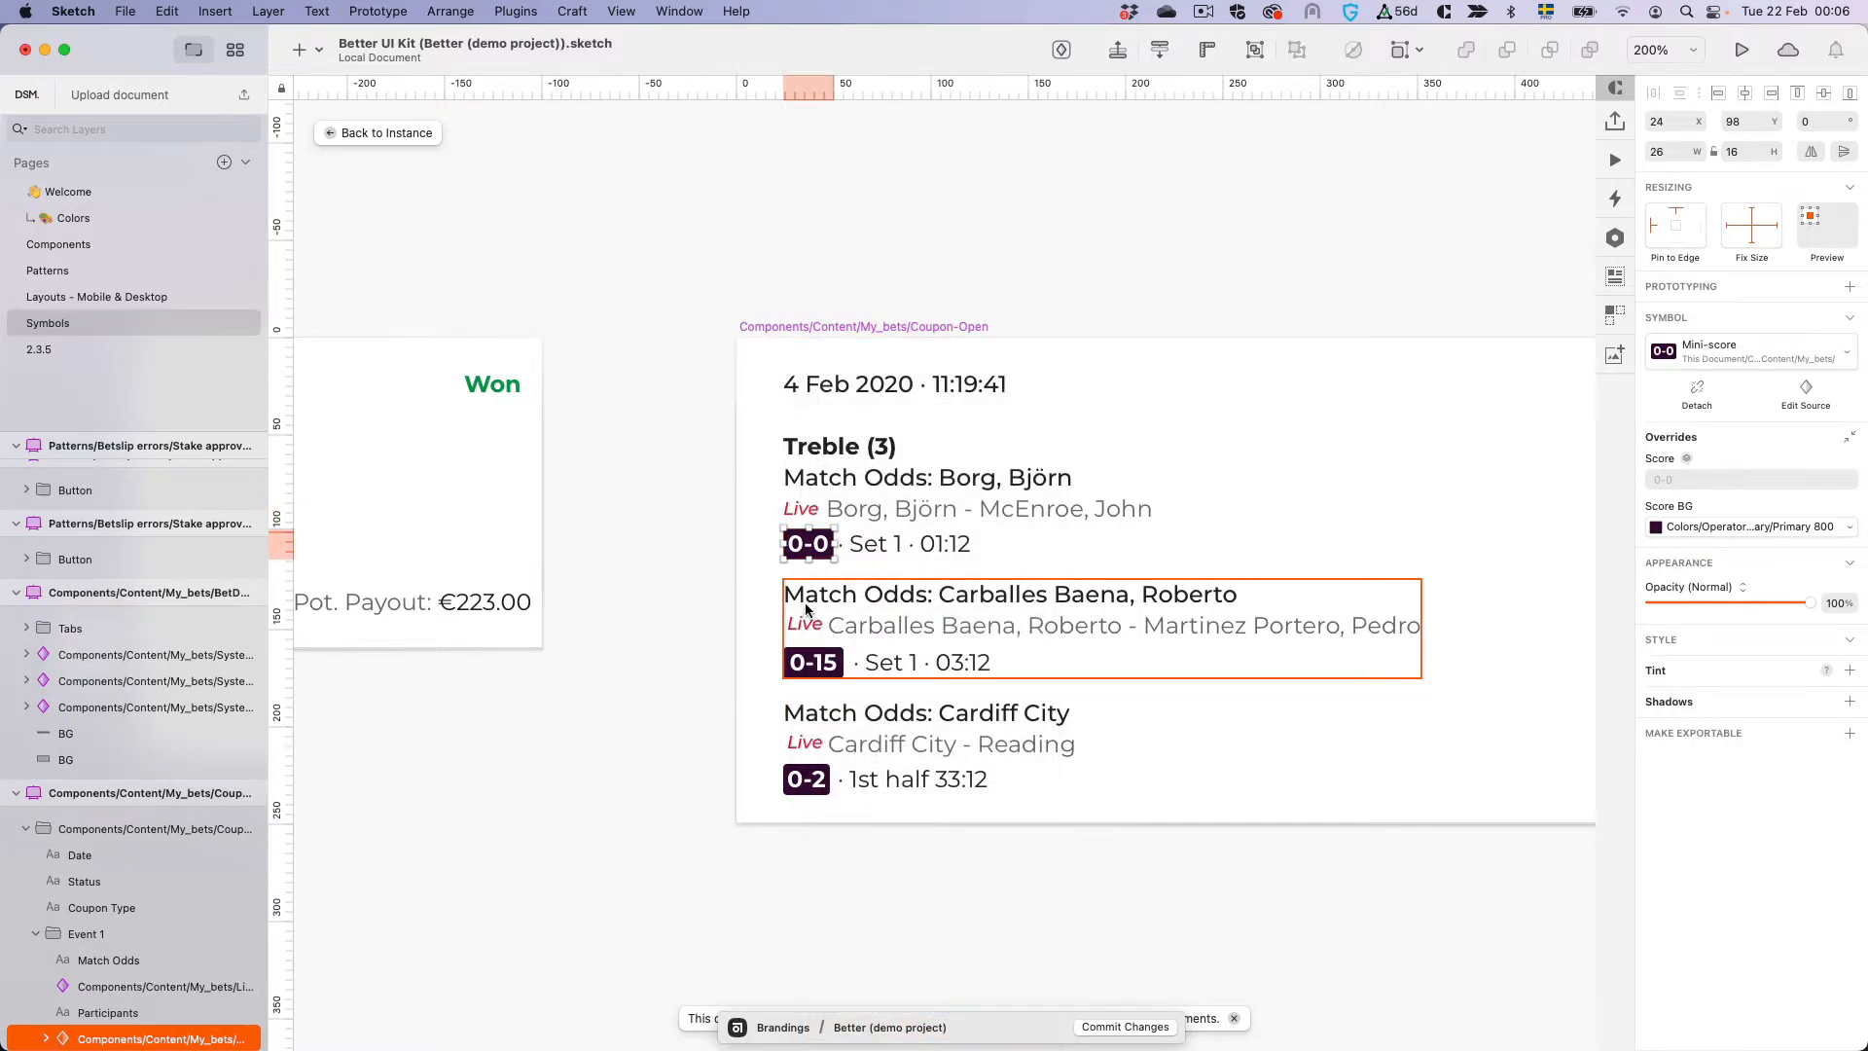
# Step: Reset the second and third events' Live tags and 0-15 and 0-2 badges to original size
pyautogui.keyDown('shift'); pyautogui.click(808, 630); pyautogui.keyUp('shift')
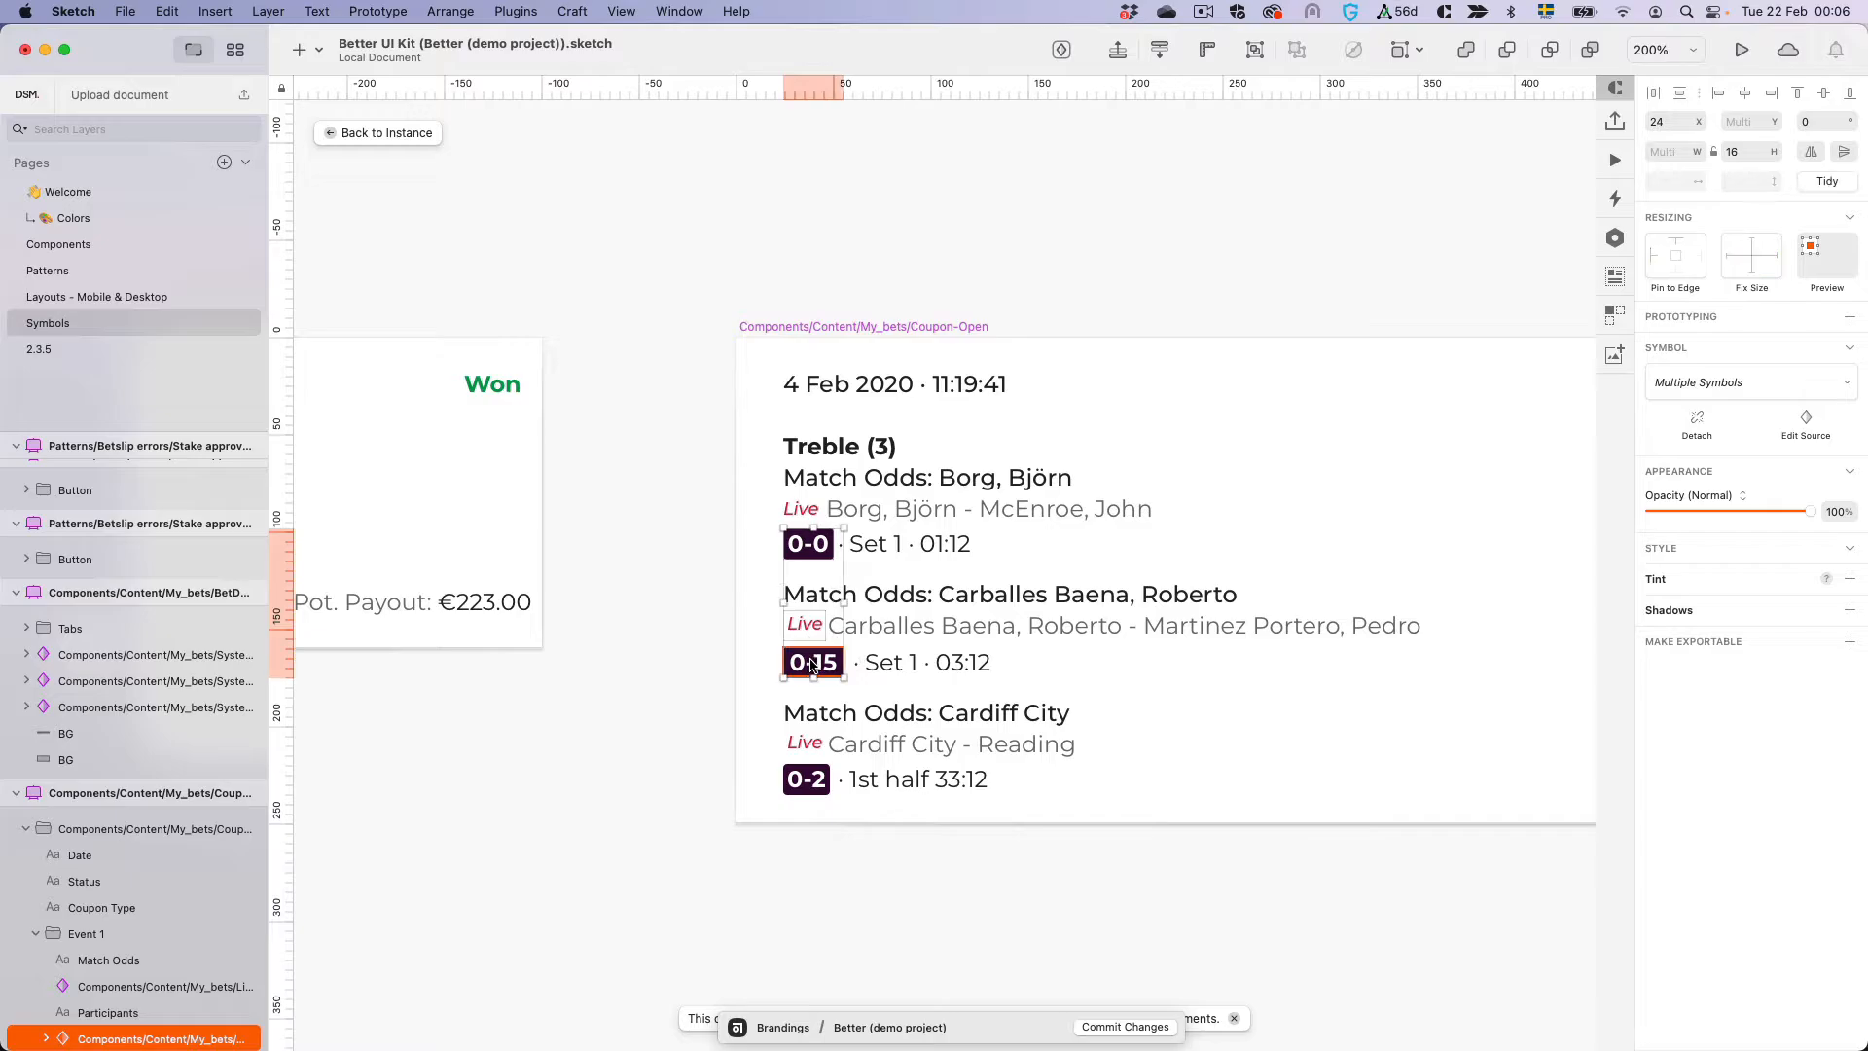
pyautogui.keyDown('shift'); pyautogui.click(809, 665); pyautogui.keyUp('shift')
pyautogui.keyDown('shift'); pyautogui.click(805, 745); pyautogui.keyUp('shift')
pyautogui.keyDown('shift'); pyautogui.click(803, 780); pyautogui.keyUp('shift')
pyautogui.rightClick(804, 784)
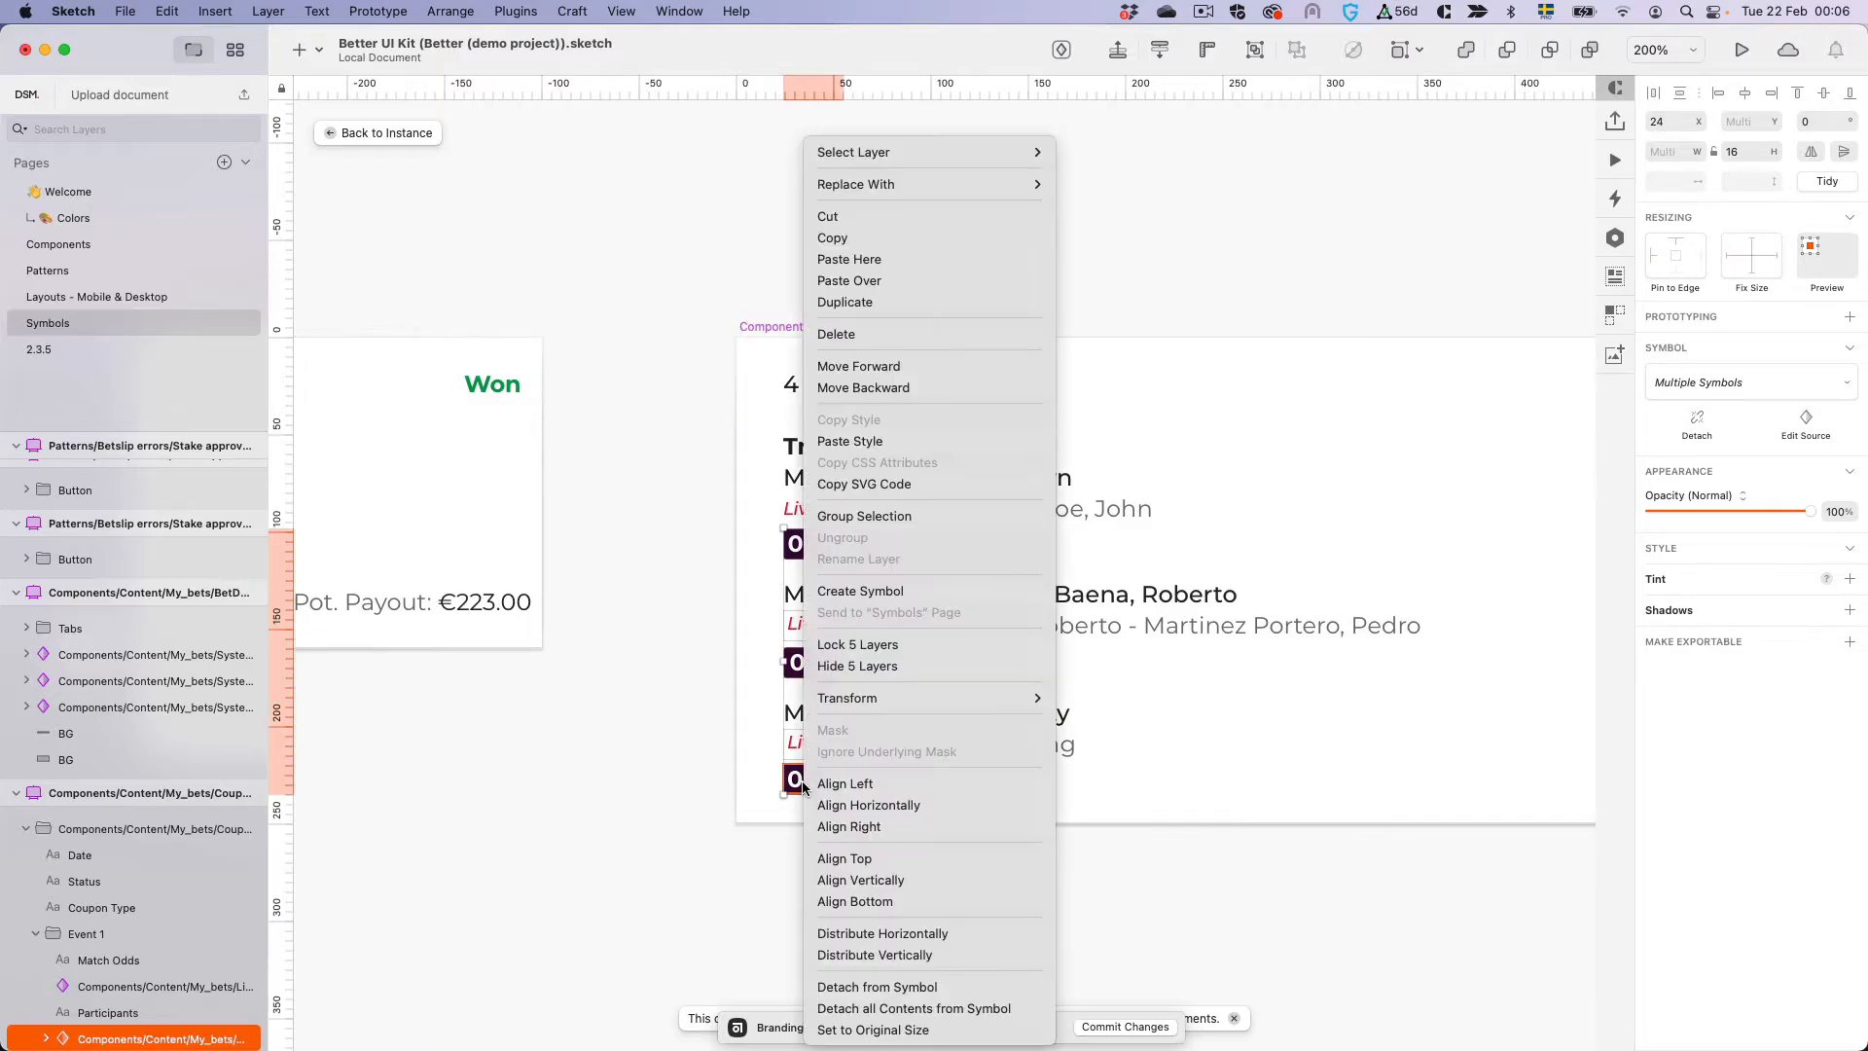
pyautogui.click(870, 1029)
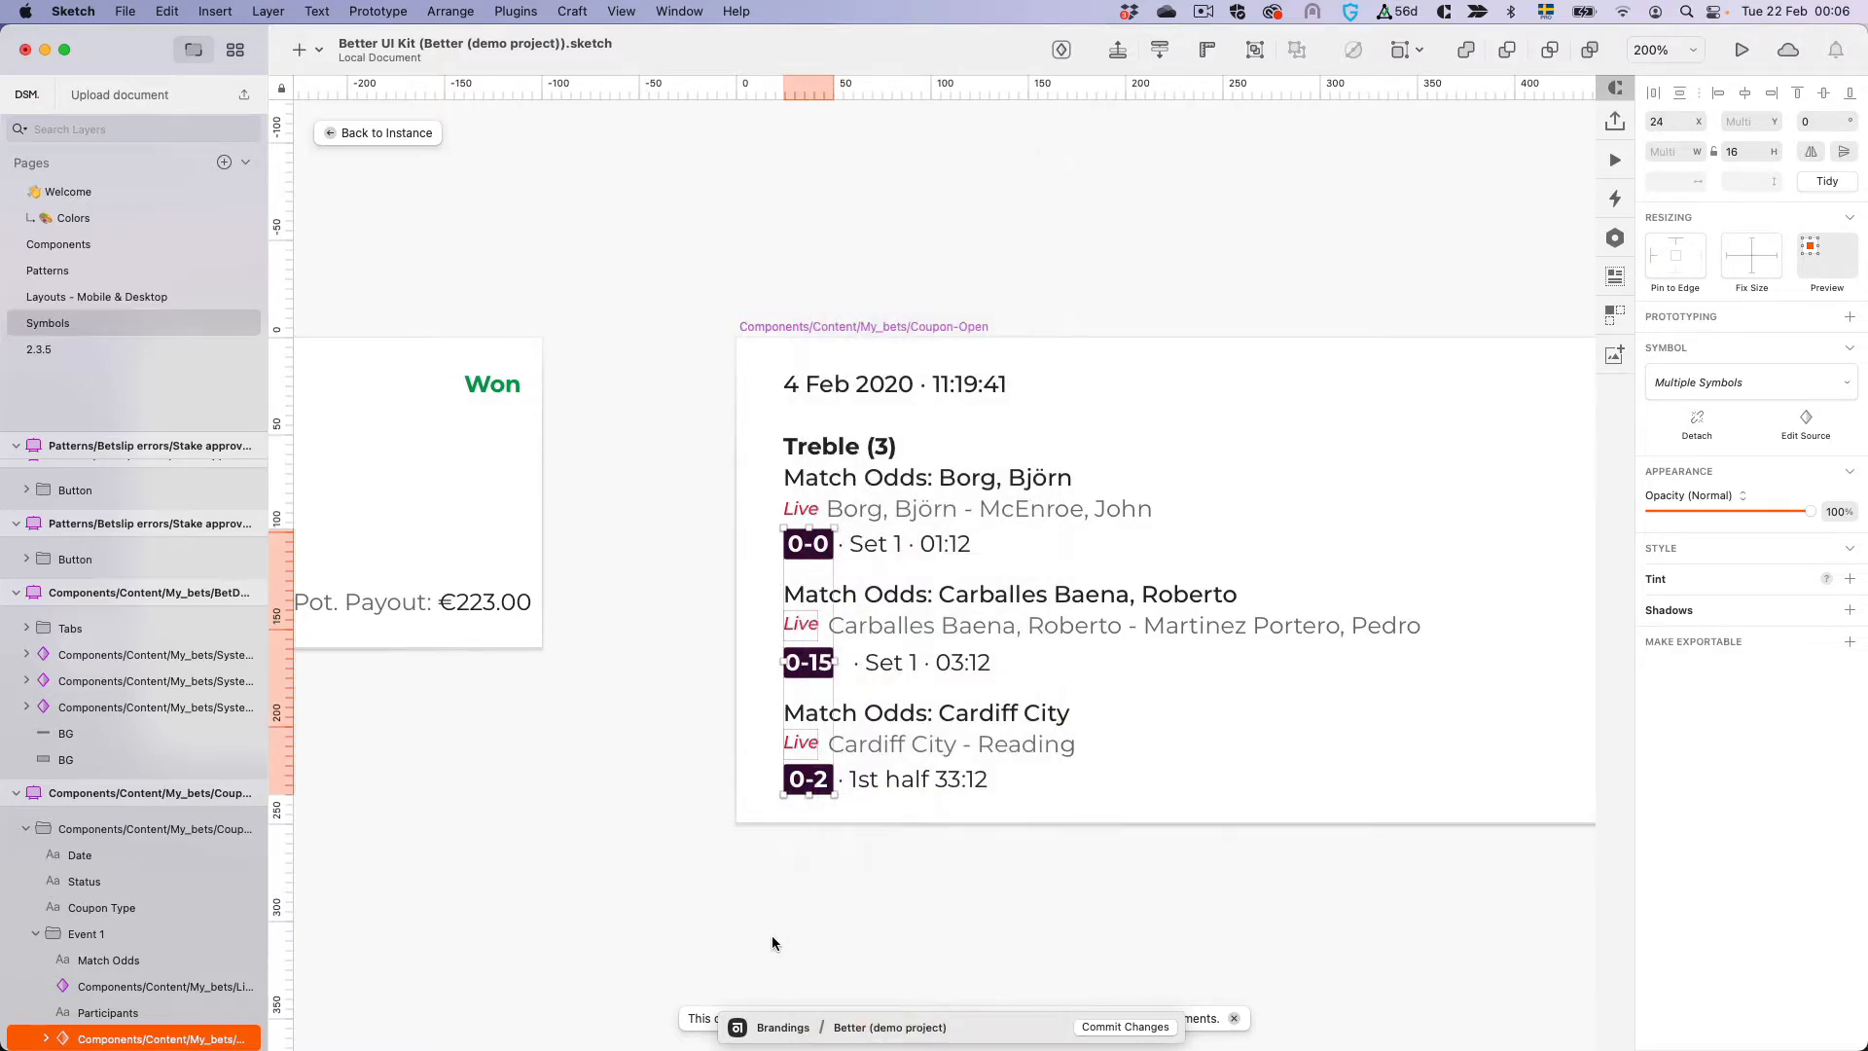
# Step: Move the third event's Live tag down 1 px
pyautogui.click(839, 790)
pyautogui.click(803, 749)
pyautogui.doubleClick(802, 750)
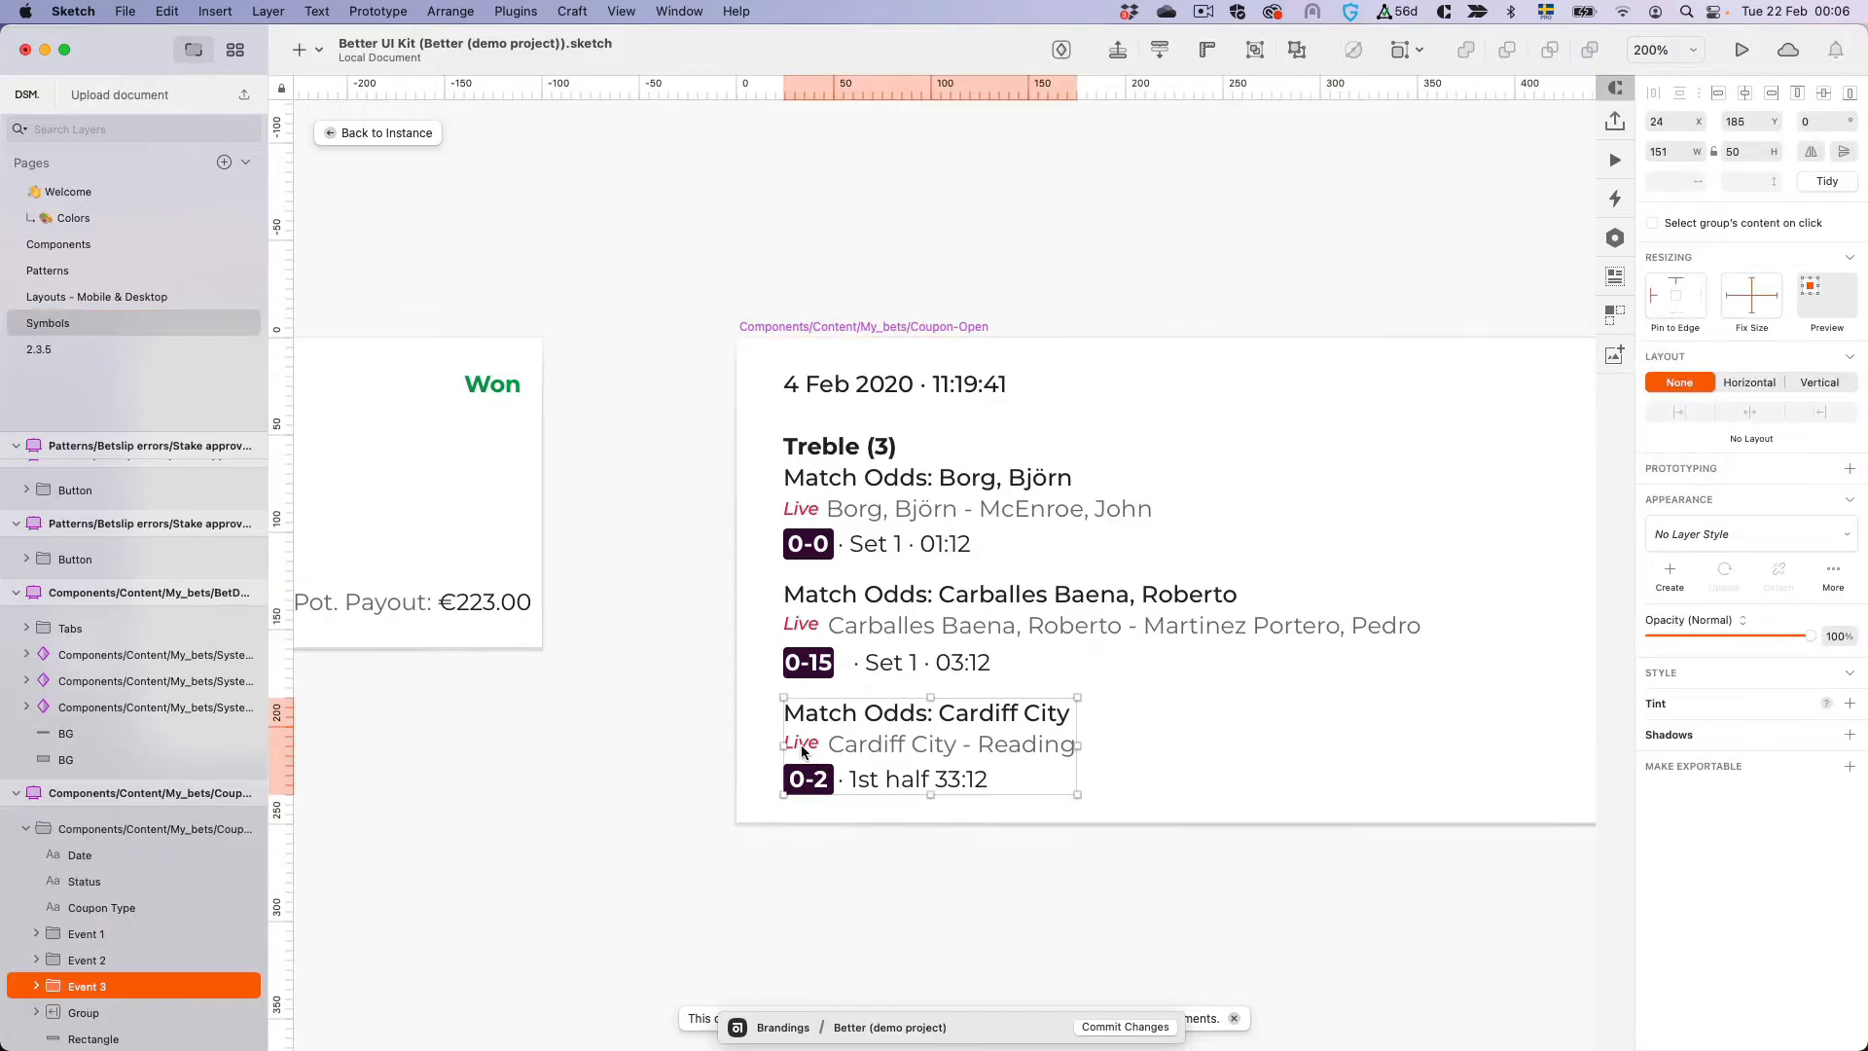
pyautogui.doubleClick(801, 751)
pyautogui.moveTo(801, 751); pyautogui.dragTo(864, 759)
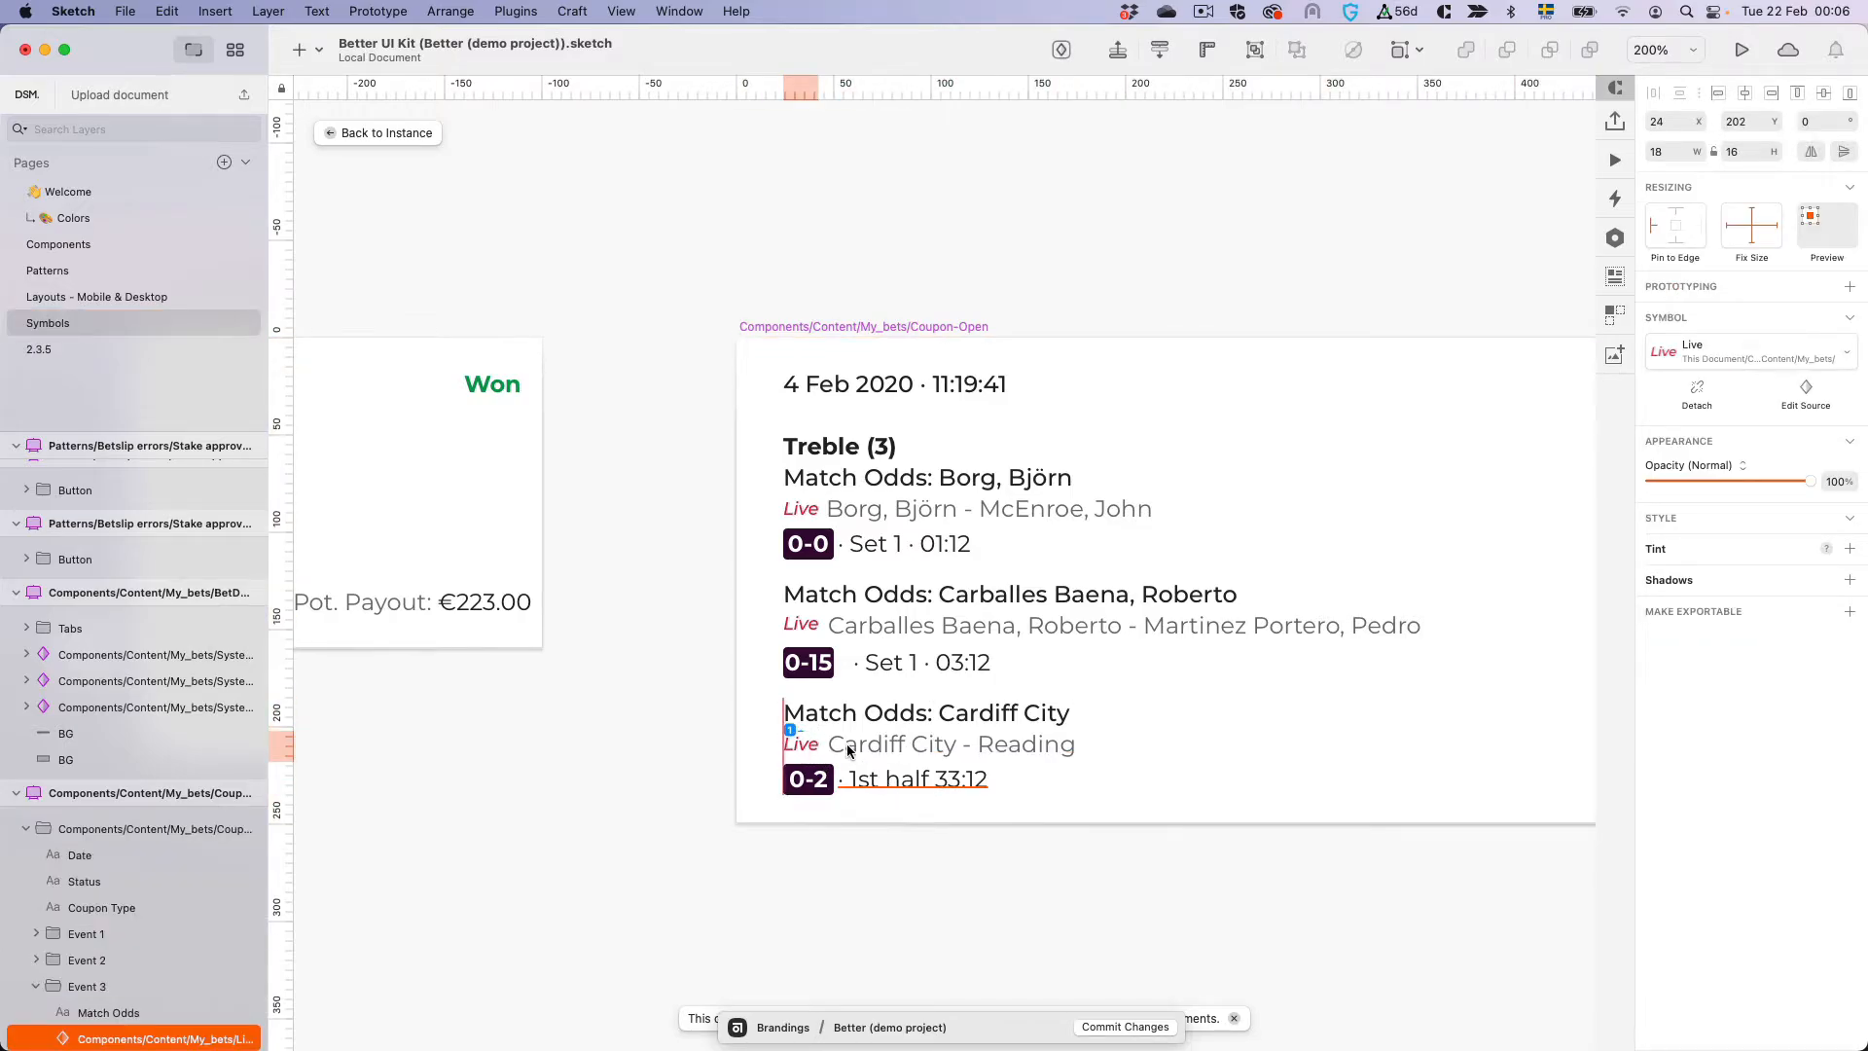
# Step: Resize the second event's 0-15 score badge to 31 px wide
pyautogui.click(802, 626)
pyautogui.doubleClick(803, 626)
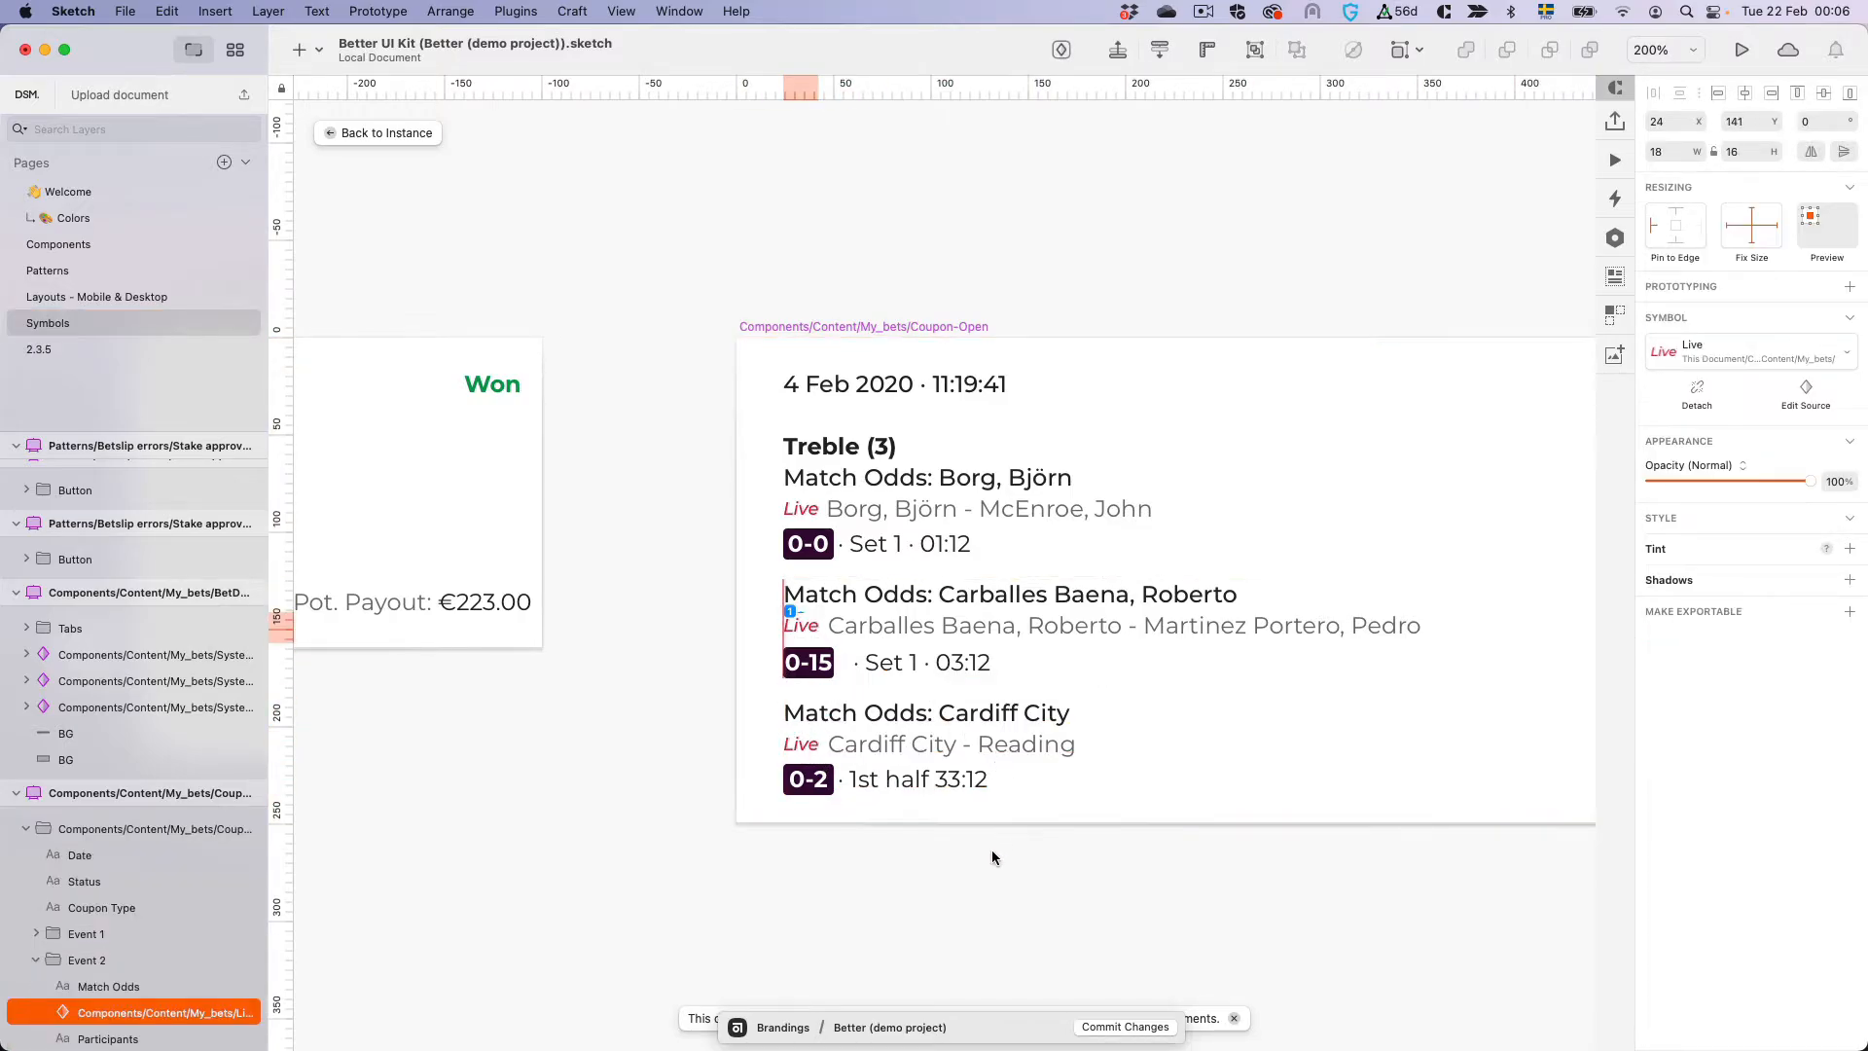
pyautogui.click(817, 667)
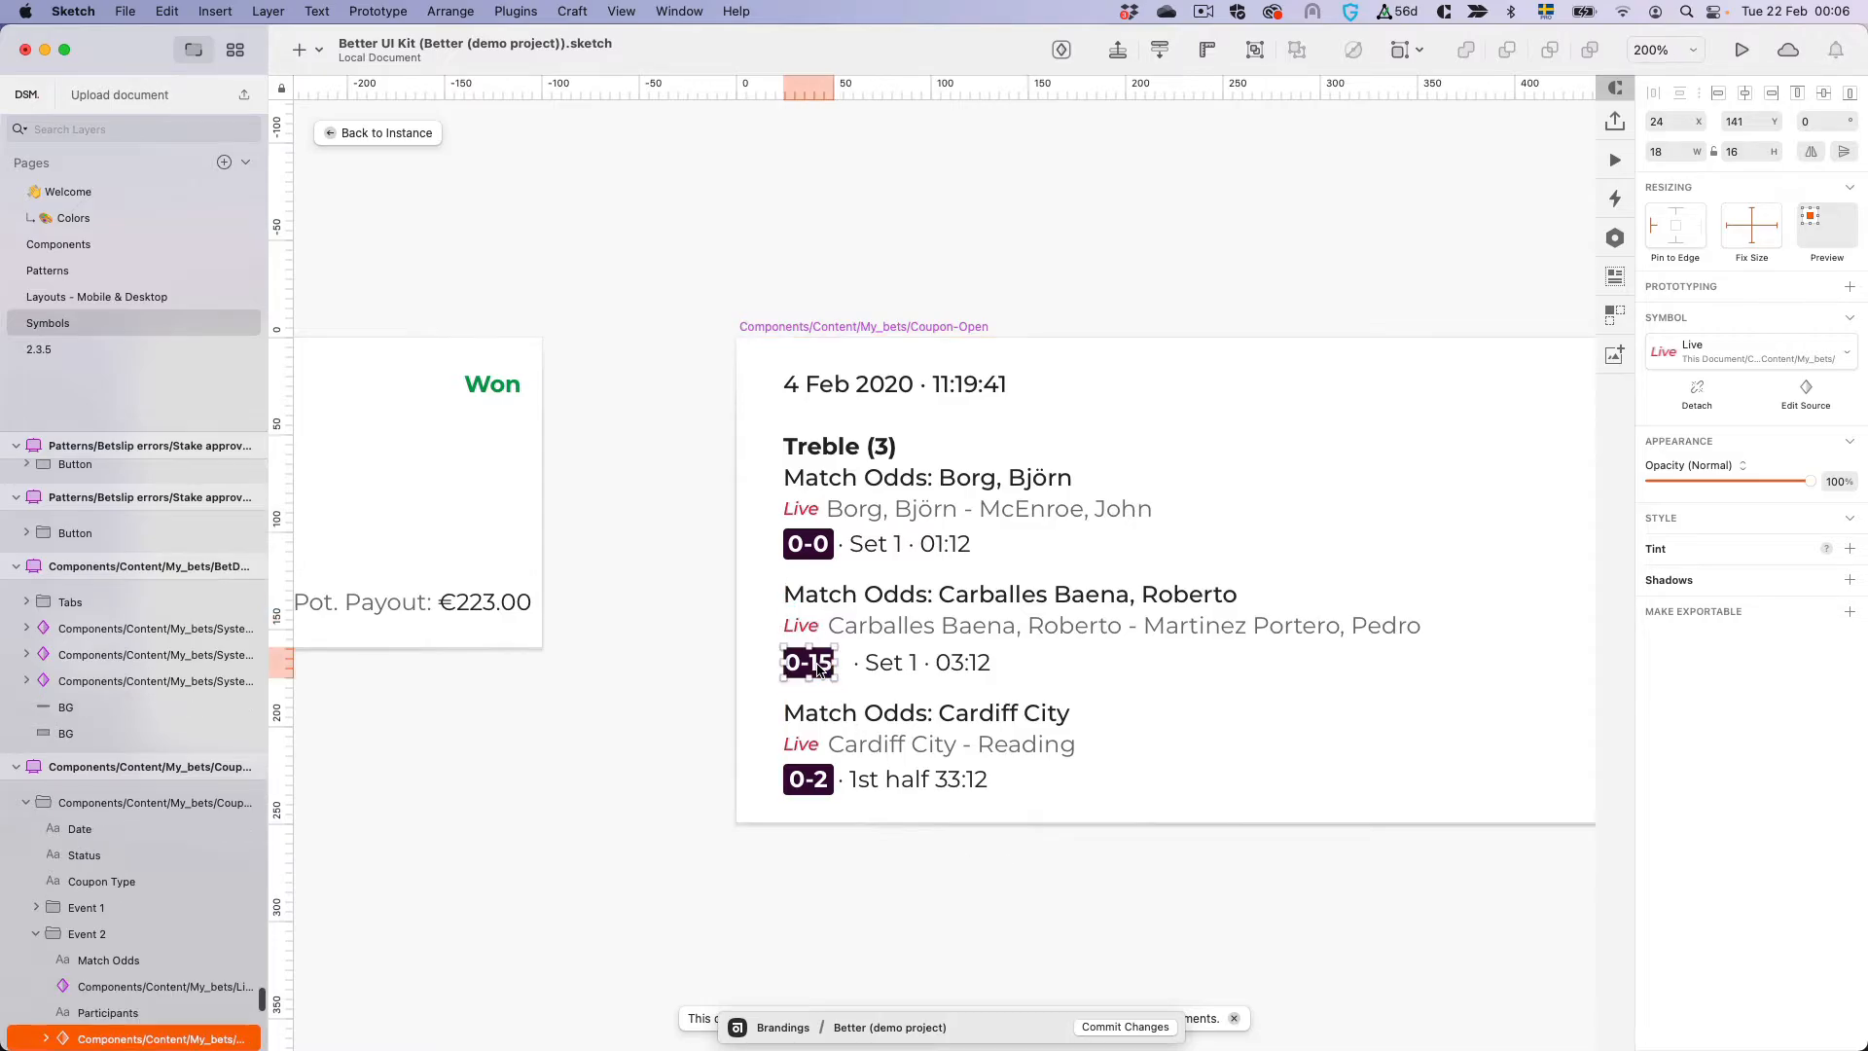
pyautogui.rightClick(815, 669)
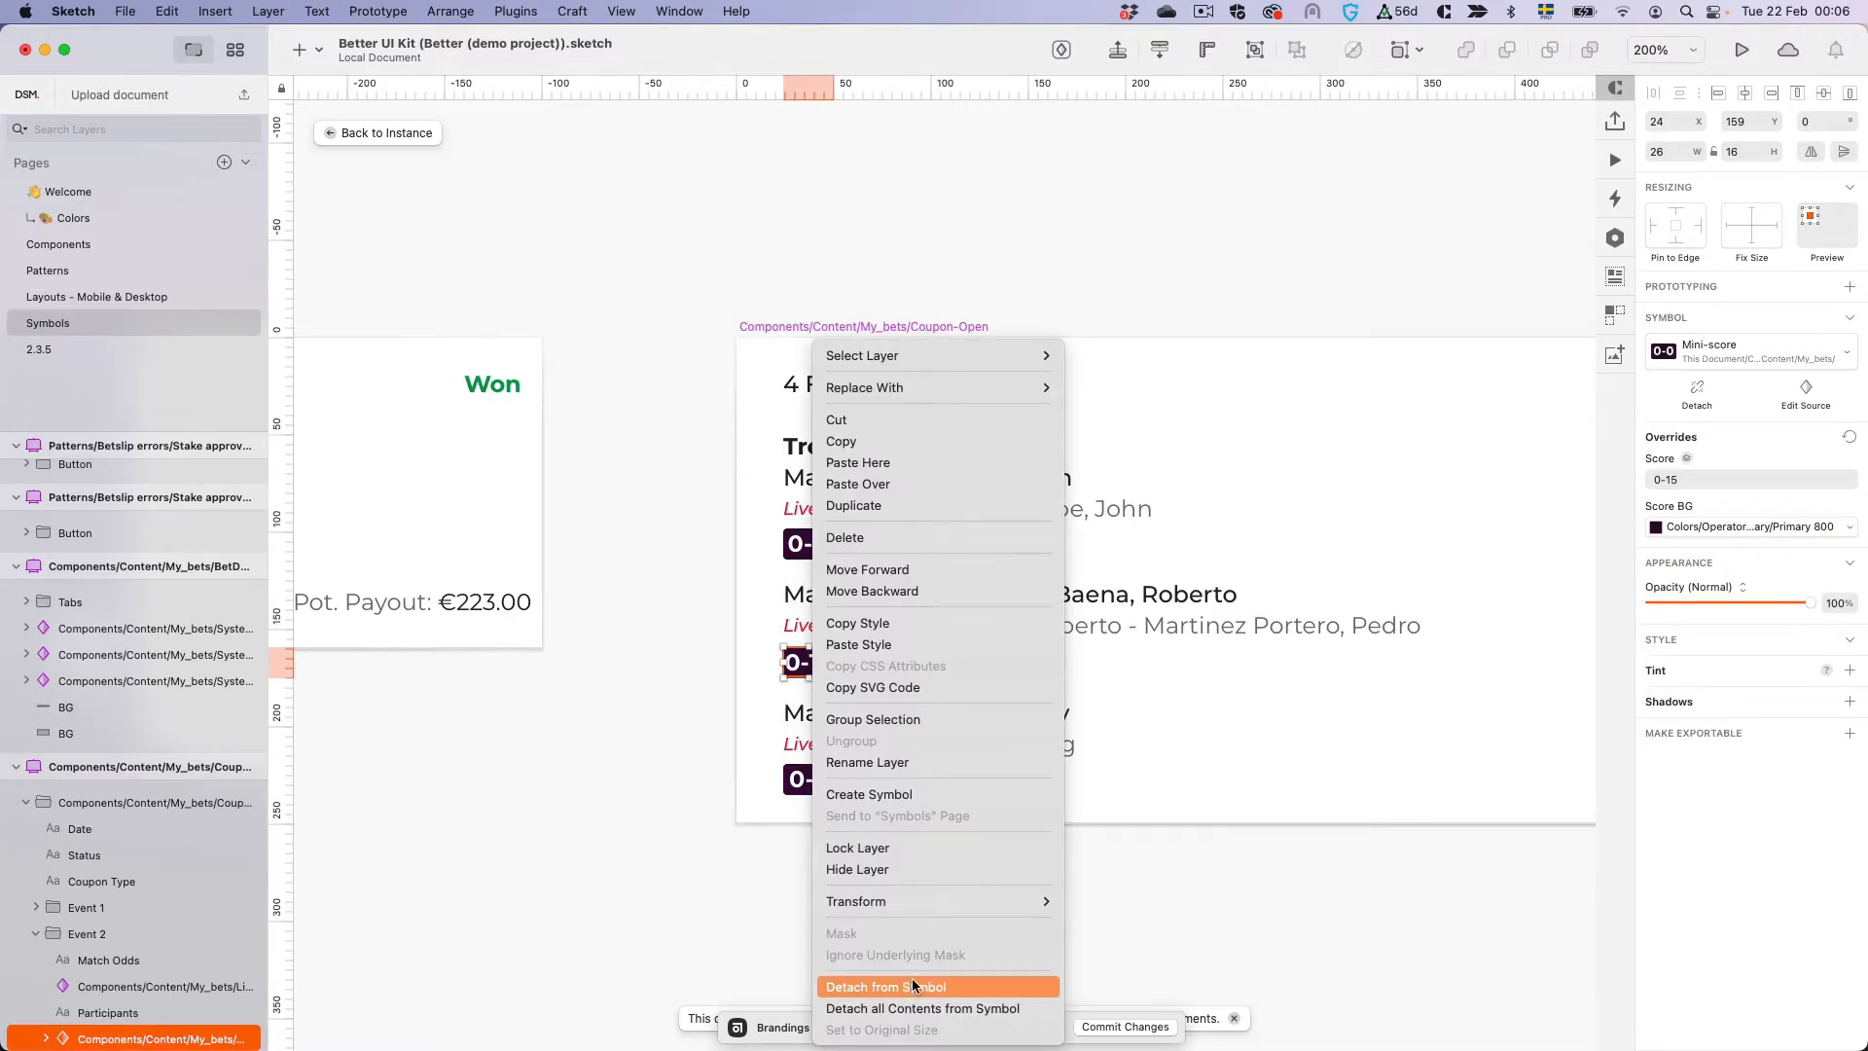
pyautogui.click(669, 869)
pyautogui.moveTo(834, 662); pyautogui.dragTo(843, 660)
pyautogui.click(849, 931)
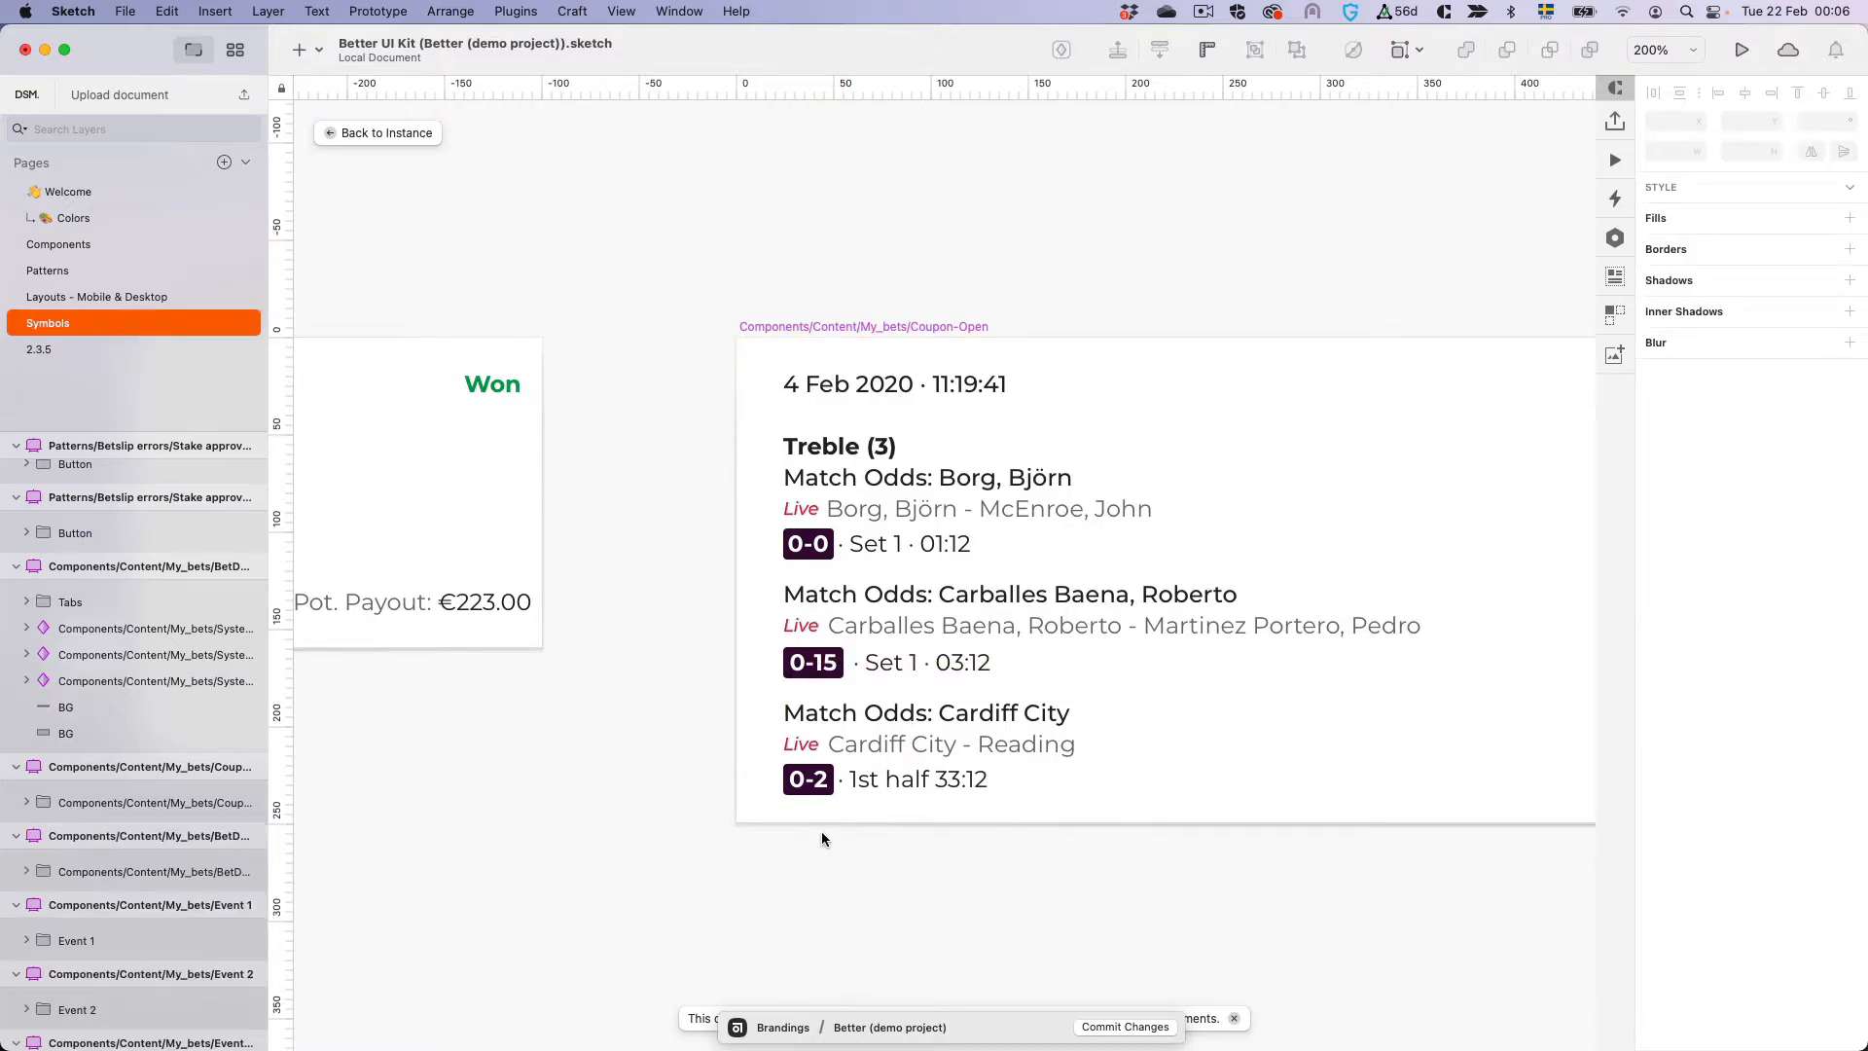
# Step: Nudge Event 2's 03:12 time text left and Event 1's 01:12 time text right 1 px
pyautogui.scroll(-1, 820, 831)
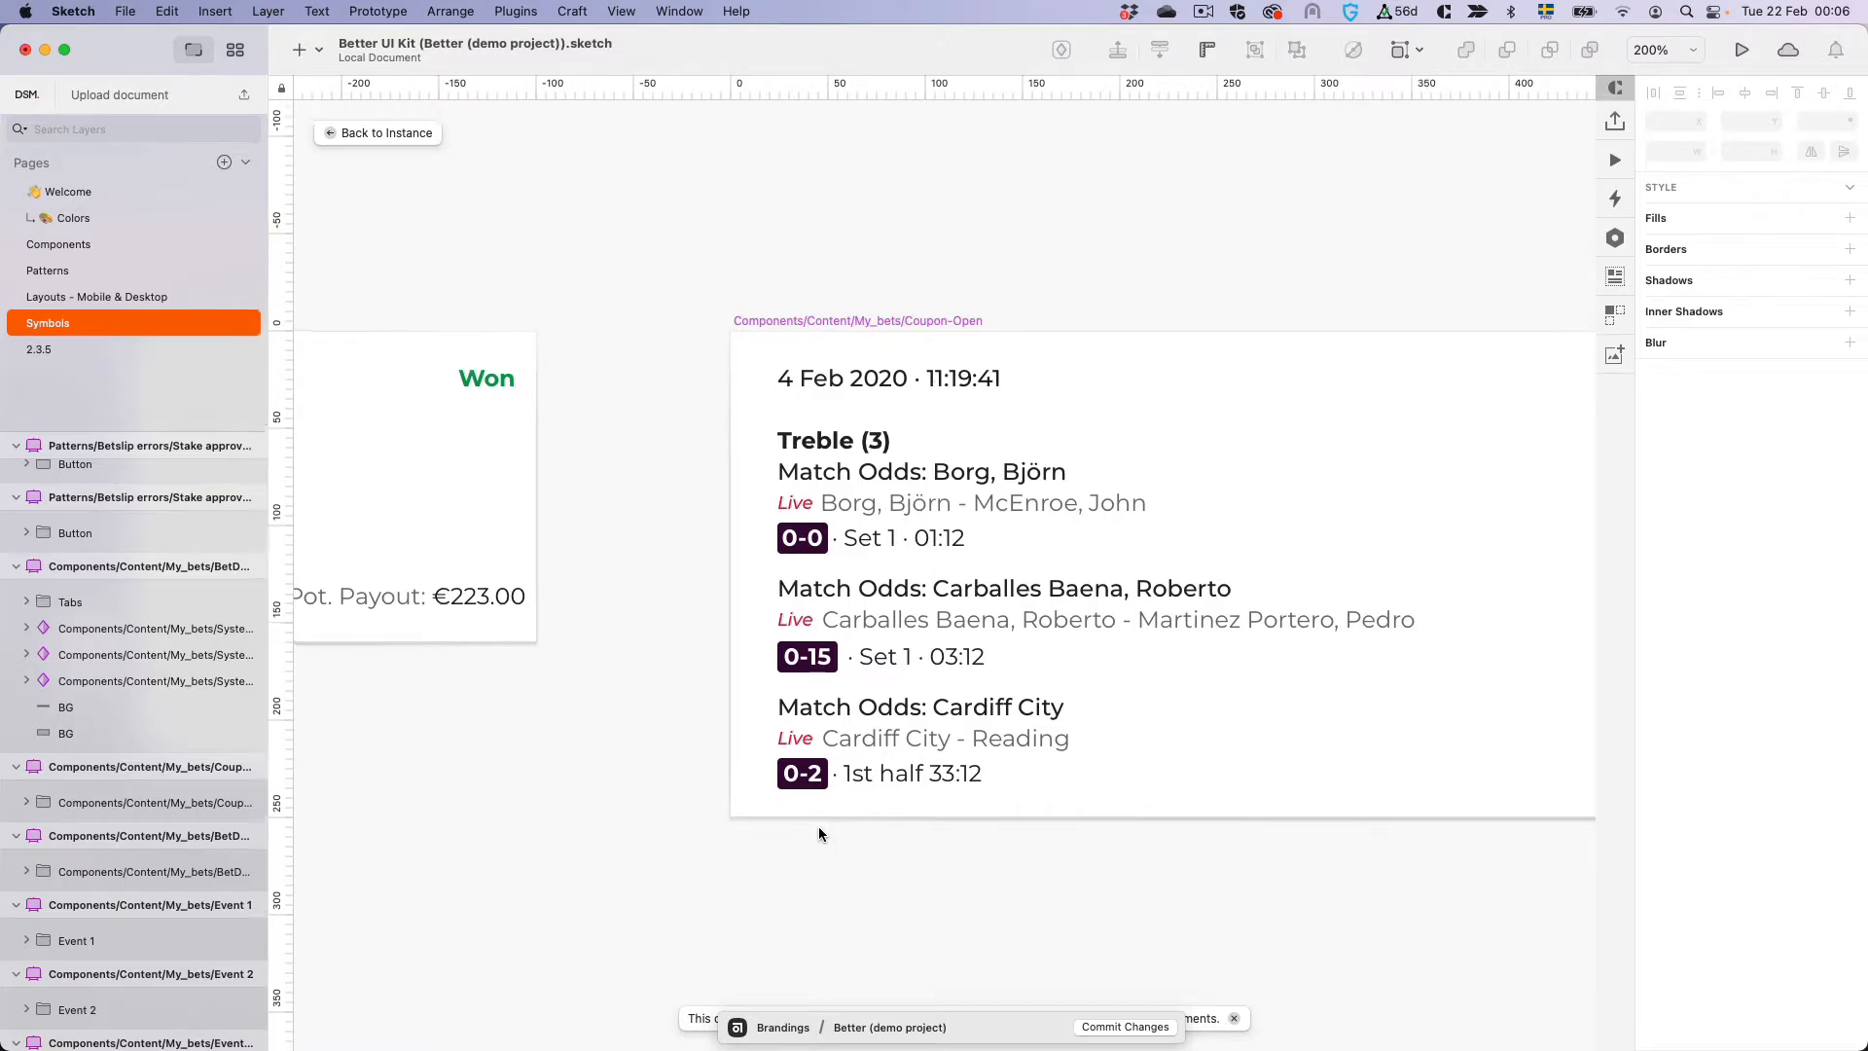
pyautogui.doubleClick(907, 661)
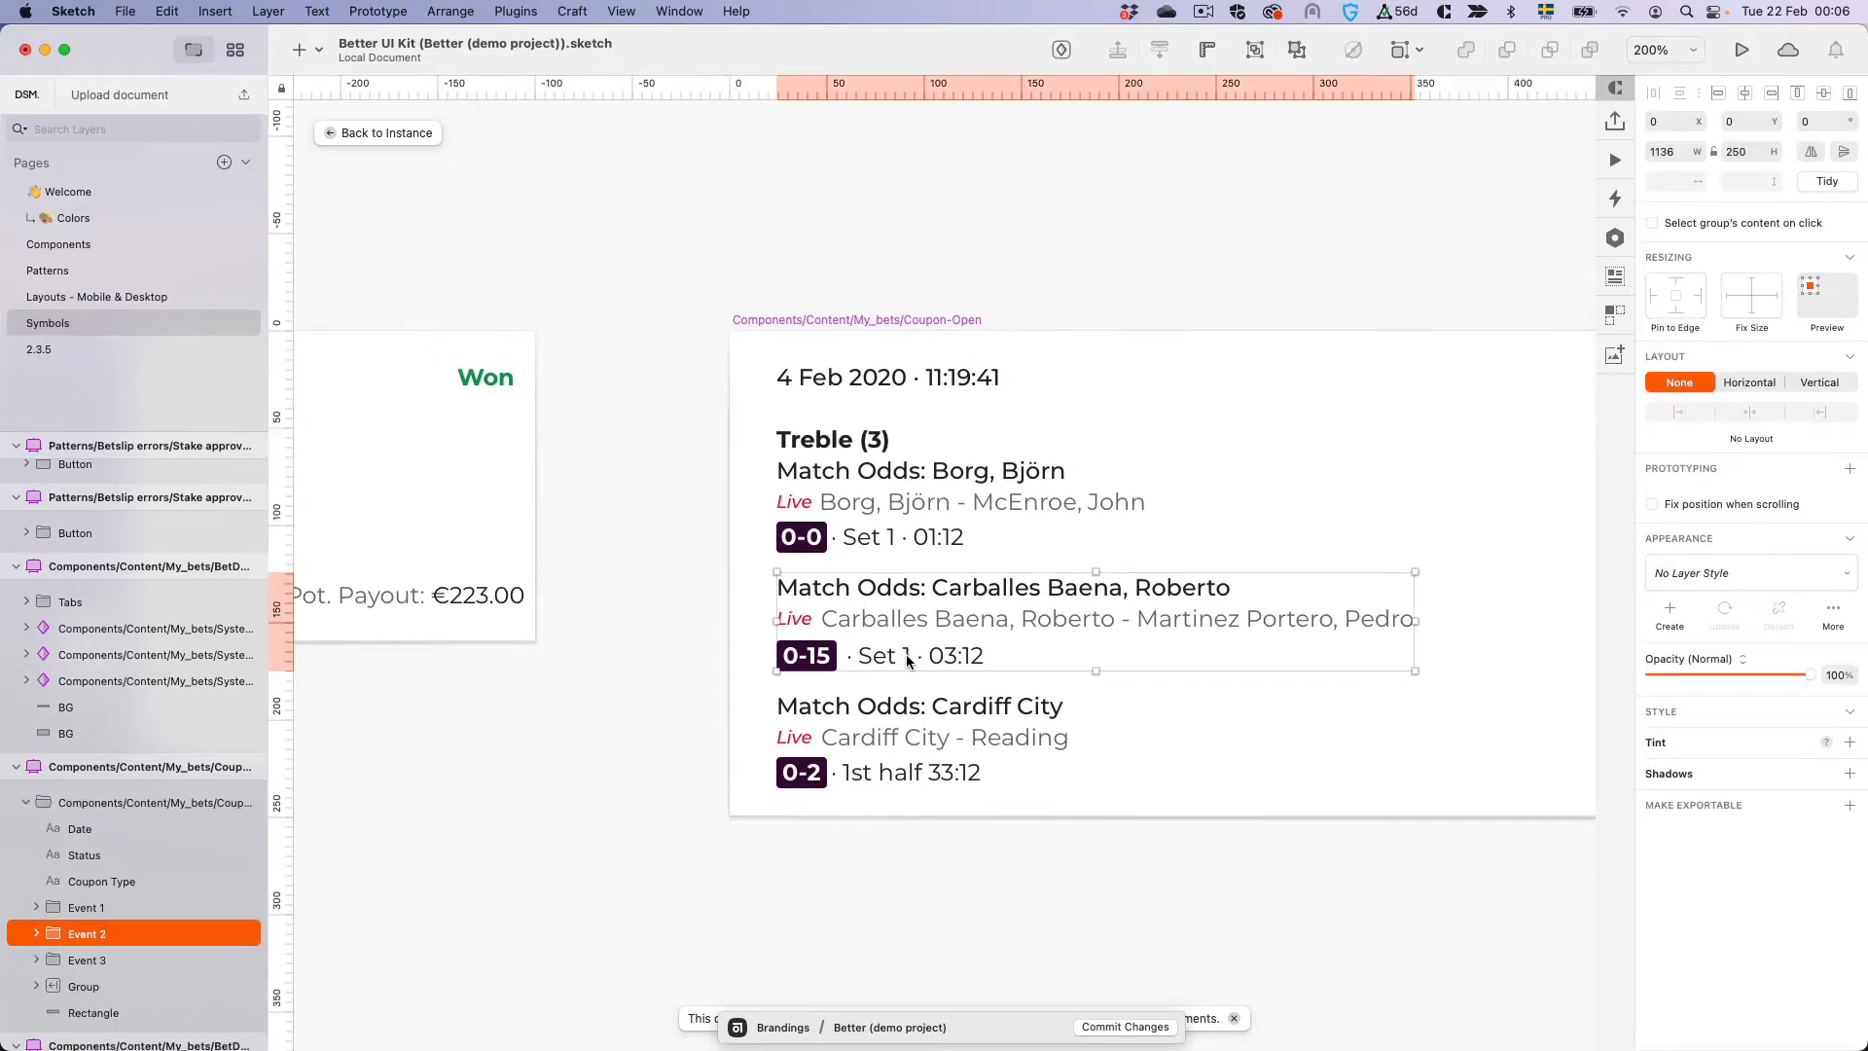
pyautogui.doubleClick(906, 661)
pyautogui.press('Left')
pyautogui.press('Left')
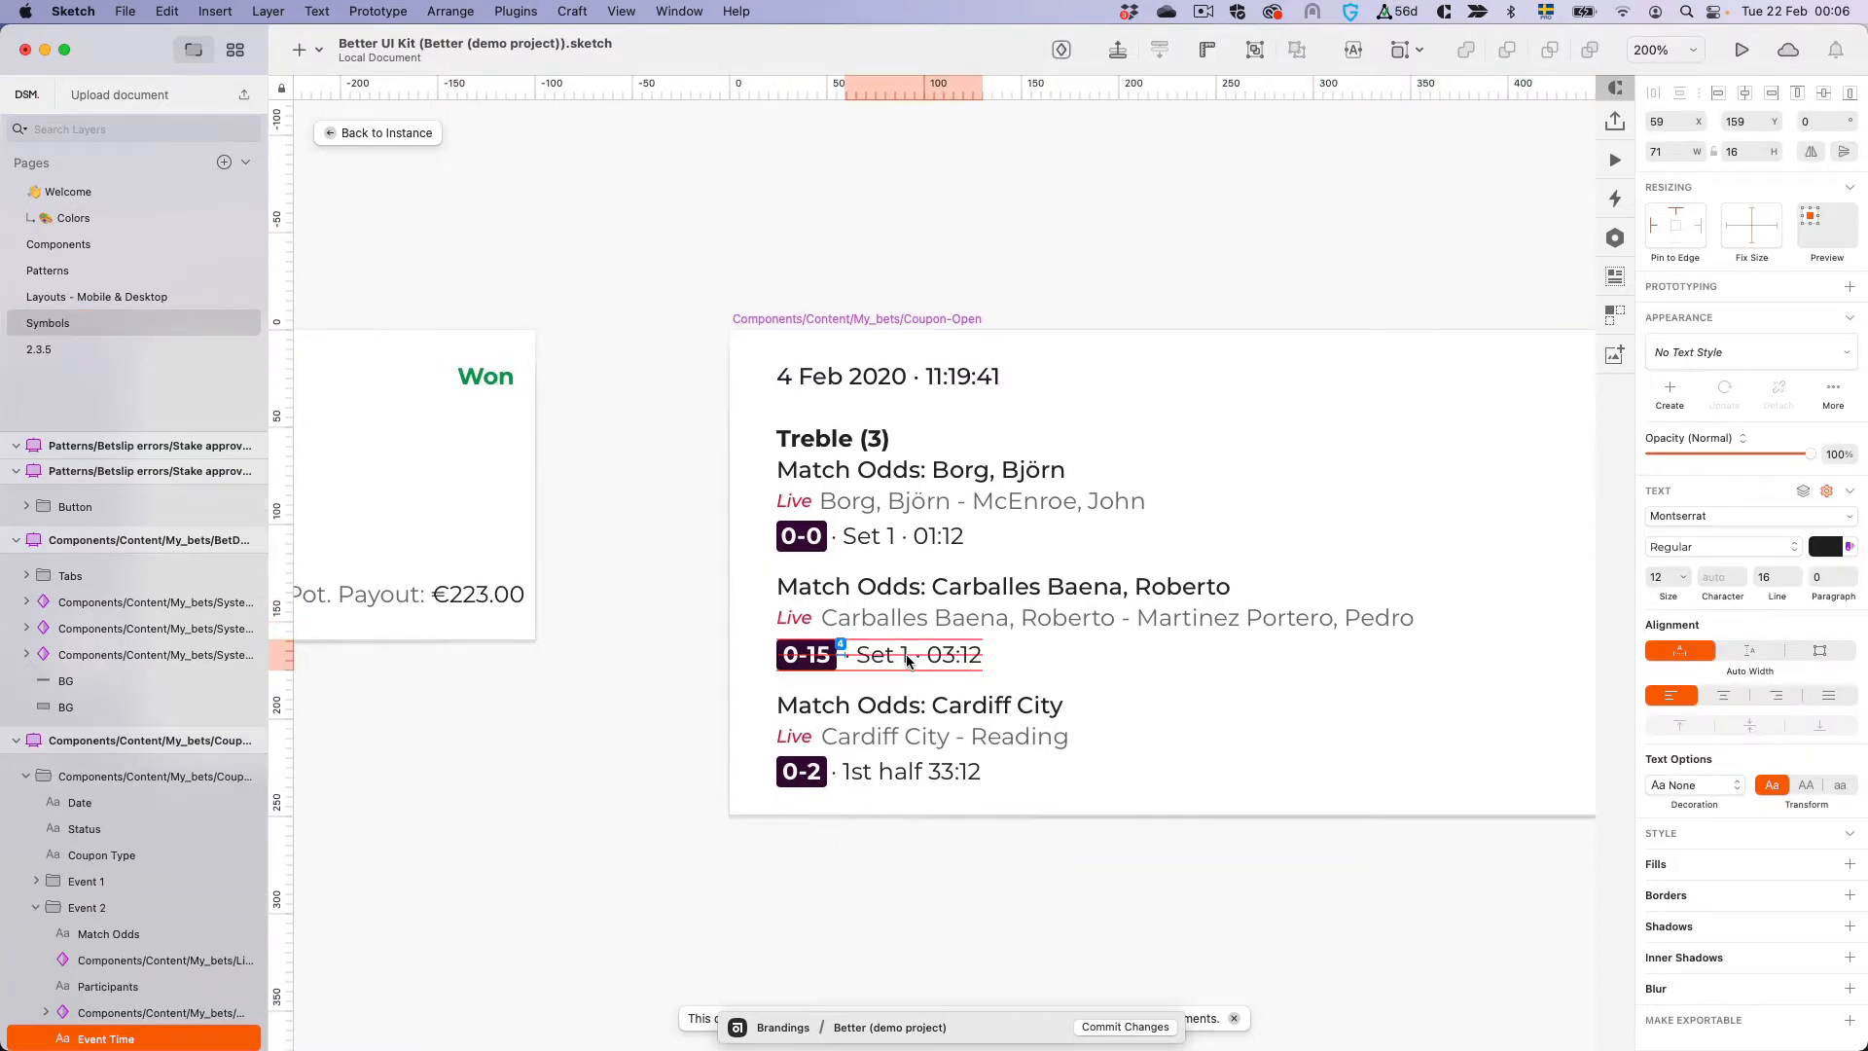
pyautogui.hscroll(5, 979, 704)
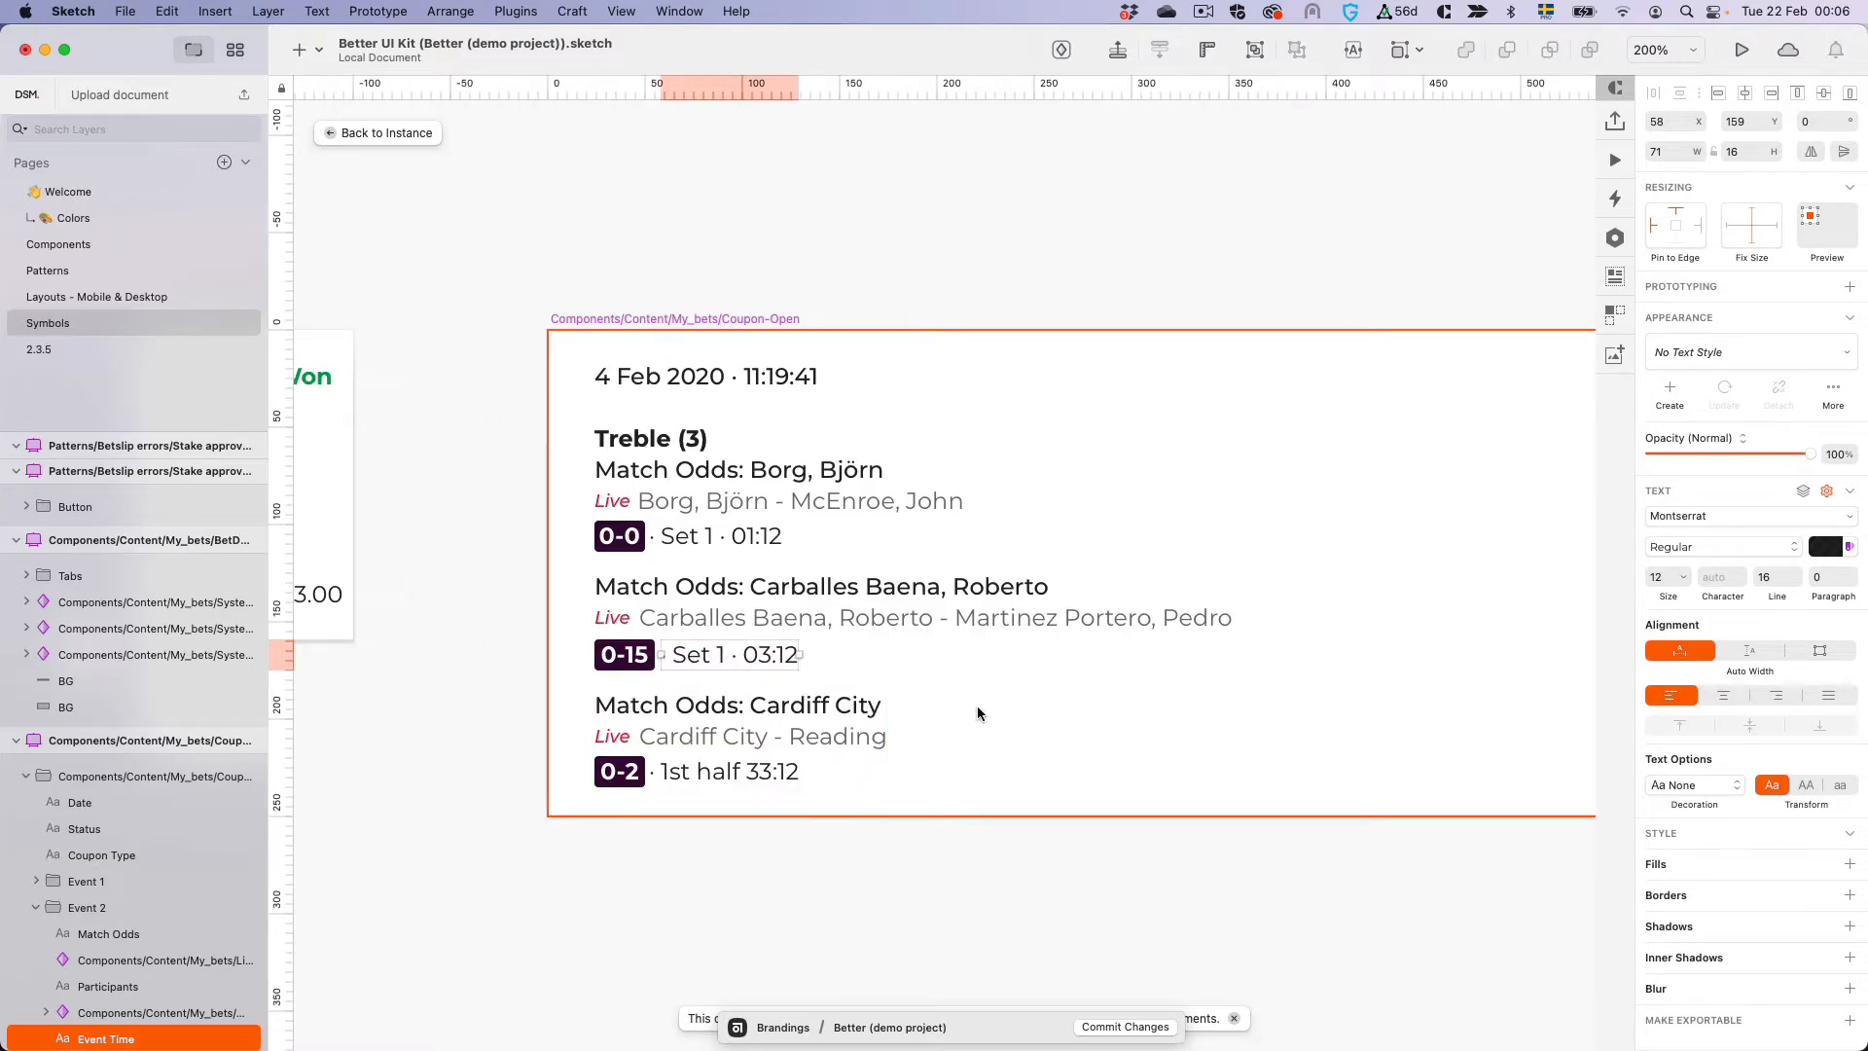
pyautogui.doubleClick(700, 537)
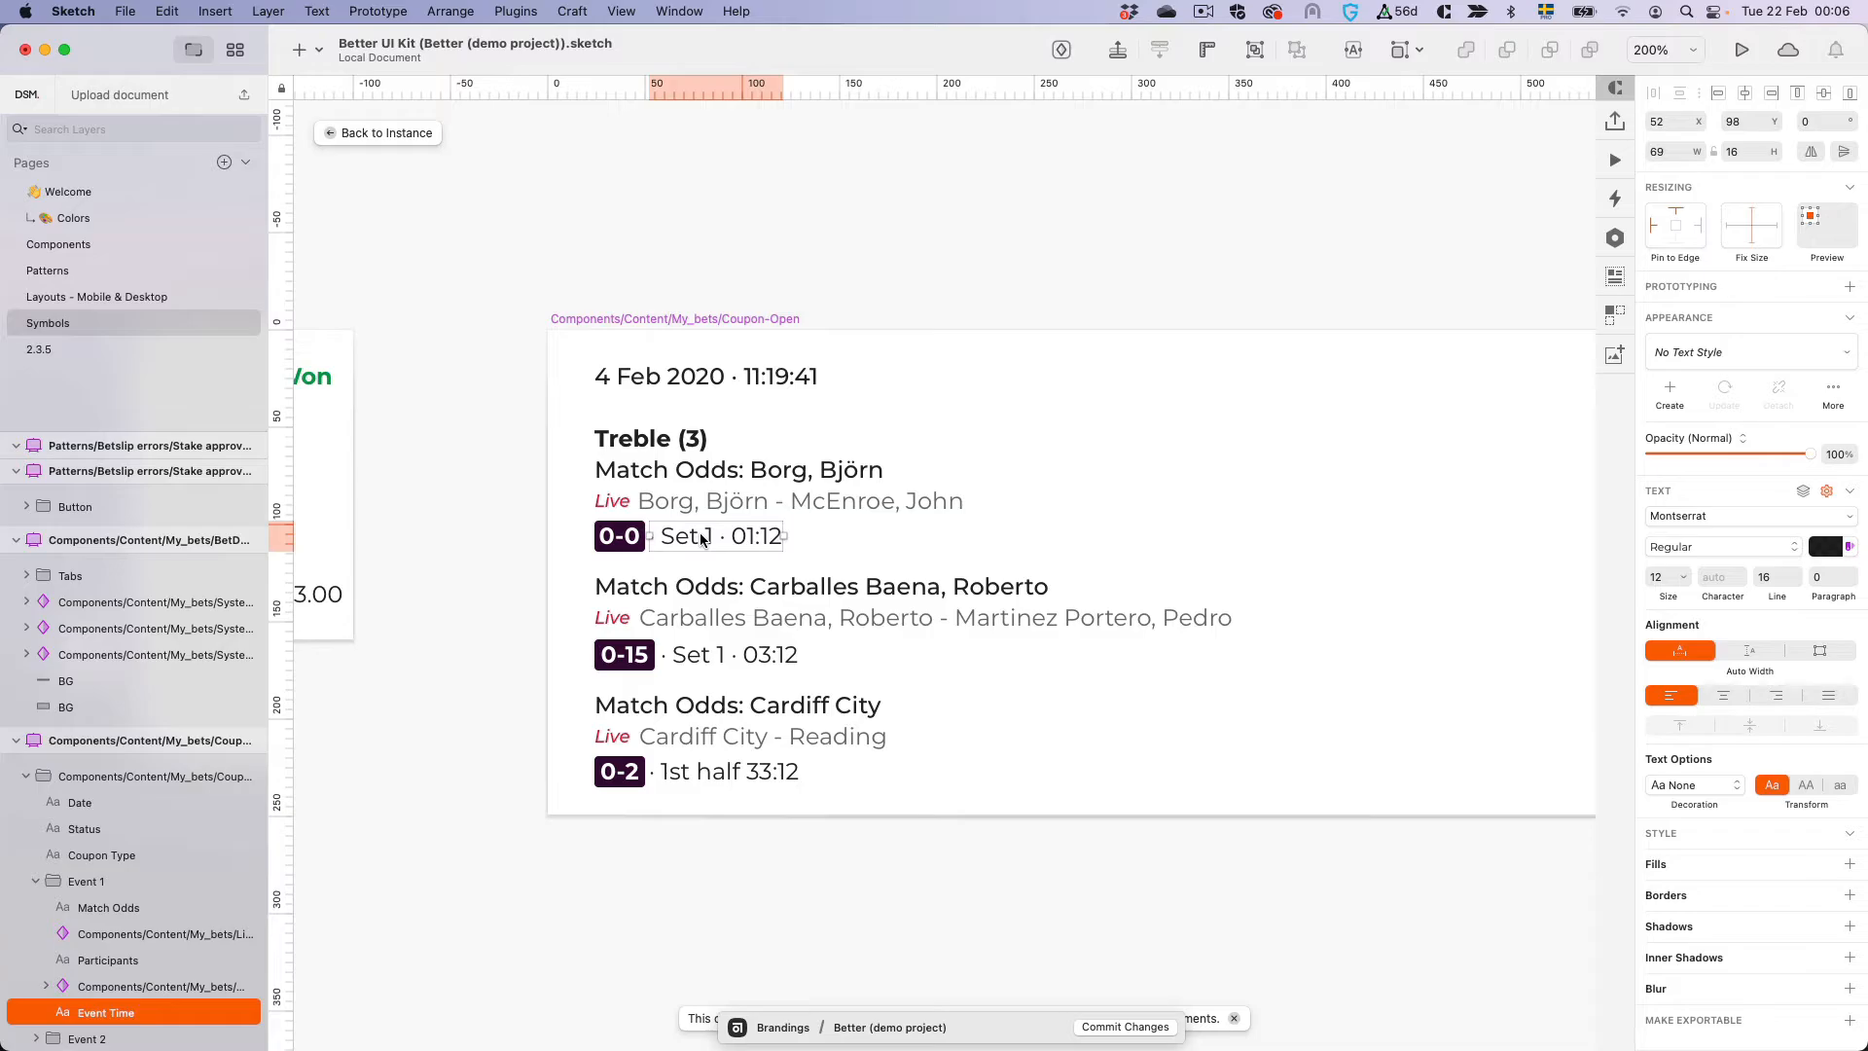
pyautogui.press('Right')
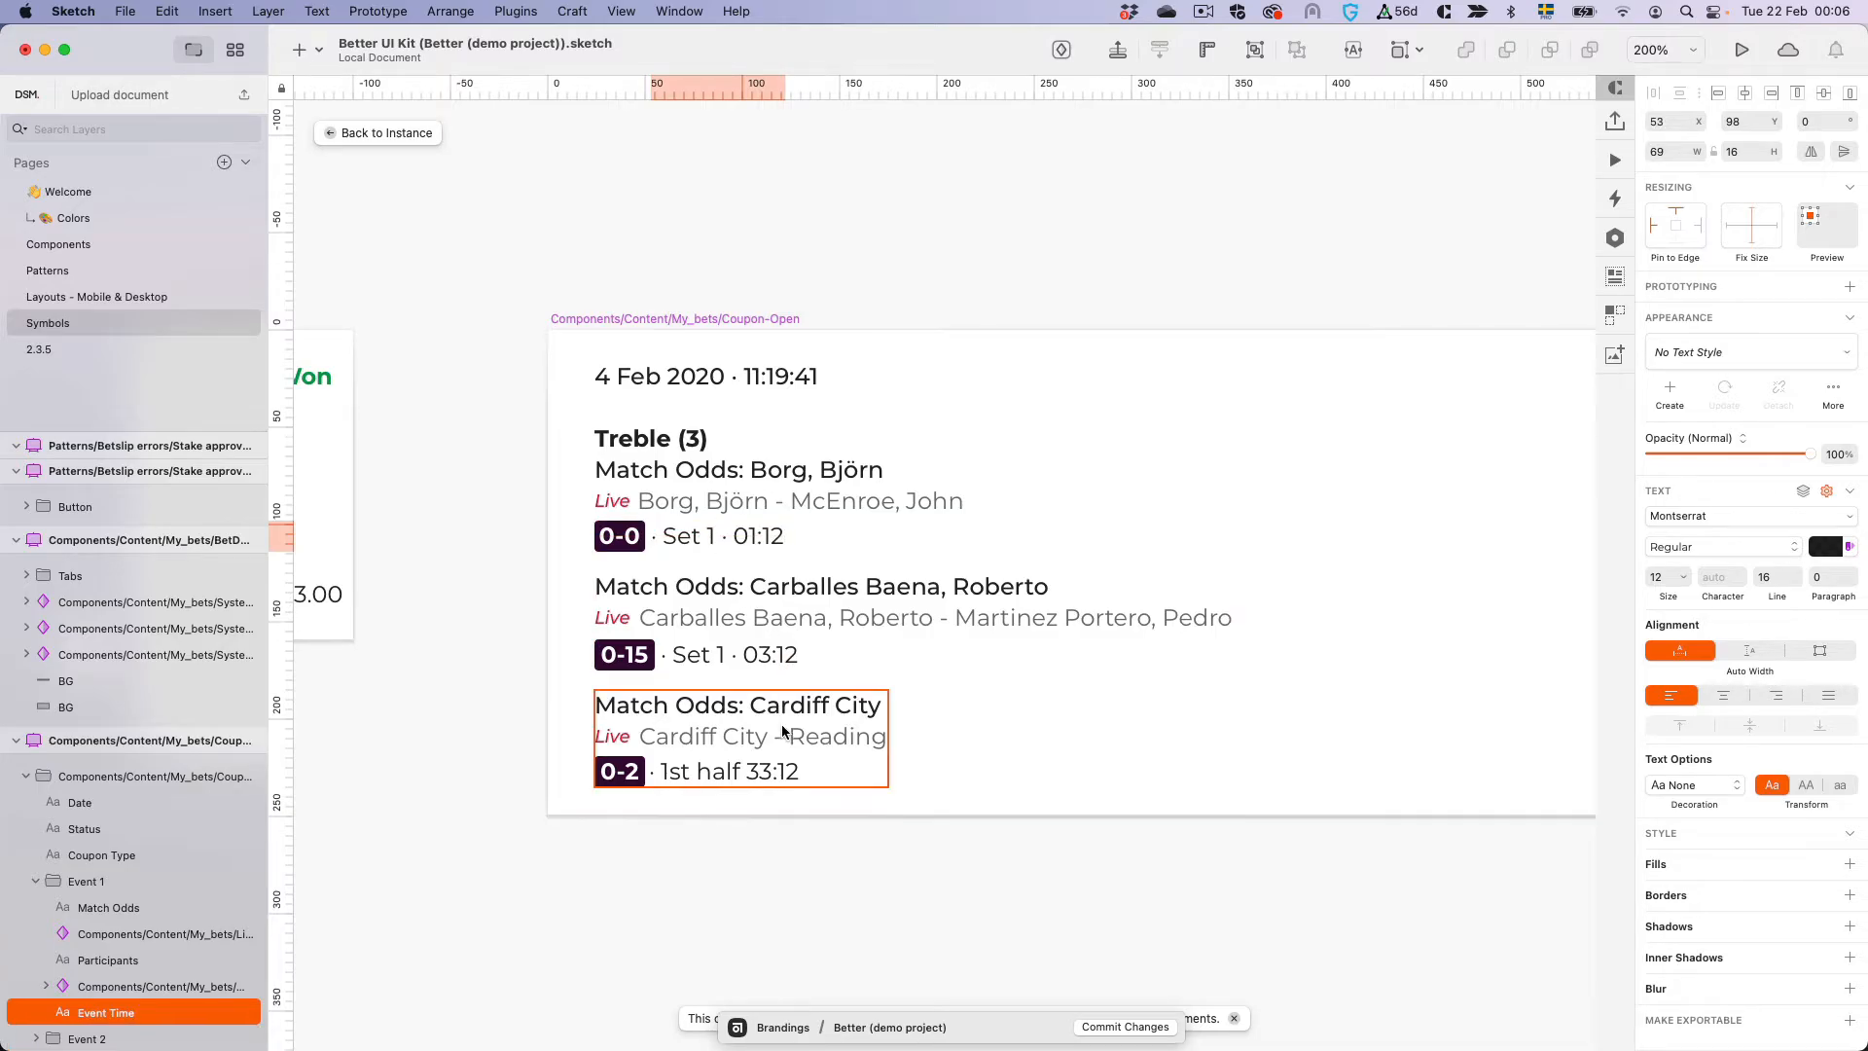
pyautogui.click(774, 845)
pyautogui.doubleClick(738, 771)
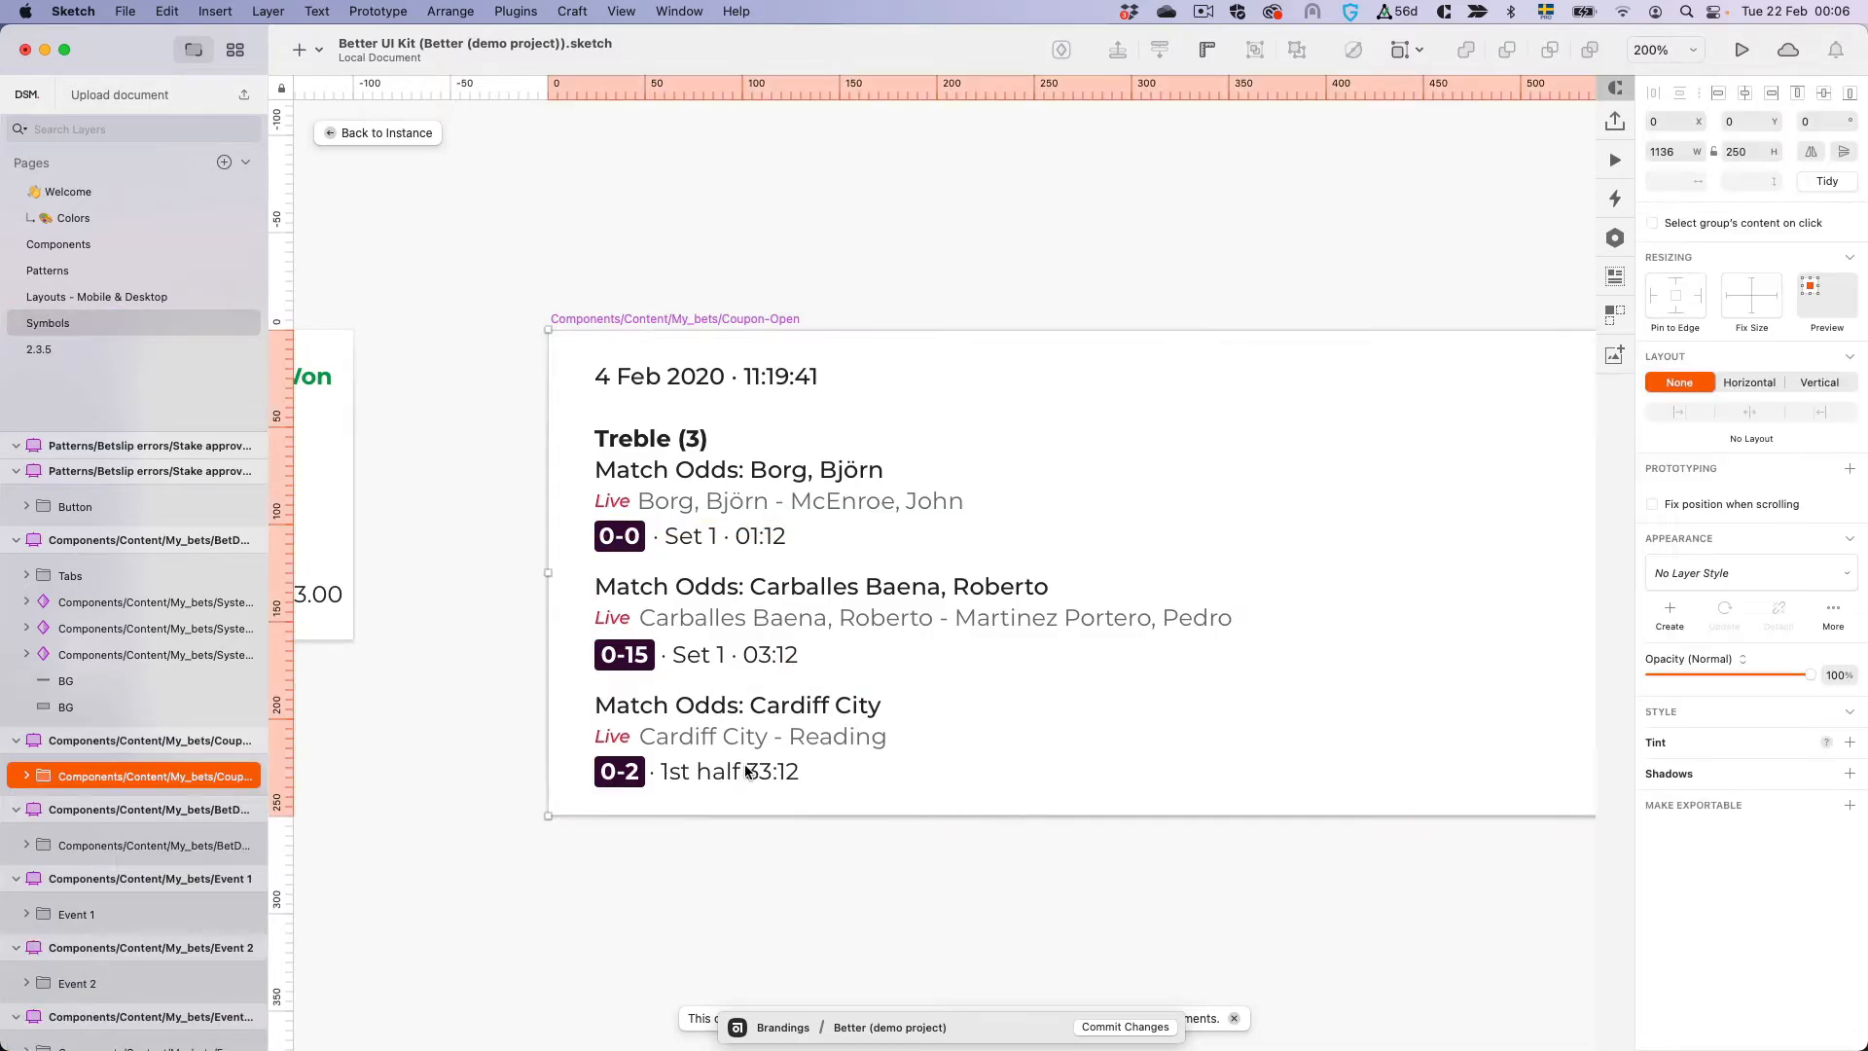
pyautogui.click(832, 912)
pyautogui.hscroll(10, 832, 913)
# Step: Set Event 3's outcome text to Auto Width so it fits on one line
pyautogui.hscroll(10, 831, 915)
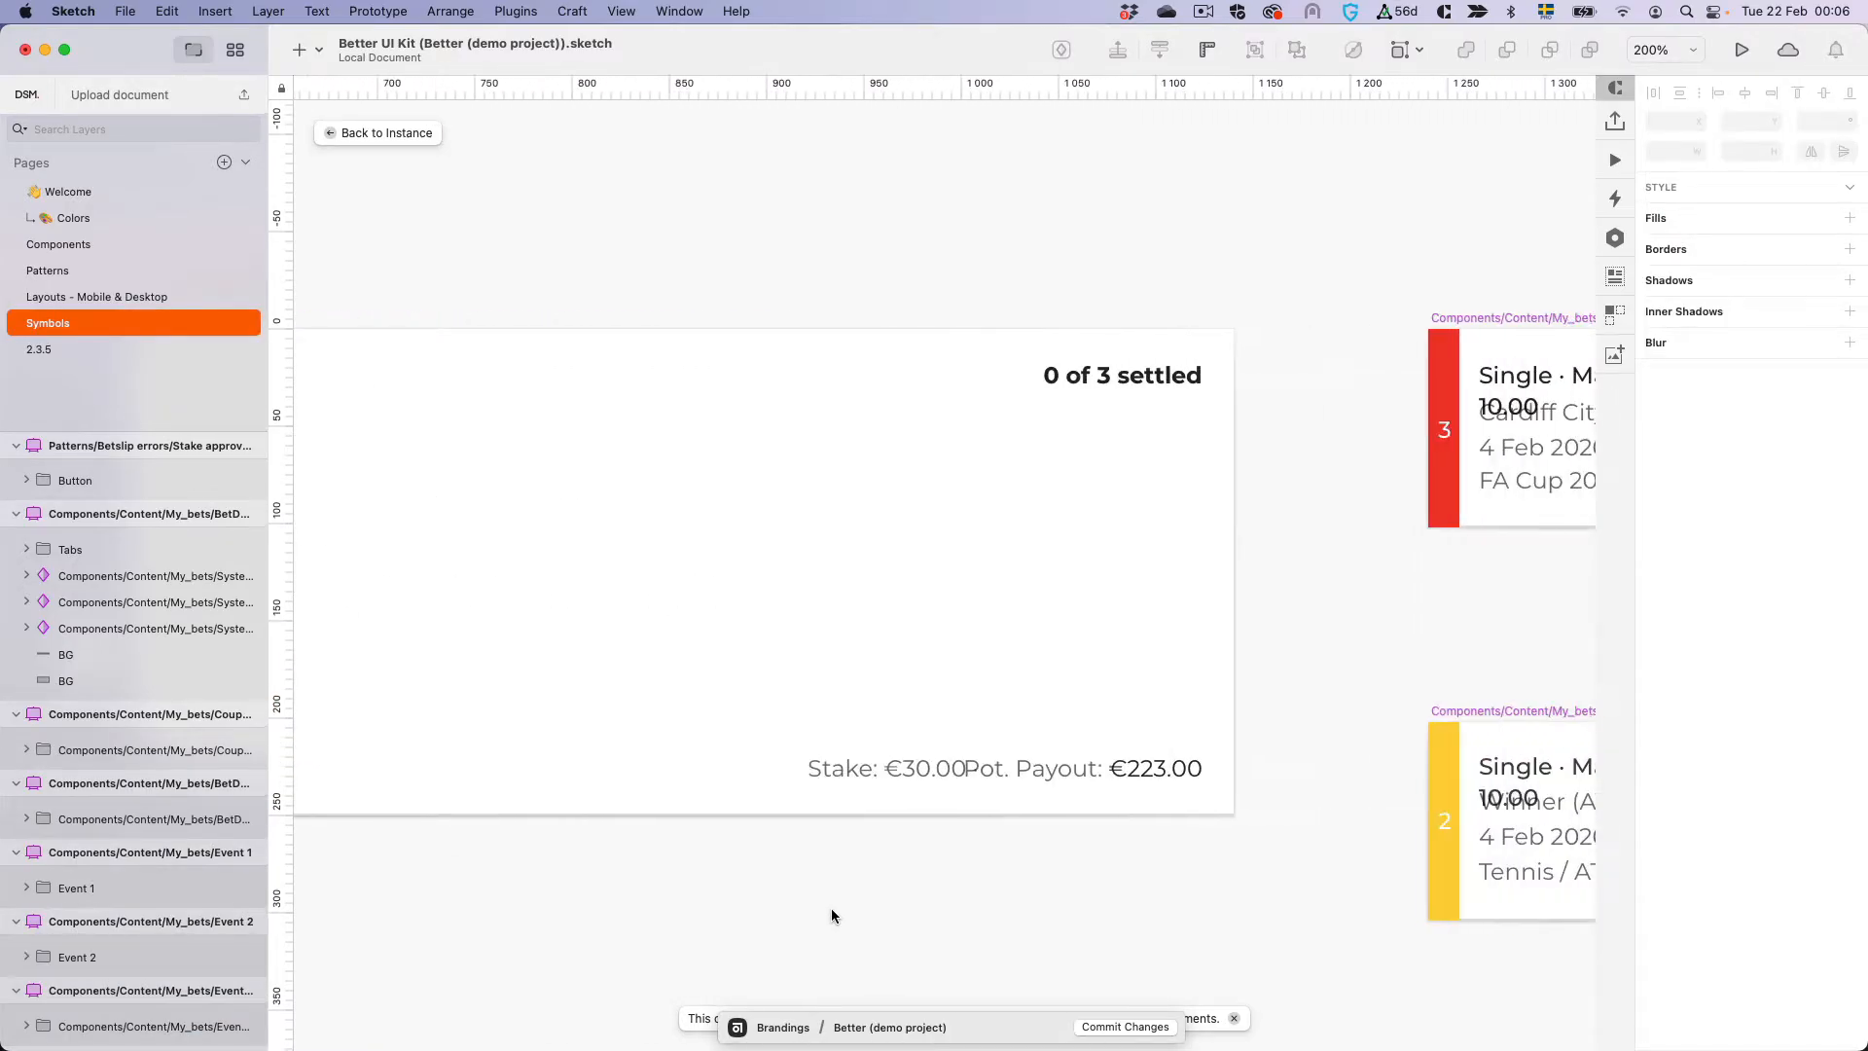
pyautogui.press('super+minus')
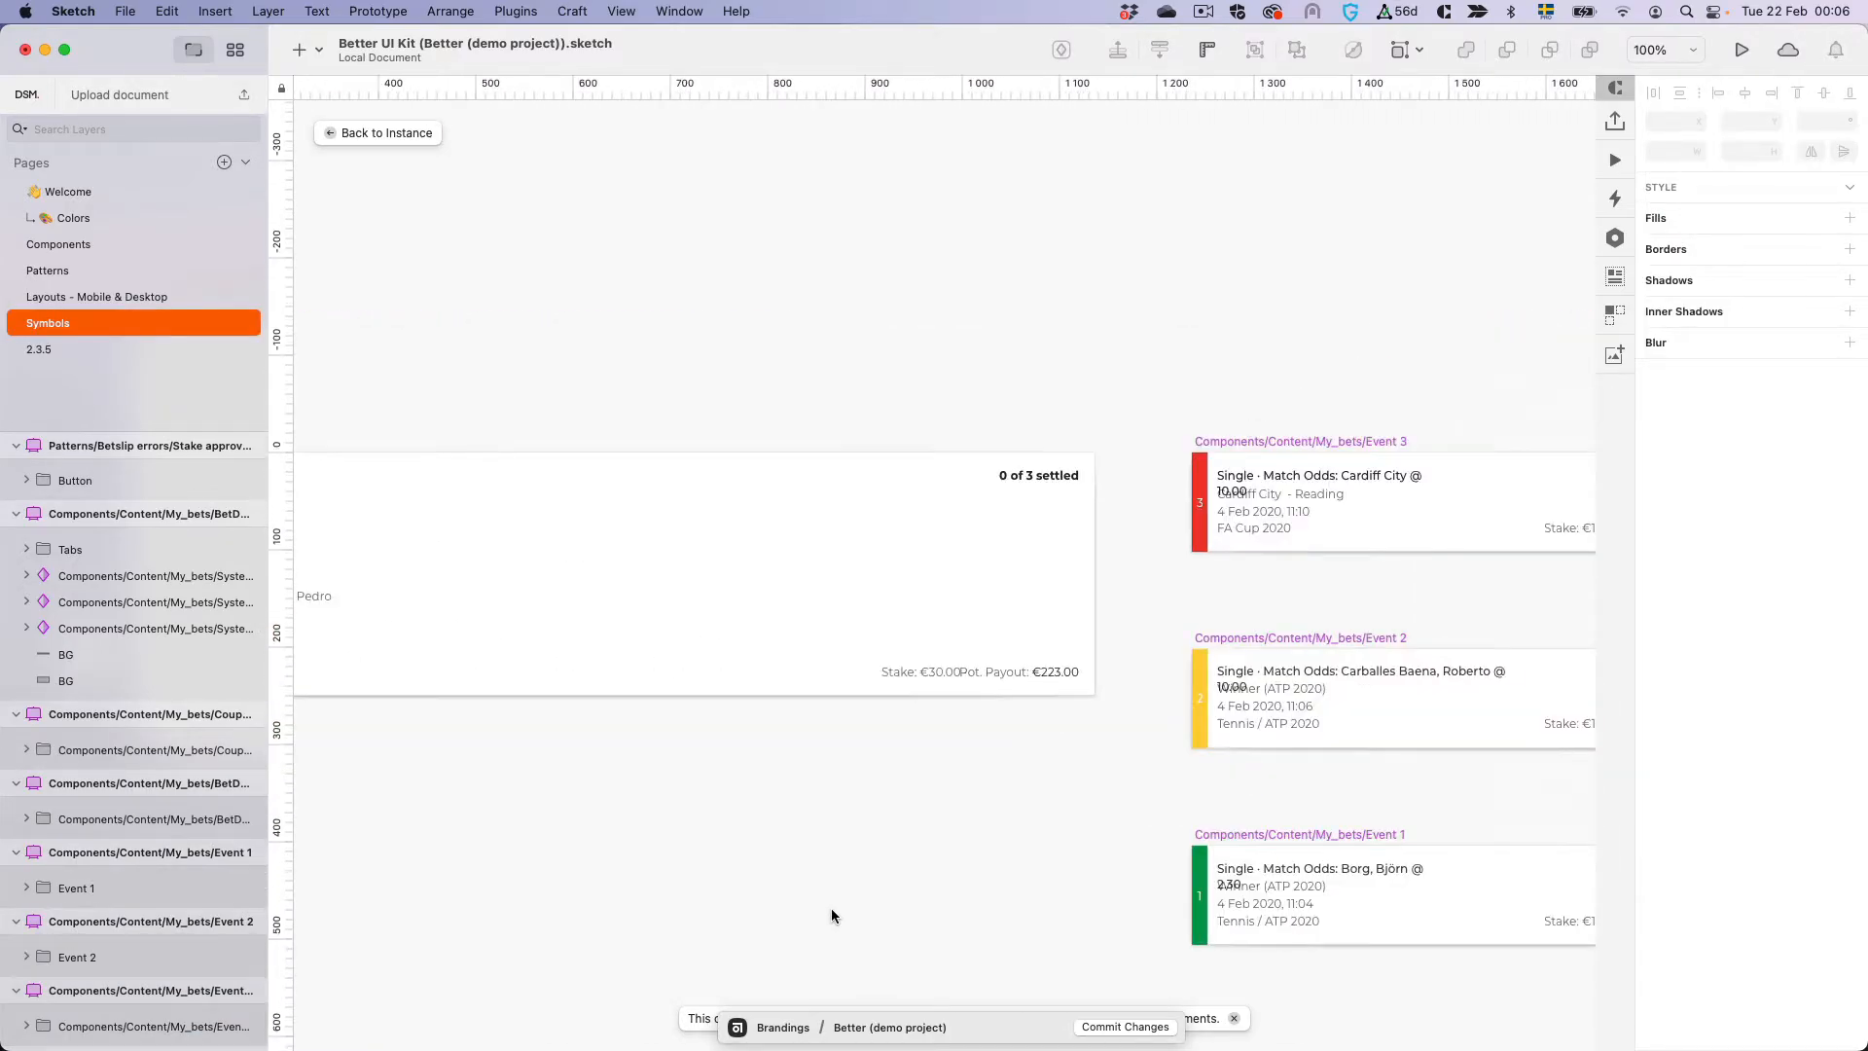
pyautogui.scroll(3, 799, 897)
pyautogui.hscroll(5, 798, 897)
pyautogui.scroll(-3, 798, 903)
pyautogui.hscroll(2, 797, 903)
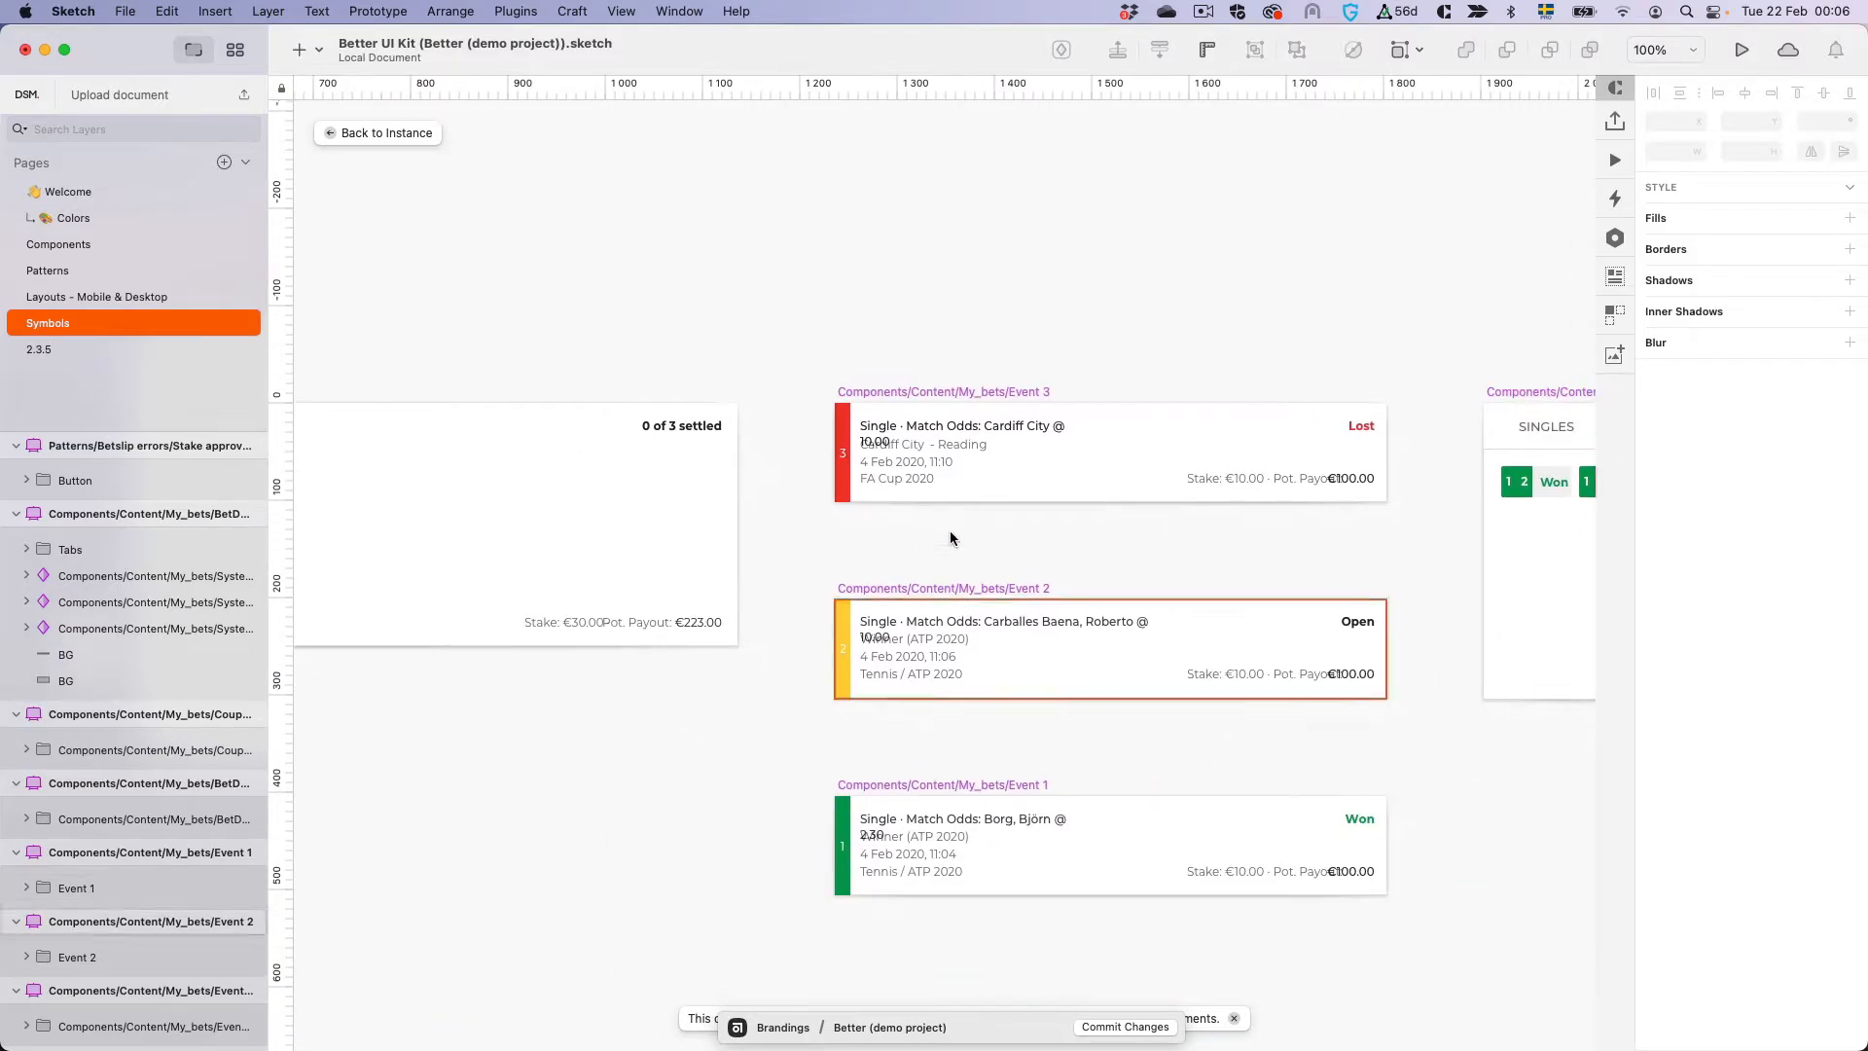
pyautogui.click(989, 429)
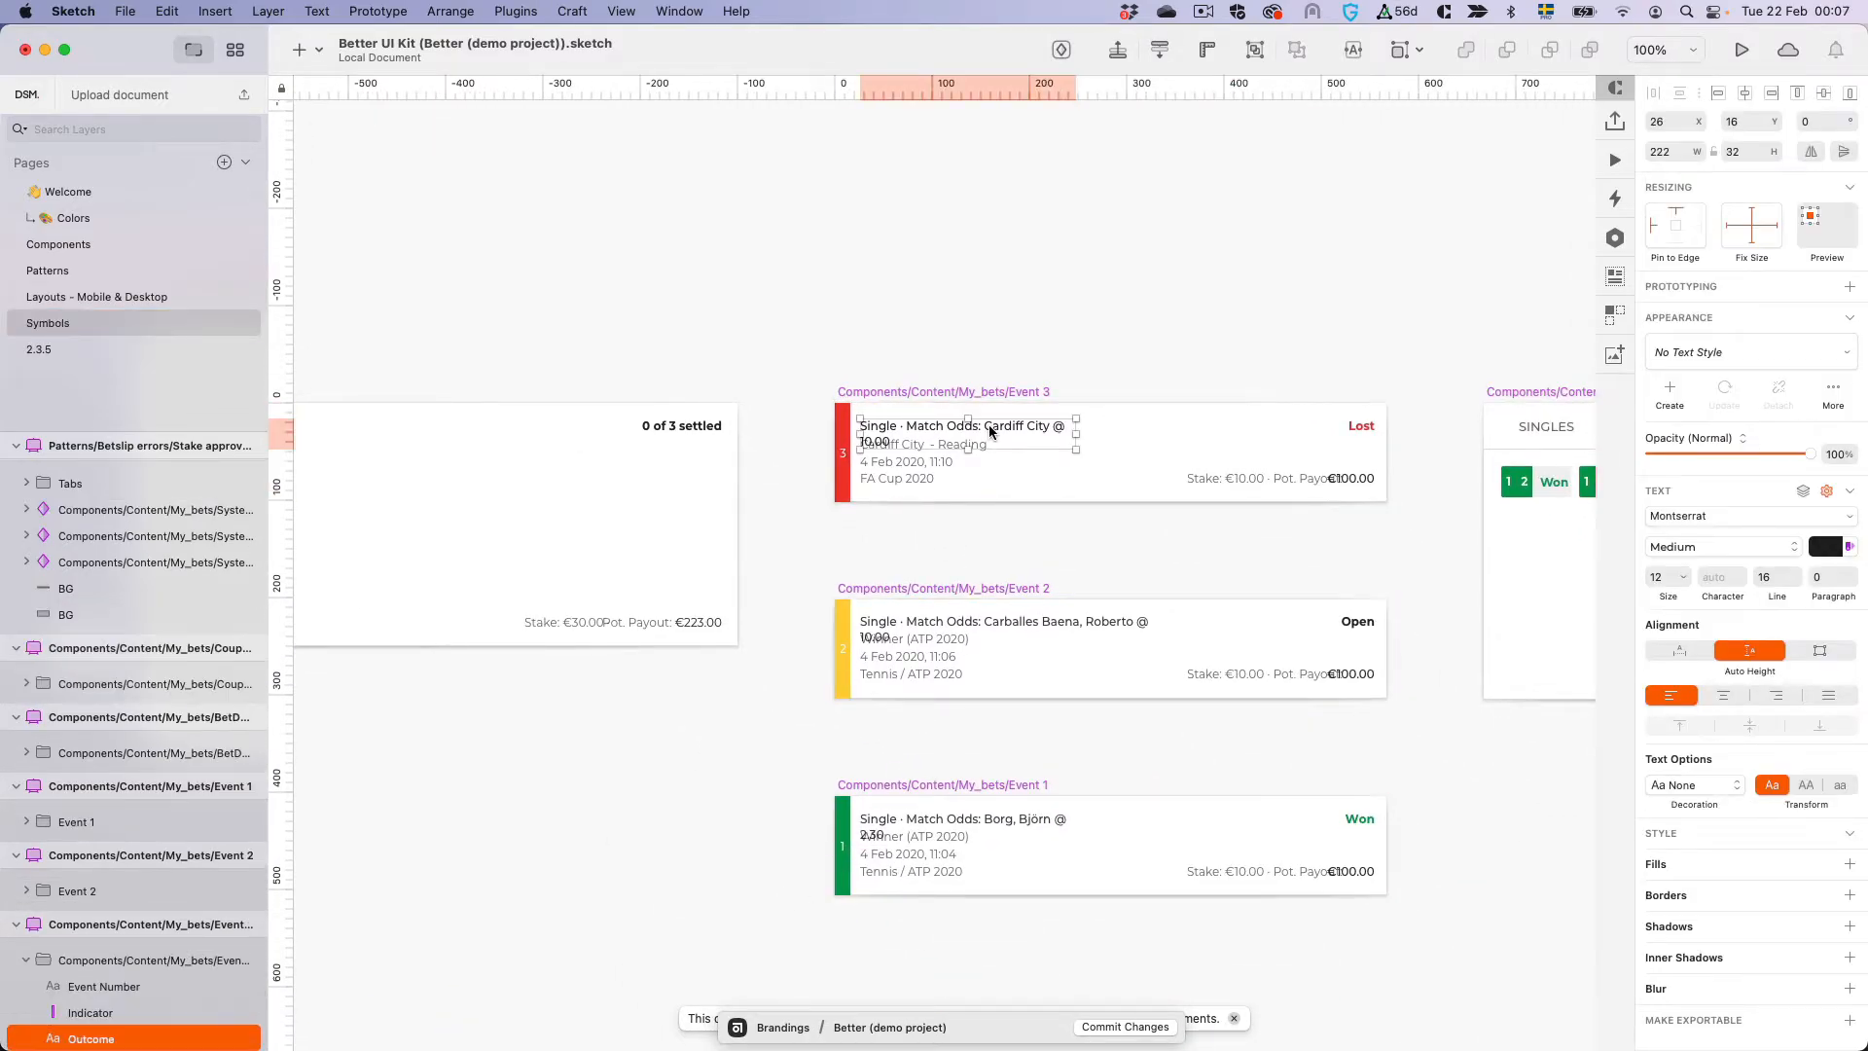
pyautogui.doubleClick(988, 424)
pyautogui.click(1679, 651)
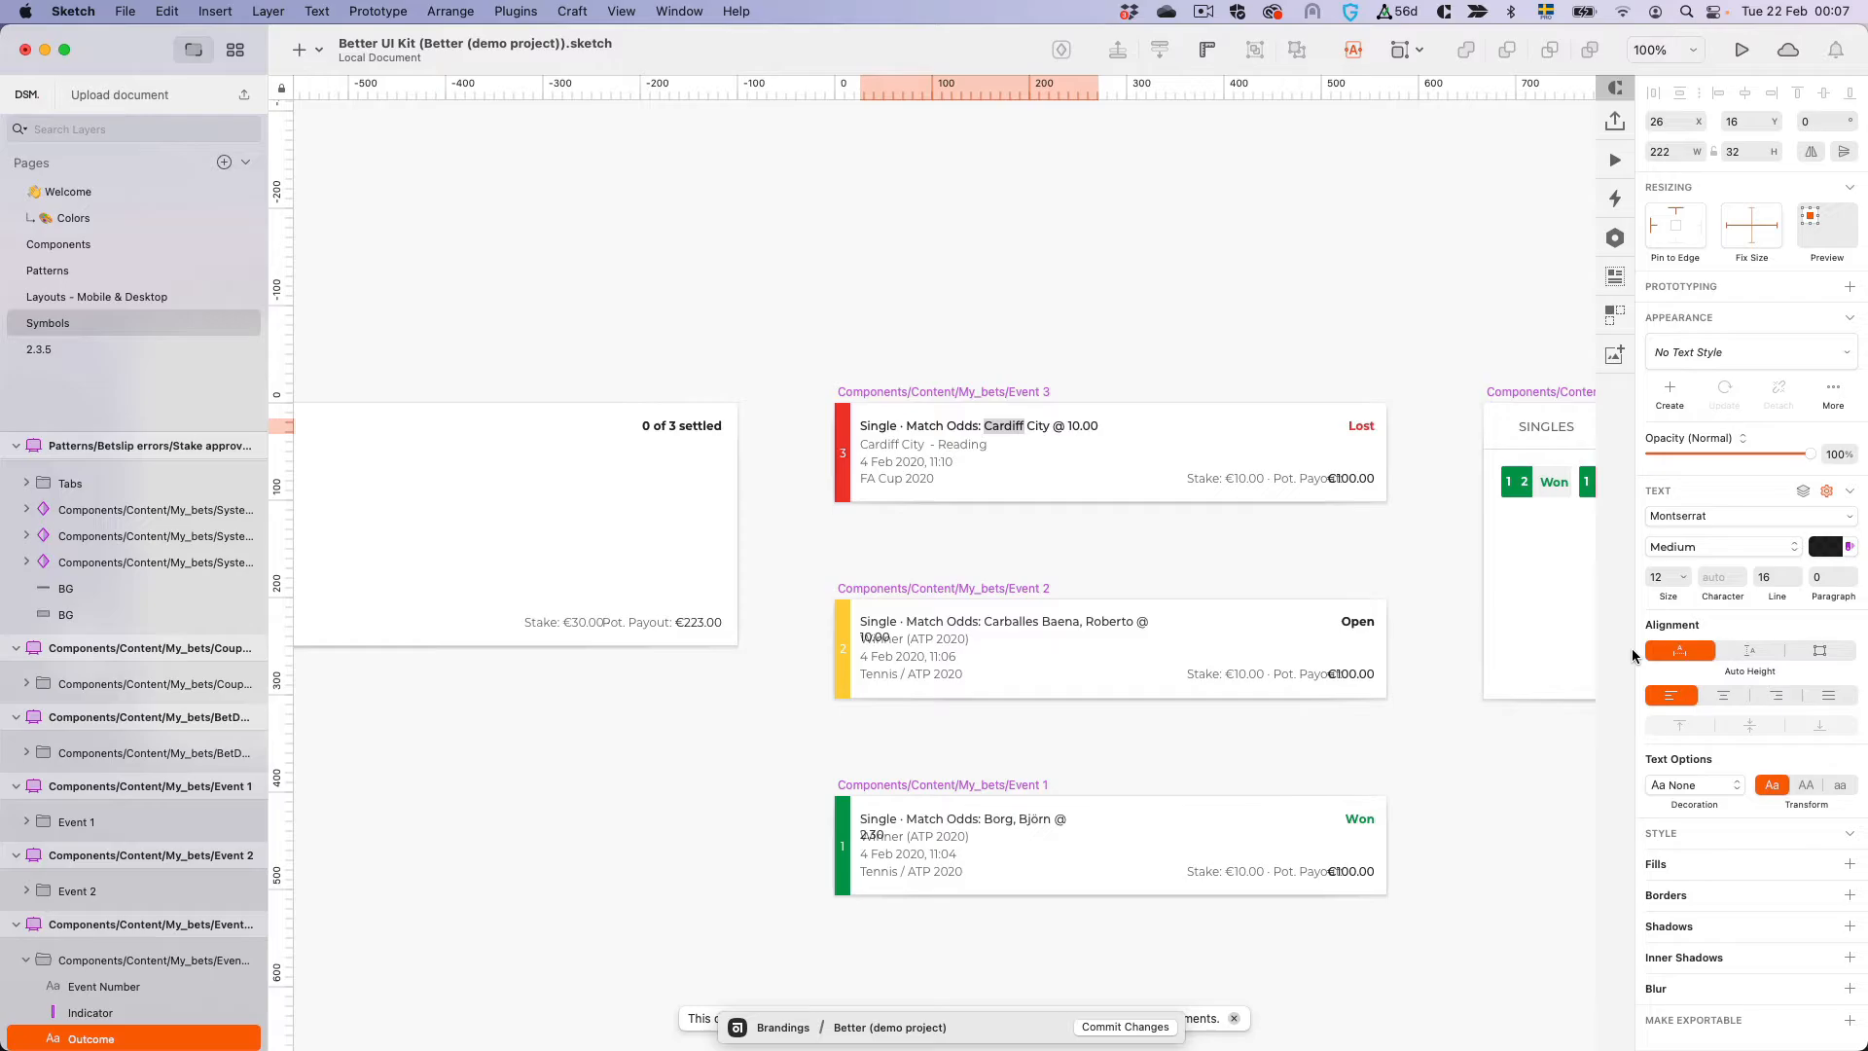
# Step: Make Event 2's outcome text fit one line, ending '@ 10.00'
pyautogui.click(1070, 620)
pyautogui.click(1070, 620)
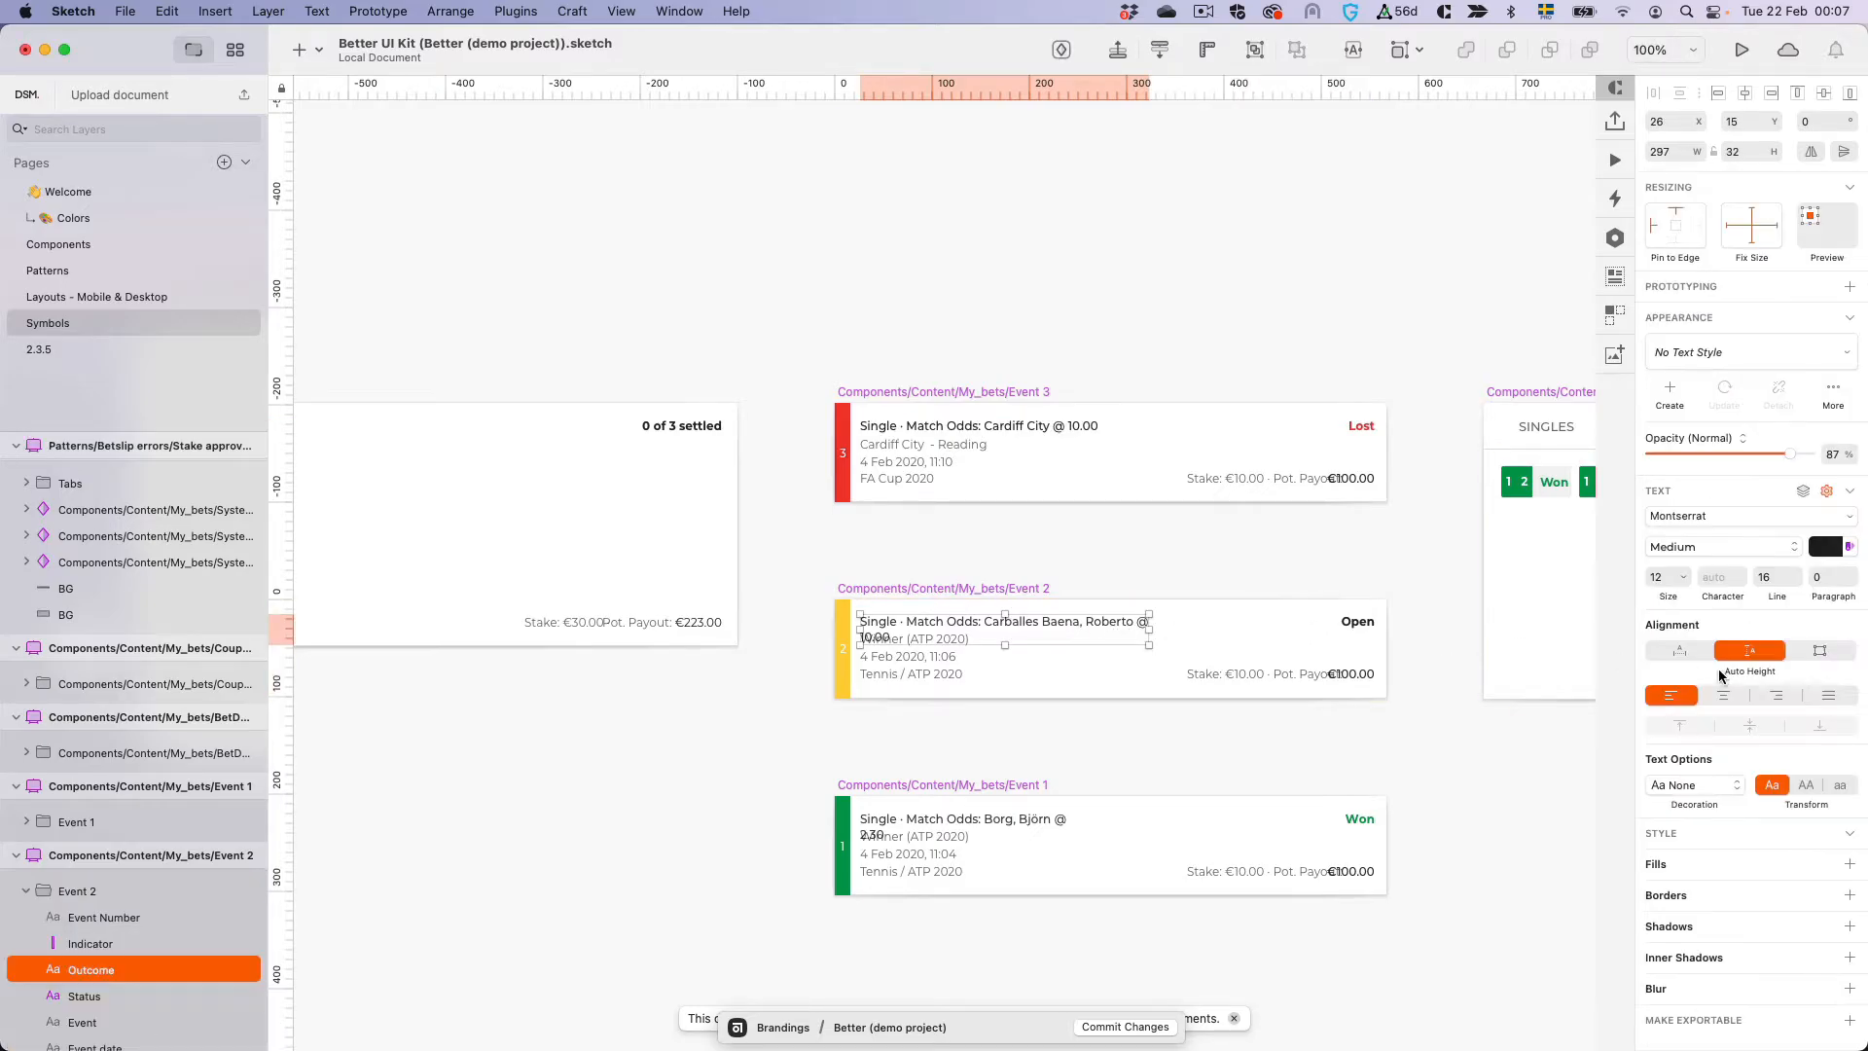
pyautogui.click(1677, 651)
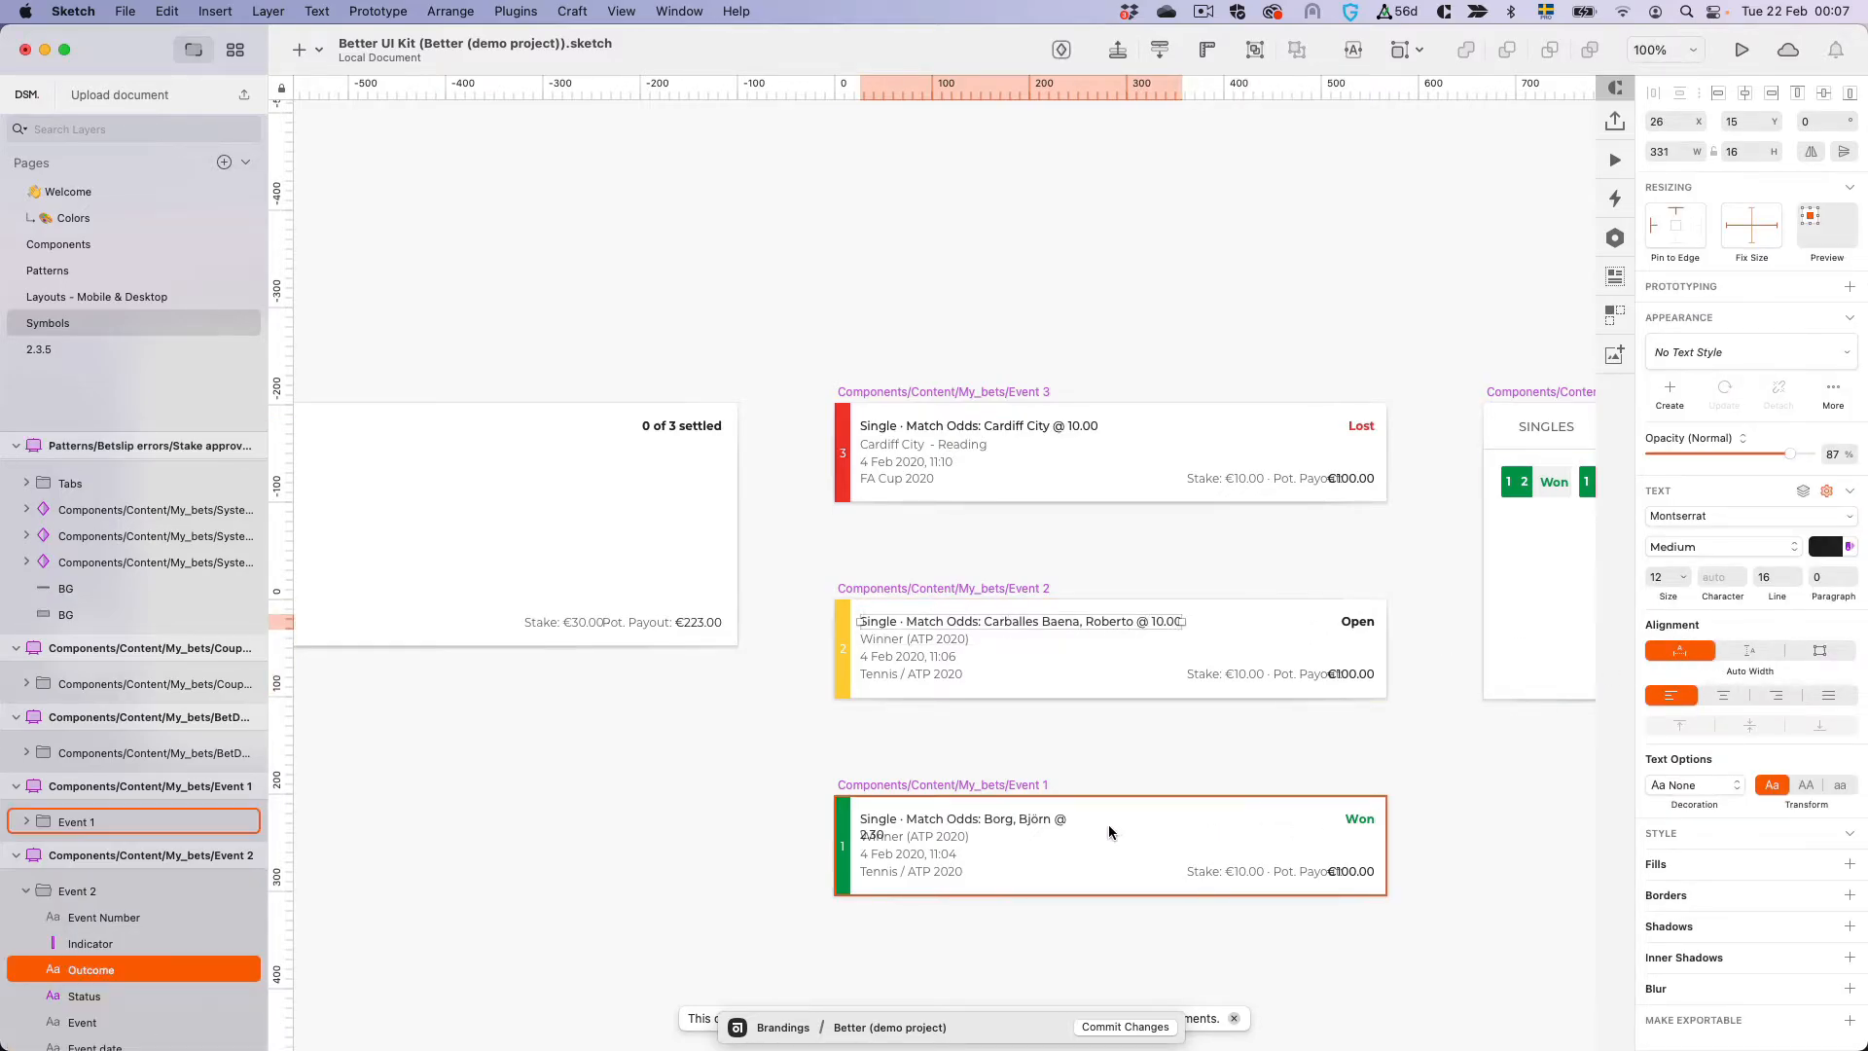
# Step: Make Event 1's outcome text fit one line, ending '@ 2.30'
pyautogui.doubleClick(959, 823)
pyautogui.doubleClick(959, 824)
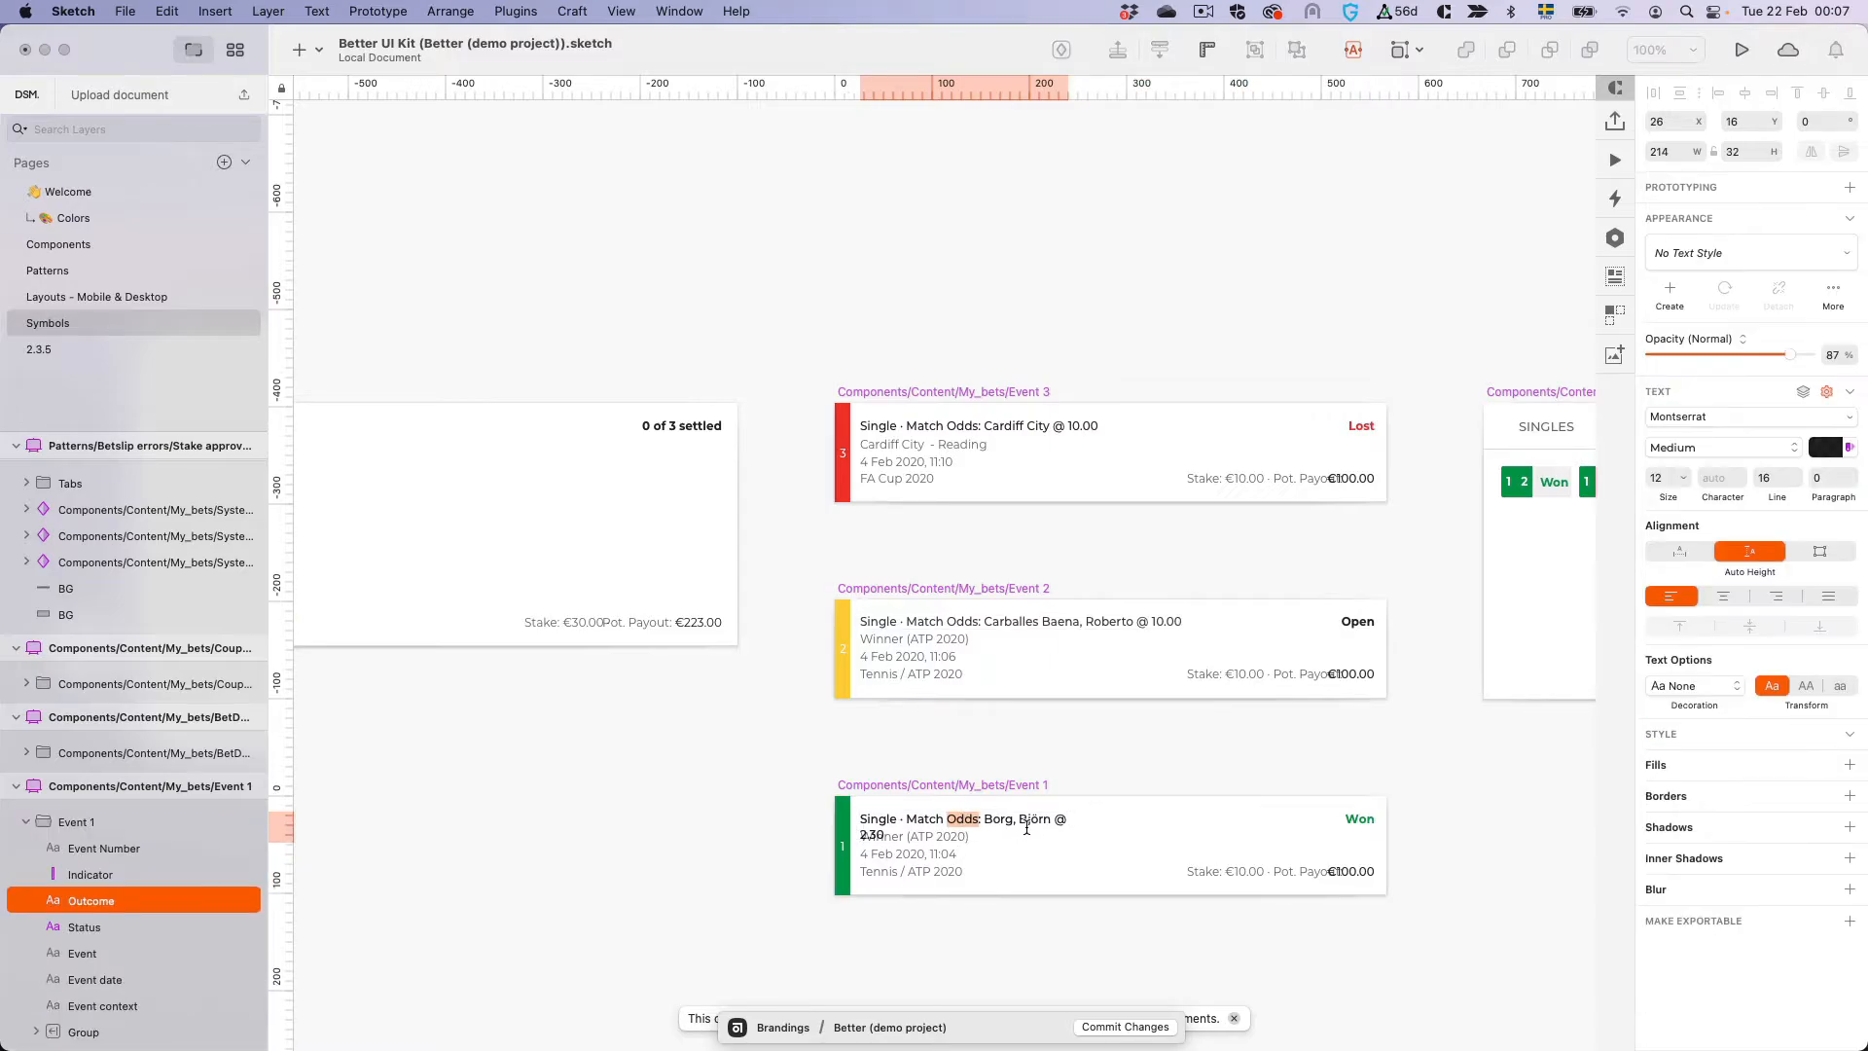
pyautogui.click(1037, 824)
pyautogui.press('Escape')
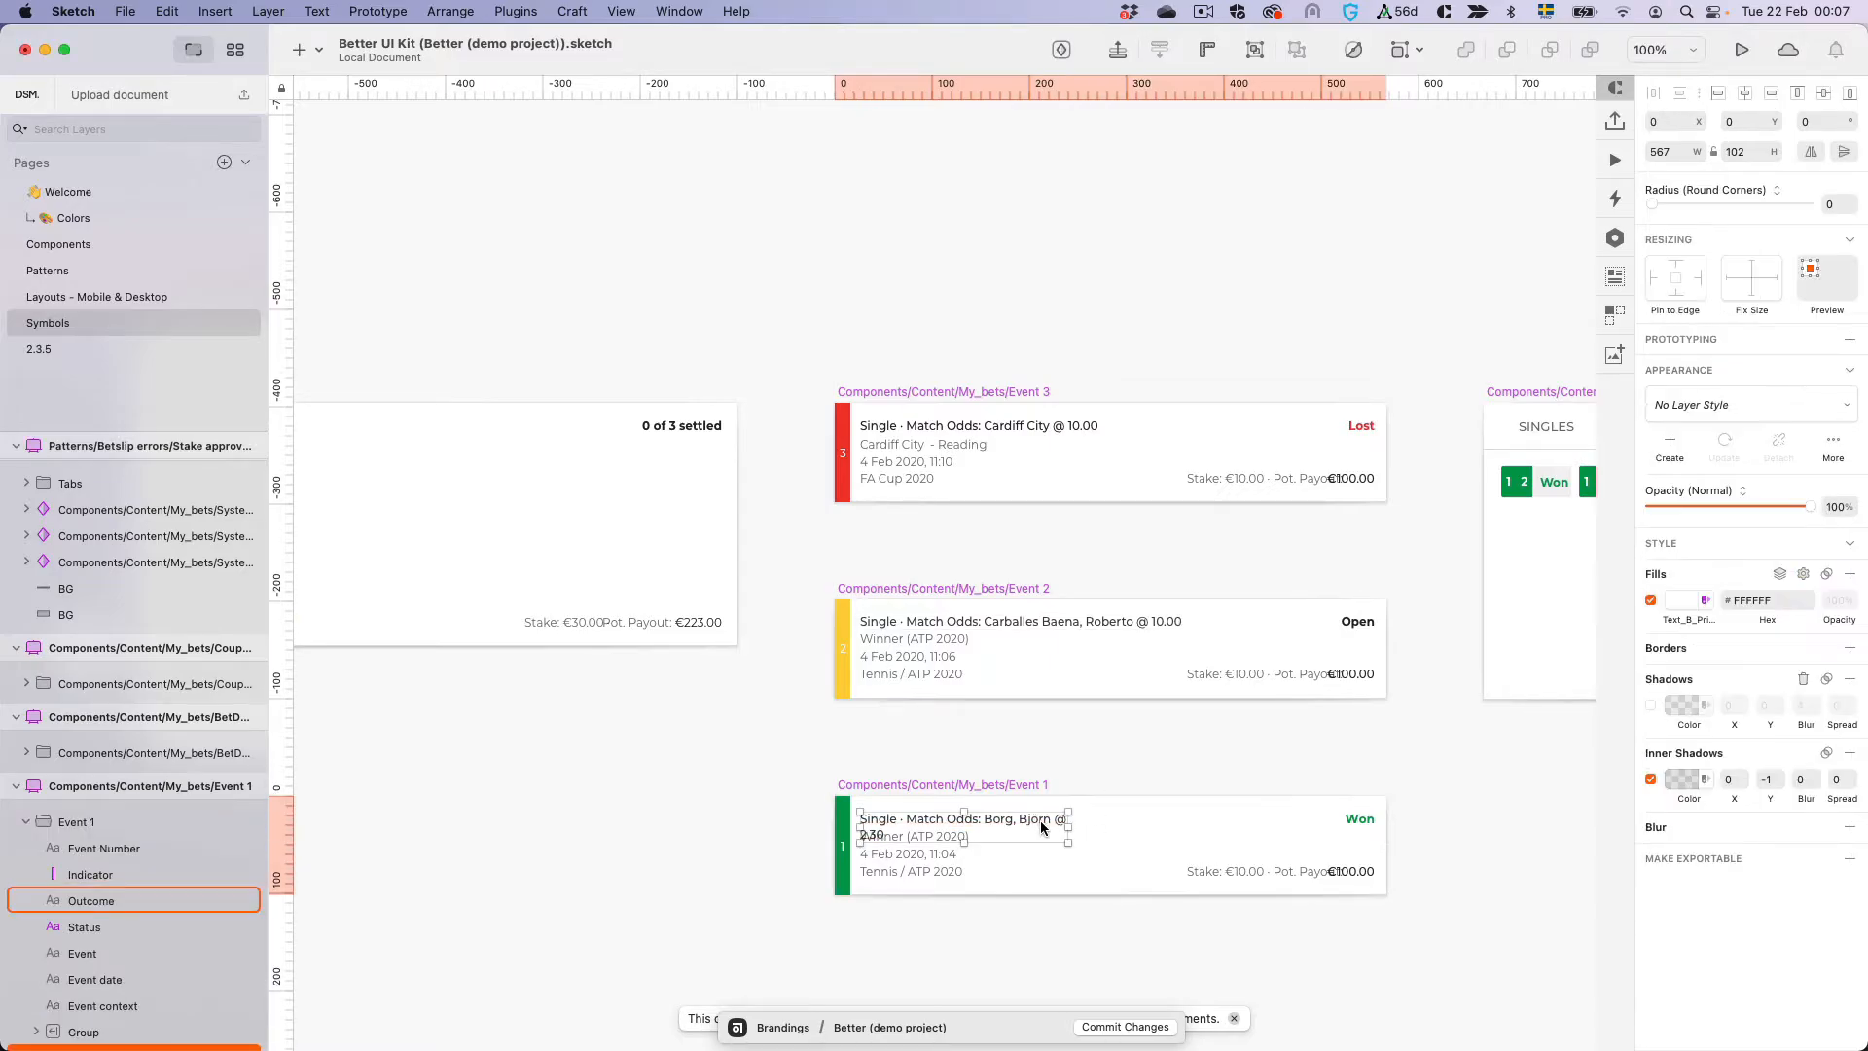
pyautogui.click(1678, 651)
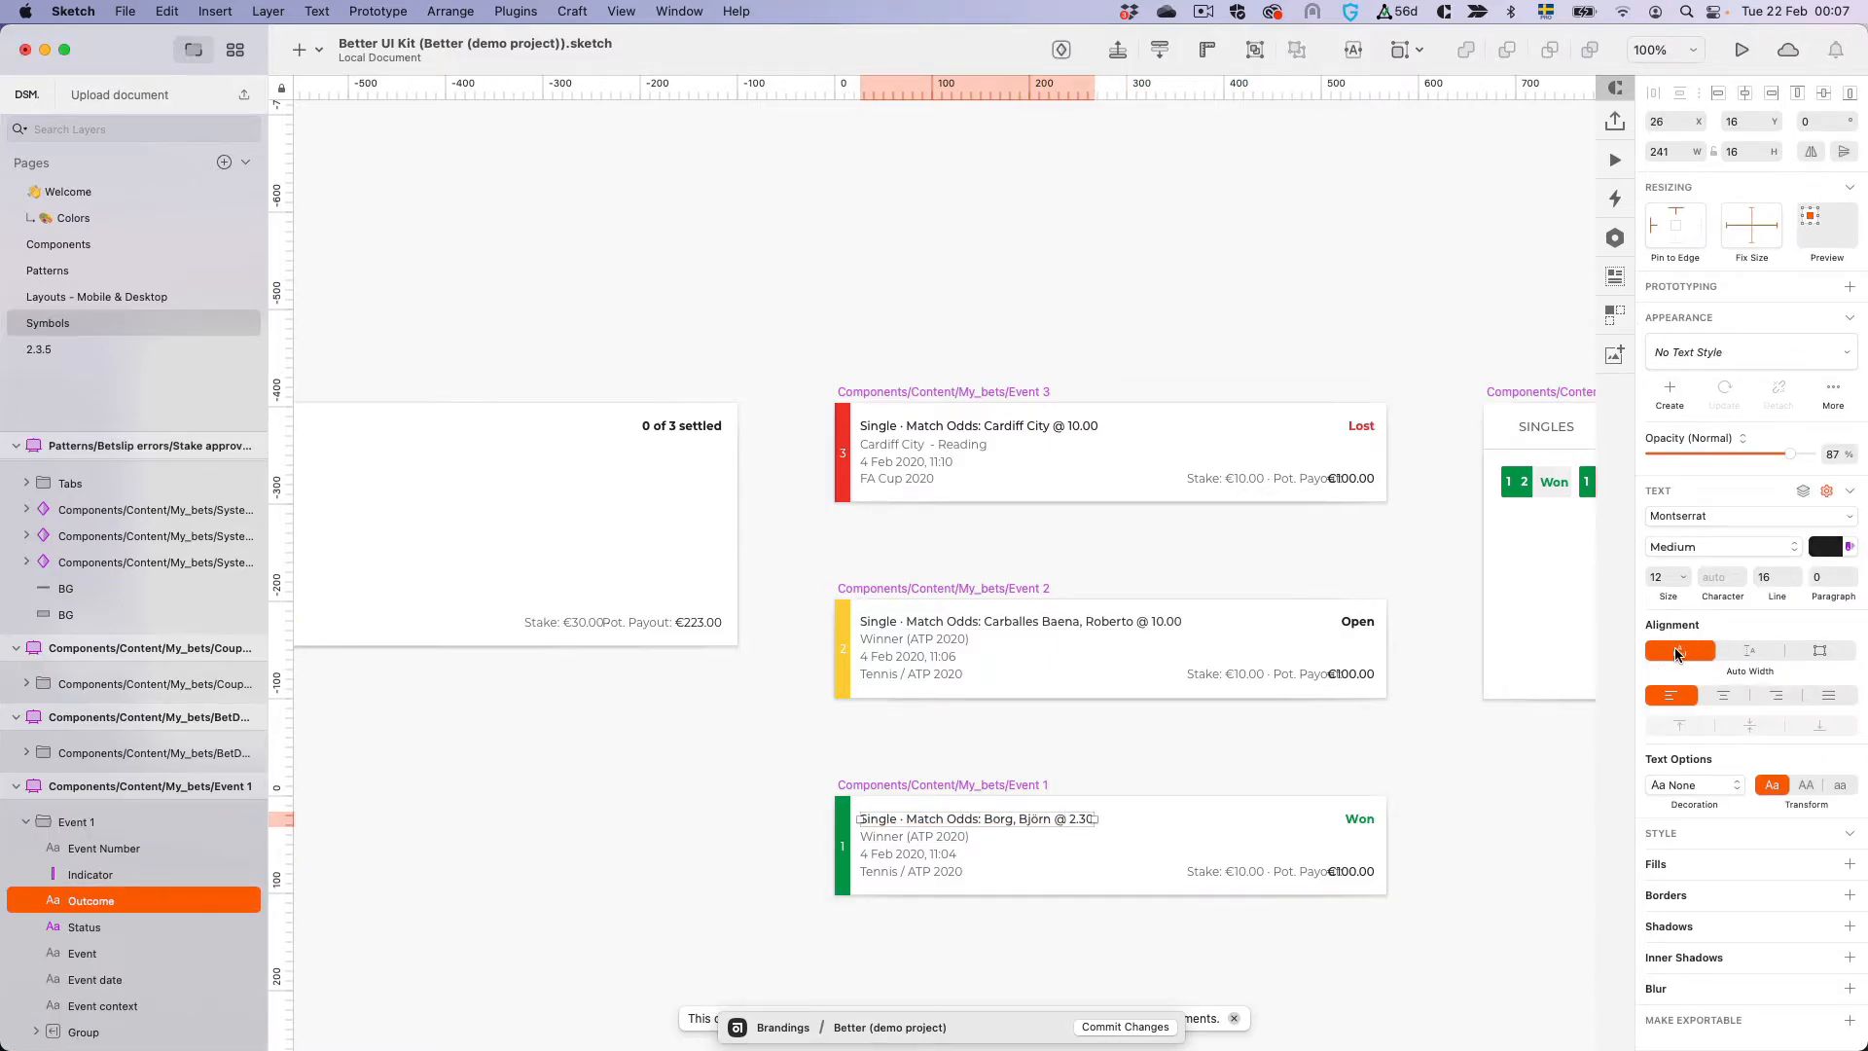
pyautogui.click(1447, 743)
pyautogui.hscroll(5, 1447, 744)
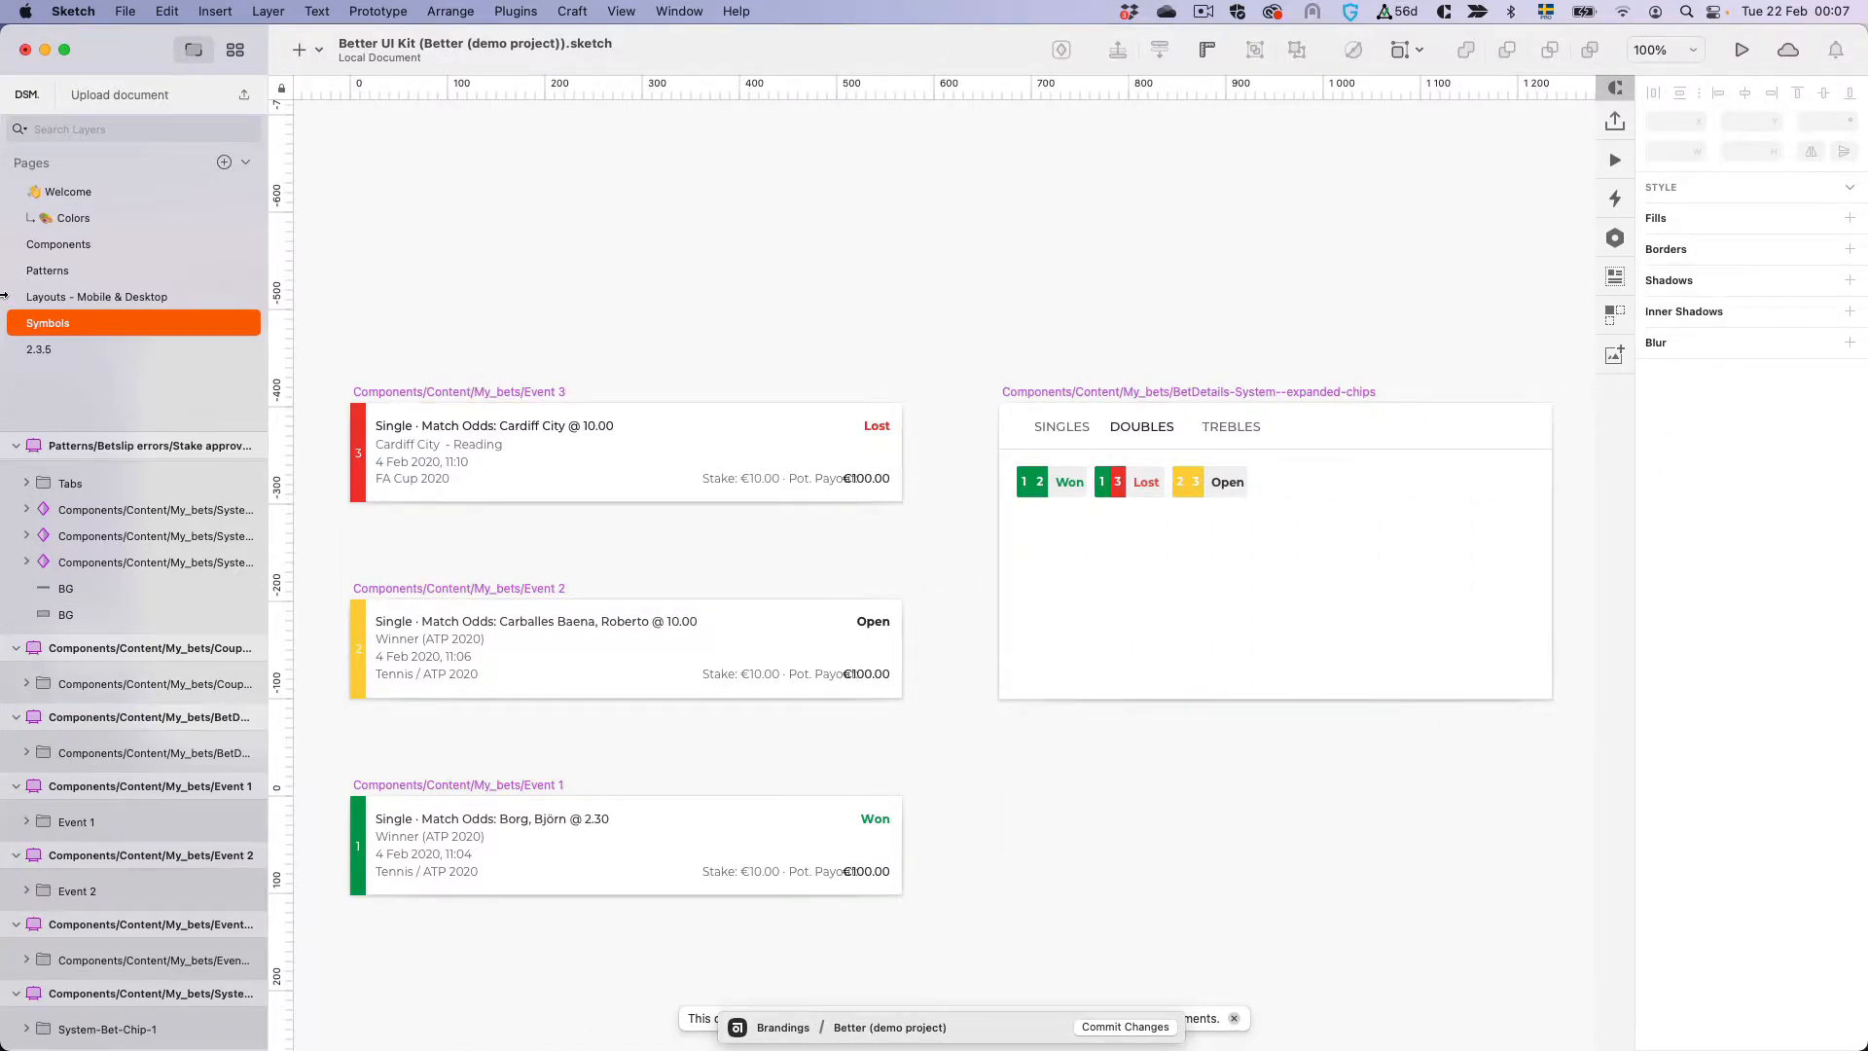
pyautogui.click(89, 245)
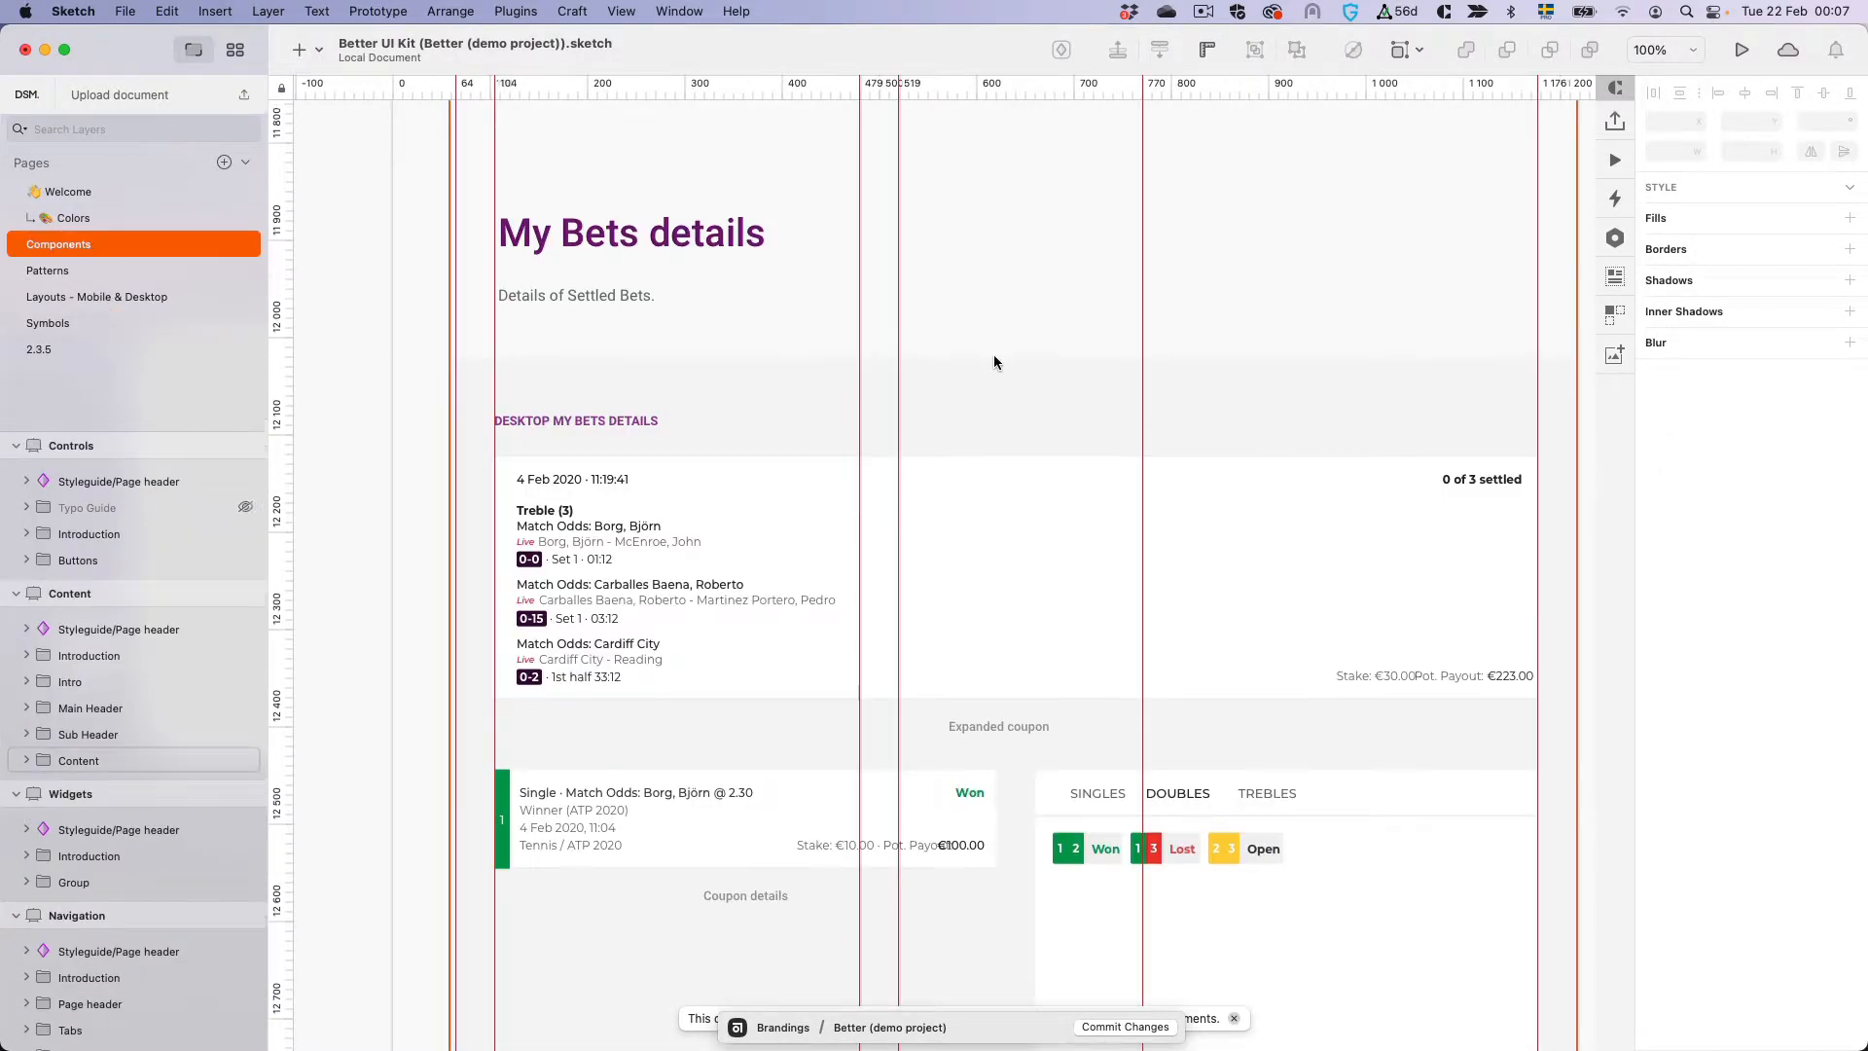
# Step: Drill from My Bets details into the Event 1 instance to open its Components/Content/My_bets/Event 1 symbol master
pyautogui.scroll(-3, 994, 358)
pyautogui.scroll(-3, 995, 362)
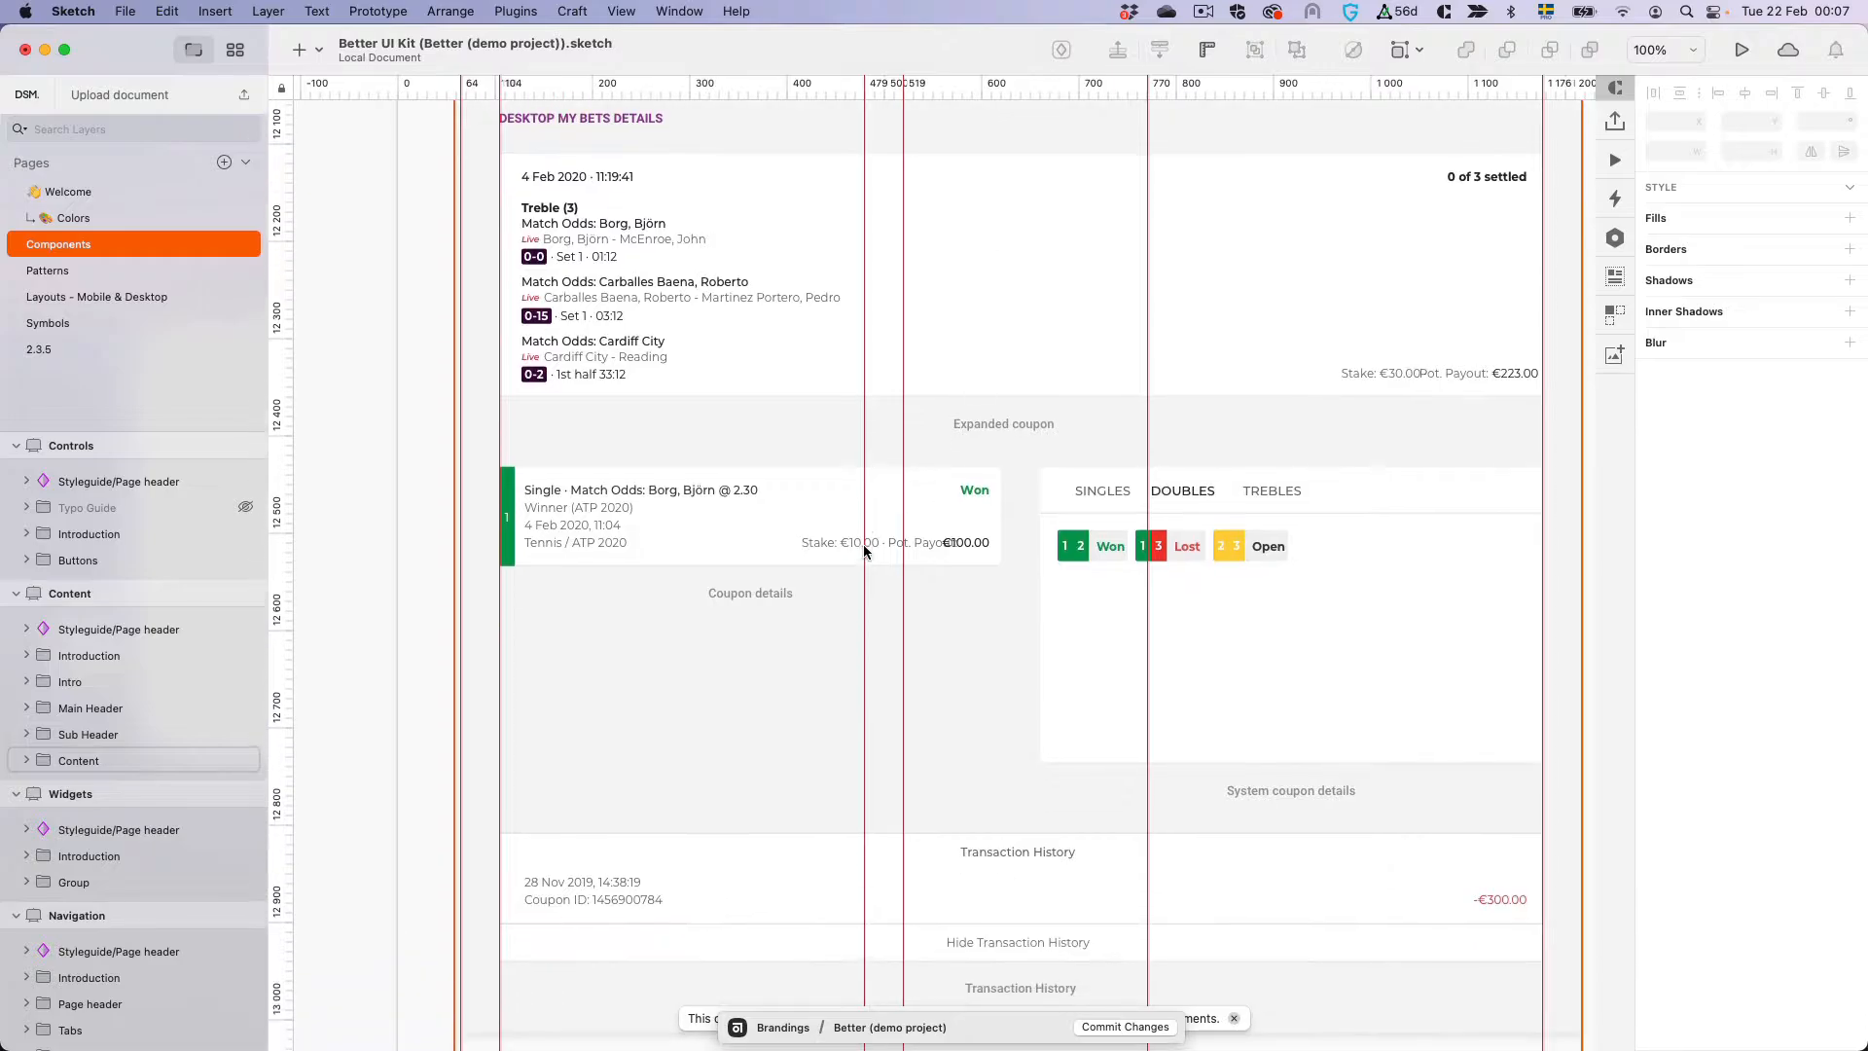
pyautogui.click(827, 546)
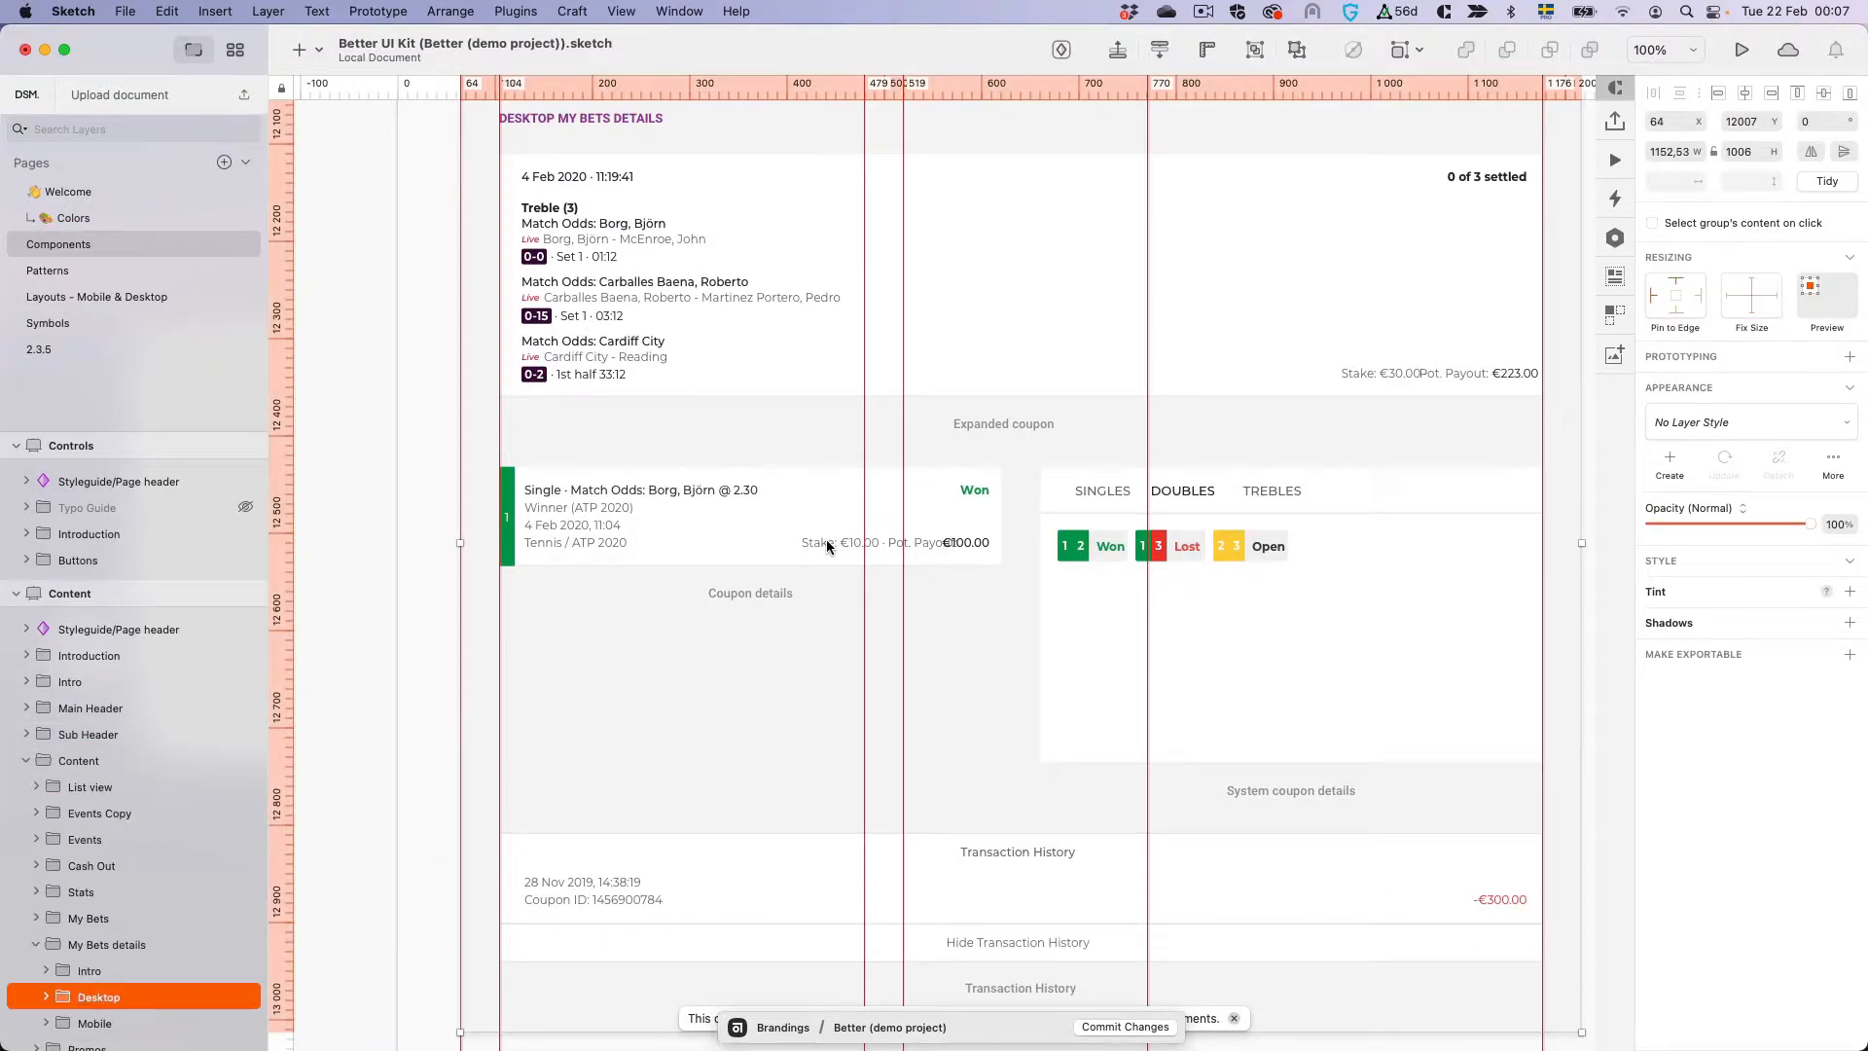
pyautogui.doubleClick(828, 547)
pyautogui.doubleClick(828, 547)
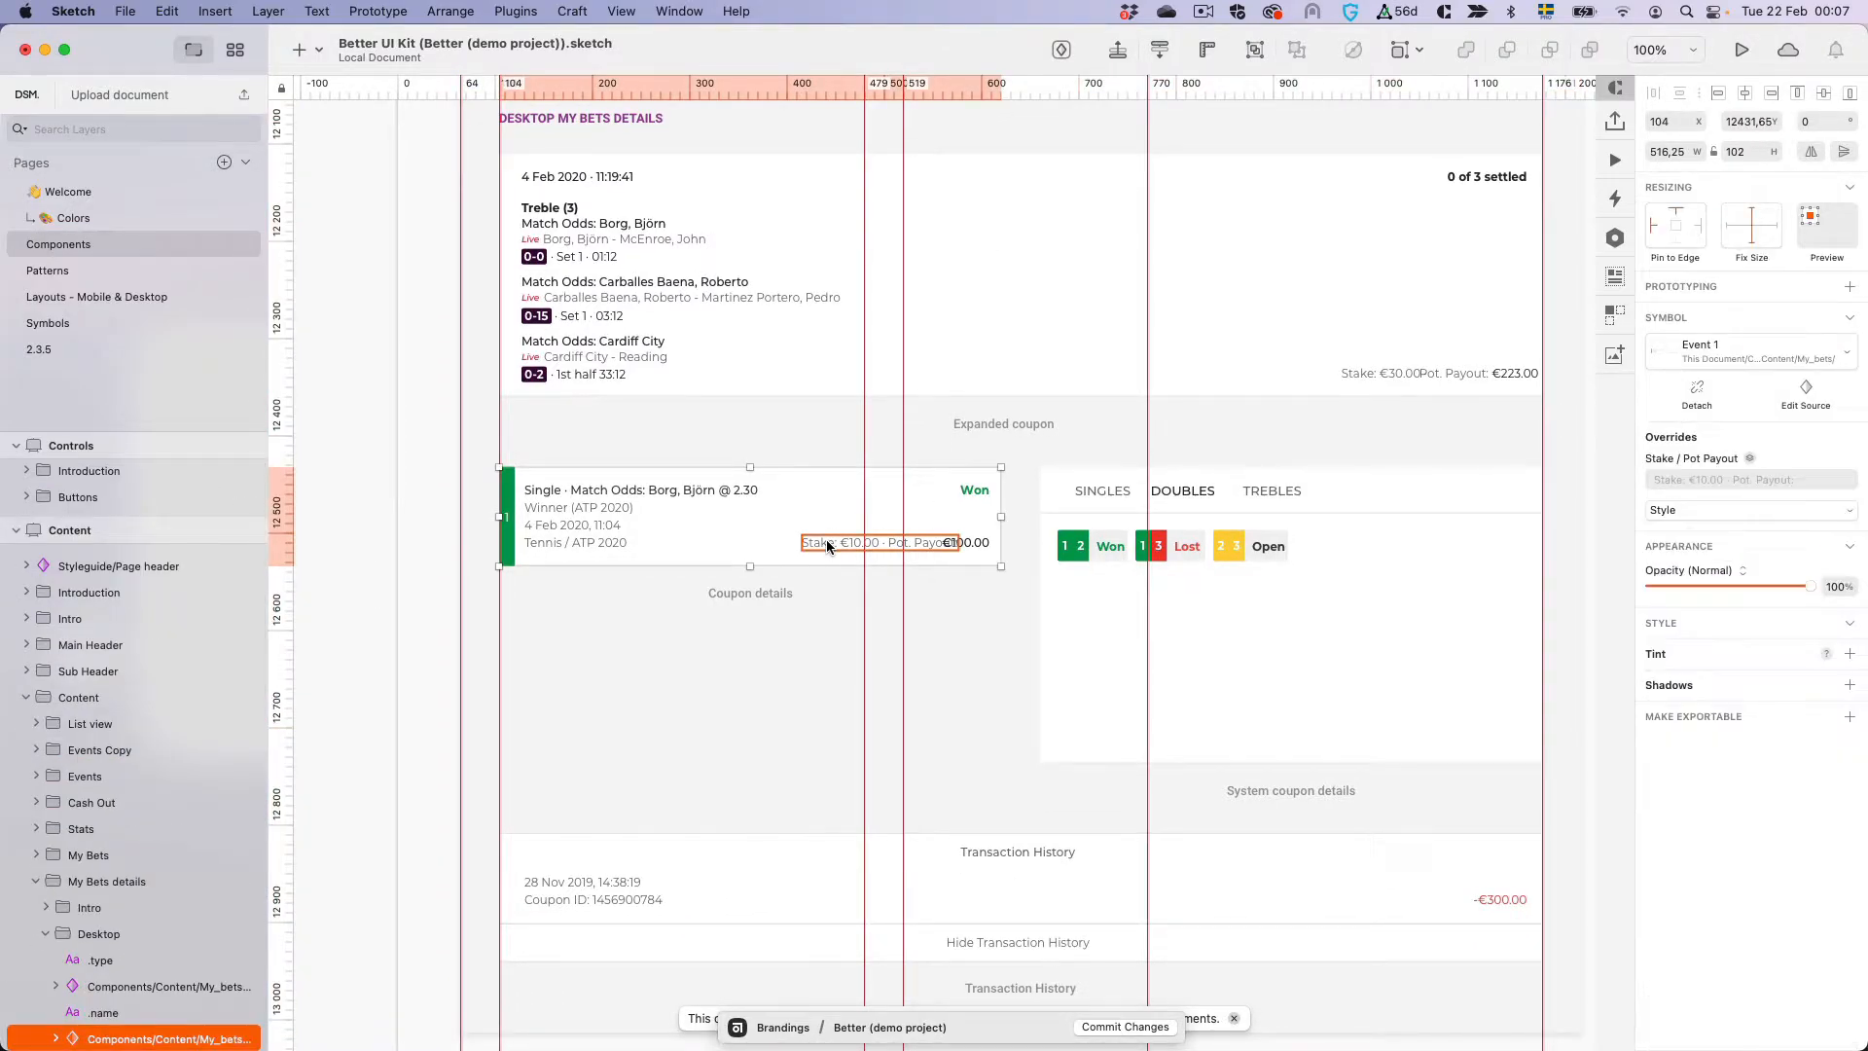
pyautogui.doubleClick(828, 547)
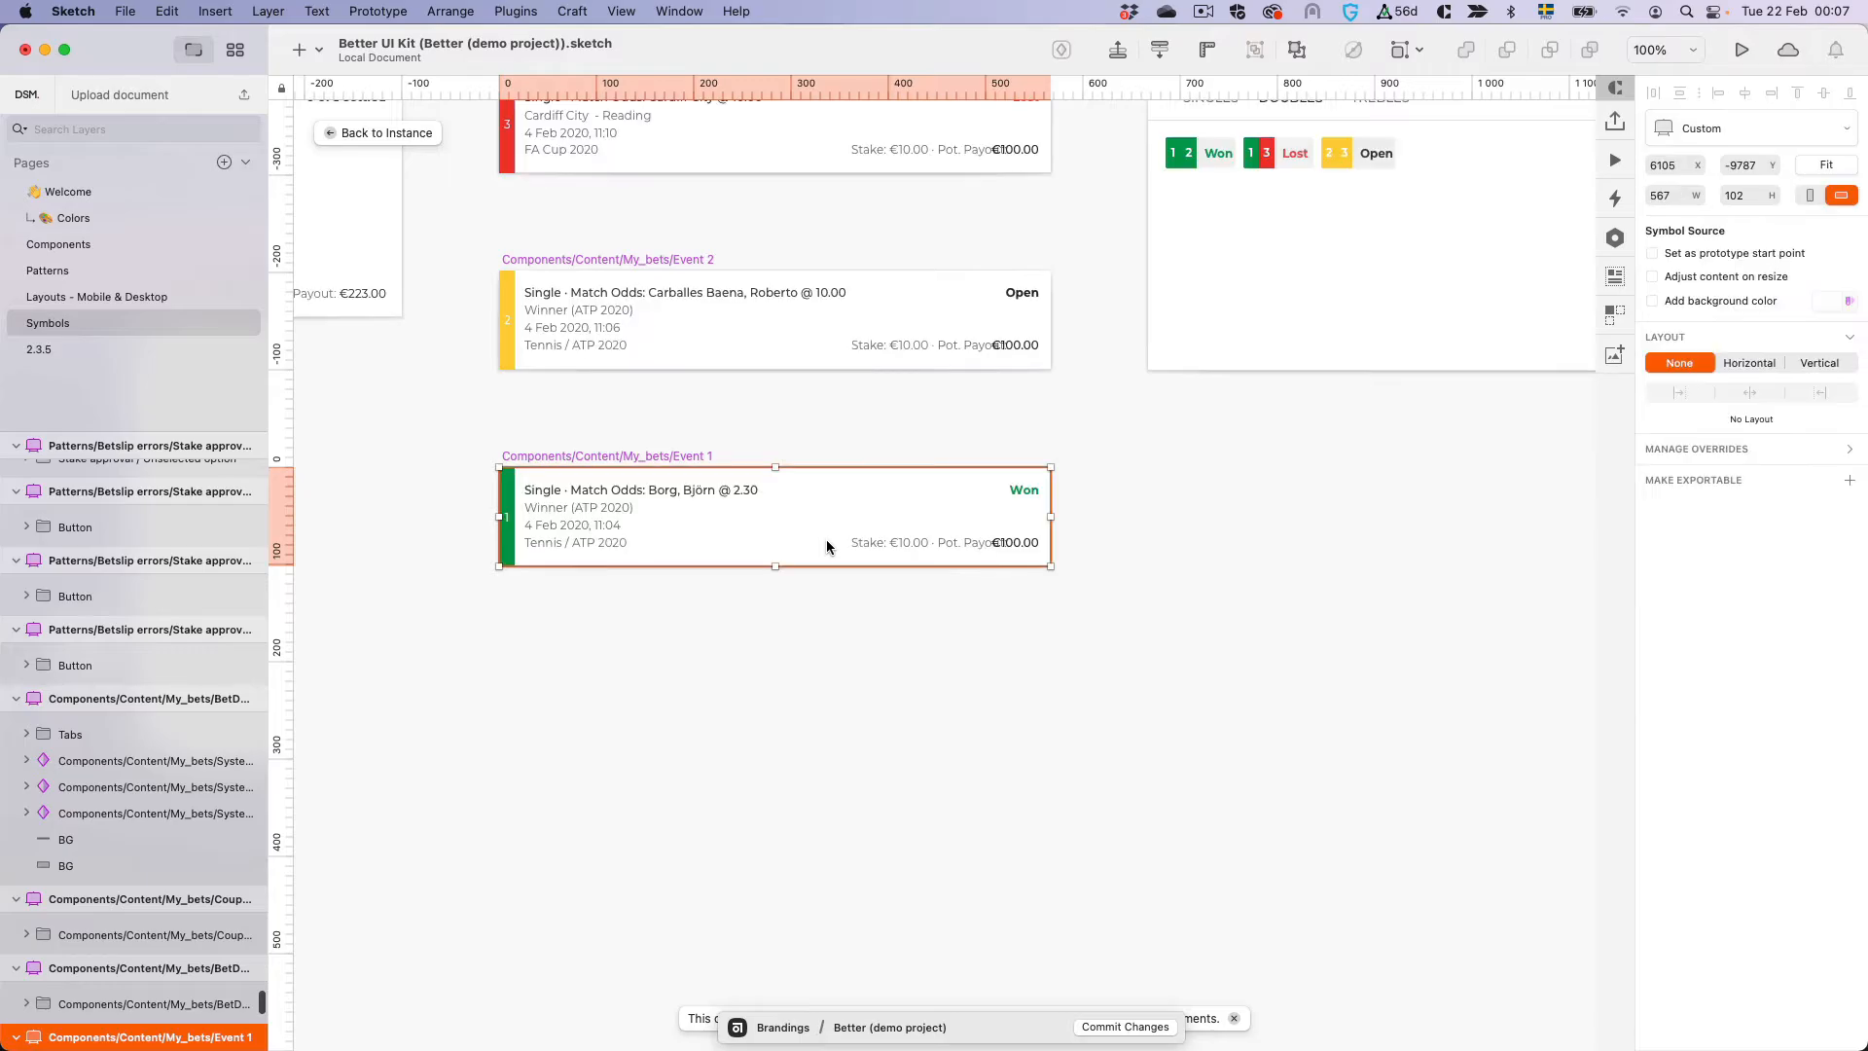
# Step: Nudge Event 1's Stake / Pot Payout text left so 'Pot. Payout' clears €100.00
pyautogui.doubleClick(914, 539)
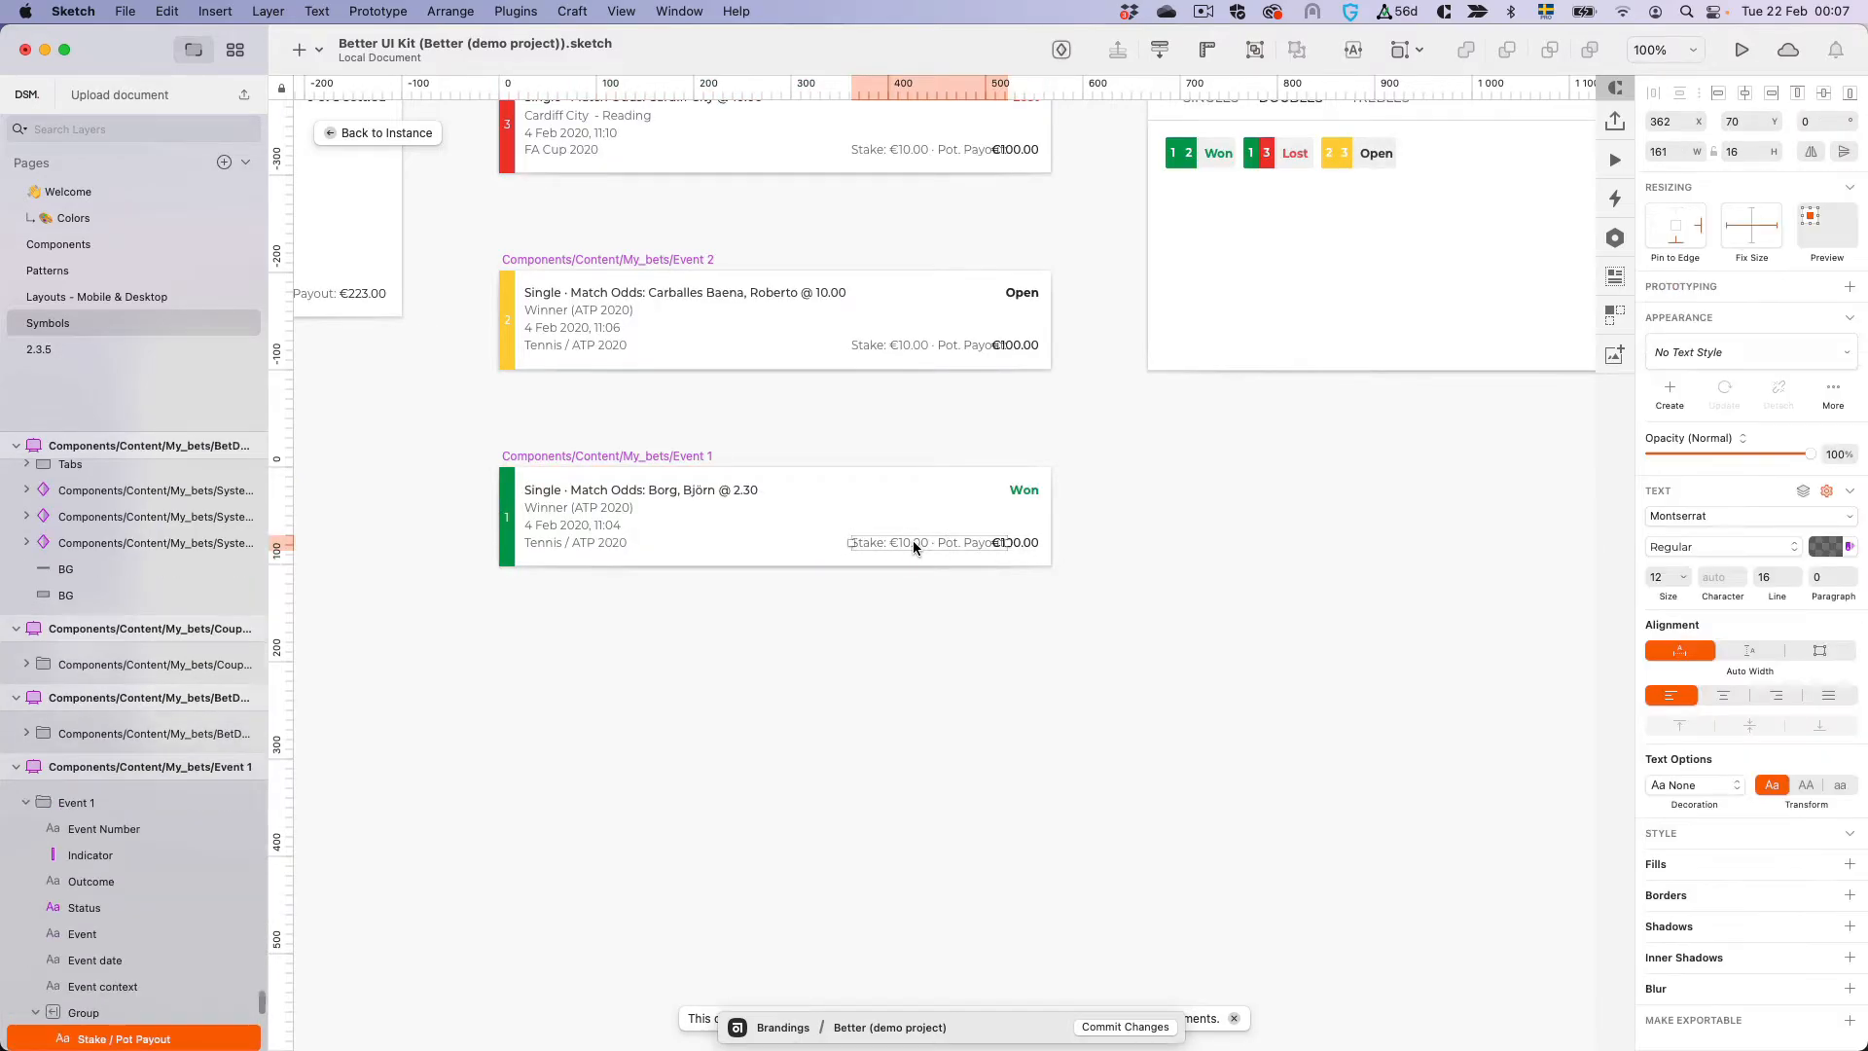
pyautogui.press('Left')
pyautogui.press('Left')
pyautogui.press('Left')
pyautogui.press('Left')
pyautogui.press('Left')
pyautogui.press('Left')
pyautogui.press('Left')
pyautogui.press('Left')
pyautogui.press('Left')
pyautogui.press('Left')
pyautogui.press('Left')
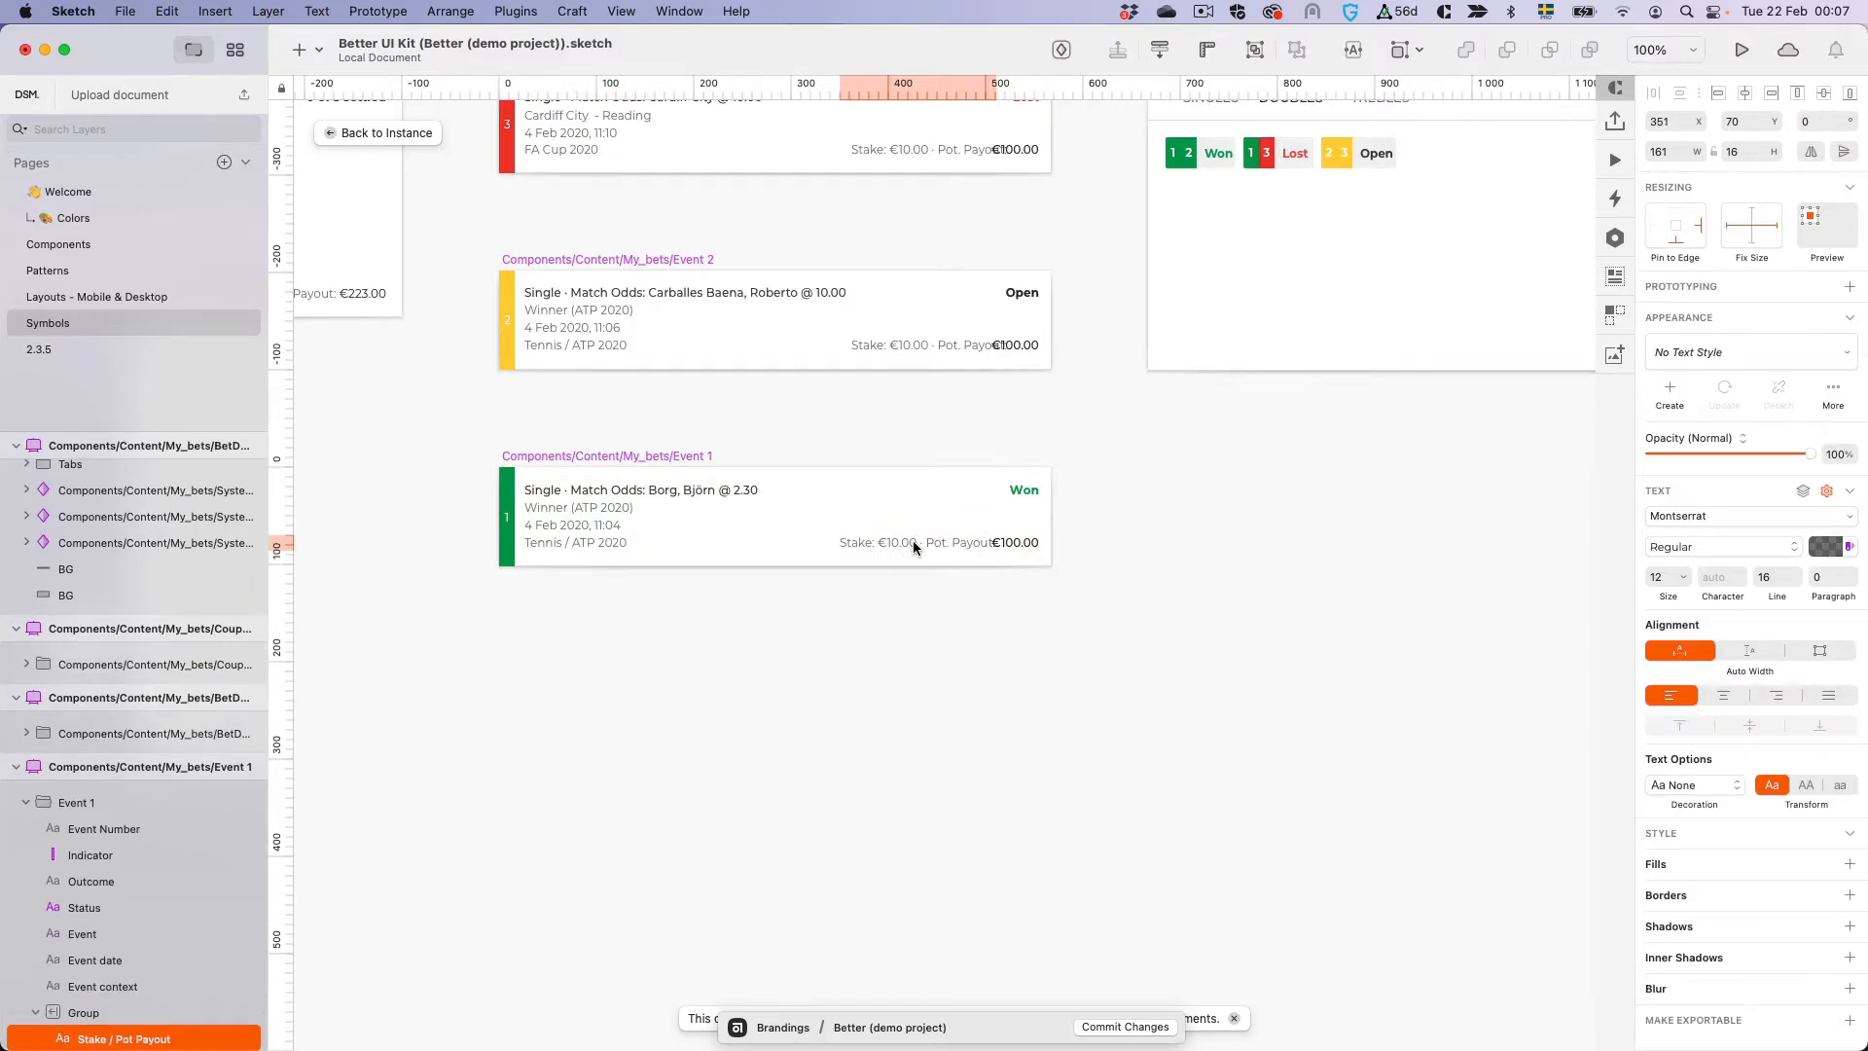
pyautogui.press('Left')
pyautogui.press('Left')
pyautogui.press('Left')
pyautogui.press('Left')
pyautogui.press('Left')
pyautogui.press('Left')
pyautogui.press('Left')
pyautogui.press('Left')
pyautogui.press('Left')
pyautogui.press('Left')
pyautogui.press('Left')
pyautogui.press('Left')
pyautogui.press('Left')
# Step: Return to the Components page, scroll to Sports Navigation and select its sports filter group
pyautogui.click(385, 135)
pyautogui.click(1251, 461)
pyautogui.scroll(-7, 1251, 461)
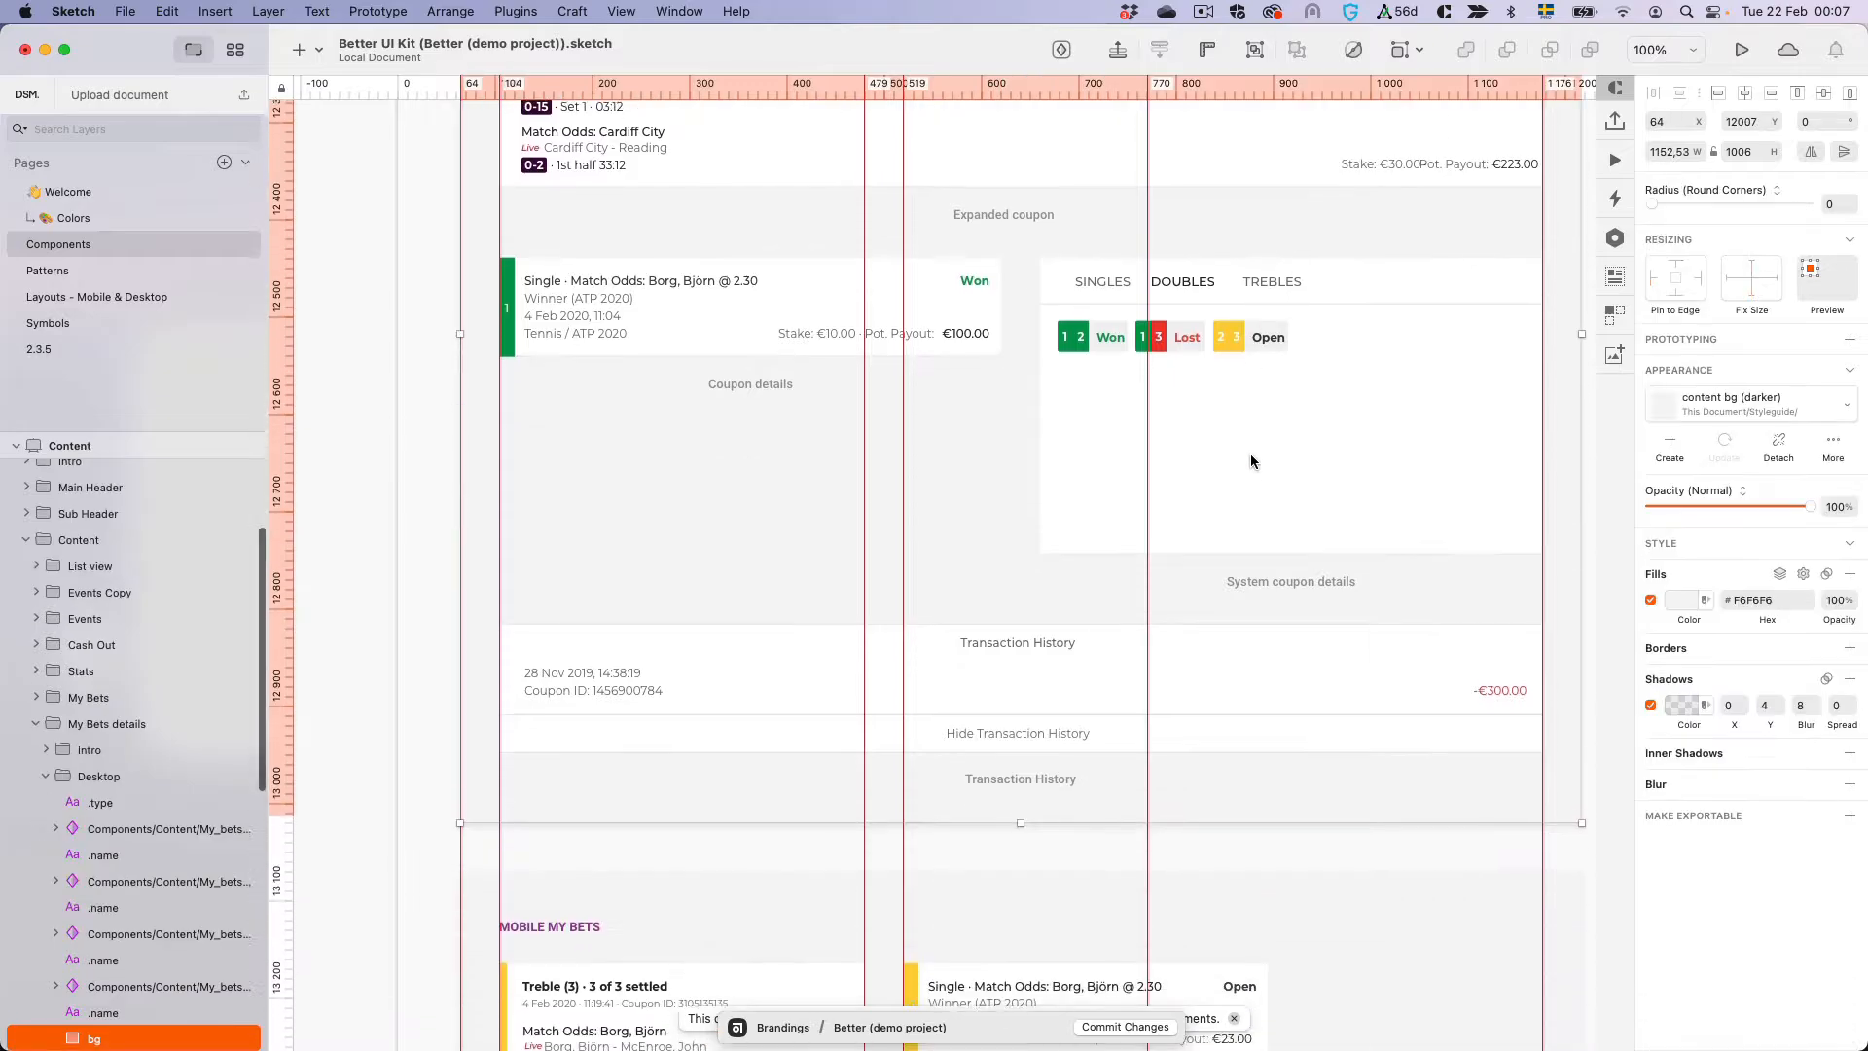
pyautogui.hscroll(2, 1251, 461)
pyautogui.scroll(-3, 1251, 461)
pyautogui.hscroll(-2, 1251, 461)
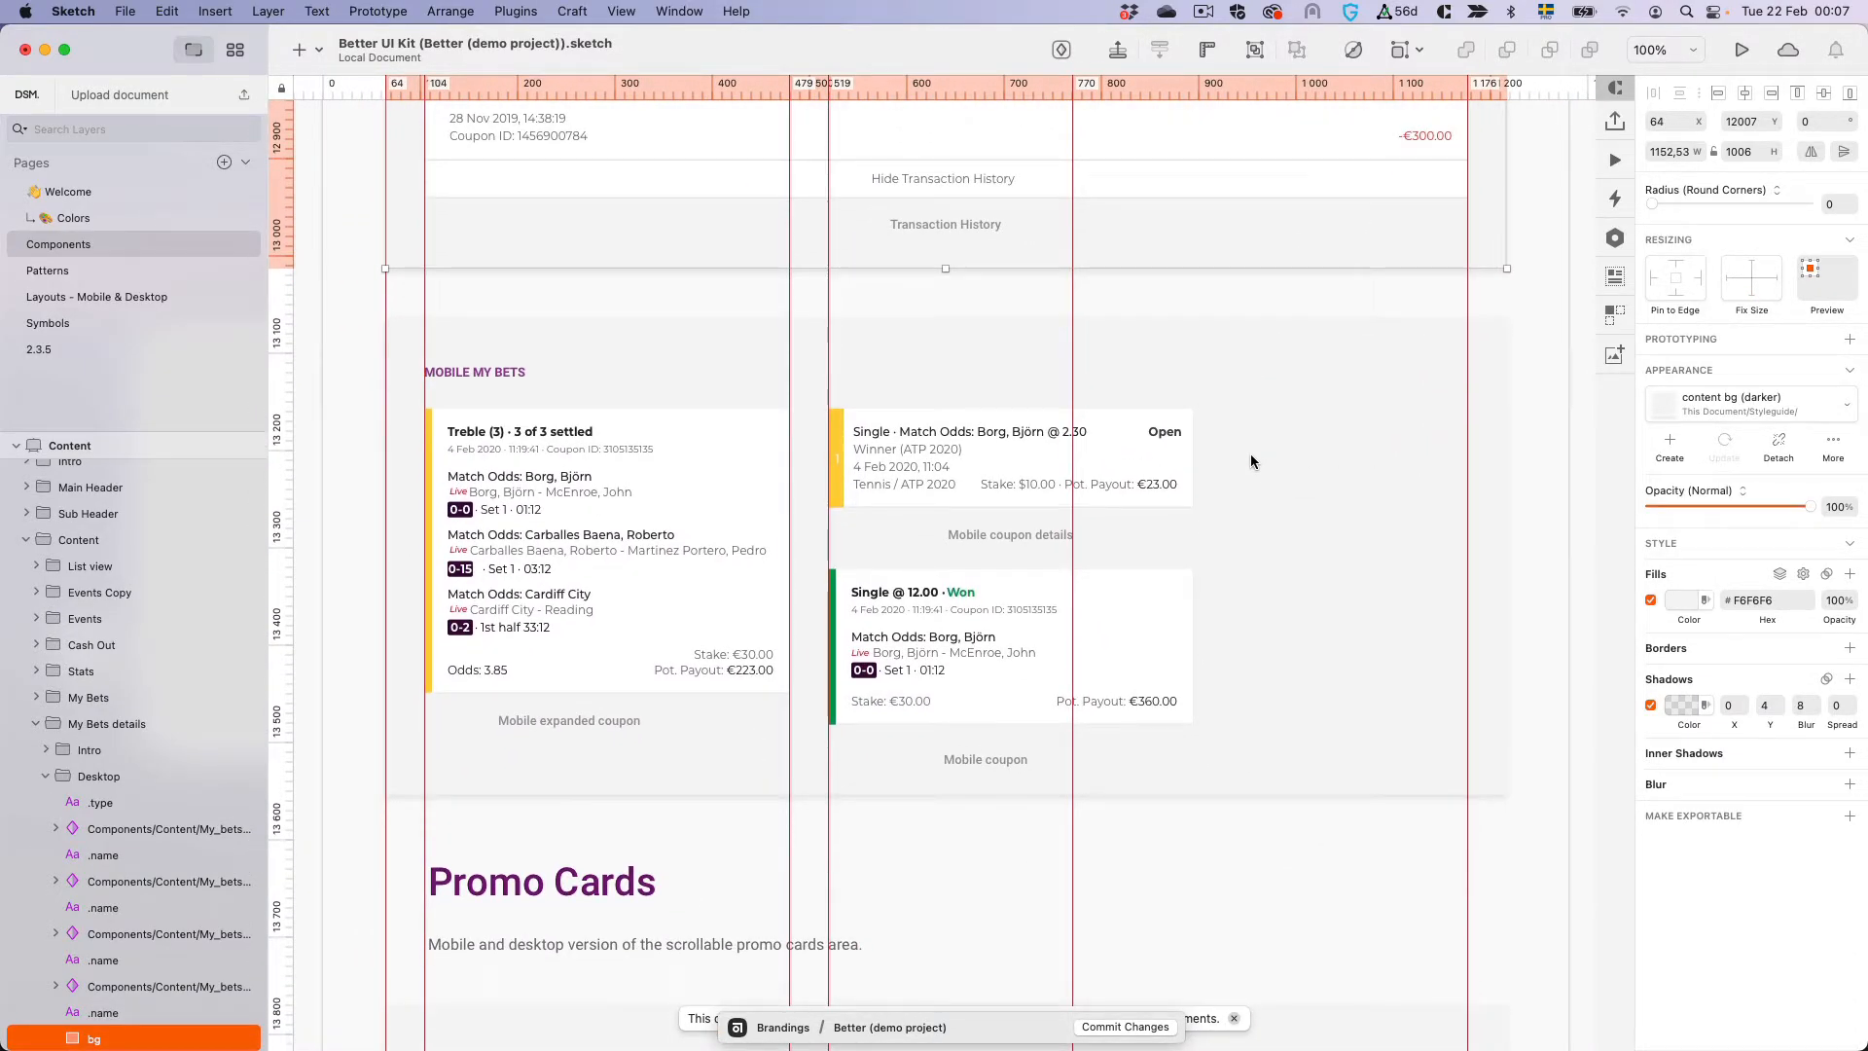
pyautogui.scroll(-10, 1251, 461)
pyautogui.hscroll(-1, 1251, 461)
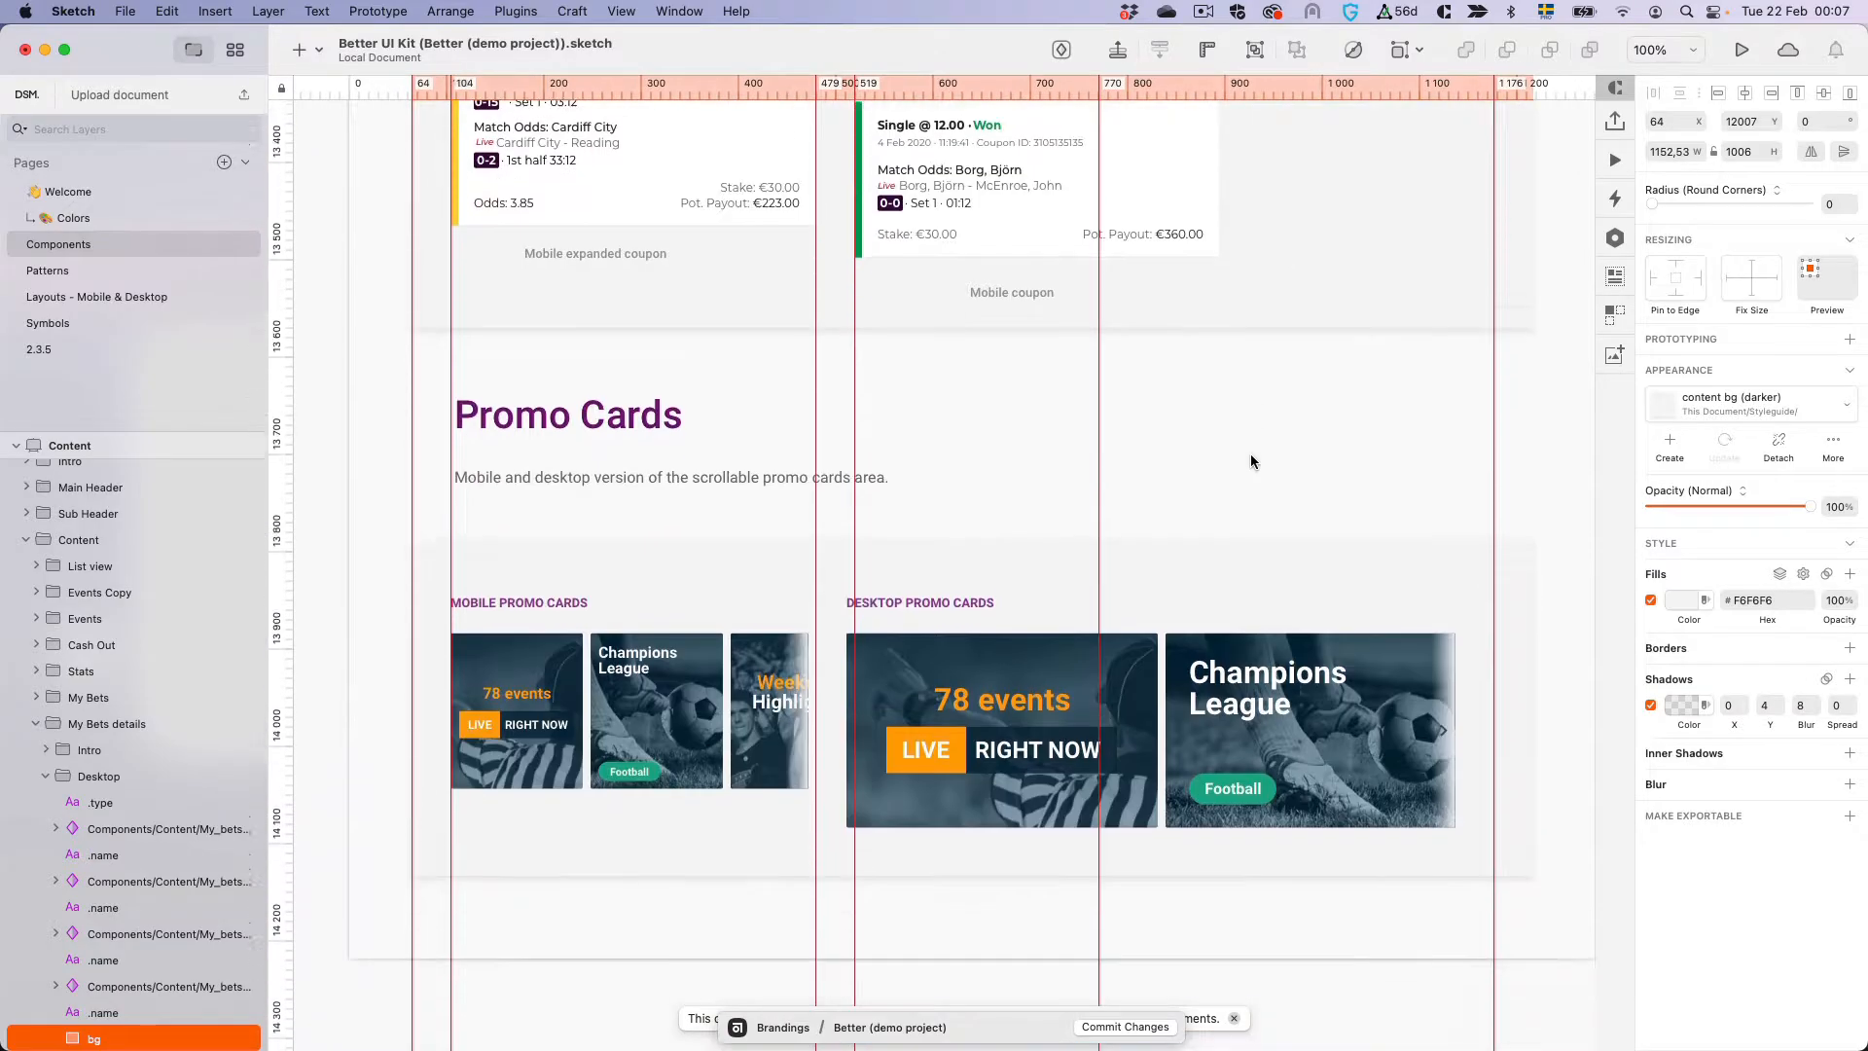
pyautogui.scroll(20, 1251, 461)
pyautogui.hscroll(8, 1251, 461)
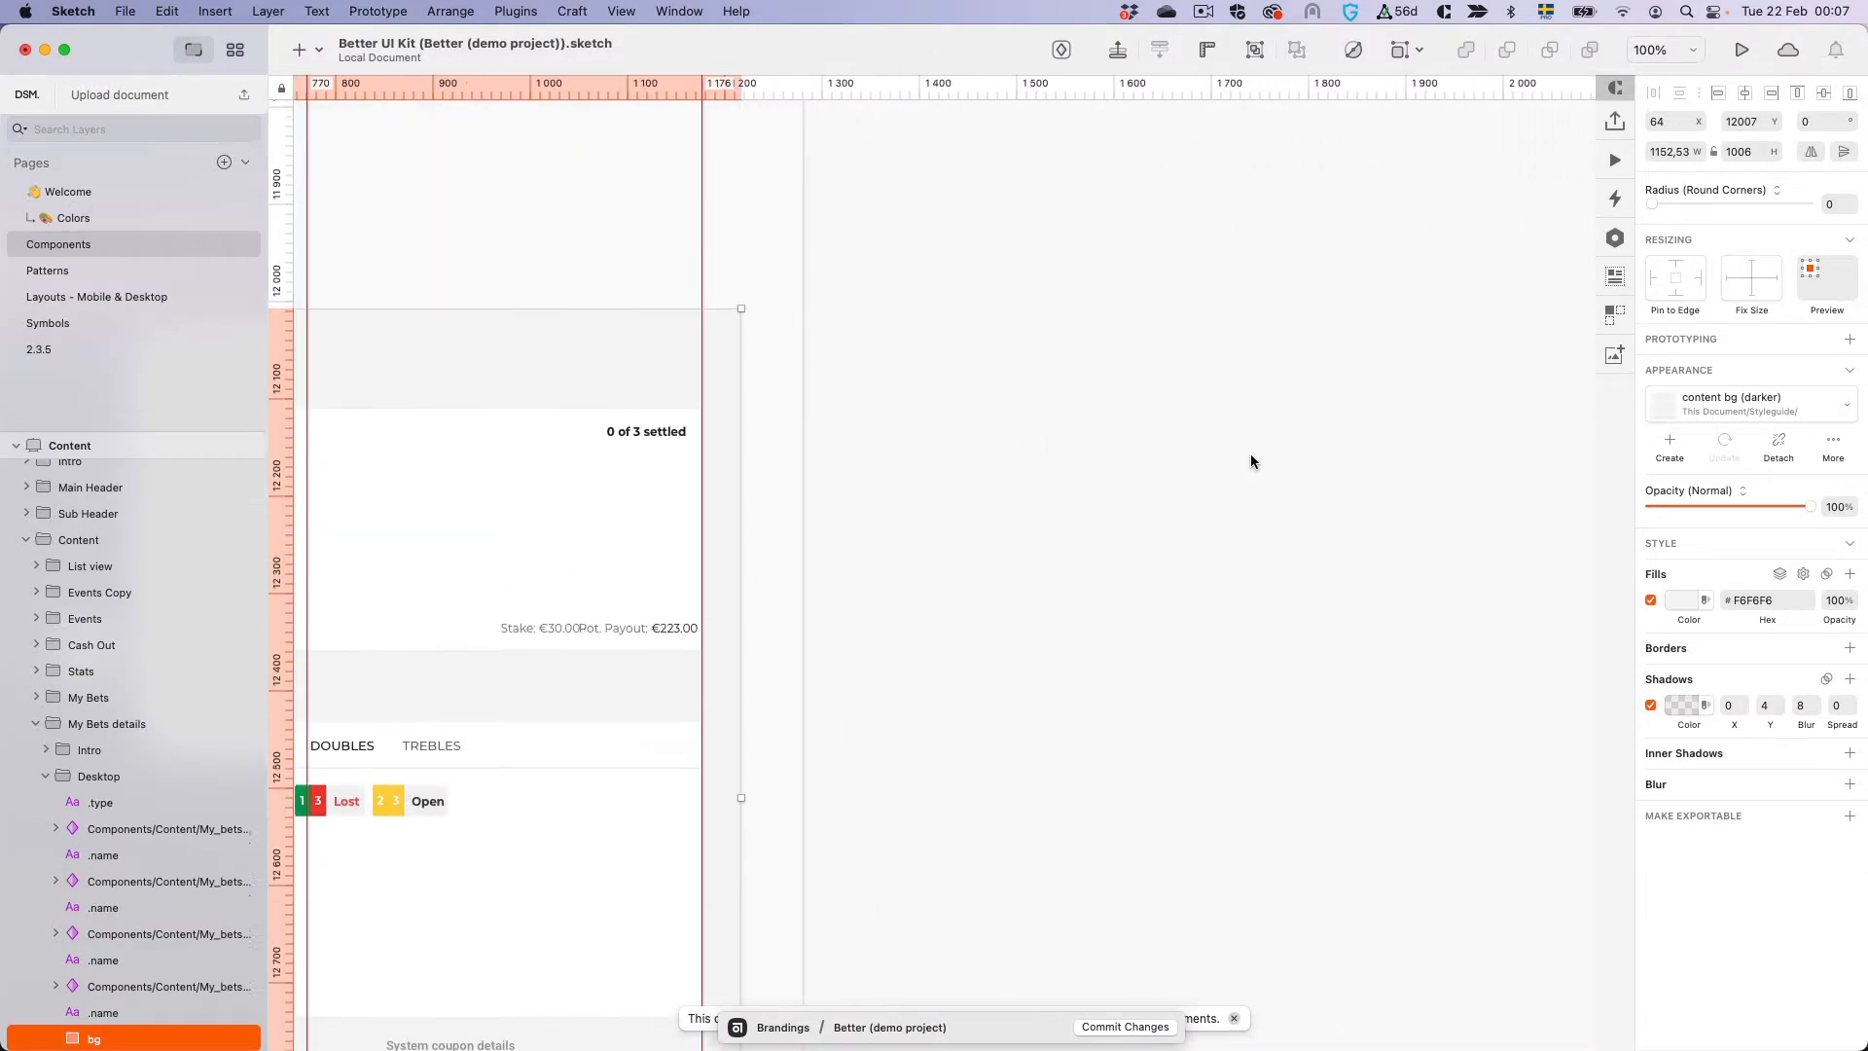
pyautogui.scroll(20, 1251, 461)
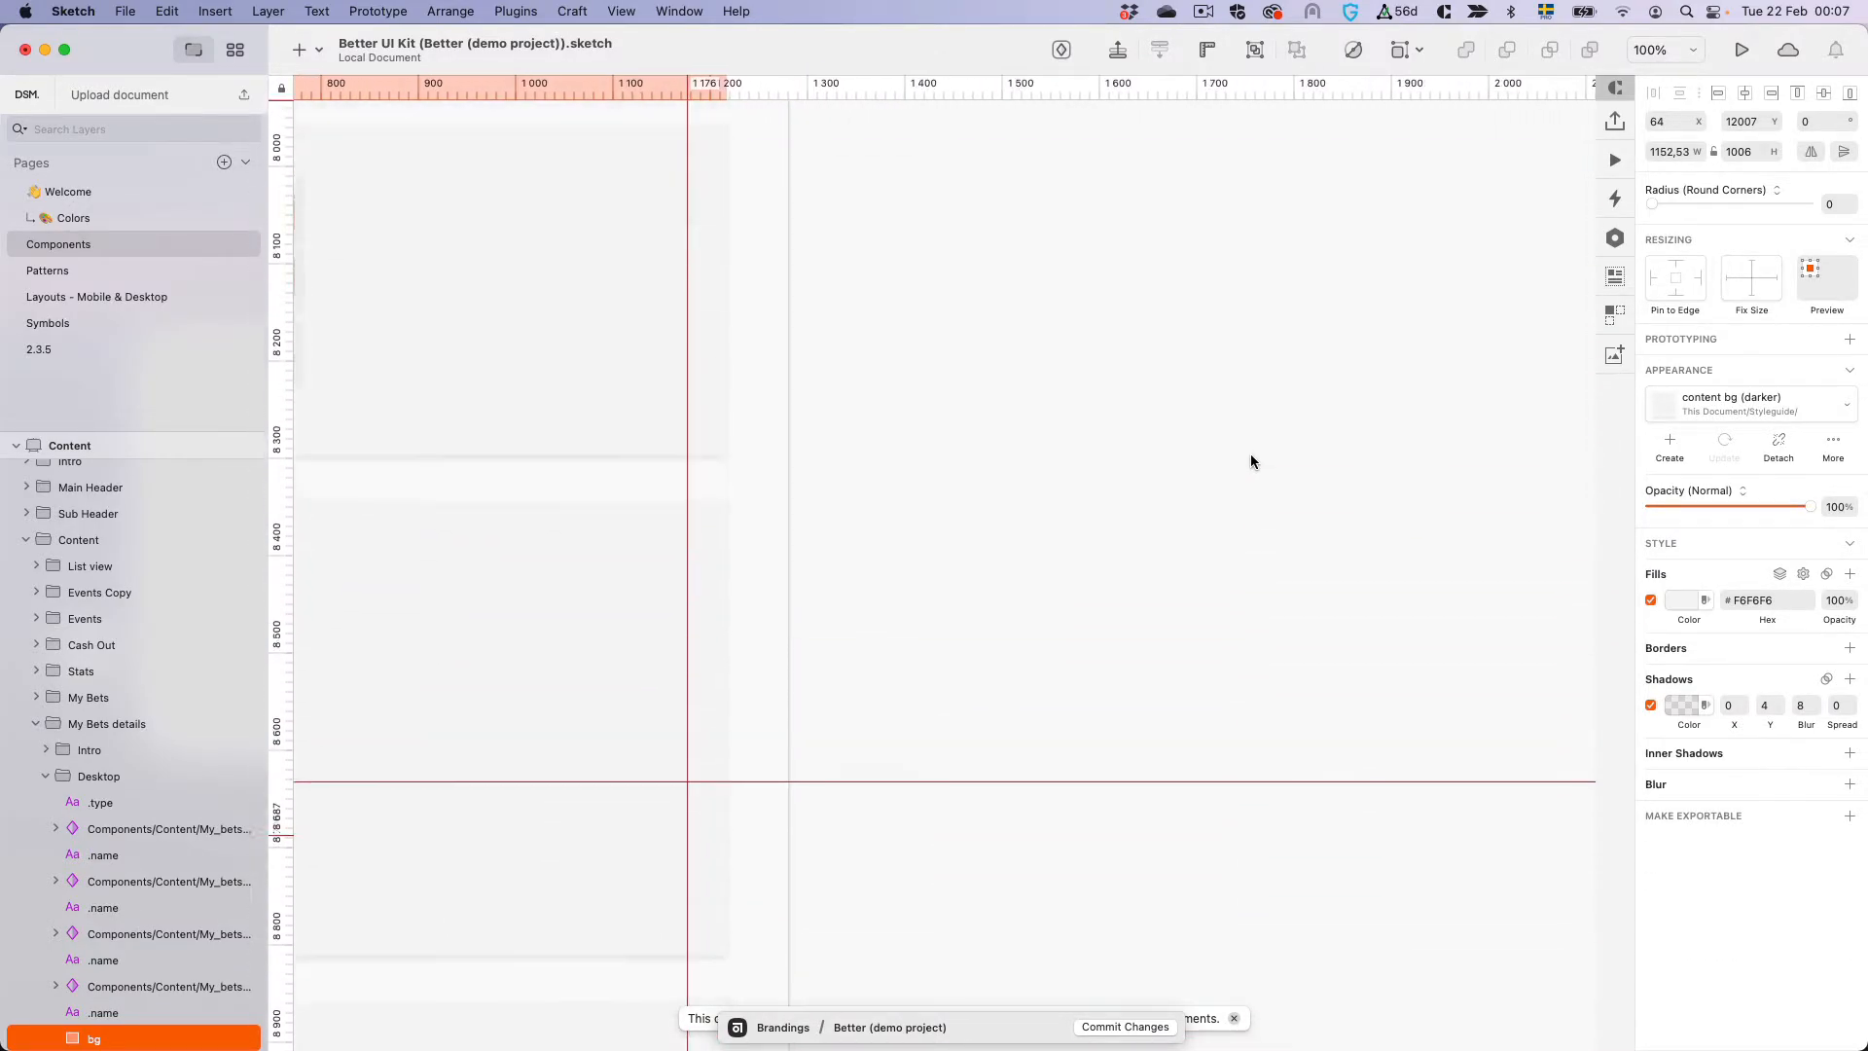
pyautogui.scroll(20, 1251, 460)
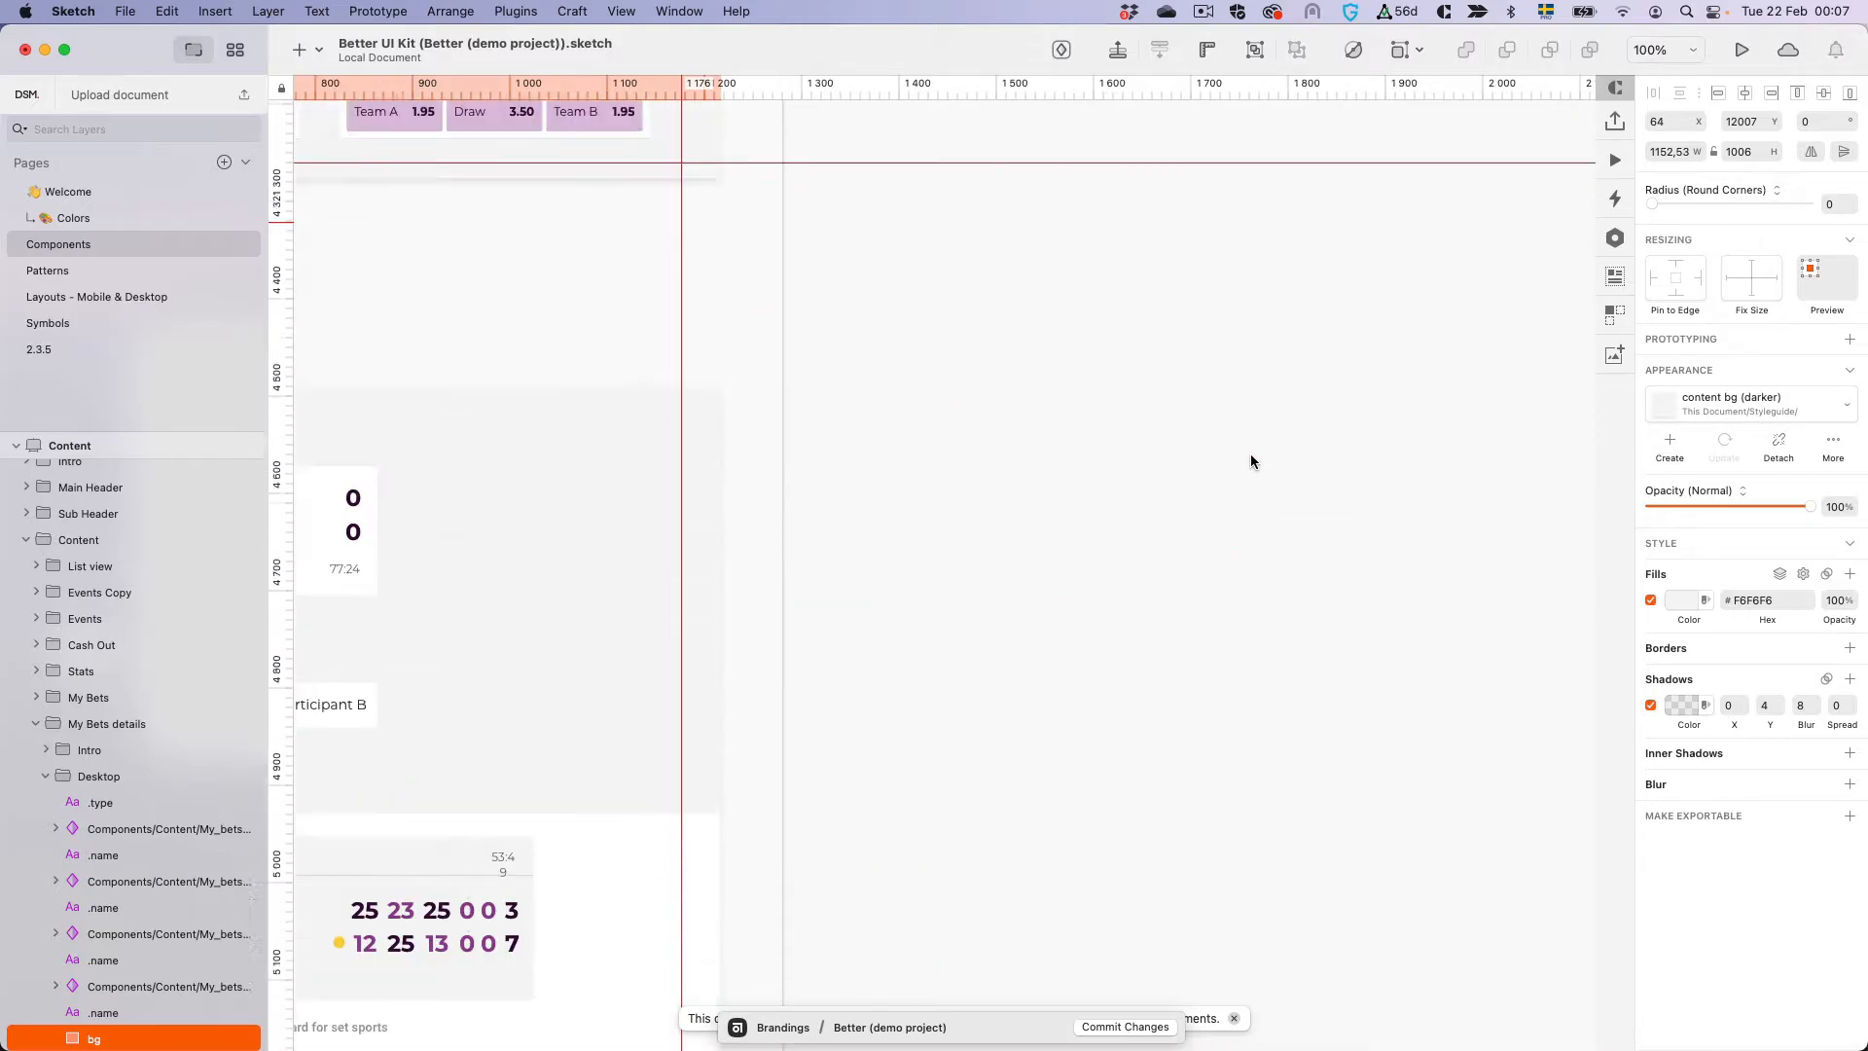
pyautogui.scroll(20, 1251, 461)
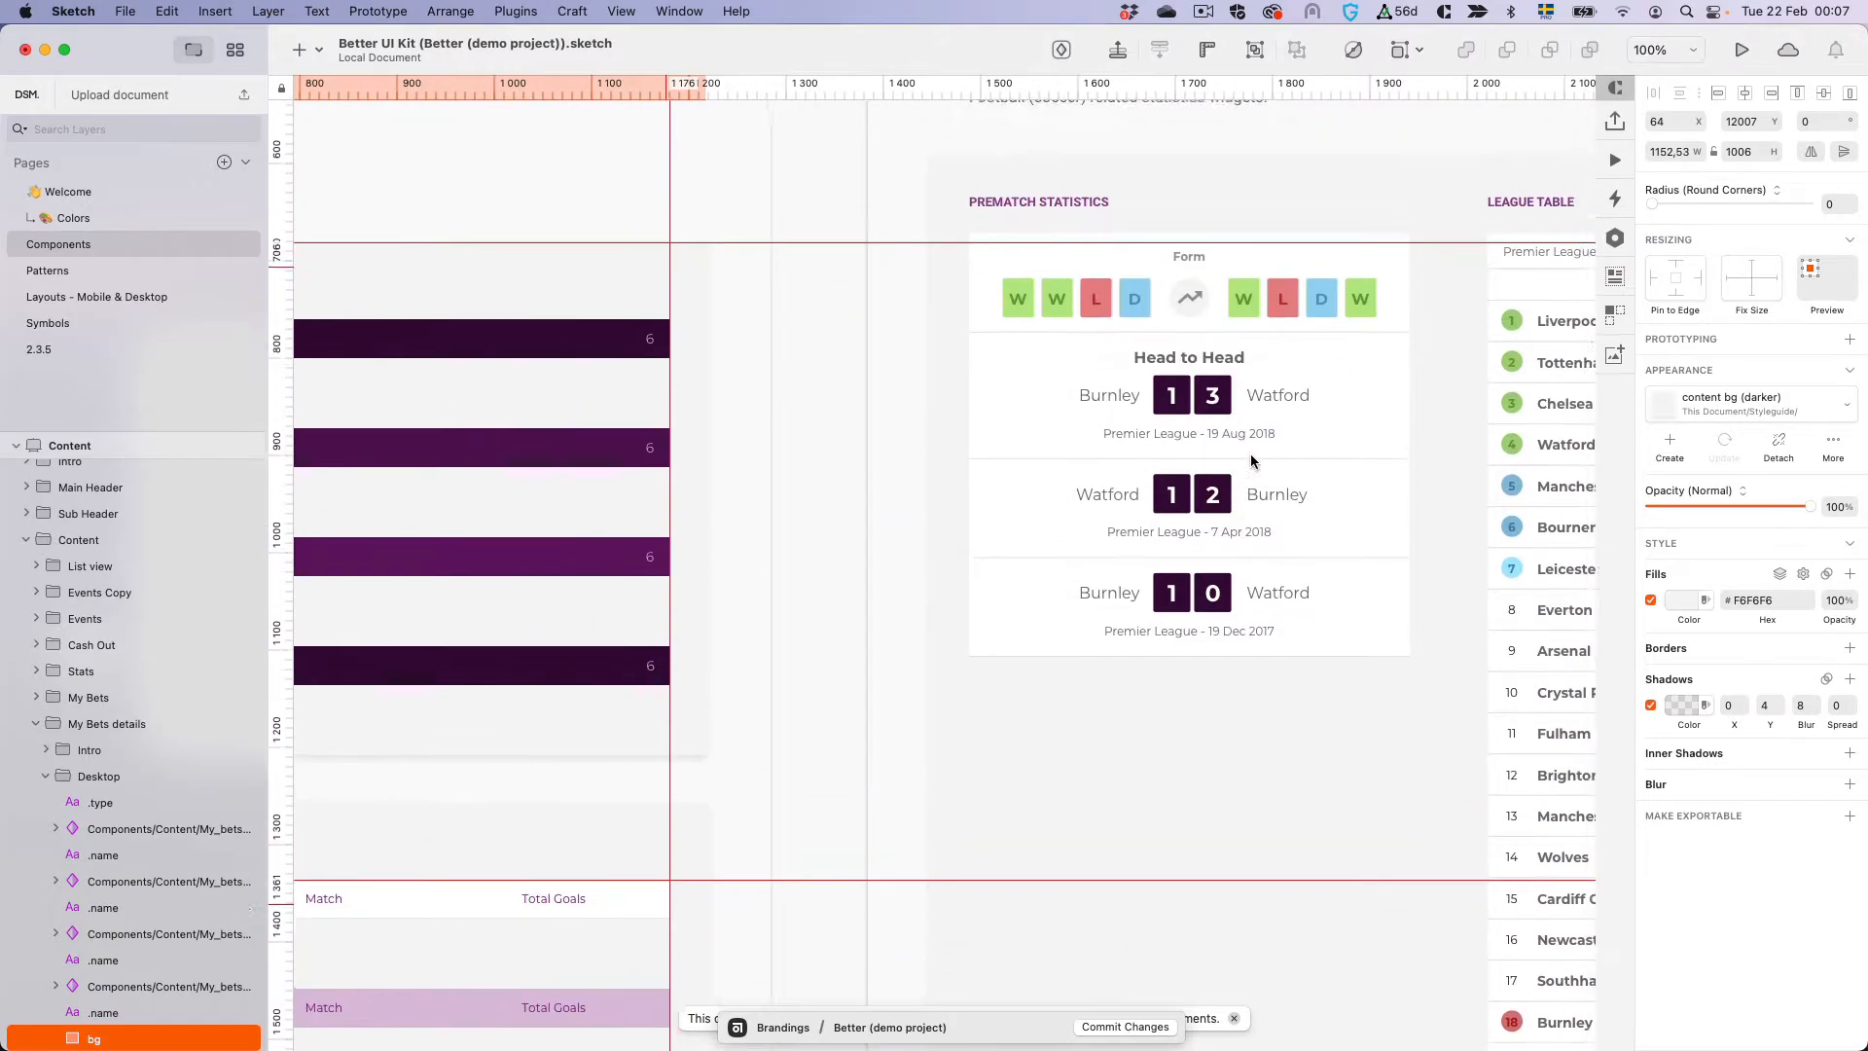
pyautogui.hscroll(5, 1251, 453)
pyautogui.hscroll(2, 1251, 455)
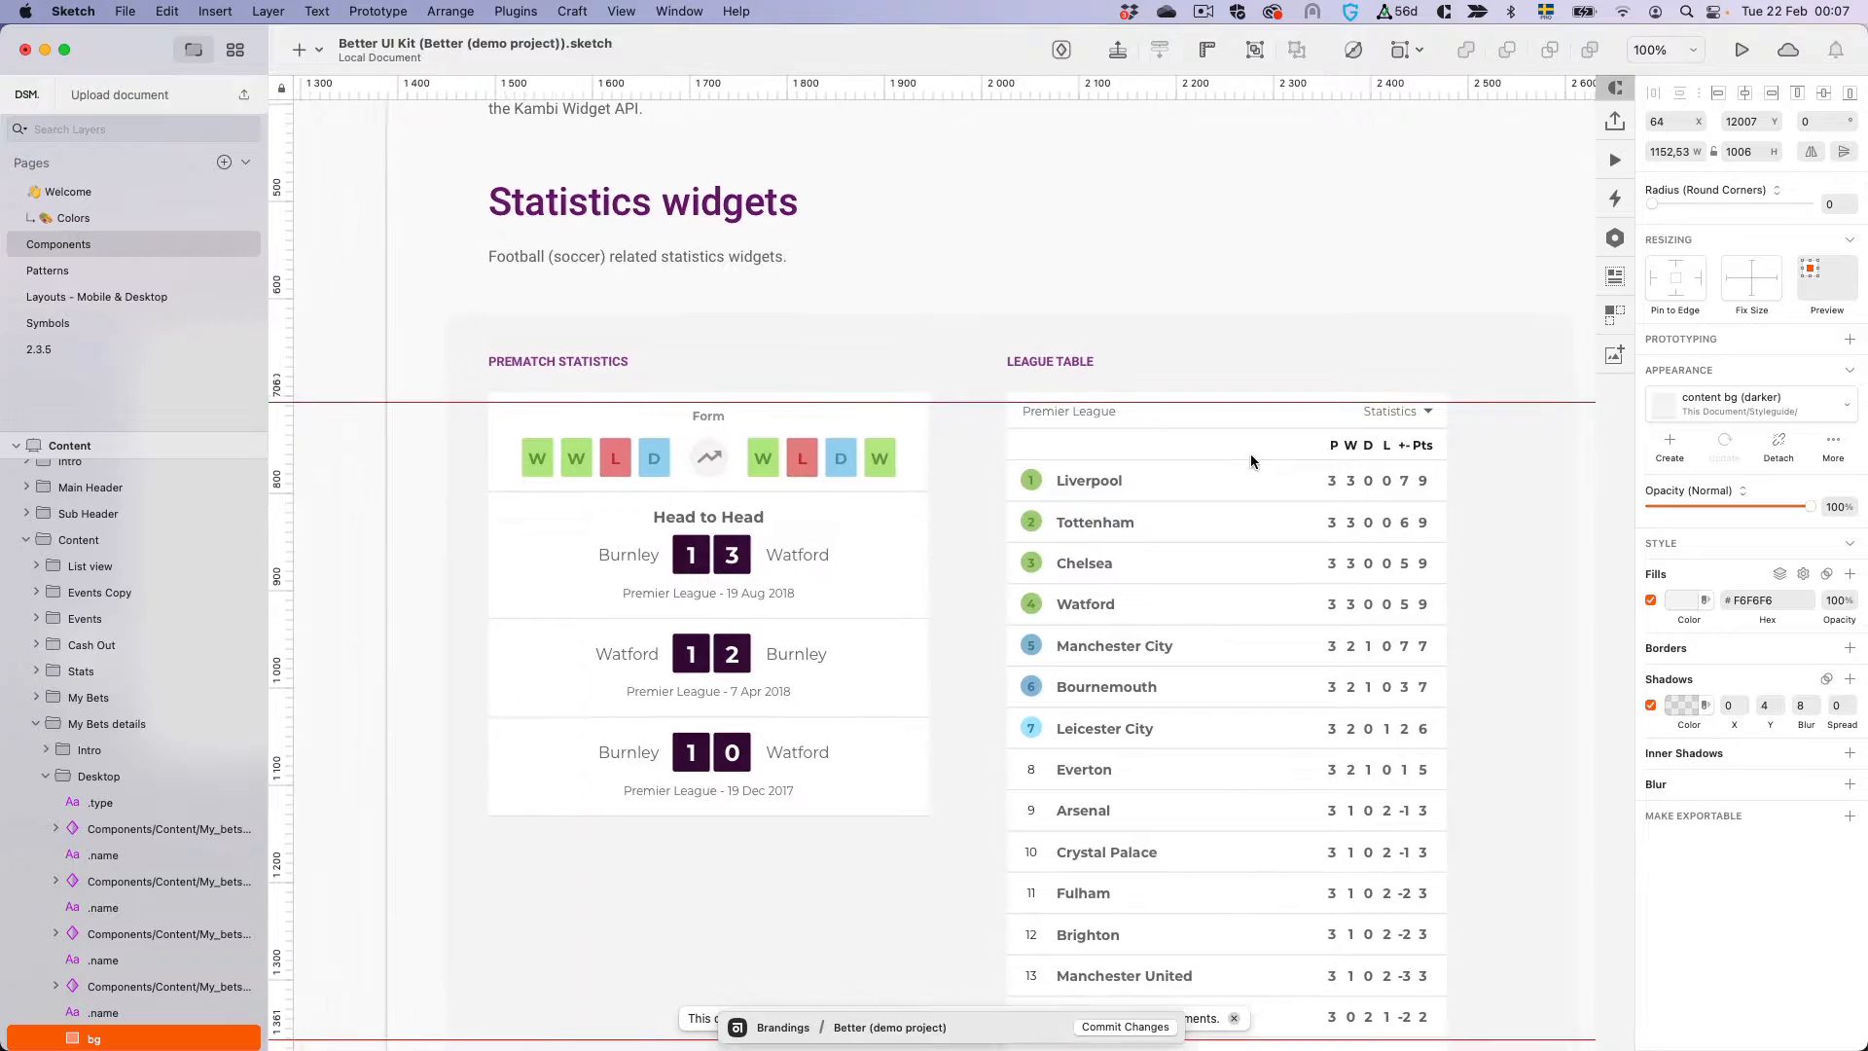
pyautogui.hscroll(1, 1251, 460)
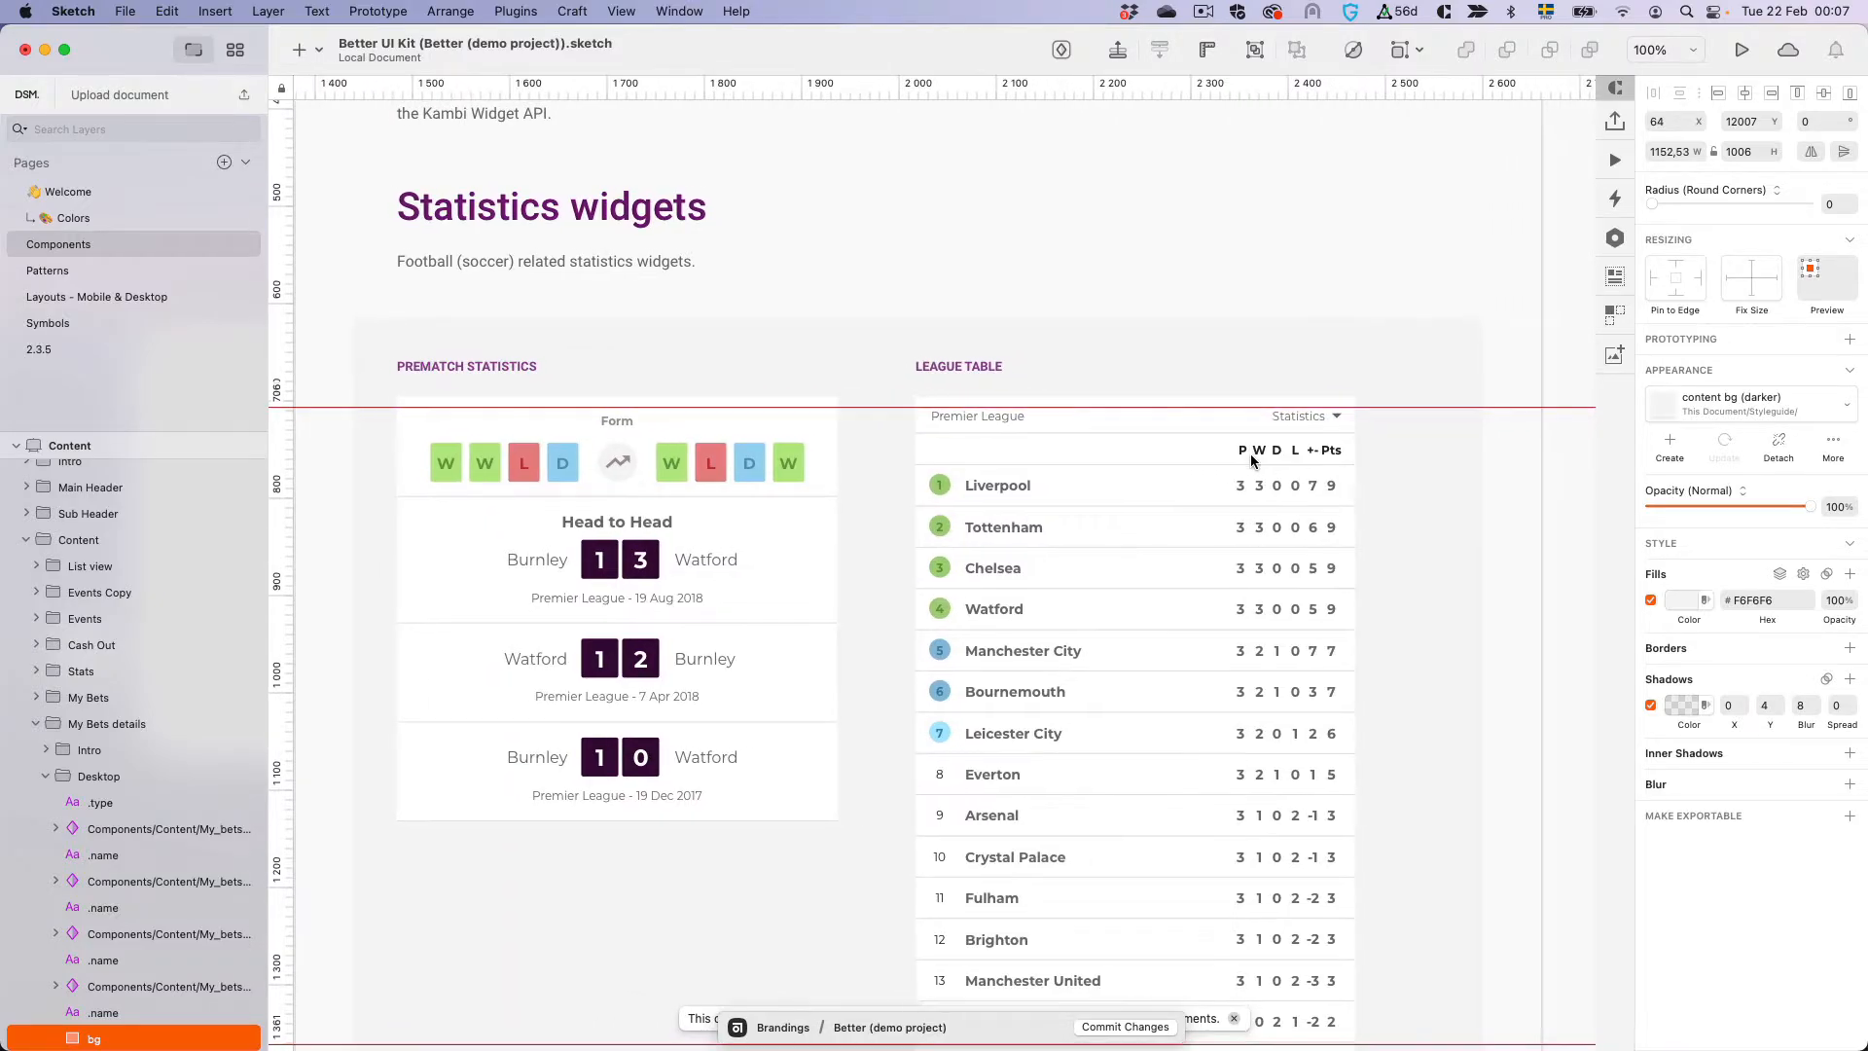
pyautogui.scroll(7, 1251, 460)
pyautogui.scroll(-16, 1251, 460)
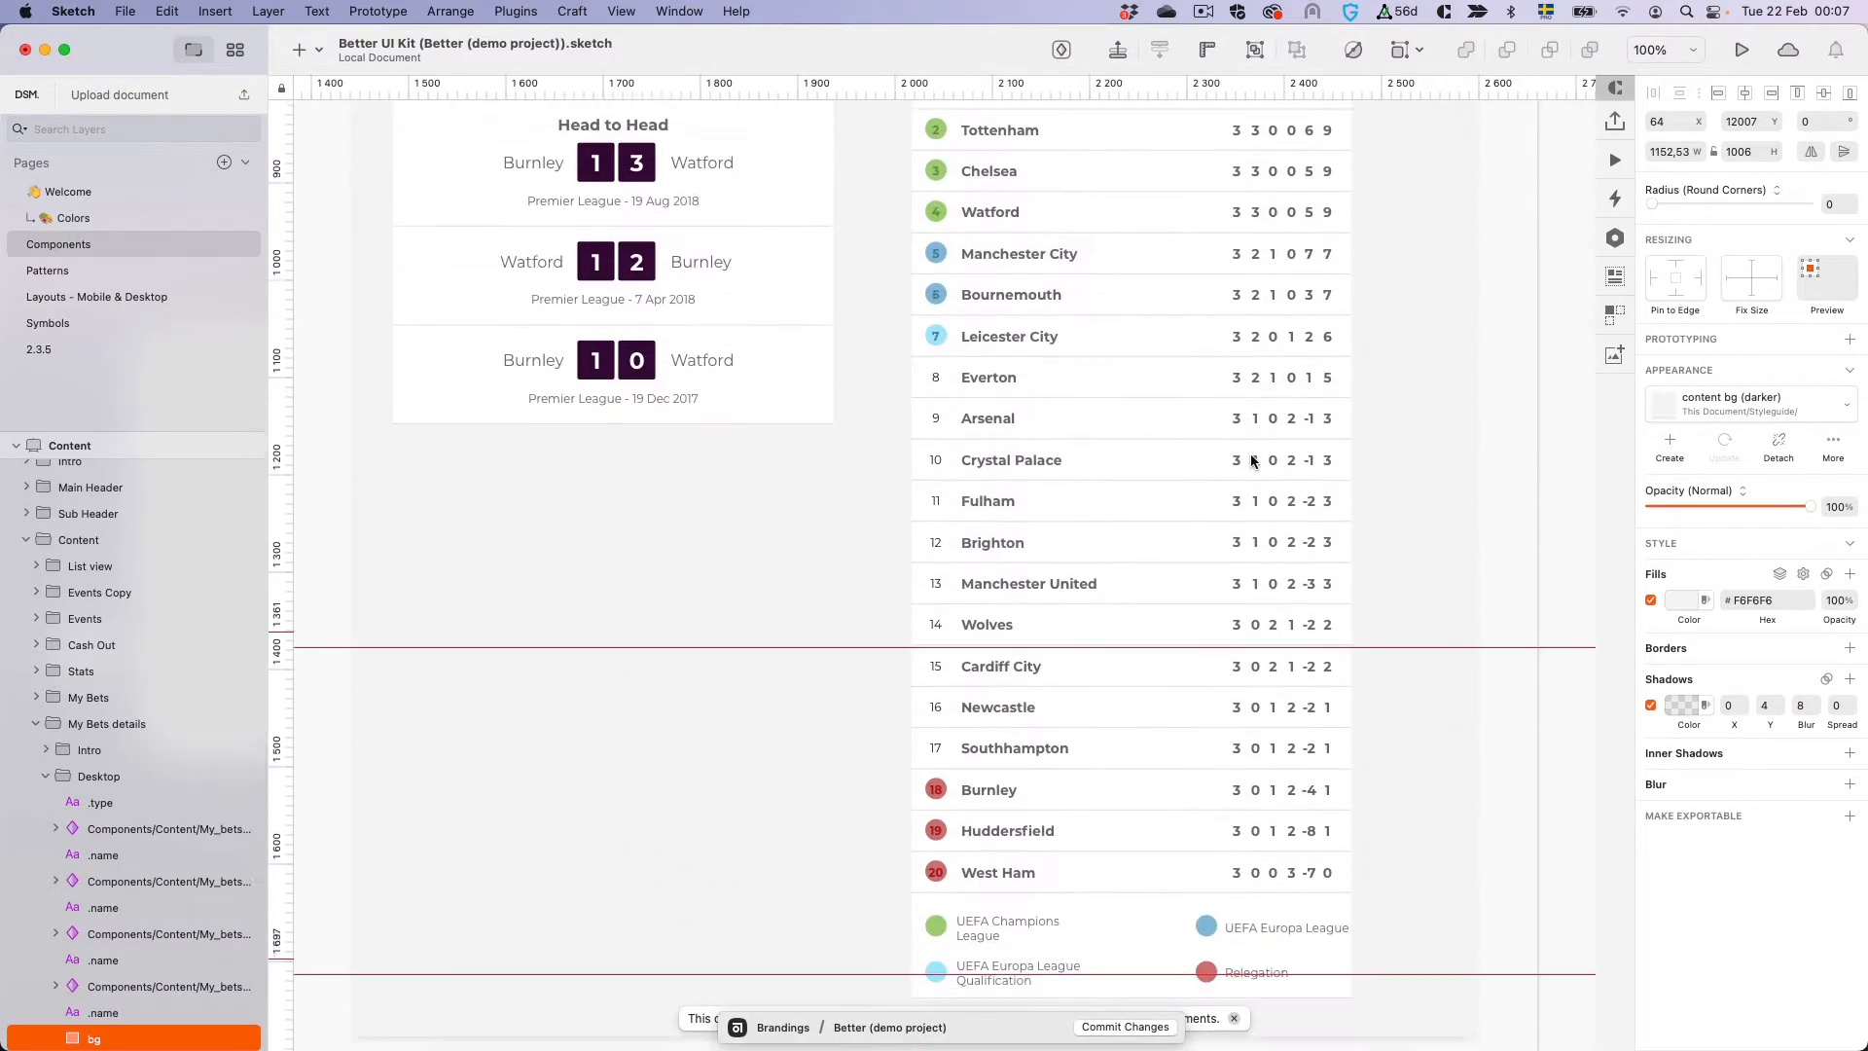
pyautogui.hscroll(6, 1252, 460)
pyautogui.scroll(3, 1251, 460)
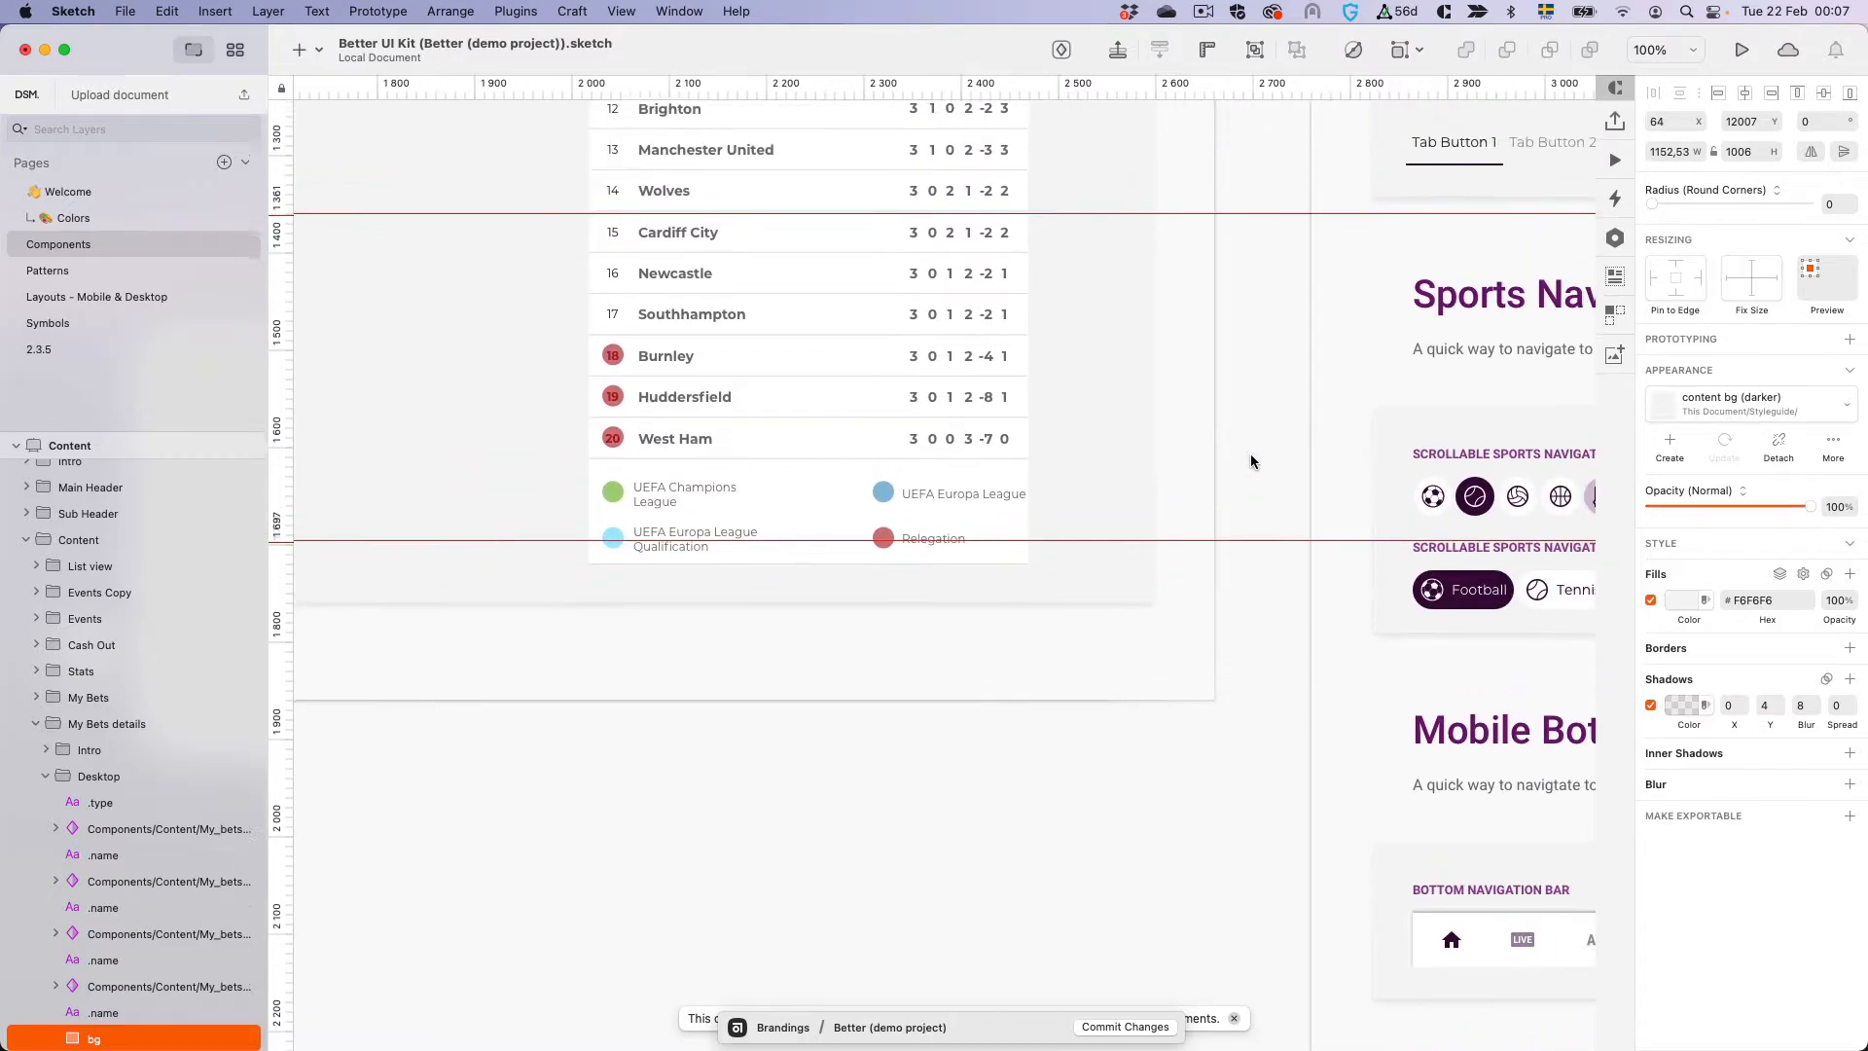
pyautogui.hscroll(13, 1250, 461)
pyautogui.scroll(20, 1251, 461)
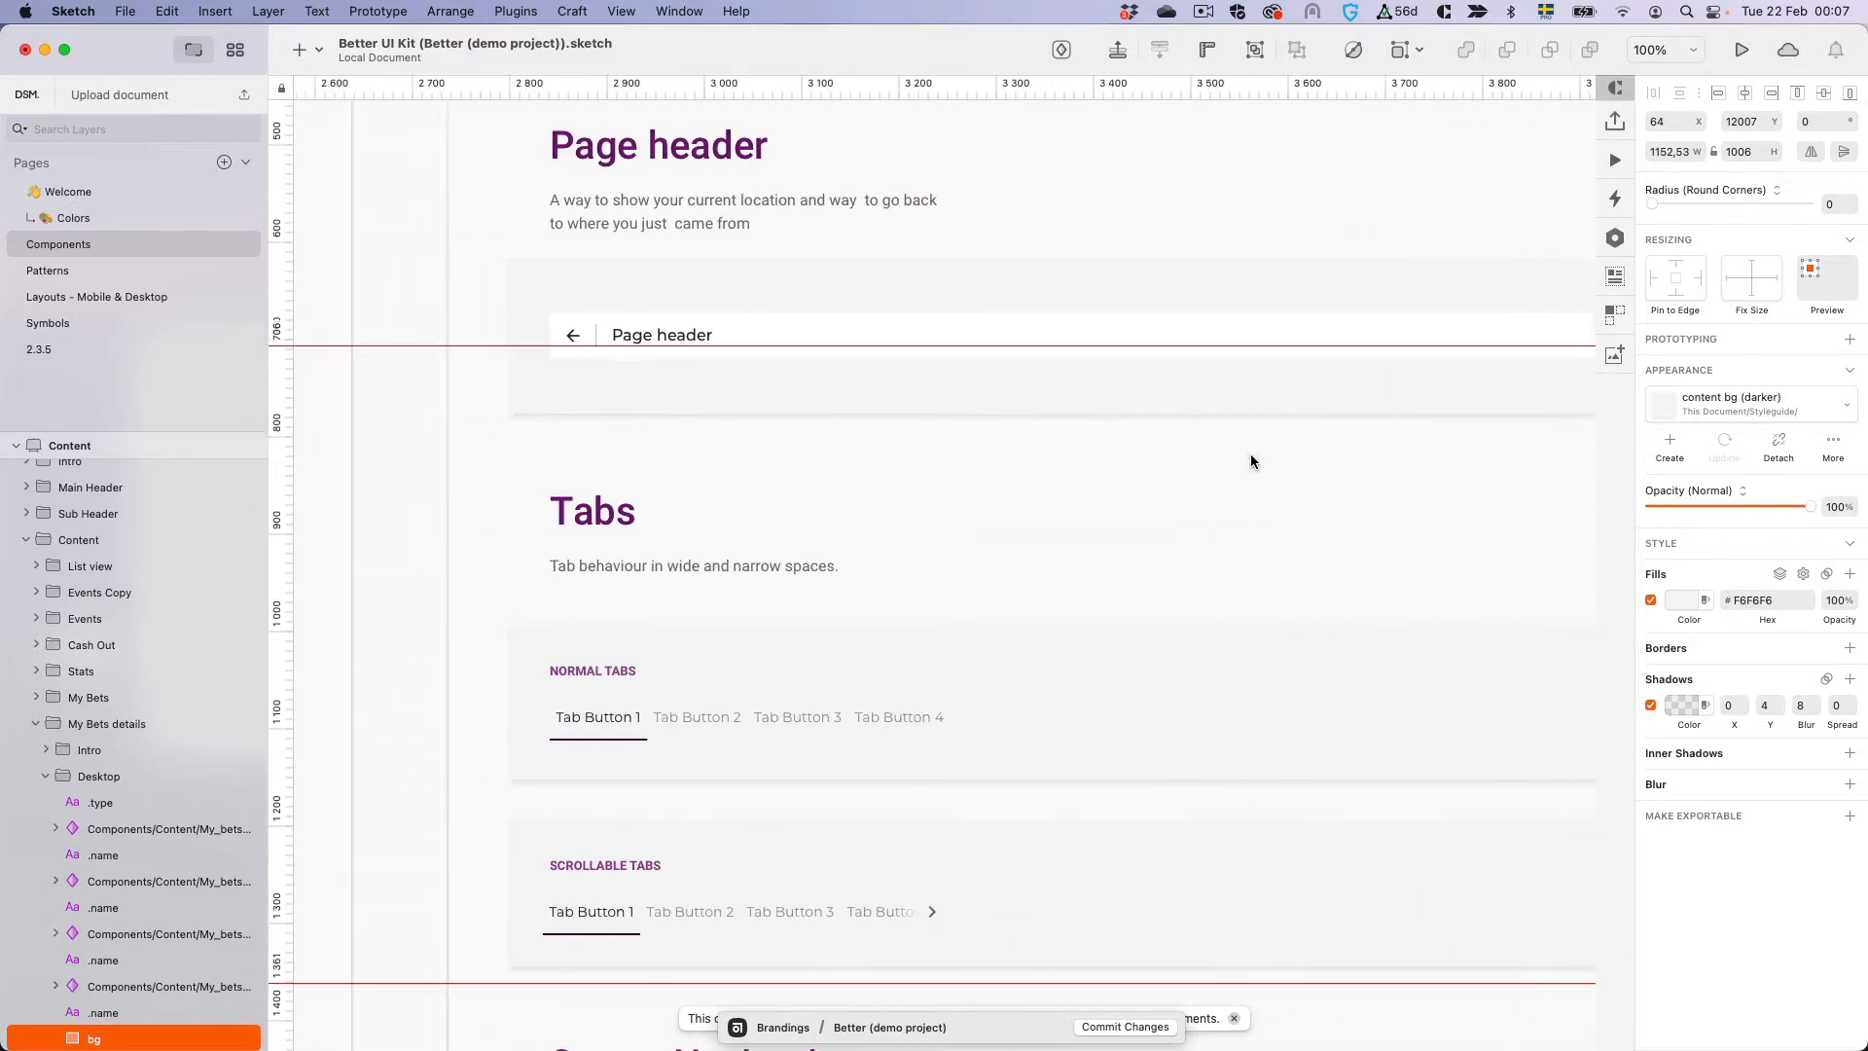
pyautogui.scroll(-3, 1251, 453)
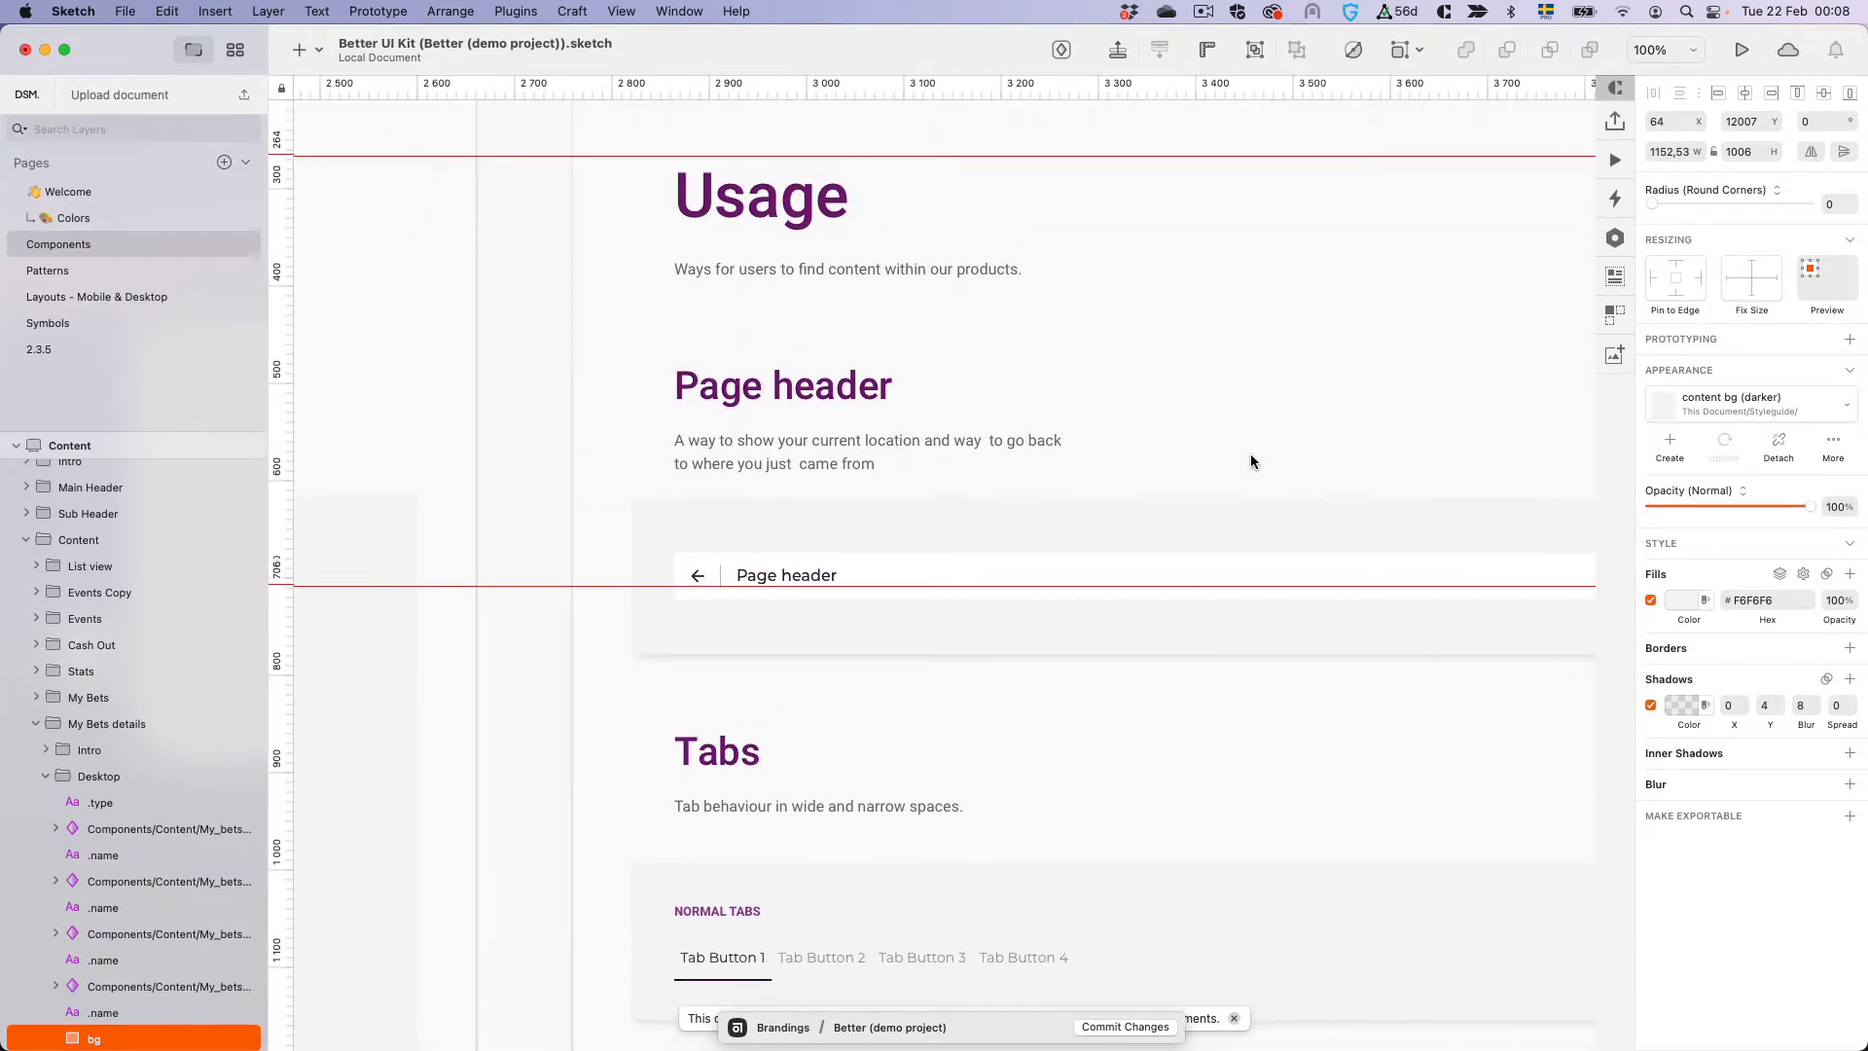
pyautogui.scroll(-15, 918, 396)
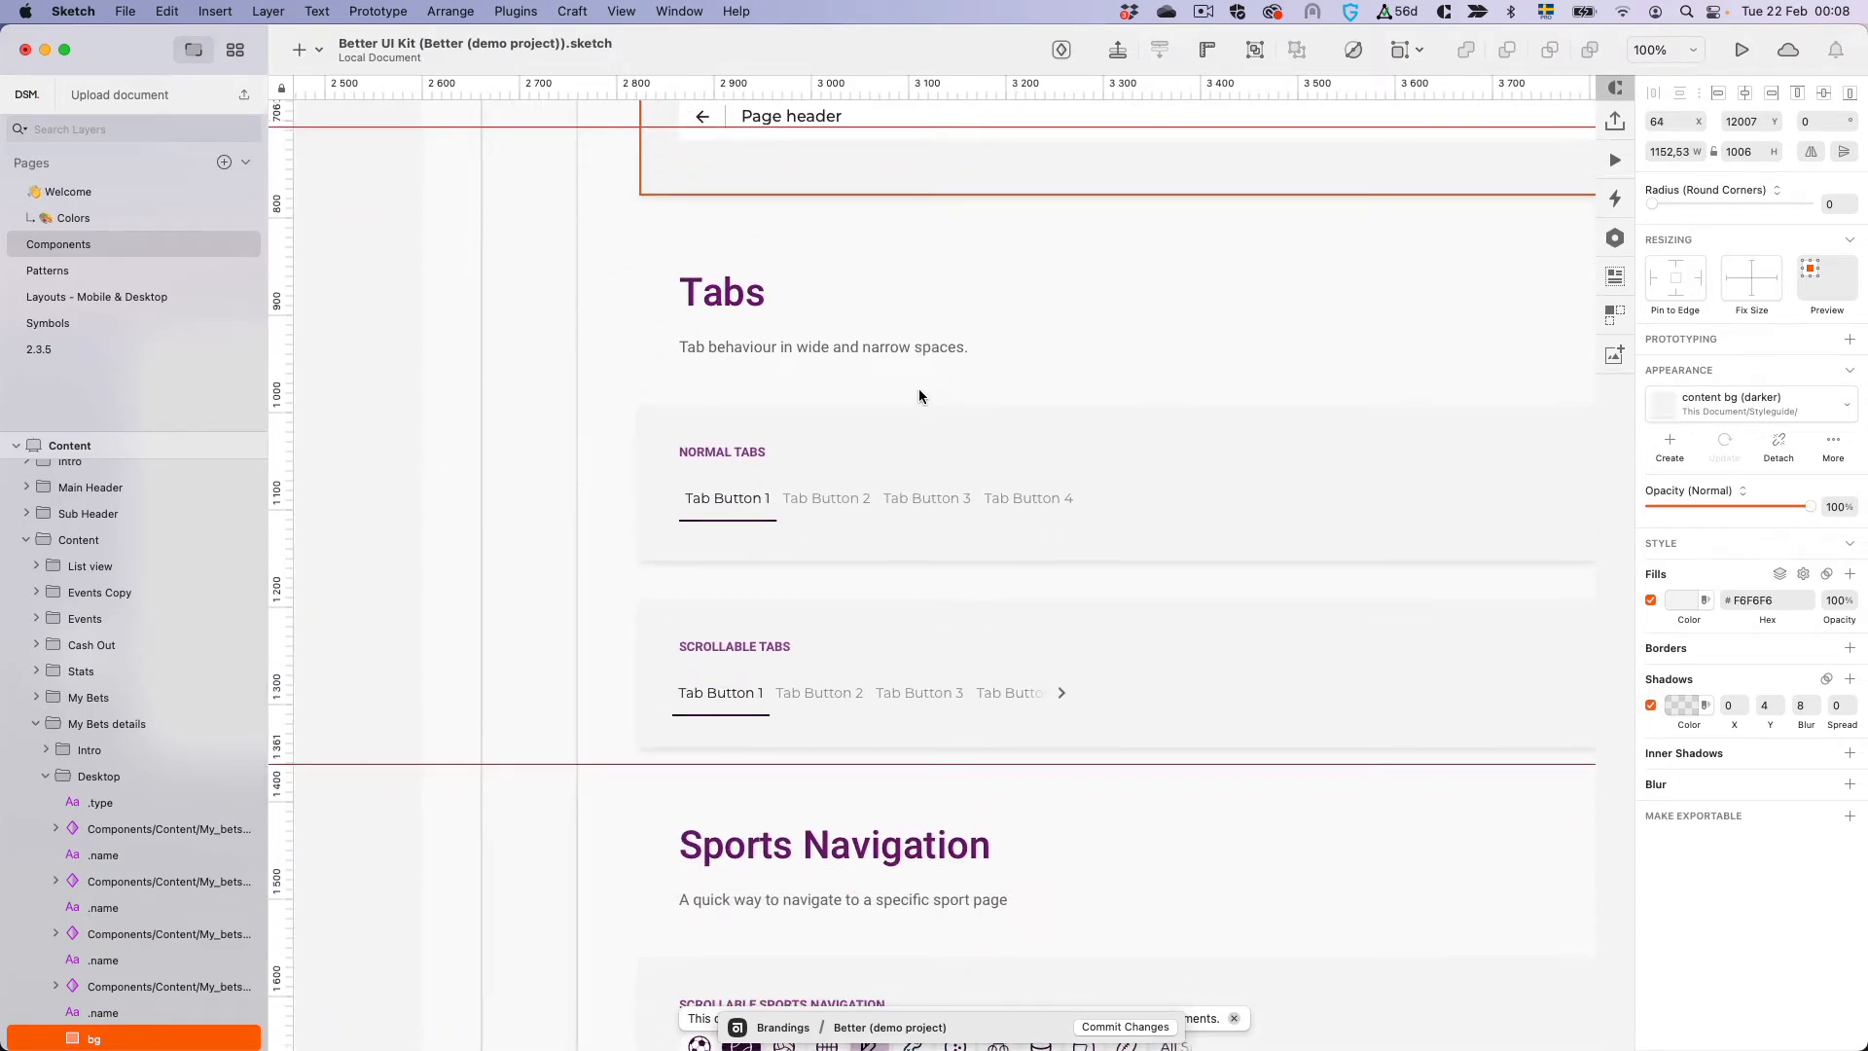
pyautogui.scroll(-8, 920, 391)
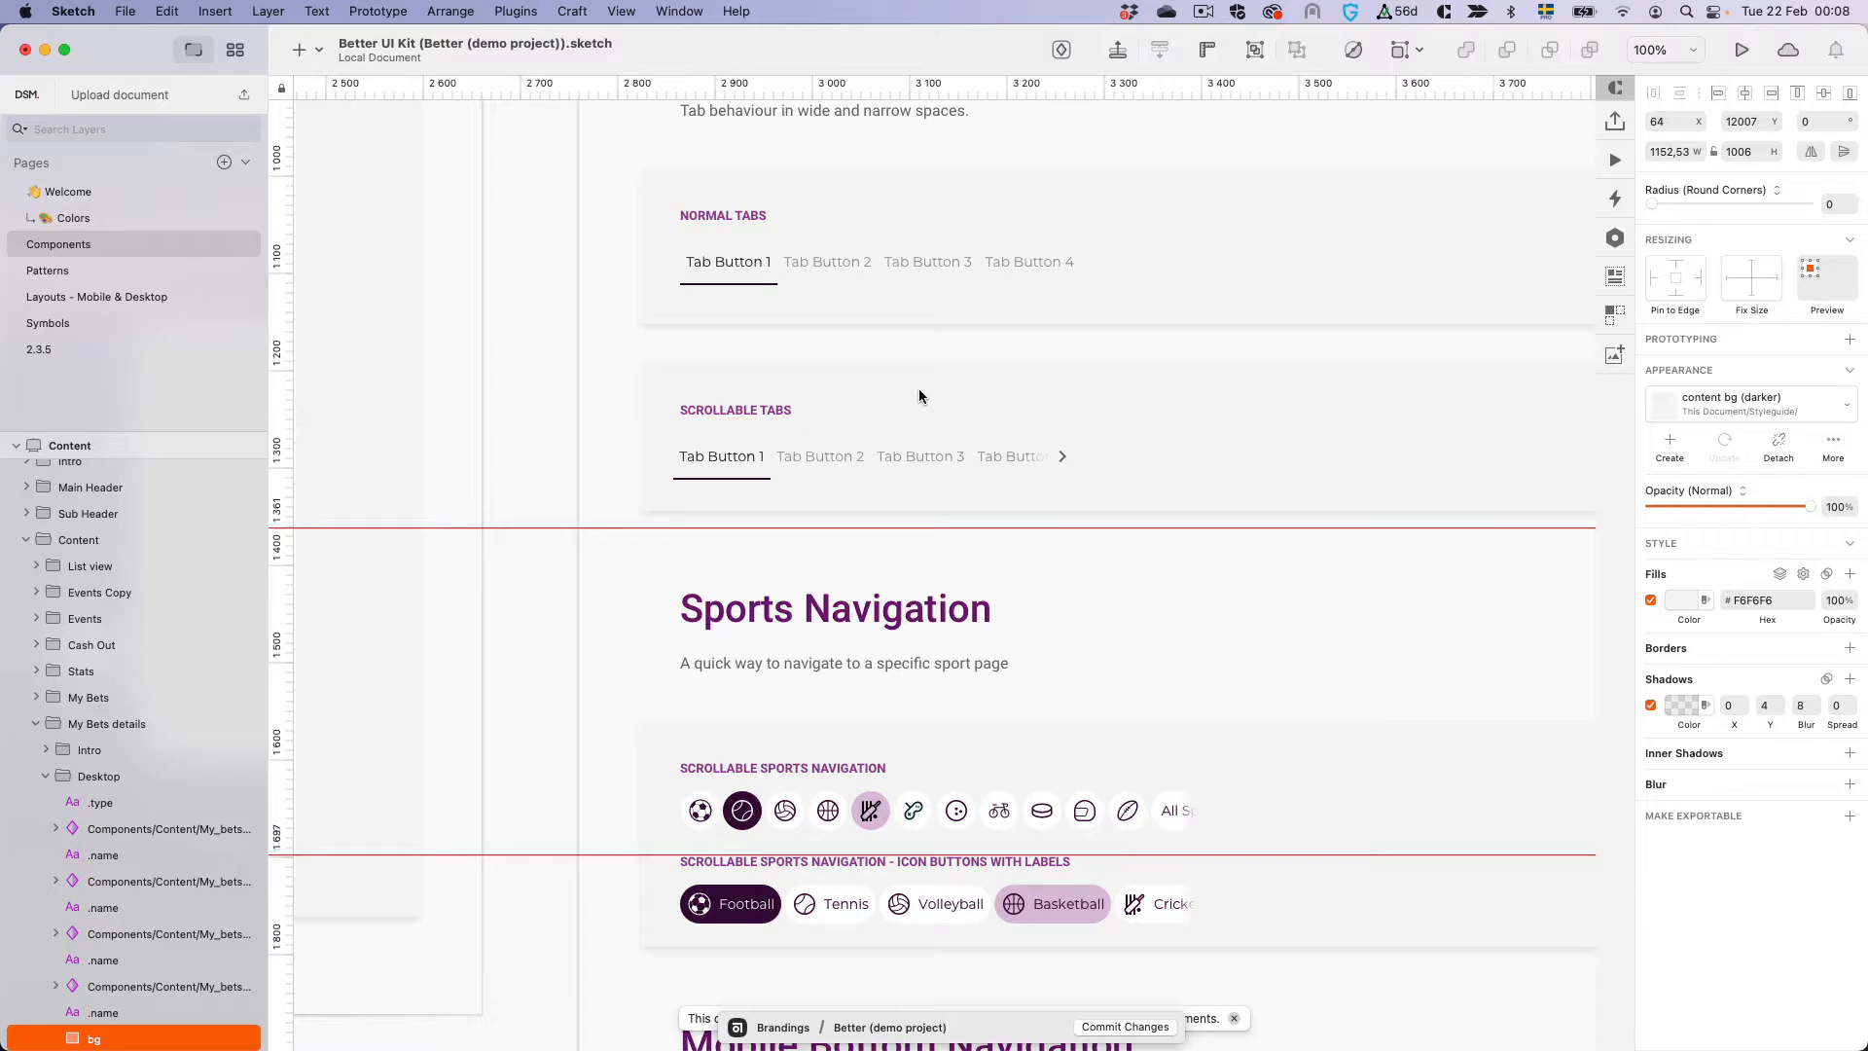
pyautogui.scroll(-14, 918, 396)
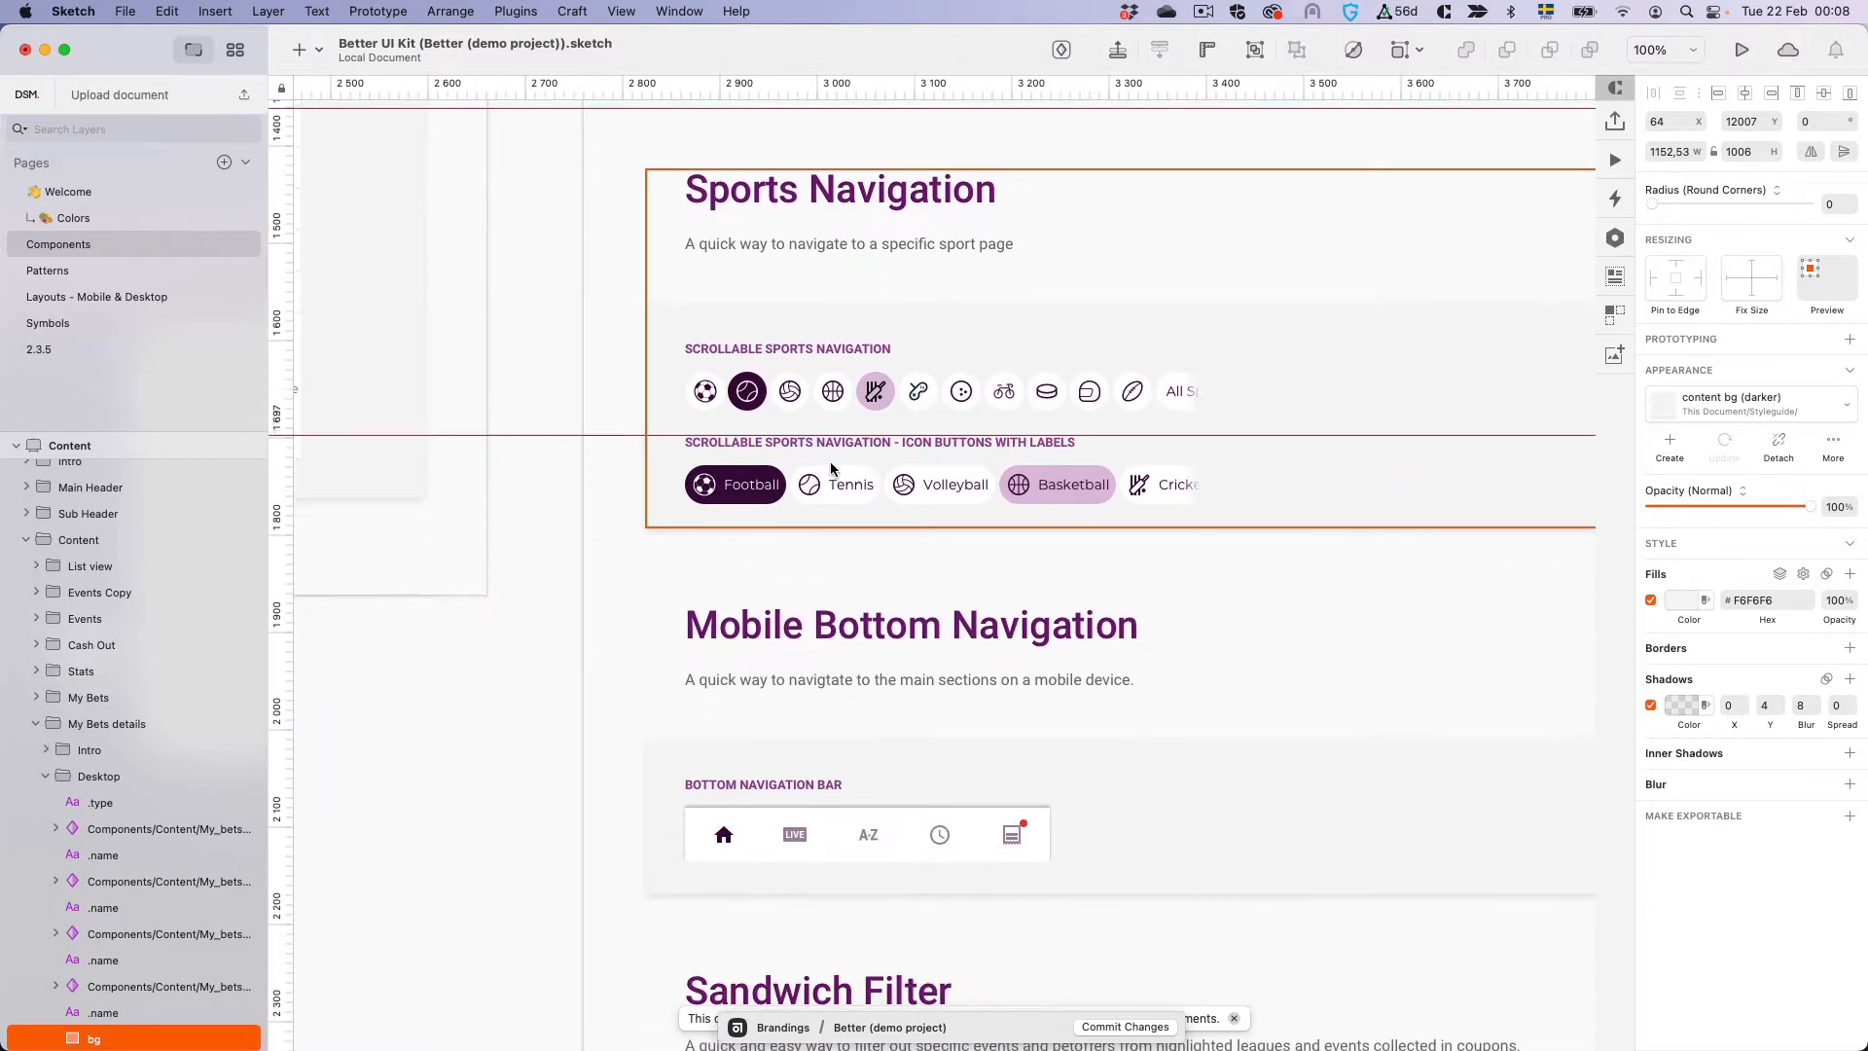
pyautogui.click(771, 490)
# Step: Drill through the SportsFilter symbol into the Assets/Sports Picker/Button_IconLabel symbol master
pyautogui.doubleClick(767, 493)
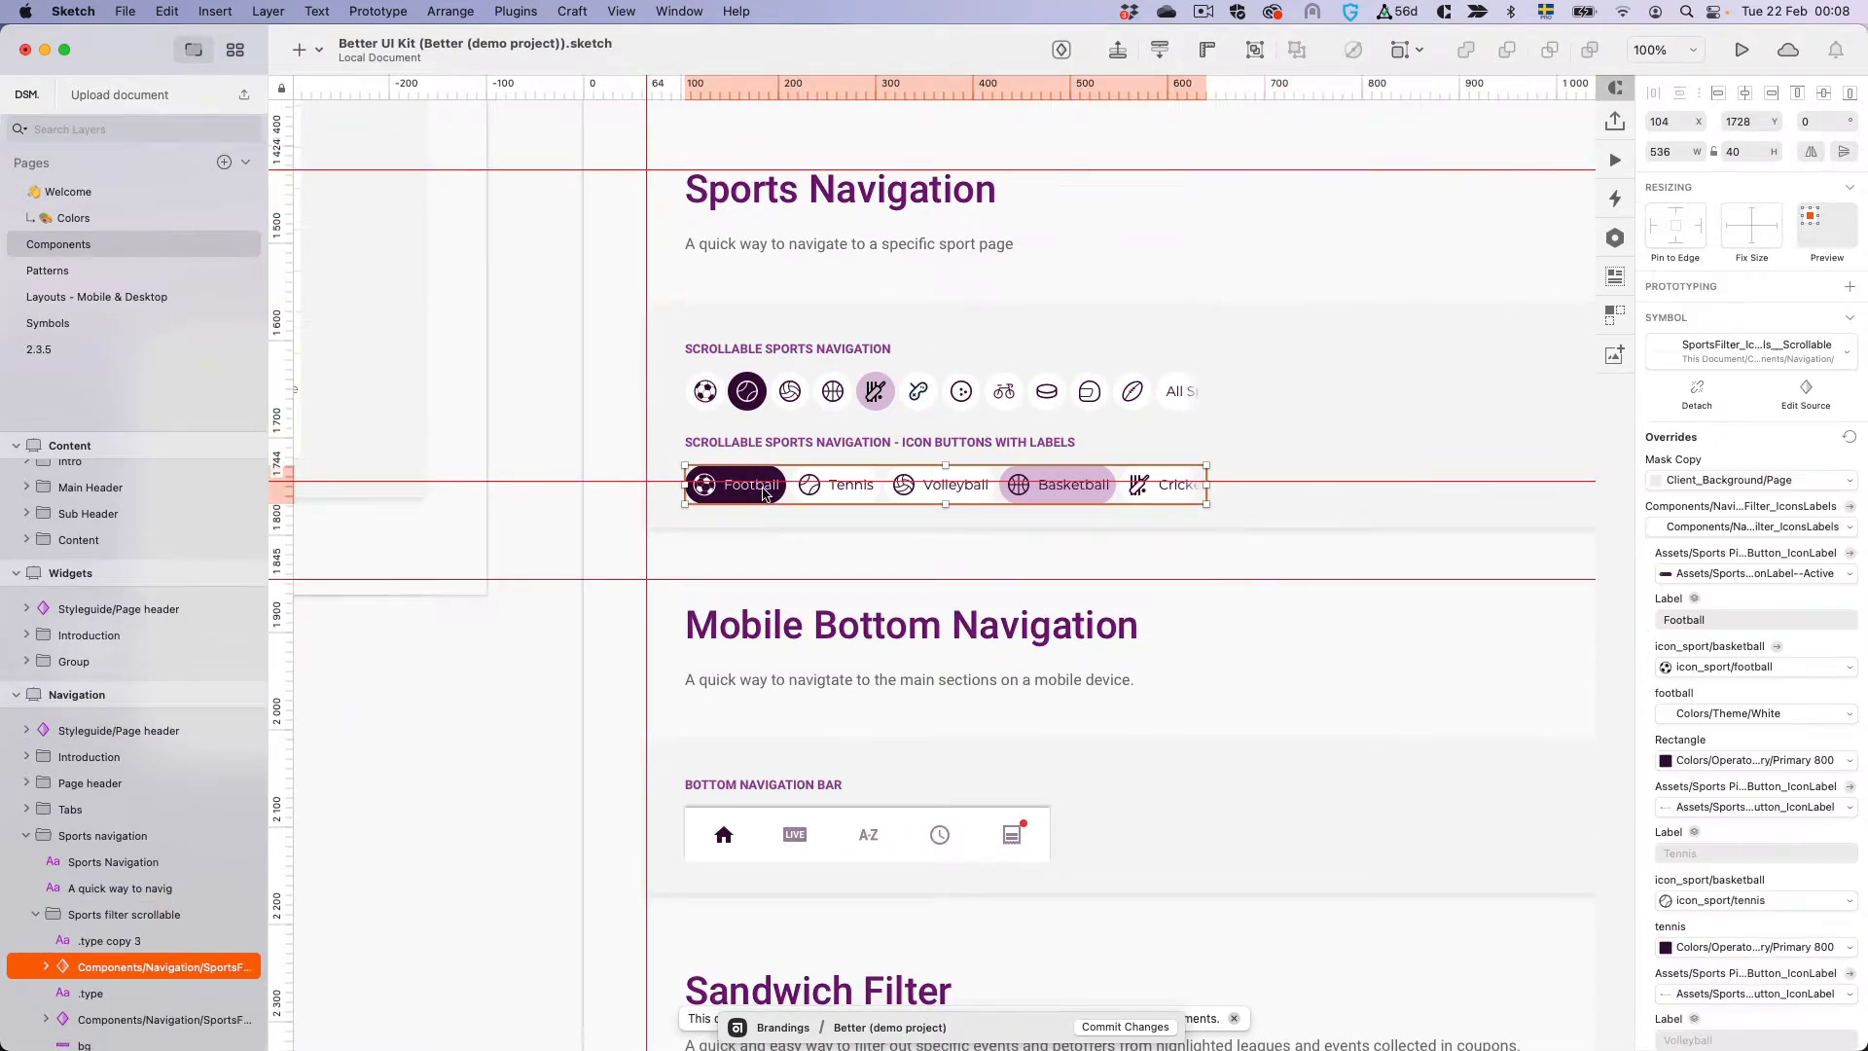
pyautogui.doubleClick(762, 490)
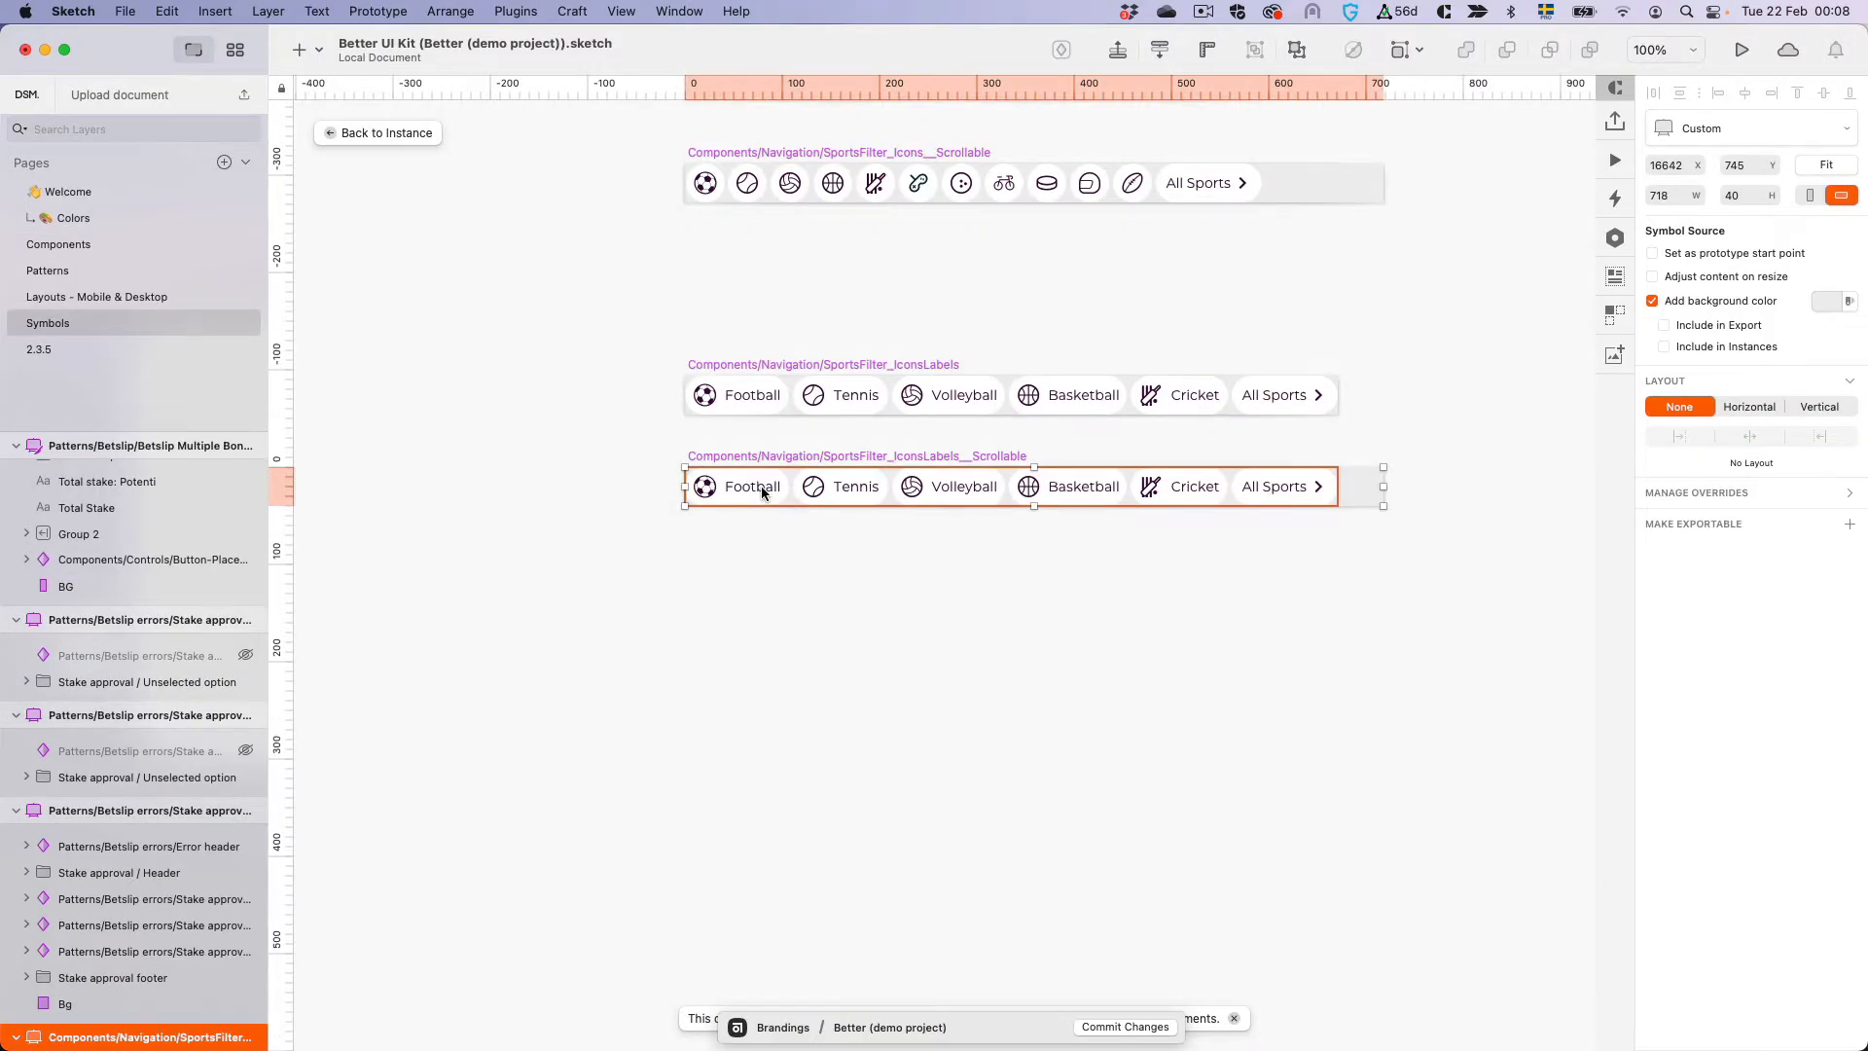
pyautogui.press('Return')
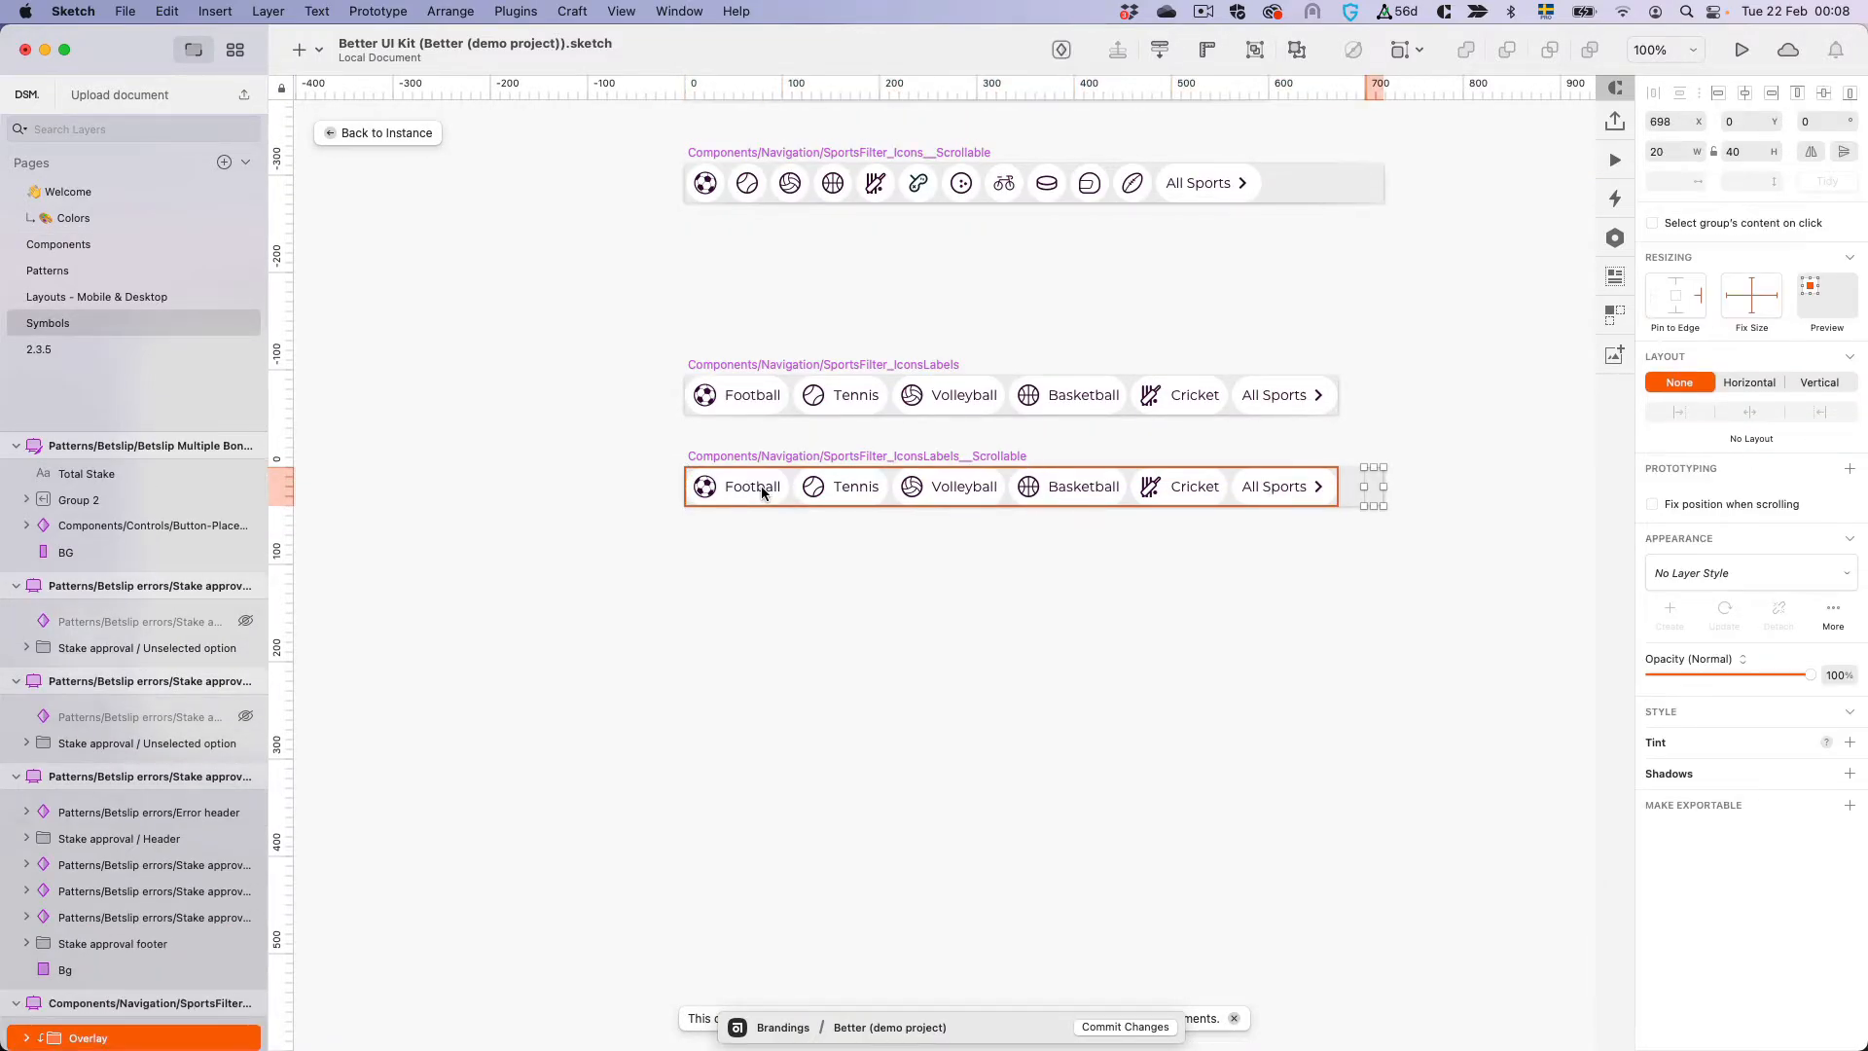
pyautogui.press('Return')
pyautogui.press('Return')
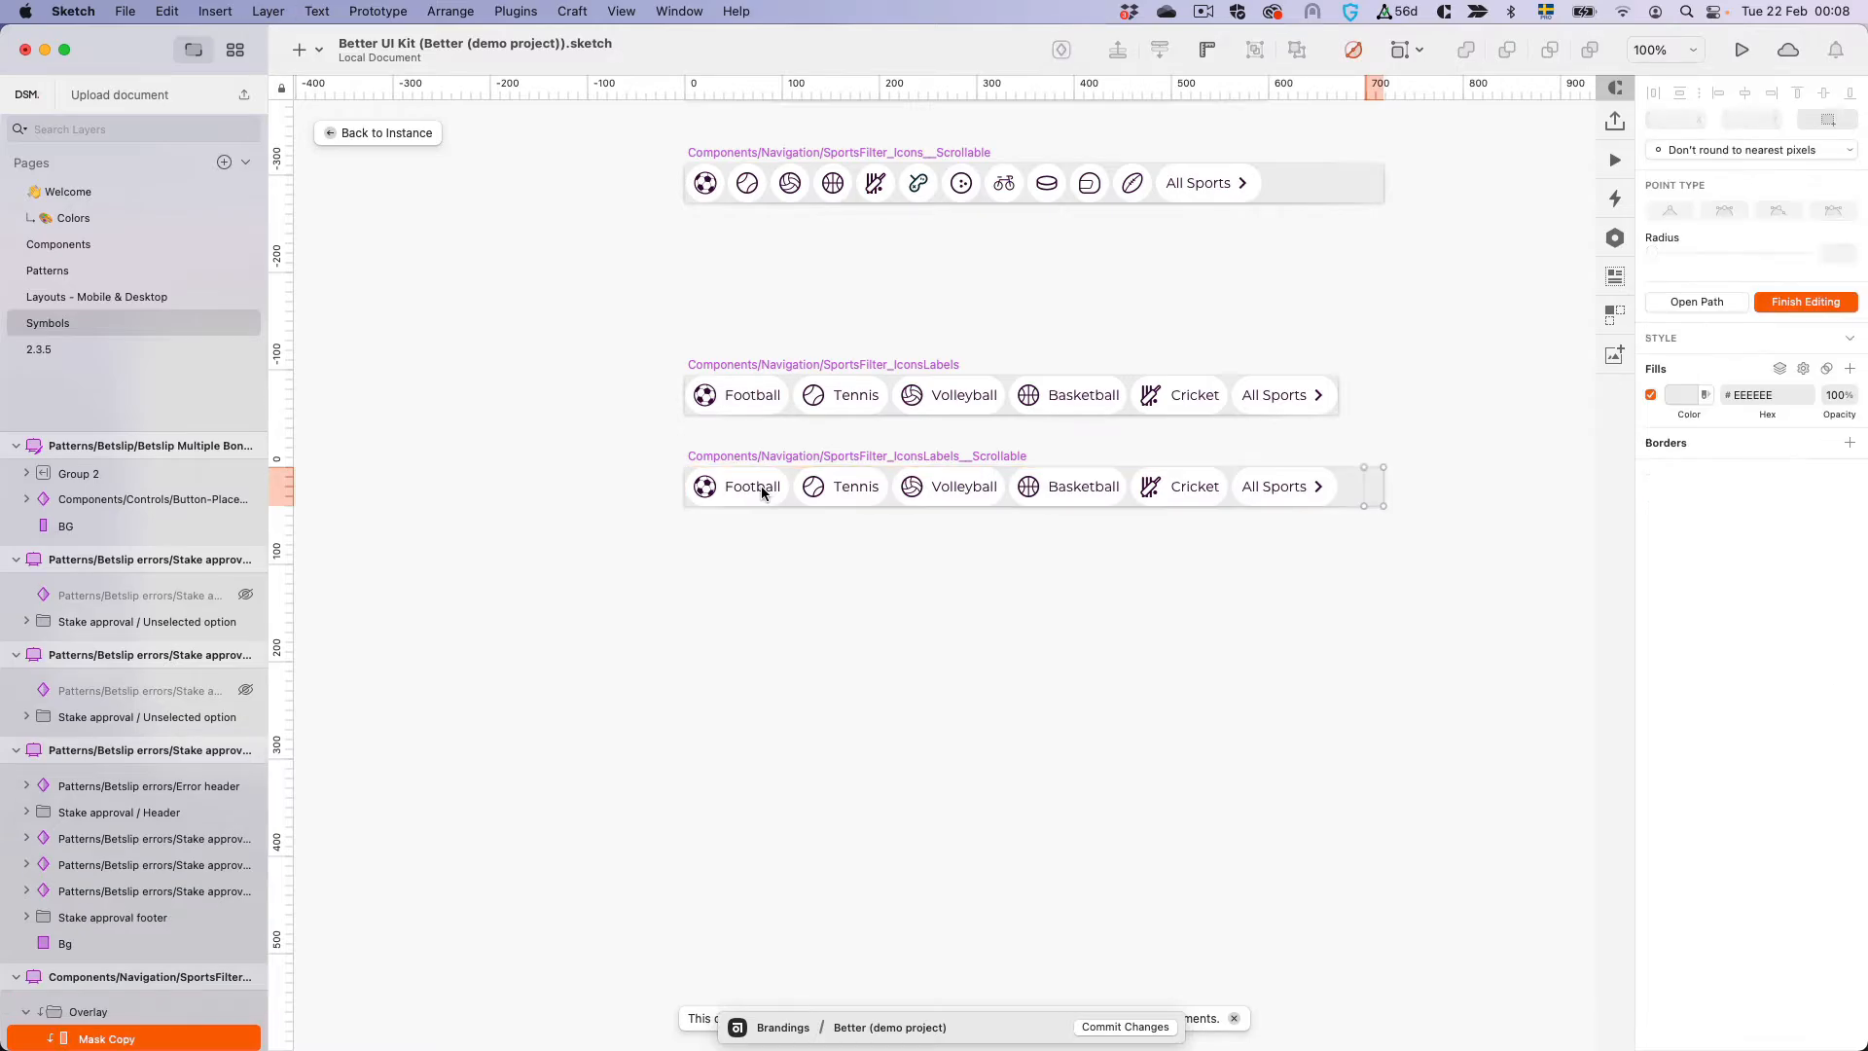
pyautogui.click(762, 490)
pyautogui.doubleClick(762, 486)
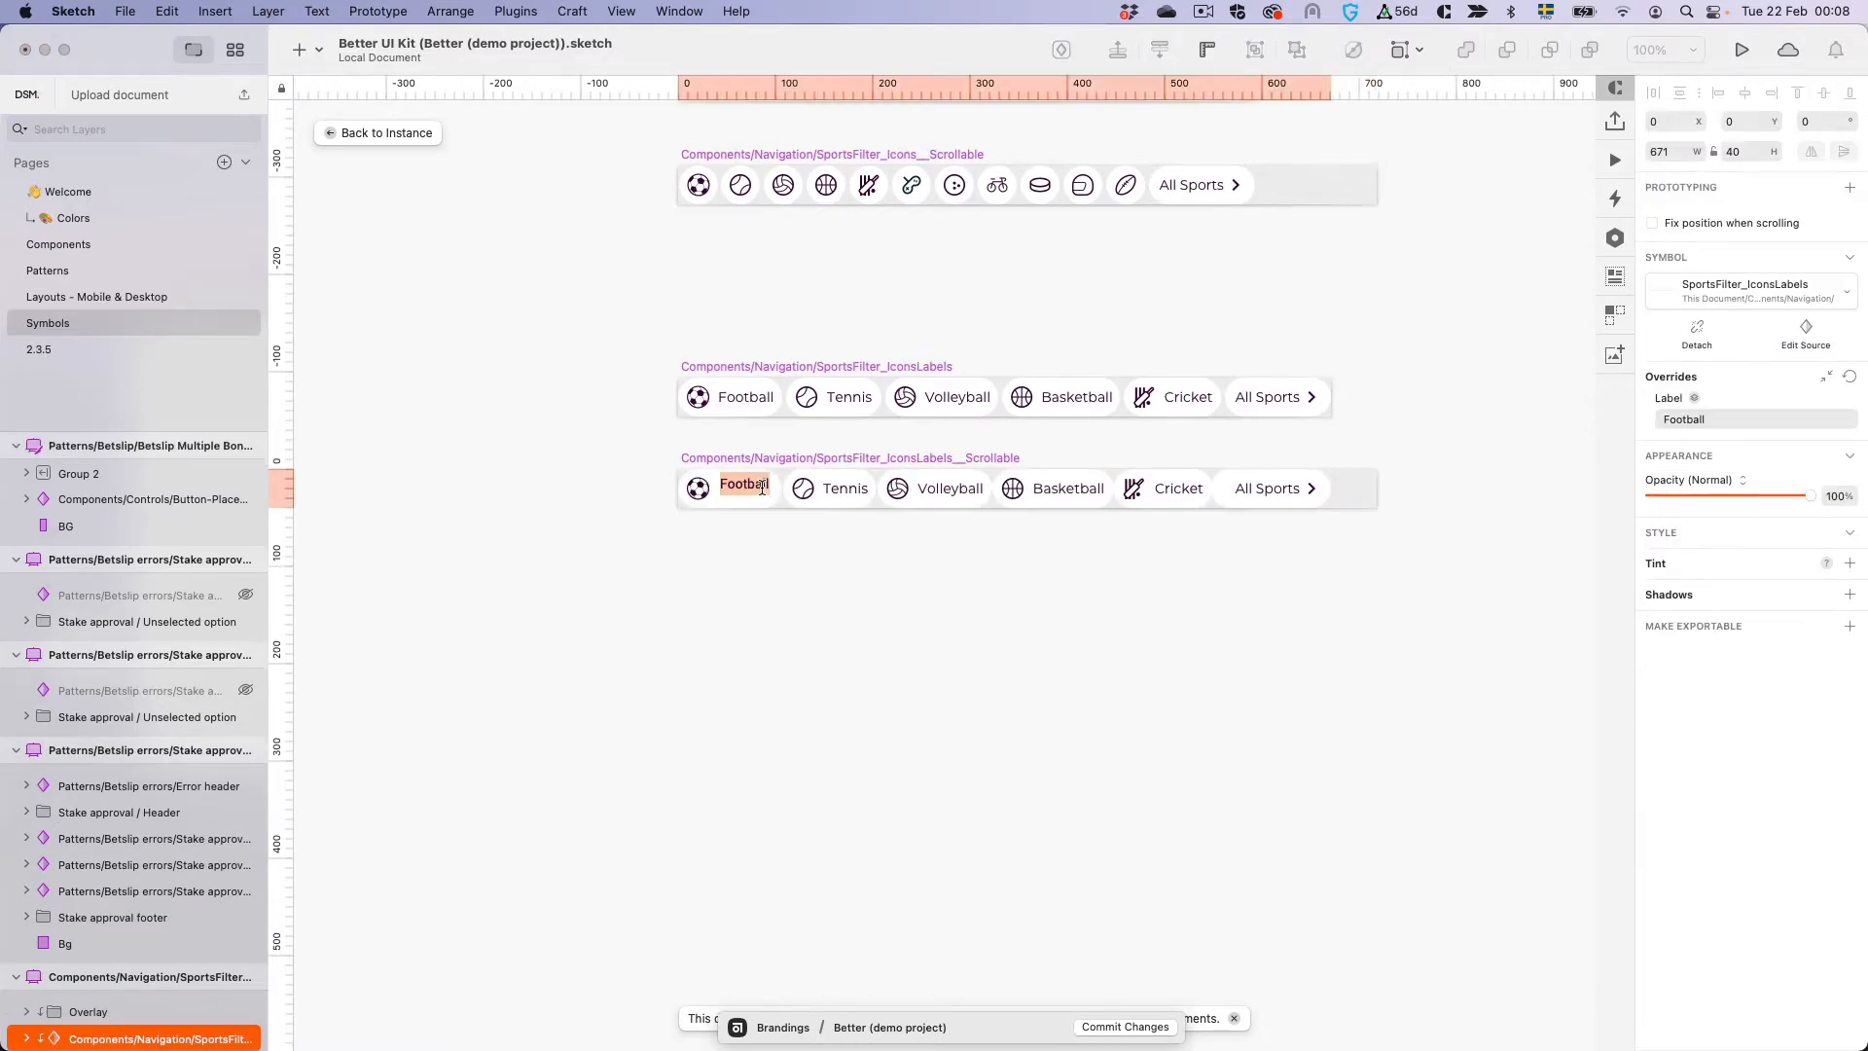
pyautogui.click(760, 518)
pyautogui.doubleClick(739, 499)
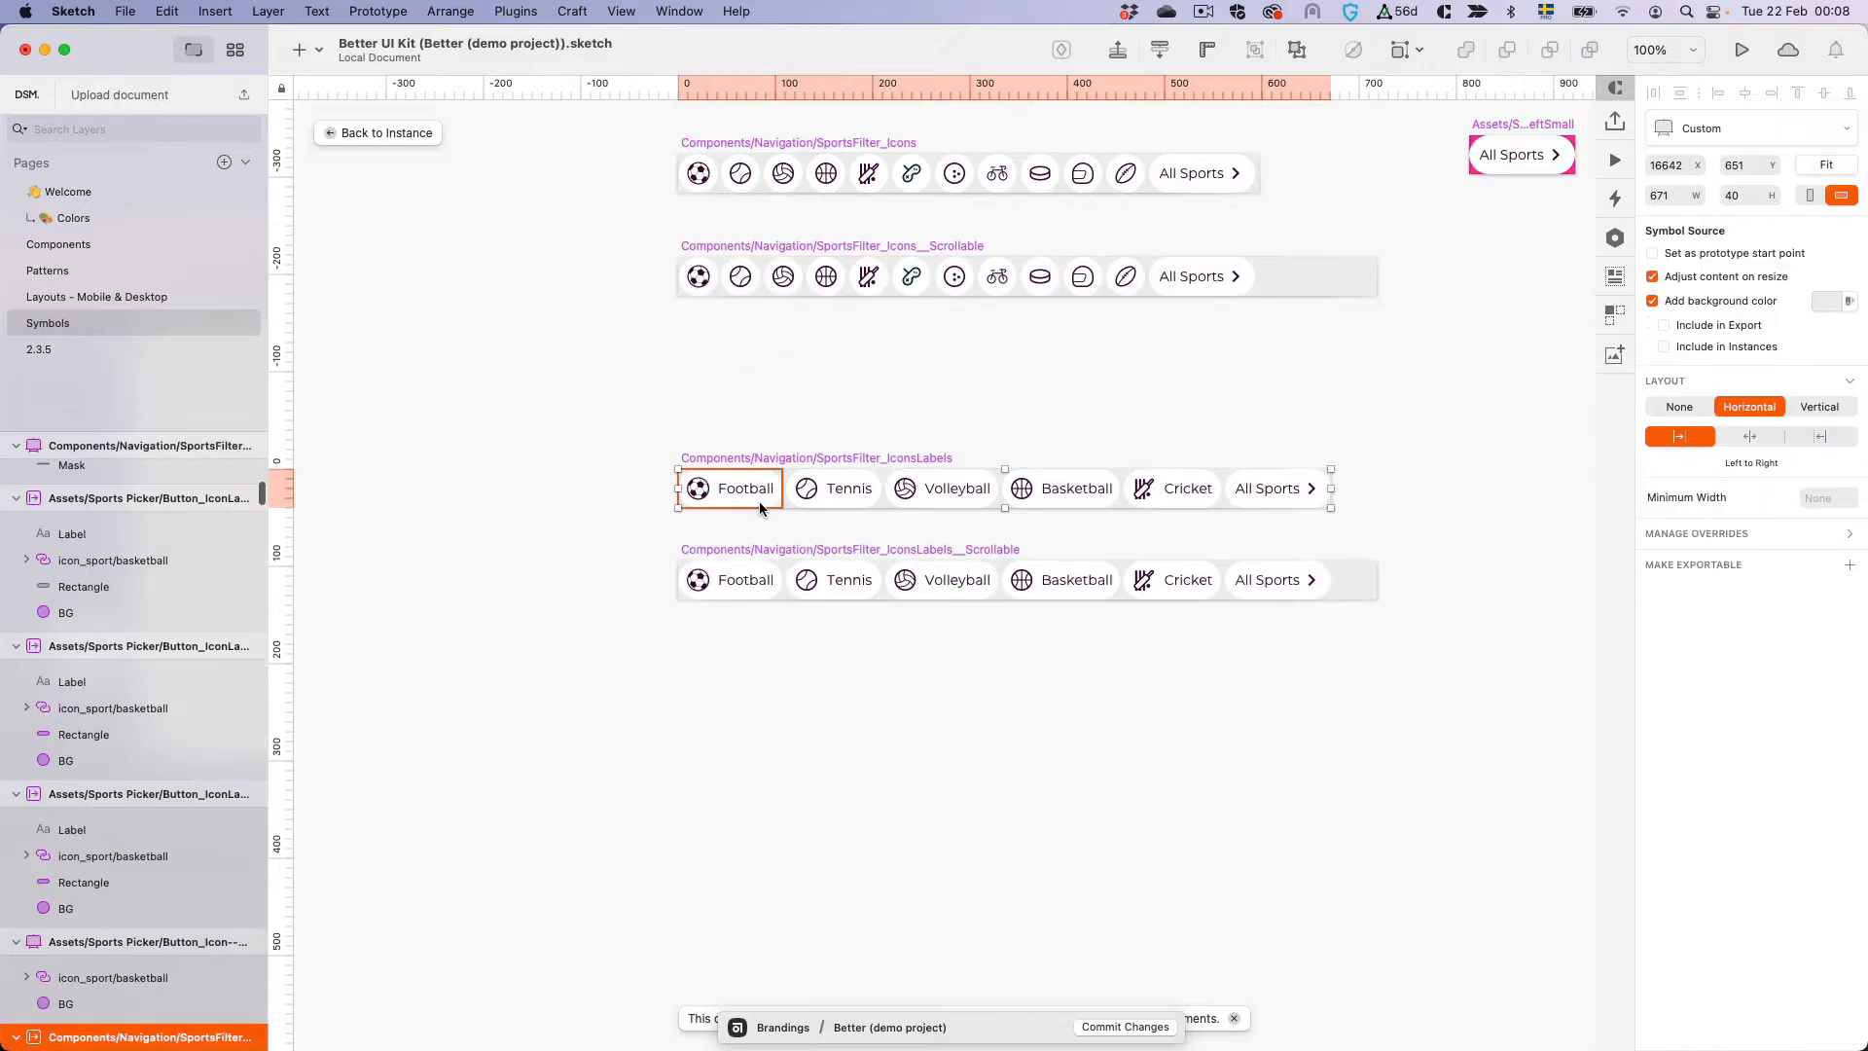
pyautogui.doubleClick(756, 498)
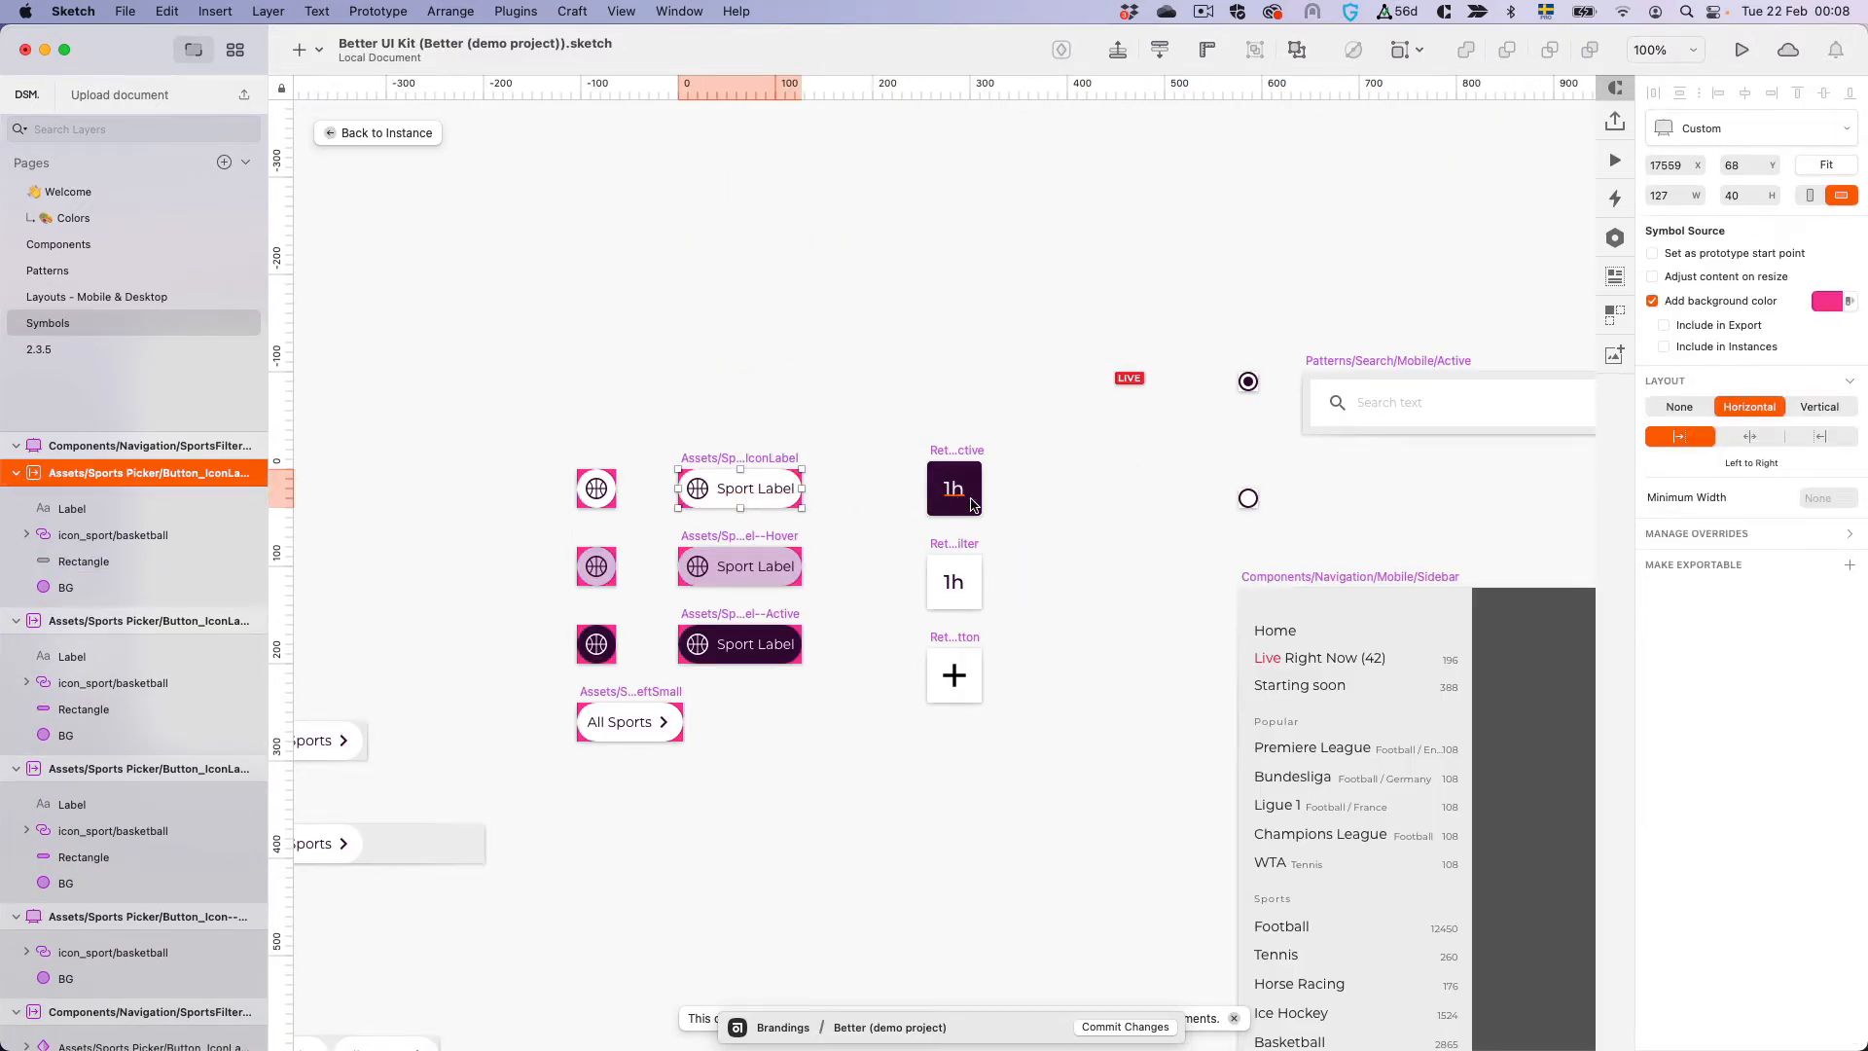
# Step: Shift the Sport Label text of the default, Hover and Active buttons 2 px left
pyautogui.click(857, 490)
pyautogui.press('super+plus')
pyautogui.hscroll(-3, 857, 491)
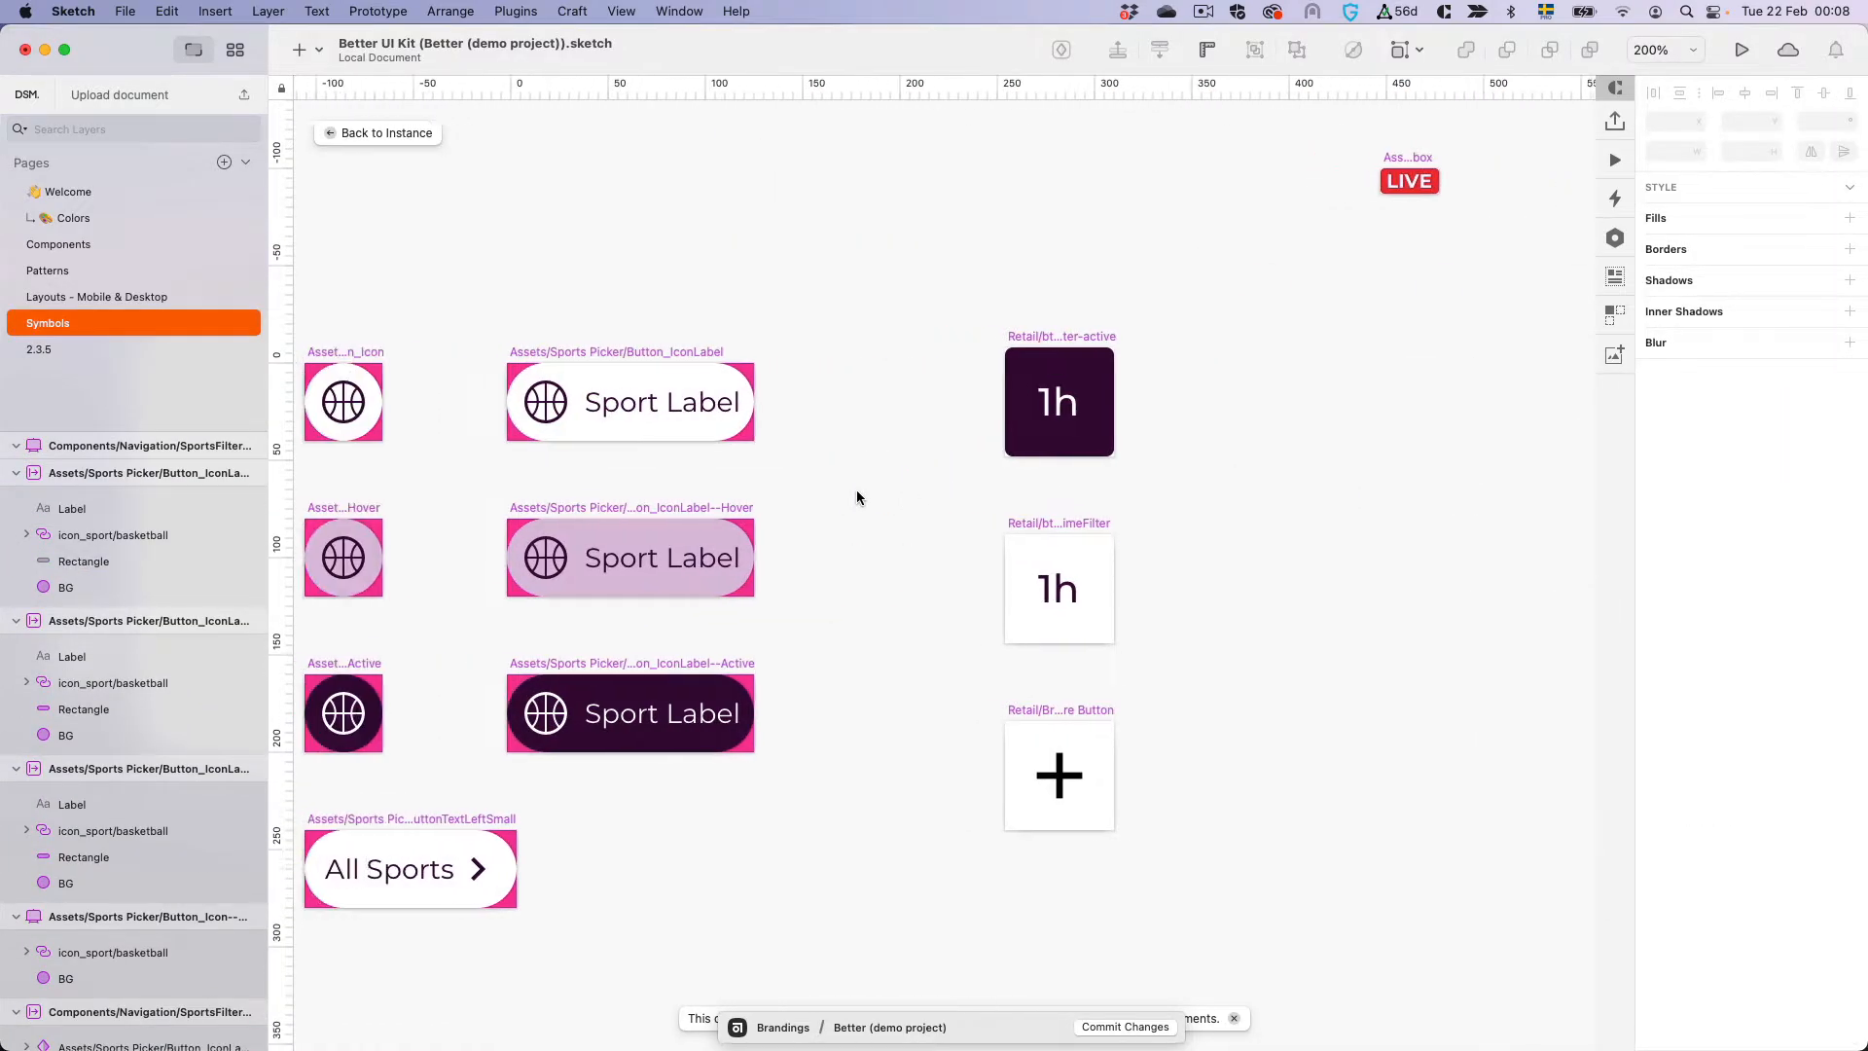
pyautogui.hscroll(-3, 856, 496)
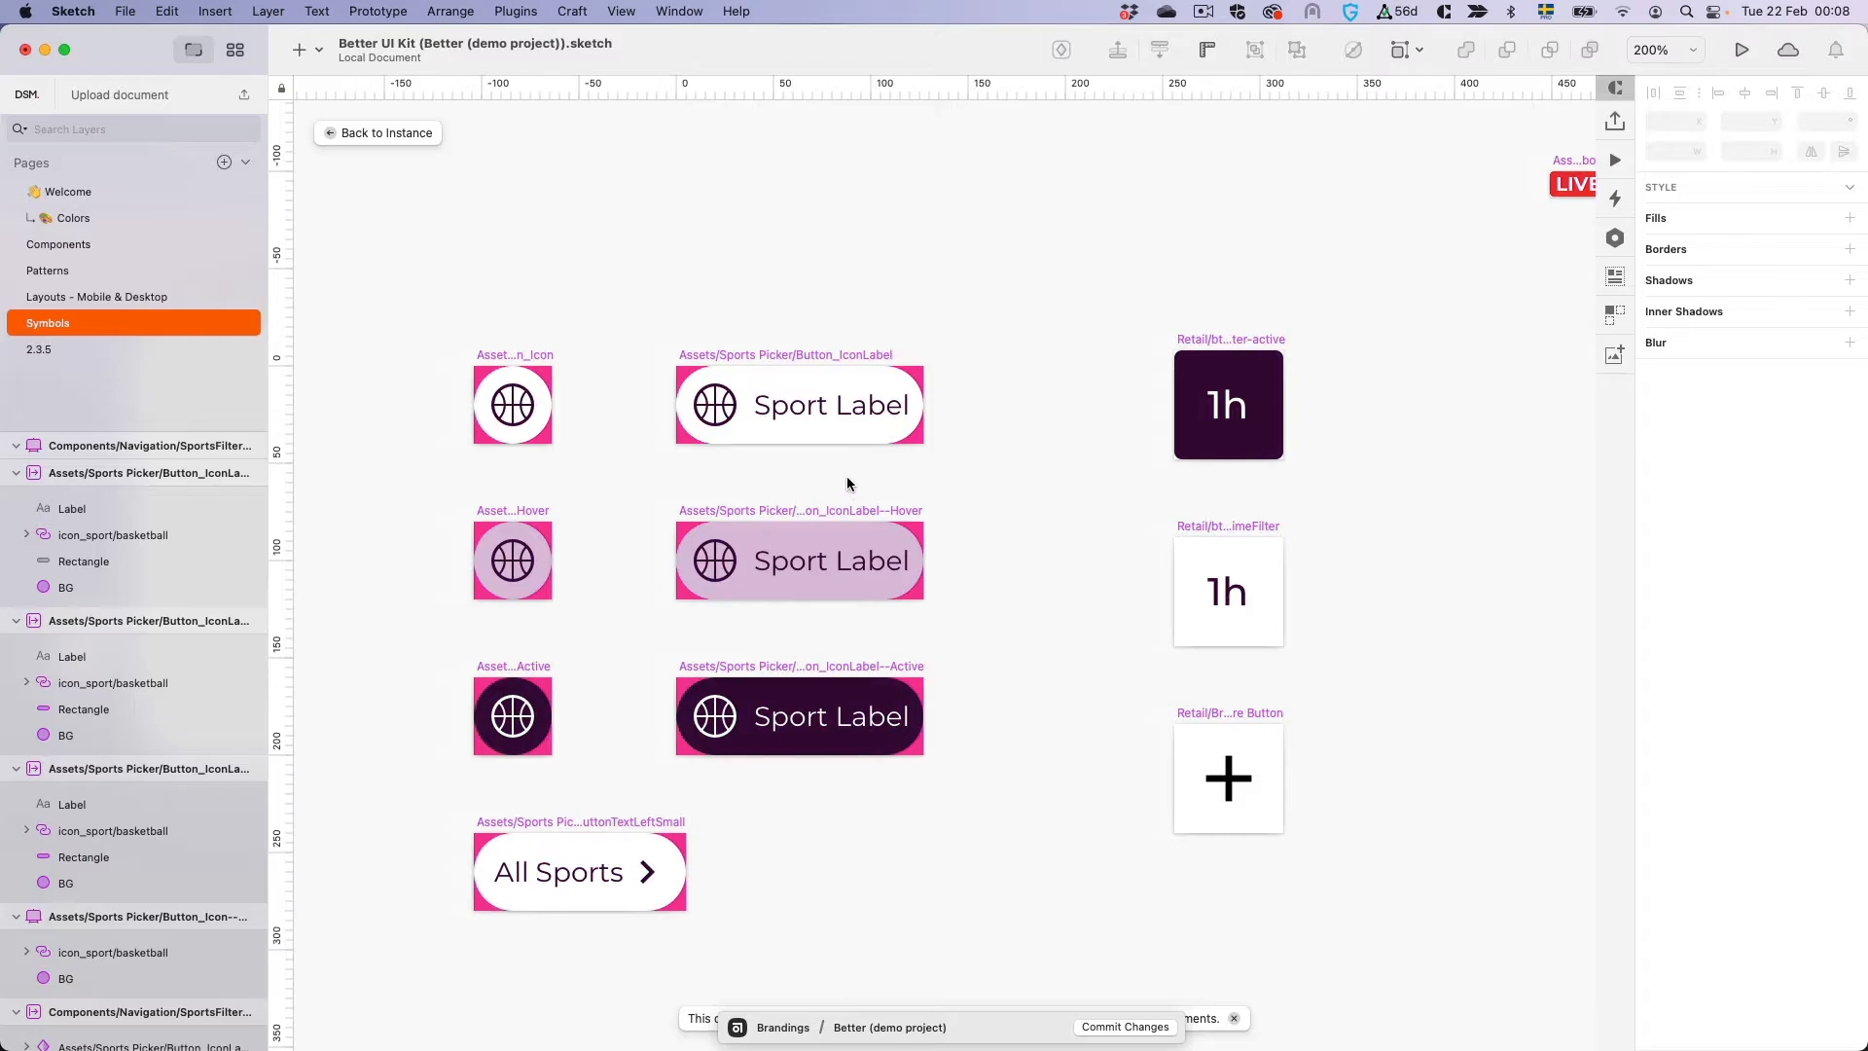
pyautogui.click(829, 366)
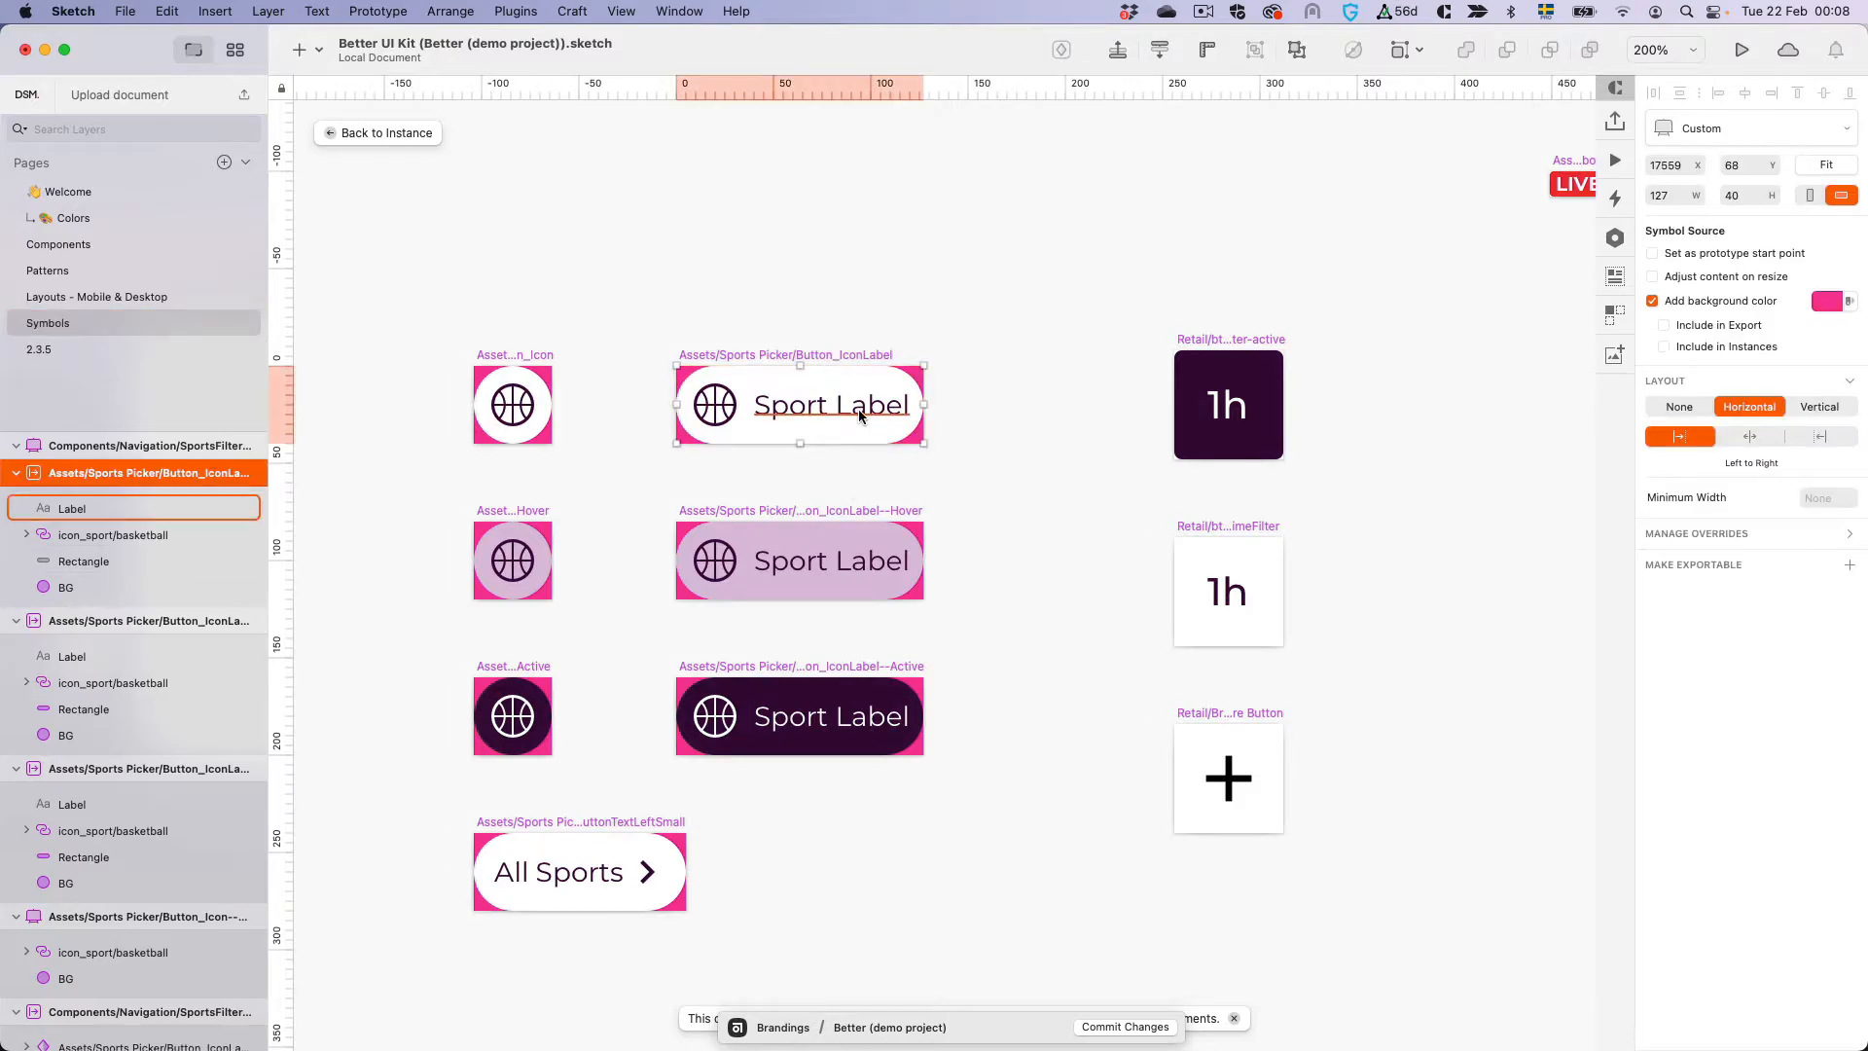
pyautogui.click(861, 408)
pyautogui.click(979, 423)
pyautogui.click(830, 370)
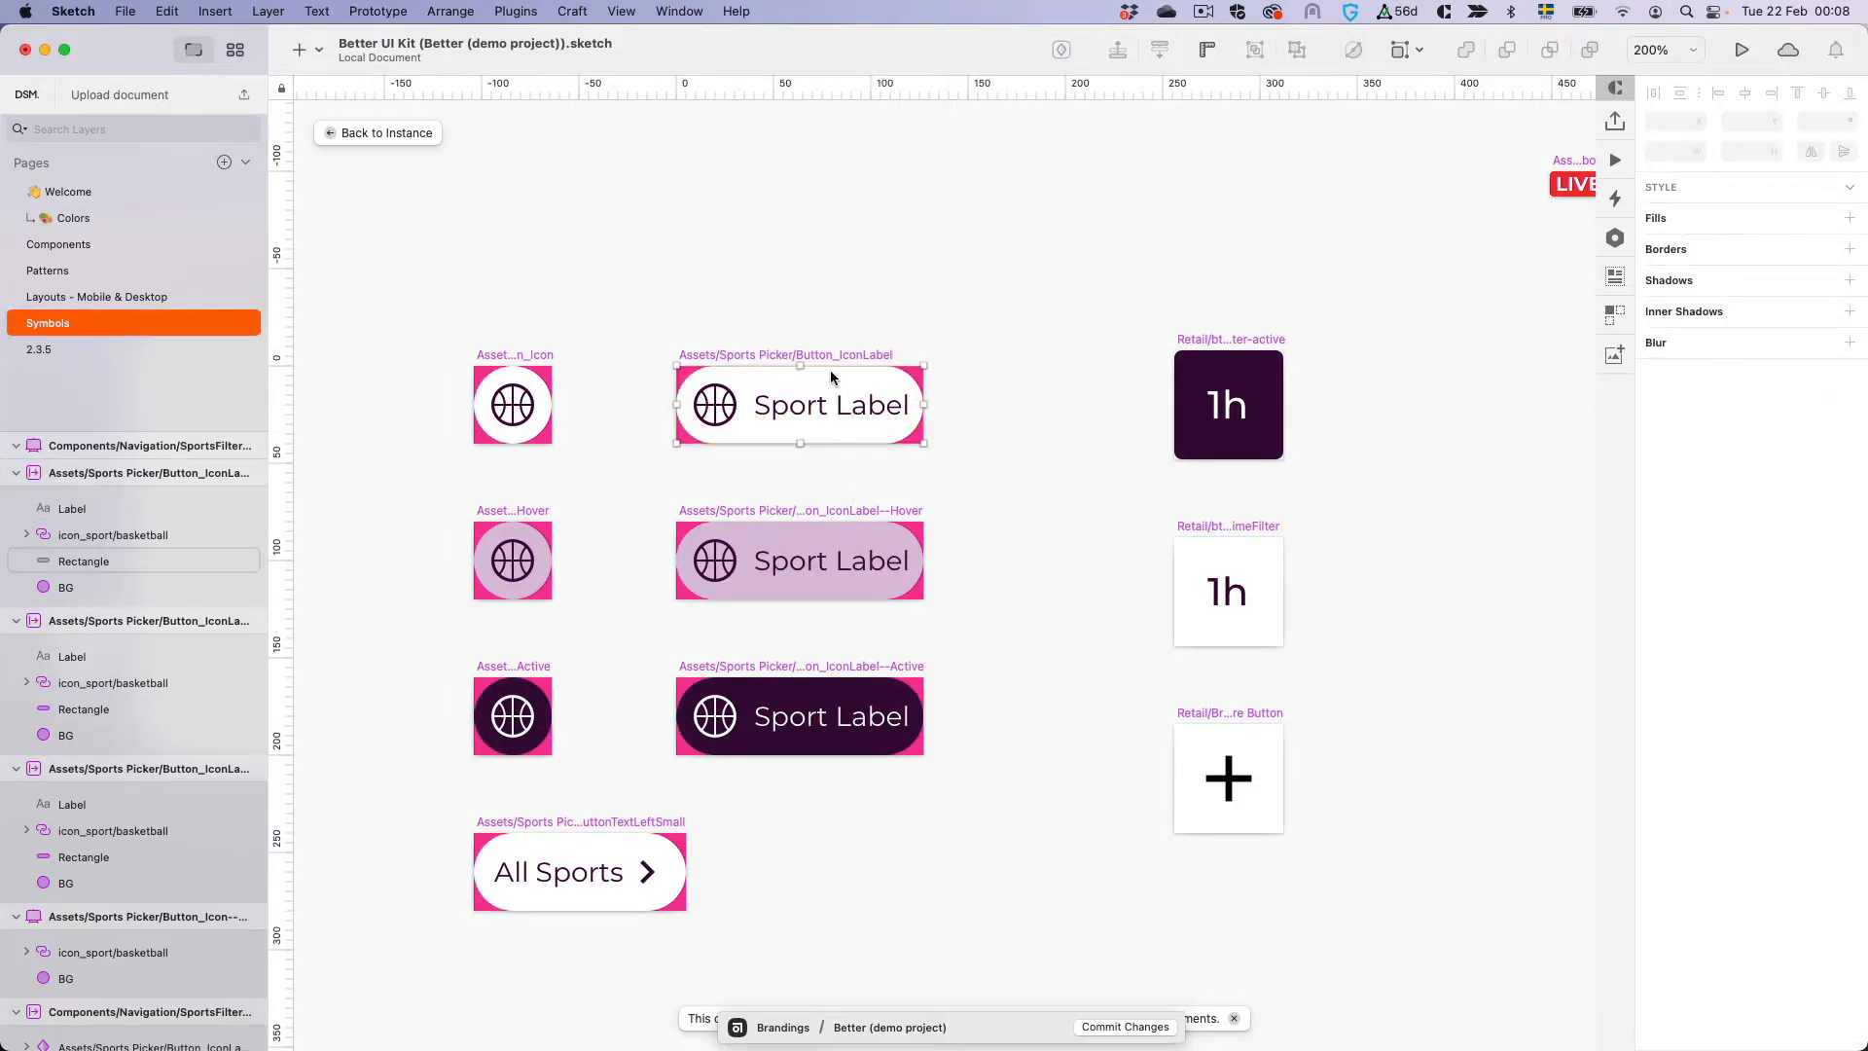
pyautogui.click(812, 407)
pyautogui.scroll(-1, 842, 557)
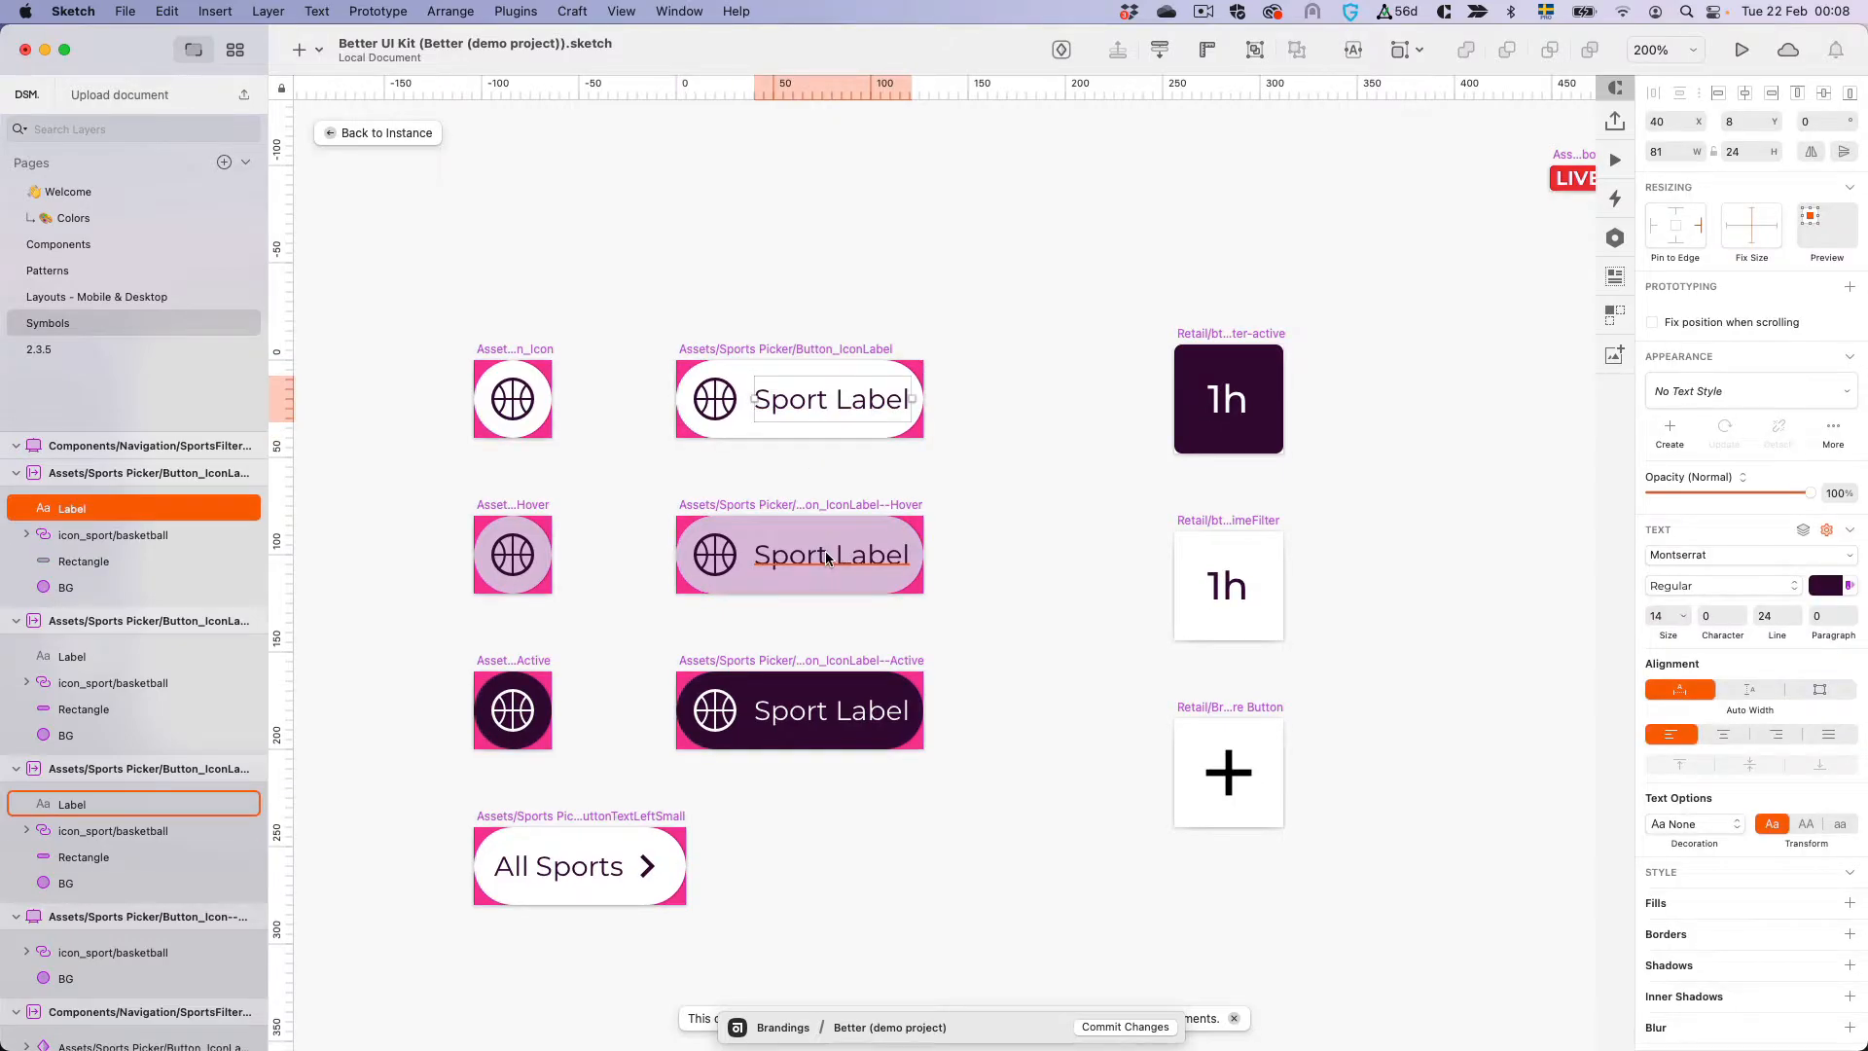
pyautogui.keyDown('shift'); pyautogui.click(824, 550); pyautogui.keyUp('shift')
pyautogui.keyDown('shift'); pyautogui.click(859, 713); pyautogui.keyUp('shift')
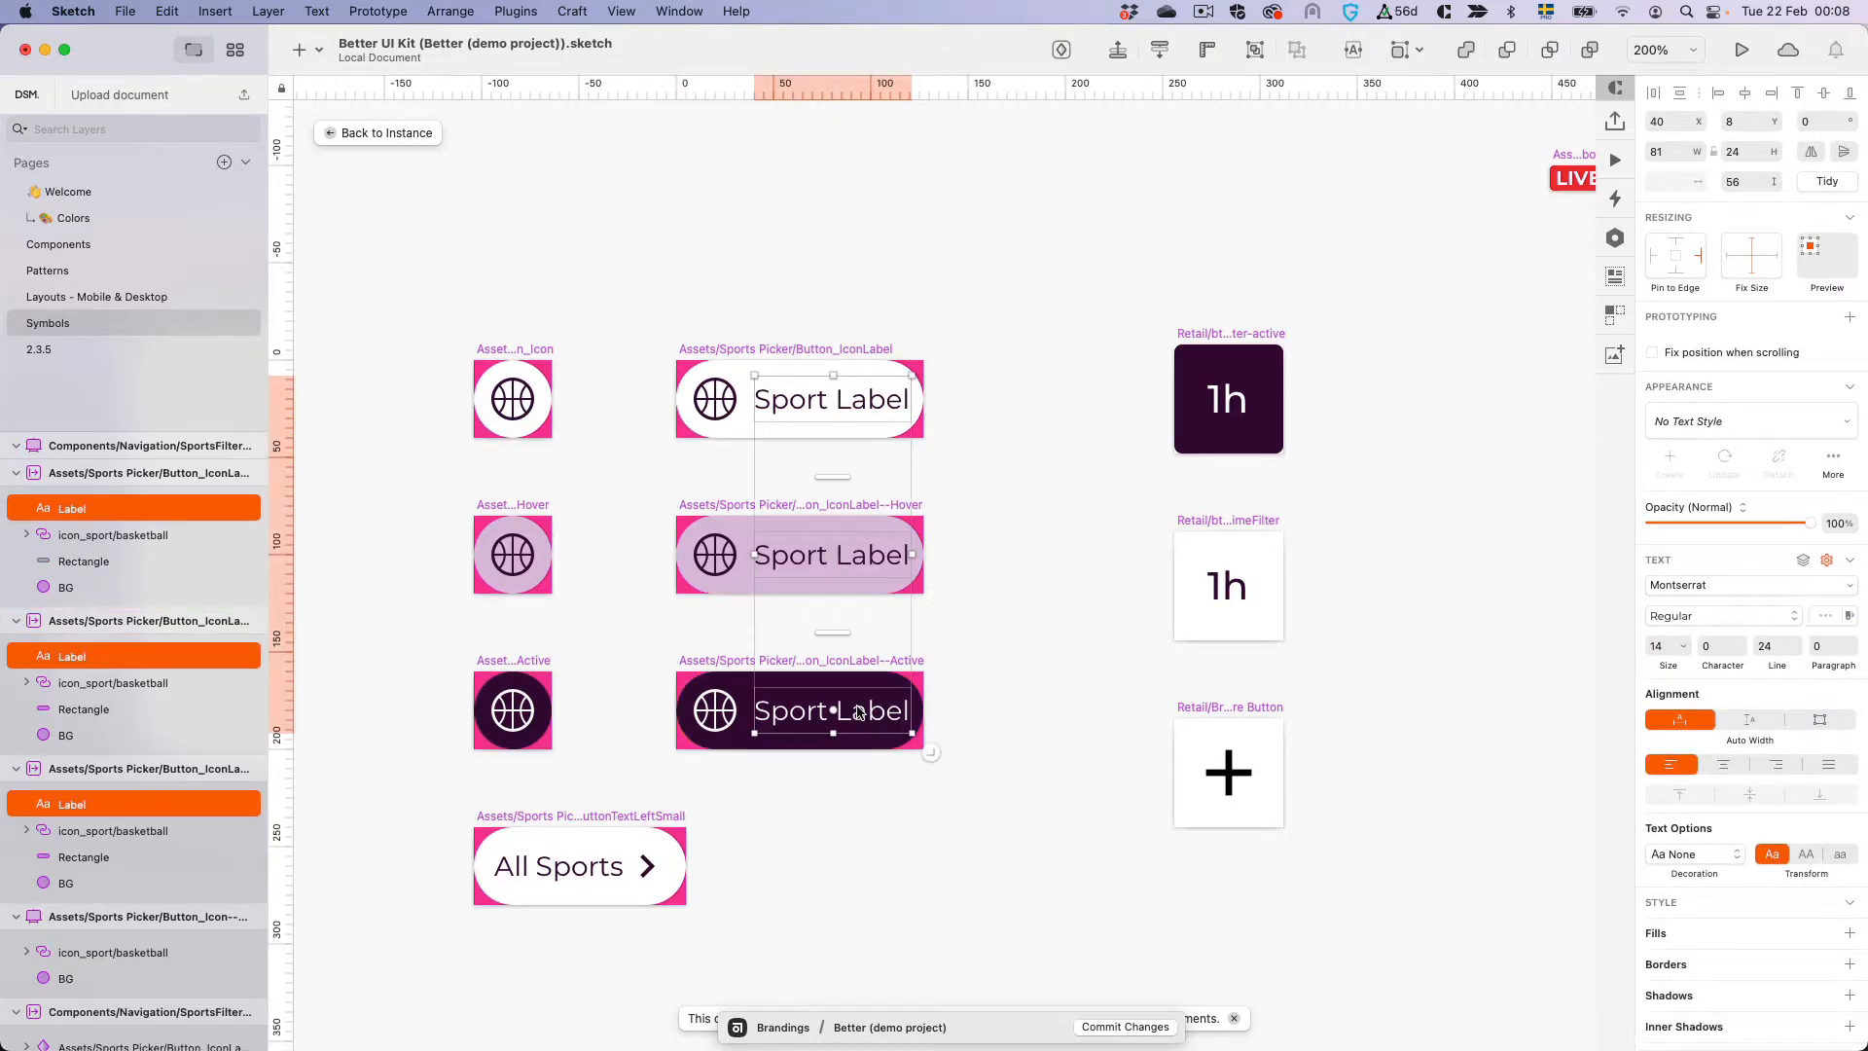
pyautogui.moveTo(860, 713); pyautogui.dragTo(858, 713)
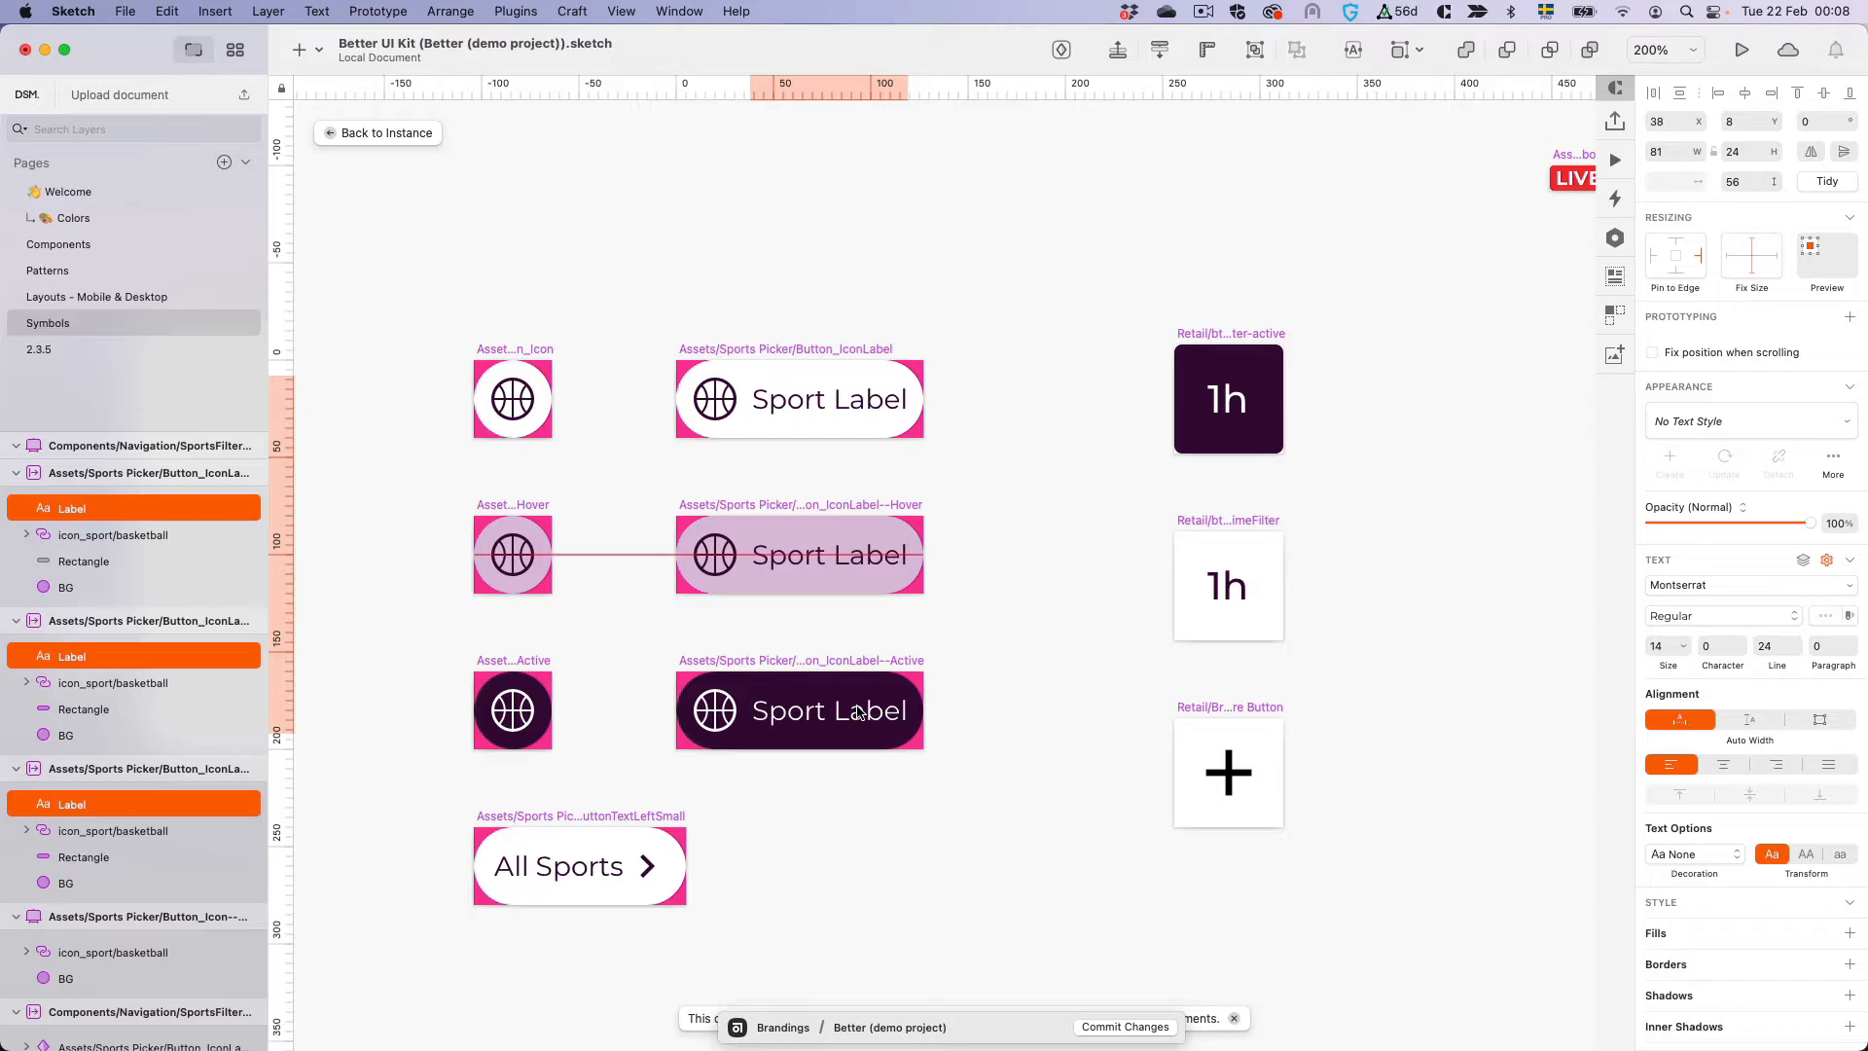
pyautogui.press('Left')
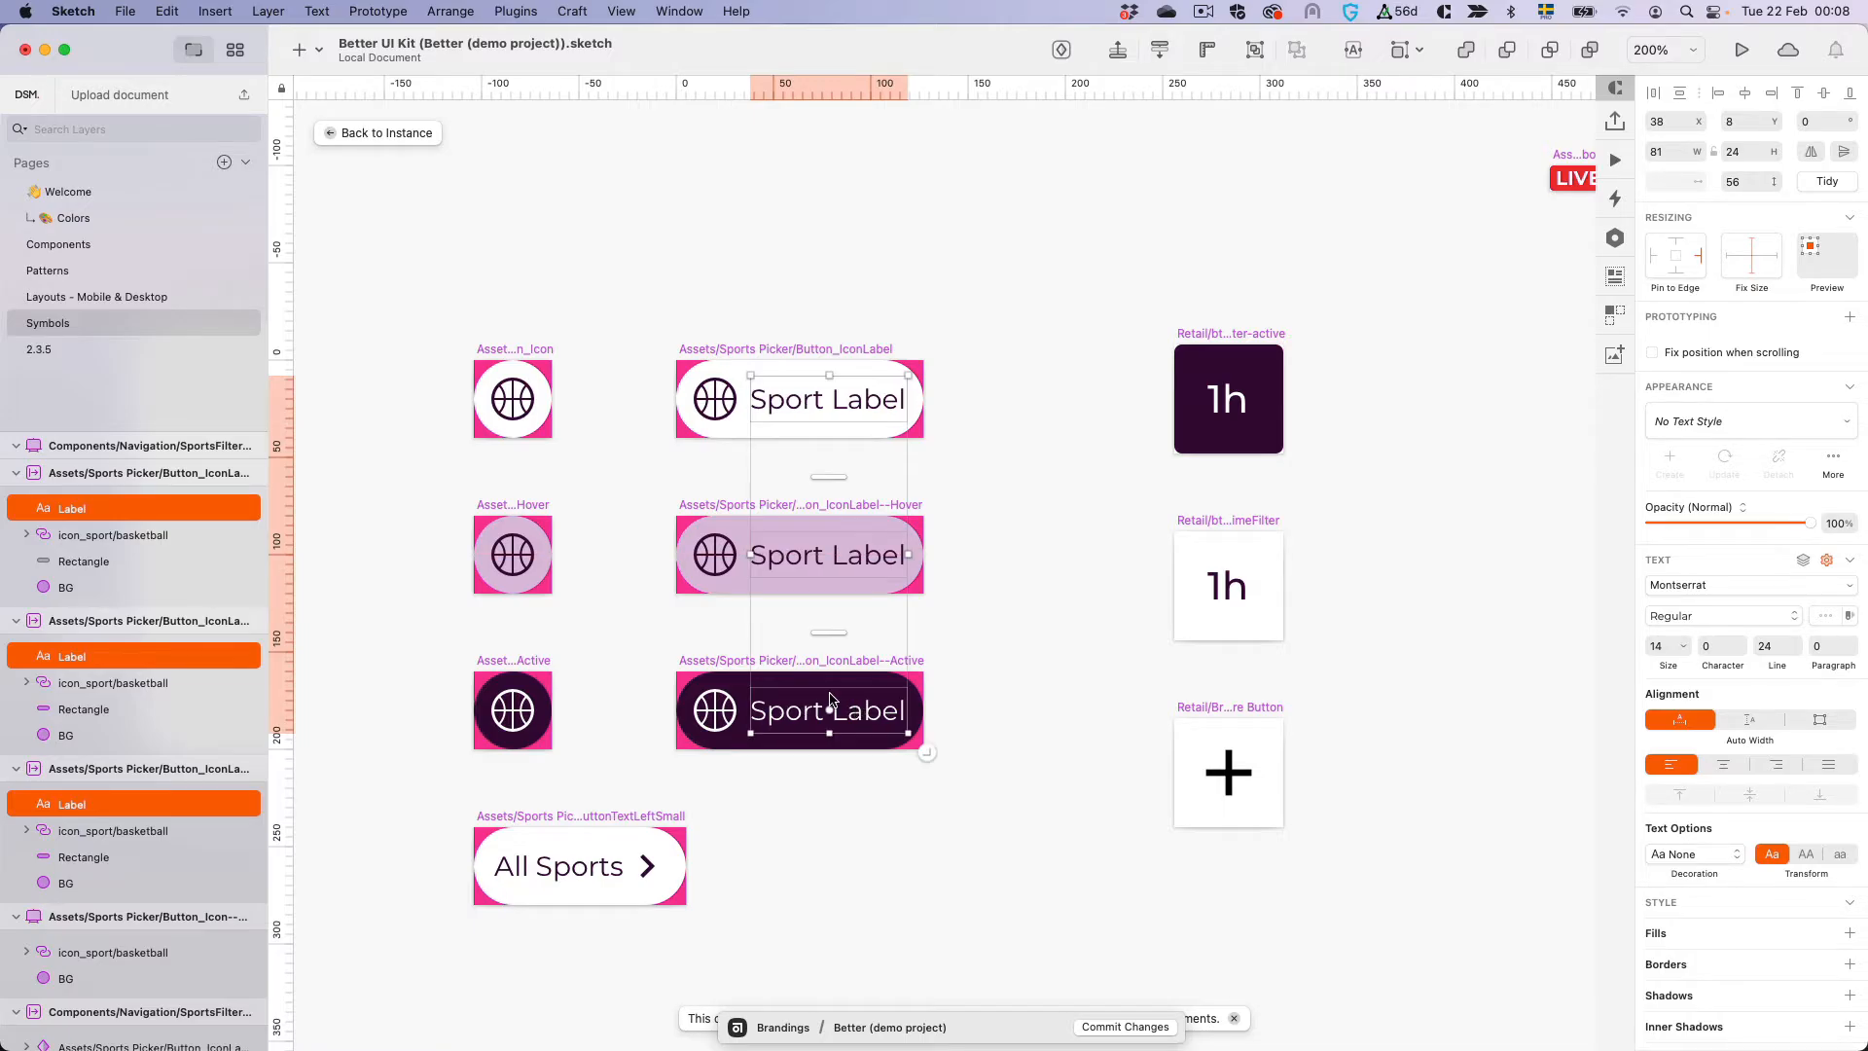
# Step: Widen the default, Hover and Active sport button symbols from 127 to 129 px
pyautogui.click(820, 349)
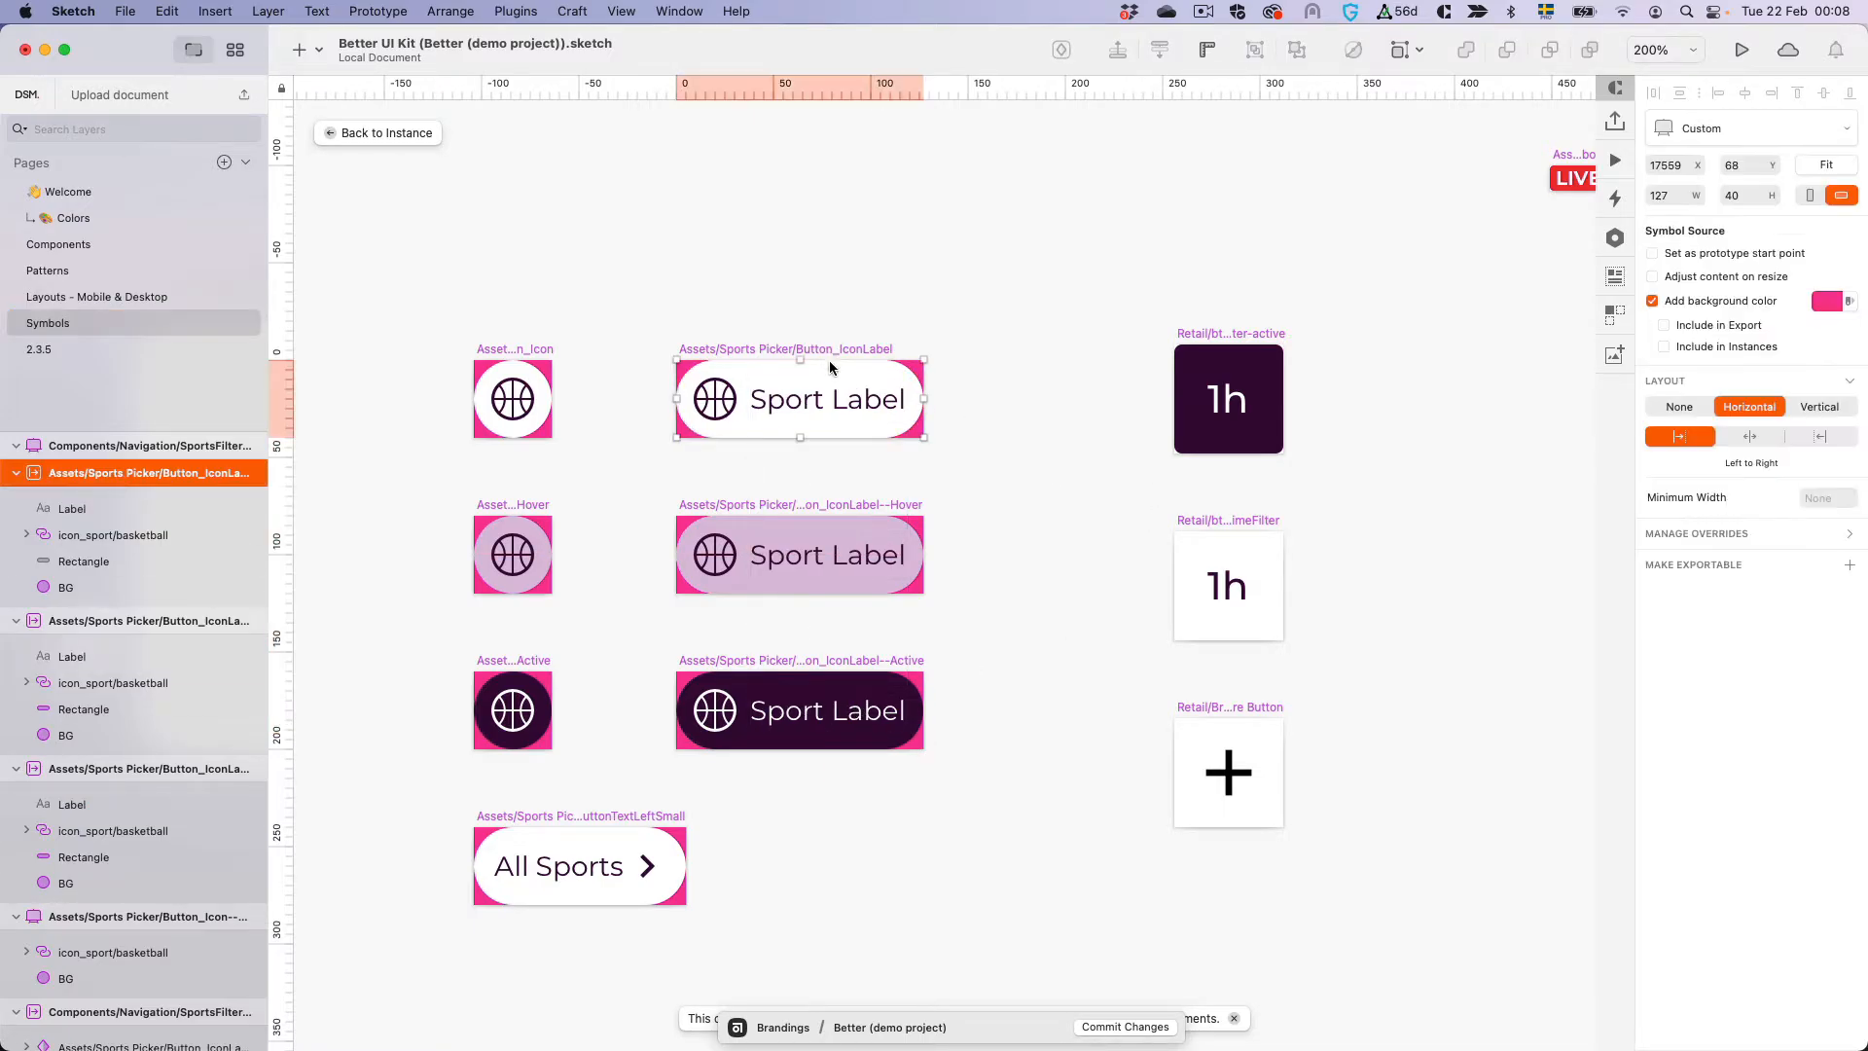
pyautogui.keyDown('shift'); pyautogui.click(835, 531); pyautogui.keyUp('shift')
pyautogui.keyDown('shift'); pyautogui.click(851, 681); pyautogui.keyUp('shift')
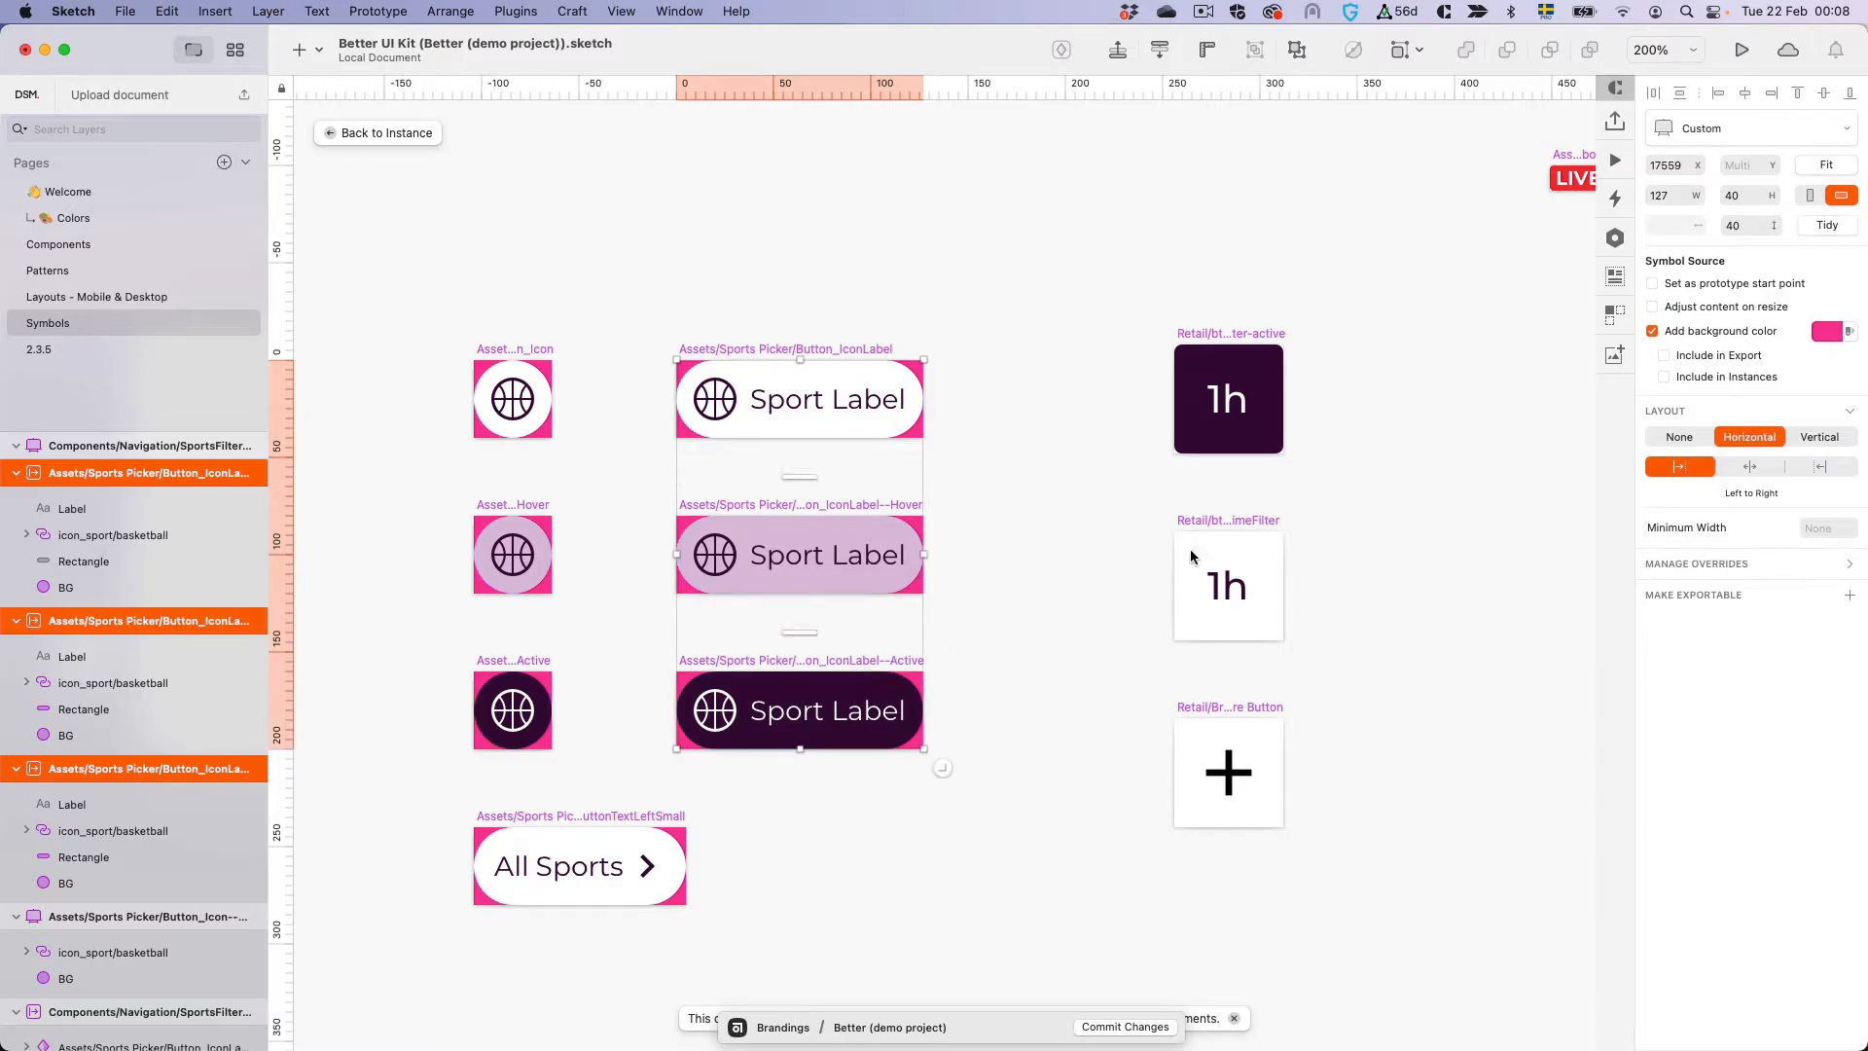
pyautogui.click(1697, 193)
pyautogui.click(1697, 192)
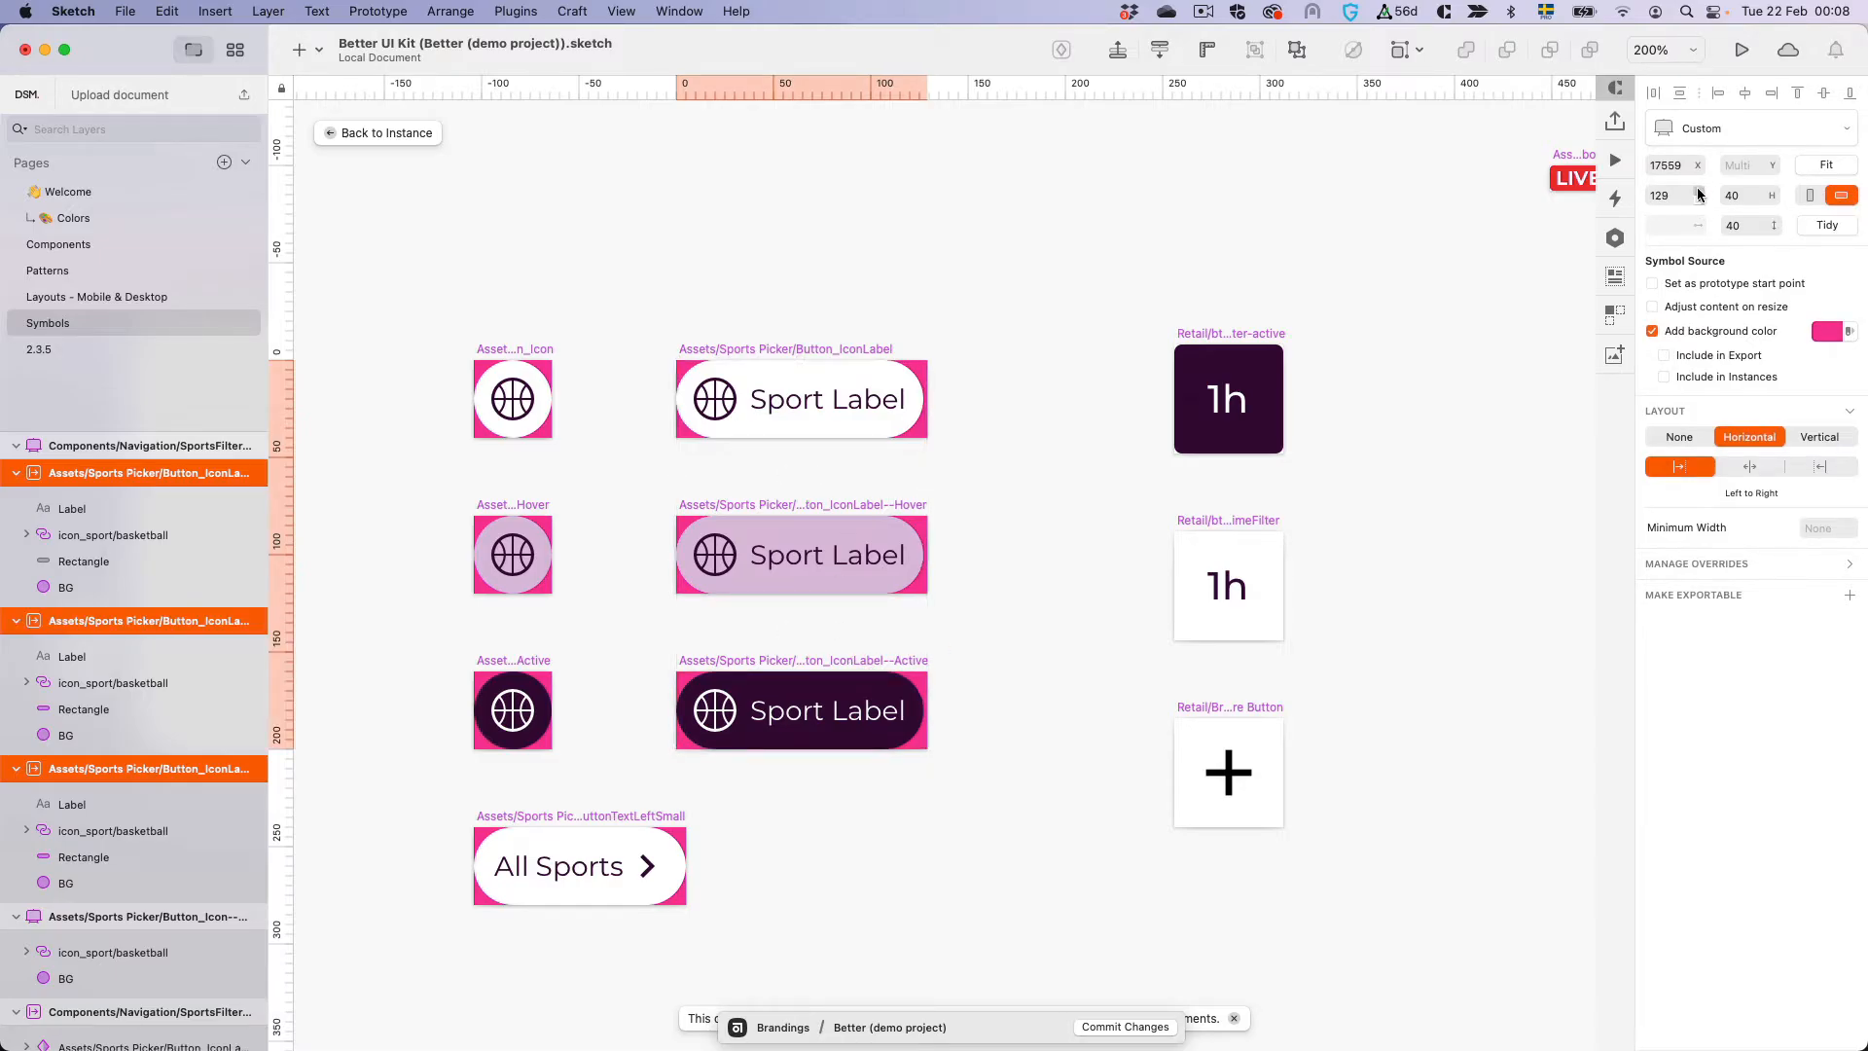
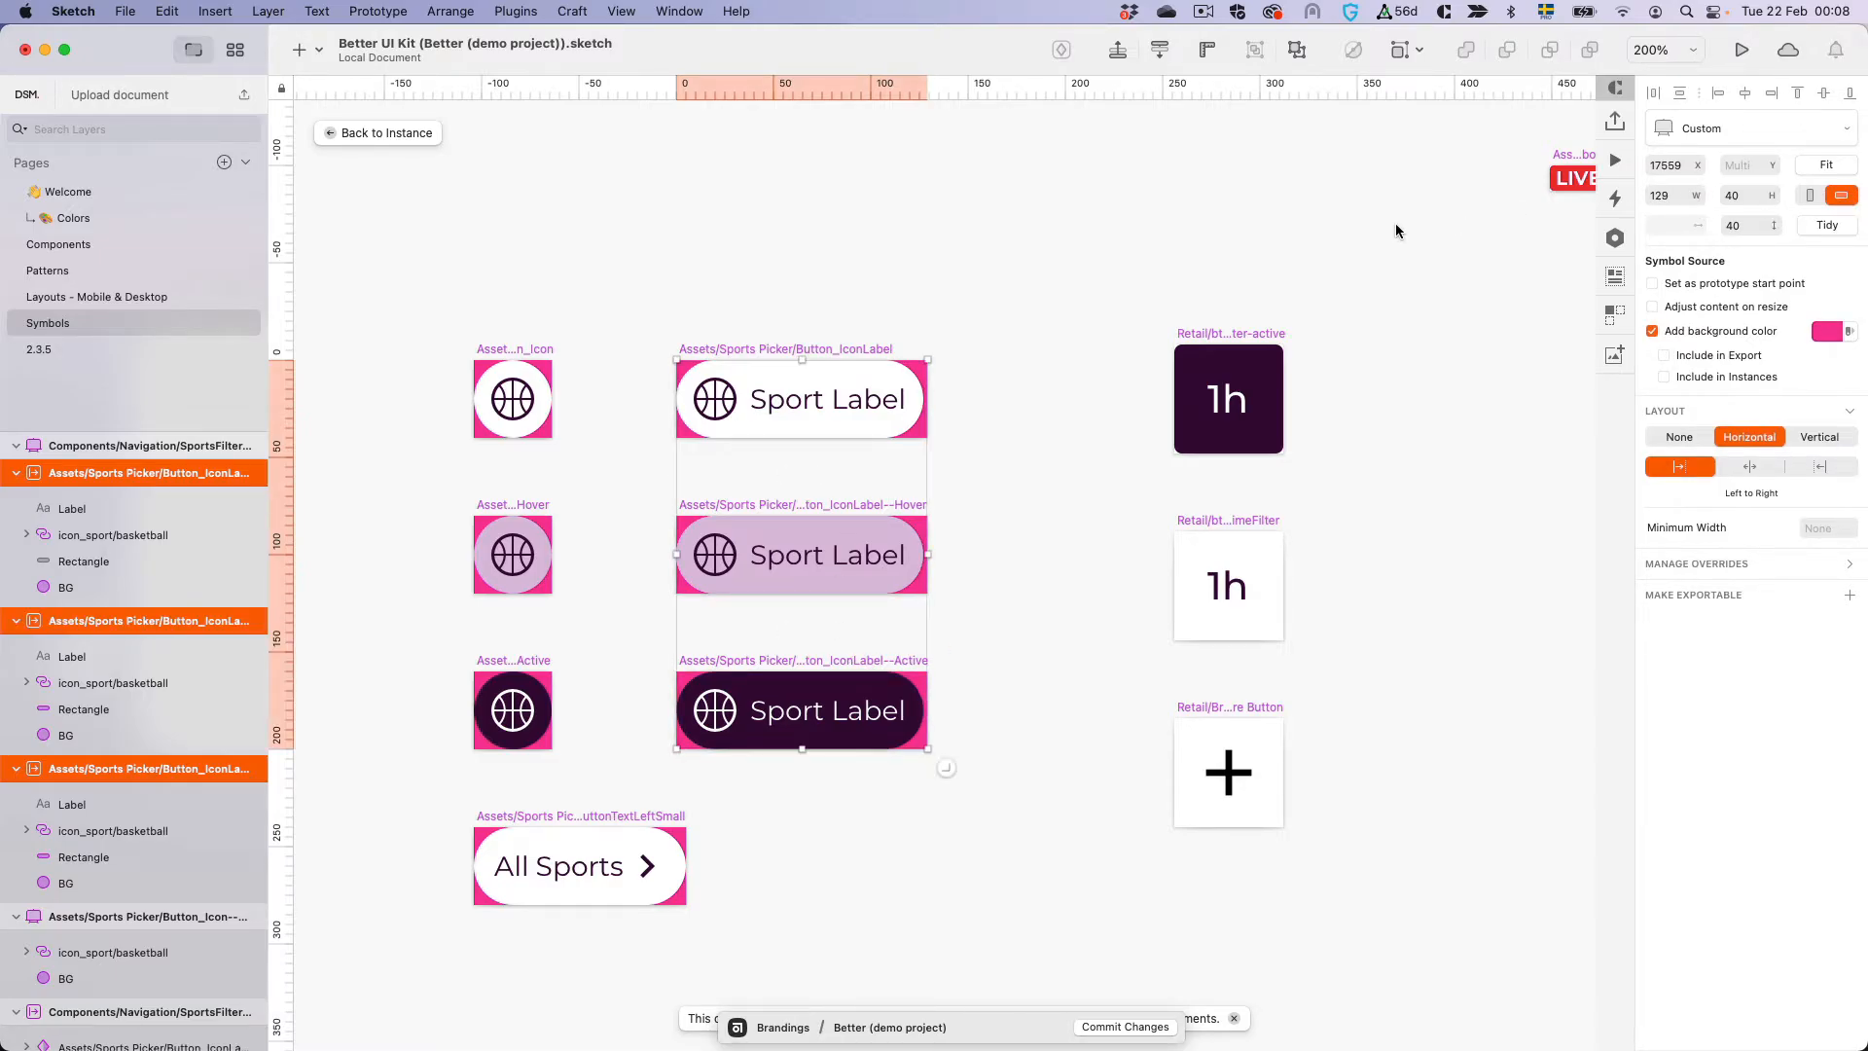
# Step: Widen the three Sport Label button symbols to 131 px
pyautogui.click(1700, 191)
pyautogui.click(1700, 192)
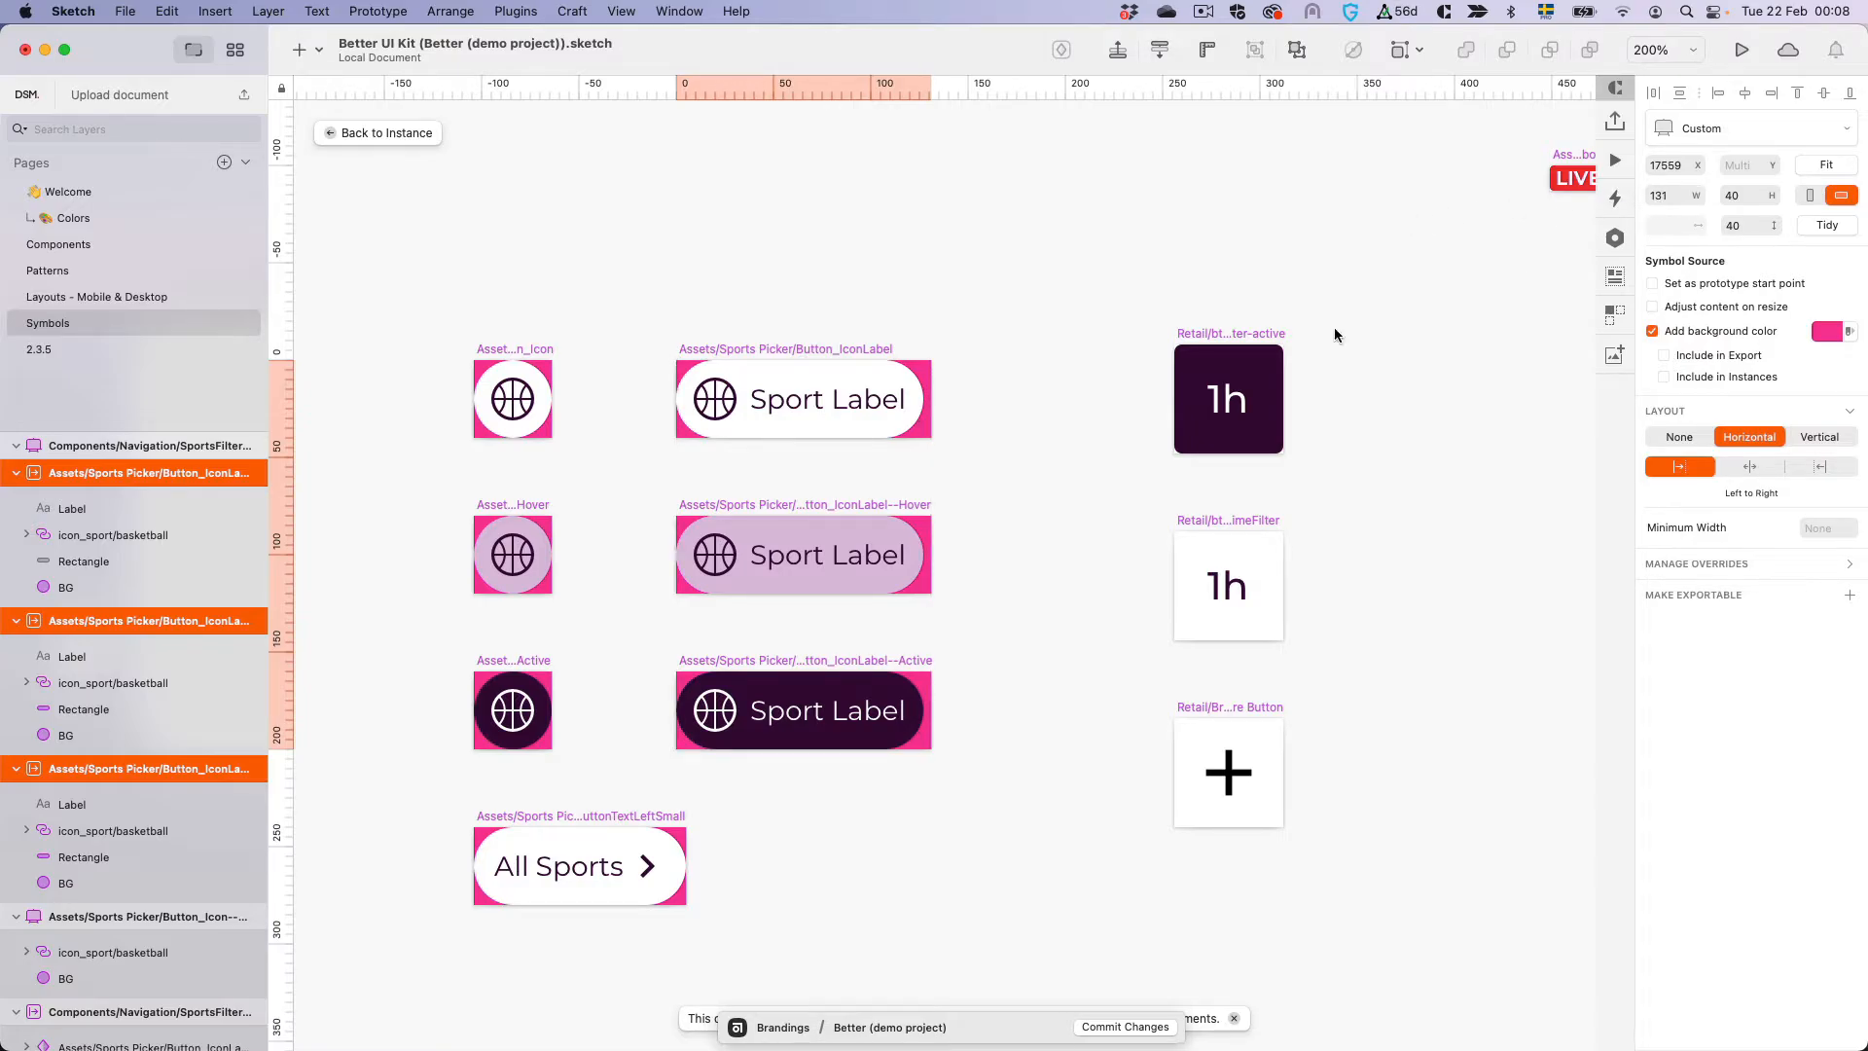
pyautogui.click(1013, 357)
# Step: Stretch the plain button's white background pill to 131 px wide
pyautogui.click(868, 374)
pyautogui.click(871, 371)
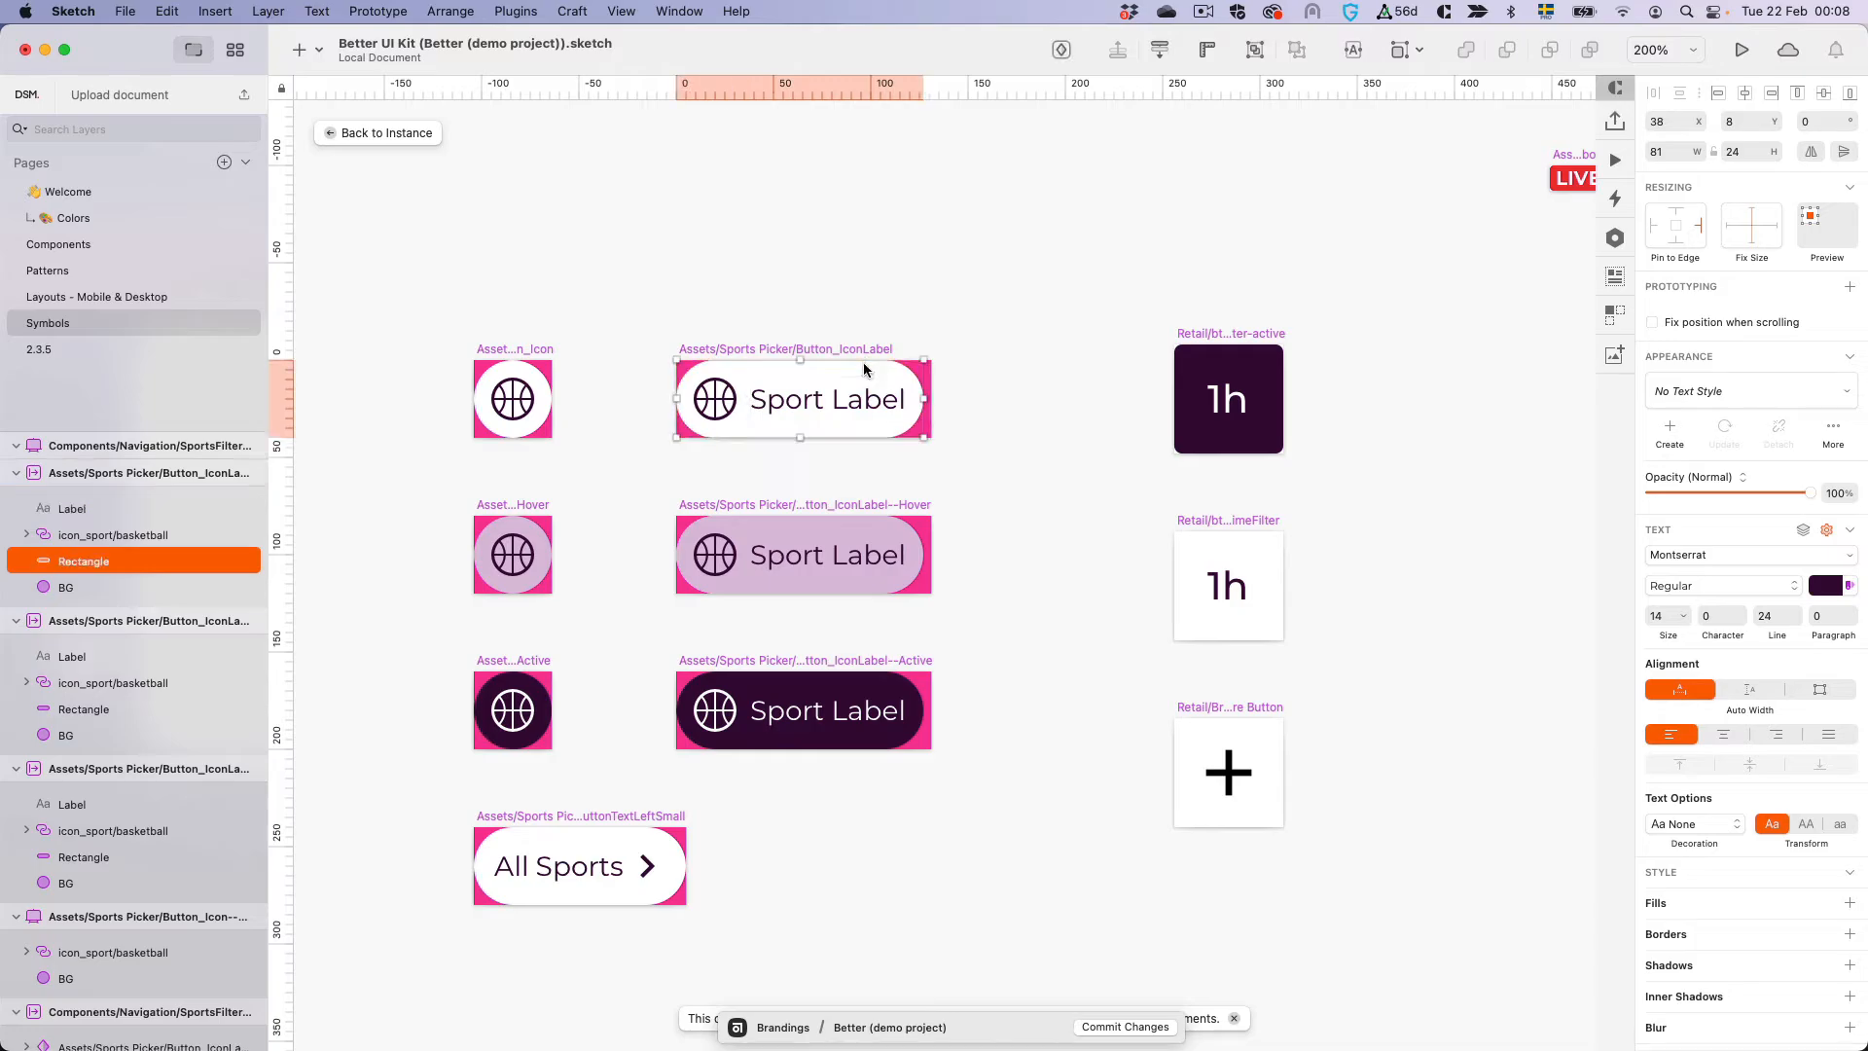
pyautogui.click(1703, 150)
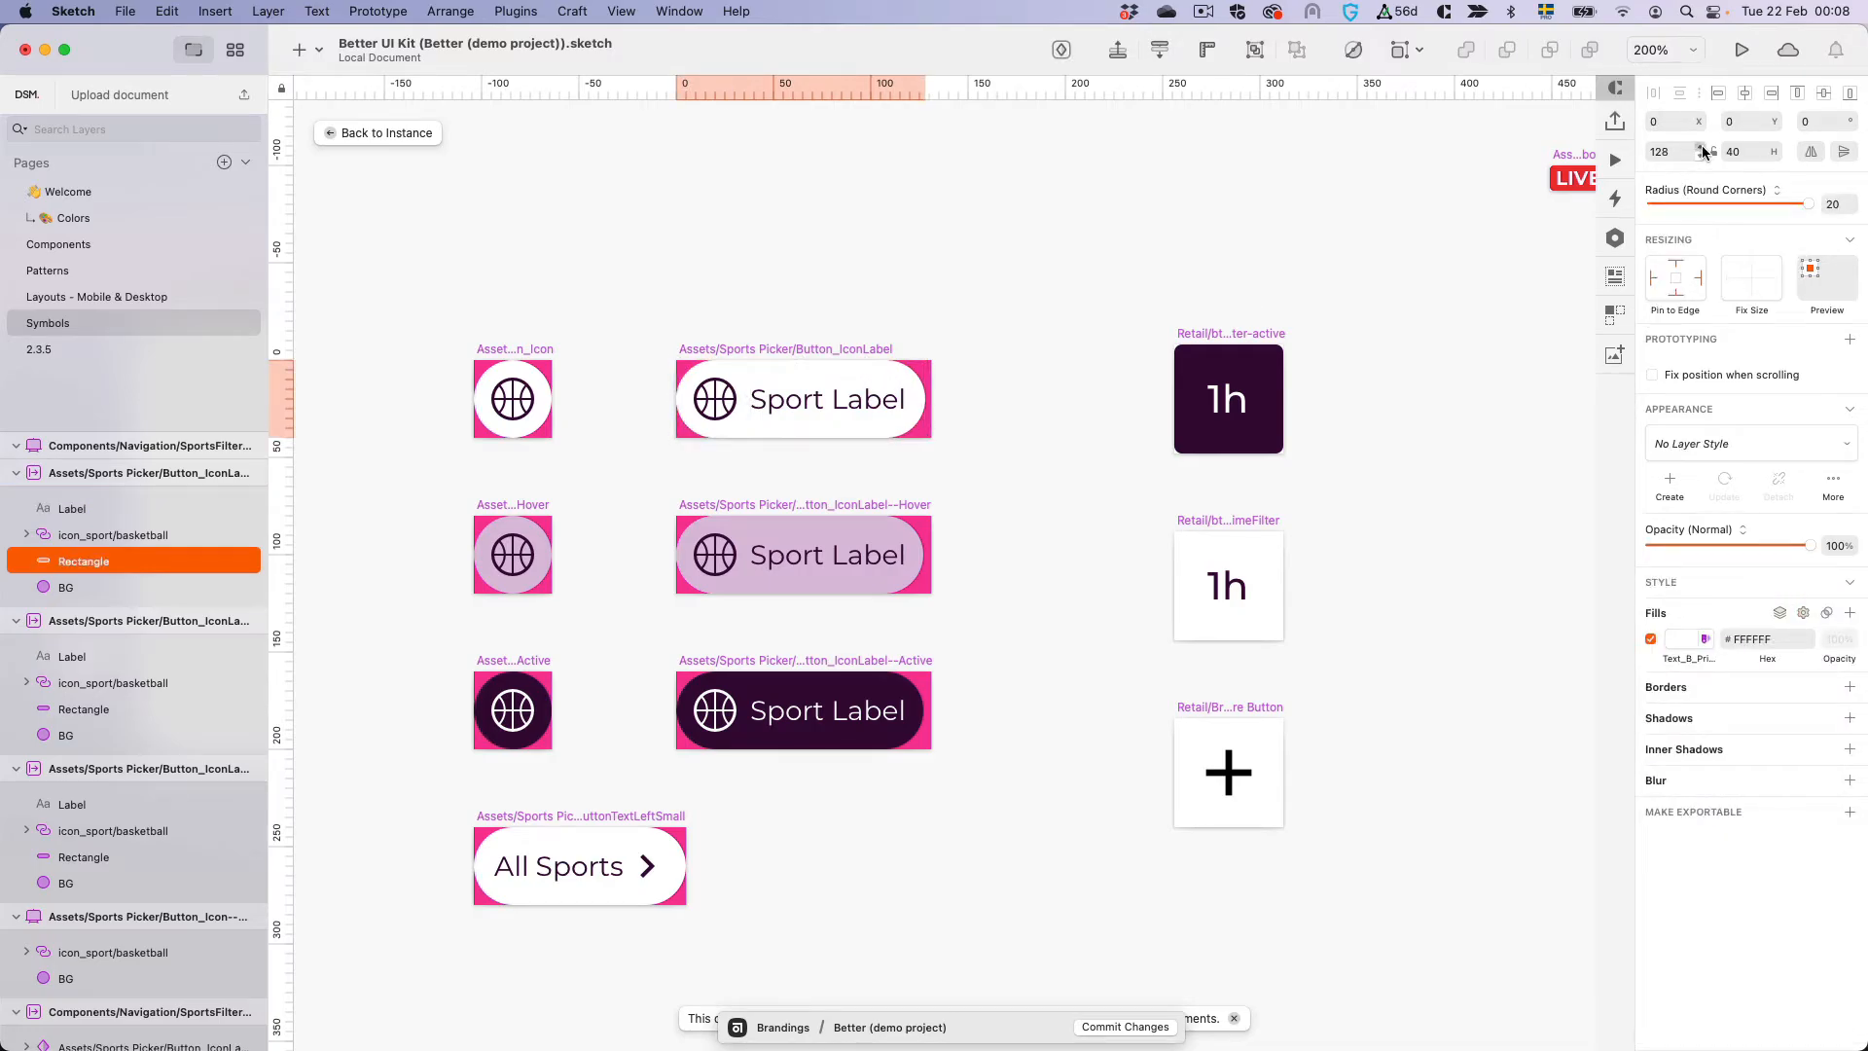
pyautogui.click(1702, 150)
pyautogui.click(1702, 151)
pyautogui.click(1702, 151)
# Step: Stretch the Hover and Active buttons' background pills to 131 px as well
pyautogui.click(862, 533)
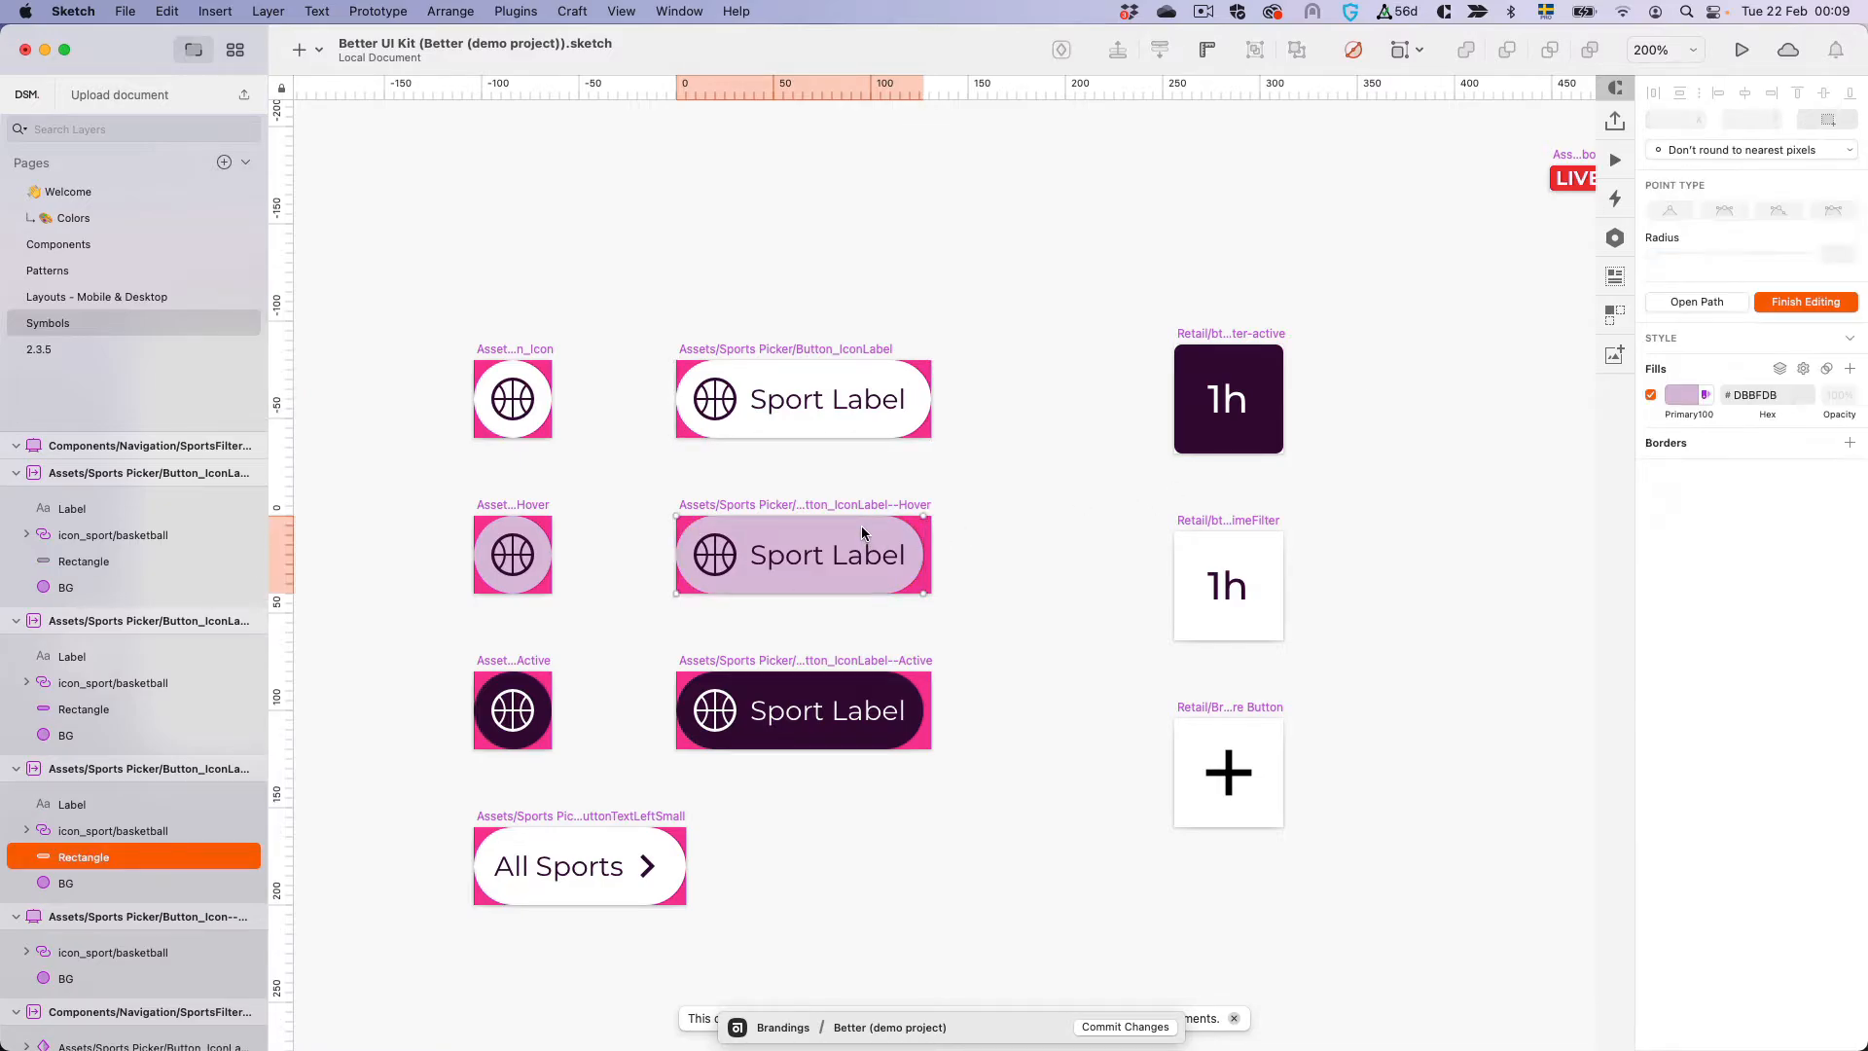
pyautogui.keyDown('shift'); pyautogui.click(909, 681); pyautogui.keyUp('shift')
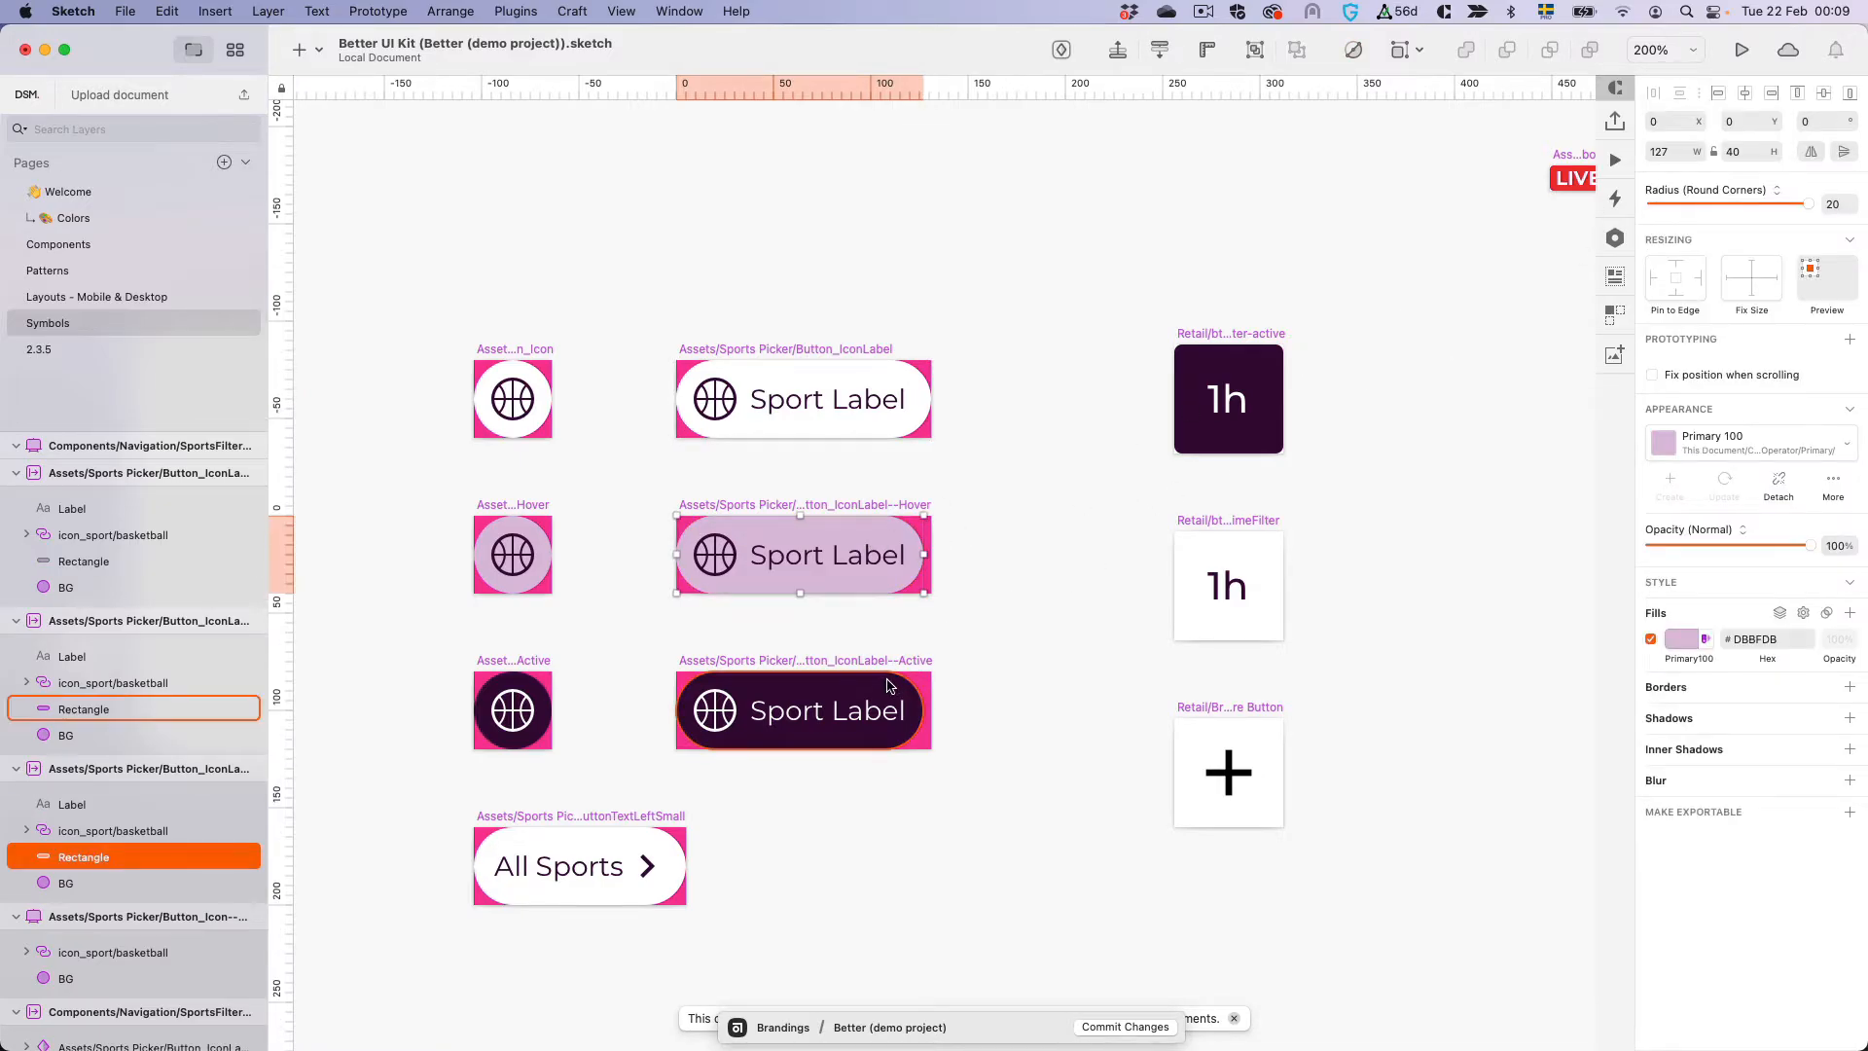
pyautogui.click(1697, 146)
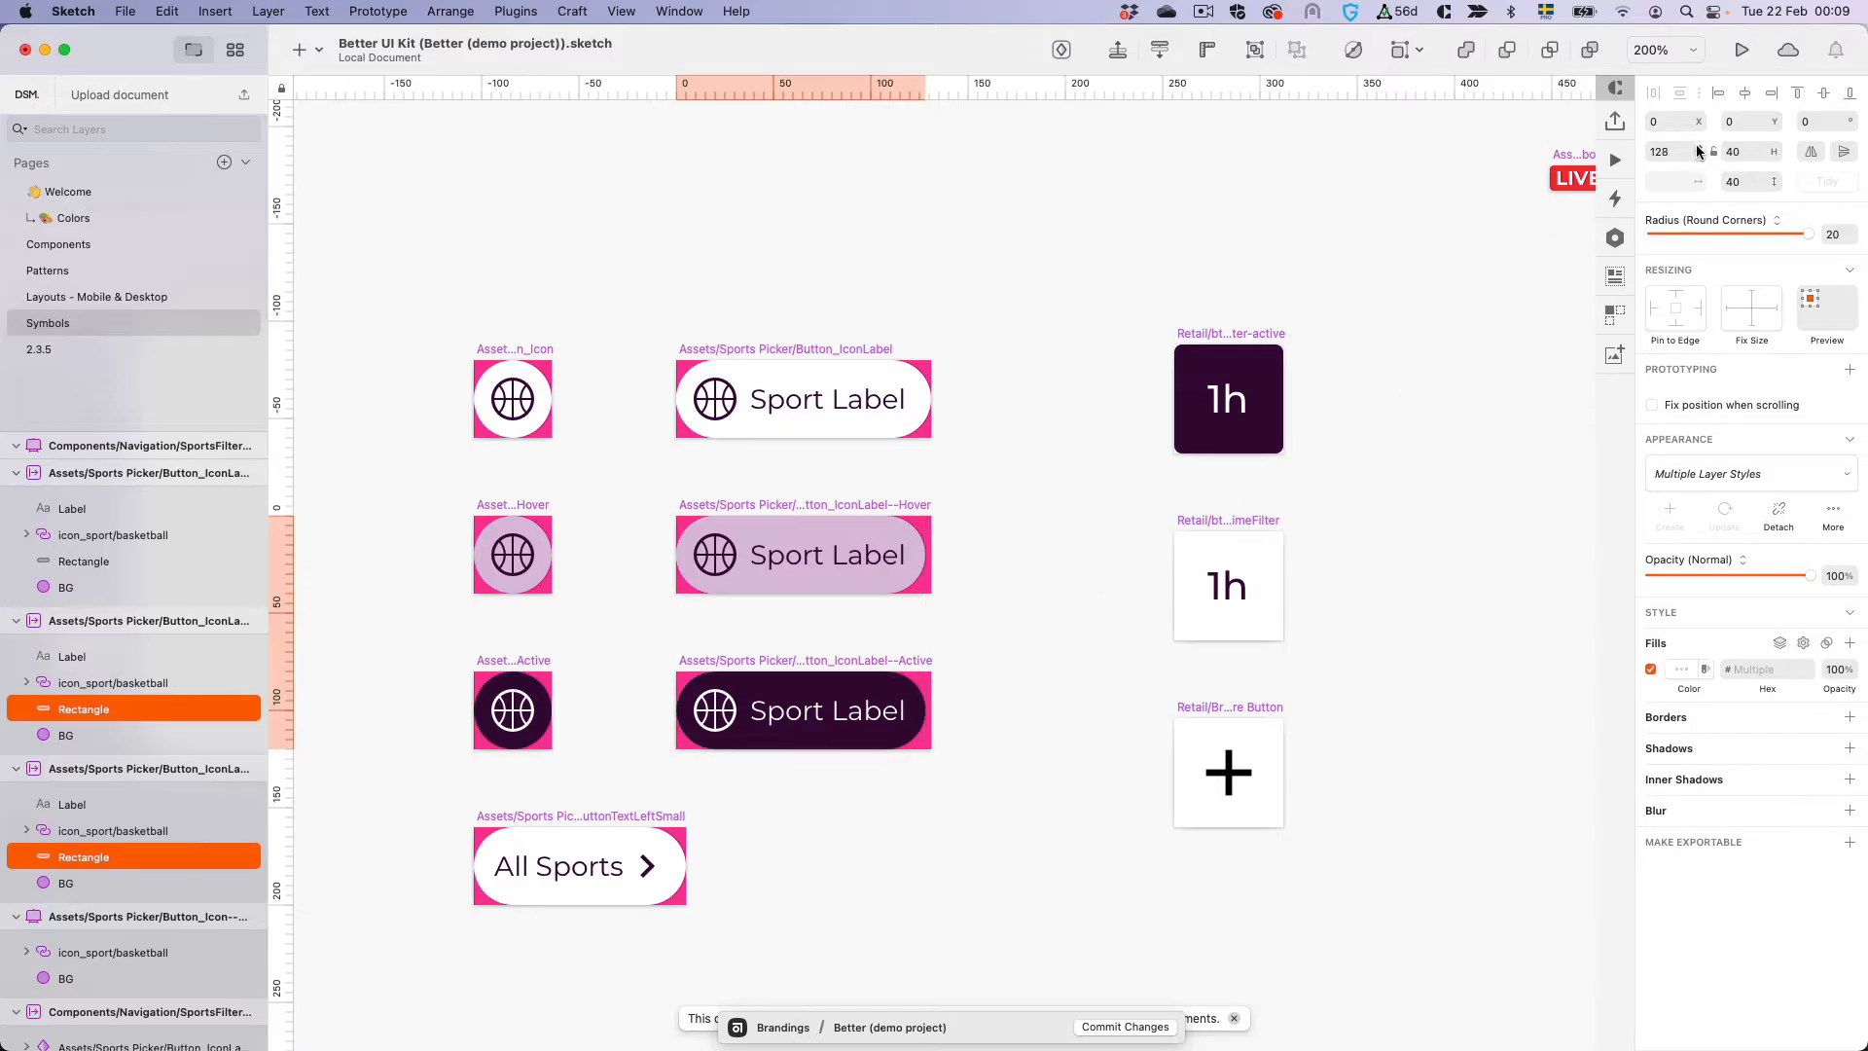
pyautogui.click(1698, 147)
pyautogui.click(1697, 146)
pyautogui.click(1698, 147)
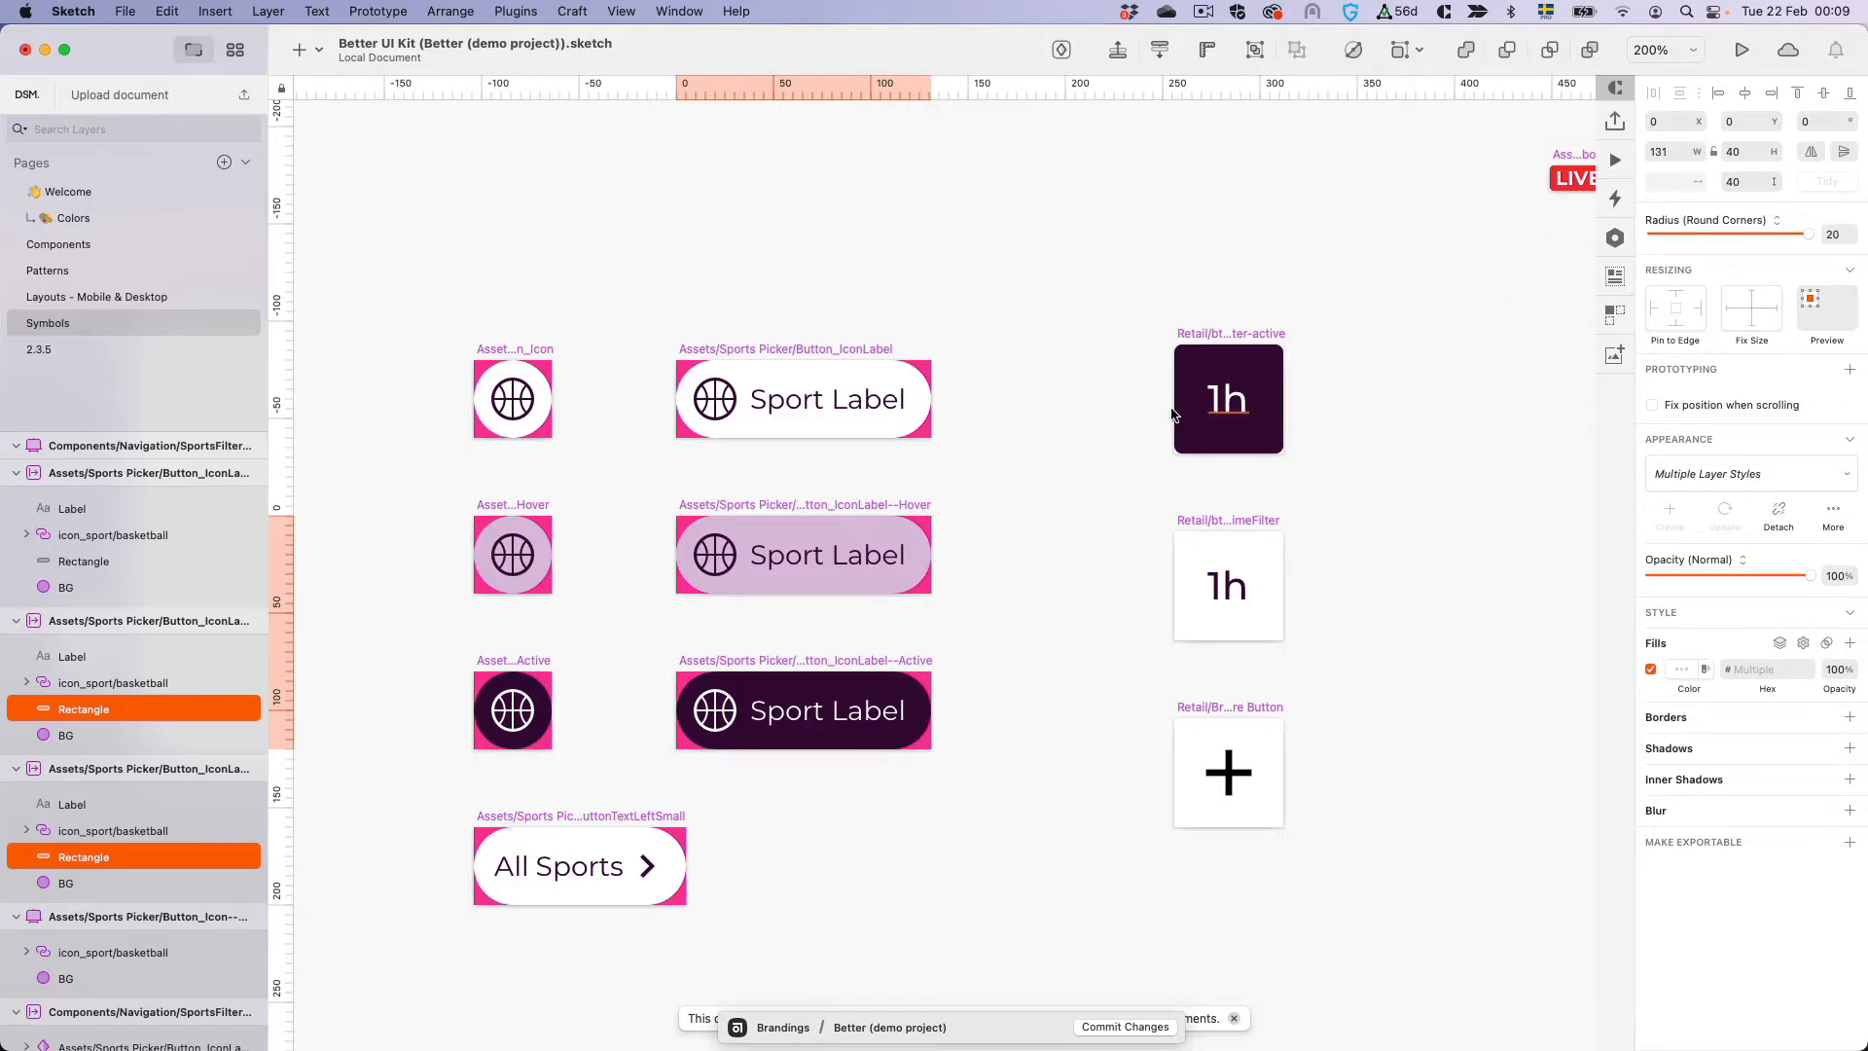
pyautogui.click(1051, 429)
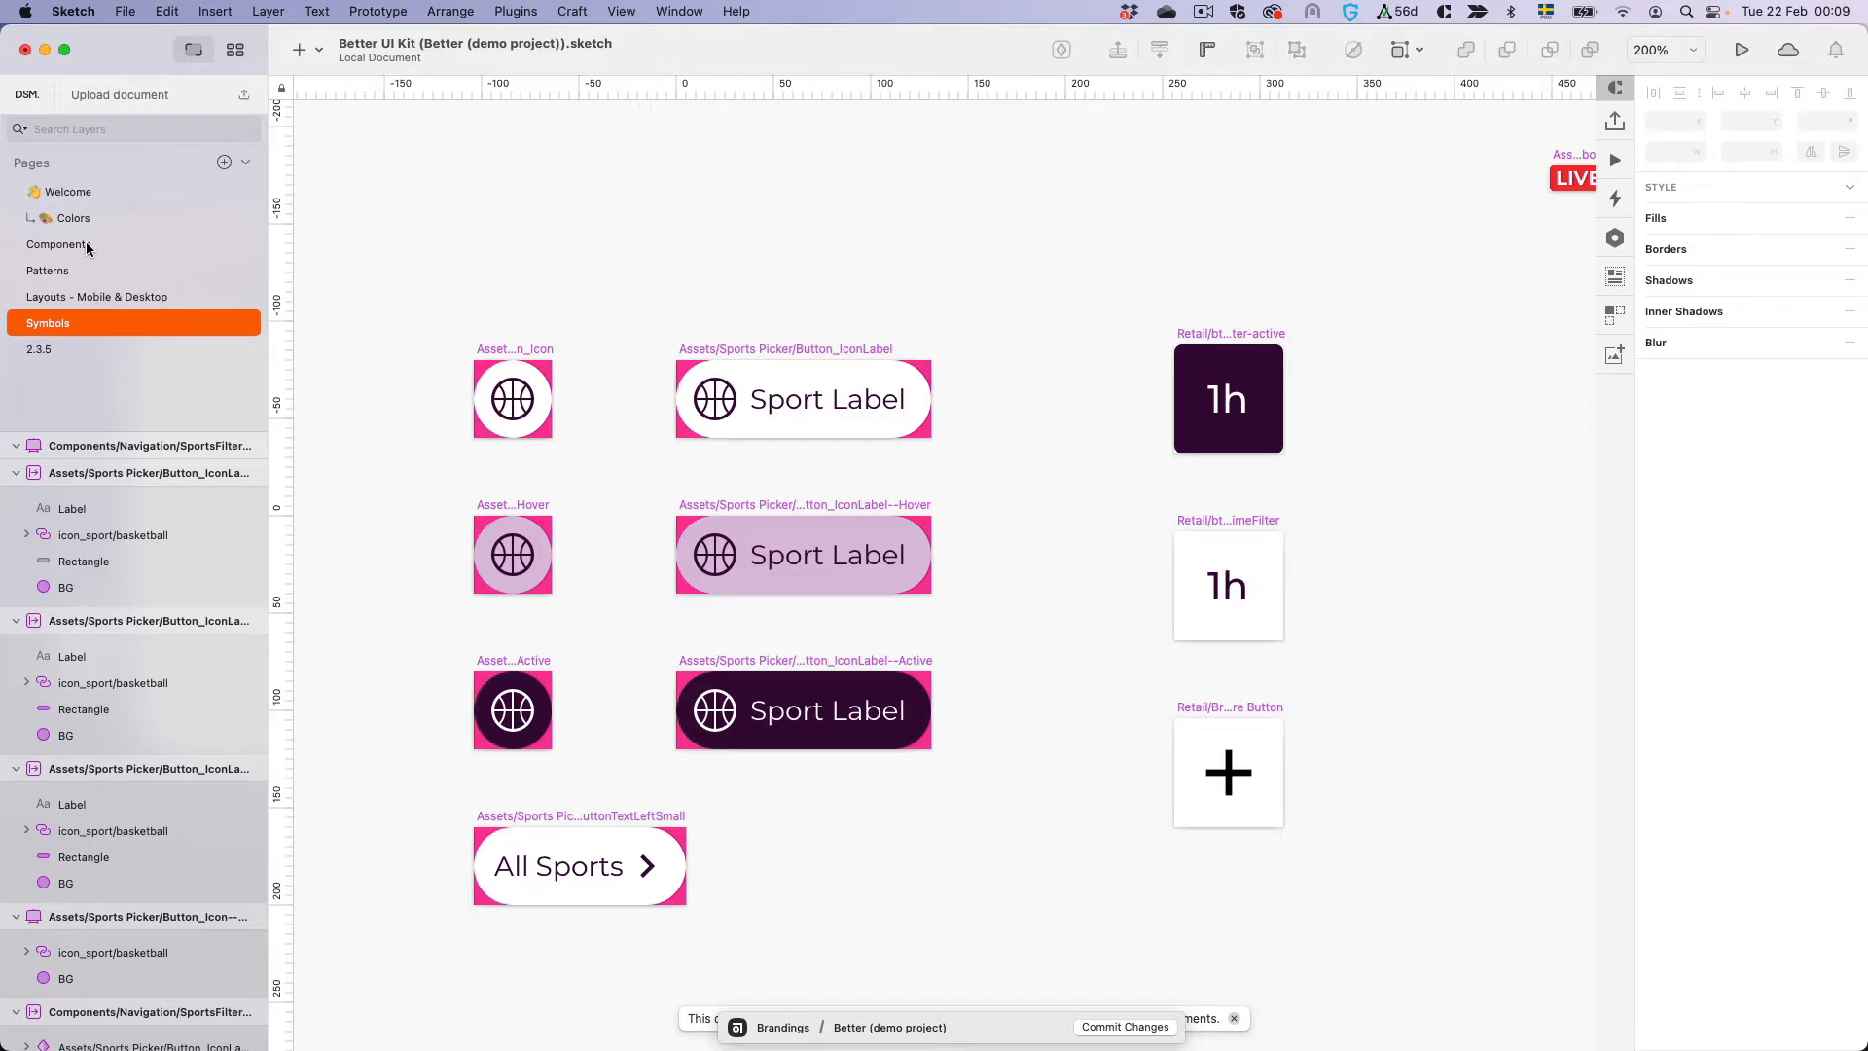
# Step: Zoom out and inspect the Sports Navigation filter instance on the Components page
pyautogui.press('super+0')
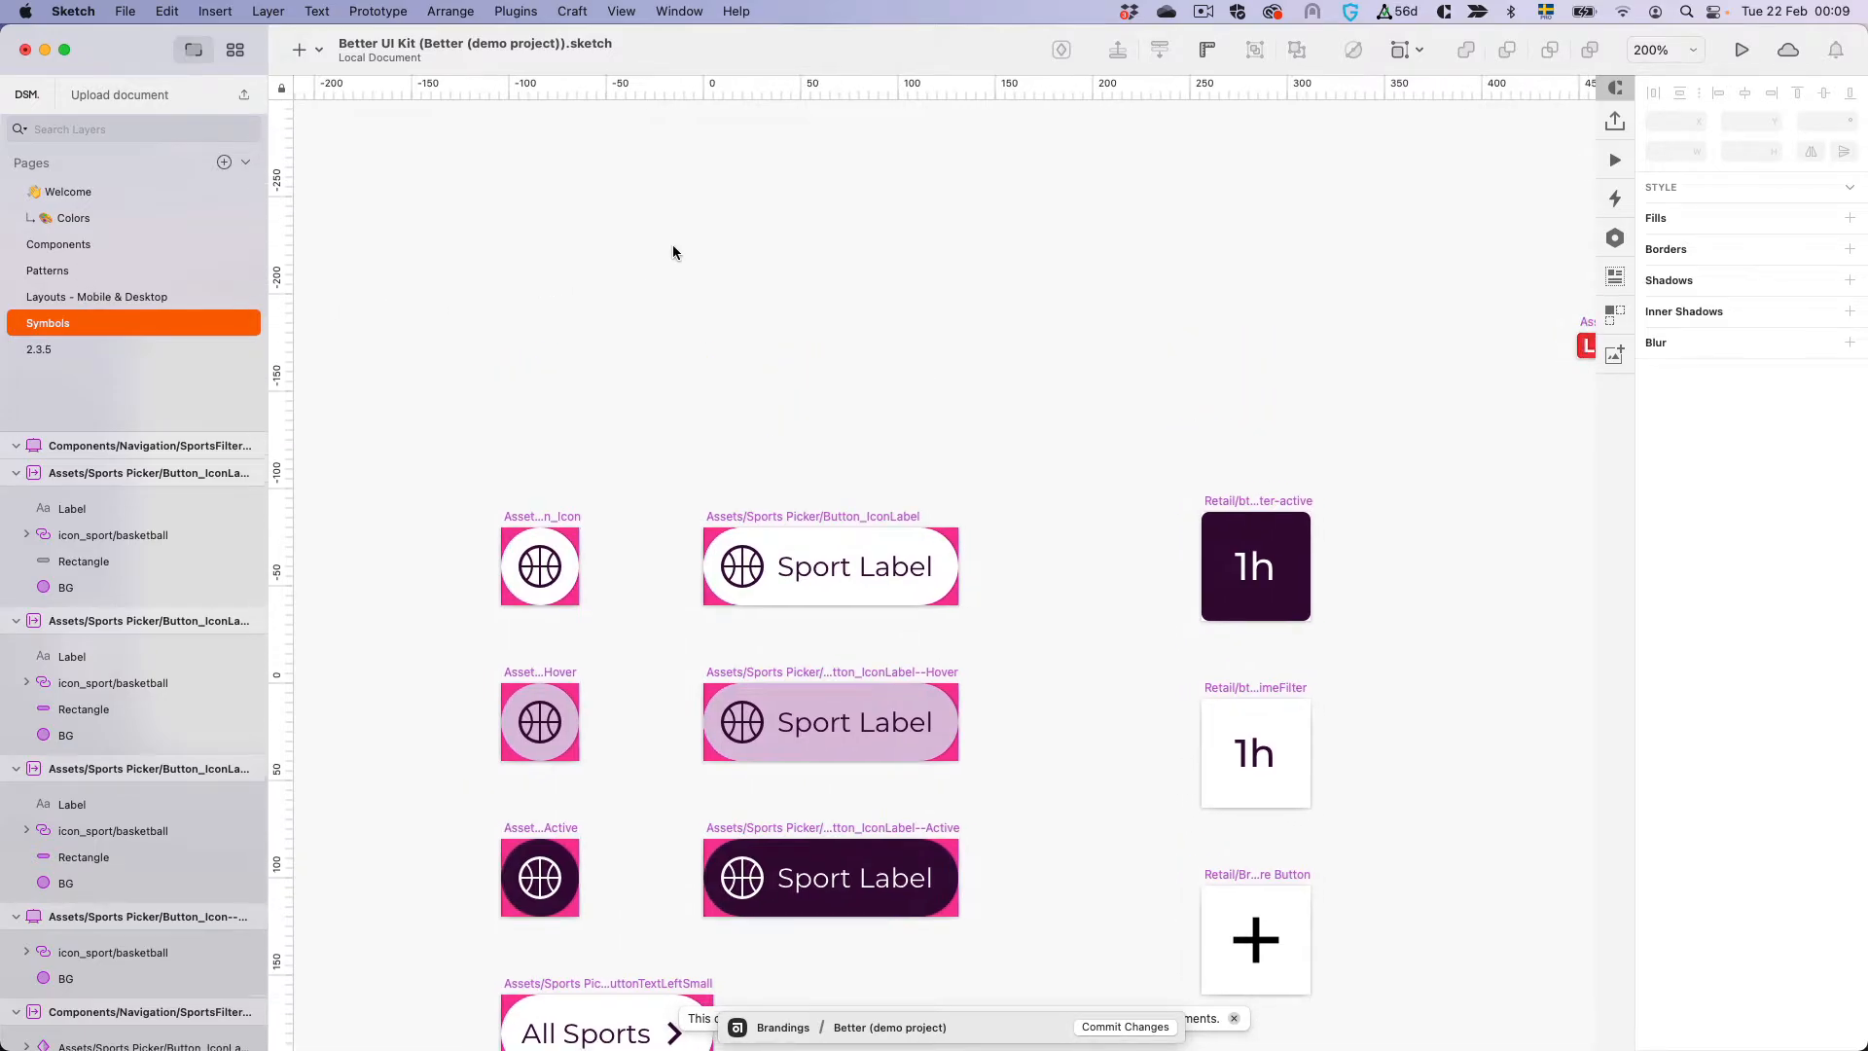
pyautogui.scroll(-8, 673, 248)
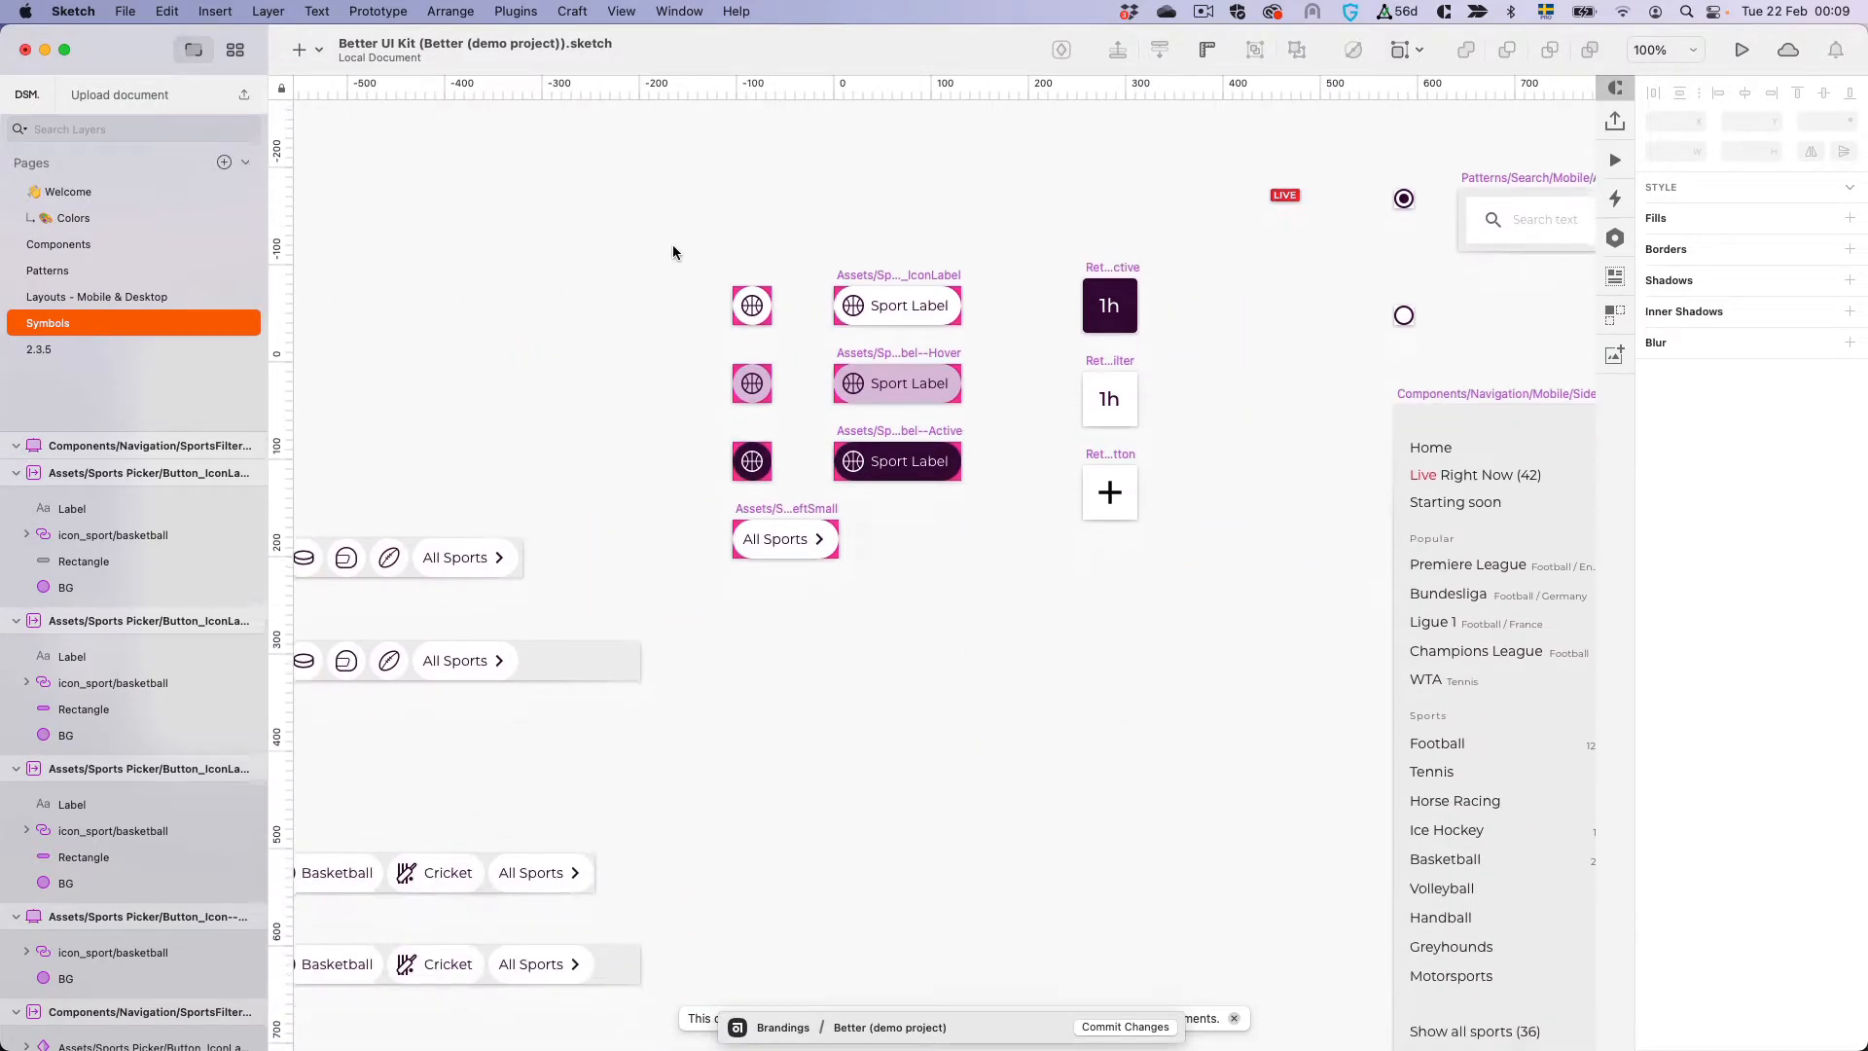
pyautogui.scroll(8, 673, 252)
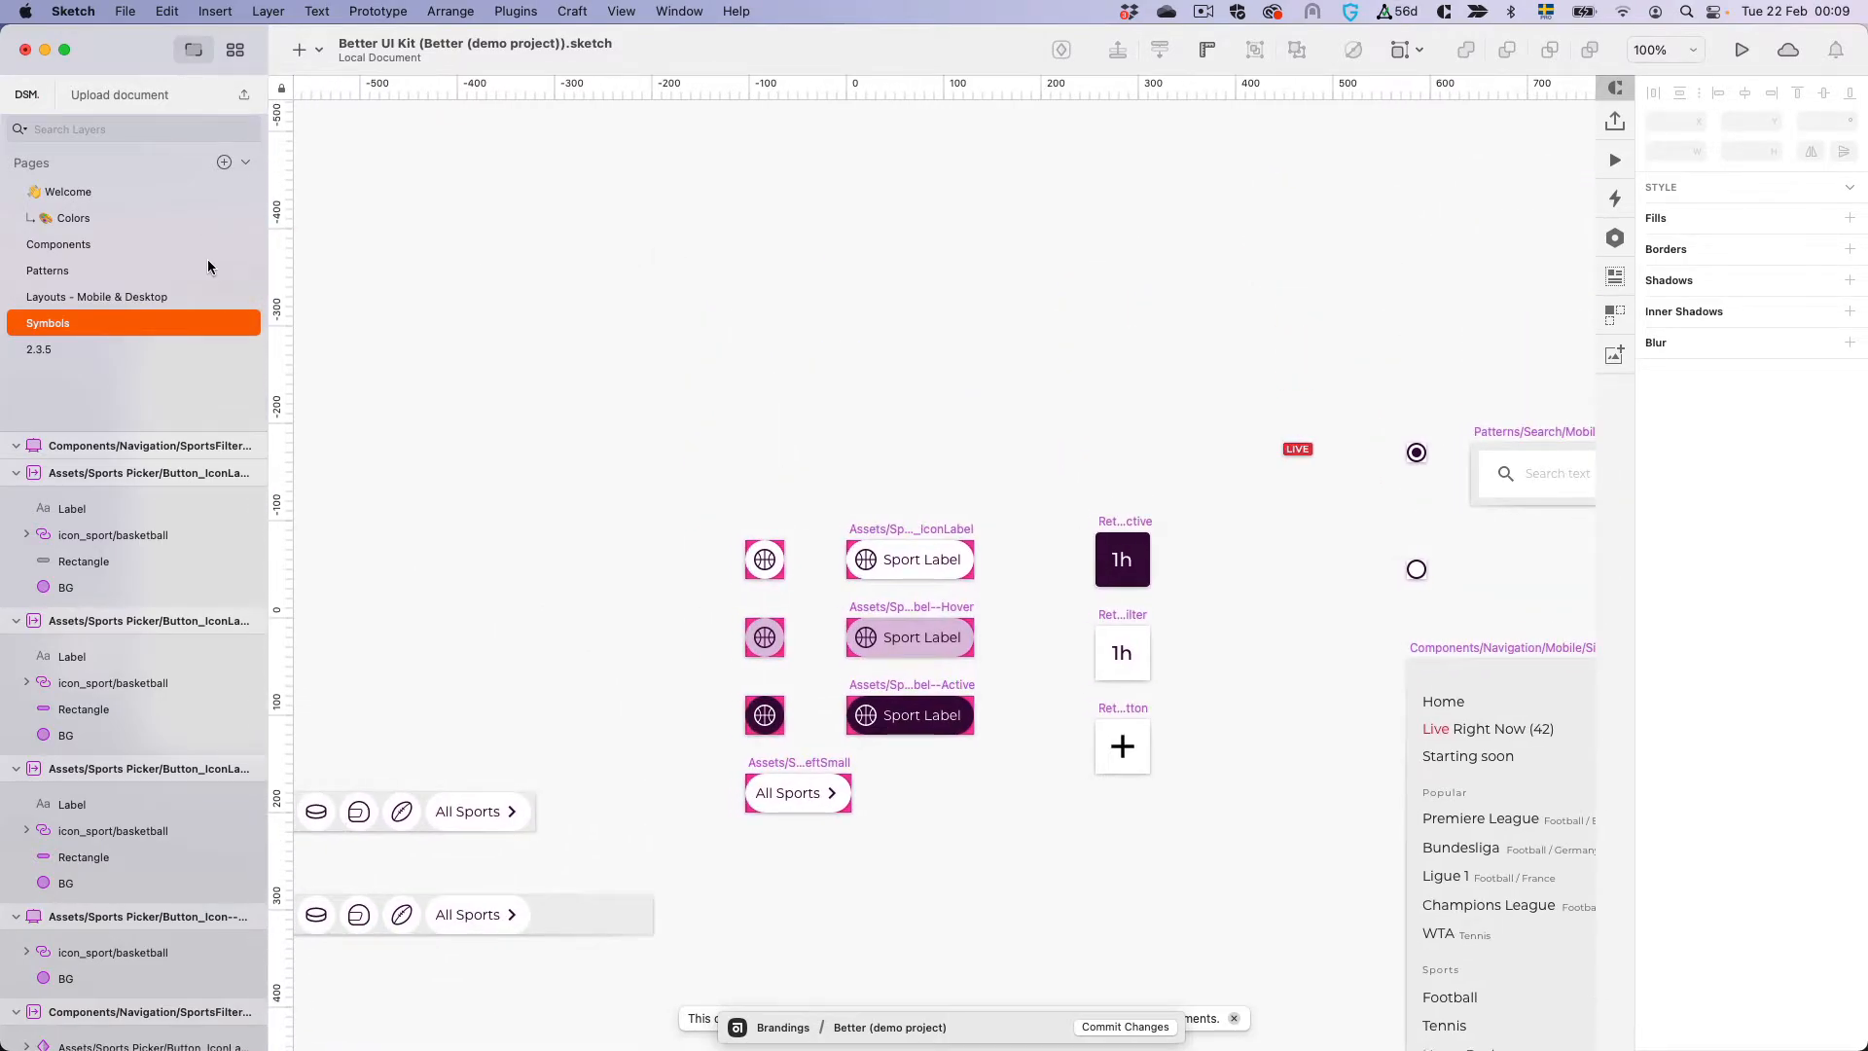
pyautogui.click(184, 243)
pyautogui.click(1184, 494)
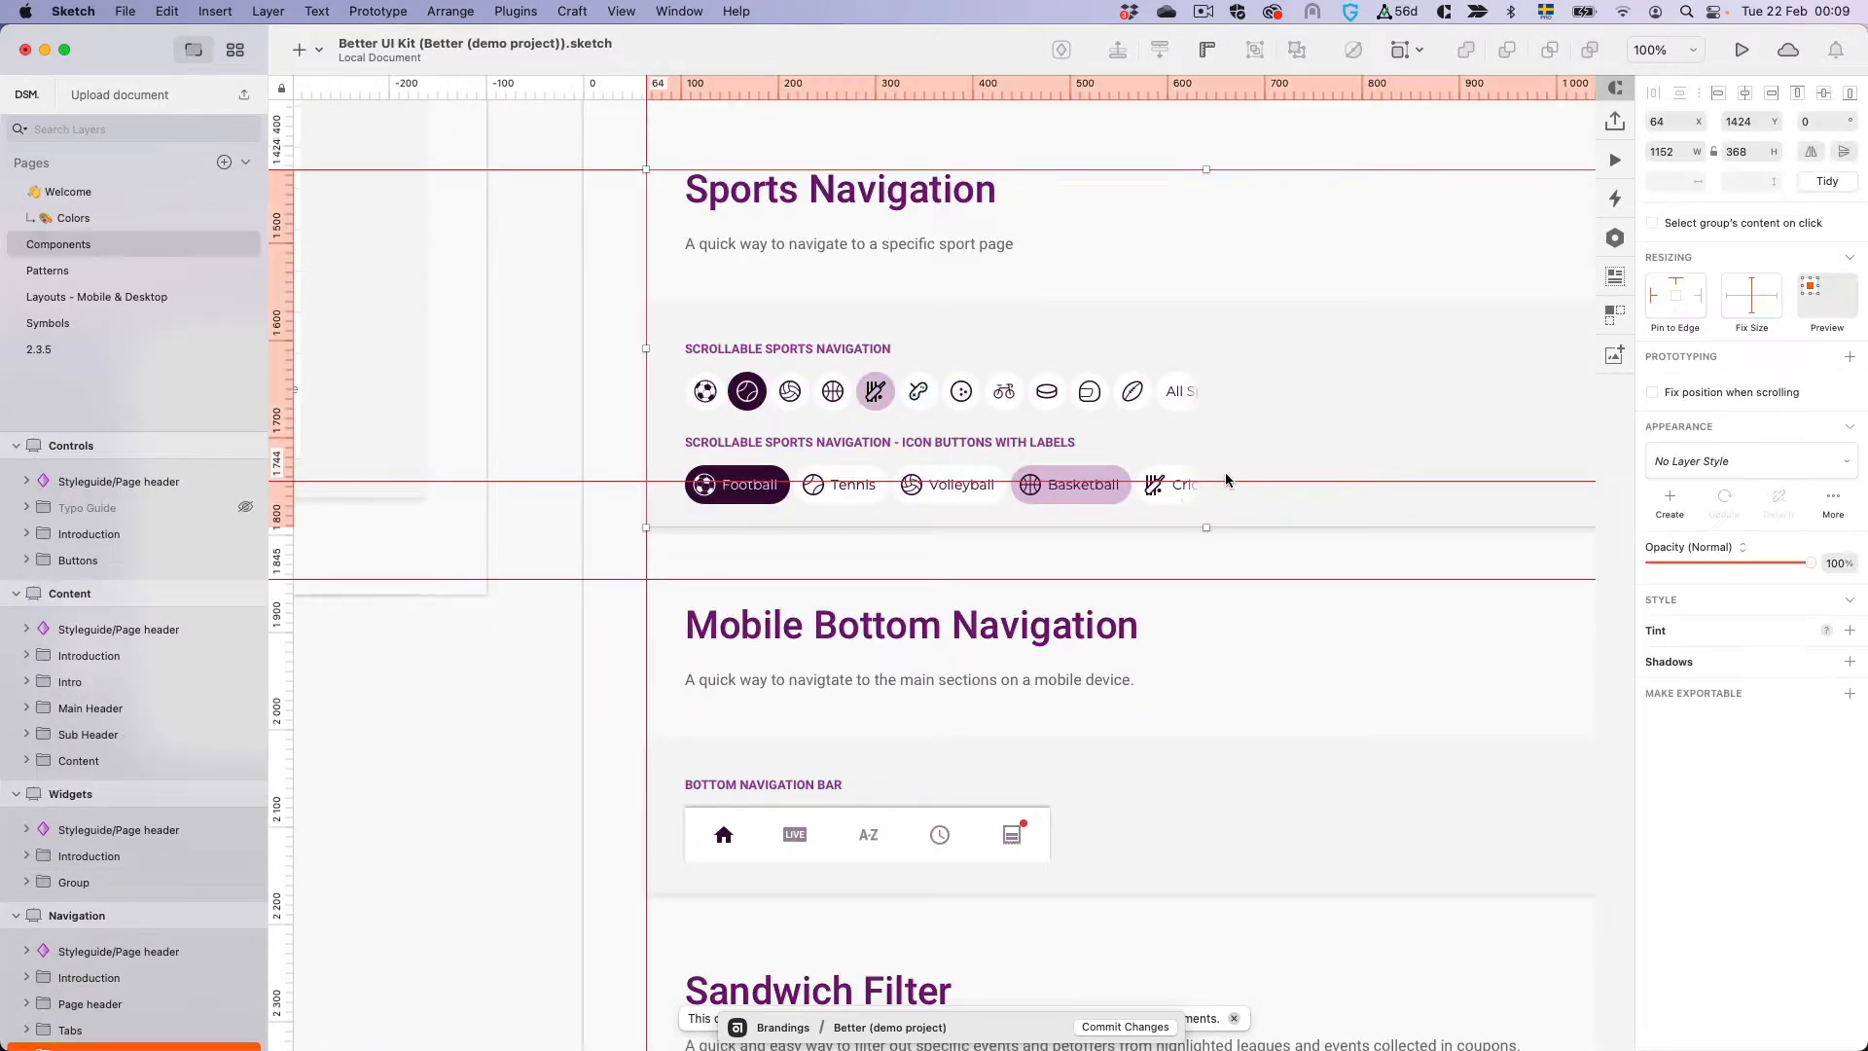
pyautogui.doubleClick(724, 492)
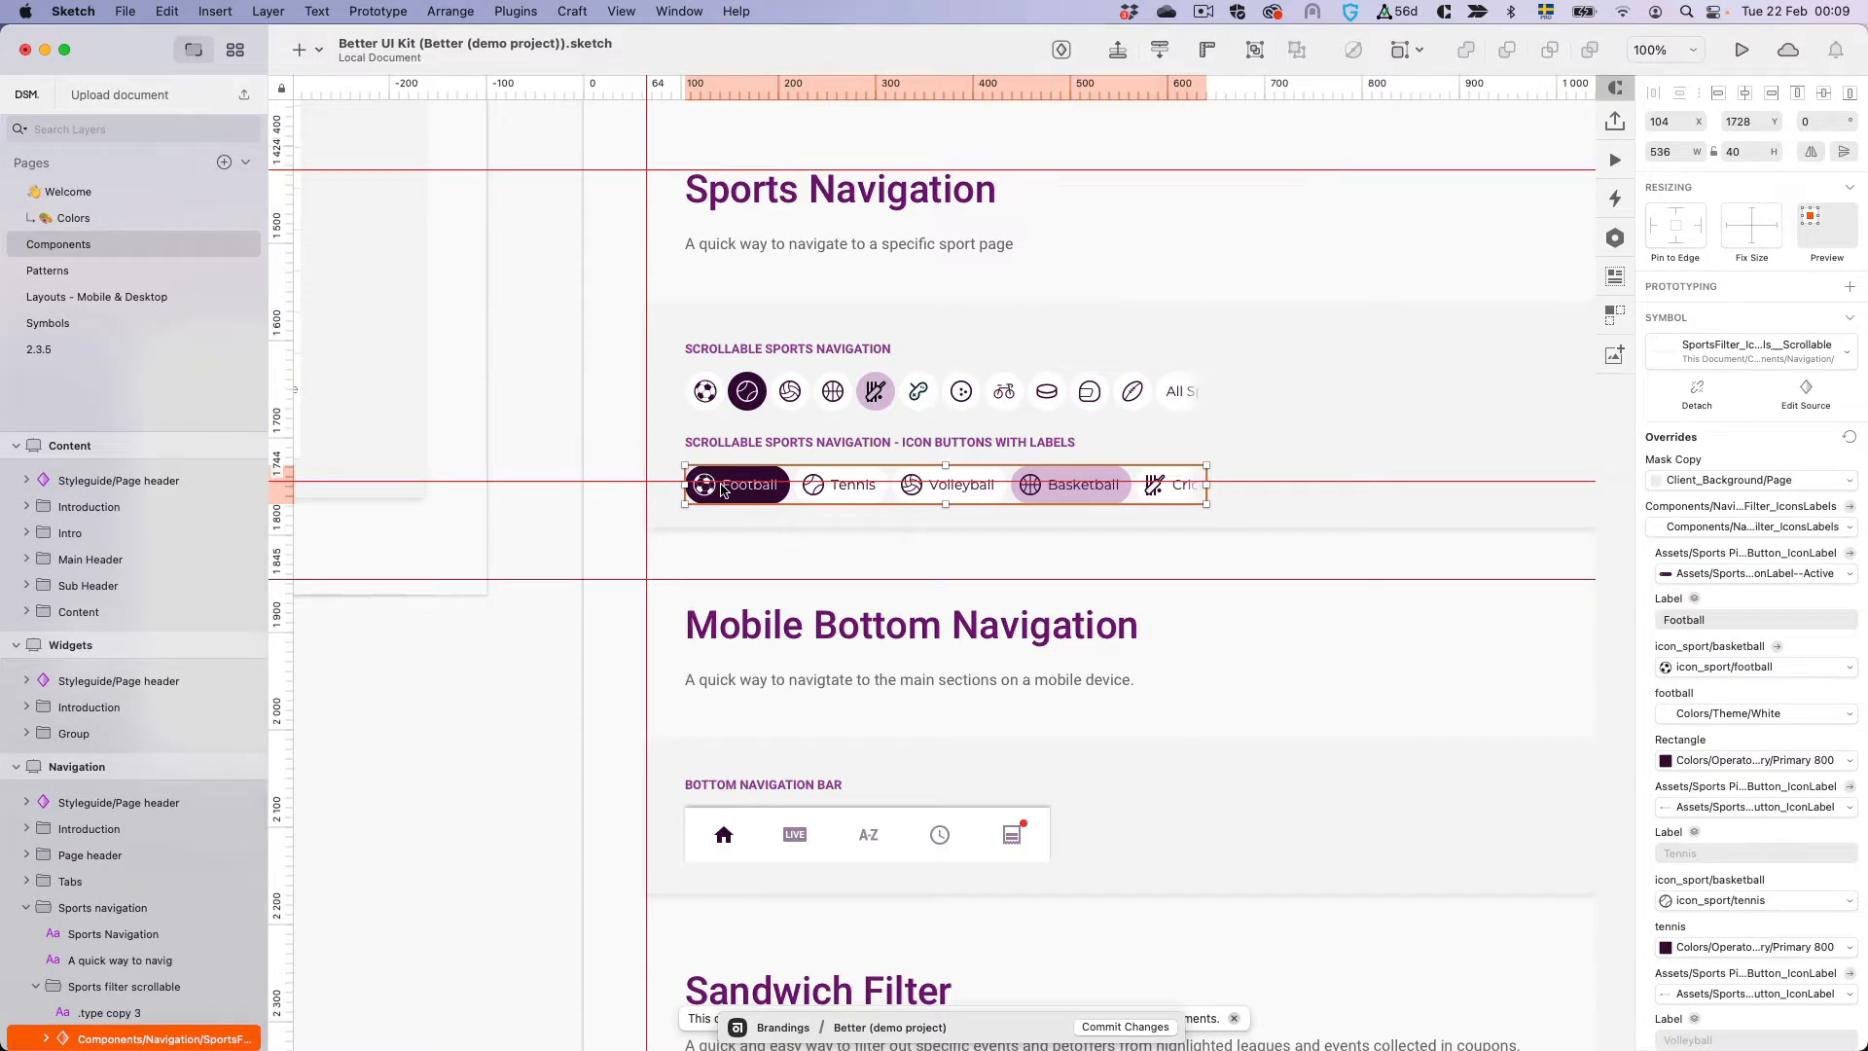
pyautogui.scroll(-7, 722, 489)
pyautogui.hscroll(-3, 722, 489)
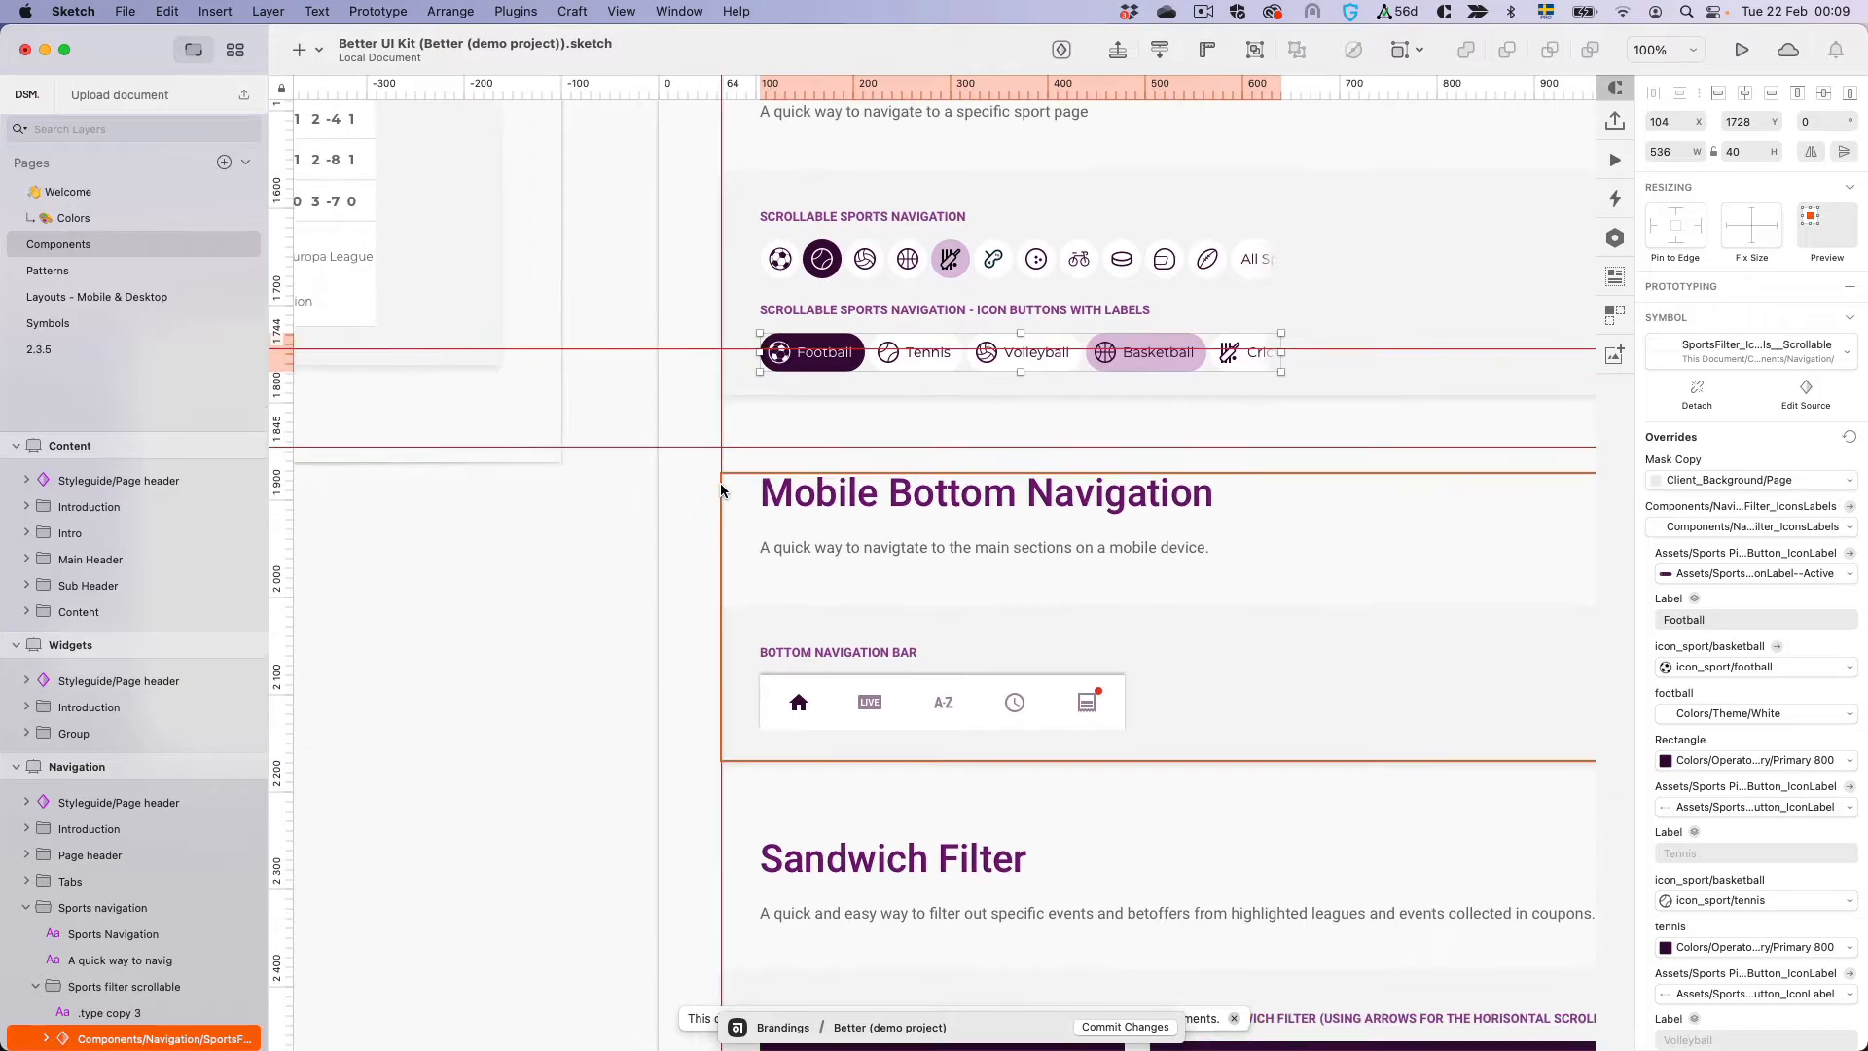
pyautogui.scroll(-6, 719, 482)
pyautogui.hscroll(-2, 720, 482)
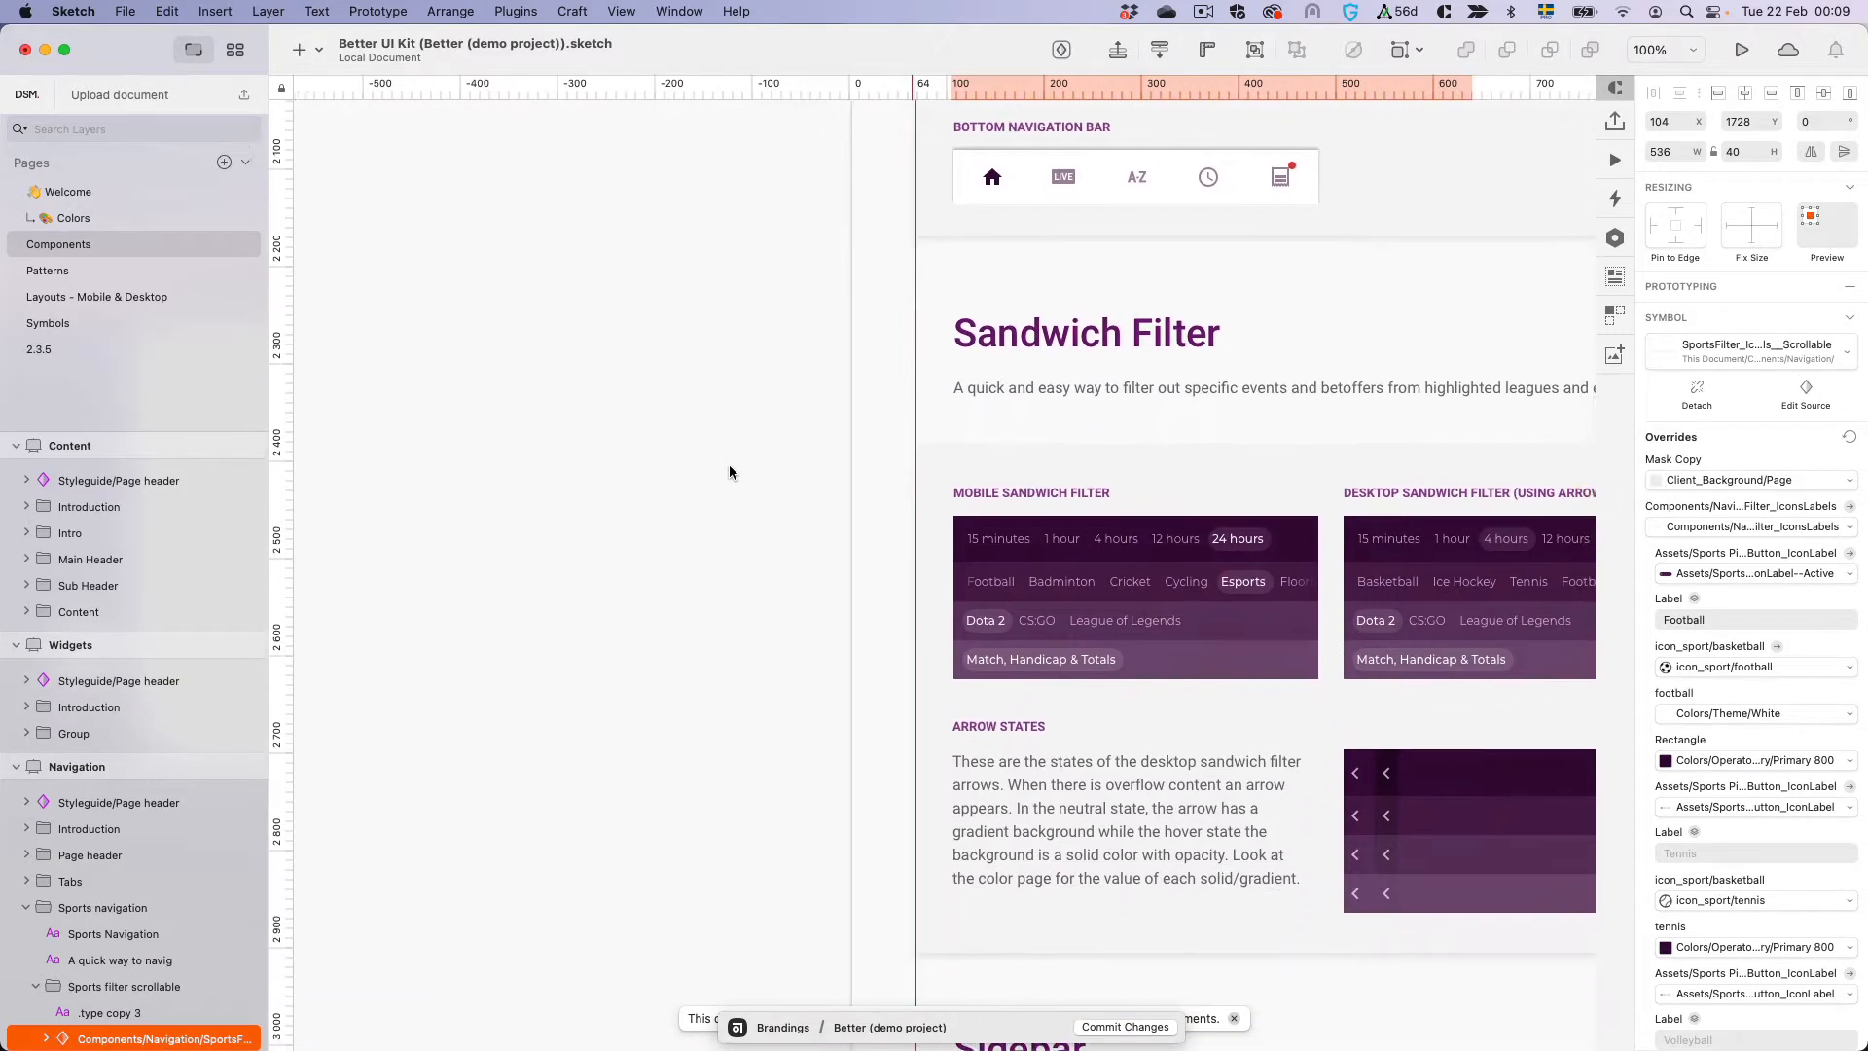
pyautogui.scroll(8, 728, 464)
# Step: On Layouts - Mobile & Desktop, open the SportsFilter chip row's source symbol for editing
pyautogui.doubleClick(114, 296)
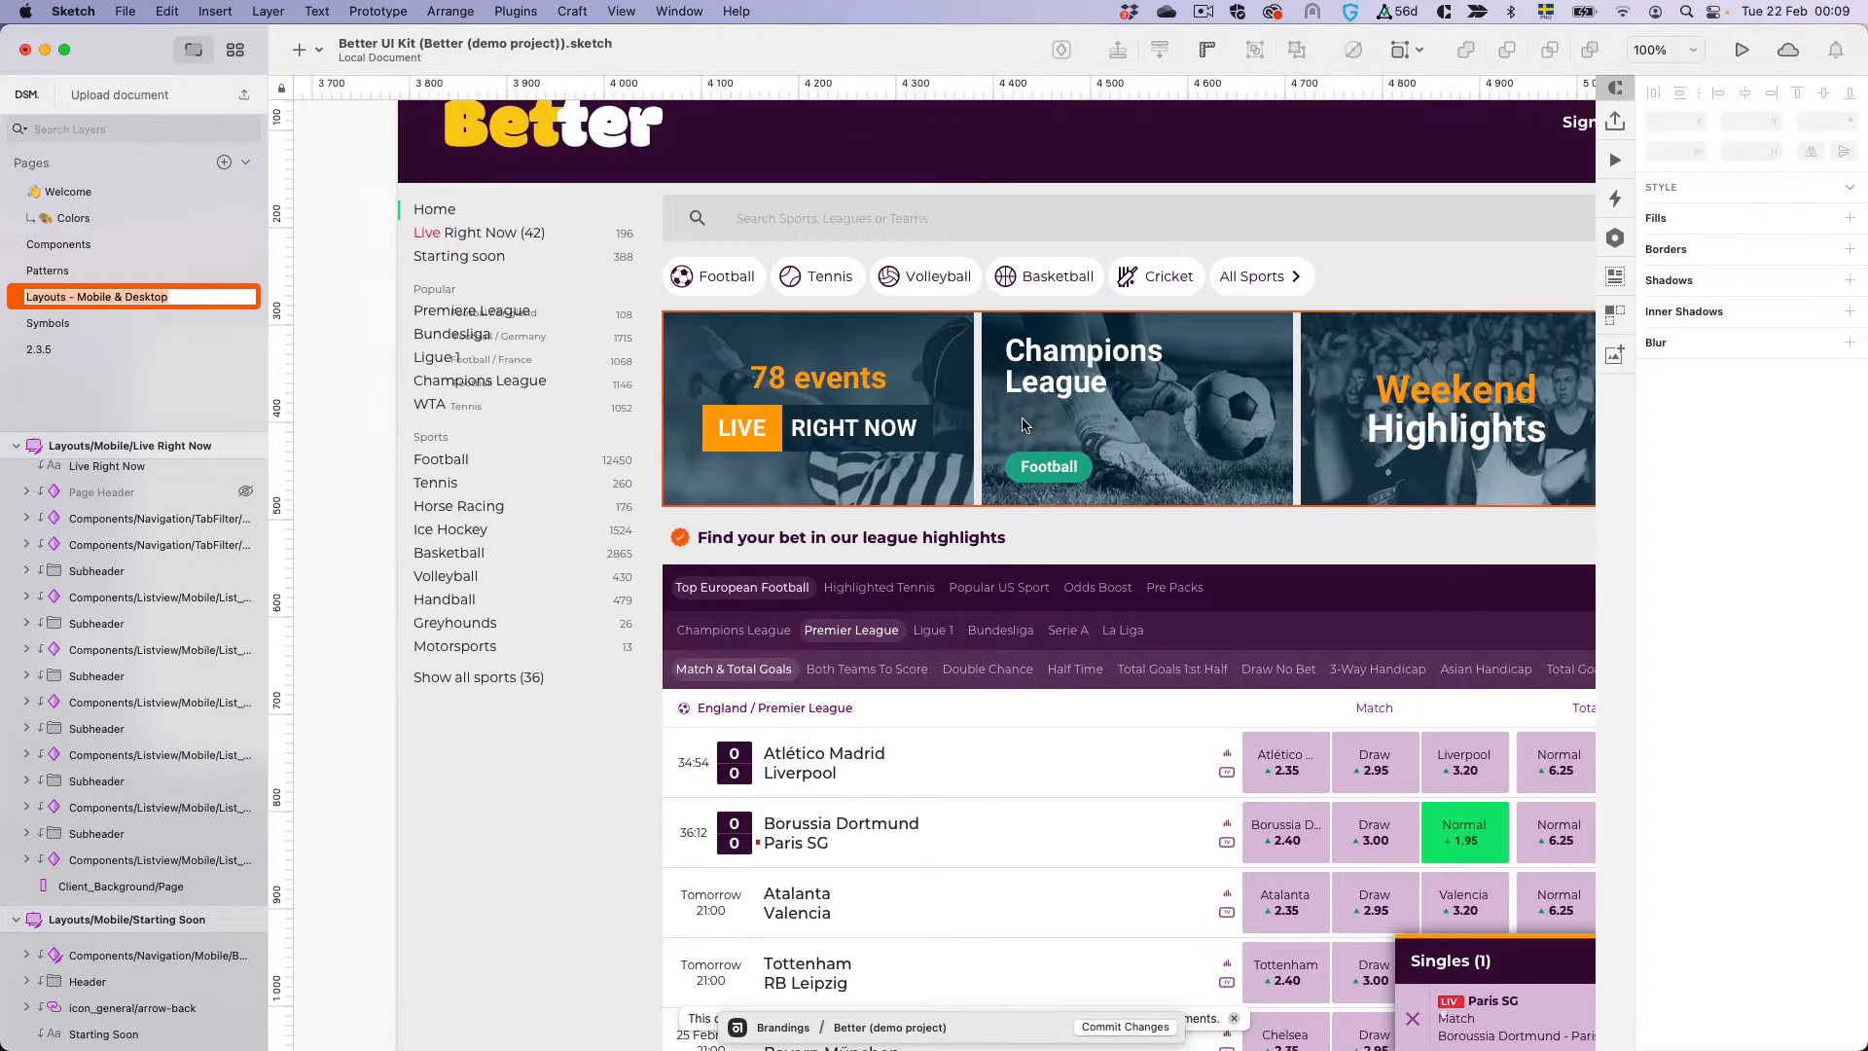
pyautogui.hscroll(3, 1017, 421)
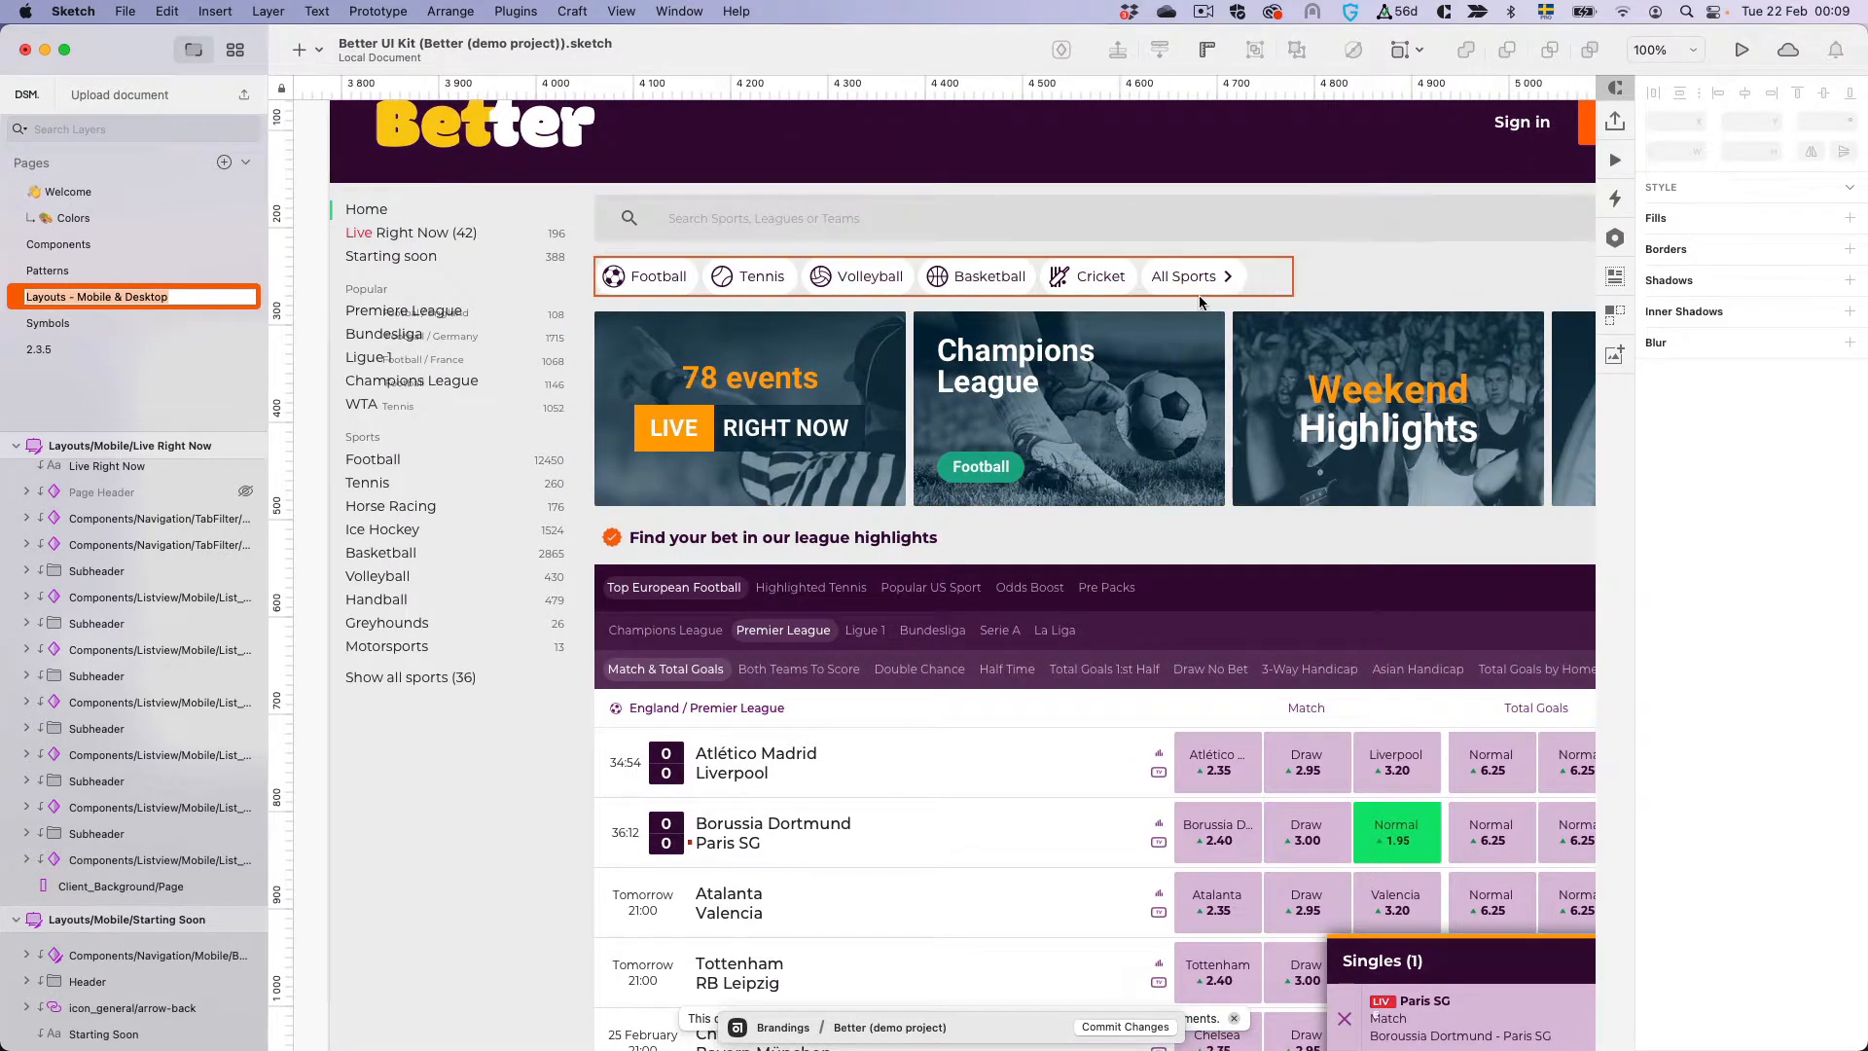
pyautogui.click(667, 285)
pyautogui.doubleClick(666, 284)
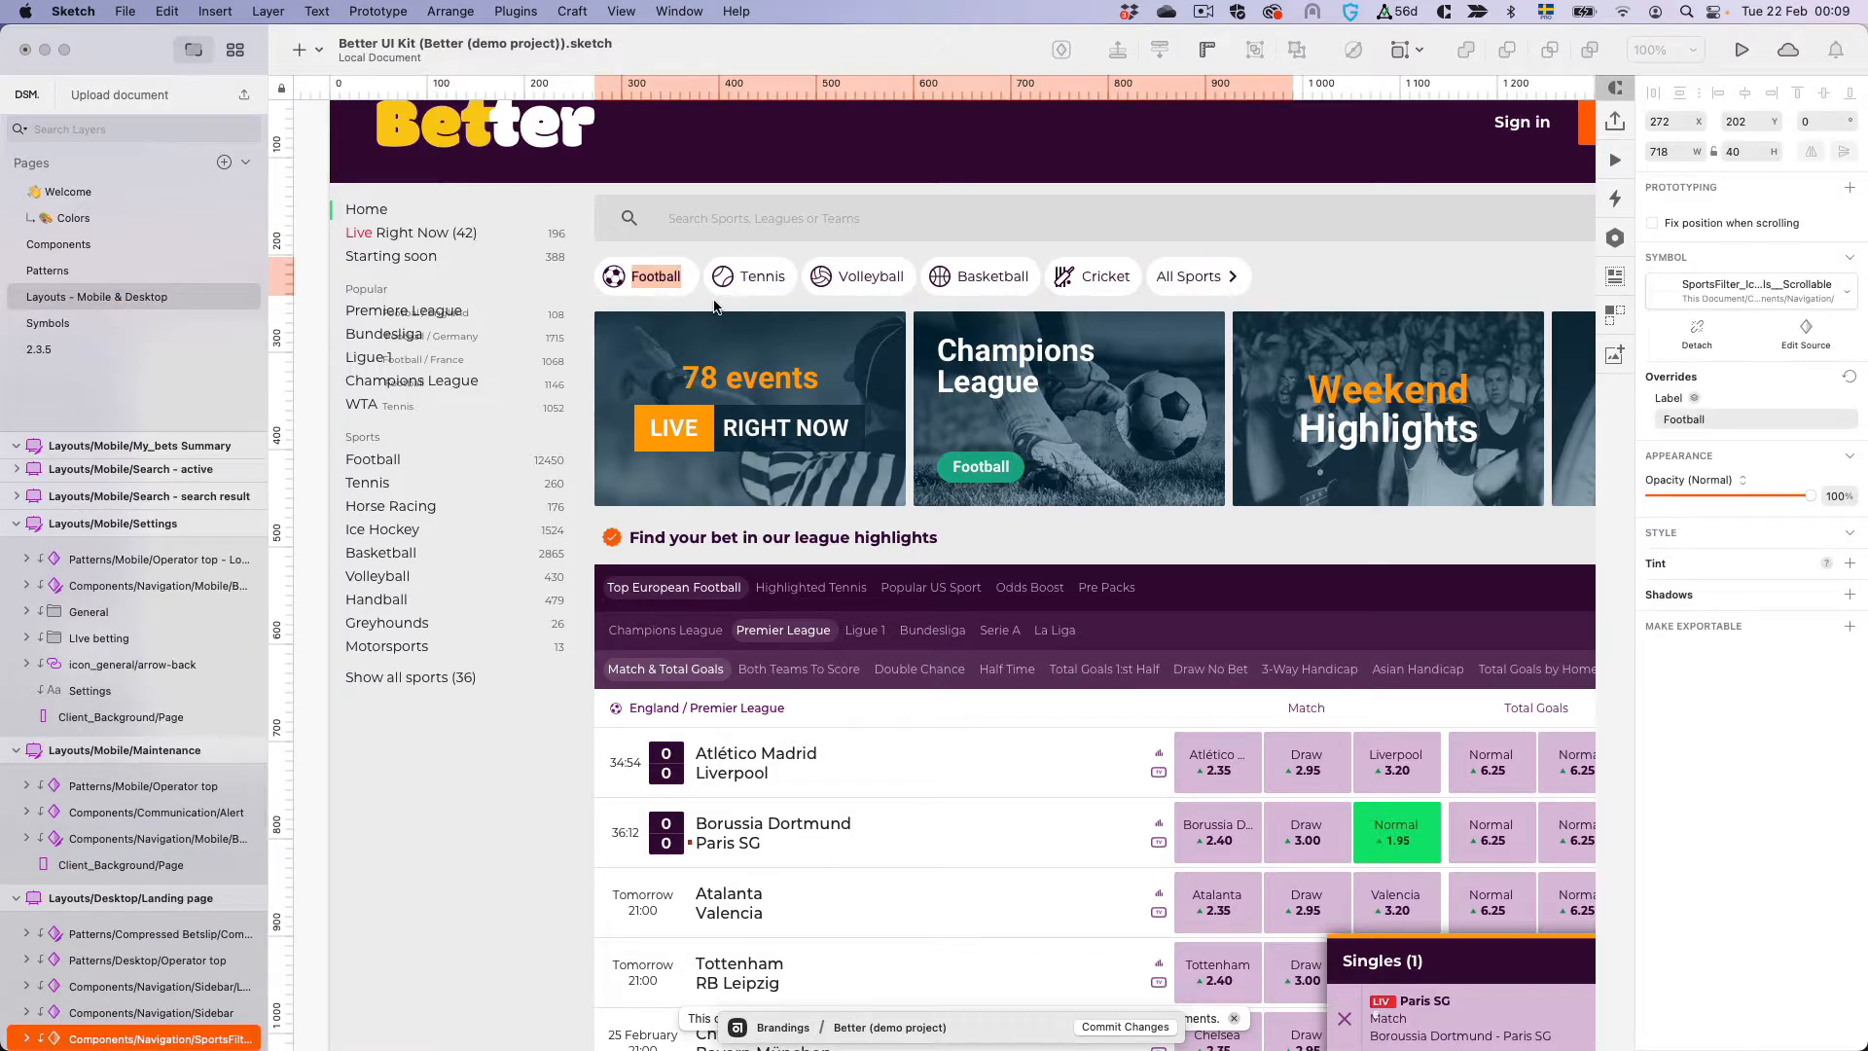
pyautogui.press('Escape')
pyautogui.rightClick(666, 289)
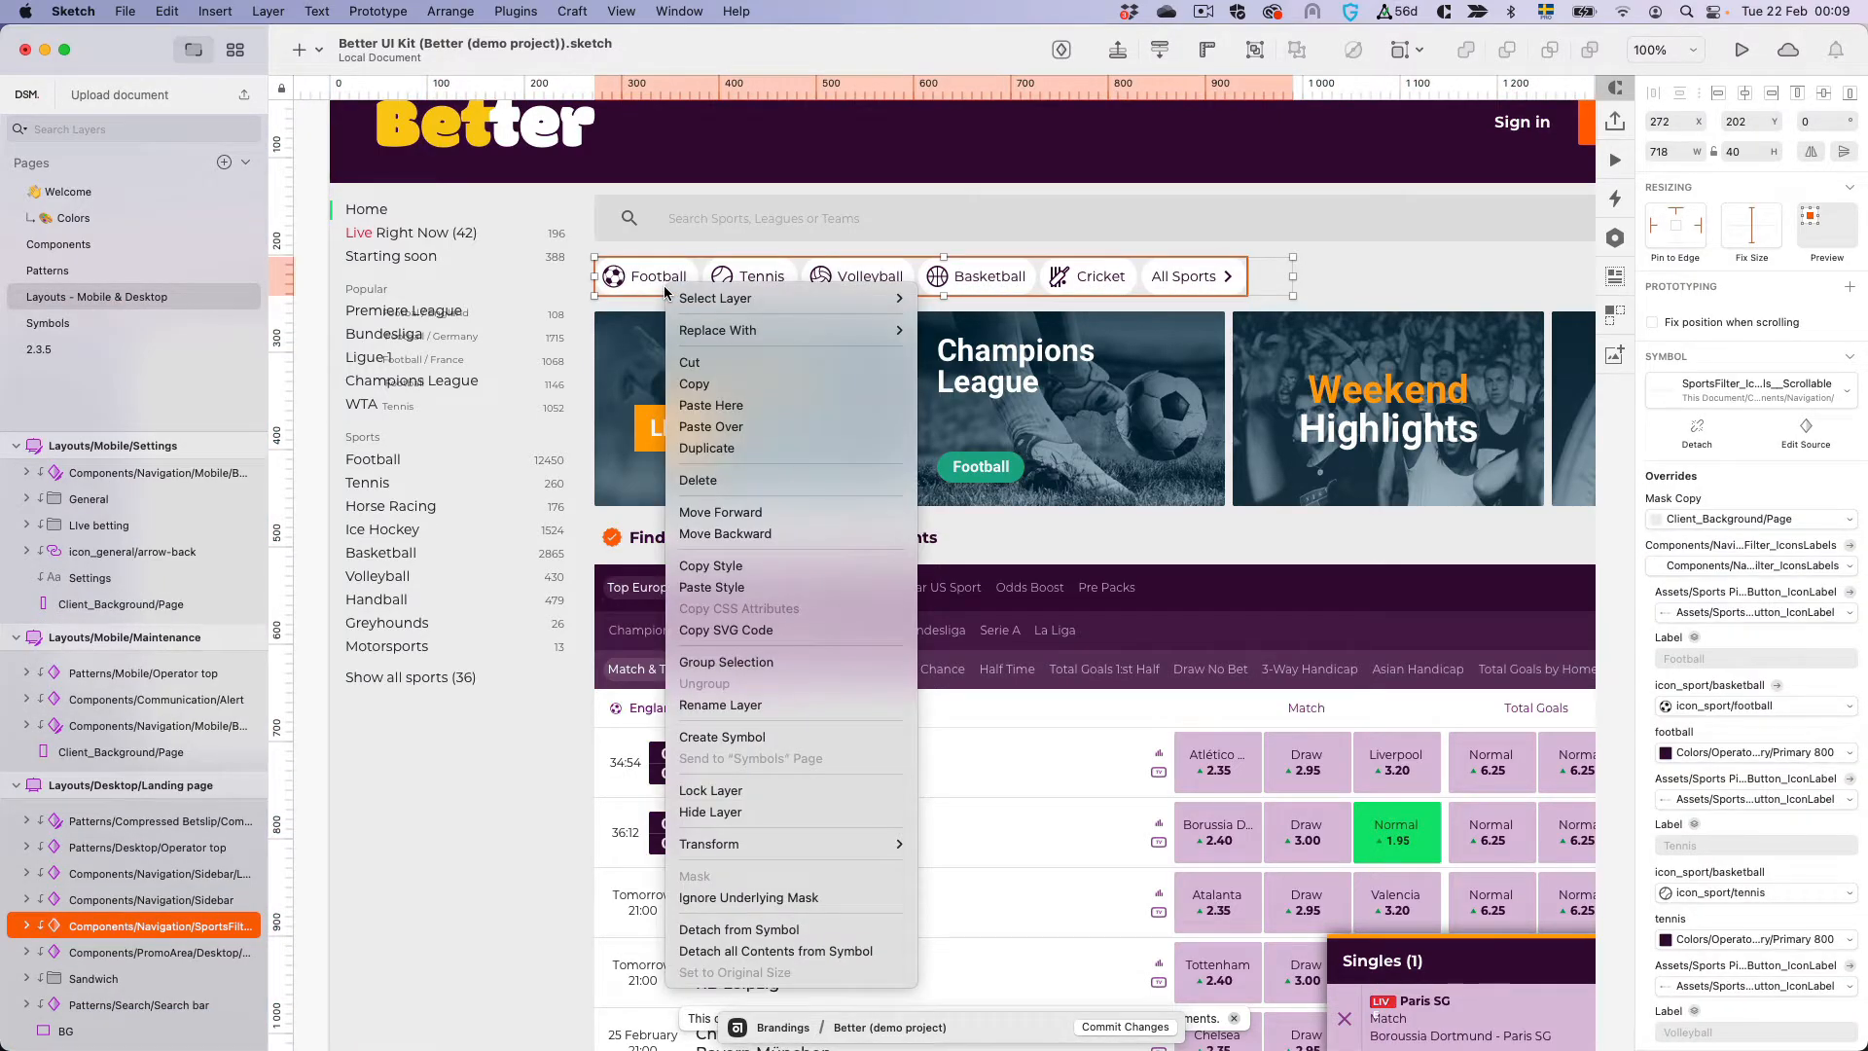
pyautogui.click(661, 284)
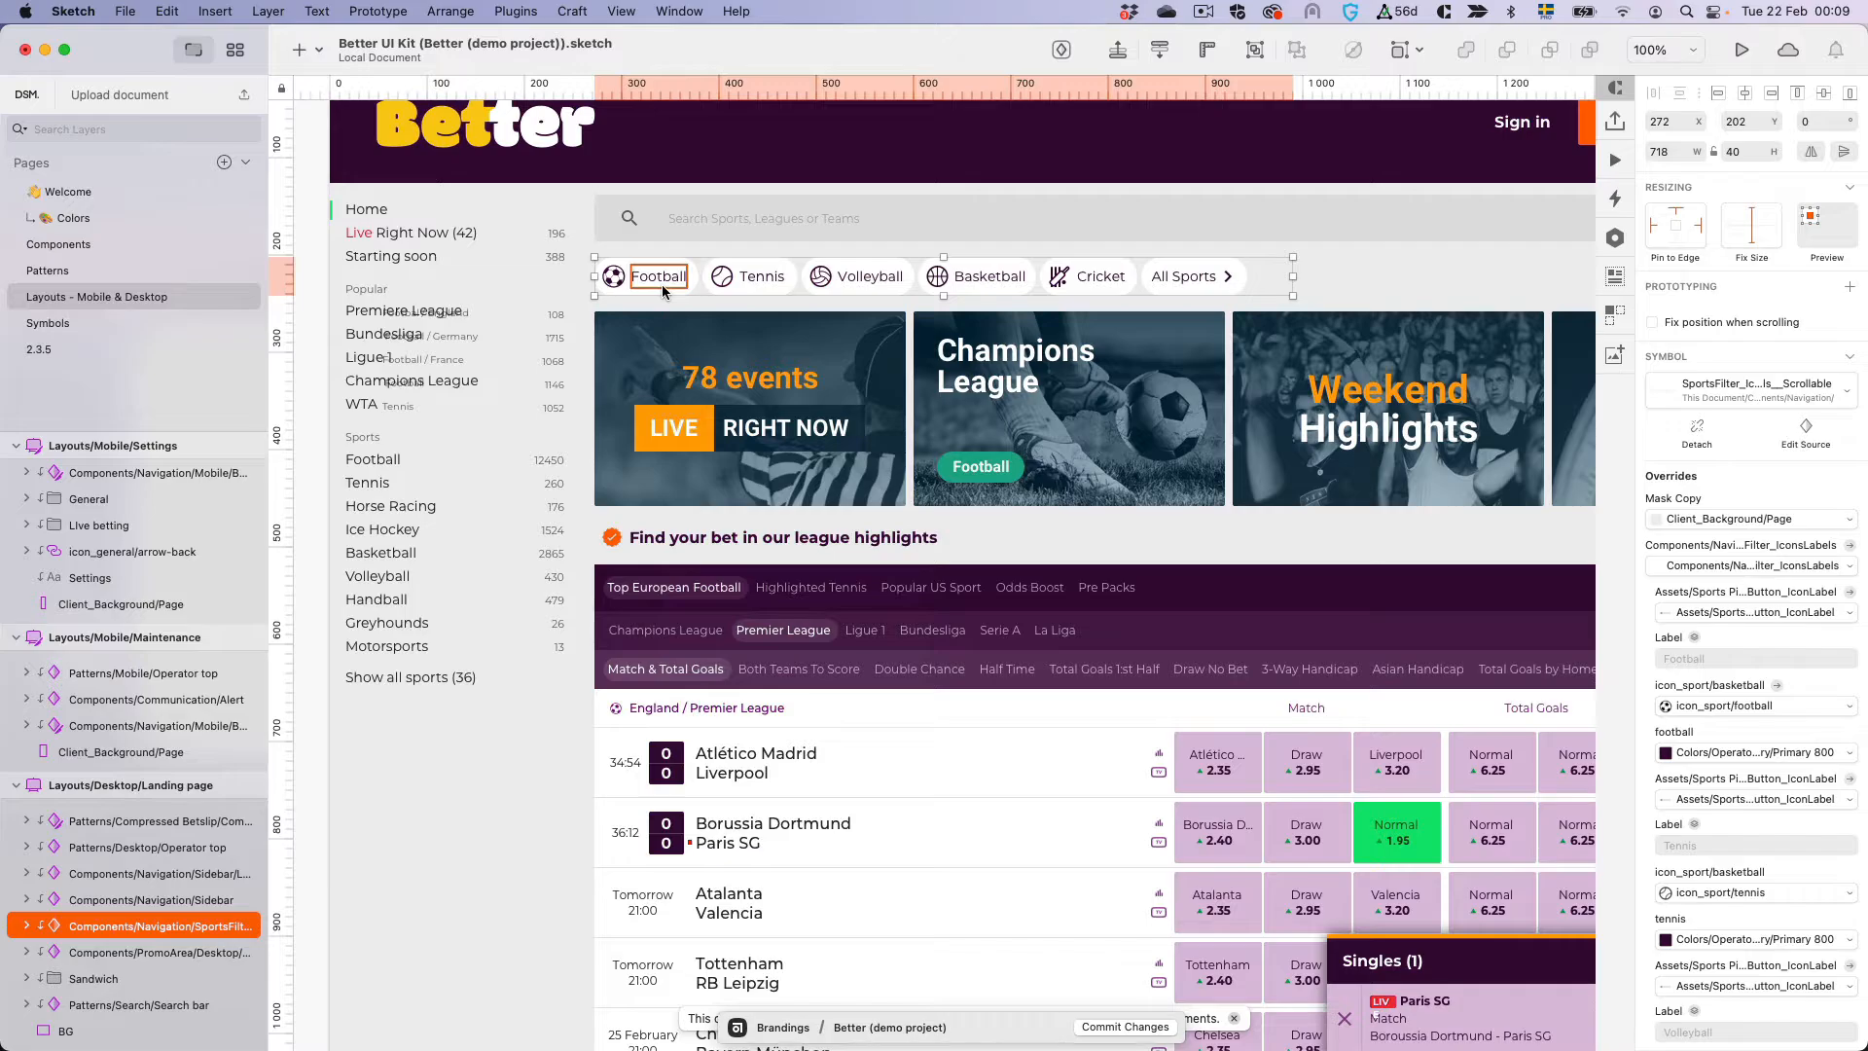
pyautogui.doubleClick(662, 286)
pyautogui.rightClick(661, 284)
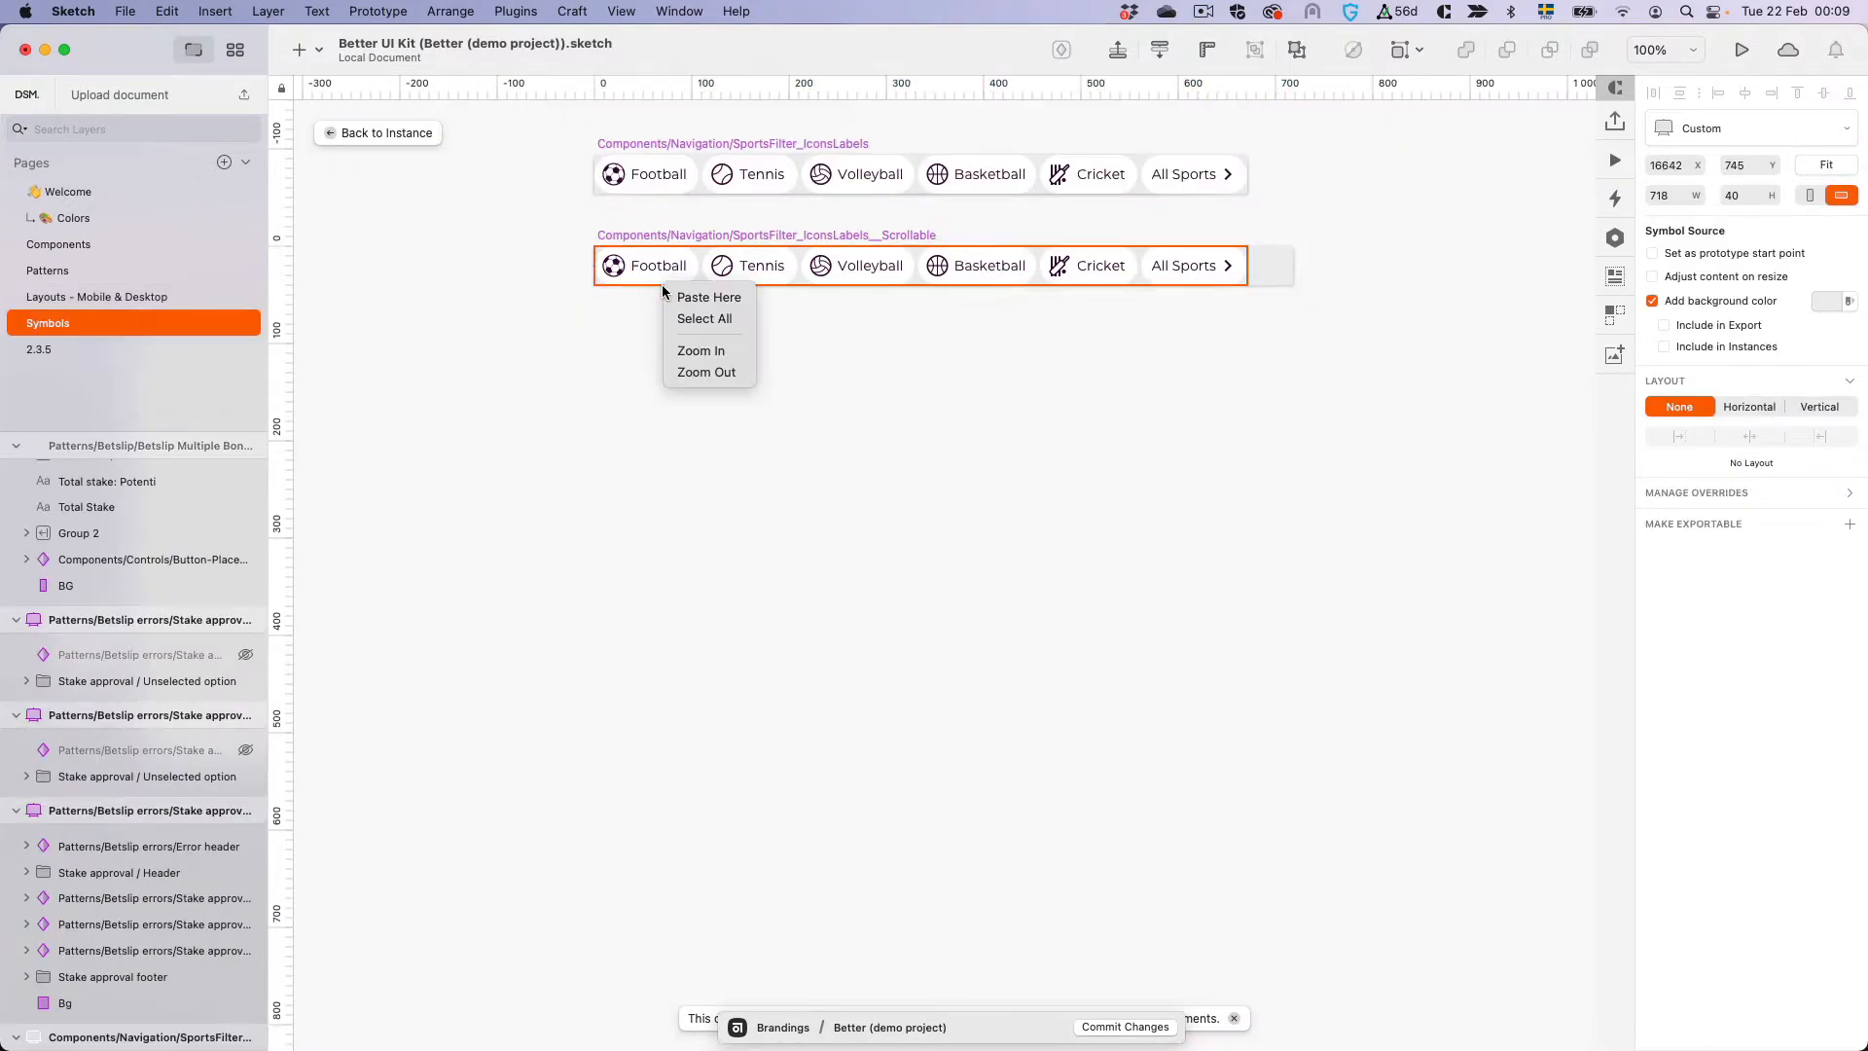
# Step: Reset the Football through All Sports chips to their original size
pyautogui.click(642, 282)
pyautogui.doubleClick(640, 279)
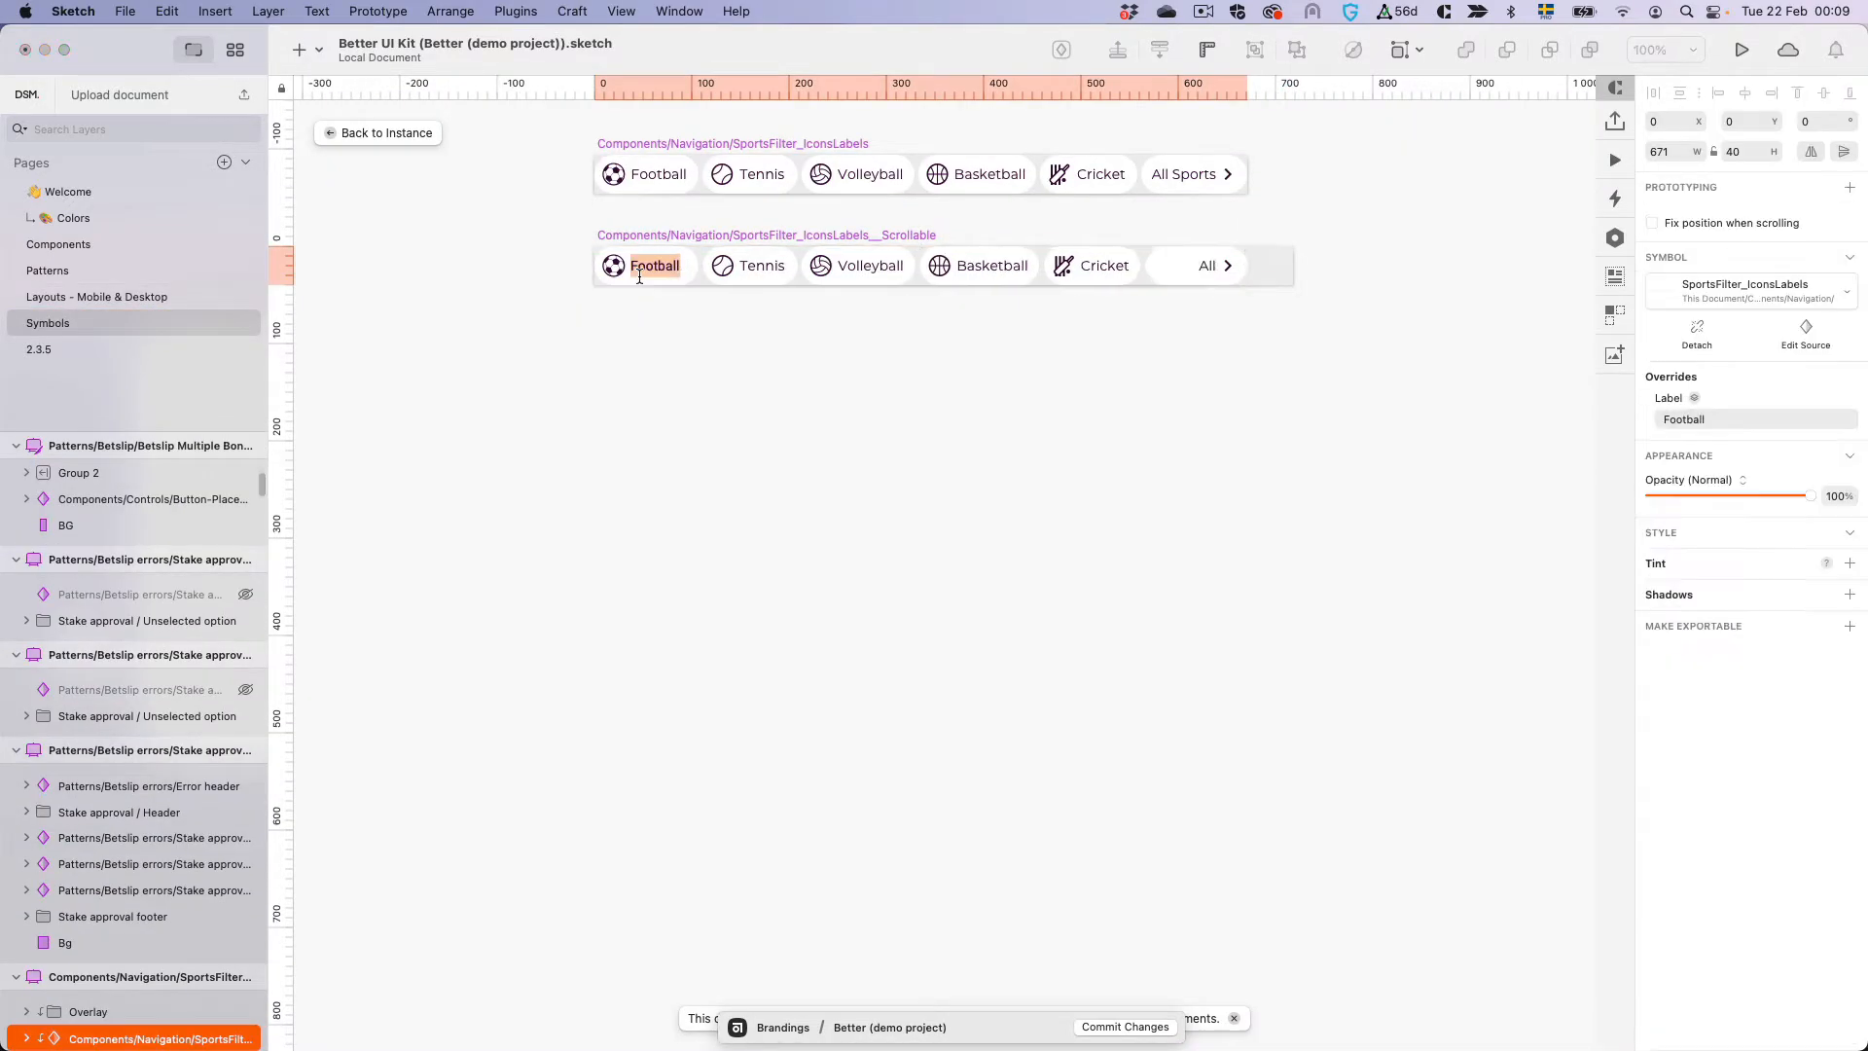
pyautogui.click(658, 185)
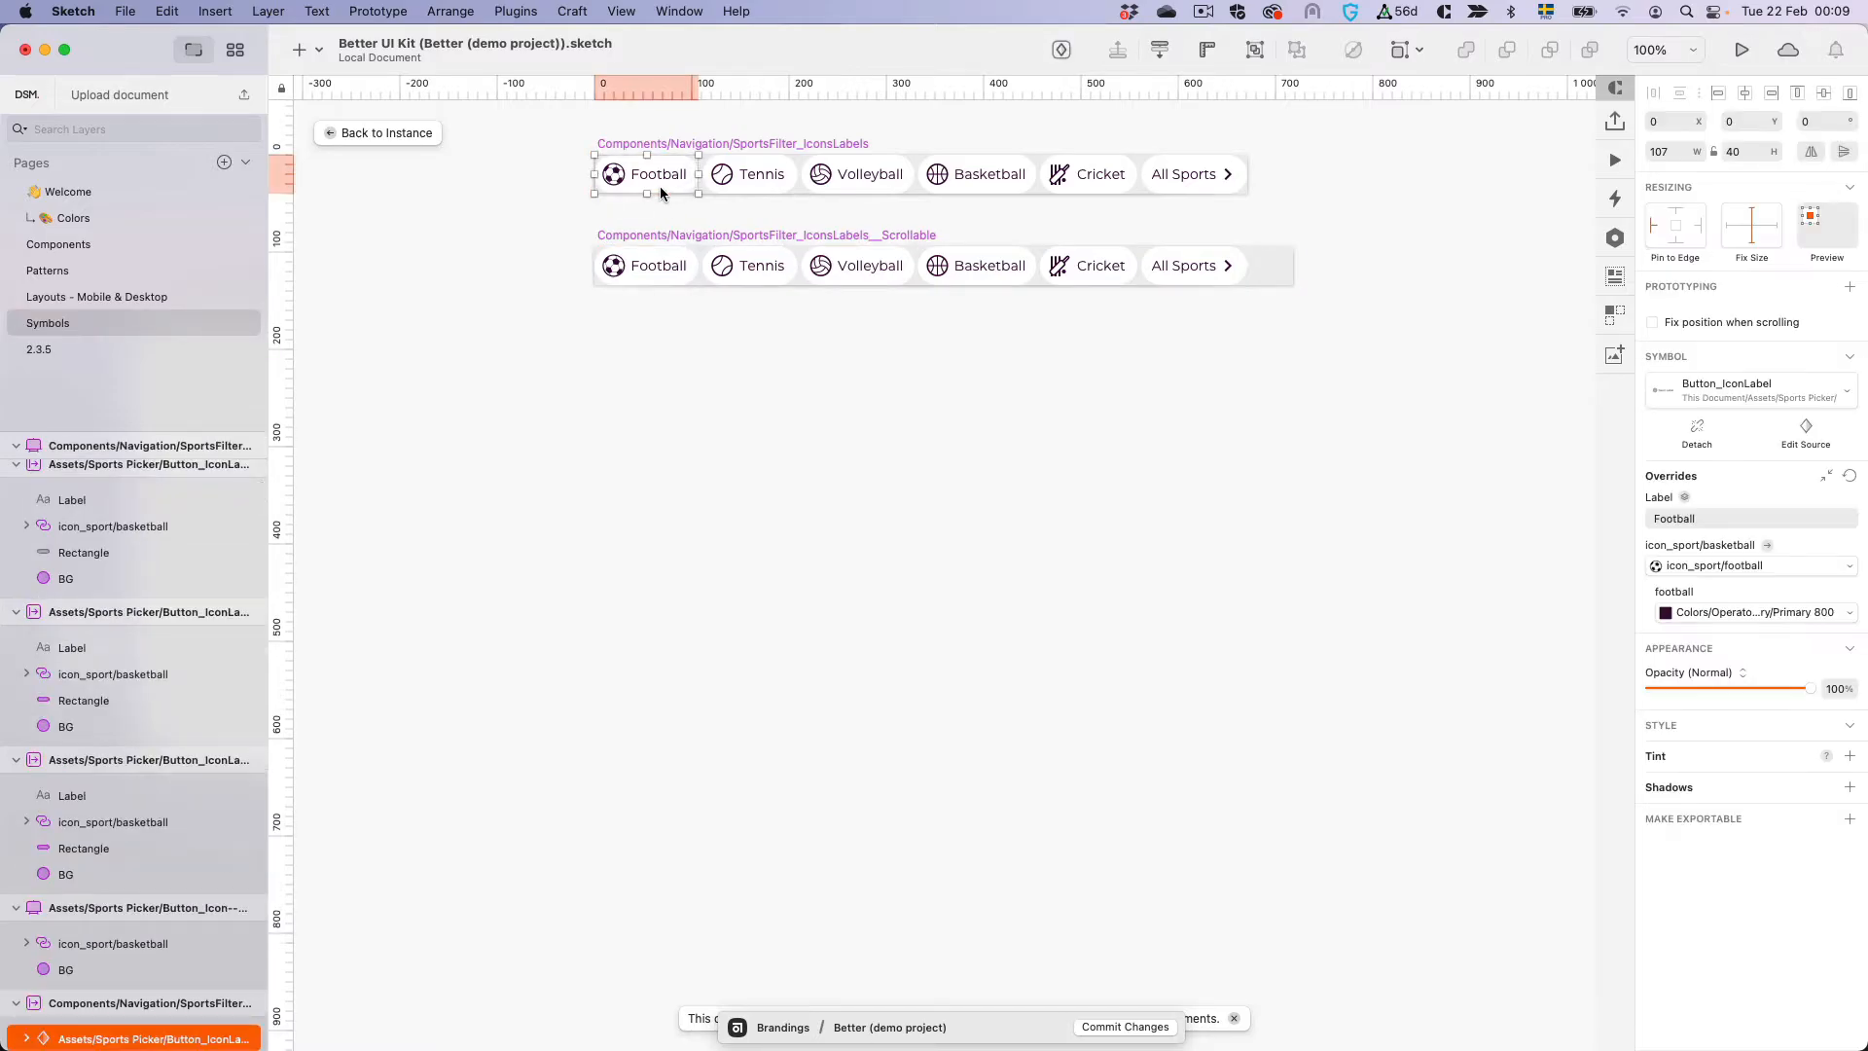
pyautogui.rightClick(660, 191)
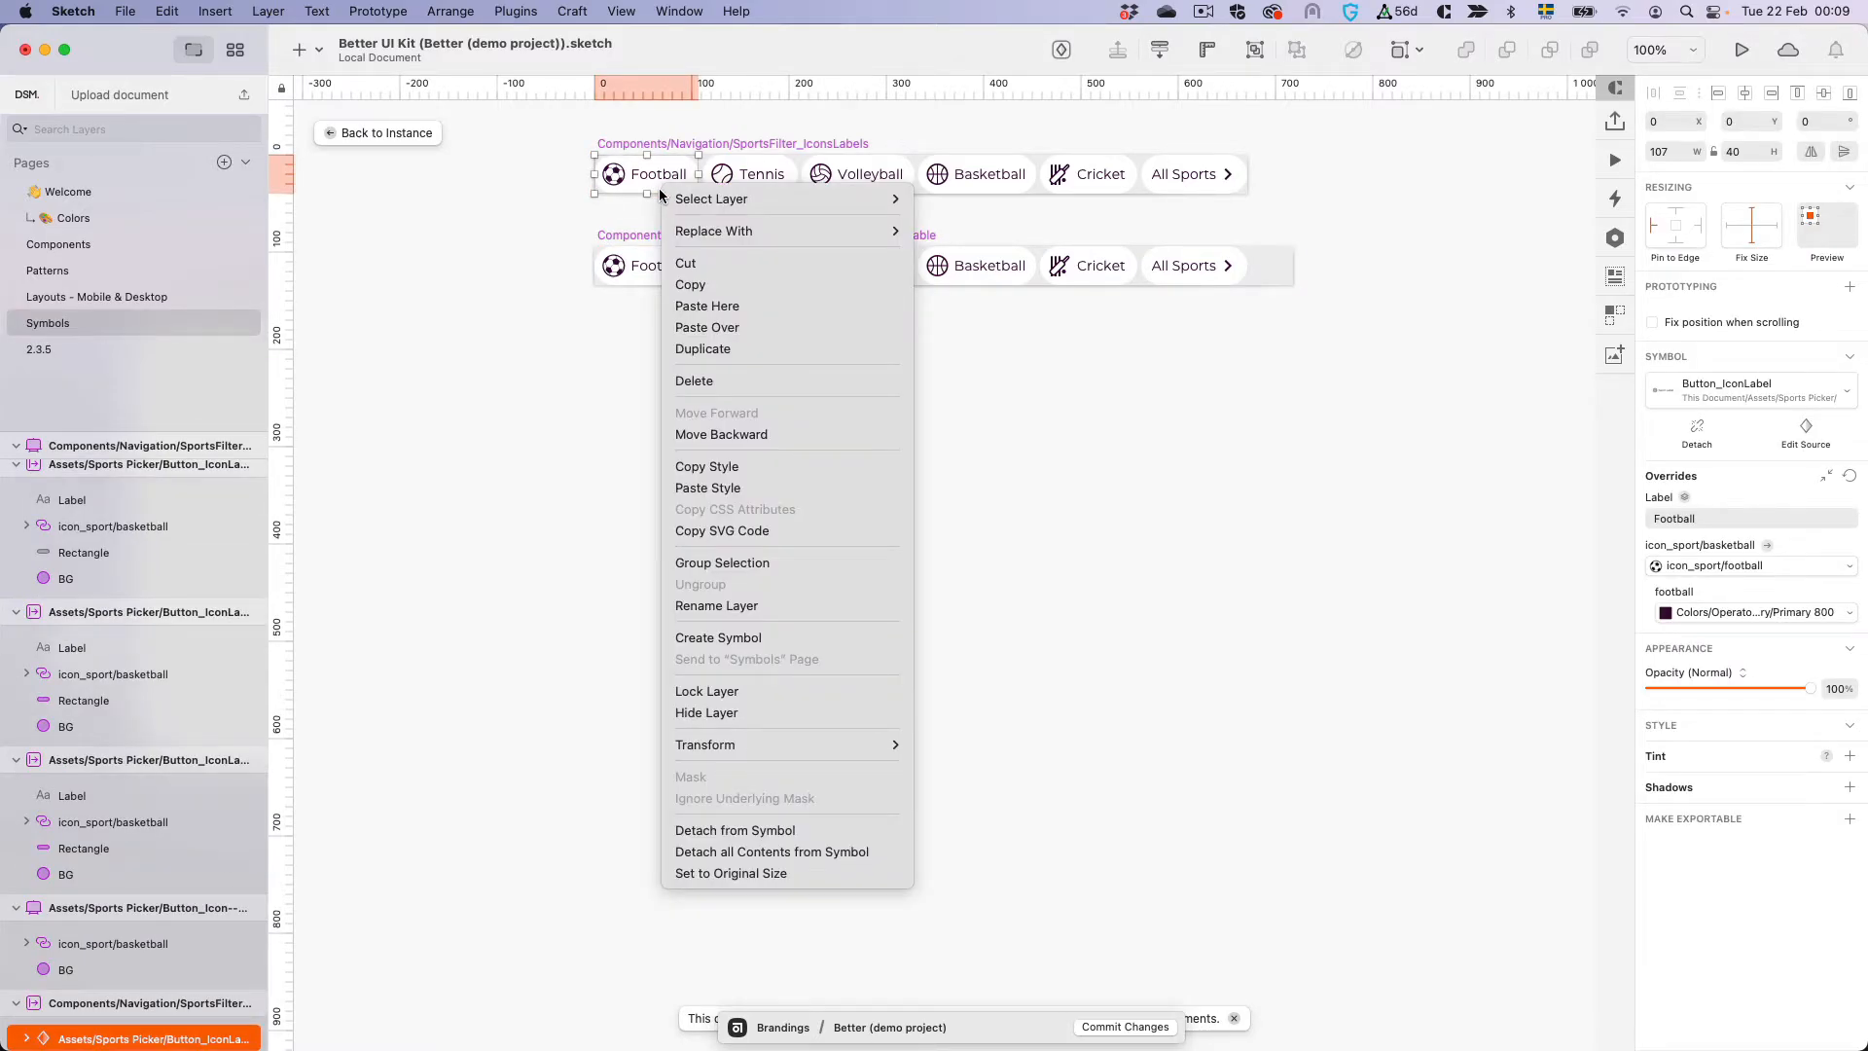
pyautogui.click(759, 170)
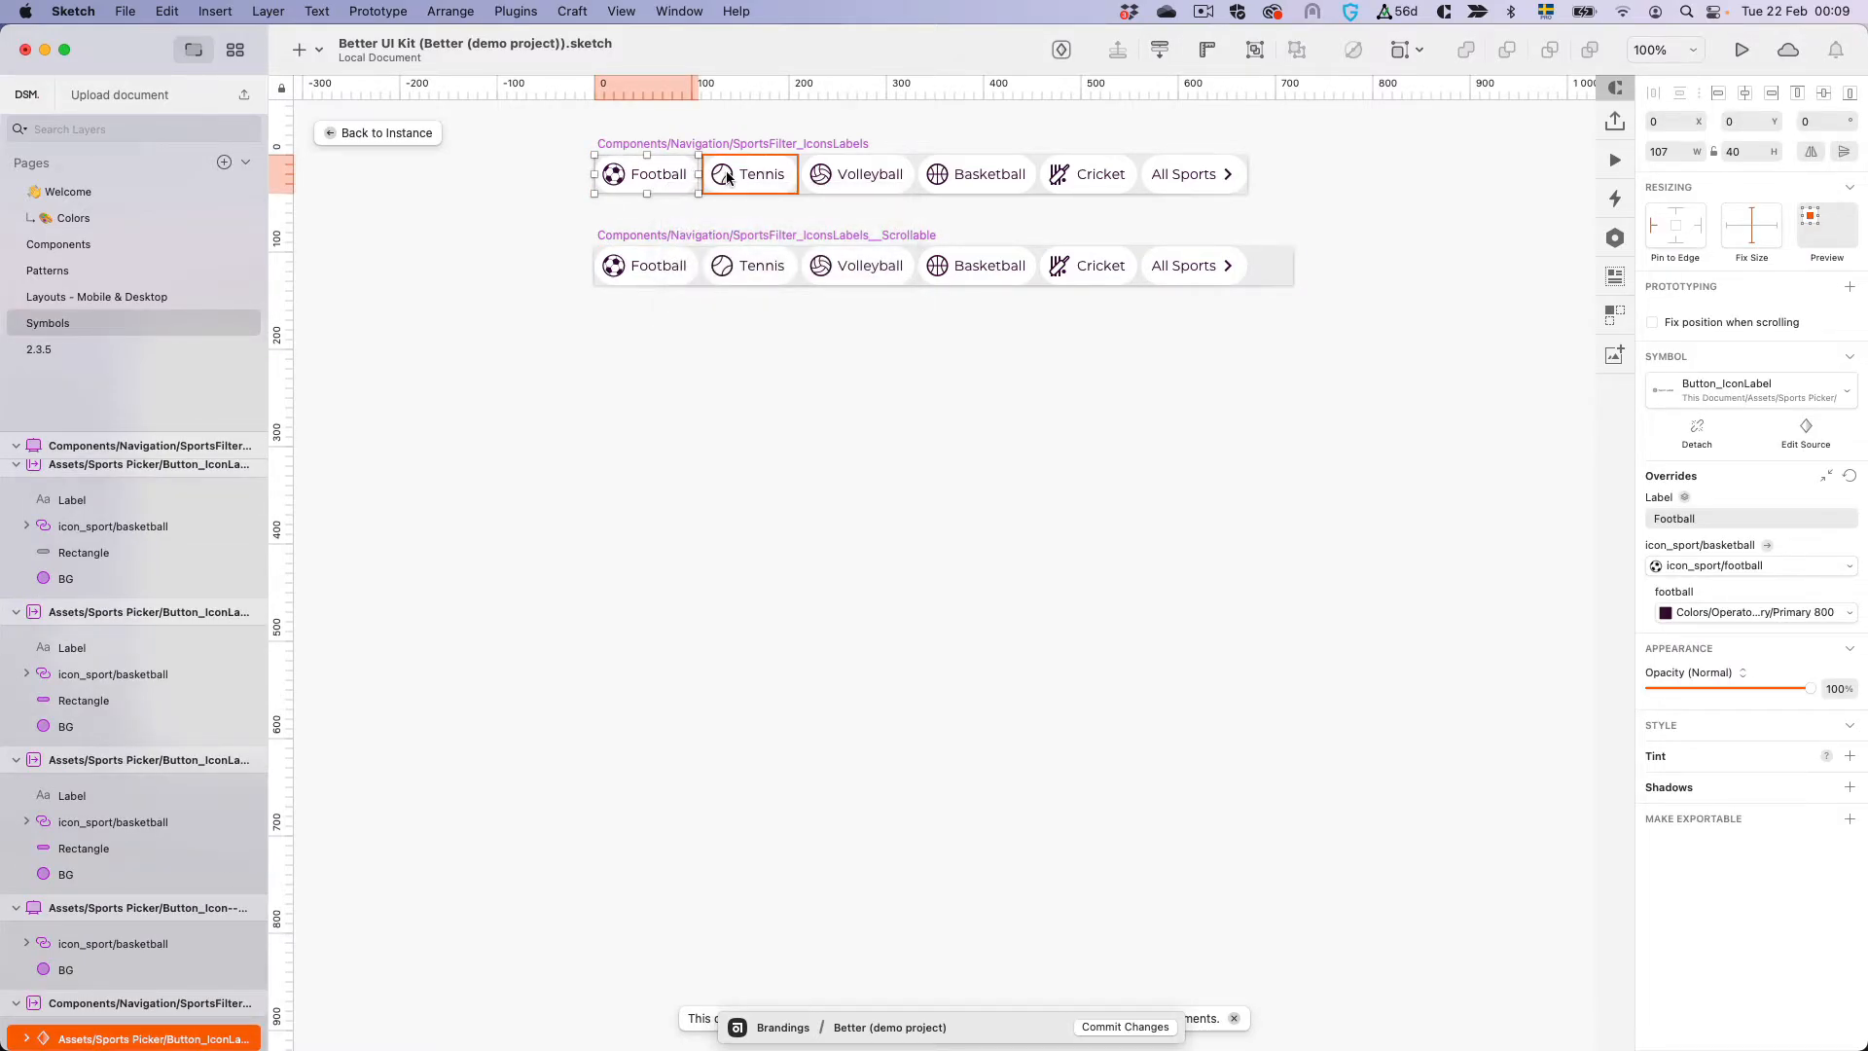
pyautogui.keyDown('shift'); pyautogui.click(751, 173); pyautogui.keyUp('shift')
pyautogui.keyDown('shift'); pyautogui.click(866, 173); pyautogui.keyUp('shift')
pyautogui.keyDown('shift'); pyautogui.click(950, 178); pyautogui.keyUp('shift')
pyautogui.keyDown('shift'); pyautogui.click(1099, 176); pyautogui.keyUp('shift')
pyautogui.keyDown('shift'); pyautogui.click(1187, 177); pyautogui.keyUp('shift')
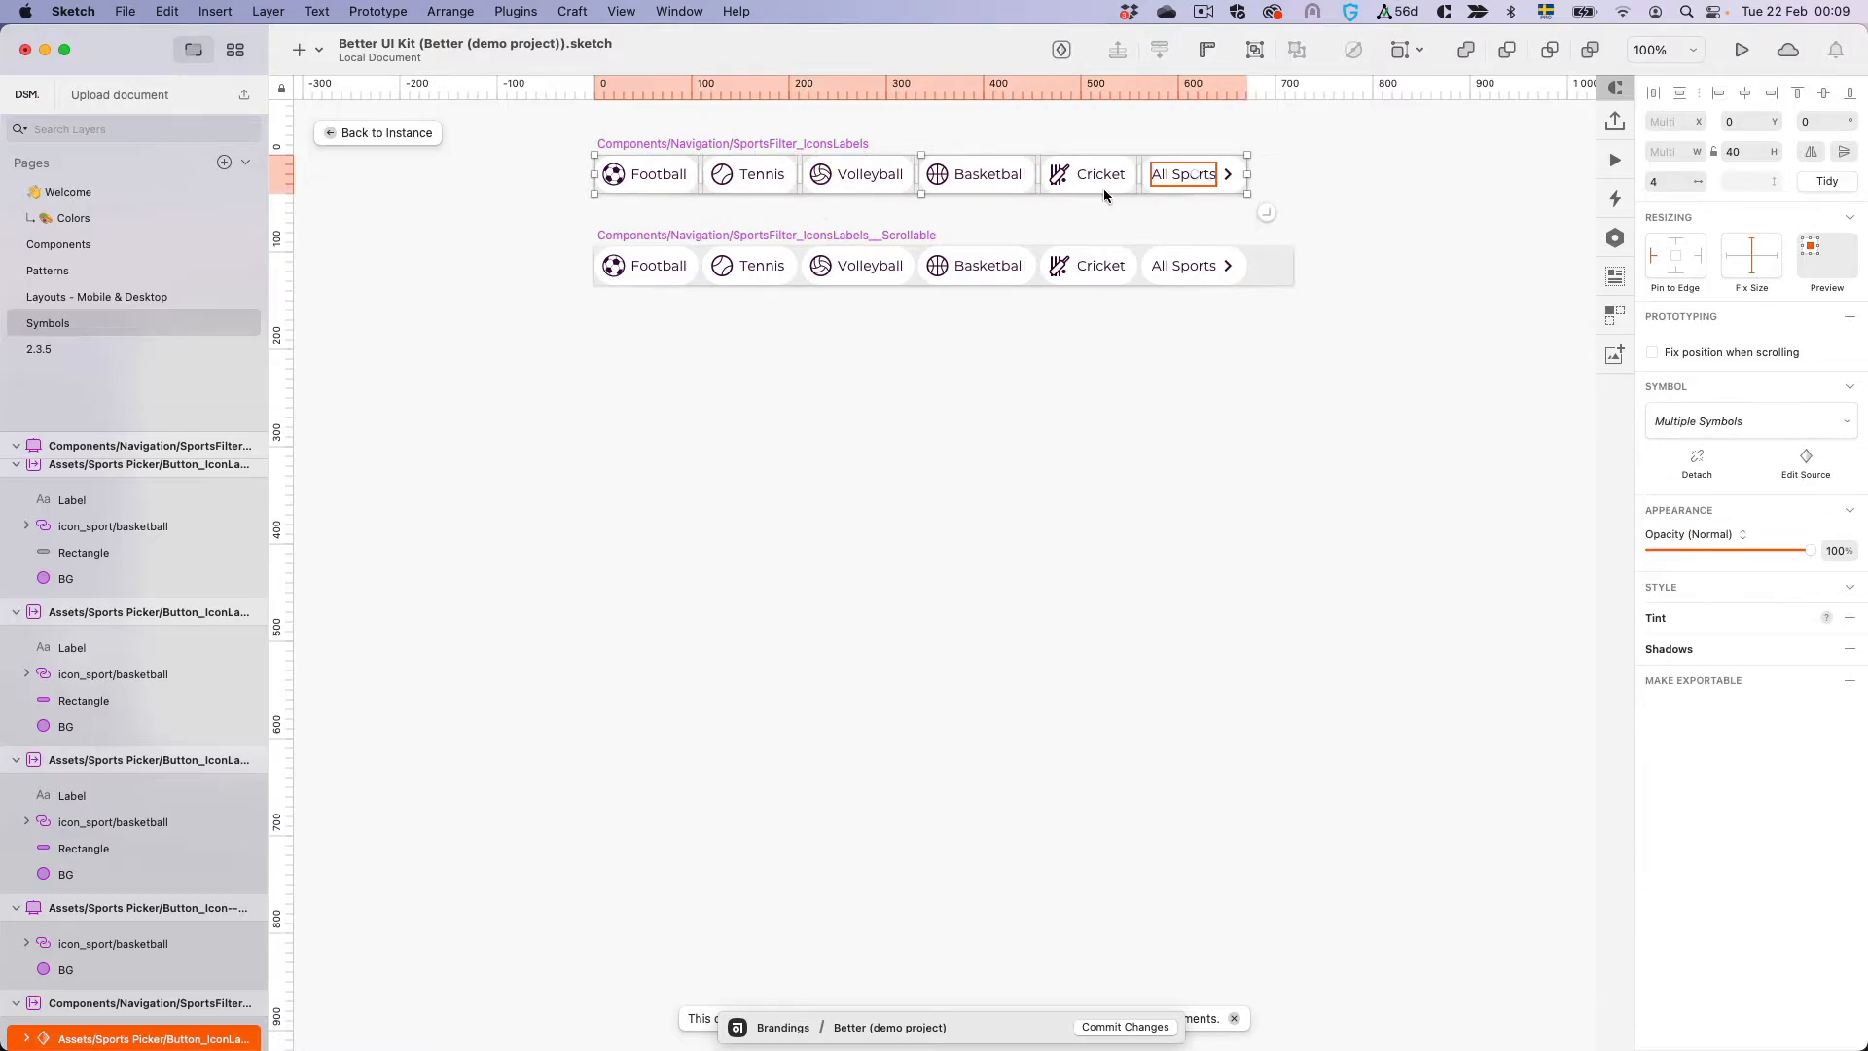
pyautogui.rightClick(1093, 181)
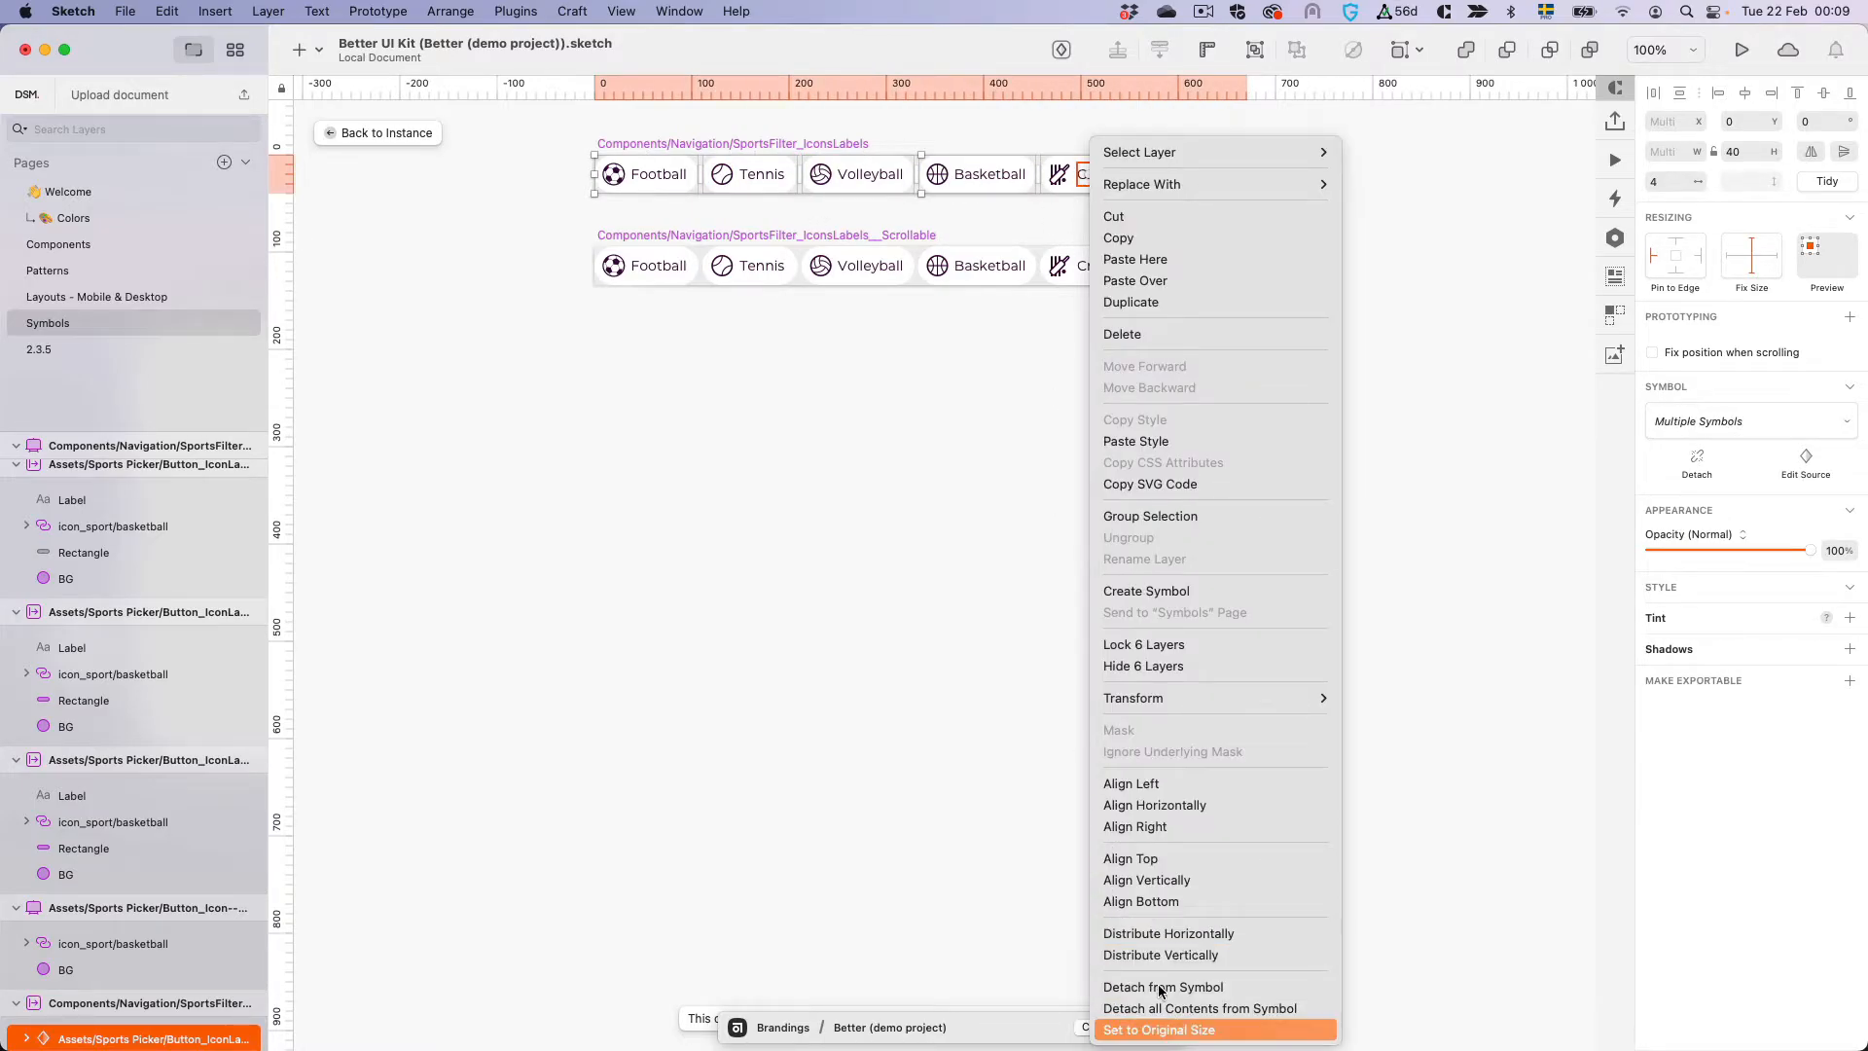
pyautogui.click(667, 263)
# Step: Widen the SportsFilter_IconsLabels symbol to about 899 px
pyautogui.click(847, 146)
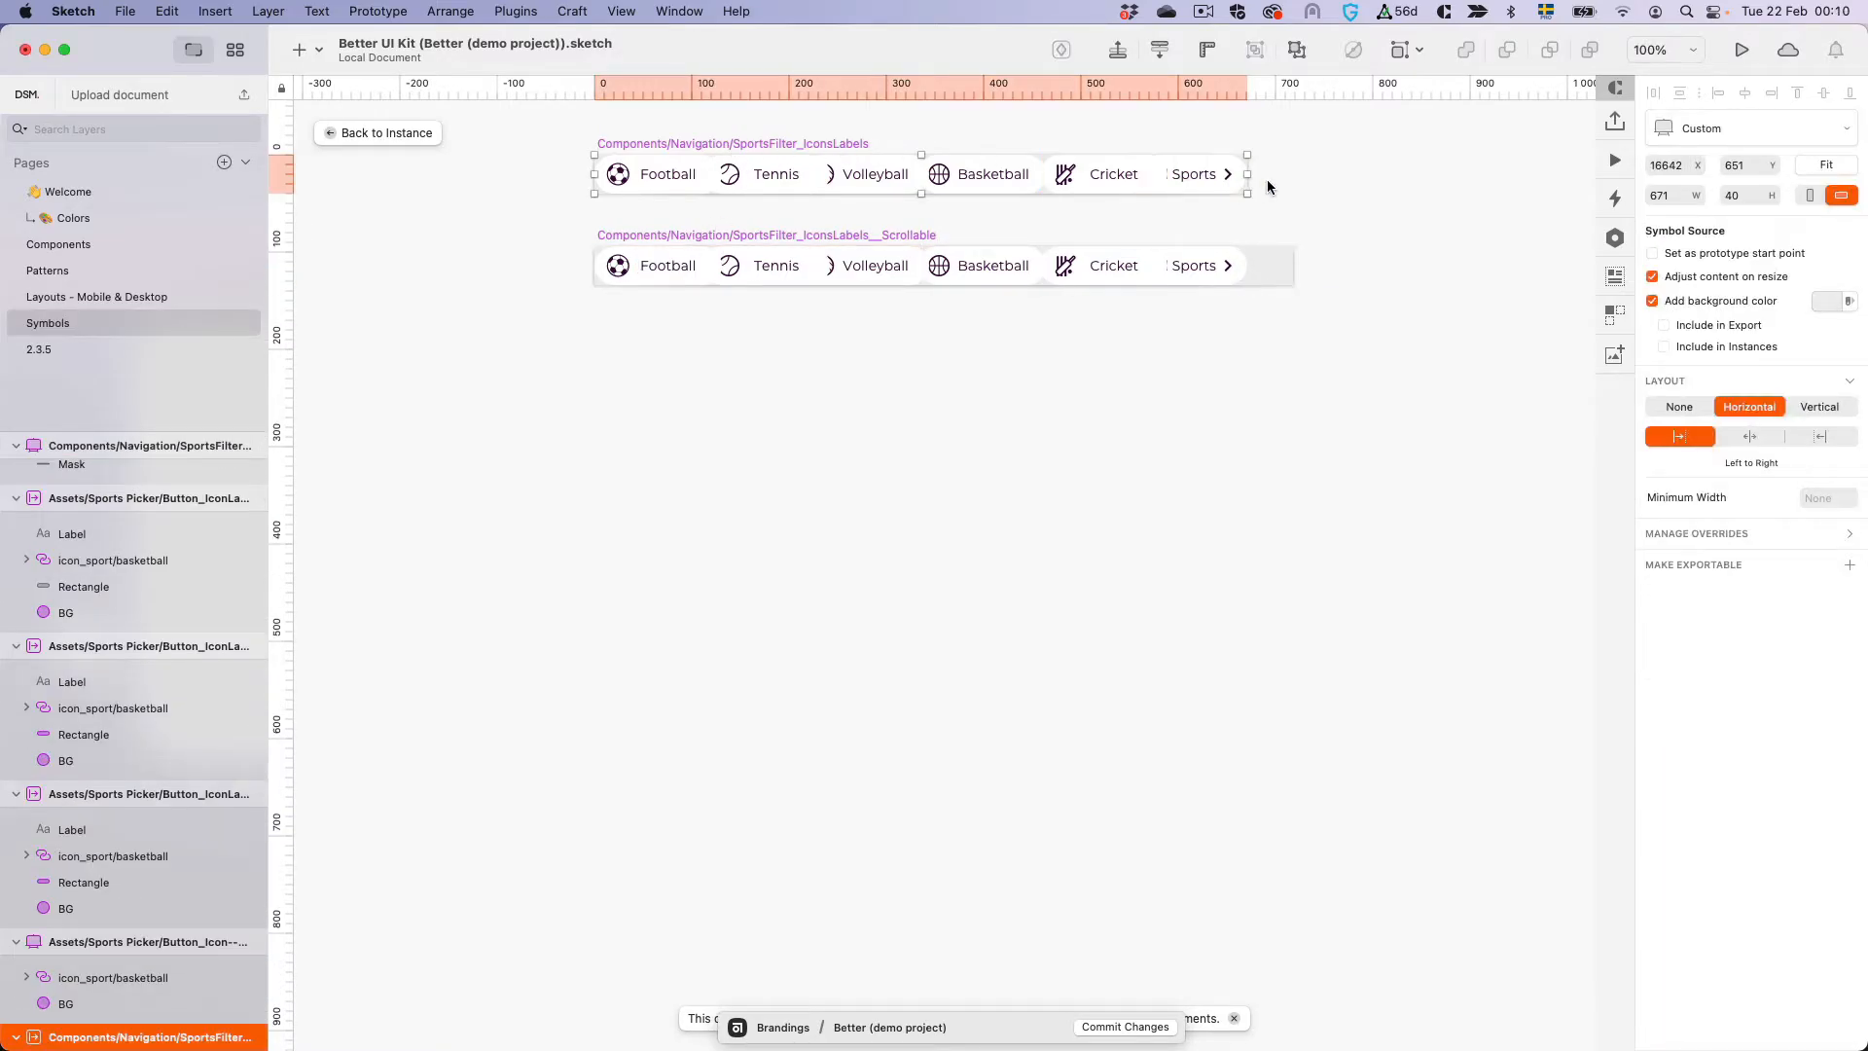
pyautogui.moveTo(1250, 174); pyautogui.dragTo(1332, 175)
pyautogui.press('super+z')
pyautogui.moveTo(1250, 173); pyautogui.dragTo(1472, 179)
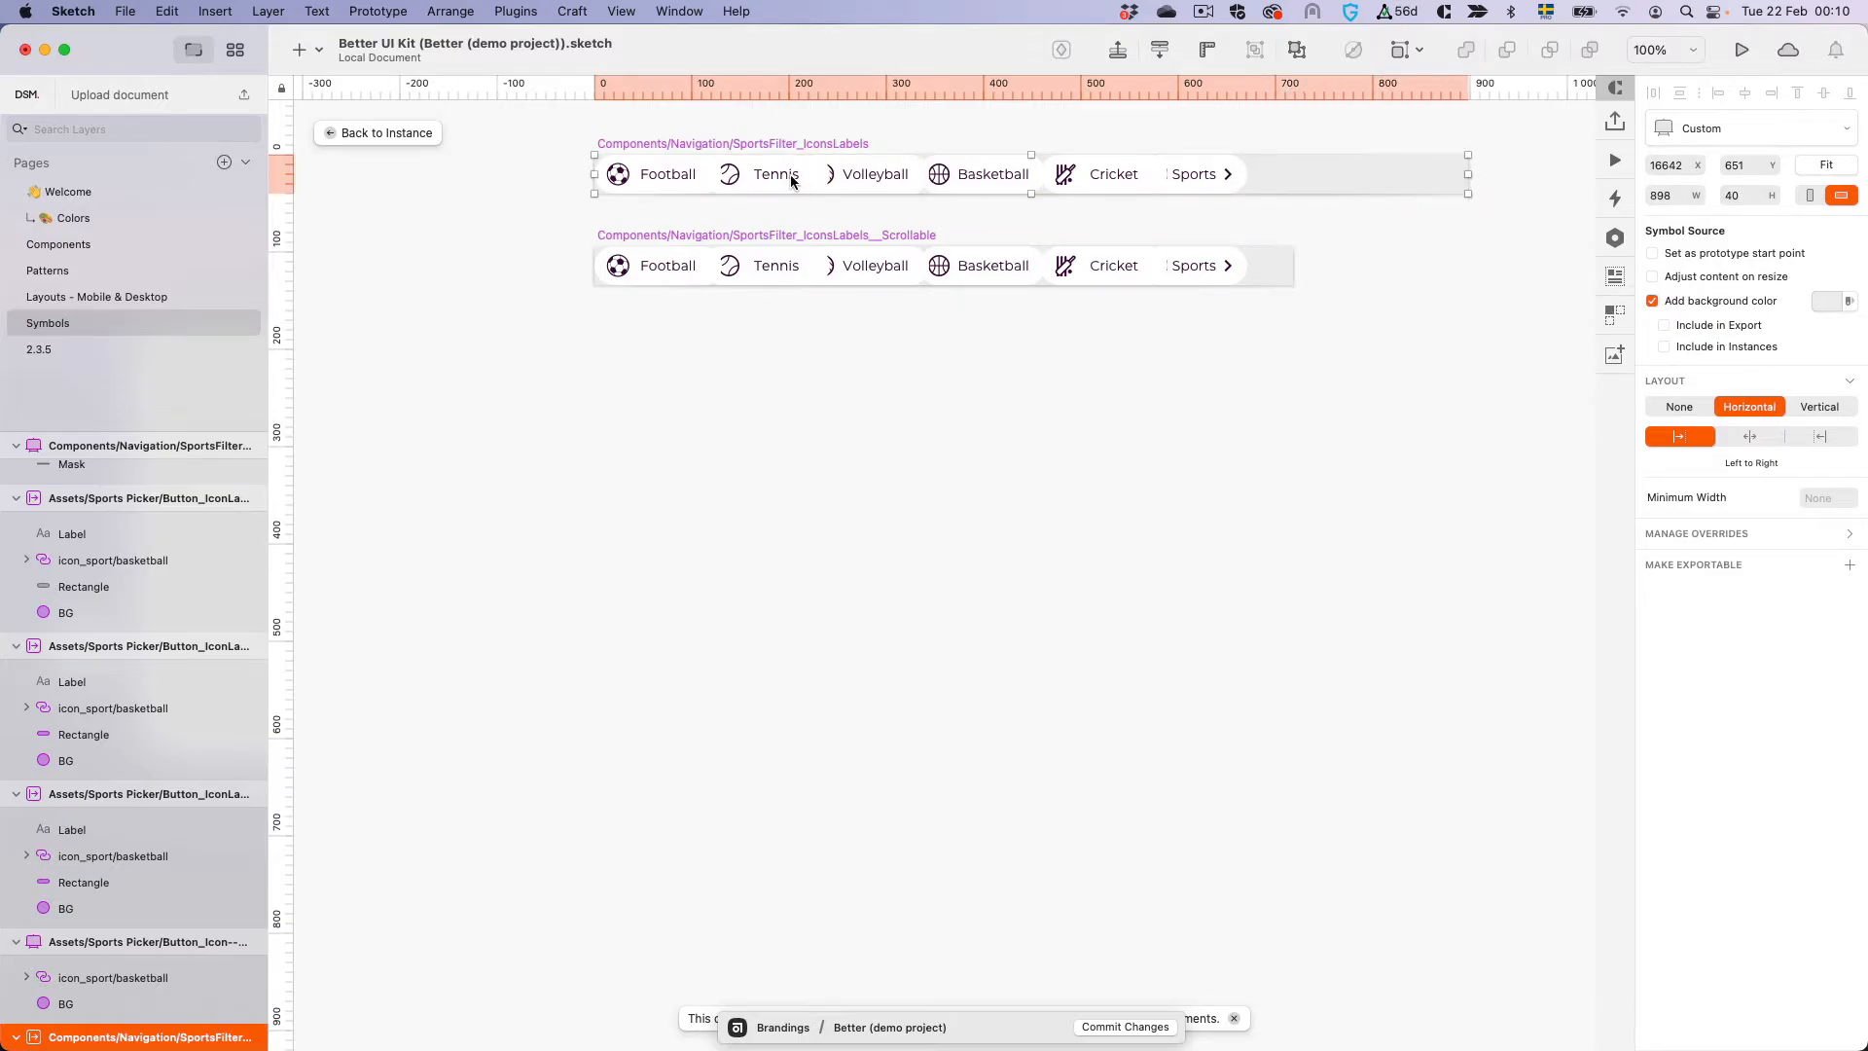
# Step: Nudge the Tennis through All Sports chips right to make room for the wider chips
pyautogui.click(792, 179)
pyautogui.keyDown('shift'); pyautogui.click(897, 181); pyautogui.keyUp('shift')
pyautogui.keyDown('shift'); pyautogui.click(987, 180); pyautogui.keyUp('shift')
pyautogui.keyDown('shift'); pyautogui.click(1111, 187); pyautogui.keyUp('shift')
pyautogui.keyDown('shift'); pyautogui.click(1194, 185); pyautogui.keyUp('shift')
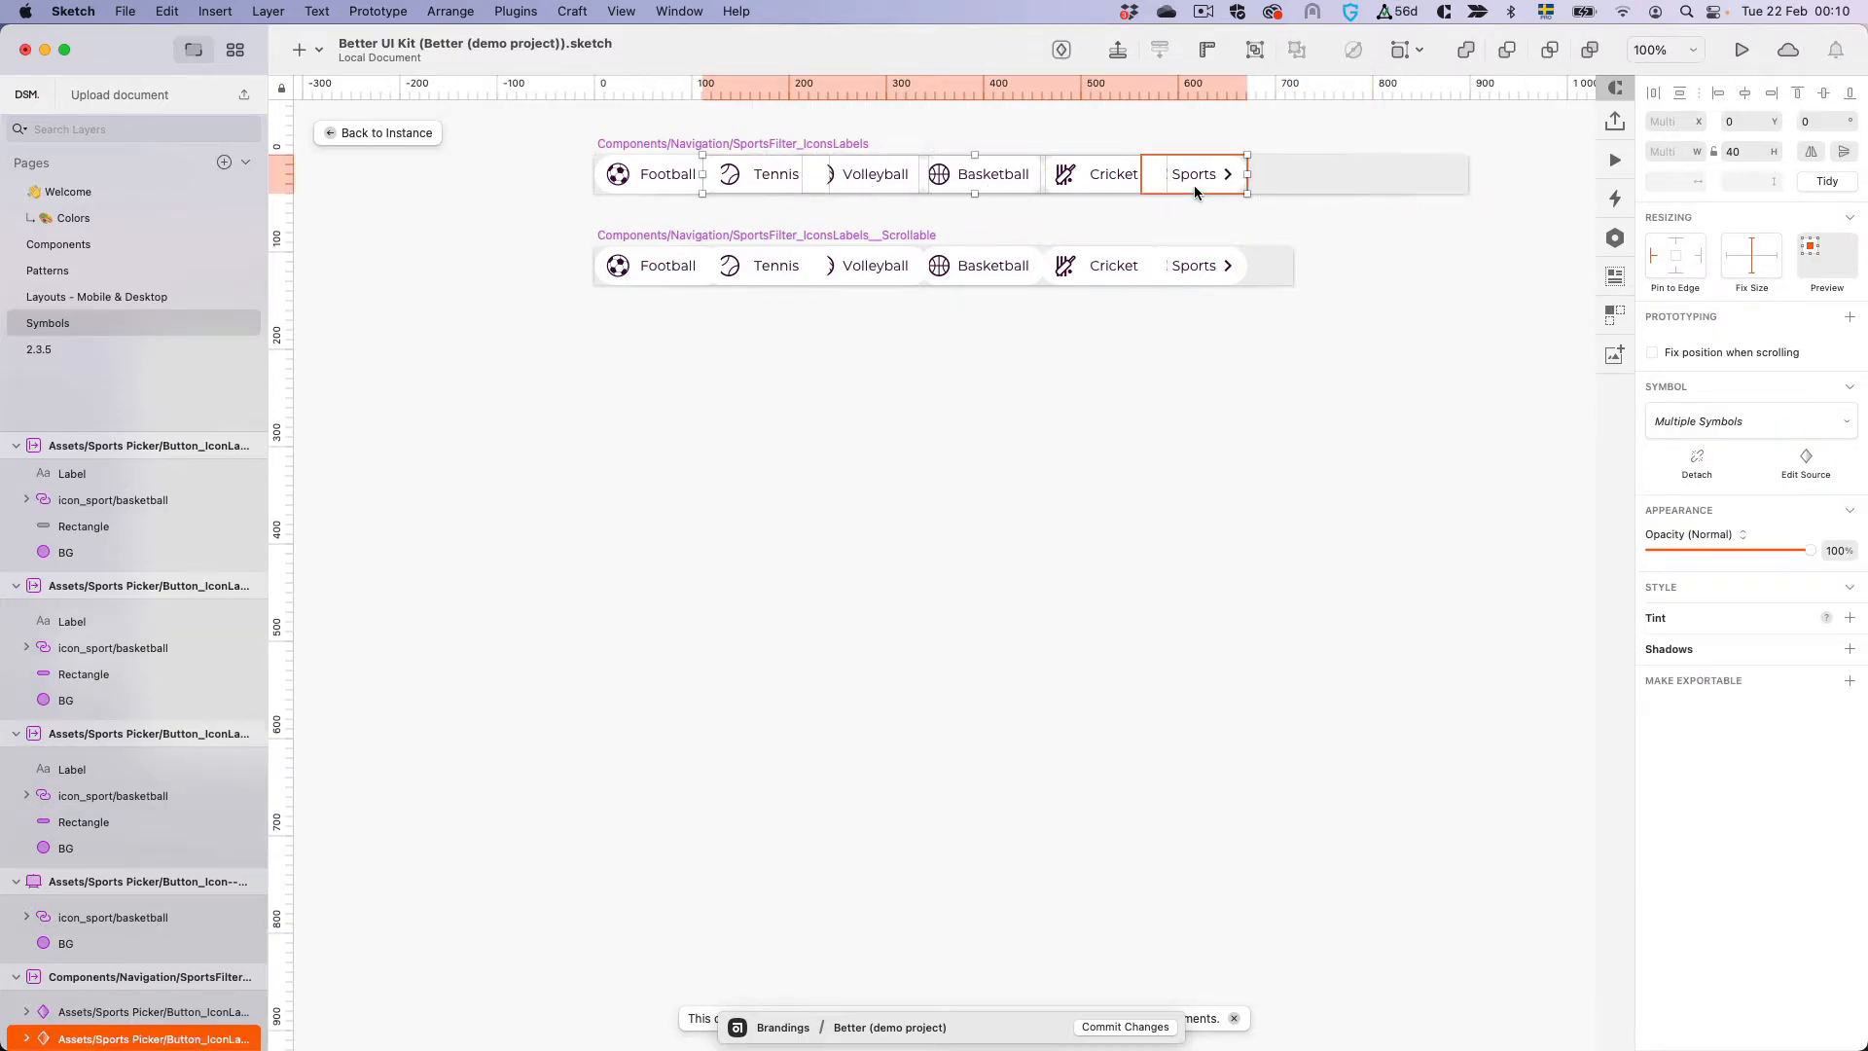
pyautogui.hotkey('shift', 'Right')
pyautogui.hotkey('shift', 'Right')
pyautogui.hotkey('shift', 'Right')
pyautogui.hotkey('shift', 'Right')
pyautogui.press('Left')
pyautogui.press('Left')
pyautogui.press('Left')
pyautogui.press('Left')
pyautogui.press('Left')
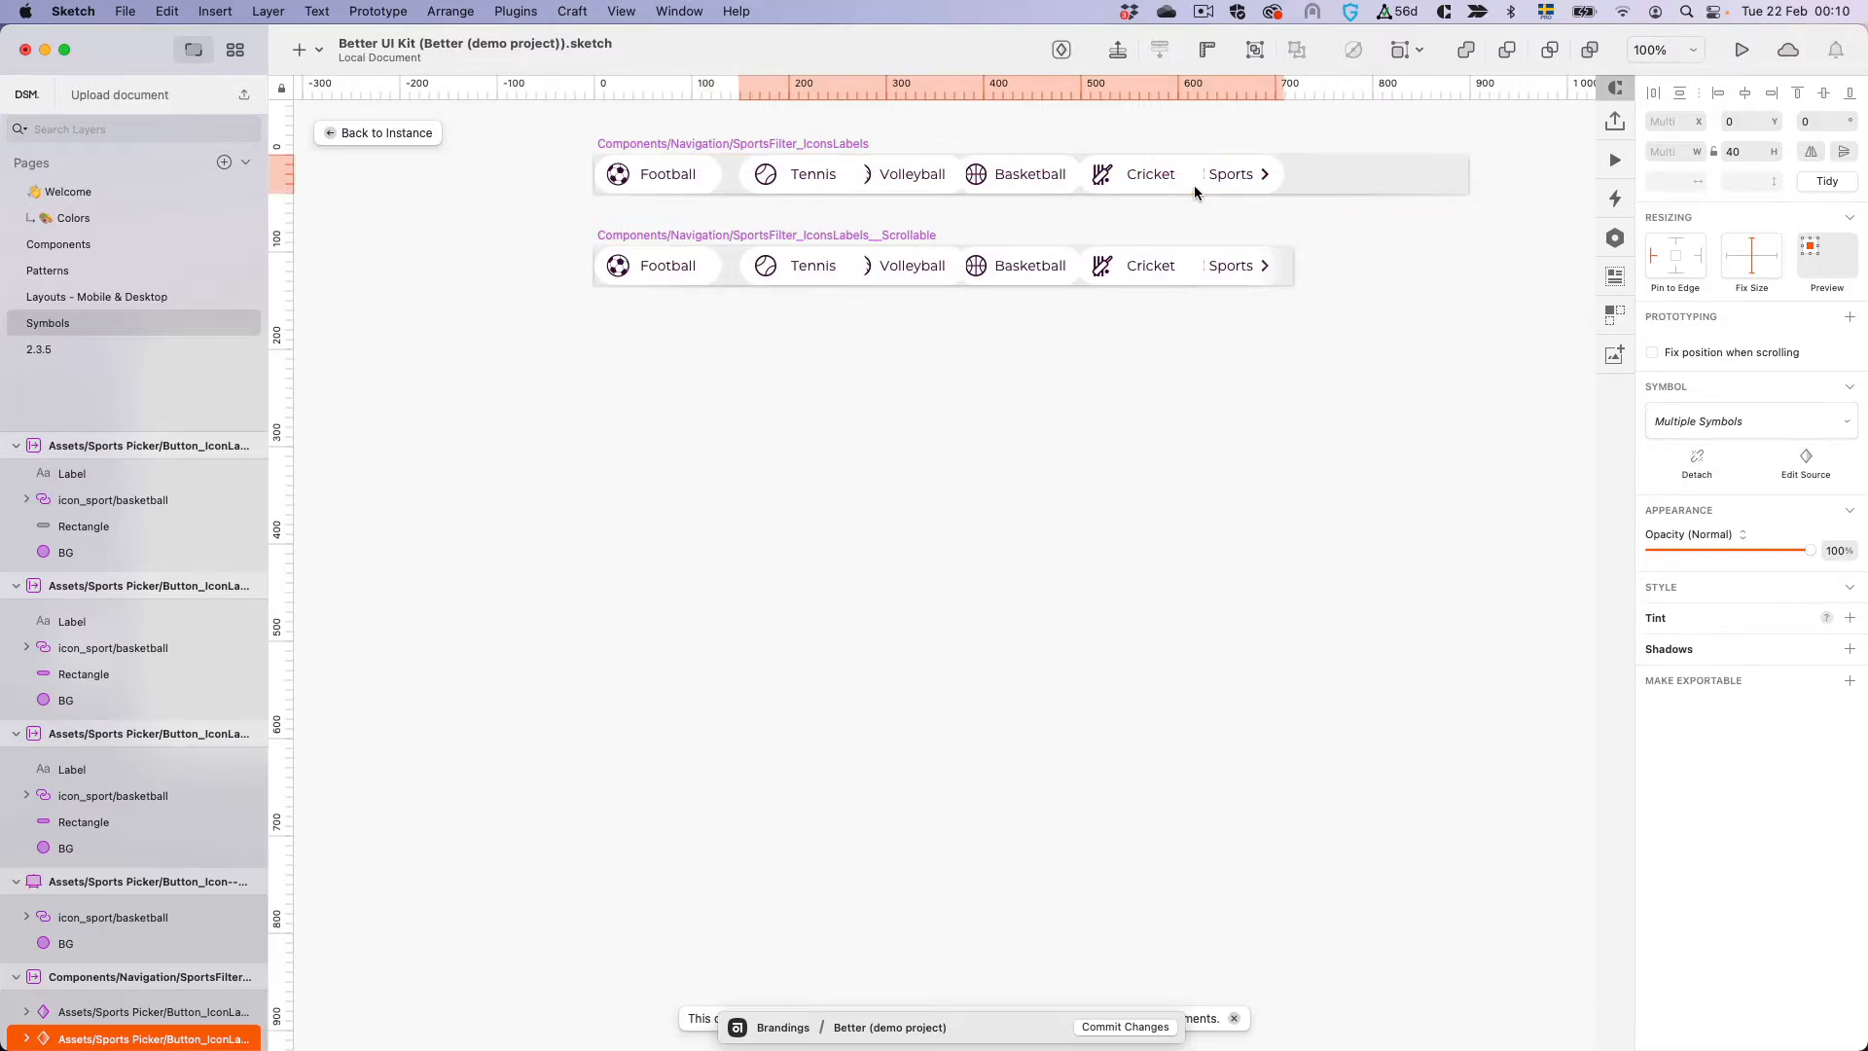
pyautogui.press('Left')
pyautogui.press('Left')
pyautogui.press('Left')
pyautogui.press('Left')
pyautogui.press('Left')
pyautogui.press('Left')
pyautogui.press('Left')
pyautogui.press('Left')
pyautogui.press('Left')
pyautogui.press('Left')
pyautogui.press('Left')
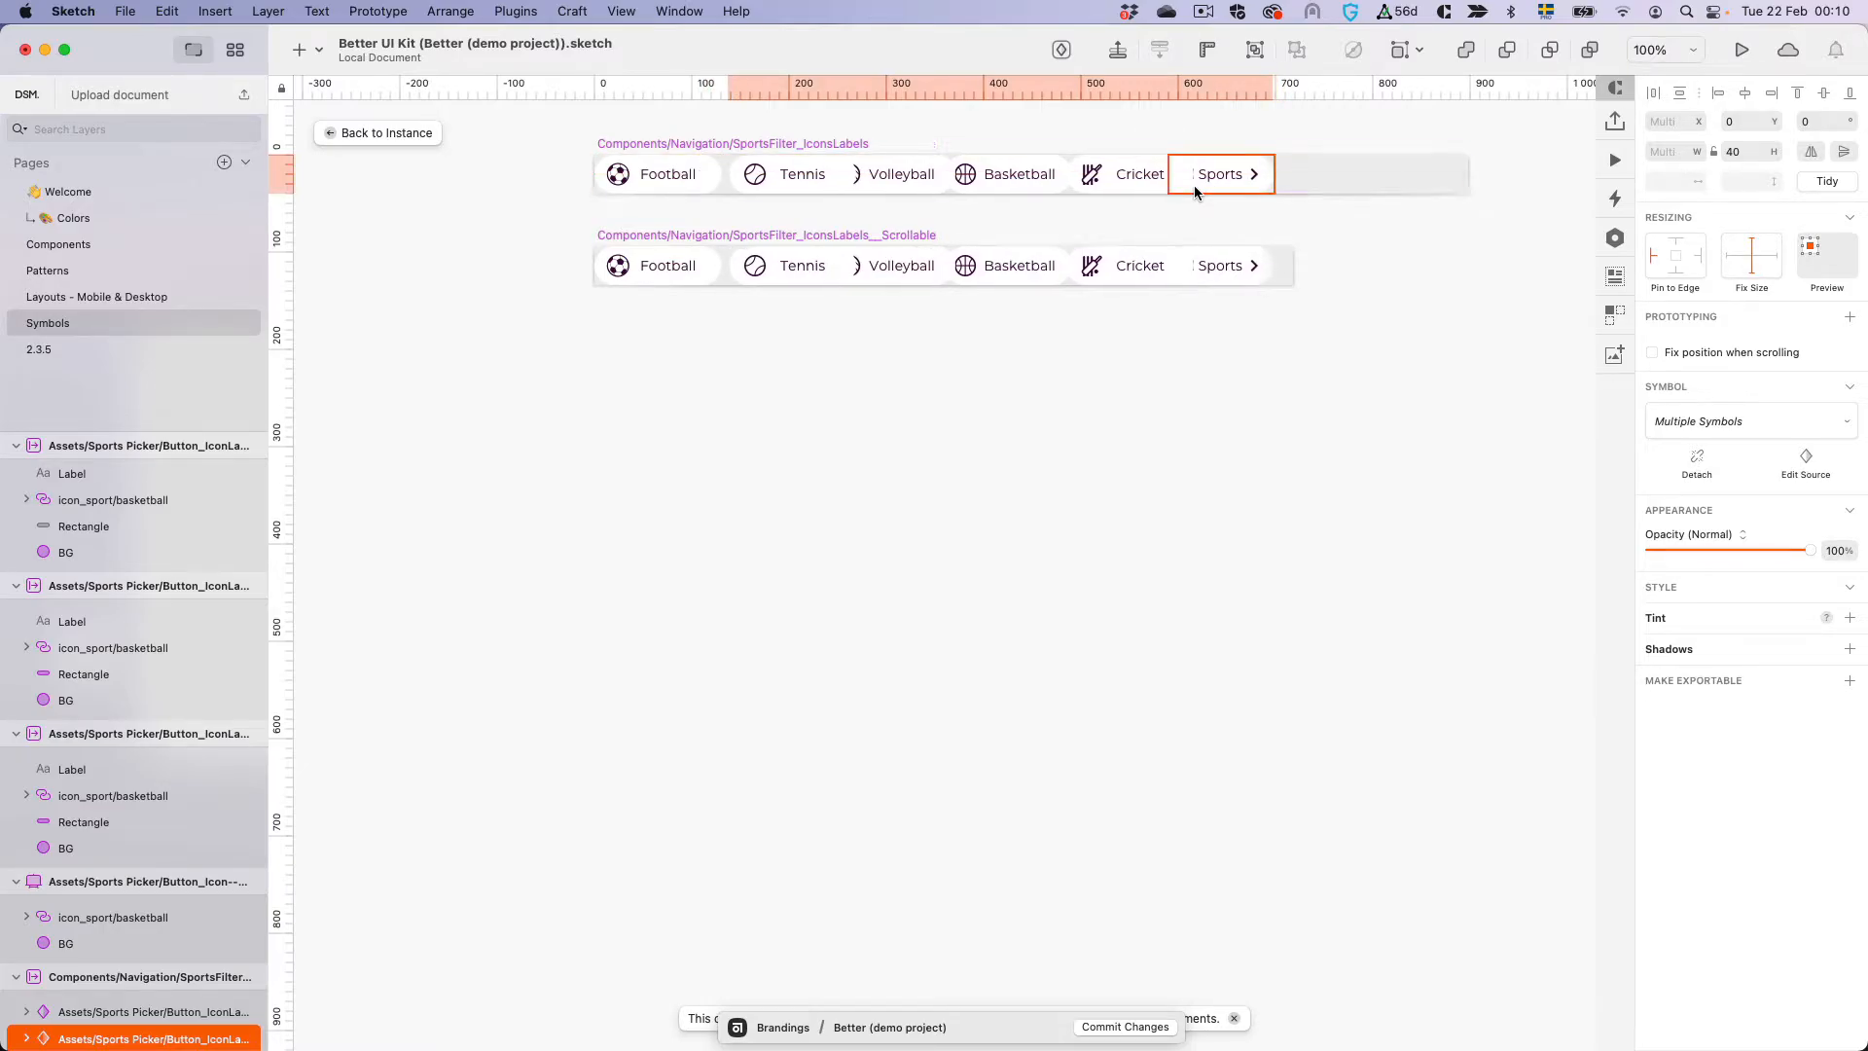
pyautogui.press('Left')
pyautogui.press('Left')
pyautogui.press('Left')
pyautogui.press('Left')
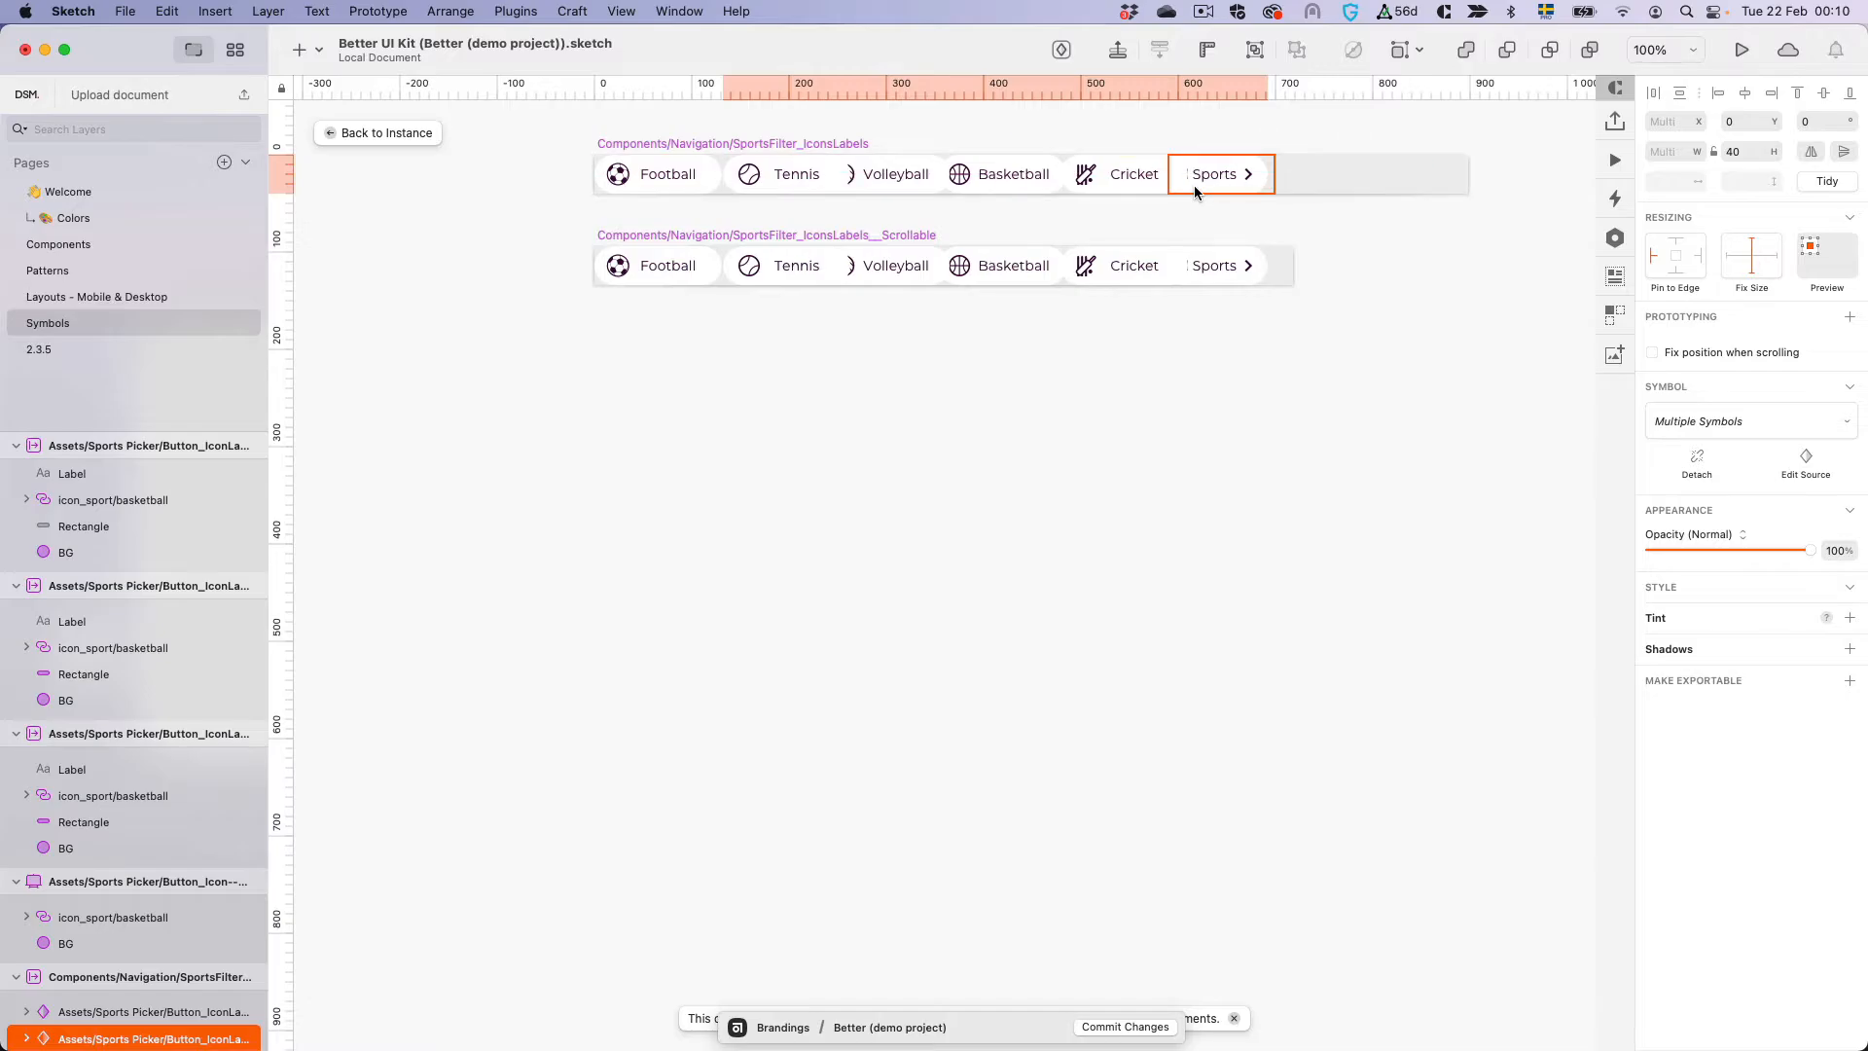
pyautogui.press('Right')
pyautogui.press('Right')
pyautogui.press('Right')
pyautogui.press('Right')
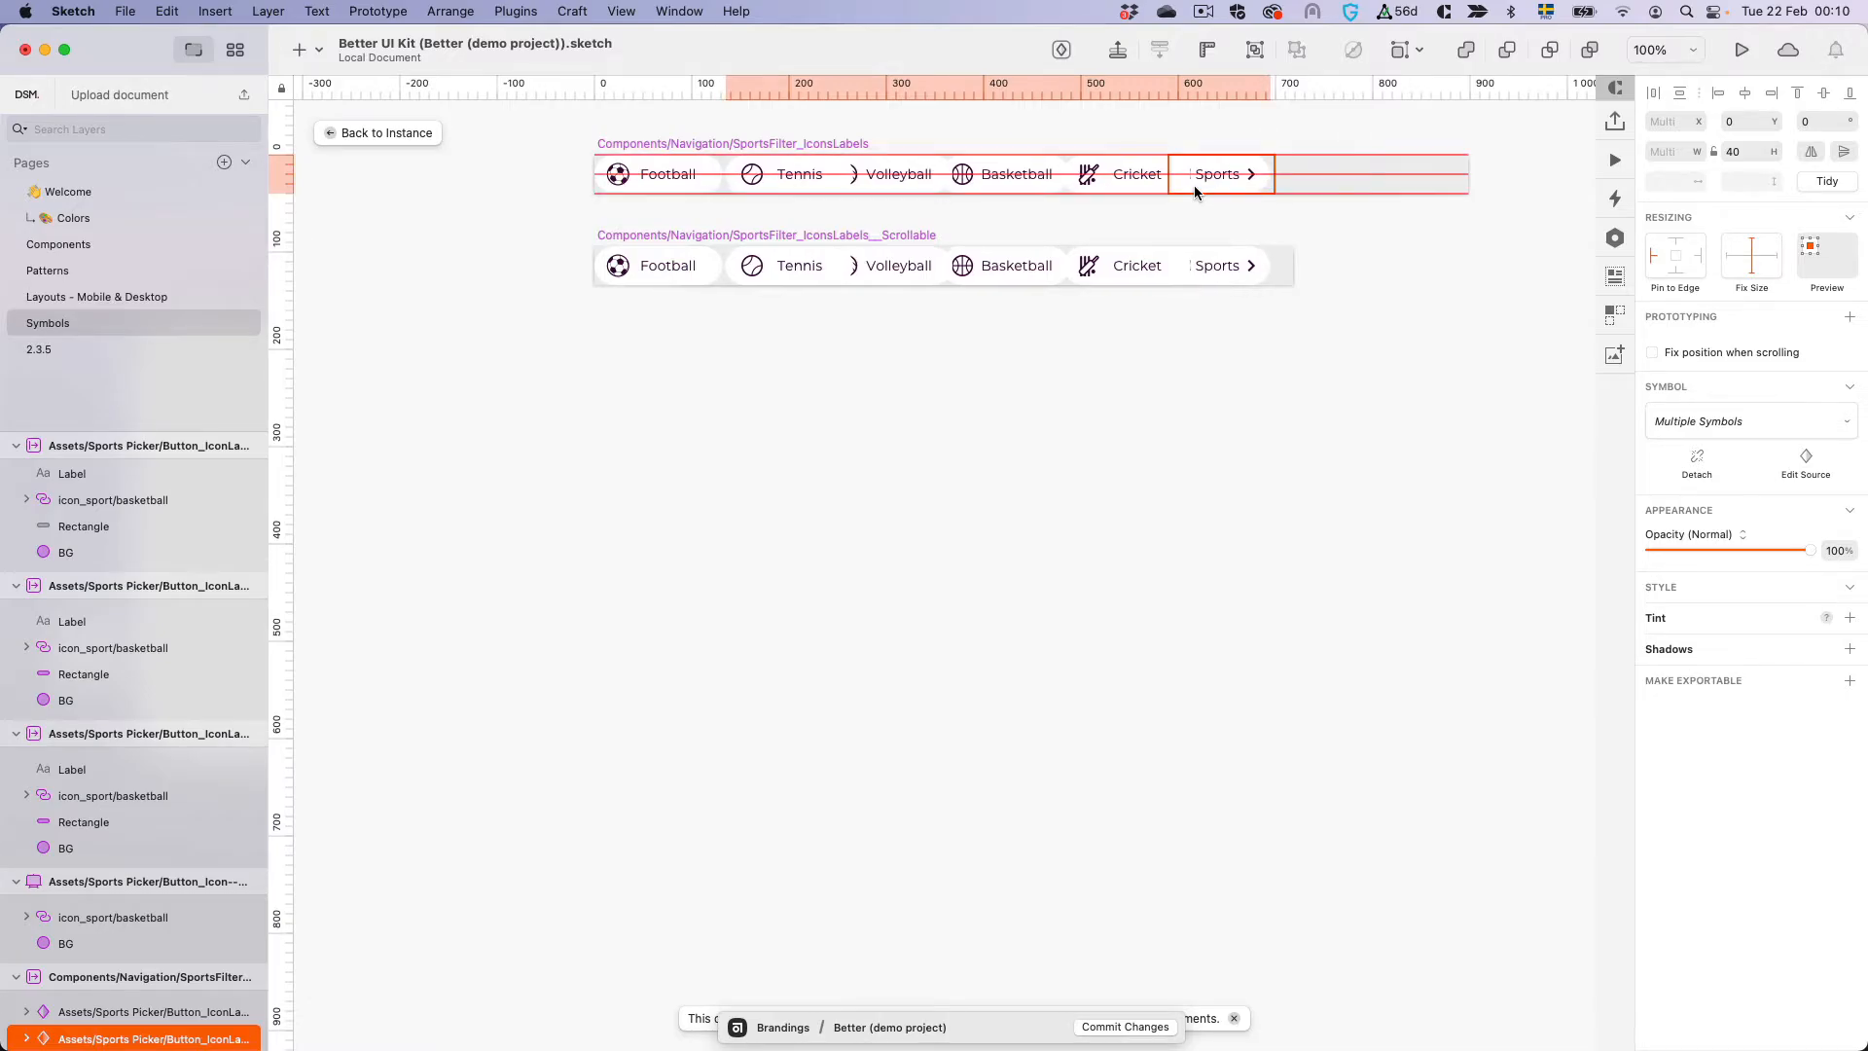
pyautogui.hscroll(-5, 1194, 184)
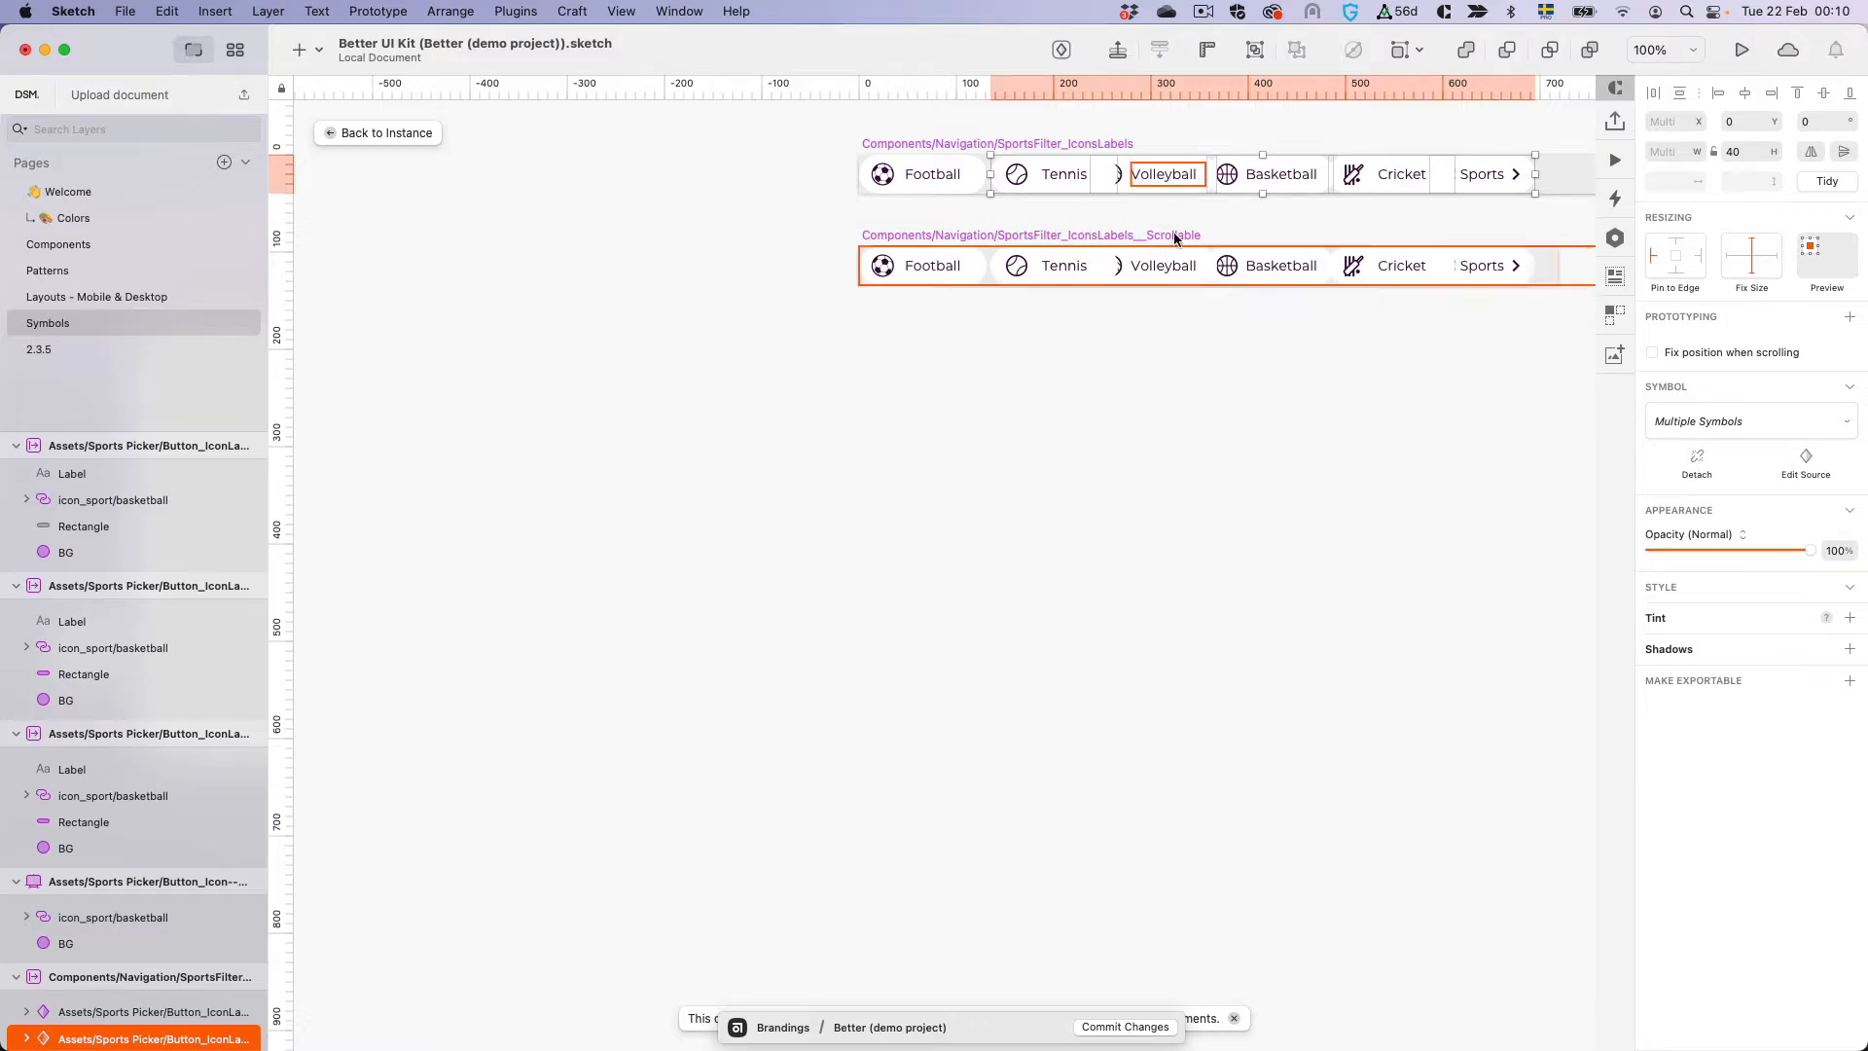
# Step: Shift Tennis and Volleyball 1 px right and place the following buttons 4 px after Tennis
pyautogui.keyDown('shift'); pyautogui.click(1456, 178); pyautogui.keyUp('shift')
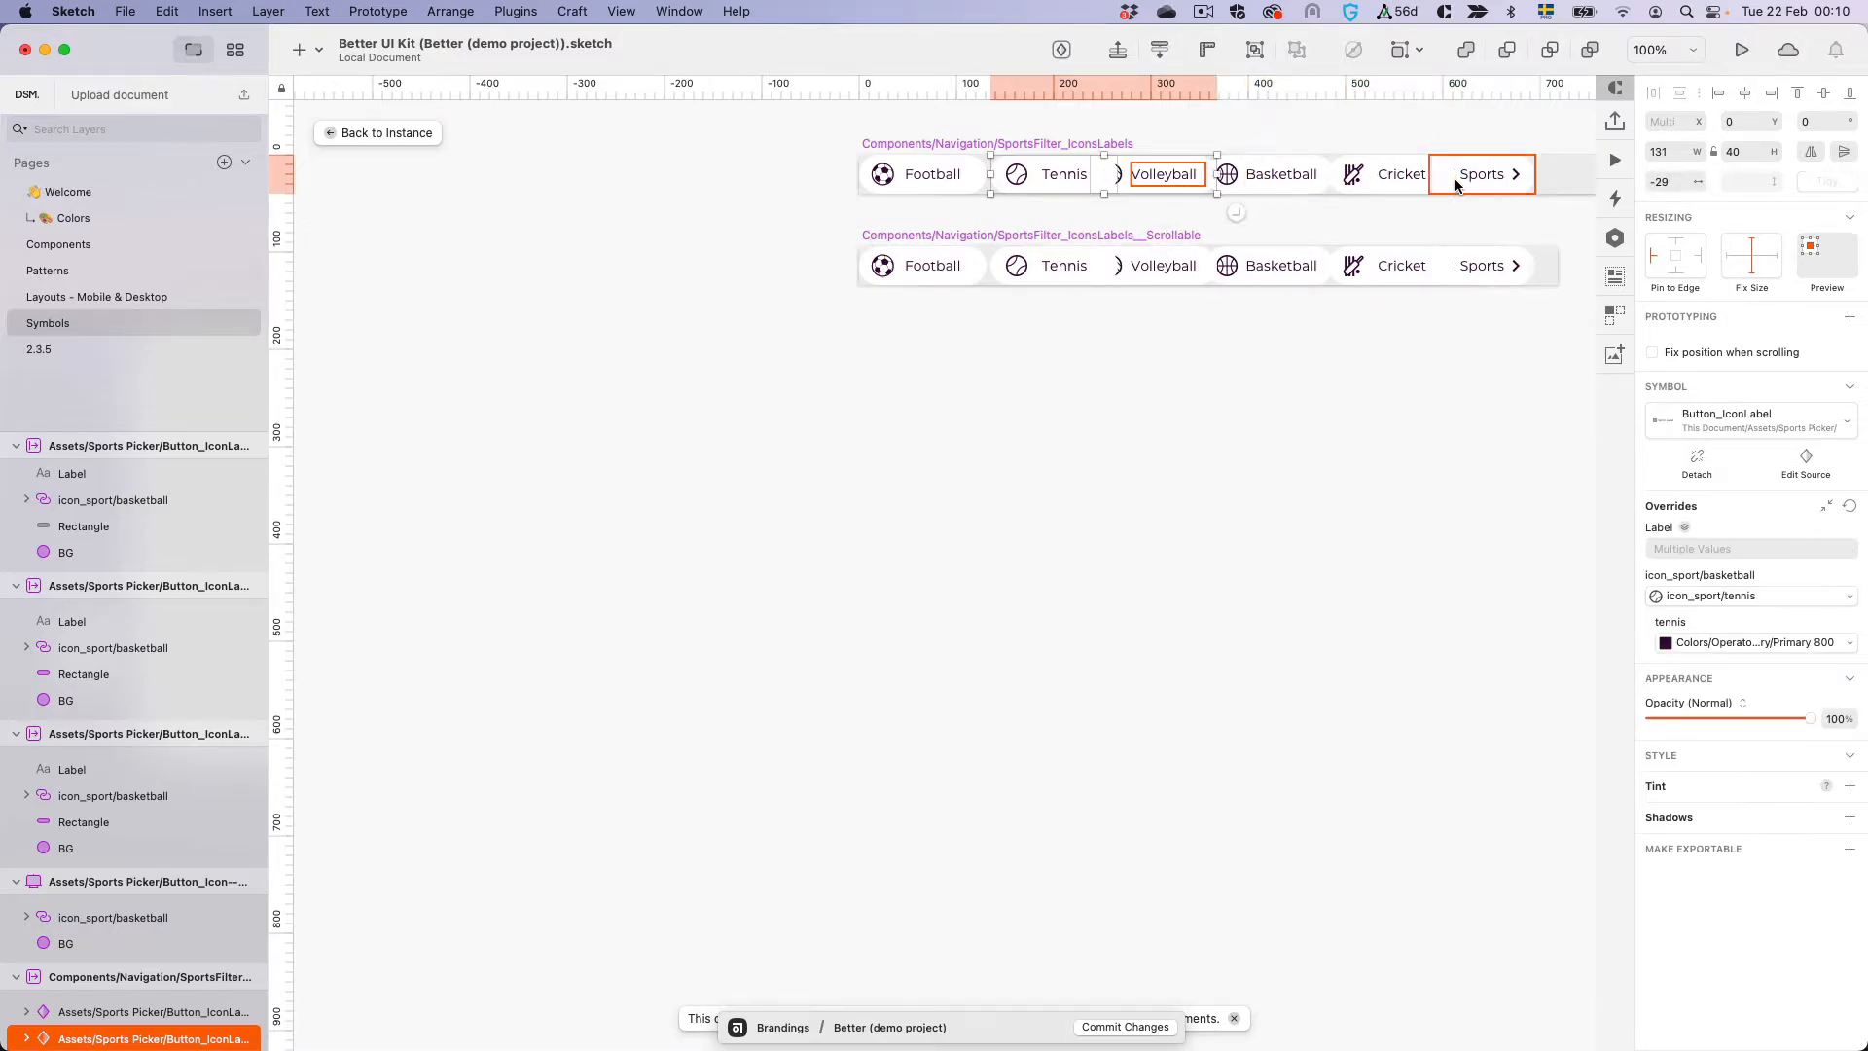
pyautogui.press('Right')
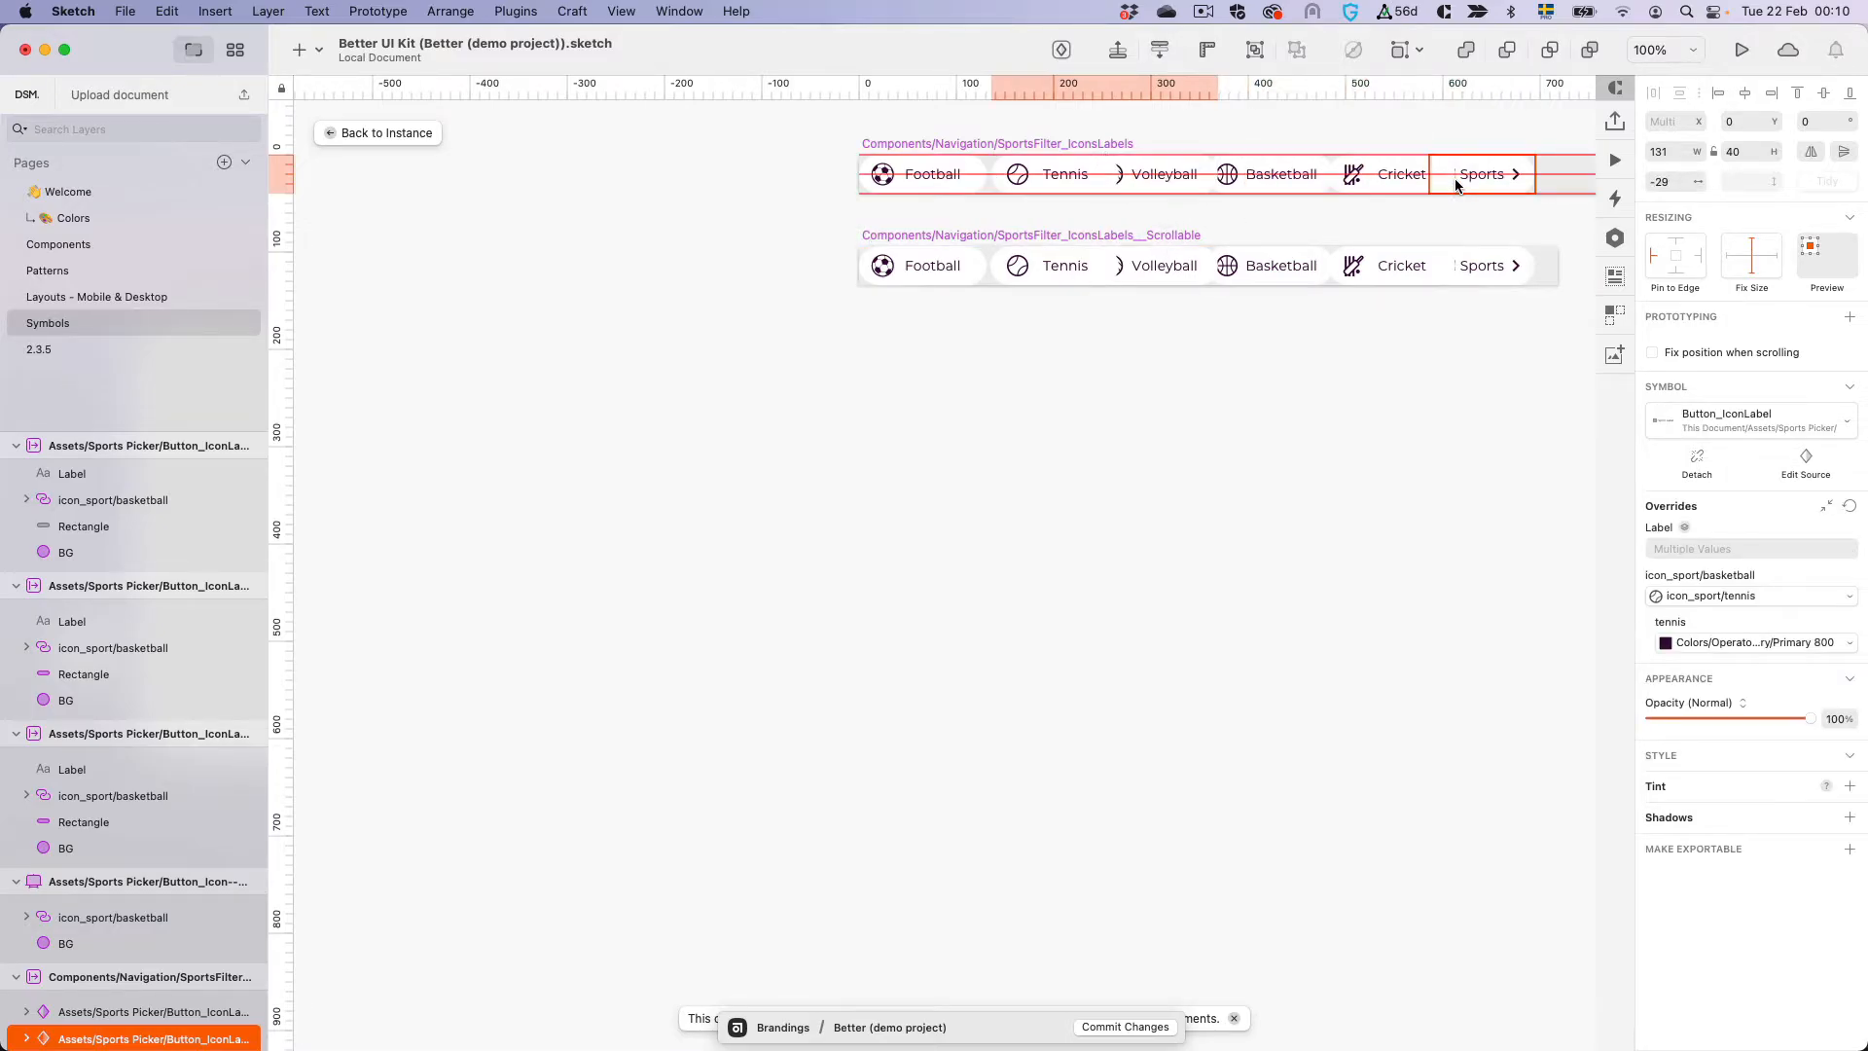
pyautogui.click(1199, 212)
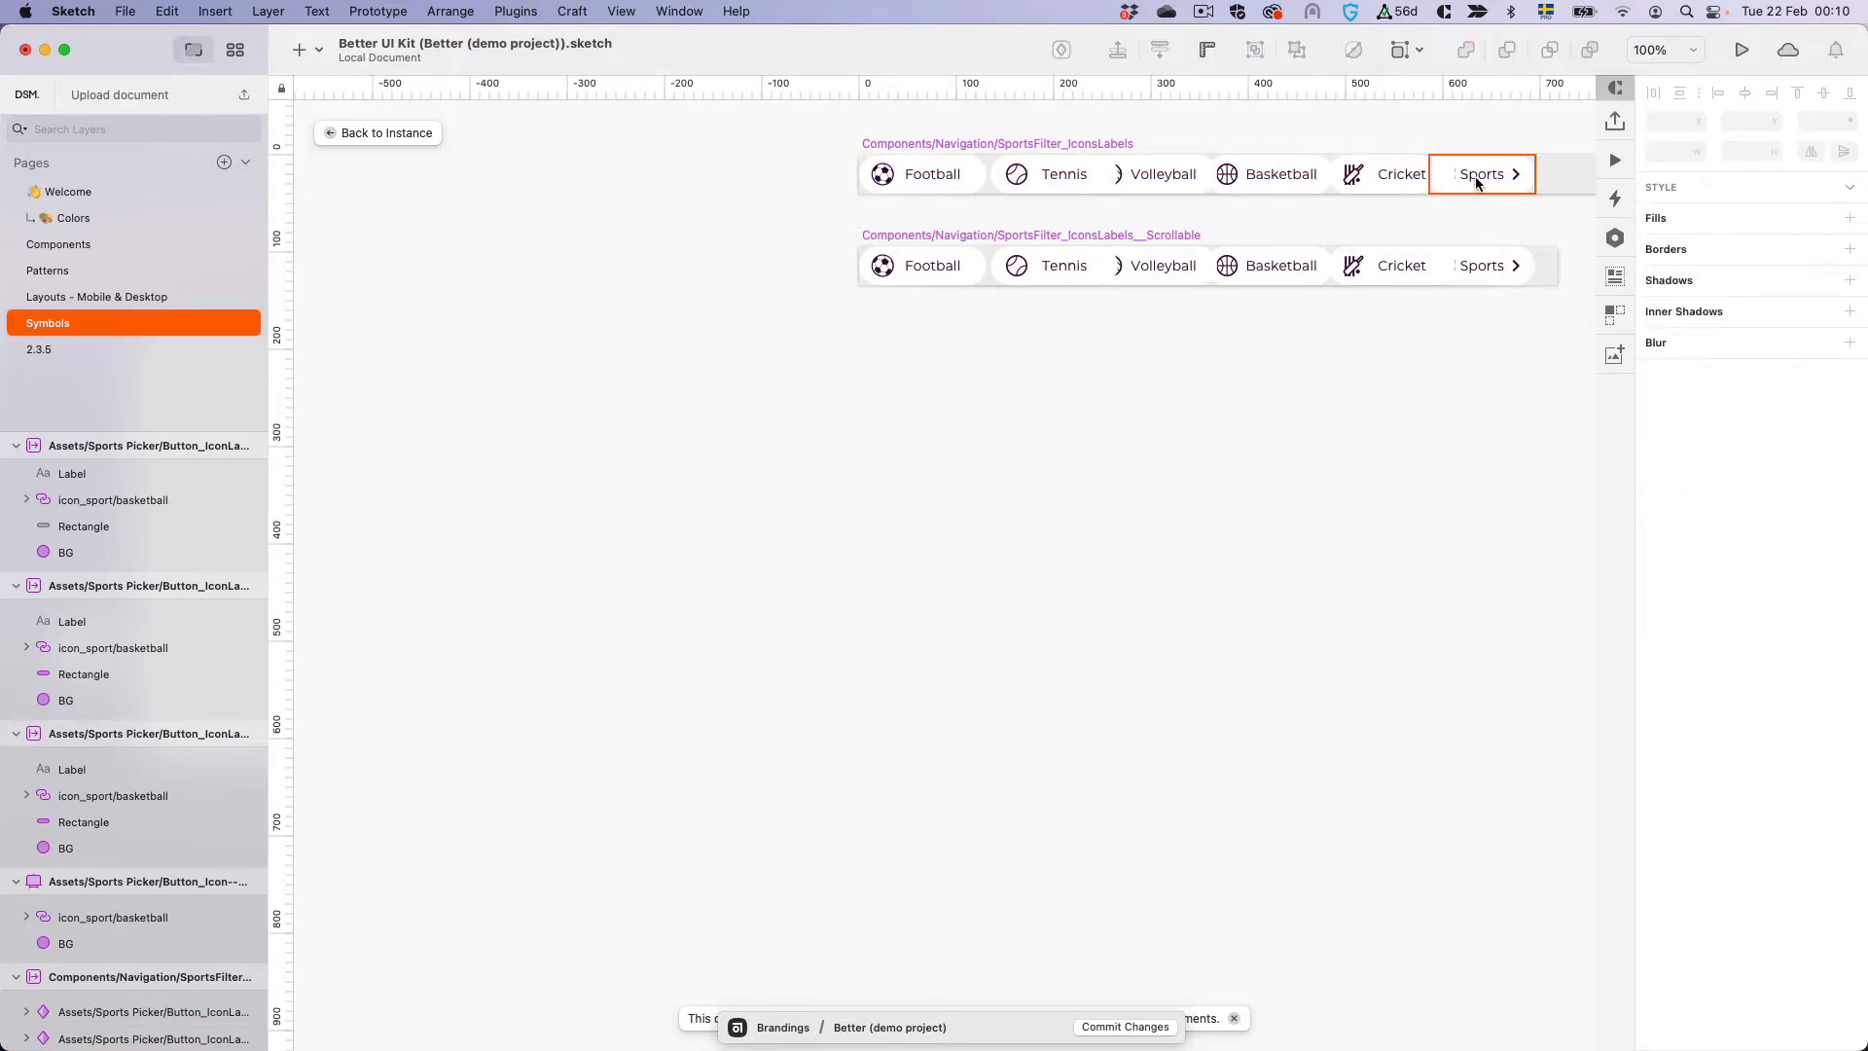
pyautogui.click(1474, 177)
pyautogui.keyDown('shift'); pyautogui.click(1369, 179); pyautogui.keyUp('shift')
pyautogui.keyDown('shift'); pyautogui.click(1289, 181); pyautogui.keyUp('shift')
pyautogui.keyDown('shift'); pyautogui.click(1158, 188); pyautogui.keyUp('shift')
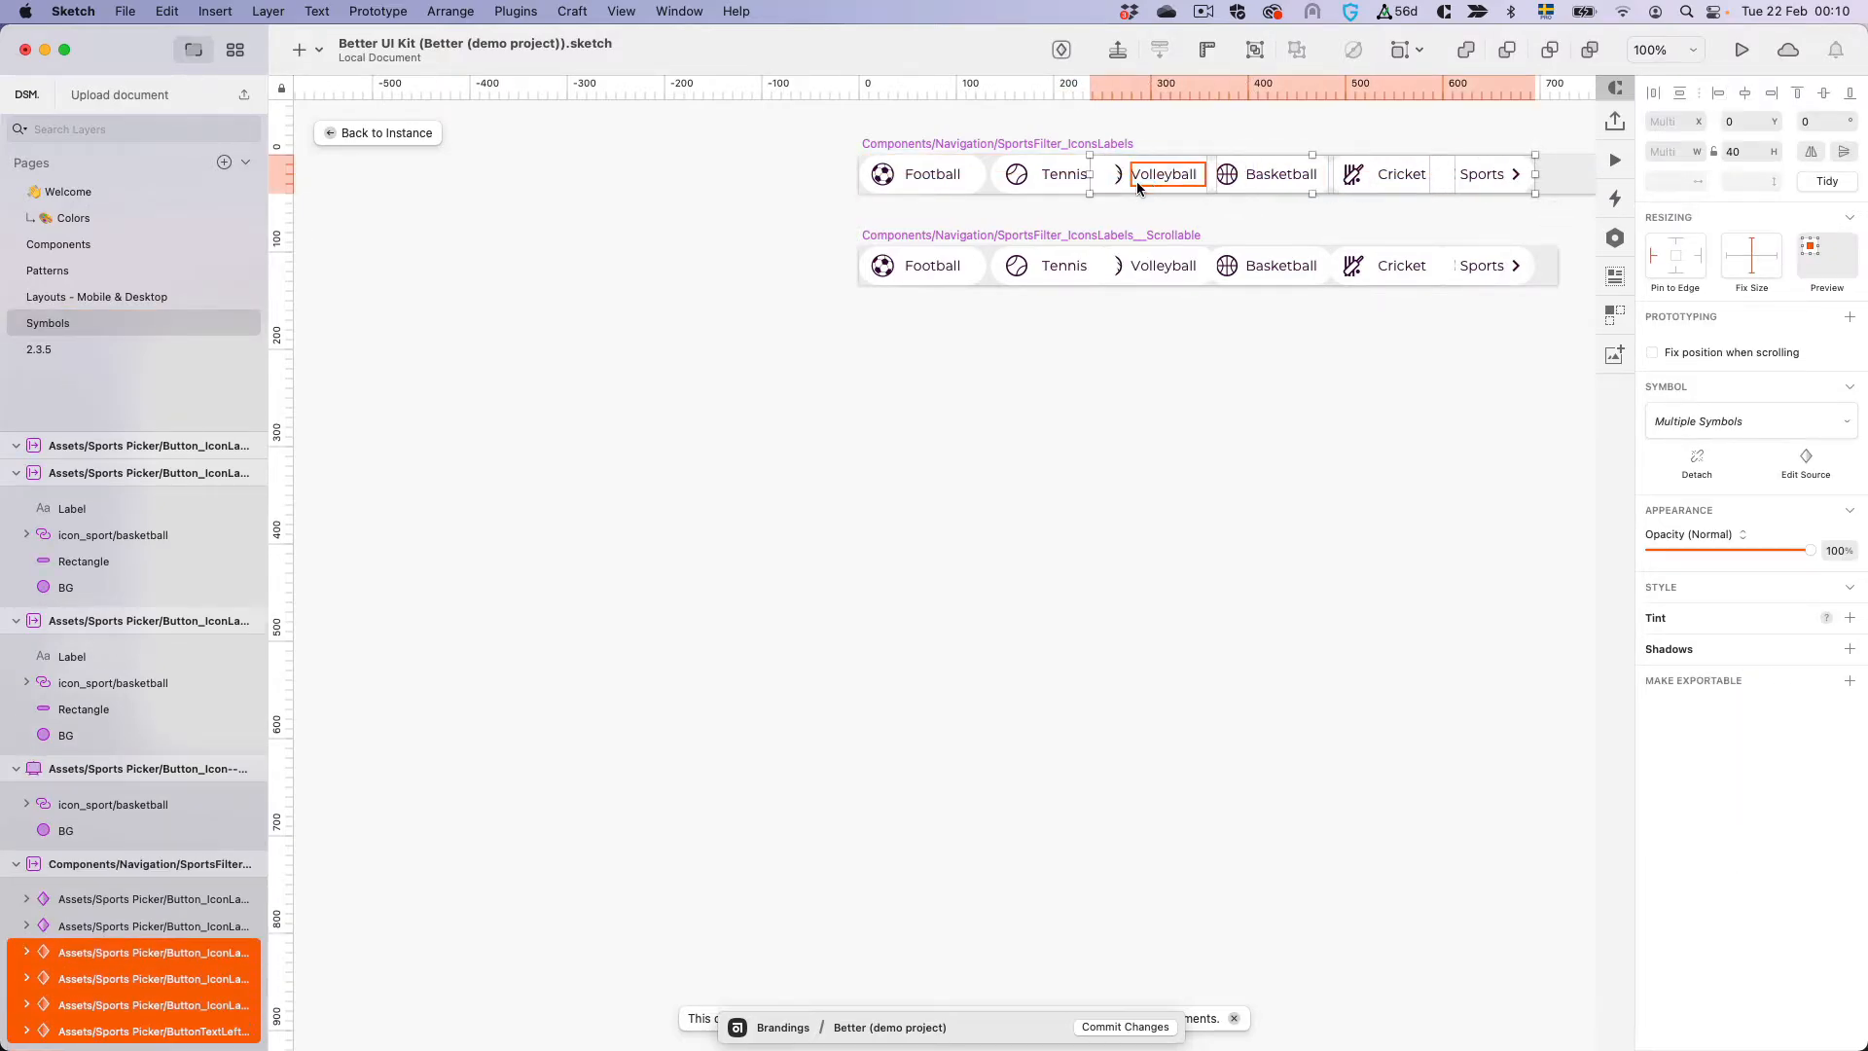
pyautogui.moveTo(1137, 184)
pyautogui.mouseDown()
pyautogui.moveTo(1208, 183)
pyautogui.moveTo(1162, 191)
pyautogui.mouseUp()
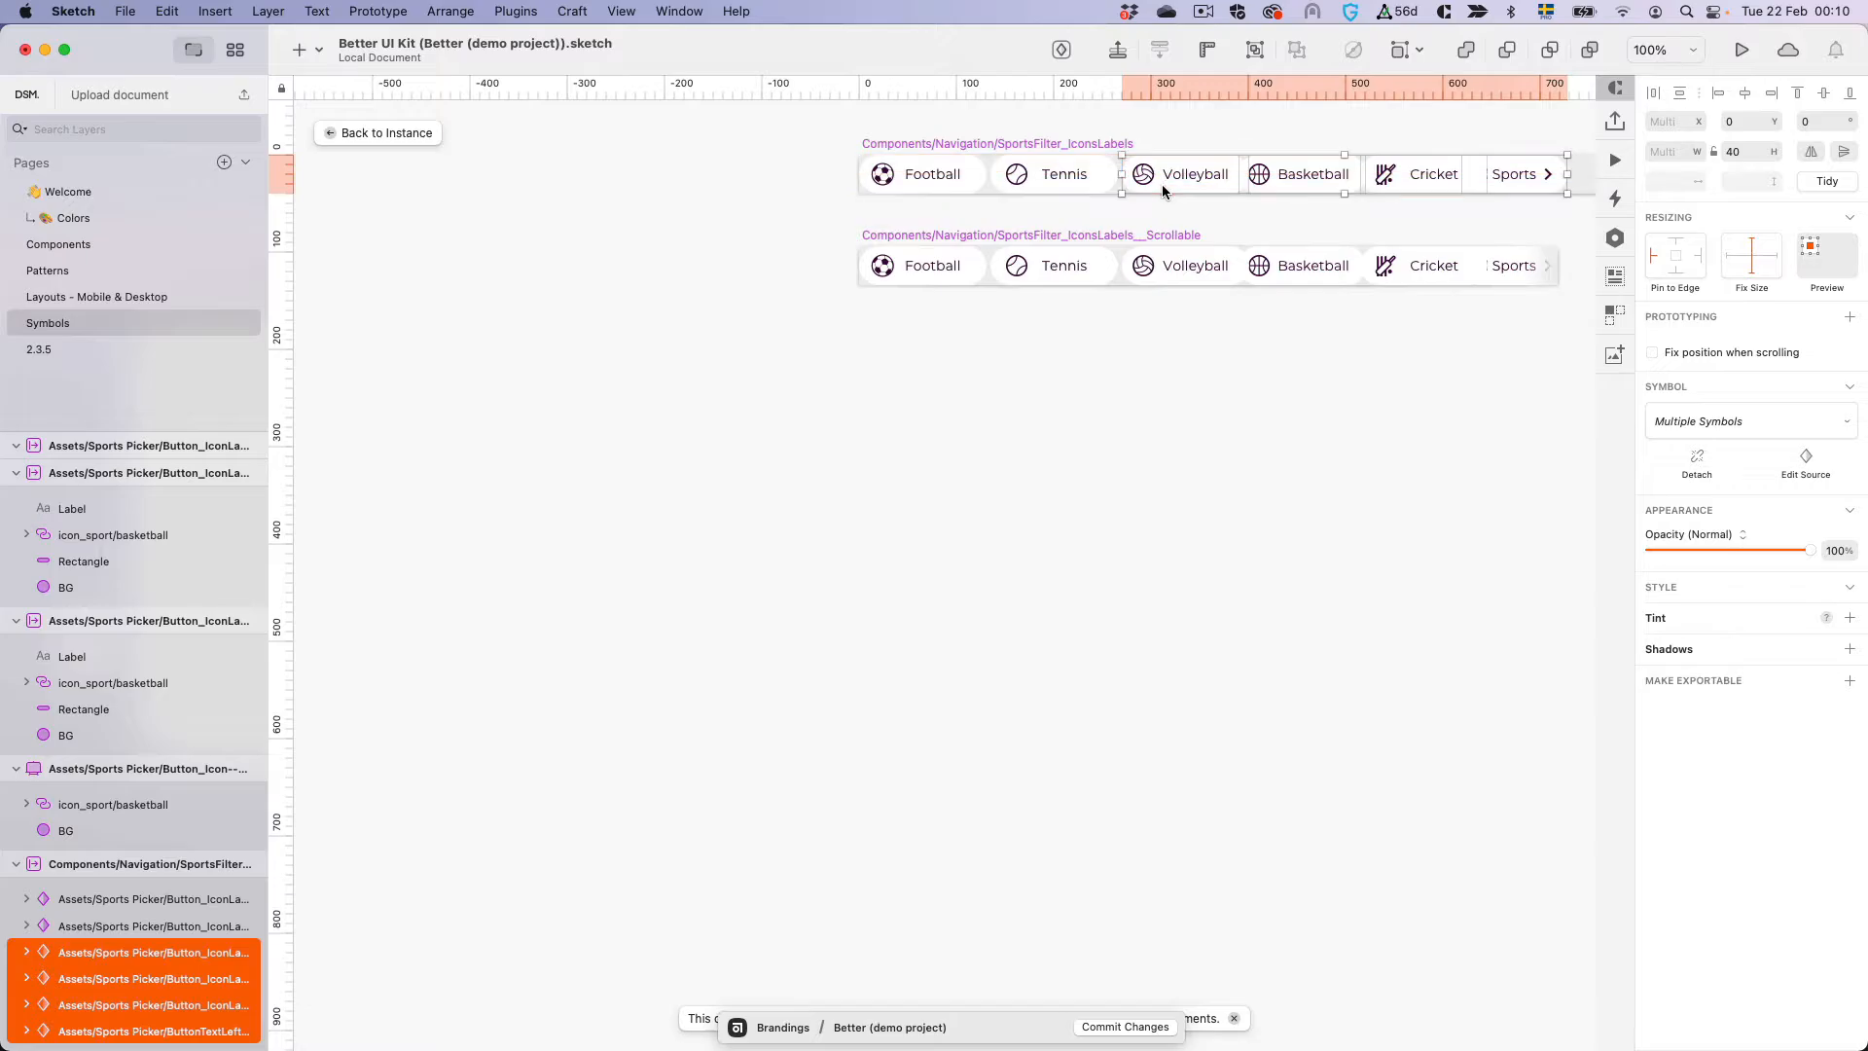
pyautogui.click(1254, 221)
# Step: Move Basketball, Cricket and All Sports right so the gaps are even
pyautogui.hscroll(2, 1253, 219)
pyautogui.click(1203, 179)
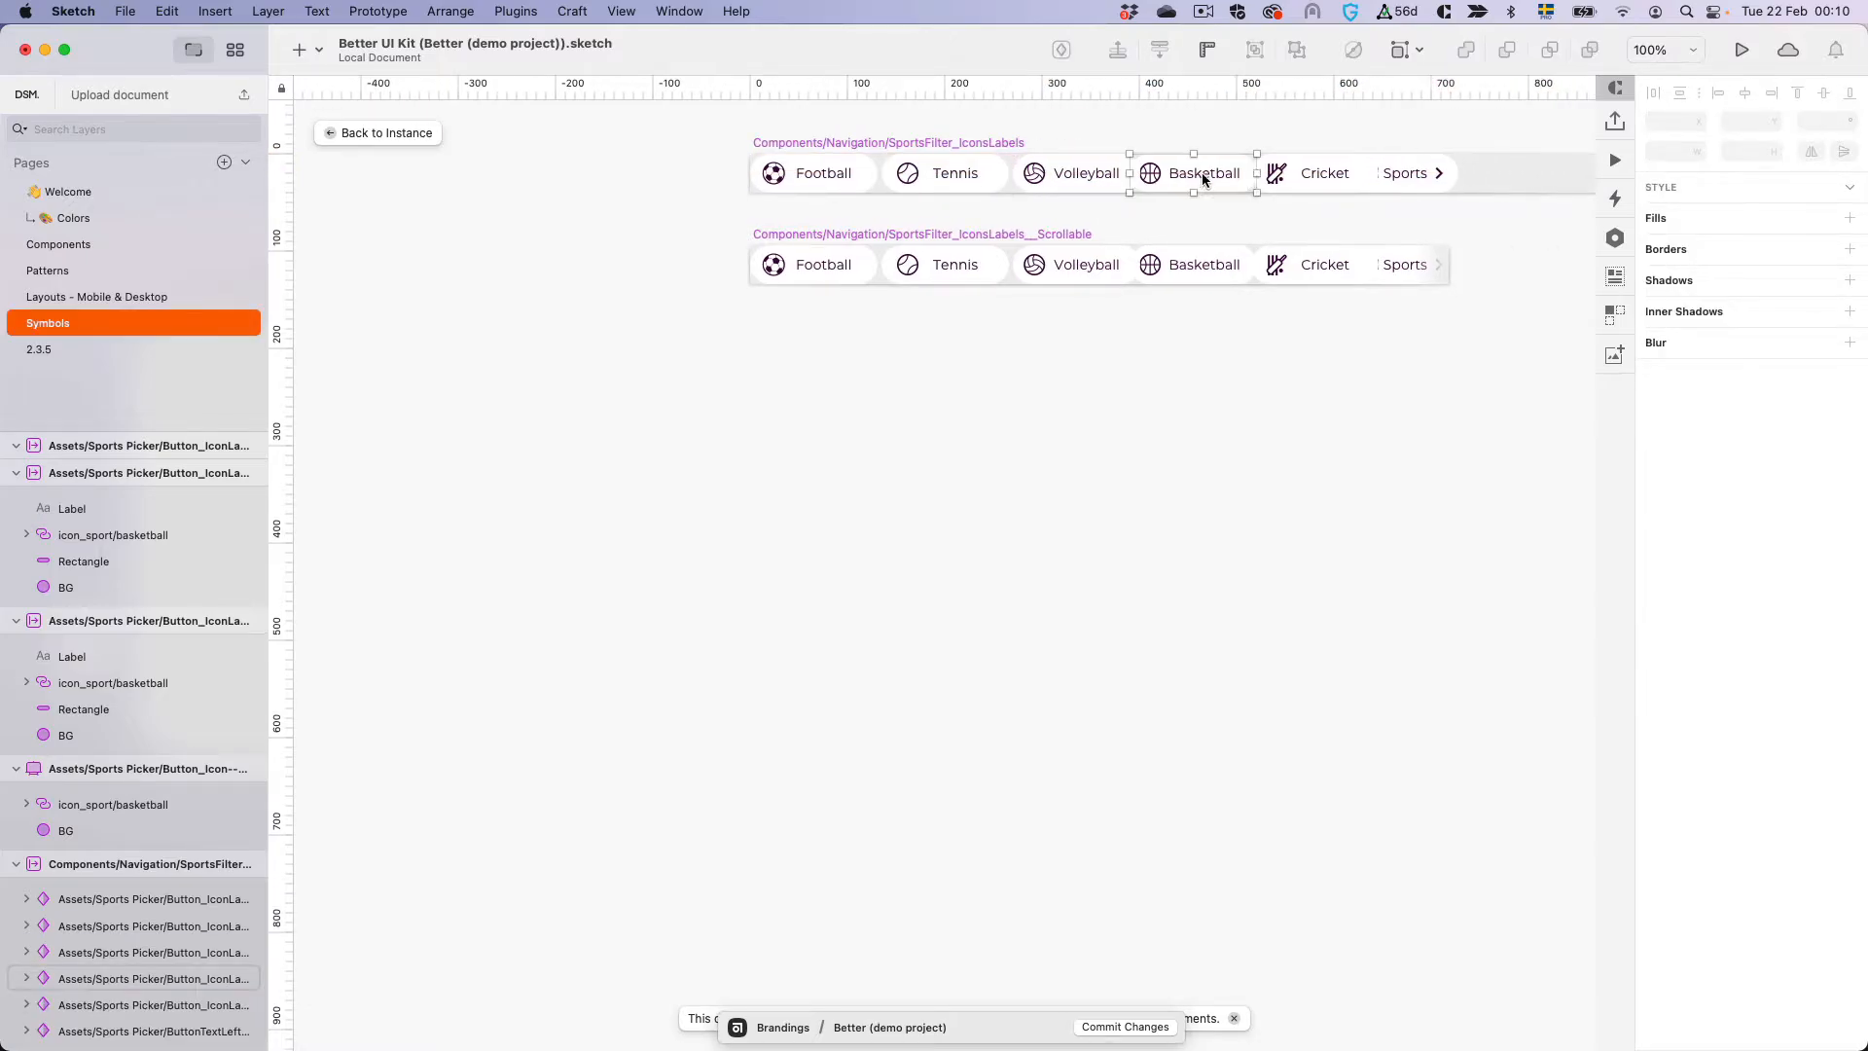
pyautogui.keyDown('shift'); pyautogui.click(1338, 183); pyautogui.keyUp('shift')
pyautogui.keyDown('shift'); pyautogui.click(1404, 175); pyautogui.keyUp('shift')
pyautogui.moveTo(1176, 180); pyautogui.dragTo(1456, 184)
pyautogui.click(1354, 179)
pyautogui.keyDown('shift'); pyautogui.click(1362, 179); pyautogui.keyUp('shift')
pyautogui.click(1330, 203)
pyautogui.hscroll(-5, 1455, 189)
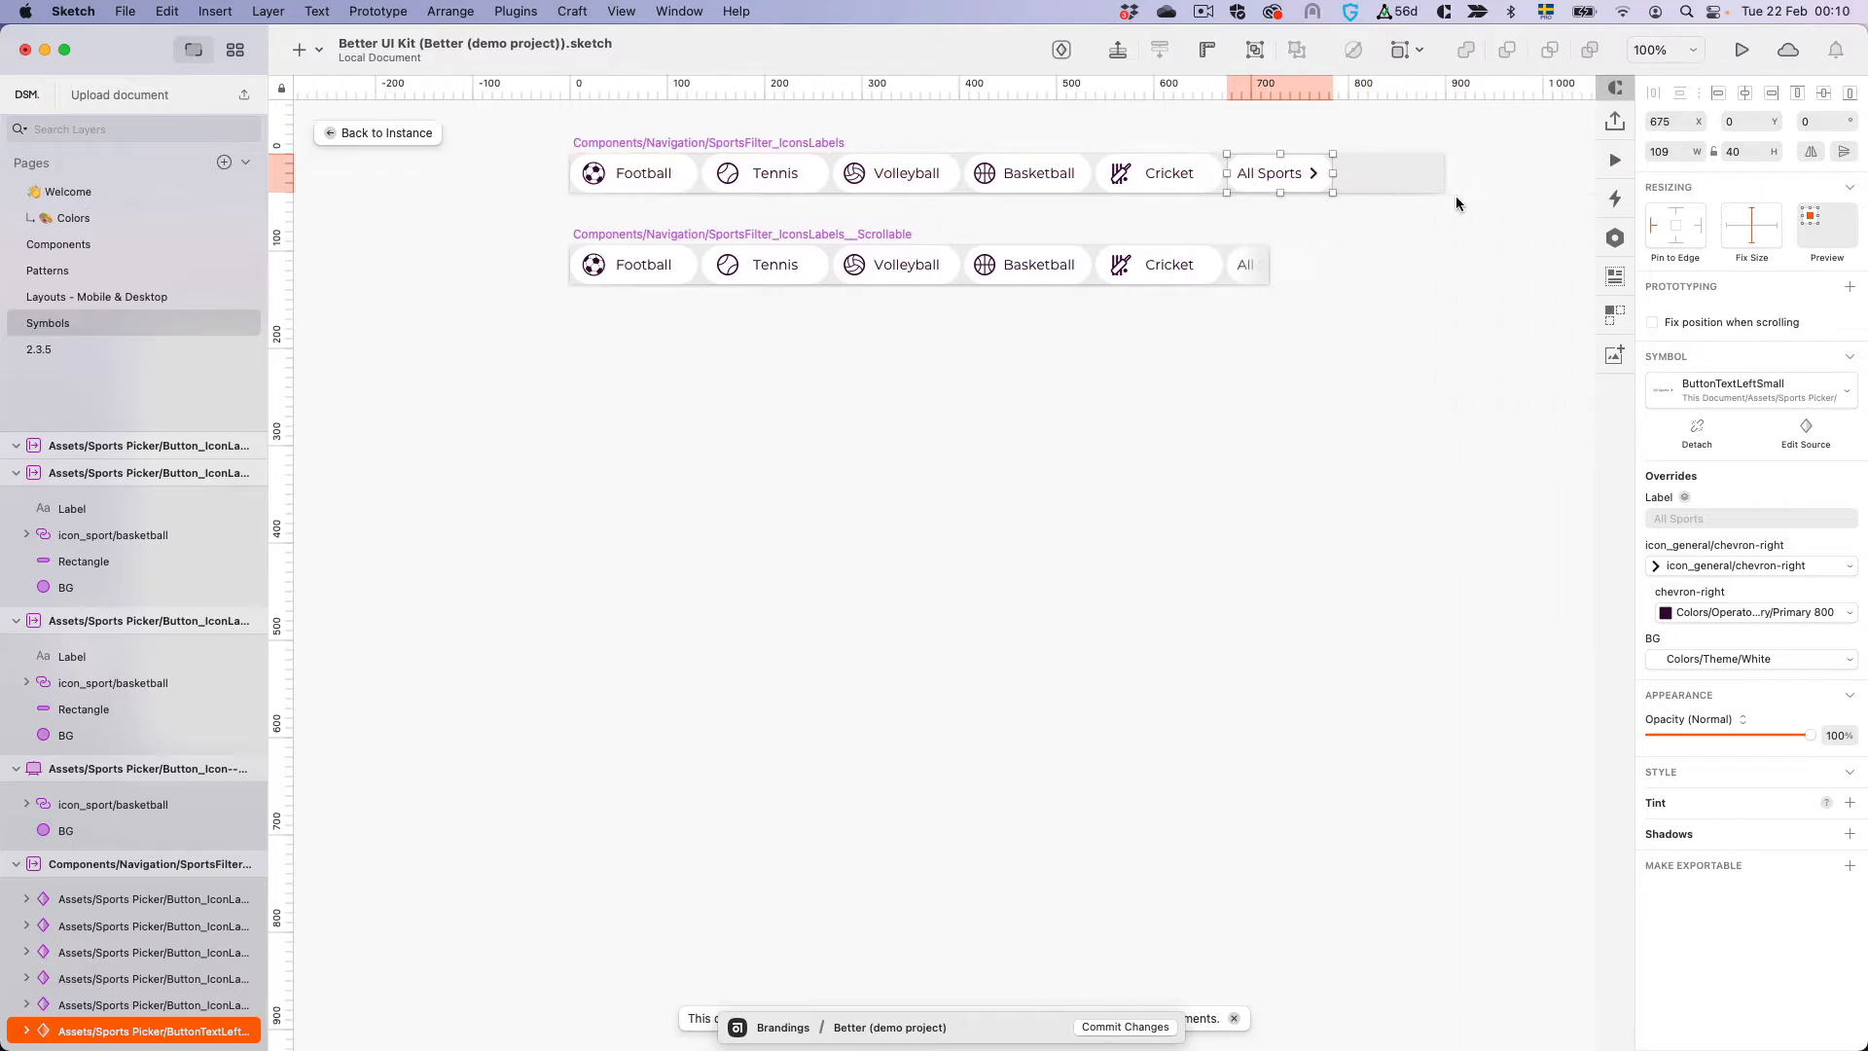
# Step: Trim the symbol's right edge to end just after All Sports, at 898 px
pyautogui.click(821, 143)
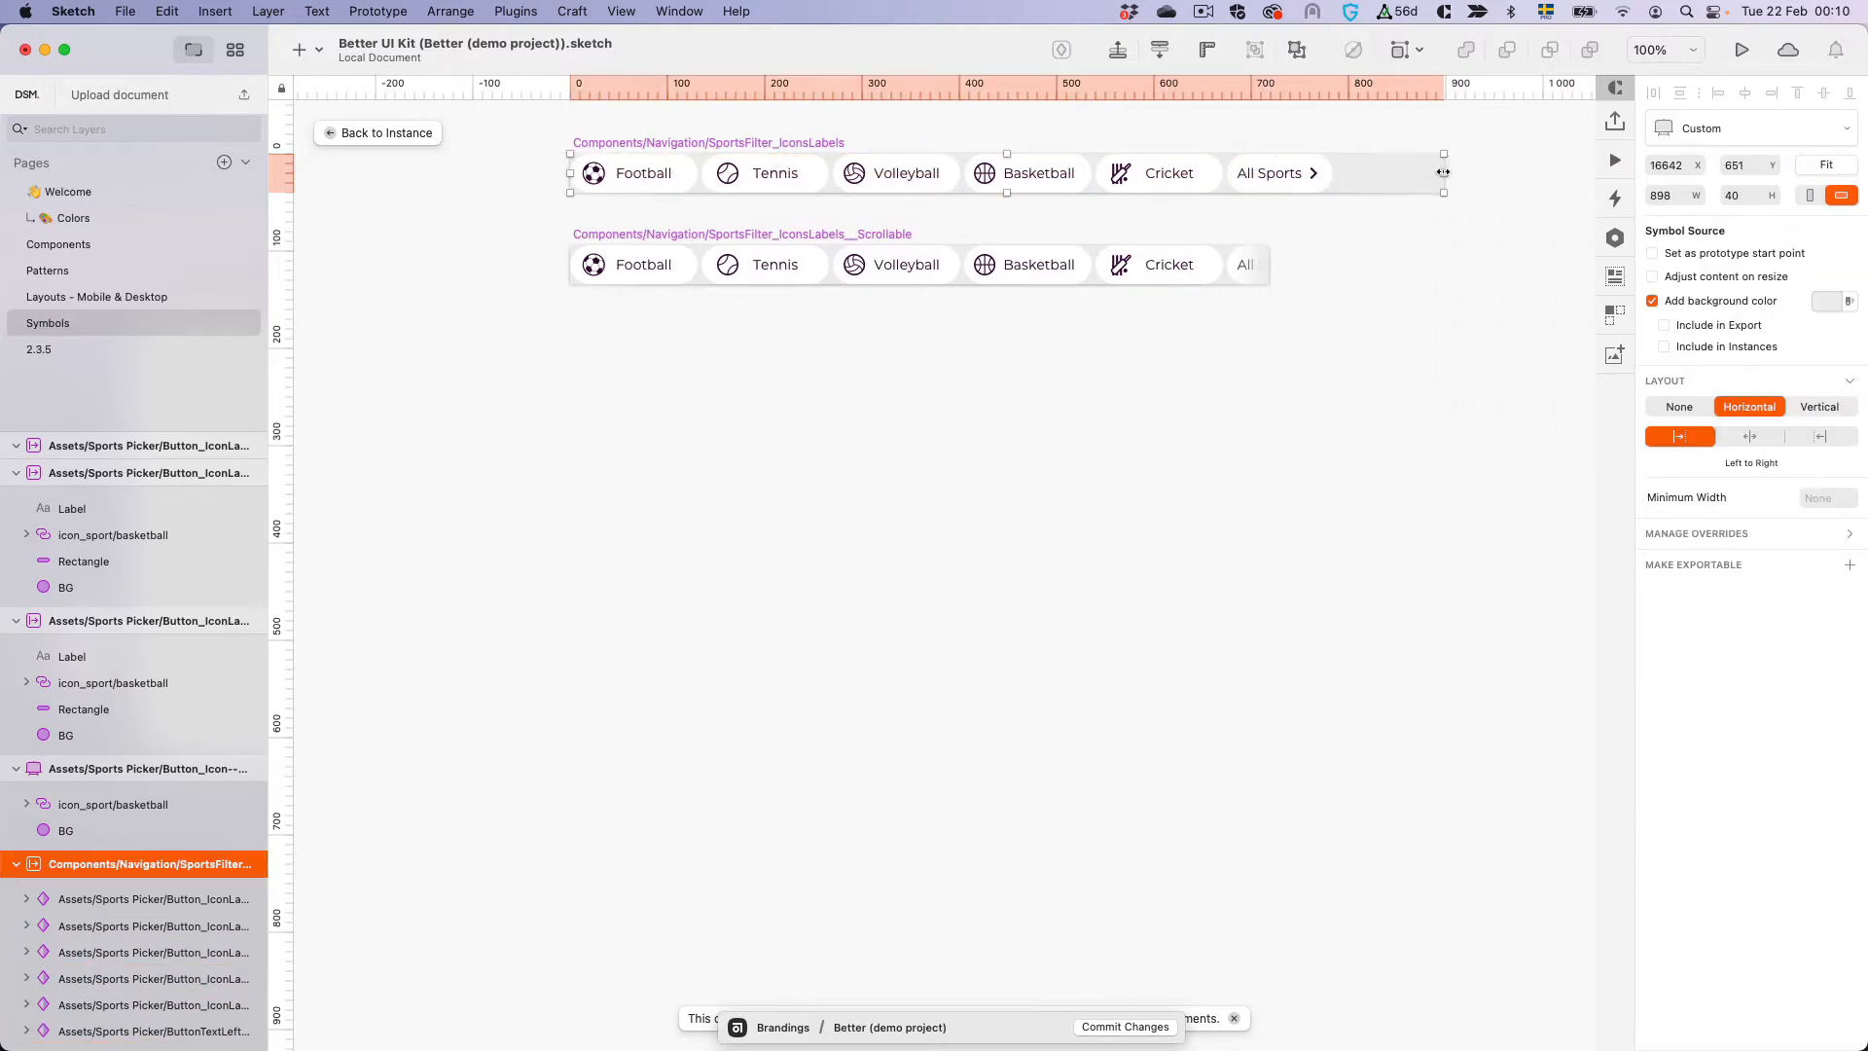
pyautogui.moveTo(1443, 172); pyautogui.dragTo(1334, 172)
pyautogui.click(184, 176)
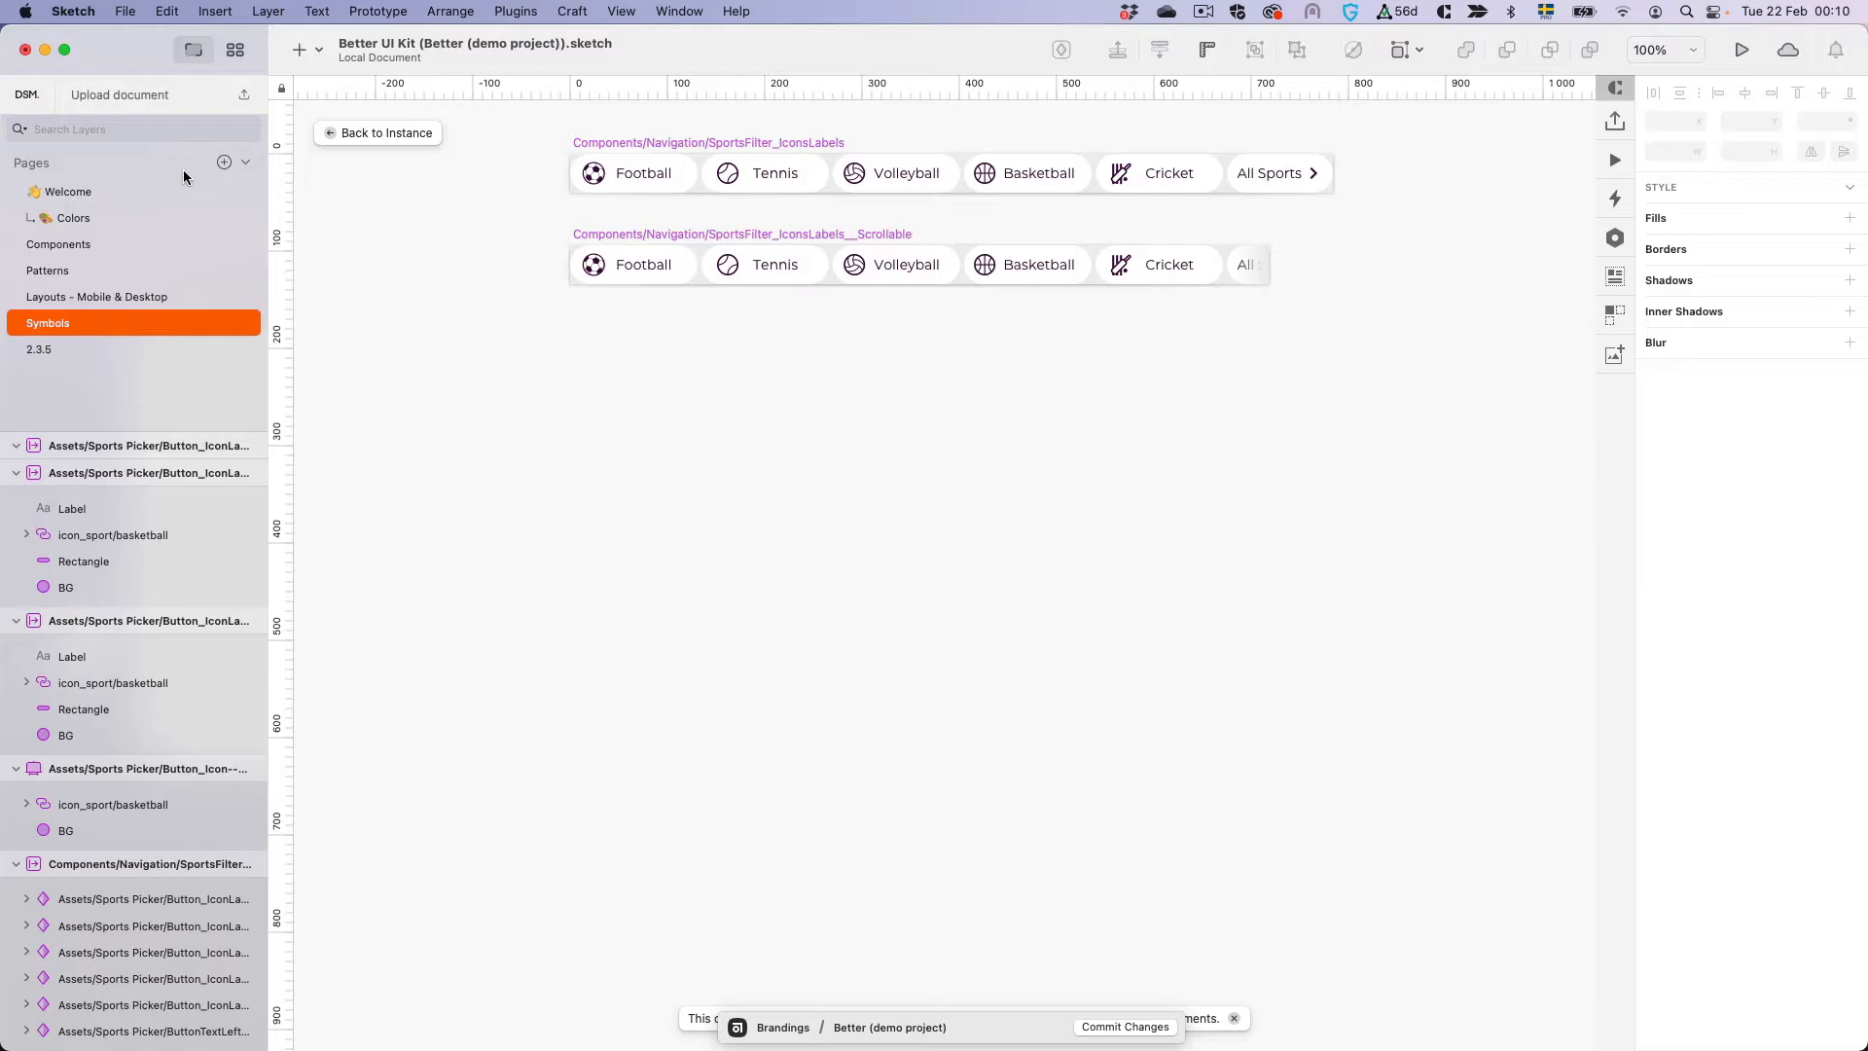
# Step: Try widening the sports filter instance on the desktop landing page, then undo it
pyautogui.click(375, 134)
pyautogui.click(336, 140)
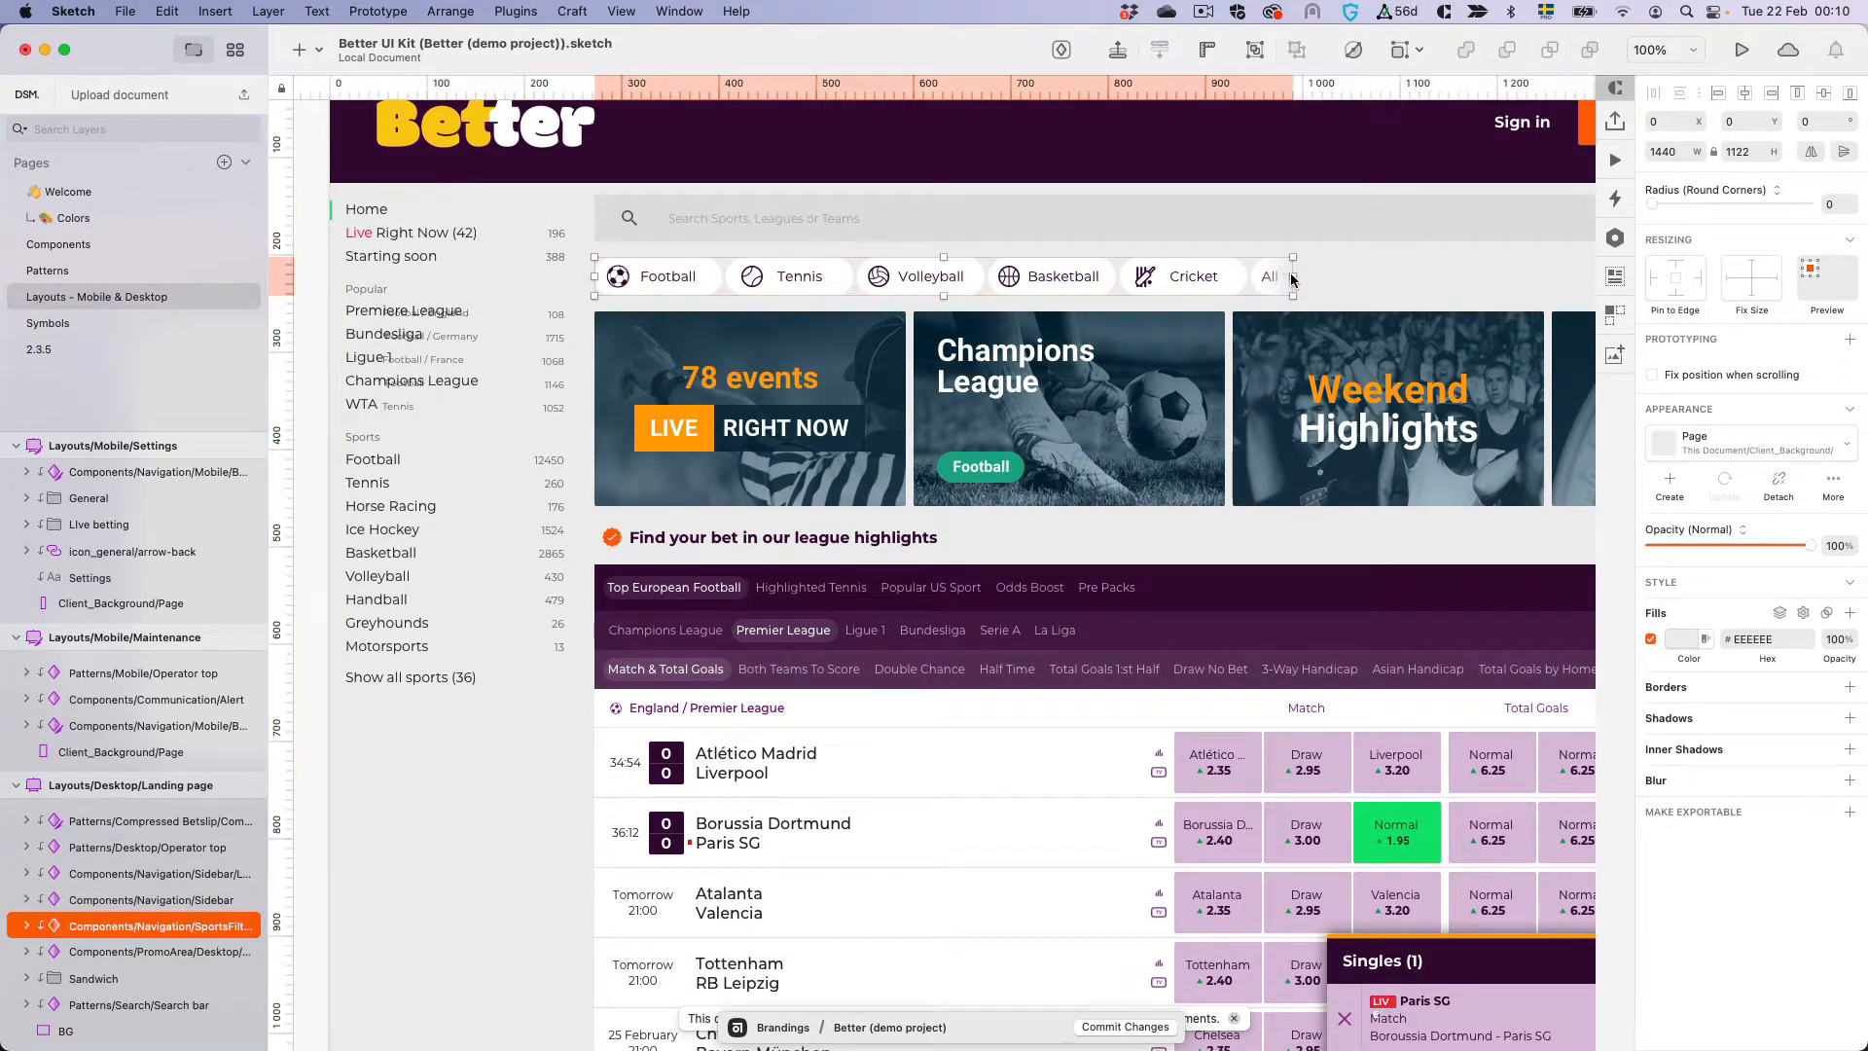
pyautogui.moveTo(1293, 276); pyautogui.dragTo(1367, 274)
pyautogui.press('super+z')
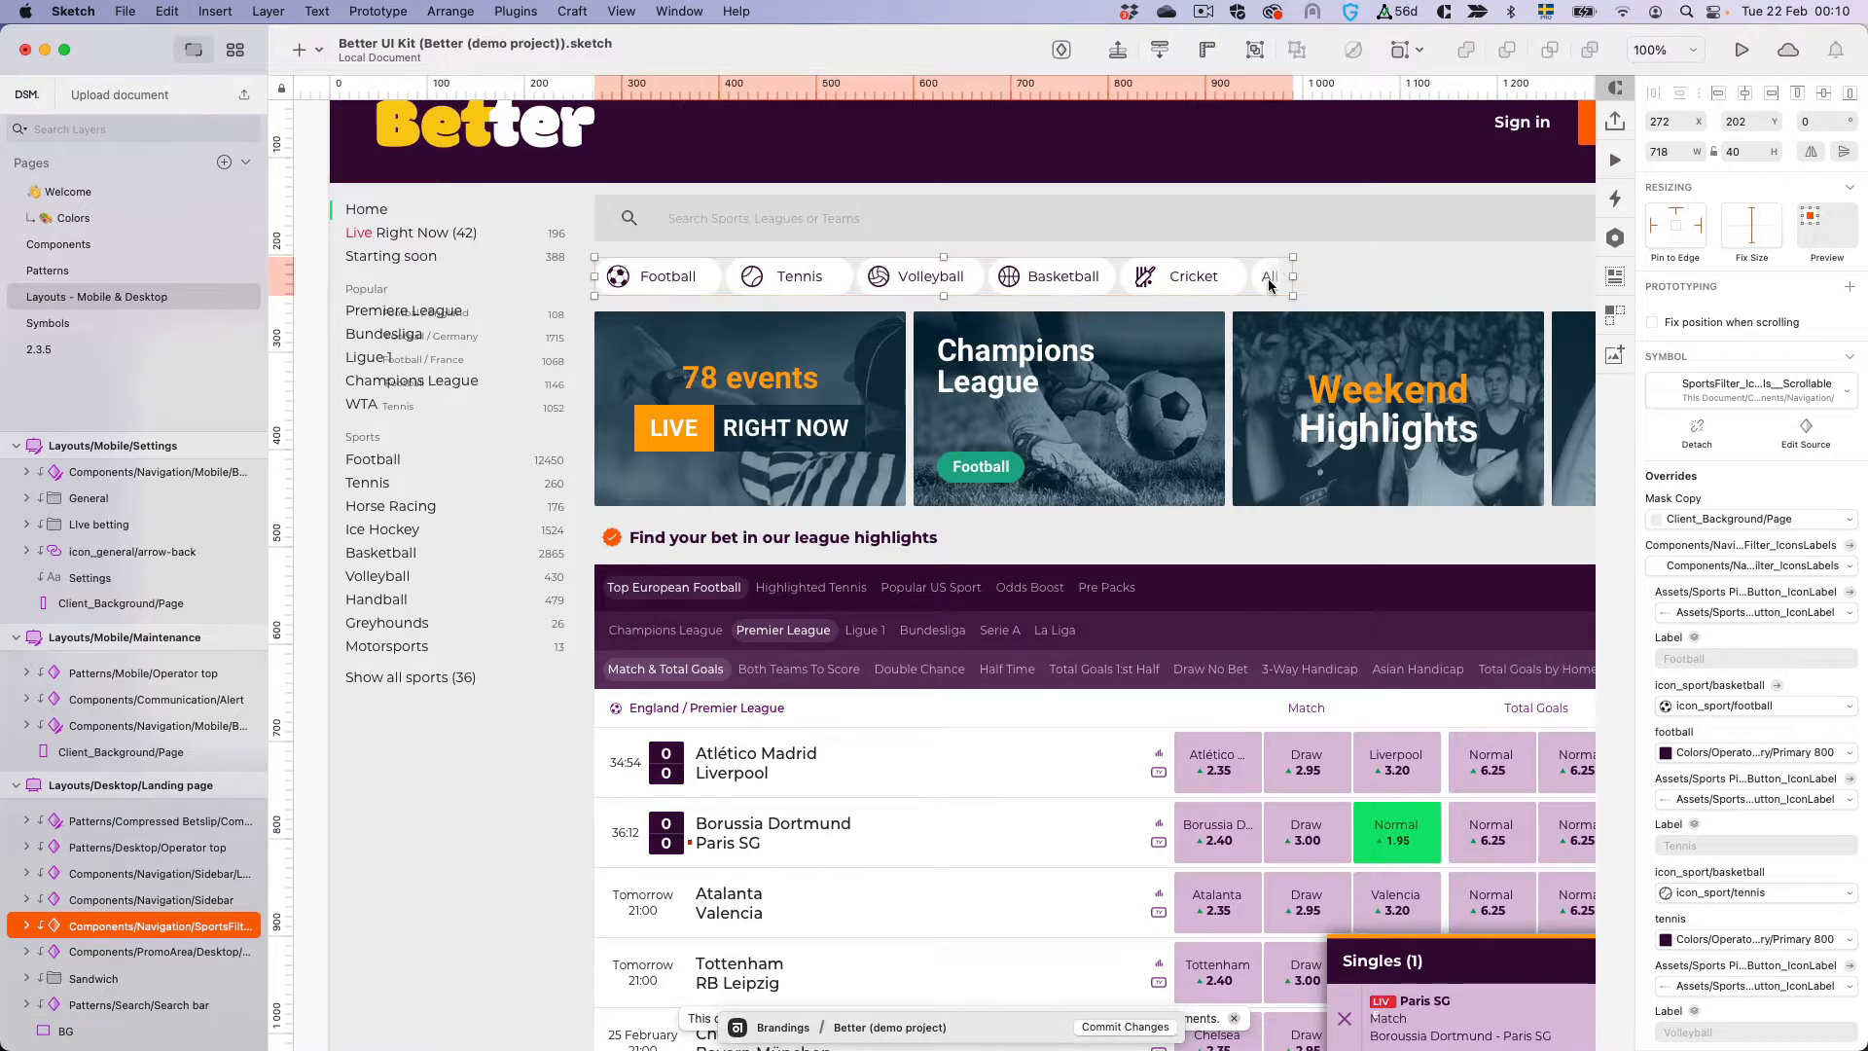
pyautogui.press('super+z')
# Step: Widen the Scrollable filter symbol and move its Overlay fade to the new right end
pyautogui.doubleClick(1268, 278)
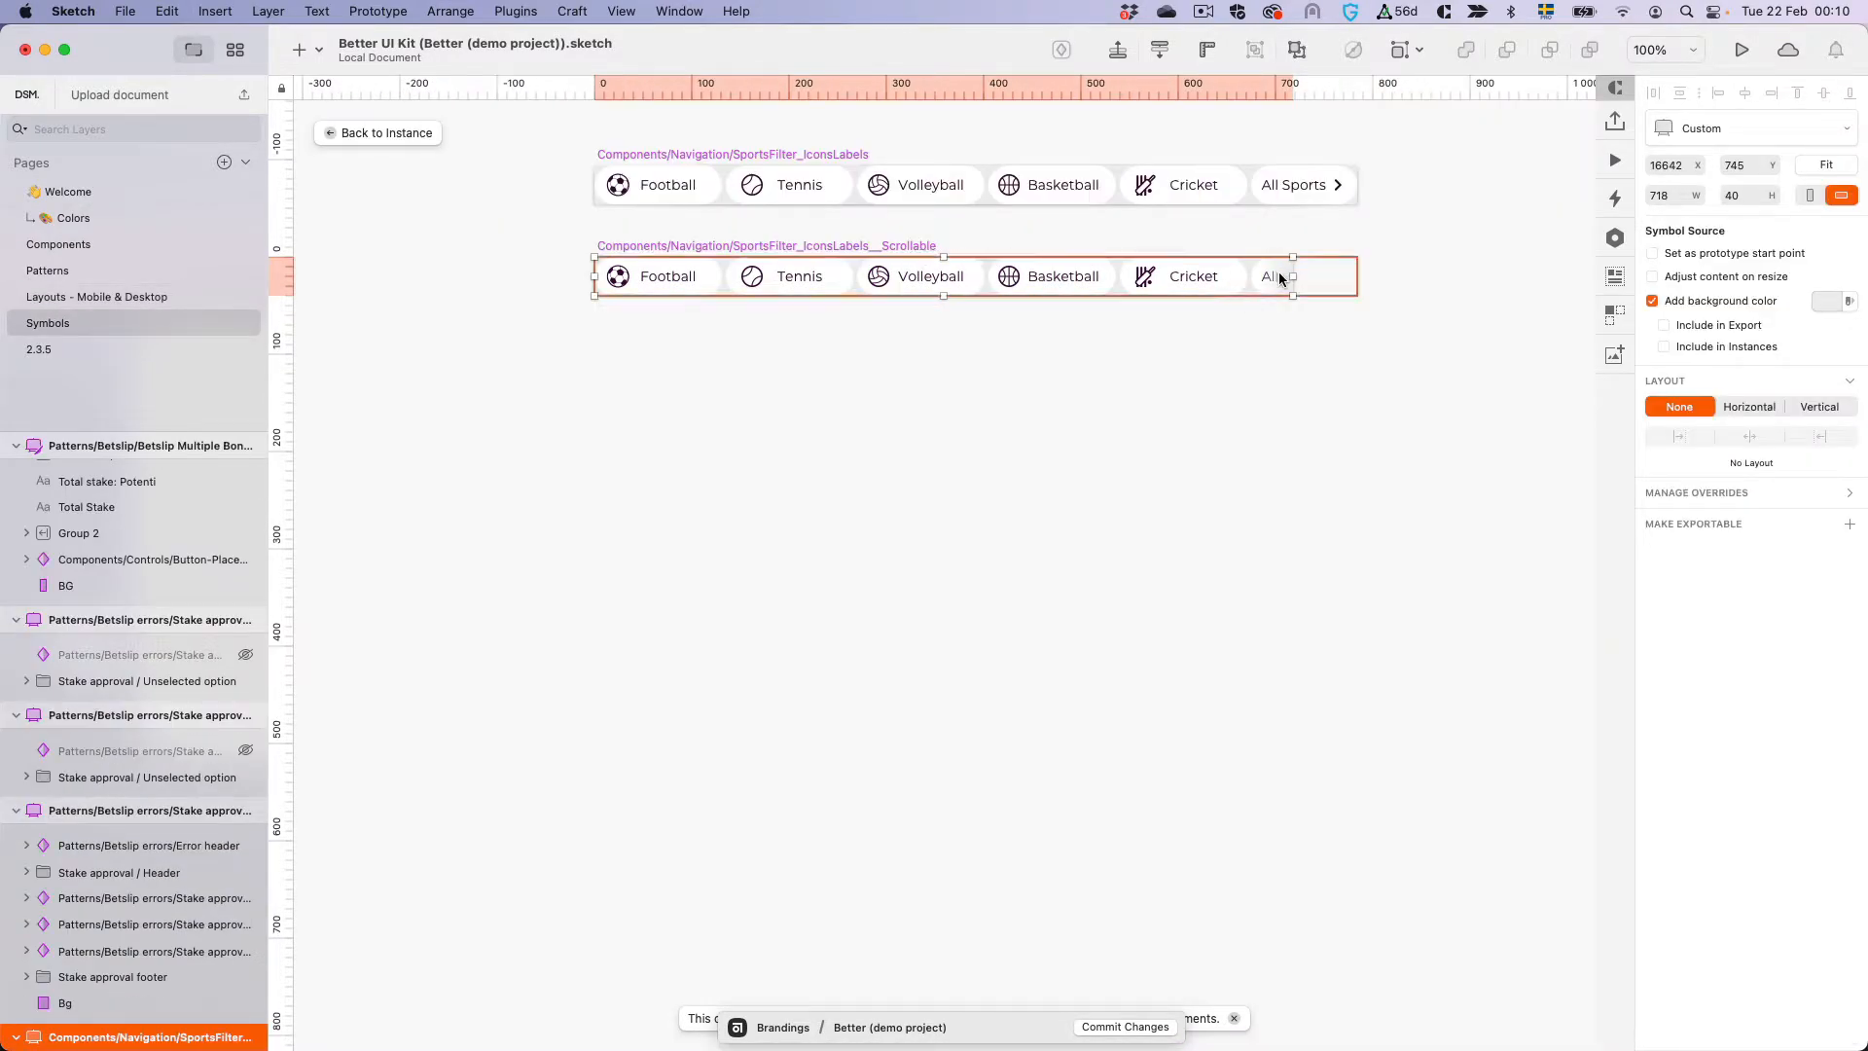
pyautogui.moveTo(1297, 276); pyautogui.dragTo(1438, 279)
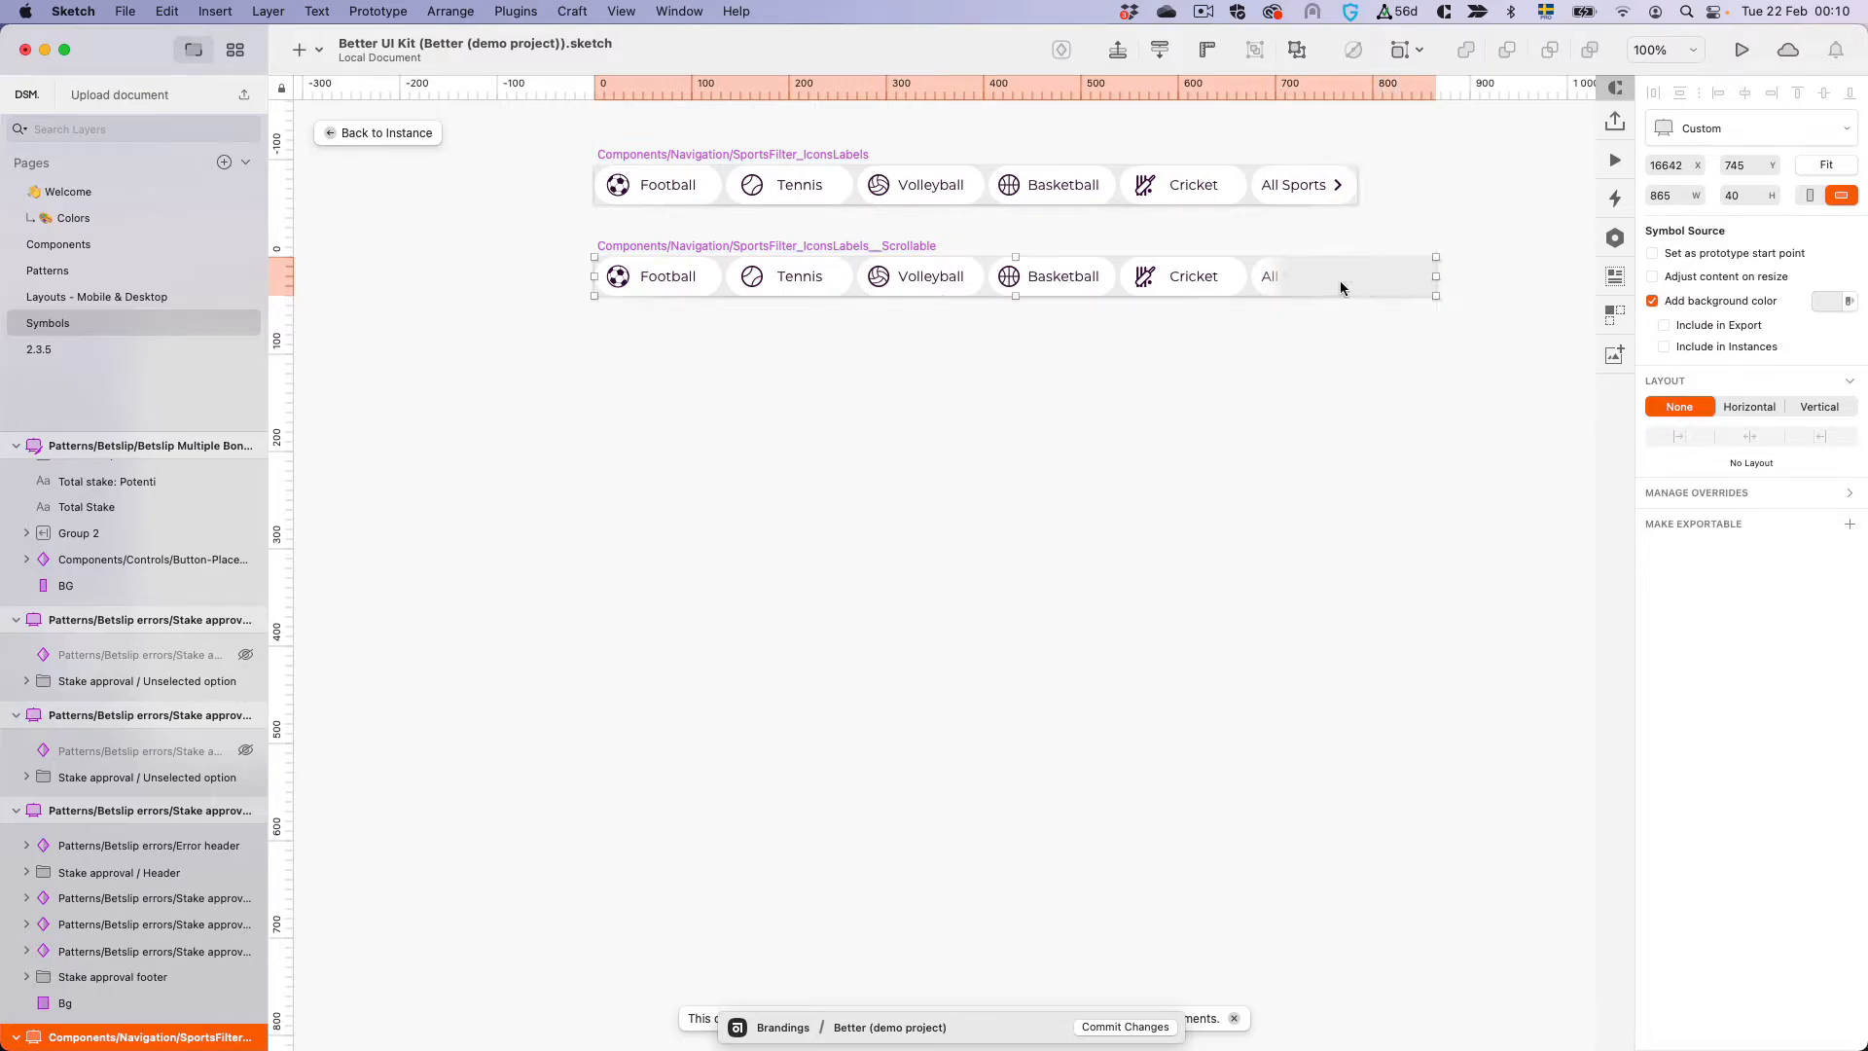
pyautogui.click(1279, 280)
pyautogui.moveTo(1283, 285); pyautogui.dragTo(1351, 286)
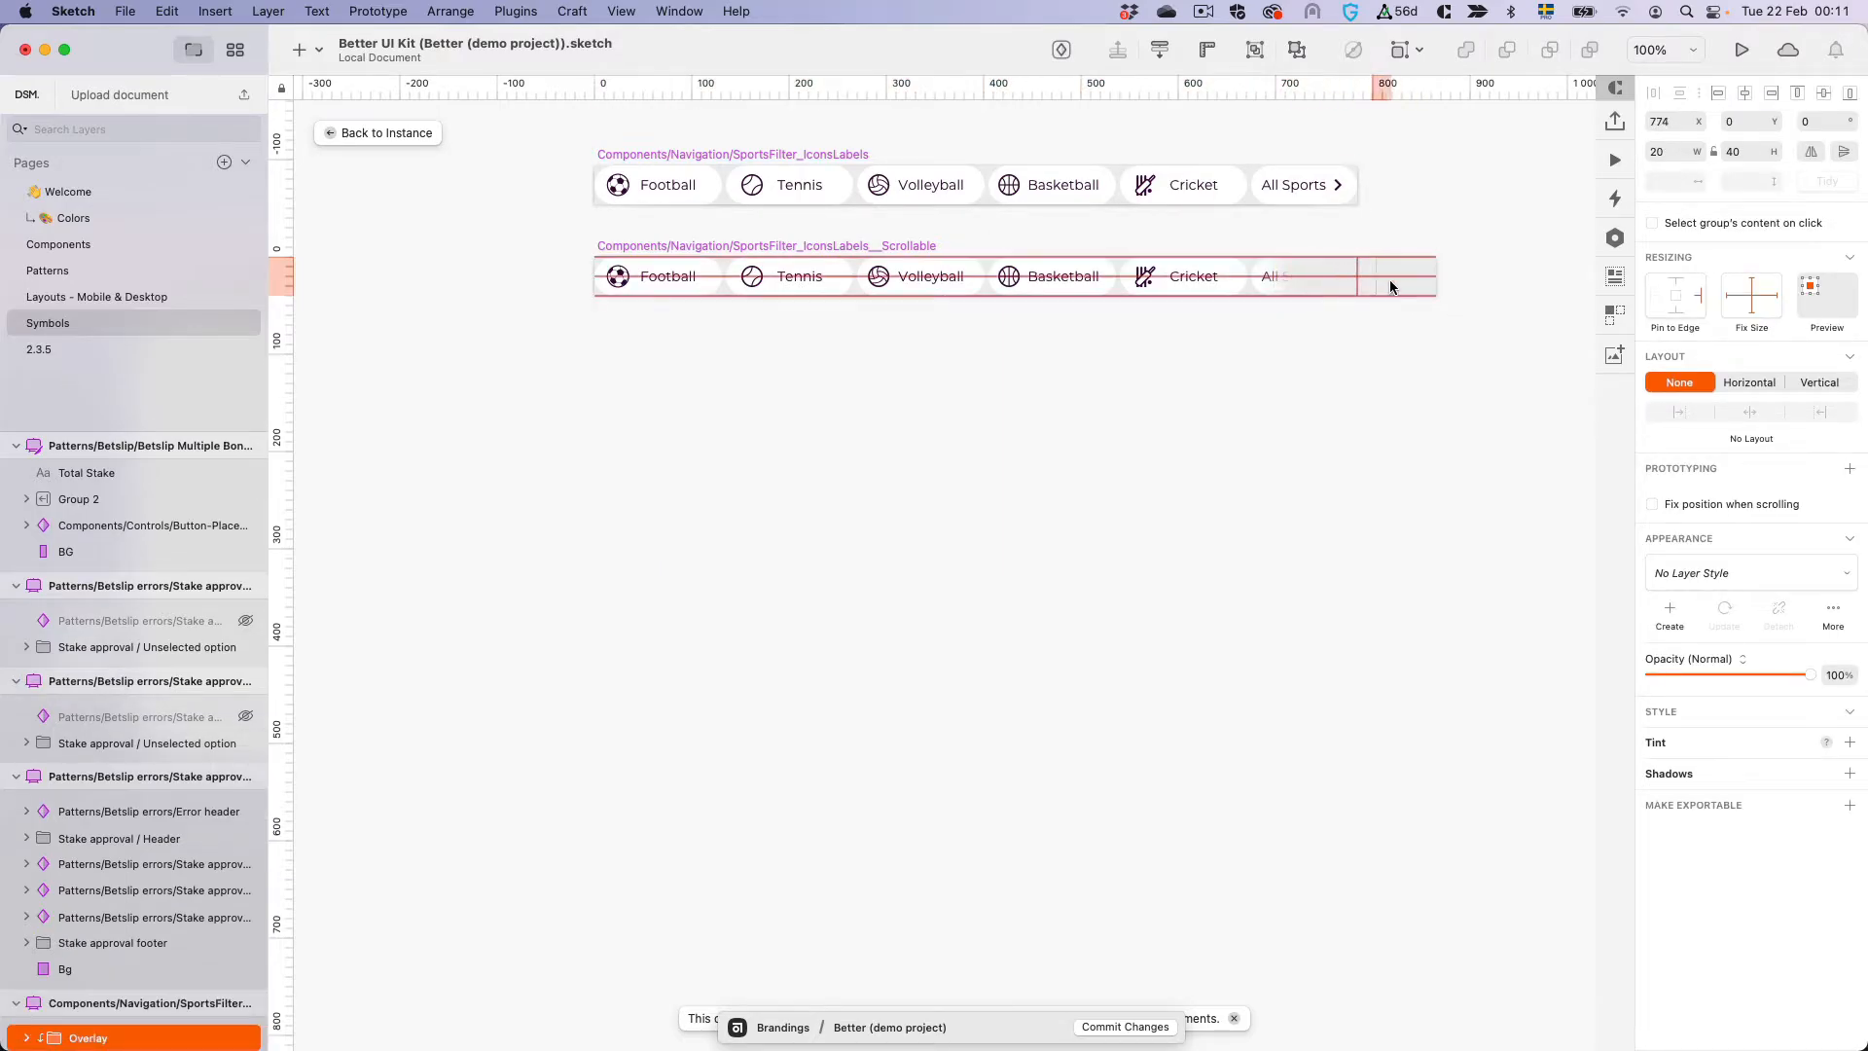
pyautogui.click(1308, 286)
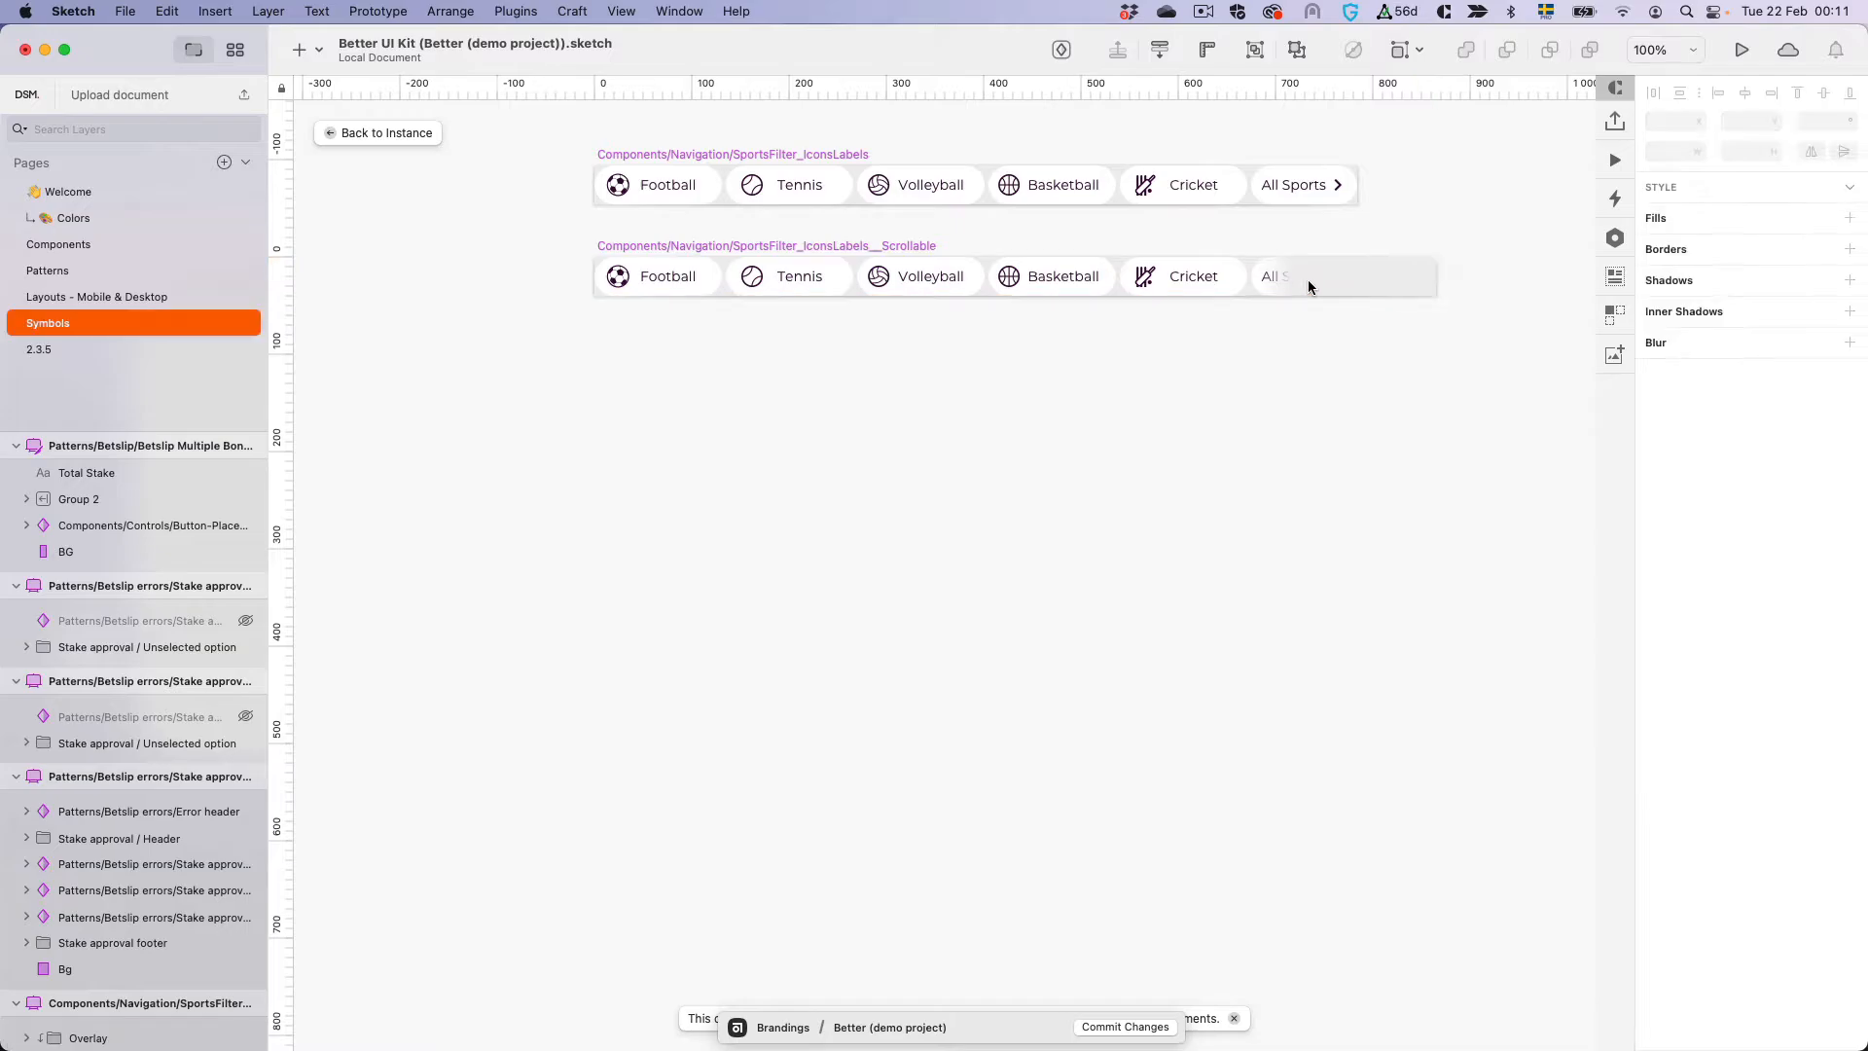
# Step: Stretch the Mask layer to 865 px so the full All Sports chip shows
pyautogui.click(1316, 285)
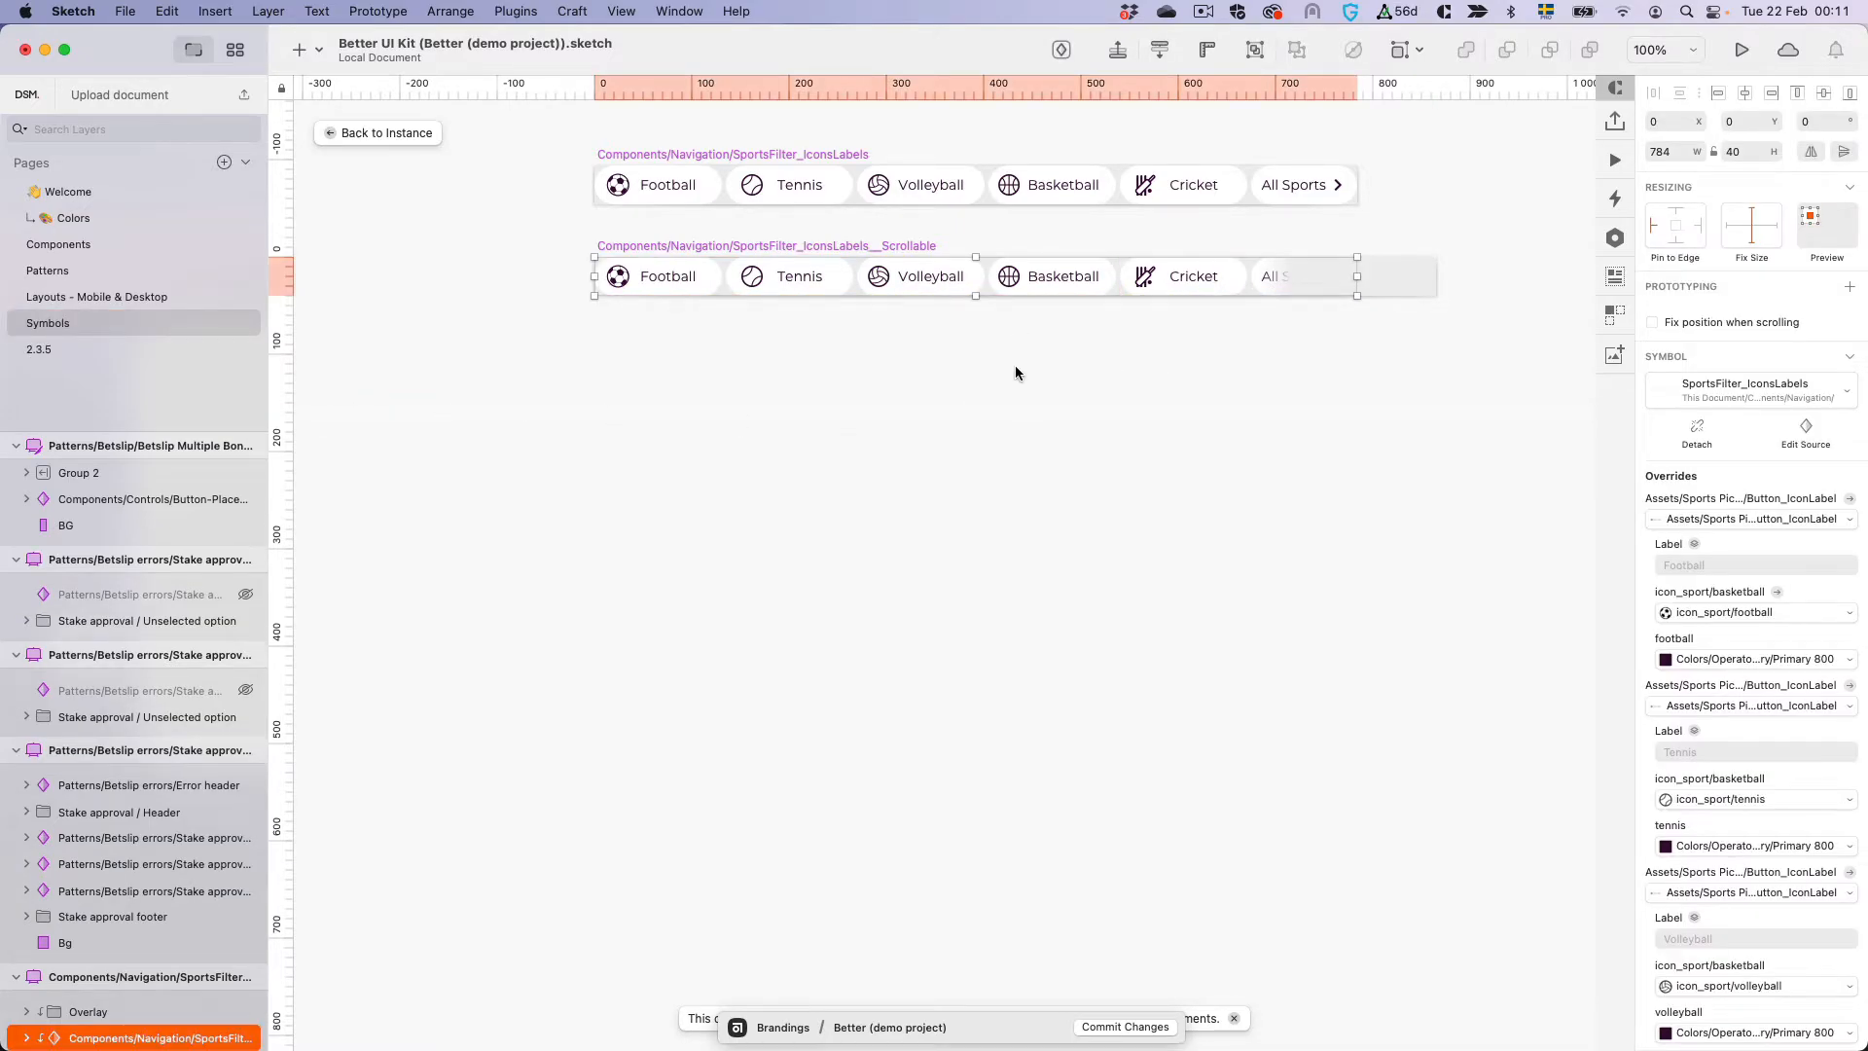
pyautogui.scroll(-4, 154, 759)
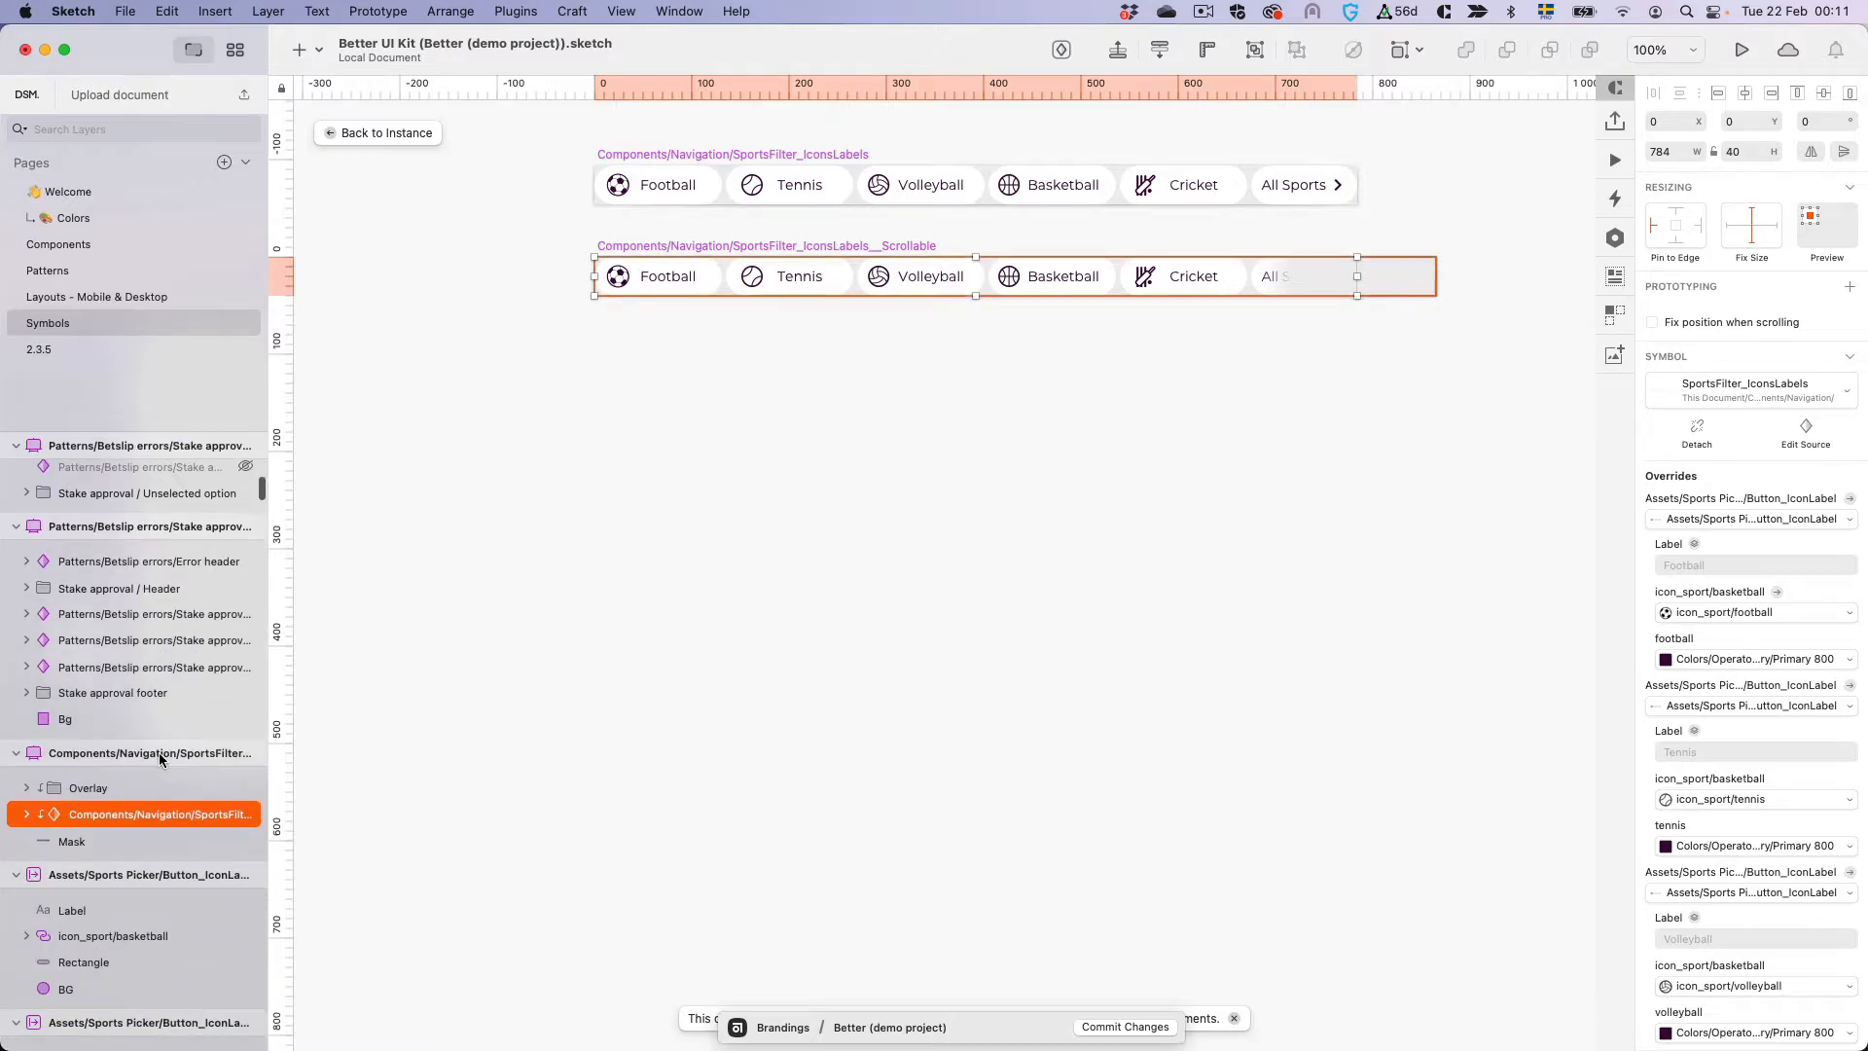
pyautogui.click(115, 838)
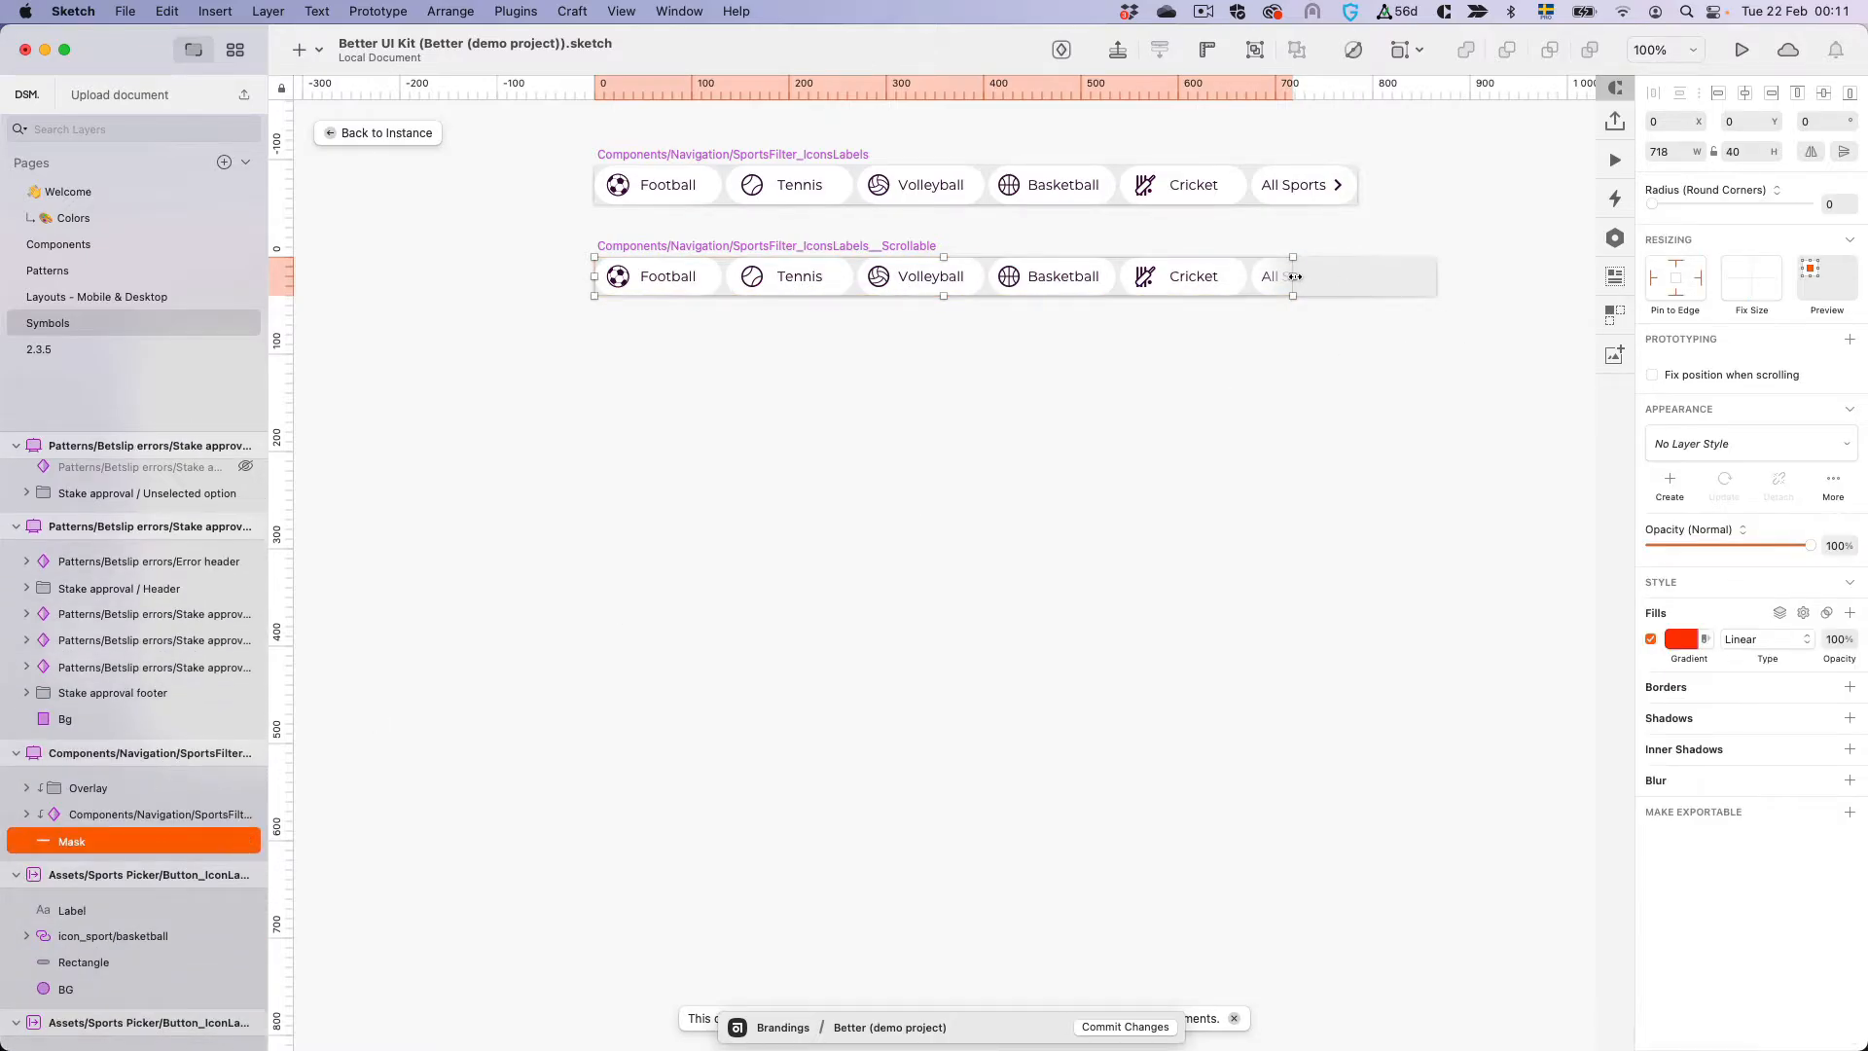
pyautogui.moveTo(1295, 276); pyautogui.dragTo(1439, 281)
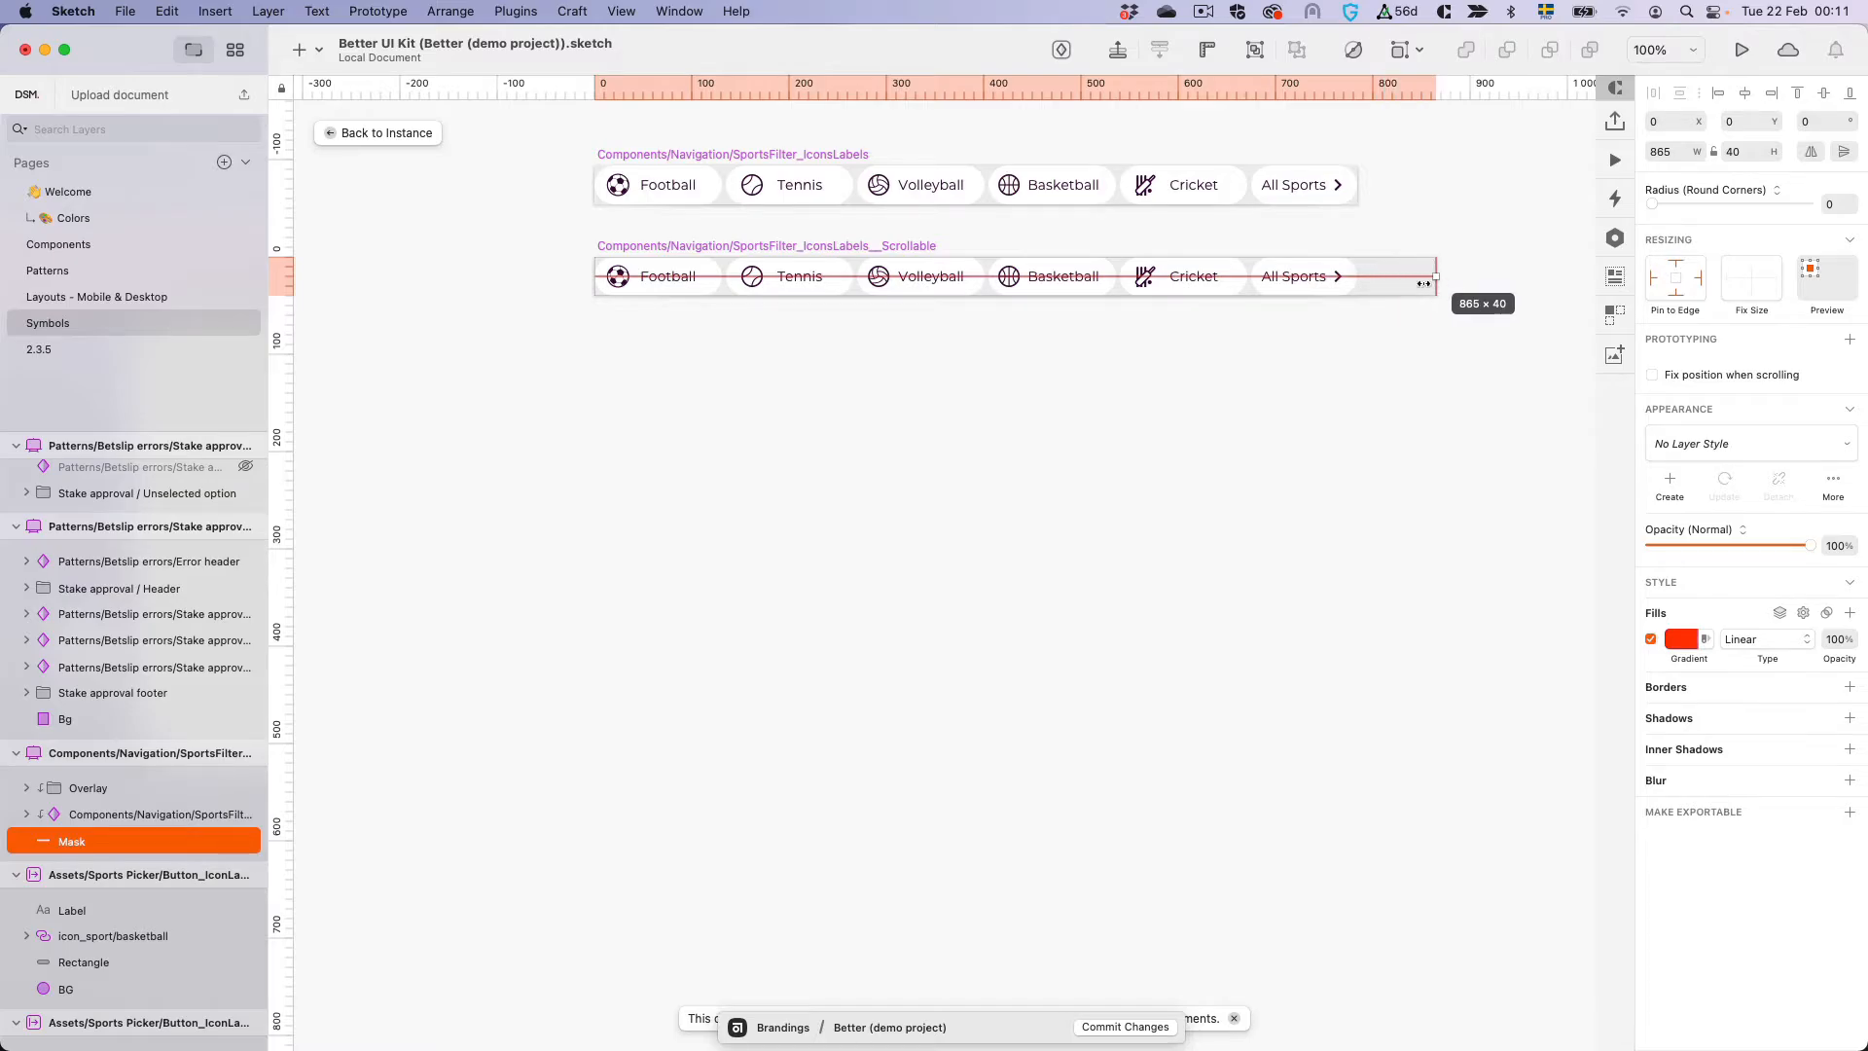
pyautogui.click(382, 132)
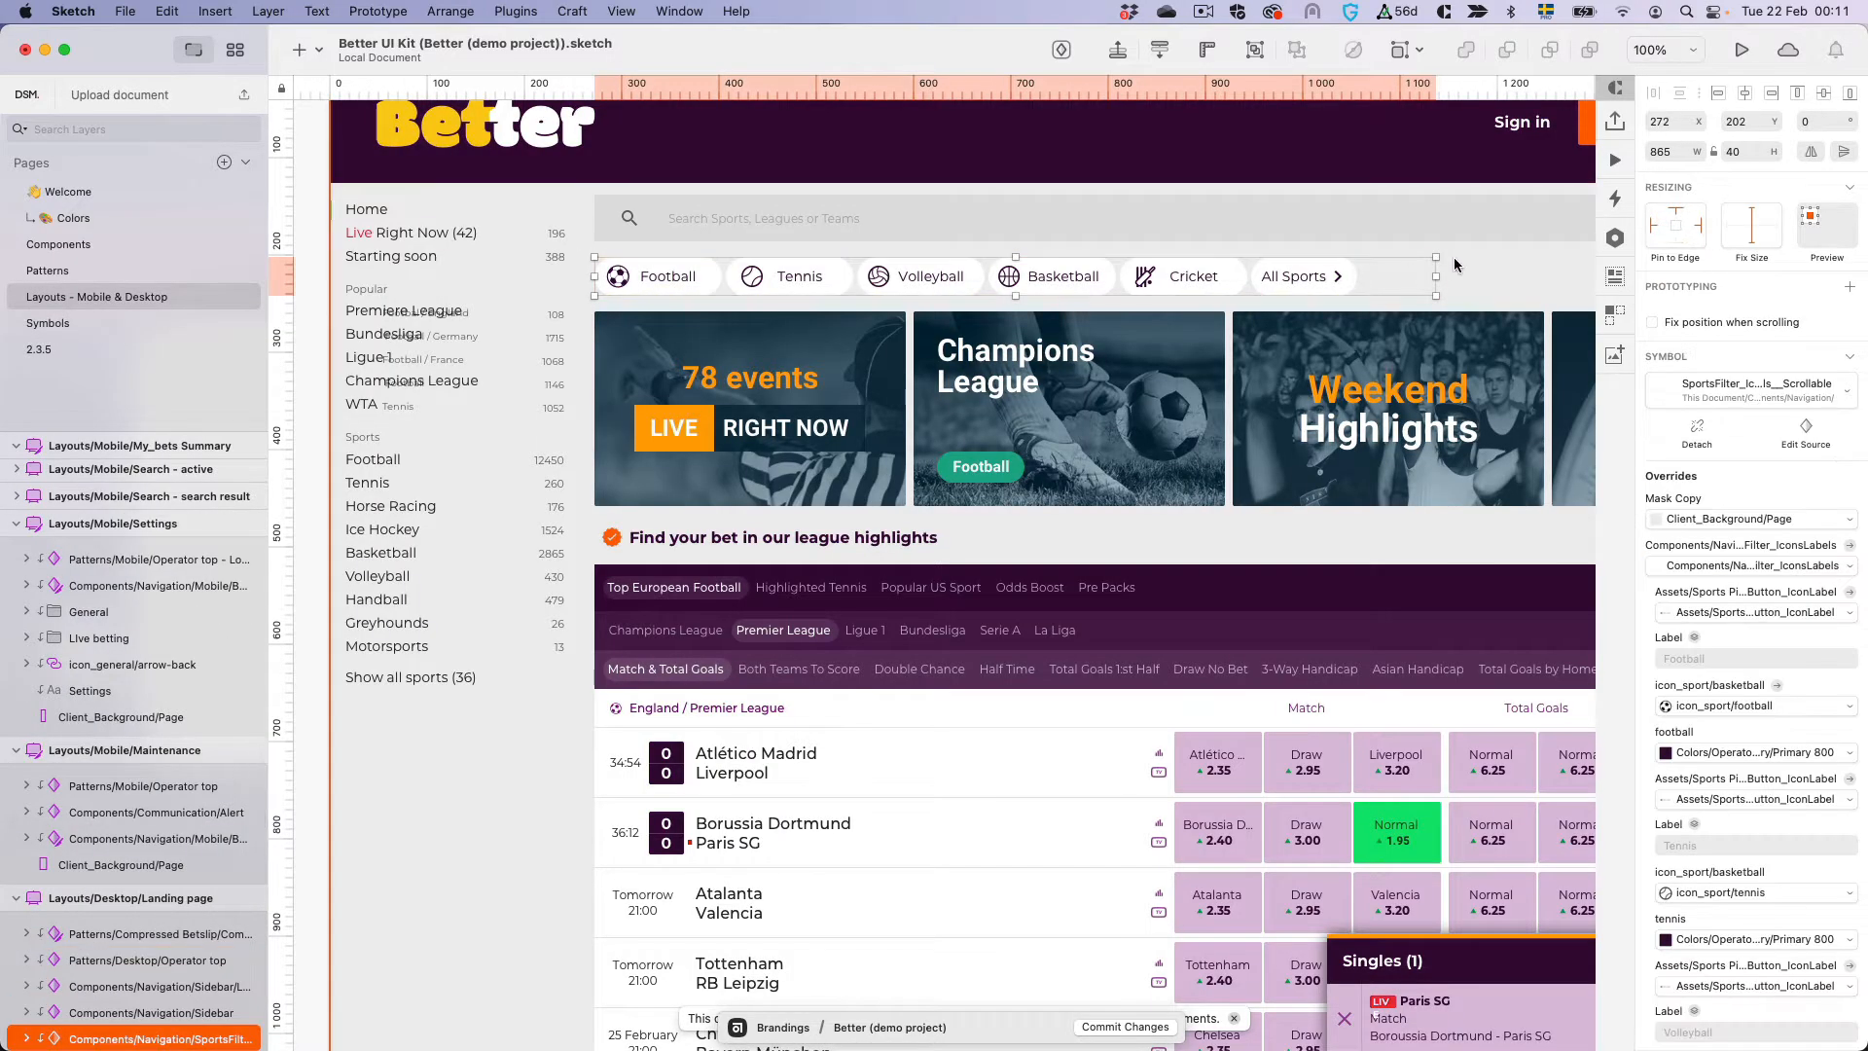
pyautogui.click(1496, 255)
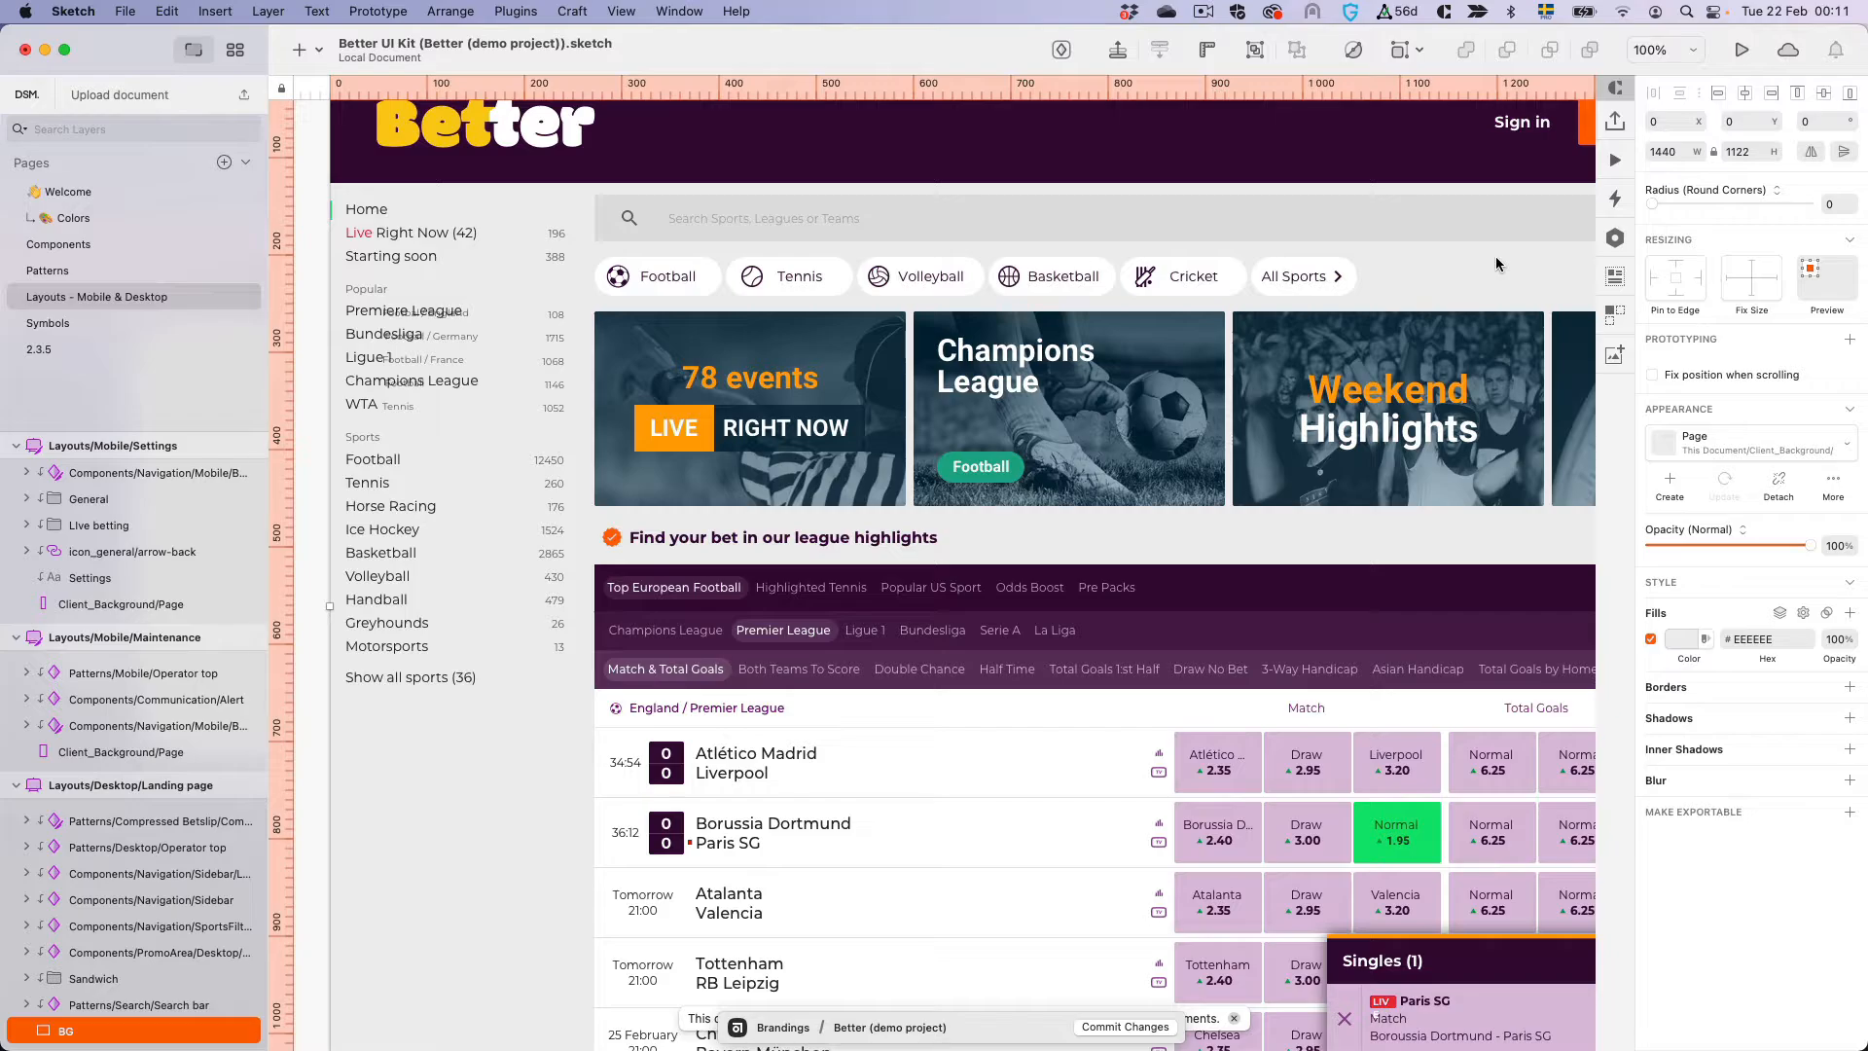
pyautogui.scroll(-2, 1496, 254)
pyautogui.hscroll(2, 1496, 255)
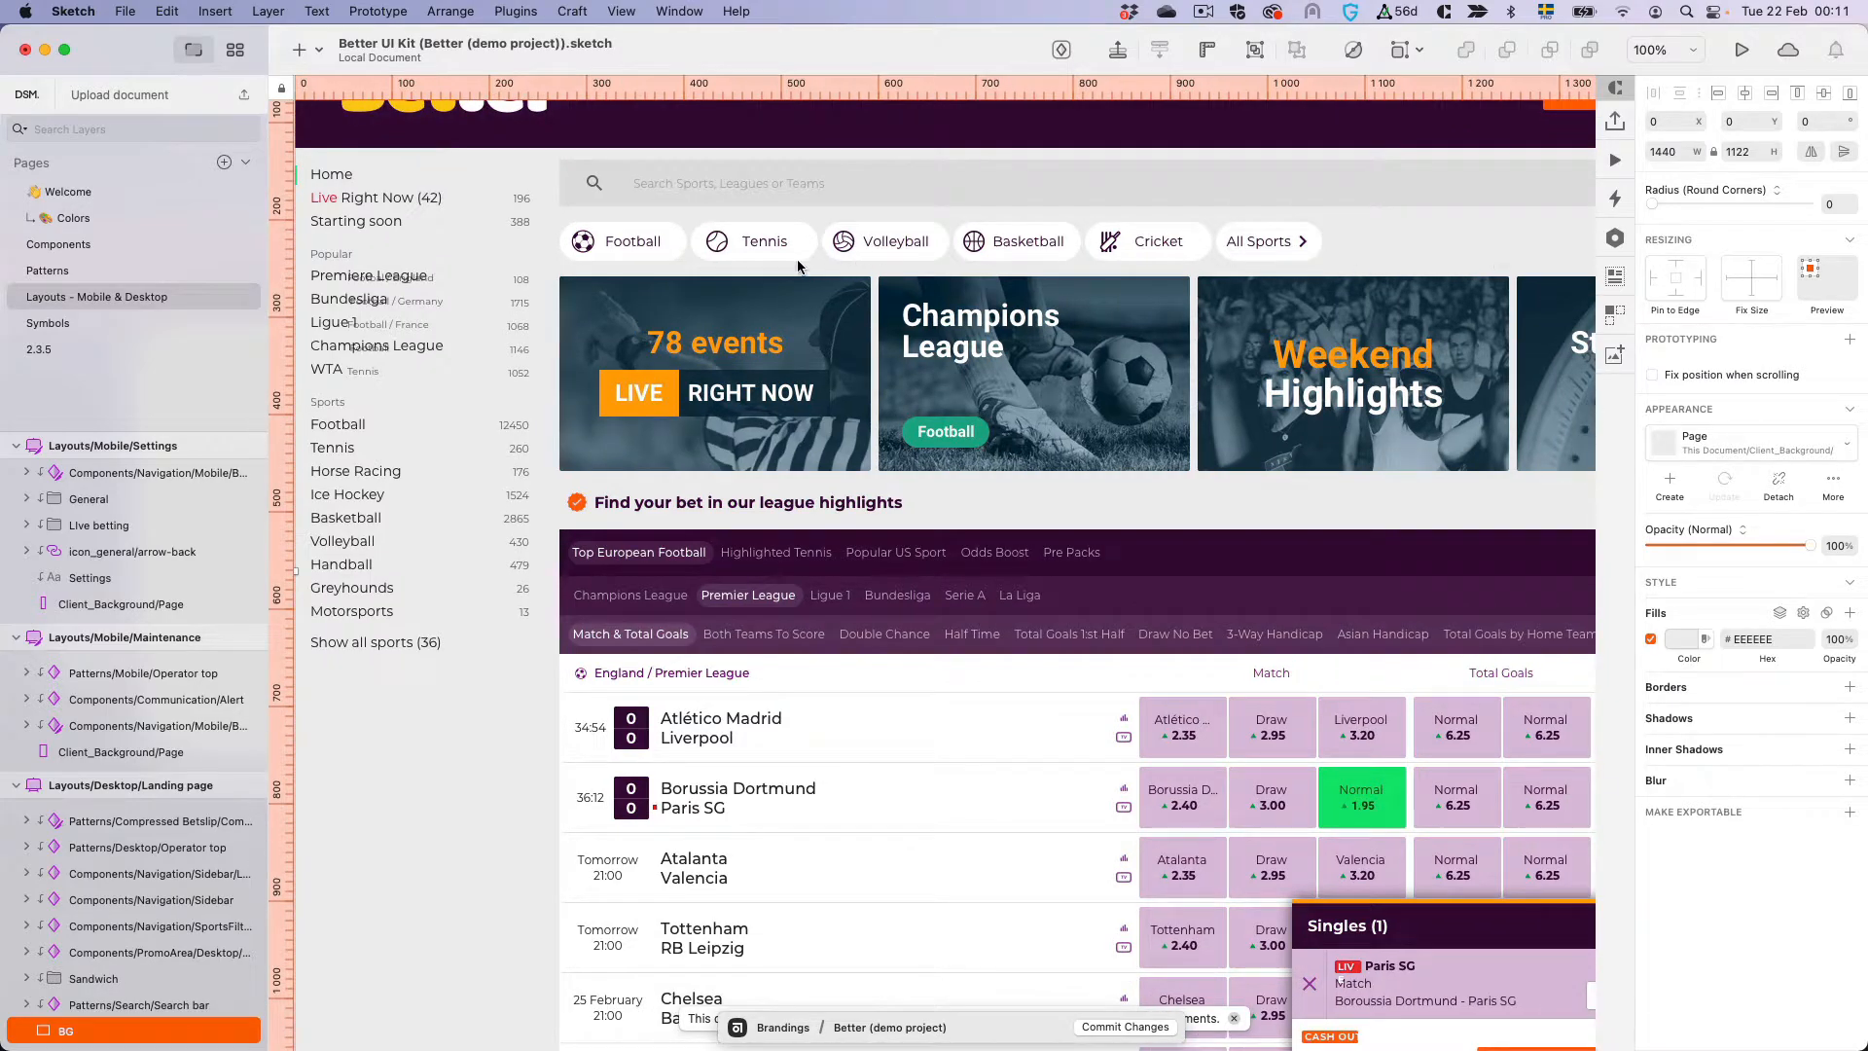
pyautogui.click(661, 251)
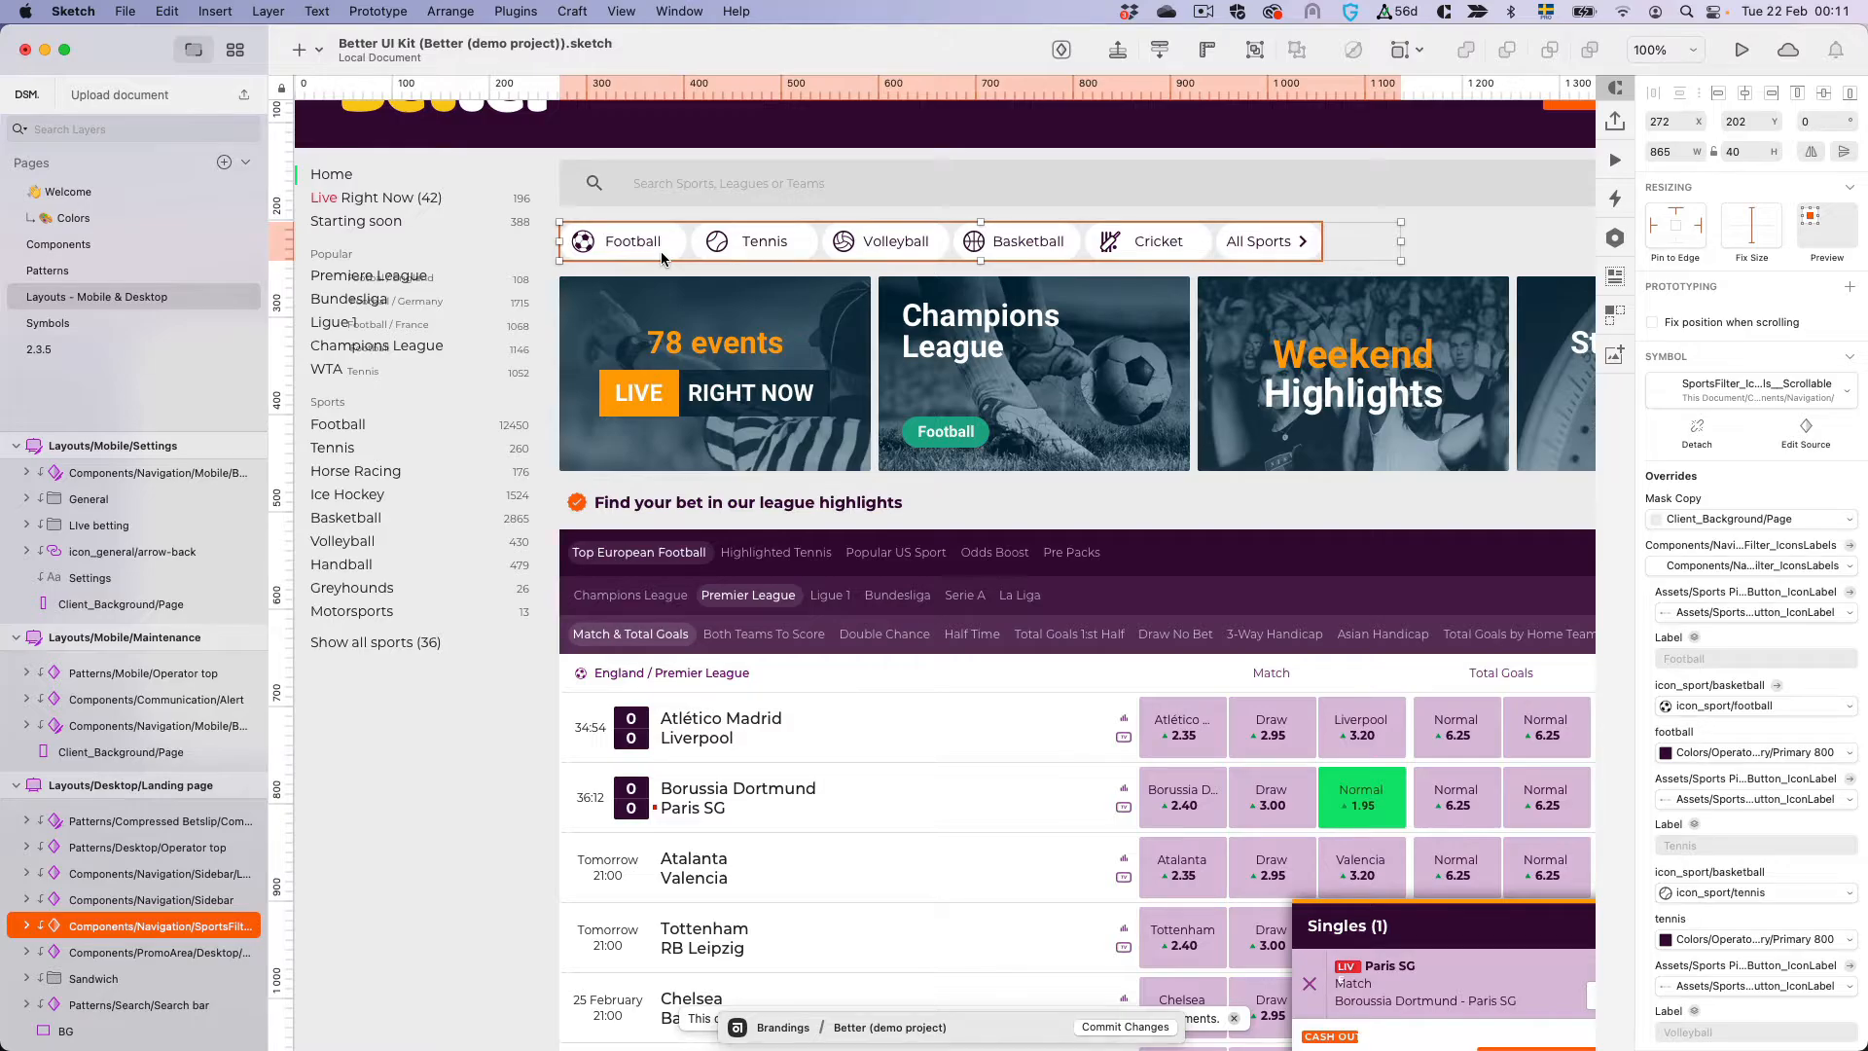
pyautogui.doubleClick(661, 251)
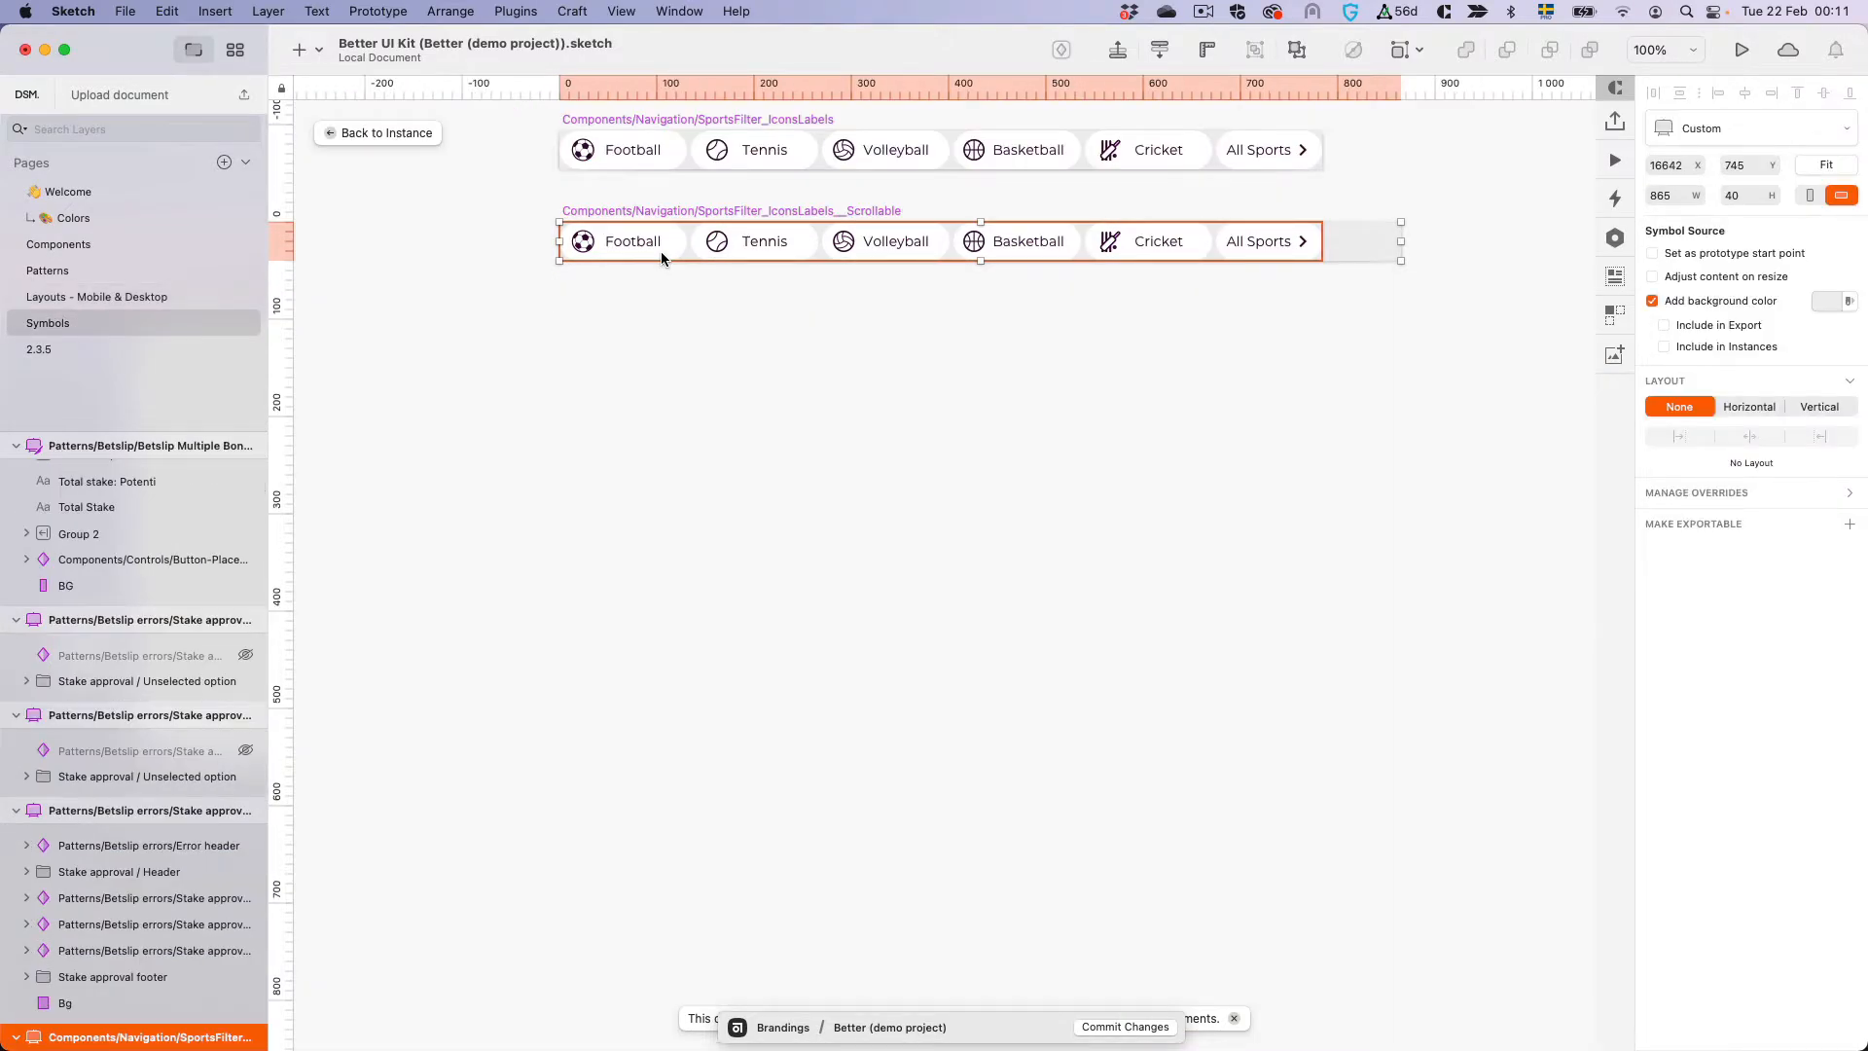
pyautogui.click(634, 153)
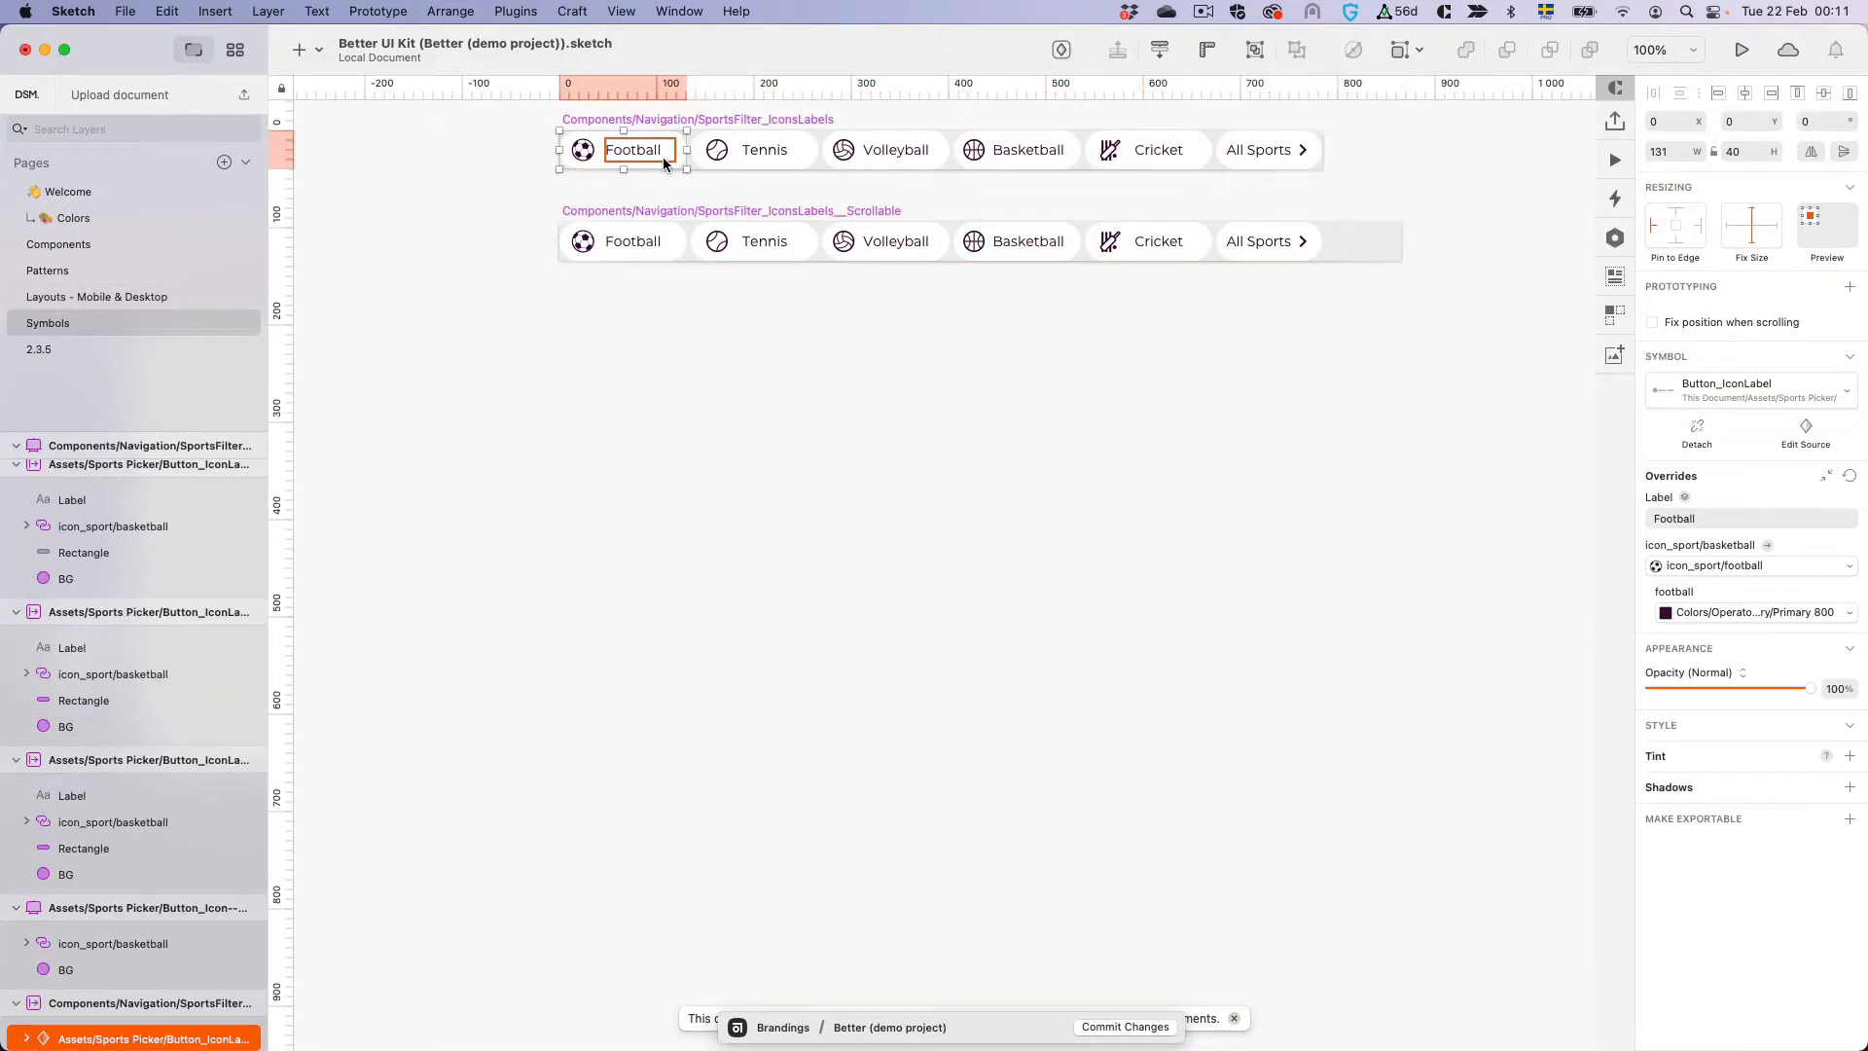
pyautogui.scroll(10, 662, 155)
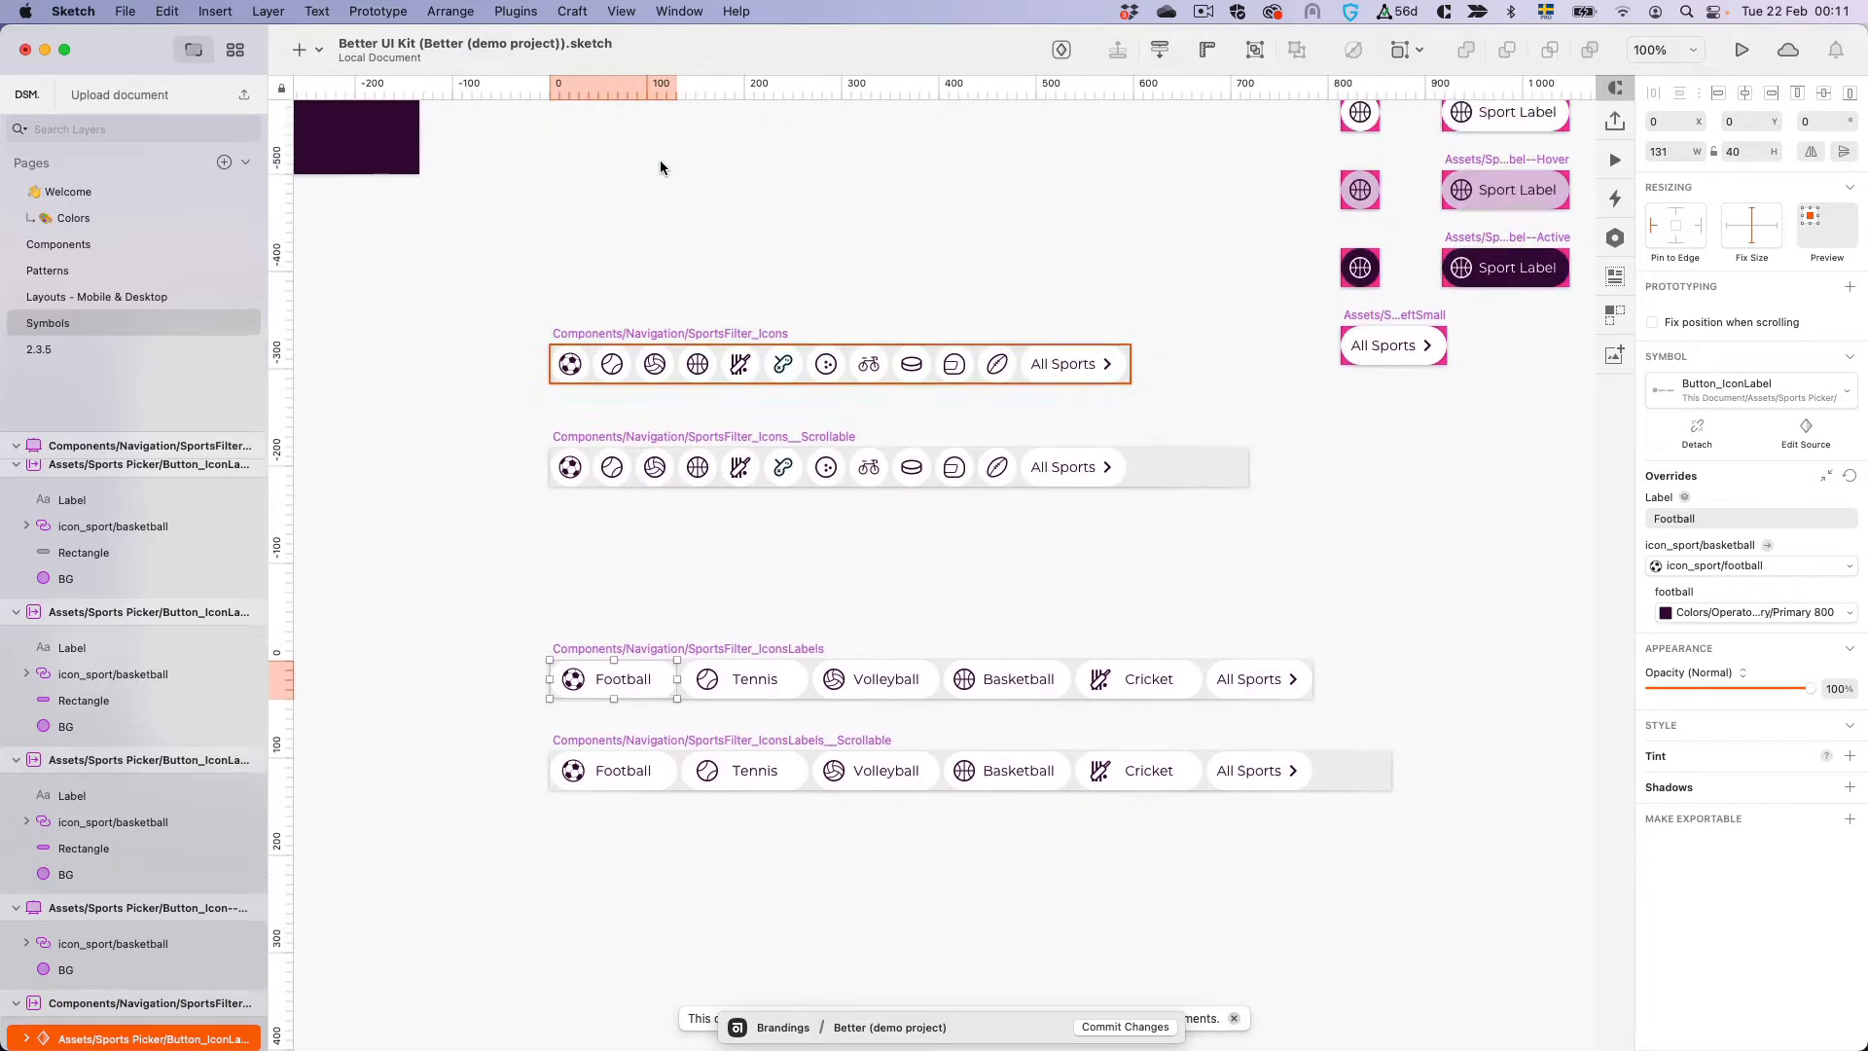
pyautogui.scroll(-3, 660, 168)
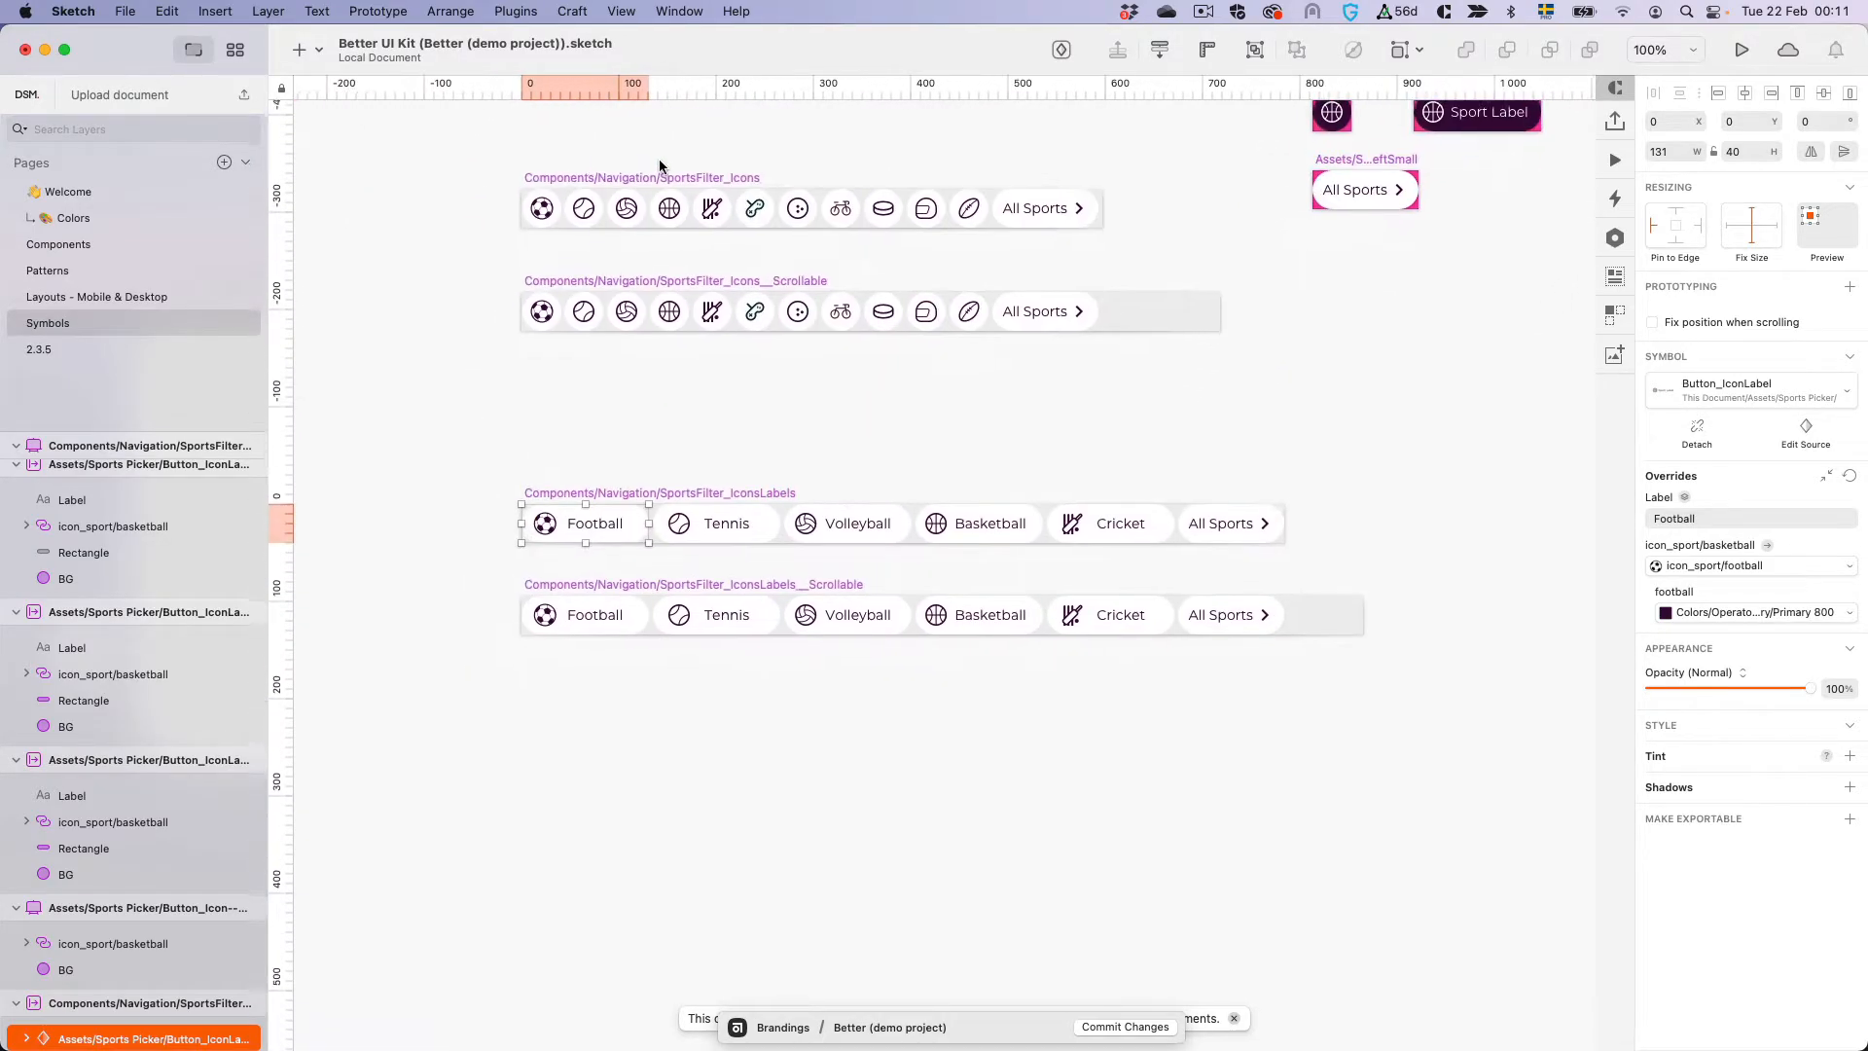
pyautogui.scroll(-1, 671, 292)
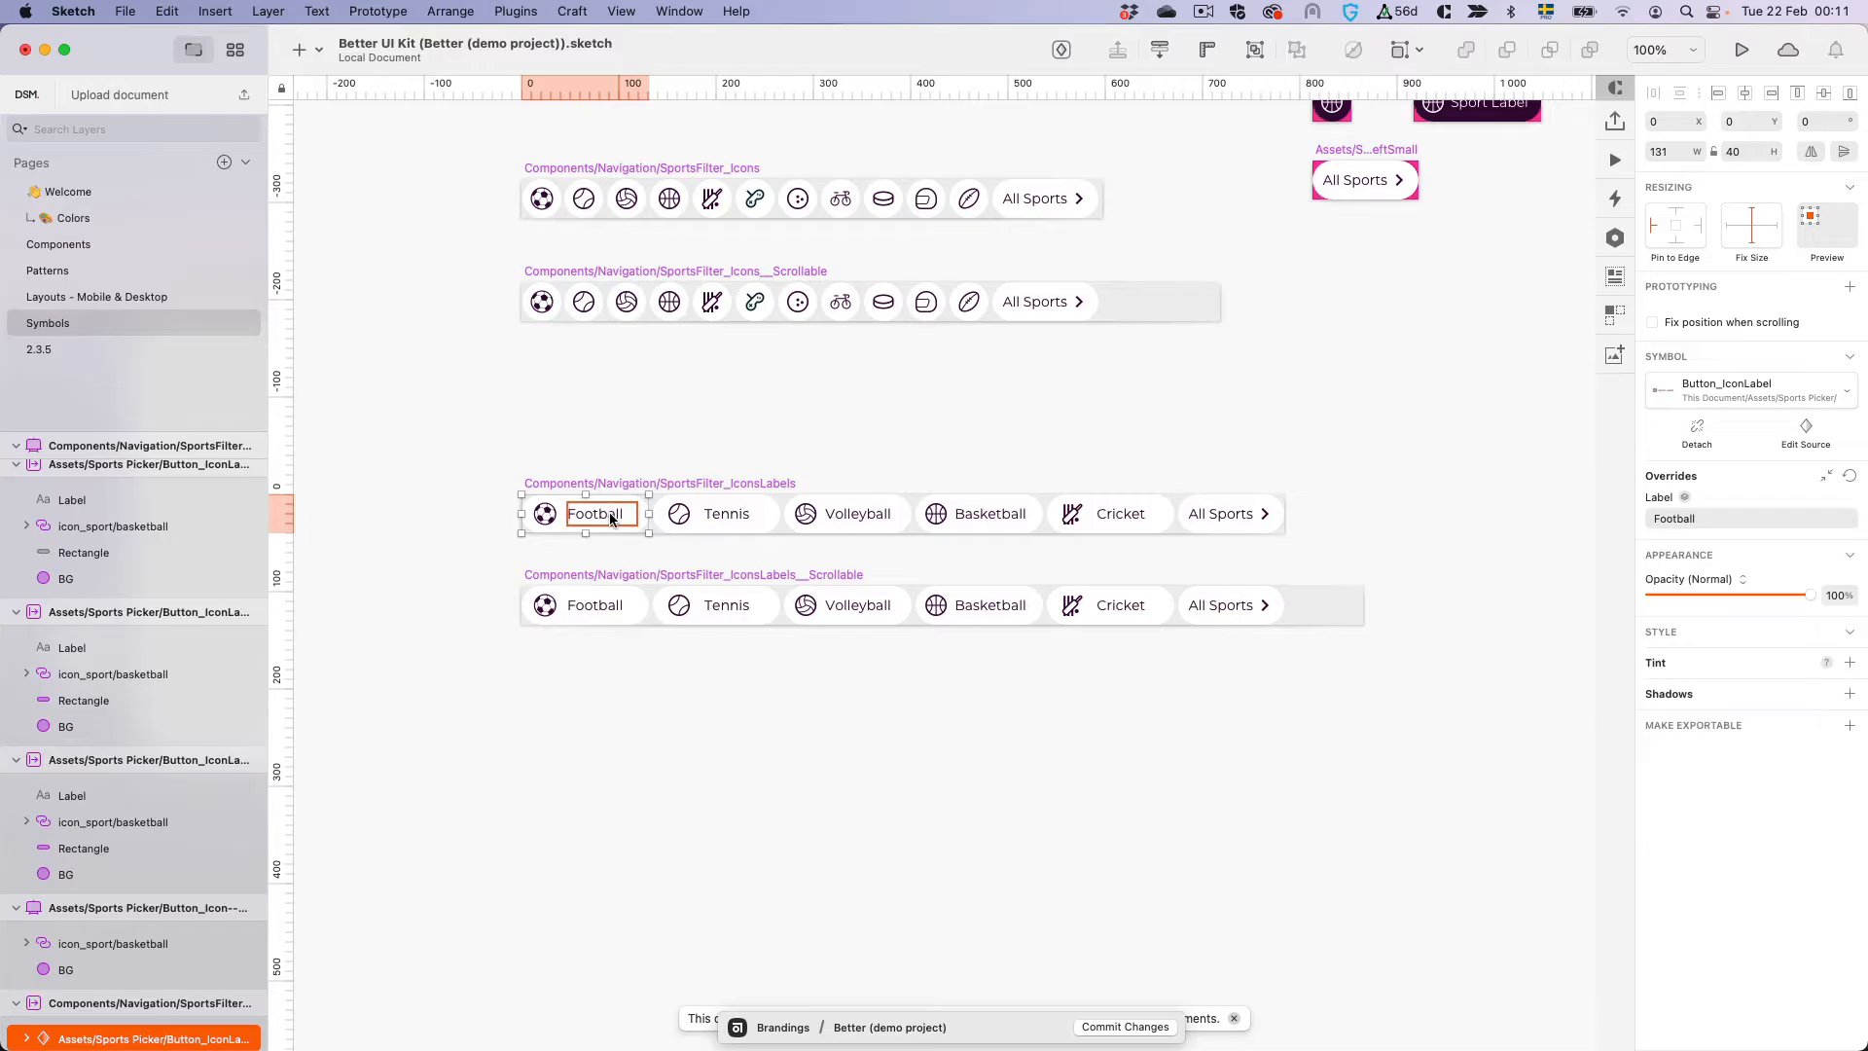
pyautogui.rightClick(625, 517)
pyautogui.click(1121, 765)
pyautogui.hscroll(-2, 732, 560)
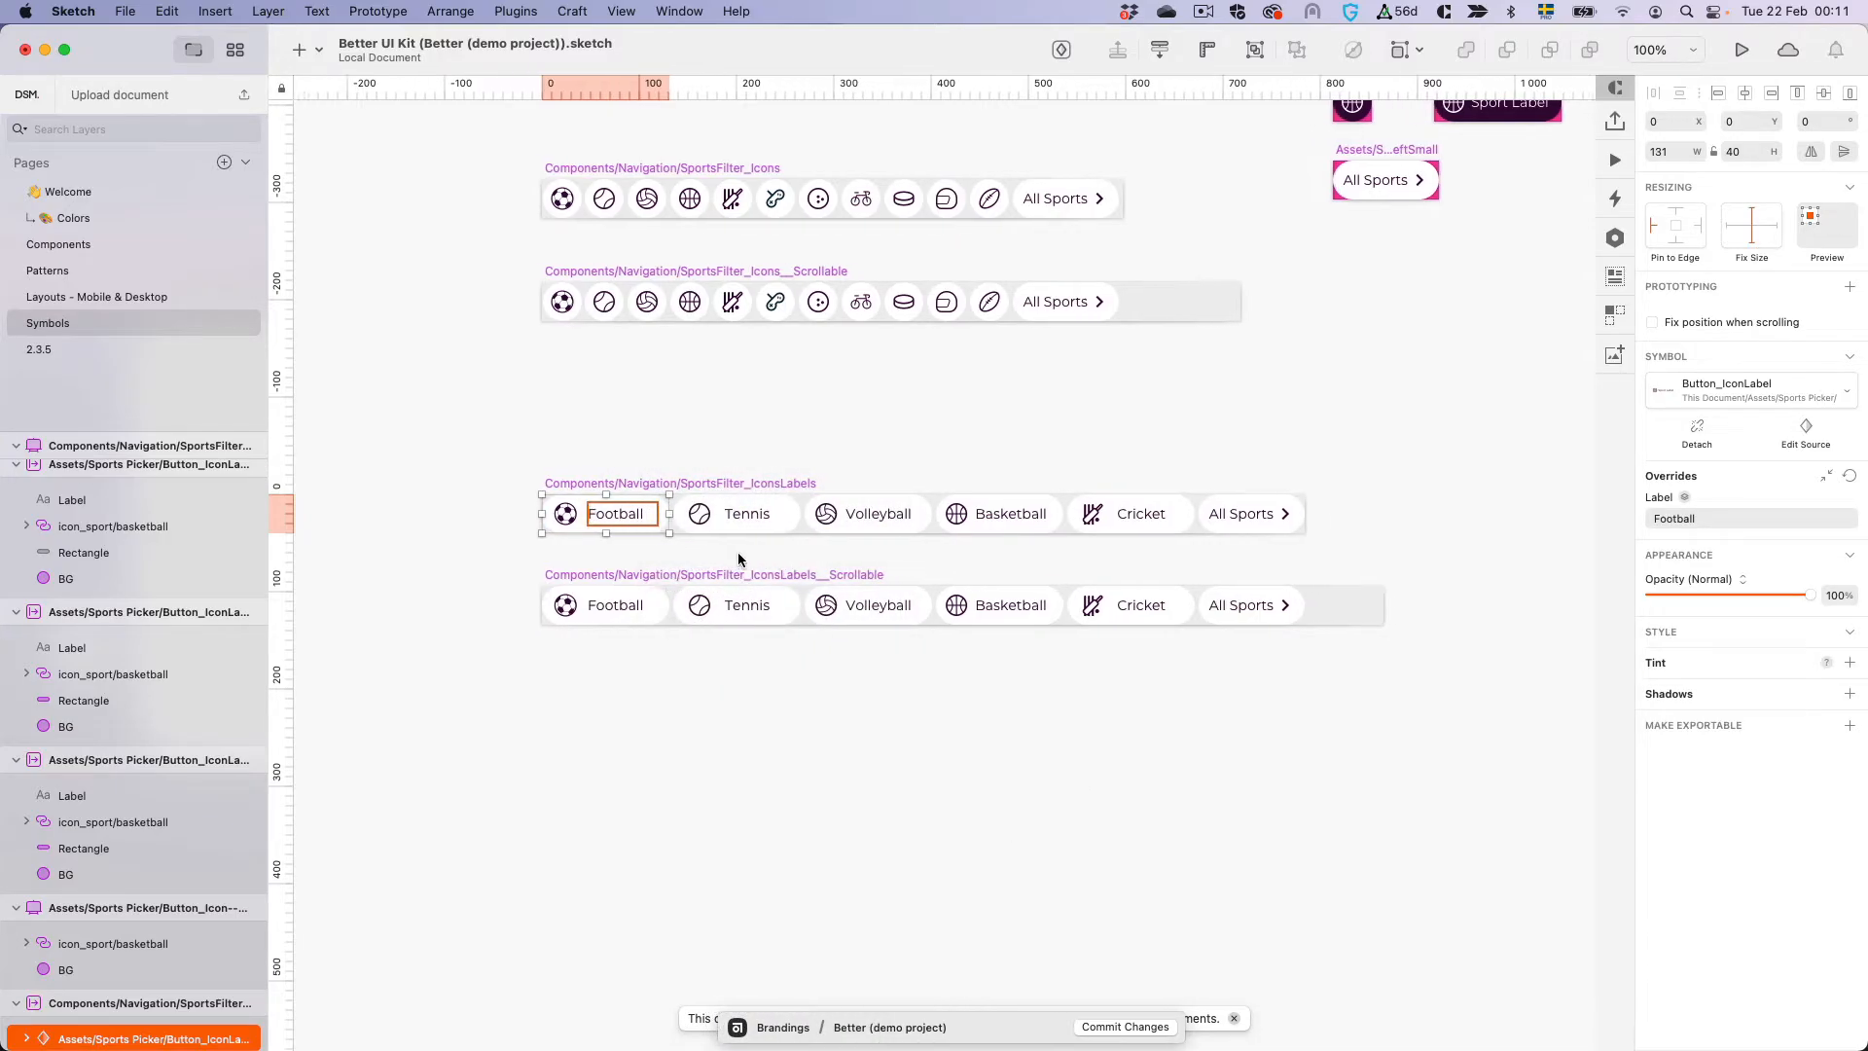
pyautogui.keyDown('shift'); pyautogui.click(766, 521); pyautogui.keyUp('shift')
# Step: Narrow the selected row of buttons and shrink Football to 109 px wide
pyautogui.keyDown('shift'); pyautogui.click(889, 515); pyautogui.keyUp('shift')
pyautogui.keyDown('shift'); pyautogui.click(990, 515); pyautogui.keyUp('shift')
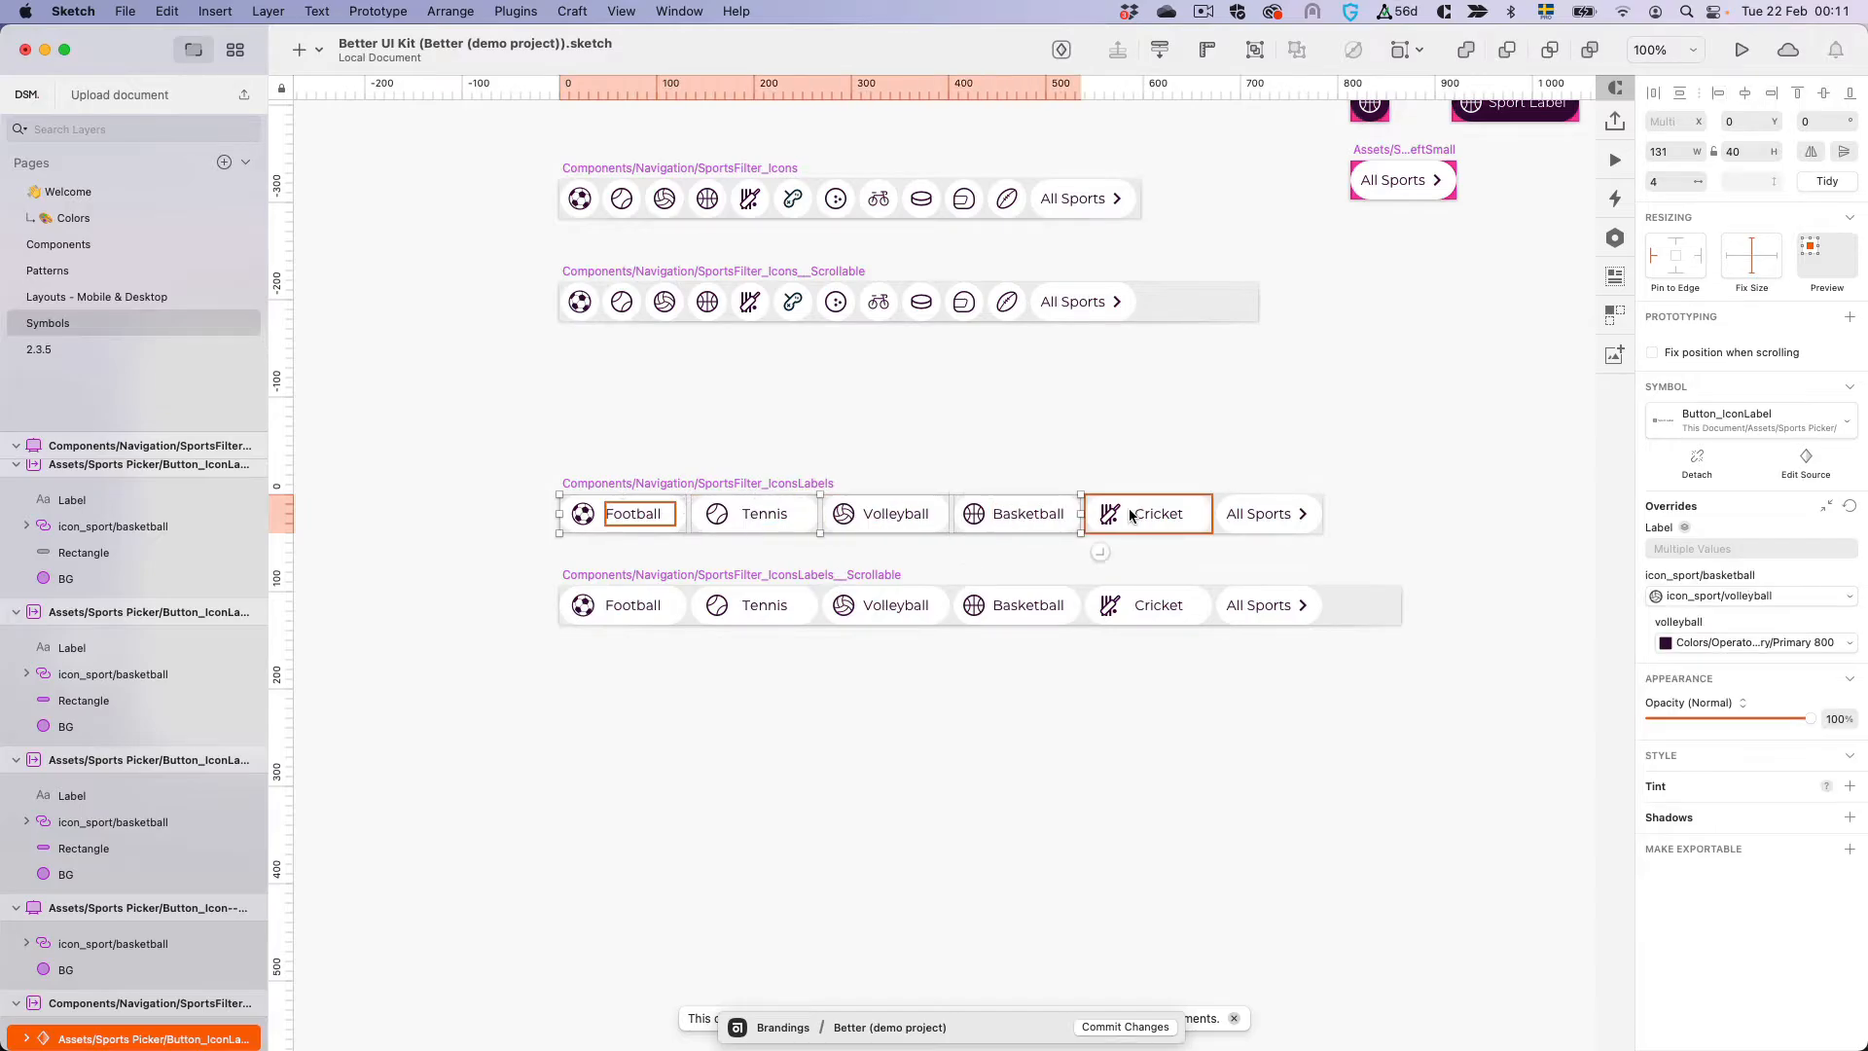
pyautogui.keyDown('shift'); pyautogui.click(1152, 516); pyautogui.keyUp('shift')
pyautogui.keyDown('shift'); pyautogui.click(1260, 516); pyautogui.keyUp('shift')
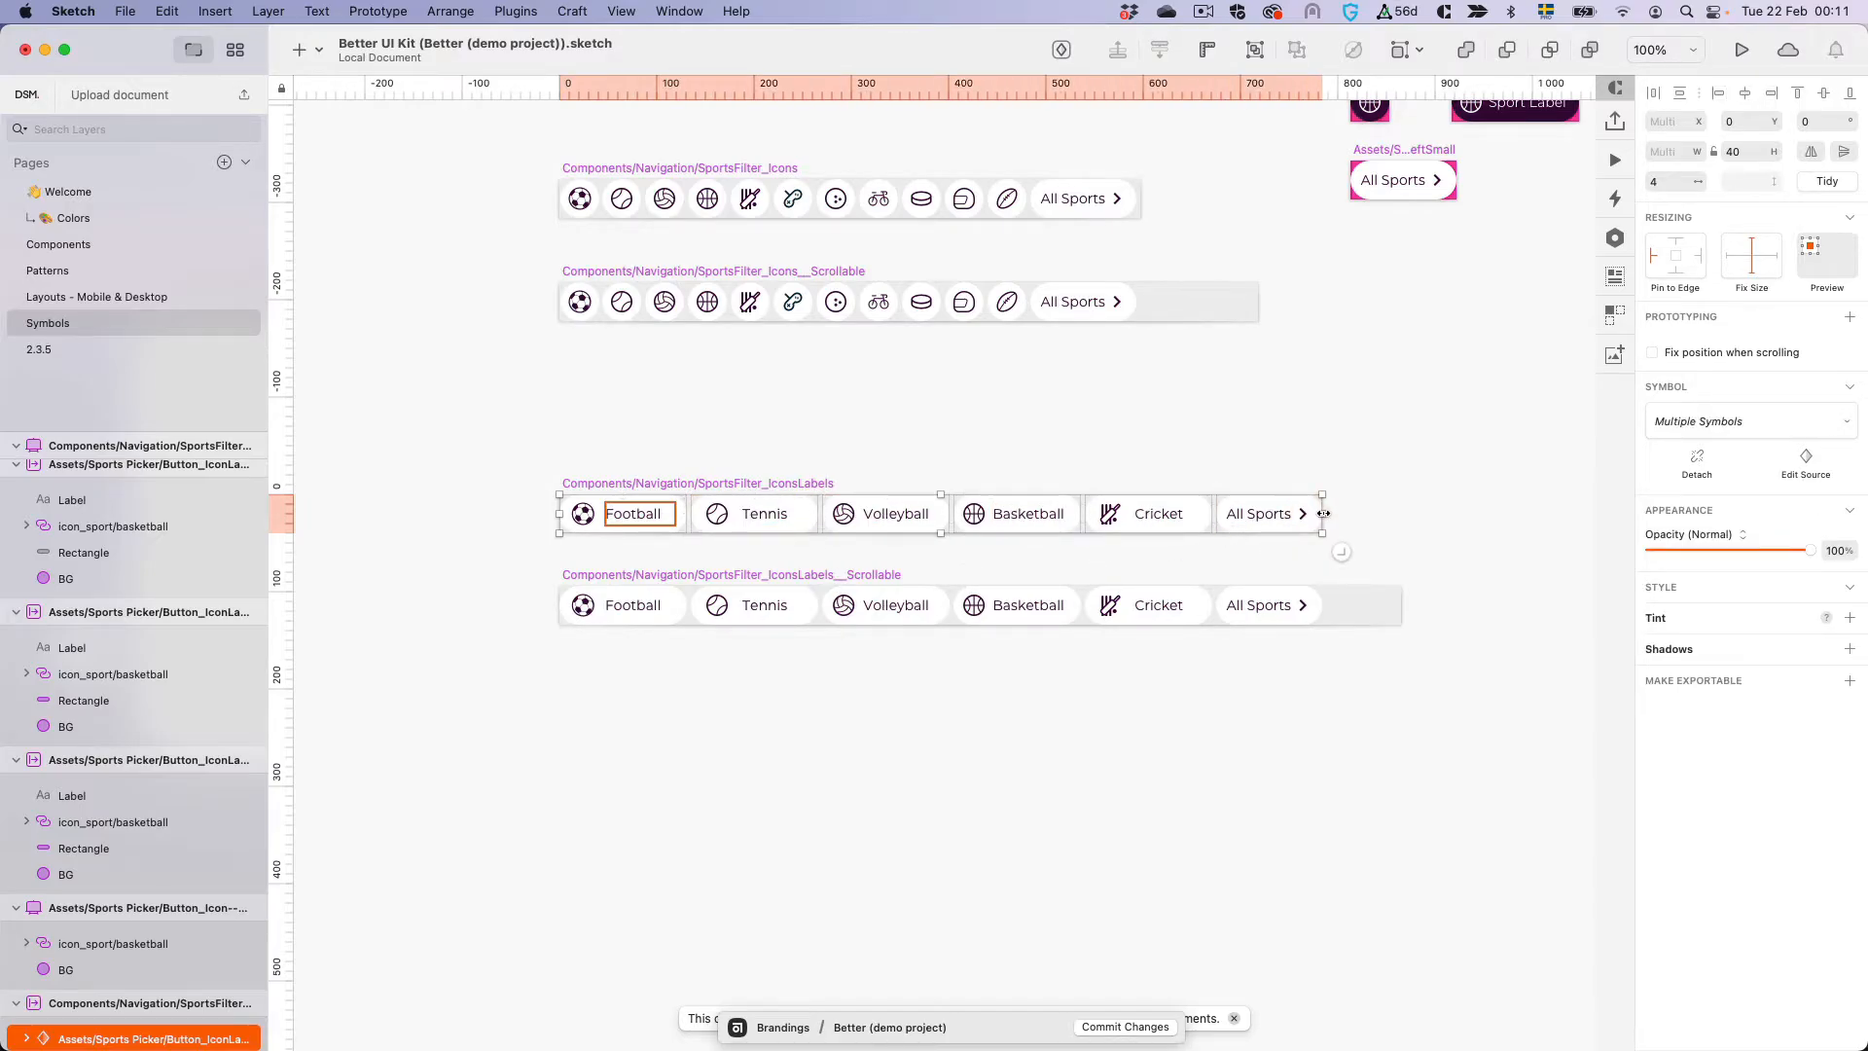
pyautogui.moveTo(1320, 513)
pyautogui.mouseDown()
pyautogui.moveTo(1218, 516)
pyautogui.moveTo(1305, 524)
pyautogui.mouseUp()
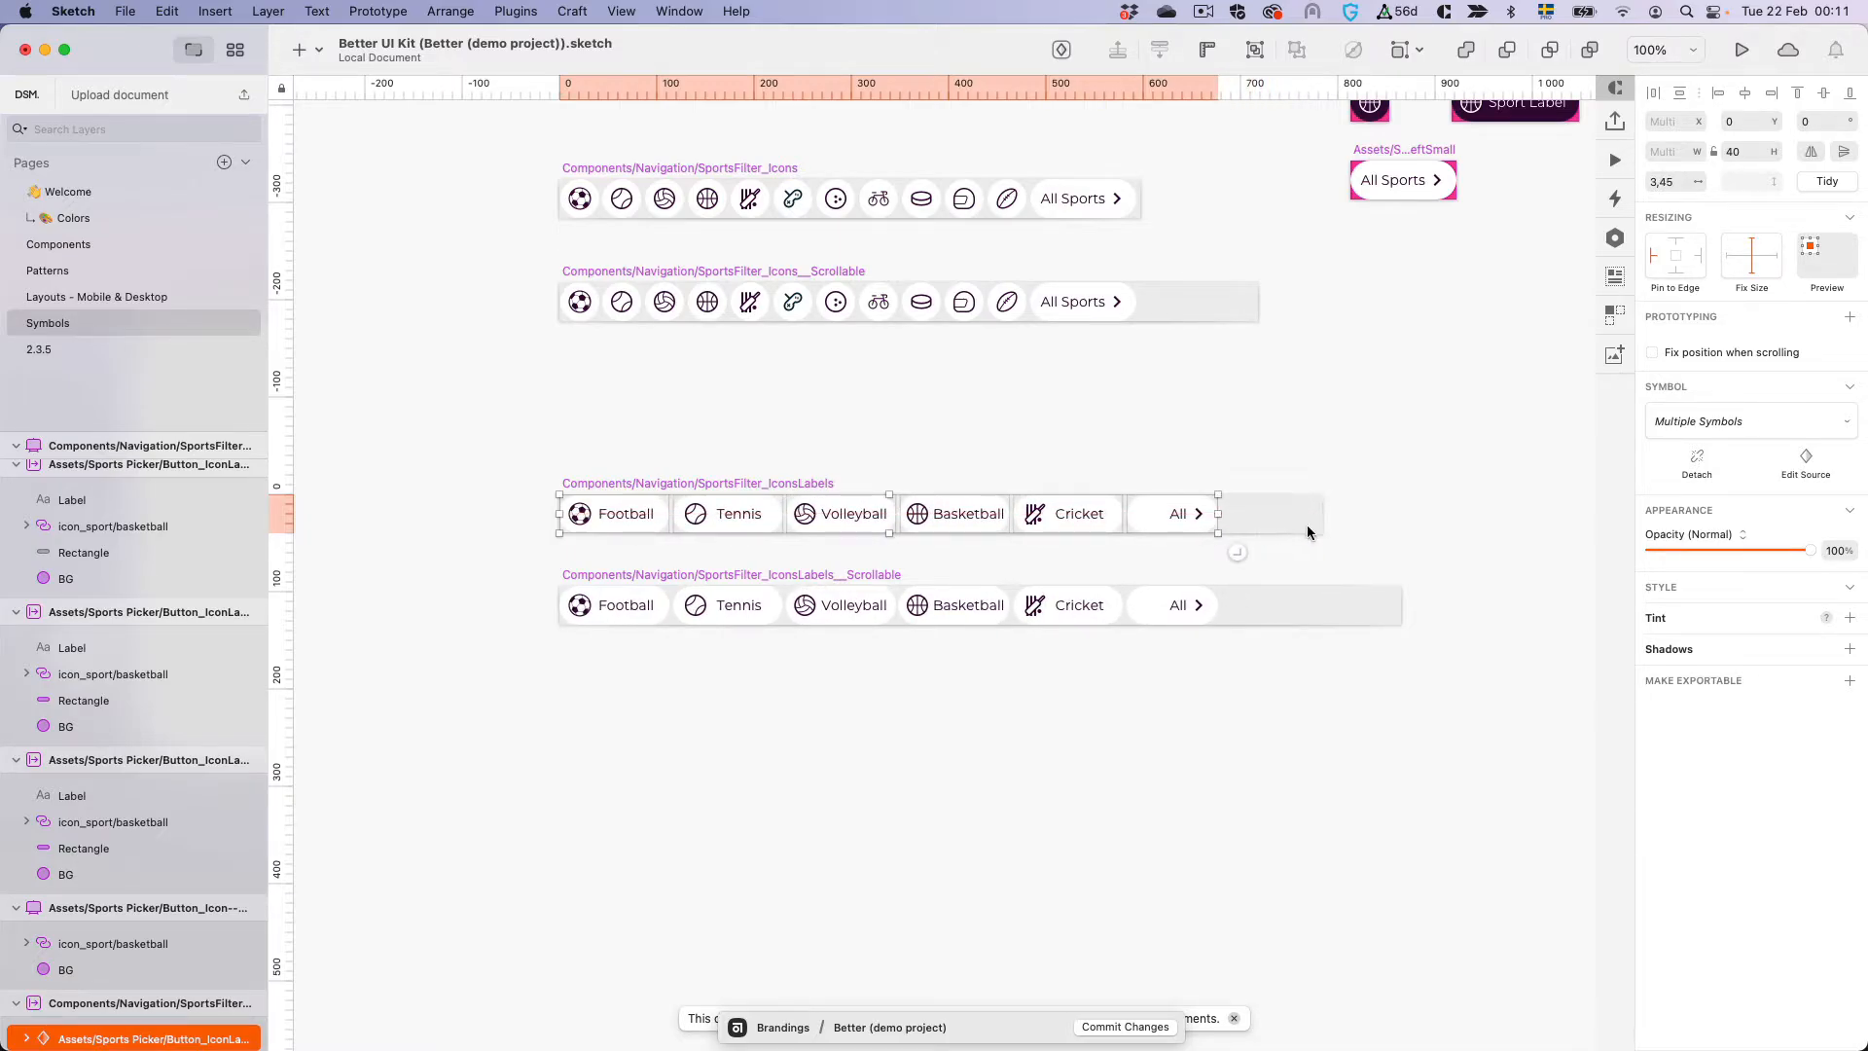
pyautogui.click(1188, 539)
pyautogui.click(654, 516)
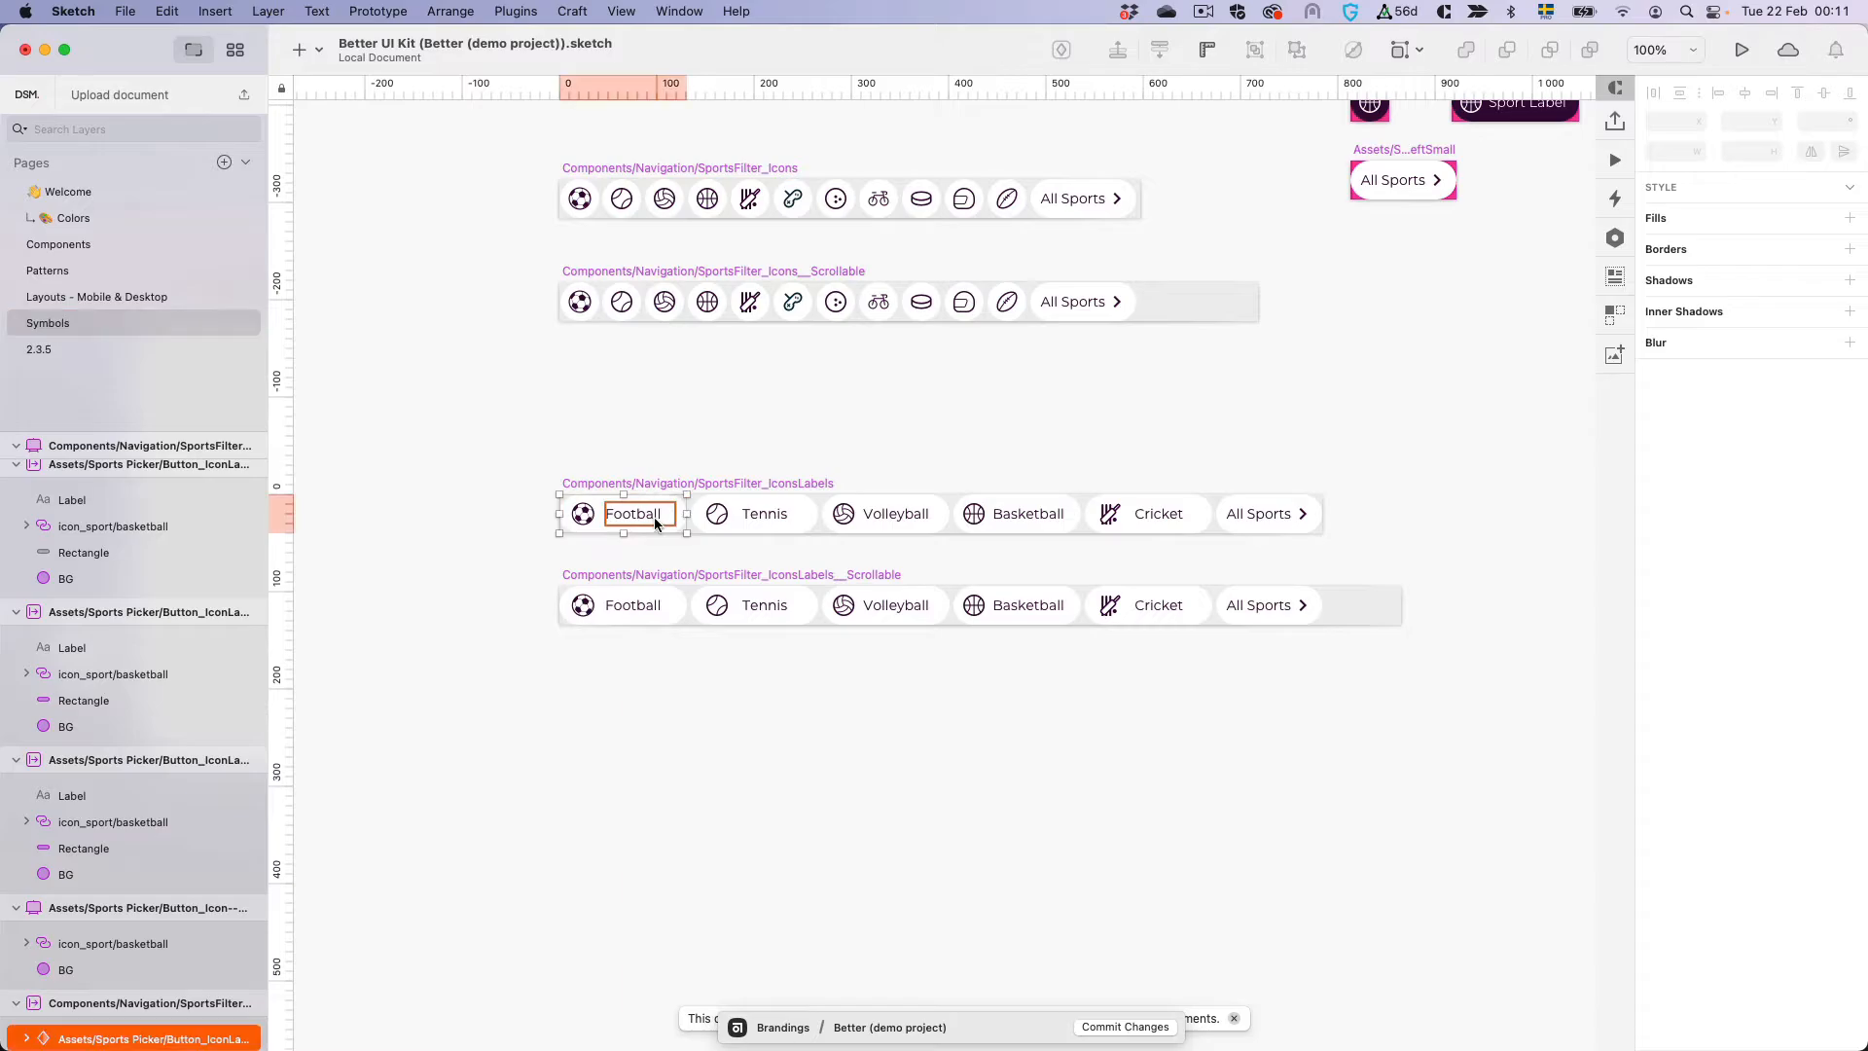
pyautogui.moveTo(685, 516); pyautogui.dragTo(665, 520)
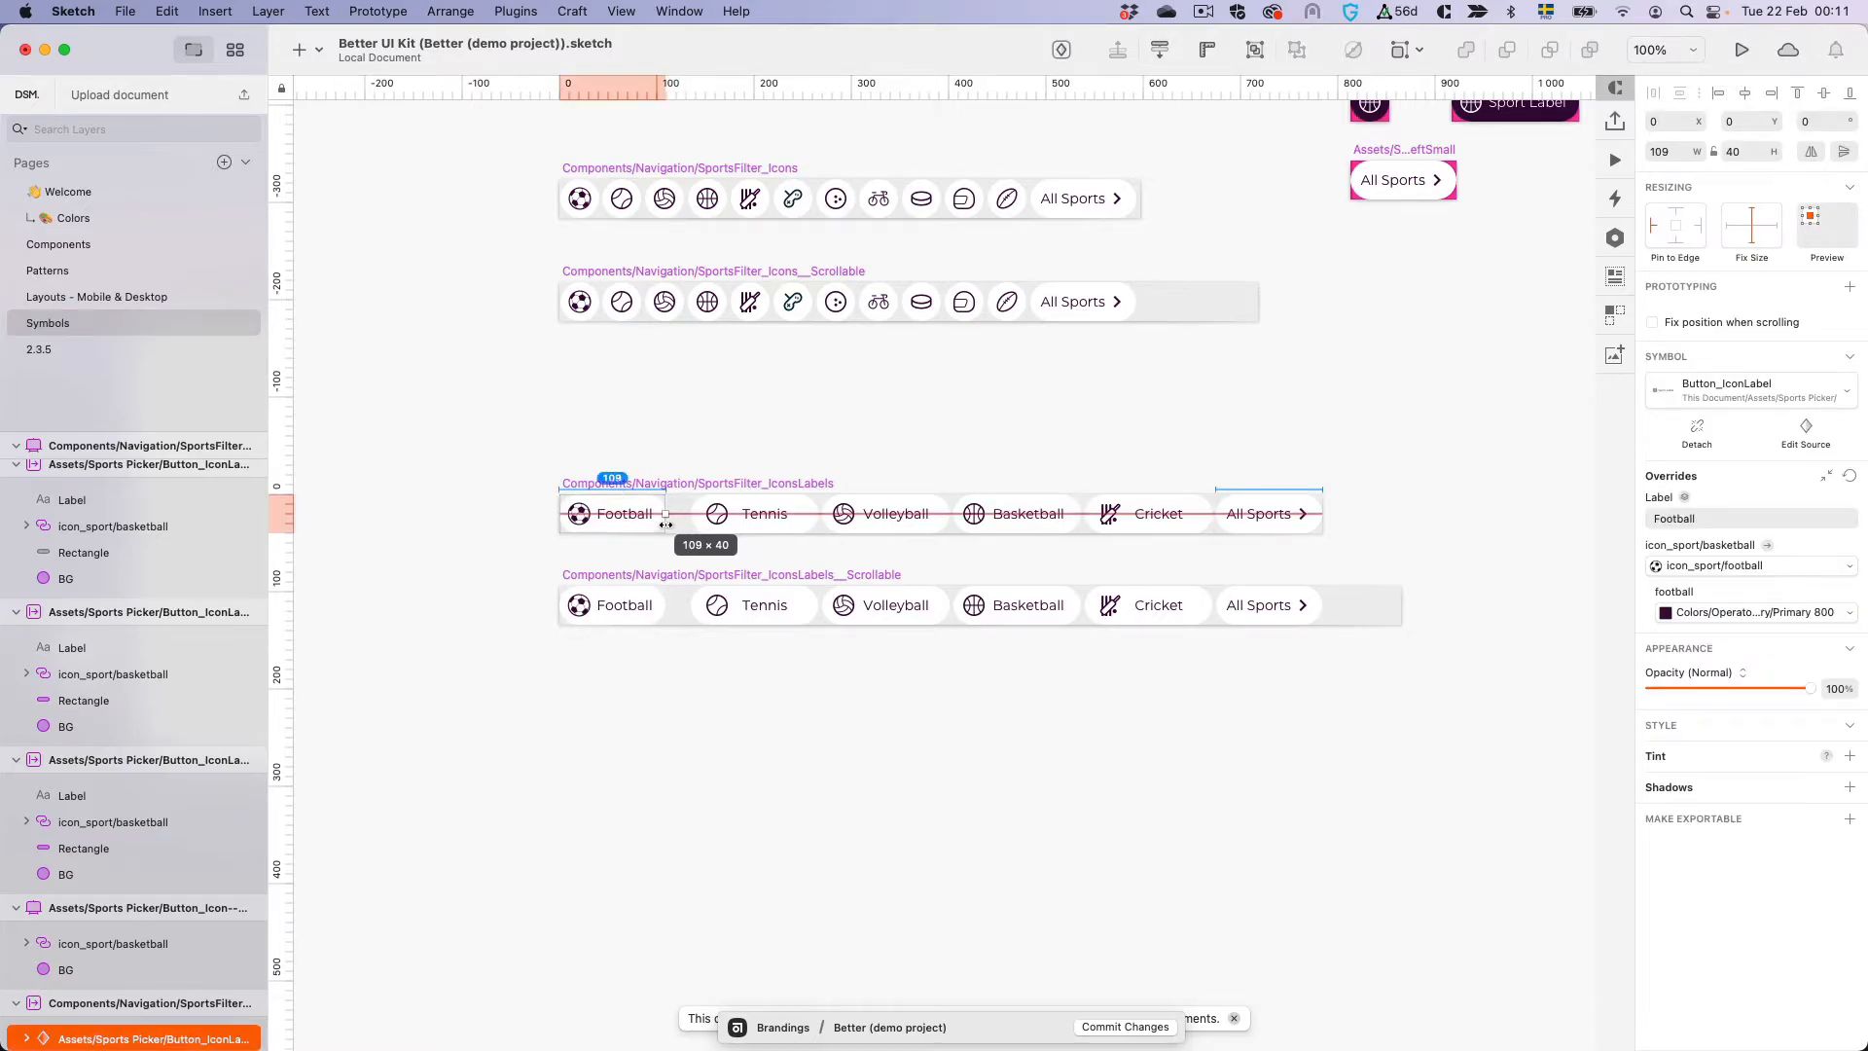
pyautogui.click(675, 547)
pyautogui.hscroll(-3, 671, 545)
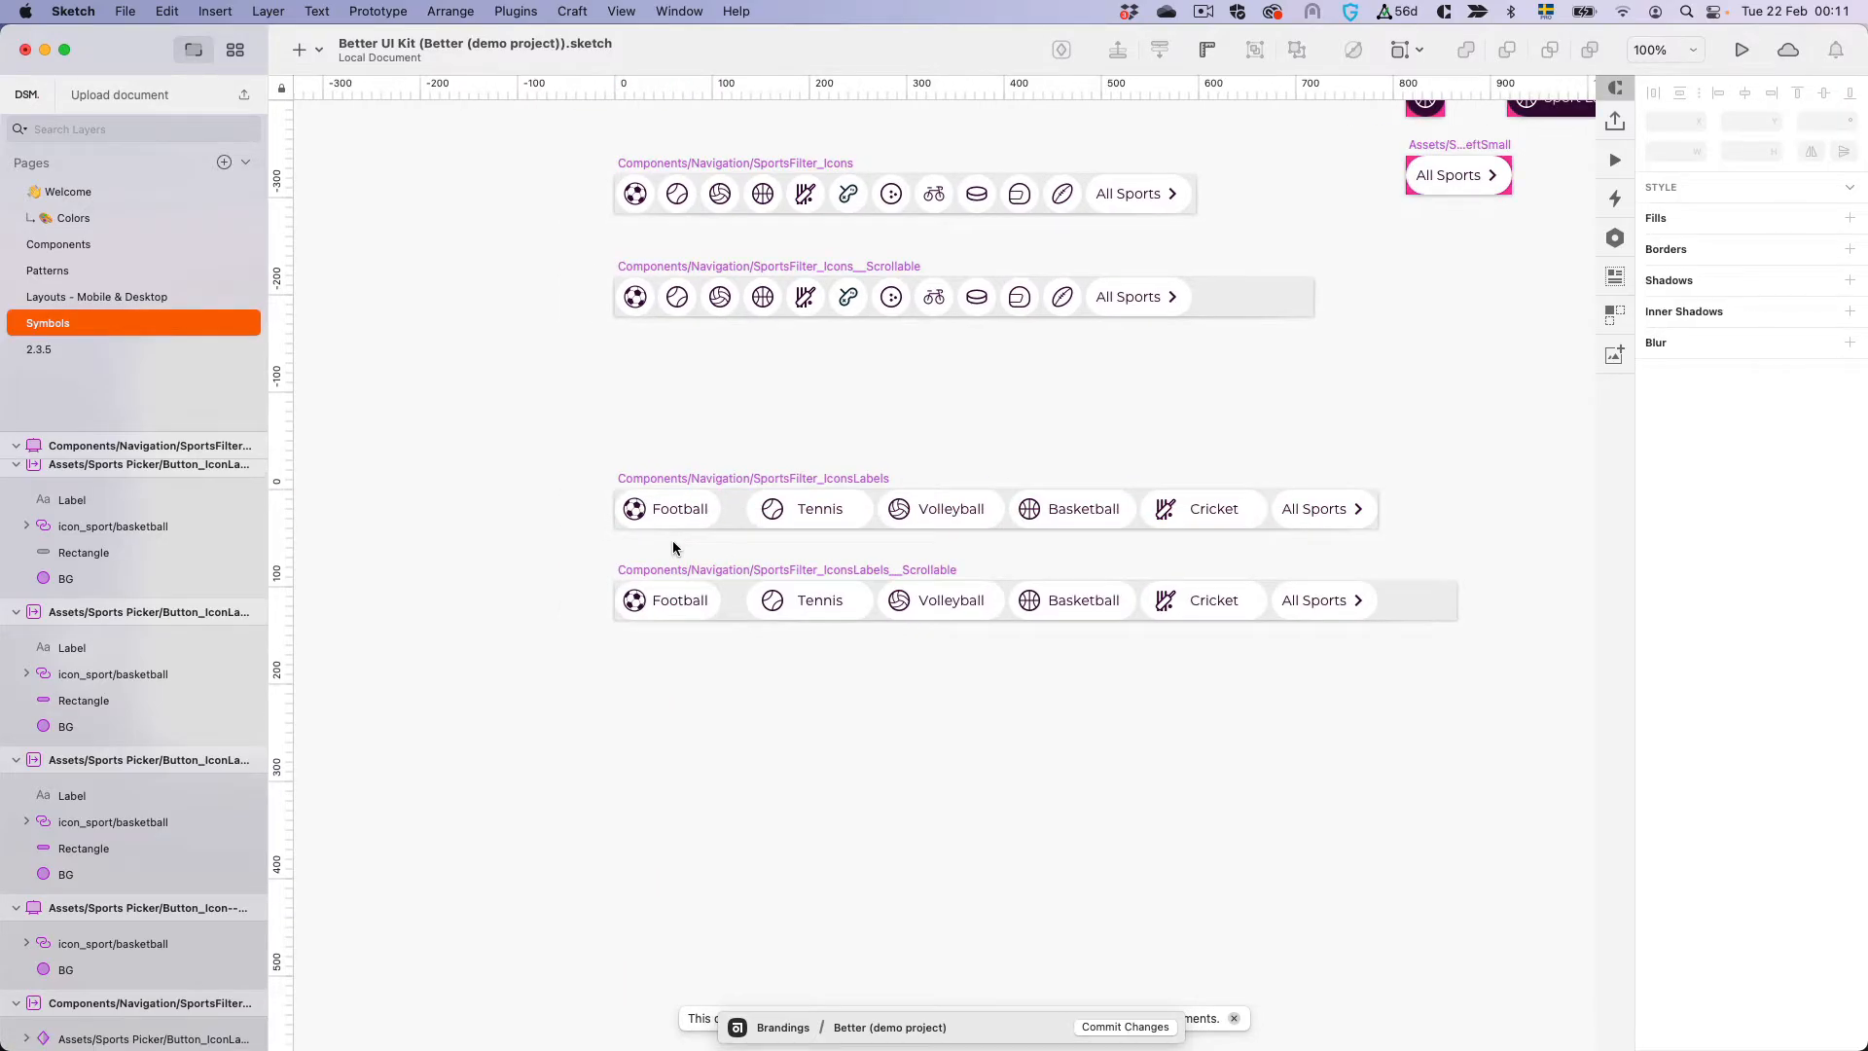
pyautogui.hscroll(-2, 672, 542)
# Step: Narrow Tennis and Volleyball (109 px) and line them up beside Football
pyautogui.click(856, 516)
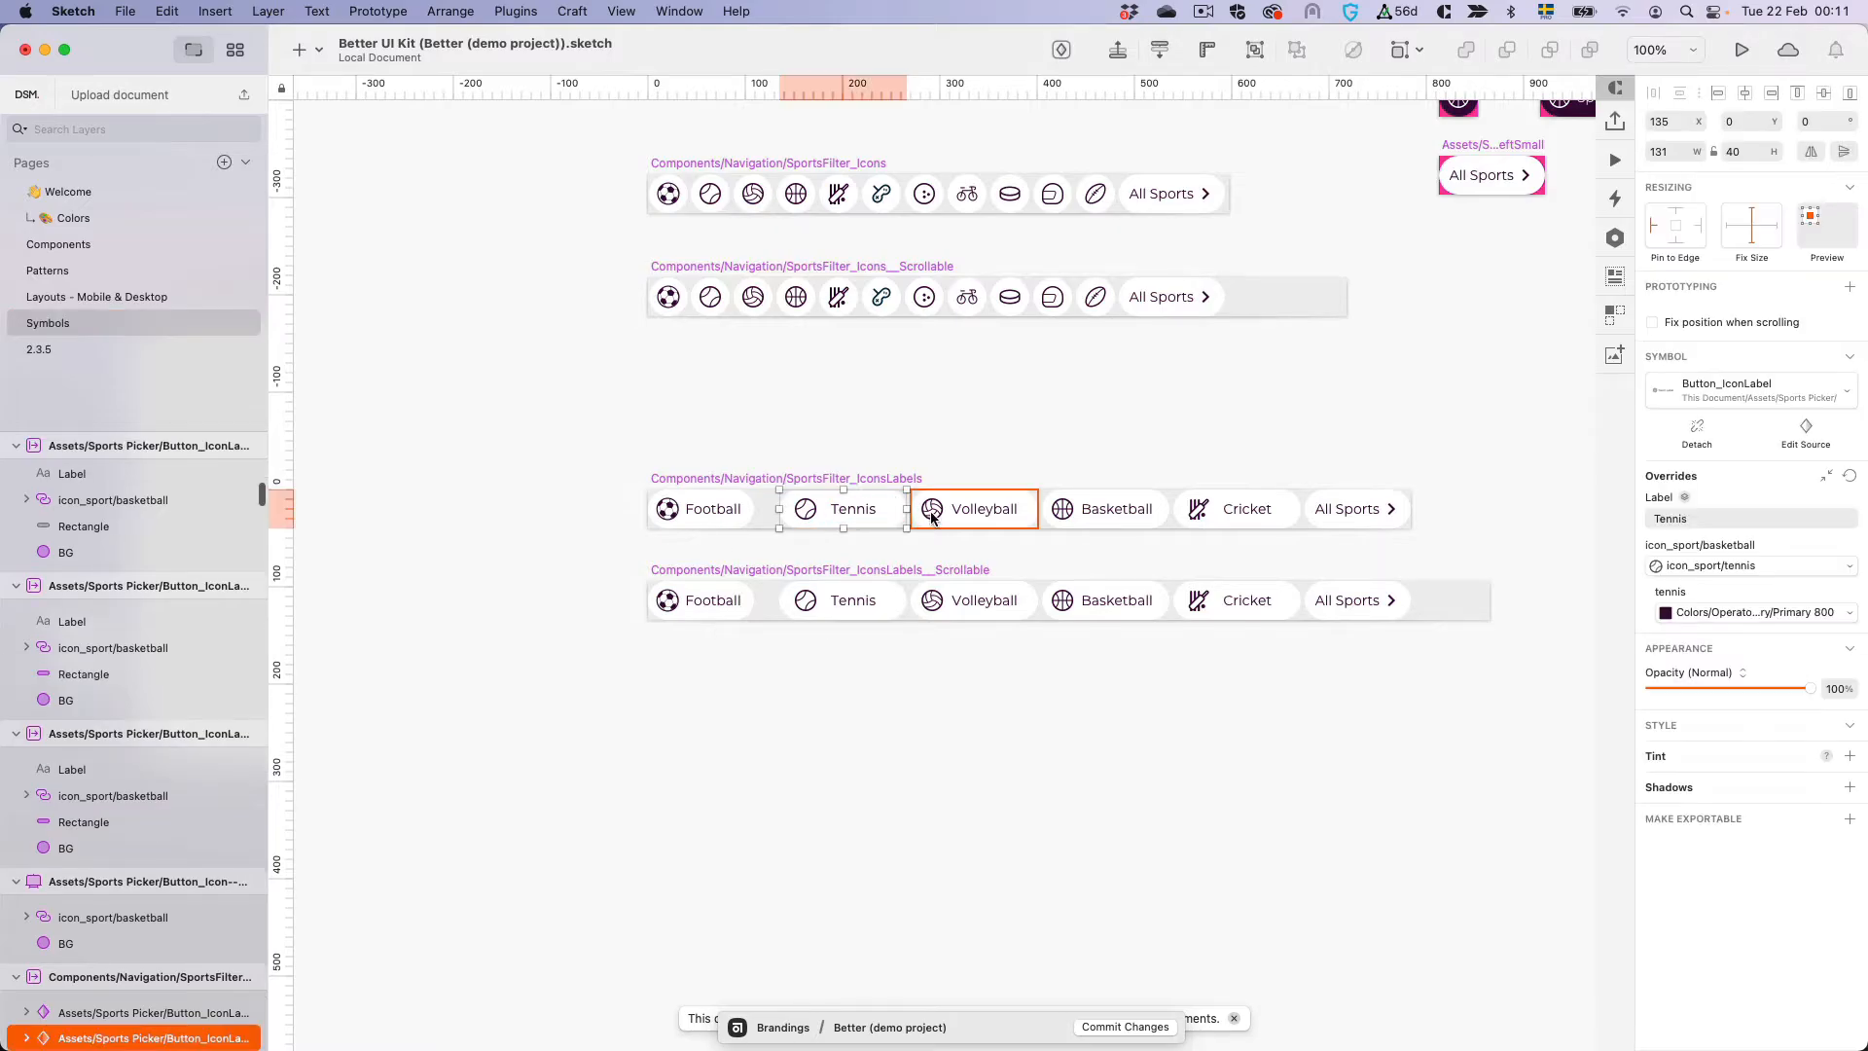
pyautogui.moveTo(906, 509); pyautogui.dragTo(826, 523)
pyautogui.click(875, 538)
pyautogui.click(840, 521)
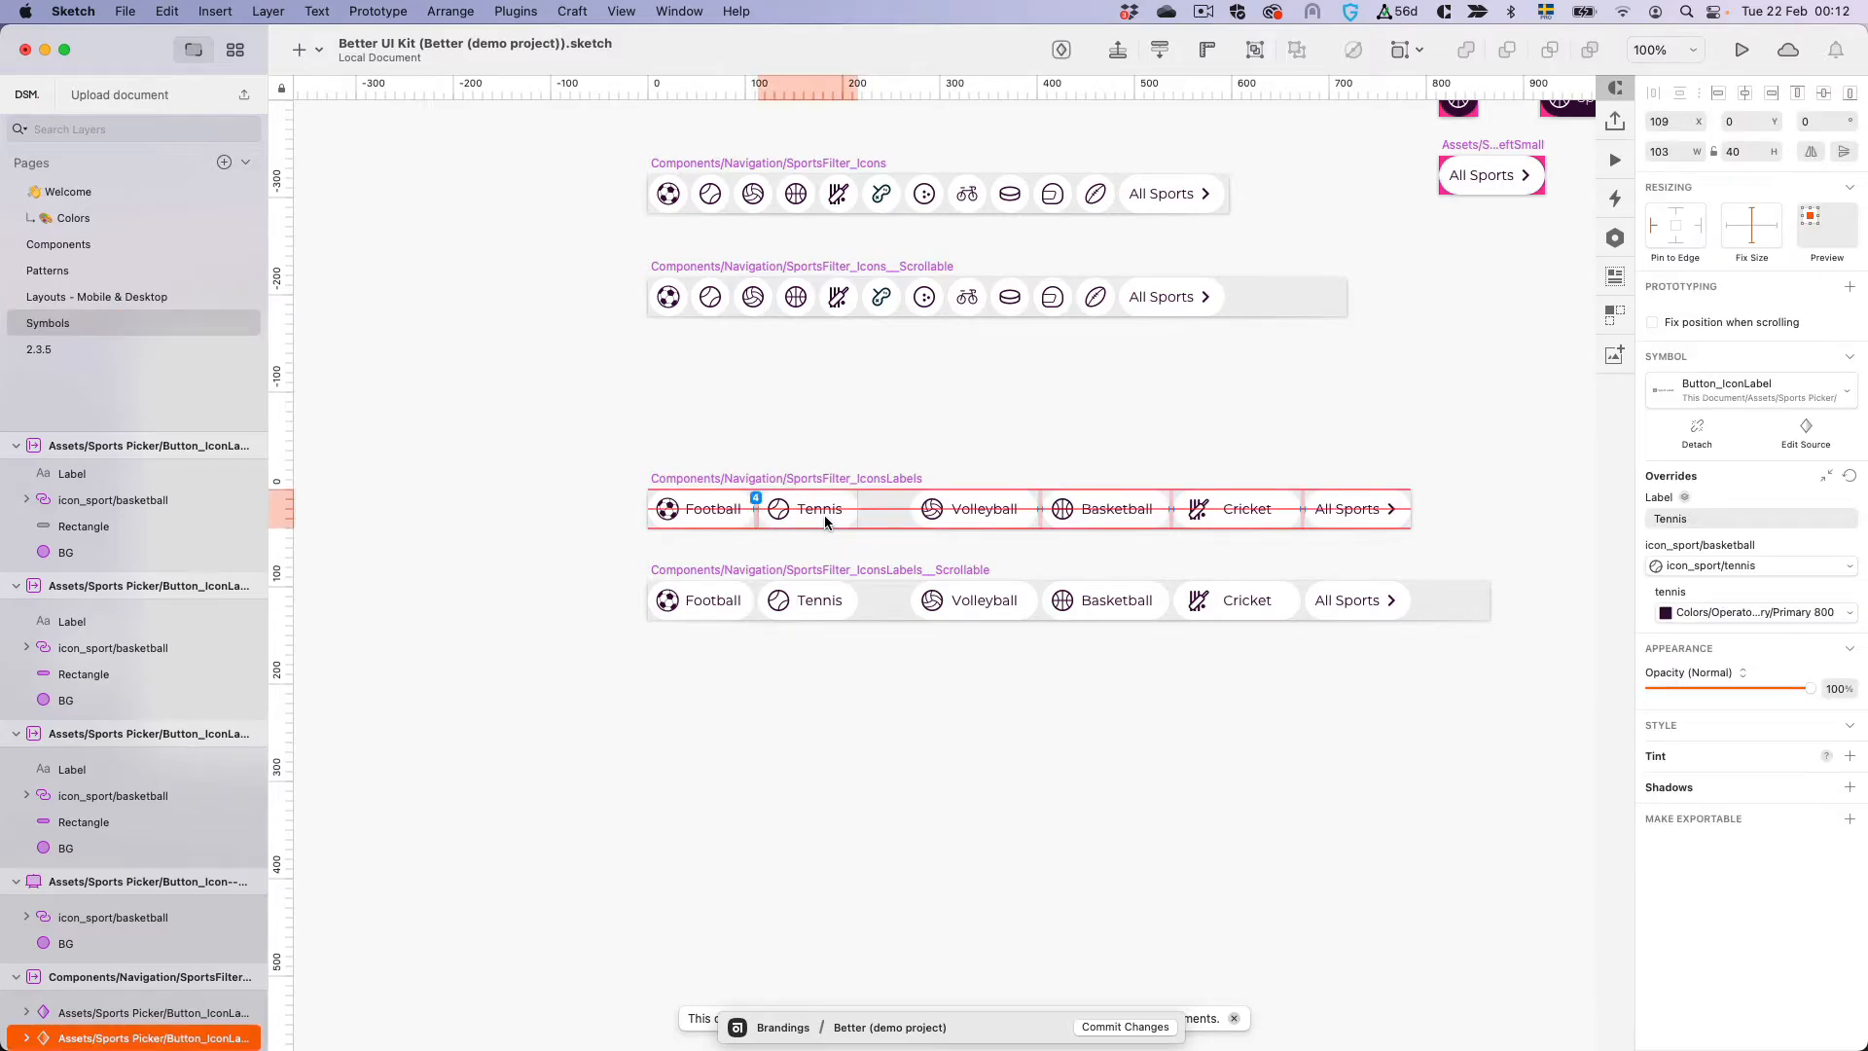
pyautogui.click(887, 564)
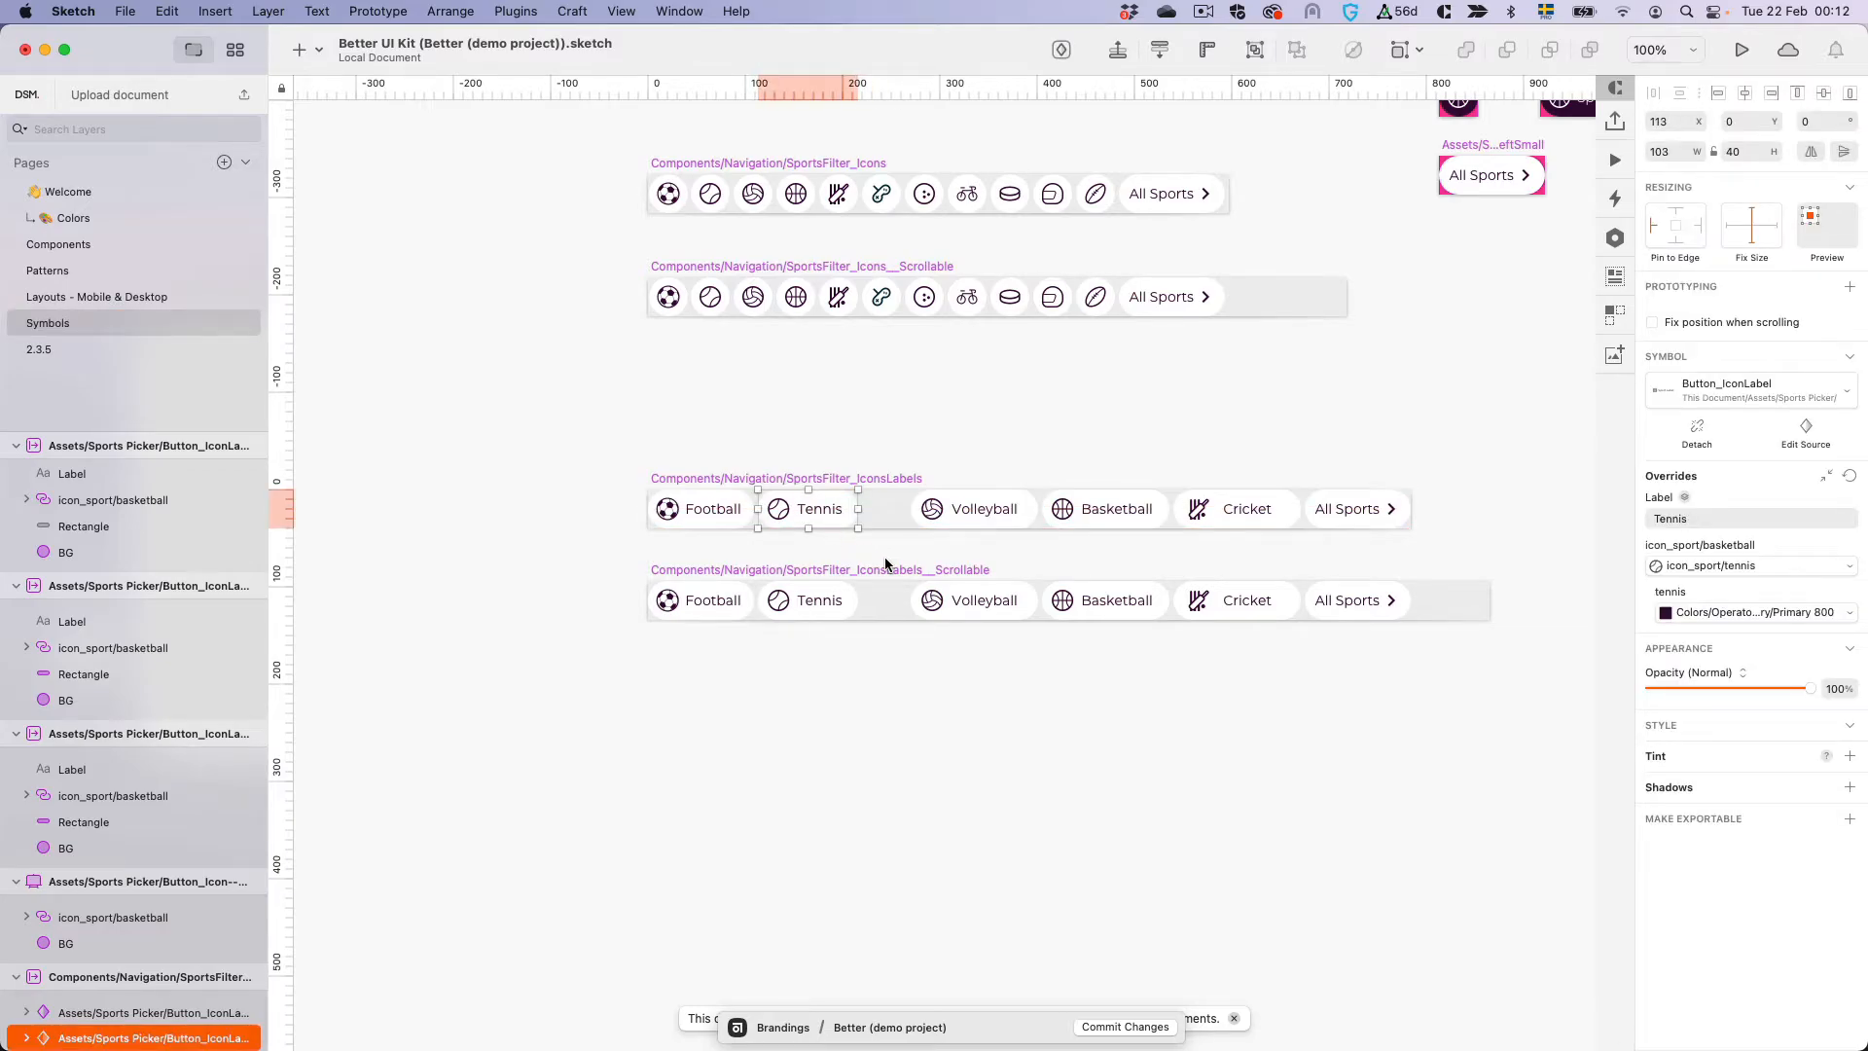
pyautogui.click(961, 516)
pyautogui.moveTo(1038, 510); pyautogui.dragTo(978, 508)
pyautogui.click(958, 548)
pyautogui.click(954, 513)
pyautogui.click(1002, 546)
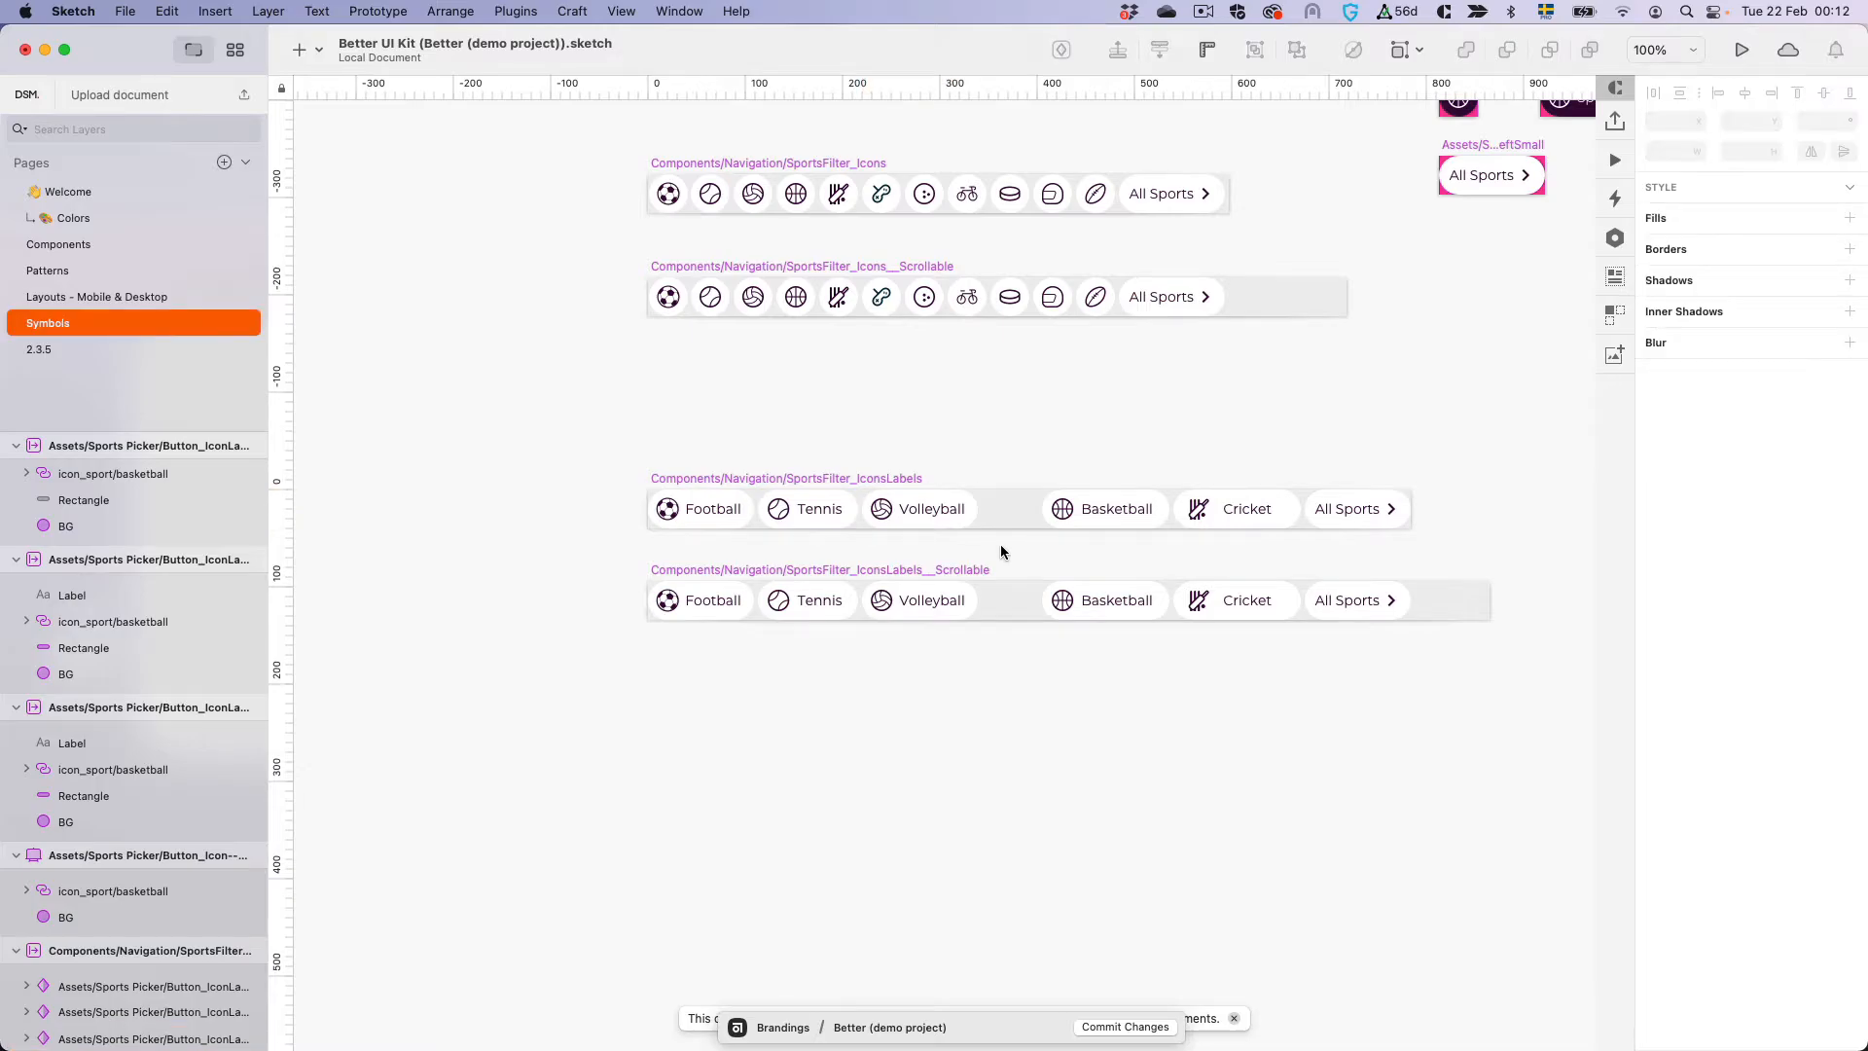
# Step: Move Basketball and Cricket left to close the gaps, narrowing Cricket to 103 px
pyautogui.click(1118, 509)
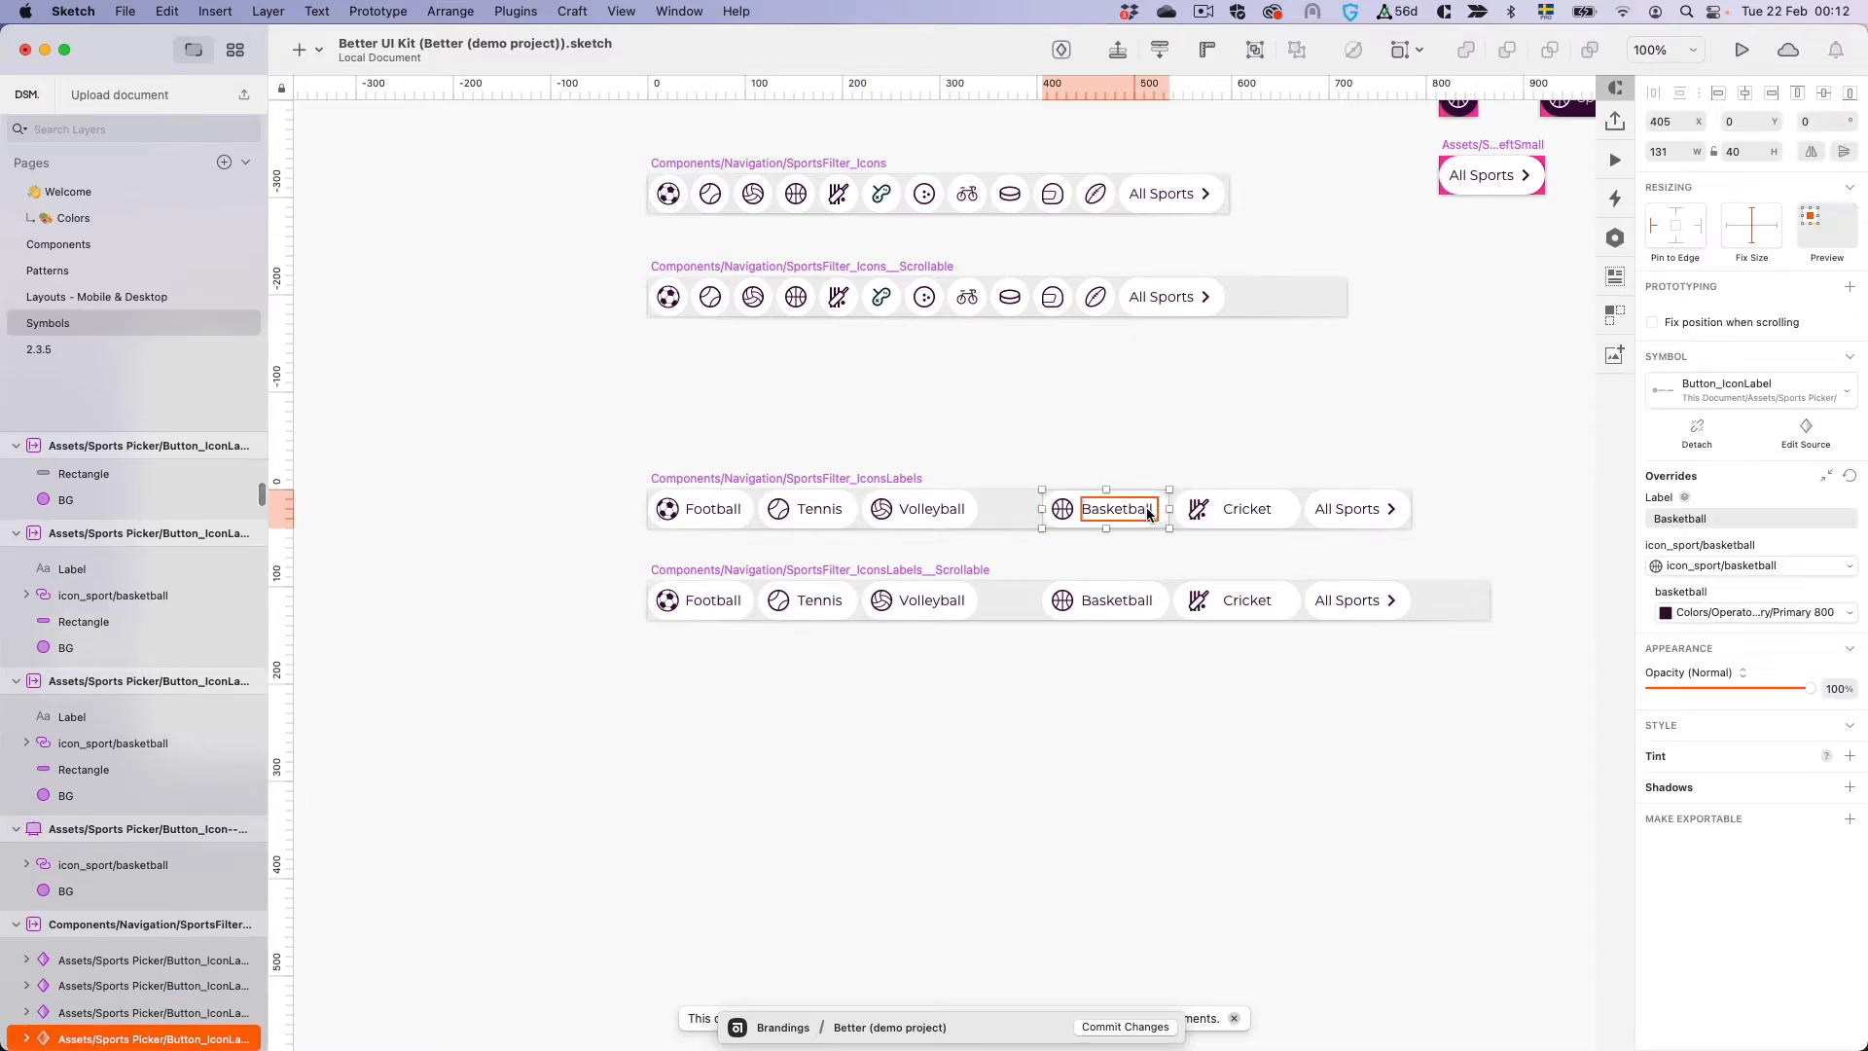
pyautogui.moveTo(1140, 514)
pyautogui.mouseDown()
pyautogui.moveTo(1072, 518)
pyautogui.moveTo(1108, 512)
pyautogui.mouseUp()
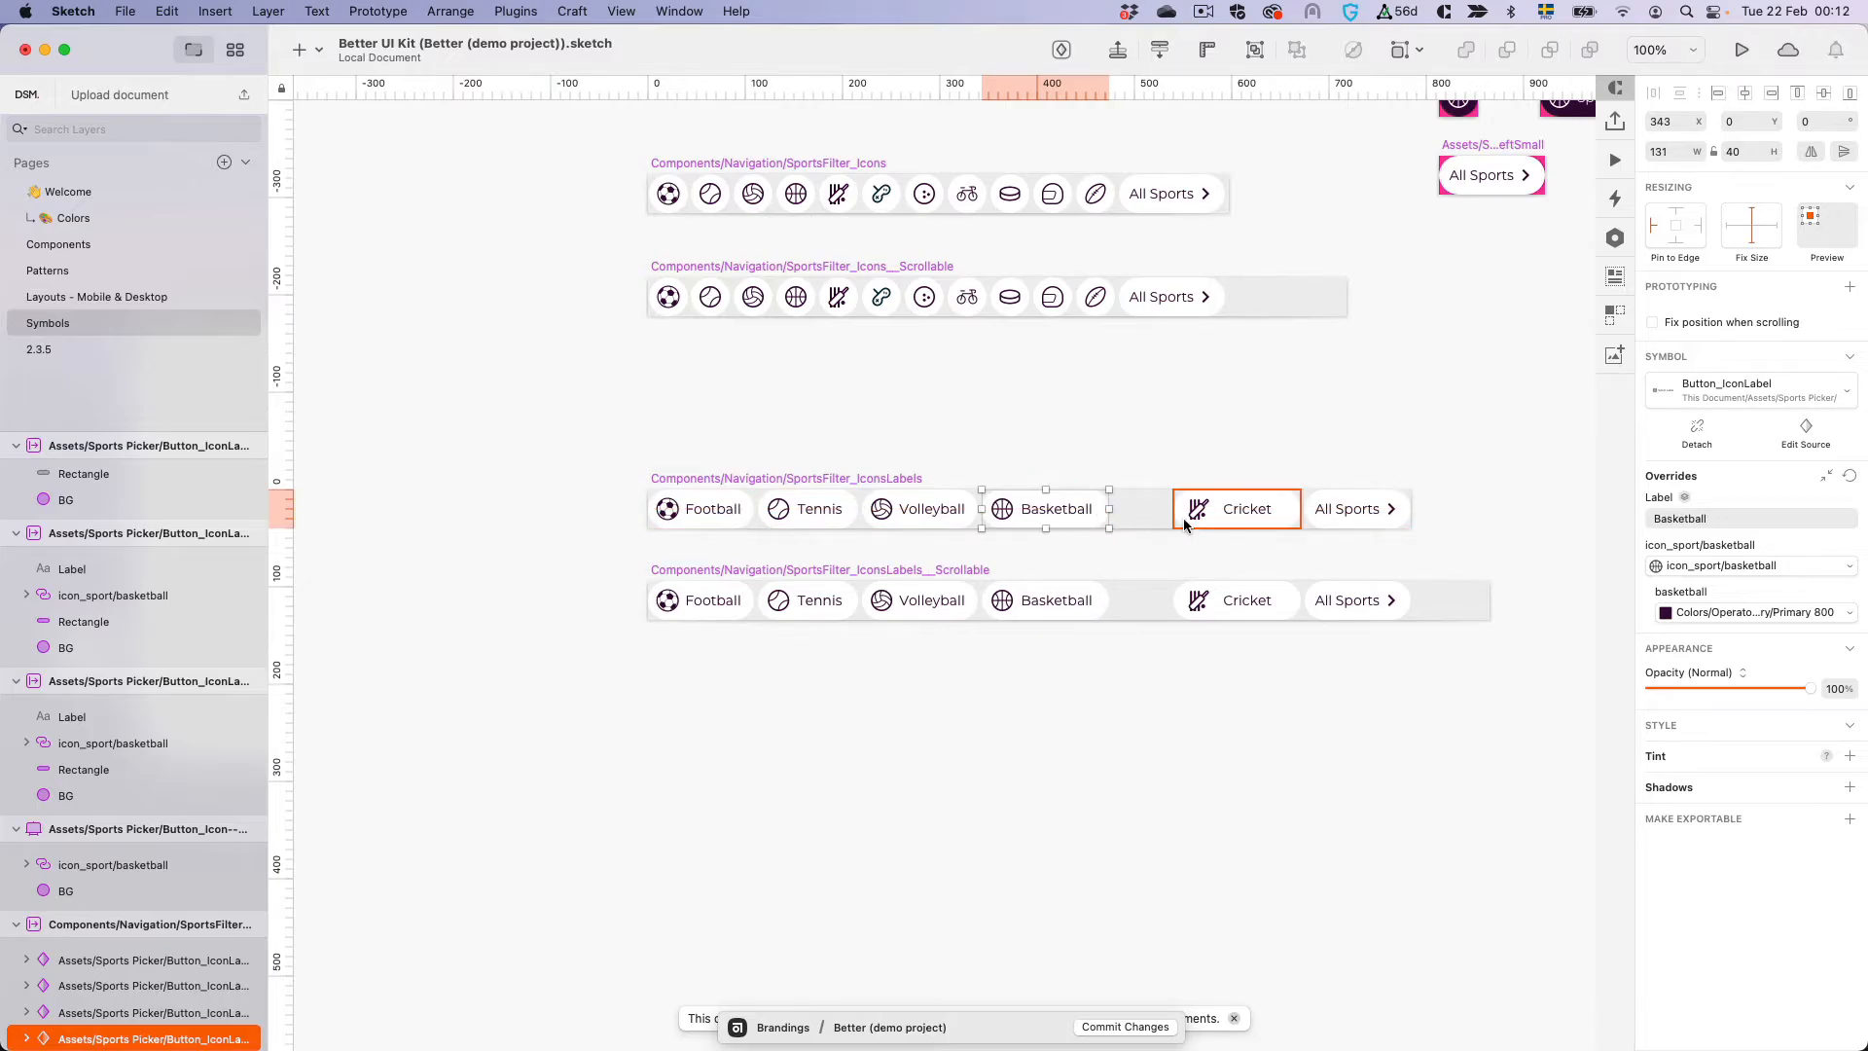
pyautogui.click(1185, 526)
pyautogui.moveTo(1251, 515)
pyautogui.mouseDown()
pyautogui.moveTo(1190, 520)
pyautogui.moveTo(1220, 508)
pyautogui.mouseUp()
pyautogui.click(1255, 537)
pyautogui.click(1208, 510)
pyautogui.click(1230, 545)
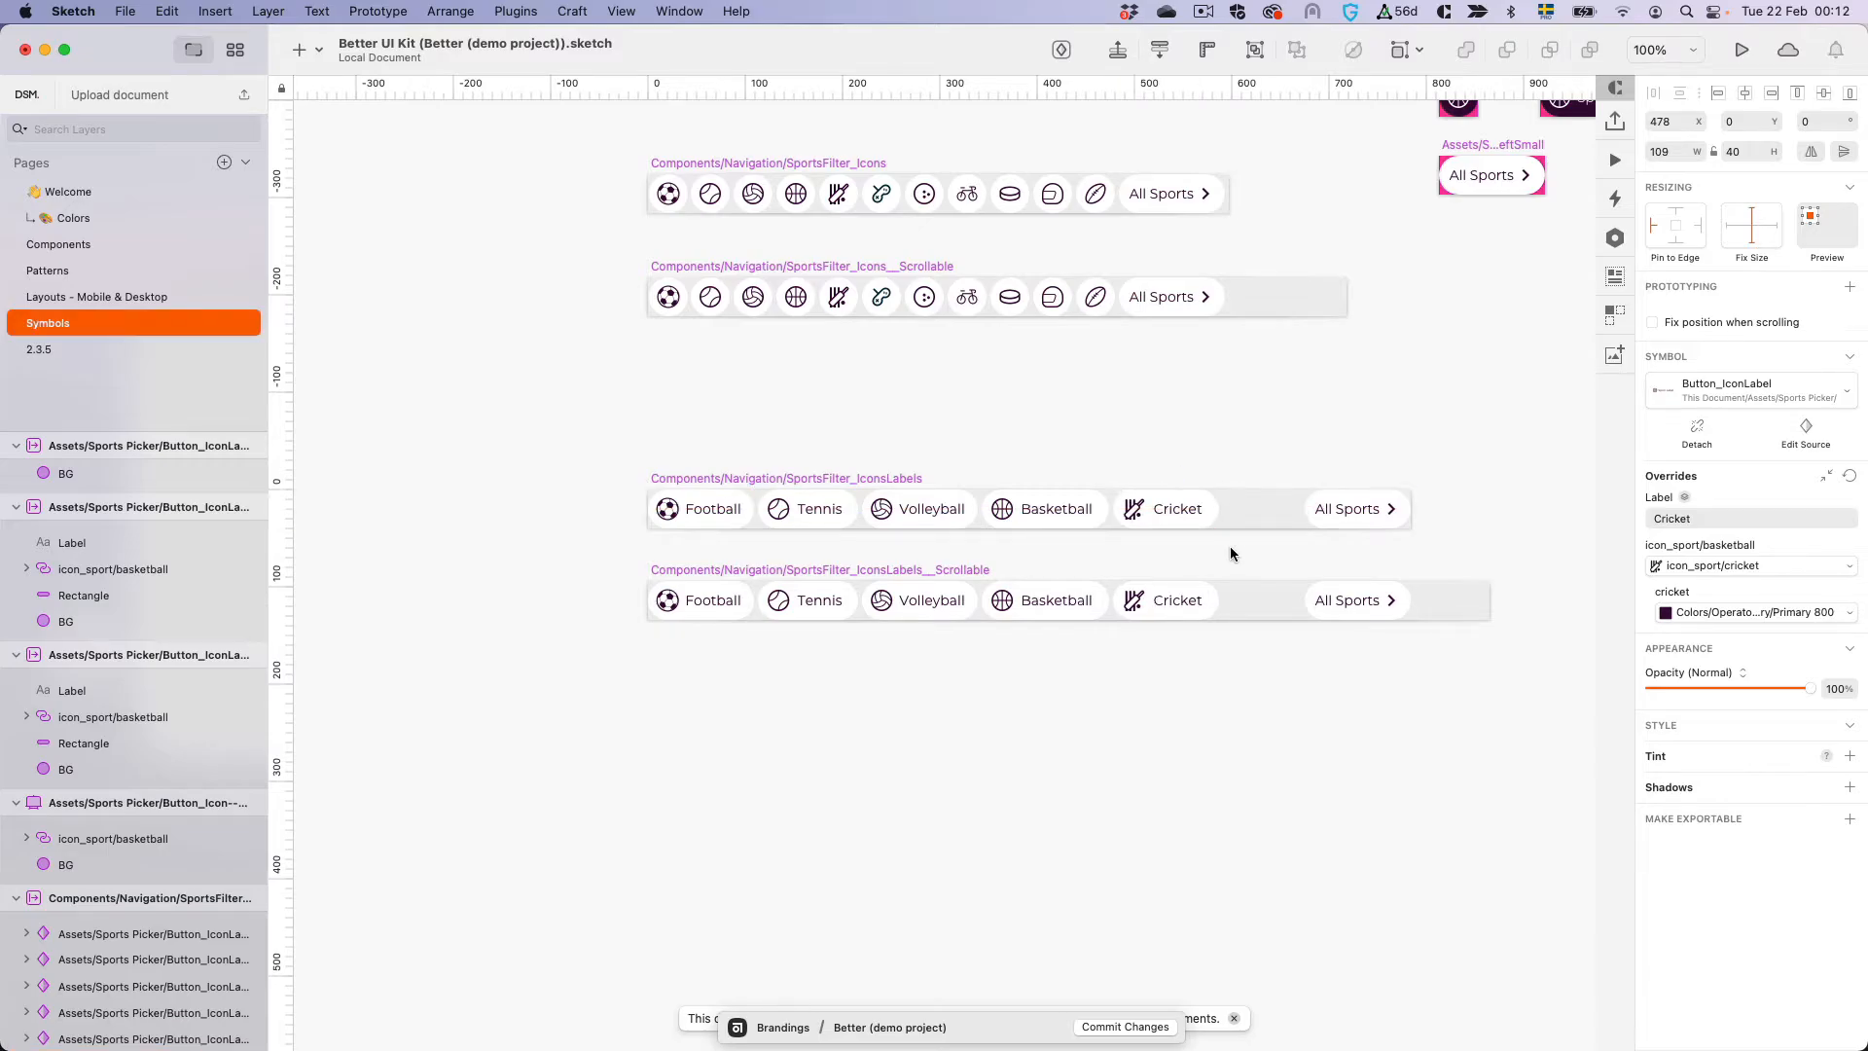
pyautogui.click(1192, 509)
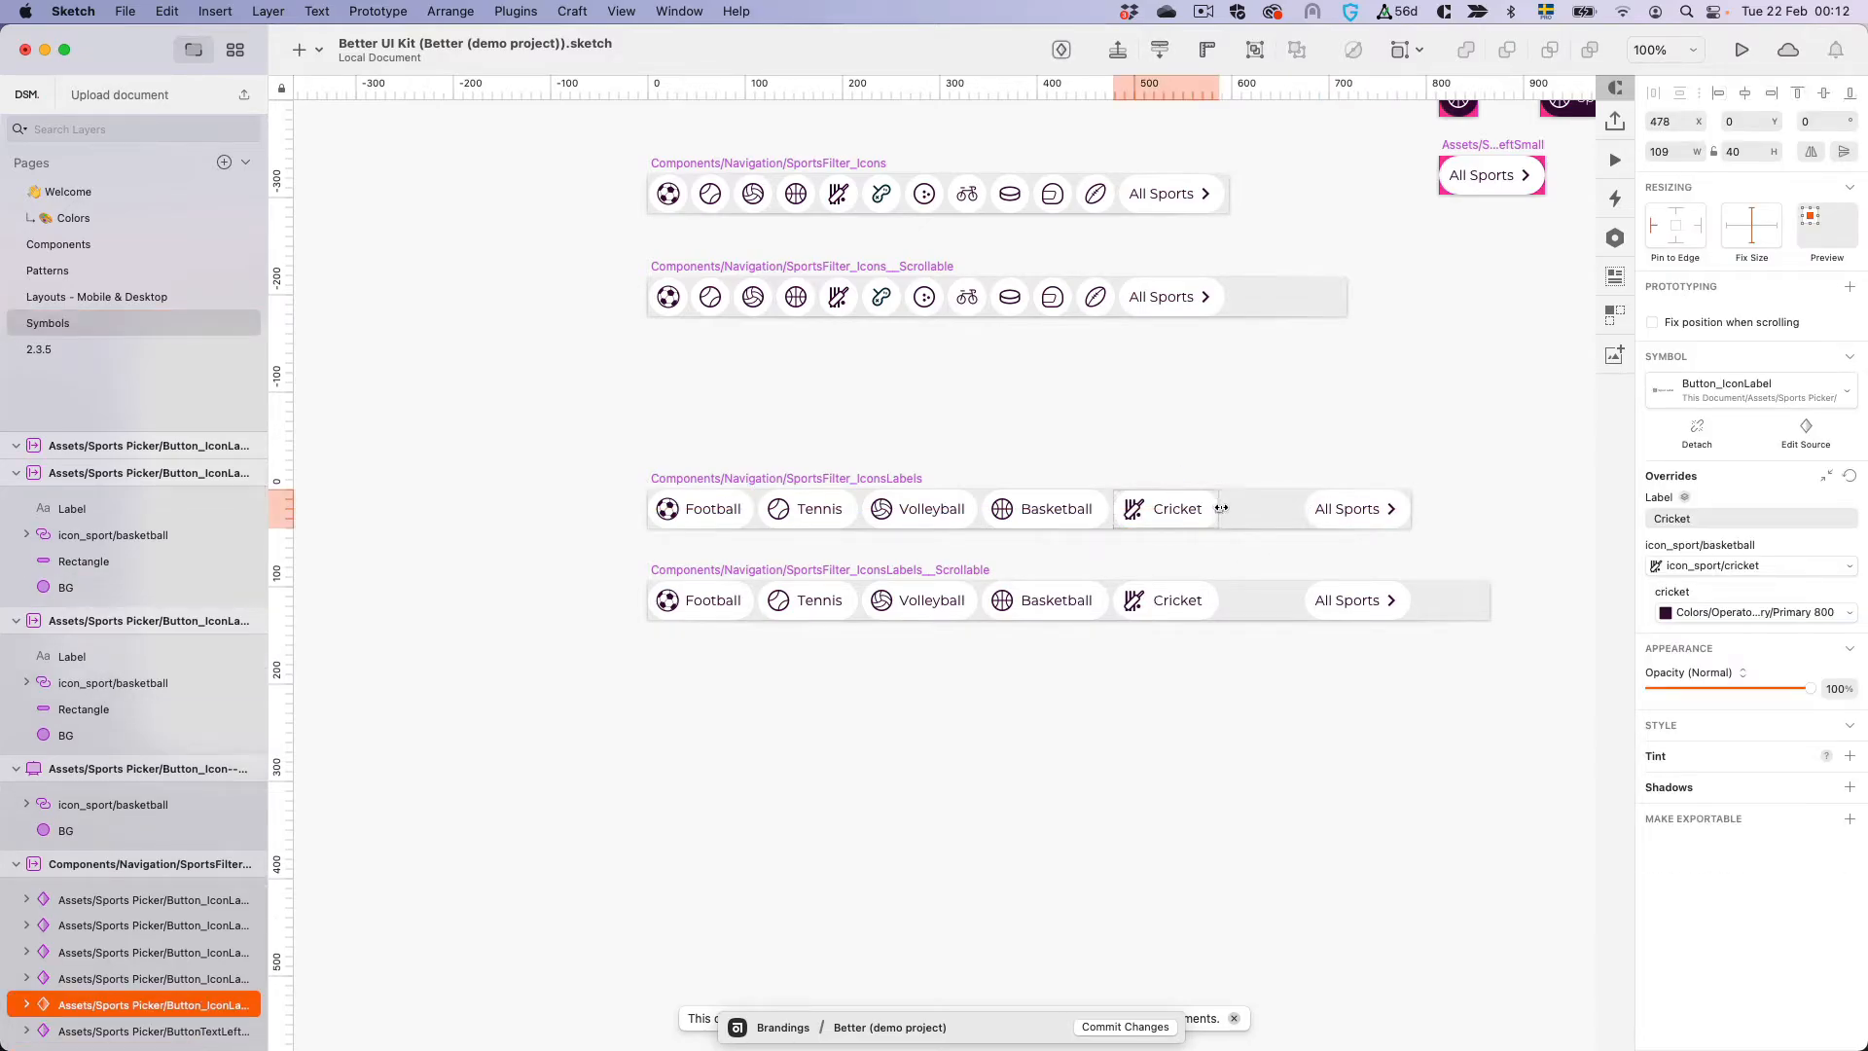
pyautogui.moveTo(1221, 508); pyautogui.dragTo(1209, 509)
pyautogui.click(1185, 469)
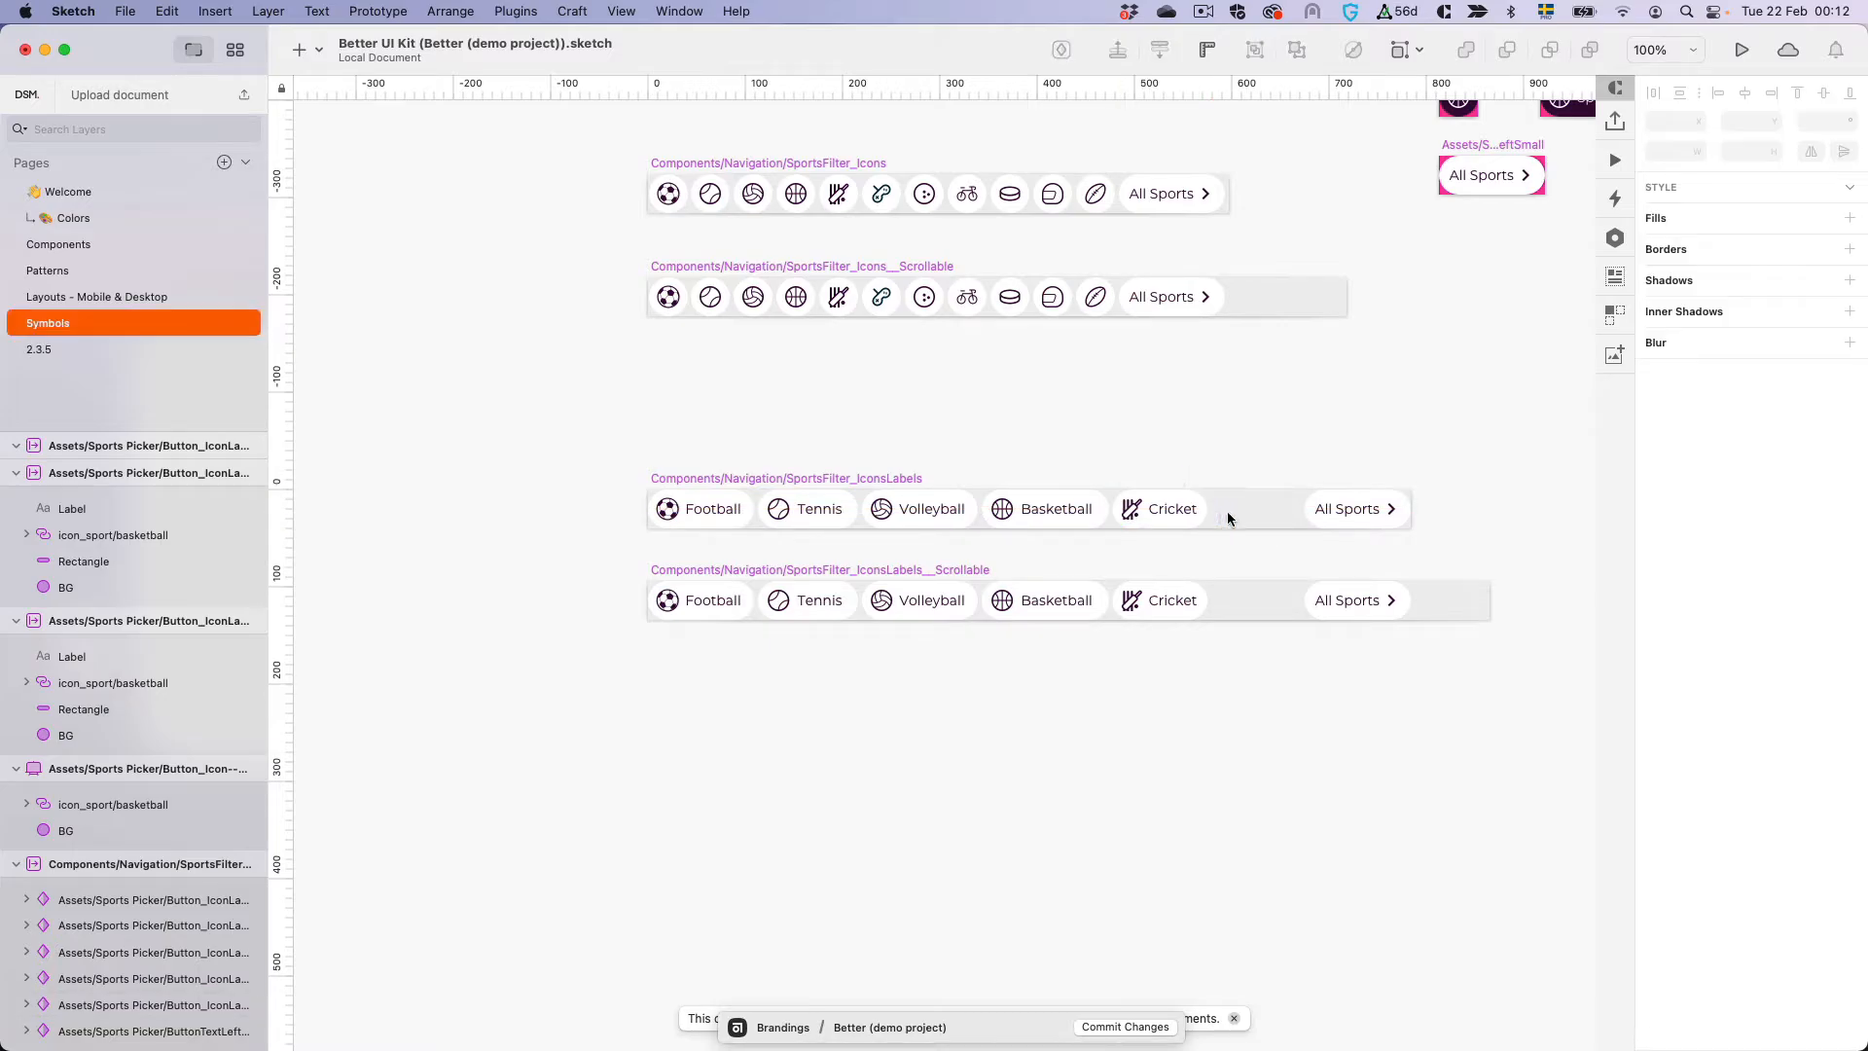
# Step: Restore the Football button to its original 131 px width
pyautogui.click(1330, 514)
pyautogui.rightClick(708, 509)
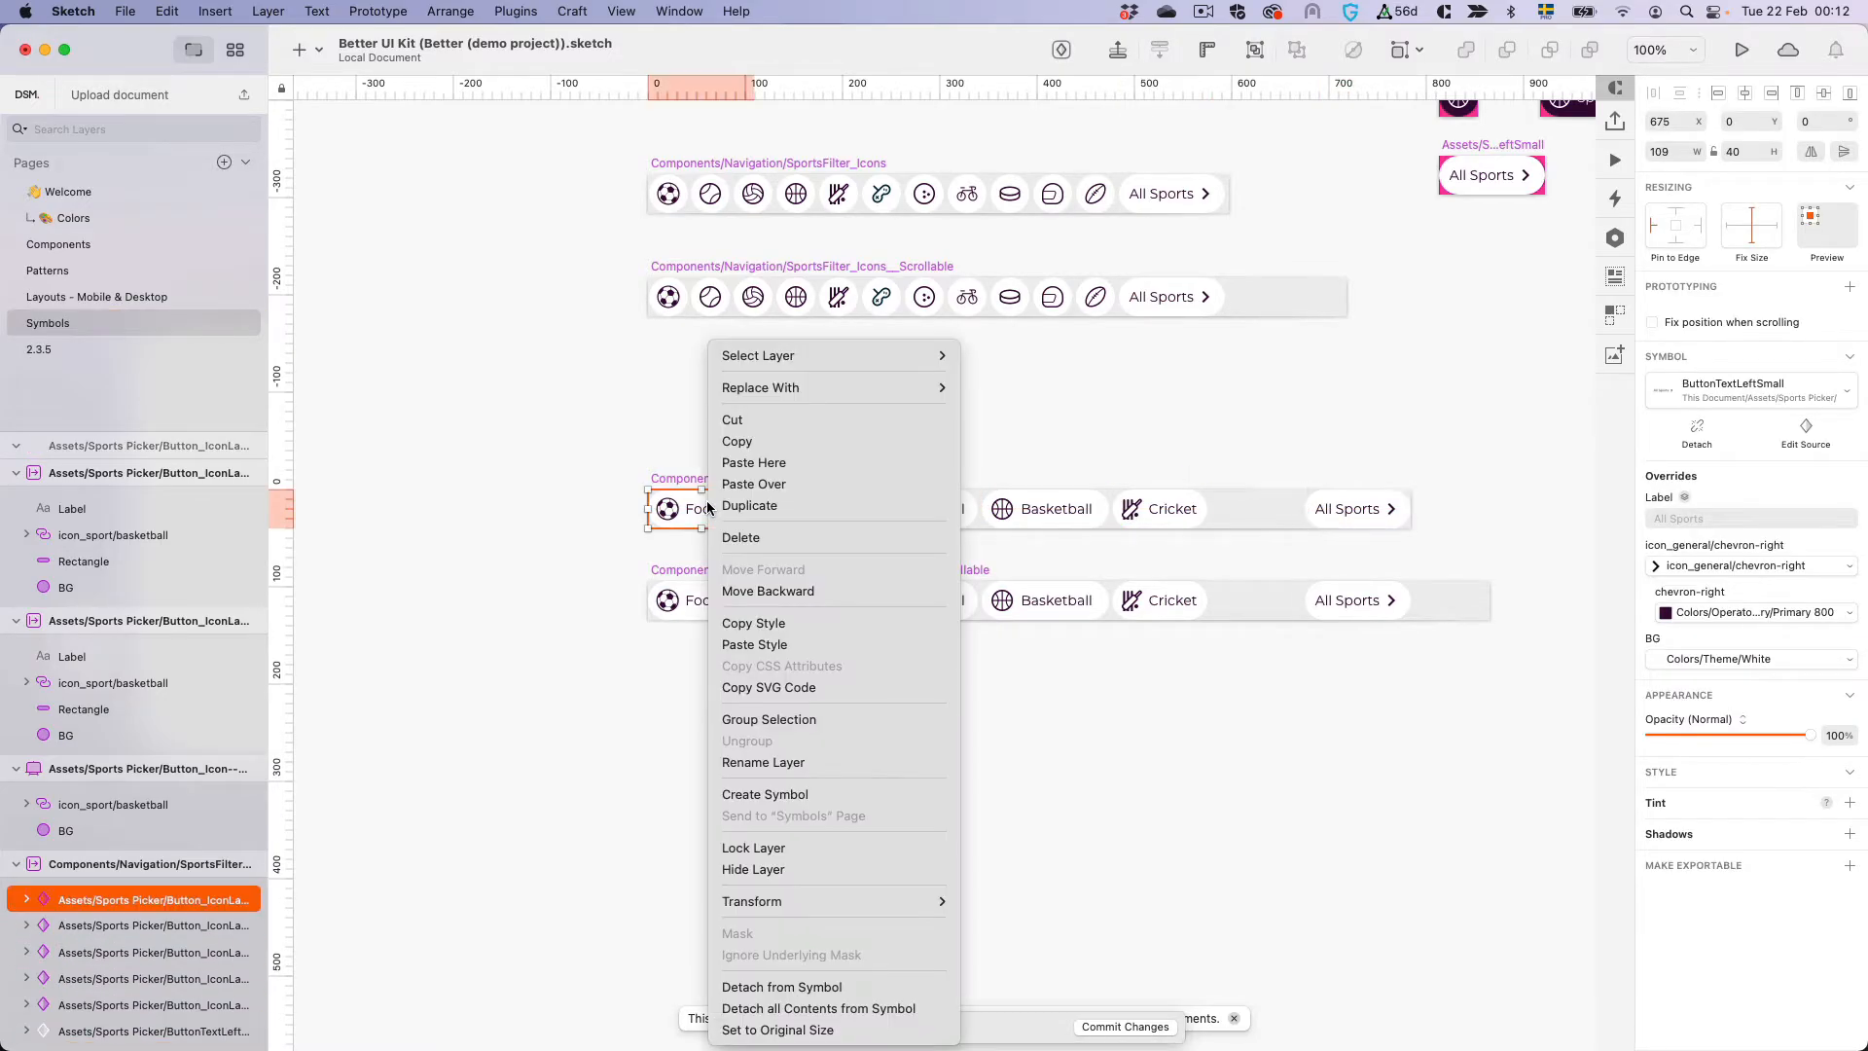
pyautogui.click(778, 1029)
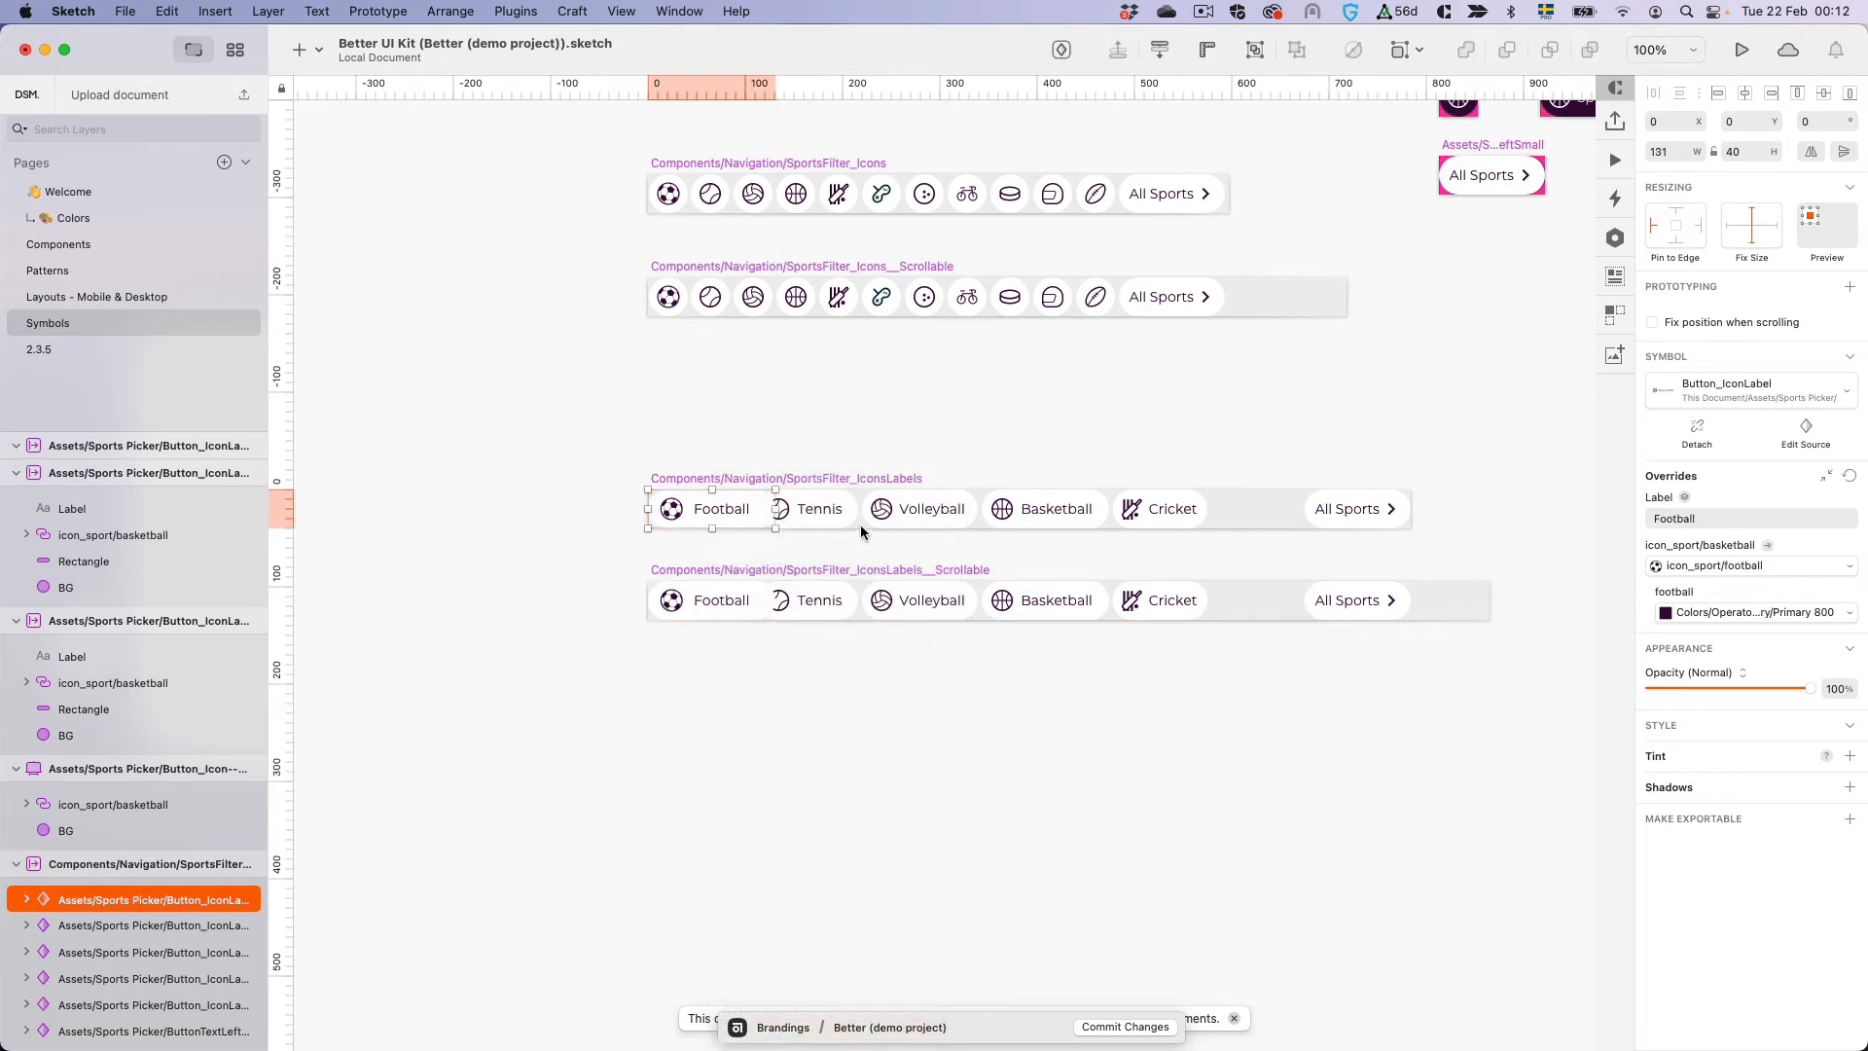
pyautogui.scroll(10, 769, 532)
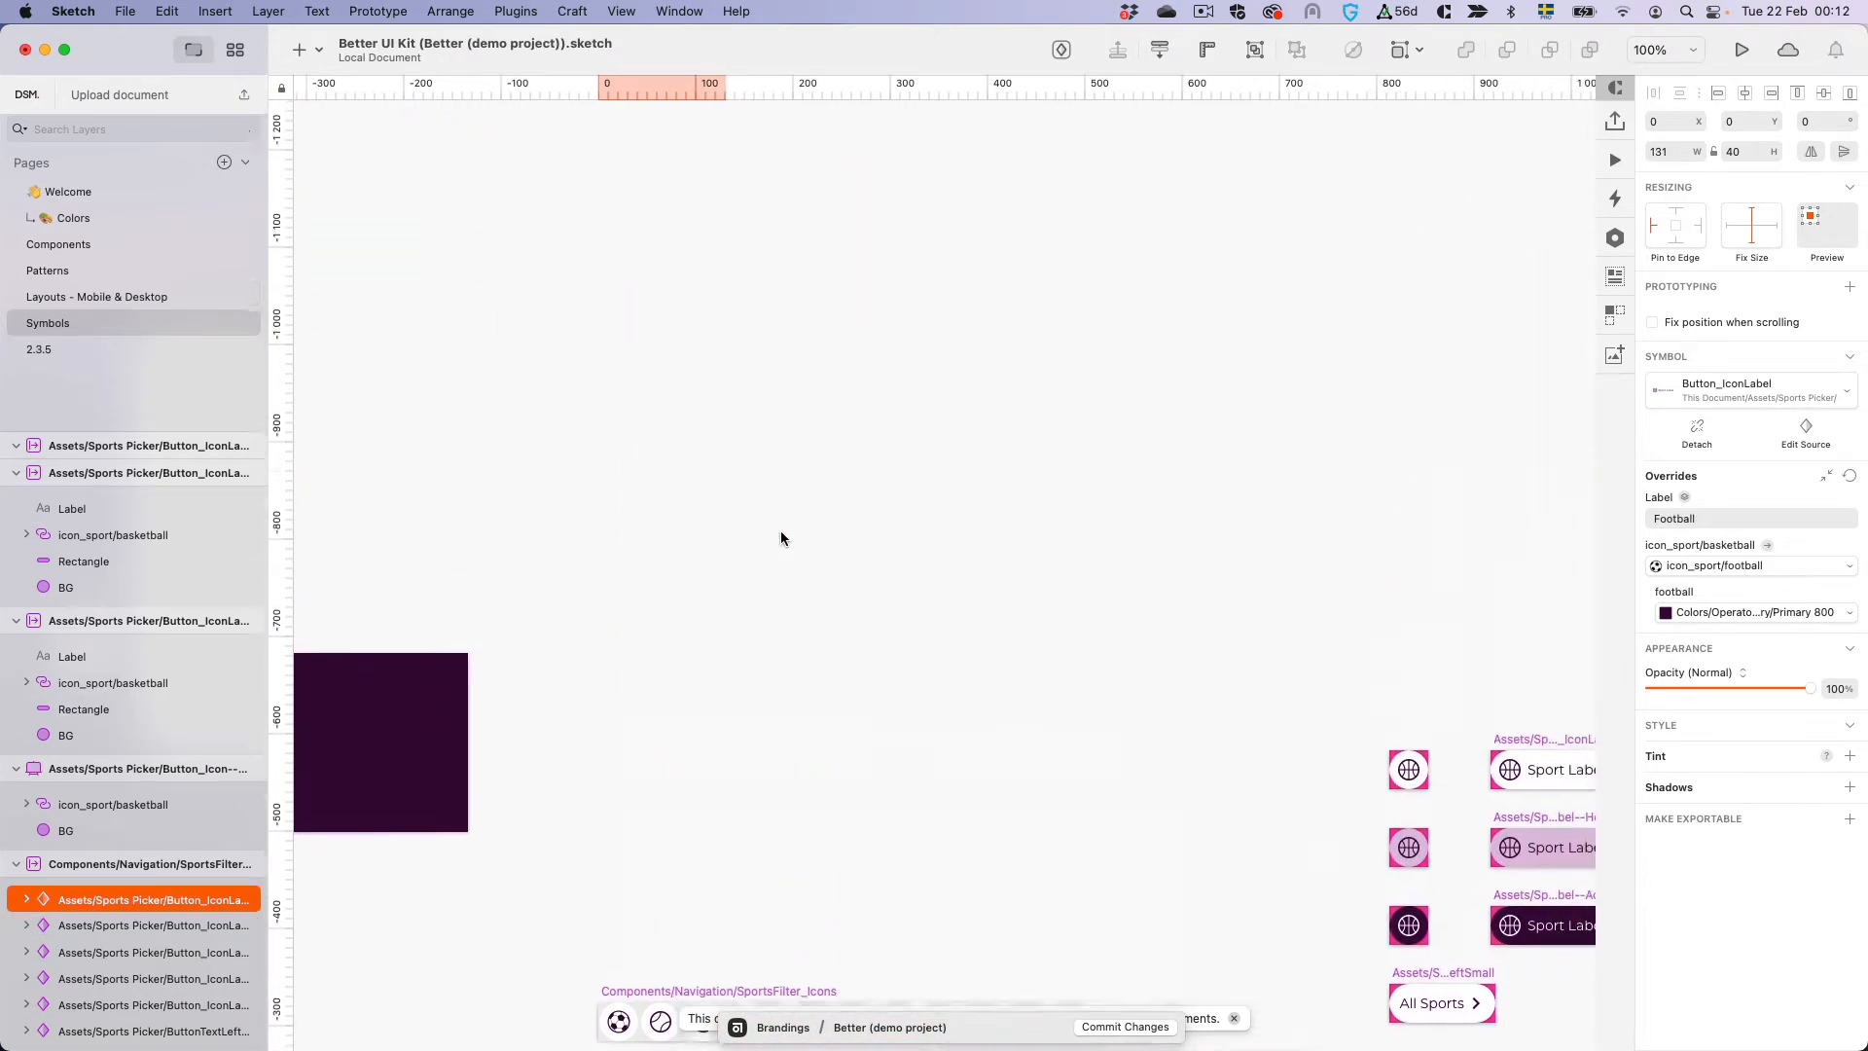
pyautogui.hscroll(10, 782, 538)
pyautogui.scroll(-4, 782, 538)
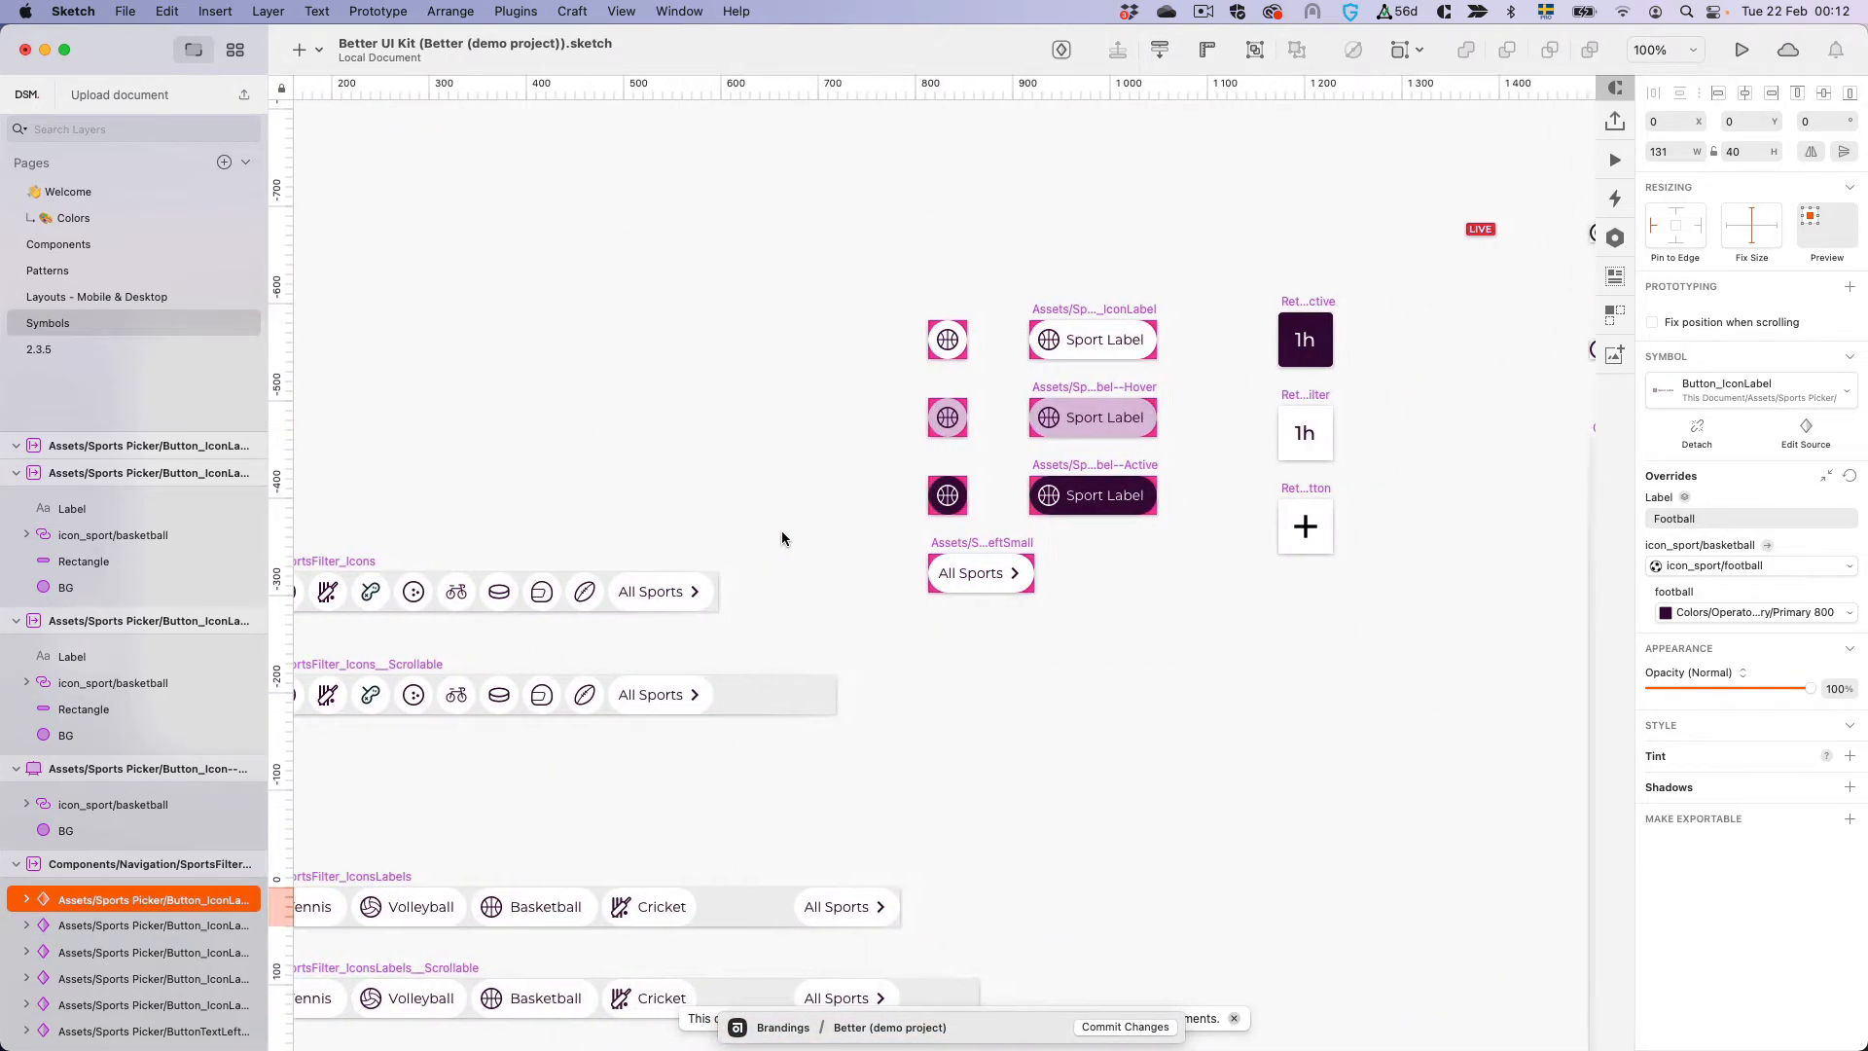
pyautogui.hscroll(-12, 782, 538)
pyautogui.scroll(-5, 782, 538)
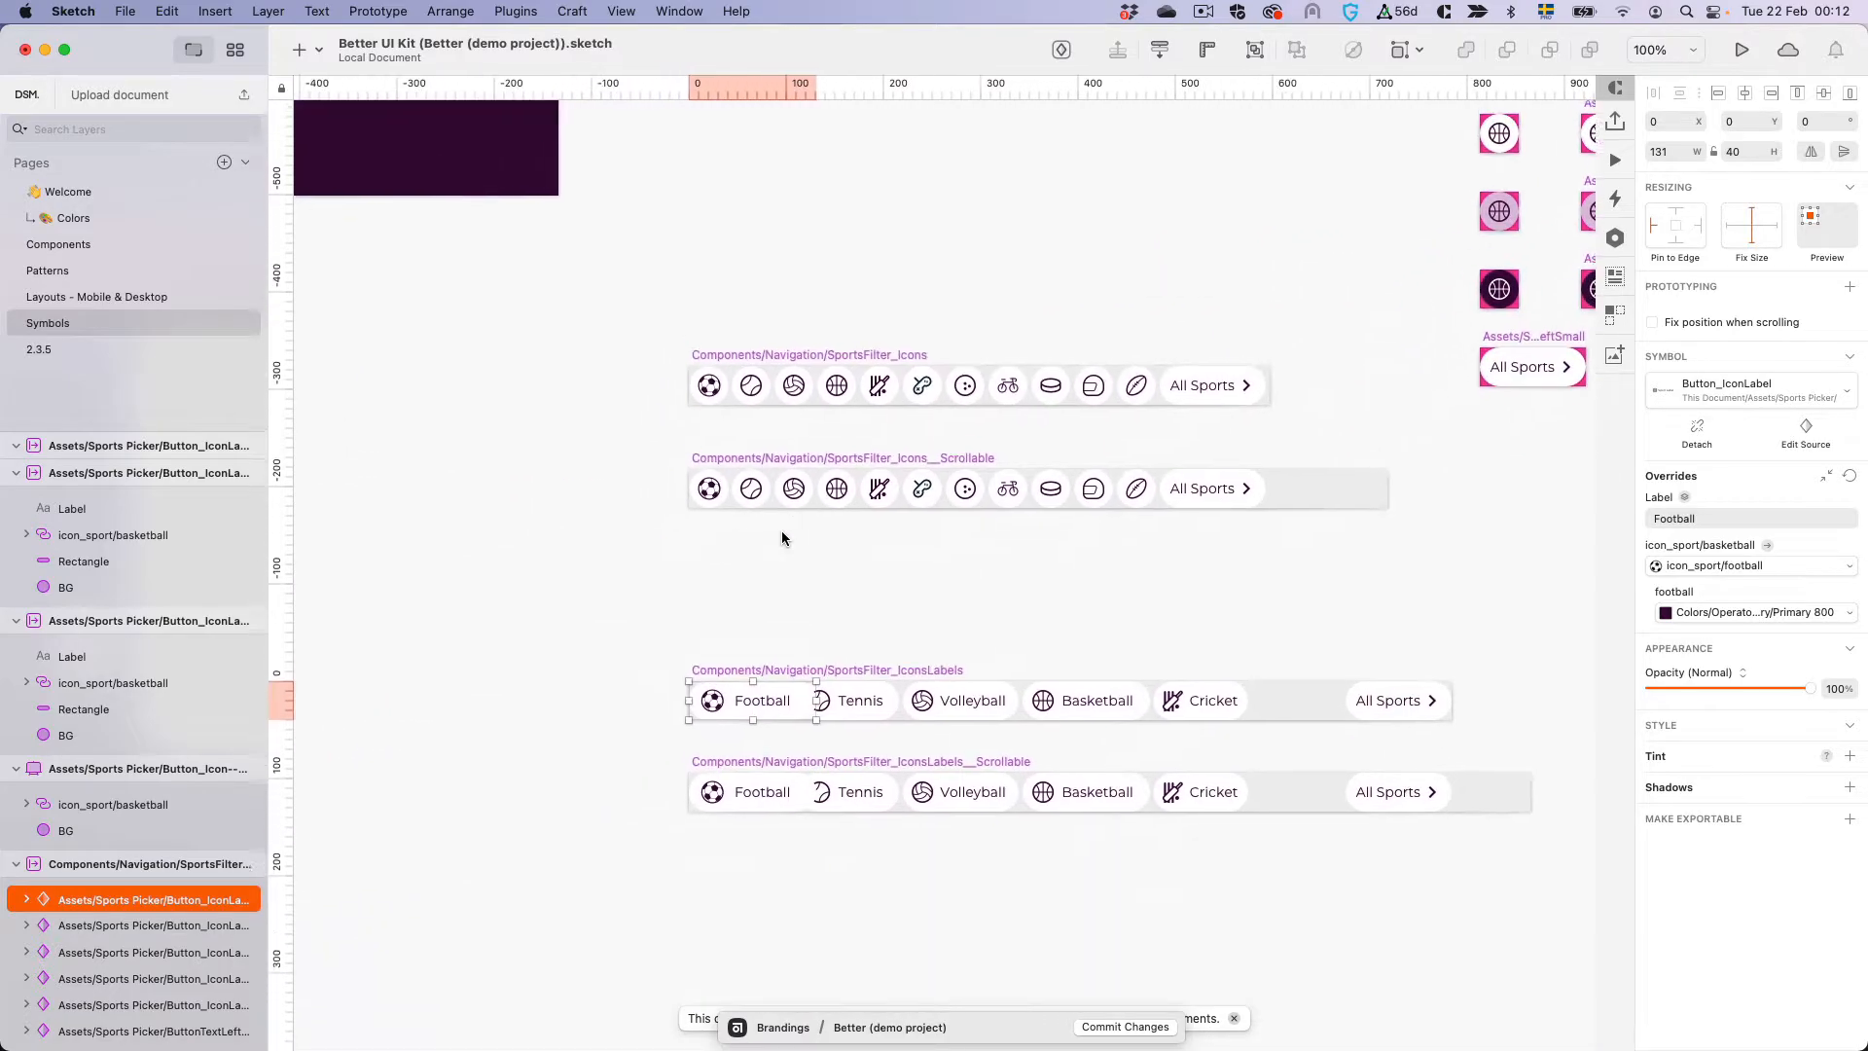
# Step: Zoom to 200% and inspect the rectangle in the Football button's symbol source
pyautogui.press('super+plus')
pyautogui.hscroll(-6, 780, 529)
pyautogui.scroll(-4, 780, 529)
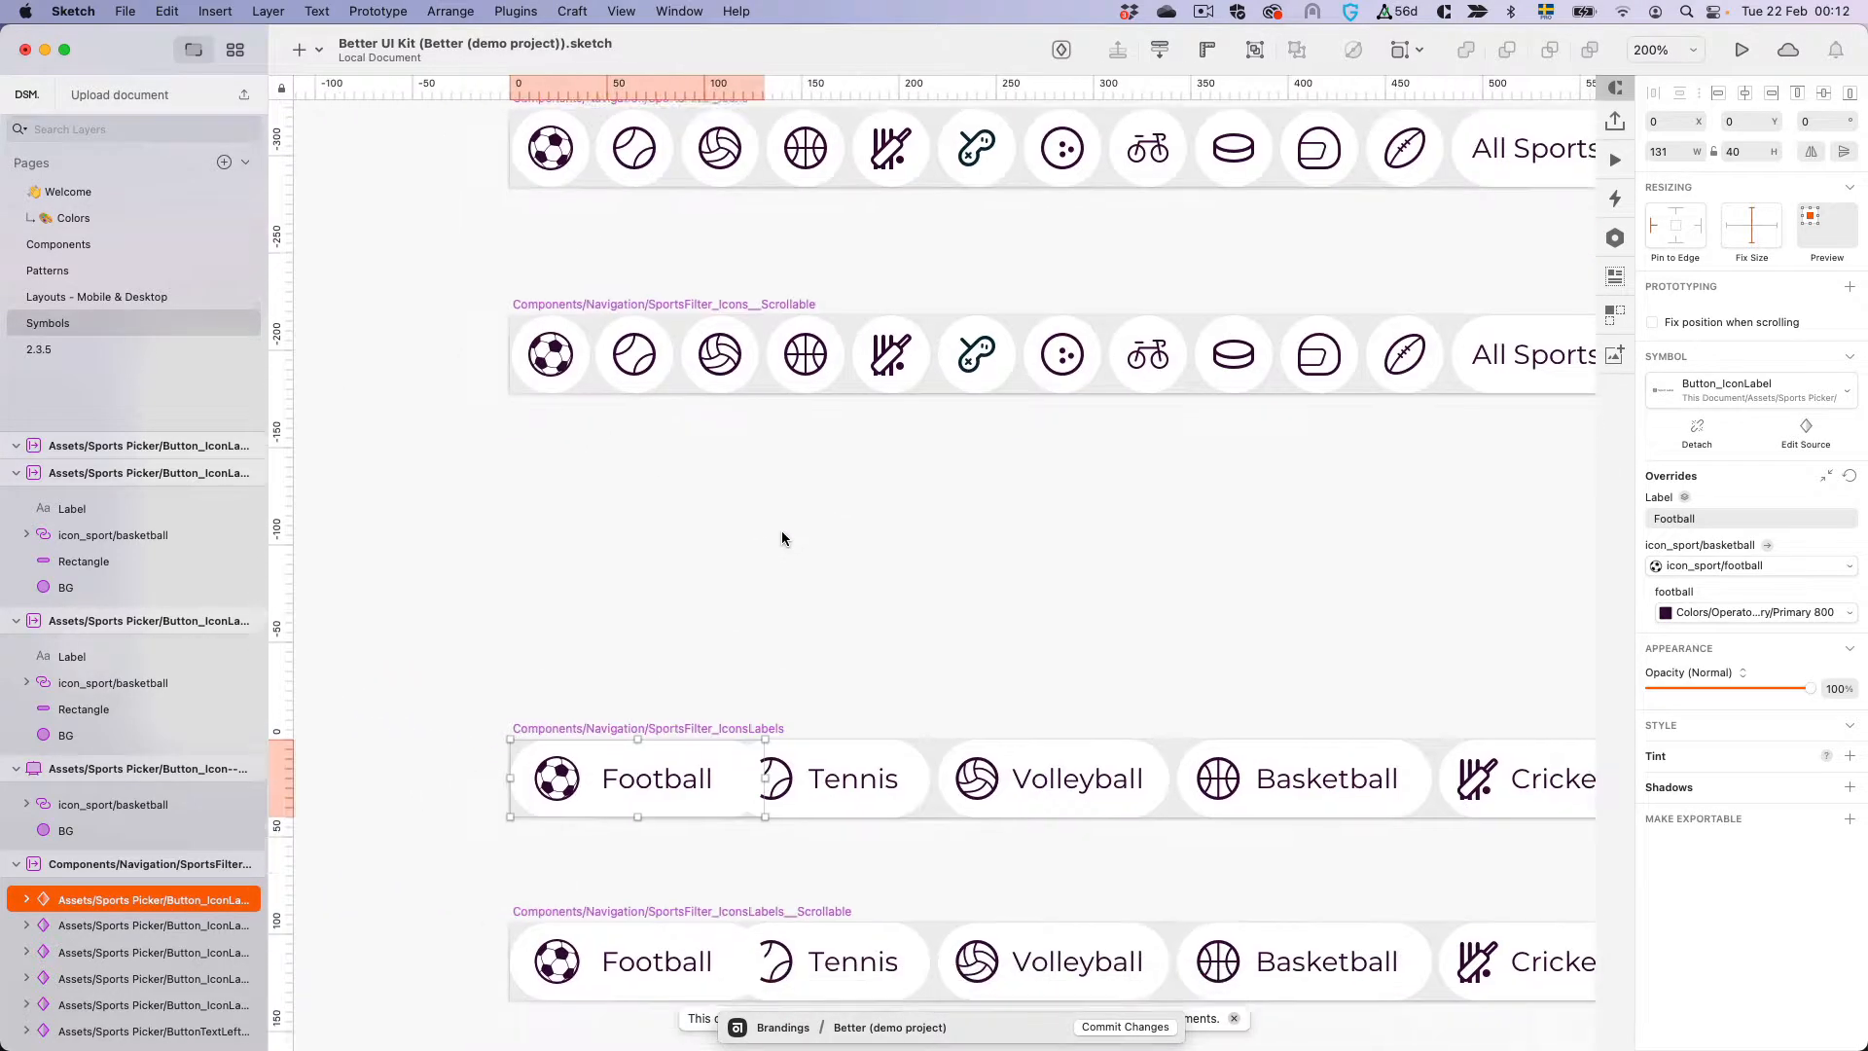
pyautogui.doubleClick(879, 645)
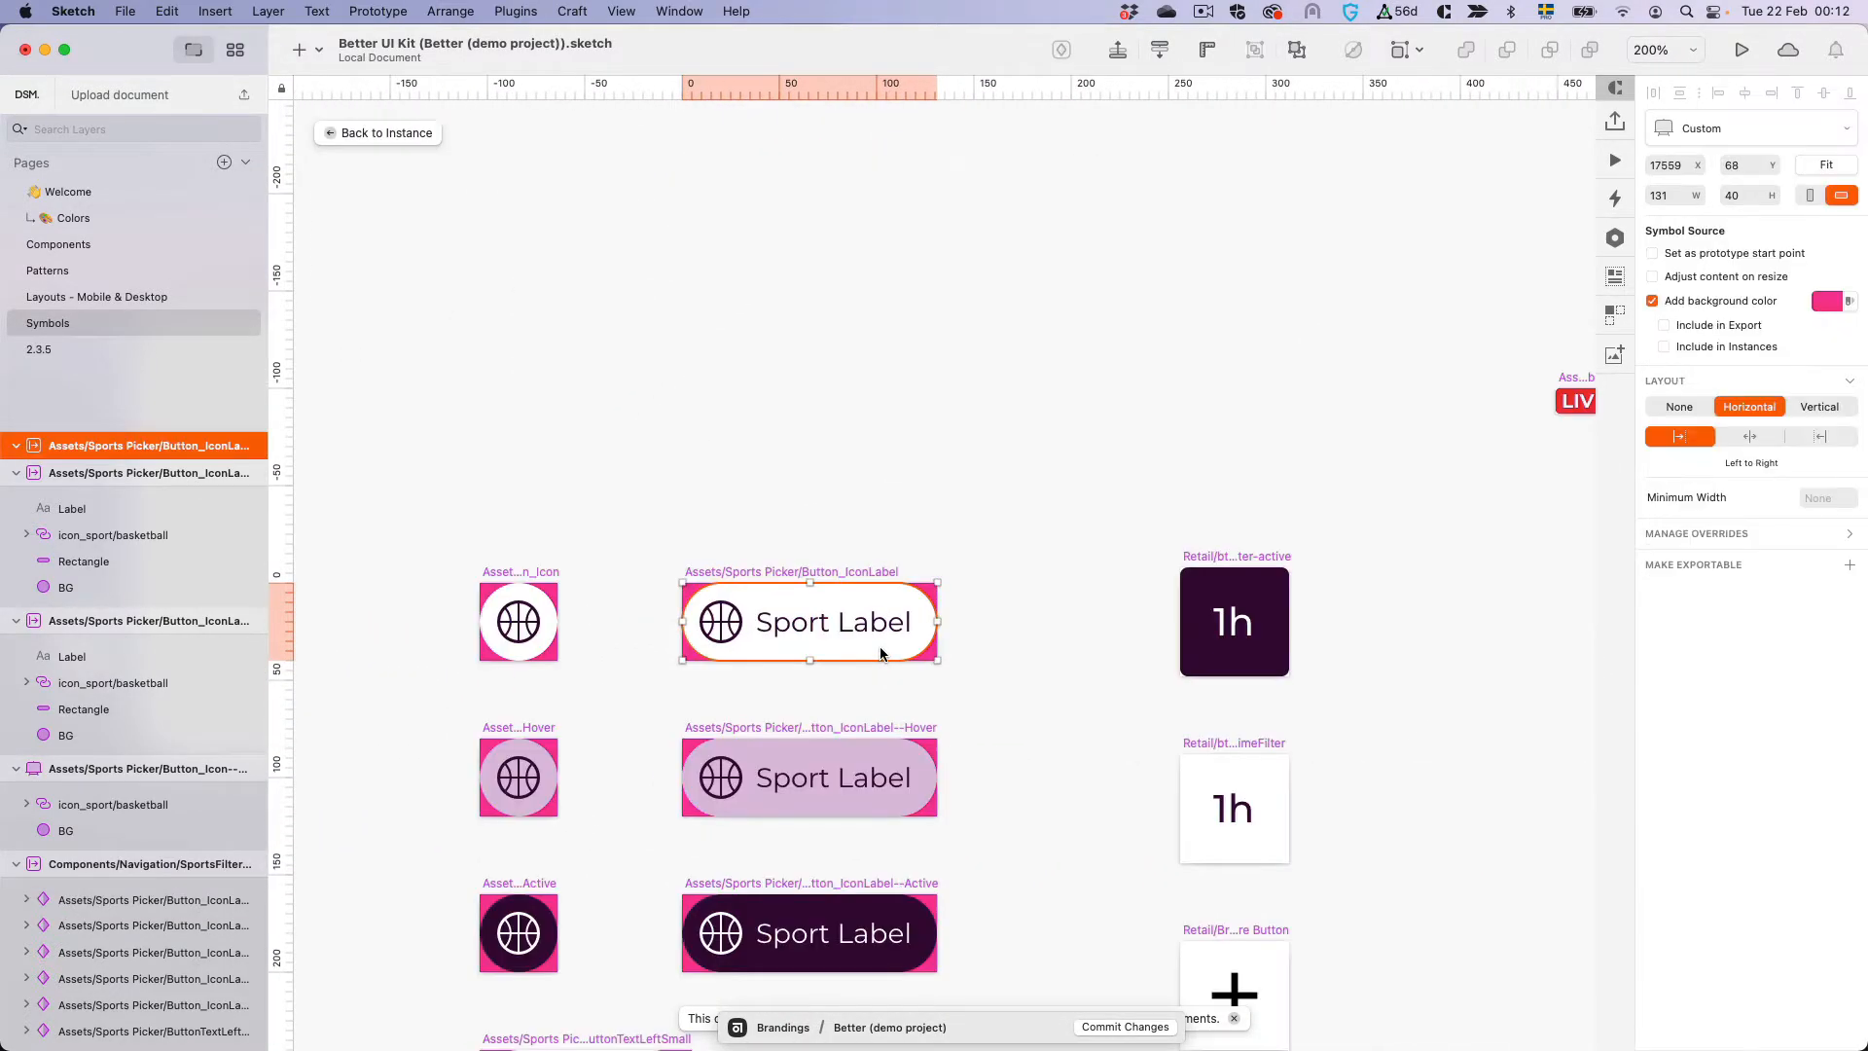
pyautogui.click(891, 644)
pyautogui.doubleClick(890, 644)
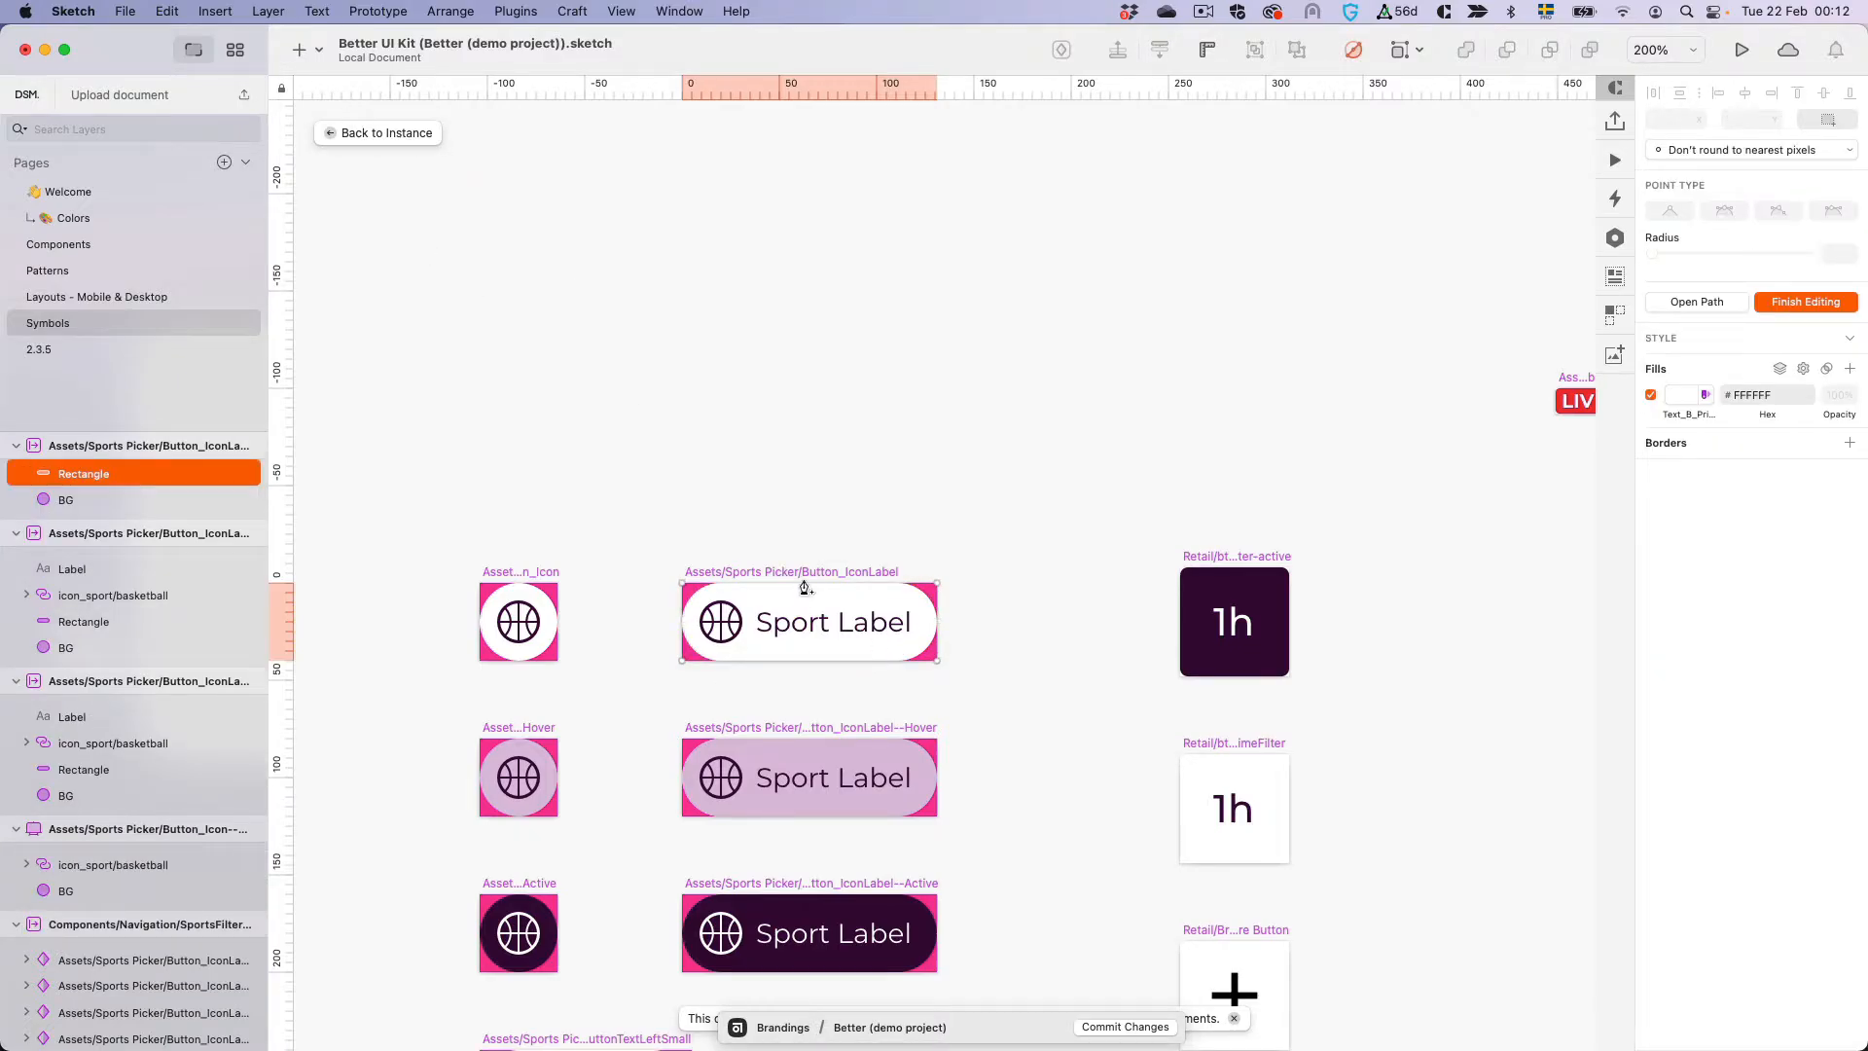
pyautogui.press('Escape')
pyautogui.click(838, 534)
pyautogui.click(837, 572)
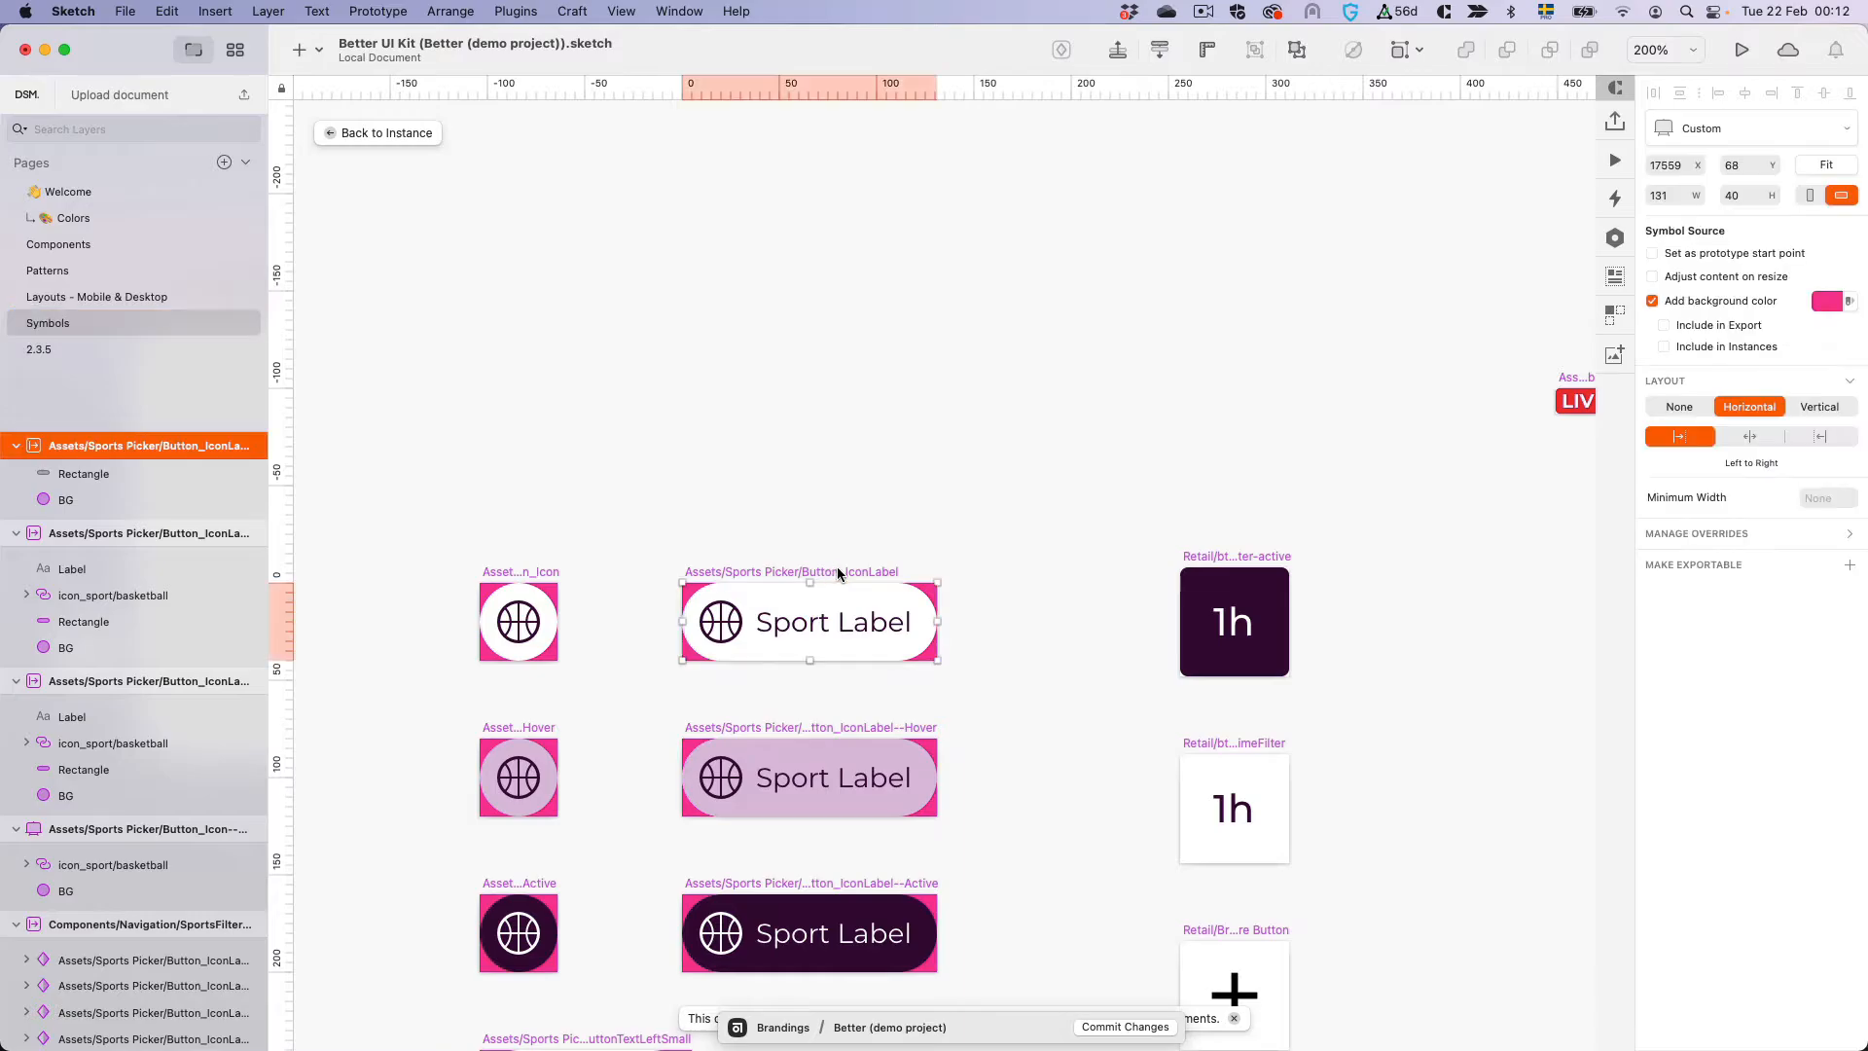
# Step: Narrow the Football button inside the SportsFilter_IconsLabels symbol
pyautogui.click(387, 132)
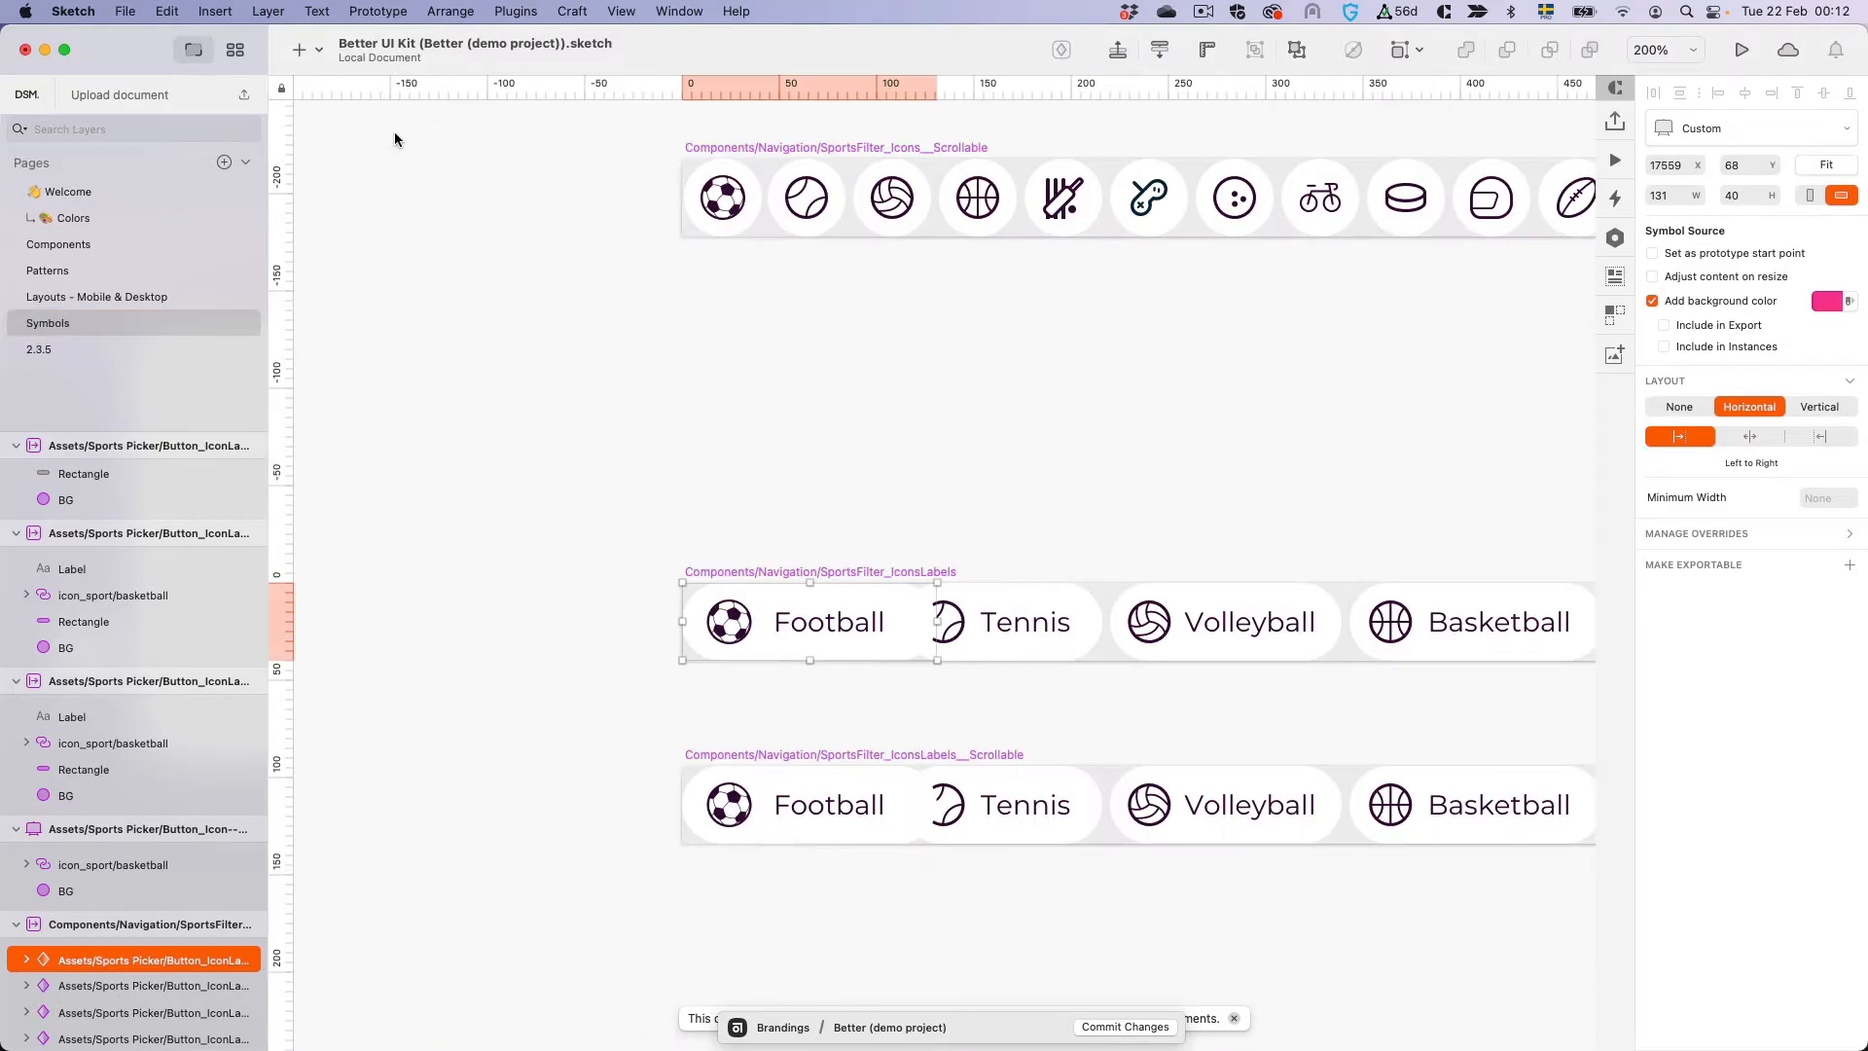
pyautogui.click(997, 578)
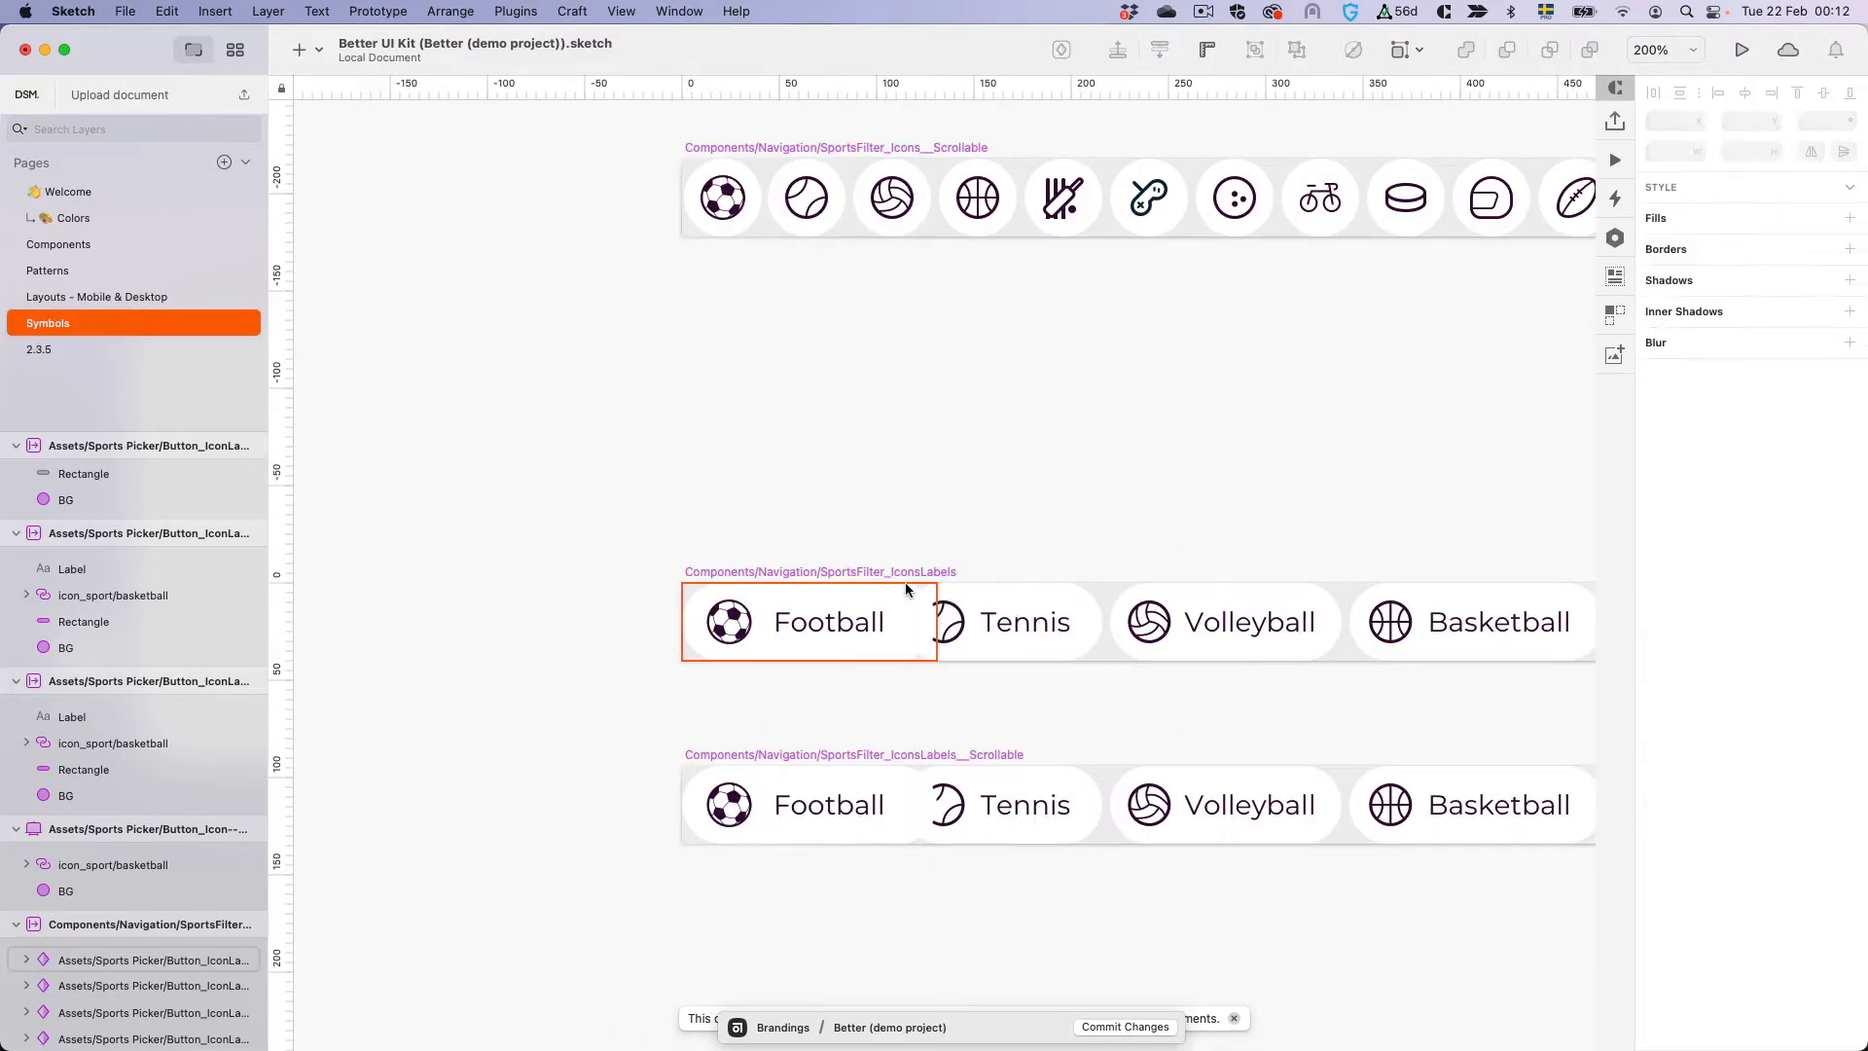
pyautogui.click(904, 576)
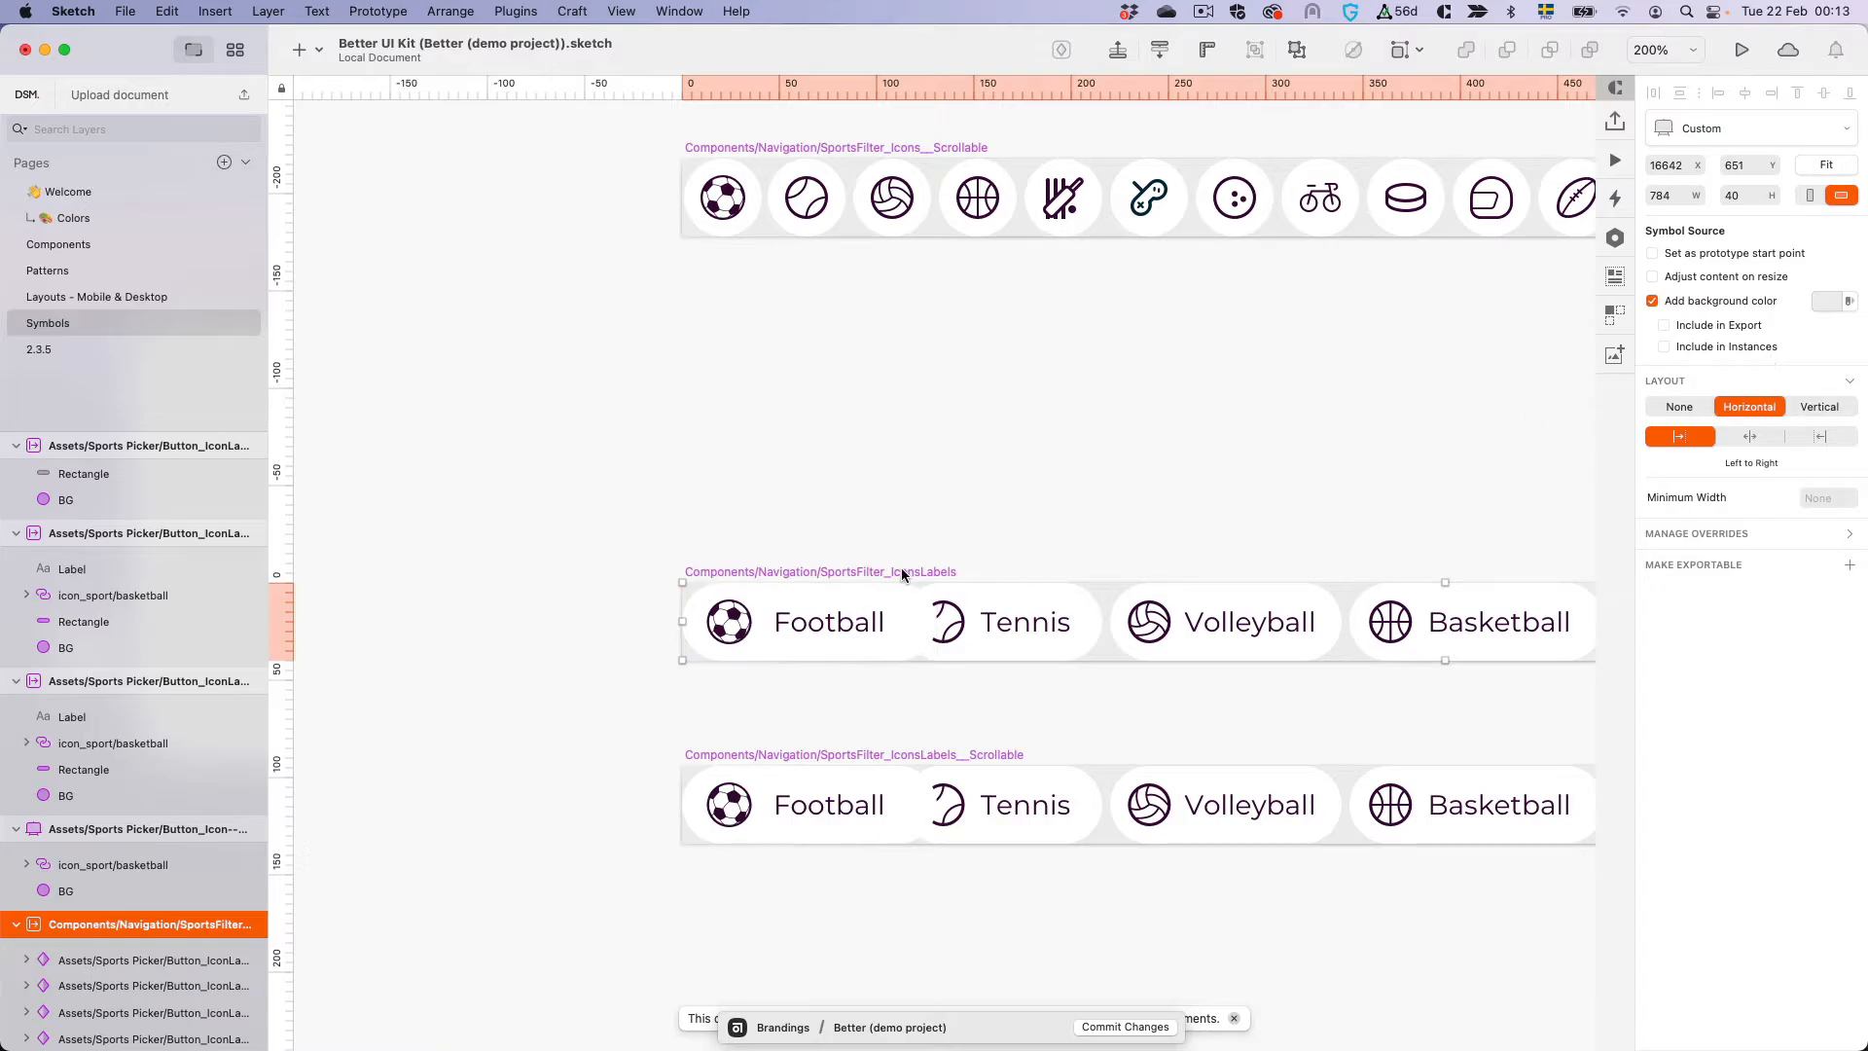
pyautogui.click(922, 627)
pyautogui.moveTo(939, 621); pyautogui.dragTo(890, 627)
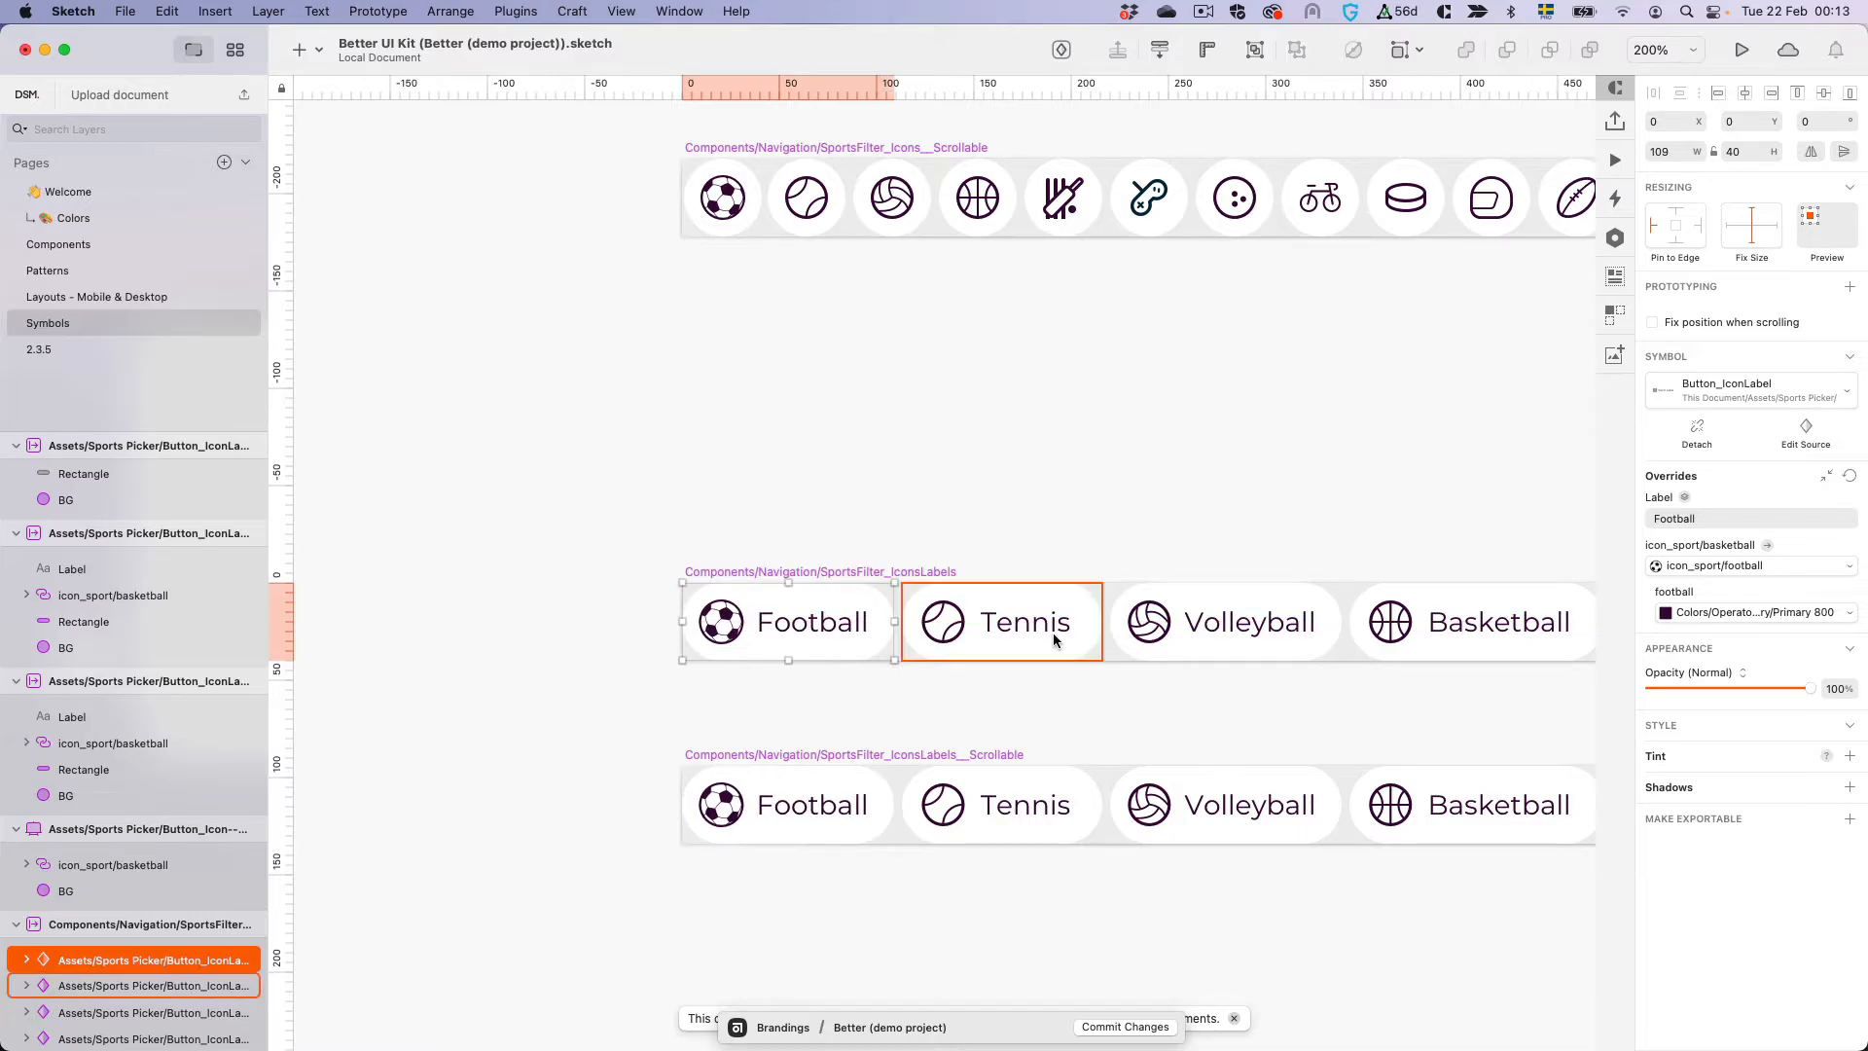
pyautogui.click(1052, 633)
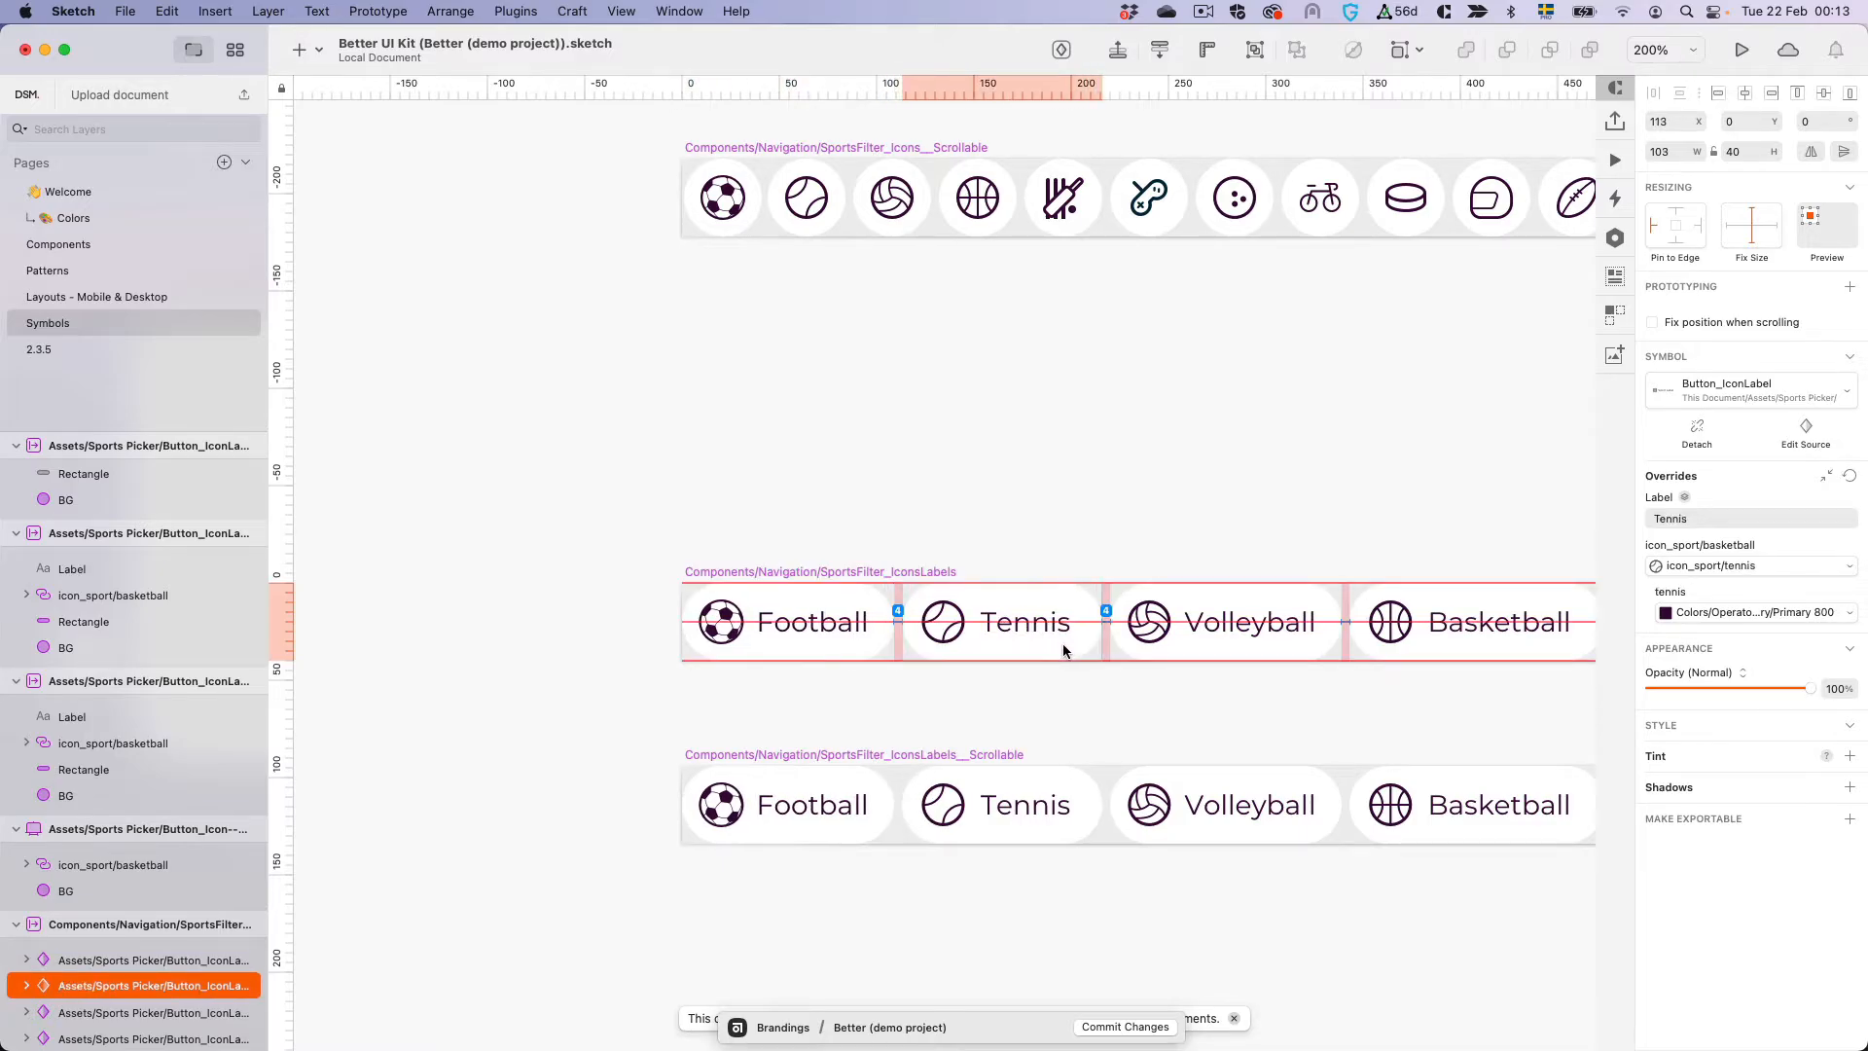
pyautogui.click(1296, 480)
# Step: Move the All Sports button left so it sits right beside Cricket
pyautogui.hscroll(3, 1296, 480)
pyautogui.hscroll(5, 1297, 484)
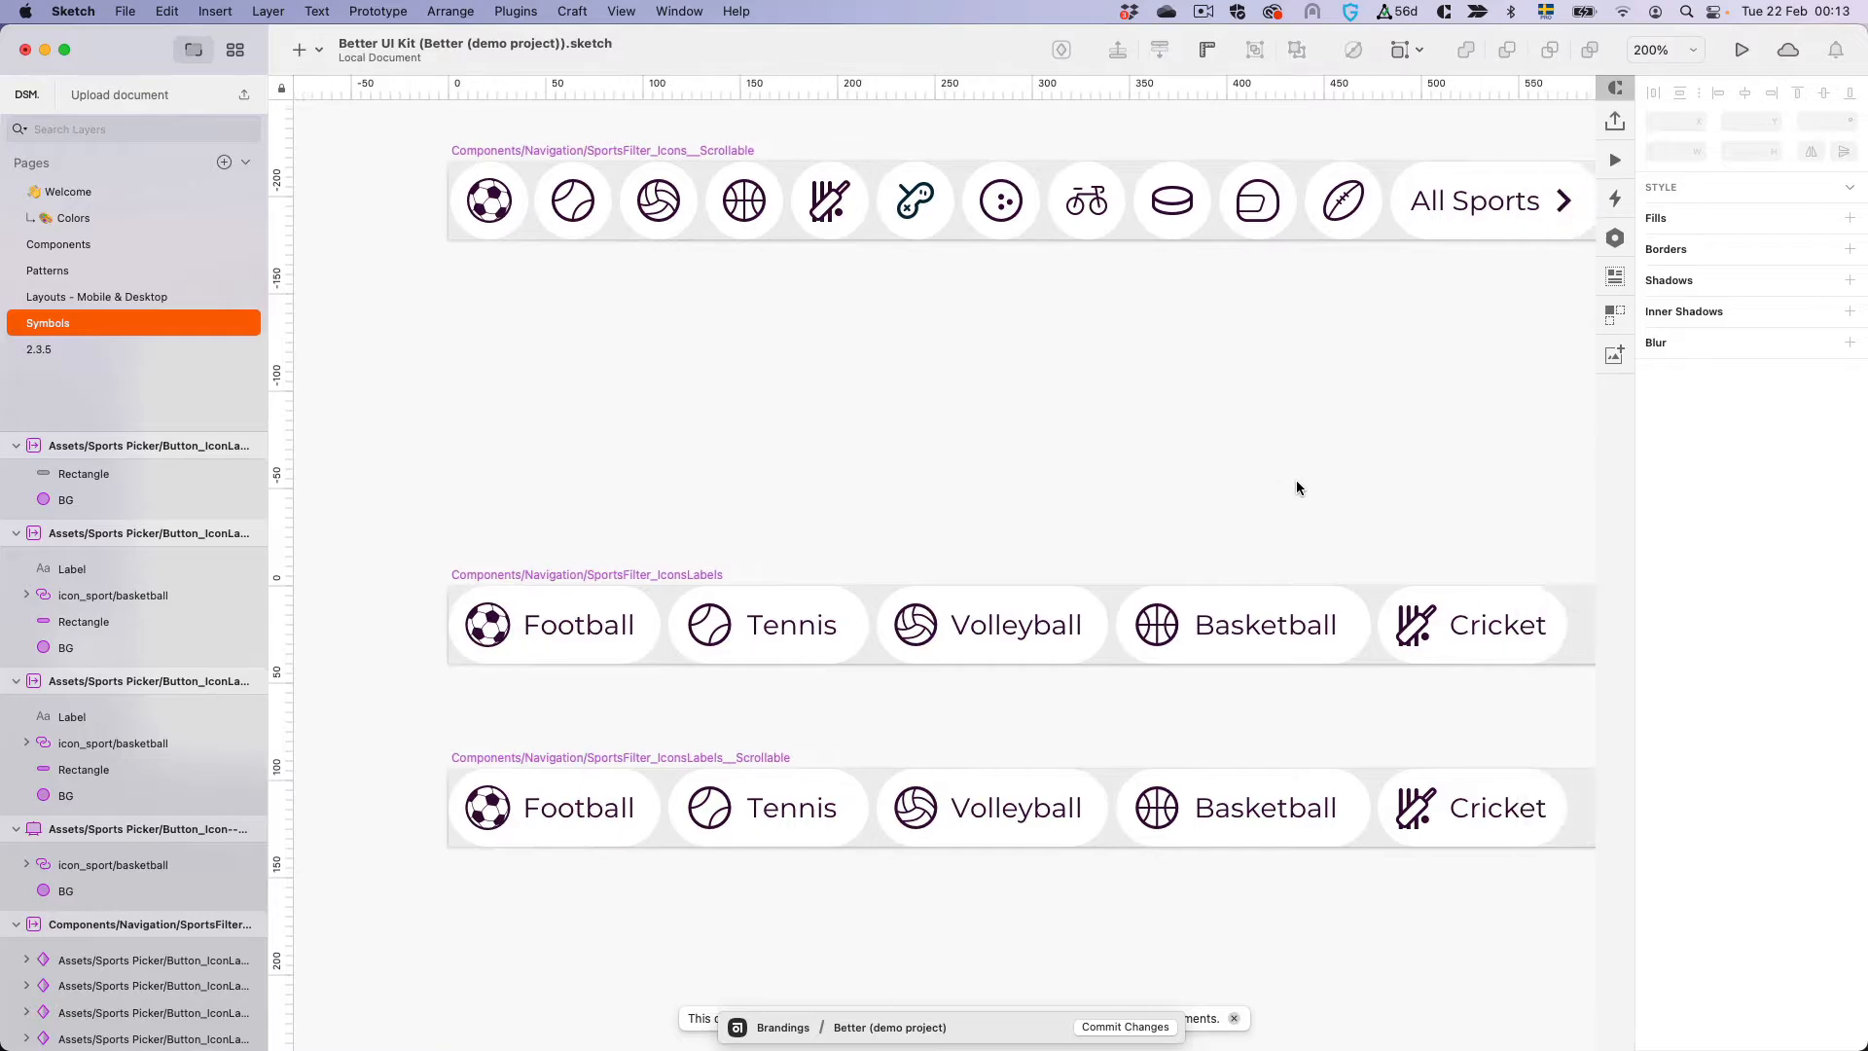
pyautogui.hscroll(2, 1295, 486)
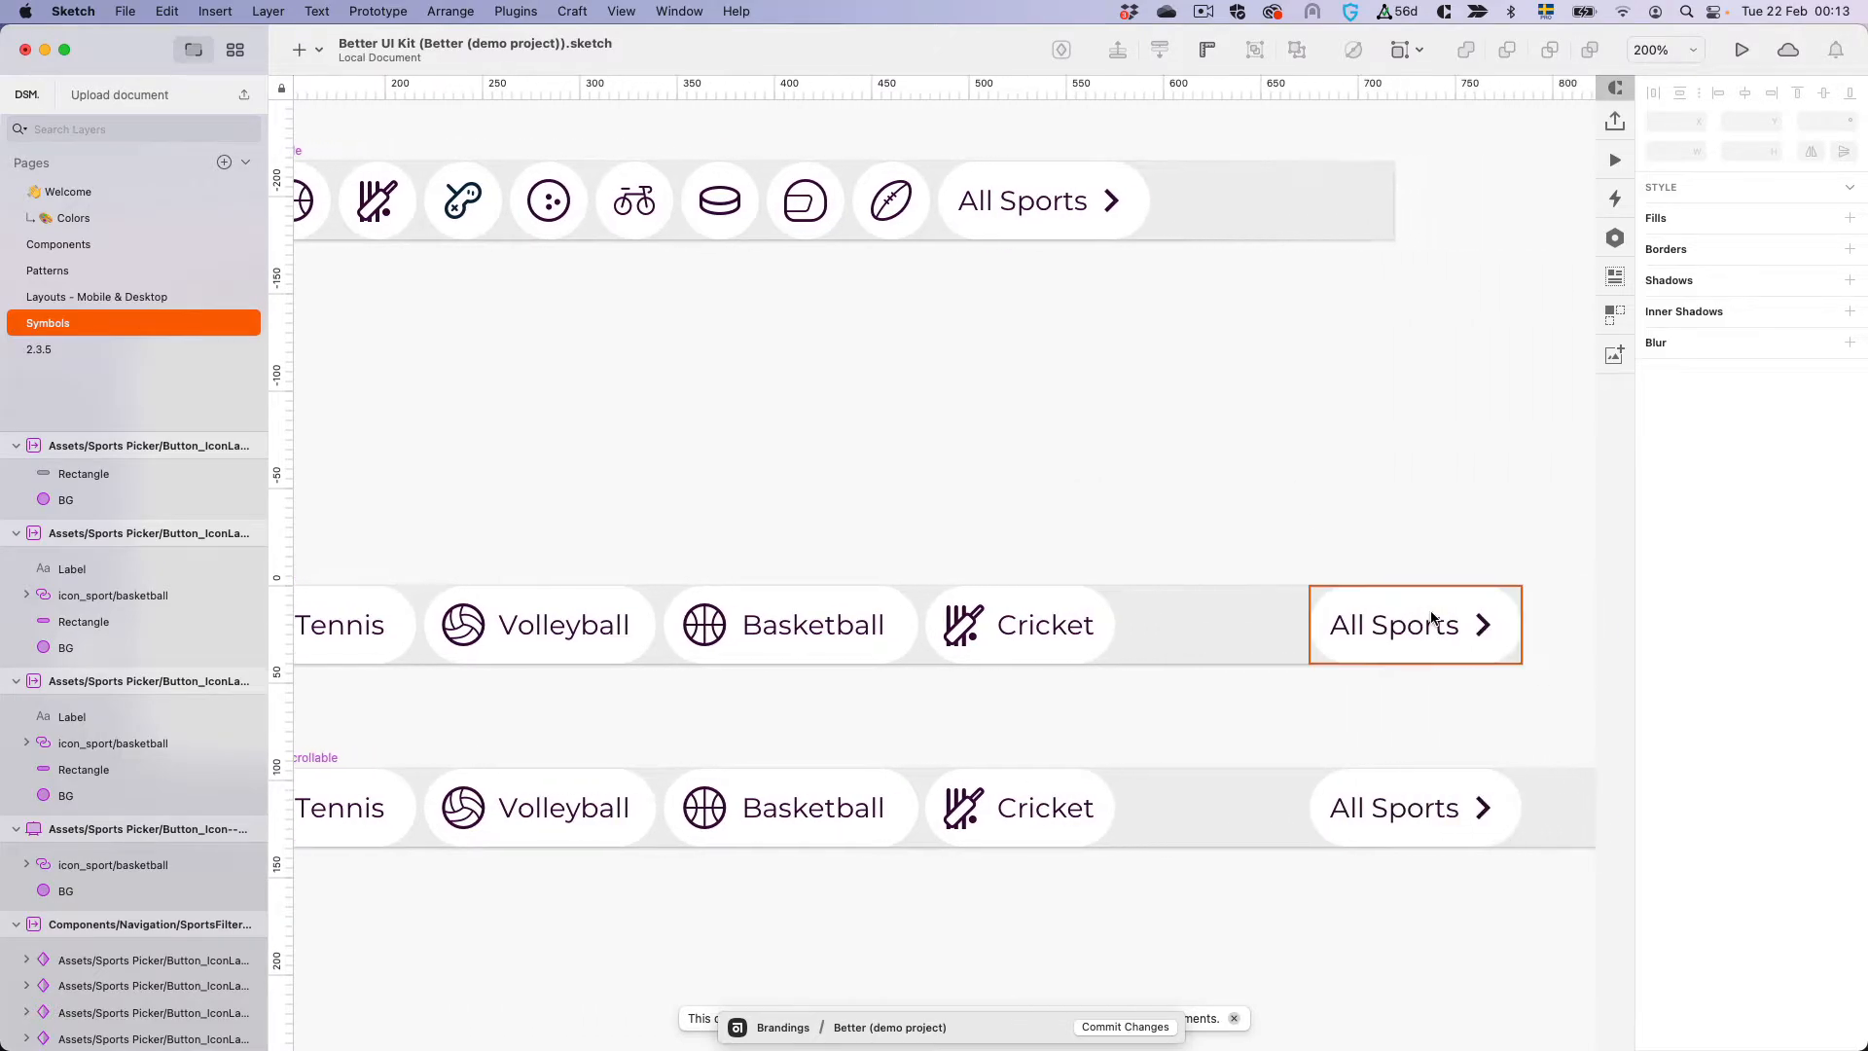
pyautogui.moveTo(1430, 620); pyautogui.dragTo(1241, 623)
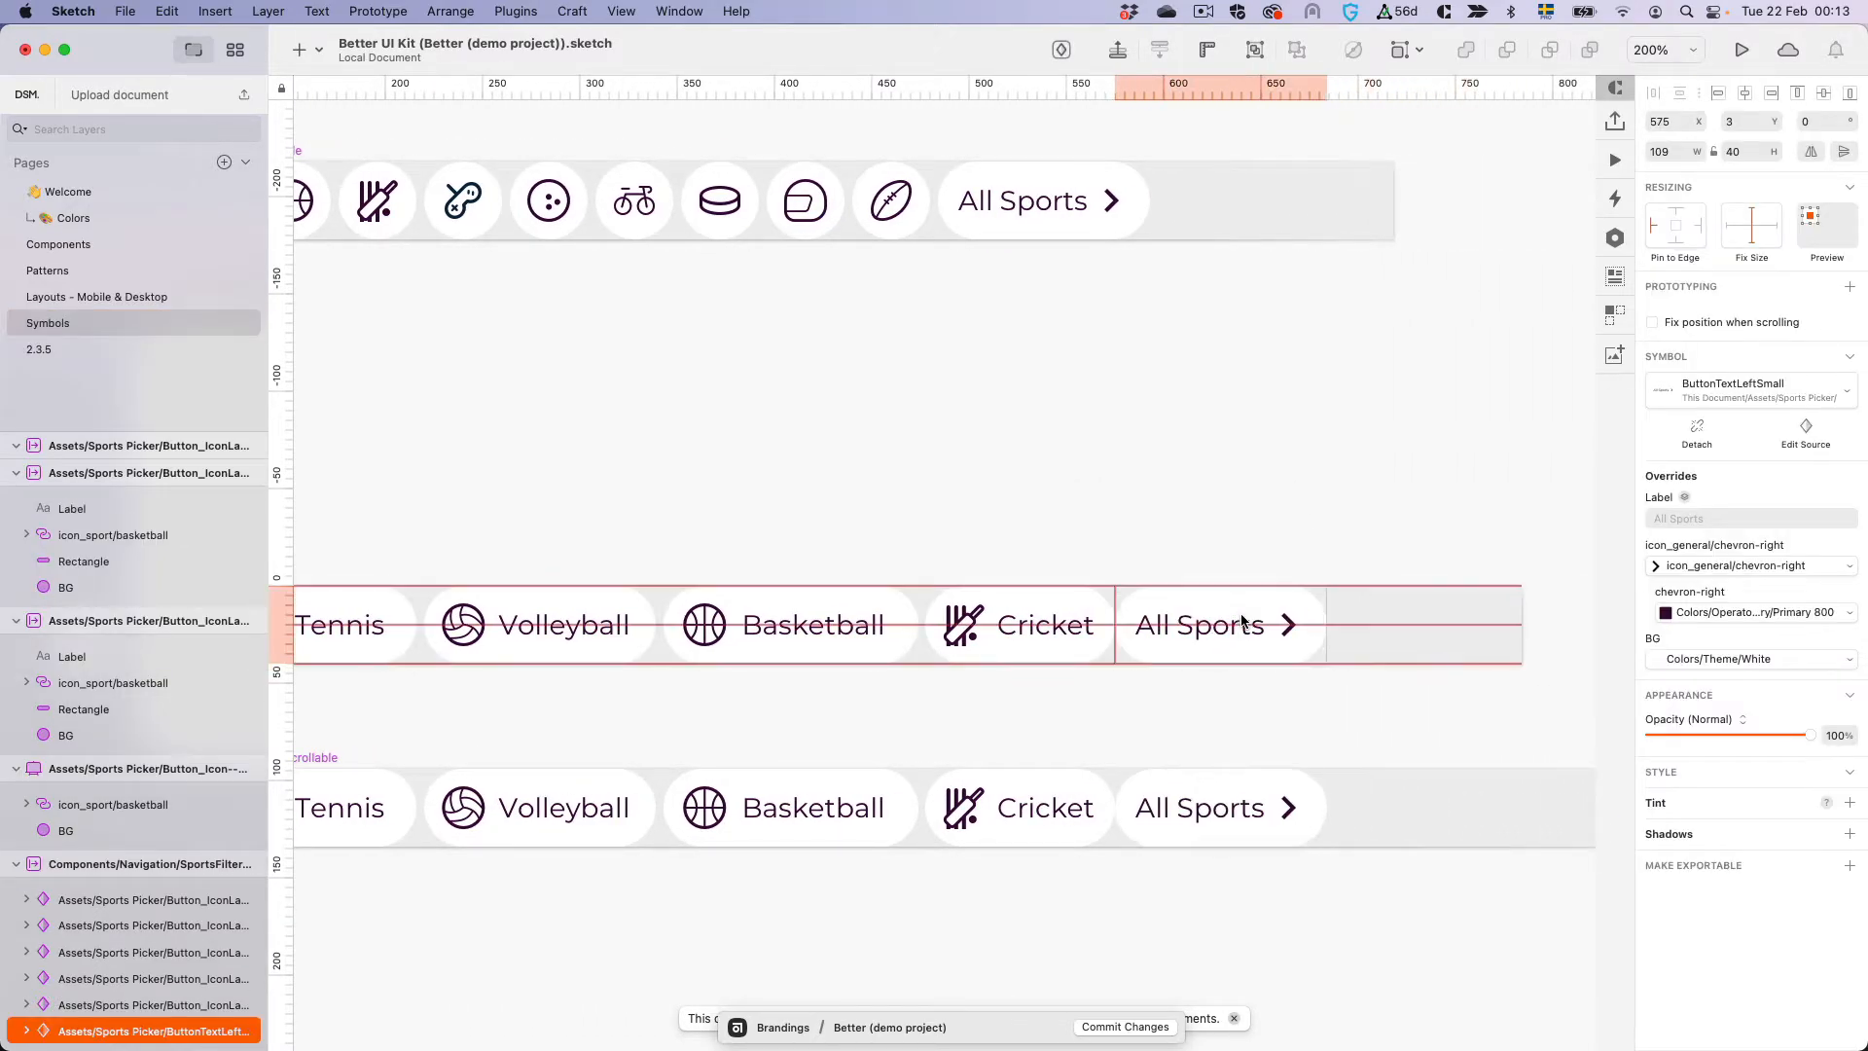
pyautogui.click(1251, 560)
# Step: Trim the sports filter bar to about 688 px wide to fit its buttons
pyautogui.hscroll(-3, 1249, 558)
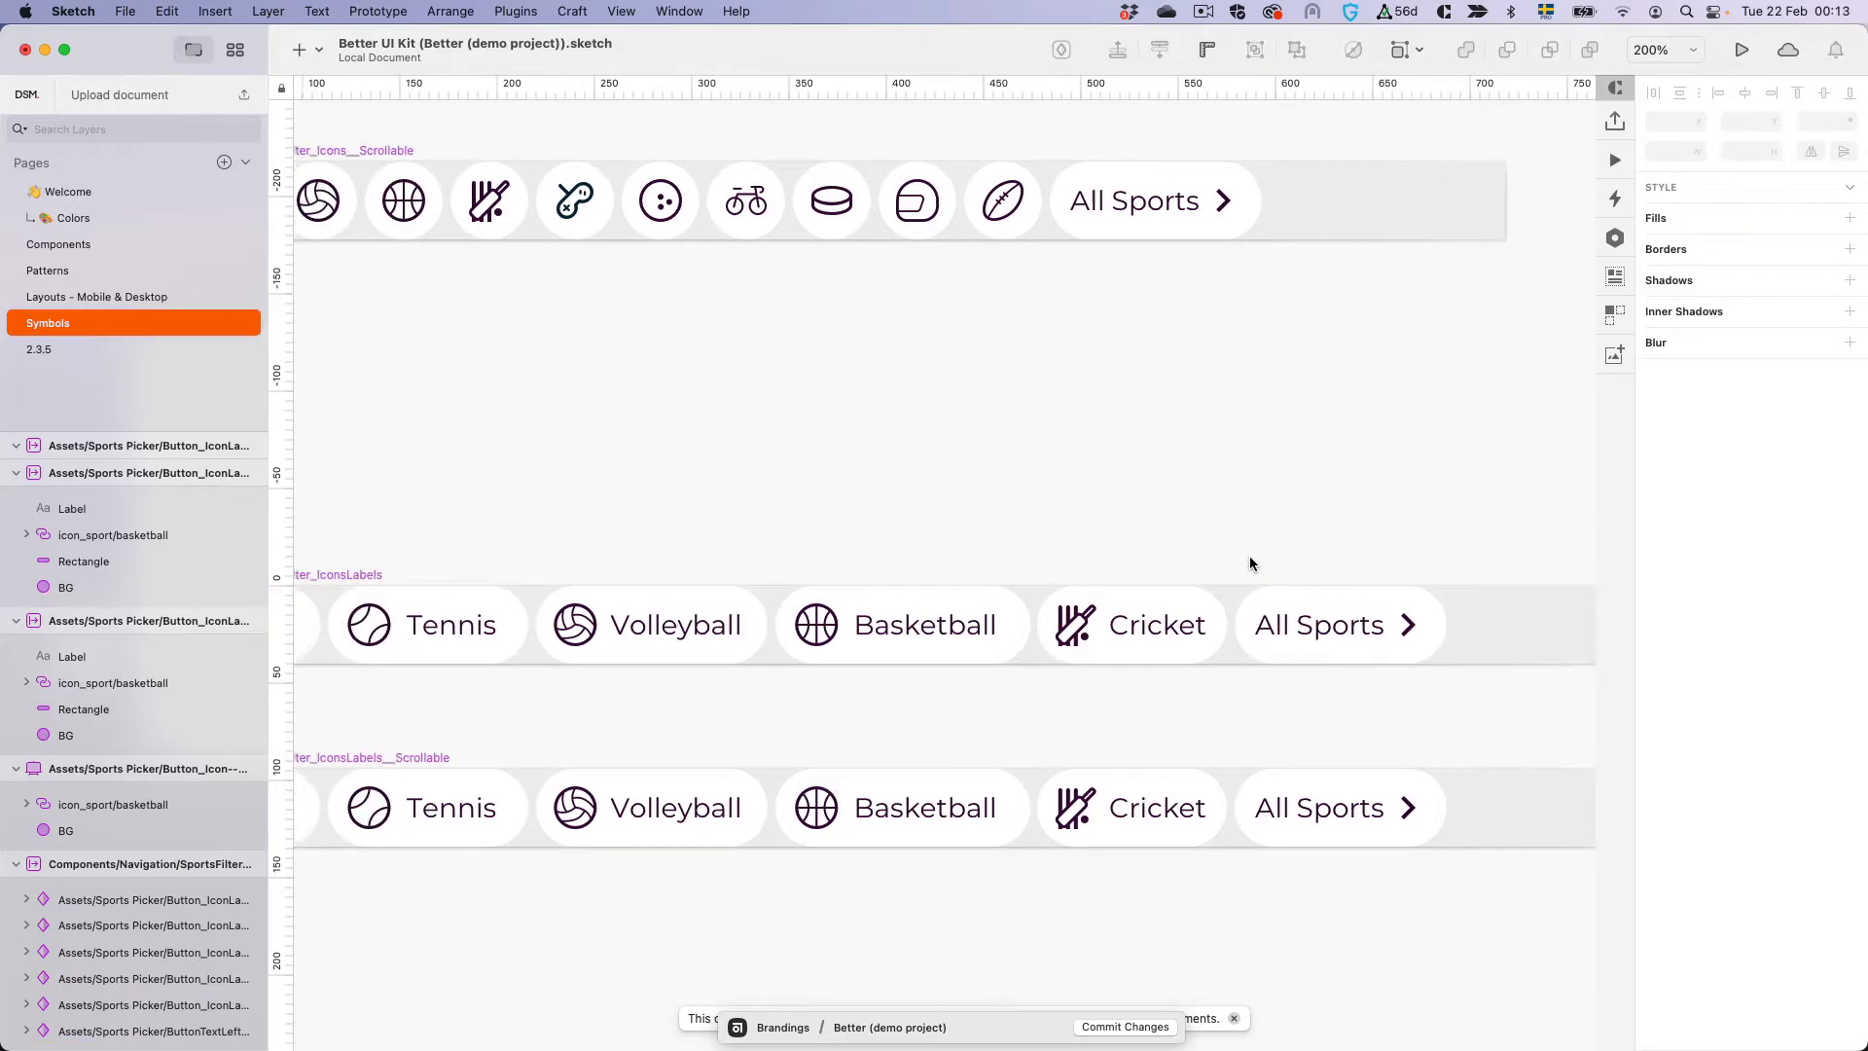
pyautogui.hscroll(5, 1389, 570)
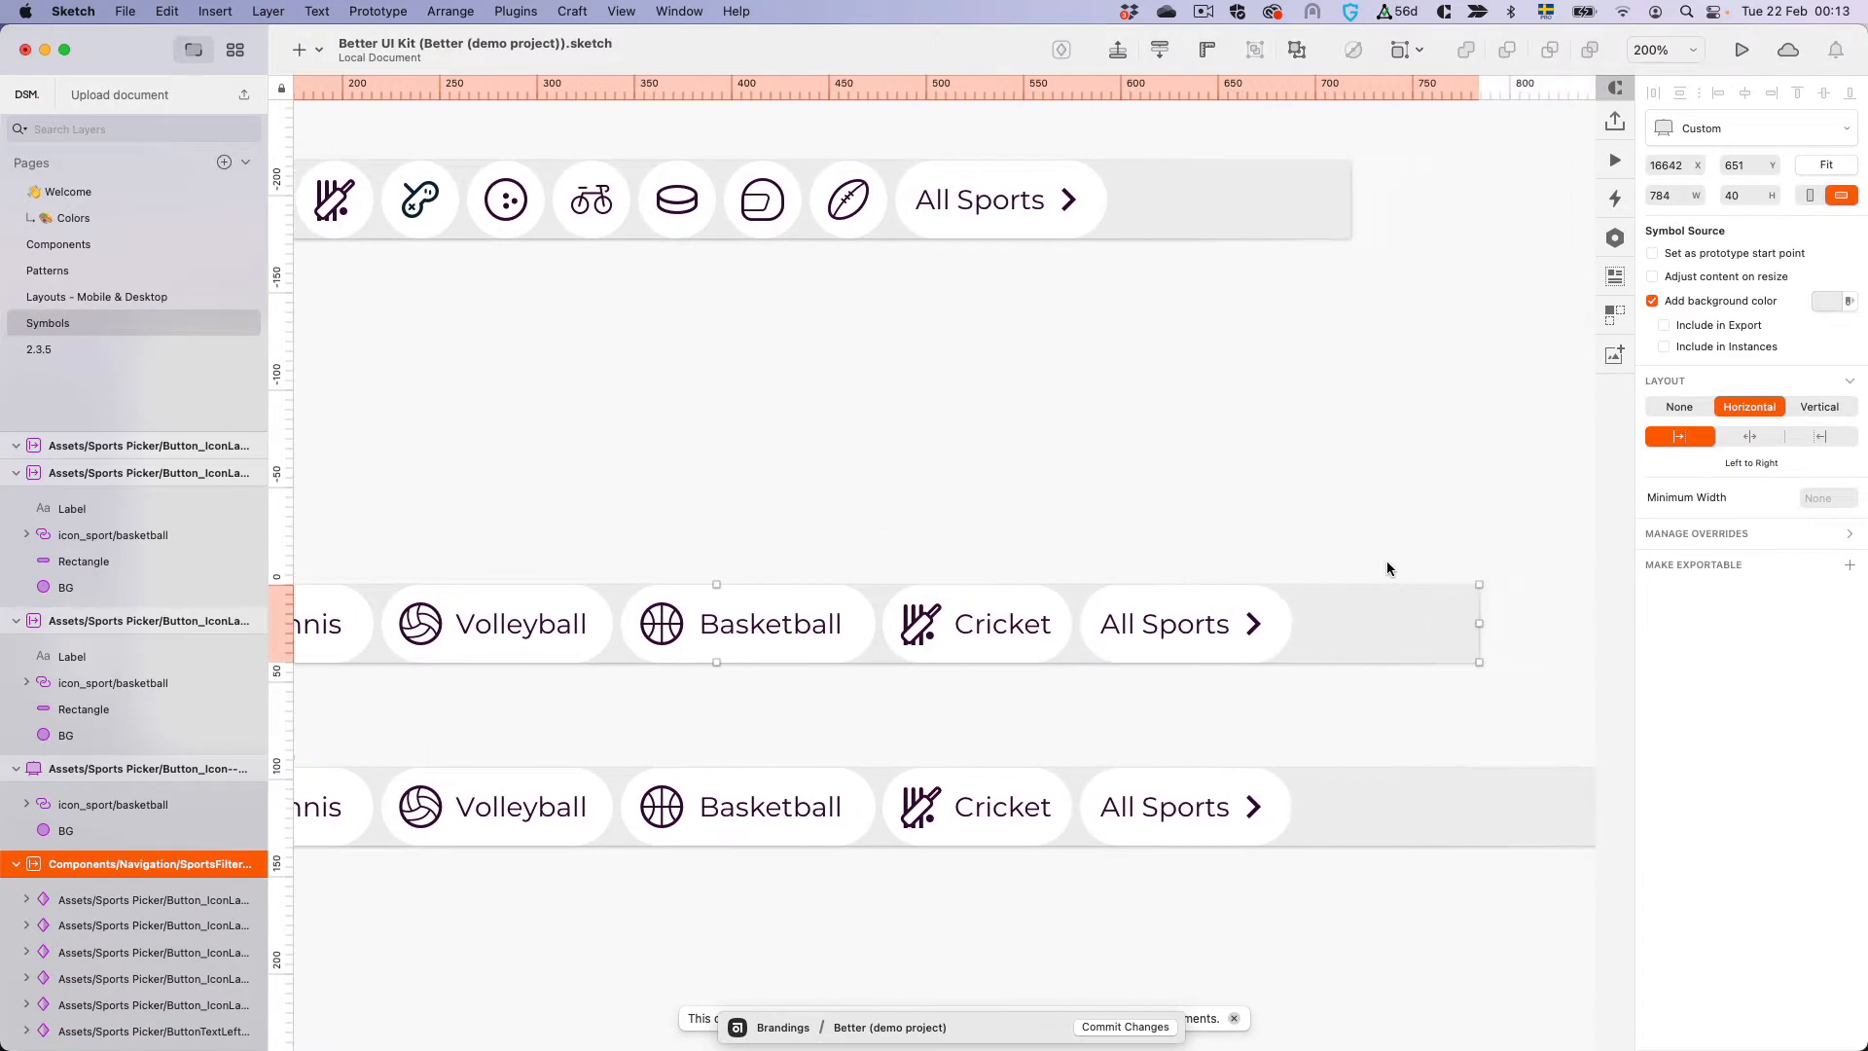
pyautogui.moveTo(1482, 623); pyautogui.dragTo(1292, 635)
pyautogui.press('Escape')
pyautogui.hscroll(-5, 340, 276)
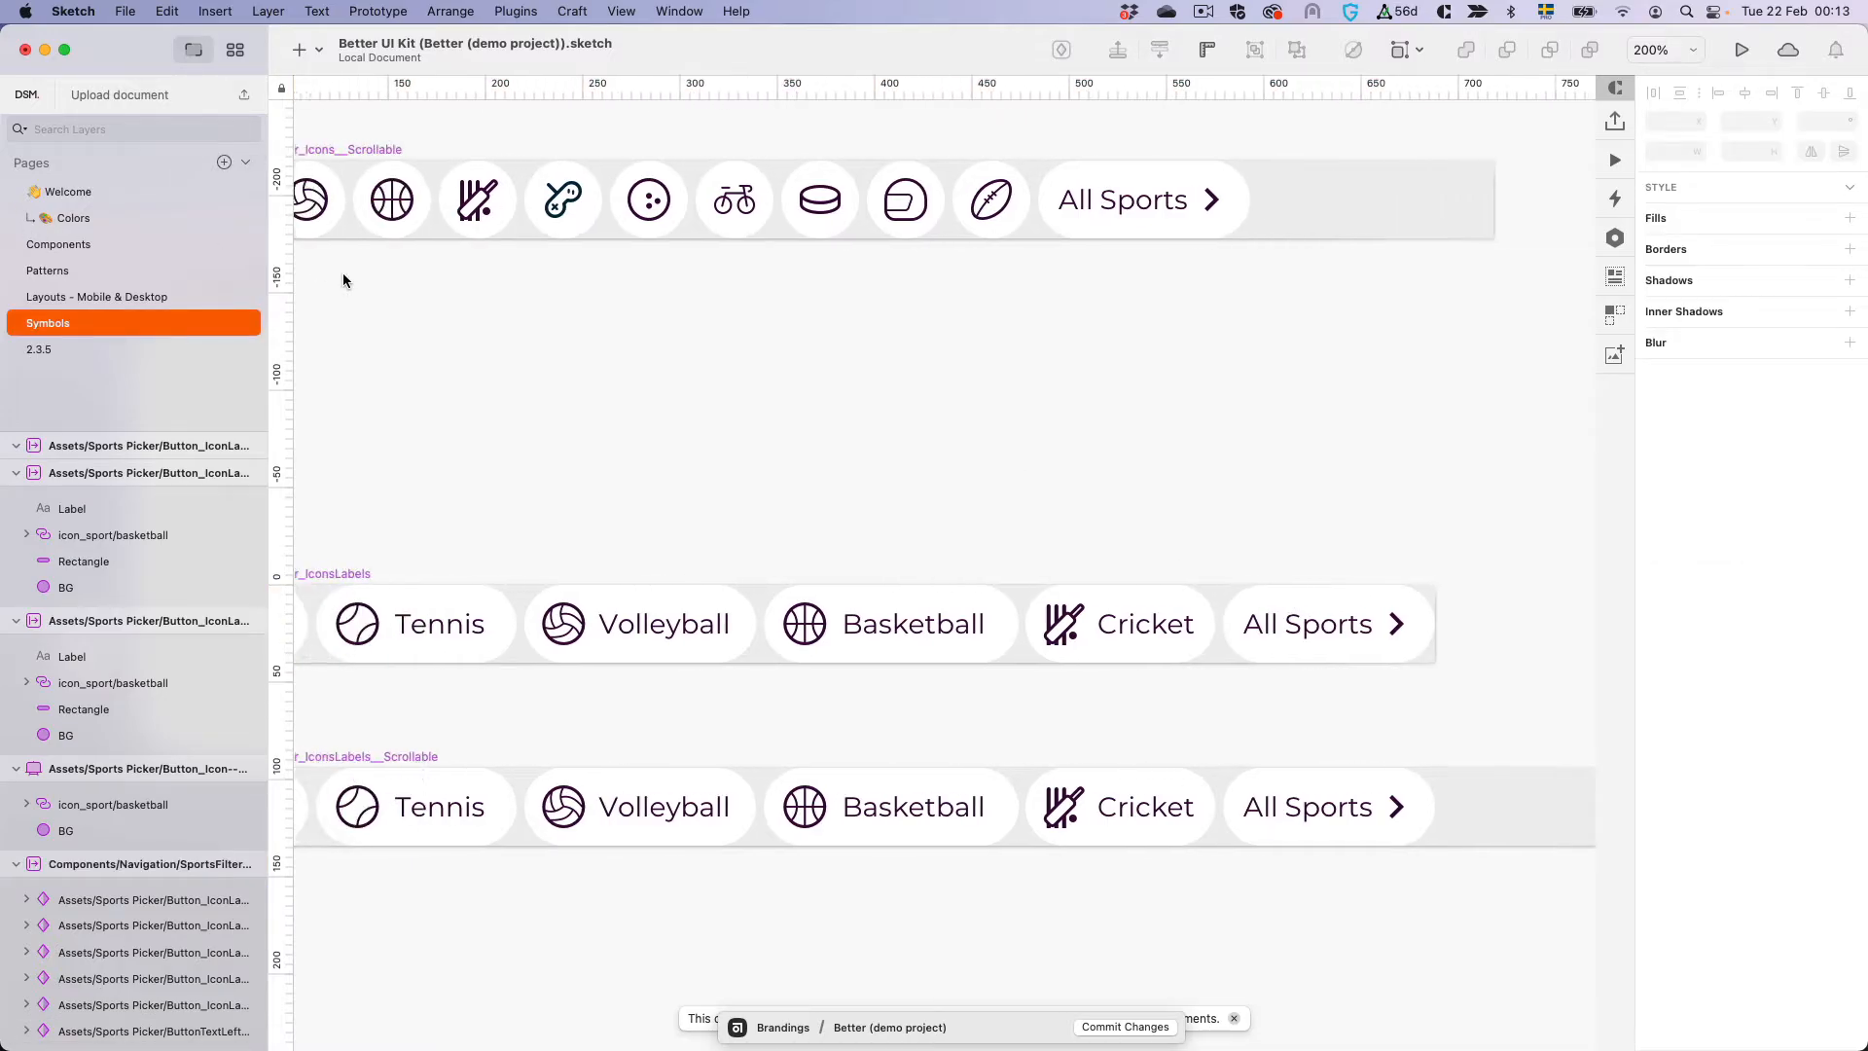
# Step: Go to the Layouts - Mobile & Desktop page and select the desktop landing page's promo cards
pyautogui.click(146, 243)
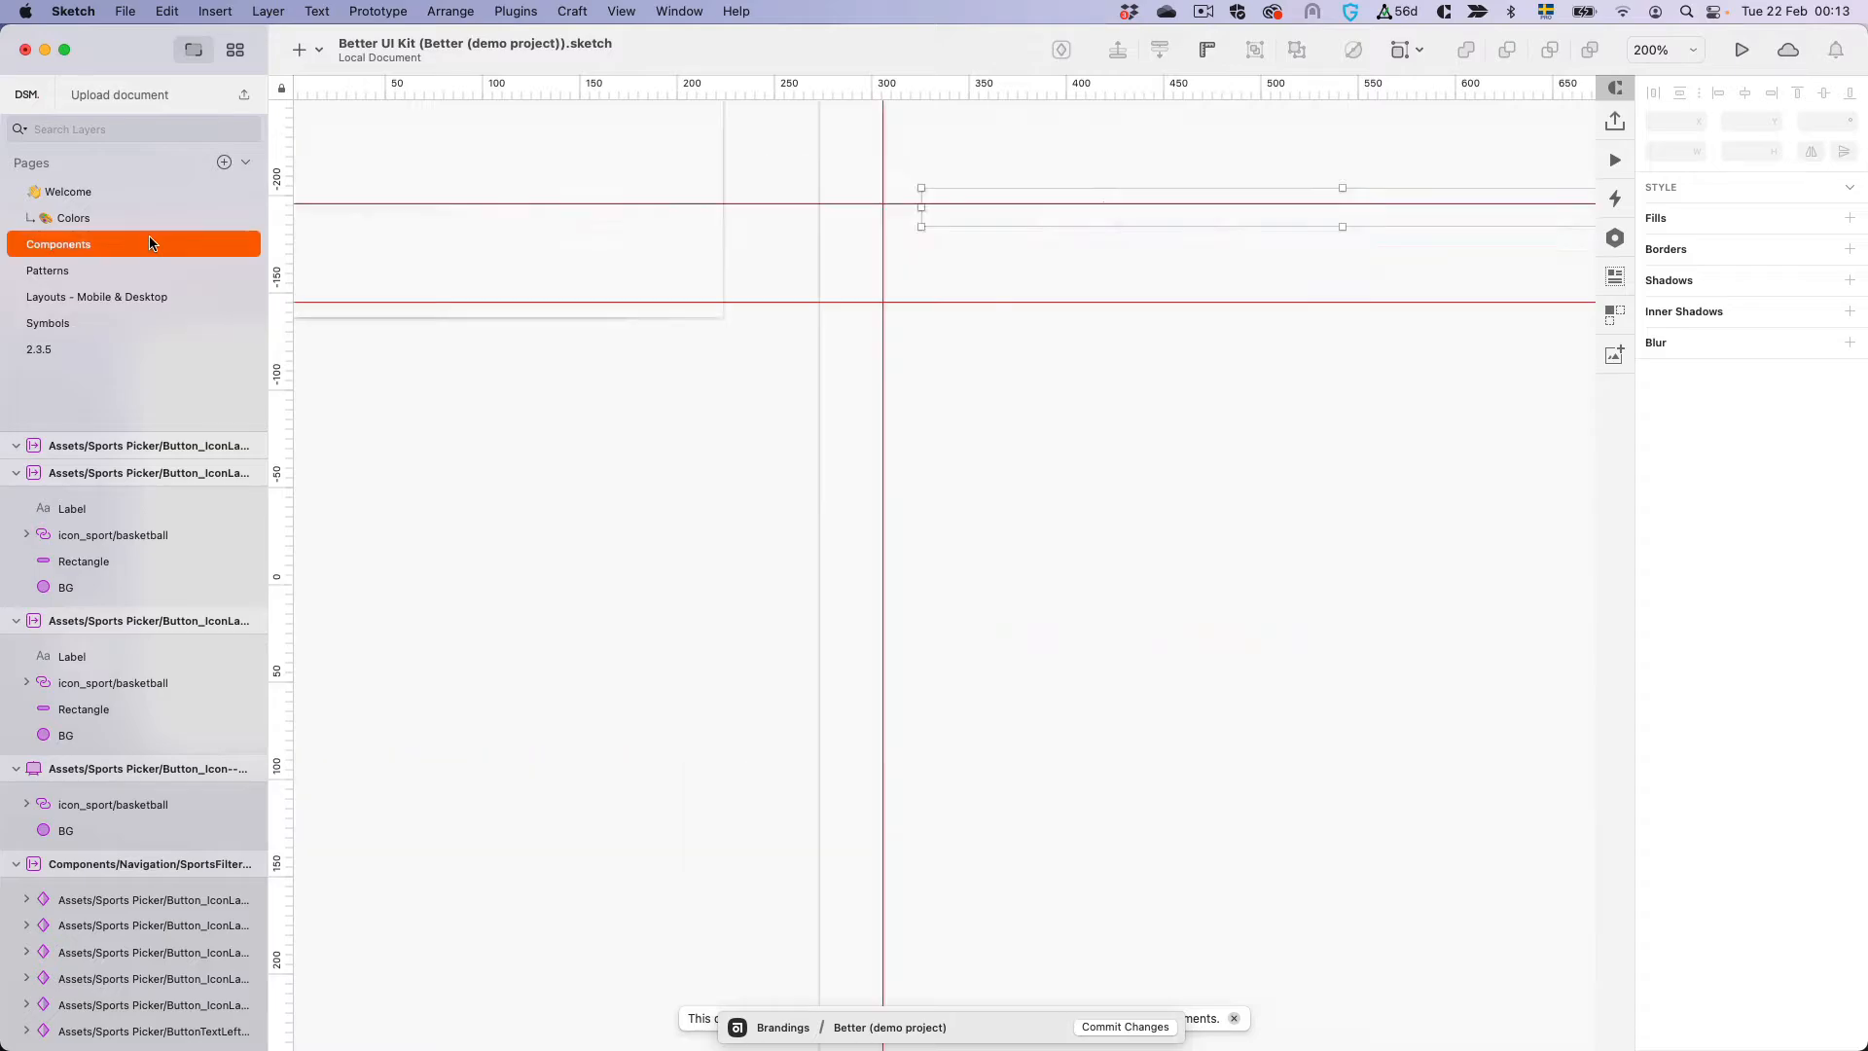
pyautogui.click(88, 296)
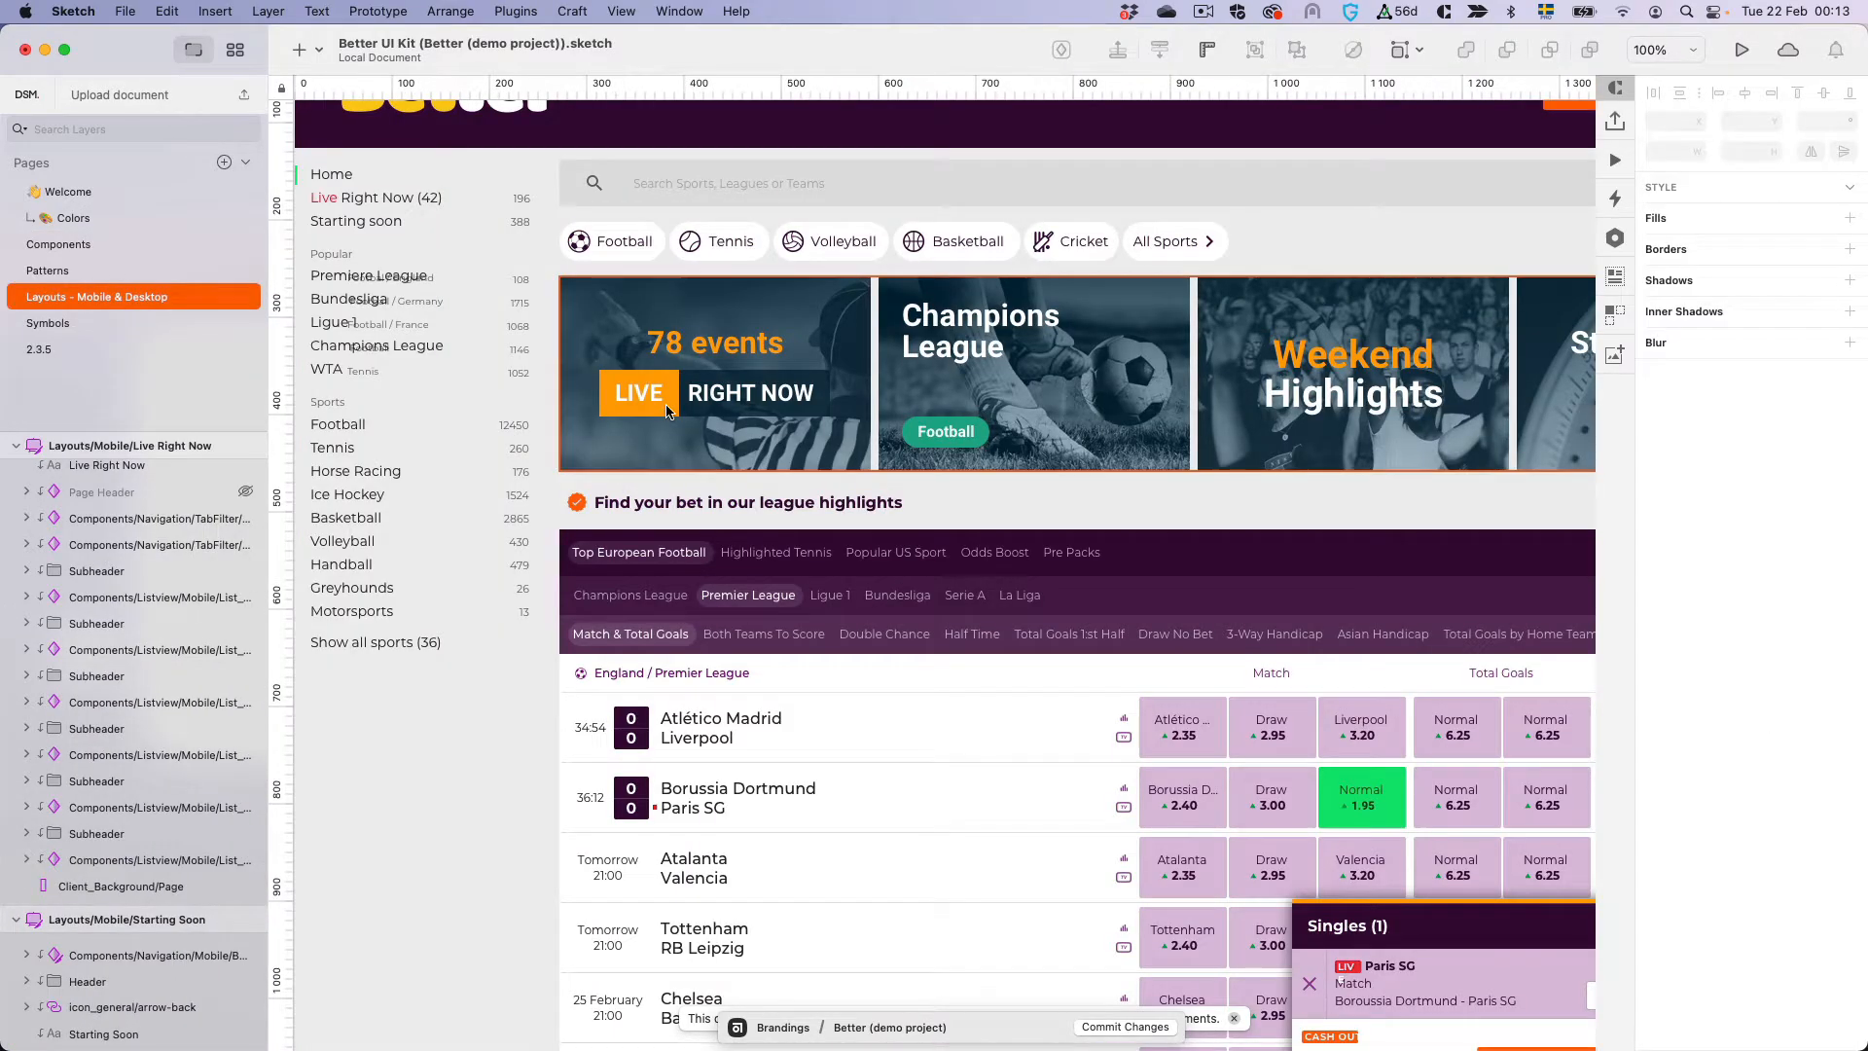
pyautogui.hscroll(10, 667, 410)
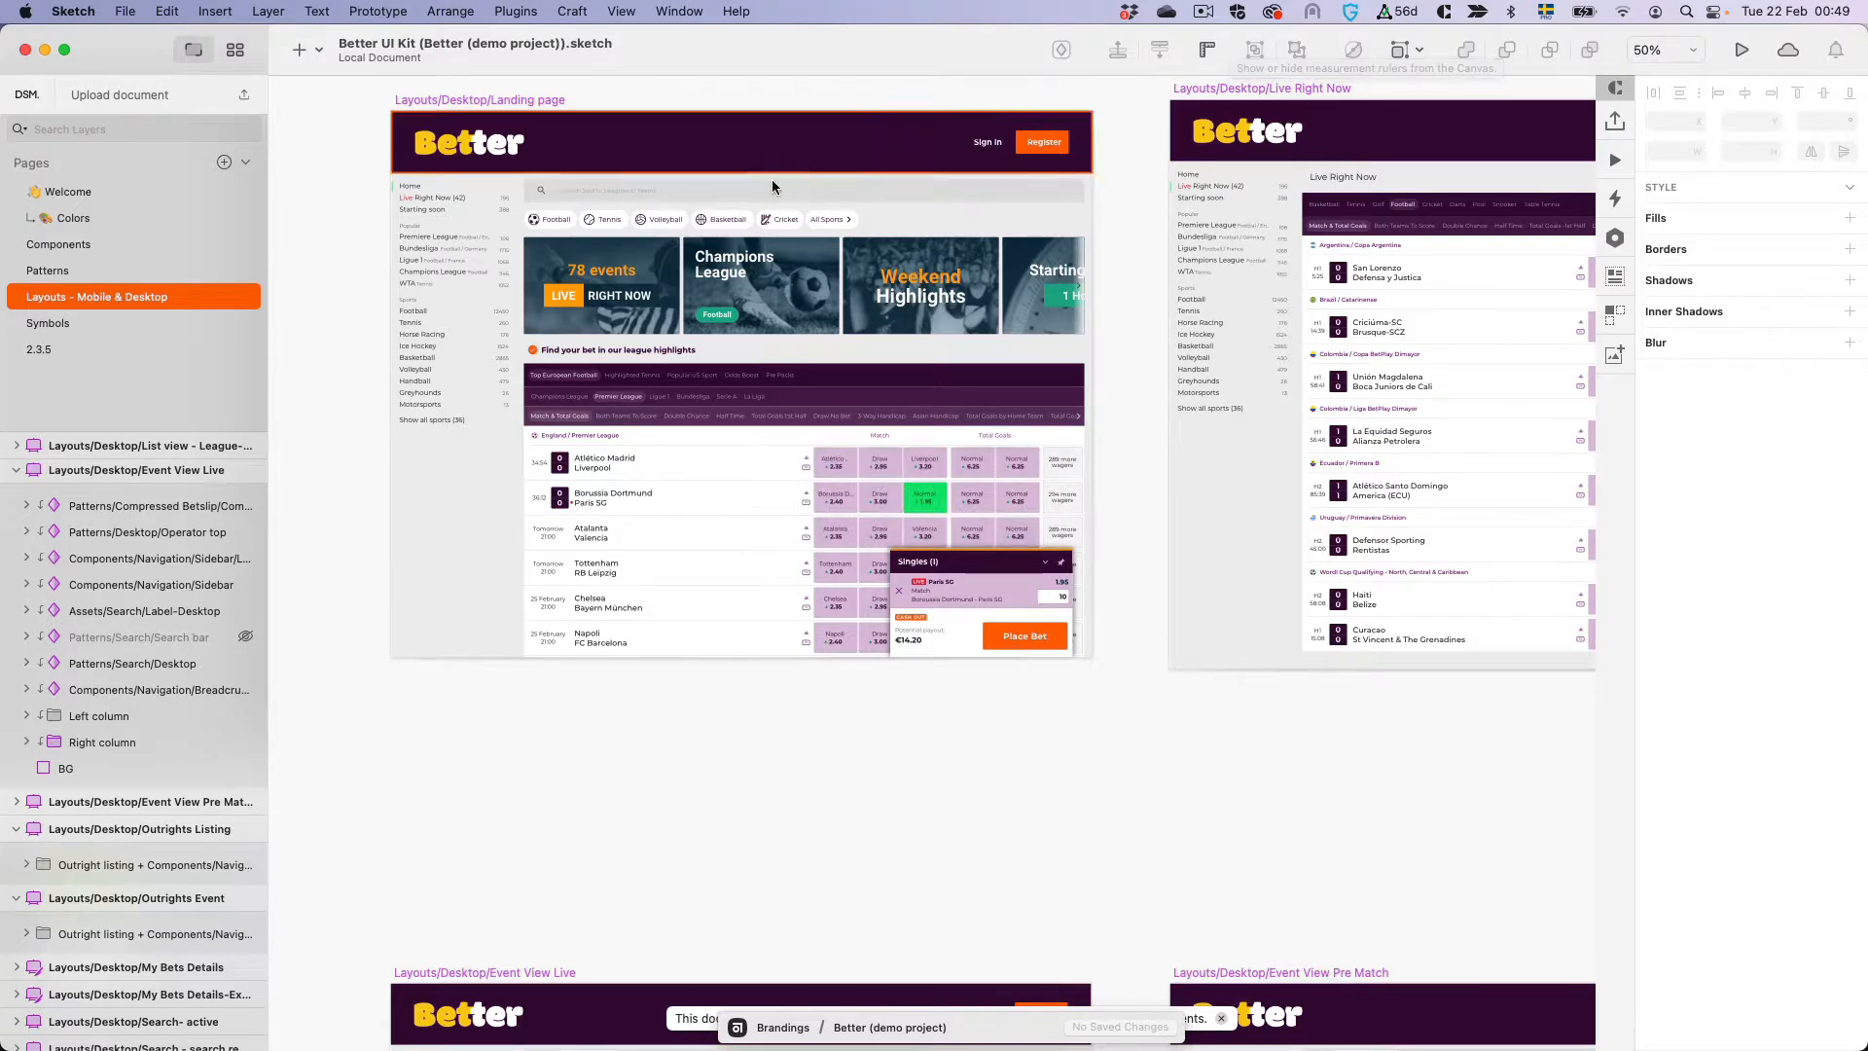
pyautogui.click(637, 284)
# Step: Bring the Abstract app to the front
pyautogui.click(691, 9)
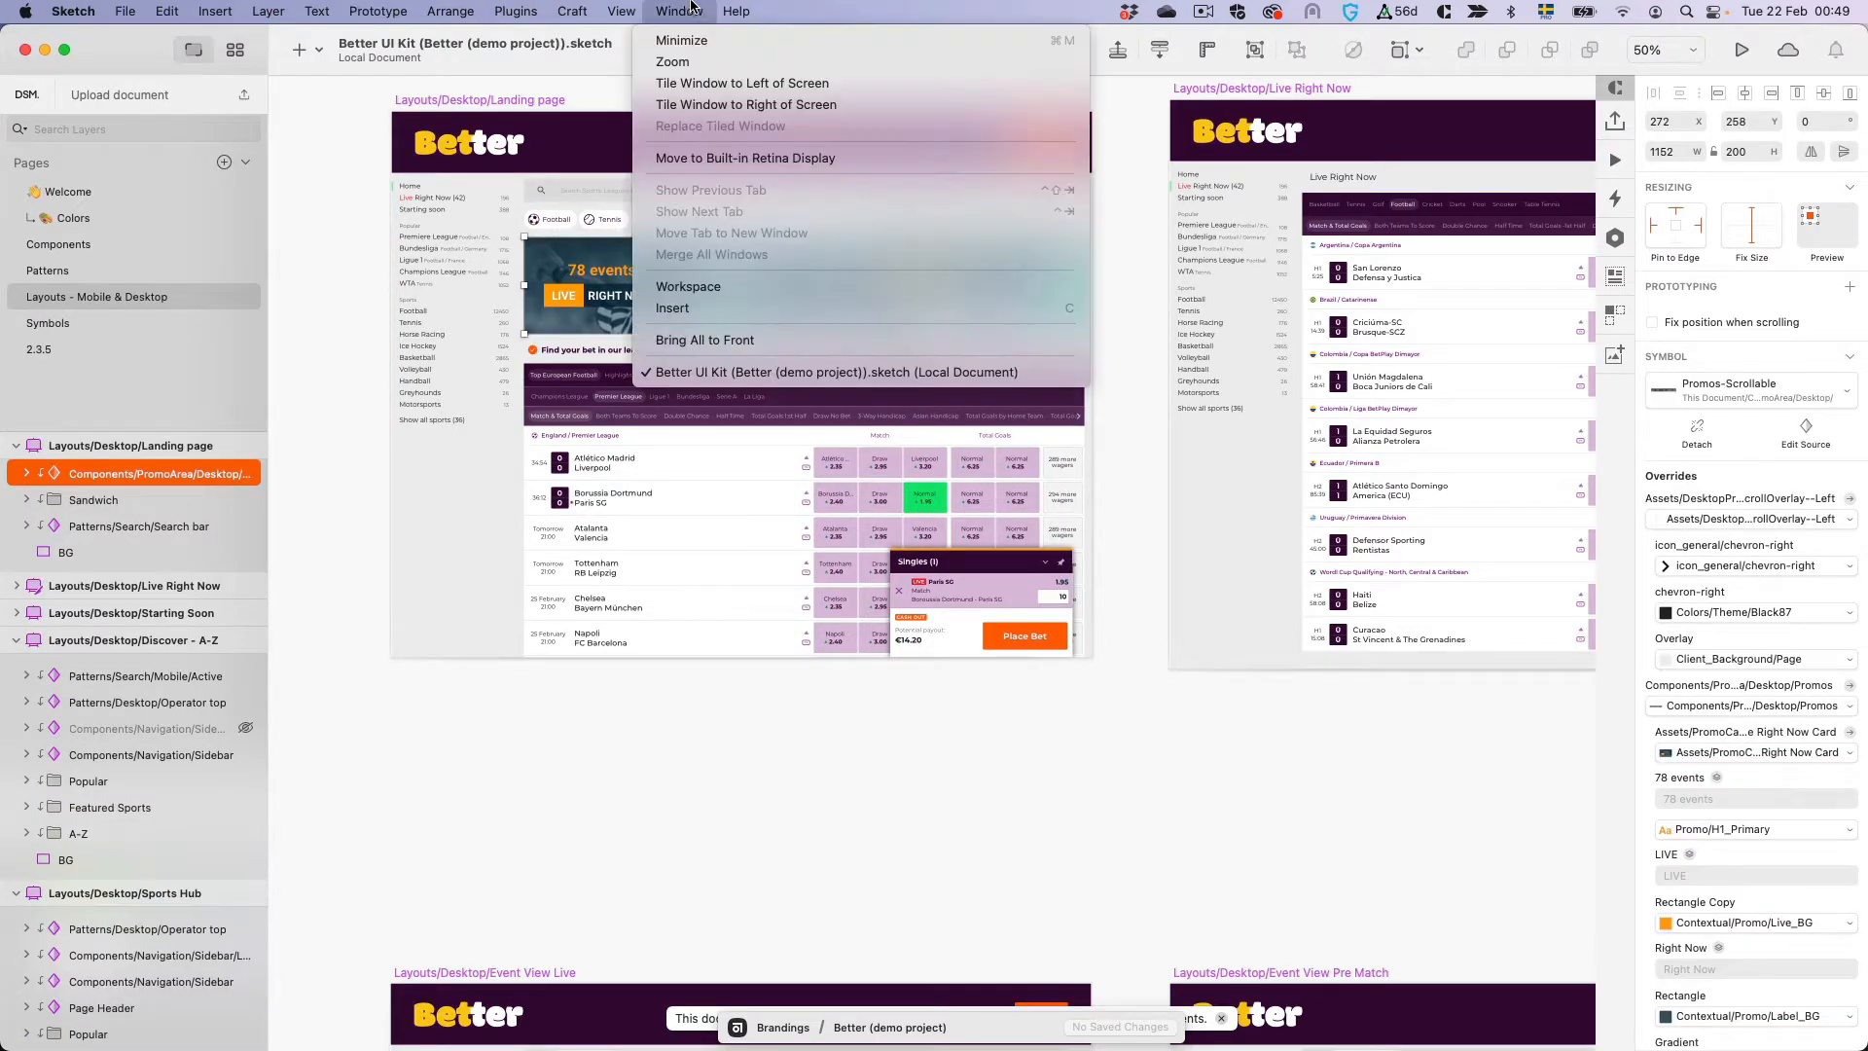
pyautogui.click(686, 9)
pyautogui.moveTo(775, 1031)
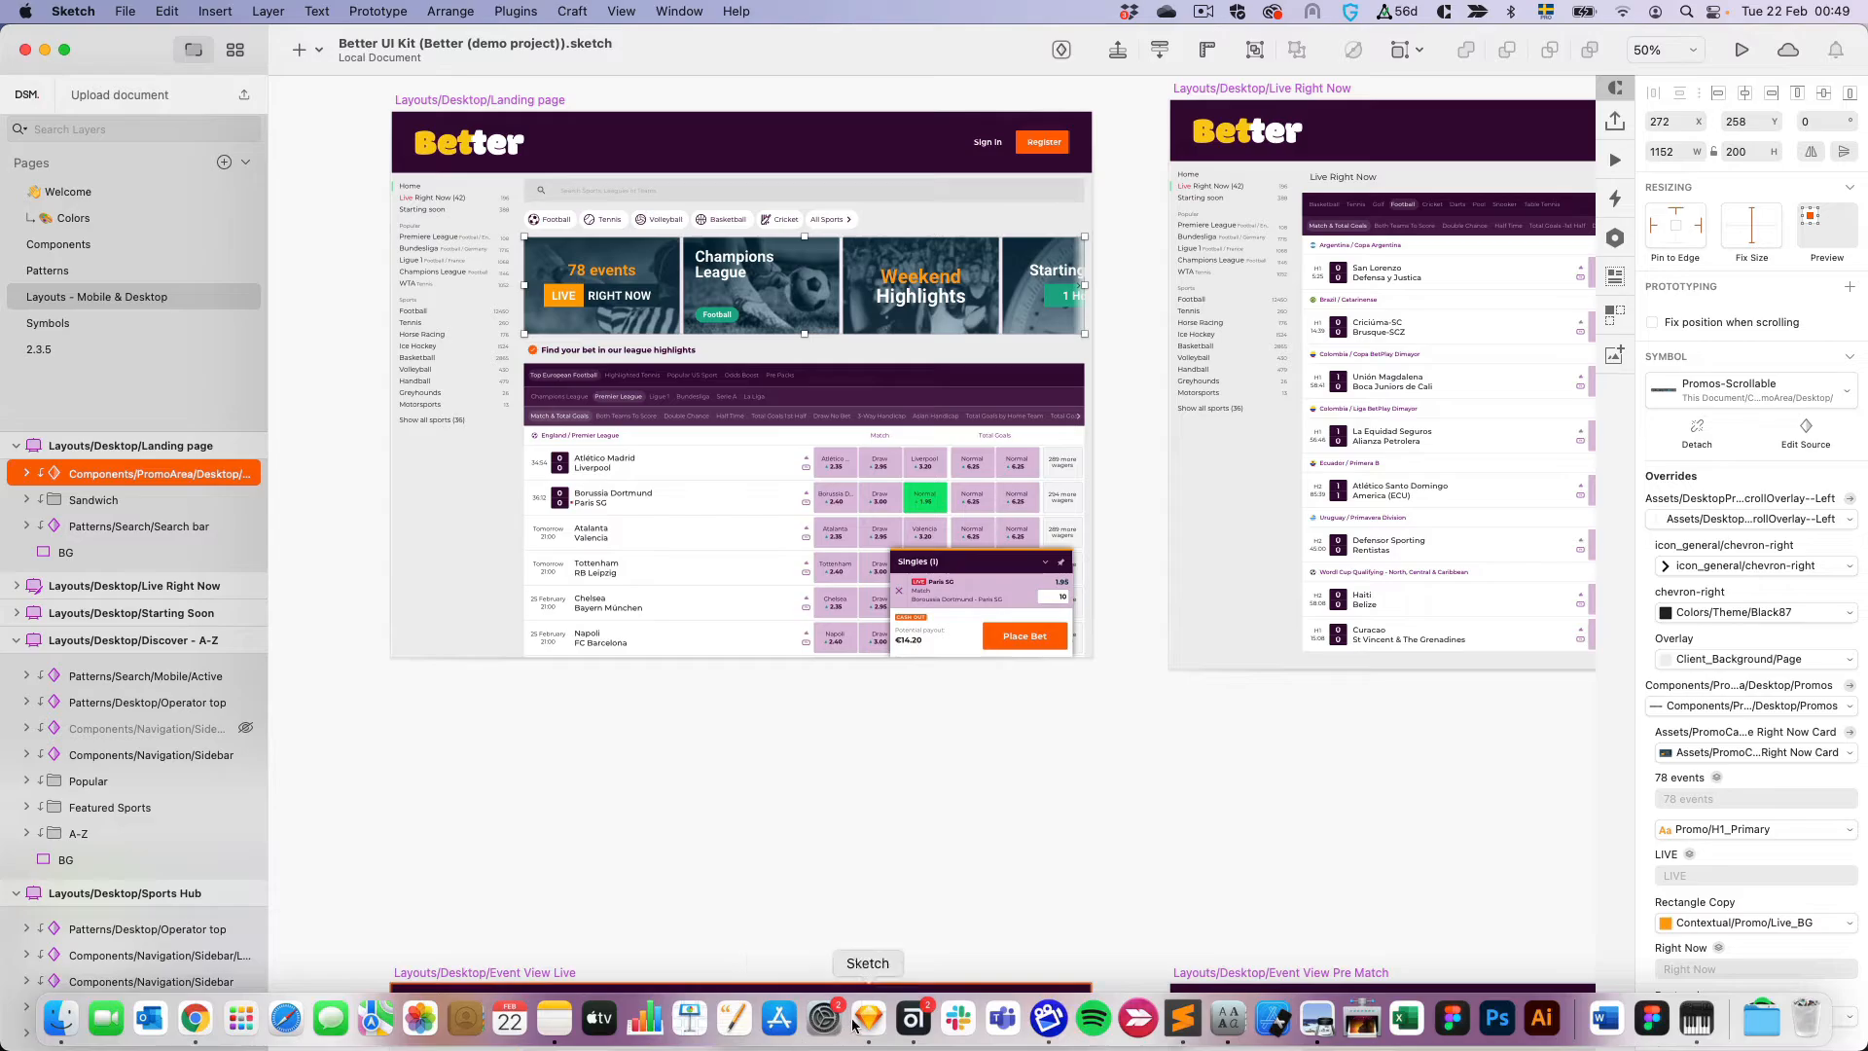
pyautogui.click(914, 1019)
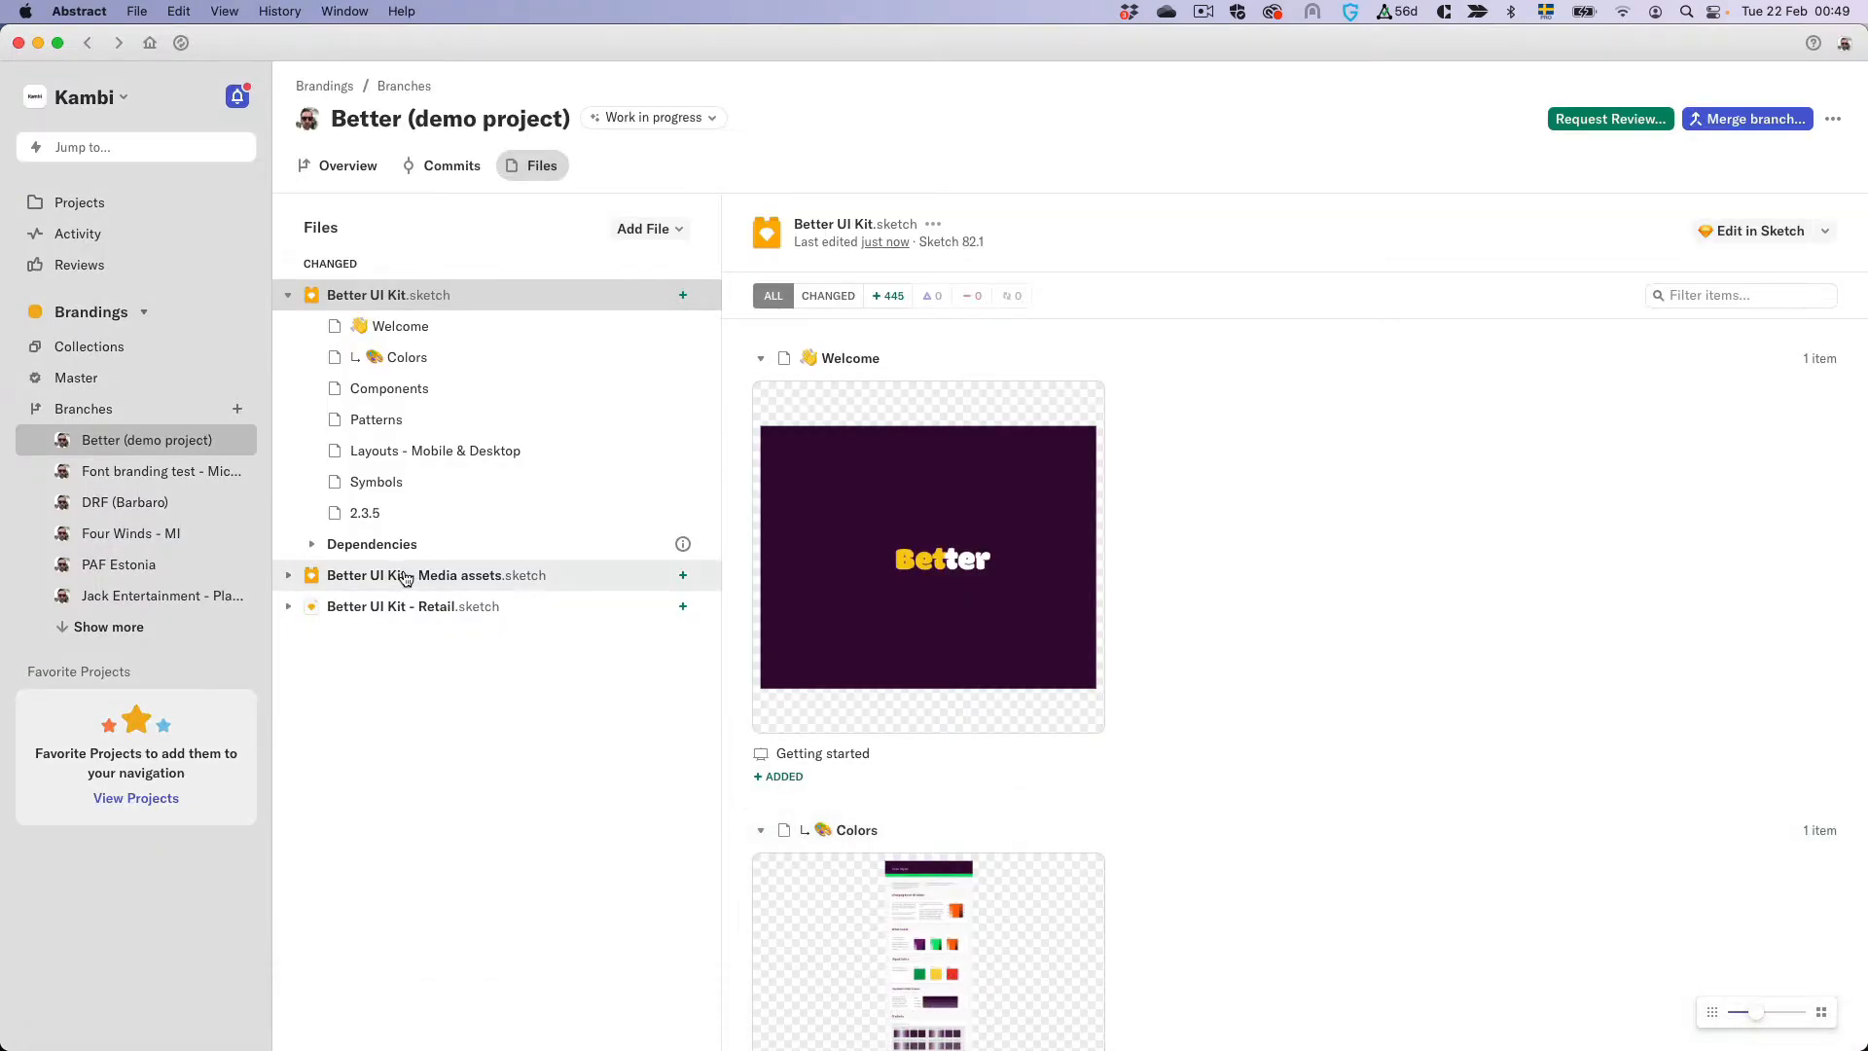
# Step: Collapse Better UI Kit.sketch and open Better UI Kit - Media assets.sketch in Sketch for editing
pyautogui.click(287, 296)
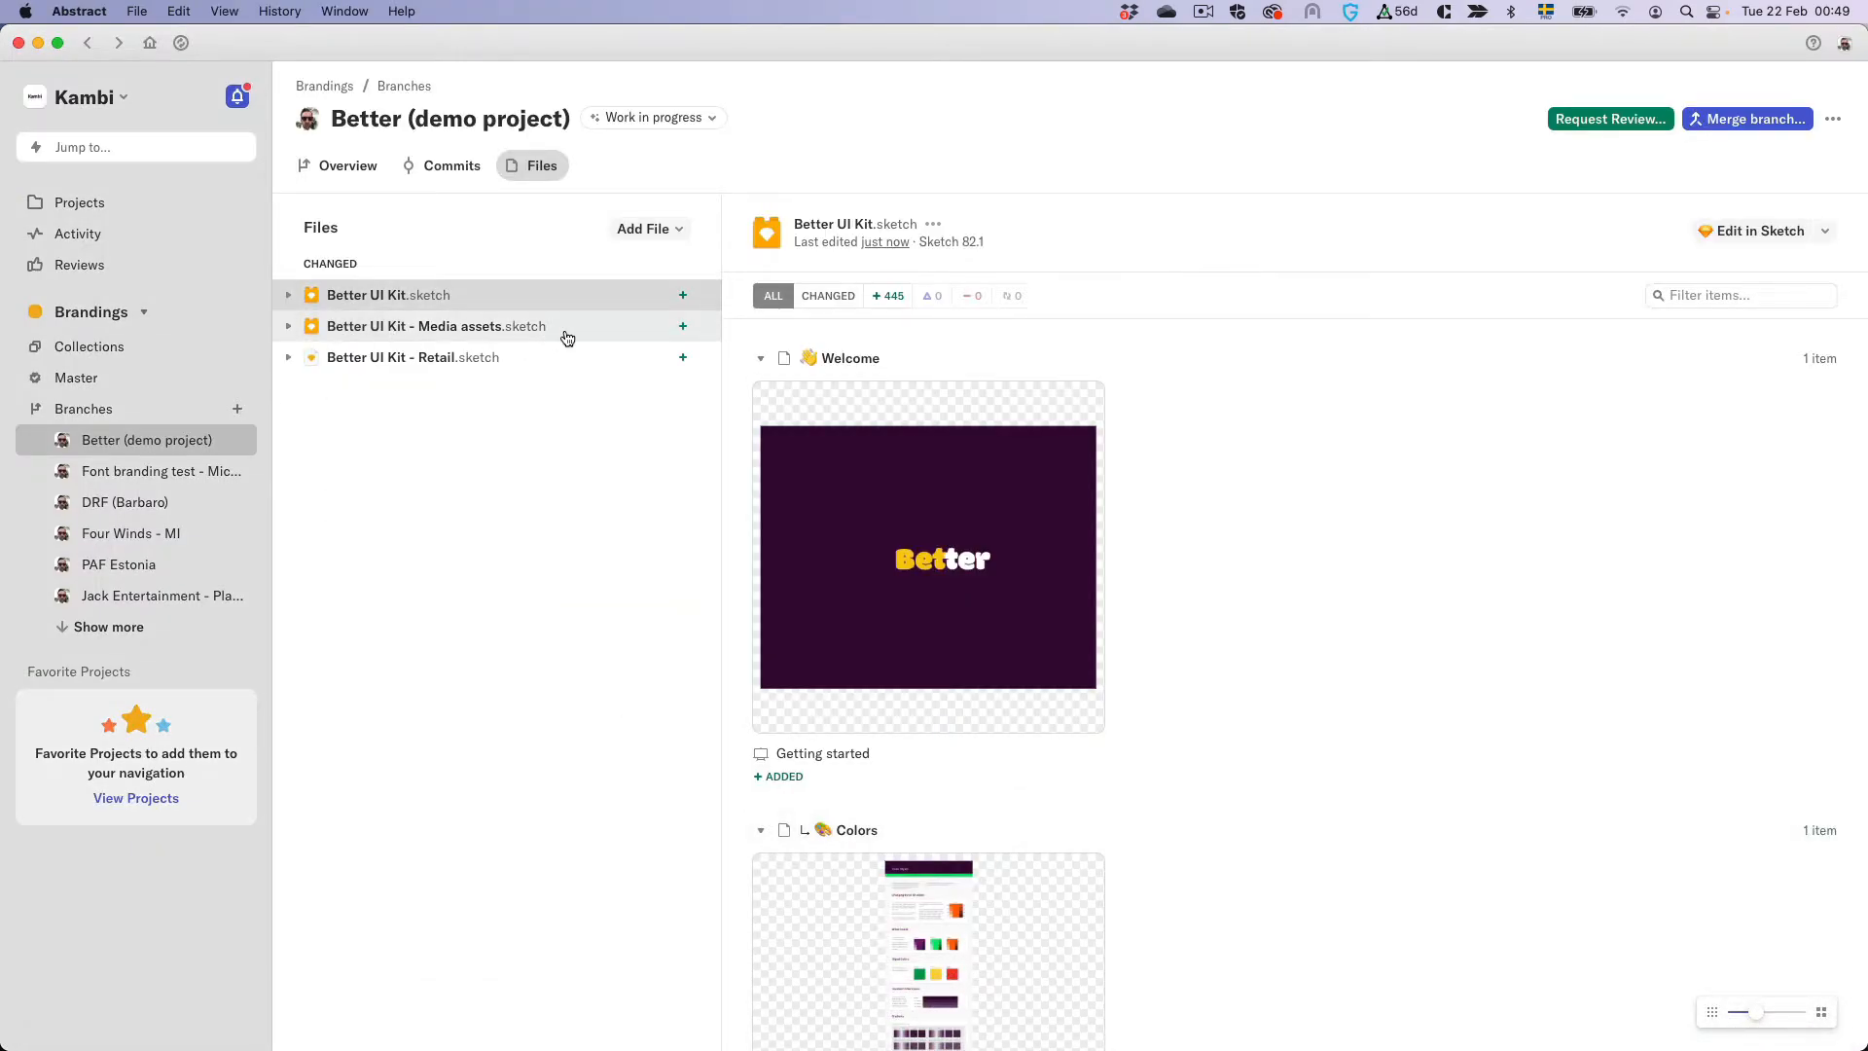
pyautogui.click(525, 327)
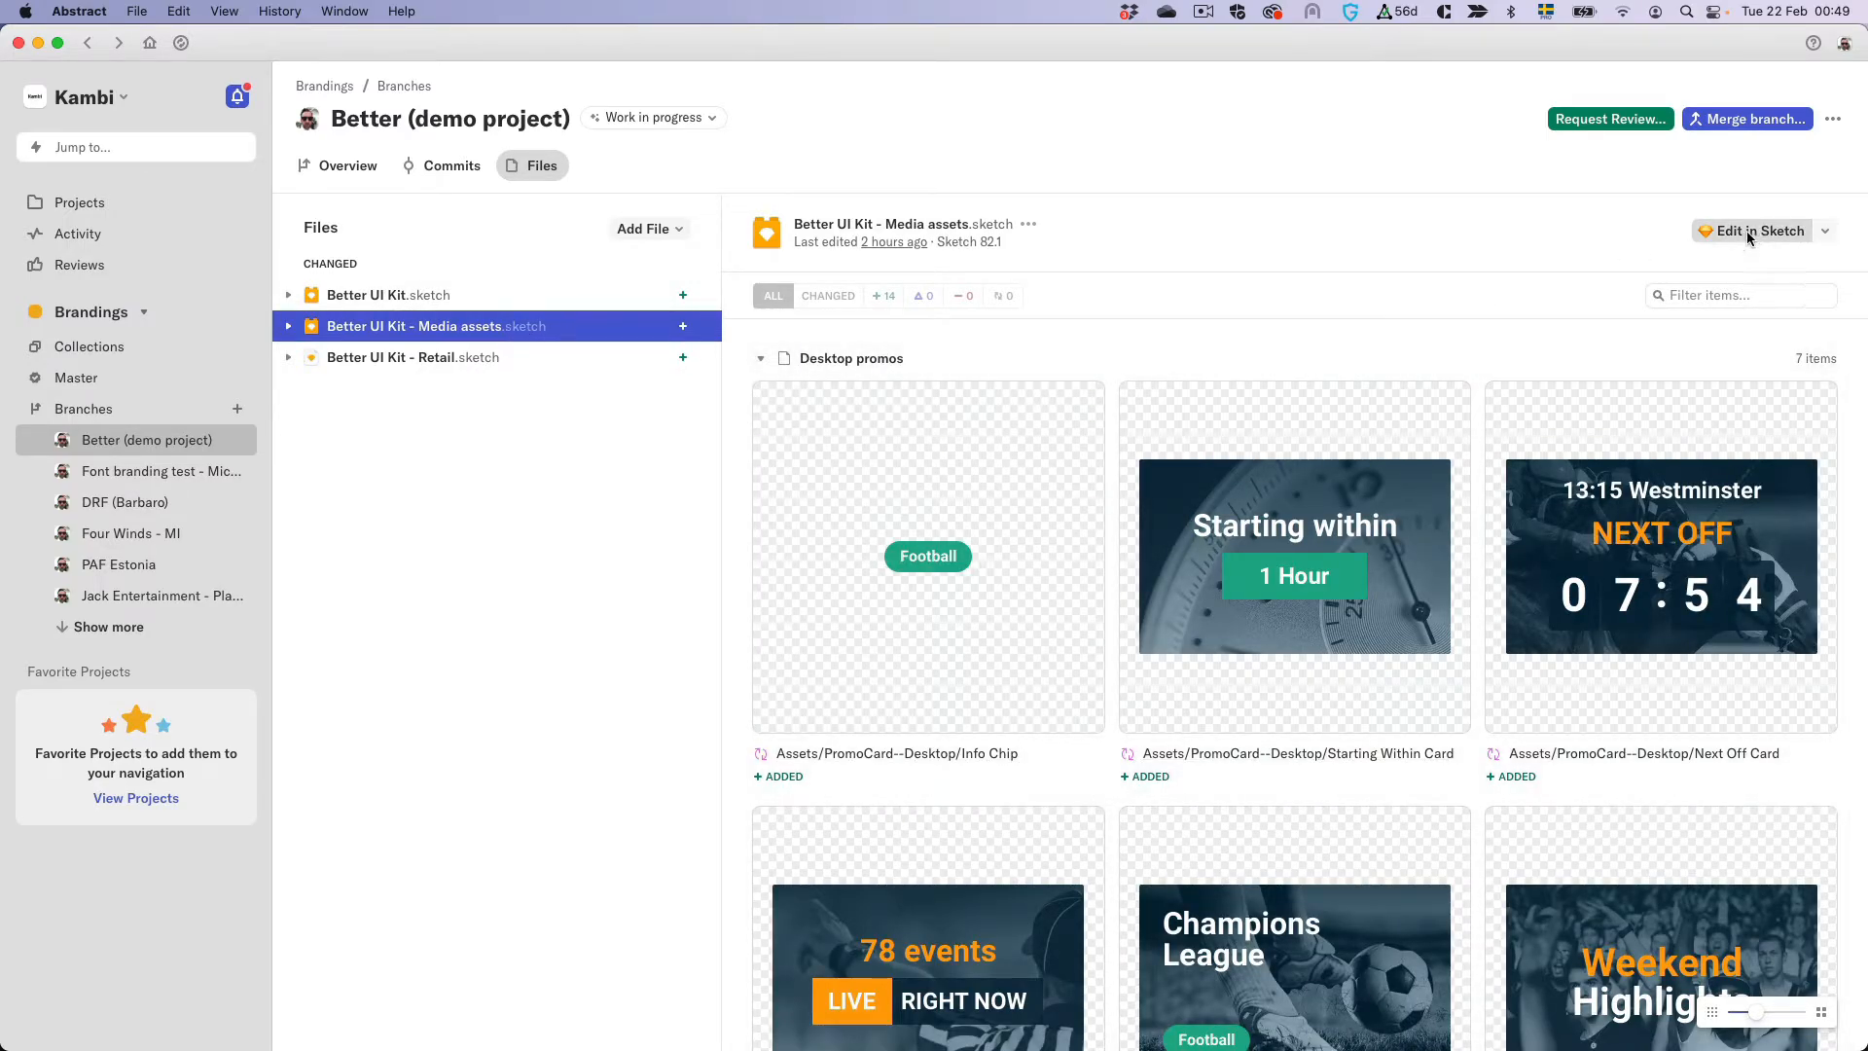
pyautogui.click(1747, 231)
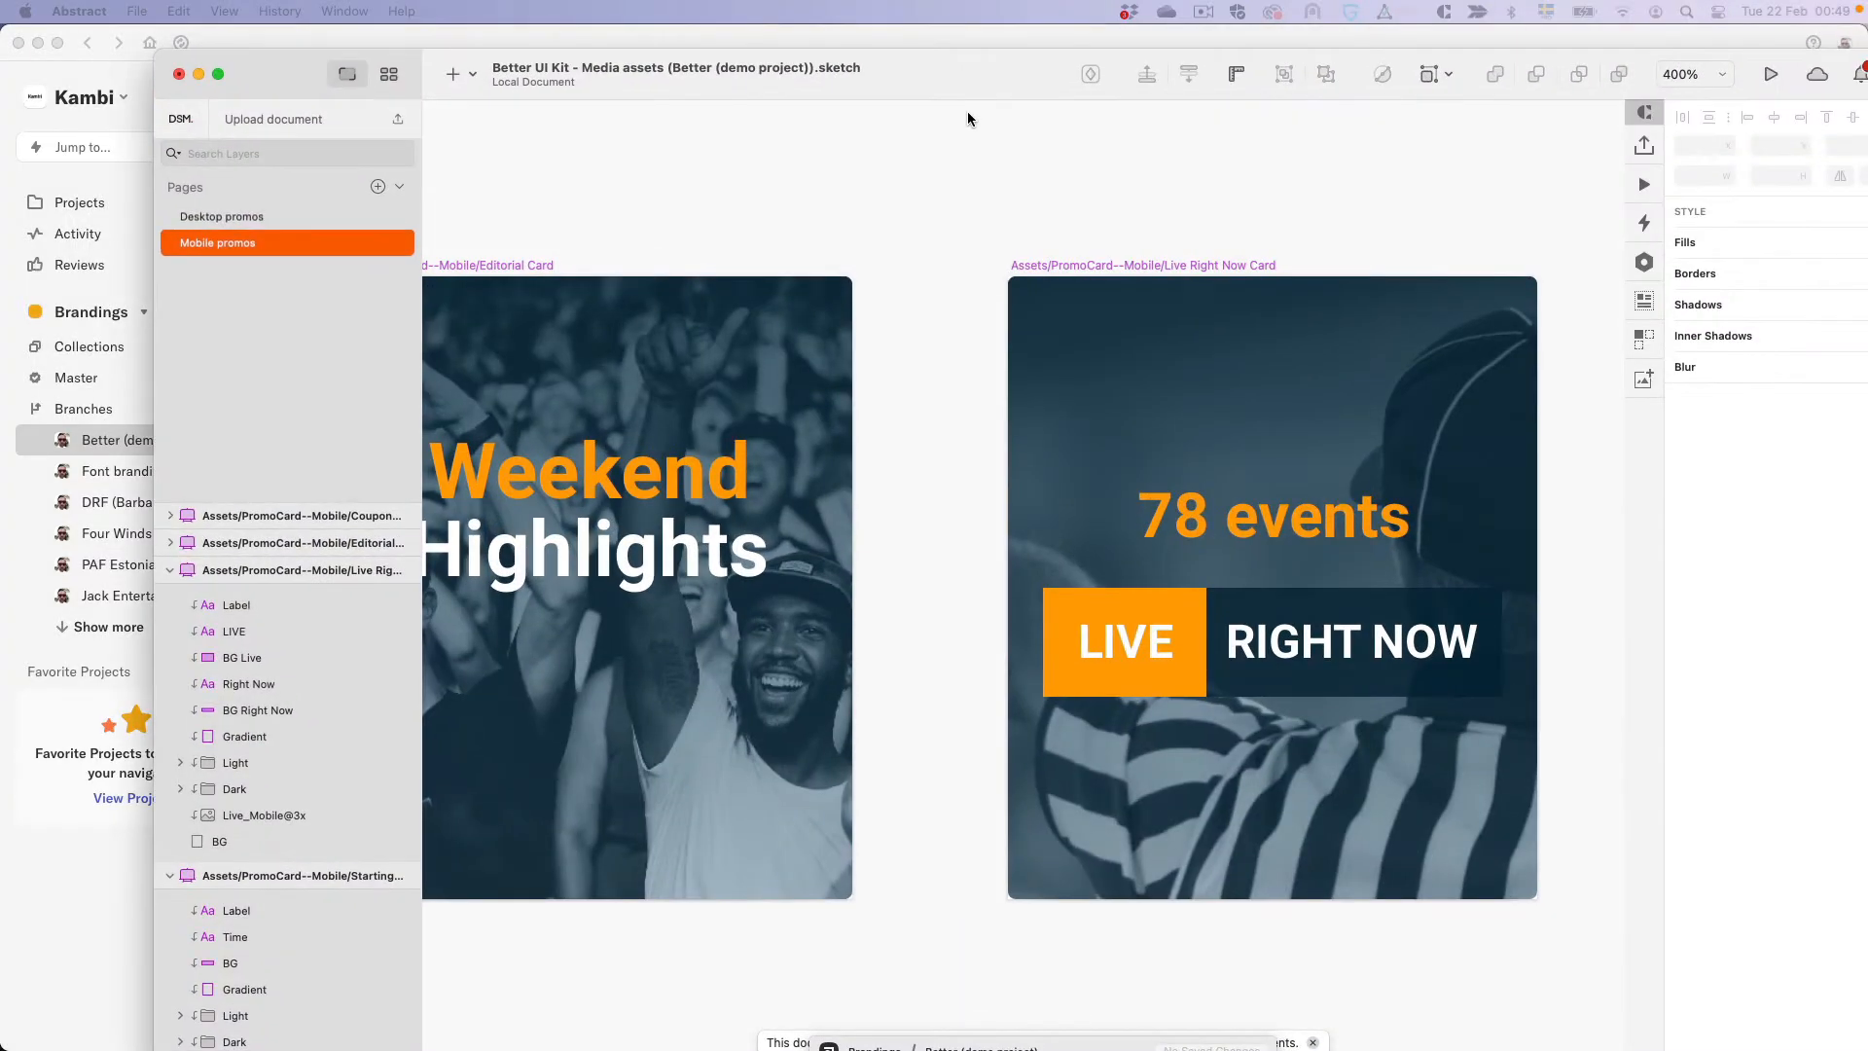
# Step: Review the outdated components (overlay gradient, Primary 200, Live_BG) and update all library components
pyautogui.hscroll(-3, 1137, 185)
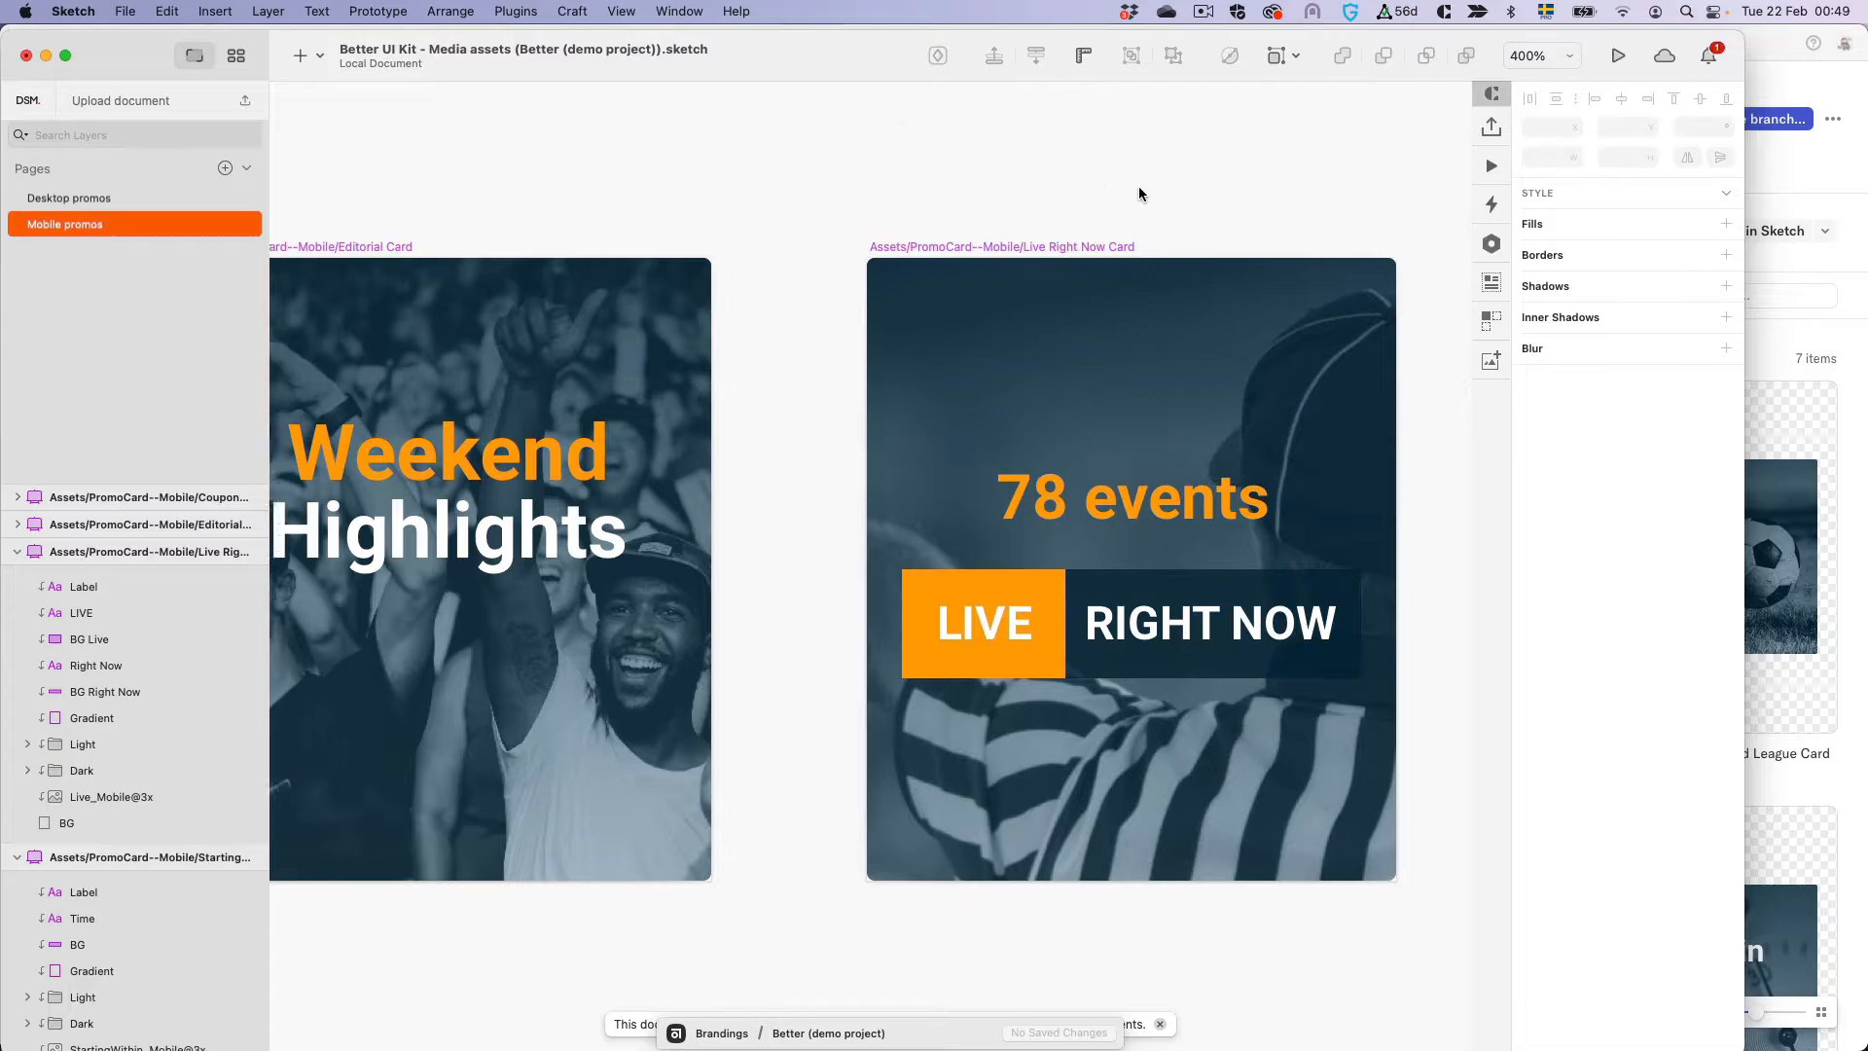
pyautogui.hscroll(-2, 1137, 193)
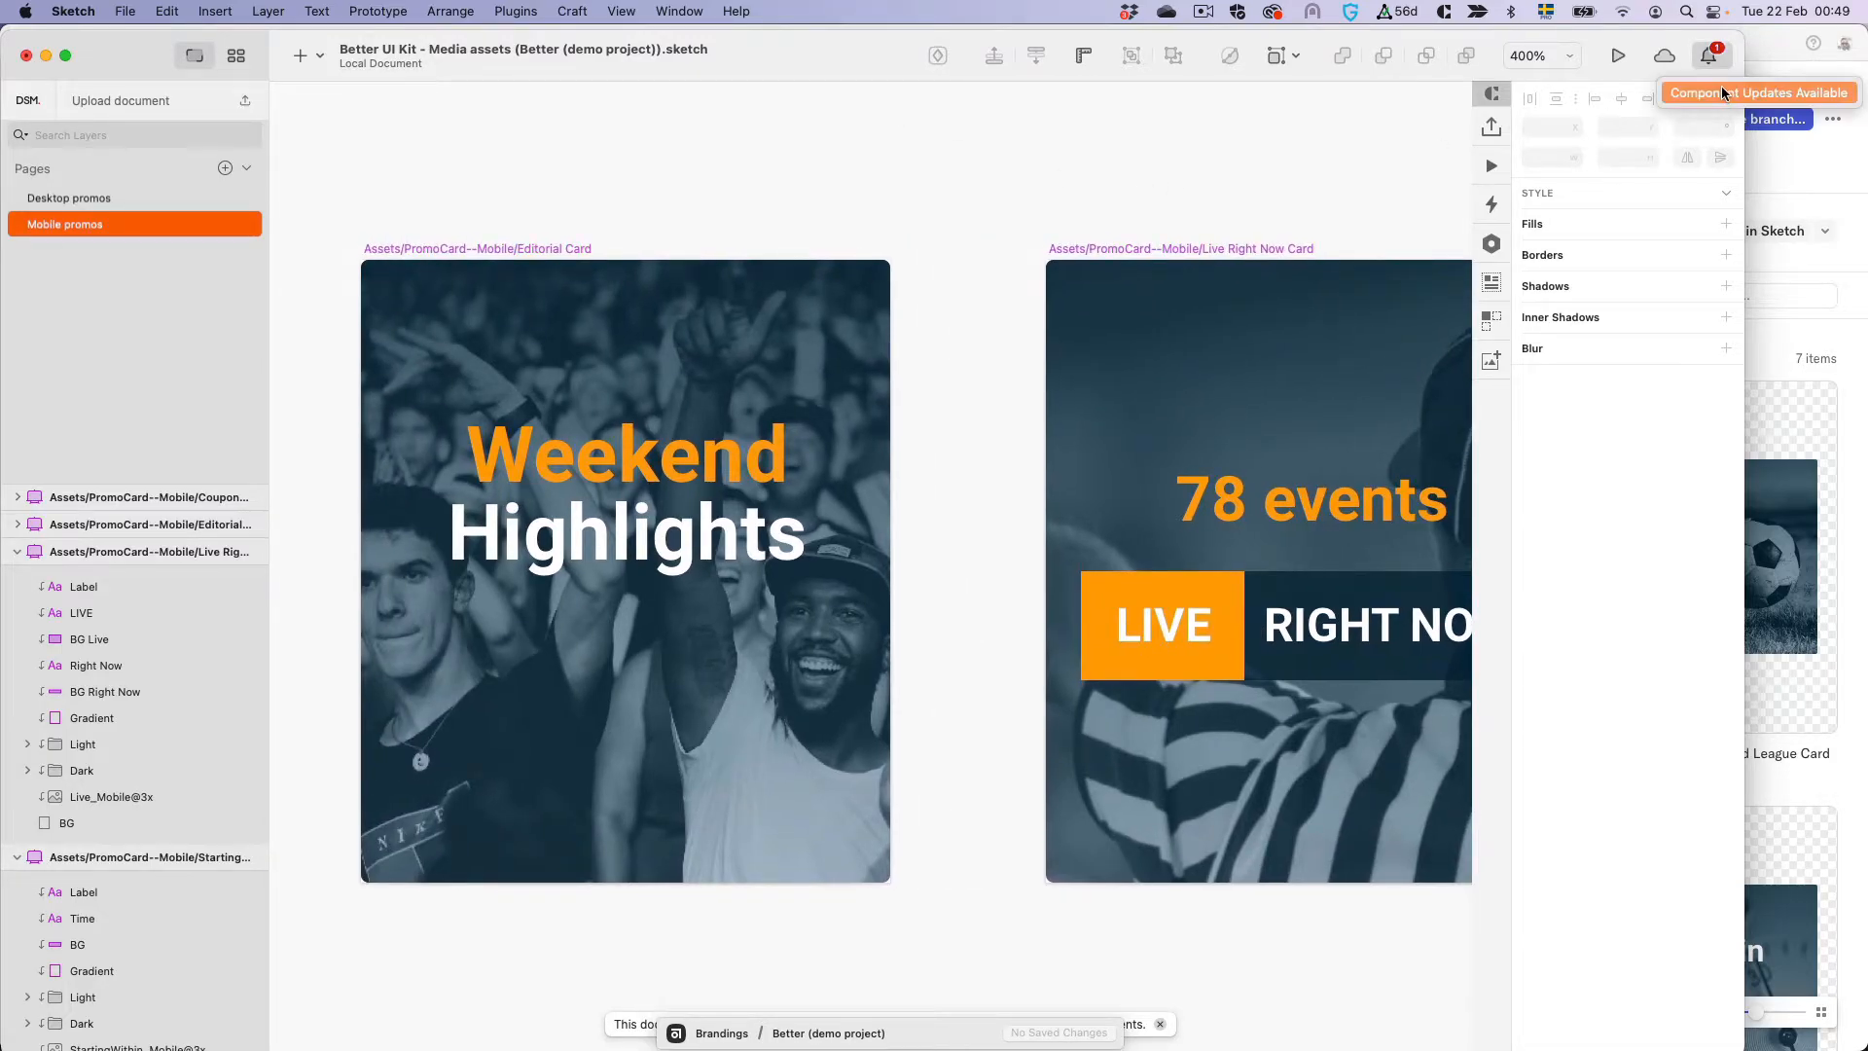
pyautogui.click(1717, 55)
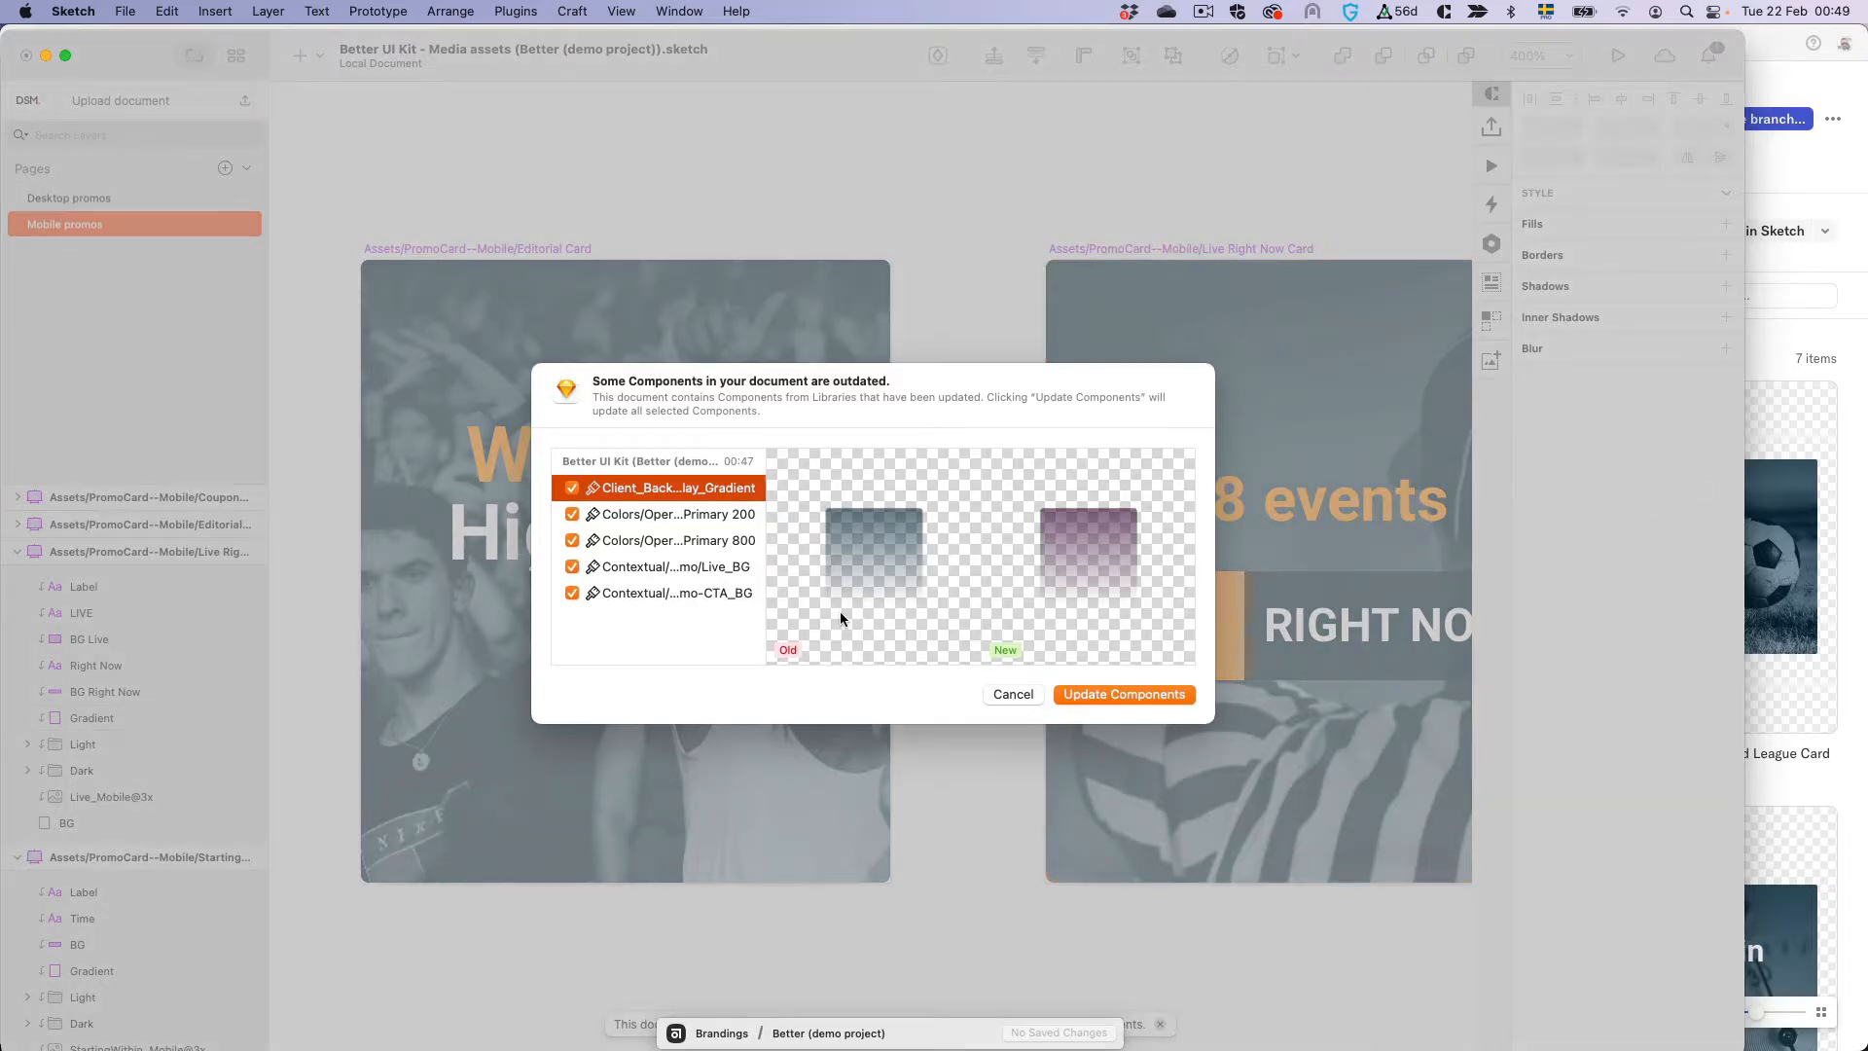
pyautogui.click(678, 513)
pyautogui.click(678, 540)
pyautogui.click(671, 567)
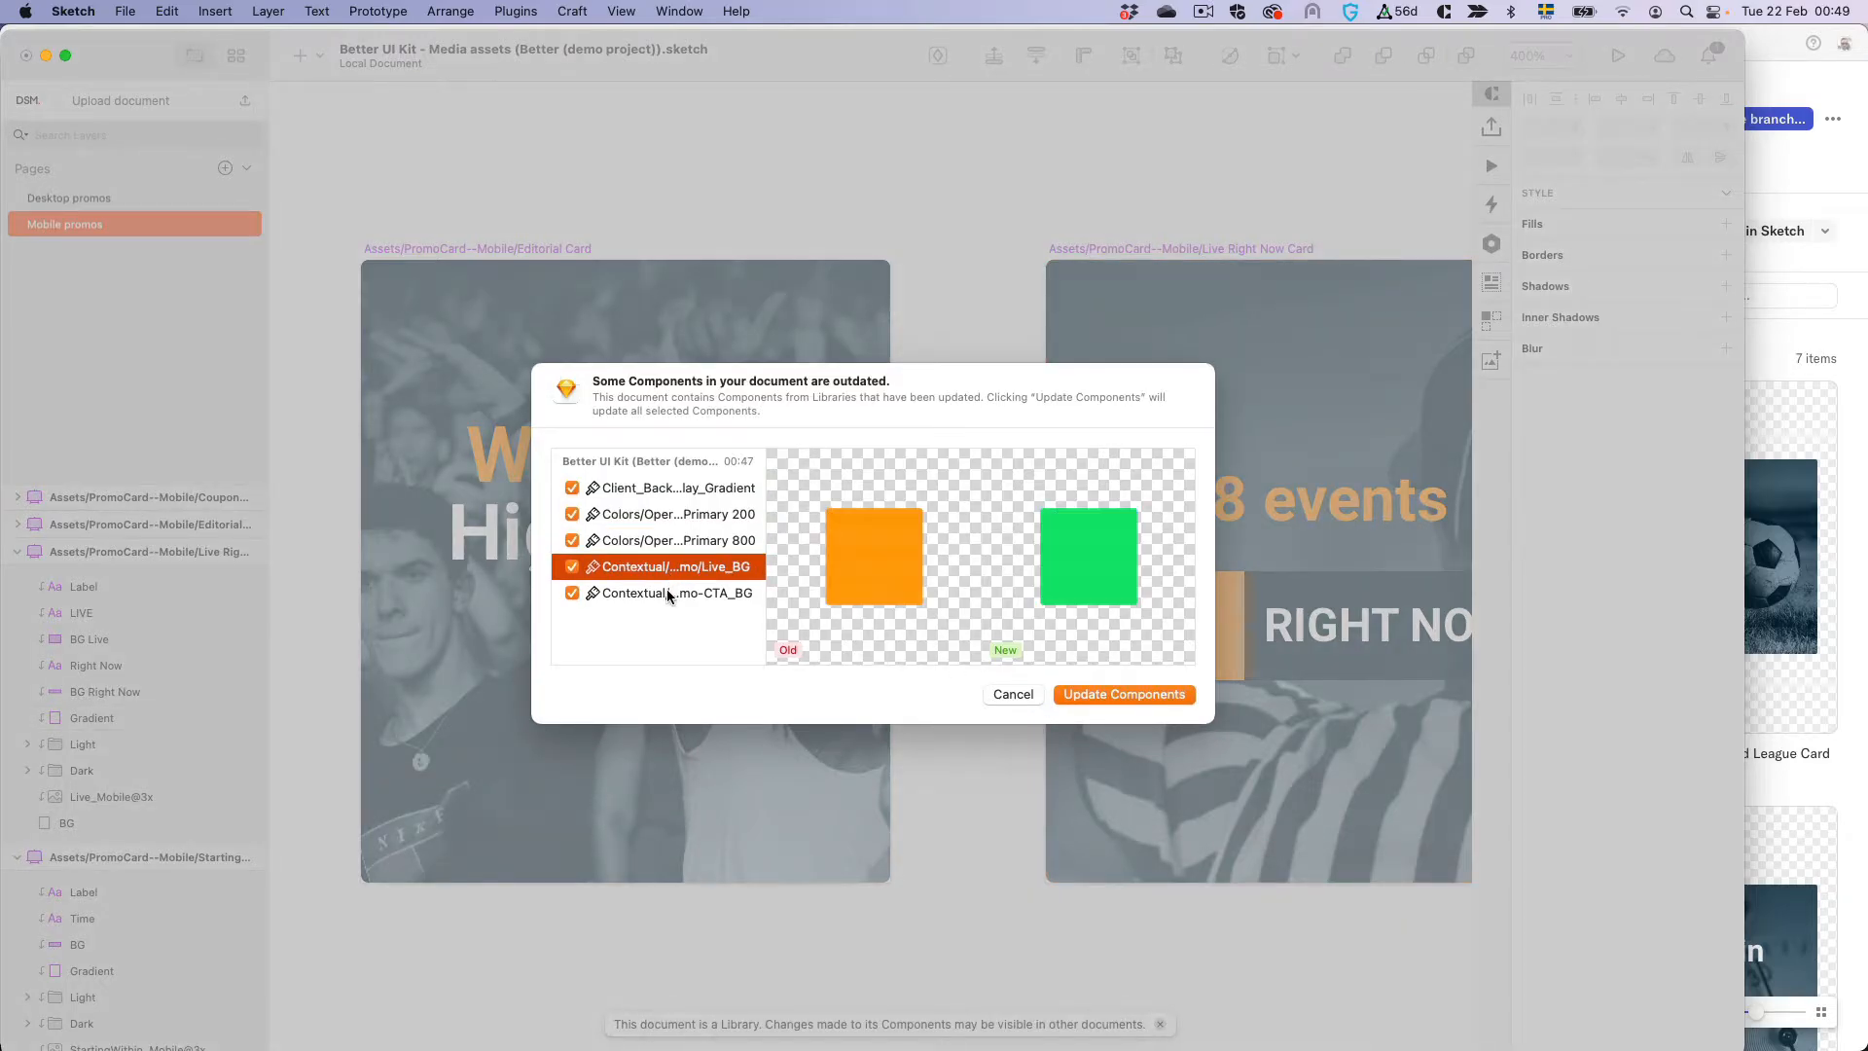
pyautogui.click(674, 593)
pyautogui.click(675, 566)
pyautogui.click(678, 541)
pyautogui.click(681, 515)
pyautogui.click(684, 488)
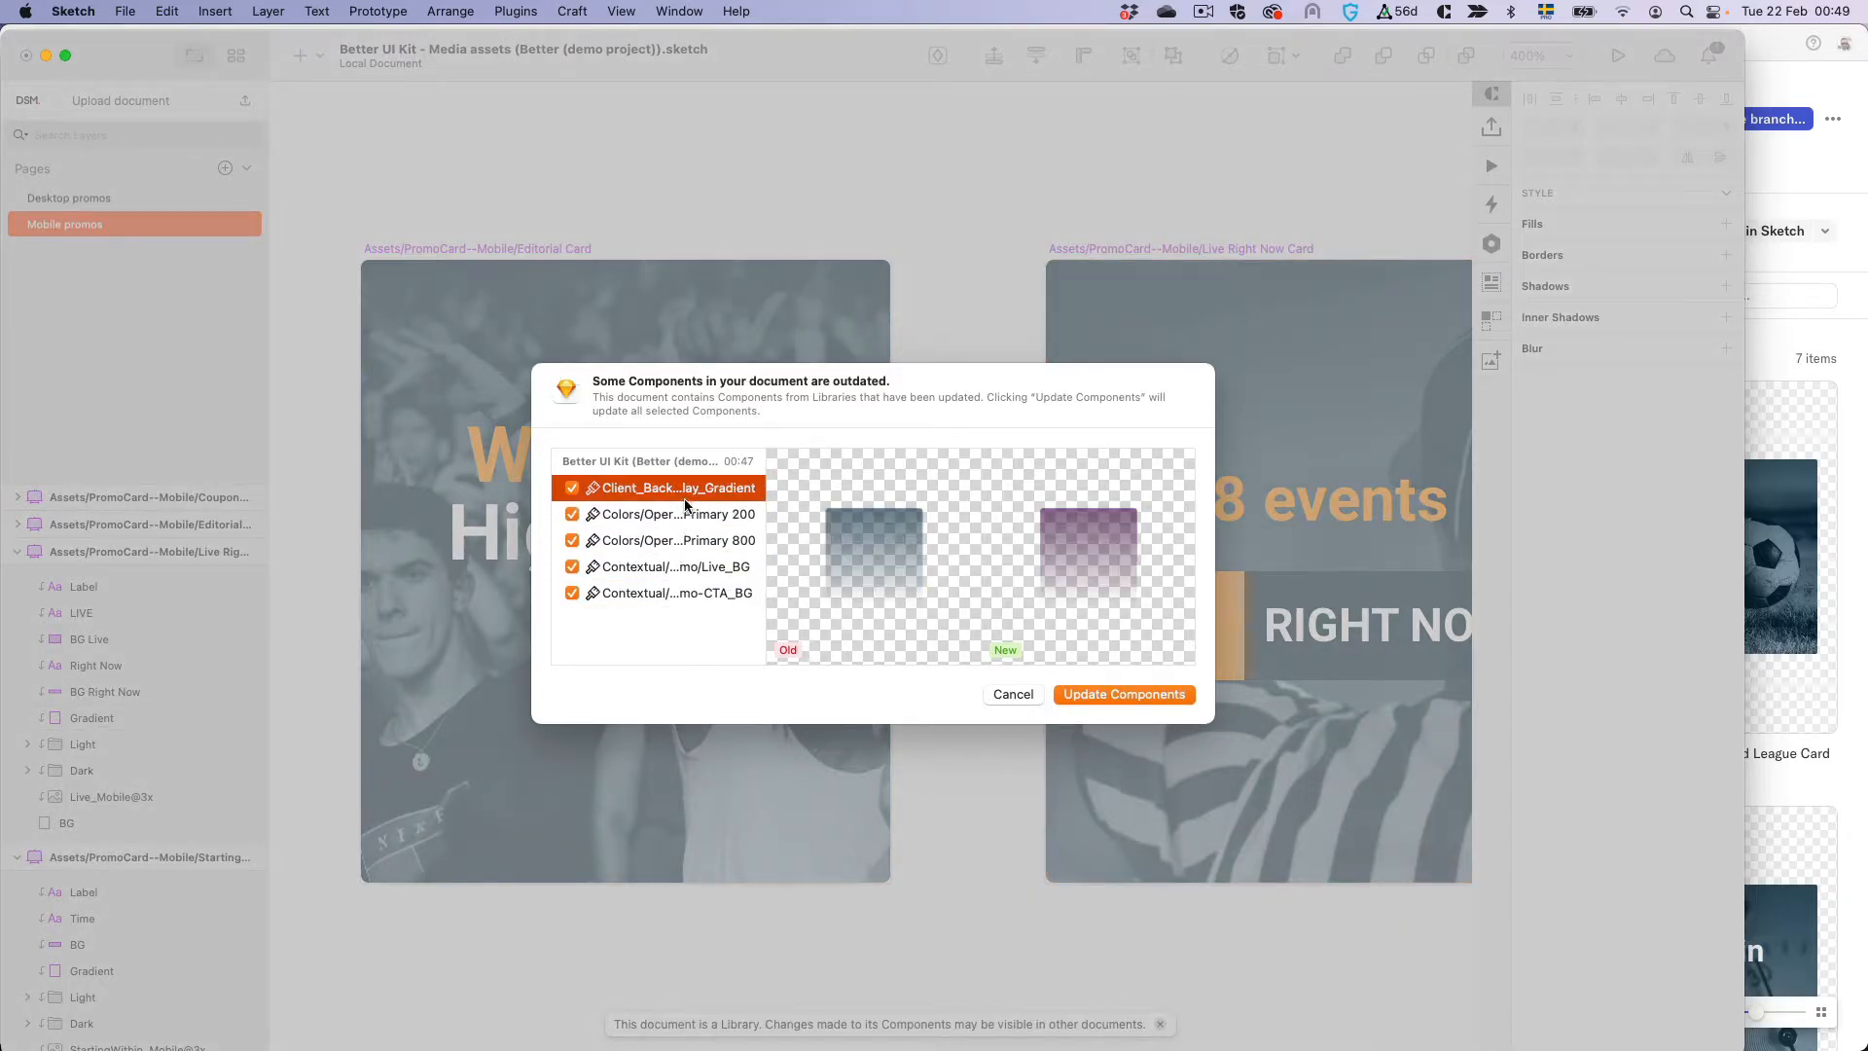
pyautogui.click(1137, 697)
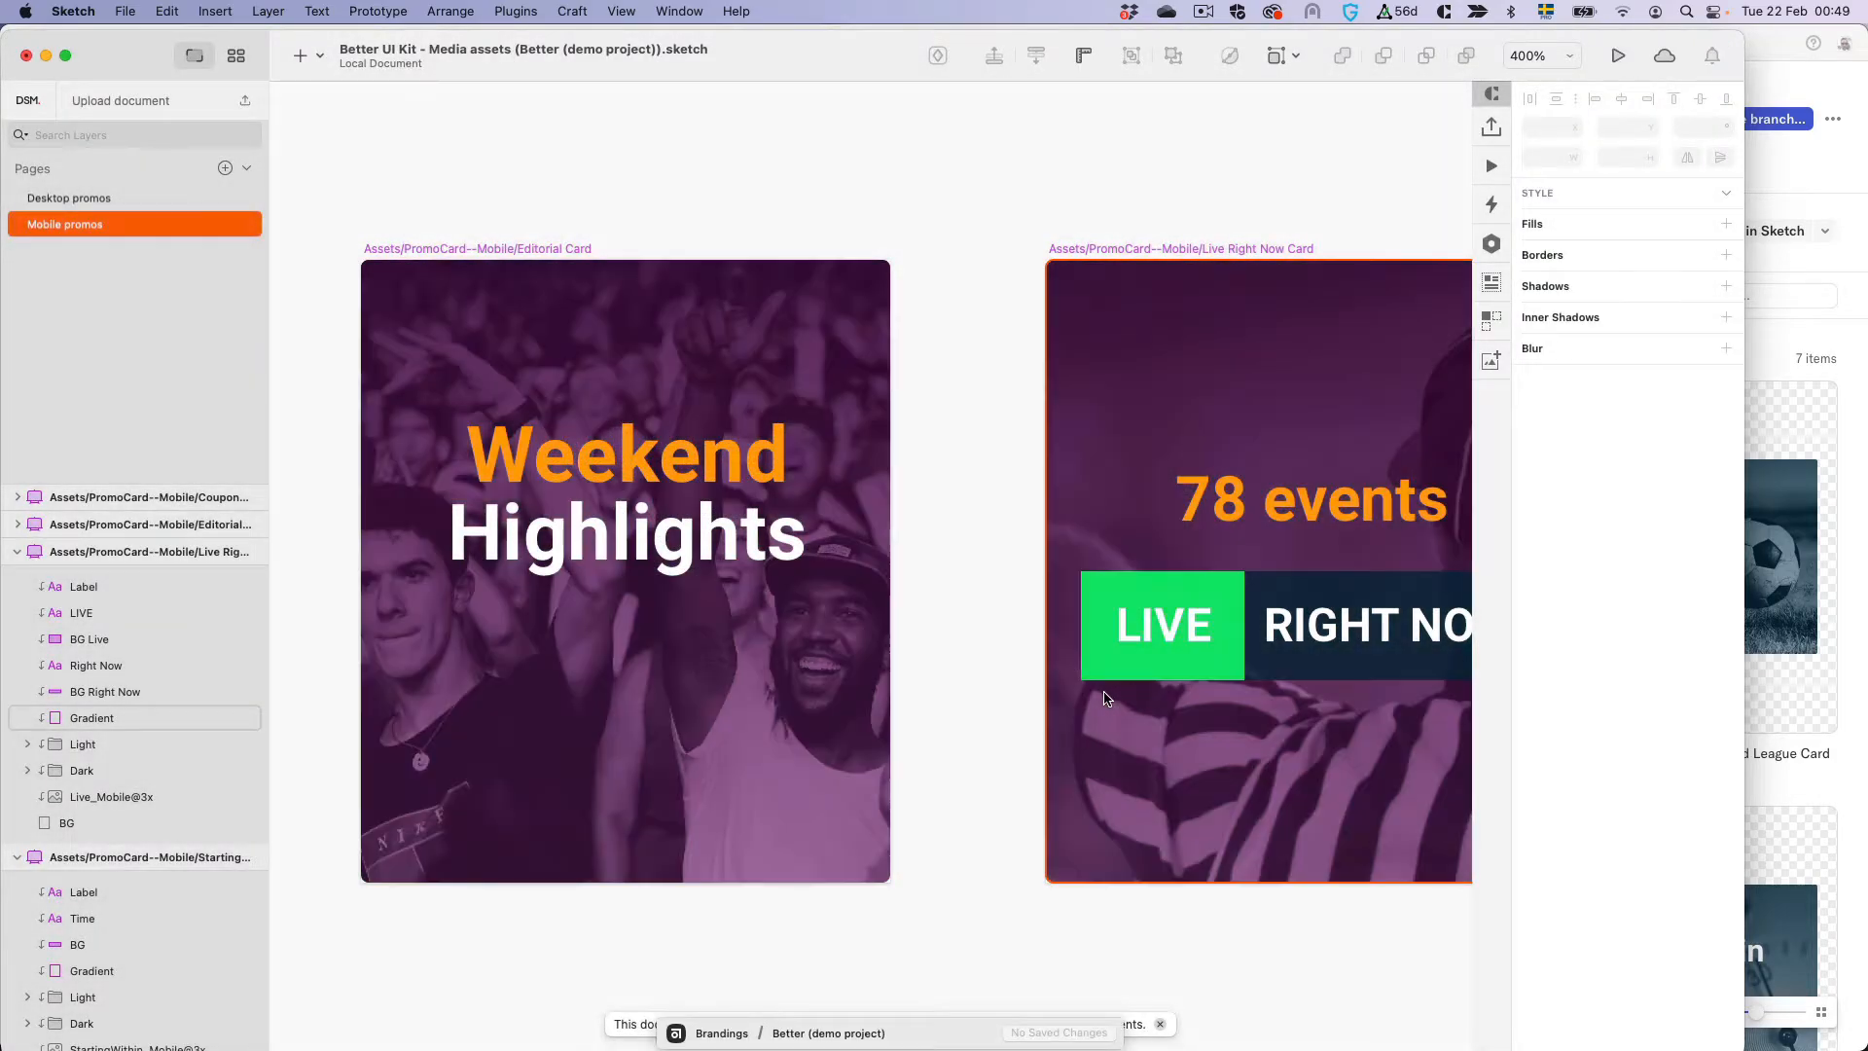
# Step: Zoom to 100% and scroll across the recoloured mobile promo cards
pyautogui.hscroll(-10, 1007, 697)
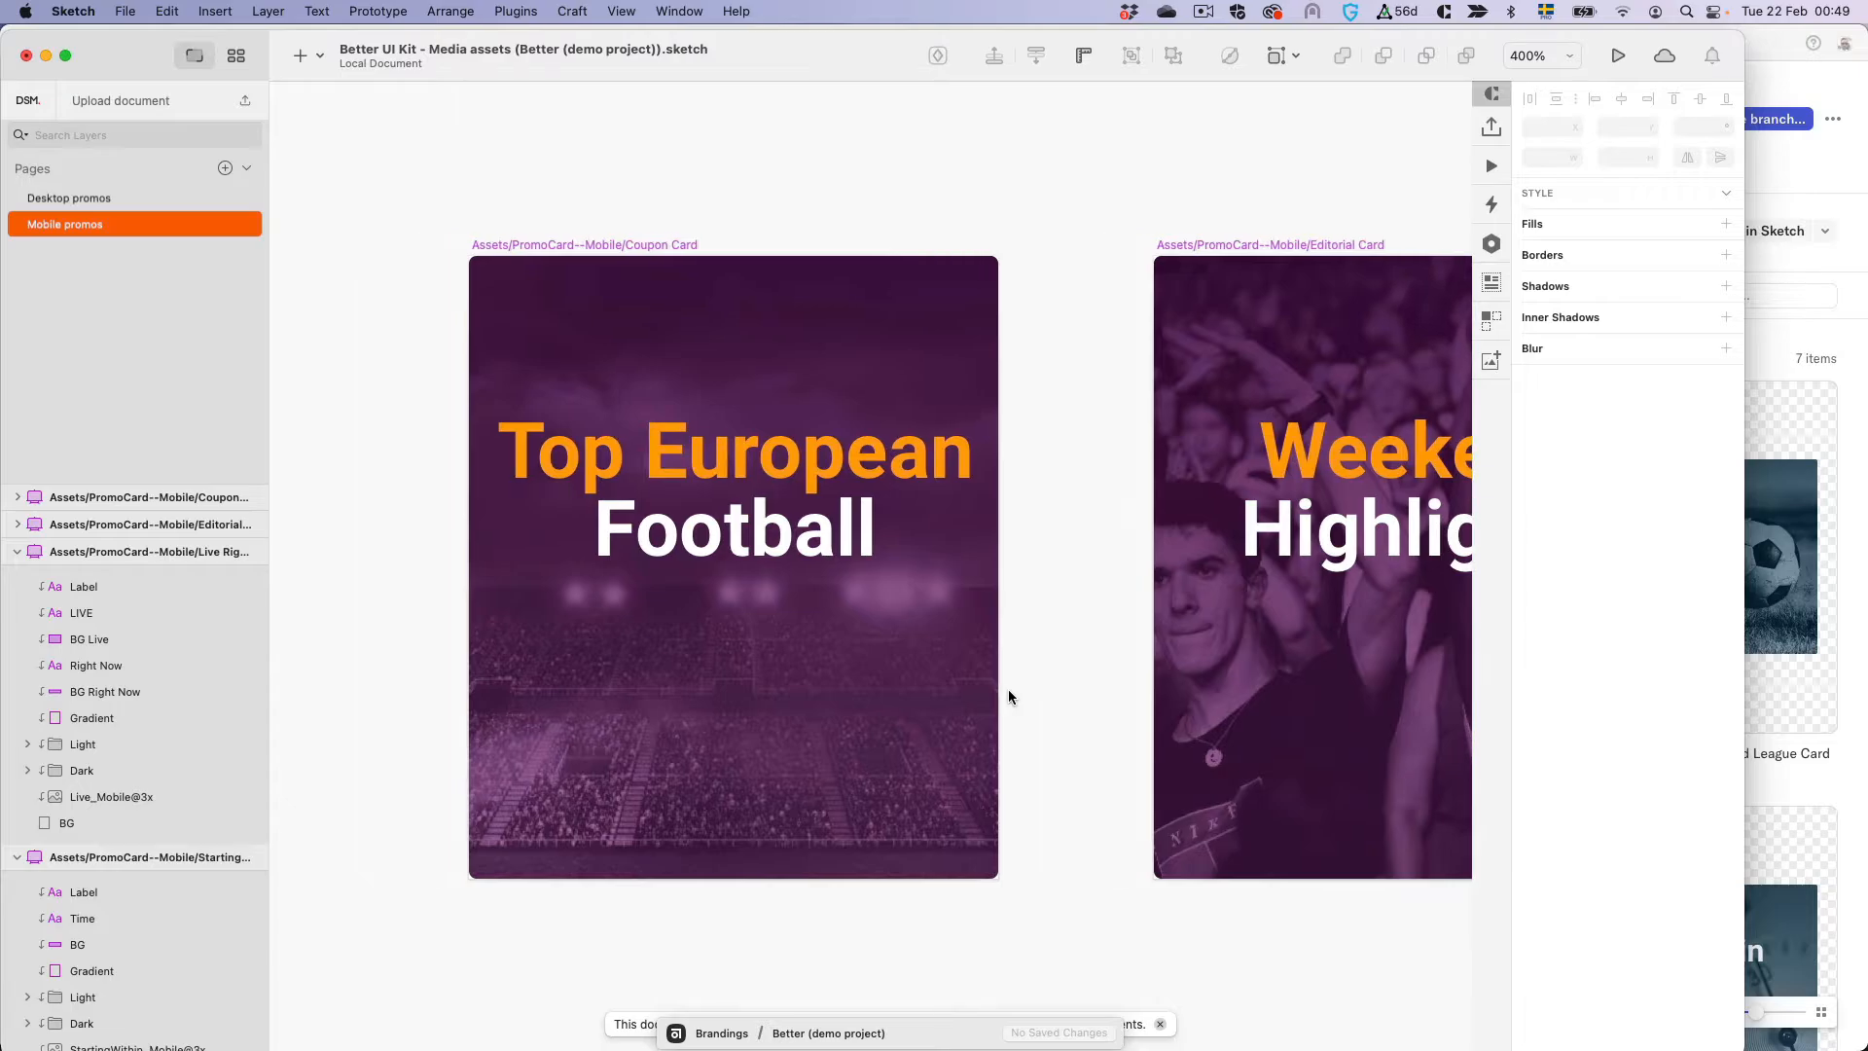
pyautogui.press('super+0')
pyautogui.hscroll(5, 1007, 689)
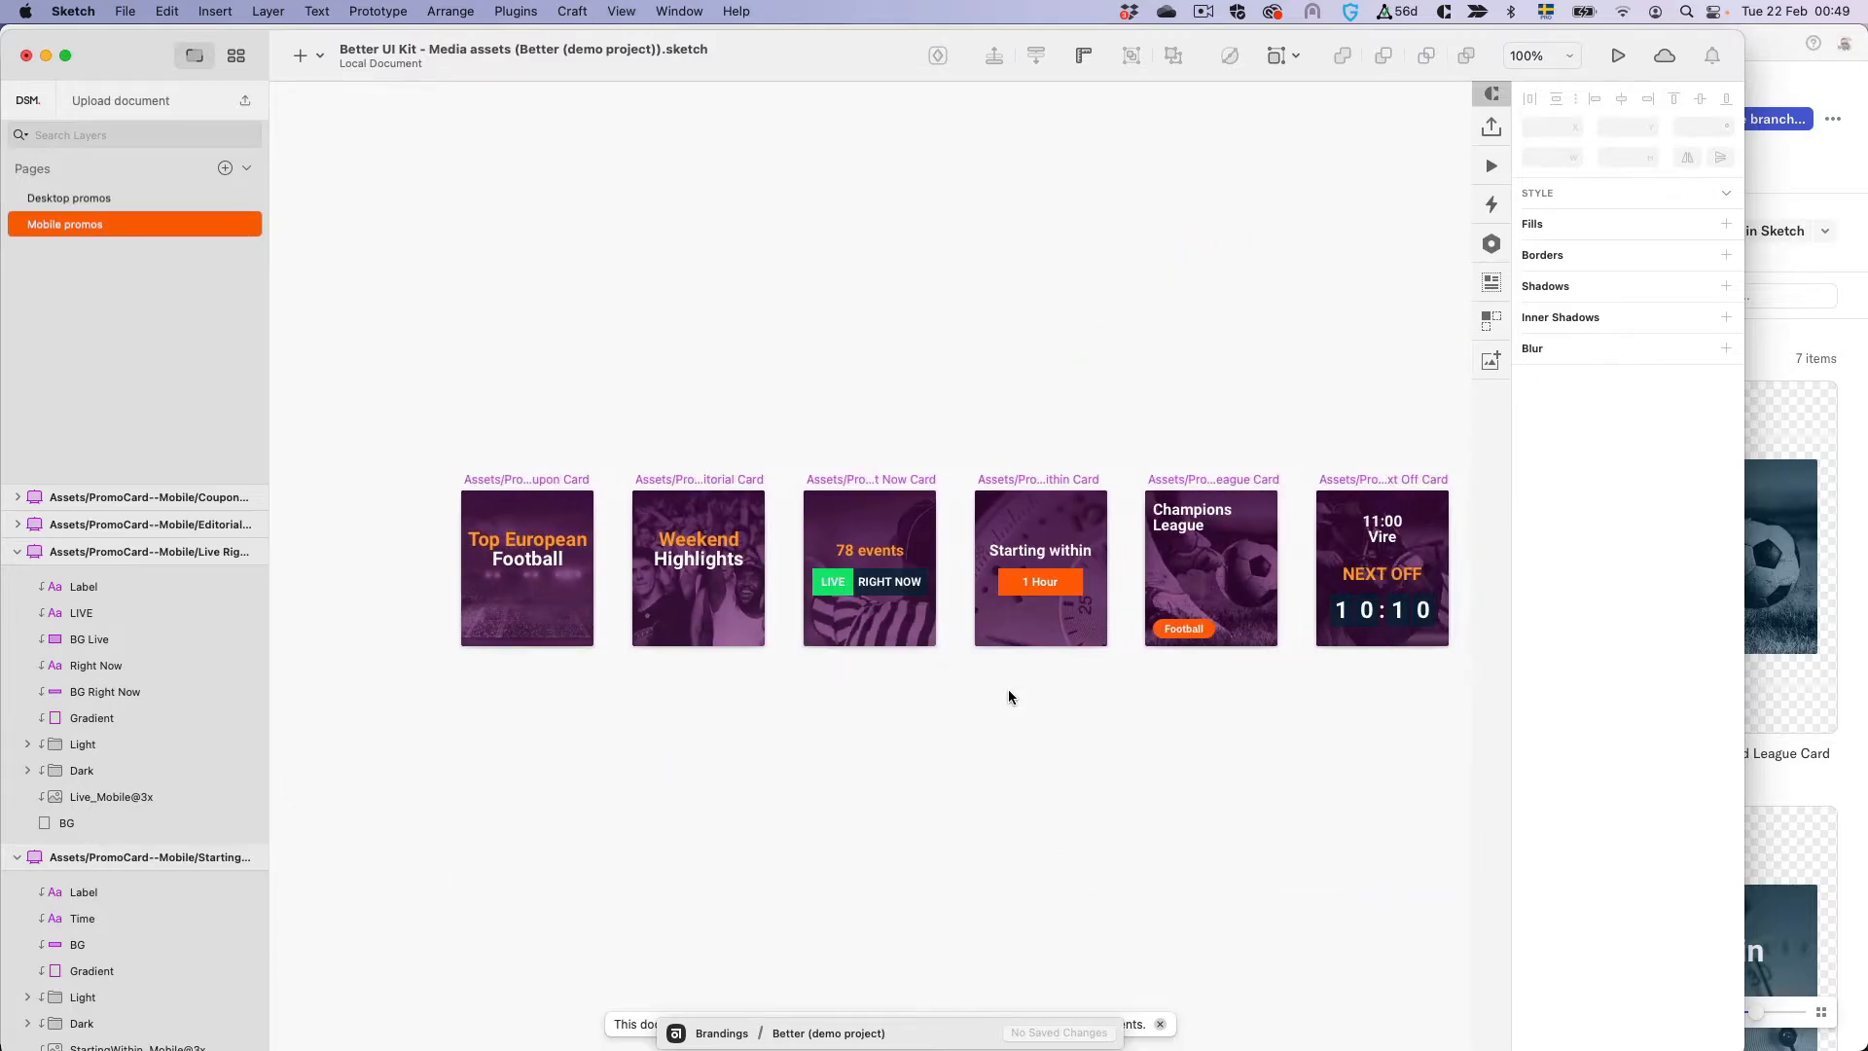
pyautogui.hscroll(3, 1007, 689)
pyautogui.hscroll(3, 1008, 689)
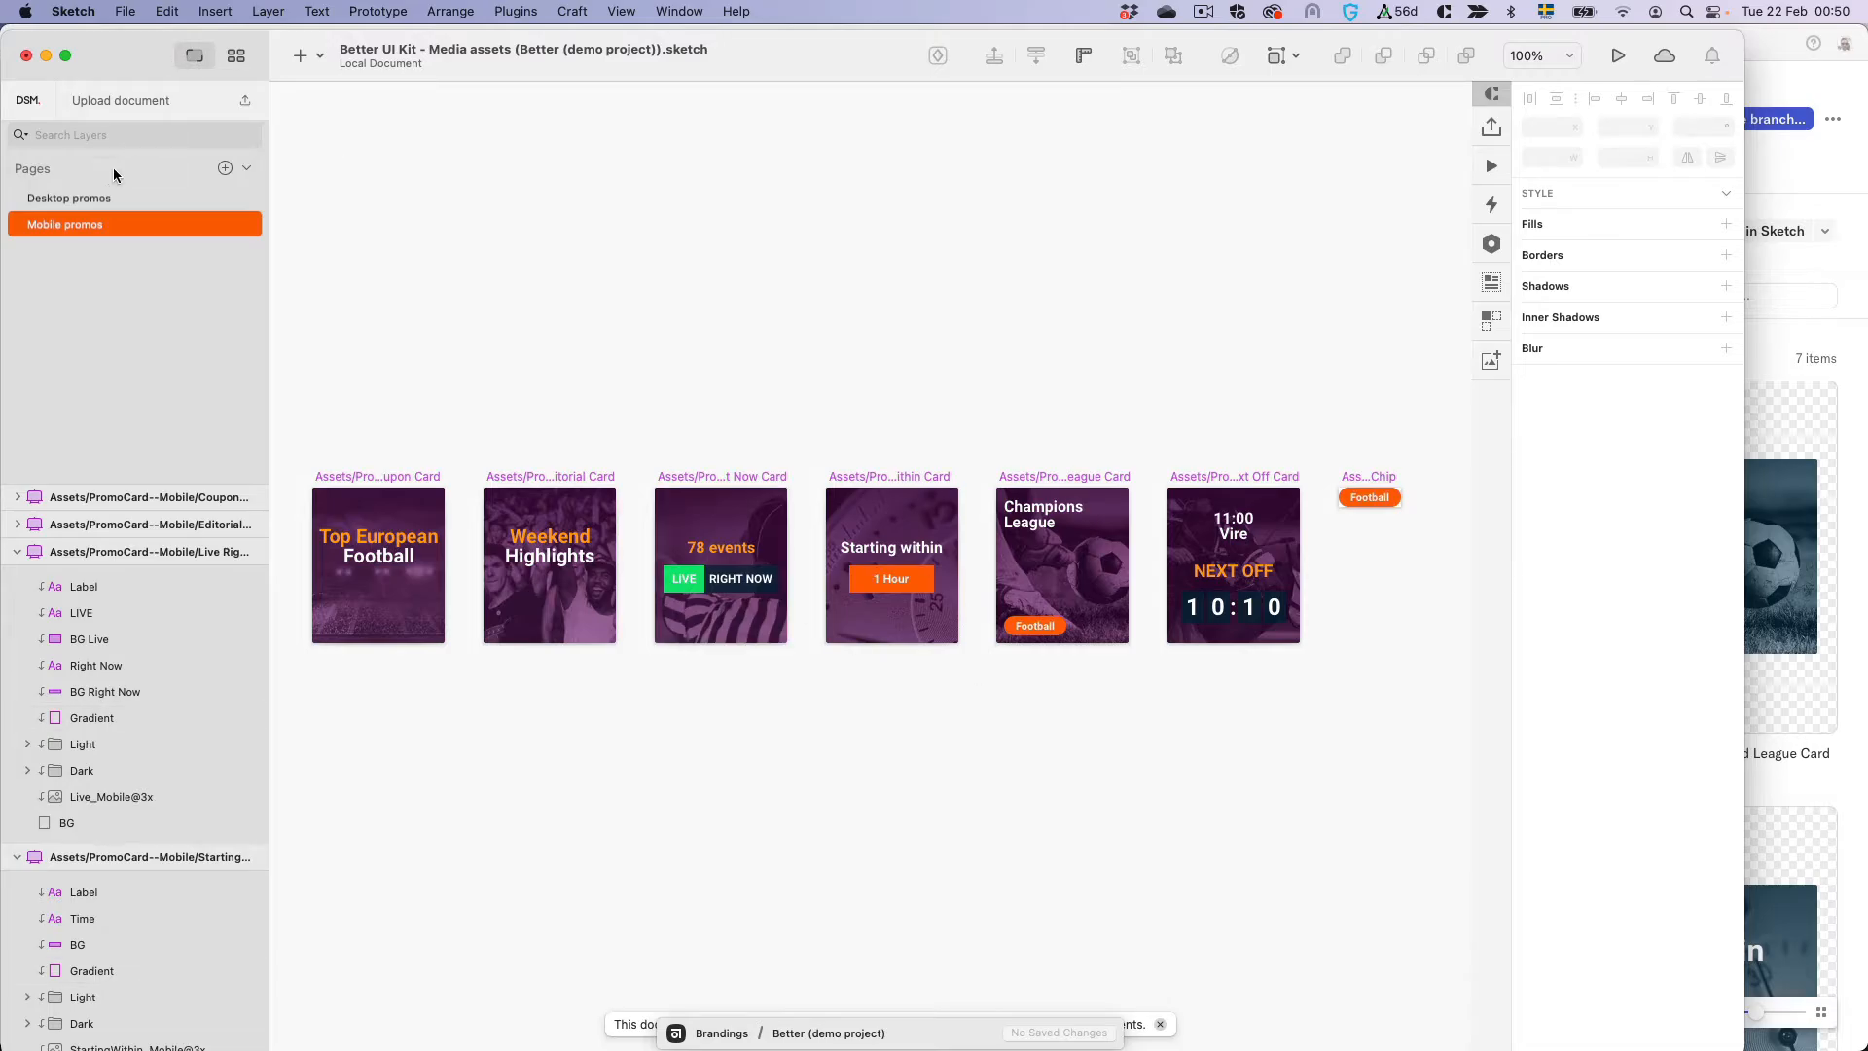
# Step: Review the Desktop promos page cards with their purple gradient and green LIVE label
pyautogui.click(115, 197)
pyautogui.hscroll(-4, 556, 348)
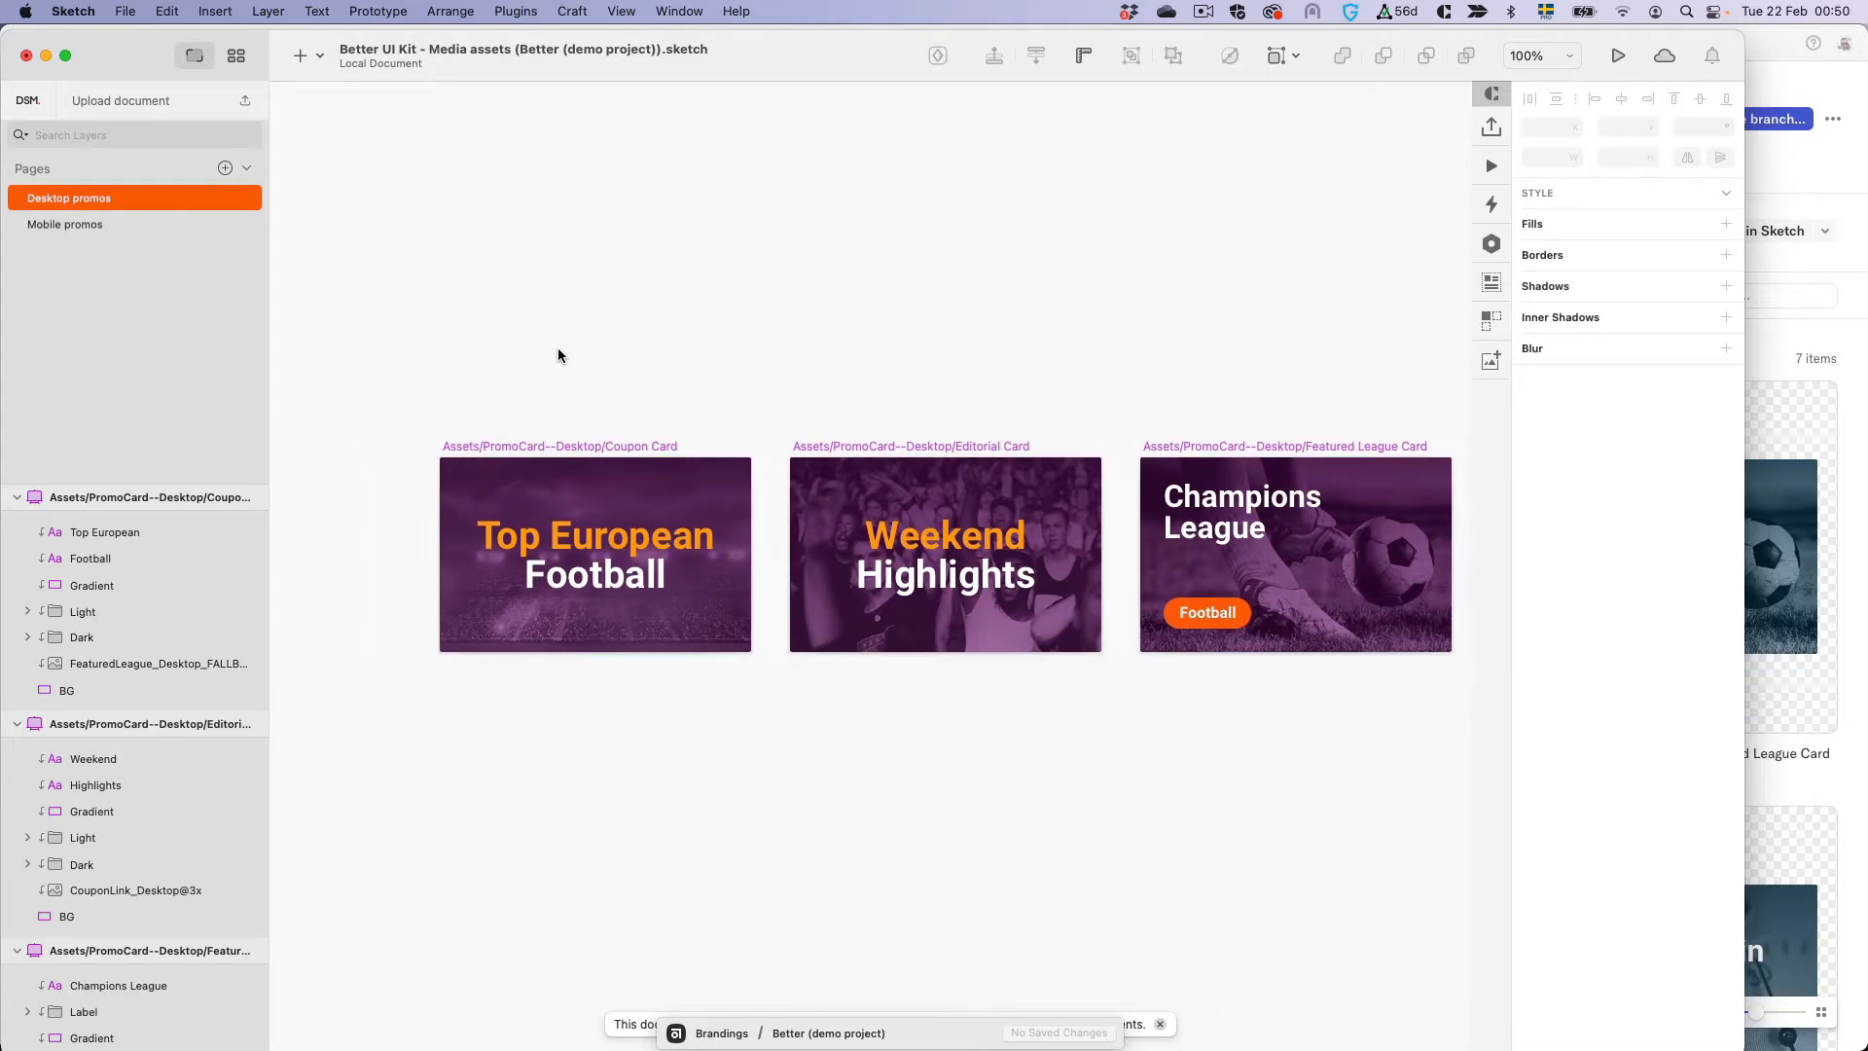
pyautogui.hscroll(12, 558, 347)
pyautogui.hscroll(5, 558, 348)
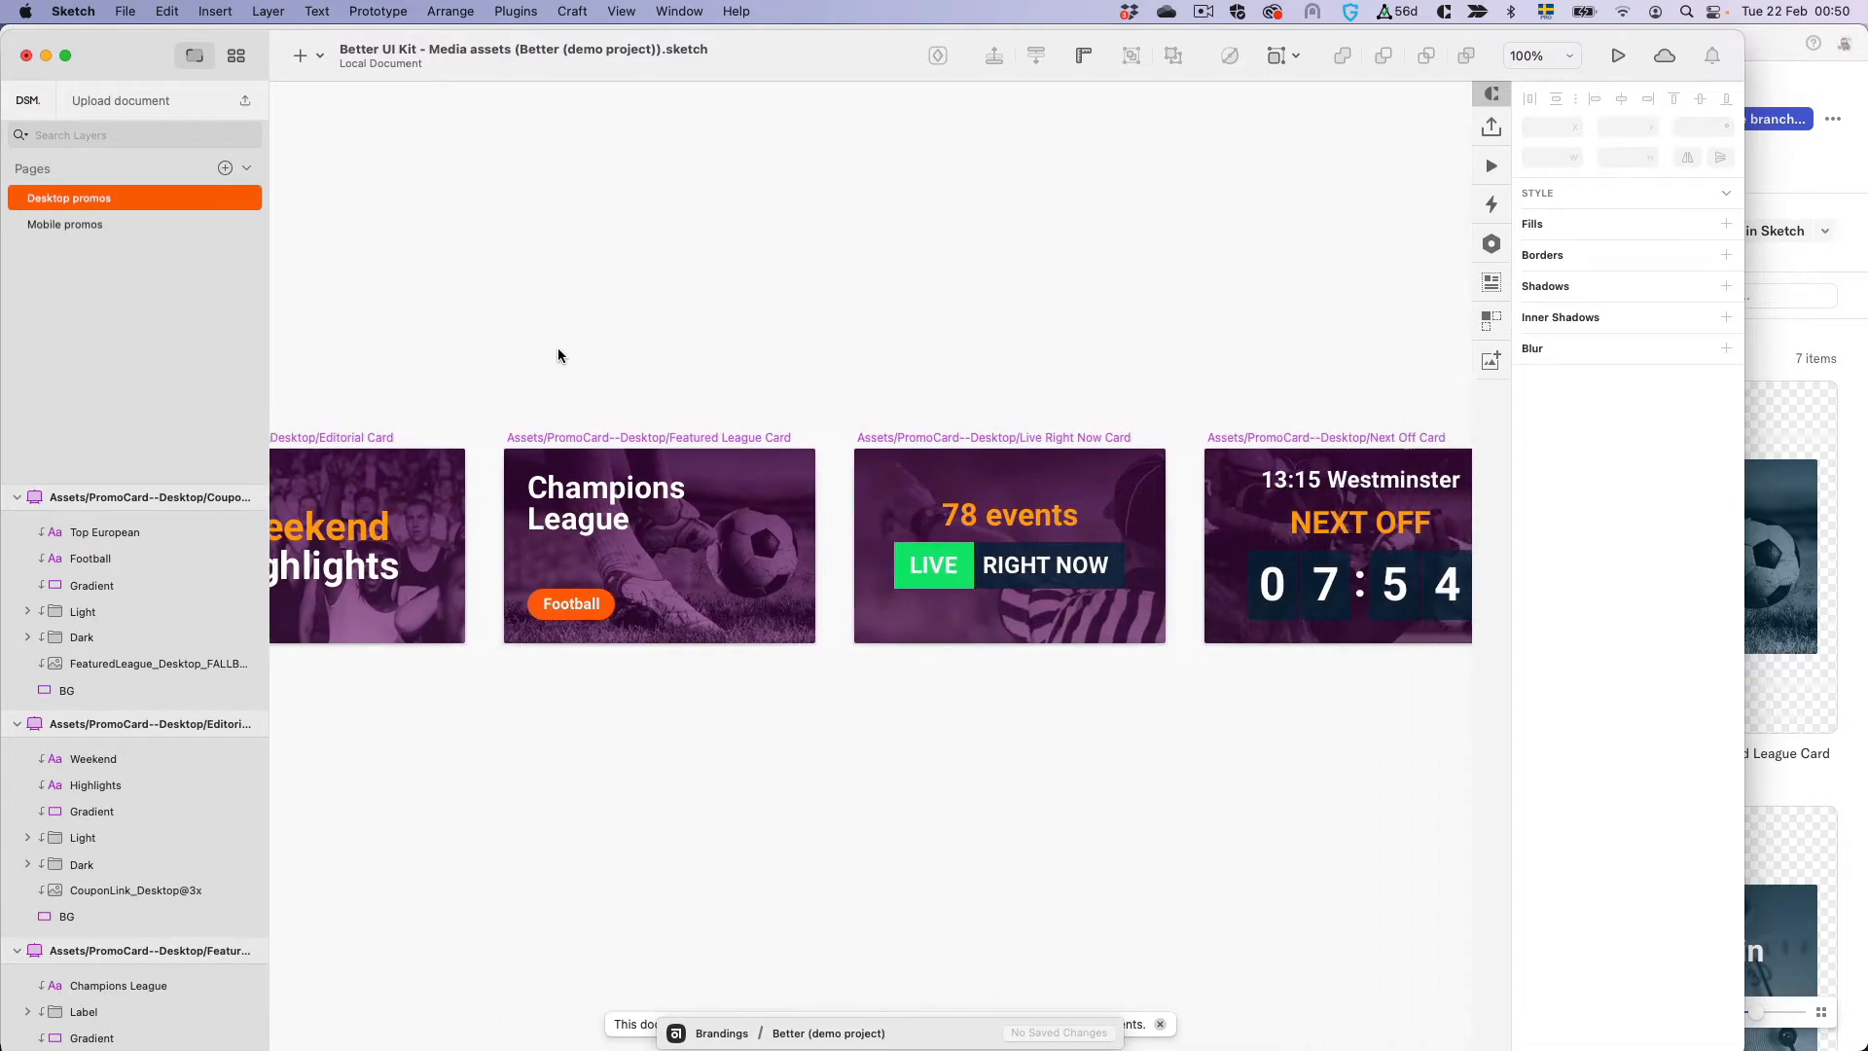
pyautogui.click(136, 227)
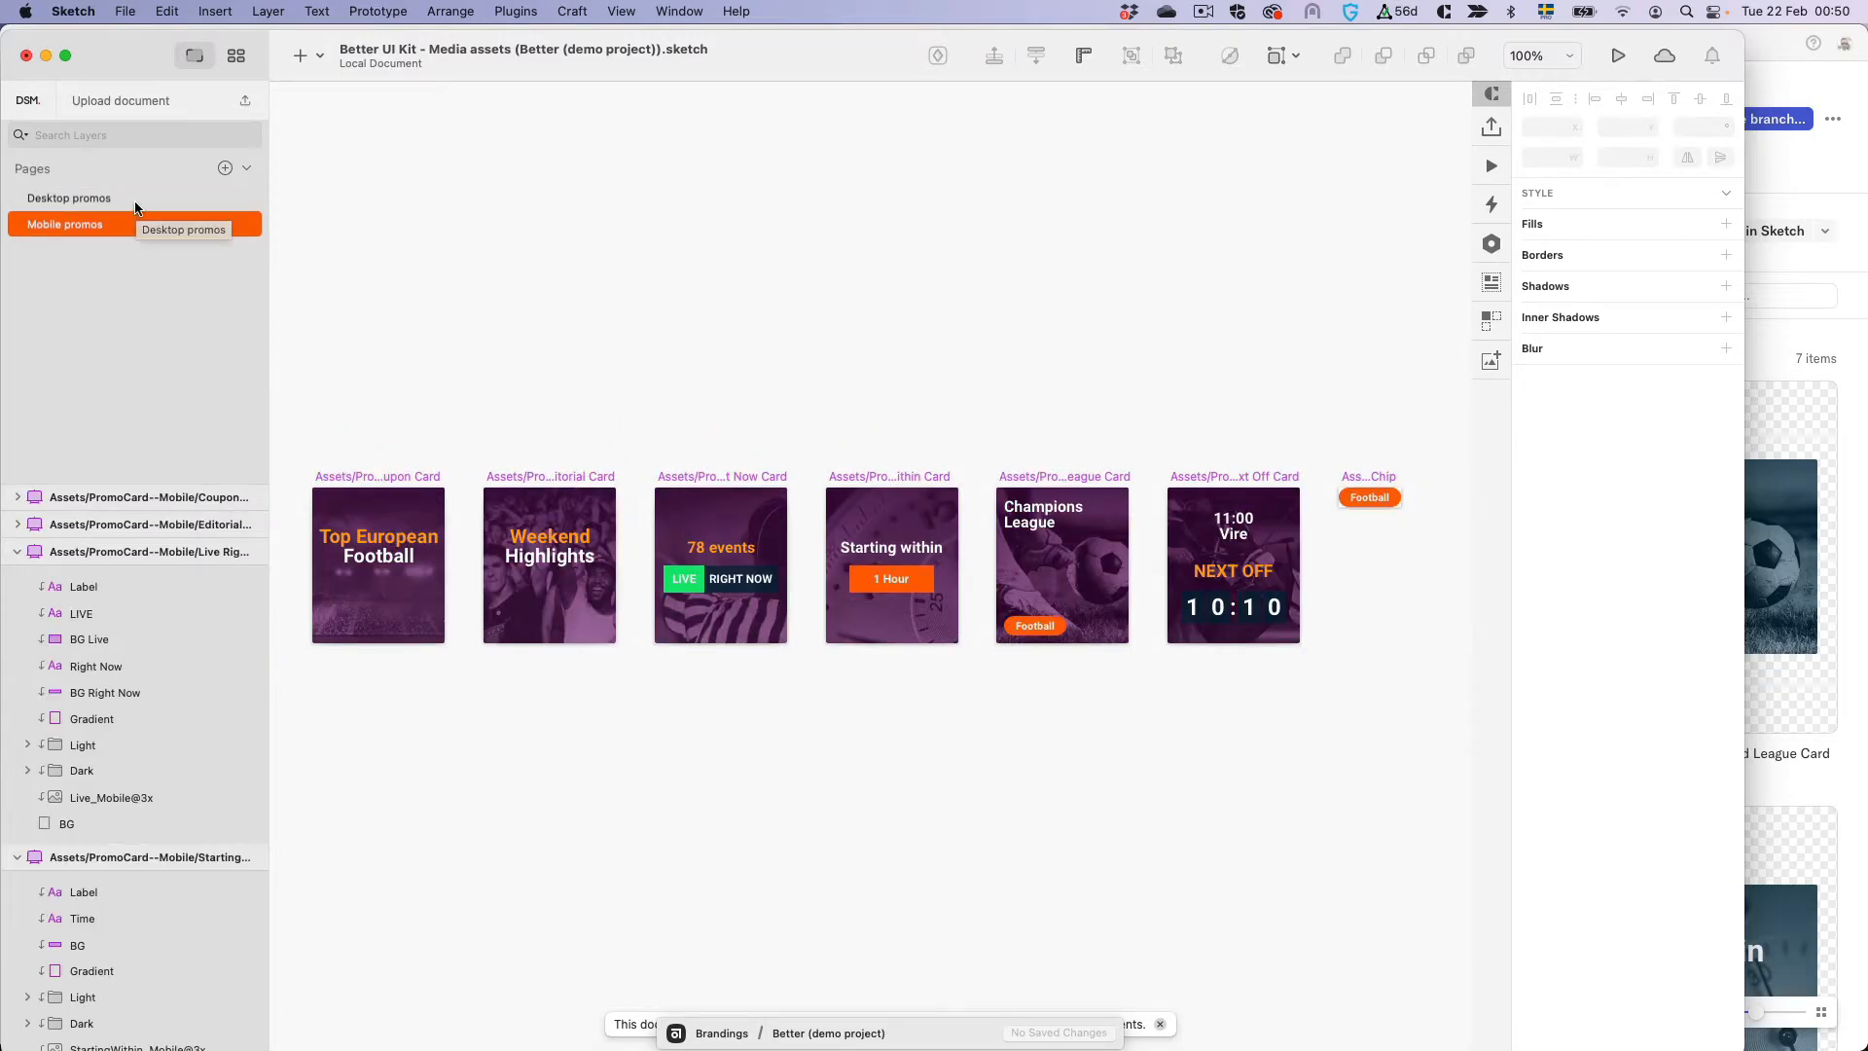
pyautogui.click(136, 204)
pyautogui.hscroll(-10, 574, 223)
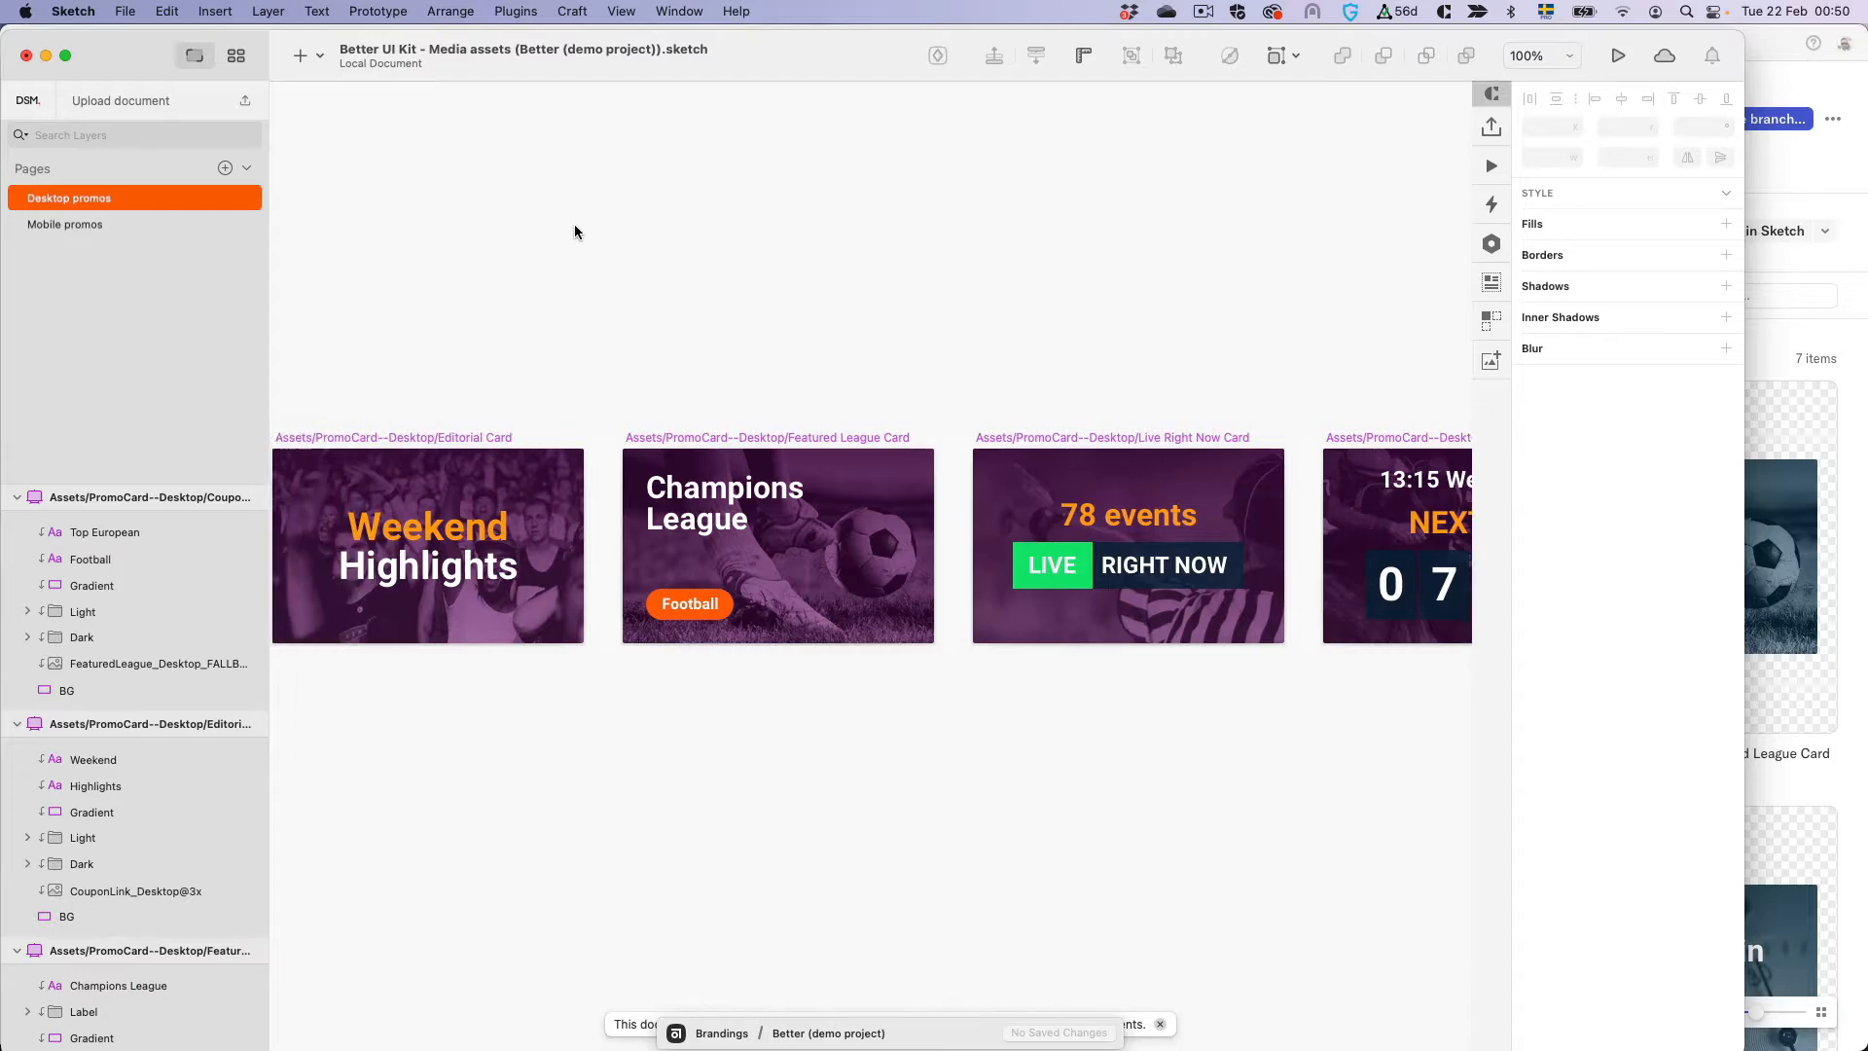
pyautogui.hscroll(5, 588, 224)
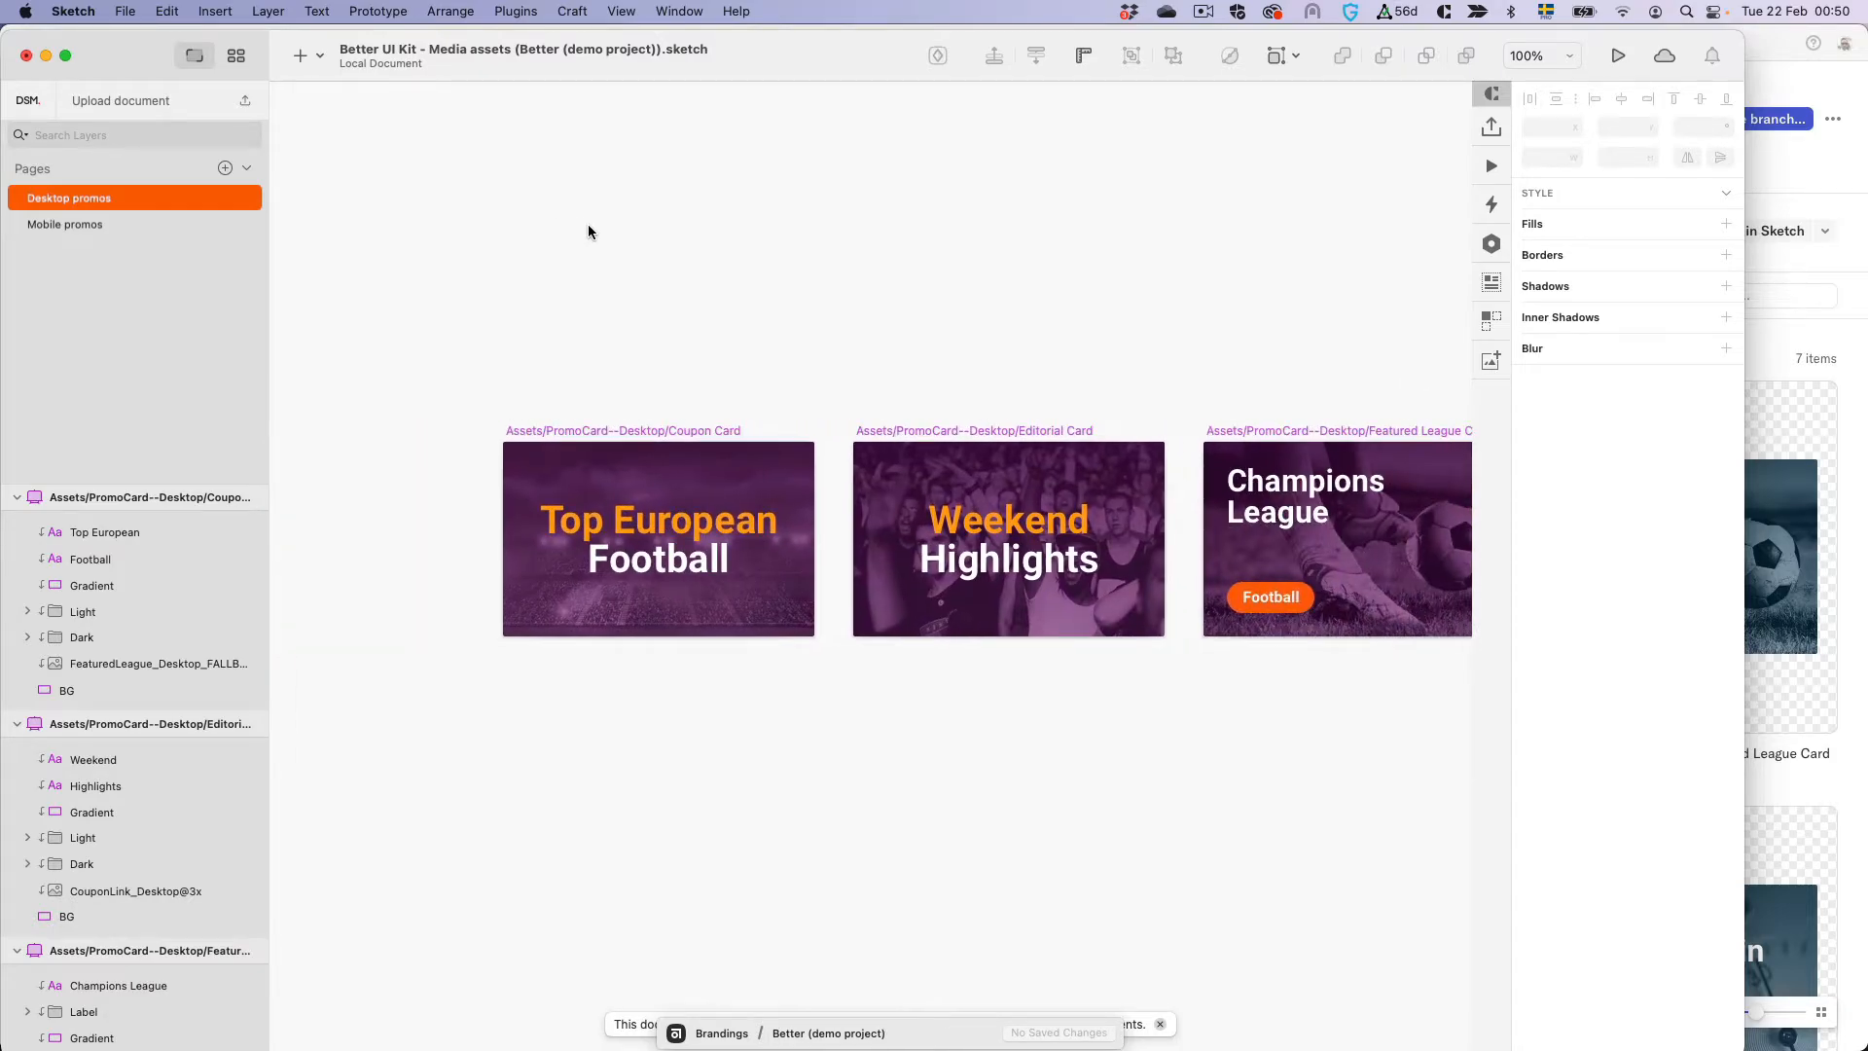
pyautogui.click(638, 513)
pyautogui.click(796, 297)
pyautogui.hscroll(4, 793, 298)
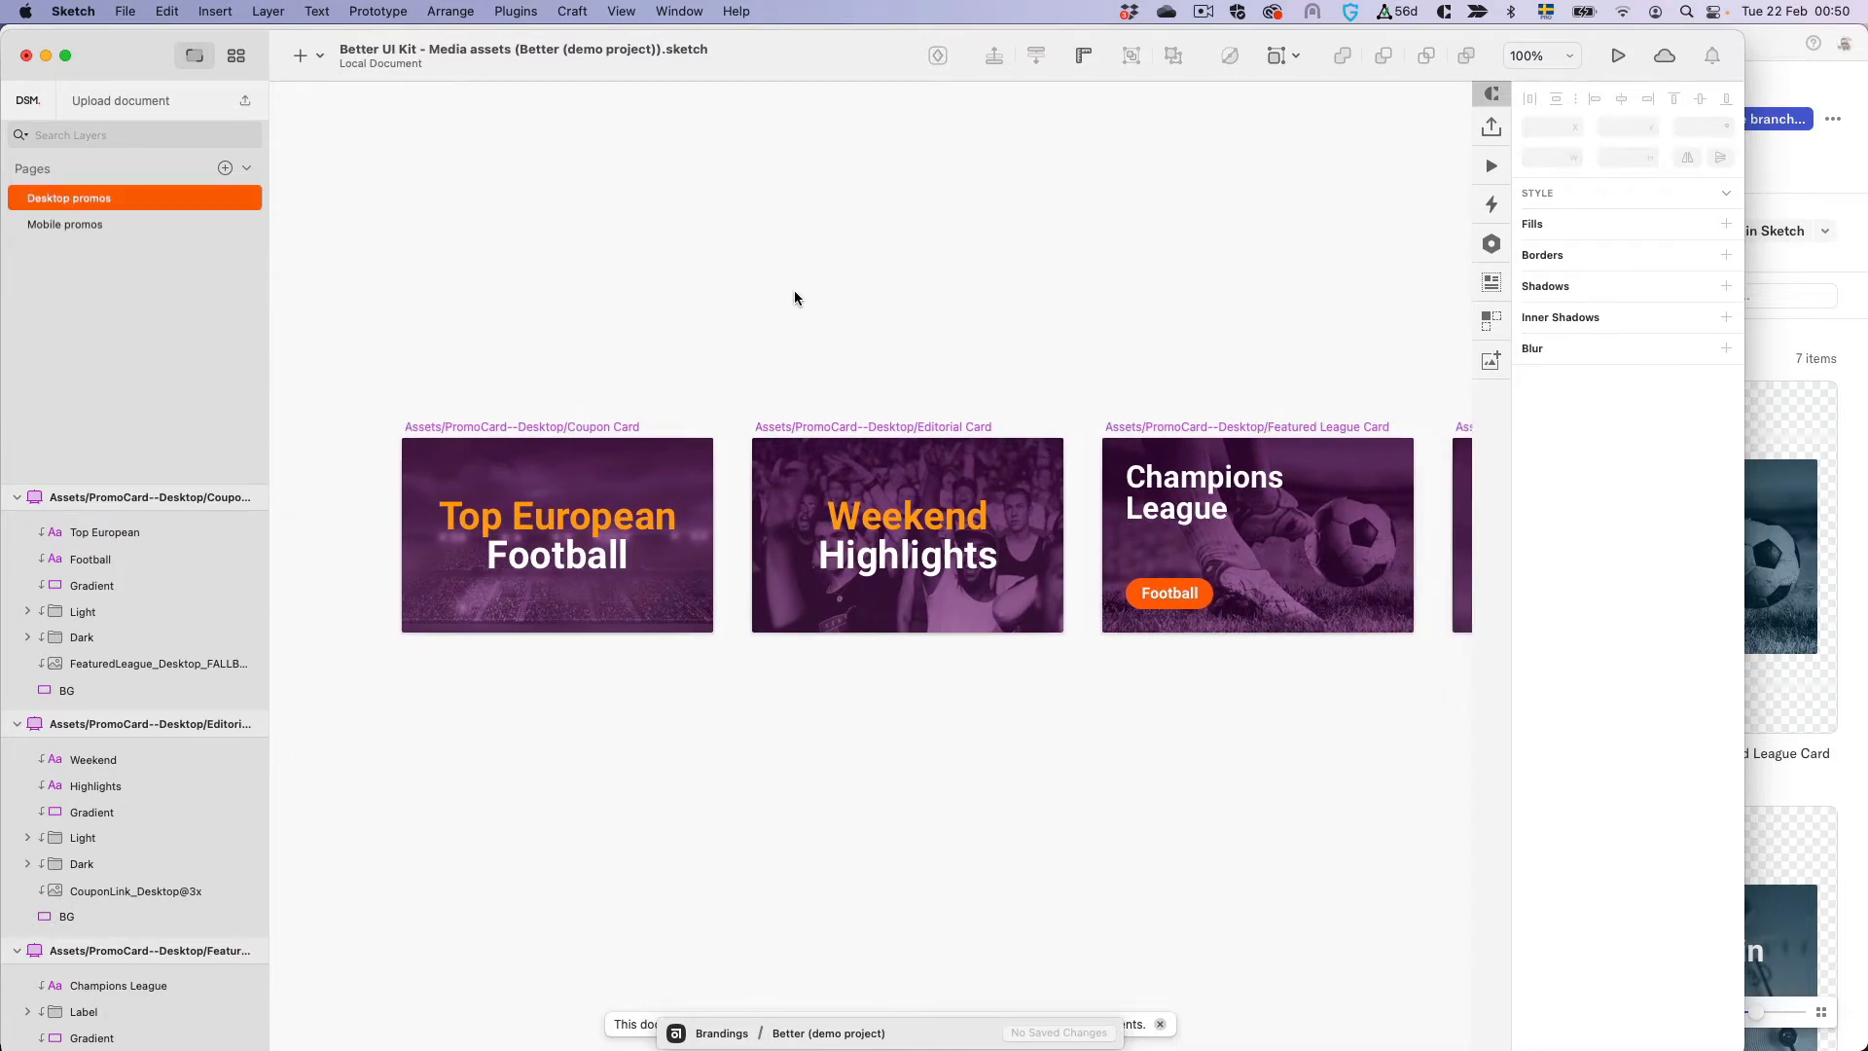
pyautogui.scroll(-2, 794, 297)
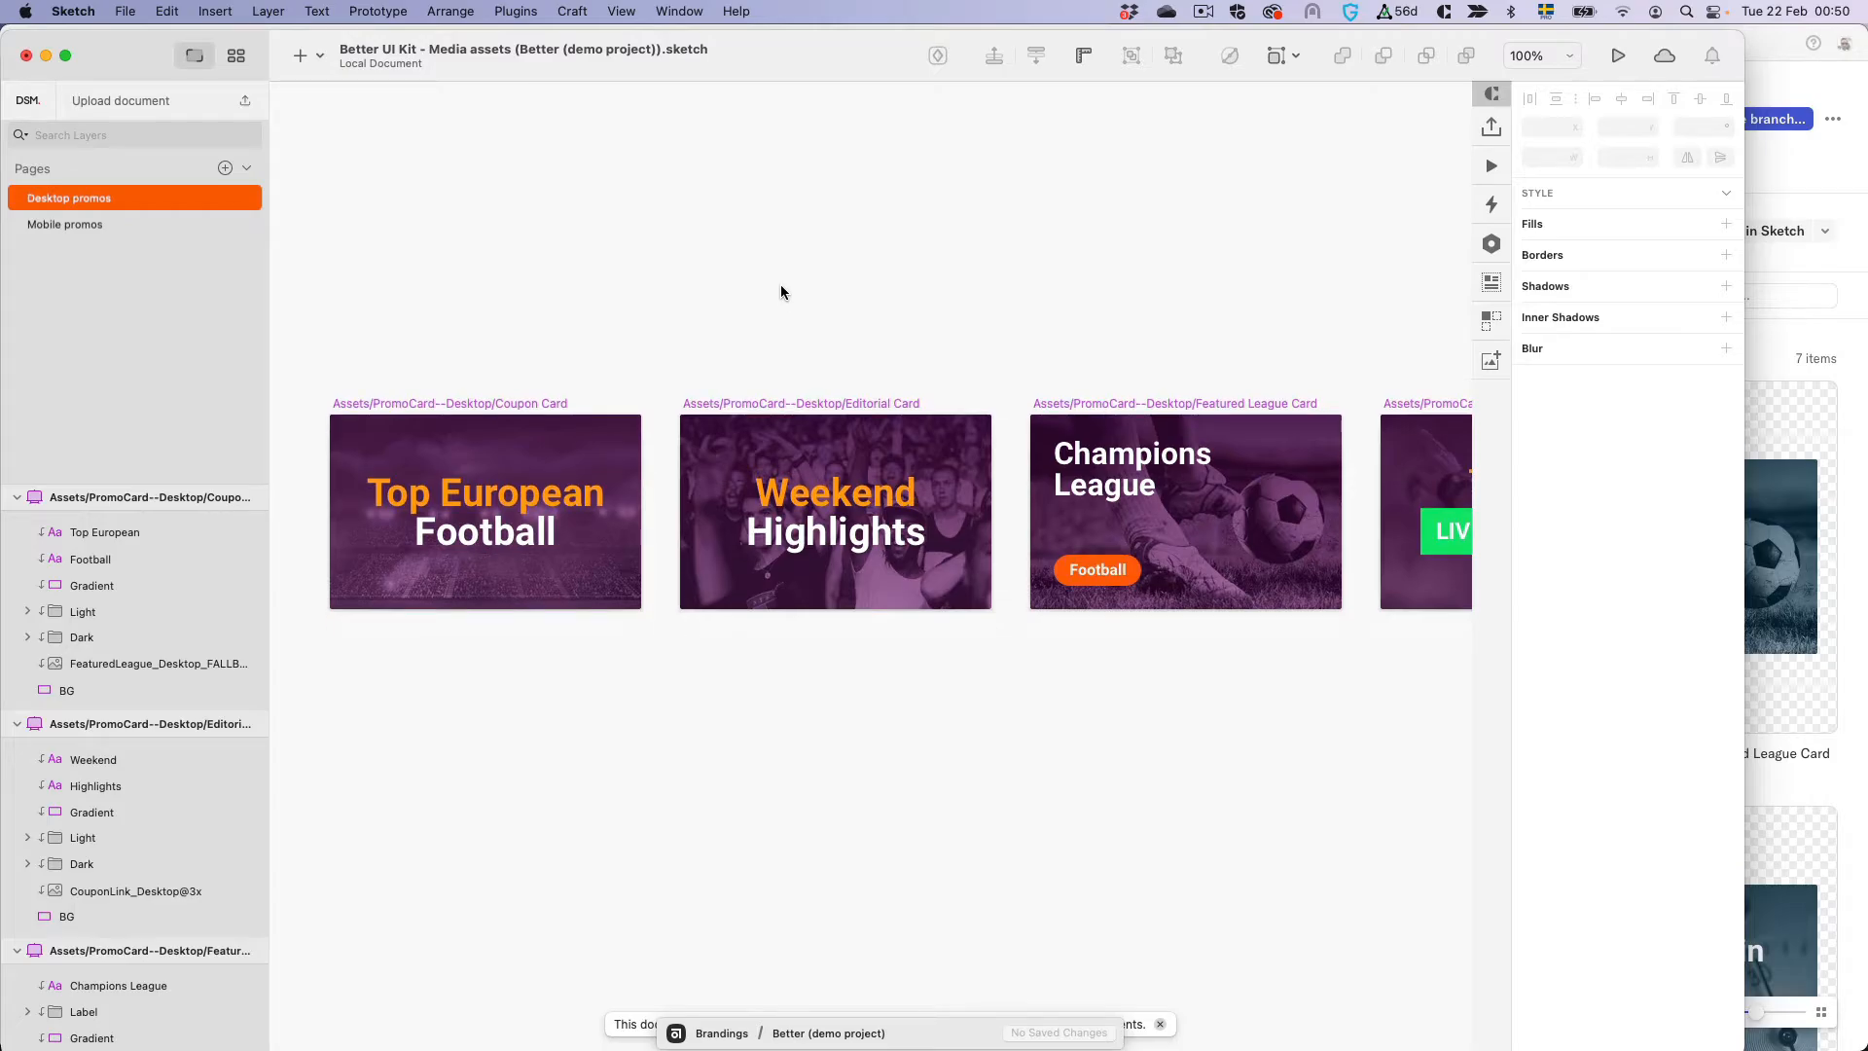
pyautogui.click(465, 11)
# Step: Run the Fontily Replacer plugin to swap Roboto-Bold for Montserrat-Bold across 36 layers
pyautogui.moveTo(499, 44)
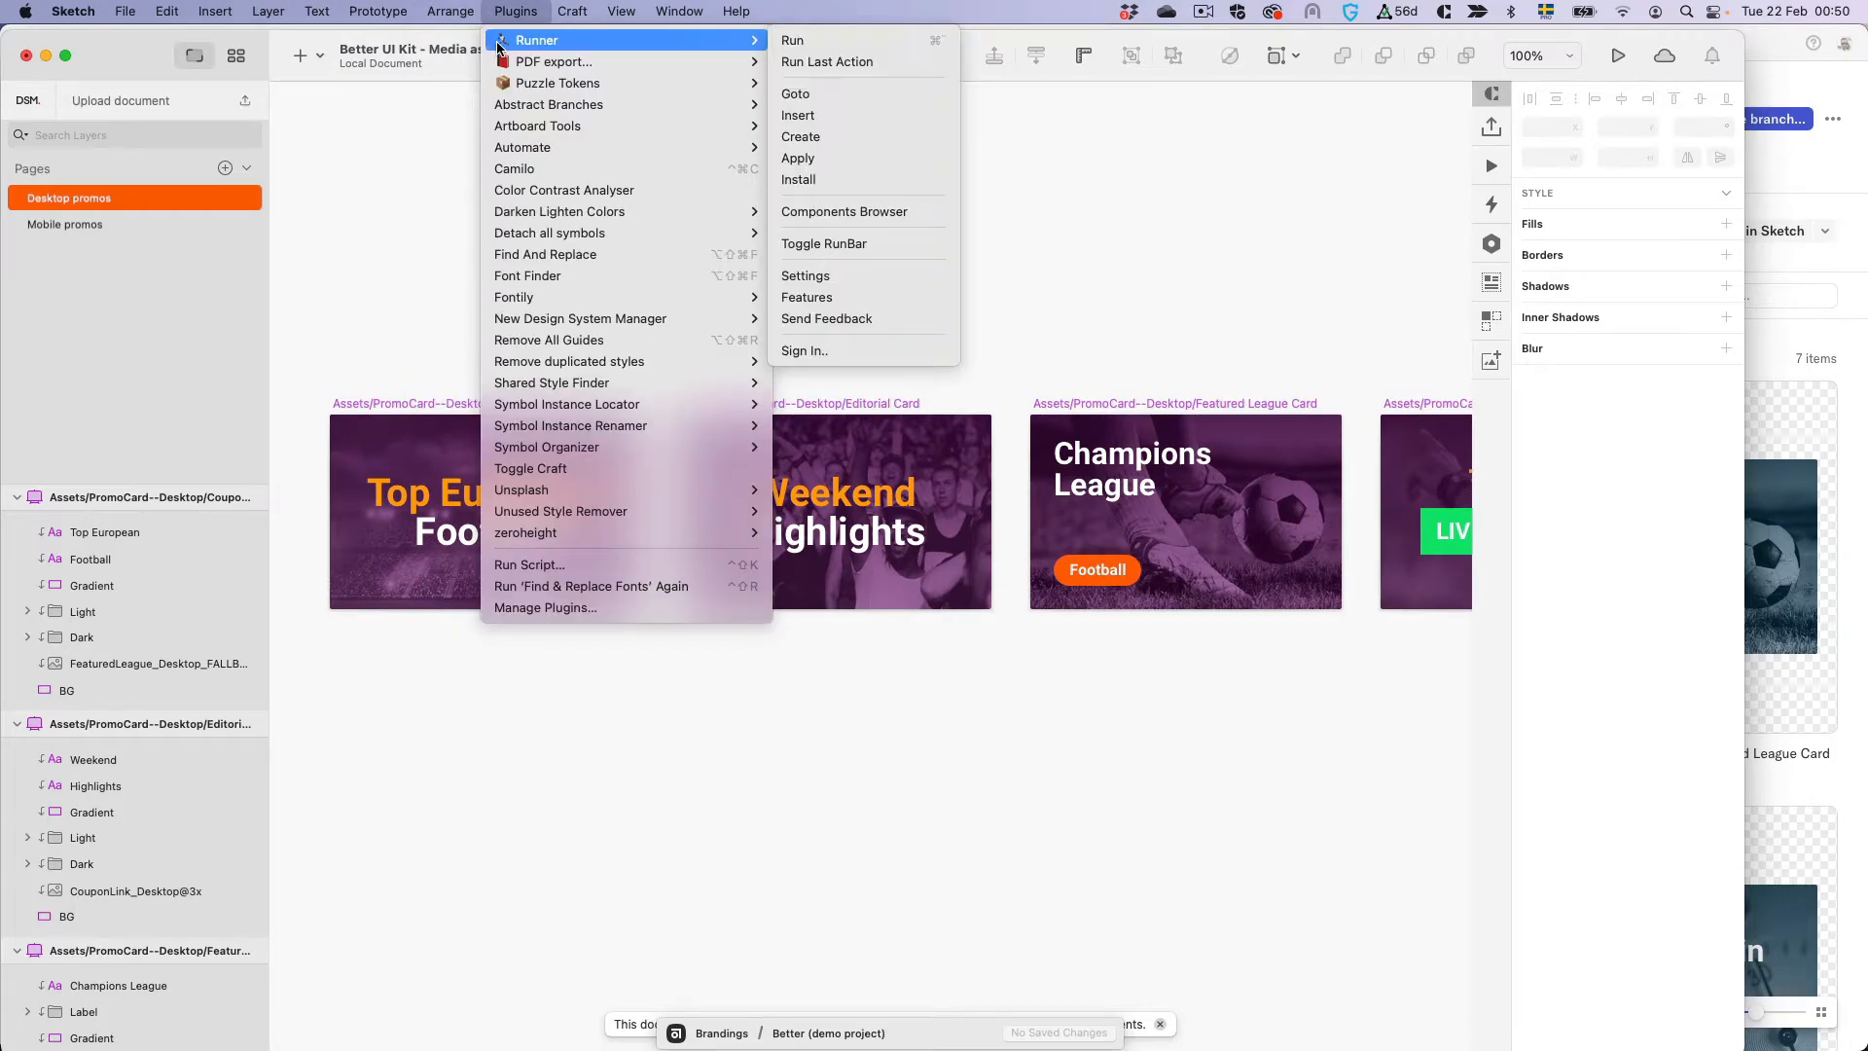
pyautogui.moveTo(525, 297)
pyautogui.click(823, 297)
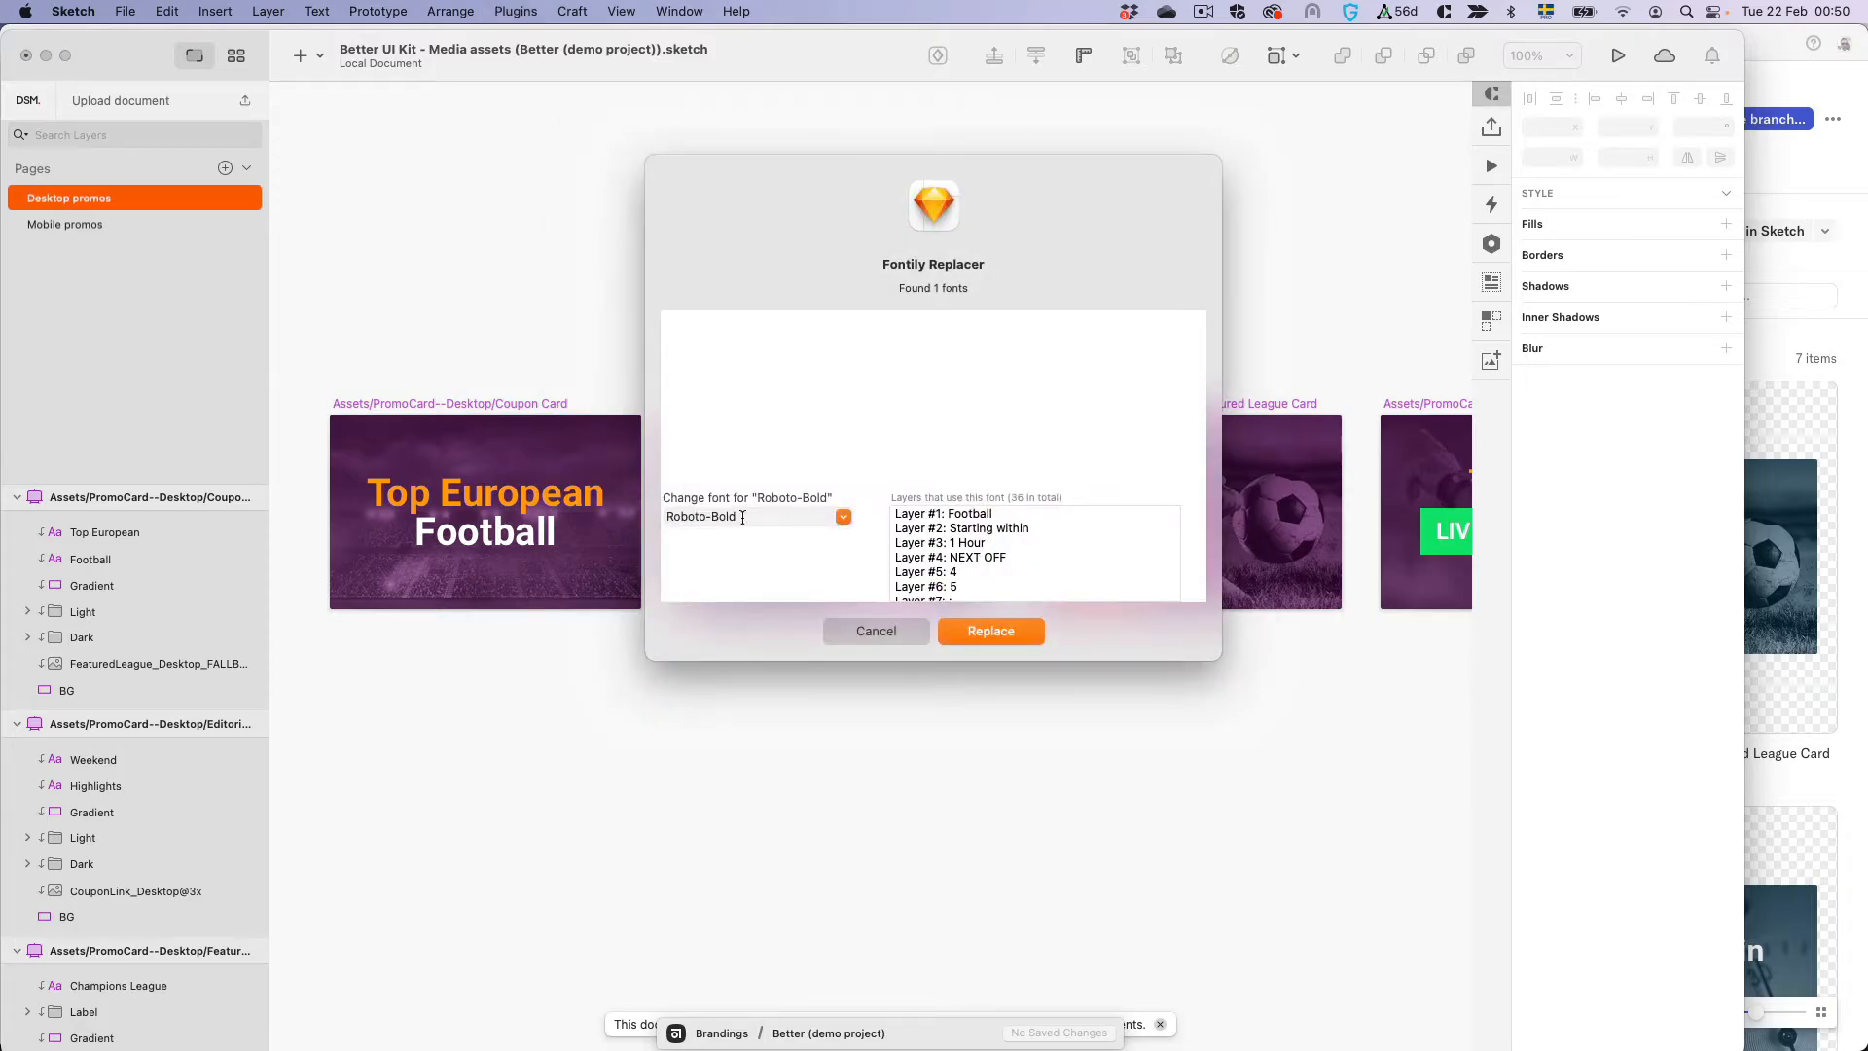
pyautogui.click(743, 519)
pyautogui.click(708, 520)
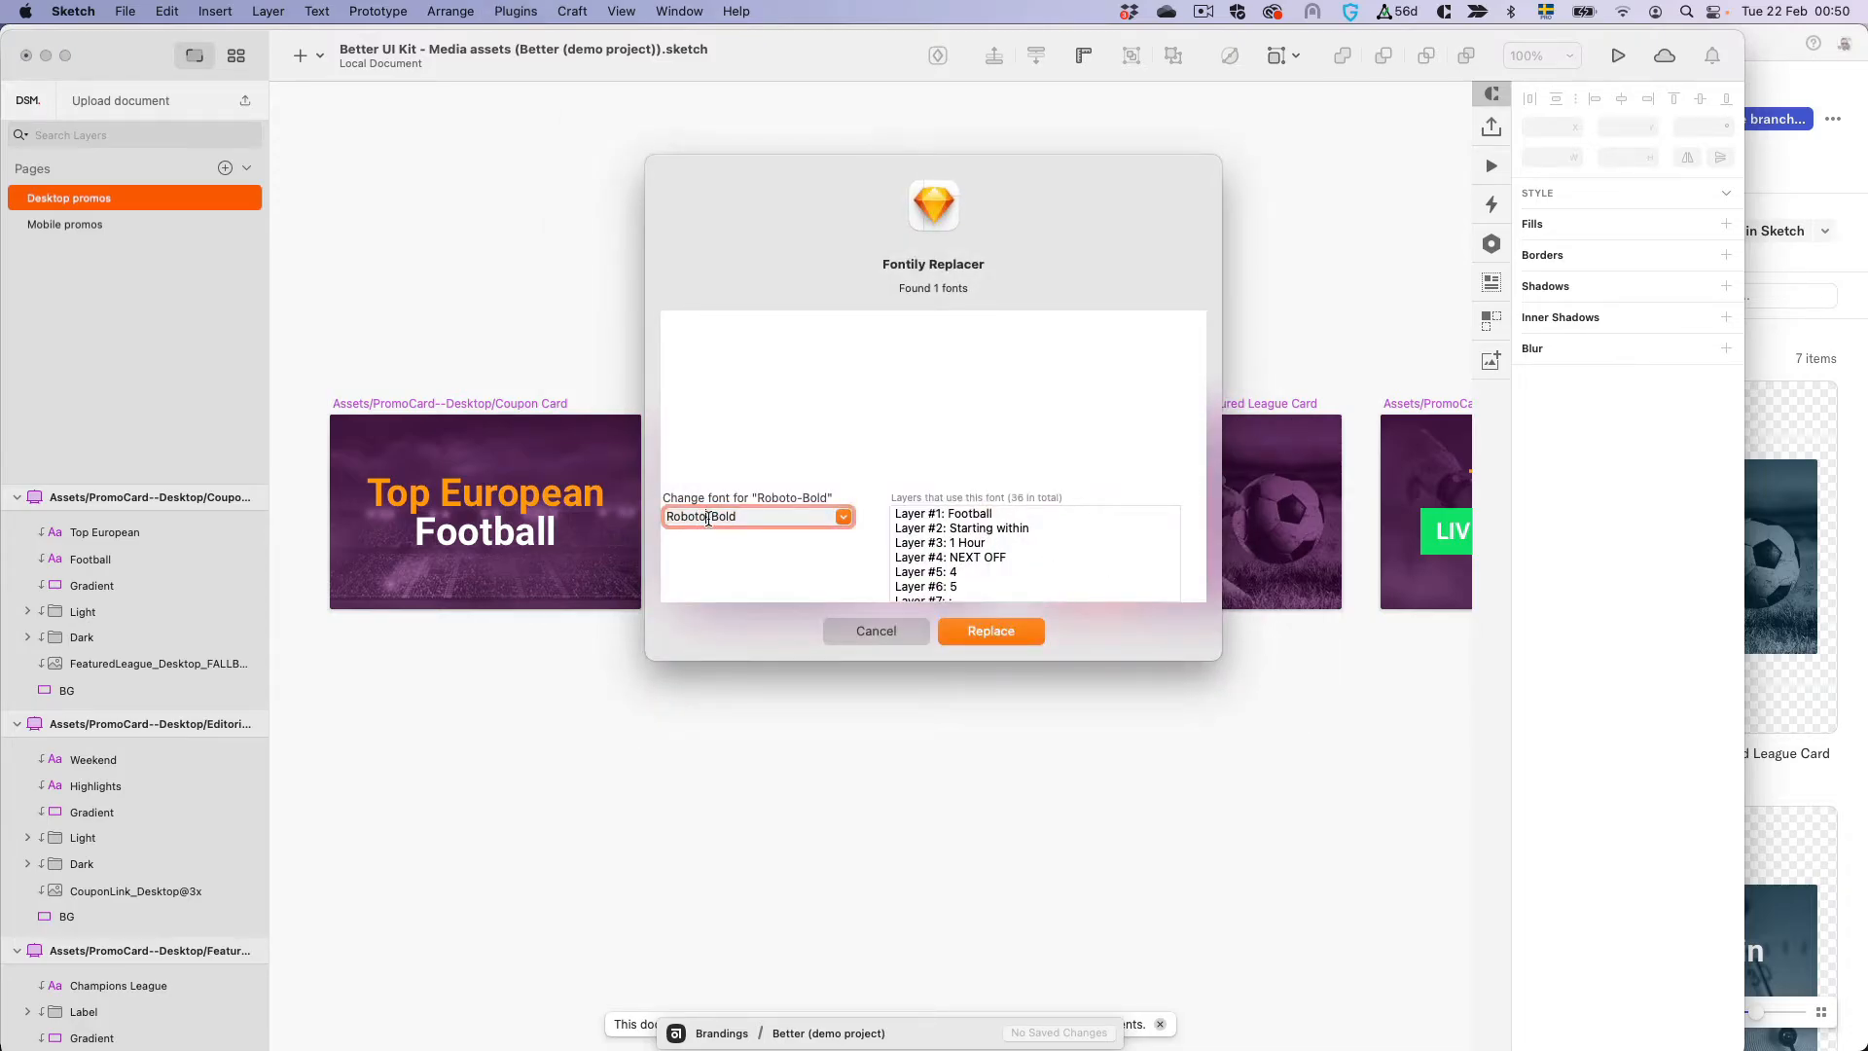
pyautogui.moveTo(707, 518); pyautogui.dragTo(644, 519)
pyautogui.write('Montserrat')
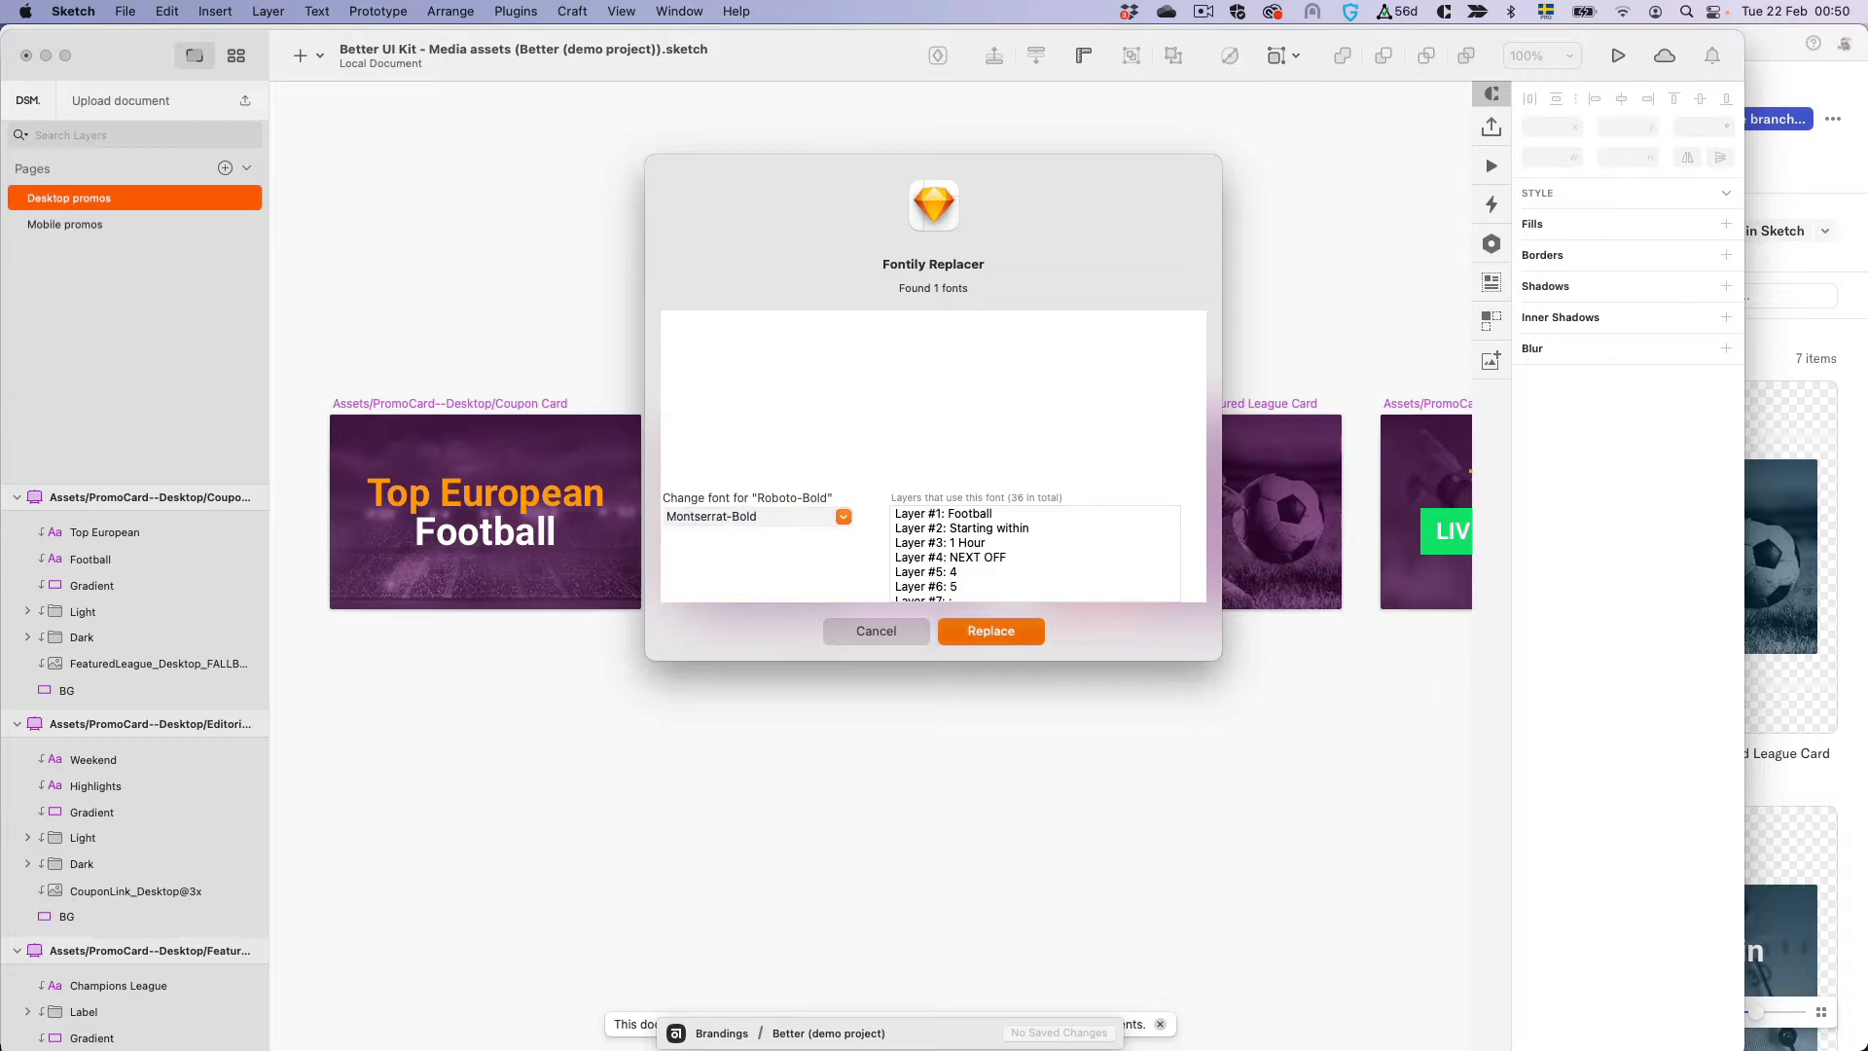
pyautogui.press('Return')
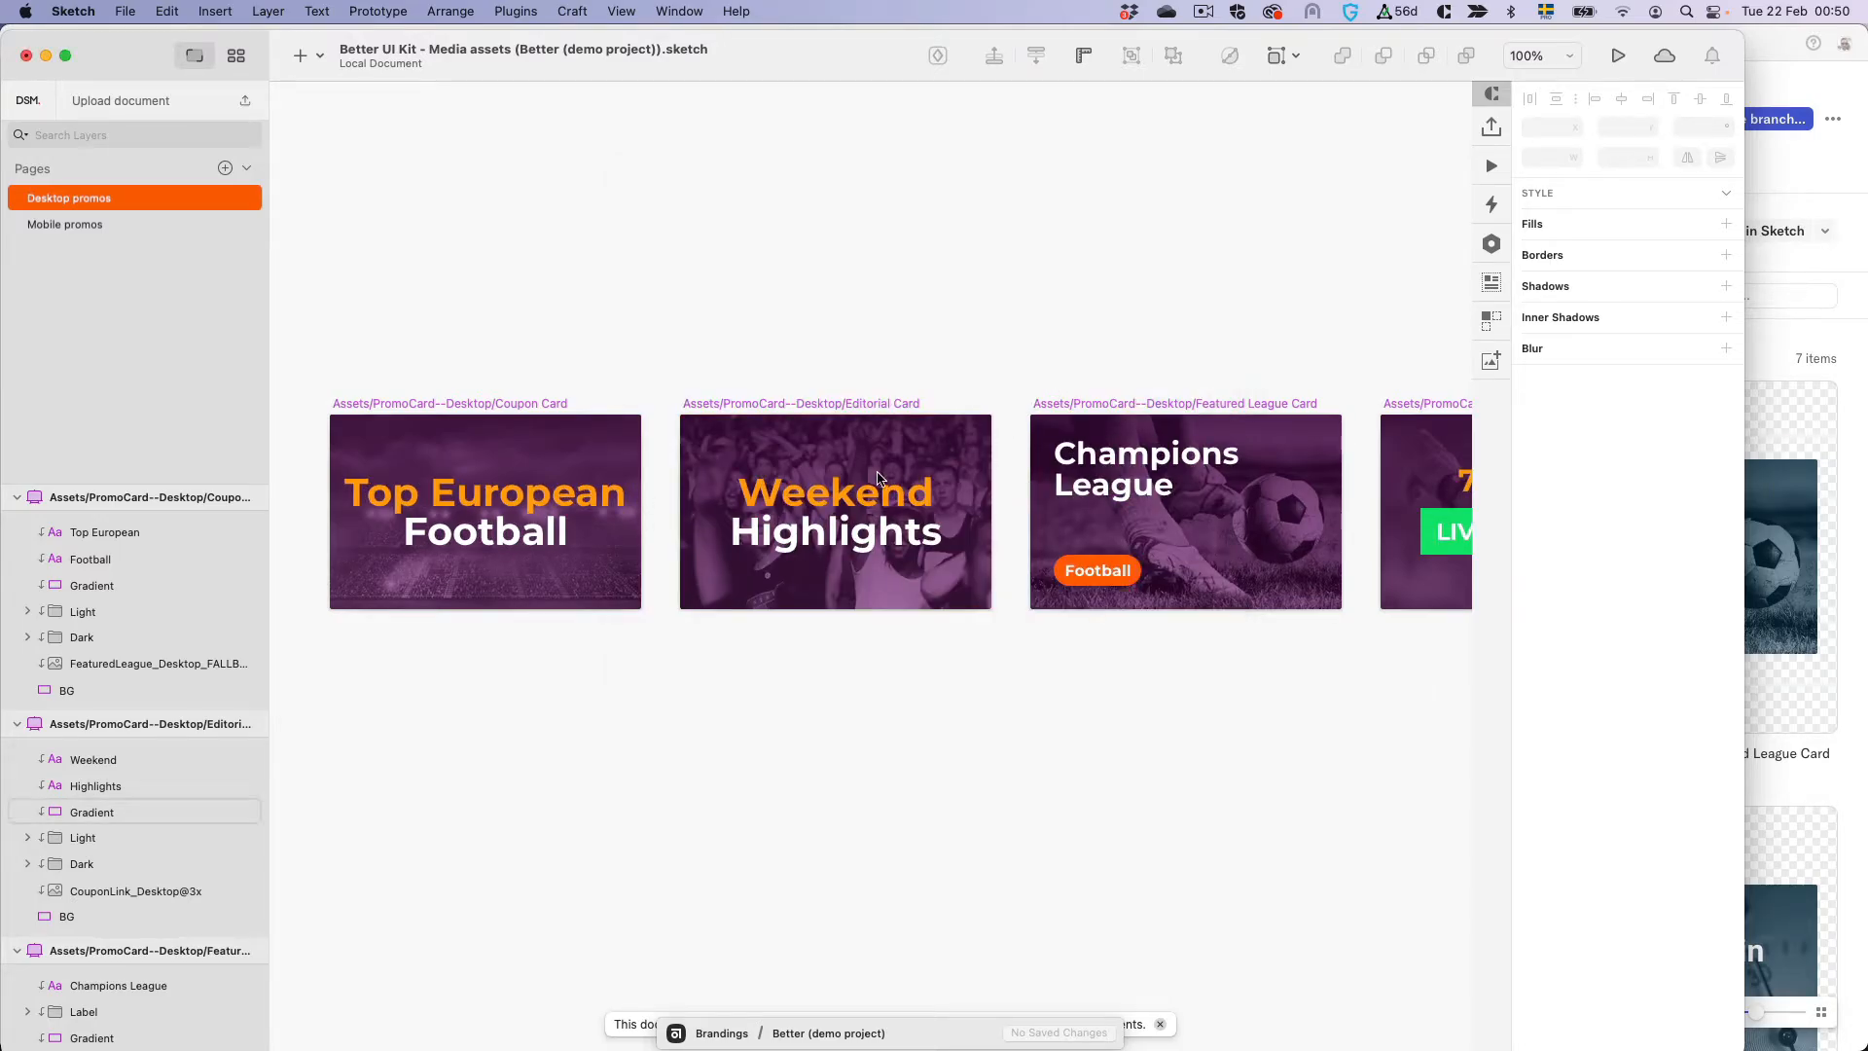
pyautogui.hscroll(3, 779, 545)
pyautogui.hscroll(10, 1014, 516)
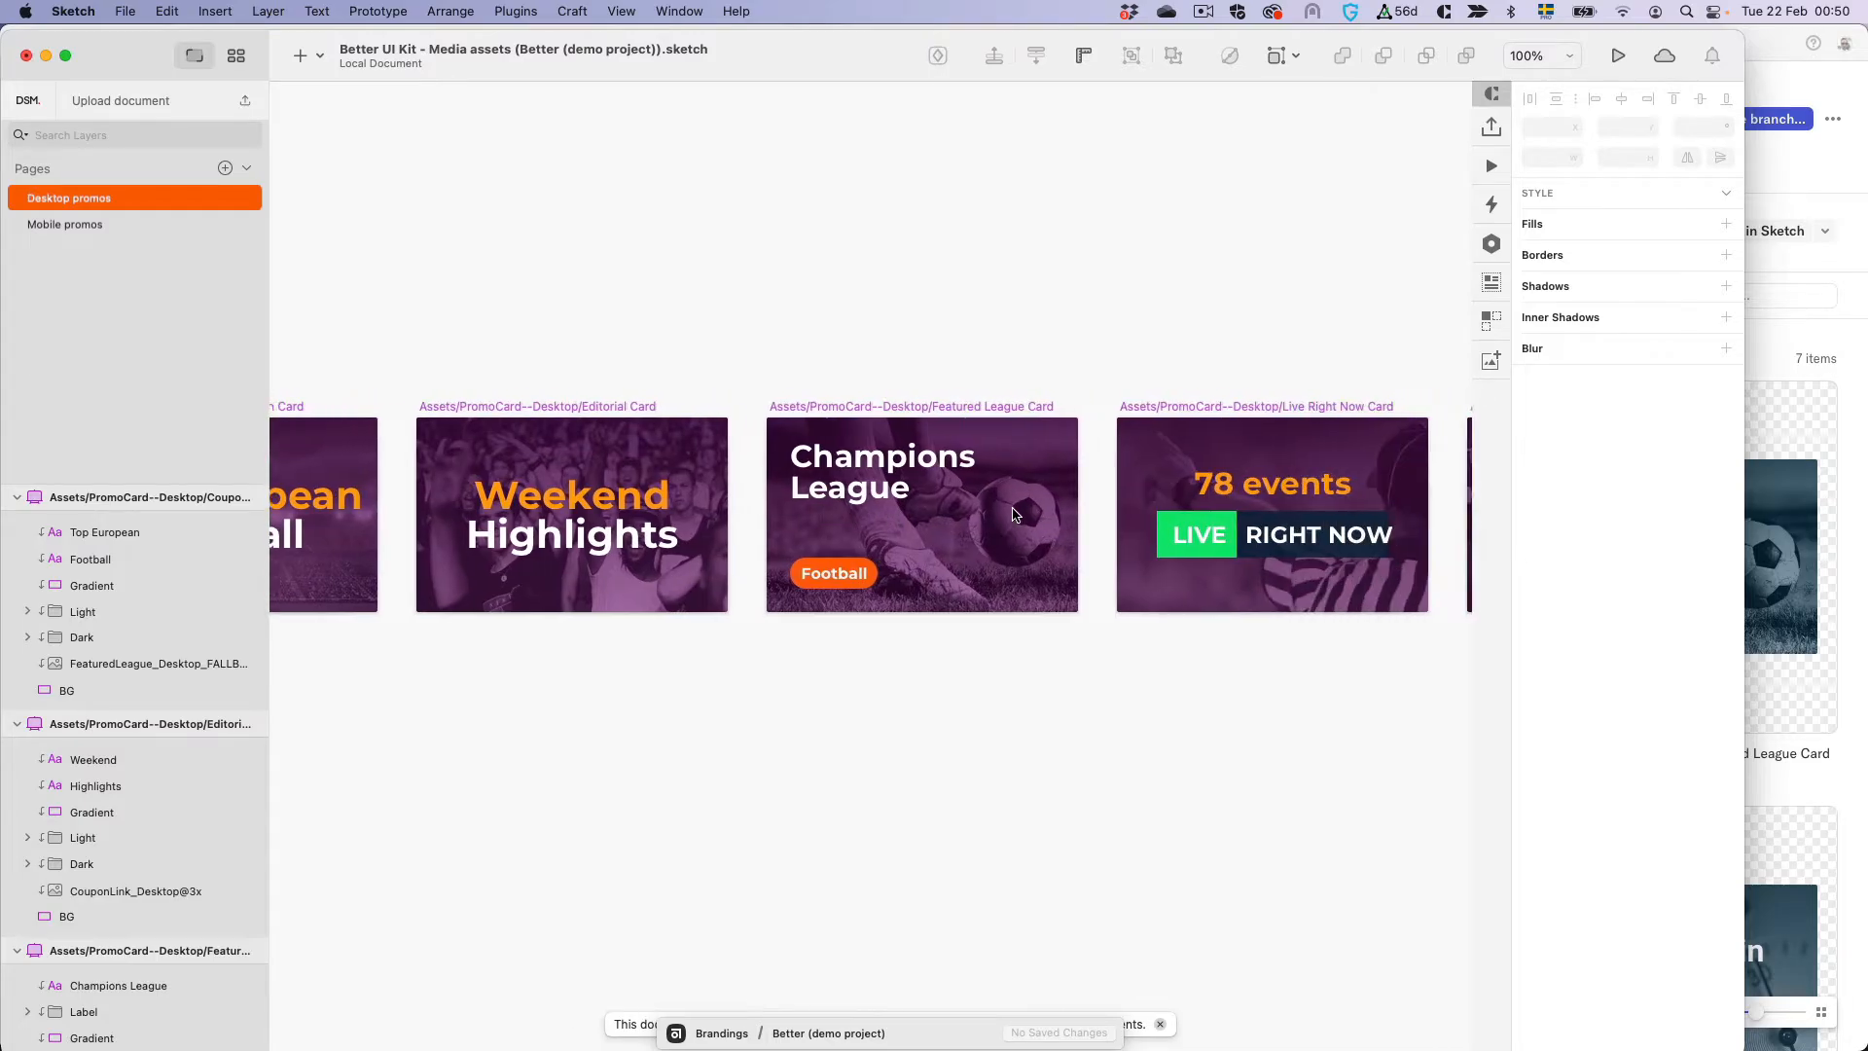
pyautogui.click(1009, 490)
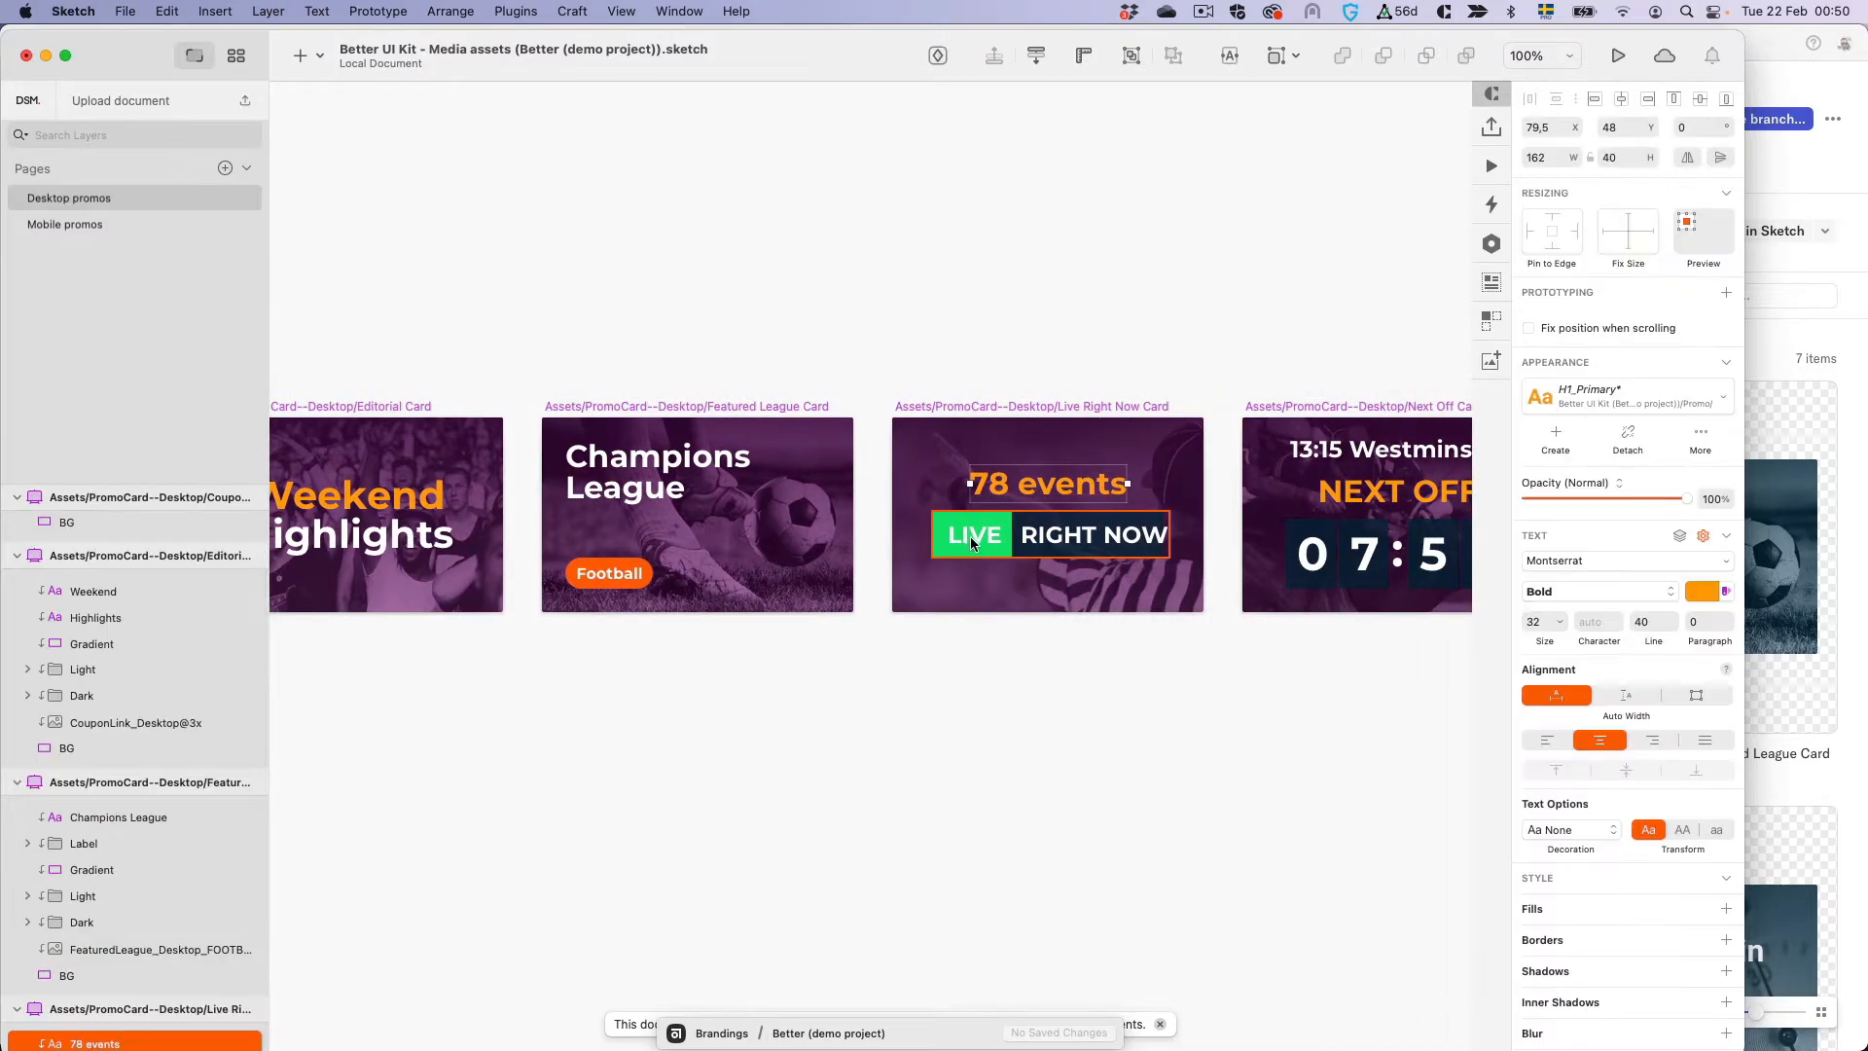
pyautogui.doubleClick(971, 534)
pyautogui.doubleClick(971, 537)
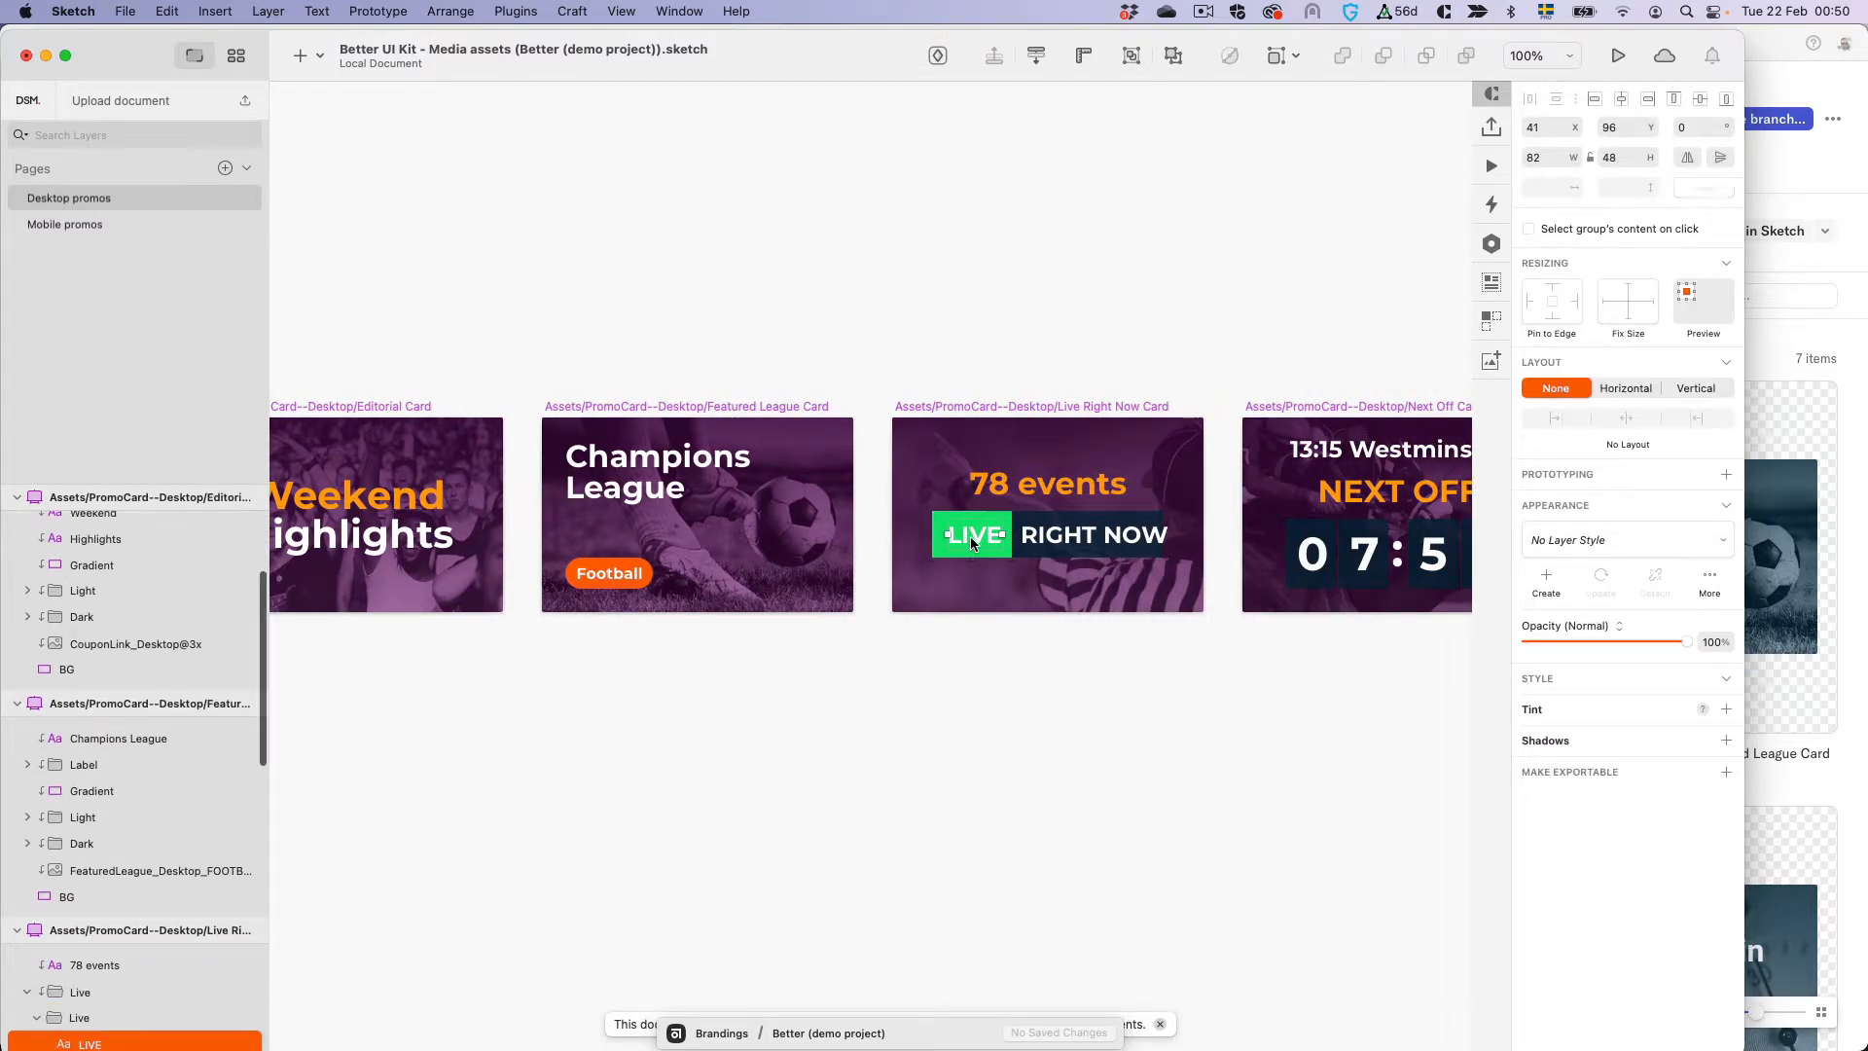
pyautogui.click(1041, 355)
pyautogui.hscroll(-3, 1040, 355)
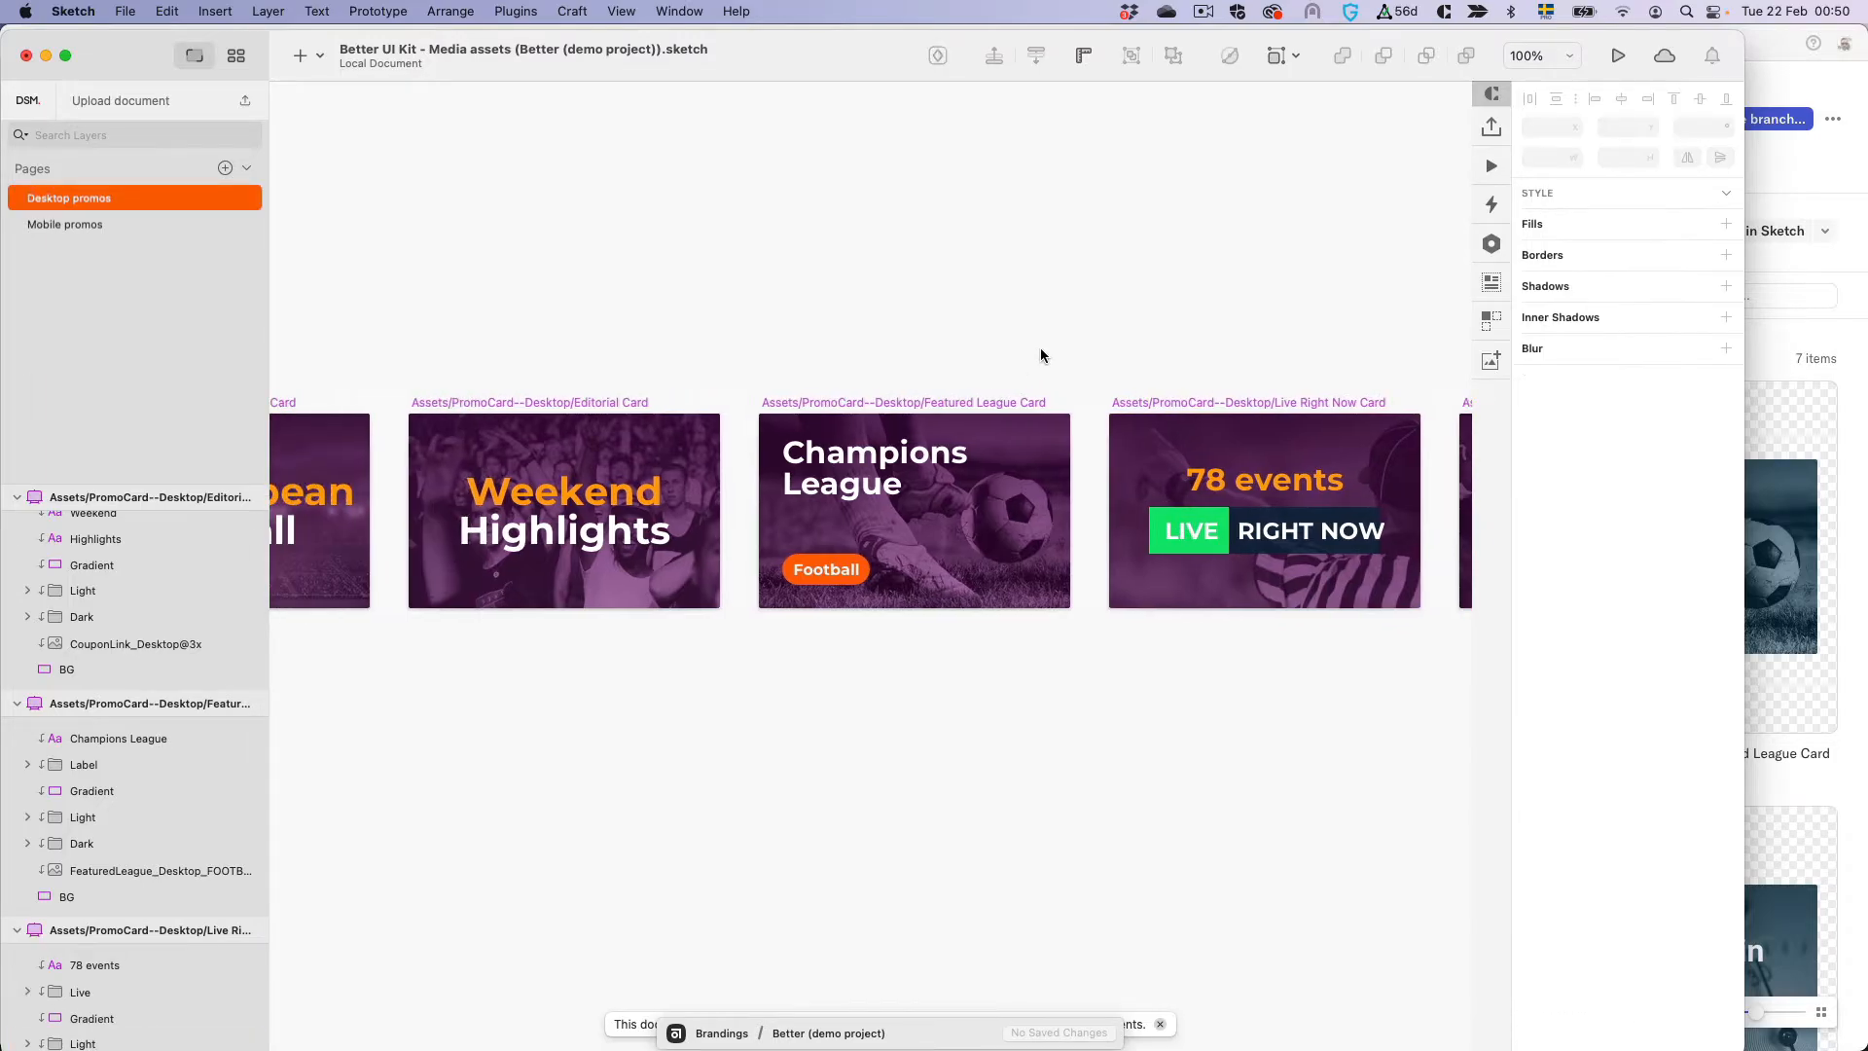
pyautogui.click(162, 225)
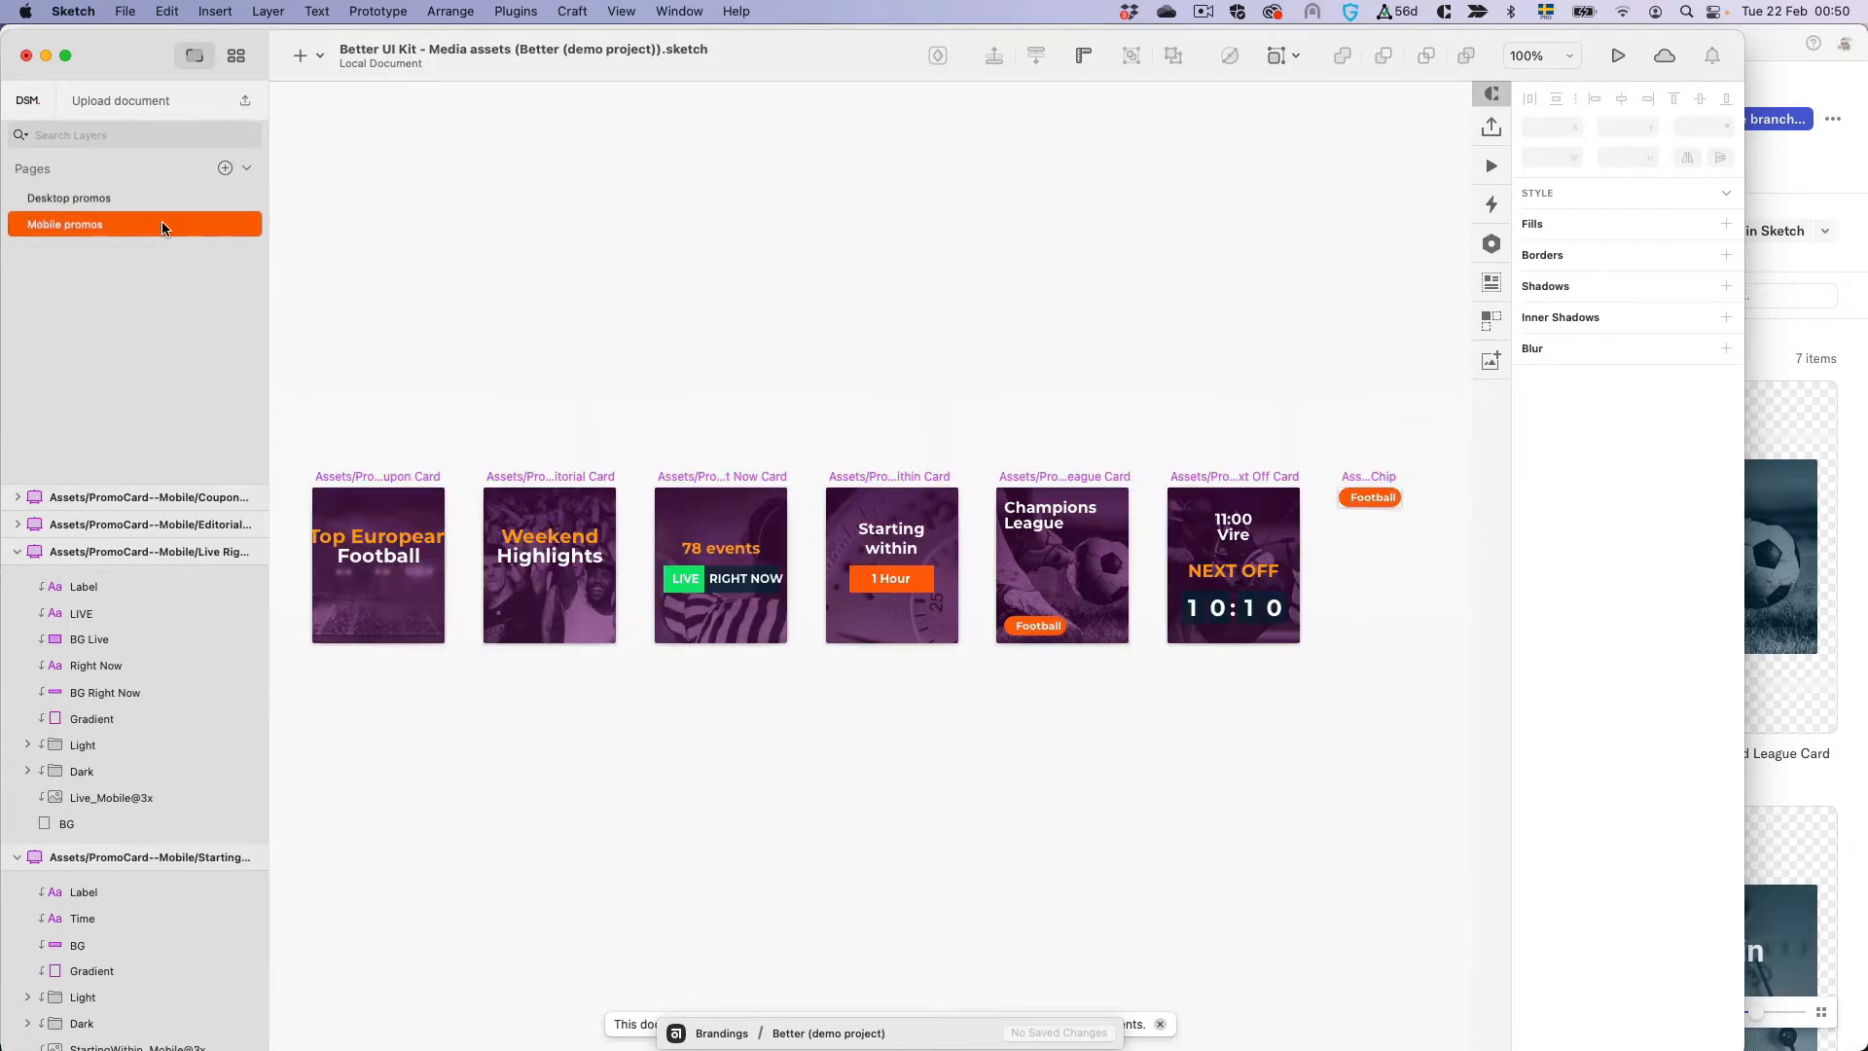
pyautogui.hscroll(-3, 600, 263)
pyautogui.hscroll(1, 600, 266)
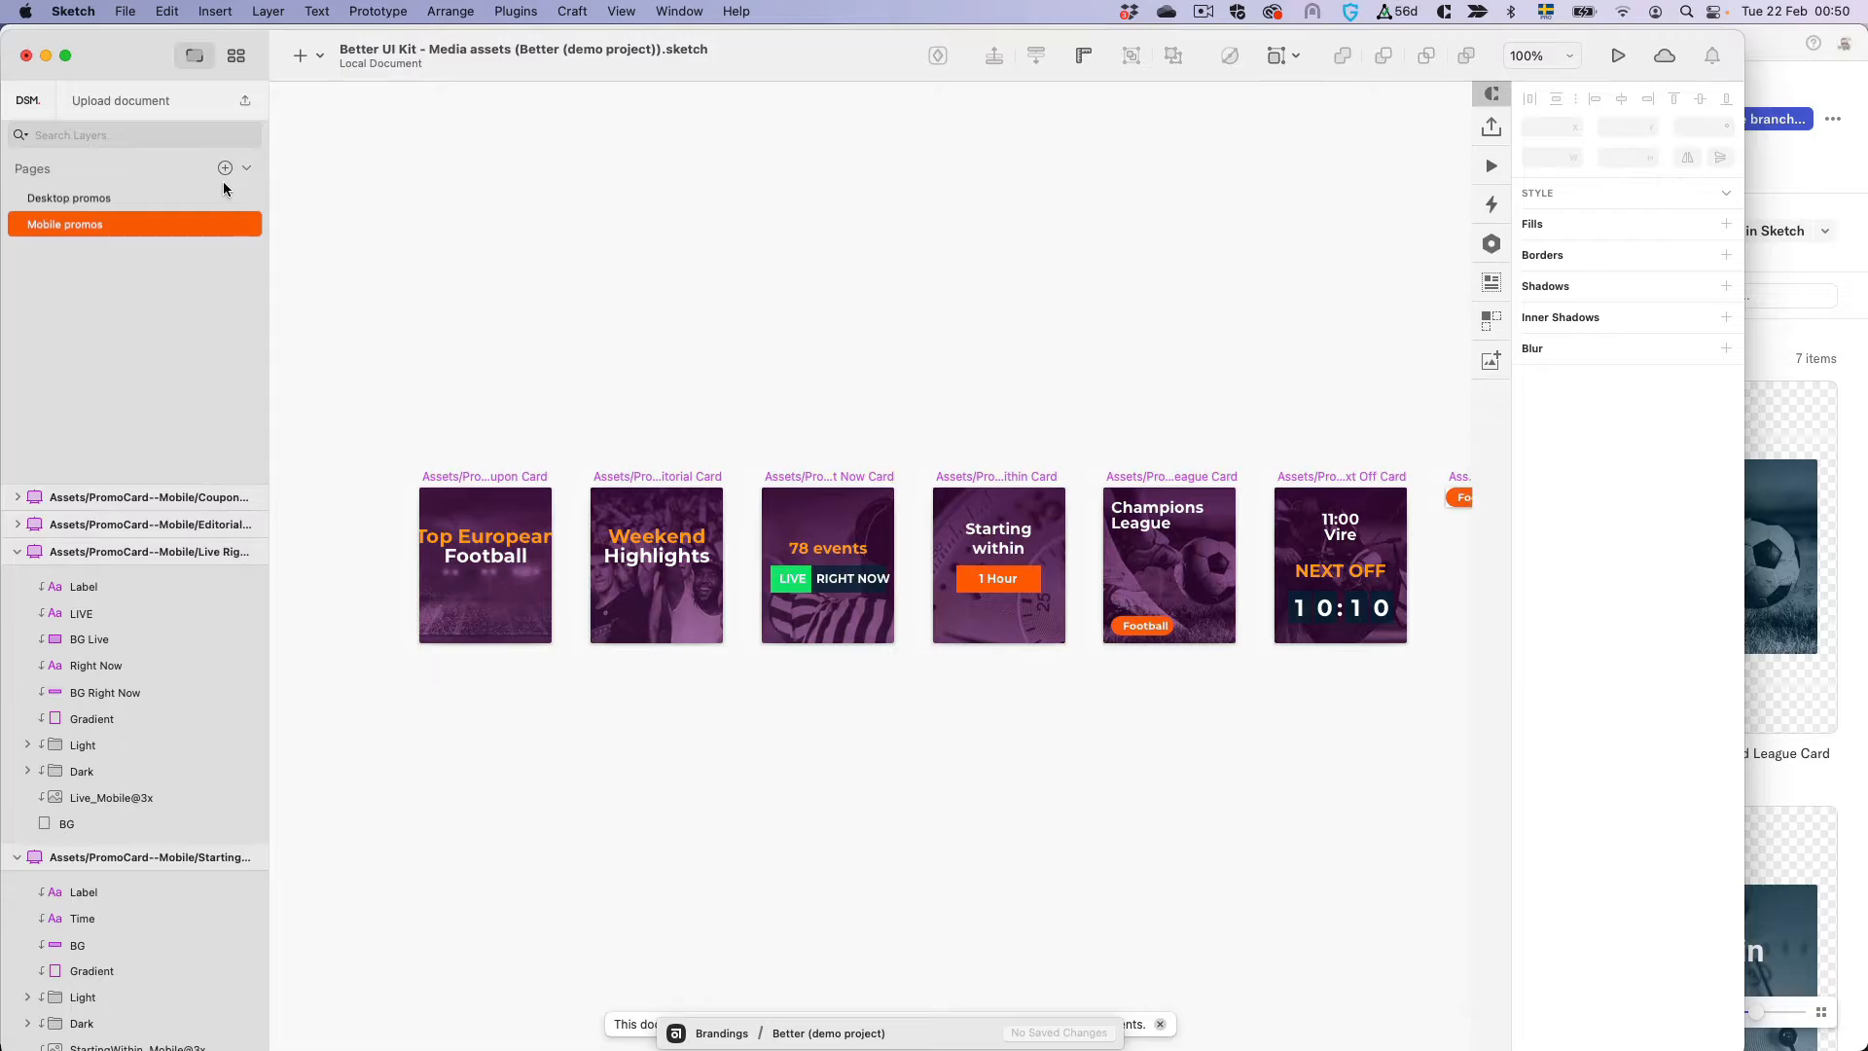
pyautogui.click(129, 199)
pyautogui.press('super+plus')
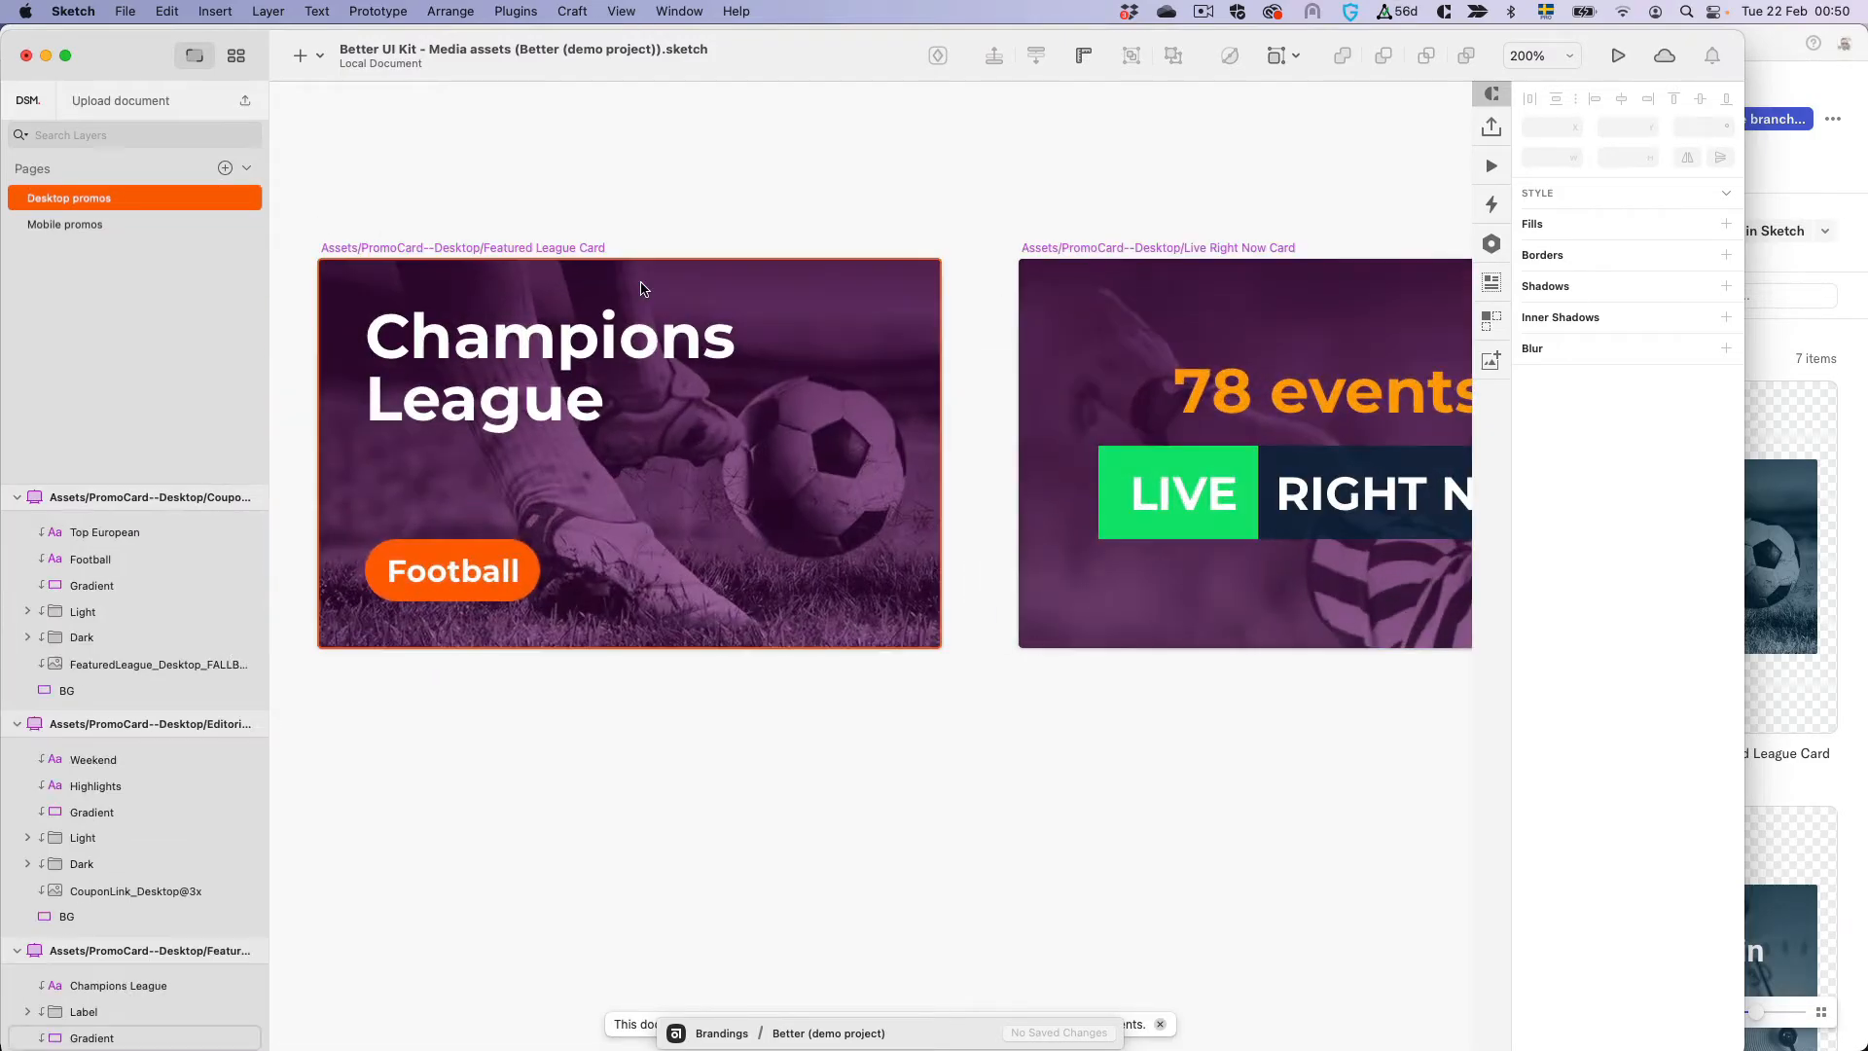
pyautogui.hscroll(-12, 640, 282)
pyautogui.hscroll(-6, 640, 289)
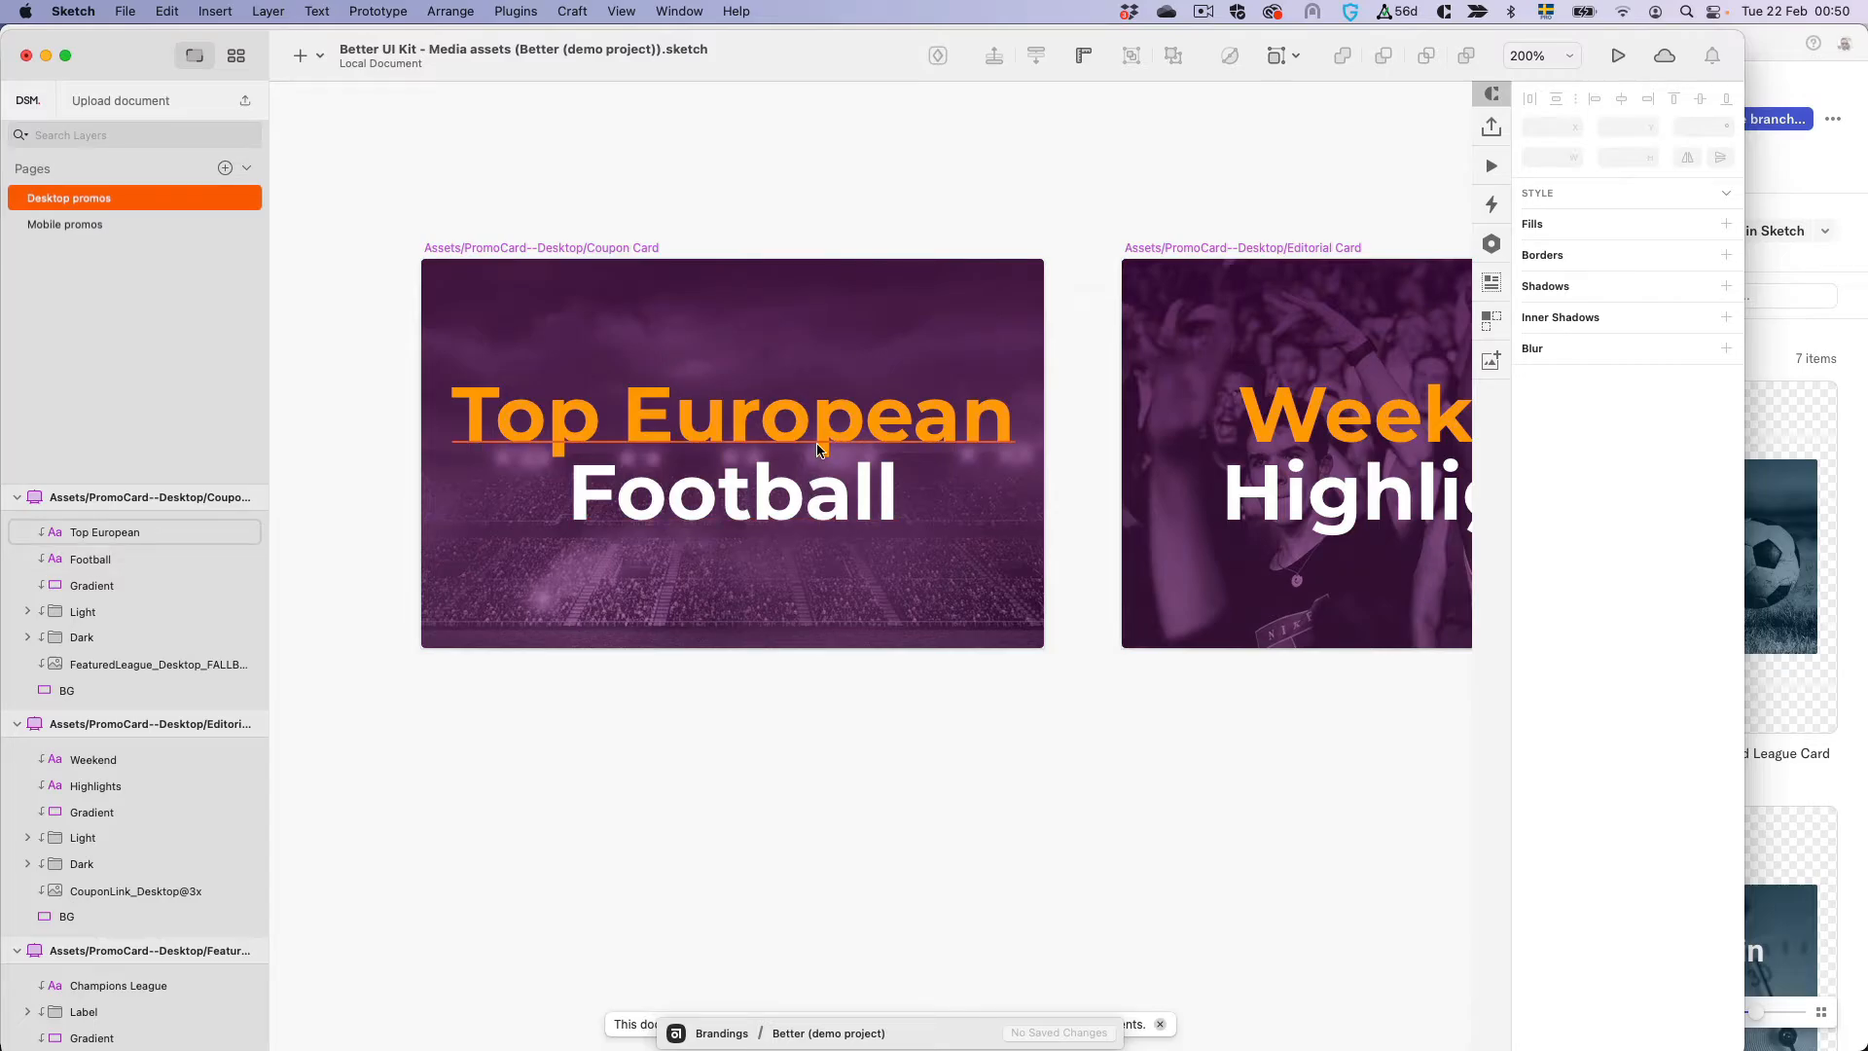
pyautogui.press('super+minus')
pyautogui.hscroll(2, 821, 446)
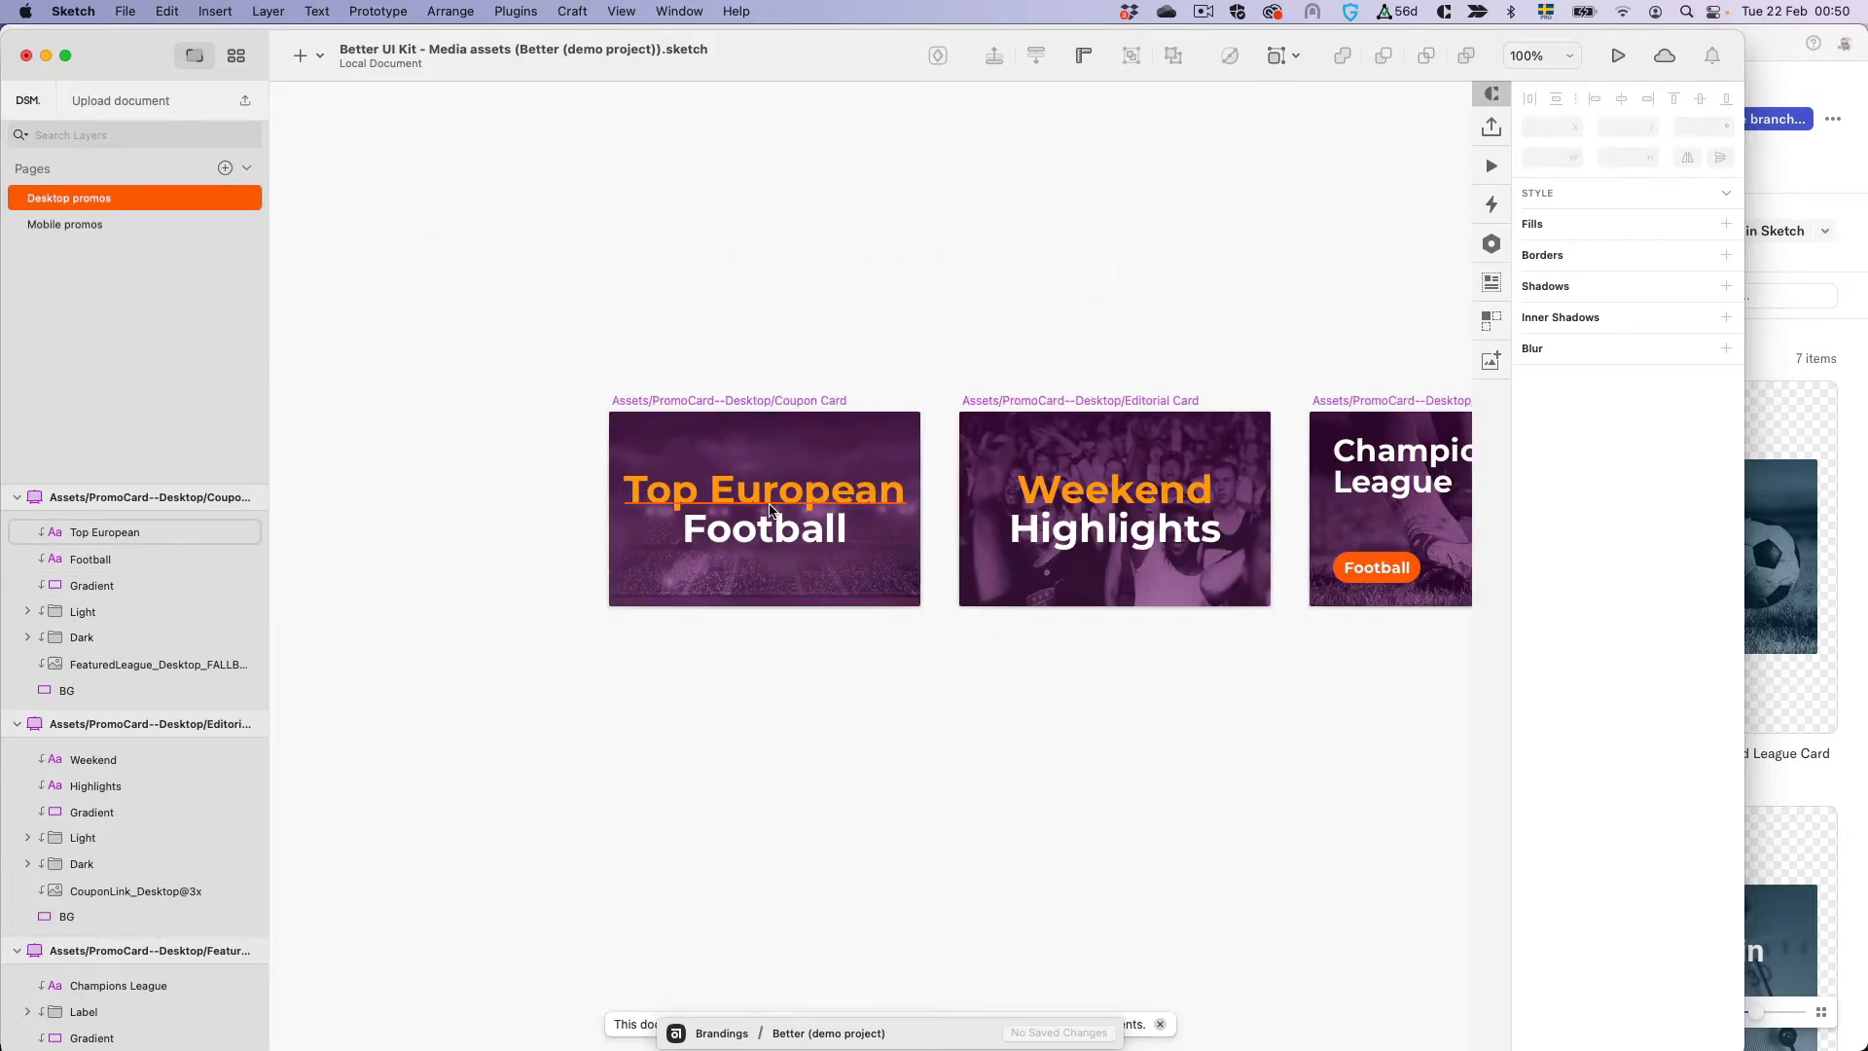
pyautogui.keyDown('shift'); pyautogui.click(823, 540); pyautogui.keyUp('shift')
# Step: Set the Top European Football coupon titles to size 38 with line height 38
pyautogui.hscroll(6, 826, 544)
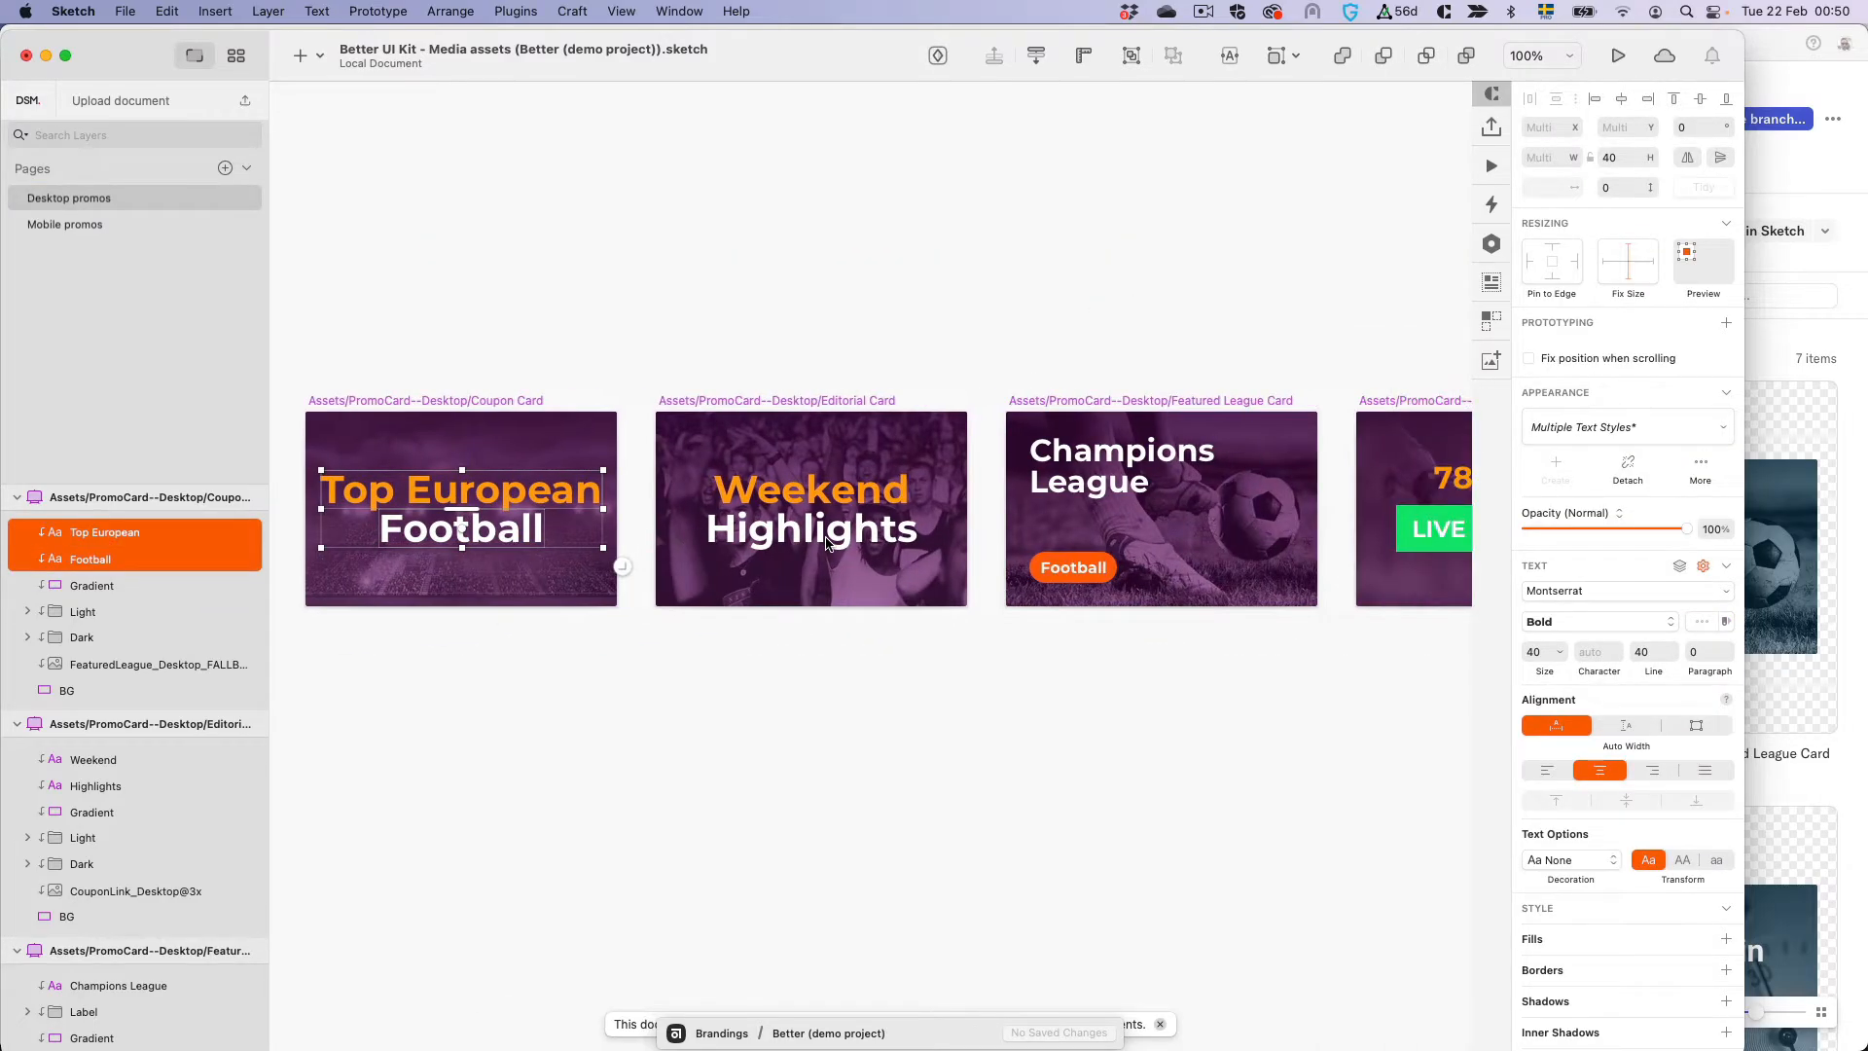
pyautogui.scroll(-2, 826, 541)
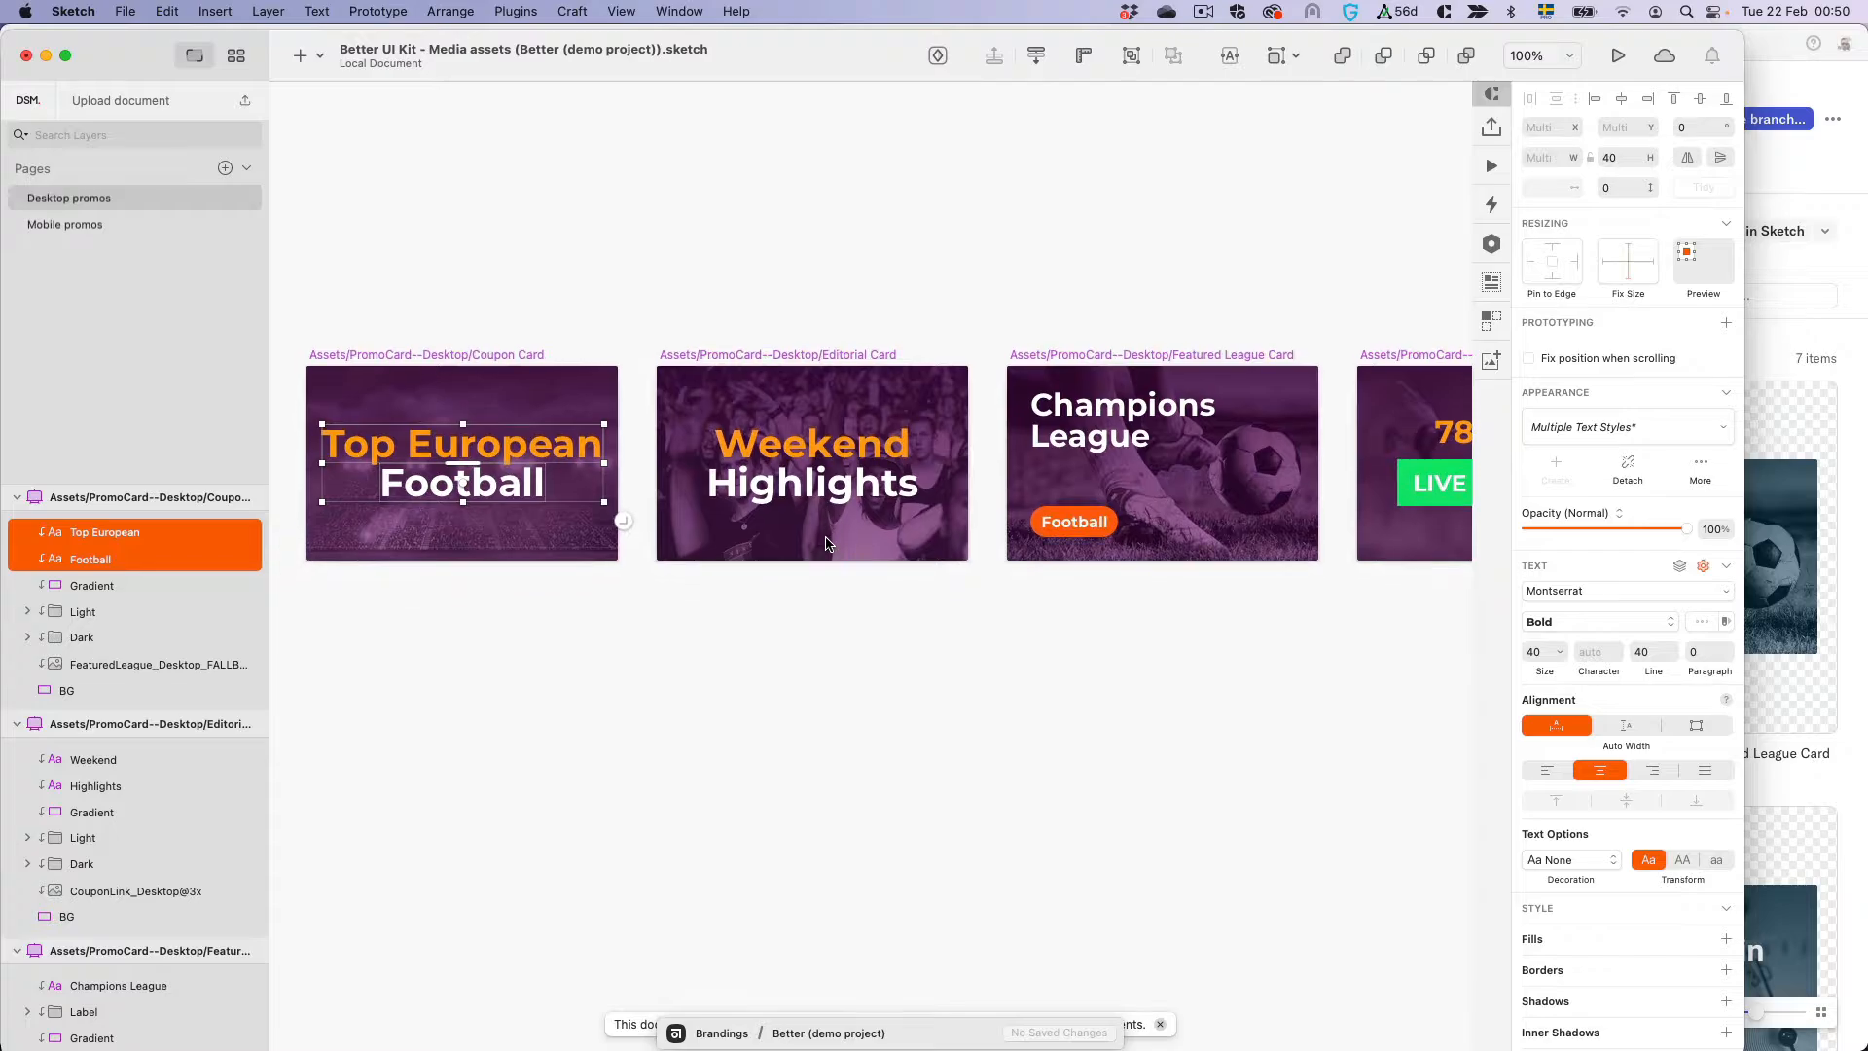
pyautogui.click(1642, 651)
pyautogui.click(1536, 654)
pyautogui.write('38')
pyautogui.press('Return')
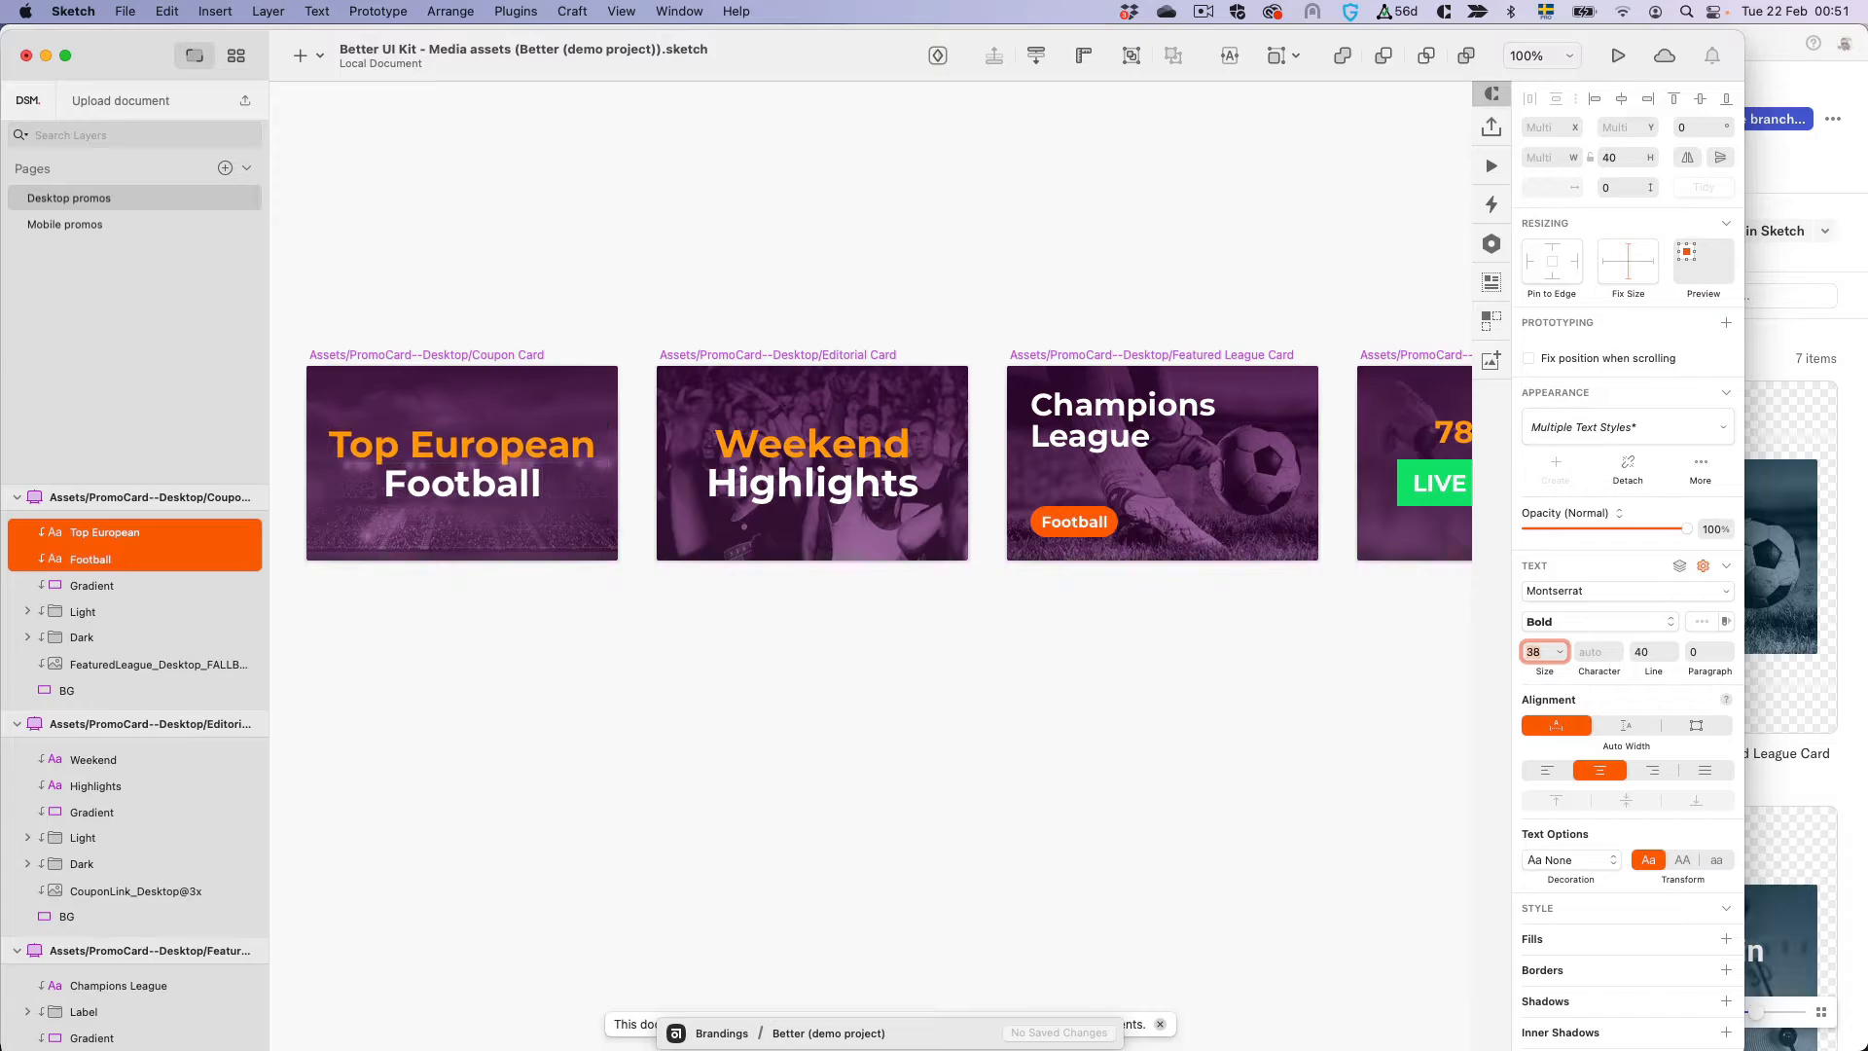
pyautogui.click(1650, 658)
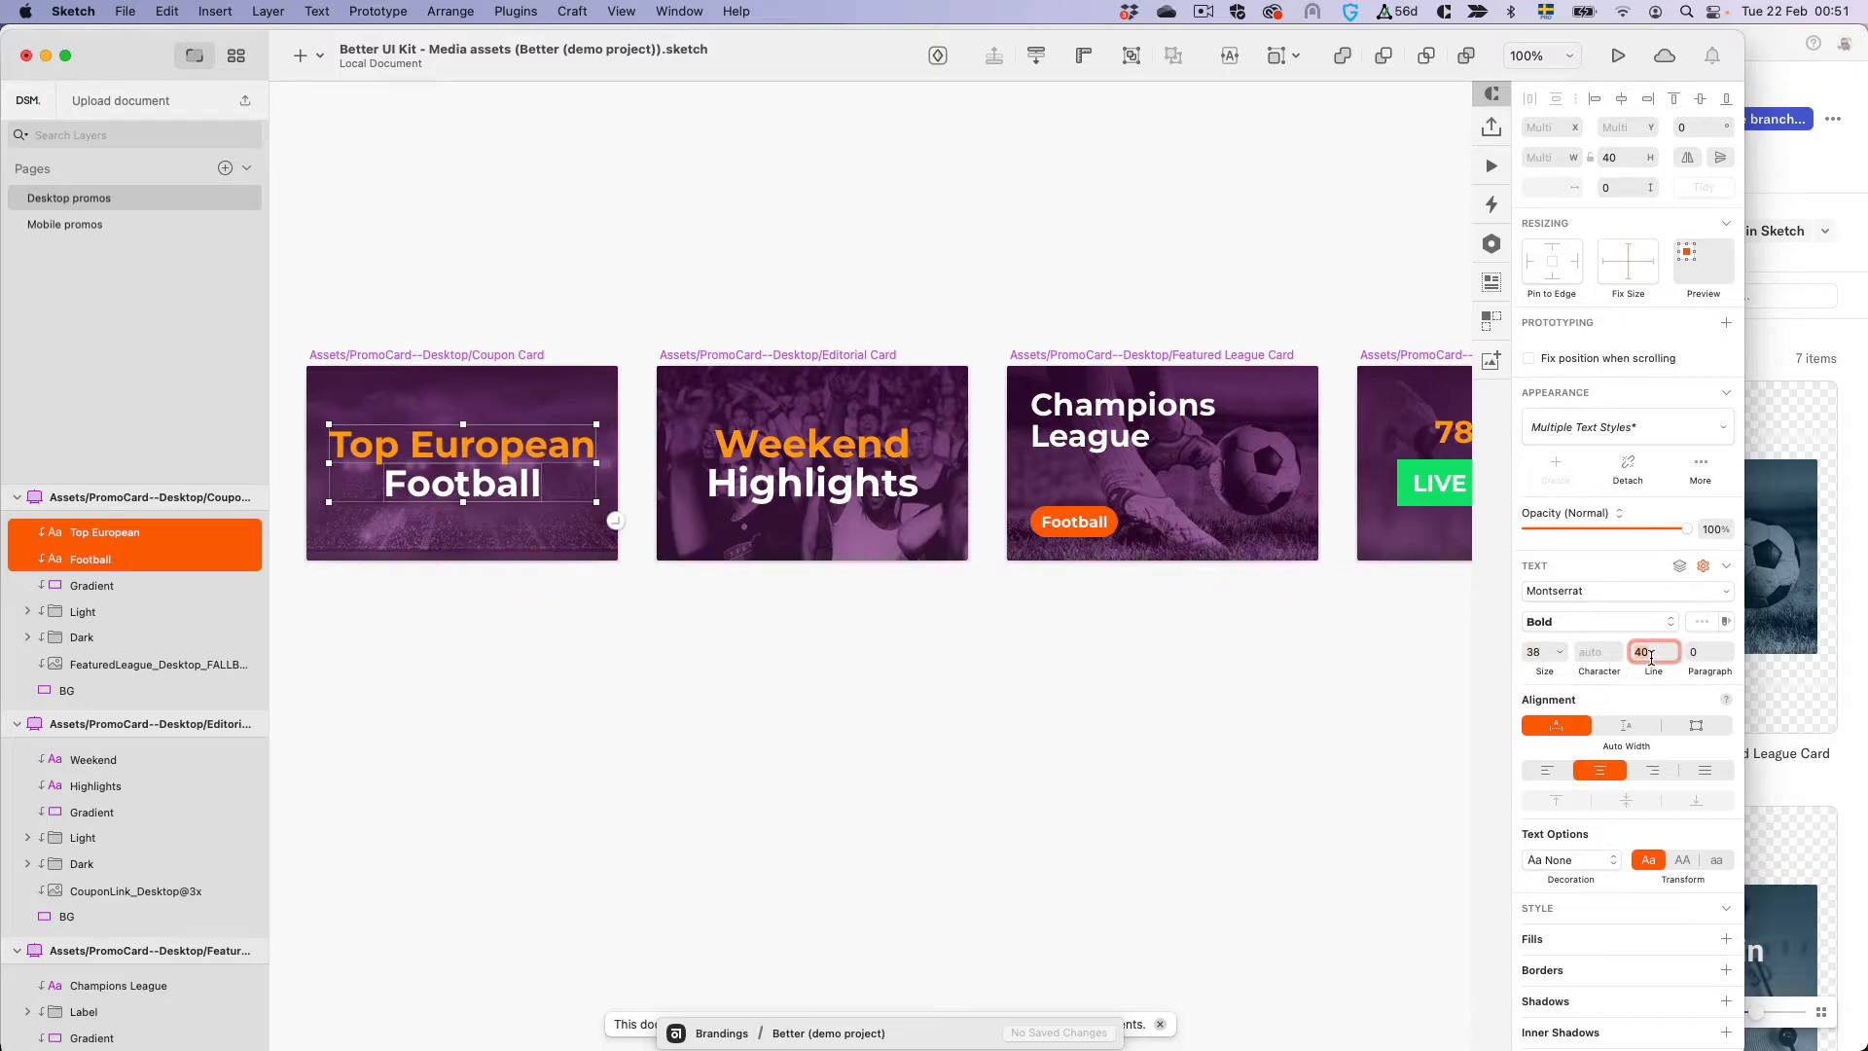
pyautogui.press('Return')
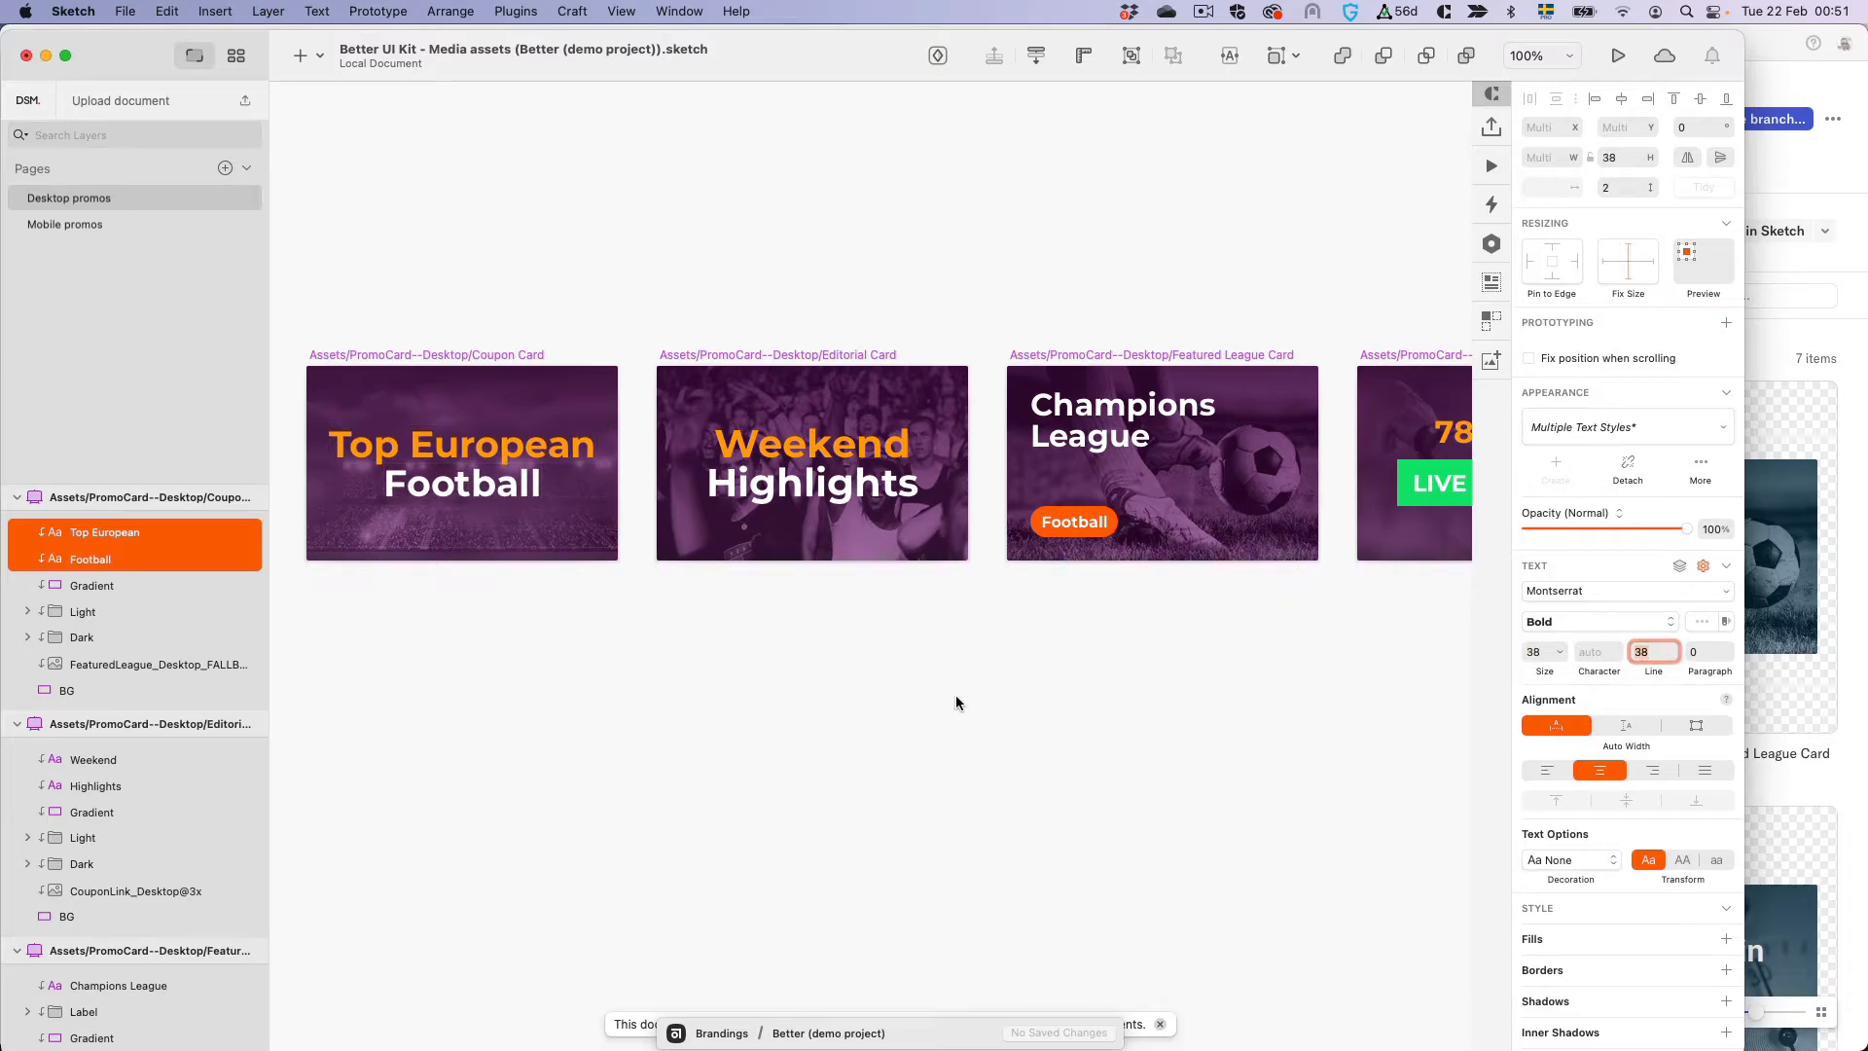
# Step: Set the Weekend Highlights titles to size 38 with line height 38
pyautogui.click(800, 448)
pyautogui.keyDown('shift'); pyautogui.click(809, 484); pyautogui.keyUp('shift')
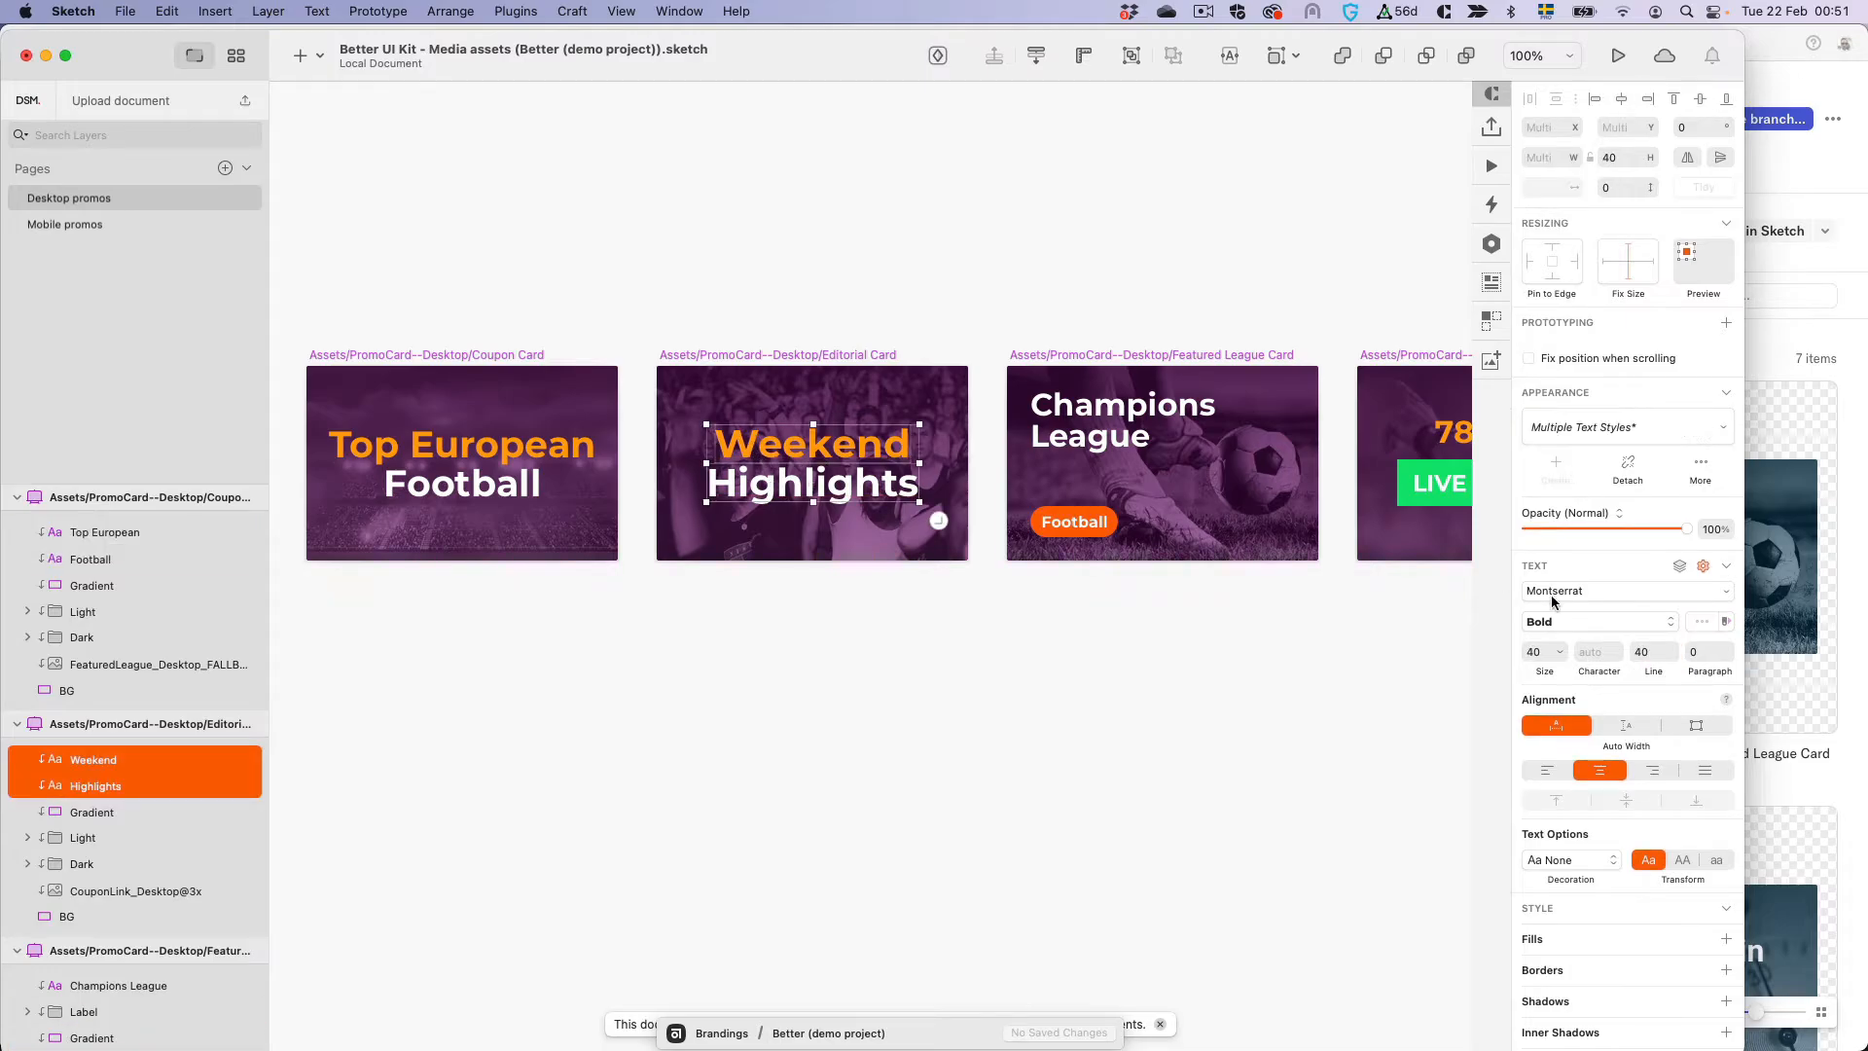
pyautogui.click(1542, 655)
pyautogui.write('38')
pyautogui.press('Tab')
pyautogui.press('Tab')
pyautogui.write('3')
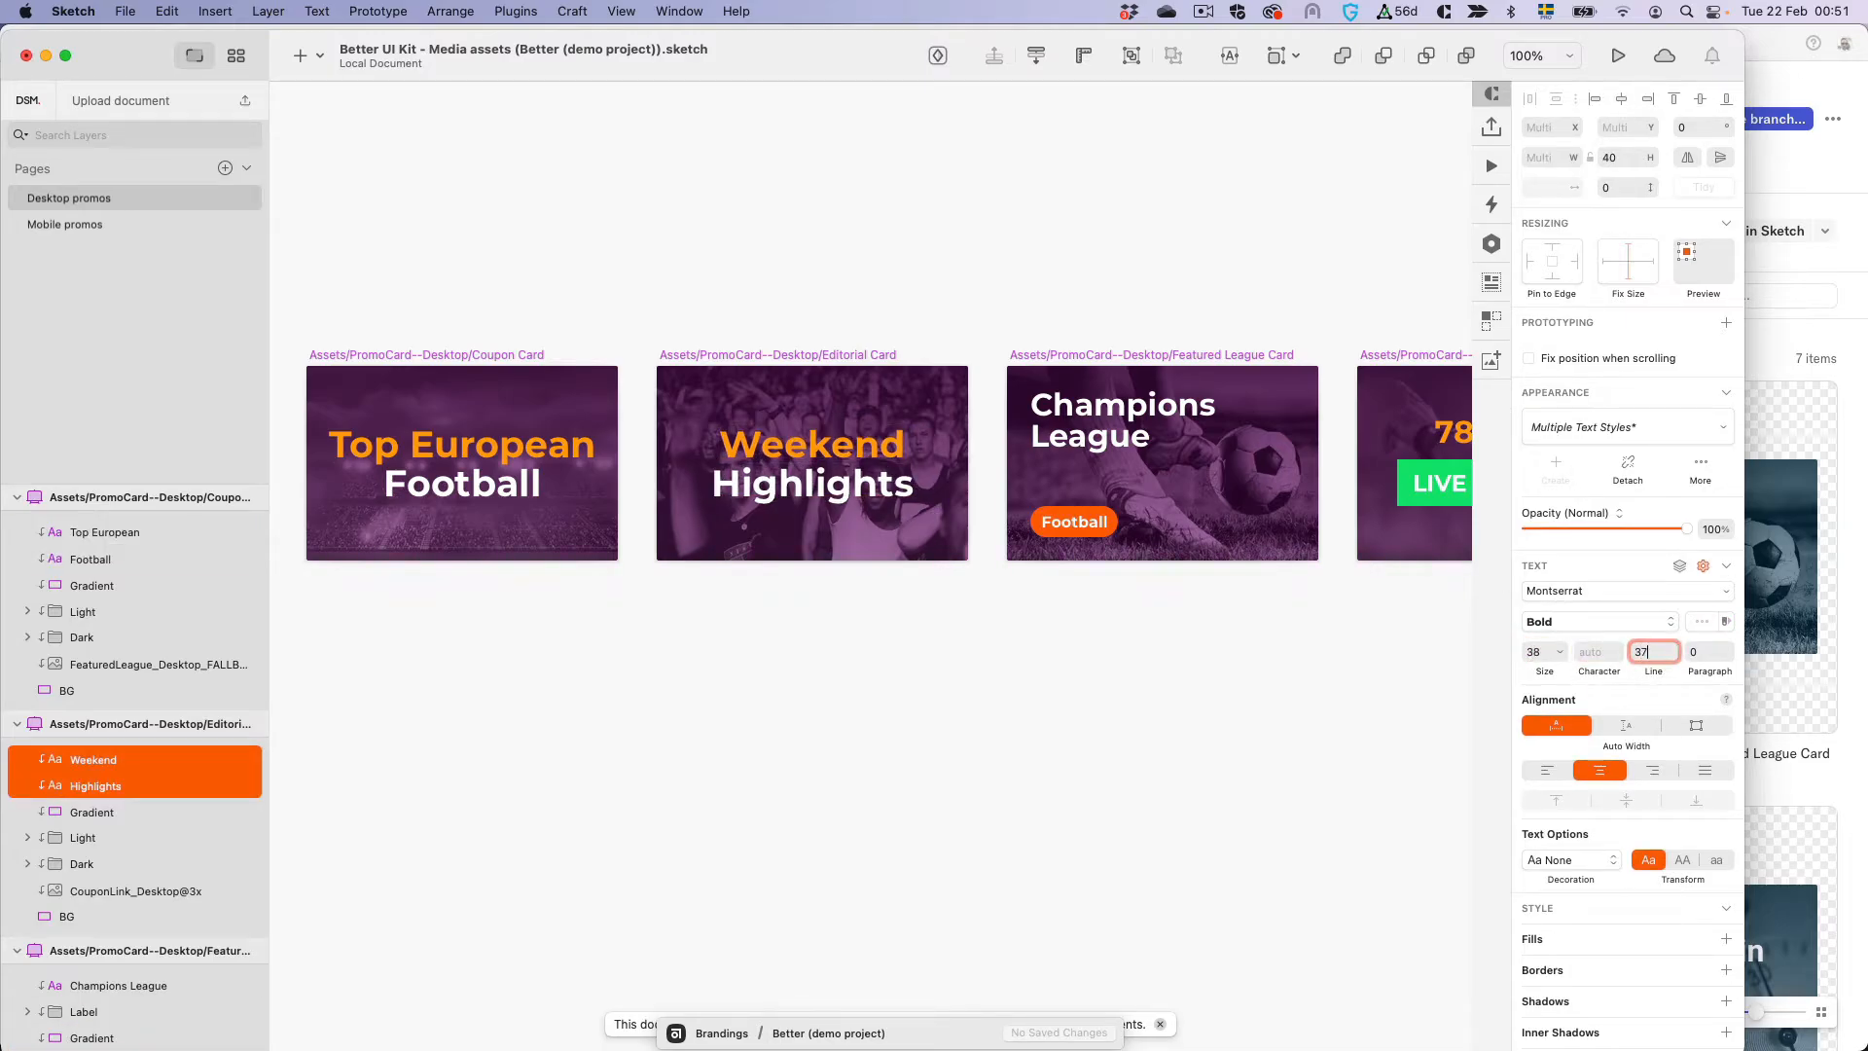
pyautogui.write('7')
pyautogui.press('BackSpace')
pyautogui.press('Return')
# Step: Set the Champions League title to size 30 with line height 30
pyautogui.click(1113, 423)
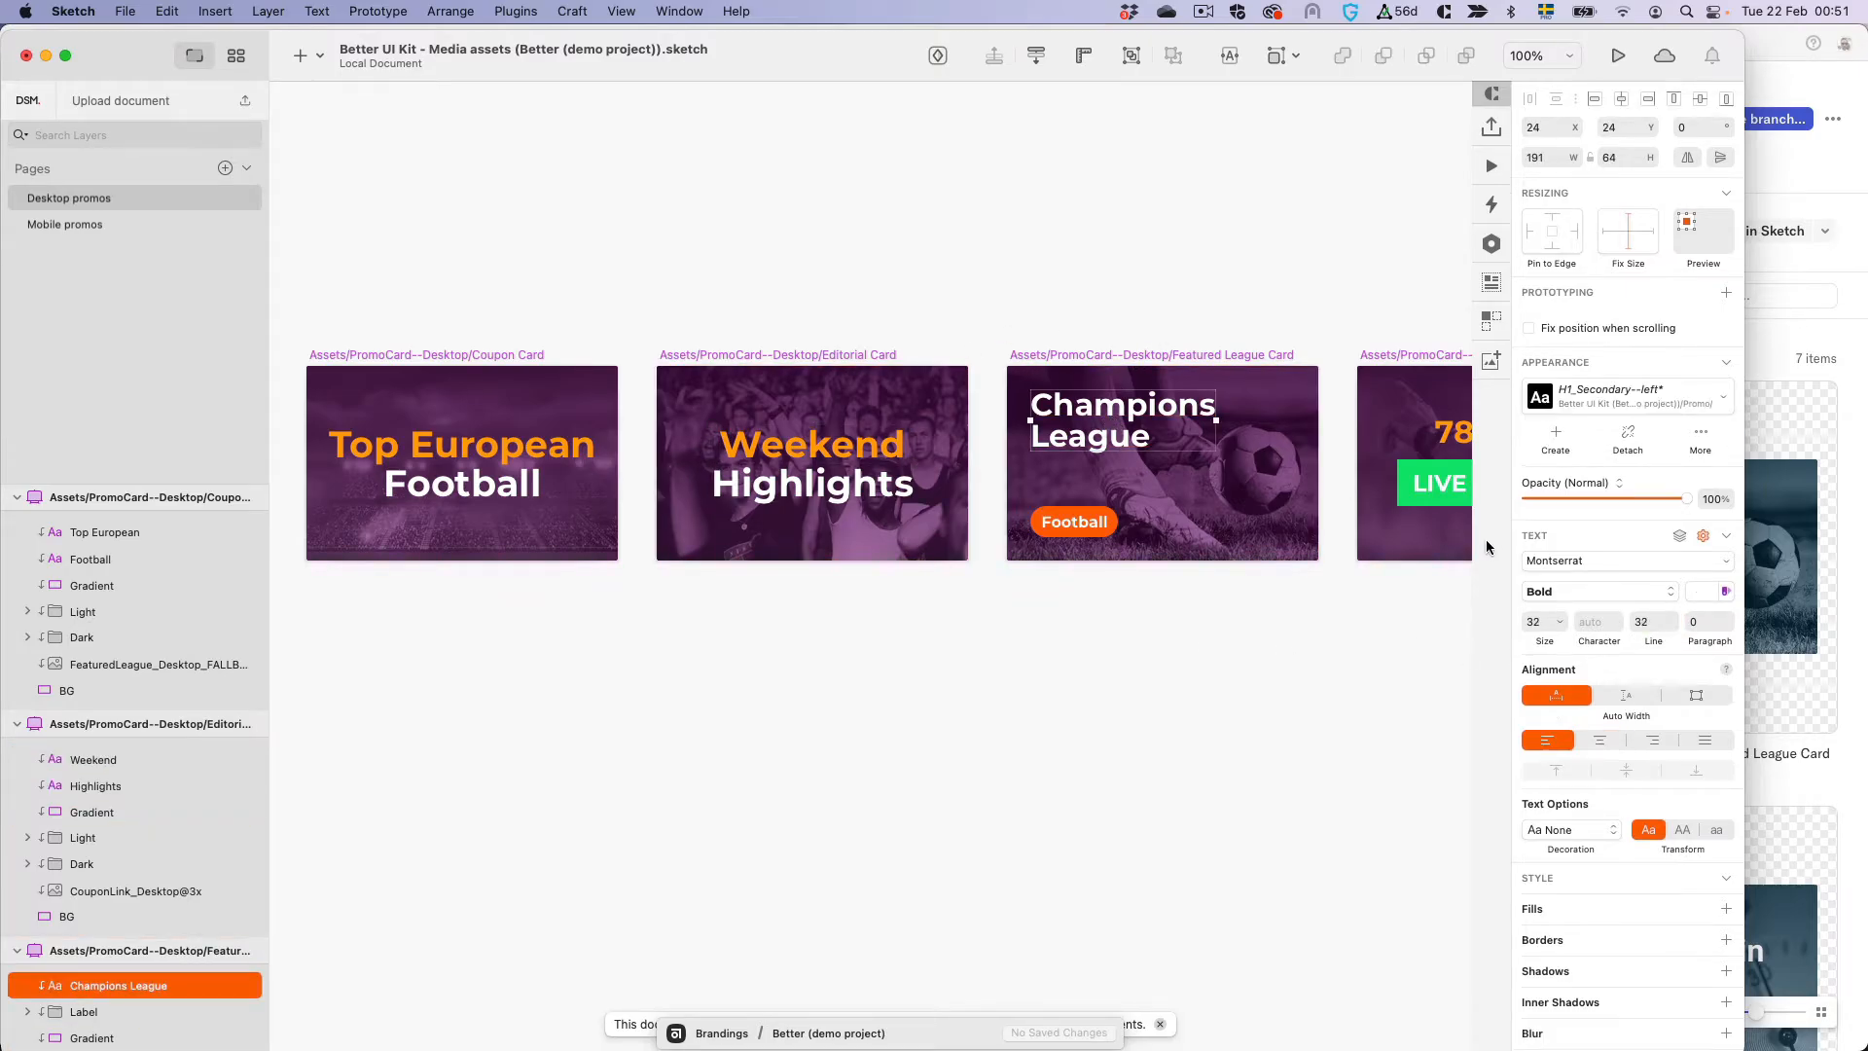
pyautogui.click(1544, 620)
pyautogui.press('Tab')
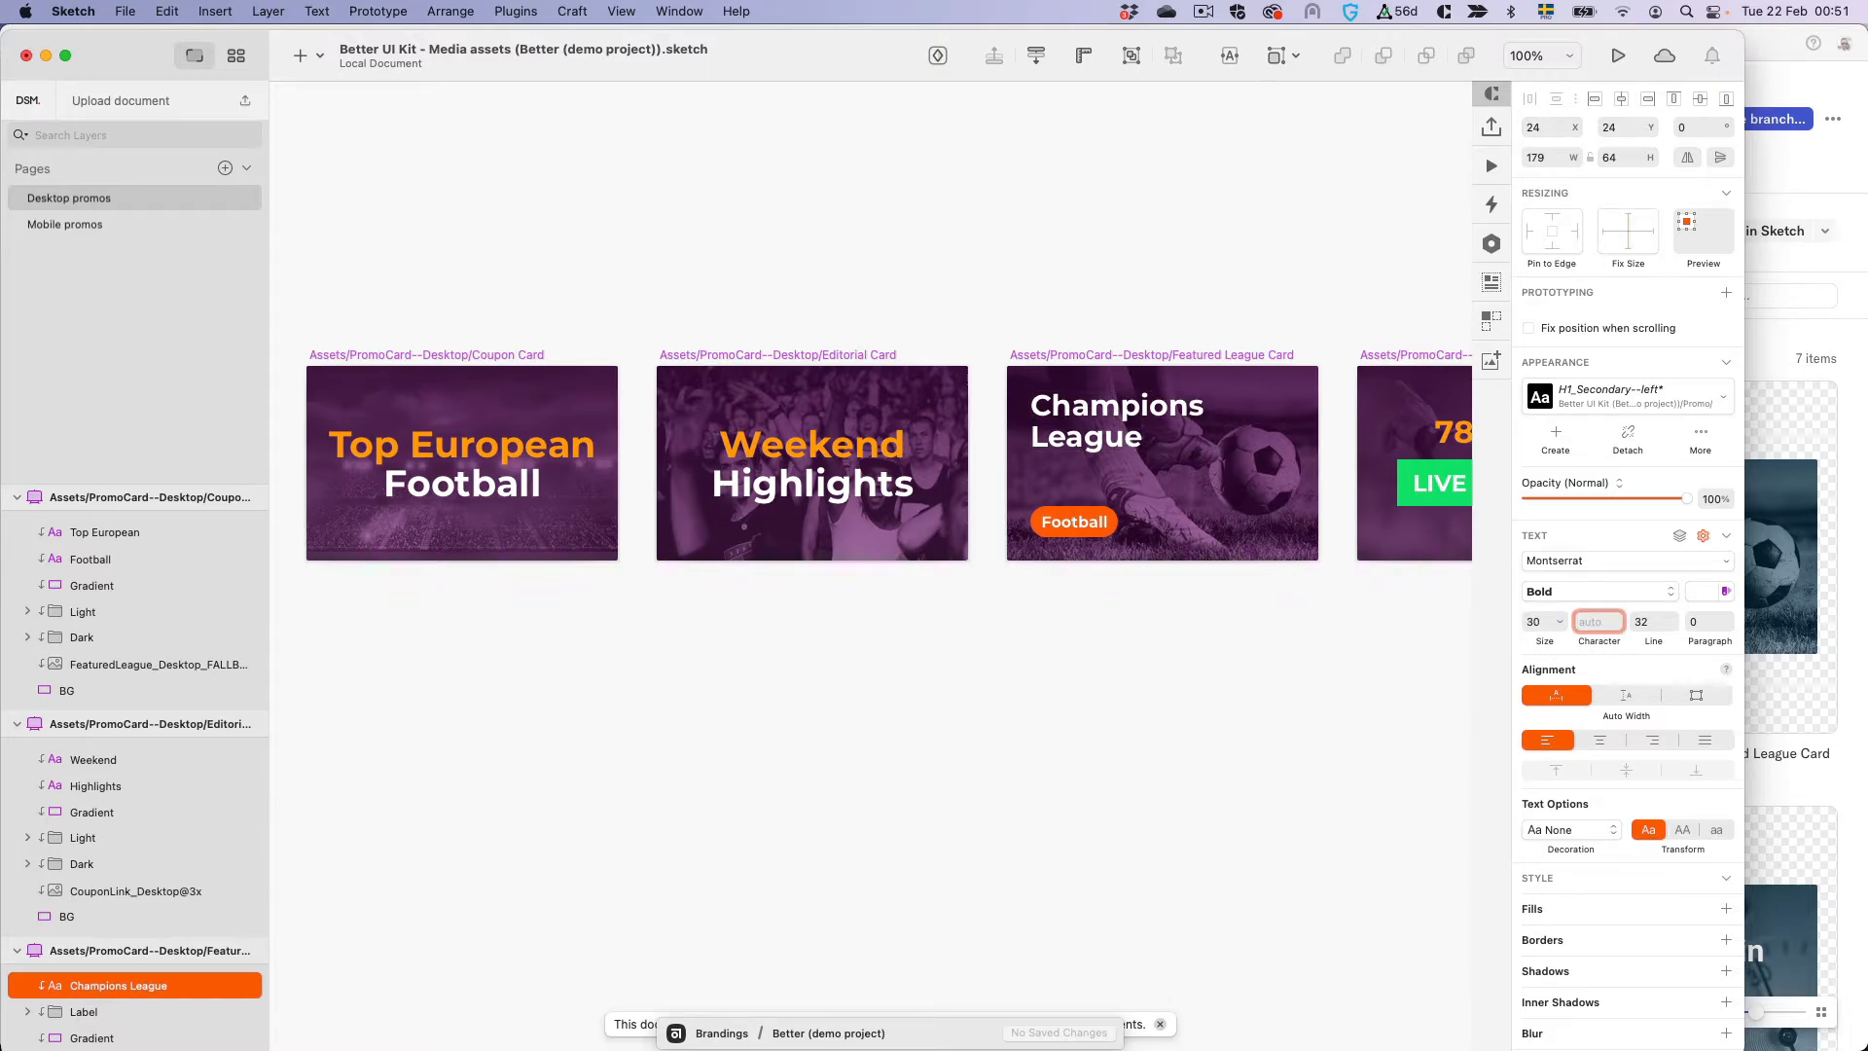
pyautogui.press('Tab')
pyautogui.write('30')
pyautogui.press('Return')
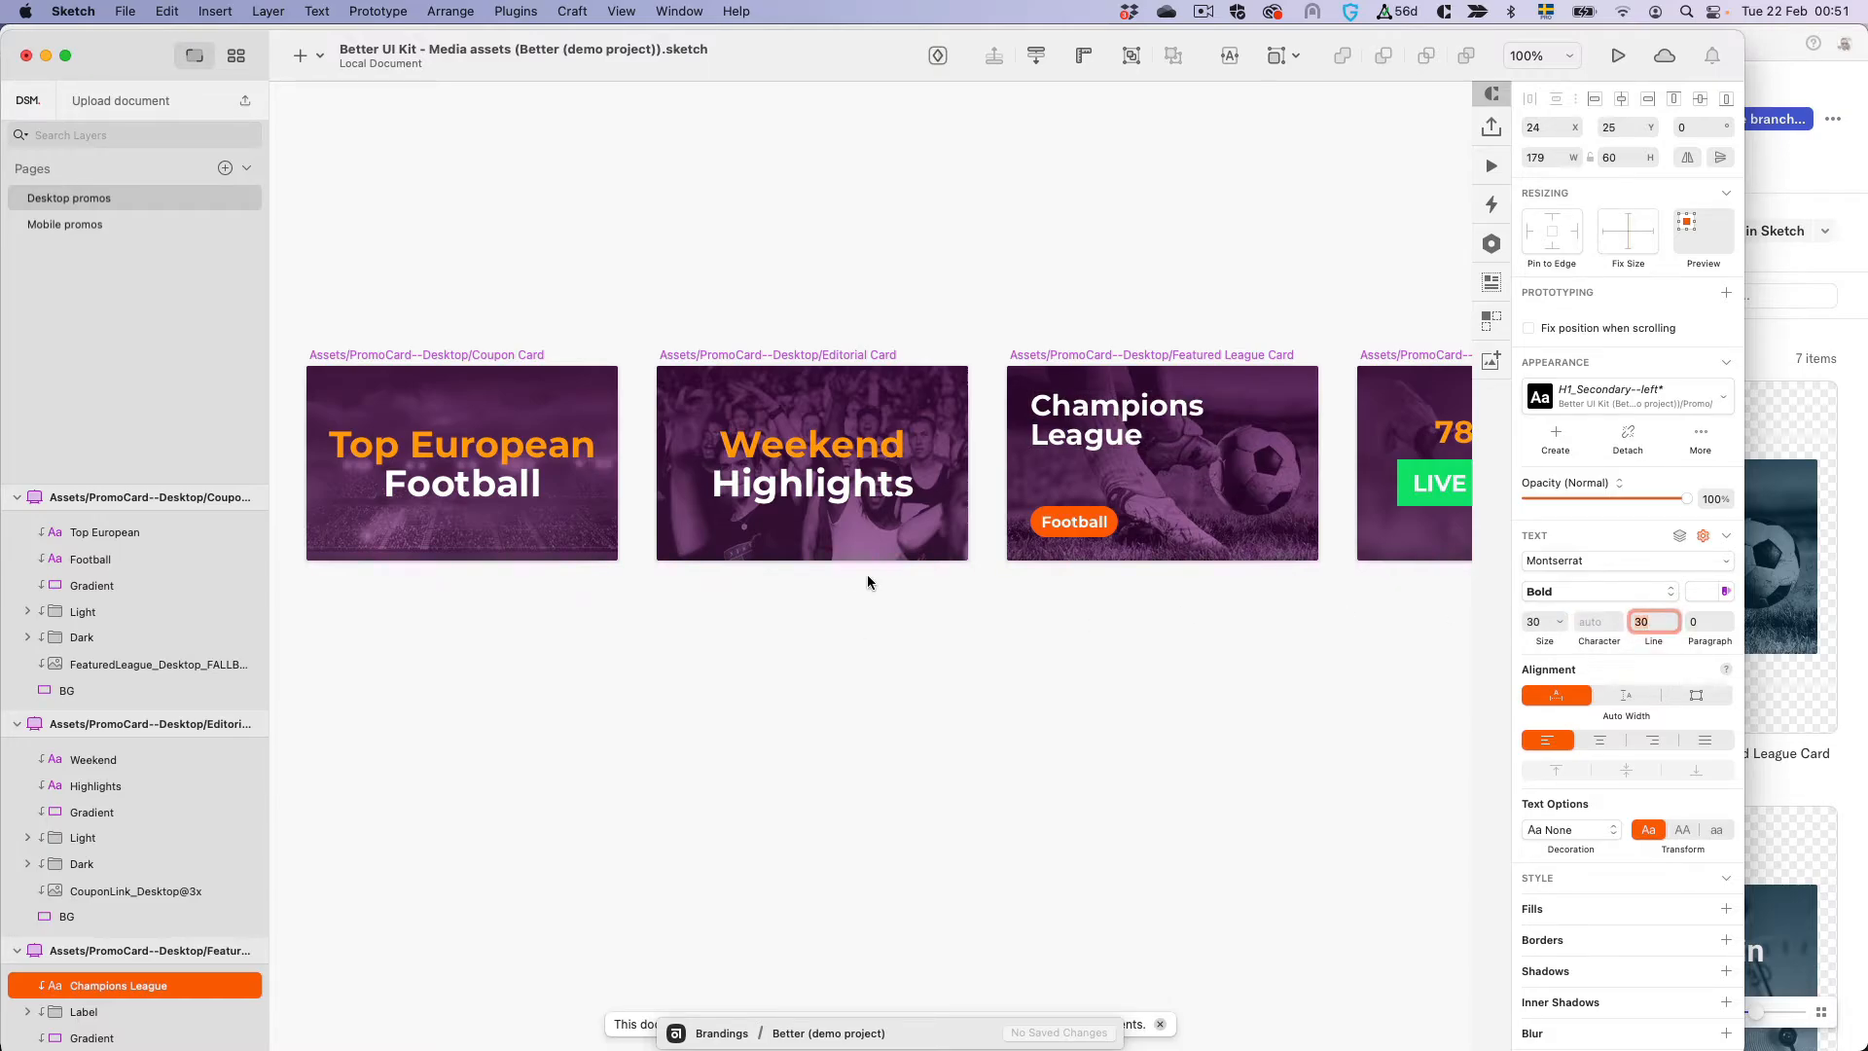
pyautogui.click(1076, 523)
pyautogui.click(1079, 525)
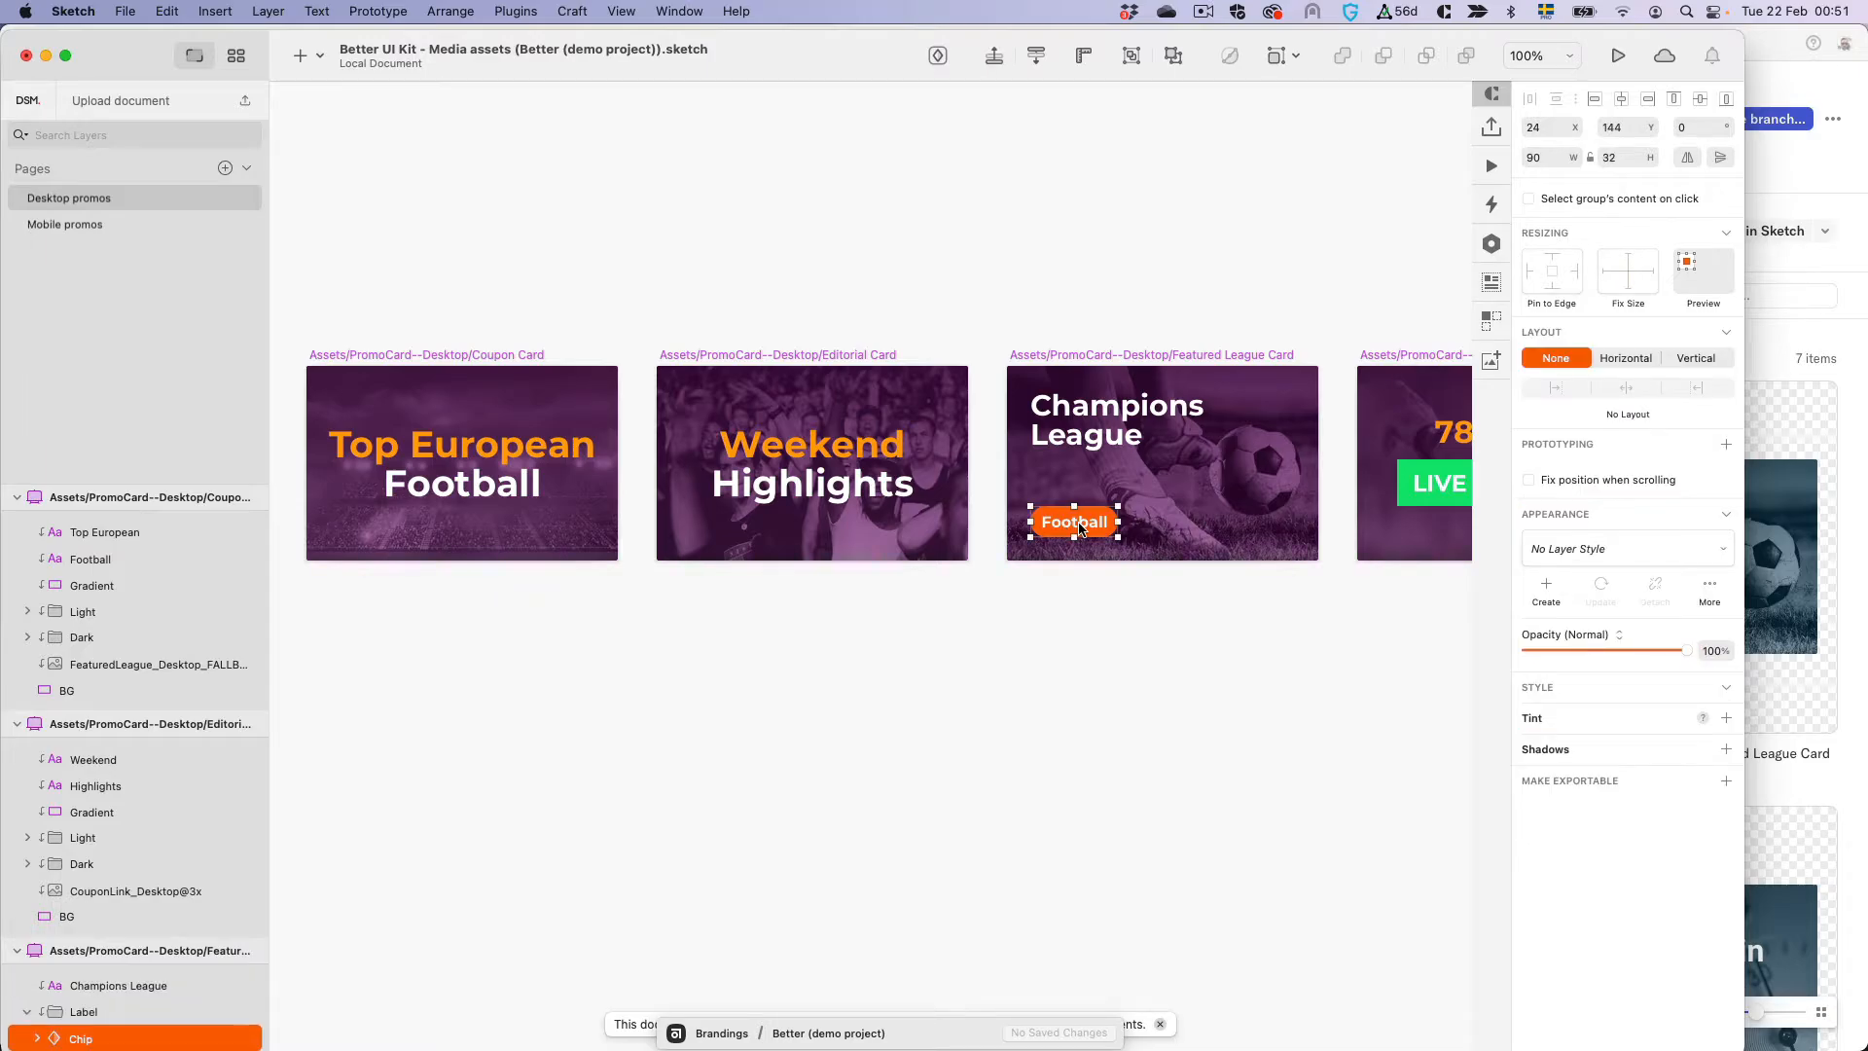
# Step: Center the LIVE text on its green background
pyautogui.hscroll(5, 1075, 515)
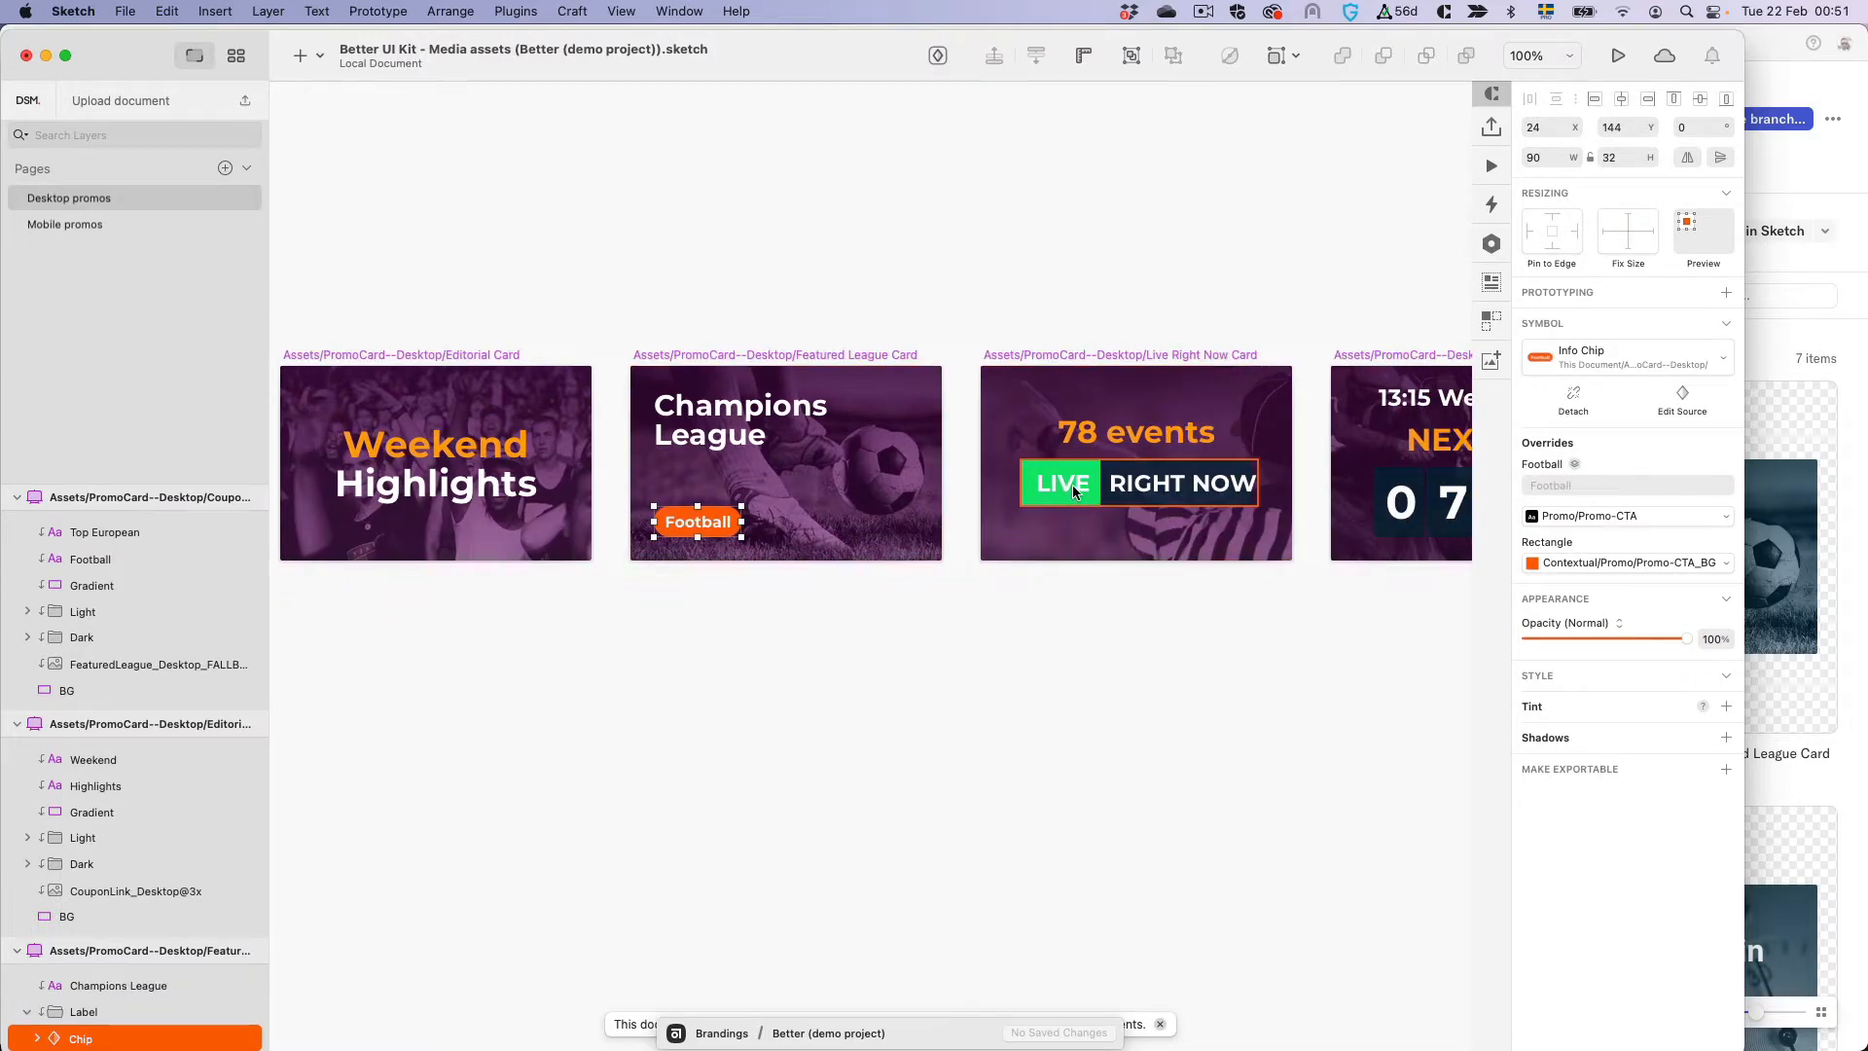
pyautogui.click(1072, 484)
pyautogui.click(1065, 482)
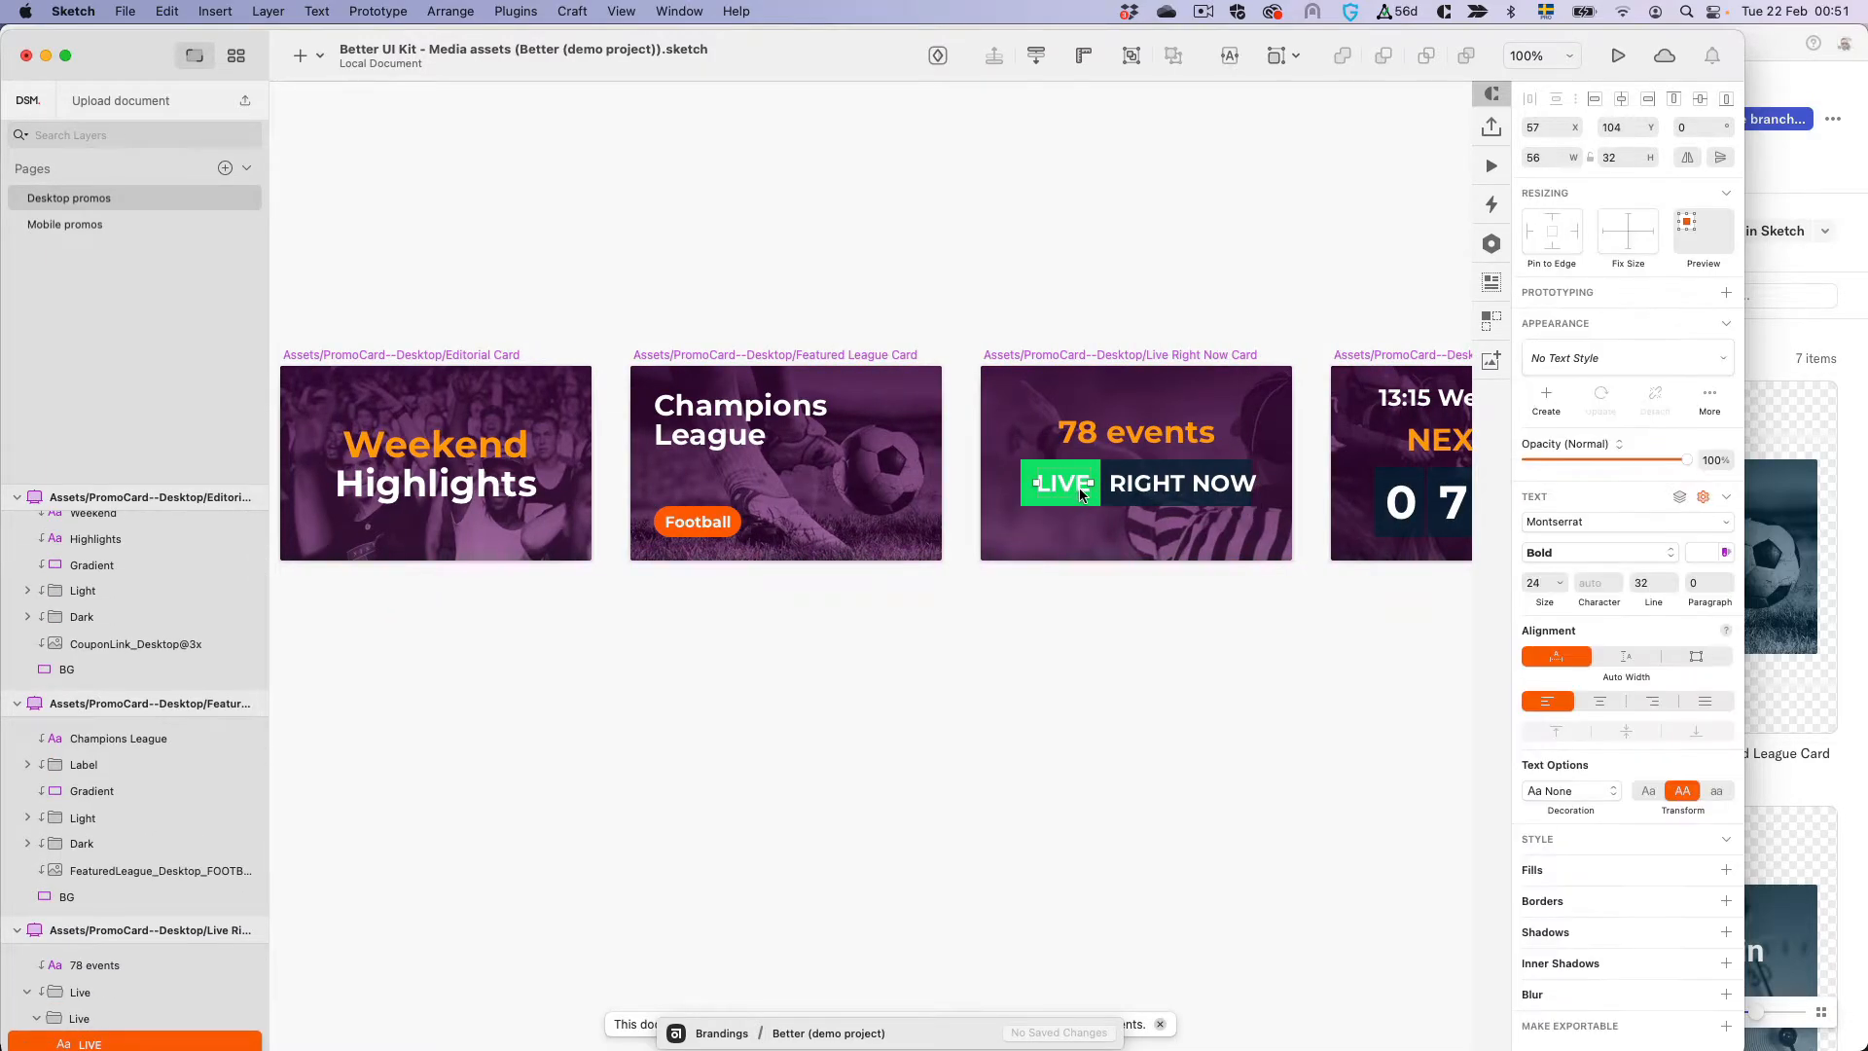
pyautogui.keyDown('shift'); pyautogui.click(1087, 500); pyautogui.keyUp('shift')
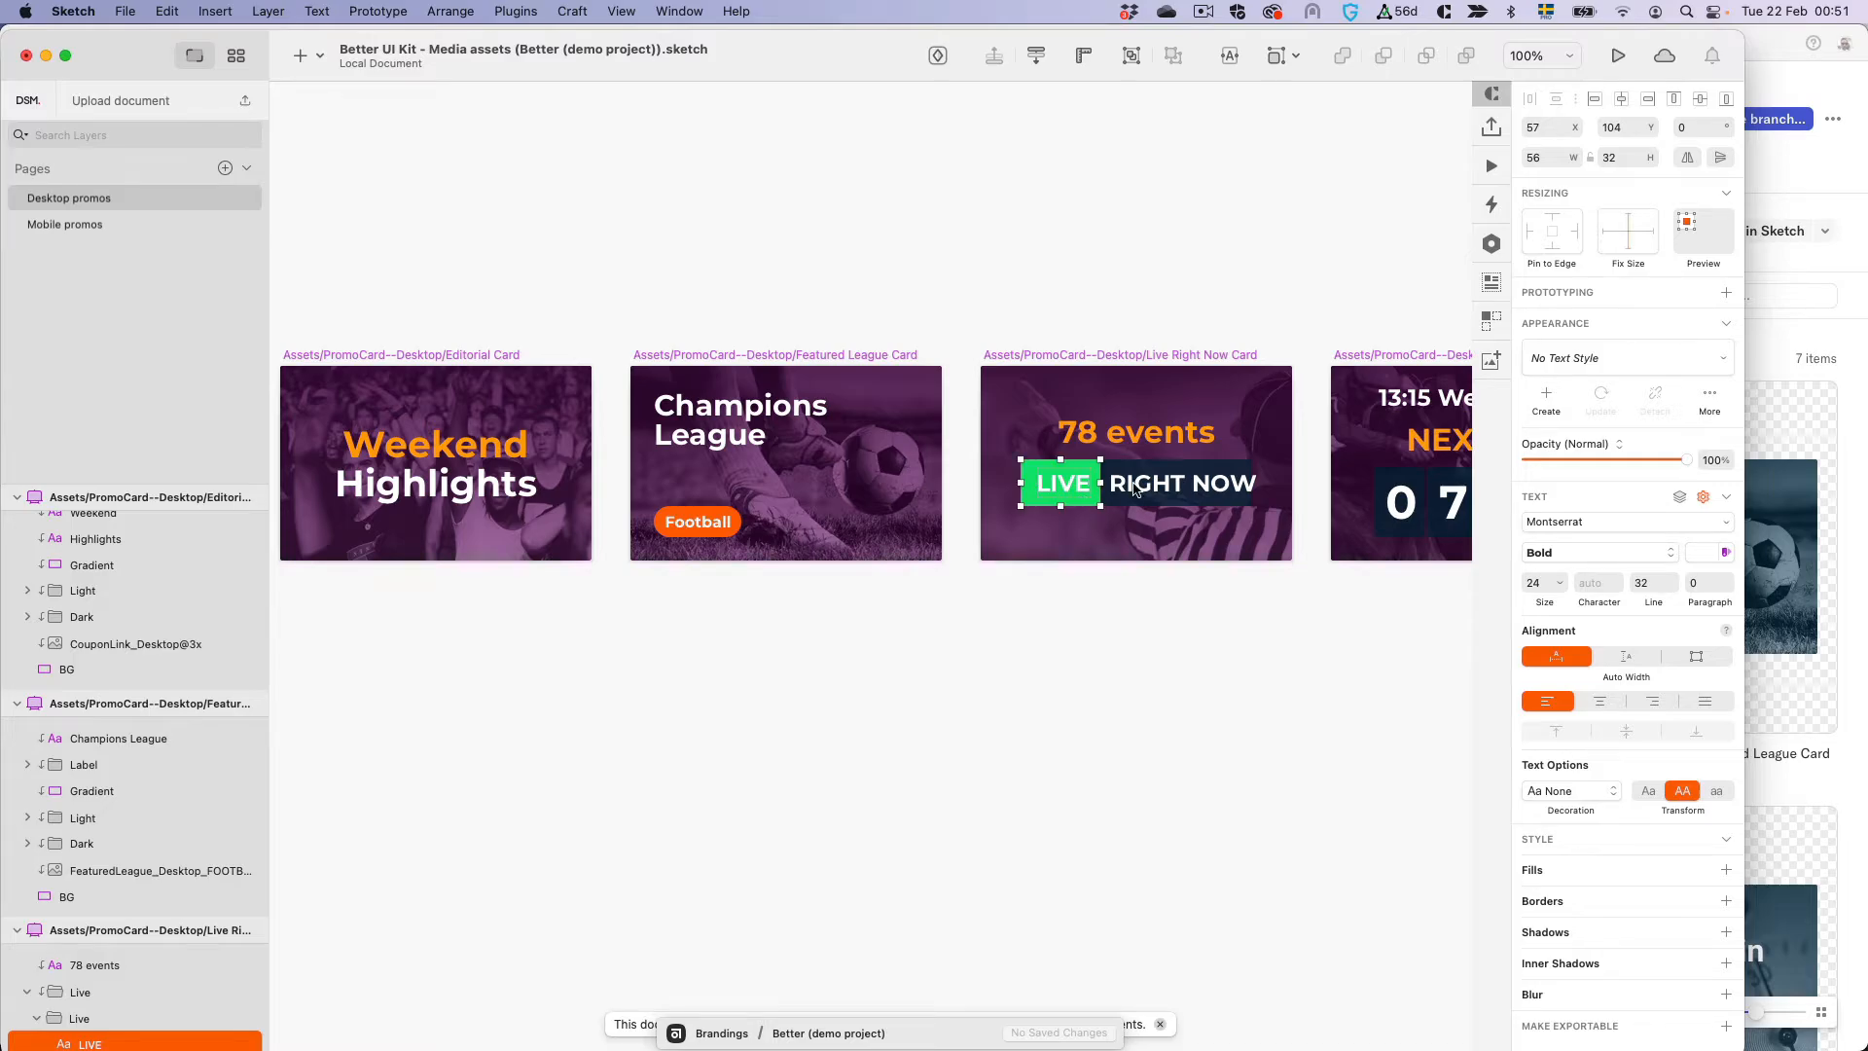
pyautogui.click(1618, 99)
pyautogui.click(1119, 786)
# Step: Widen the dark Right Now background to about 250 px
pyautogui.hscroll(2, 1128, 720)
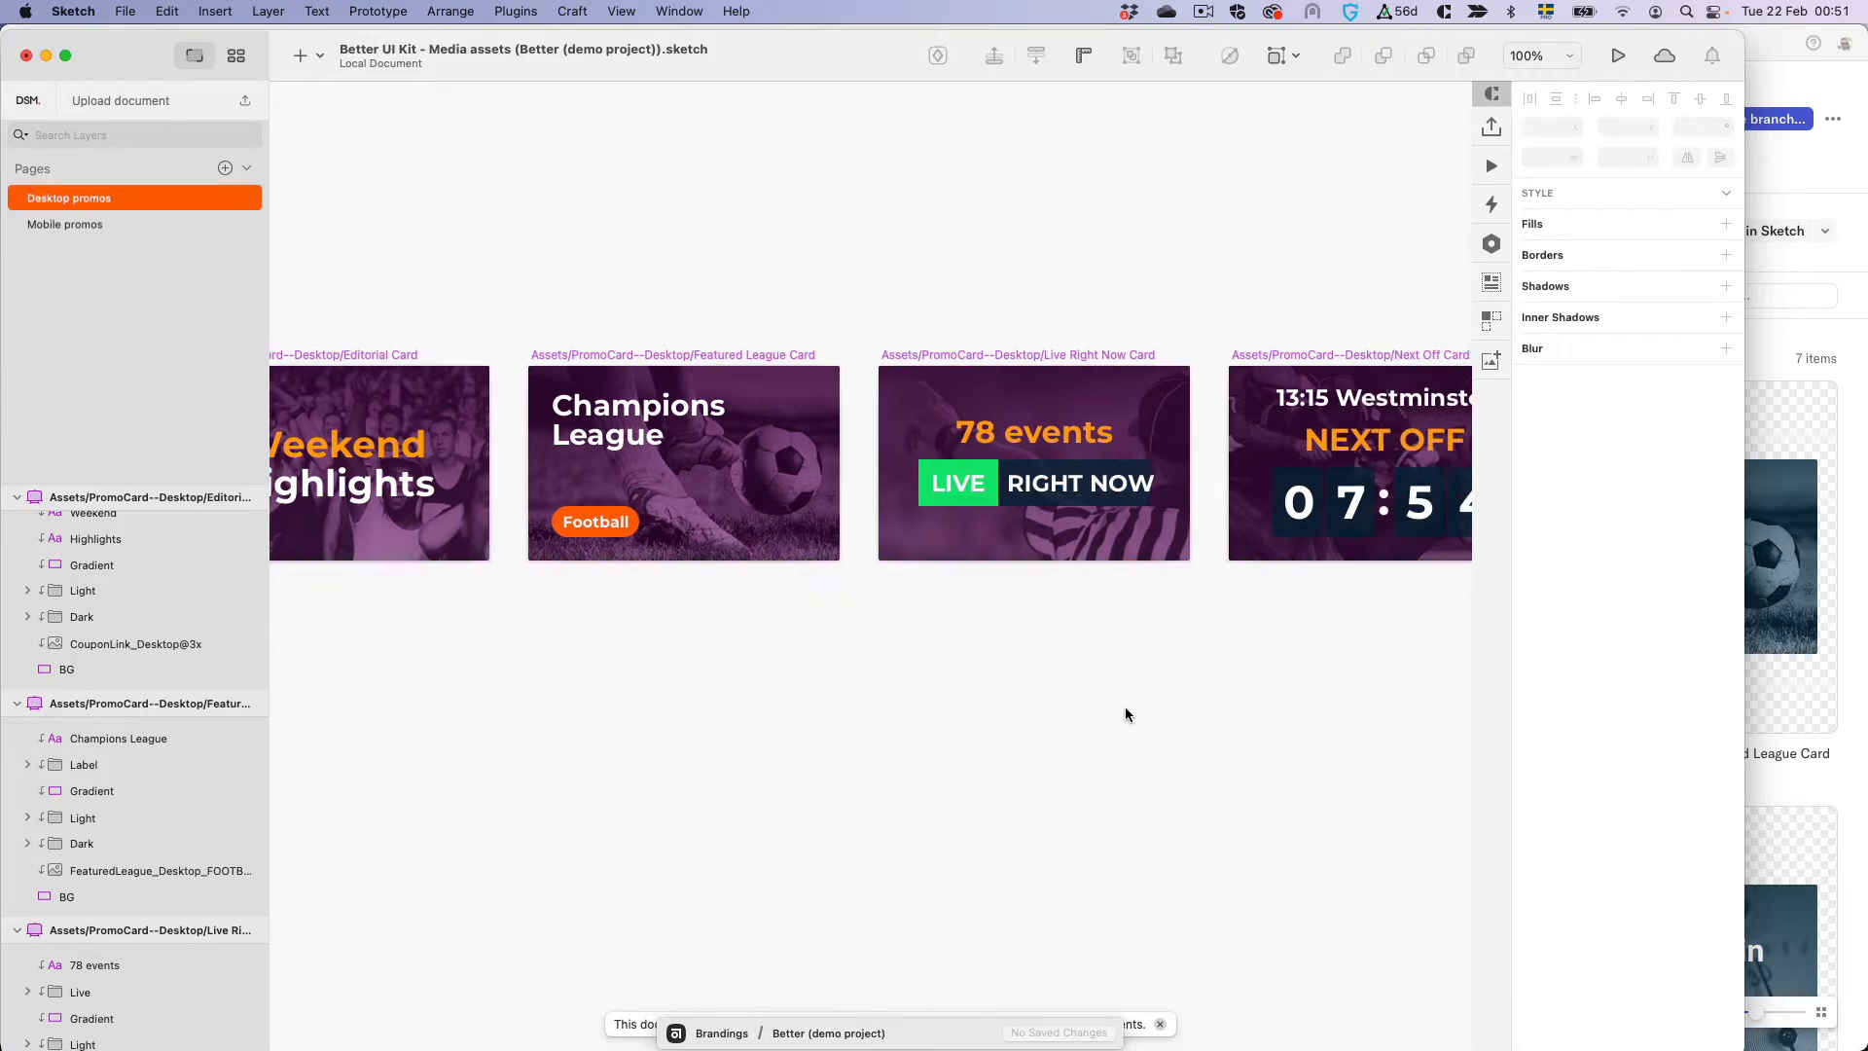
pyautogui.doubleClick(1097, 487)
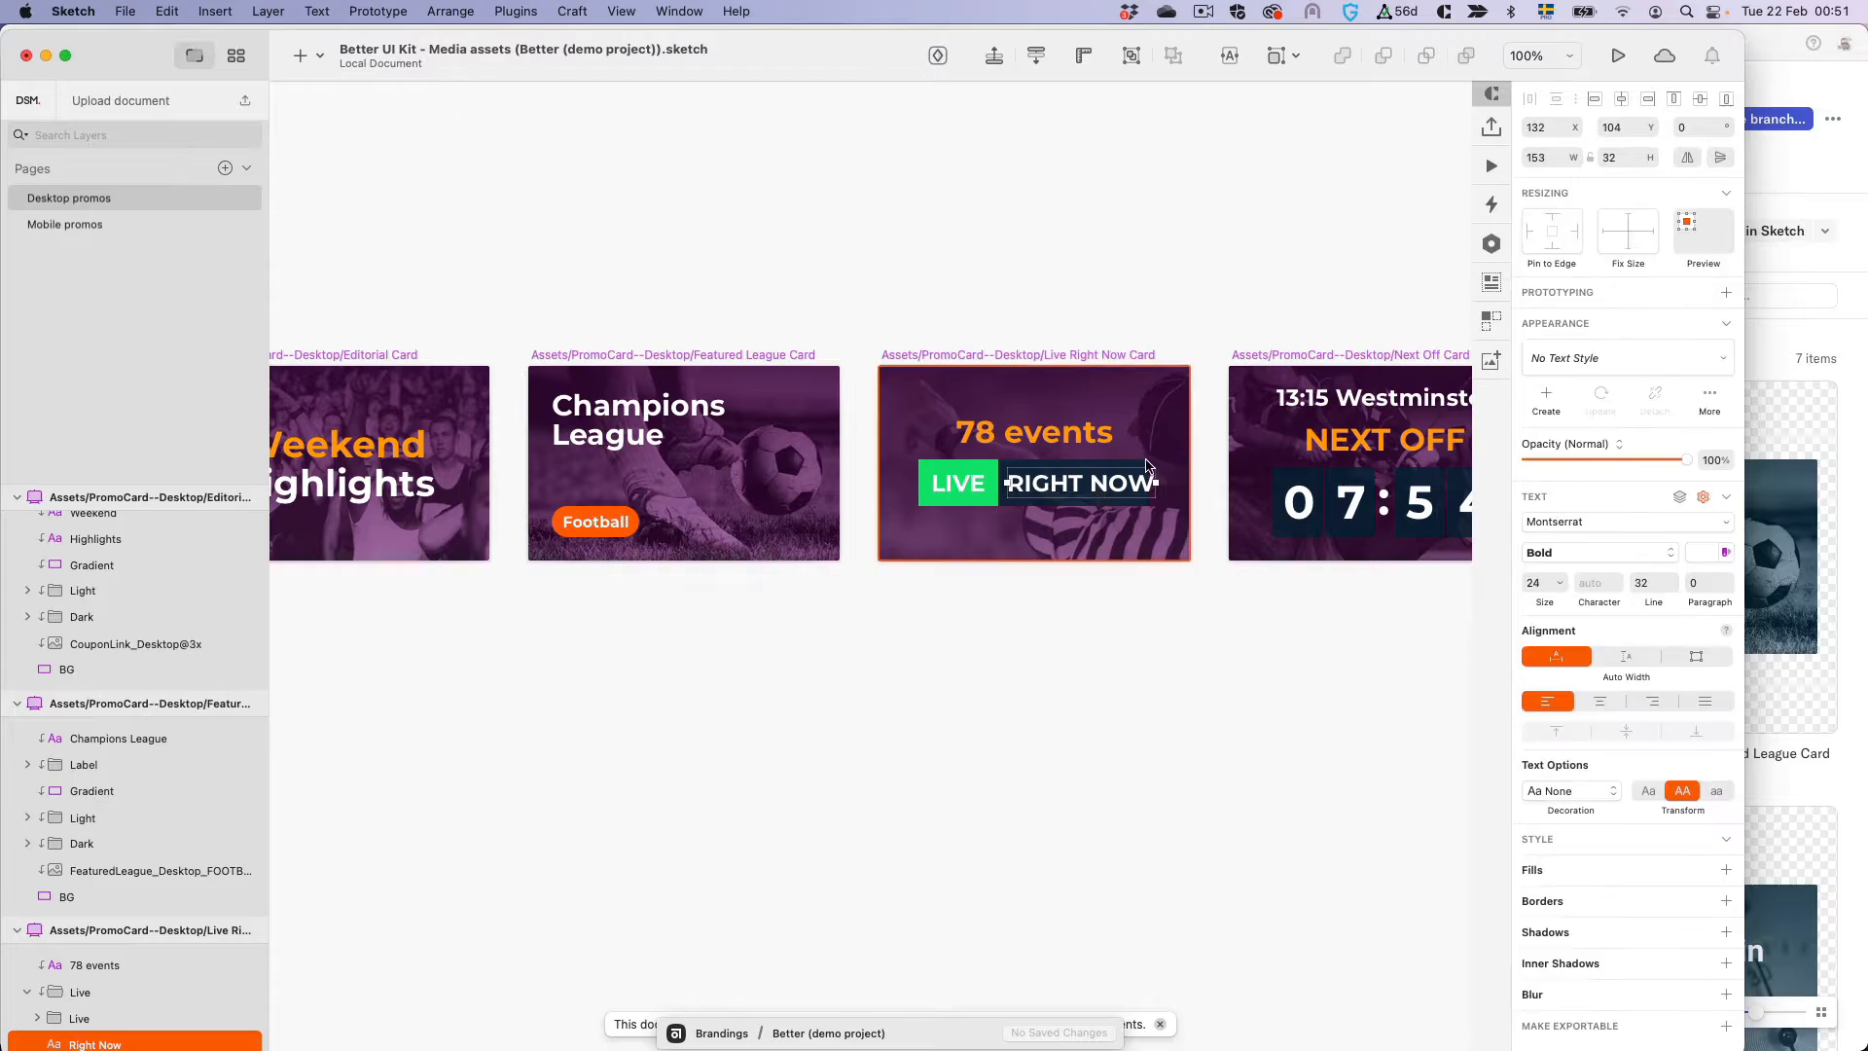
pyautogui.click(1120, 500)
pyautogui.moveTo(1153, 479); pyautogui.dragTo(1162, 481)
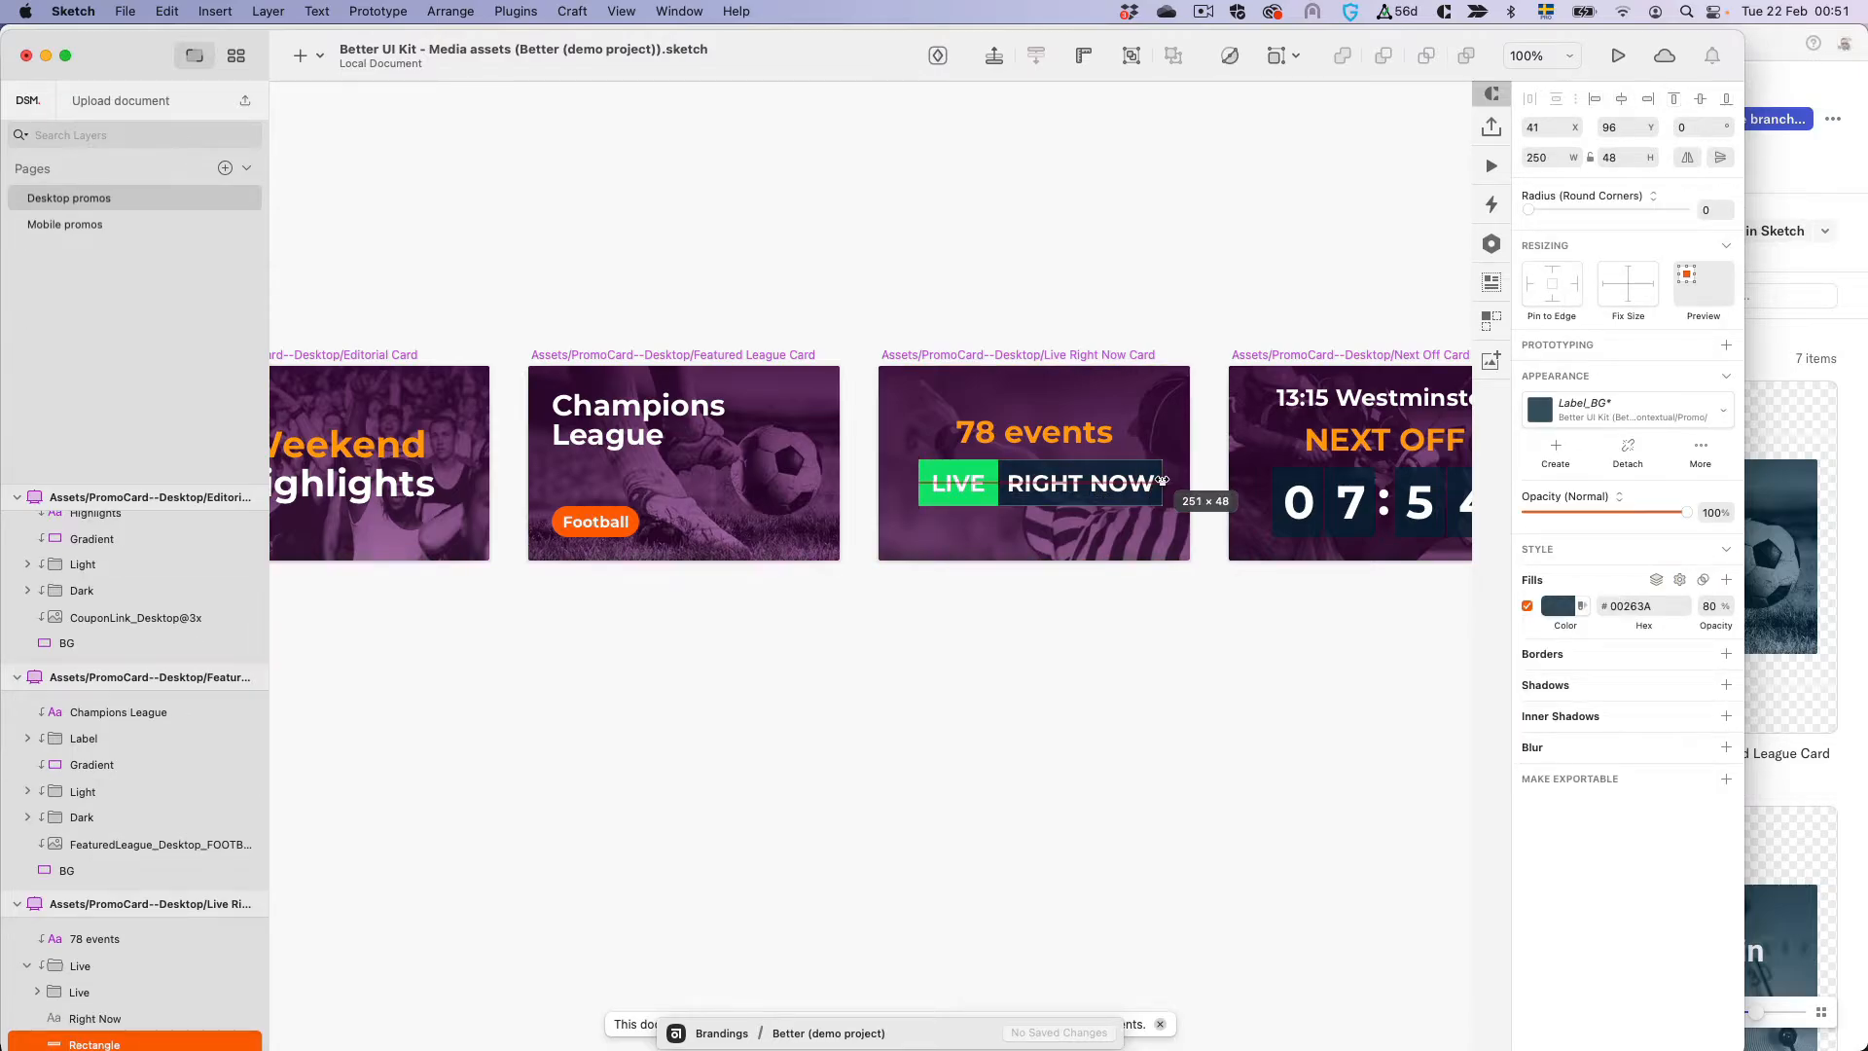
pyautogui.click(1124, 633)
# Step: Check the LIVE RIGHT NOW background's layer styles, leaving them unchanged, then list open document windows
pyautogui.click(1043, 503)
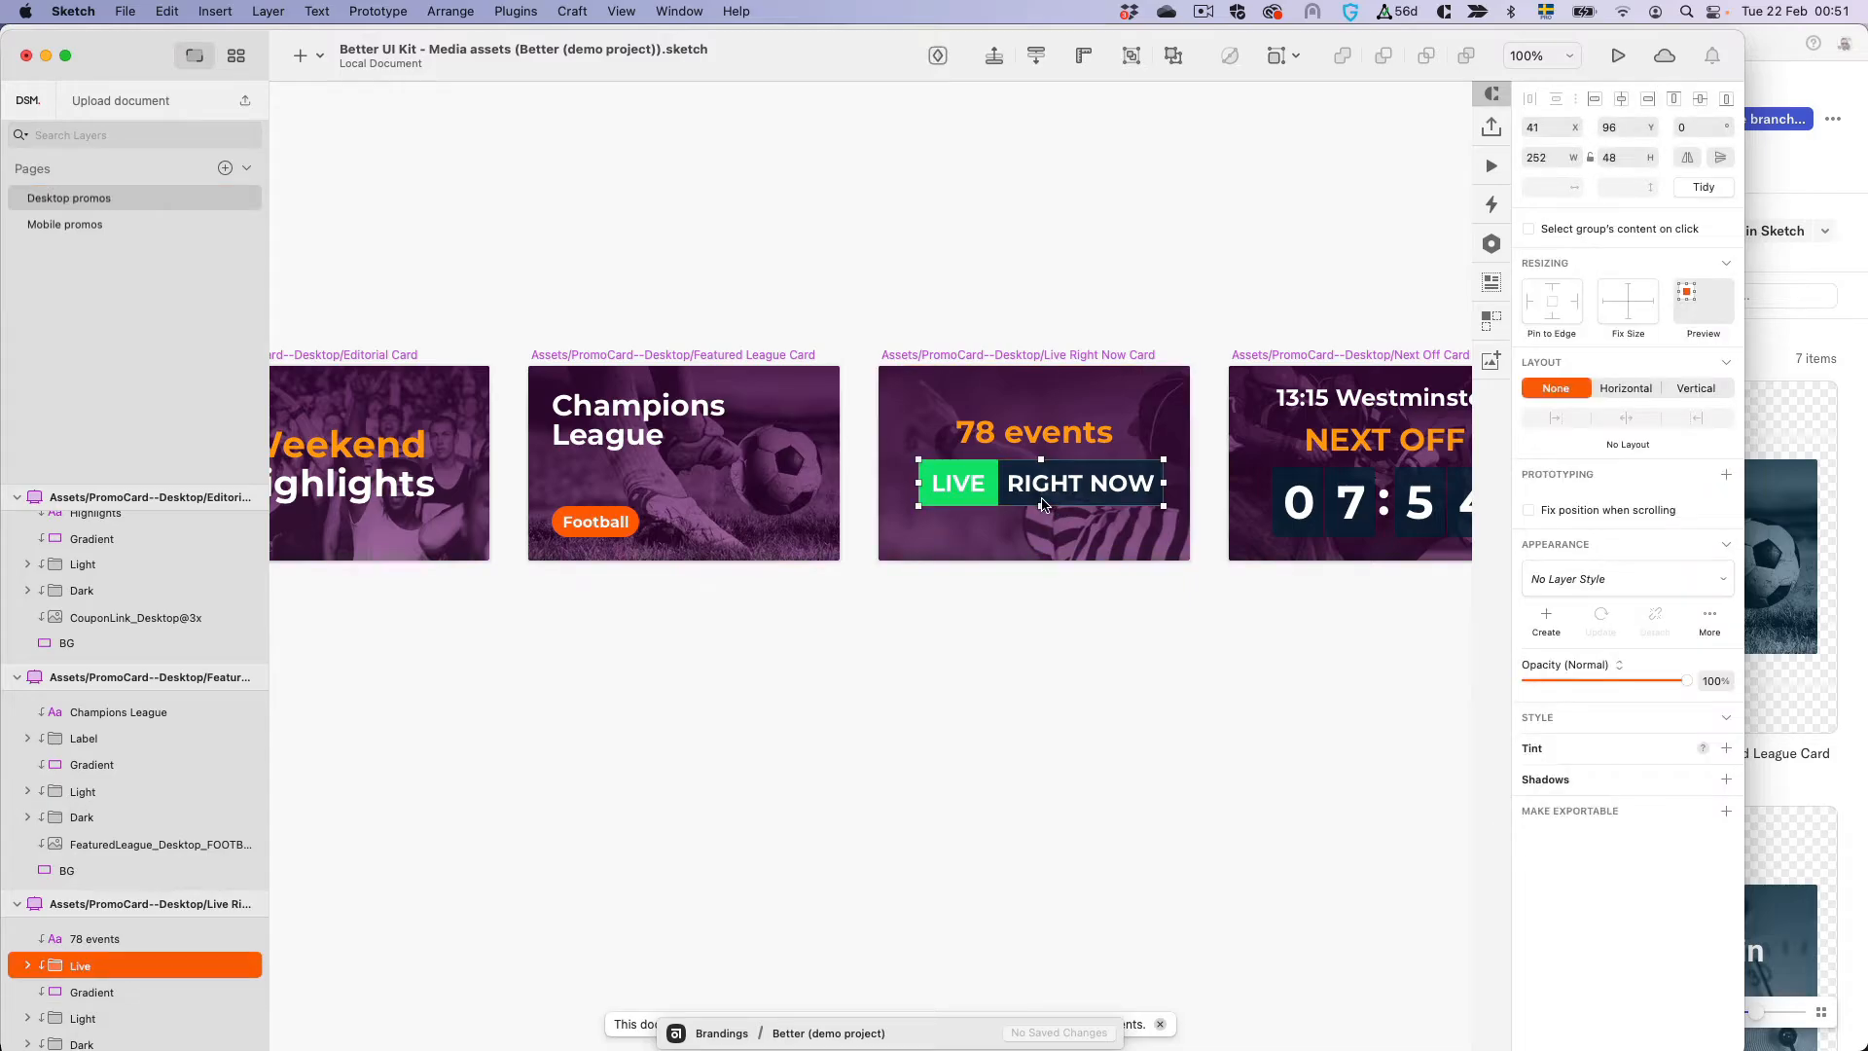
pyautogui.doubleClick(1042, 503)
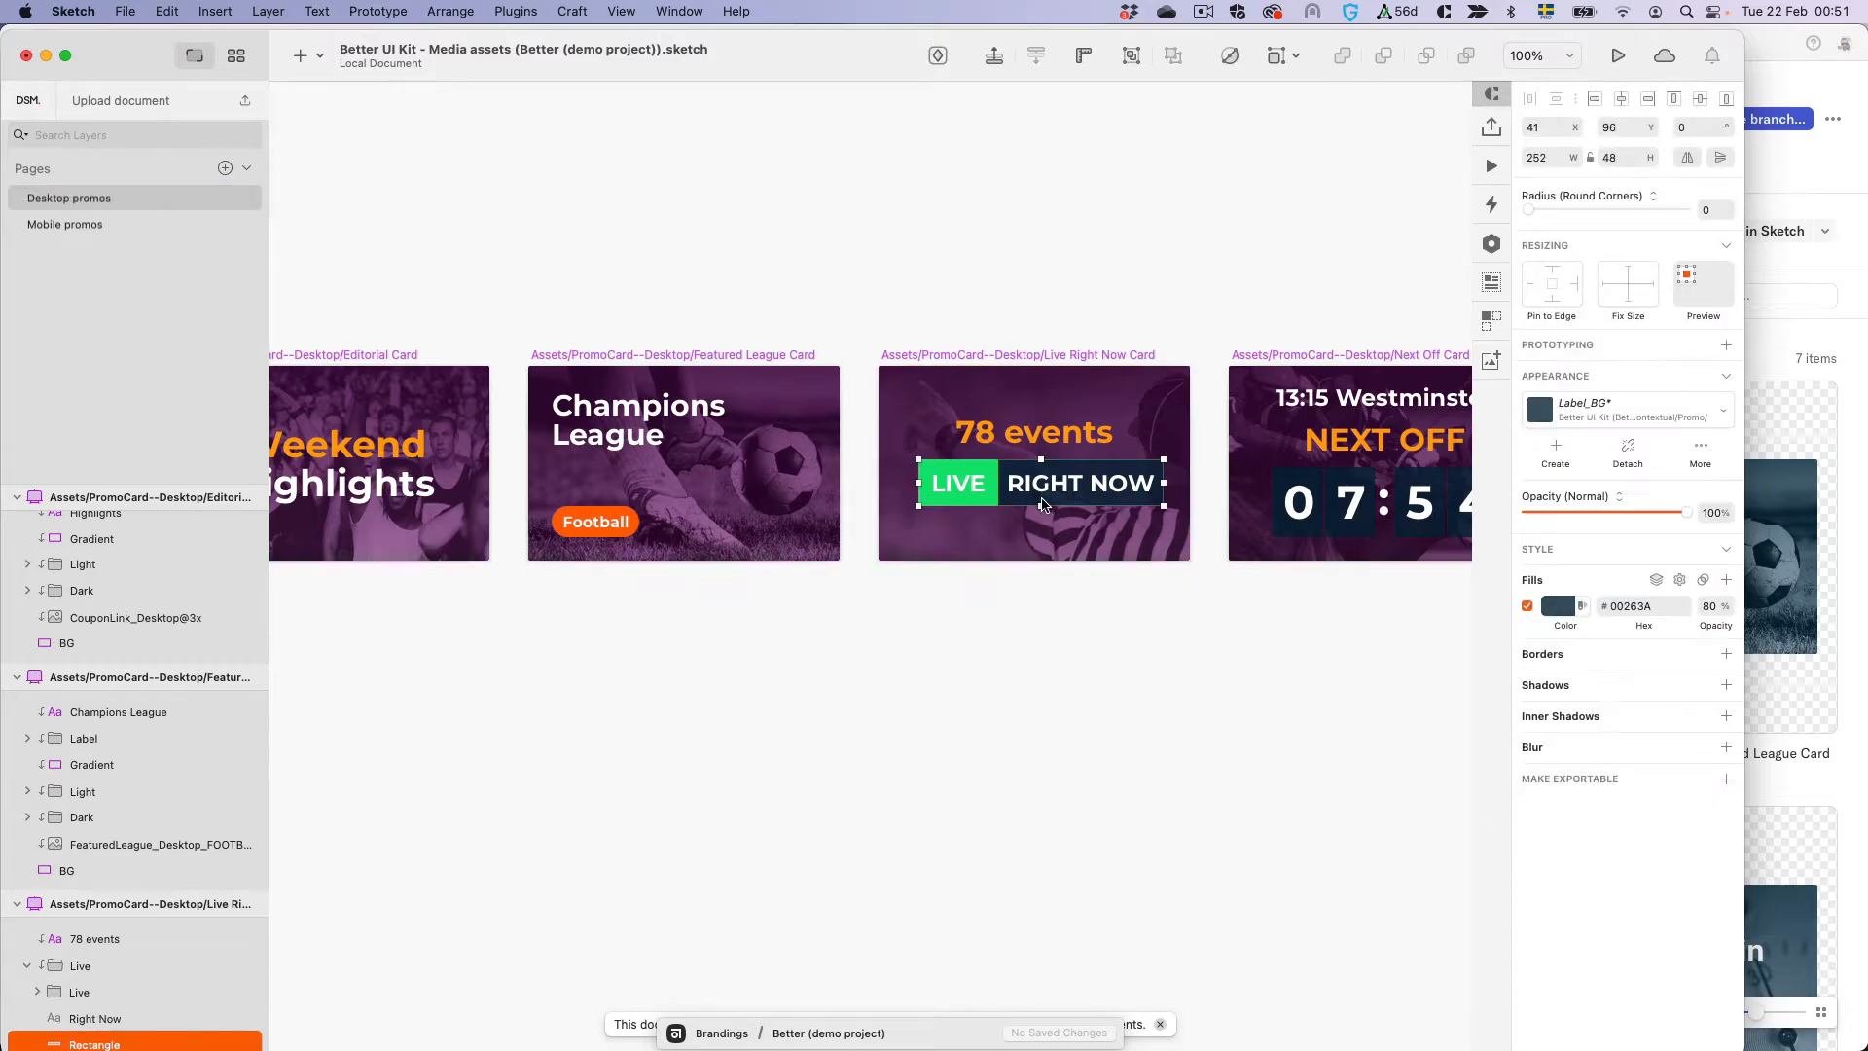
pyautogui.click(1683, 410)
pyautogui.click(1214, 232)
pyautogui.click(1214, 243)
pyautogui.click(1108, 470)
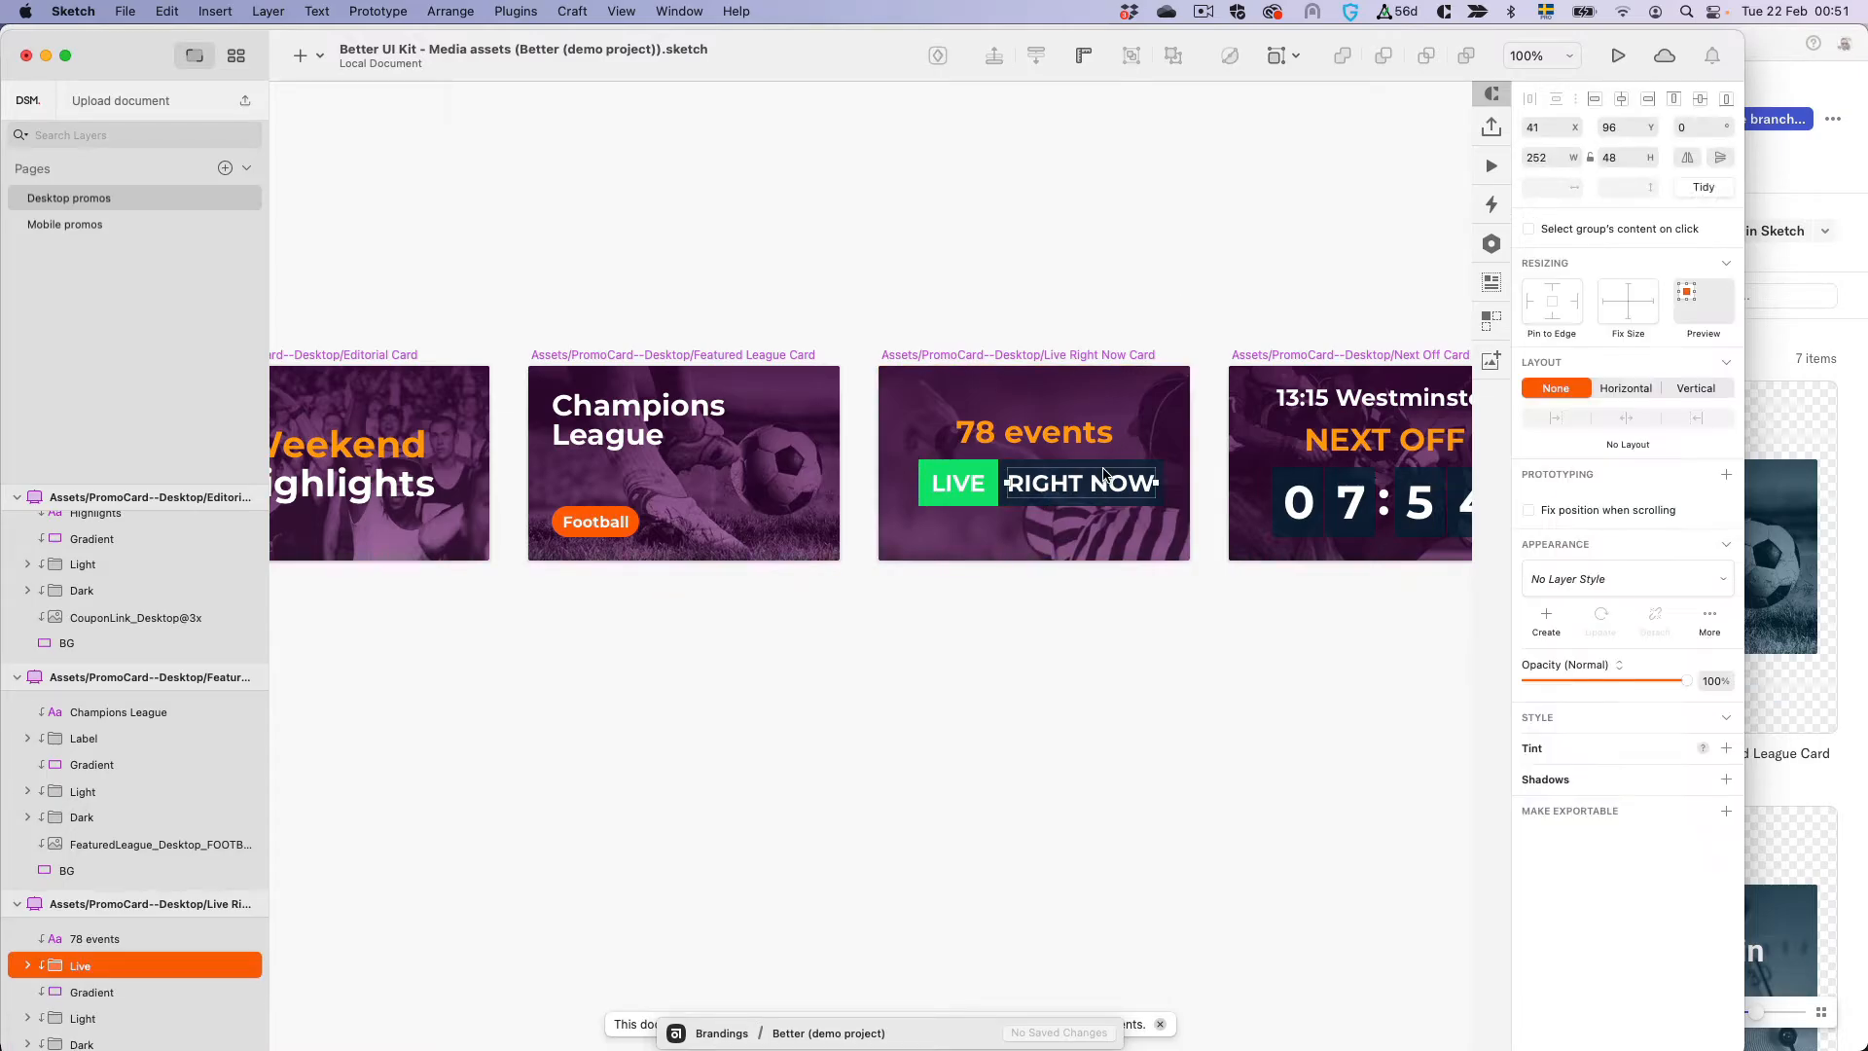
pyautogui.click(1109, 471)
pyautogui.press('Escape')
pyautogui.click(971, 283)
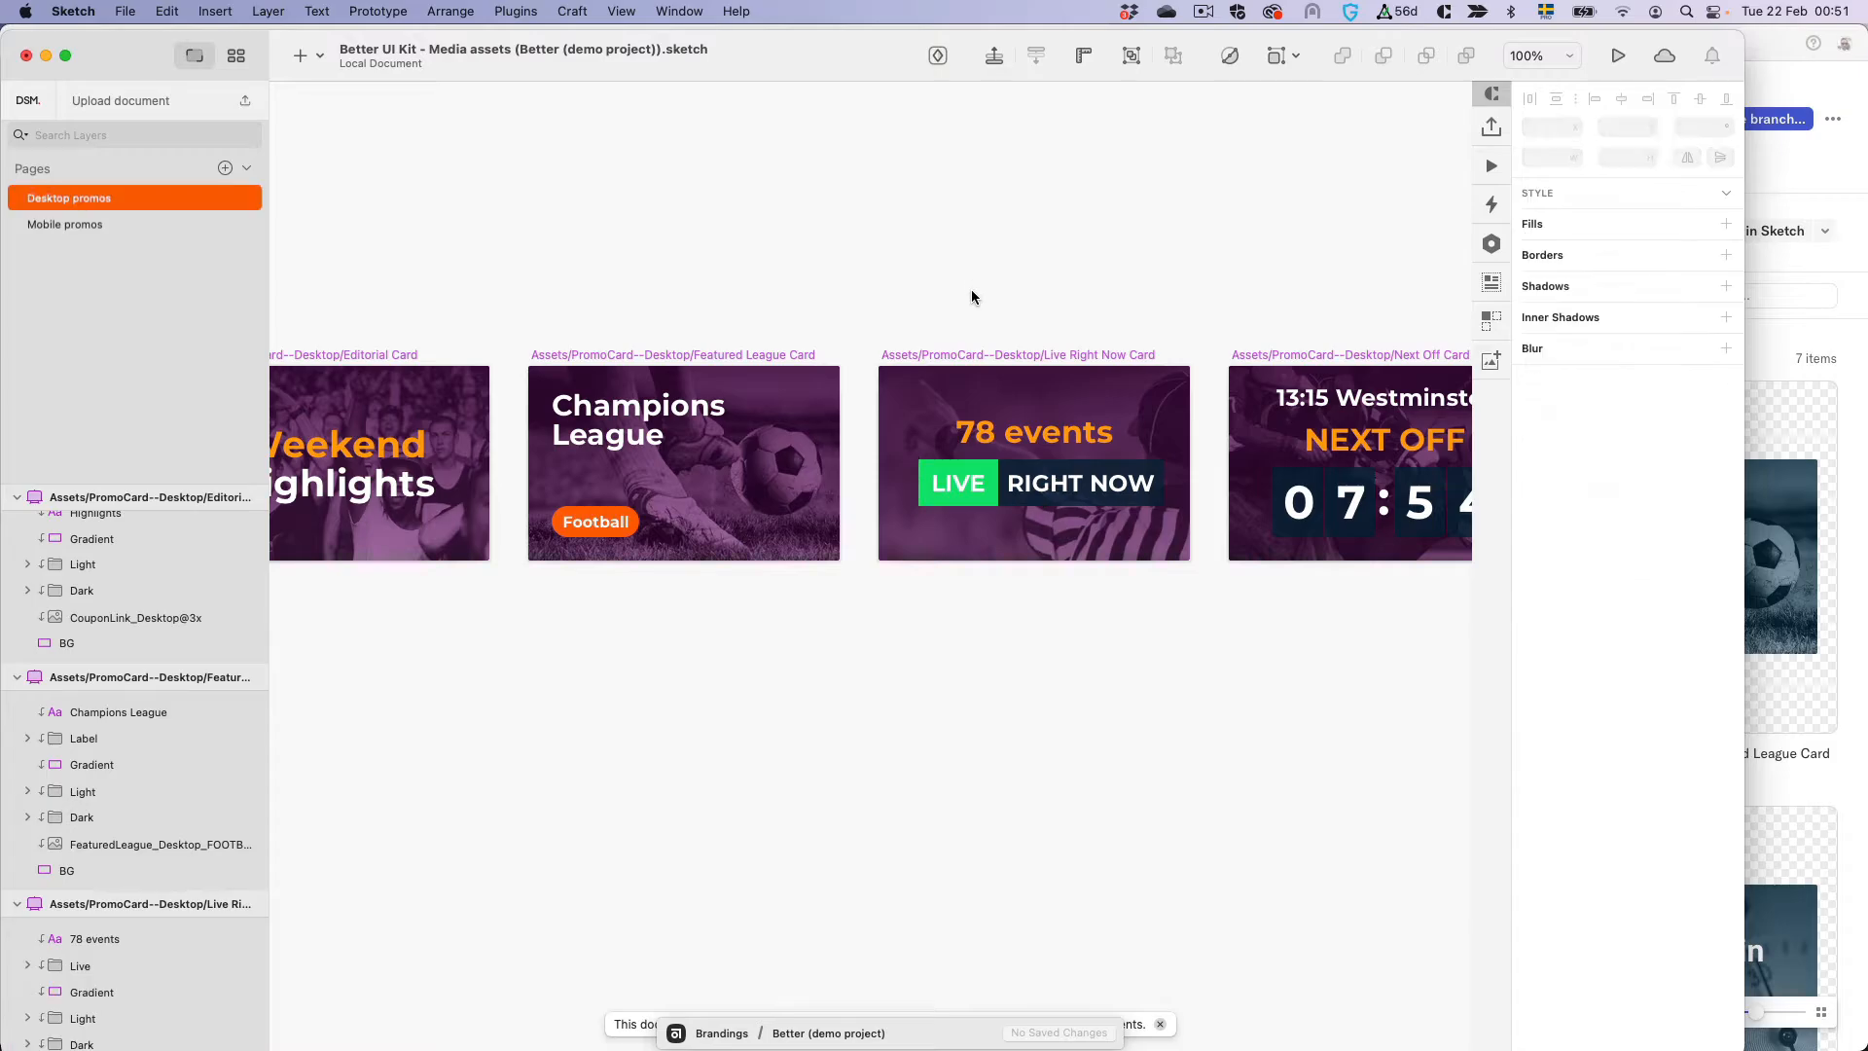
pyautogui.click(679, 10)
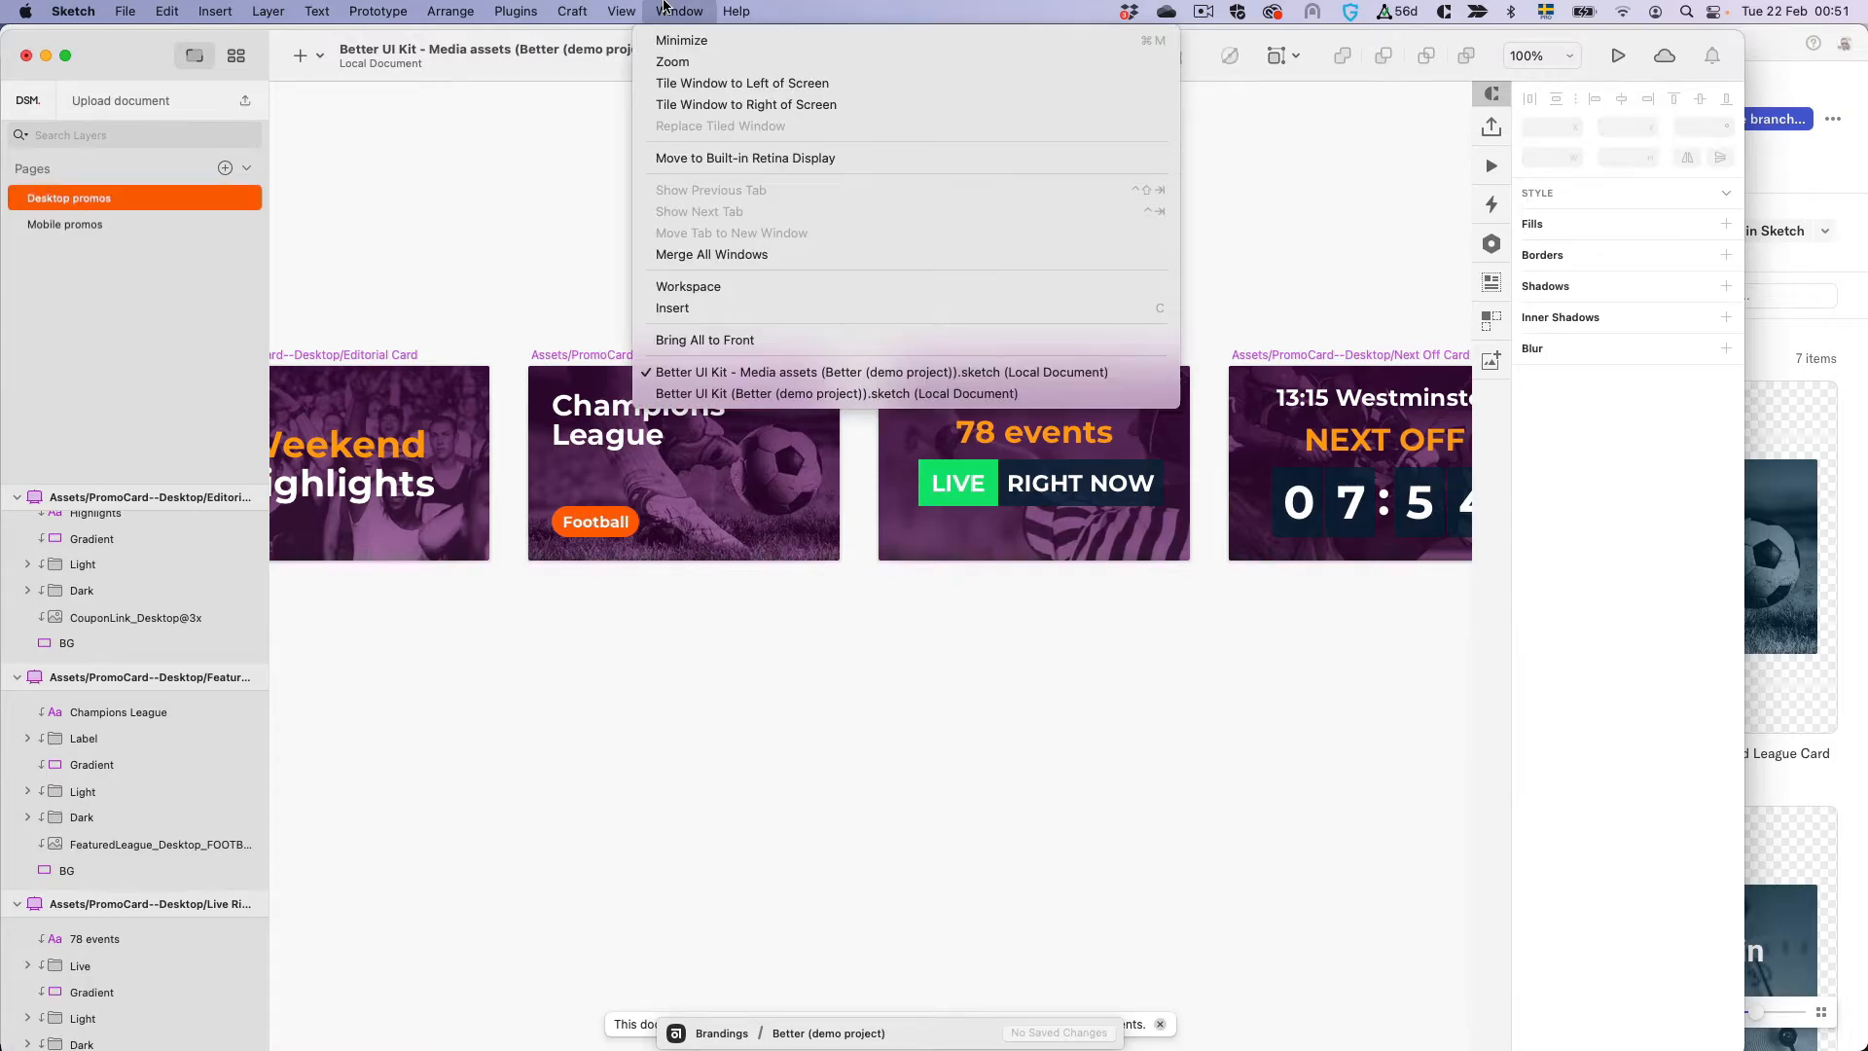
# Step: On the Better UI Kit Colors page, select the PROMO LABEL BG swatch's colour rectangle
pyautogui.click(779, 402)
pyautogui.scroll(-15, 786, 394)
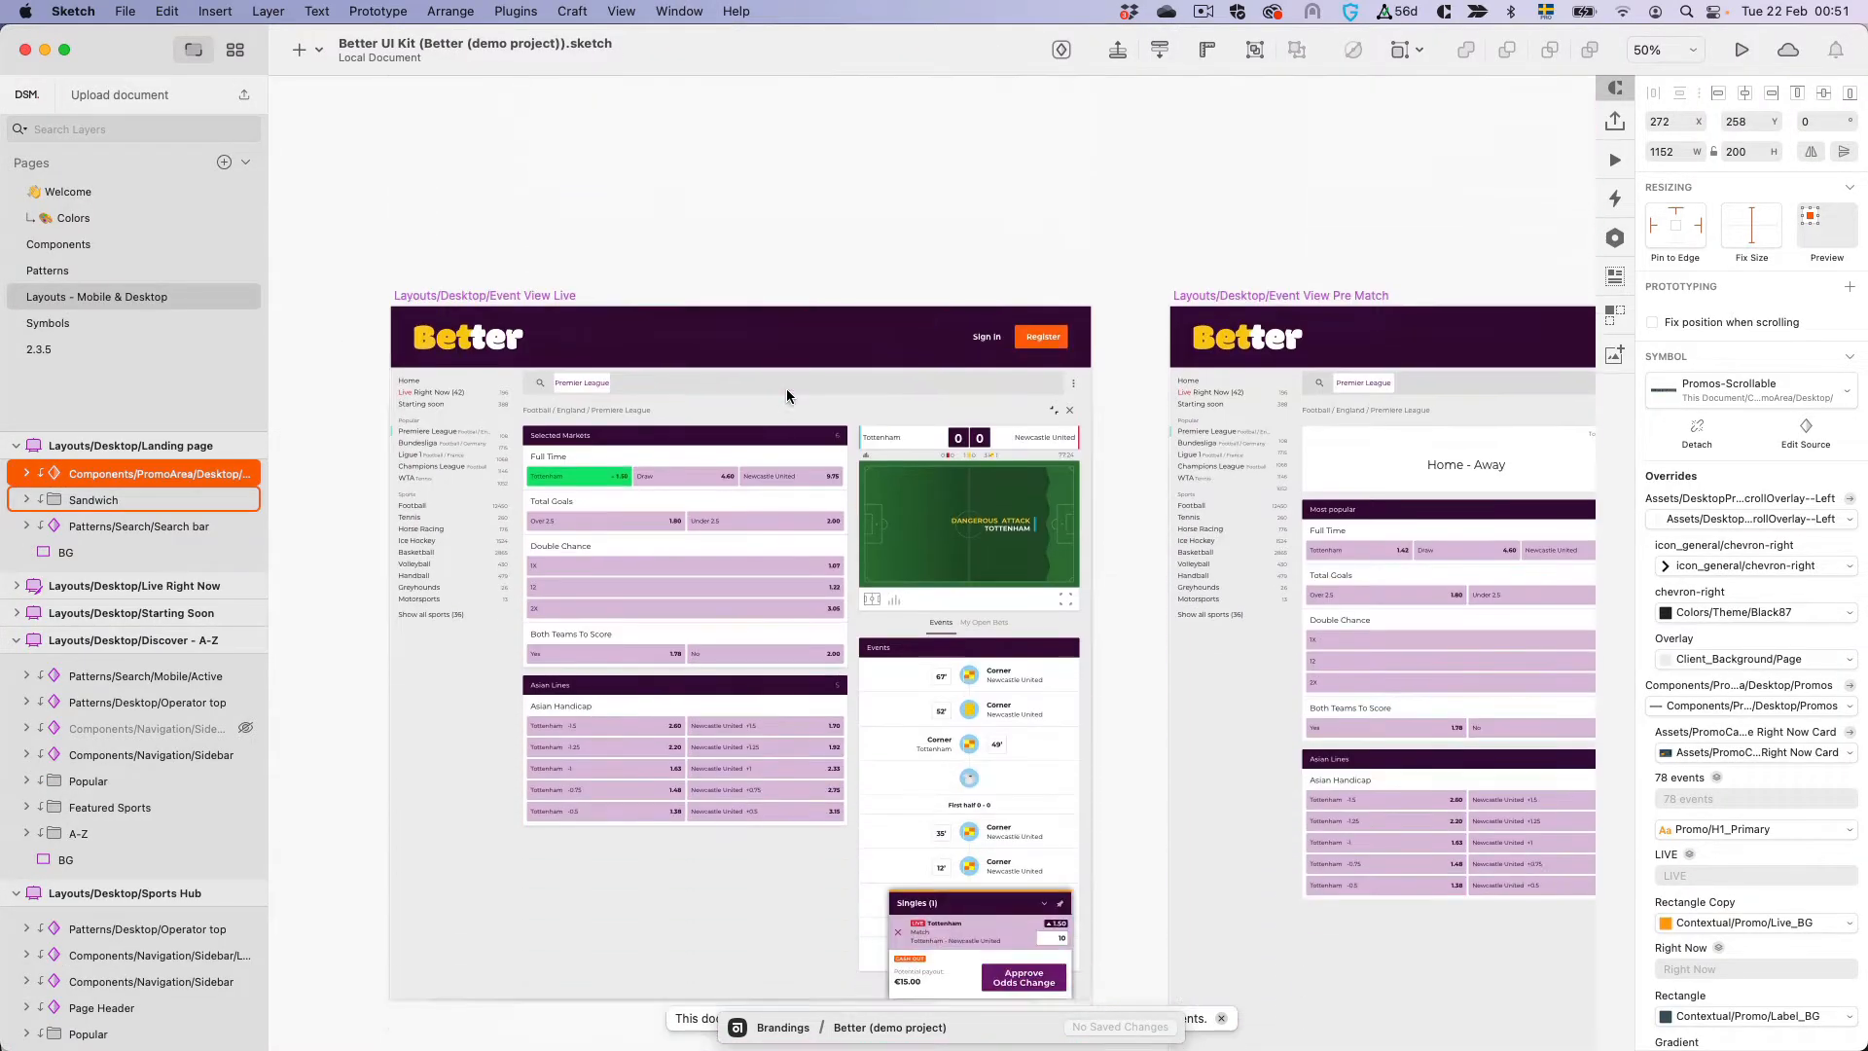
pyautogui.scroll(-5, 786, 394)
pyautogui.scroll(3, 786, 394)
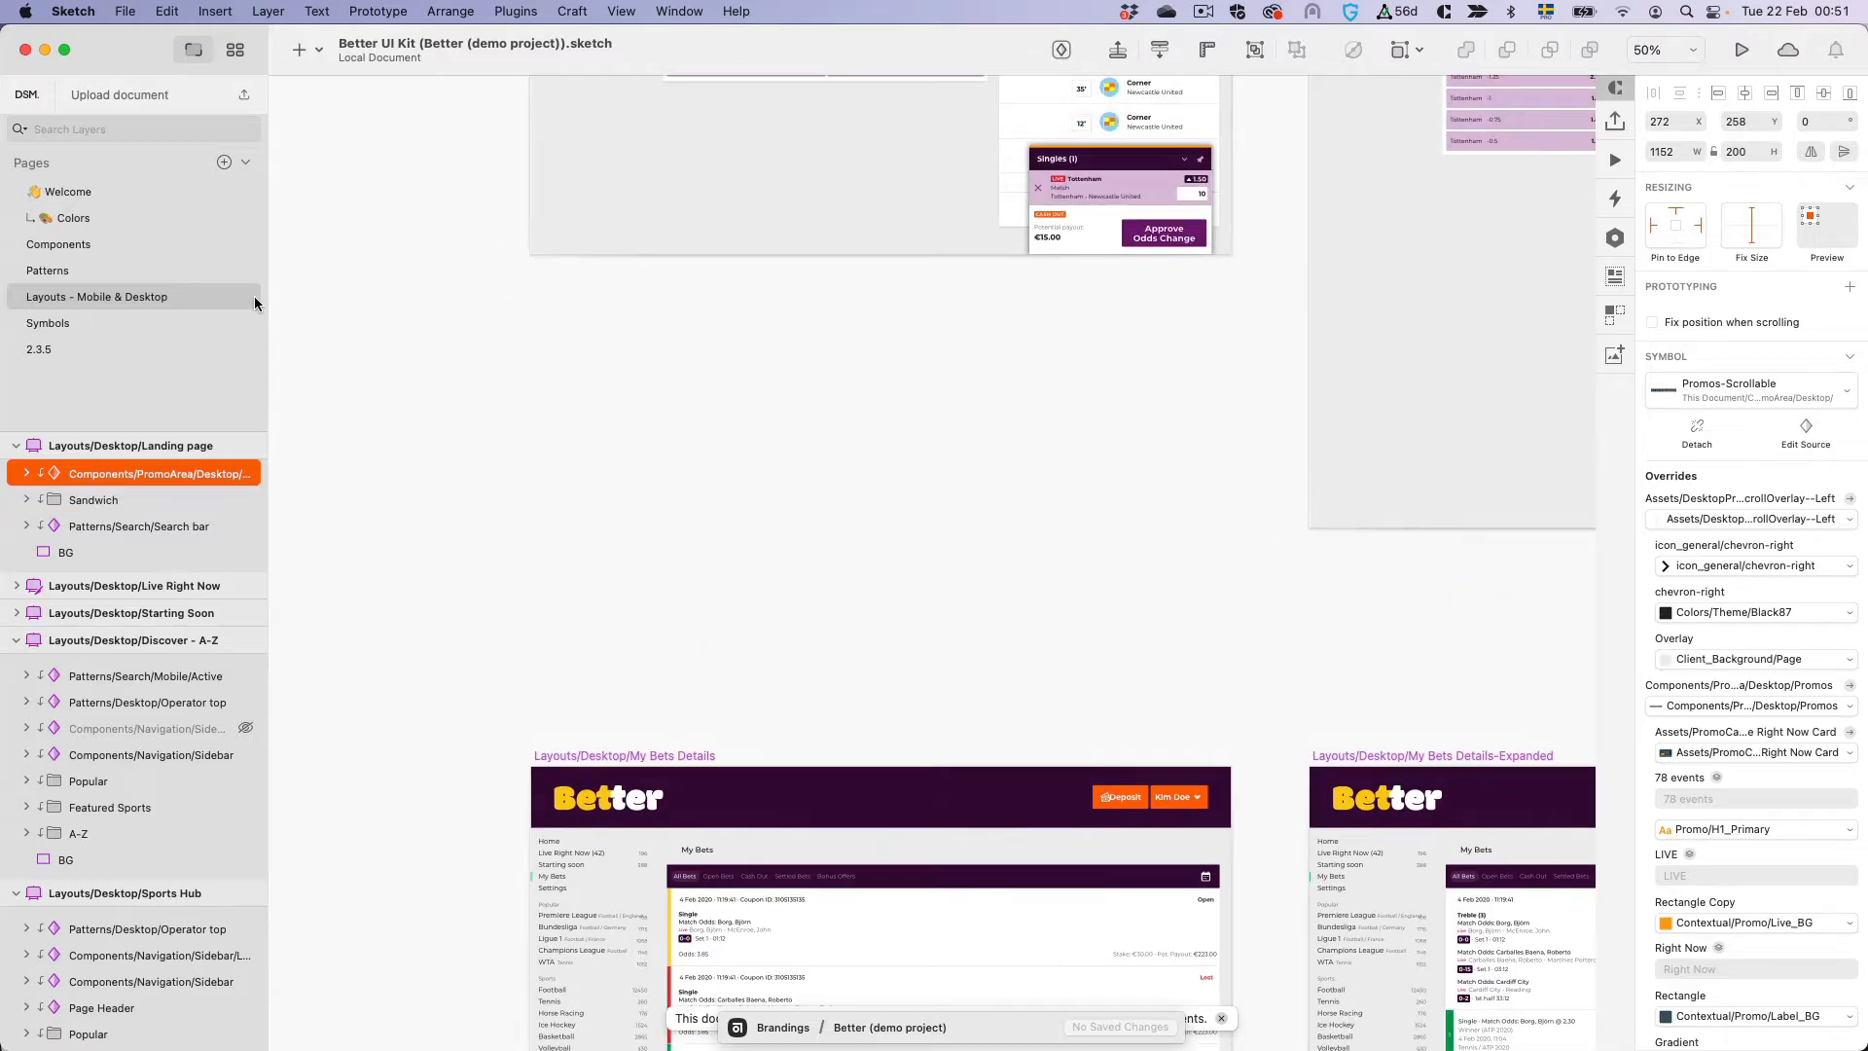
pyautogui.click(105, 218)
pyautogui.scroll(-10, 989, 615)
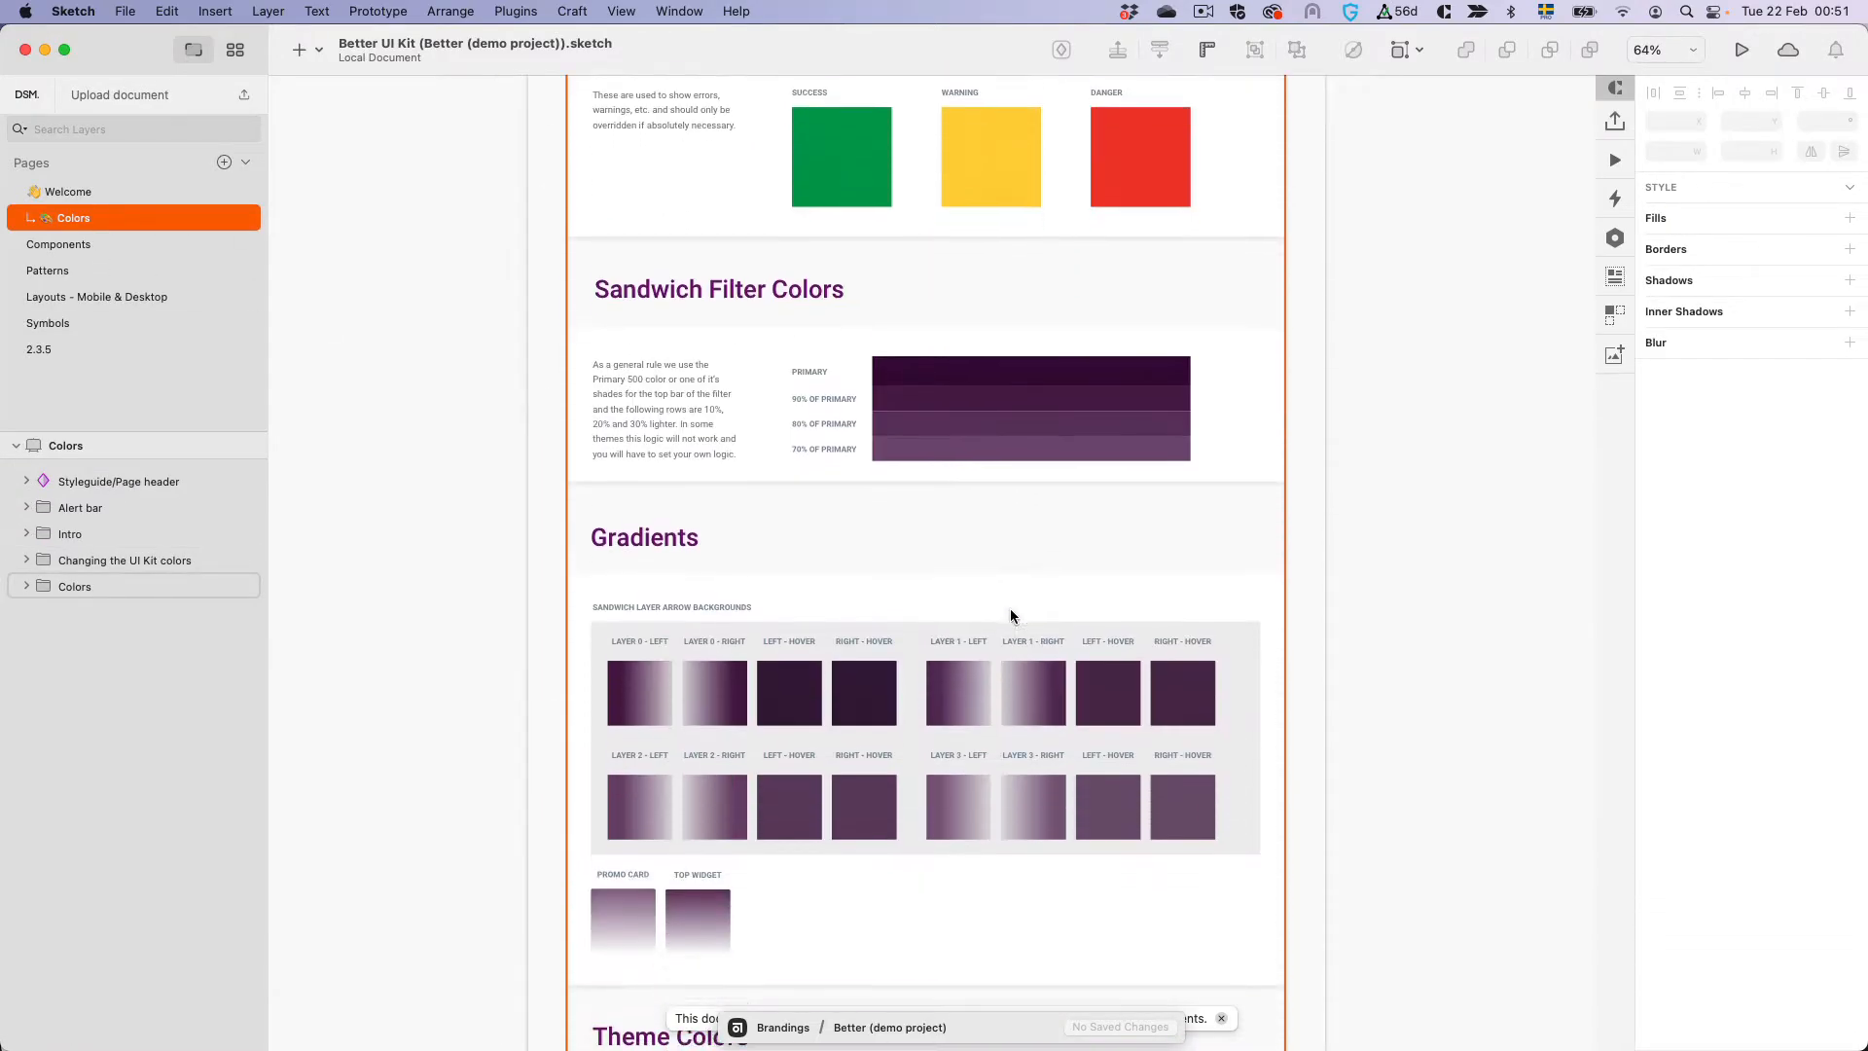
pyautogui.scroll(-10, 1010, 609)
pyautogui.click(652, 614)
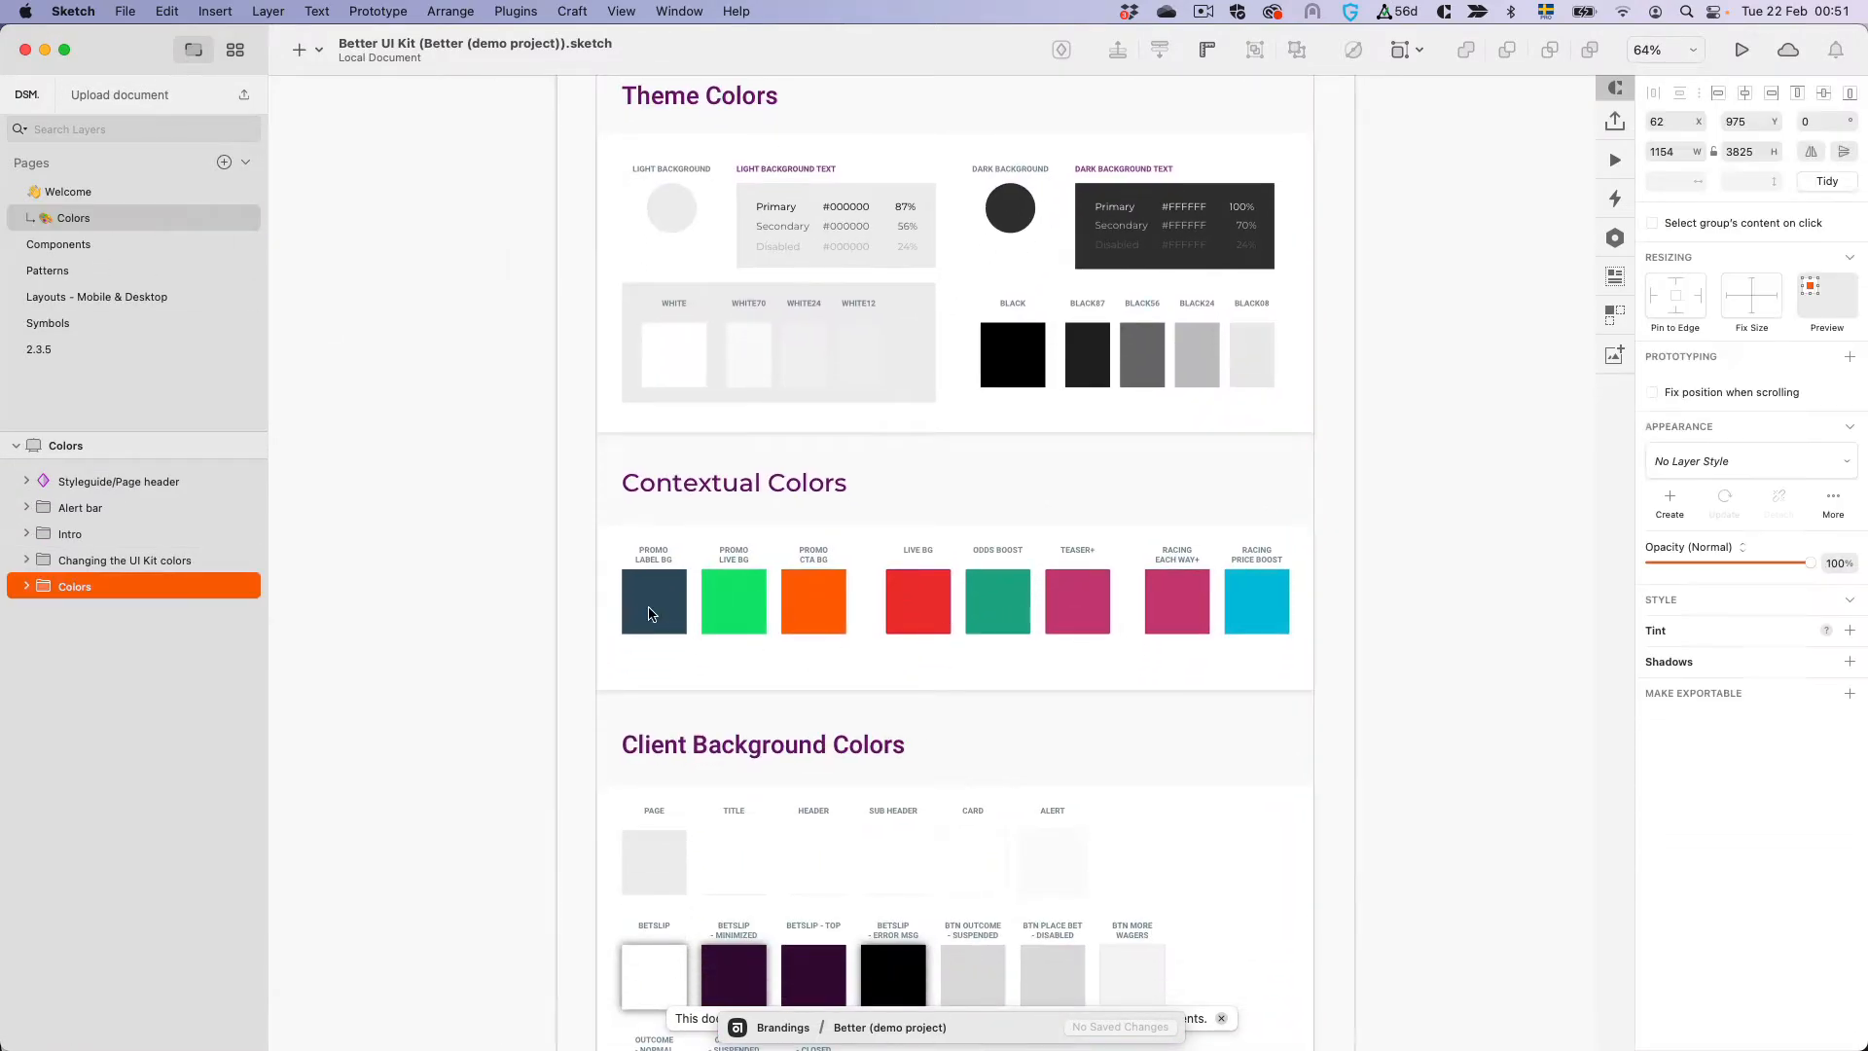
pyautogui.doubleClick(652, 614)
pyautogui.doubleClick(651, 614)
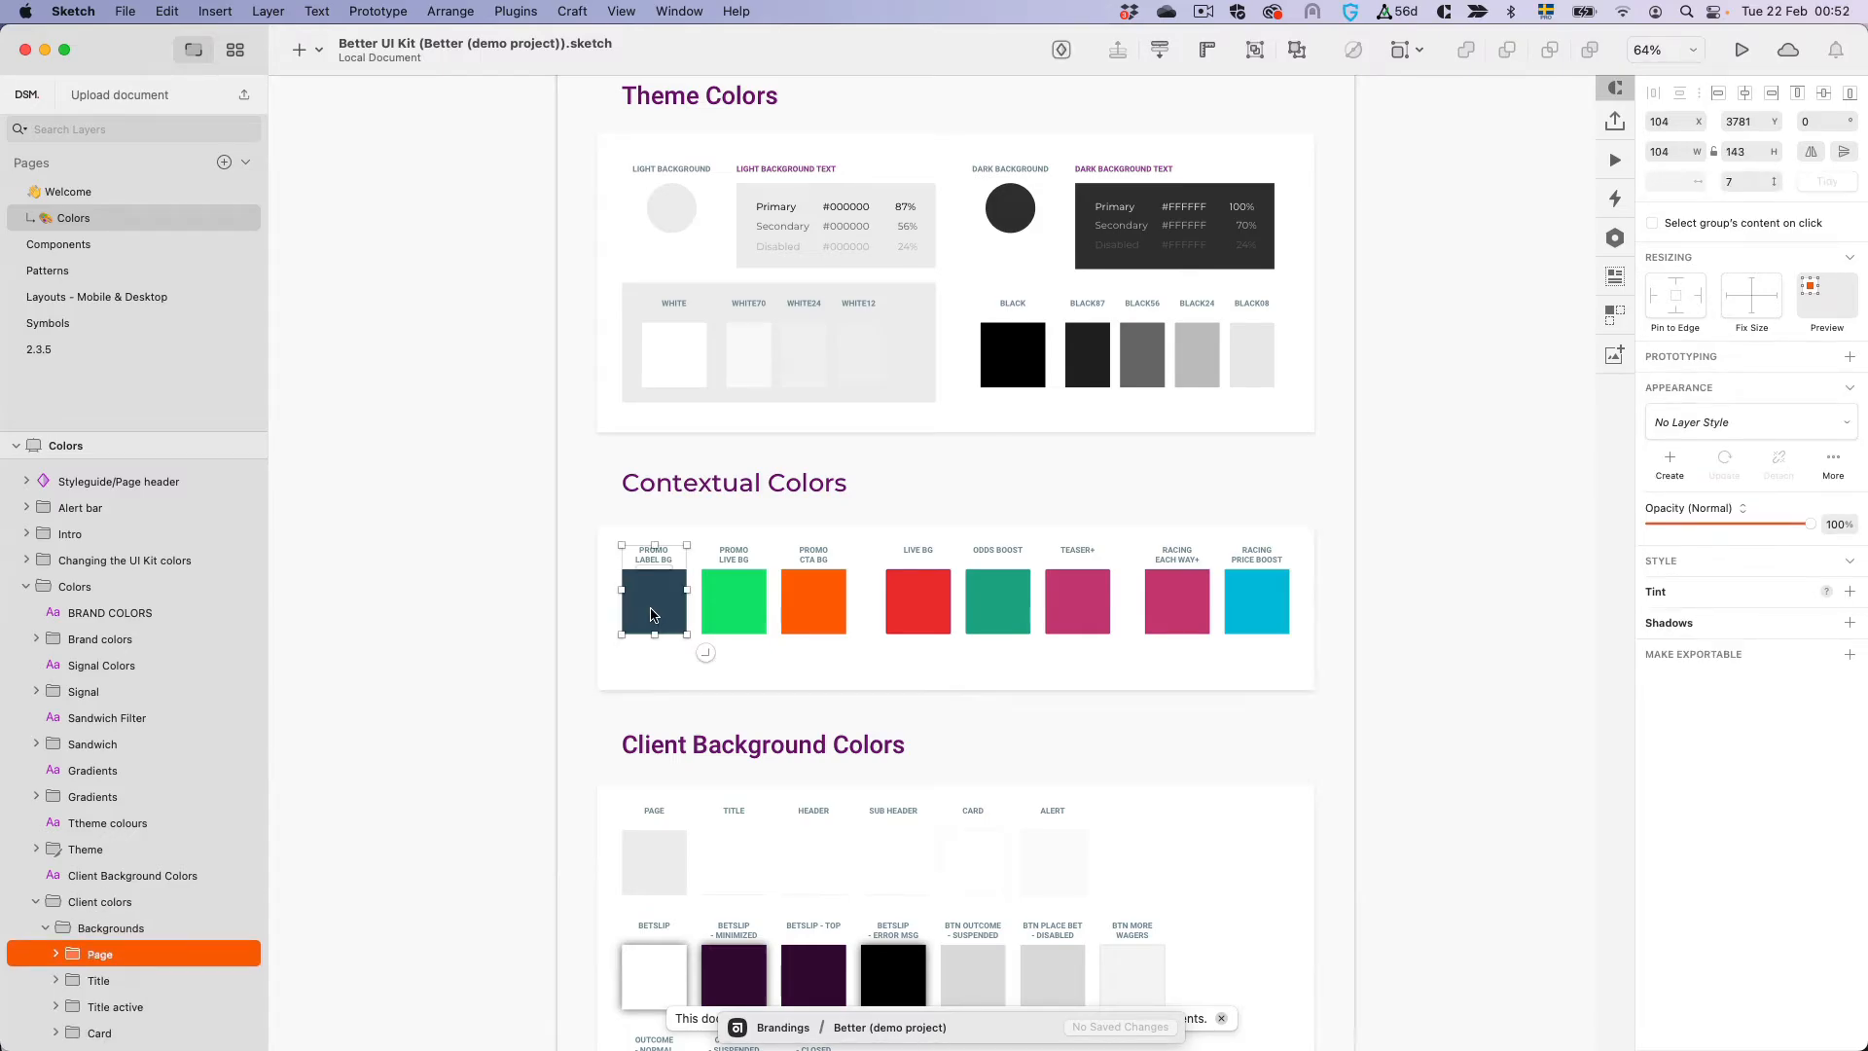
pyautogui.doubleClick(652, 614)
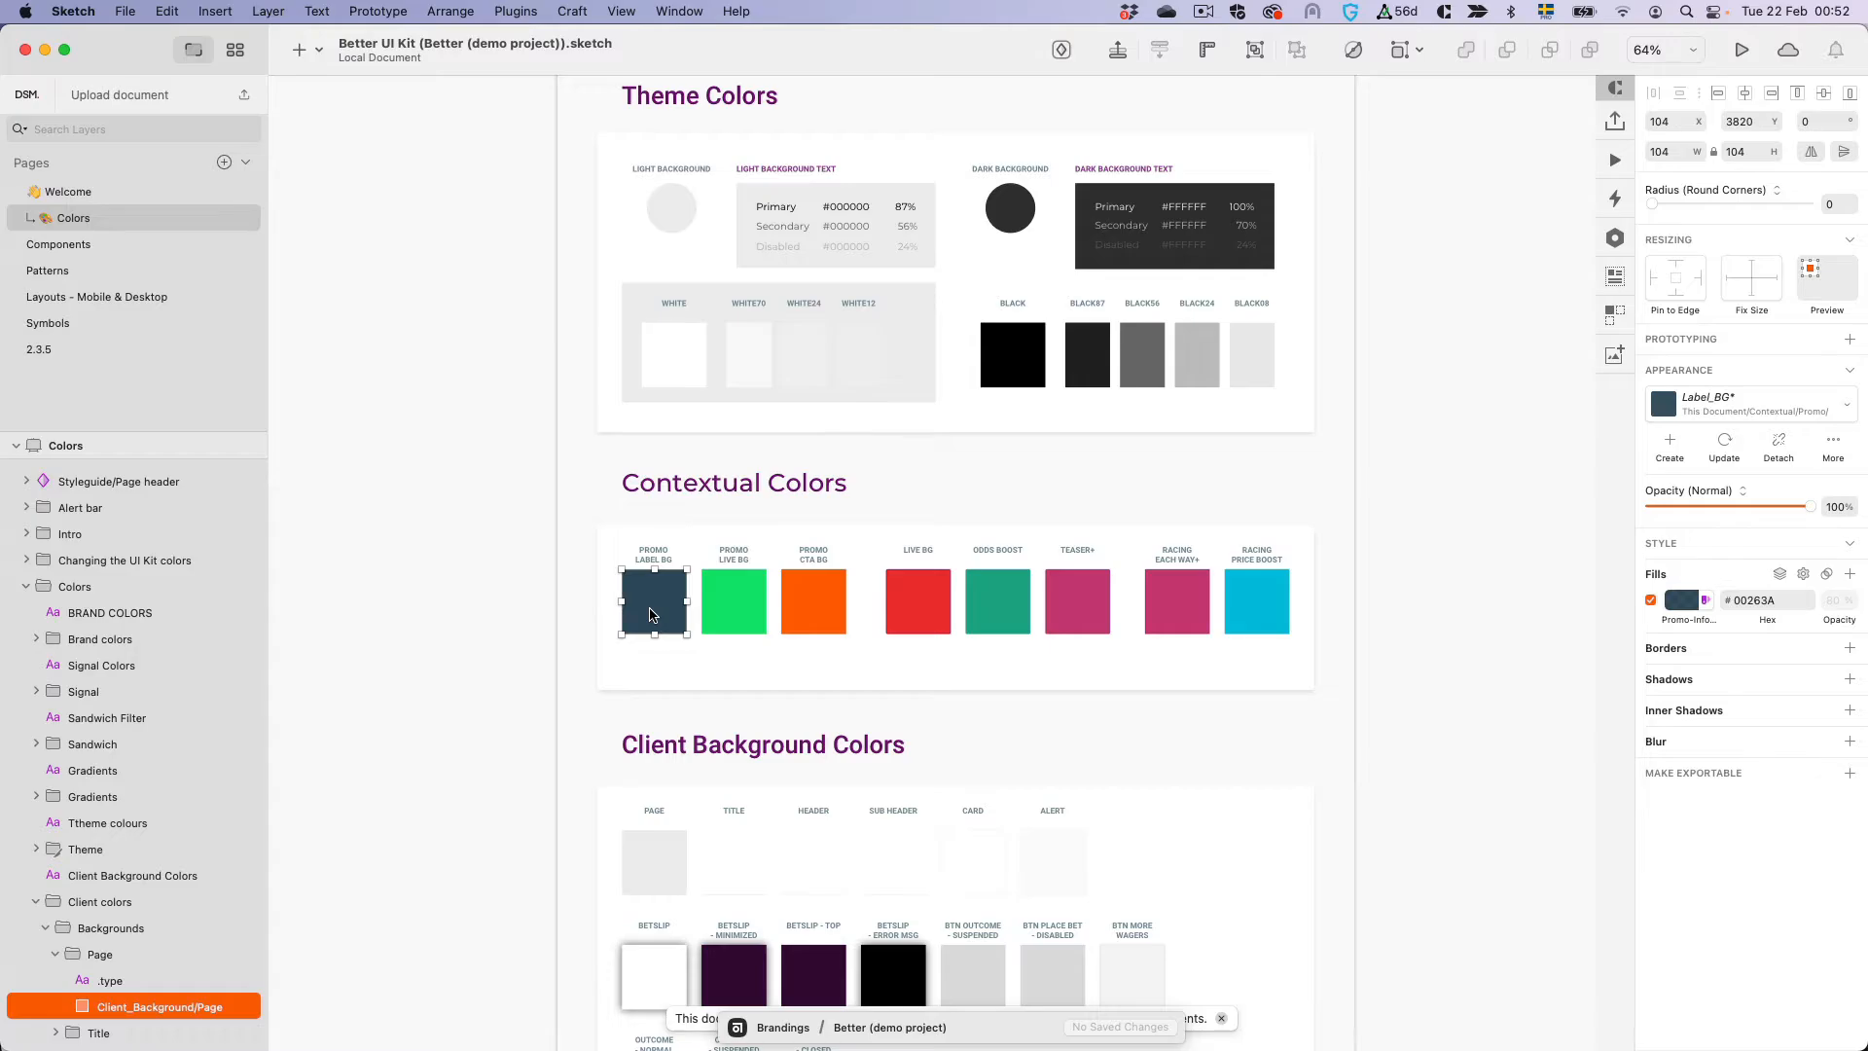
# Step: Change the promo label colour variable to the Primary purple #380038 and update the Label_BG style
pyautogui.scroll(8, 650, 614)
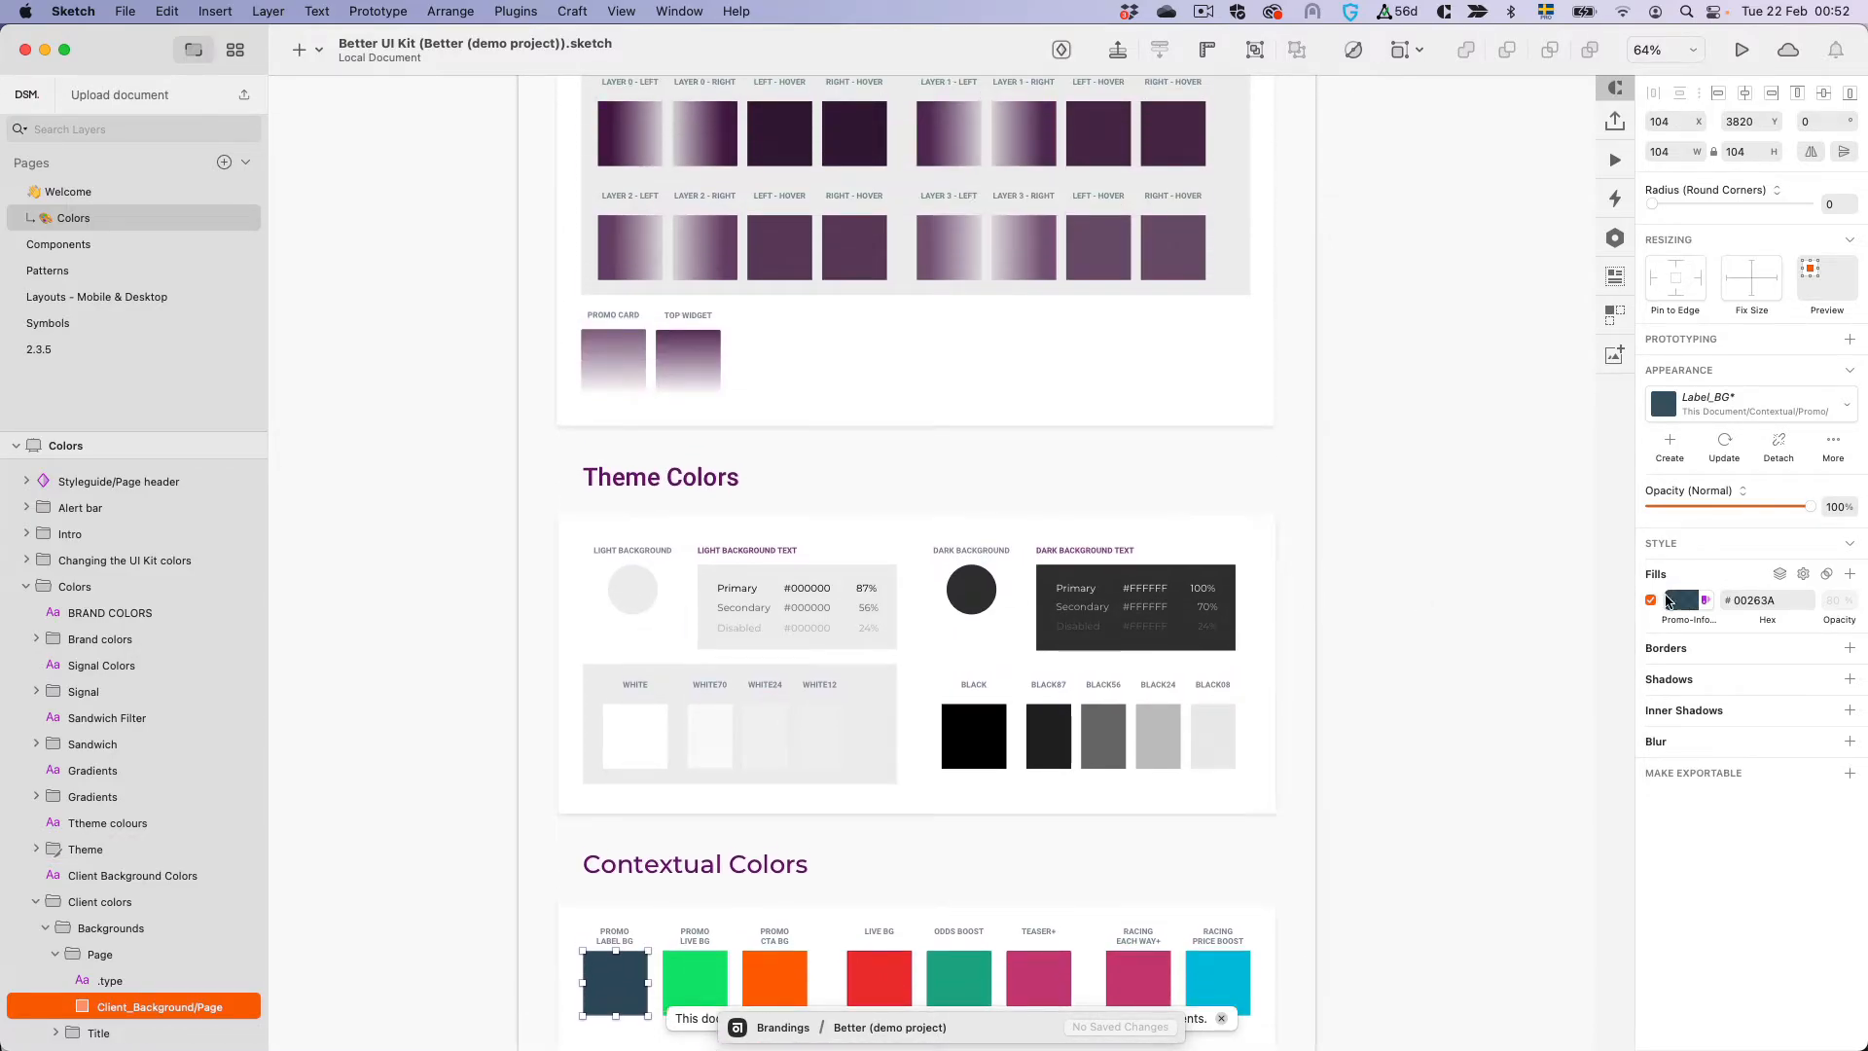
pyautogui.scroll(10, 1561, 590)
pyautogui.scroll(1, 1561, 590)
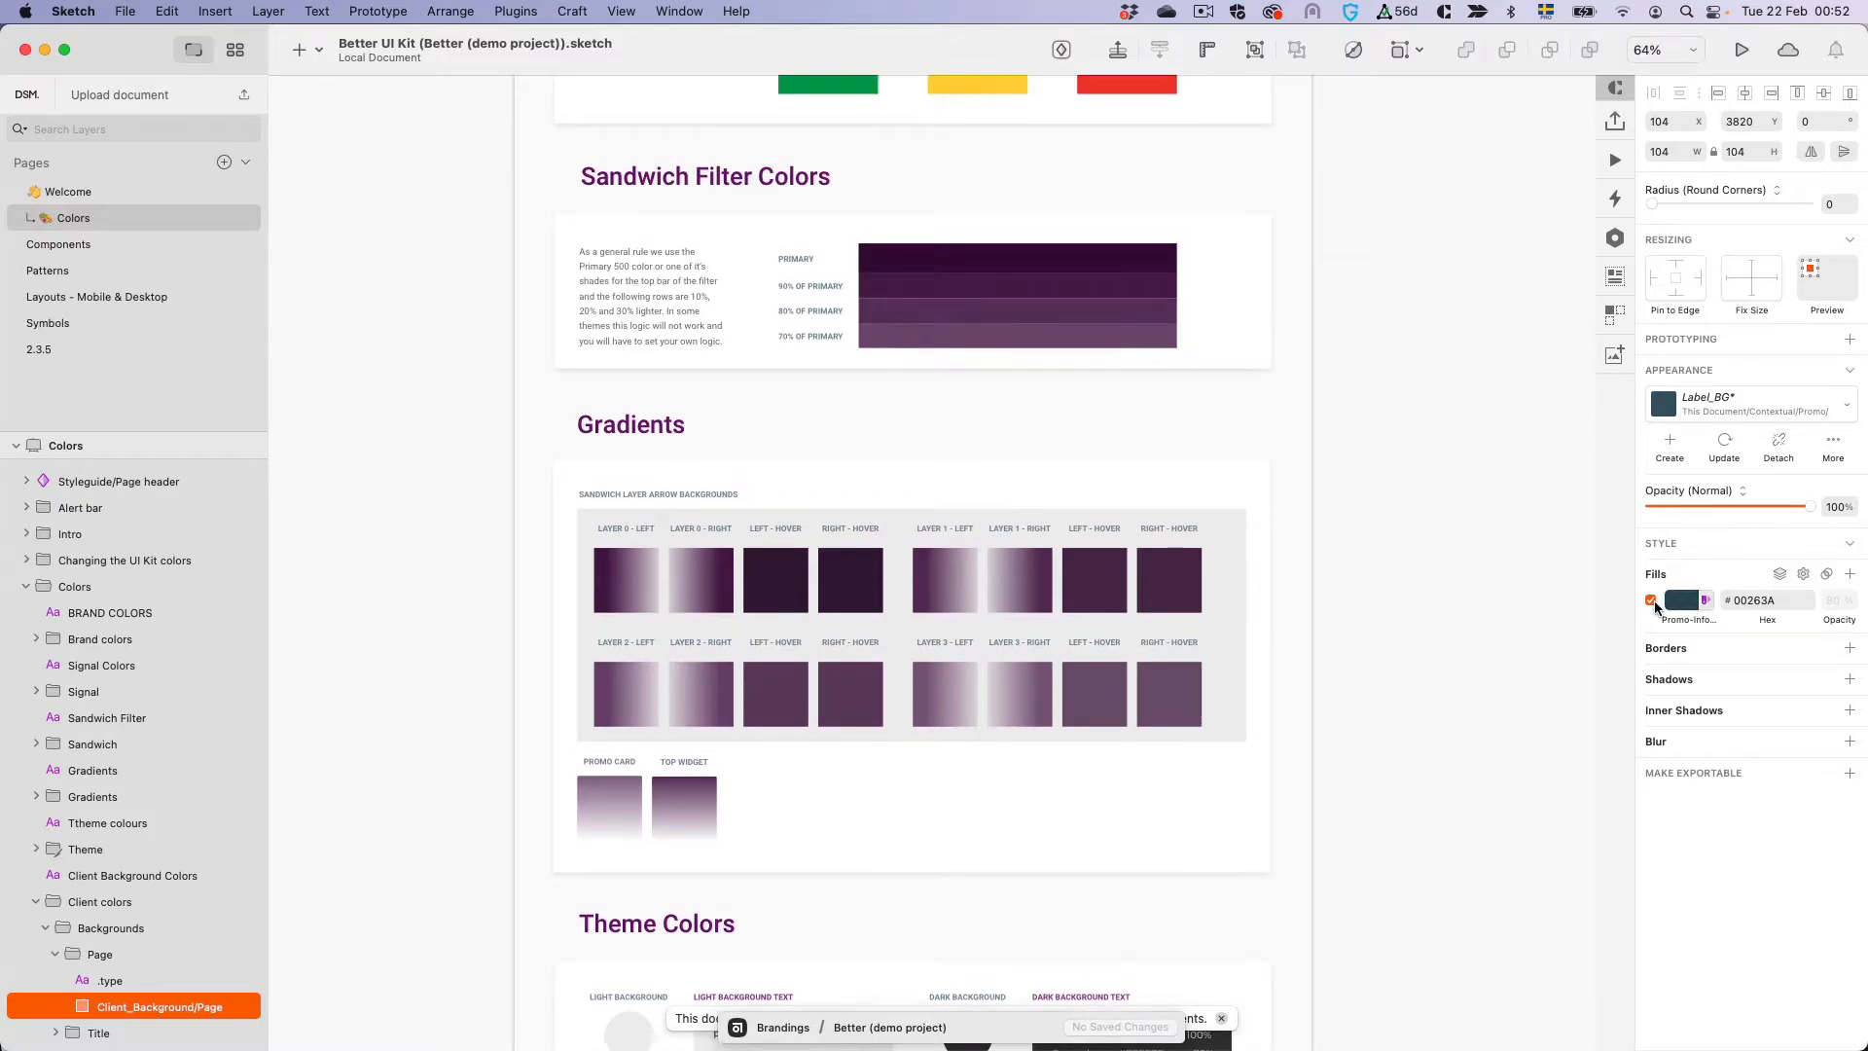
pyautogui.click(1686, 609)
pyautogui.scroll(15, 1440, 617)
pyautogui.scroll(-2, 1439, 620)
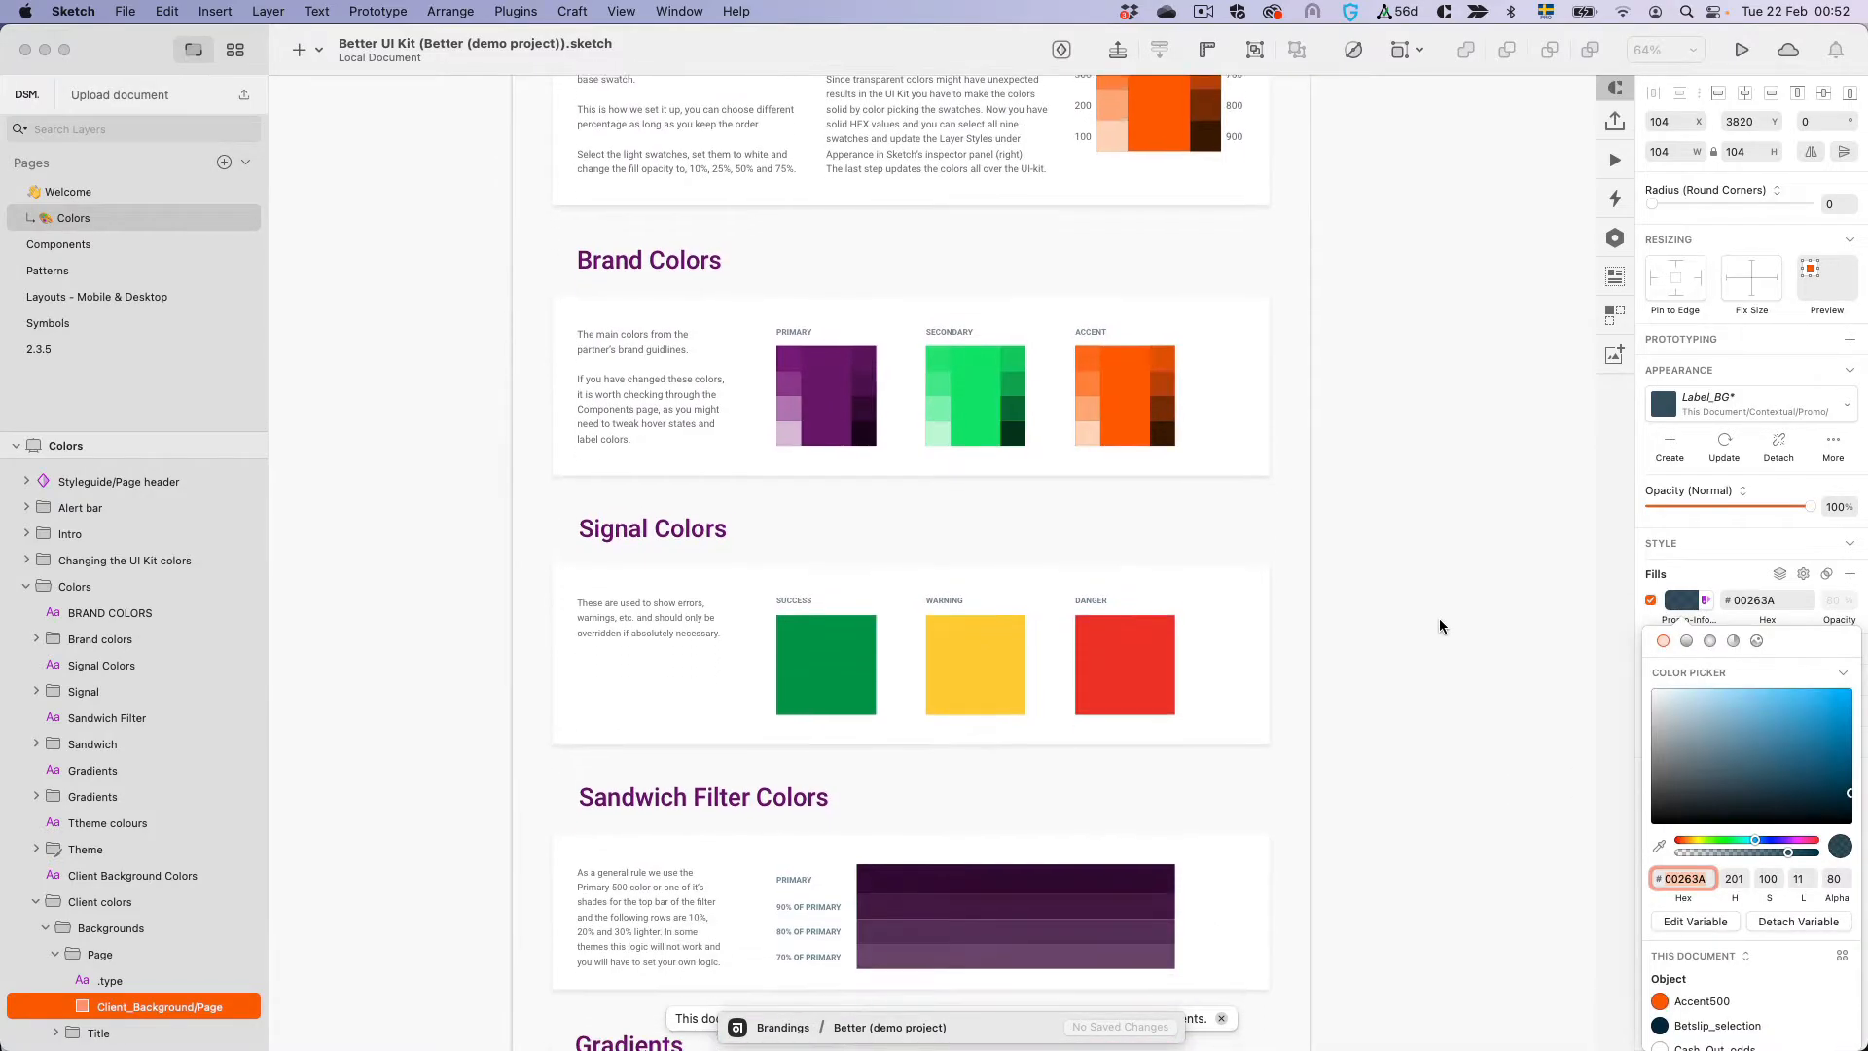
pyautogui.click(1699, 924)
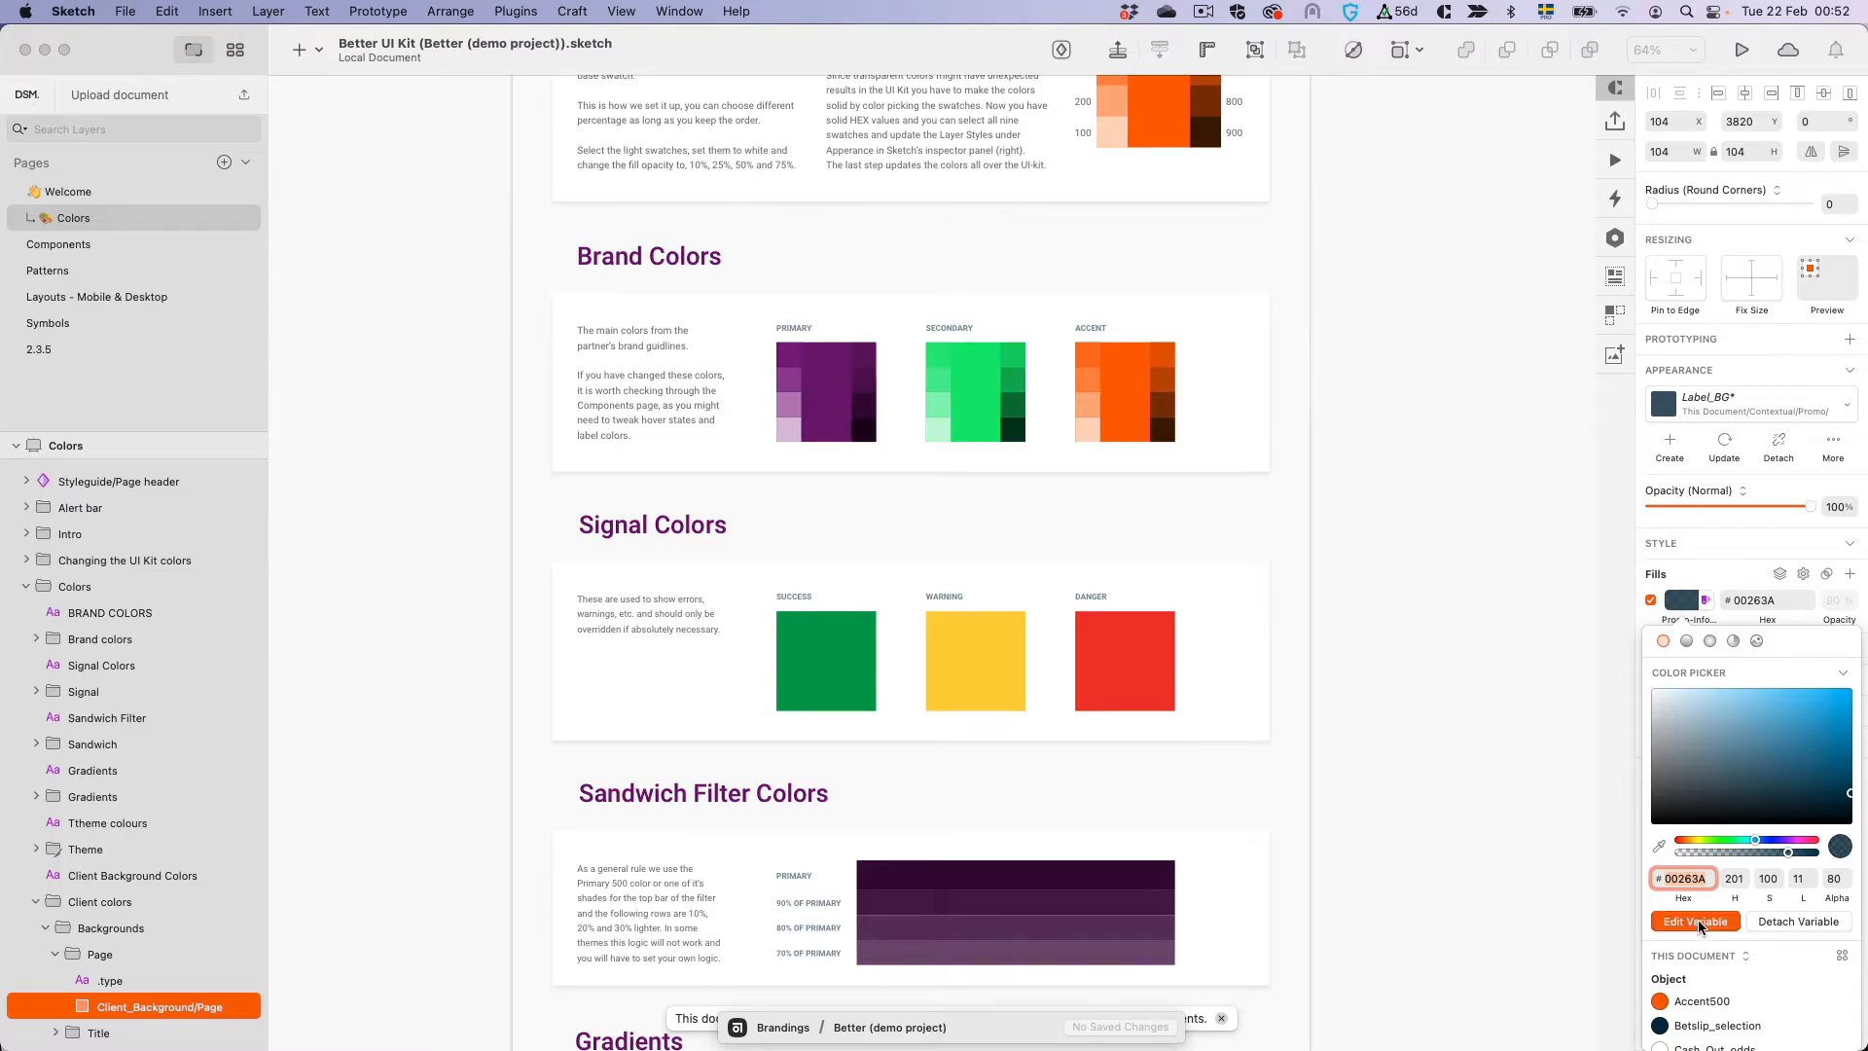
pyautogui.click(1660, 847)
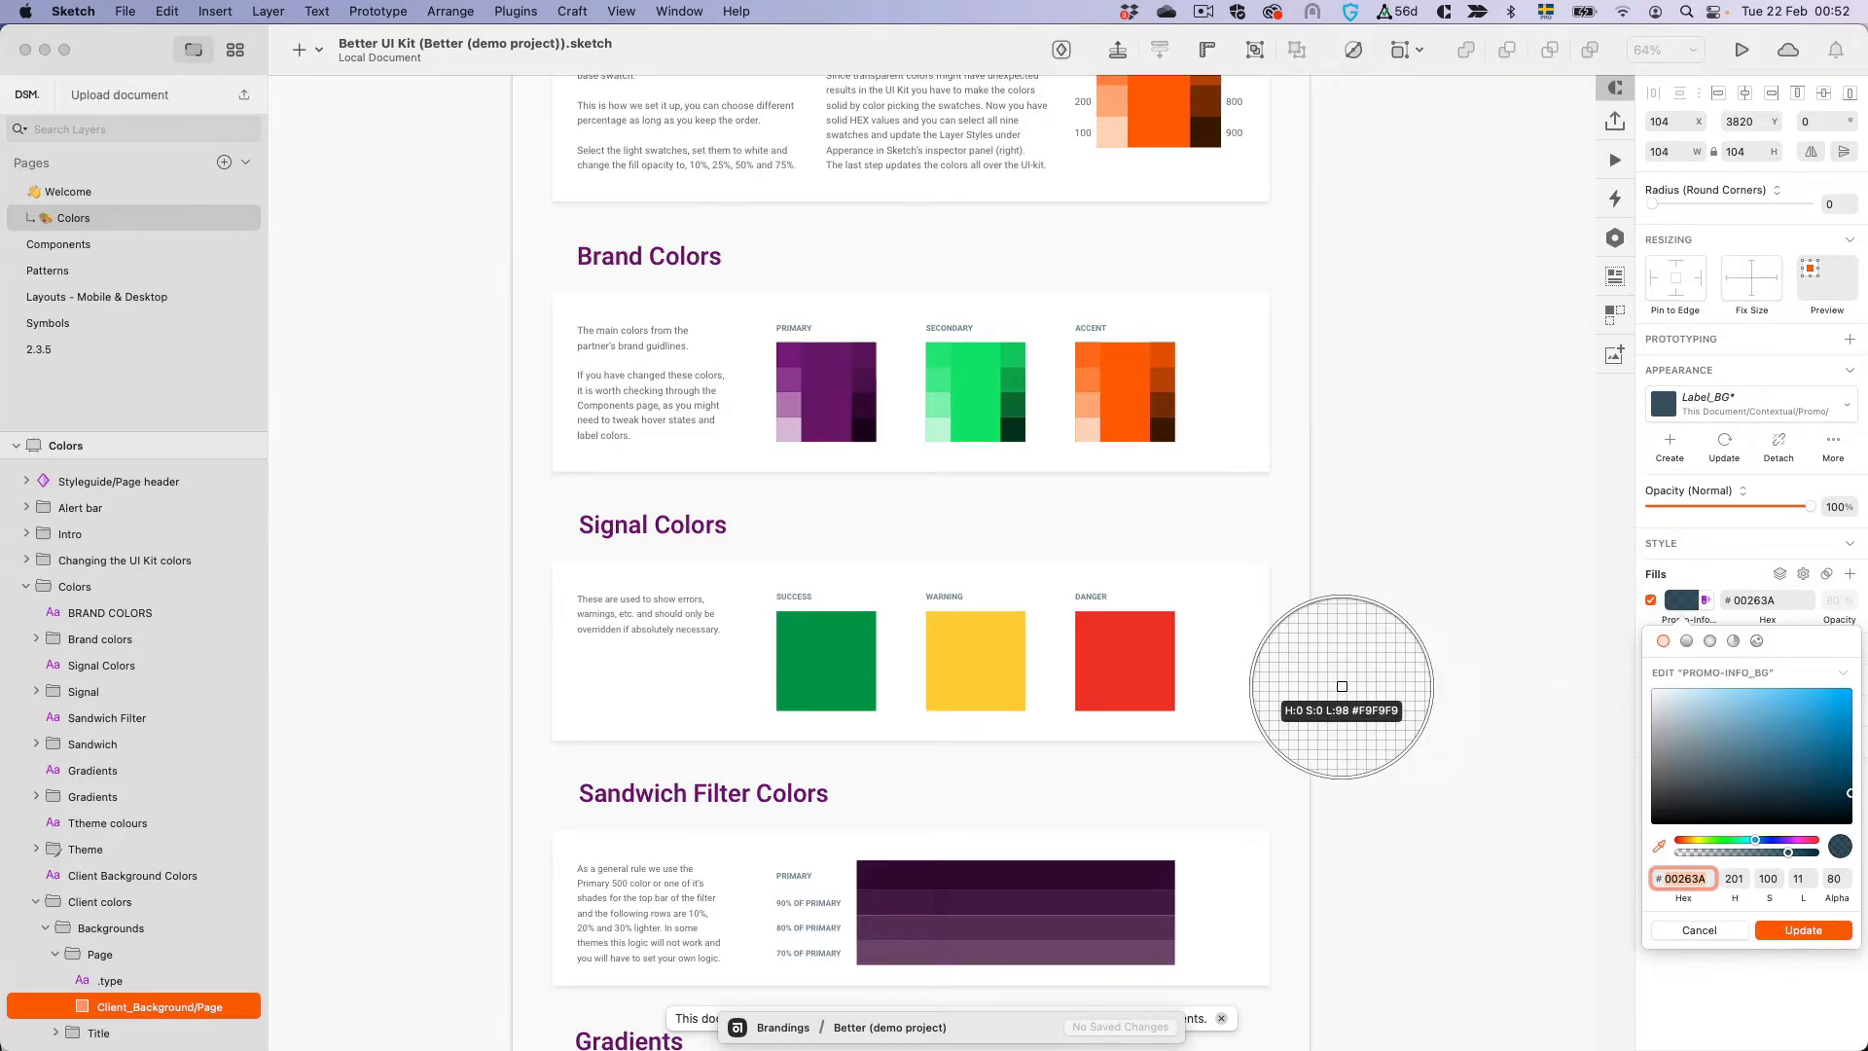
pyautogui.click(869, 409)
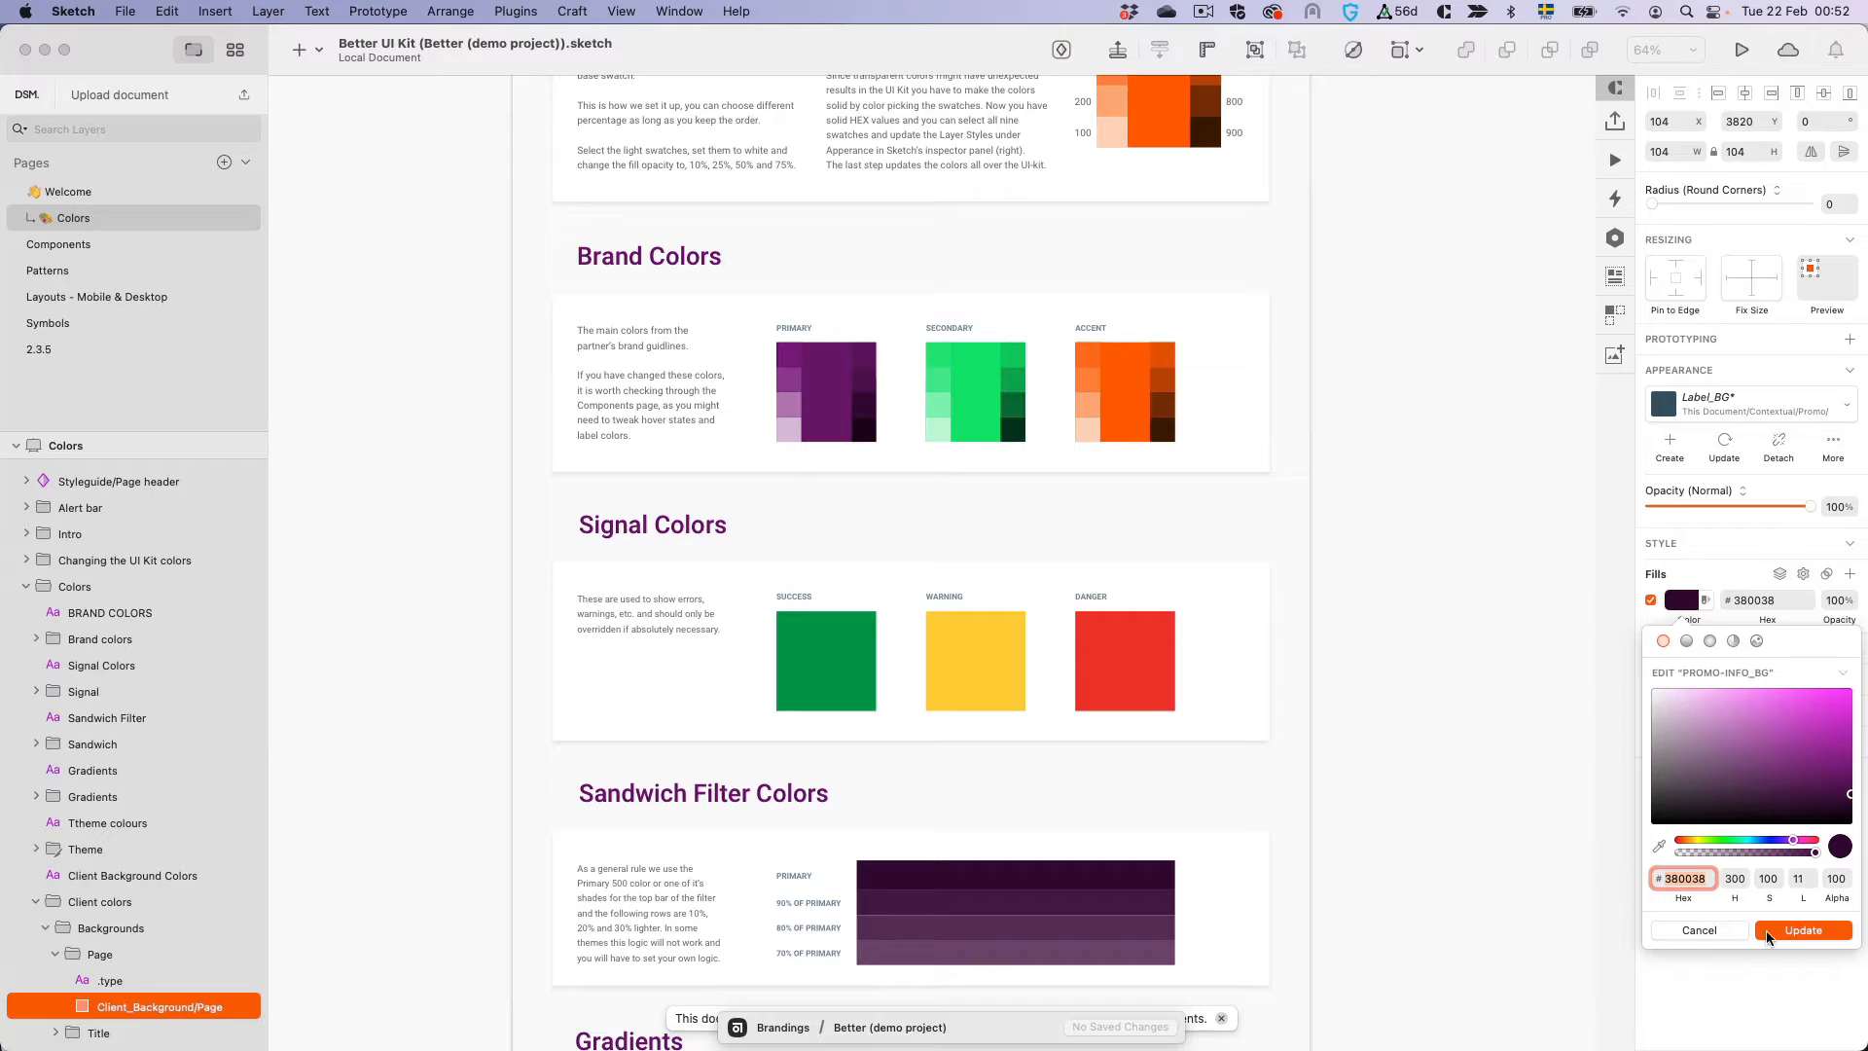
pyautogui.click(1802, 930)
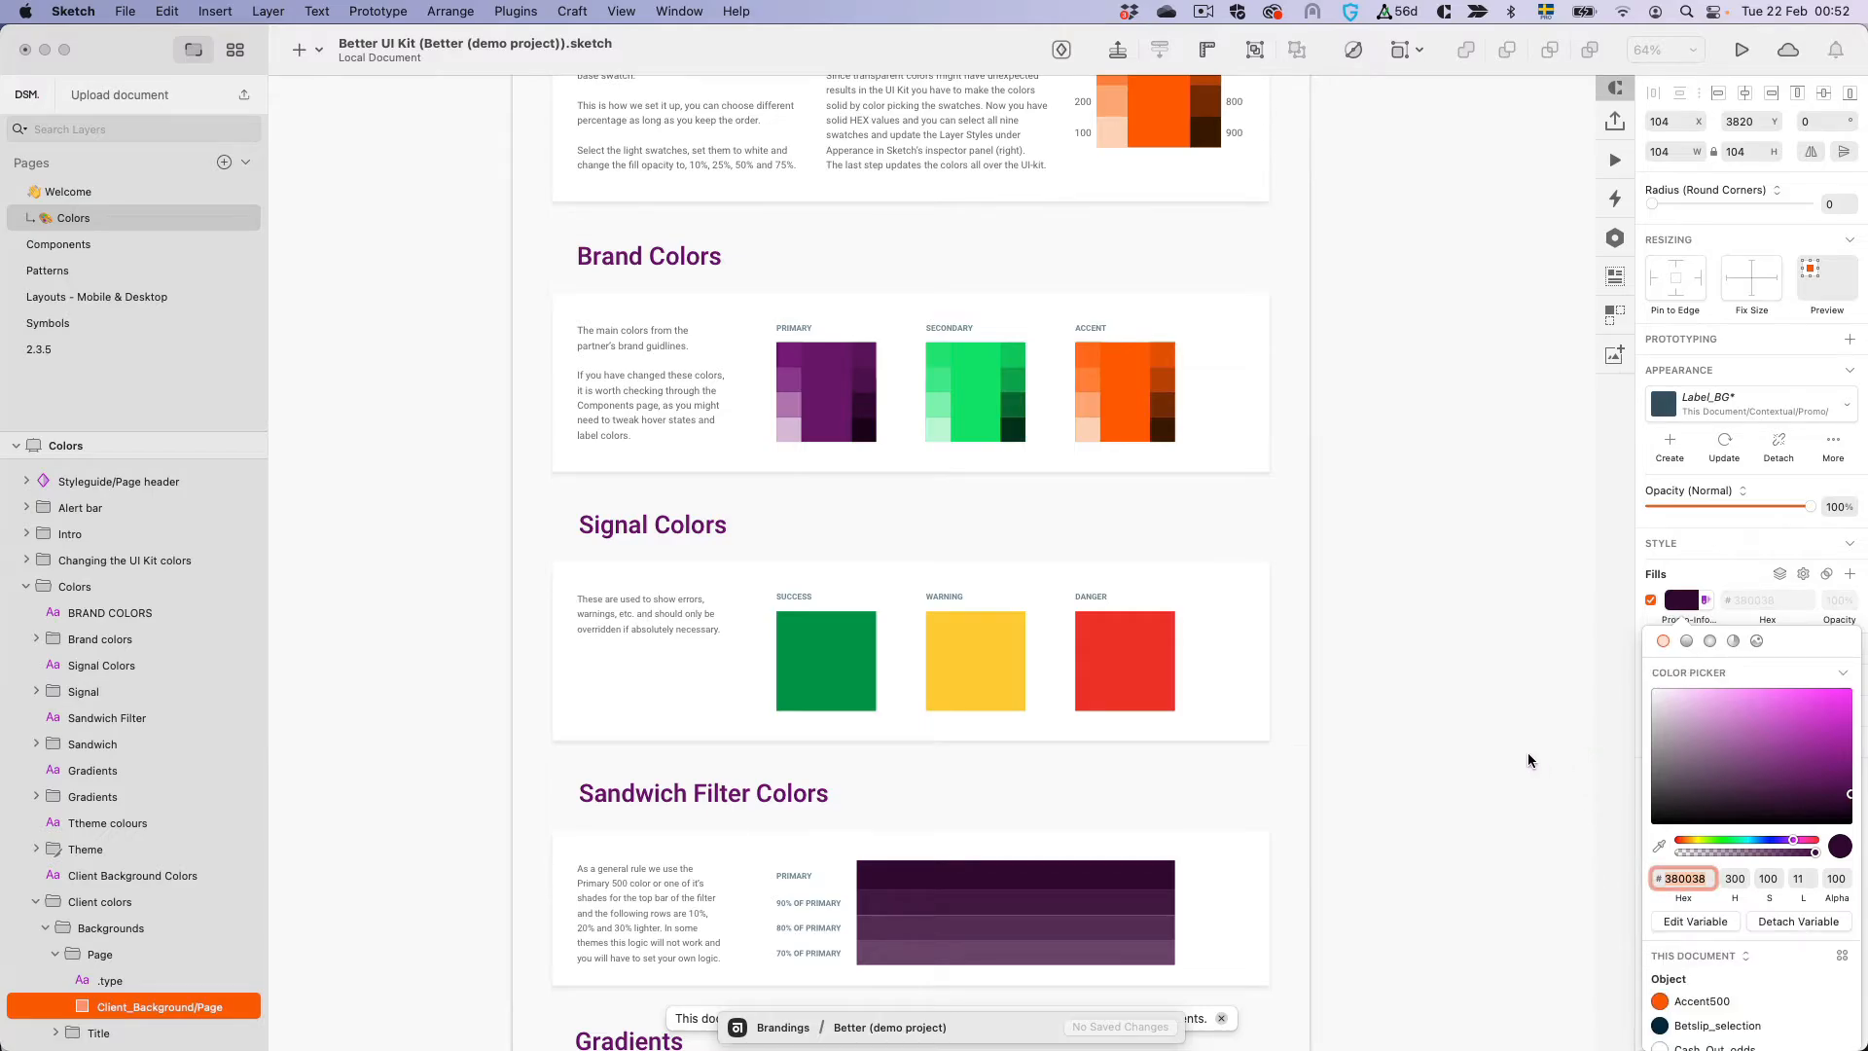
pyautogui.click(1551, 713)
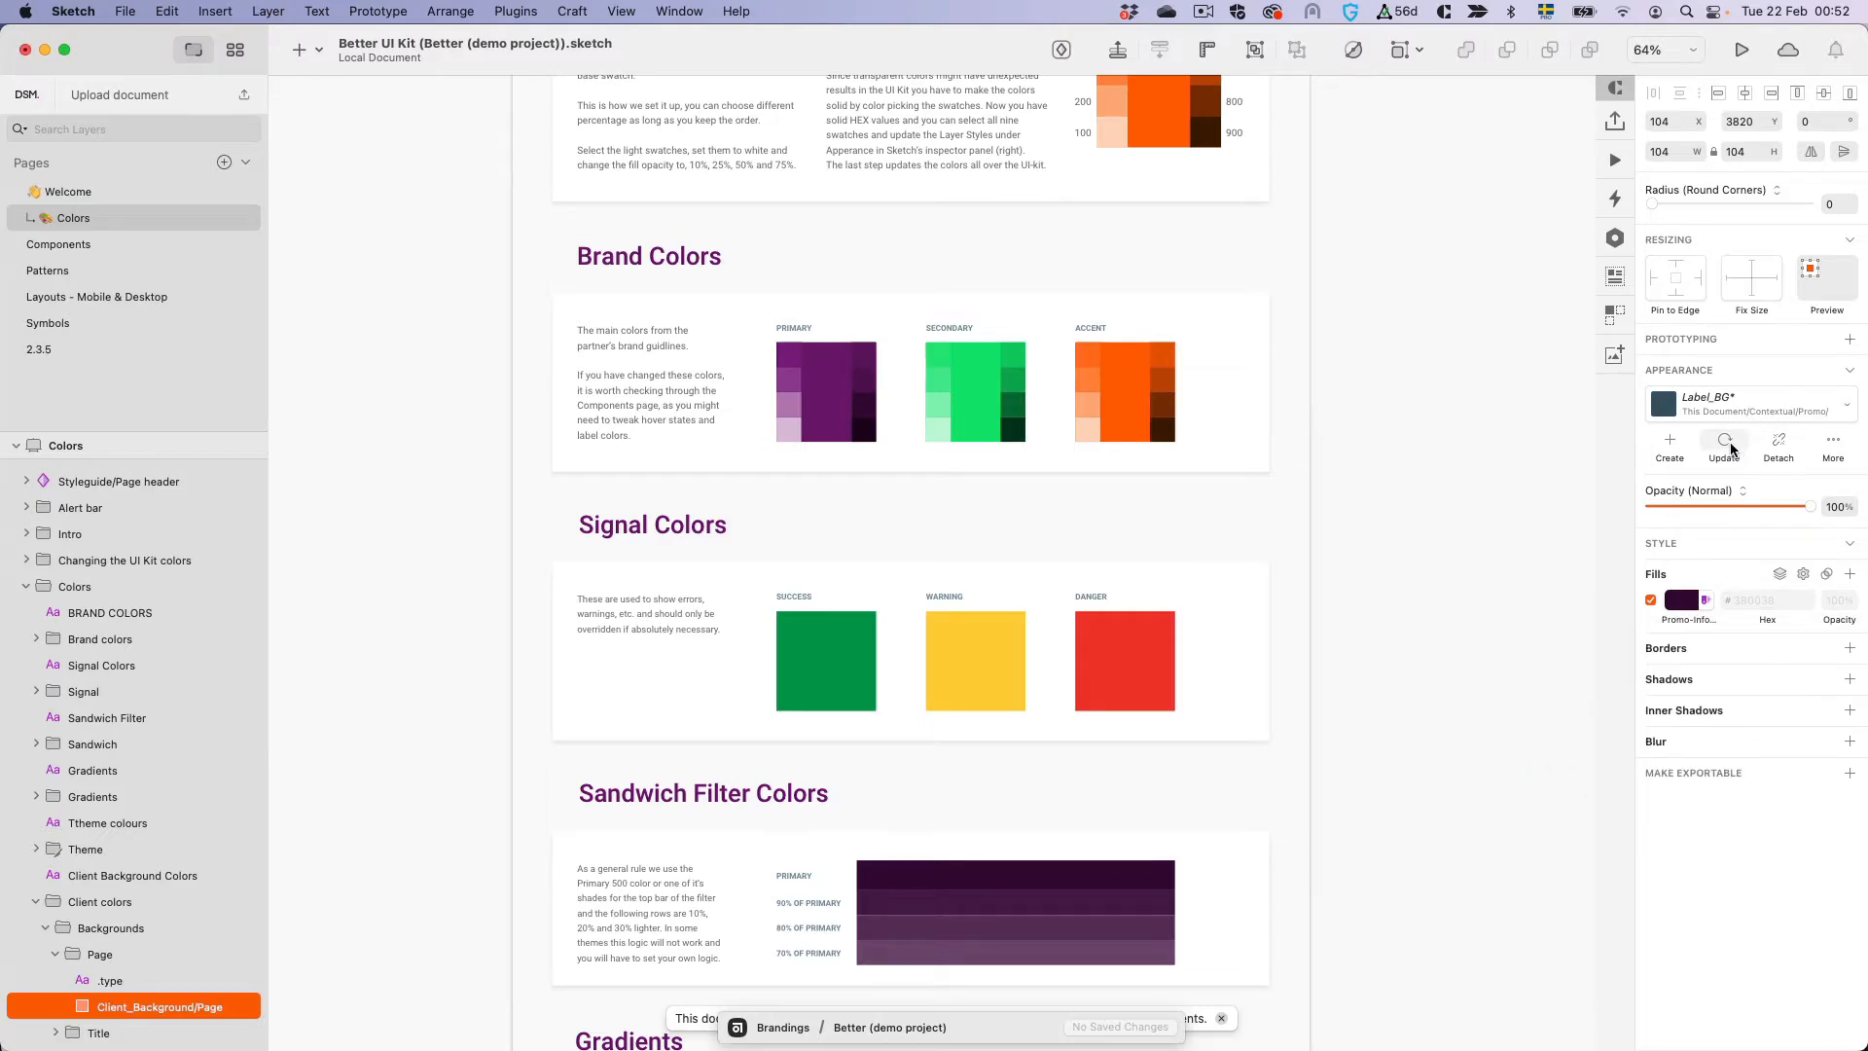
pyautogui.click(1726, 442)
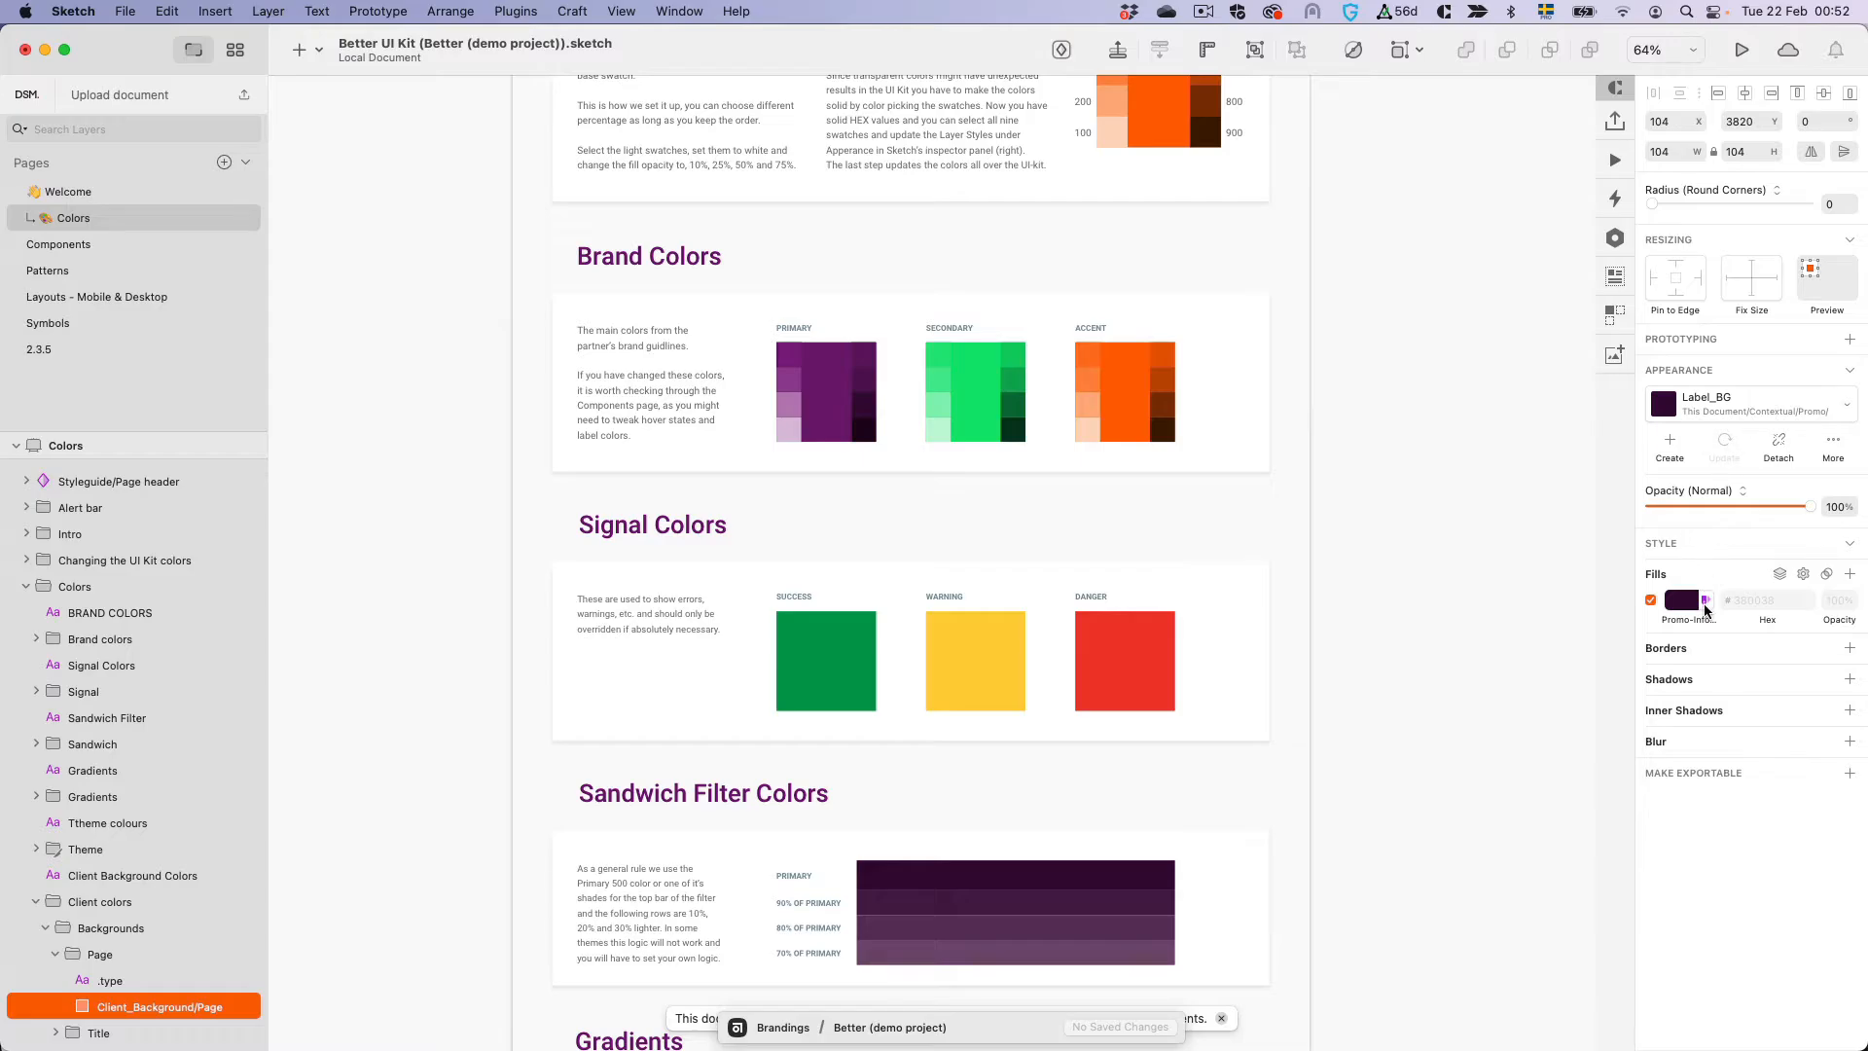
# Step: Commit the library changes with the message 'Promo lable color update'
pyautogui.scroll(-10, 1570, 630)
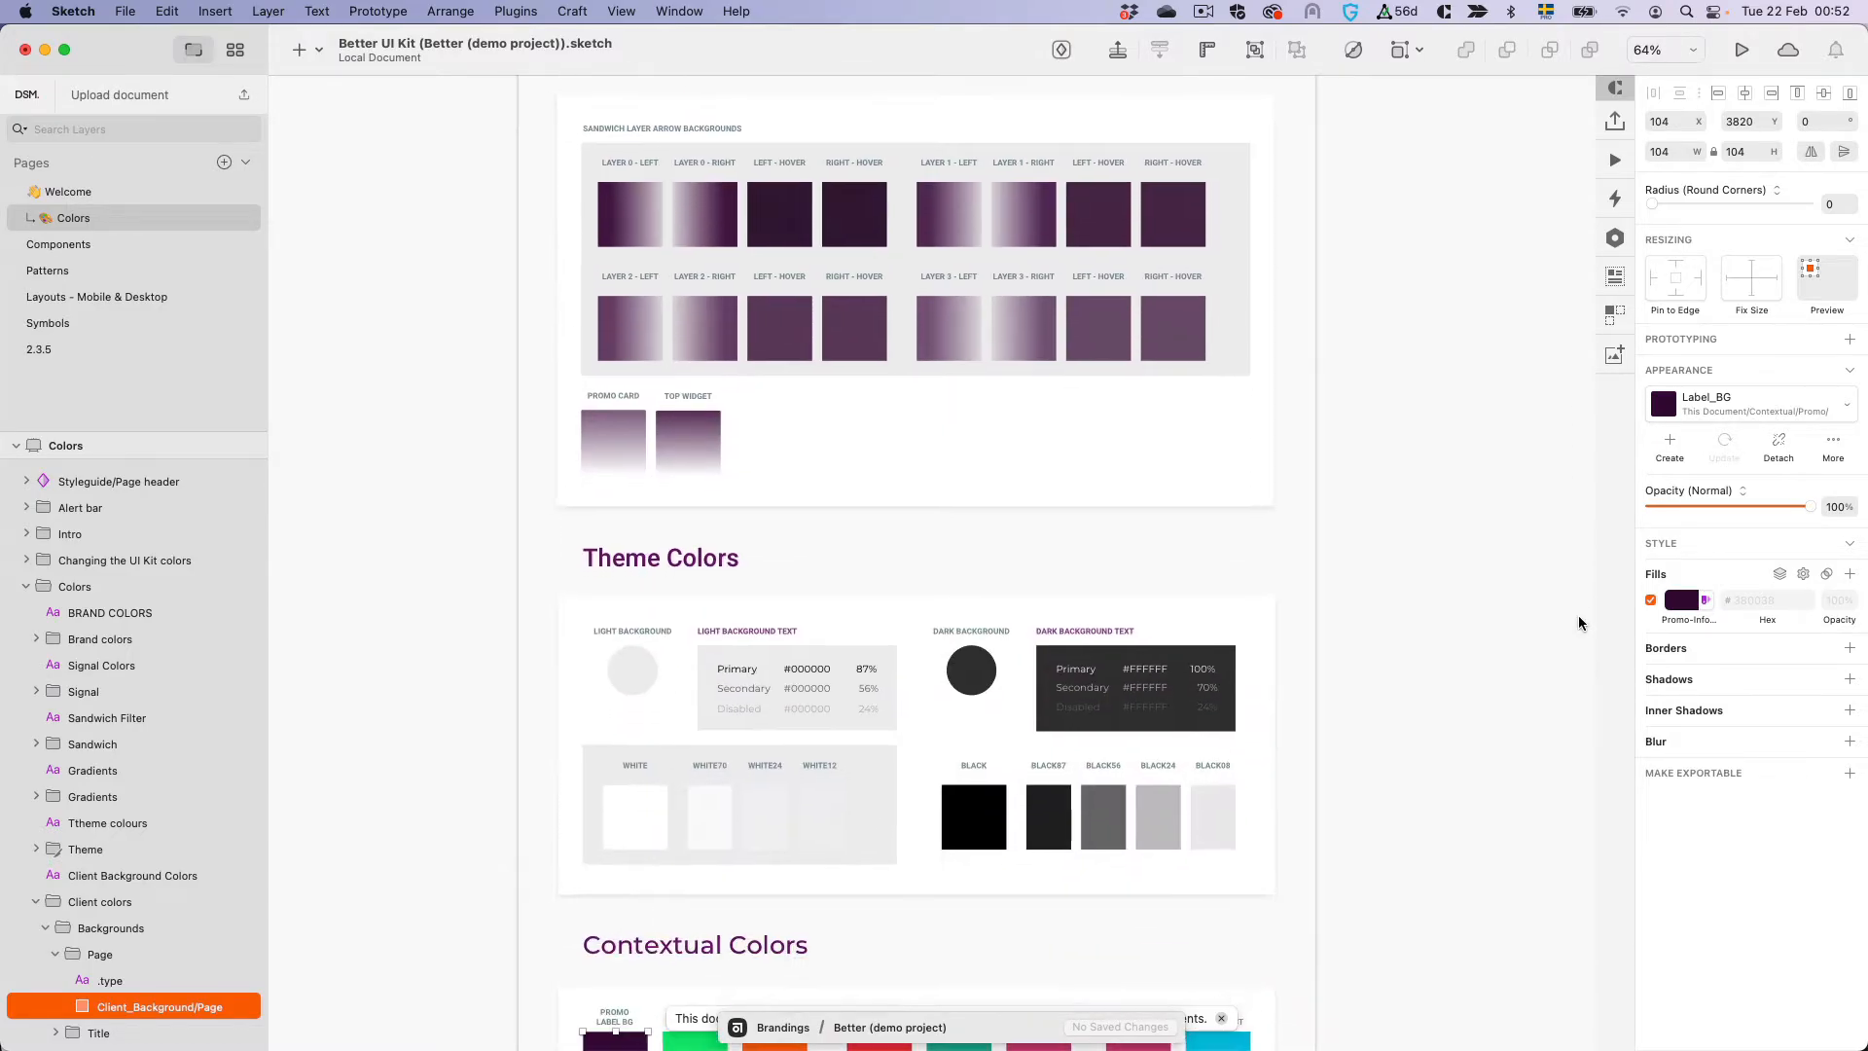
pyautogui.scroll(-3, 1577, 623)
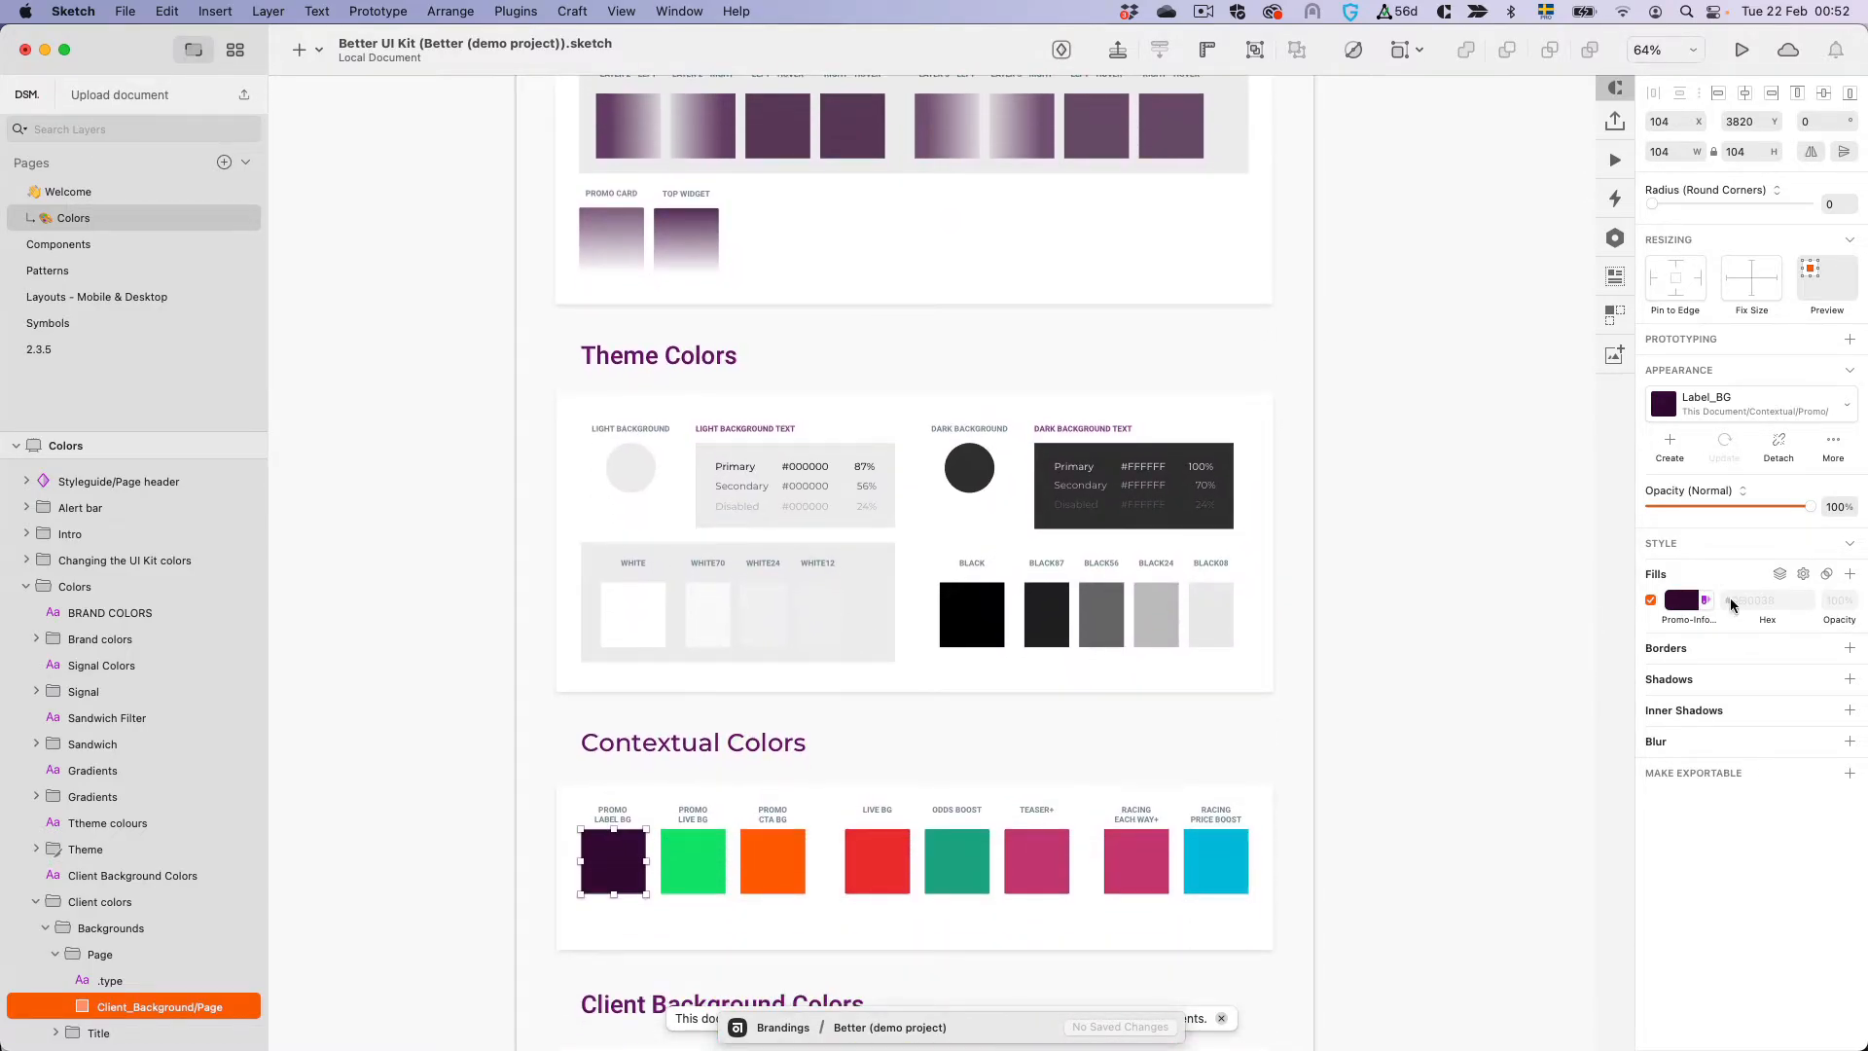
pyautogui.click(1686, 600)
pyautogui.scroll(-6, 749, 671)
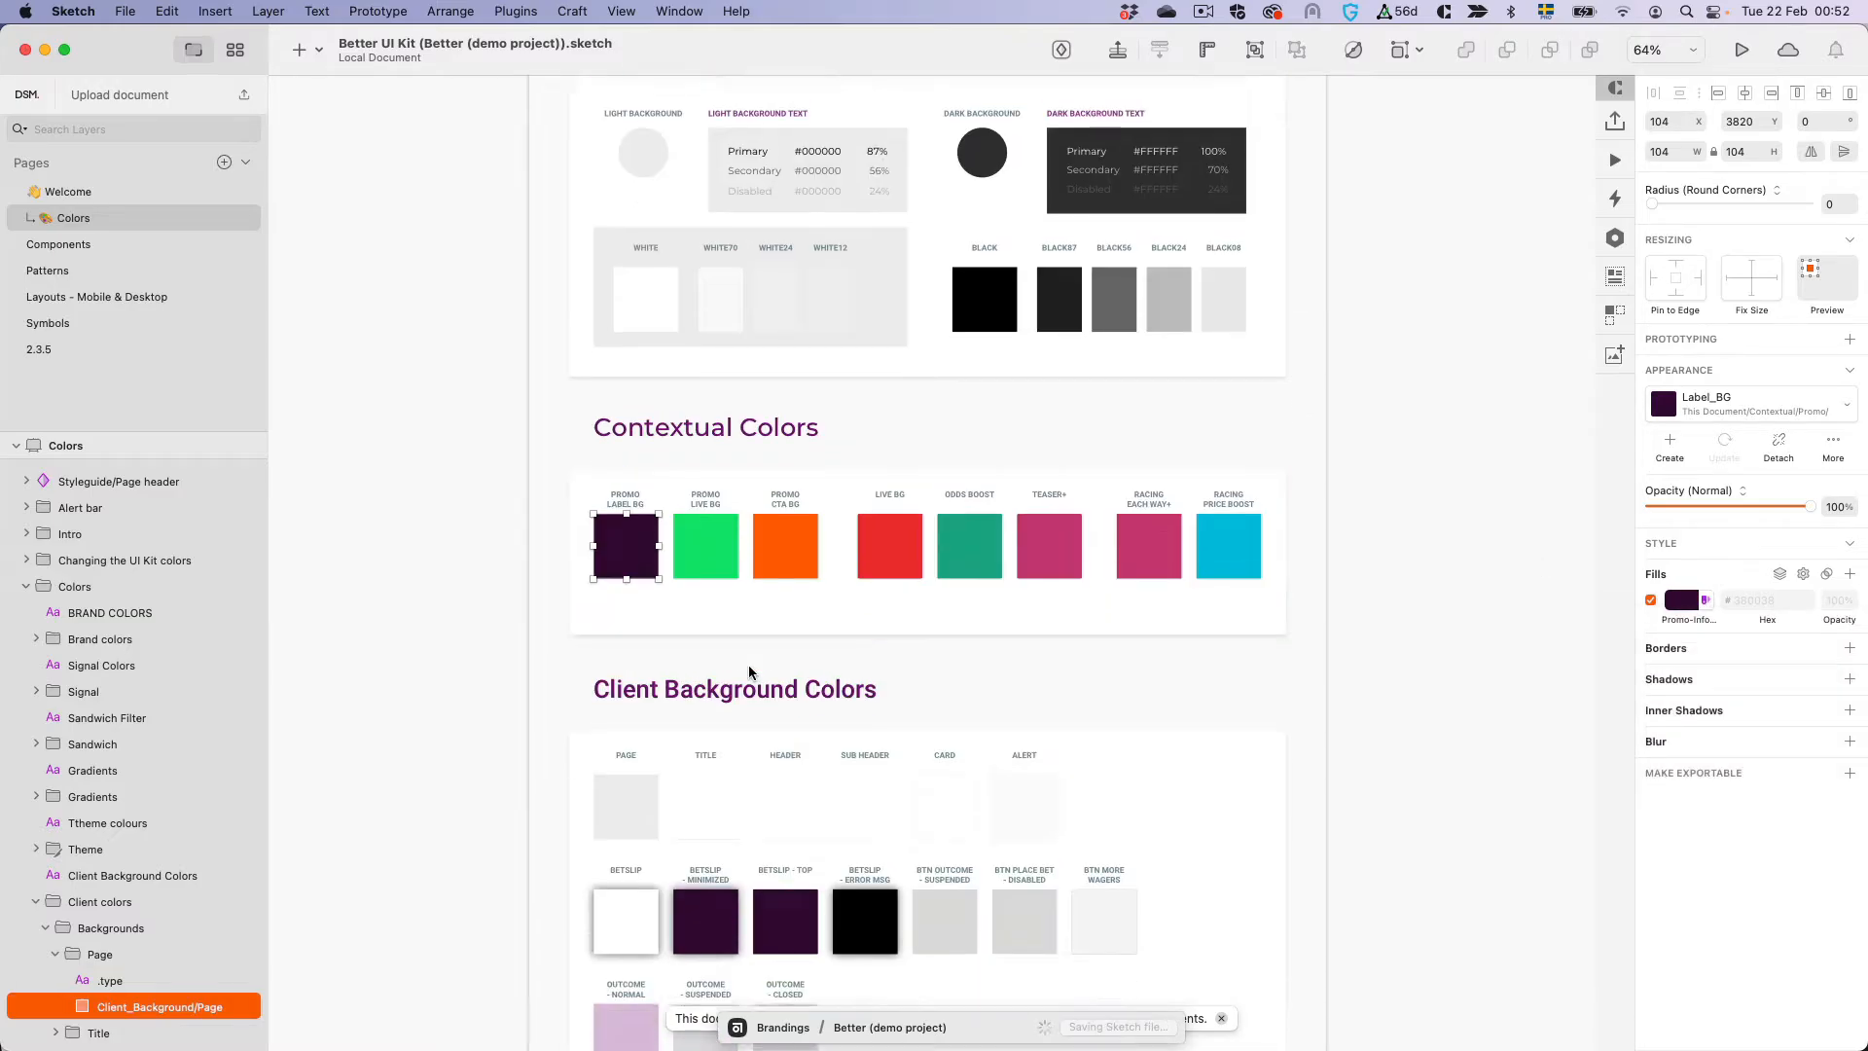
pyautogui.scroll(-2, 749, 671)
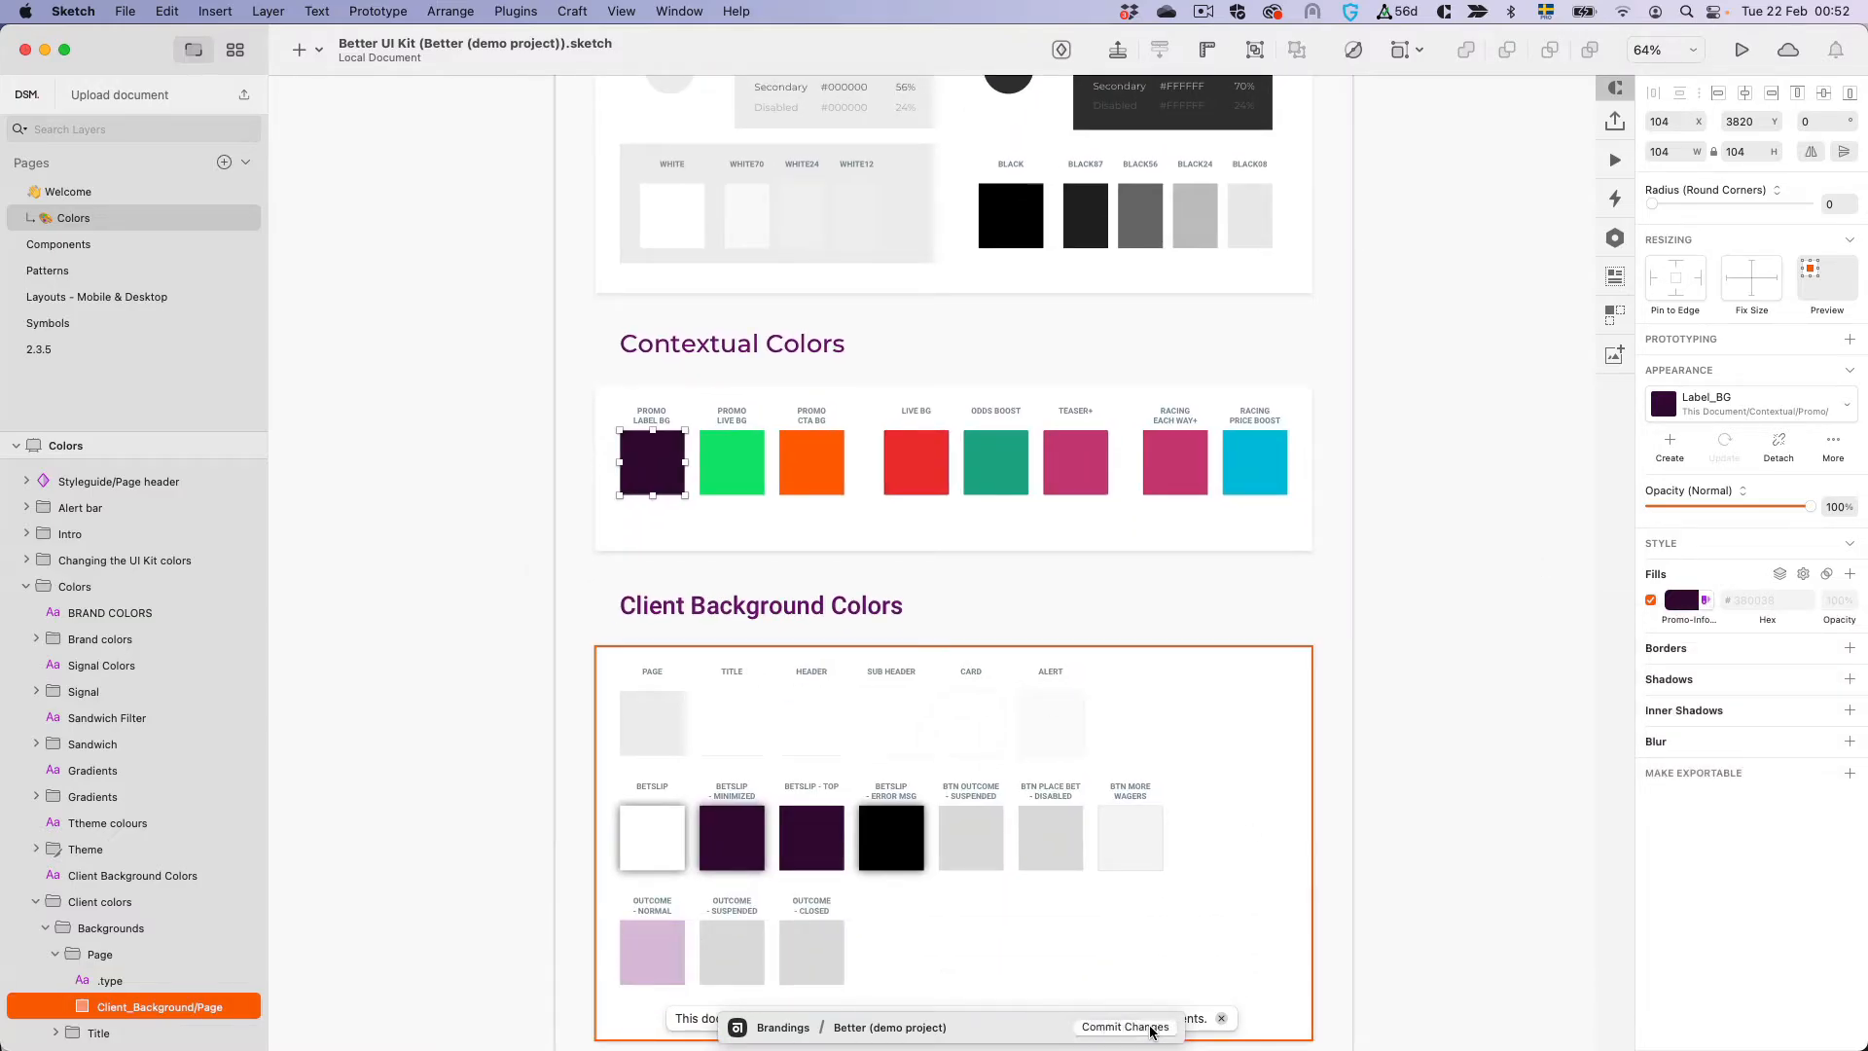
pyautogui.click(1151, 1030)
pyautogui.write('Promo lable')
pyautogui.write(' color update')
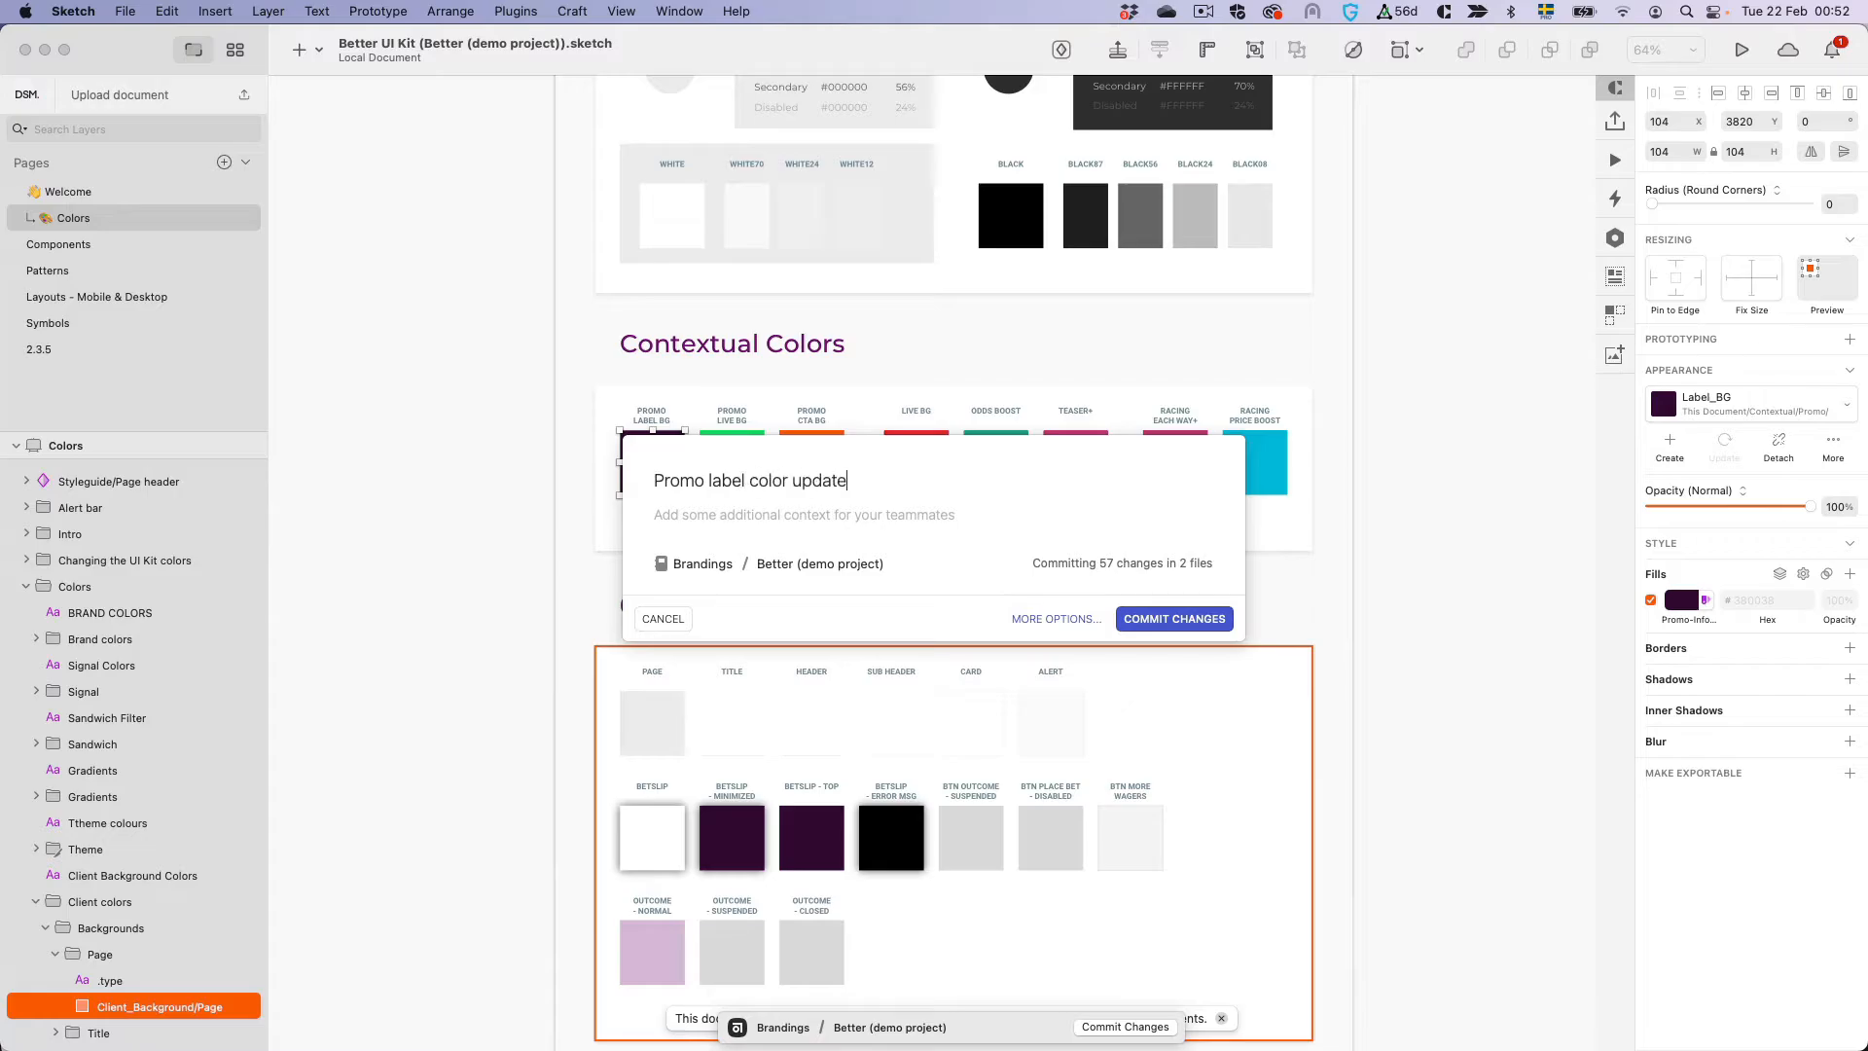
pyautogui.press('Return')
pyautogui.click(679, 10)
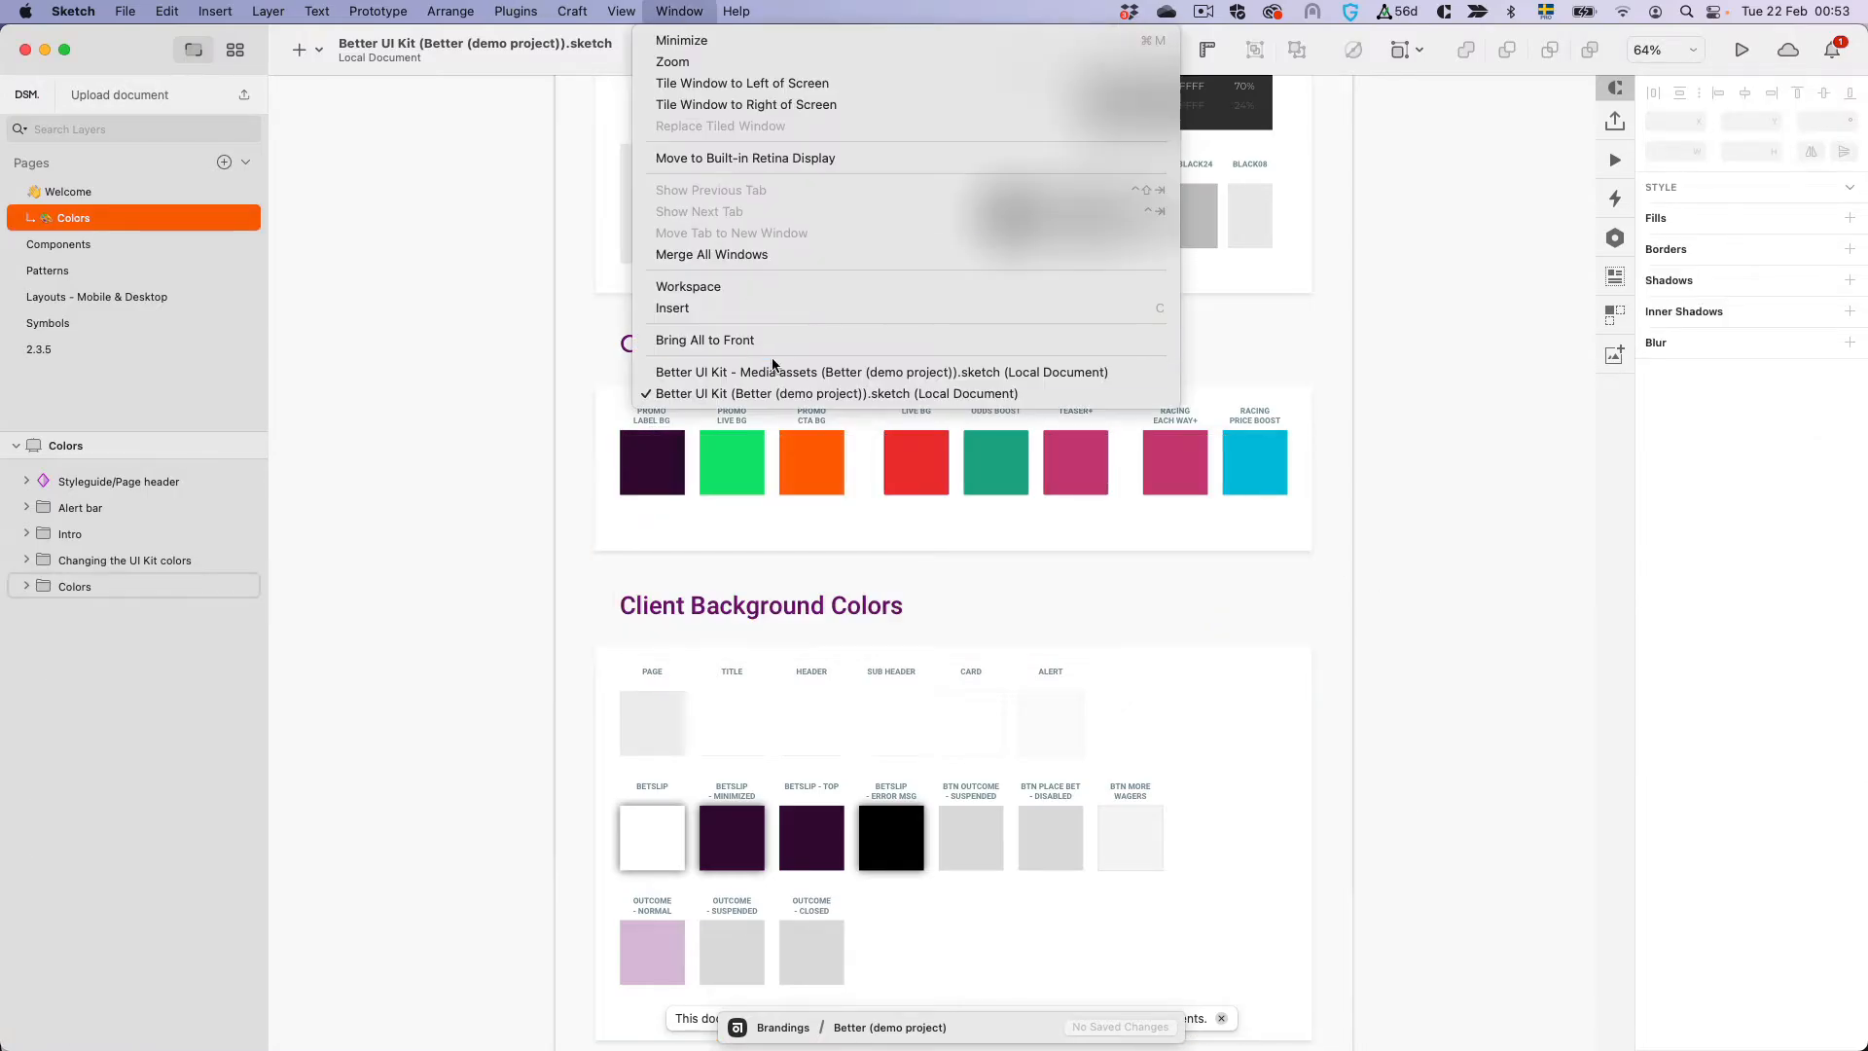
# Step: In Media assets, update the outdated library components to pull in the new label colour
pyautogui.click(778, 362)
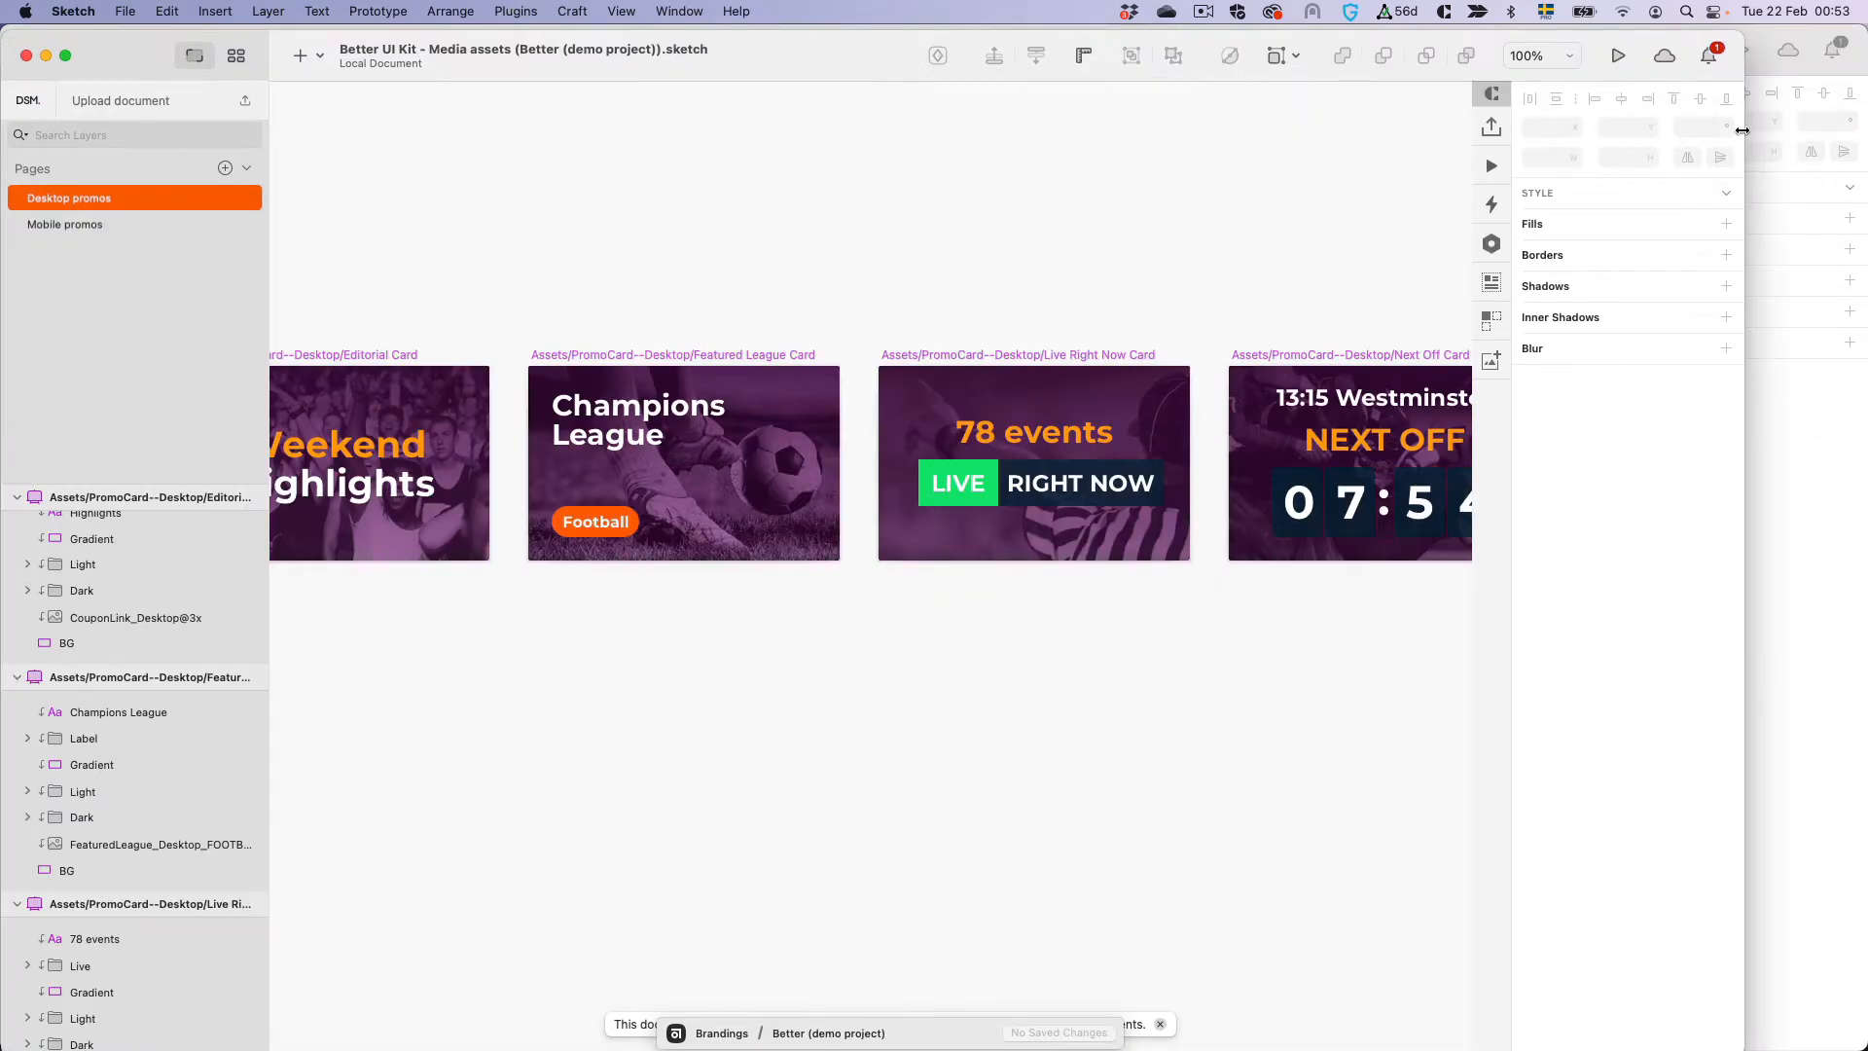
pyautogui.click(1705, 76)
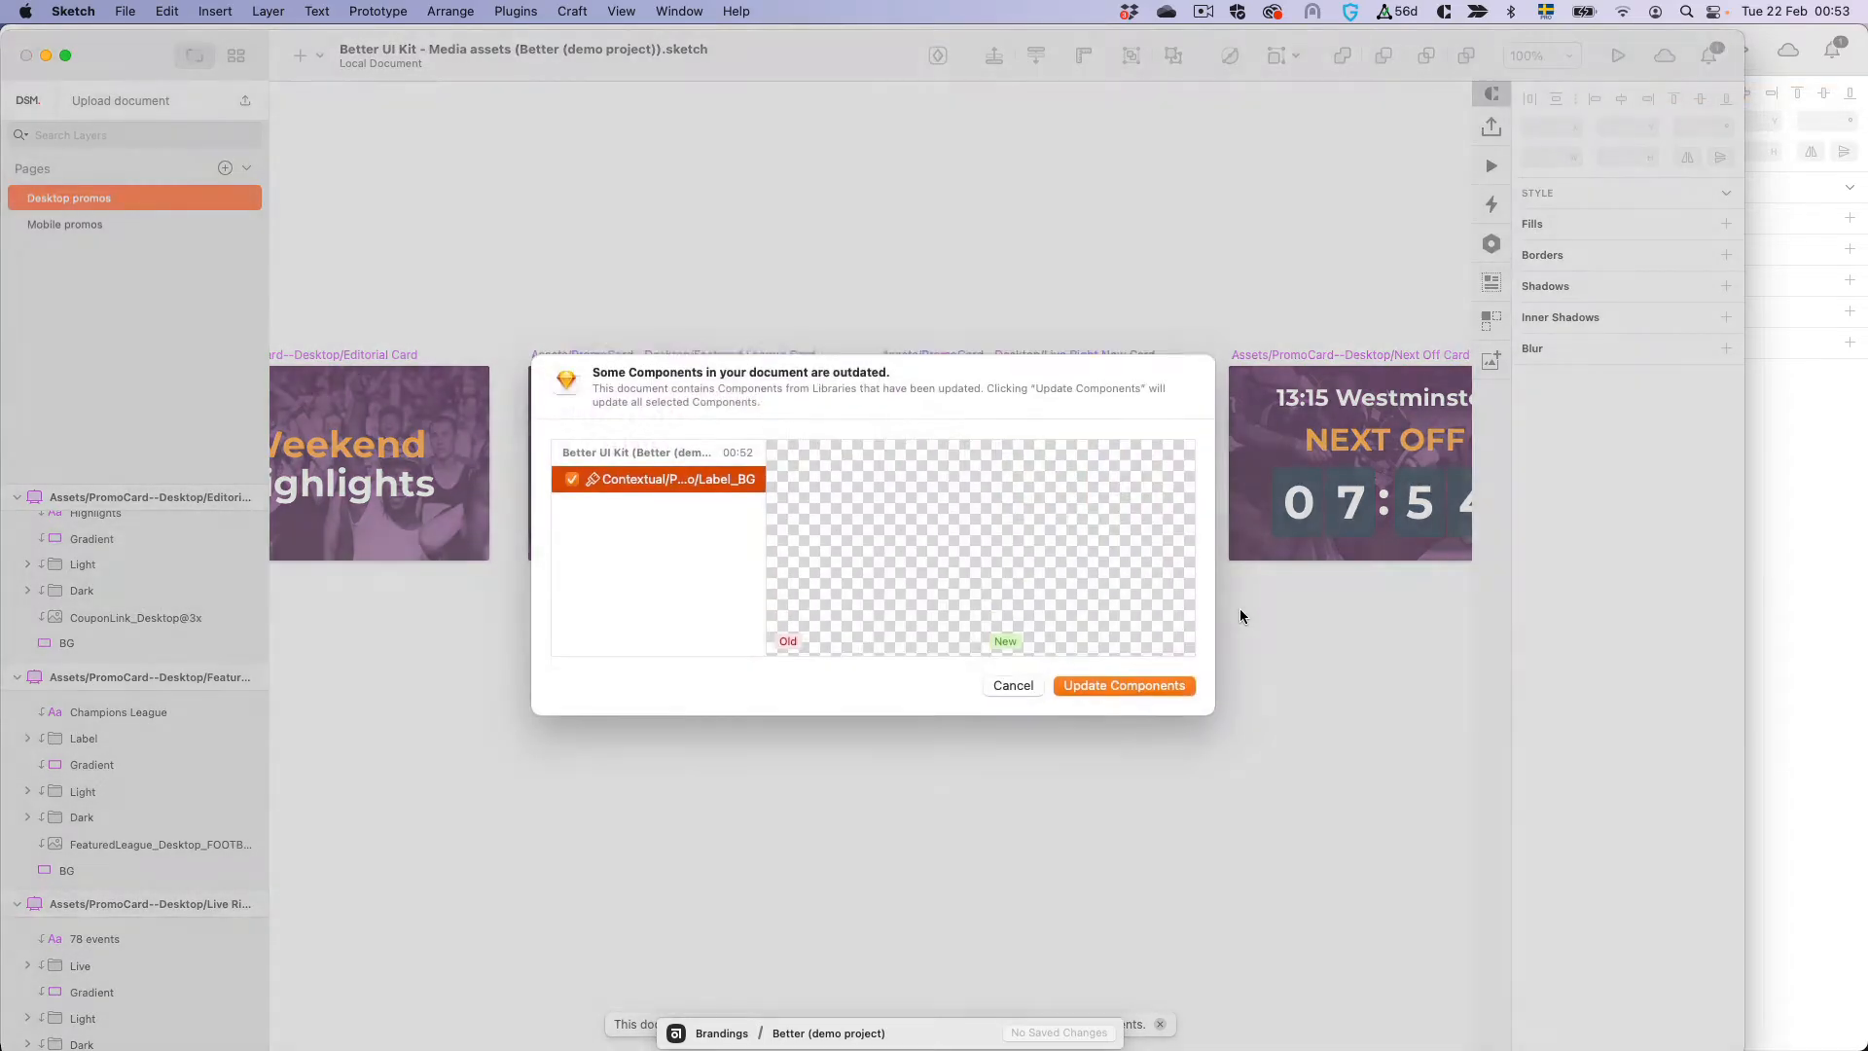
pyautogui.click(1127, 693)
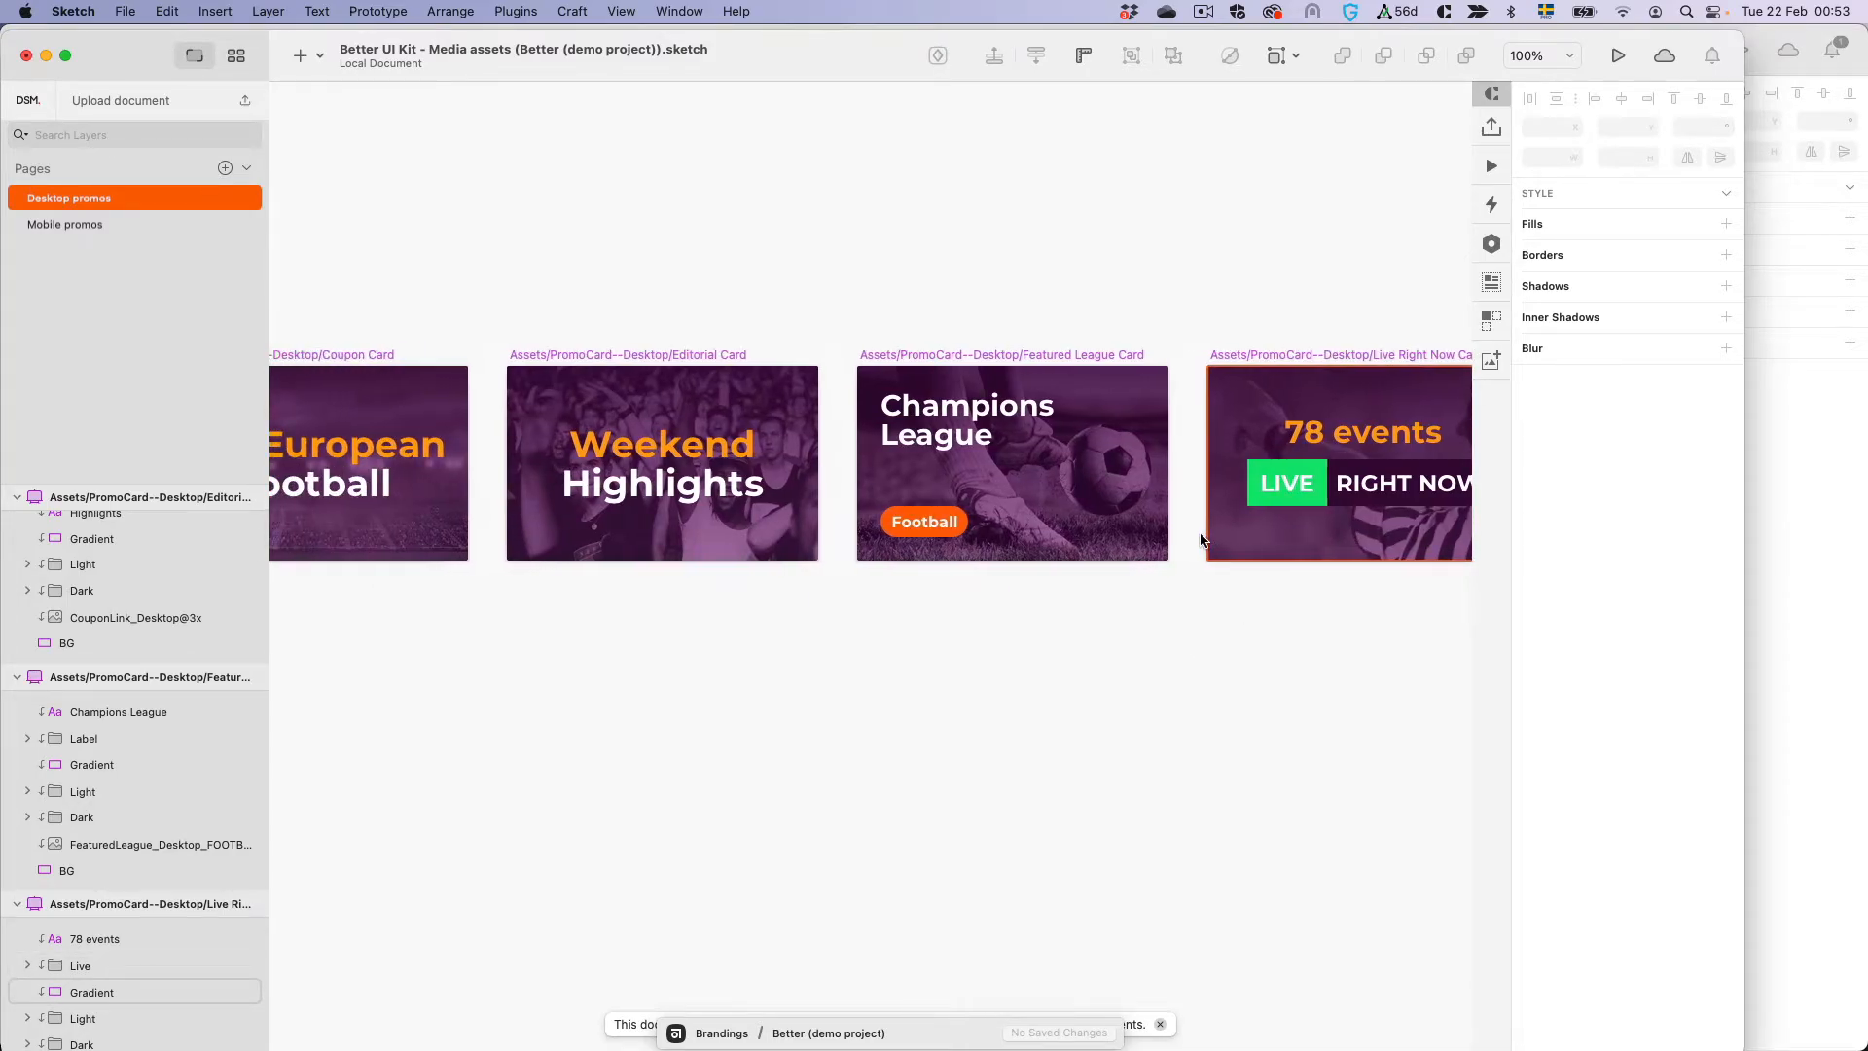
# Step: Set the Football chip text to size 14 and centre it vertically in the chip
pyautogui.hscroll(10, 1194, 533)
pyautogui.hscroll(-2, 1193, 533)
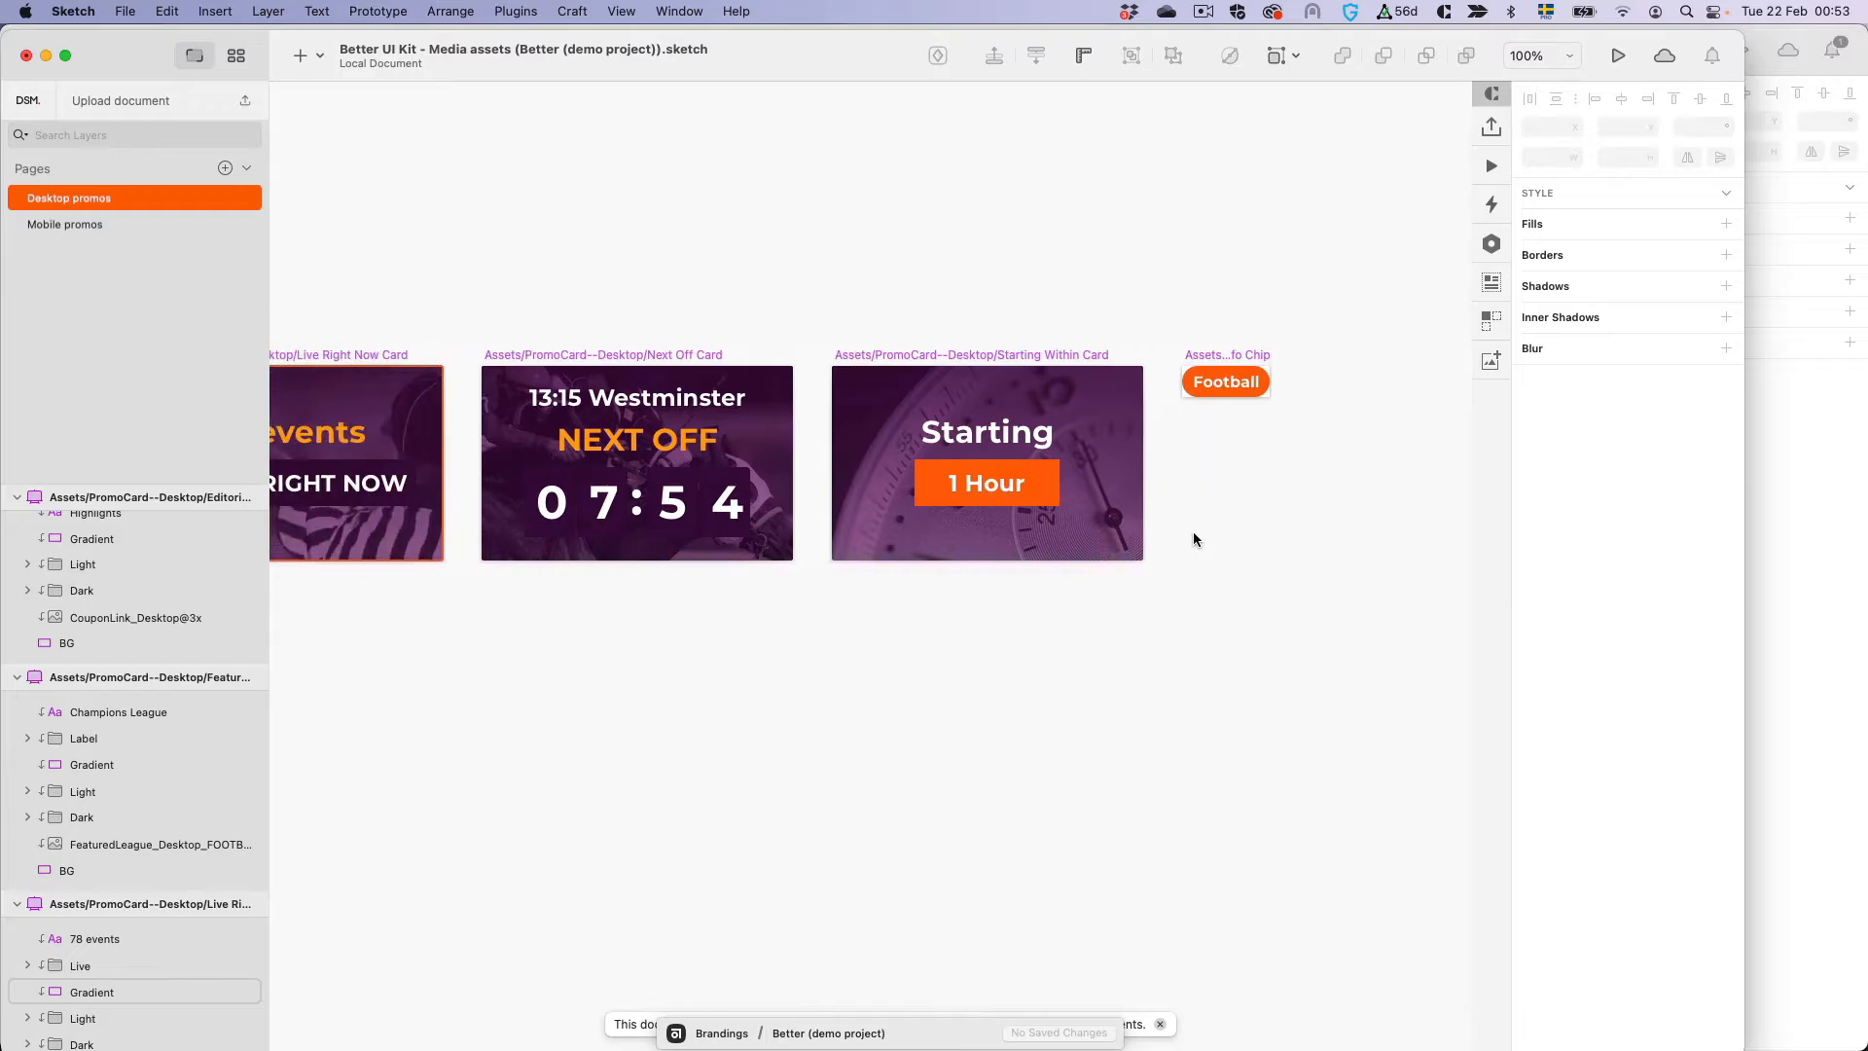
pyautogui.click(1228, 387)
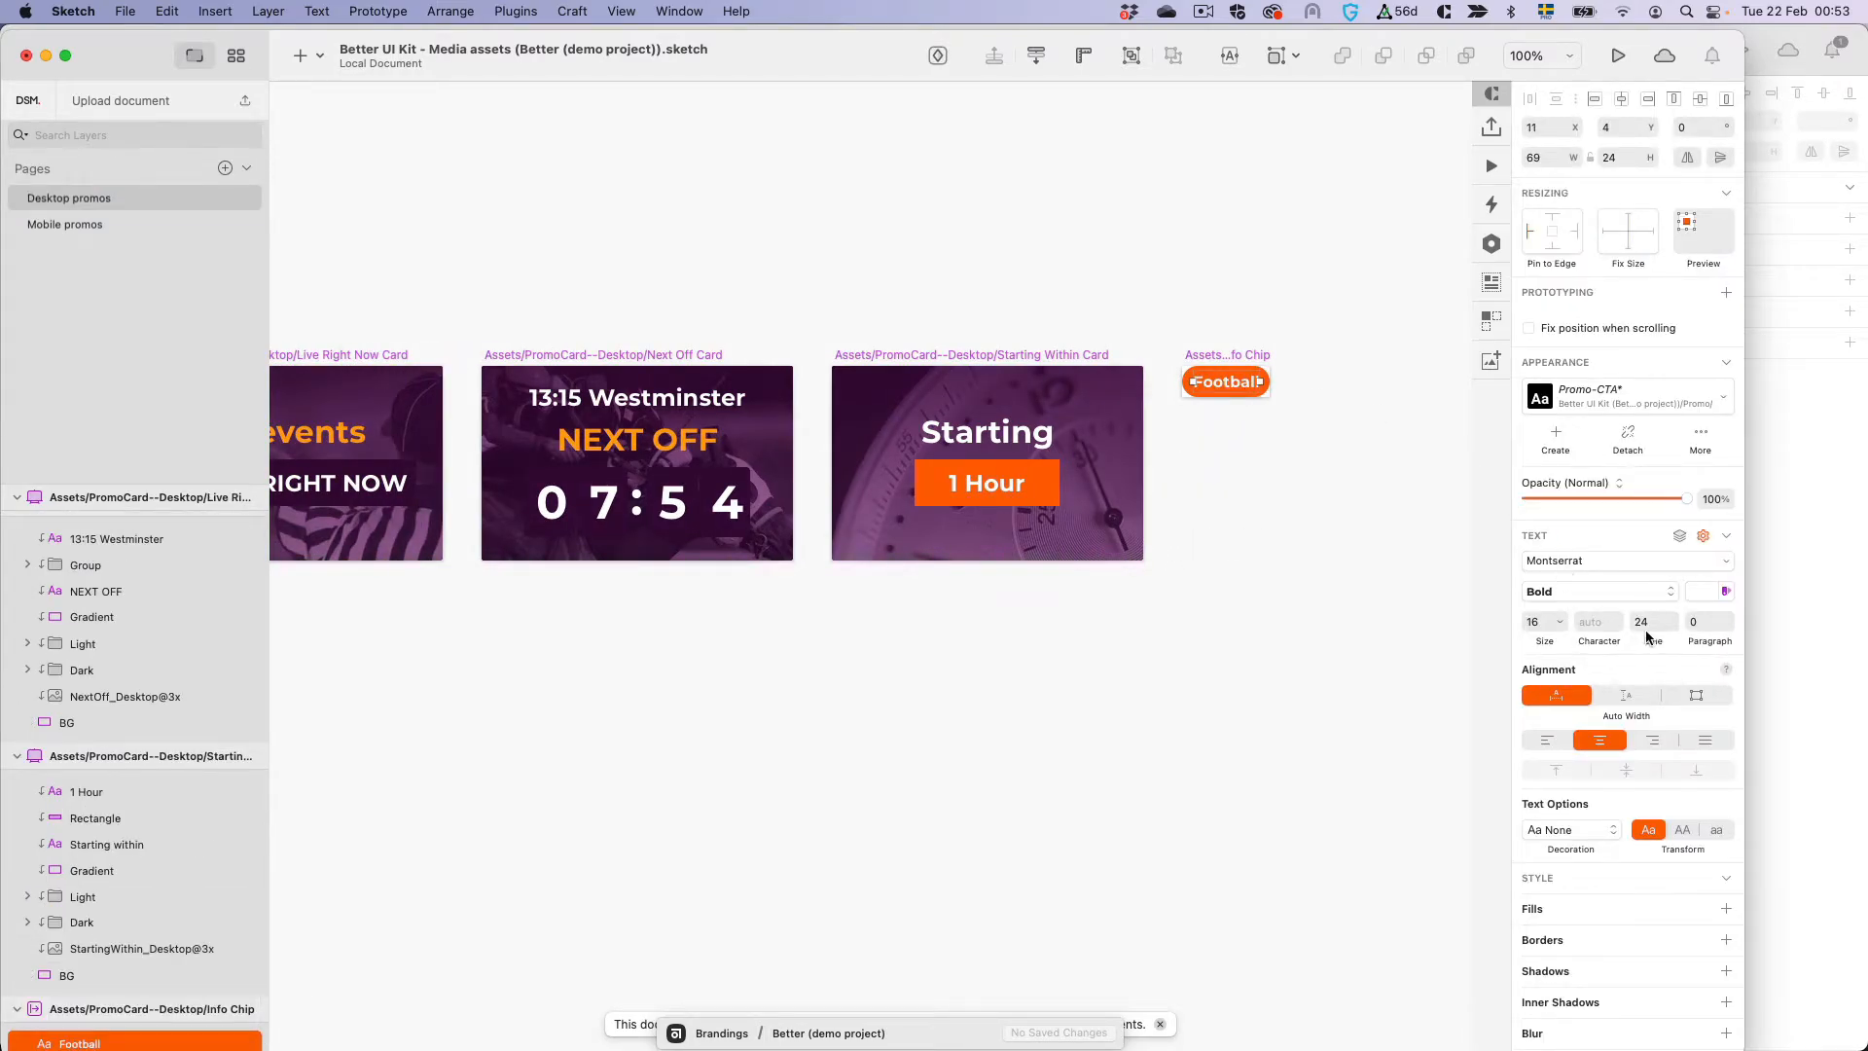
pyautogui.click(1542, 622)
pyautogui.write('14')
pyautogui.press('Return')
pyautogui.keyDown('shift'); pyautogui.click(1262, 385); pyautogui.keyUp('shift')
pyautogui.click(1700, 99)
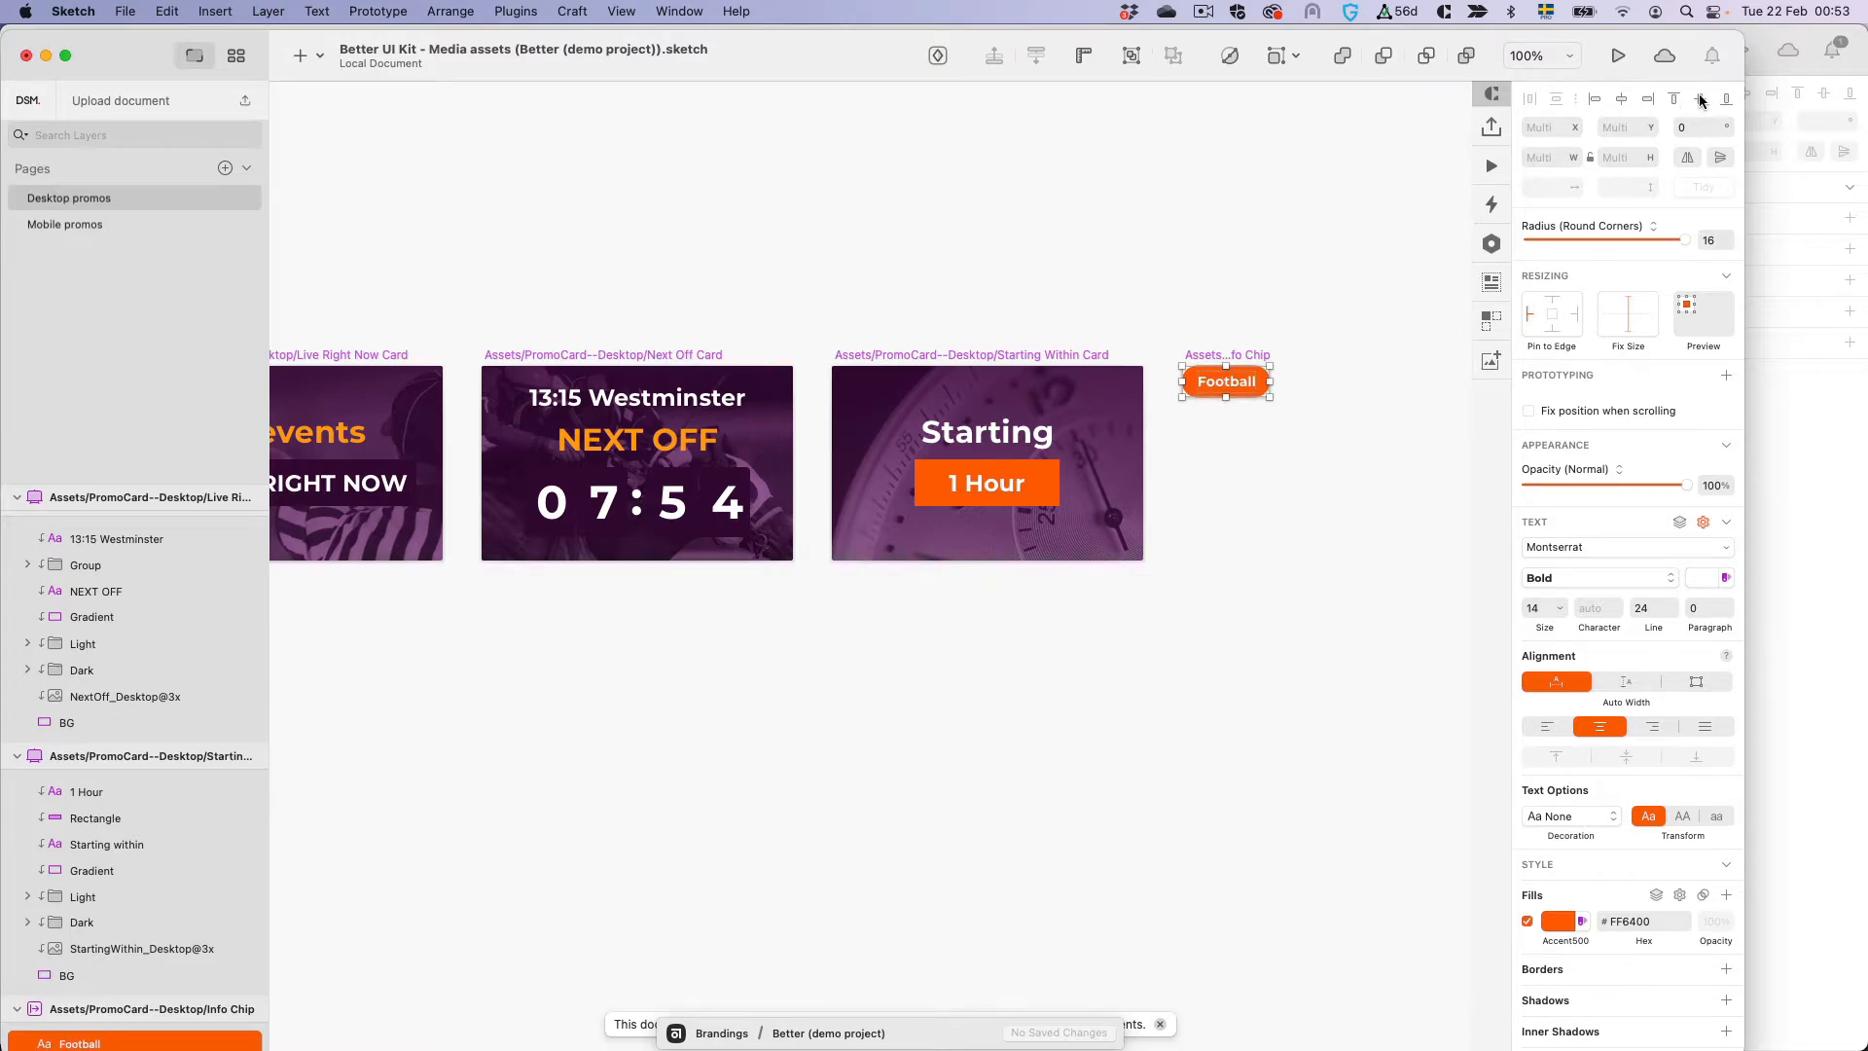
pyautogui.click(1349, 379)
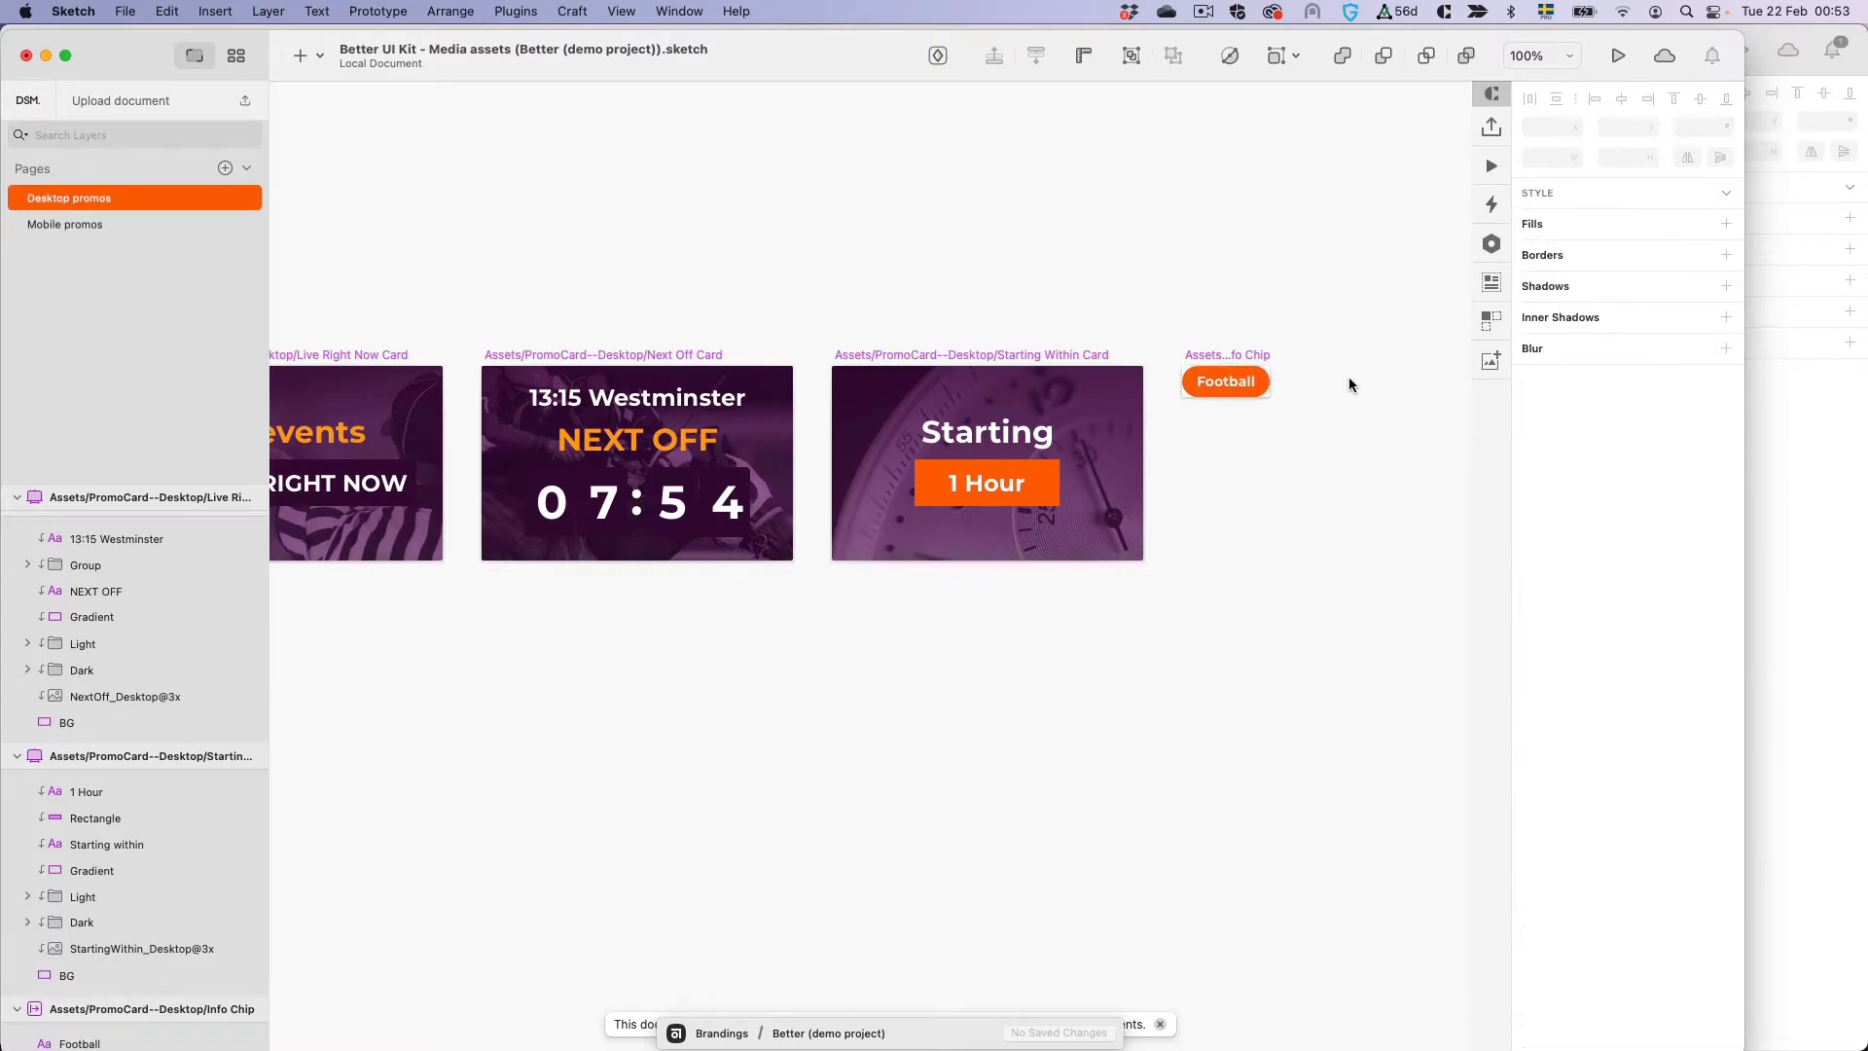
# Step: Change the Football chip text size to 15
pyautogui.hscroll(-10, 1348, 382)
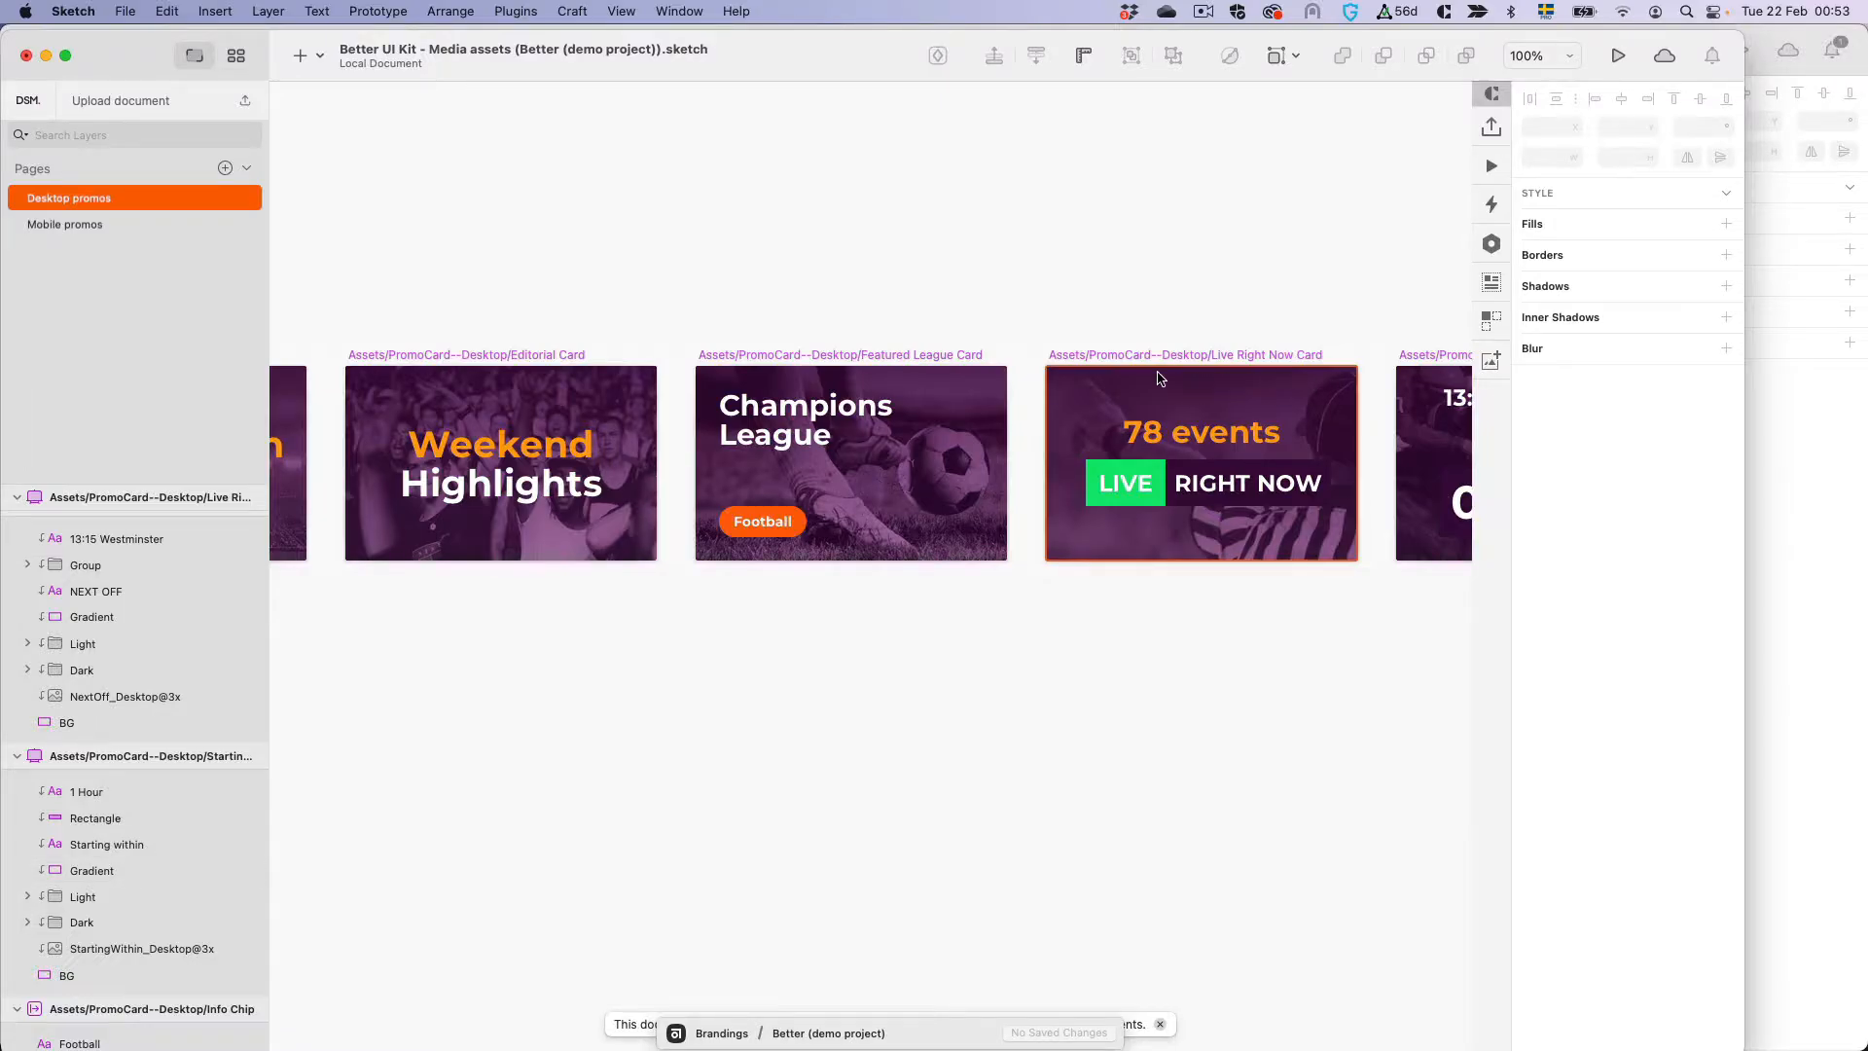
pyautogui.hscroll(-1, 764, 240)
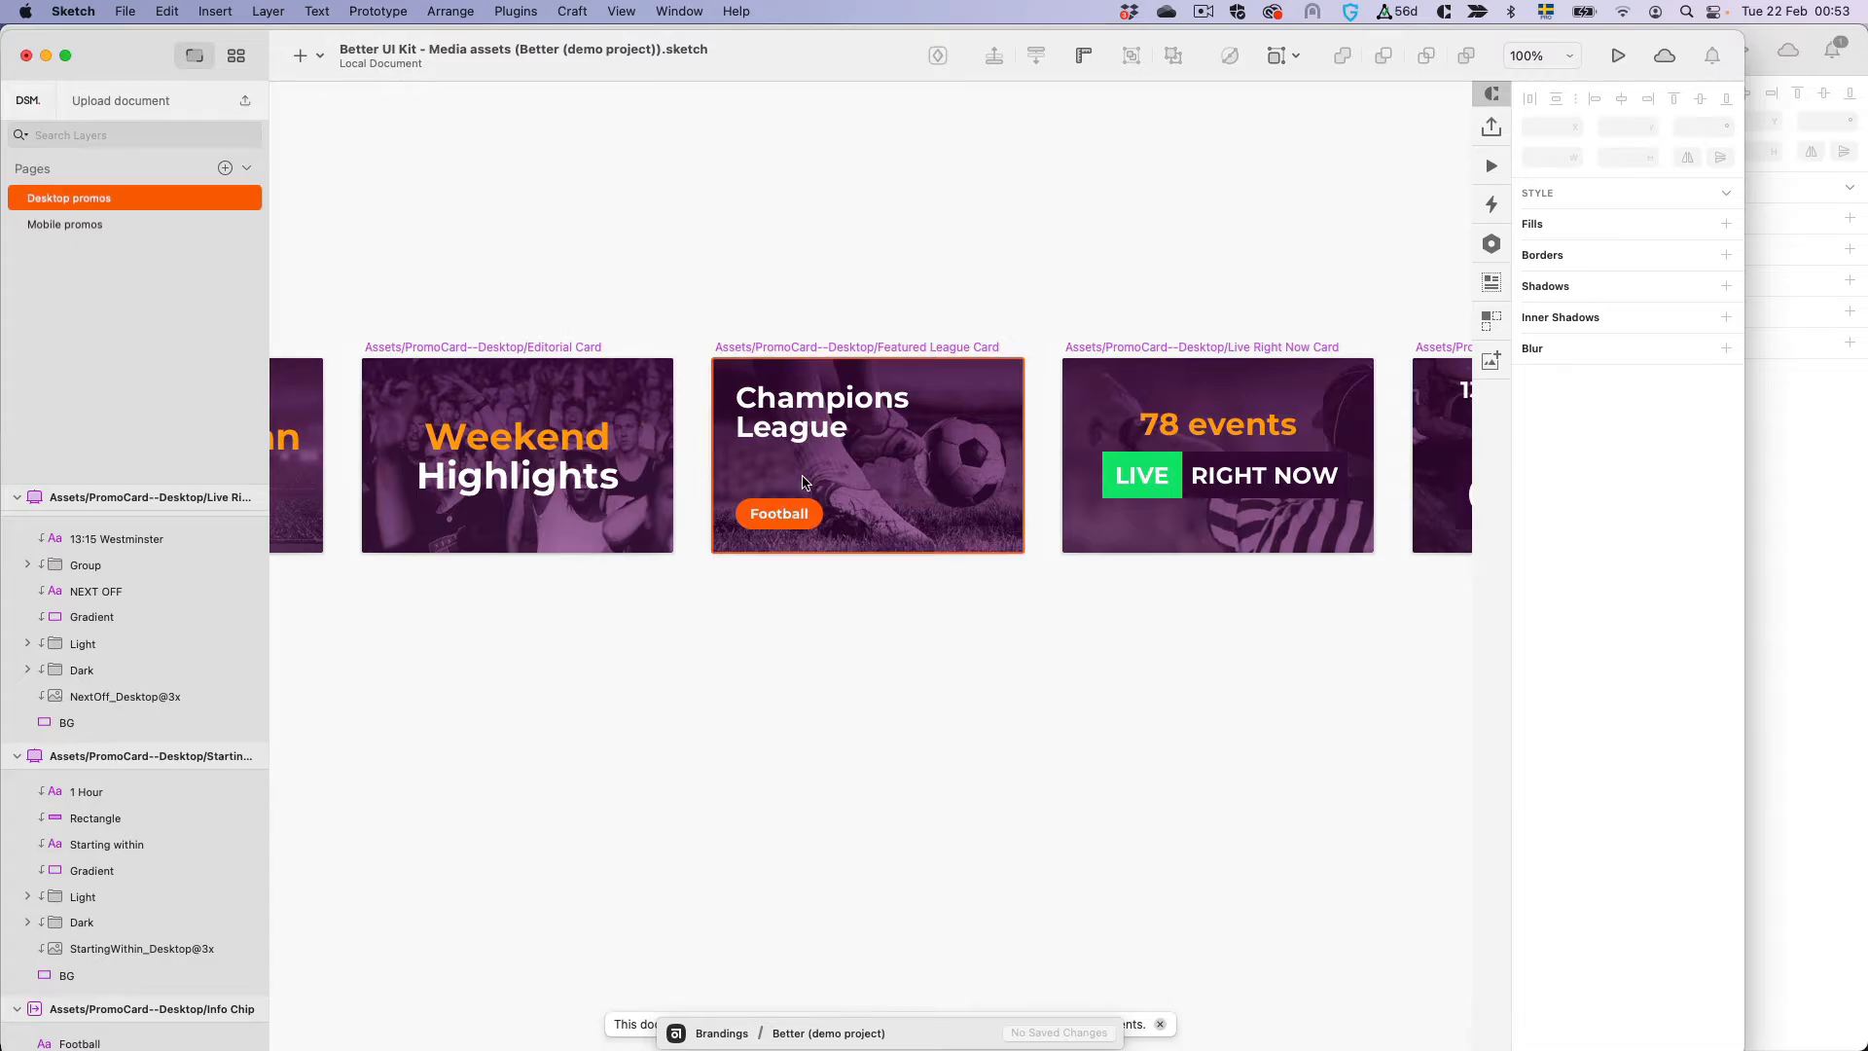
pyautogui.hscroll(10, 1015, 478)
pyautogui.hscroll(10, 1016, 486)
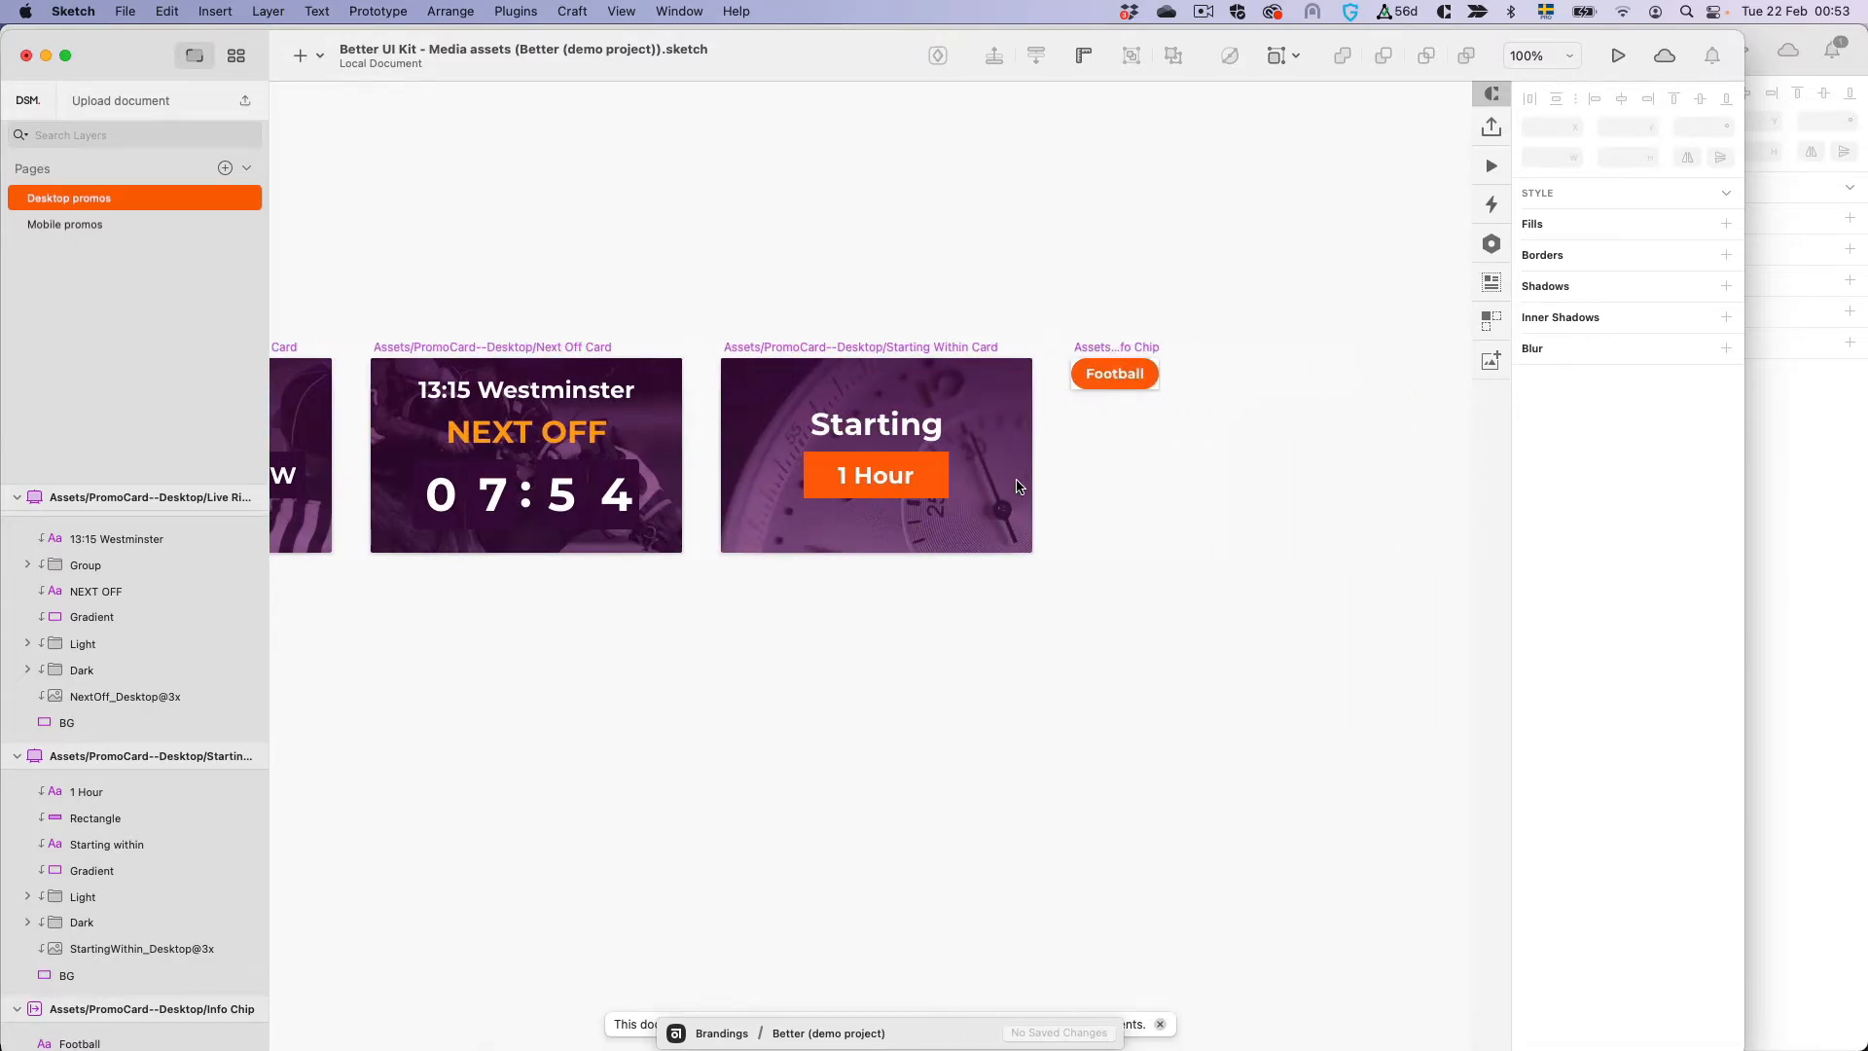
pyautogui.click(1146, 377)
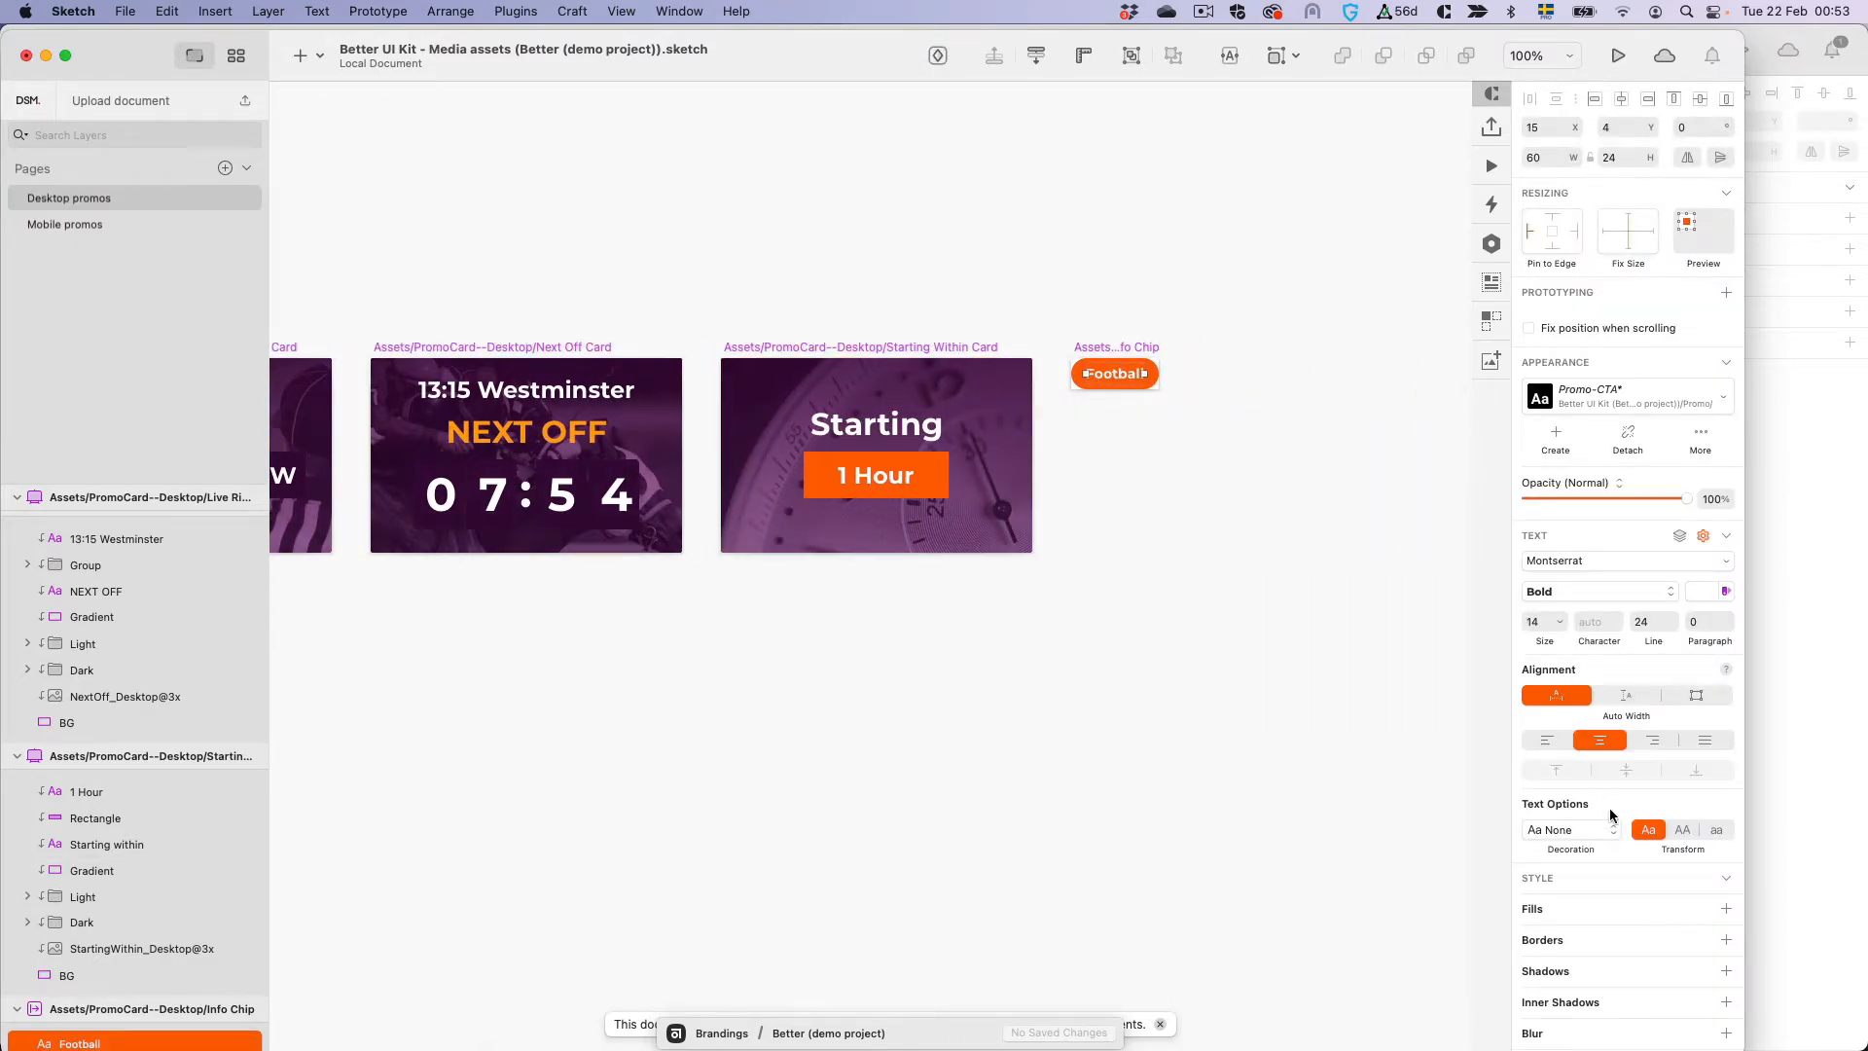
pyautogui.click(1530, 623)
pyautogui.write('15')
pyautogui.press('Return')
# Step: Recheck the Football chip text, then view the Mobile promos page at 200% zoom
pyautogui.click(1226, 418)
pyautogui.click(1152, 375)
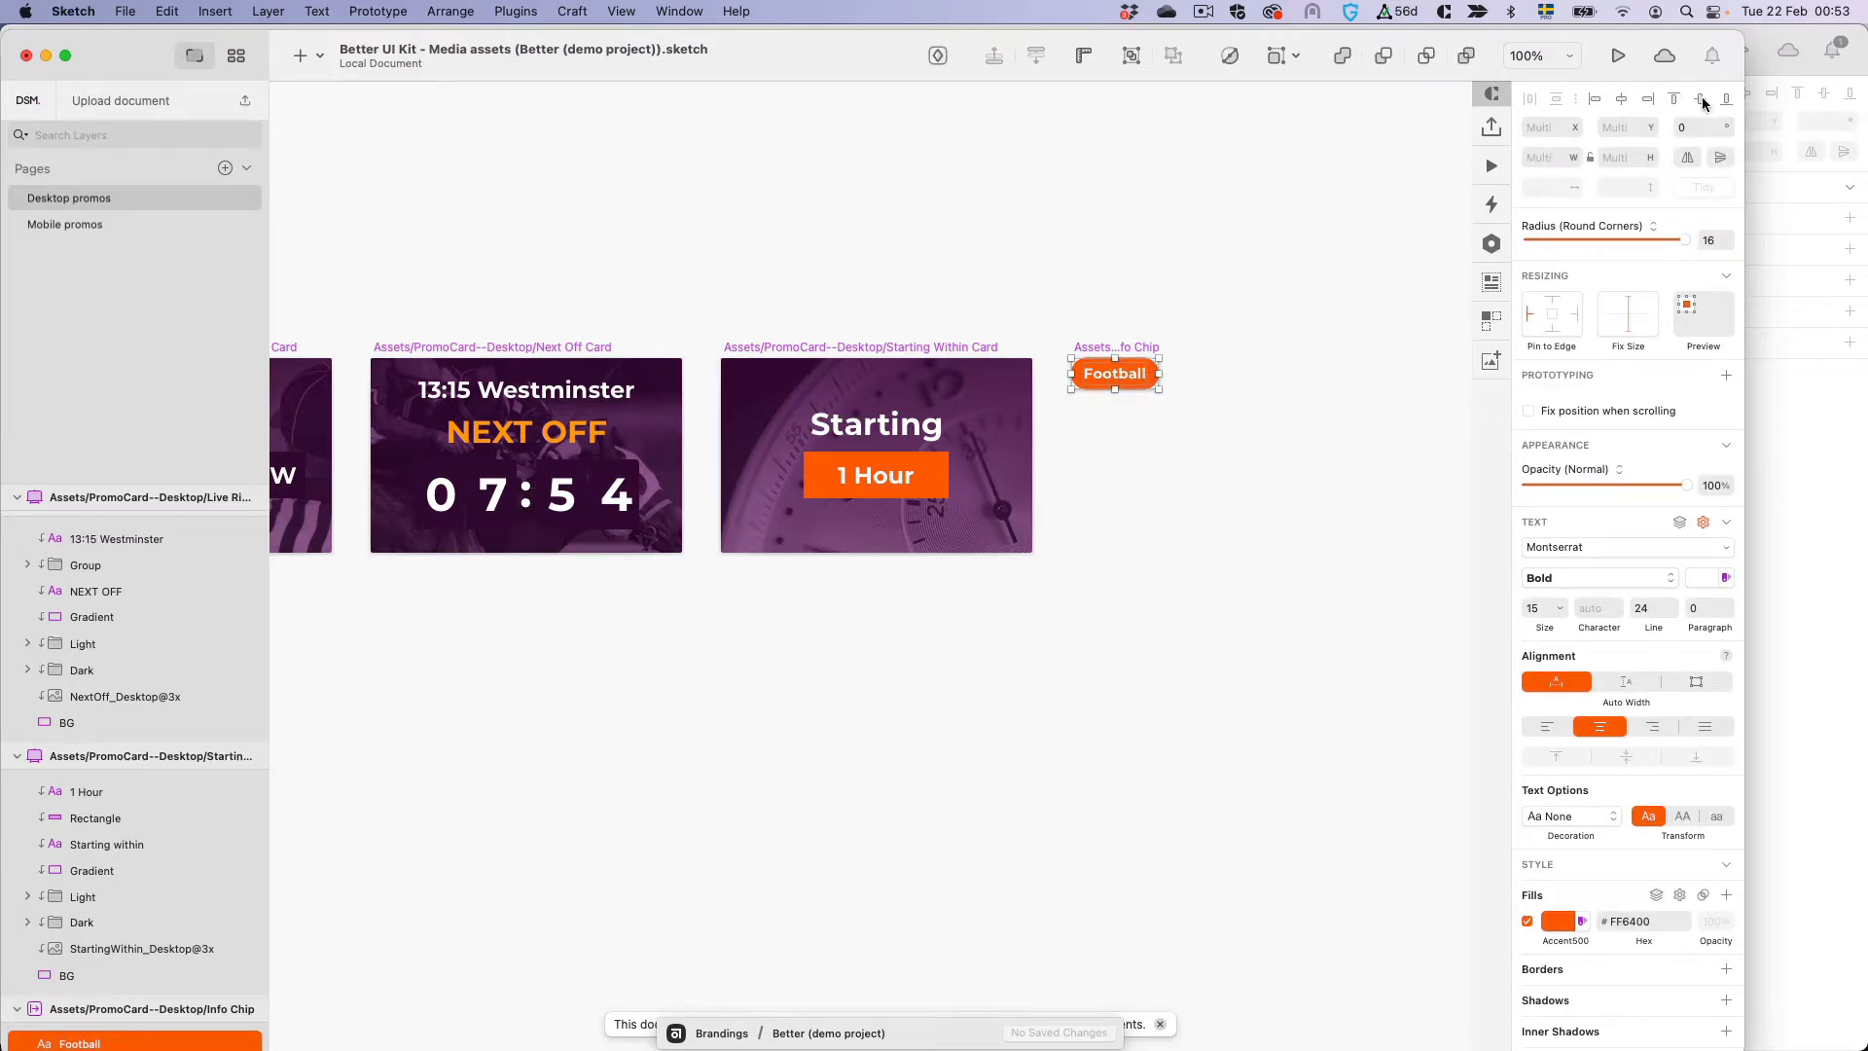
pyautogui.click(1286, 447)
pyautogui.hscroll(-7, 1286, 446)
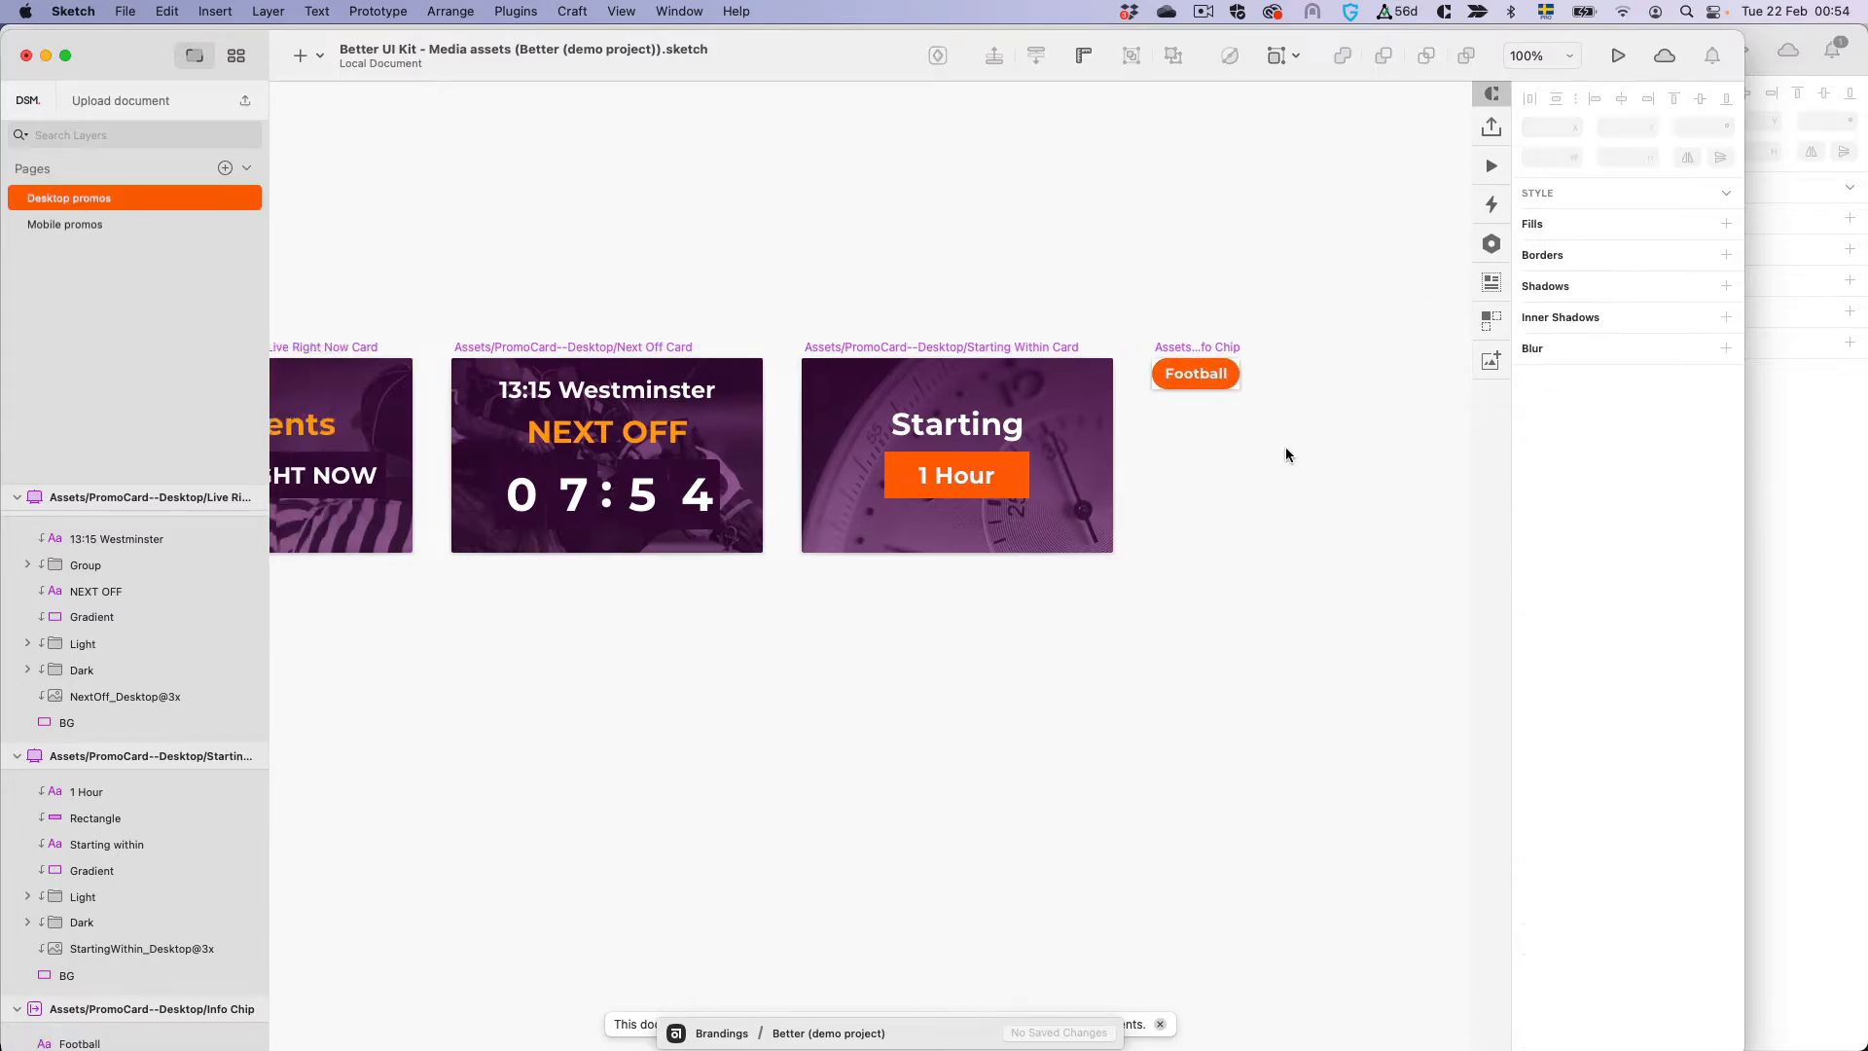
pyautogui.hscroll(-6, 1288, 453)
pyautogui.hscroll(8, 1286, 446)
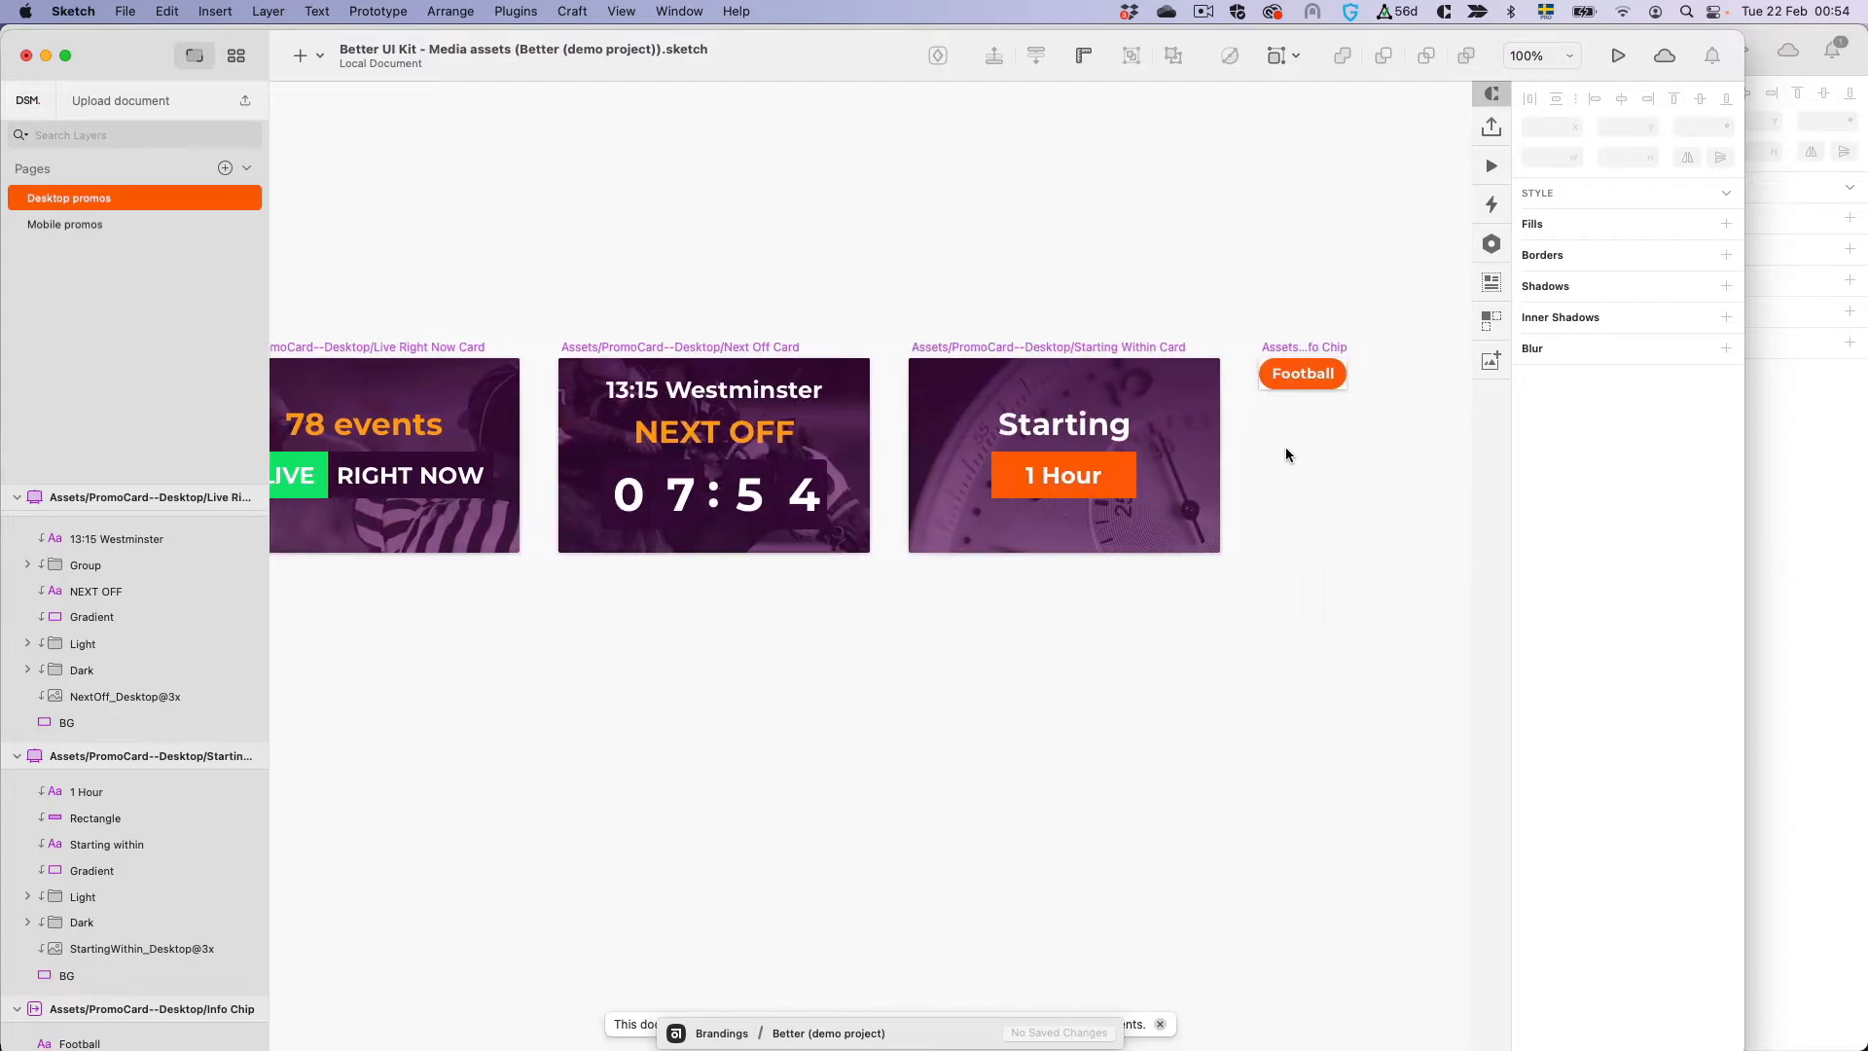
pyautogui.click(1300, 382)
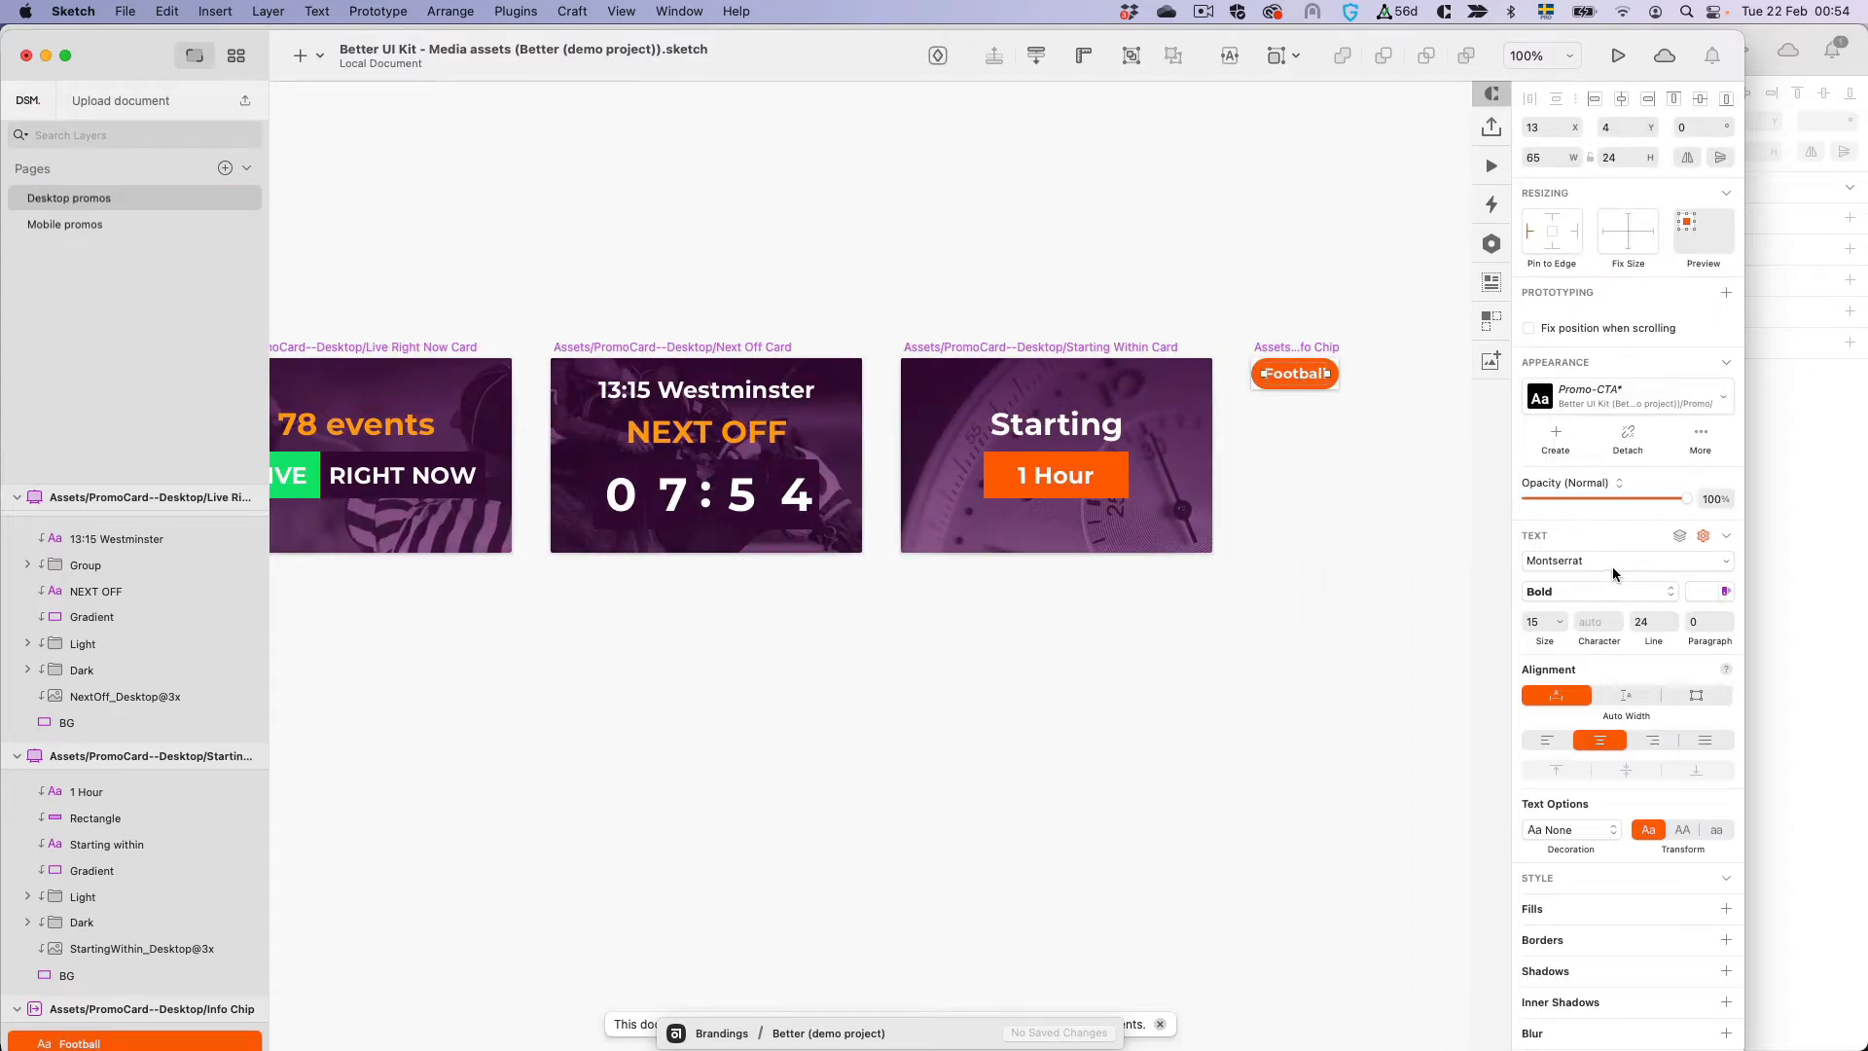
pyautogui.hscroll(-10, 867, 297)
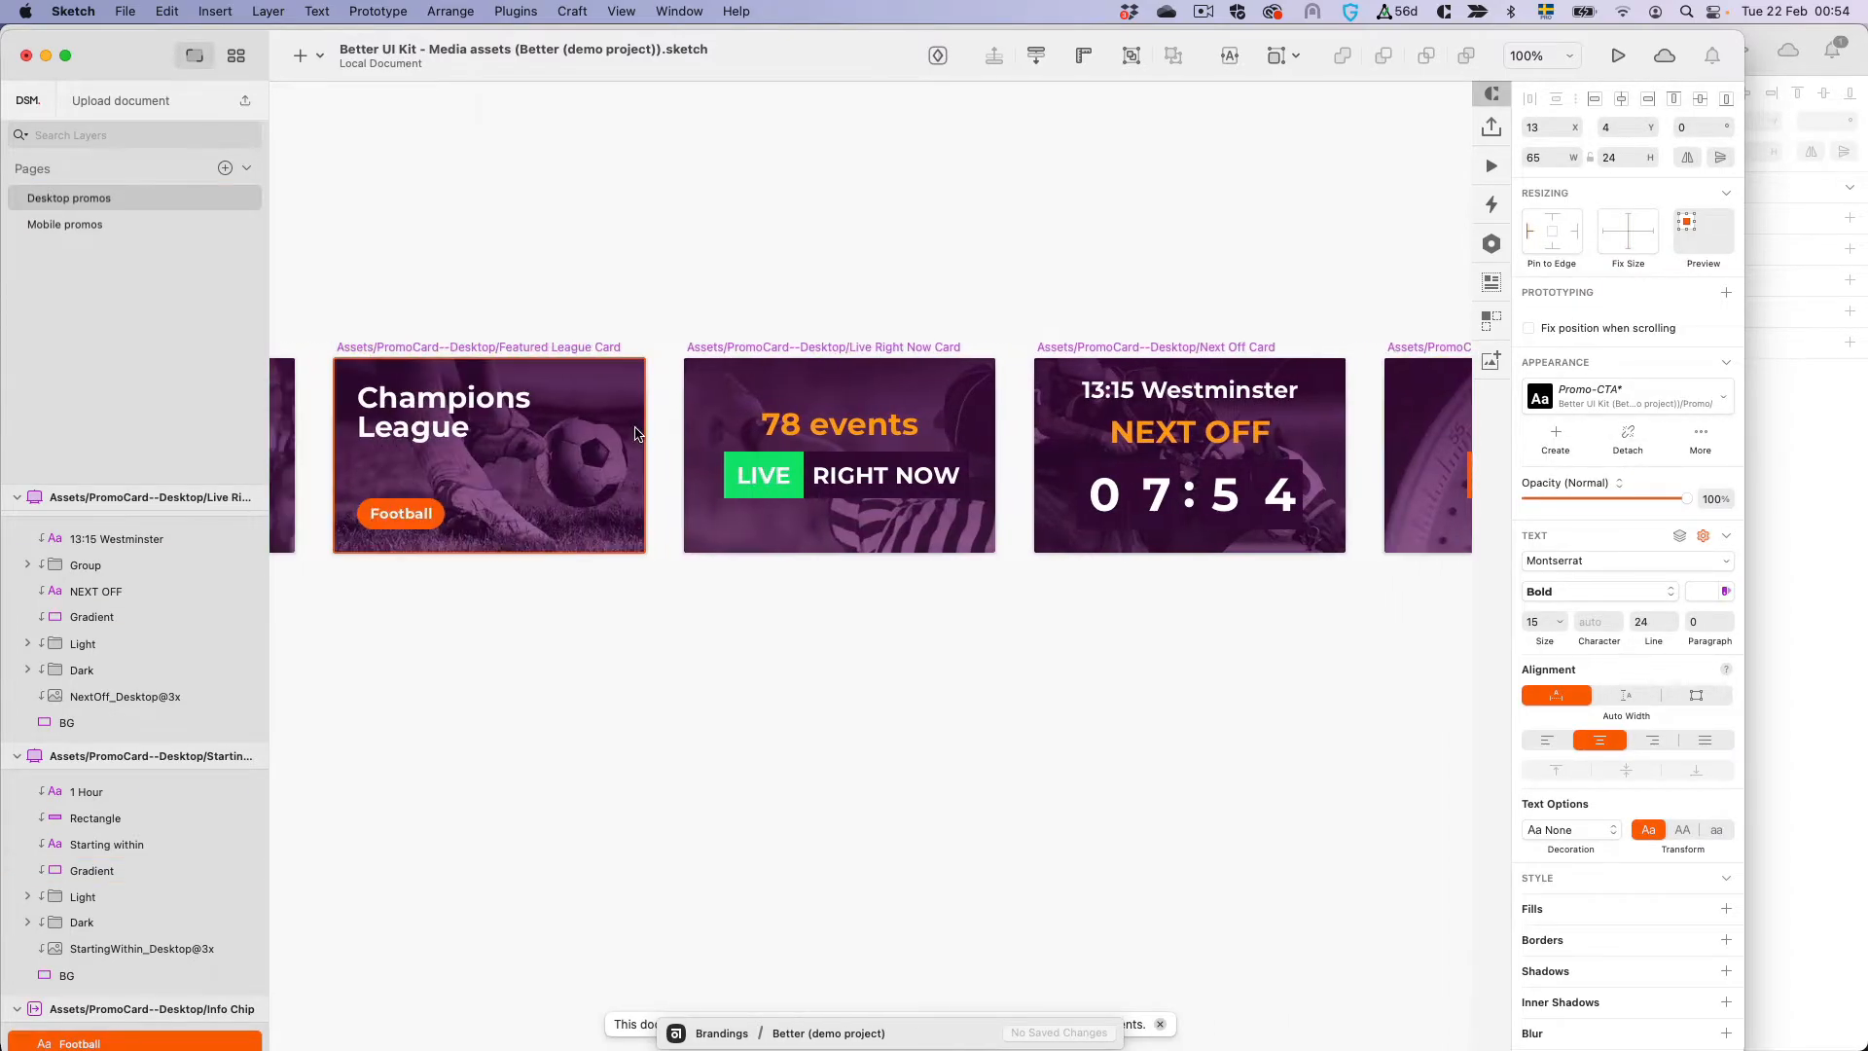
pyautogui.click(97, 223)
pyautogui.press('super+plus')
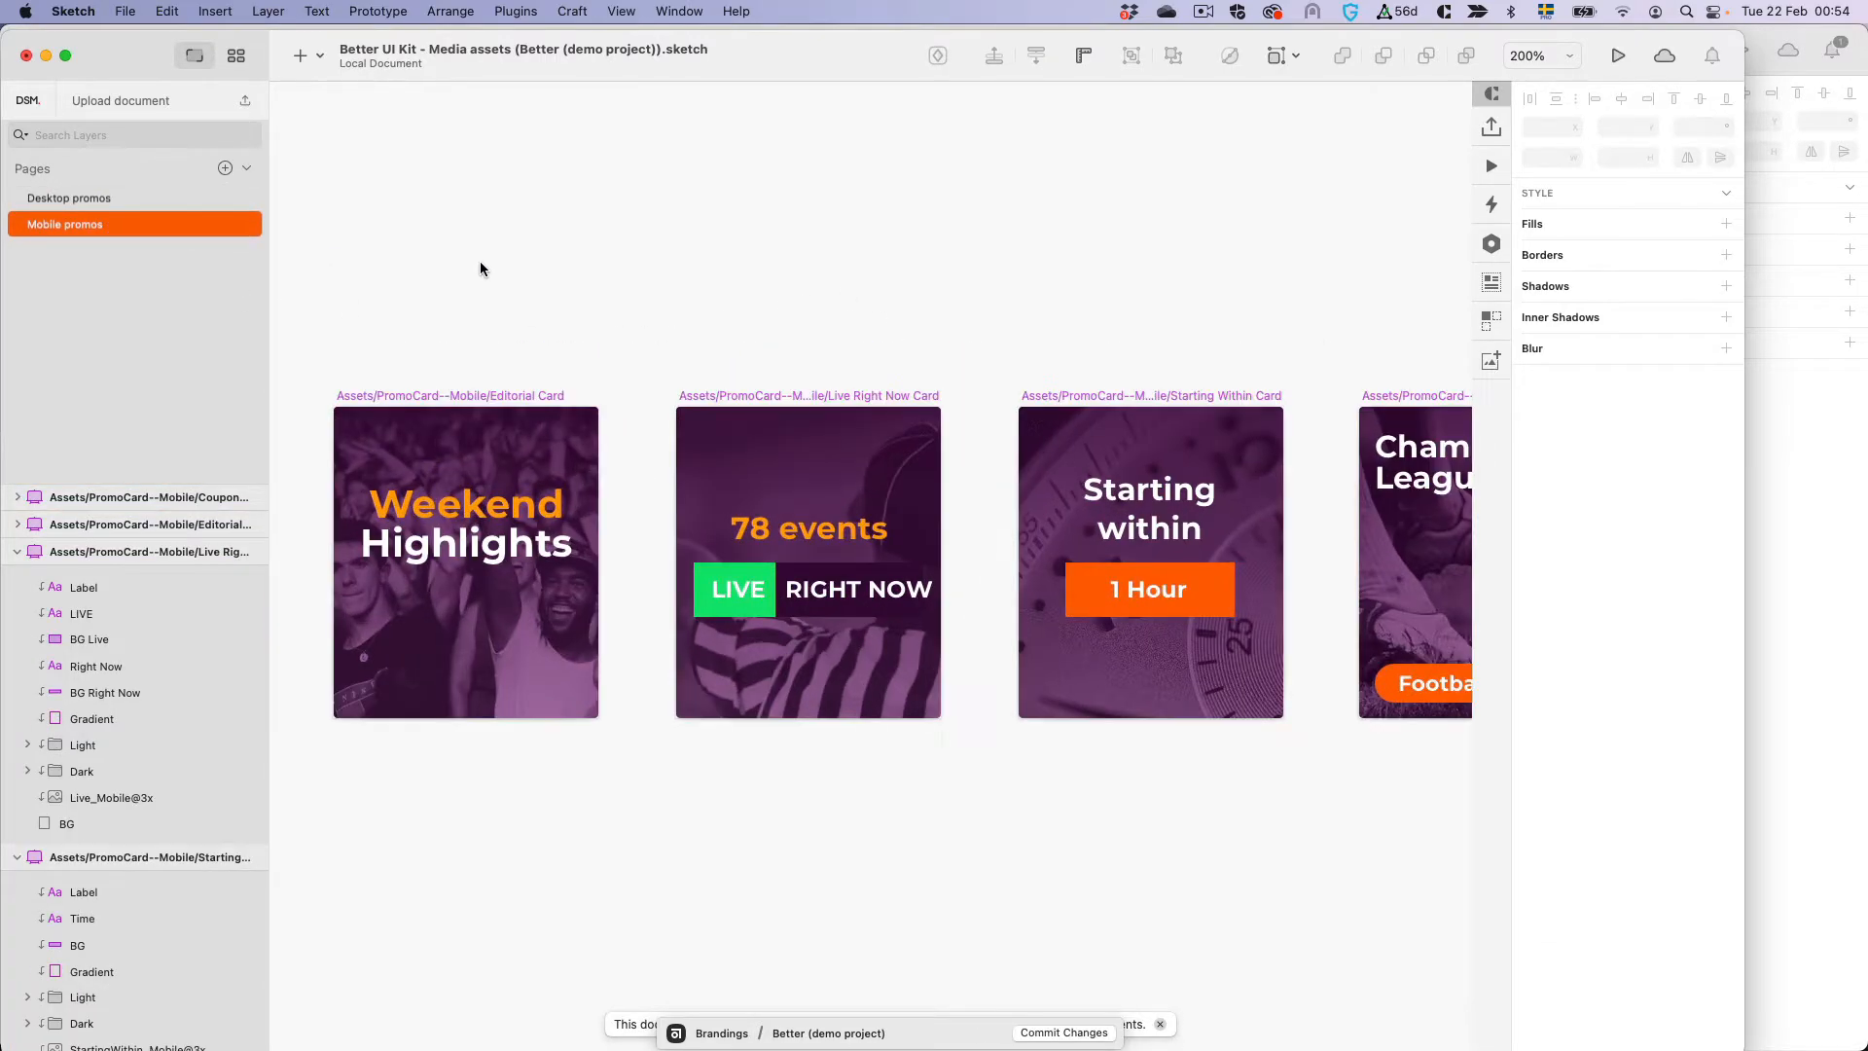
# Step: Set both Top European Football title lines to size 16 and check the Football line's position
pyautogui.hscroll(-13, 480, 268)
pyautogui.click(932, 541)
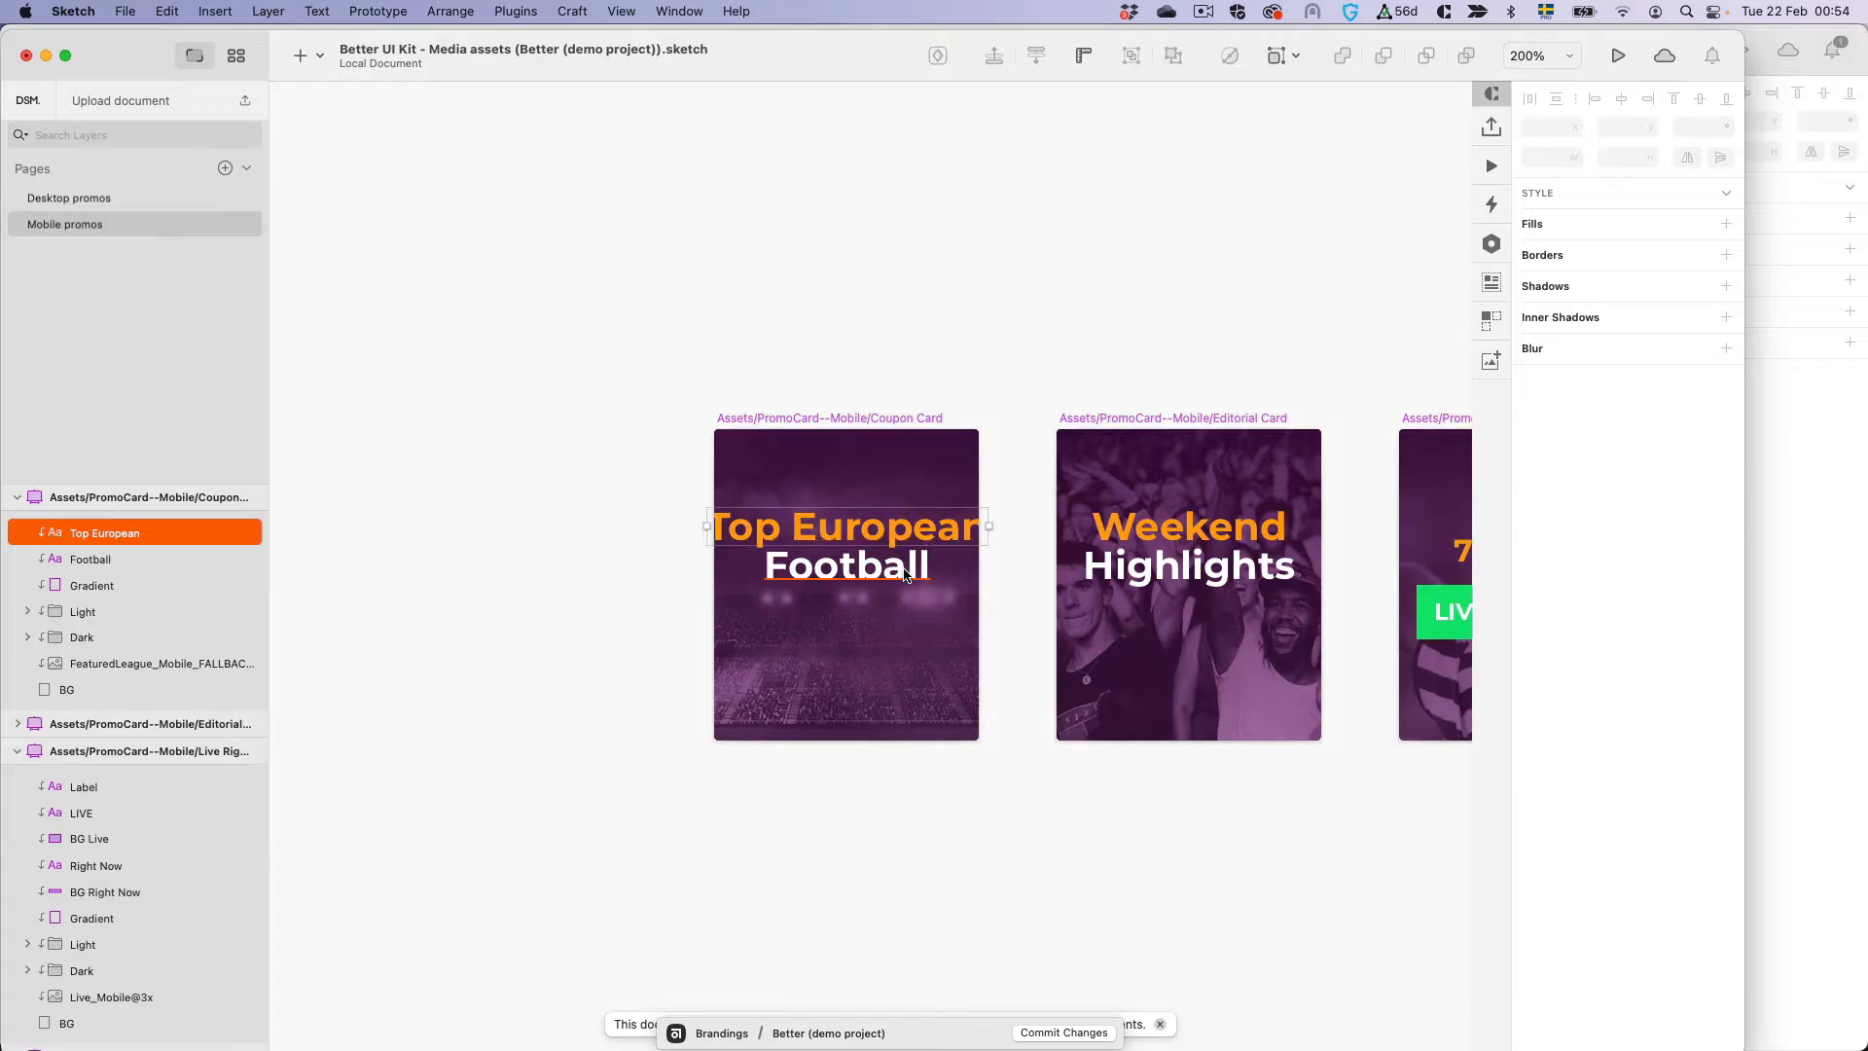
pyautogui.keyDown('shift'); pyautogui.click(846, 566); pyautogui.keyUp('shift')
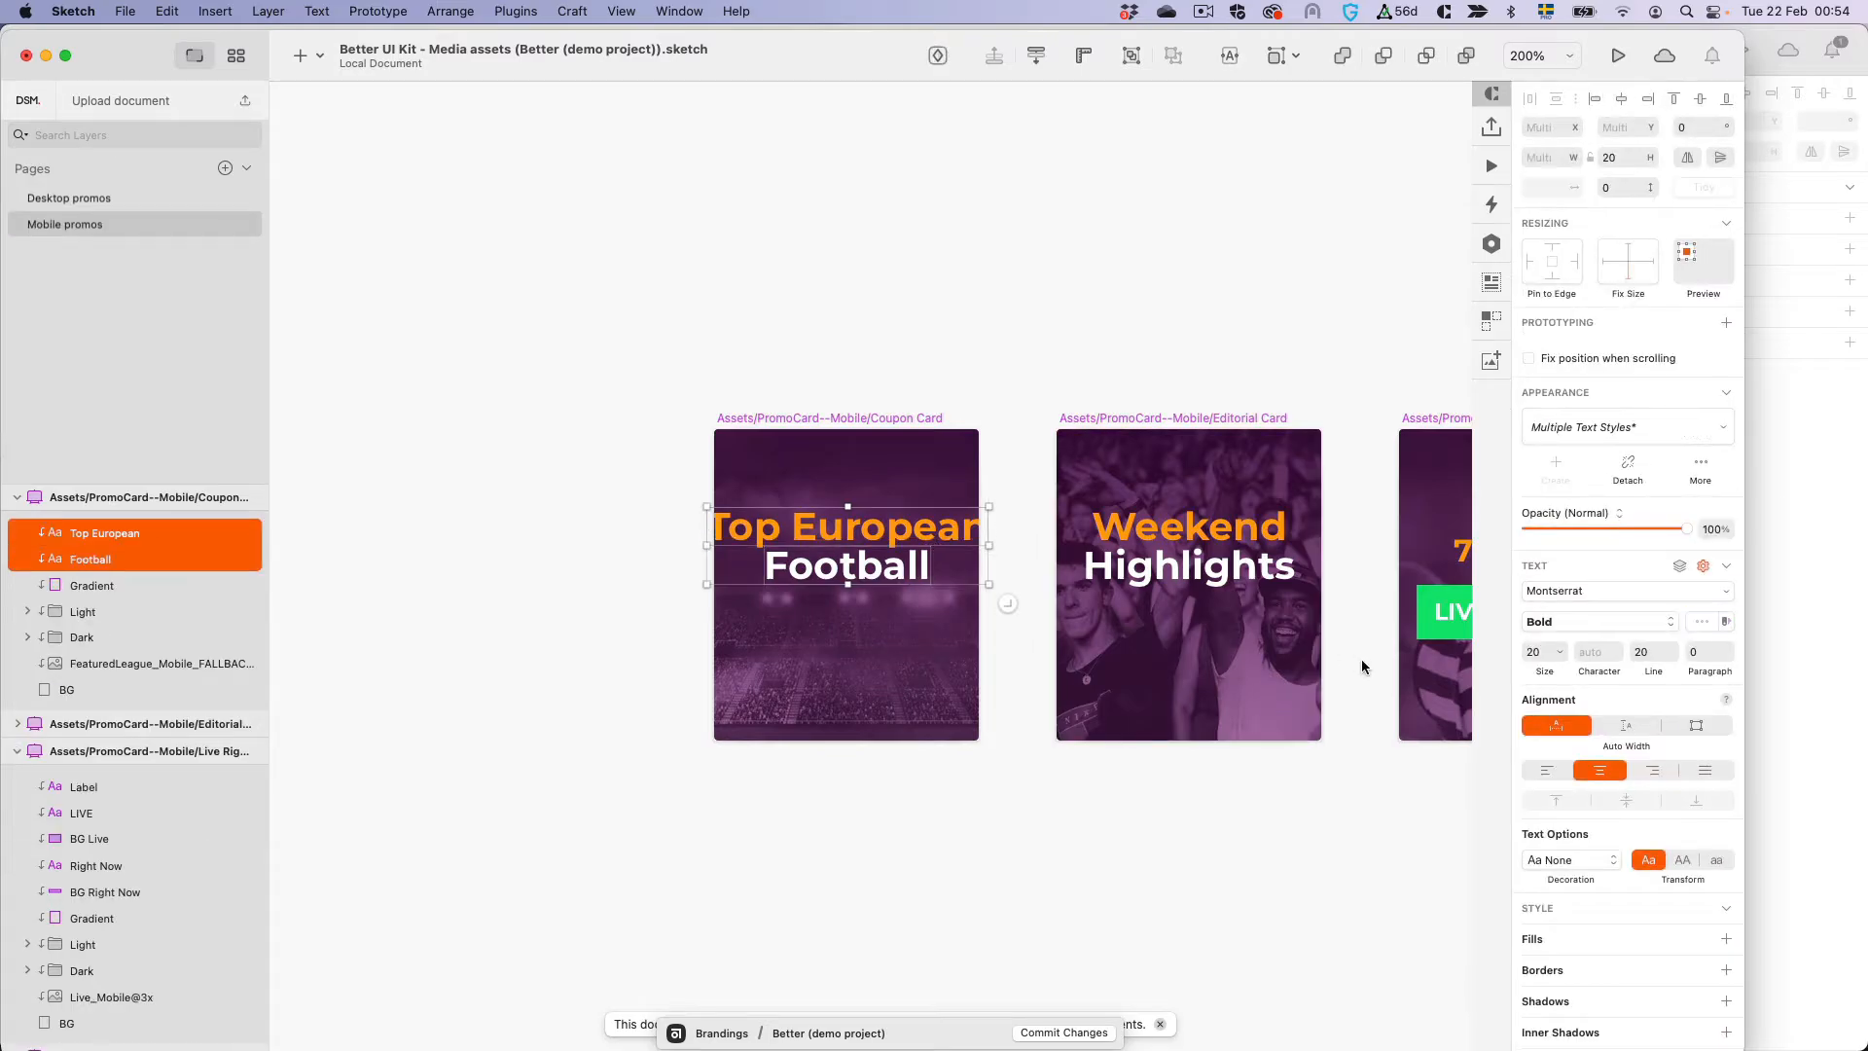
pyautogui.click(1540, 653)
pyautogui.press('Return')
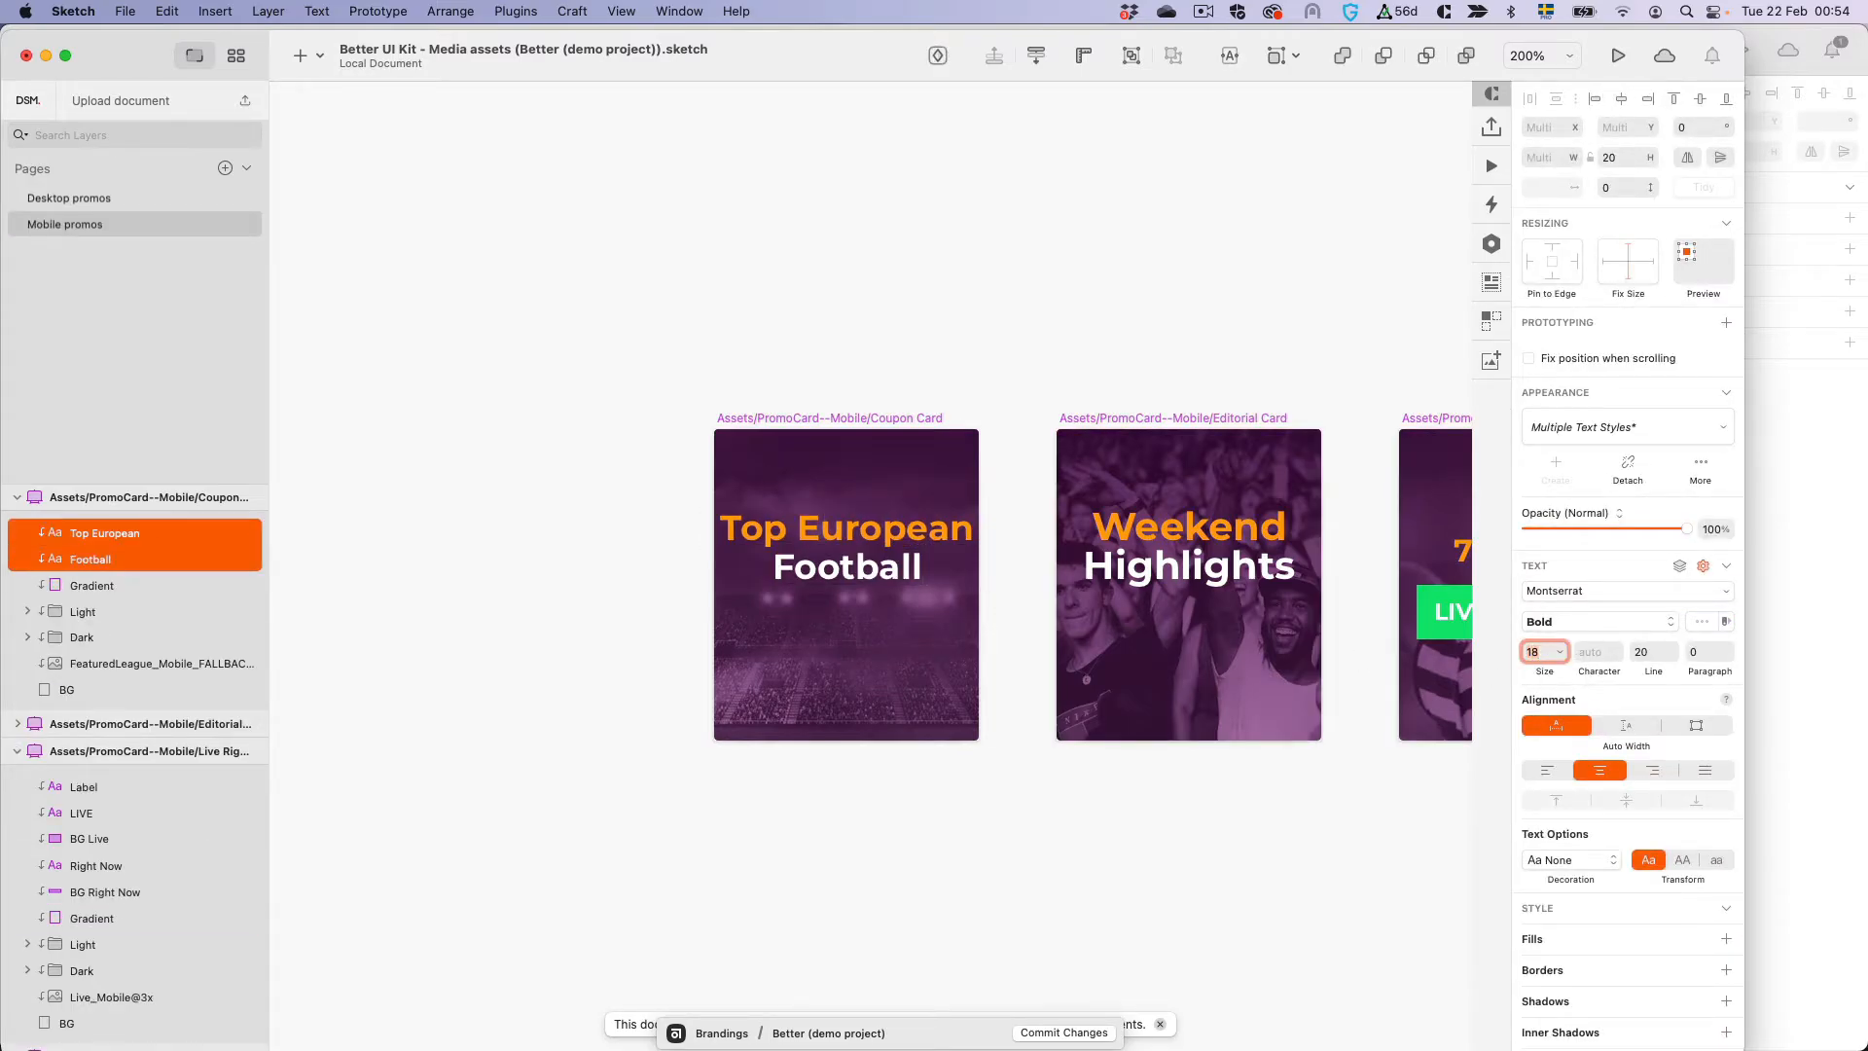
pyautogui.press('Down')
pyautogui.press('Down')
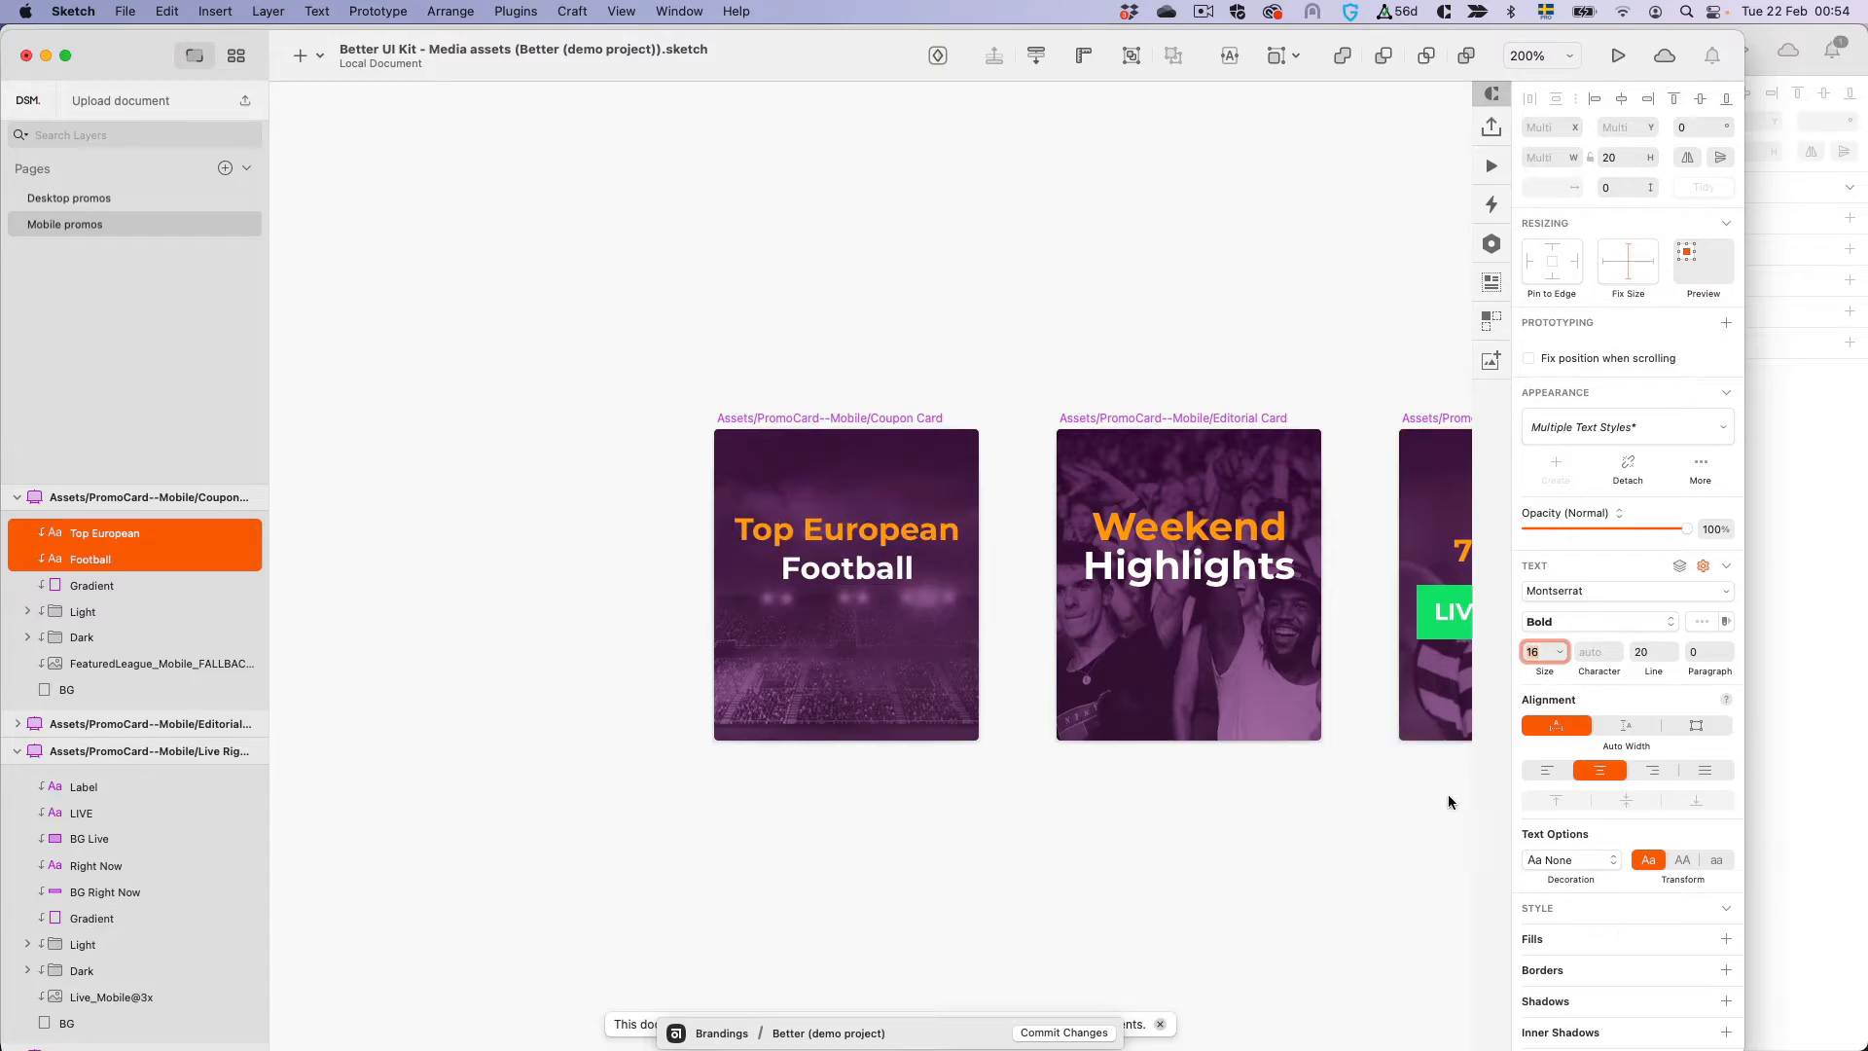
pyautogui.click(1144, 822)
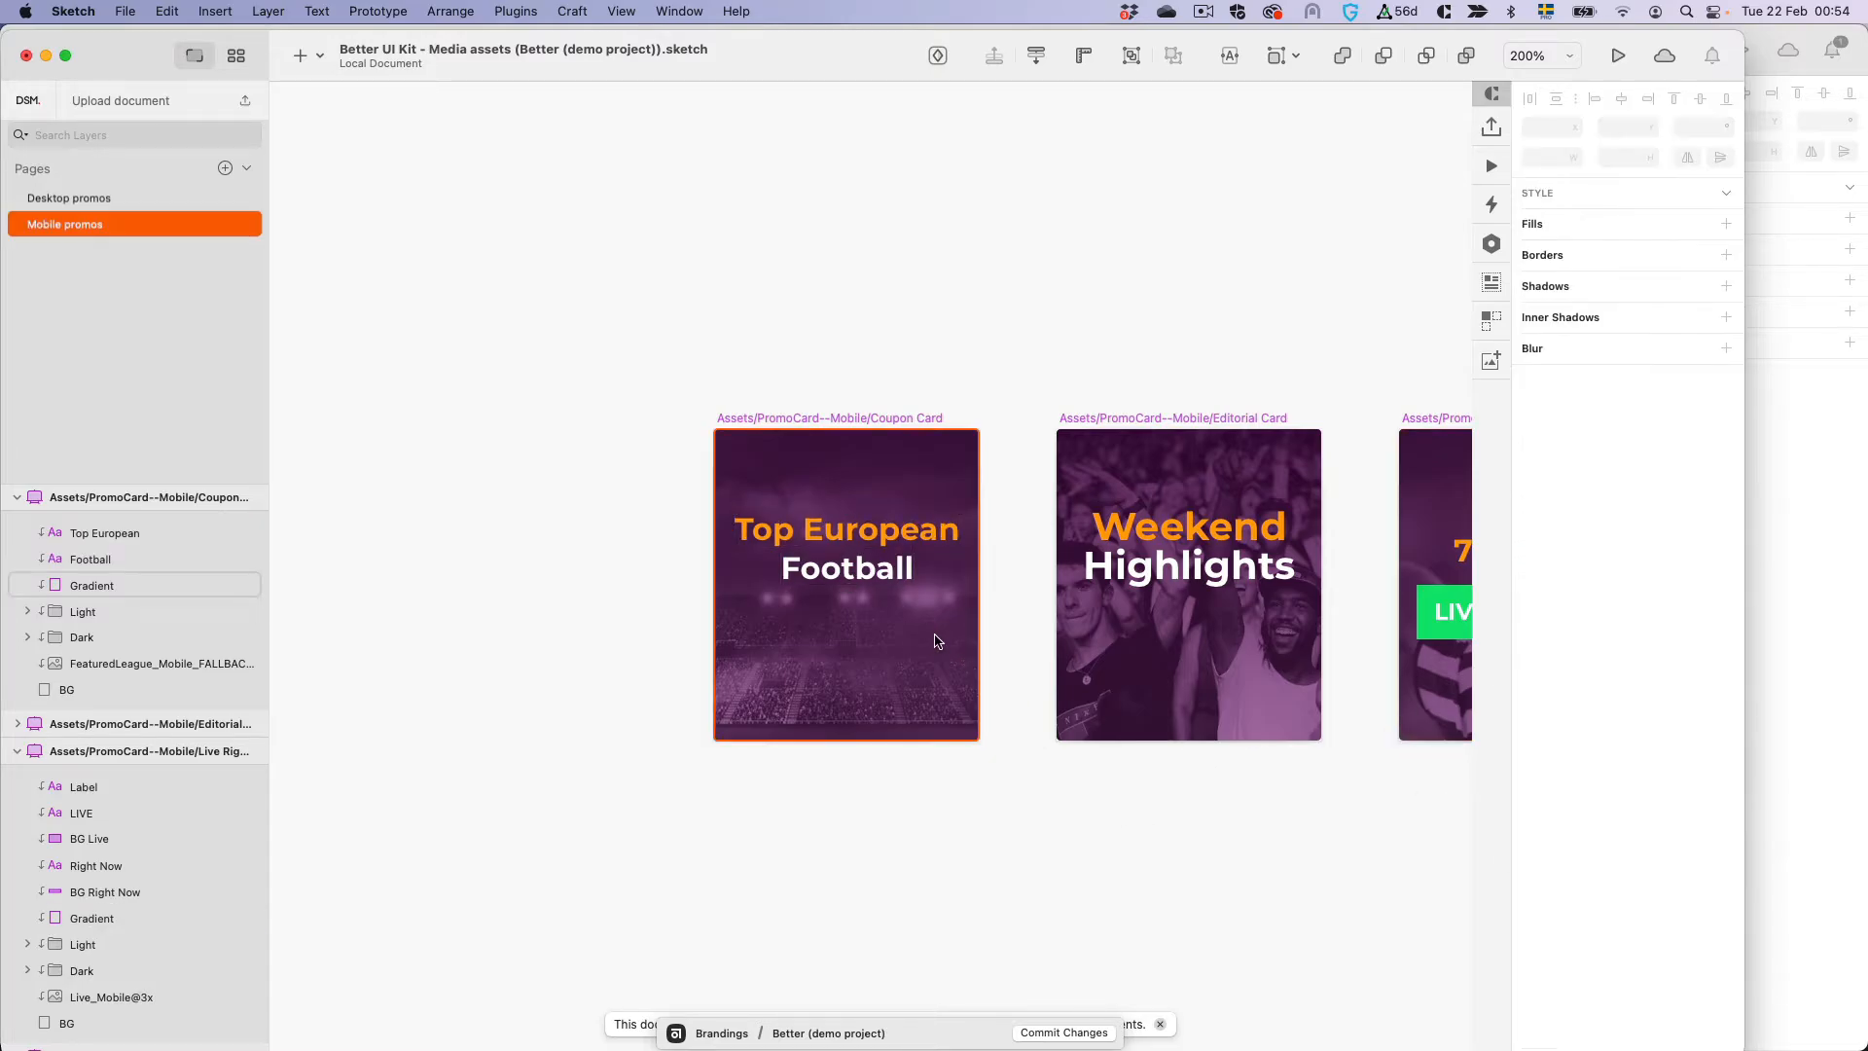
pyautogui.click(874, 573)
pyautogui.press('Up')
pyautogui.press('Up')
pyautogui.press('Up')
pyautogui.press('Up')
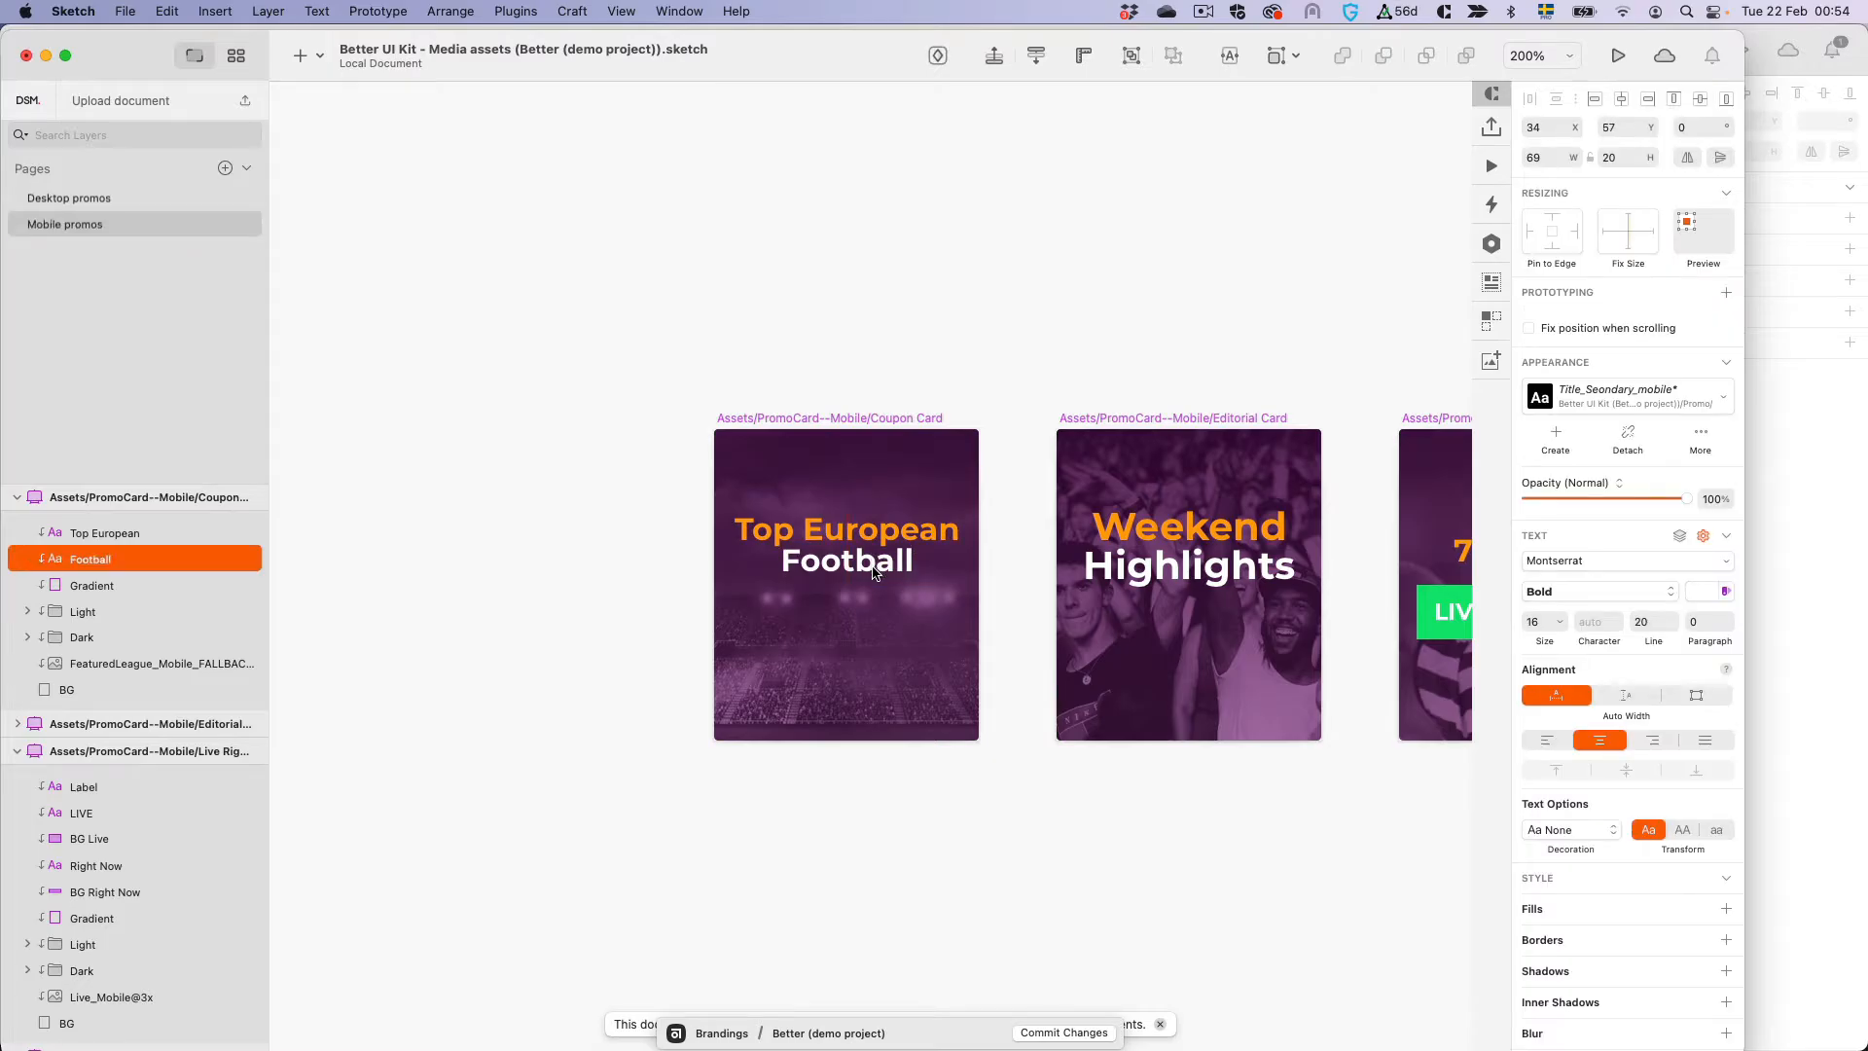
pyautogui.press('Down')
# Step: Set the Weekend and Highlights title text to size 18
pyautogui.click(1205, 533)
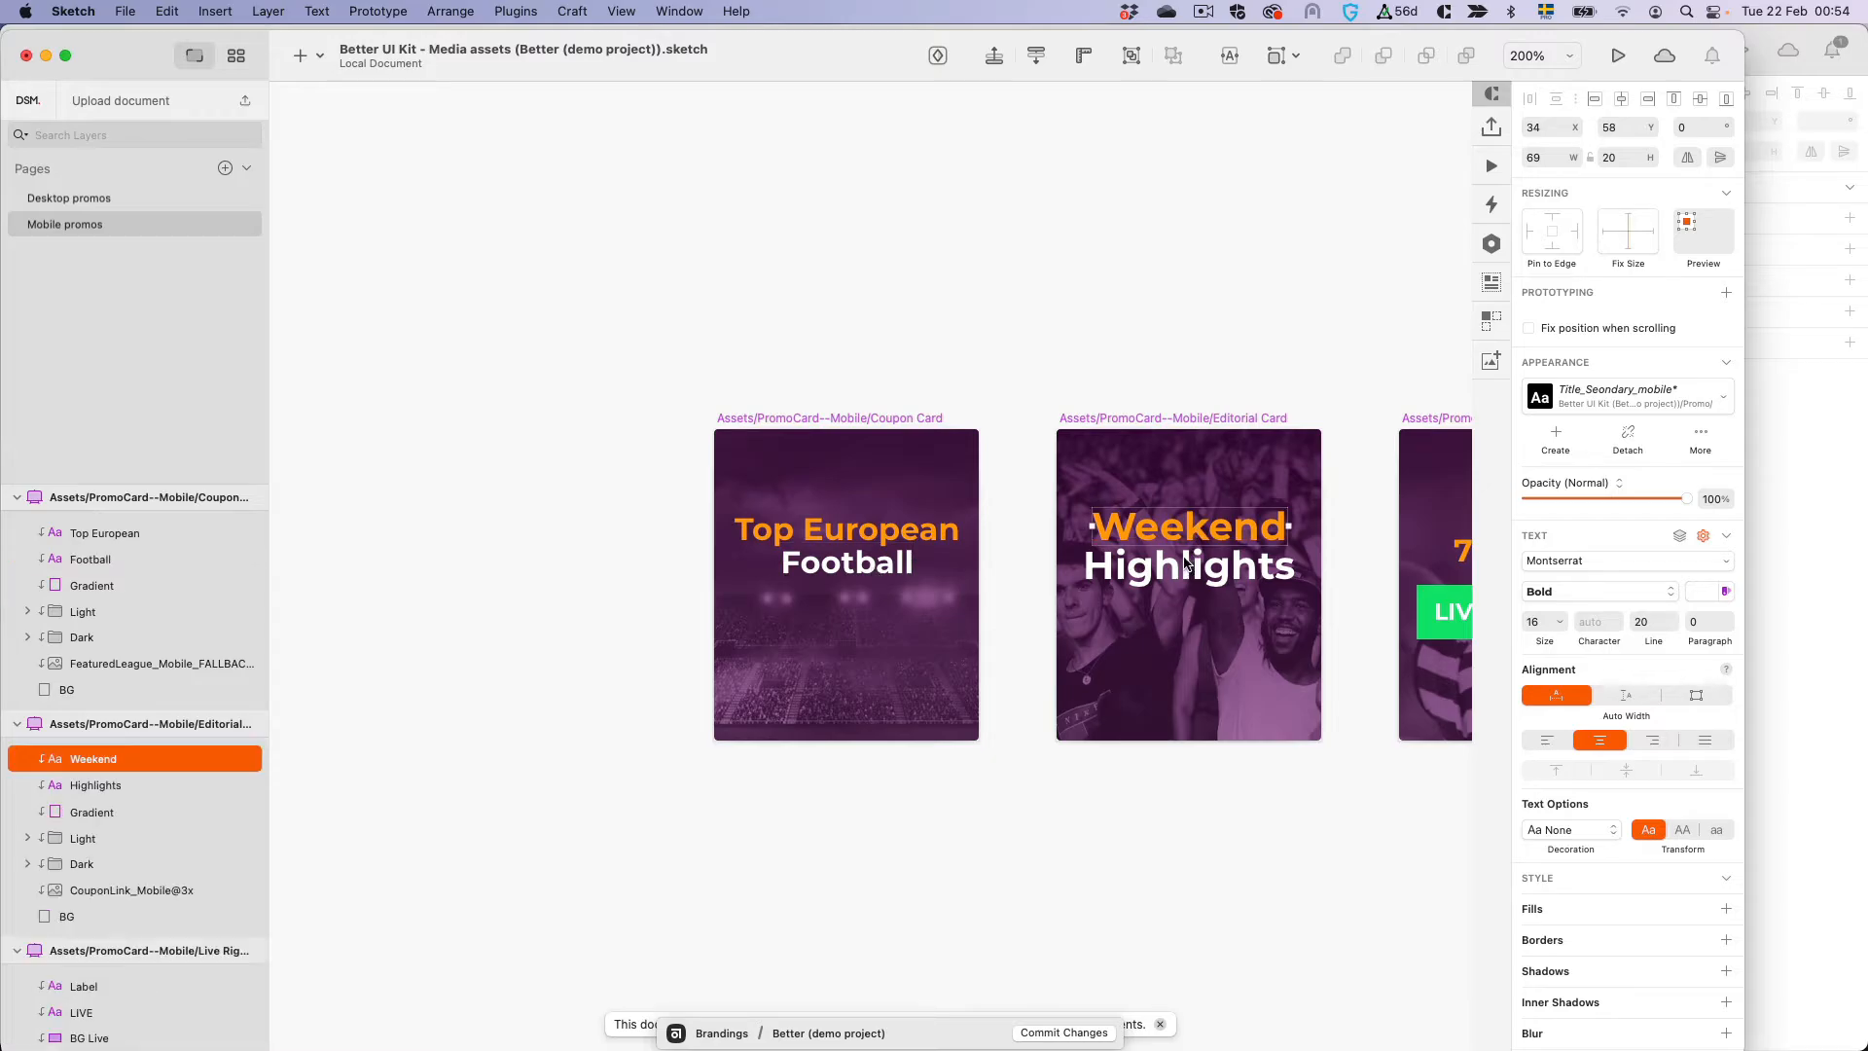
pyautogui.keyDown('shift'); pyautogui.click(1265, 570); pyautogui.keyUp('shift')
pyautogui.click(1544, 654)
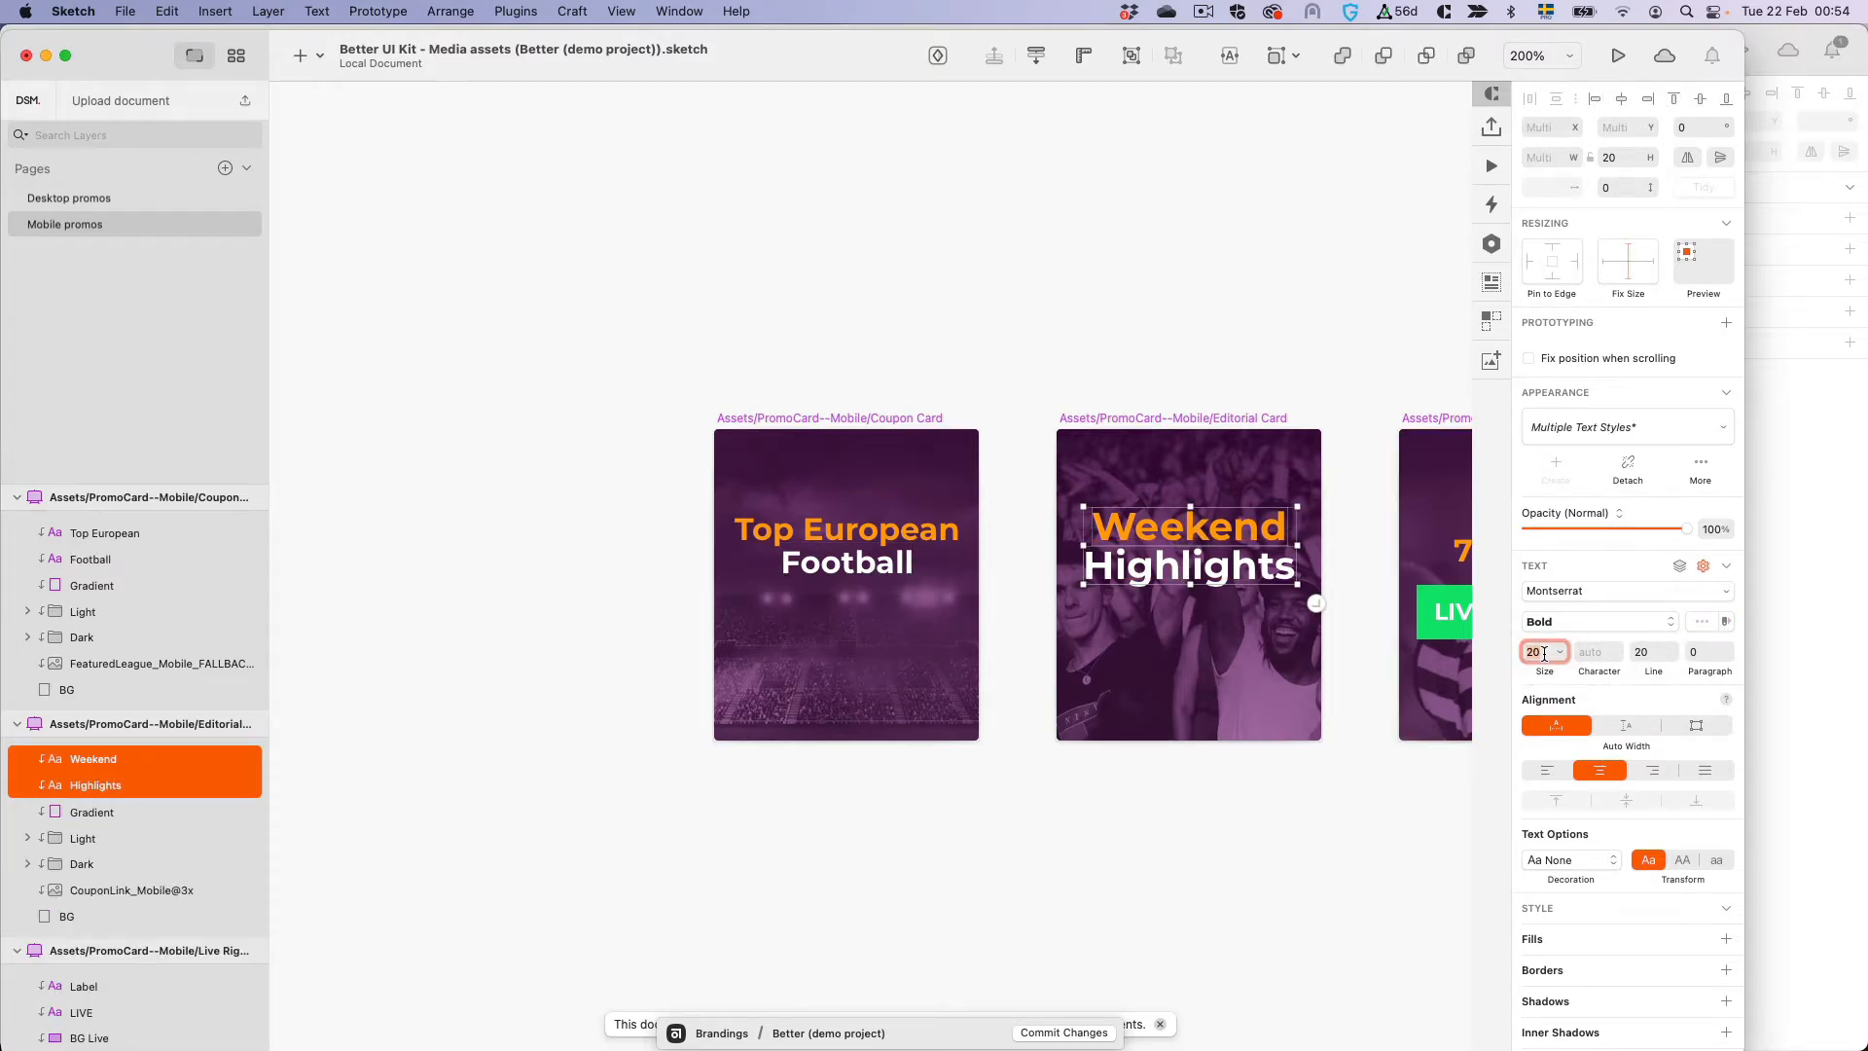
pyautogui.write('18')
pyautogui.press('Return')
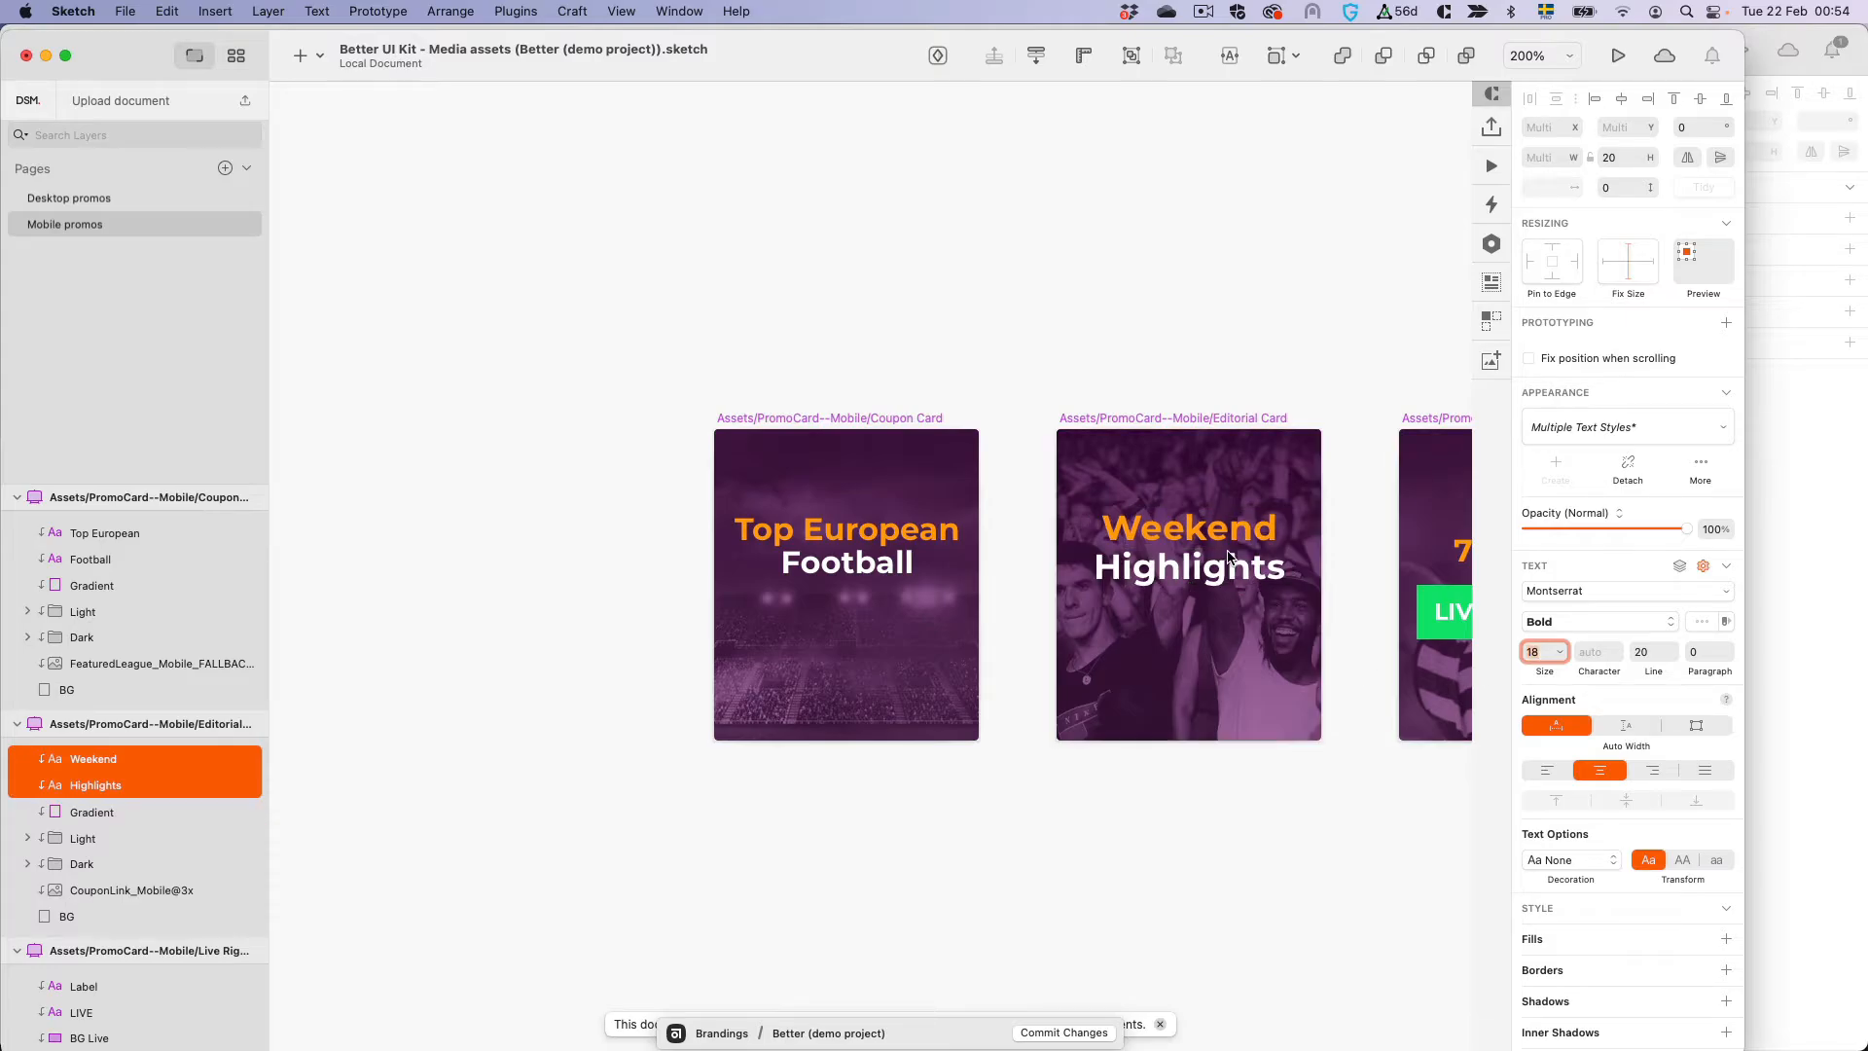
pyautogui.click(1359, 367)
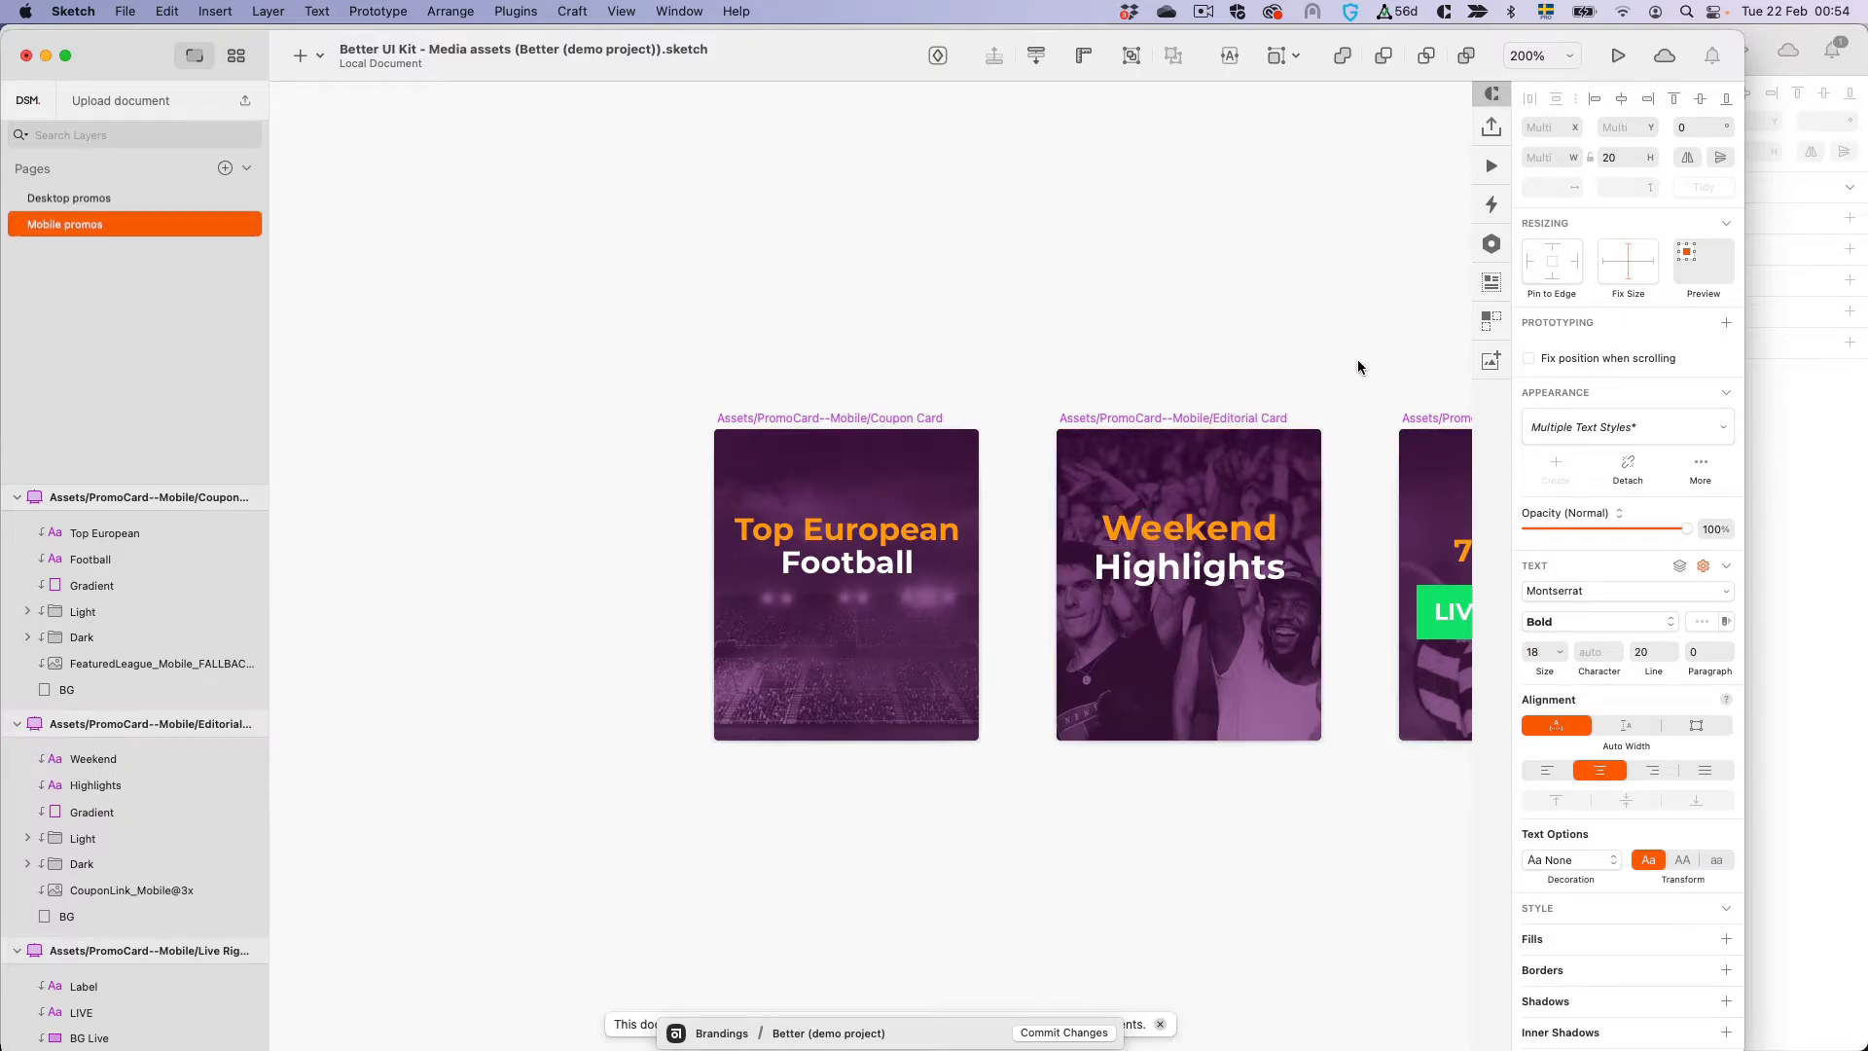
pyautogui.click(1247, 570)
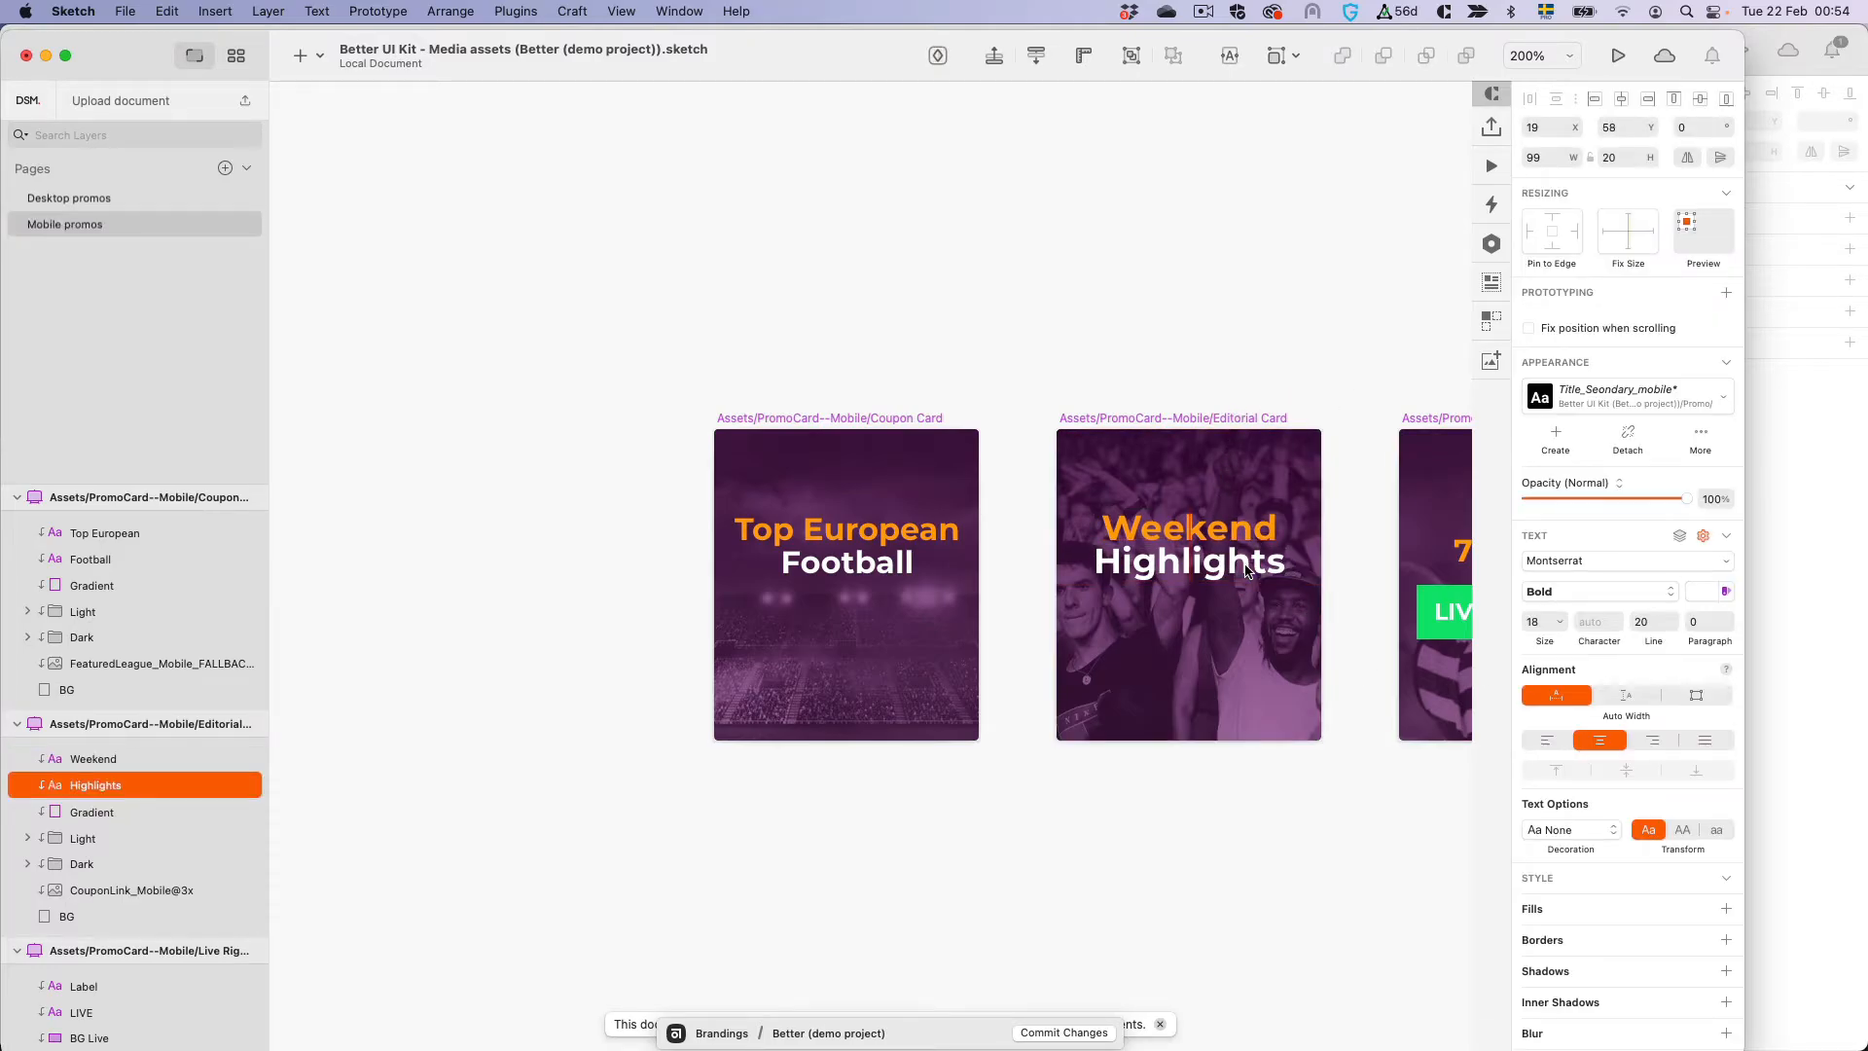
pyautogui.hscroll(5, 1280, 809)
pyautogui.click(1281, 805)
pyautogui.hscroll(6, 1281, 806)
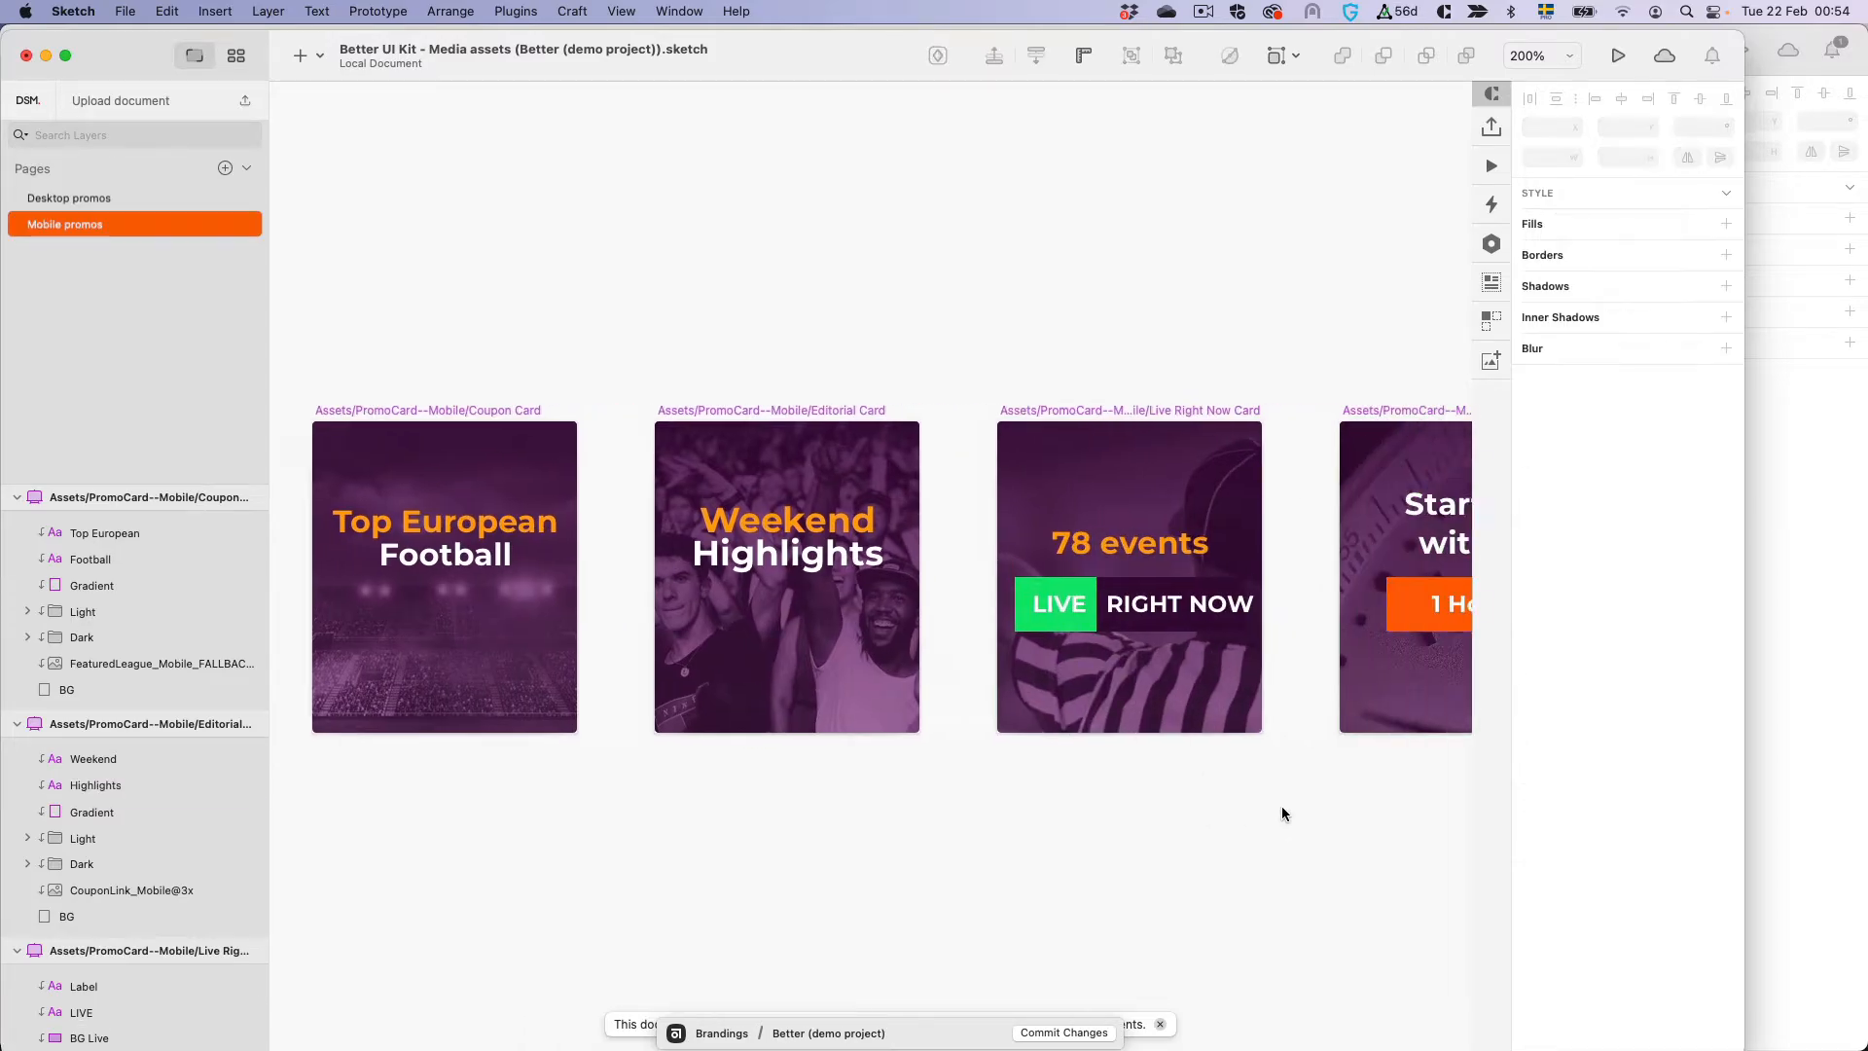
# Step: Centre LIVE horizontally and vertically on its green background
pyautogui.click(1022, 543)
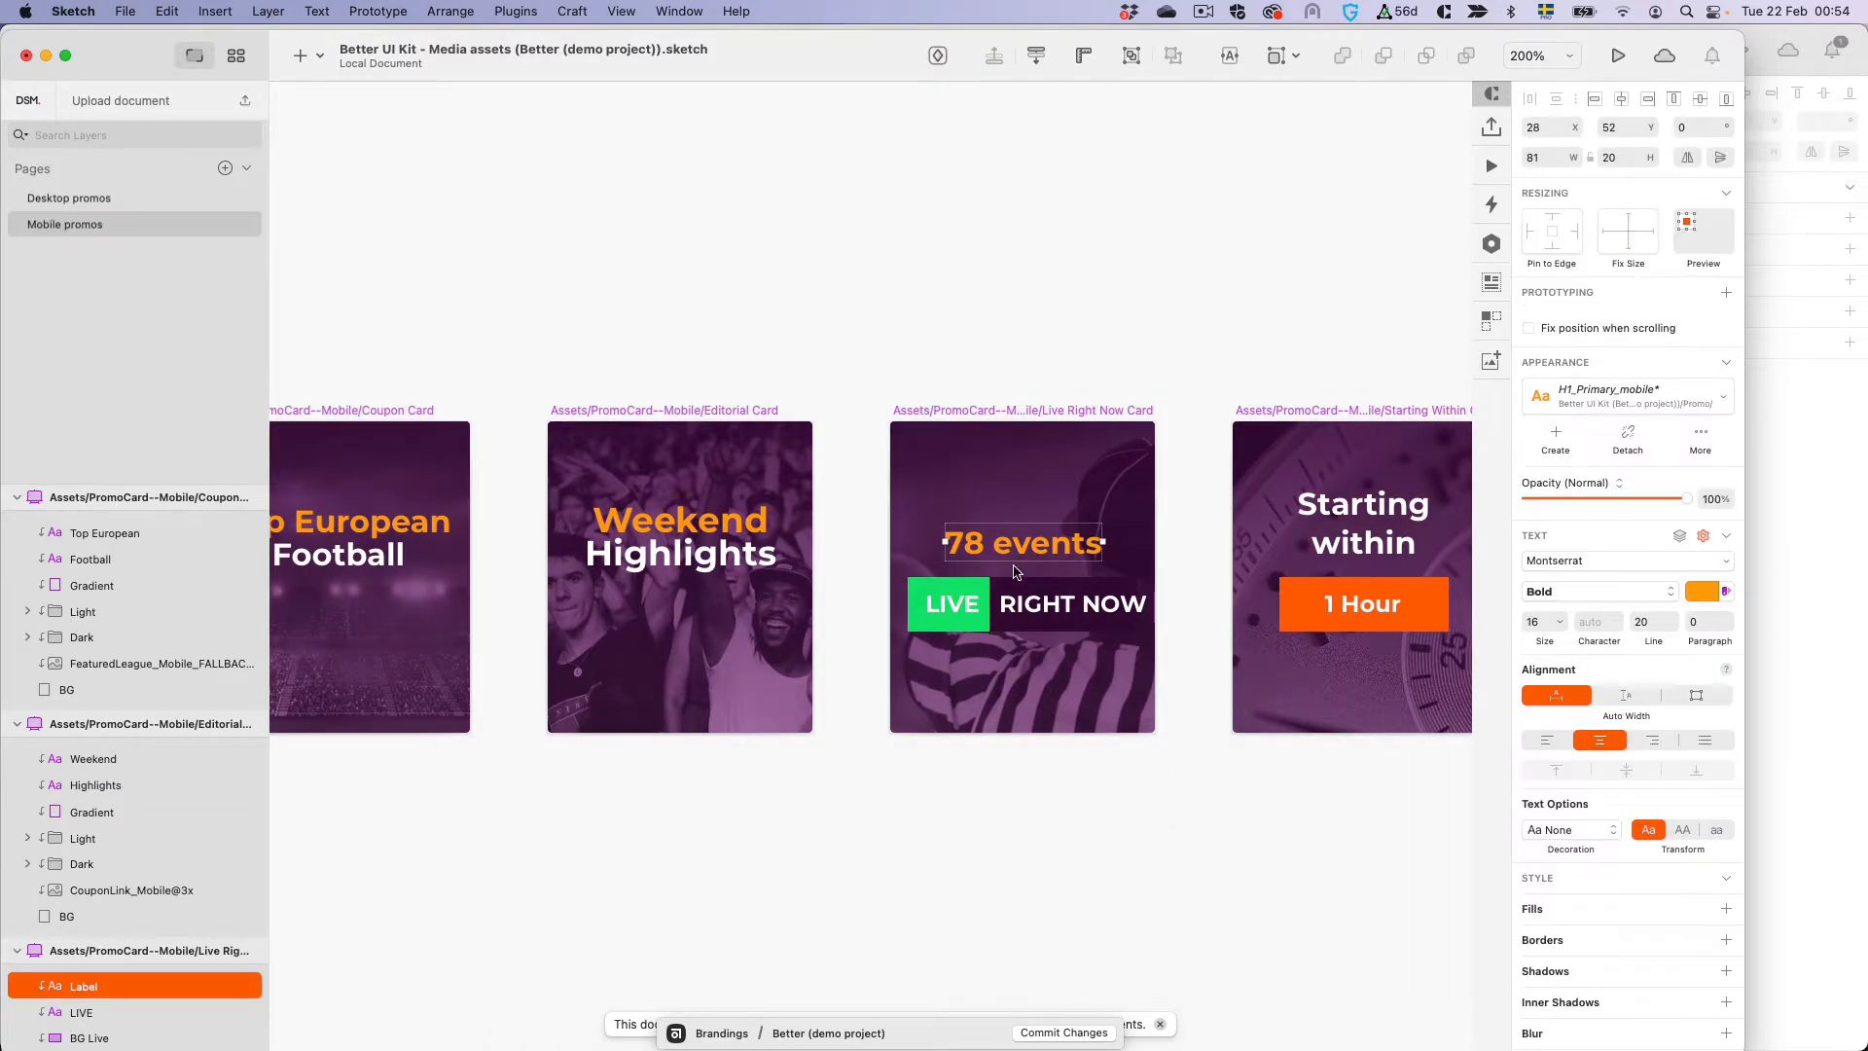
pyautogui.click(943, 611)
pyautogui.keyDown('shift'); pyautogui.click(985, 627); pyautogui.keyUp('shift')
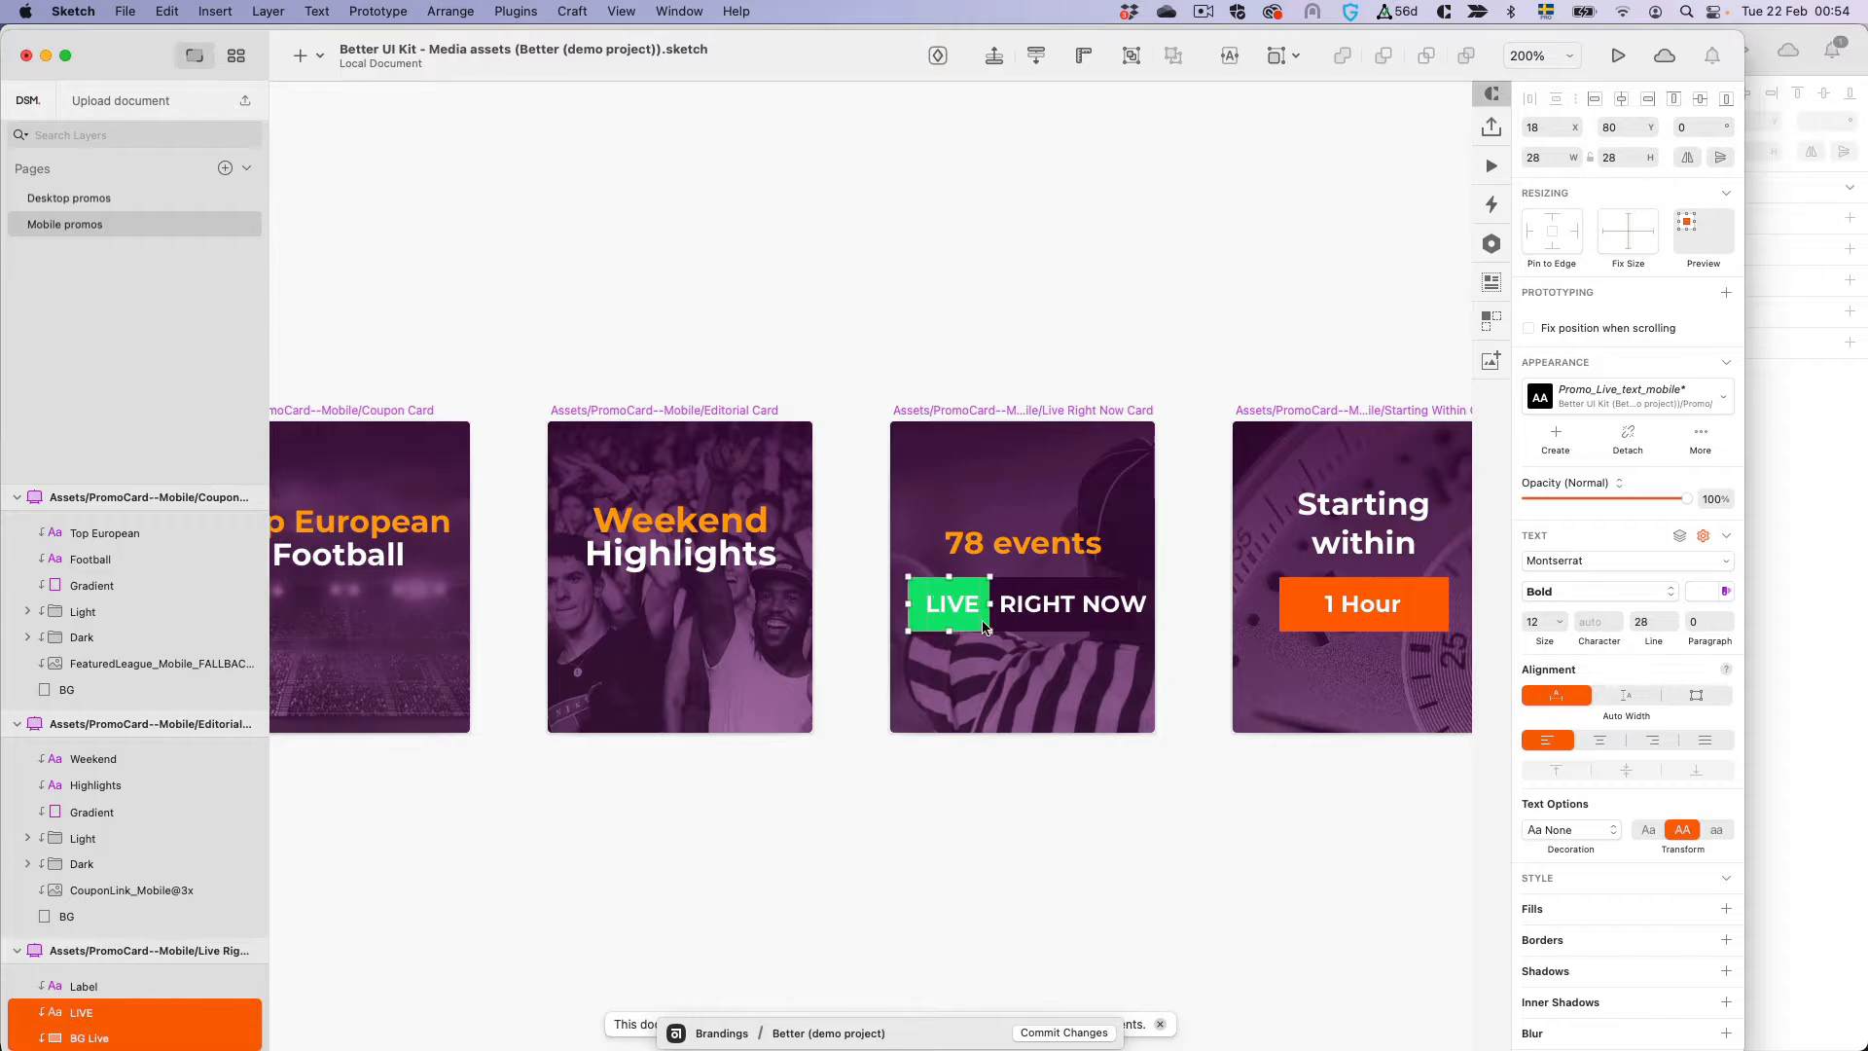
pyautogui.click(1621, 99)
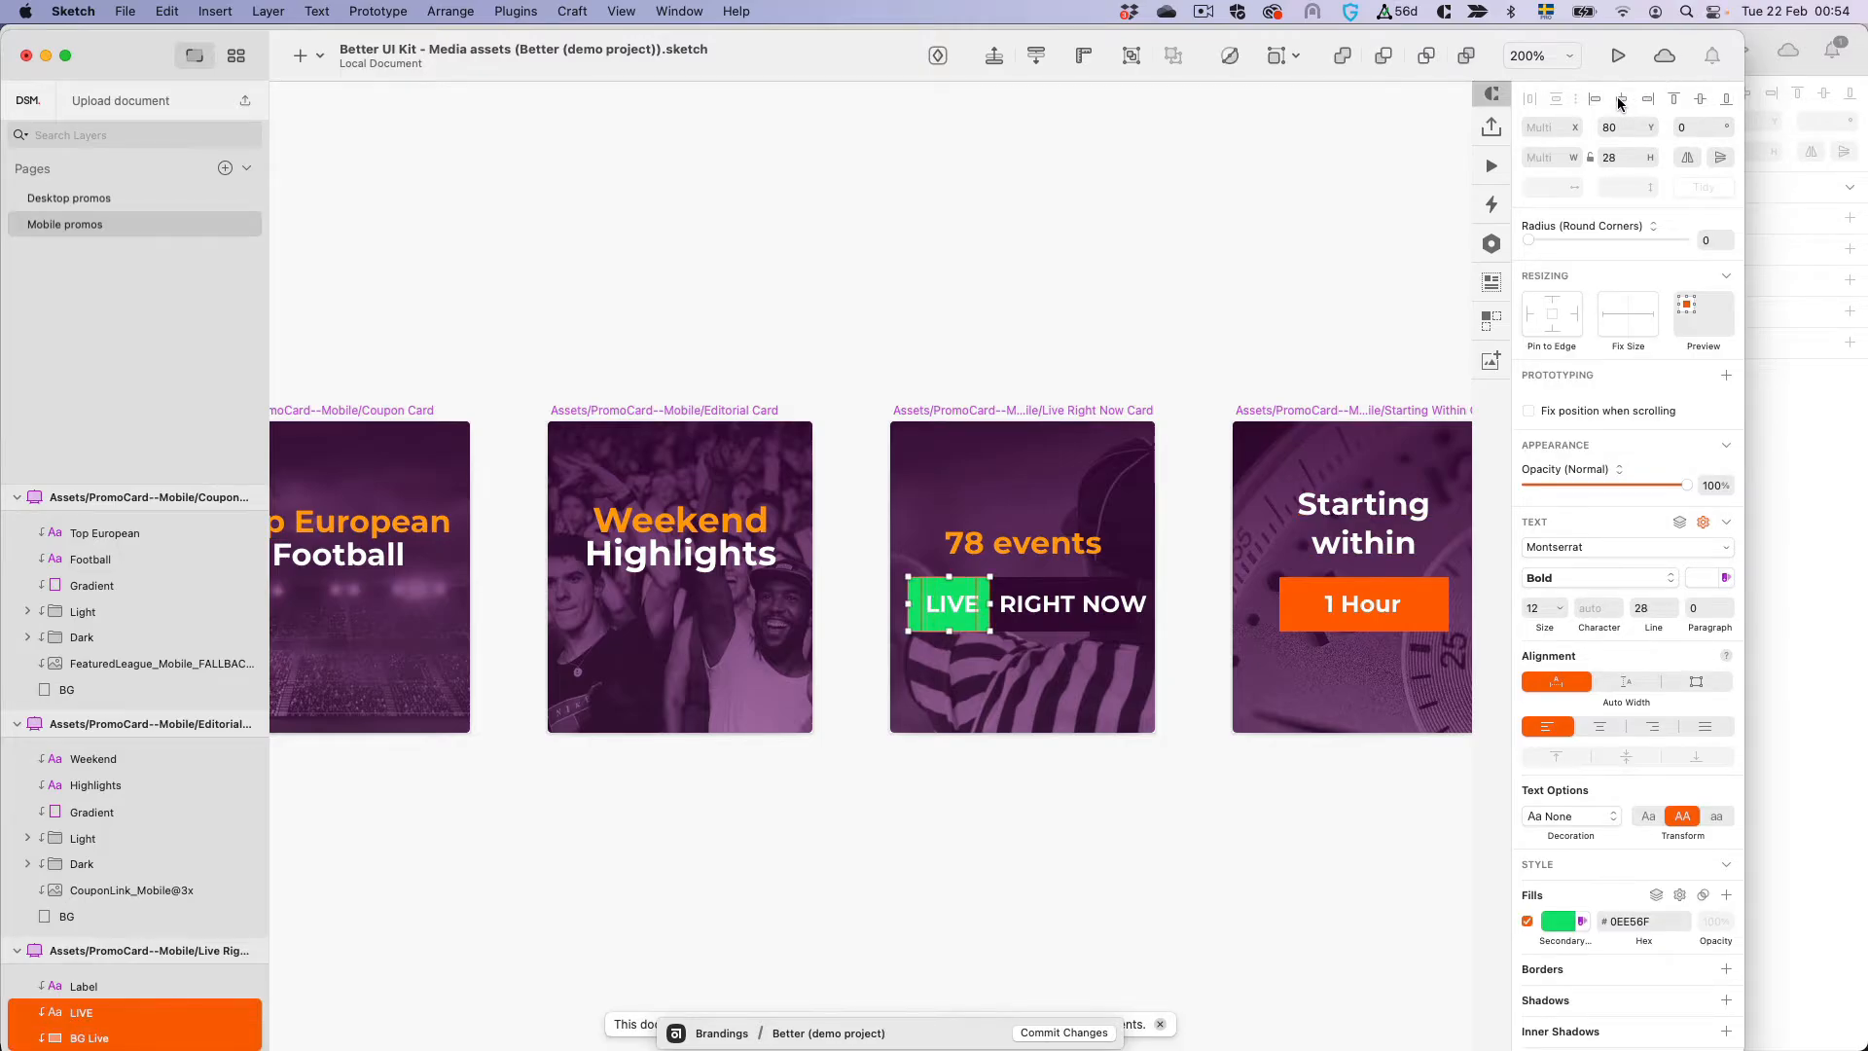
pyautogui.click(1700, 99)
# Step: Widen the RIGHT NOW text box slightly and confirm it uses Montserrat Bold 12
pyautogui.click(1335, 132)
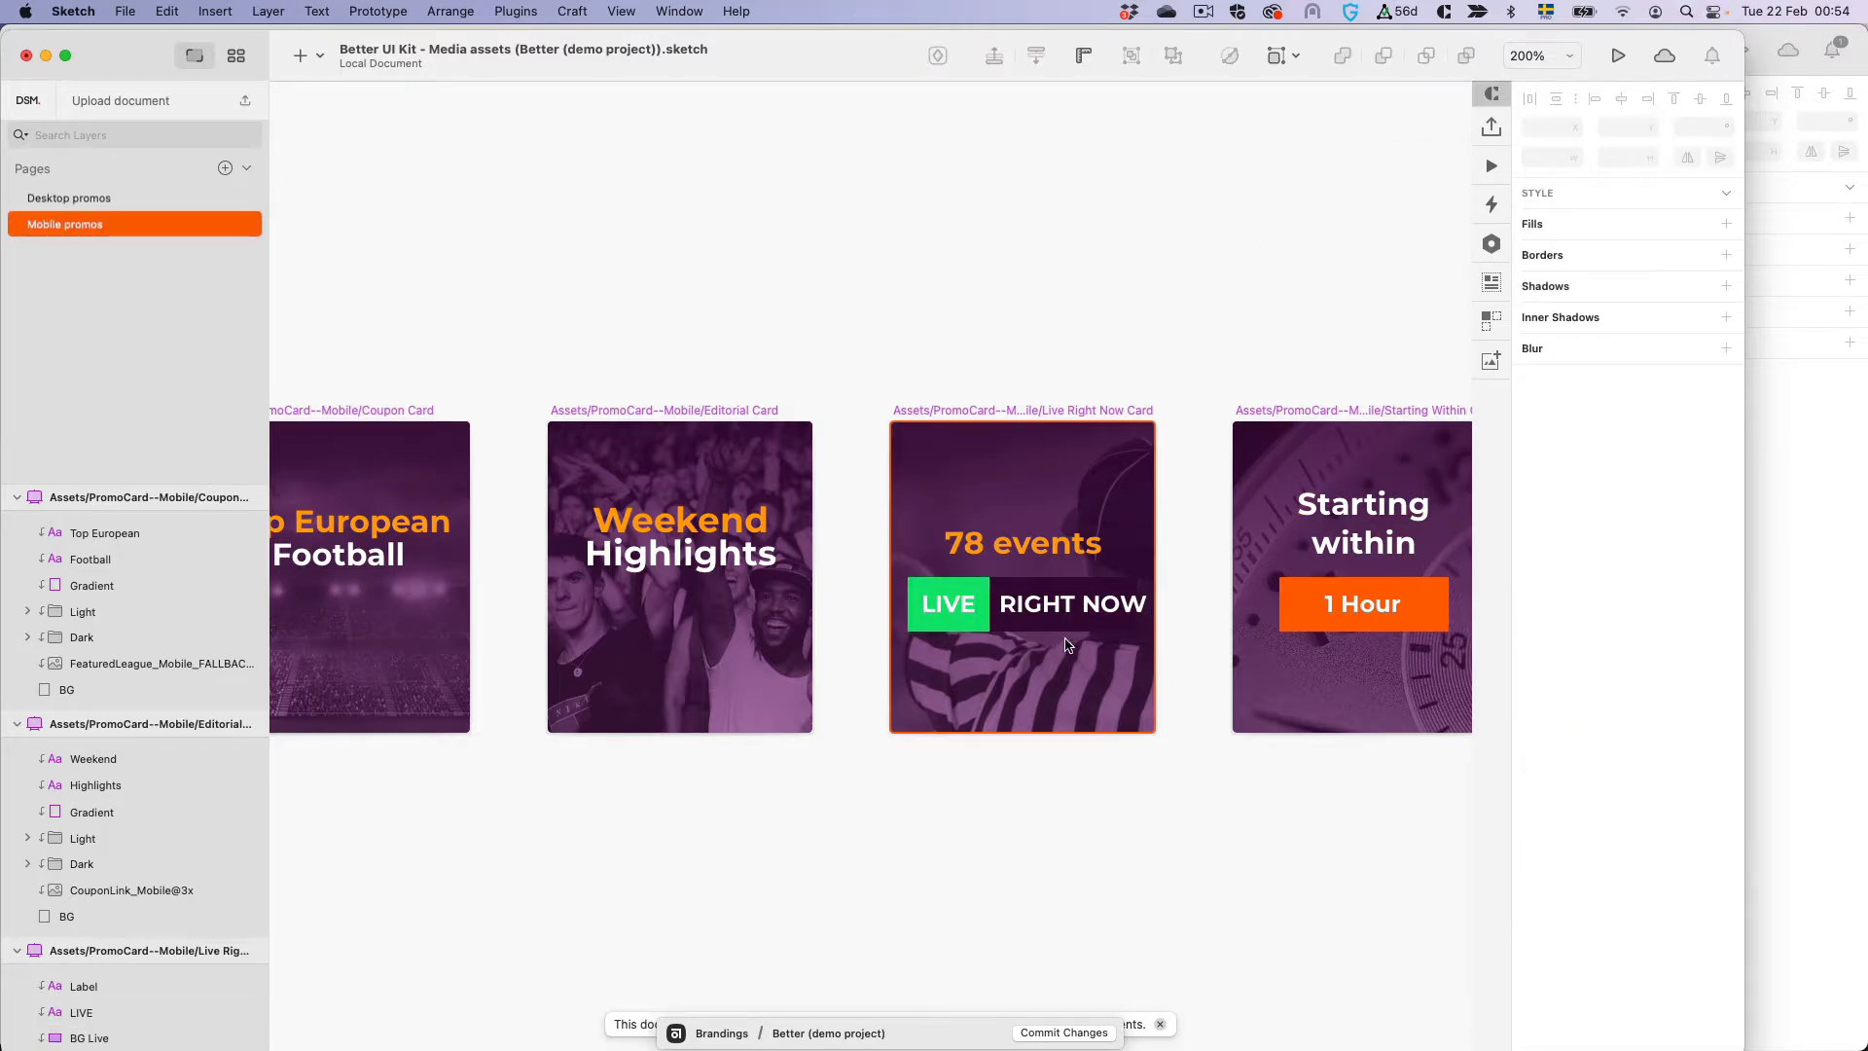
pyautogui.click(1107, 598)
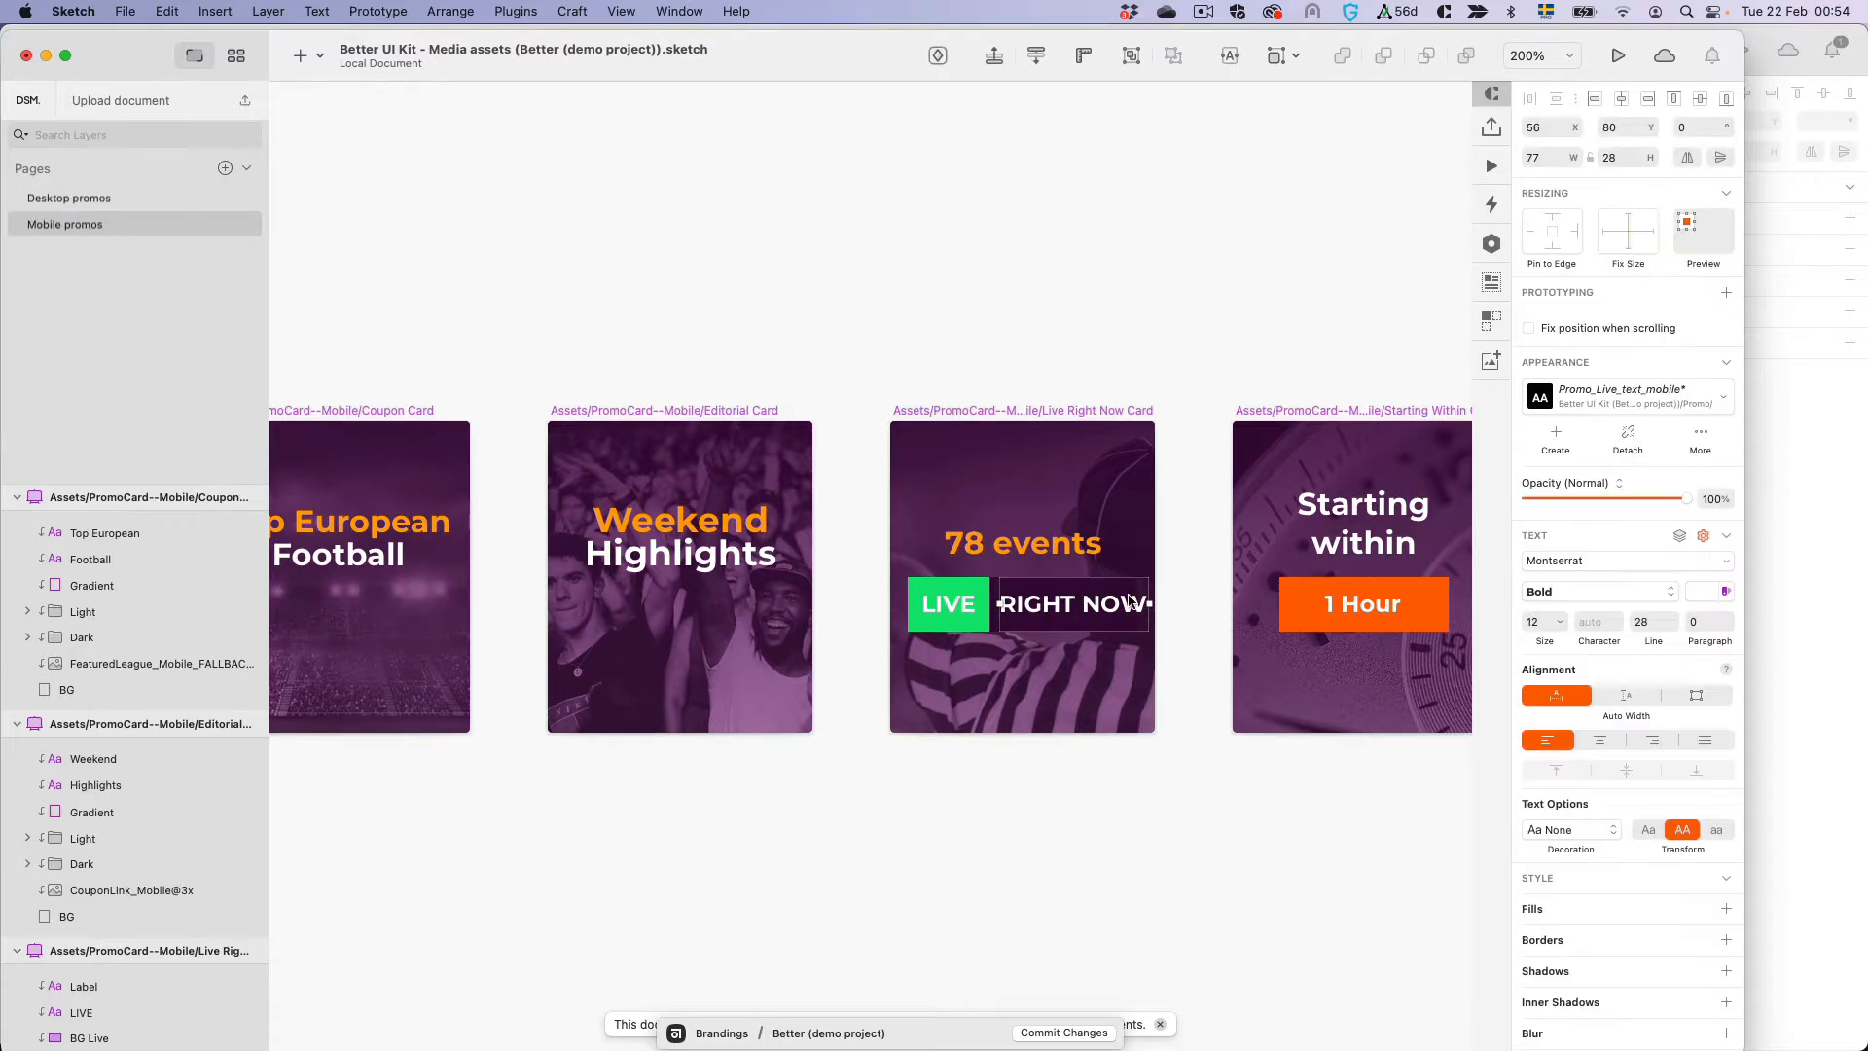
pyautogui.moveTo(1152, 605); pyautogui.dragTo(1159, 606)
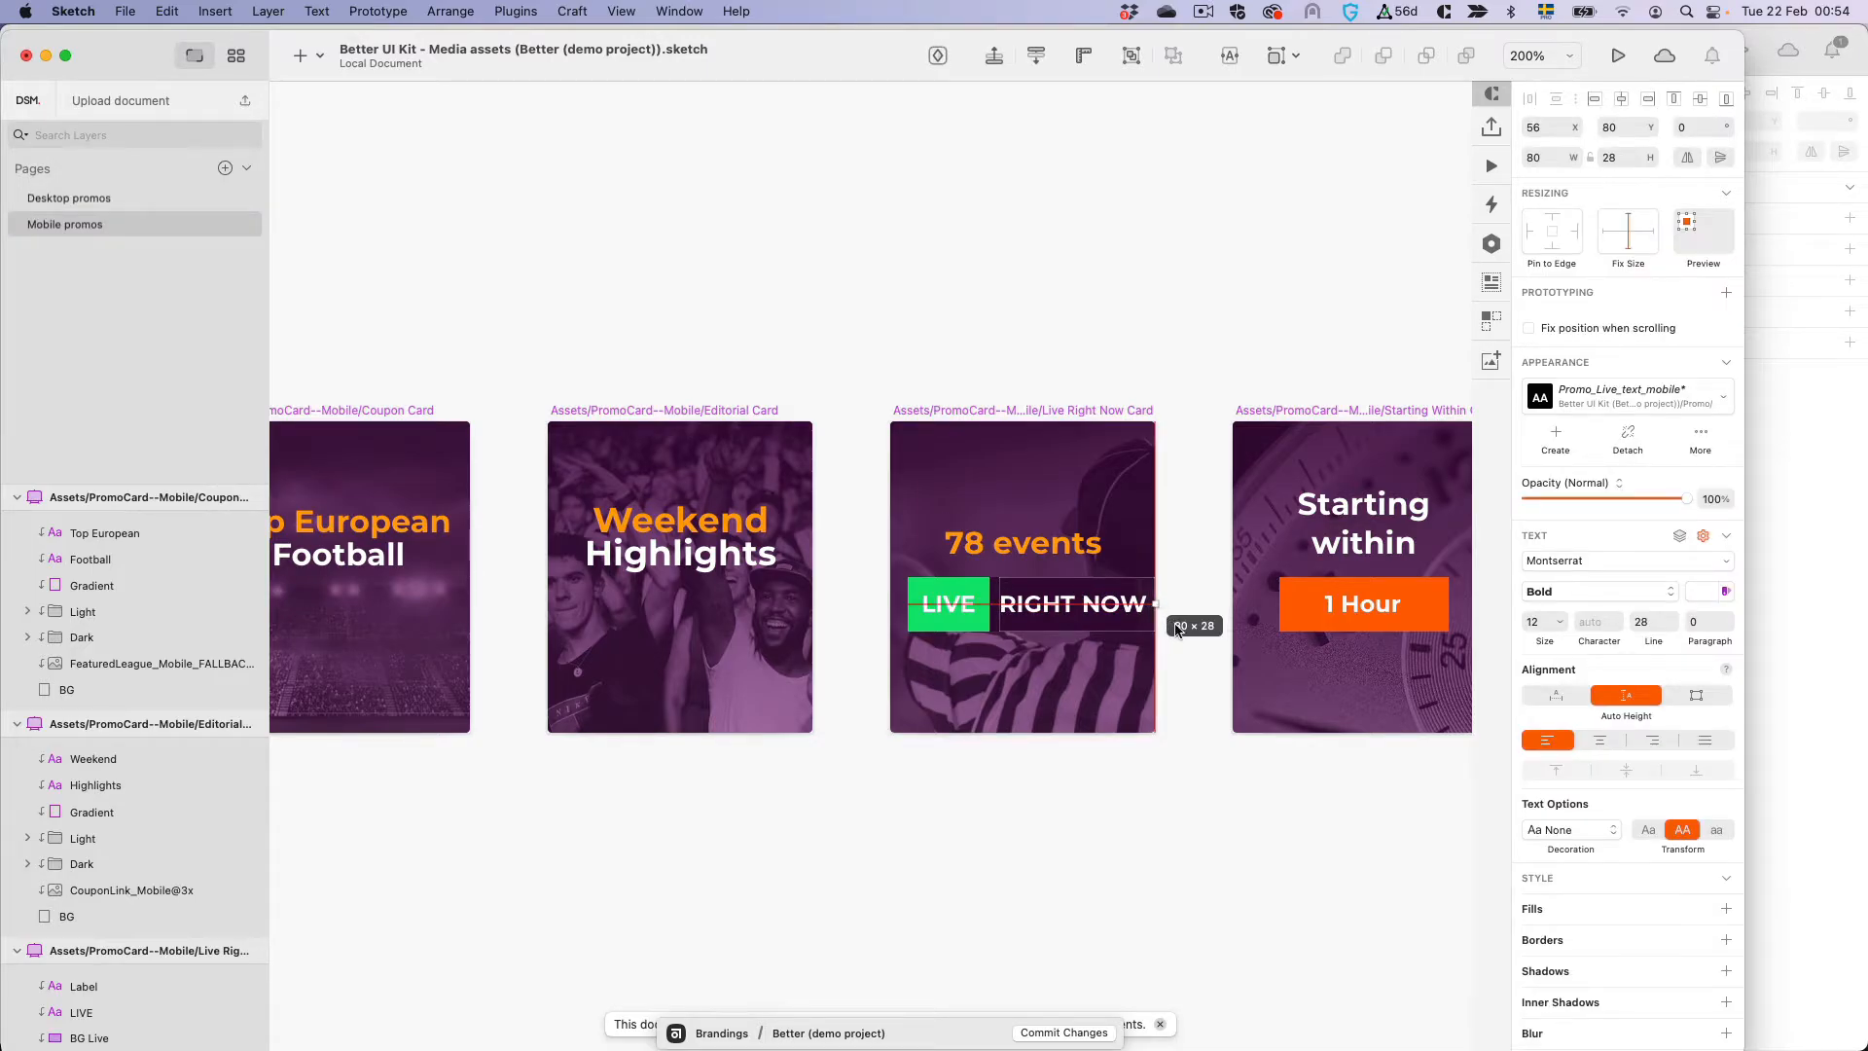
pyautogui.click(1171, 613)
pyautogui.click(1107, 620)
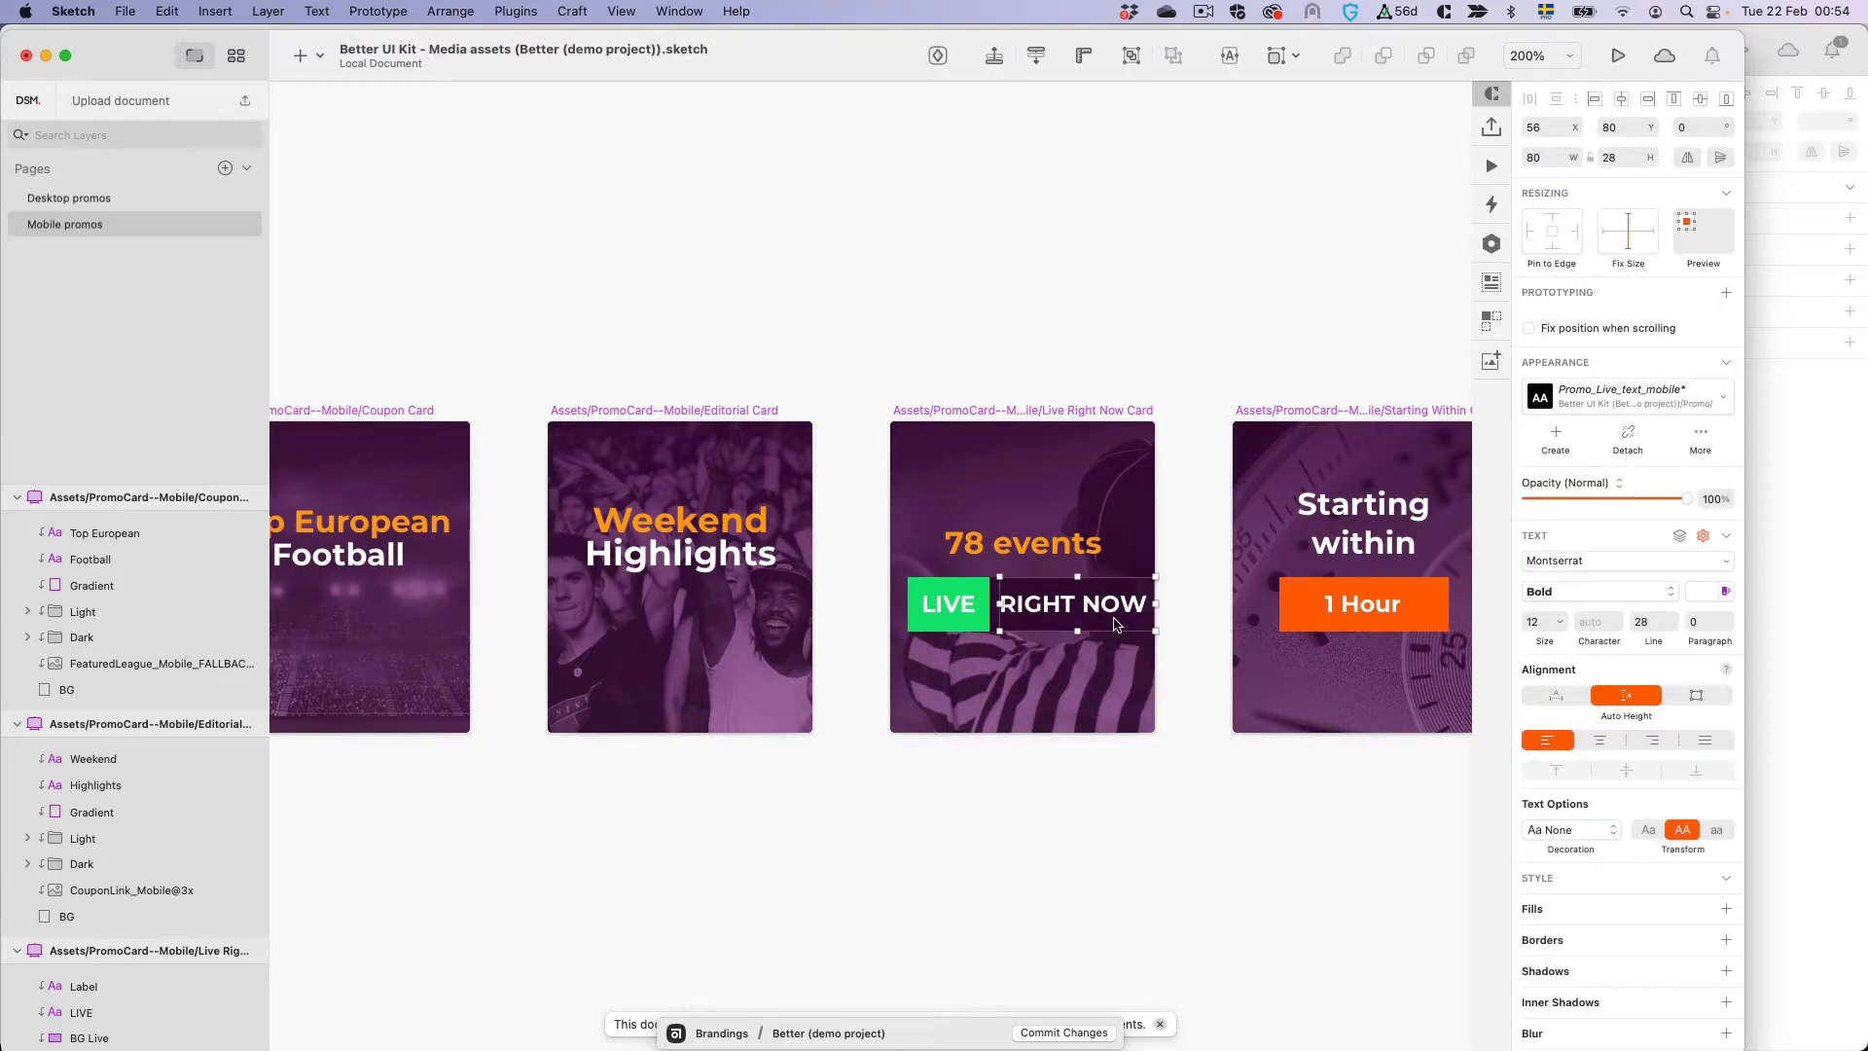
pyautogui.click(1198, 658)
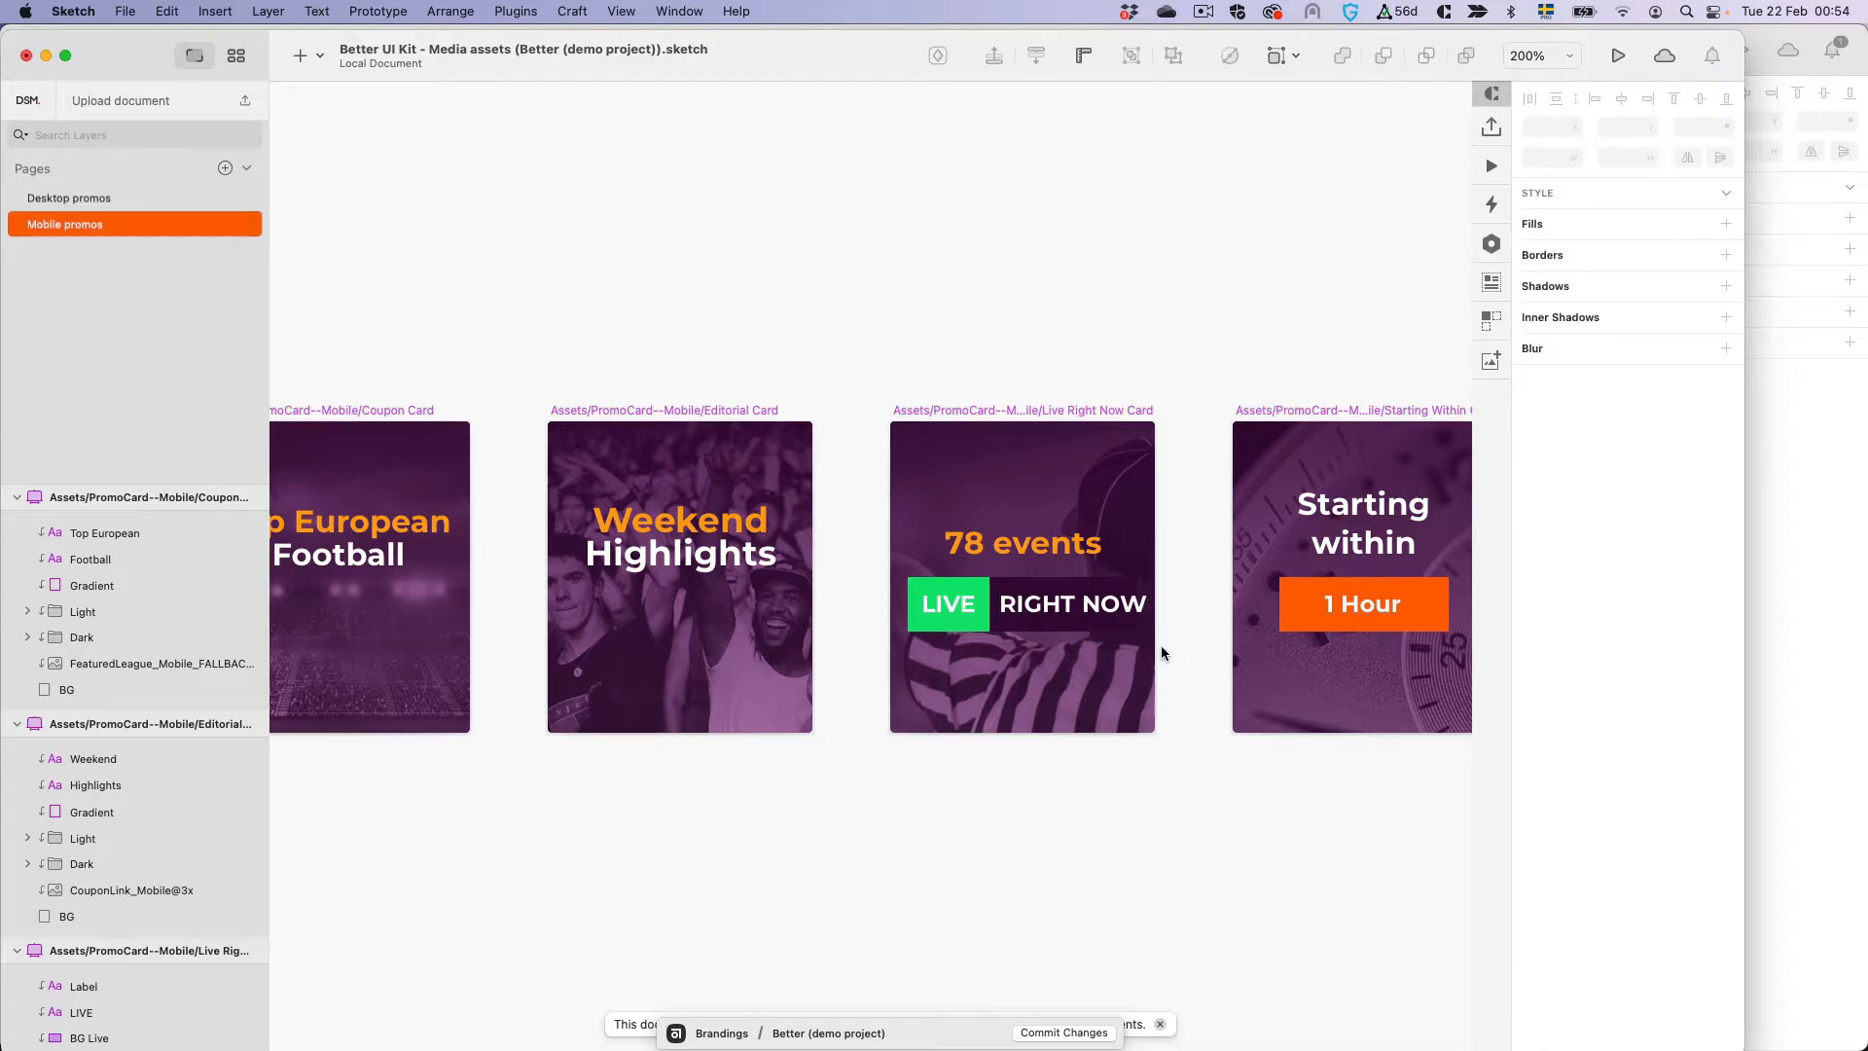
pyautogui.click(946, 624)
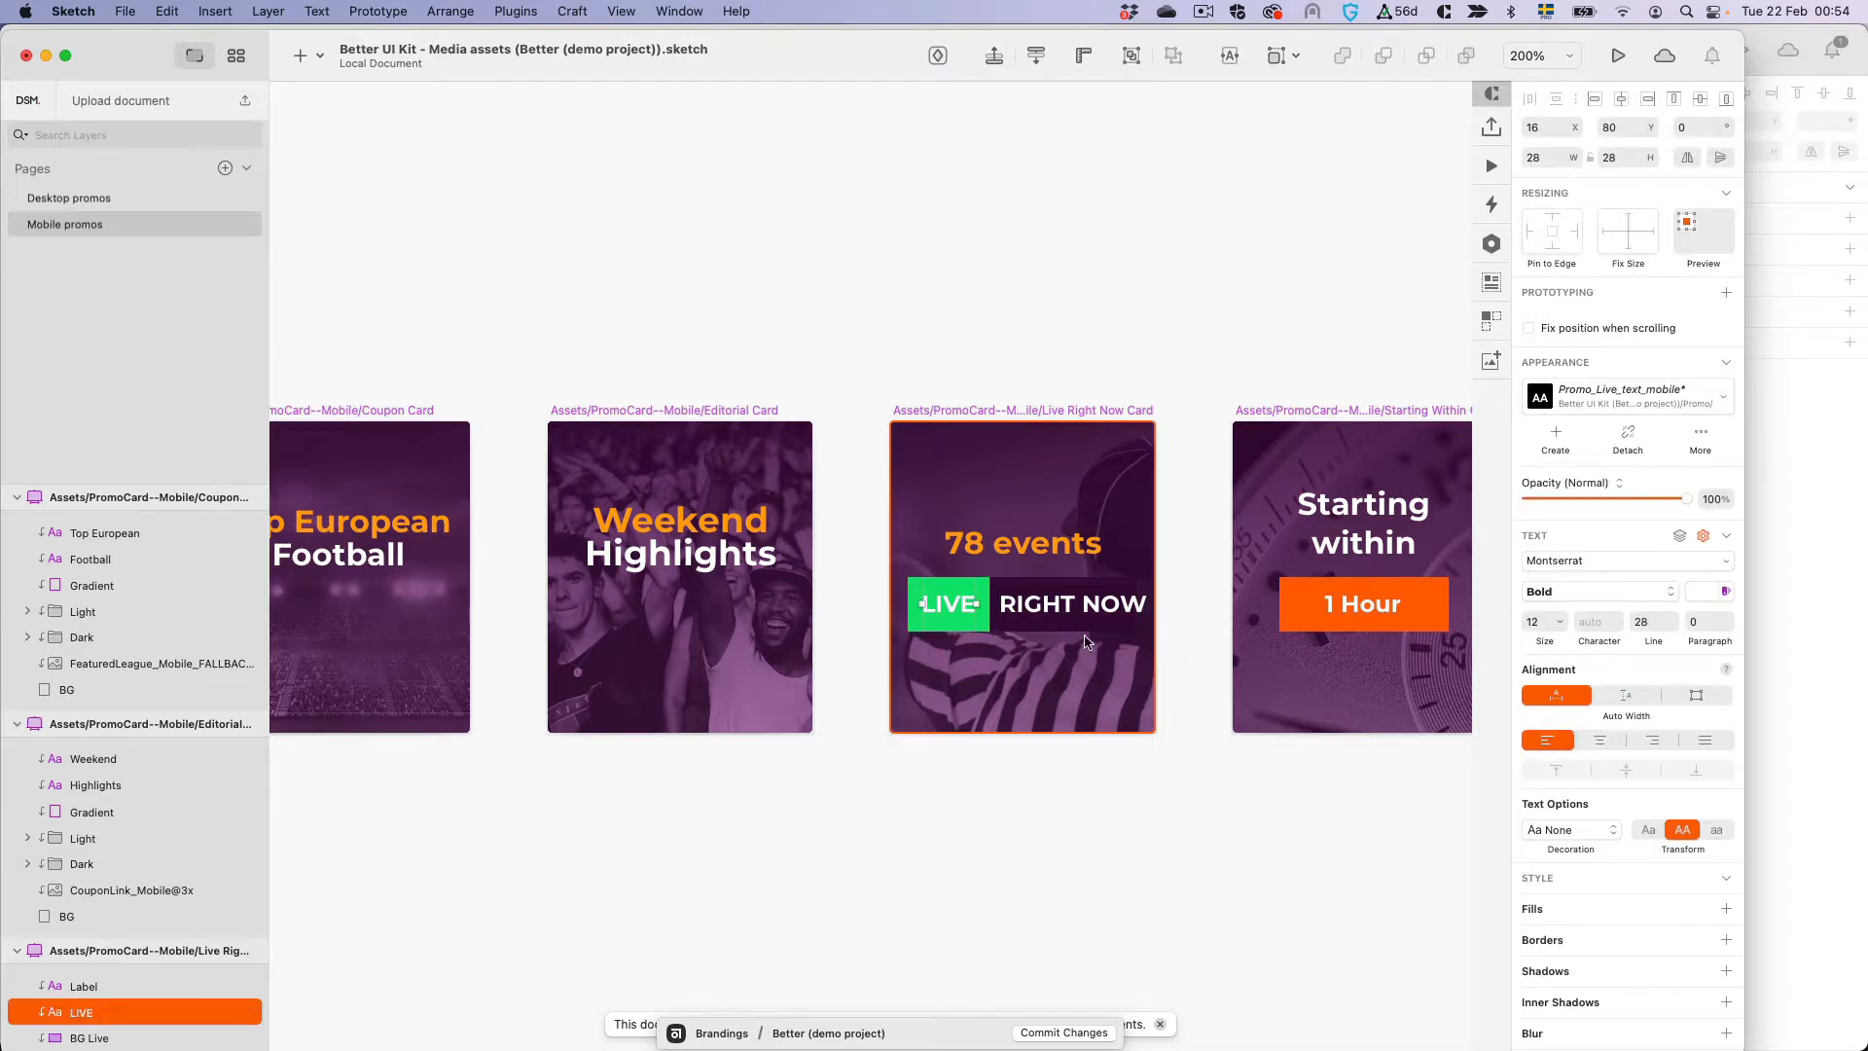
pyautogui.click(1177, 665)
# Step: Shift the LIVE badge and RIGHT NOW block together one point left
pyautogui.moveTo(1179, 657); pyautogui.dragTo(873, 570)
pyautogui.keyDown('shift'); pyautogui.click(957, 675); pyautogui.keyUp('shift')
pyautogui.click(1187, 697)
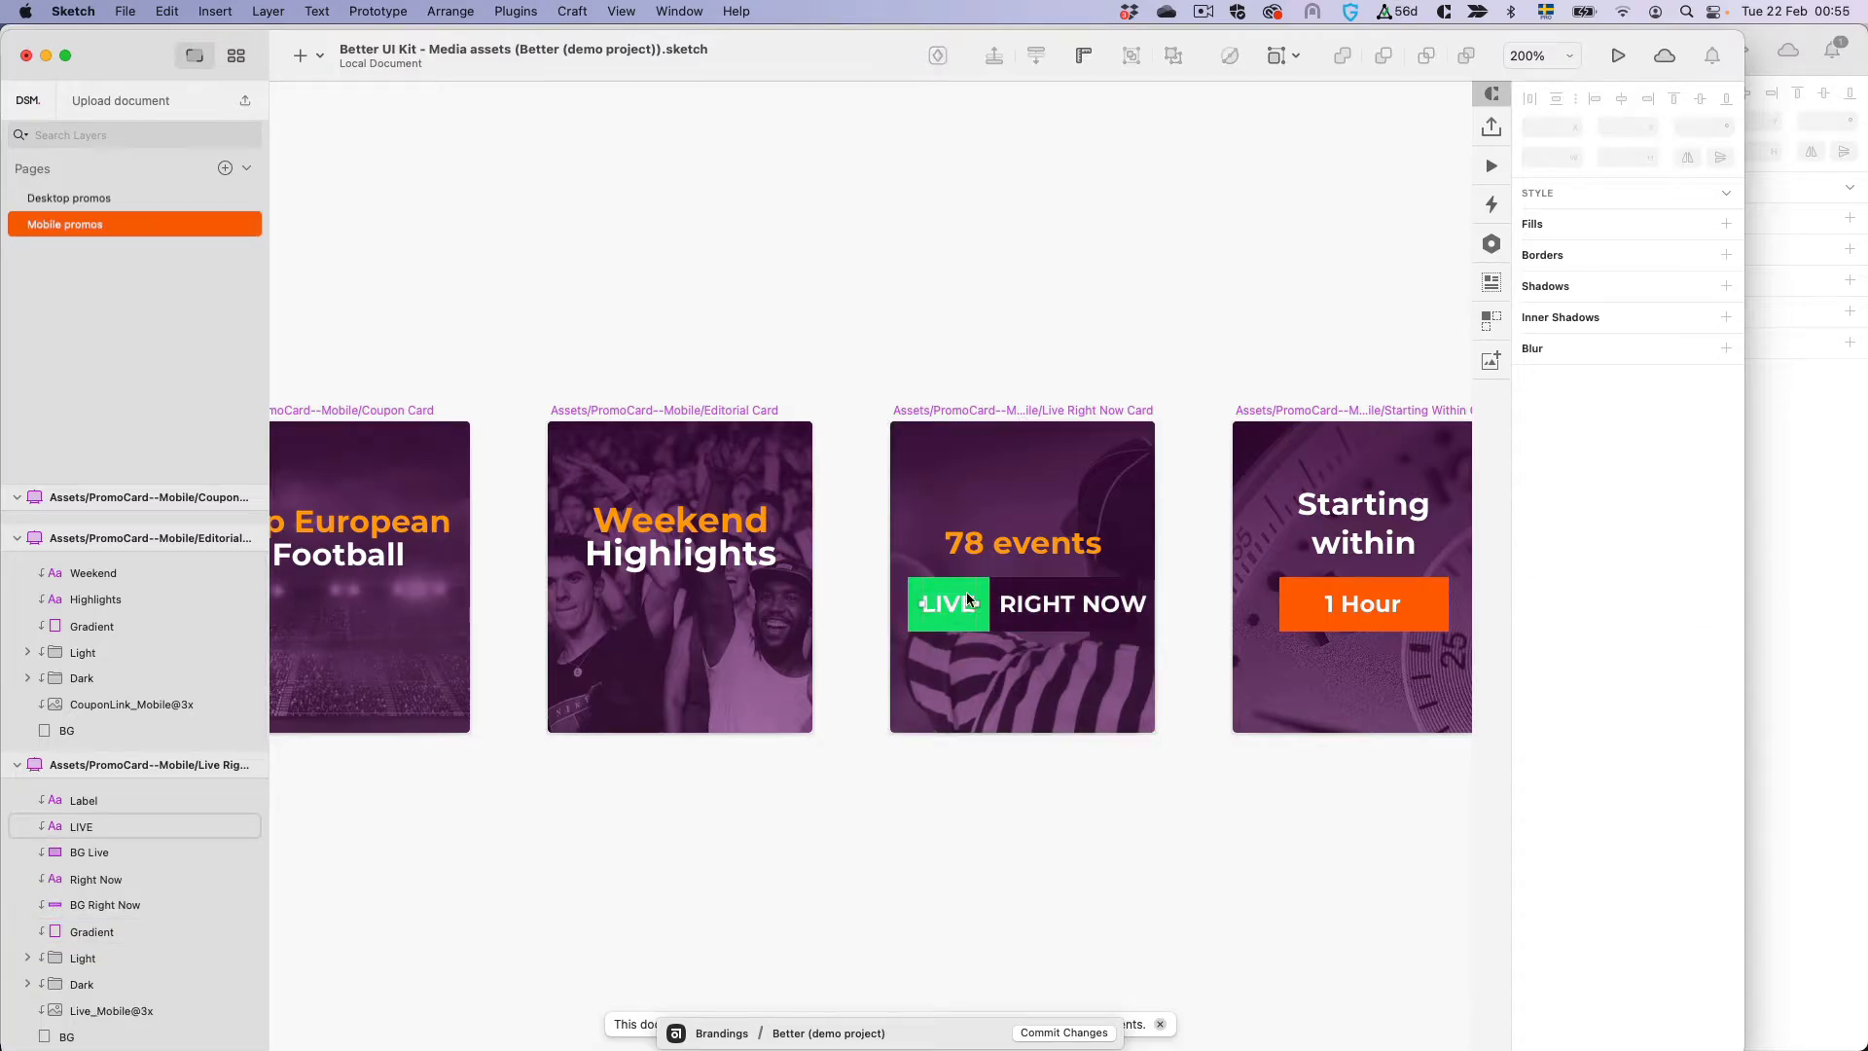
pyautogui.click(953, 613)
pyautogui.keyDown('shift'); pyautogui.click(984, 588); pyautogui.keyUp('shift')
pyautogui.keyDown('shift'); pyautogui.click(1014, 590); pyautogui.keyUp('shift')
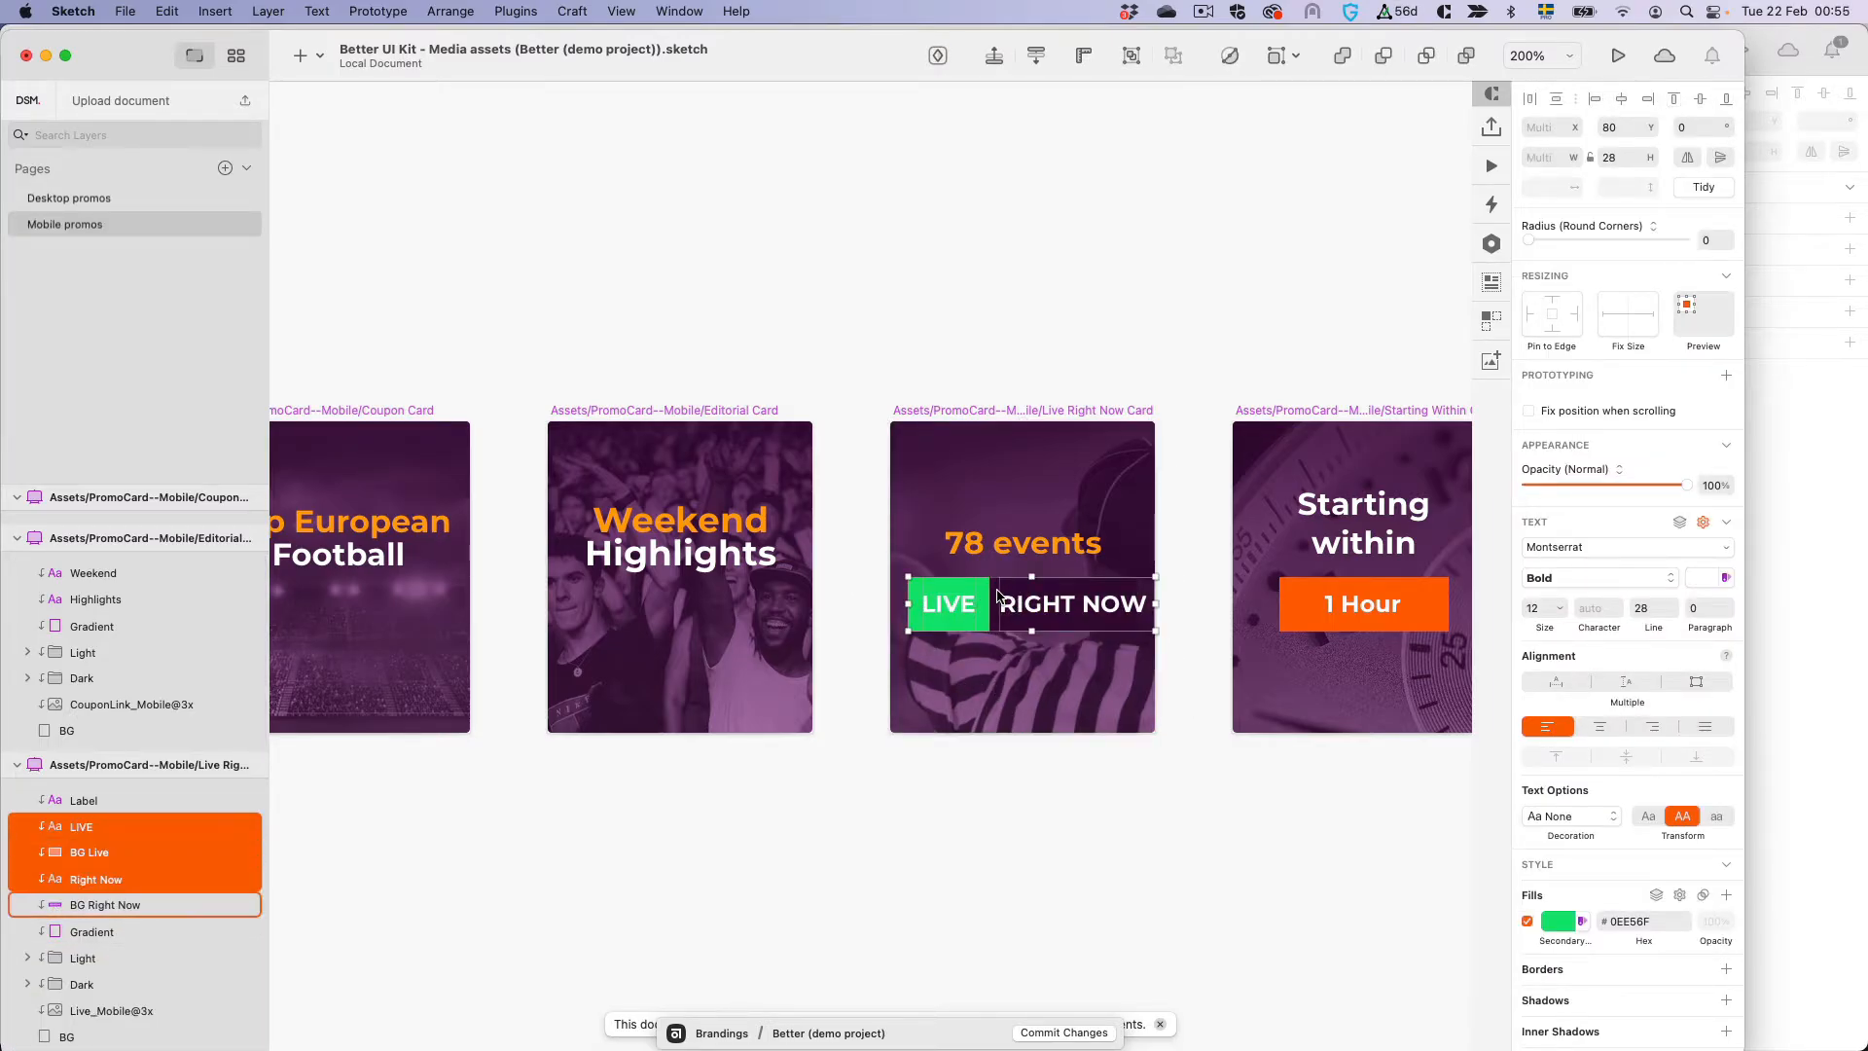
pyautogui.keyDown('shift'); pyautogui.click(995, 590); pyautogui.keyUp('shift')
pyautogui.press('Left')
pyautogui.press('Left')
pyautogui.press('Left')
pyautogui.press('Left')
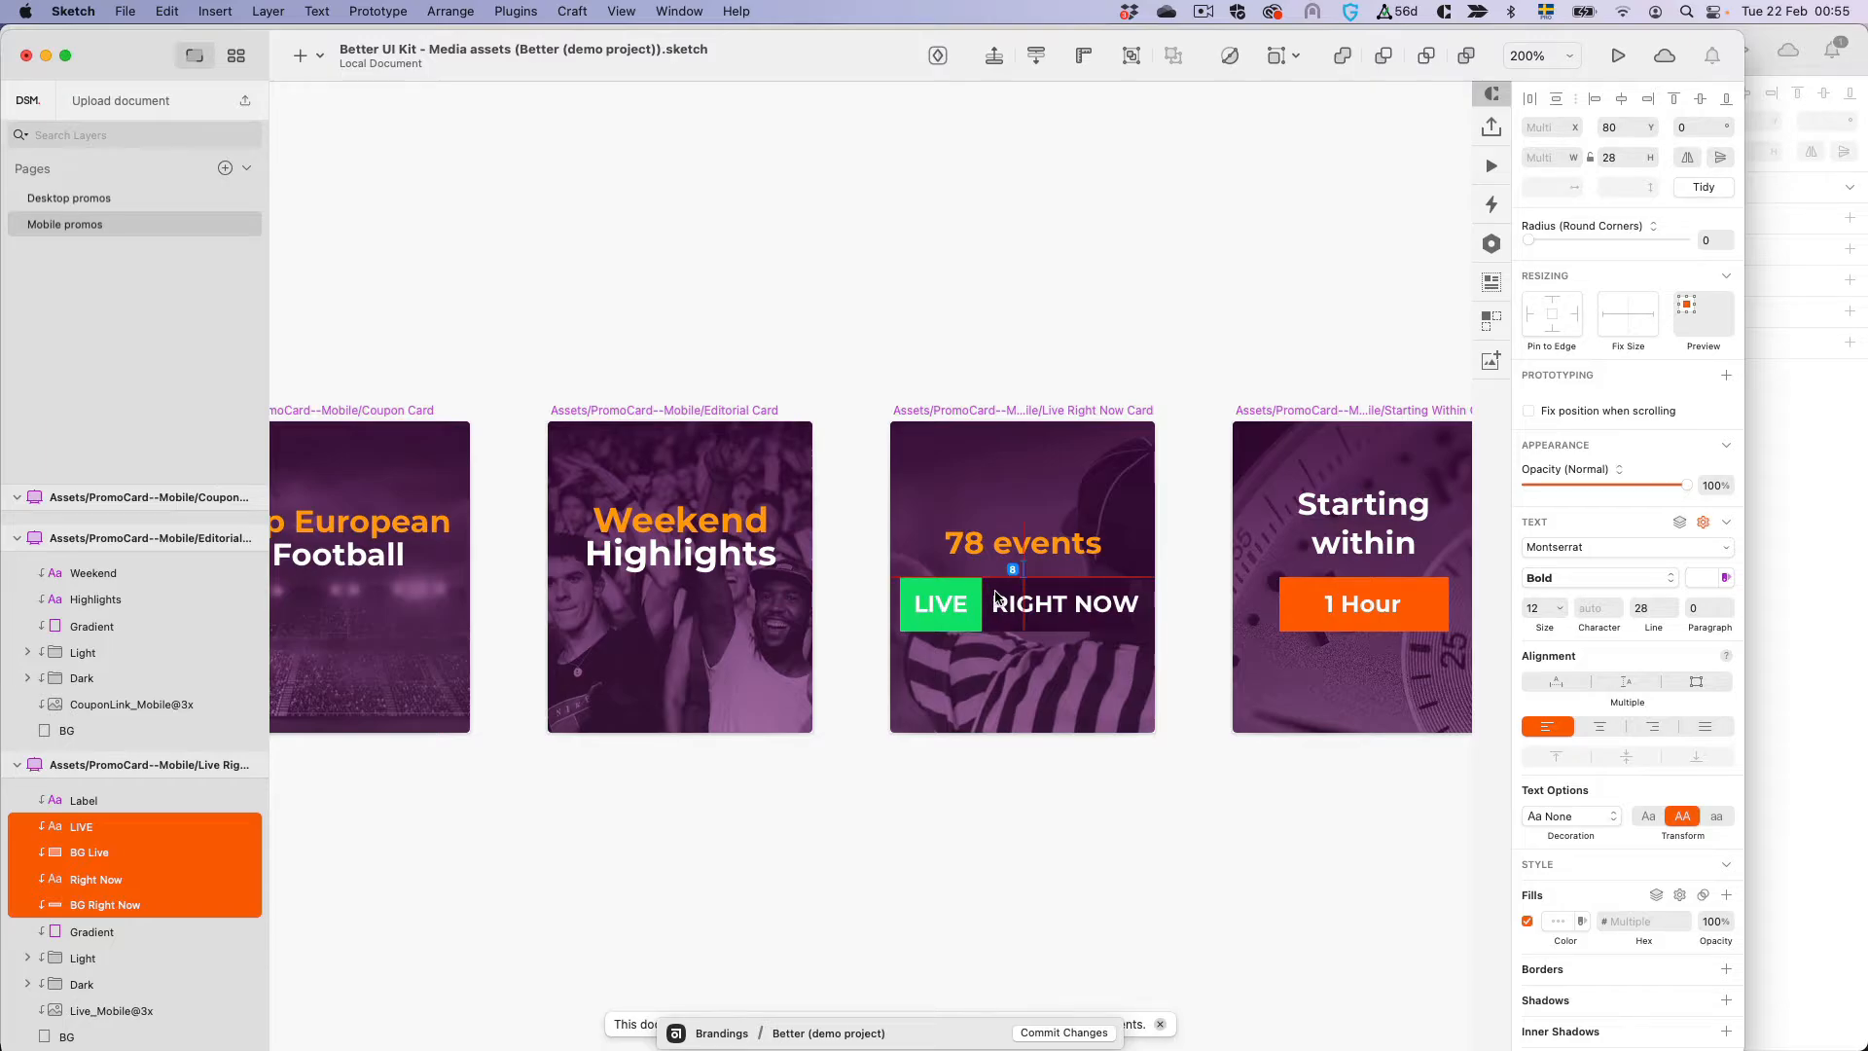
pyautogui.click(1177, 589)
pyautogui.click(1109, 589)
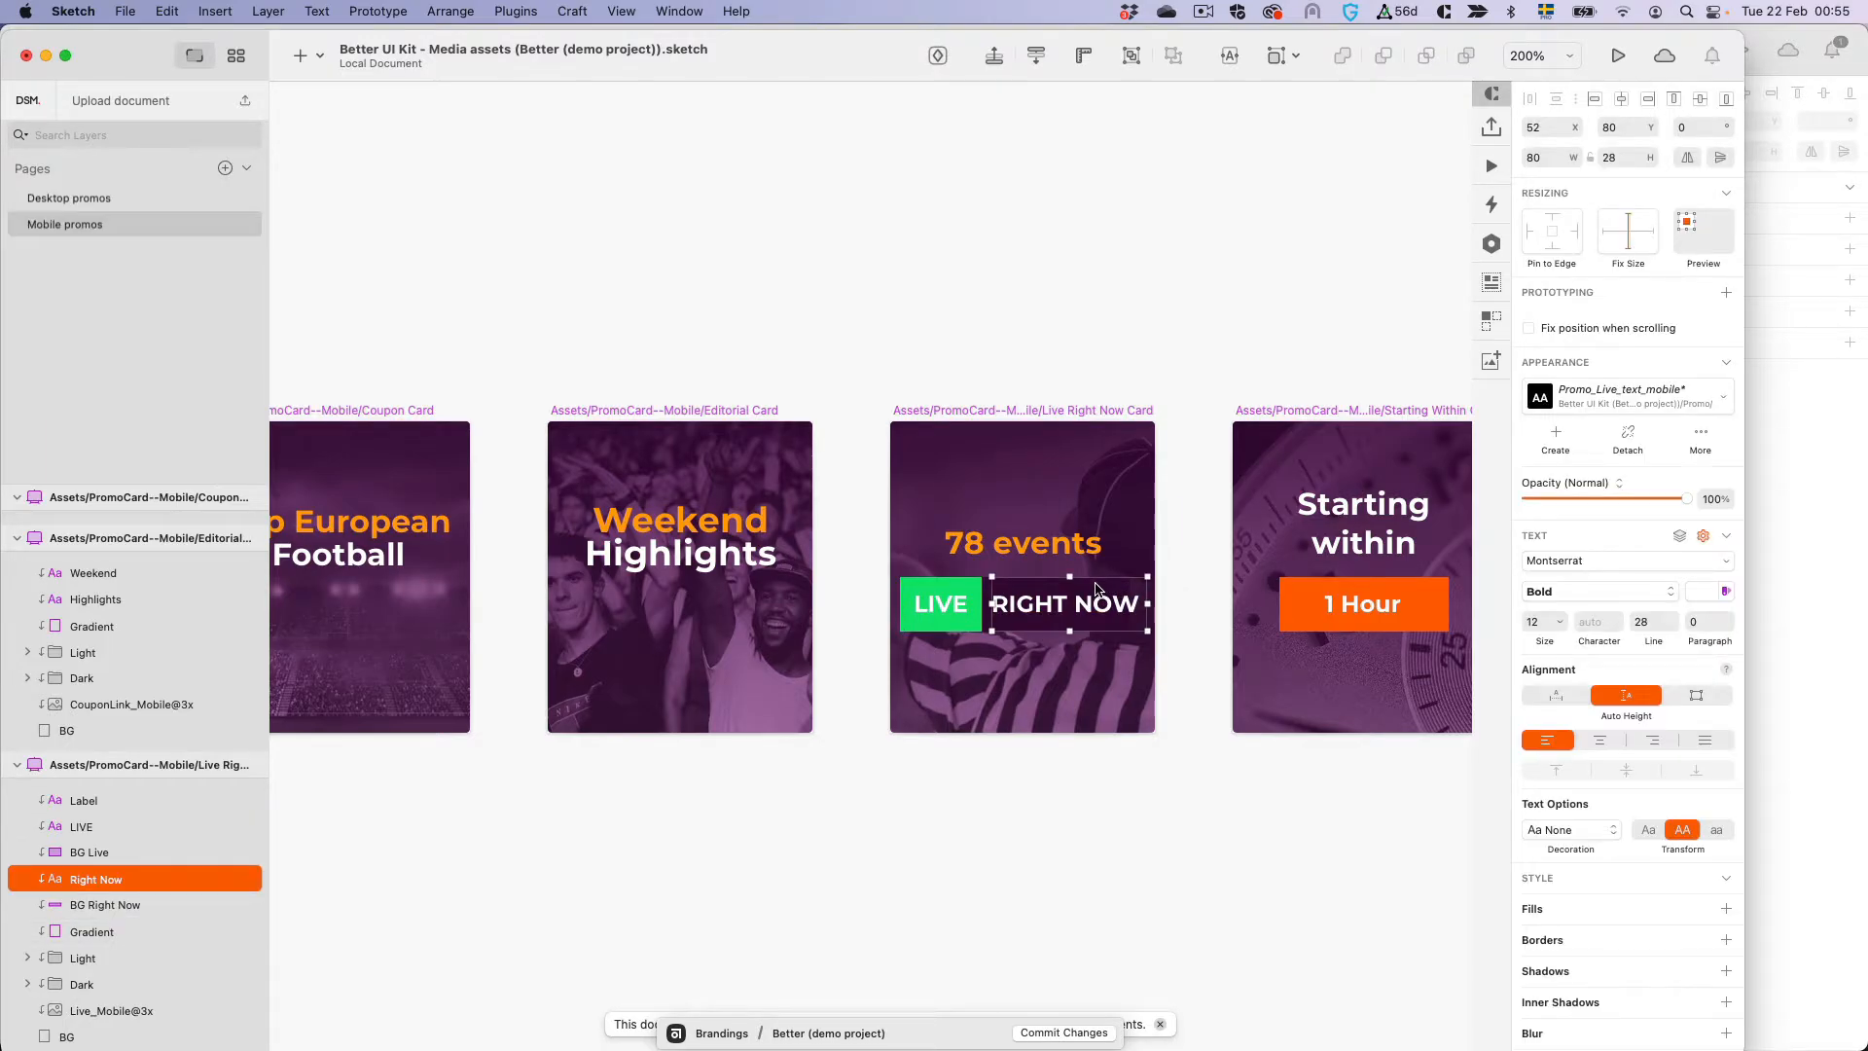
pyautogui.click(1181, 597)
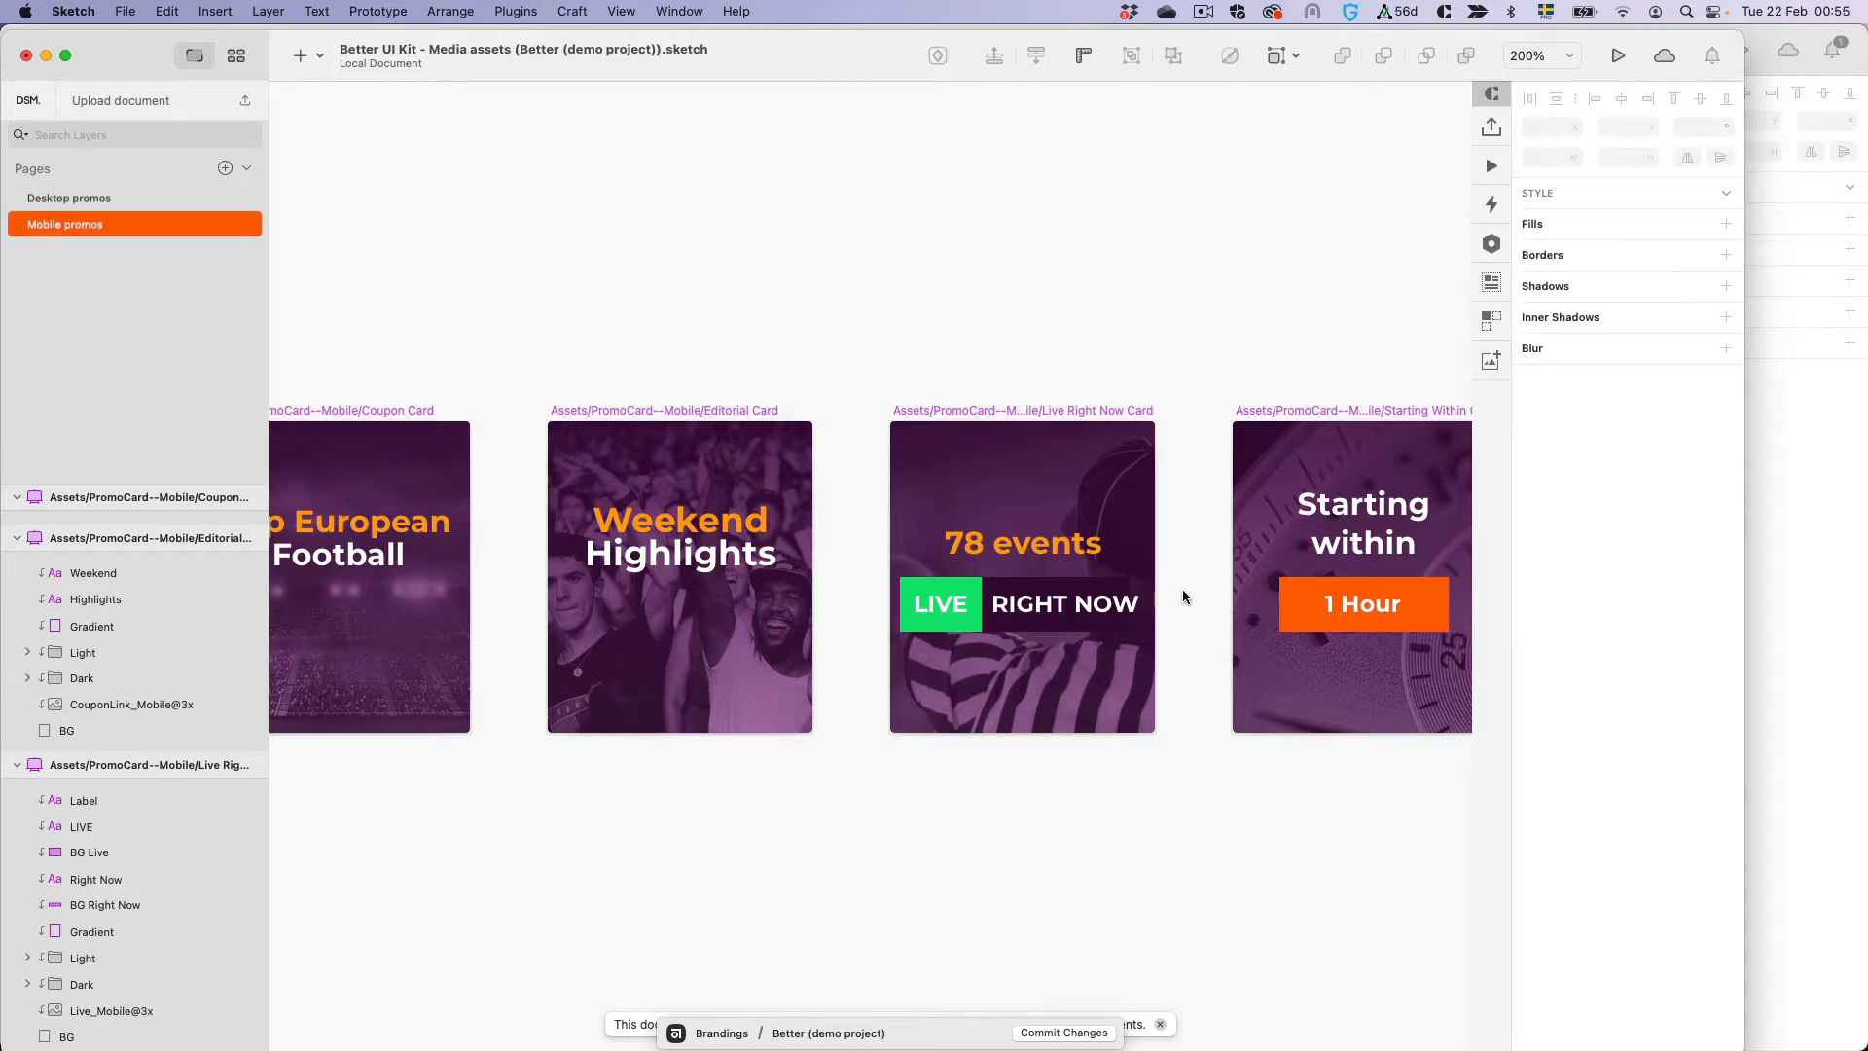
# Step: Set the Starting within title's line height to 16
pyautogui.hscroll(5, 1213, 595)
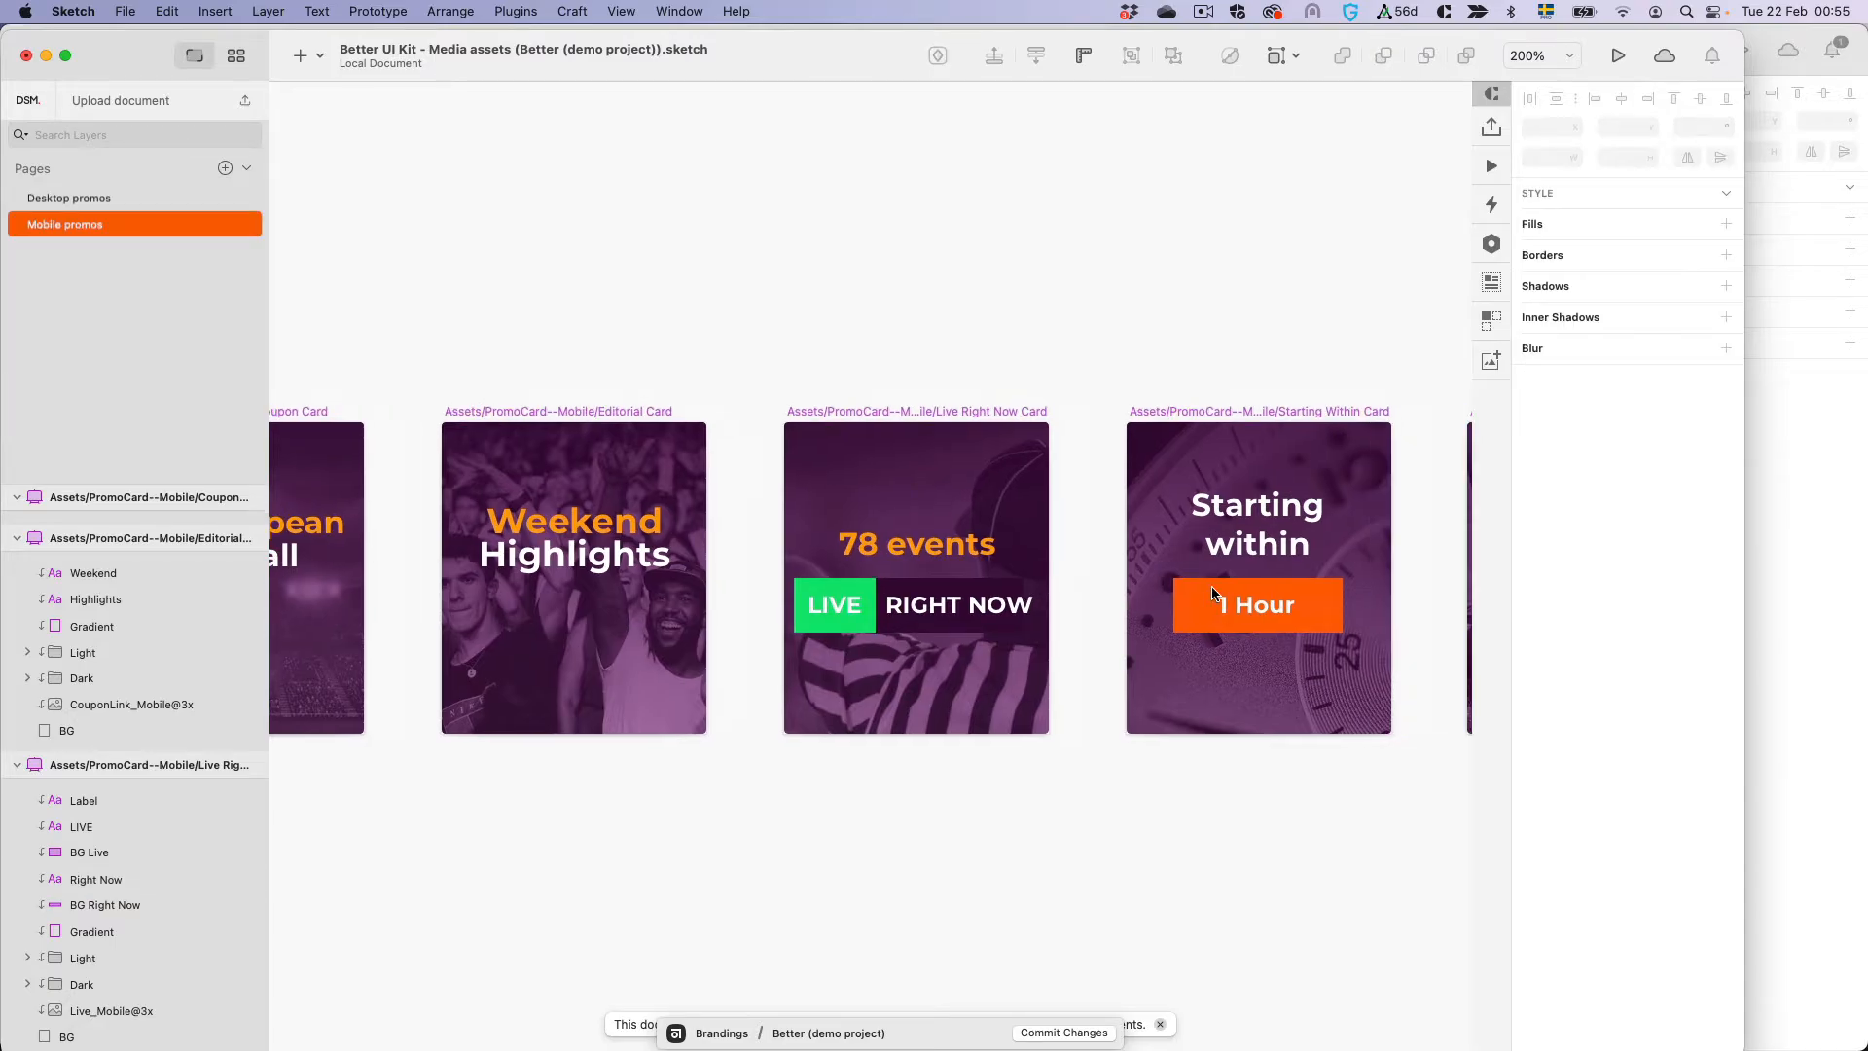
pyautogui.hscroll(1, 1212, 589)
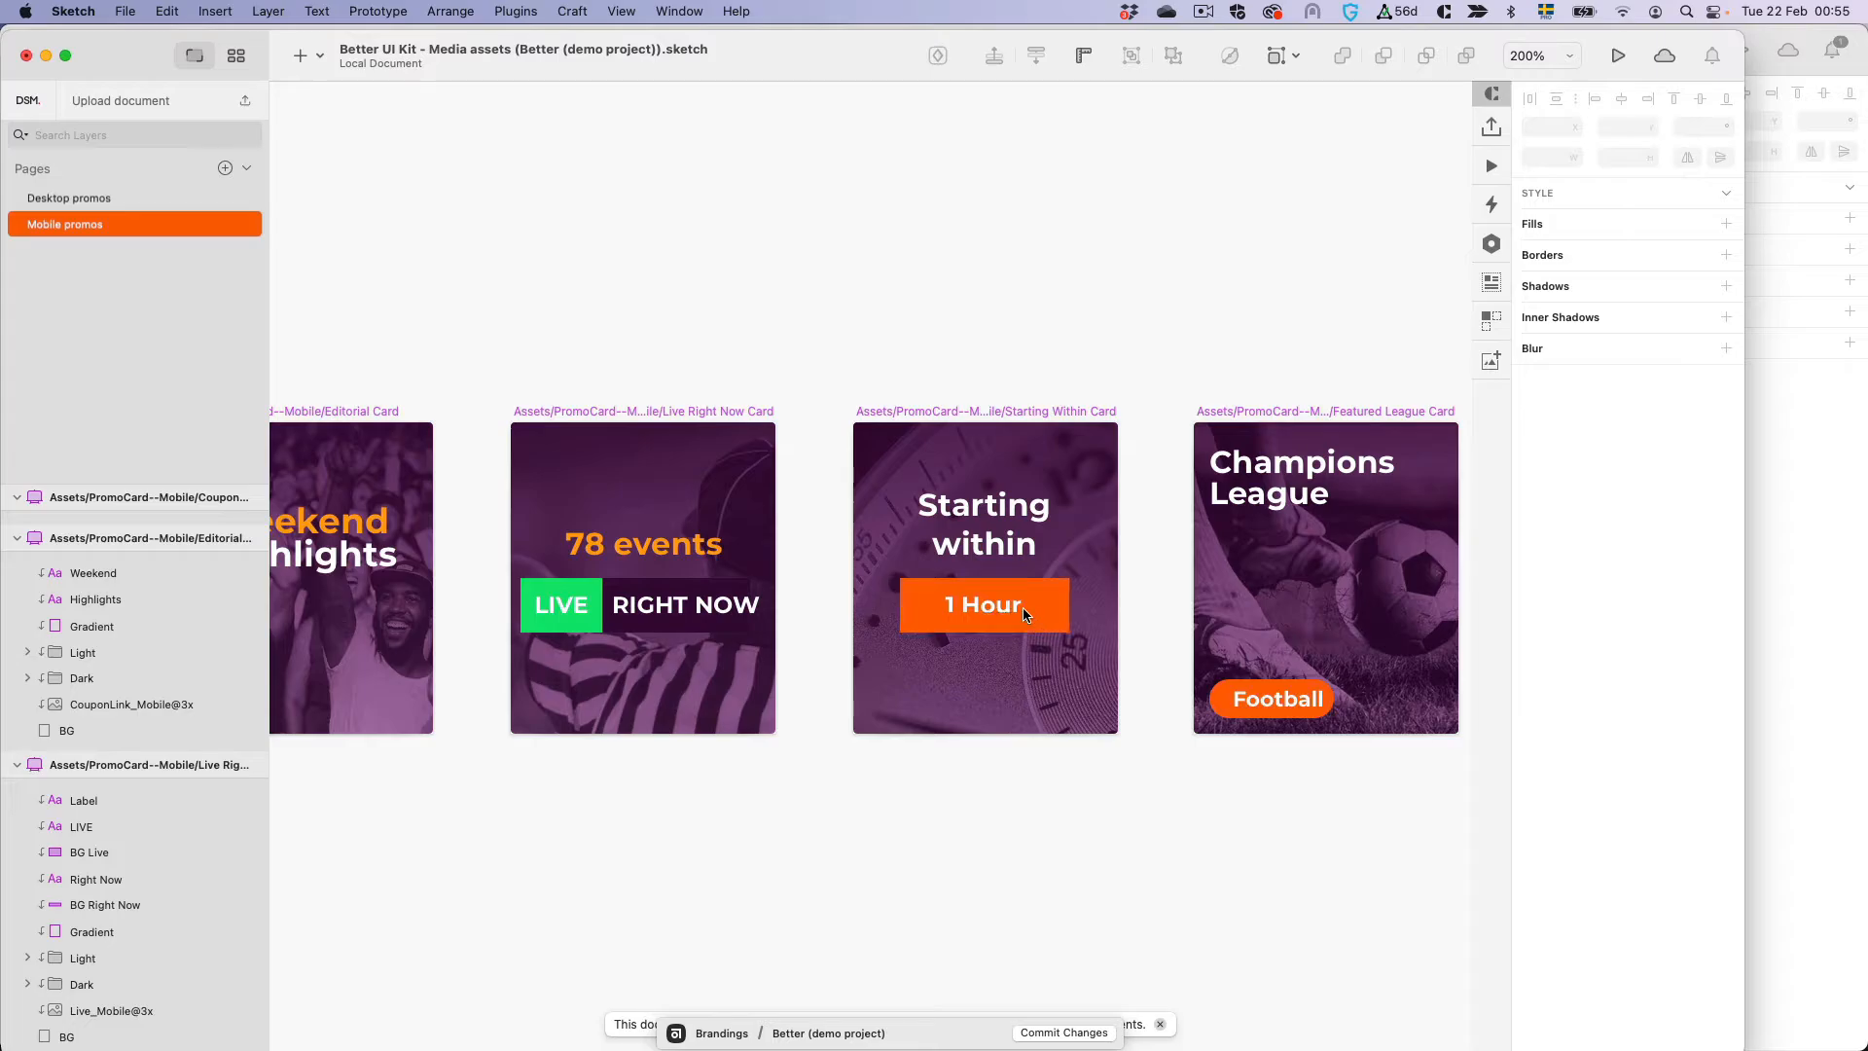
pyautogui.click(985, 549)
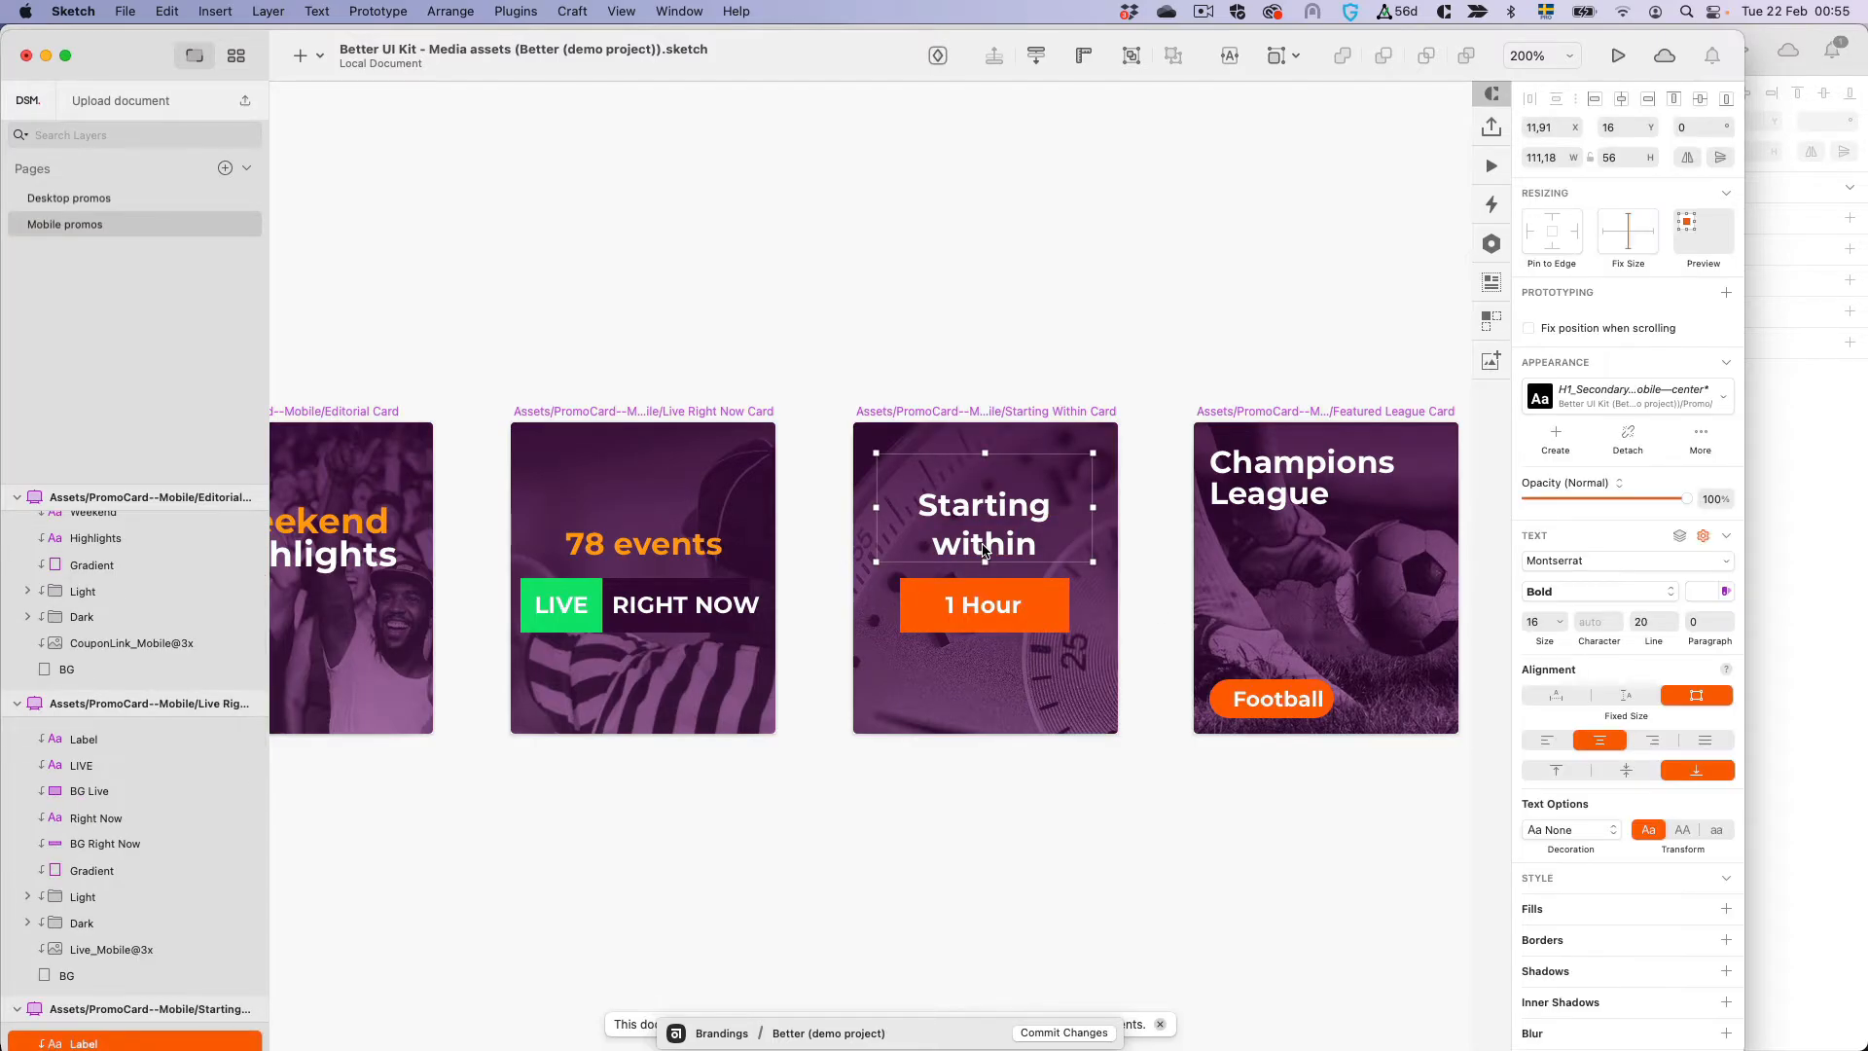
pyautogui.doubleClick(984, 545)
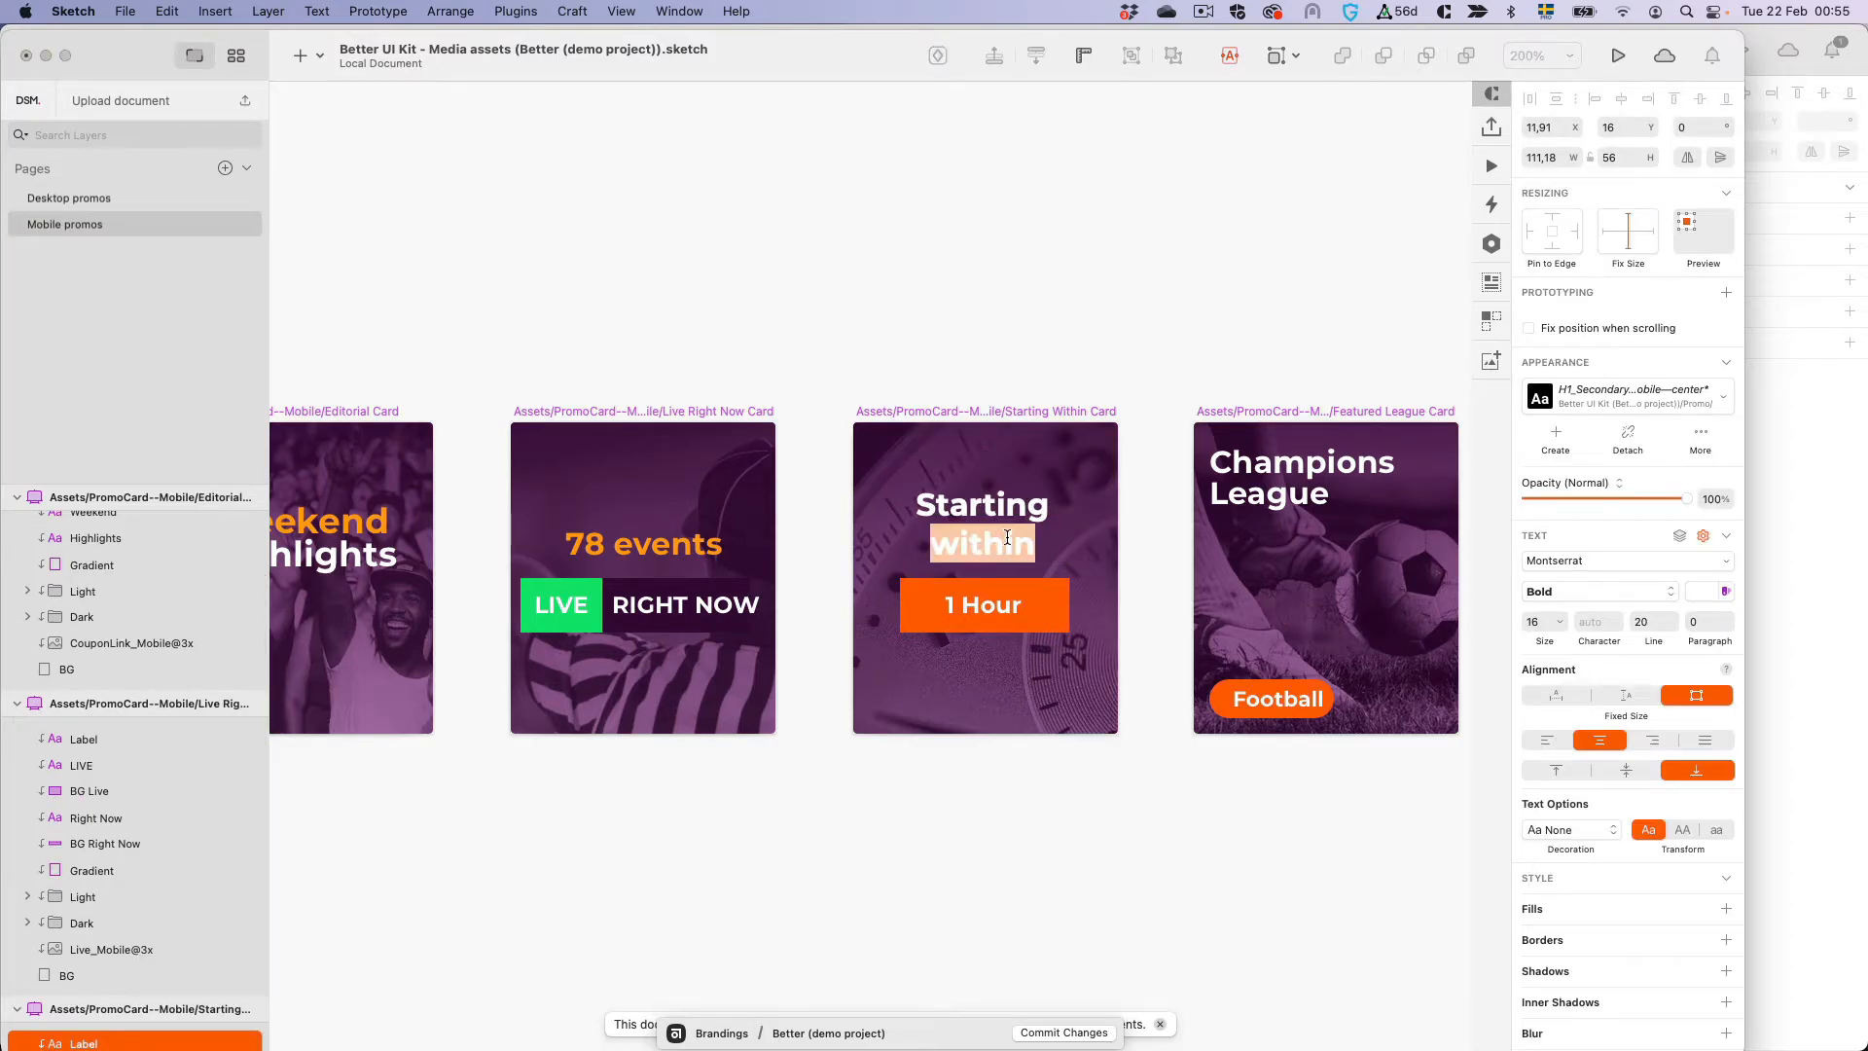
pyautogui.press('Escape')
pyautogui.click(998, 522)
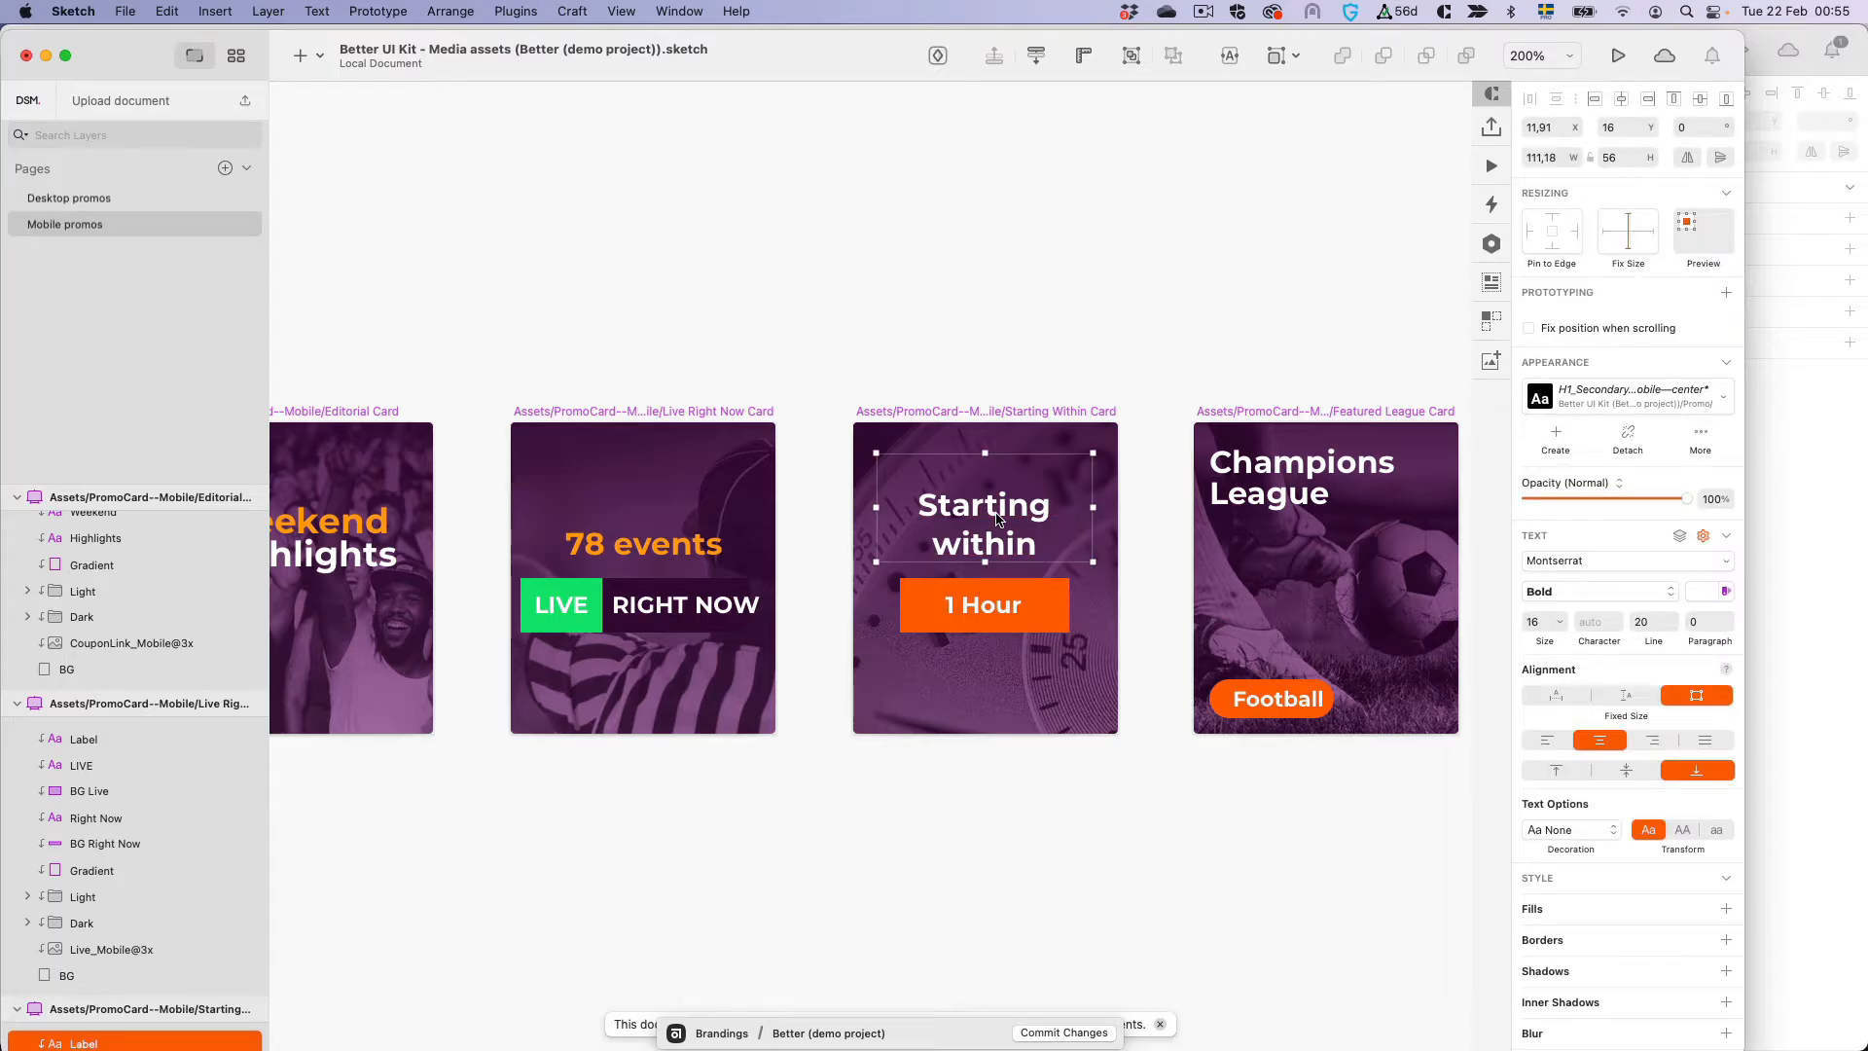
pyautogui.doubleClick(998, 521)
pyautogui.press('super+a')
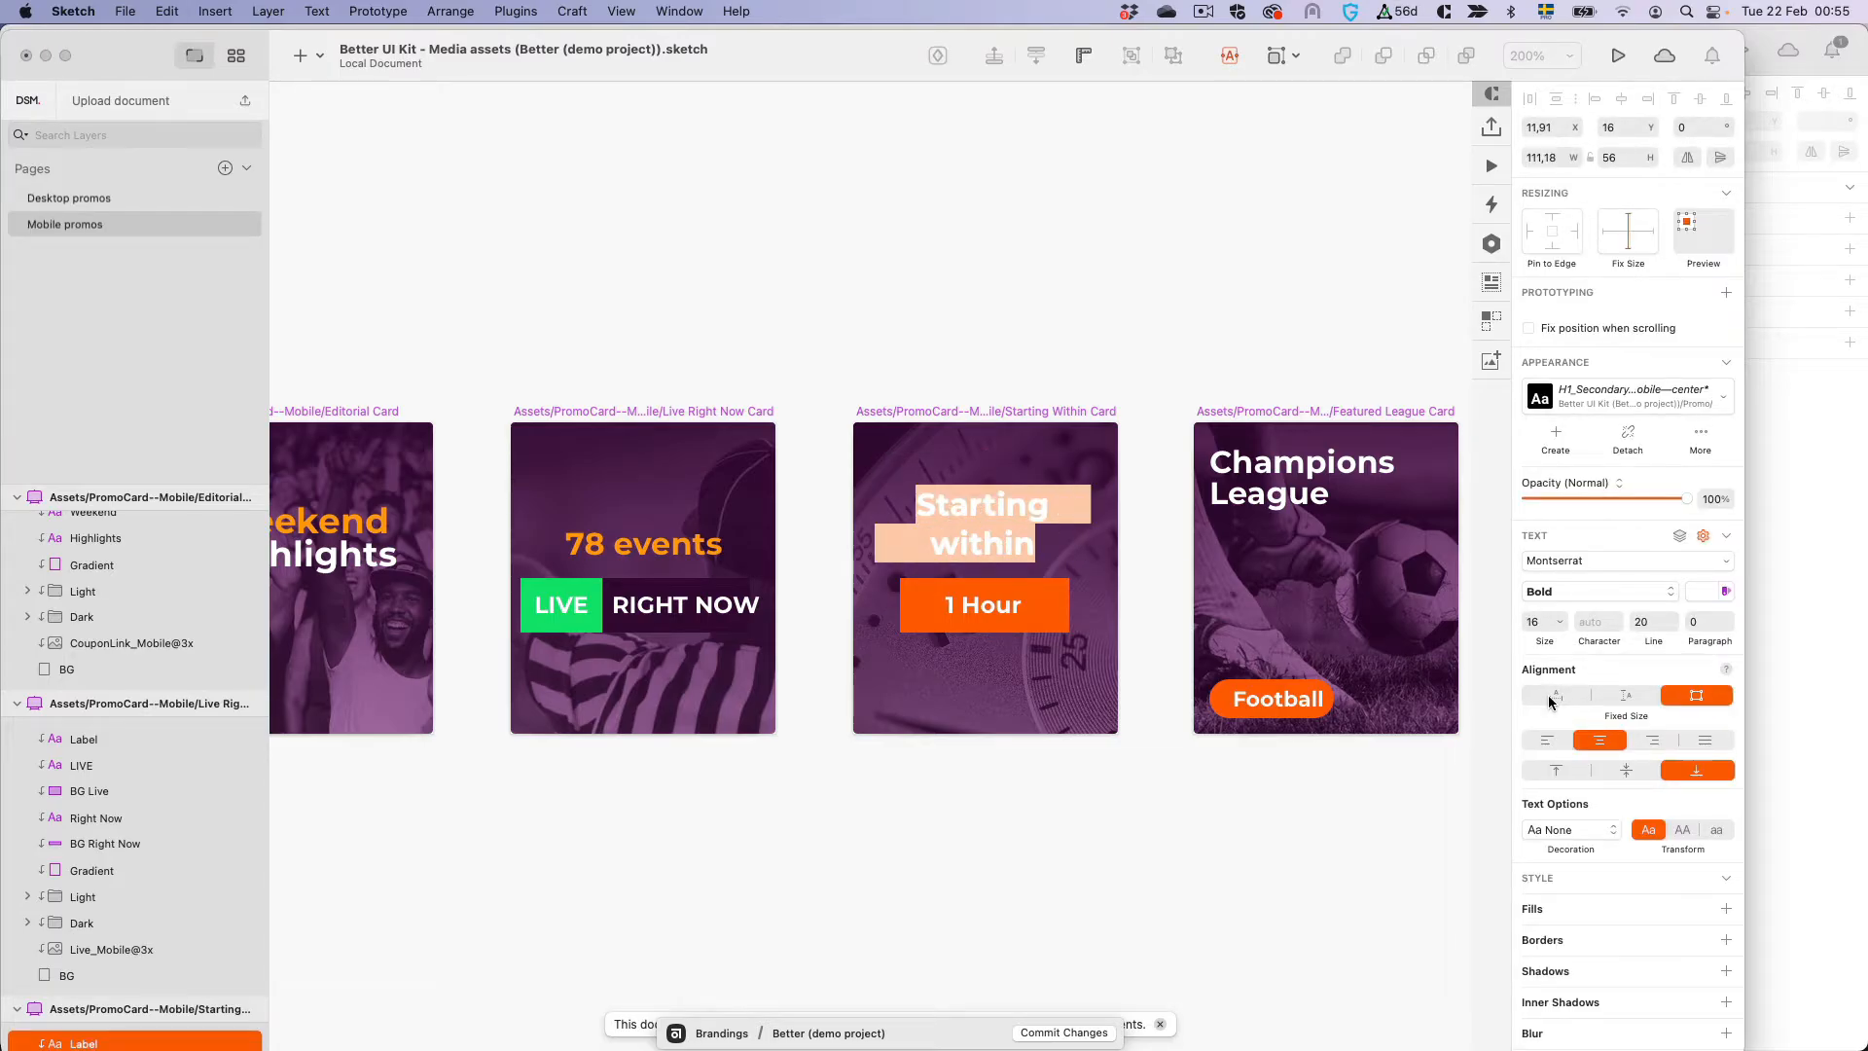
pyautogui.click(1653, 621)
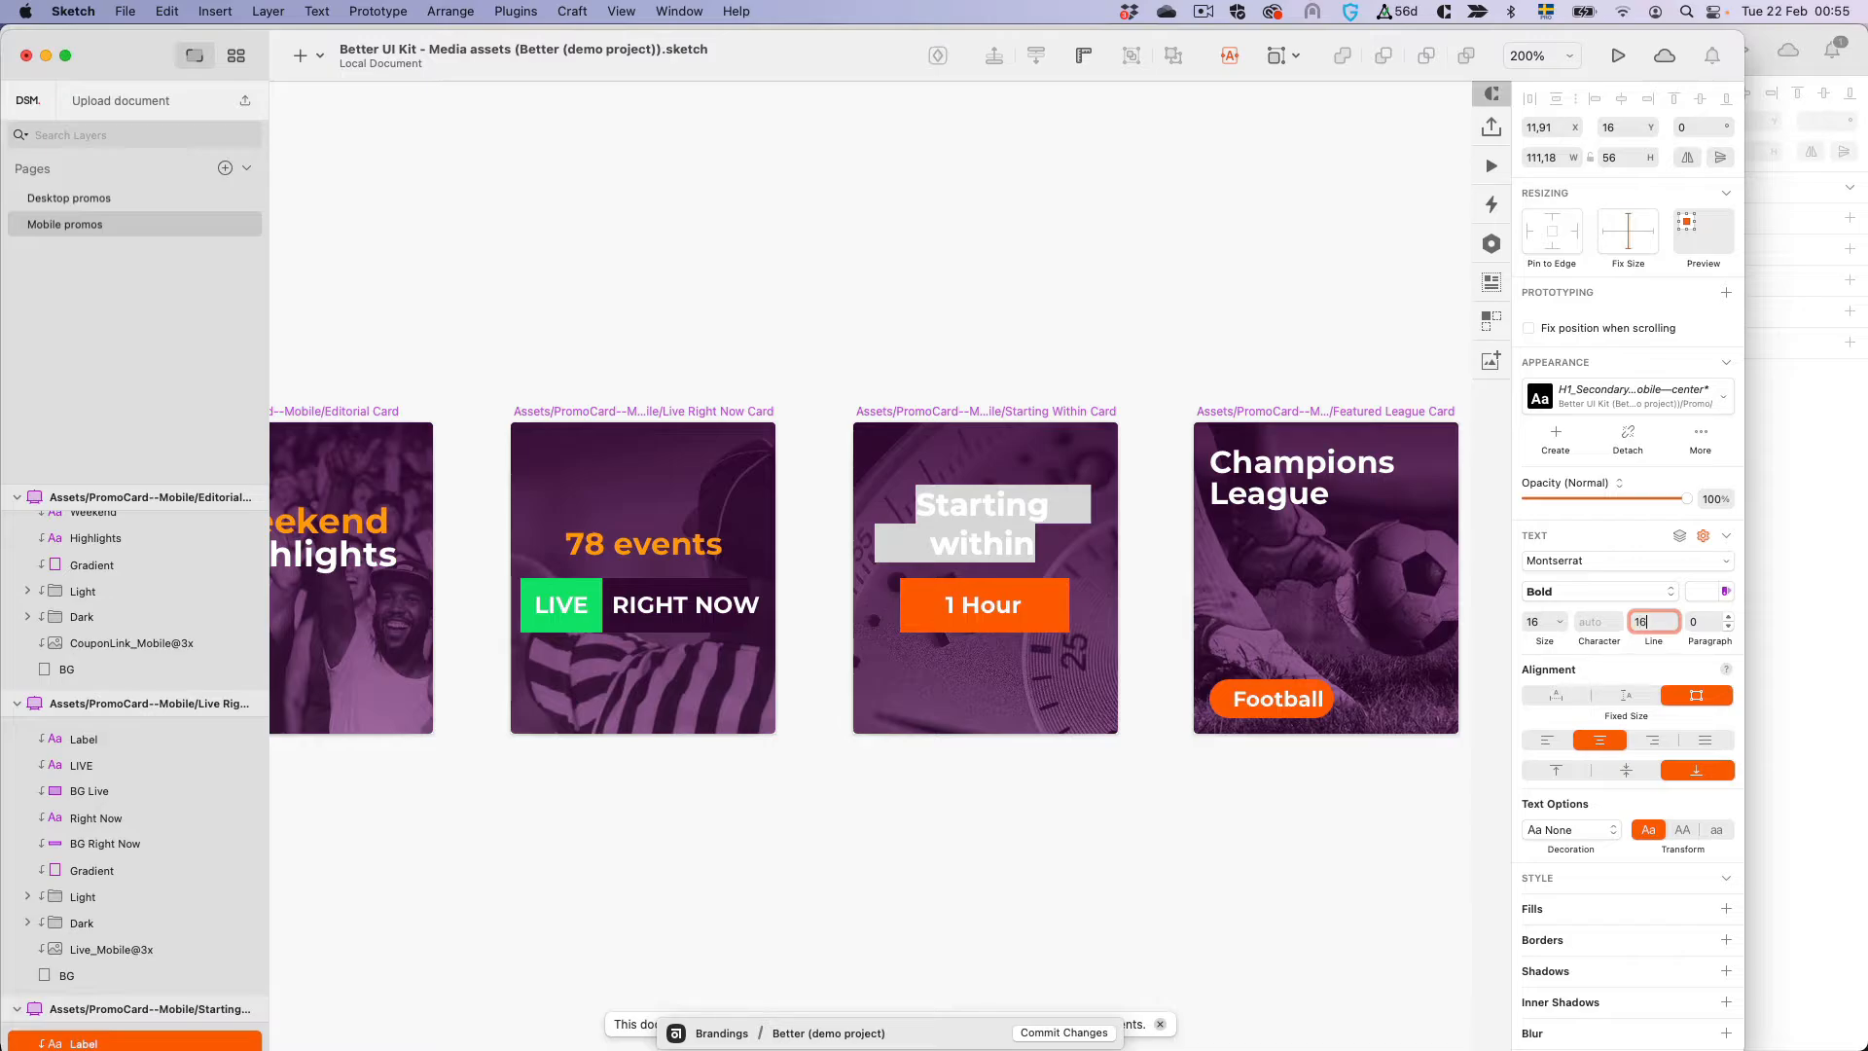
pyautogui.press('Return')
pyautogui.click(1259, 329)
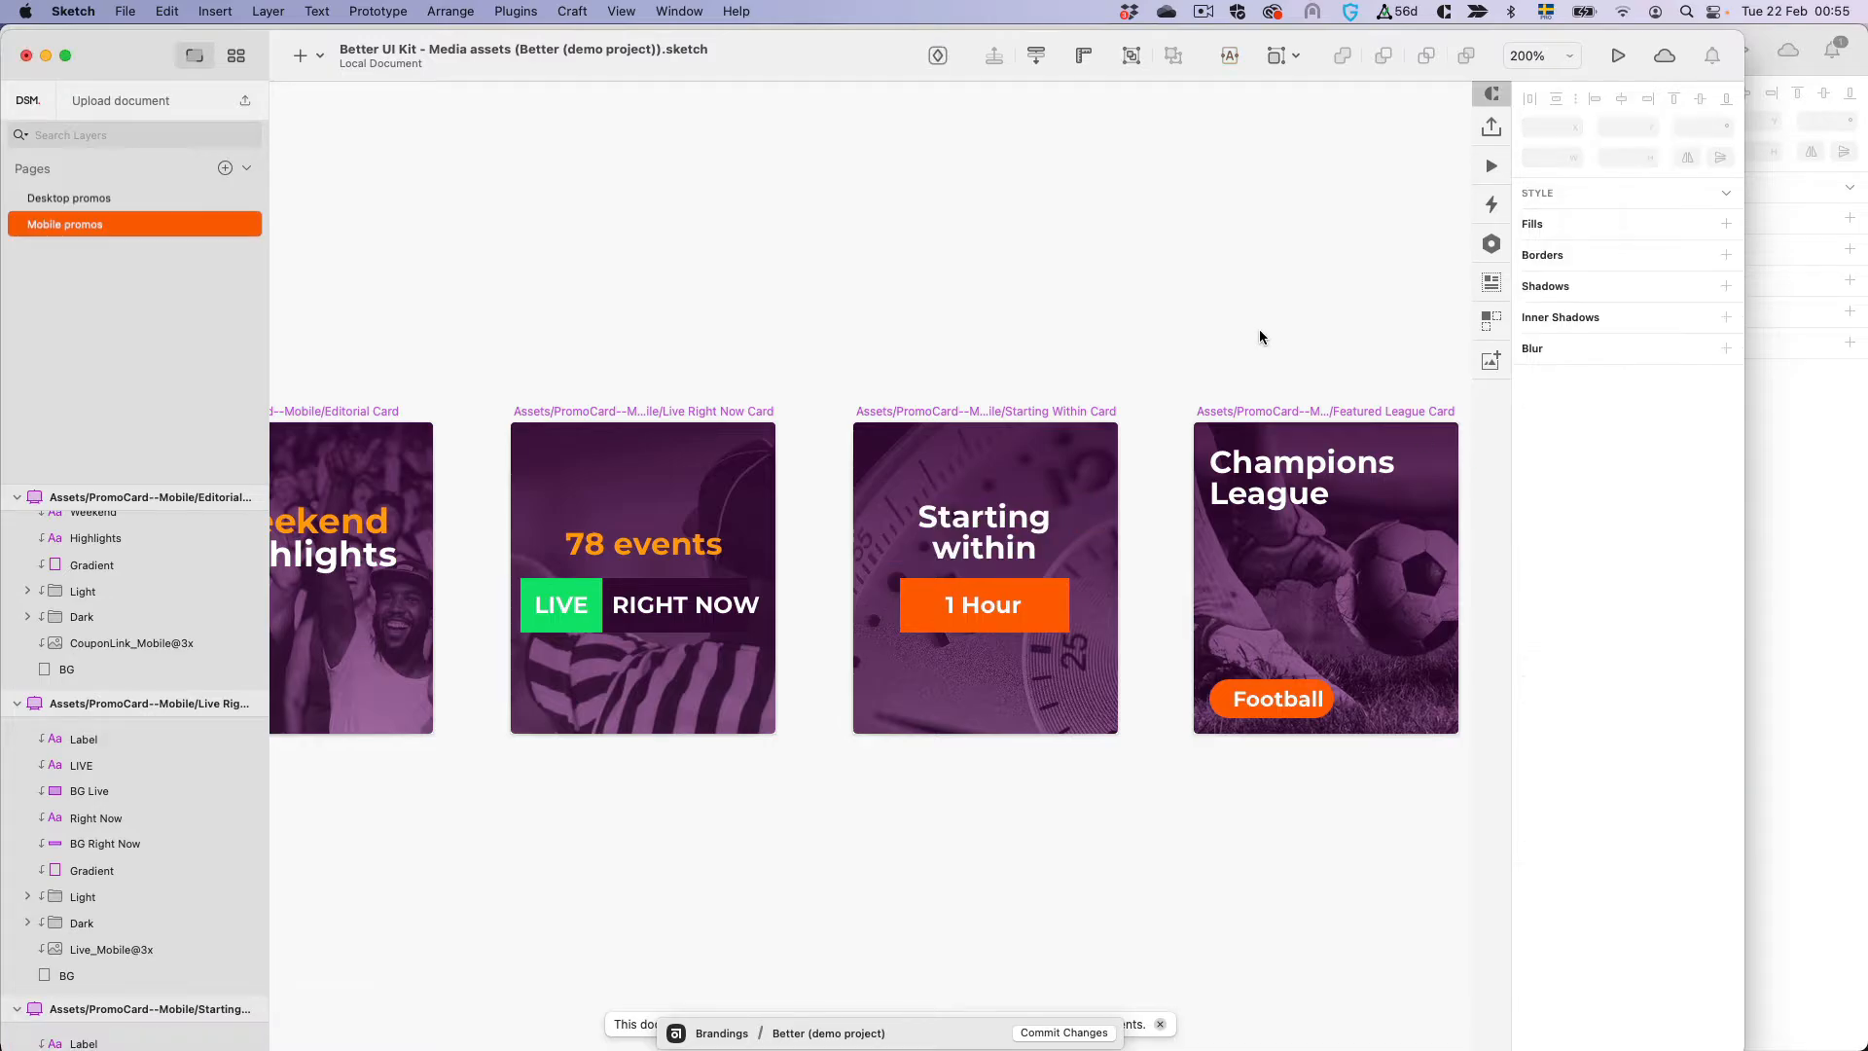
# Step: Try a line height of 18 on the title, then step it down to 17
pyautogui.click(1087, 548)
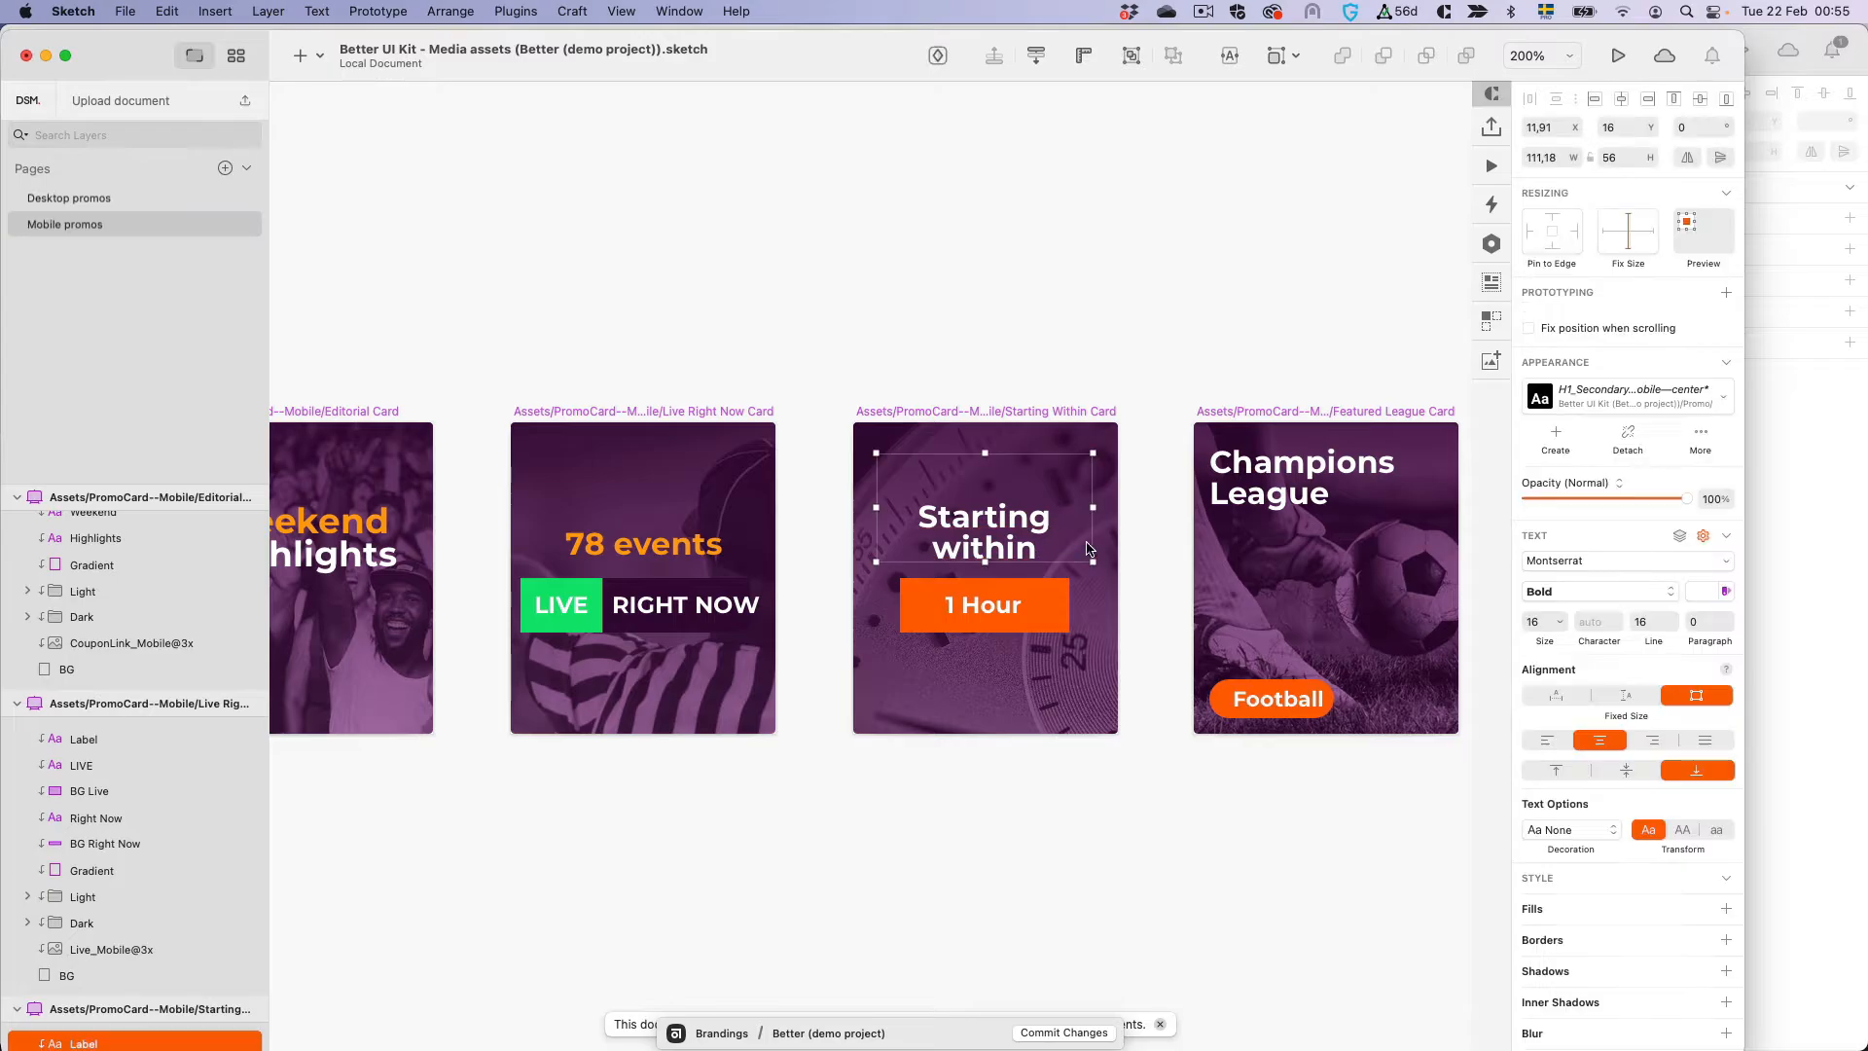
pyautogui.click(1647, 625)
pyautogui.write('18')
pyautogui.press('Return')
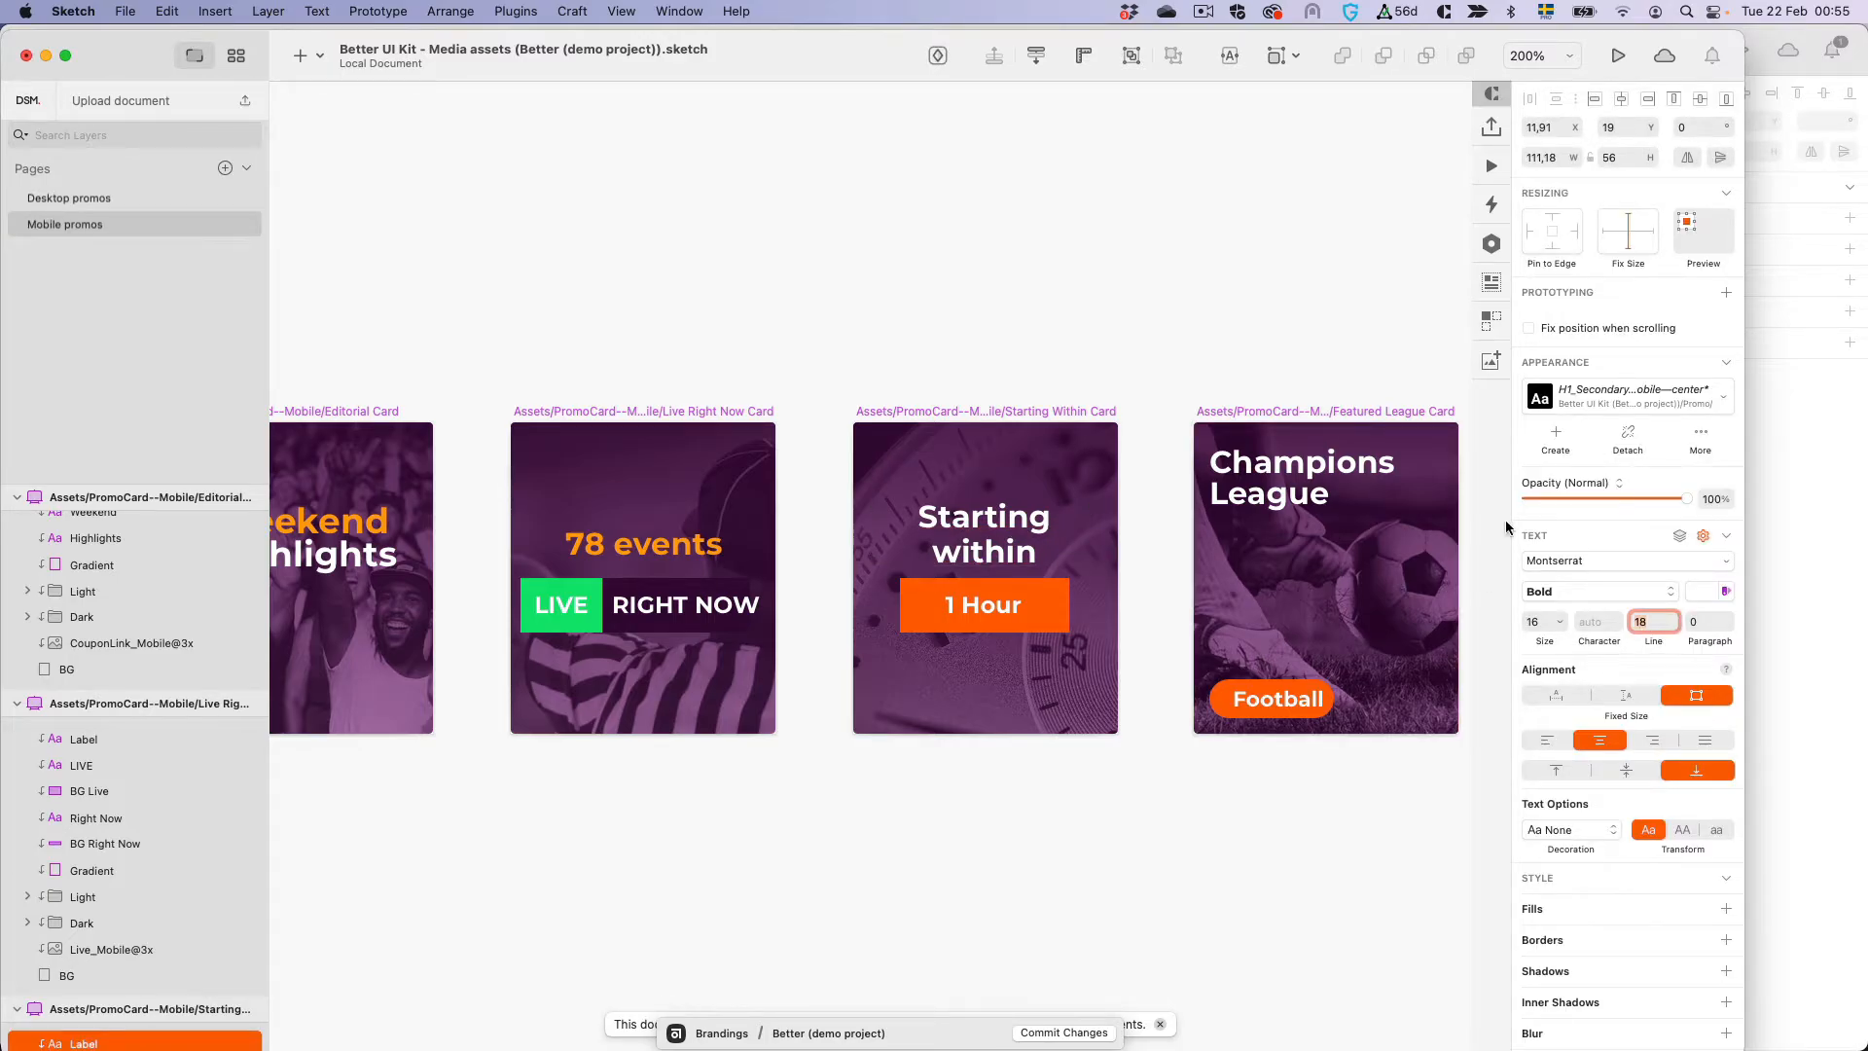
pyautogui.doubleClick(985, 552)
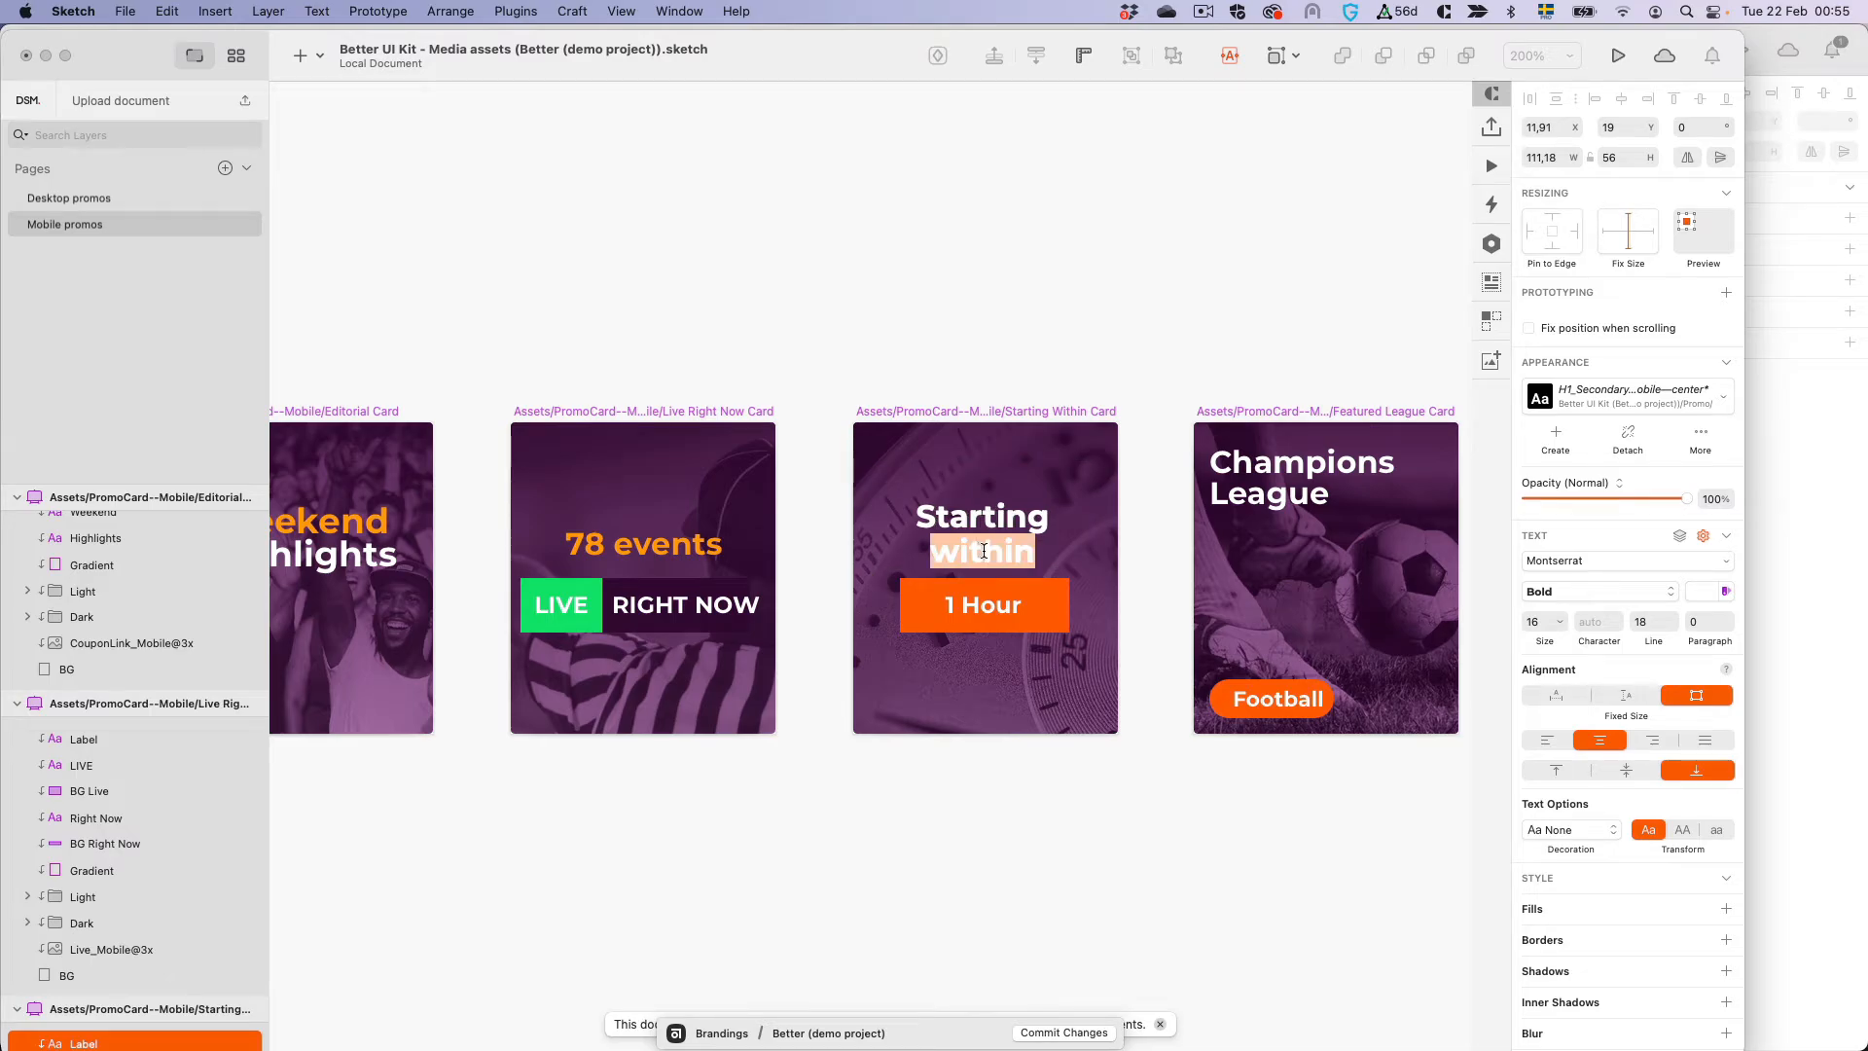
pyautogui.click(984, 550)
pyautogui.click(1673, 630)
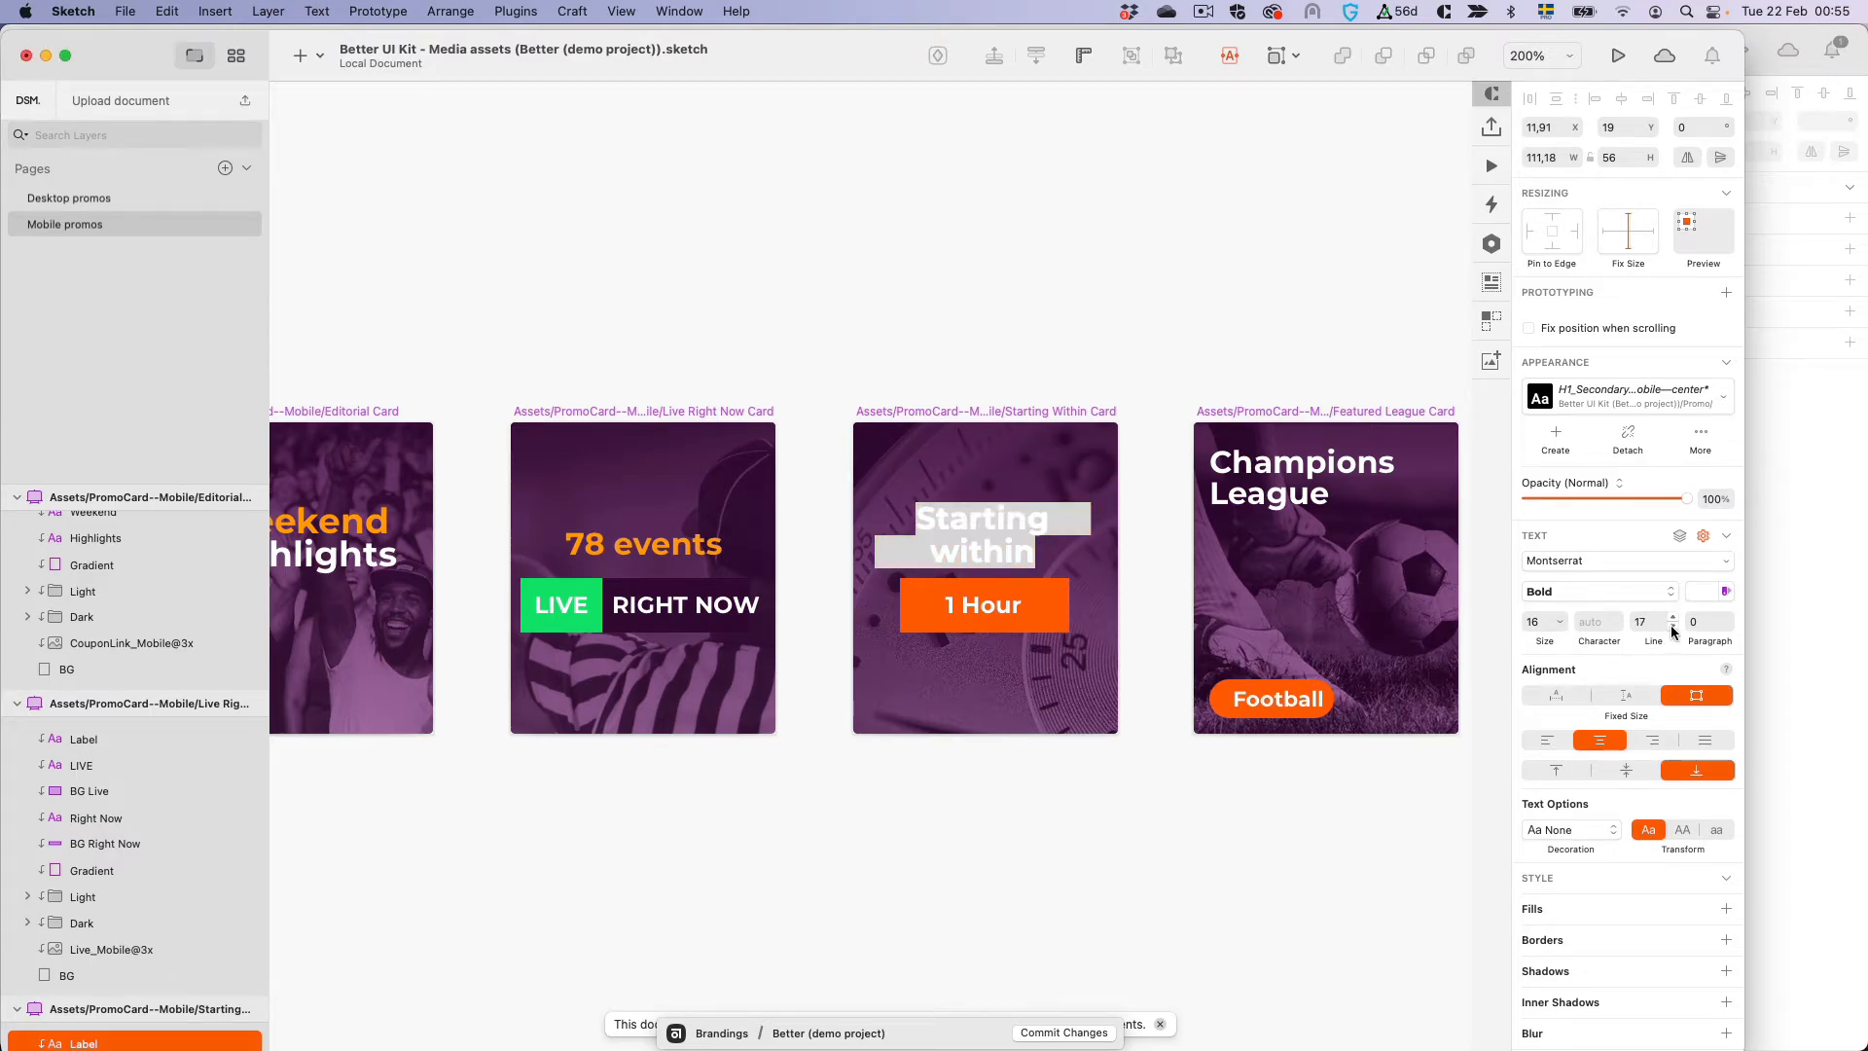
pyautogui.click(1222, 220)
pyautogui.click(1018, 530)
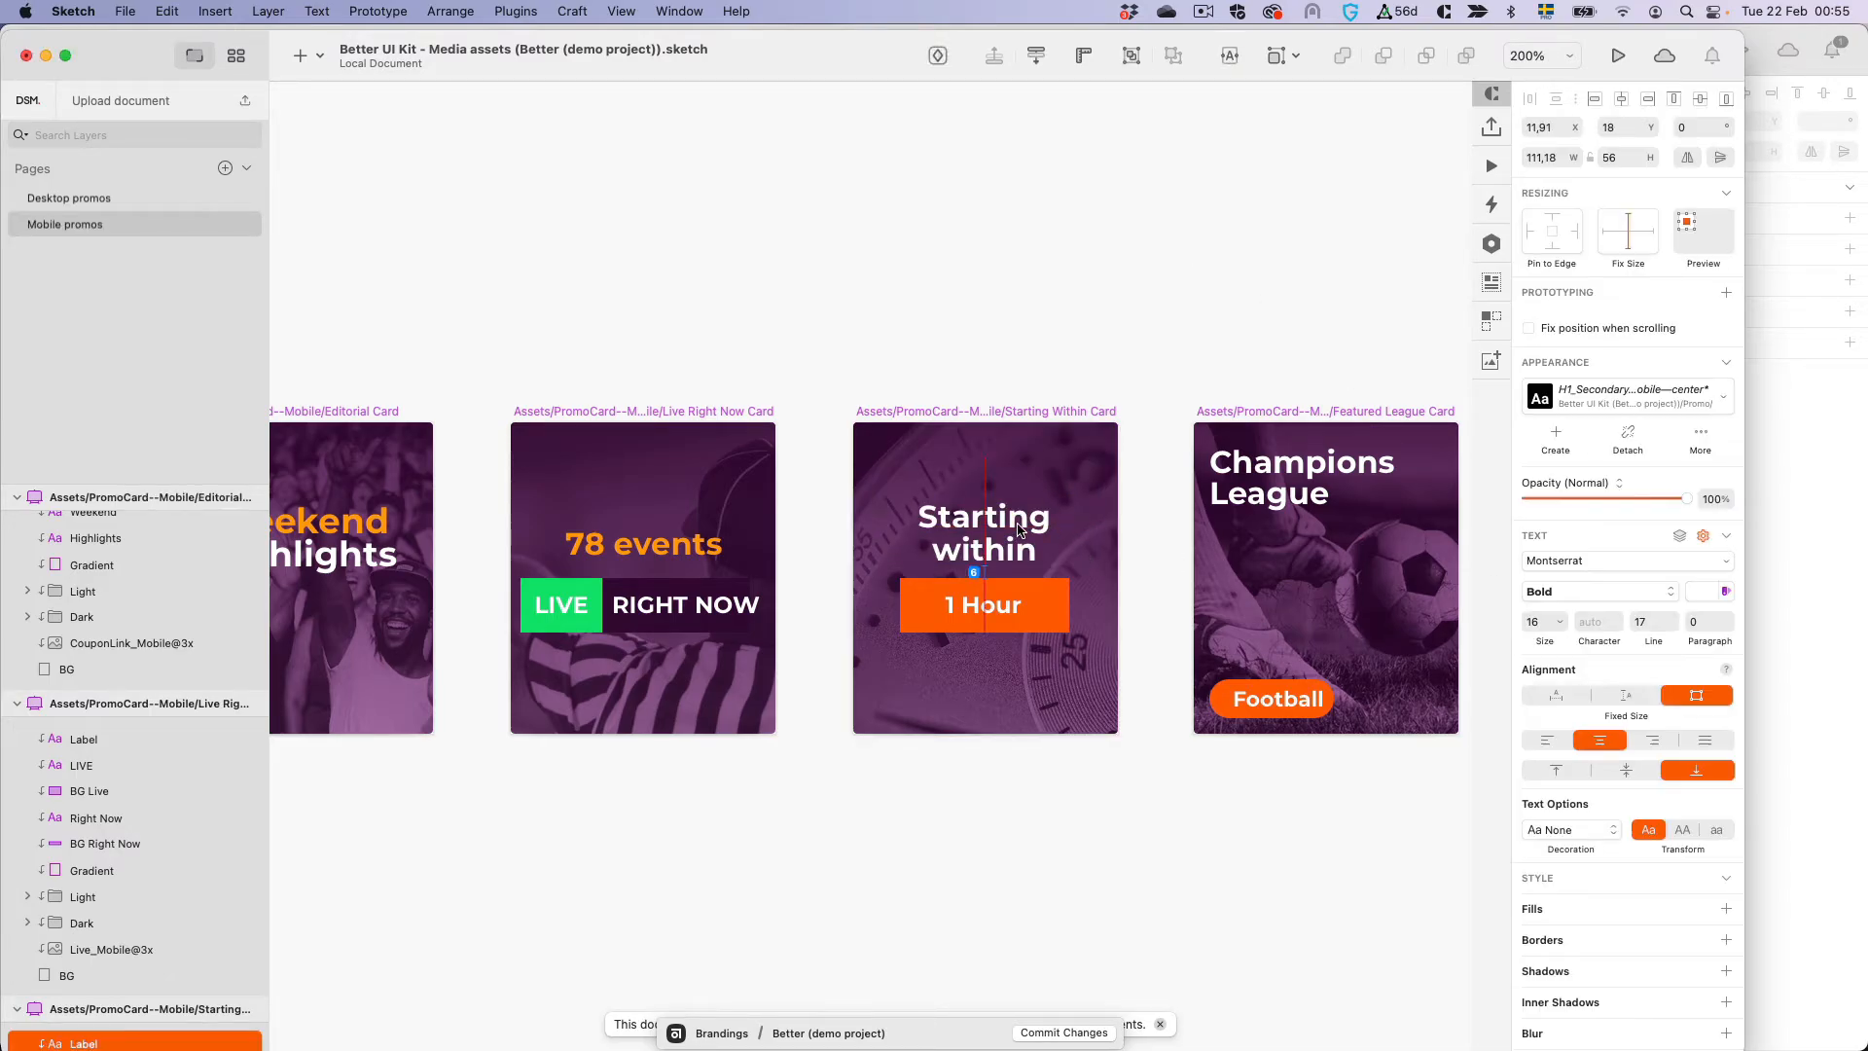
pyautogui.click(1310, 249)
pyautogui.hscroll(3, 1310, 249)
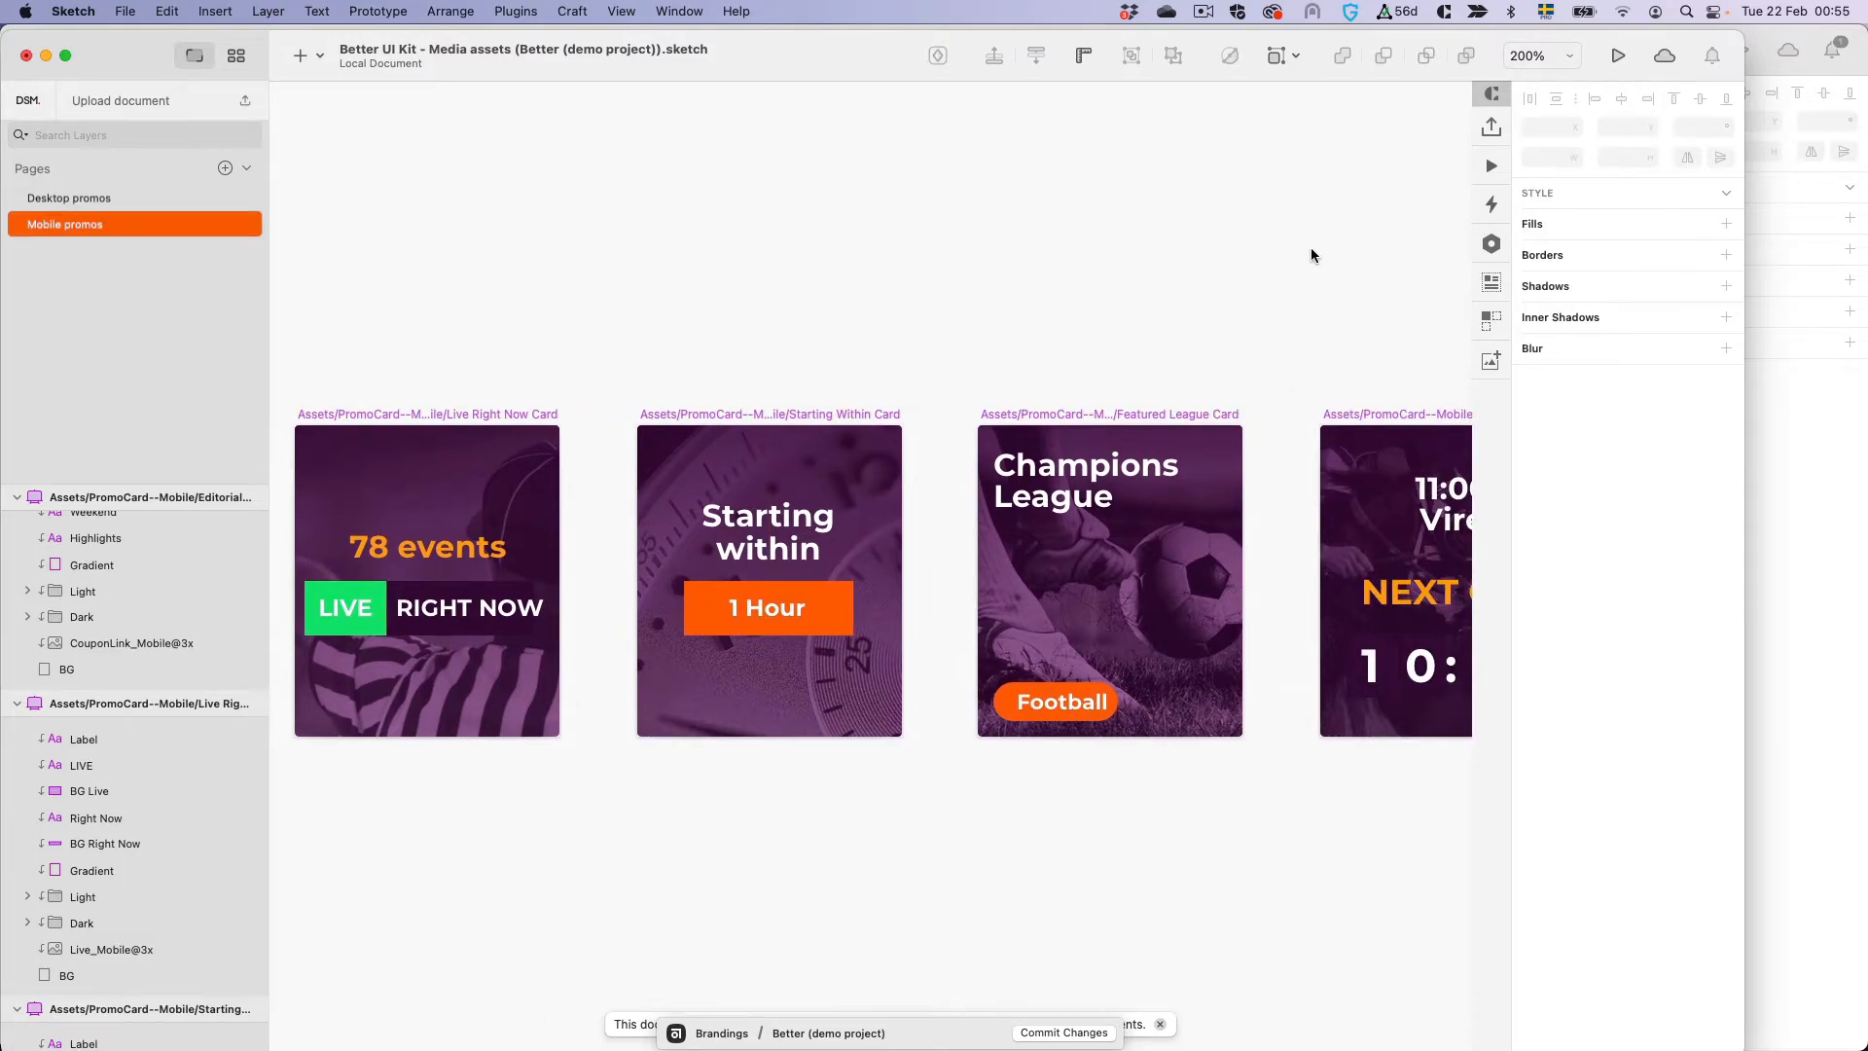
# Step: Set the mobile Champions League title to font size 14 with a 14 line height
pyautogui.click(1126, 482)
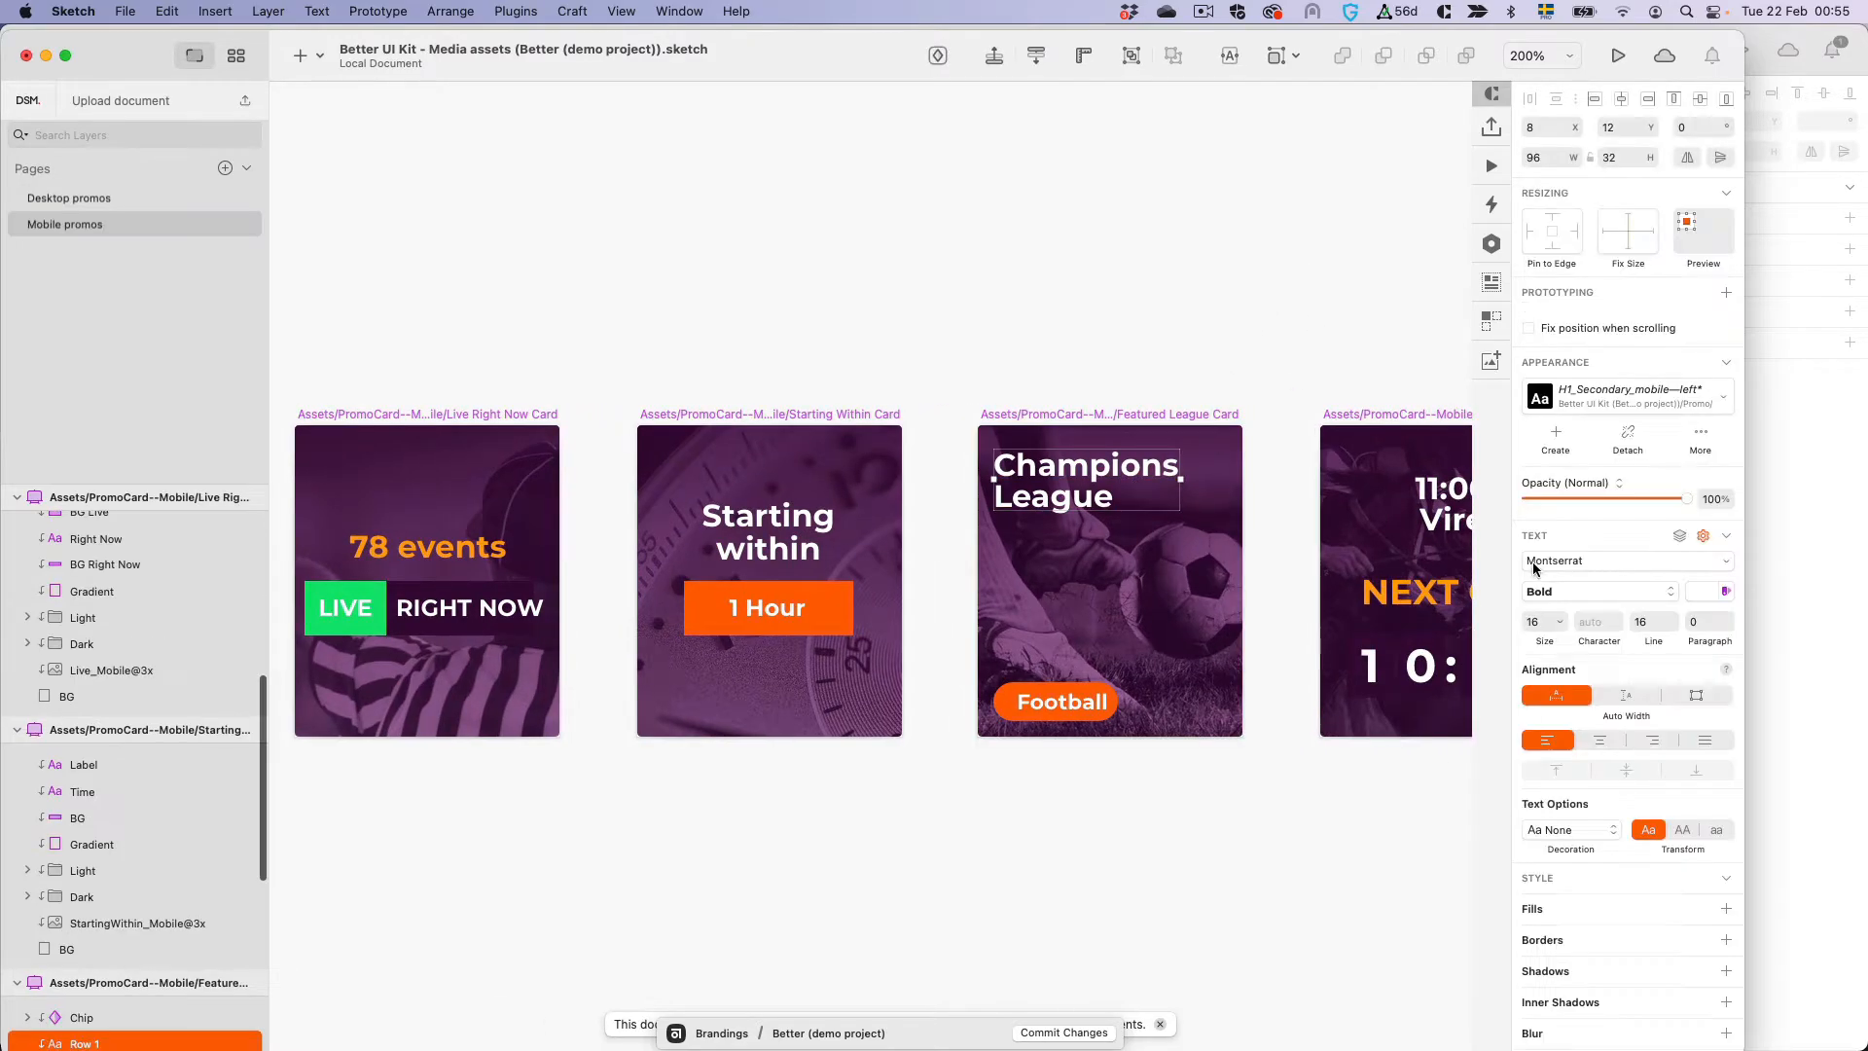
pyautogui.click(1640, 622)
pyautogui.click(1529, 622)
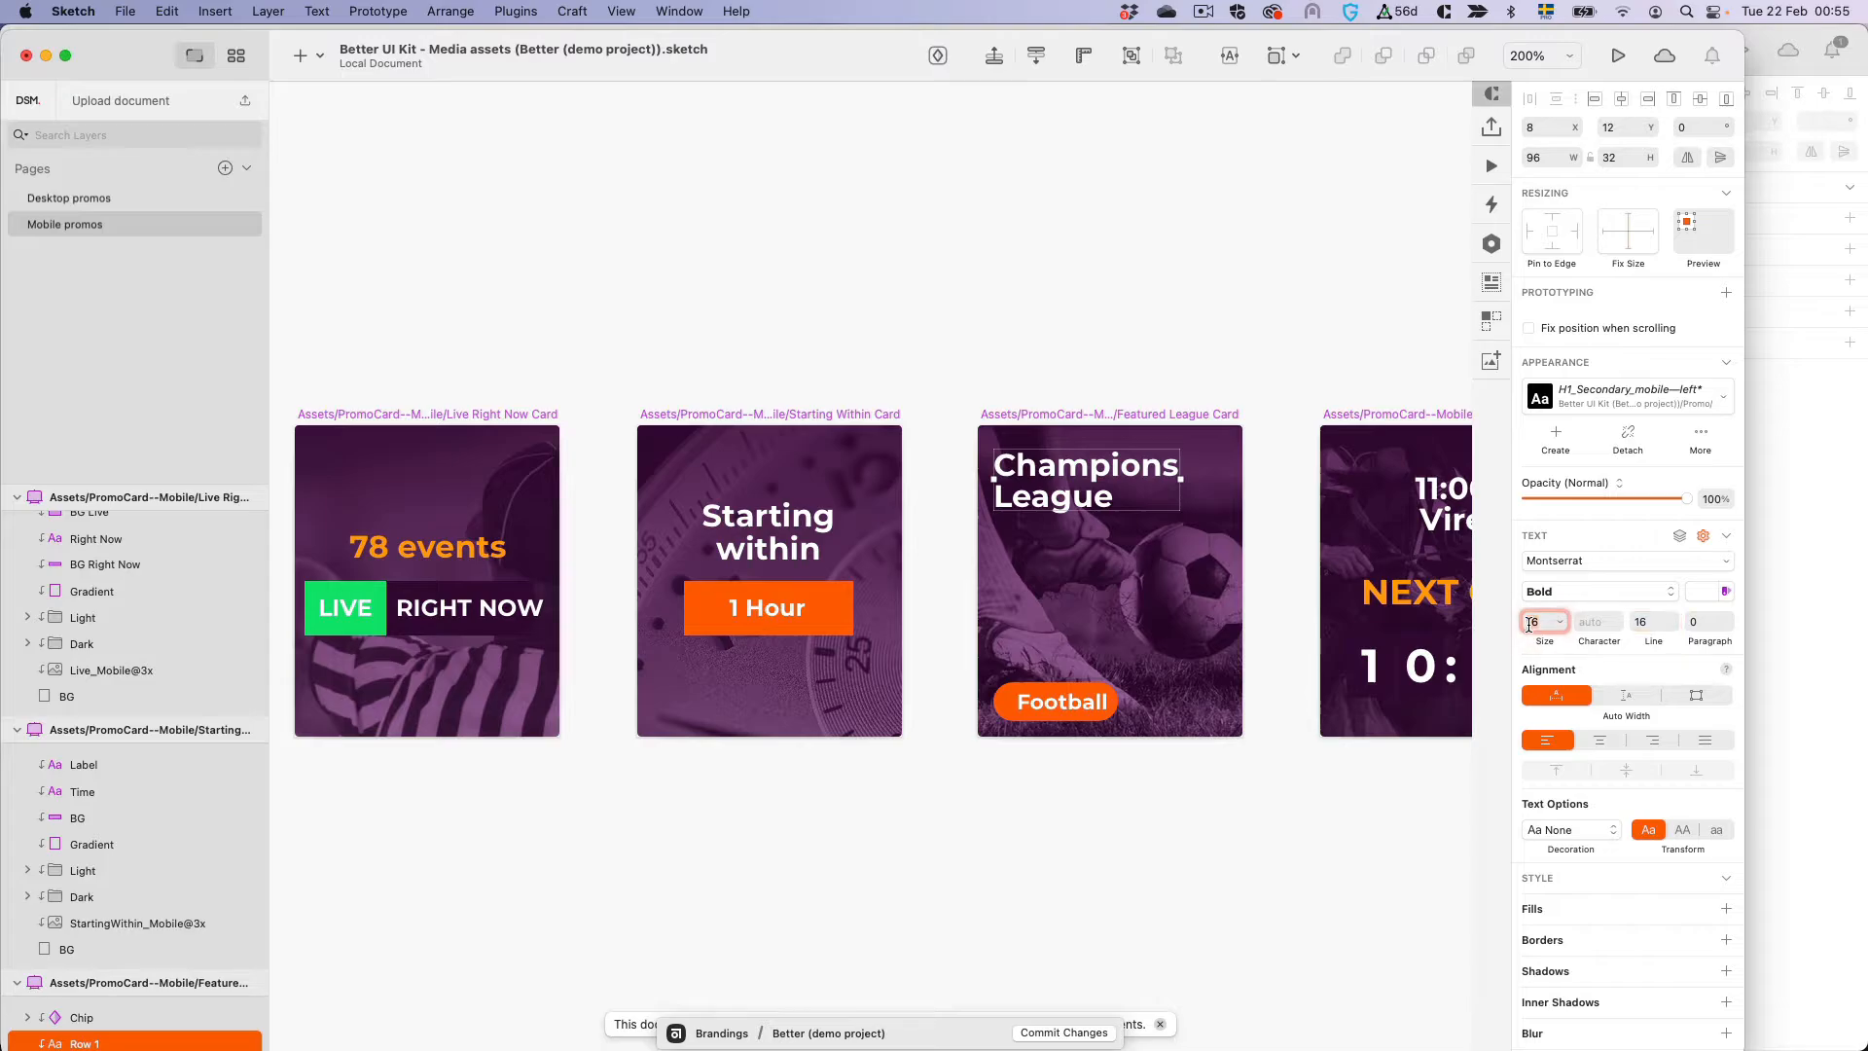
pyautogui.write('14')
pyautogui.press('Return')
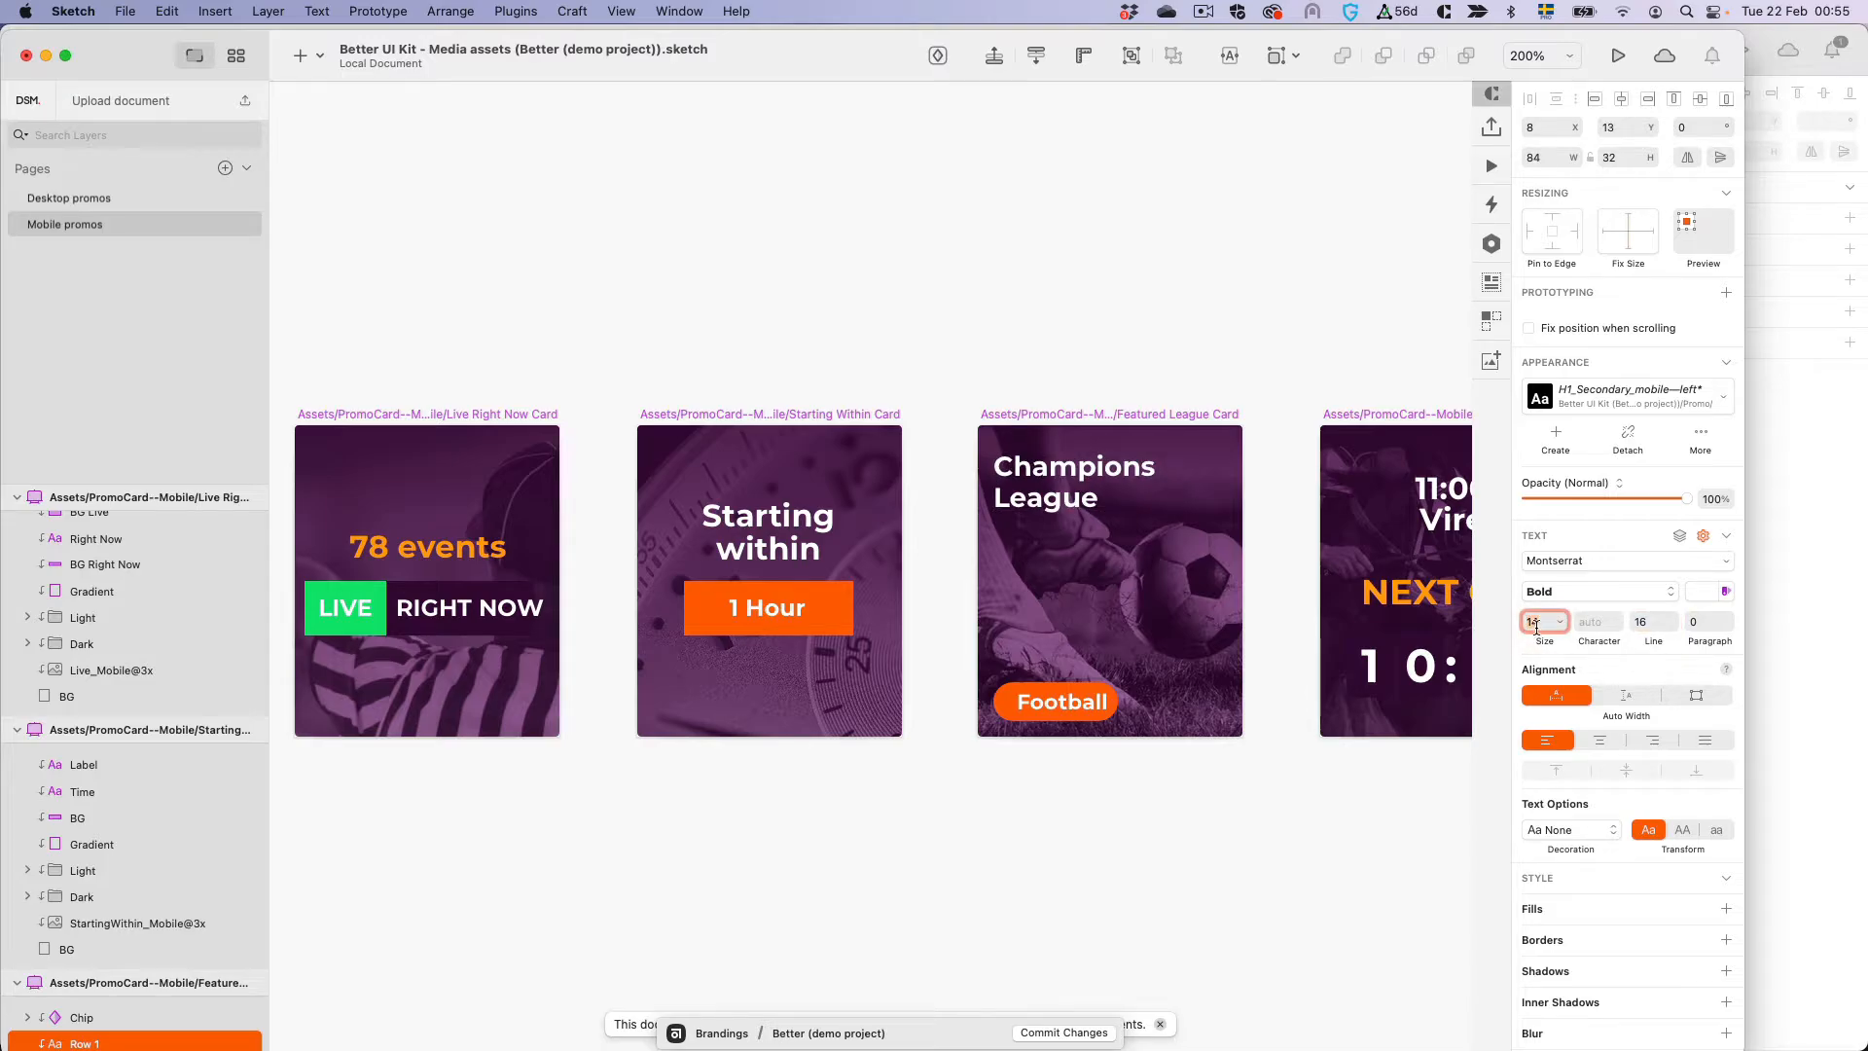
pyautogui.click(1643, 623)
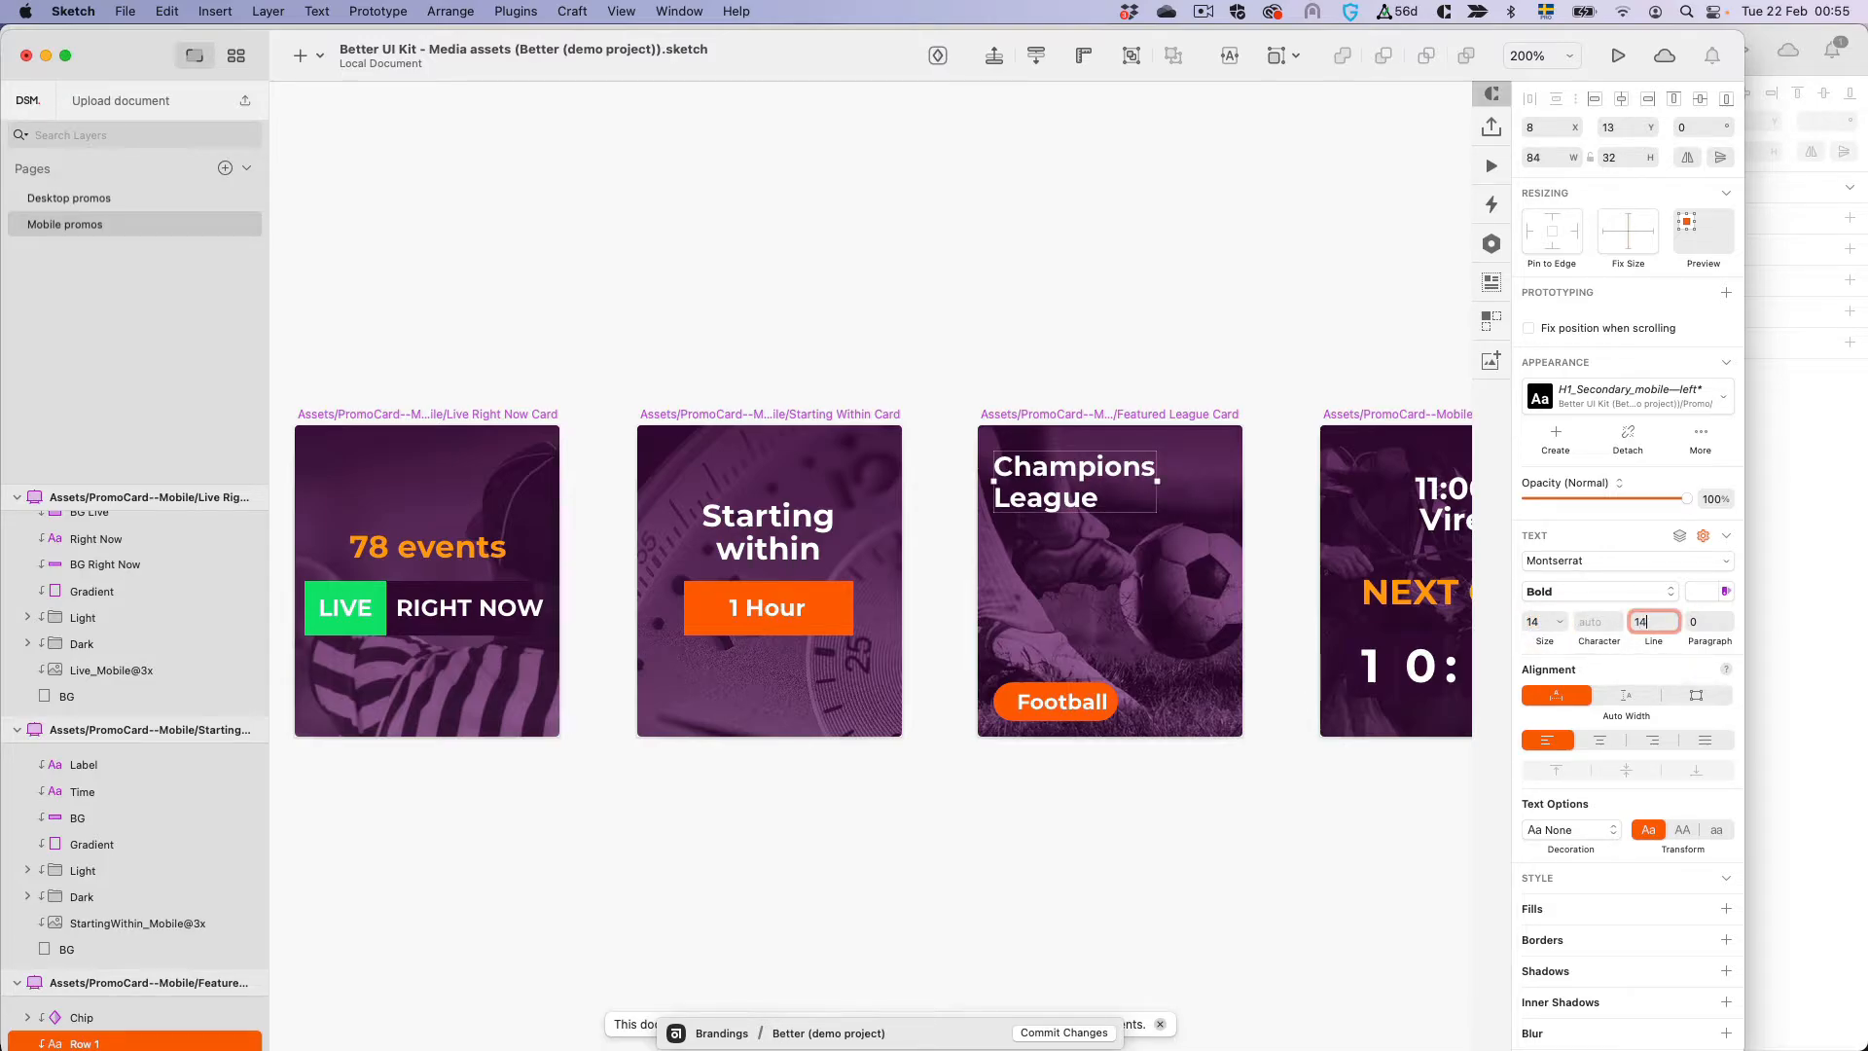
pyautogui.write('14')
pyautogui.press('Return')
# Step: Reduce the Football chip label in the Info Chip to font size 10
pyautogui.click(1238, 409)
pyautogui.hscroll(5, 1240, 406)
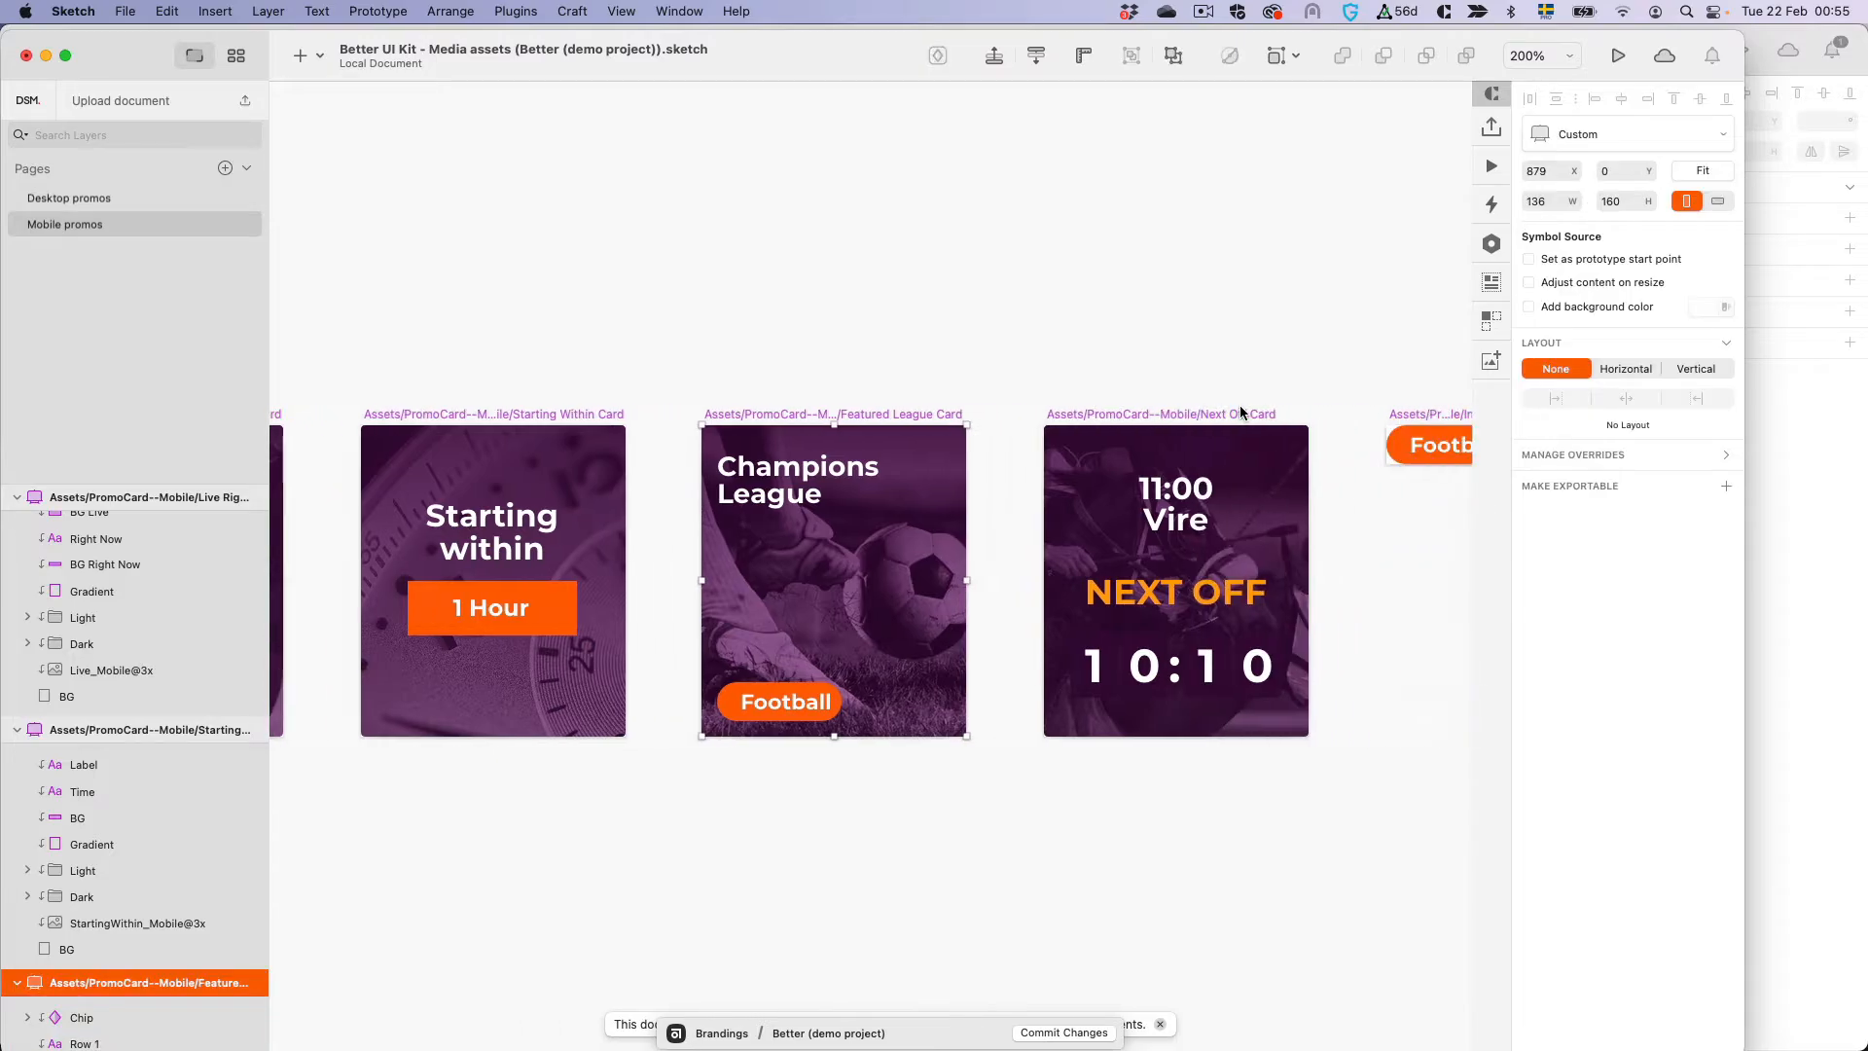
pyautogui.click(1164, 525)
pyautogui.hscroll(5, 1163, 525)
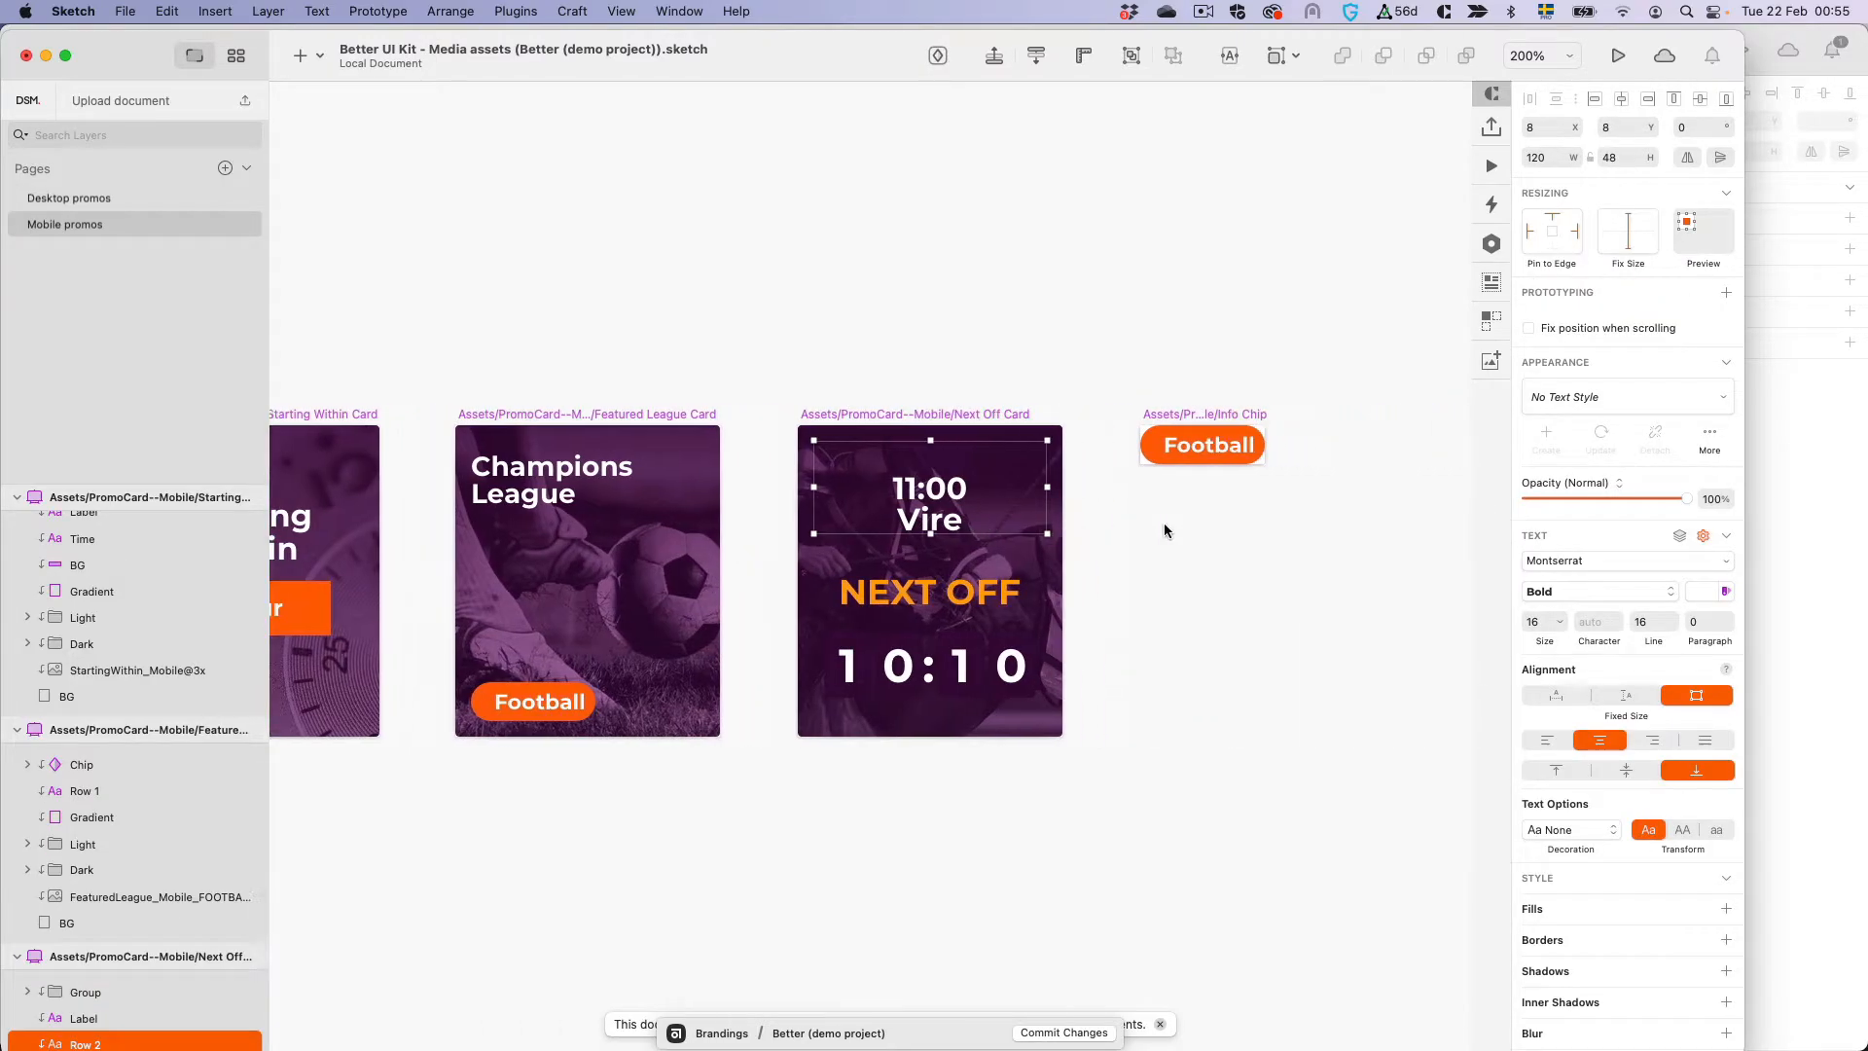
pyautogui.click(1235, 553)
pyautogui.hscroll(1, 1235, 553)
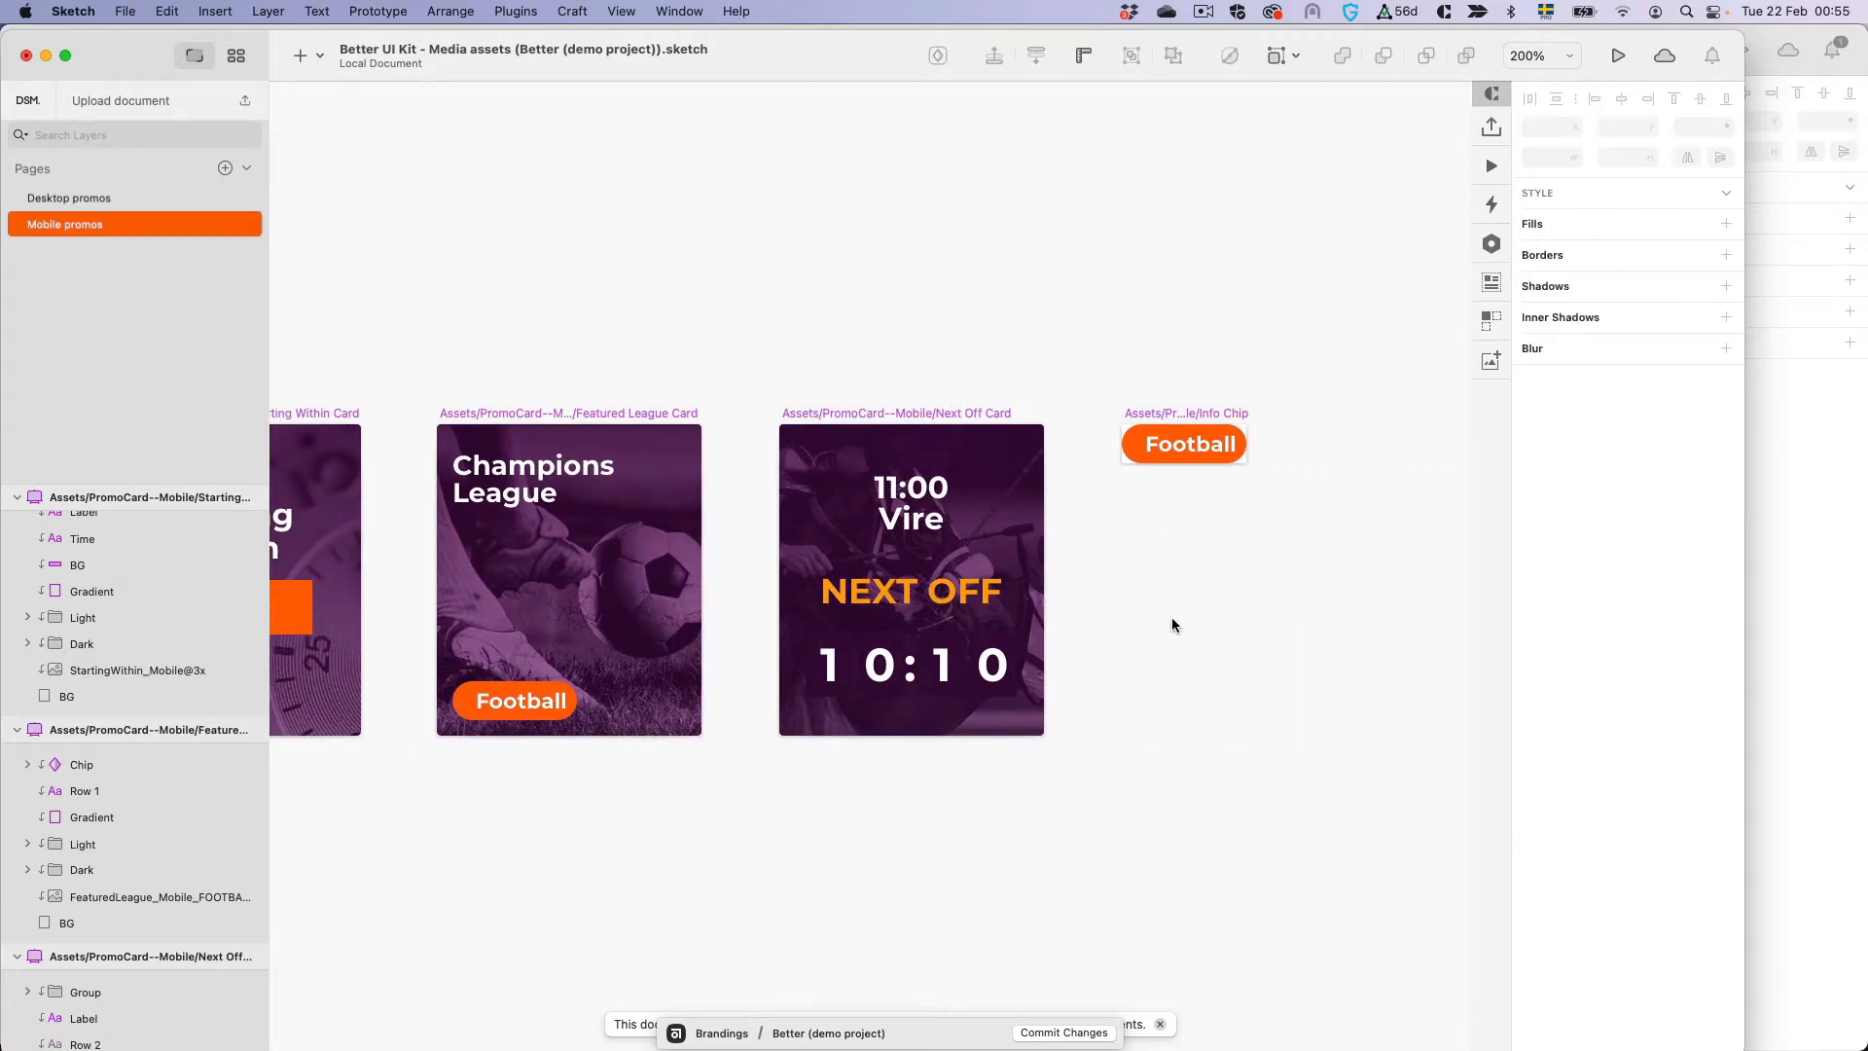
pyautogui.click(1191, 444)
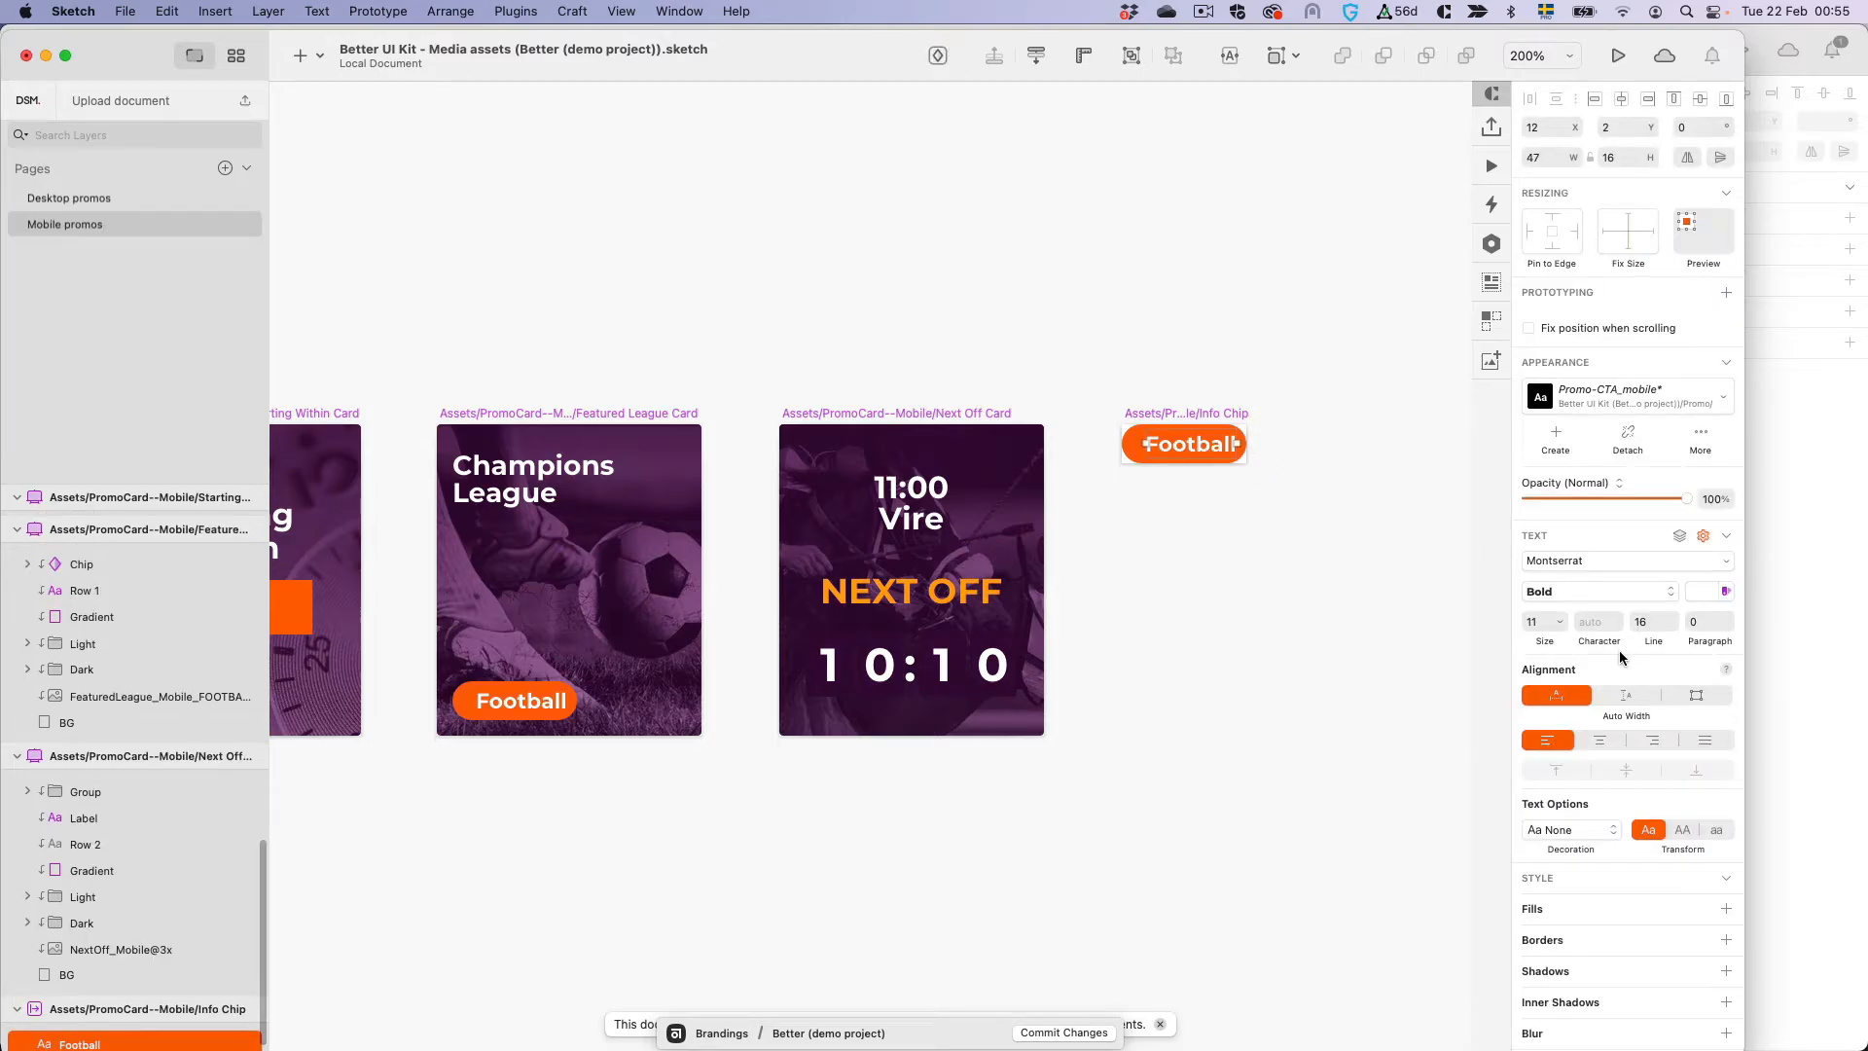
pyautogui.click(1534, 623)
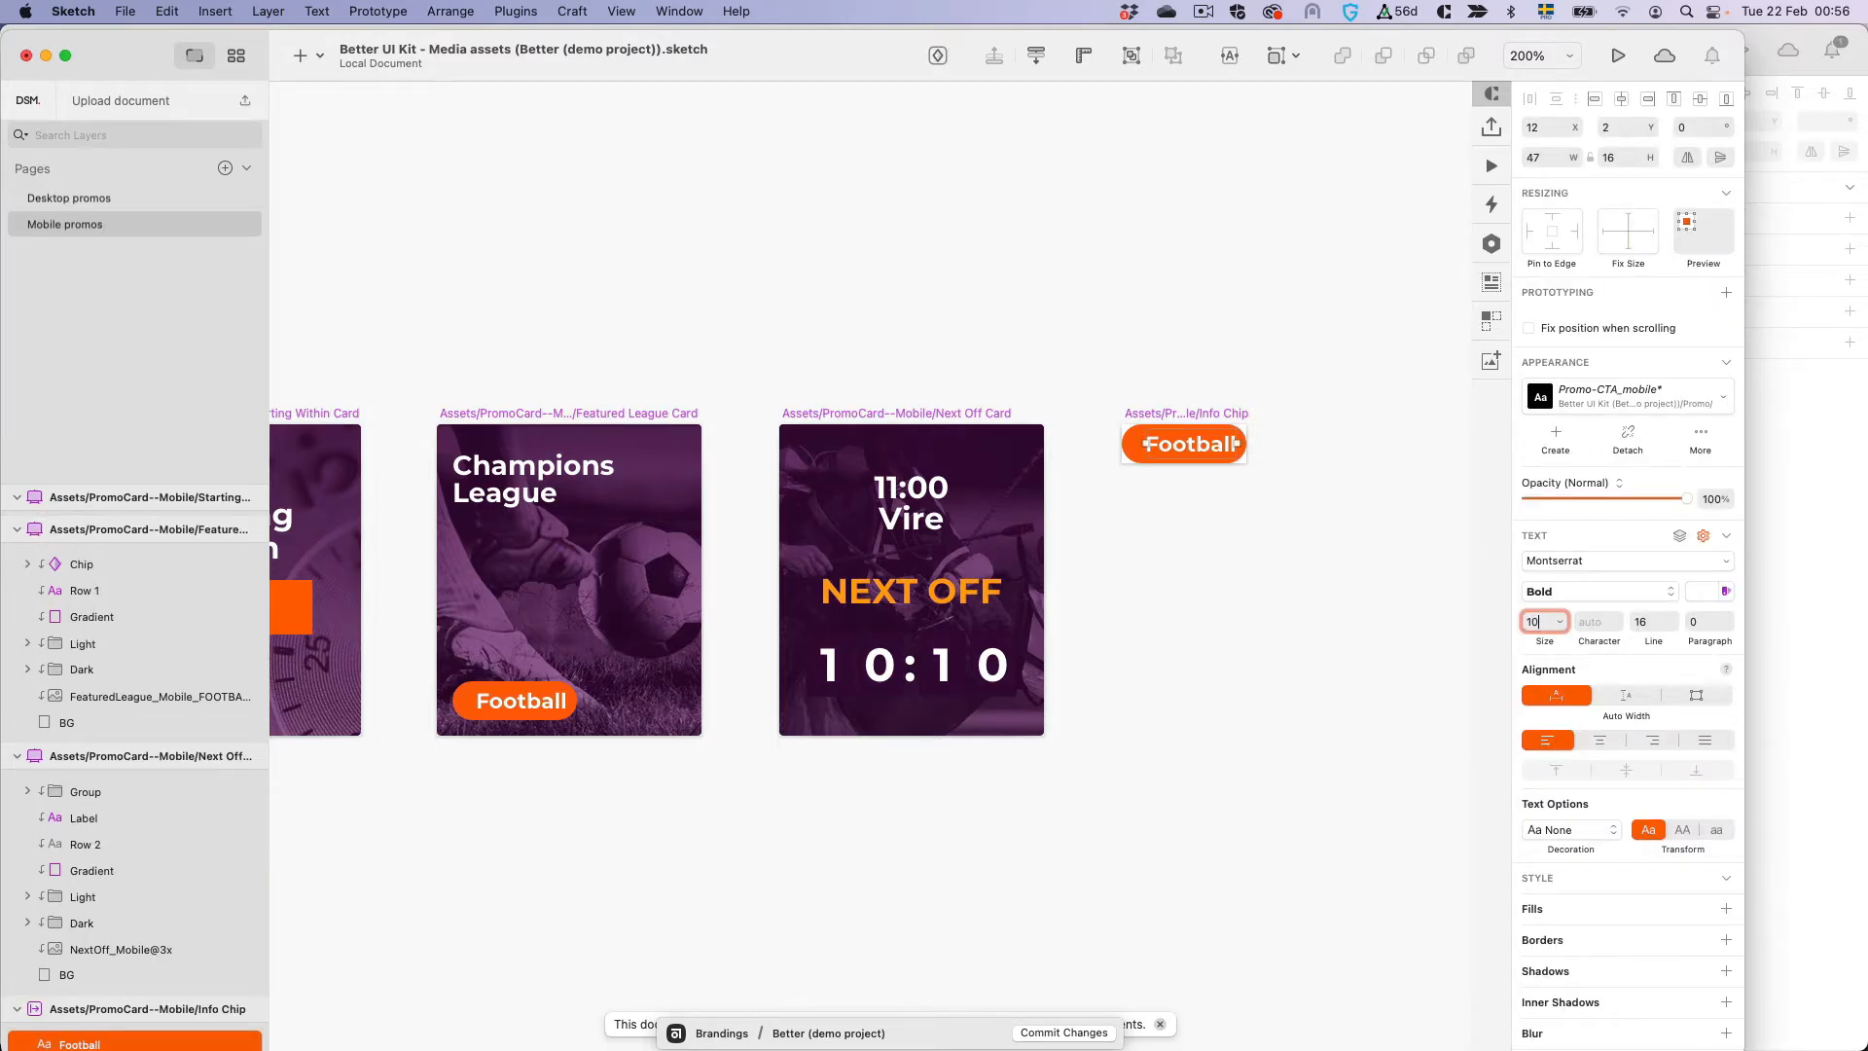
pyautogui.write('10')
pyautogui.press('Return')
pyautogui.click(1199, 451)
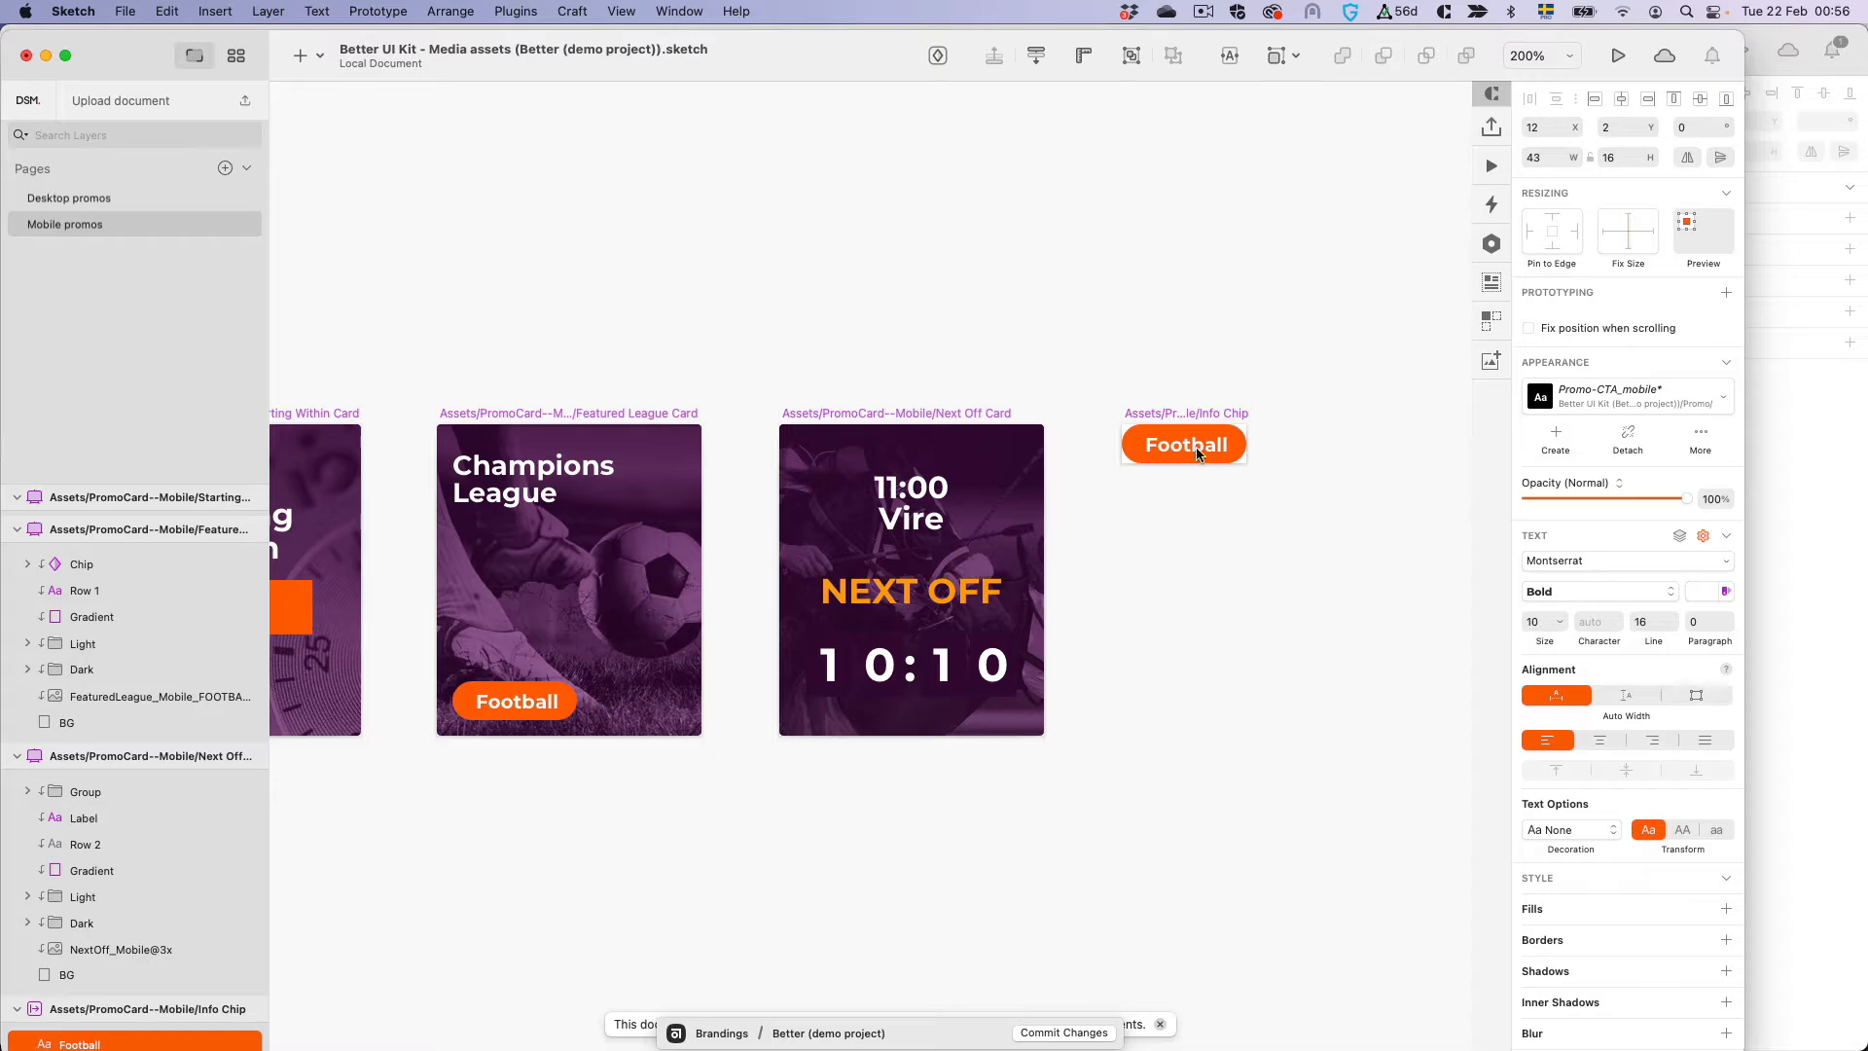
pyautogui.press('super+a')
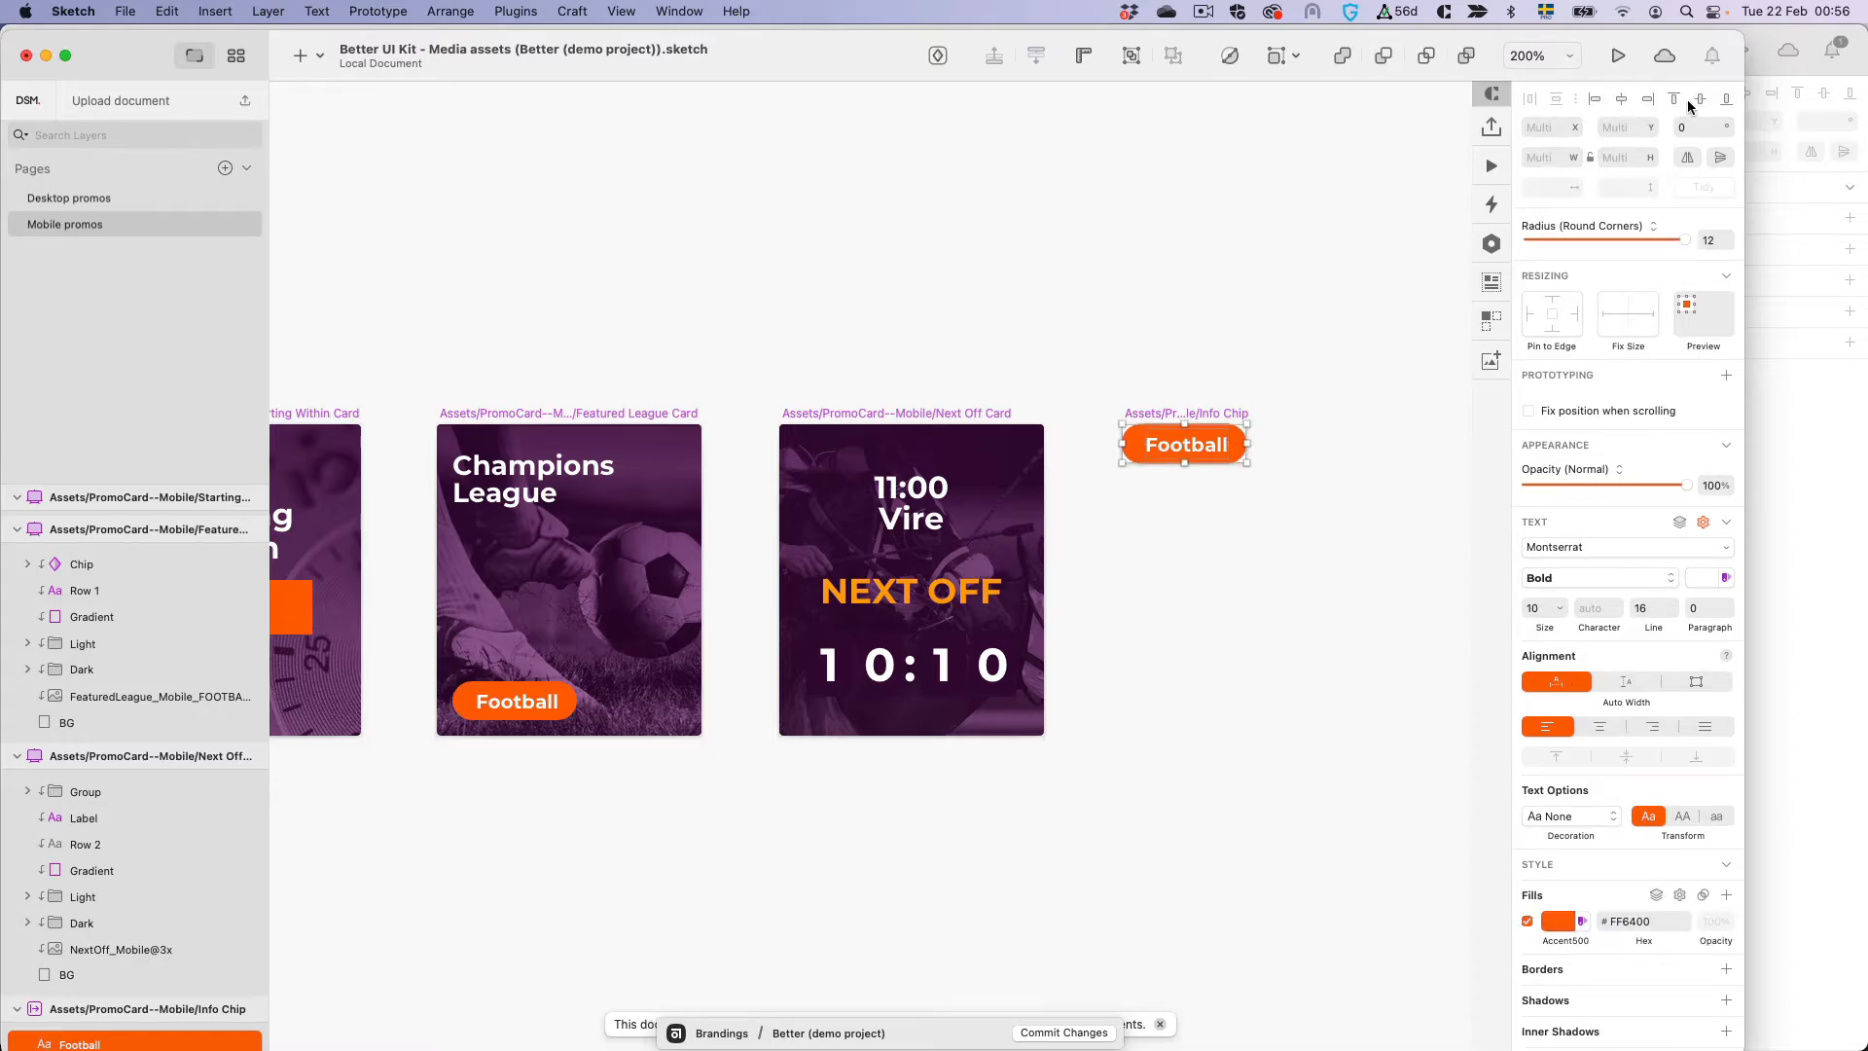
pyautogui.click(1351, 289)
pyautogui.hscroll(-10, 1351, 289)
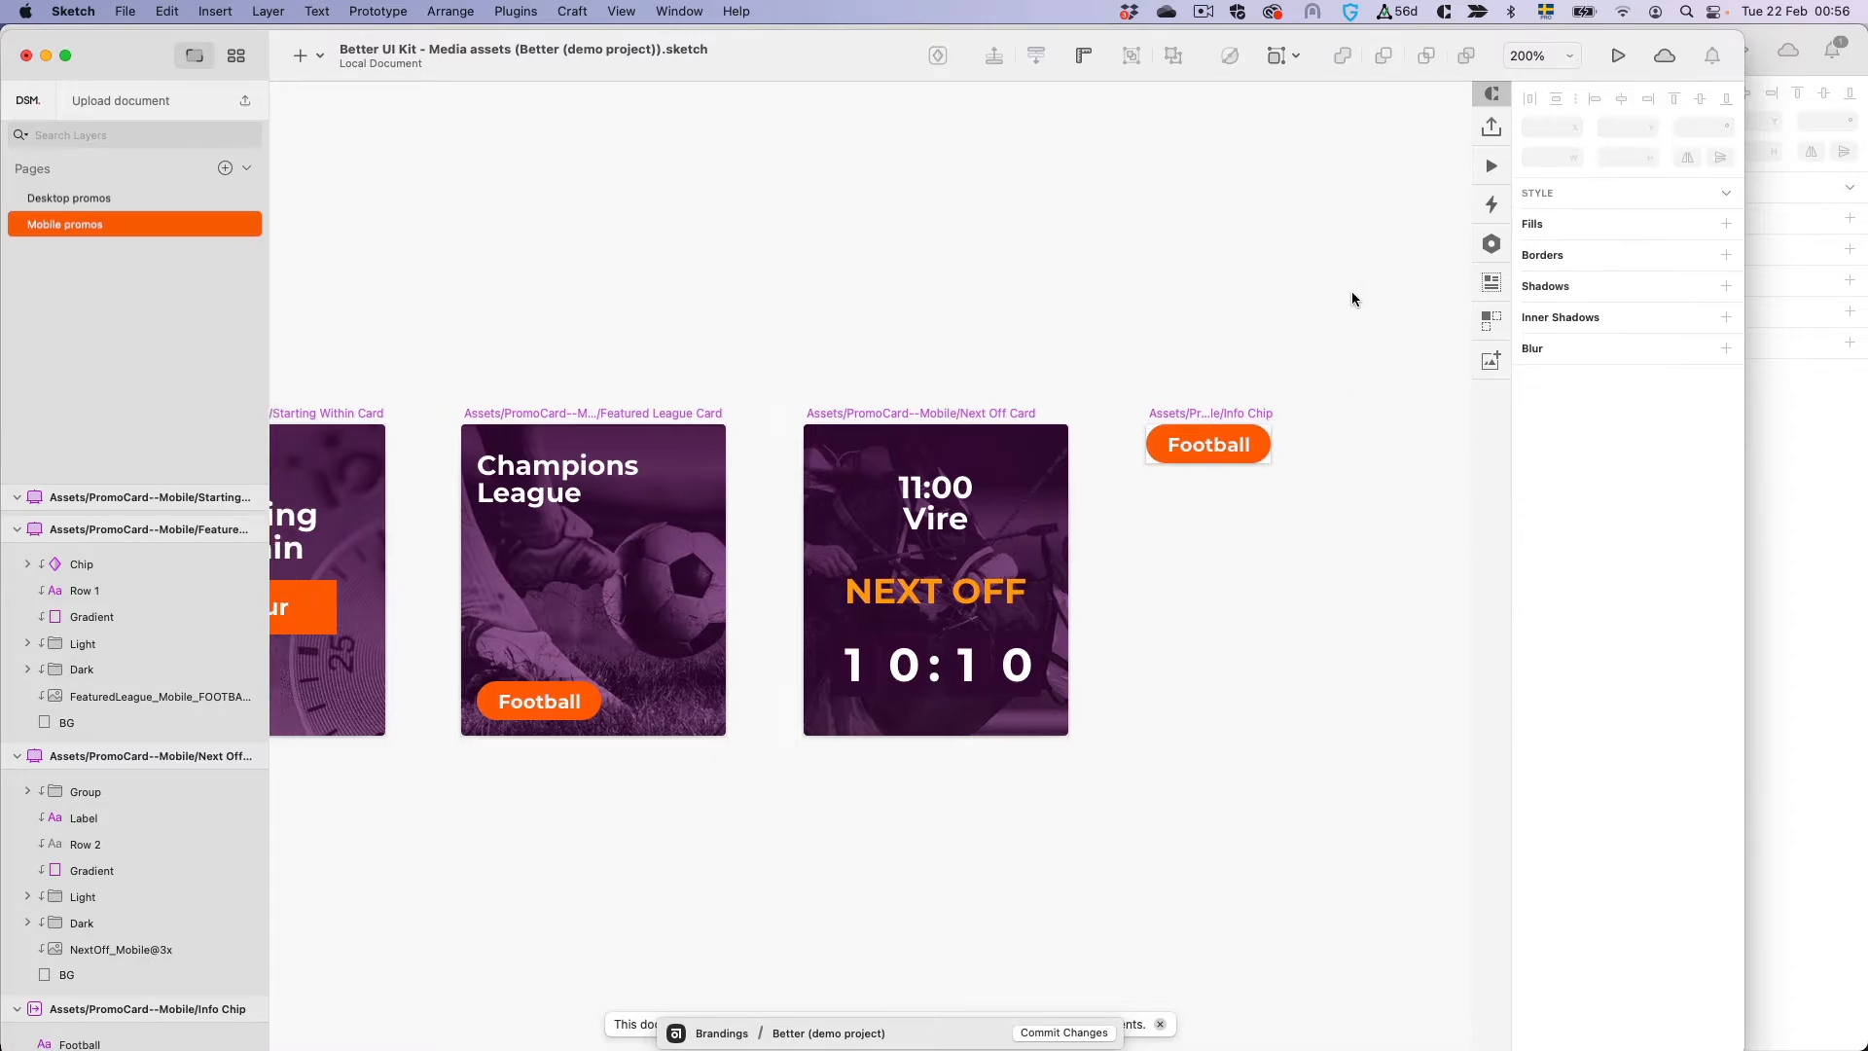
# Step: Zoom out and move to the Desktop promos page showing the desktop promo cards
pyautogui.press('super+minus')
pyautogui.press('super+minus')
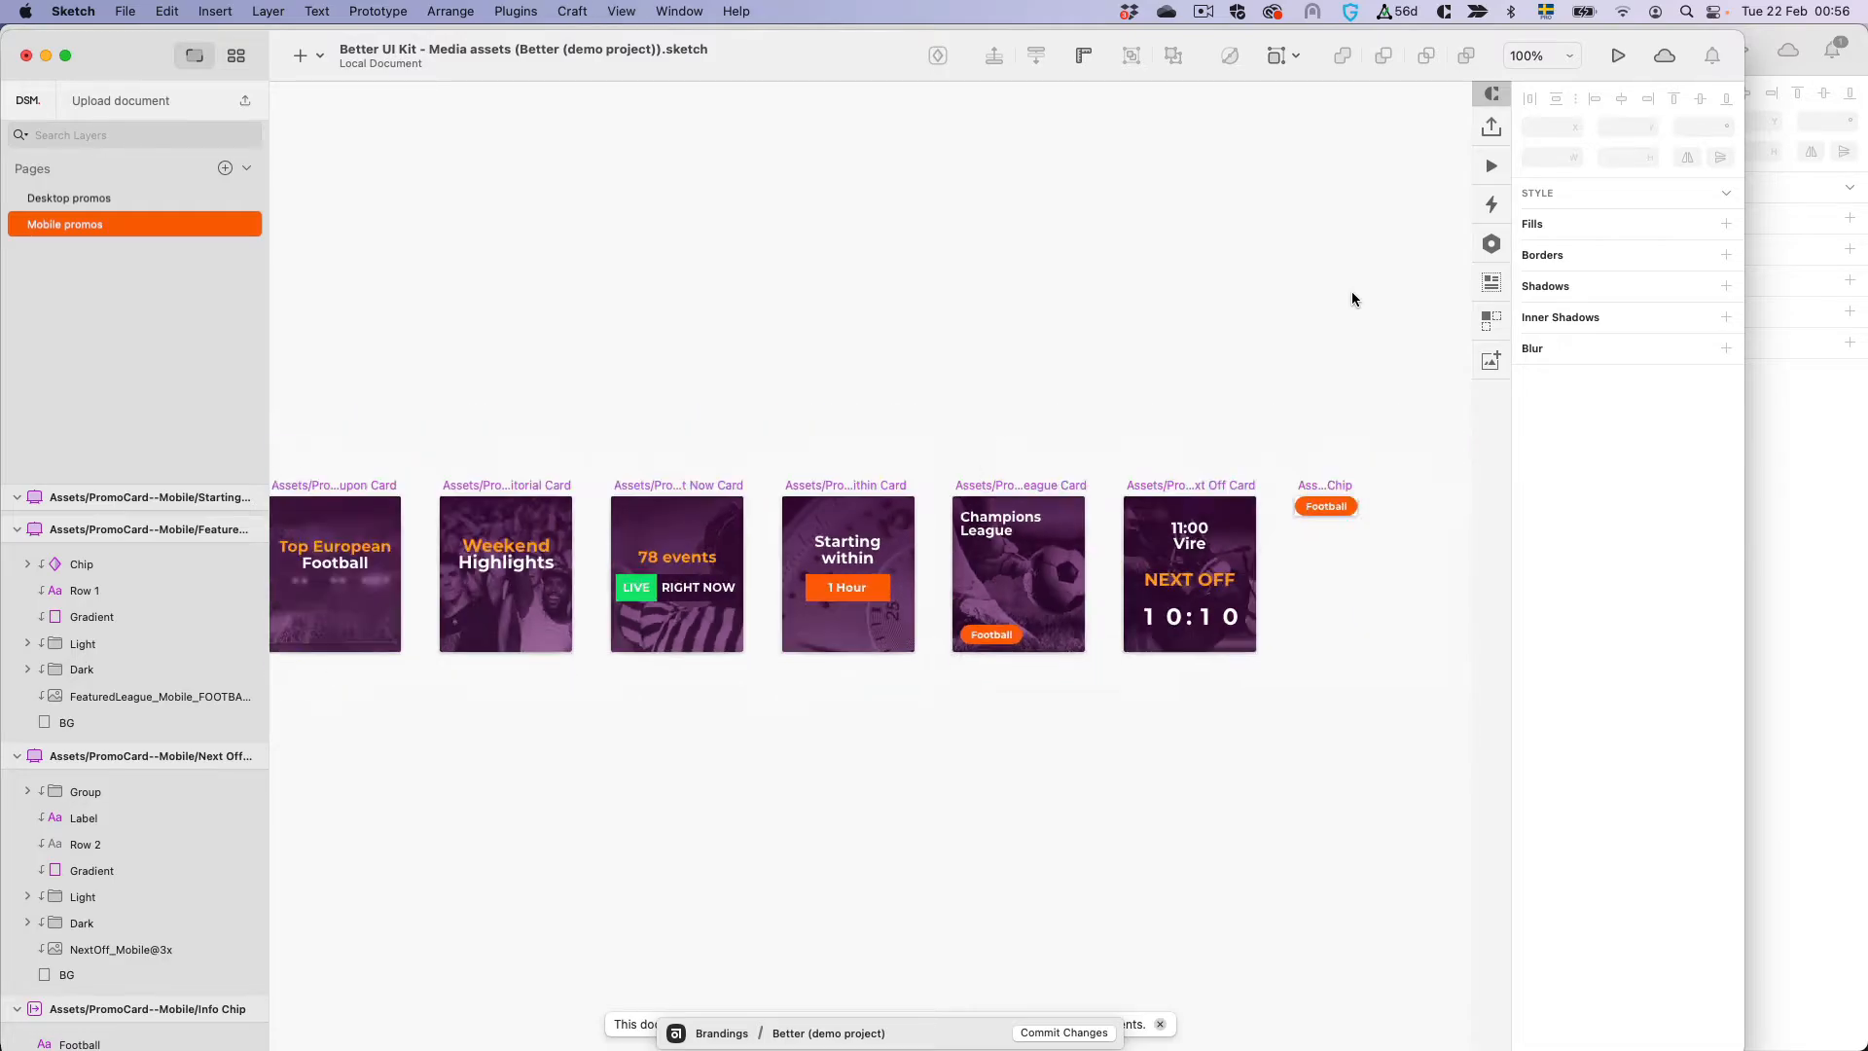
pyautogui.click(167, 198)
pyautogui.click(711, 214)
pyautogui.hscroll(-10, 711, 216)
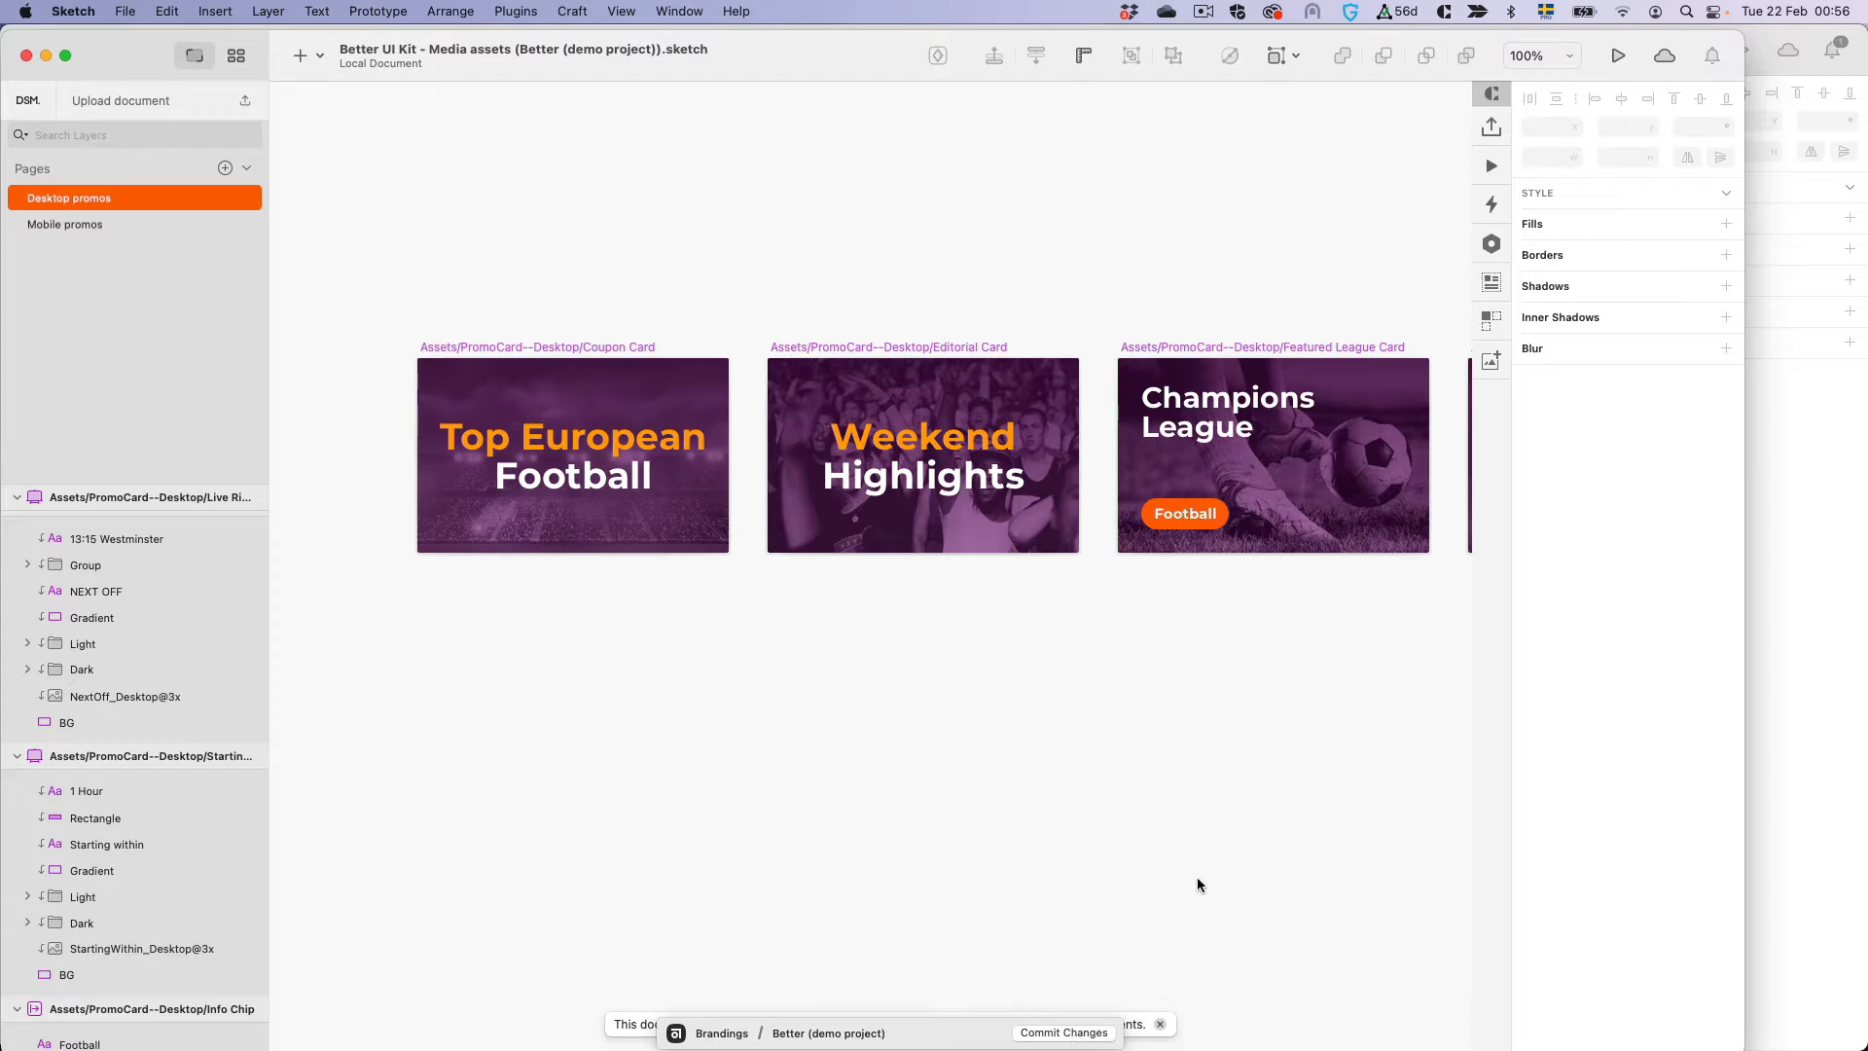
pyautogui.scroll(5, 673, 614)
pyautogui.hscroll(-6, 673, 615)
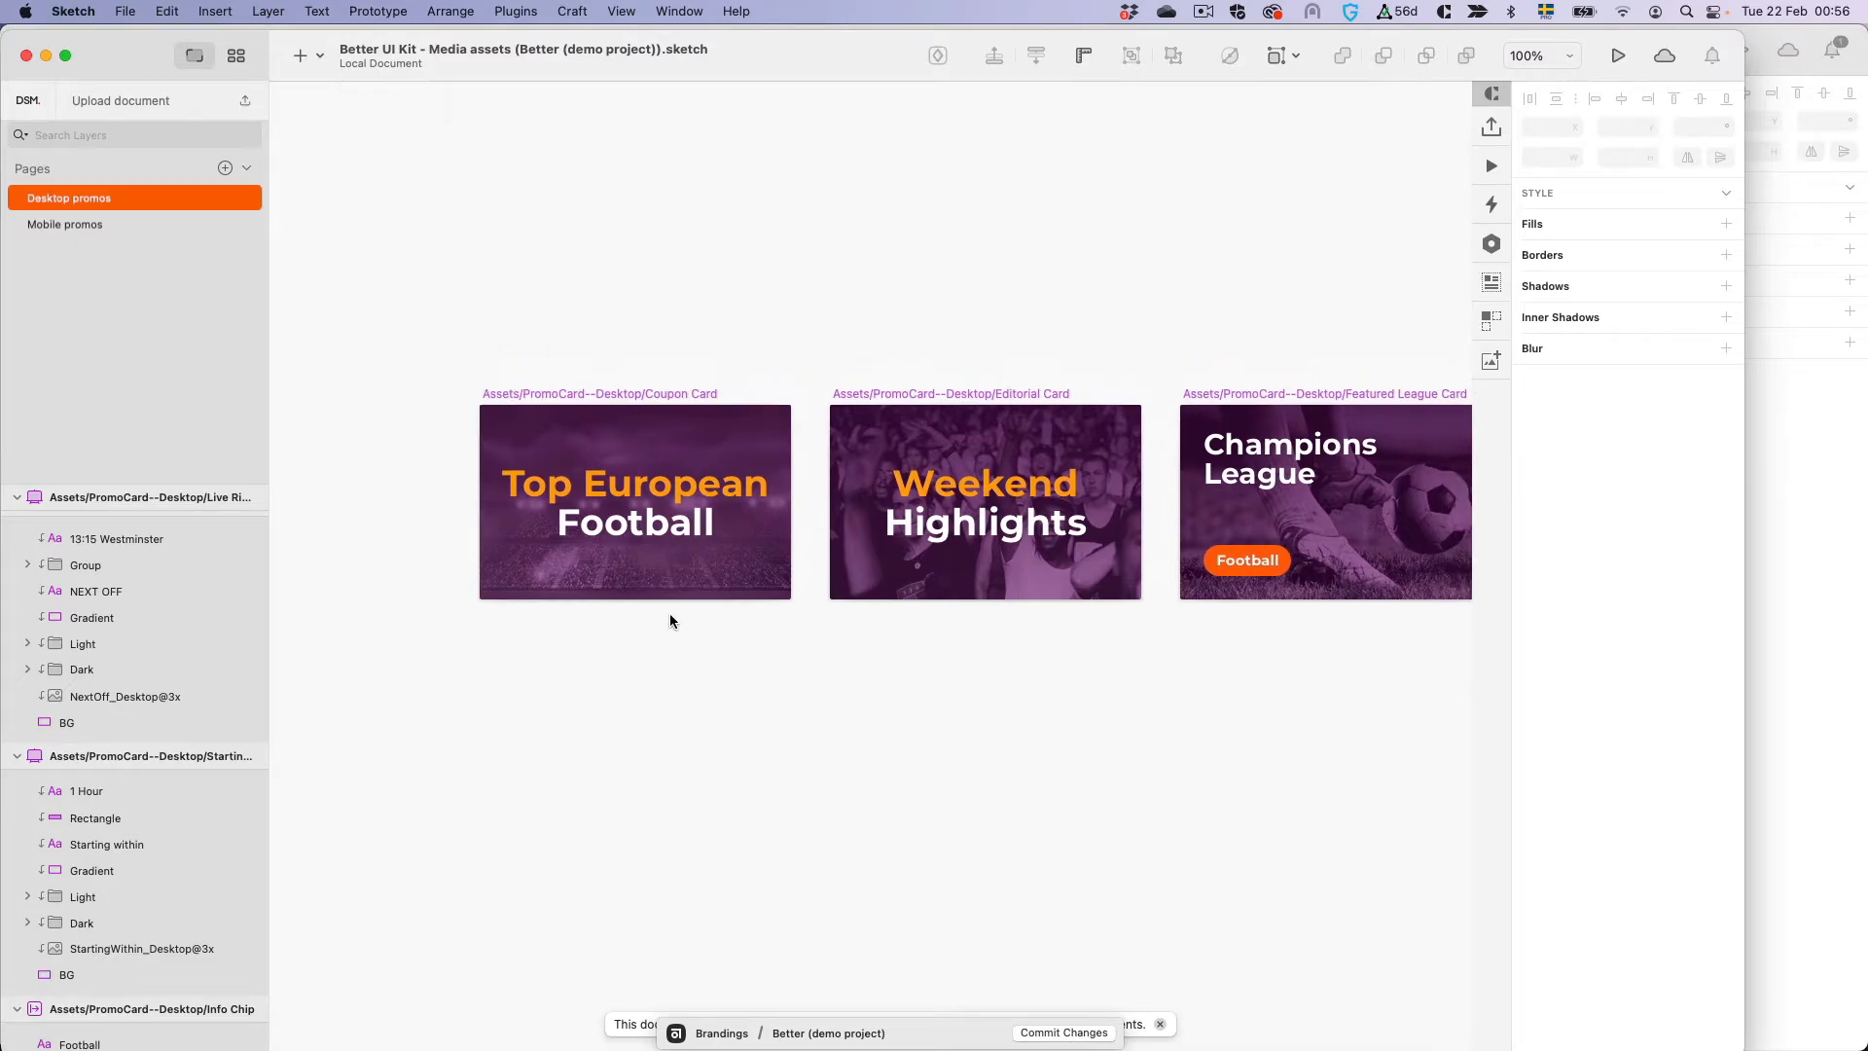
# Step: Select the Coupon Card's Gradient overlay layer
pyautogui.click(676, 569)
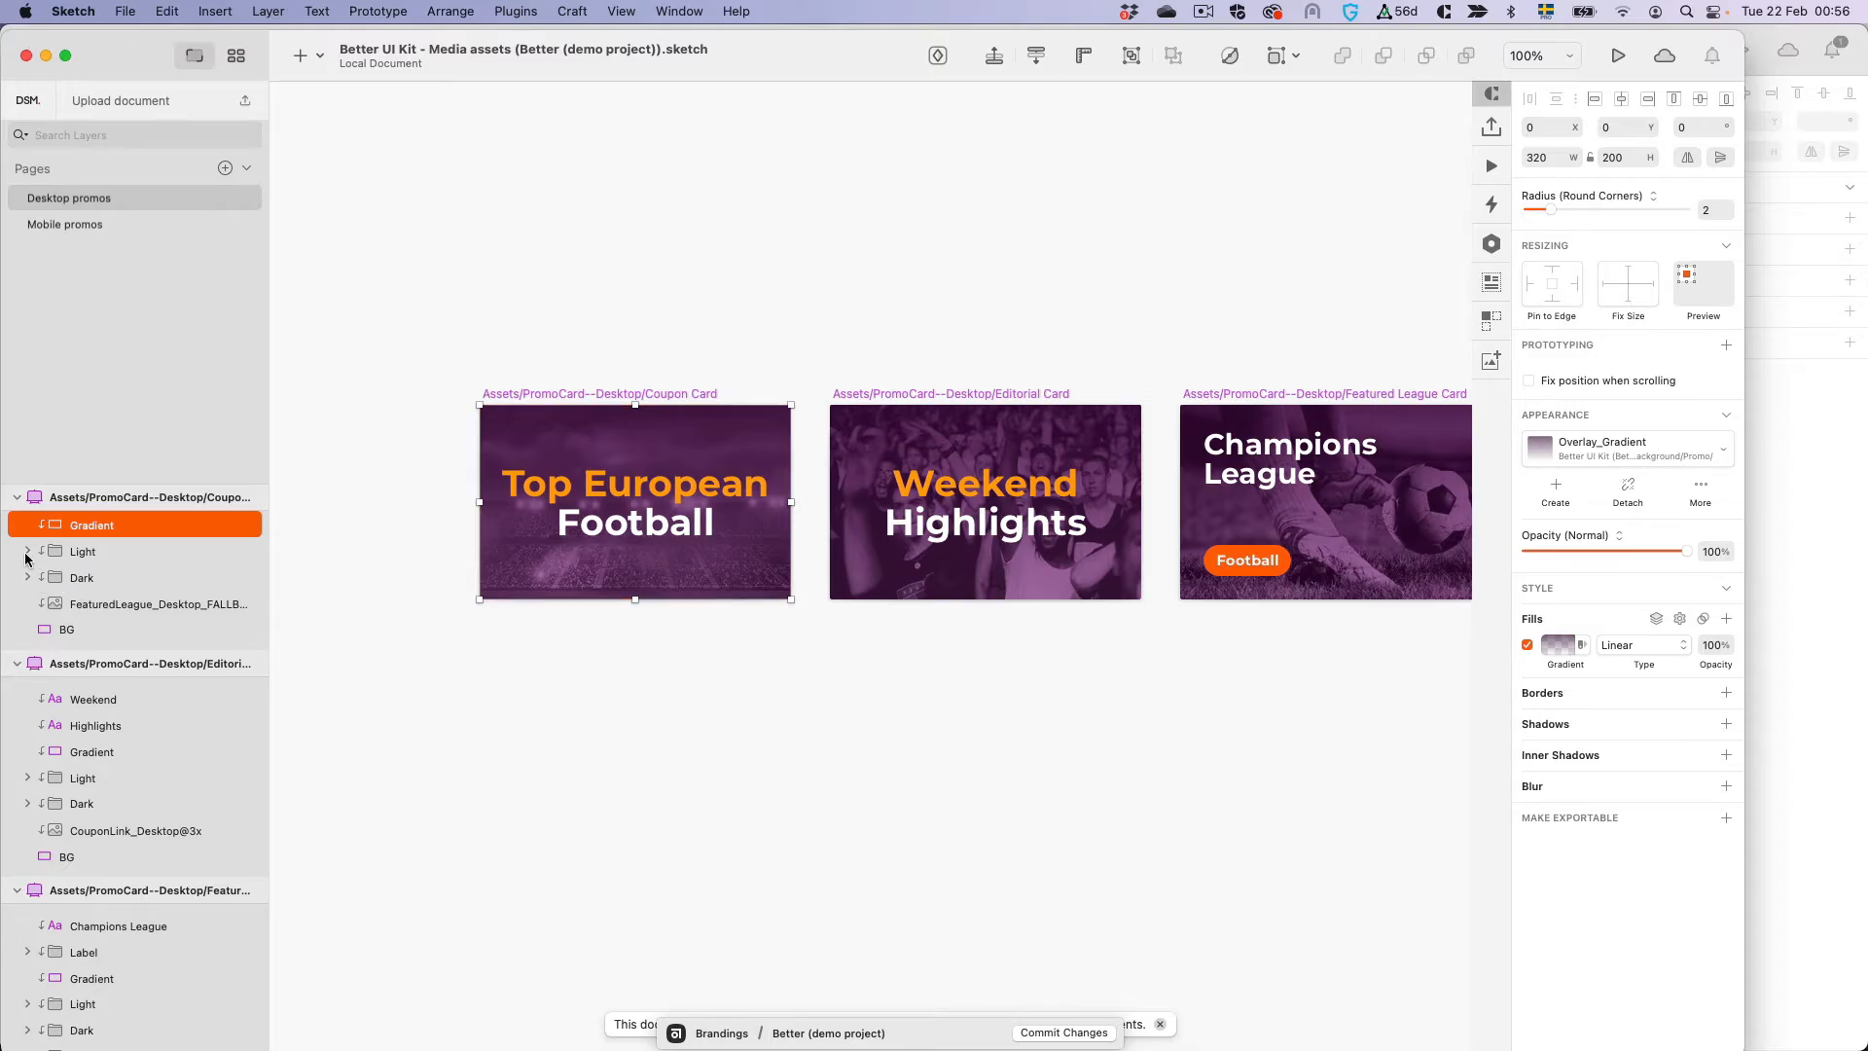
pyautogui.click(661, 679)
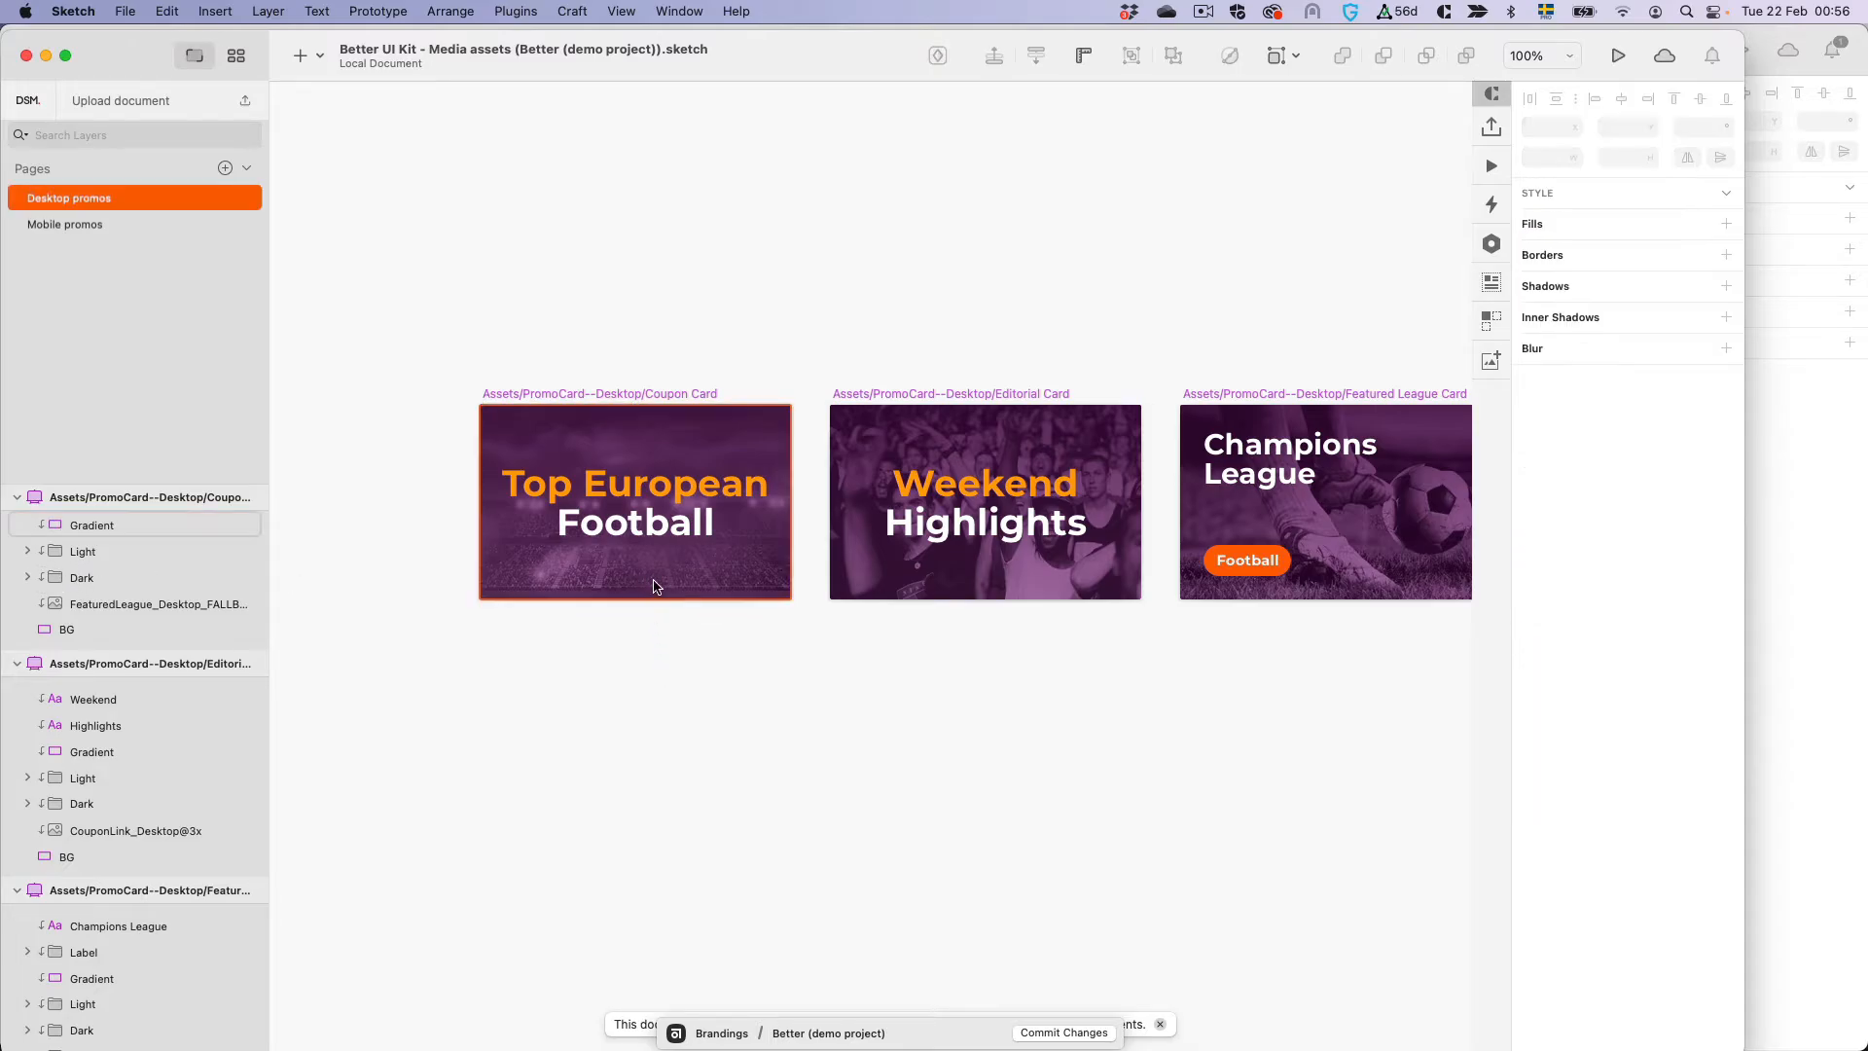
pyautogui.click(655, 585)
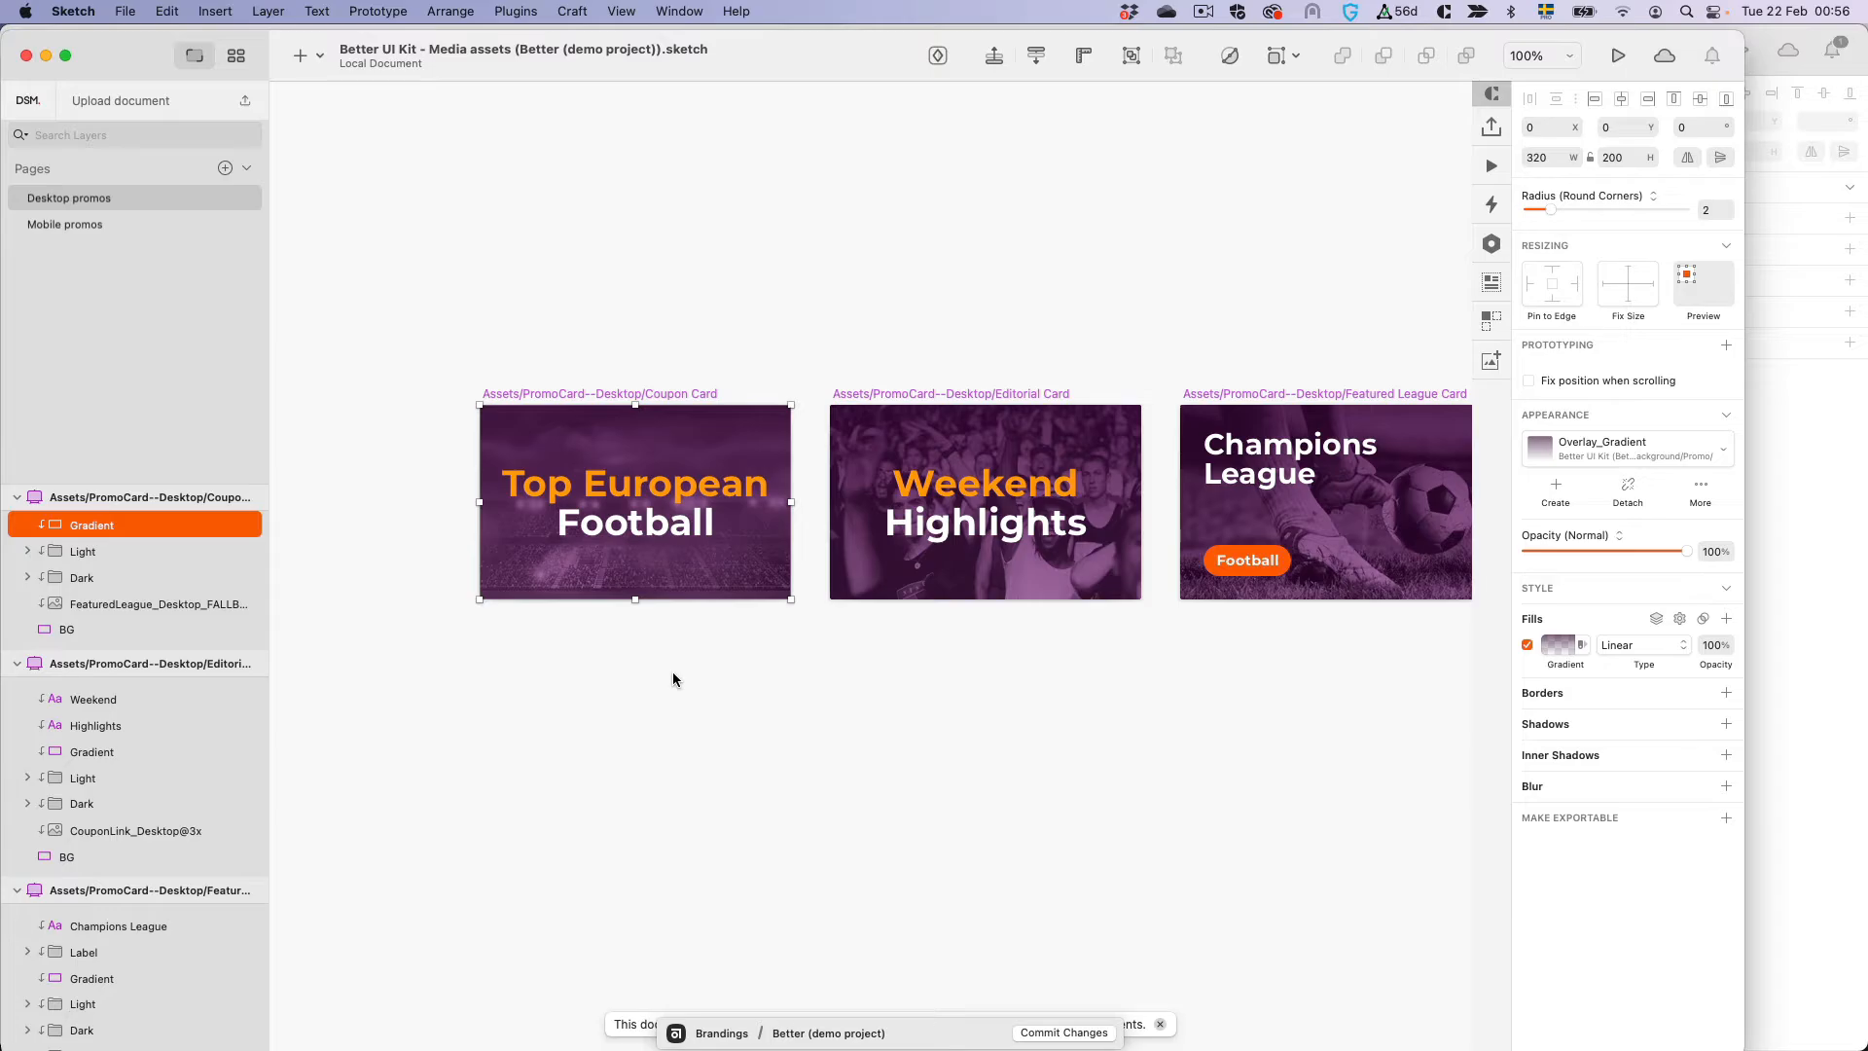
# Step: Inspect the Coupon Card's Gradient overlay by expanding its Light and Dark groups to check their fills
pyautogui.scroll(-1, 673, 679)
pyautogui.scroll(2, 673, 679)
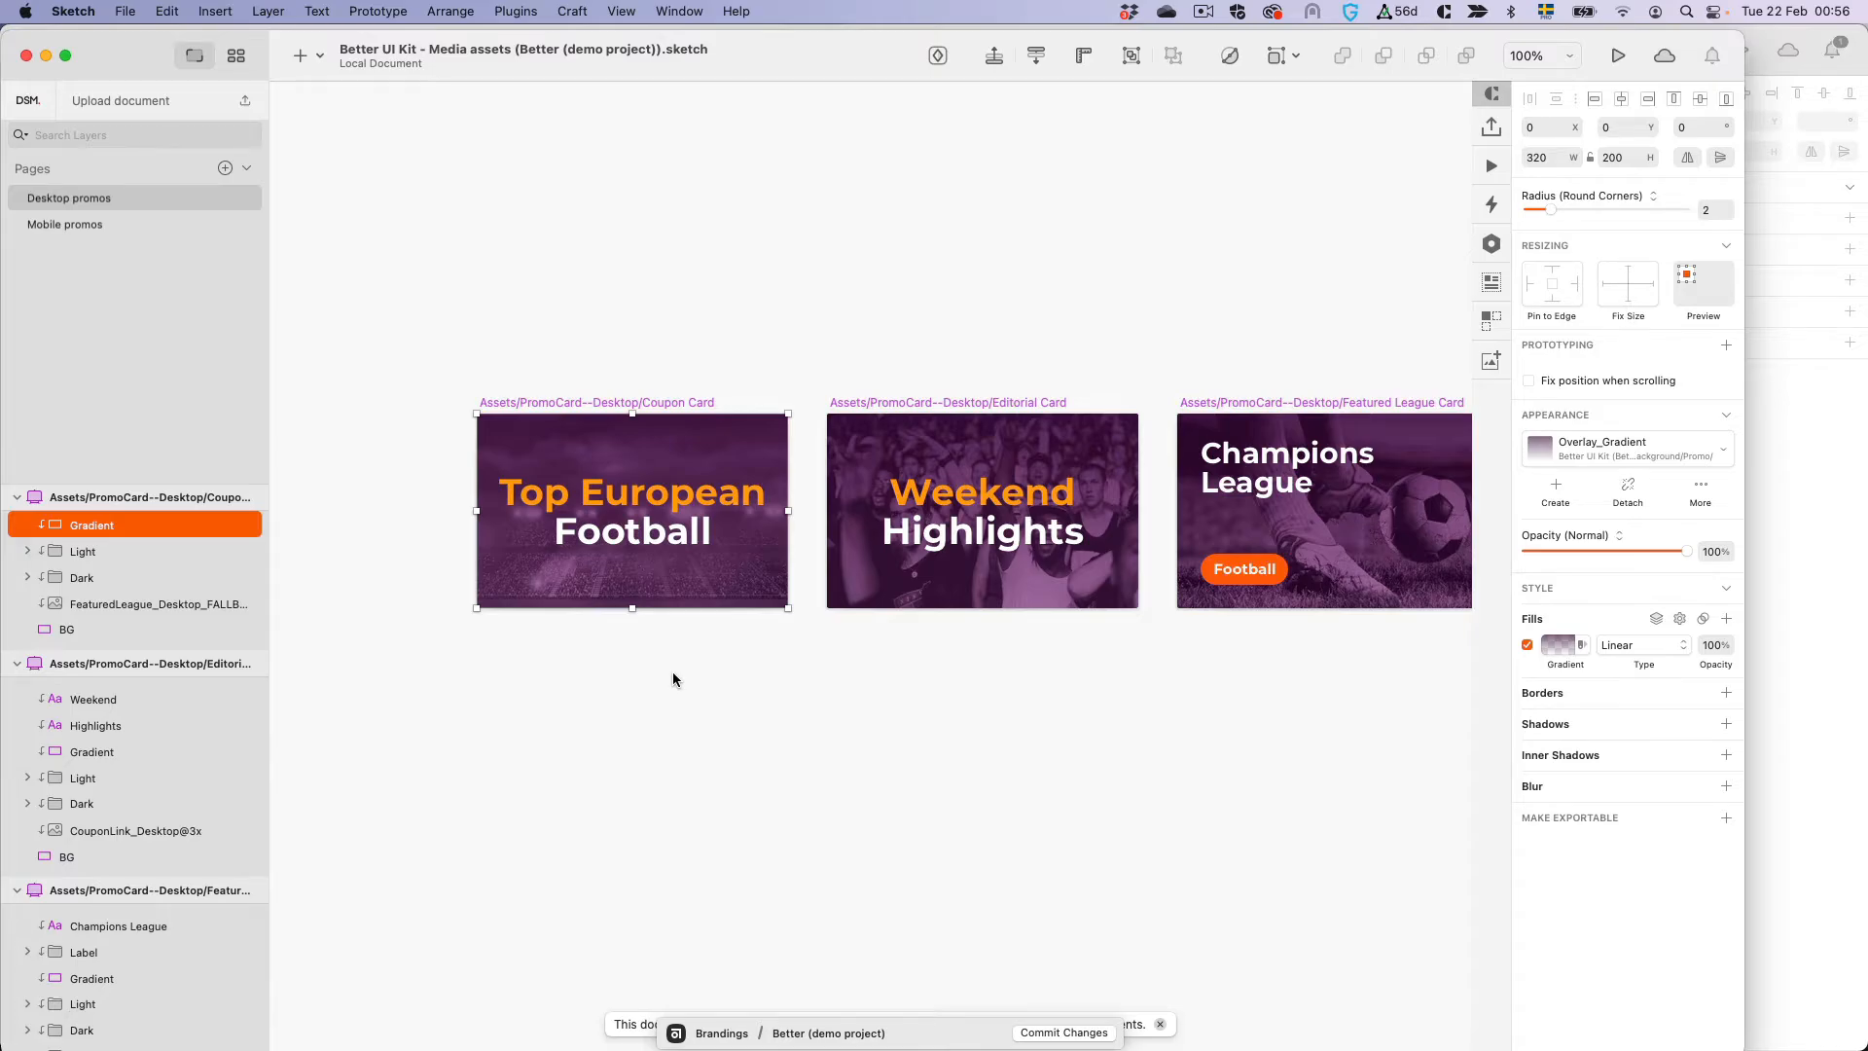
pyautogui.click(673, 673)
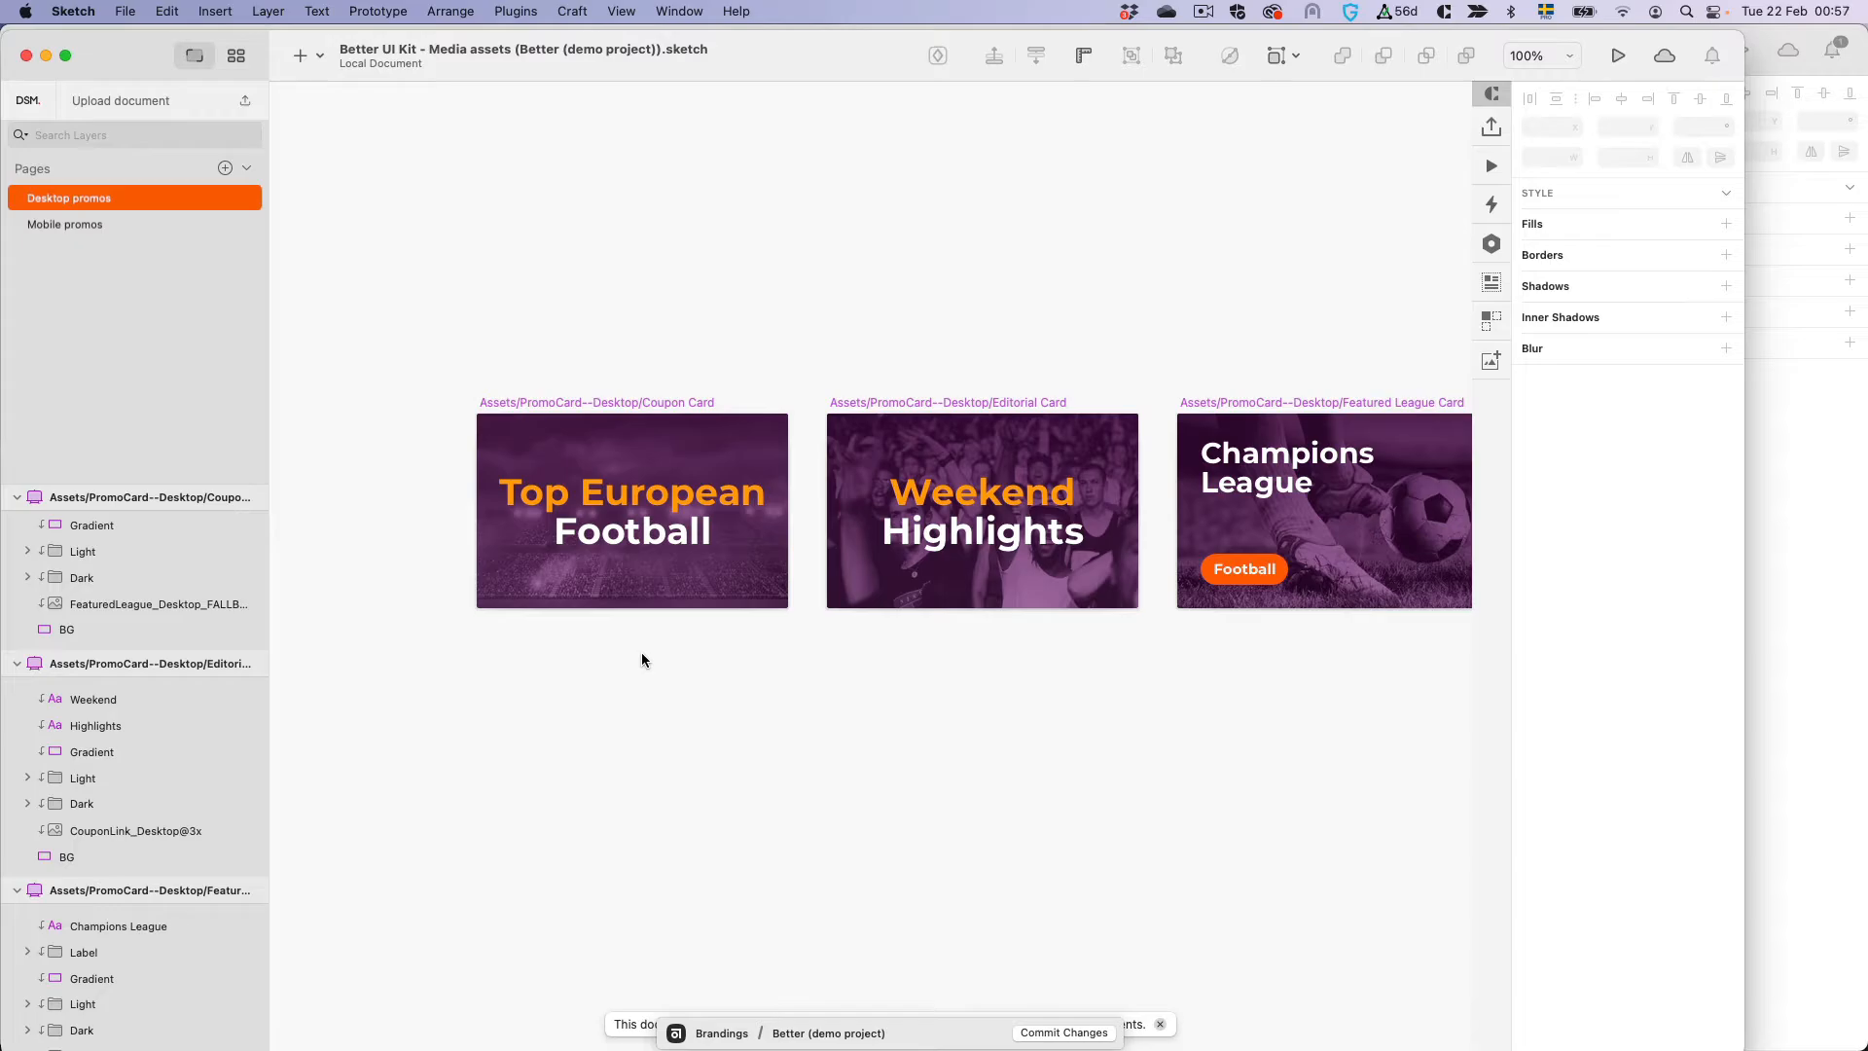
pyautogui.click(597, 588)
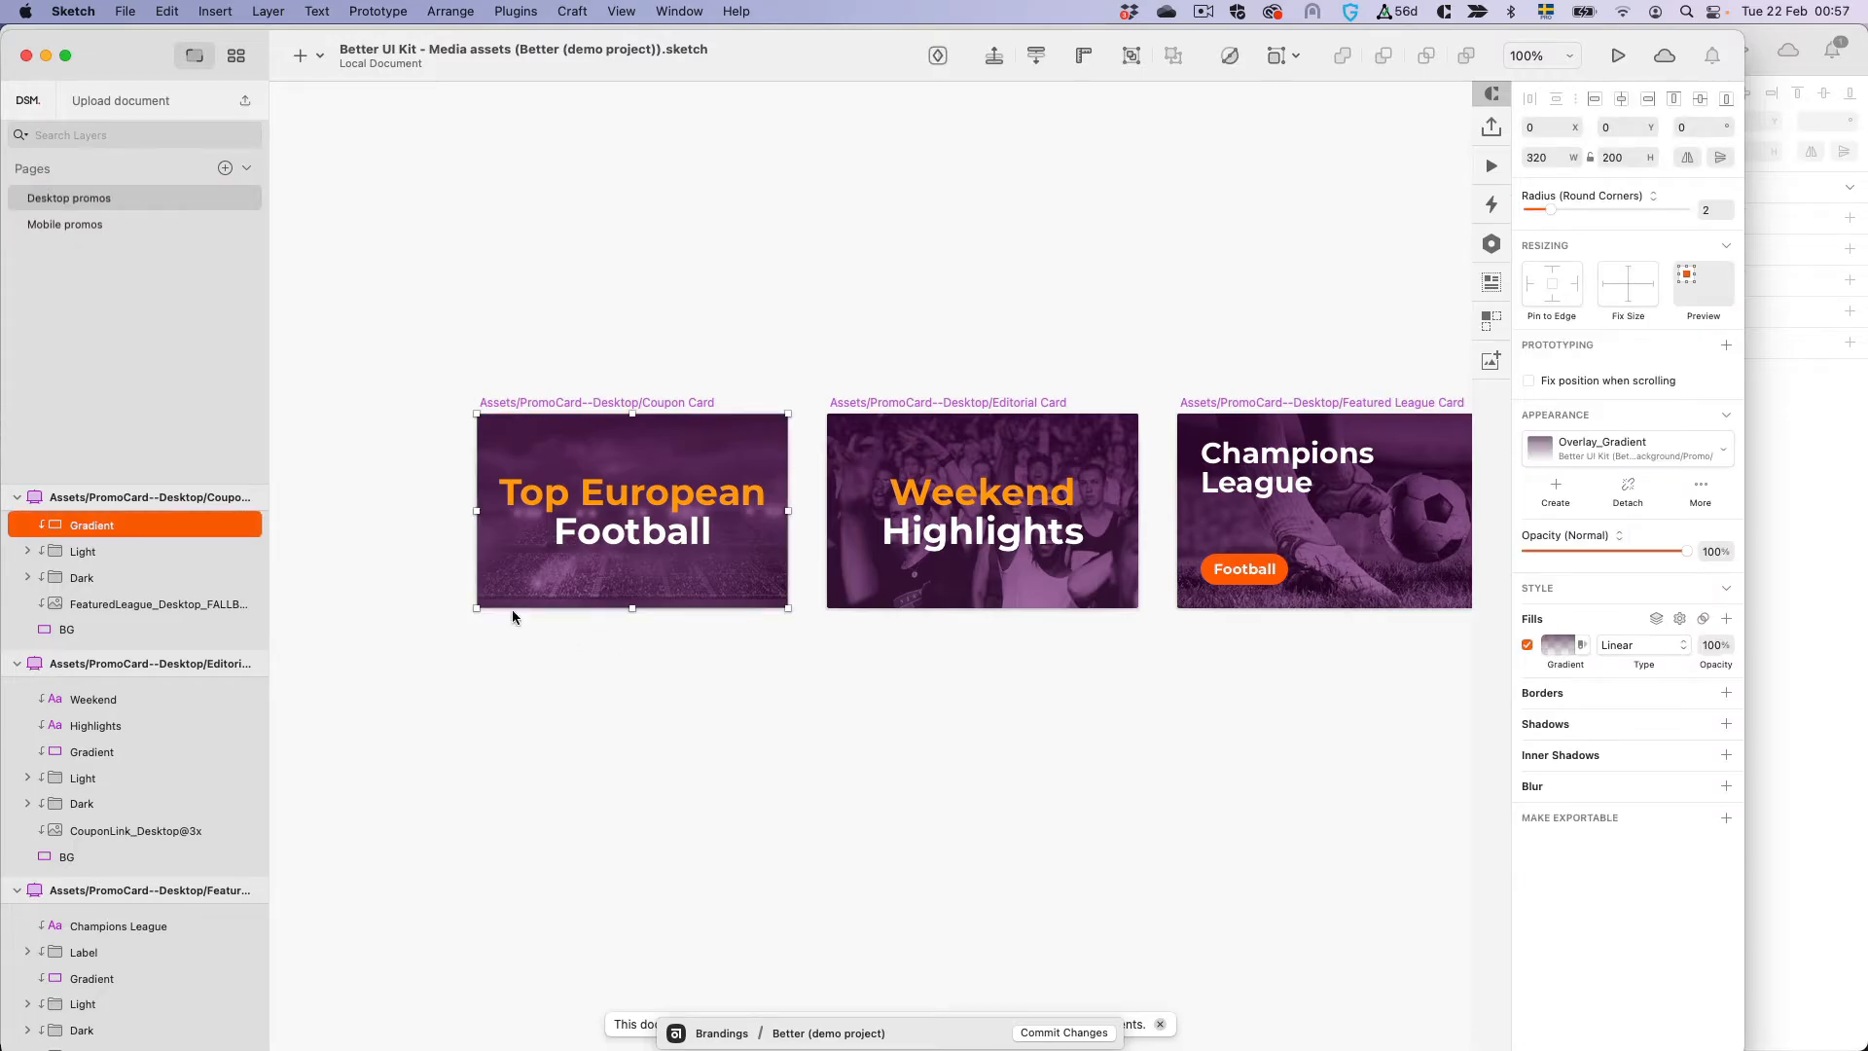
pyautogui.click(27, 551)
pyautogui.click(28, 603)
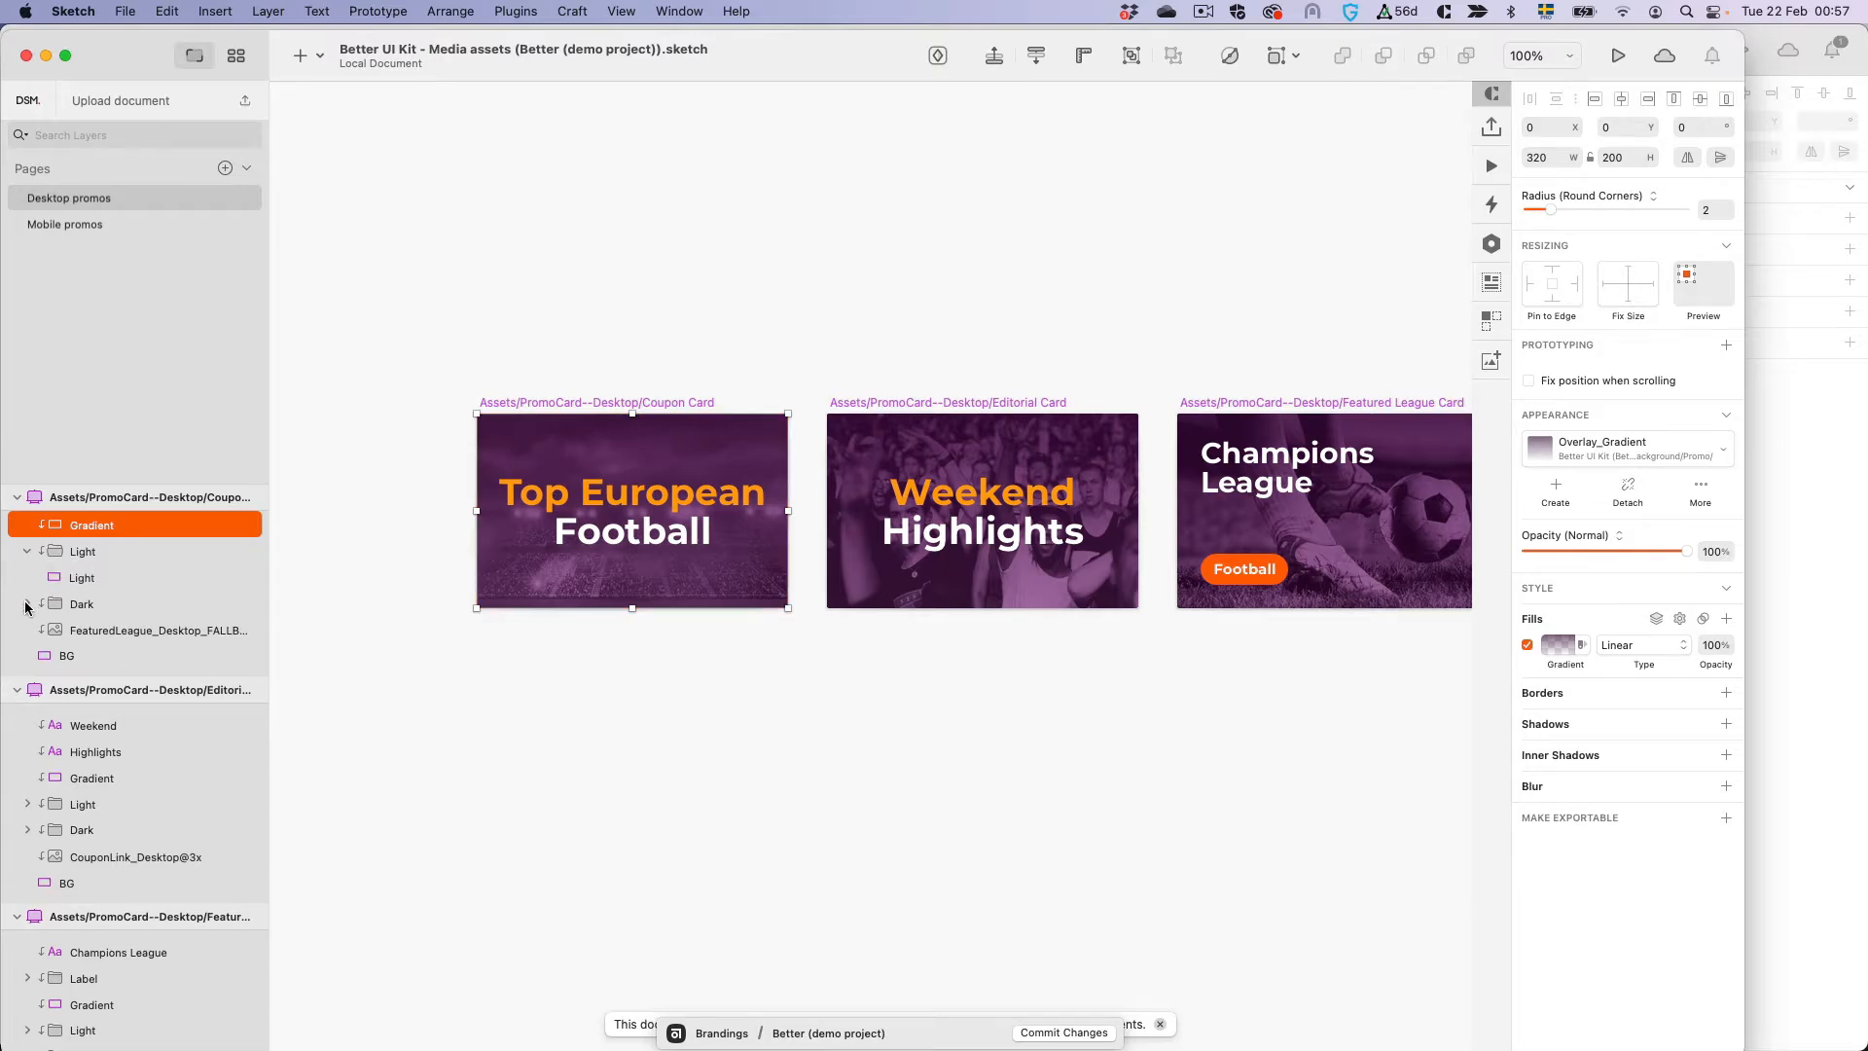
pyautogui.scroll(2, 117, 647)
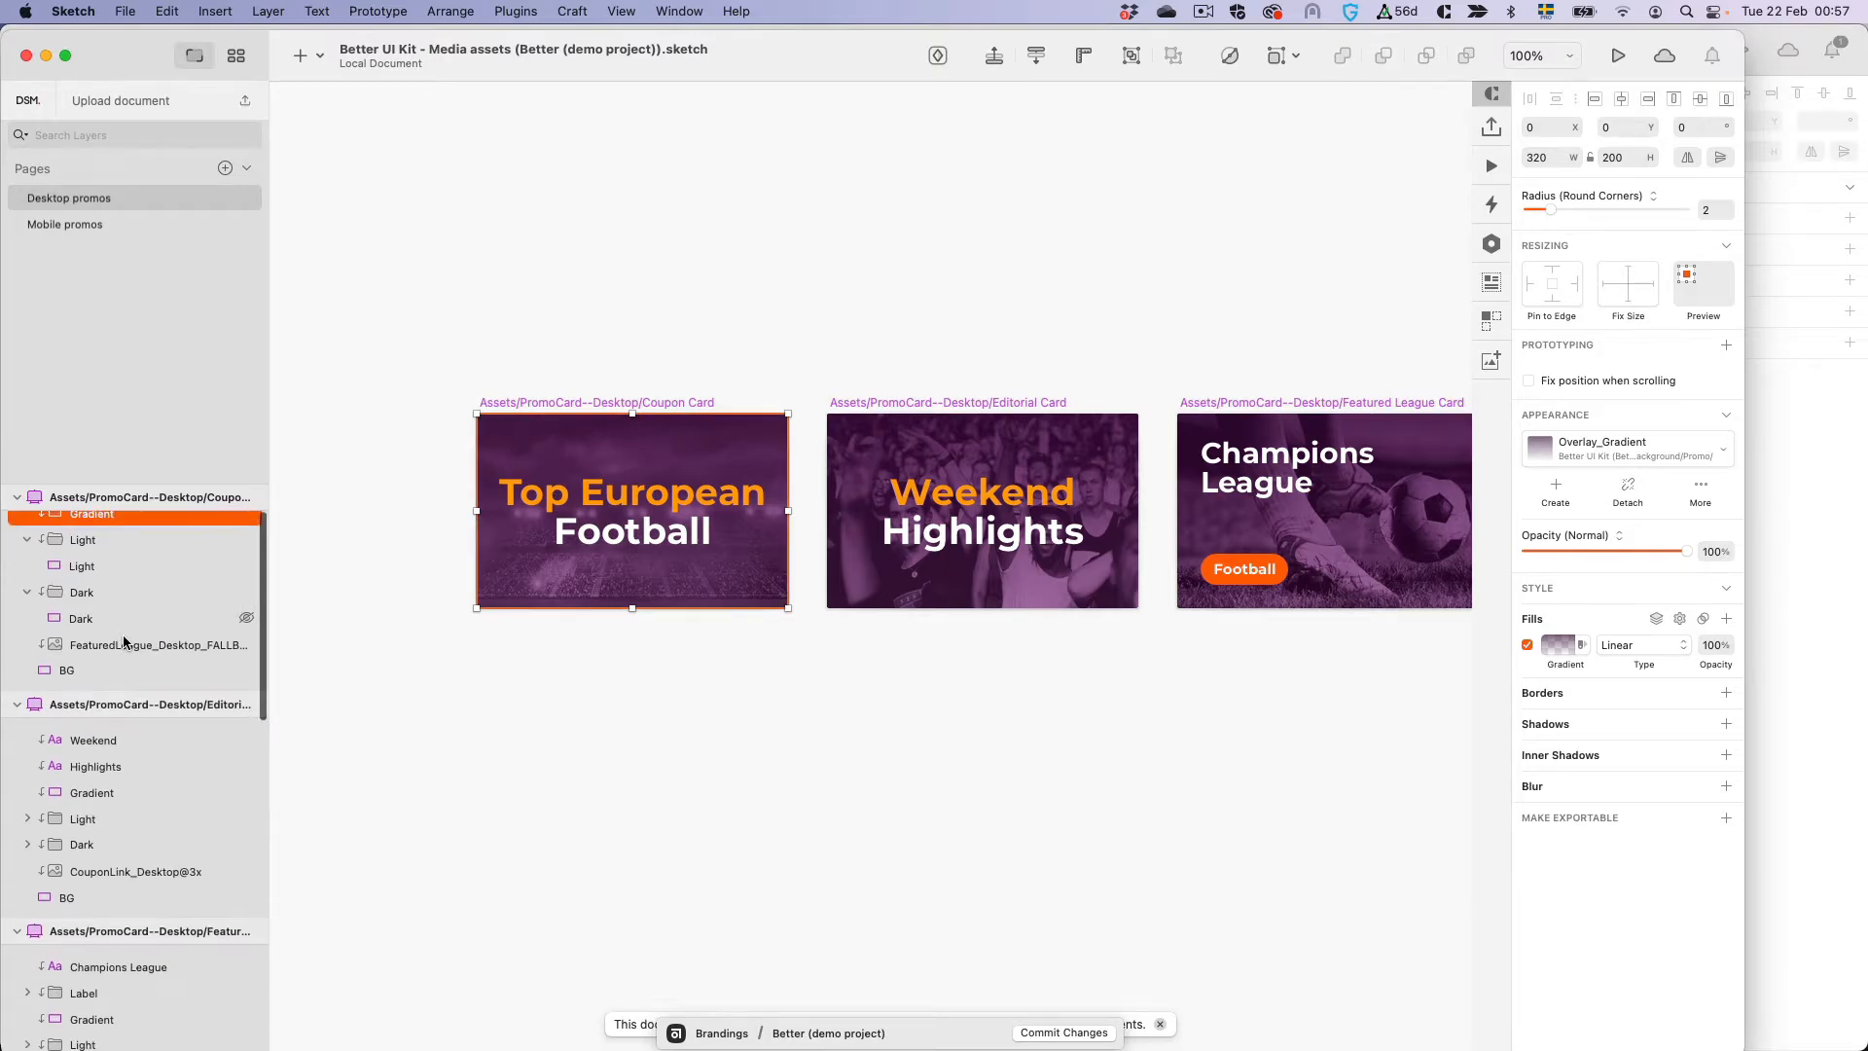
pyautogui.scroll(3, 123, 642)
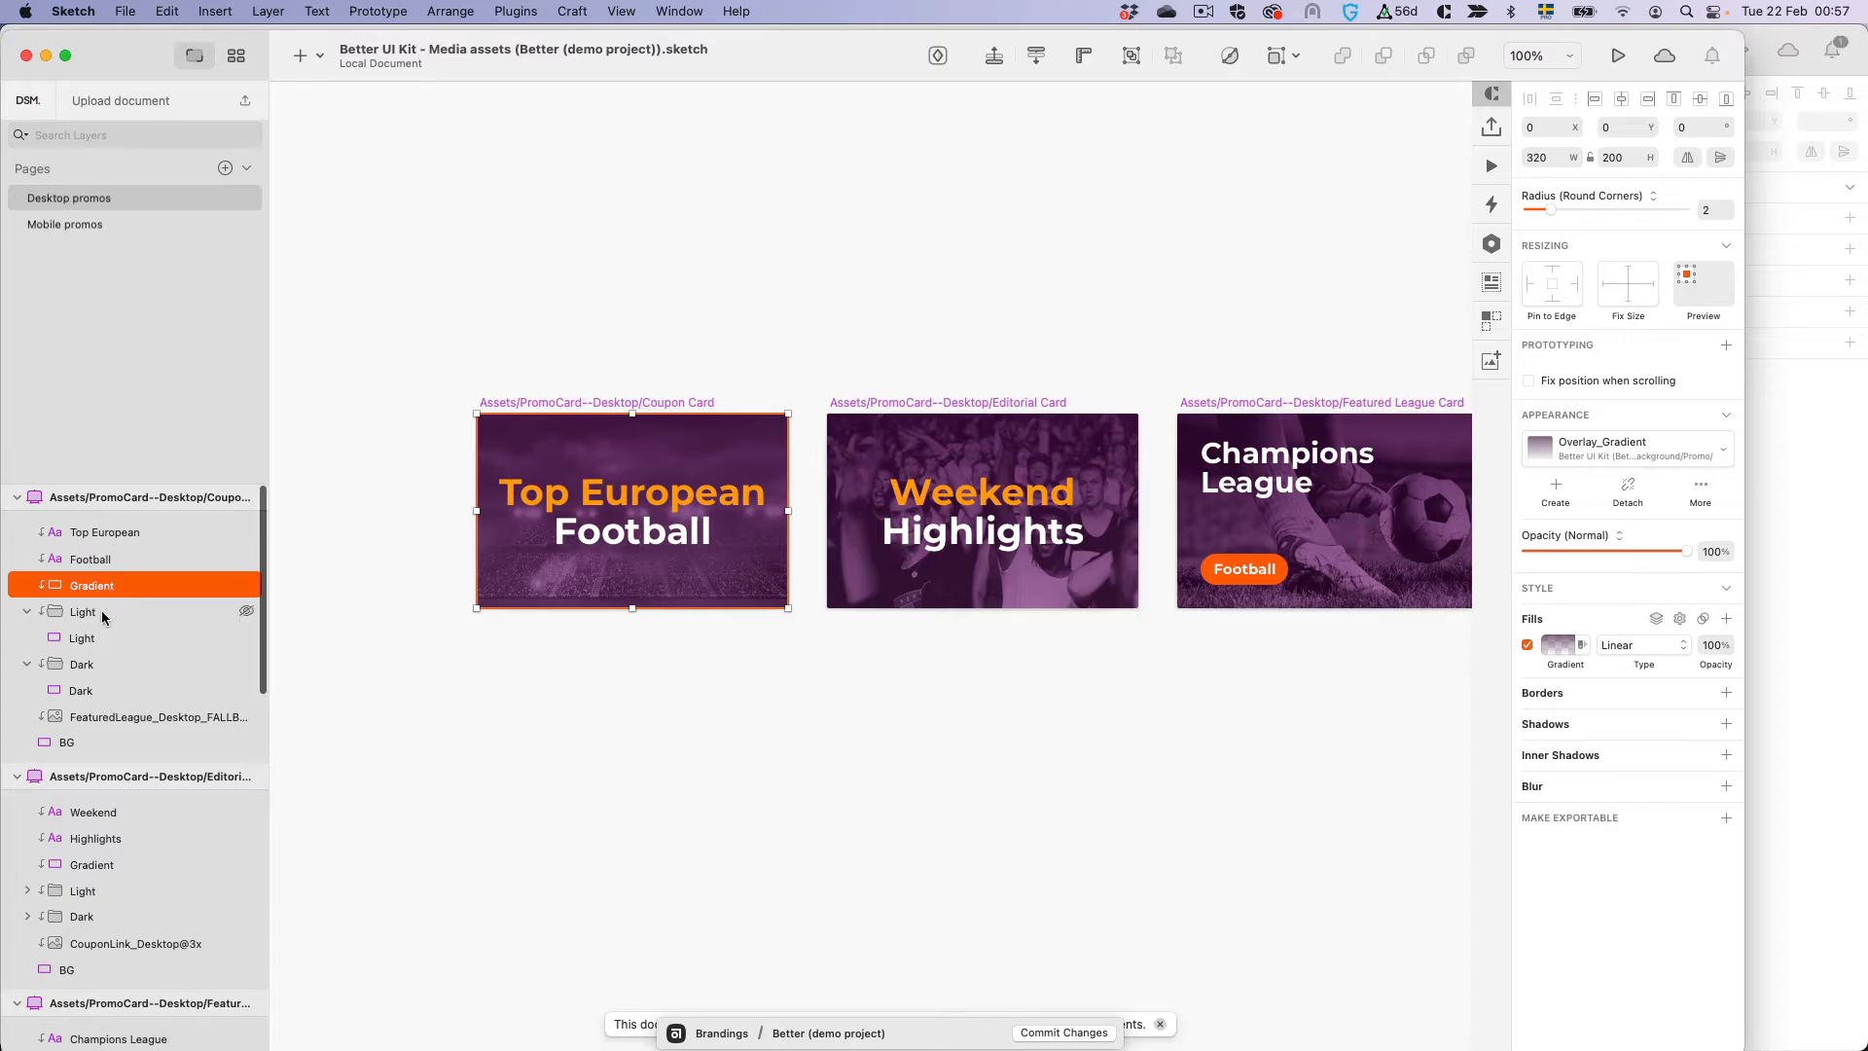
pyautogui.click(97, 634)
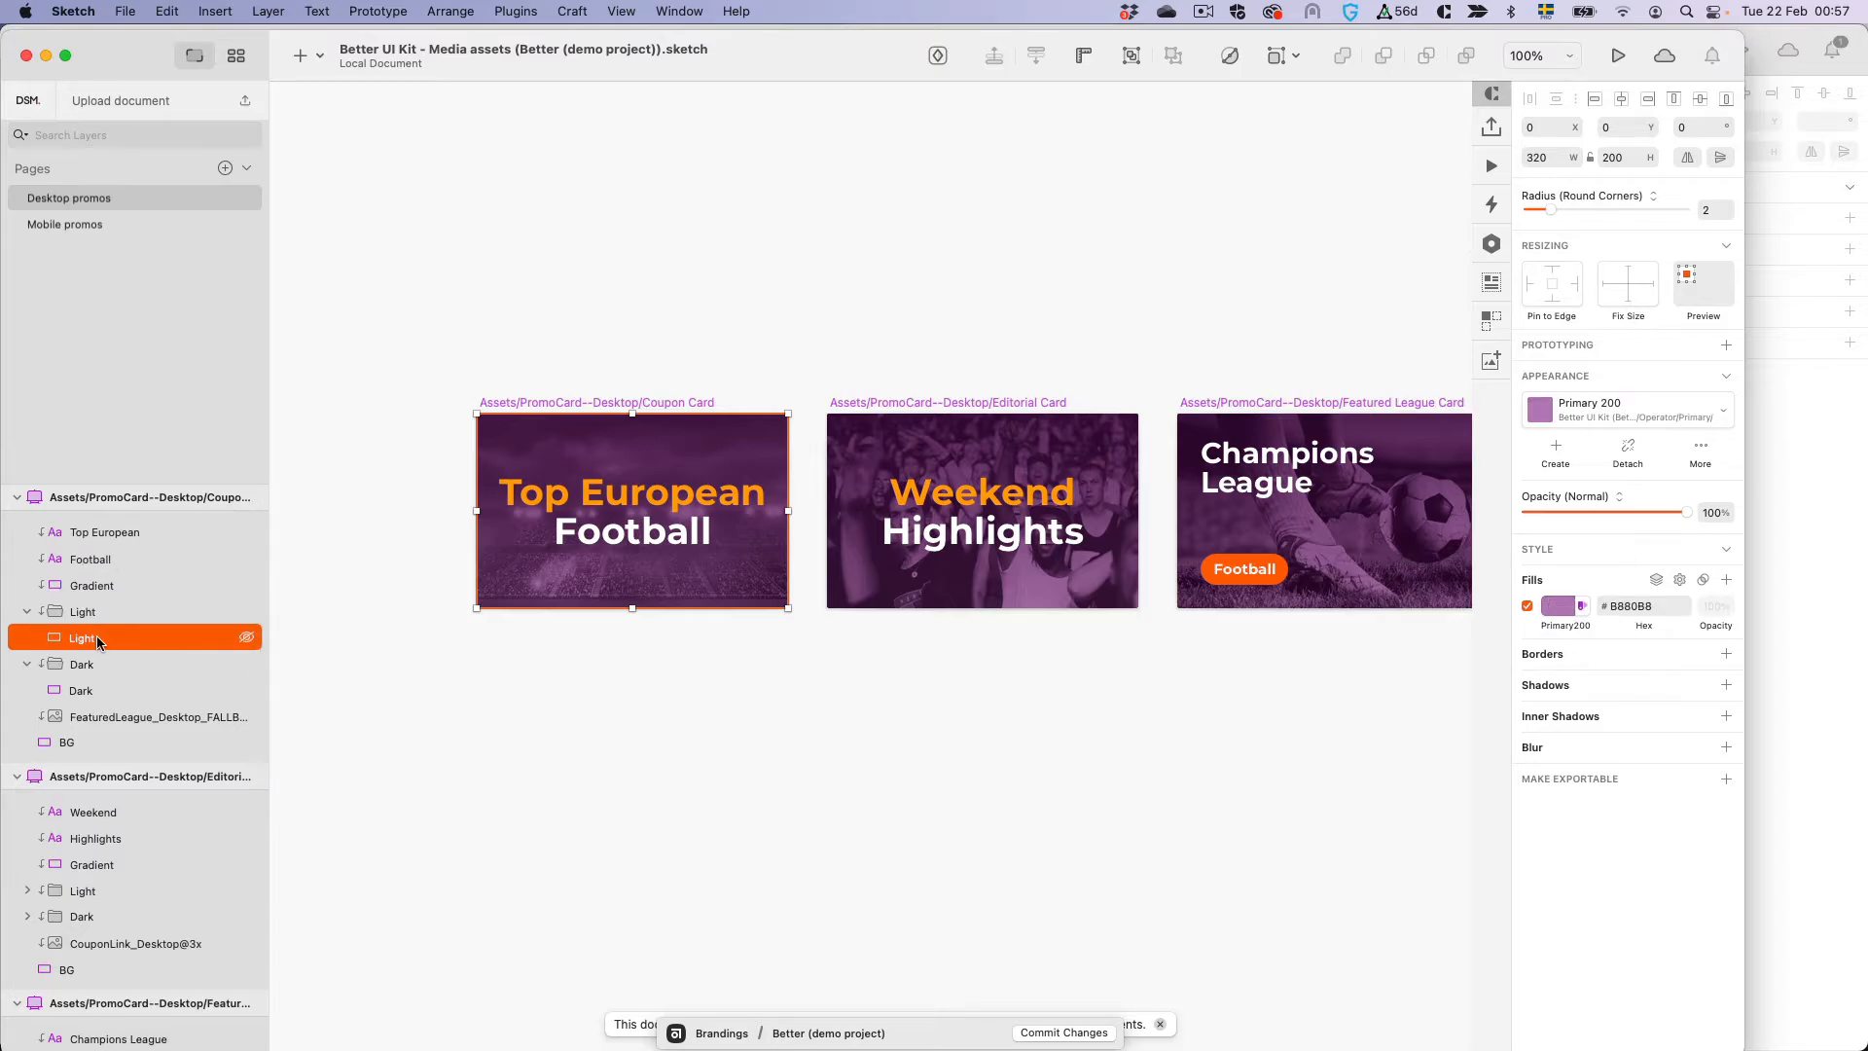
pyautogui.click(138, 692)
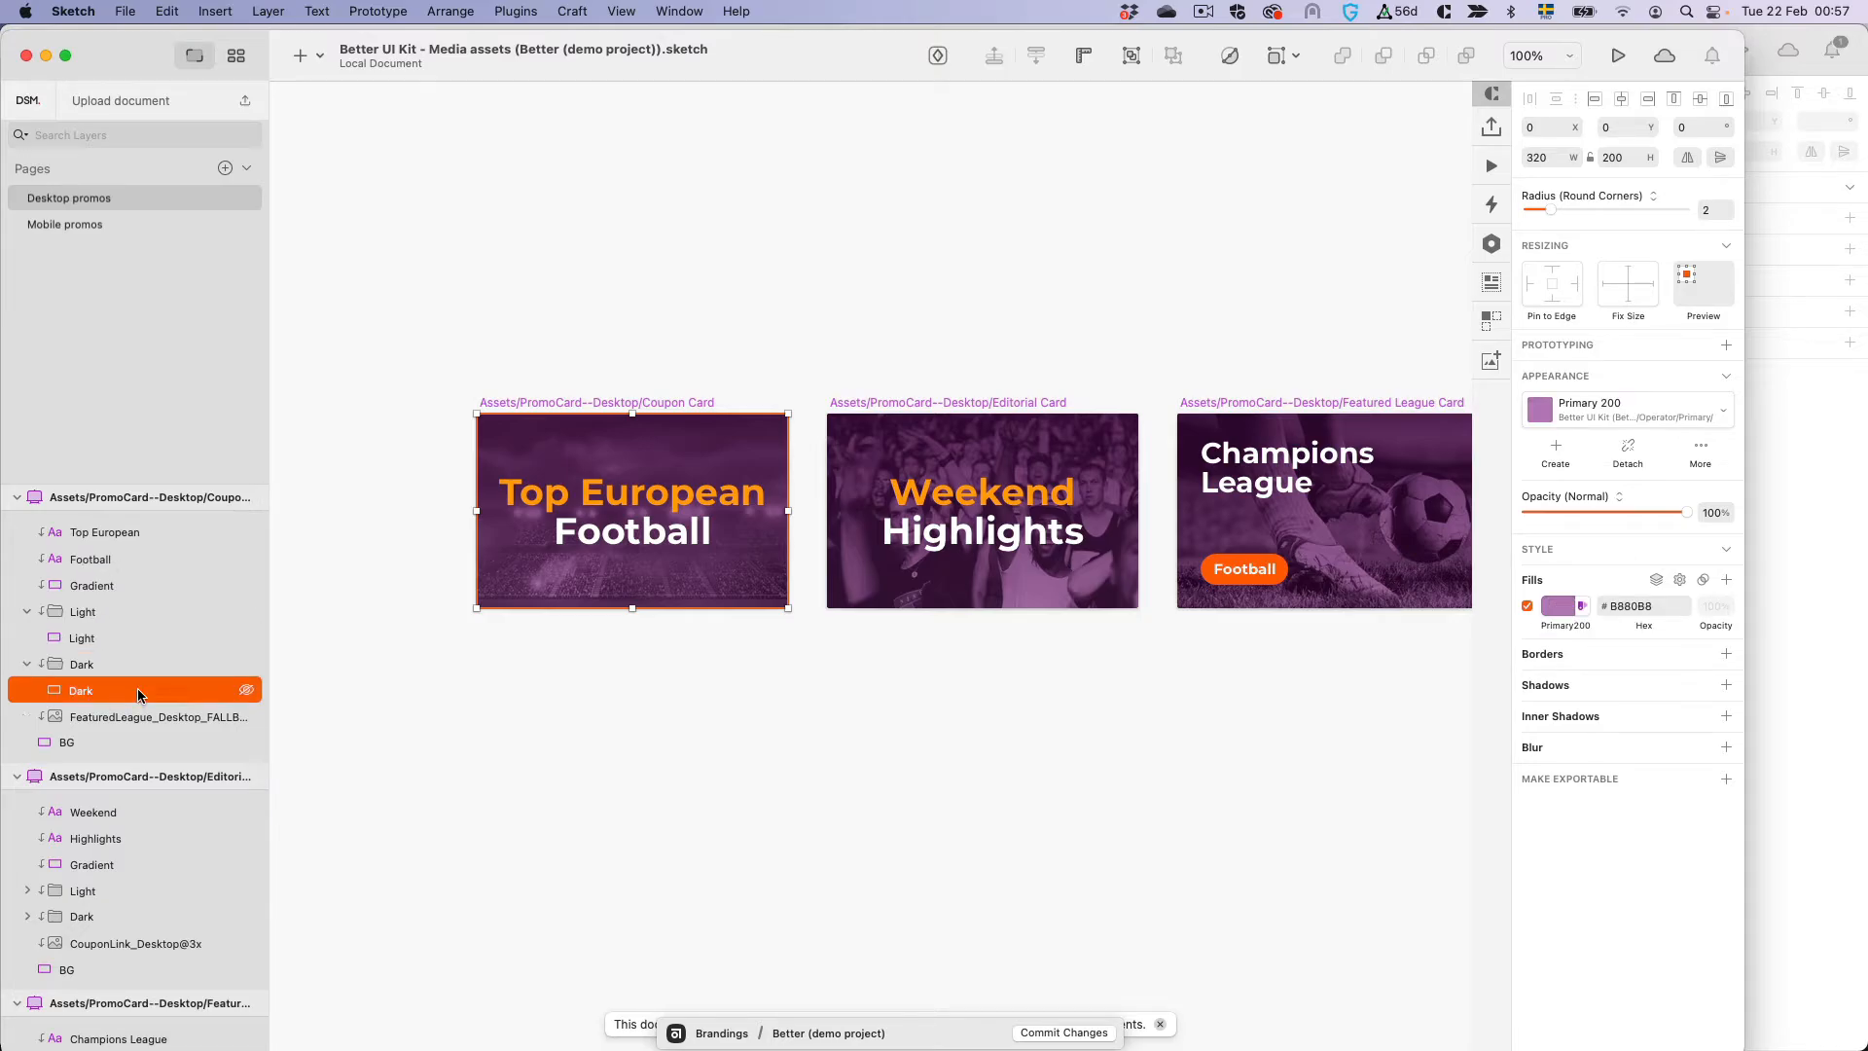
pyautogui.click(115, 586)
# Step: Hide the Gradient, Light and Dark overlays to see the greyscale photo, then show them again
pyautogui.click(247, 584)
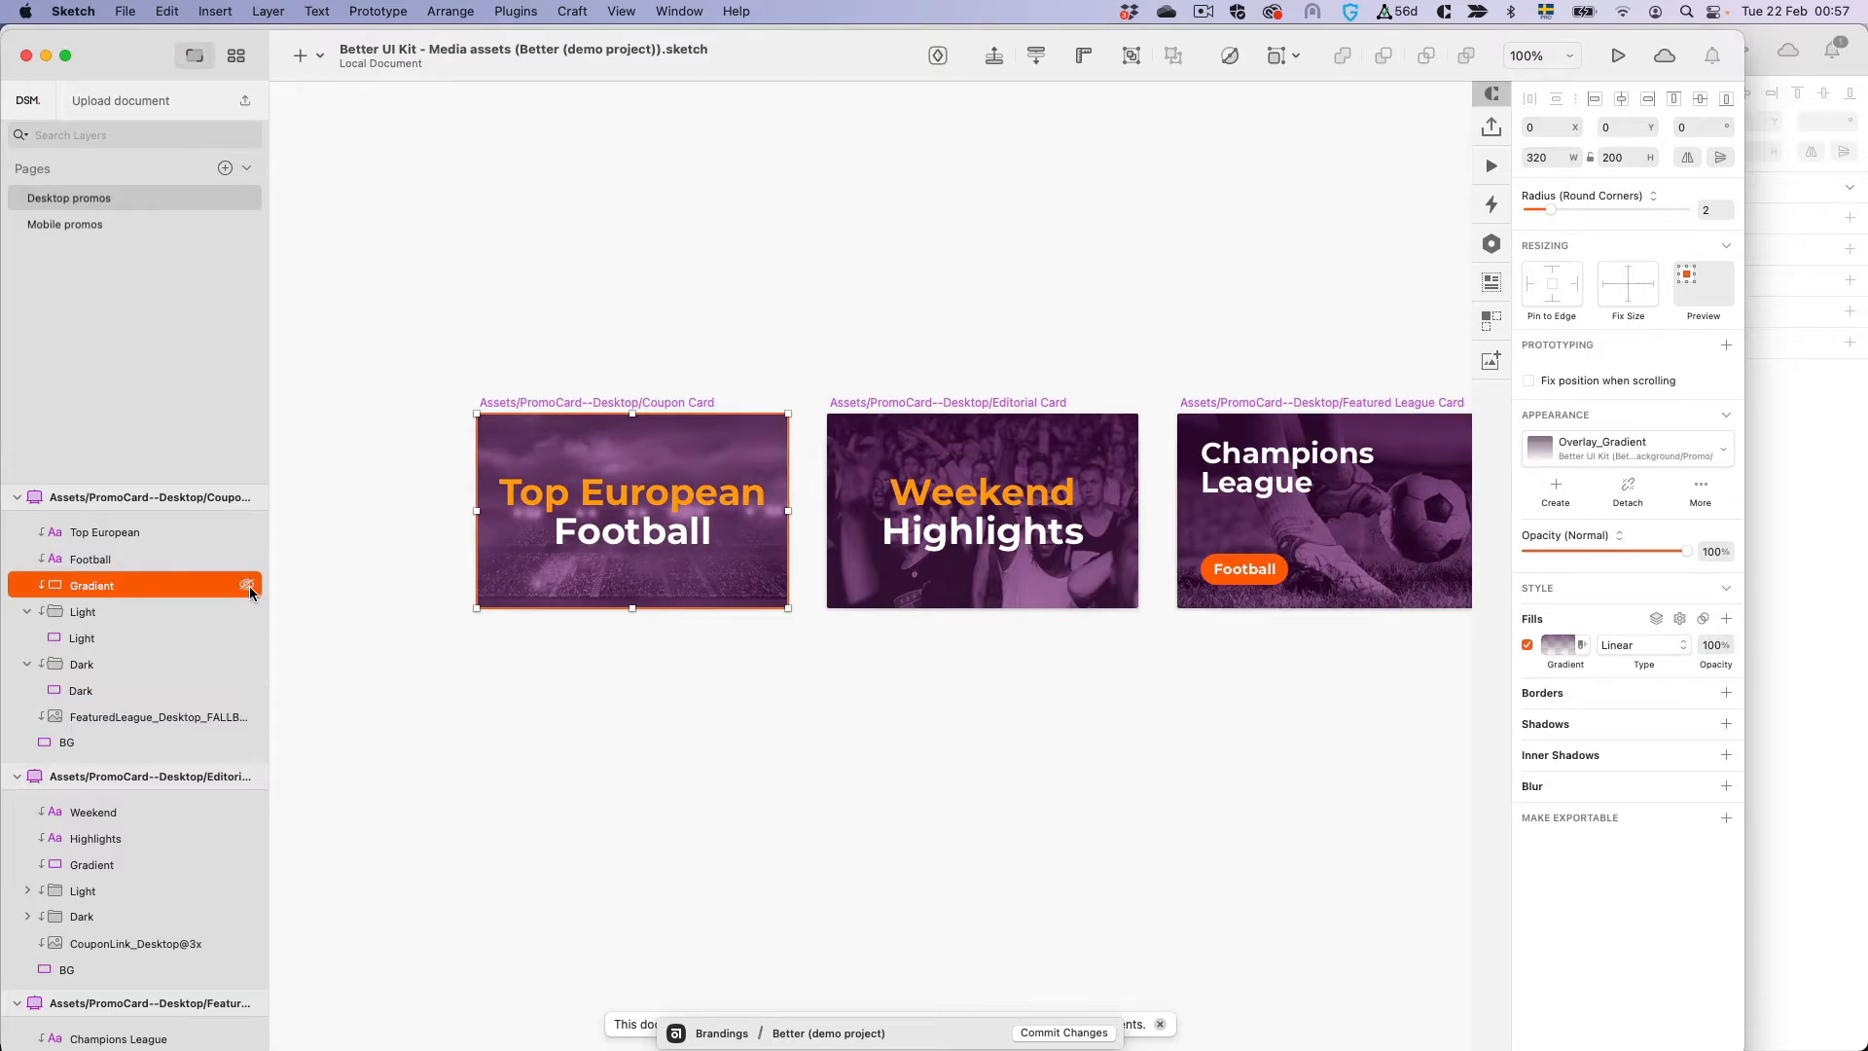
pyautogui.click(246, 637)
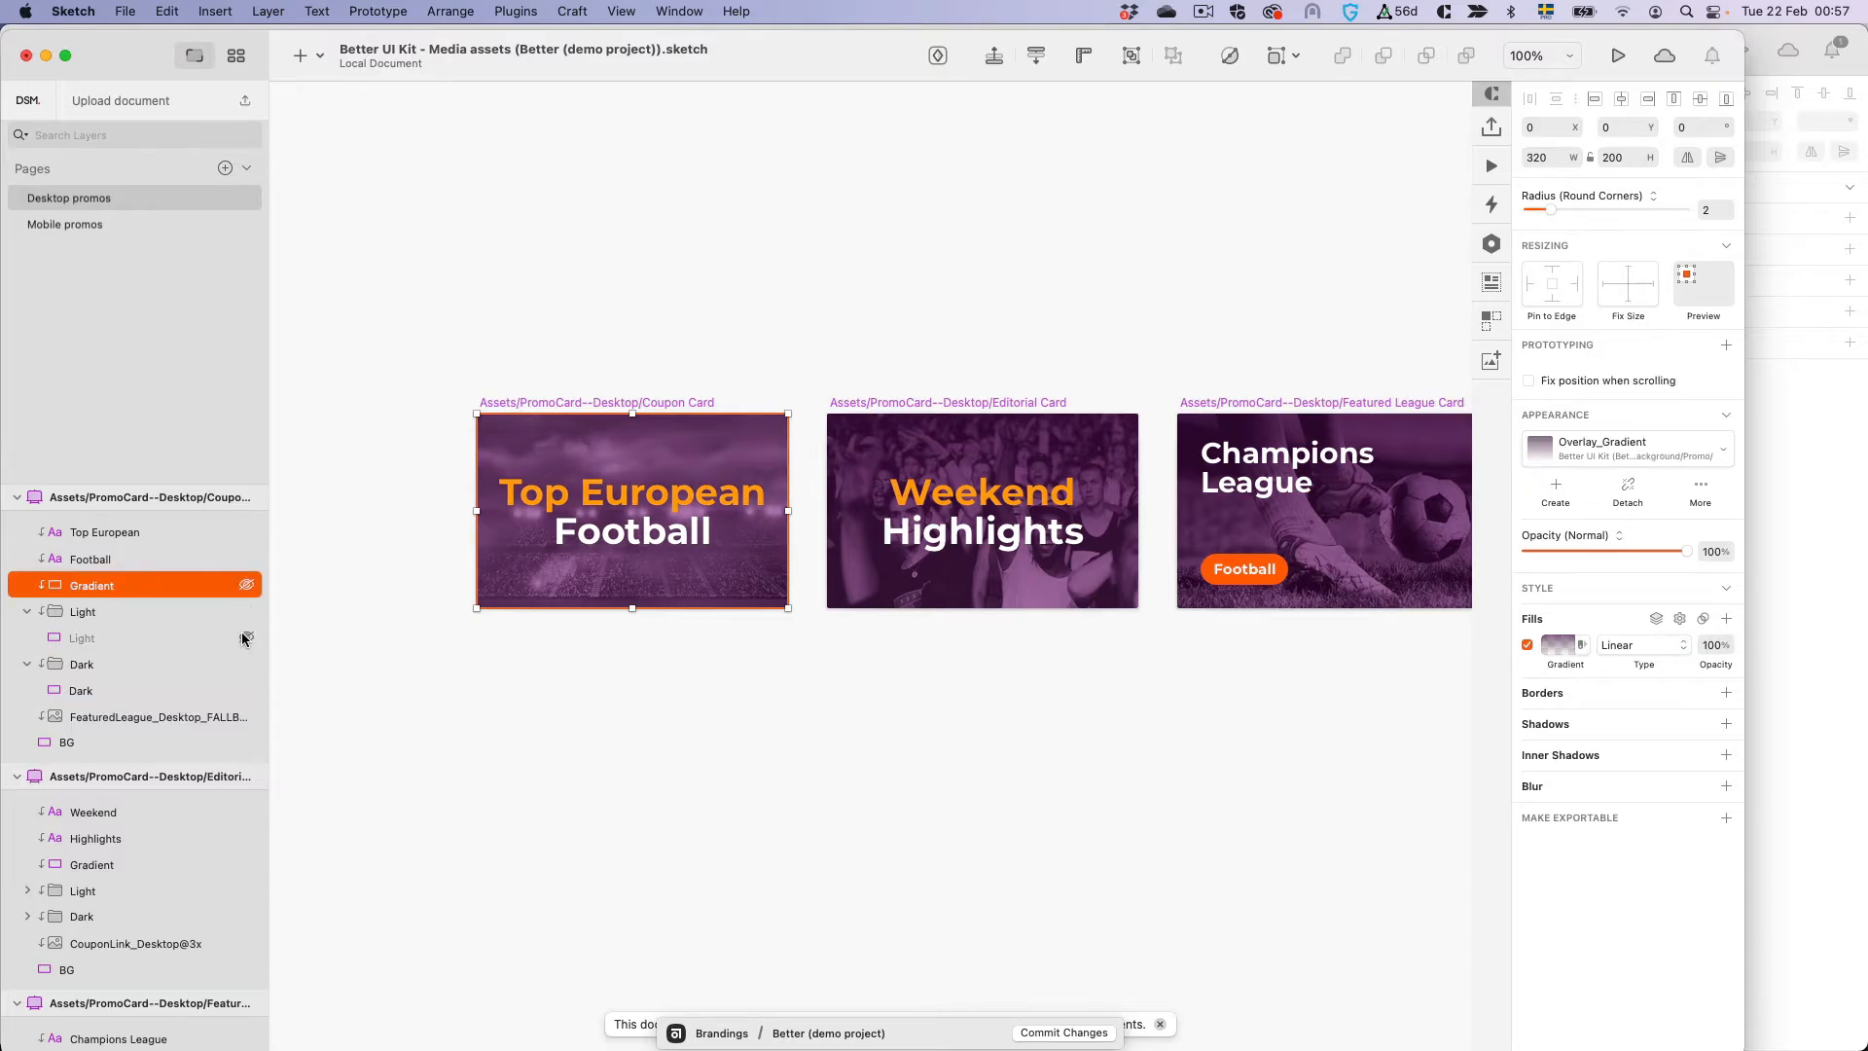
pyautogui.click(247, 691)
pyautogui.click(113, 611)
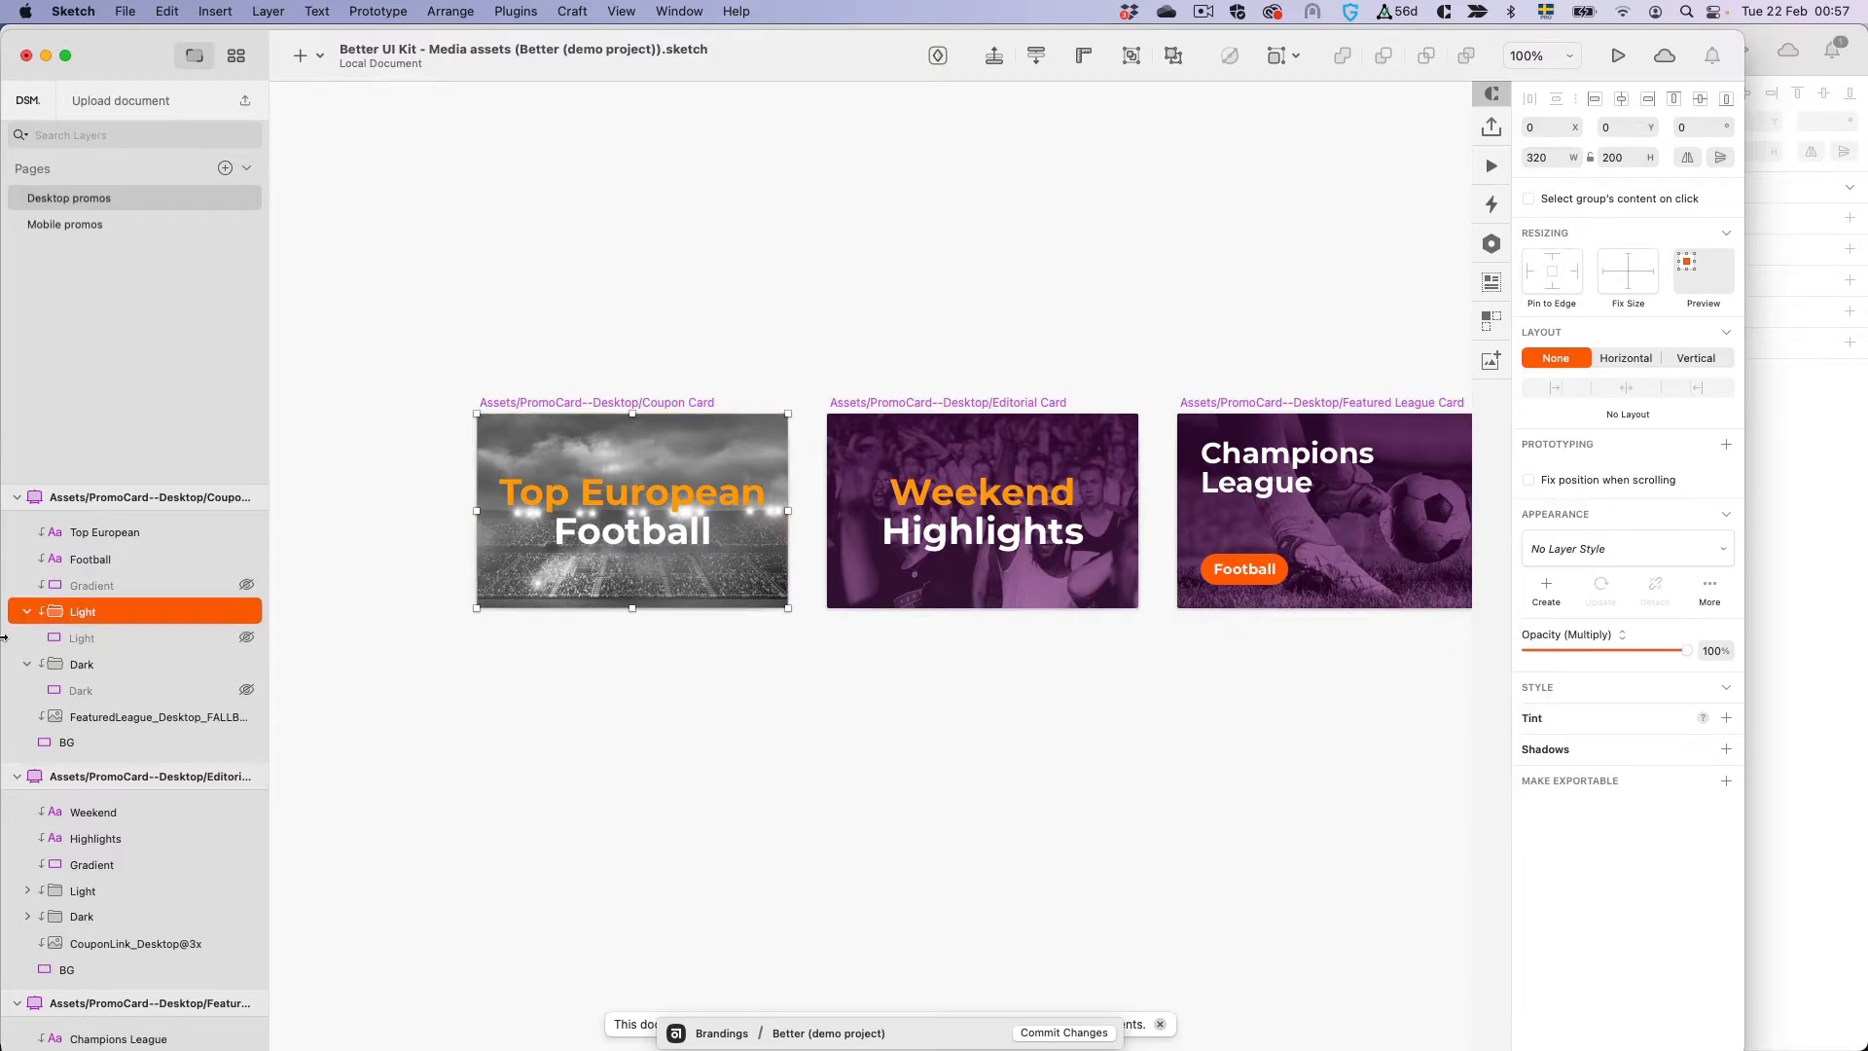
pyautogui.click(86, 666)
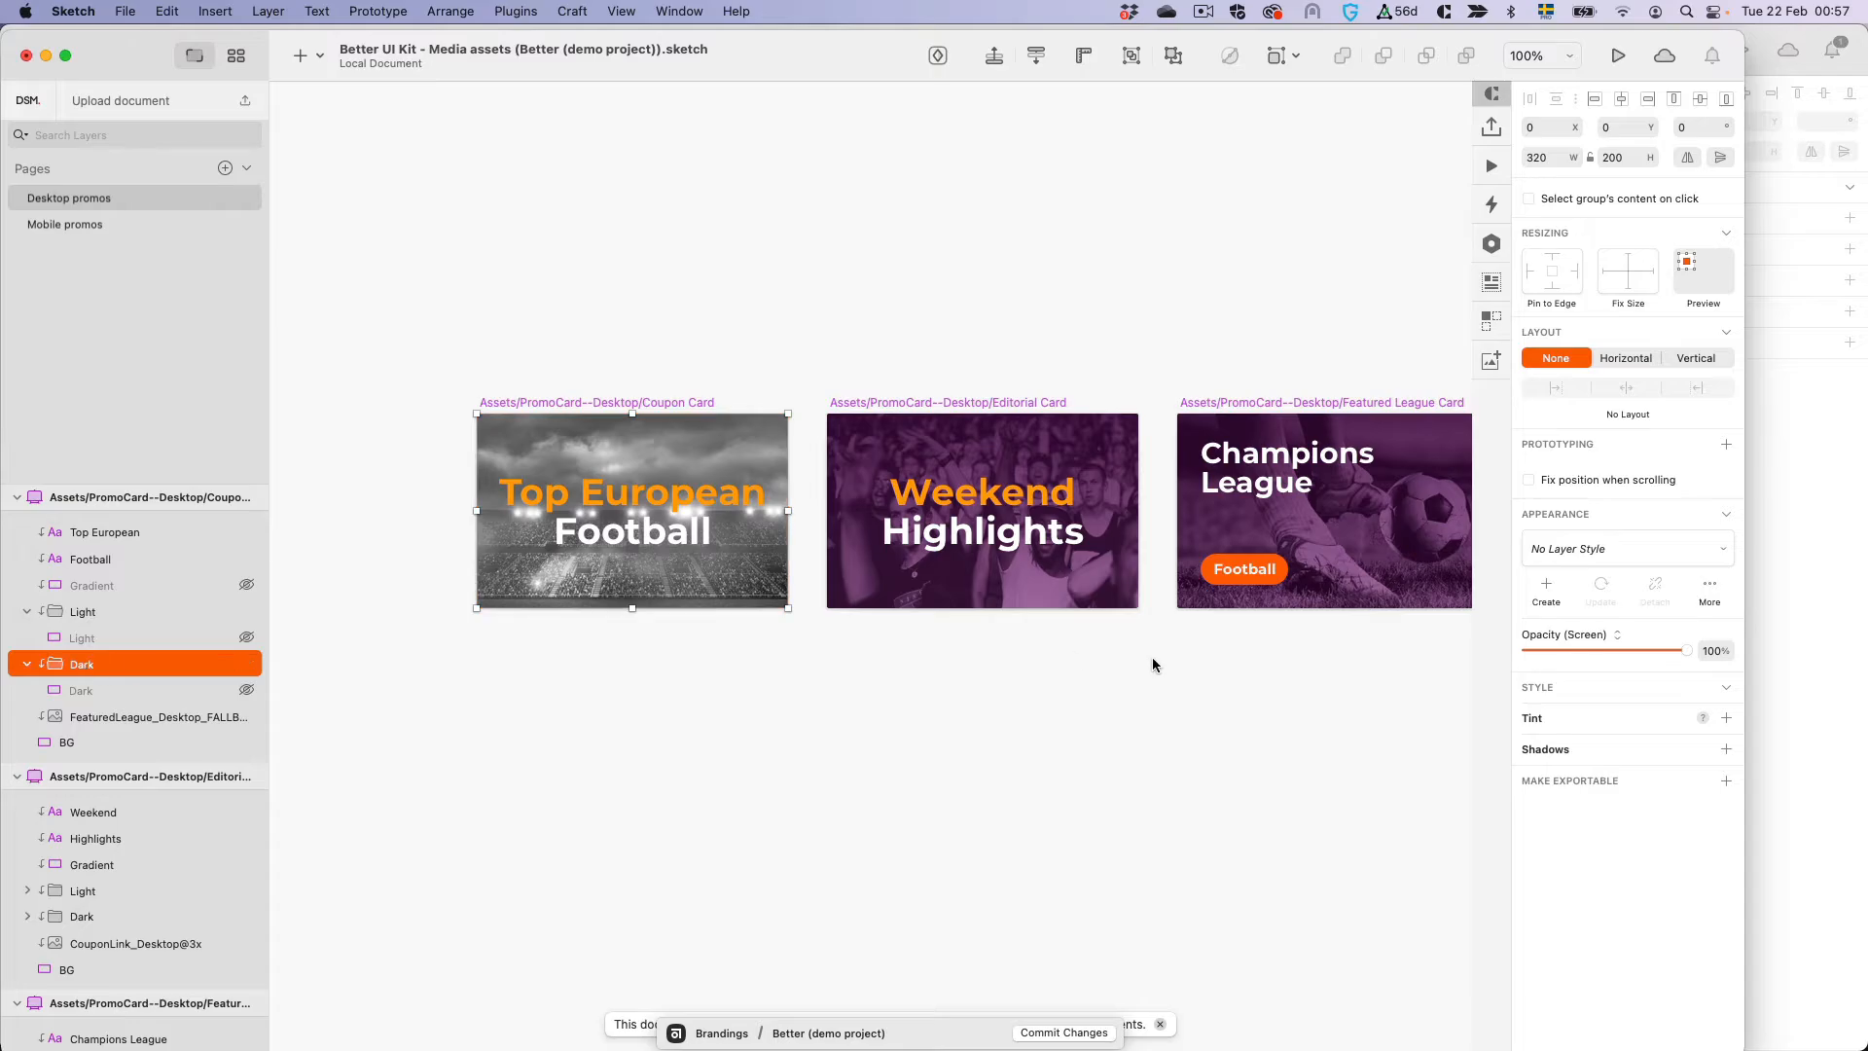
pyautogui.click(115, 639)
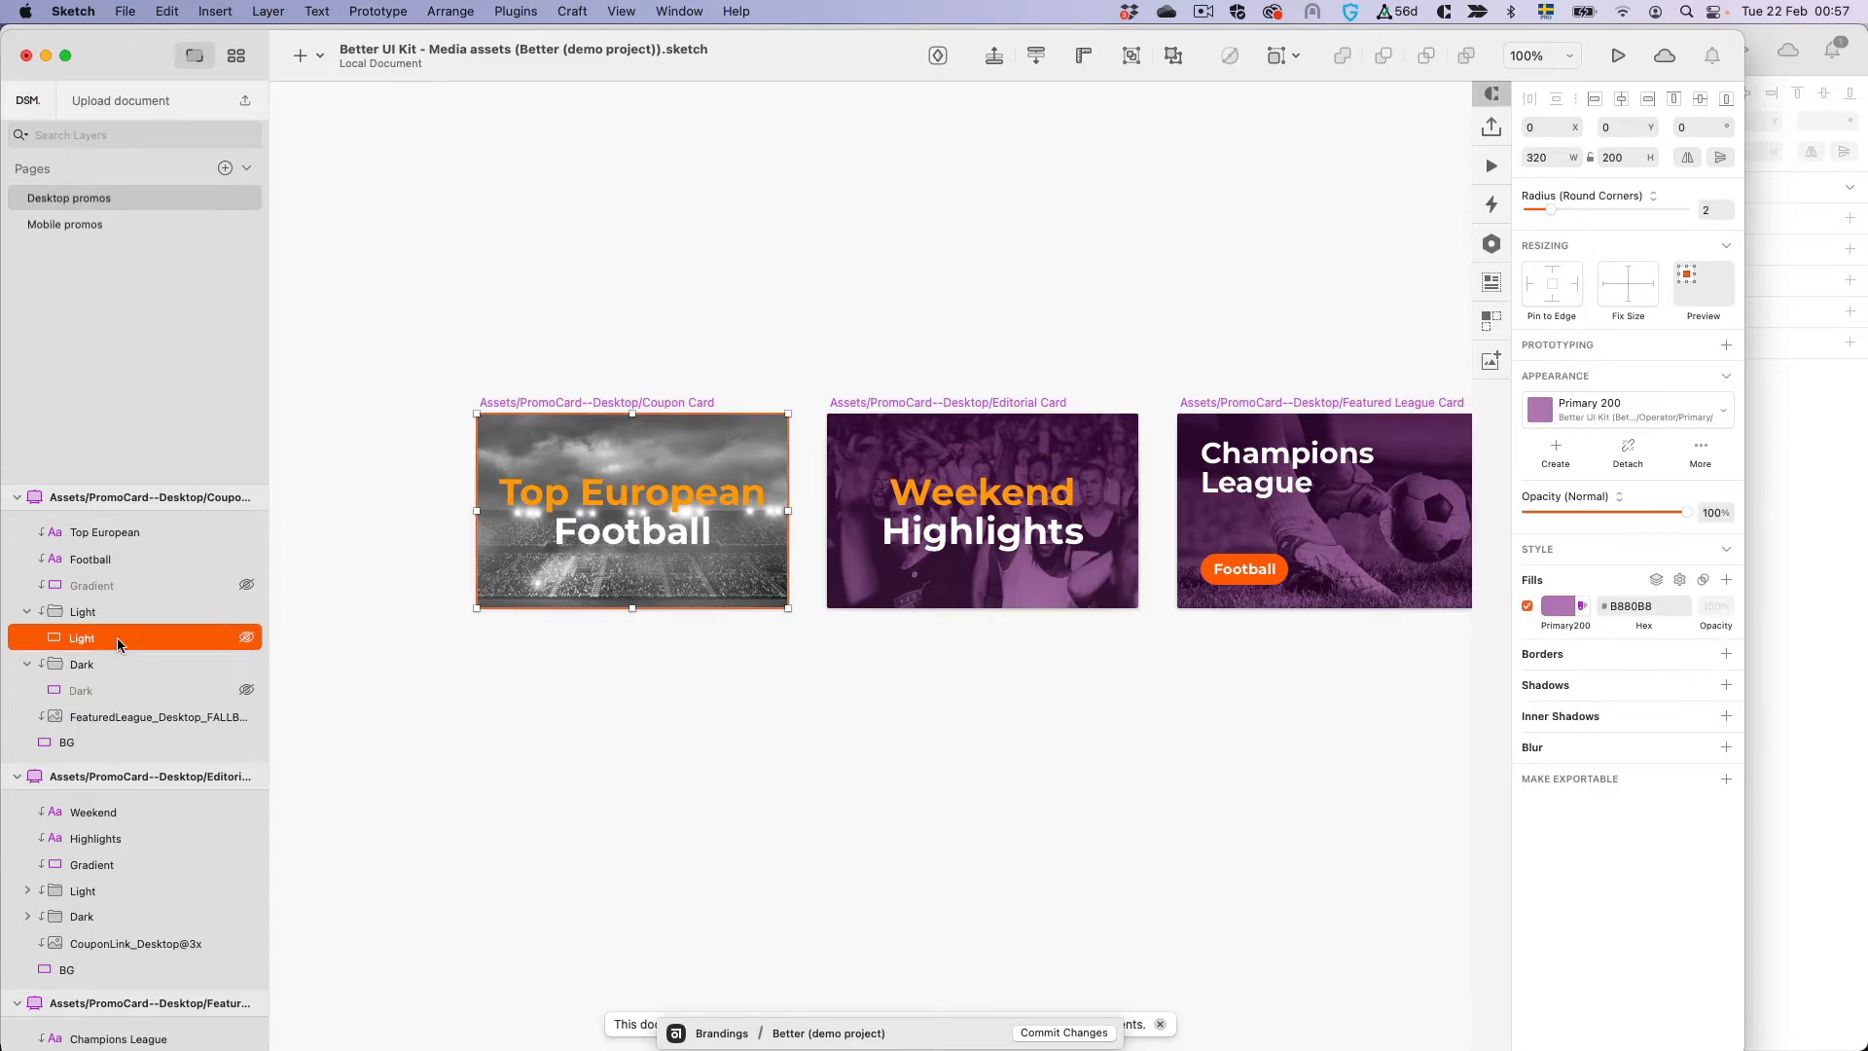
pyautogui.click(245, 690)
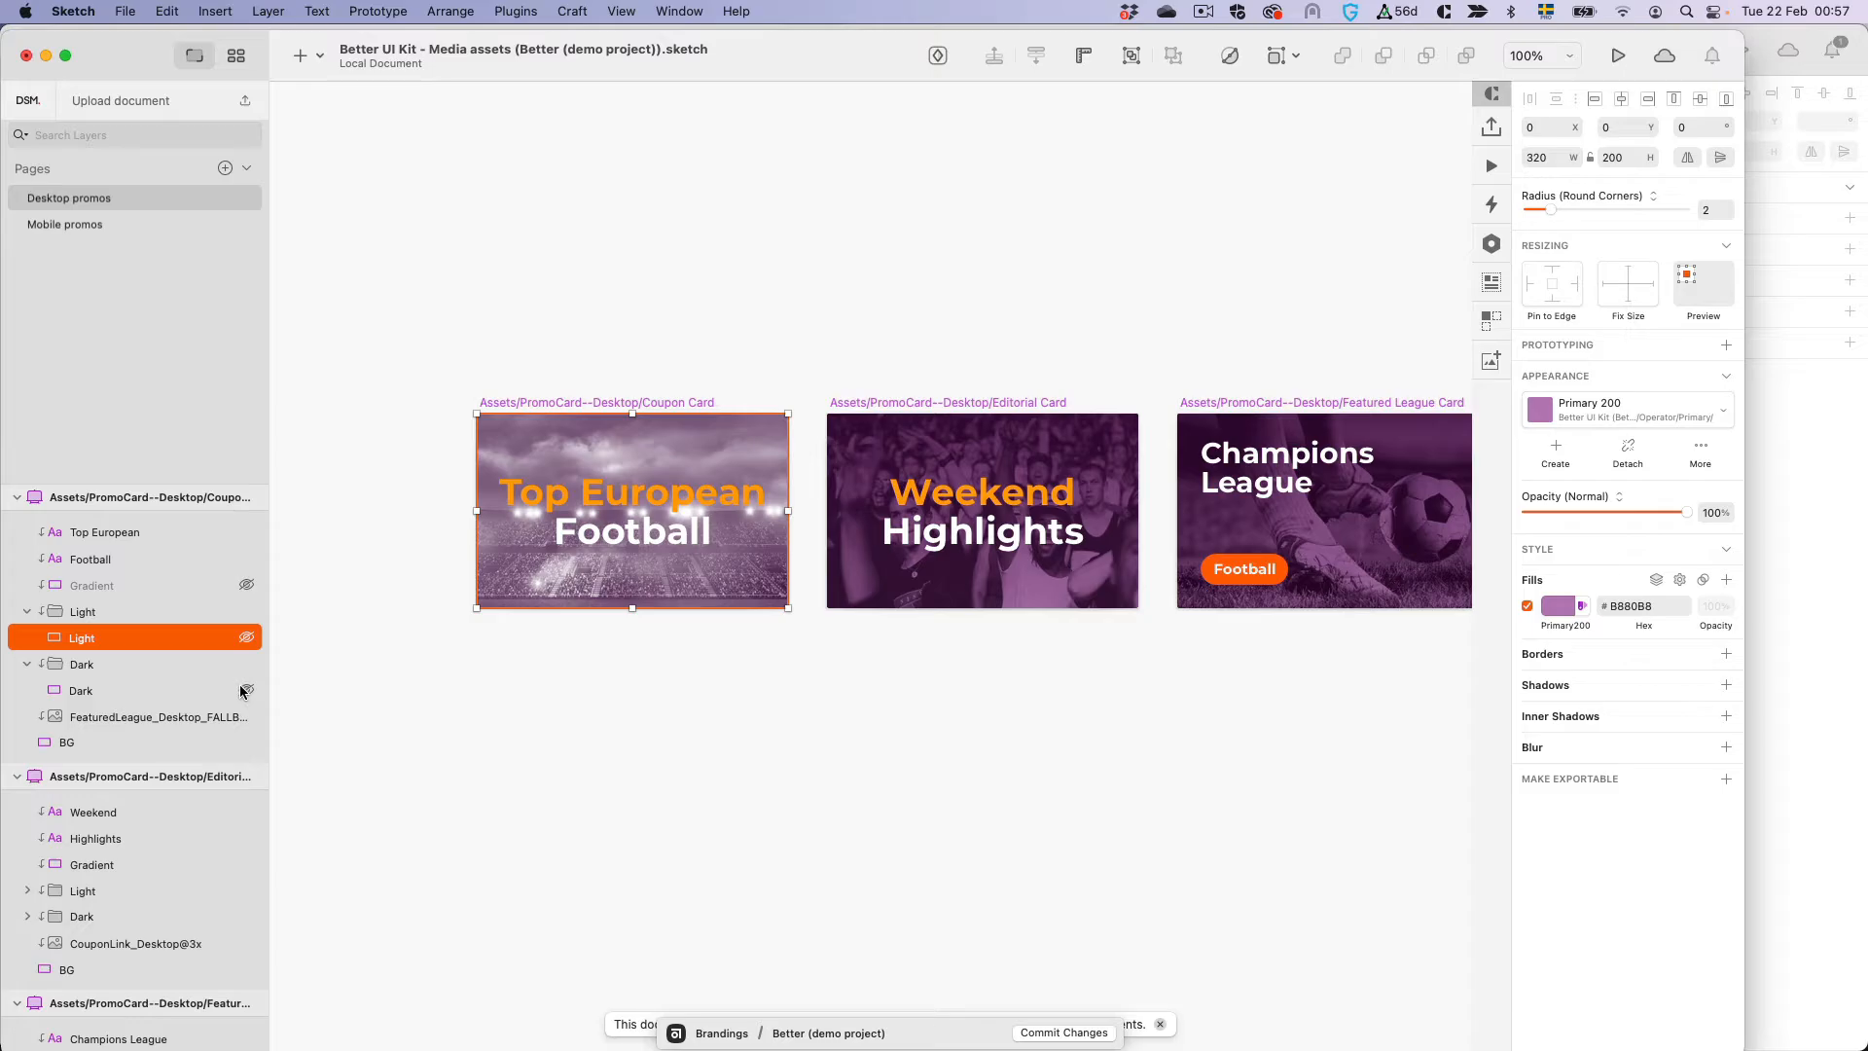
pyautogui.click(155, 666)
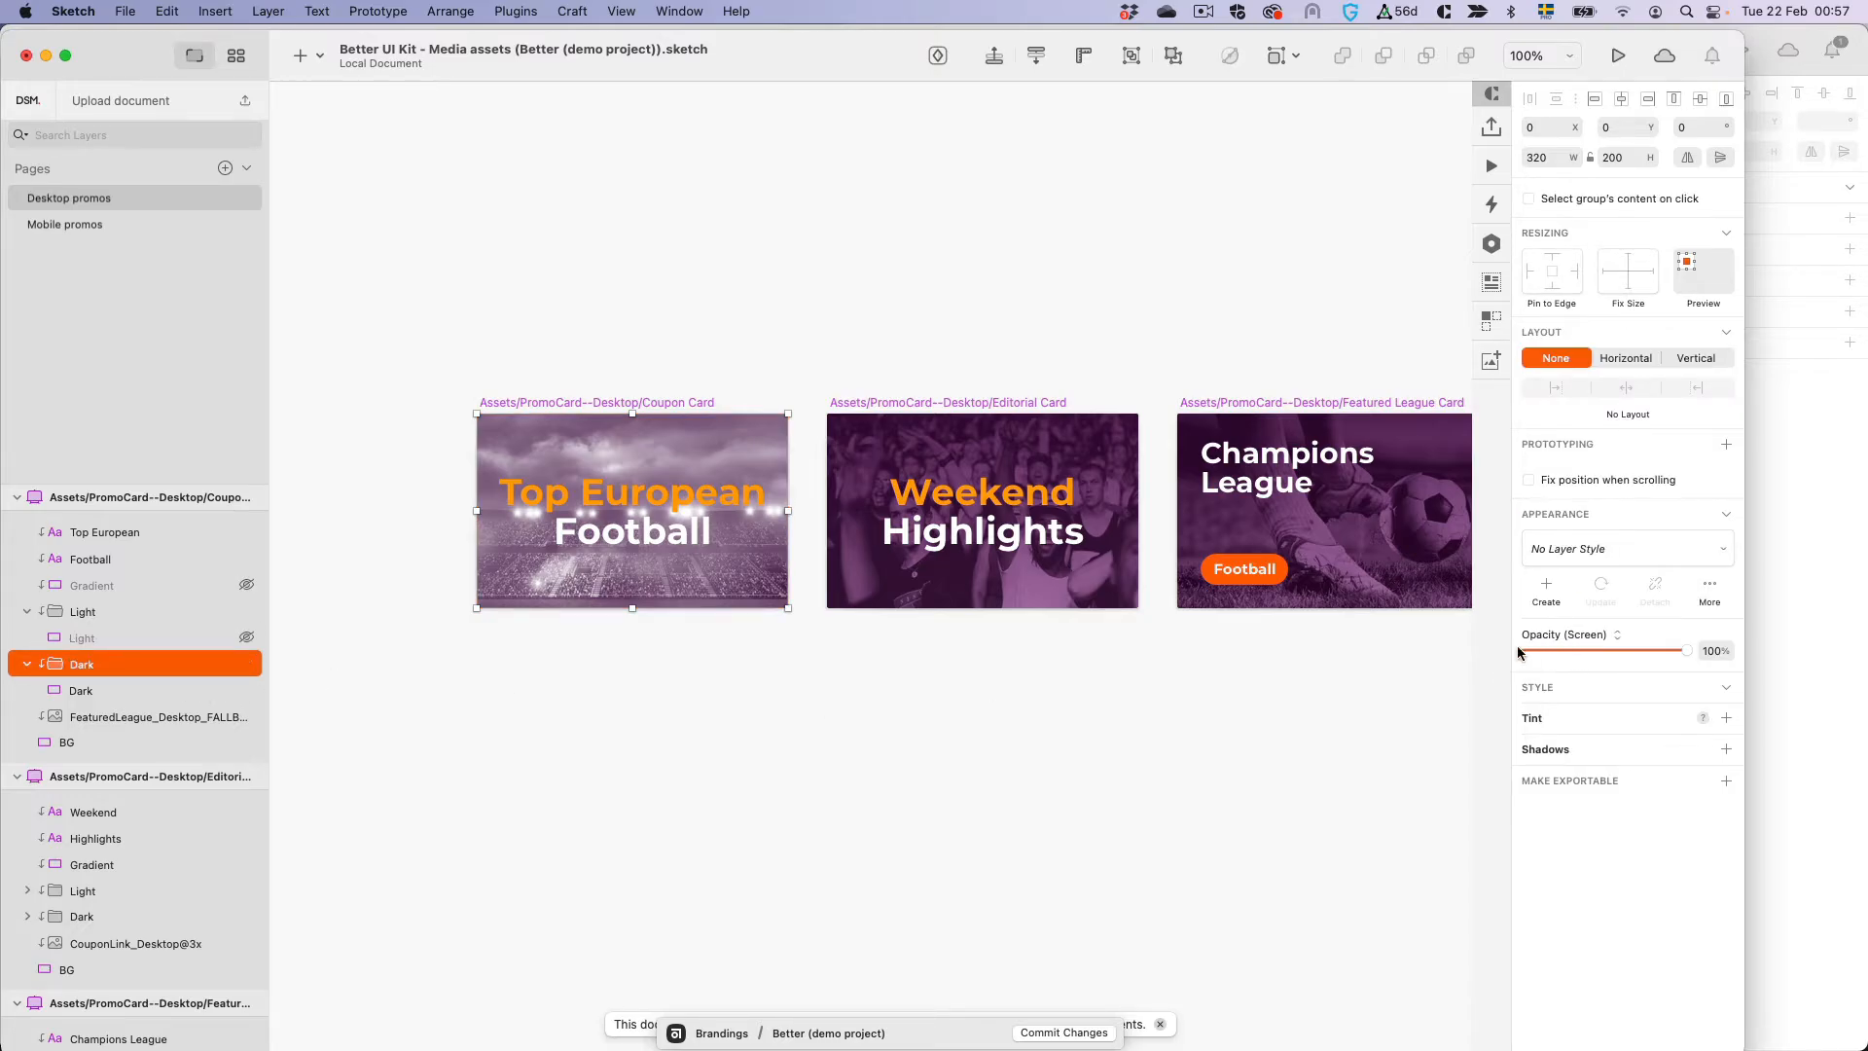
pyautogui.click(247, 638)
pyautogui.click(184, 613)
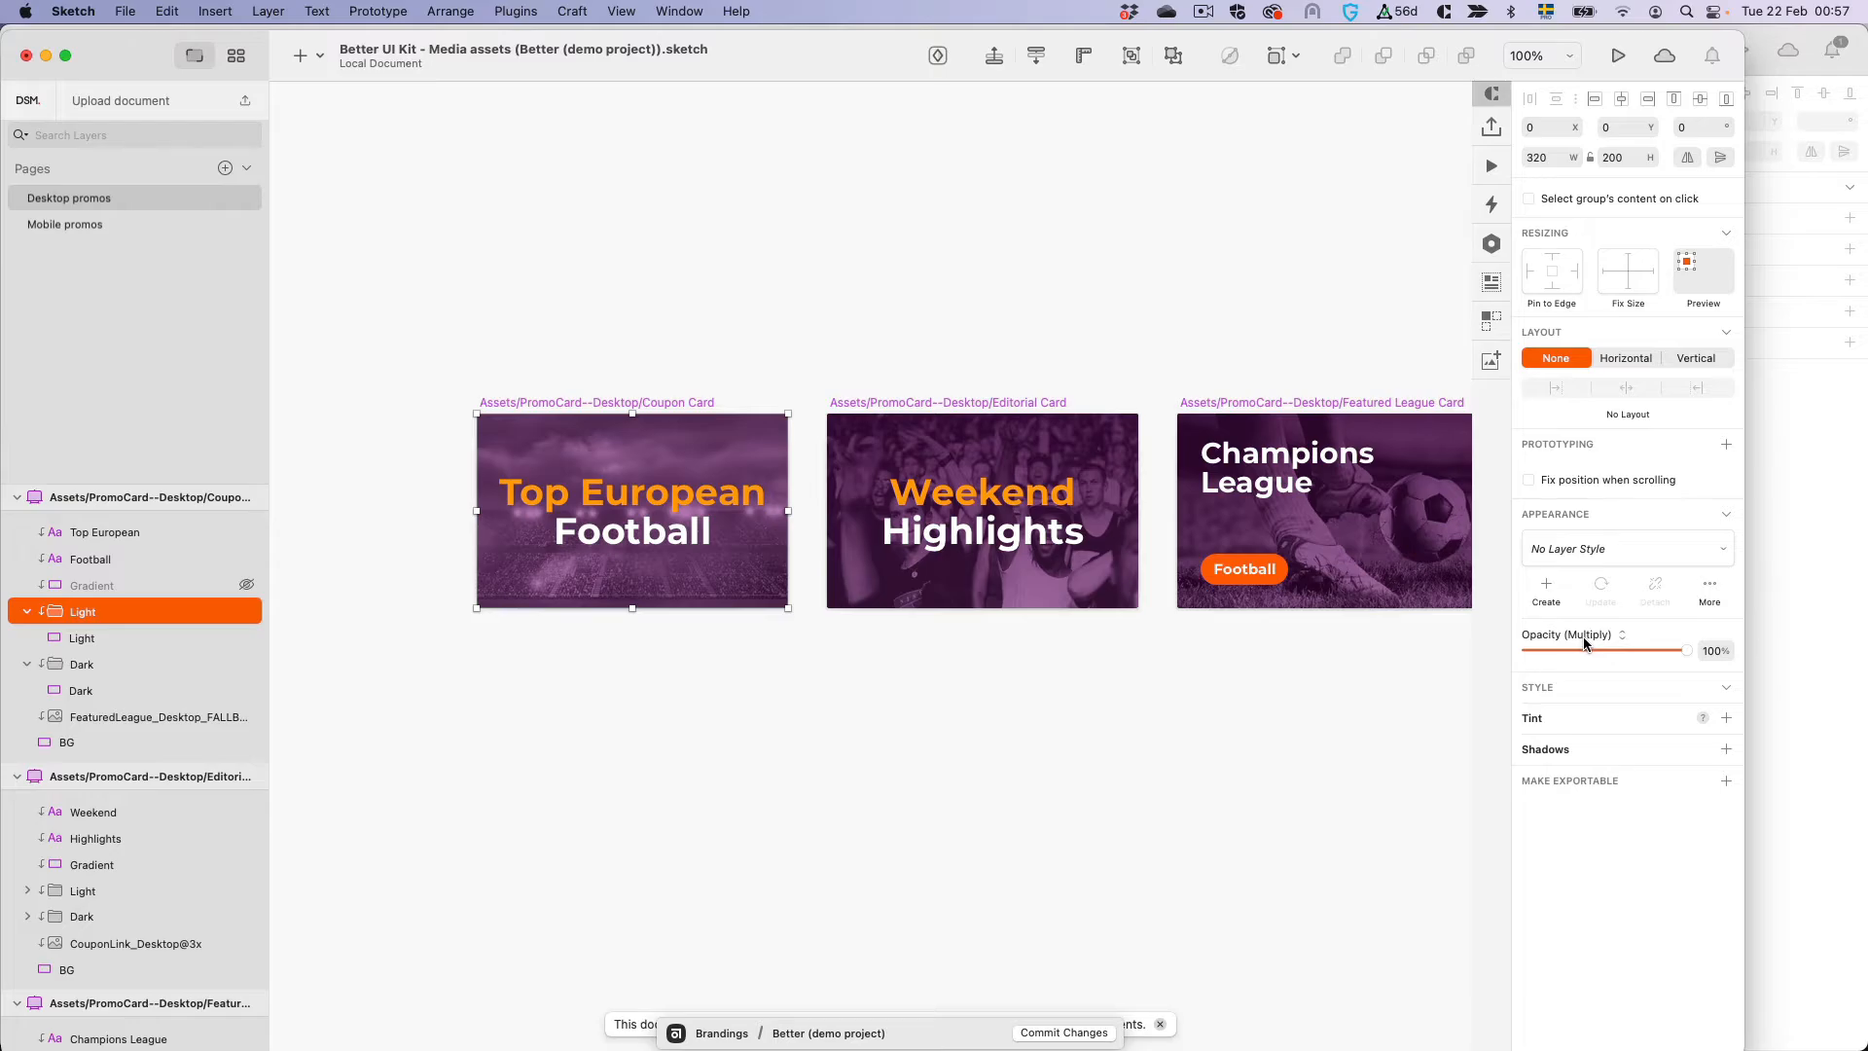
pyautogui.click(247, 586)
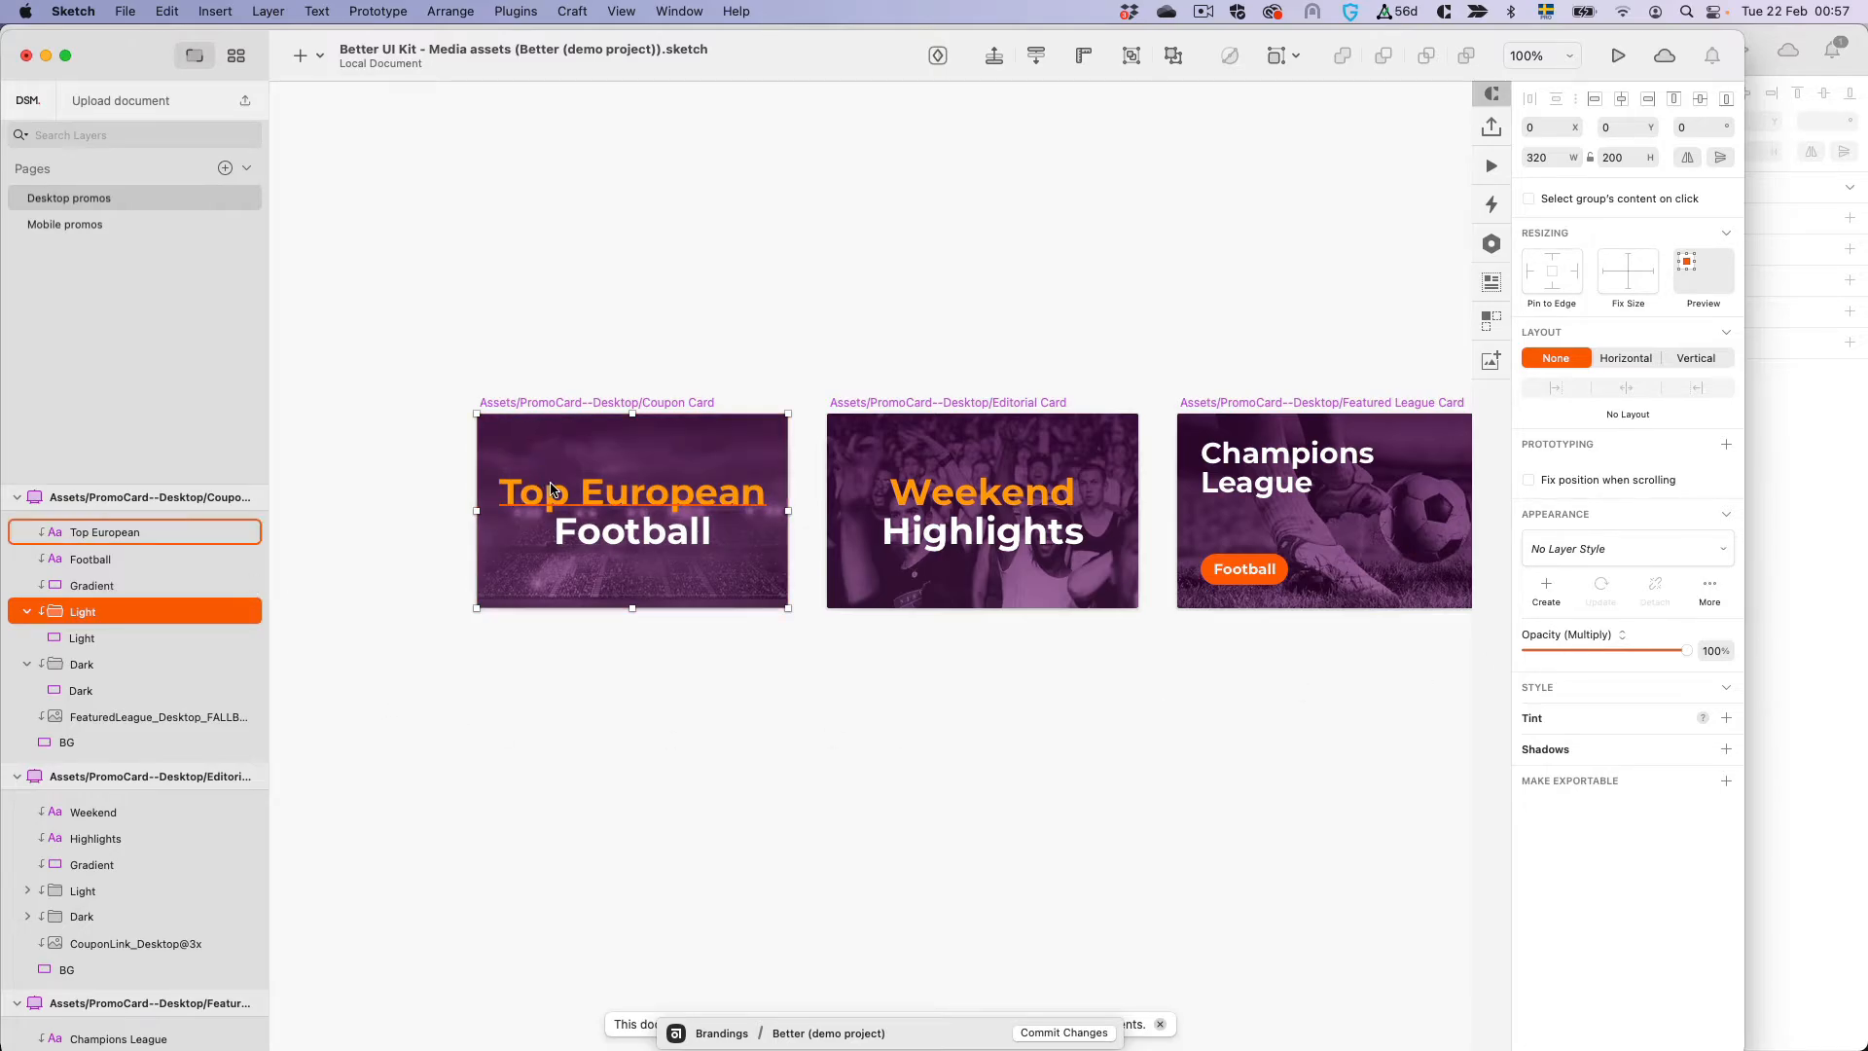
# Step: Re-examine the Light and Dark groups and their rectangles in the Coupon Card gradient
pyautogui.click(729, 706)
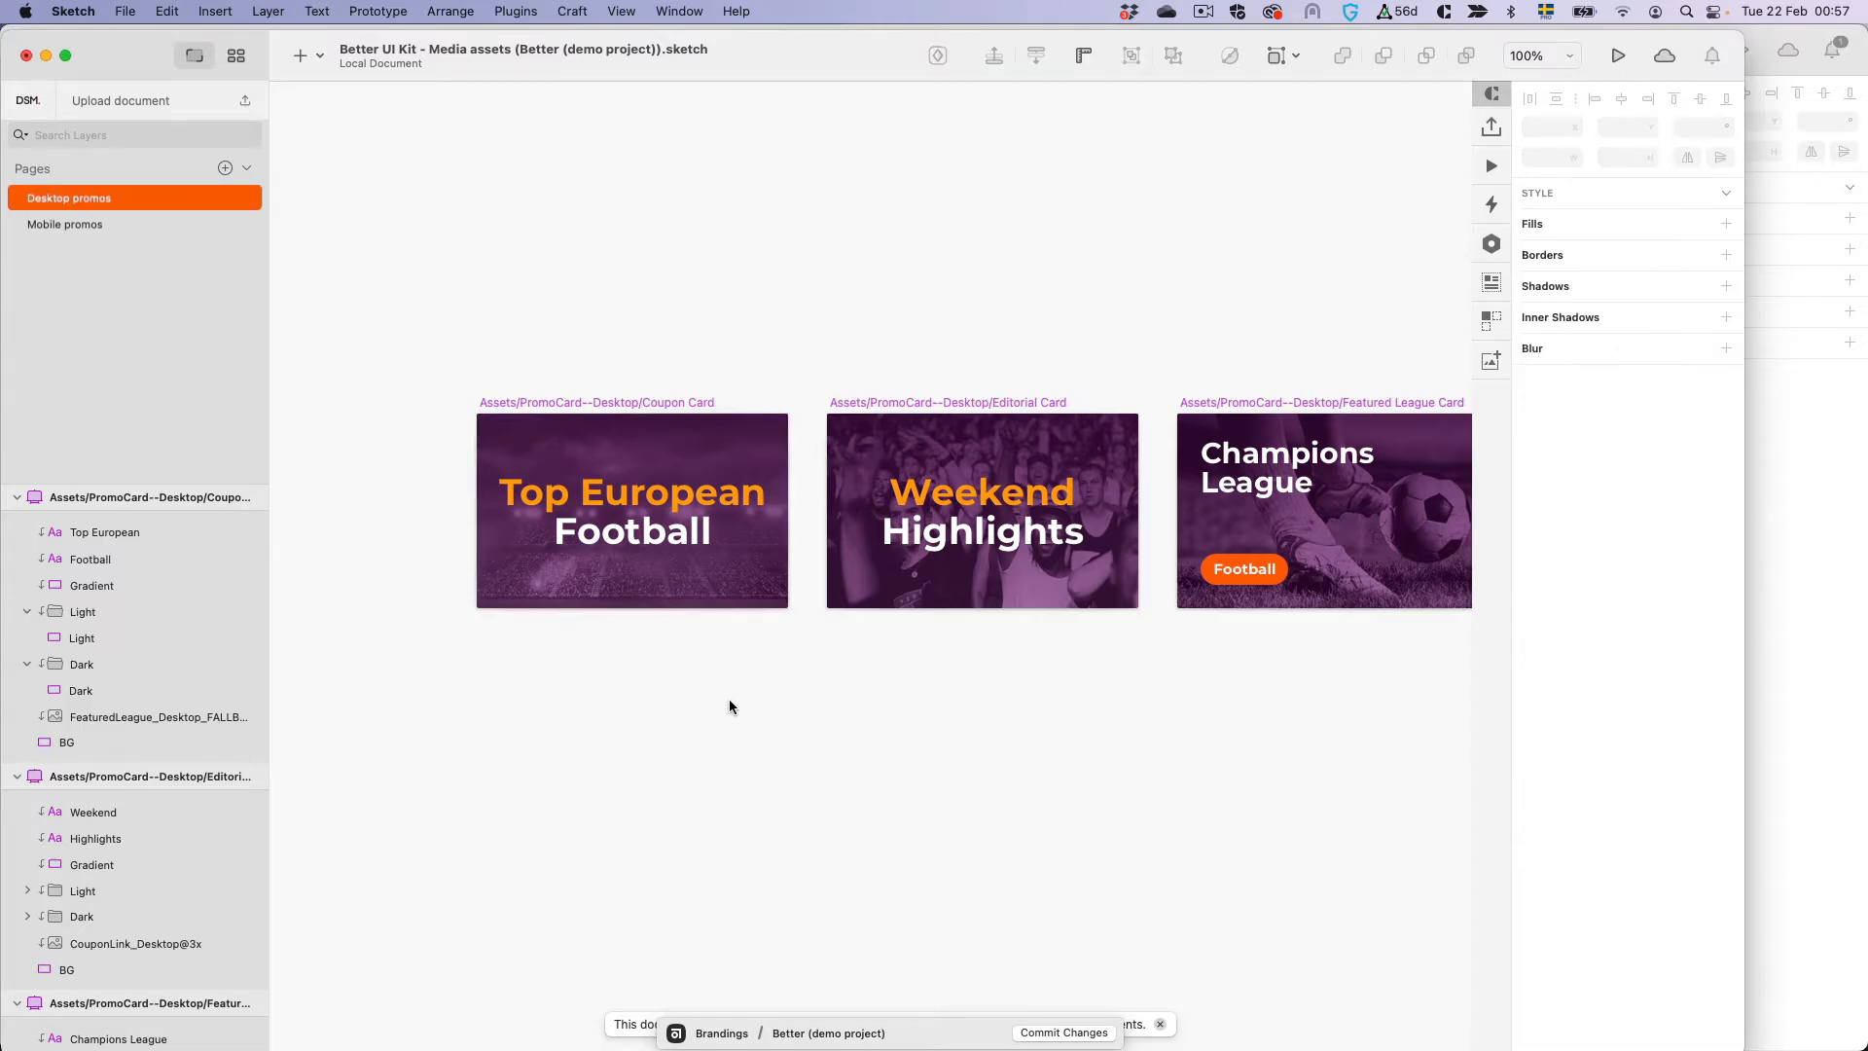
pyautogui.click(98, 611)
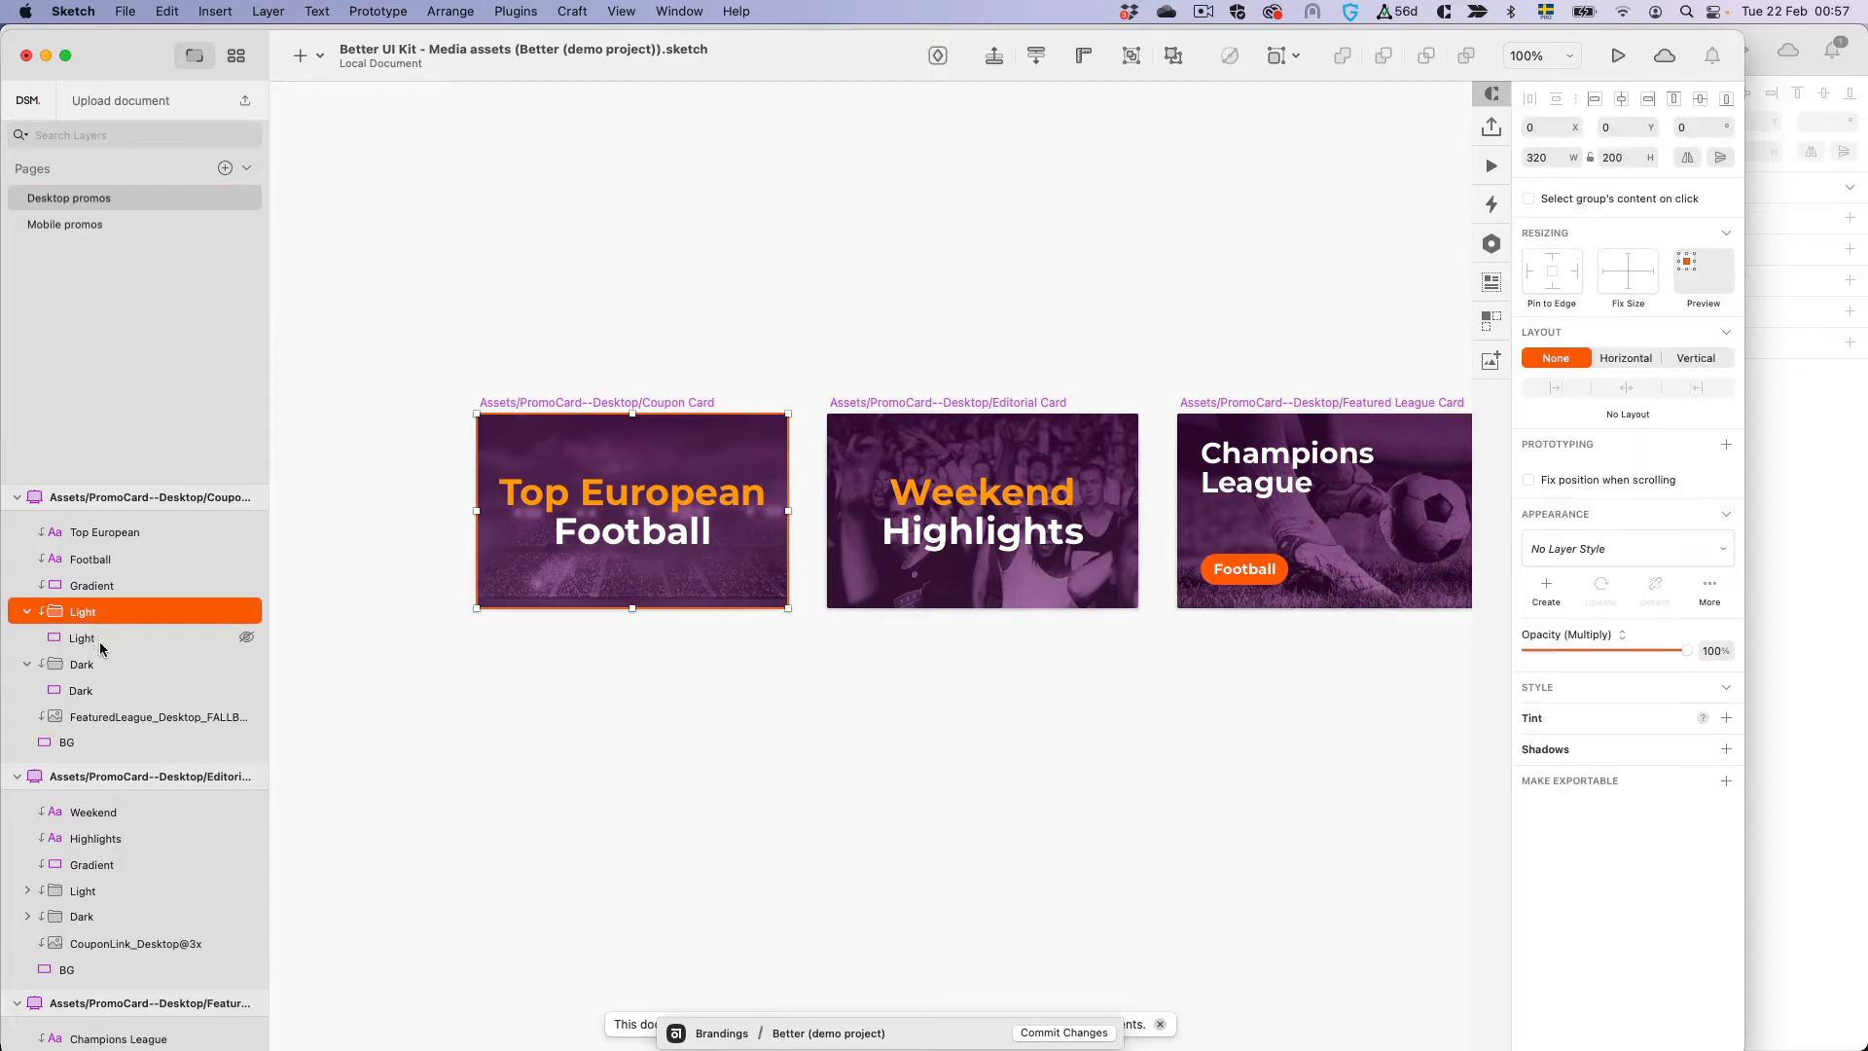
pyautogui.click(99, 639)
pyautogui.click(108, 682)
pyautogui.click(109, 640)
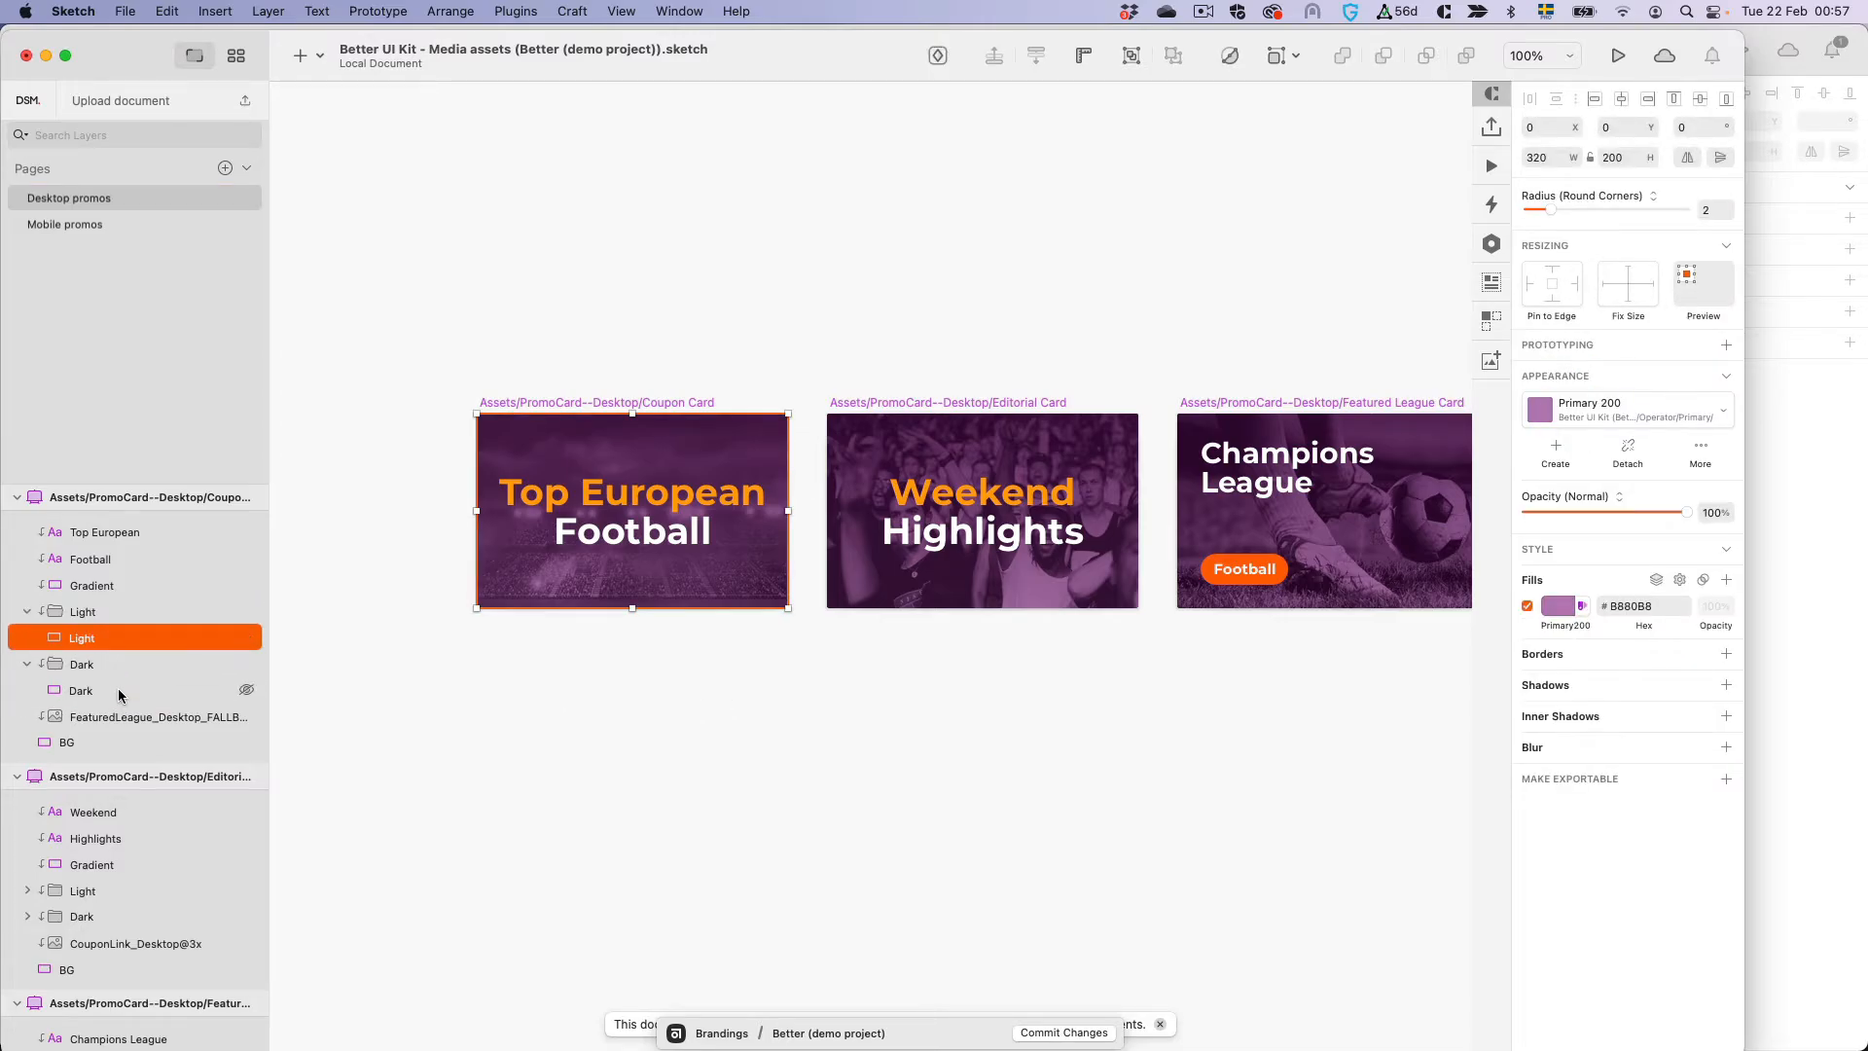
pyautogui.click(119, 689)
pyautogui.click(118, 642)
pyautogui.click(114, 614)
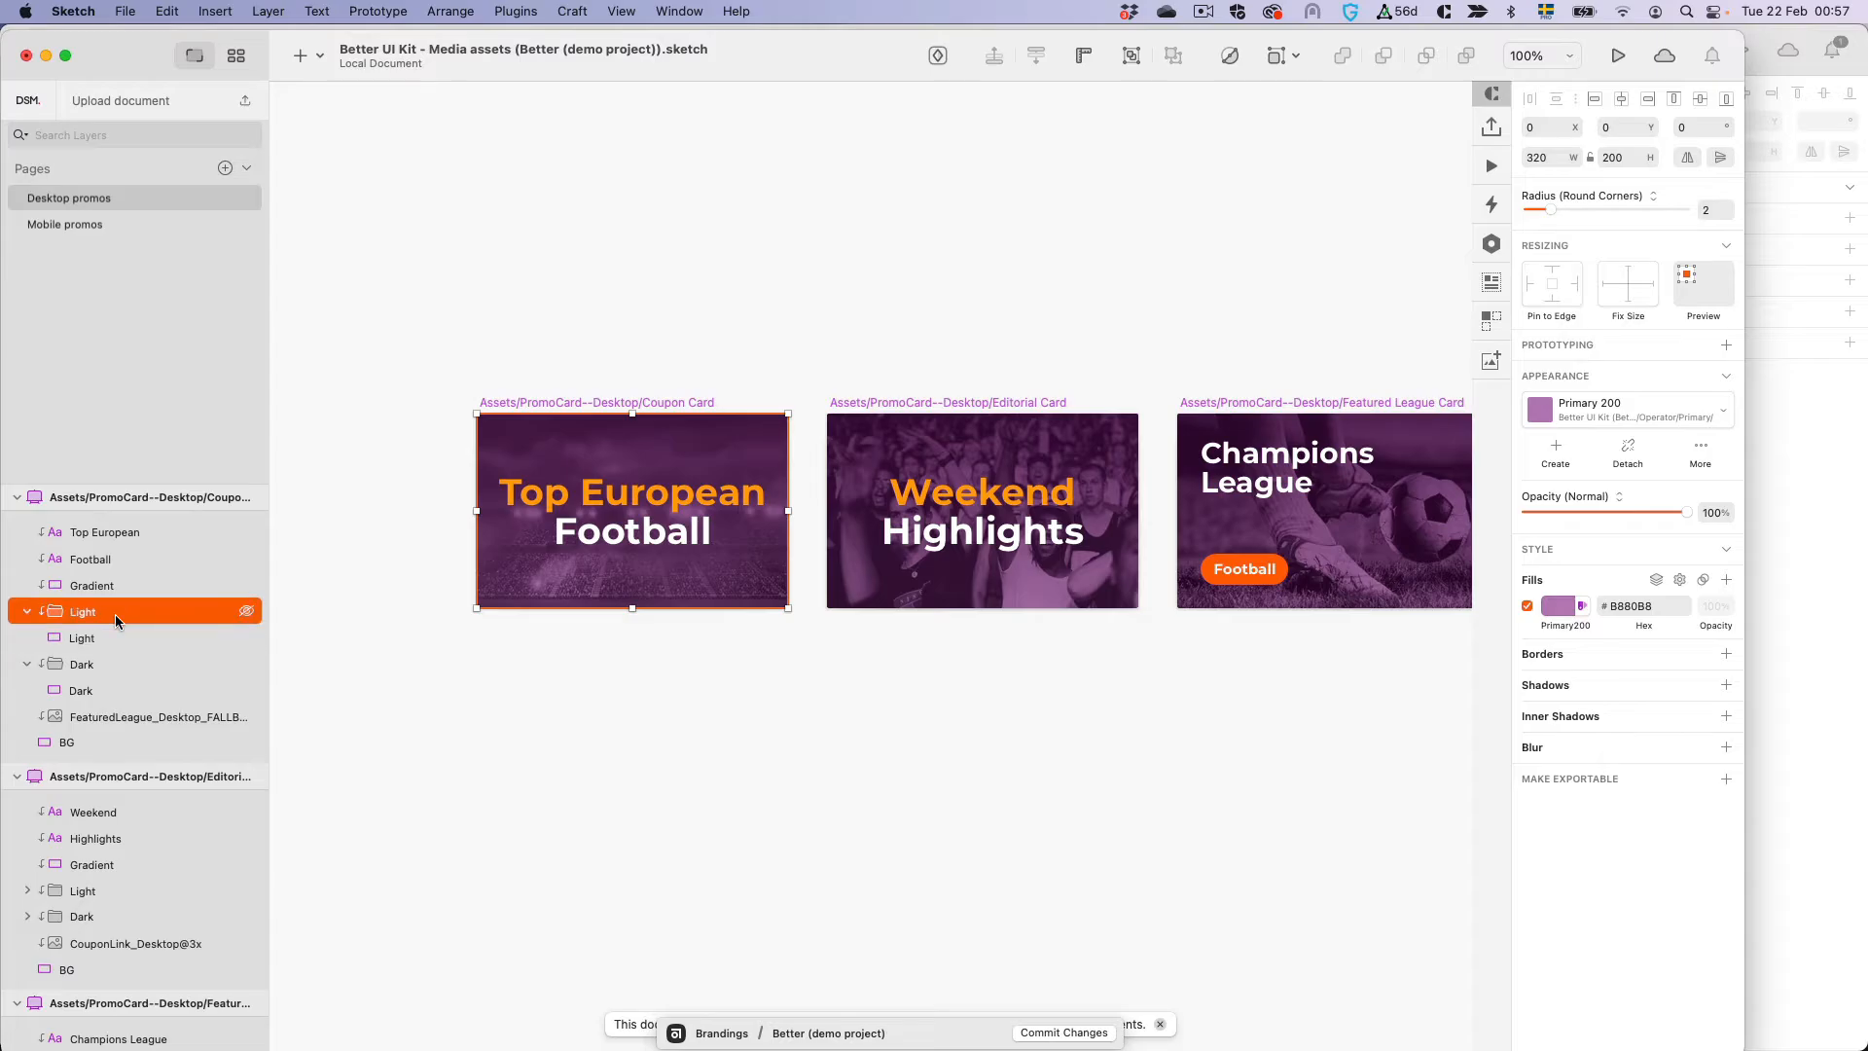
pyautogui.click(292, 670)
pyautogui.hscroll(5, 291, 669)
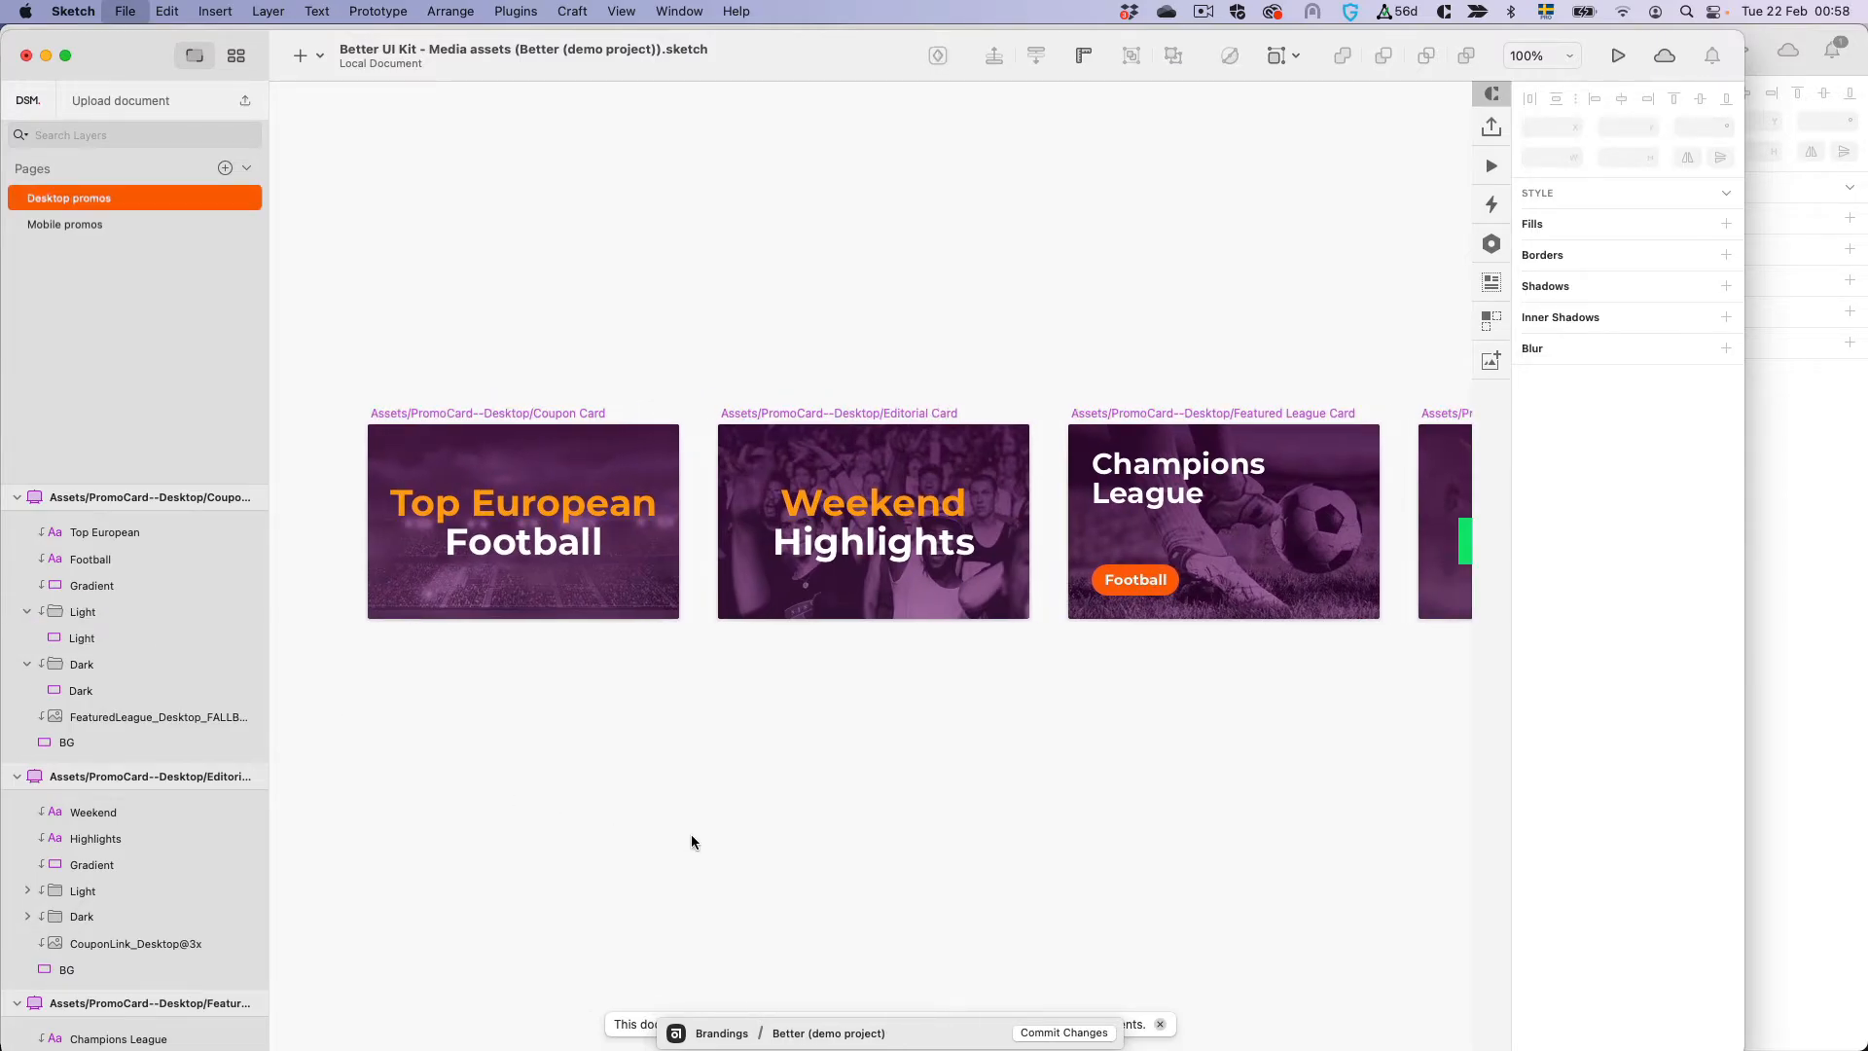
# Step: Commit the 16 changes with the summary 'Updated the promo cards'
pyautogui.click(1063, 1033)
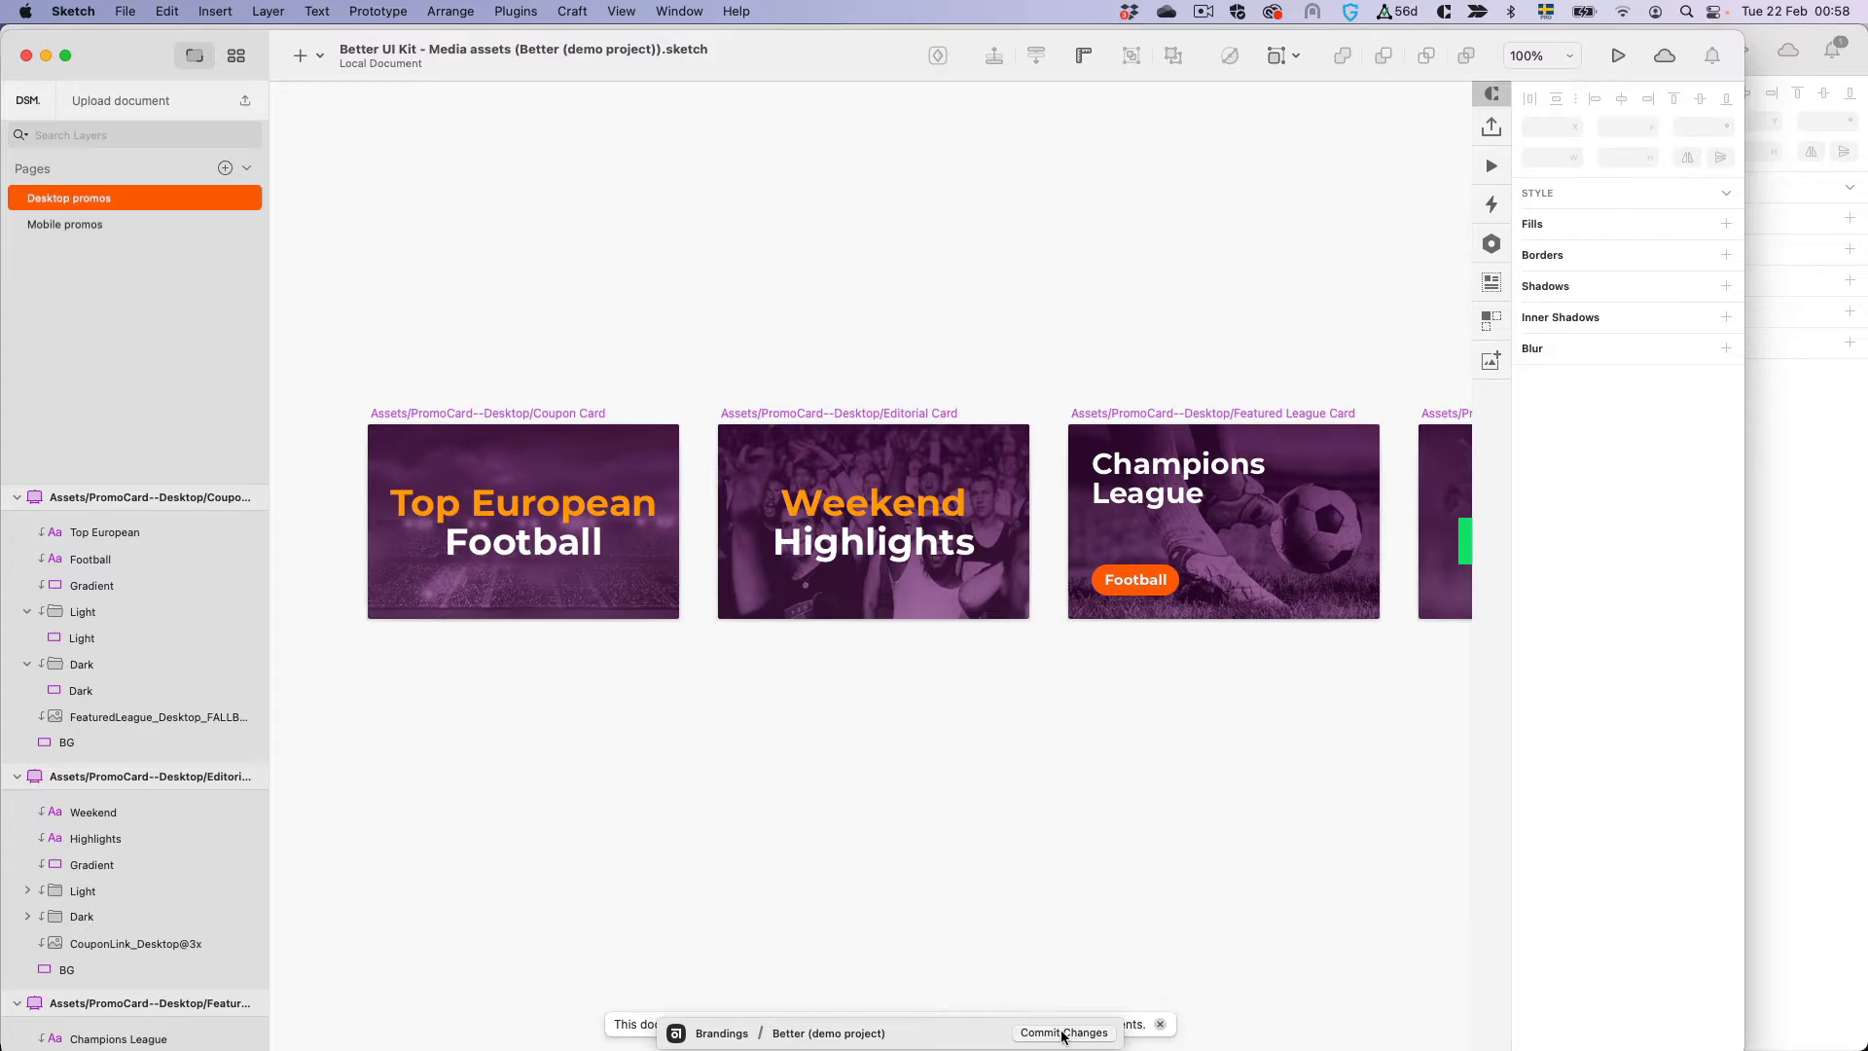
pyautogui.write('U')
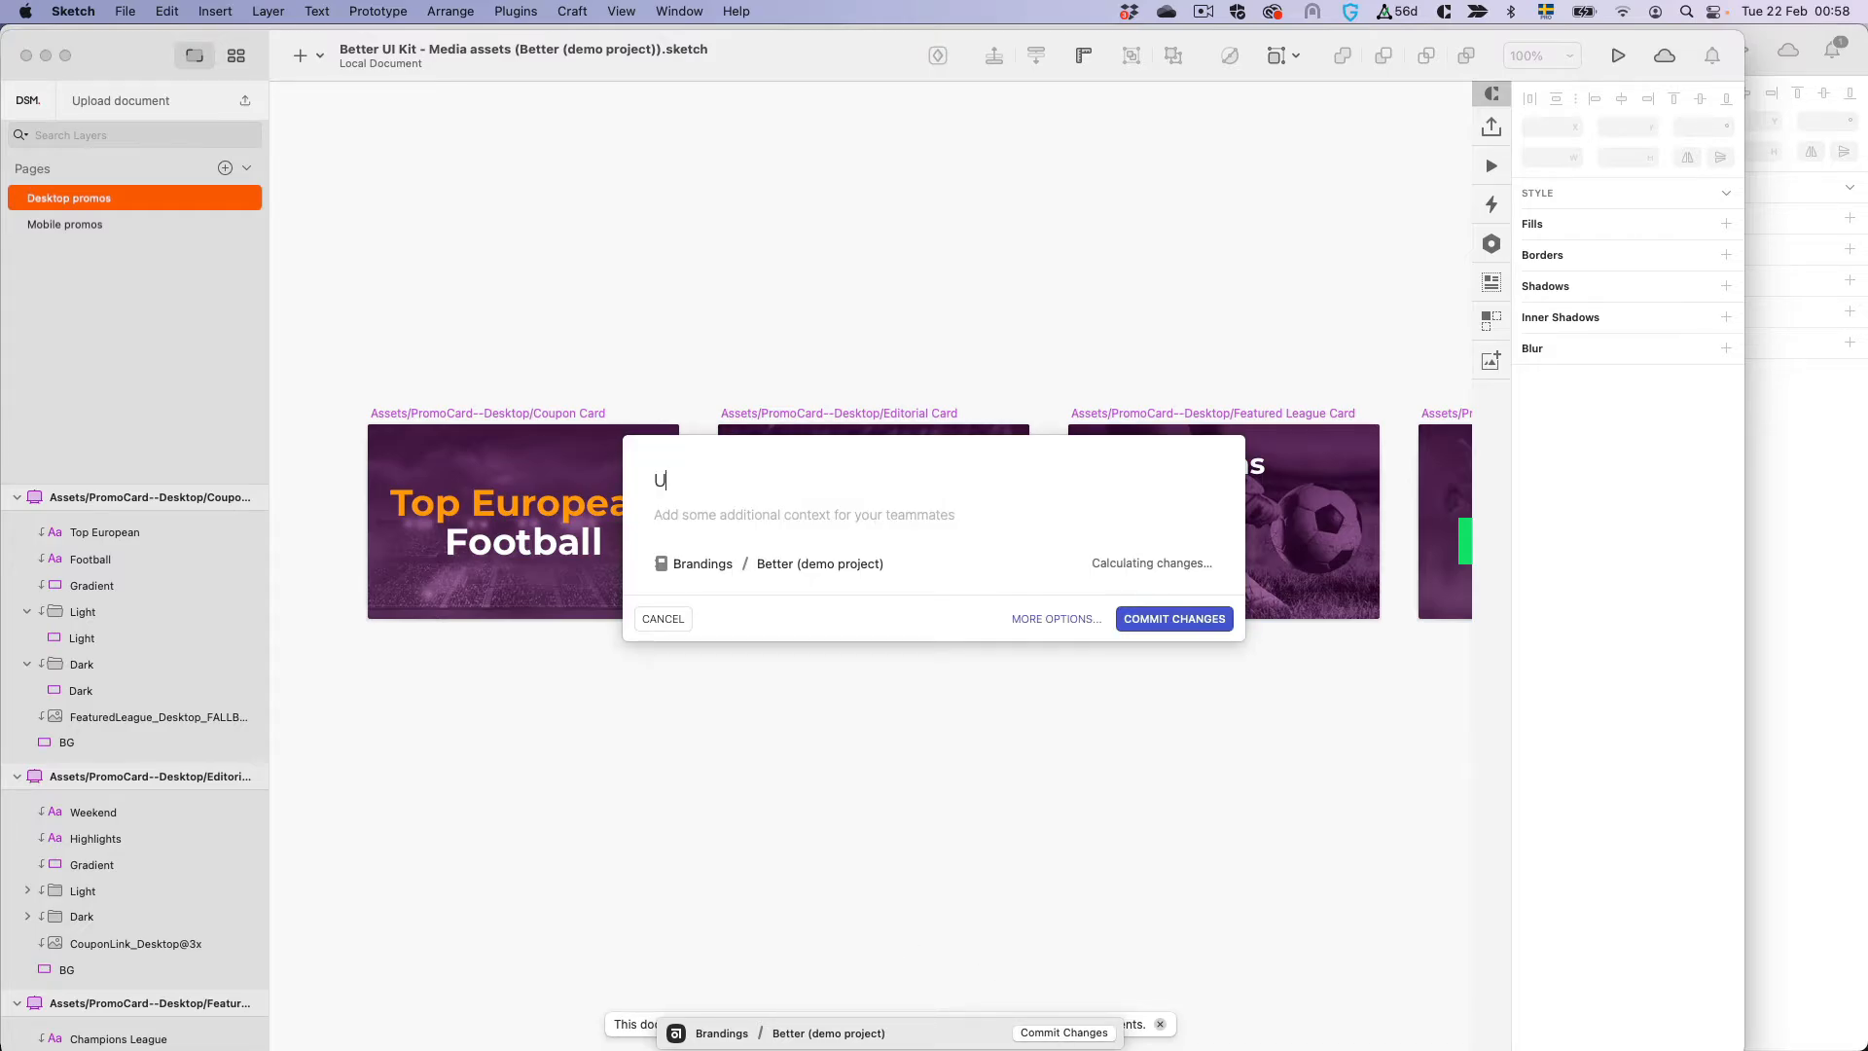
pyautogui.write('pdated the promo cards')
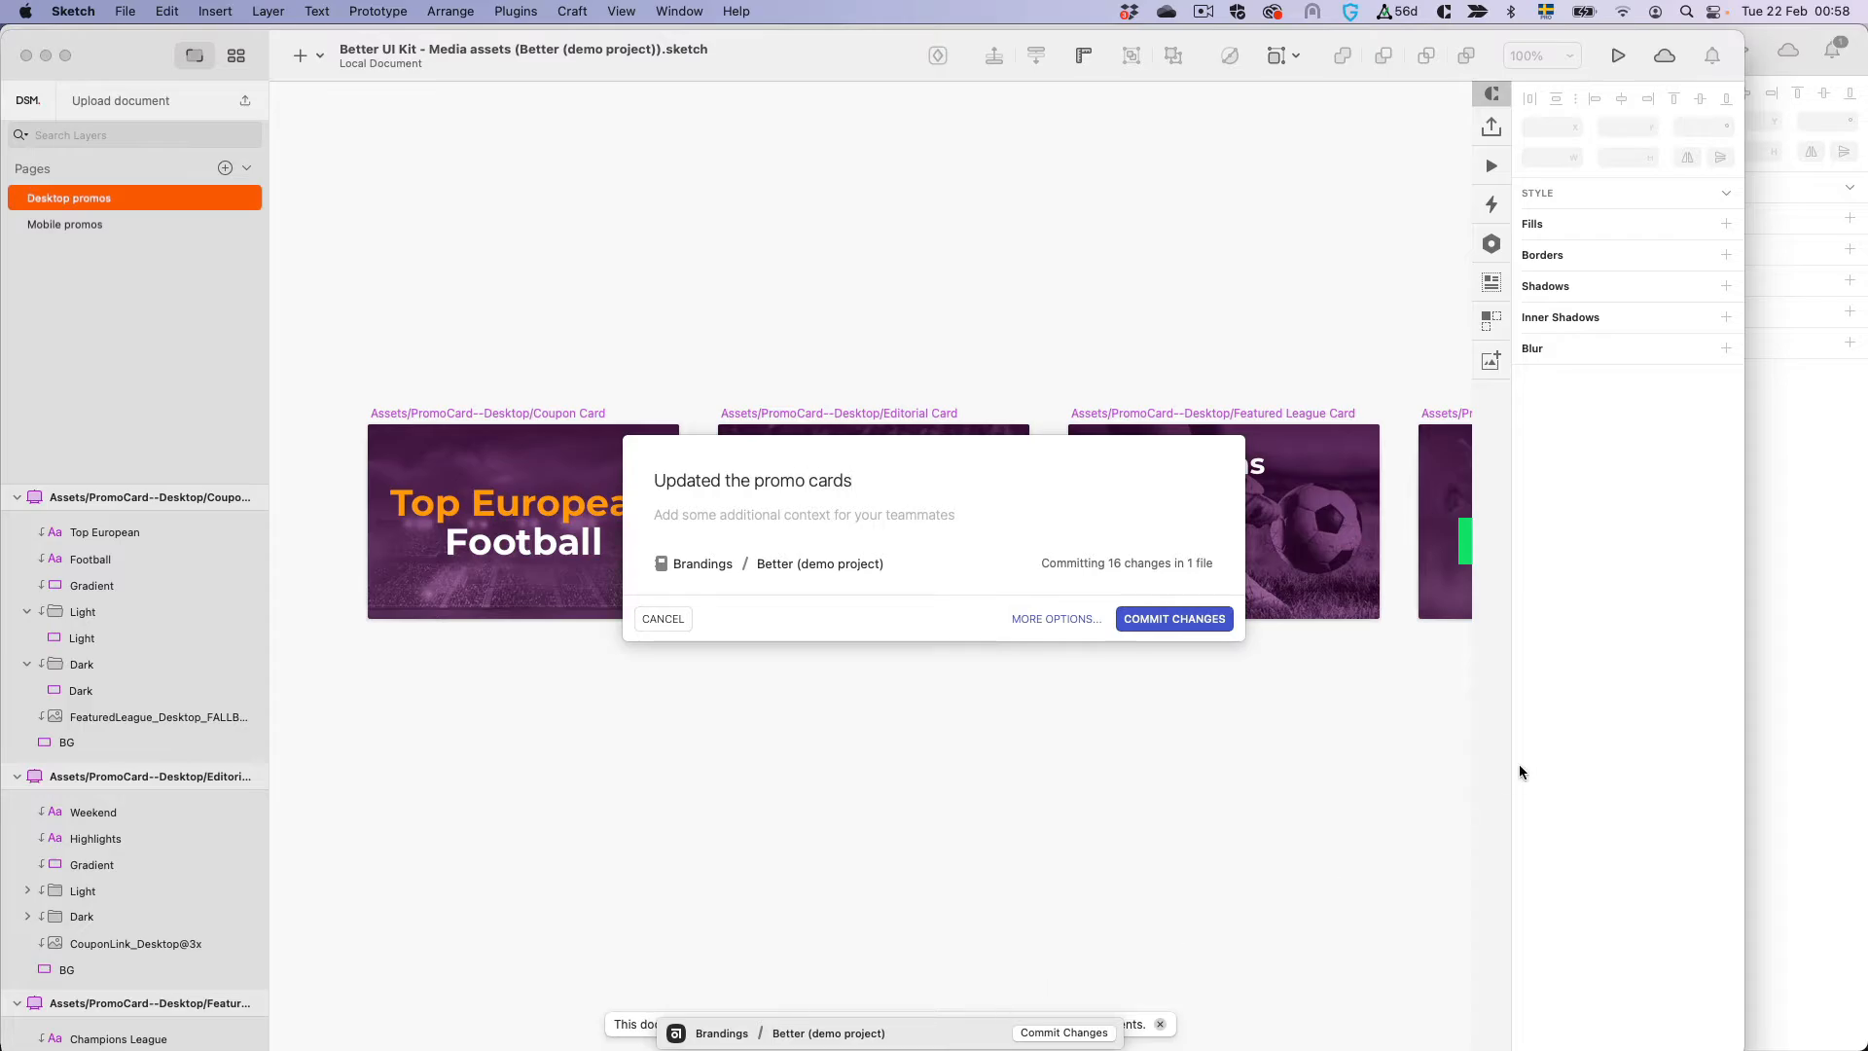
pyautogui.click(1179, 619)
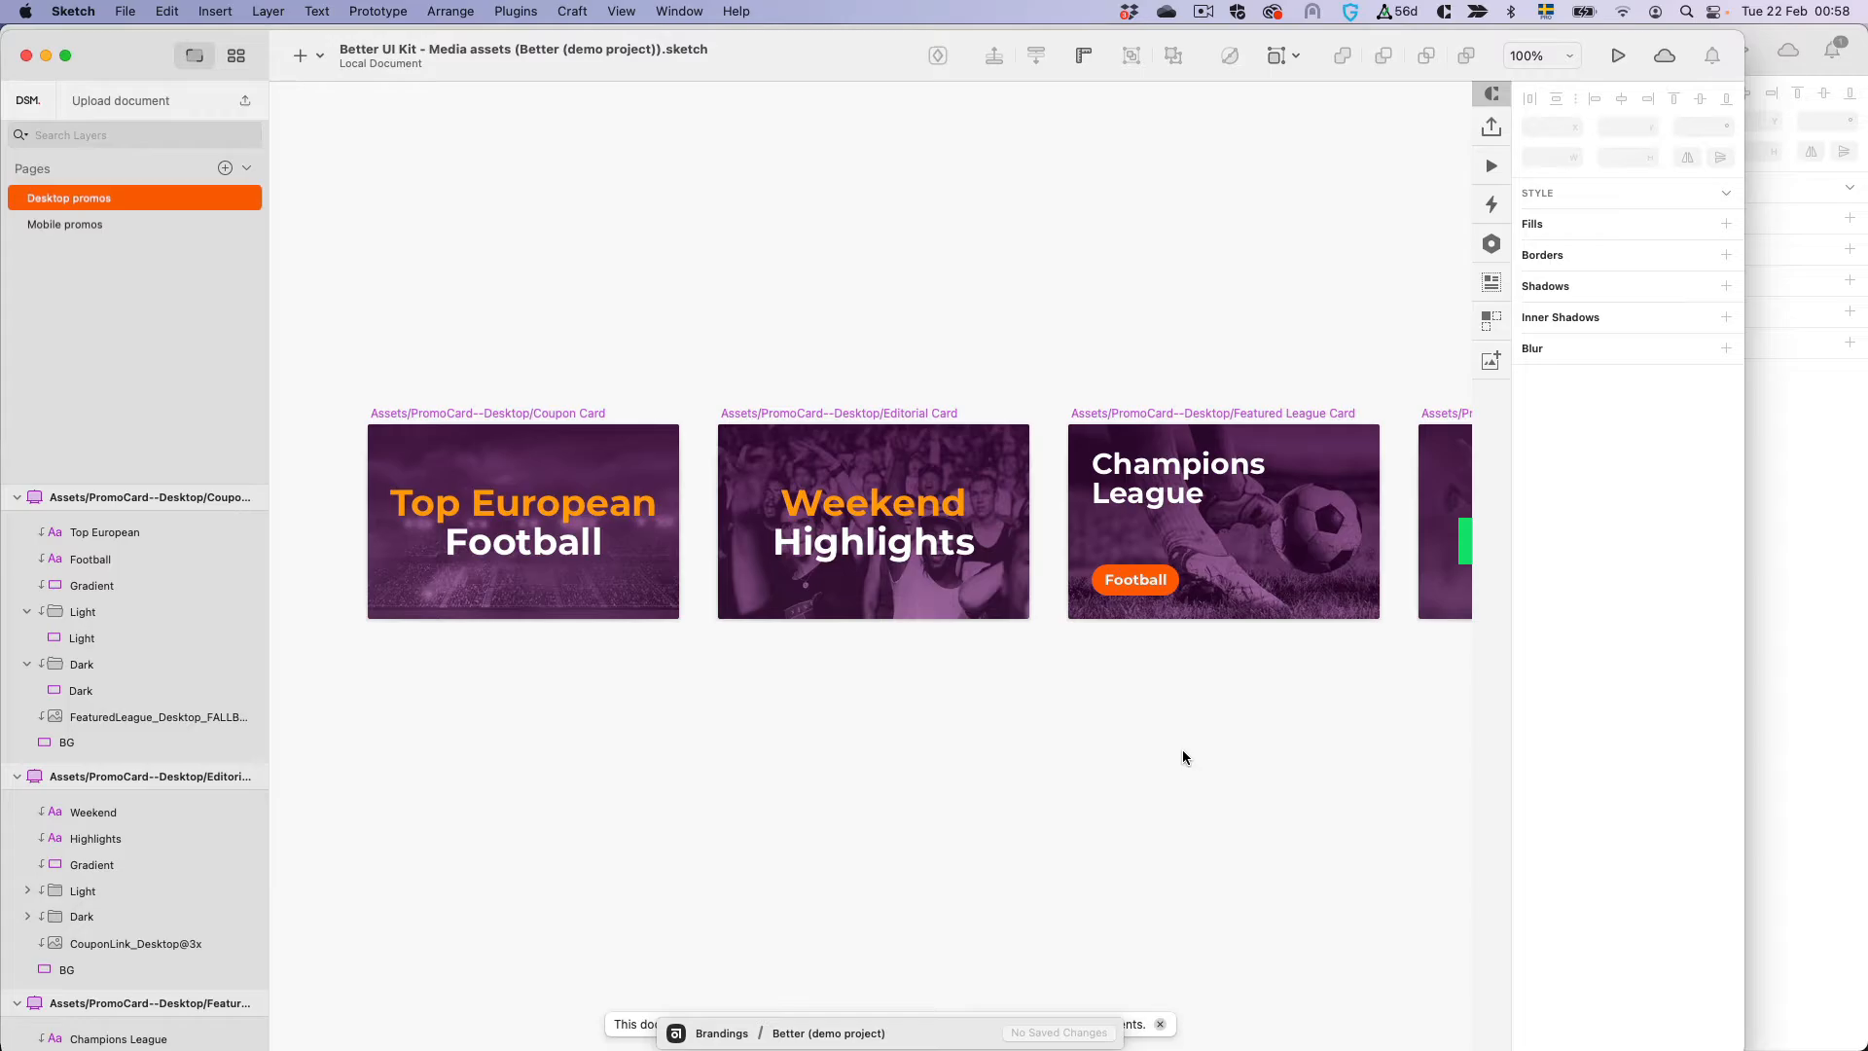
pyautogui.click(679, 10)
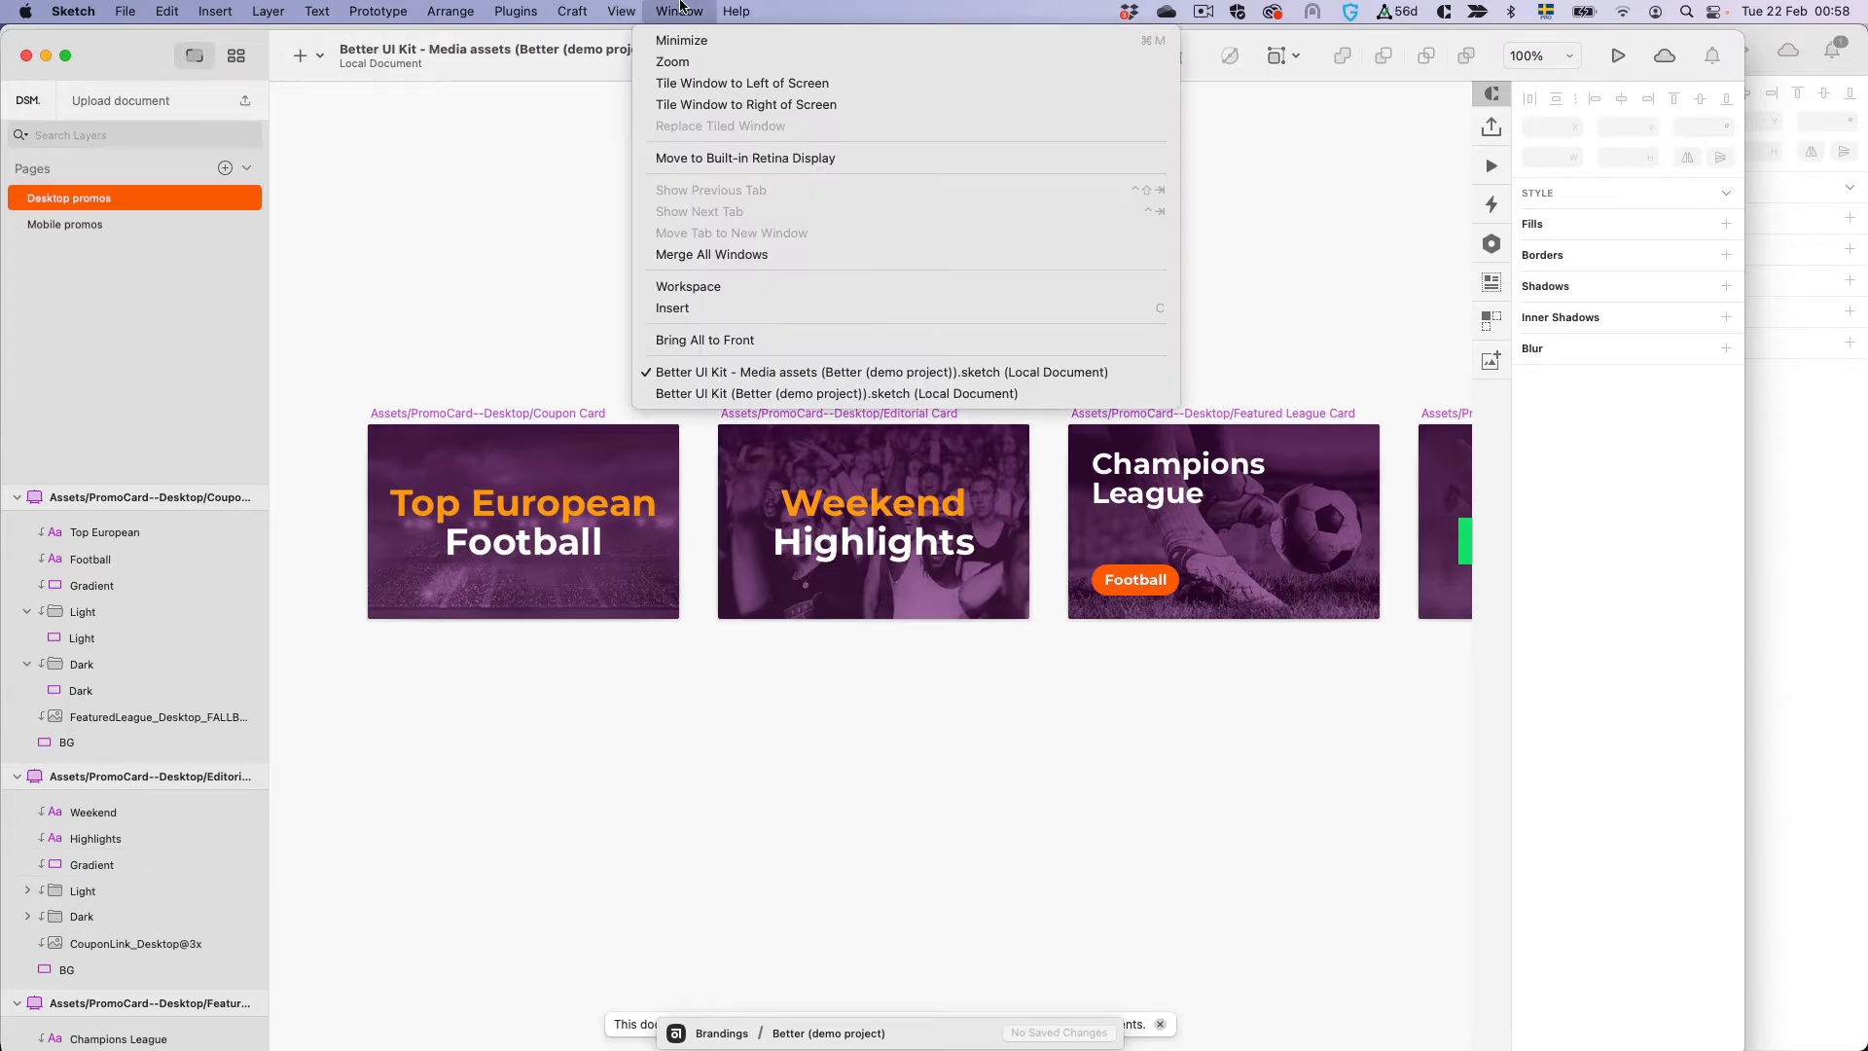
# Step: Switch to the Better UI Kit document's Layouts - Mobile & Desktop page
pyautogui.click(750, 393)
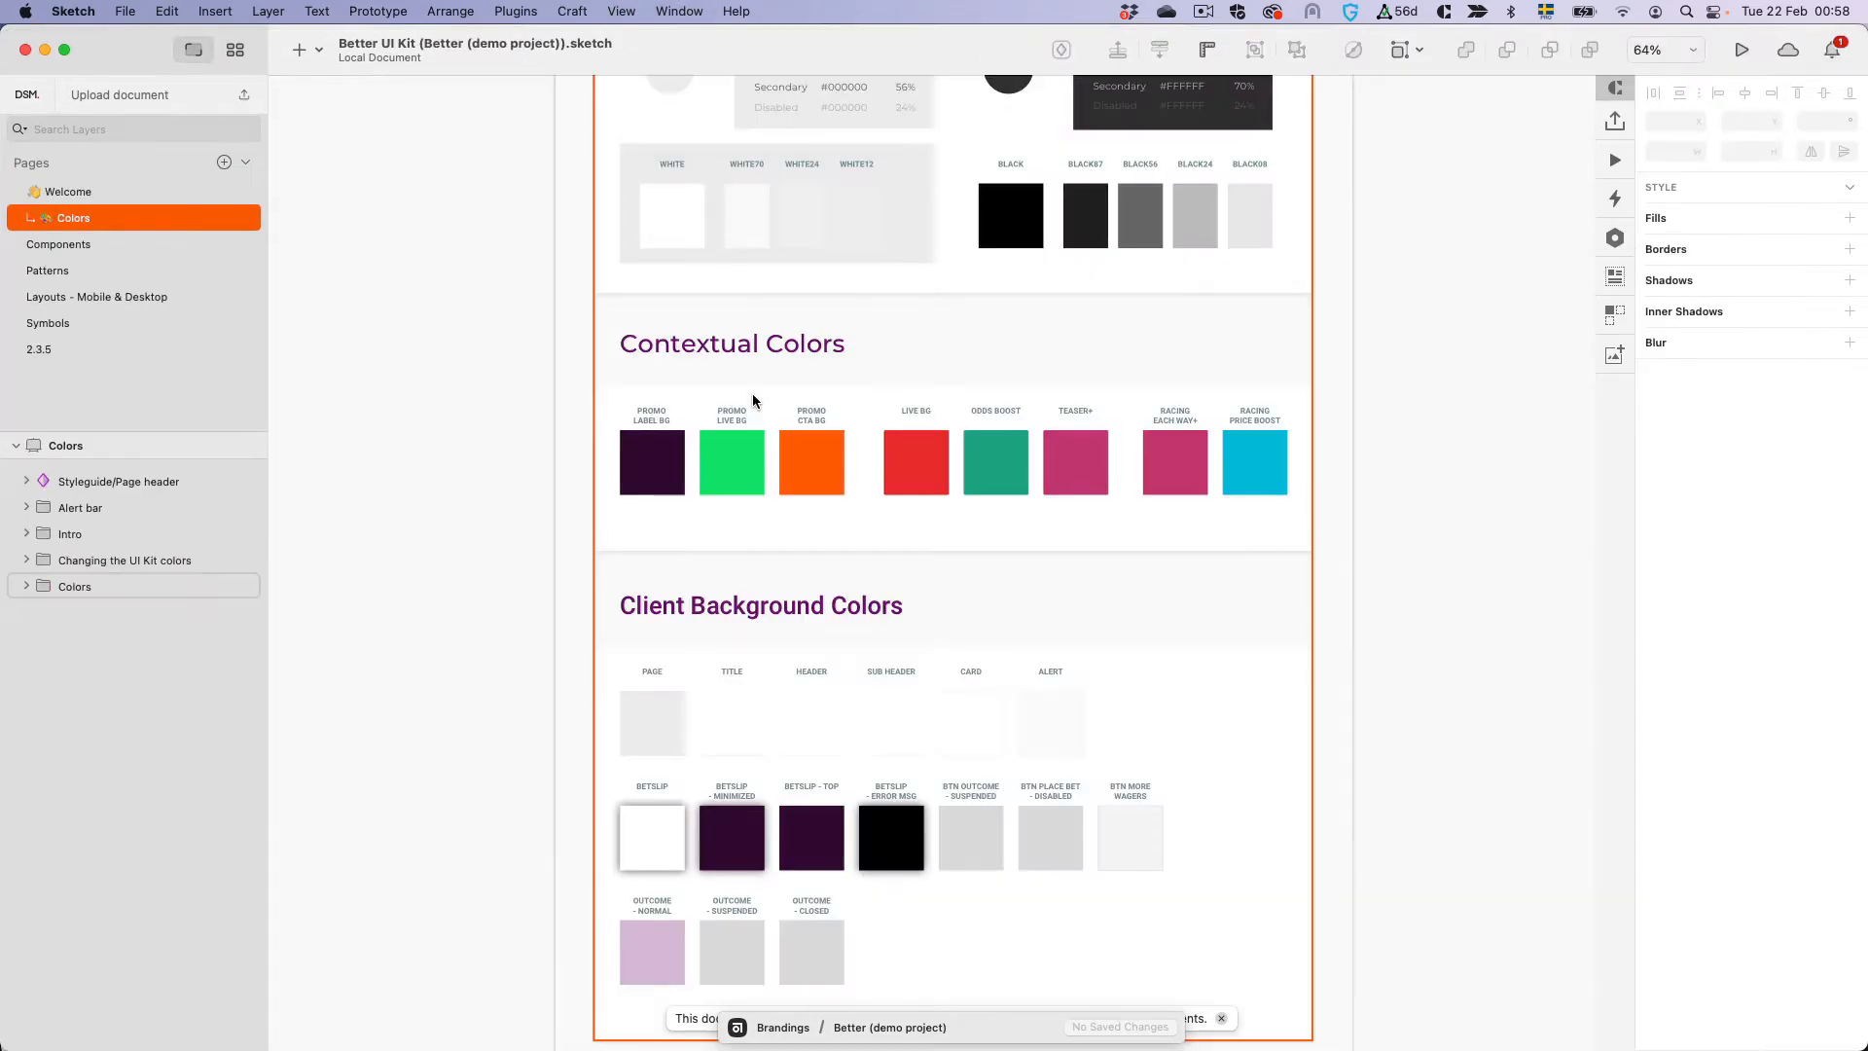
pyautogui.click(154, 296)
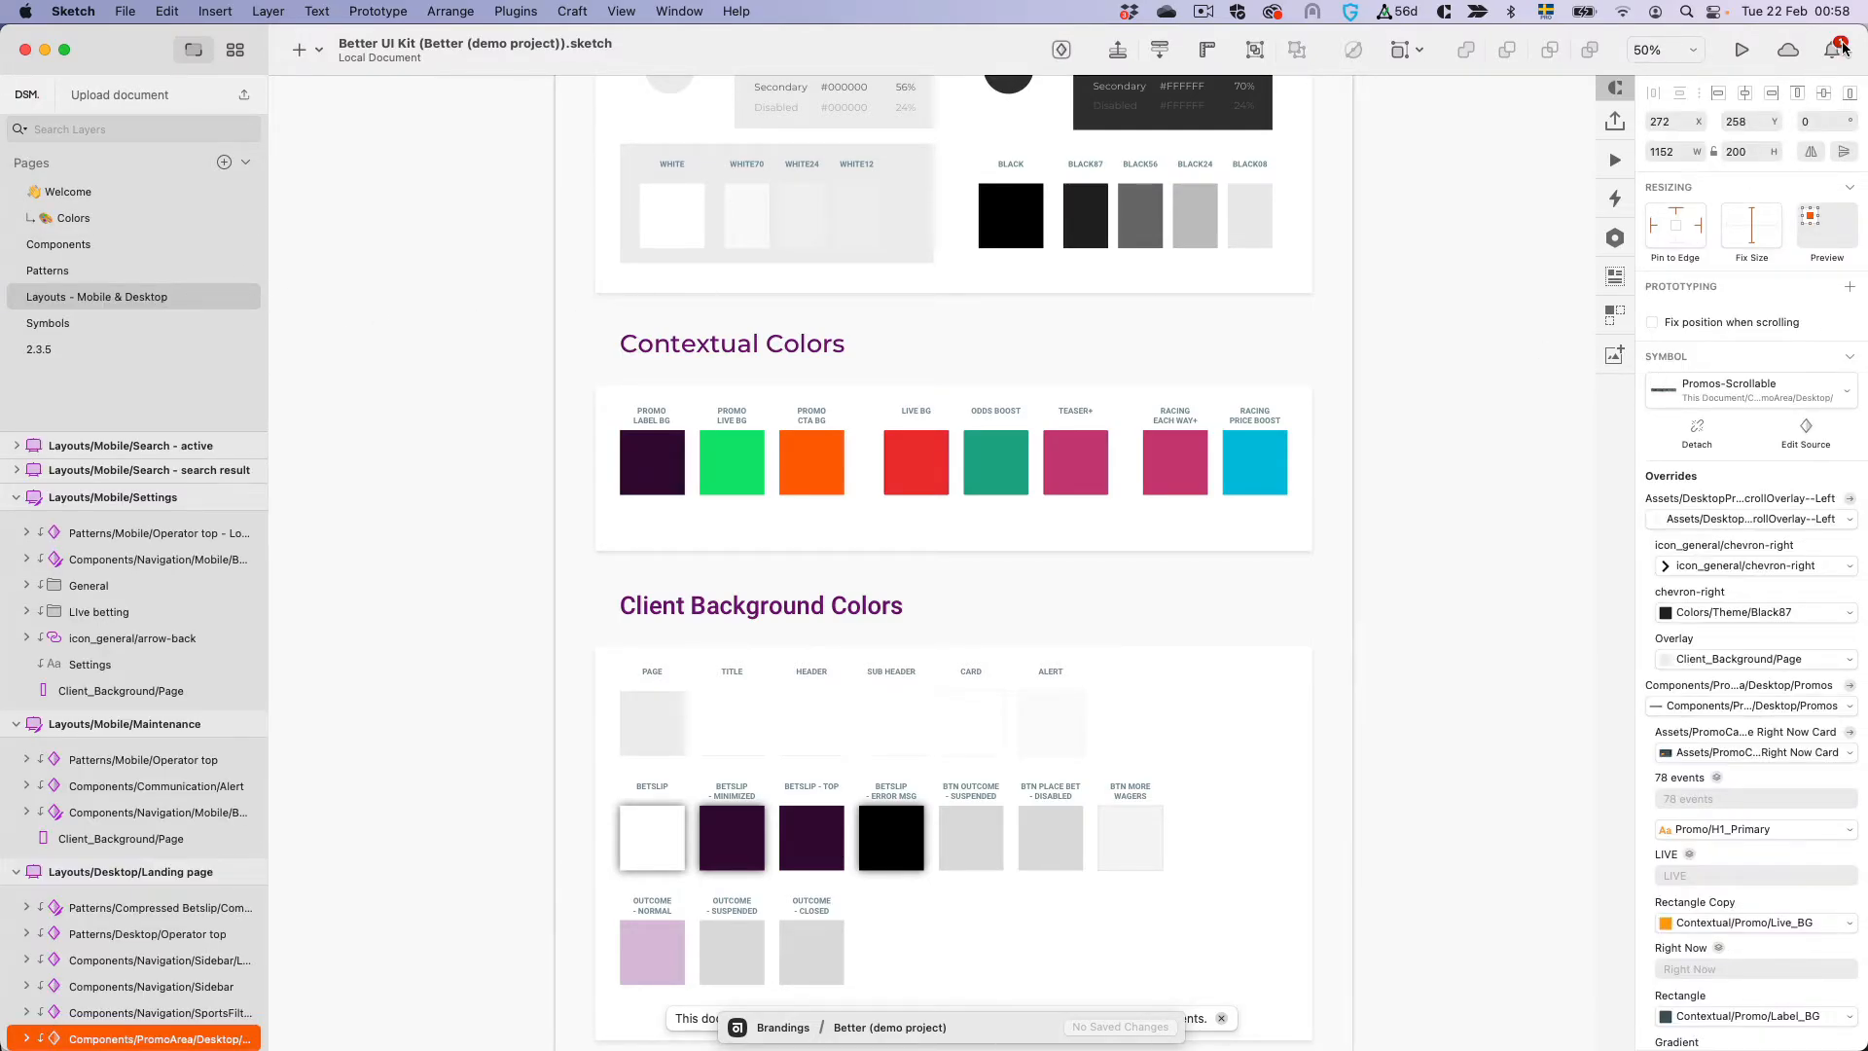
pyautogui.scroll(-2, 1163, 438)
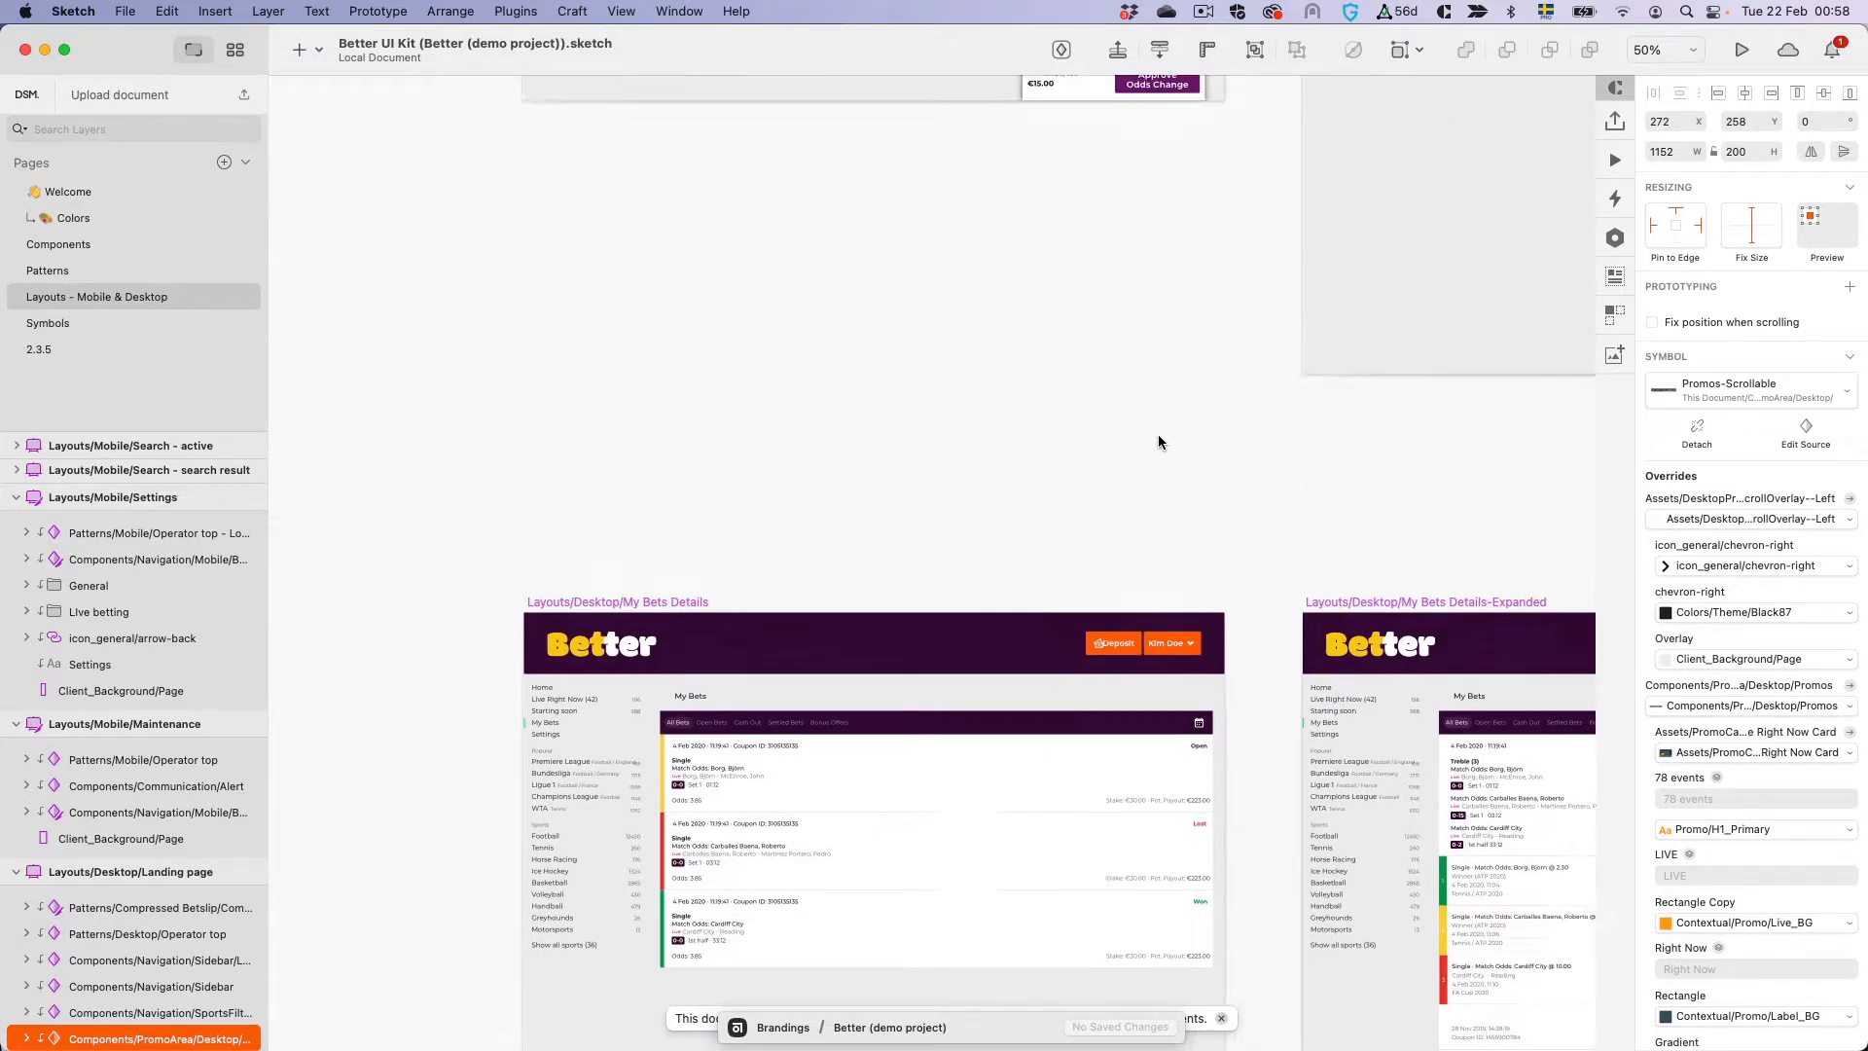
pyautogui.scroll(5, 1163, 432)
pyautogui.scroll(5, 1162, 433)
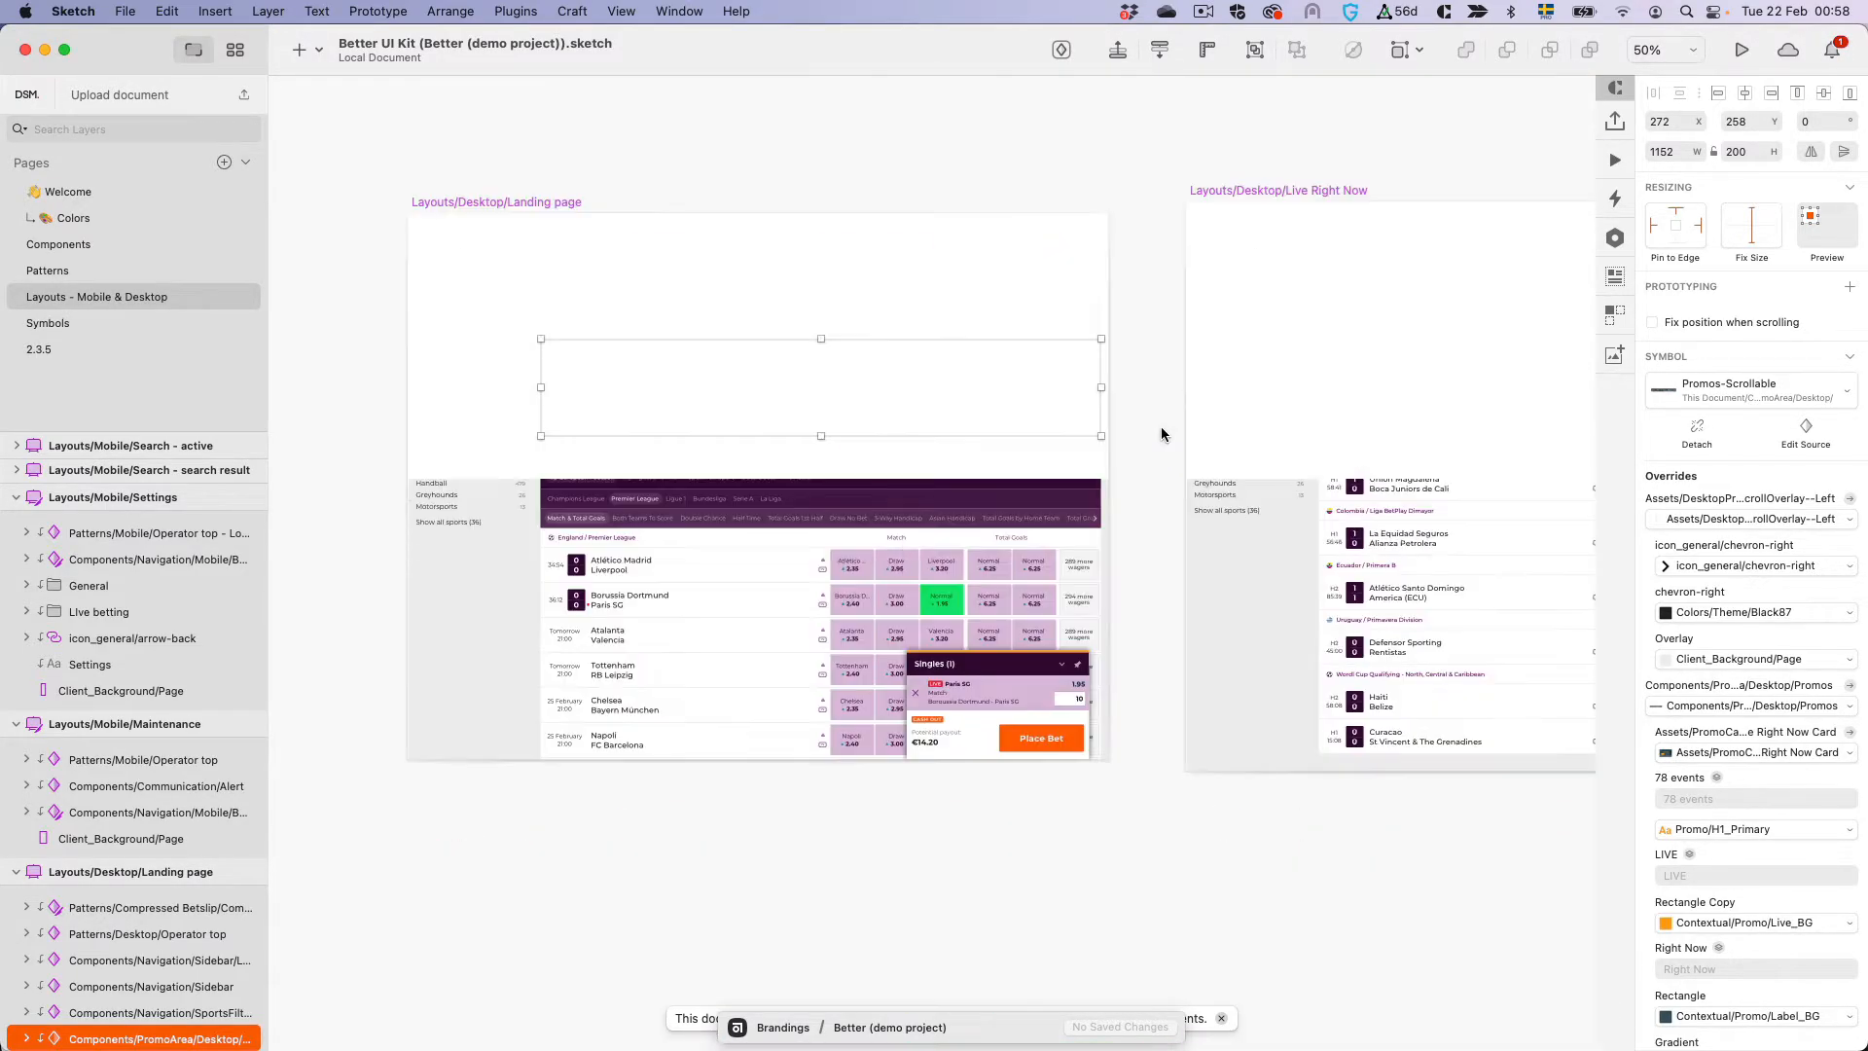
pyautogui.scroll(-2, 1162, 432)
pyautogui.hscroll(-2, 1162, 433)
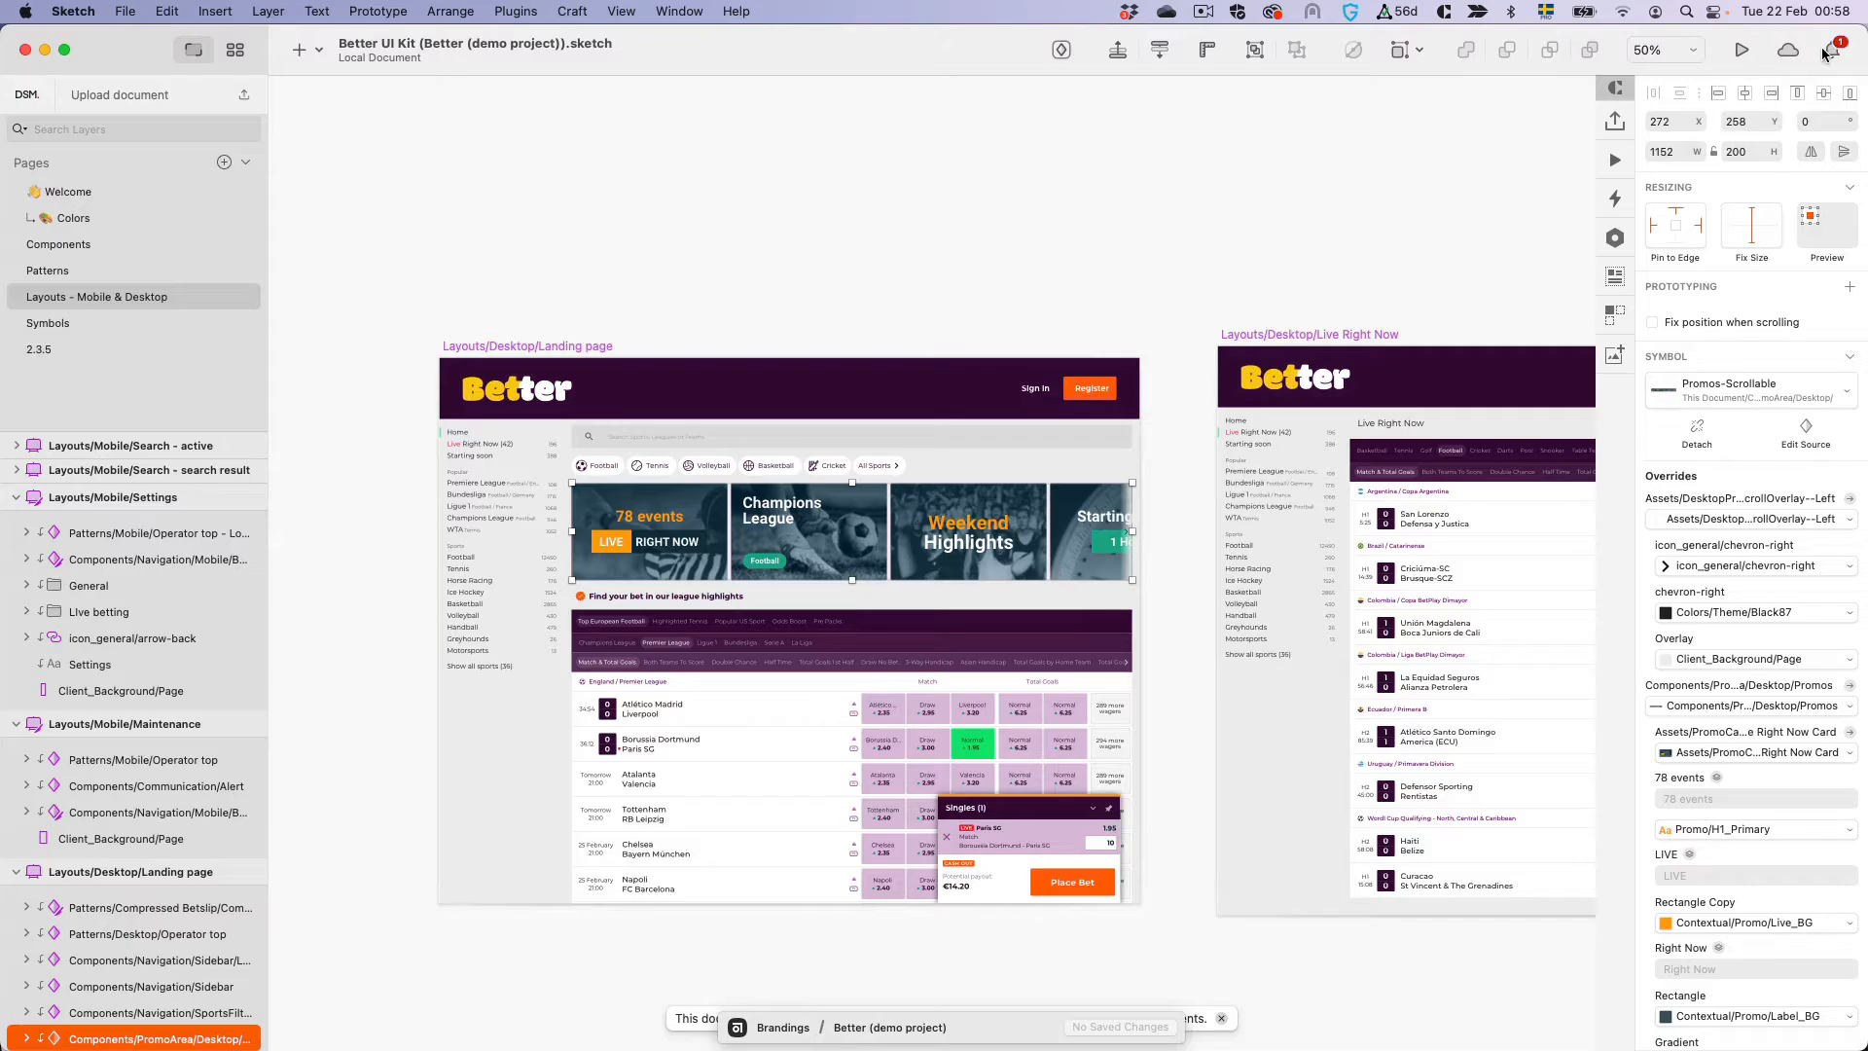
# Step: Apply all available library component updates and review the purple promo cards on the landing layouts
pyautogui.click(1839, 53)
pyautogui.click(1787, 92)
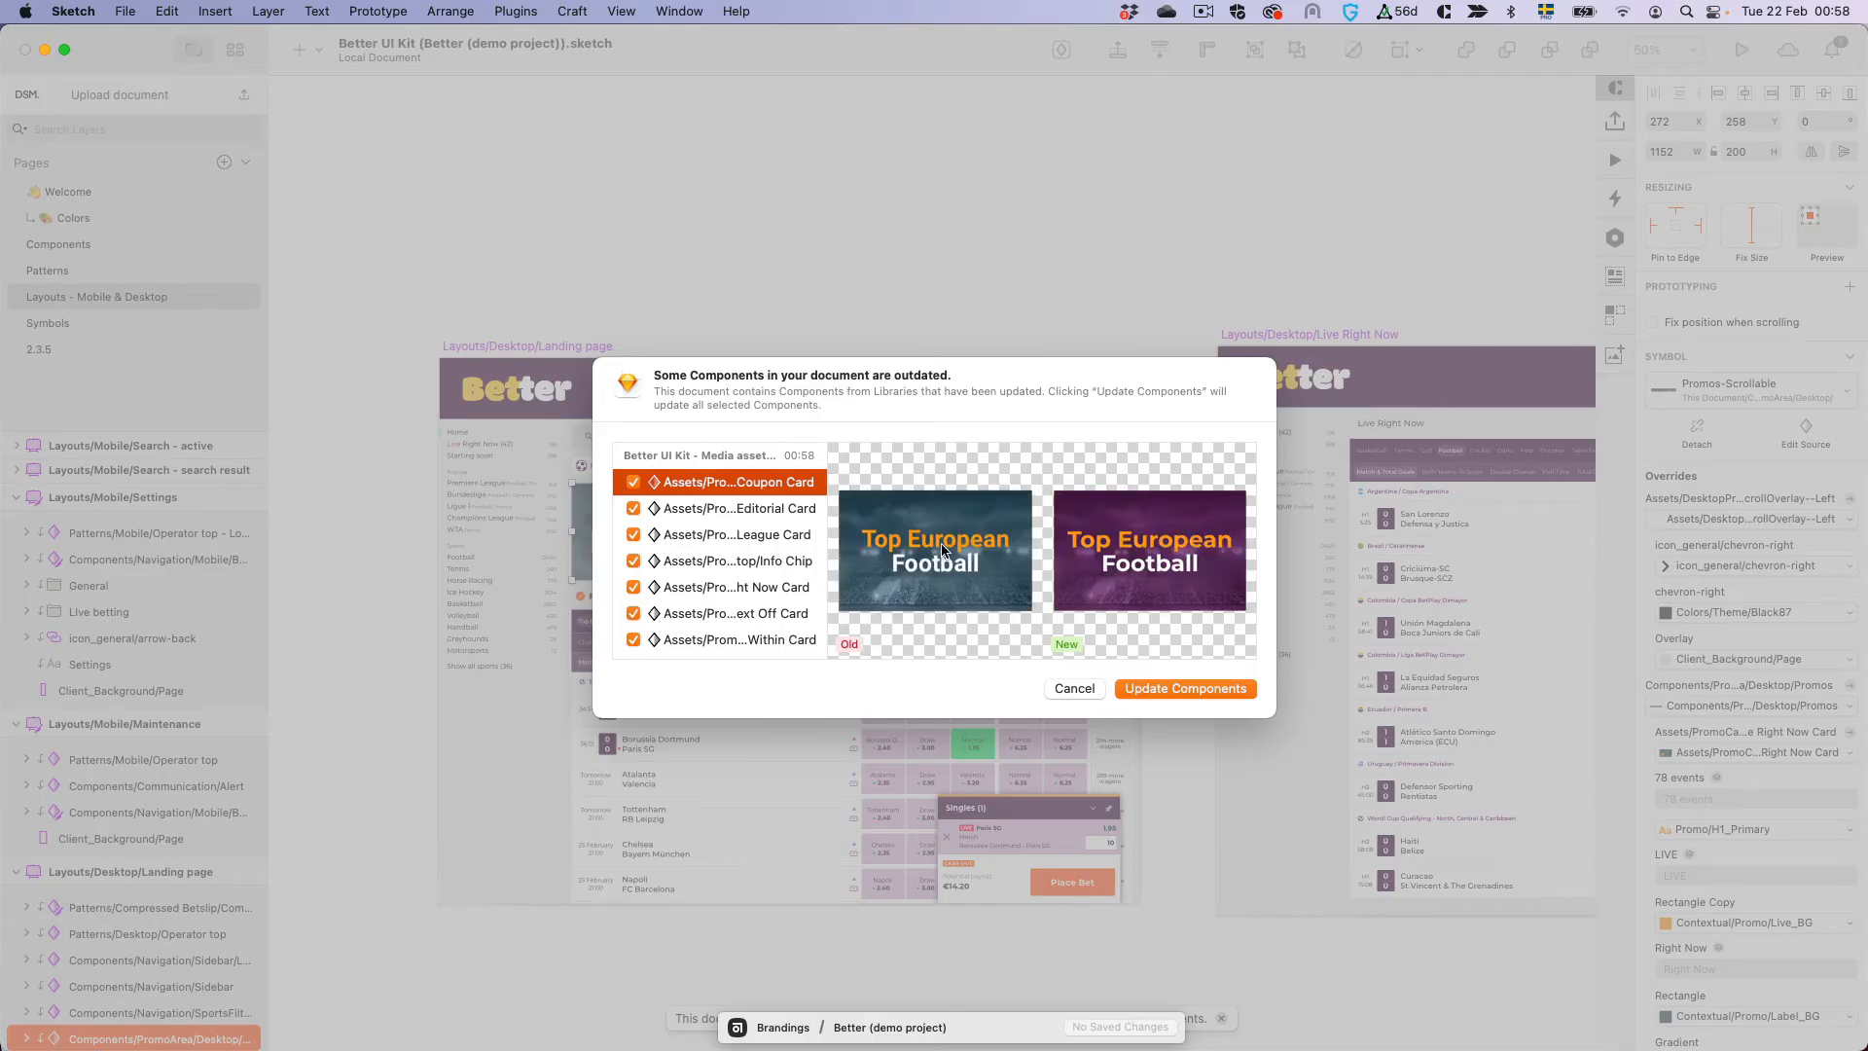
pyautogui.click(1215, 690)
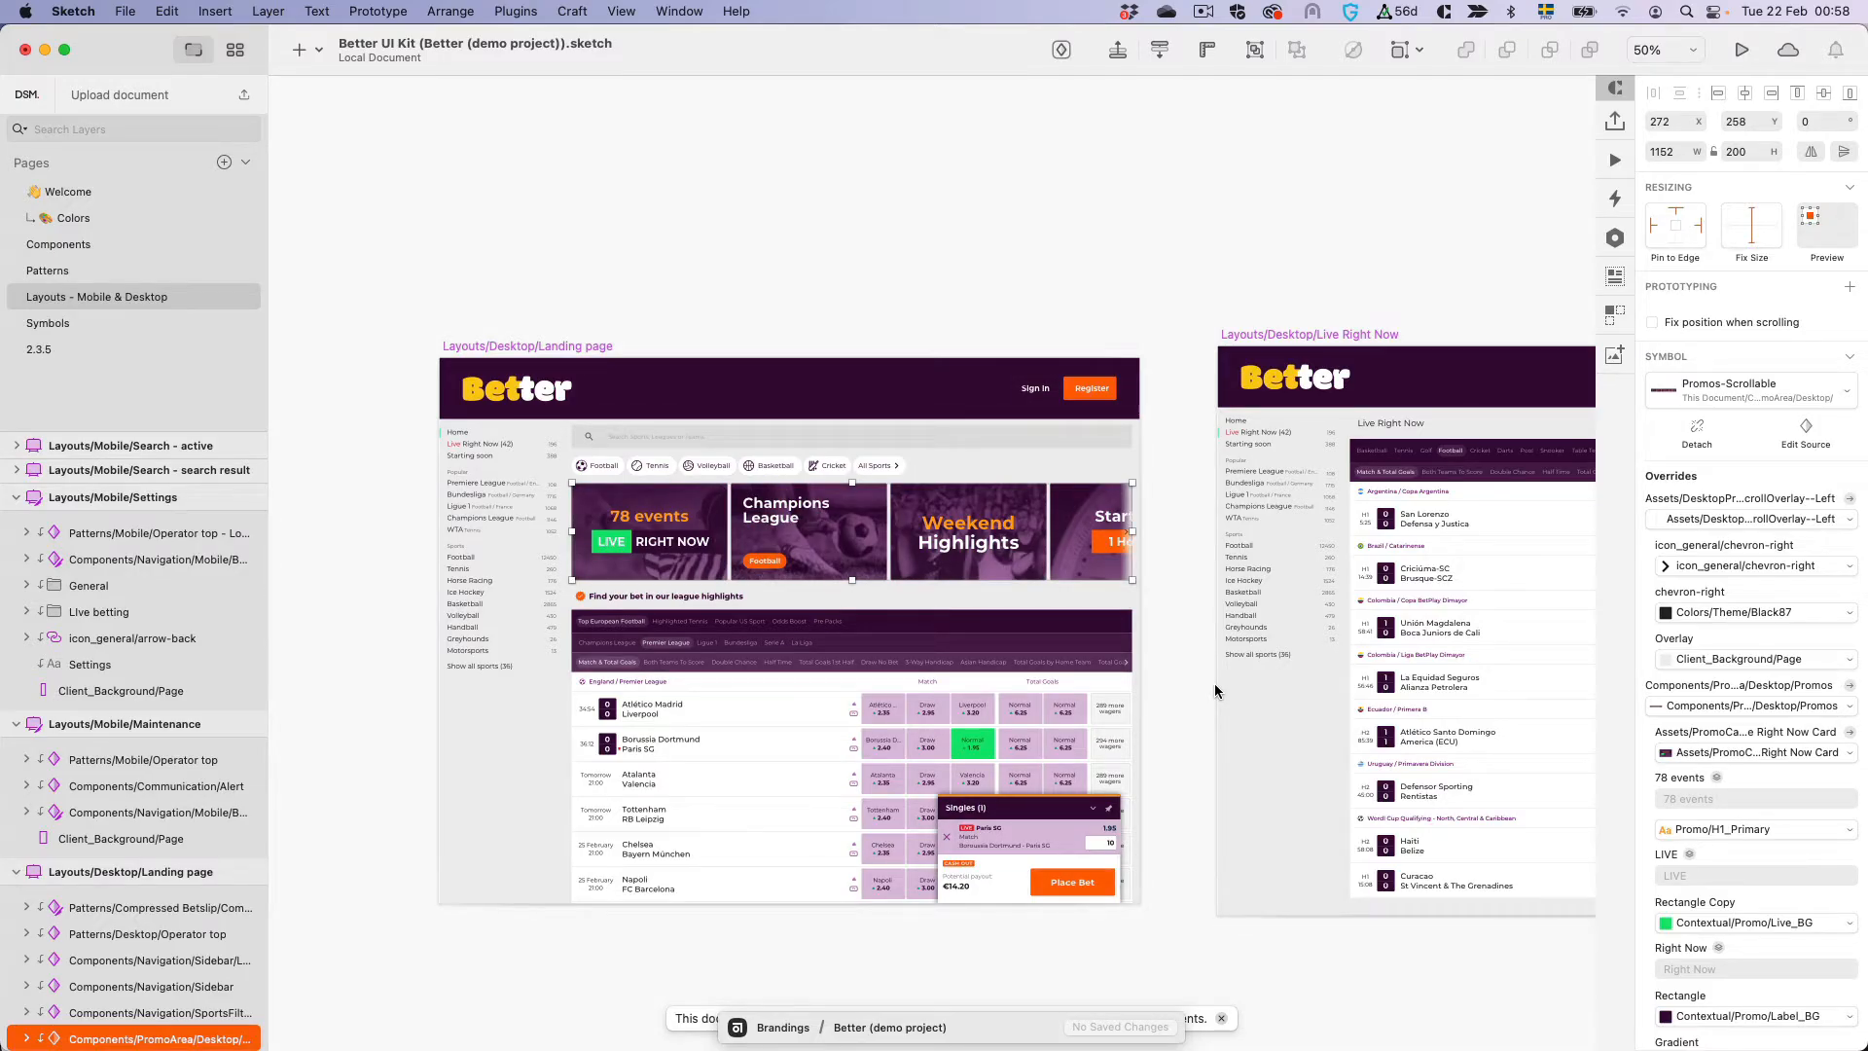
pyautogui.scroll(-5, 1213, 691)
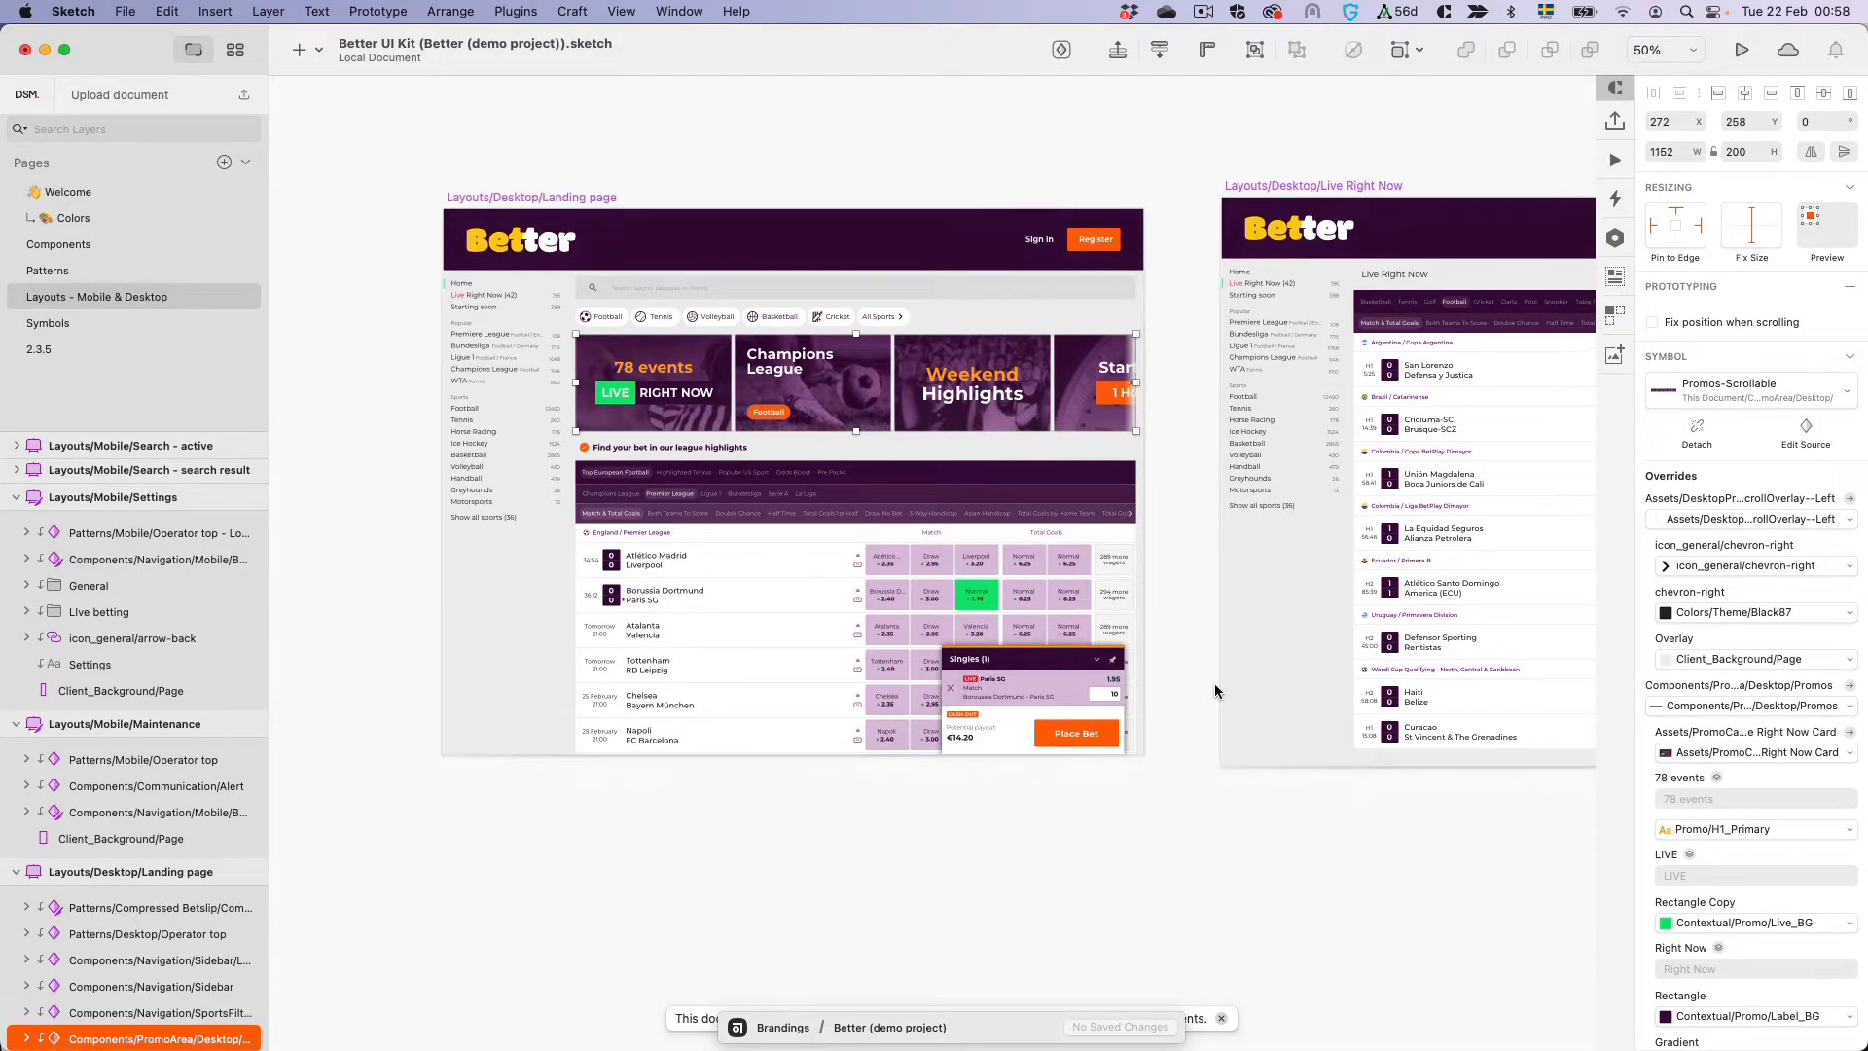
pyautogui.hscroll(1, 1214, 690)
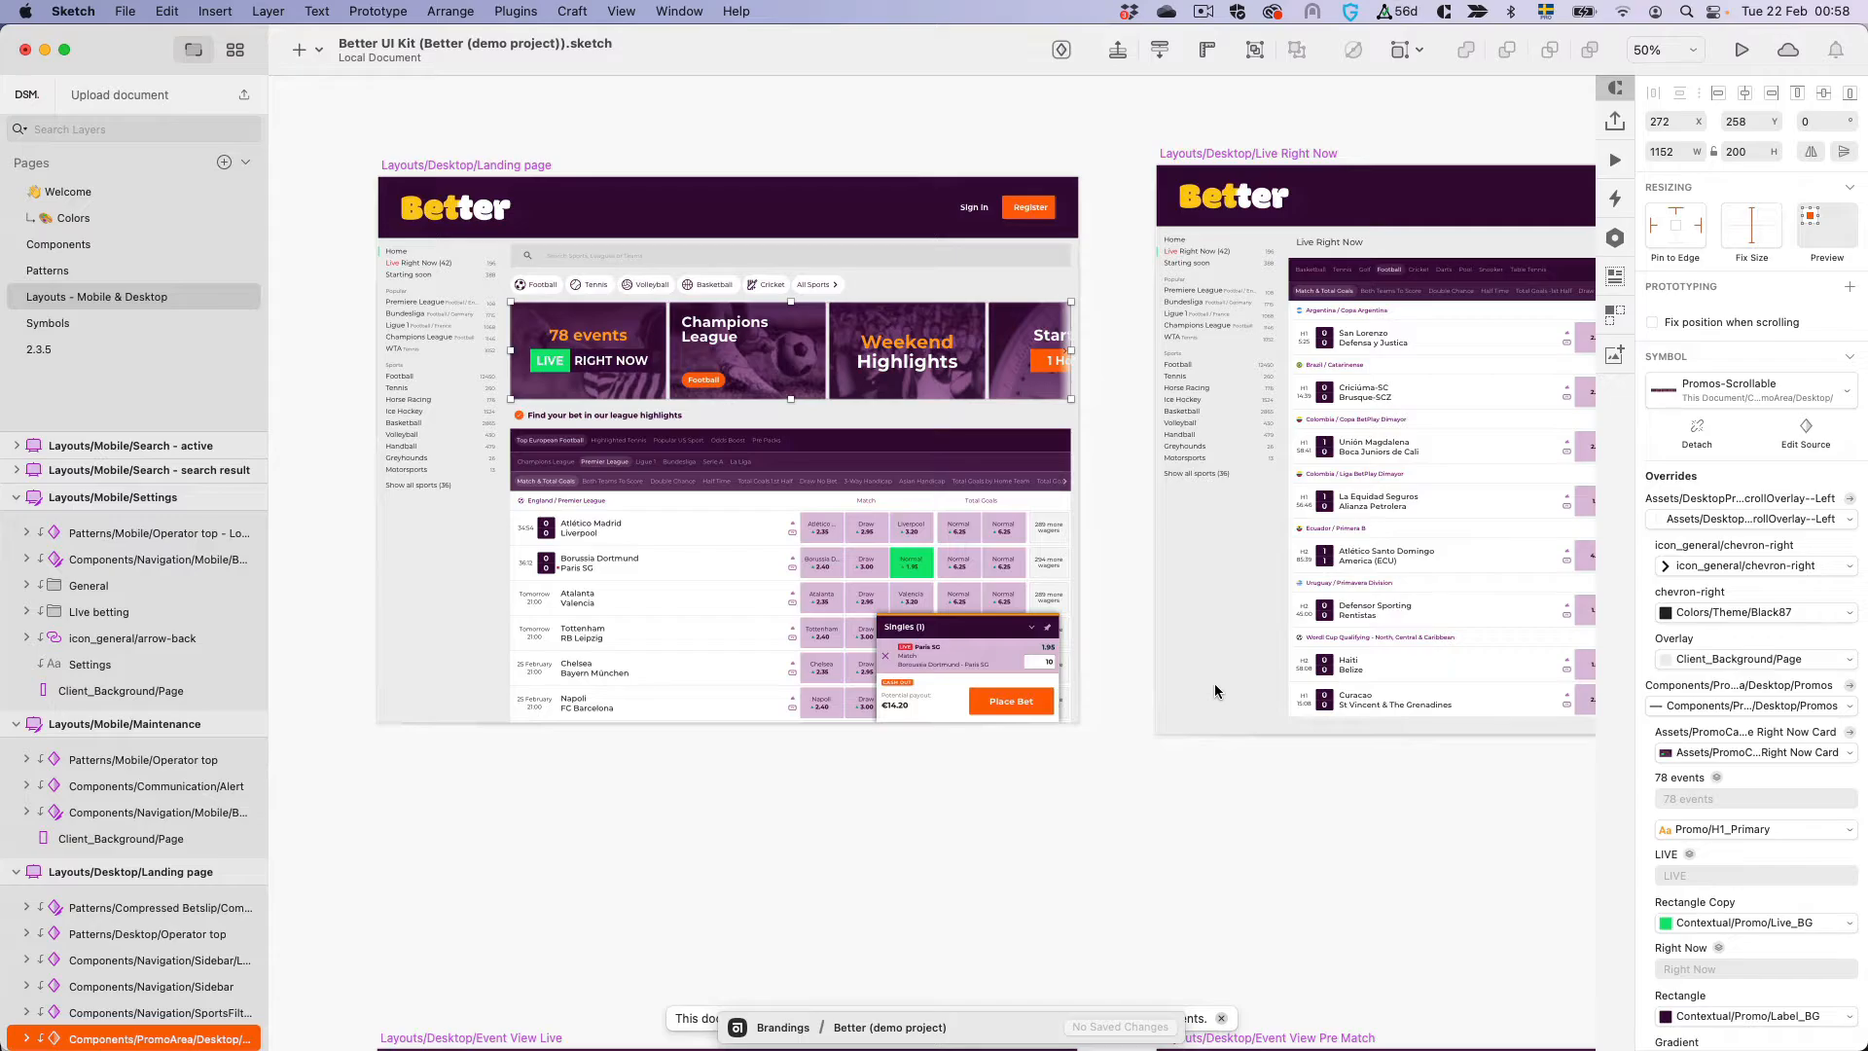
pyautogui.scroll(2, 1223, 691)
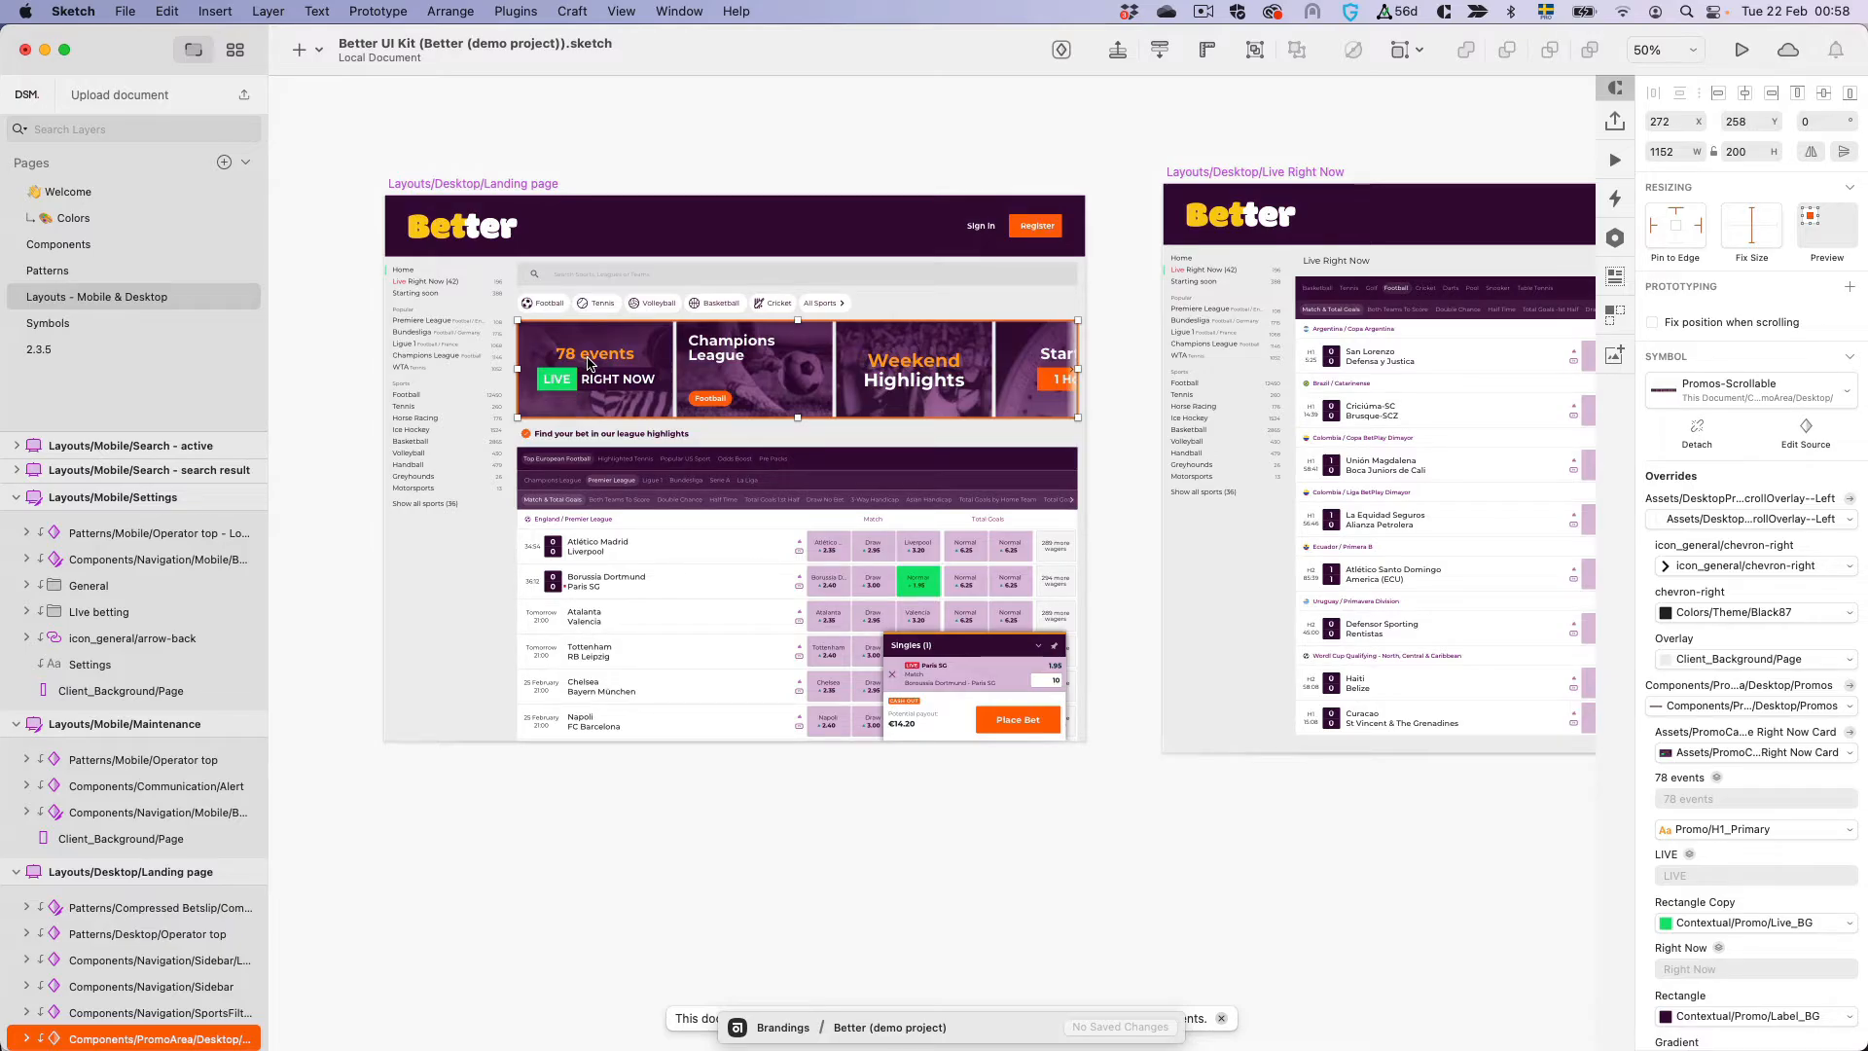
# Step: Select the Accent 500 swatch on the Colors page to read its orange hex value
pyautogui.click(104, 219)
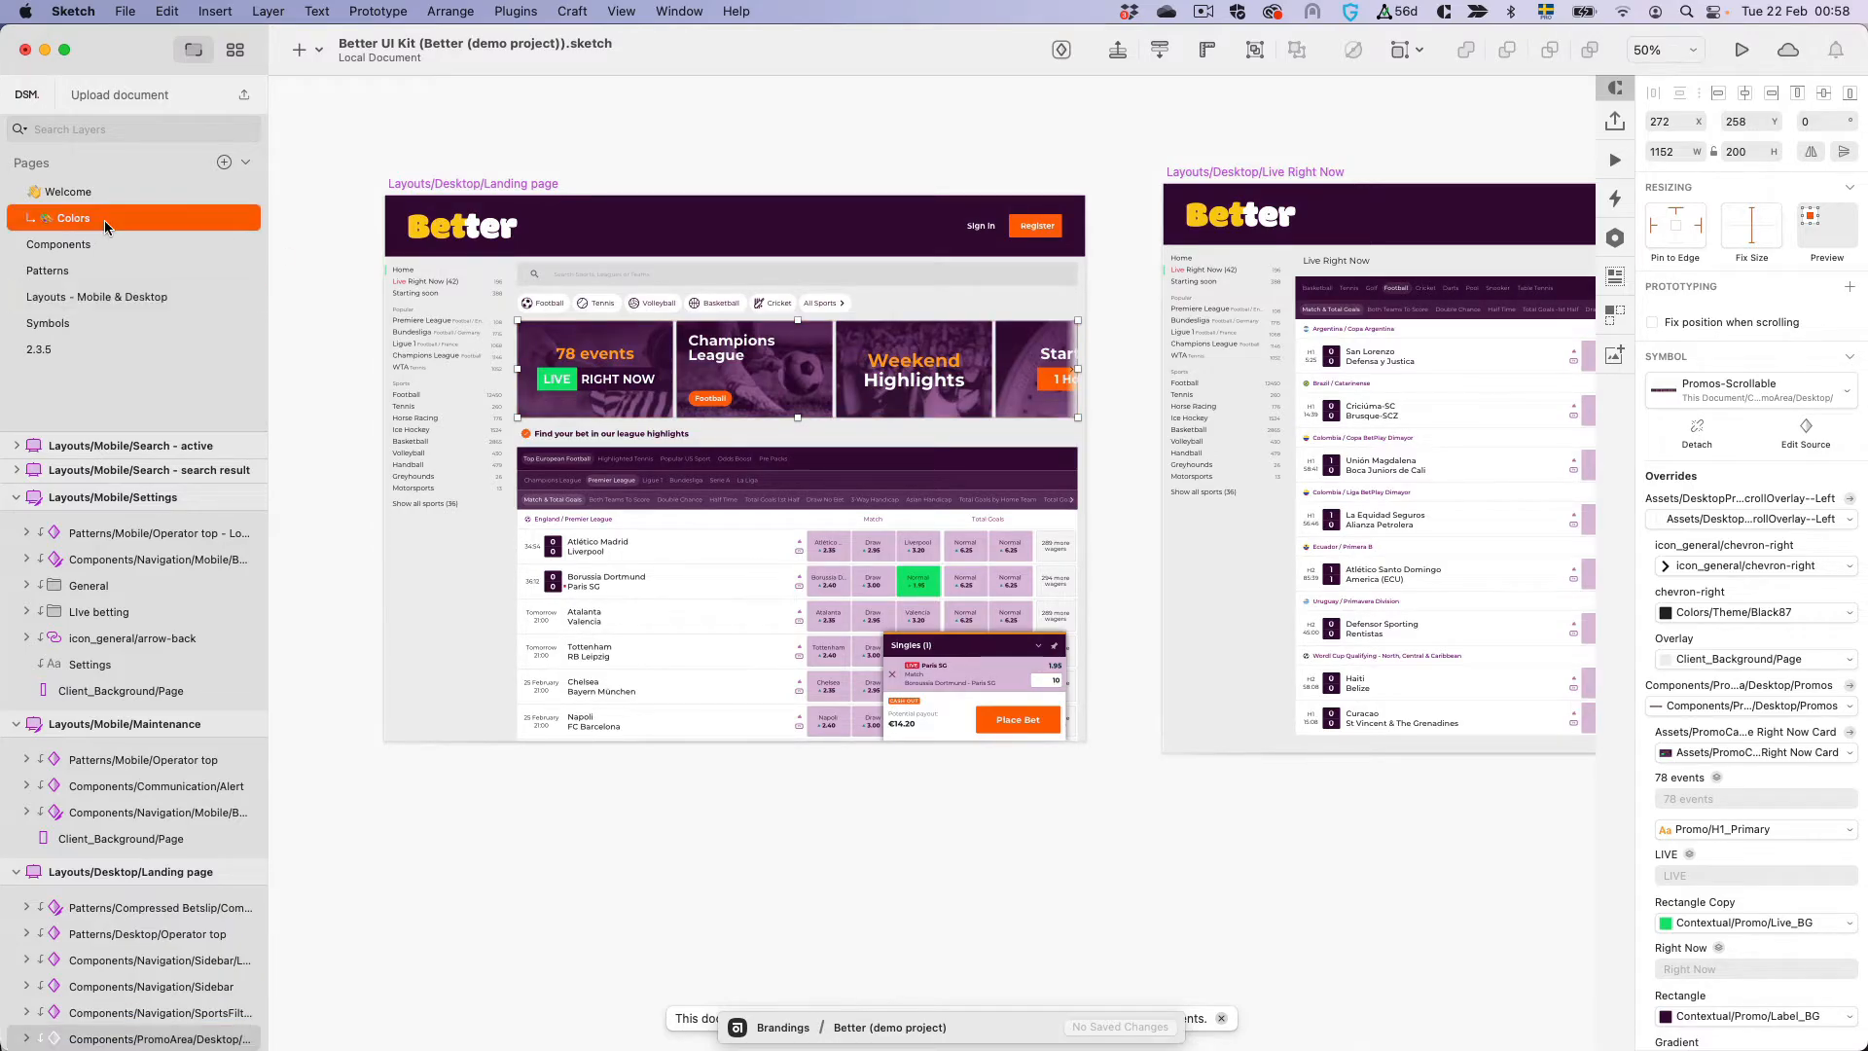
pyautogui.scroll(15, 463, 275)
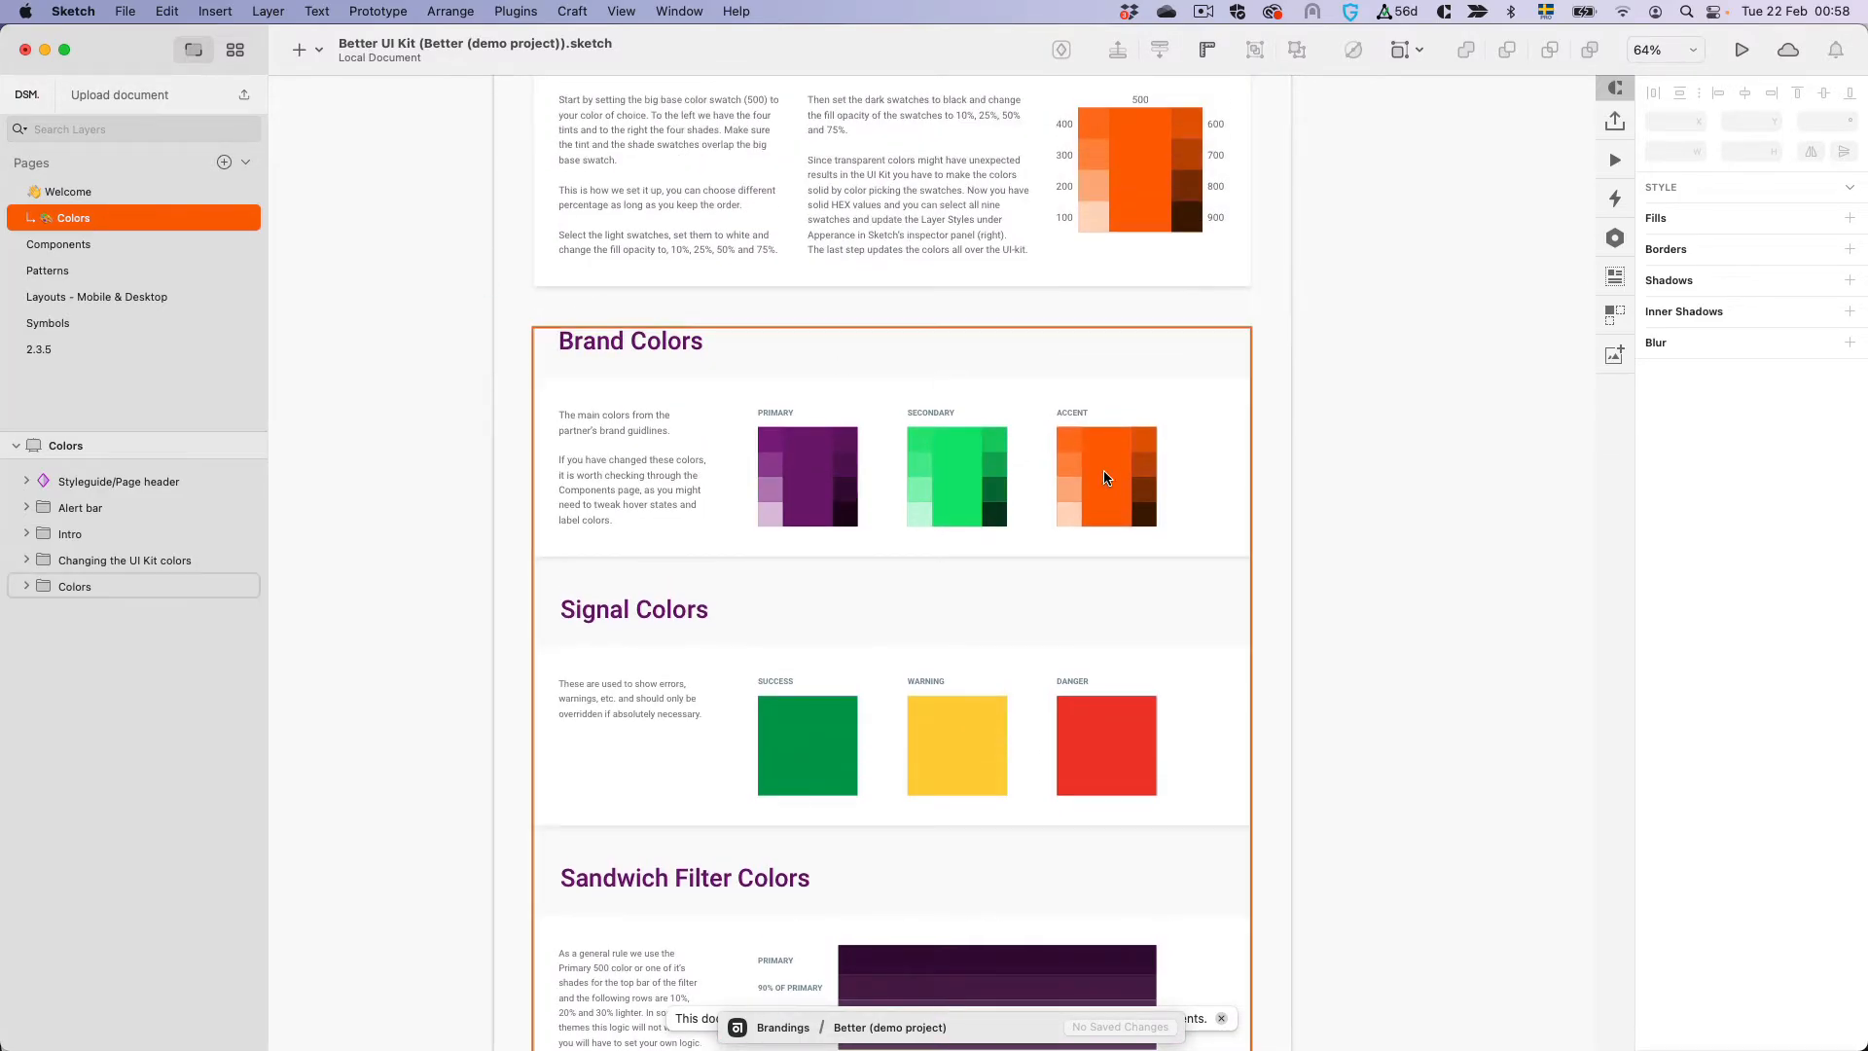
pyautogui.click(61, 243)
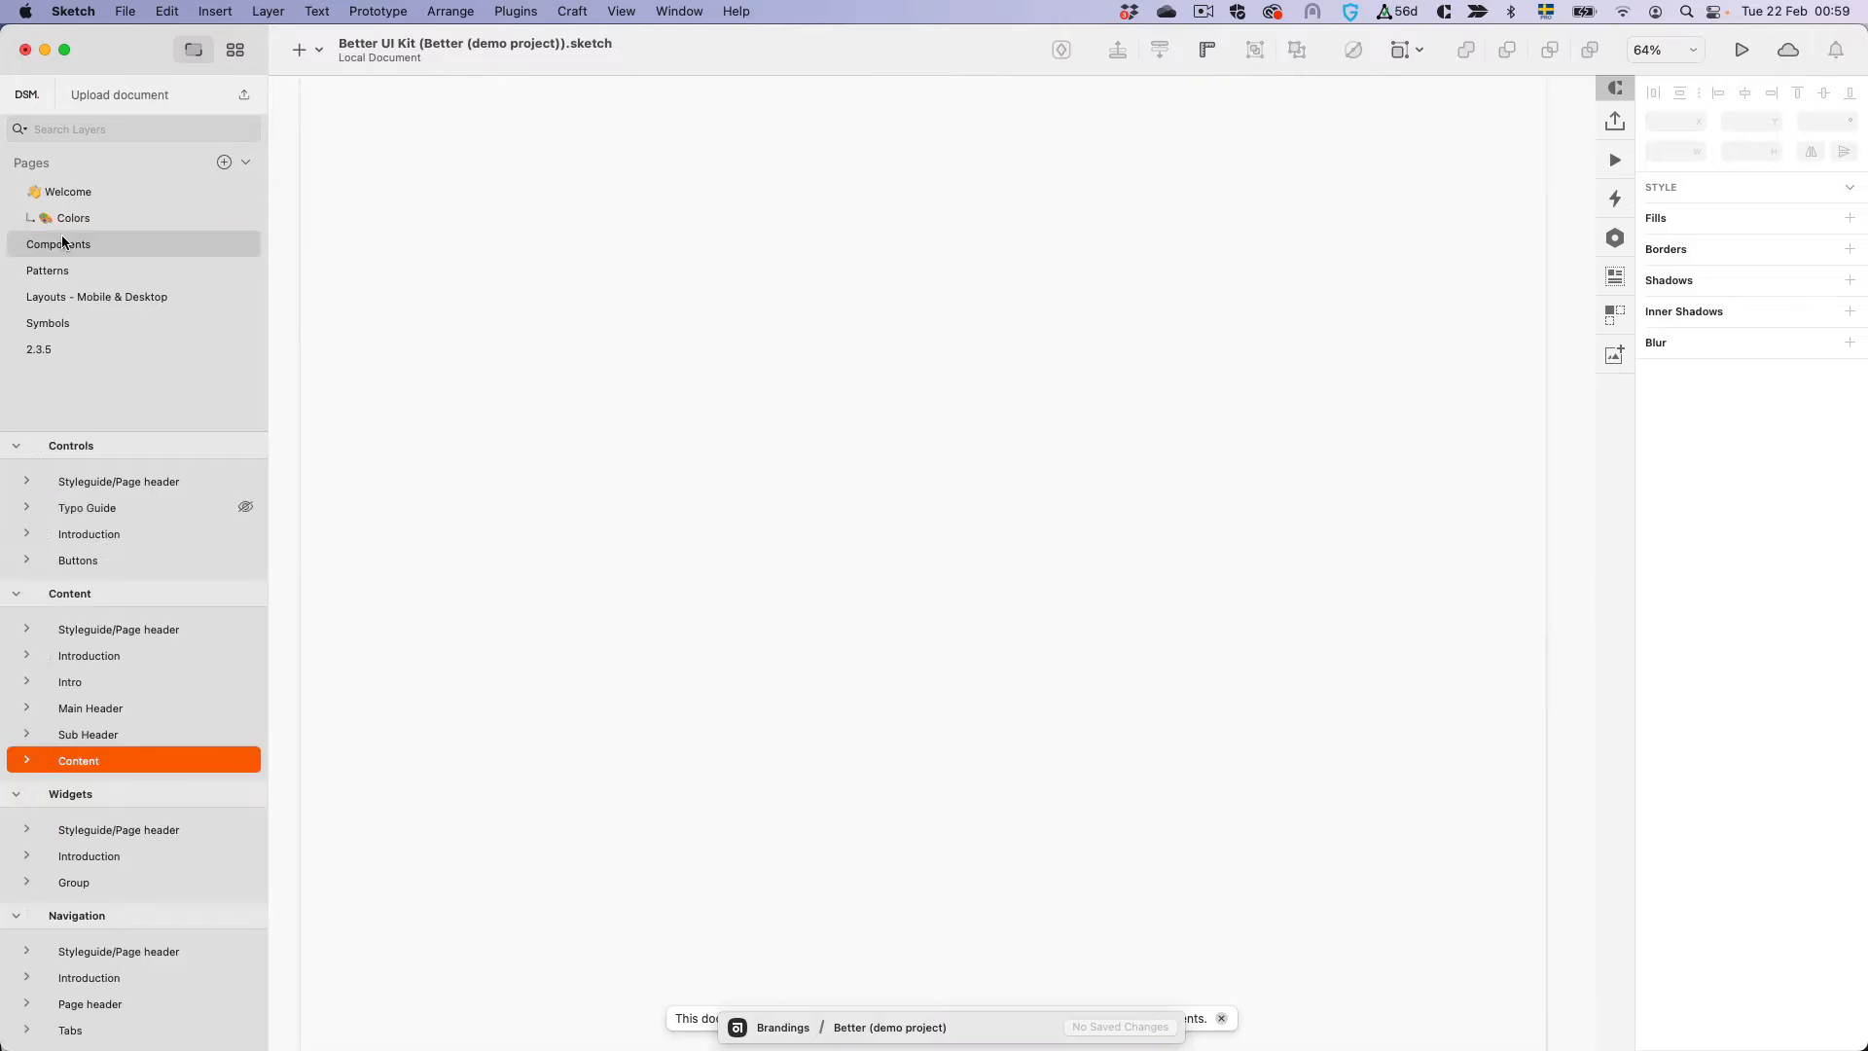
pyautogui.click(76, 218)
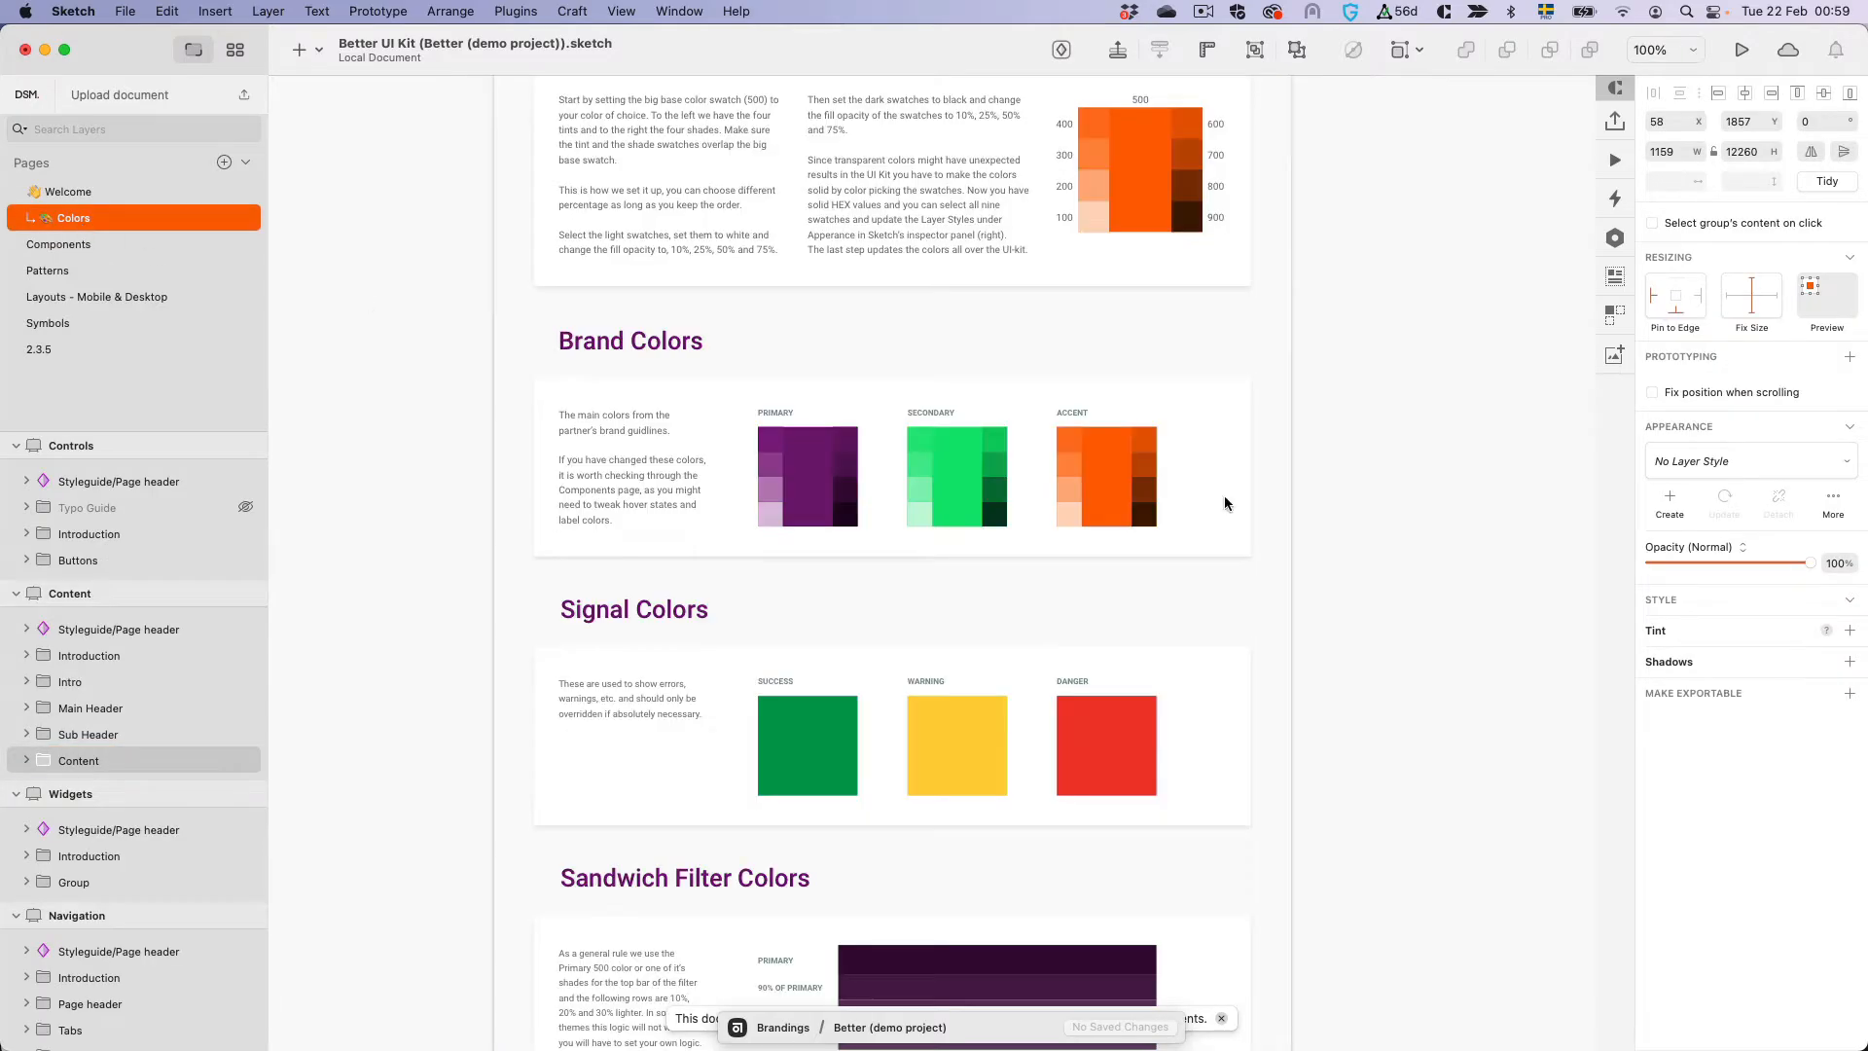
pyautogui.keyDown('super'); pyautogui.click(1106, 477); pyautogui.keyUp('super')
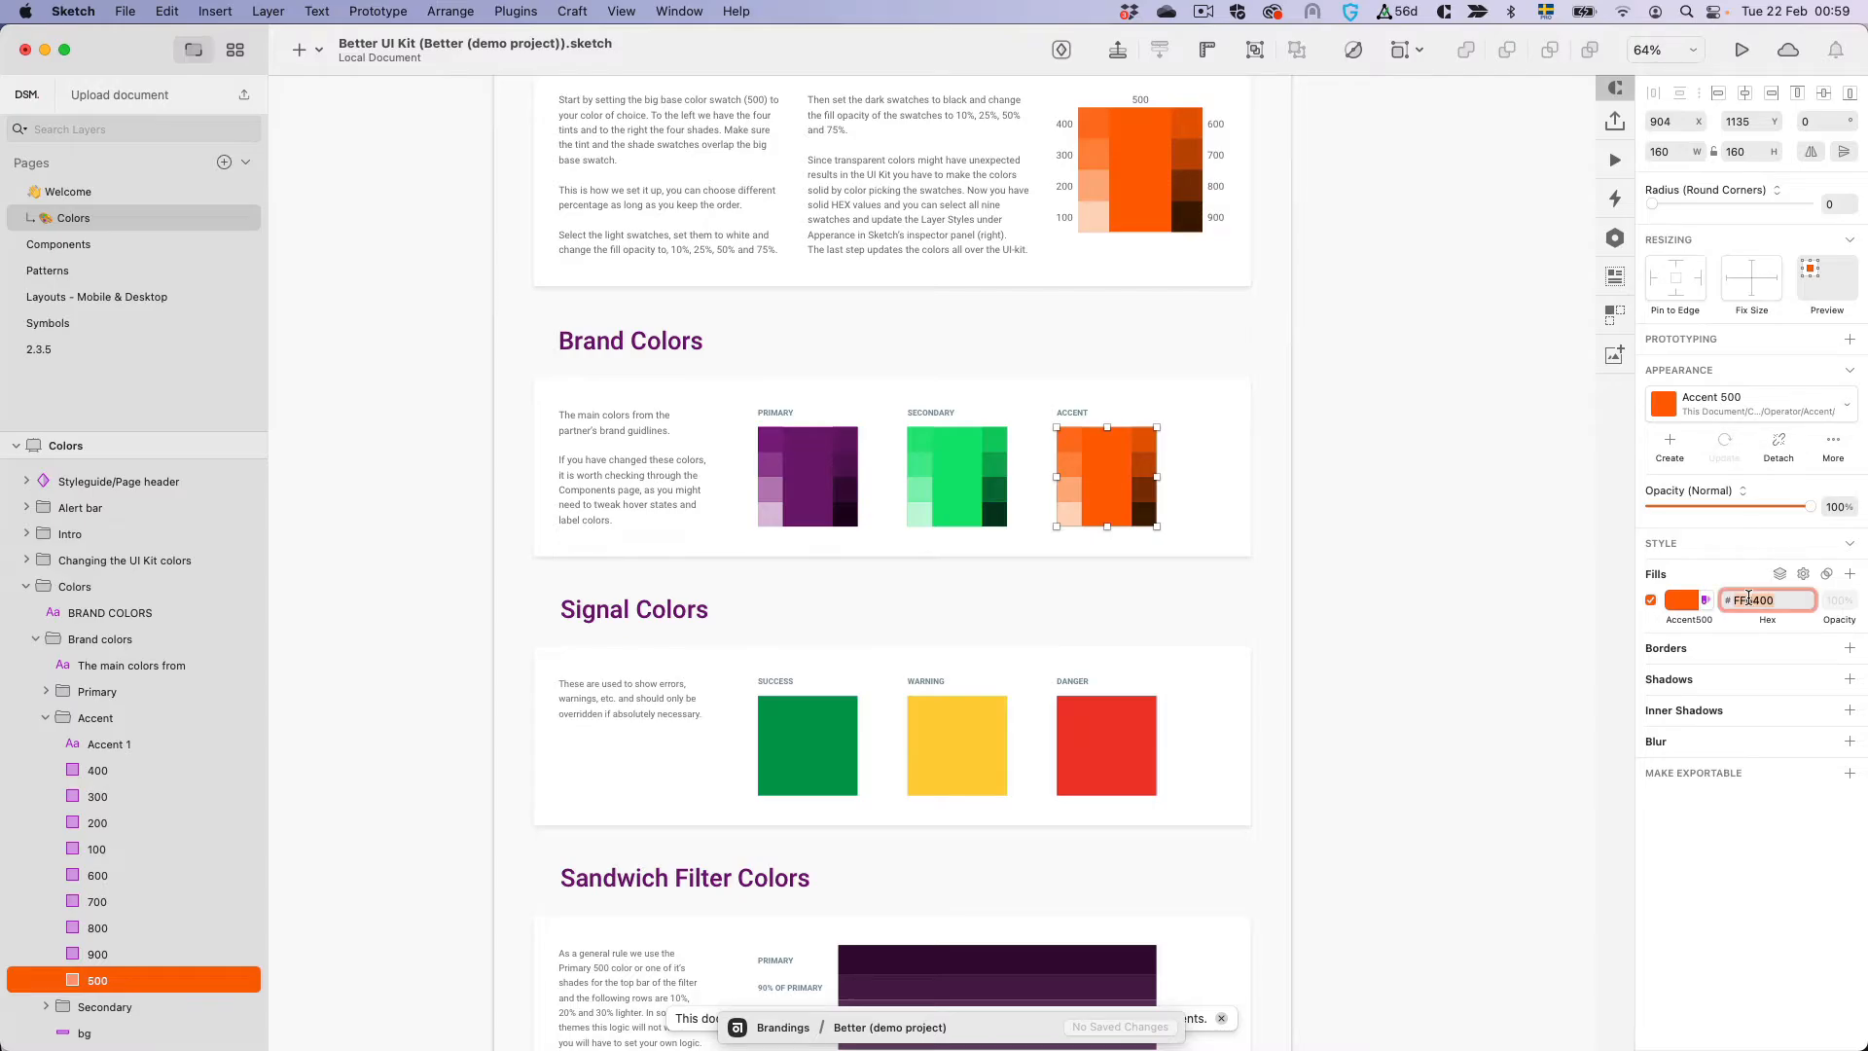
# Step: Switch back to the Better UI Kit - Media assets document
pyautogui.click(1382, 476)
pyautogui.click(673, 11)
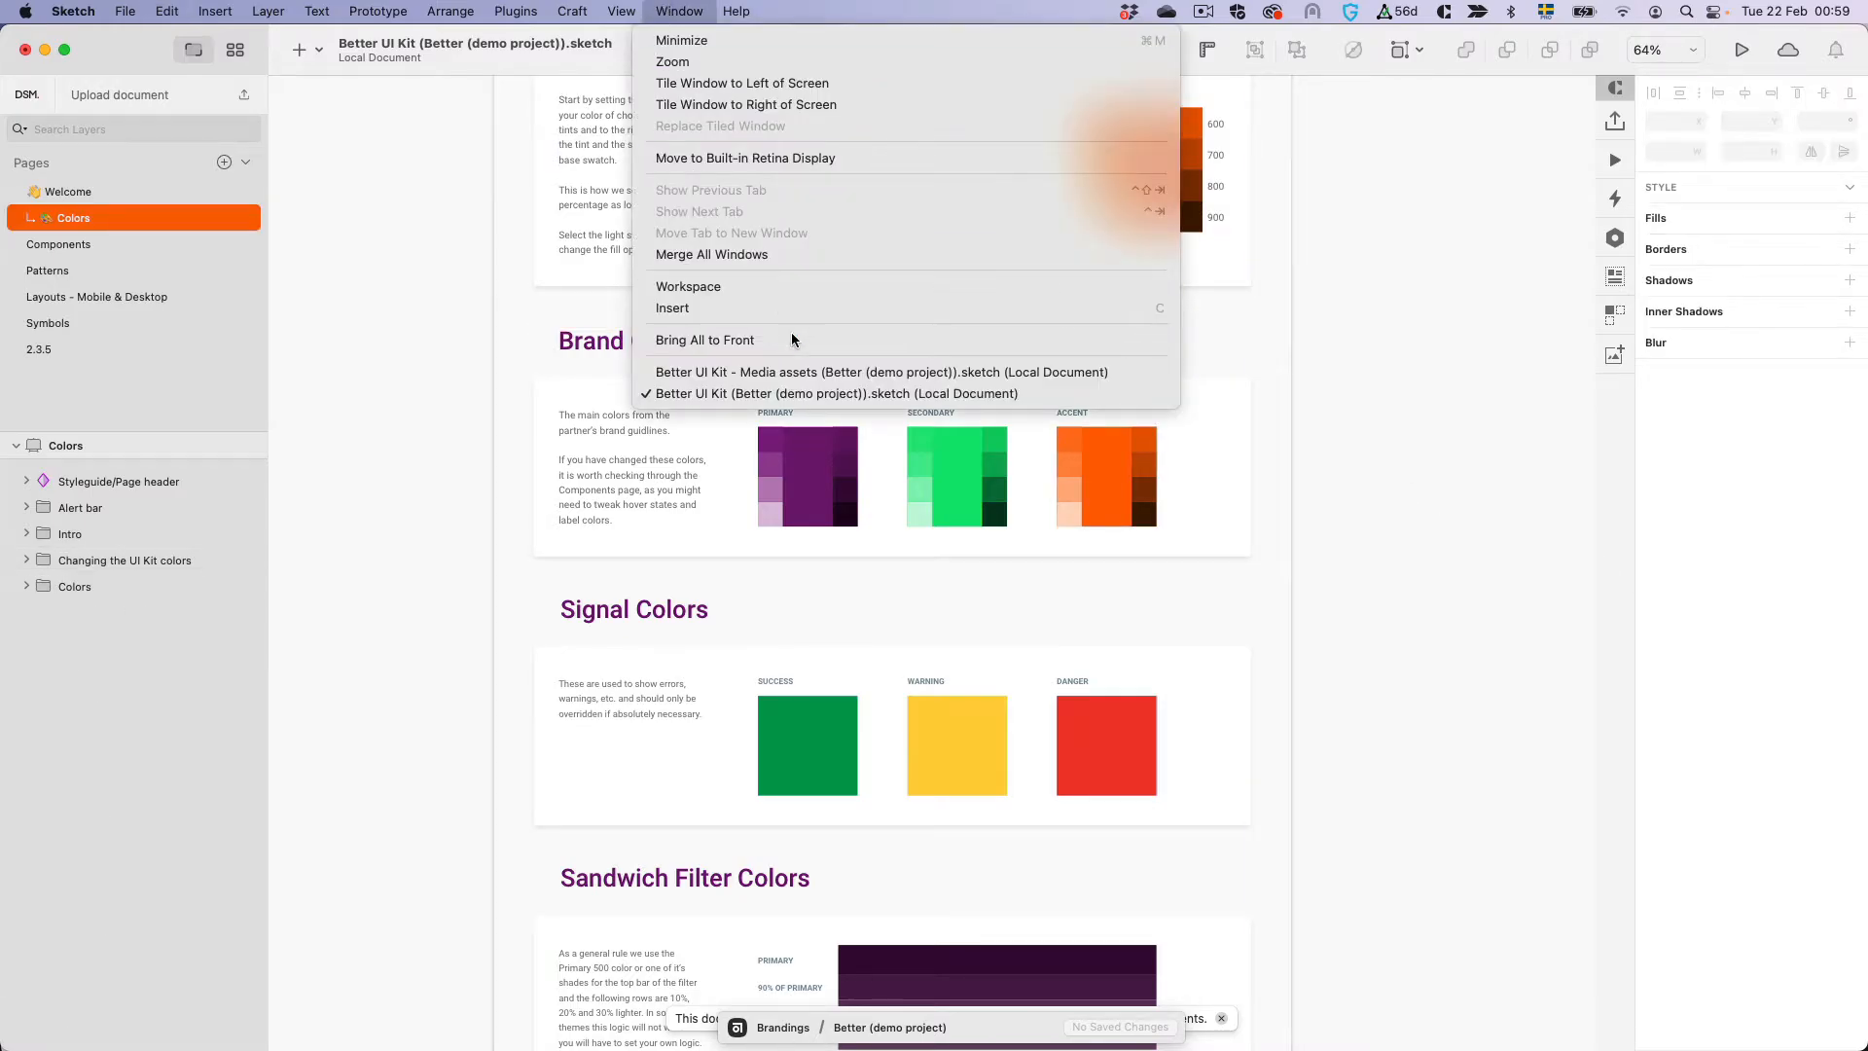
pyautogui.click(848, 374)
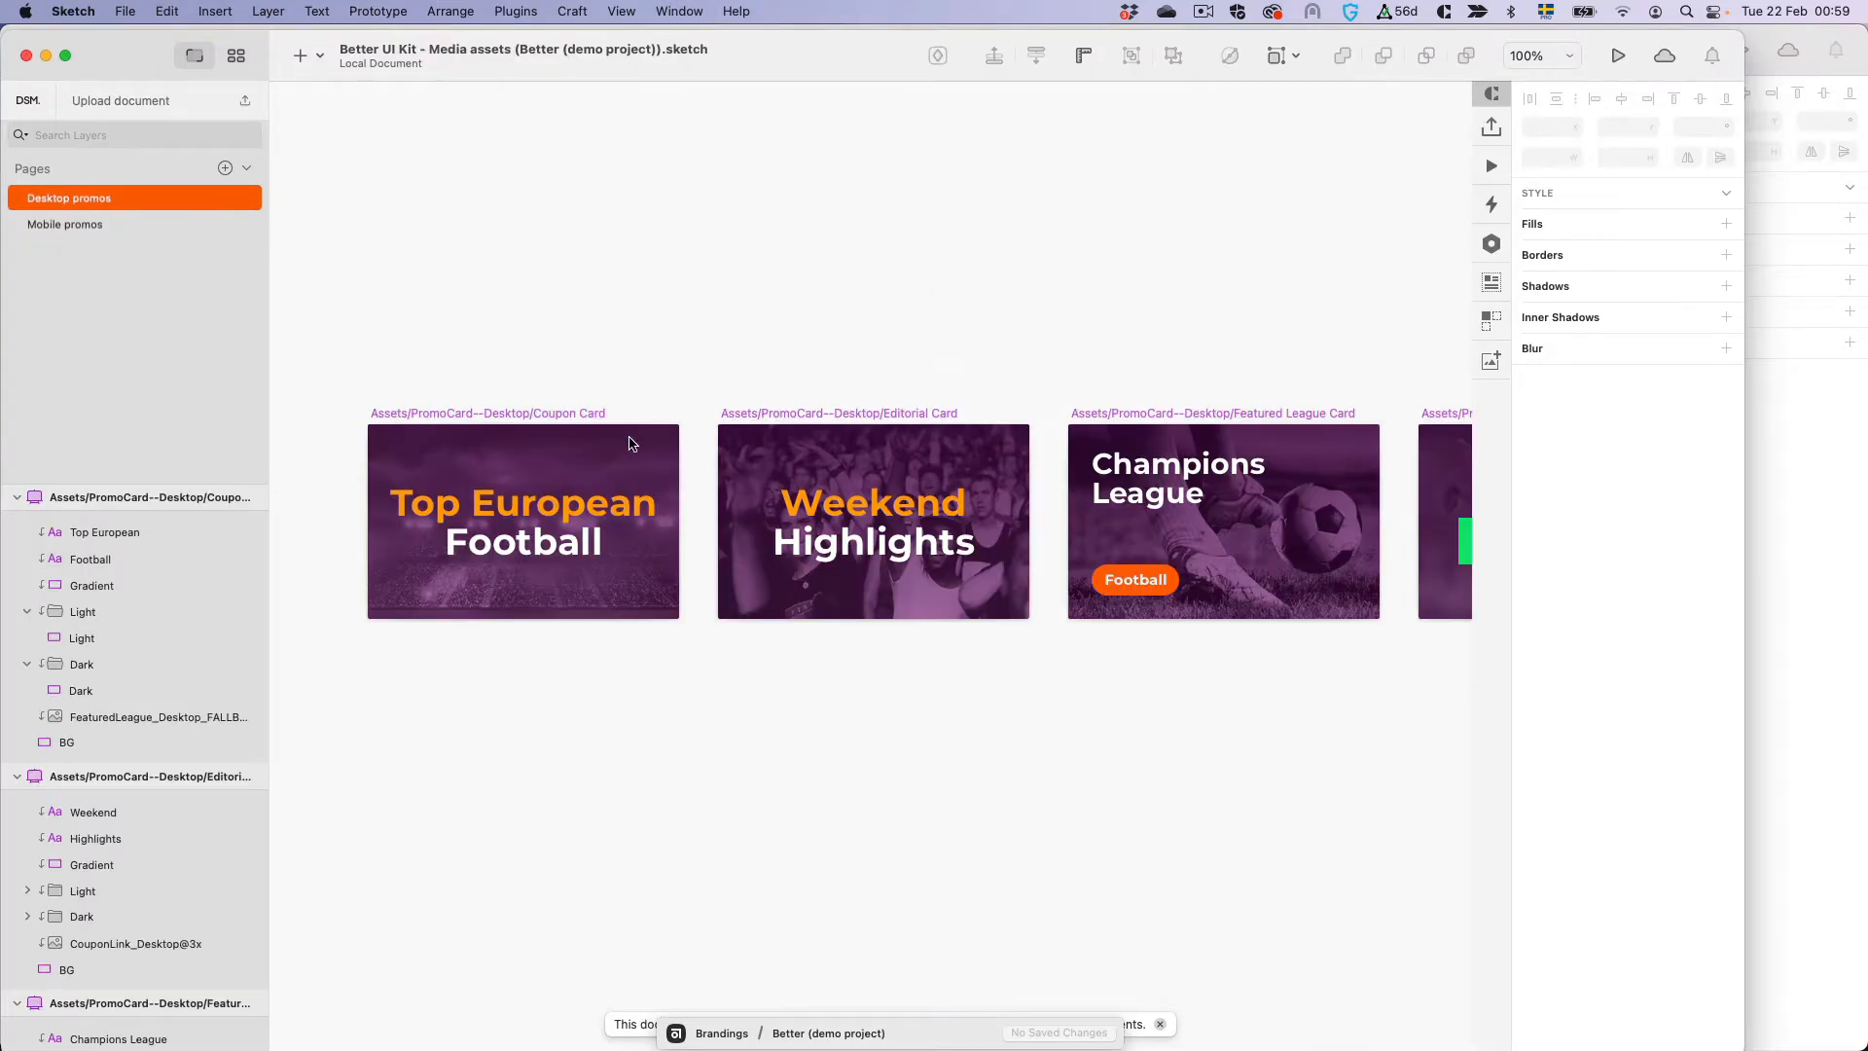
# Step: Set the Top European headline to the Accent500 orange colour variable
pyautogui.click(563, 518)
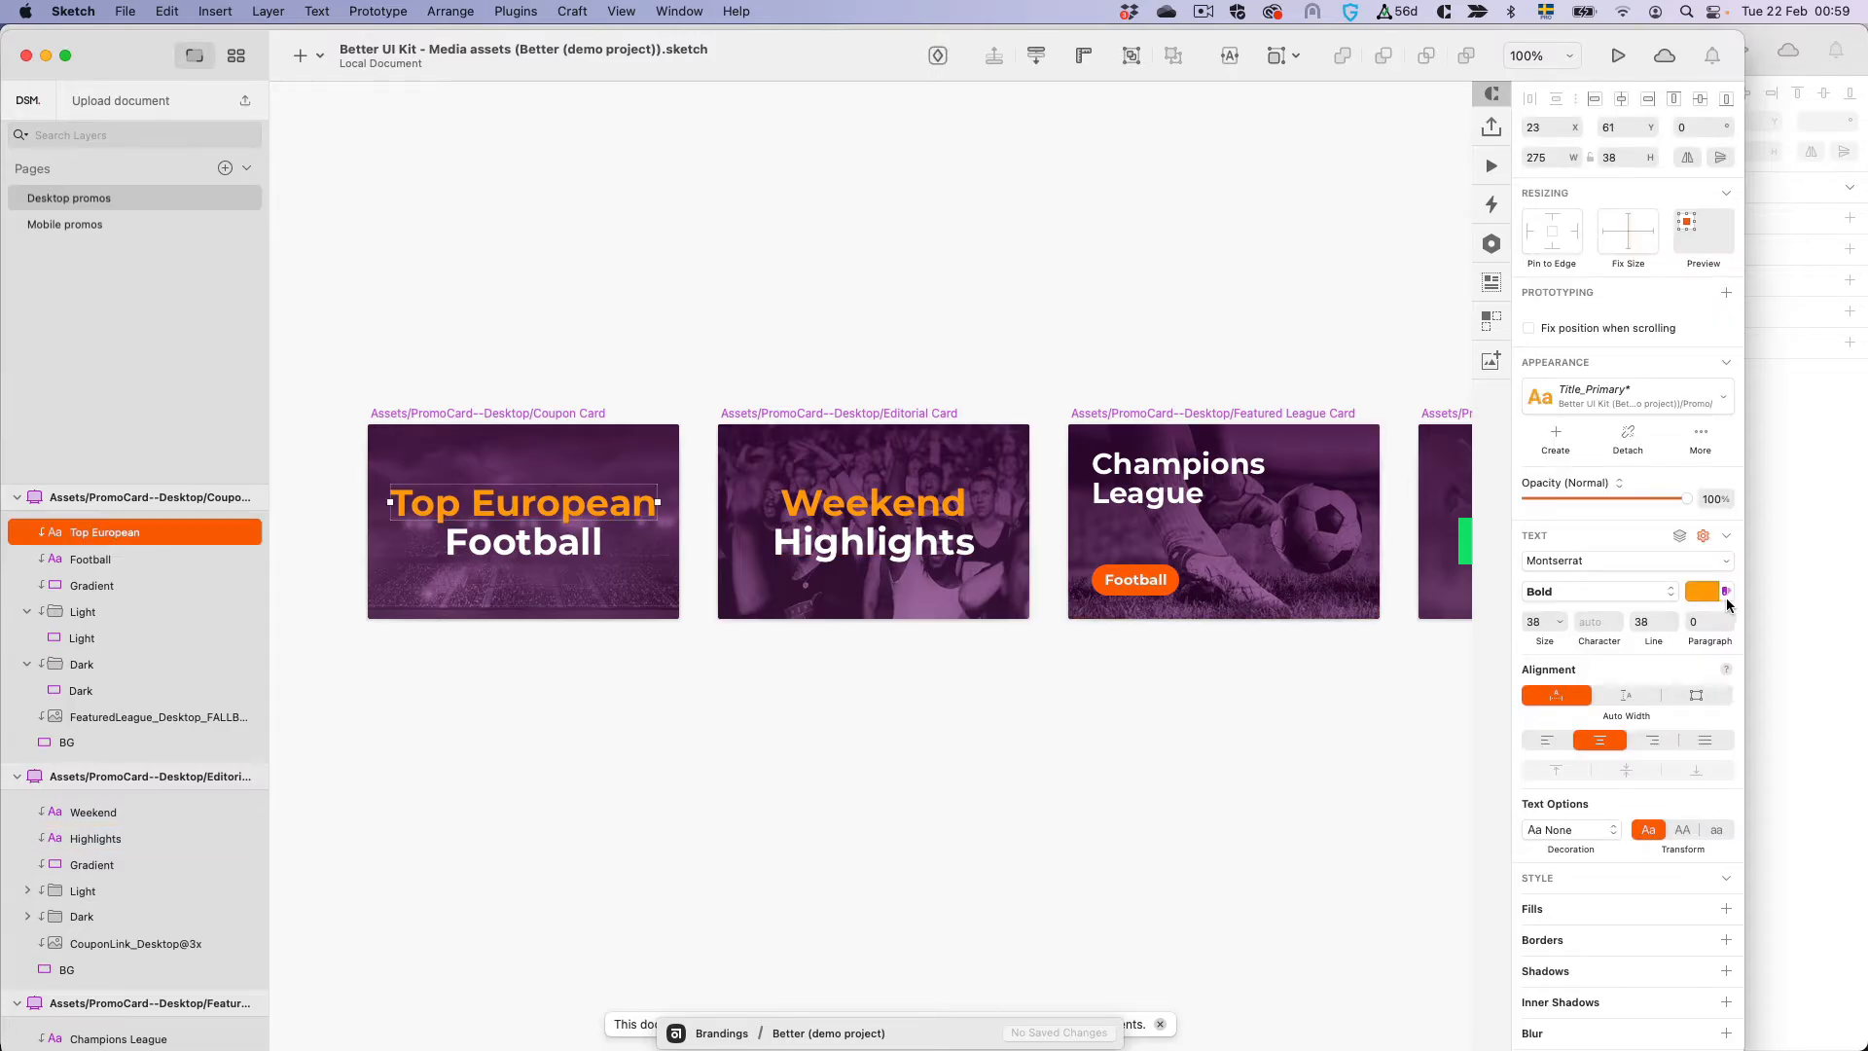
pyautogui.click(1726, 591)
pyautogui.moveTo(1736, 691)
pyautogui.moveTo(1578, 717)
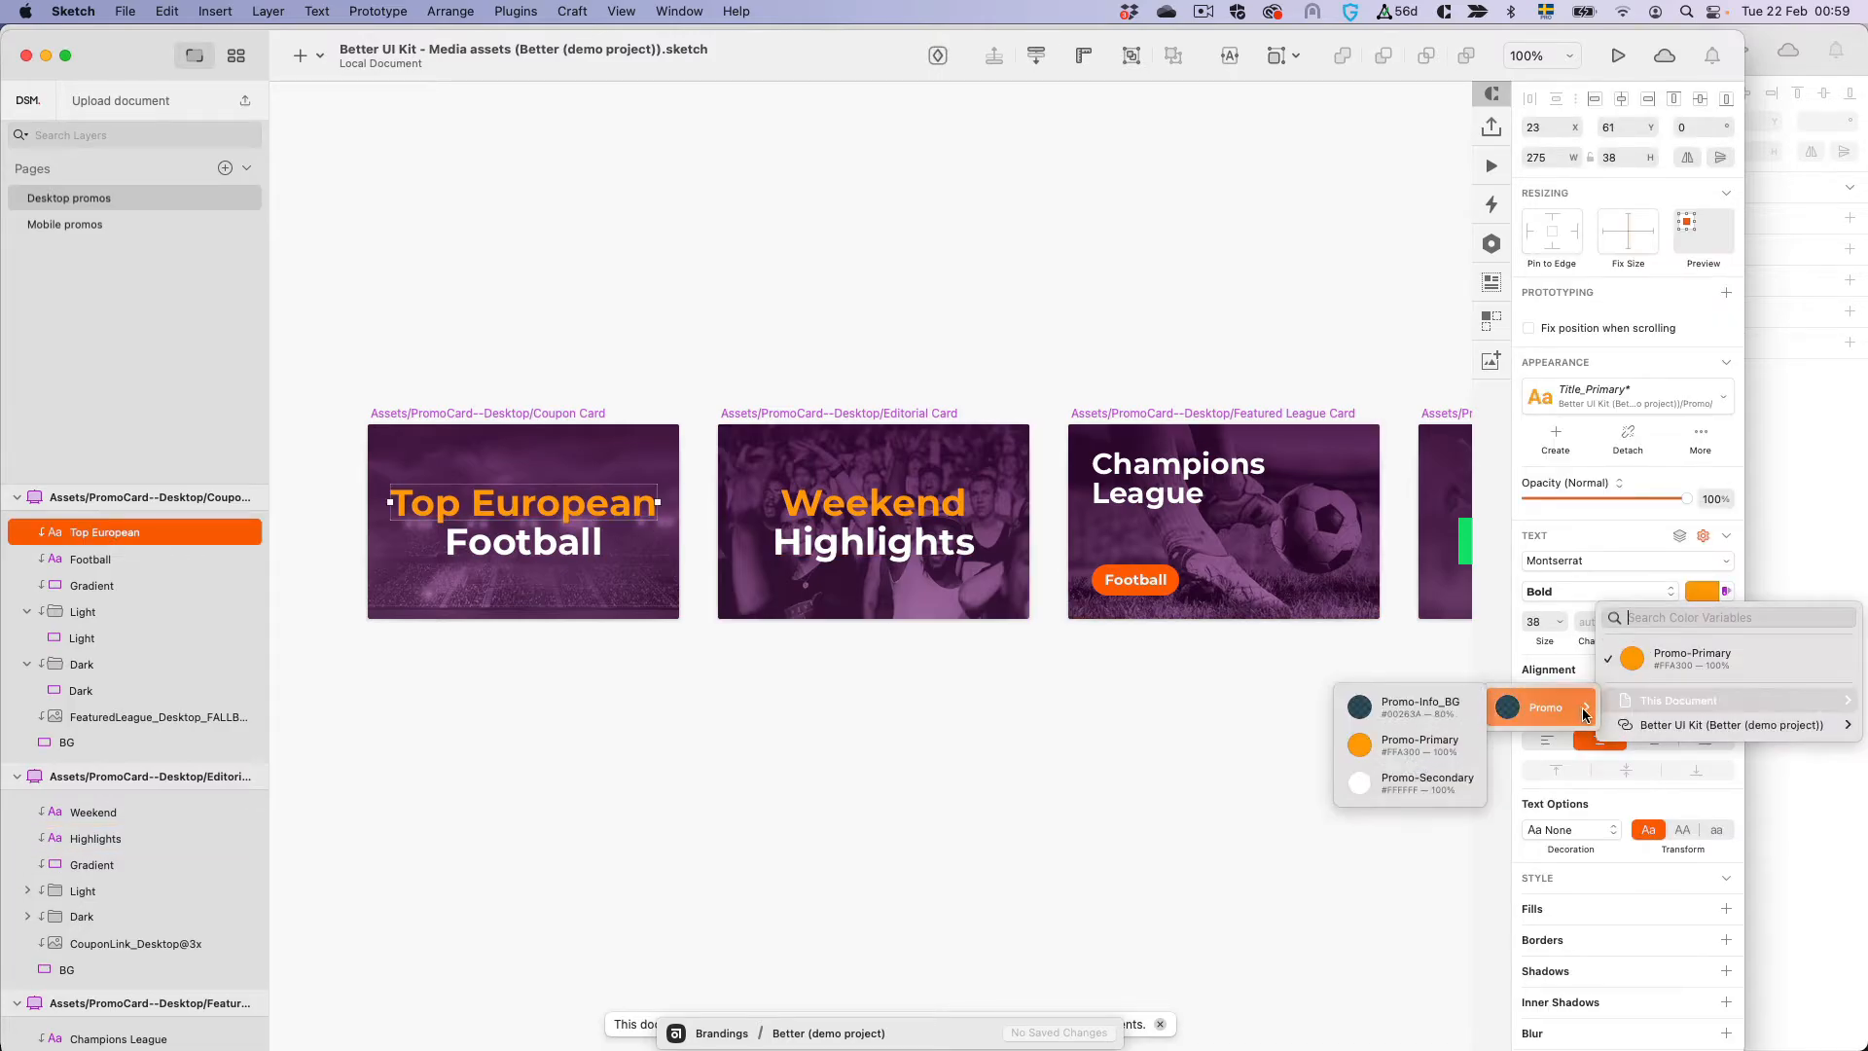
pyautogui.moveTo(1717, 727)
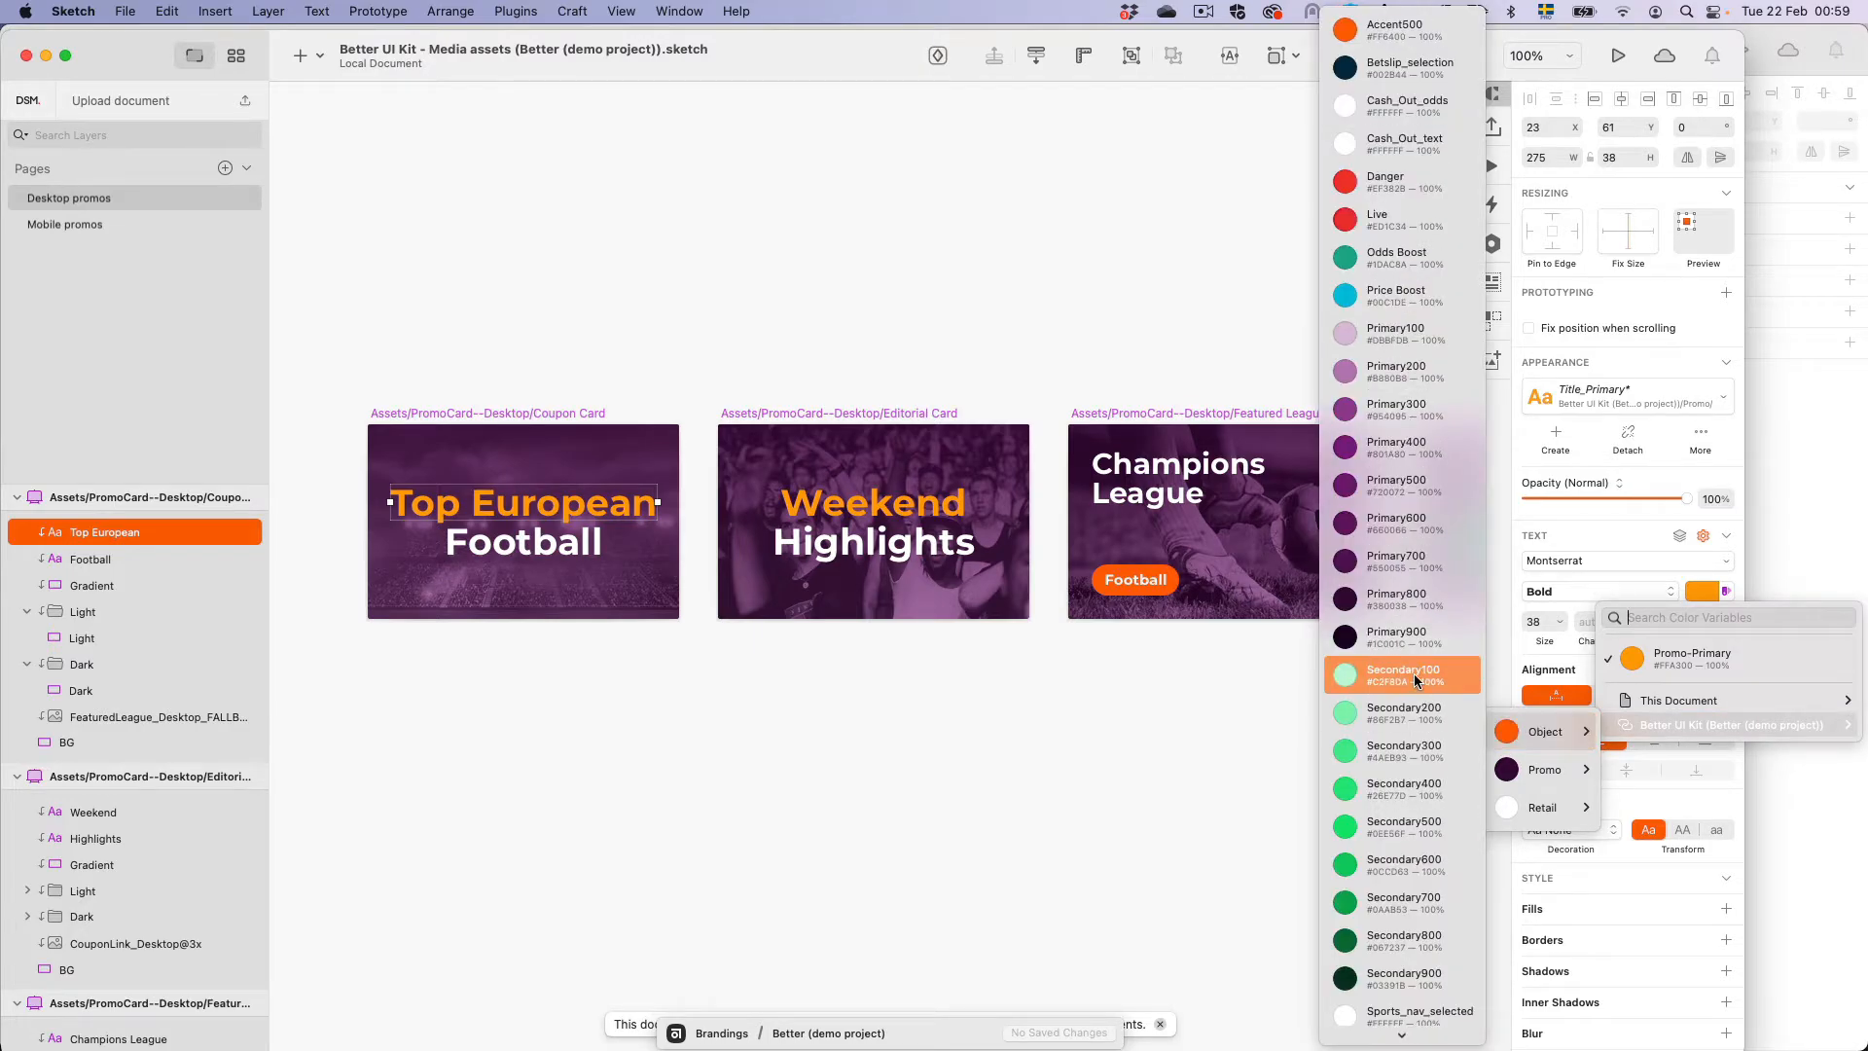
pyautogui.click(1382, 25)
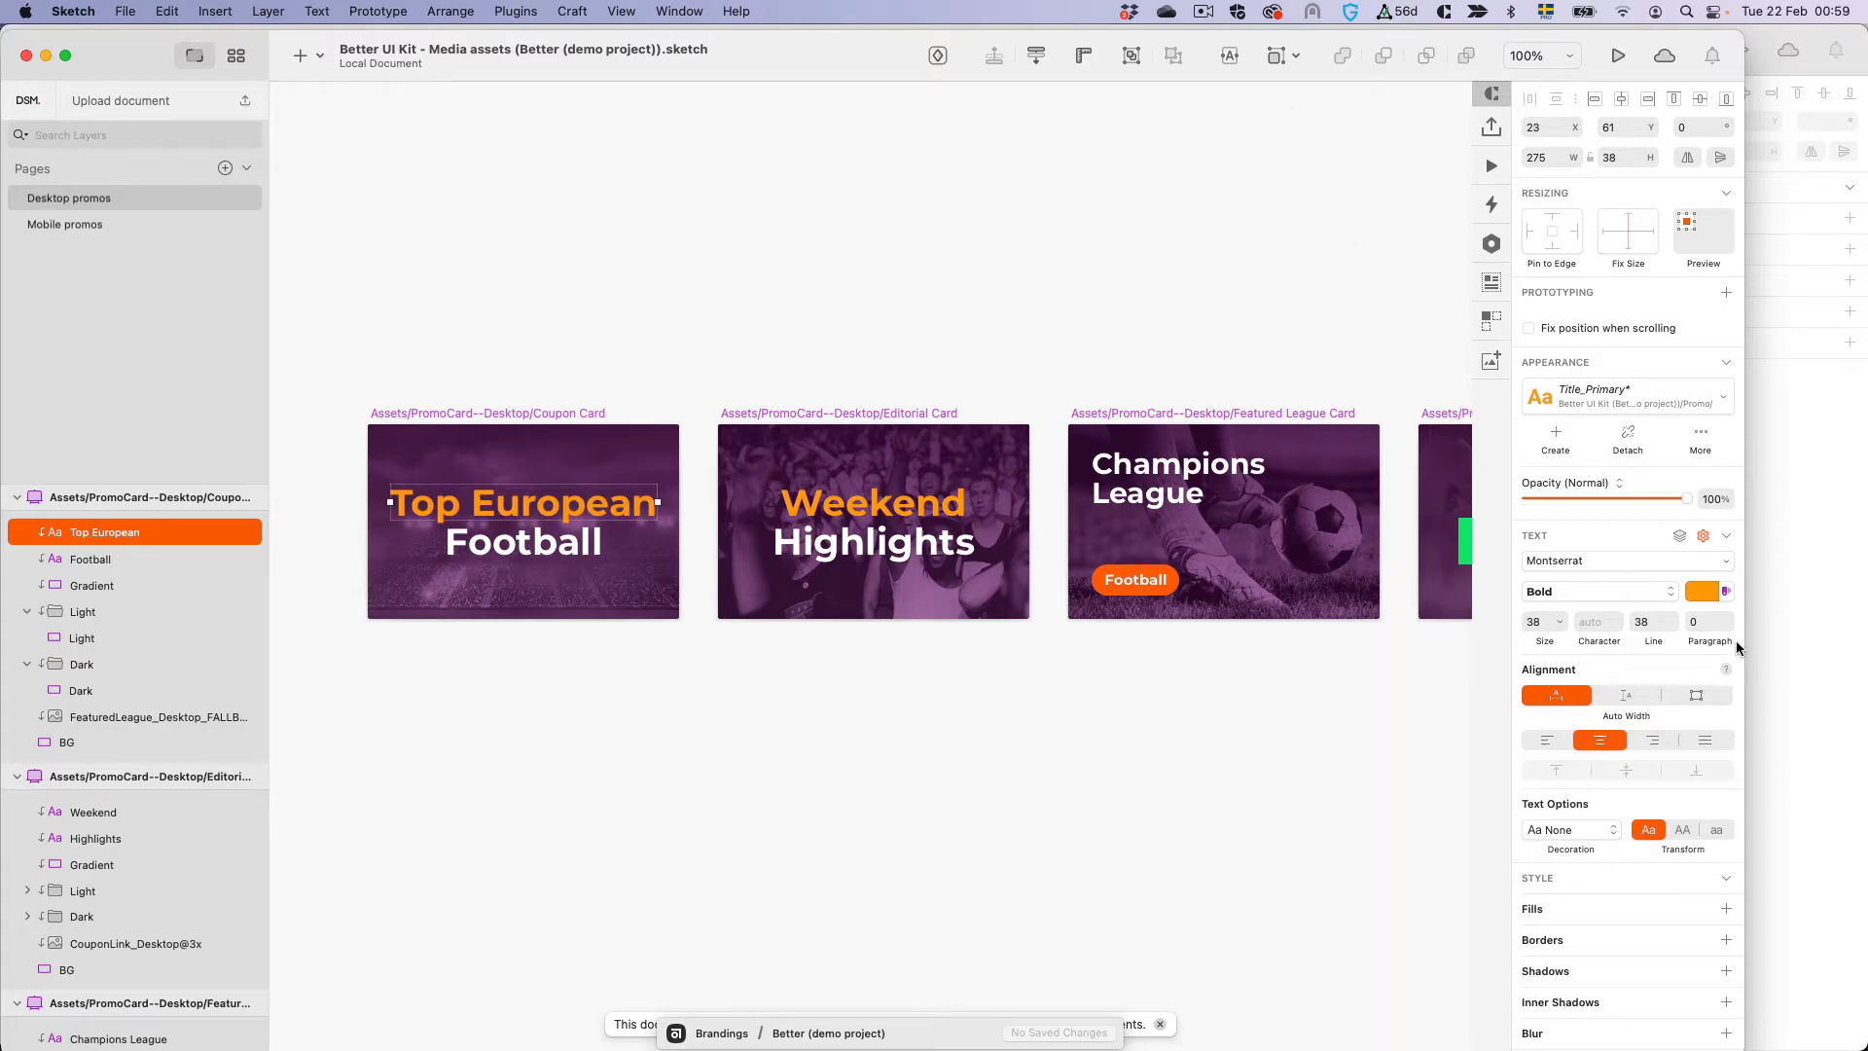
# Step: Recolour the Weekend, 78 events and NEXT OFF headlines to the white Text_B_Primary variable
pyautogui.scroll(-2, 1304, 626)
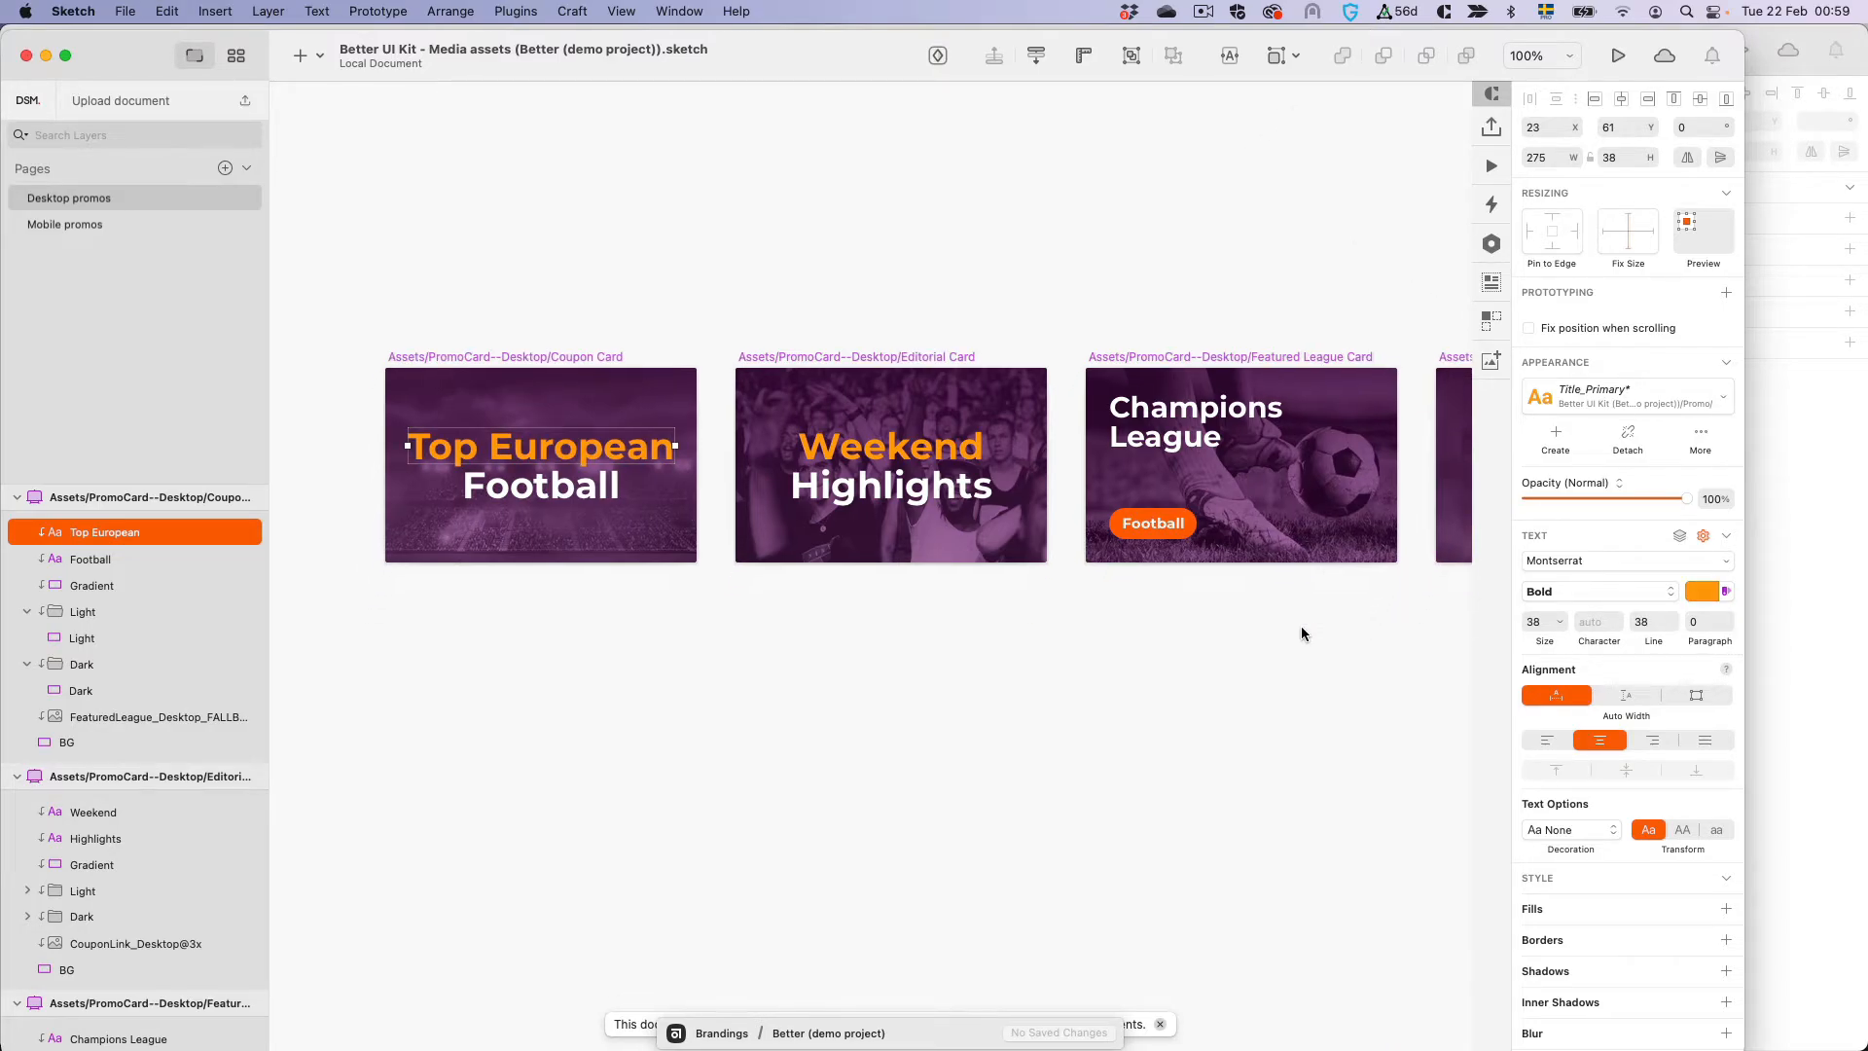
pyautogui.keyDown('shift'); pyautogui.click(883, 457); pyautogui.keyUp('shift')
pyautogui.hscroll(2, 883, 461)
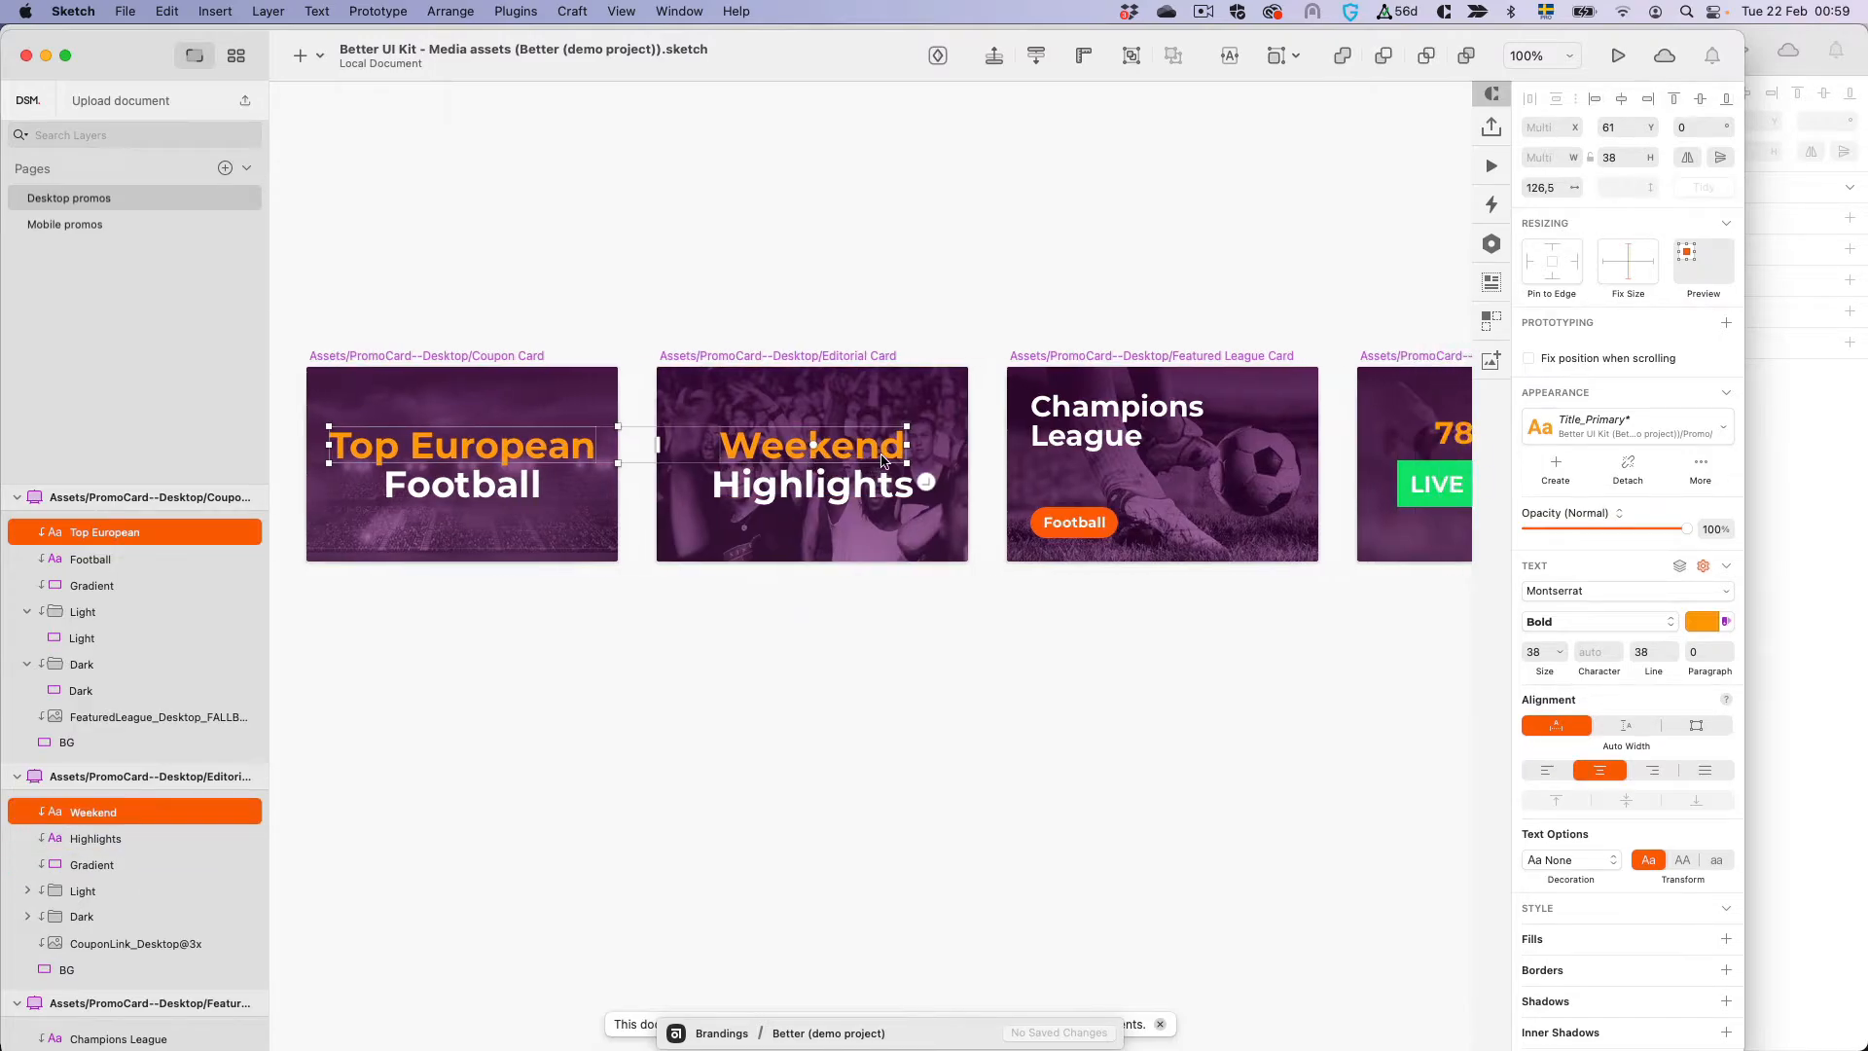
pyautogui.hscroll(5, 883, 461)
pyautogui.keyDown('shift'); pyautogui.click(1079, 433); pyautogui.keyUp('shift')
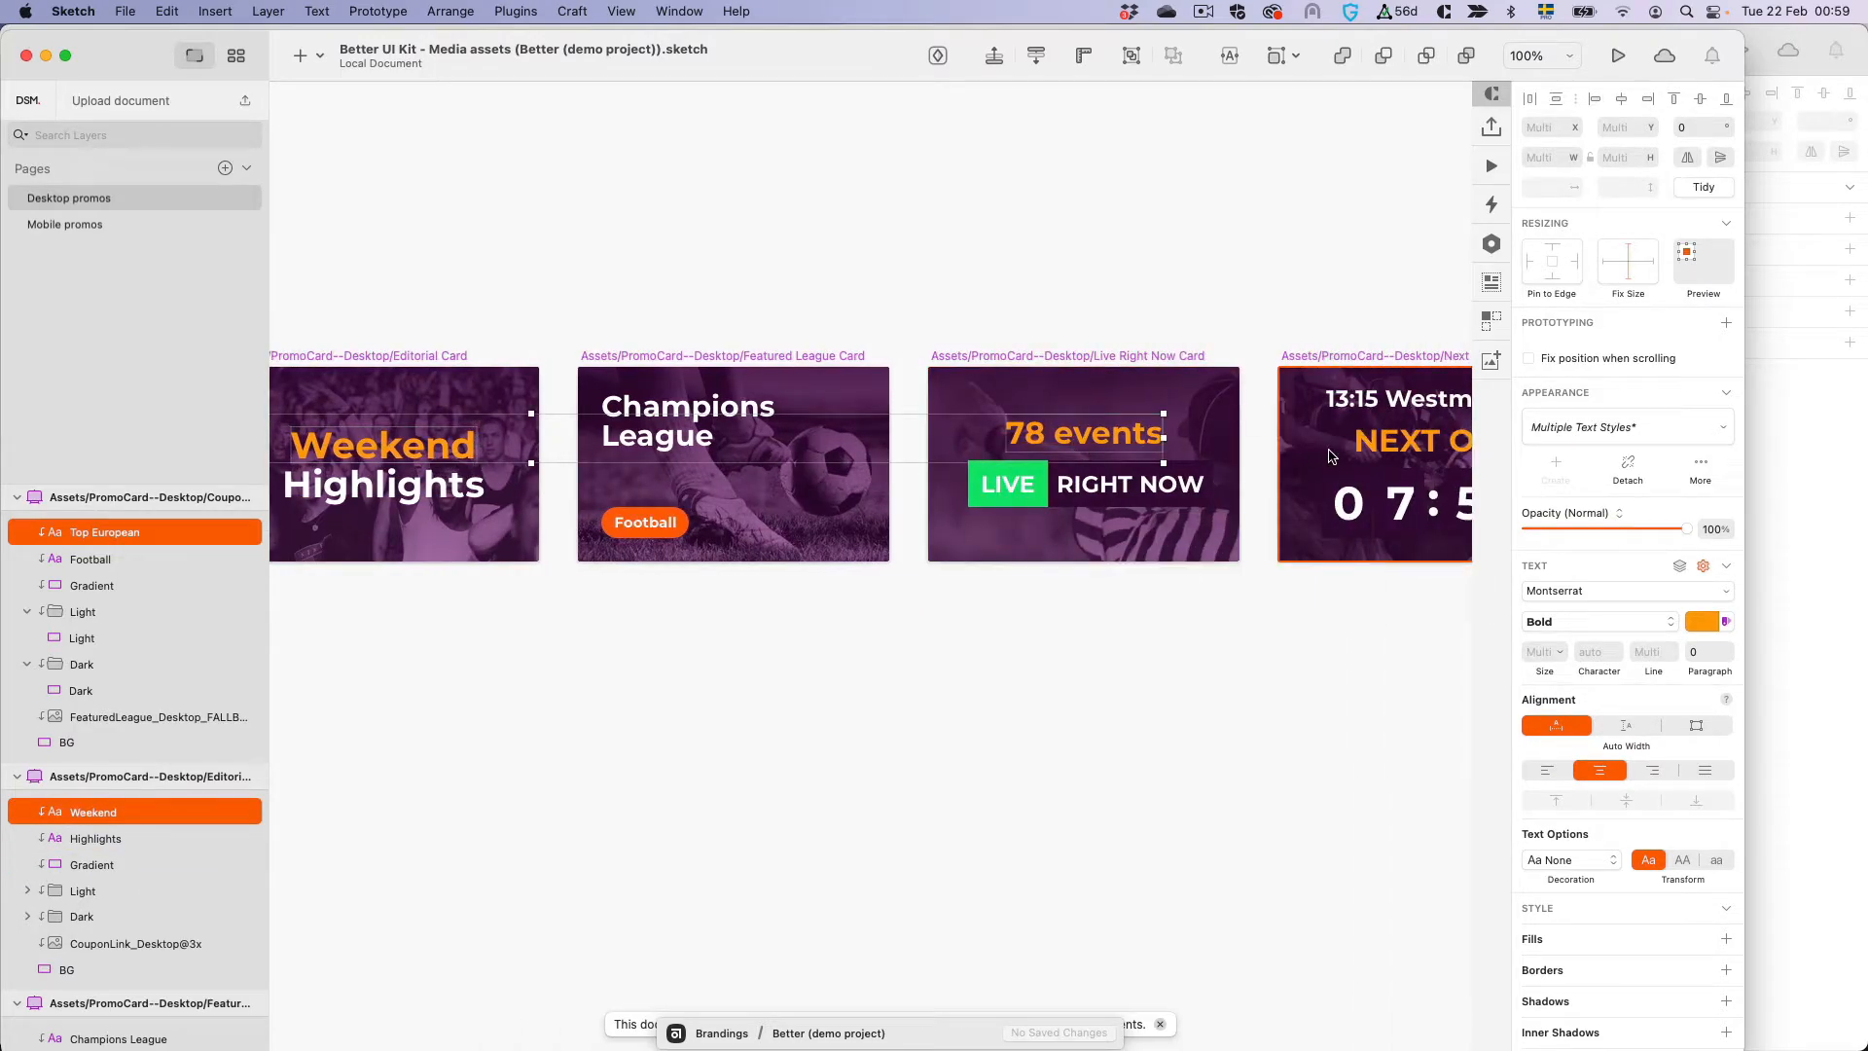
pyautogui.keyDown('shift'); pyautogui.click(1384, 454); pyautogui.keyUp('shift')
pyautogui.hscroll(5, 1384, 454)
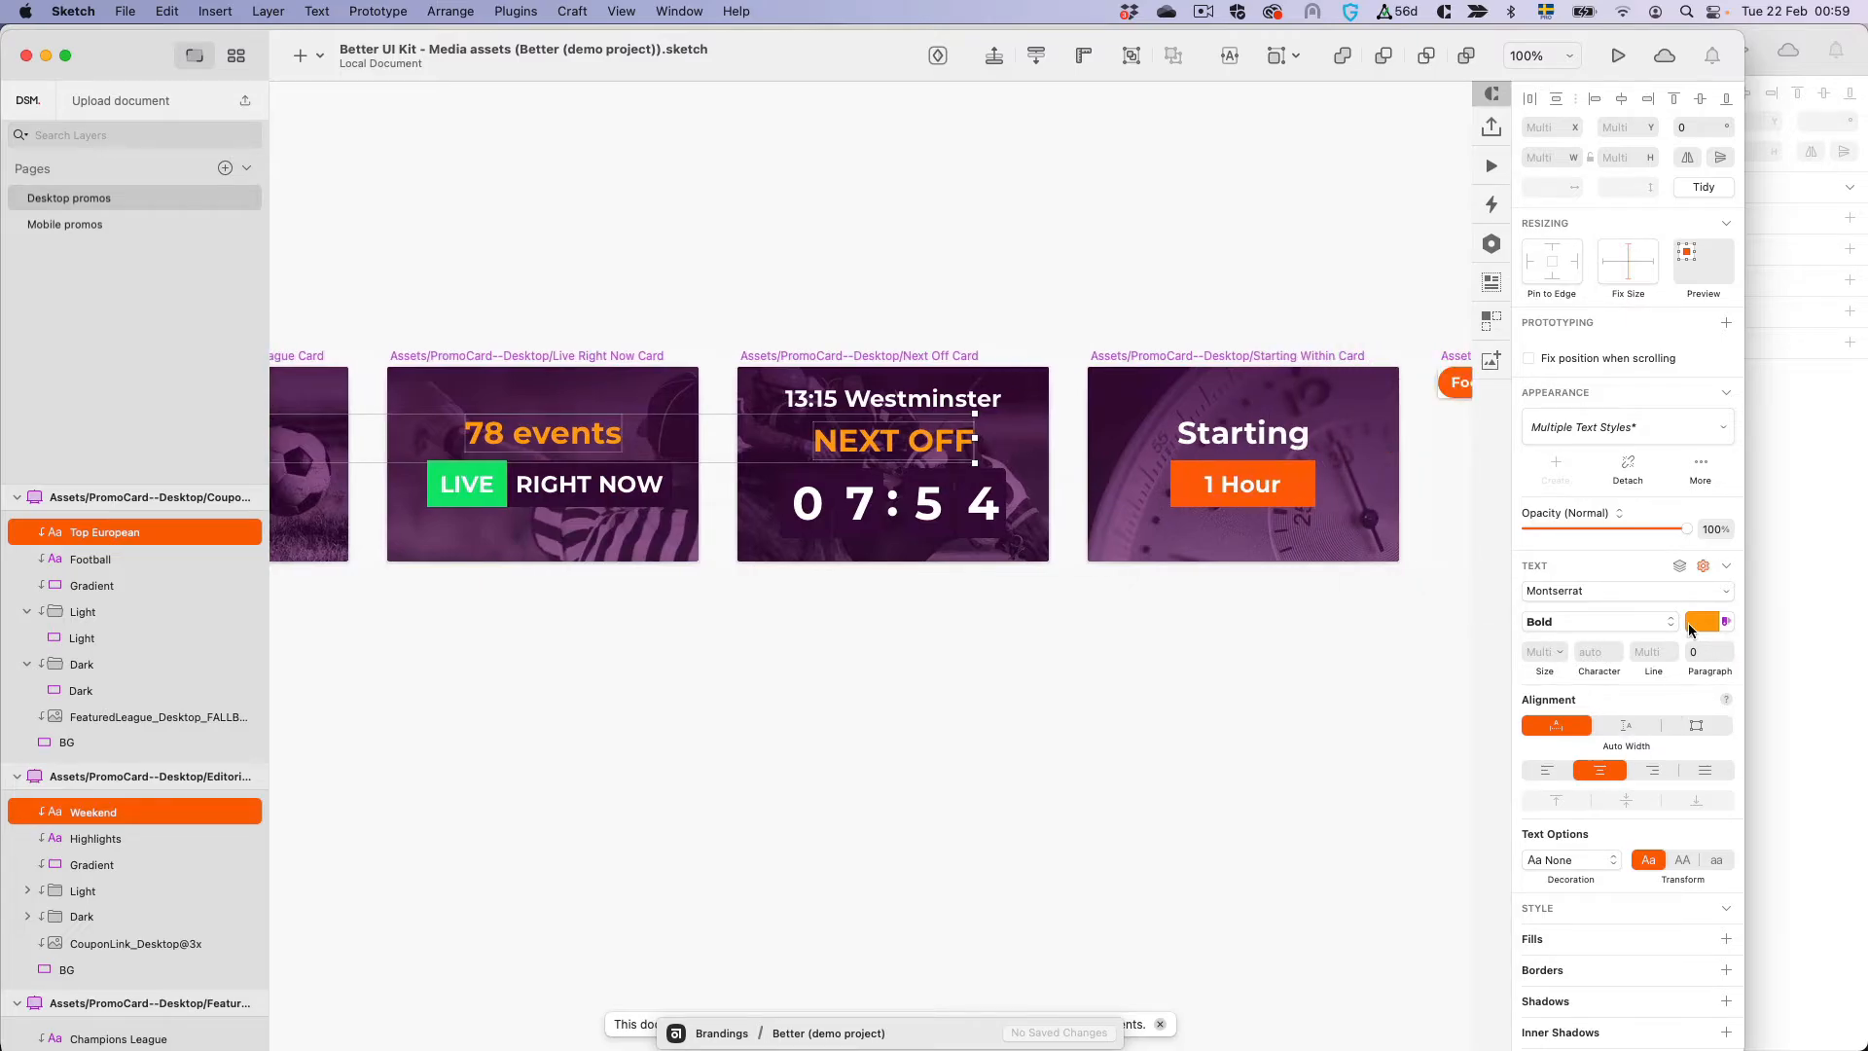
pyautogui.click(1723, 623)
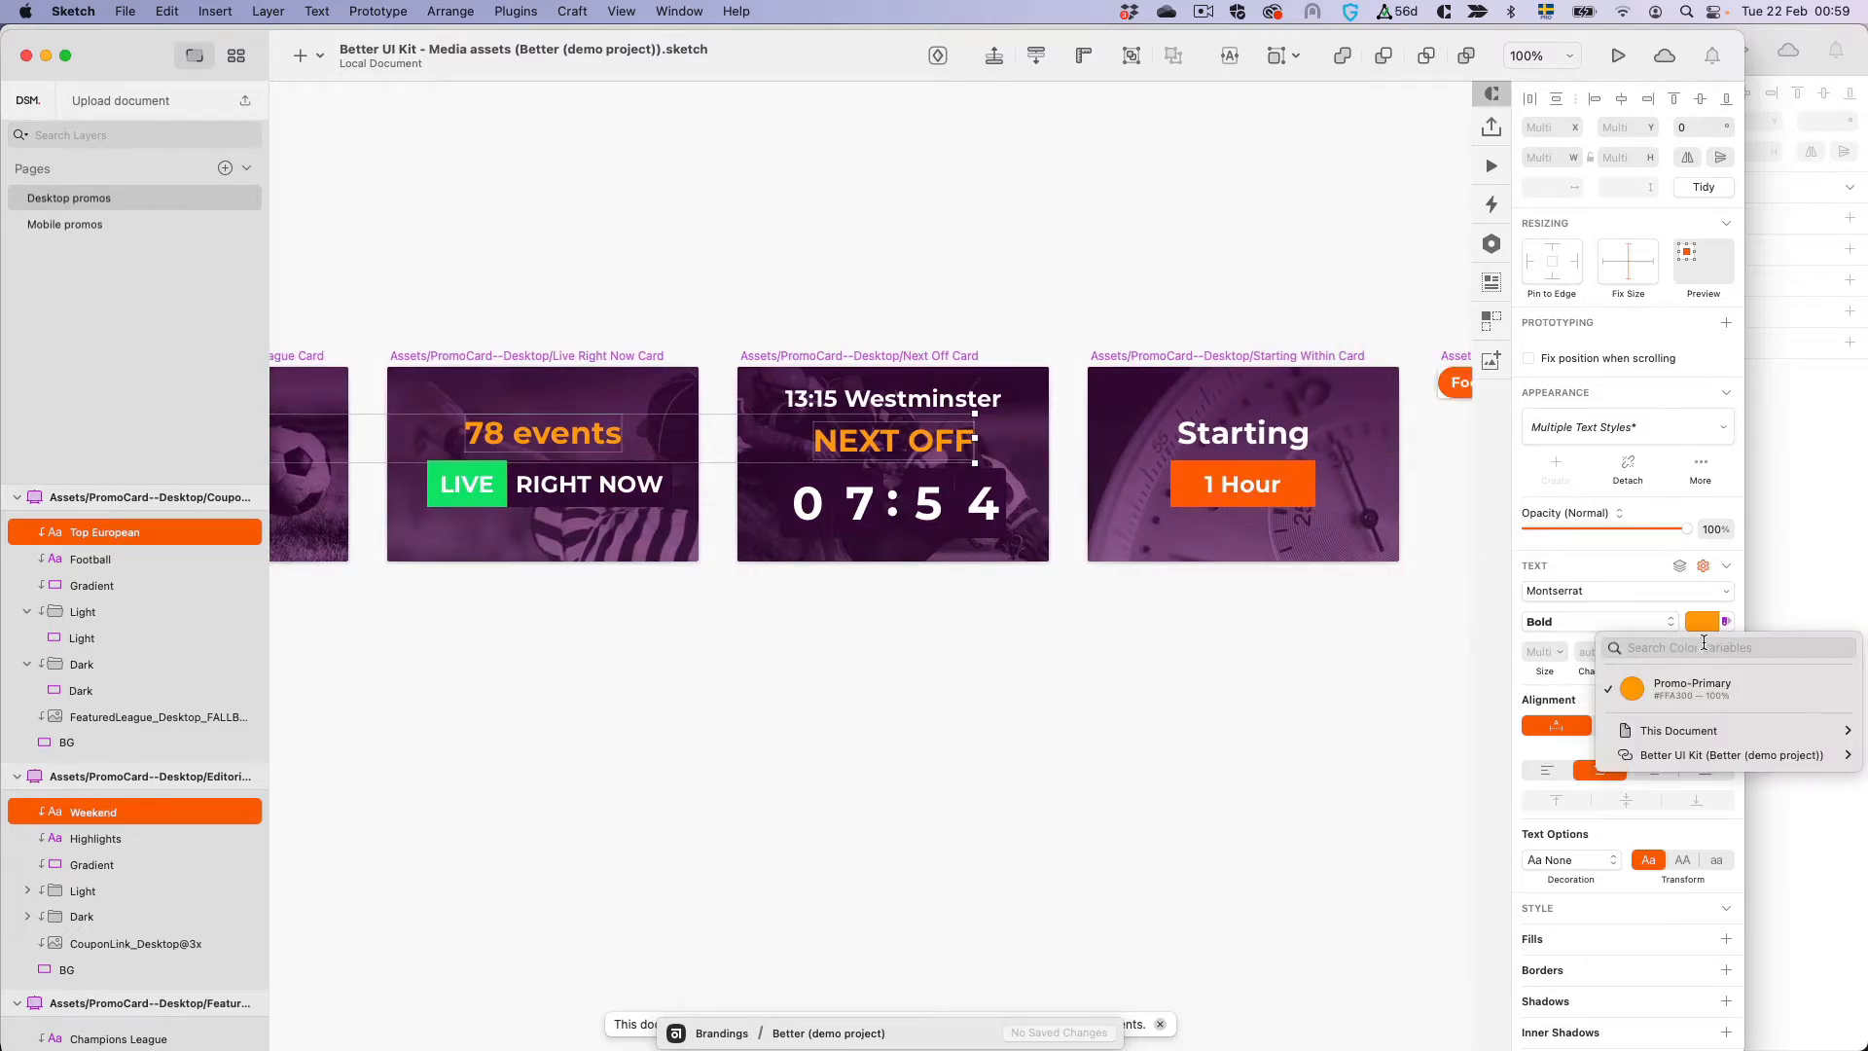
pyautogui.moveTo(1710, 729)
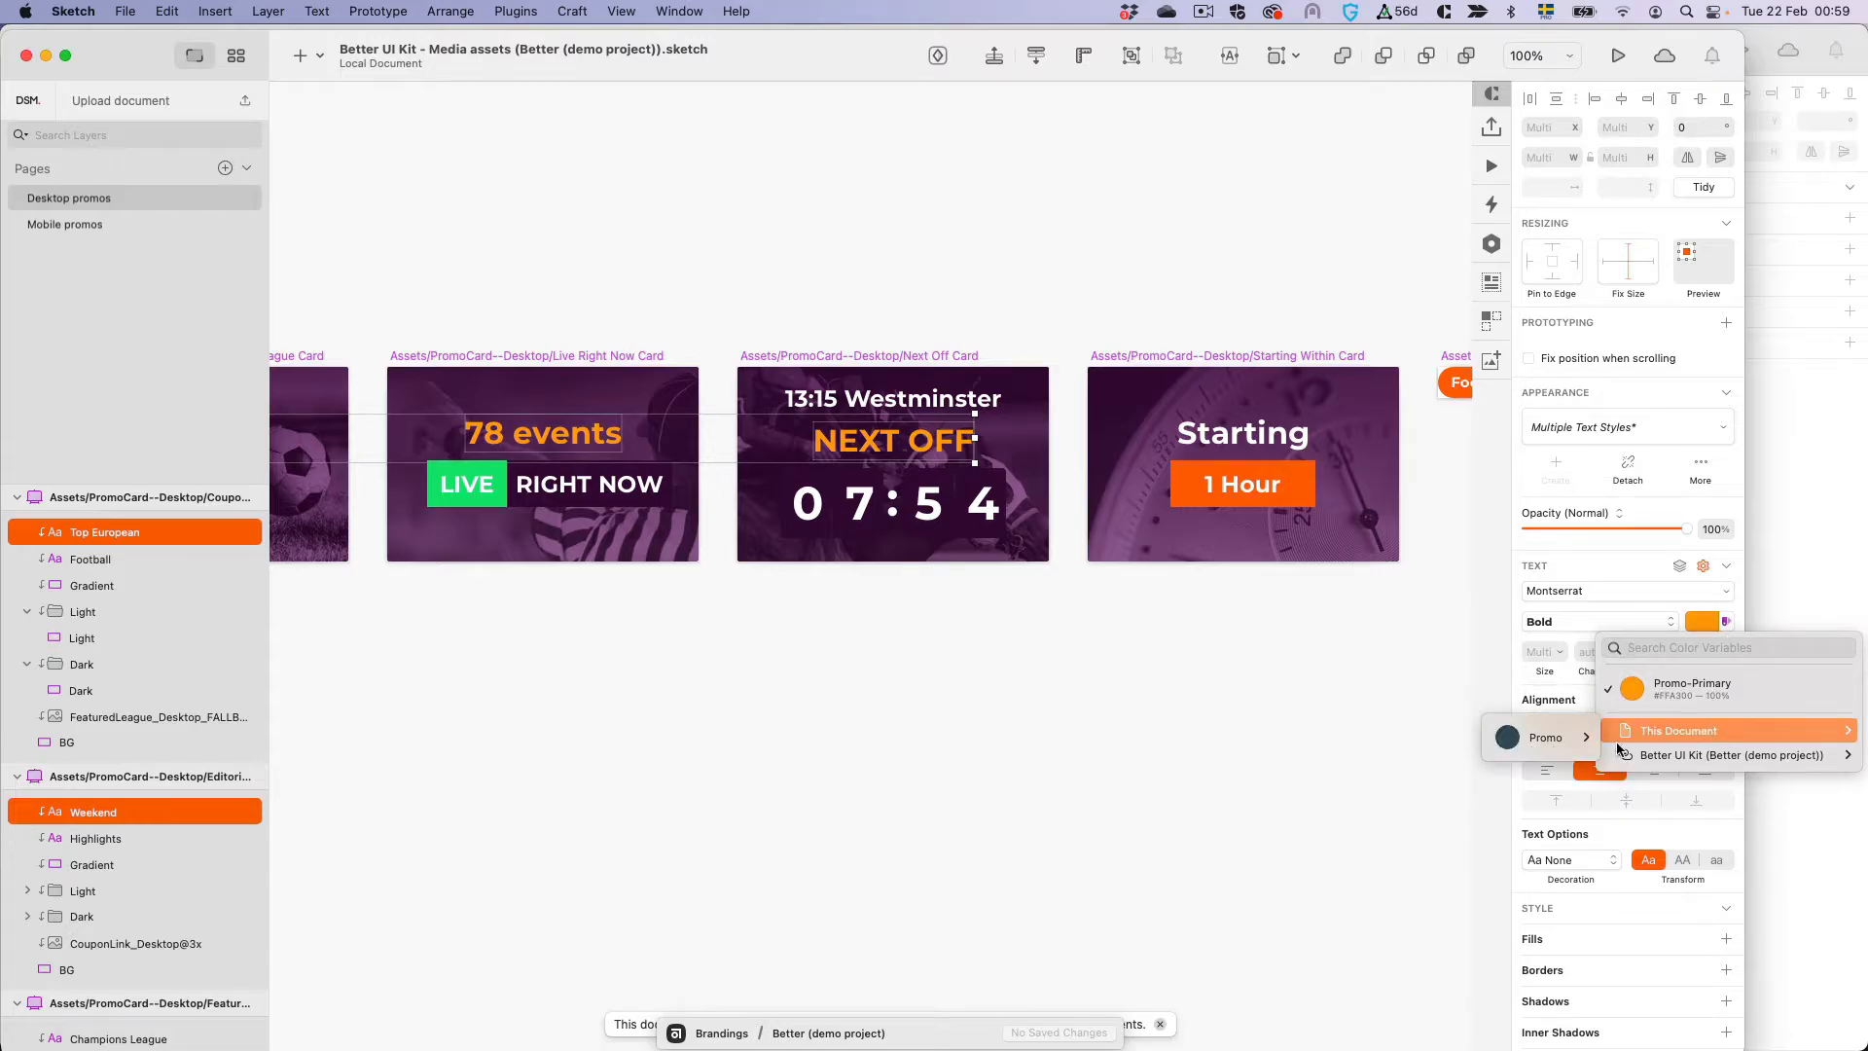
pyautogui.moveTo(1578, 843)
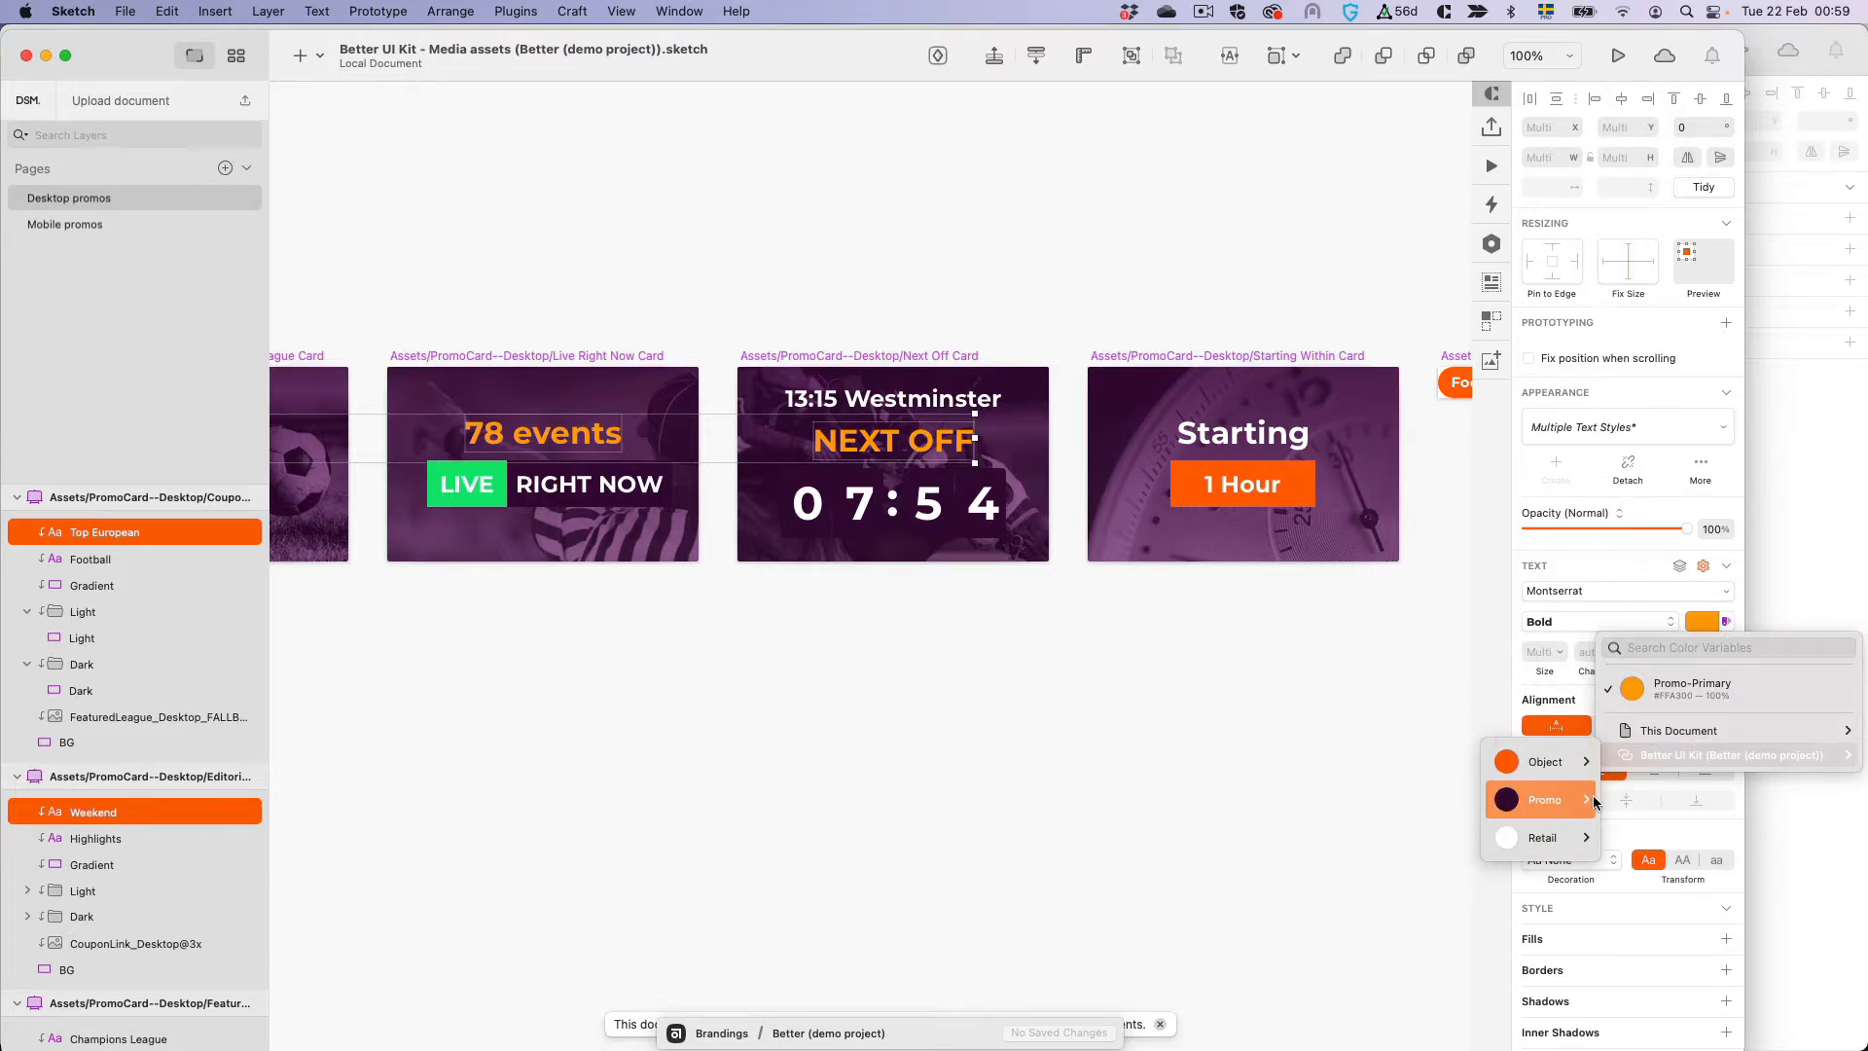
pyautogui.moveTo(1578, 768)
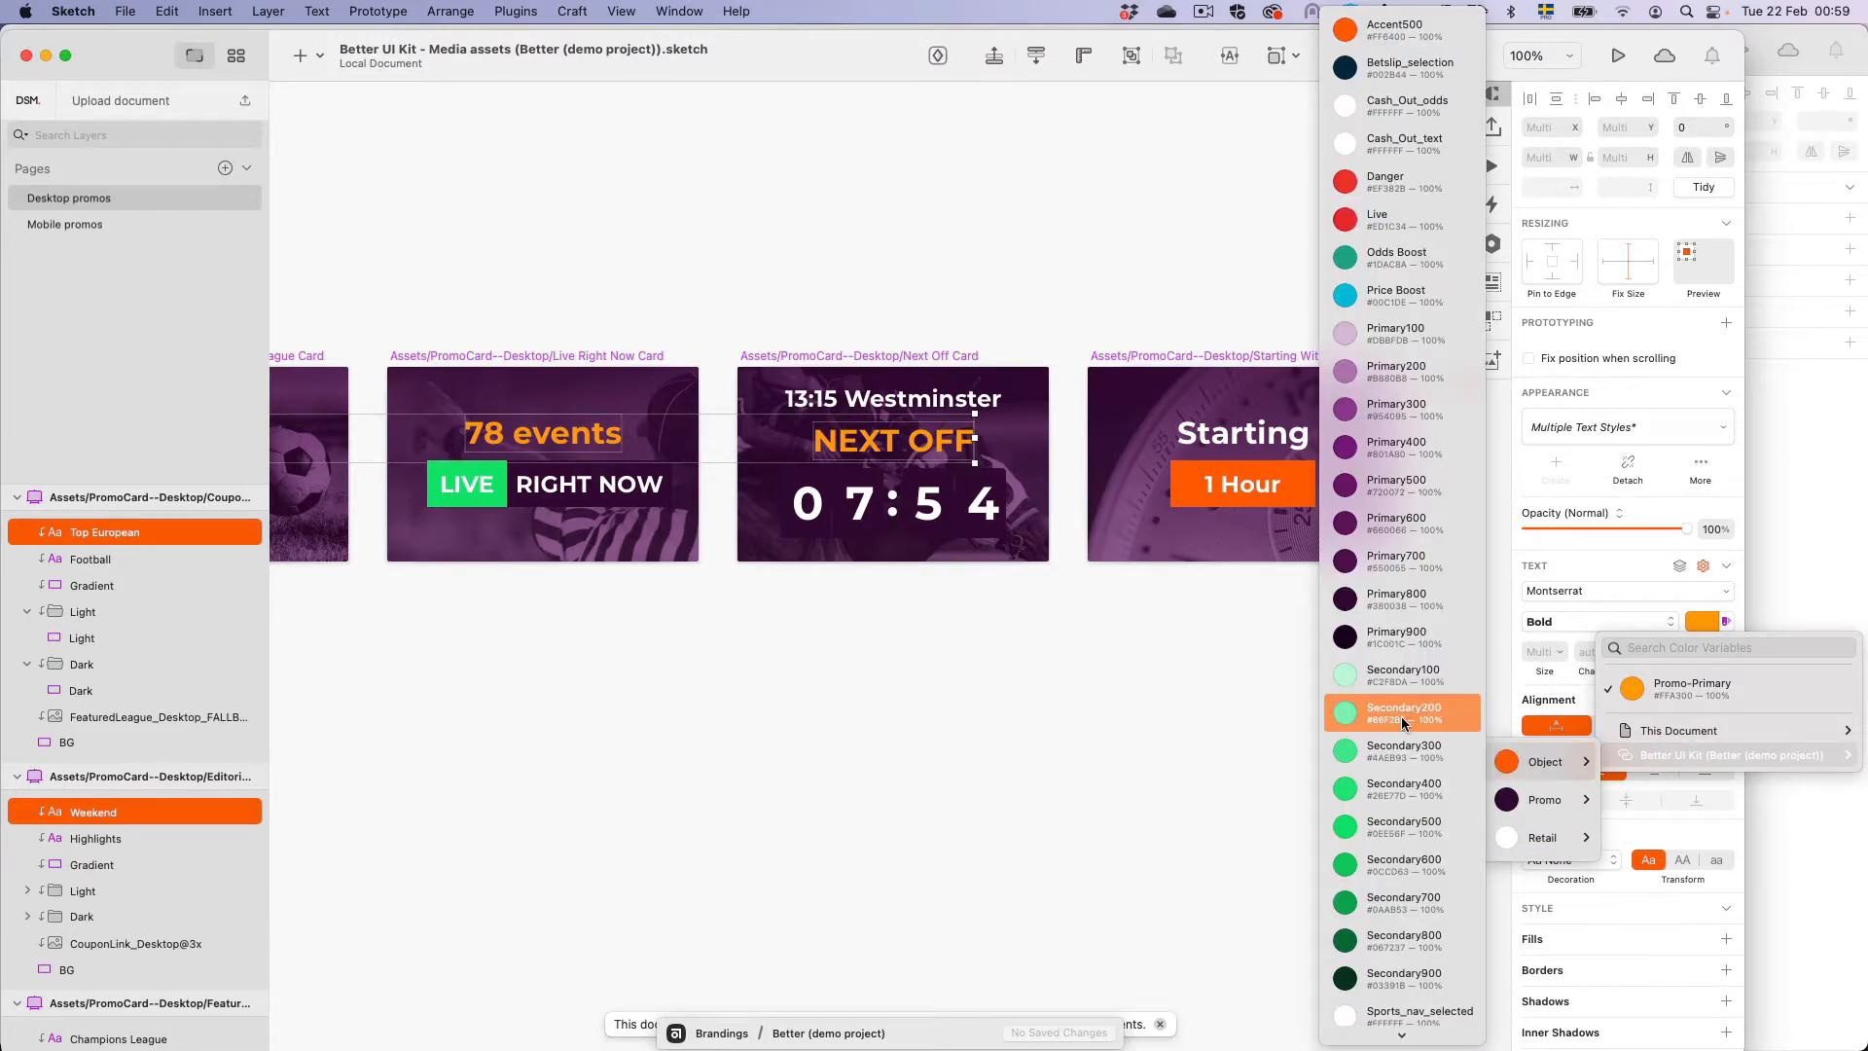
pyautogui.scroll(-5, 1406, 719)
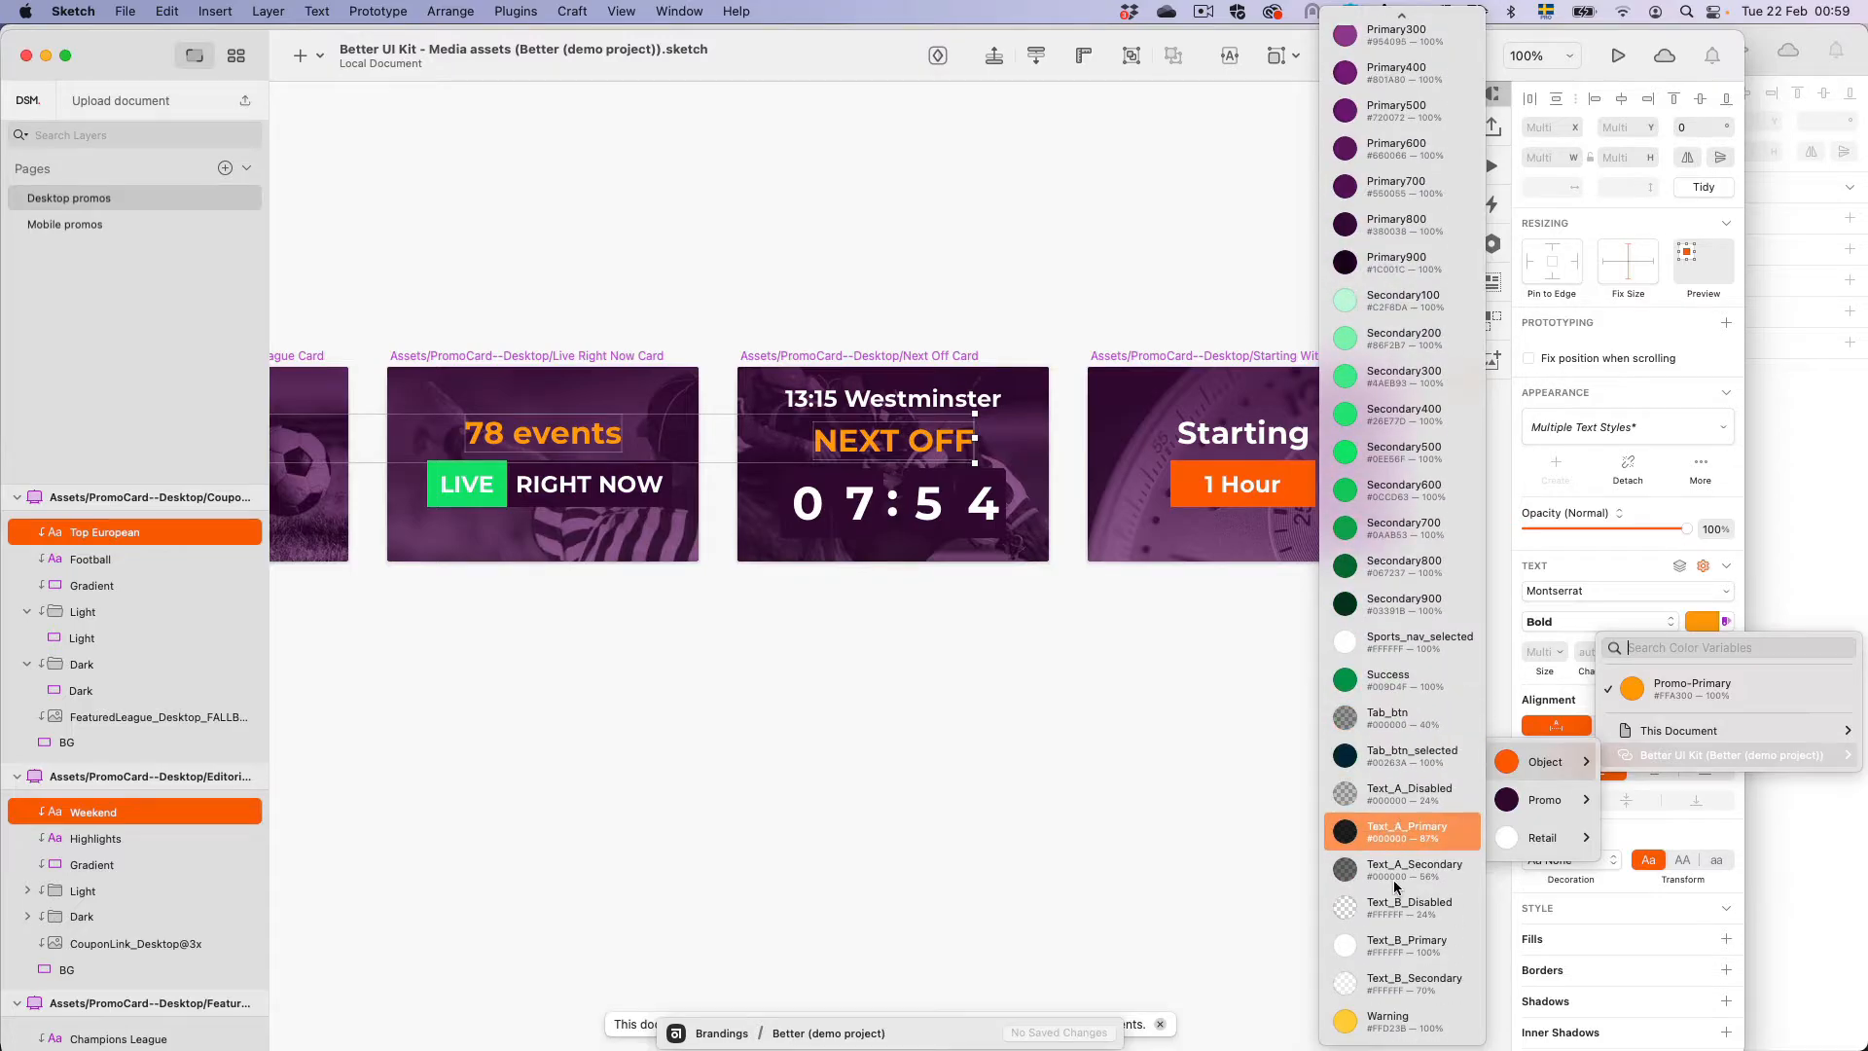
pyautogui.click(1401, 943)
pyautogui.click(1185, 799)
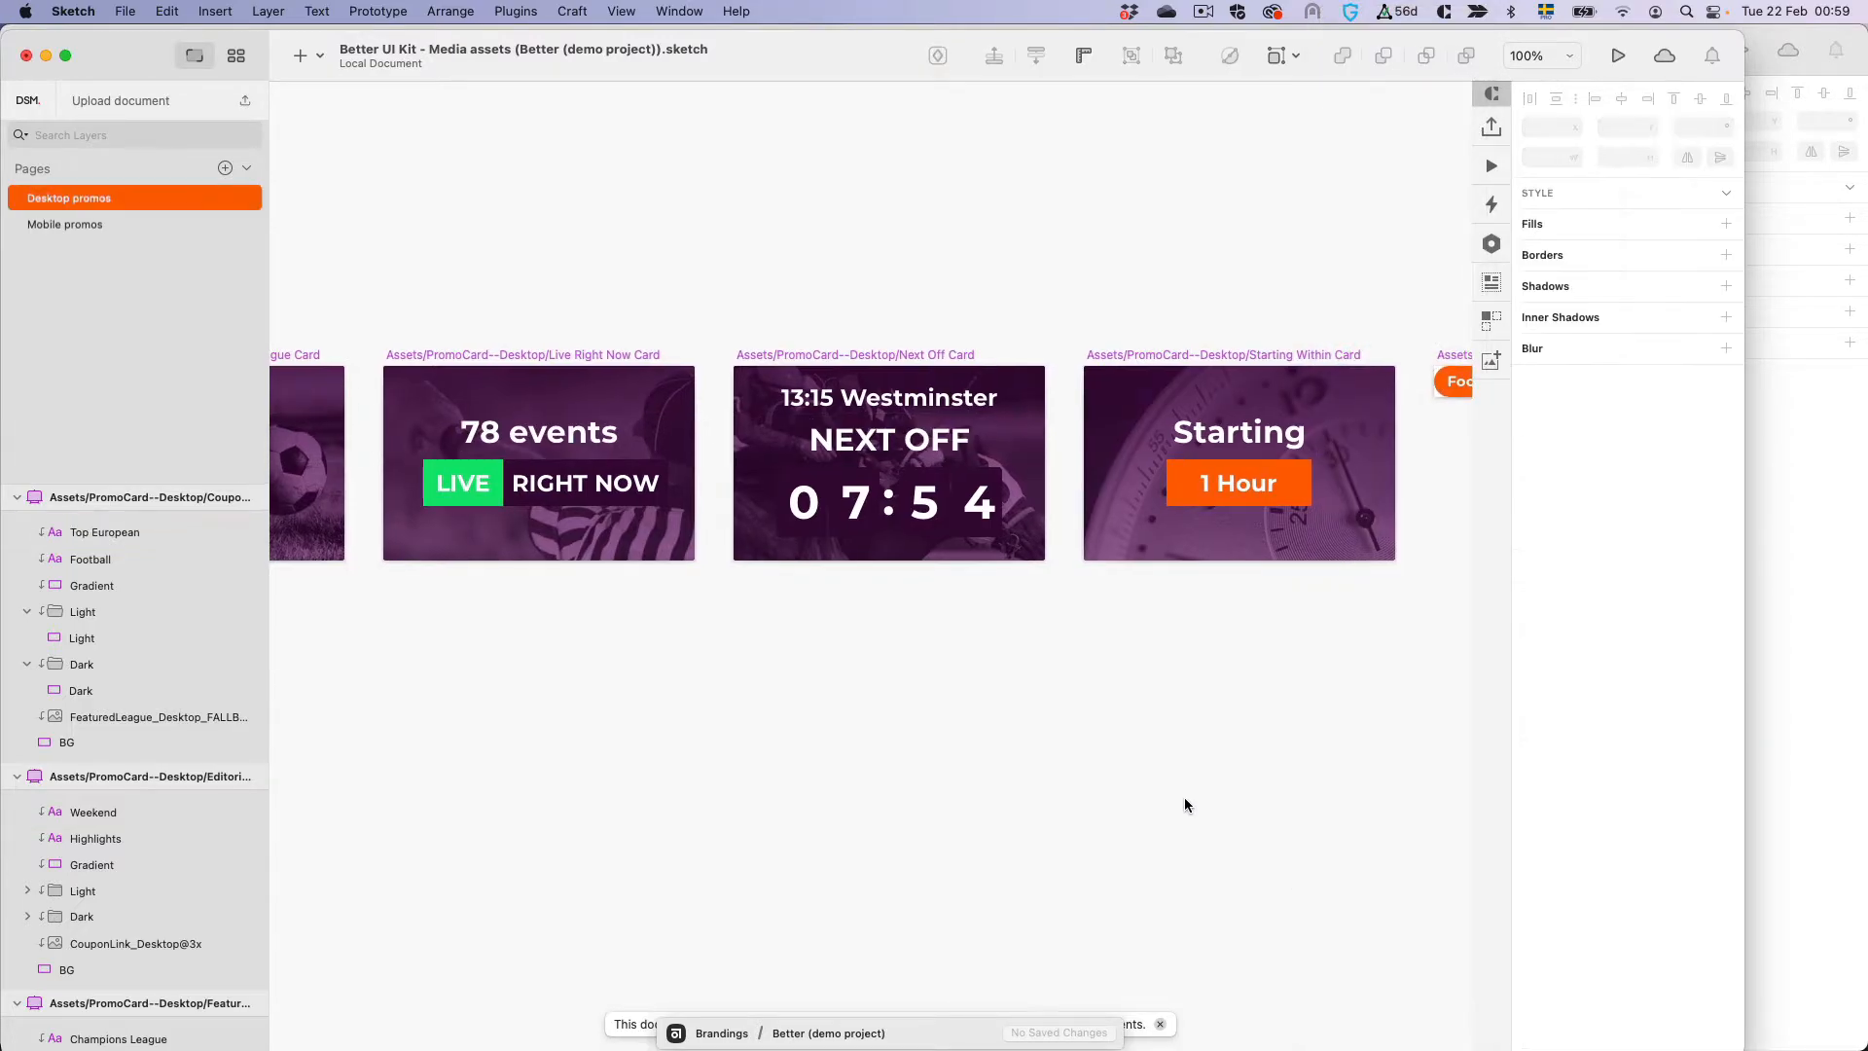
# Step: Save the Media assets document
pyautogui.hscroll(-10, 1185, 798)
pyautogui.hscroll(-10, 1190, 800)
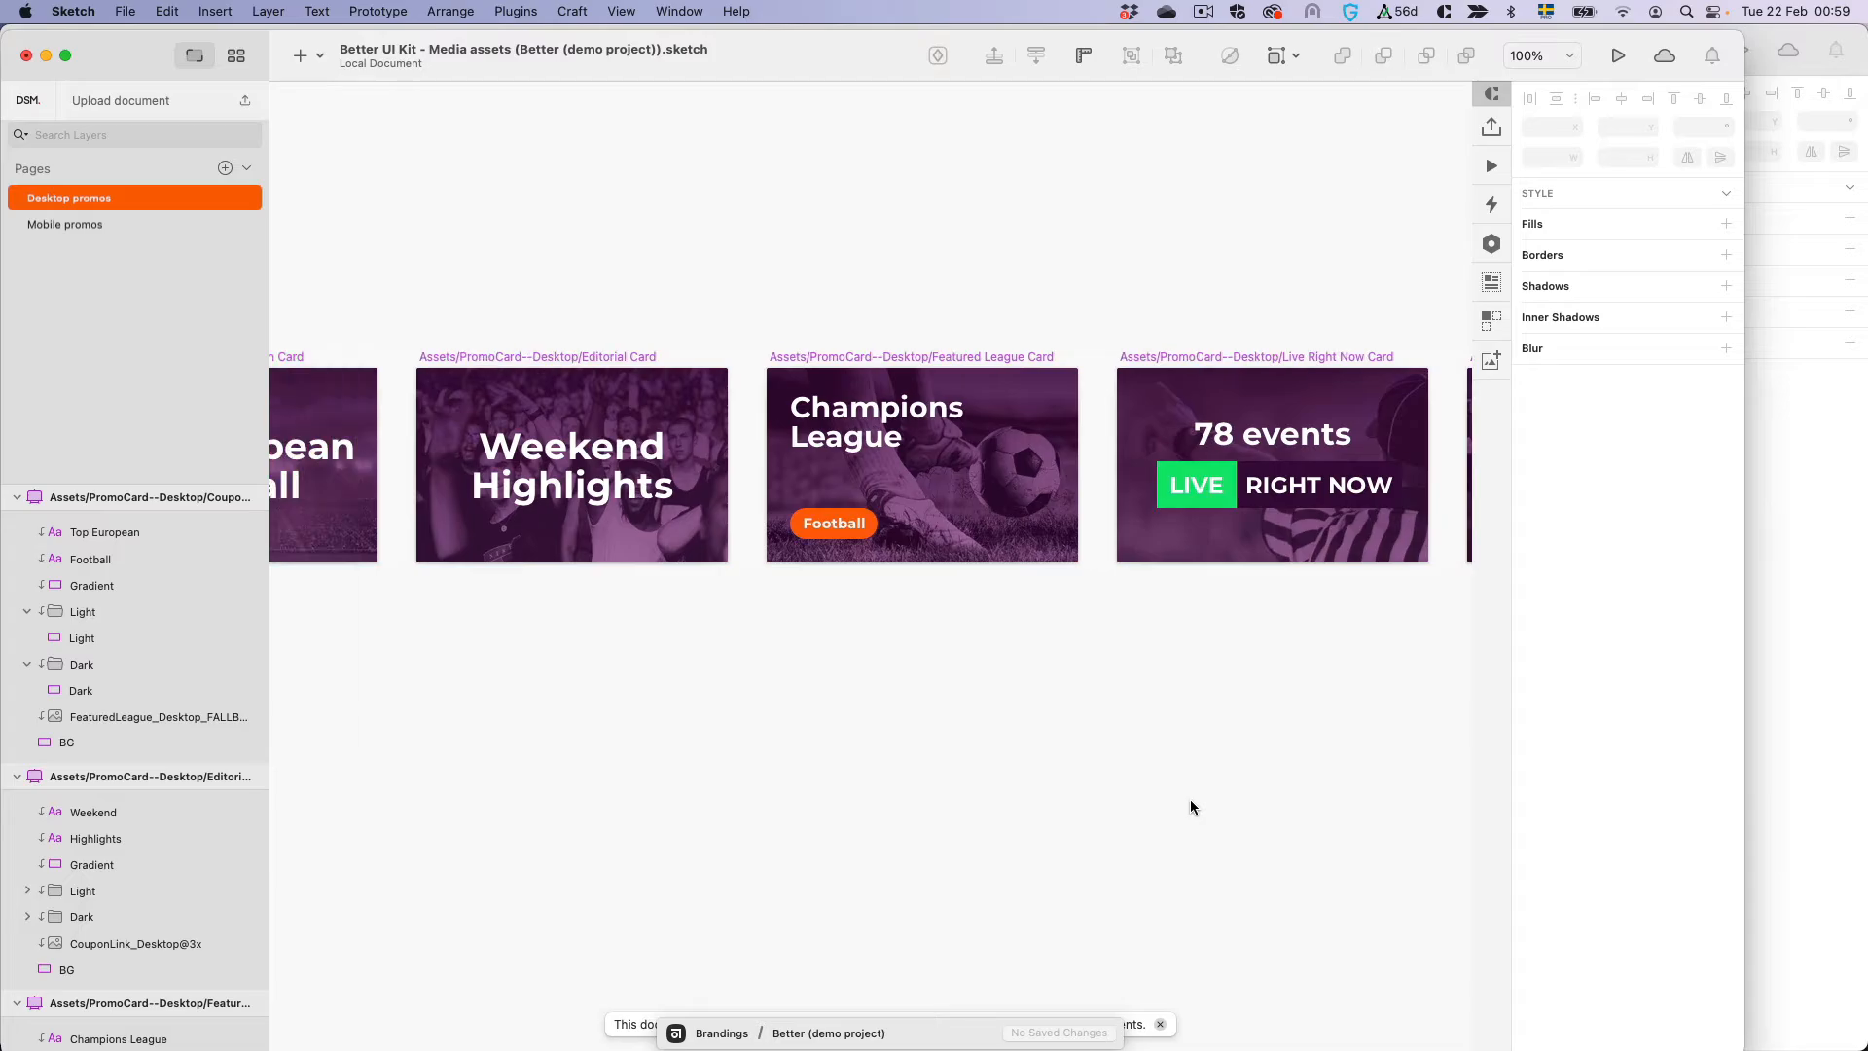
pyautogui.hscroll(4, 1190, 800)
pyautogui.press('super+s')
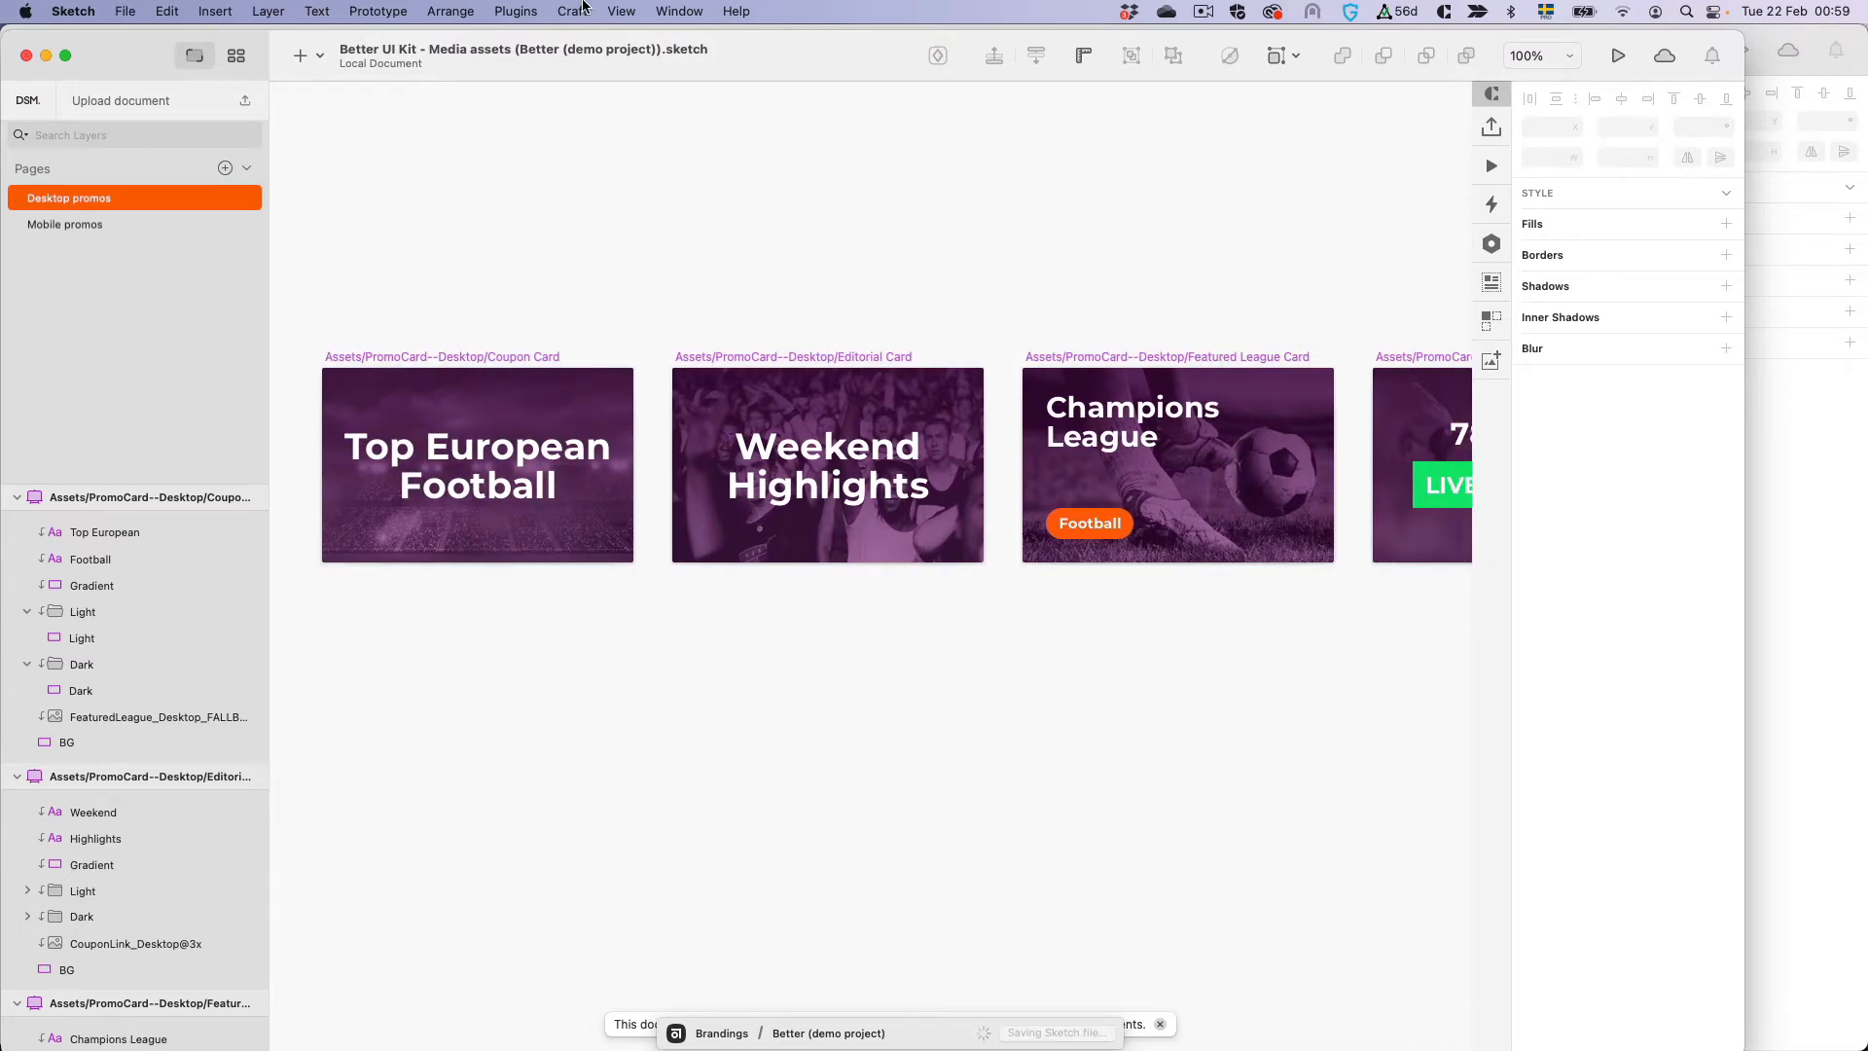
# Step: Update the outdated components on the main Better UI Kit's Layouts - Mobile & Desktop page
pyautogui.click(694, 9)
pyautogui.click(774, 397)
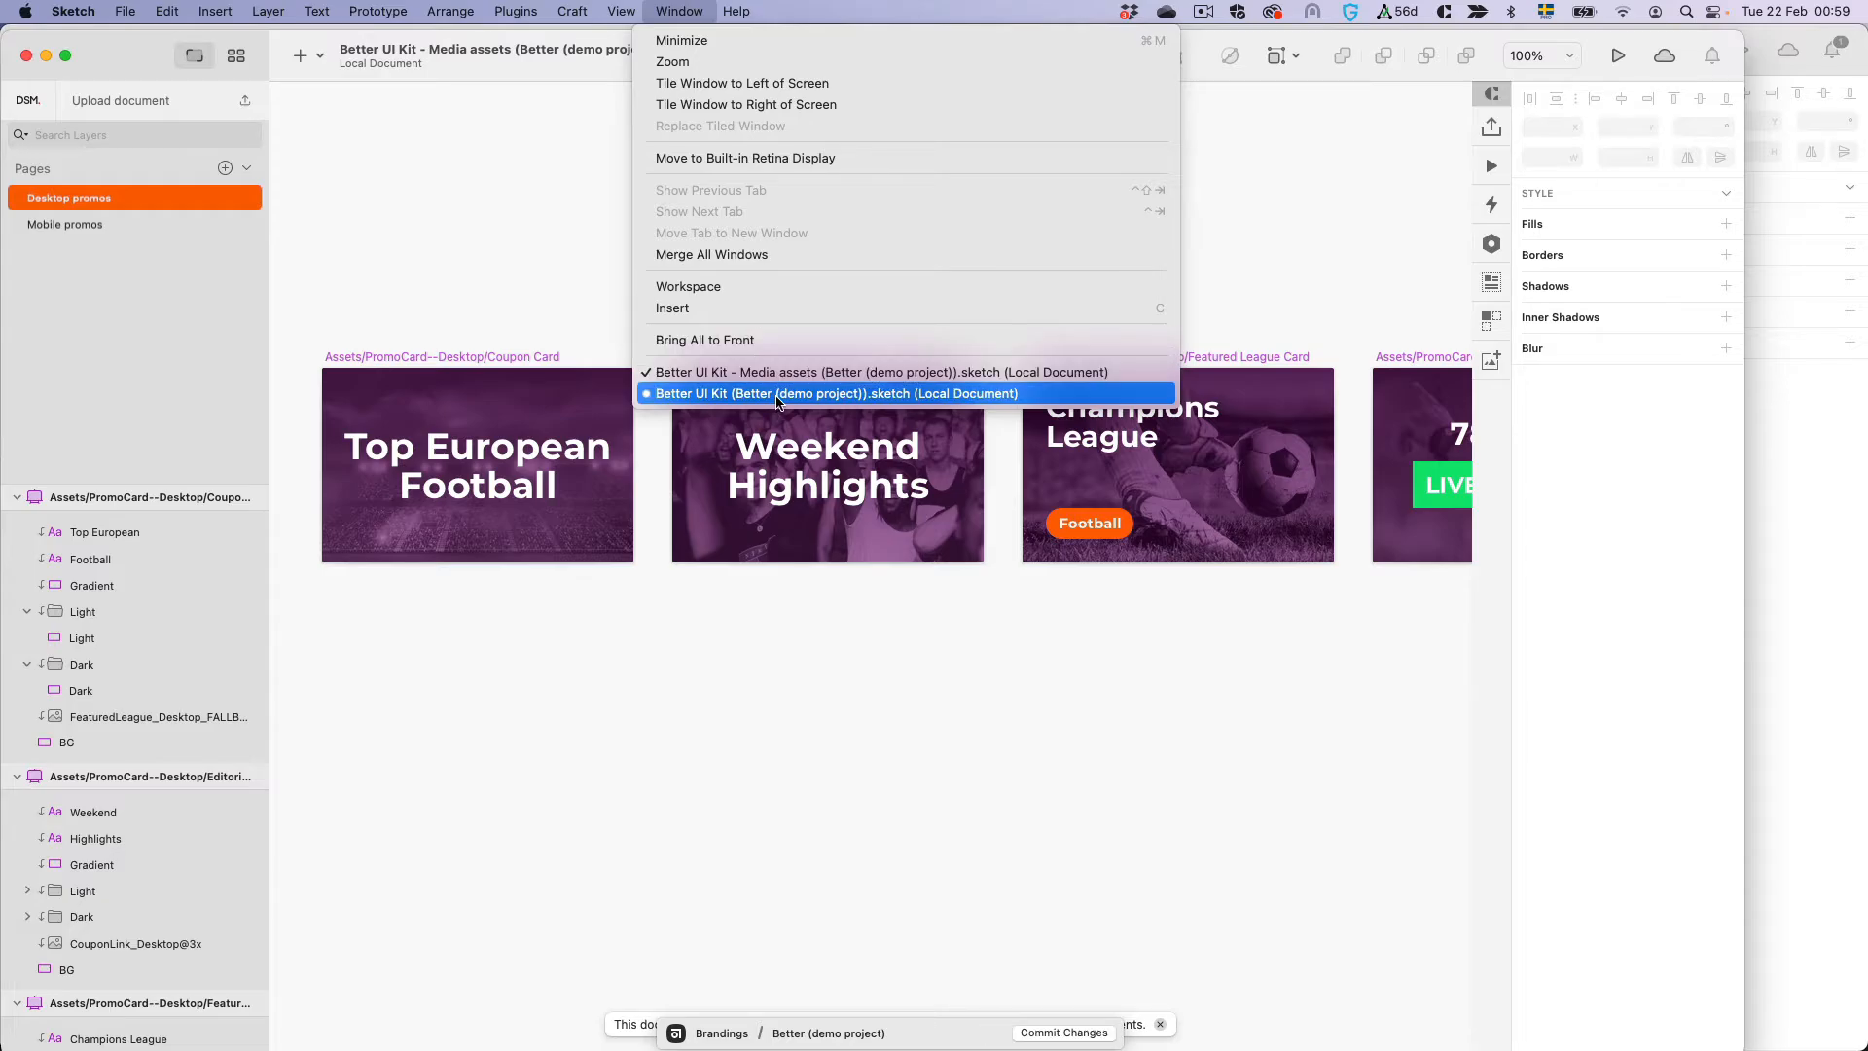
pyautogui.scroll(3, 881, 422)
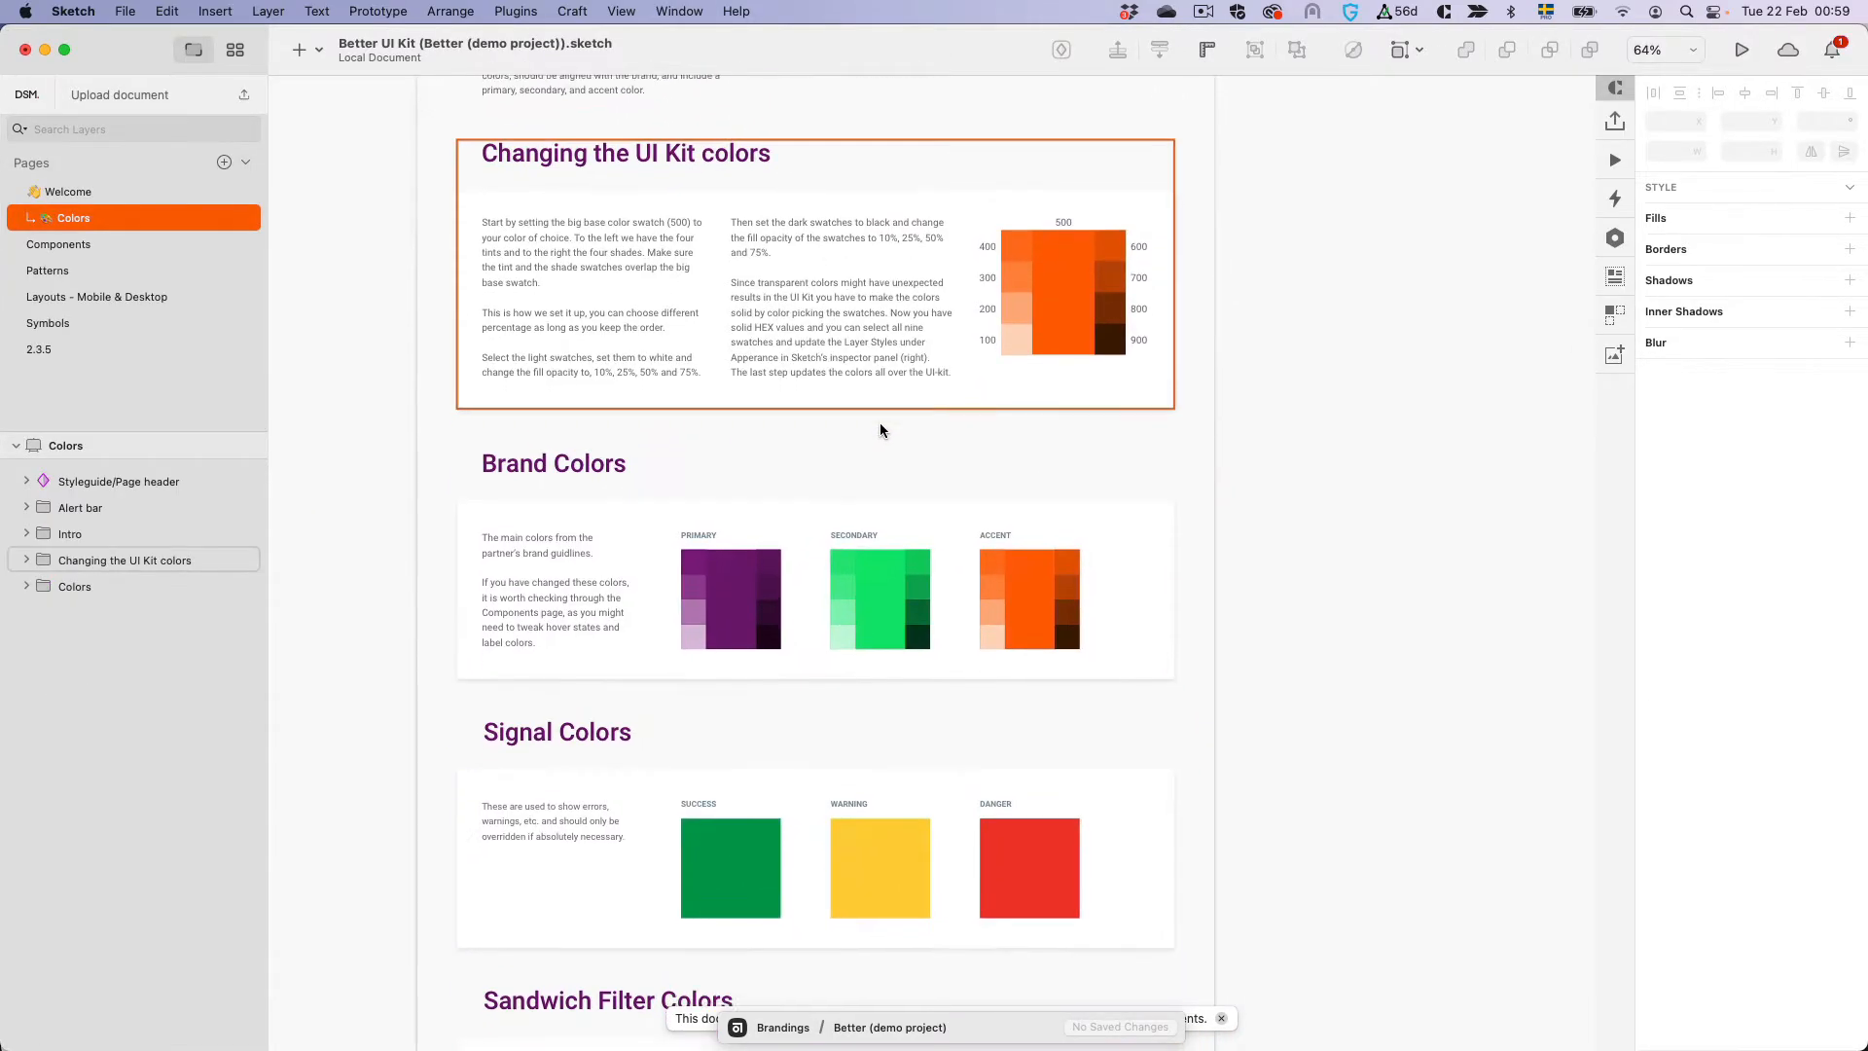
pyautogui.click(155, 296)
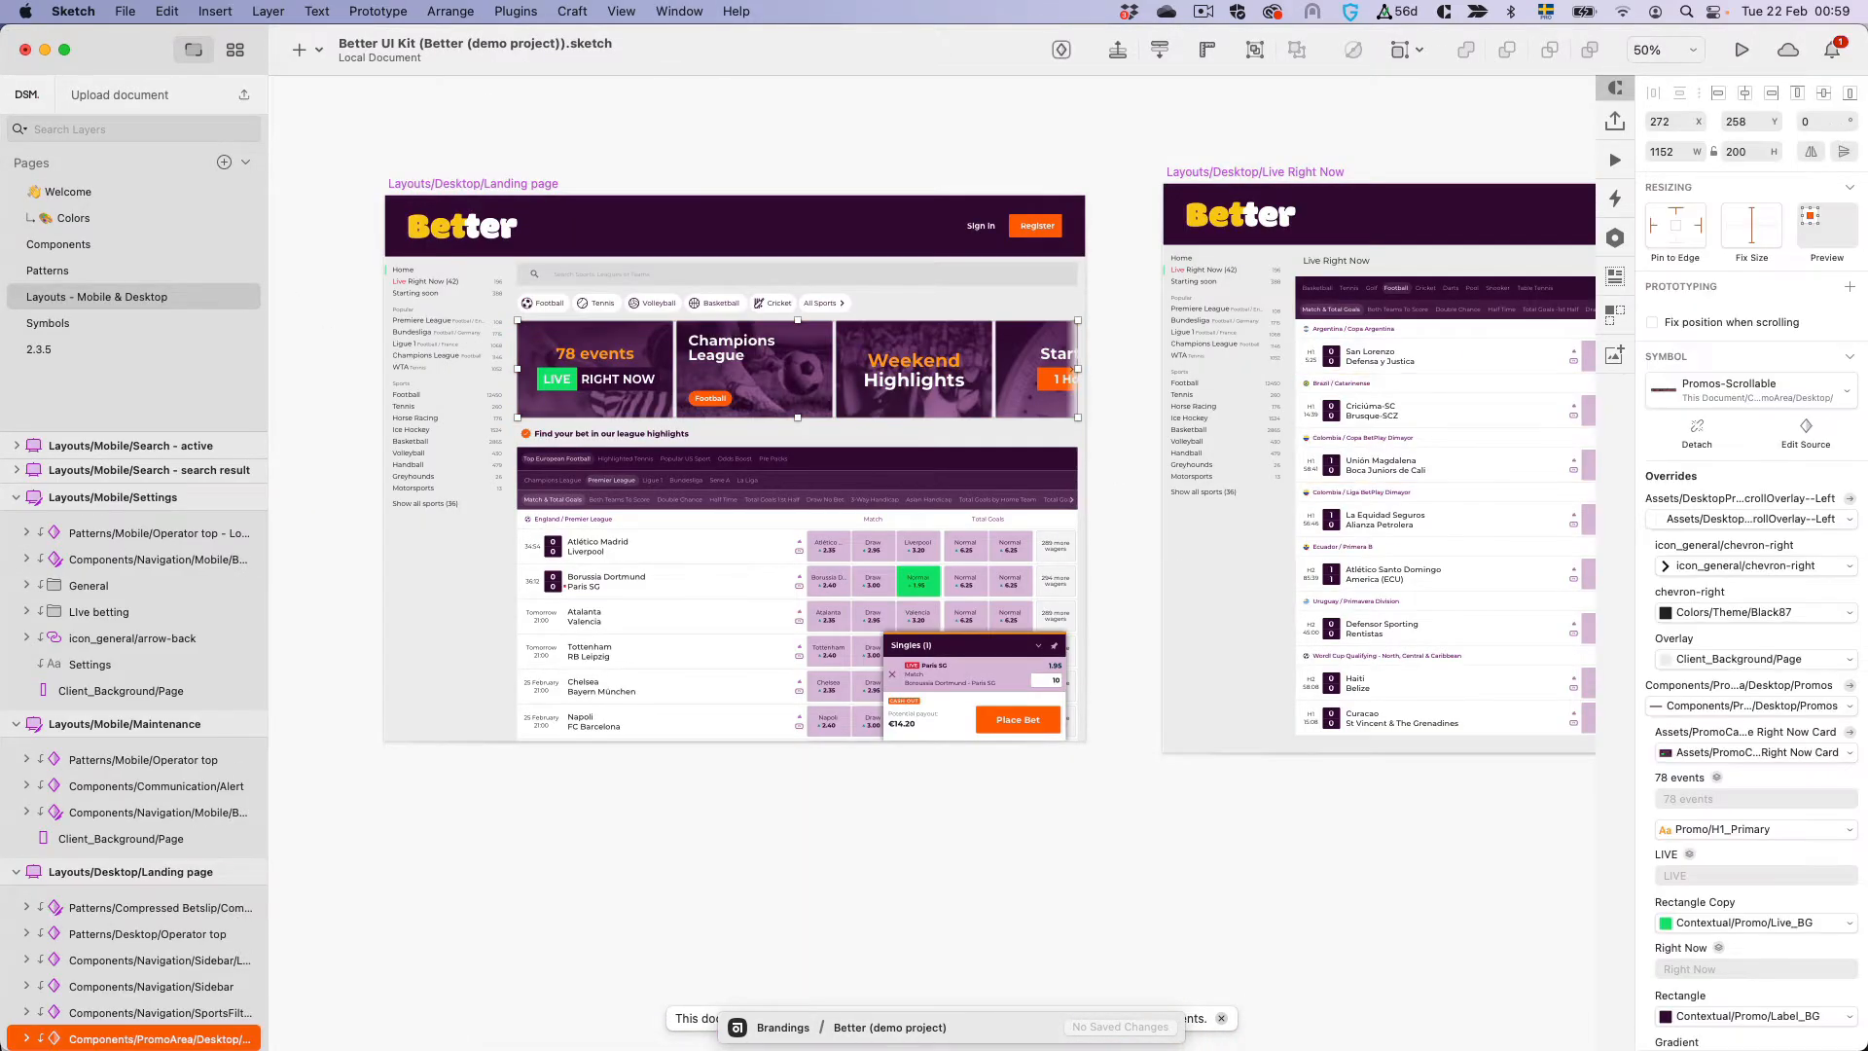
pyautogui.click(1799, 92)
pyautogui.click(1212, 688)
pyautogui.click(679, 11)
pyautogui.click(741, 374)
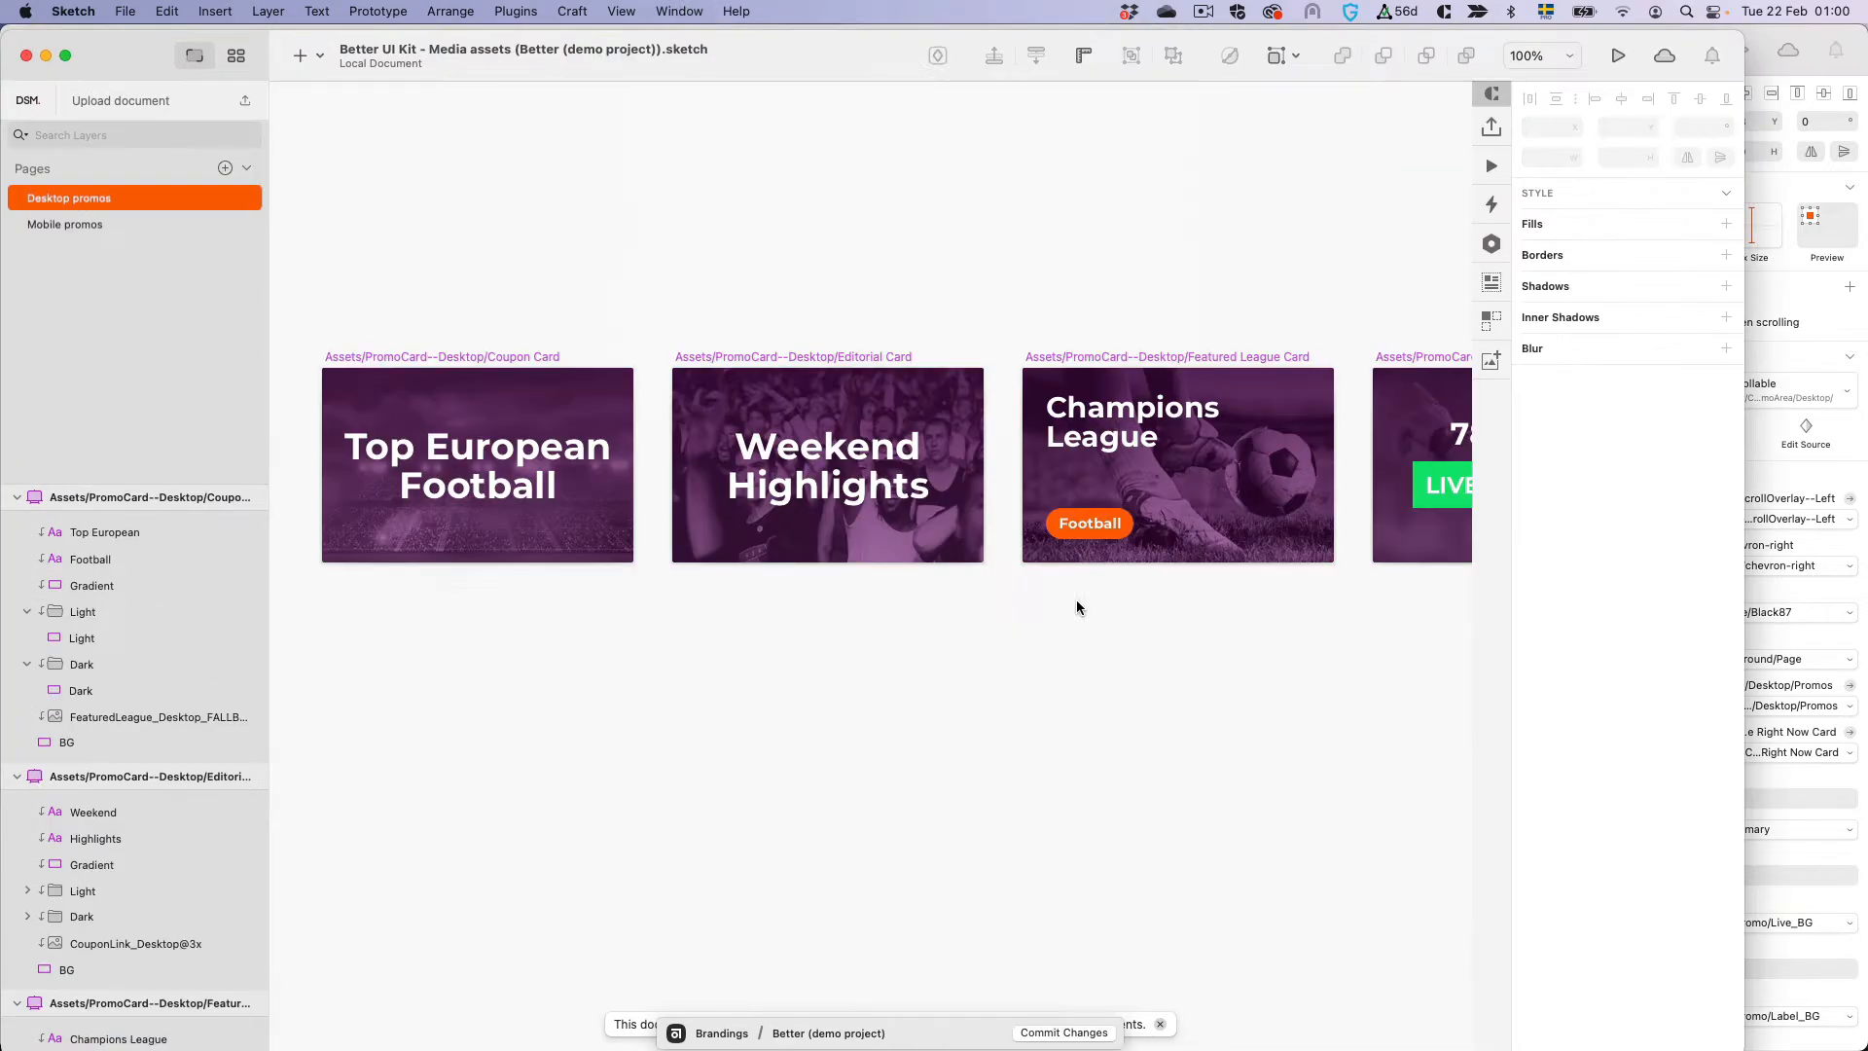
# Step: Commit the six Media assets changes as 'Promo card text color update'
pyautogui.click(1063, 1032)
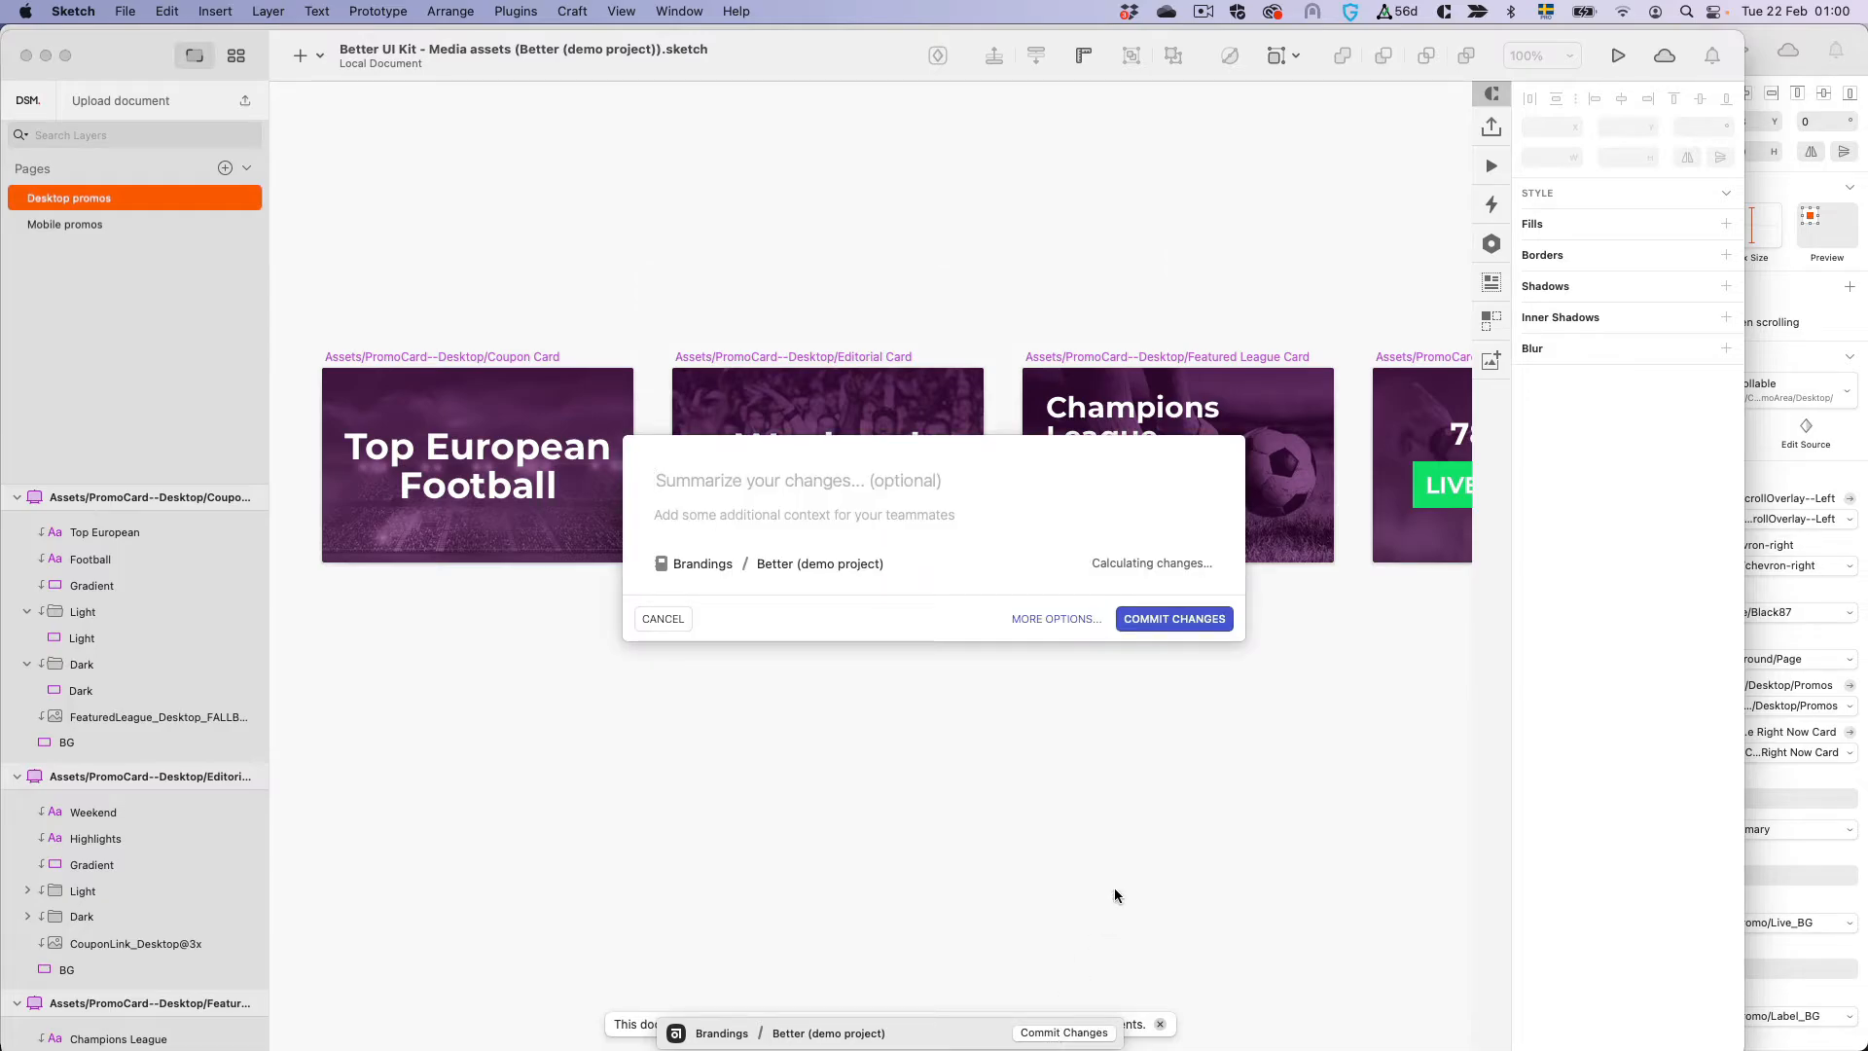
pyautogui.write('Promo c')
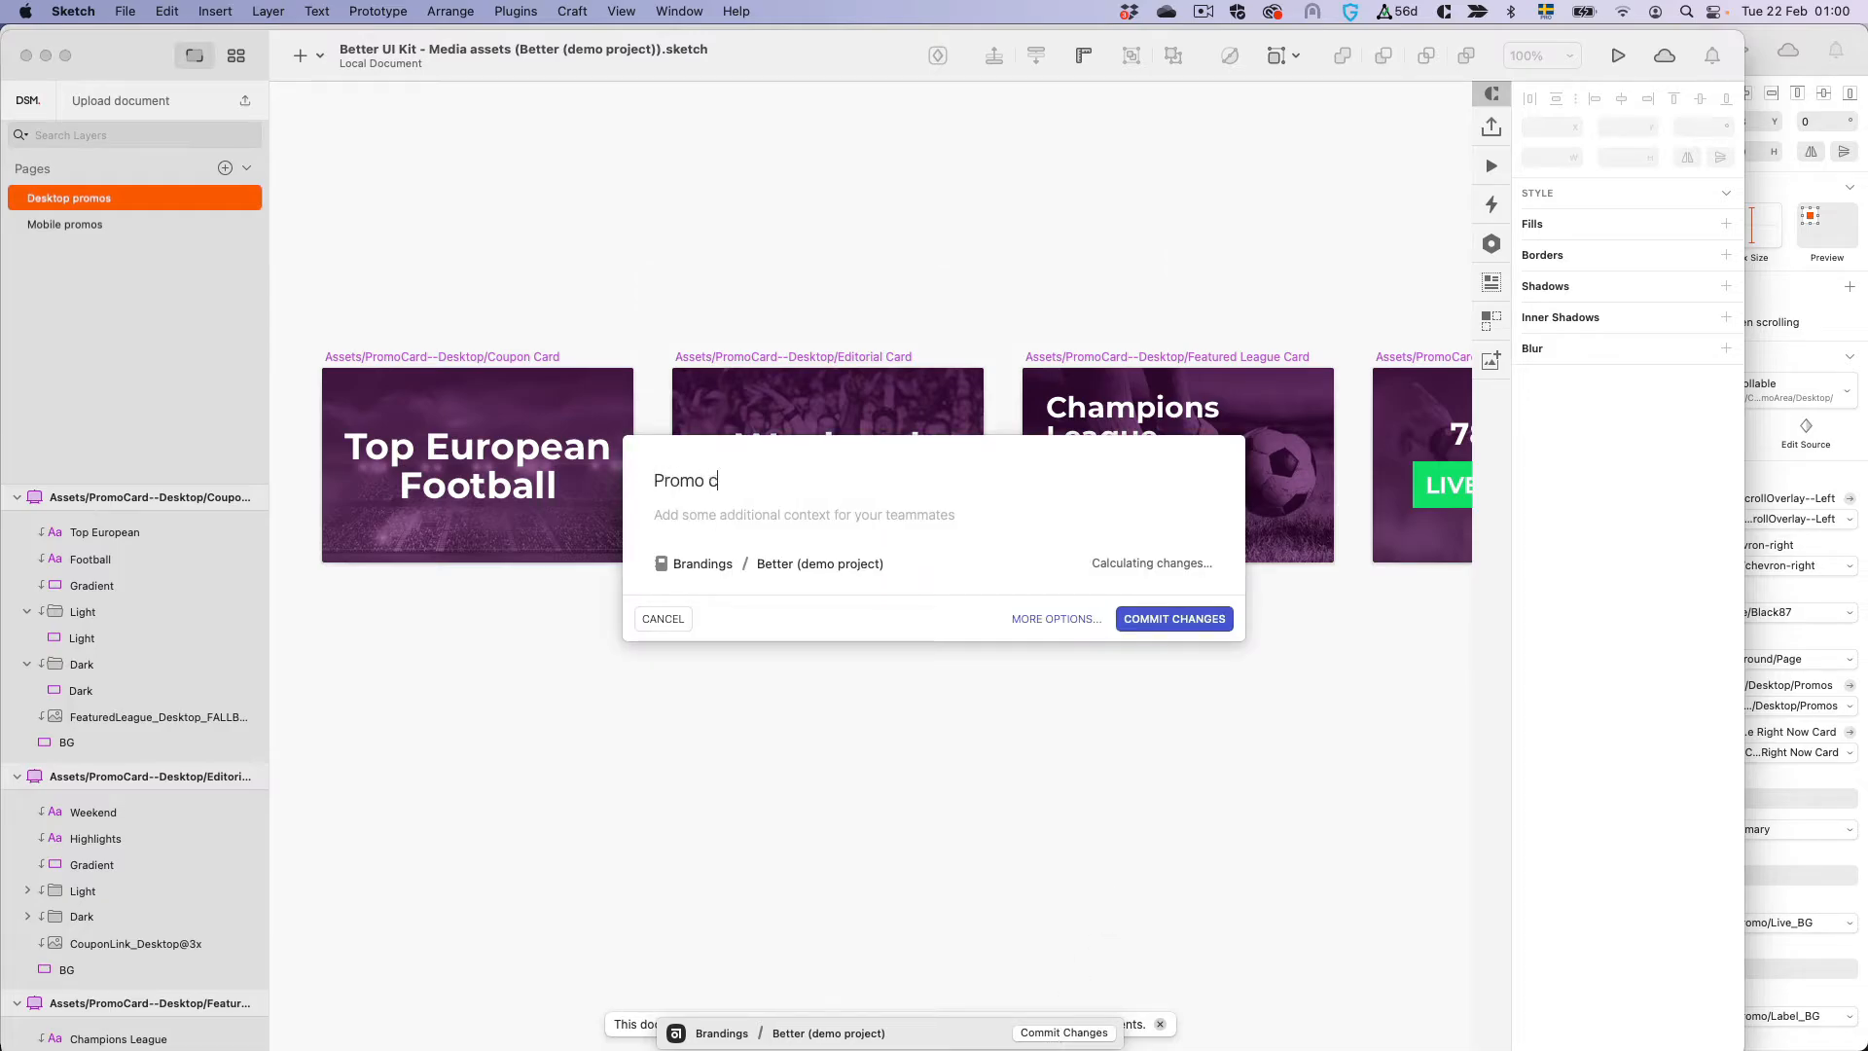
pyautogui.write('ard text col')
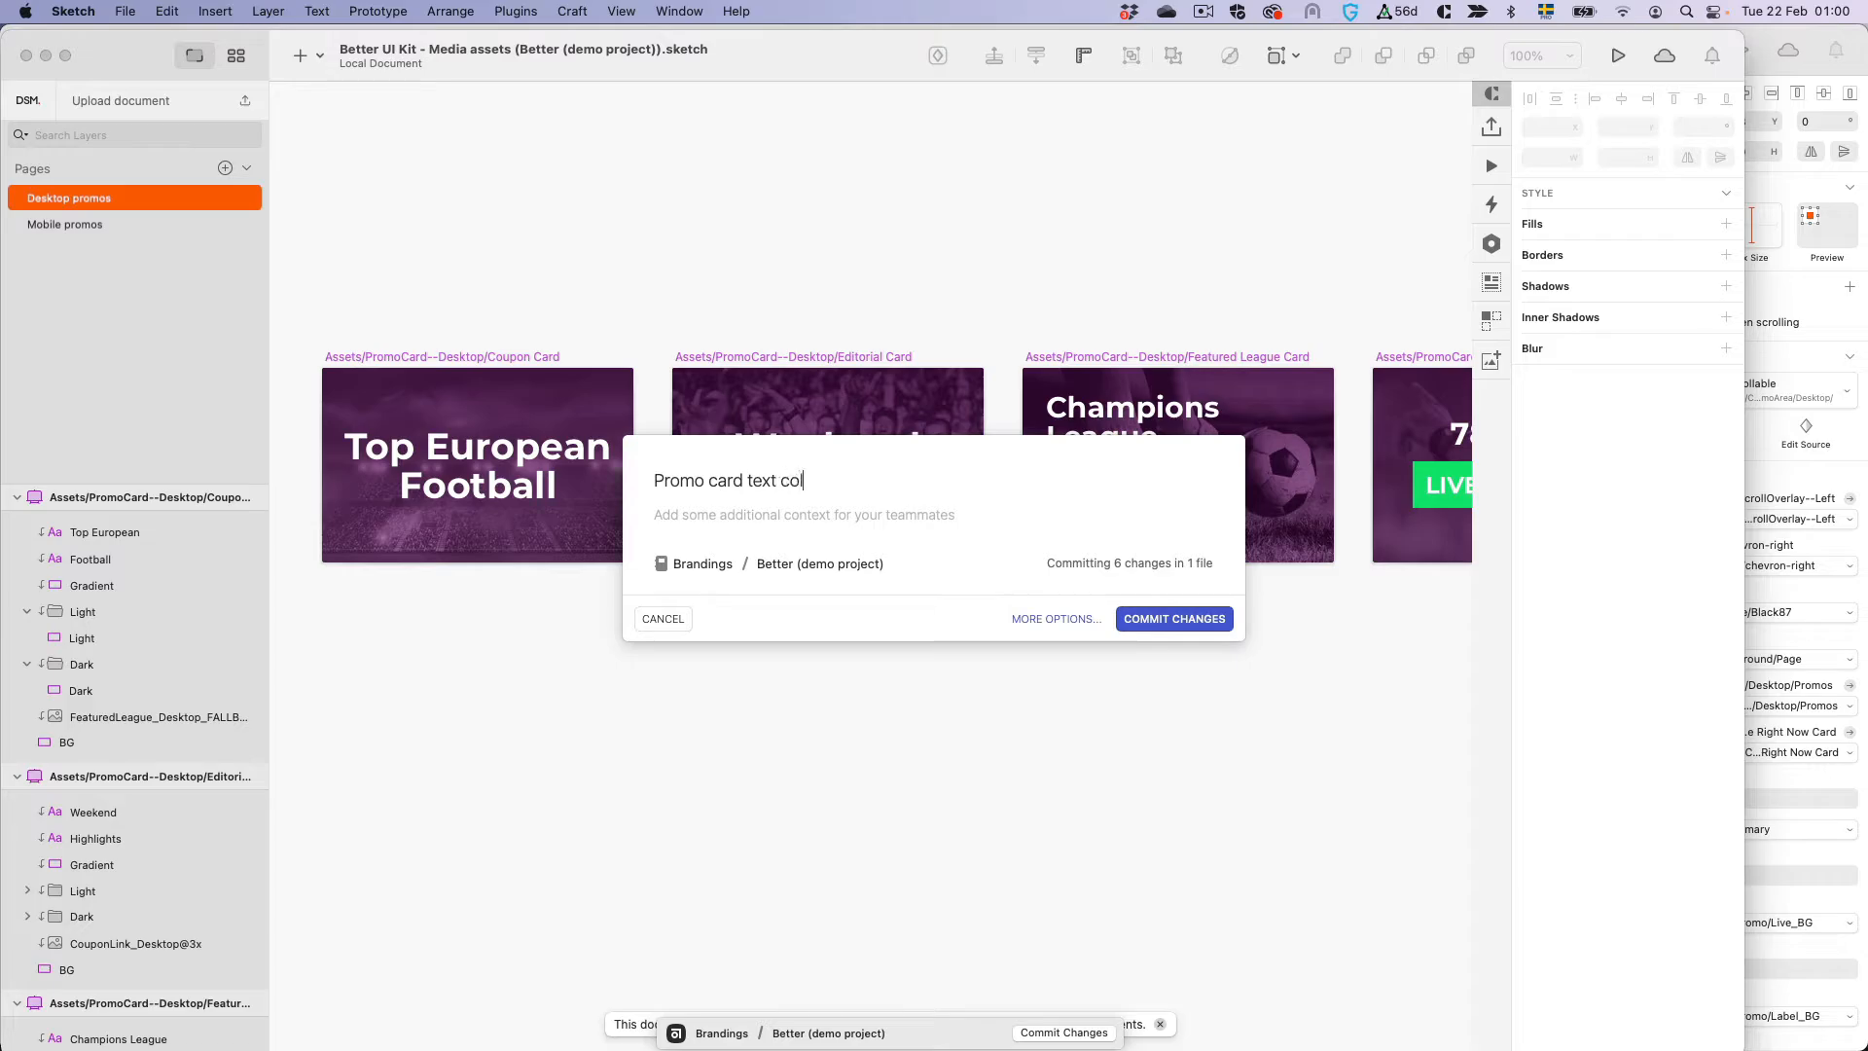
pyautogui.write('or update')
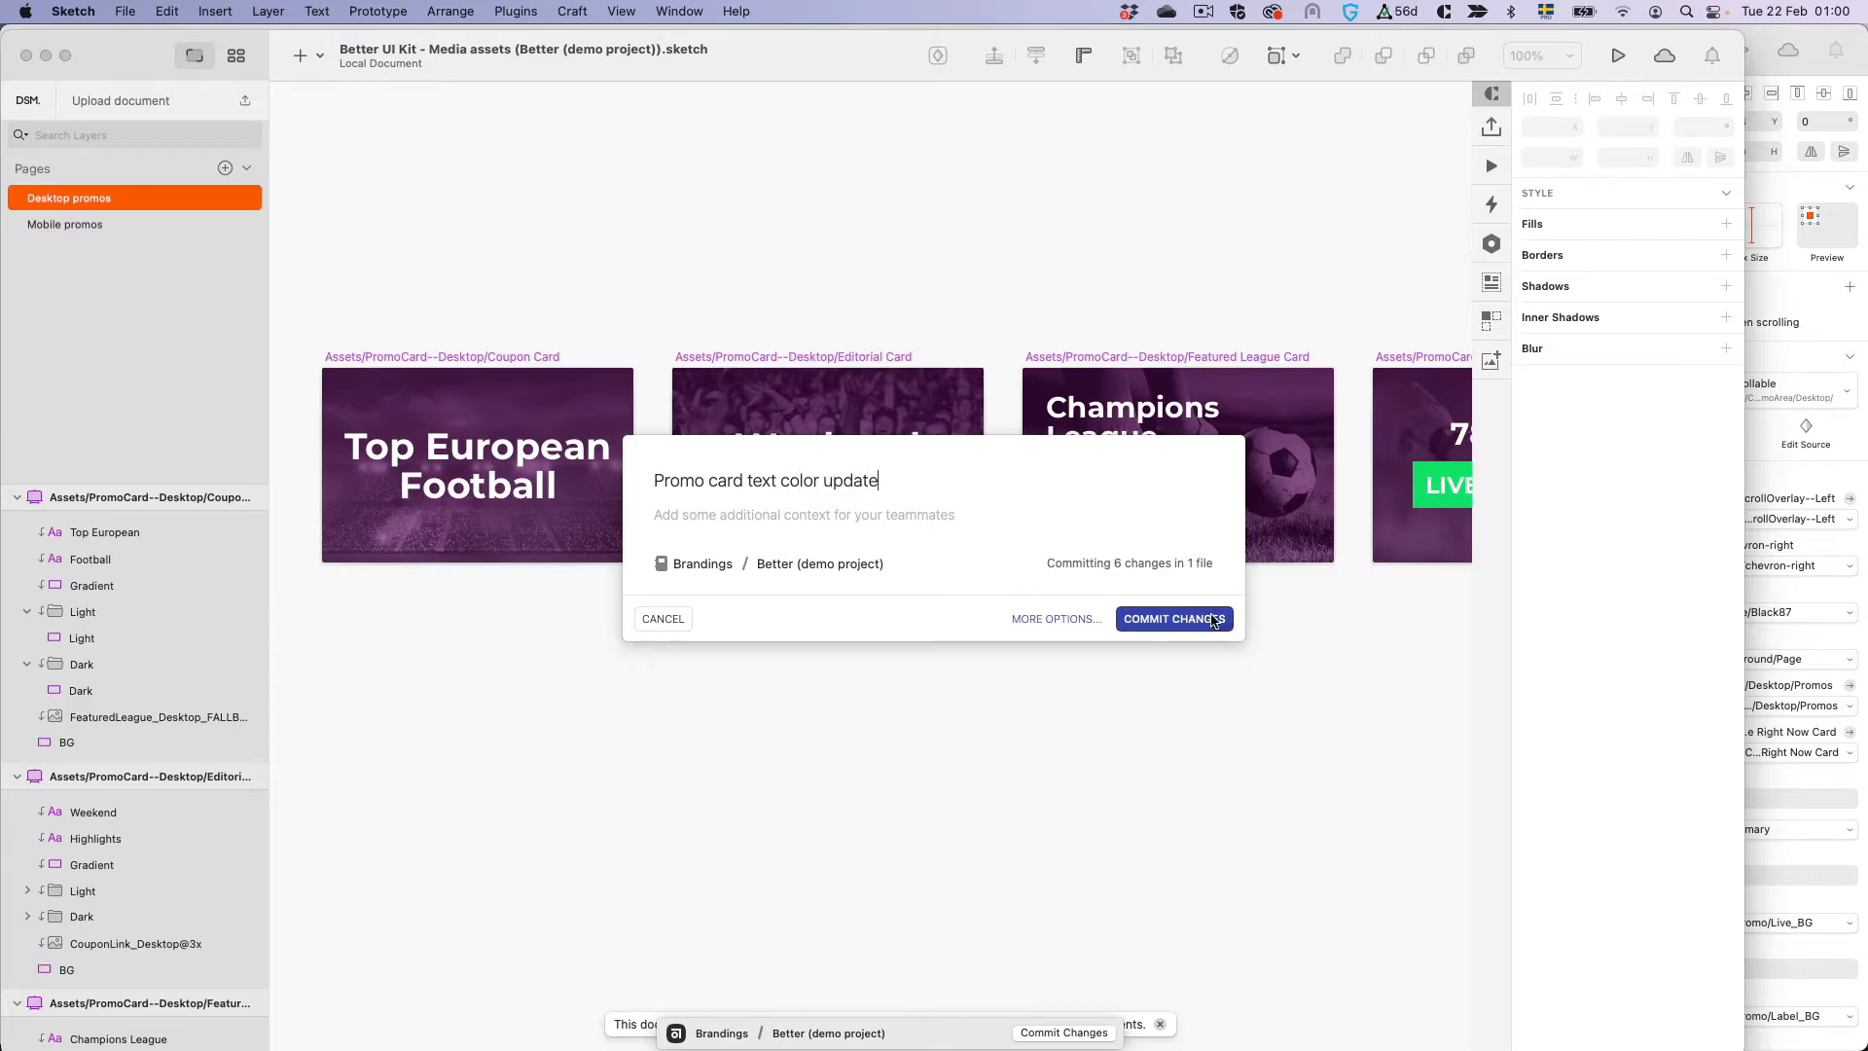
pyautogui.click(1174, 619)
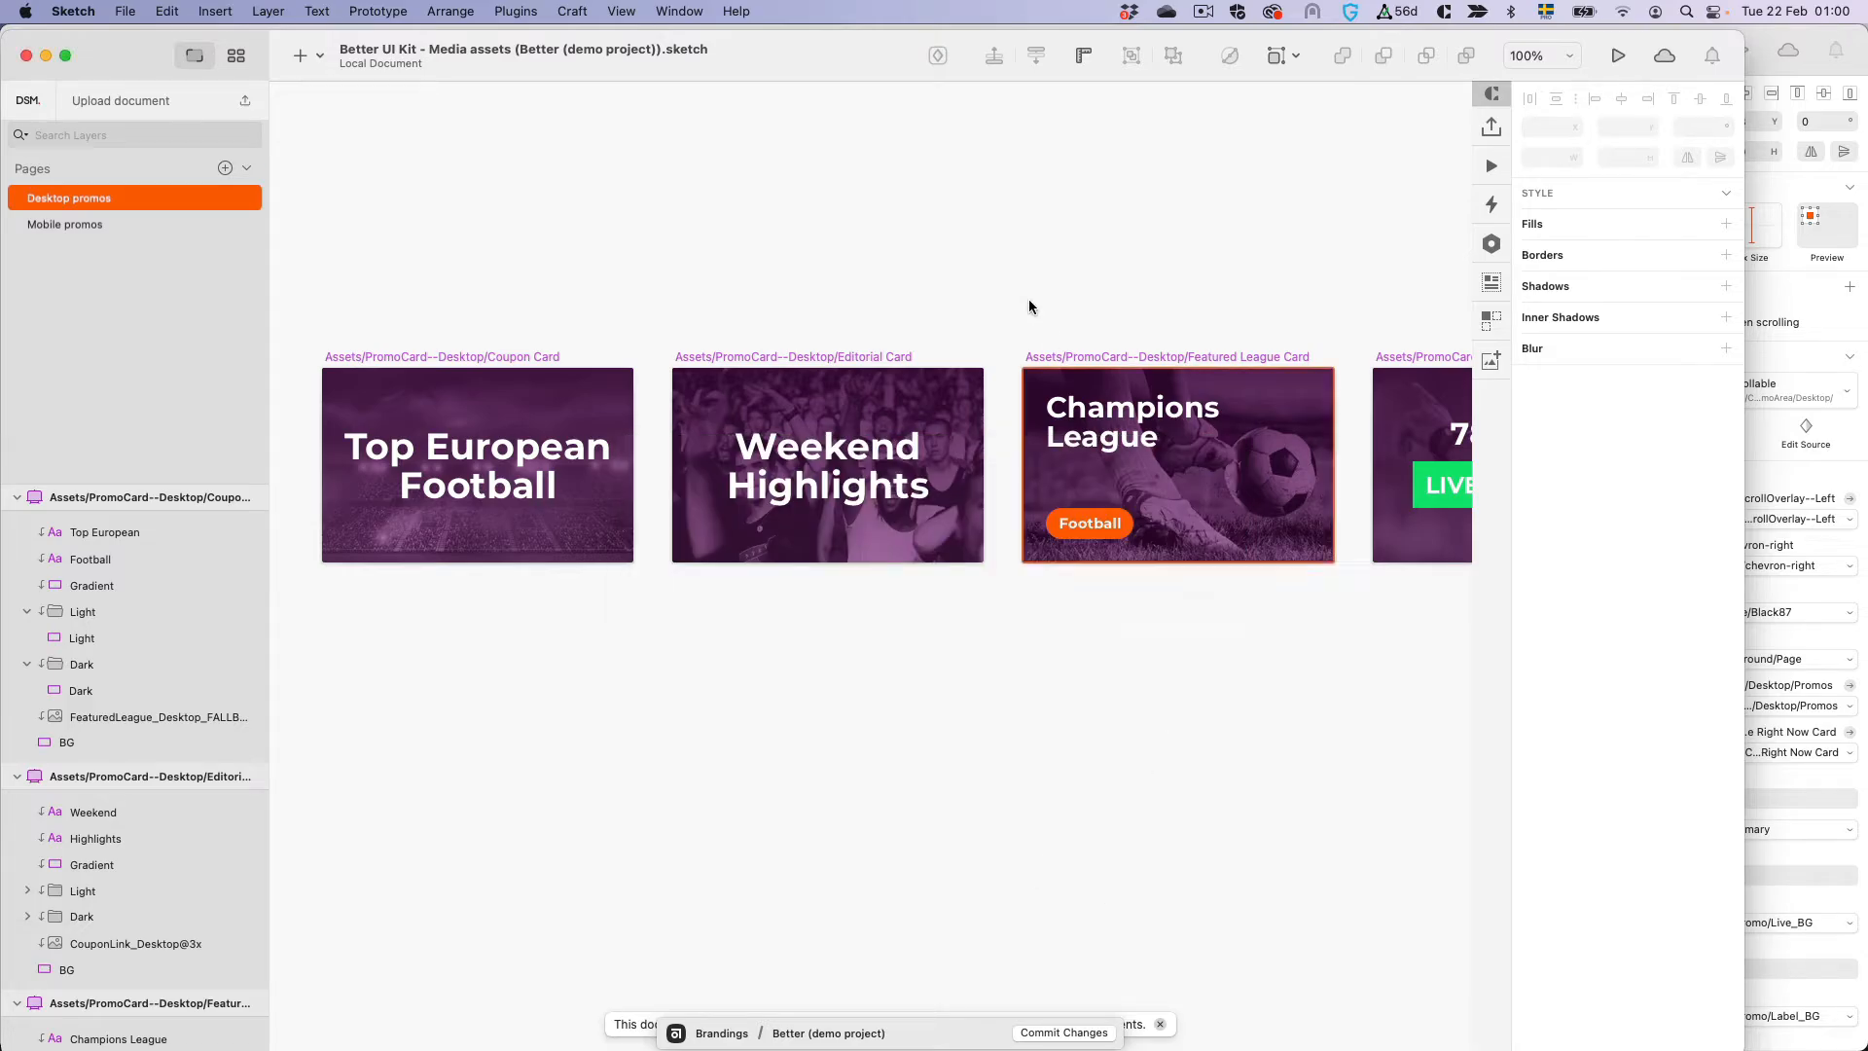
pyautogui.click(678, 11)
# Step: Switch to the main Better UI Kit and inspect the Desktop Landing promo cards' white headlines
pyautogui.click(721, 394)
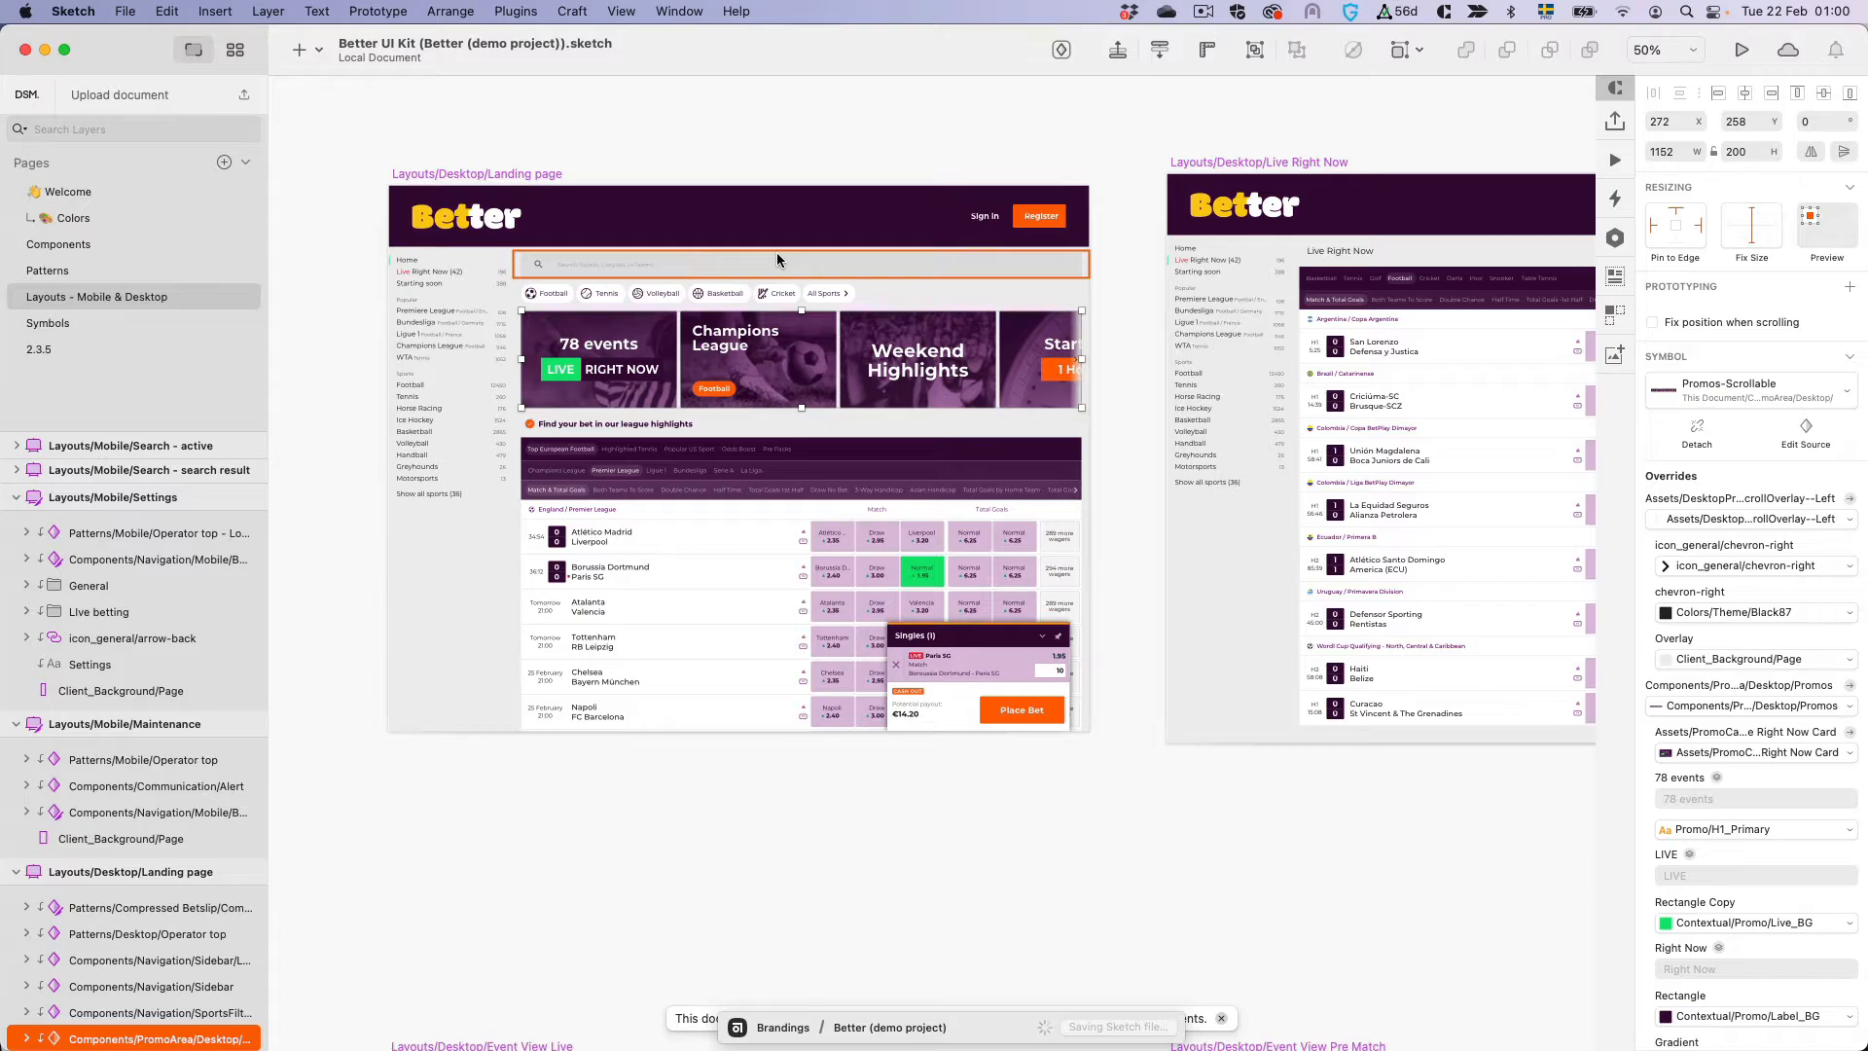
pyautogui.click(983, 151)
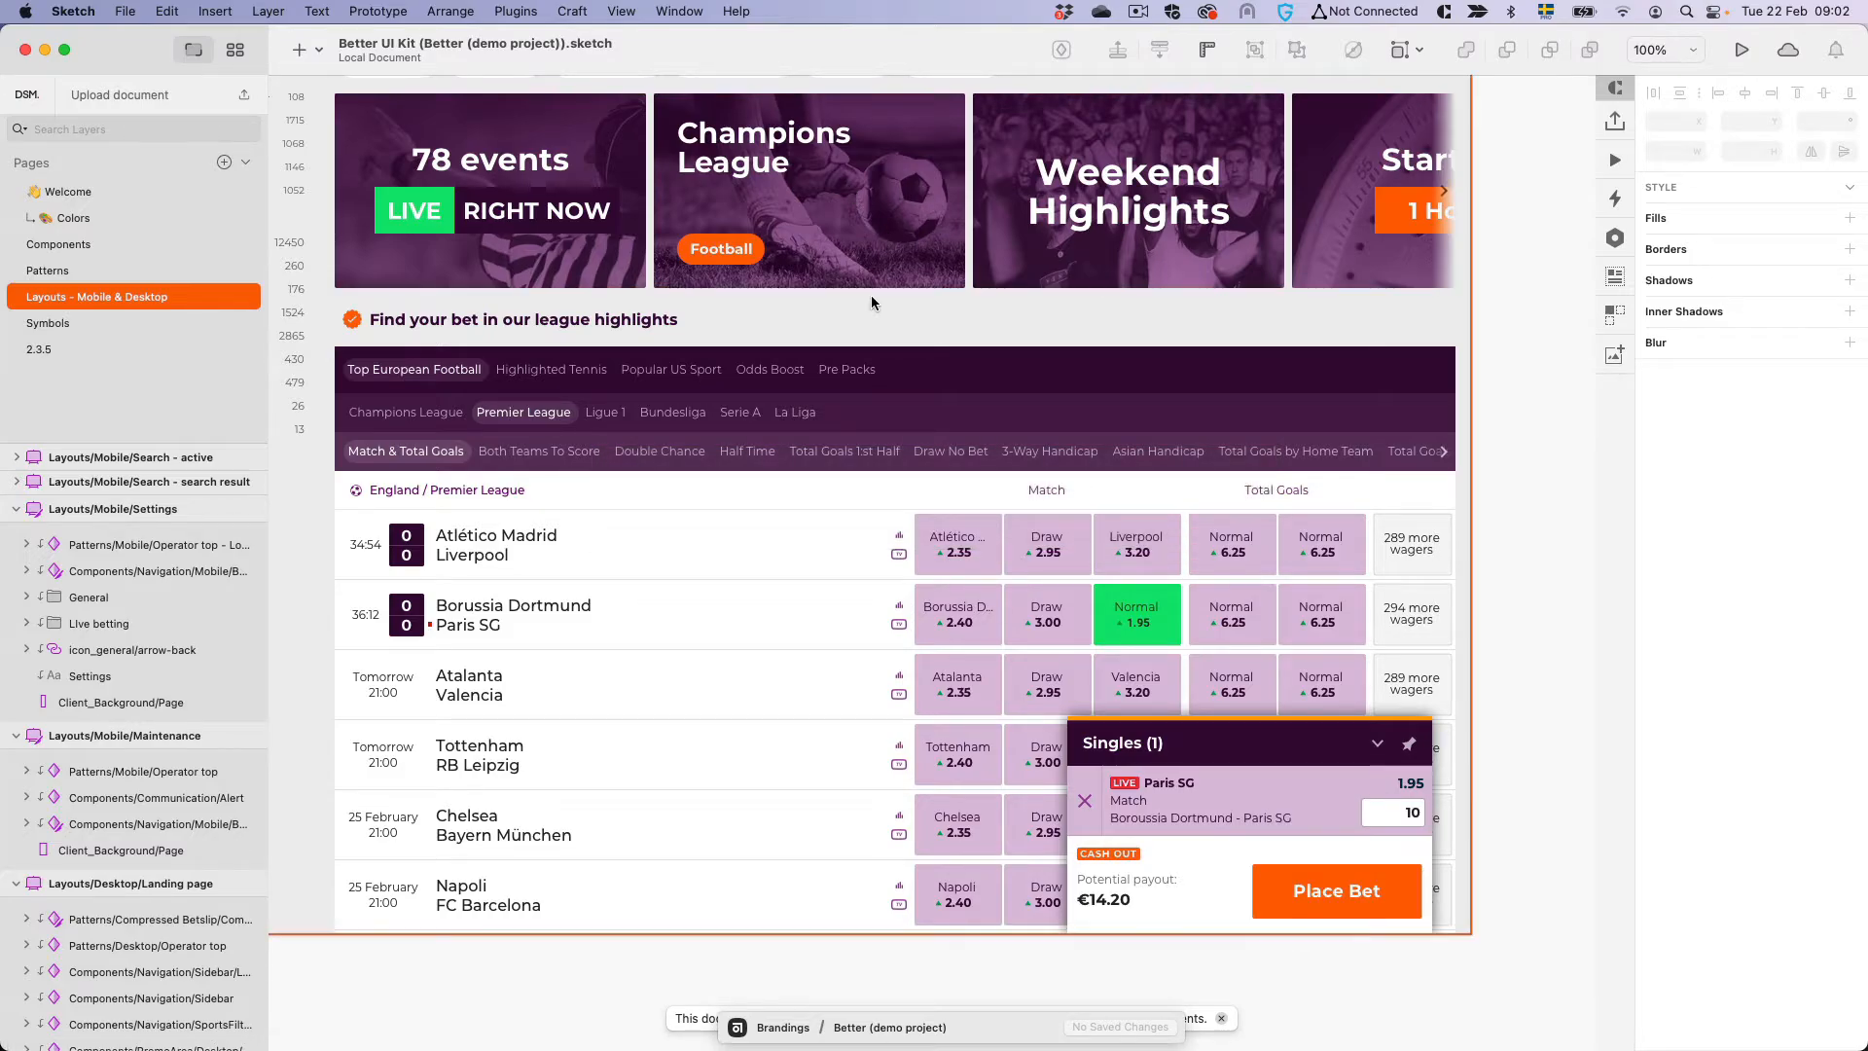
pyautogui.scroll(1, 880, 302)
pyautogui.scroll(4, 888, 309)
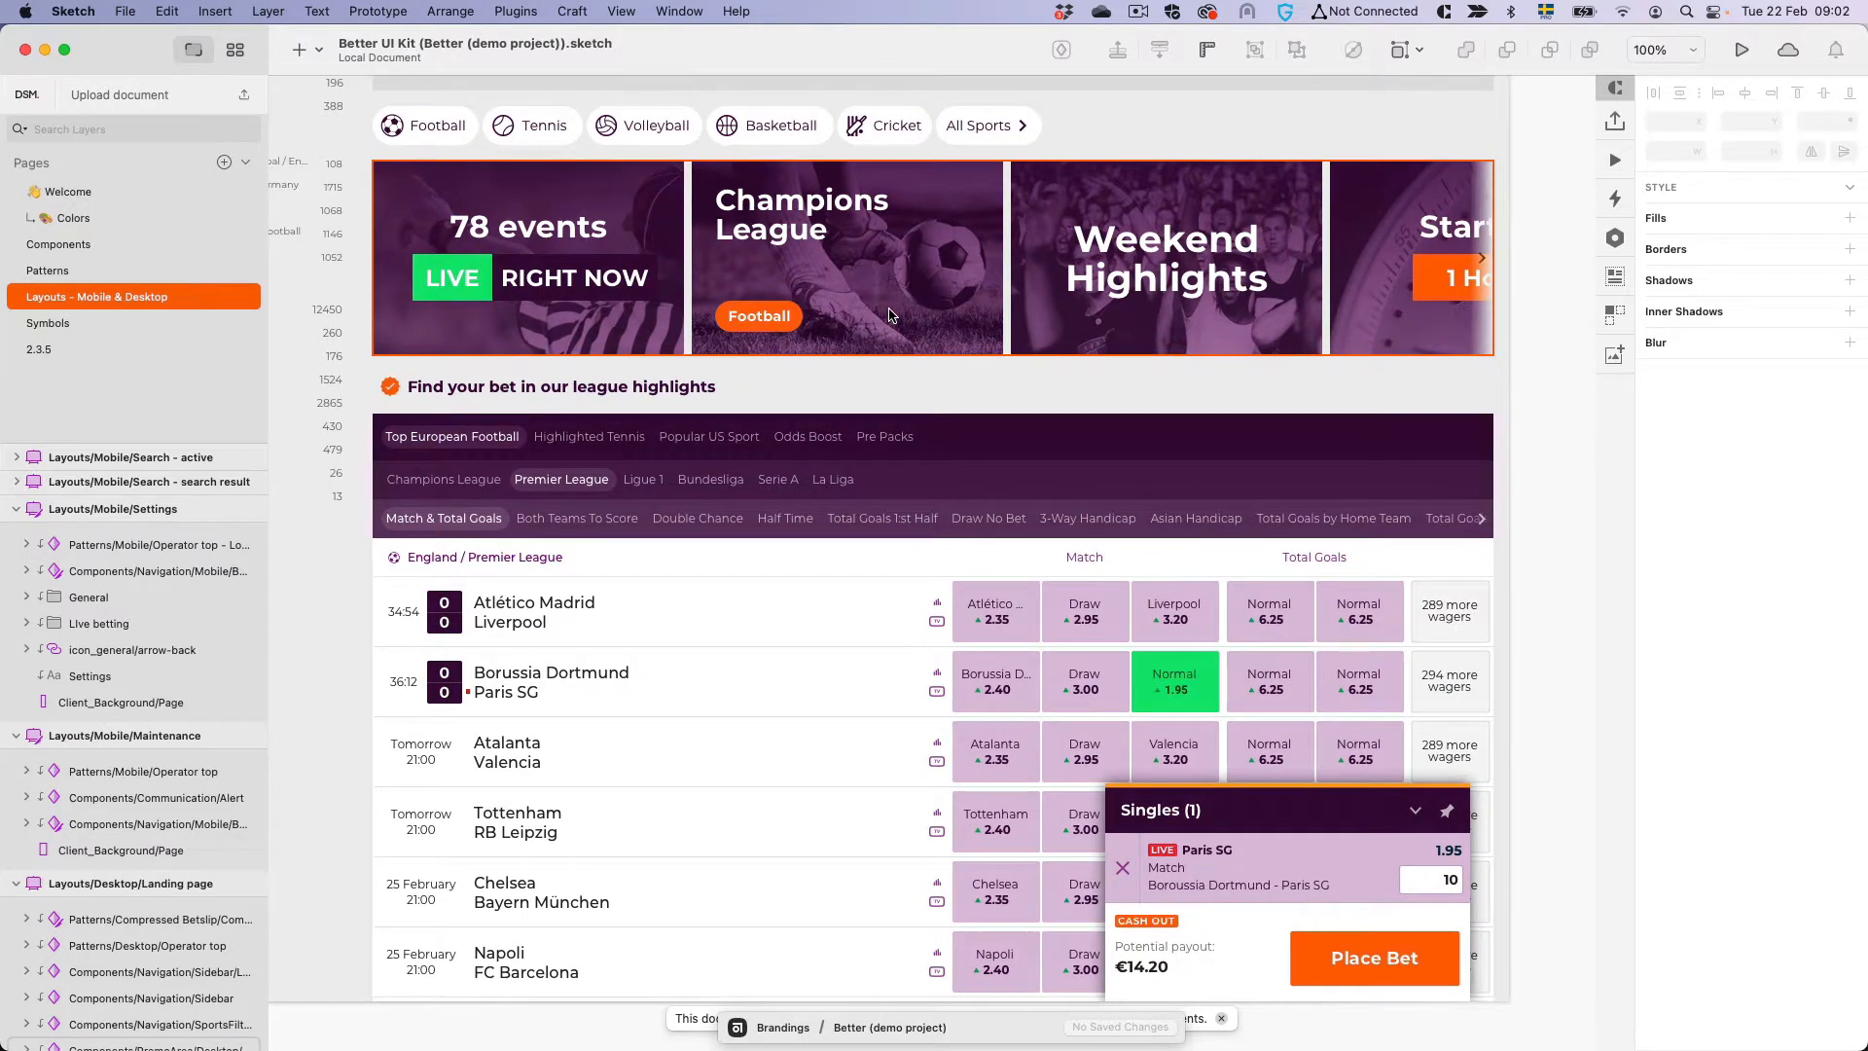
# Step: From Abstract, open Better UI Kit - Retail on the Better (demo project) branch in Sketch
pyautogui.moveTo(1073, 1042)
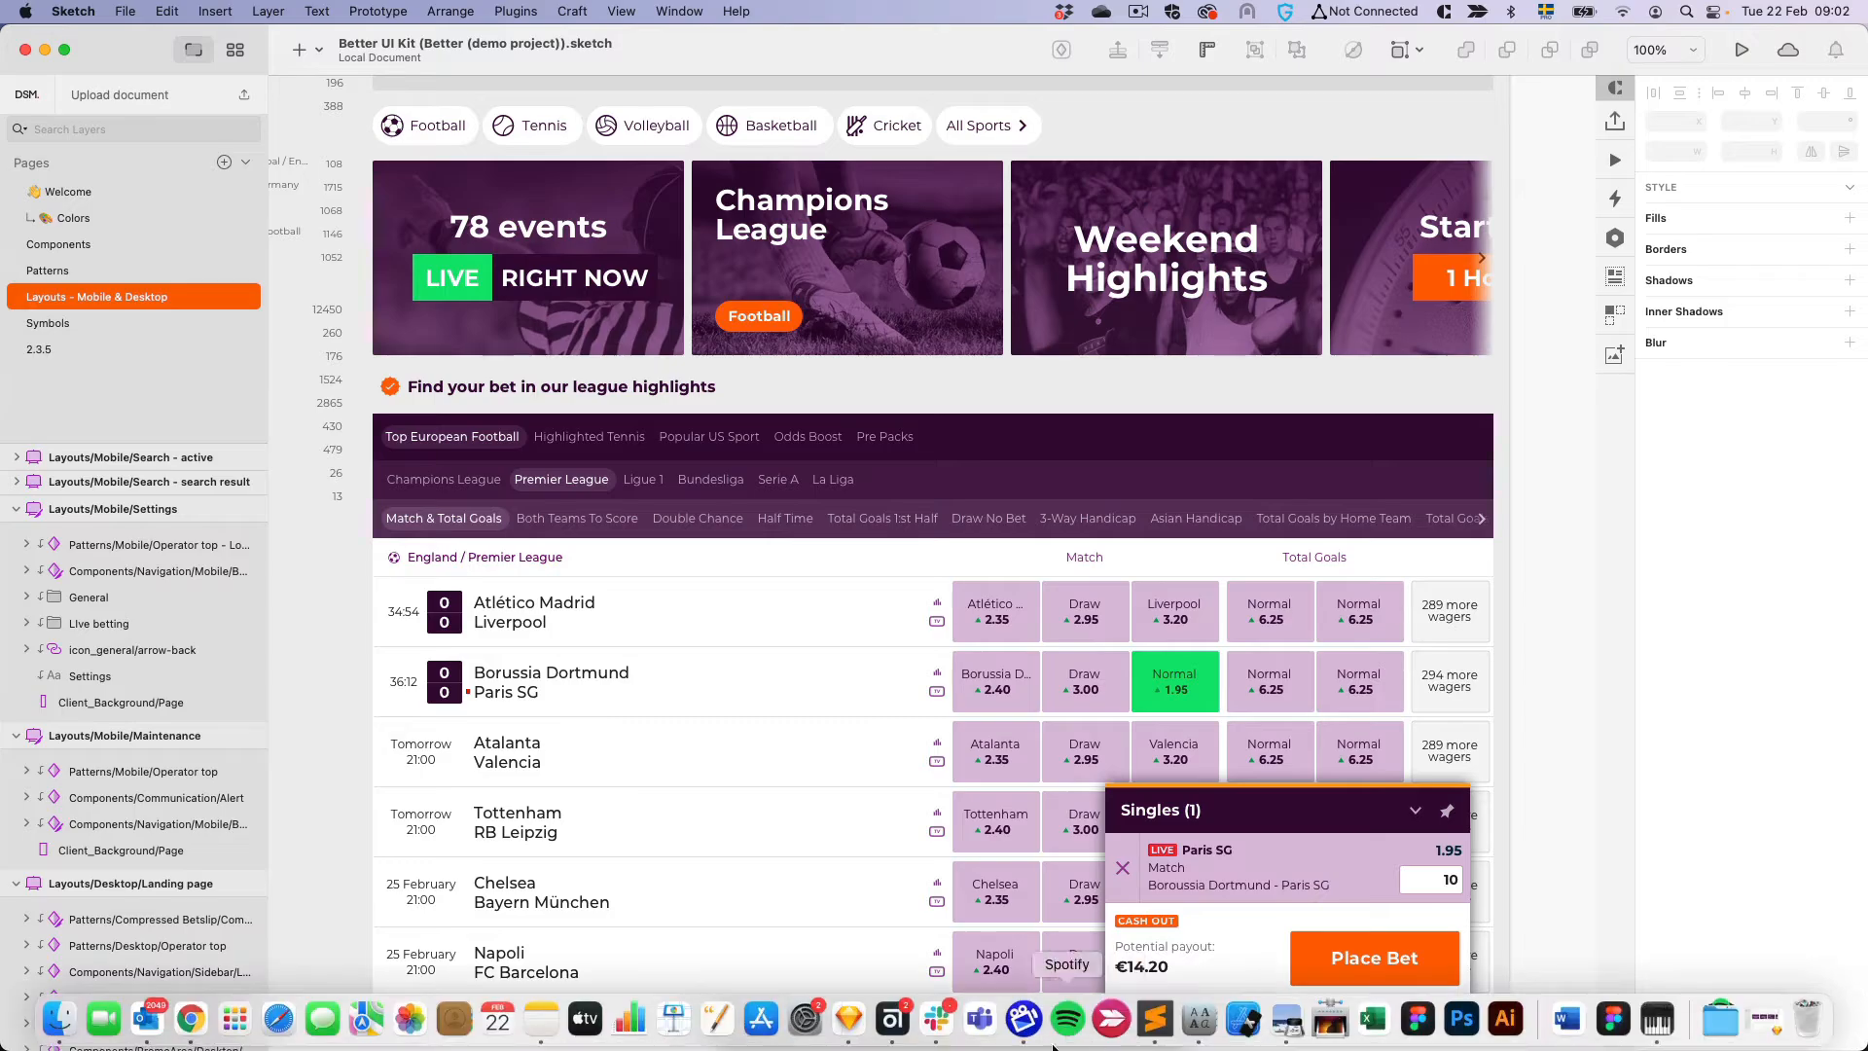
pyautogui.click(904, 1036)
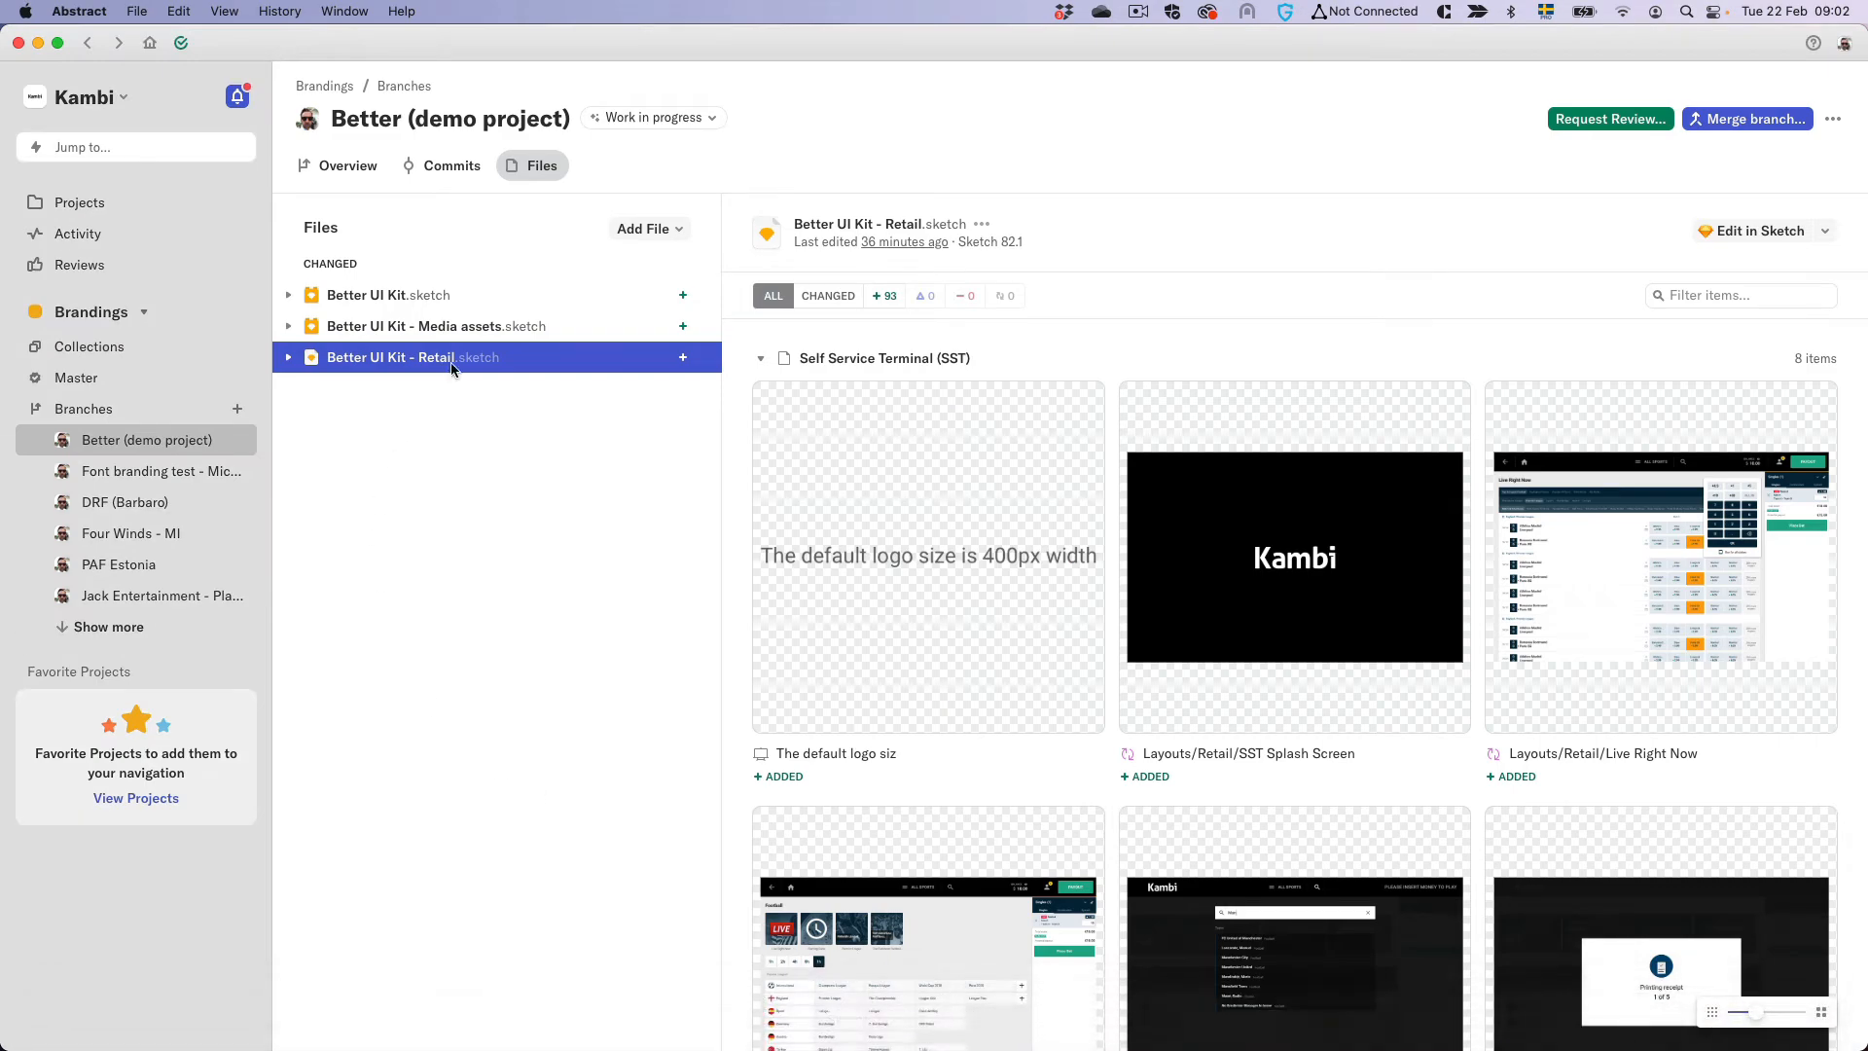
pyautogui.click(1737, 230)
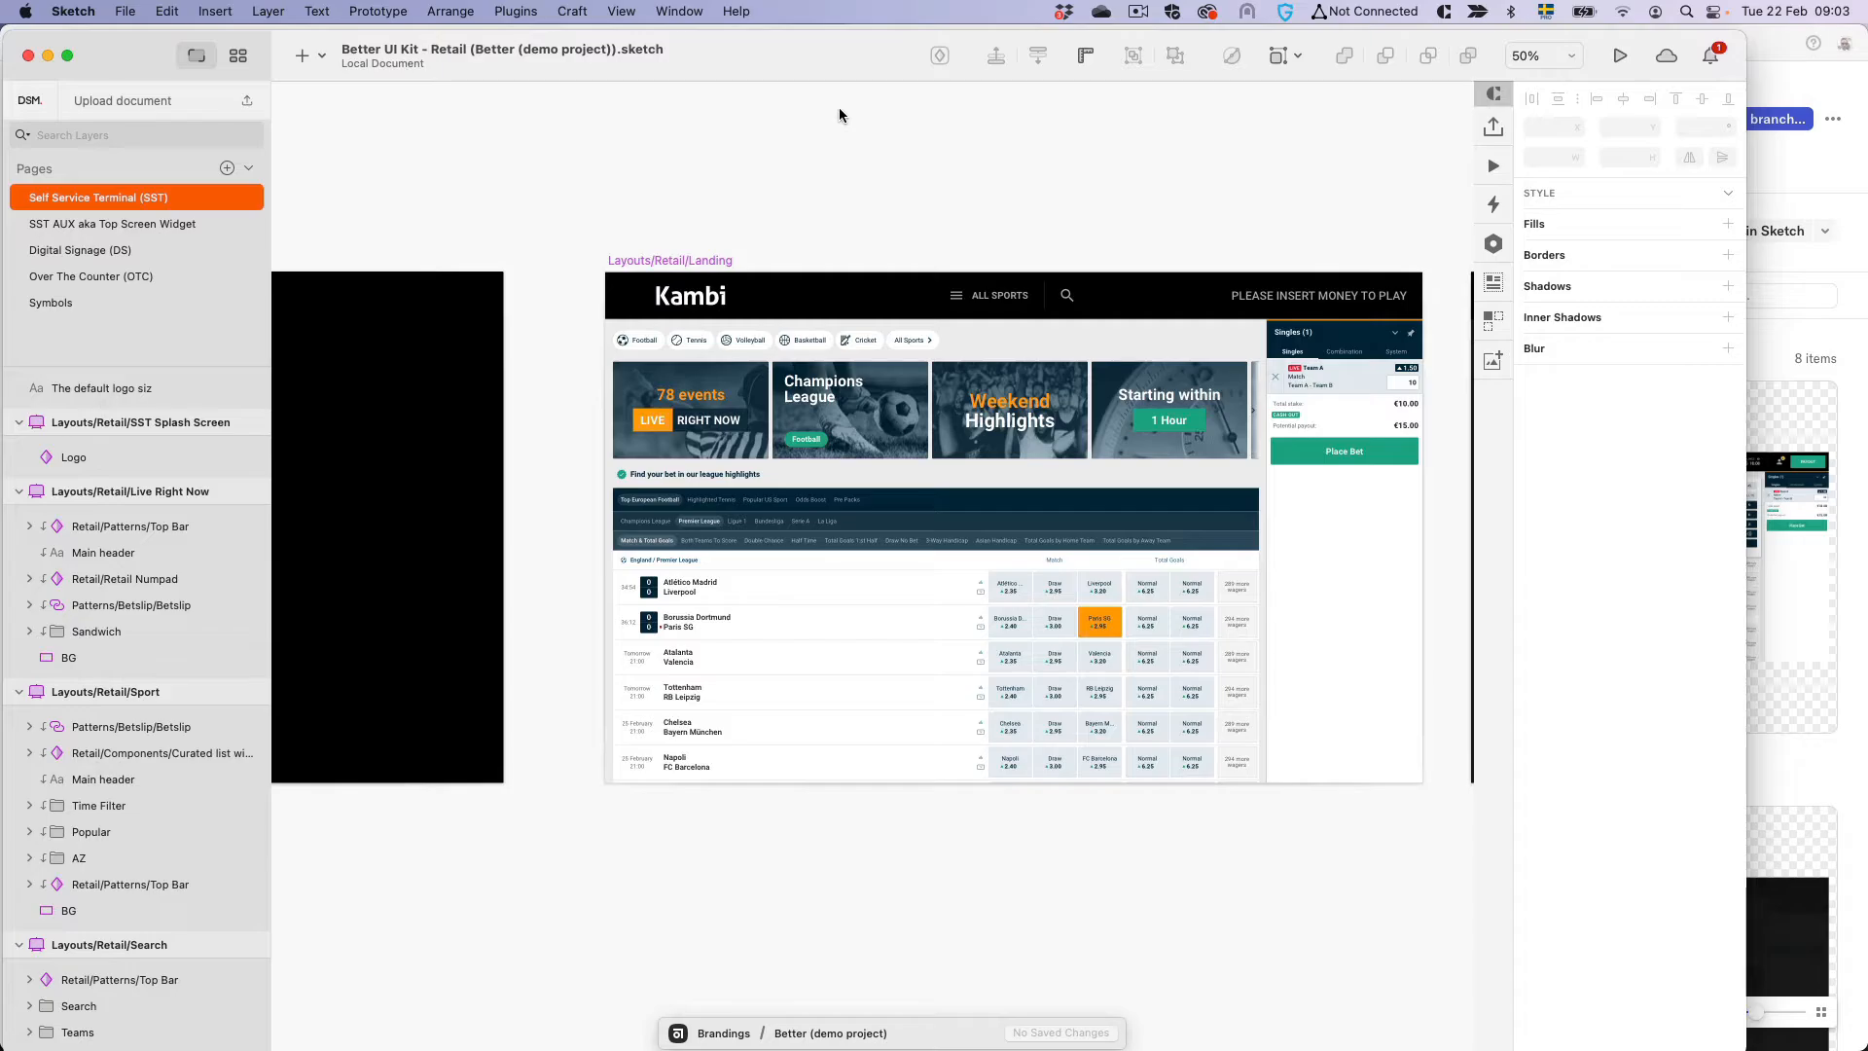
# Step: Maximize the Sketch window and open the Retail file's list of outdated library components
pyautogui.hscroll(3, 841, 115)
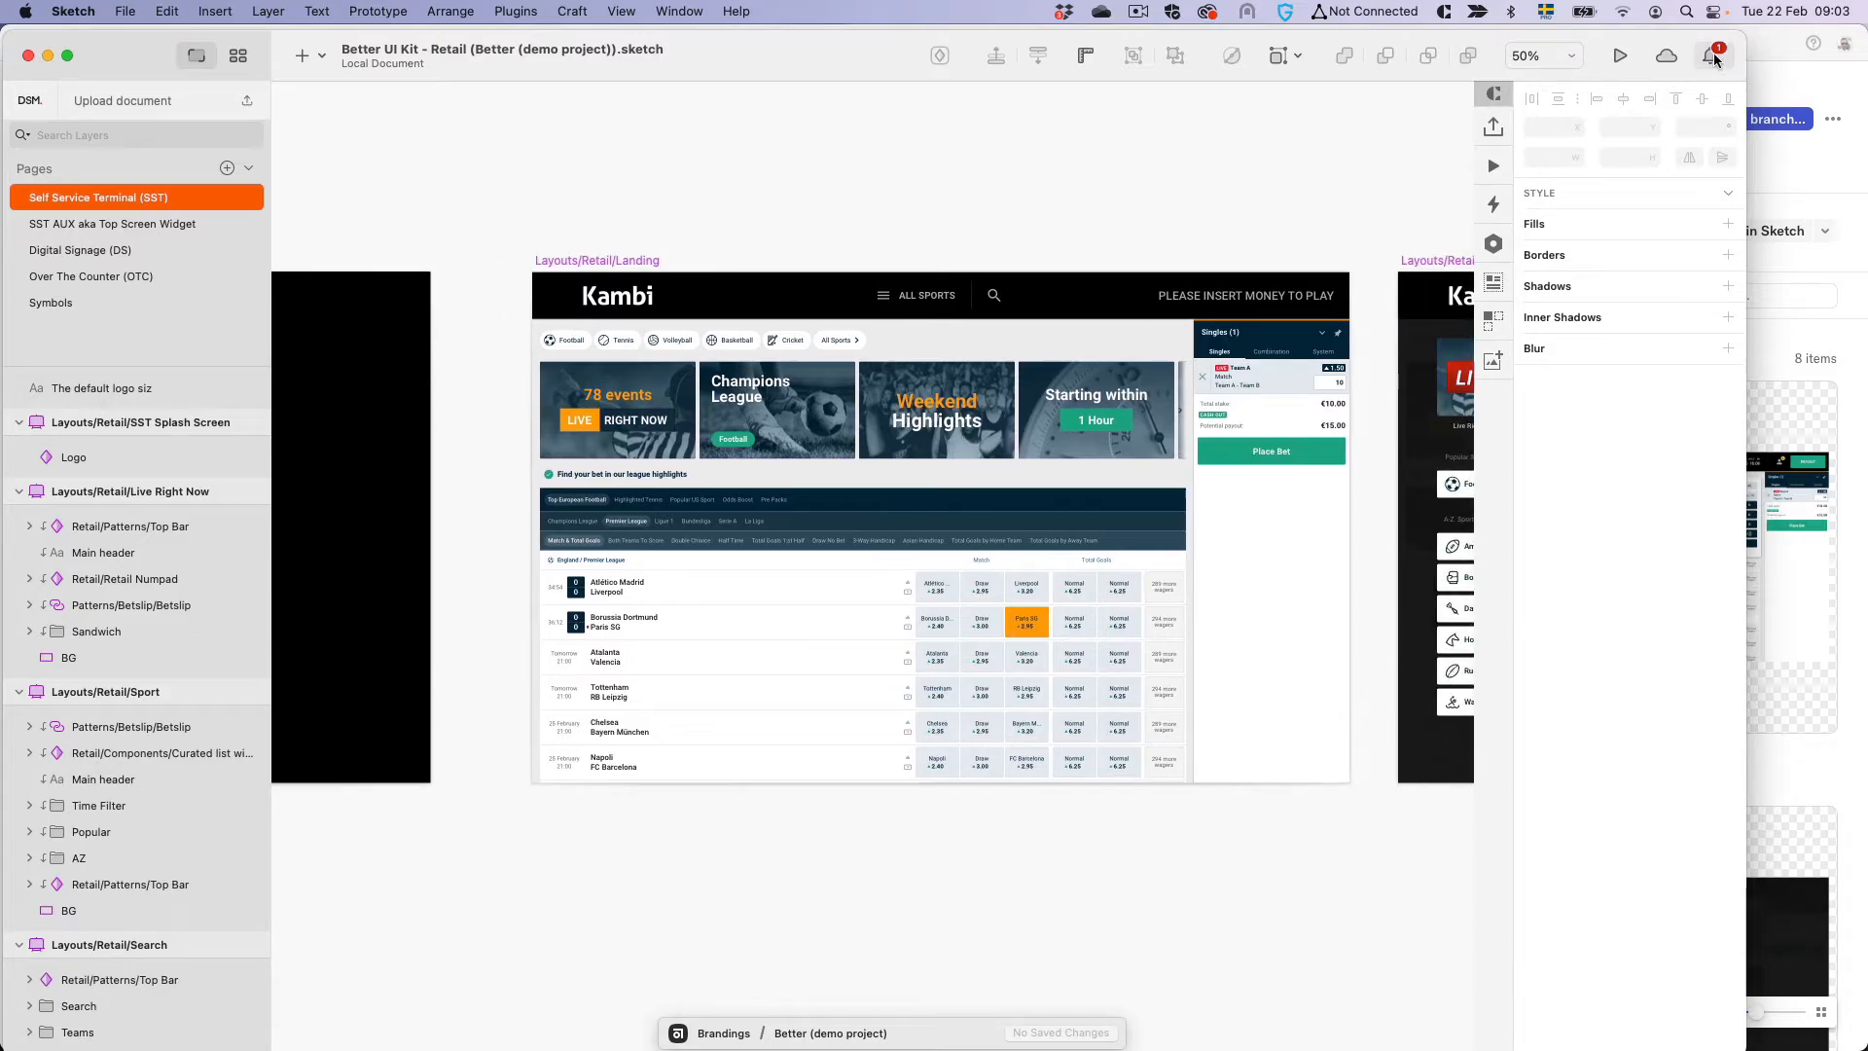
pyautogui.keyDown('alt'); pyautogui.click(68, 56); pyautogui.keyUp('alt')
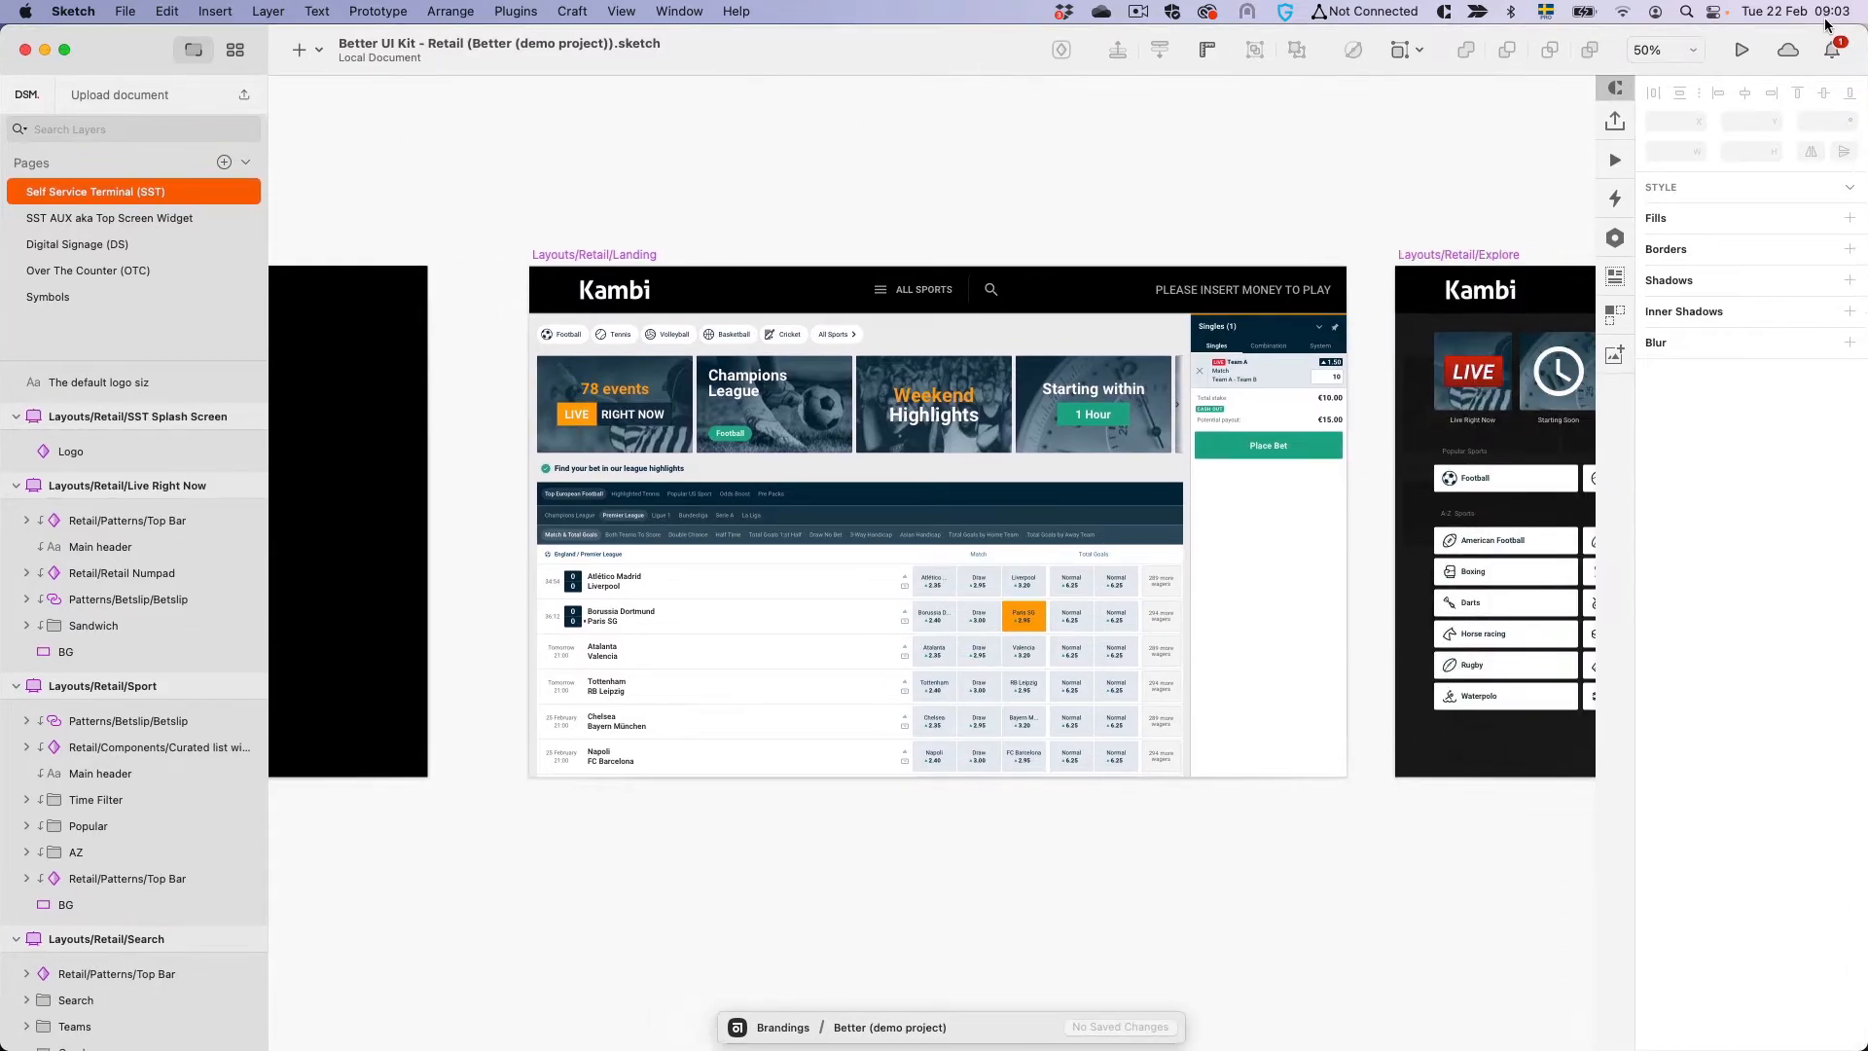
pyautogui.click(1832, 50)
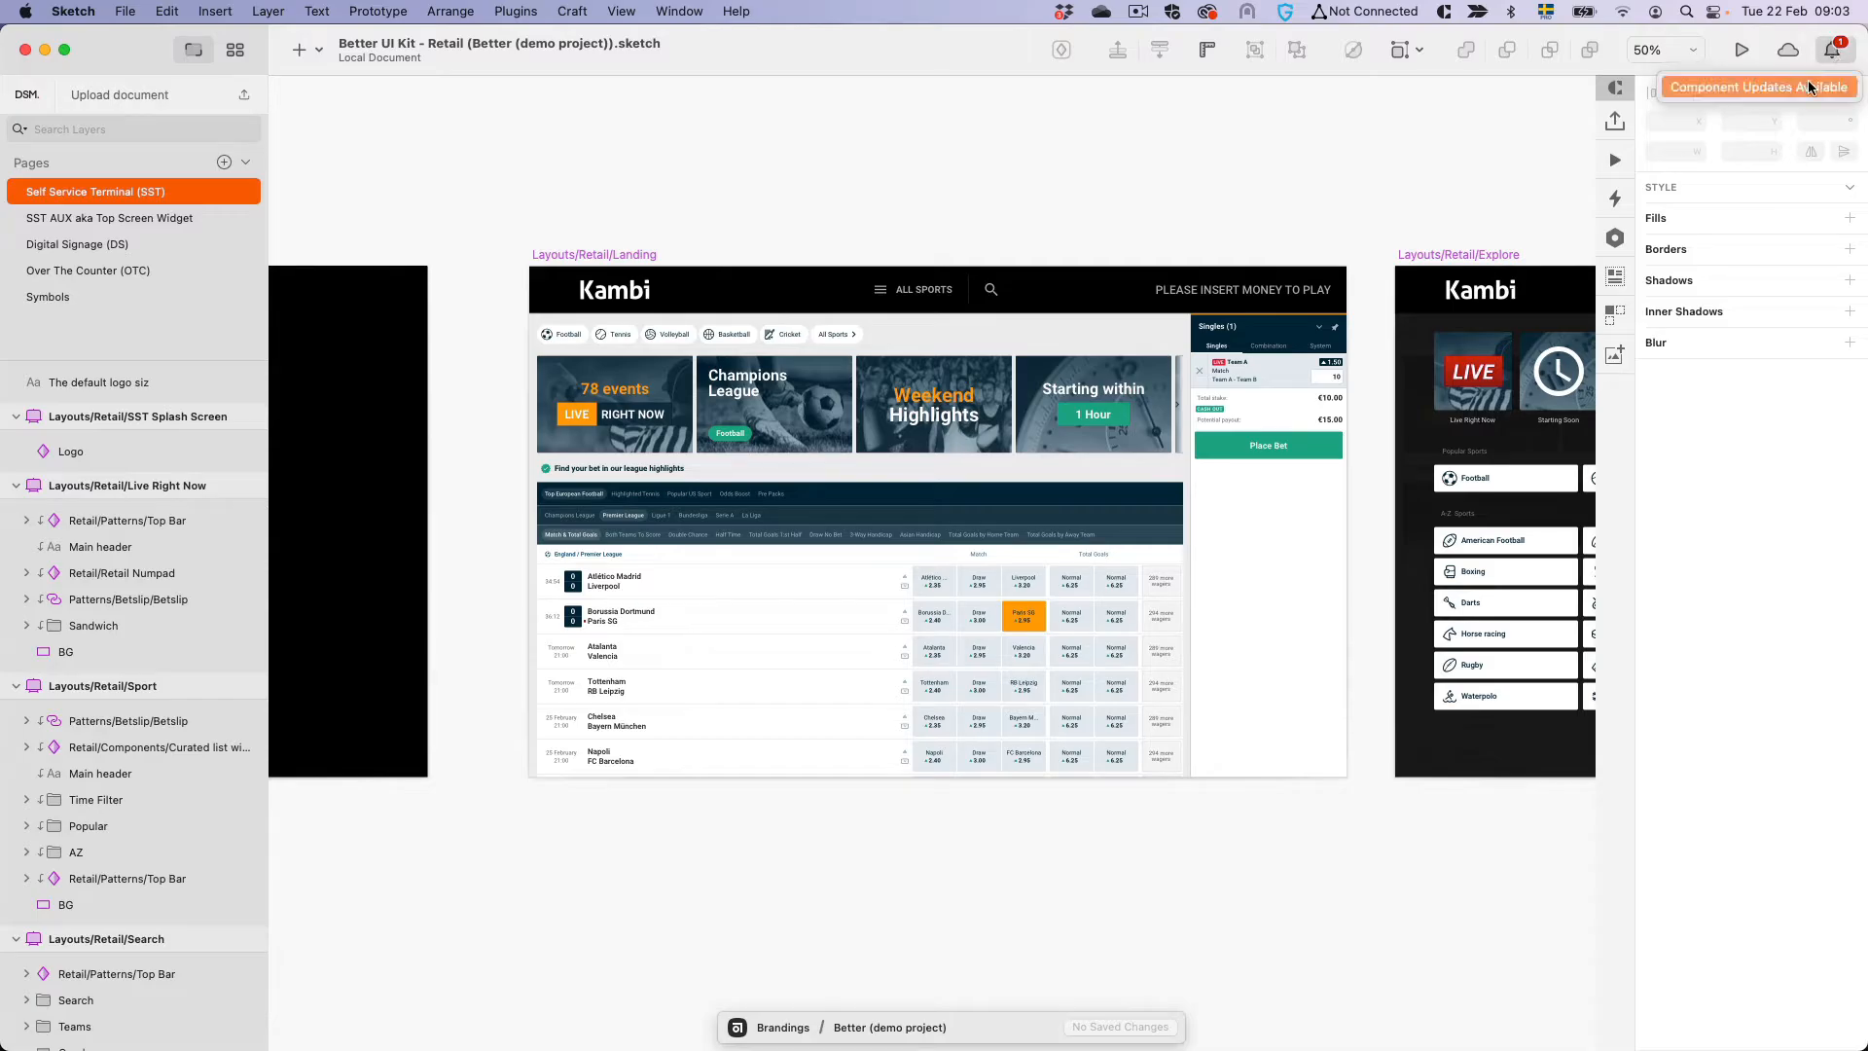
pyautogui.click(1808, 83)
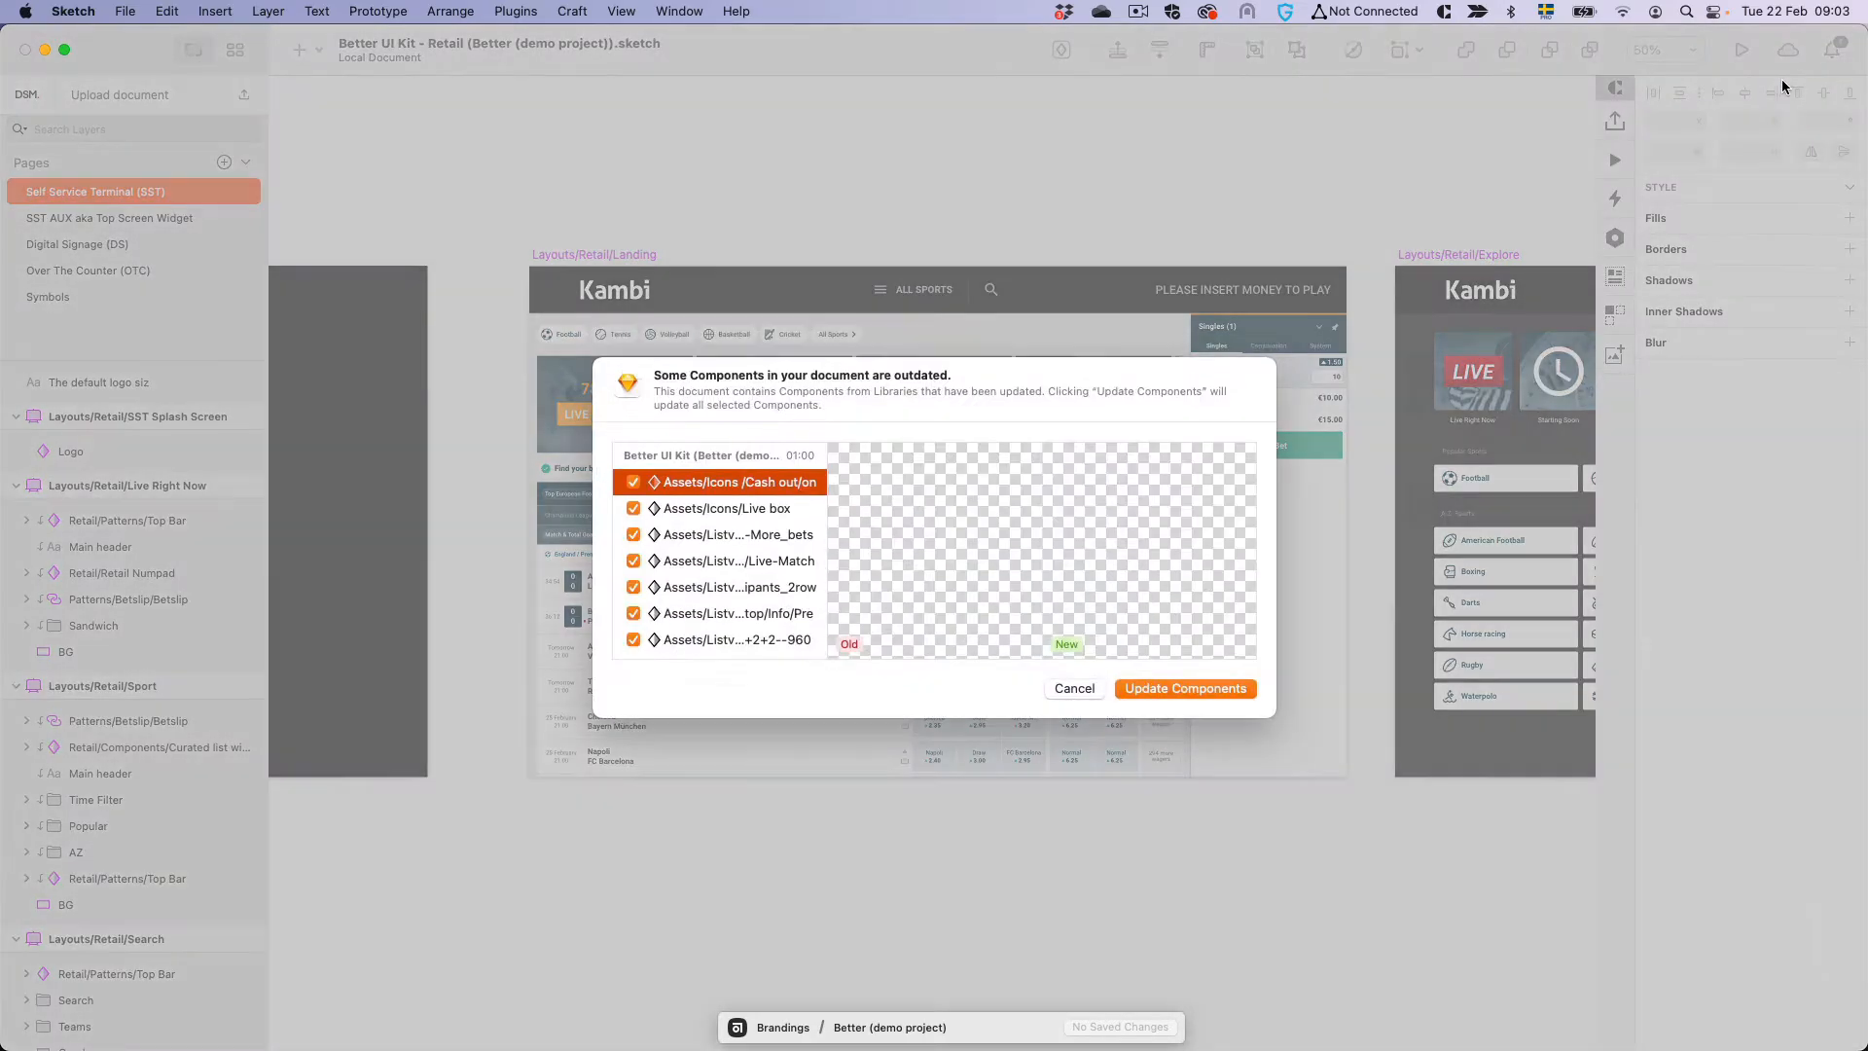
# Step: Preview the Live box, wagers, match list, participants, odds row and Coupon Card changes, then update all
pyautogui.click(768, 509)
pyautogui.click(763, 534)
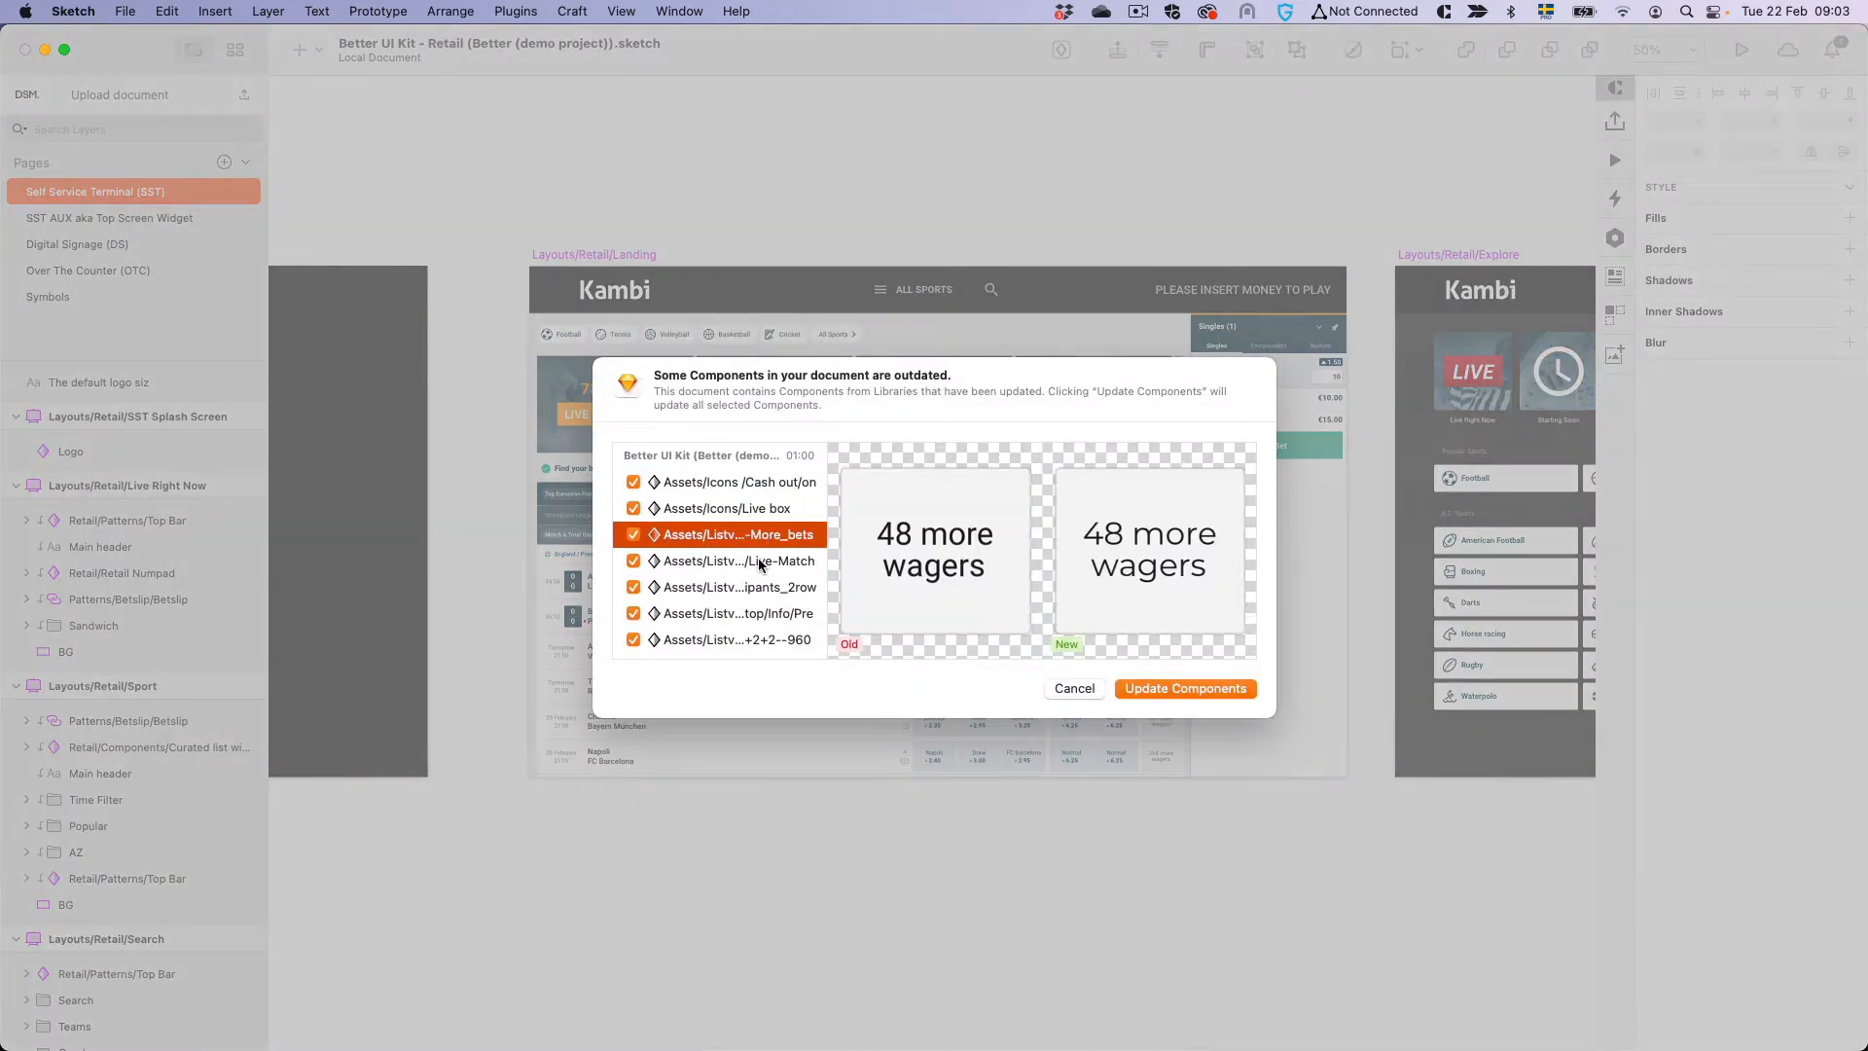
pyautogui.click(757, 559)
pyautogui.click(757, 586)
pyautogui.click(755, 613)
pyautogui.click(751, 639)
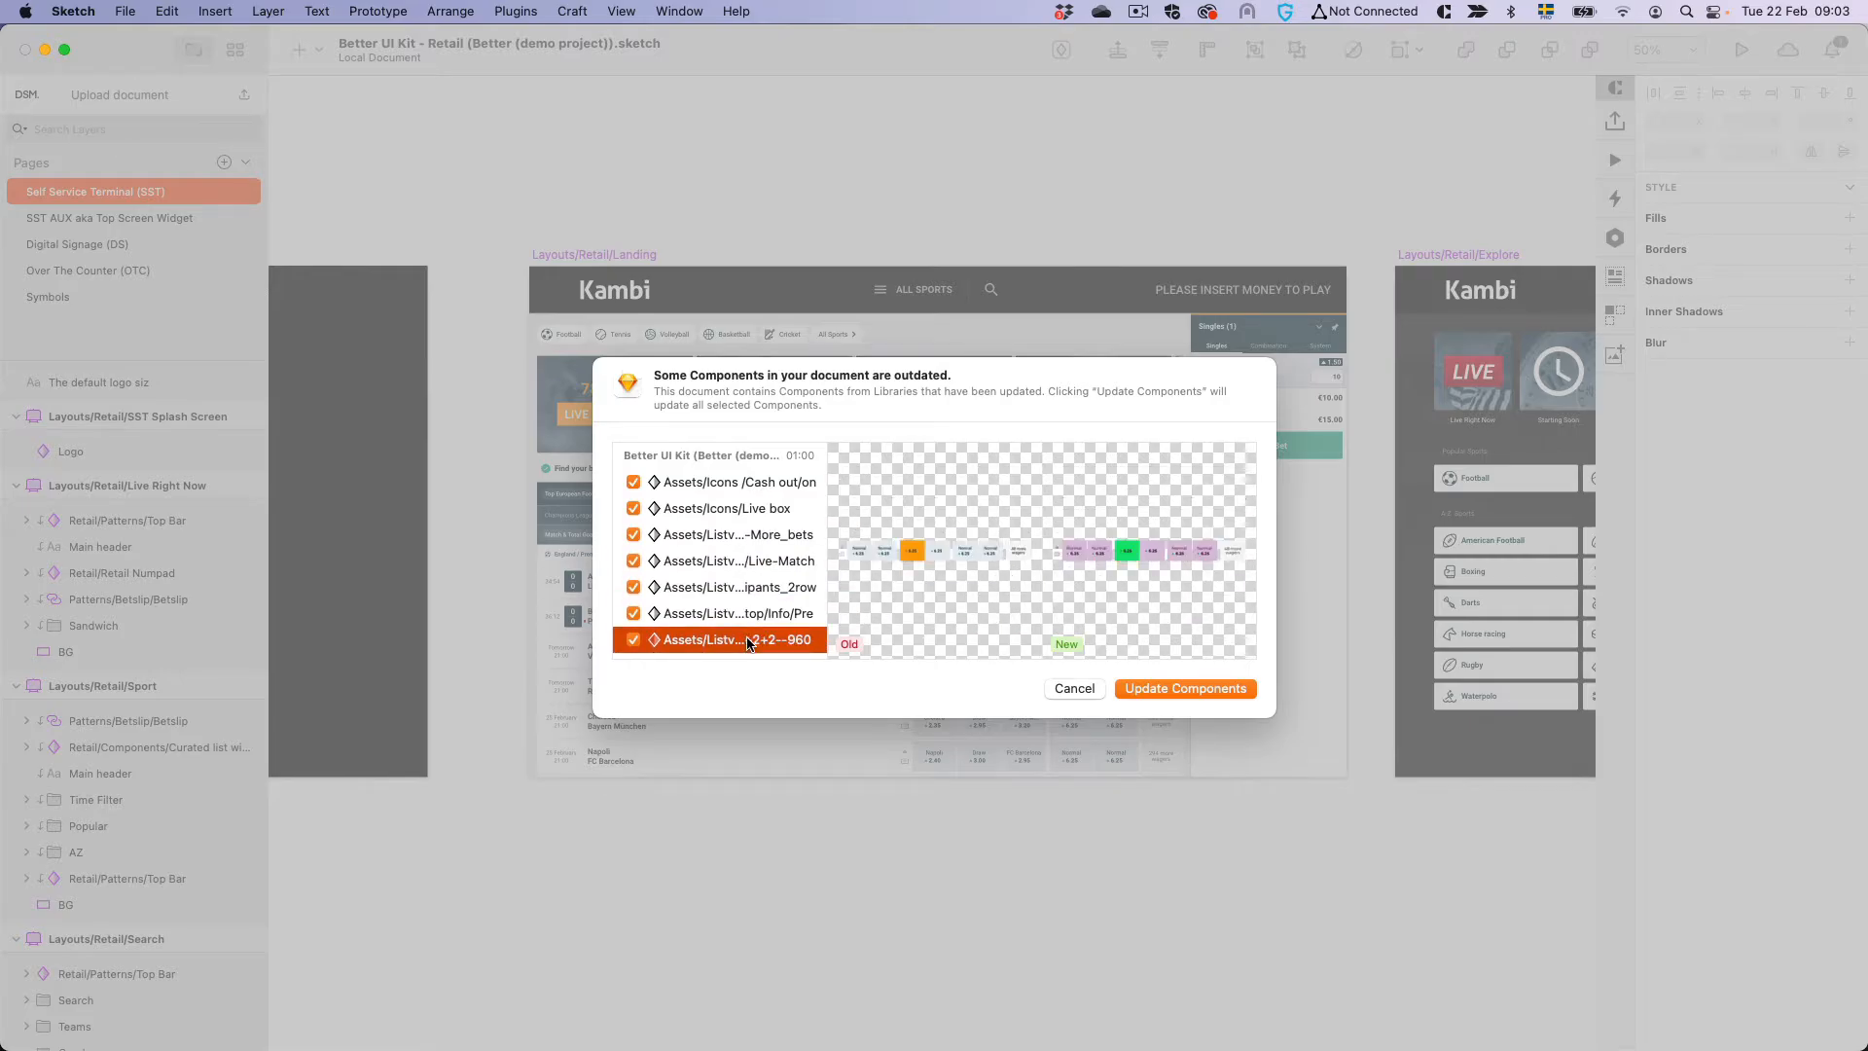
pyautogui.scroll(-2, 748, 642)
pyautogui.click(745, 634)
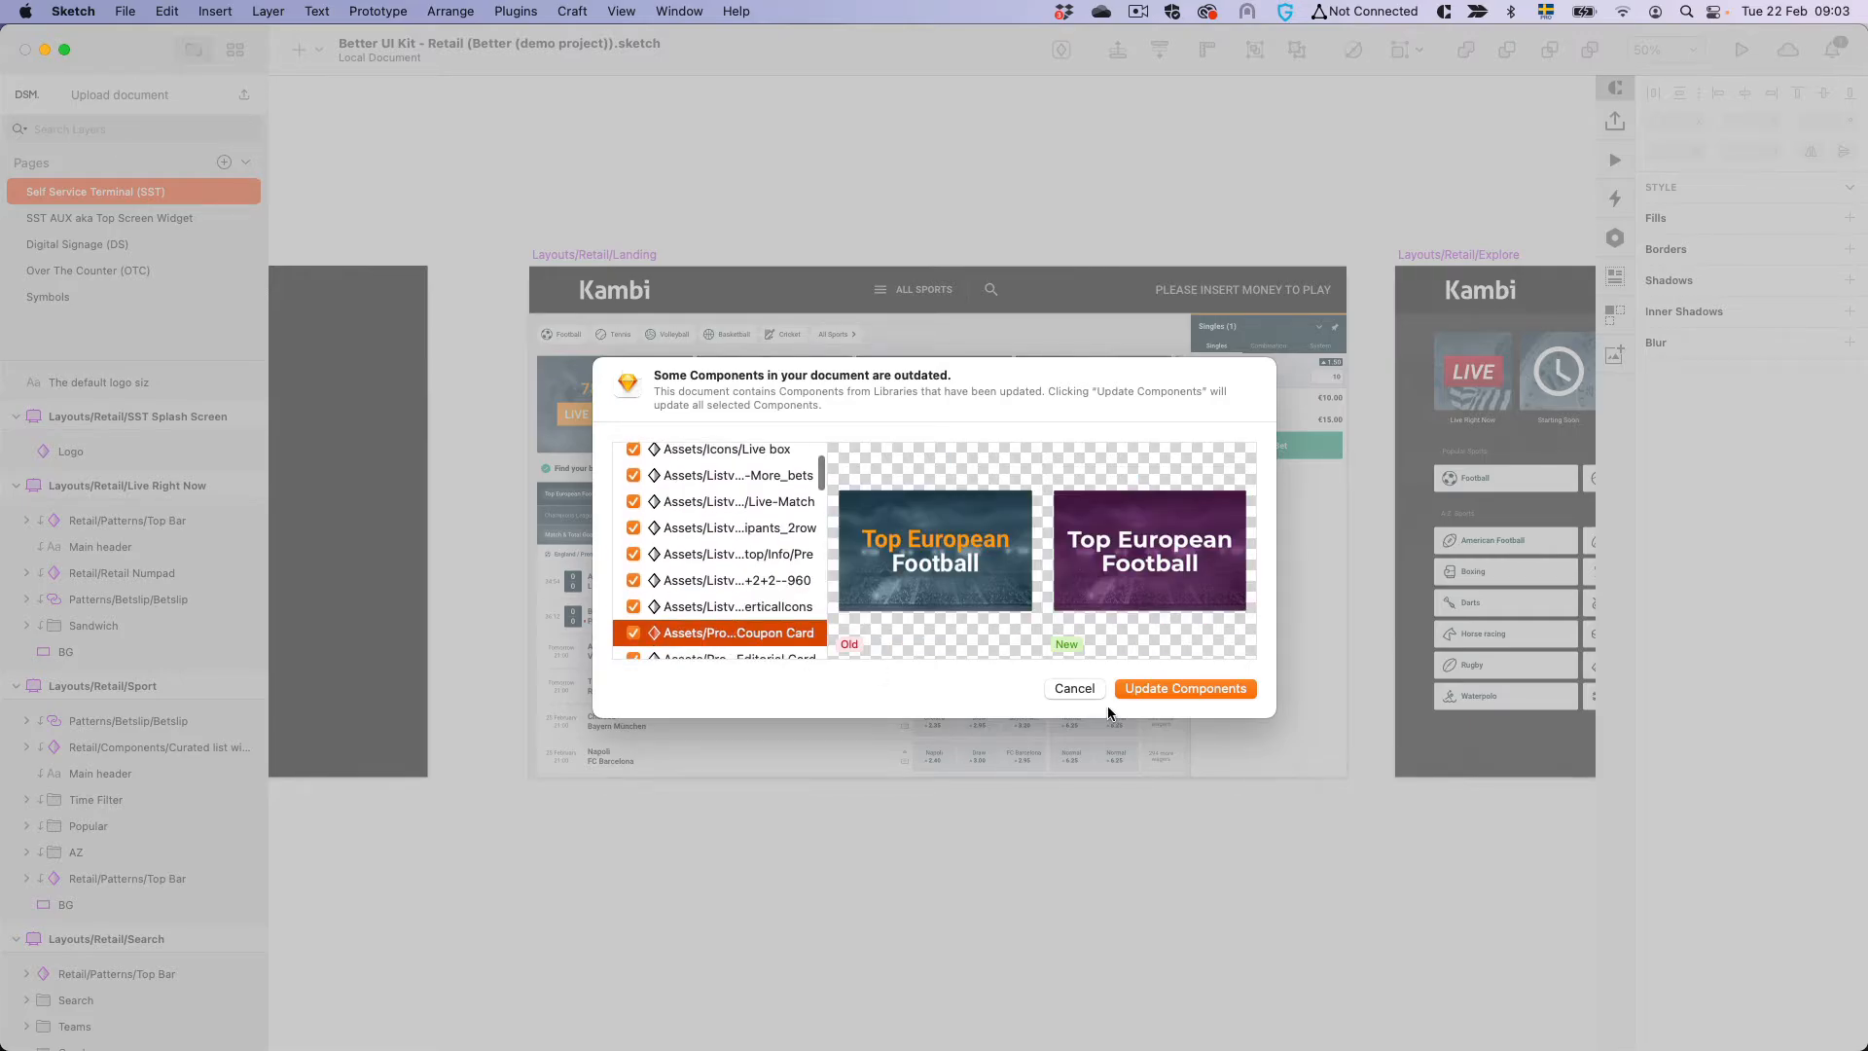
pyautogui.click(1177, 686)
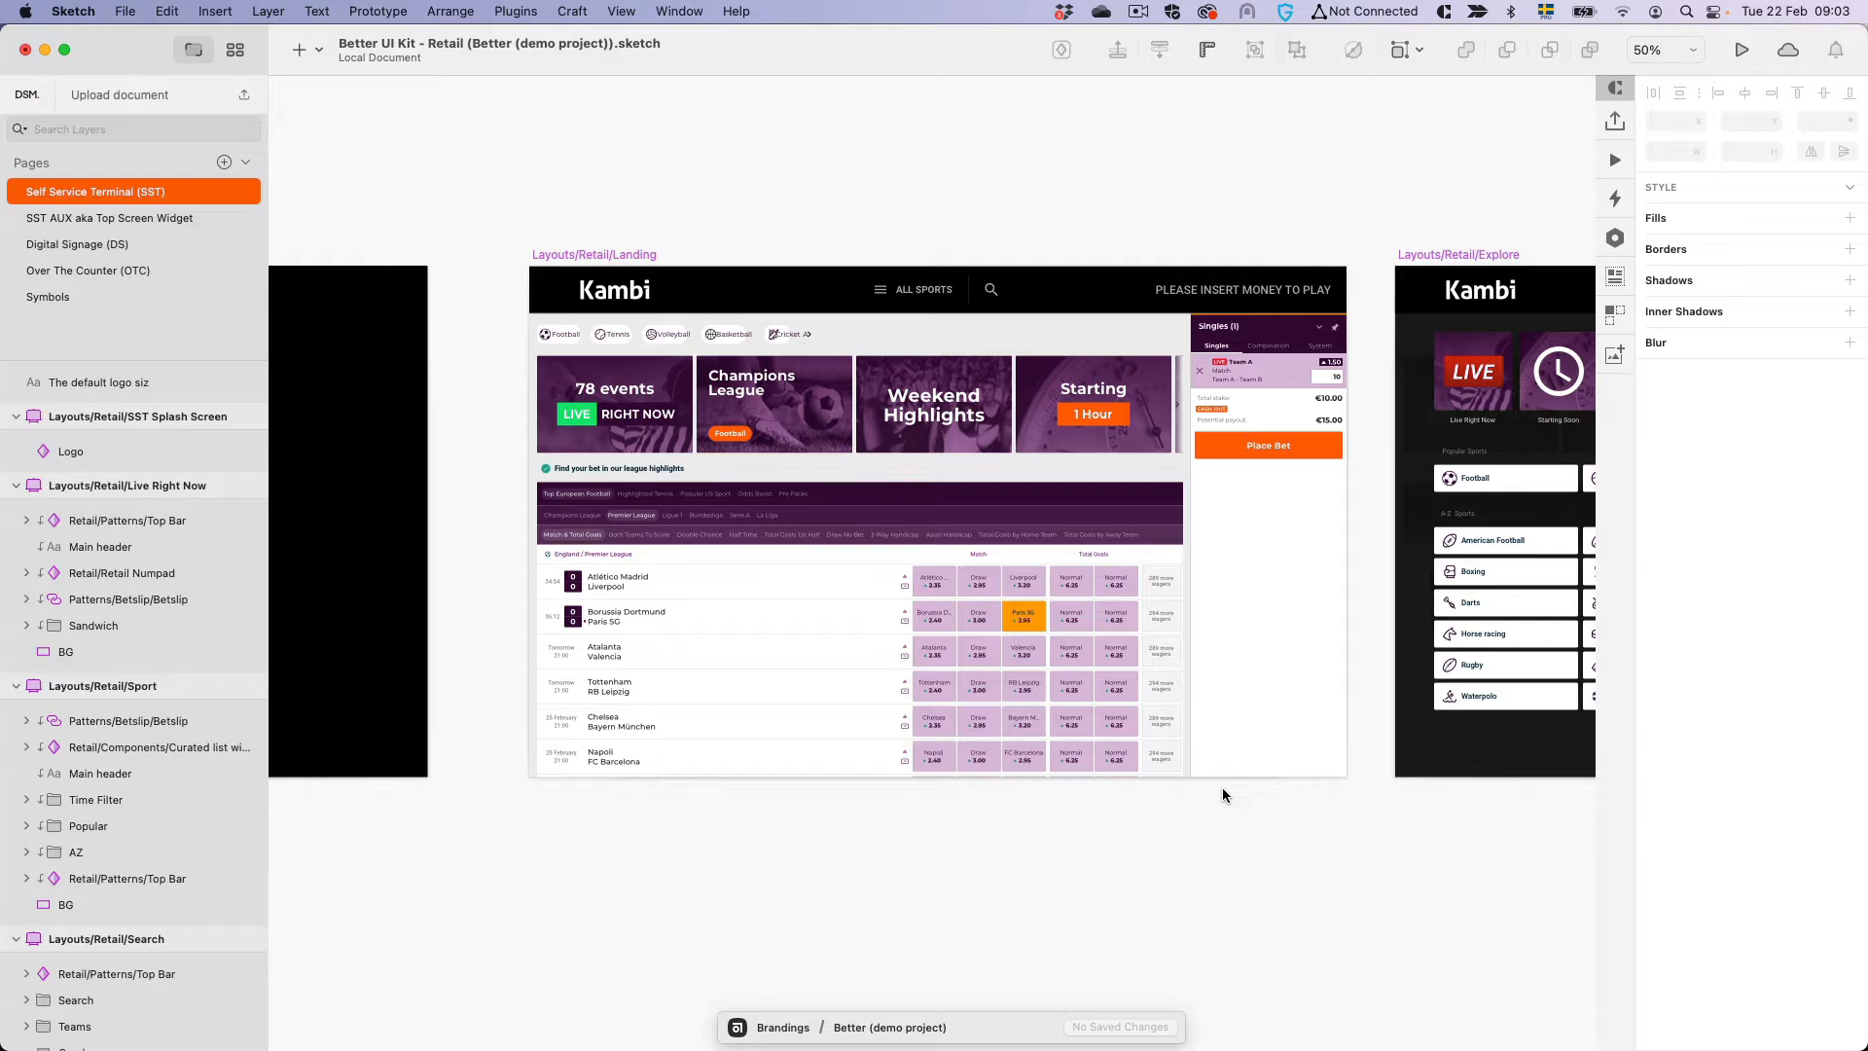
pyautogui.hscroll(-3, 1222, 788)
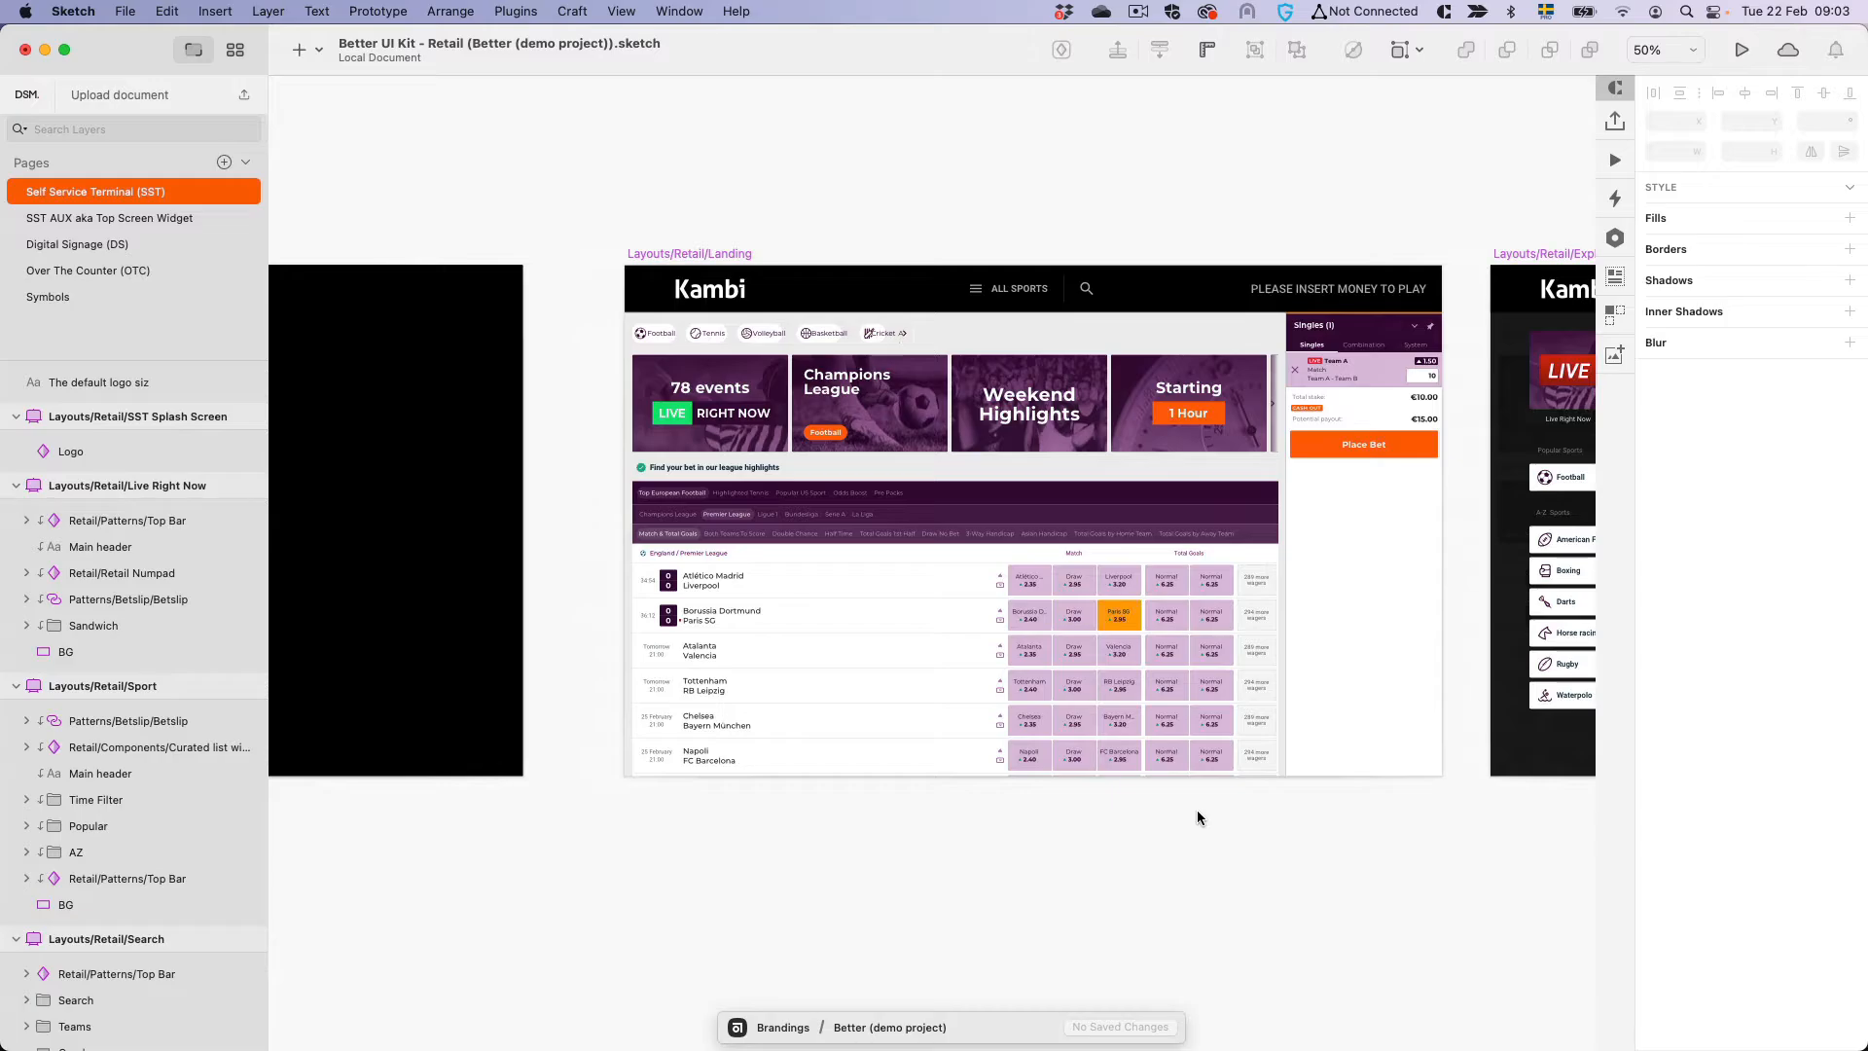
pyautogui.hscroll(-5, 1196, 812)
pyautogui.hscroll(3, 1196, 812)
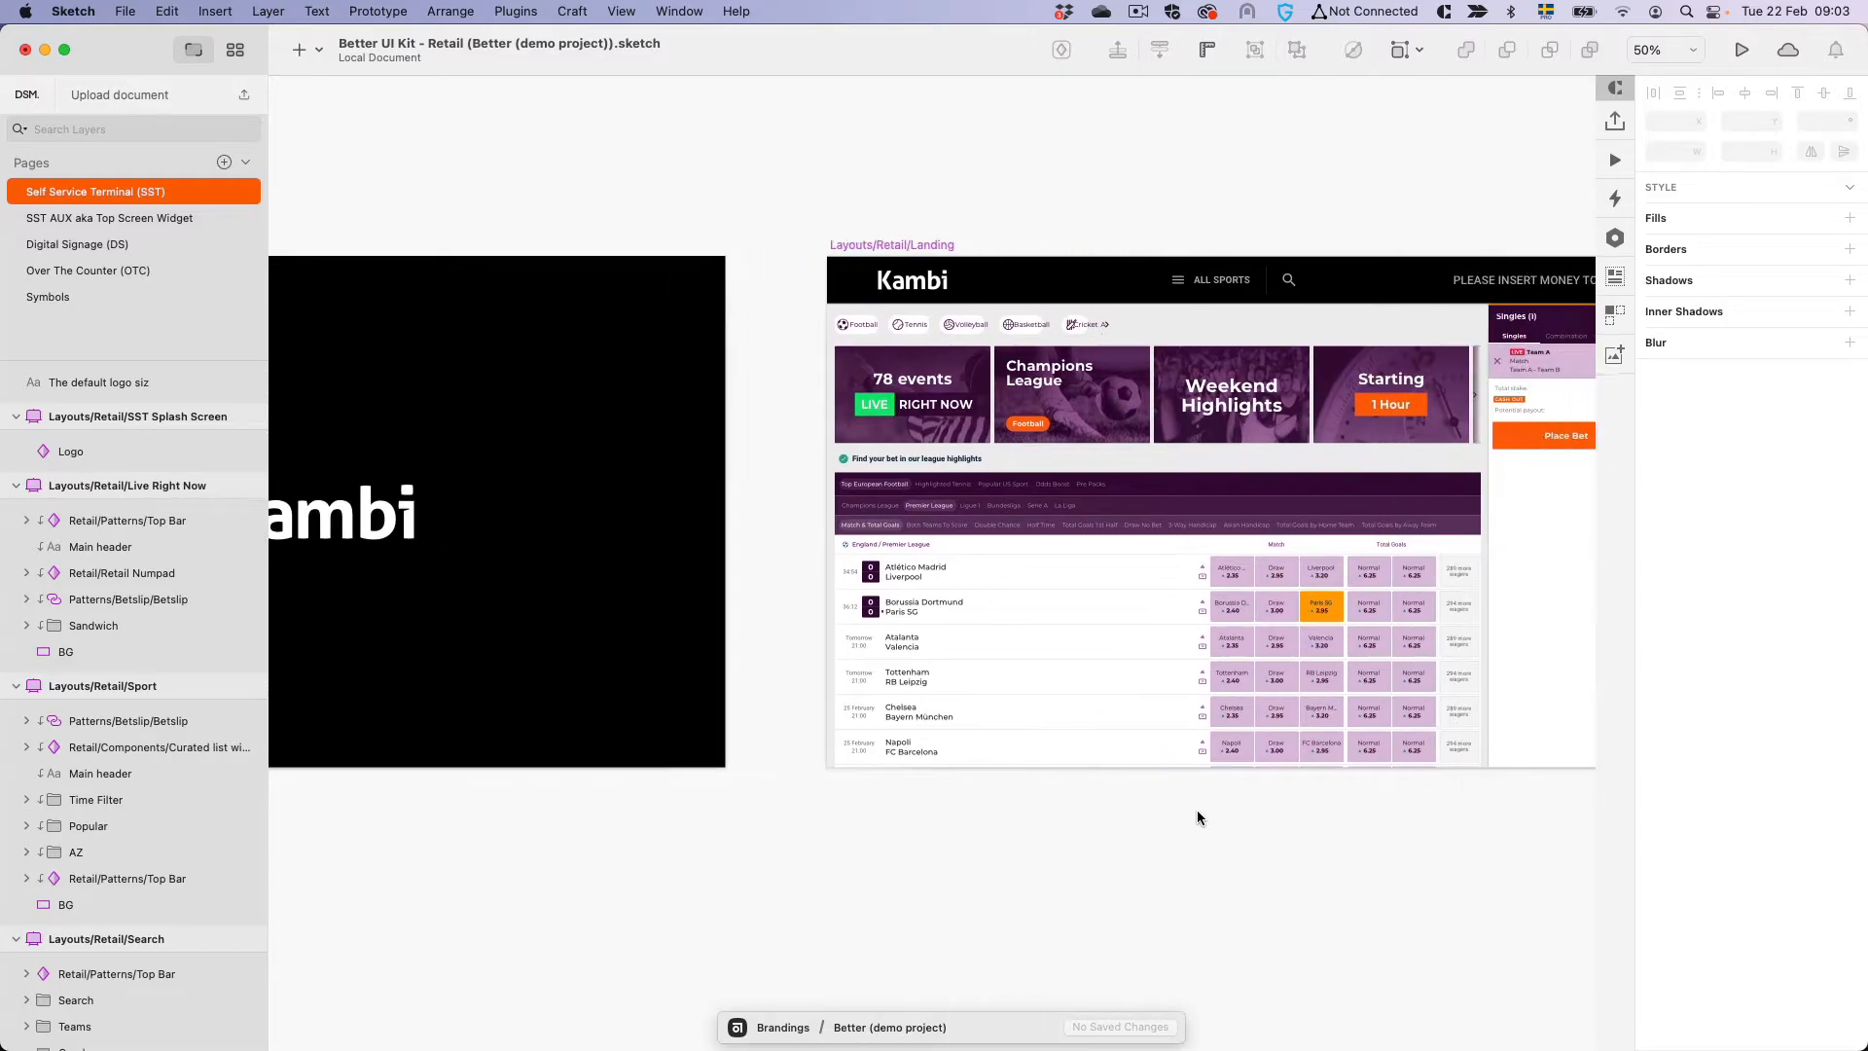
pyautogui.scroll(-1, 1196, 809)
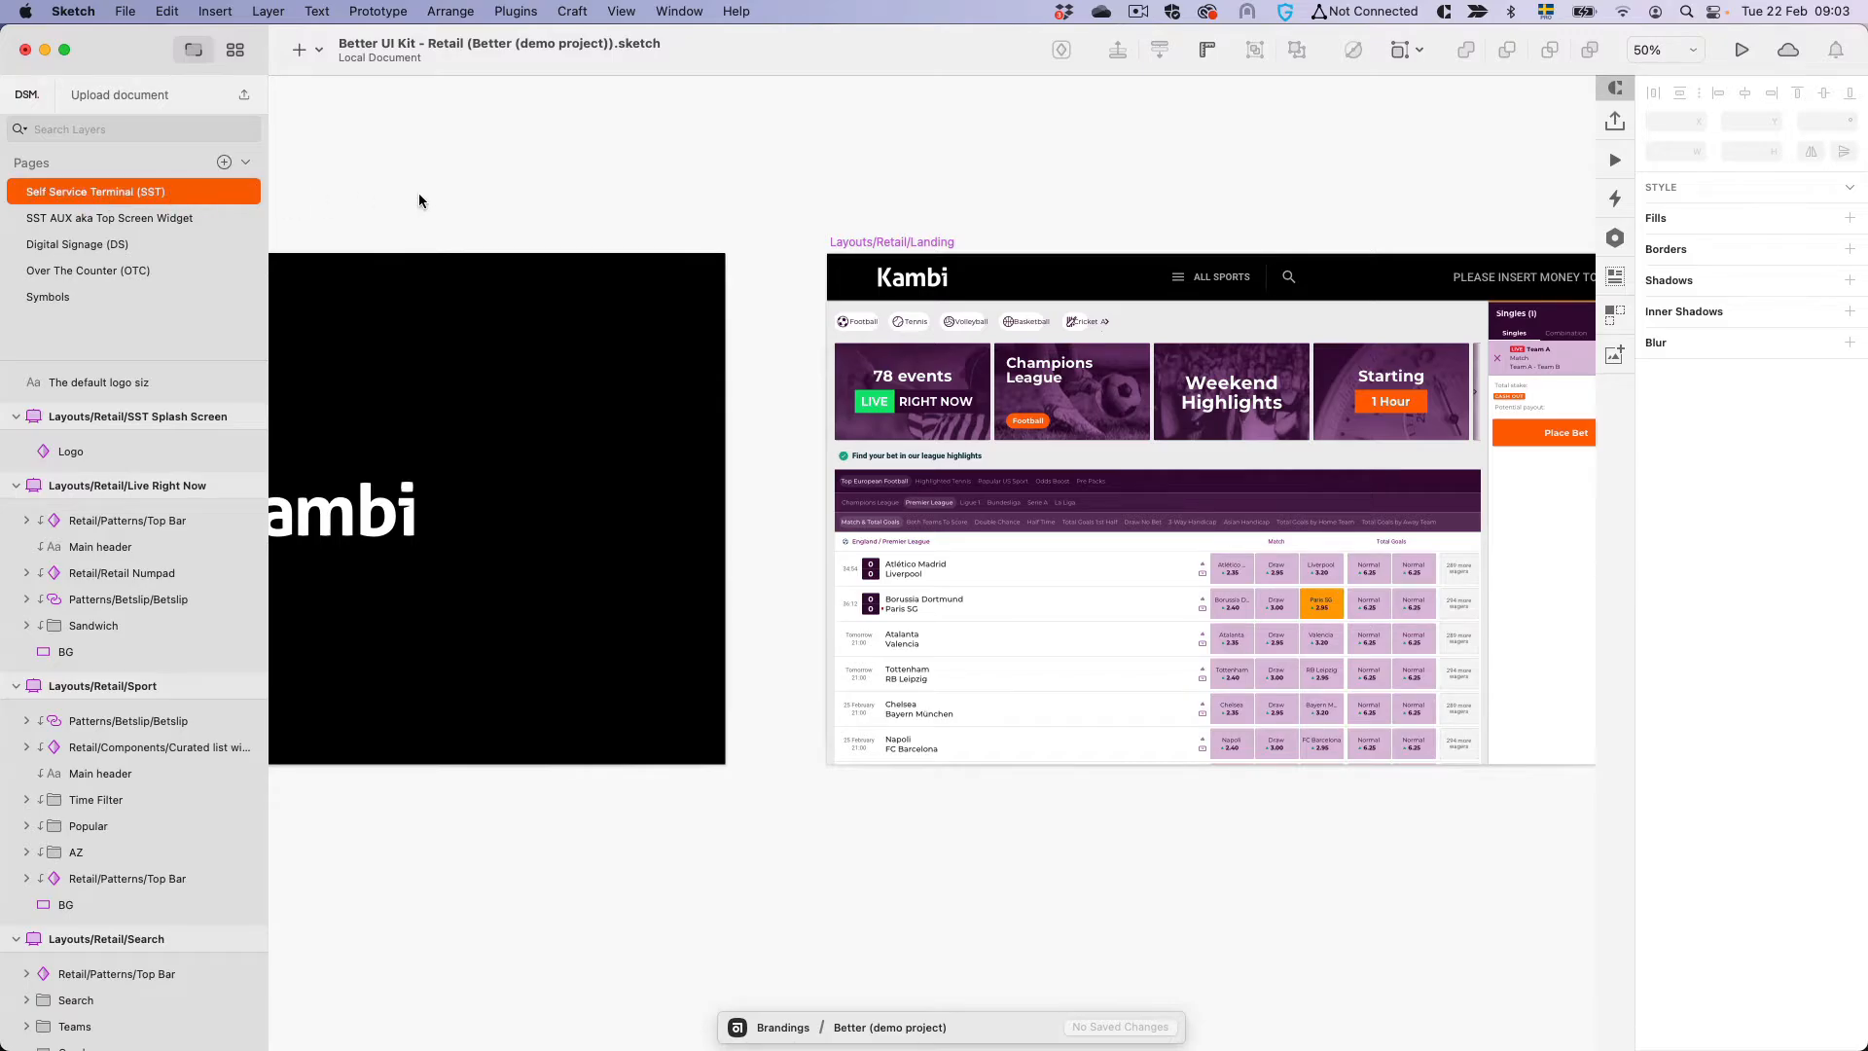
pyautogui.hscroll(5, 418, 201)
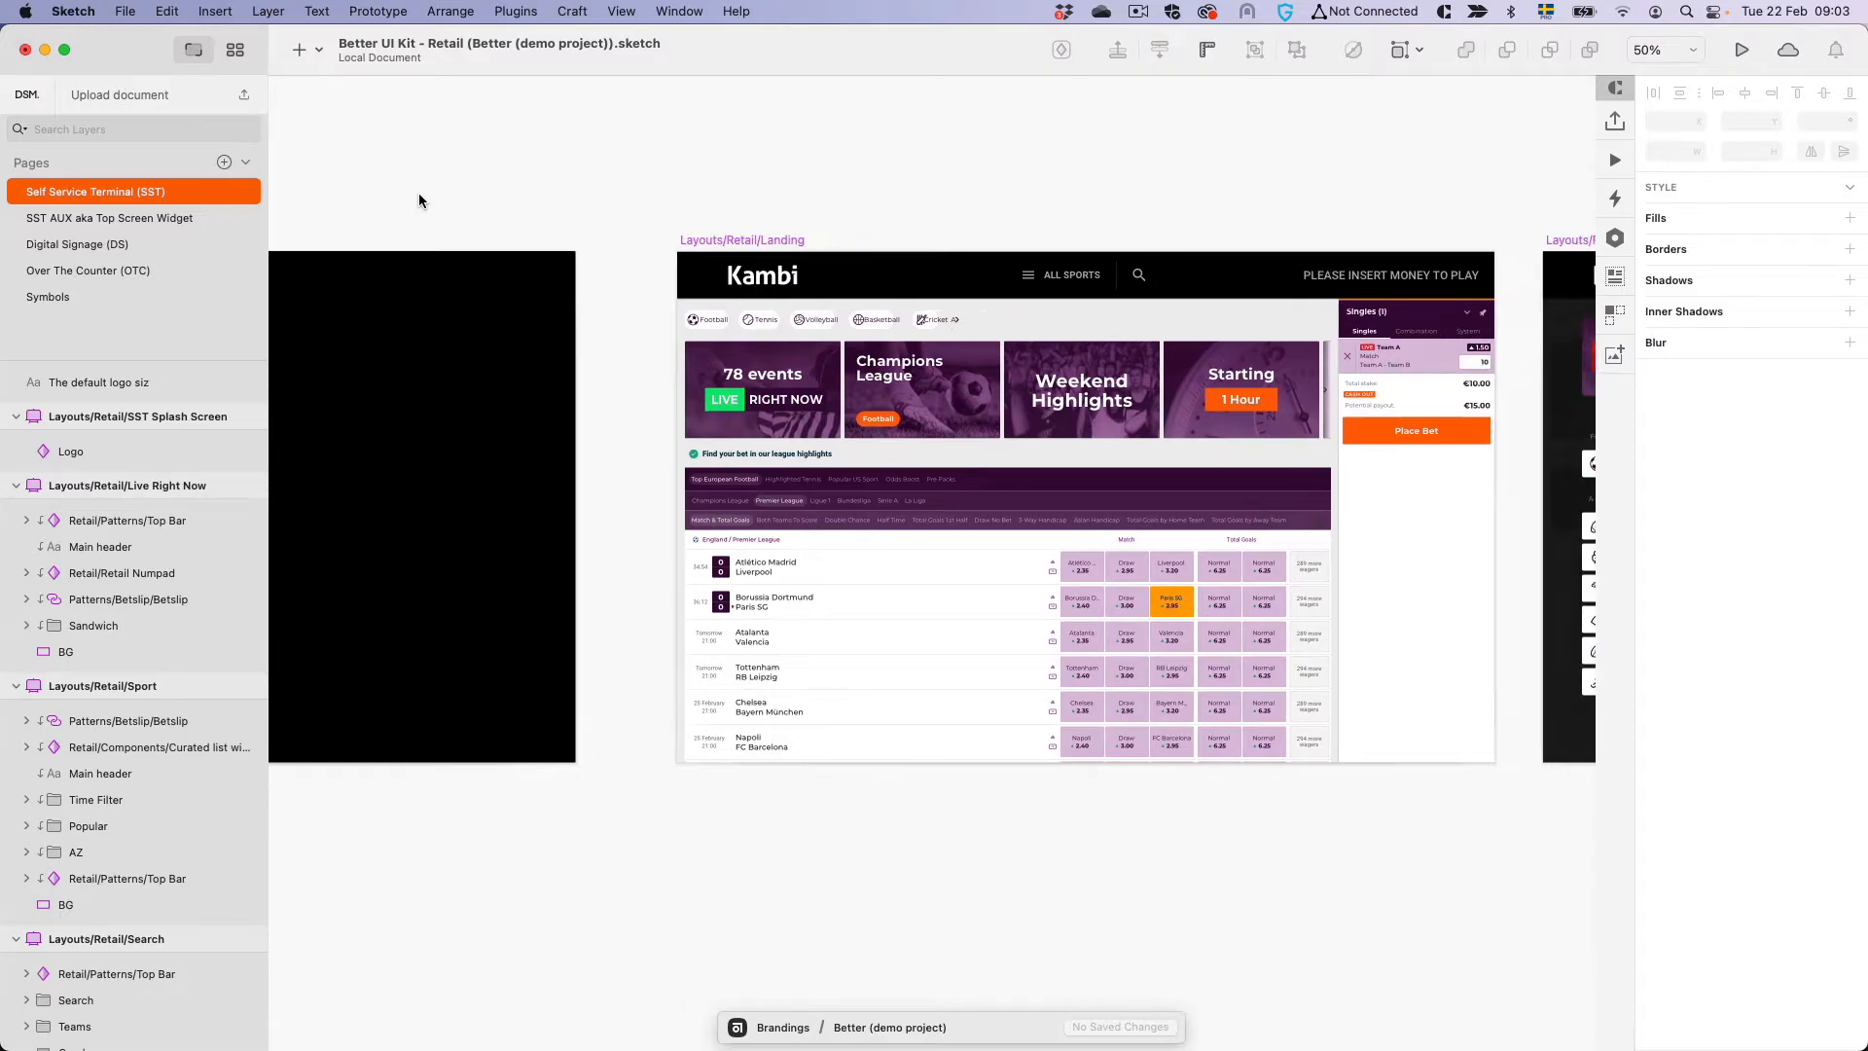
pyautogui.hscroll(1, 418, 201)
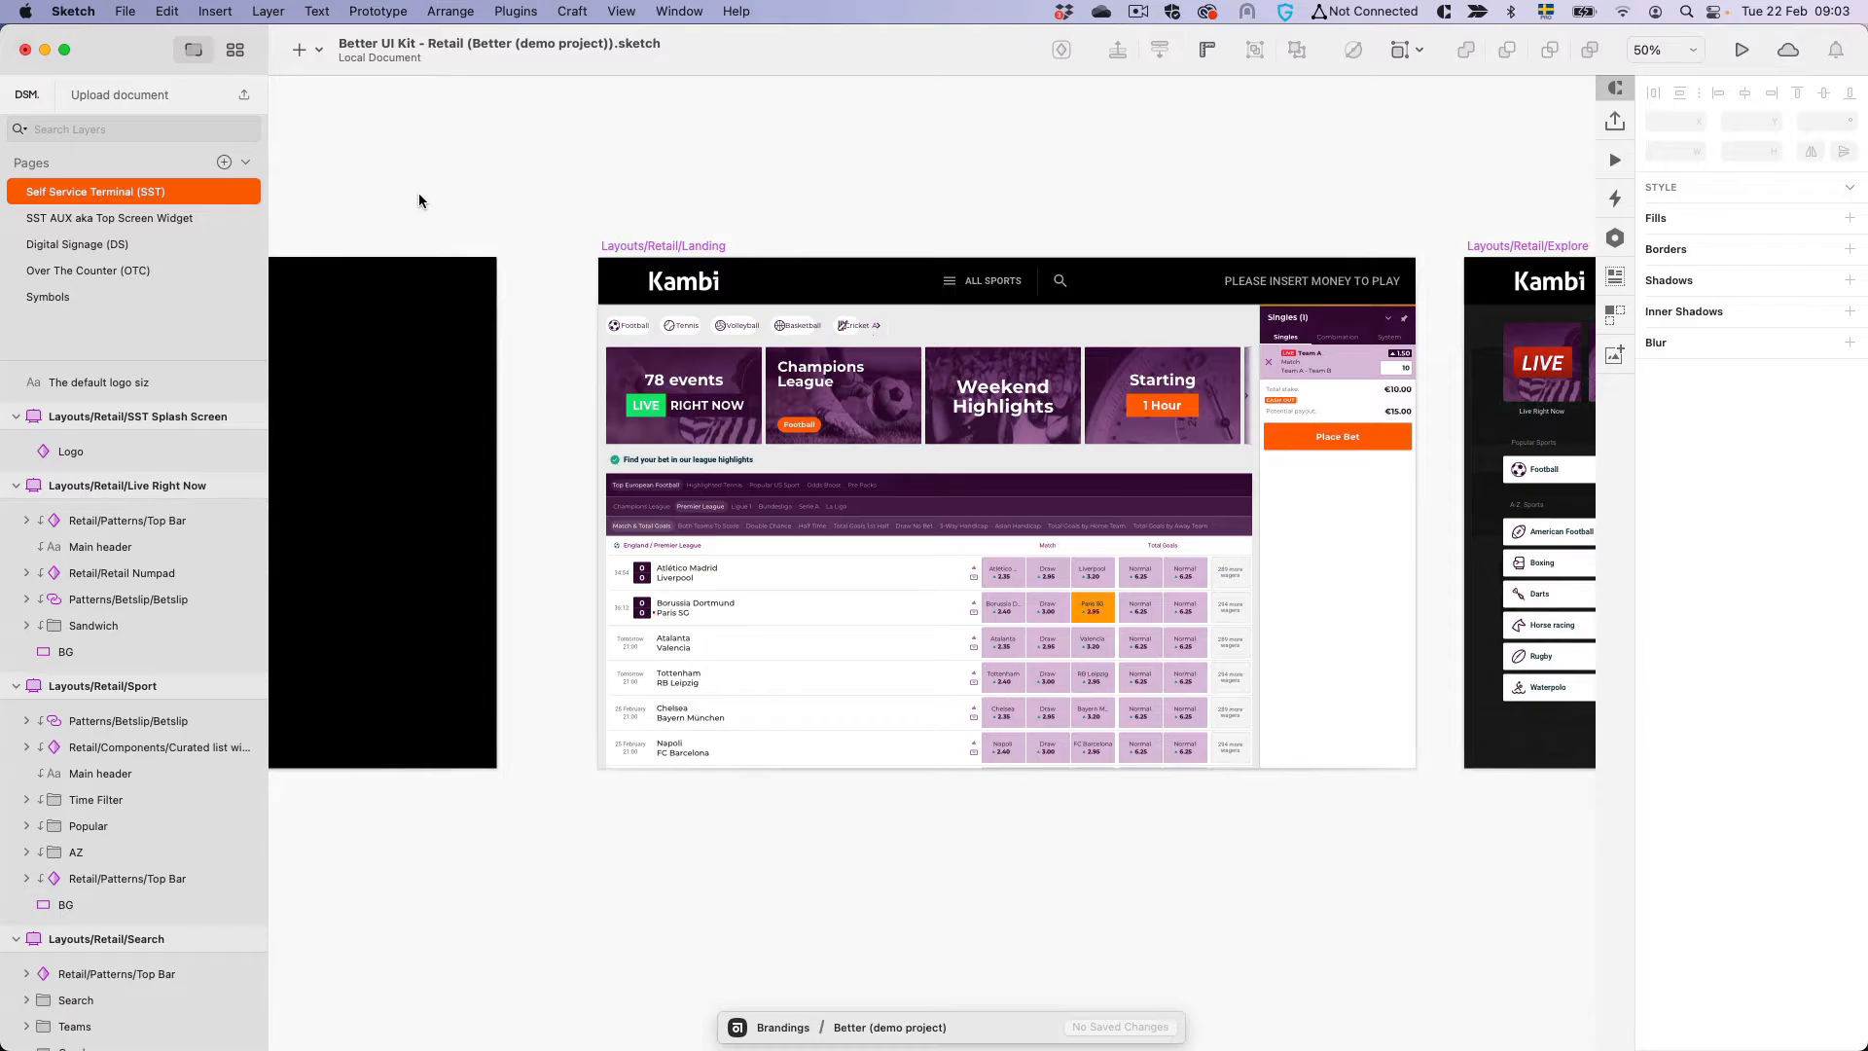
pyautogui.hscroll(3, 473, 193)
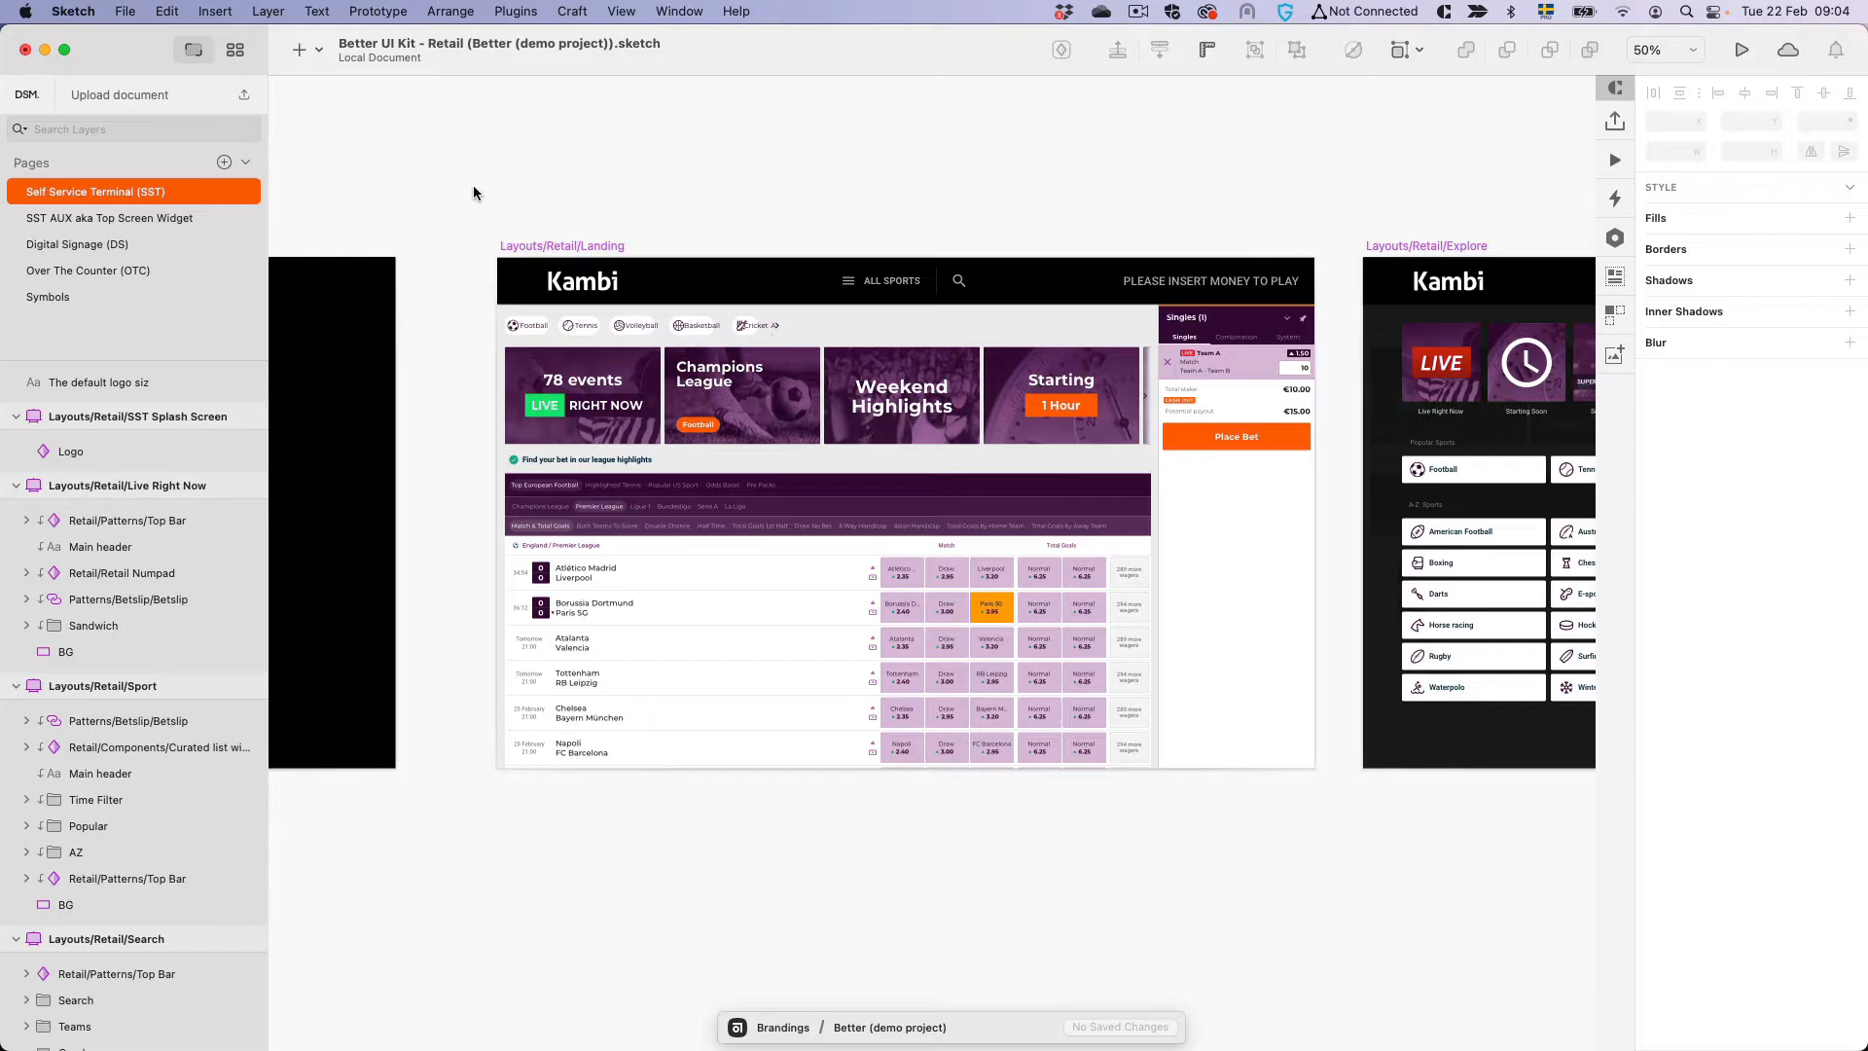
pyautogui.hscroll(-10, 473, 191)
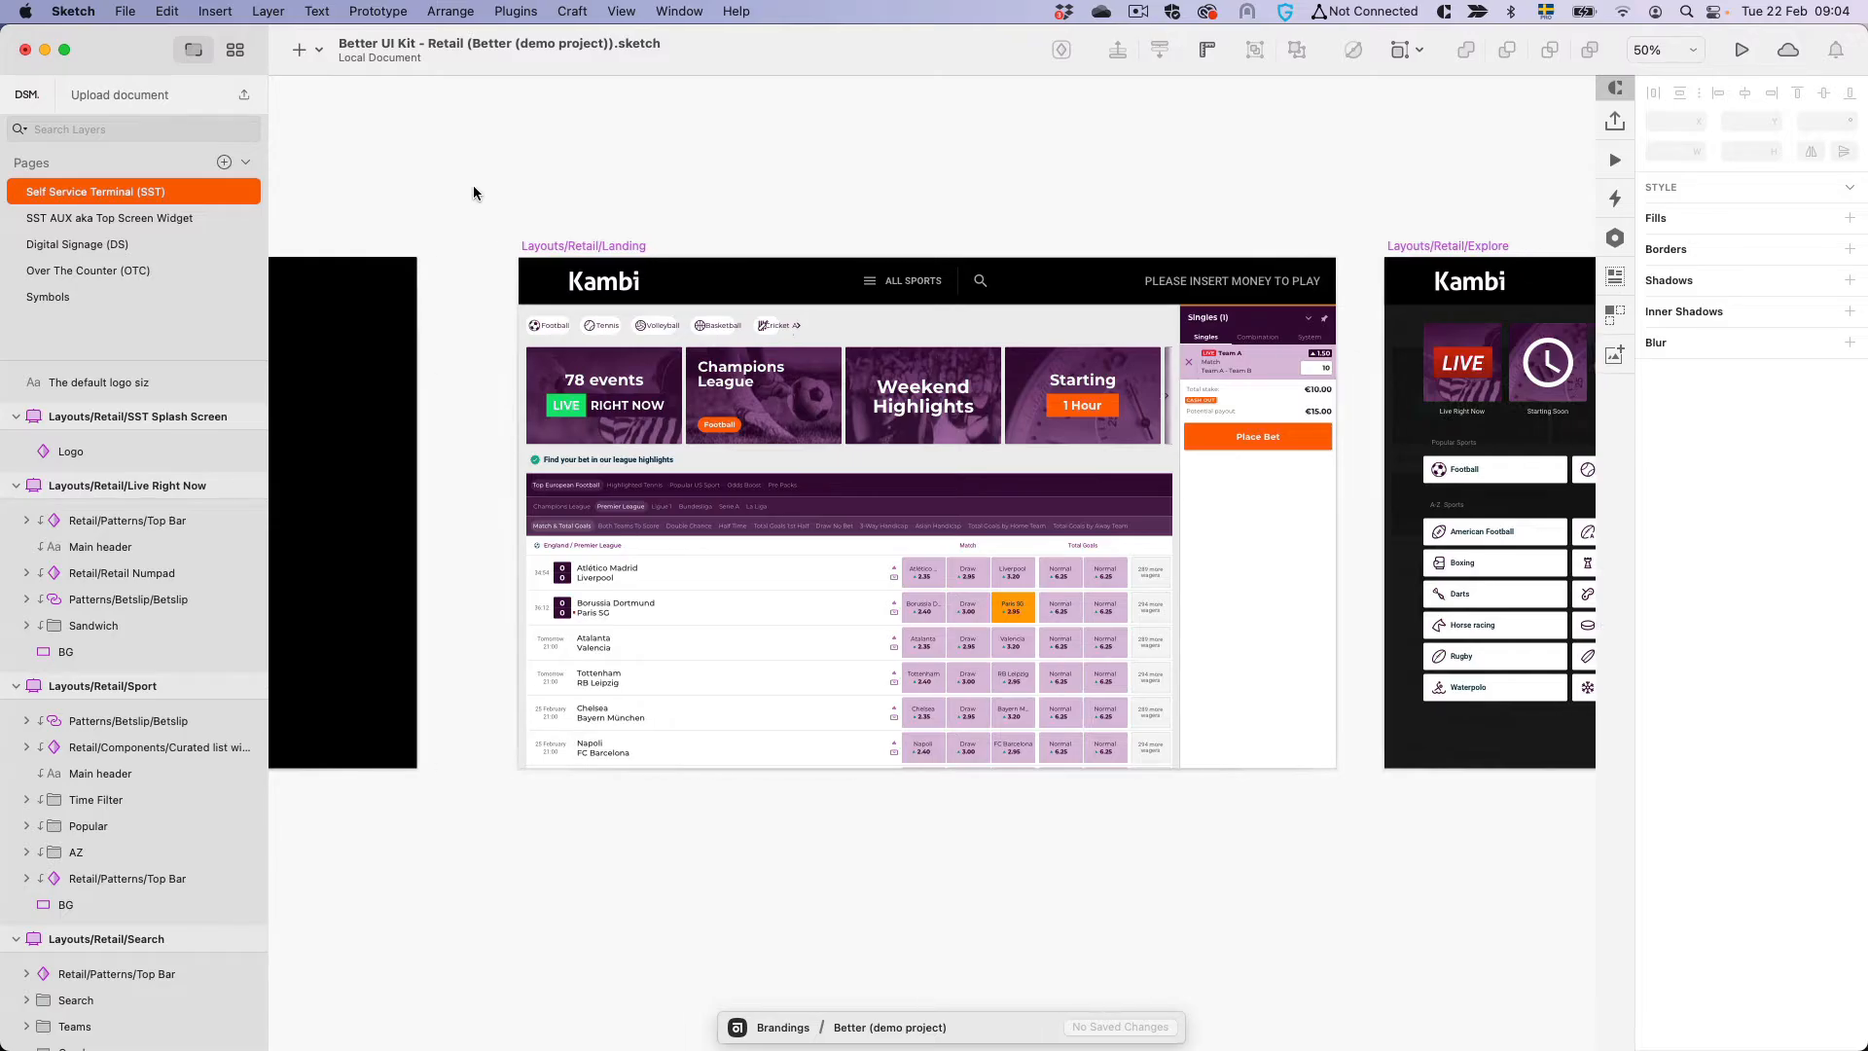
pyautogui.hscroll(-8, 472, 191)
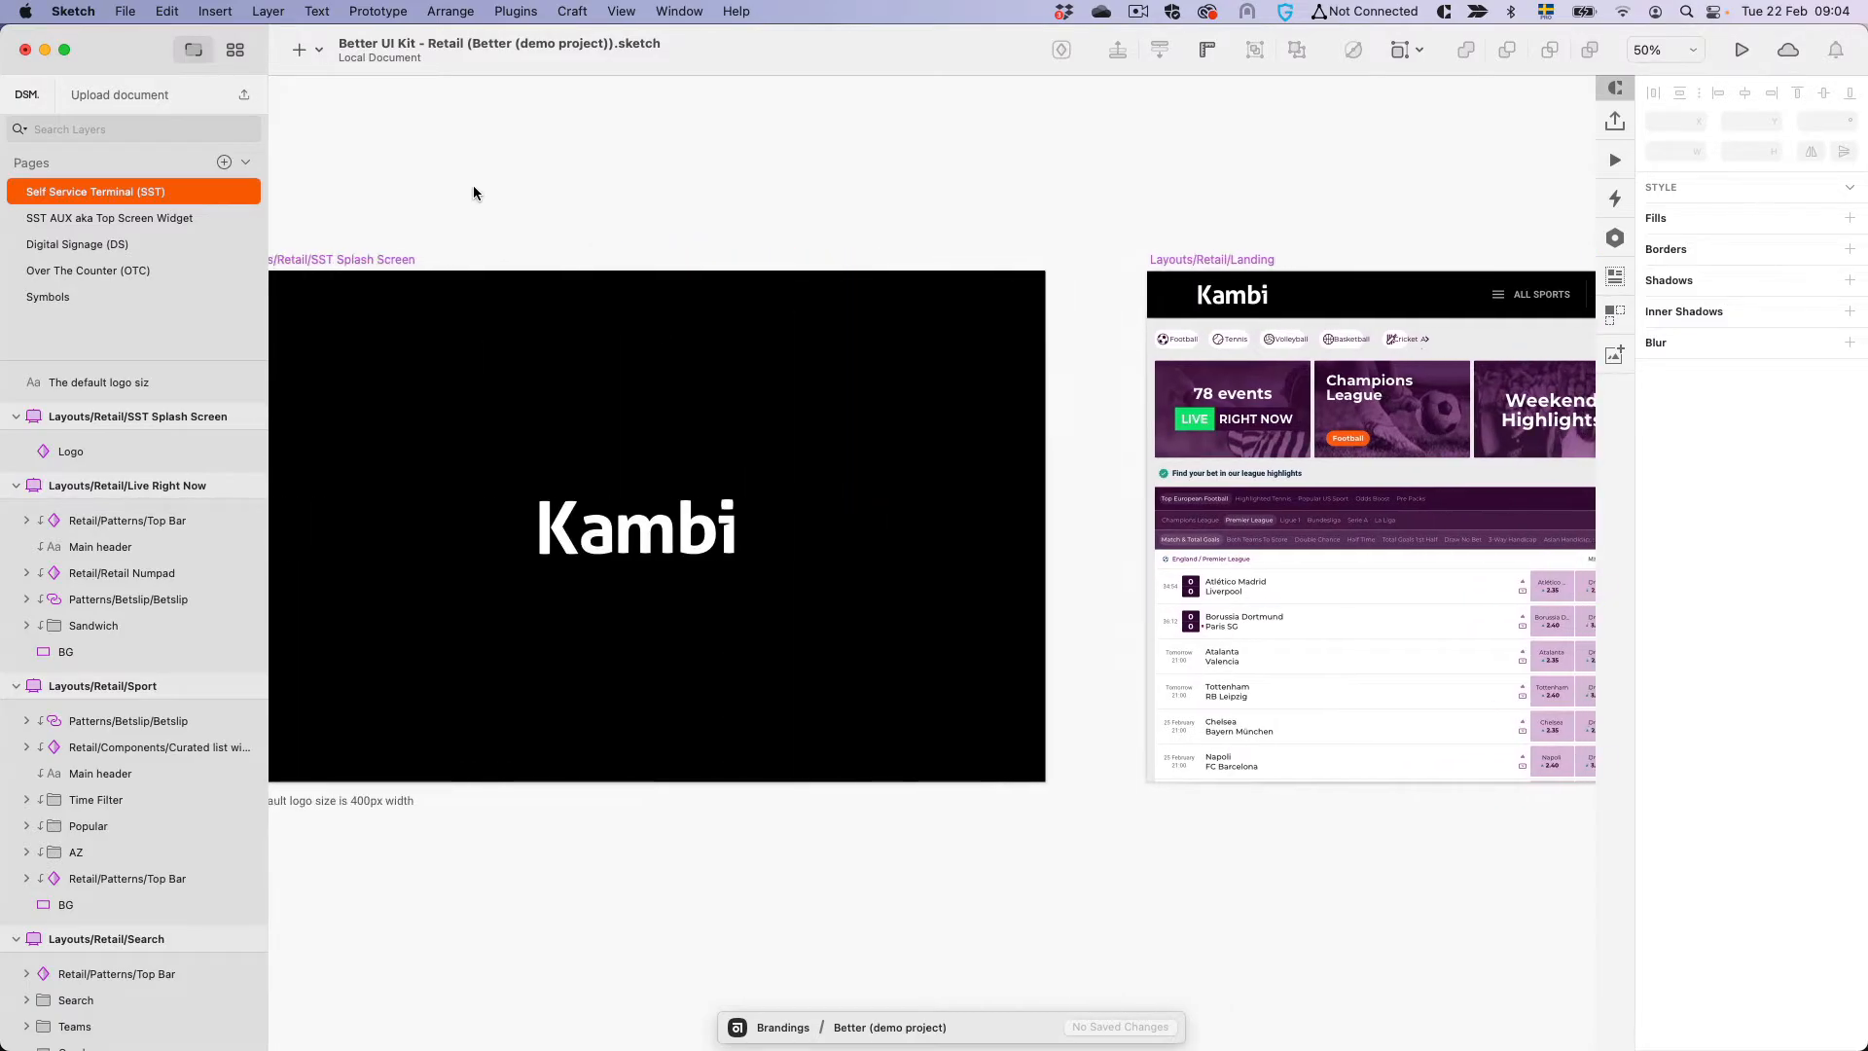
pyautogui.scroll(-2, 473, 192)
pyautogui.scroll(1, 472, 192)
pyautogui.hscroll(1, 473, 192)
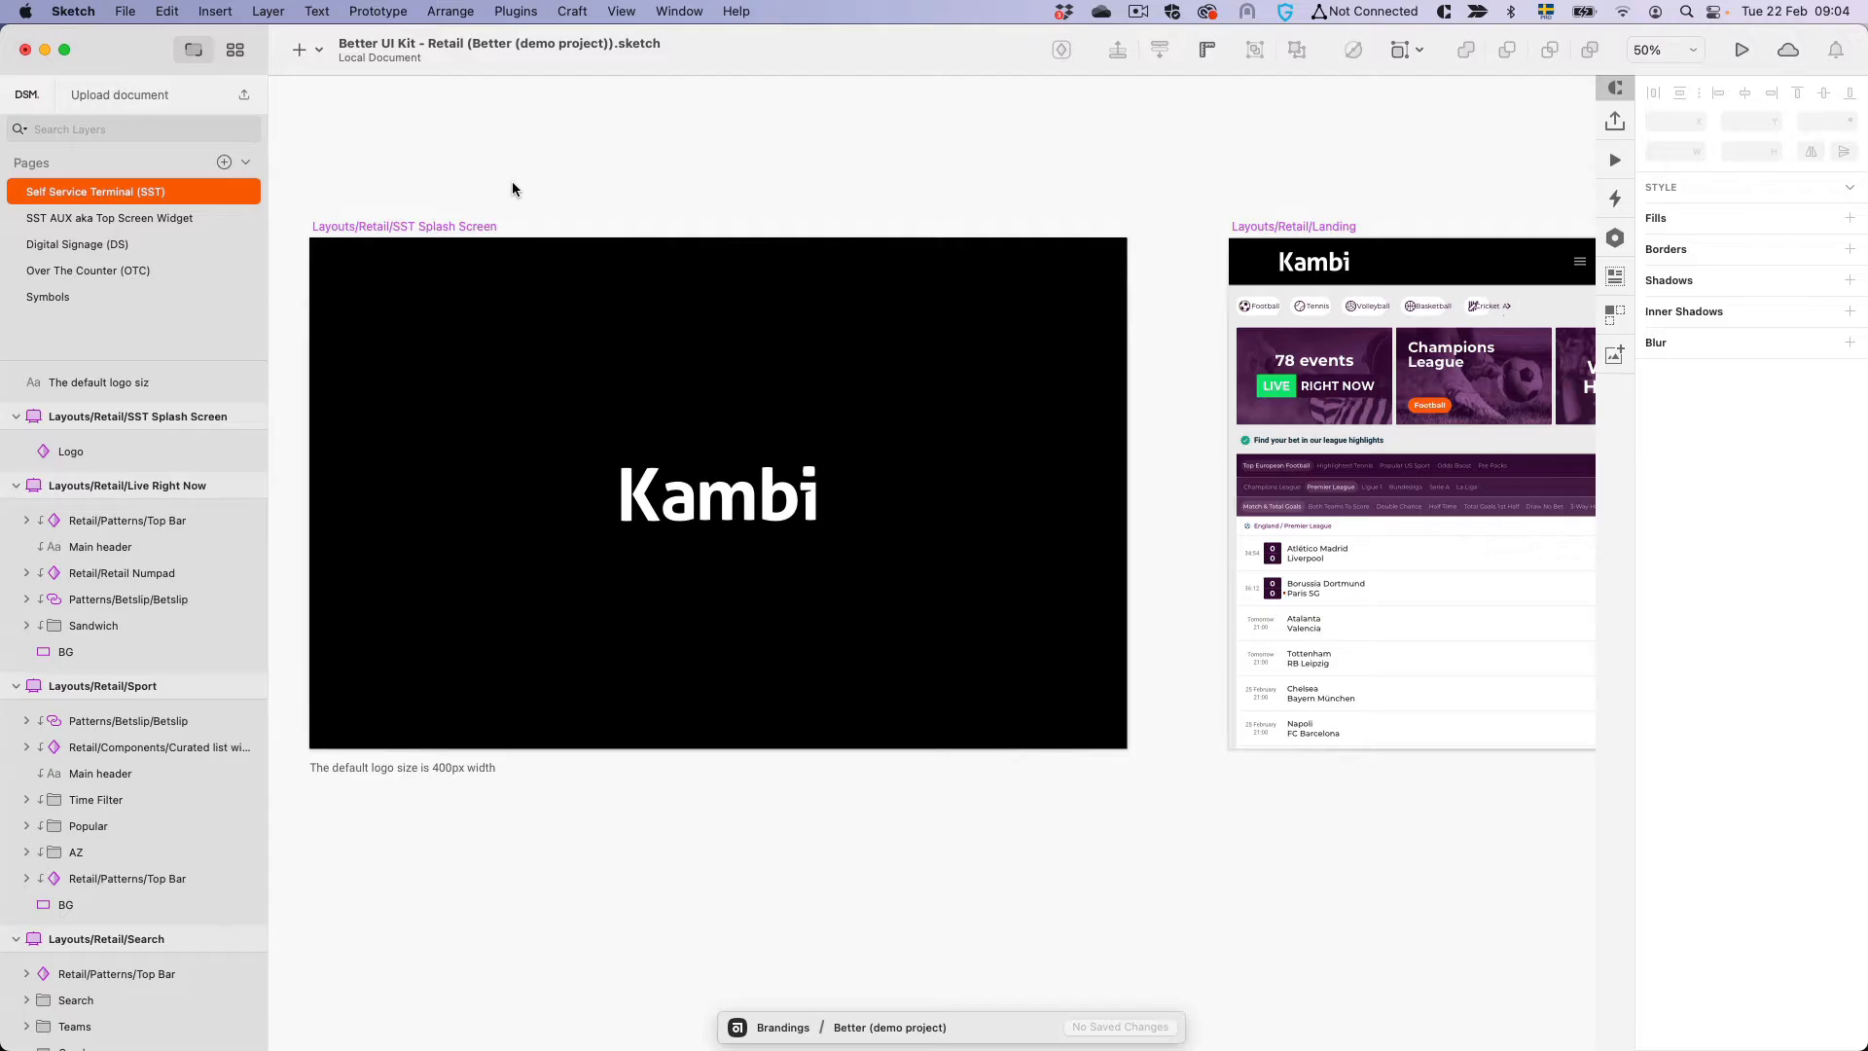
pyautogui.hscroll(1, 512, 181)
pyautogui.hscroll(-1, 511, 182)
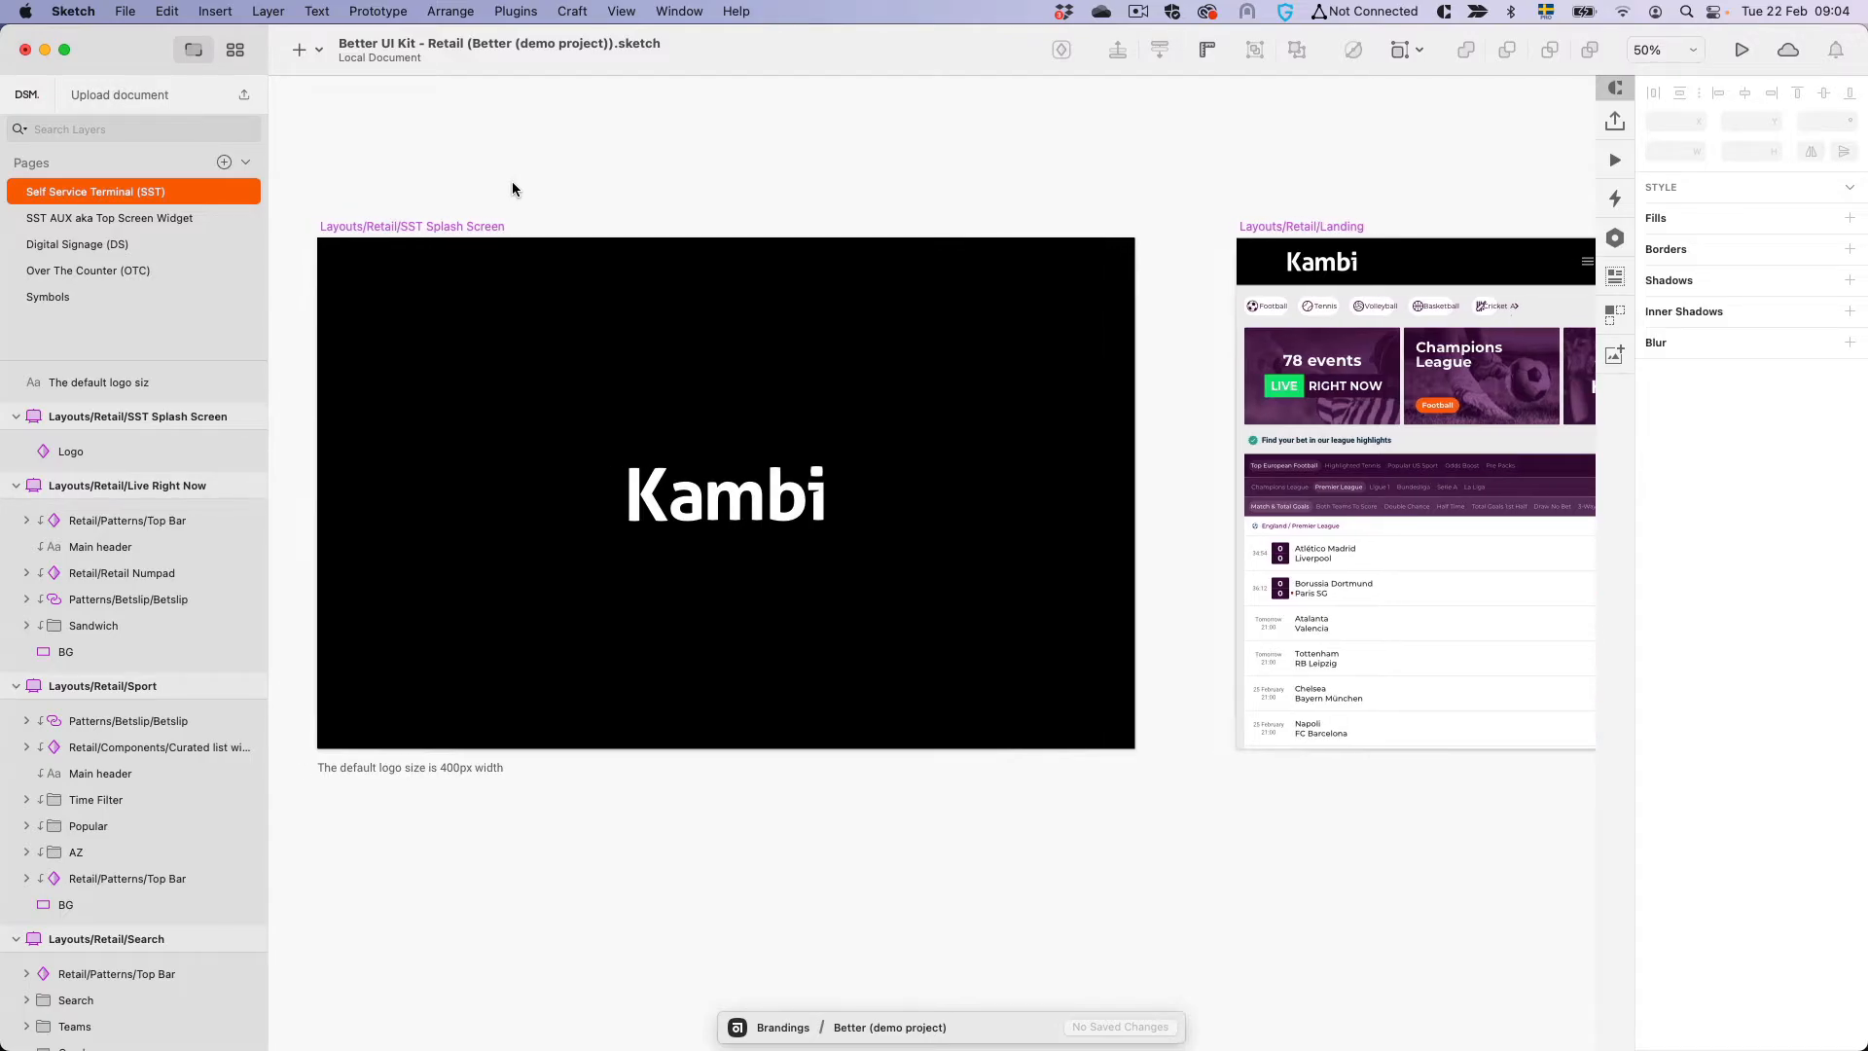
pyautogui.hscroll(-1, 512, 187)
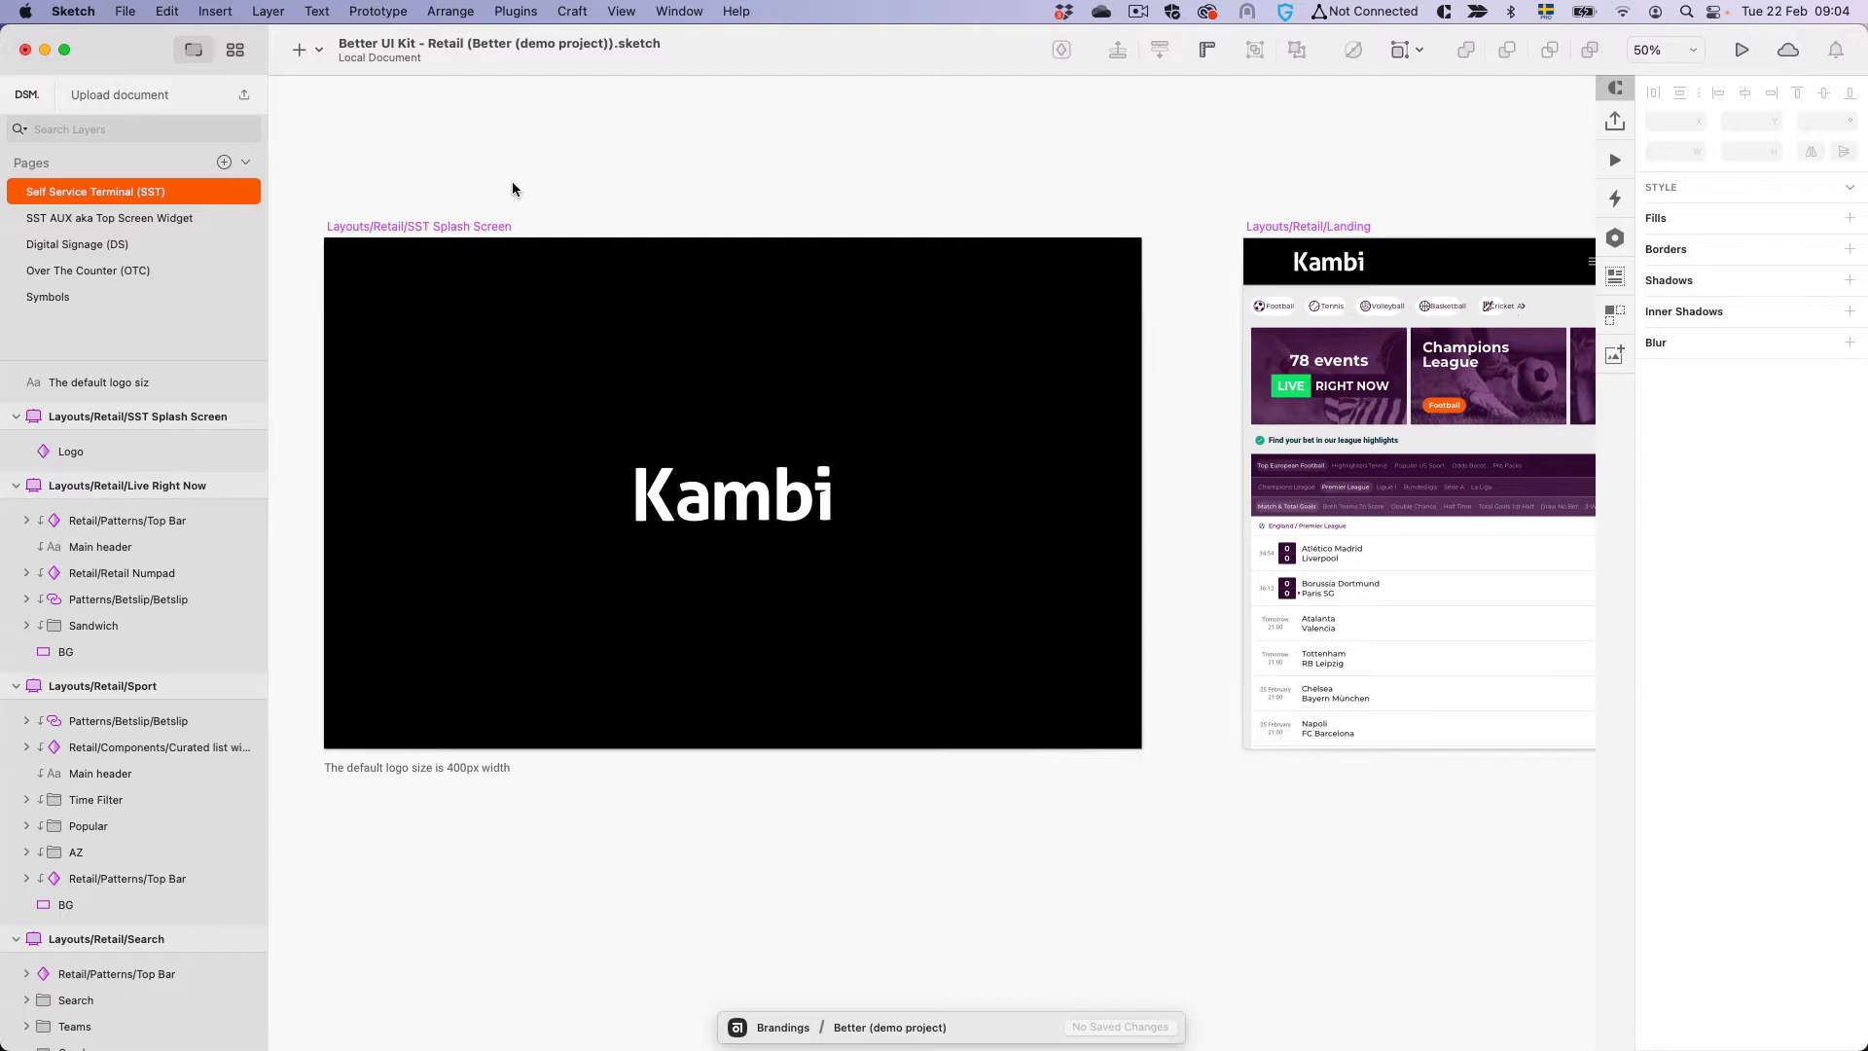
# Step: Browse the SST AUX aka Top Screen Widget page's Kambi splash and event screens, then open Digital Signage (DS)
pyautogui.click(189, 219)
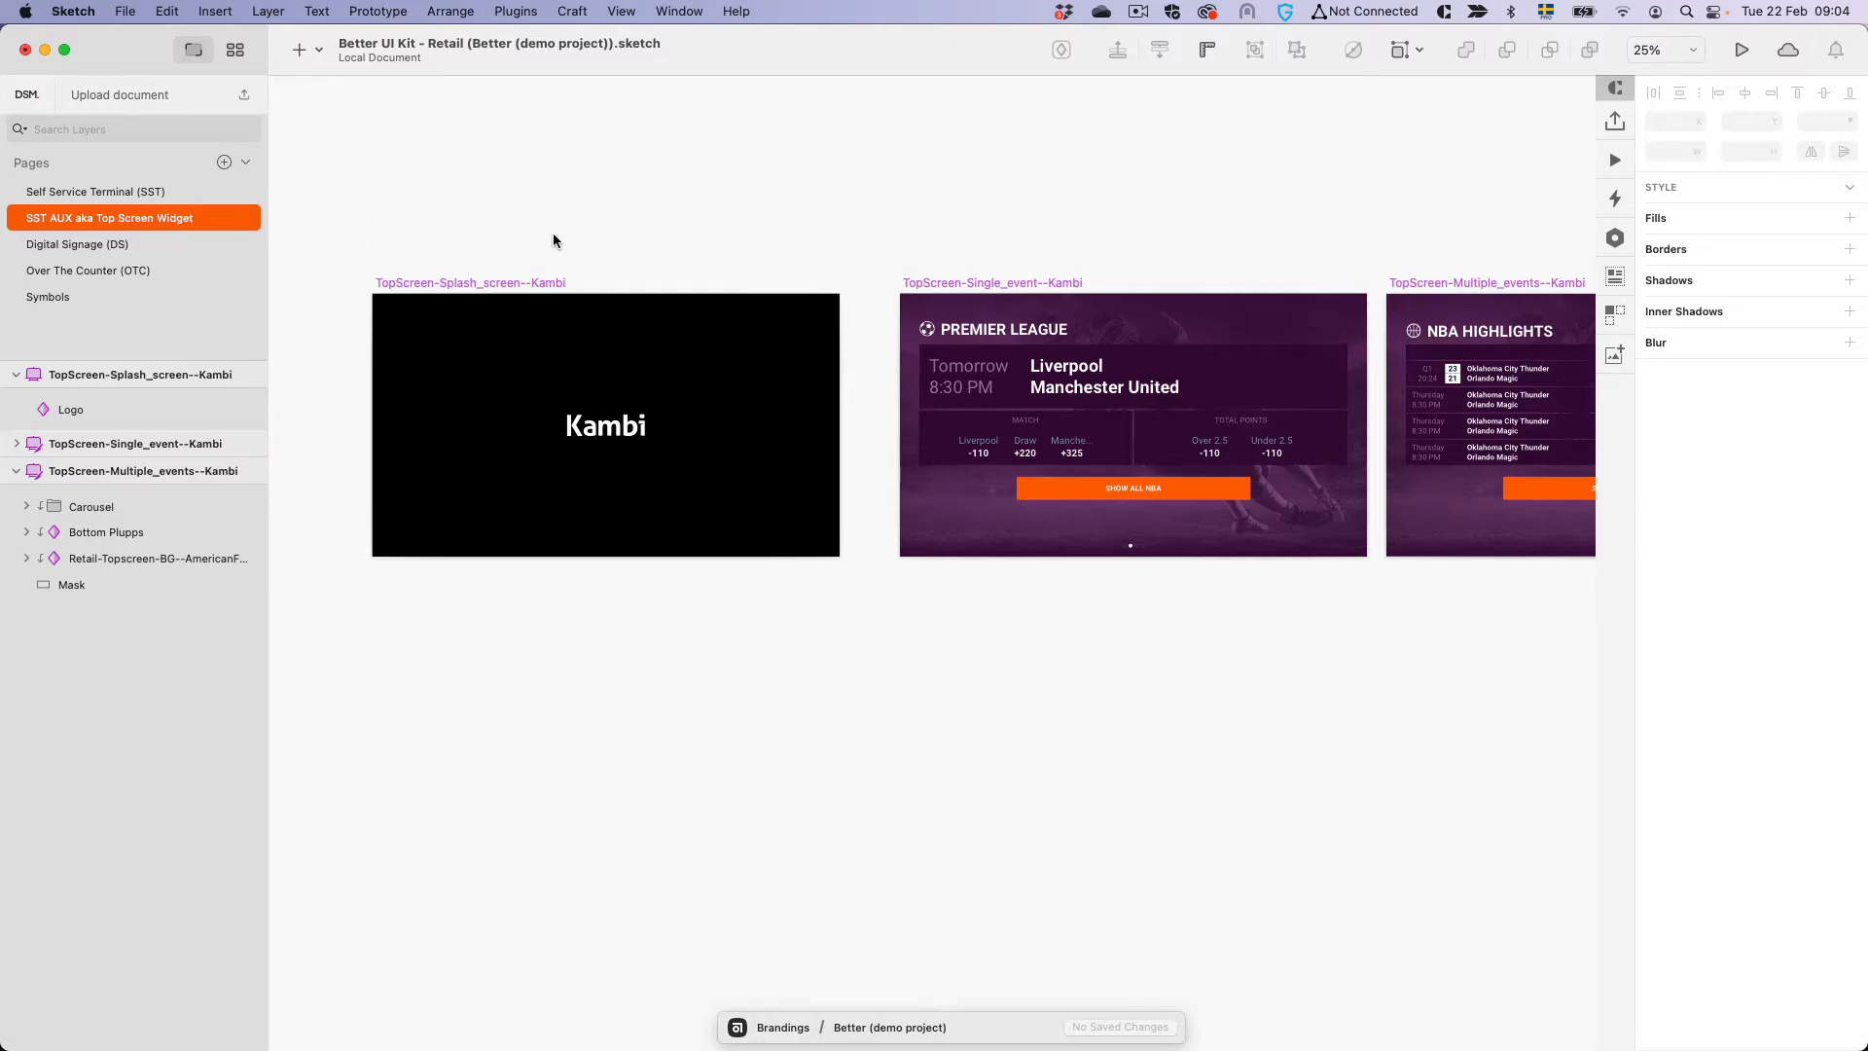
pyautogui.hscroll(7, 553, 240)
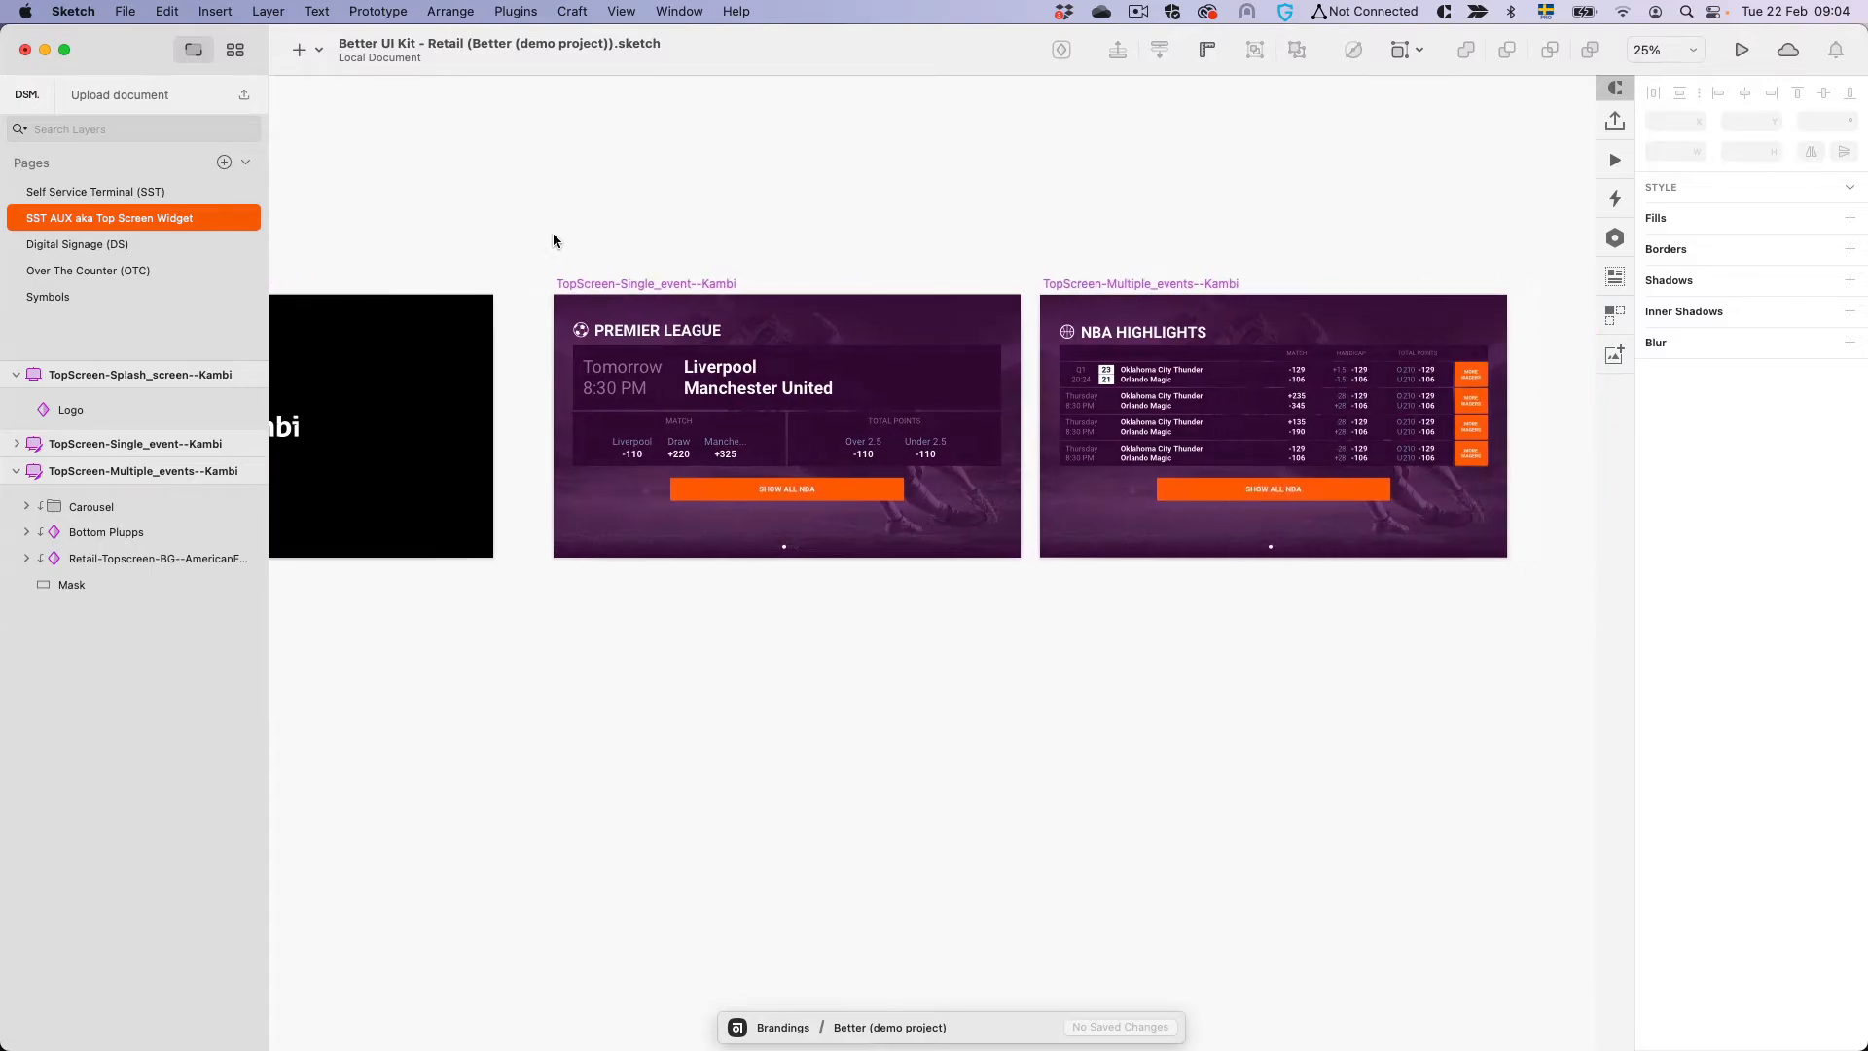
pyautogui.hscroll(4, 552, 241)
pyautogui.hscroll(-3, 552, 240)
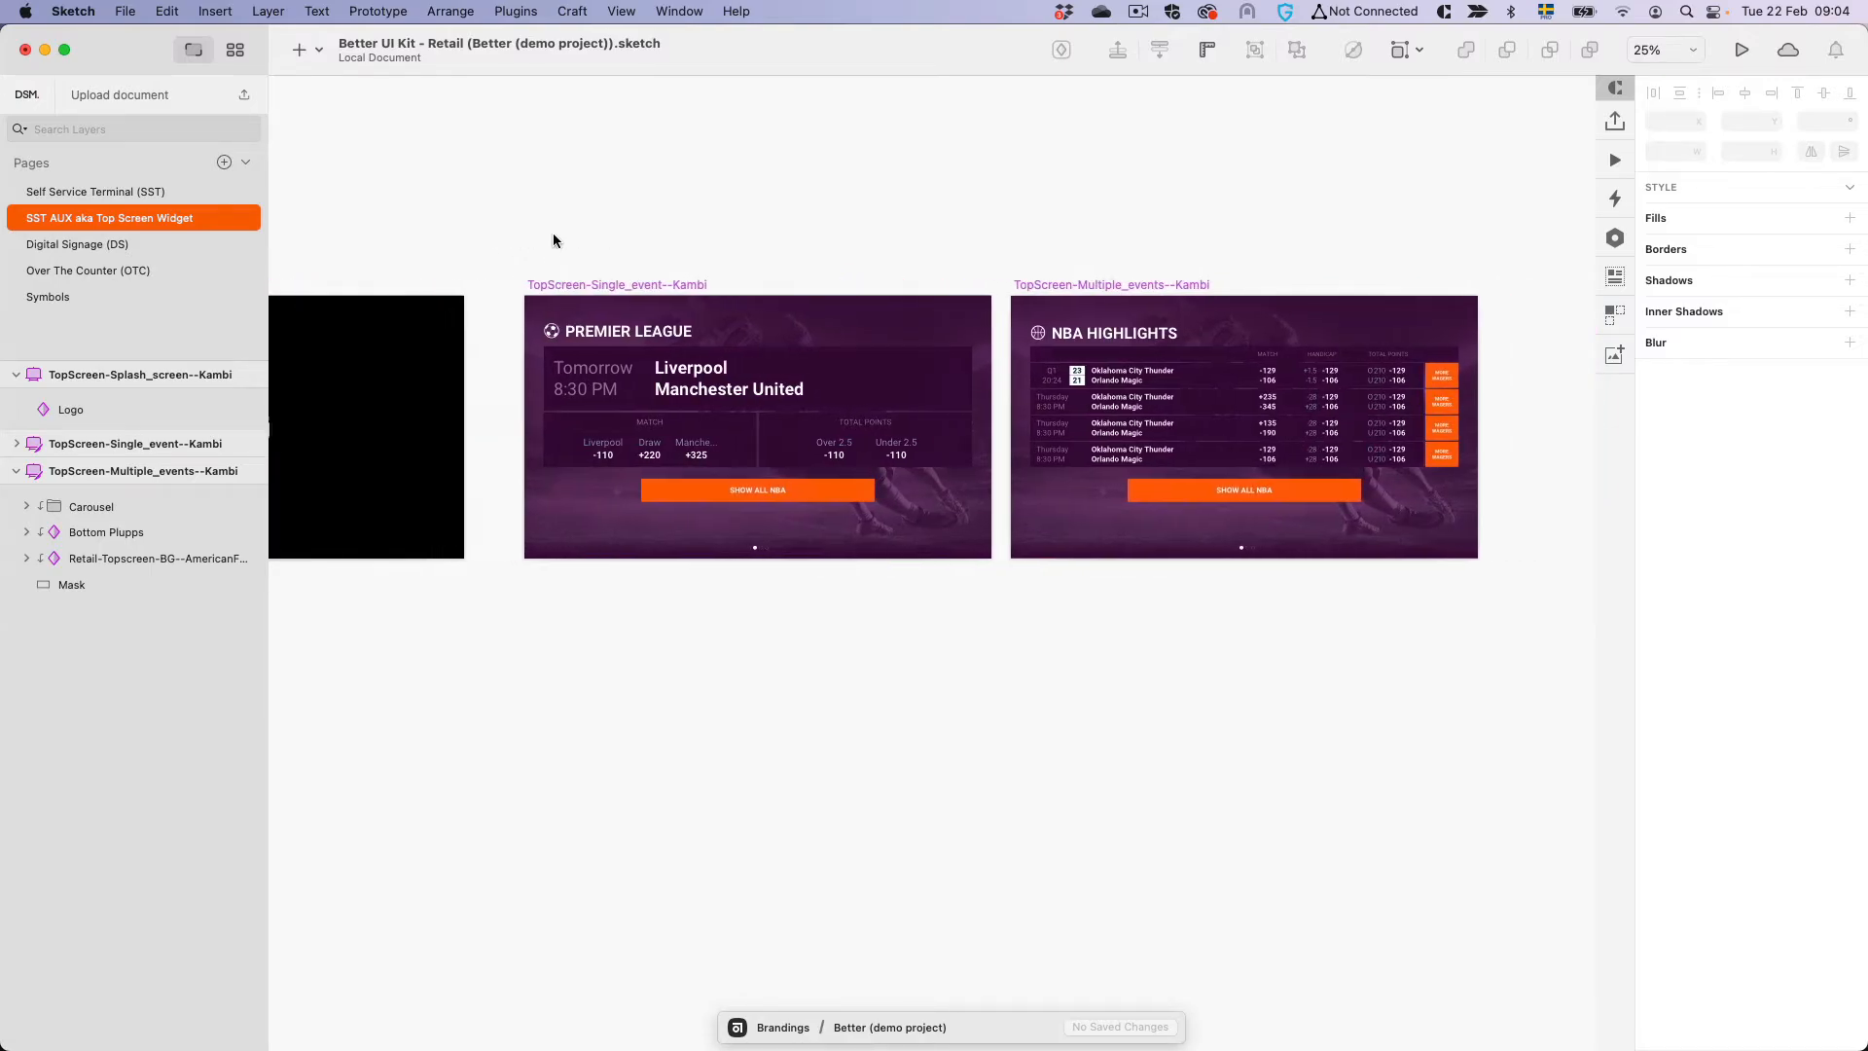
pyautogui.hscroll(-3, 552, 241)
pyautogui.hscroll(1, 552, 240)
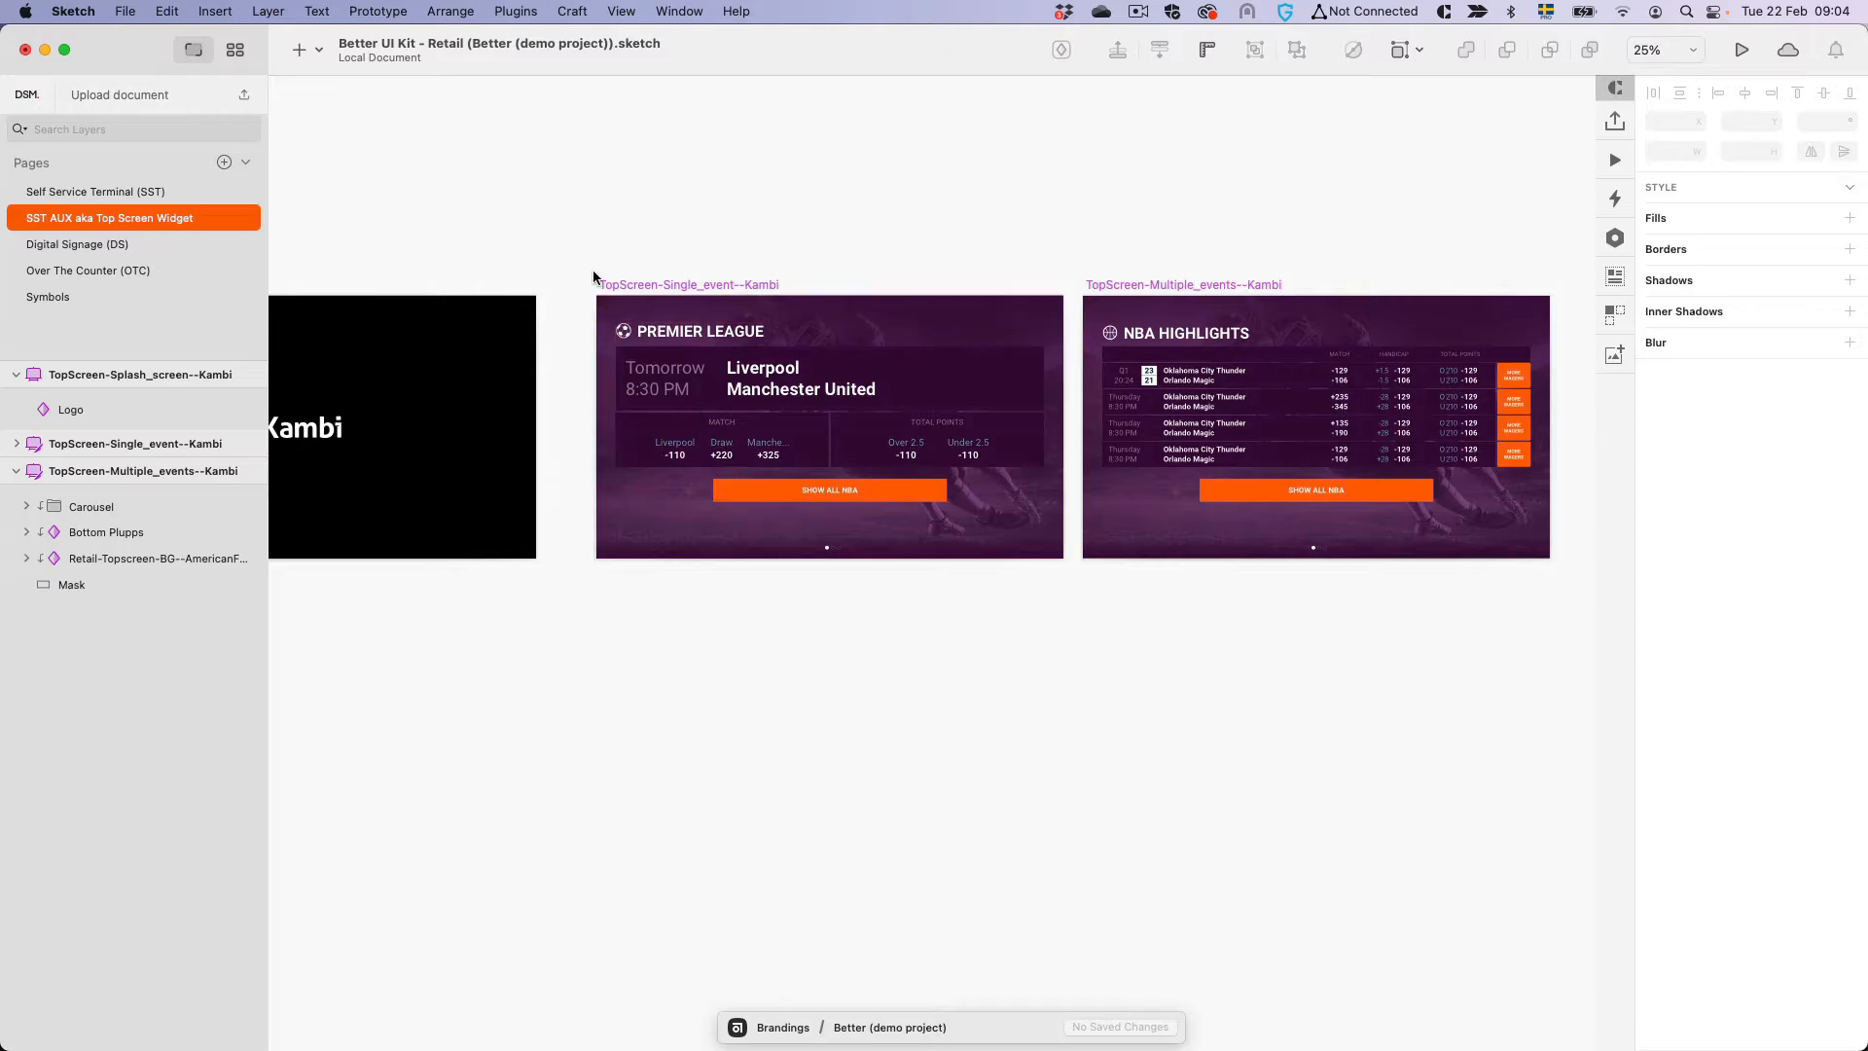
pyautogui.hscroll(-7, 477, 224)
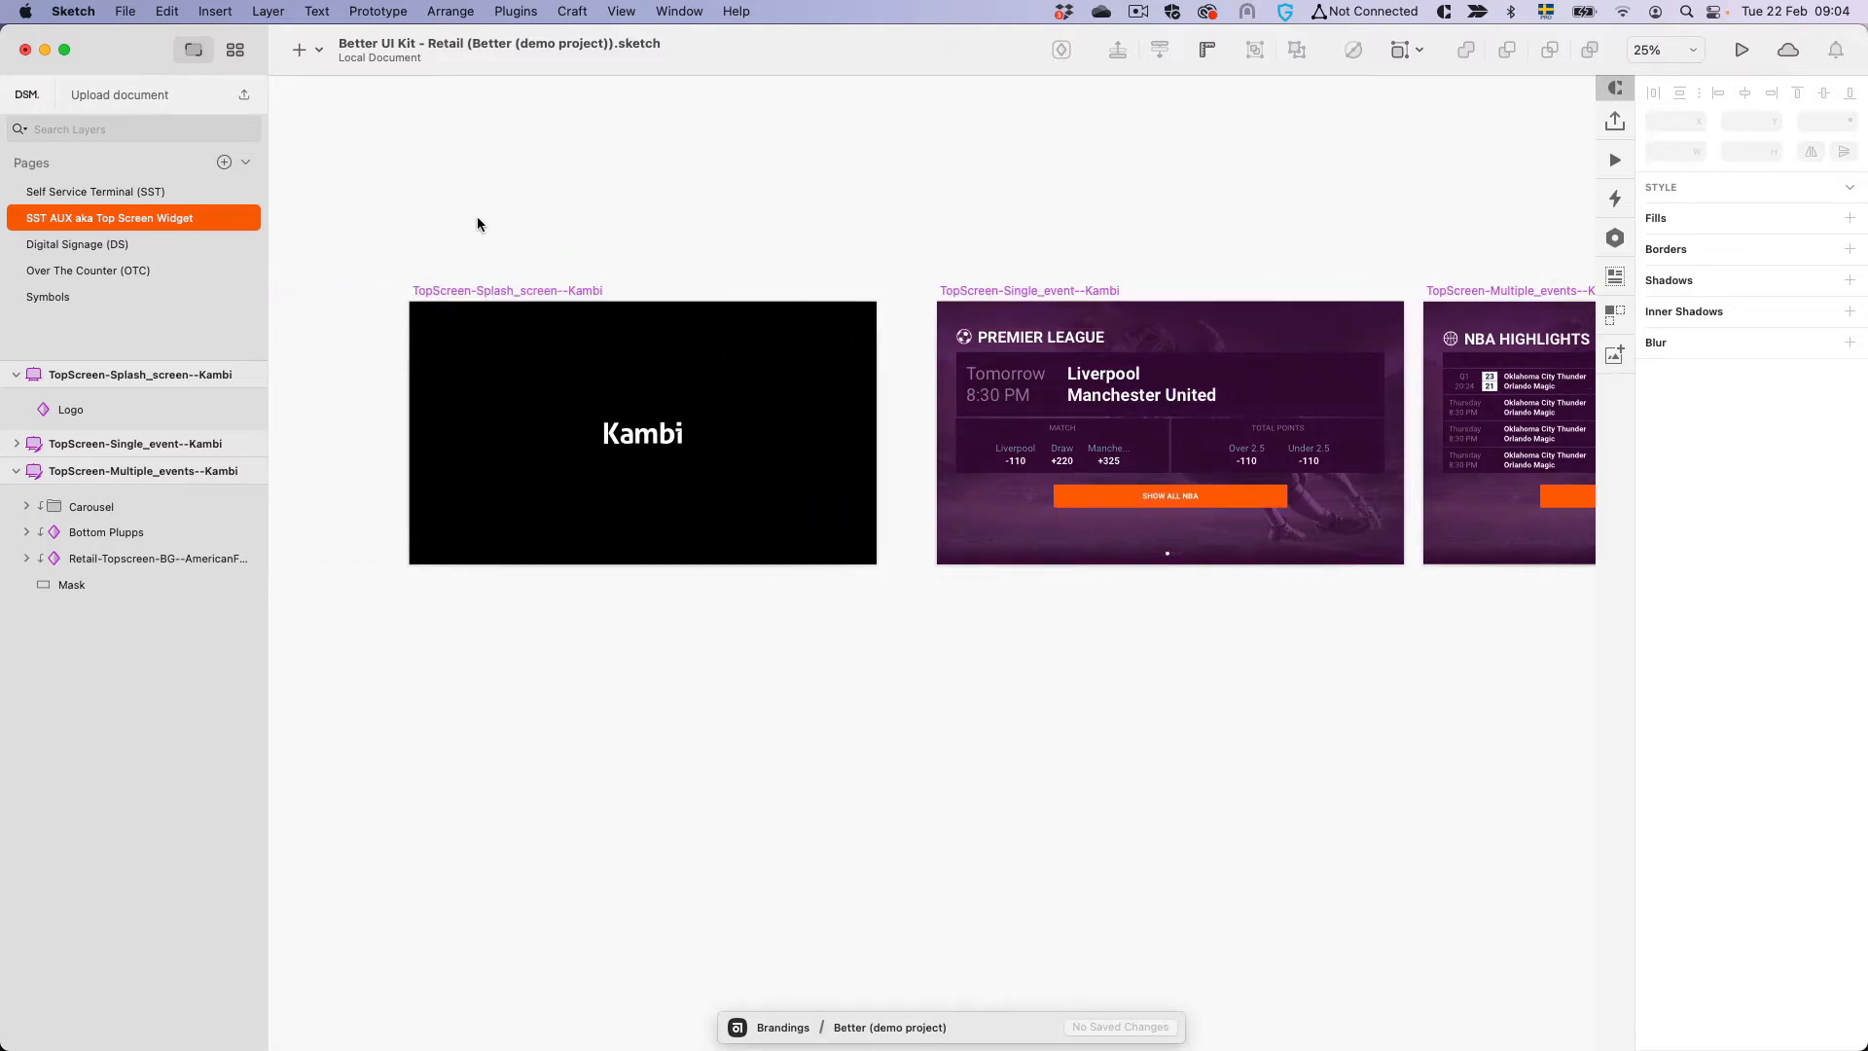
pyautogui.hscroll(1, 476, 223)
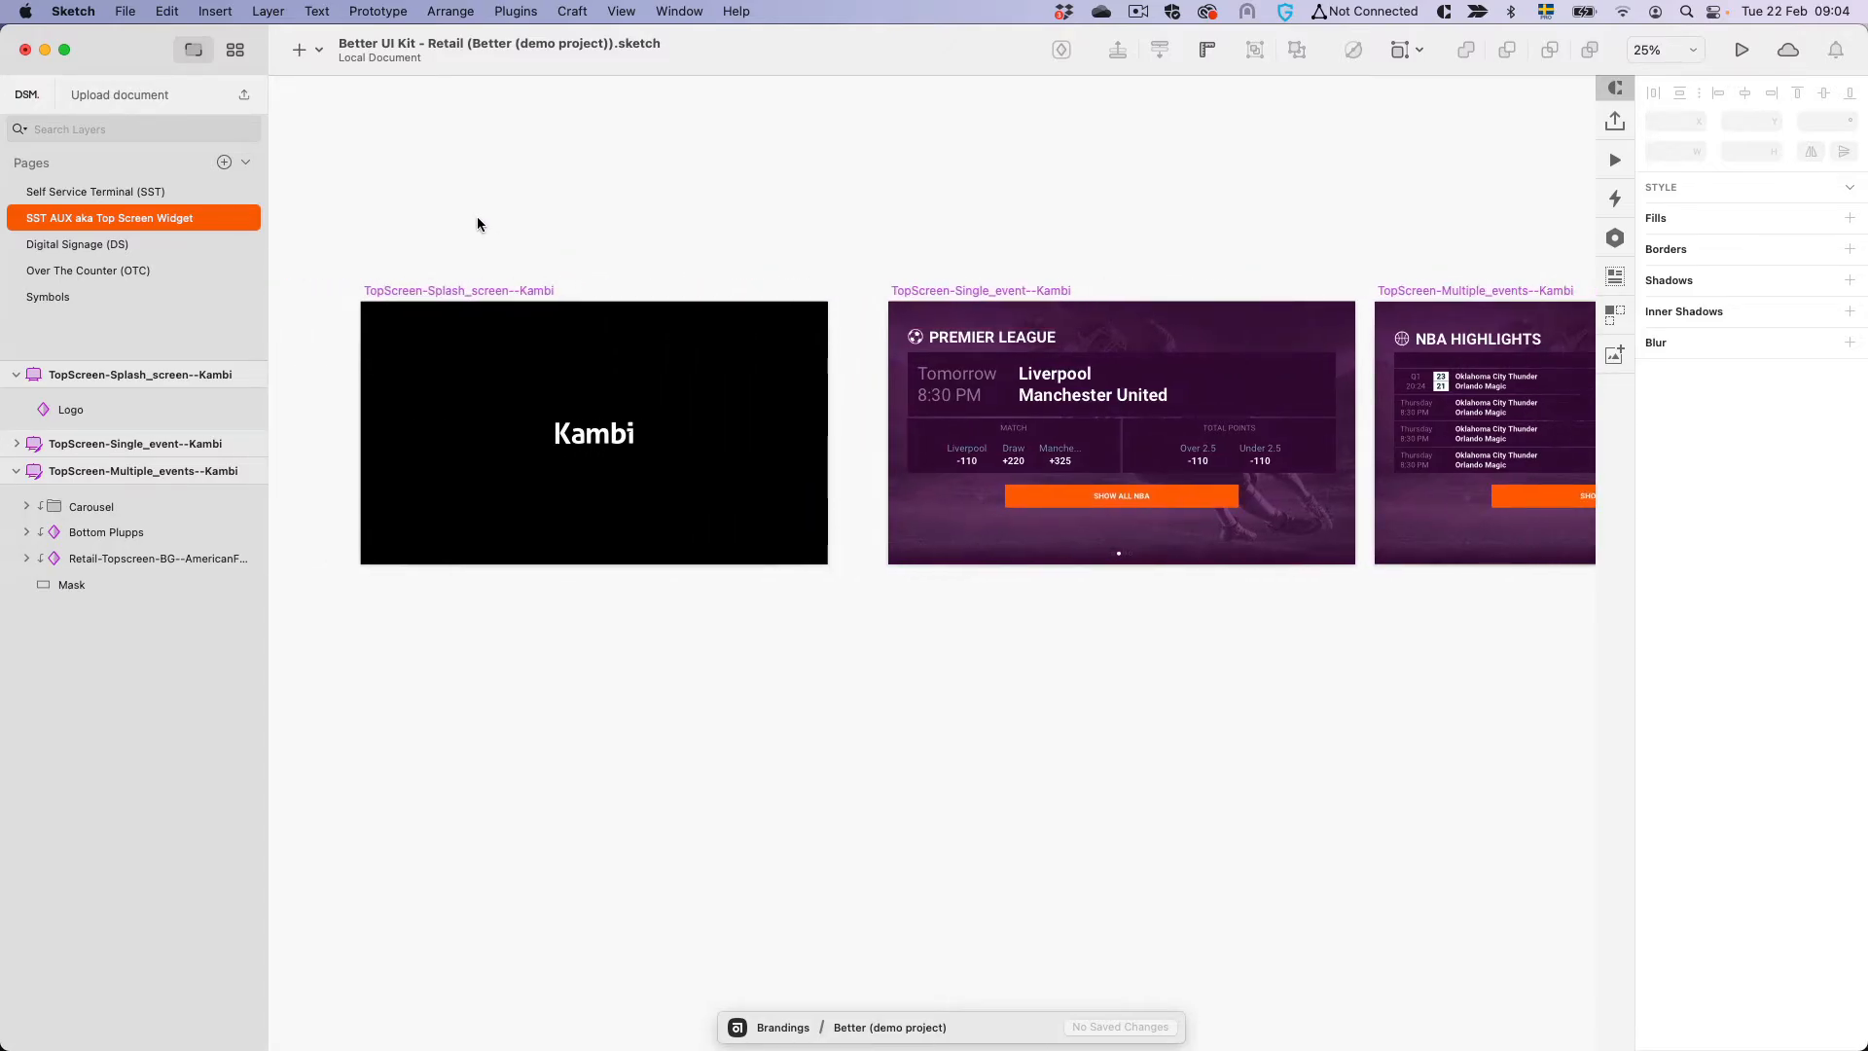
pyautogui.hscroll(1, 476, 224)
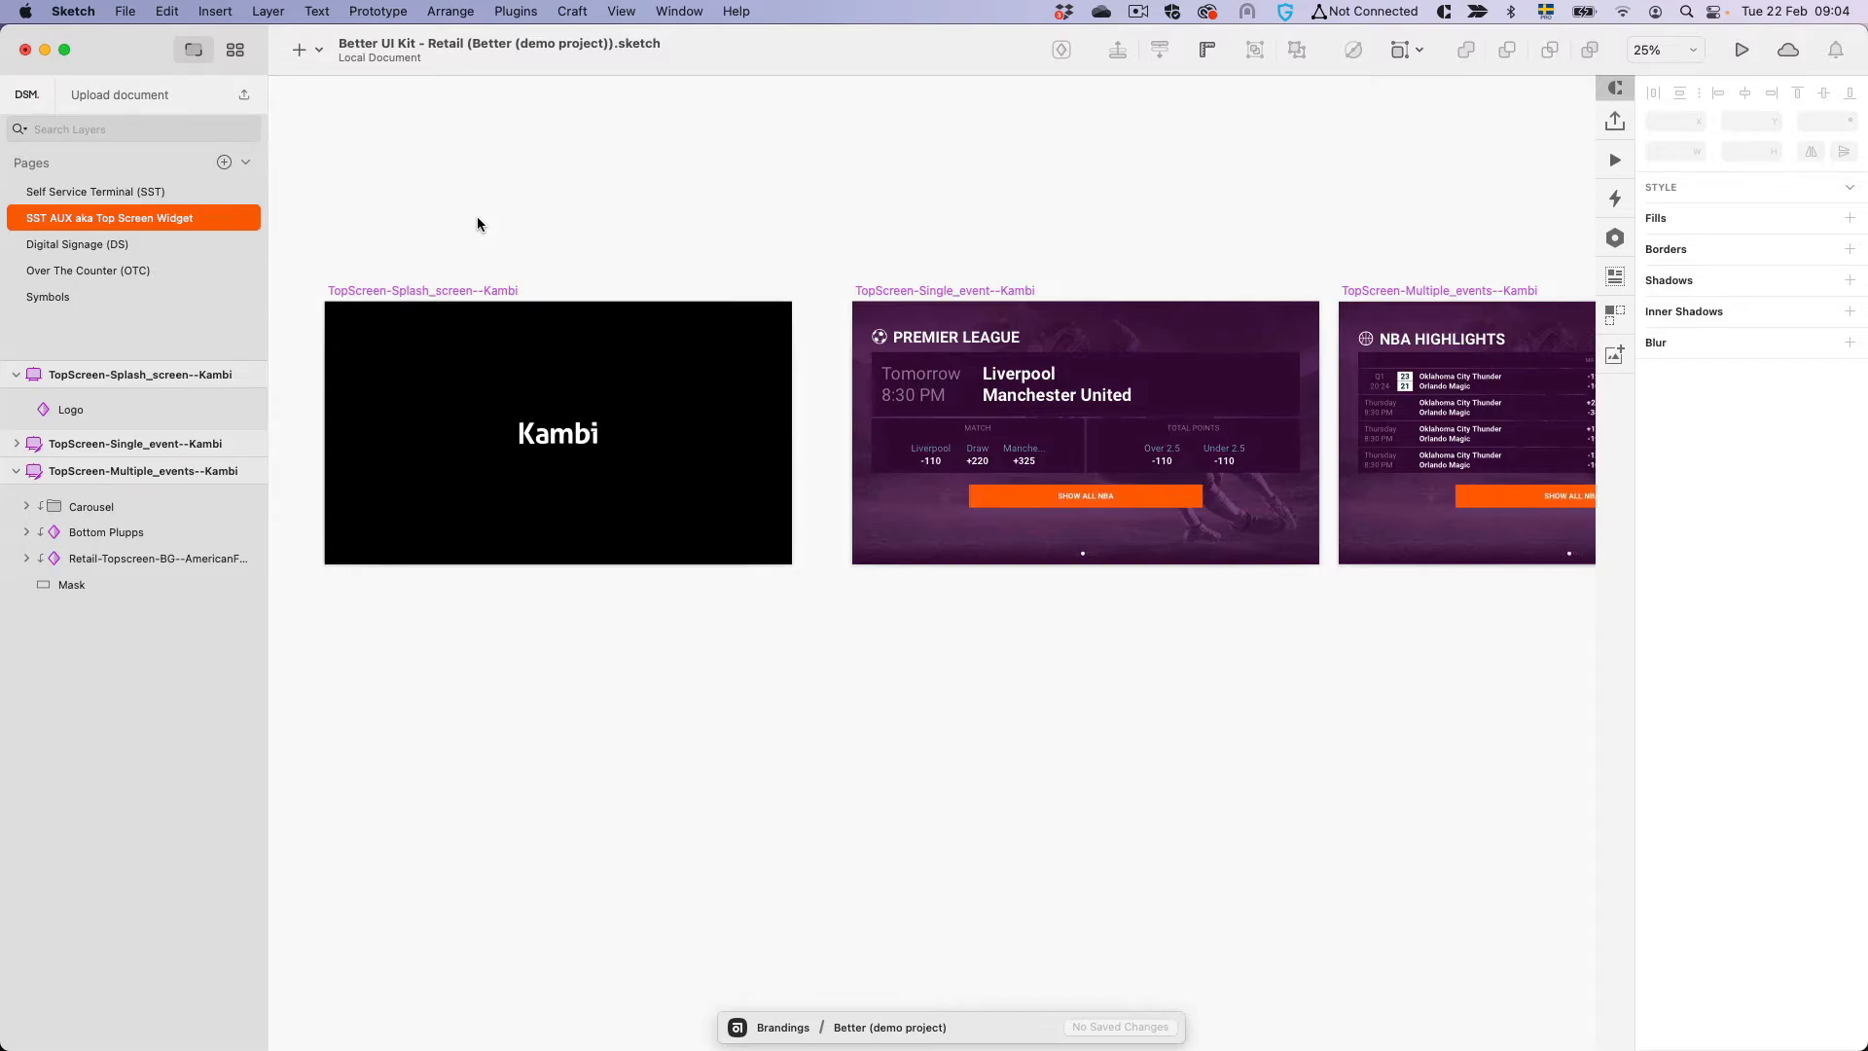
pyautogui.hscroll(1, 477, 224)
pyautogui.scroll(-1, 477, 224)
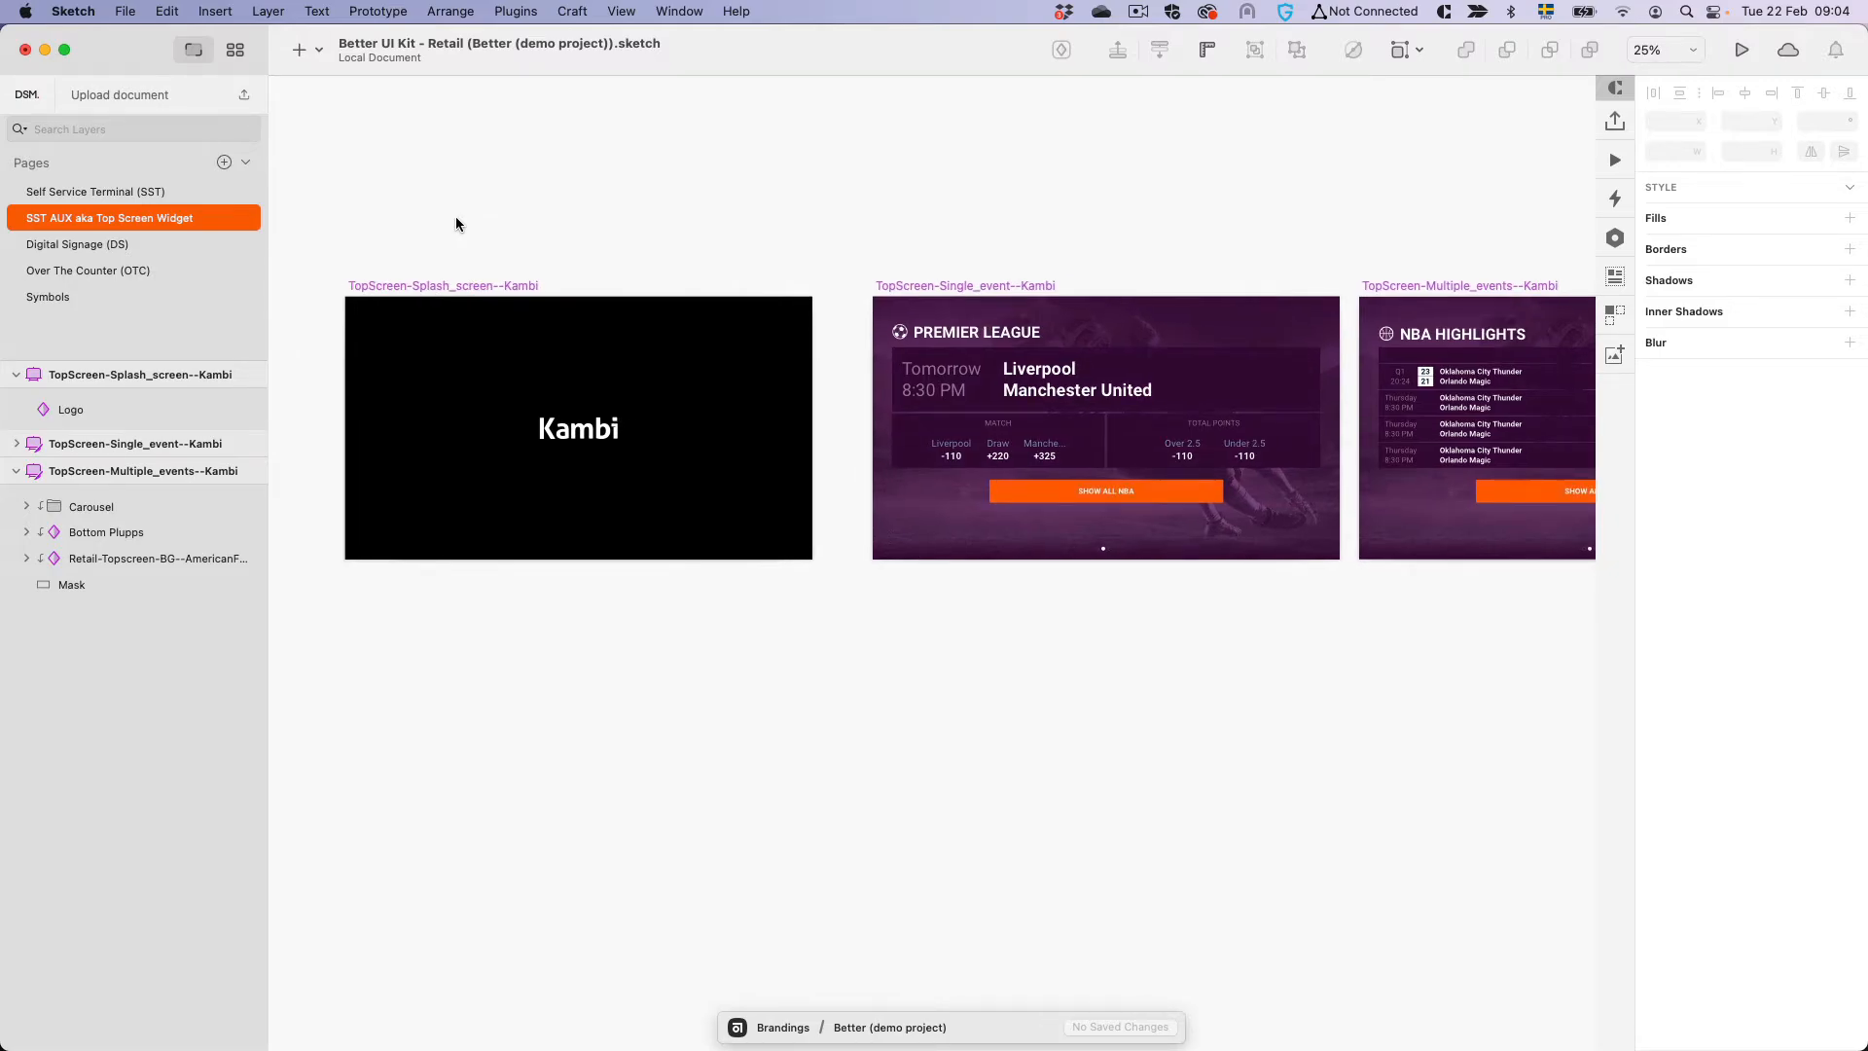
pyautogui.click(138, 243)
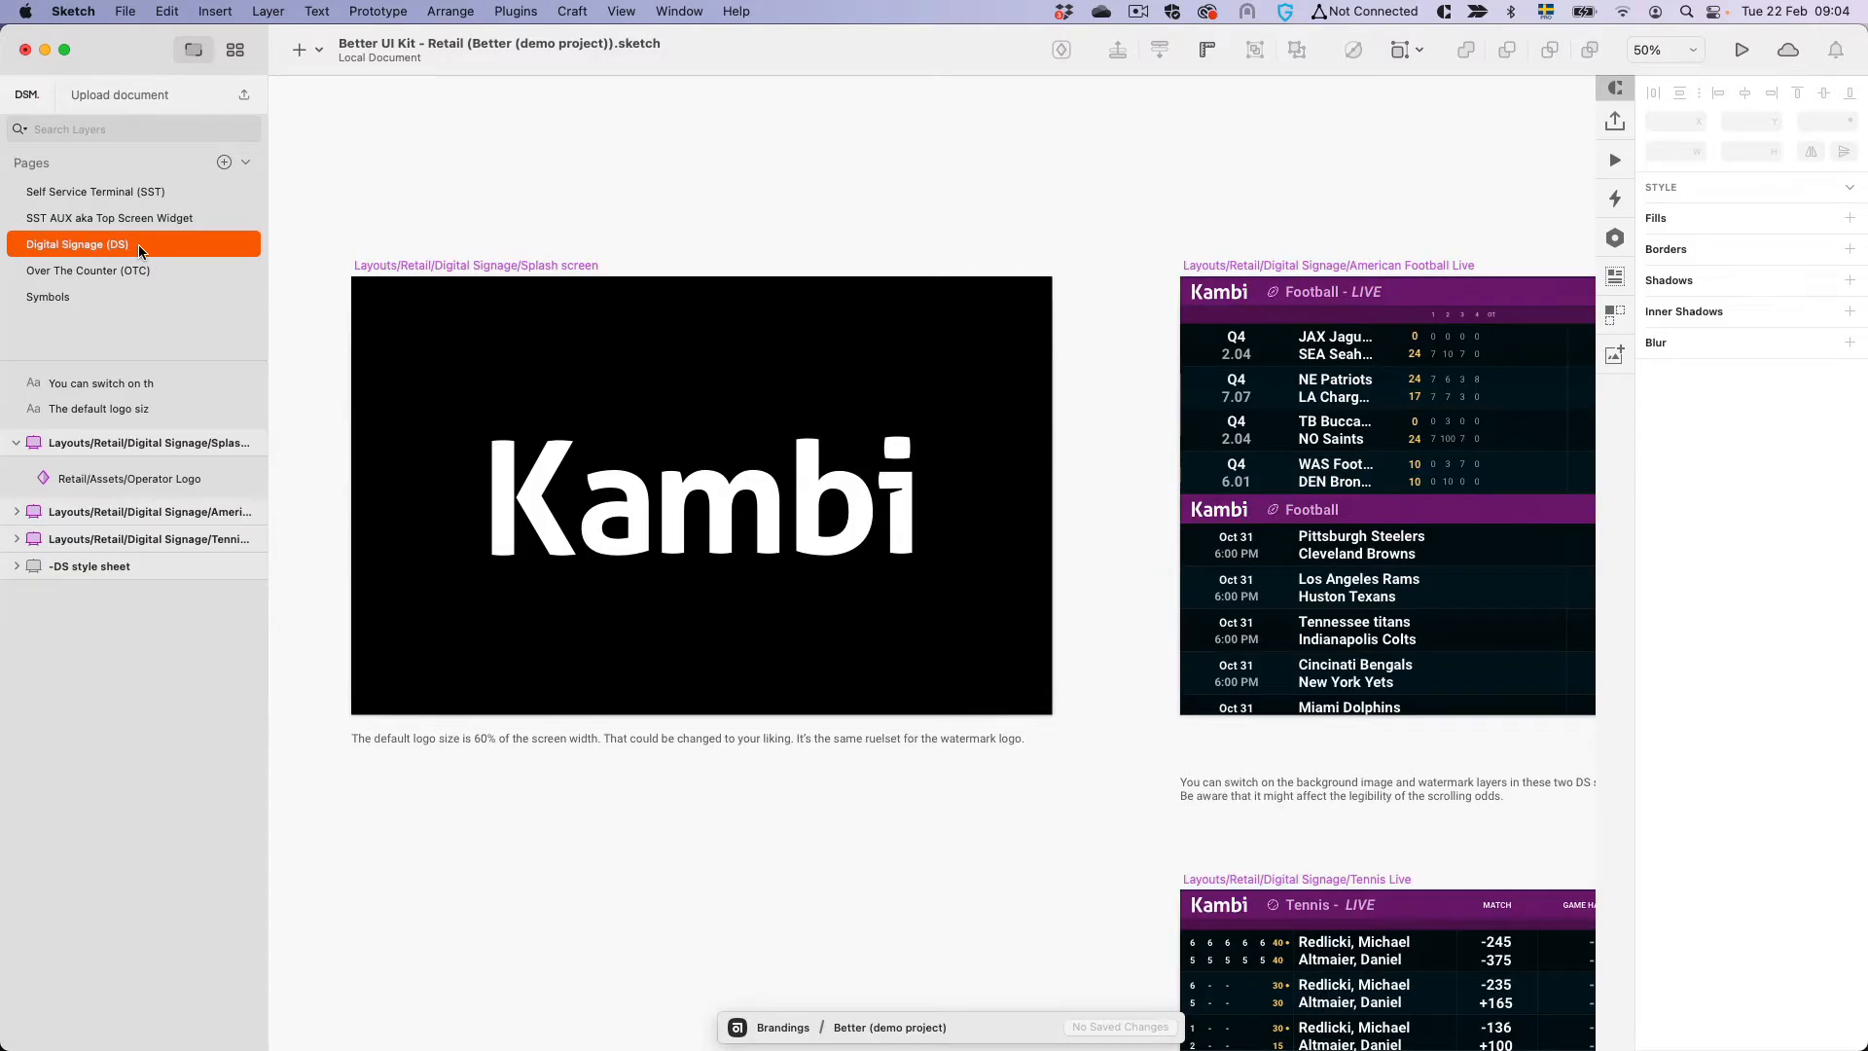
# Step: Browse the Digital Signage Kambi splash and live-odds boards, then switch to the Over The Counter (OTC) page
pyautogui.hscroll(10, 817, 210)
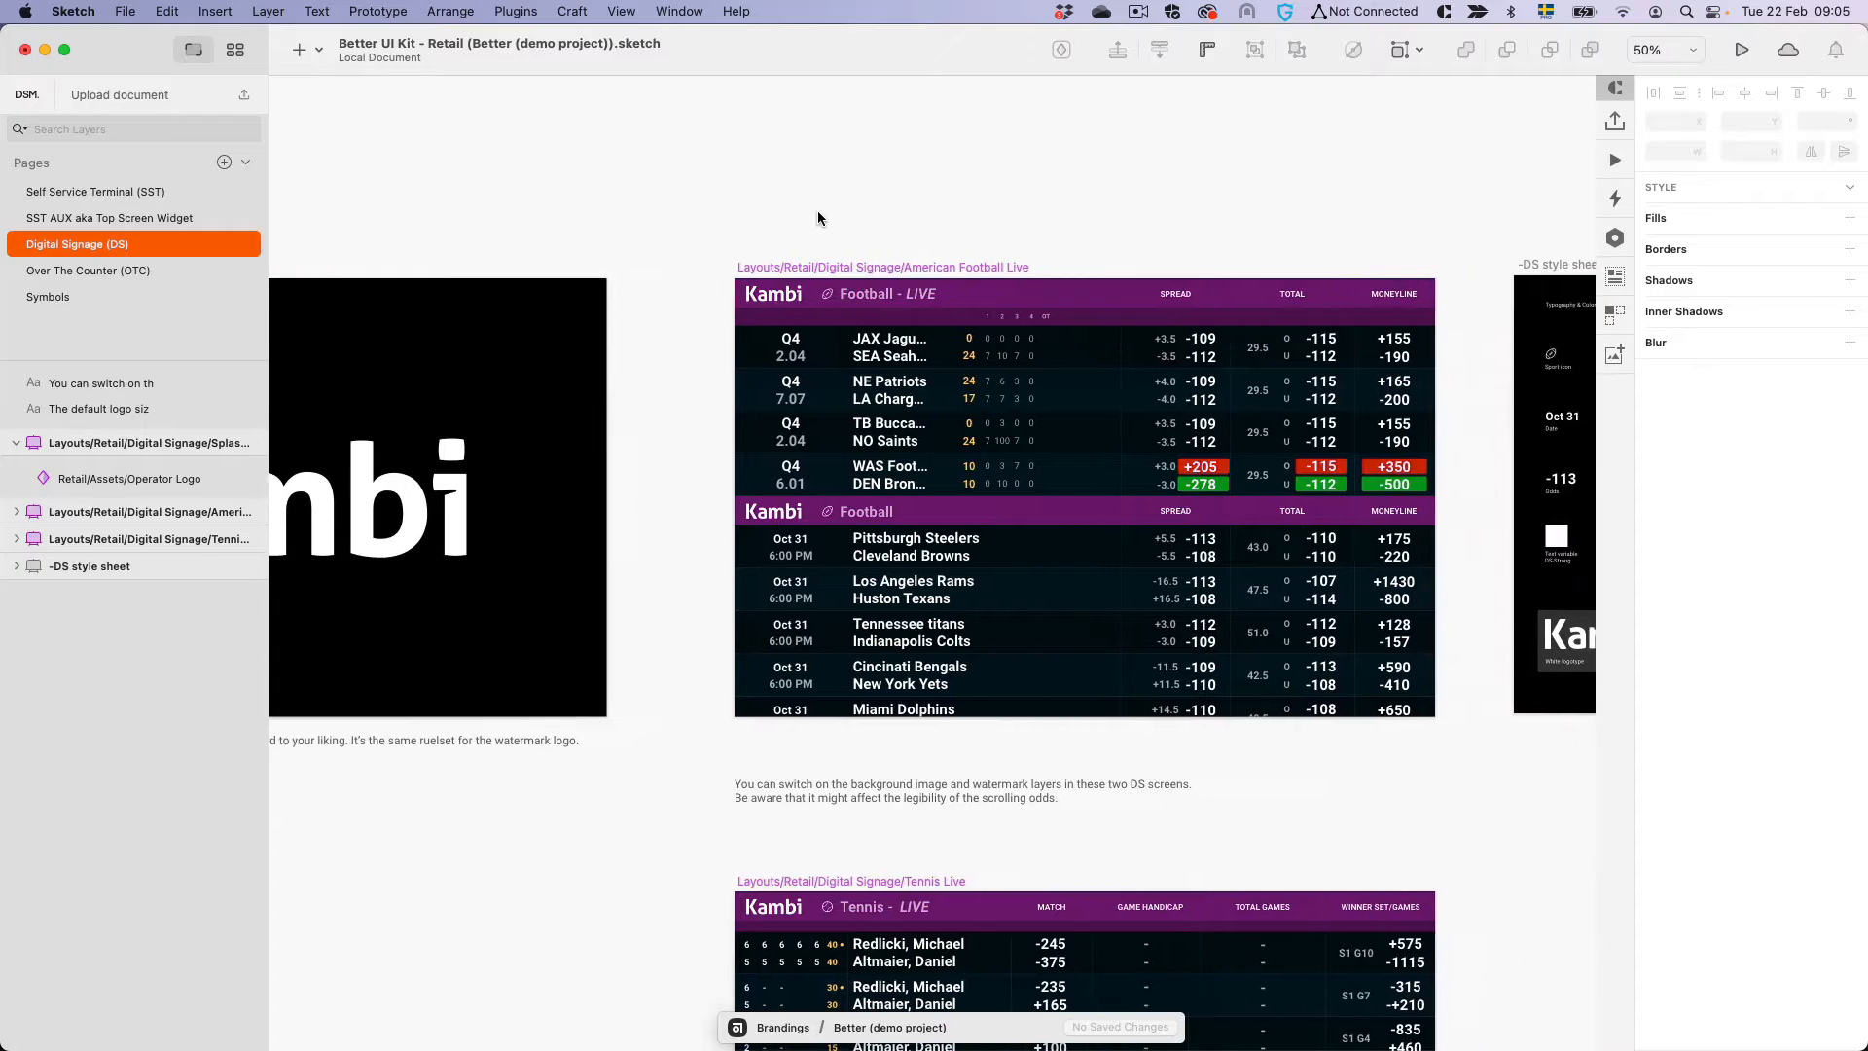
pyautogui.hscroll(3, 817, 210)
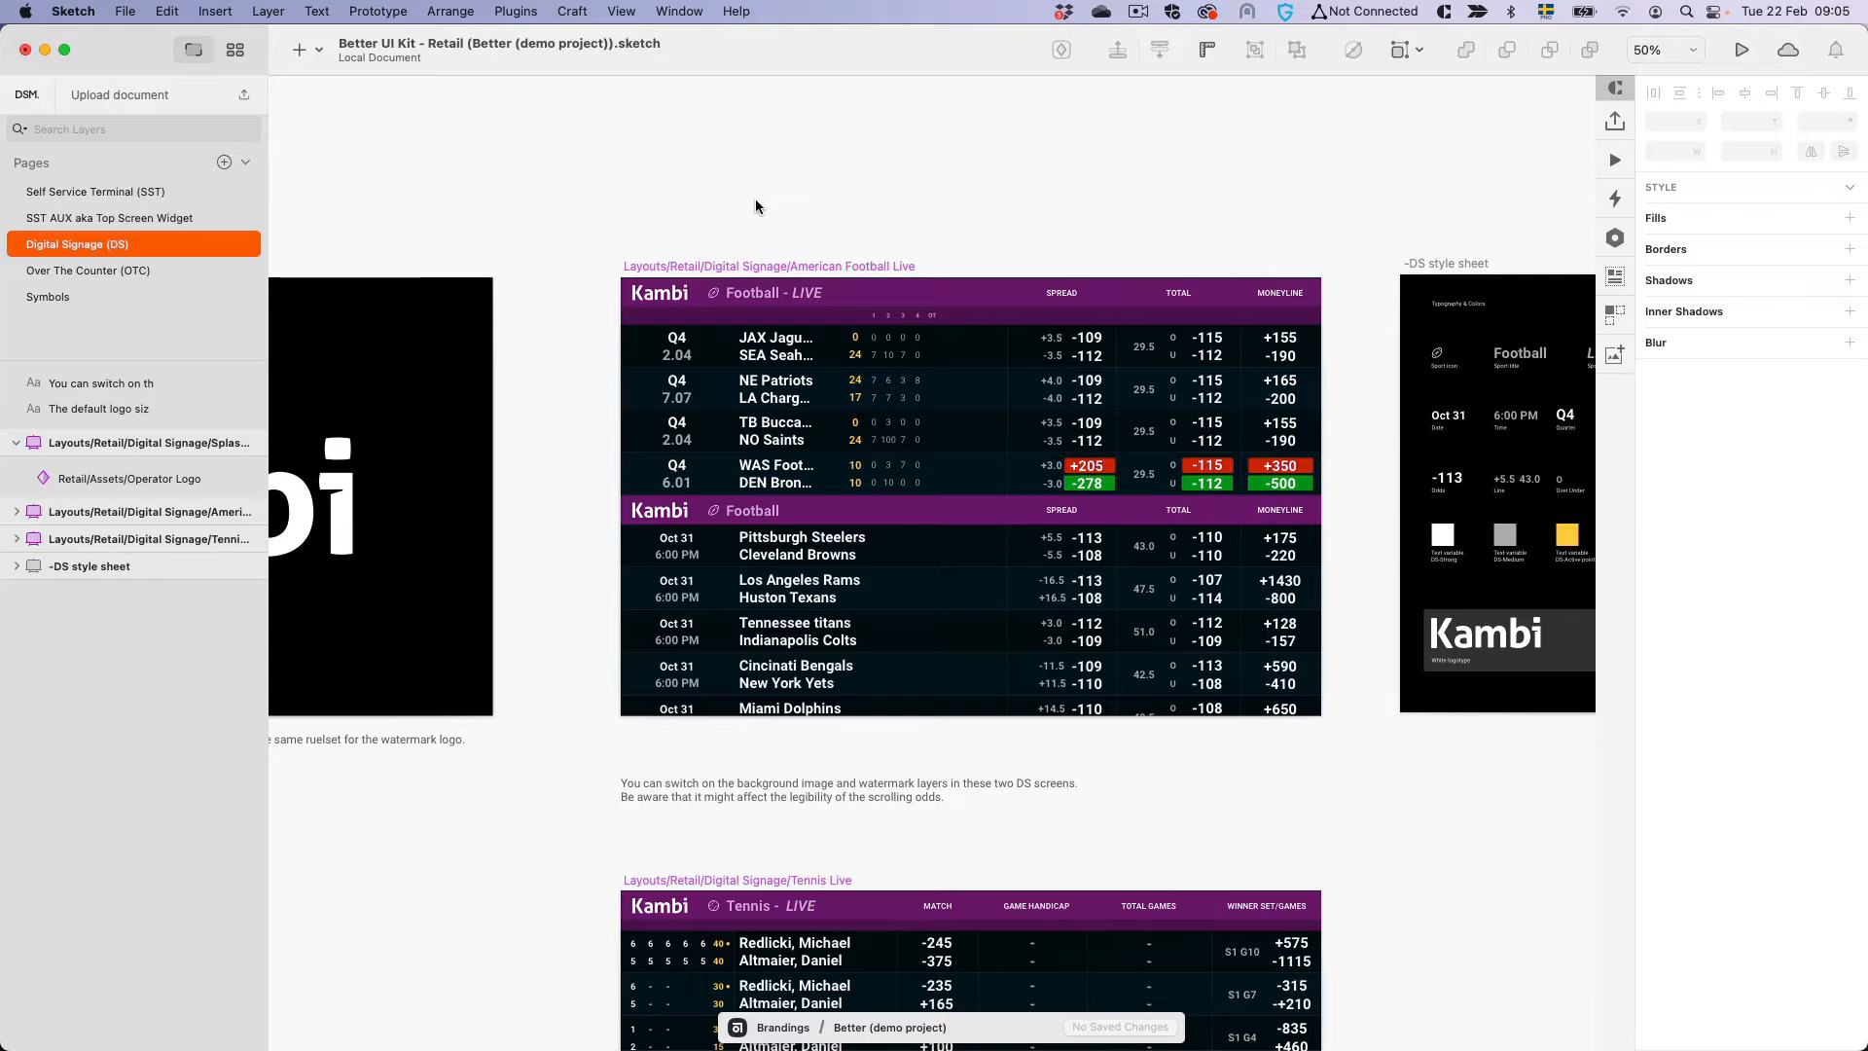
pyautogui.hscroll(-5, 632, 215)
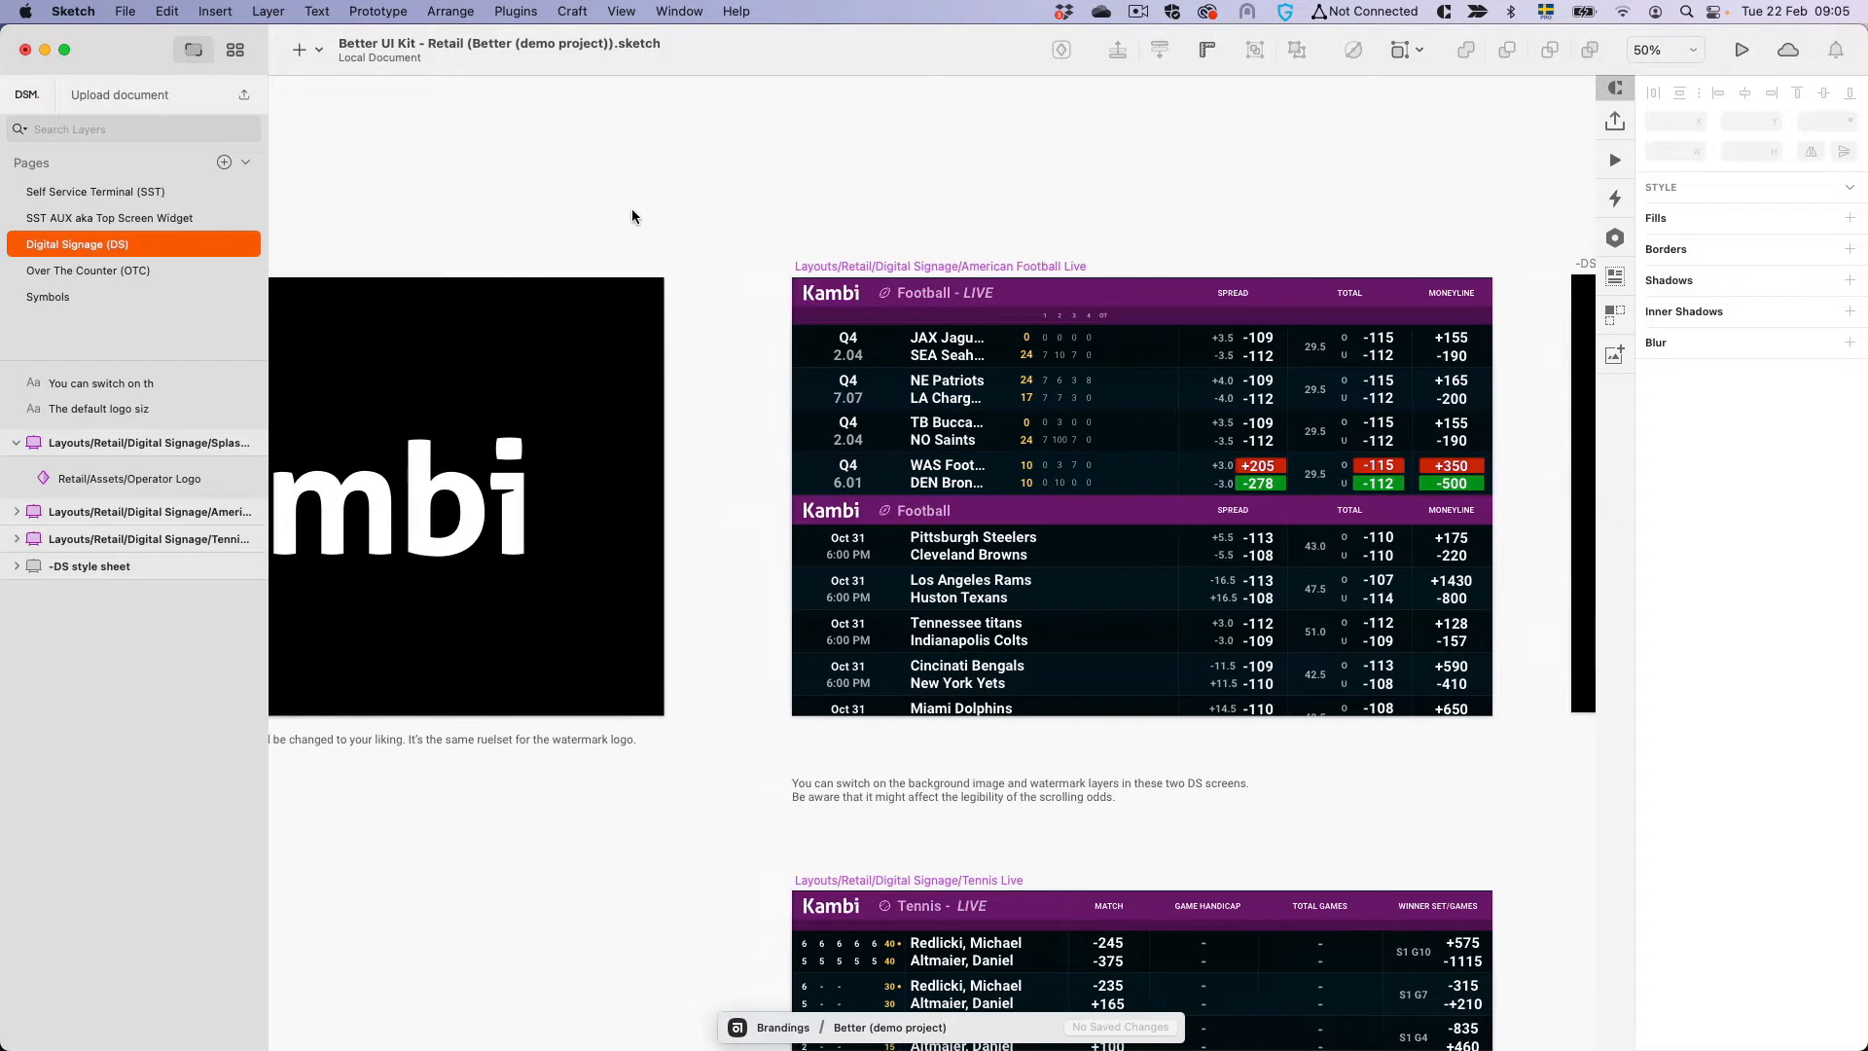
pyautogui.click(109, 271)
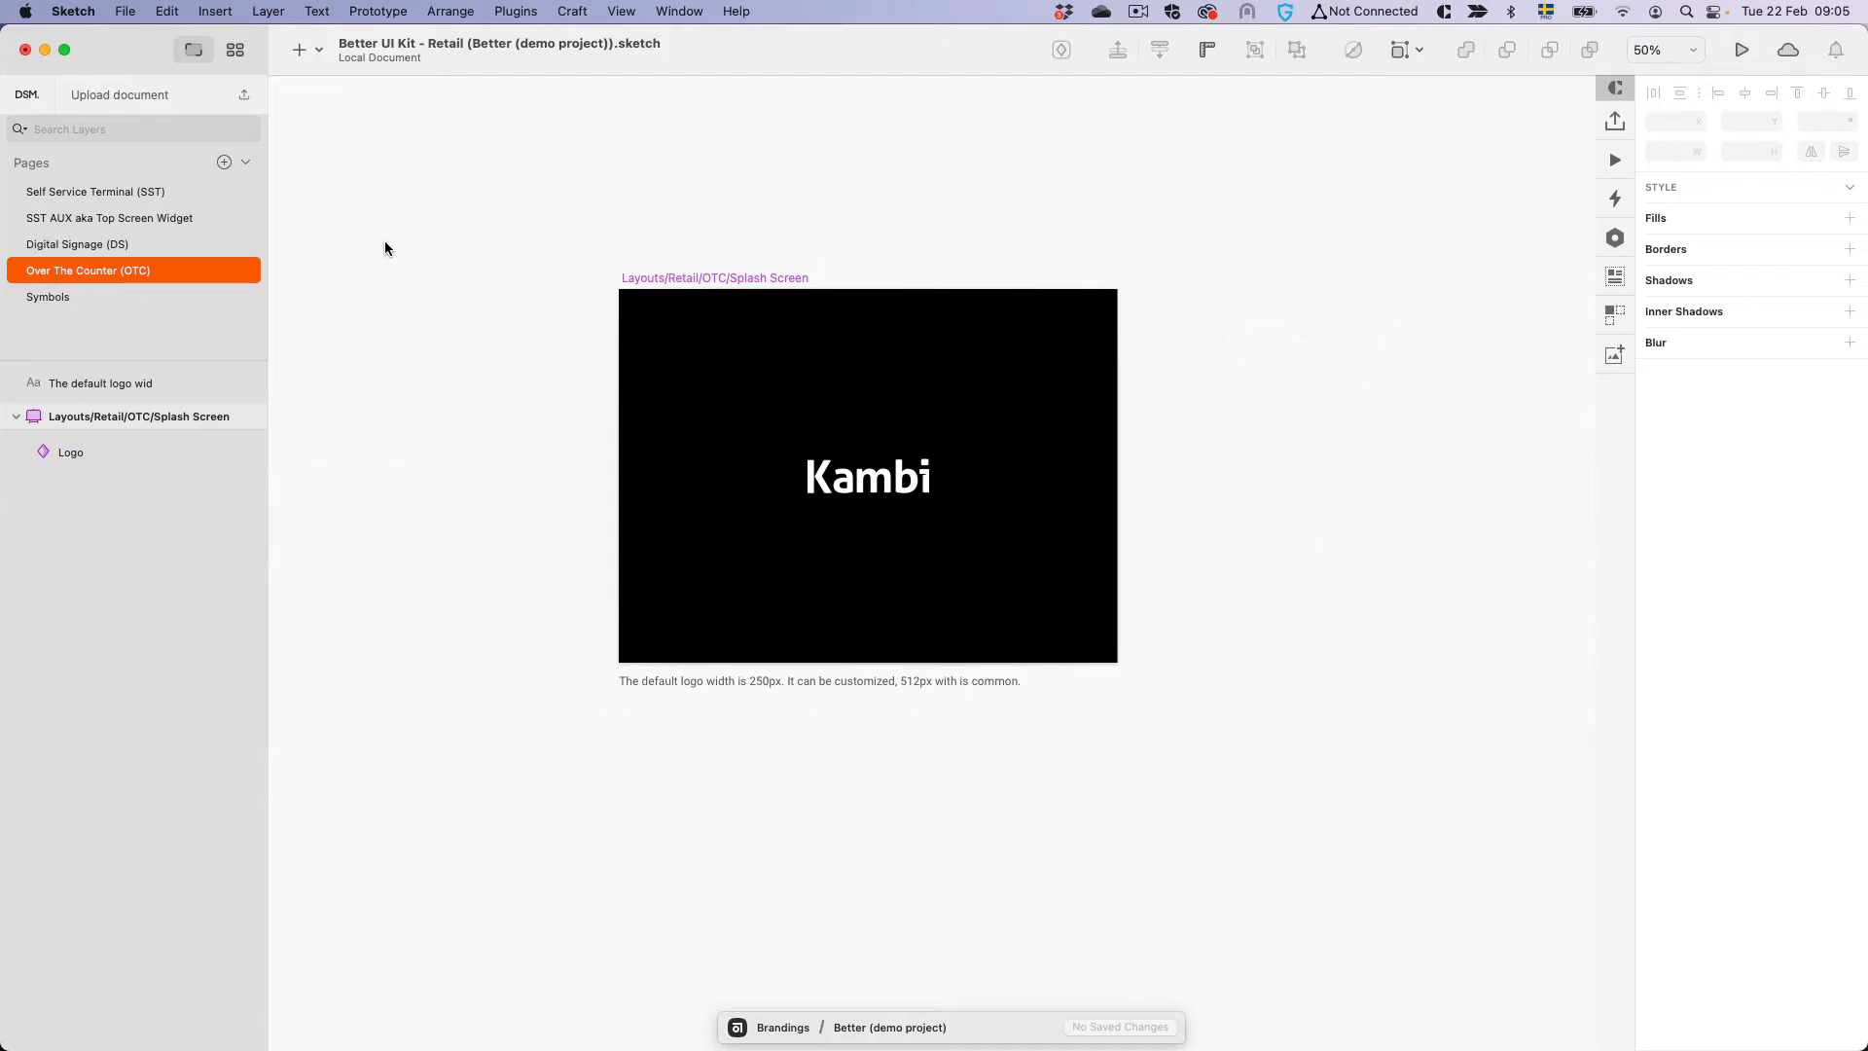
# Step: Inspect the OTC Splash Screen artboard and its Kambi logo, then go back to the Self Service Terminal (SST) page
pyautogui.hscroll(1, 384, 248)
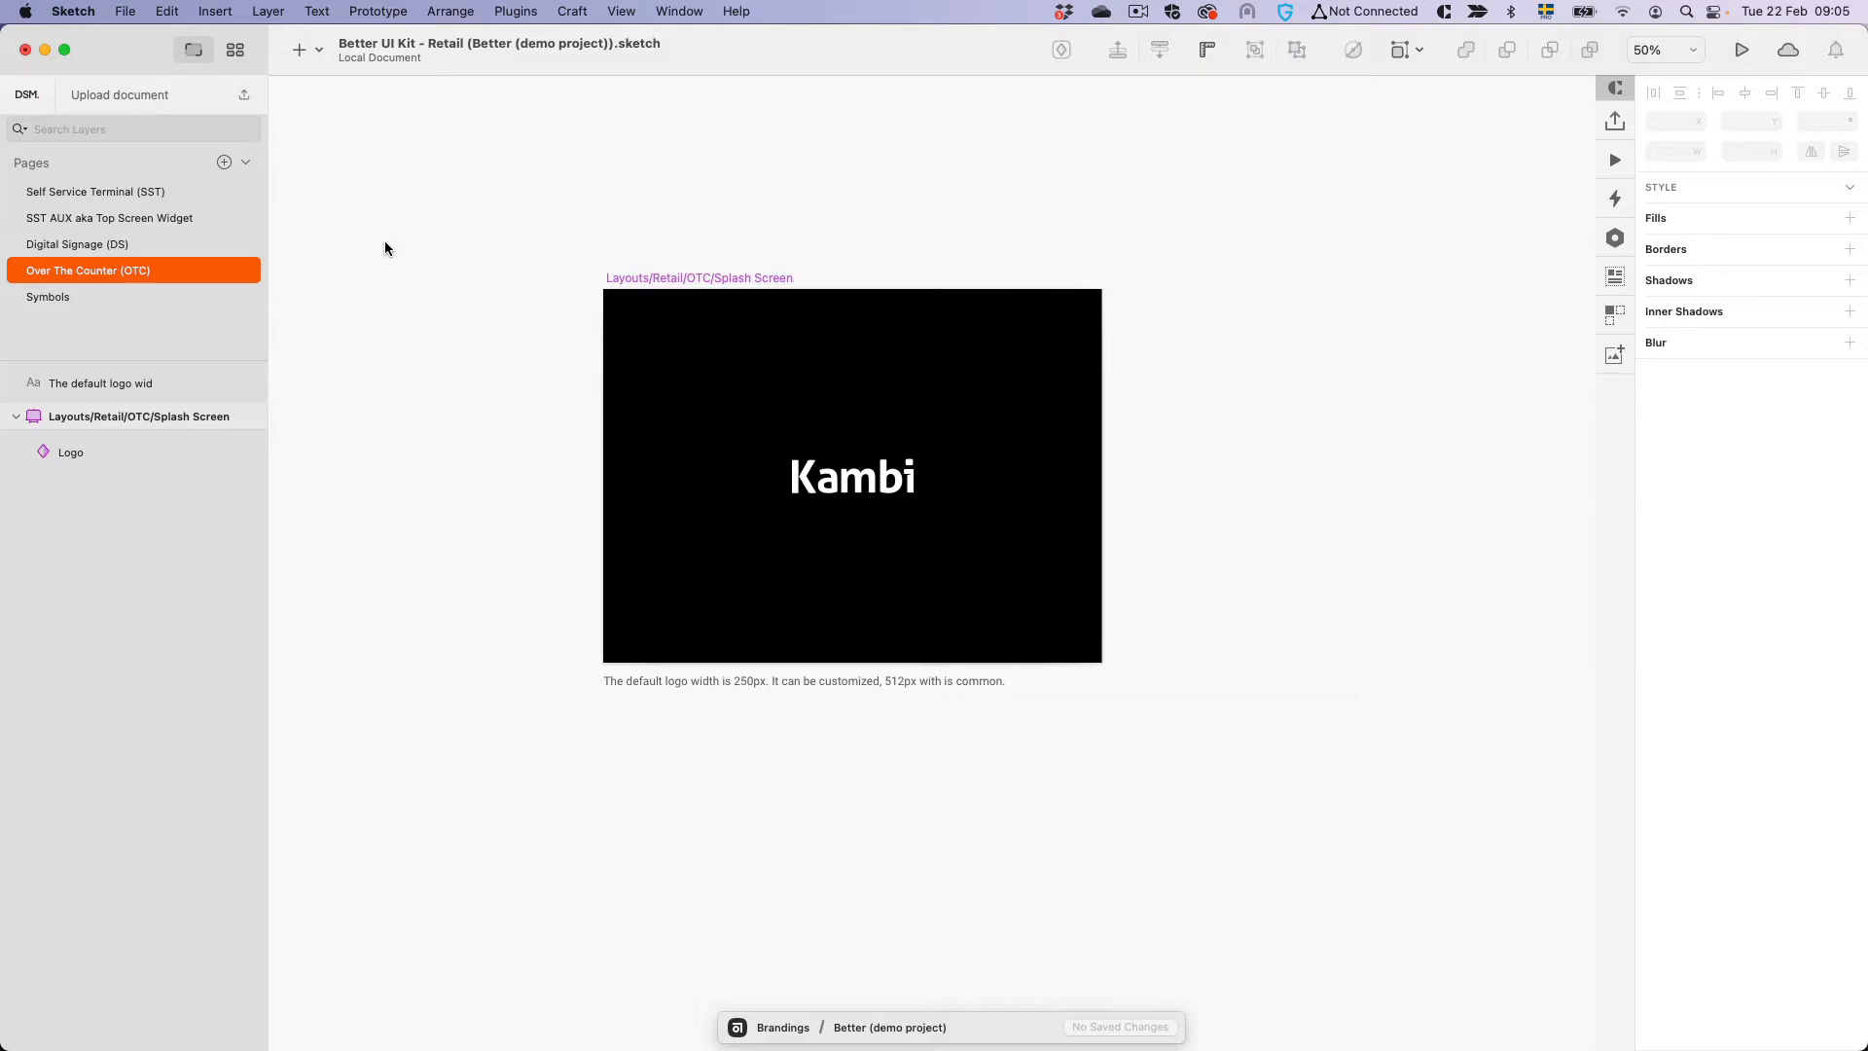
pyautogui.hscroll(-1, 384, 248)
pyautogui.hscroll(-2, 384, 248)
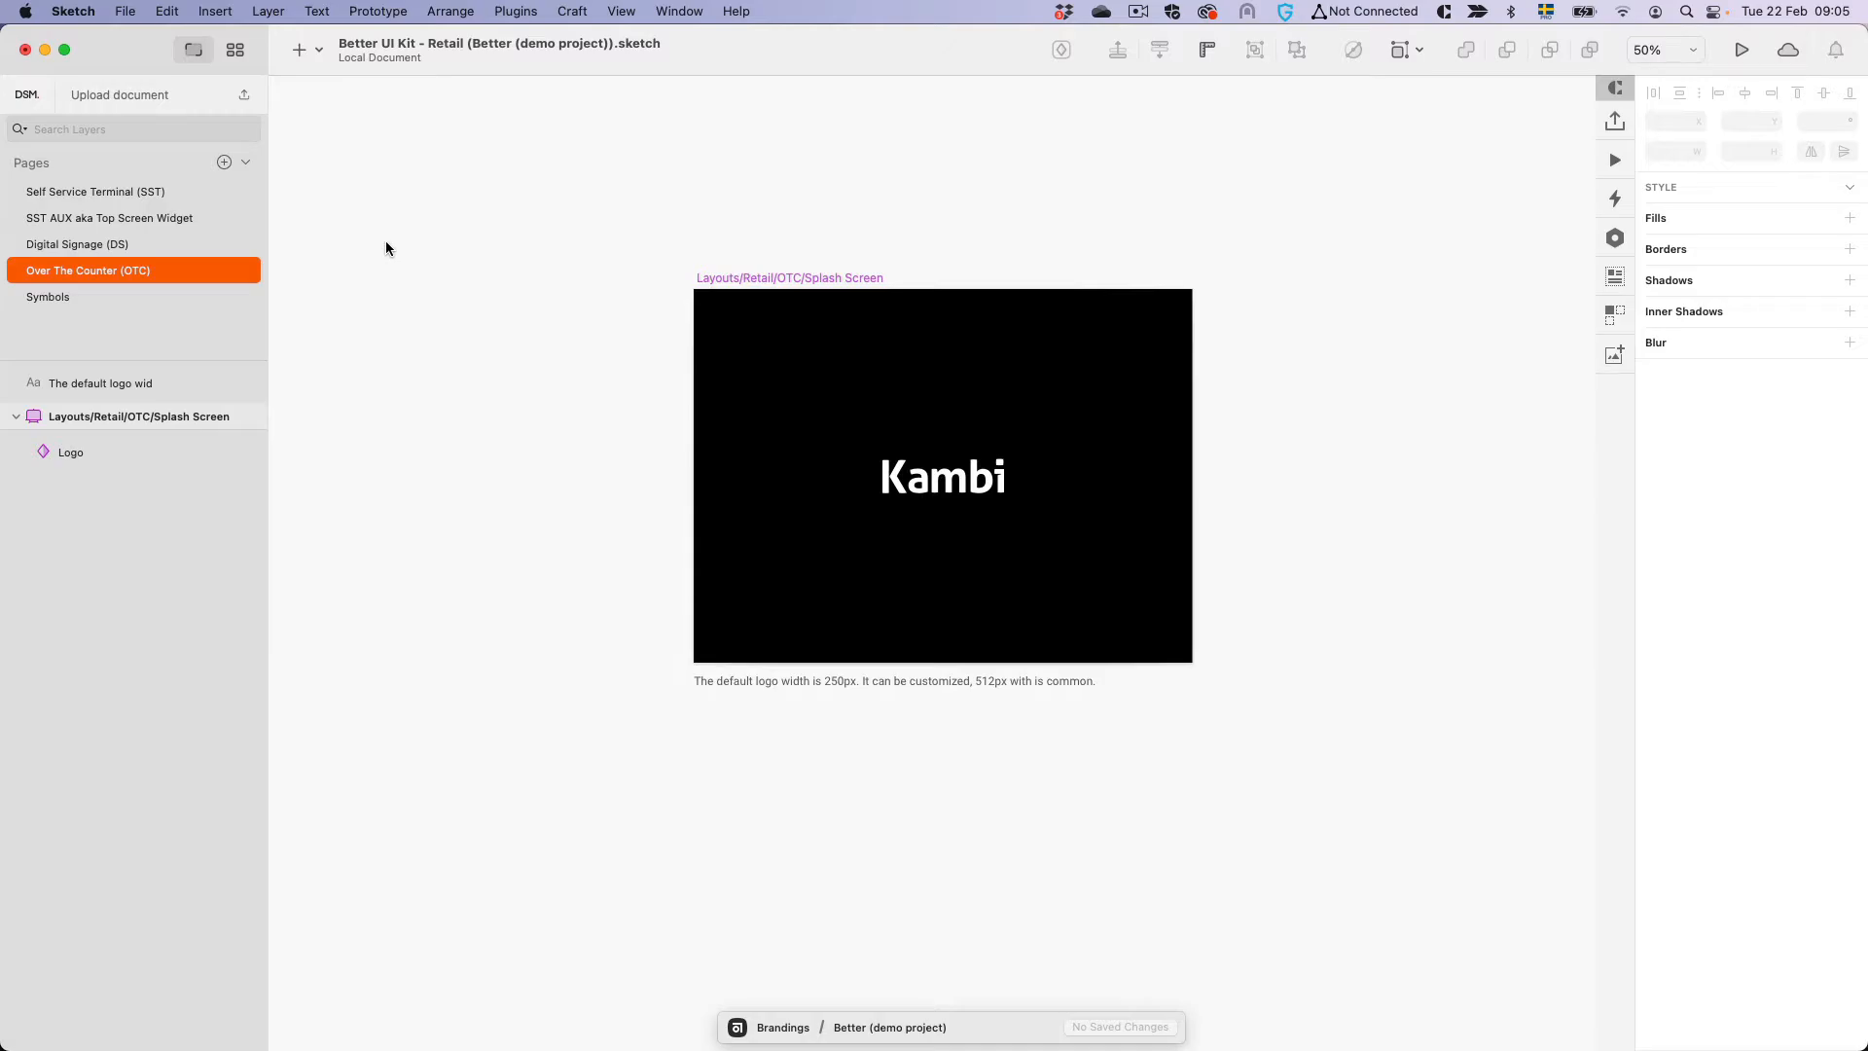
pyautogui.scroll(-1, 414, 261)
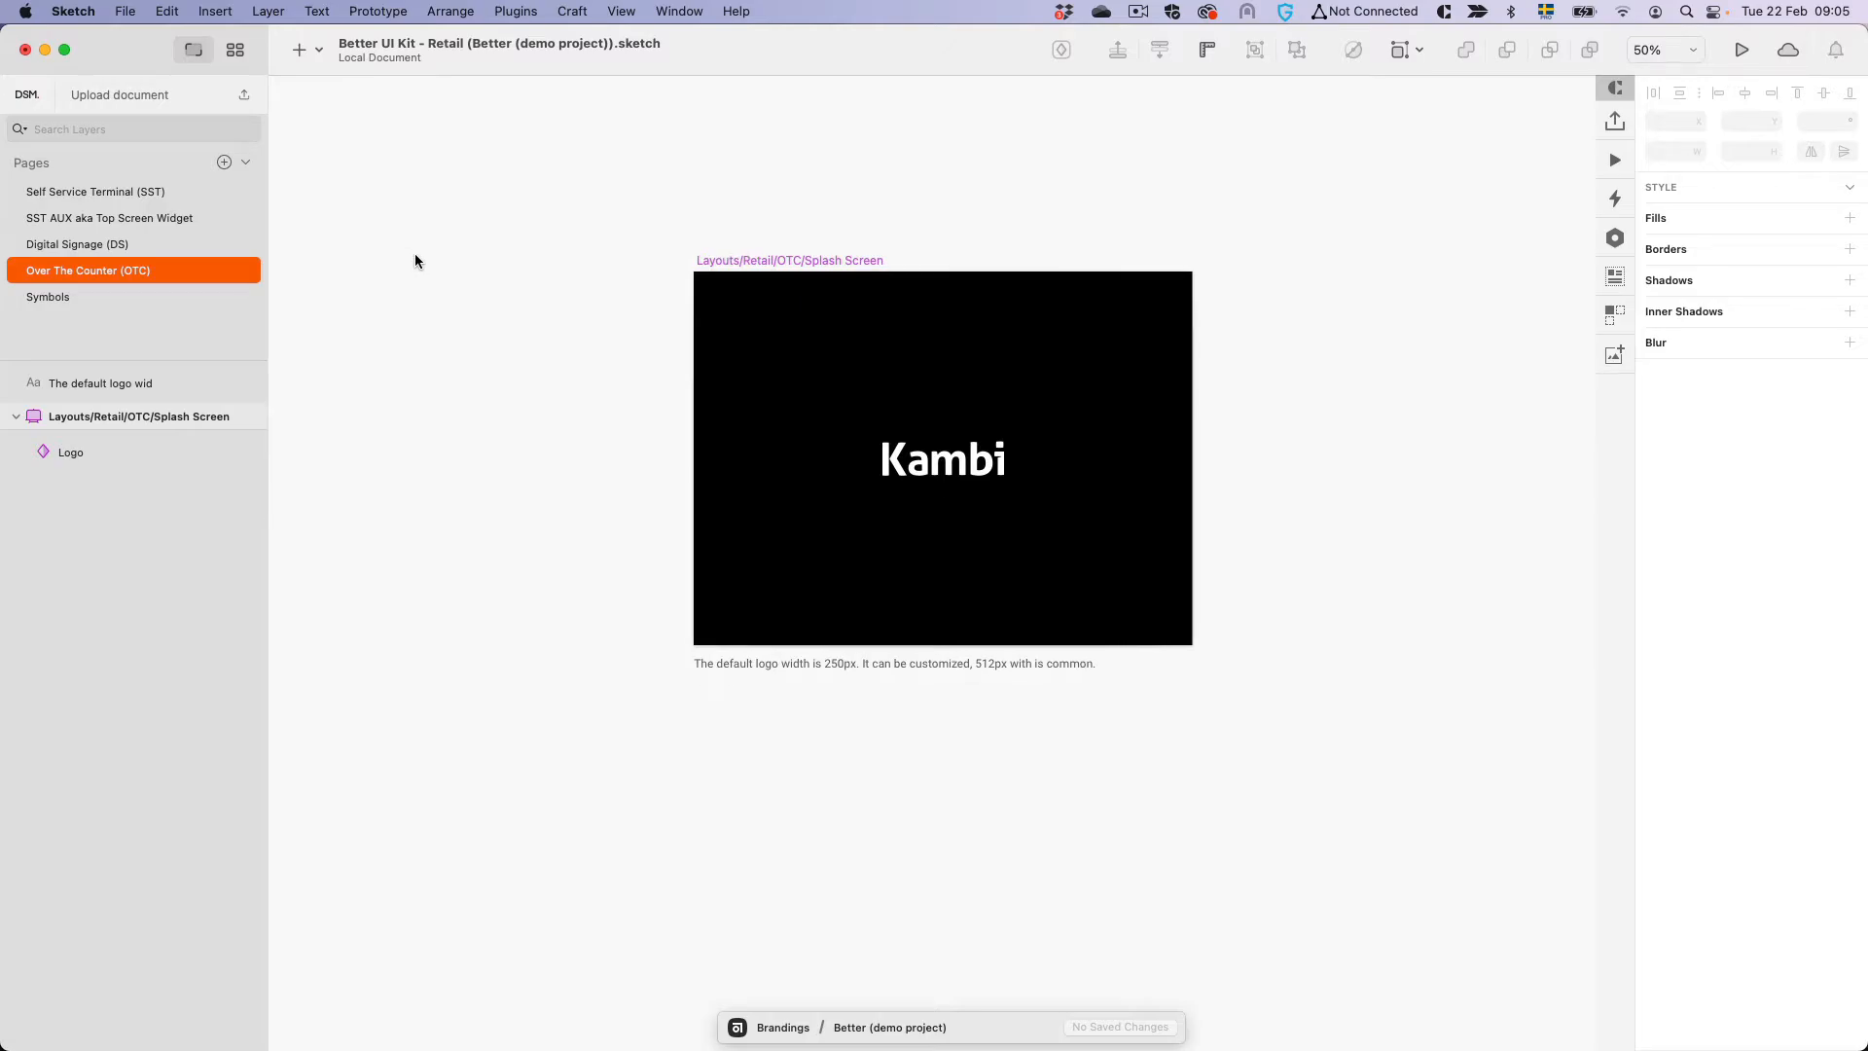
pyautogui.hscroll(-1, 414, 260)
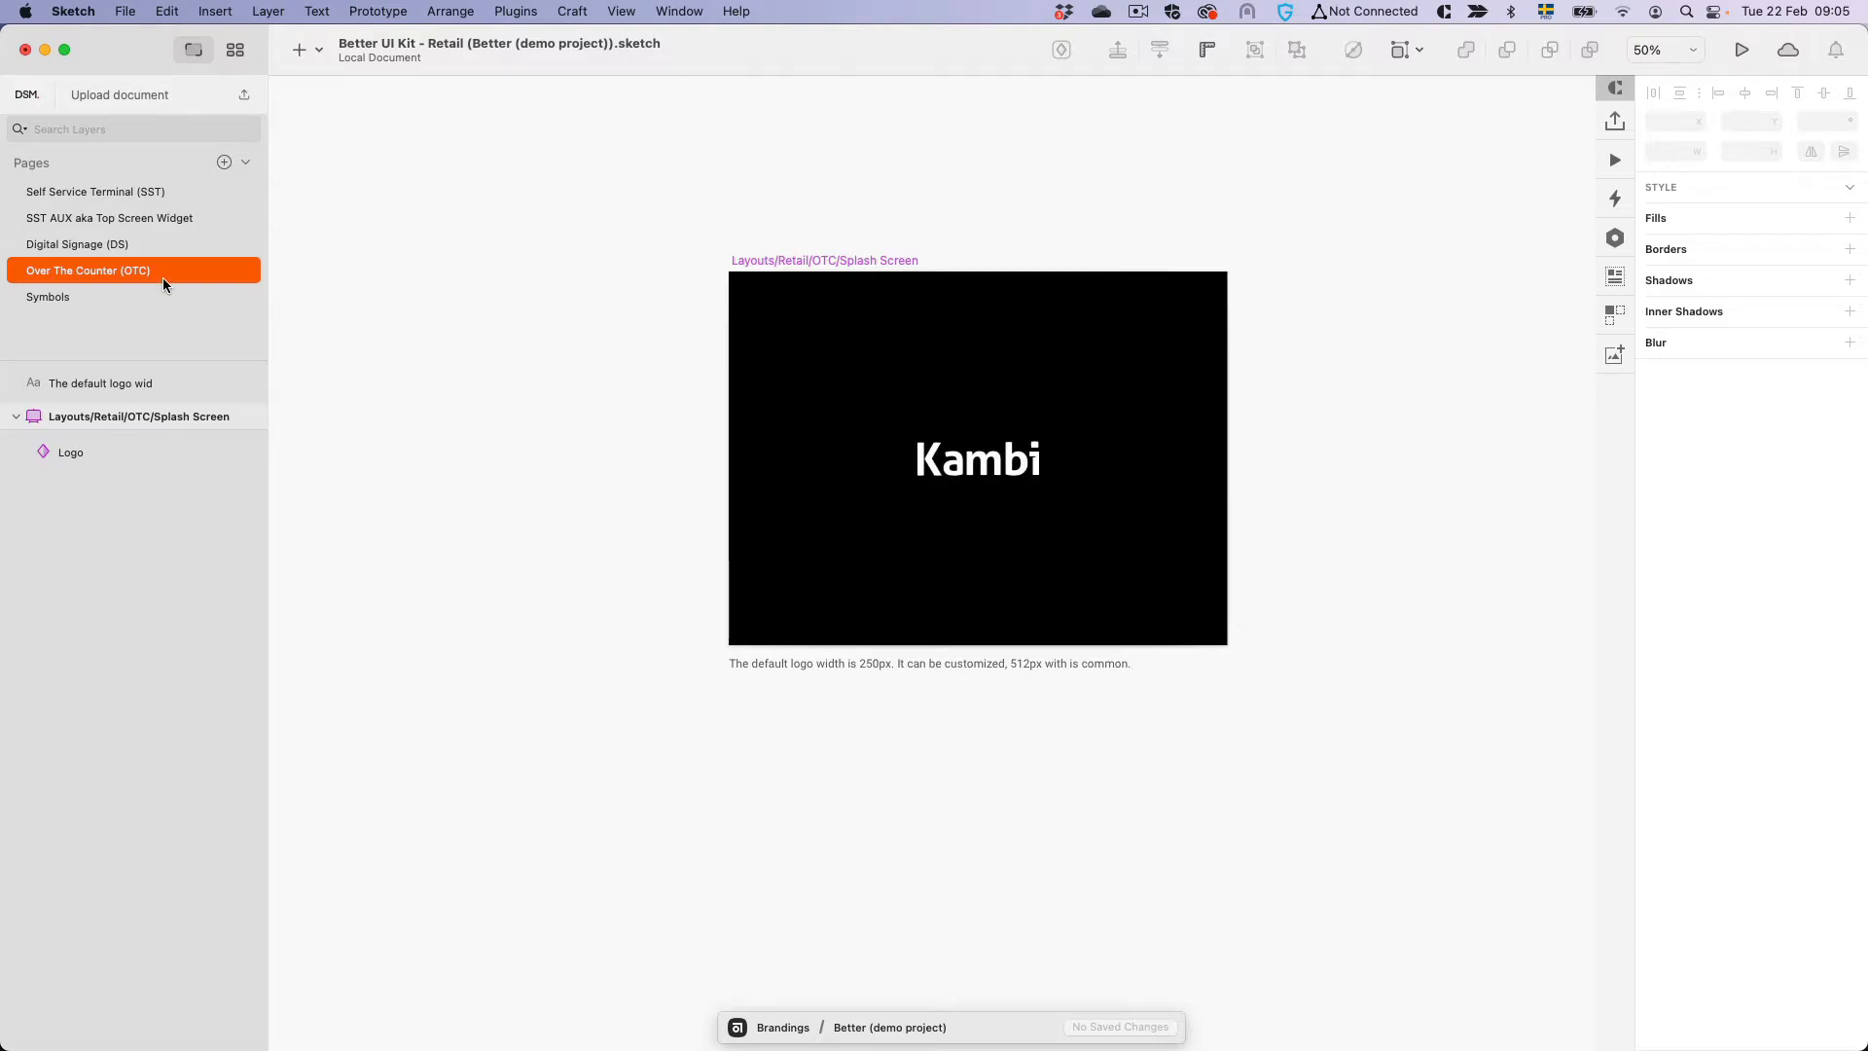
pyautogui.click(190, 194)
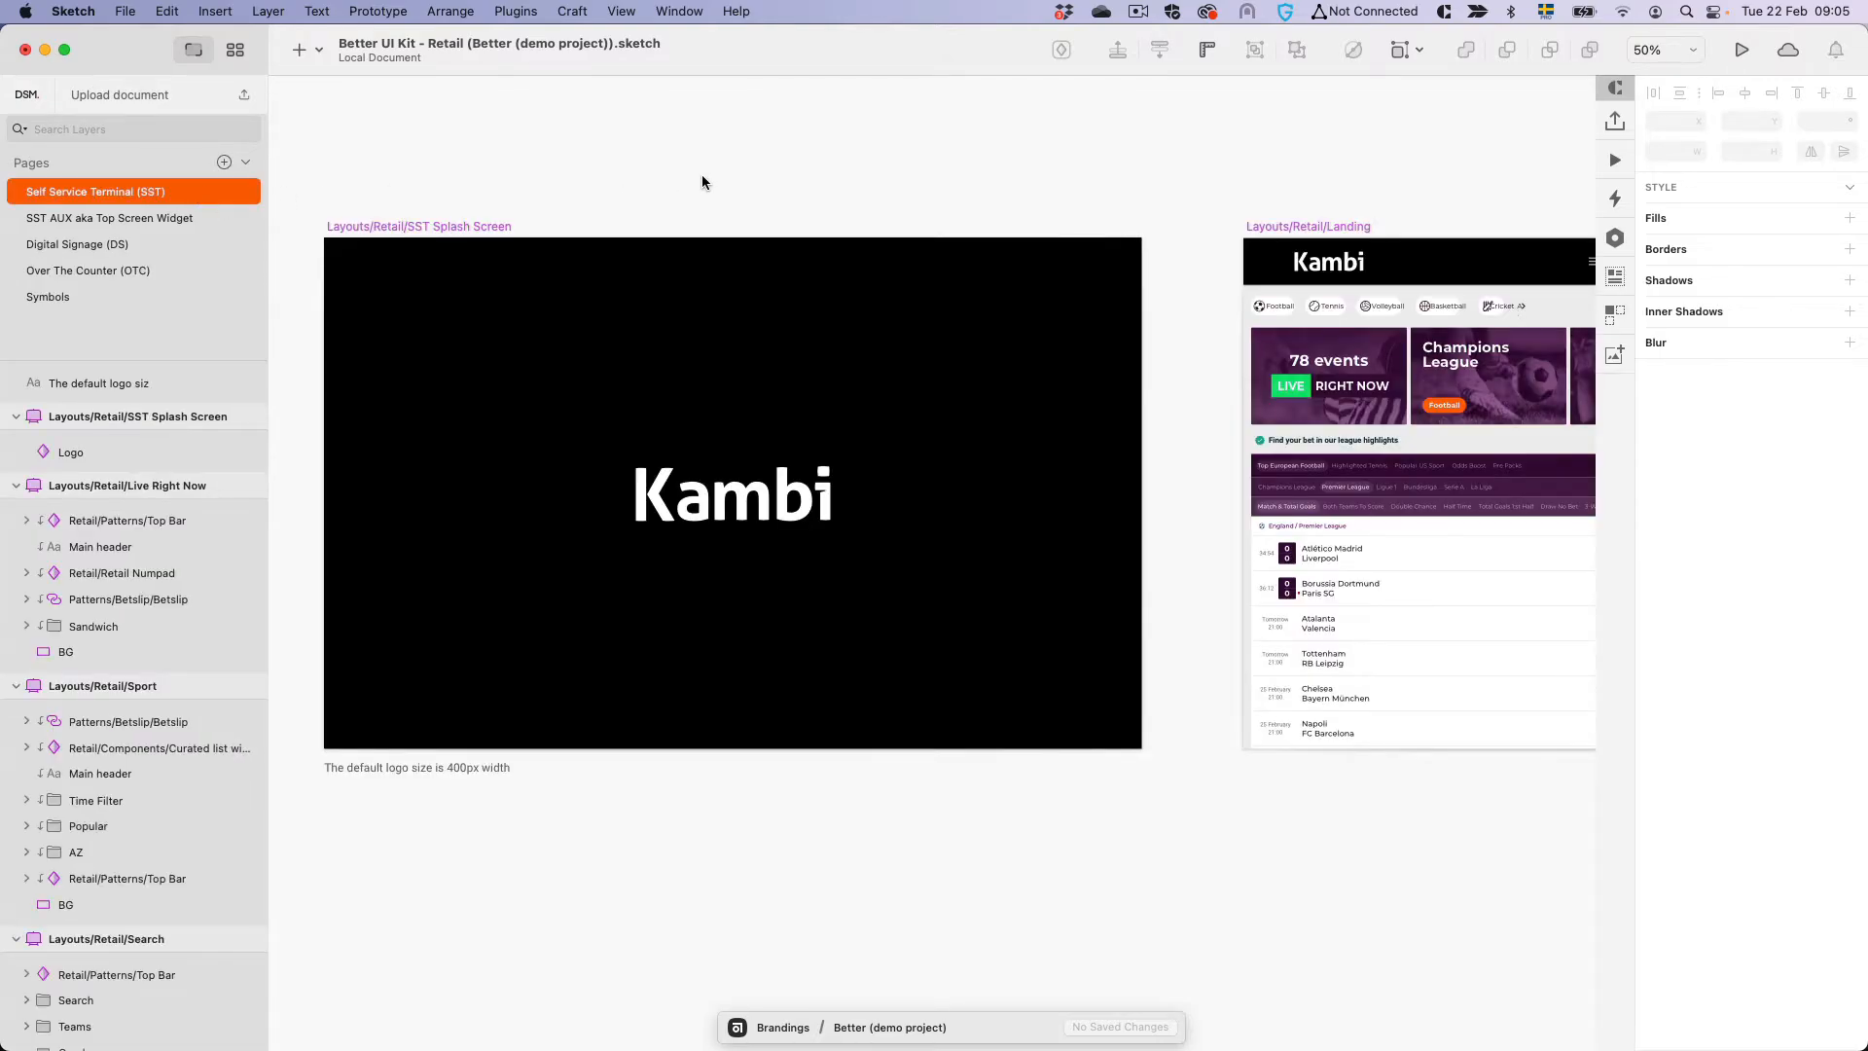
pyautogui.hscroll(3, 701, 179)
pyautogui.hscroll(8, 696, 184)
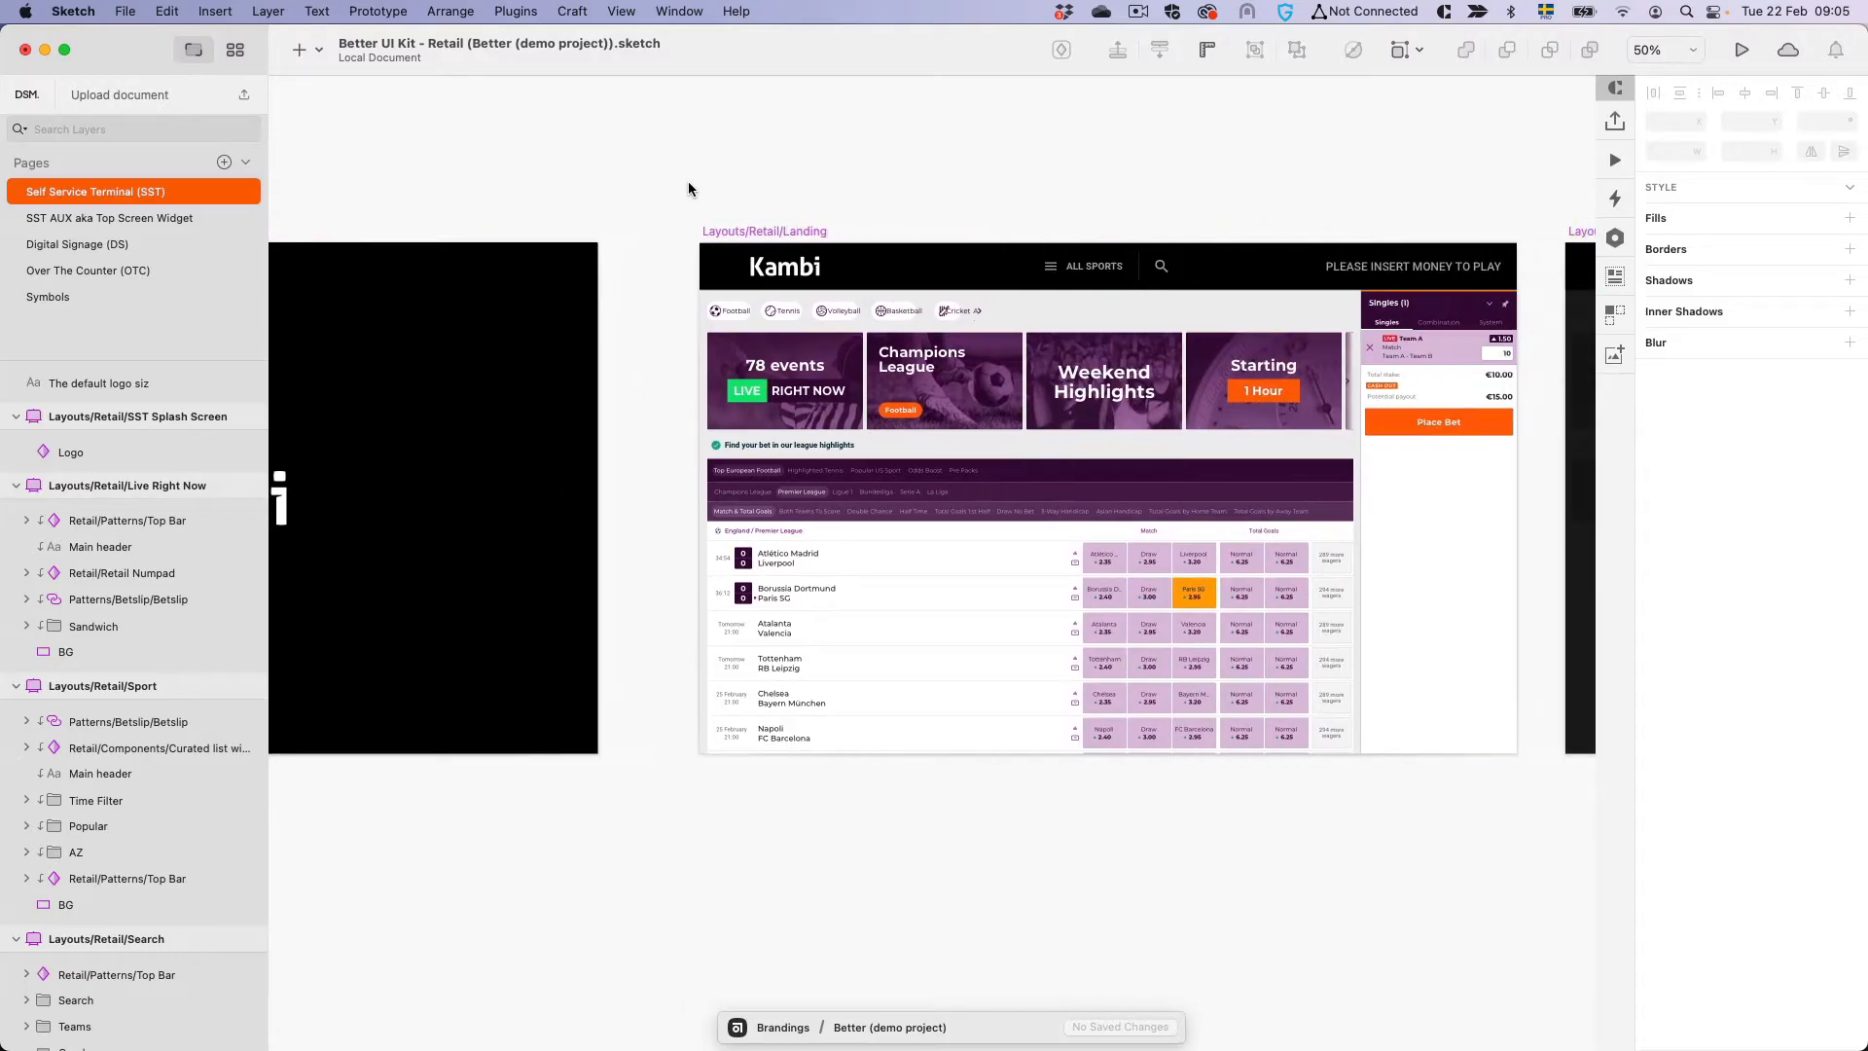
pyautogui.hscroll(4, 687, 190)
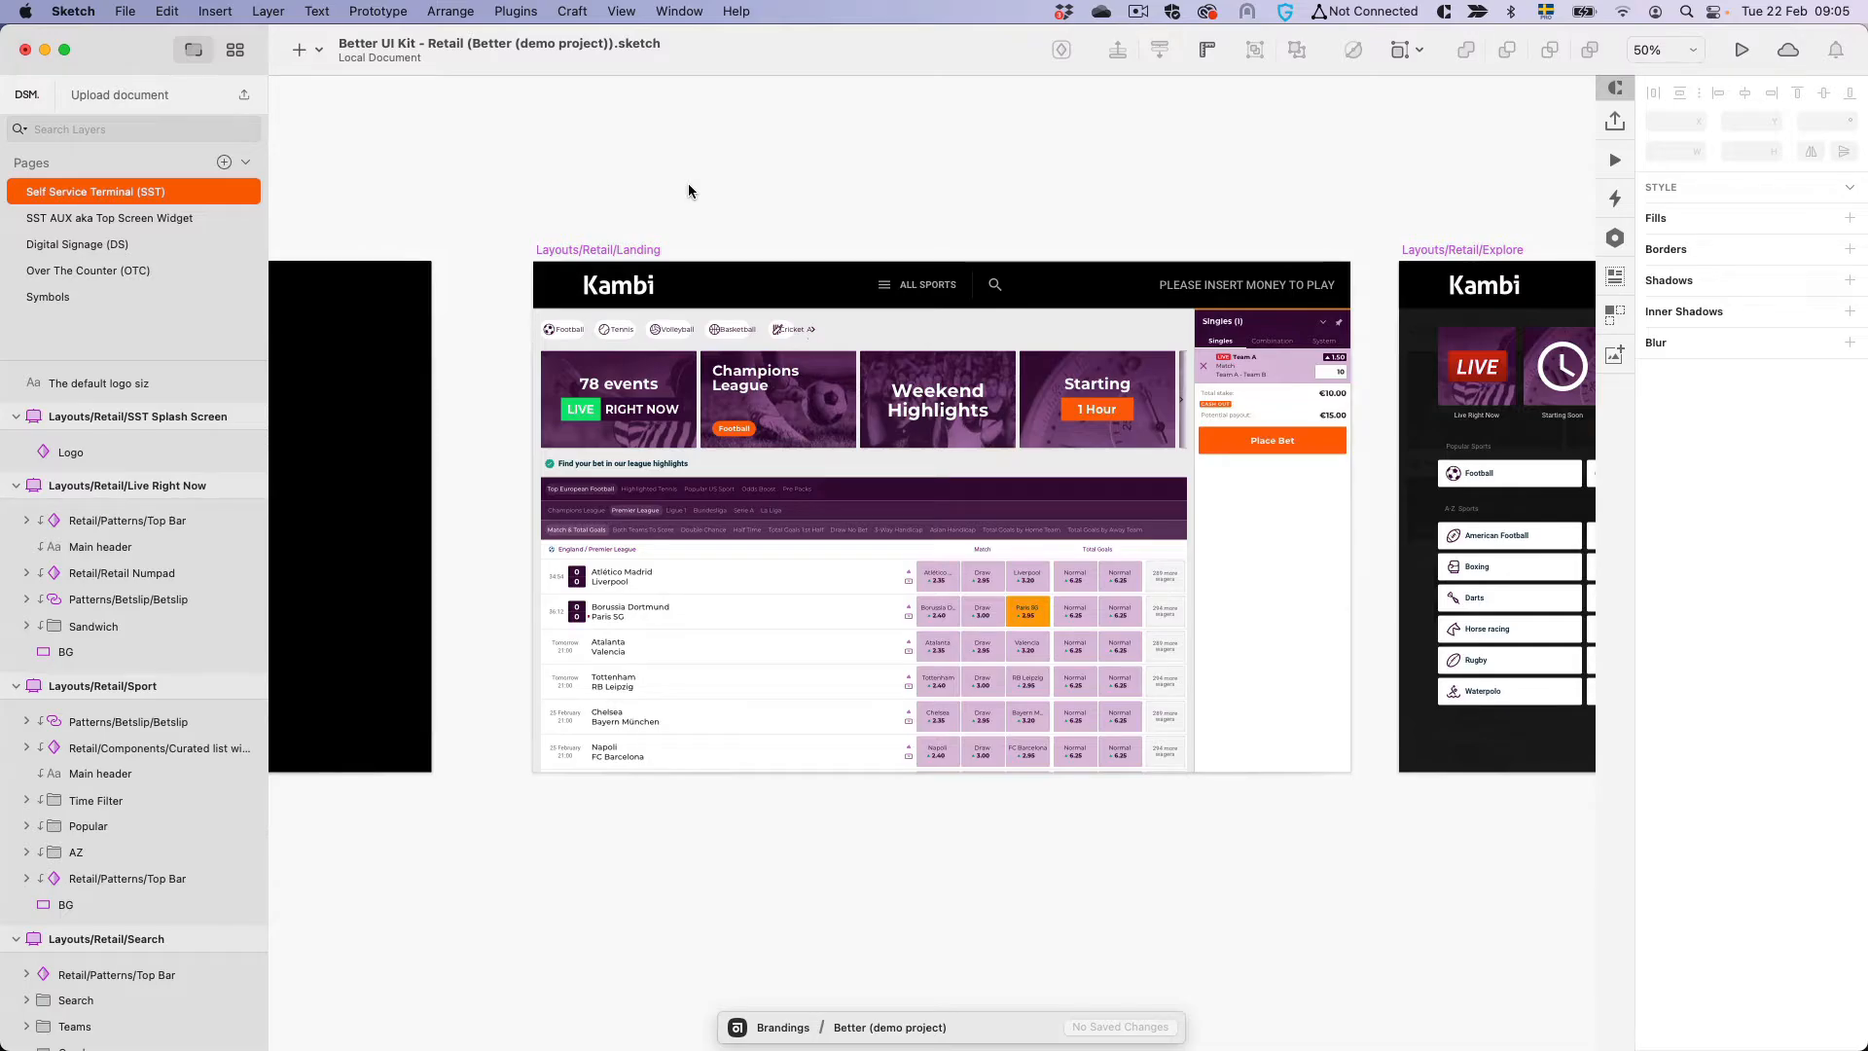
pyautogui.click(715, 288)
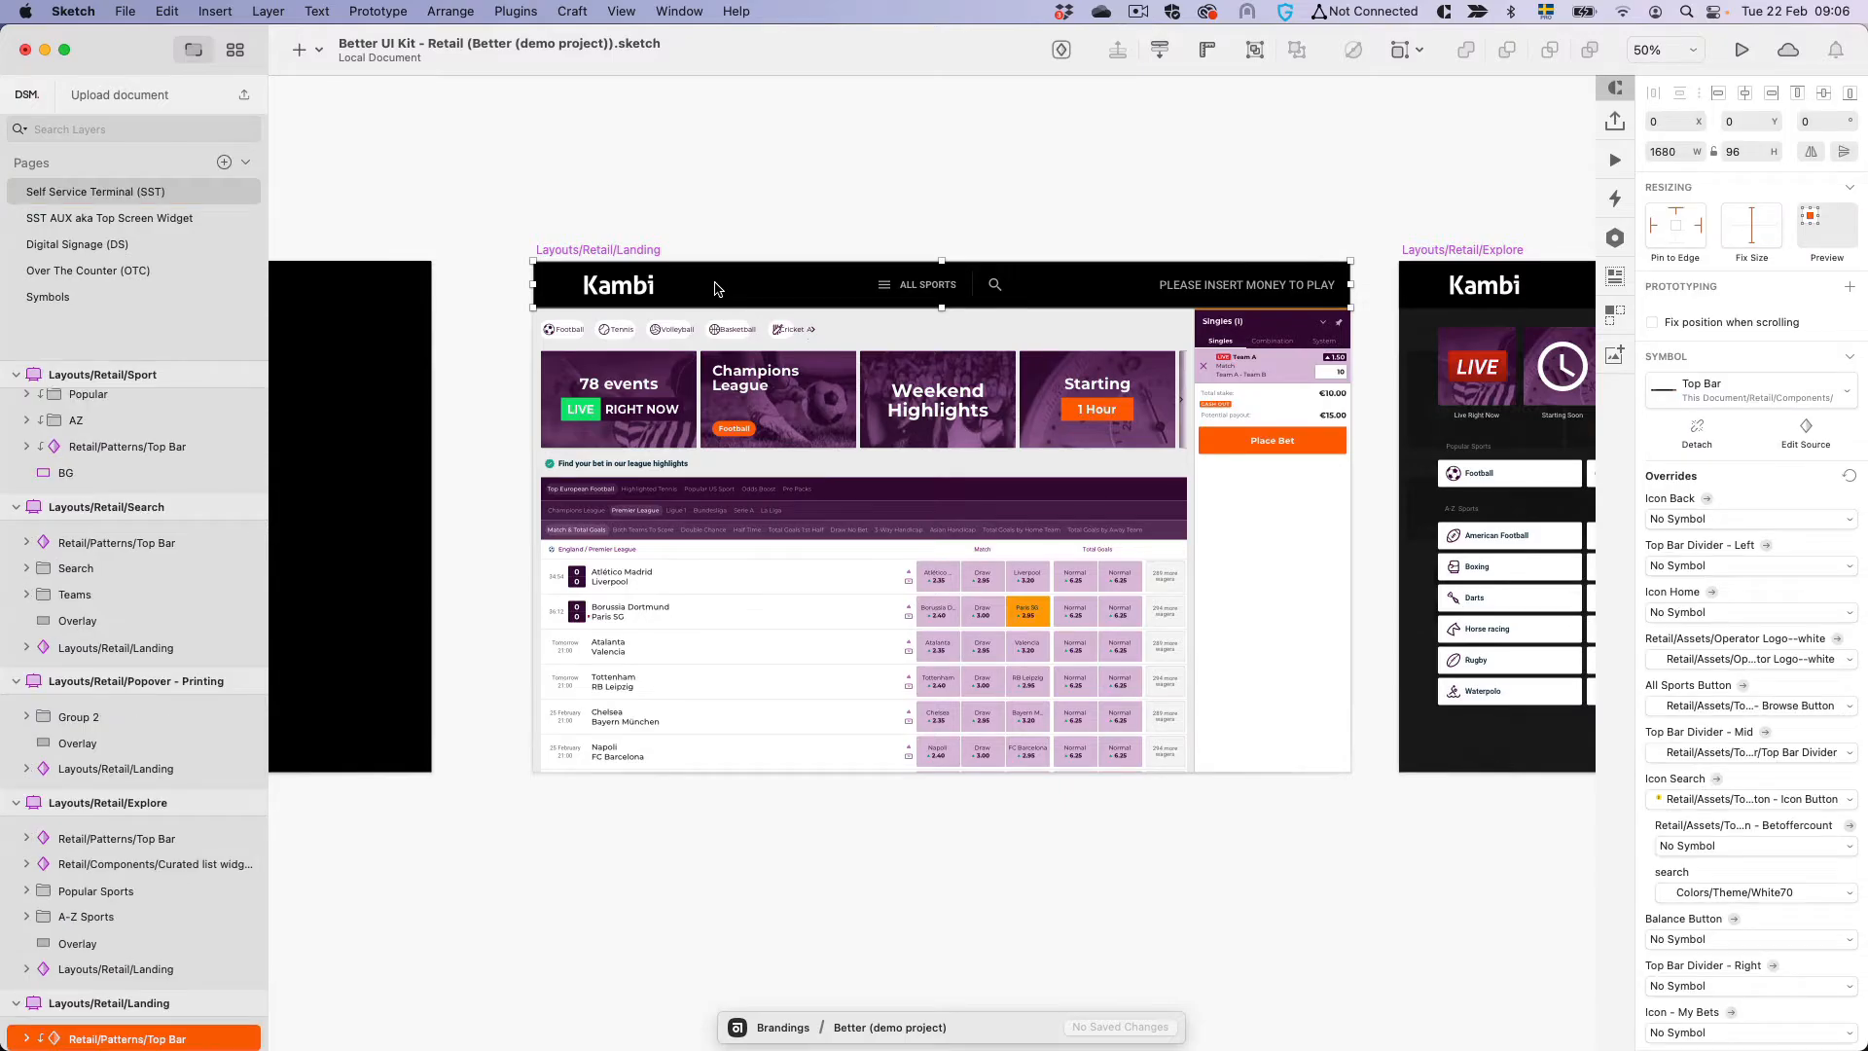
pyautogui.hscroll(1, 715, 288)
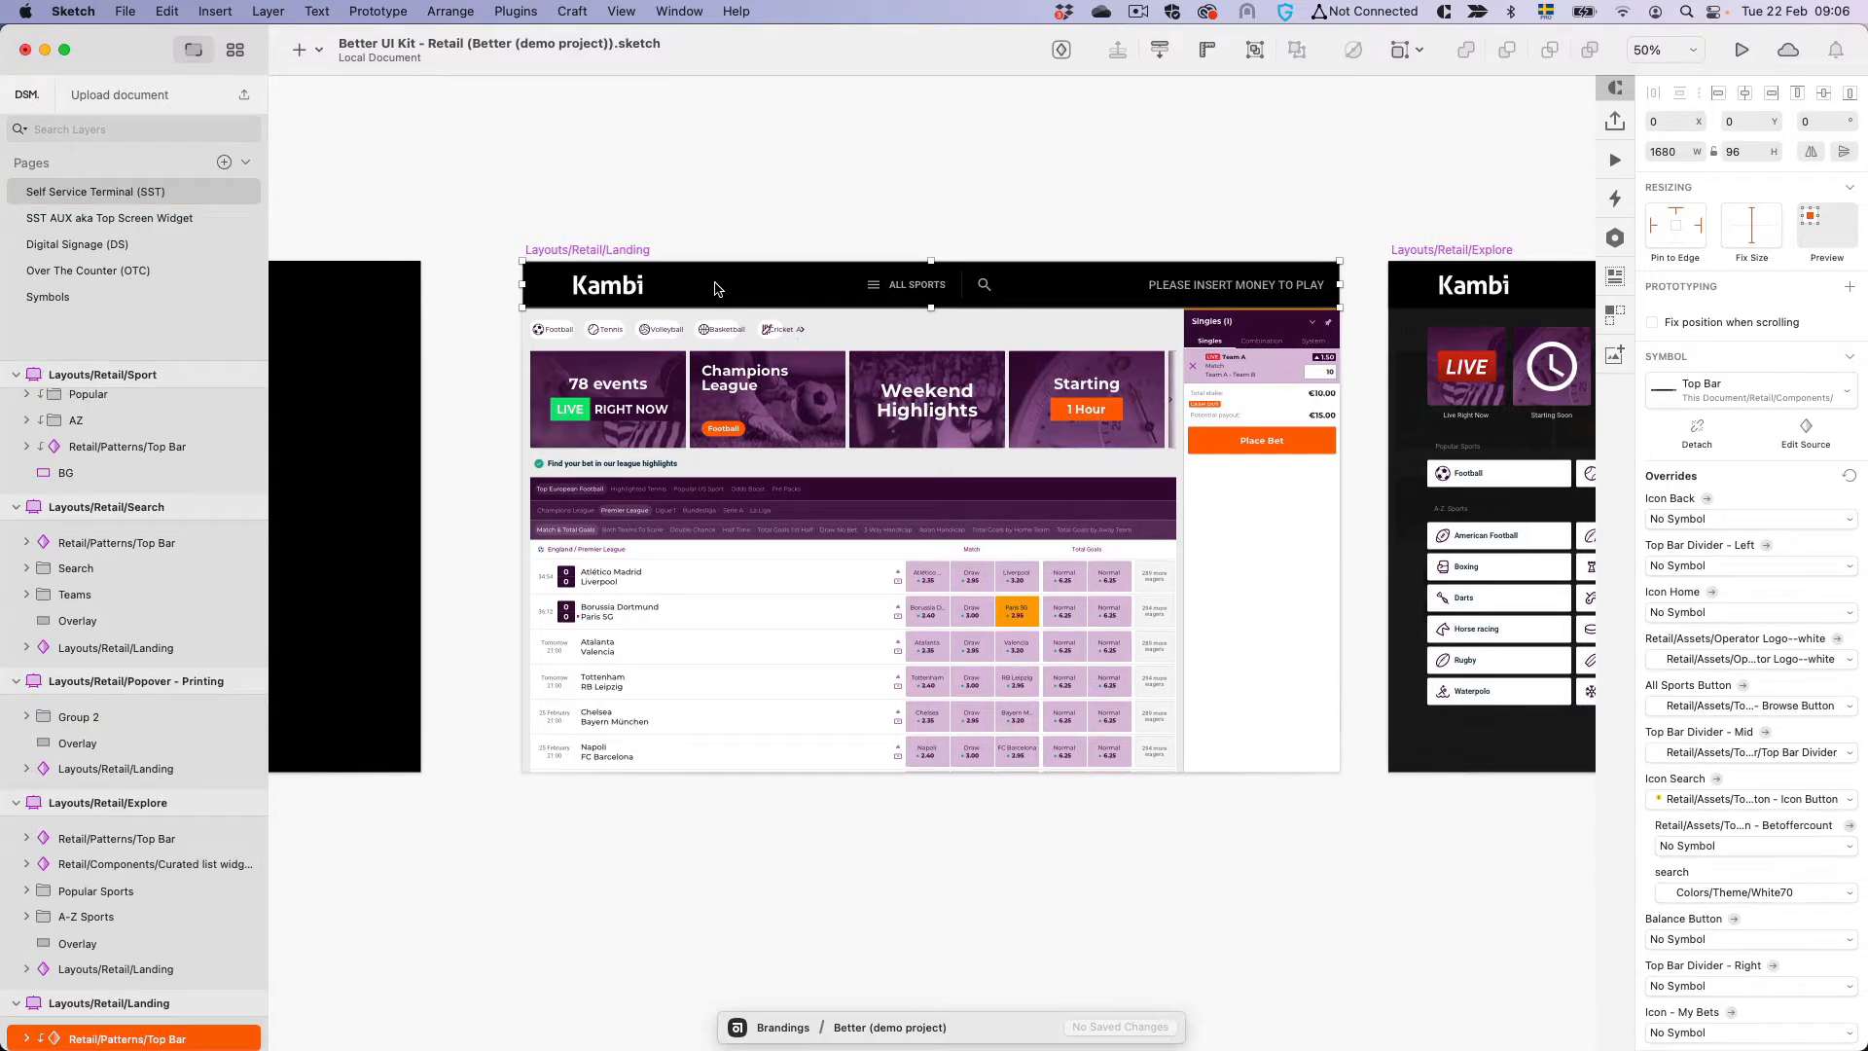
pyautogui.scroll(-3, 714, 287)
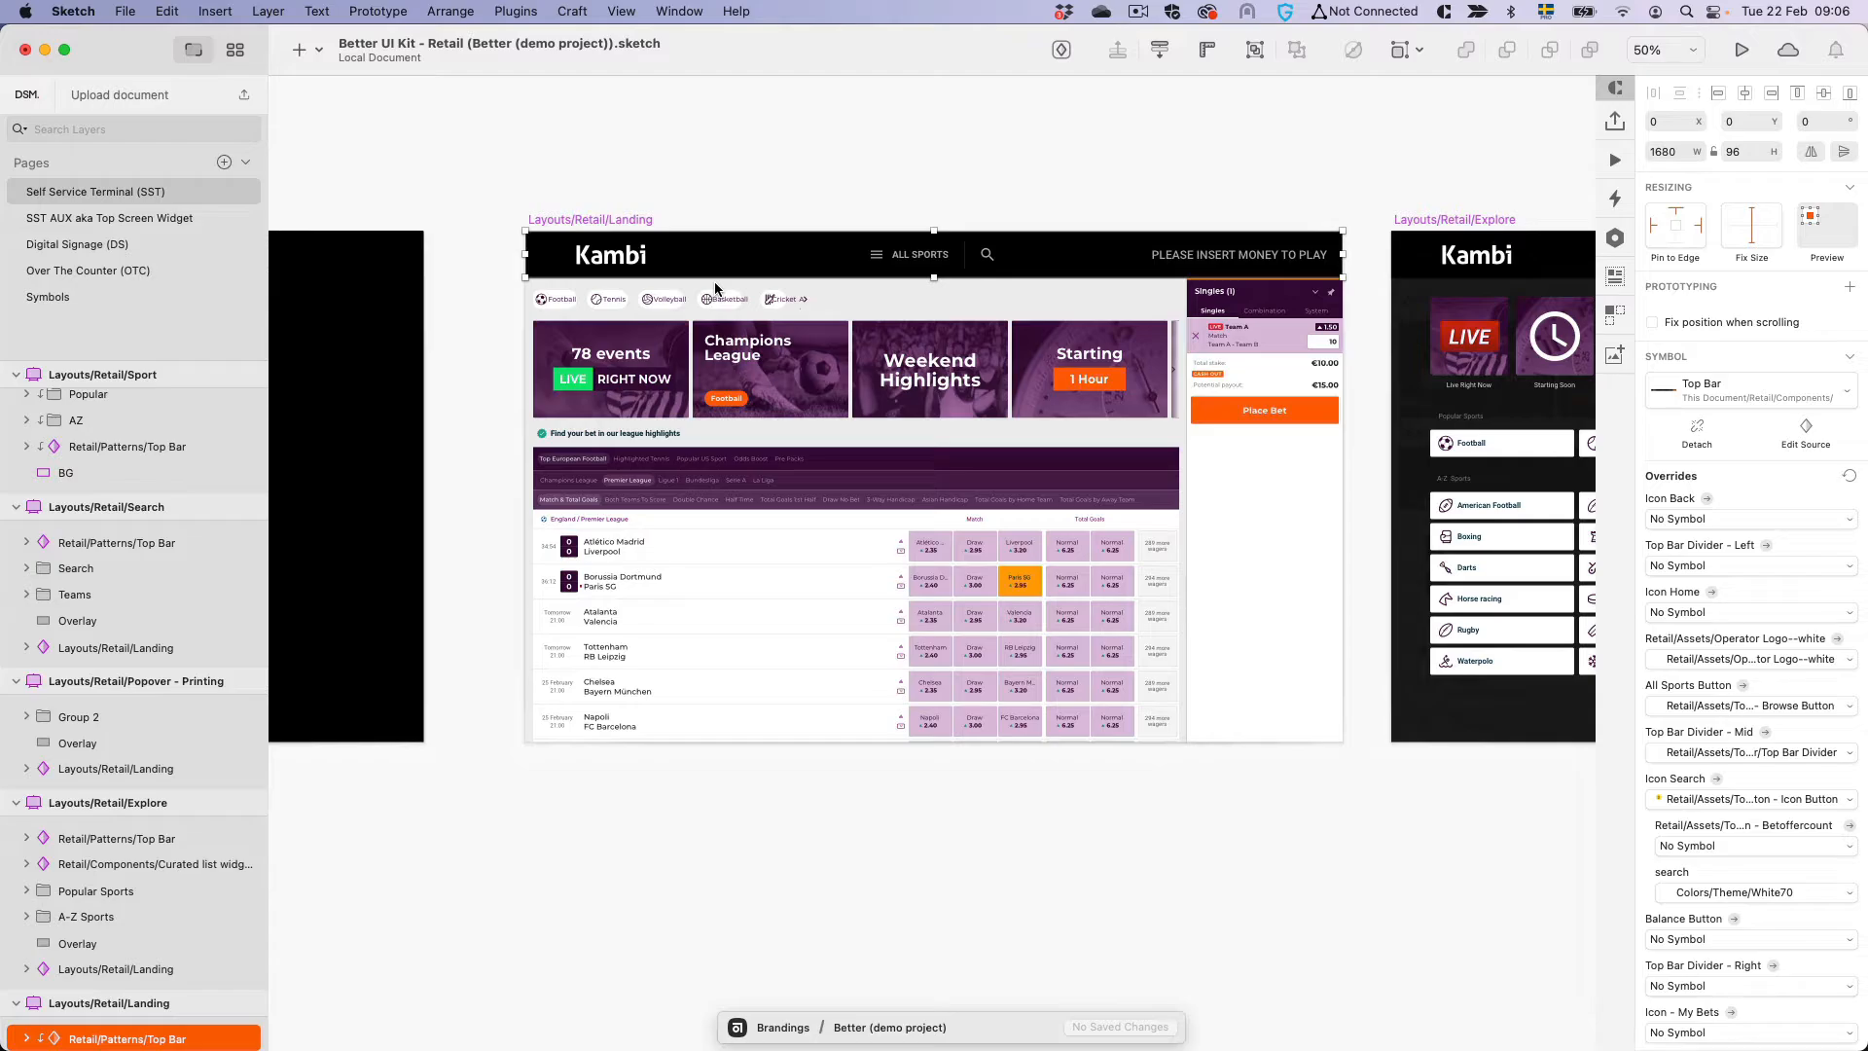
pyautogui.hscroll(-10, 714, 288)
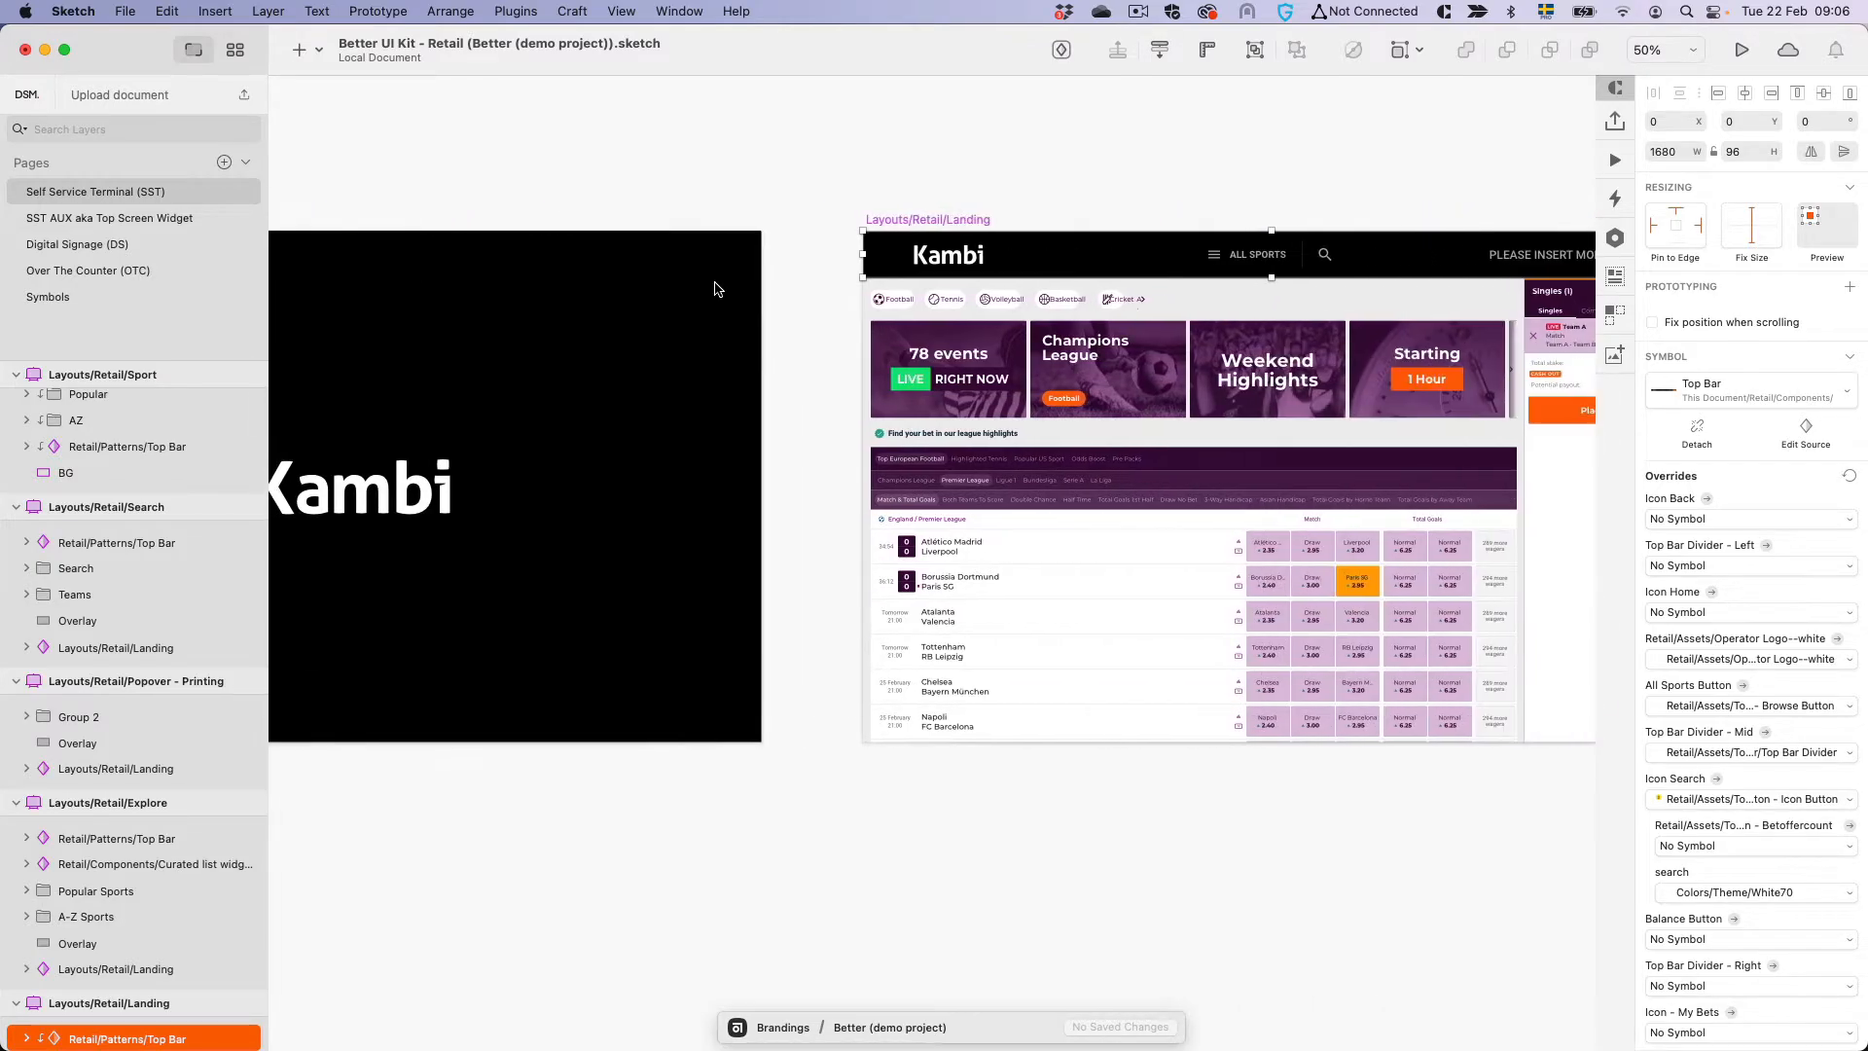
pyautogui.hscroll(20, 714, 288)
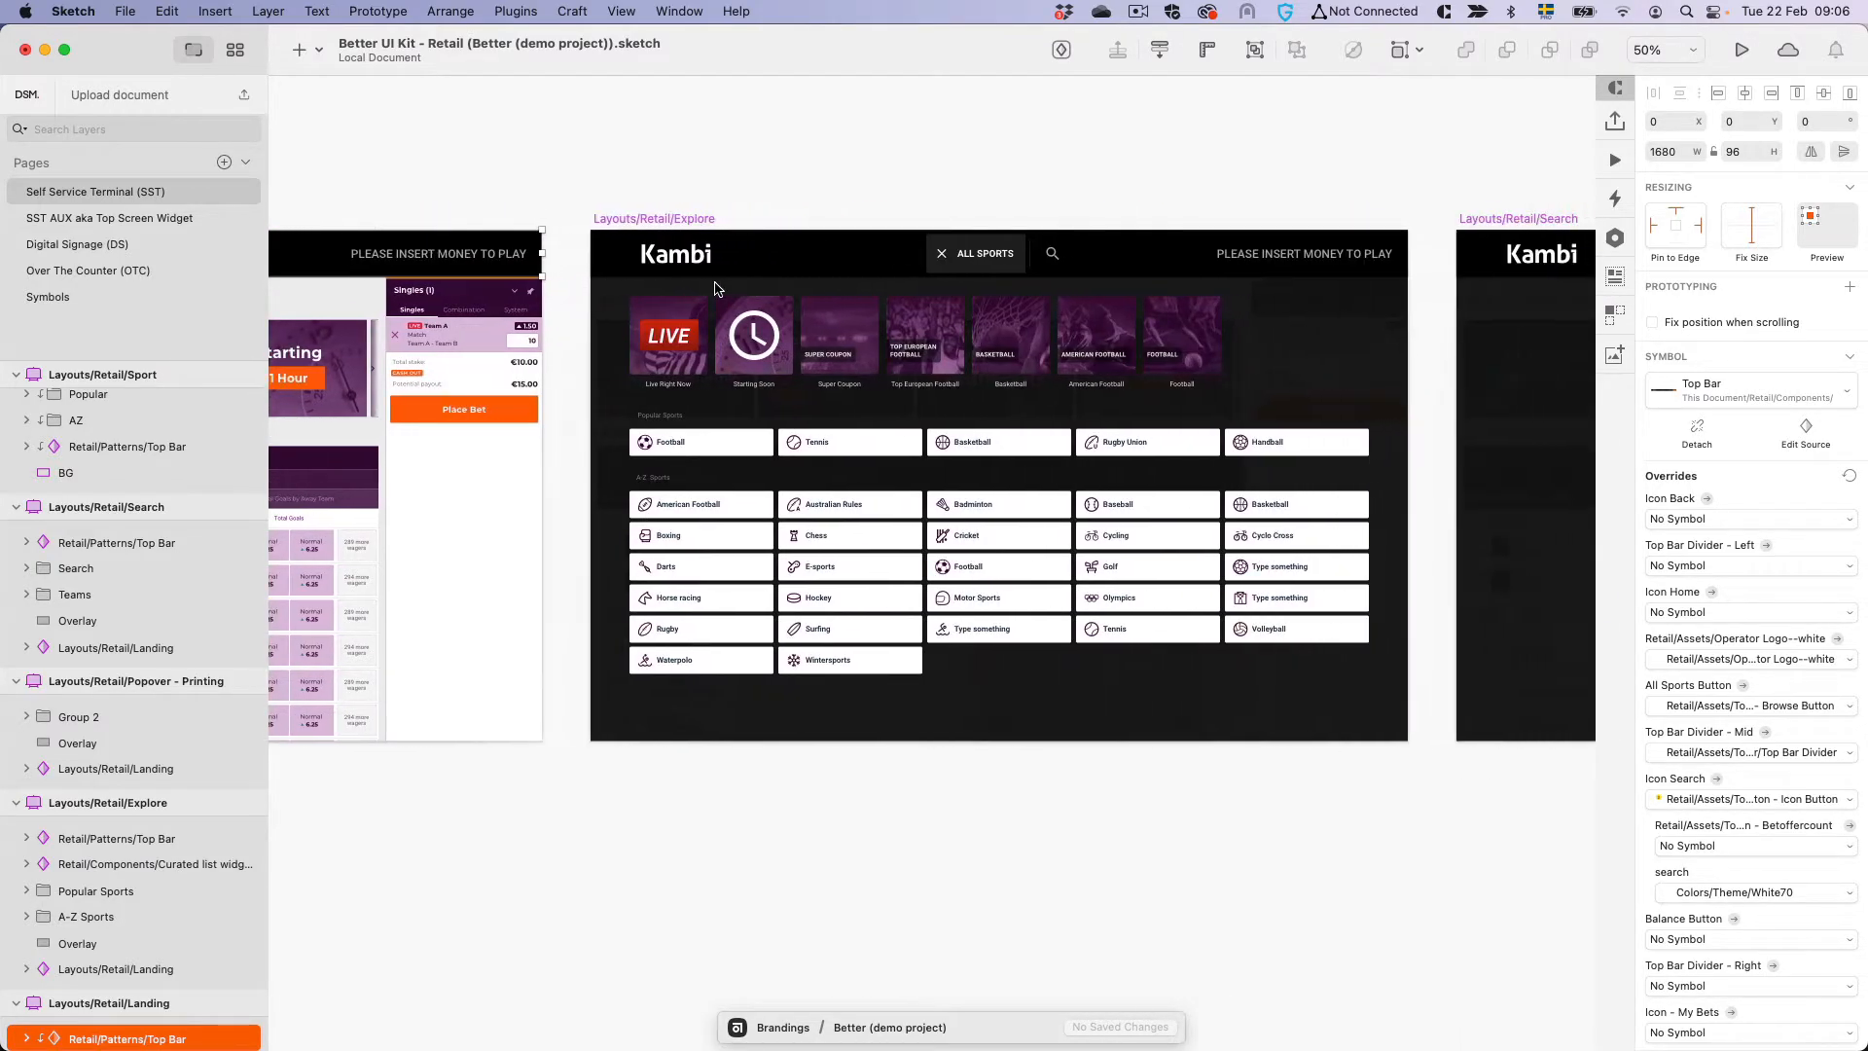
pyautogui.hscroll(6, 714, 288)
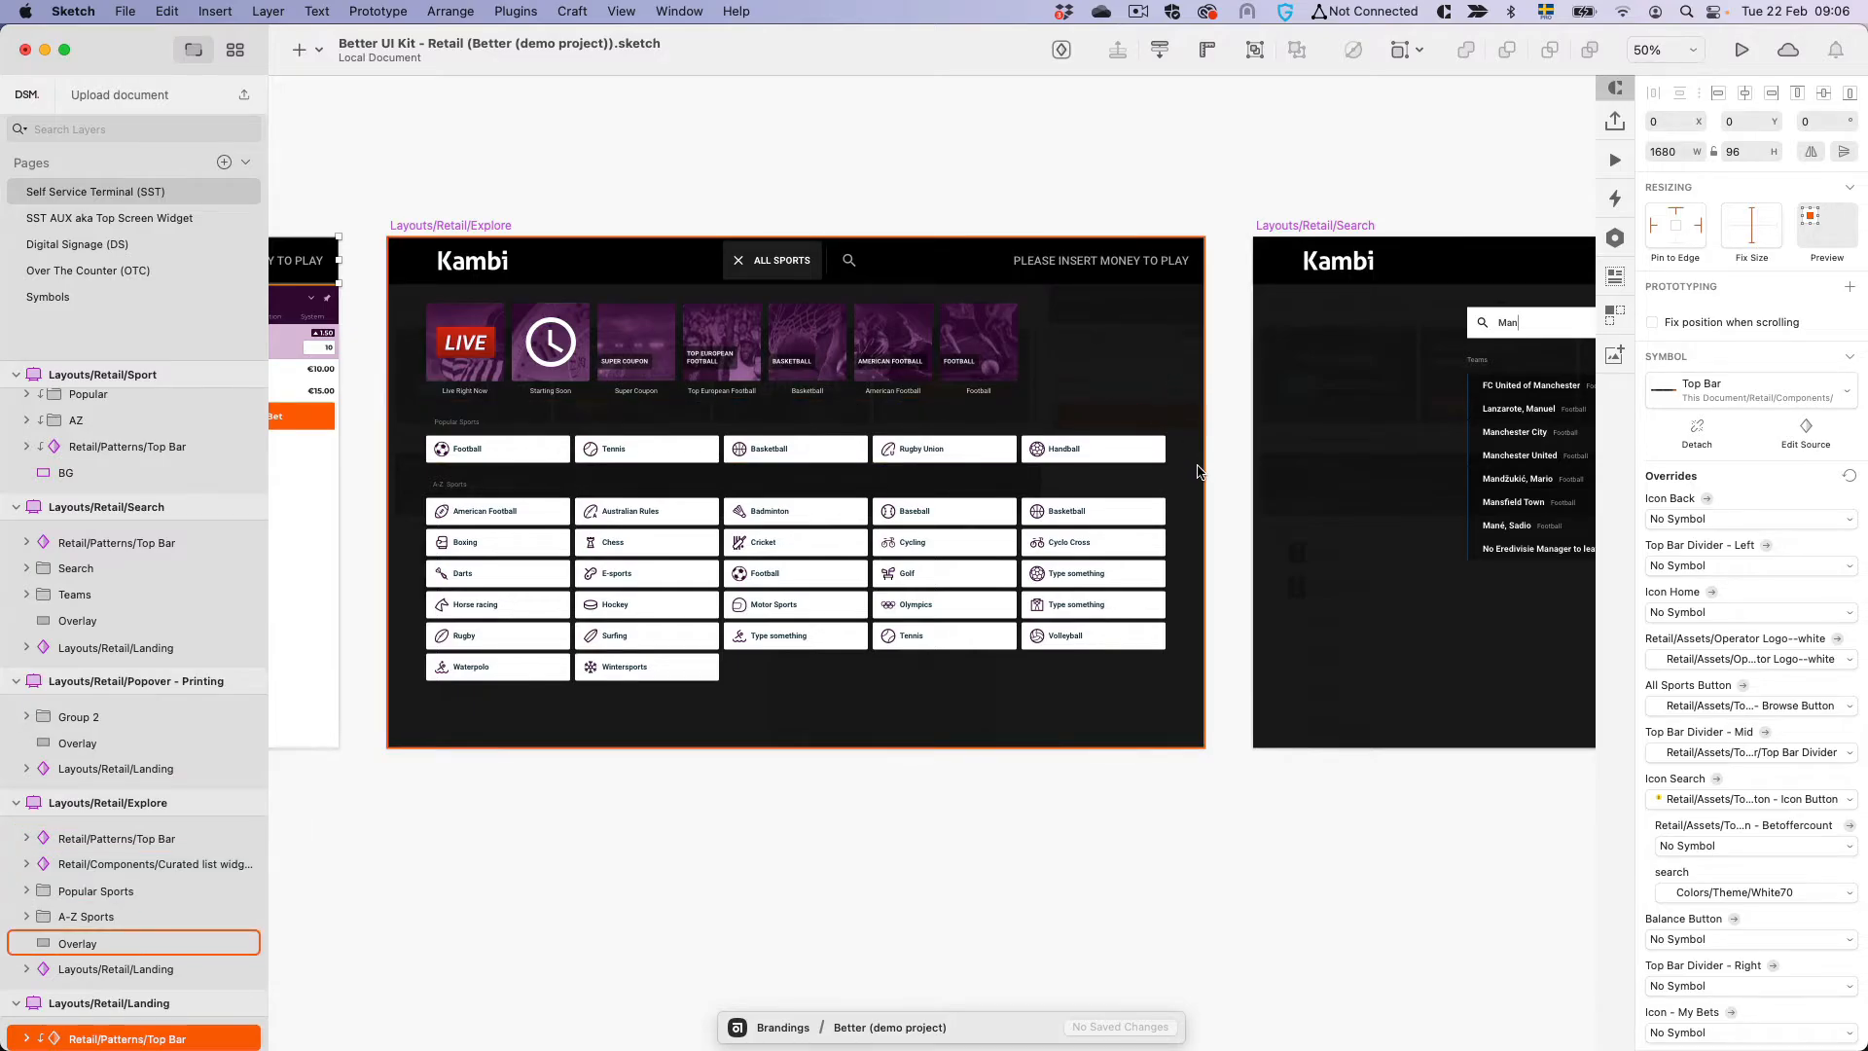
pyautogui.hscroll(3, 1199, 472)
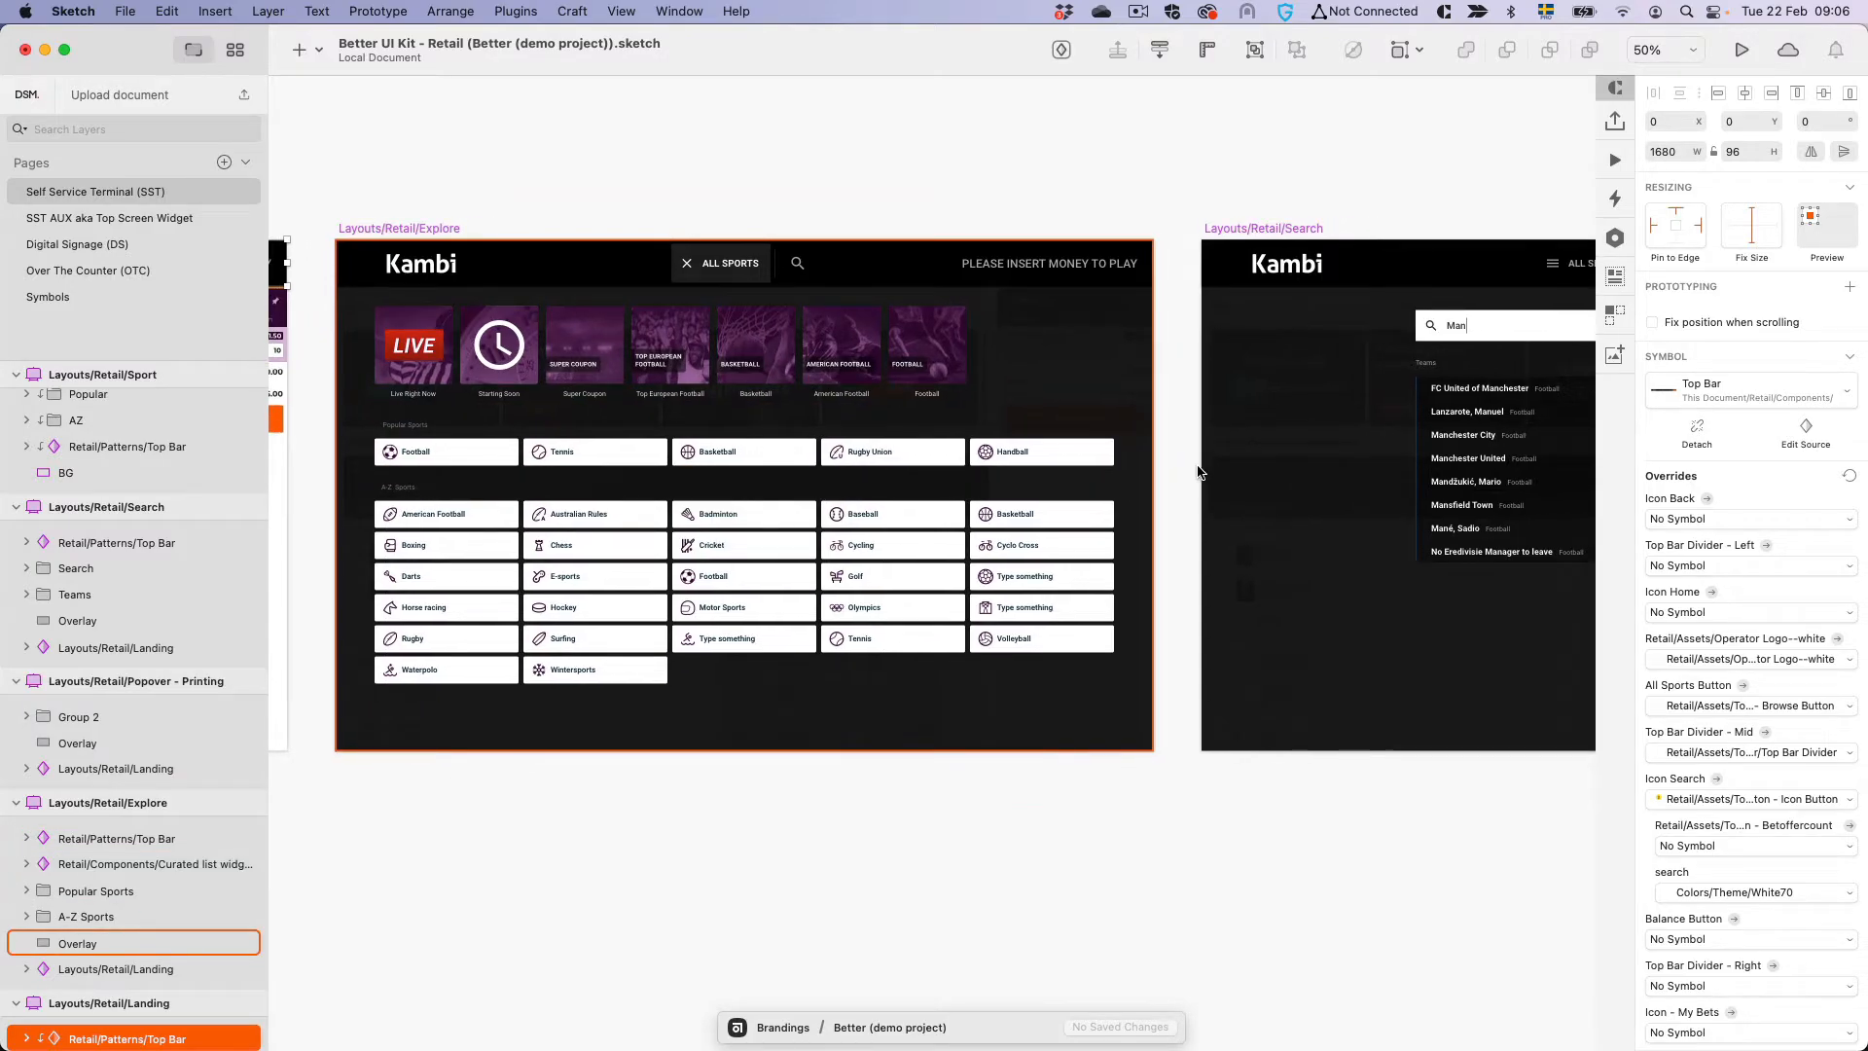
pyautogui.hscroll(15, 1199, 472)
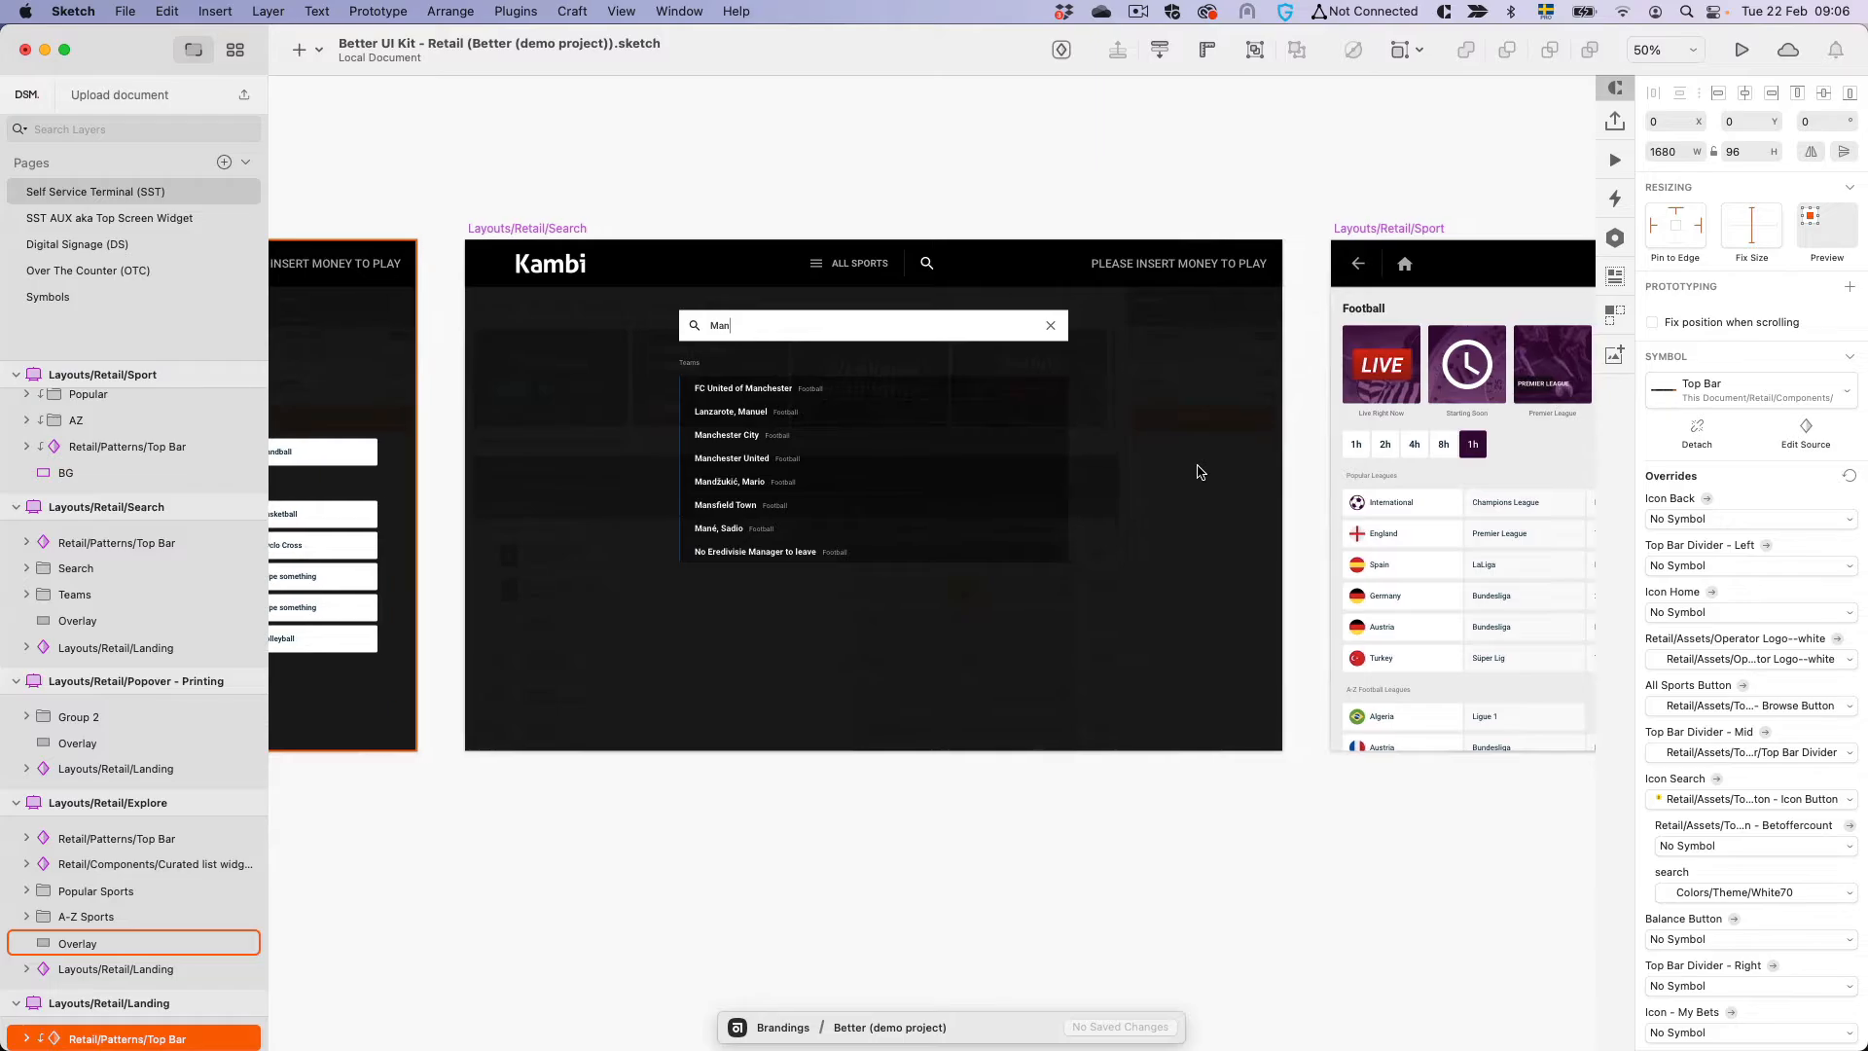
pyautogui.hscroll(5, 1142, 445)
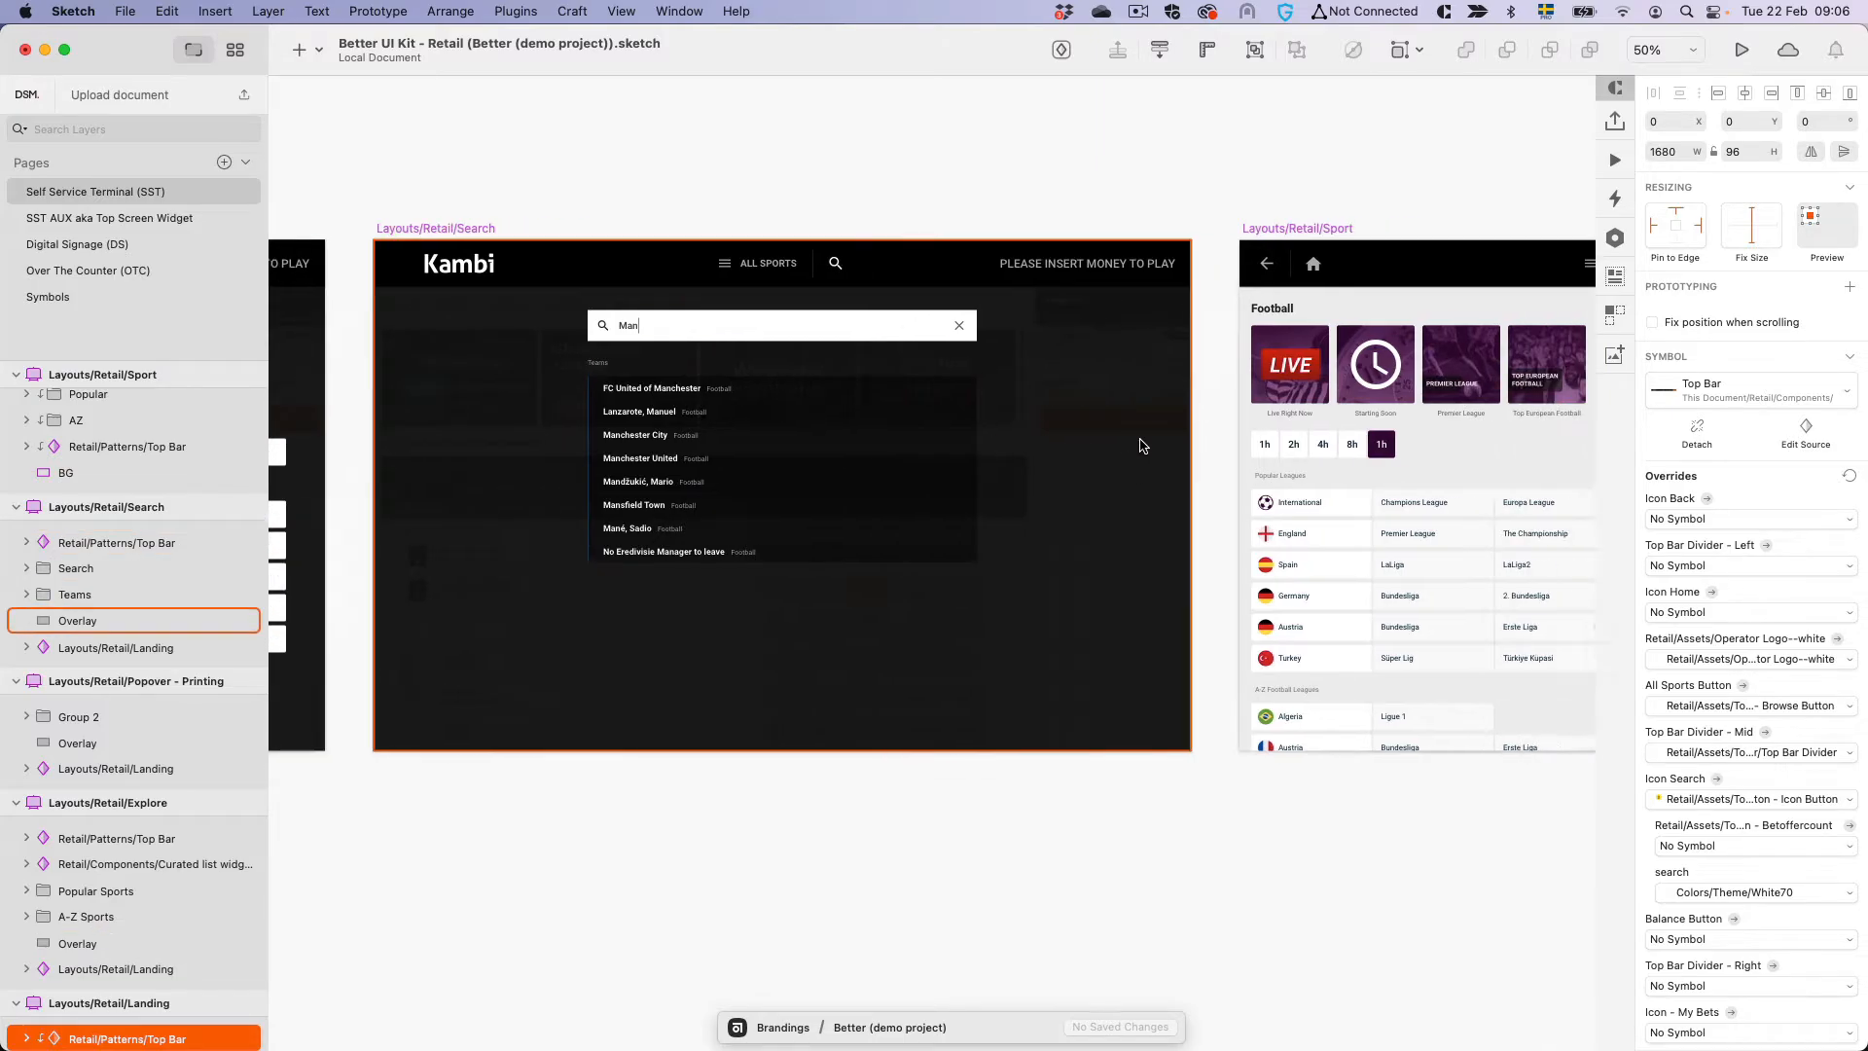
pyautogui.hscroll(15, 1142, 446)
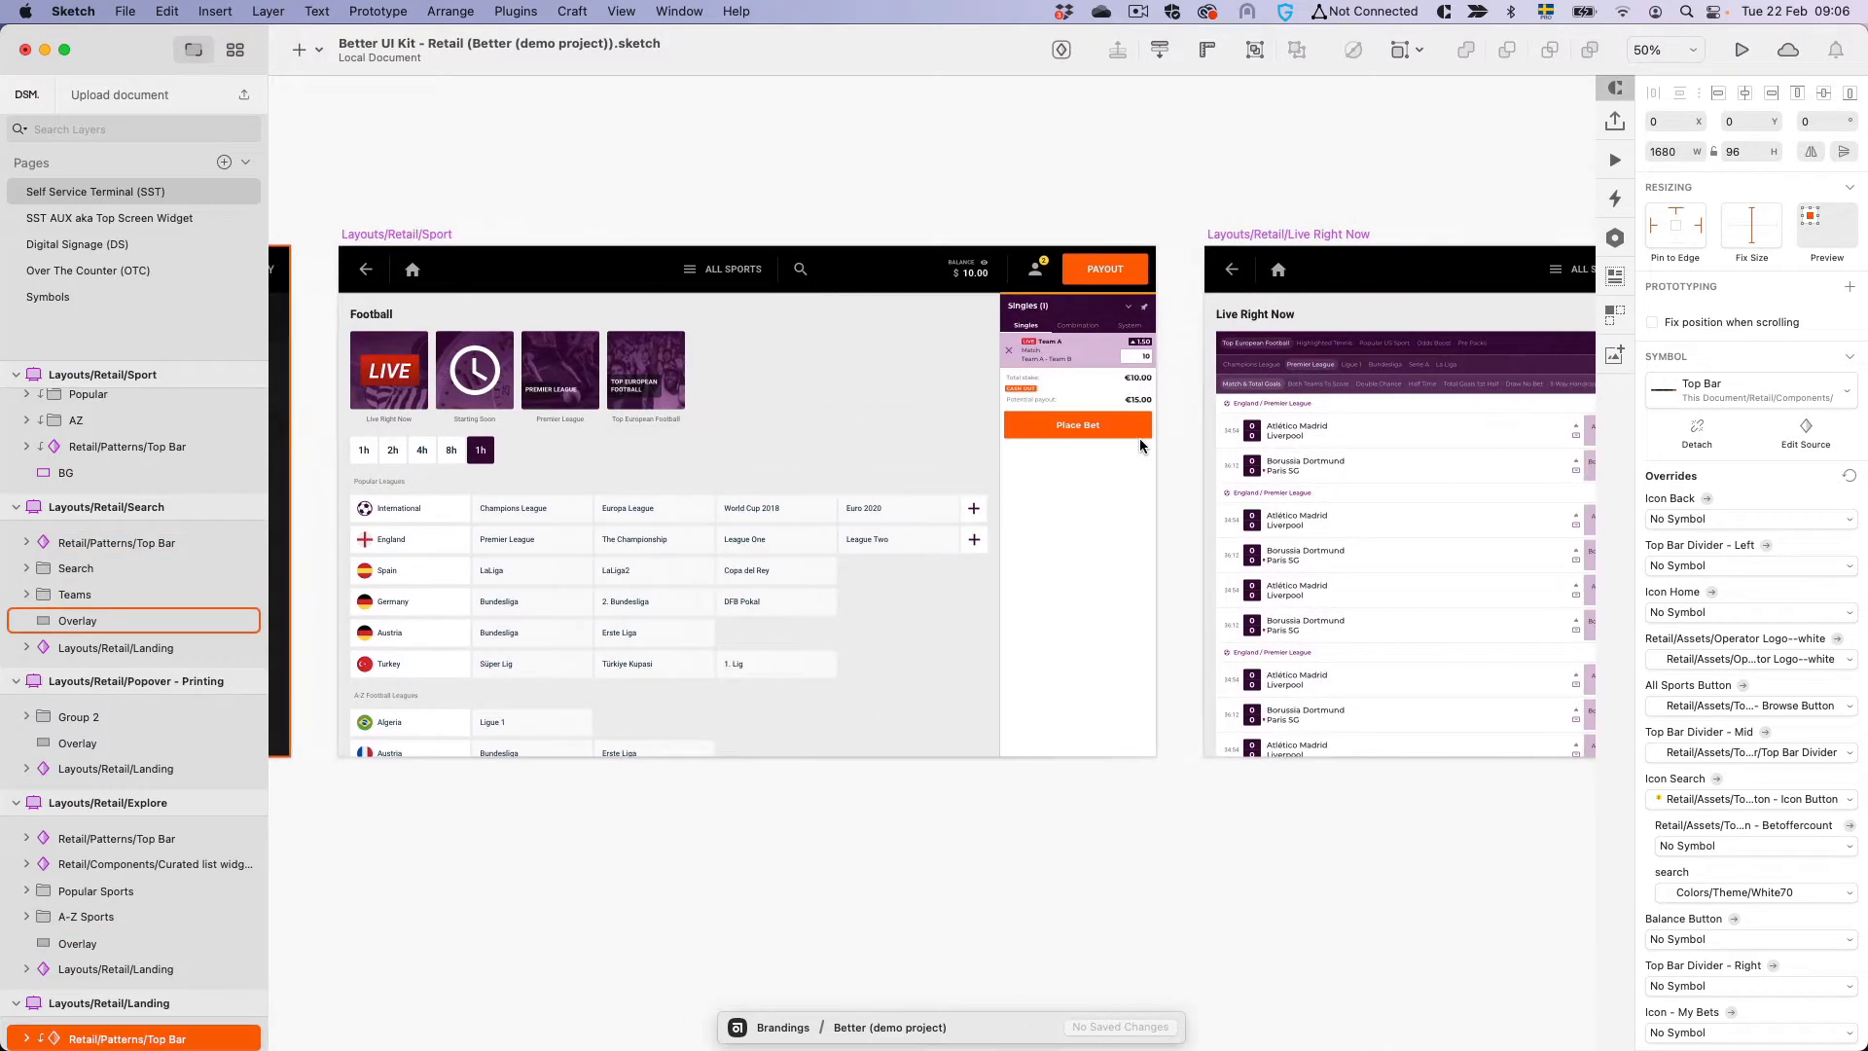
pyautogui.hscroll(-4, 1140, 438)
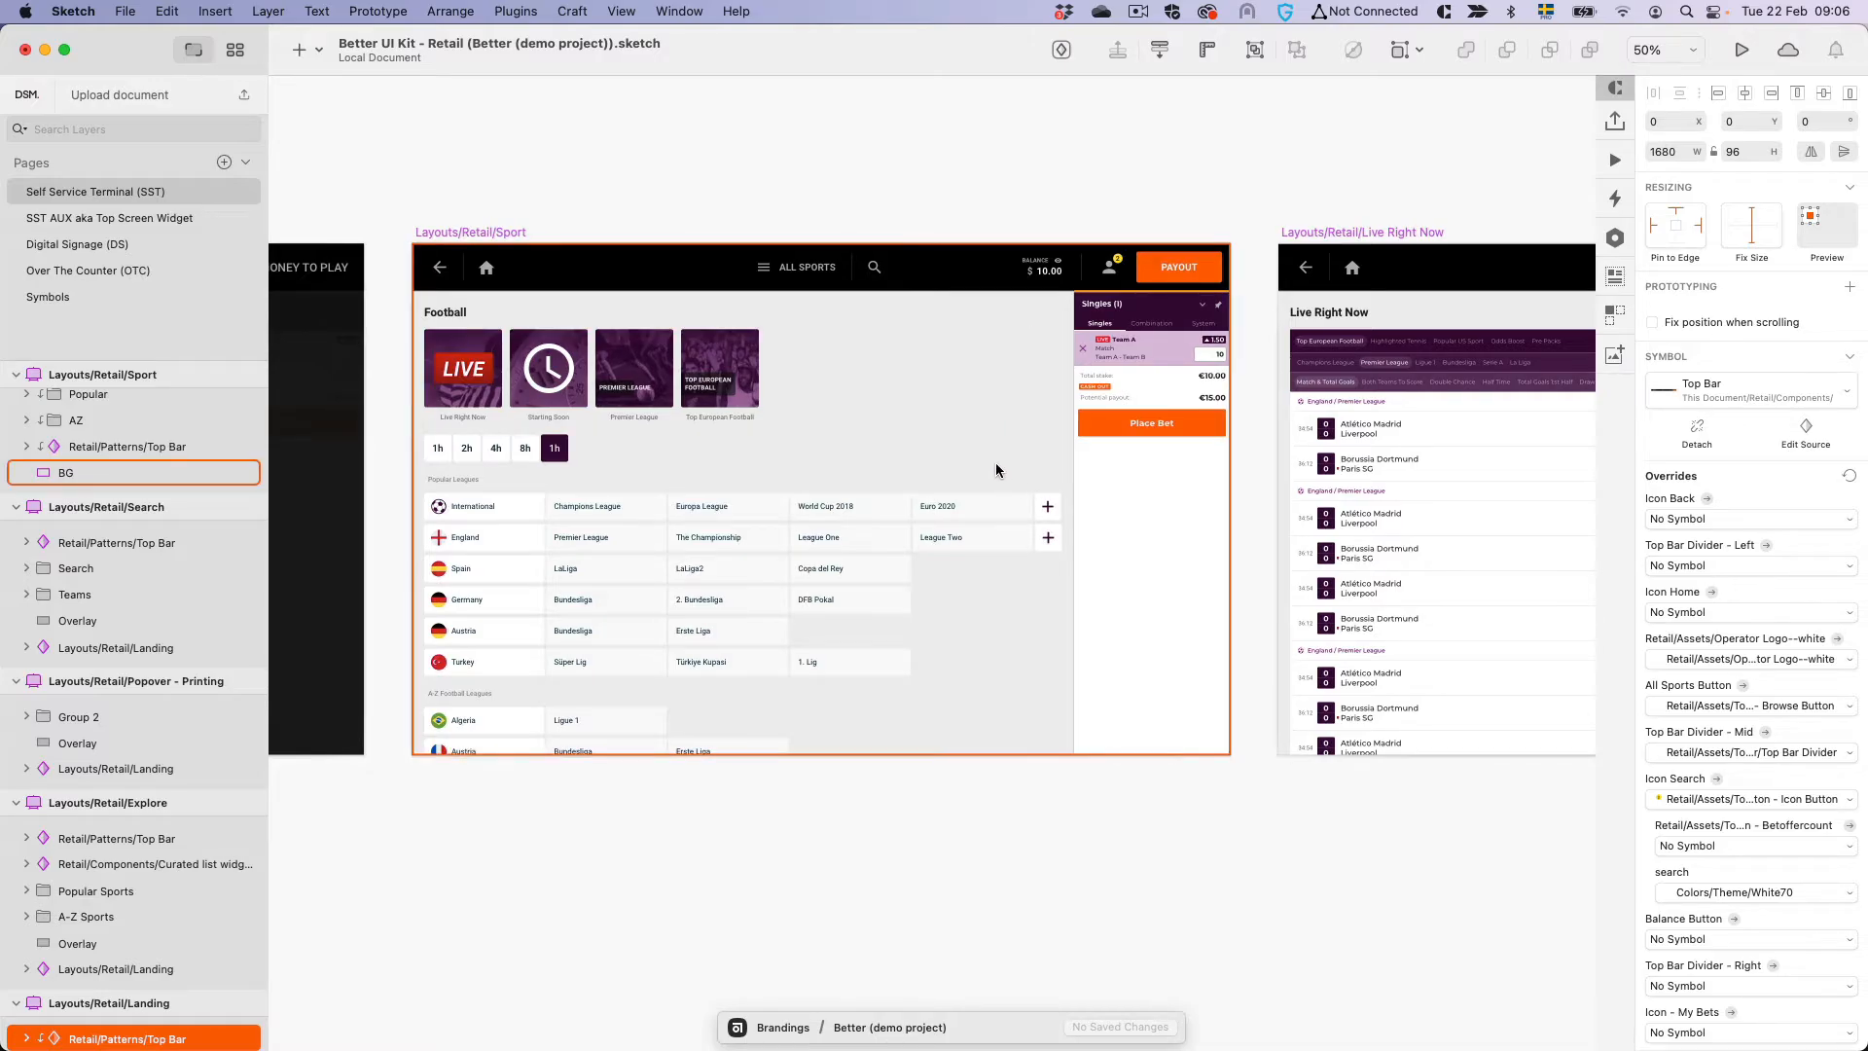
pyautogui.hscroll(20, 995, 463)
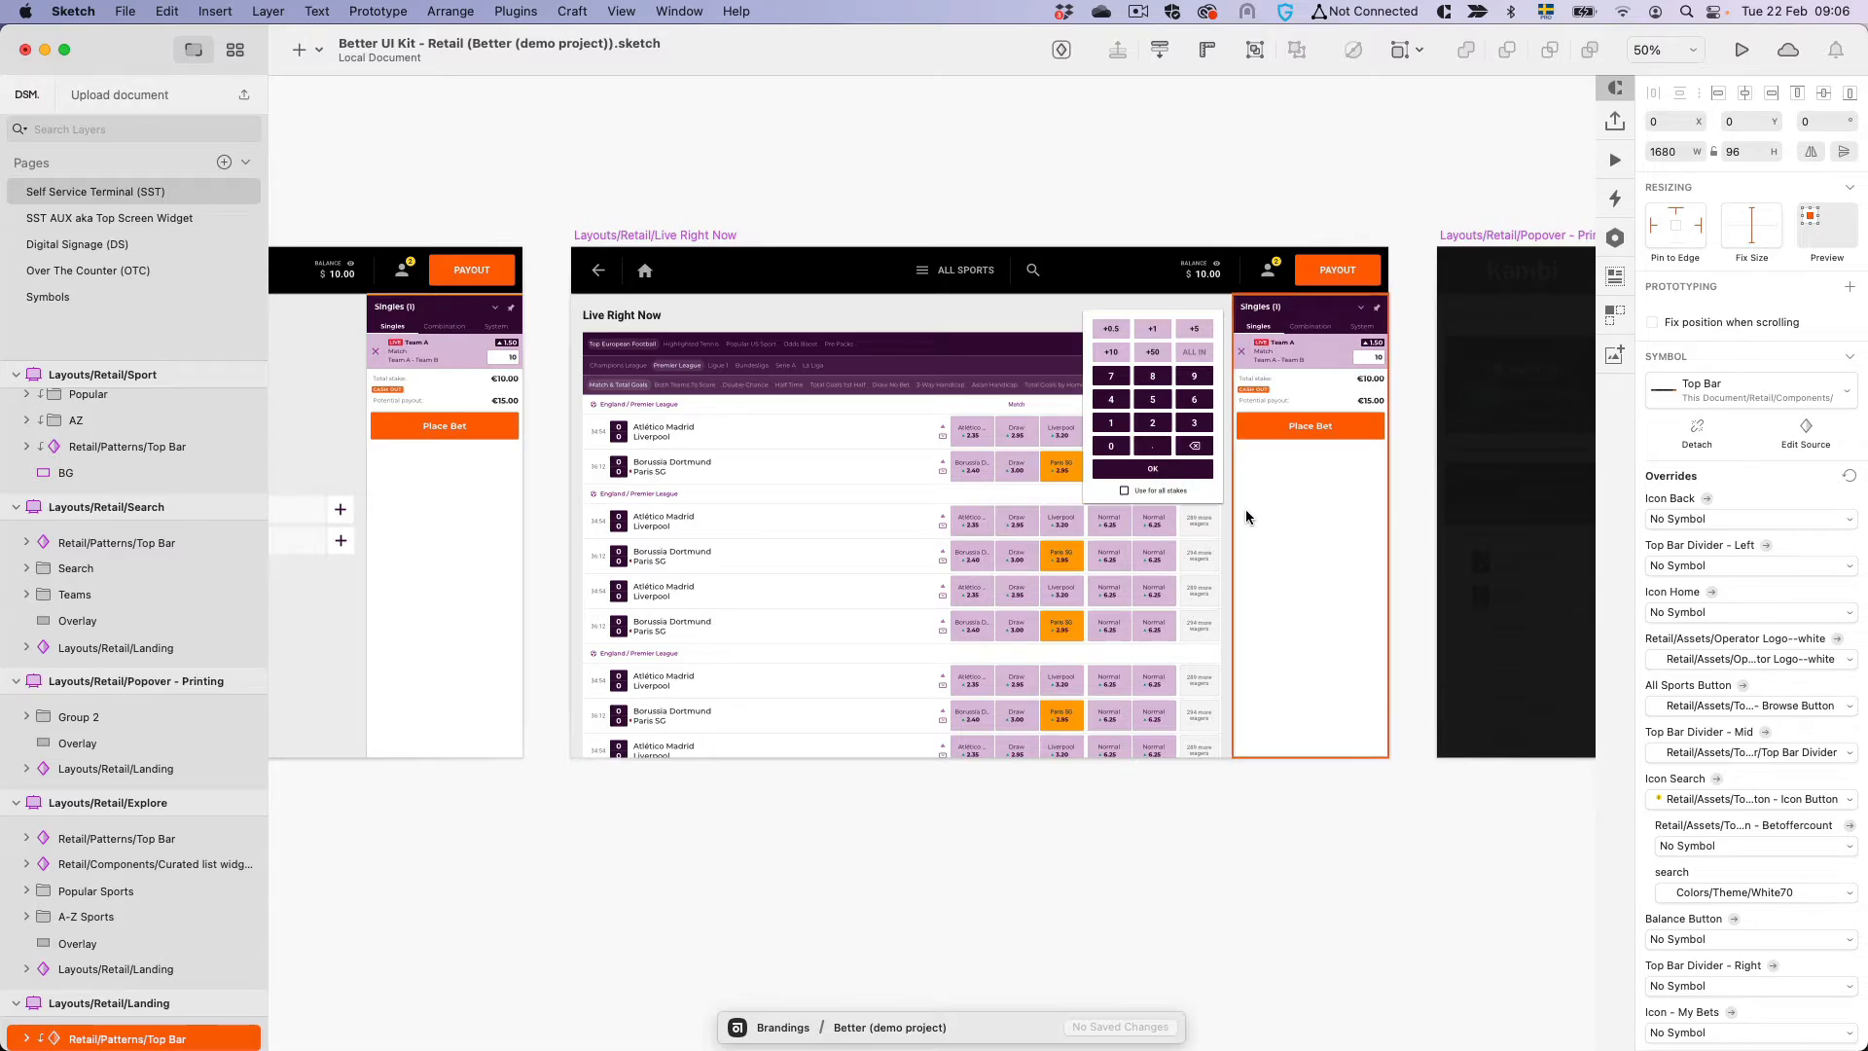
pyautogui.hscroll(3, 1247, 517)
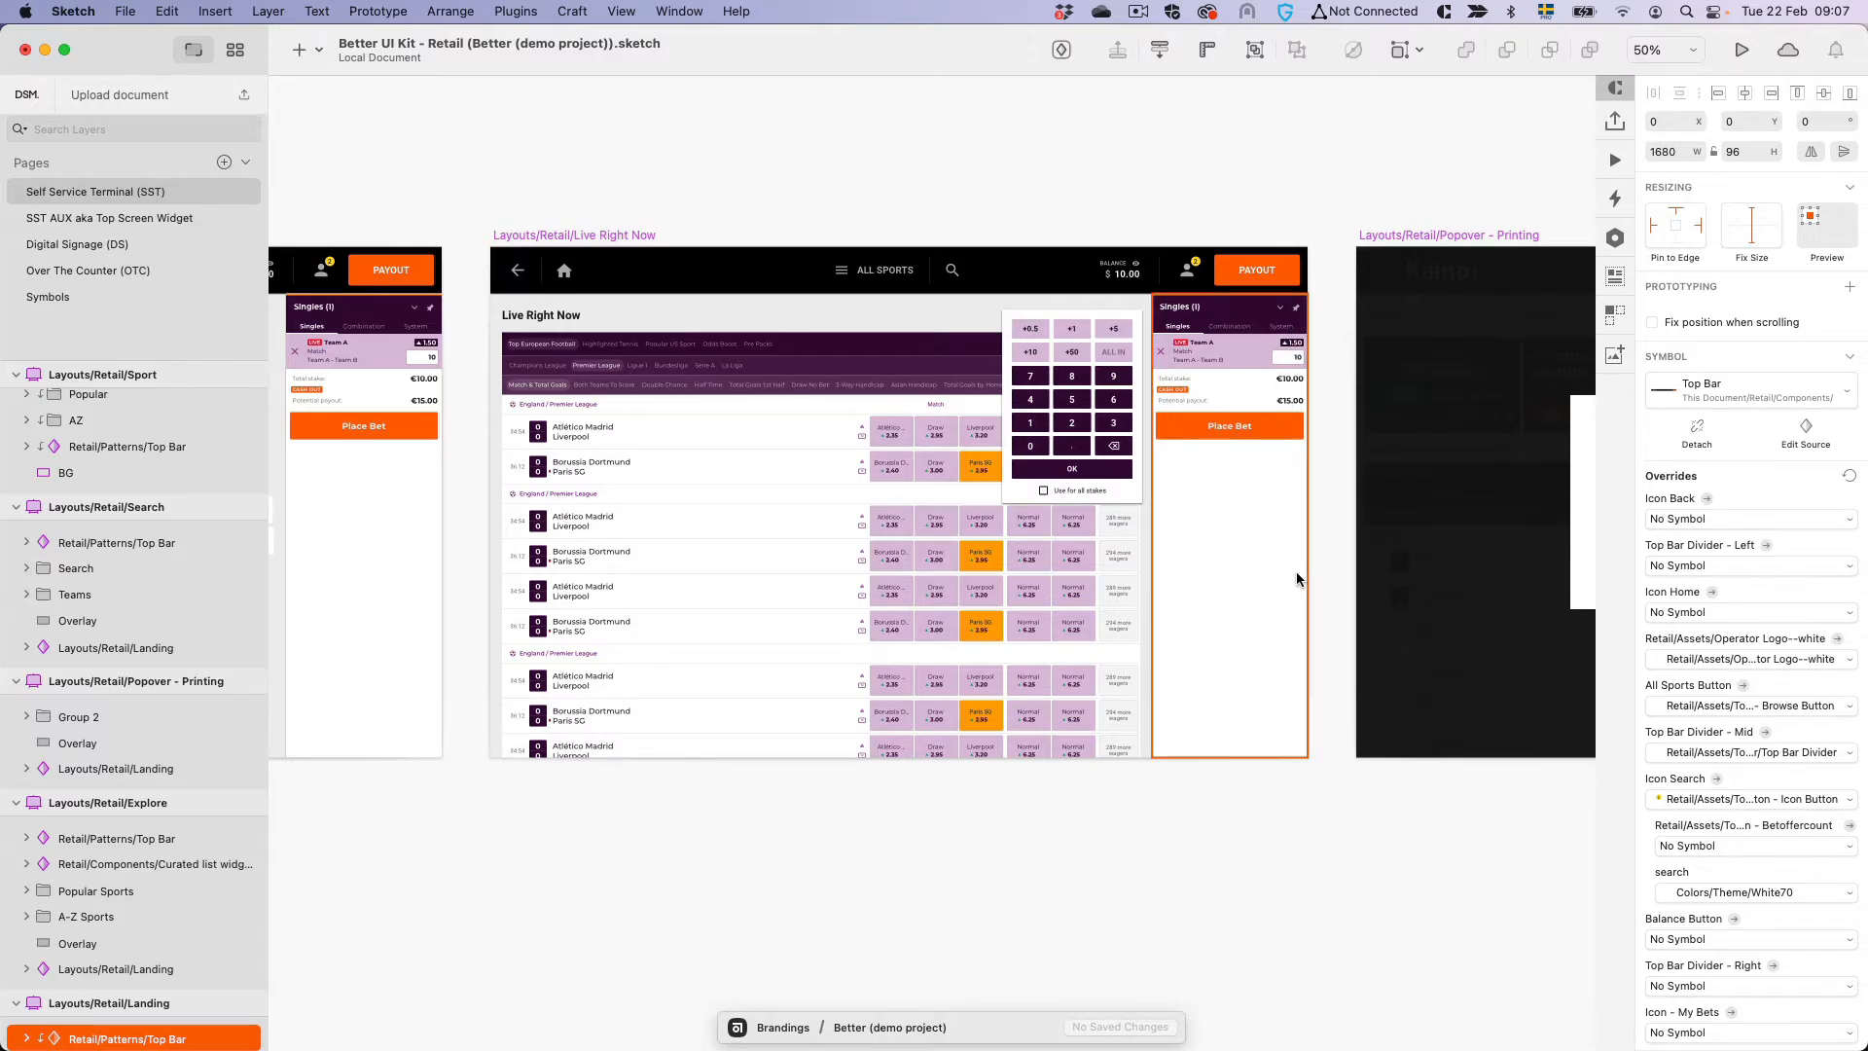
pyautogui.hscroll(10, 1258, 568)
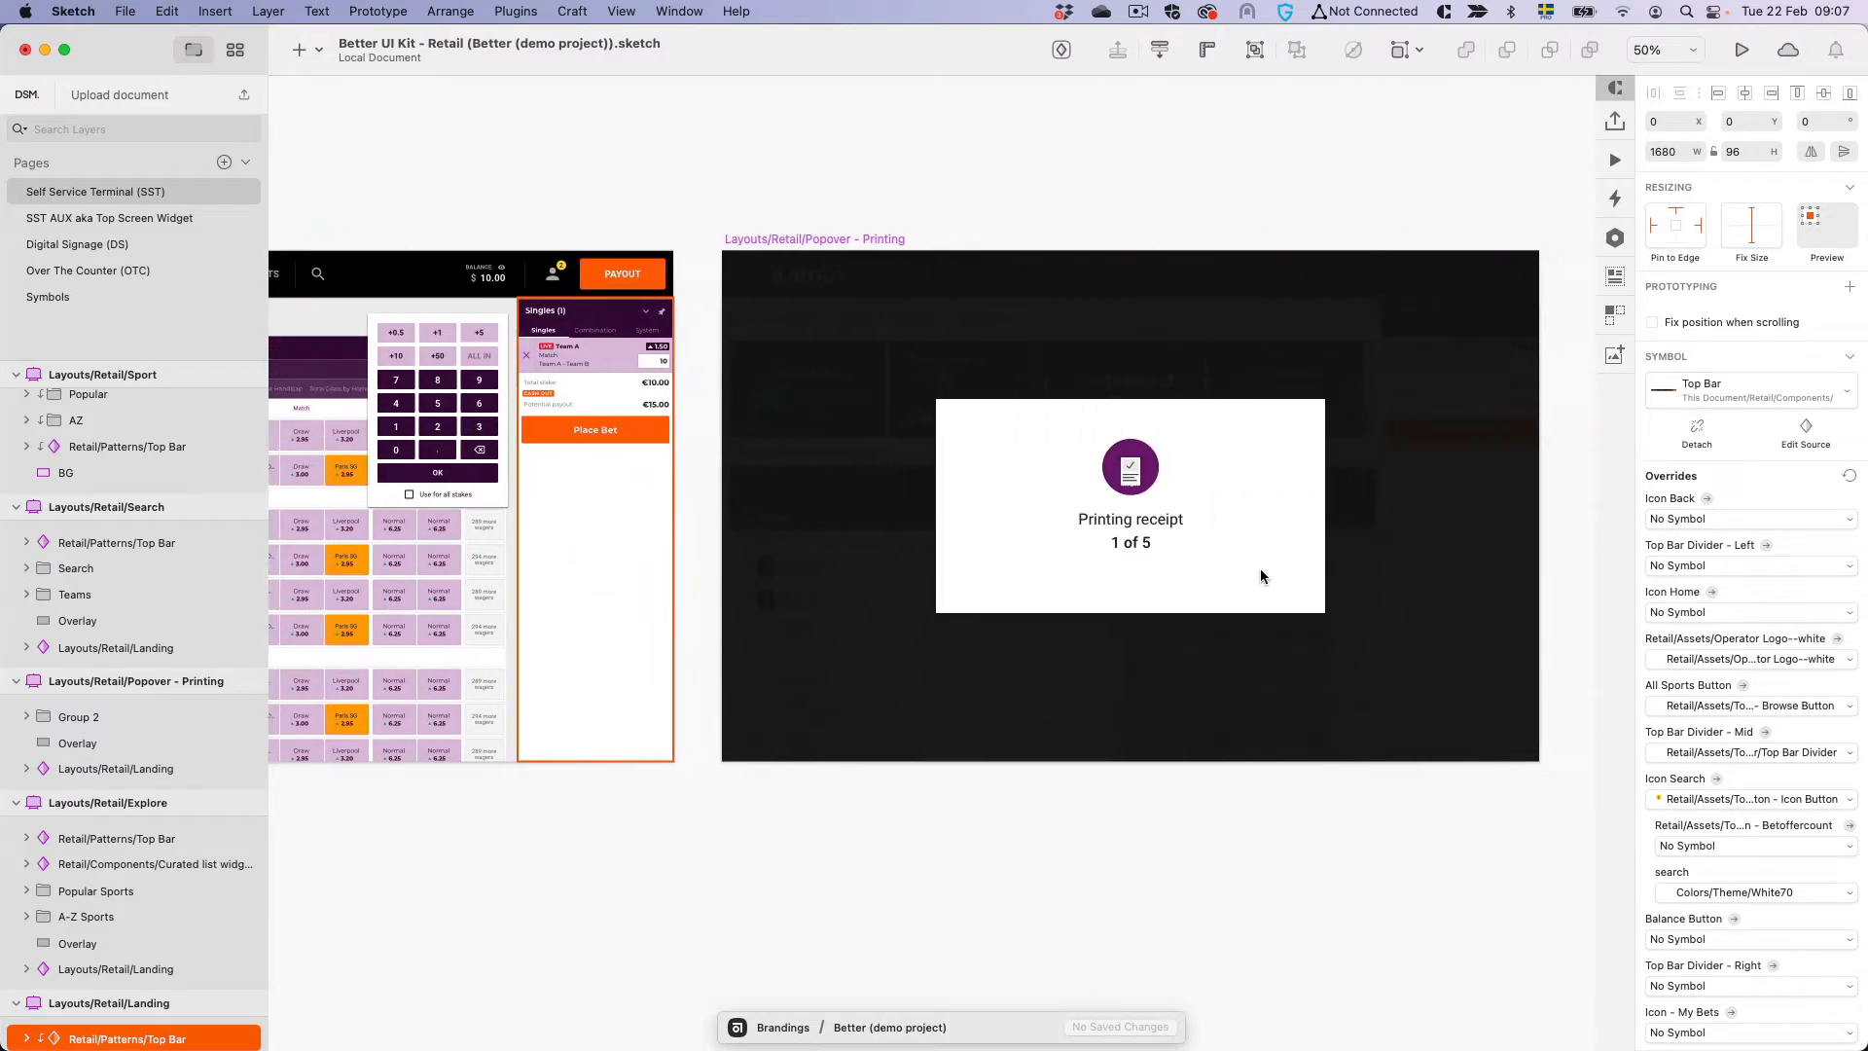
pyautogui.hscroll(3, 1261, 576)
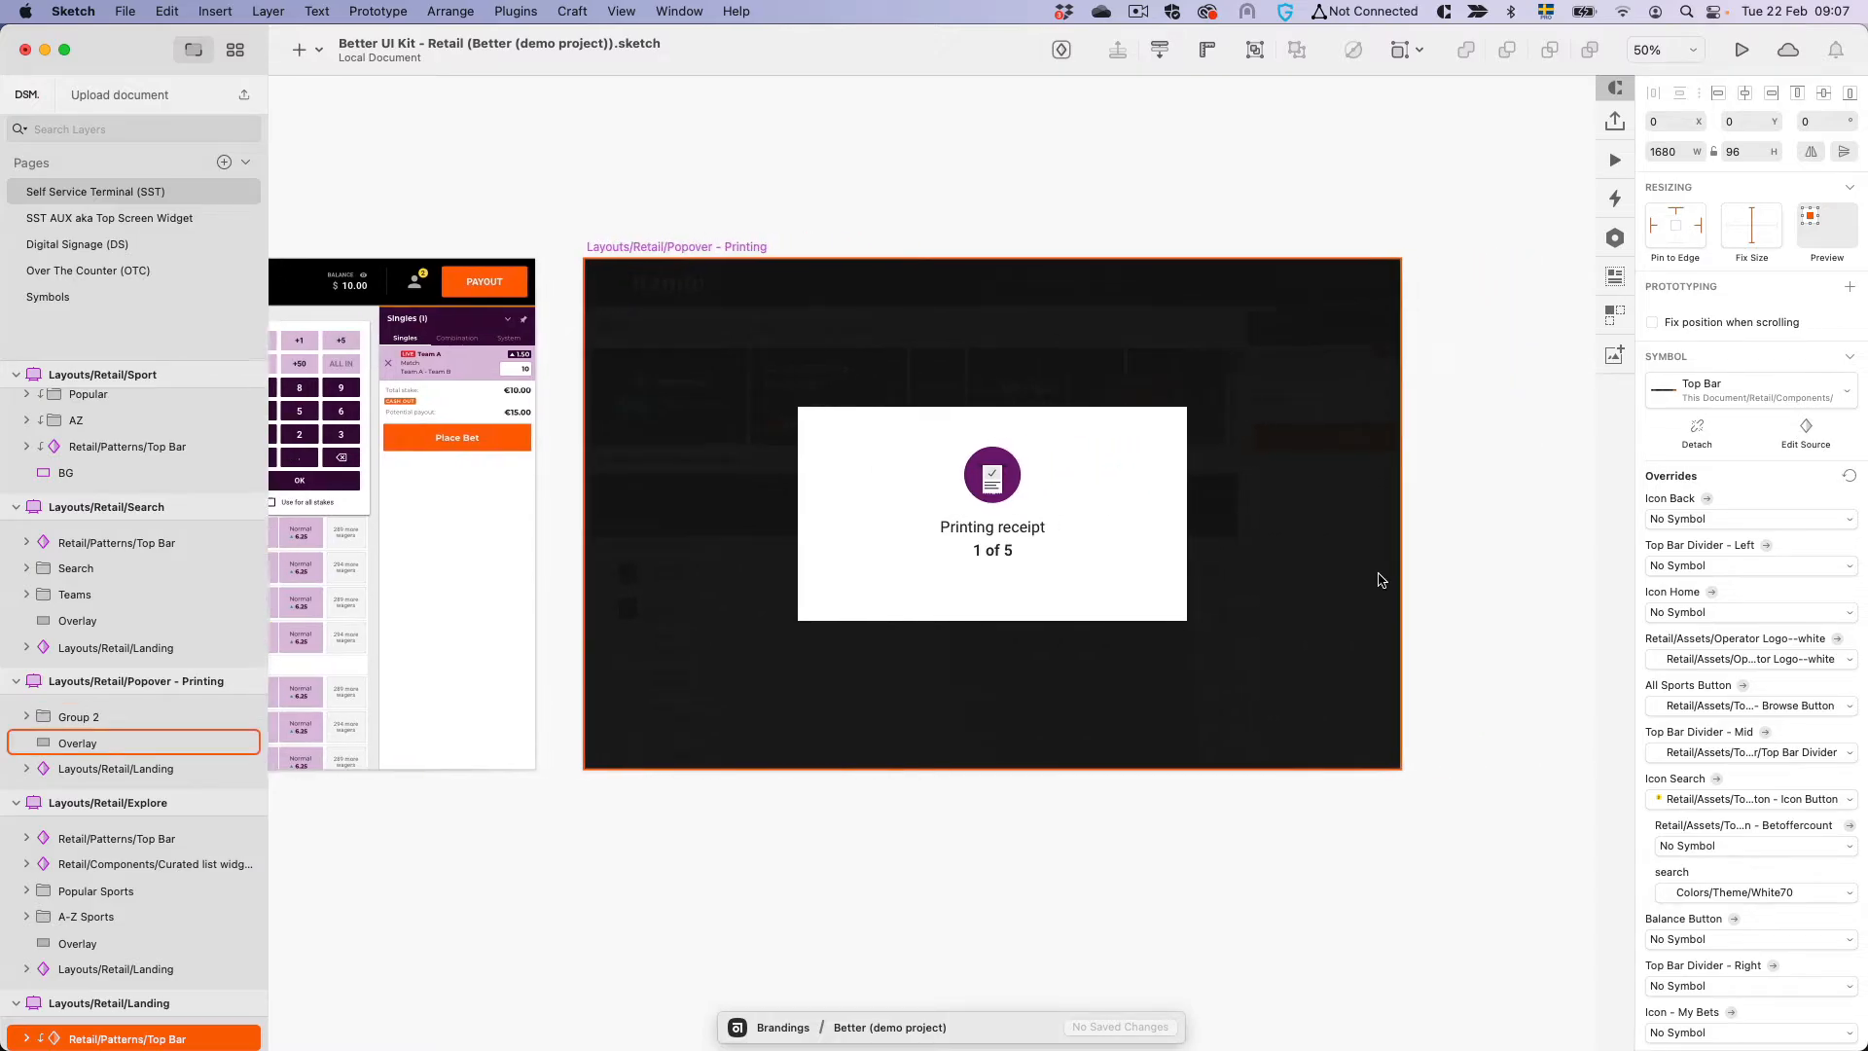
pyautogui.hscroll(1, 1352, 566)
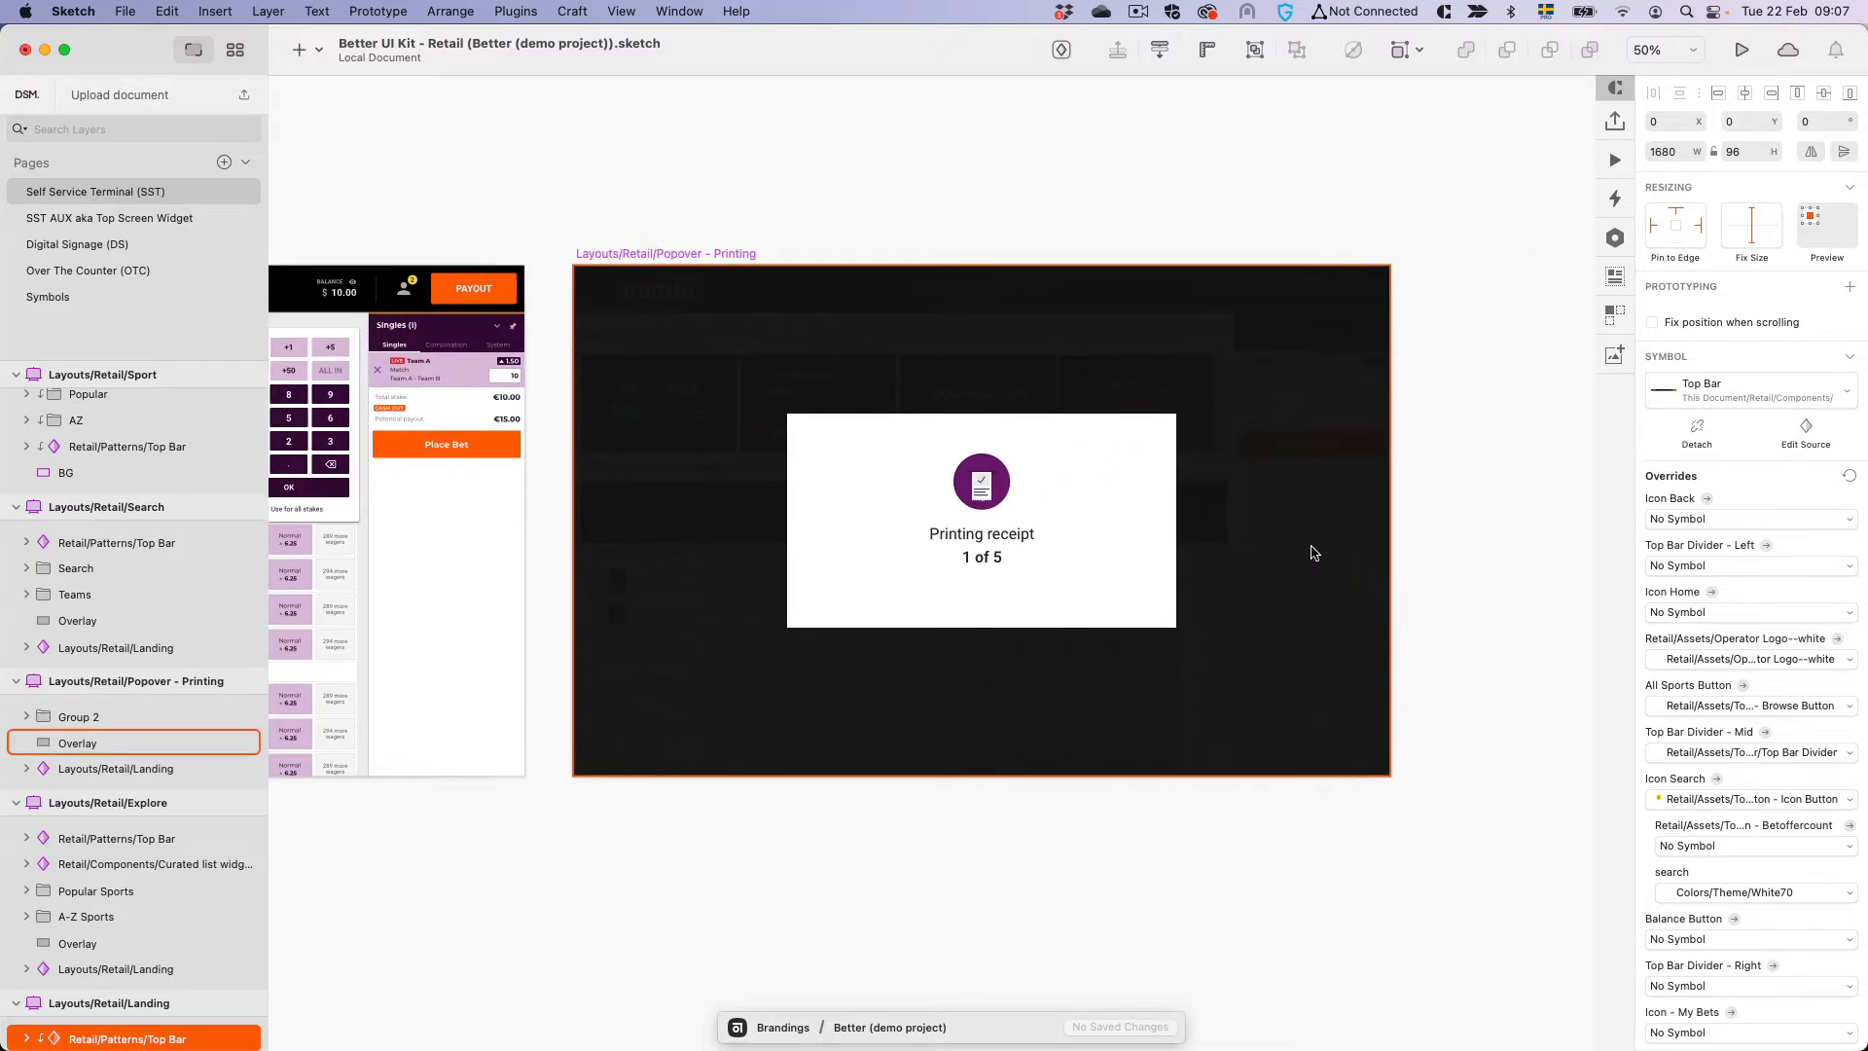
pyautogui.hscroll(-10, 1296, 552)
pyautogui.hscroll(-15, 1297, 553)
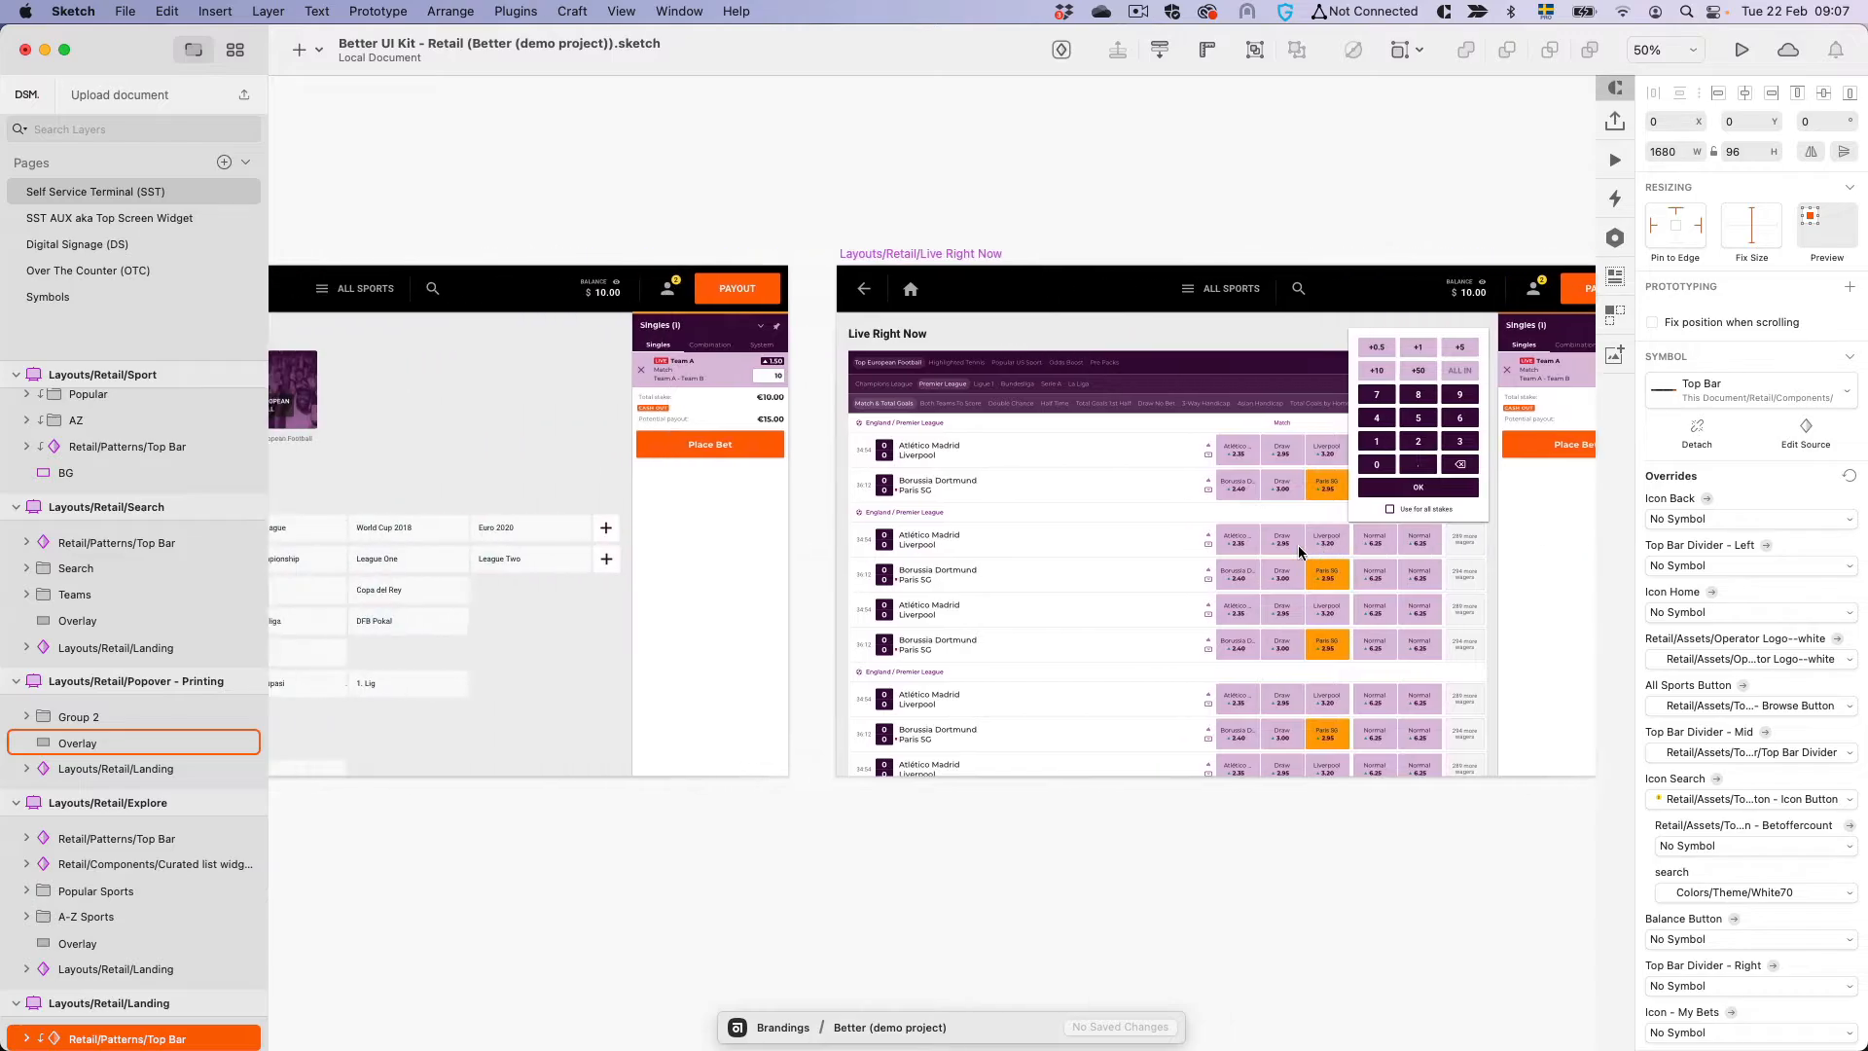
pyautogui.hscroll(-15, 1298, 552)
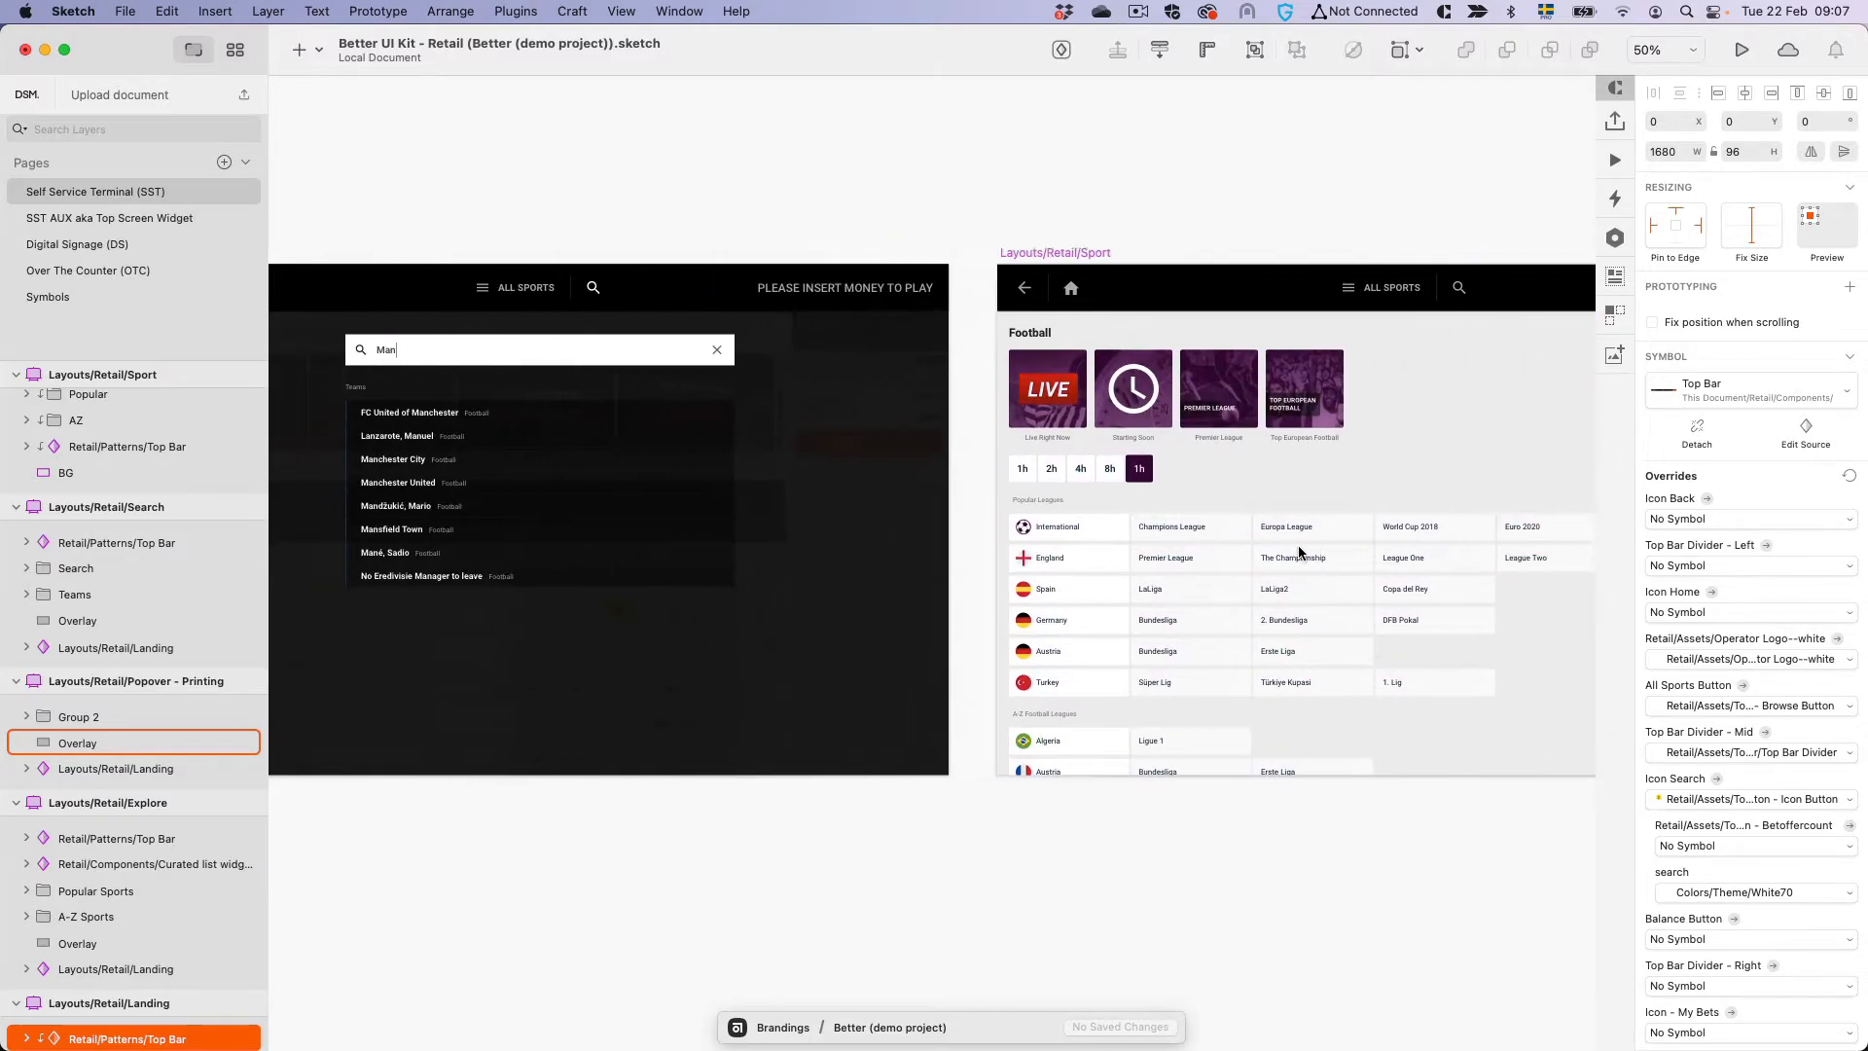
pyautogui.hscroll(-10, 1299, 553)
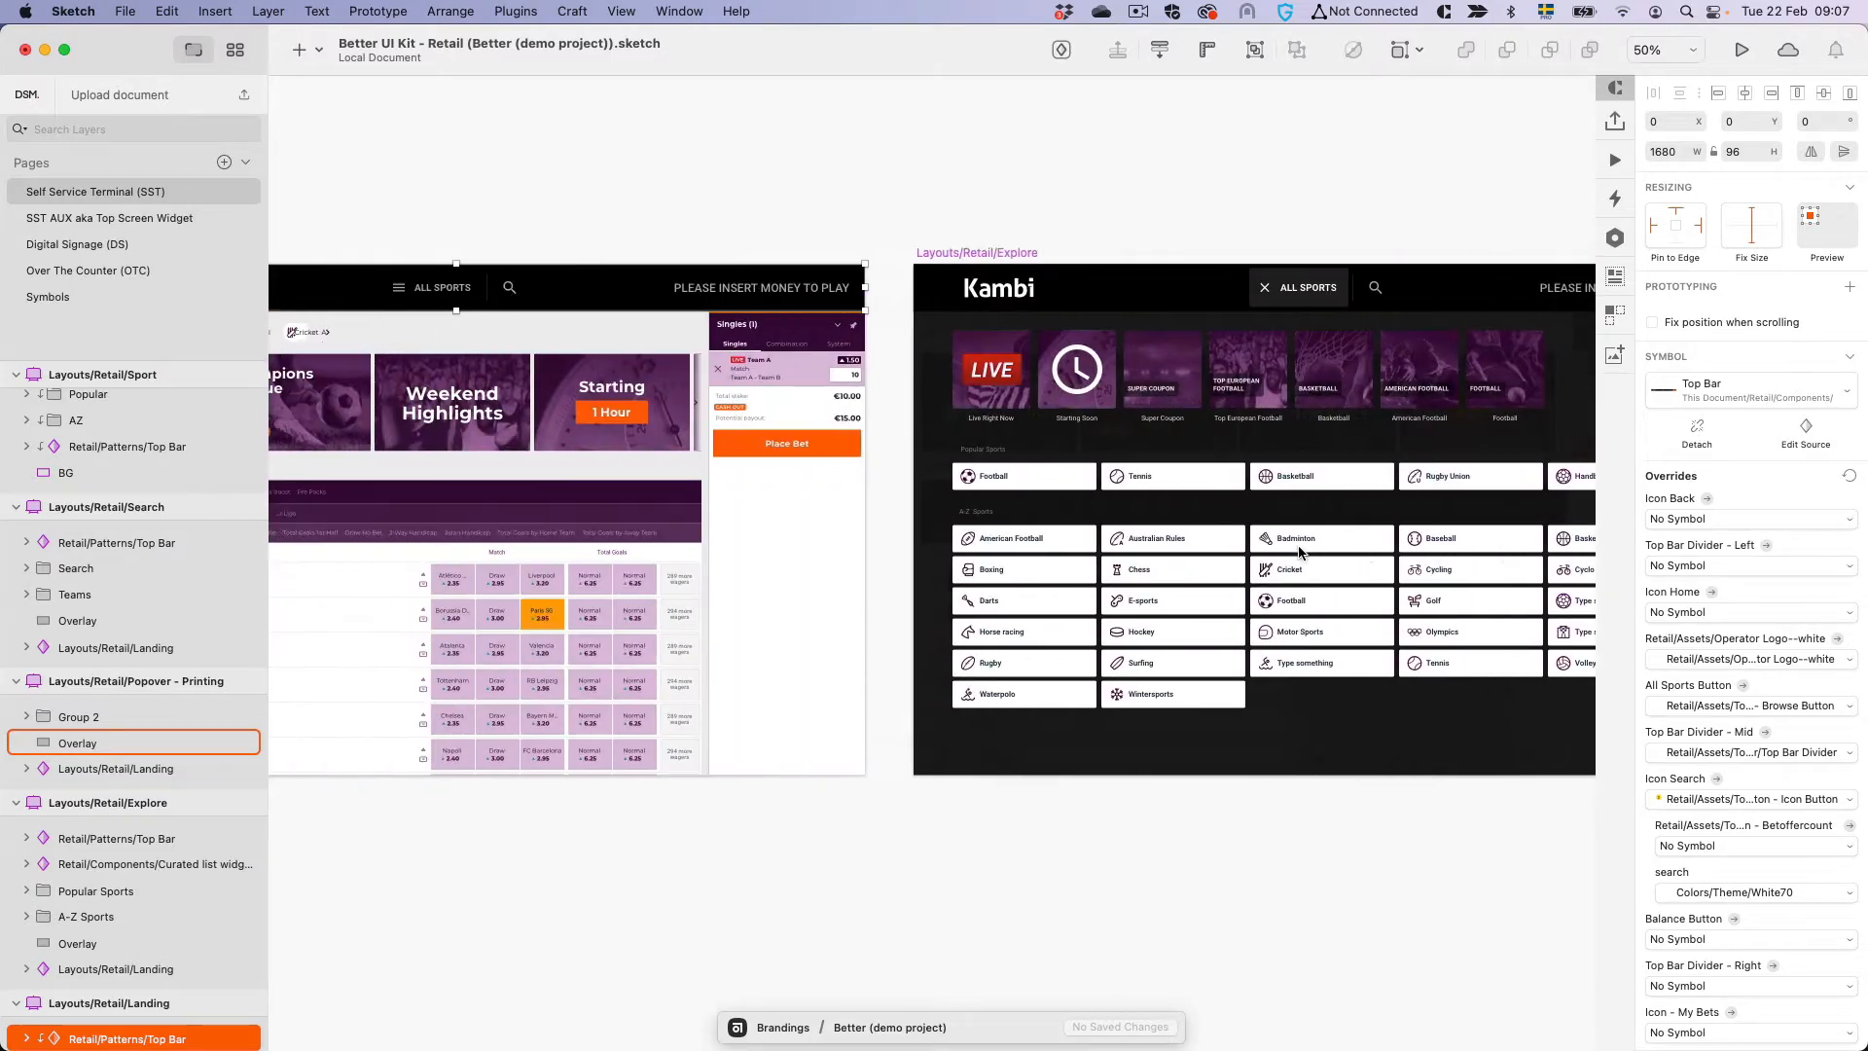
pyautogui.scroll(-2, 1298, 552)
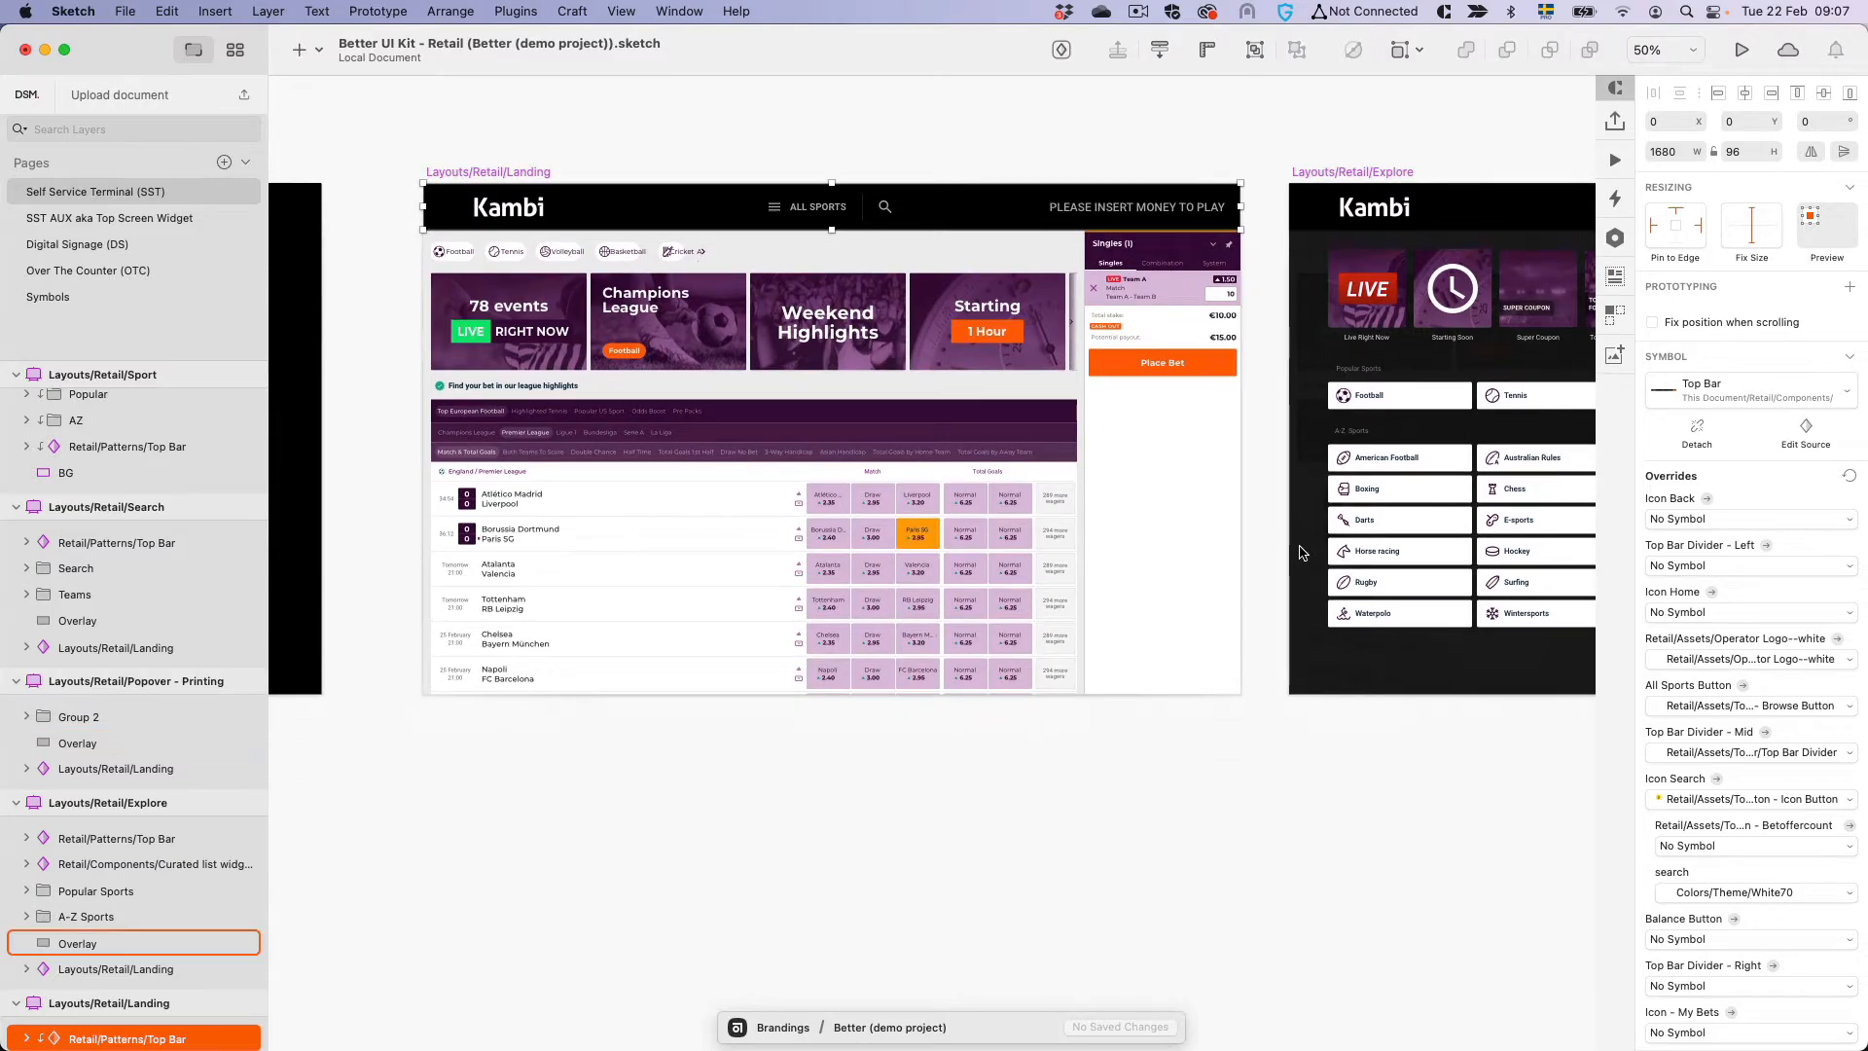
pyautogui.click(540, 251)
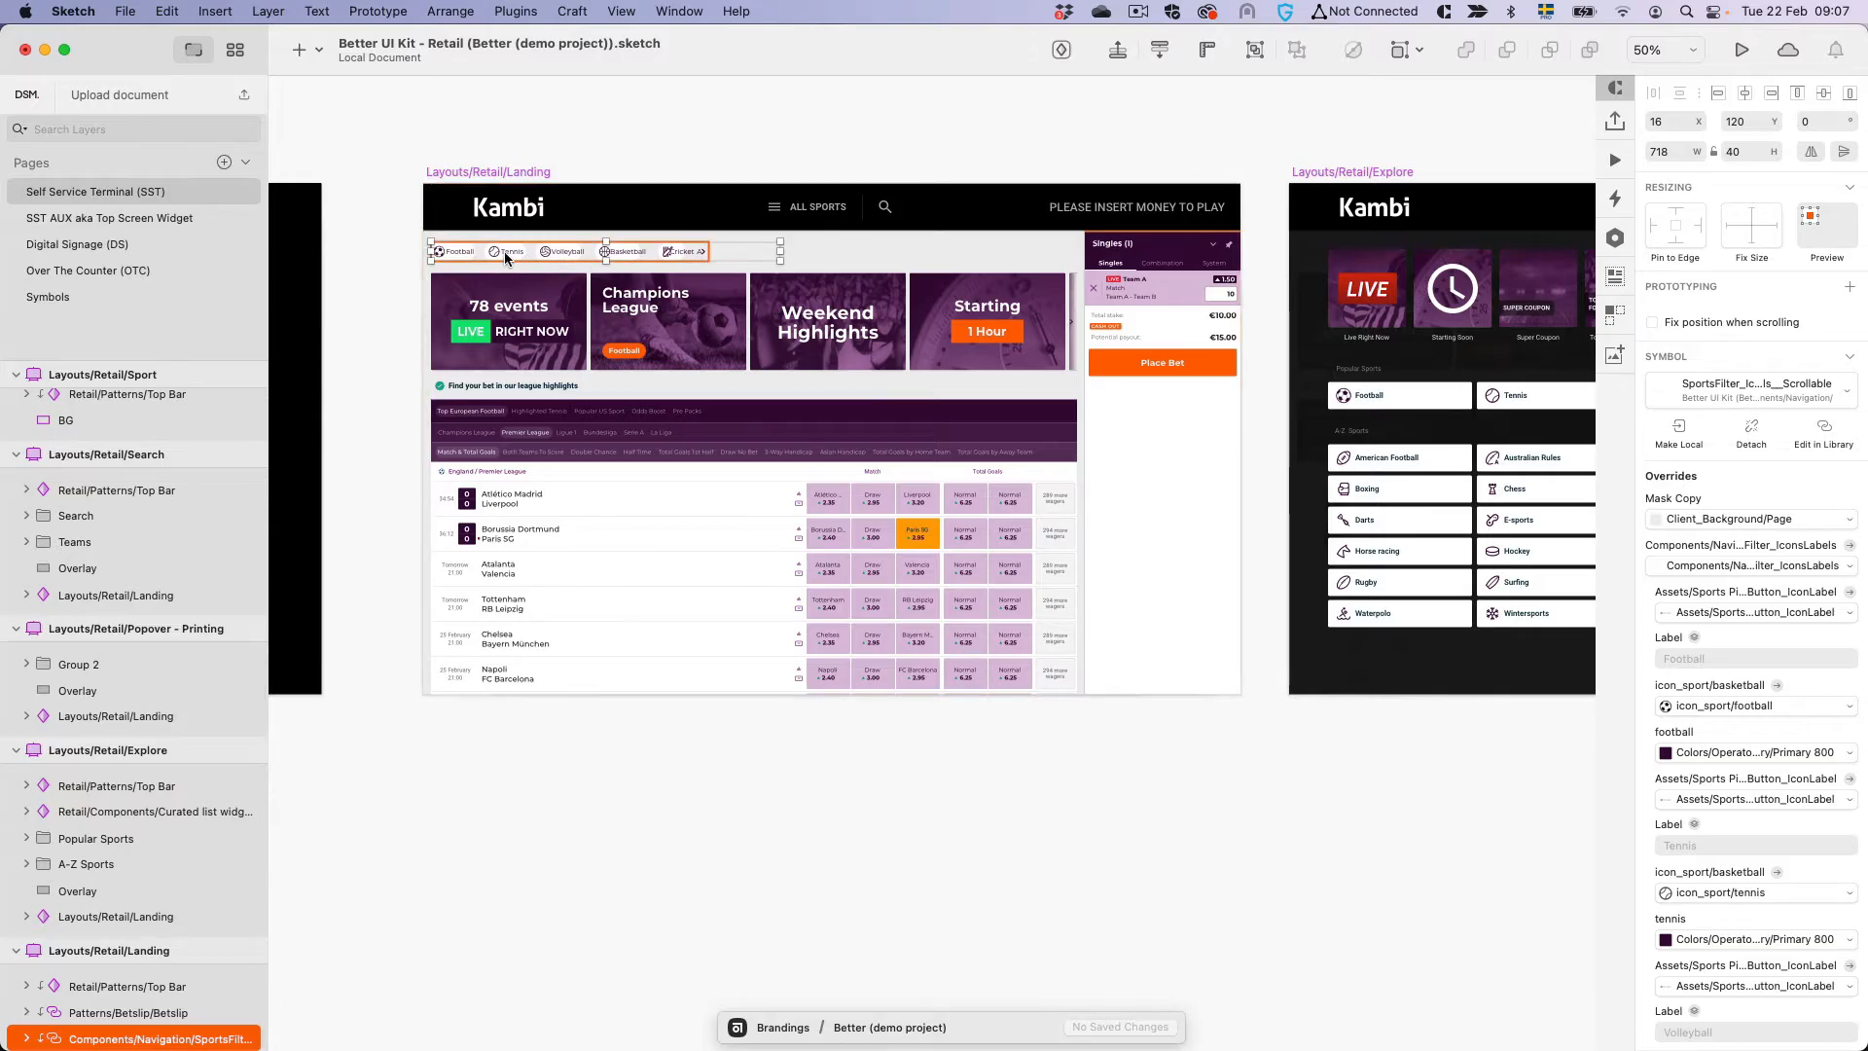
# Step: Restore the Landing layout's sport tabs row to full width
pyautogui.rightClick(503, 251)
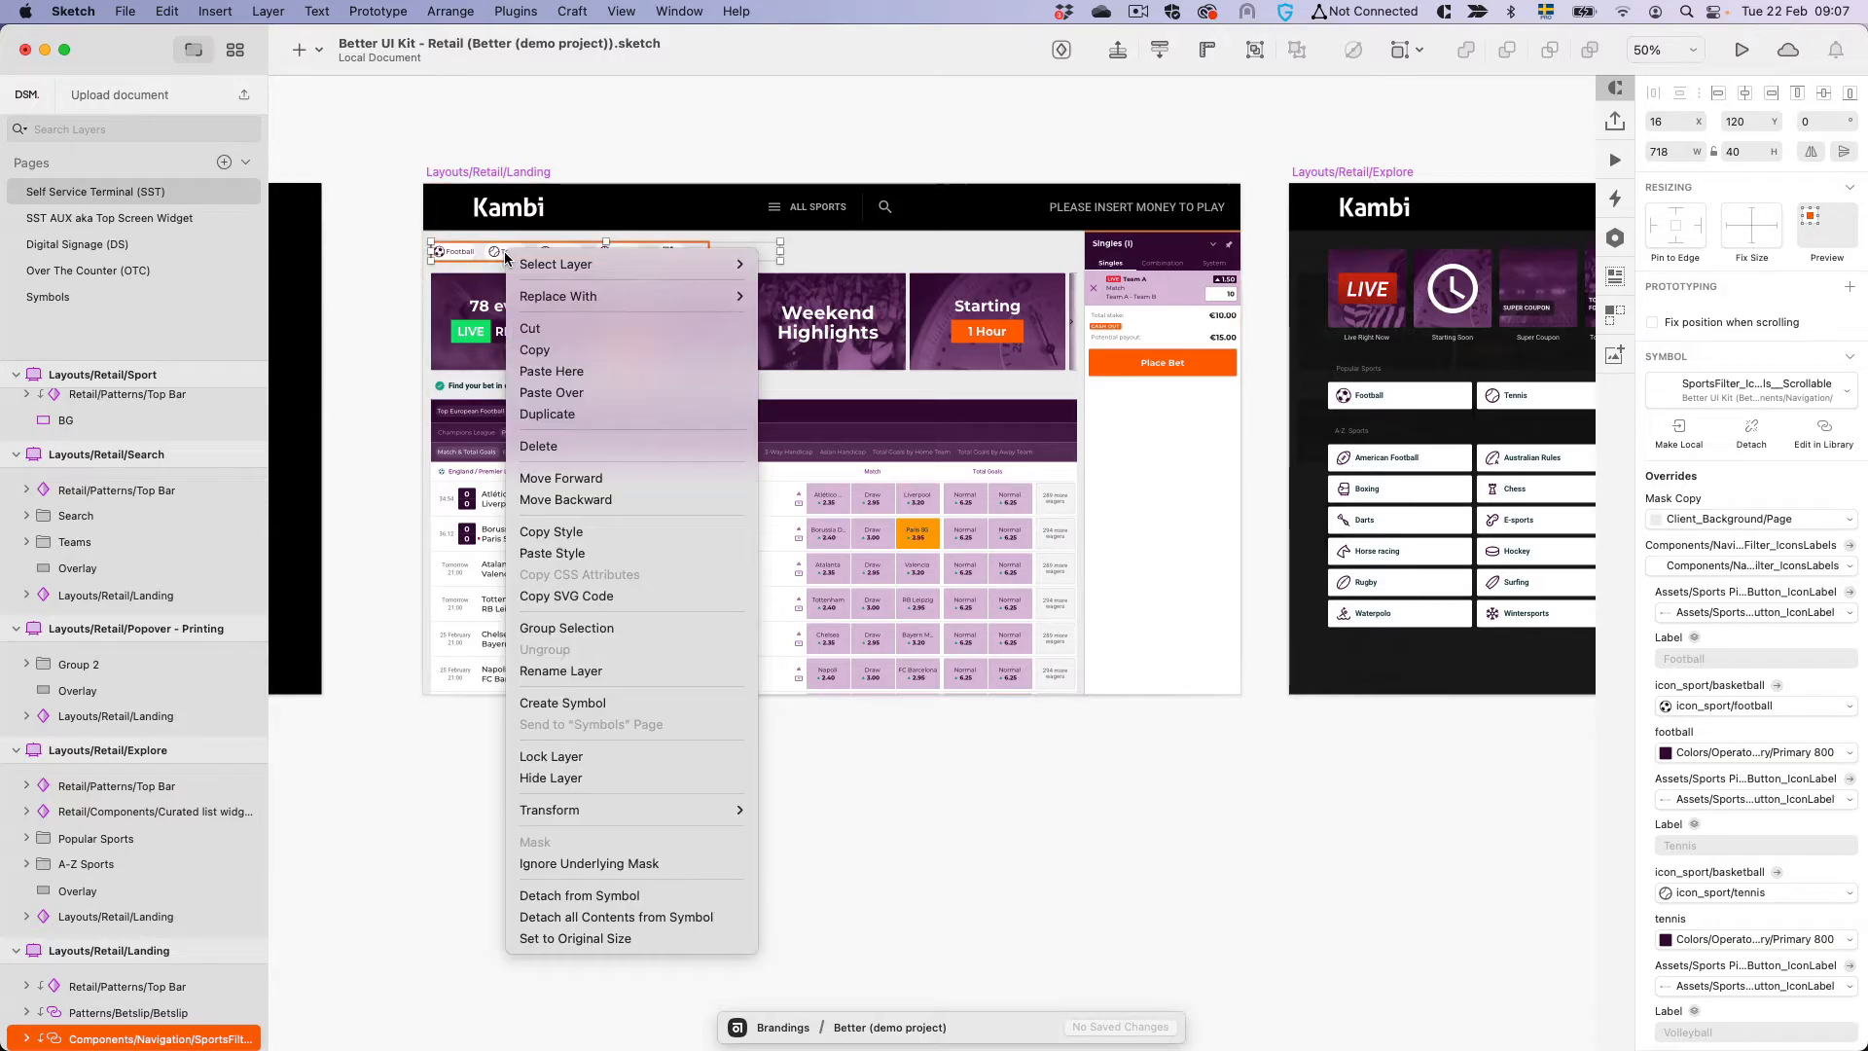
pyautogui.click(595, 938)
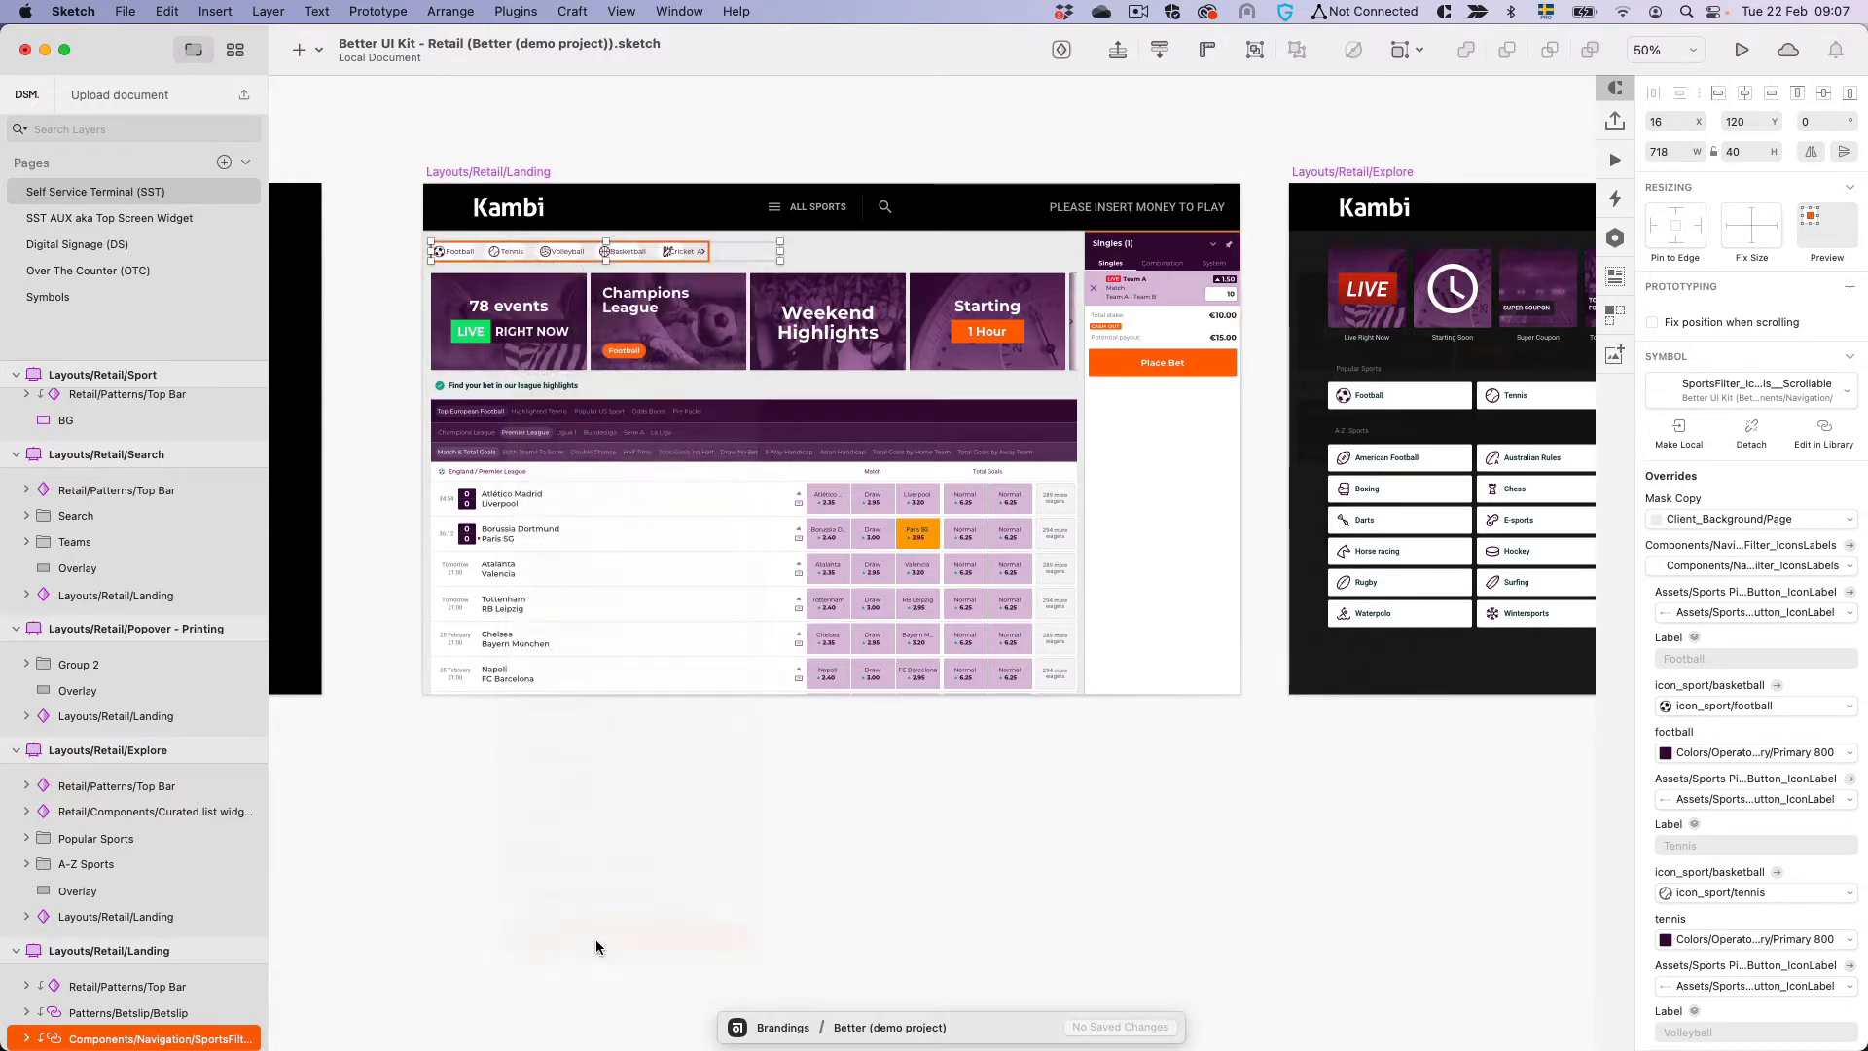
pyautogui.click(826, 816)
pyautogui.hscroll(-3, 825, 825)
pyautogui.scroll(2, 825, 825)
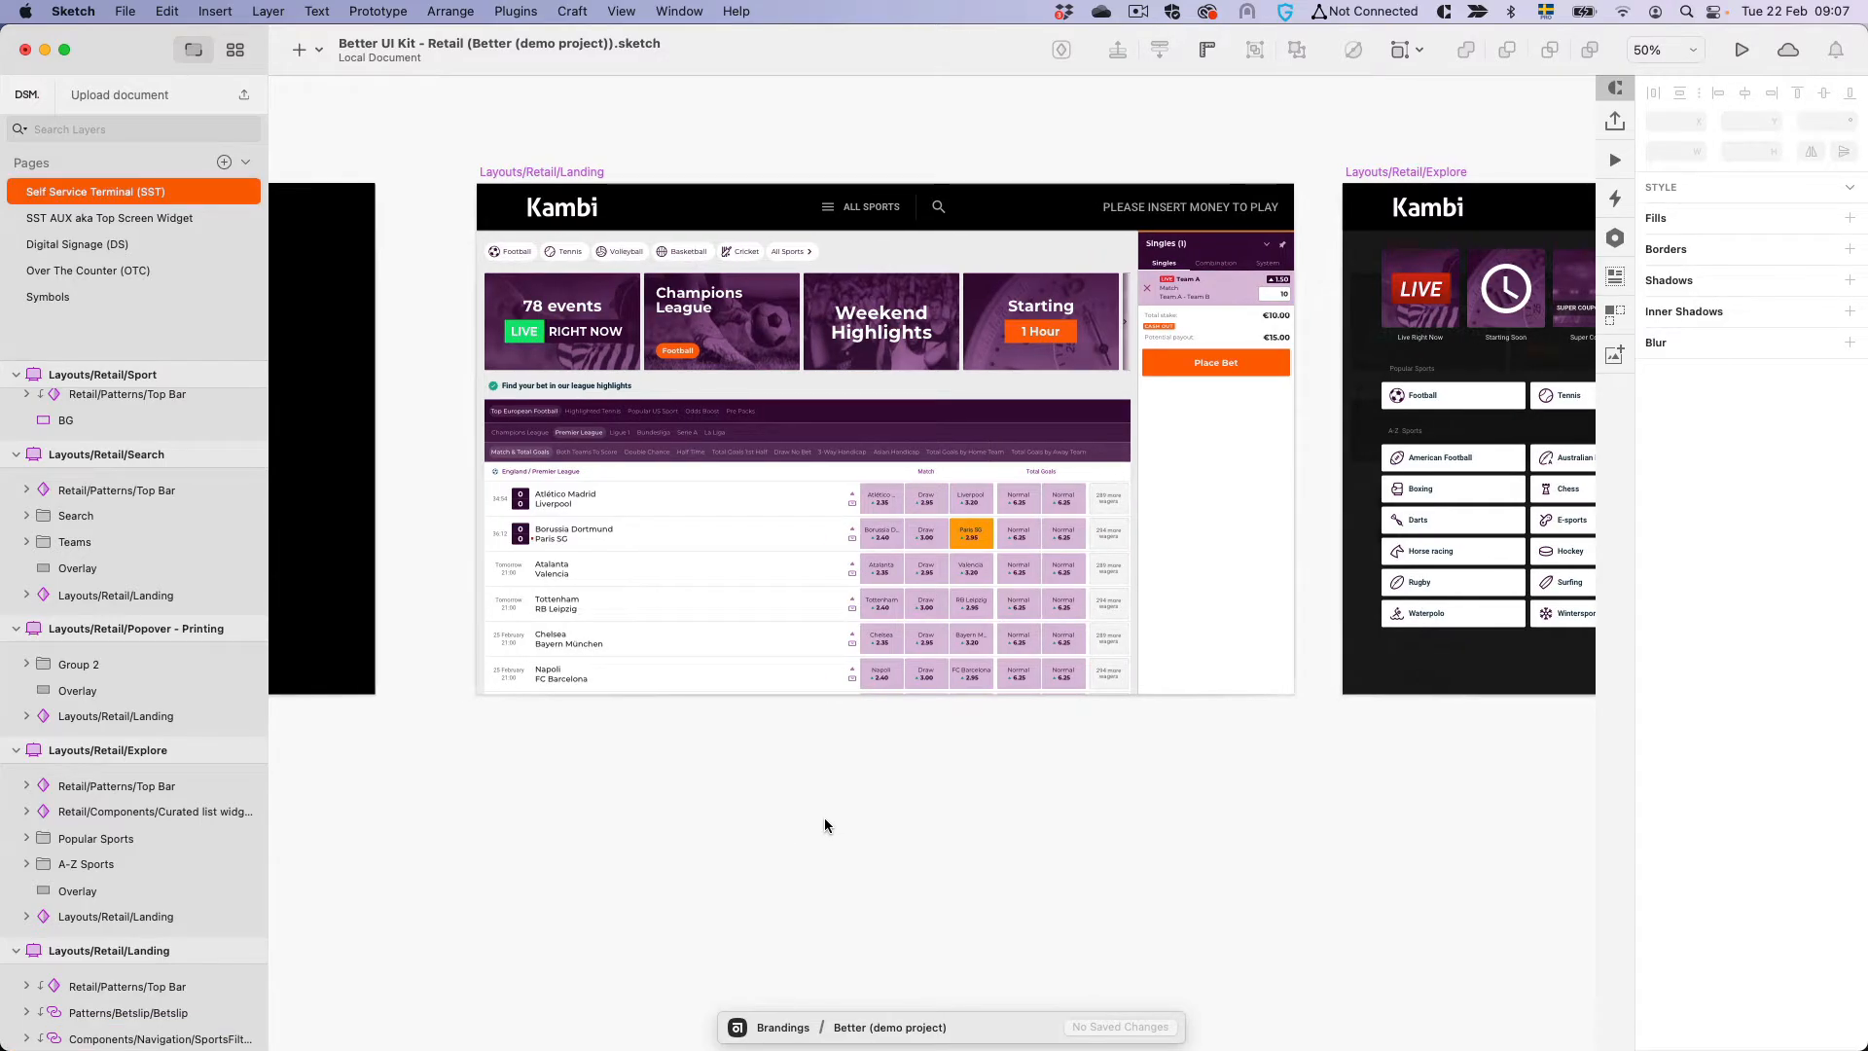
# Step: Give the Find your bet header's small icon the orange Accent 500 layer style
pyautogui.click(486, 420)
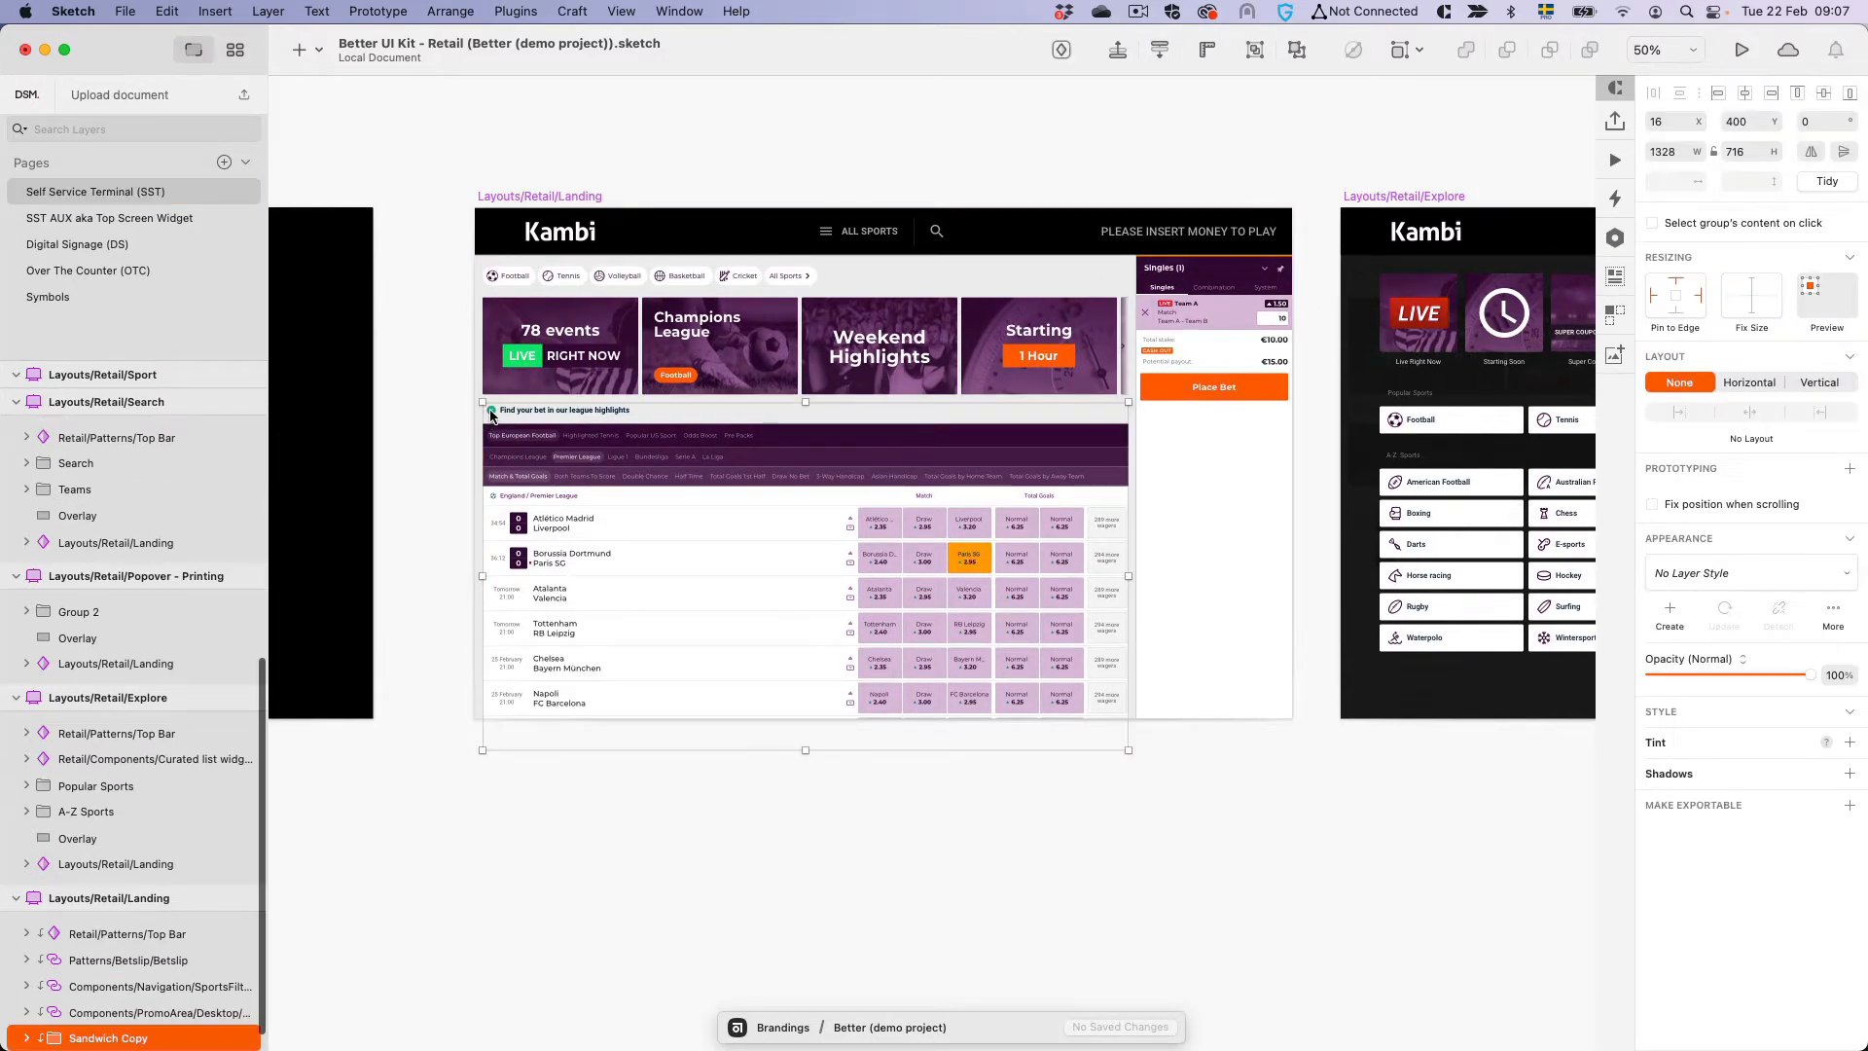
pyautogui.click(492, 420)
pyautogui.click(491, 413)
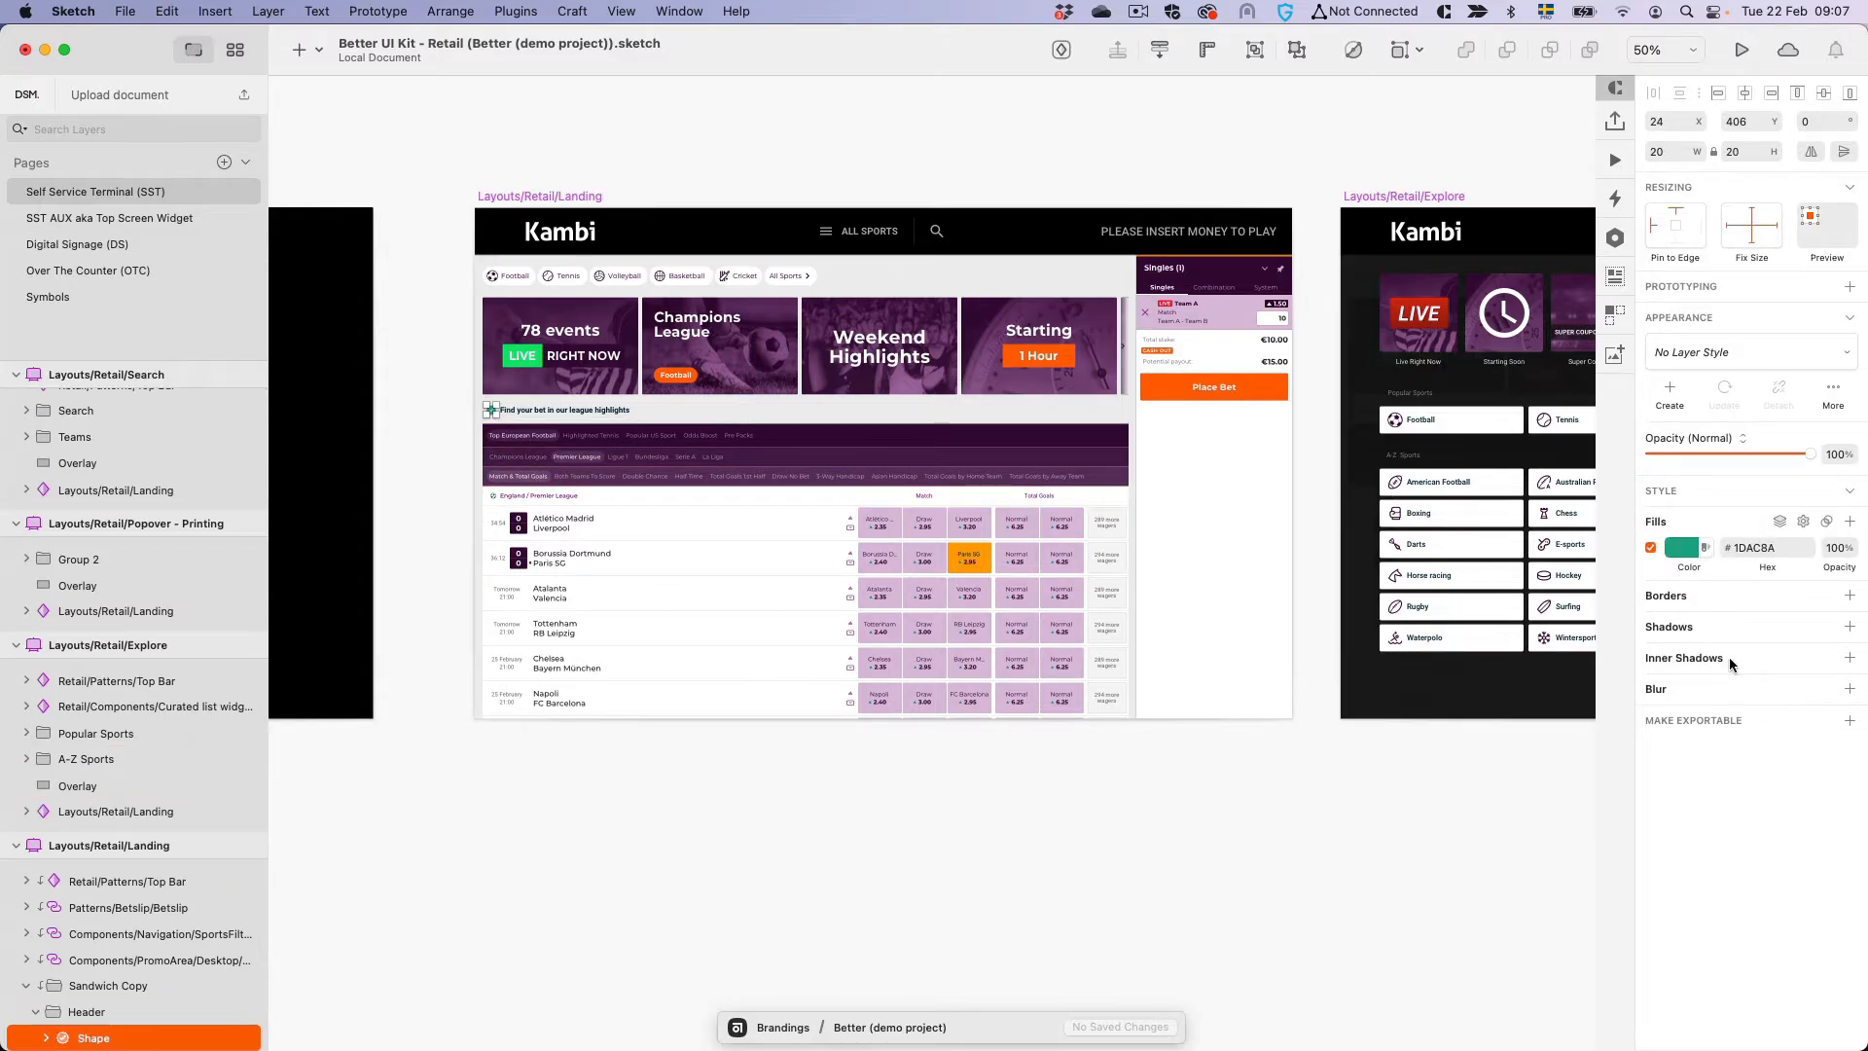
pyautogui.click(1841, 354)
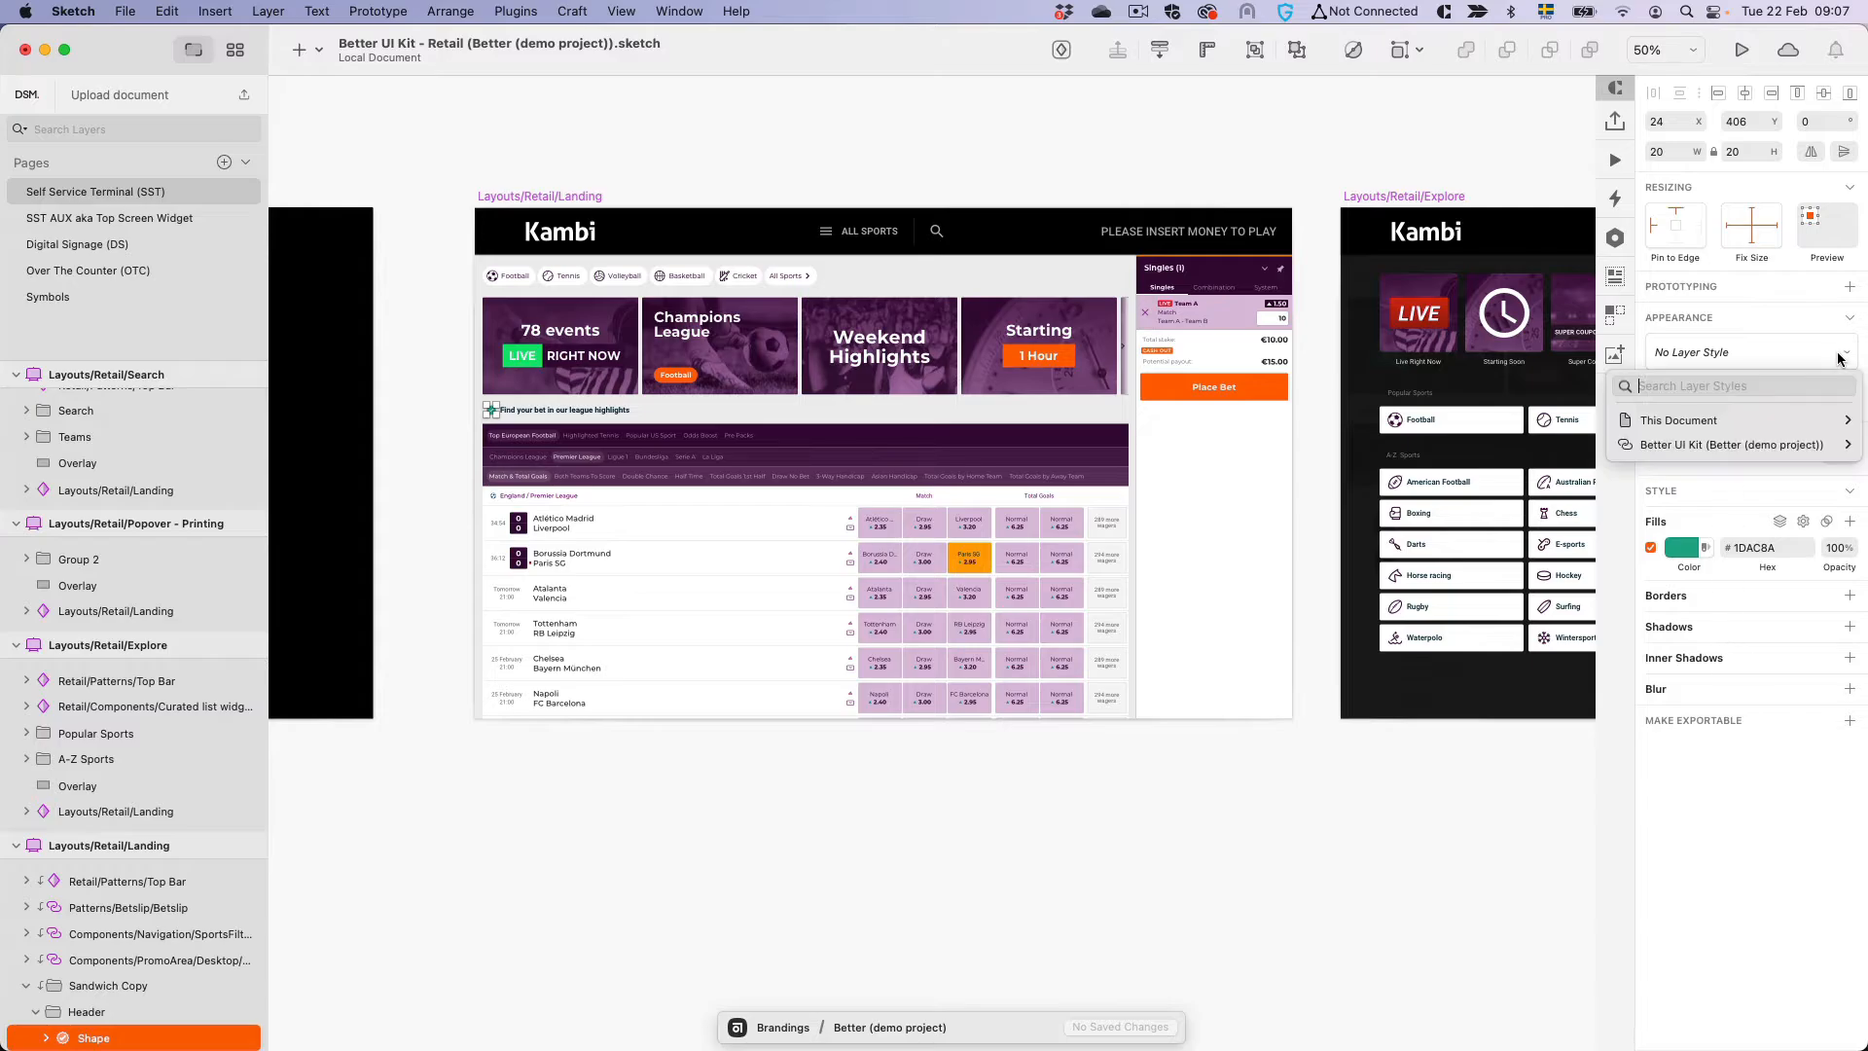
pyautogui.moveTo(1786, 444)
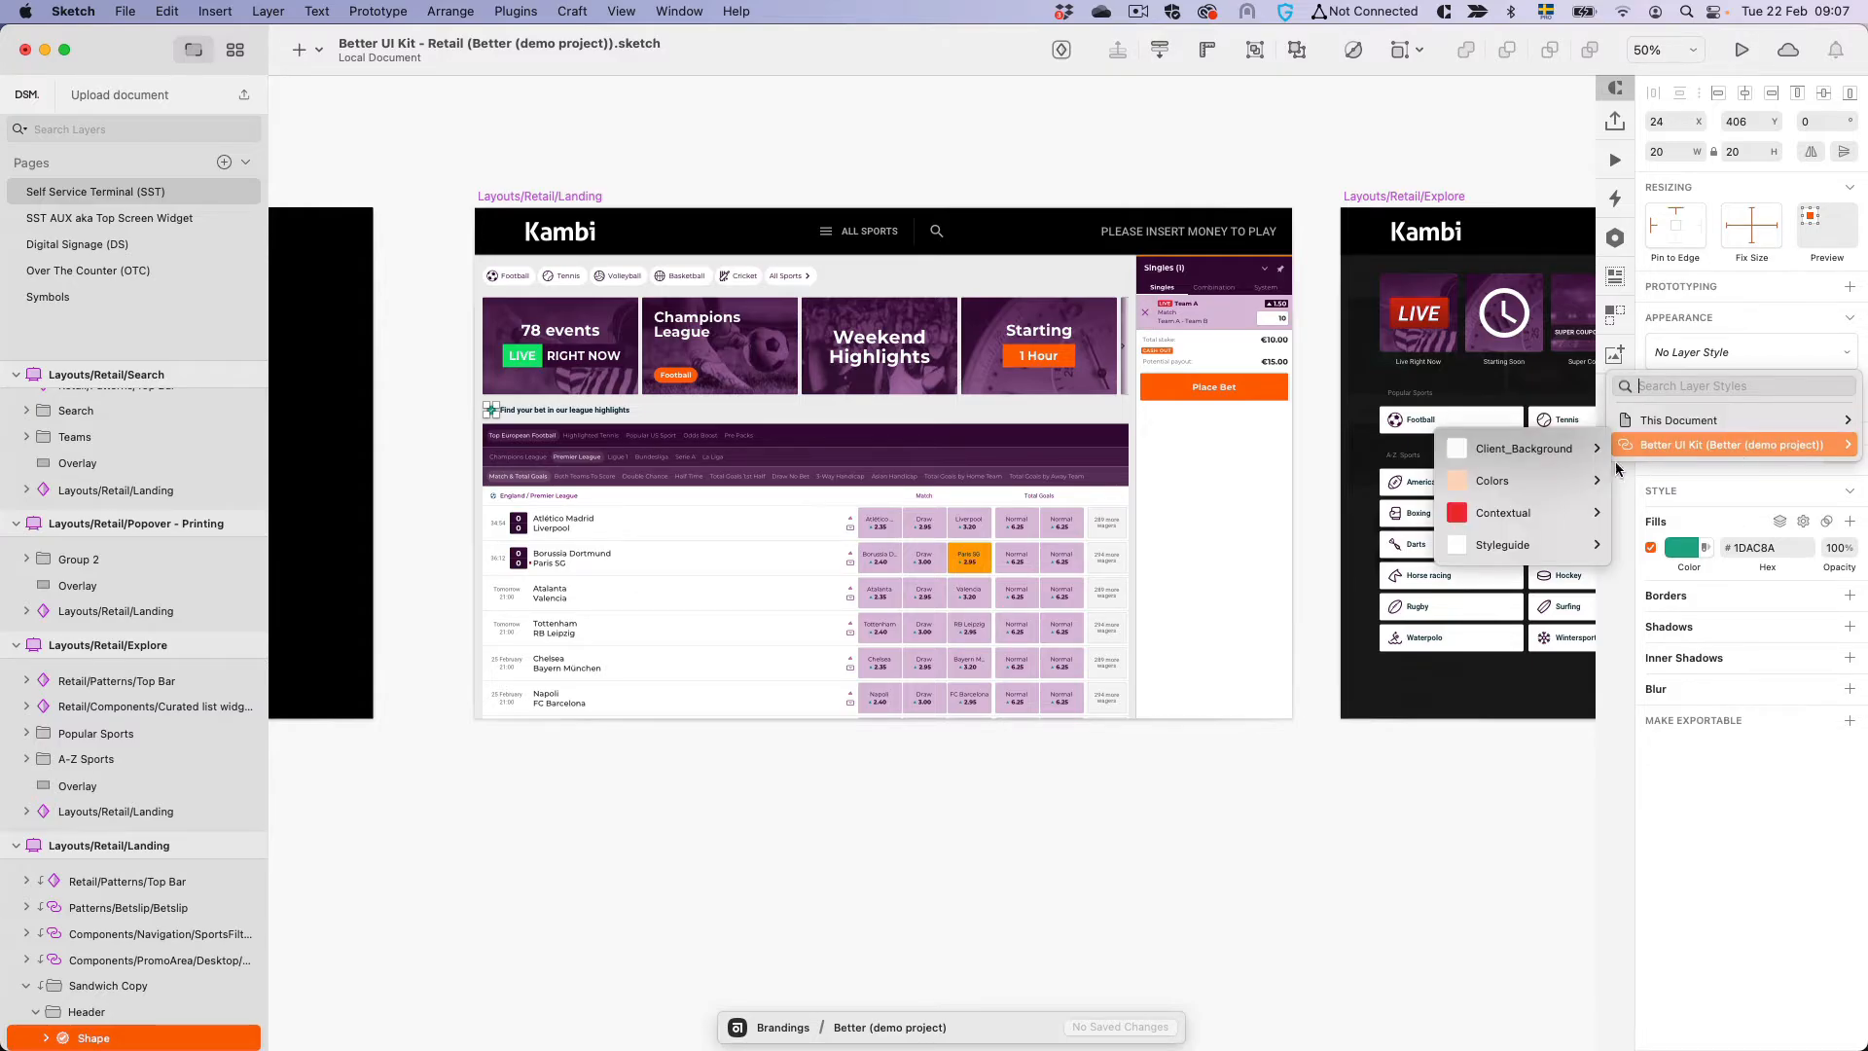
pyautogui.moveTo(1569, 478)
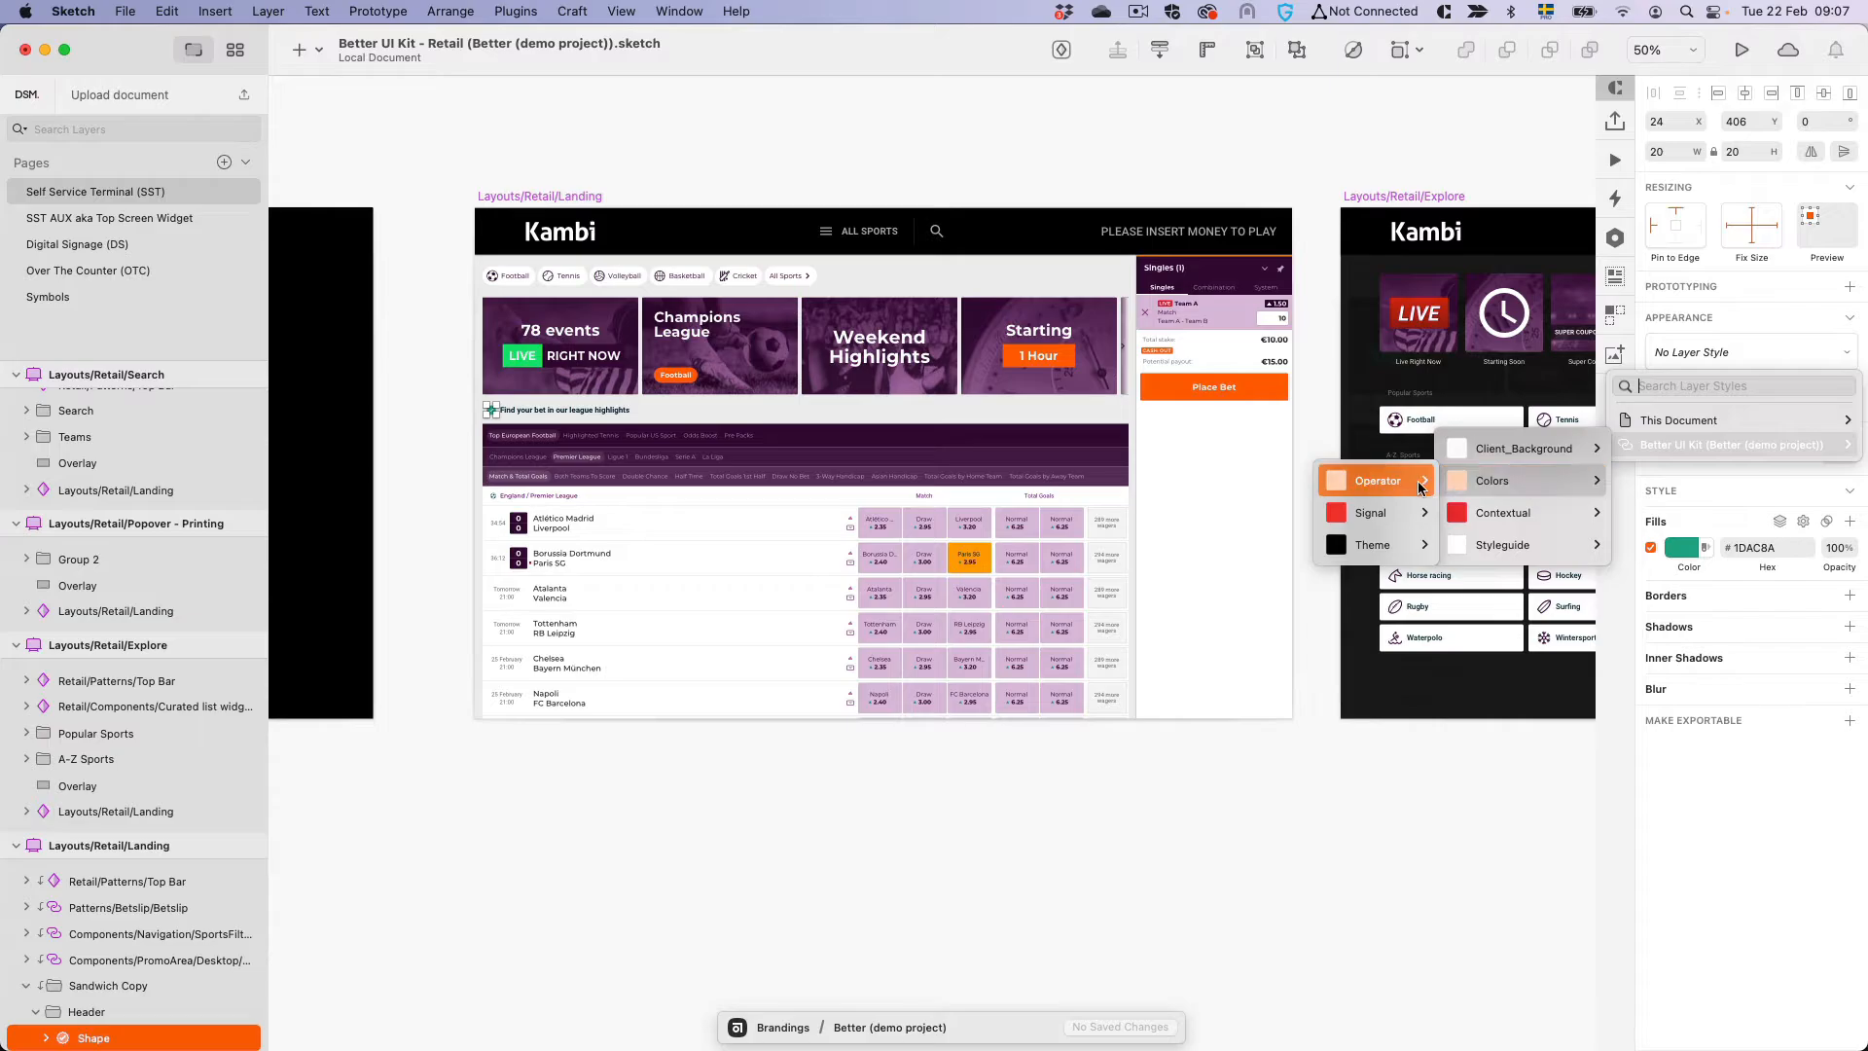
pyautogui.moveTo(1352, 487)
pyautogui.moveTo(1250, 481)
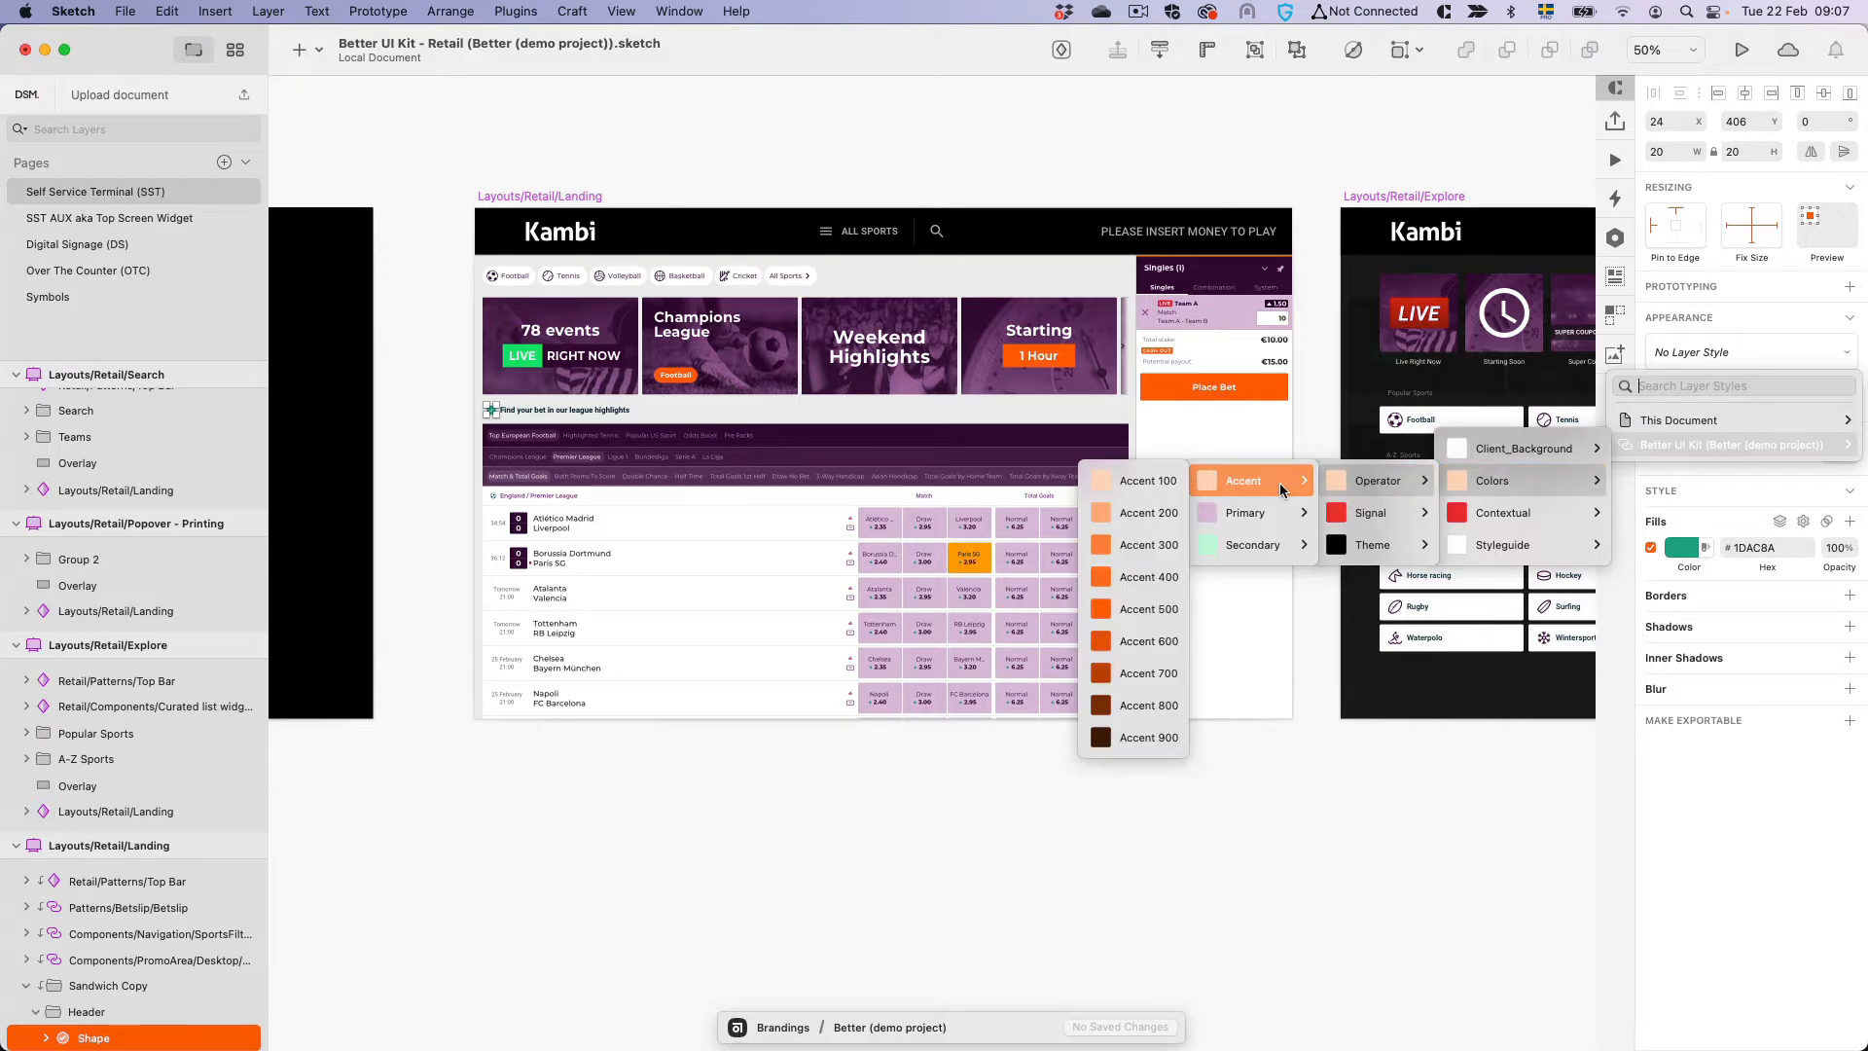
pyautogui.click(1154, 611)
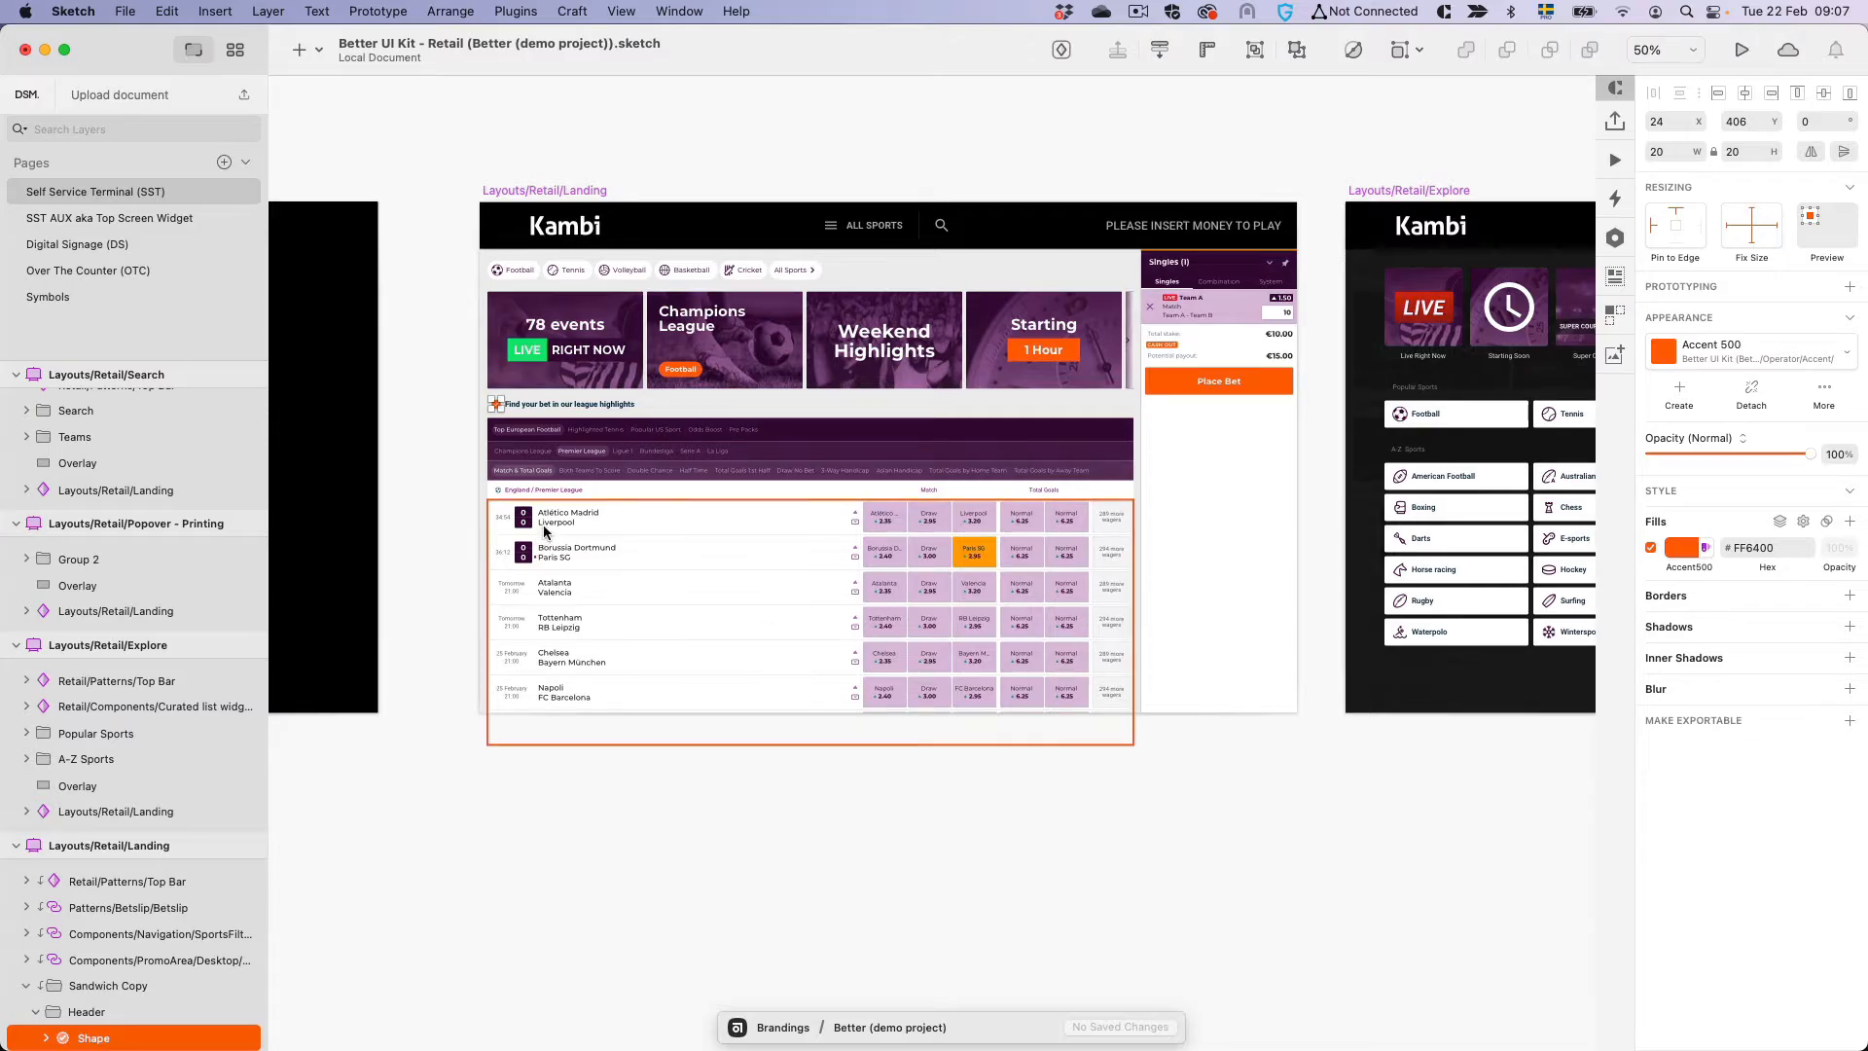
pyautogui.press('super+0')
# Step: Set the England / Premier League header's football icon to purple Primary 500
pyautogui.hscroll(-10, 542, 523)
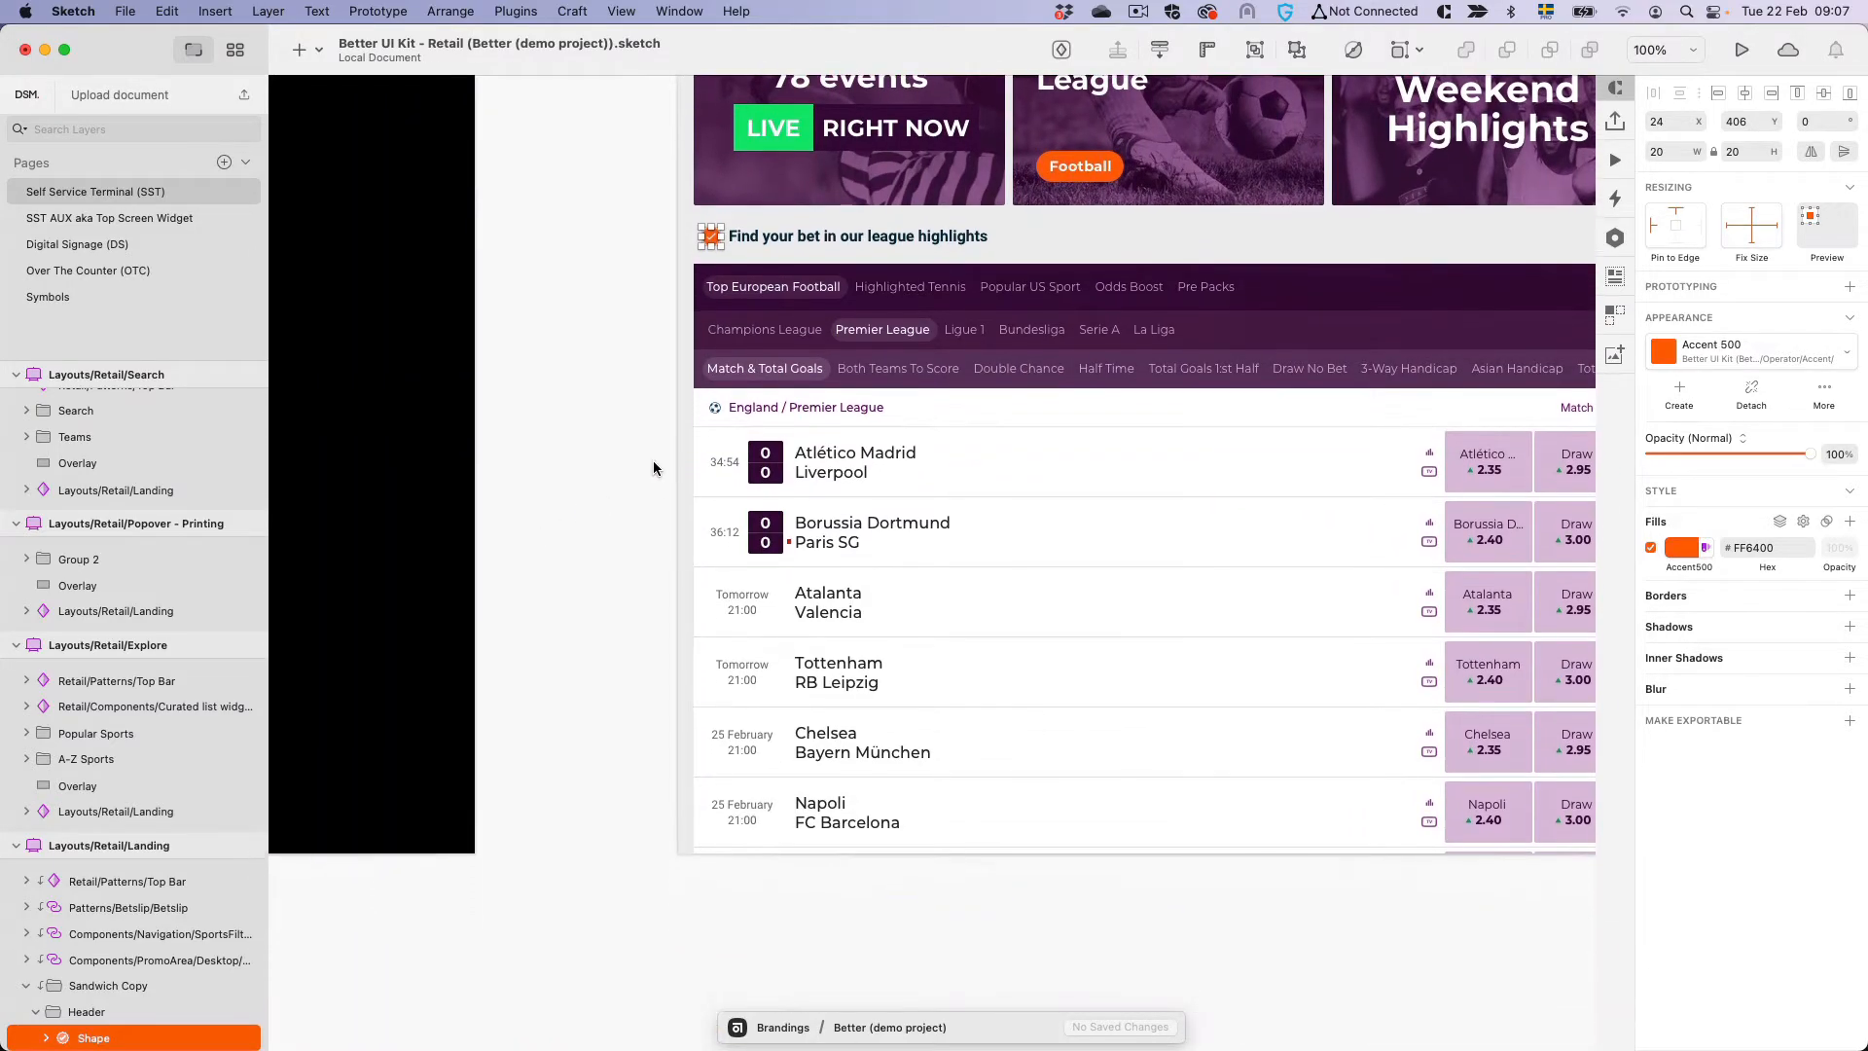
pyautogui.click(714, 413)
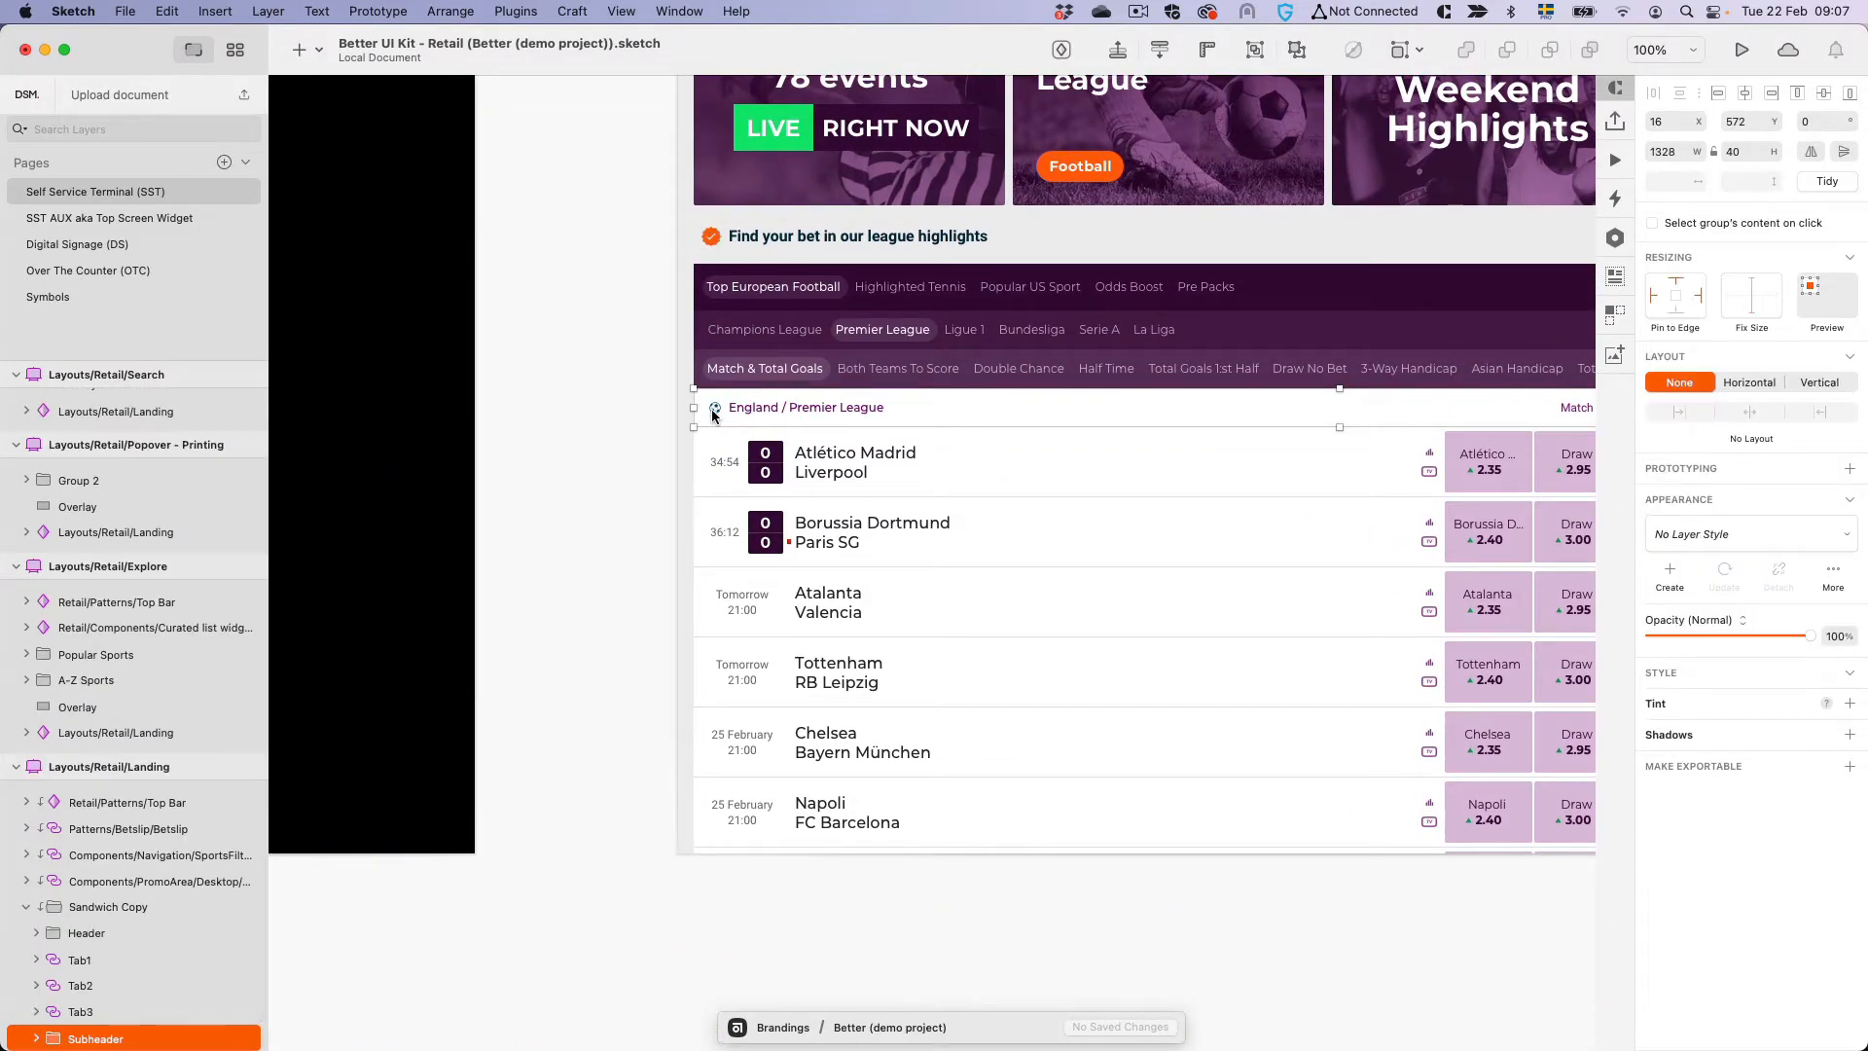
pyautogui.doubleClick(715, 412)
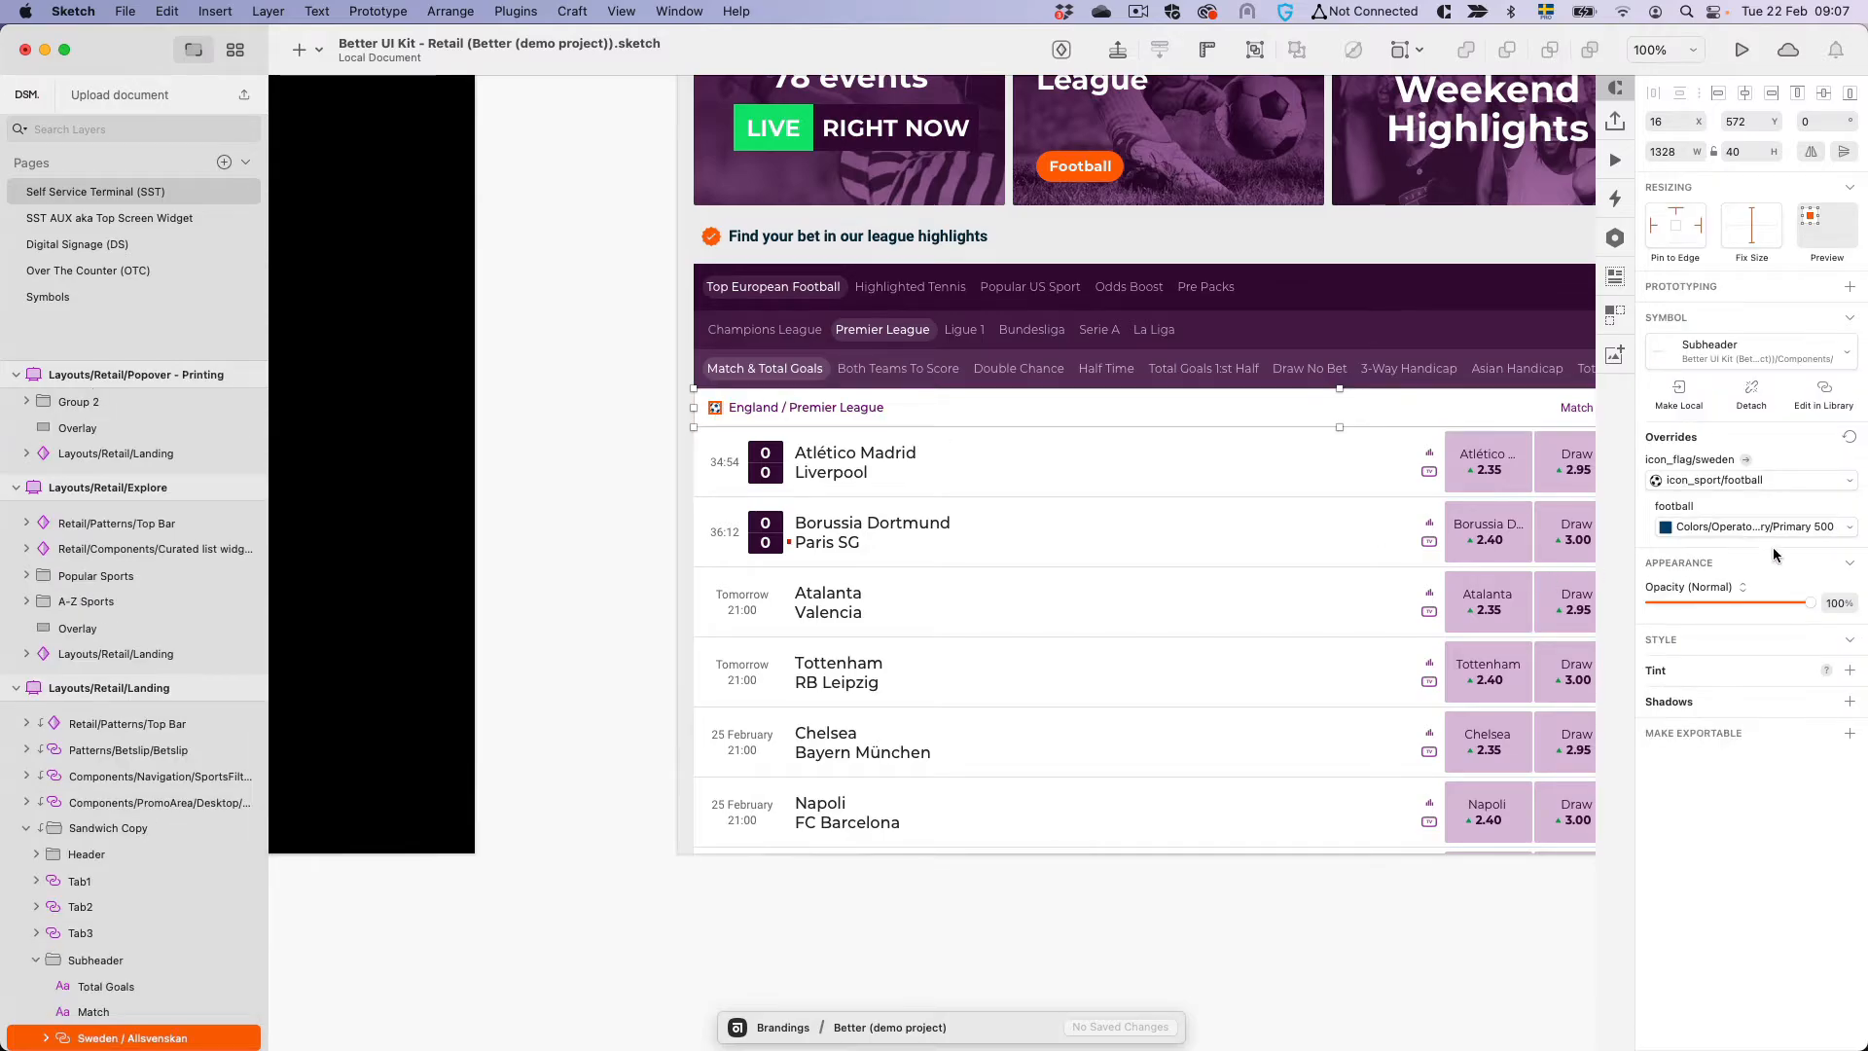
pyautogui.click(1847, 531)
pyautogui.moveTo(1784, 644)
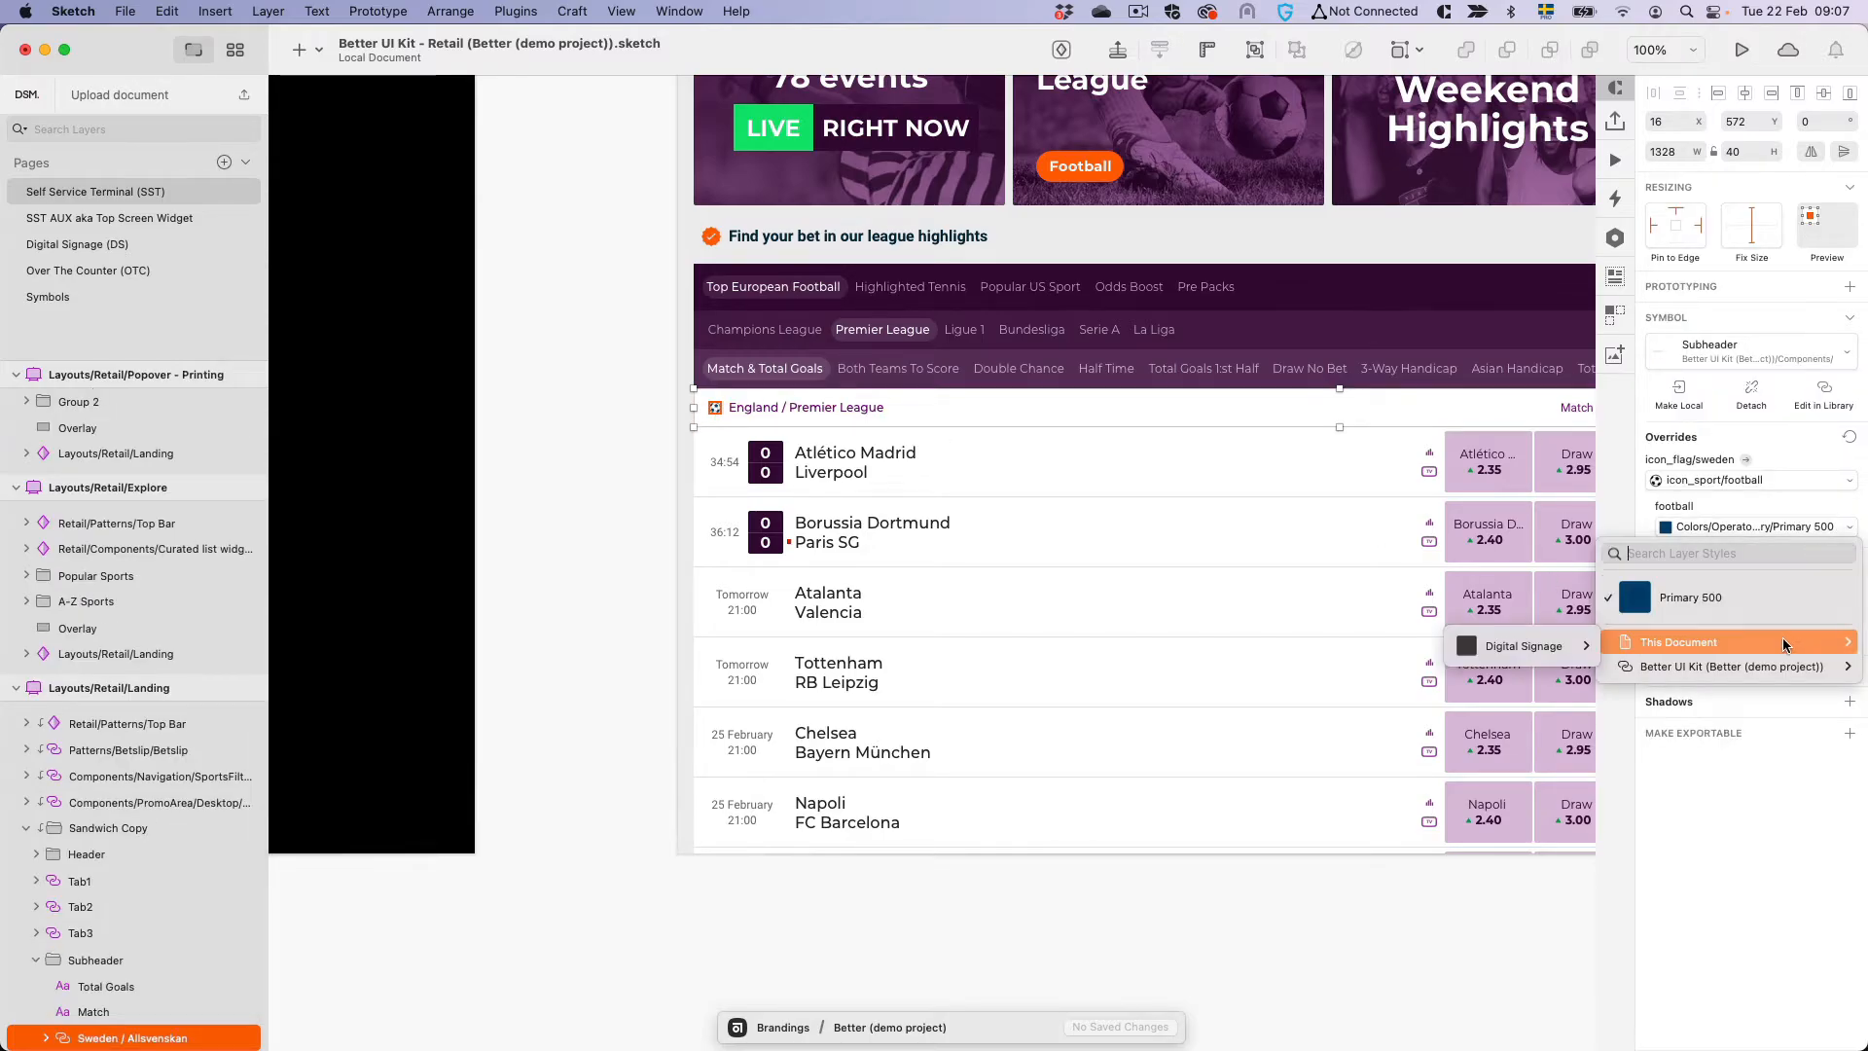
pyautogui.moveTo(1479, 700)
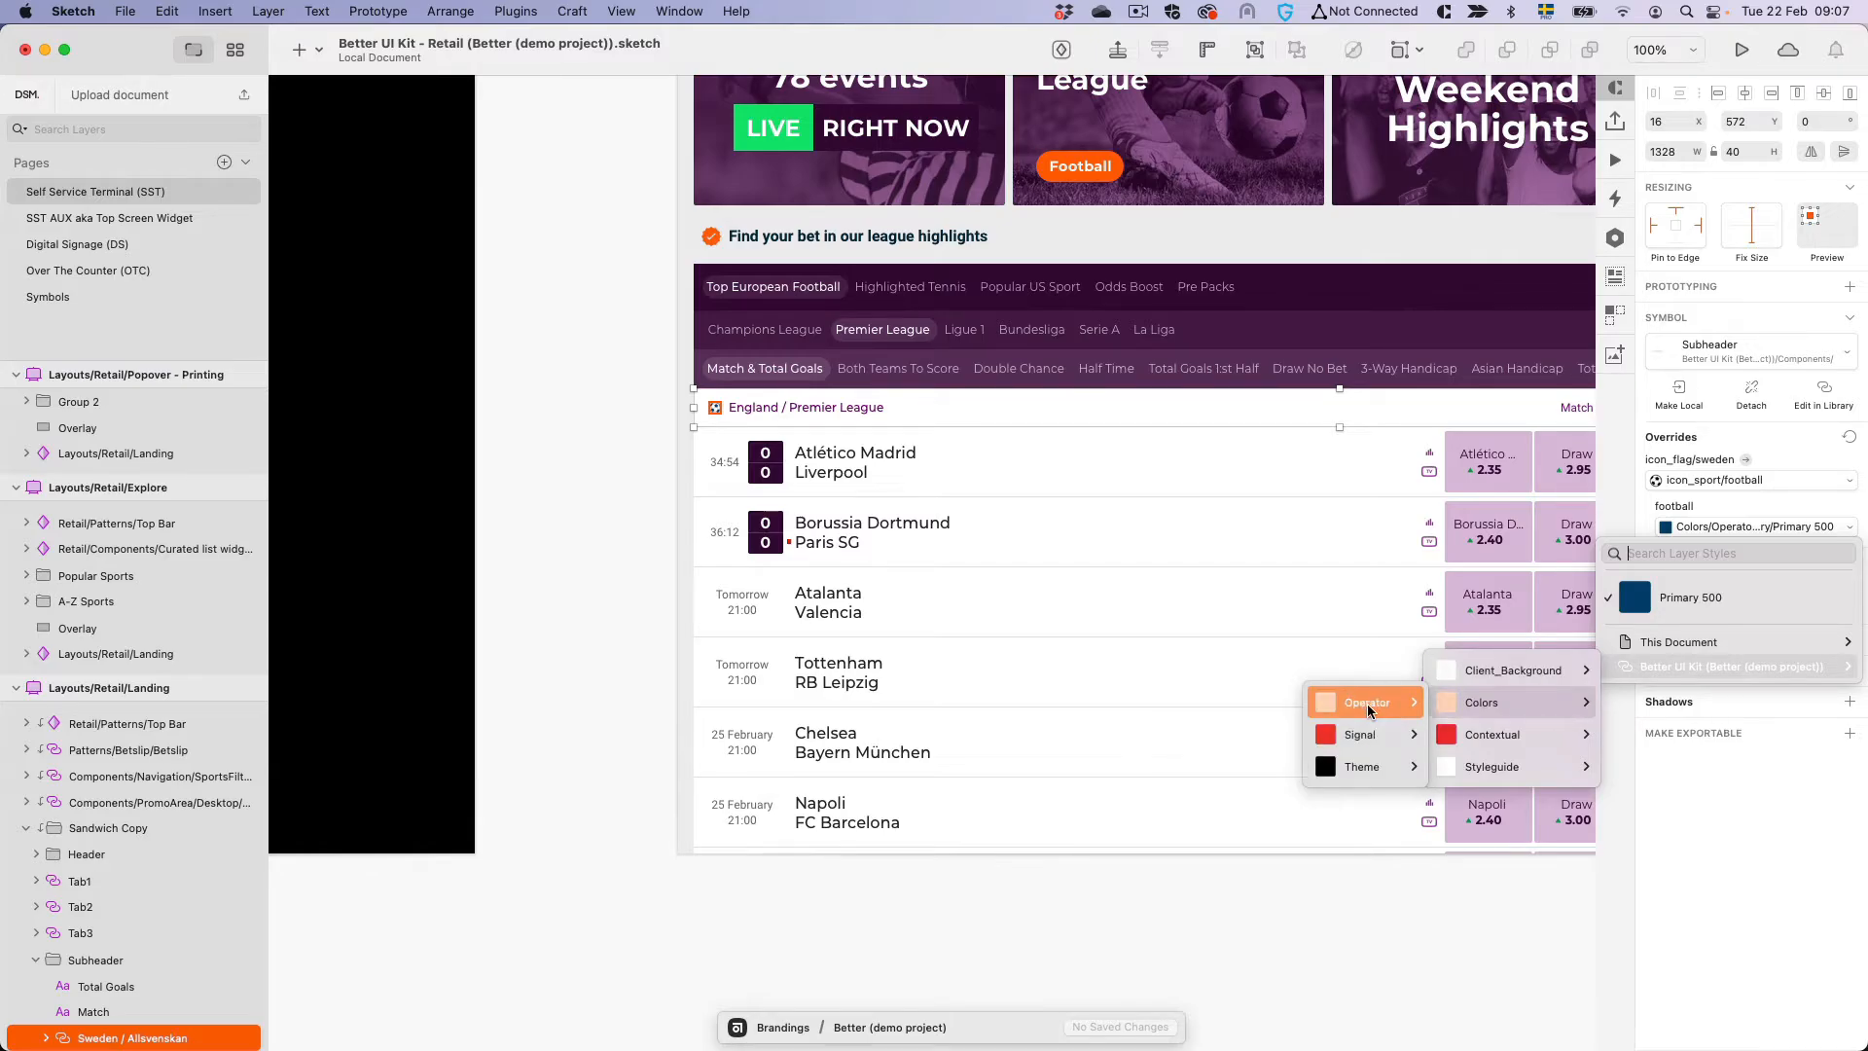
pyautogui.moveTo(1357, 704)
pyautogui.moveTo(1257, 743)
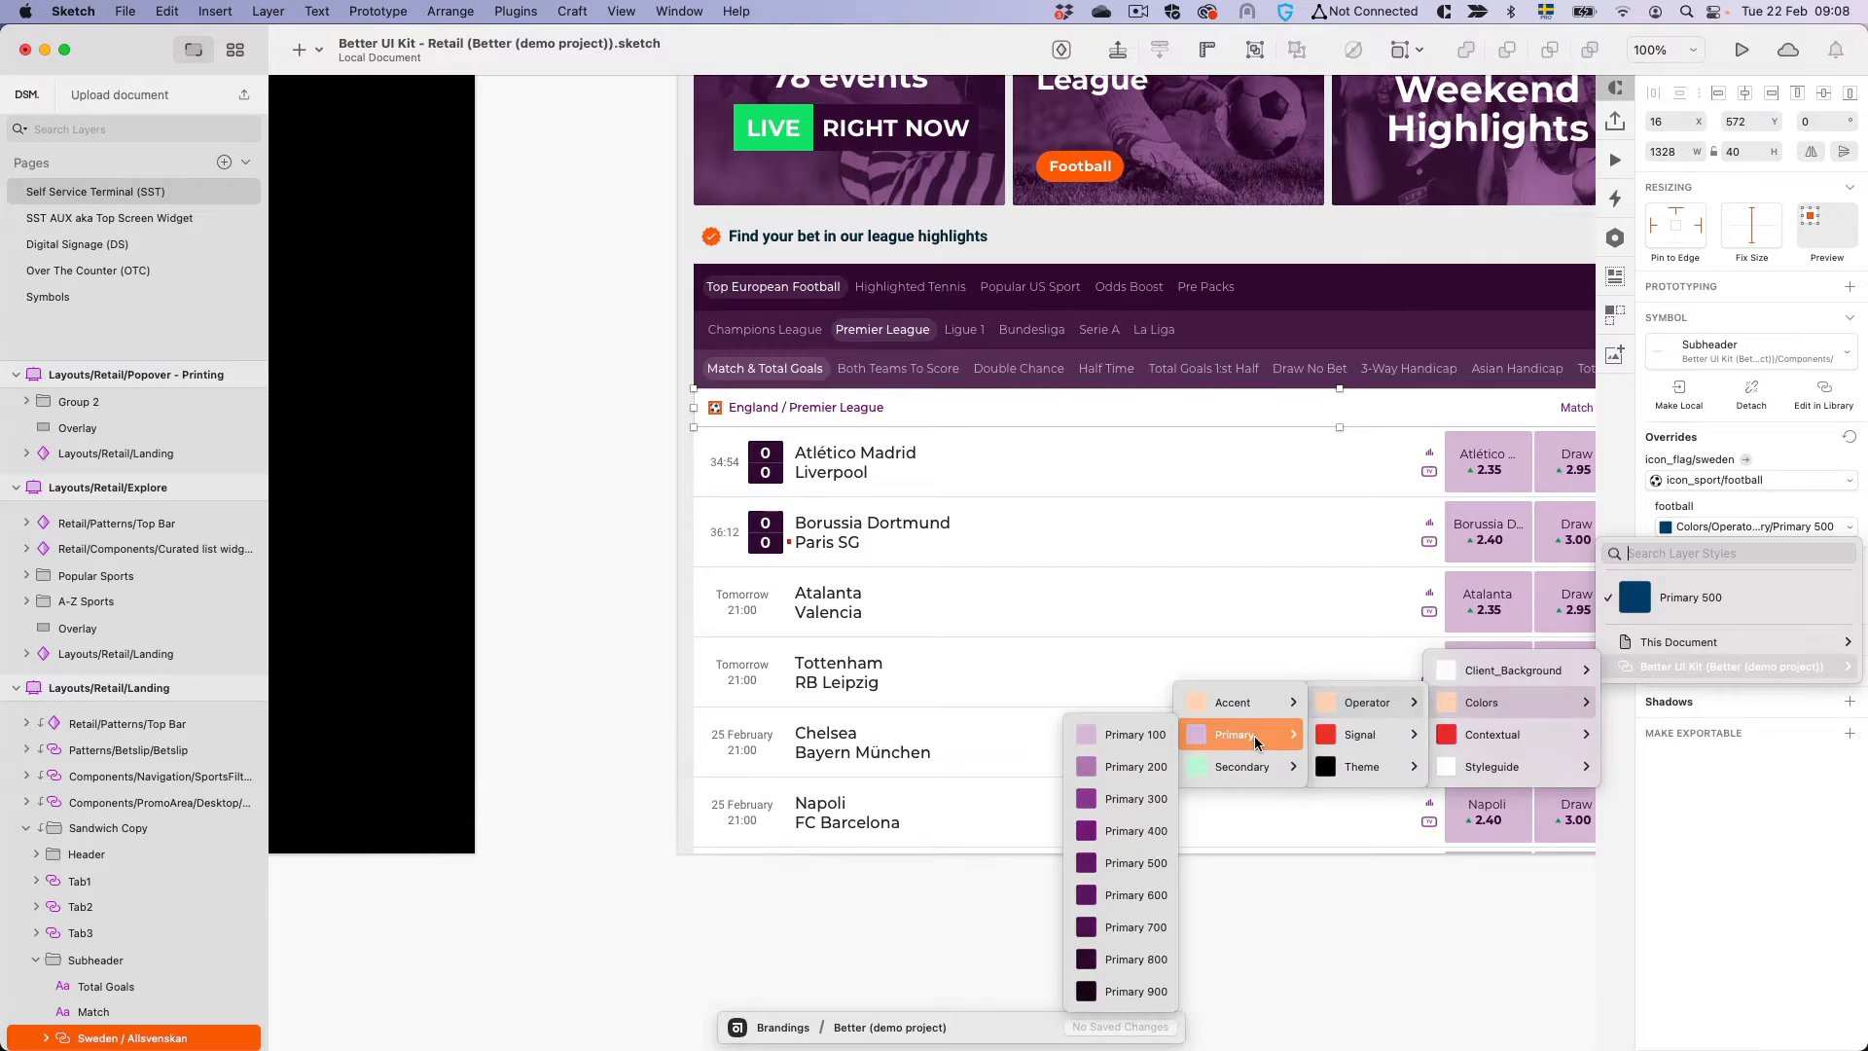
pyautogui.click(1128, 866)
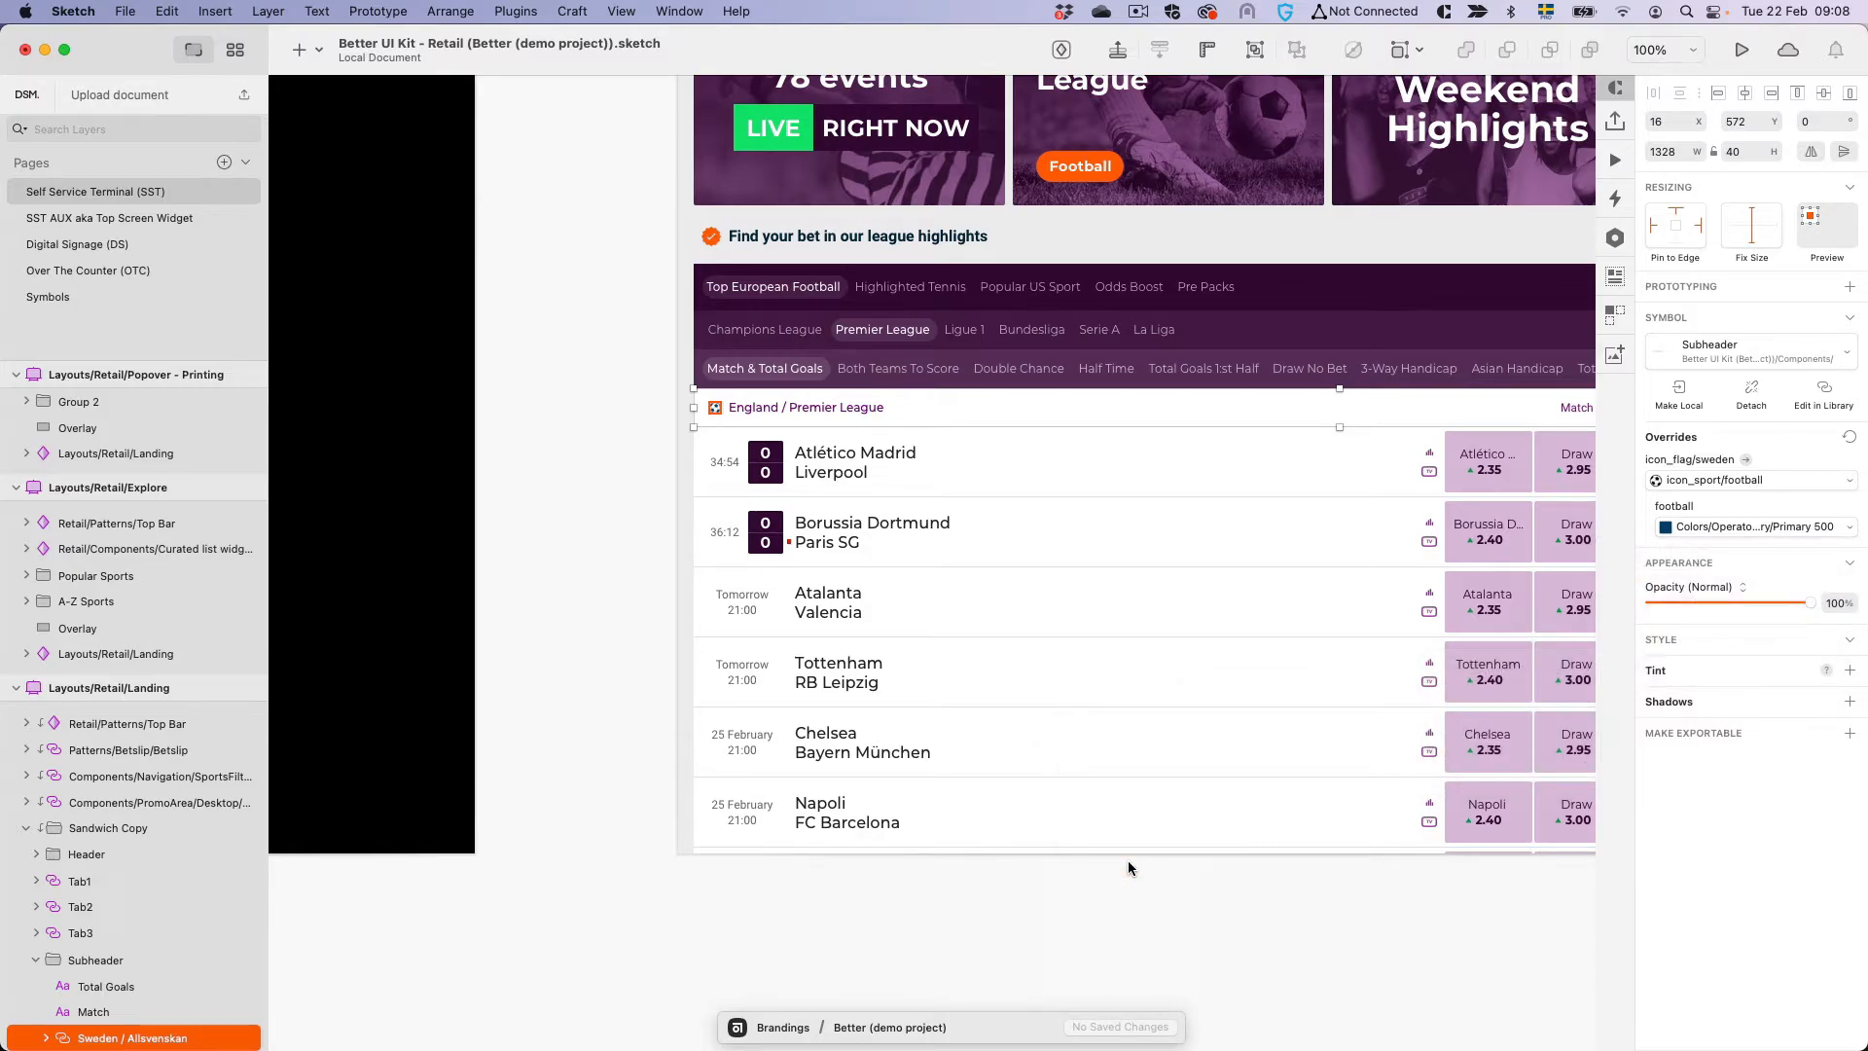
# Step: Change the Paris SG odds button background in the Borussia Dortmund row to green Secondary 500
pyautogui.click(595, 610)
pyautogui.hscroll(5, 592, 610)
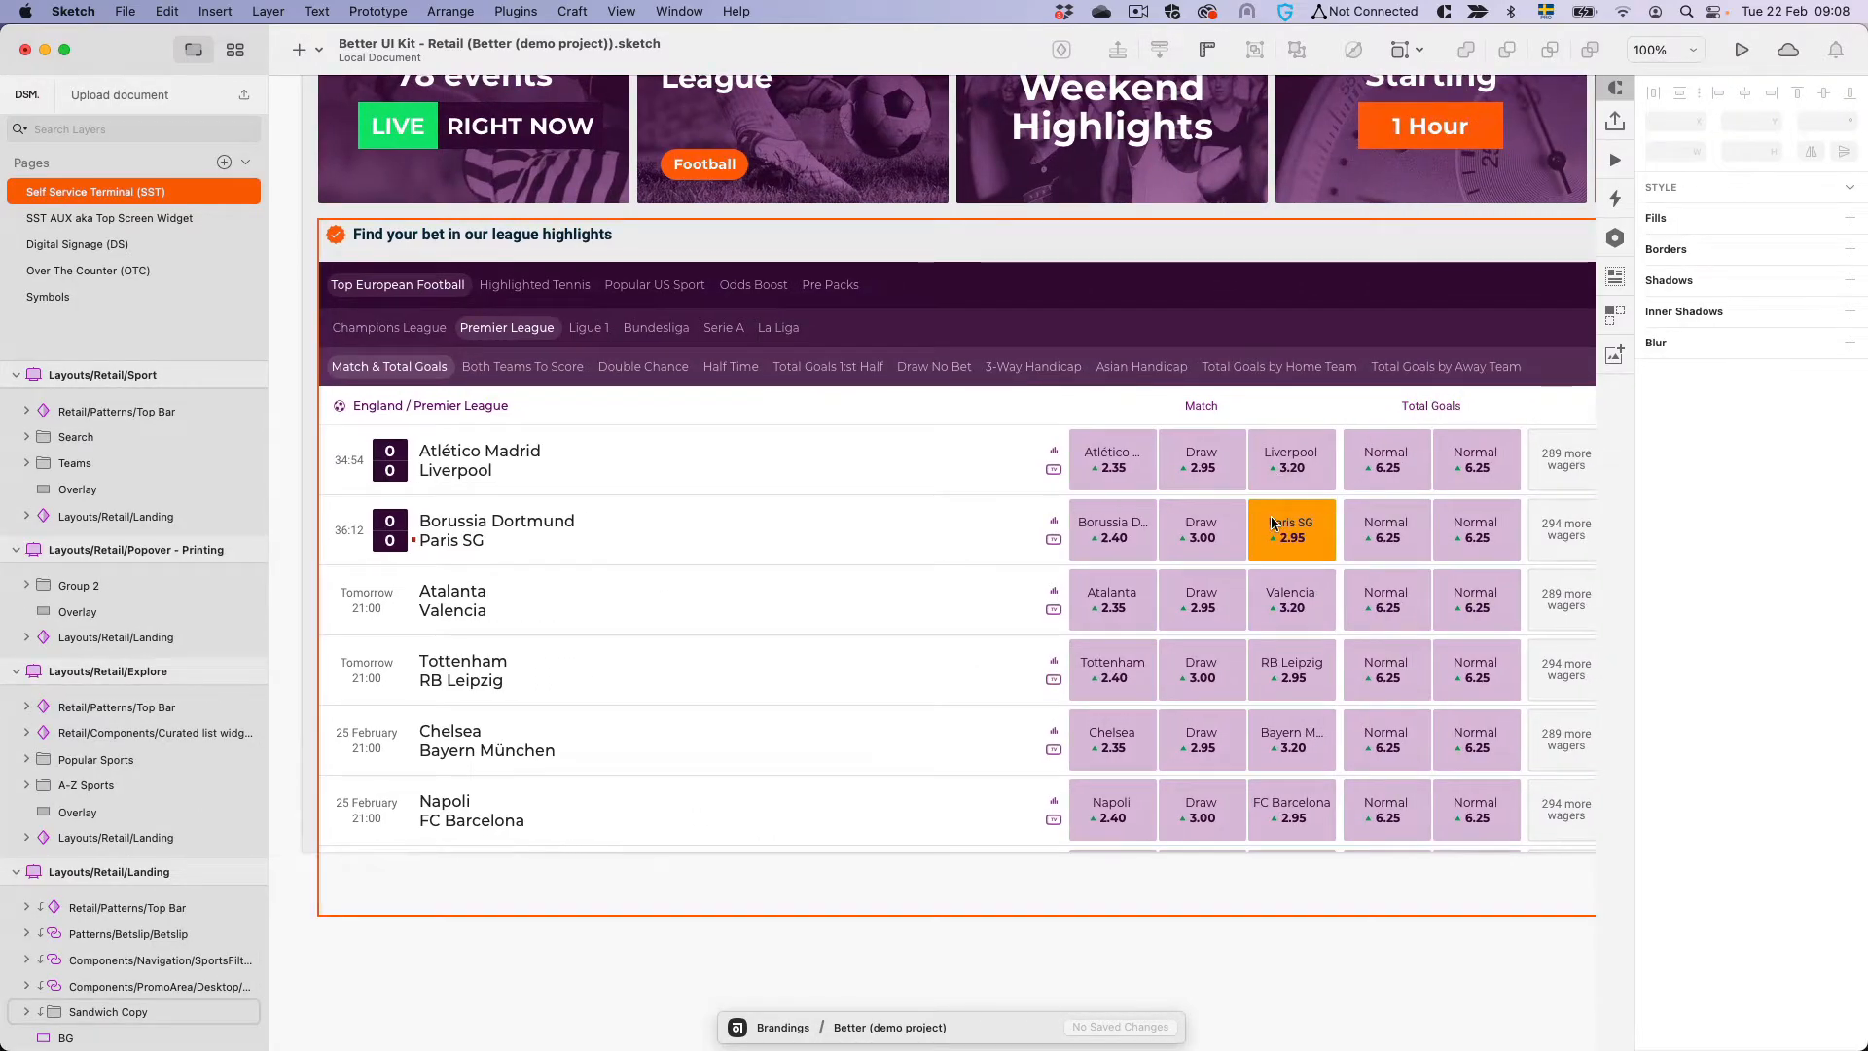
pyautogui.click(1264, 520)
pyautogui.doubleClick(1264, 521)
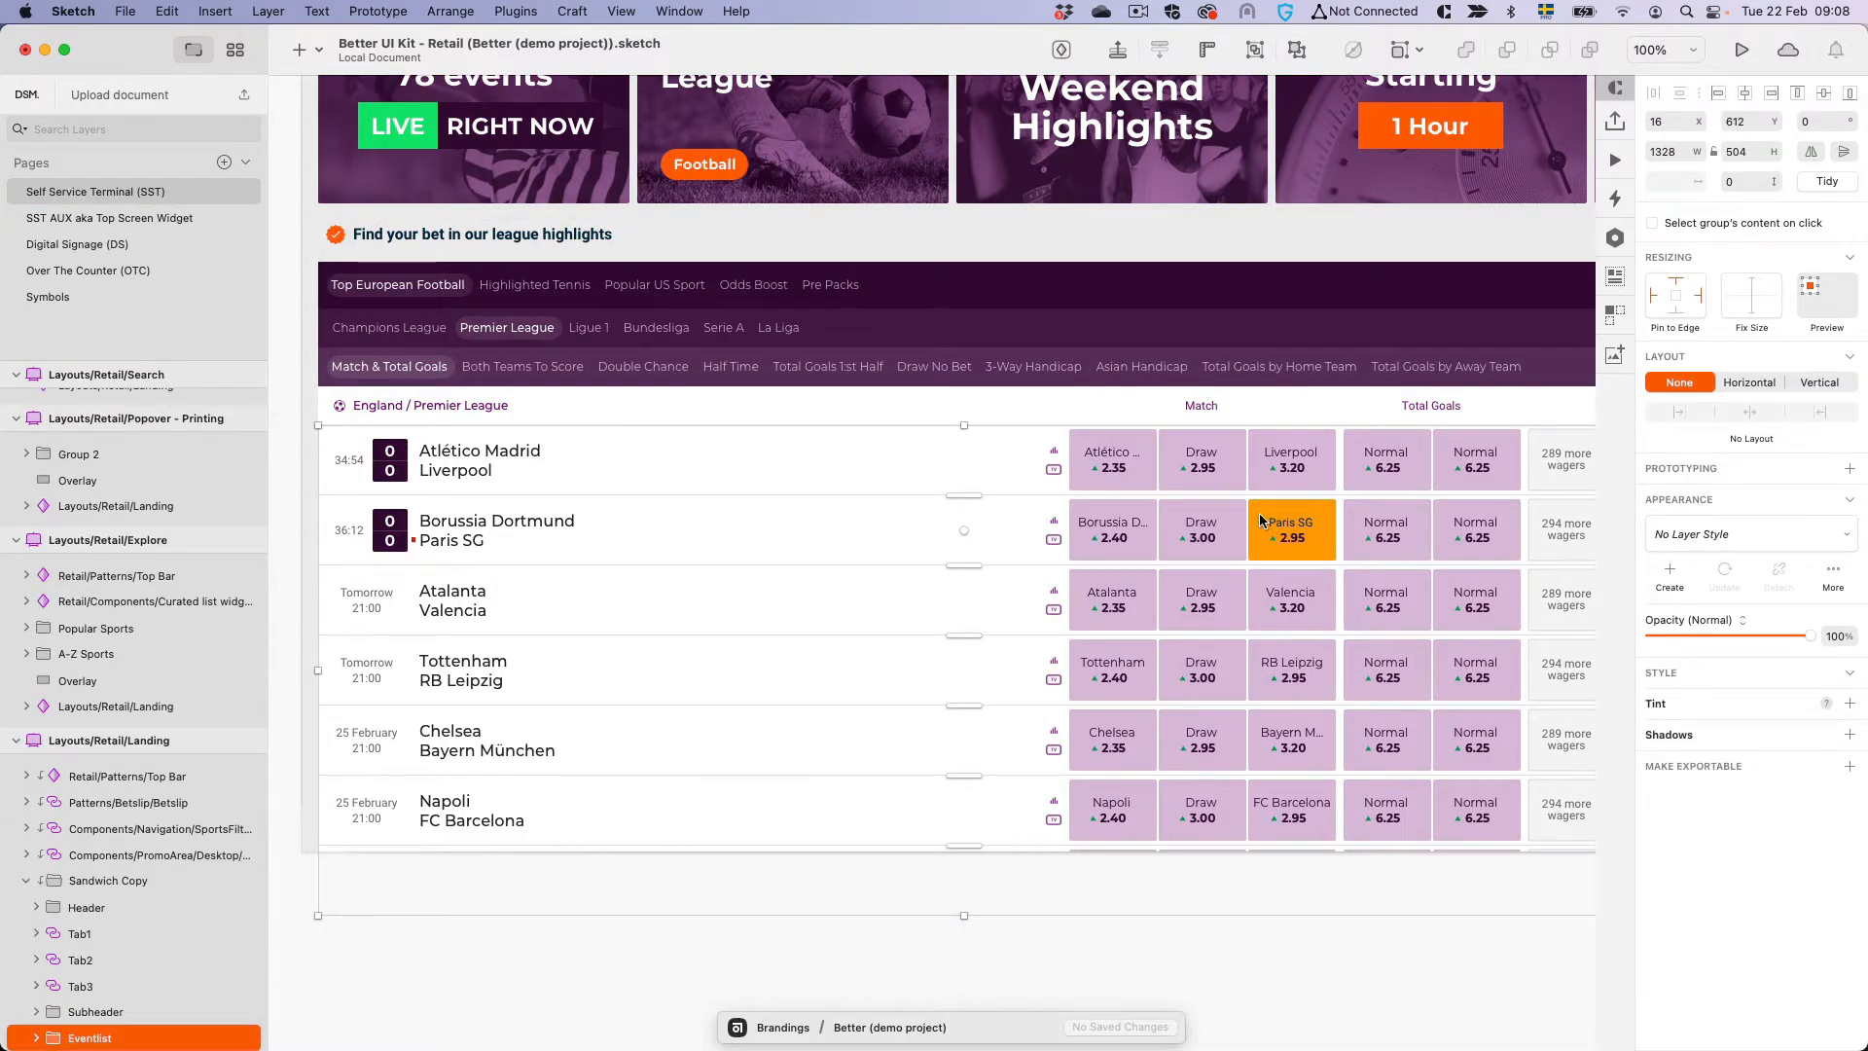
pyautogui.doubleClick(1260, 521)
pyautogui.doubleClick(1261, 520)
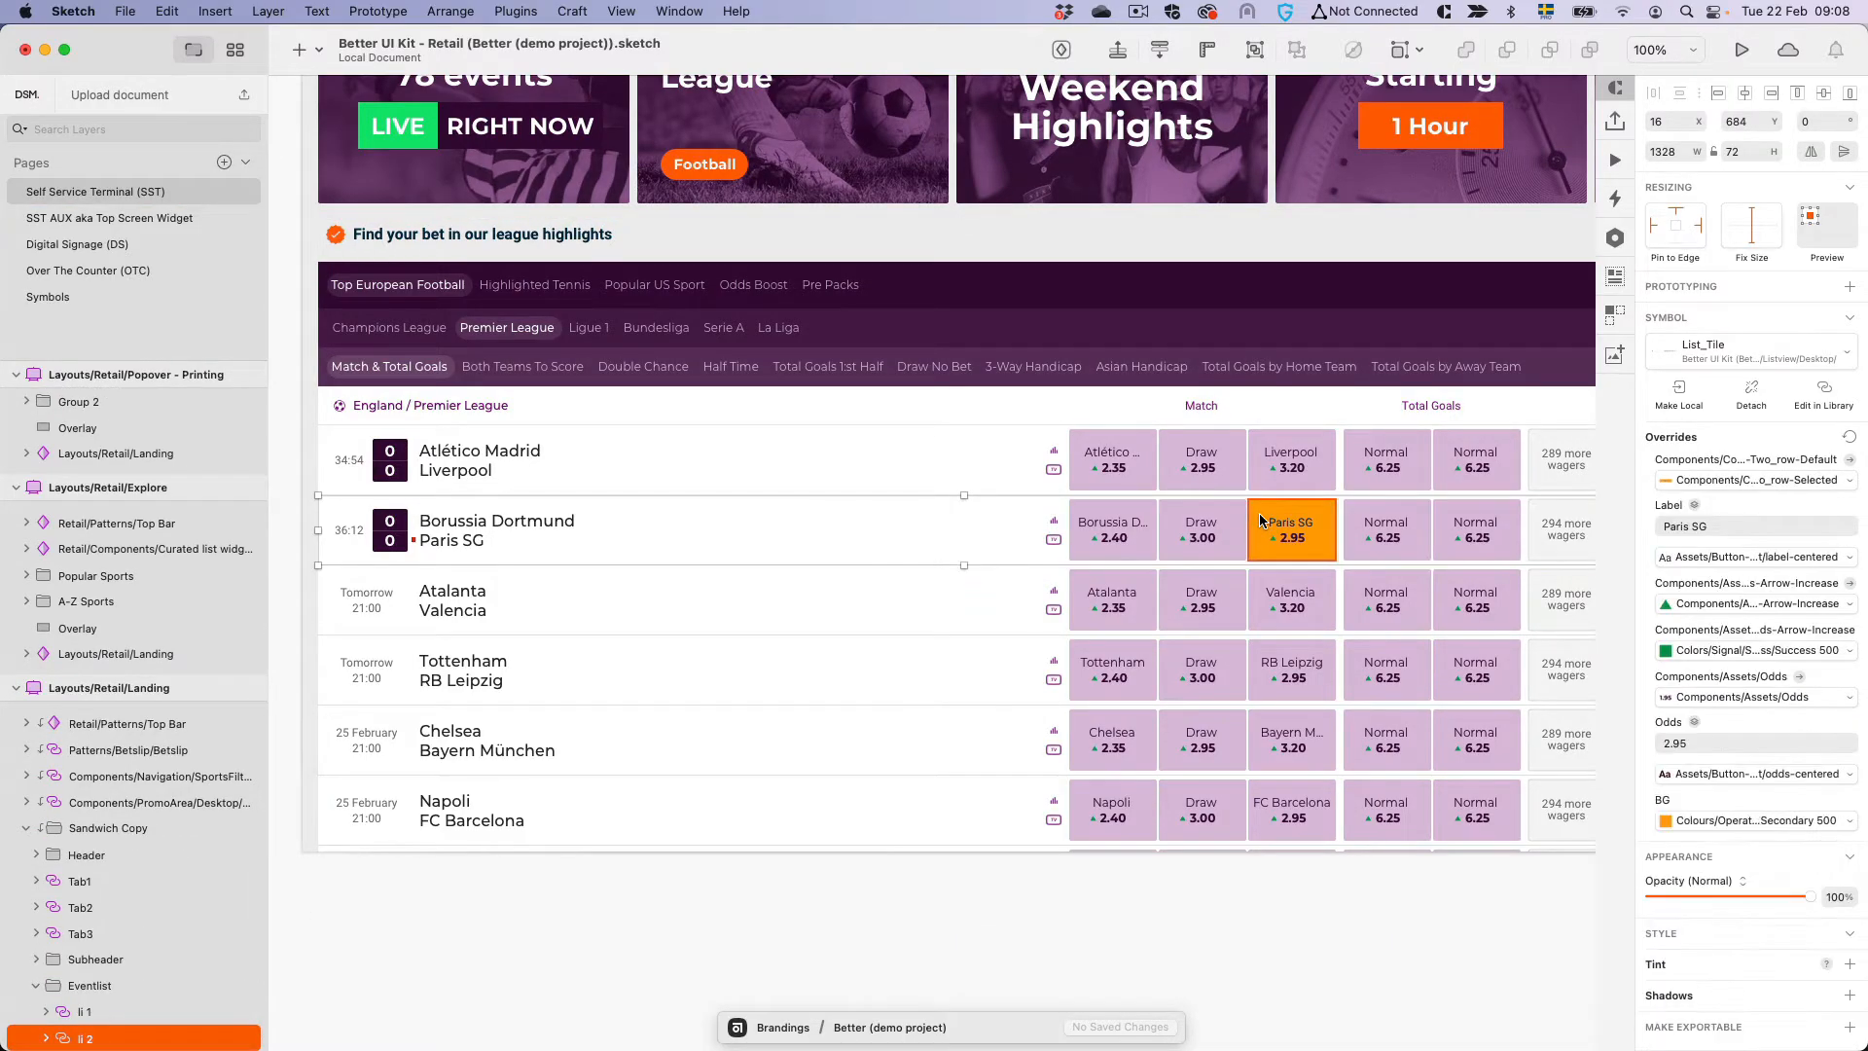
pyautogui.click(1839, 822)
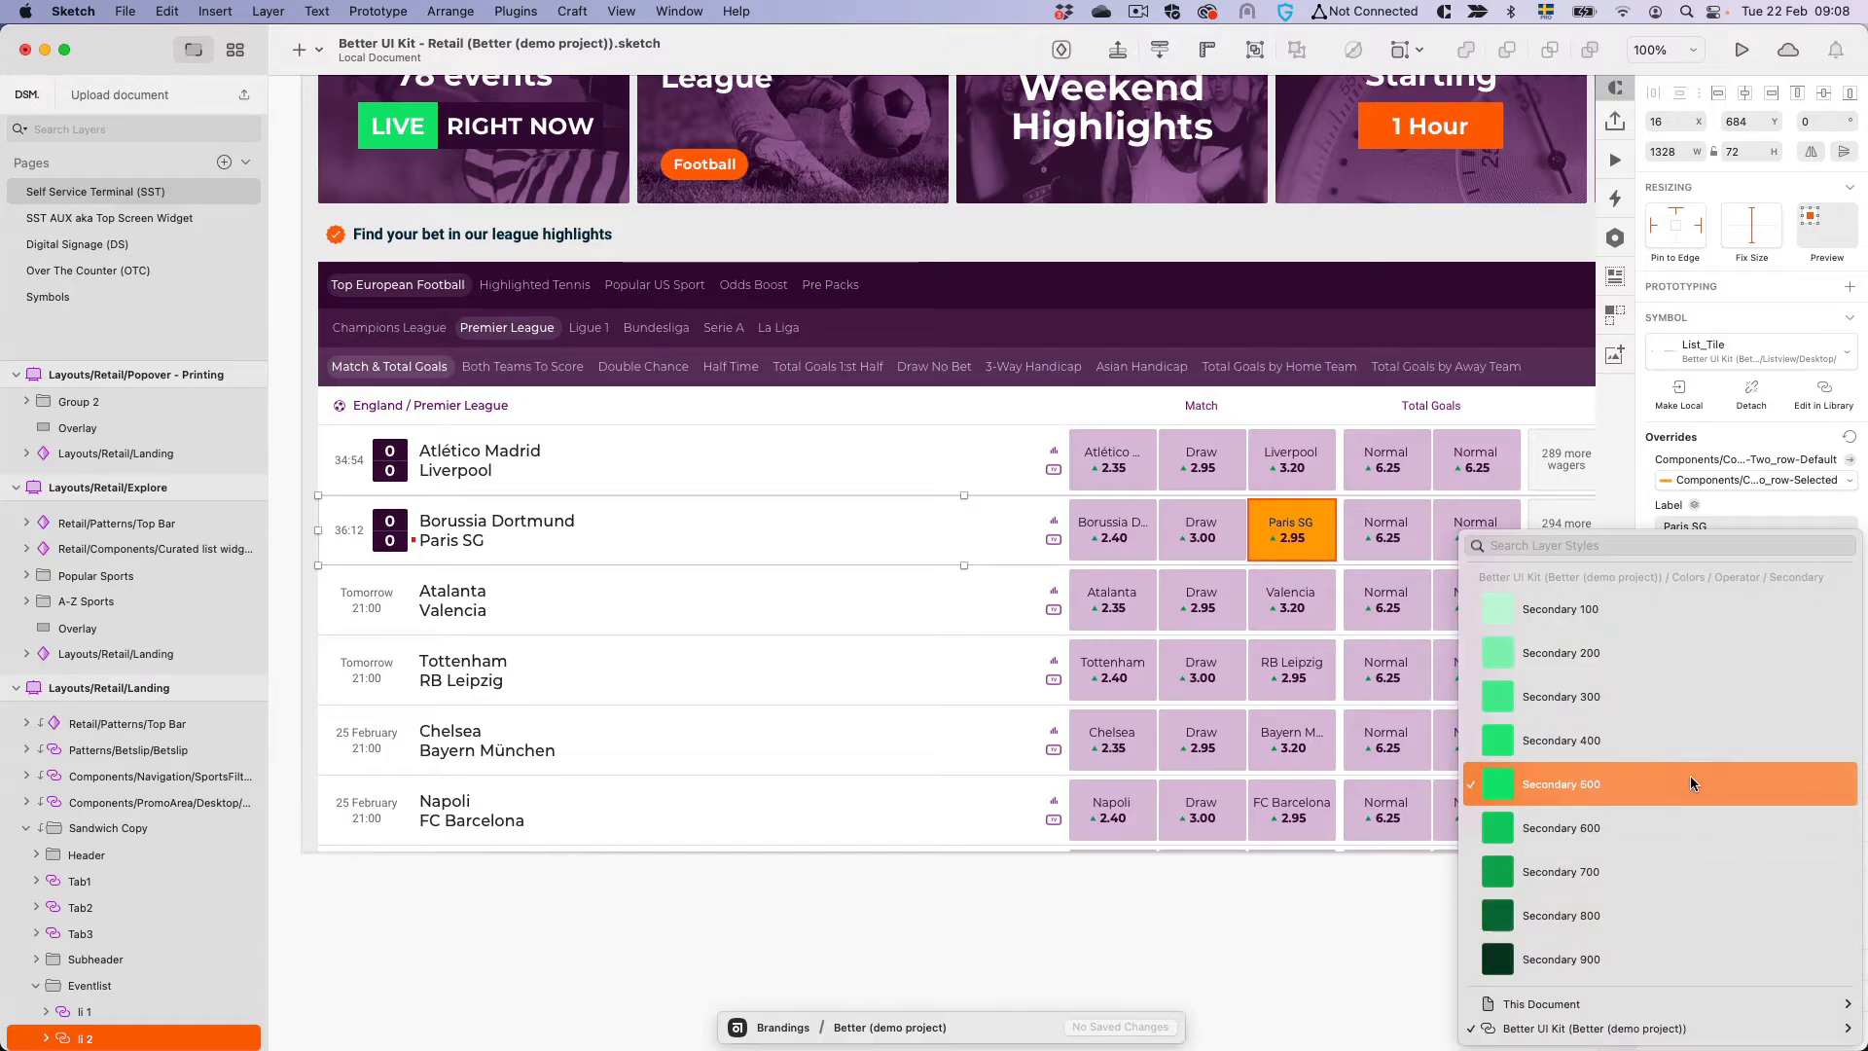
pyautogui.click(1690, 774)
pyautogui.hscroll(2, 1564, 751)
pyautogui.hscroll(1, 1517, 769)
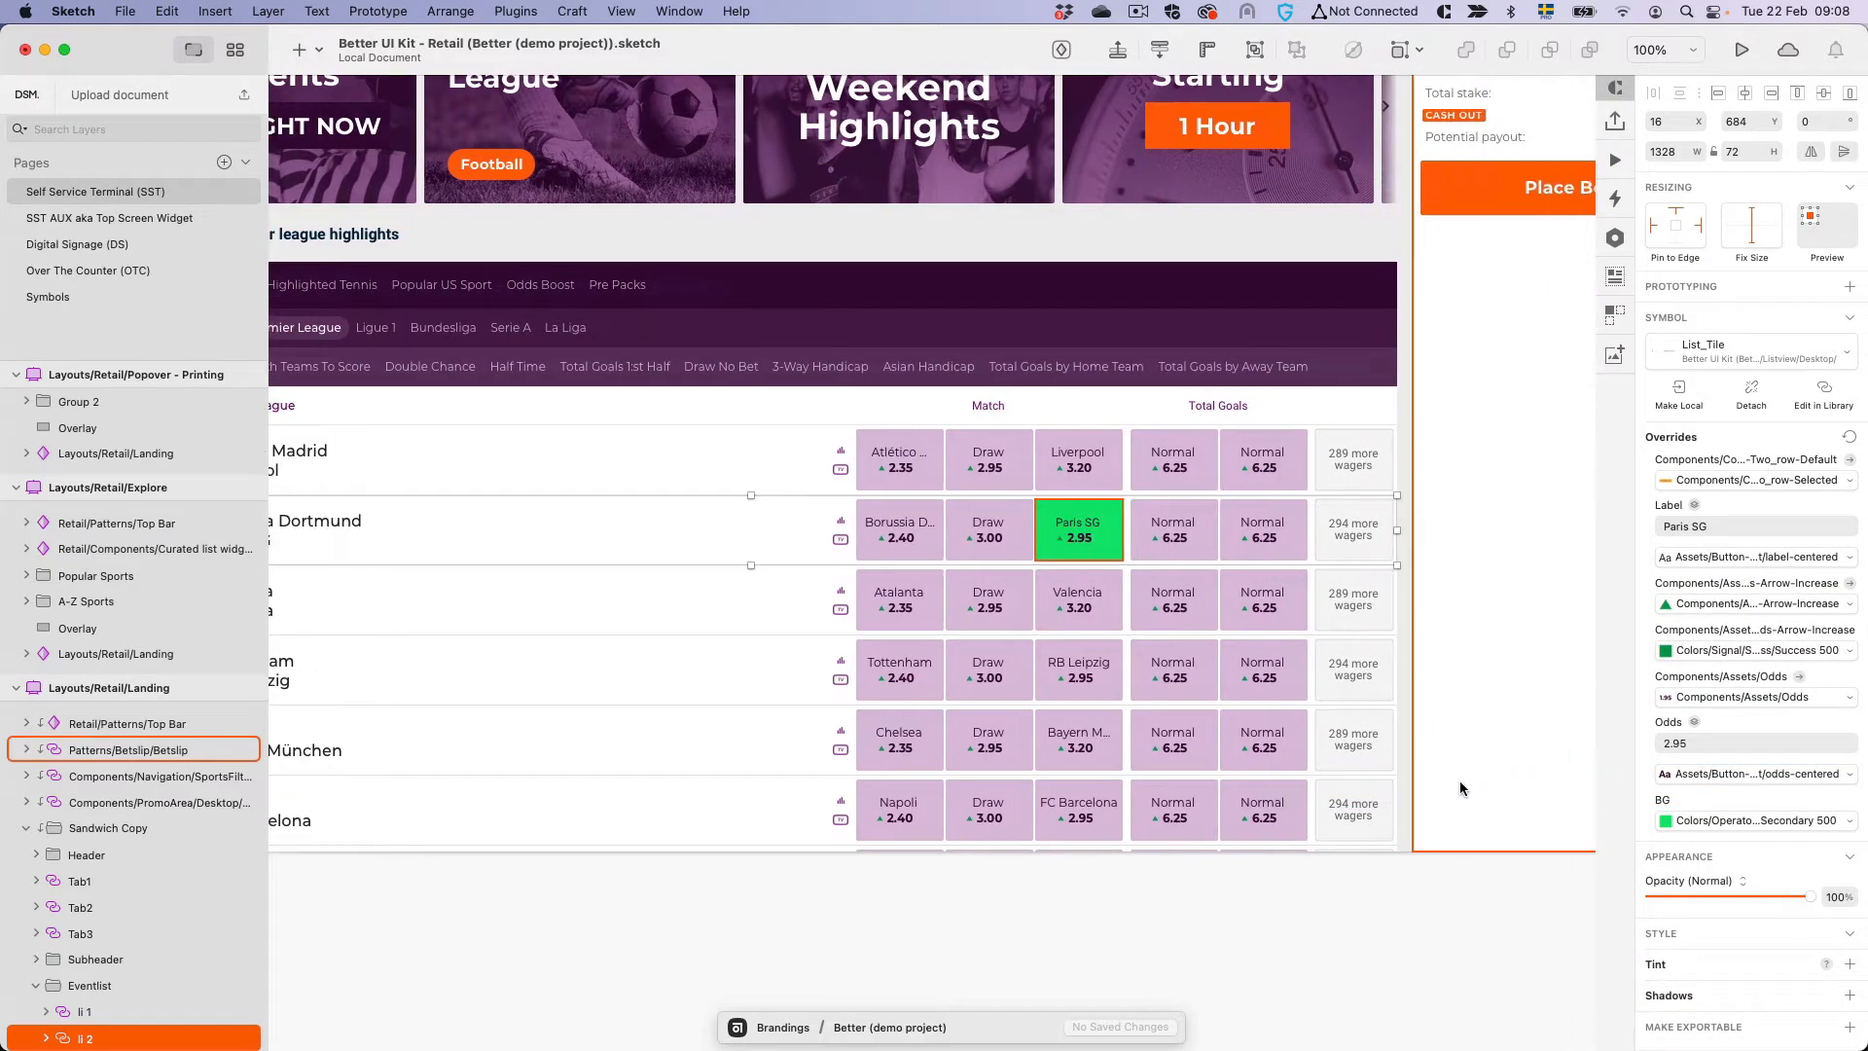
pyautogui.click(1473, 887)
# Step: Go from Explore's Popular Sports Football button into its master symbol and select the label text
pyautogui.hscroll(5, 1483, 887)
pyautogui.scroll(2, 1483, 887)
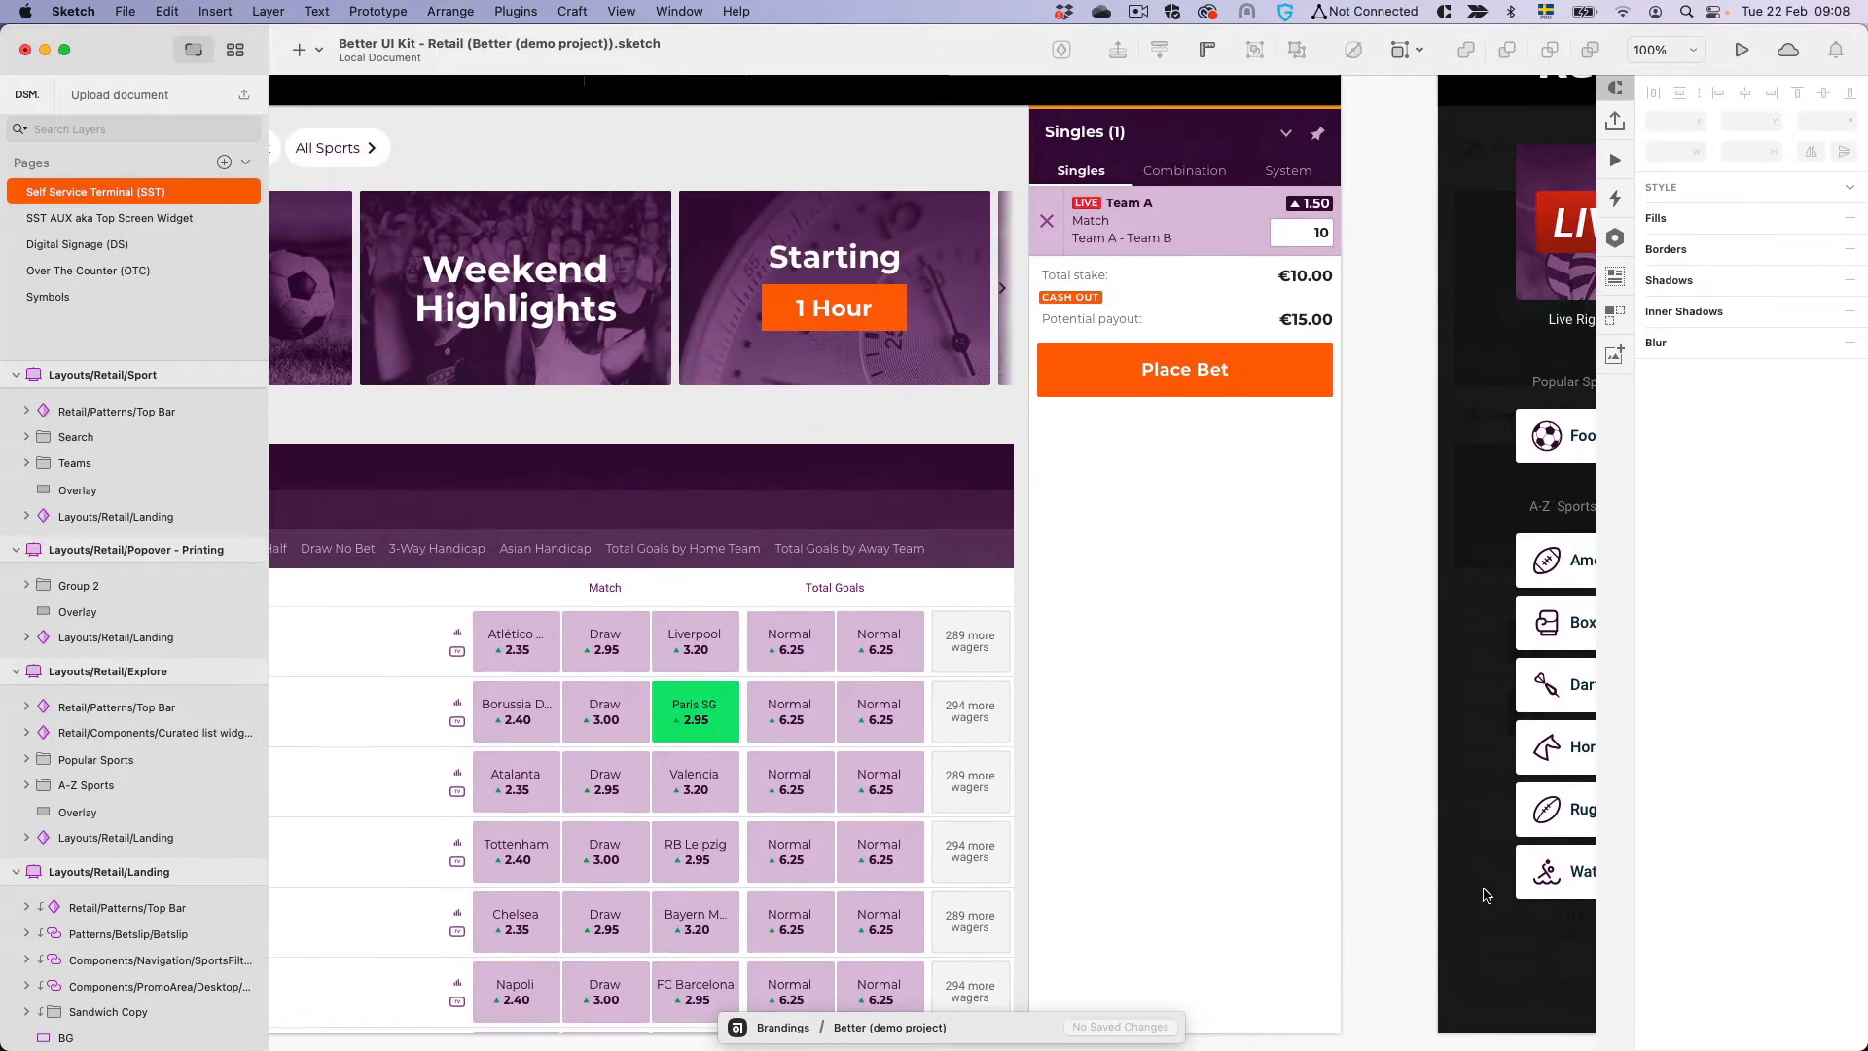
pyautogui.hscroll(4, 1483, 887)
pyautogui.hscroll(-2, 1483, 887)
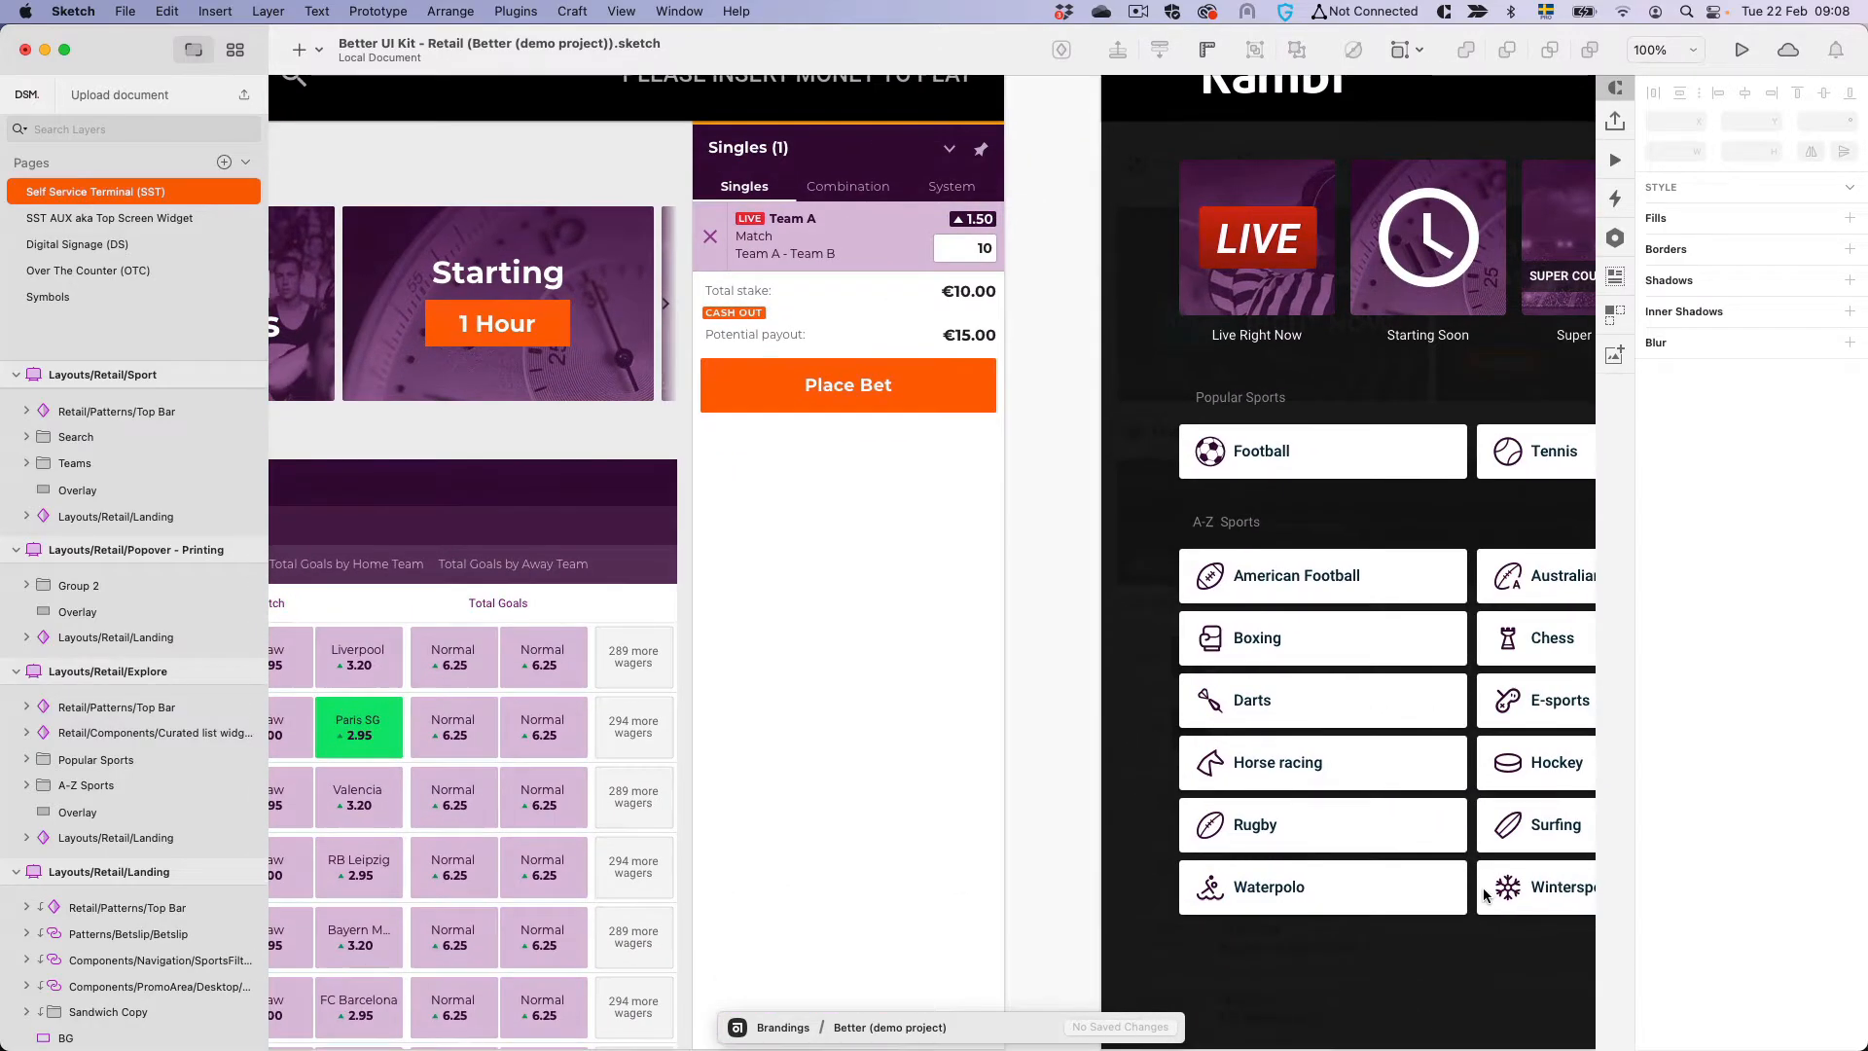
pyautogui.press('super+minus')
pyautogui.hscroll(5, 1484, 892)
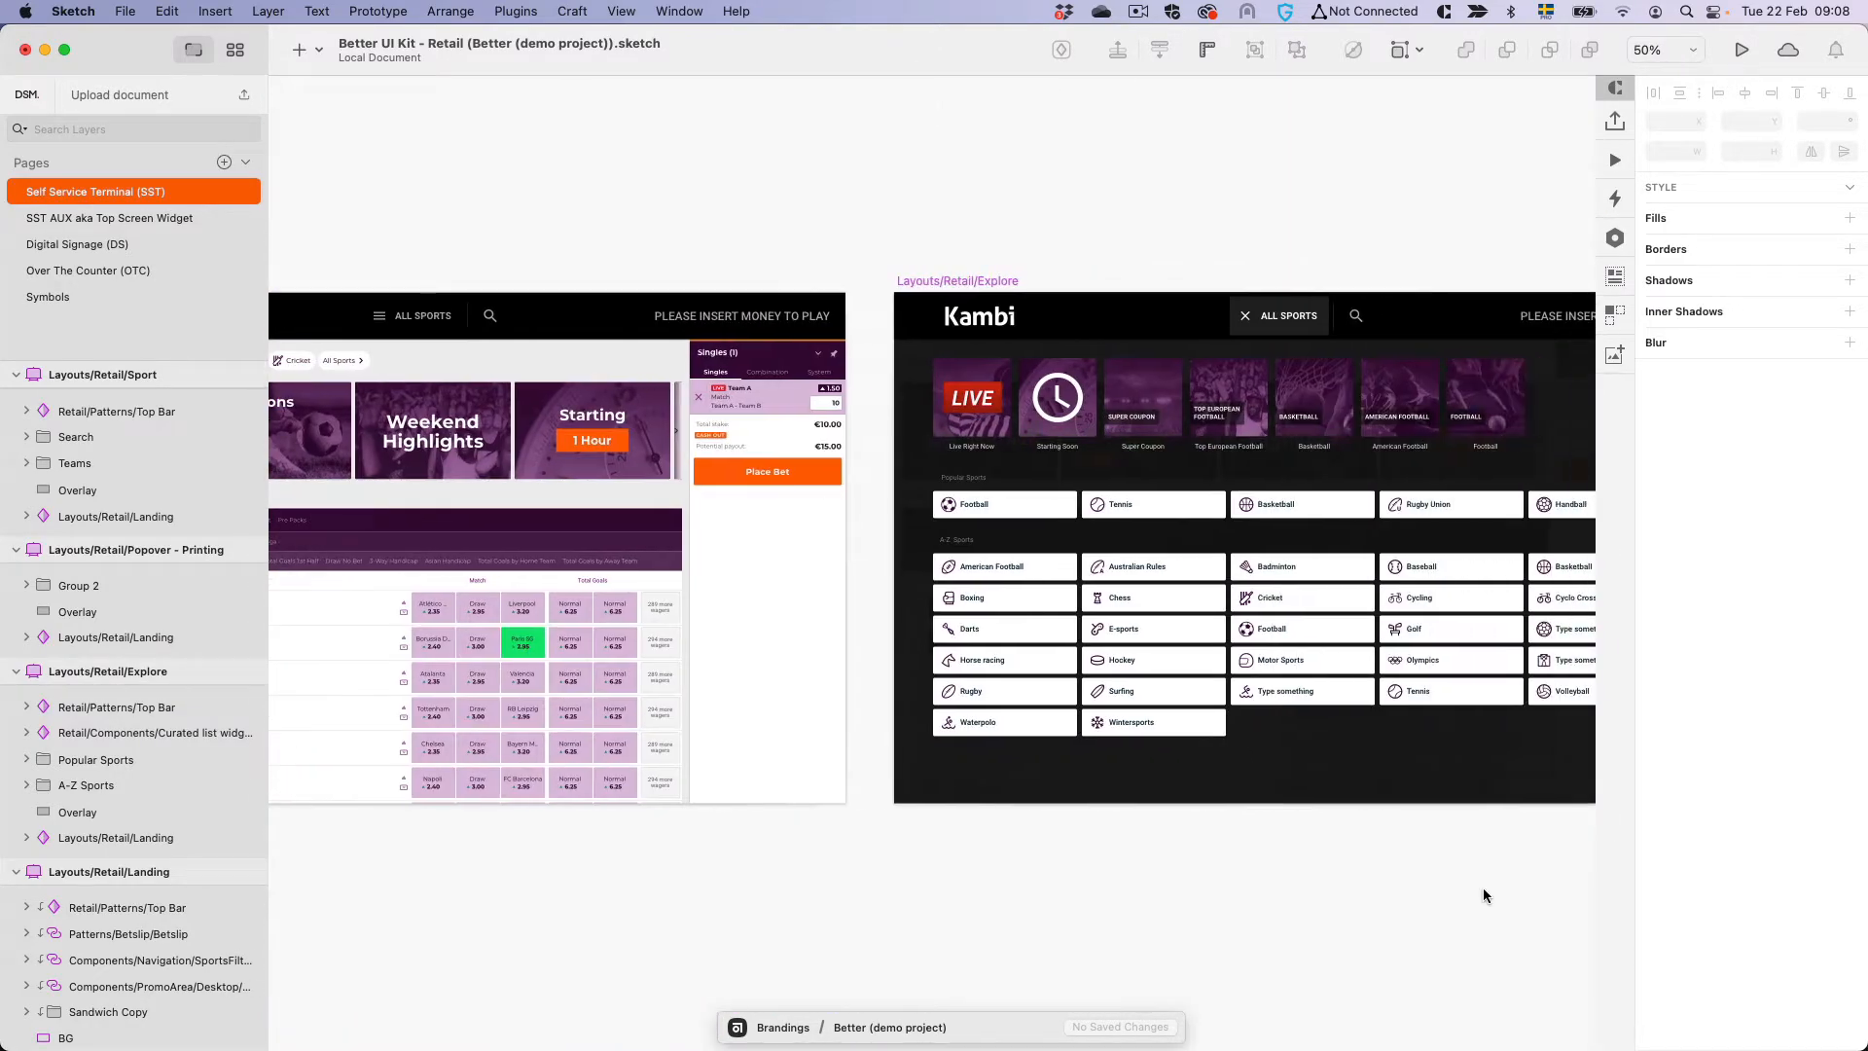
pyautogui.press('super+plus')
pyautogui.hscroll(-1, 1485, 894)
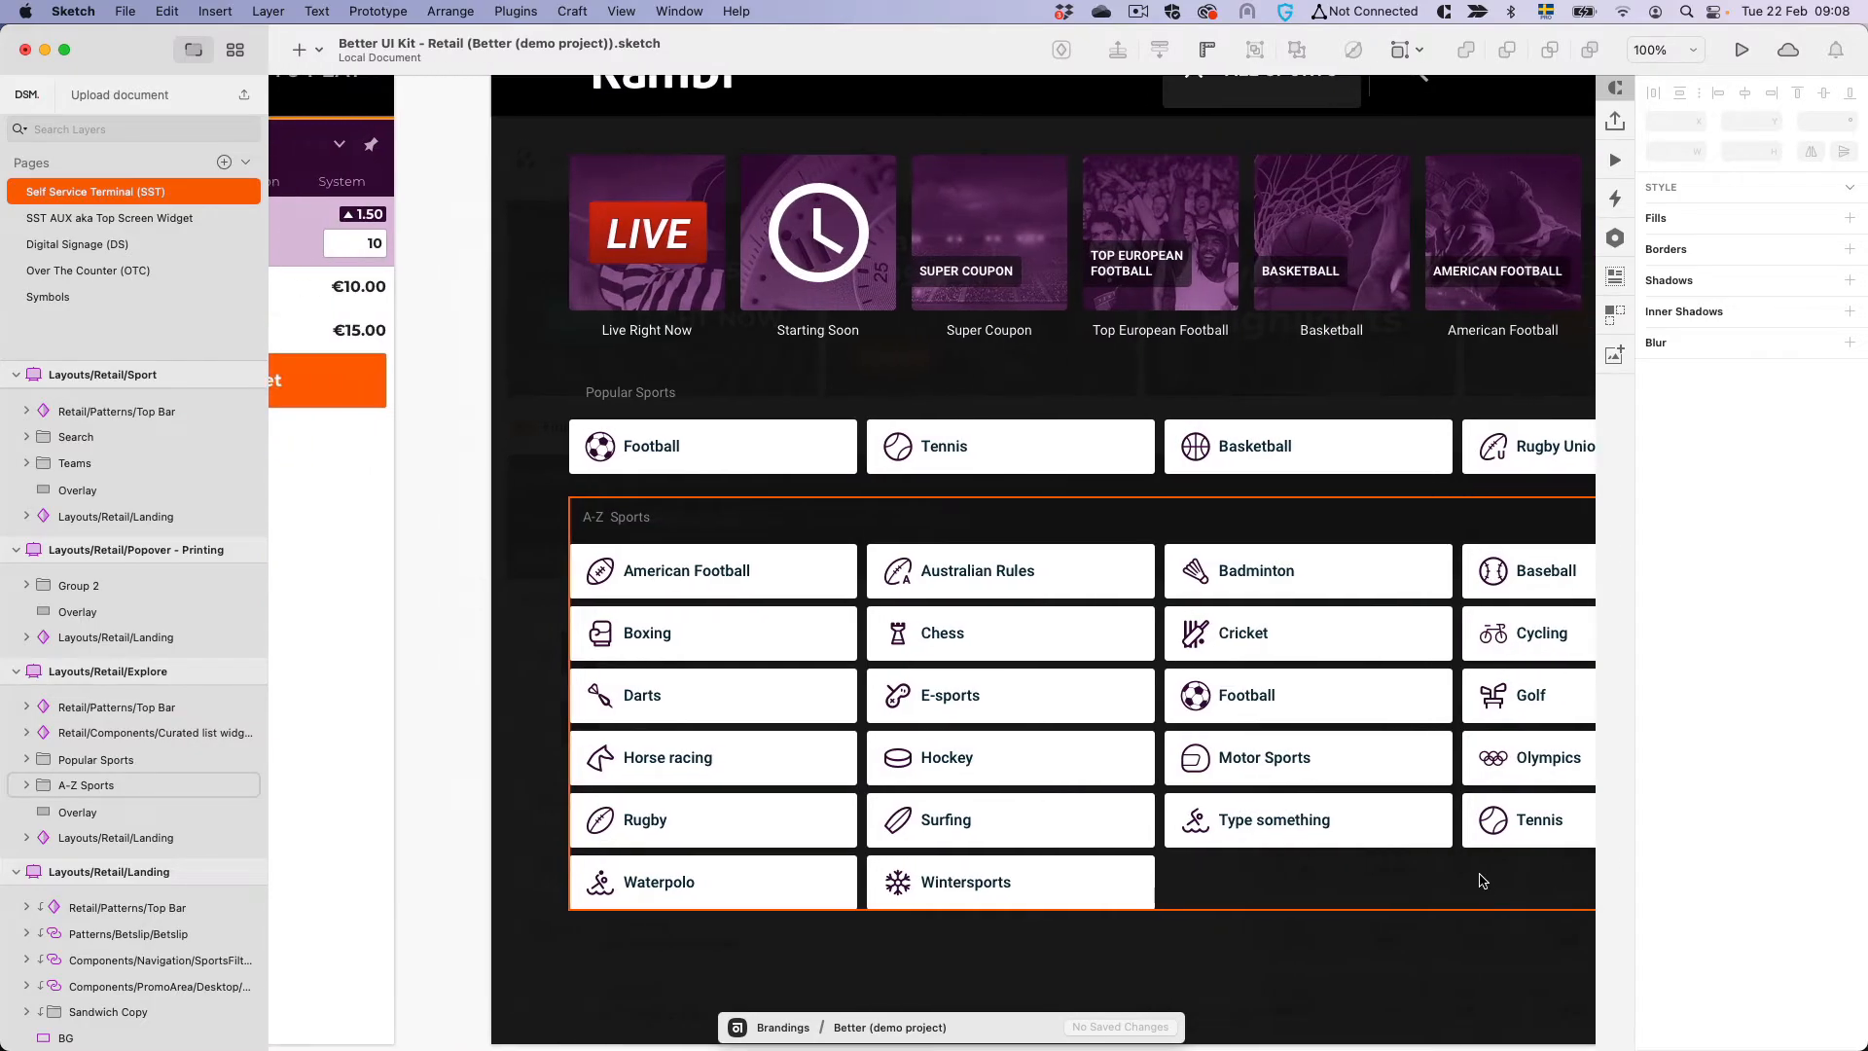
pyautogui.click(717, 461)
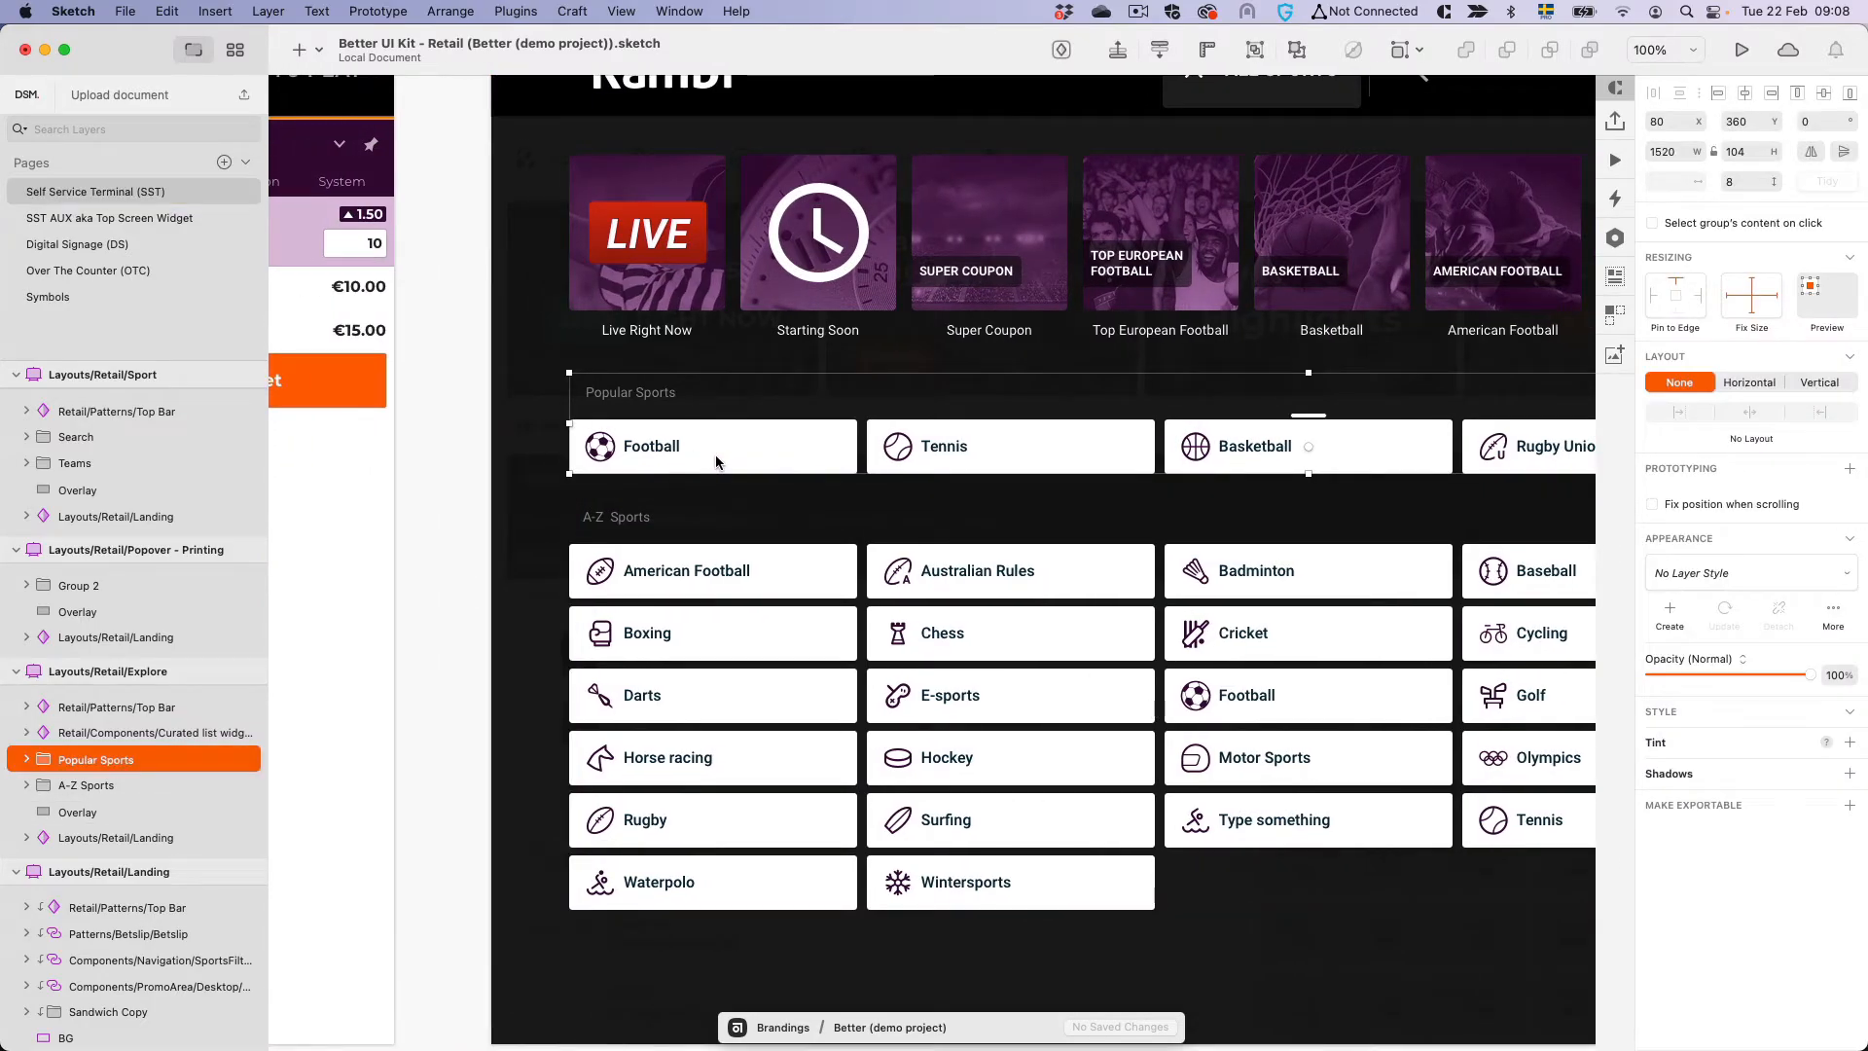
pyautogui.doubleClick(715, 461)
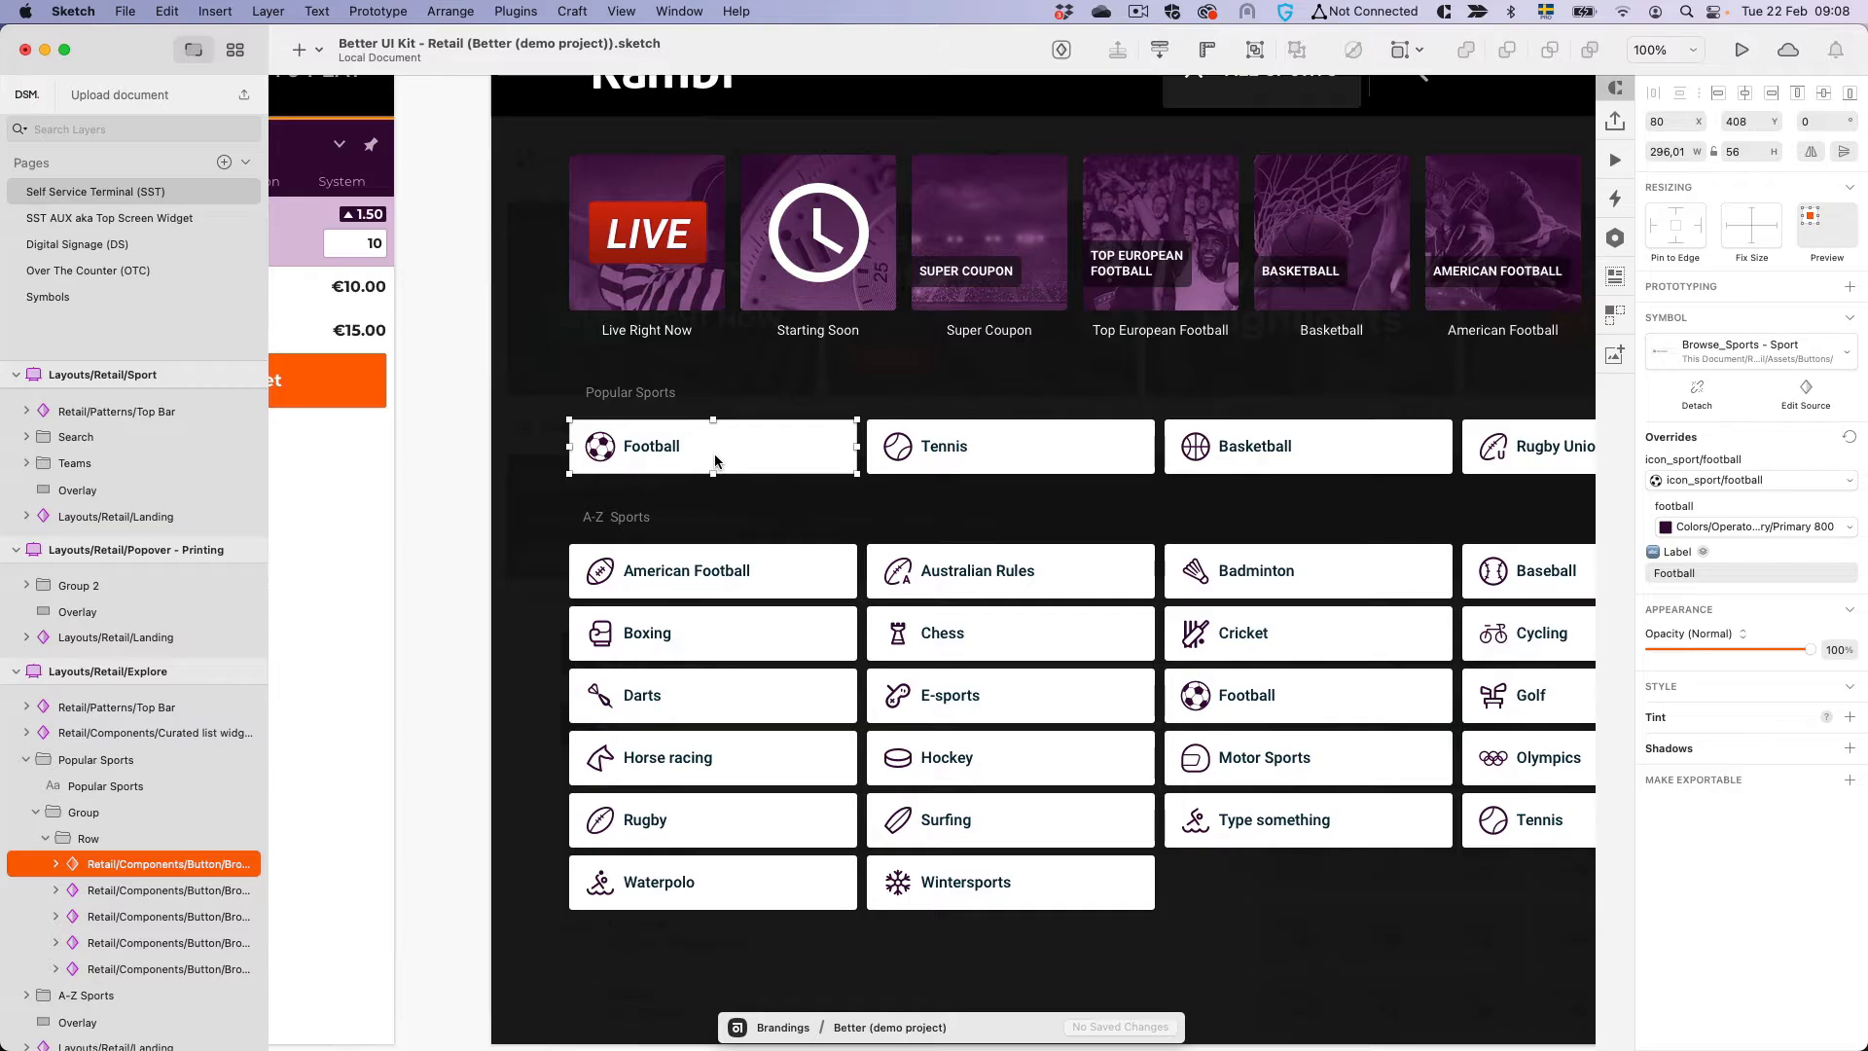
pyautogui.doubleClick(715, 457)
pyautogui.click(694, 454)
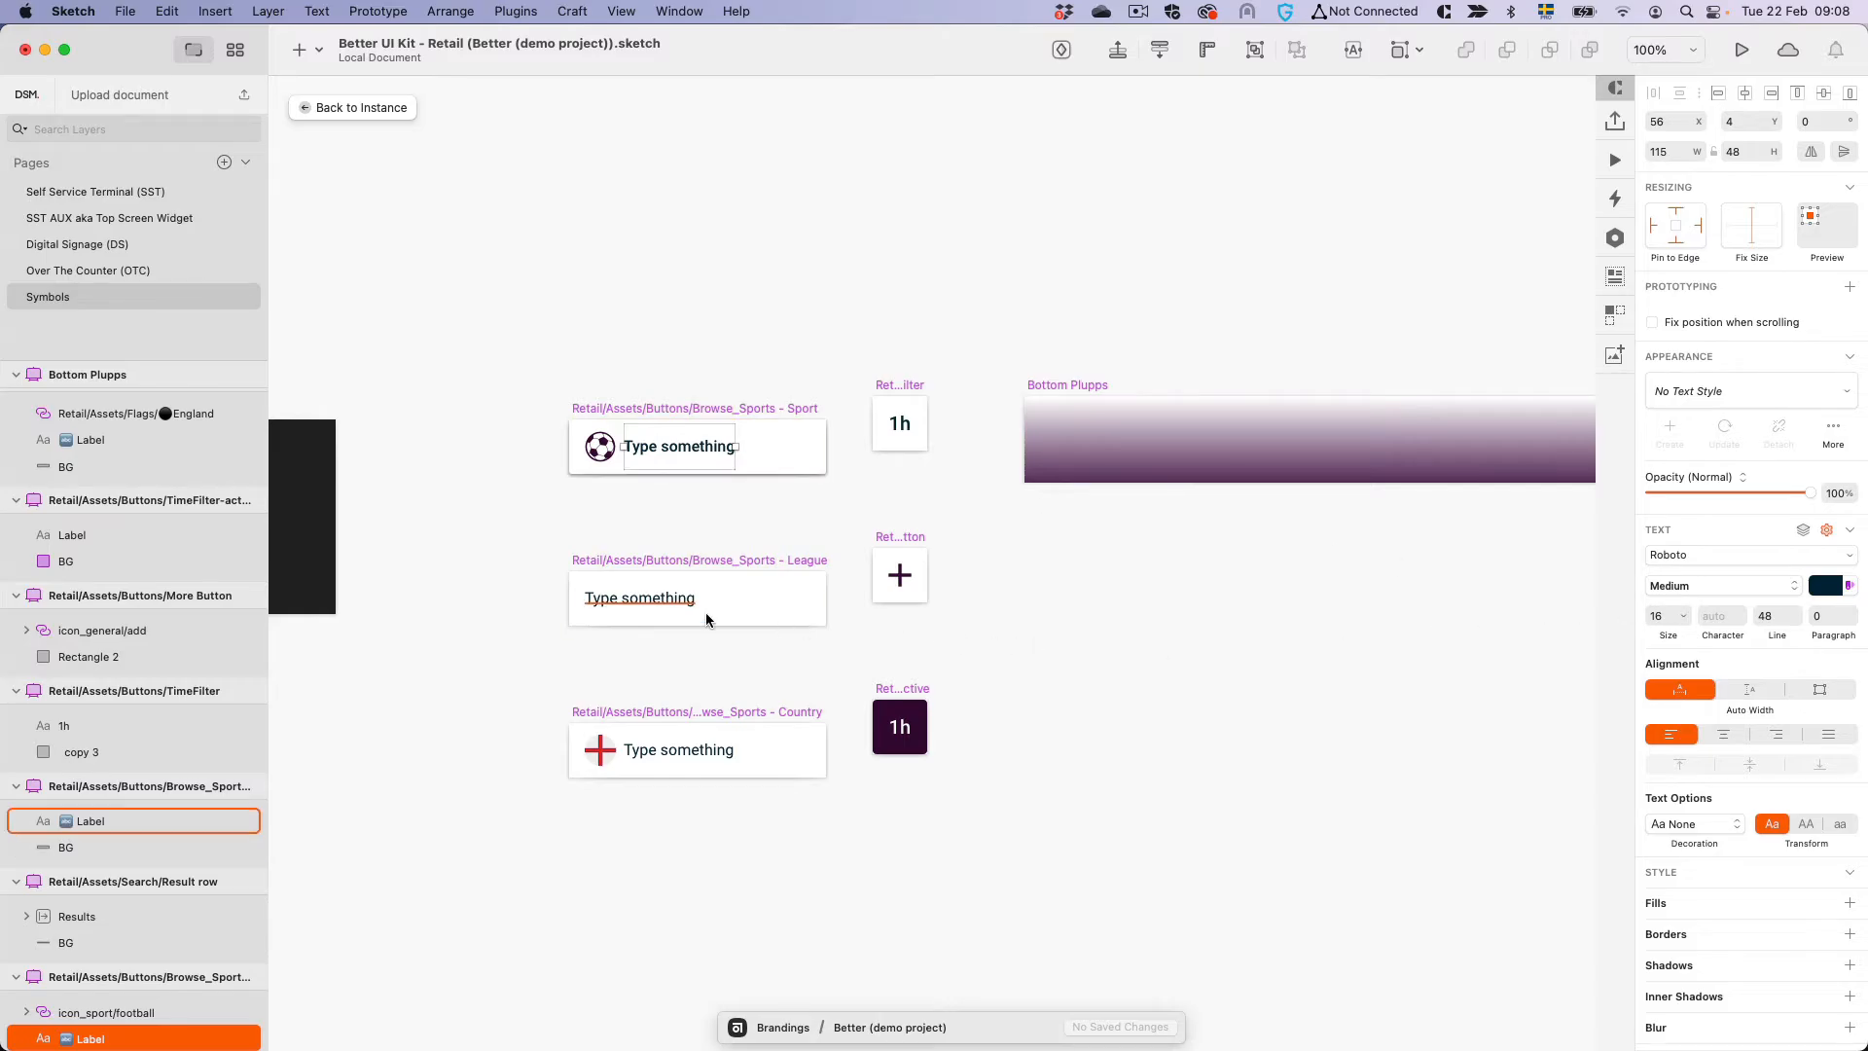
# Step: Set the Sport, League and Country card labels and 1h filter label to dark purple Primary800
pyautogui.click(675, 603)
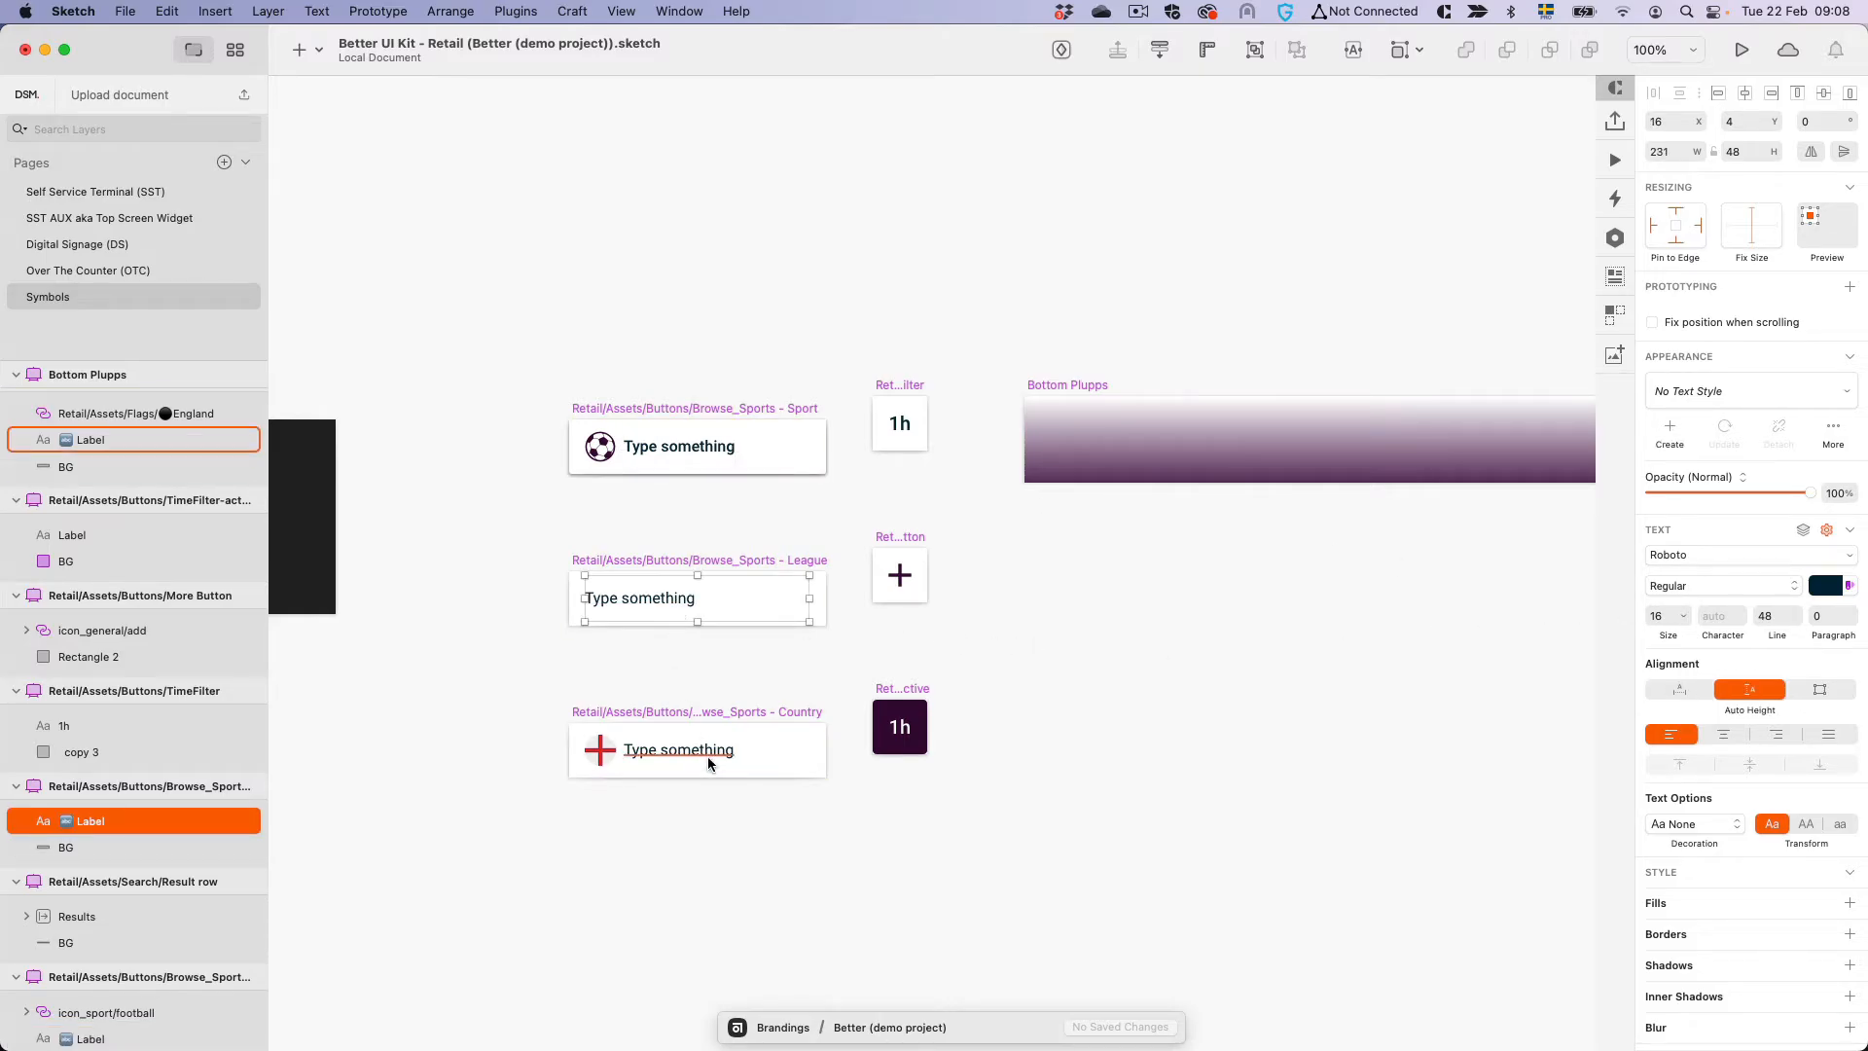
pyautogui.click(688, 449)
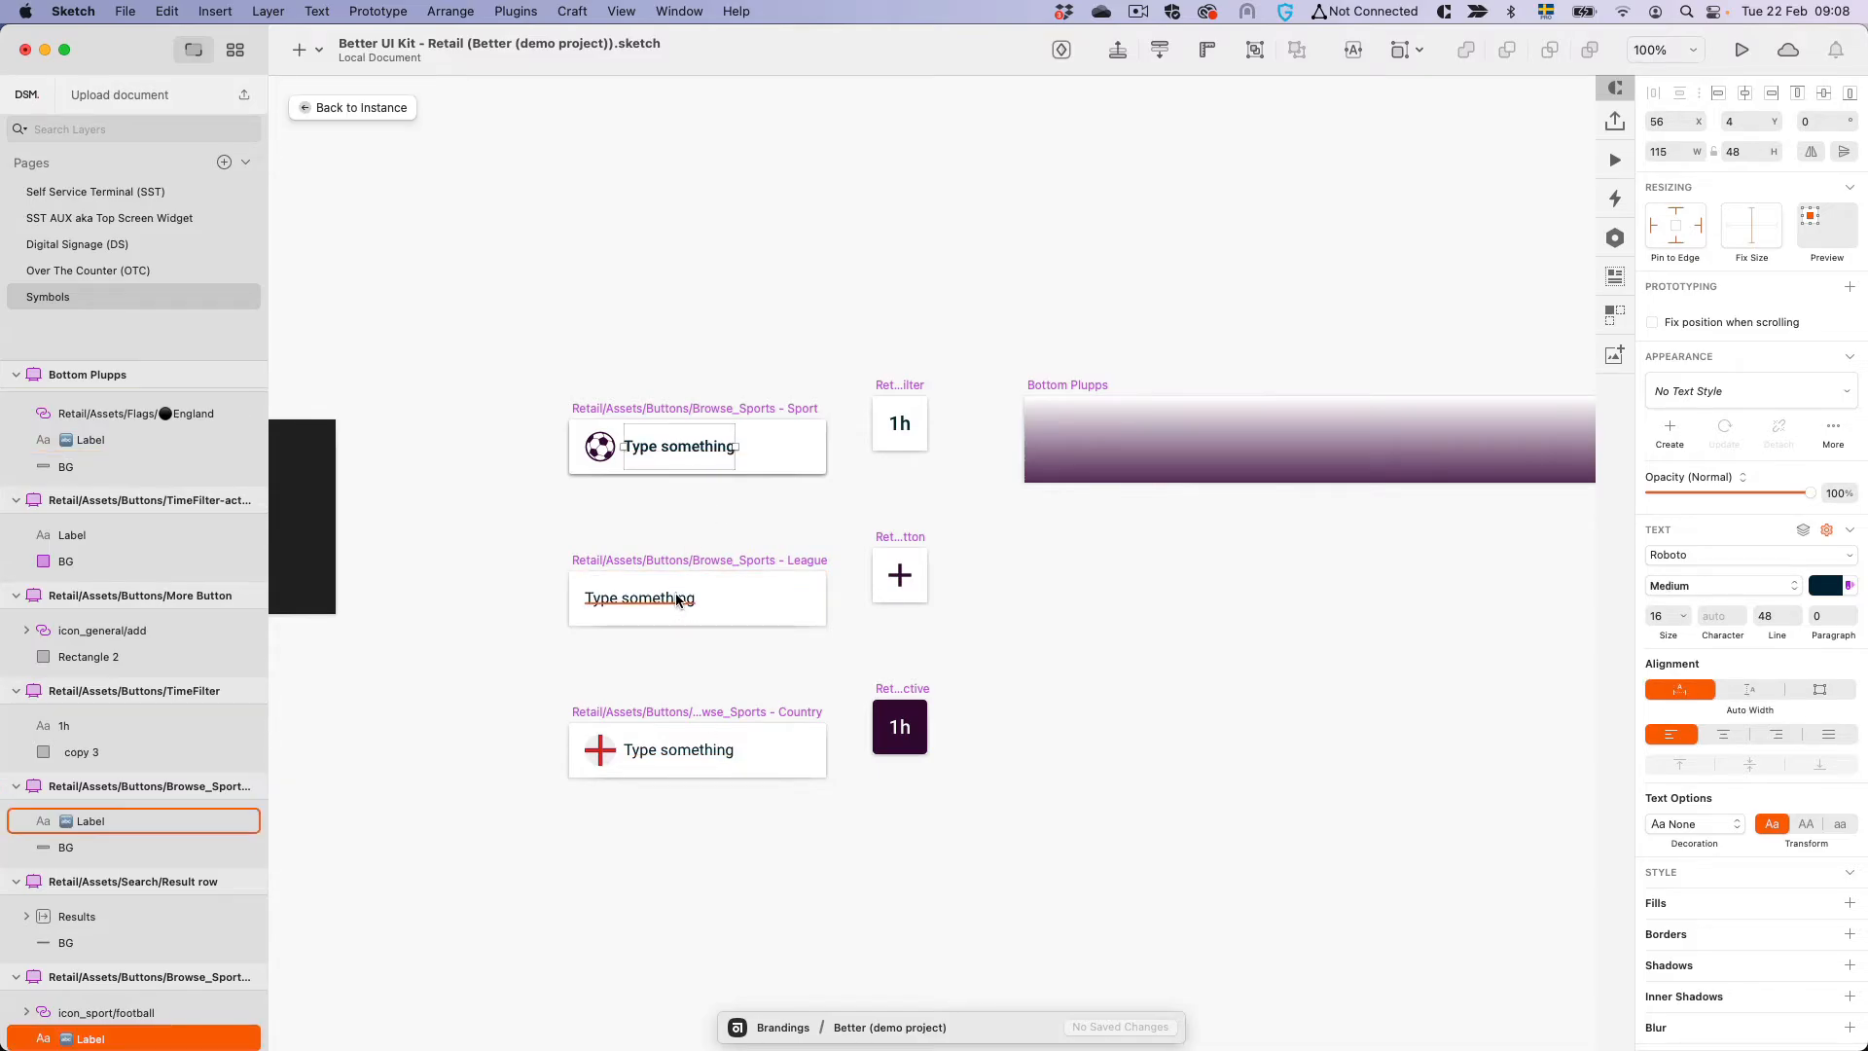
pyautogui.keyDown('shift'); pyautogui.click(646, 596); pyautogui.keyUp('shift')
pyautogui.keyDown('shift'); pyautogui.click(730, 750); pyautogui.keyUp('shift')
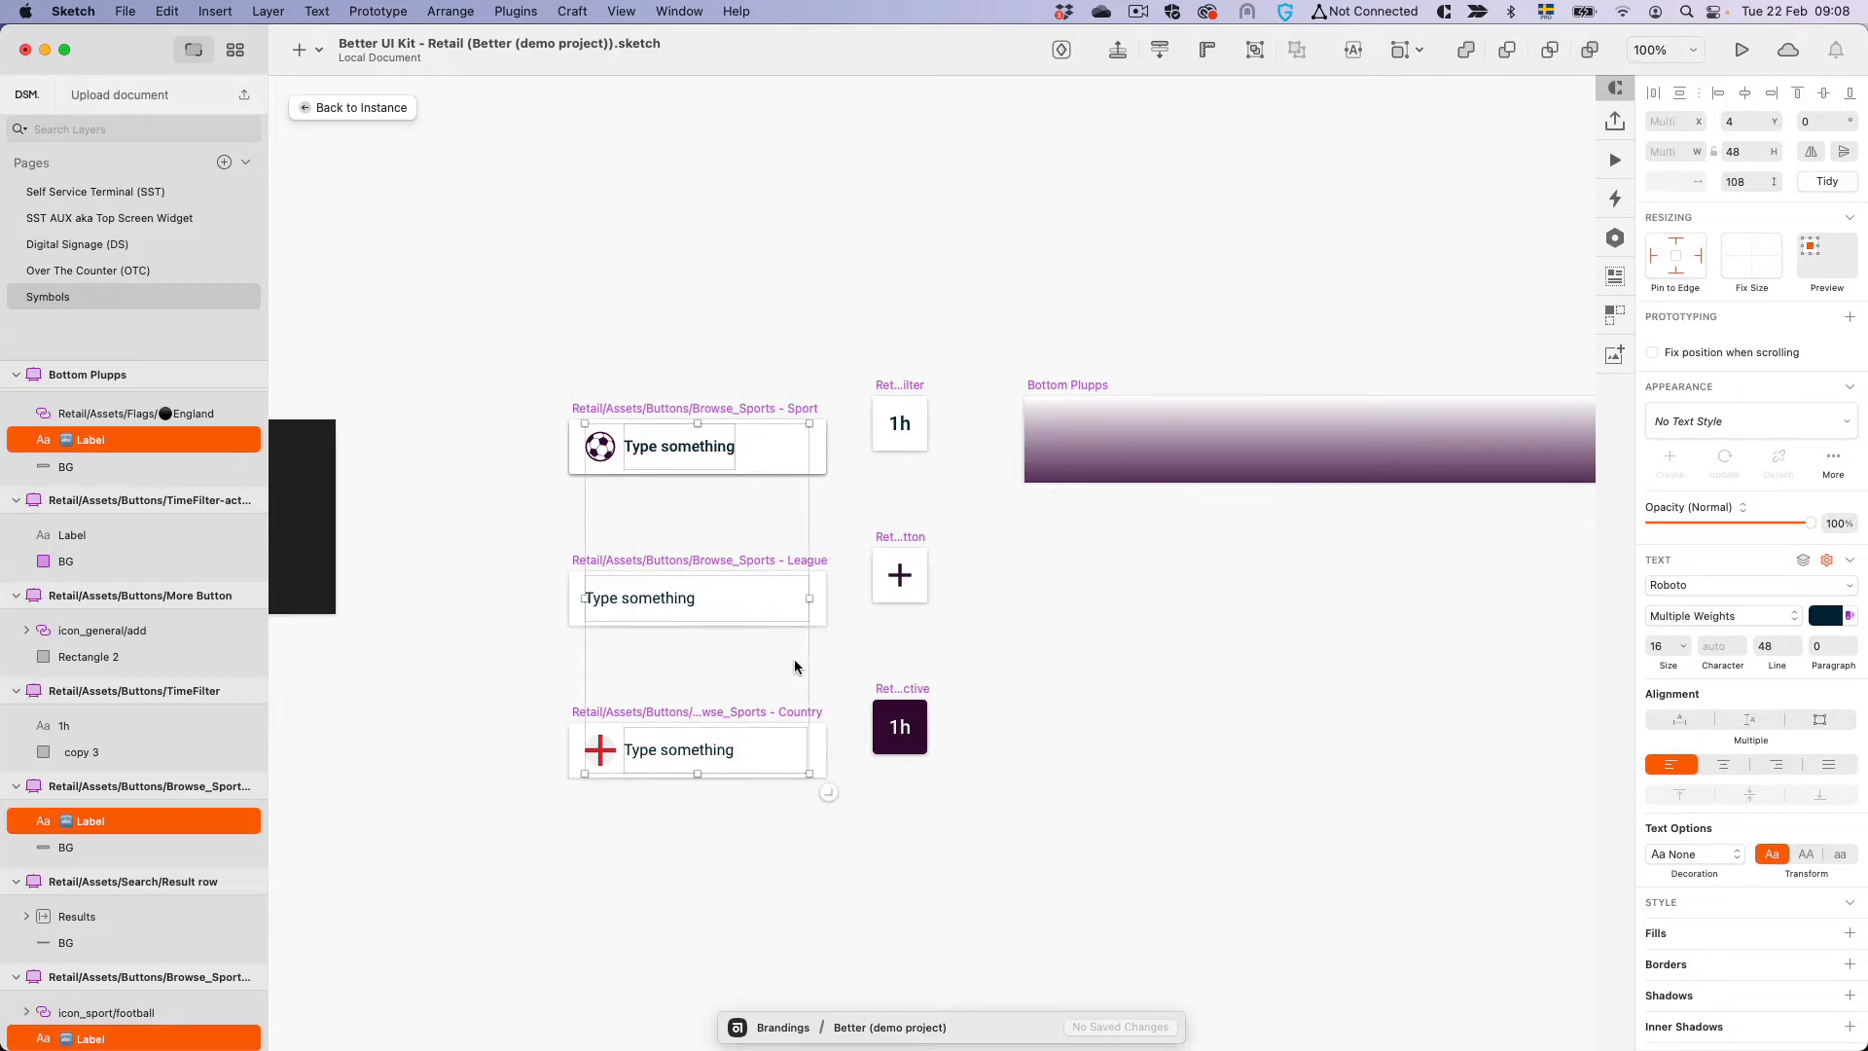
pyautogui.keyDown('shift'); pyautogui.click(905, 433); pyautogui.keyUp('shift')
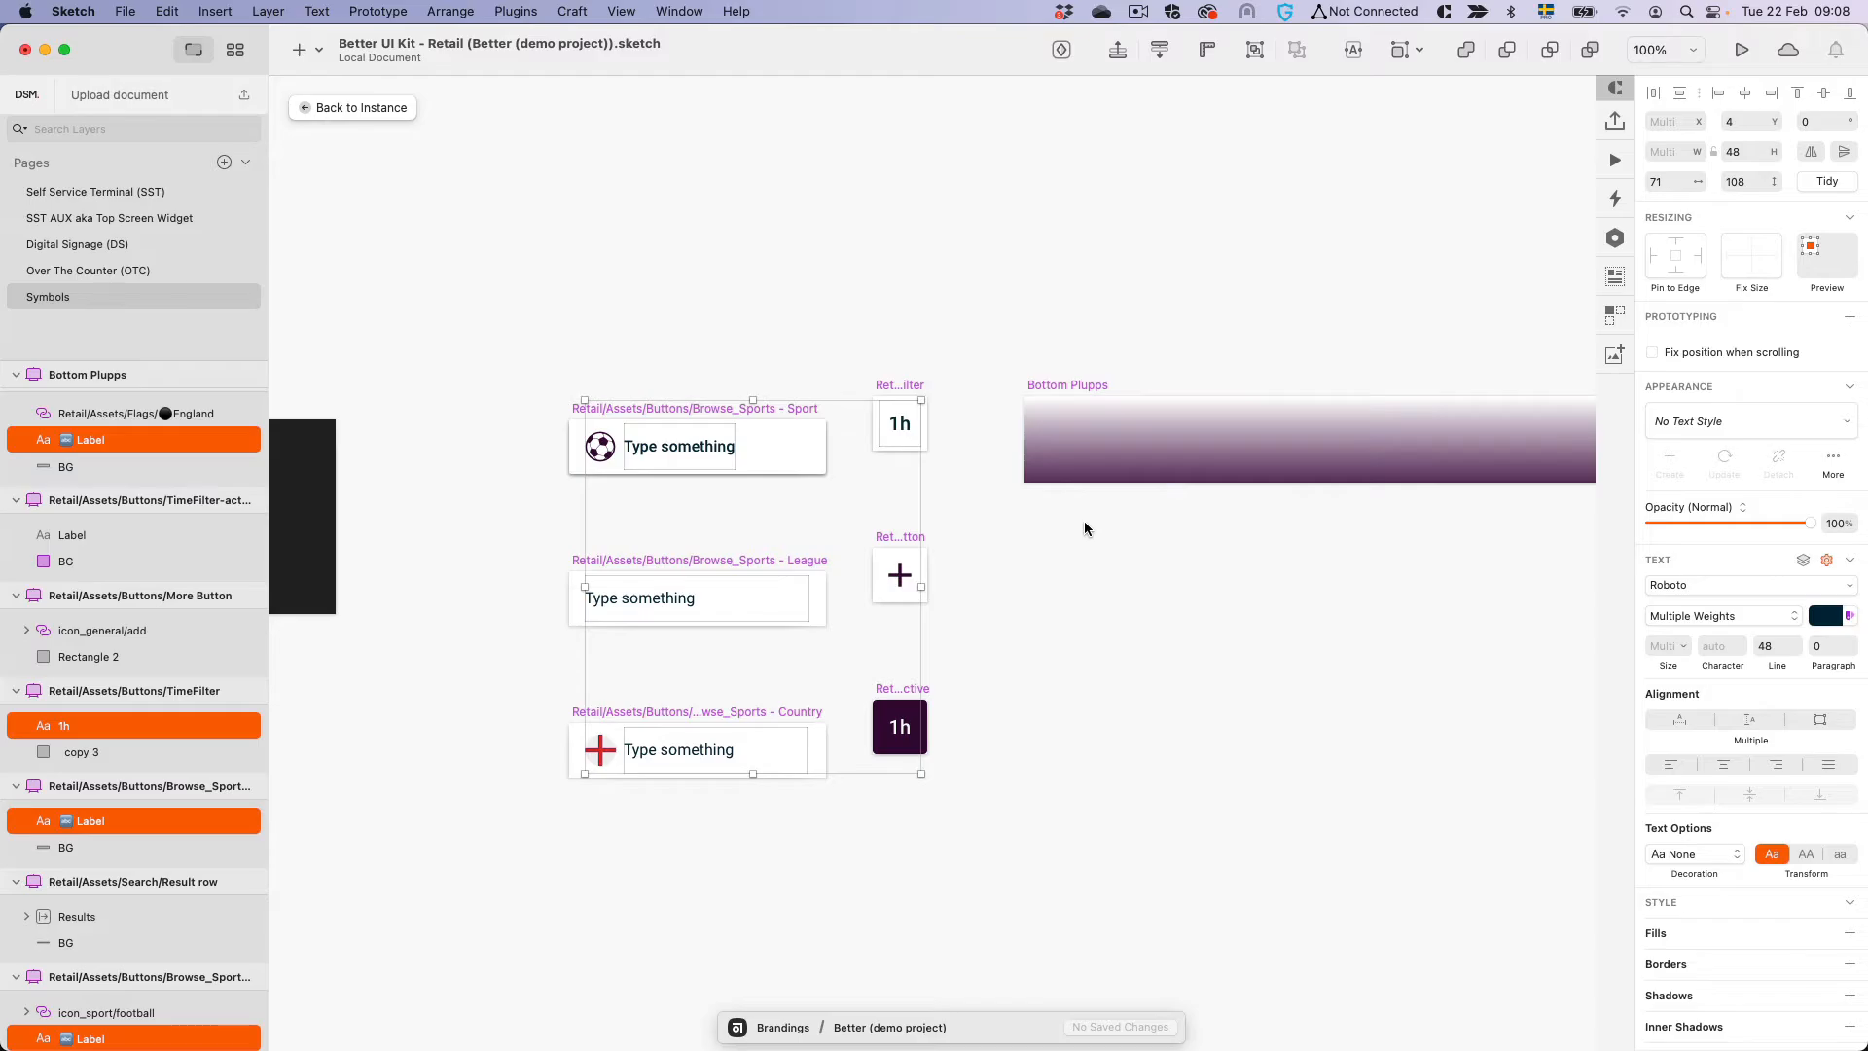
pyautogui.click(1848, 616)
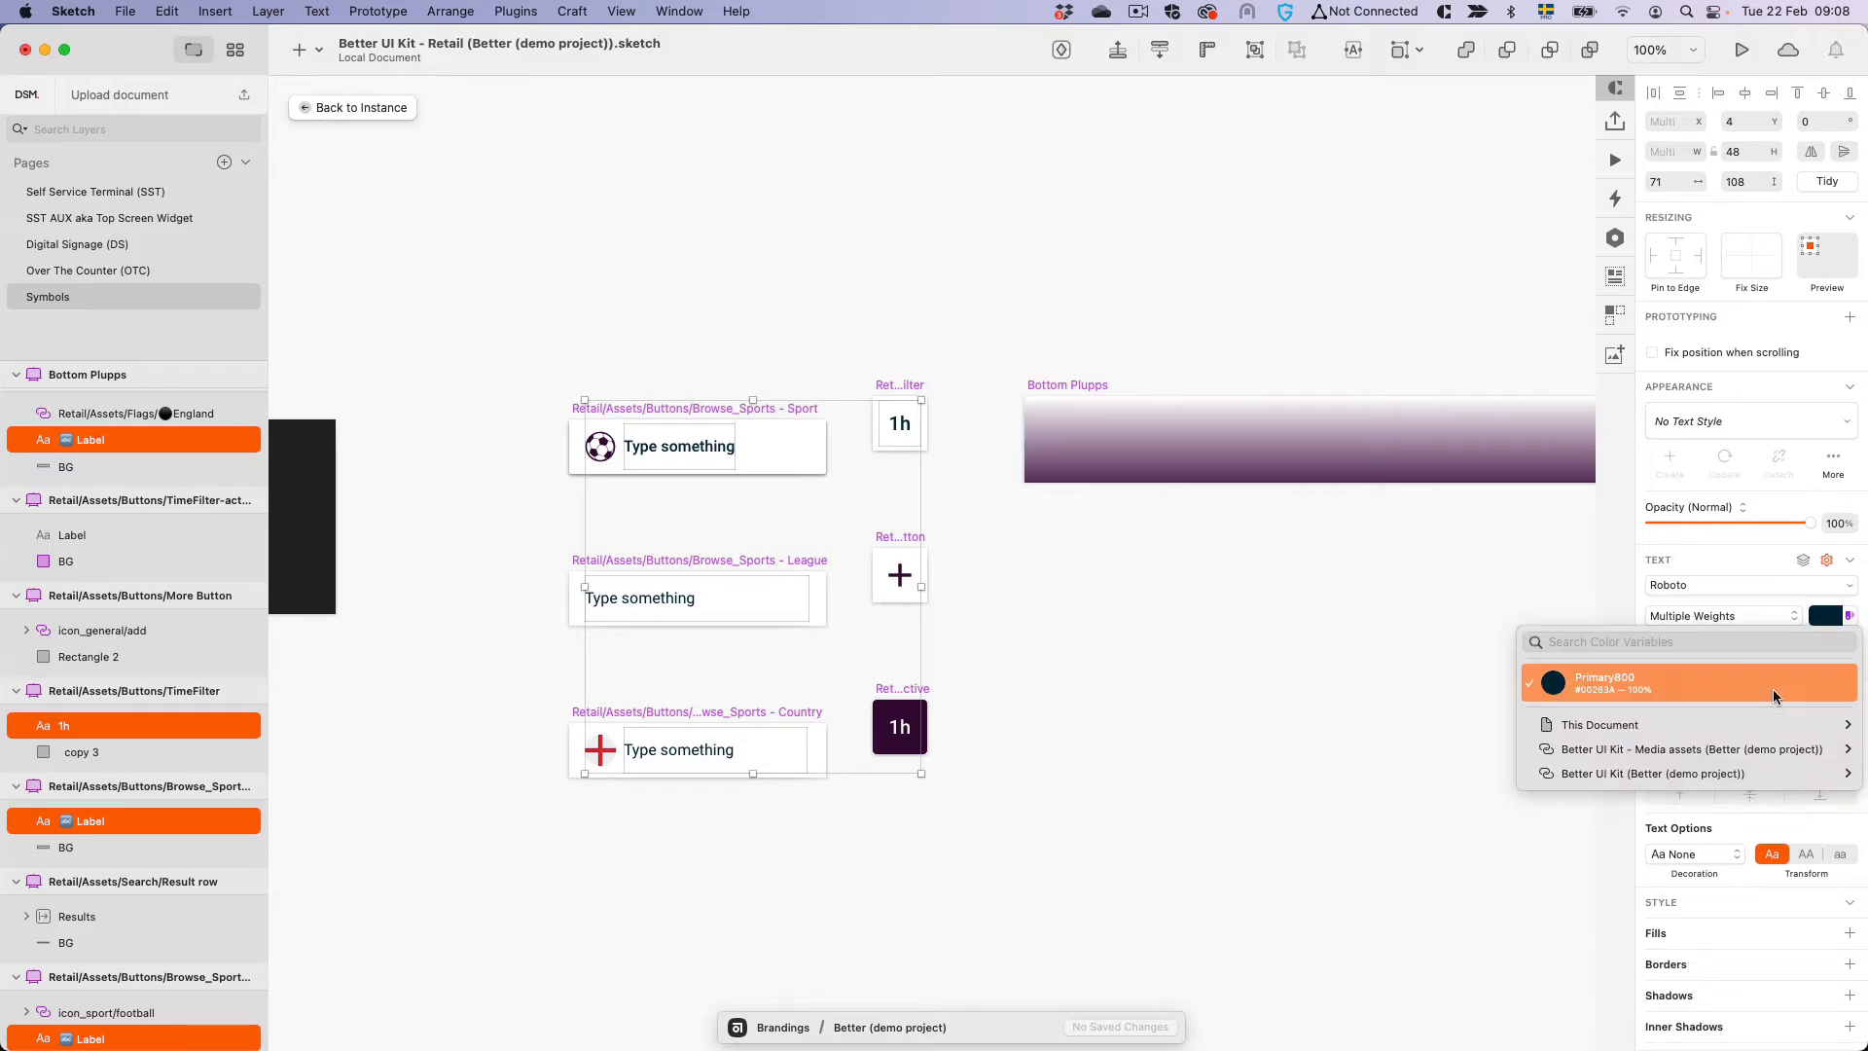
pyautogui.moveTo(1720, 773)
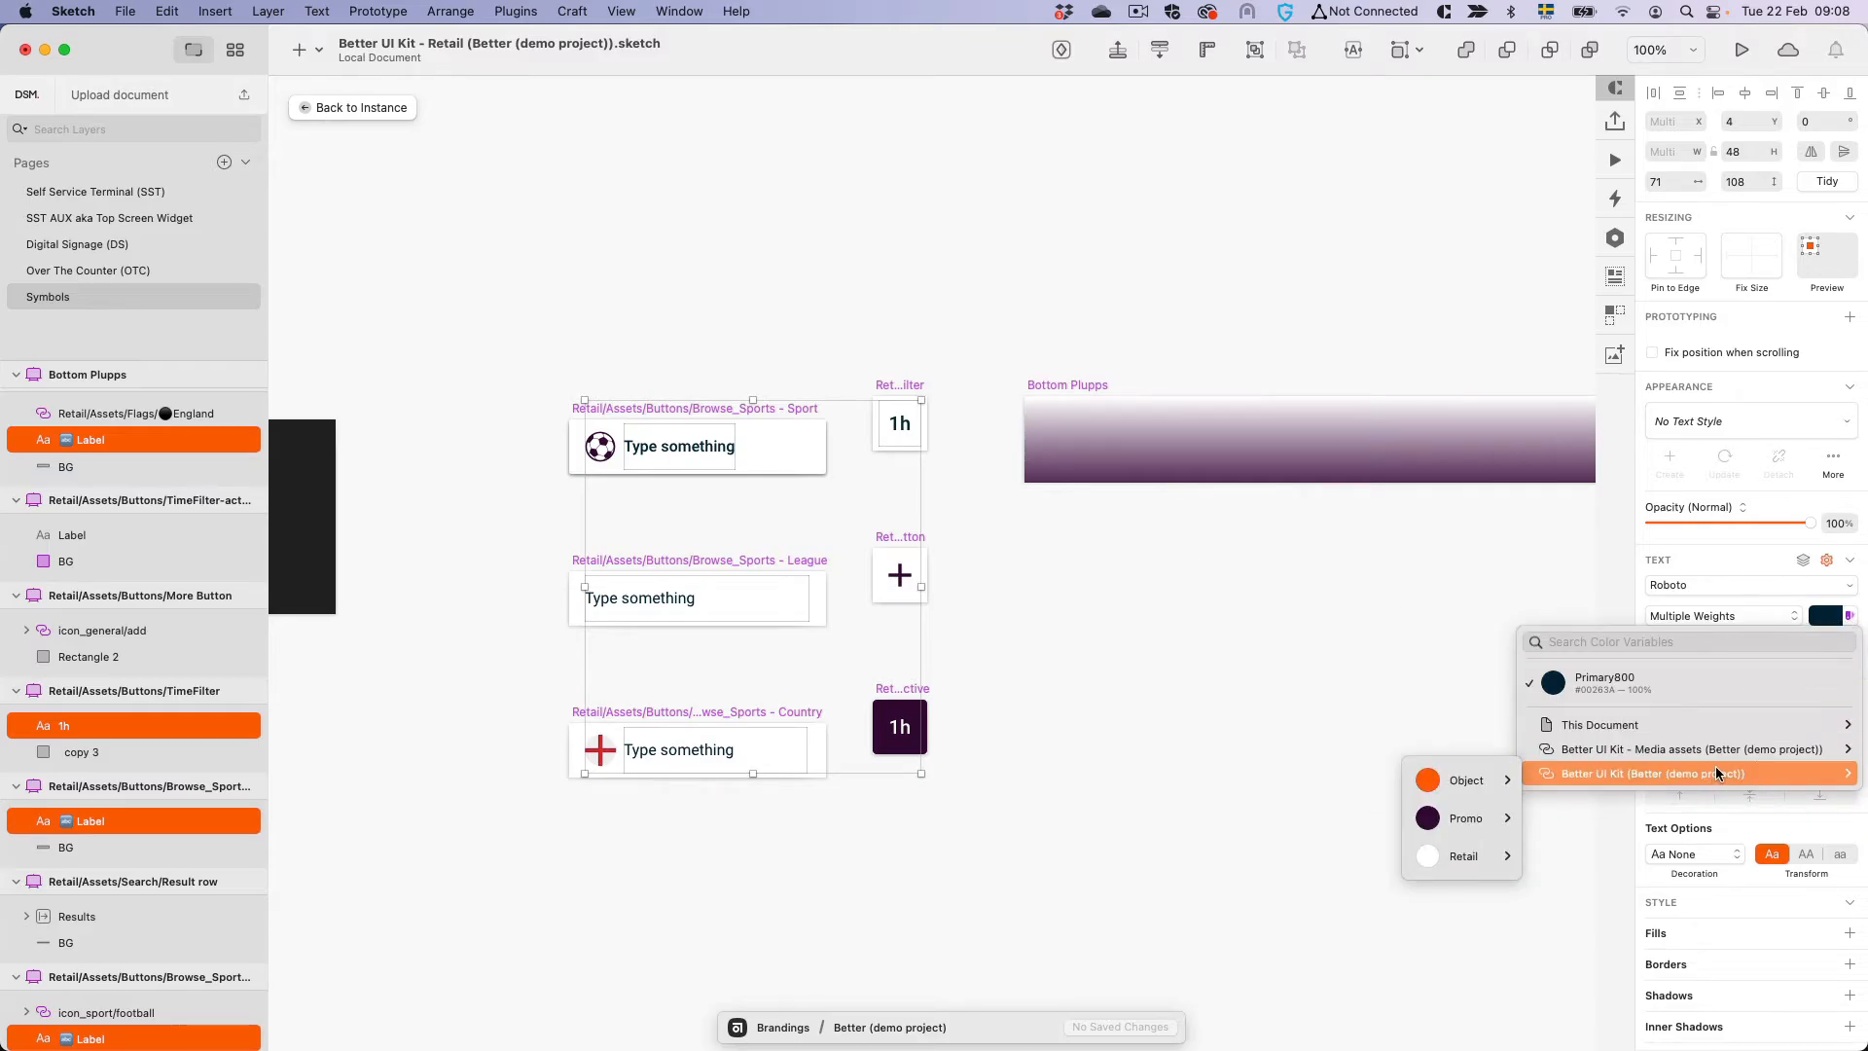
pyautogui.moveTo(1480, 778)
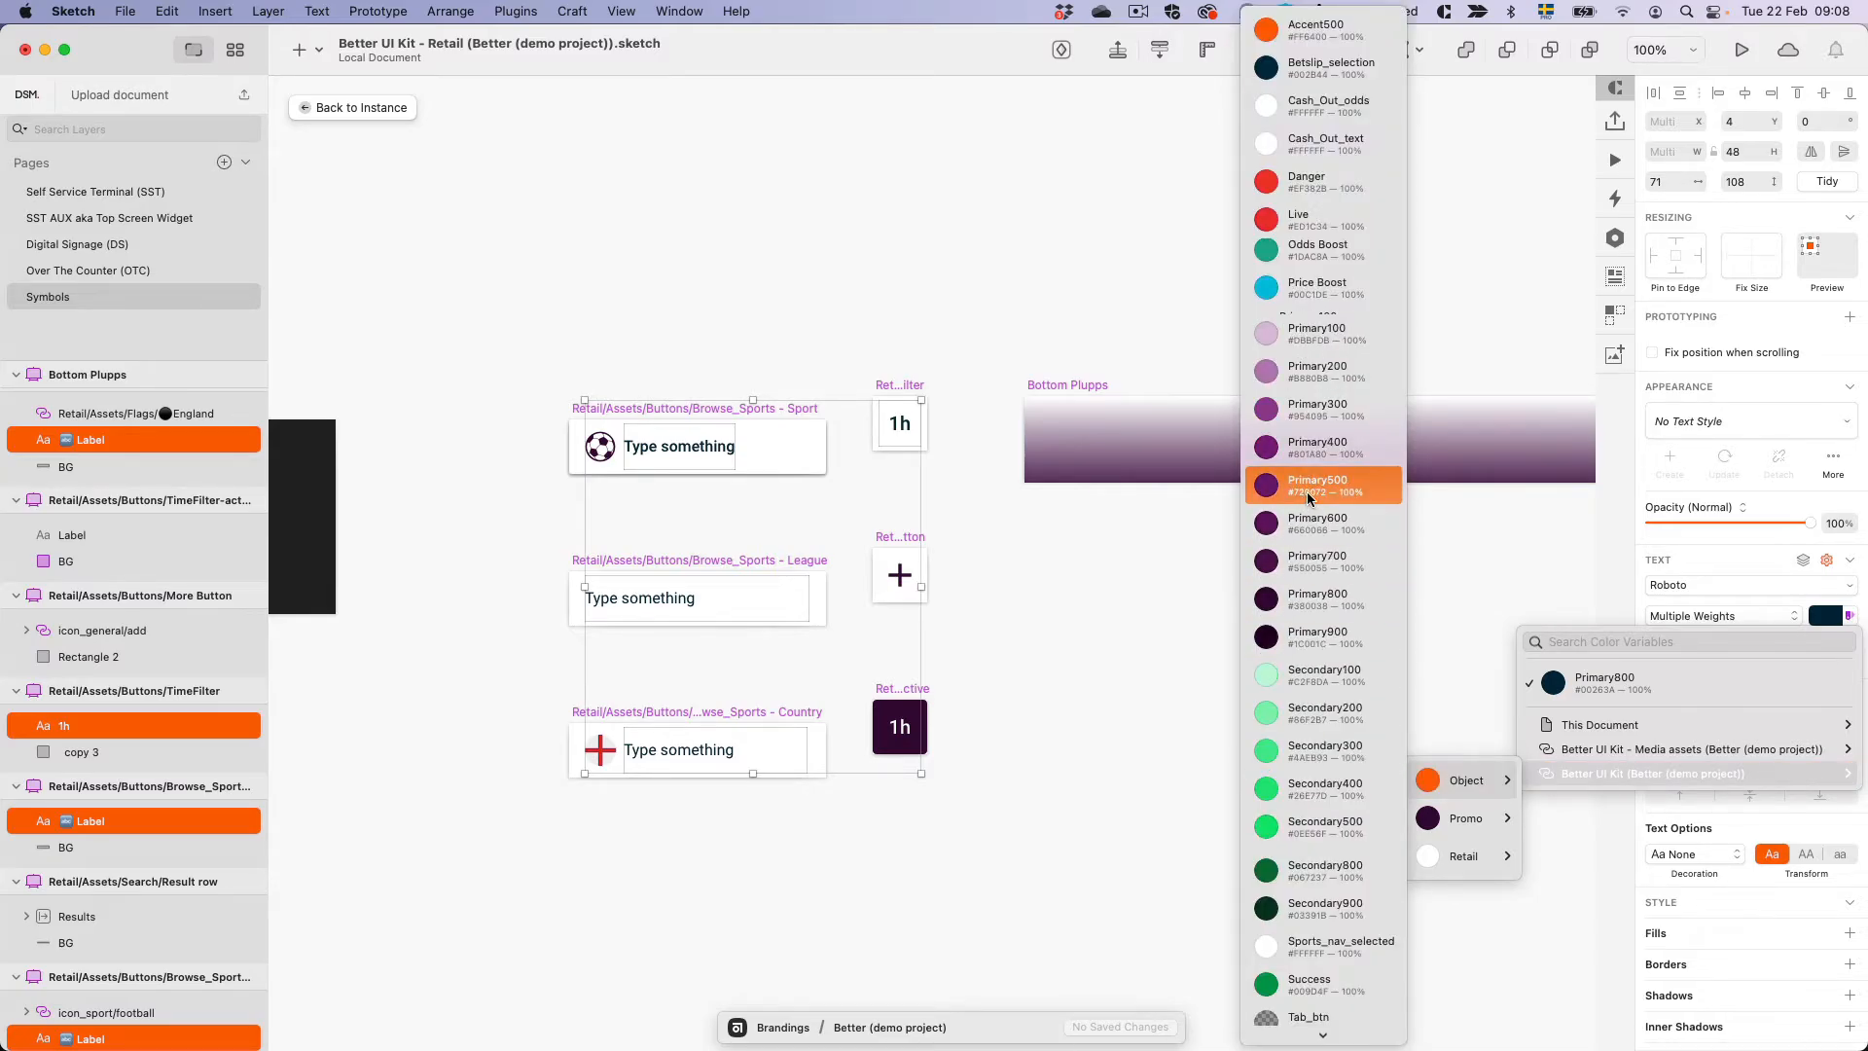
pyautogui.click(1336, 597)
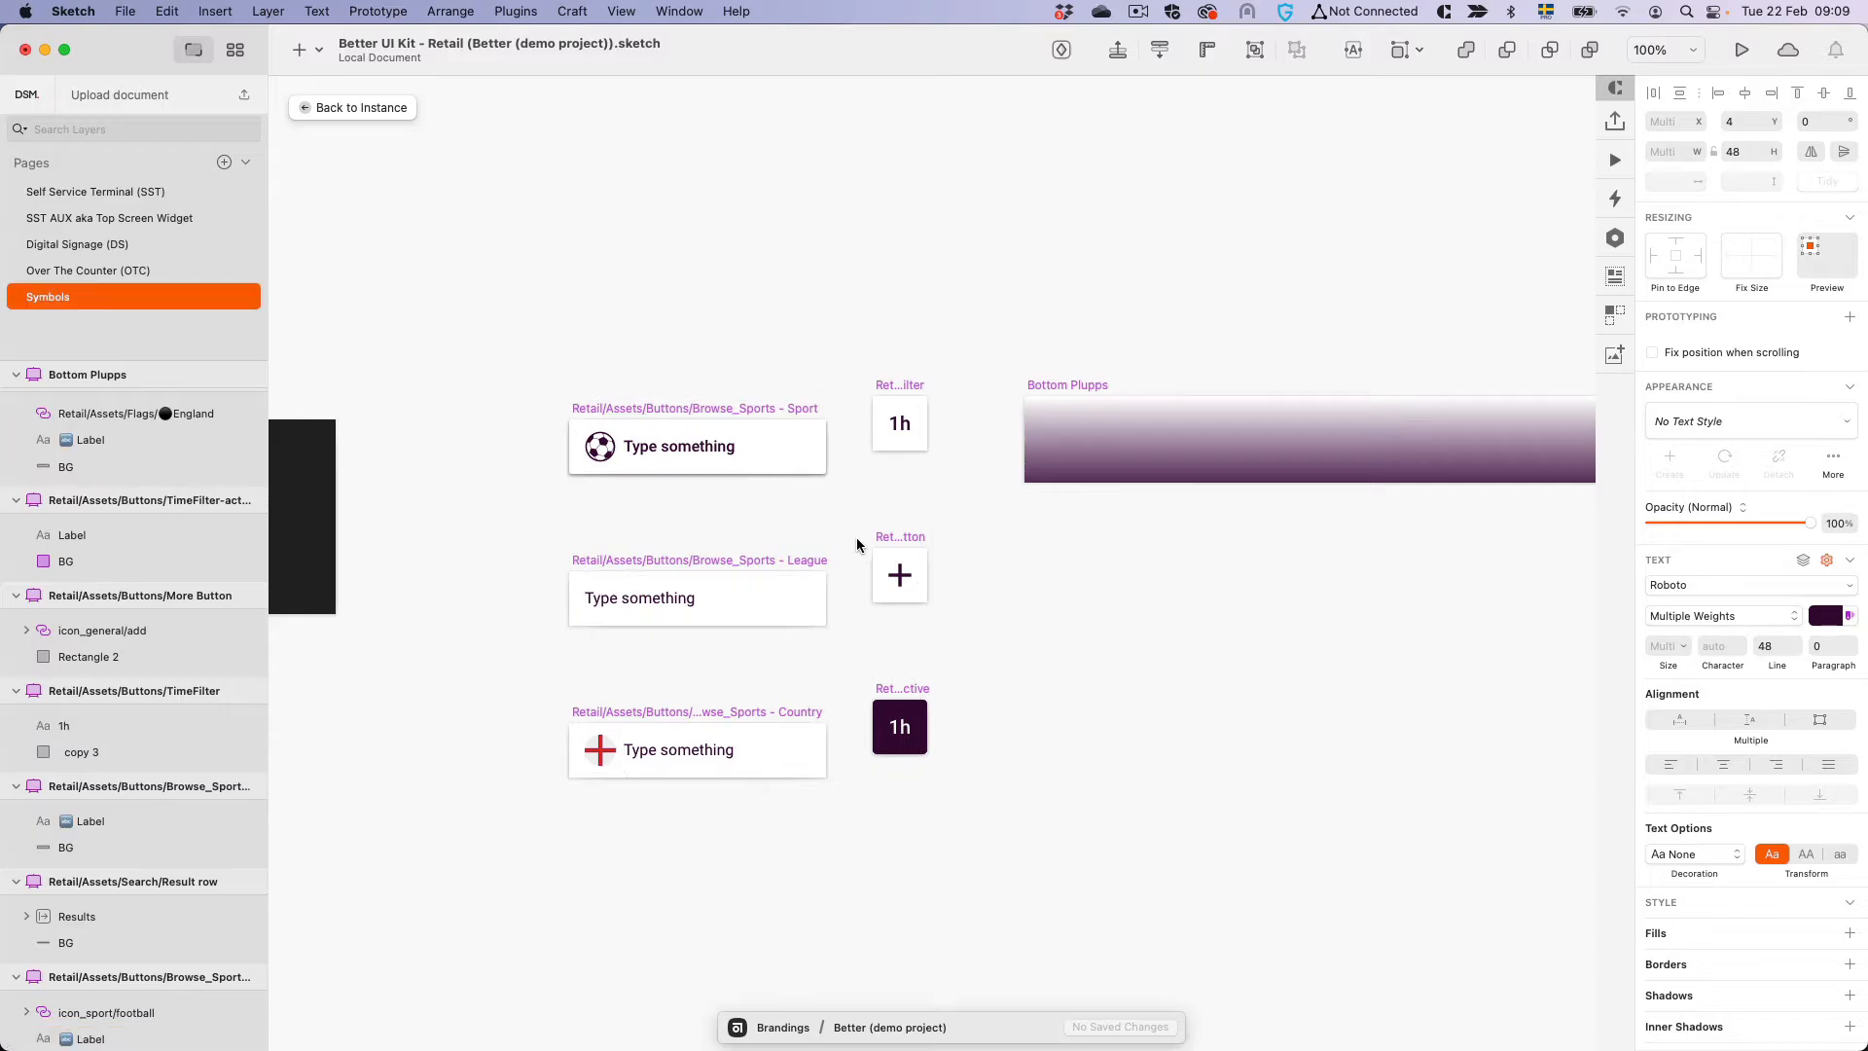
# Step: Check the Sport button's football icon, then return to the Explore layout instance
pyautogui.click(602, 450)
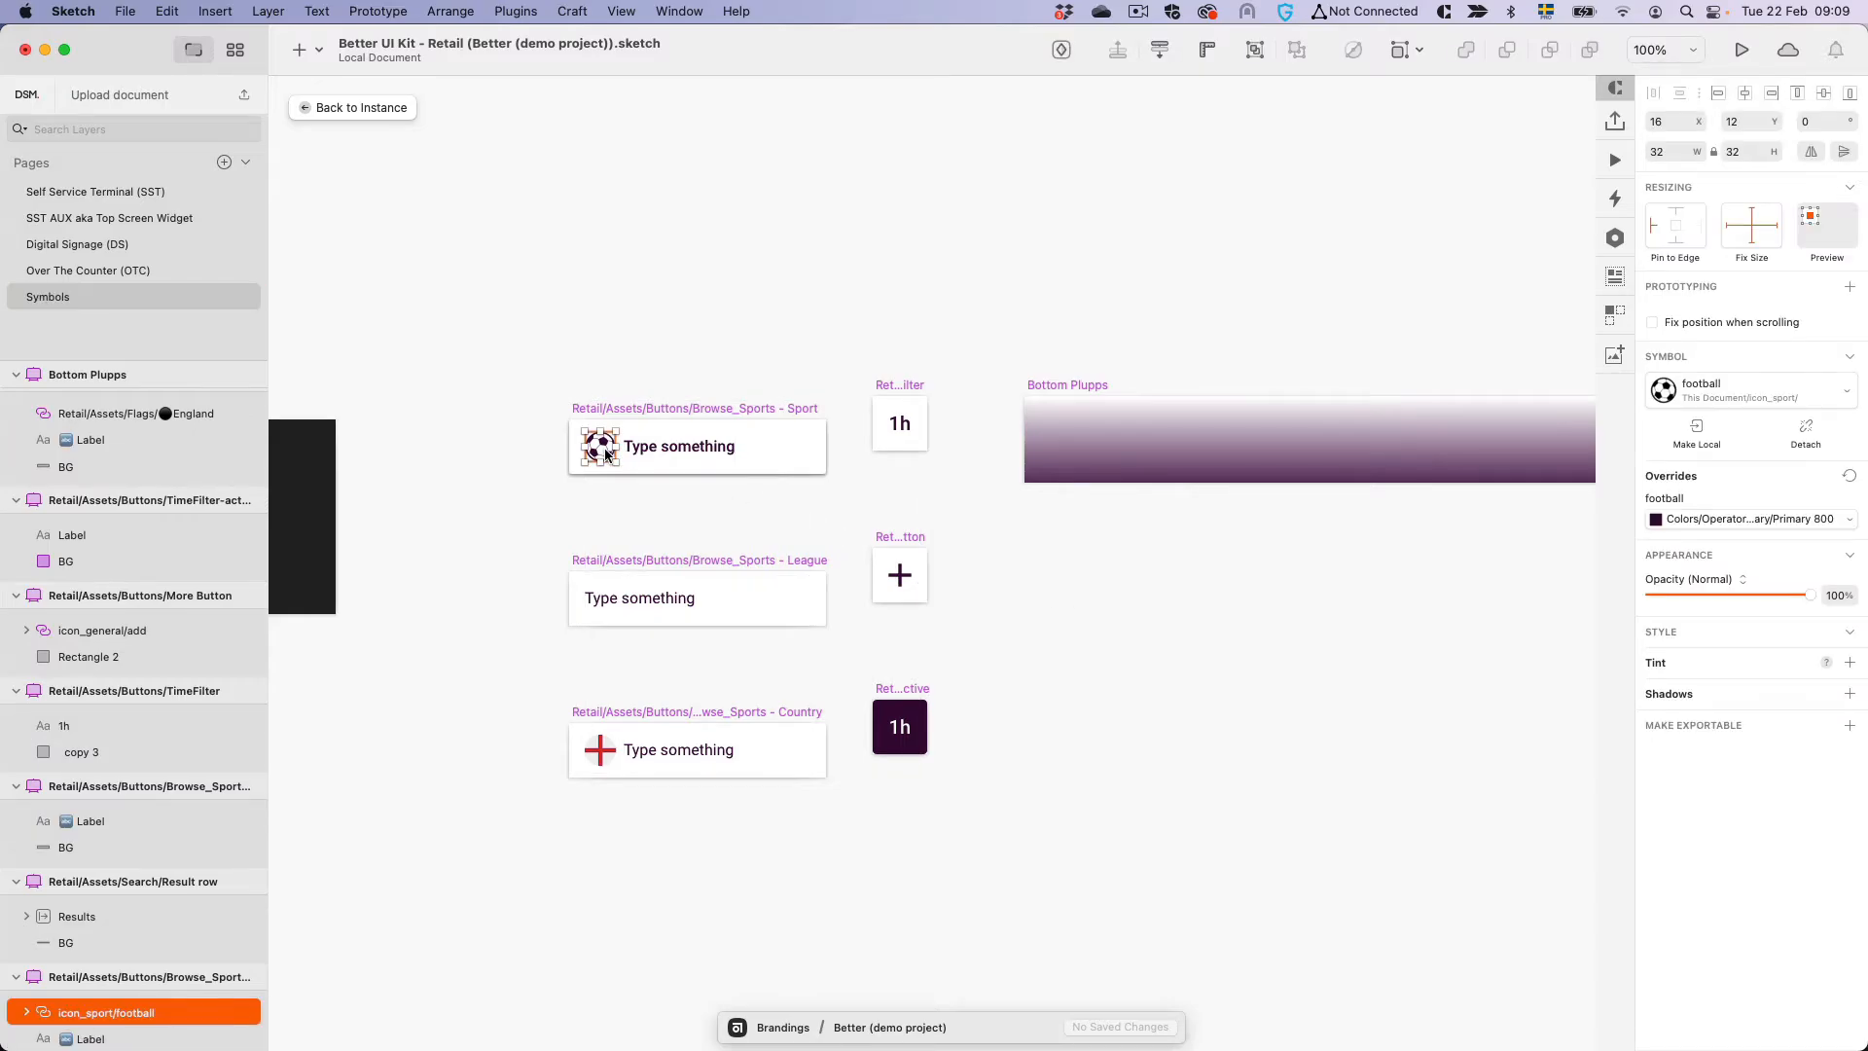
pyautogui.click(1274, 663)
pyautogui.hscroll(3, 1274, 663)
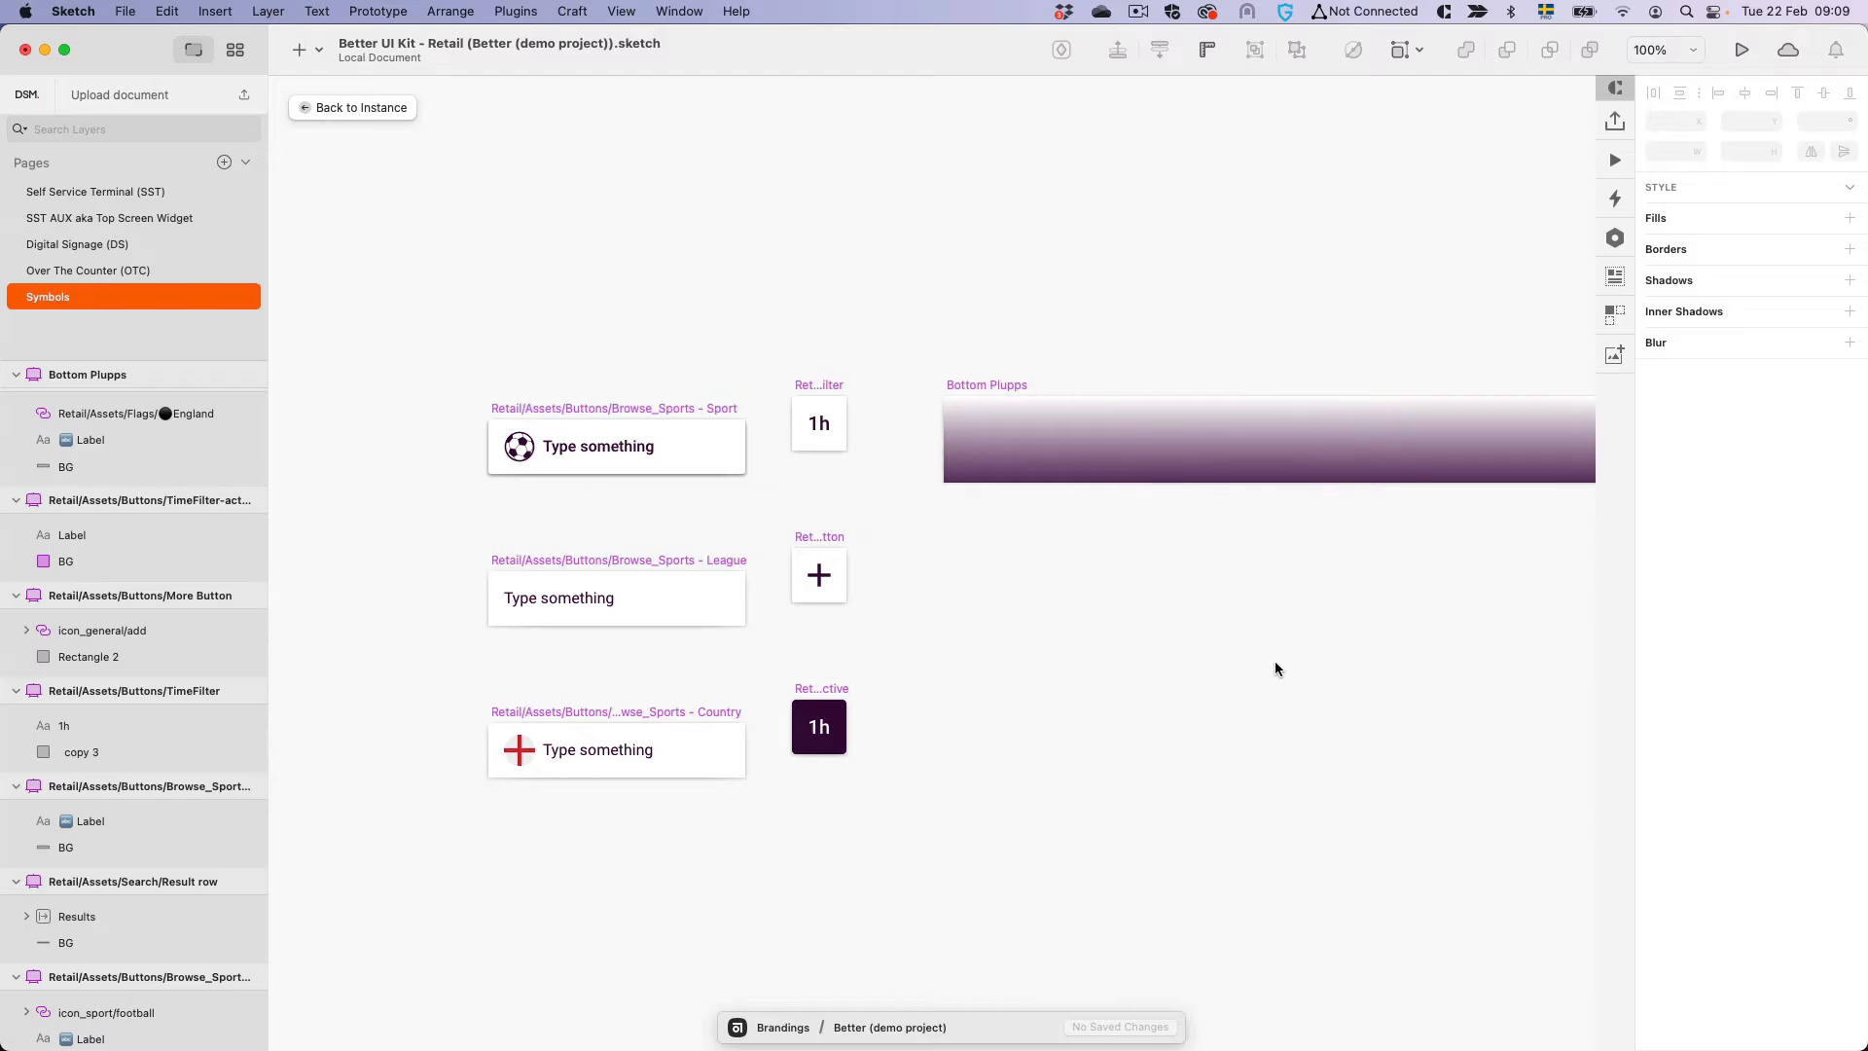
pyautogui.click(345, 109)
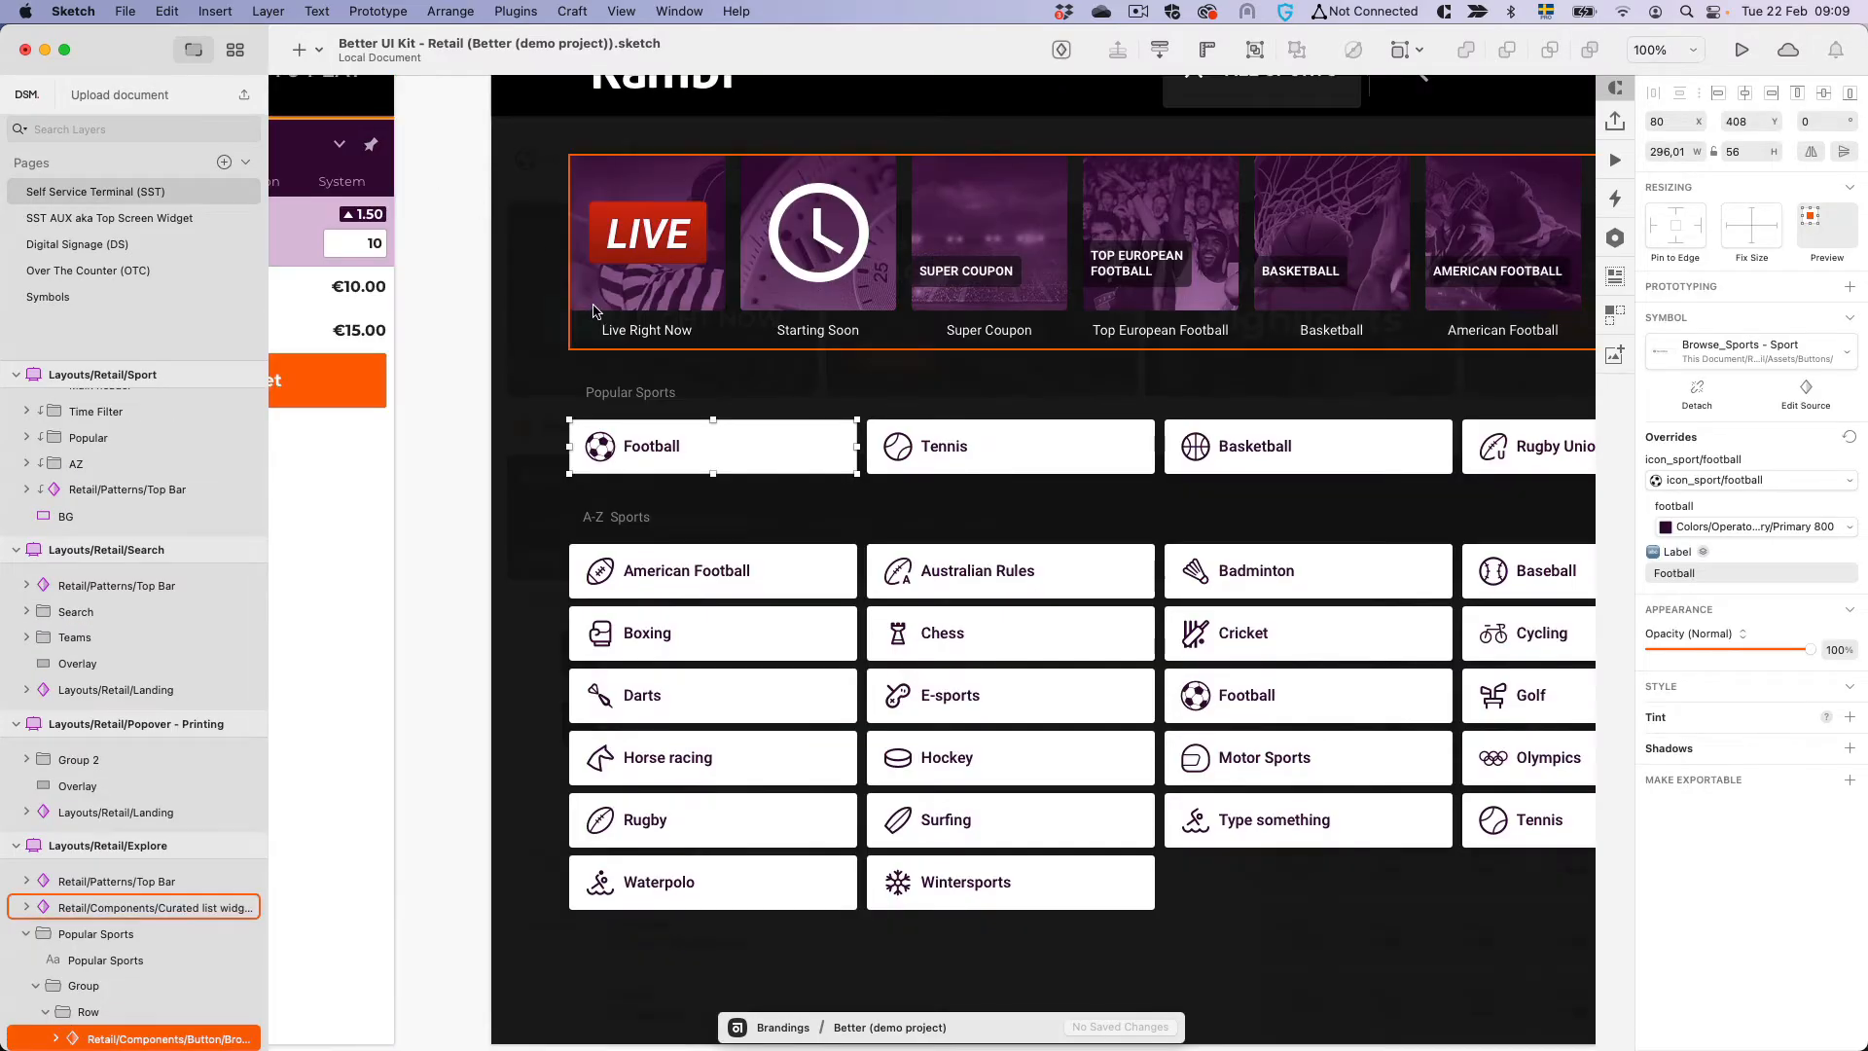
pyautogui.hscroll(10, 862, 320)
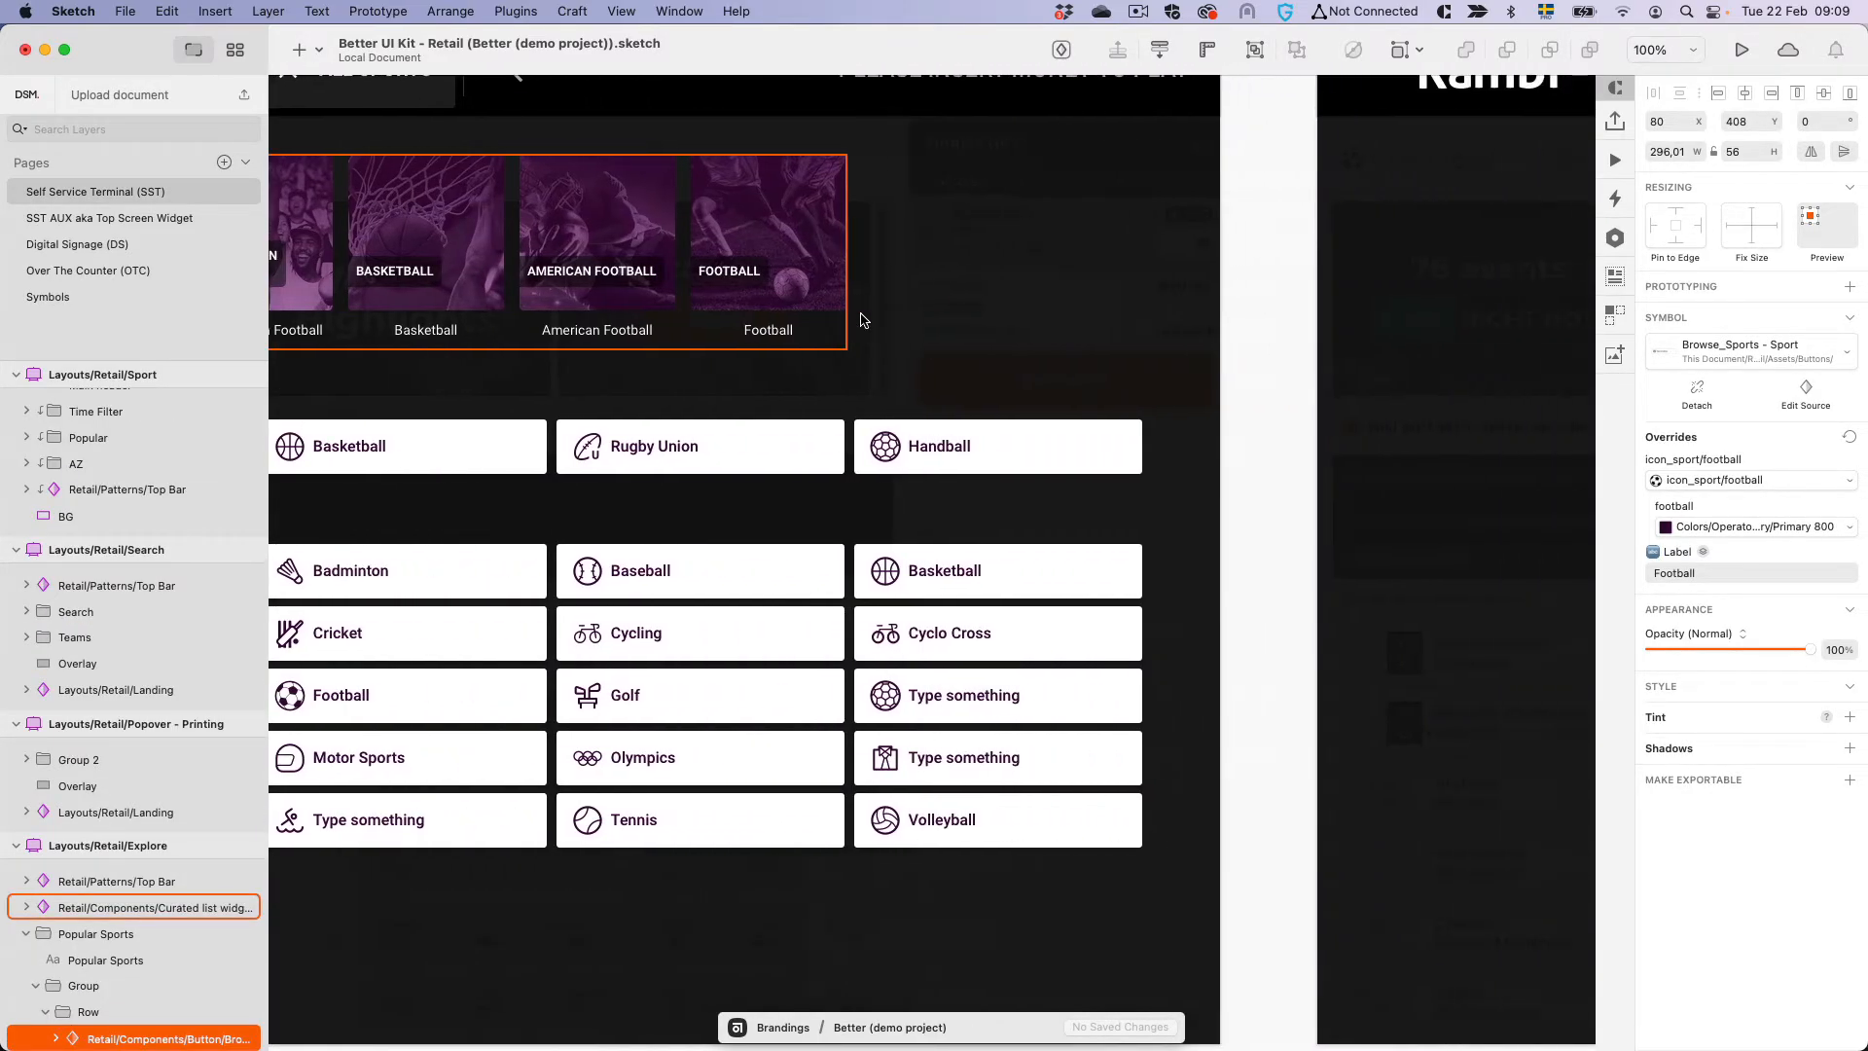
# Step: Open the FC United of Manchester result row's master symbol and select its background layer
pyautogui.hscroll(15, 860, 319)
pyautogui.scroll(3, 862, 321)
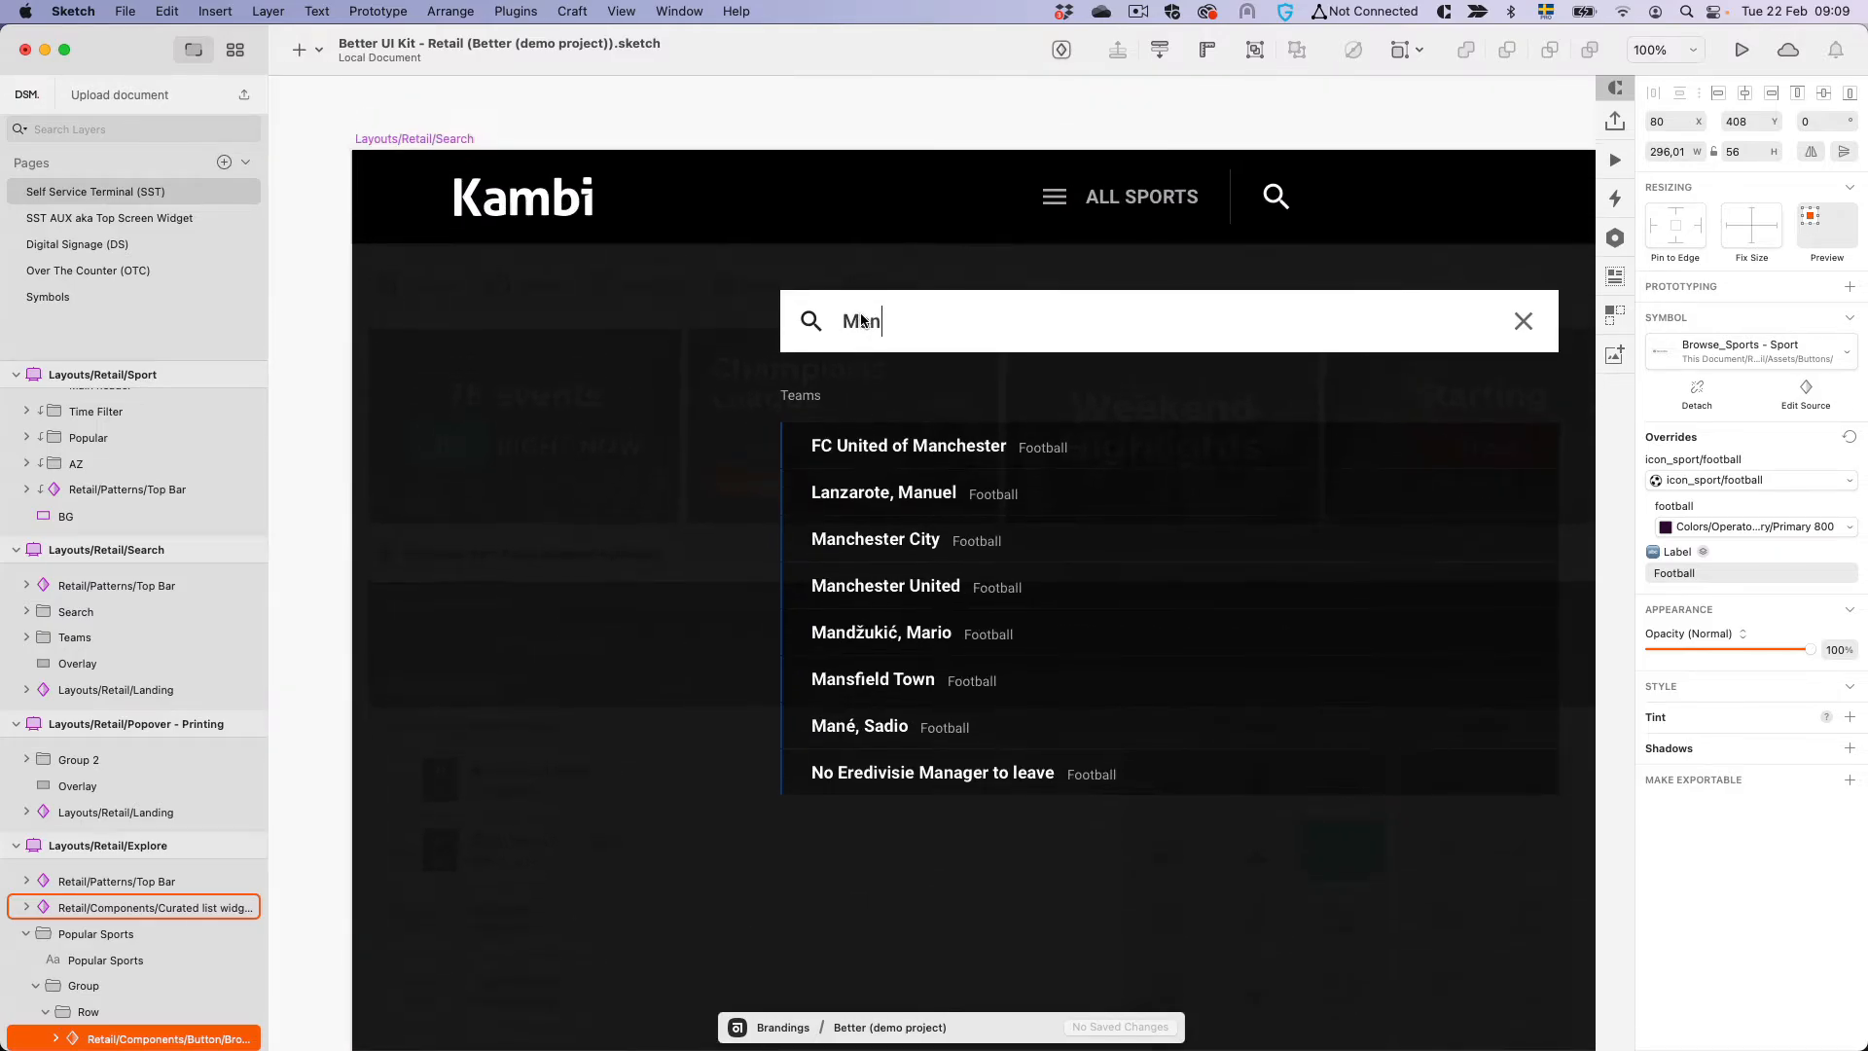
pyautogui.hscroll(5, 859, 317)
pyautogui.scroll(-2, 860, 317)
pyautogui.click(540, 388)
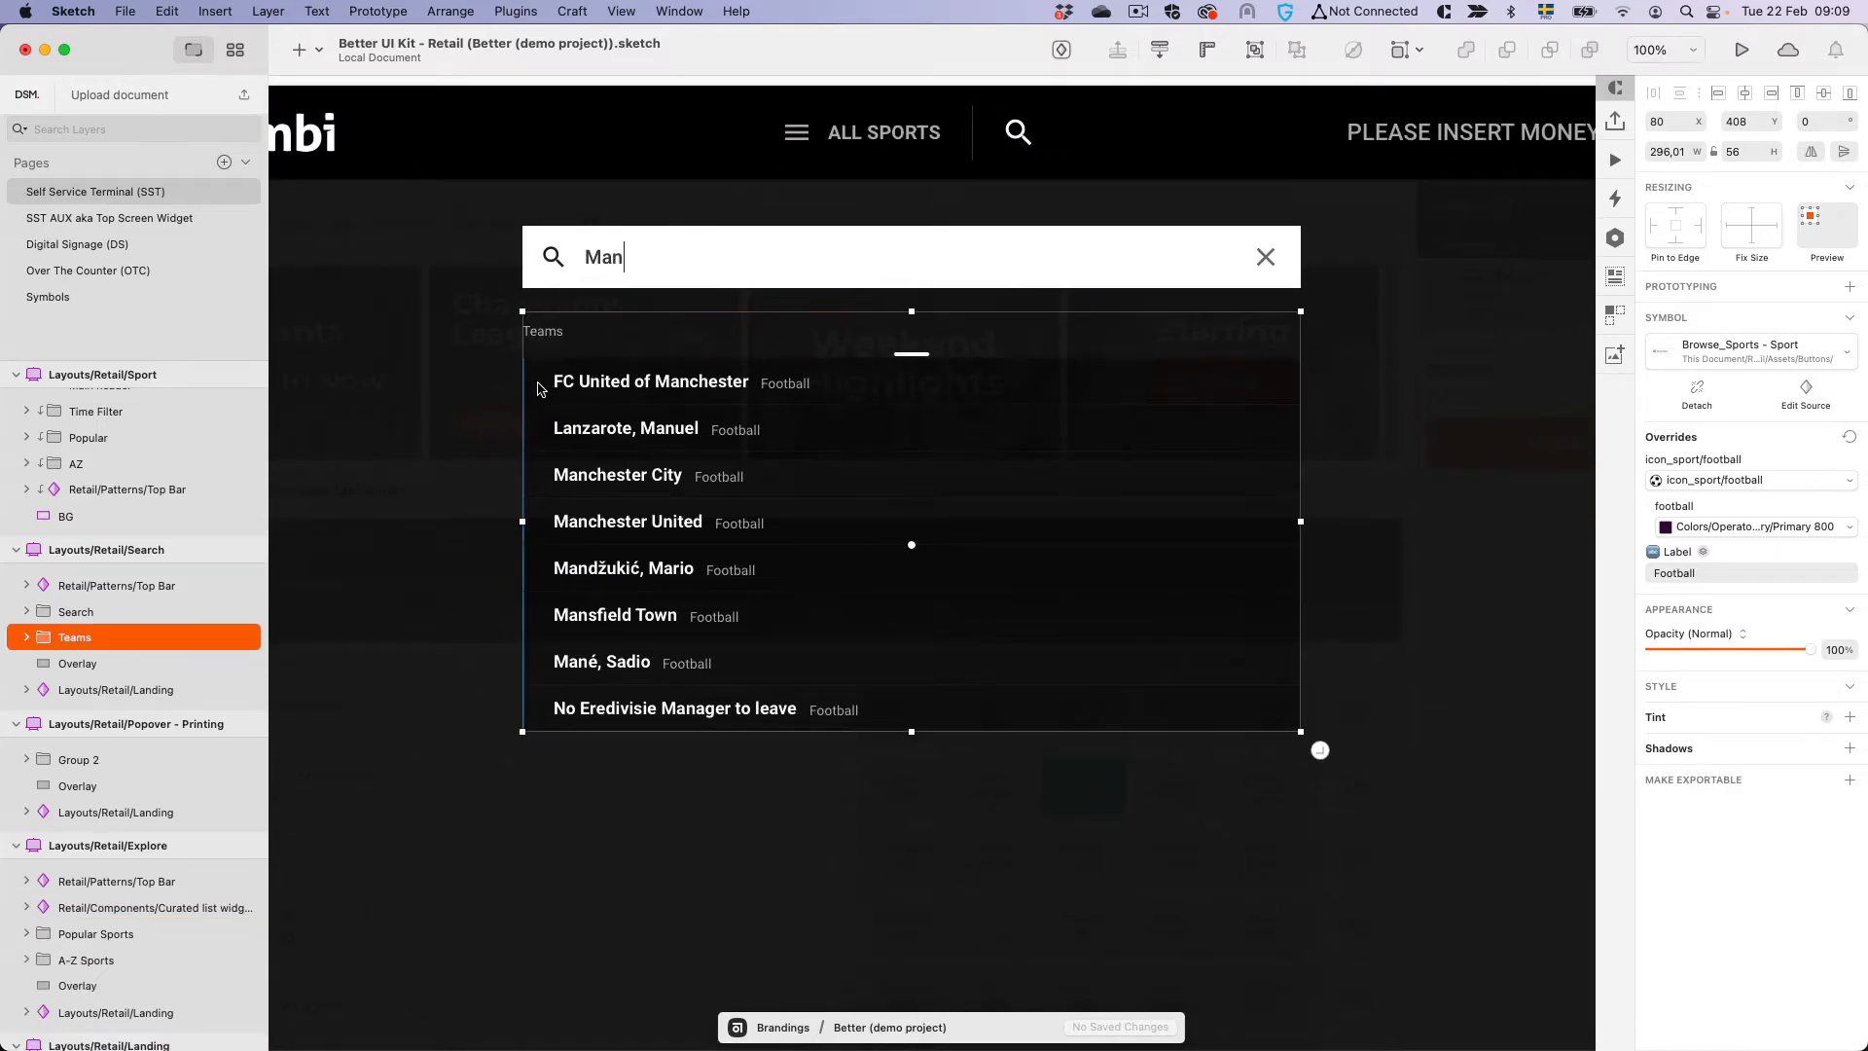
pyautogui.doubleClick(536, 389)
pyautogui.doubleClick(537, 389)
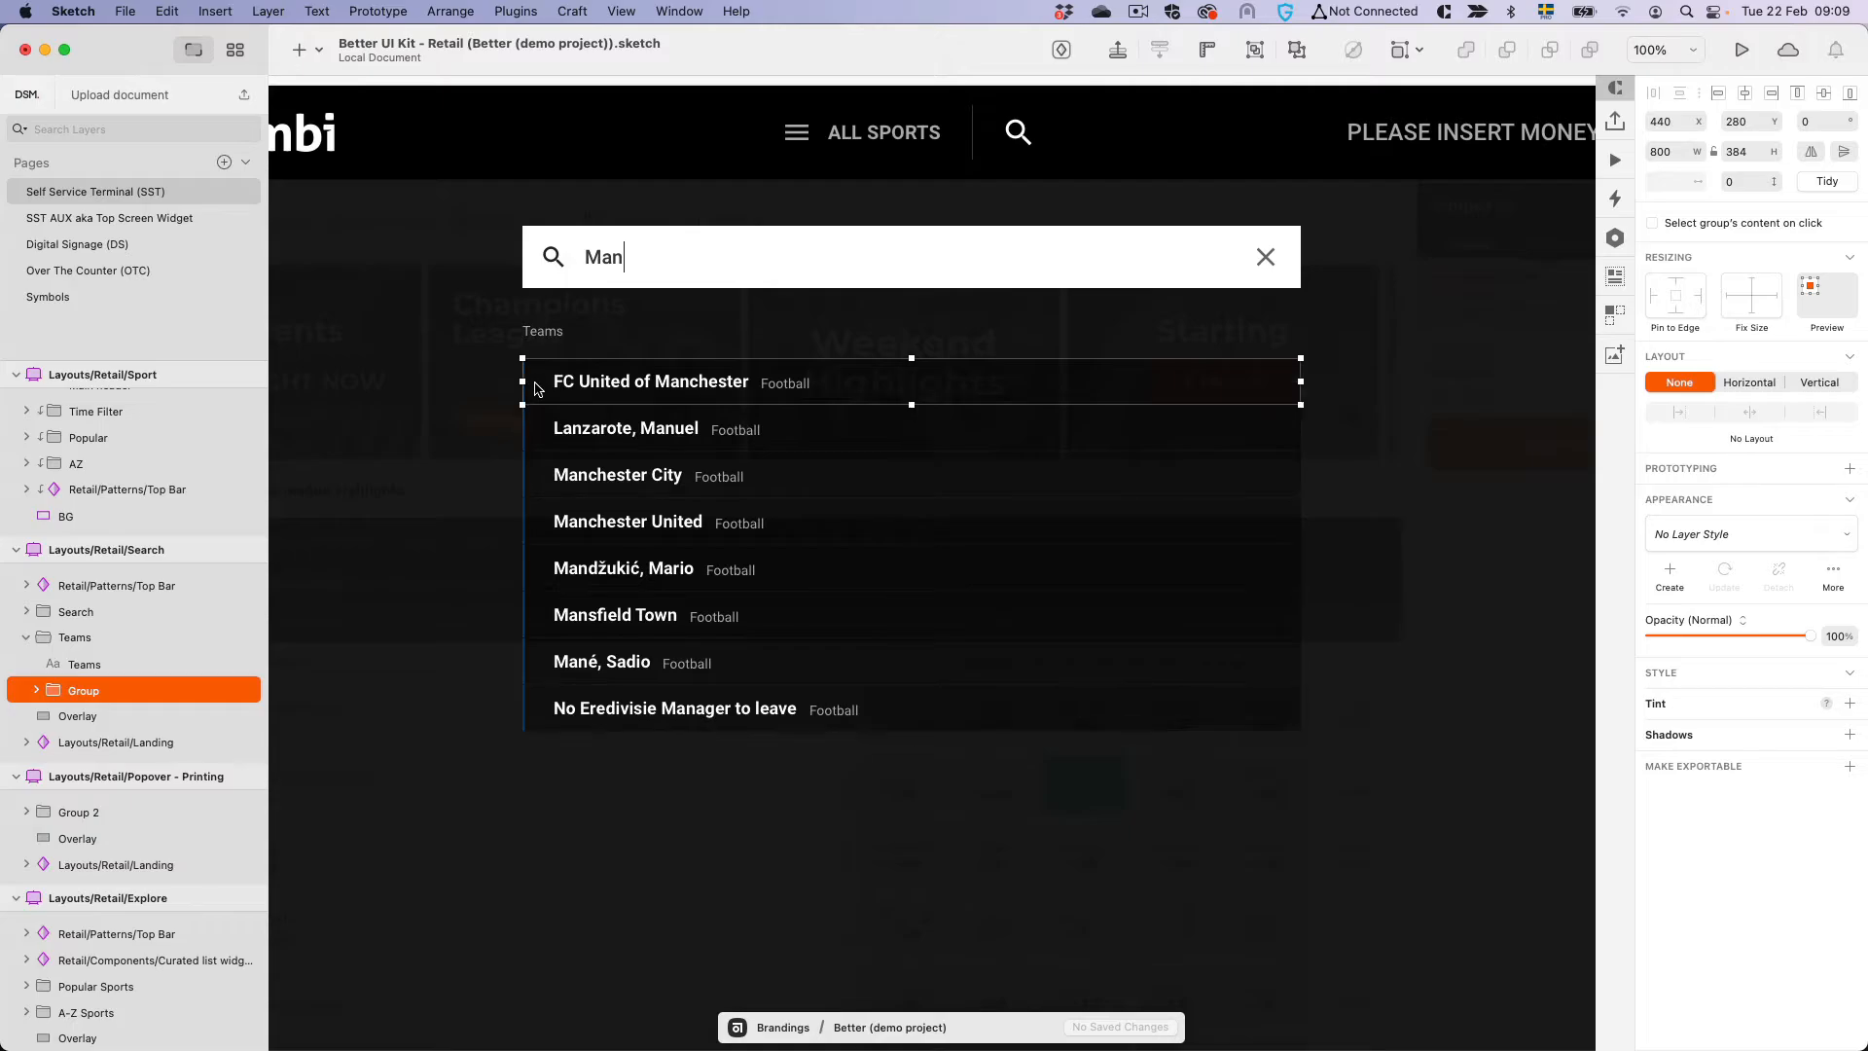
pyautogui.doubleClick(536, 389)
pyautogui.click(599, 493)
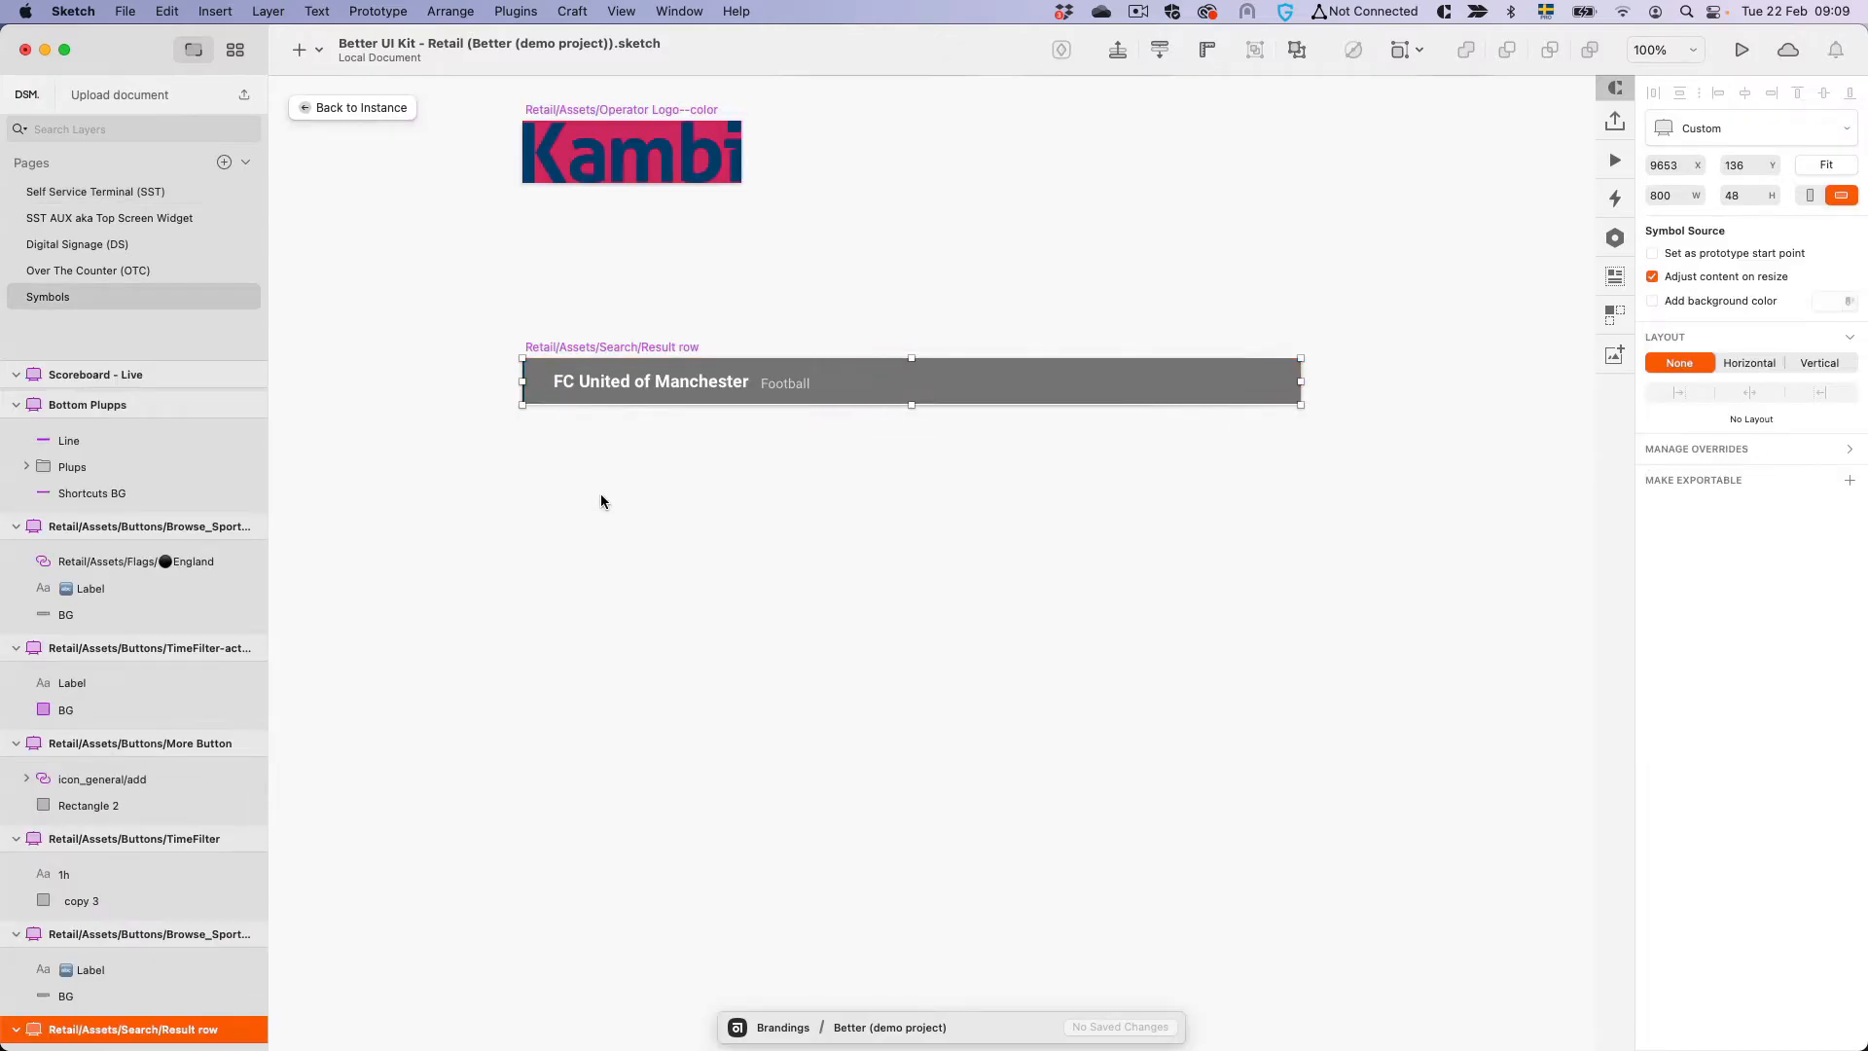
pyautogui.click(533, 395)
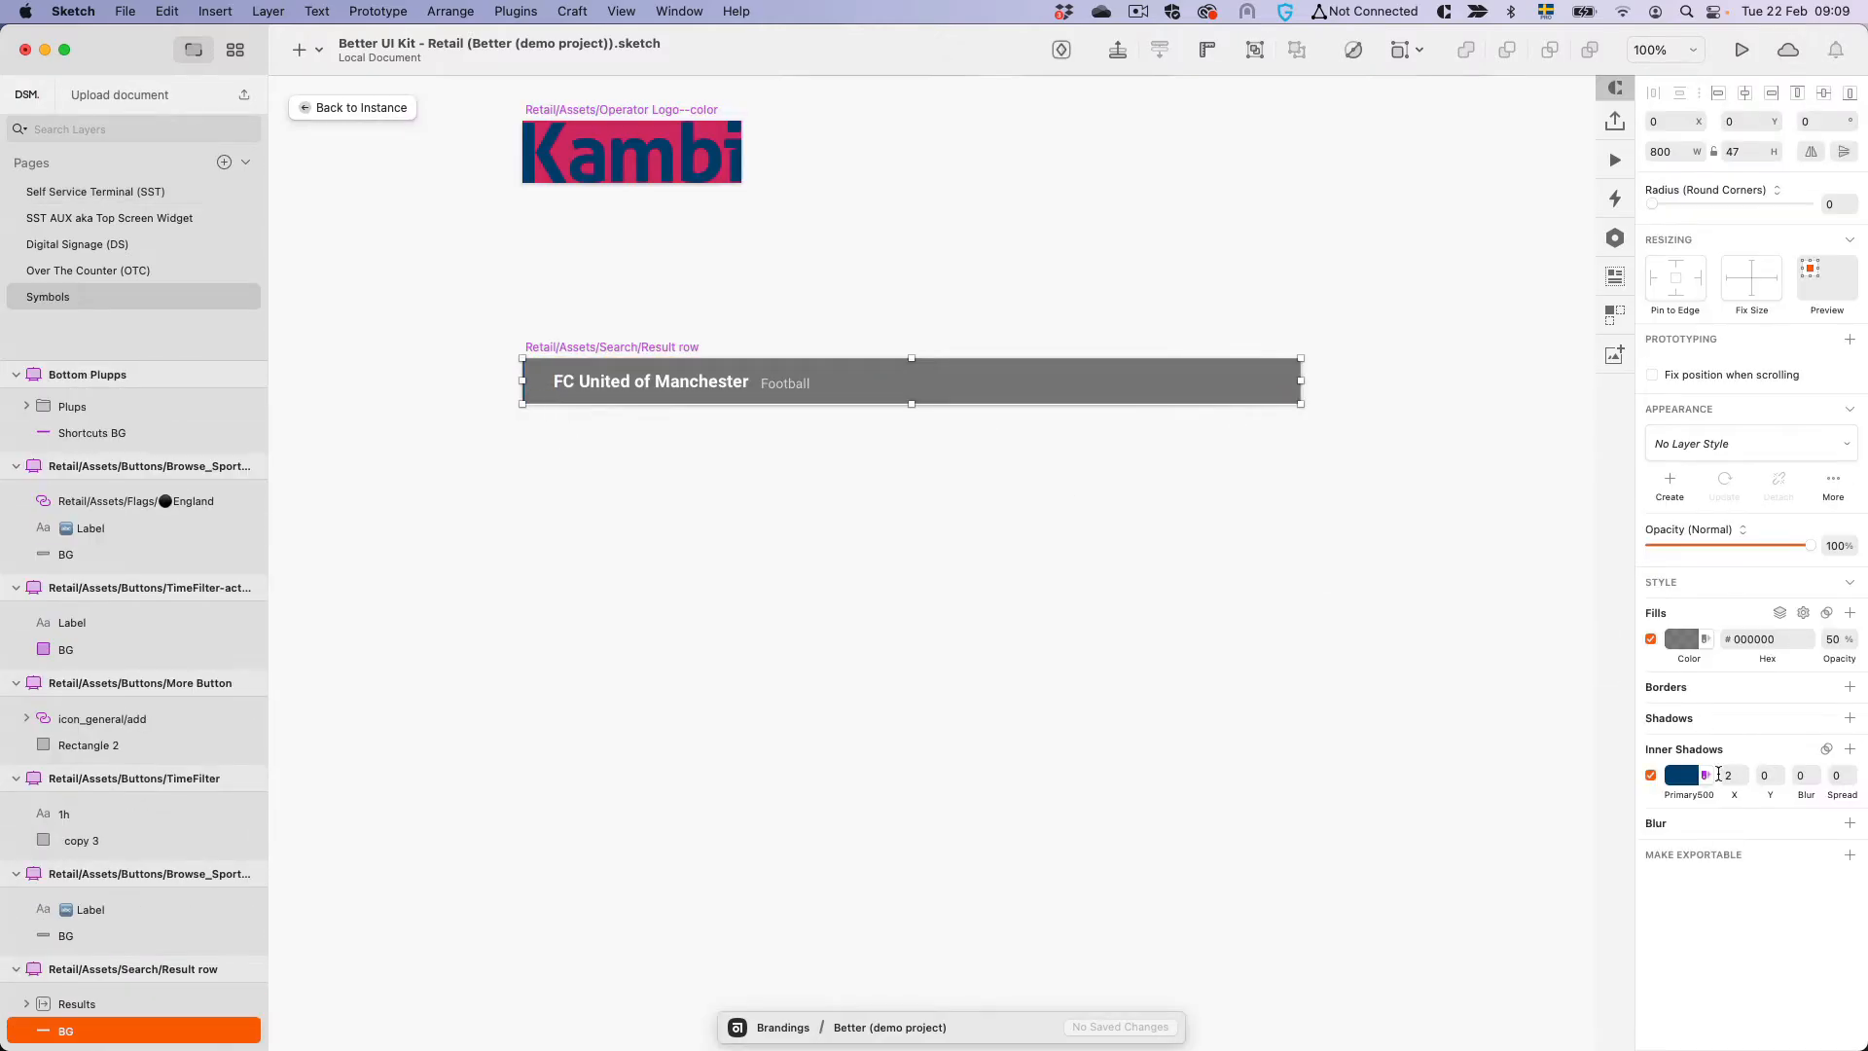
# Step: Set the background's inner shadow colour to Primary500 and go back to the Search layout
pyautogui.click(1704, 778)
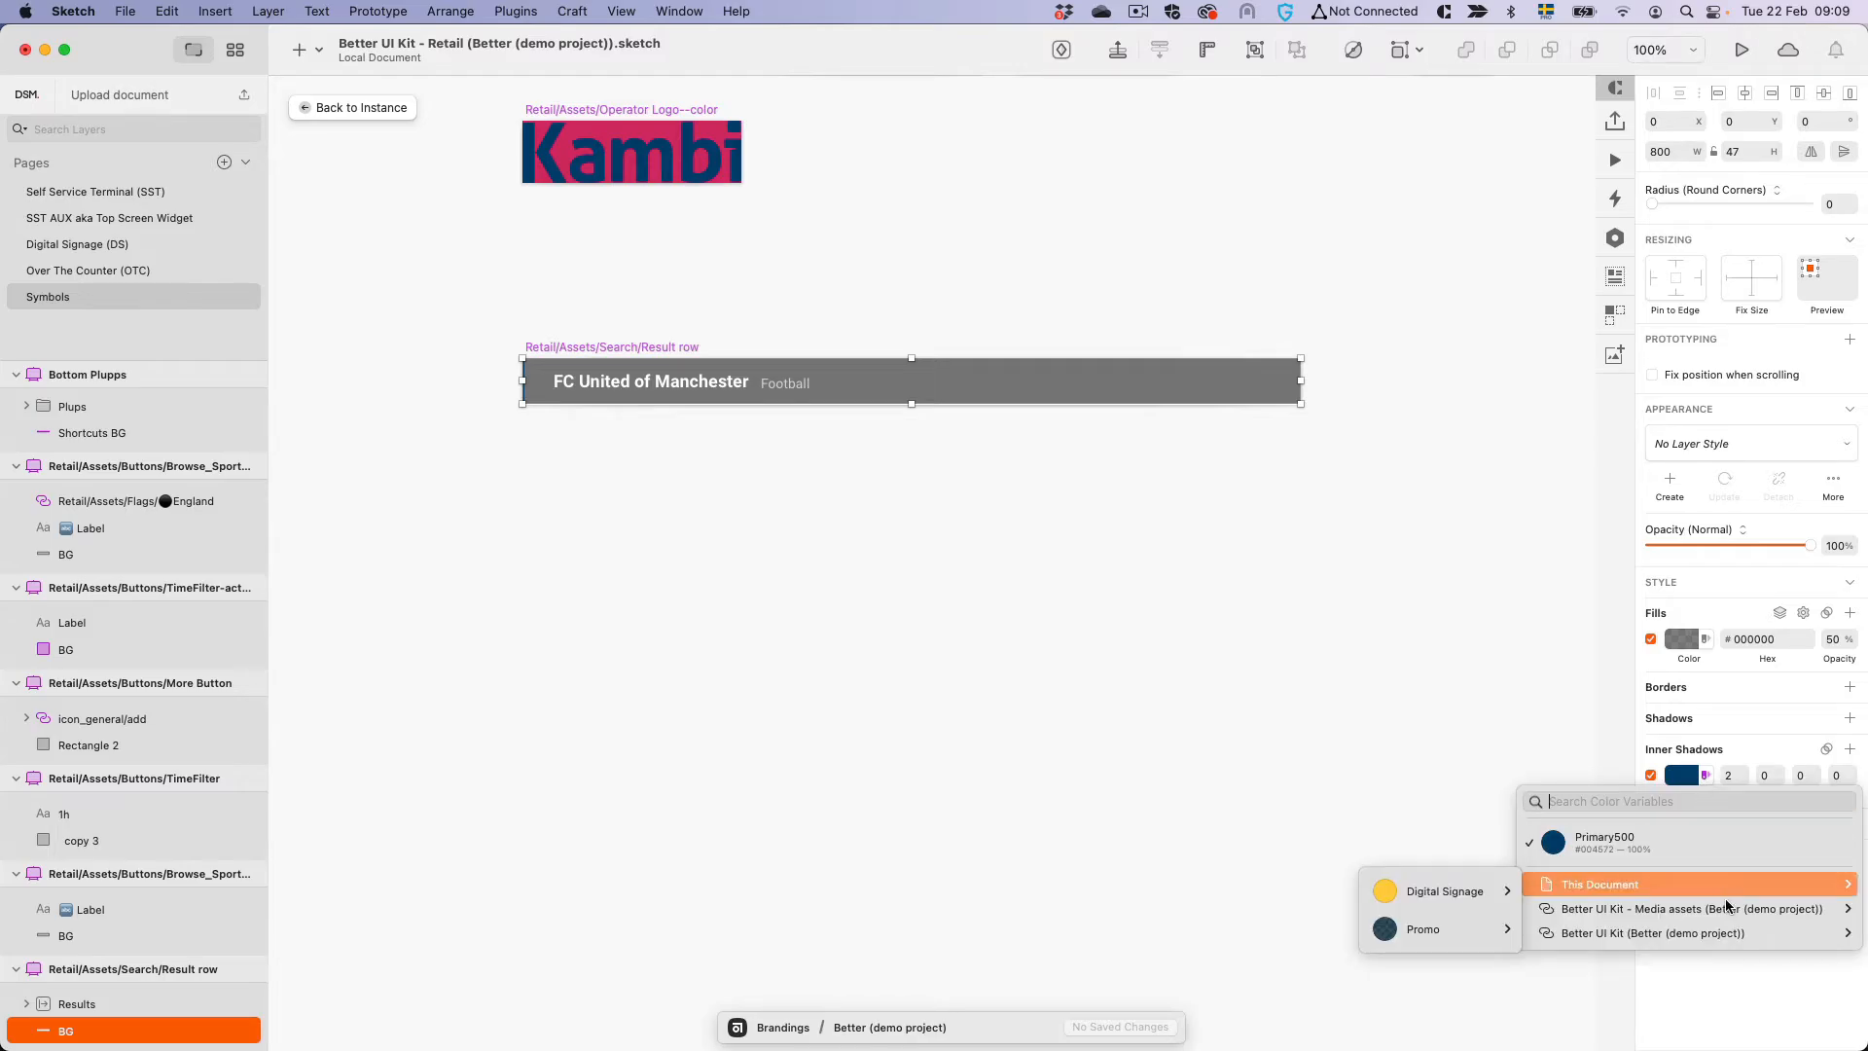
pyautogui.moveTo(1700, 934)
pyautogui.moveTo(1457, 938)
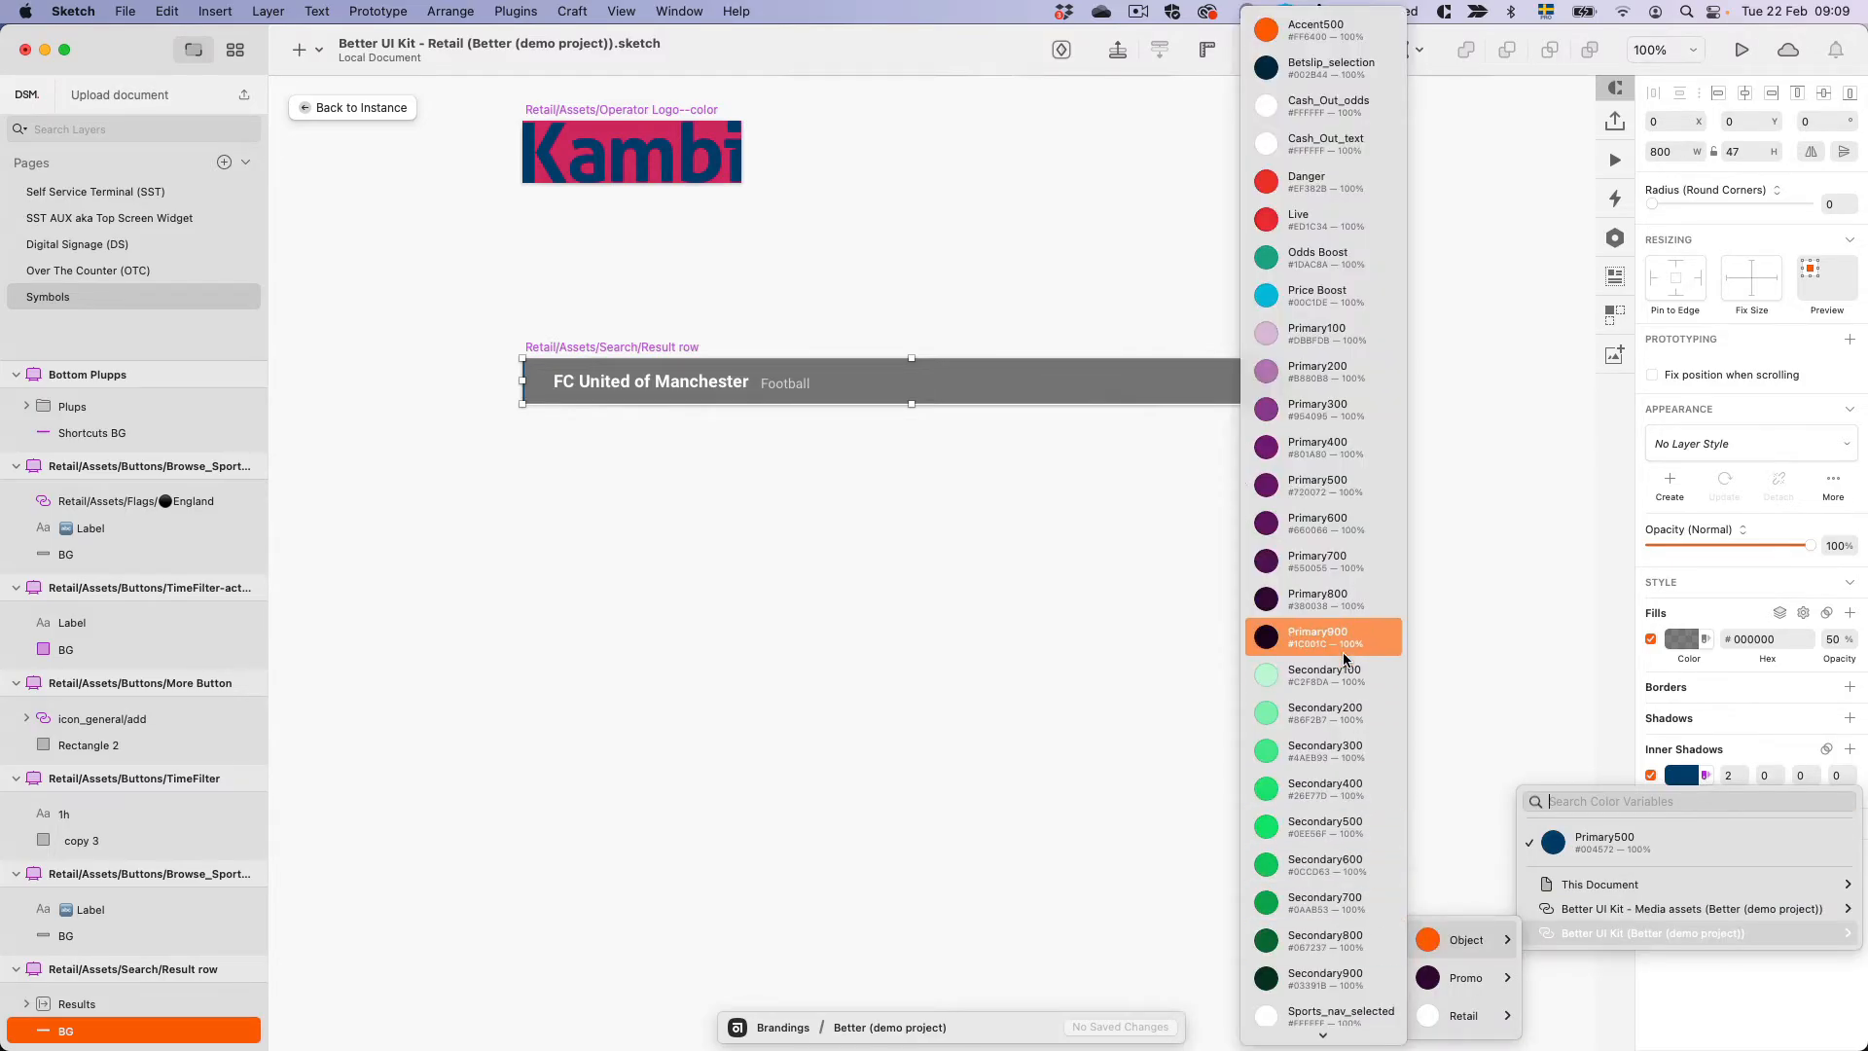
pyautogui.click(1350, 481)
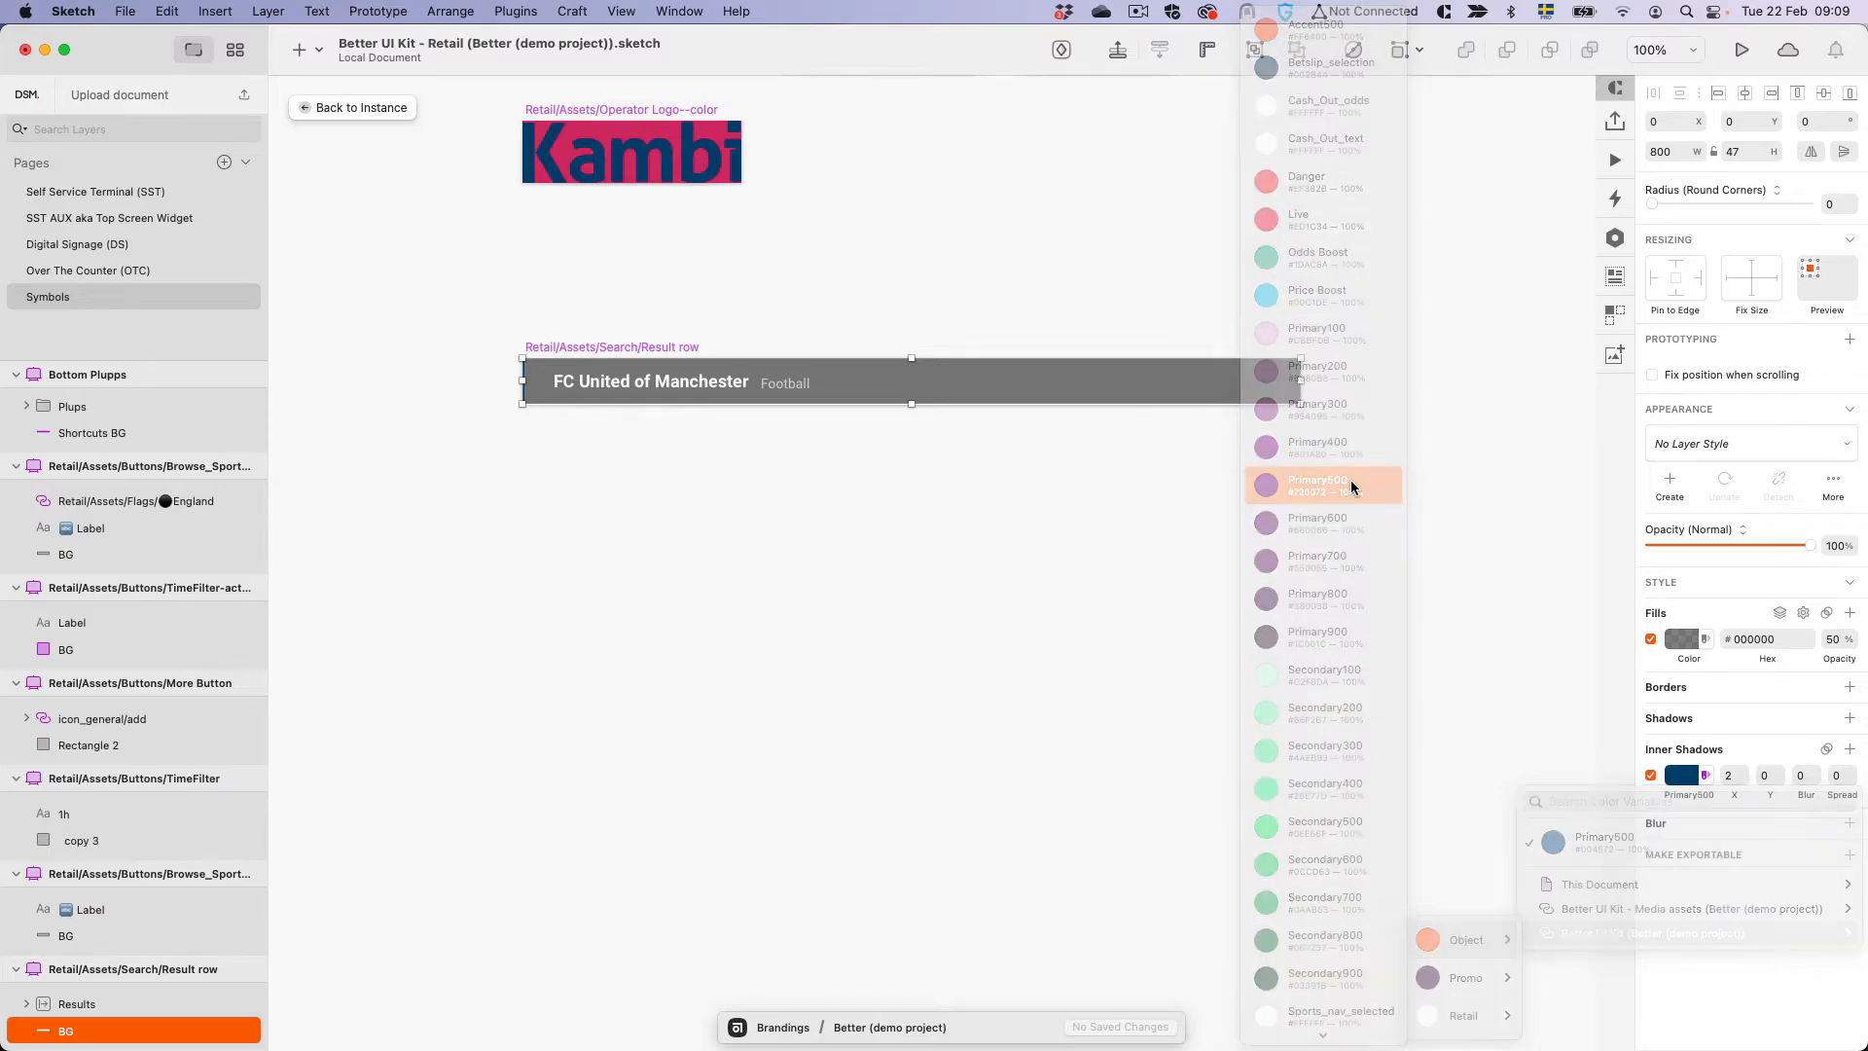
pyautogui.click(299, 110)
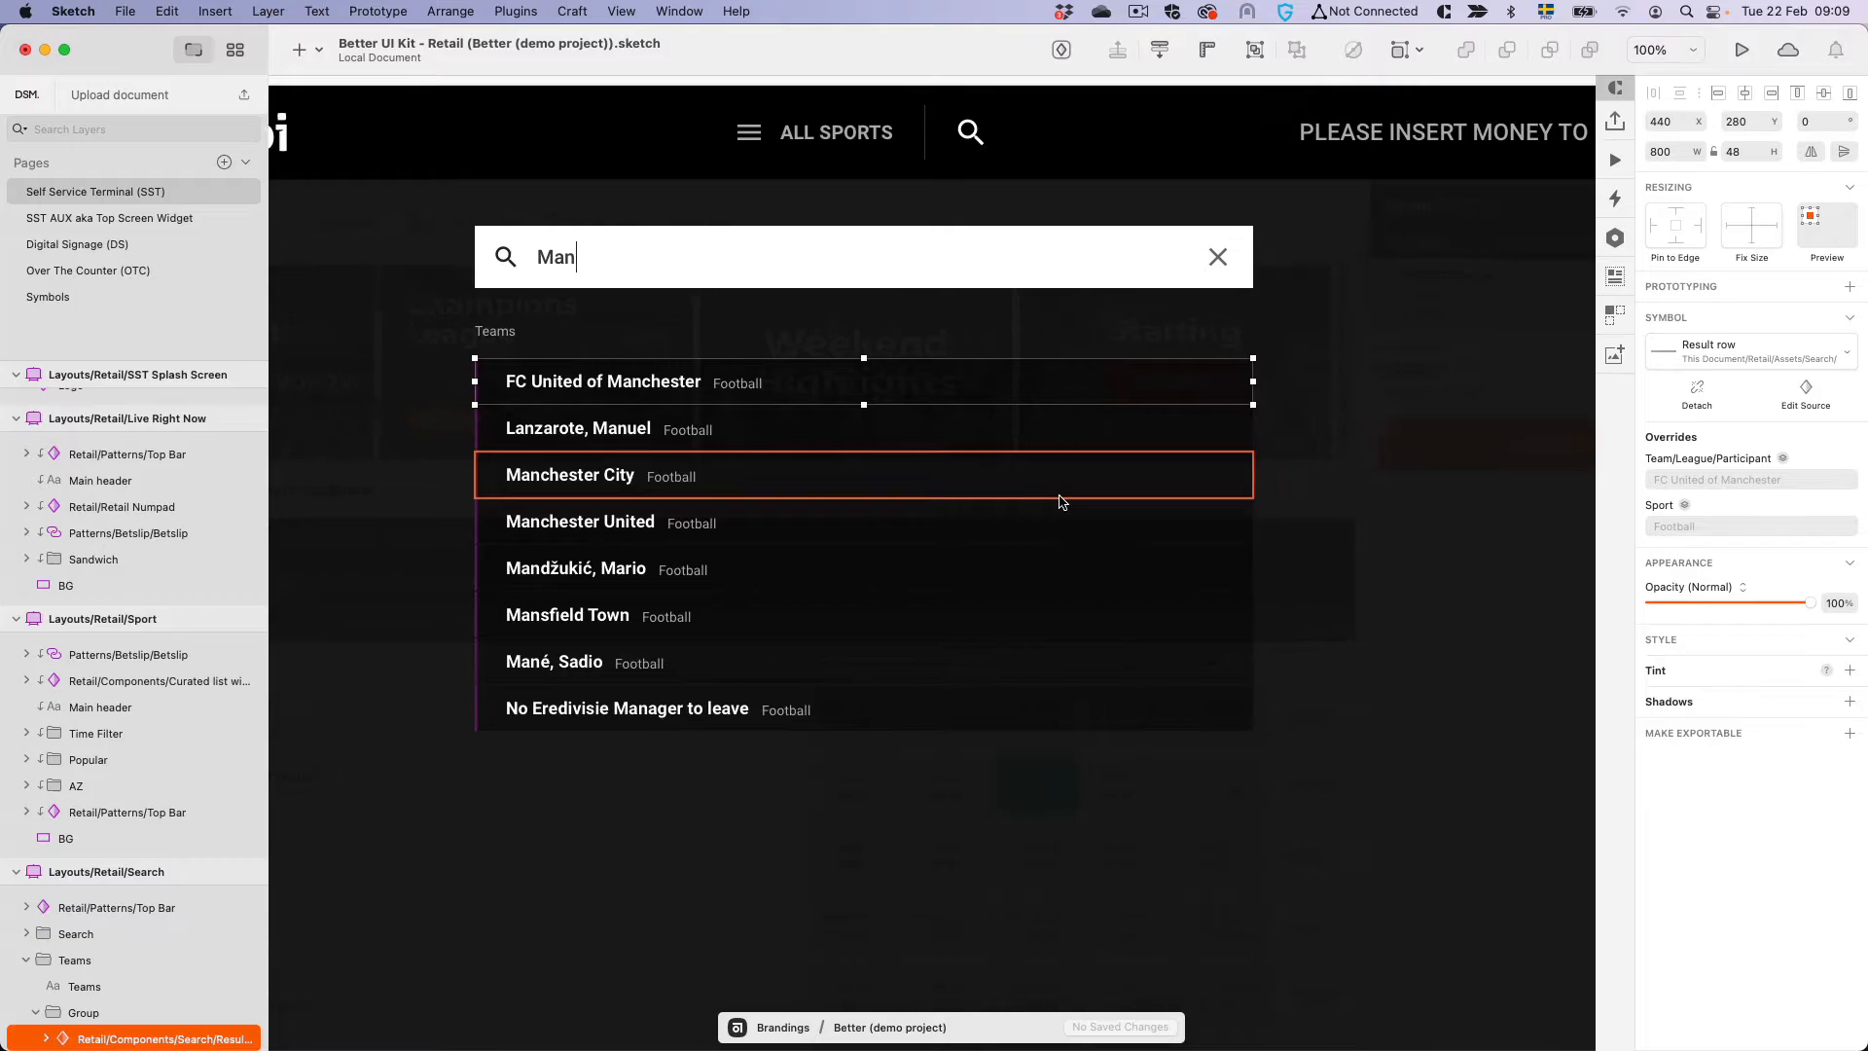
pyautogui.hscroll(10, 1058, 501)
pyautogui.hscroll(8, 1058, 501)
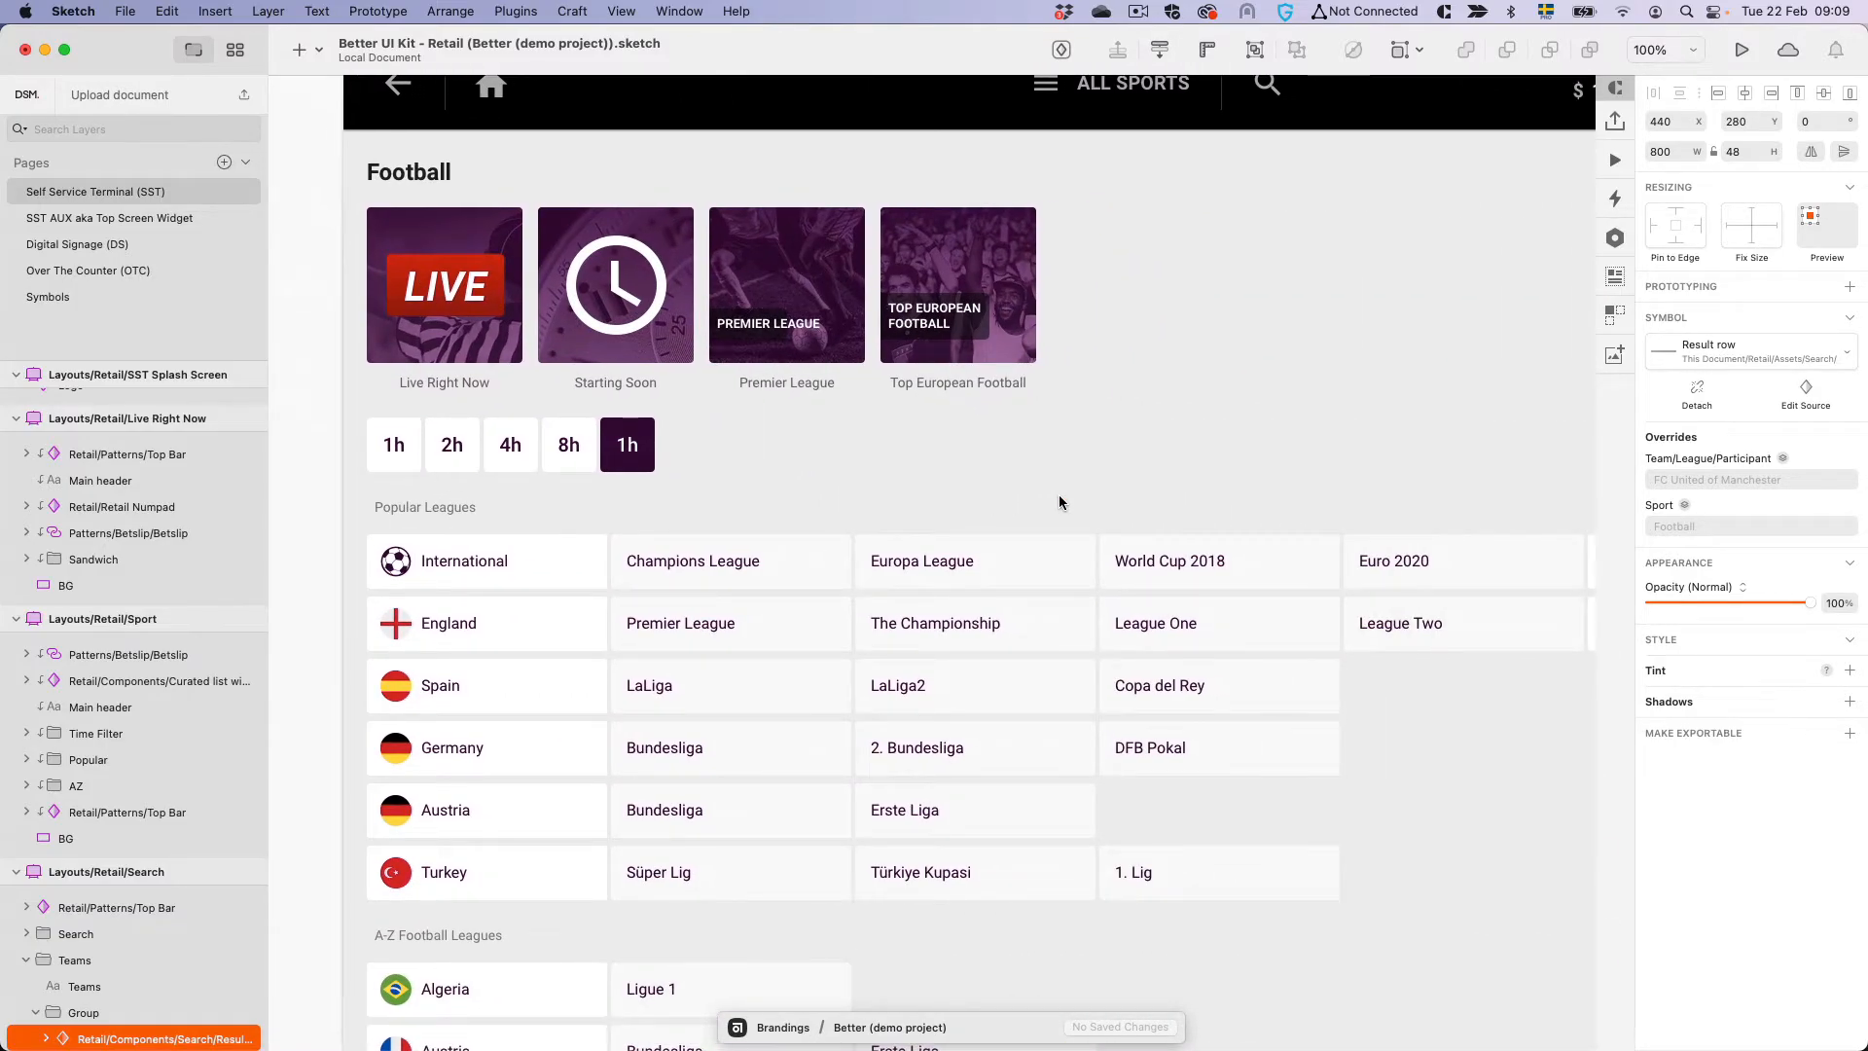
pyautogui.hscroll(5, 1058, 502)
pyautogui.scroll(2, 1058, 502)
pyautogui.hscroll(11, 1058, 501)
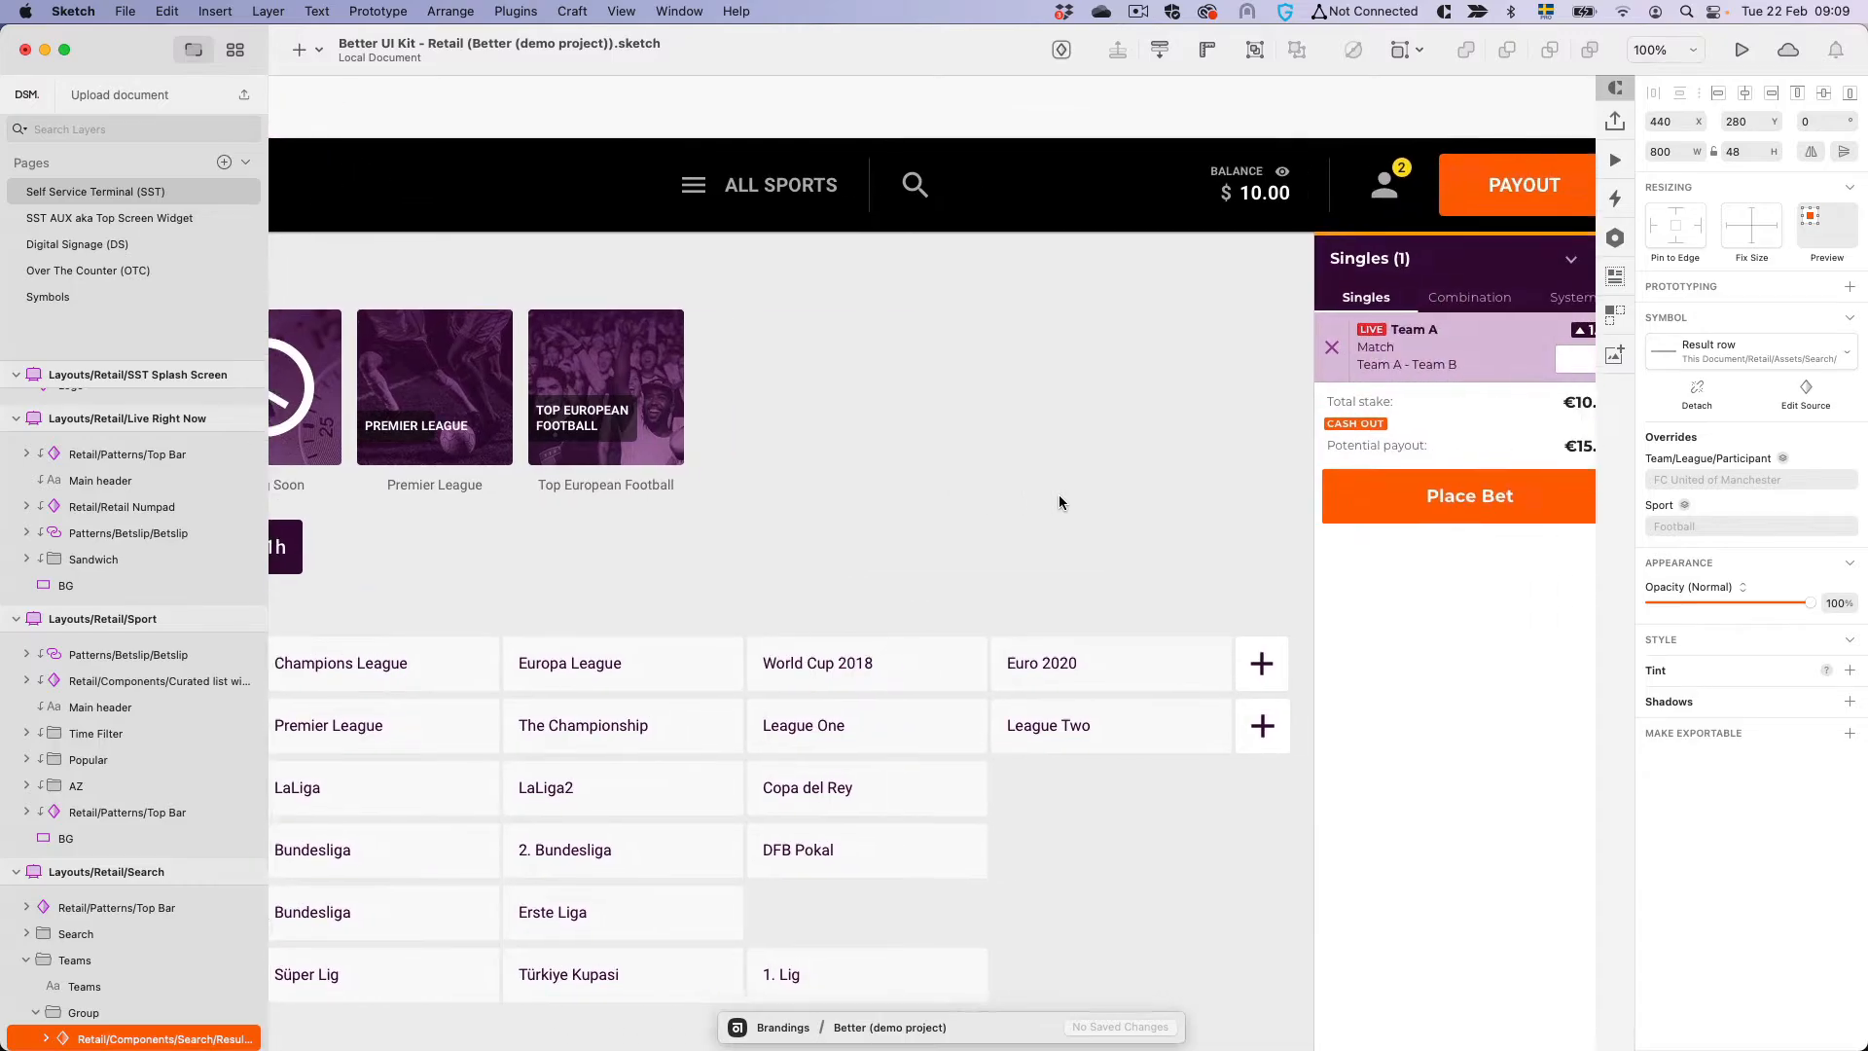
pyautogui.hscroll(9, 1058, 501)
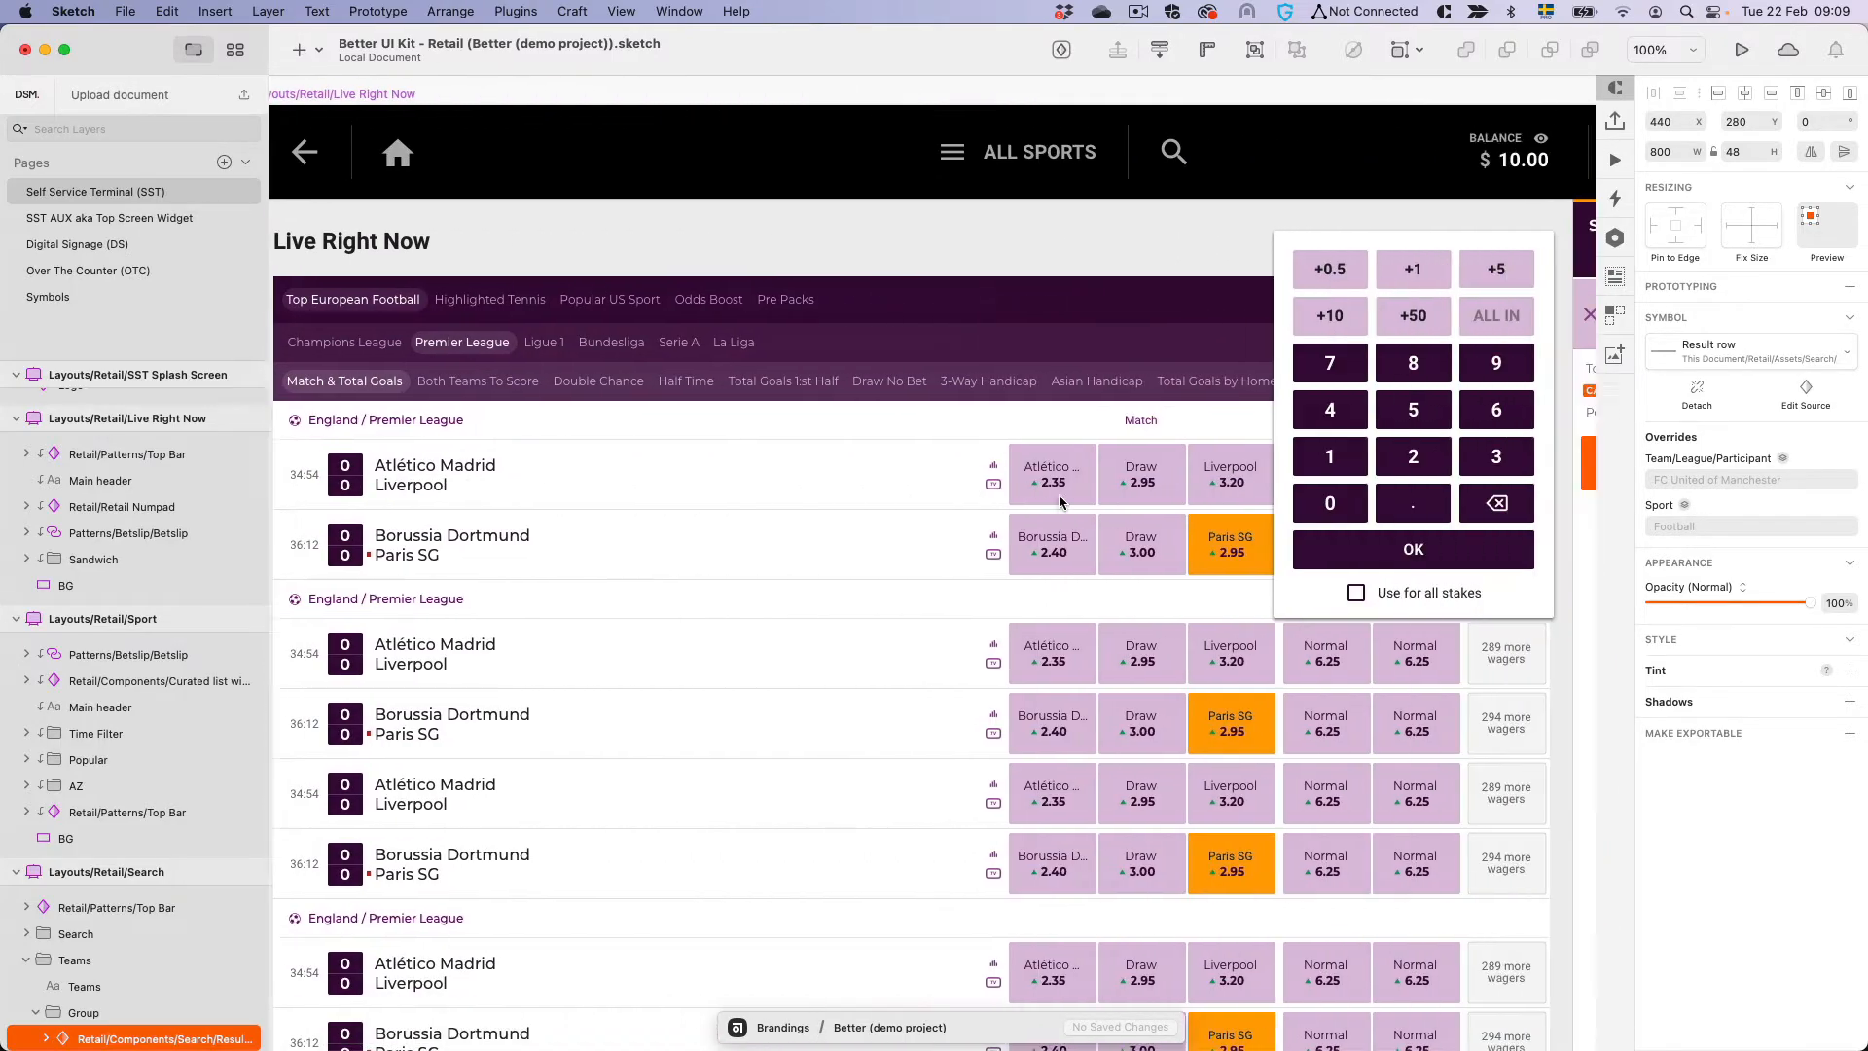
pyautogui.hscroll(-3, 1059, 501)
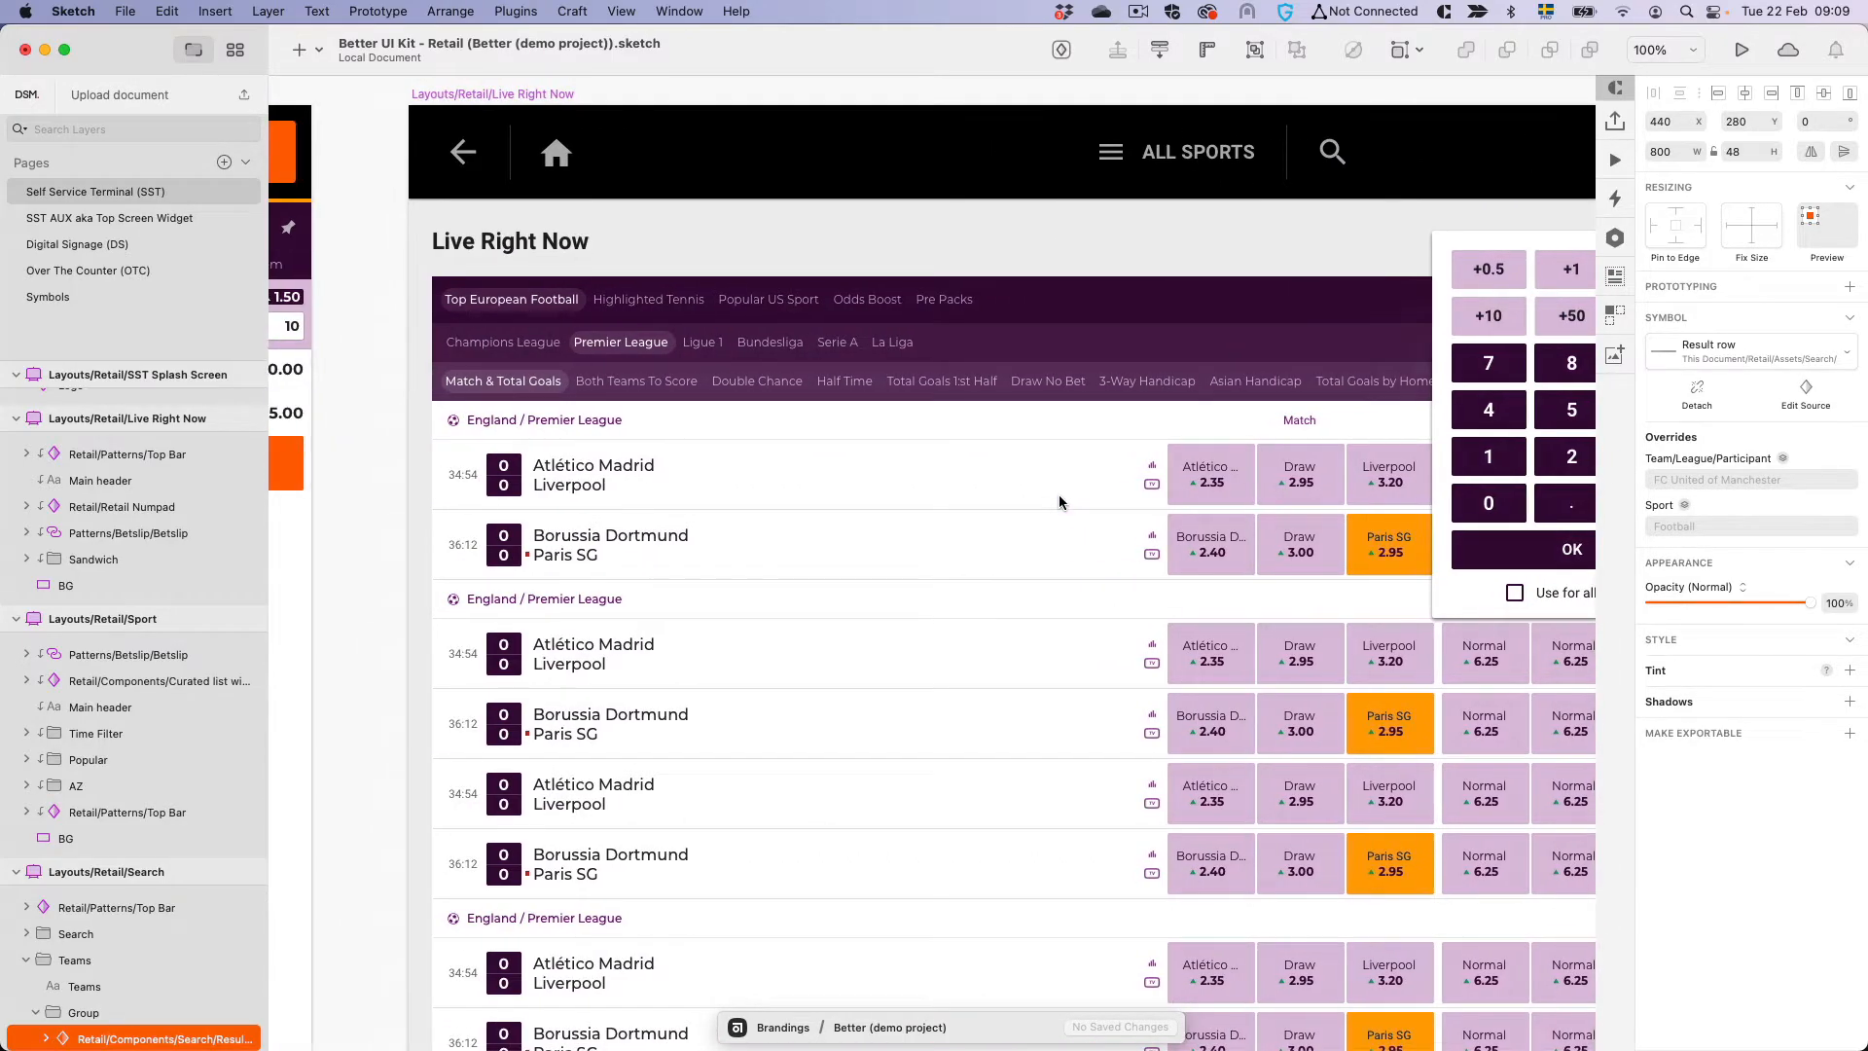
pyautogui.scroll(-1, 1059, 494)
pyautogui.hscroll(-1, 1058, 494)
pyautogui.click(972, 317)
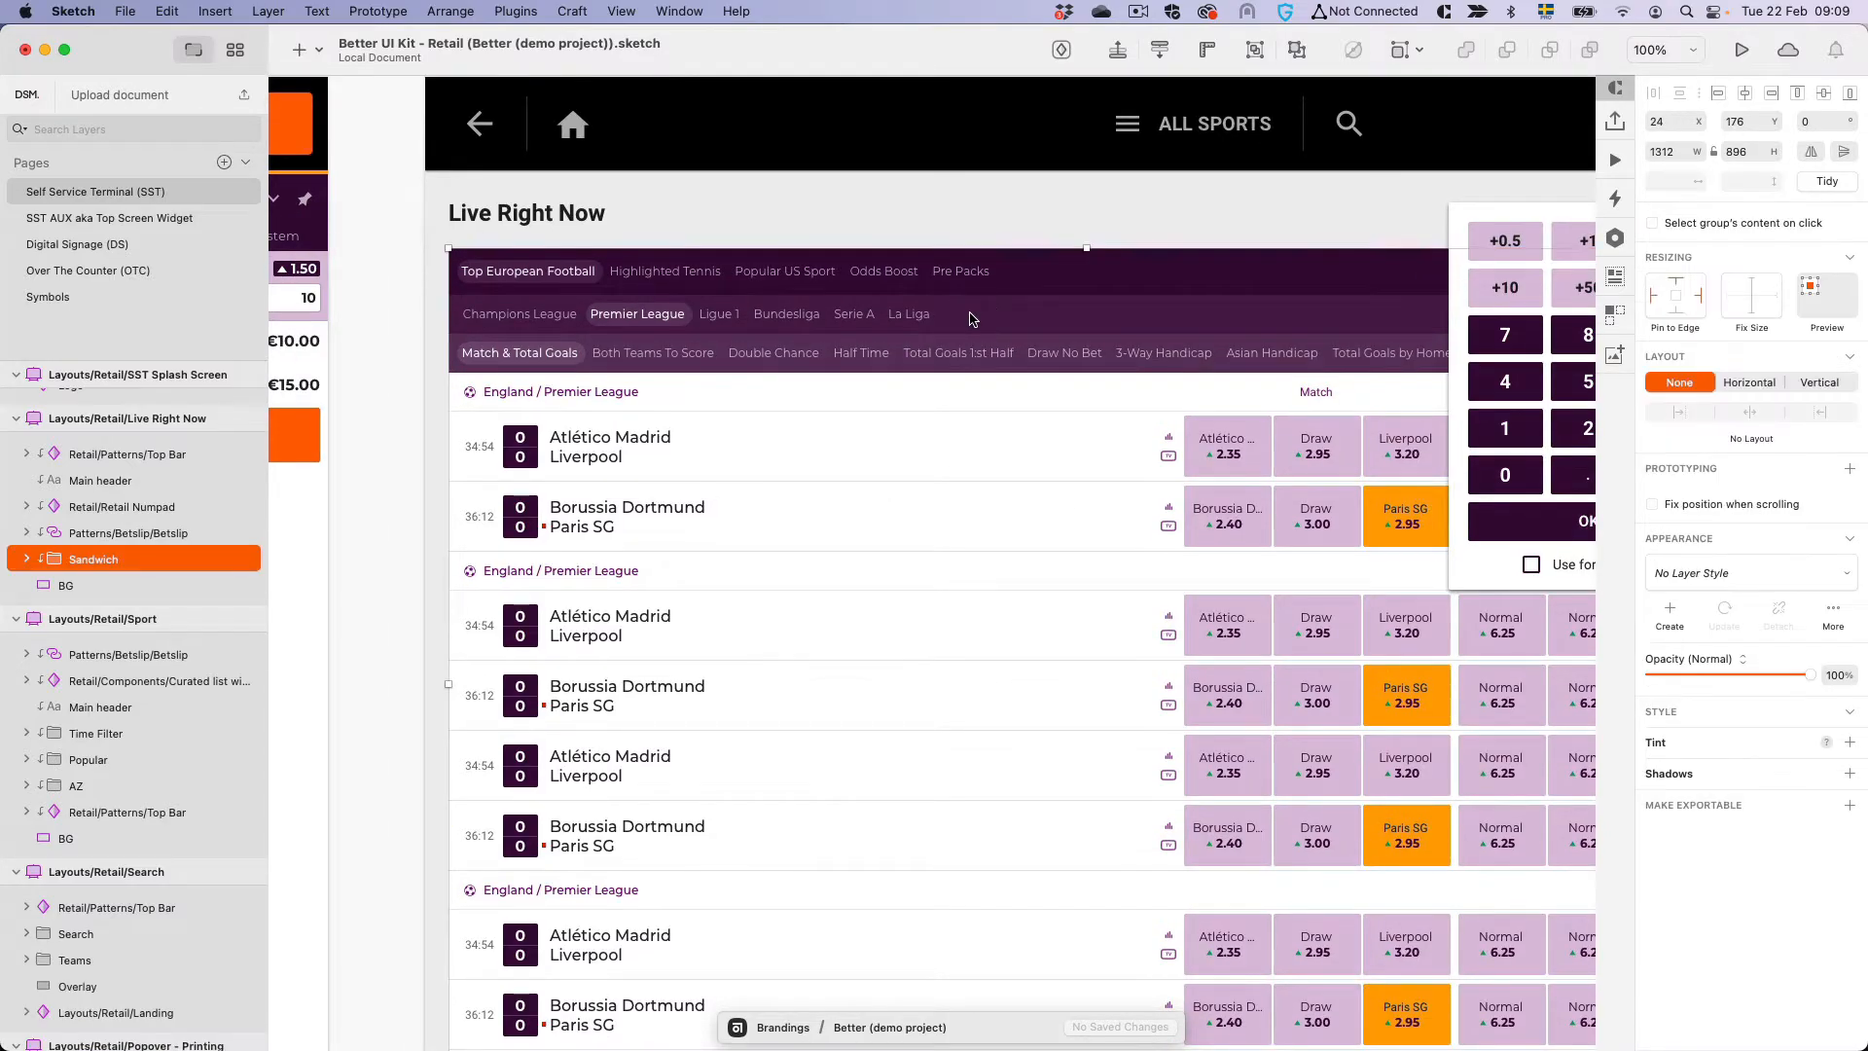
pyautogui.doubleClick(970, 319)
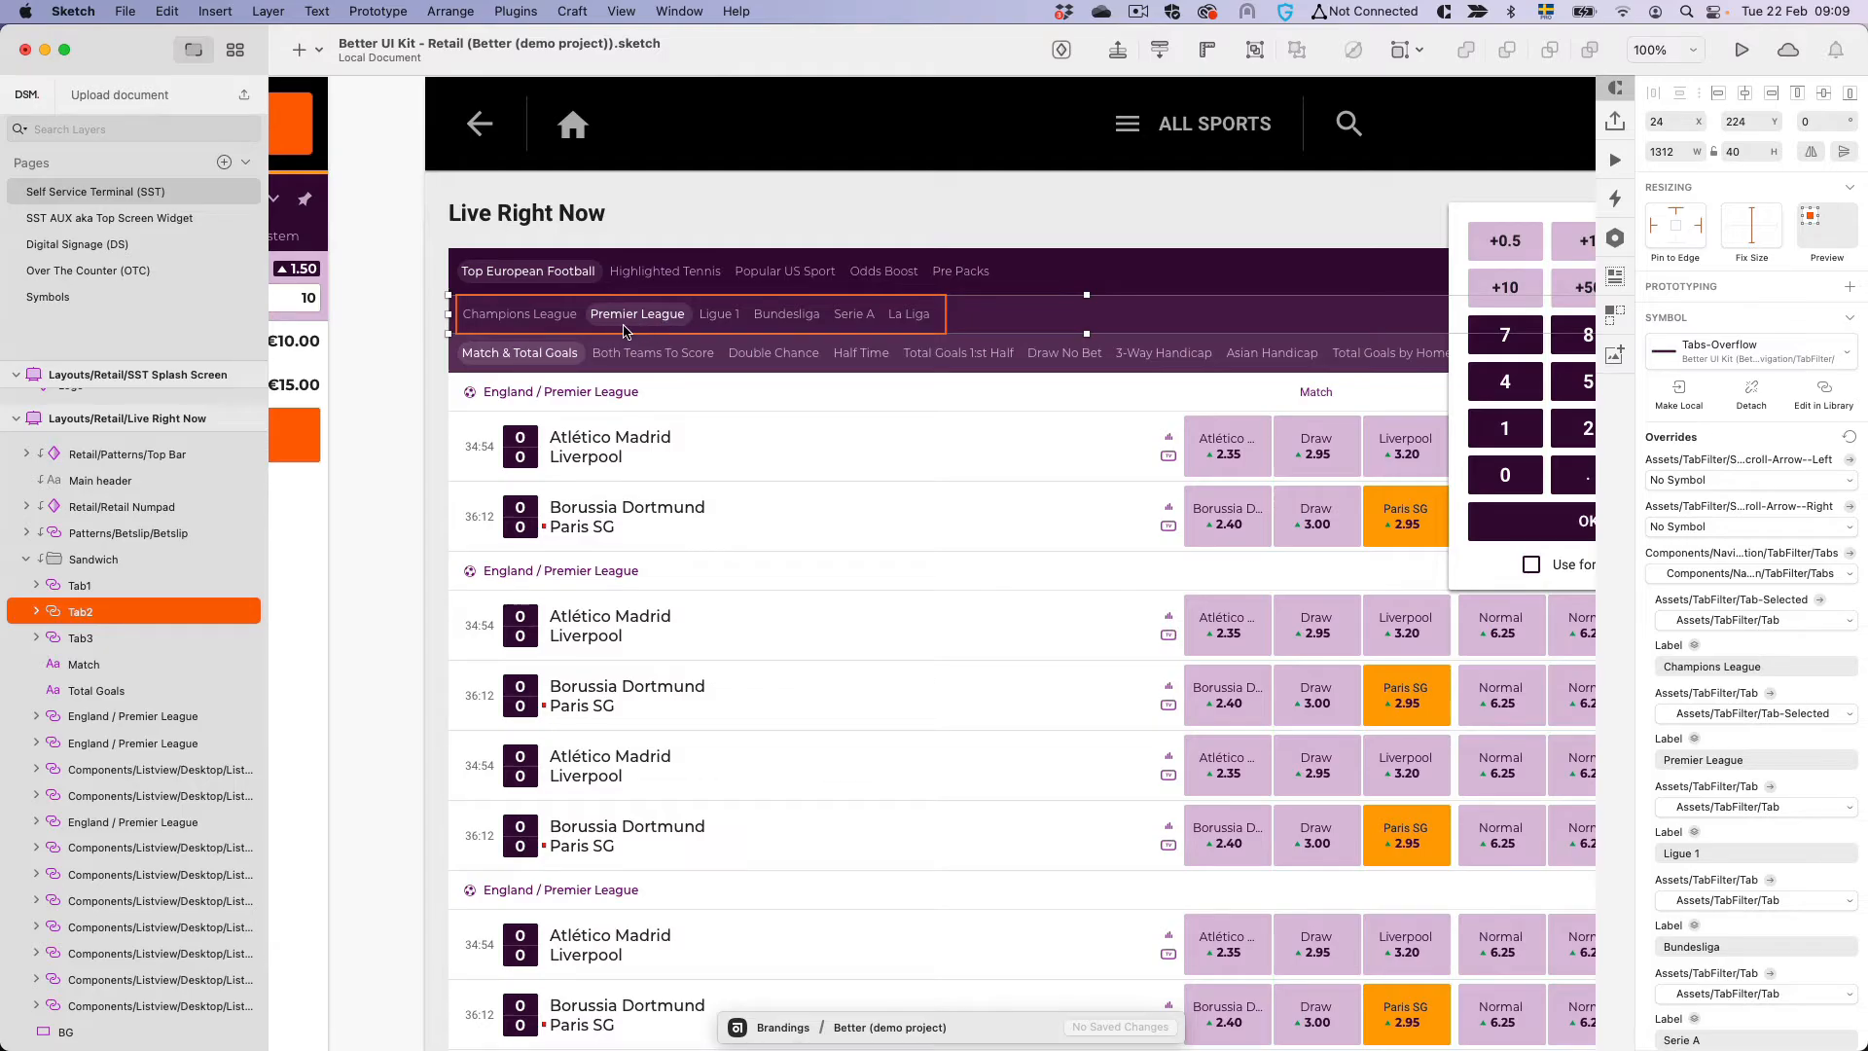
pyautogui.hscroll(2, 700, 341)
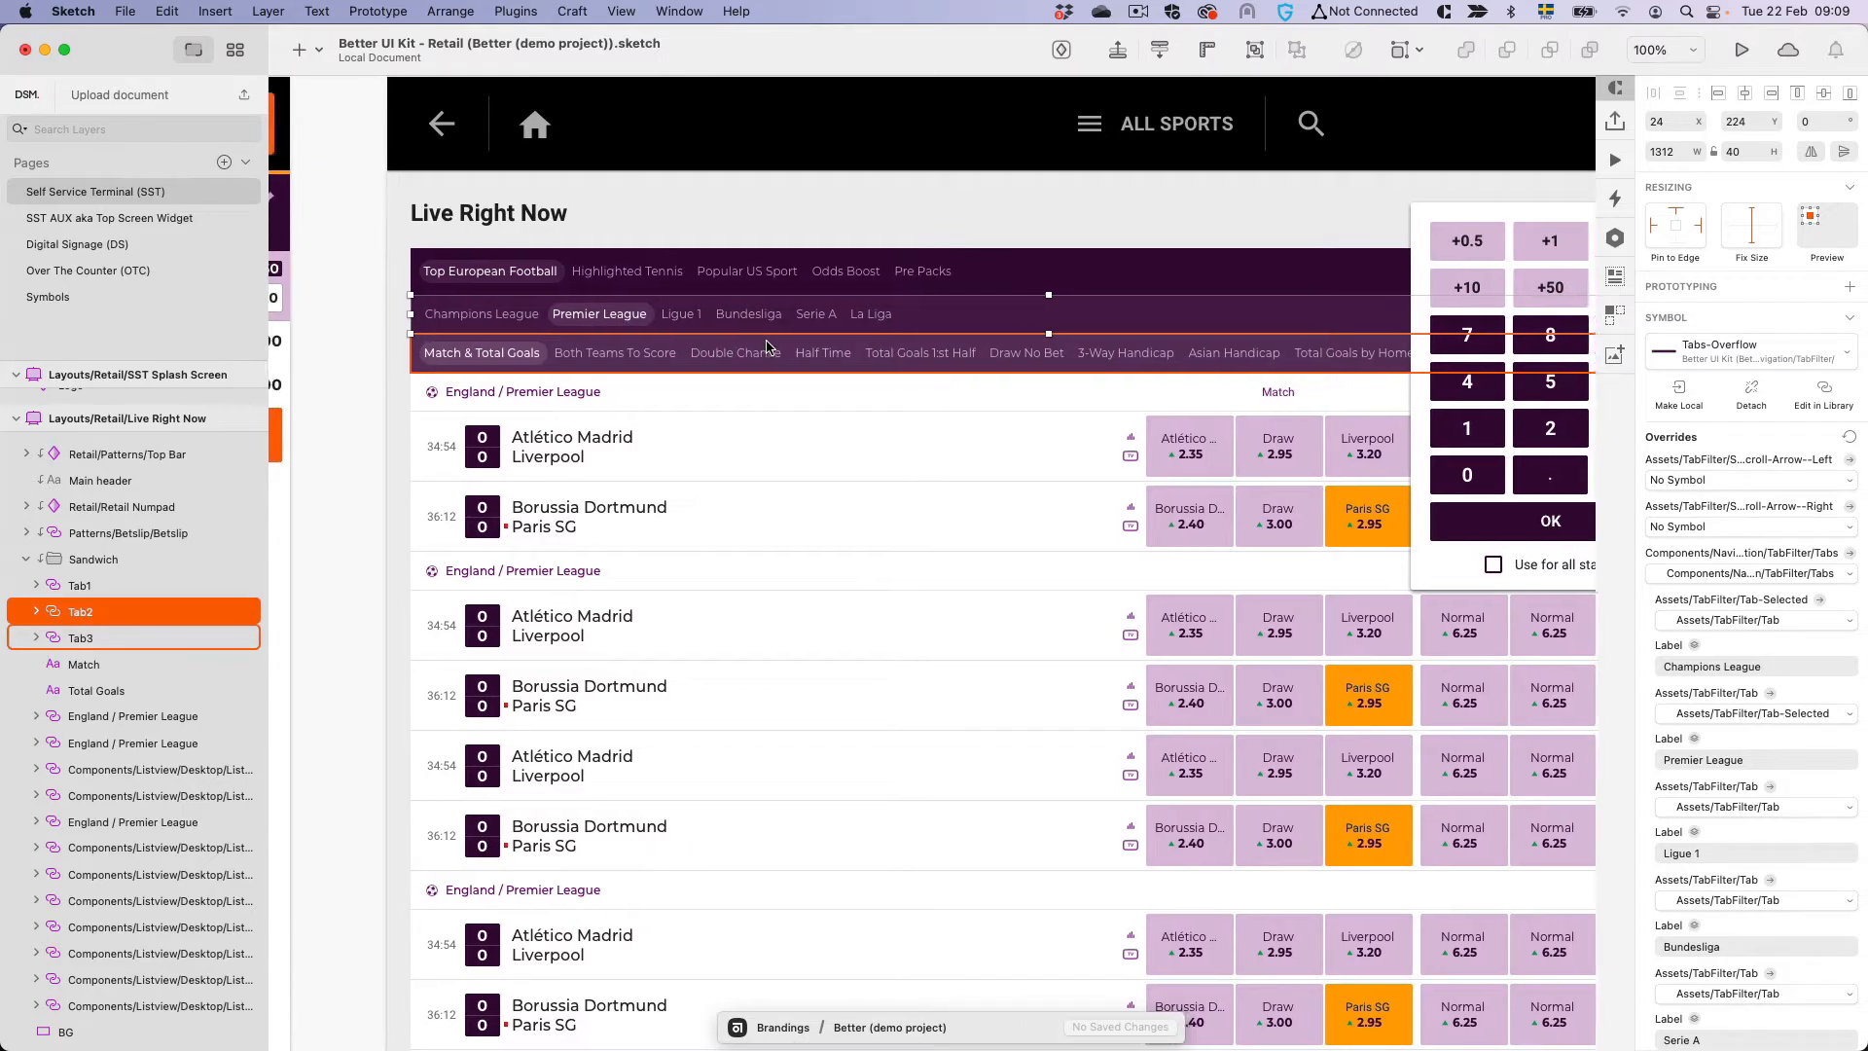
pyautogui.hscroll(1, 766, 346)
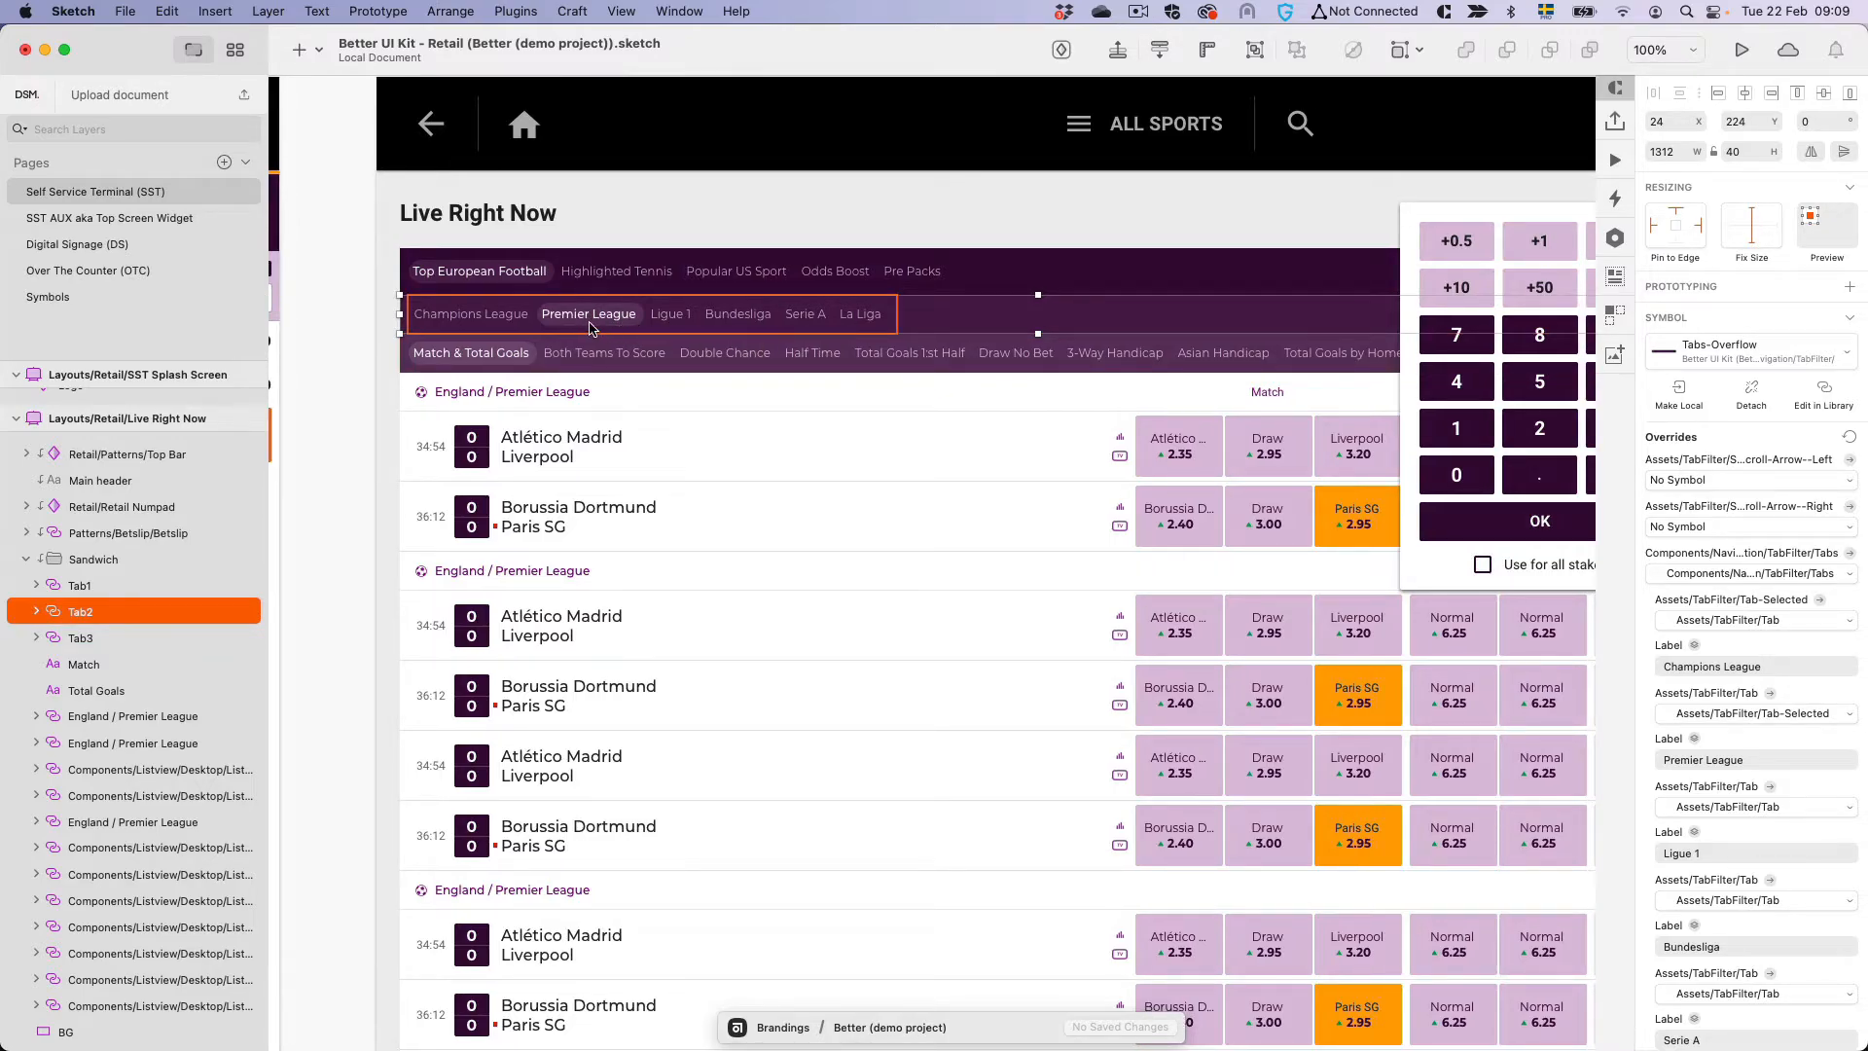
pyautogui.hscroll(10, 642, 337)
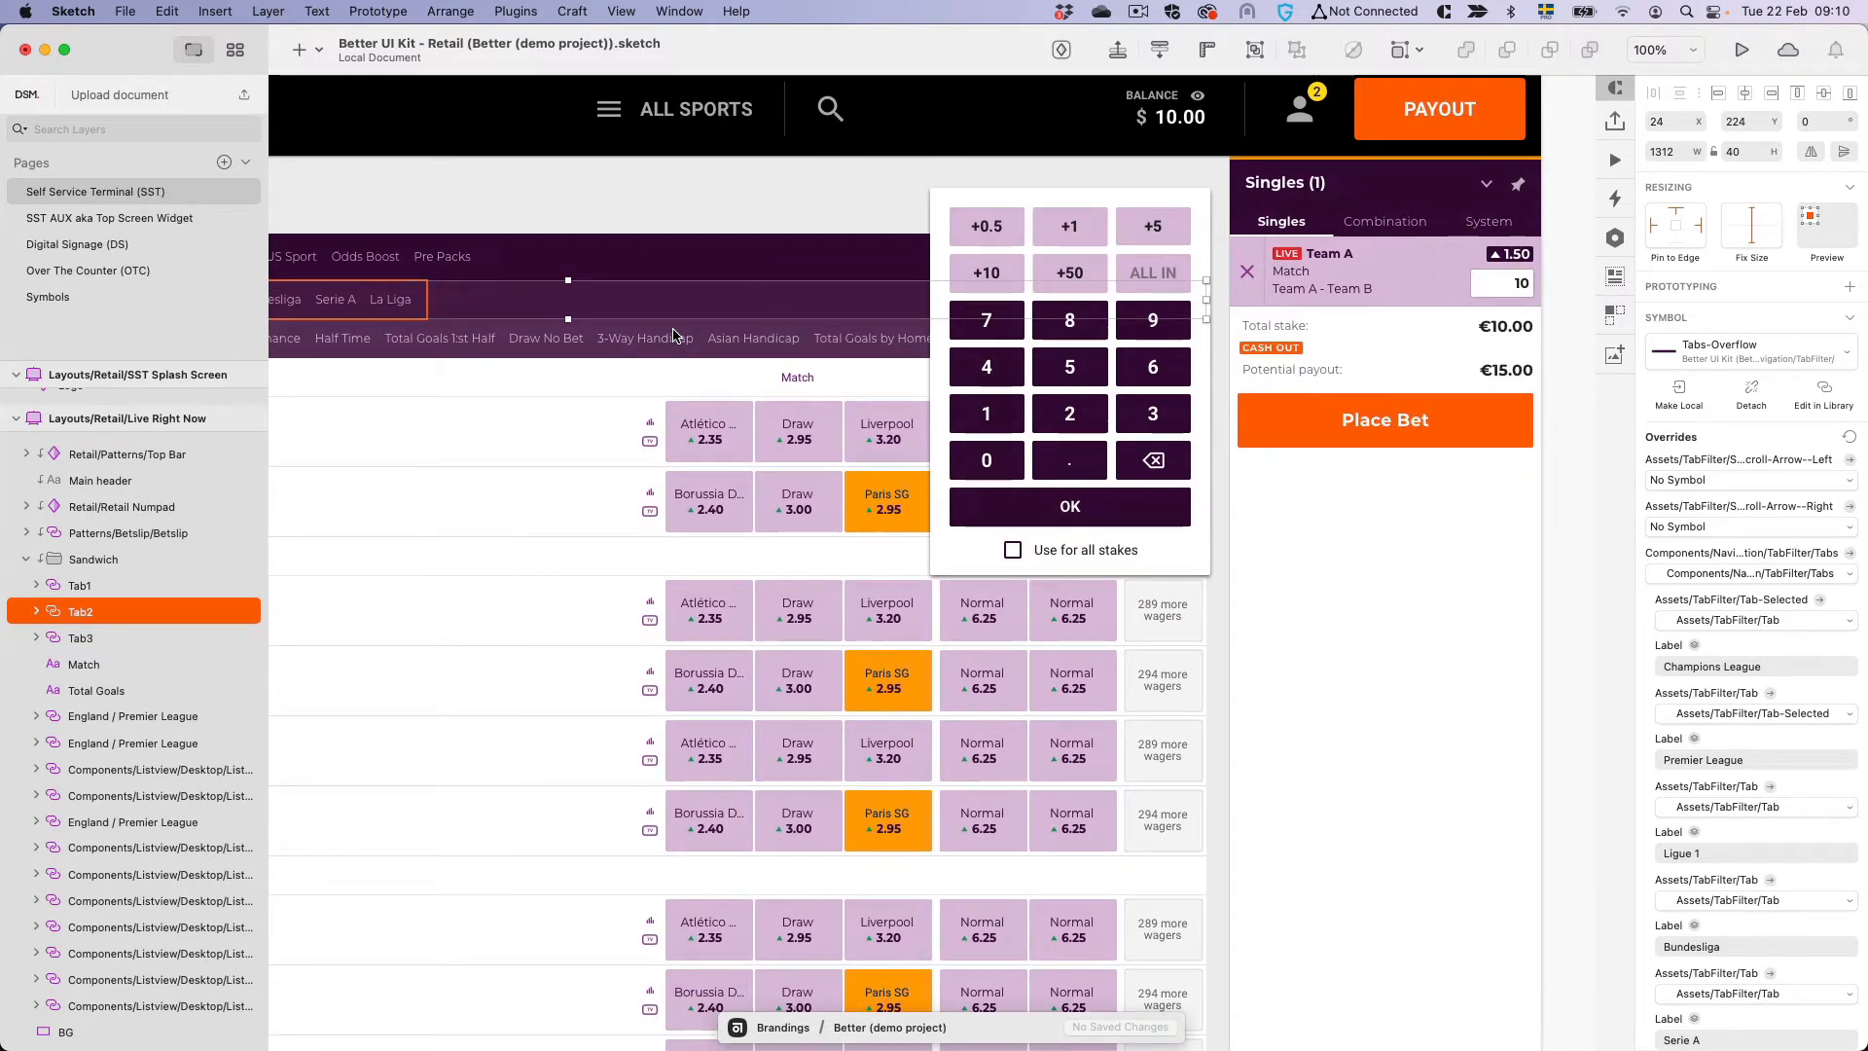
pyautogui.scroll(-3, 673, 335)
pyautogui.hscroll(-1, 673, 336)
pyautogui.hscroll(20, 673, 336)
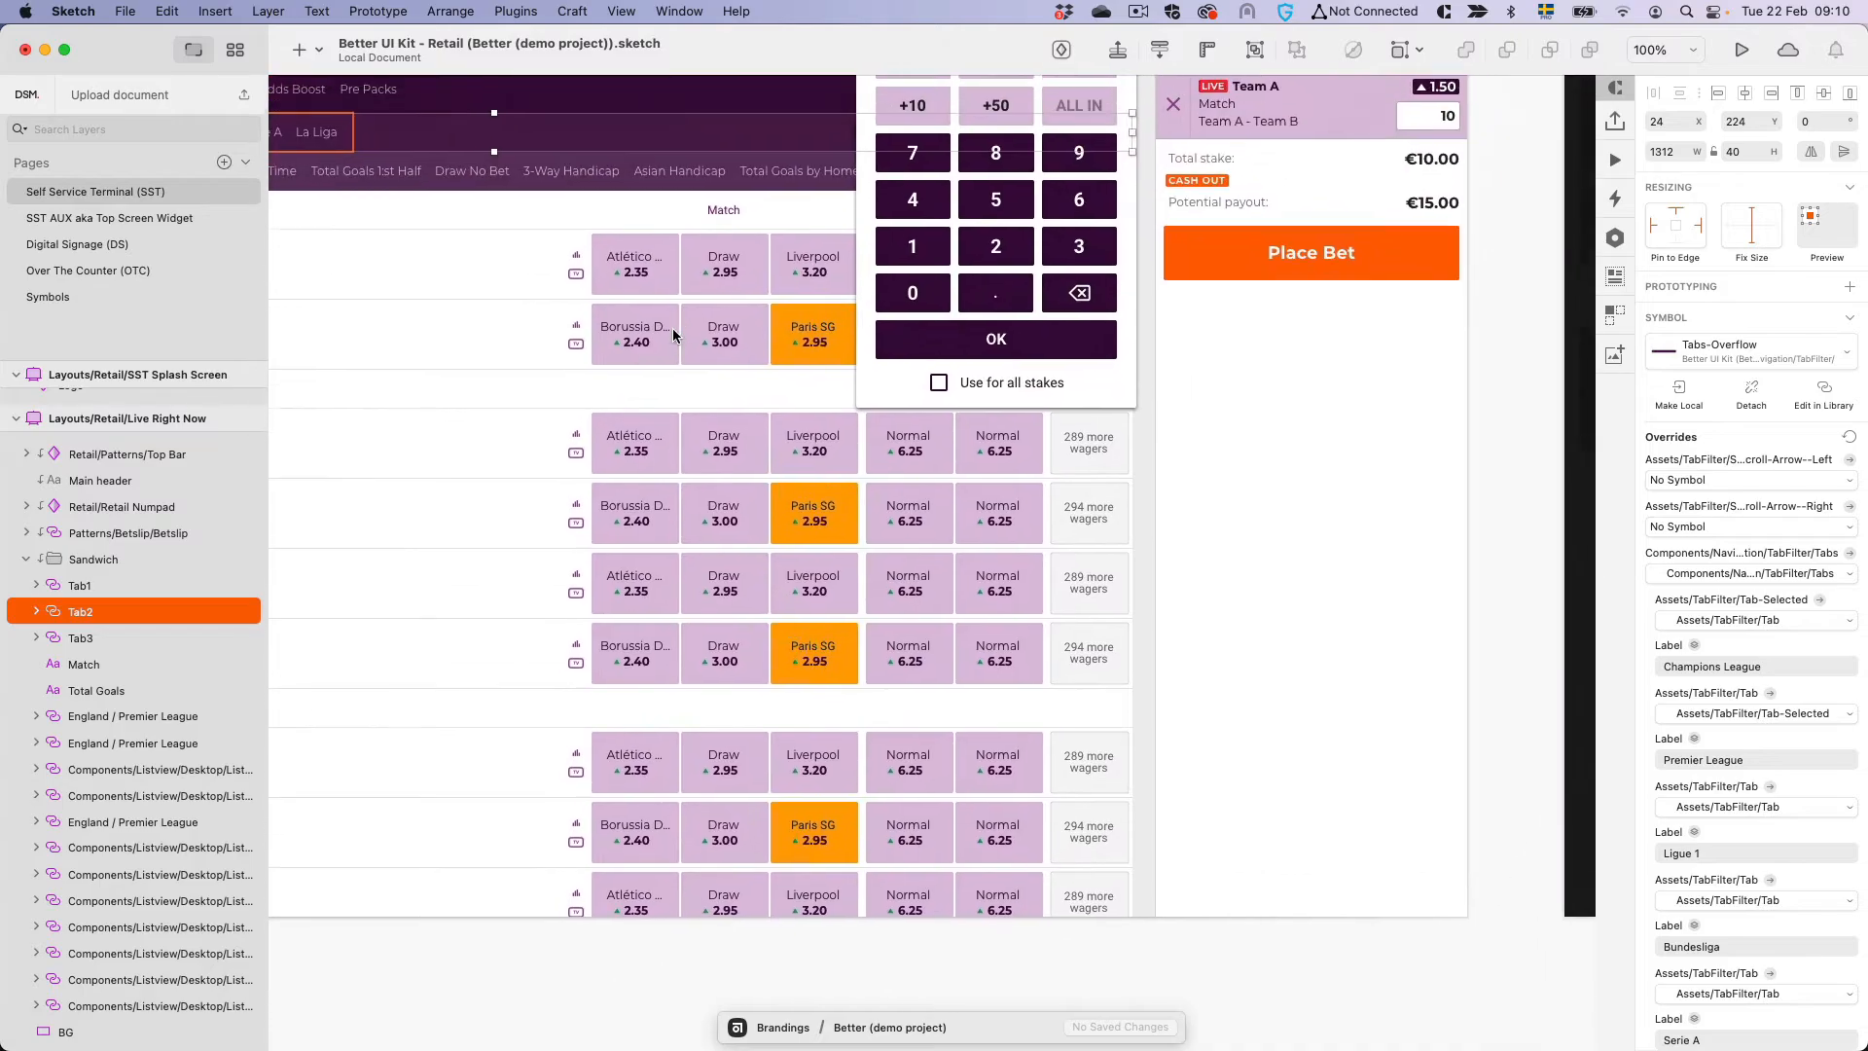
pyautogui.hscroll(9, 674, 336)
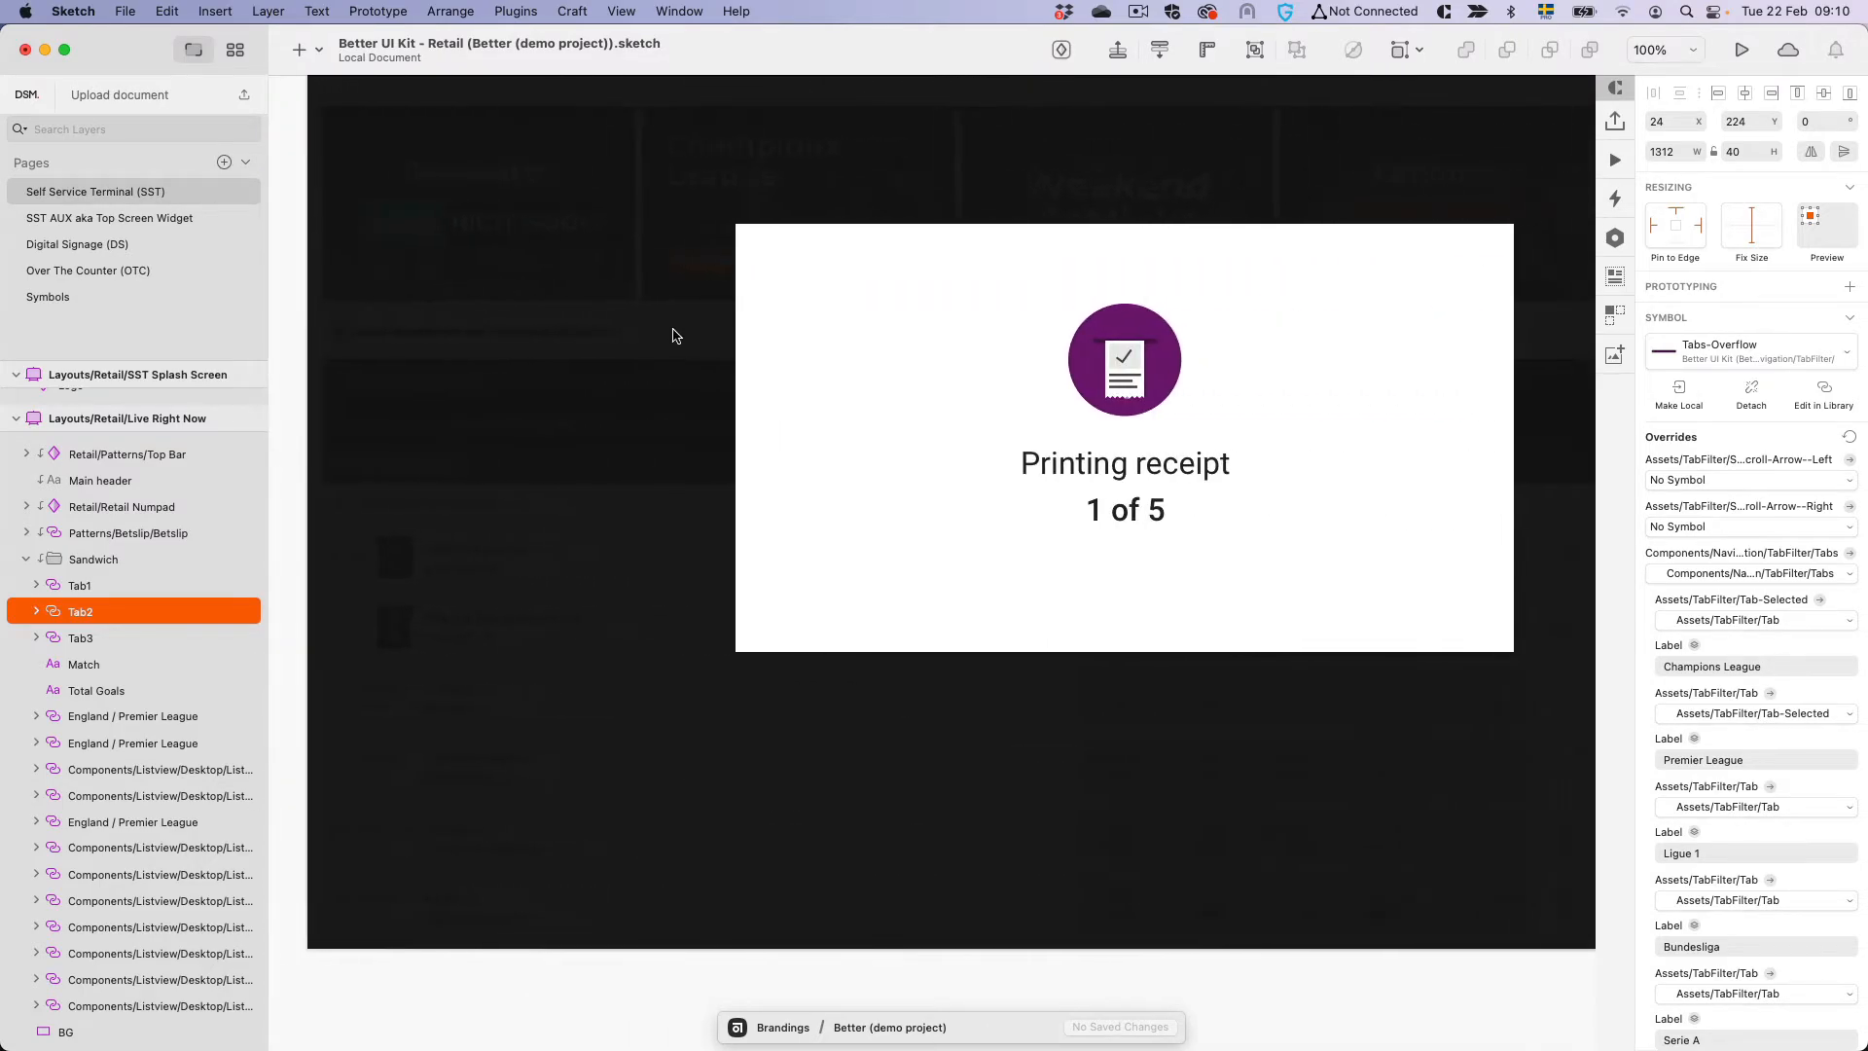
pyautogui.scroll(4, 673, 336)
pyautogui.scroll(-2, 673, 336)
pyautogui.press('super+minus')
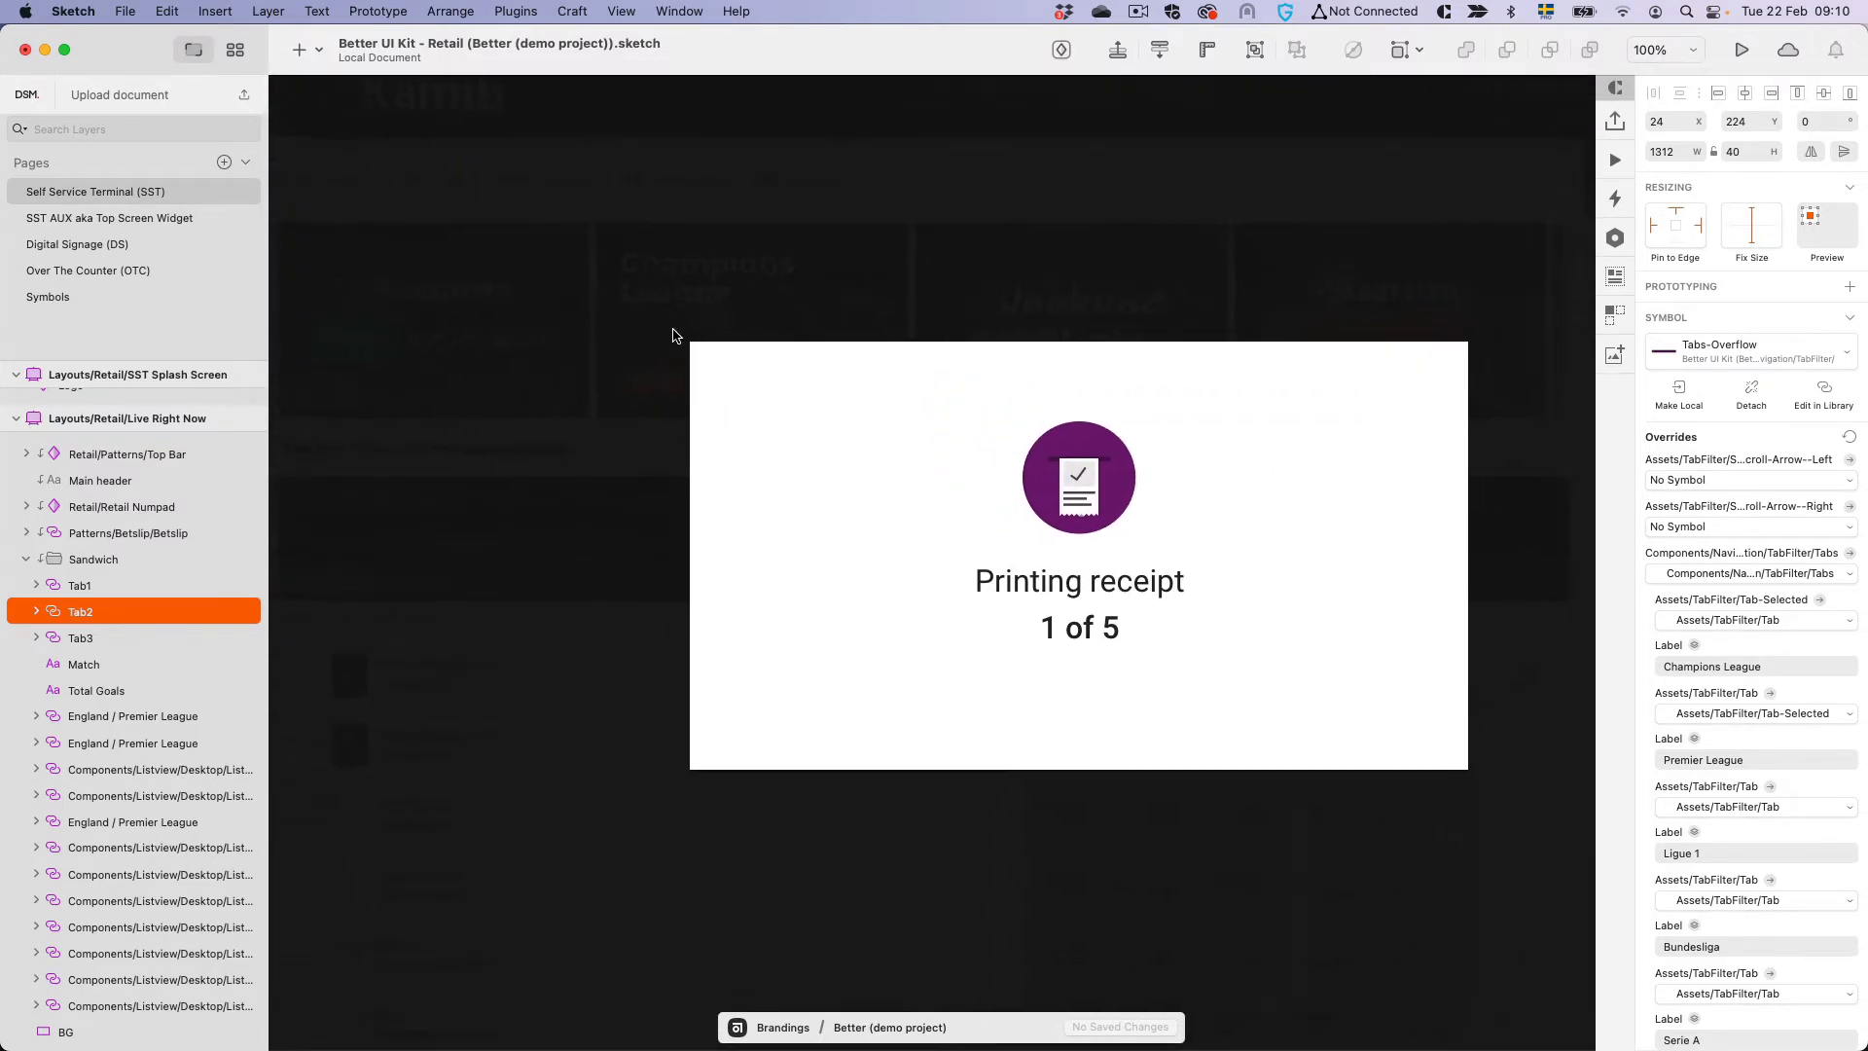
pyautogui.hscroll(-15, 673, 329)
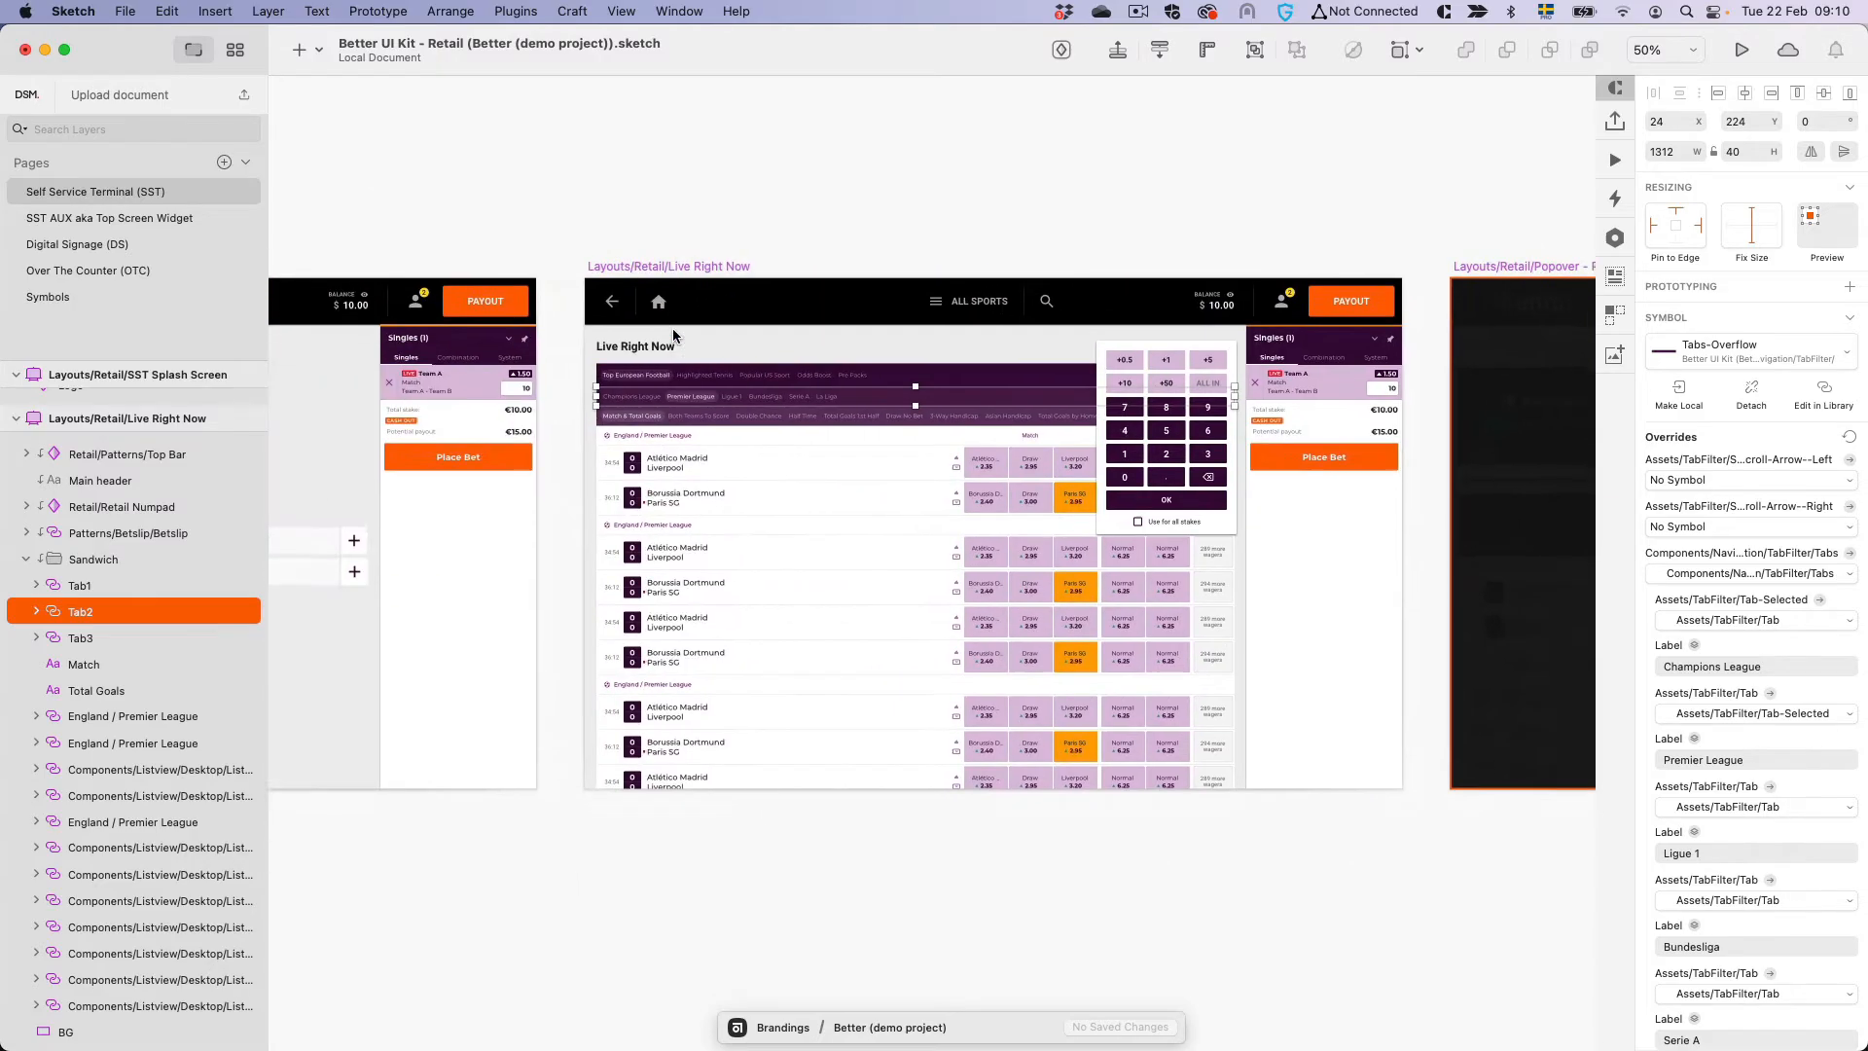
pyautogui.scroll(-2, 673, 328)
pyautogui.hscroll(-20, 610, 329)
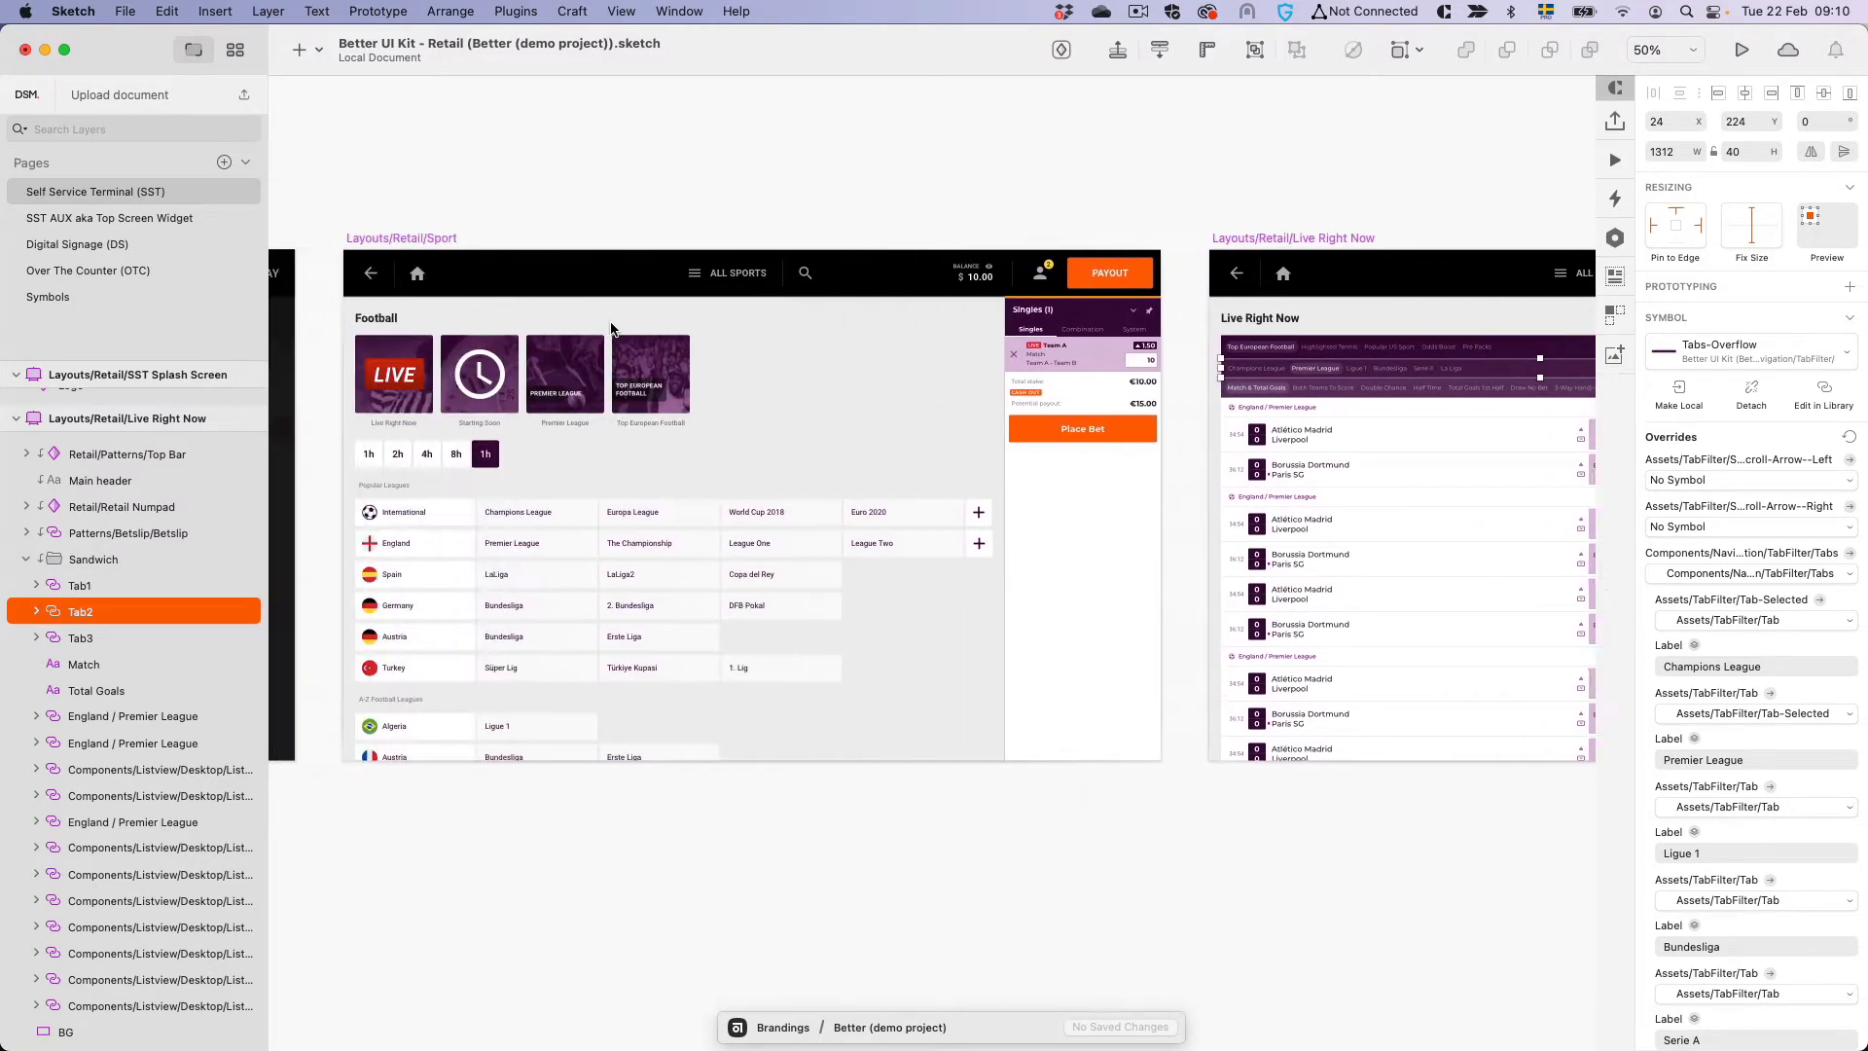
pyautogui.hscroll(-20, 610, 329)
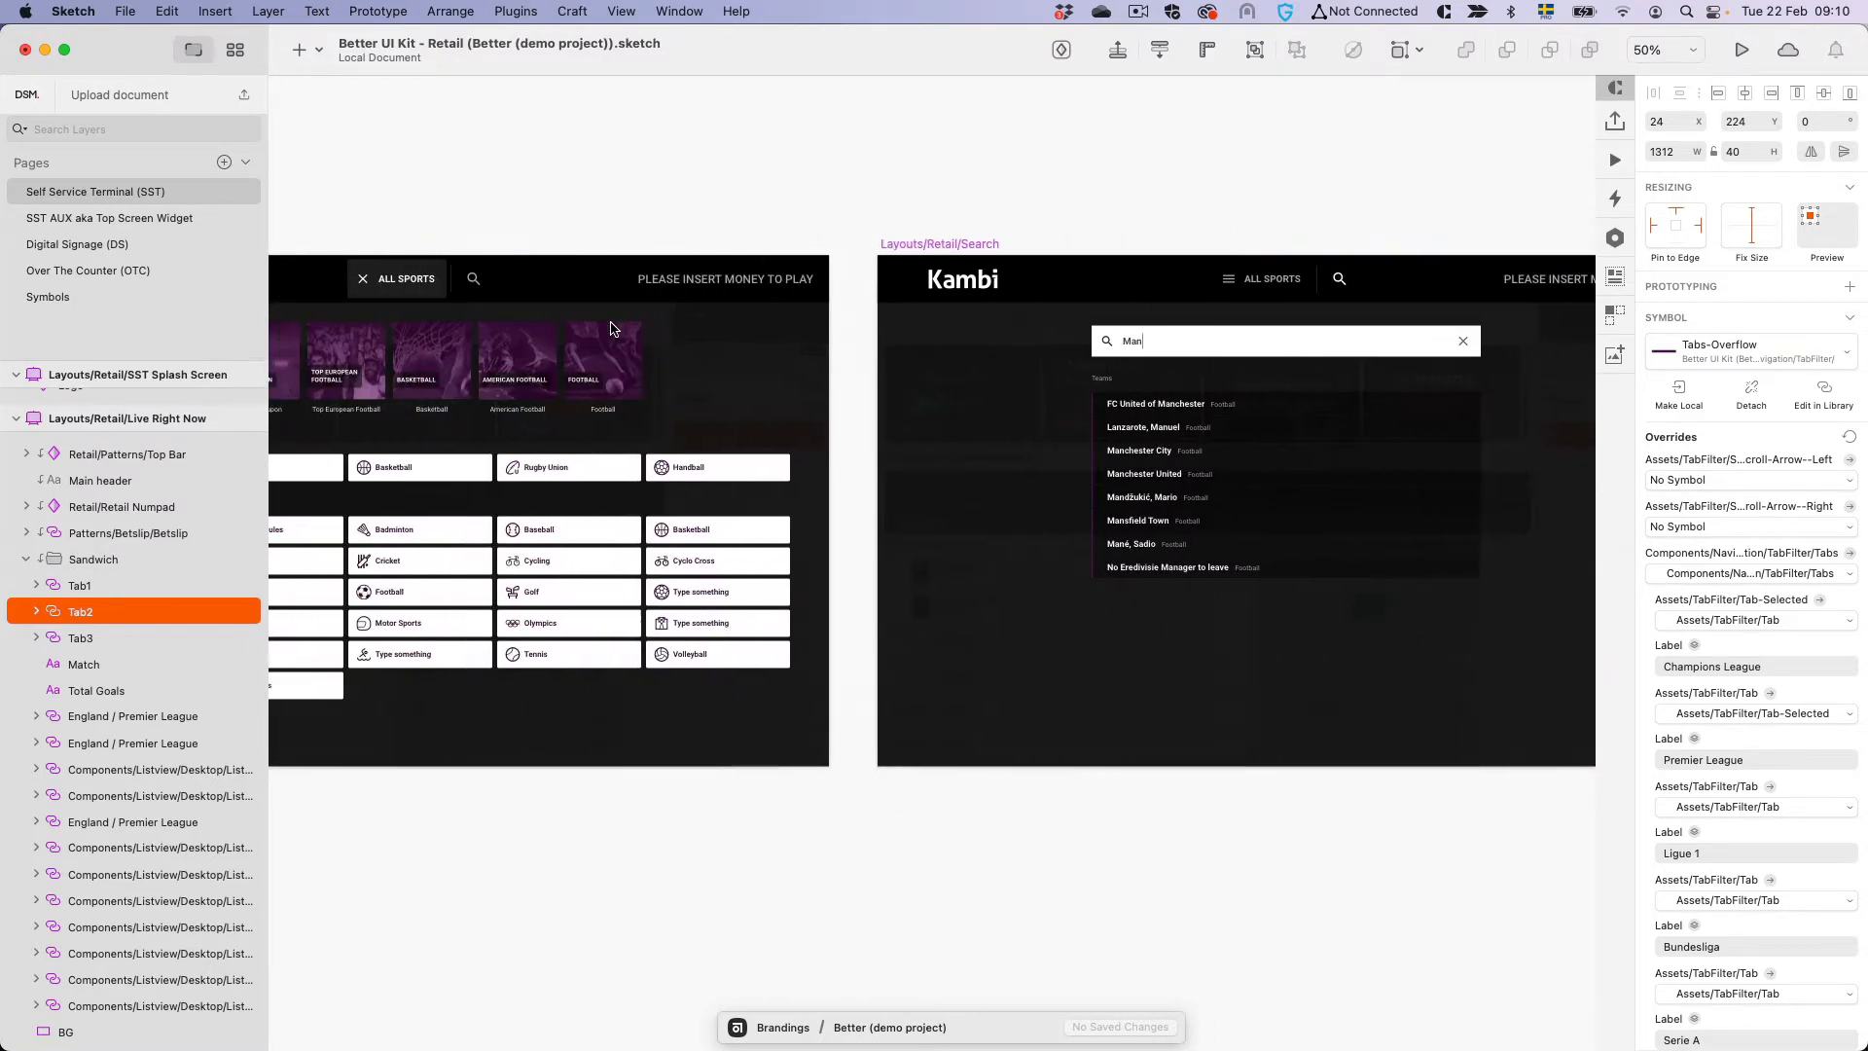
pyautogui.hscroll(-10, 613, 321)
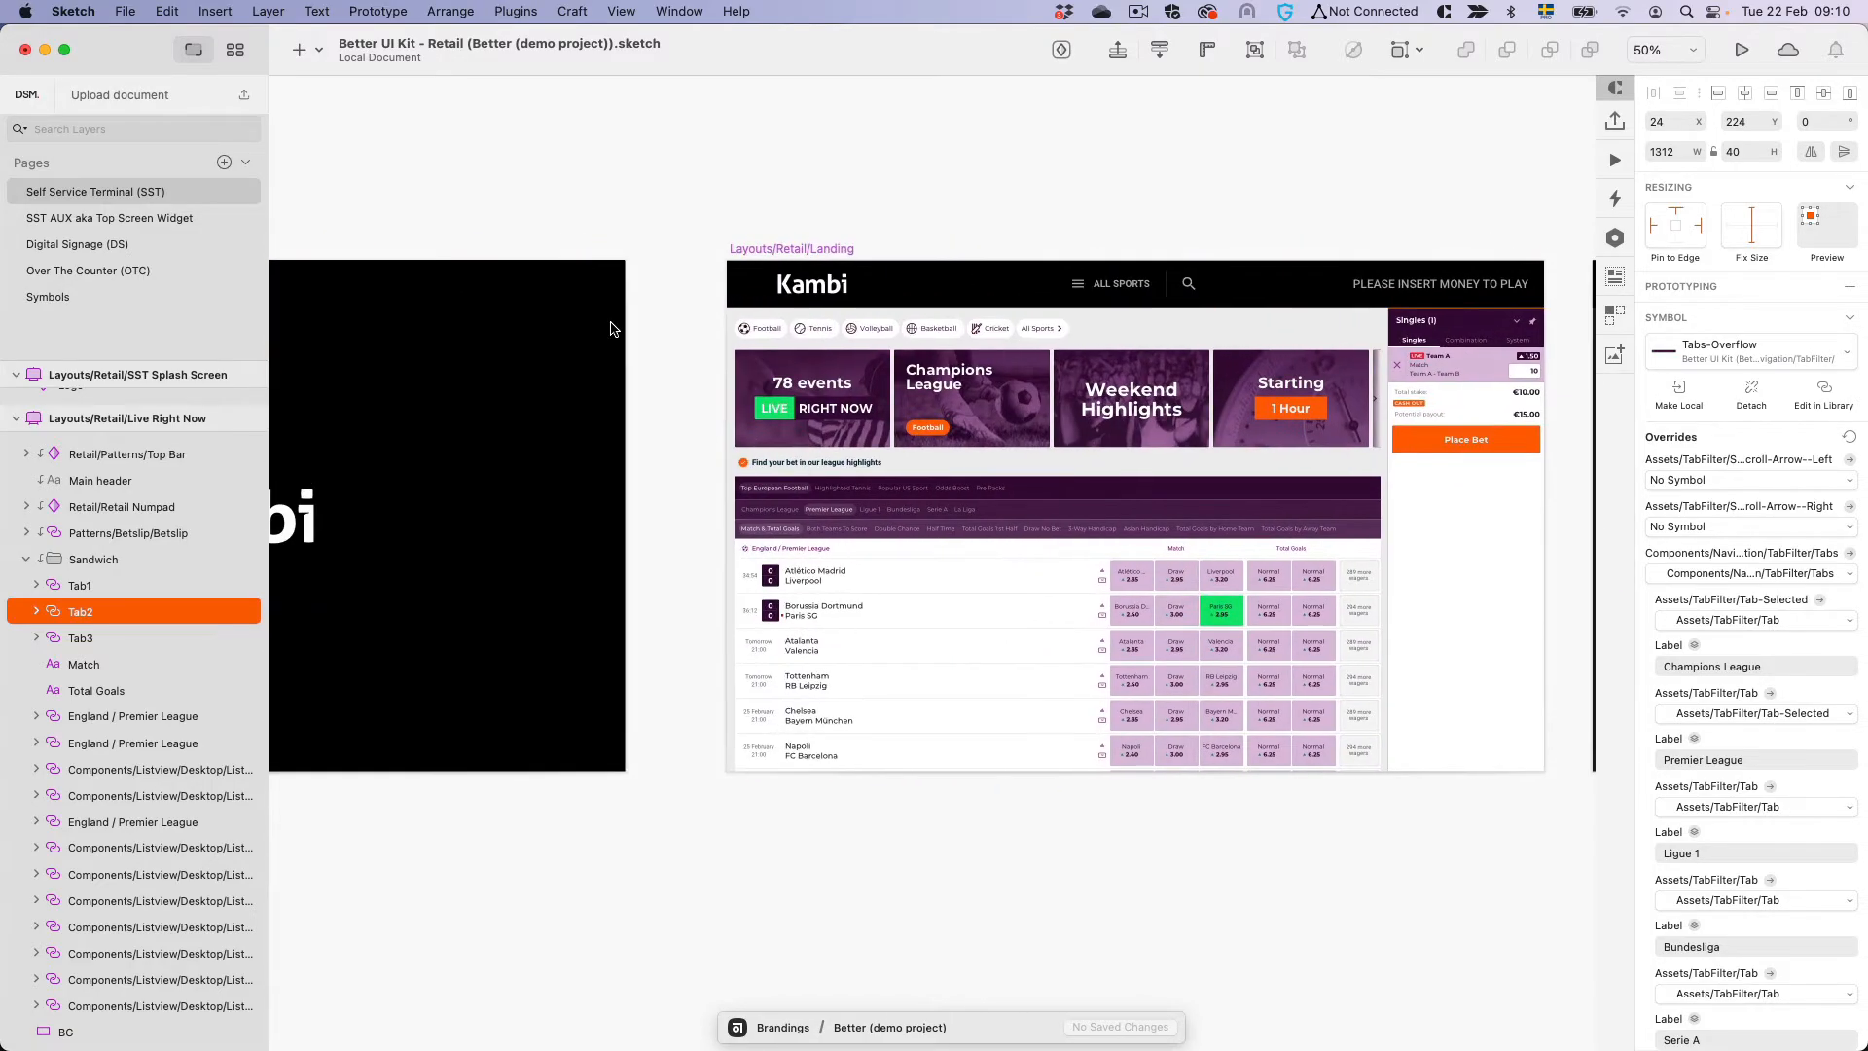
pyautogui.hscroll(4, 688, 259)
pyautogui.click(827, 139)
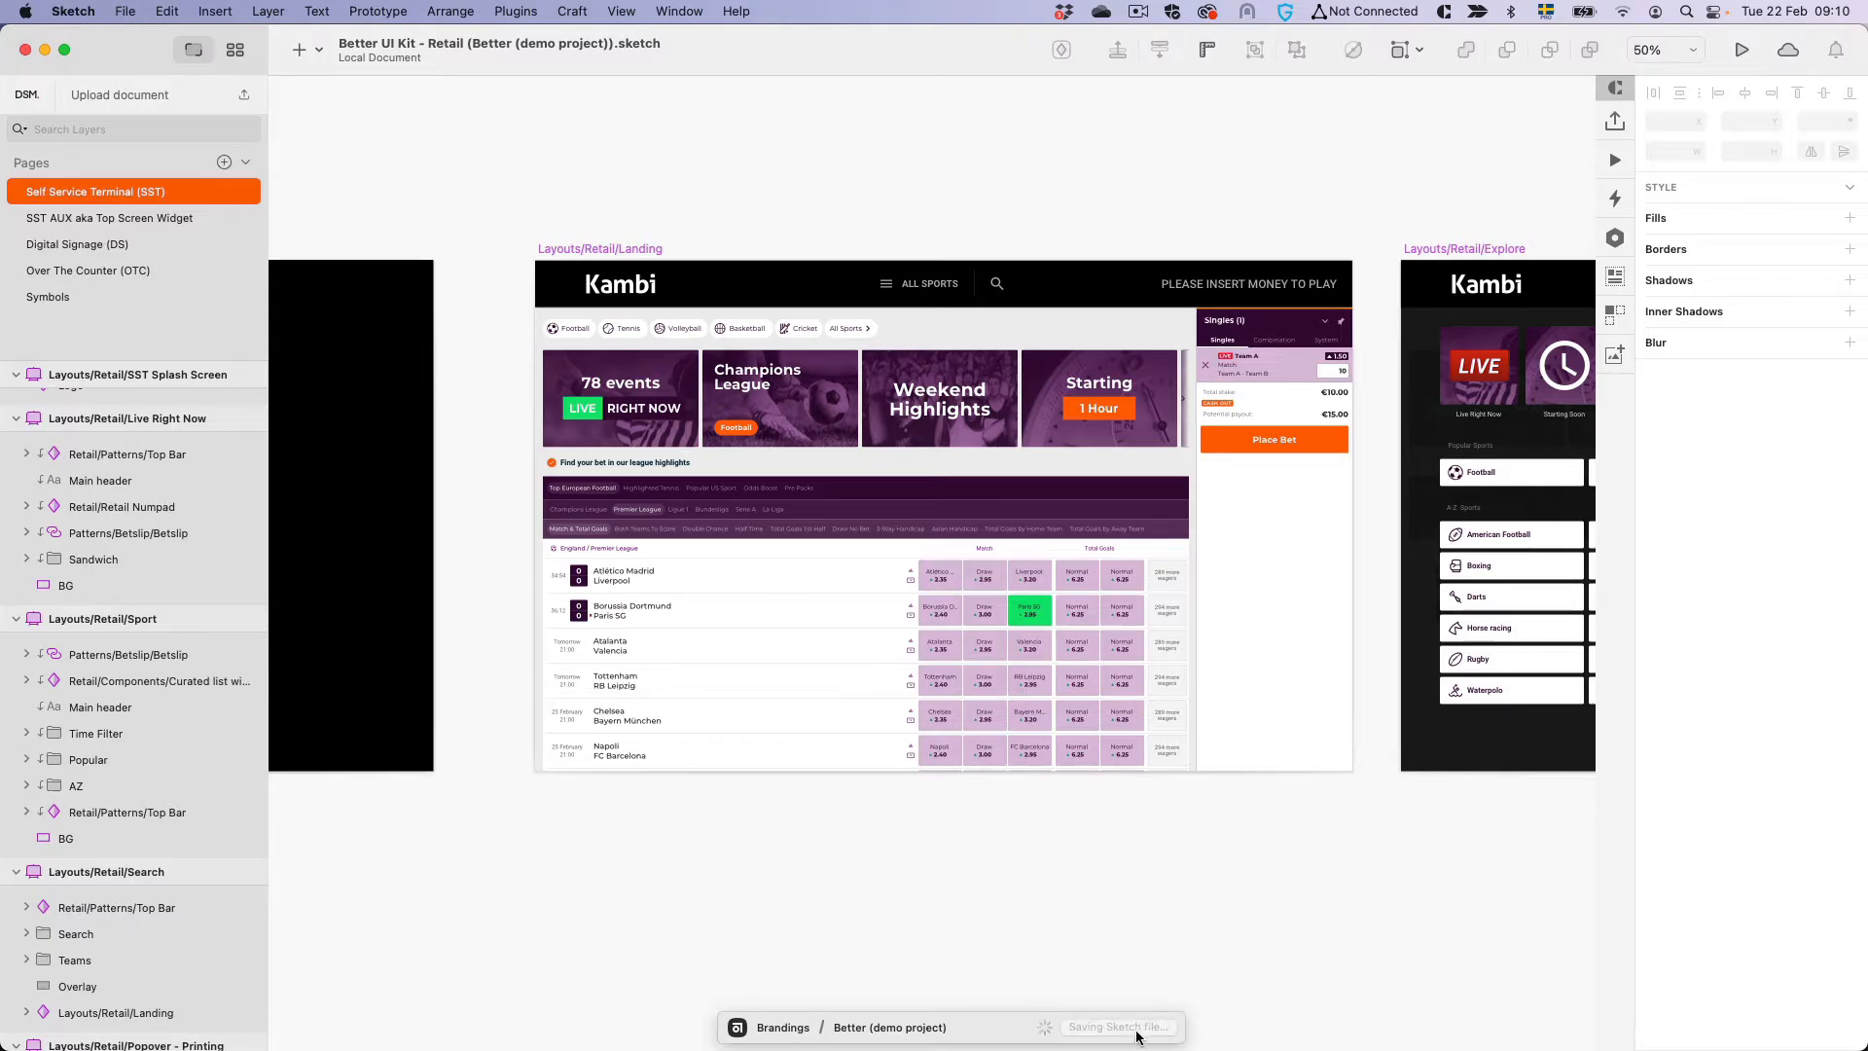
# Step: Save the Retail file and commit it to Better (demo project) with the summary 'Updated colors'
pyautogui.click(1176, 1028)
pyautogui.click(1148, 1028)
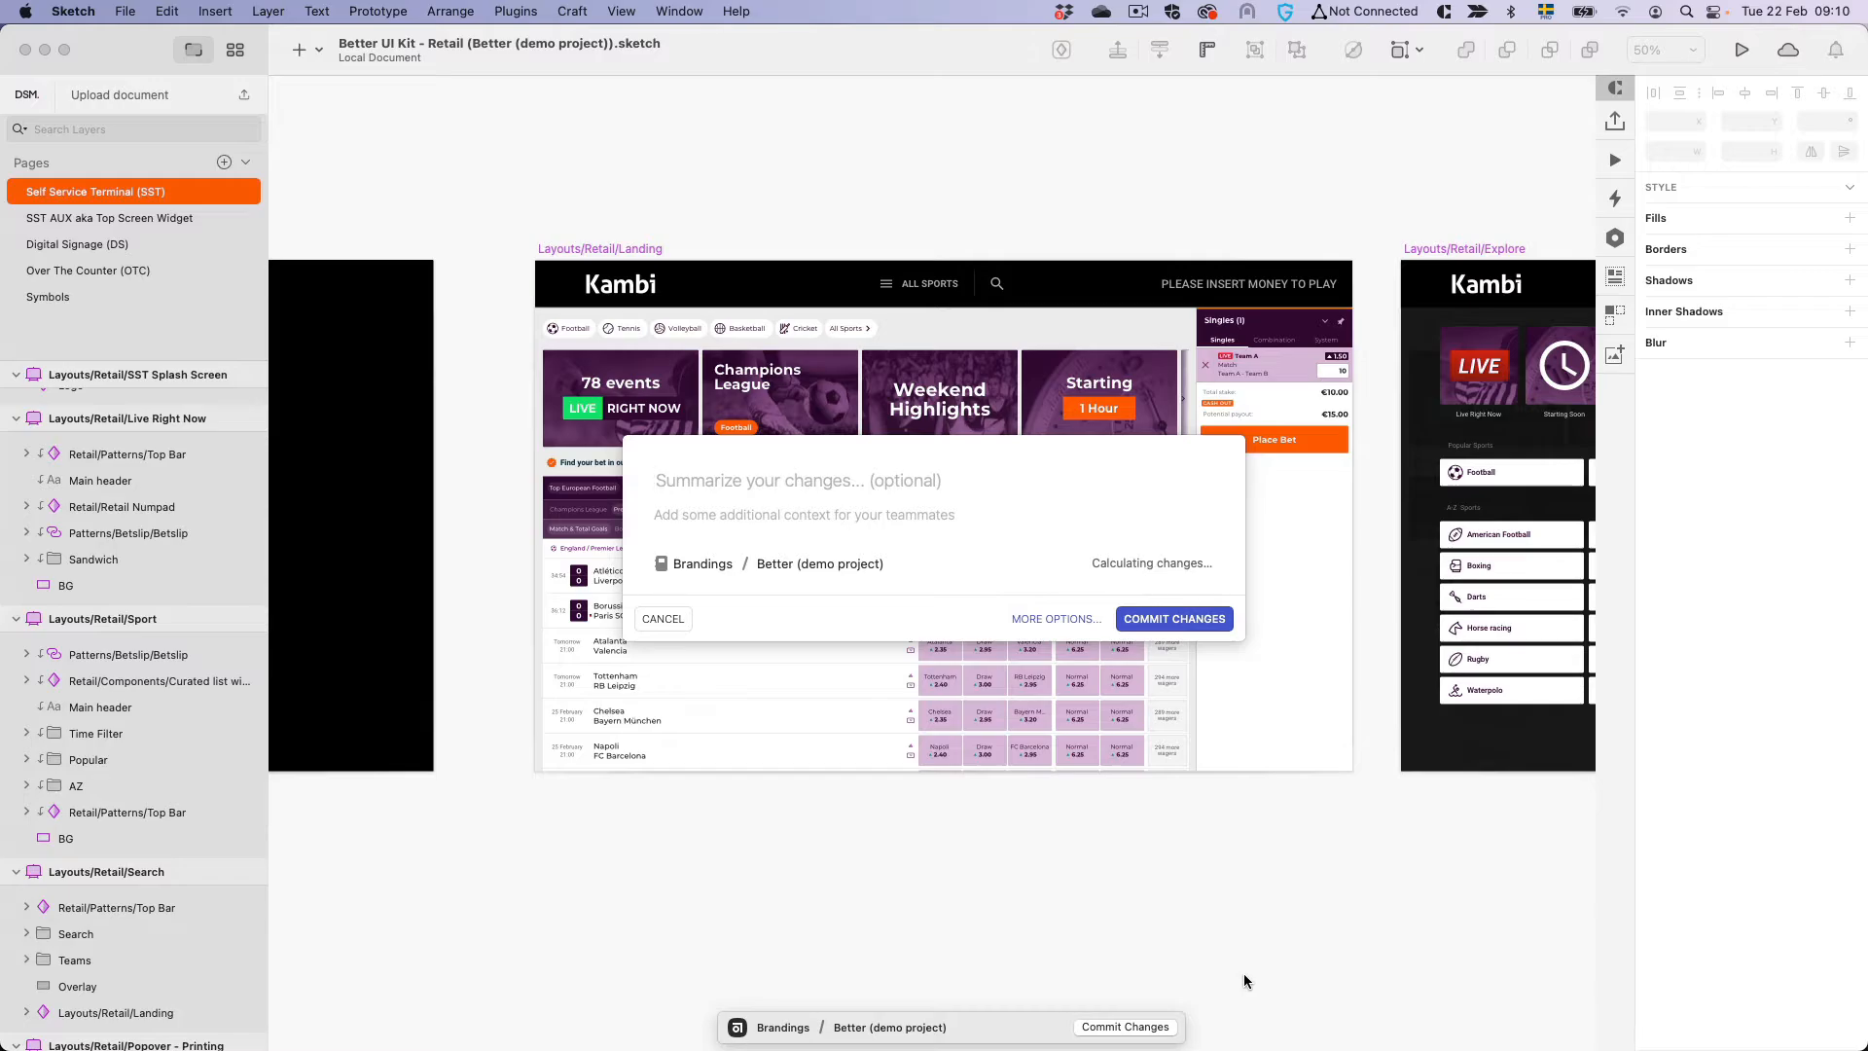
pyautogui.write('Updated ')
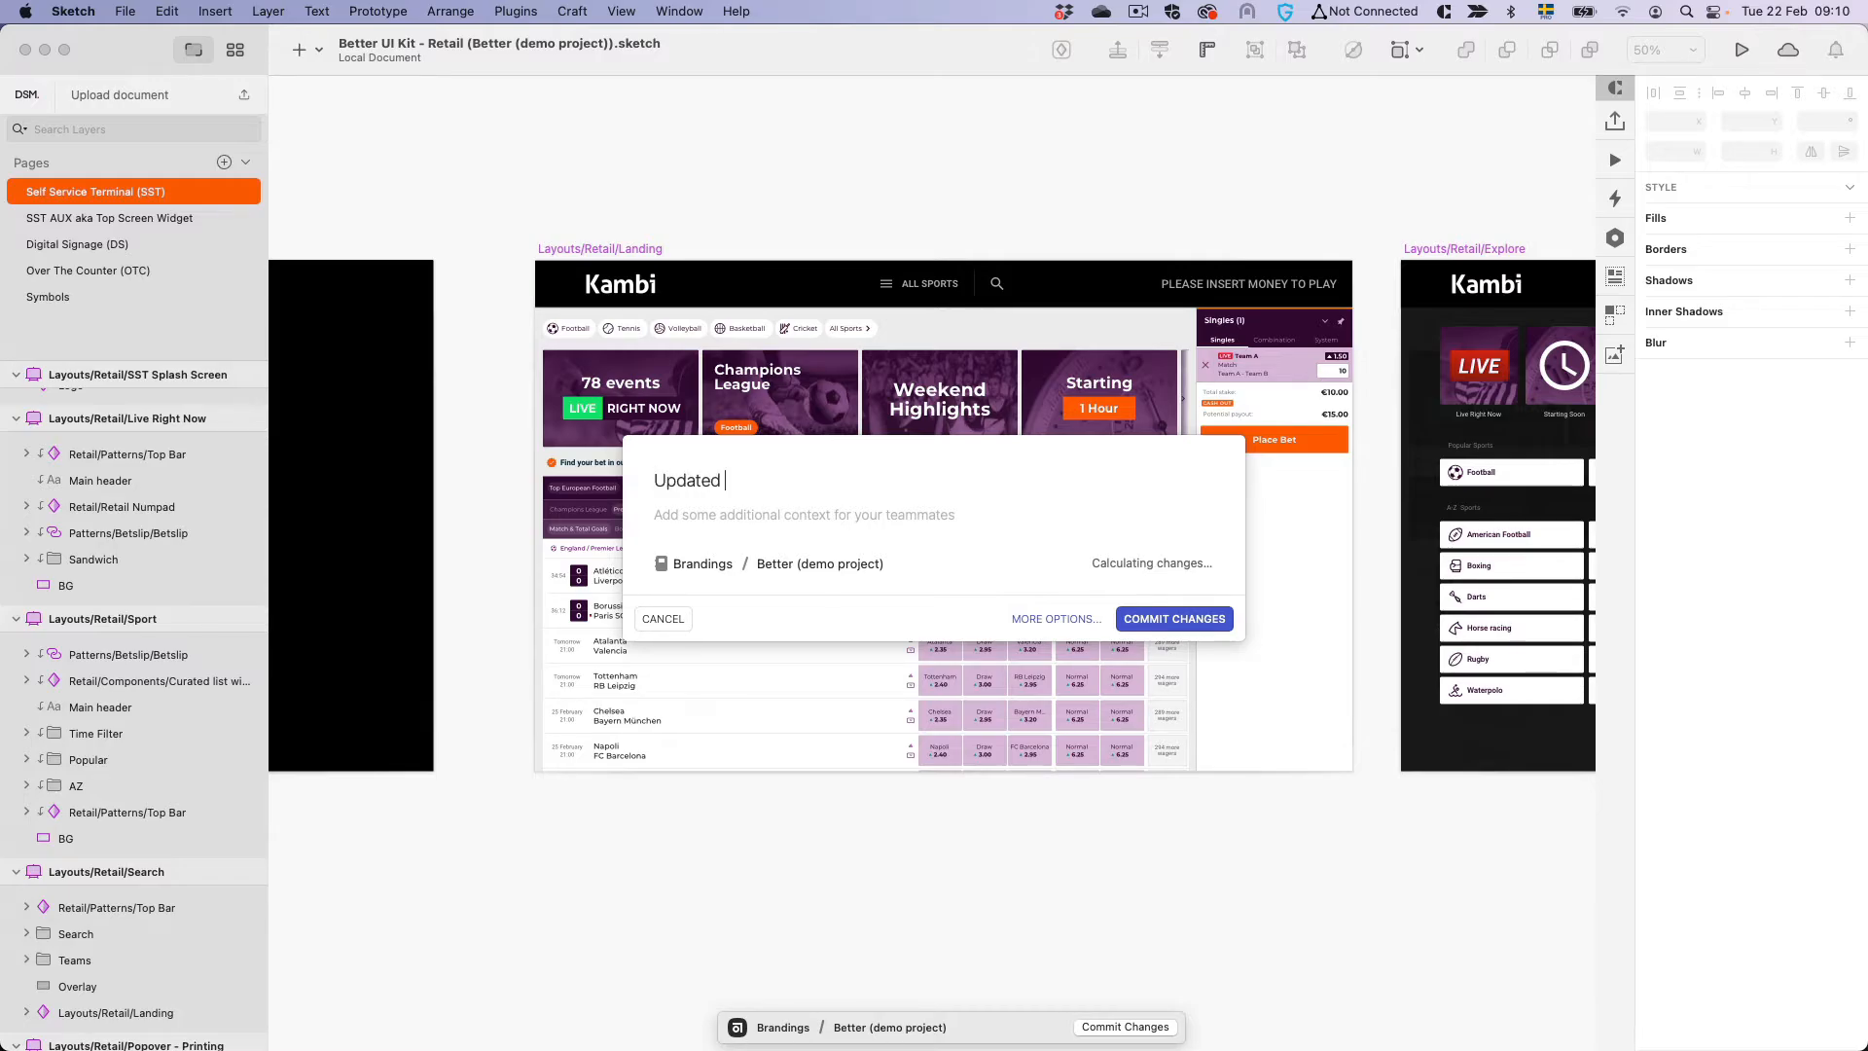
pyautogui.write('colors')
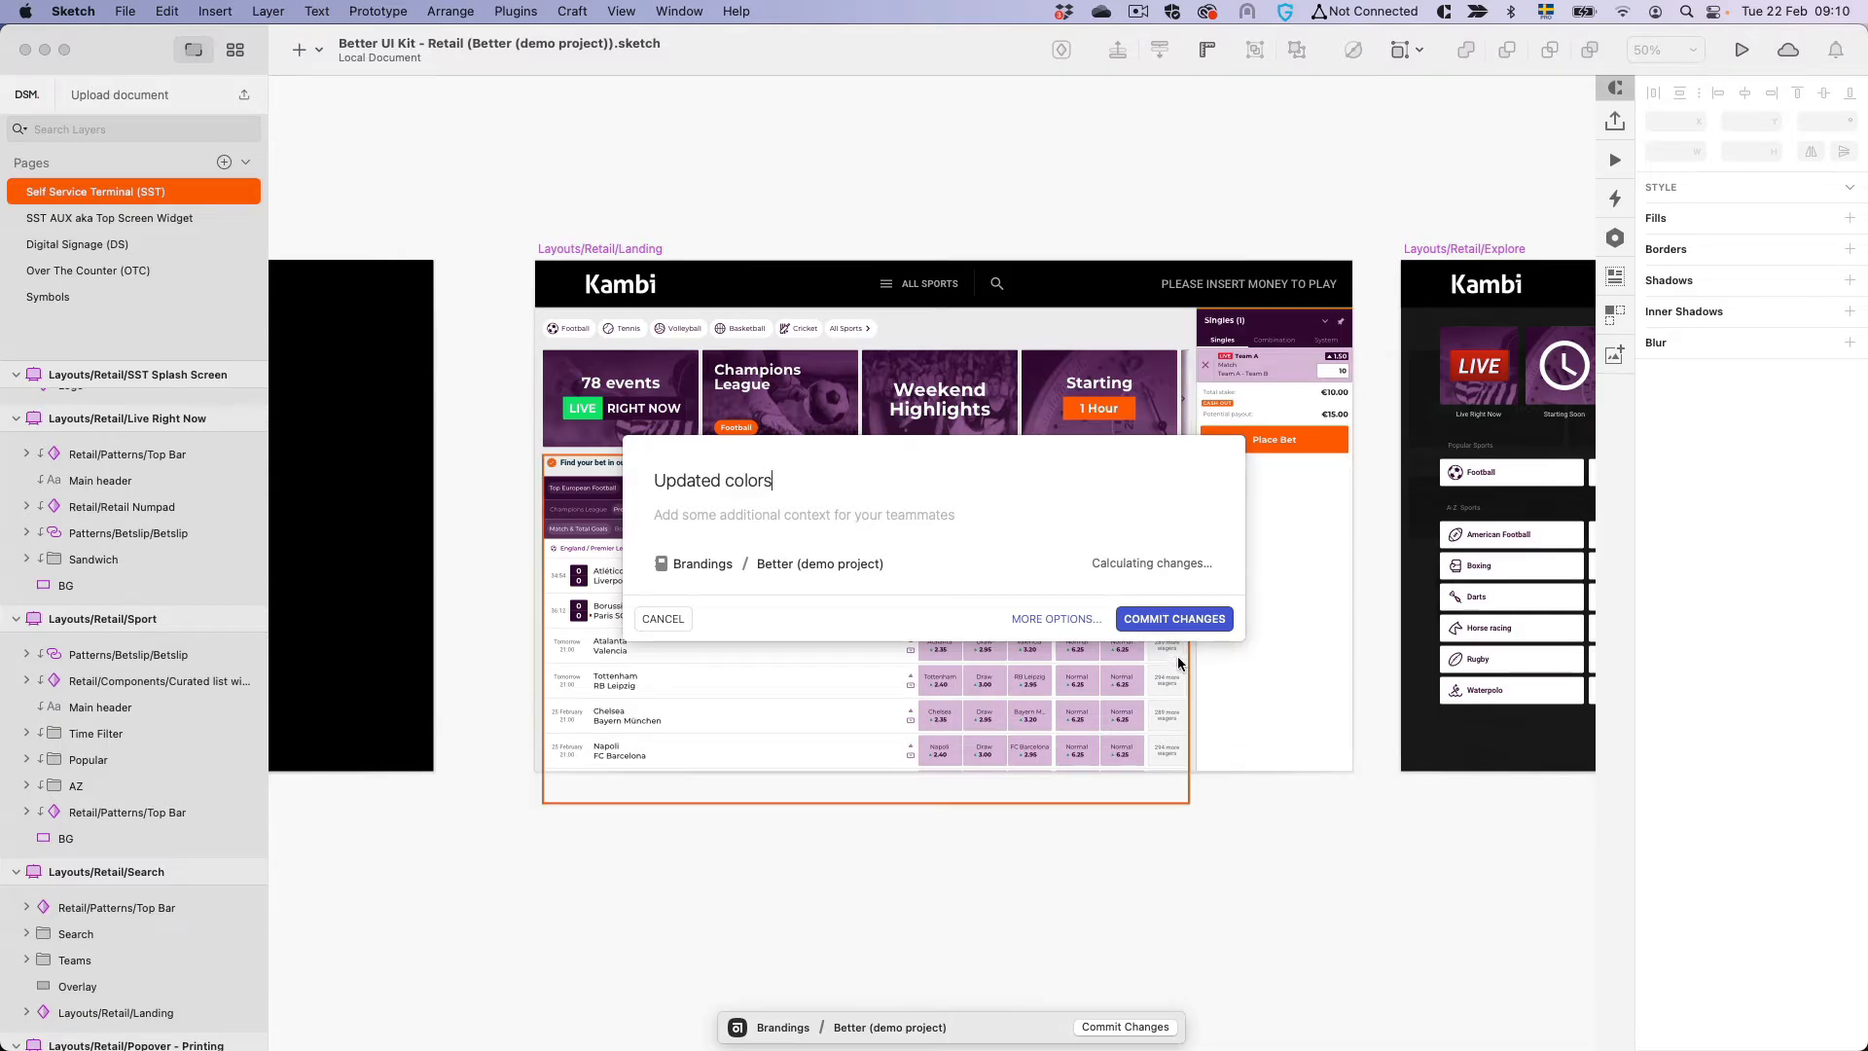
pyautogui.click(1206, 621)
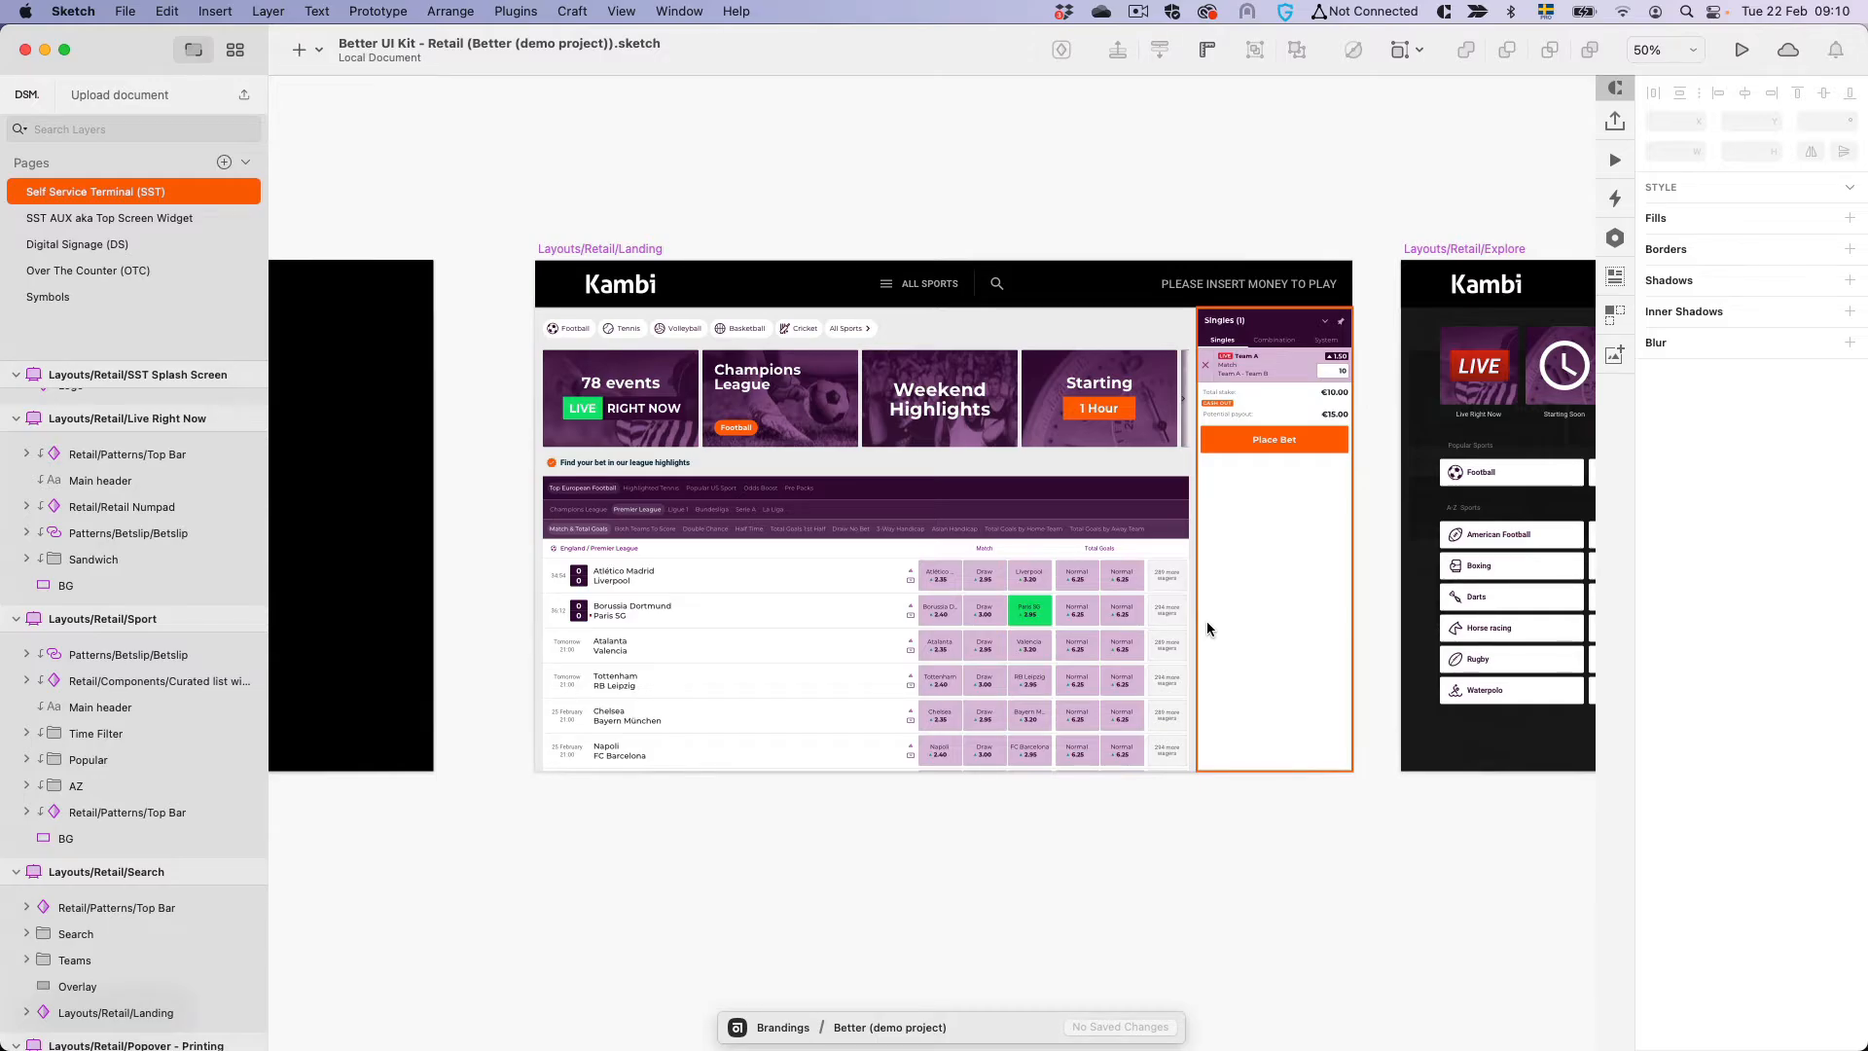
# Step: Inspect the Landing layout's 'Find your bet in our league highlights' header text, then switch to the Symbols page
pyautogui.hscroll(3, 1207, 627)
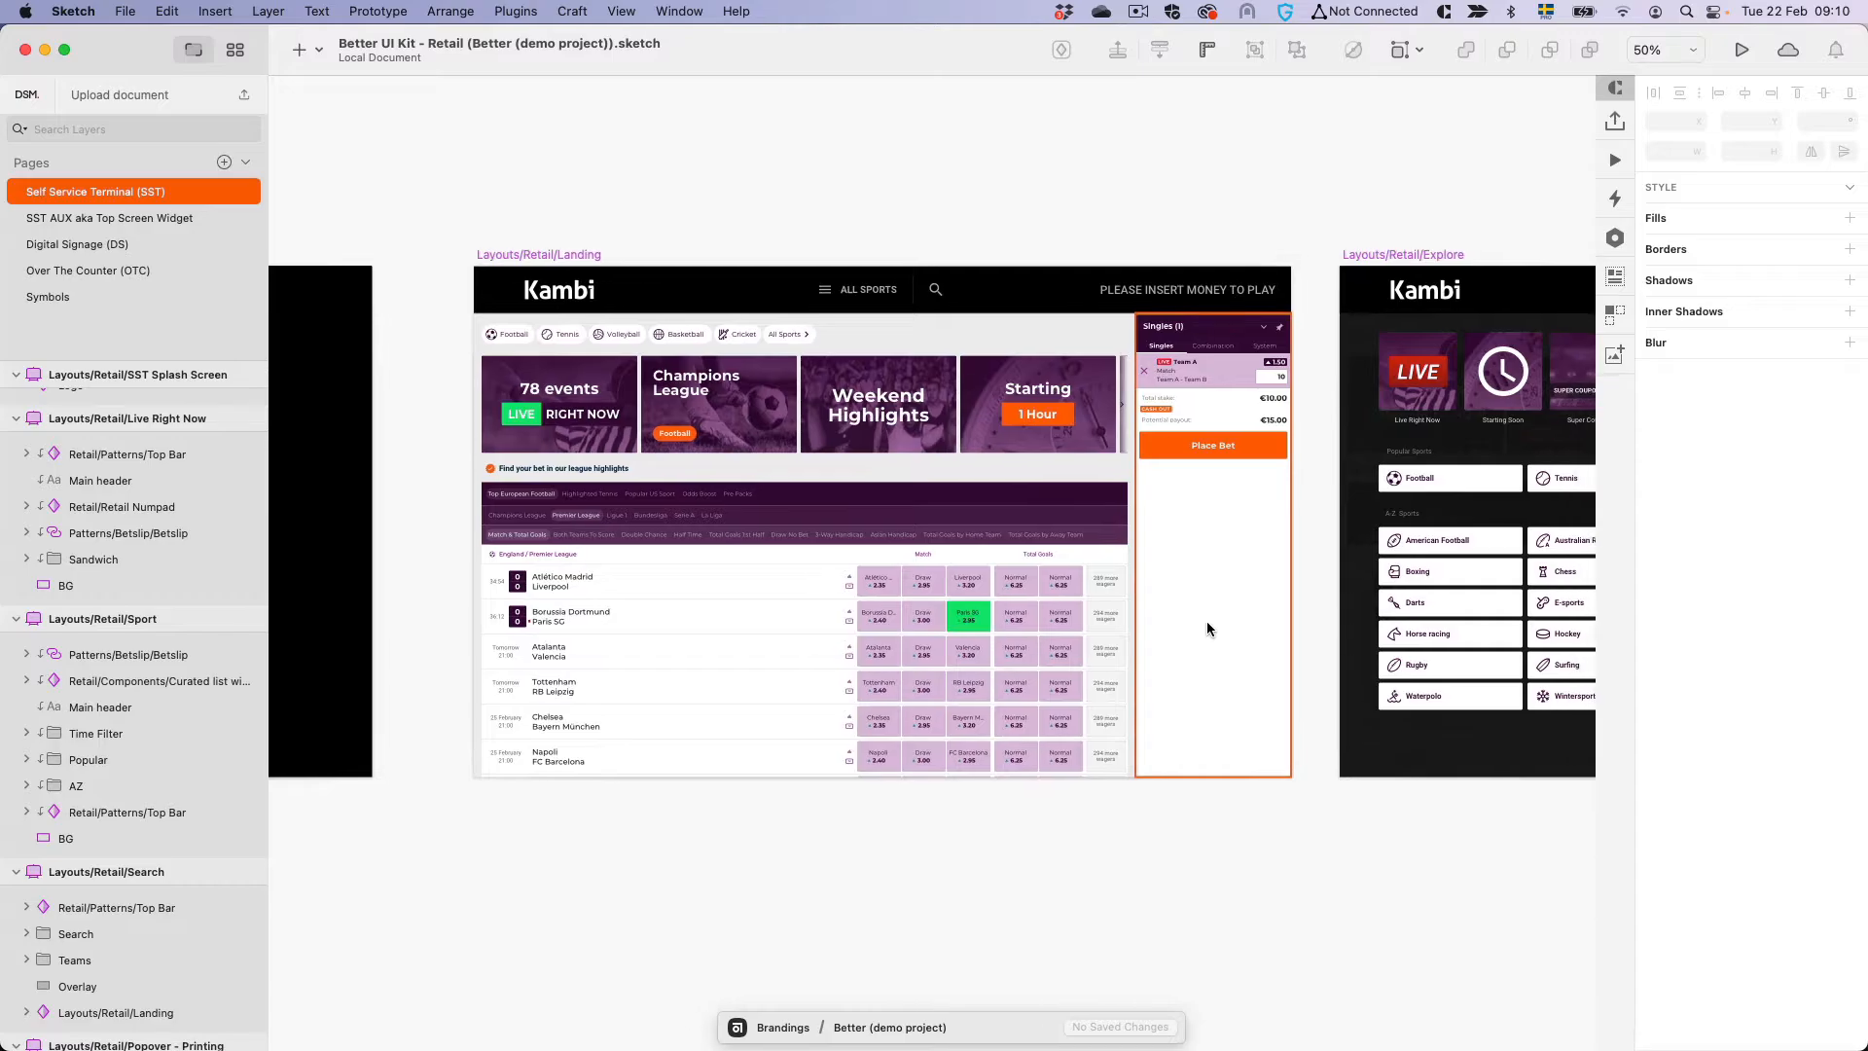
pyautogui.hscroll(-1, 1206, 628)
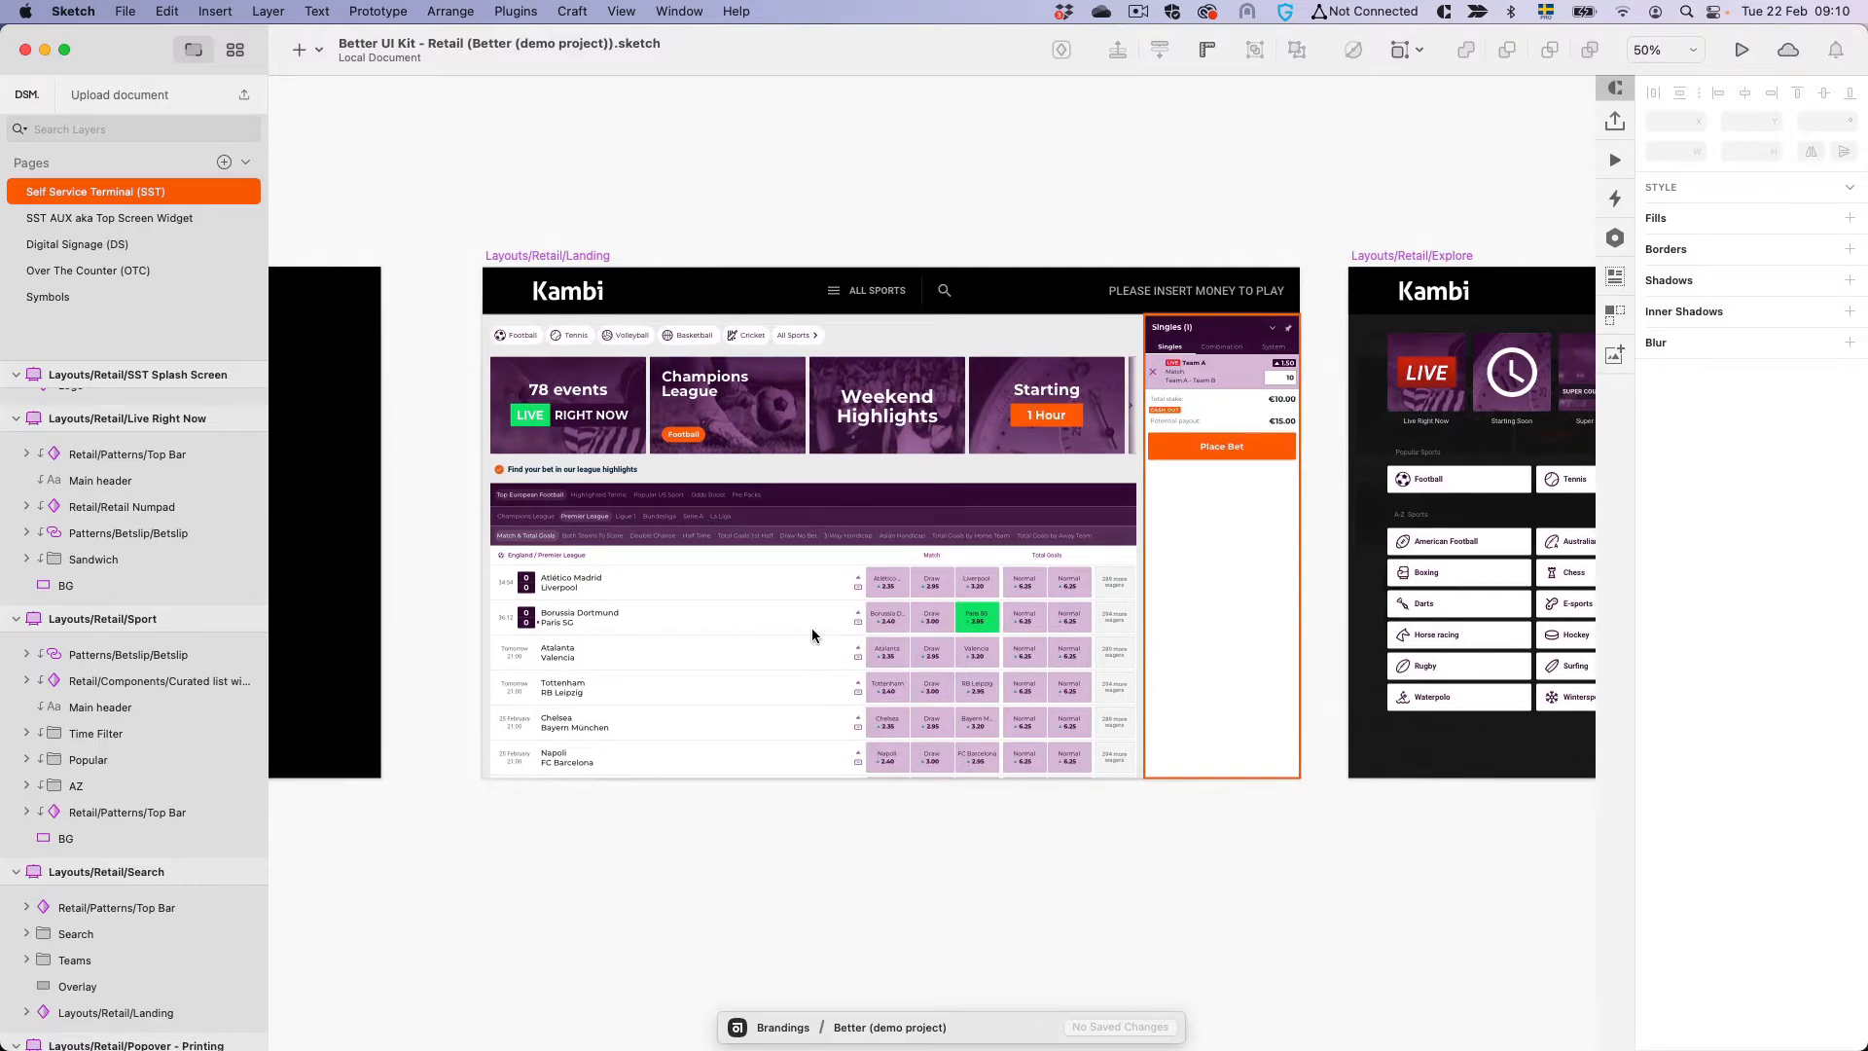
pyautogui.click(596, 472)
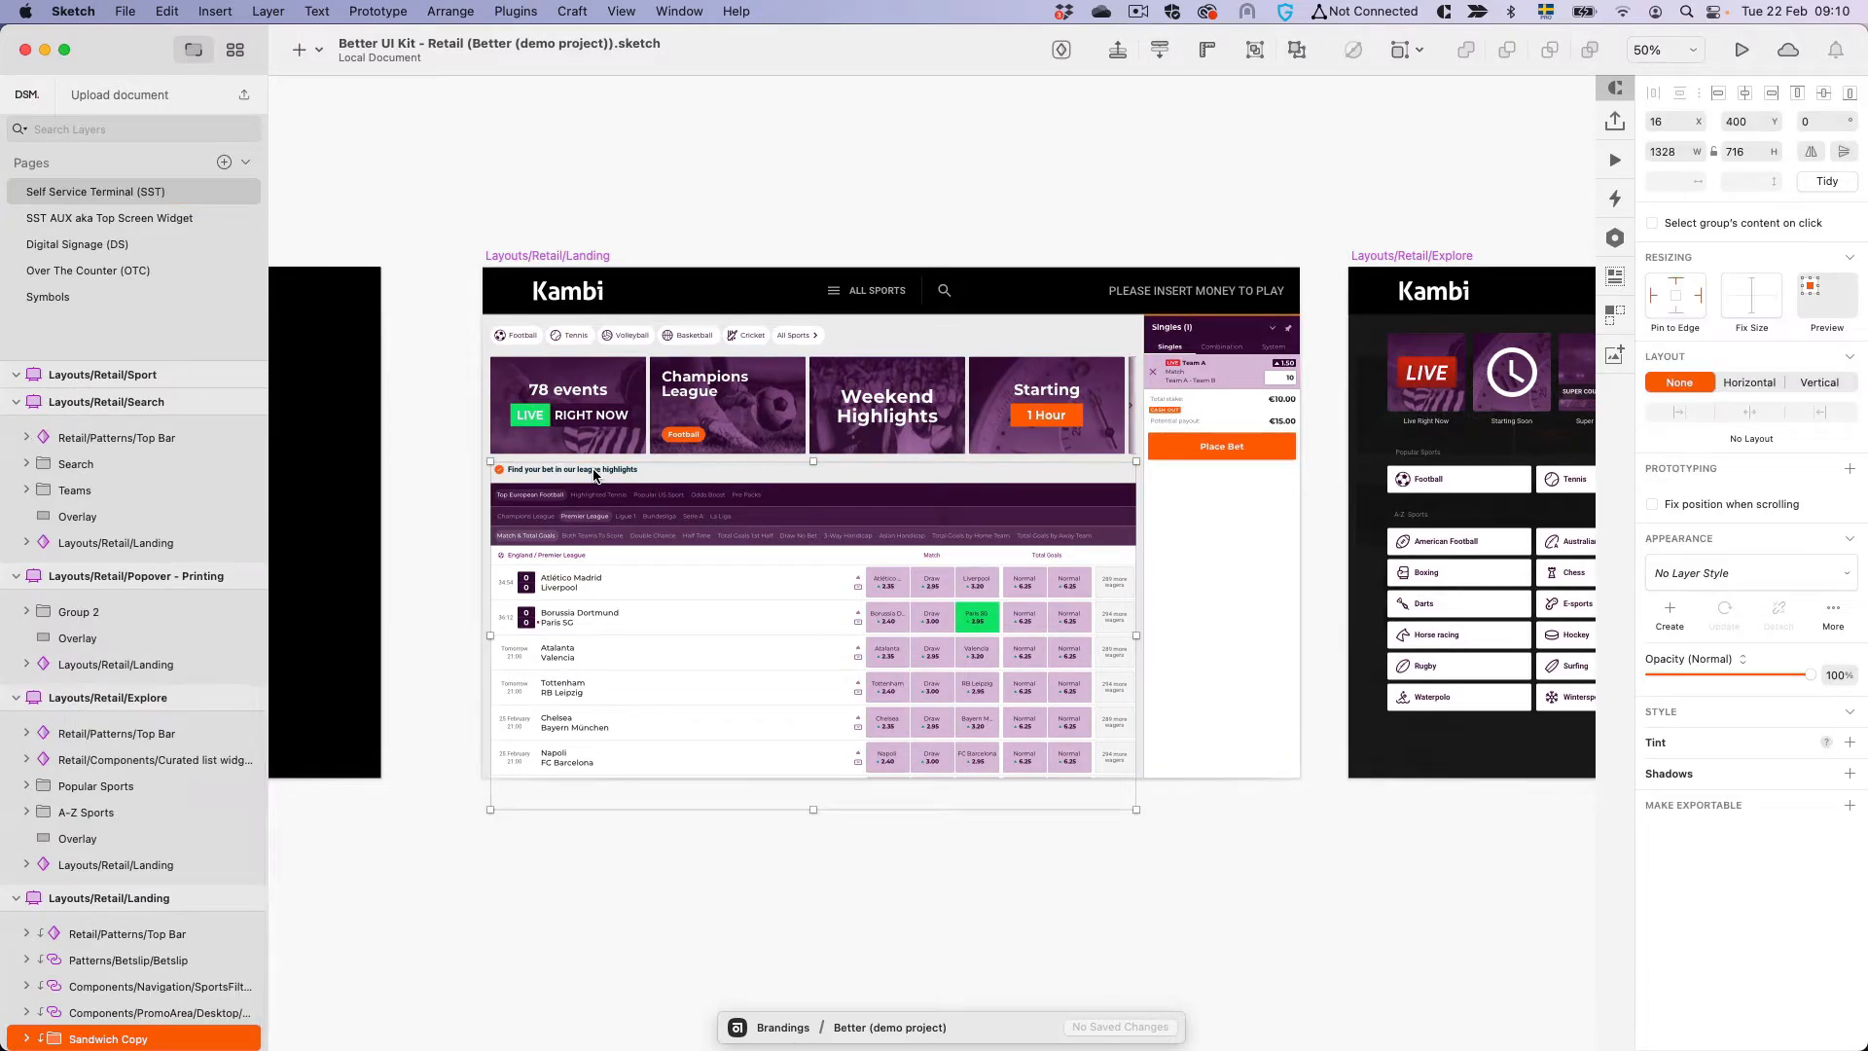
pyautogui.doubleClick(593, 474)
pyautogui.doubleClick(591, 473)
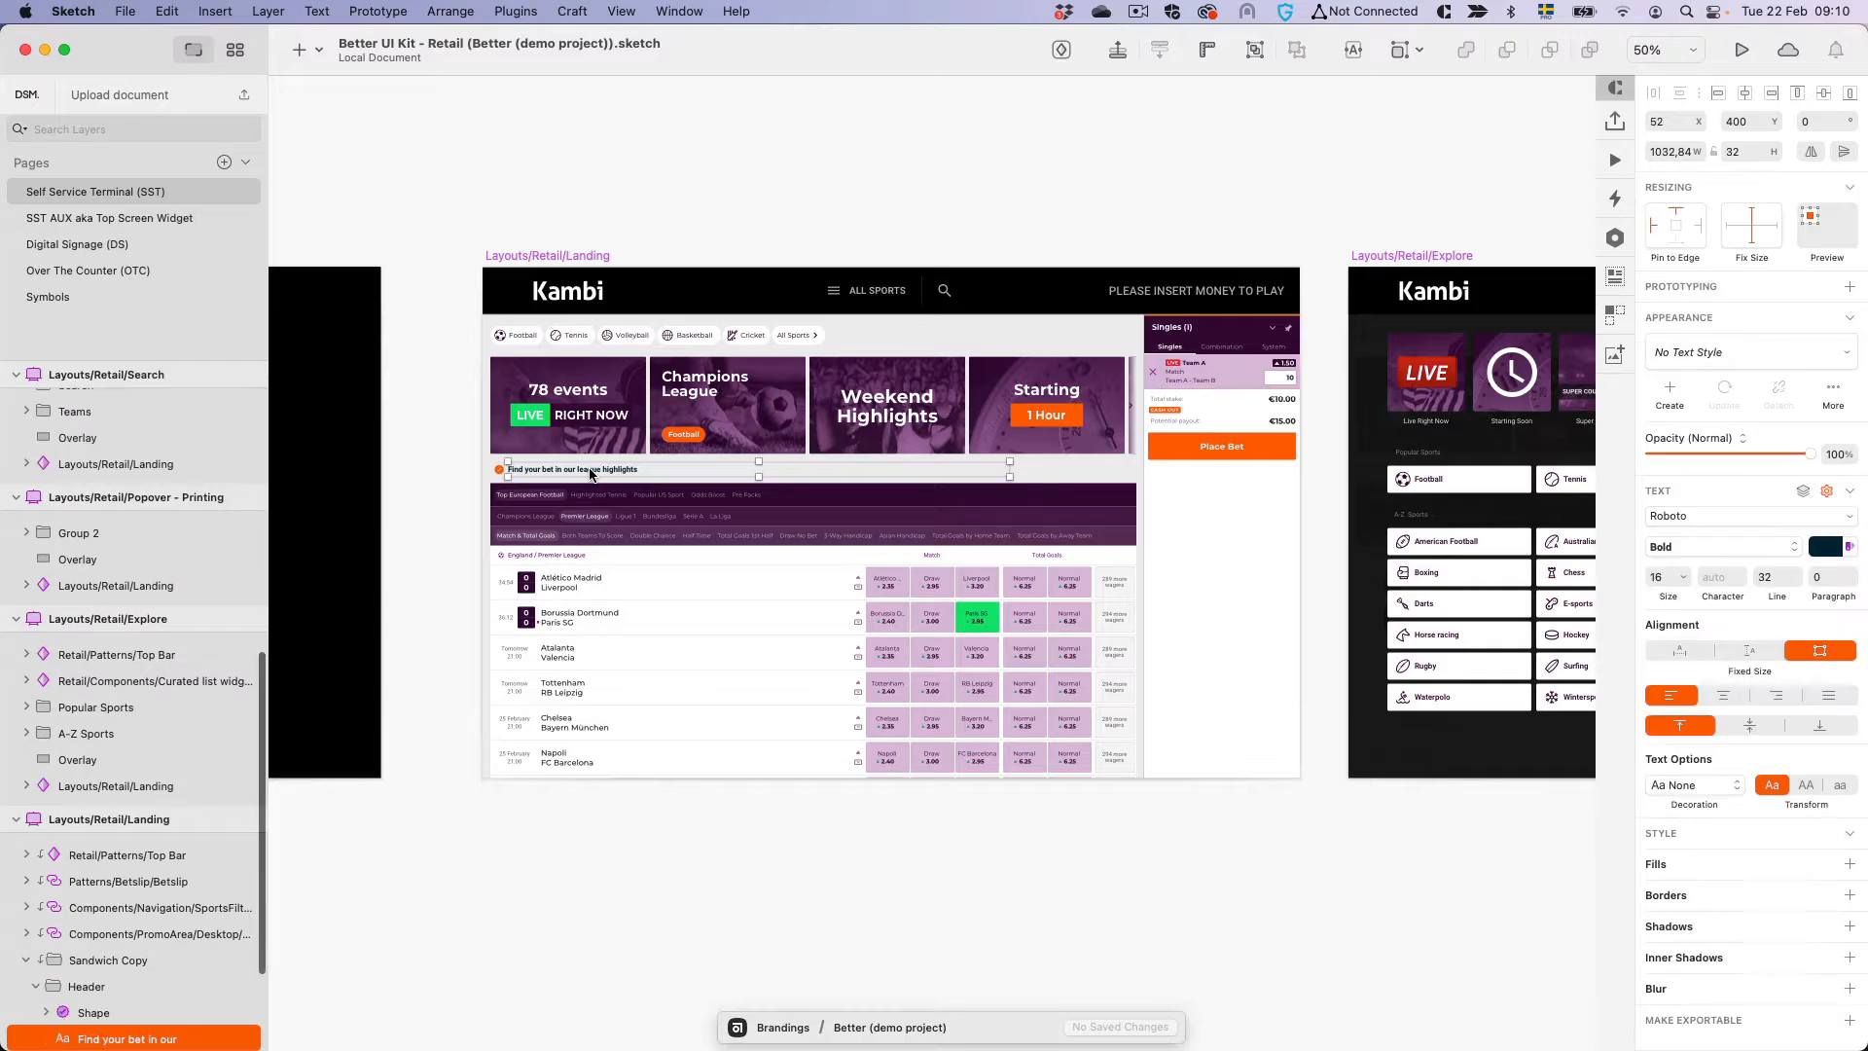
pyautogui.click(794, 912)
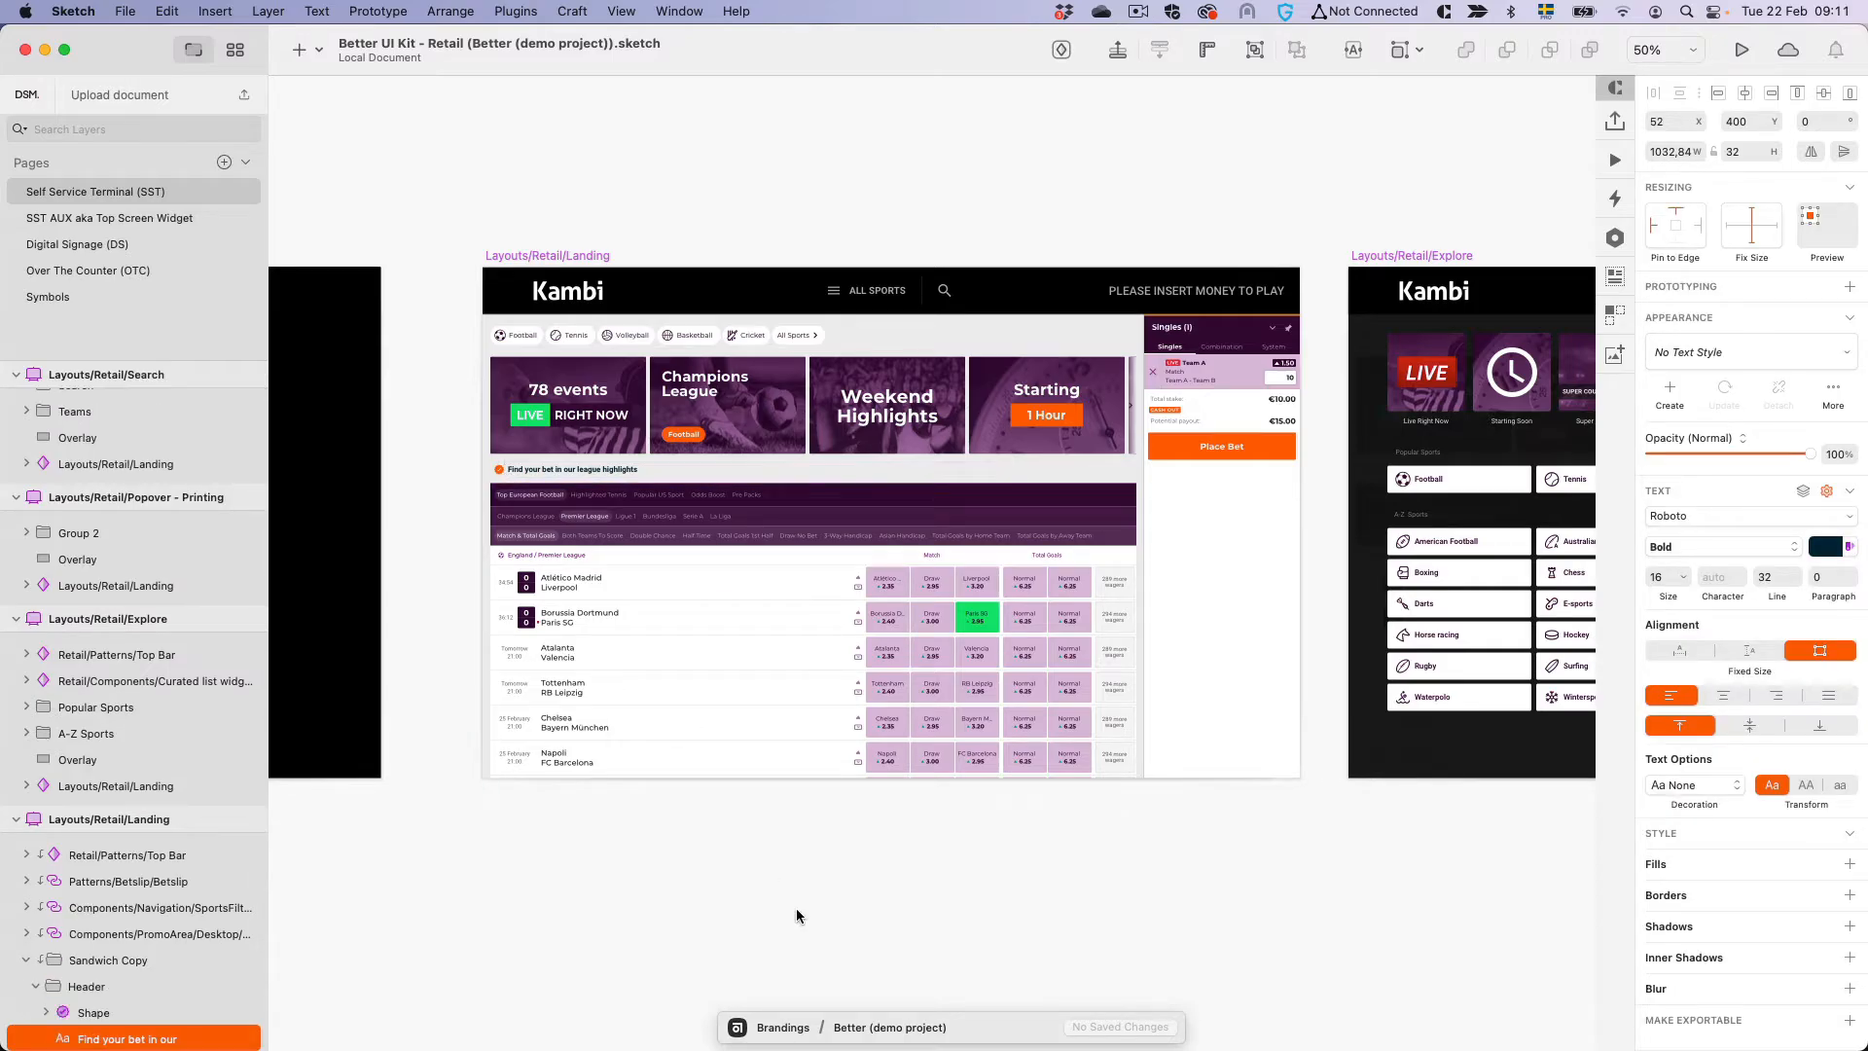
pyautogui.hscroll(2, 862, 840)
pyautogui.hscroll(1, 862, 848)
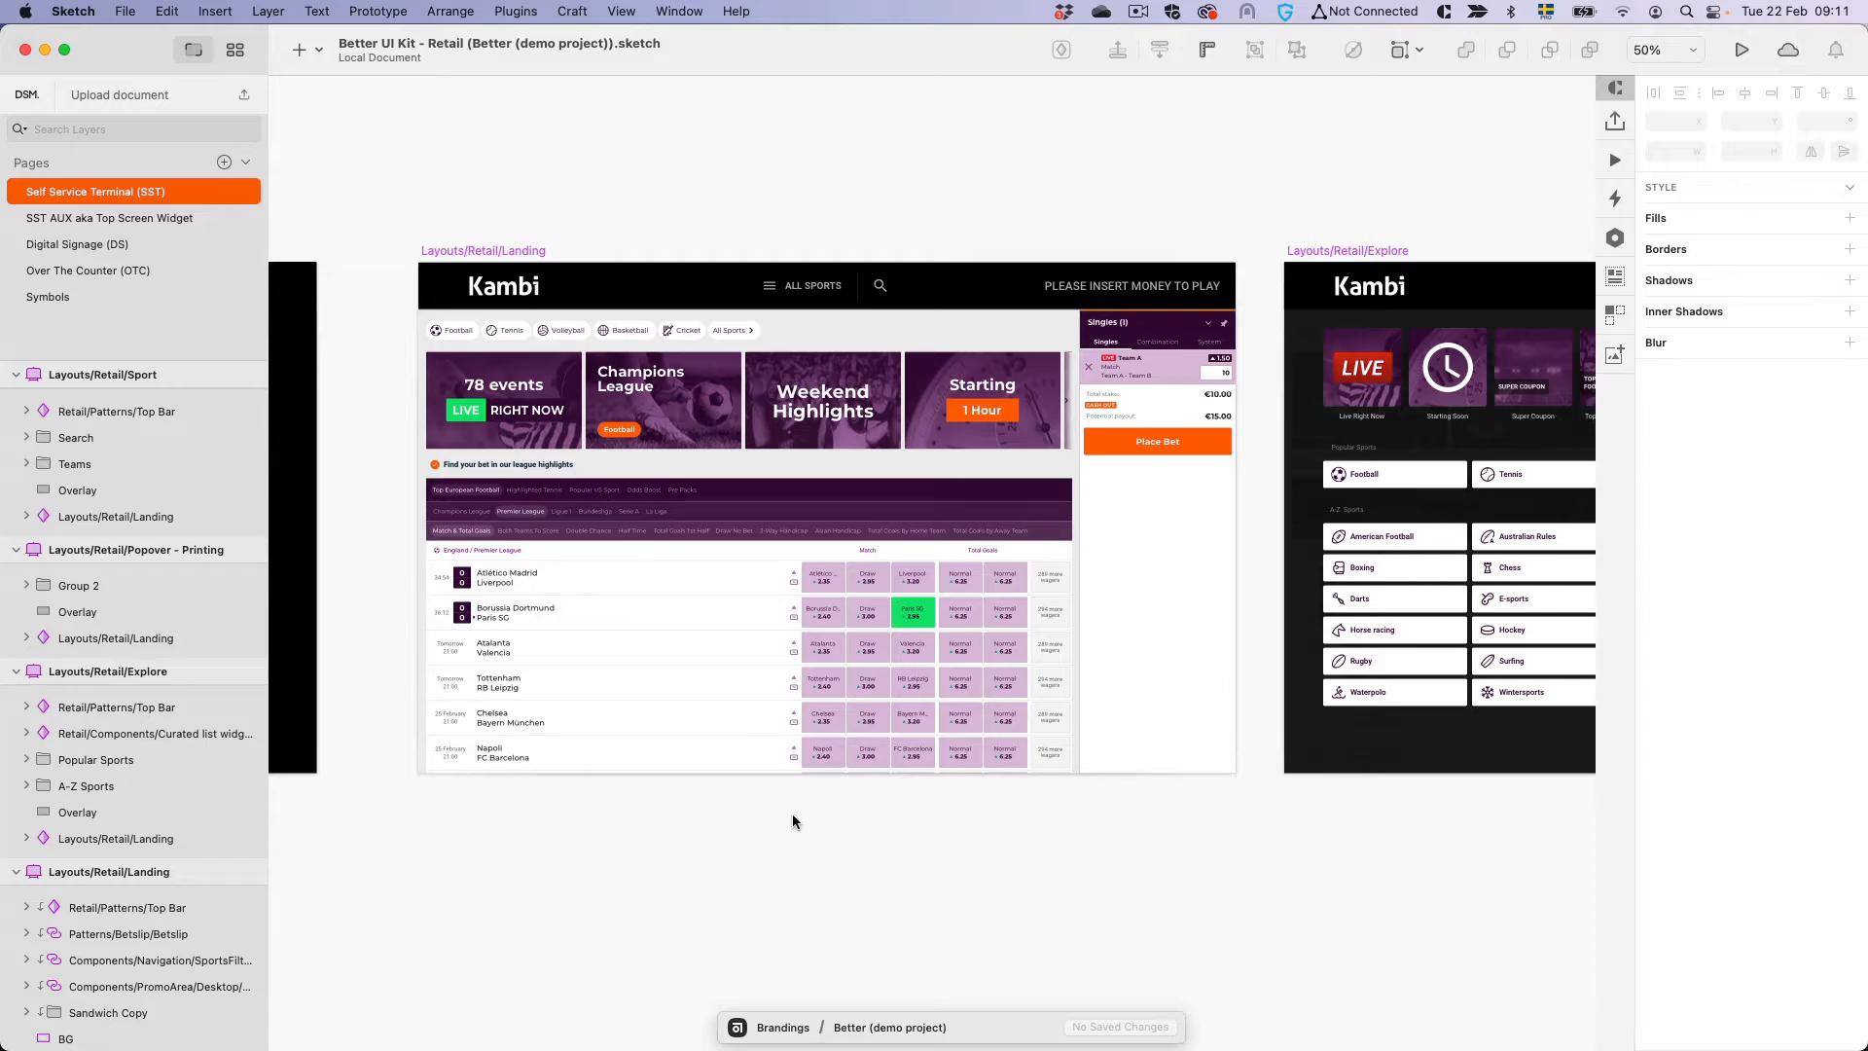
pyautogui.click(74, 297)
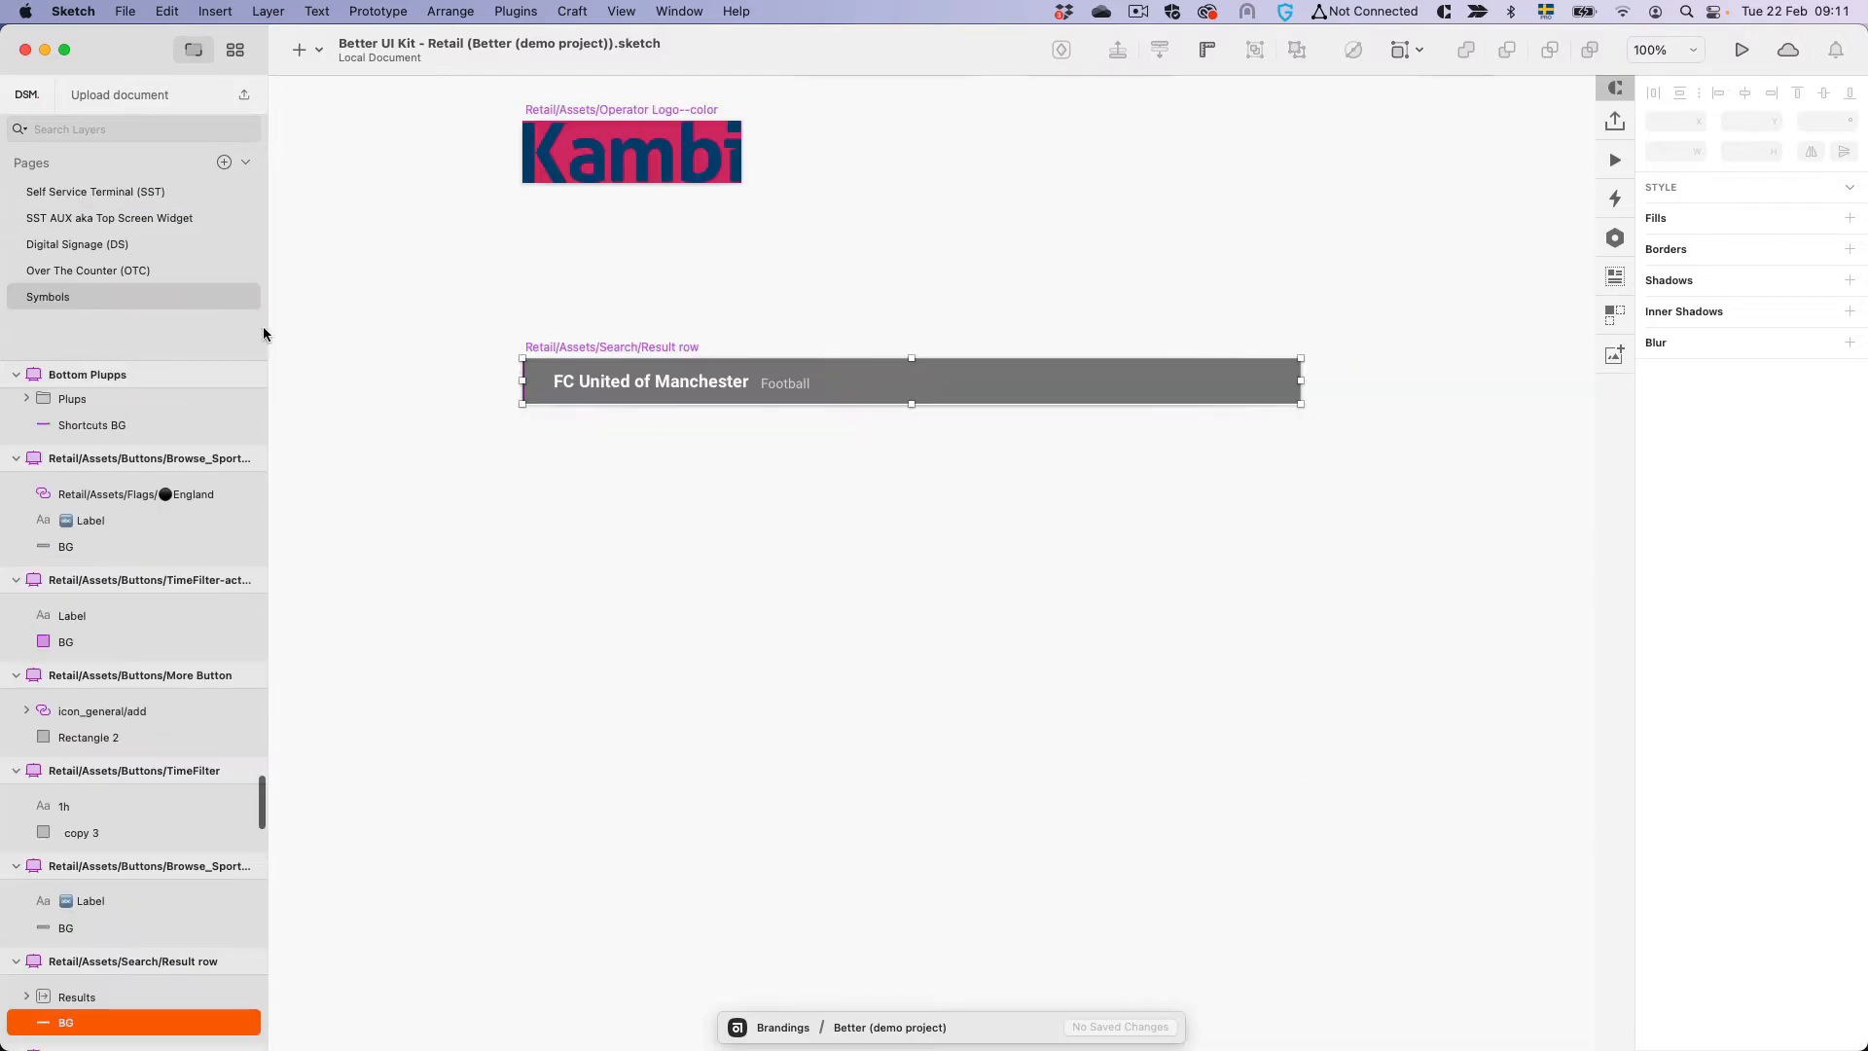
# Step: Start Fontily's Find & Replace Fonts and replace Roboto-Regular with Montserrat-Regular
pyautogui.click(832, 453)
pyautogui.click(370, 10)
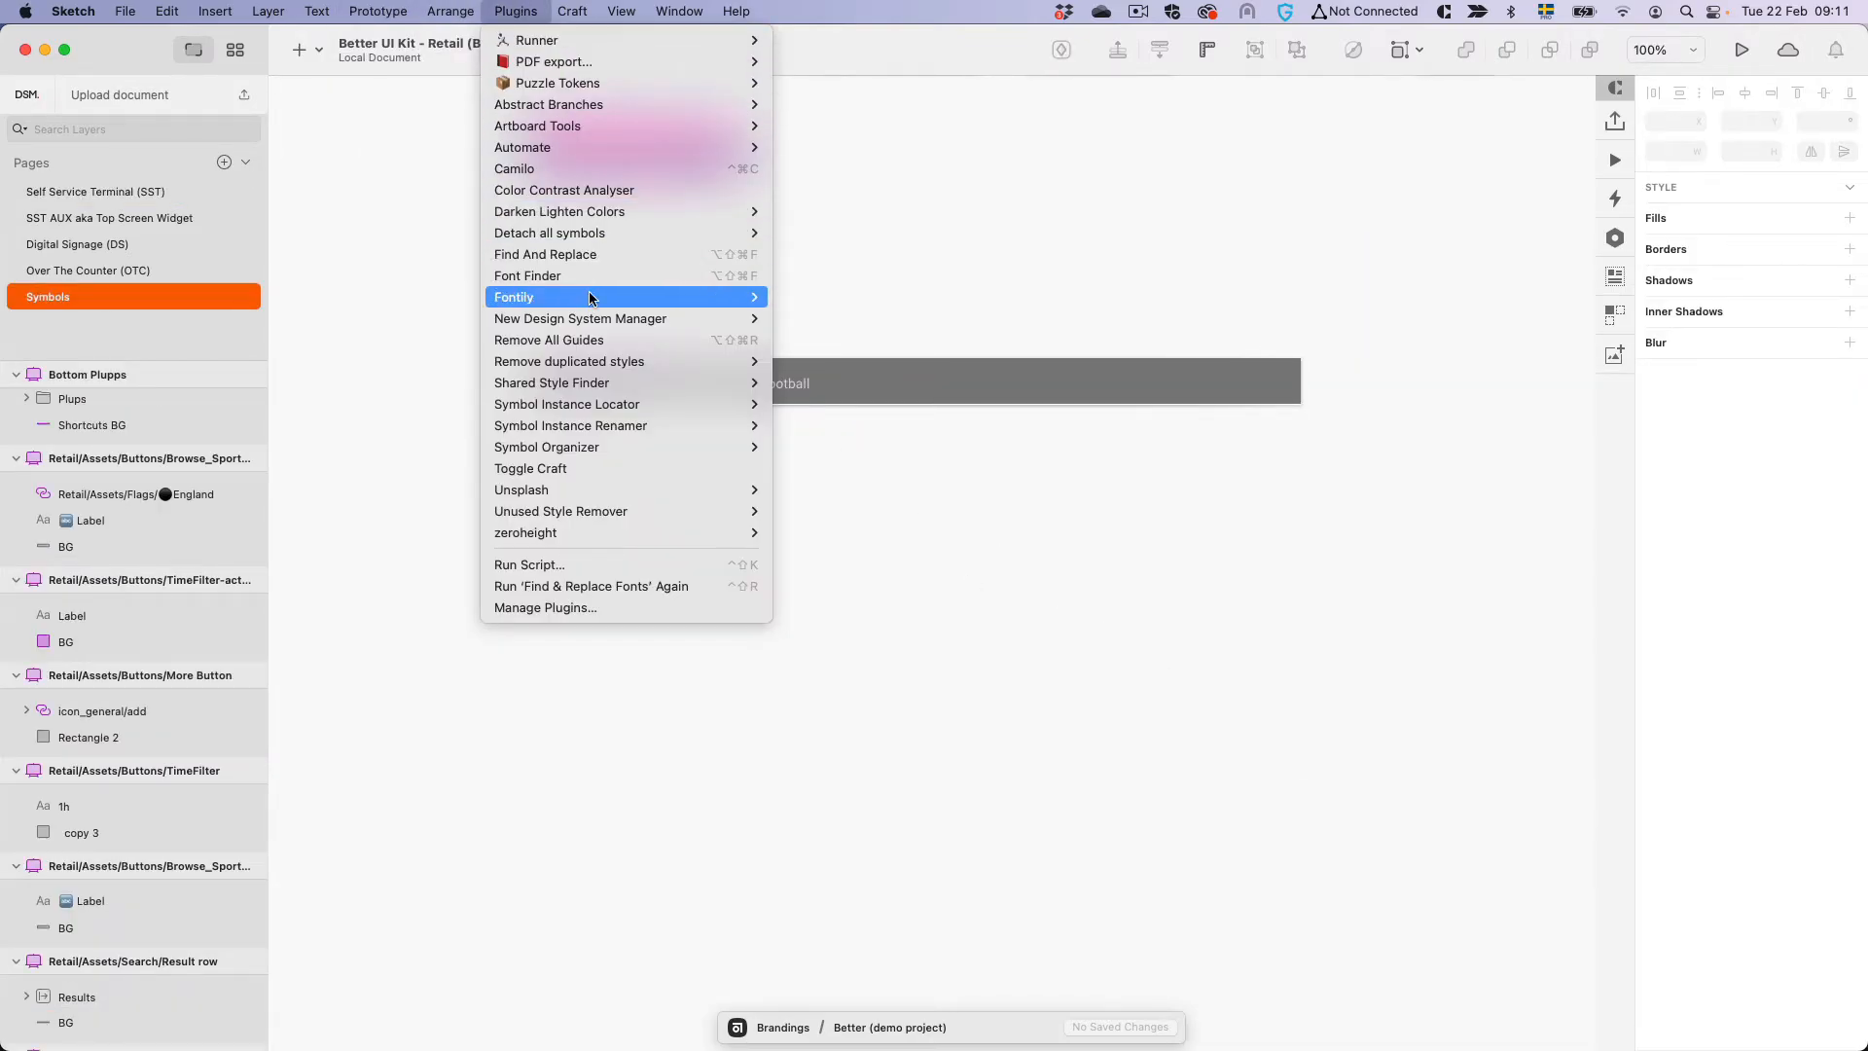
pyautogui.moveTo(589, 296)
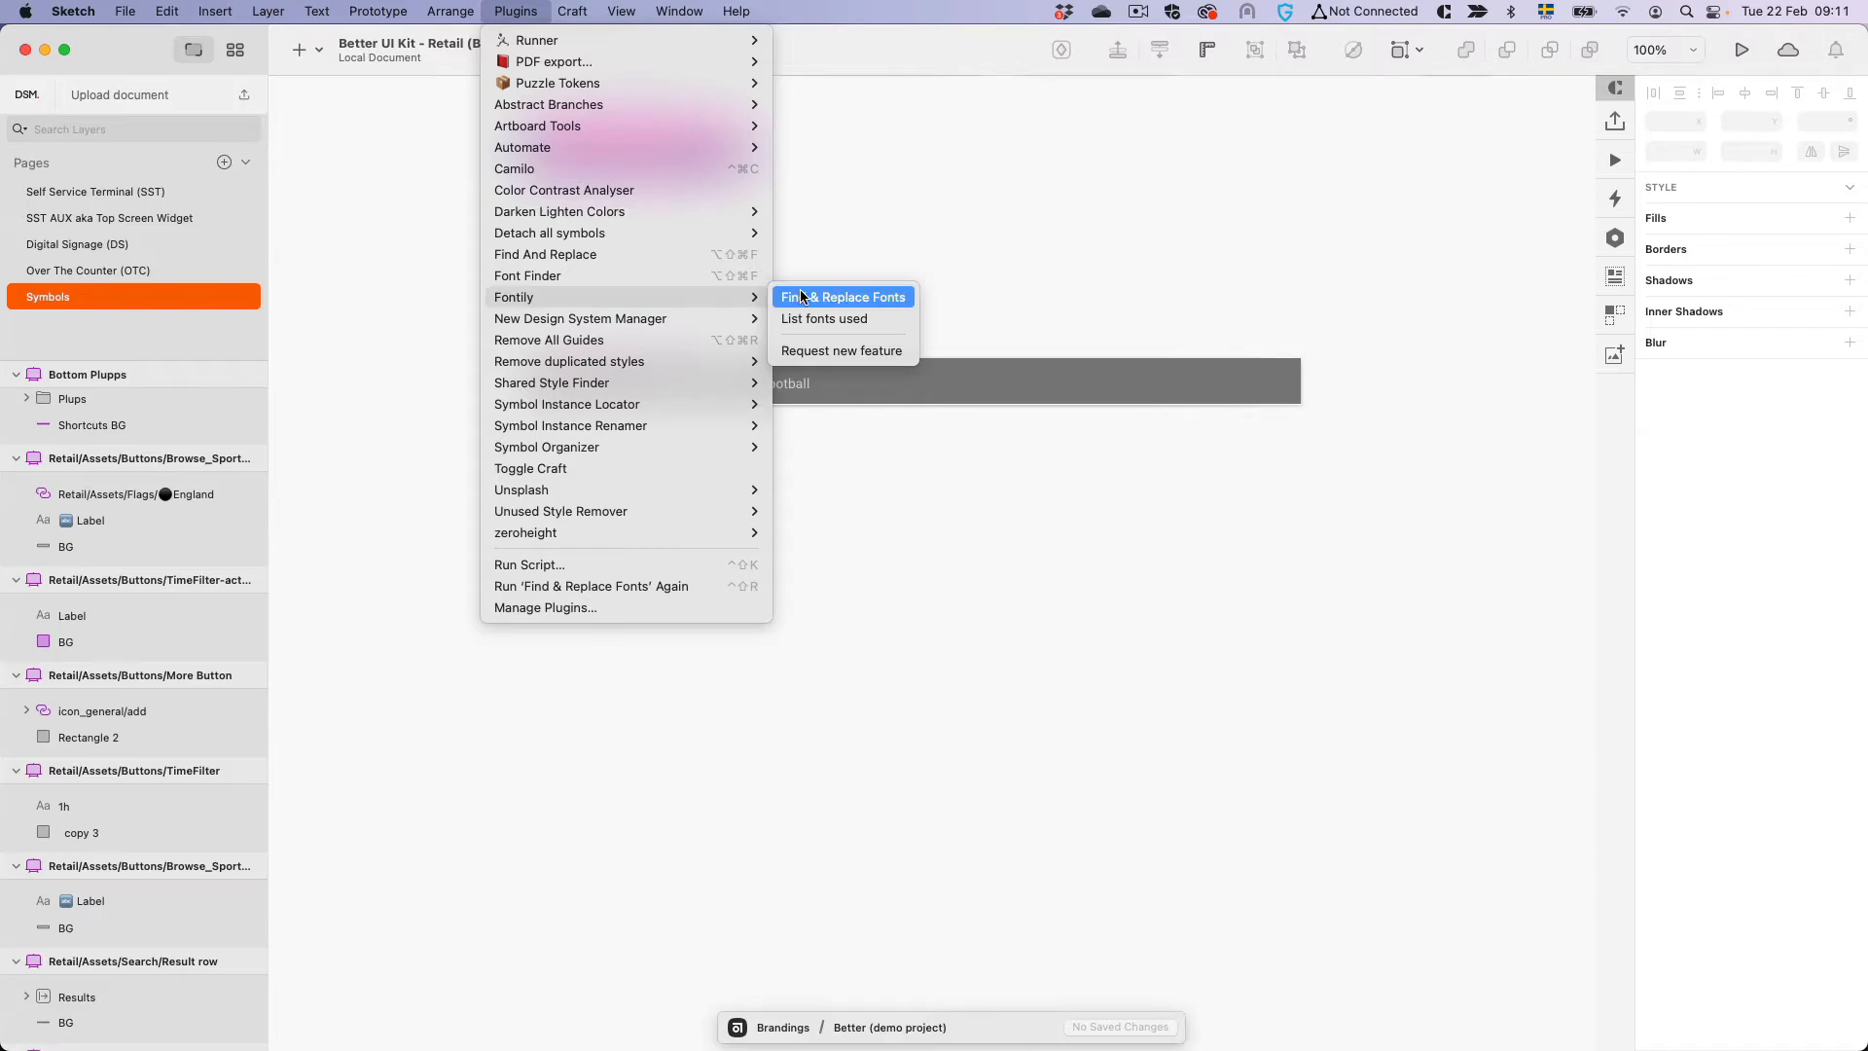
pyautogui.click(833, 298)
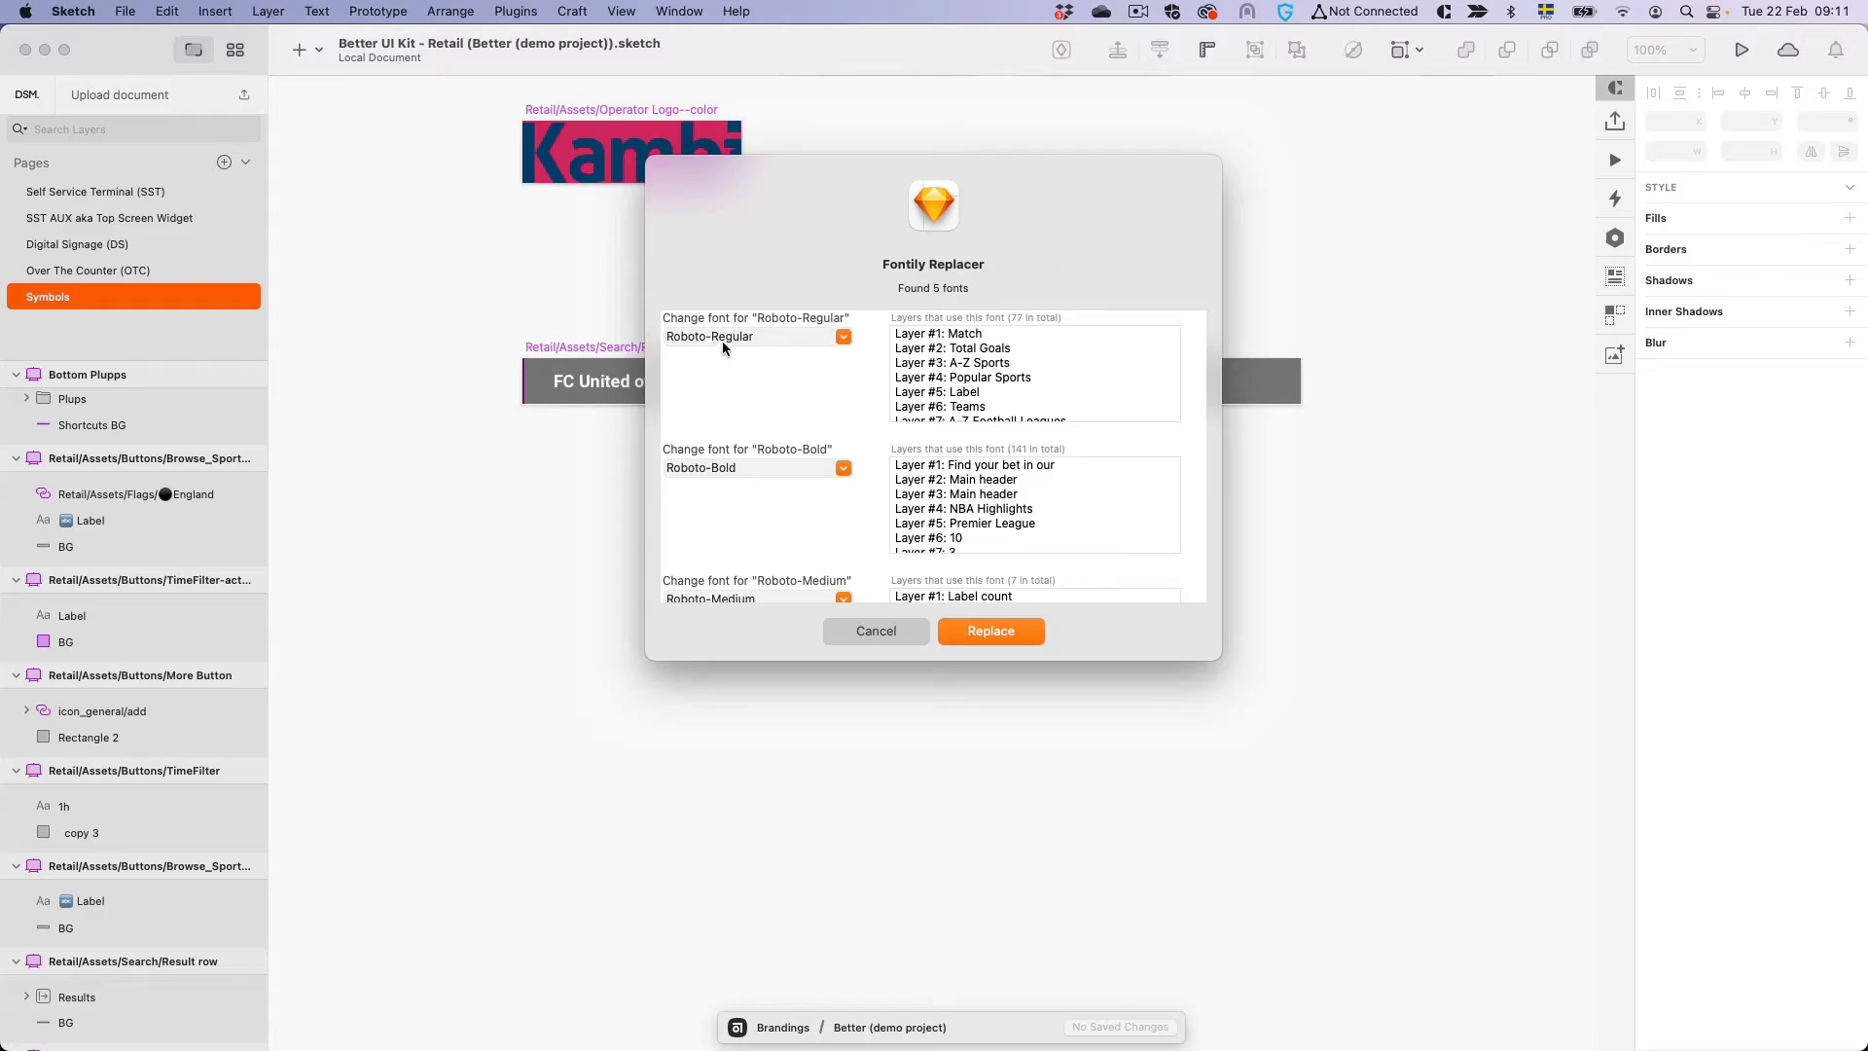
pyautogui.click(684, 335)
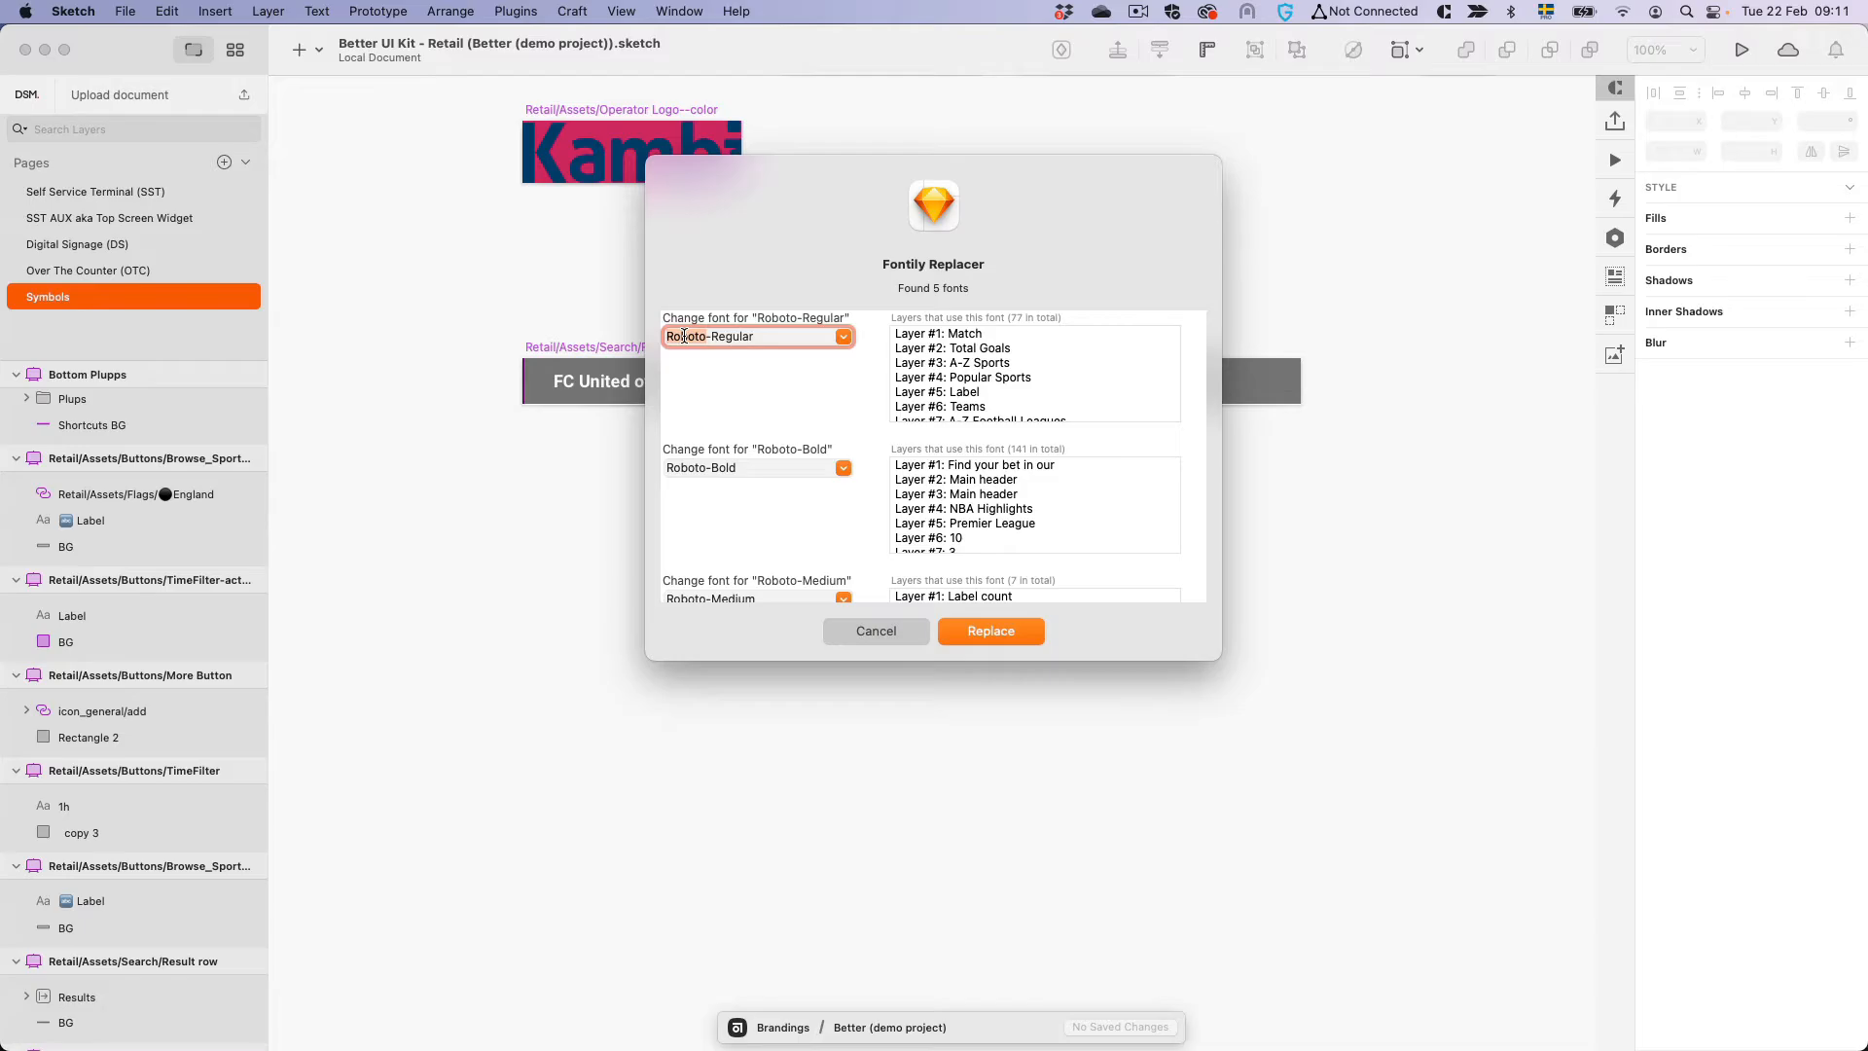
pyautogui.write('Montserrat')
pyautogui.click(843, 336)
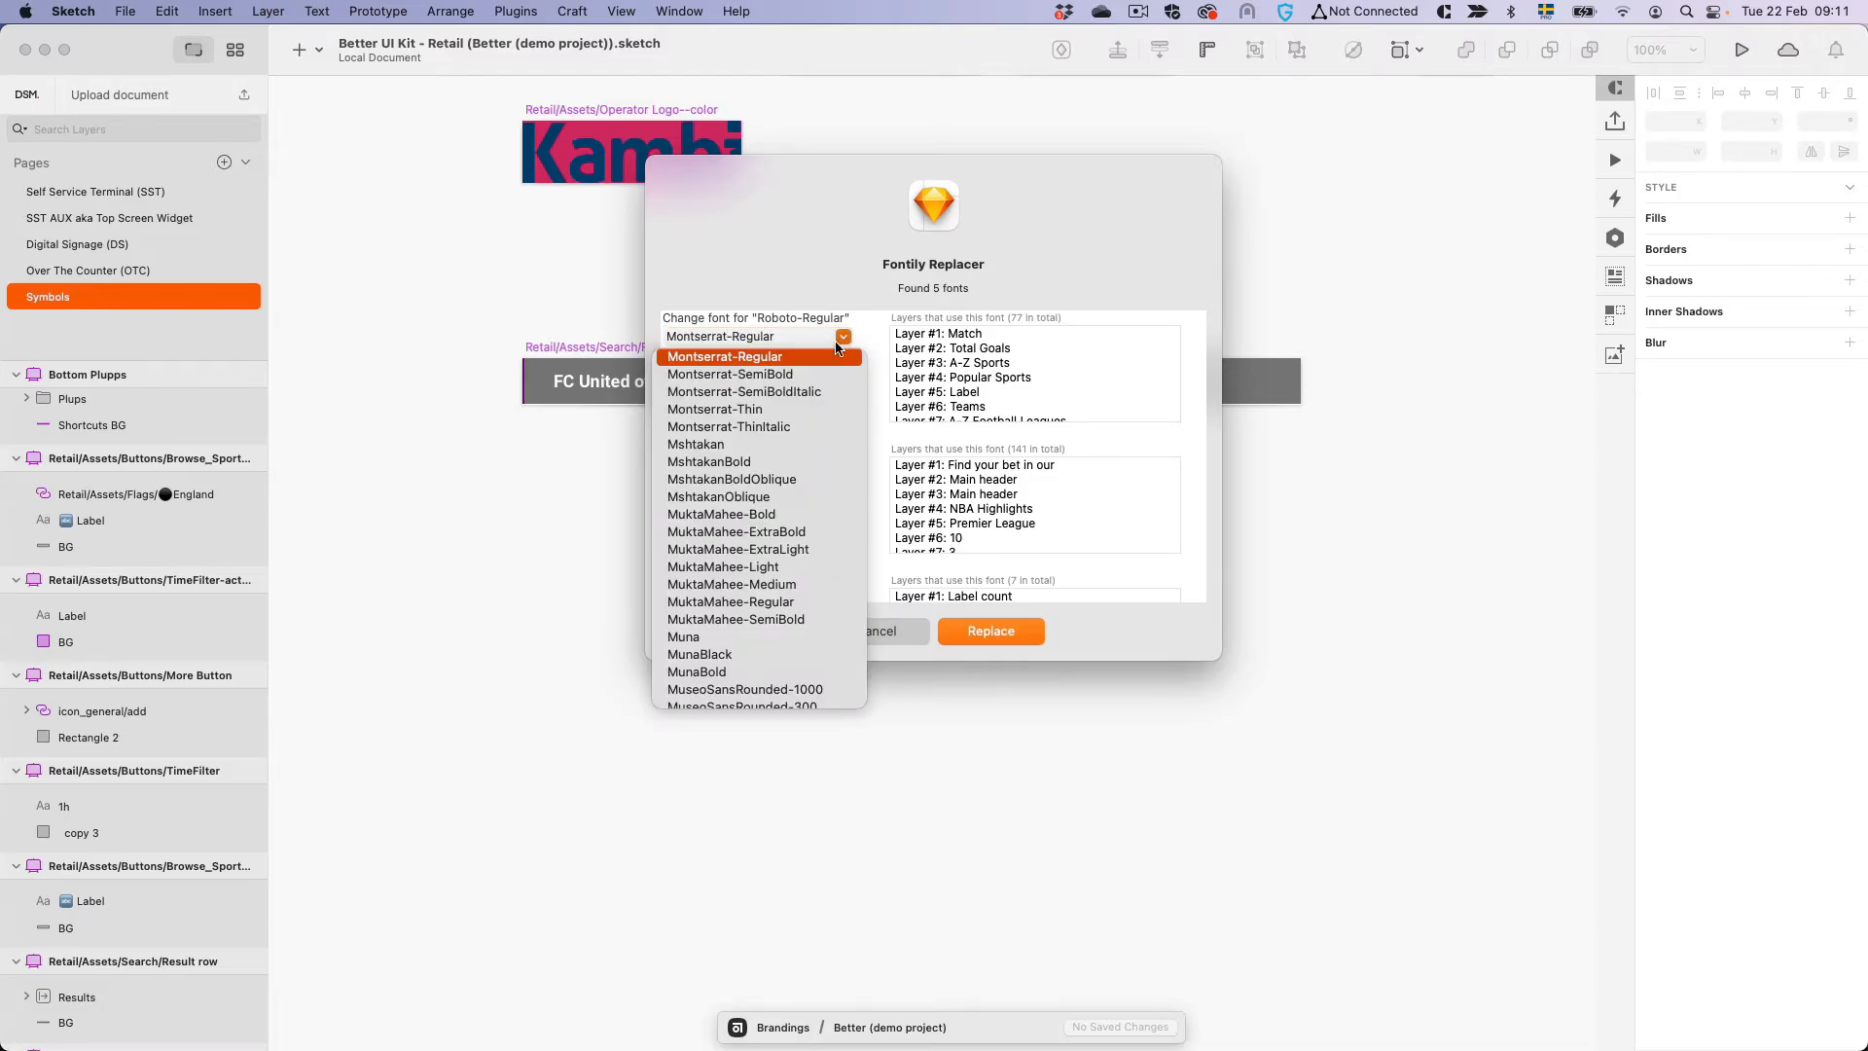
pyautogui.click(840, 348)
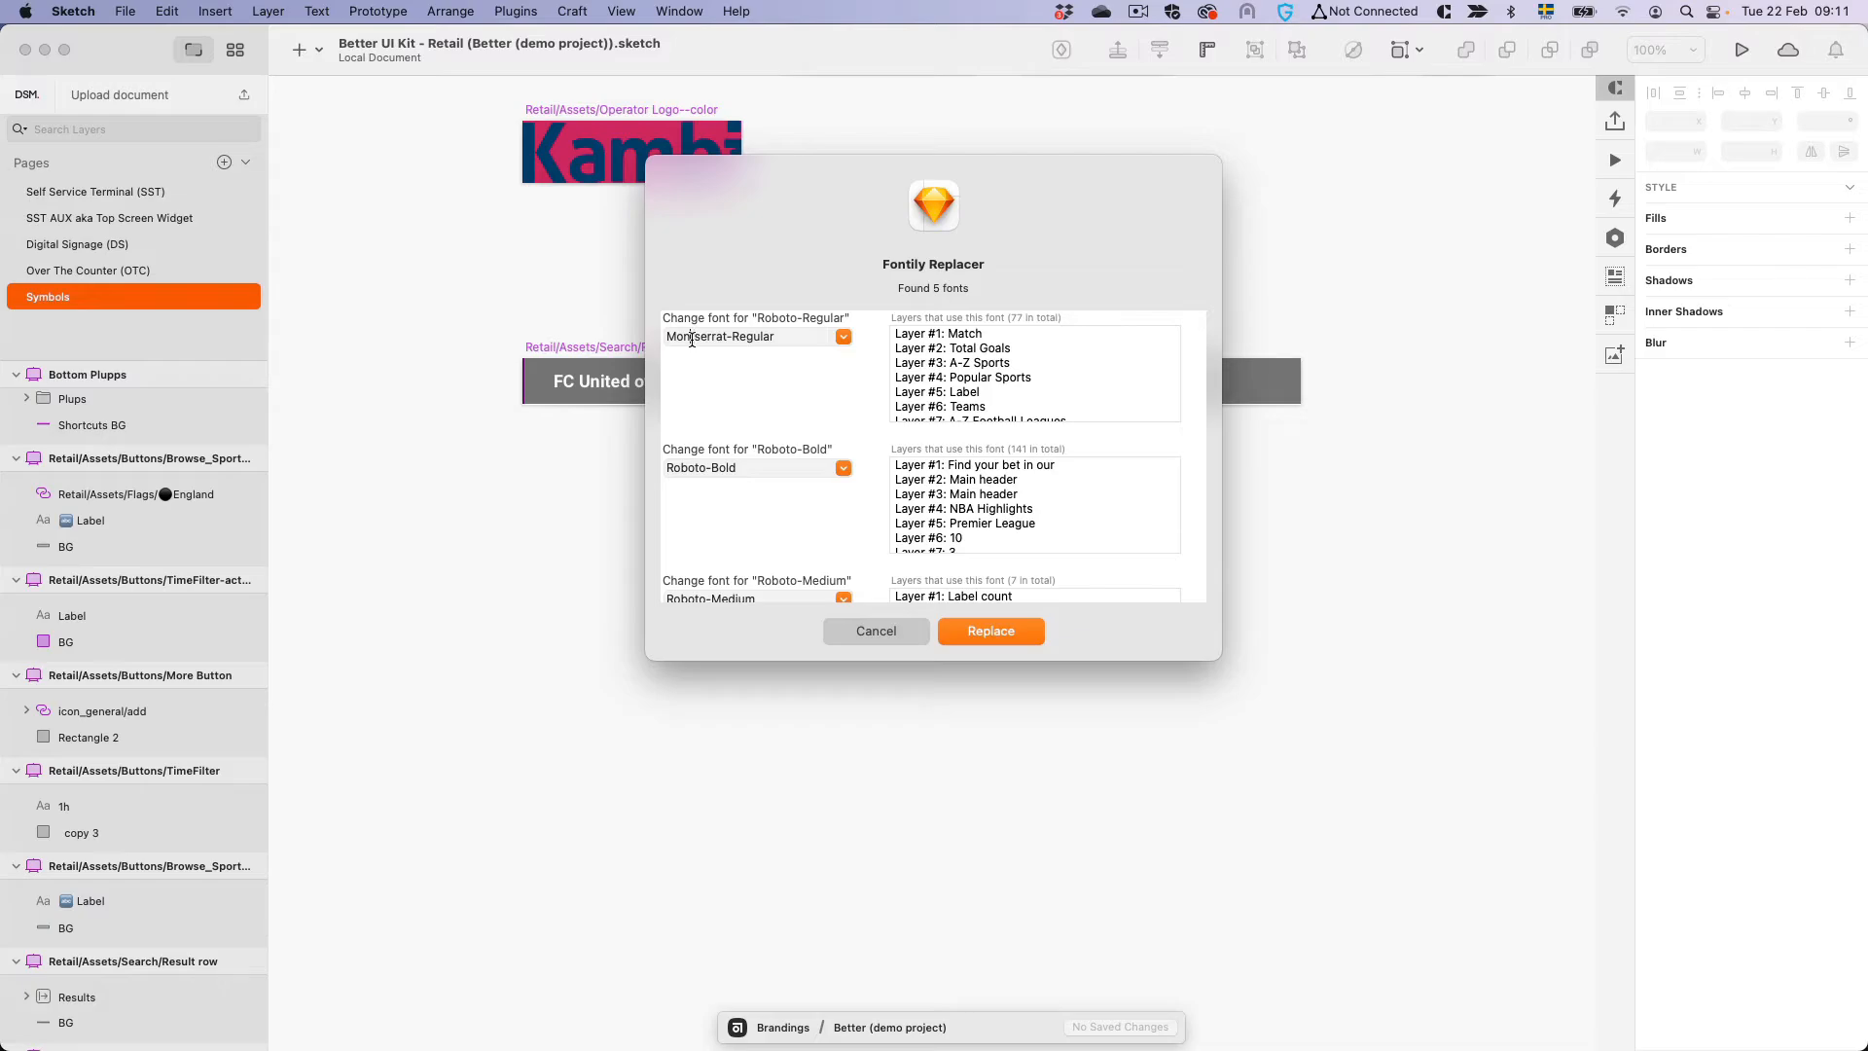
# Step: Replace Roboto-Bold and Roboto-Medium with Montserrat-Bold and Montserrat-Medium
pyautogui.doubleClick(684, 467)
pyautogui.write('Montserrat')
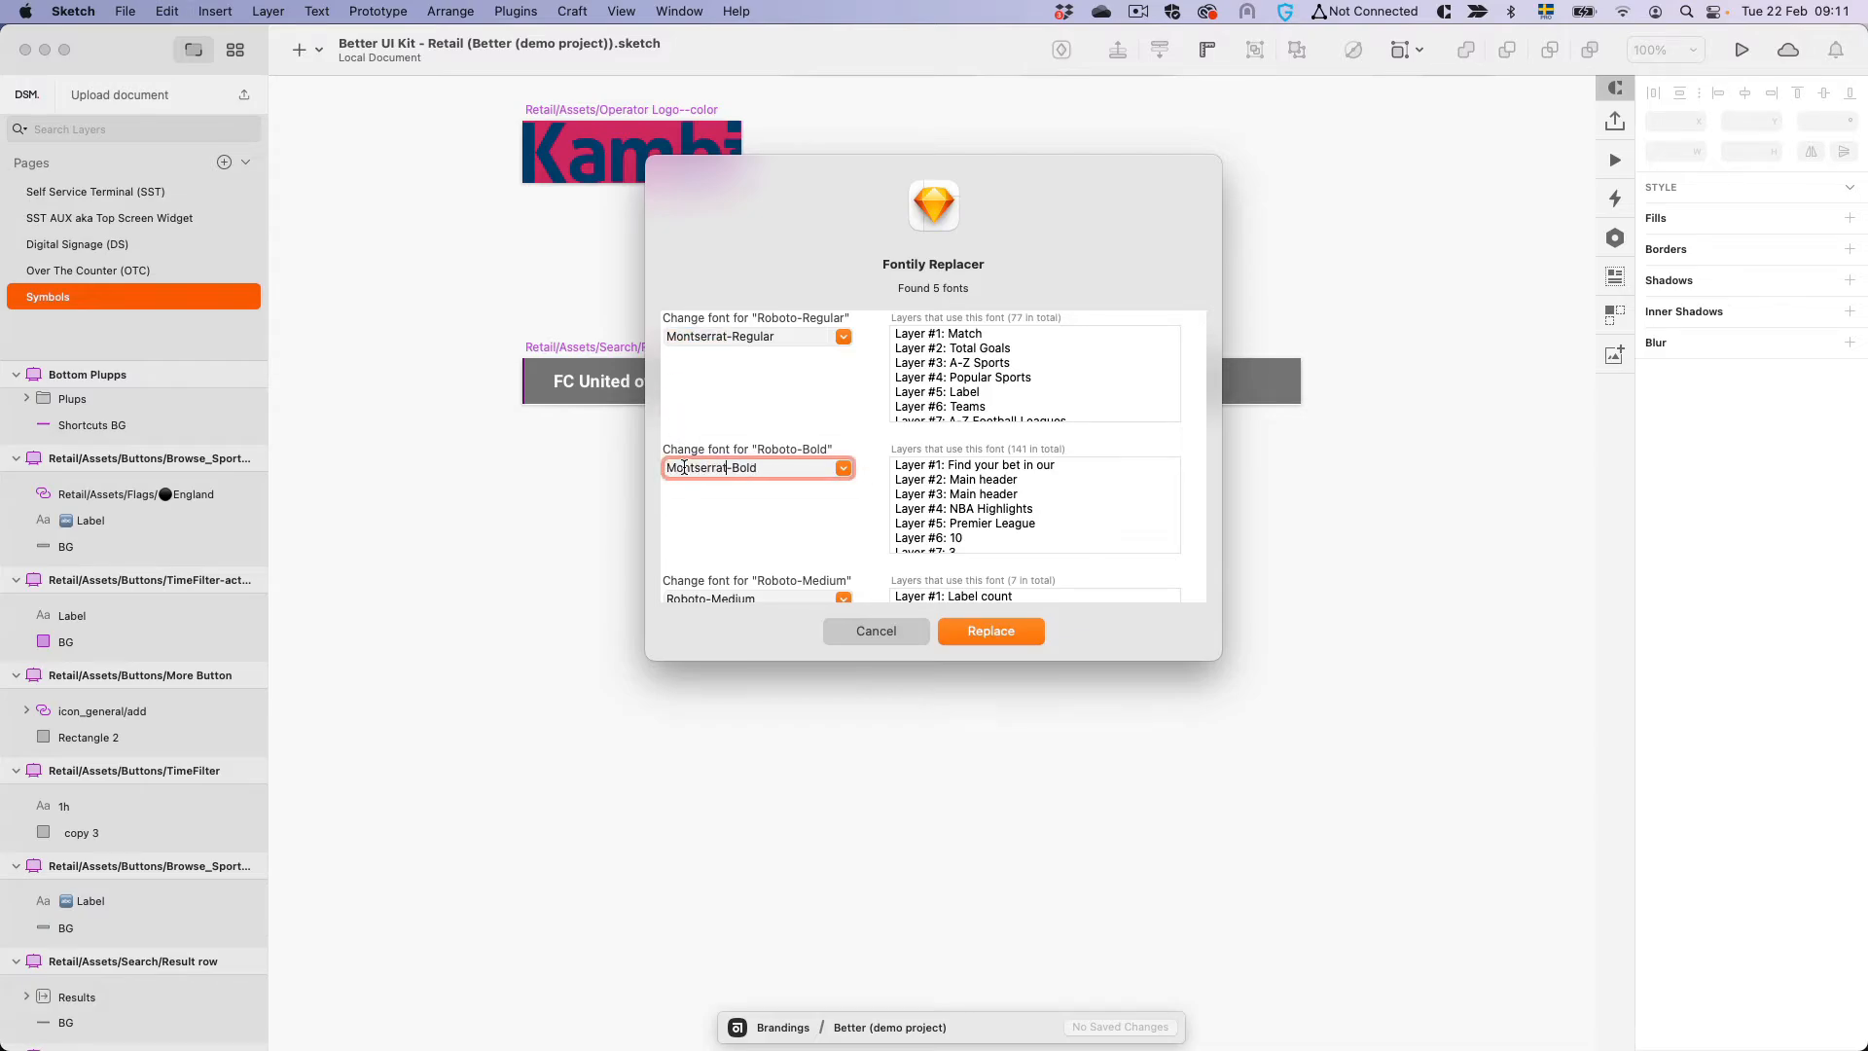
pyautogui.click(843, 468)
pyautogui.click(854, 475)
pyautogui.scroll(-2, 864, 466)
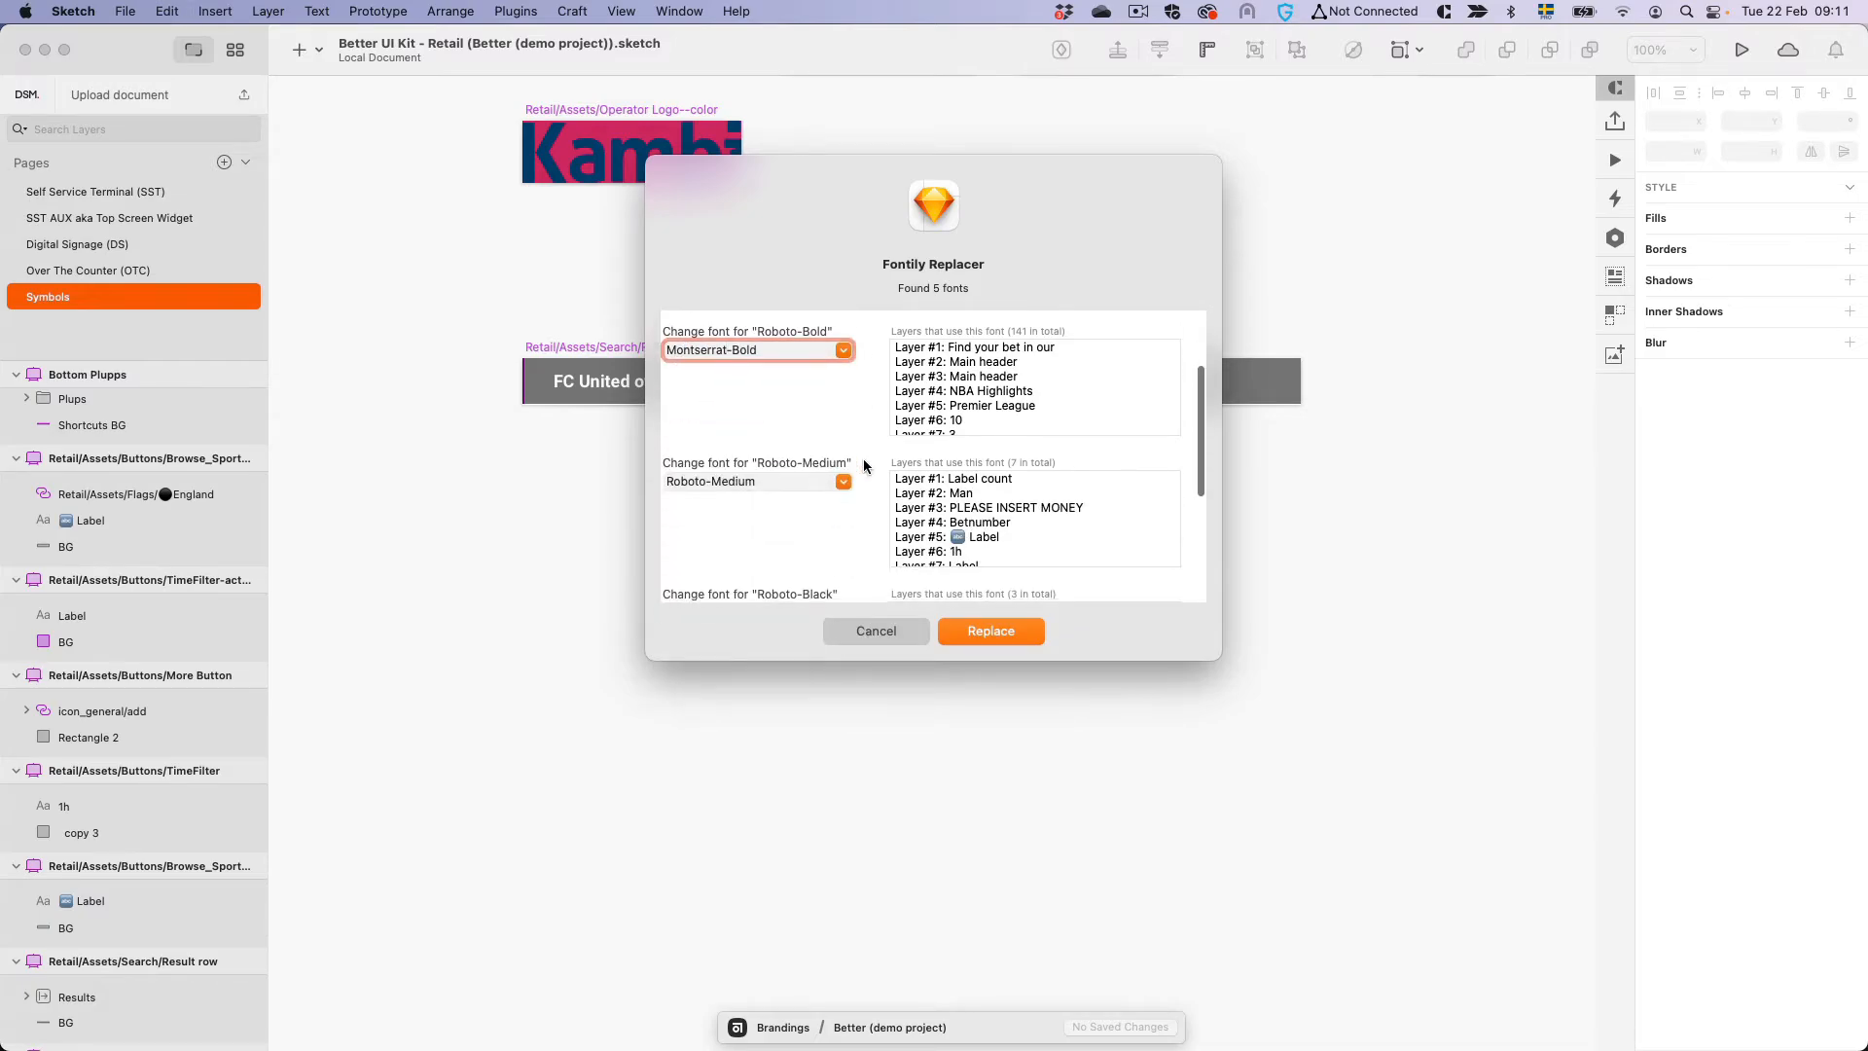
pyautogui.scroll(-1, 864, 466)
pyautogui.doubleClick(687, 459)
pyautogui.write('Montserrat')
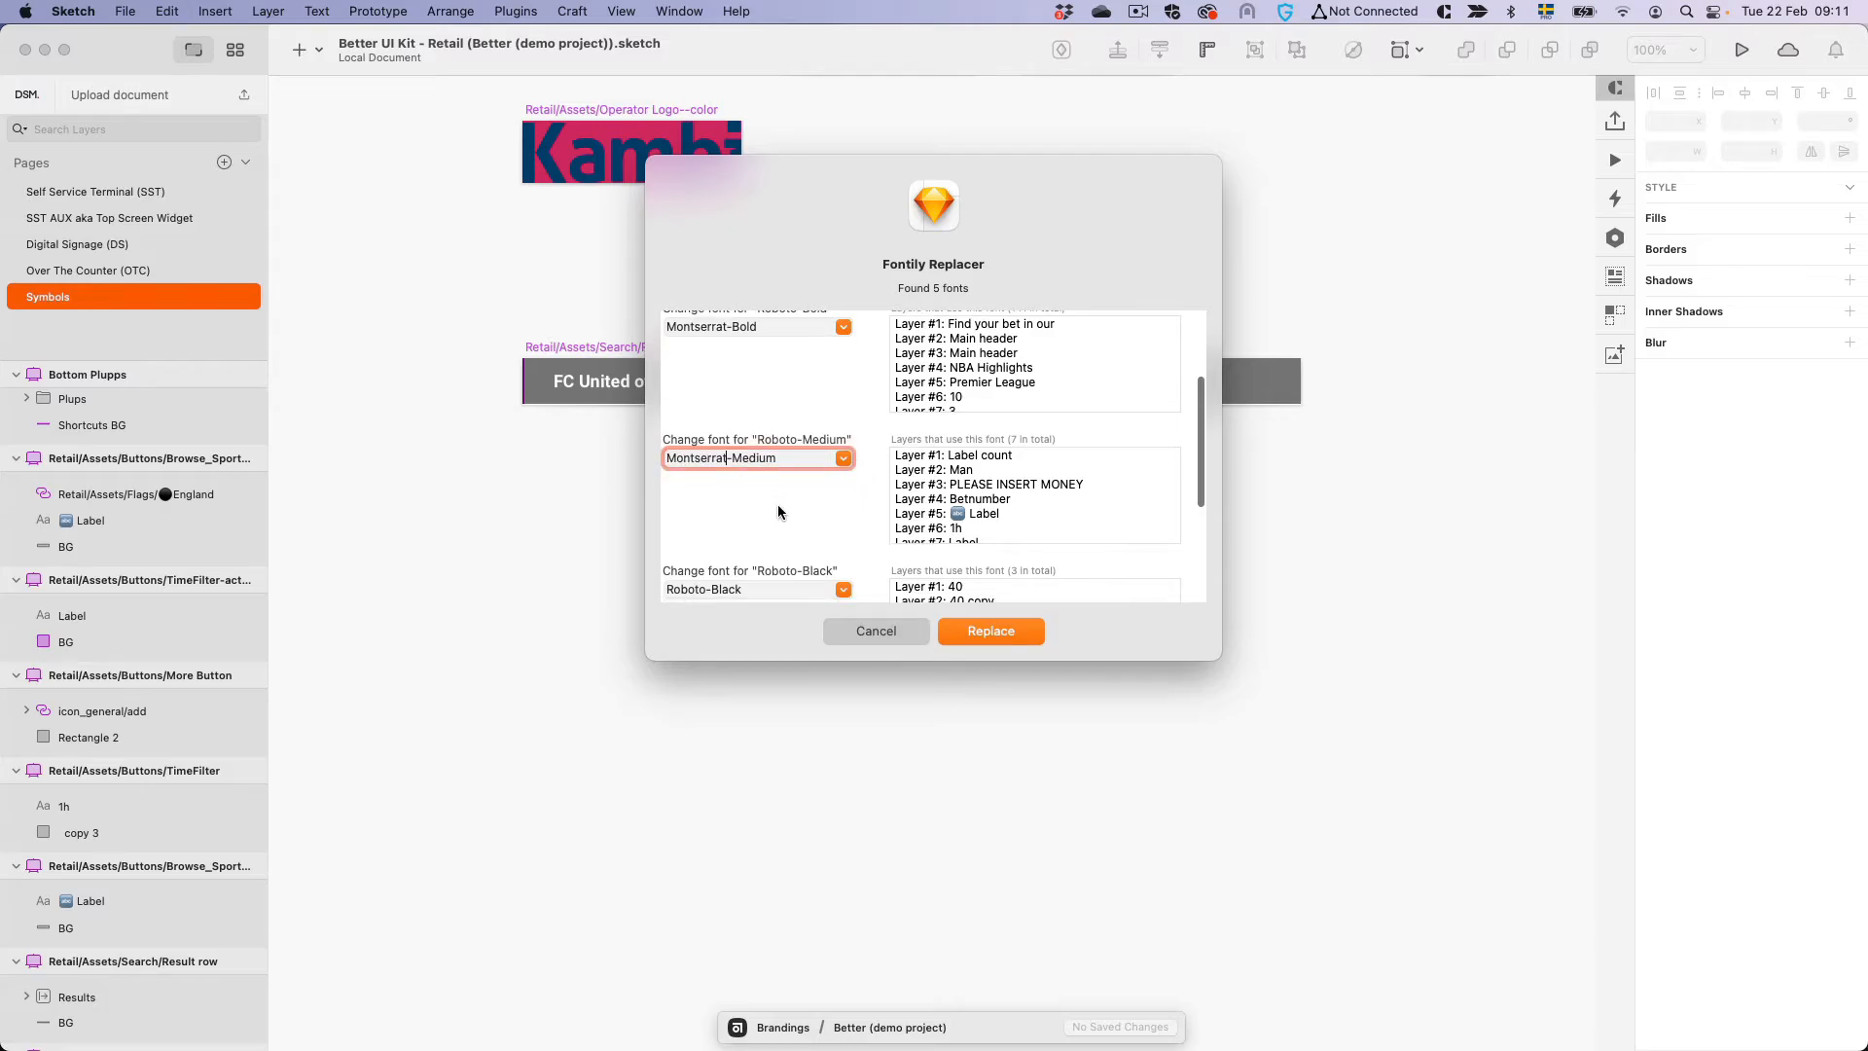
# Step: Replace Roboto-Black and Roboto-BoldItalic with Montserrat equivalents and apply all replacements
pyautogui.scroll(-3, 778, 513)
pyautogui.doubleClick(678, 498)
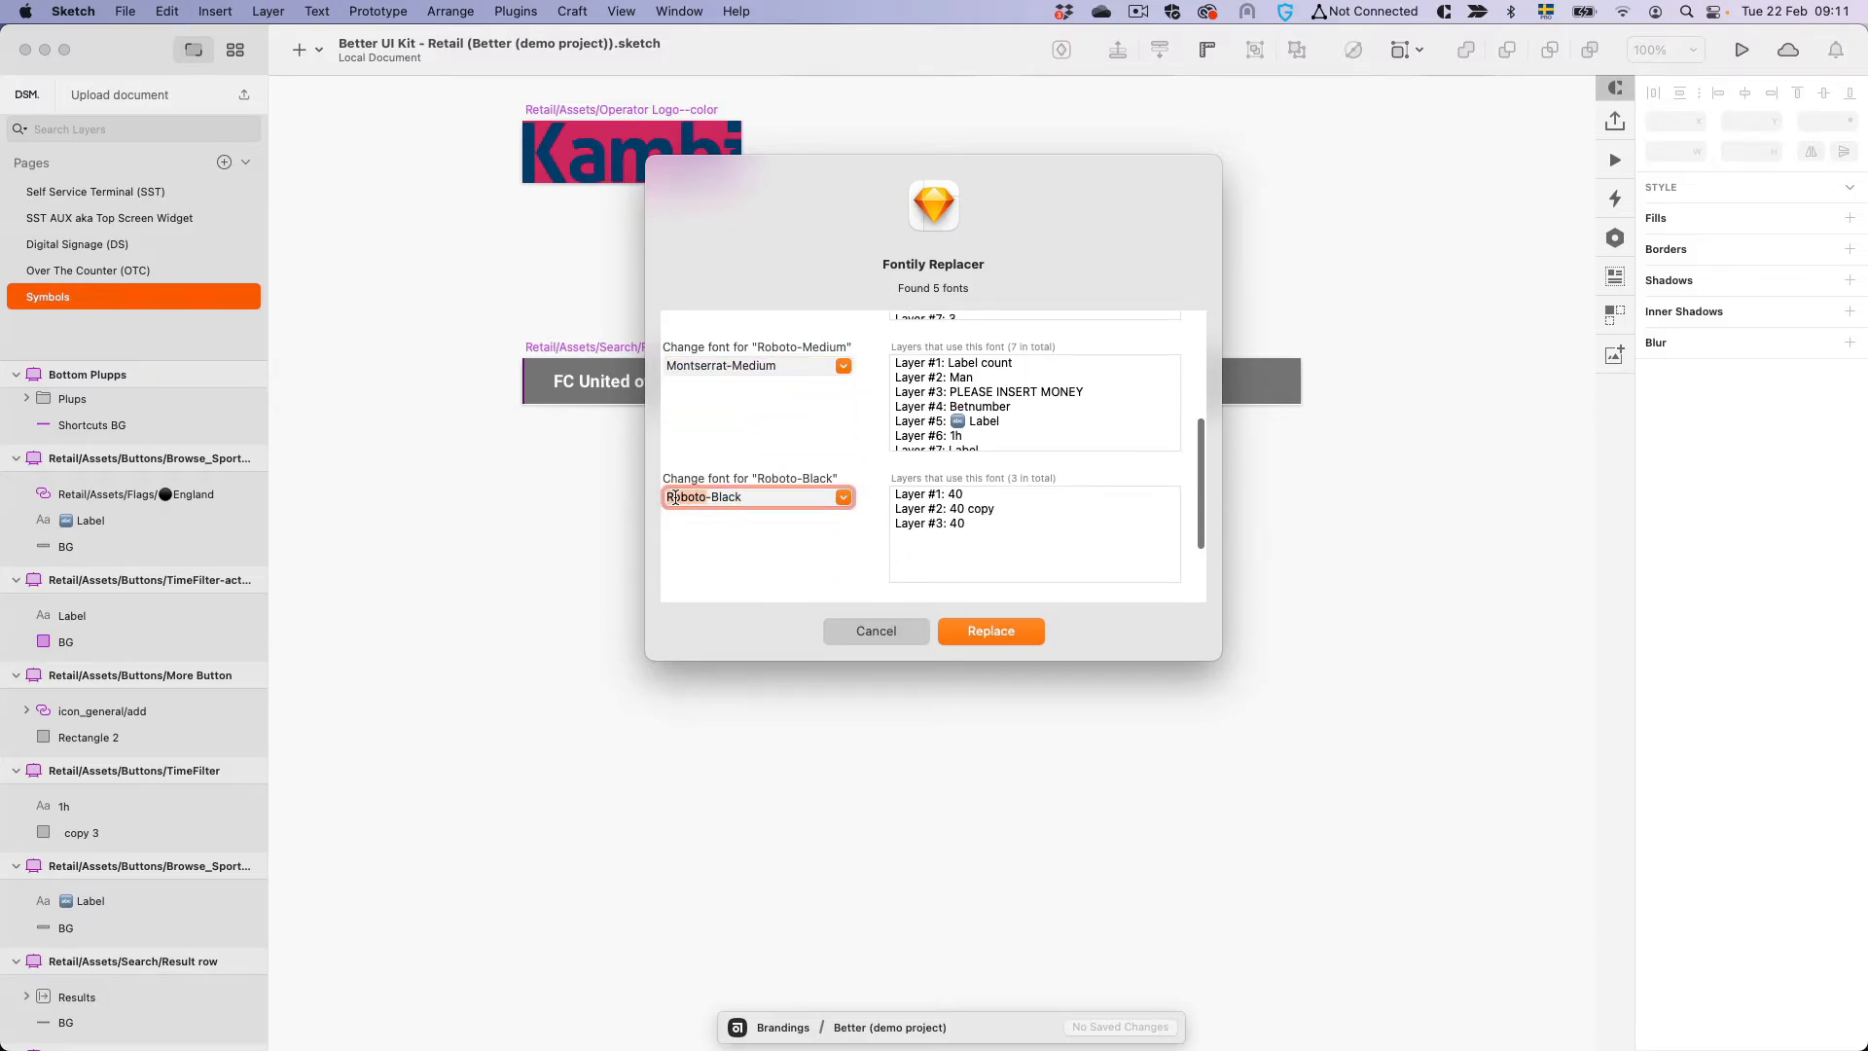
pyautogui.write('Montserrat')
pyautogui.scroll(-2, 851, 578)
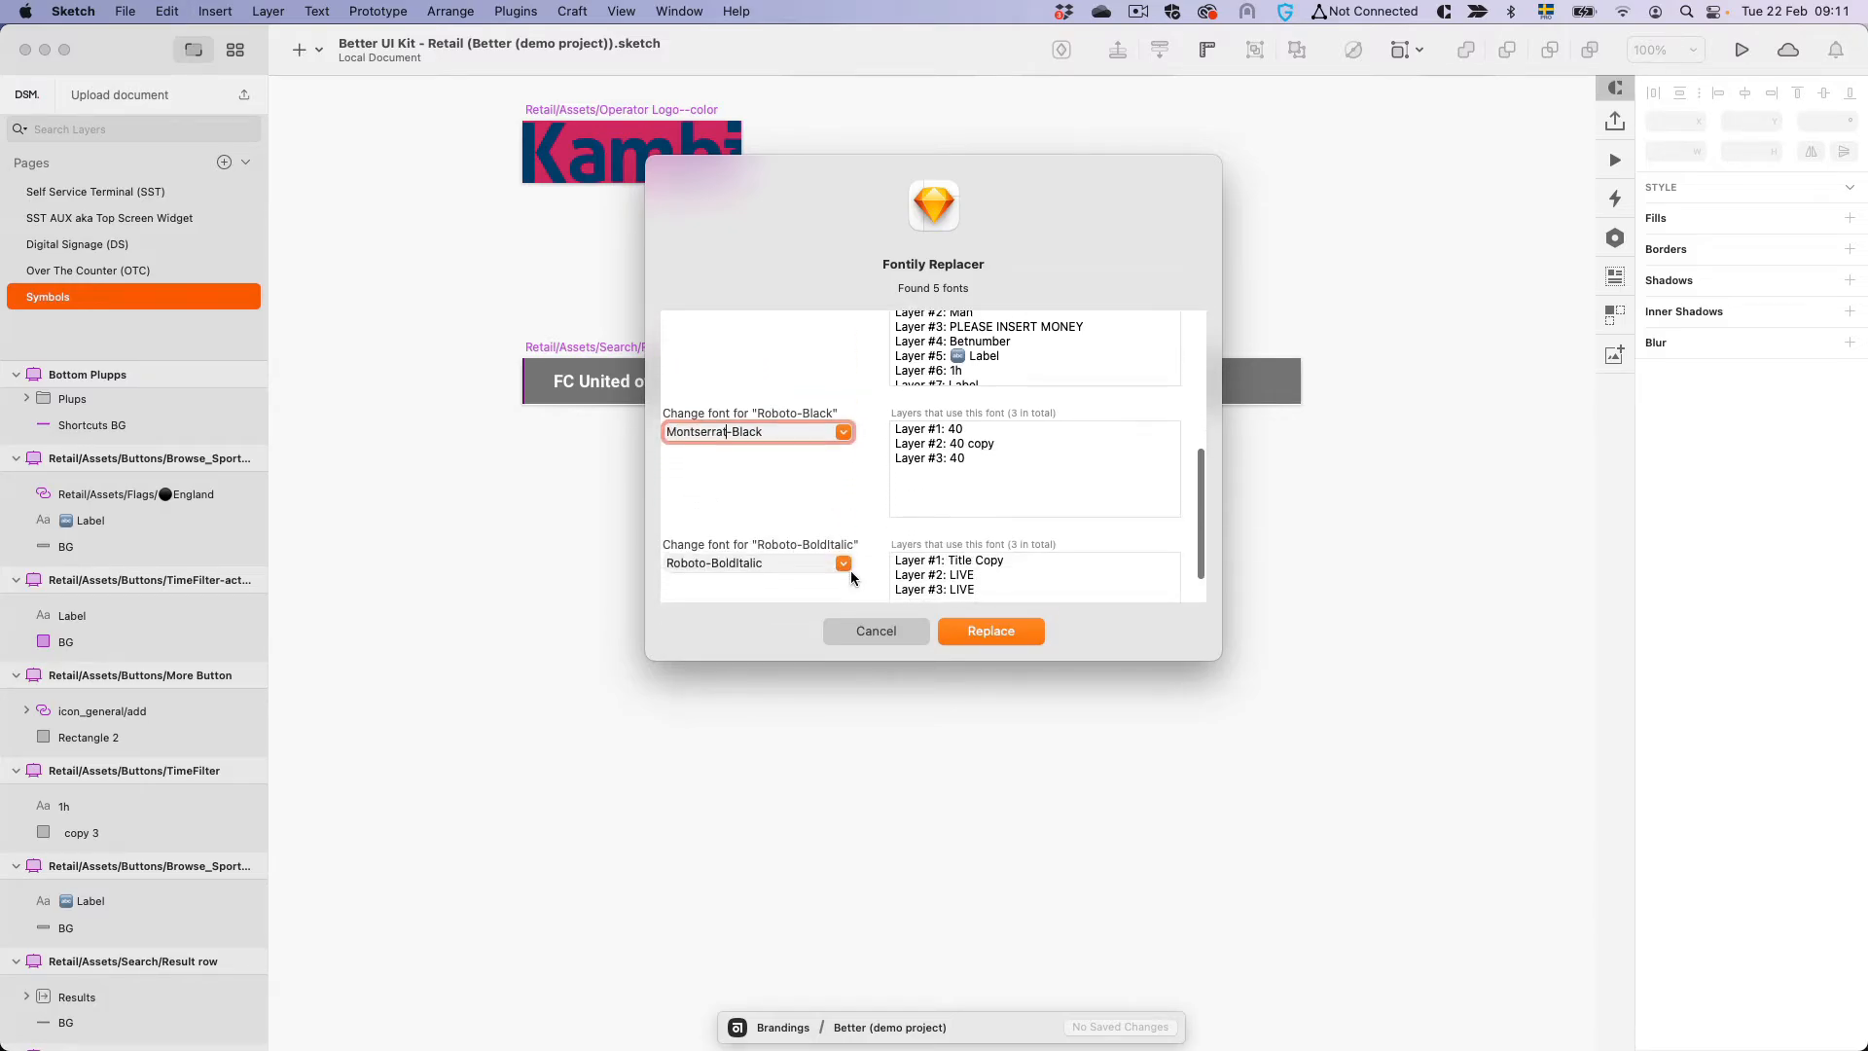
pyautogui.doubleClick(684, 562)
pyautogui.write('Montserrat')
pyautogui.scroll(-2, 738, 523)
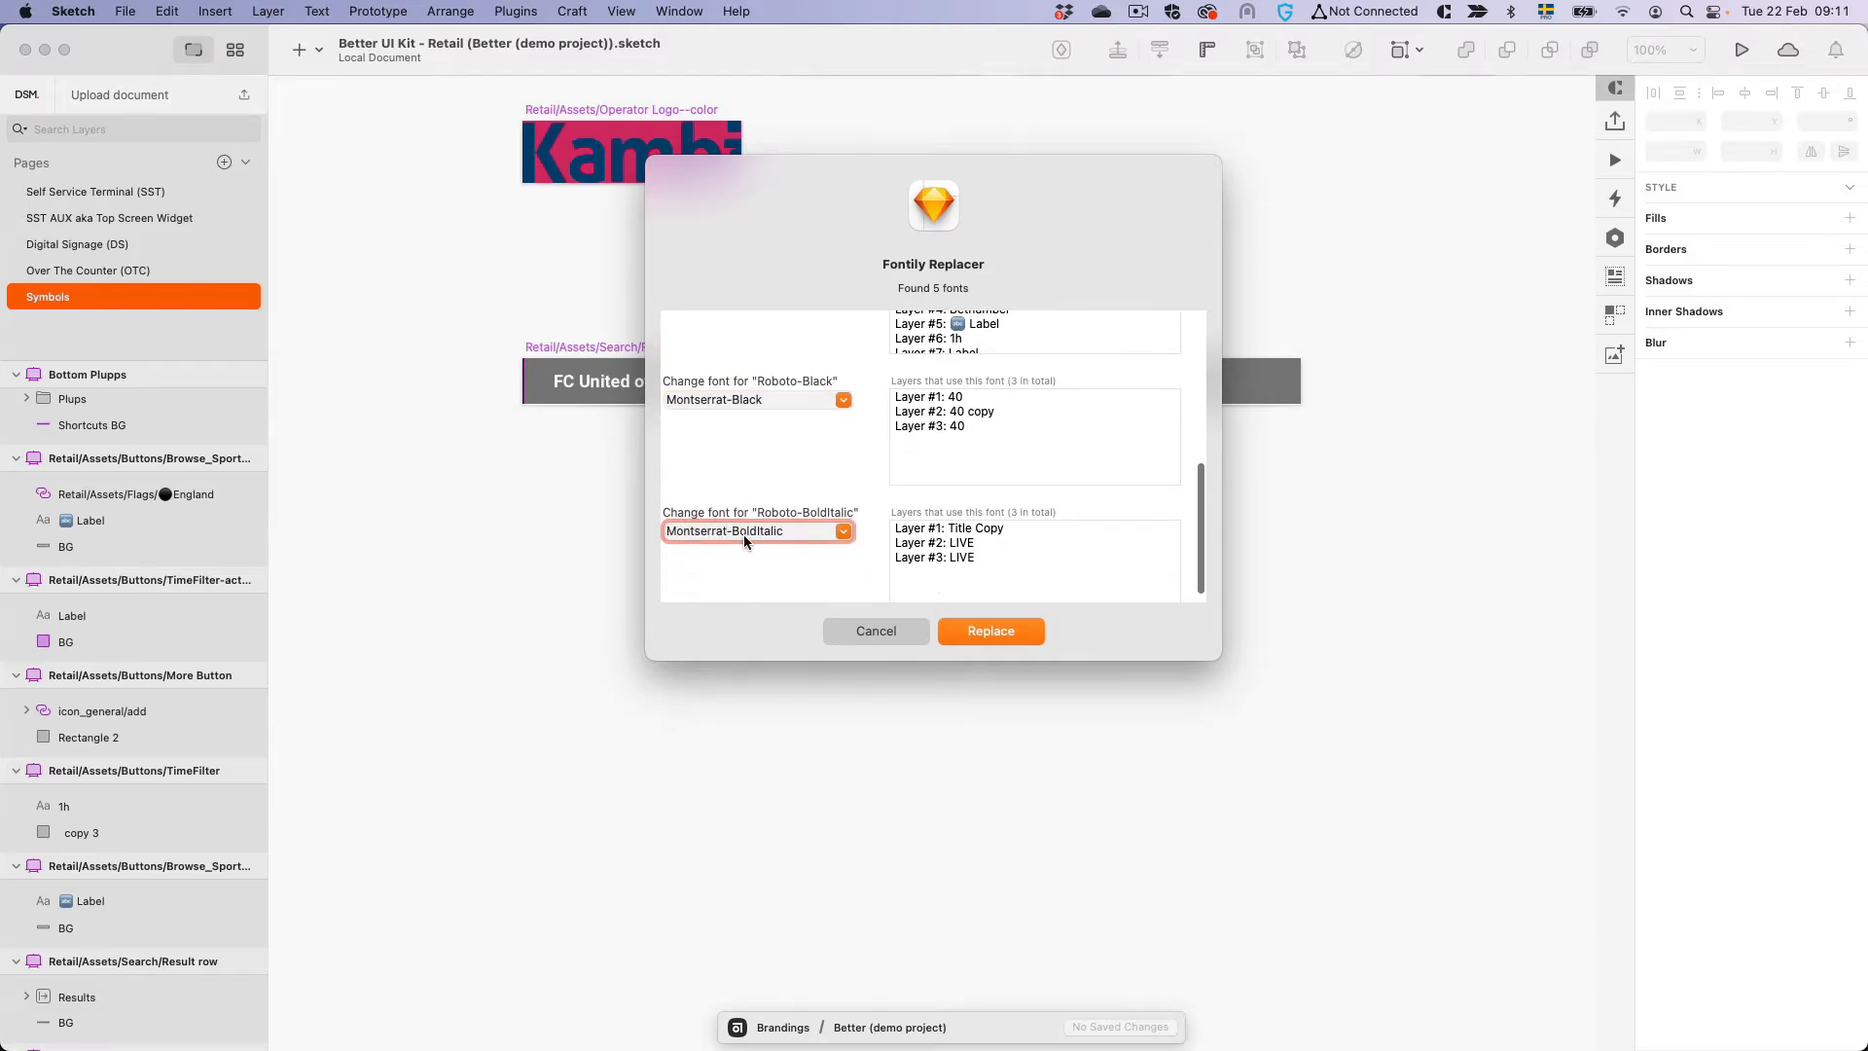
pyautogui.click(971, 631)
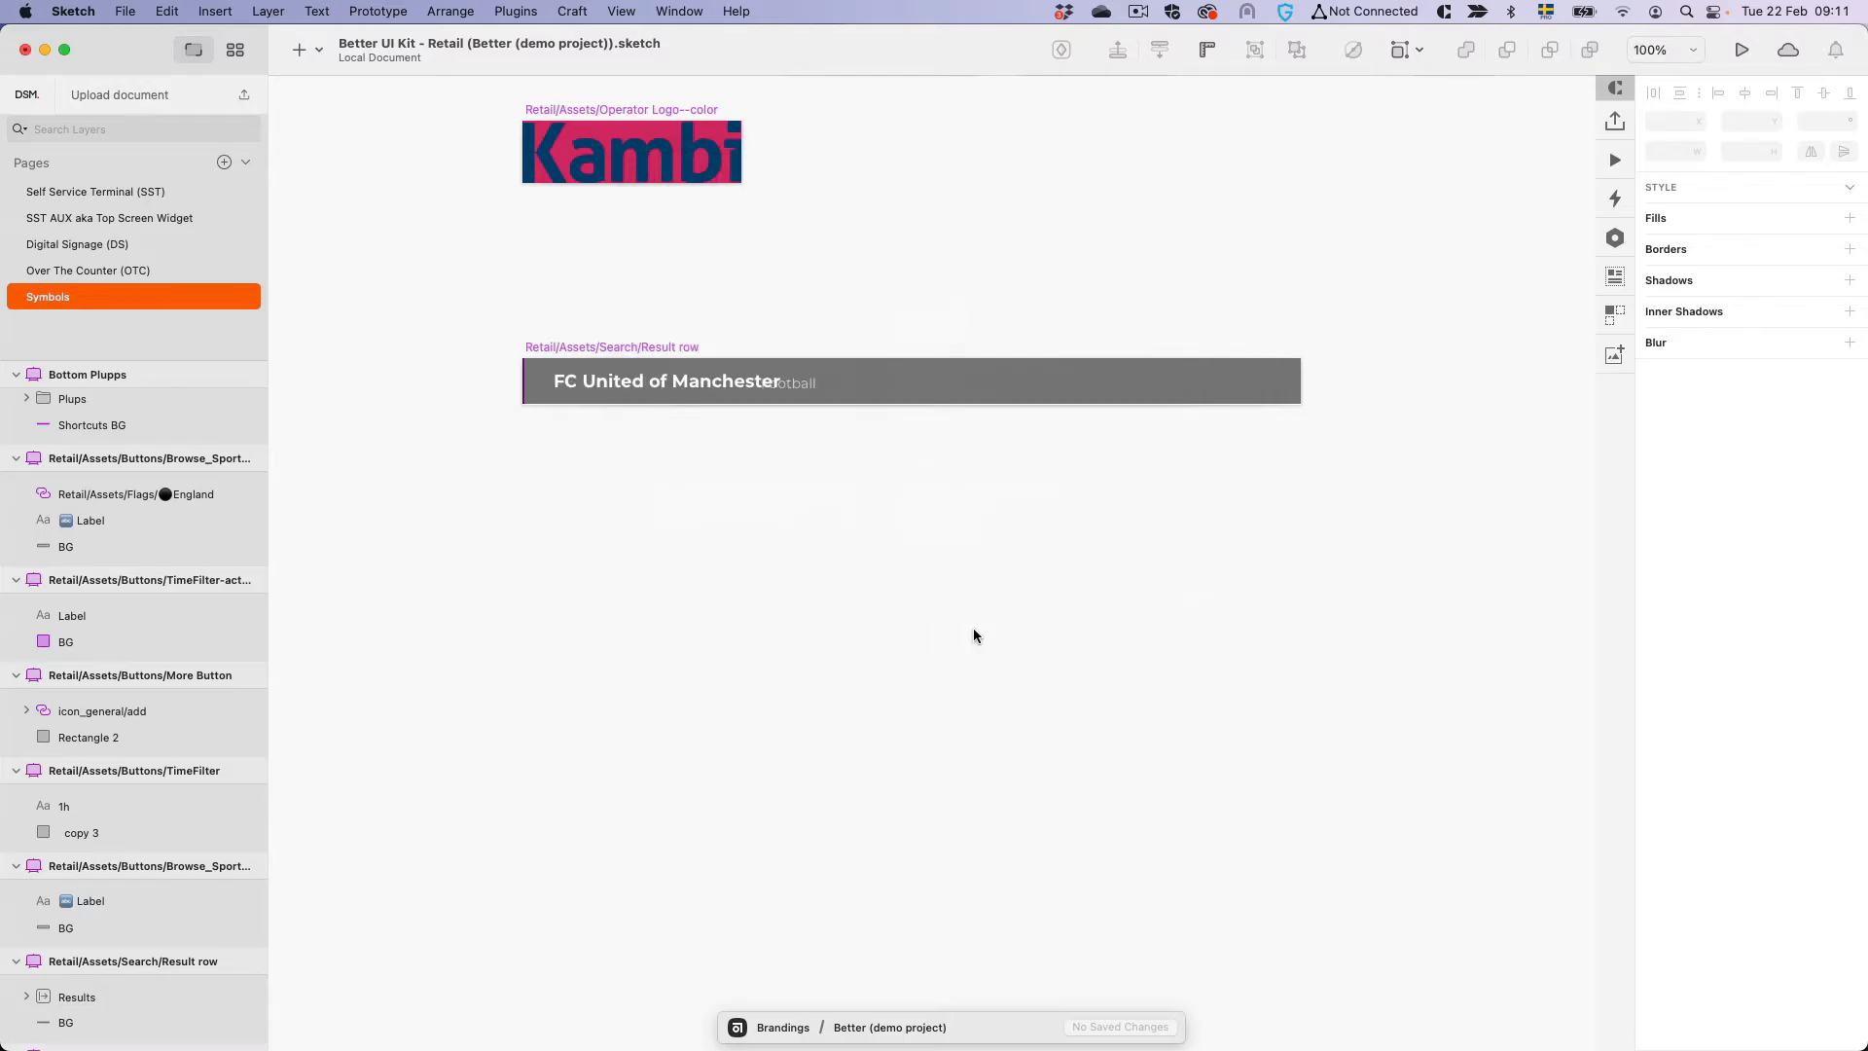
# Step: Nudge the Search Result Football label right to x 274, clear of the team name, then return to the SST page
pyautogui.hscroll(-2, 972, 636)
pyautogui.scroll(1, 973, 636)
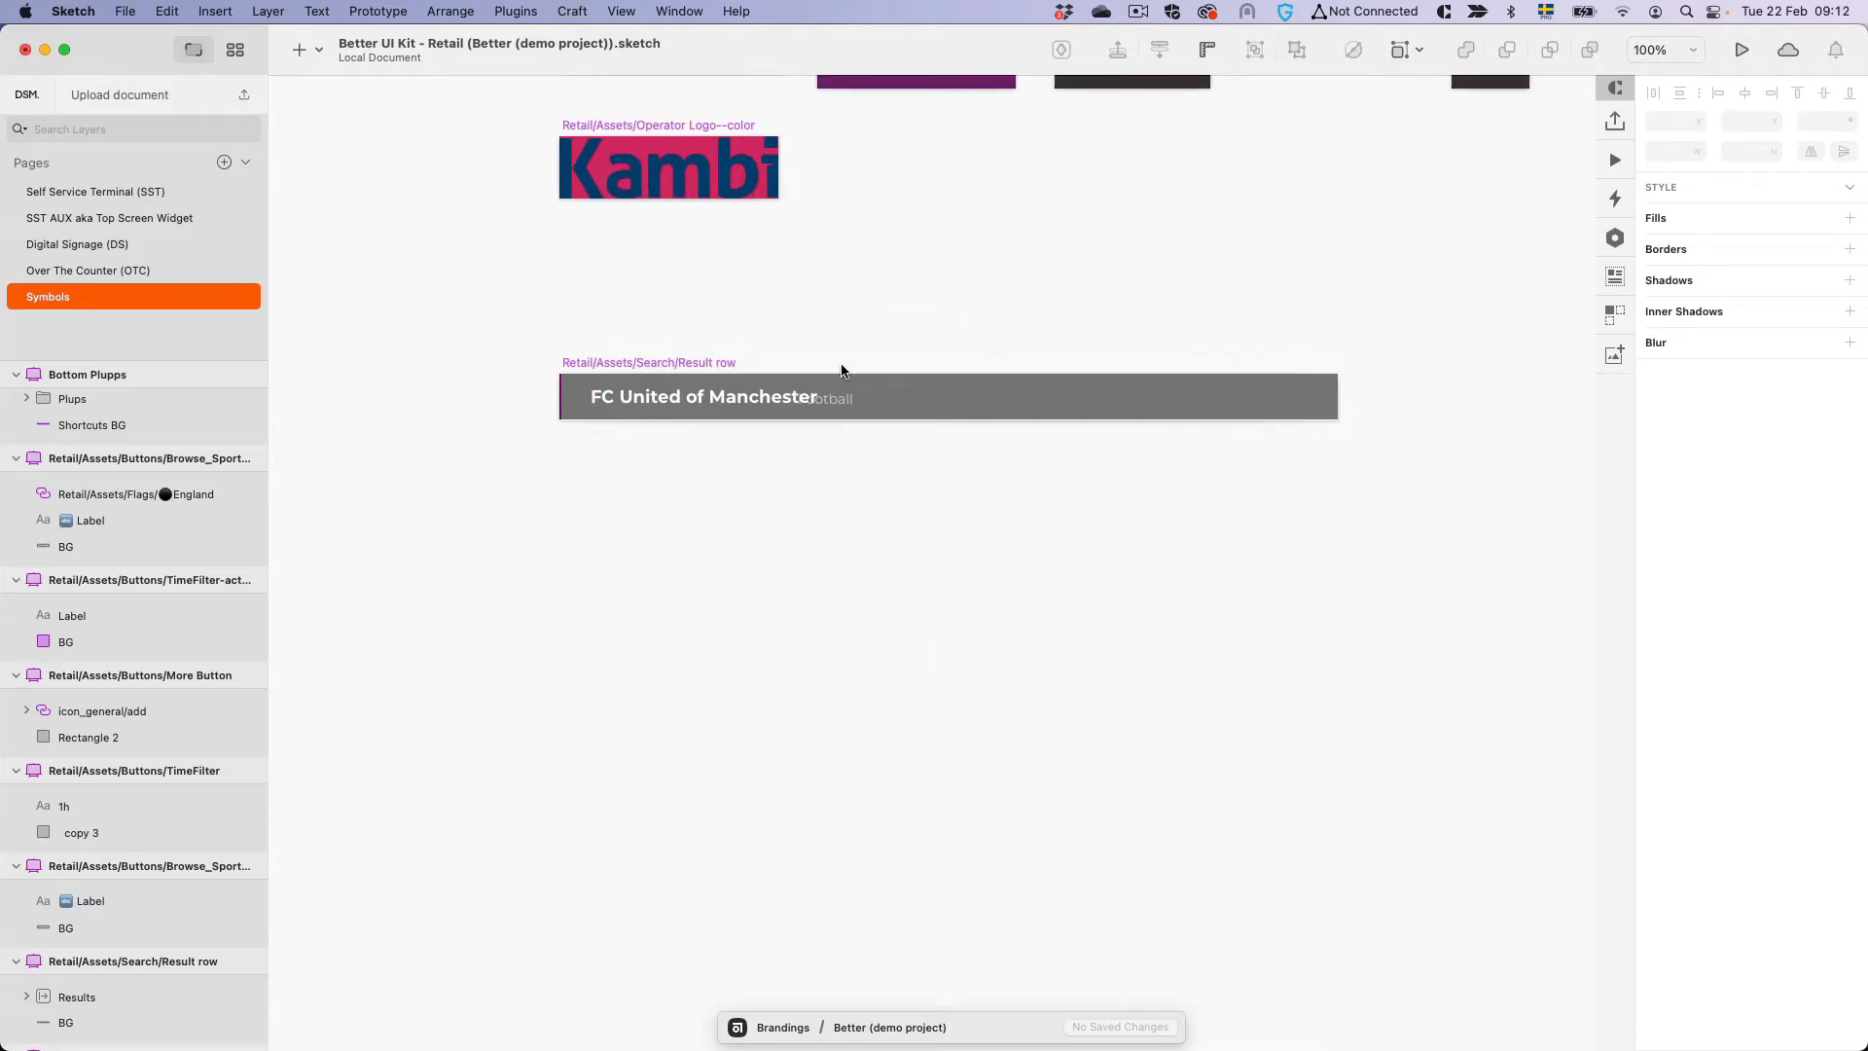
pyautogui.click(841, 401)
pyautogui.doubleClick(840, 401)
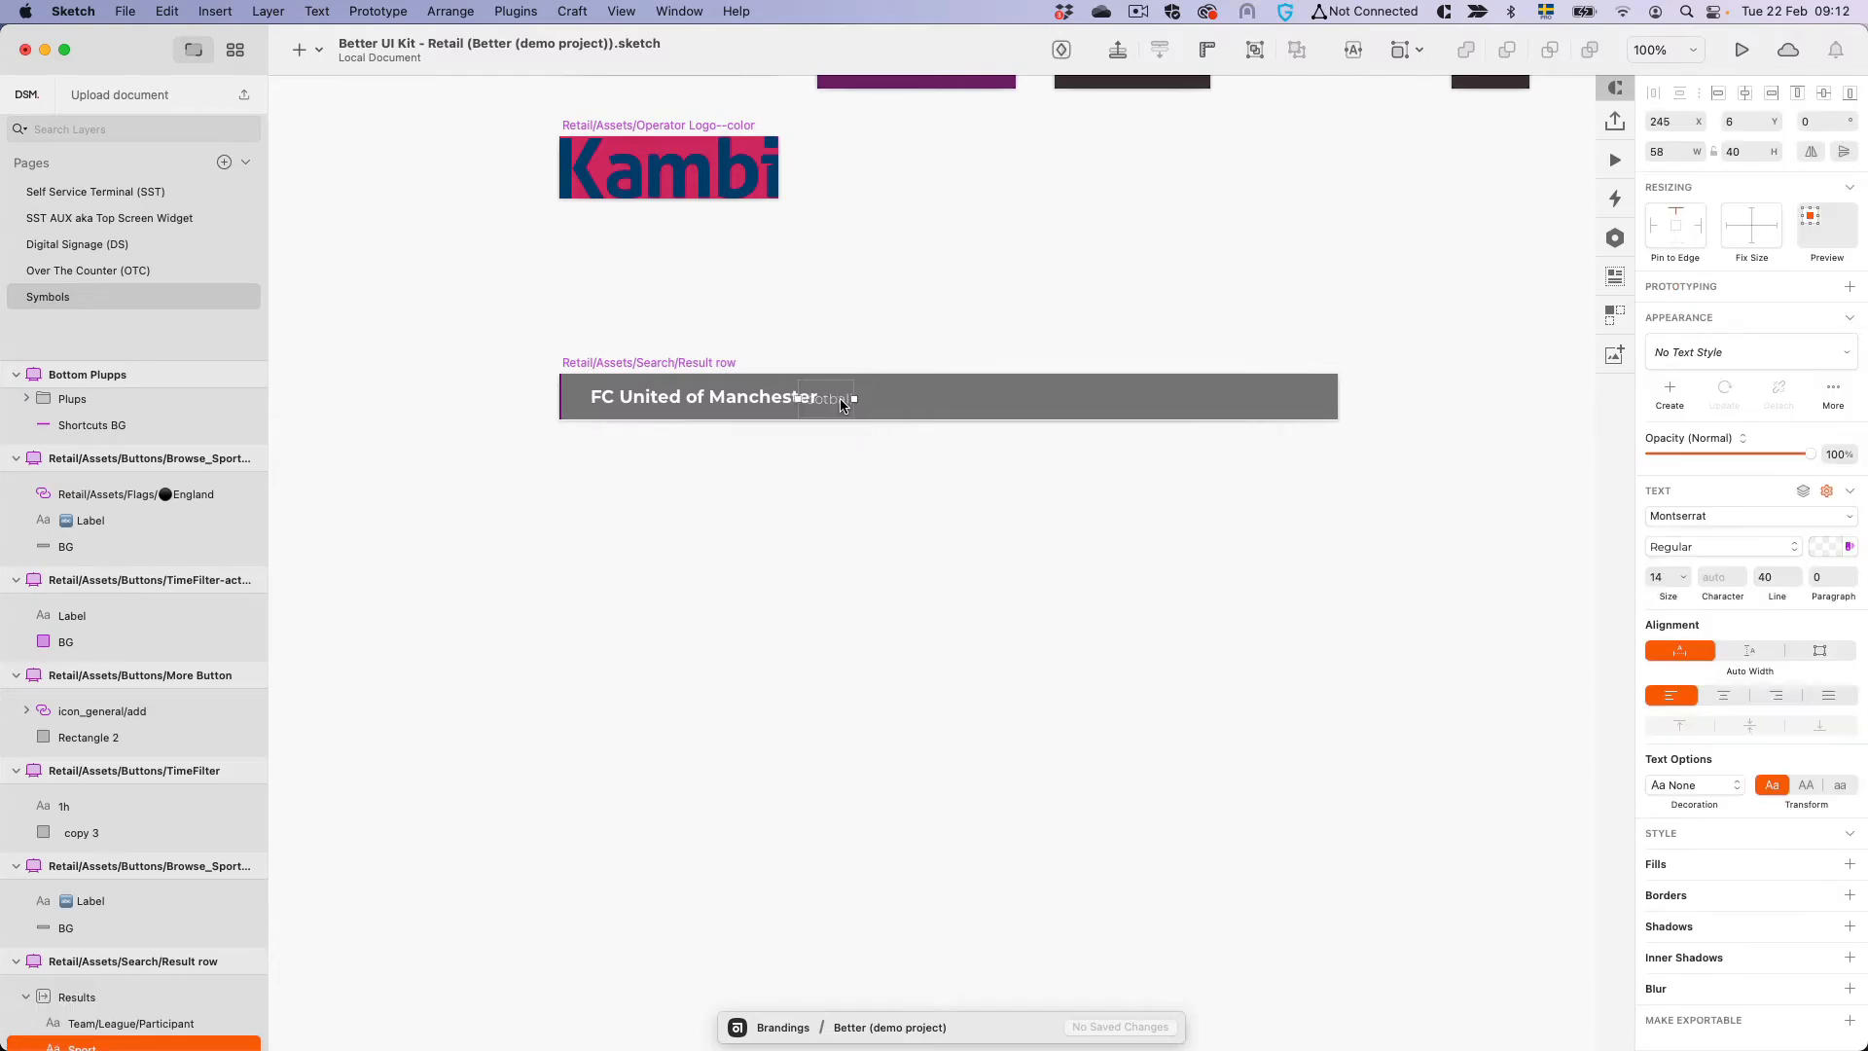
pyautogui.press('Right')
pyautogui.press('Right')
pyautogui.press('Right')
pyautogui.press('Right')
pyautogui.press('Right')
pyautogui.press('Right')
pyautogui.press('Right')
pyautogui.press('Right')
pyautogui.press('Right')
pyautogui.press('Right')
pyautogui.press('Right')
pyautogui.press('Right')
pyautogui.press('Right')
pyautogui.press('Right')
pyautogui.press('Right')
pyautogui.press('Right')
pyautogui.press('Right')
pyautogui.press('Right')
pyautogui.press('Right')
pyautogui.press('Right')
pyautogui.press('Right')
pyautogui.press('Up')
pyautogui.press('Right')
pyautogui.press('Right')
pyautogui.press('Right')
pyautogui.press('Right')
pyautogui.press('Right')
pyautogui.press('Right')
pyautogui.click(922, 463)
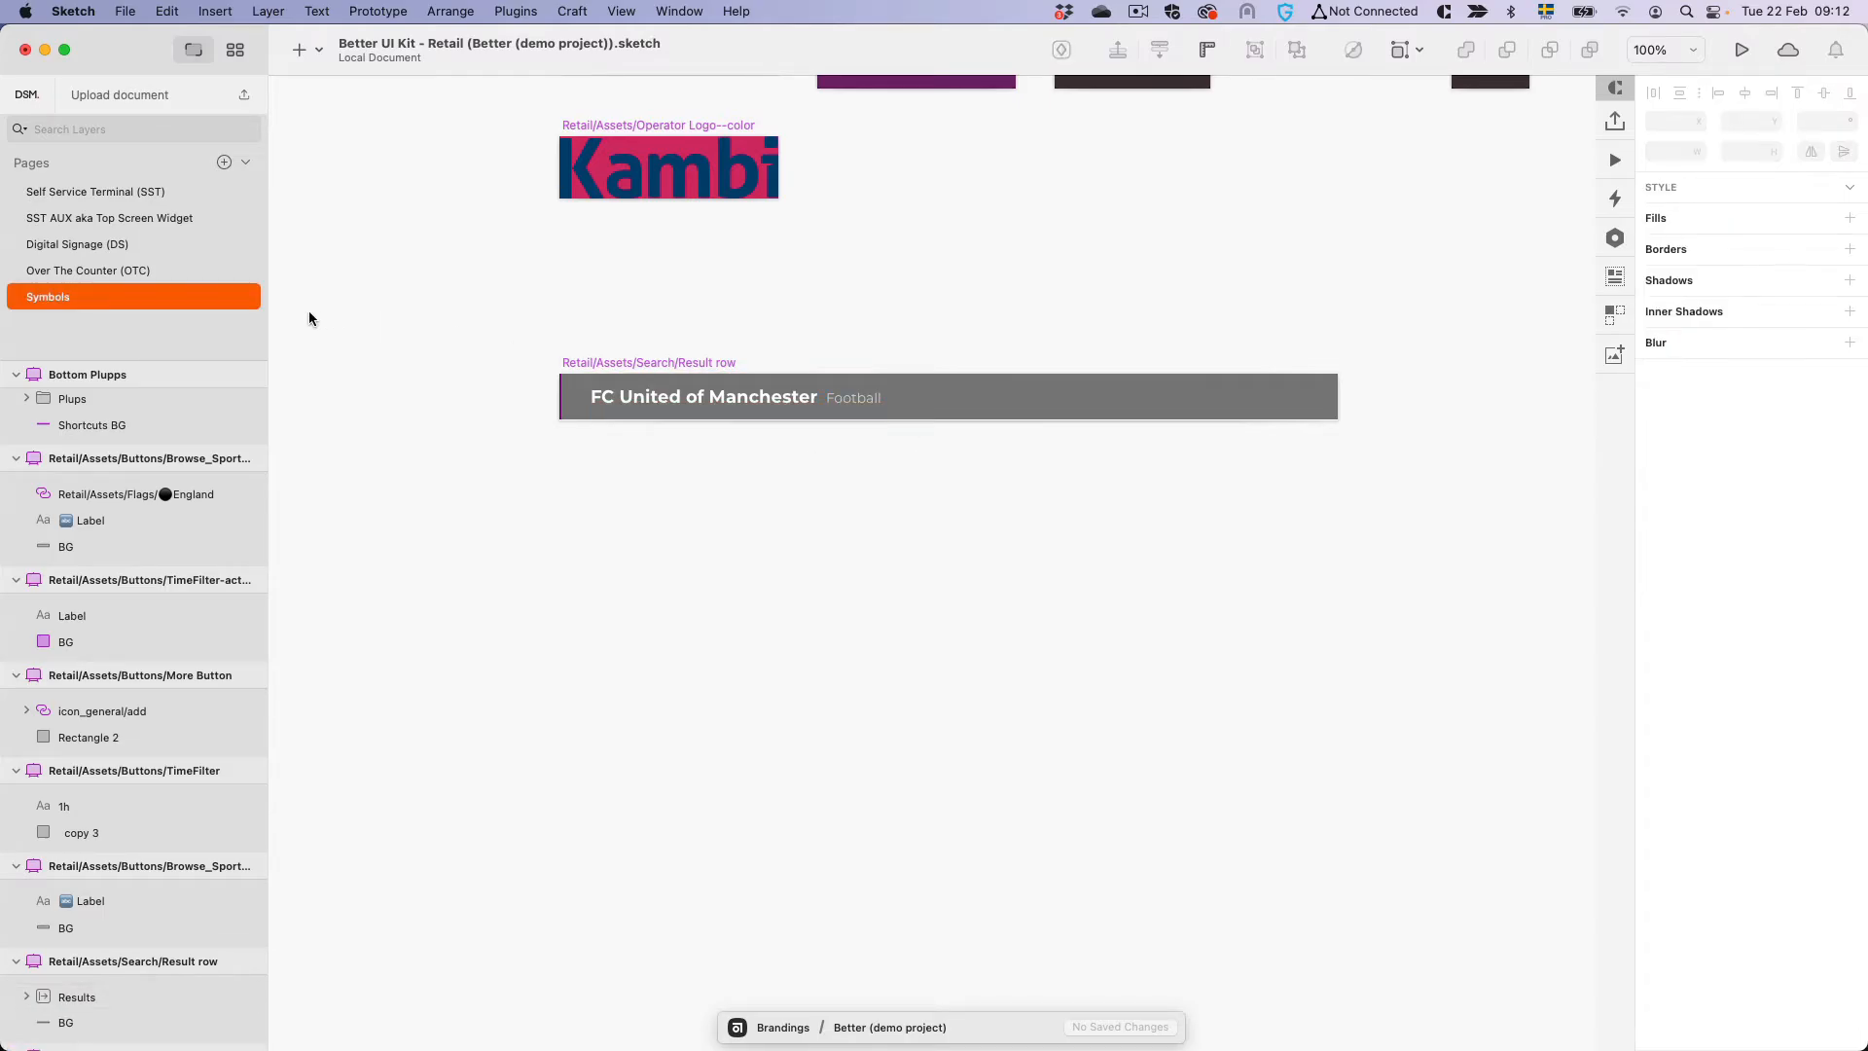
pyautogui.click(163, 194)
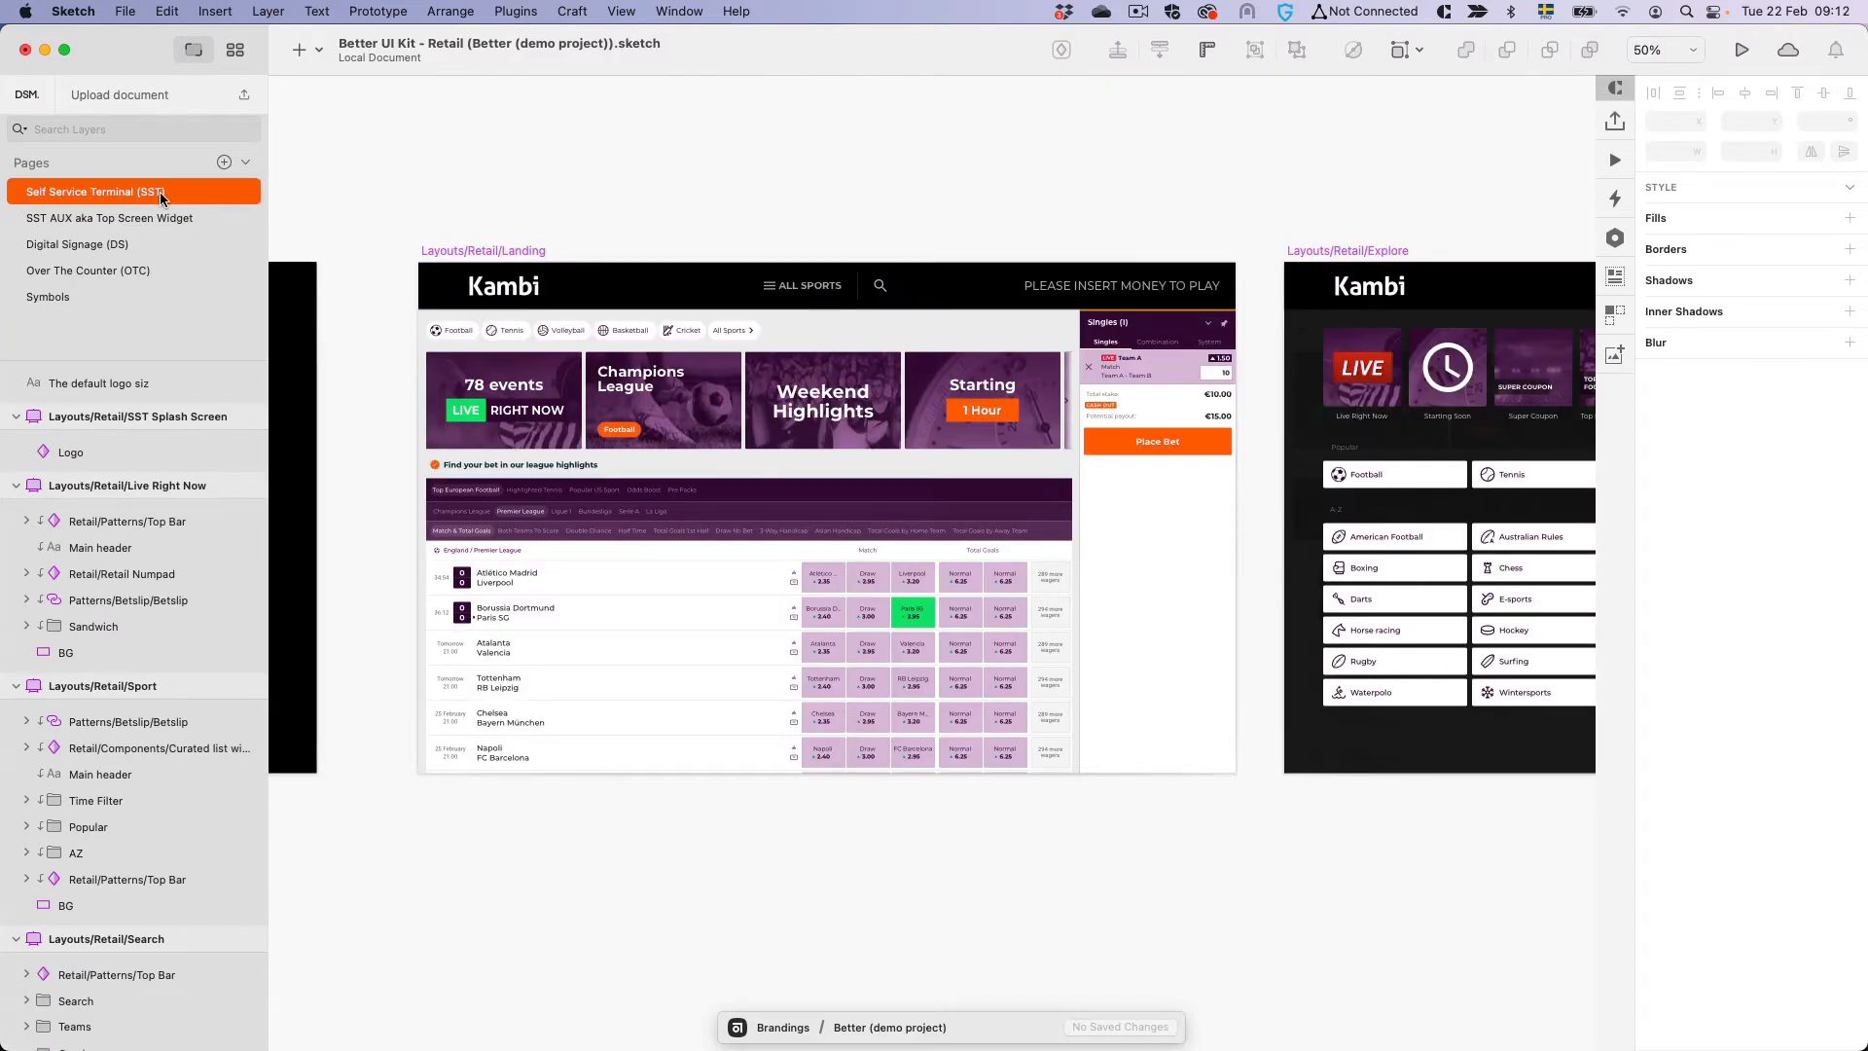
# Step: Set the Explore layout's Popular Sports heading to Auto Width so it becomes 105 × 40
pyautogui.click(538, 469)
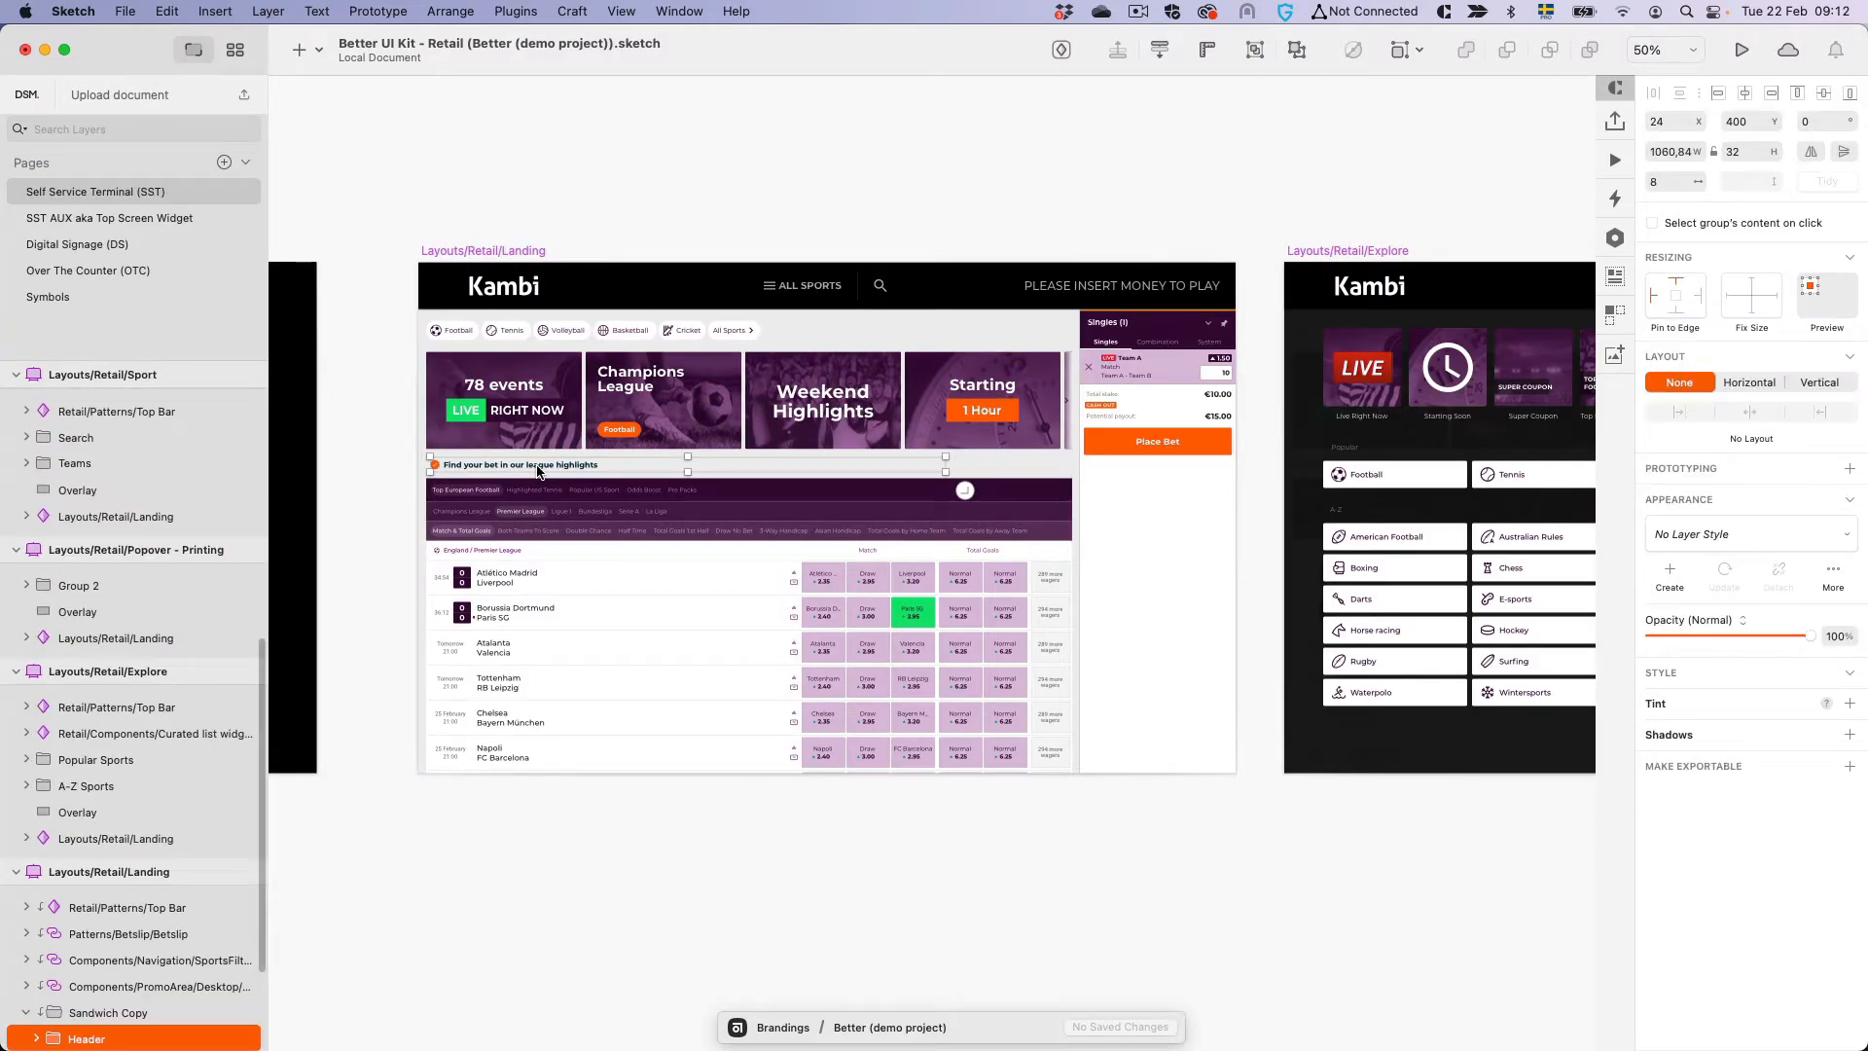
pyautogui.doubleClick(538, 469)
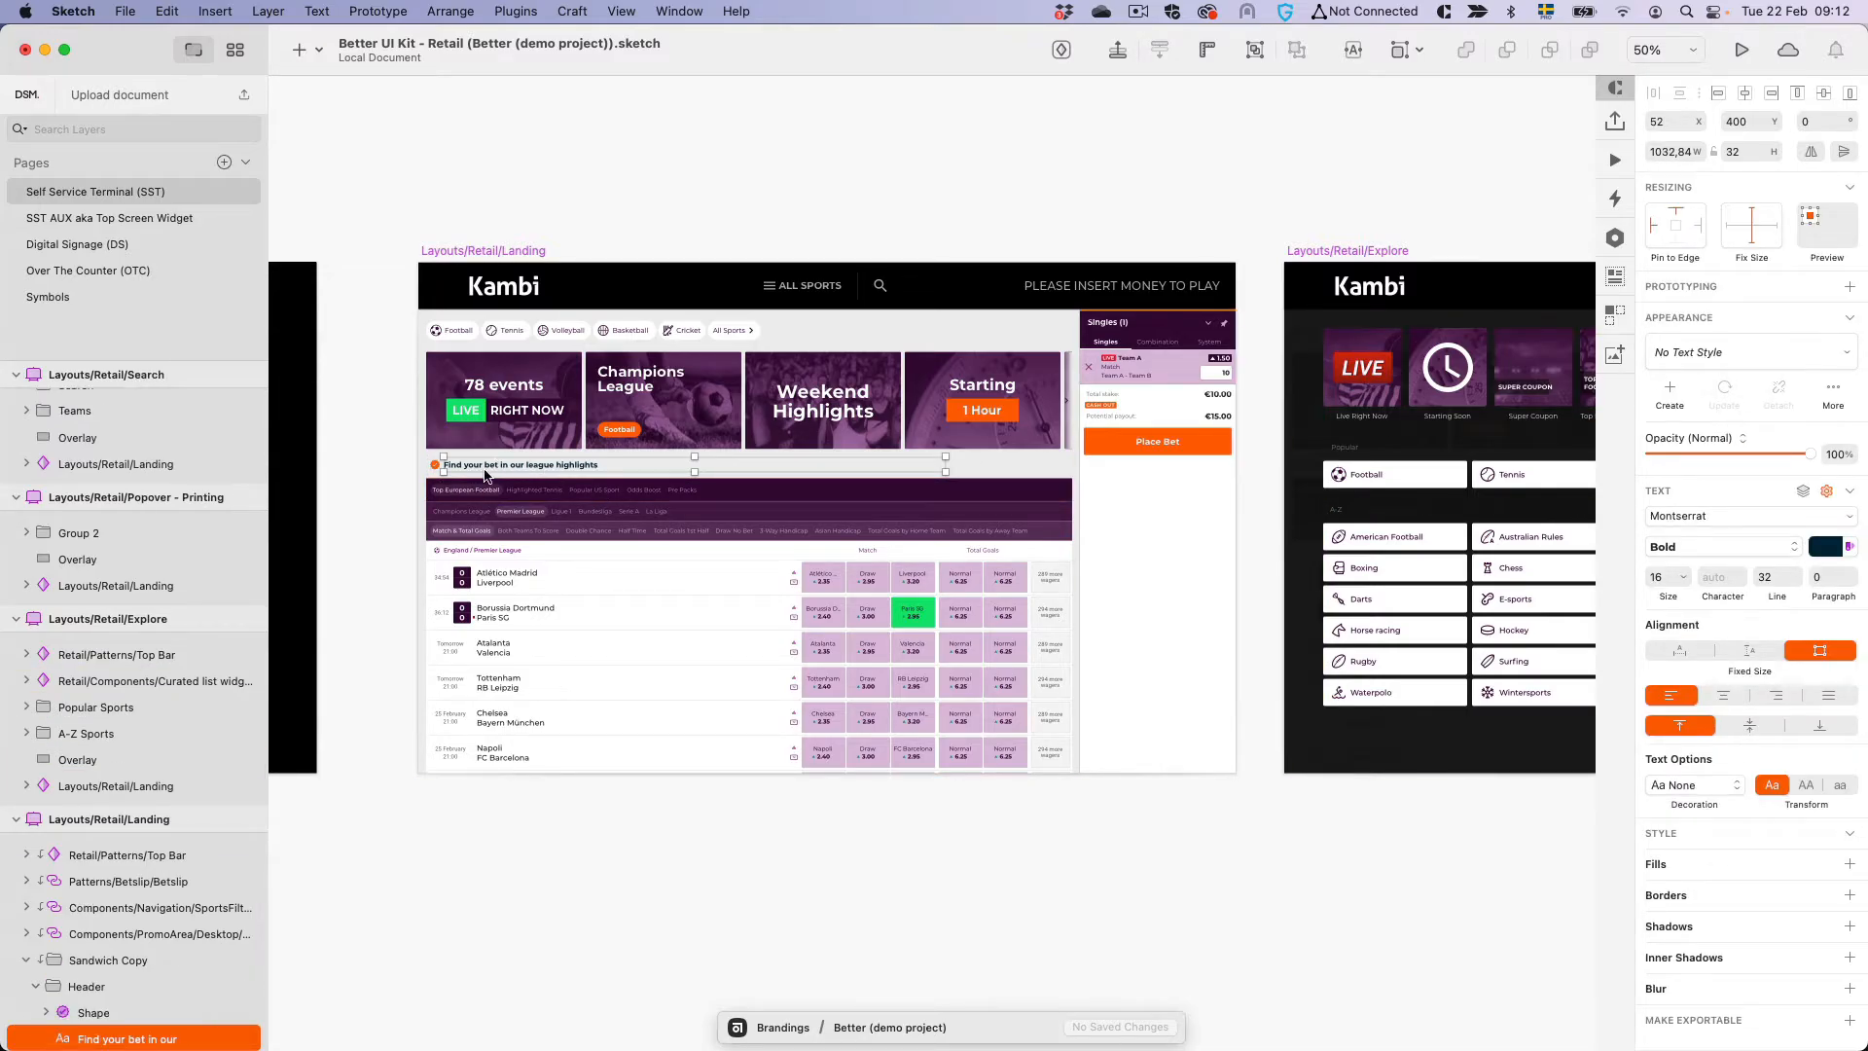
pyautogui.hscroll(1, 632, 522)
pyautogui.hscroll(3, 632, 522)
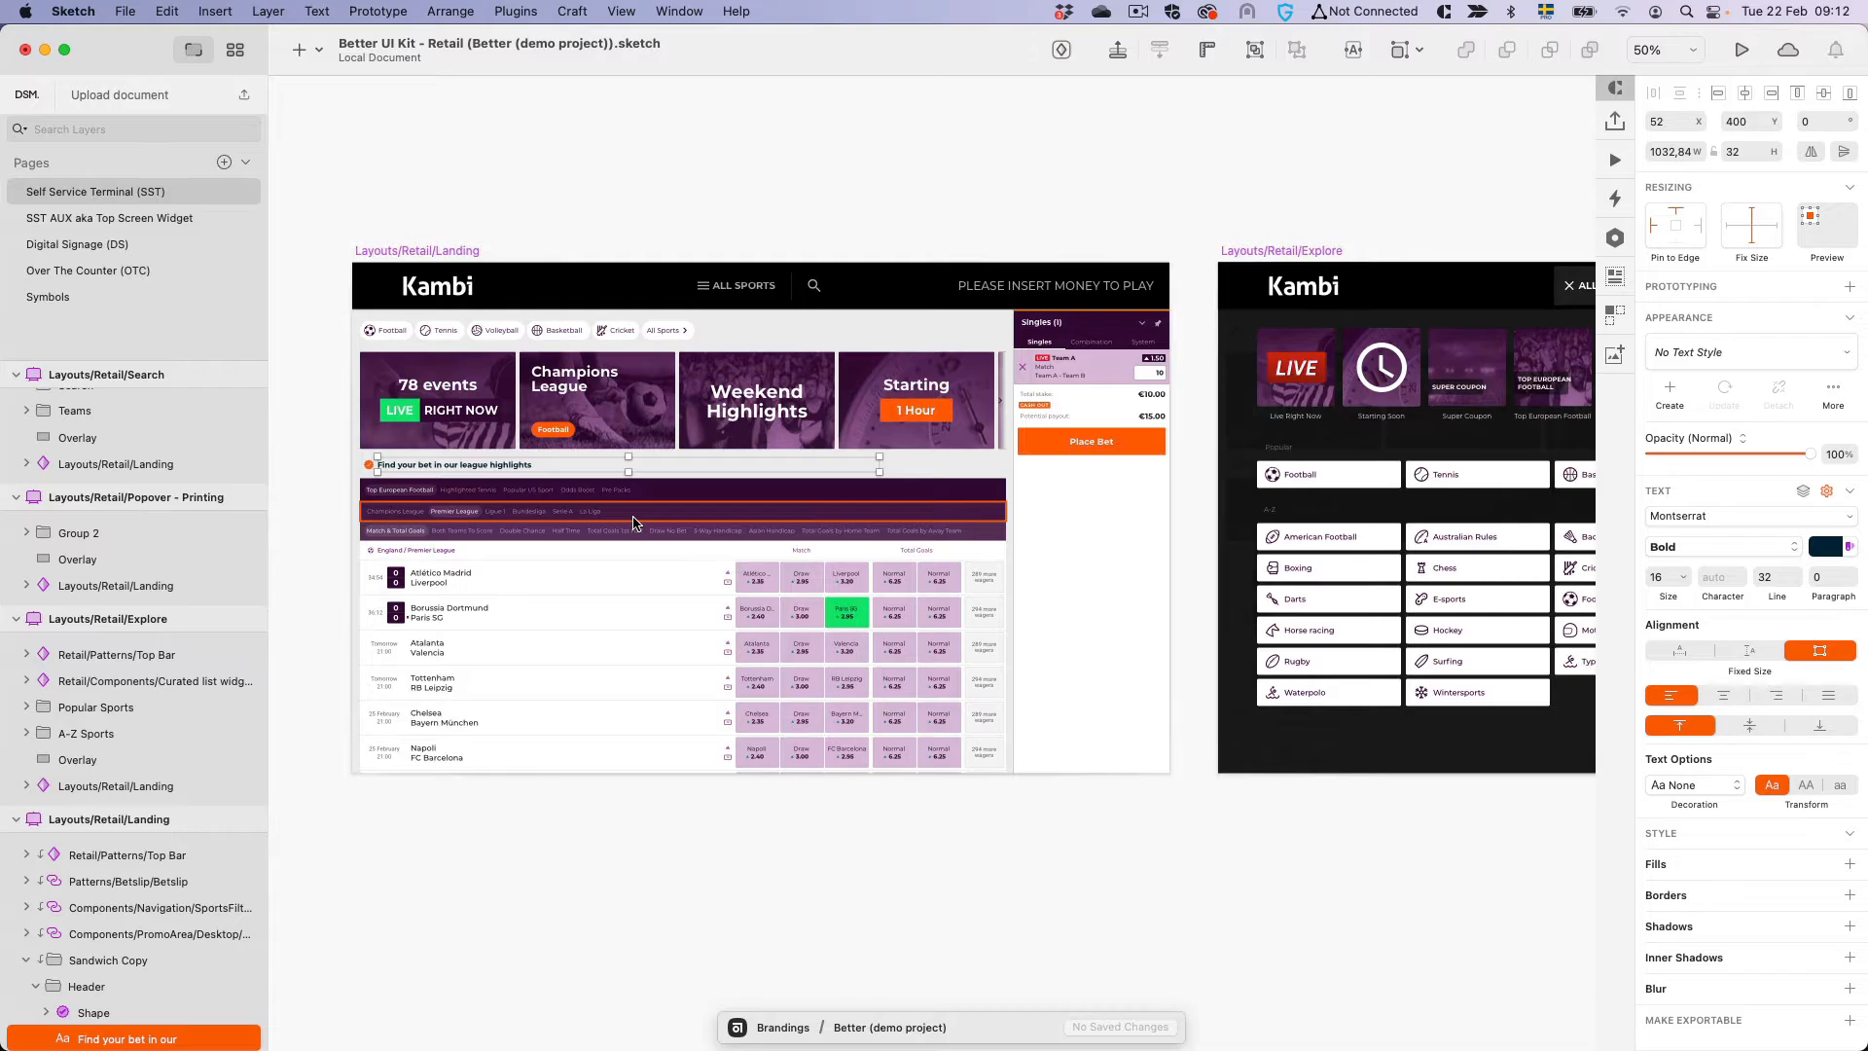
pyautogui.hscroll(20, 633, 524)
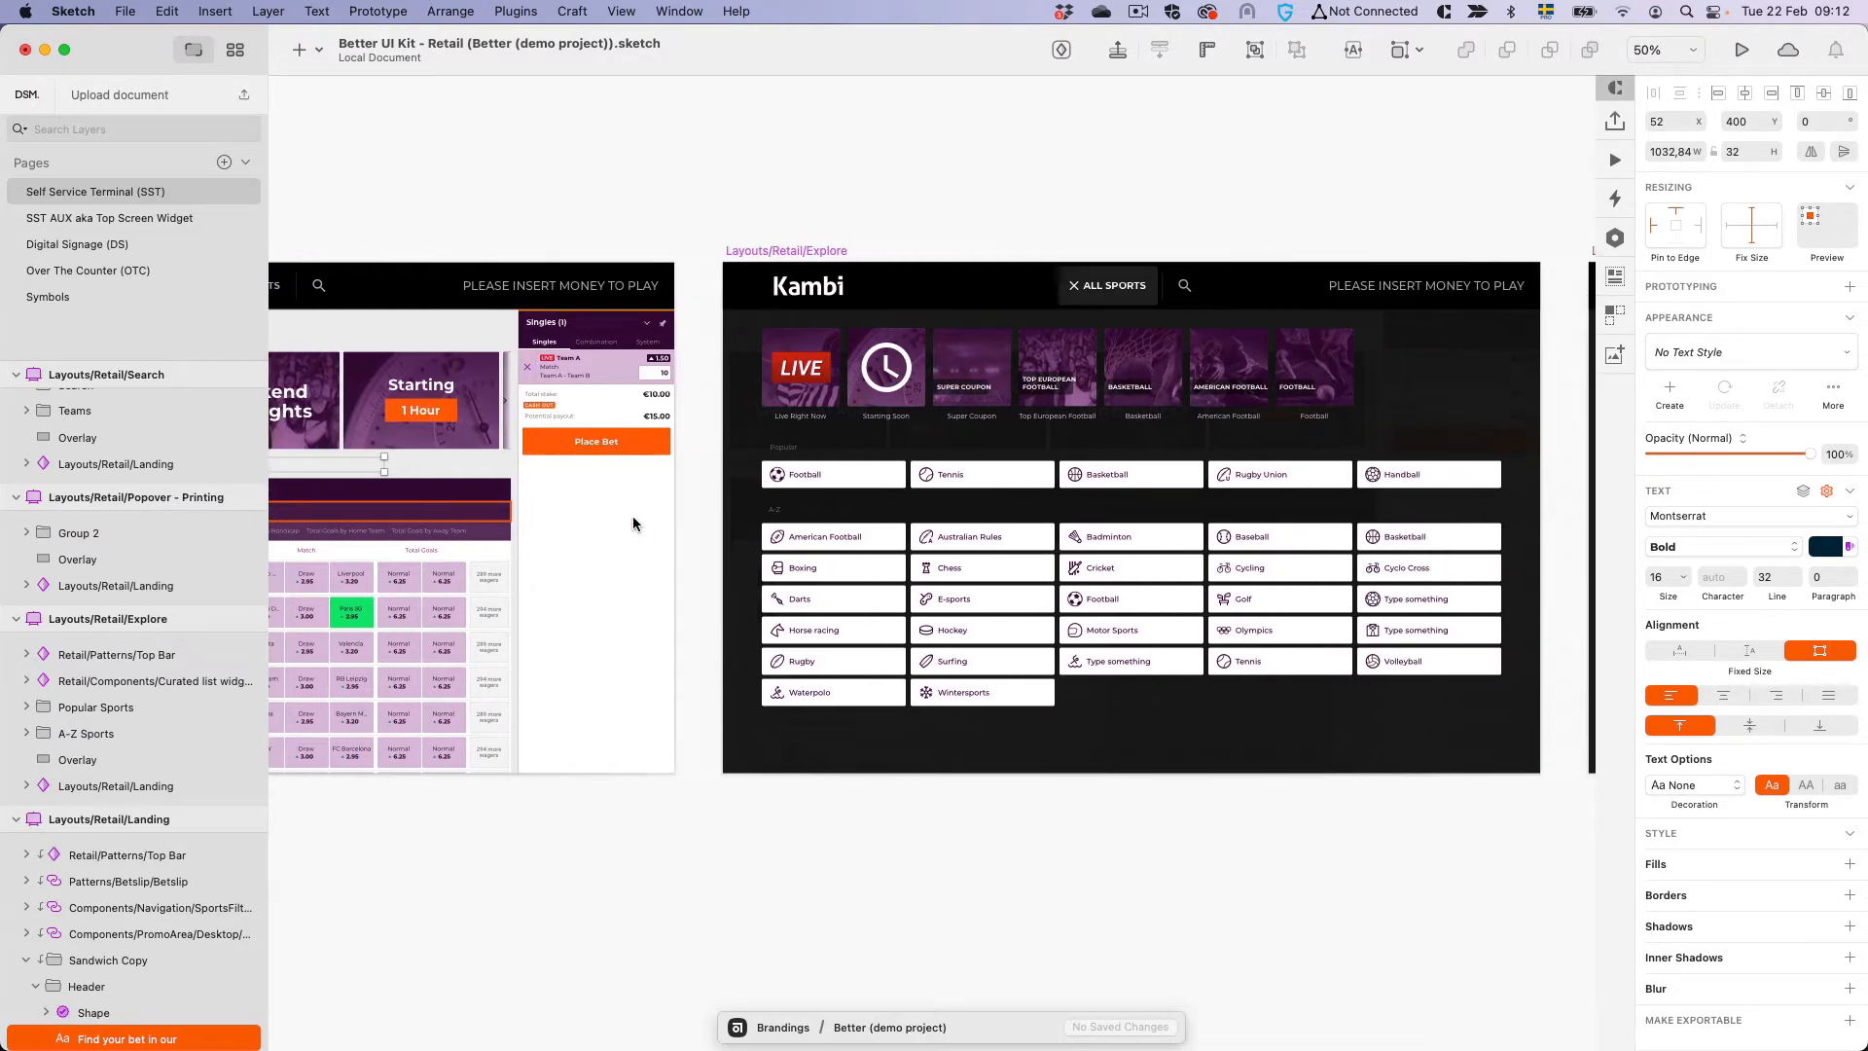
pyautogui.doubleClick(809, 460)
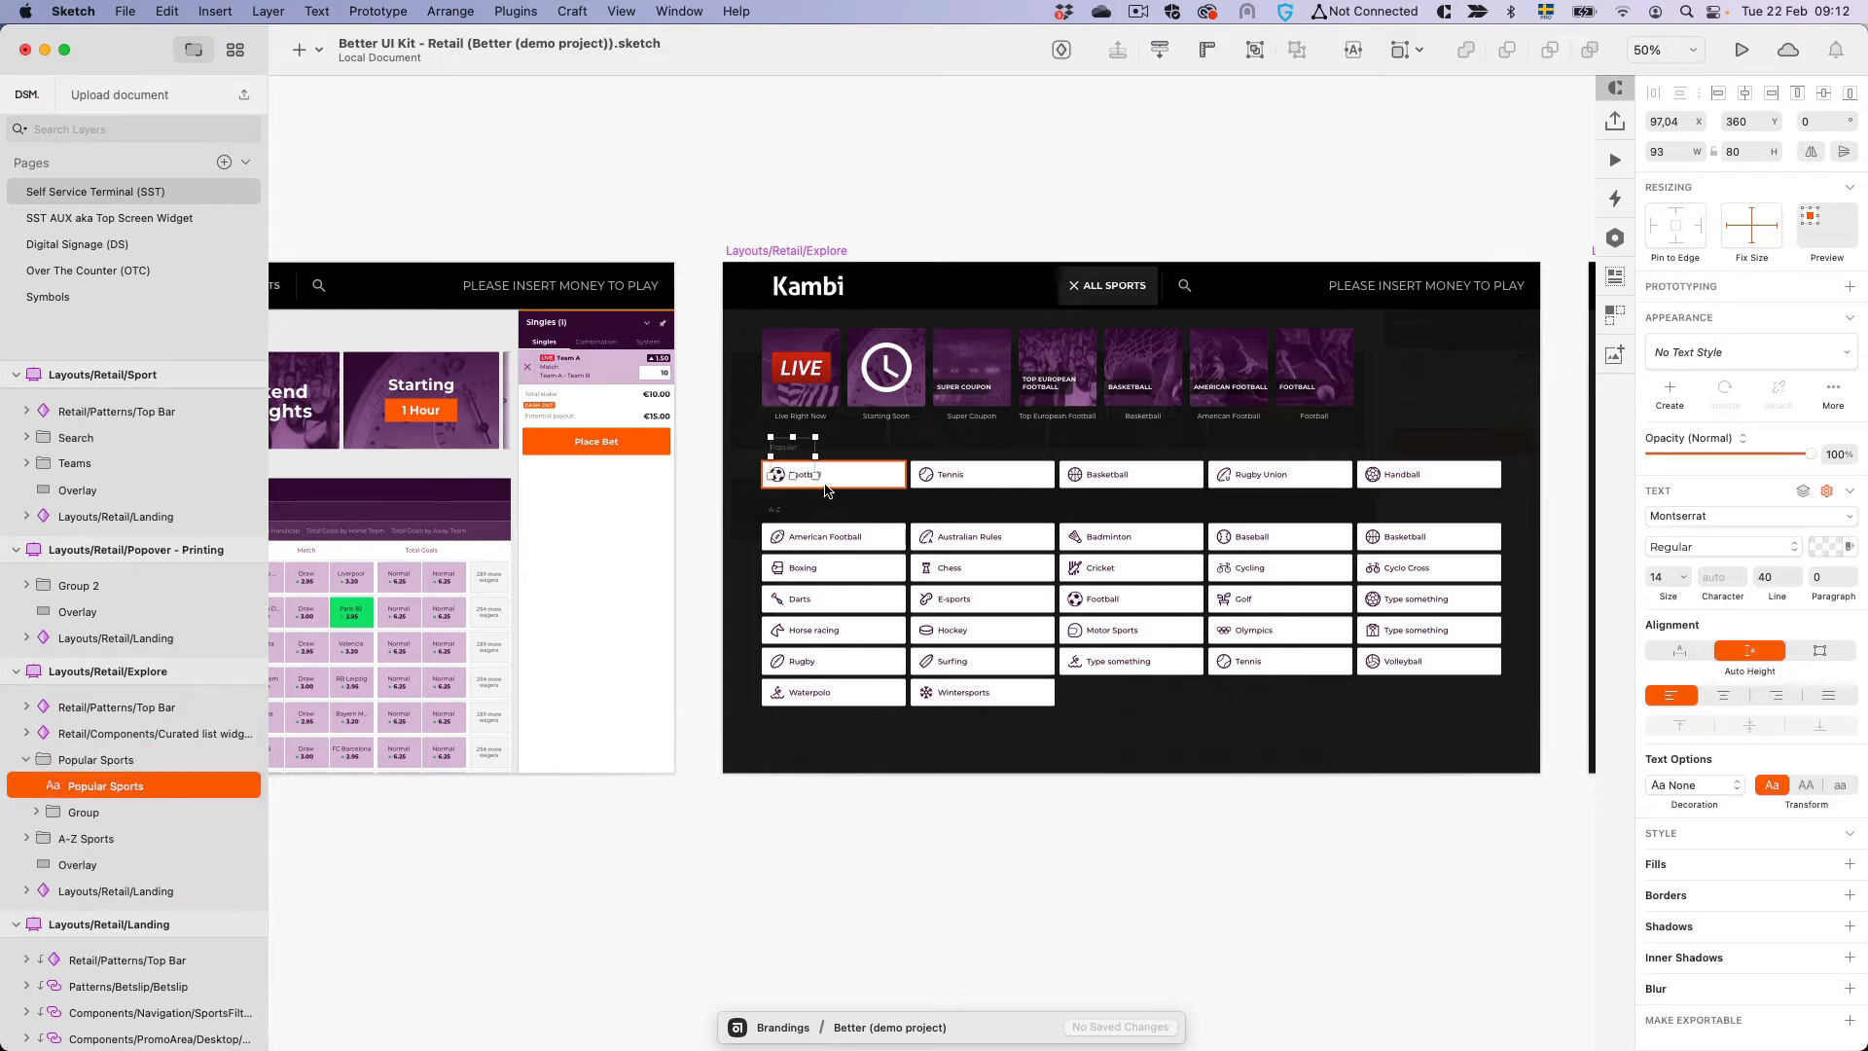
pyautogui.click(1670, 650)
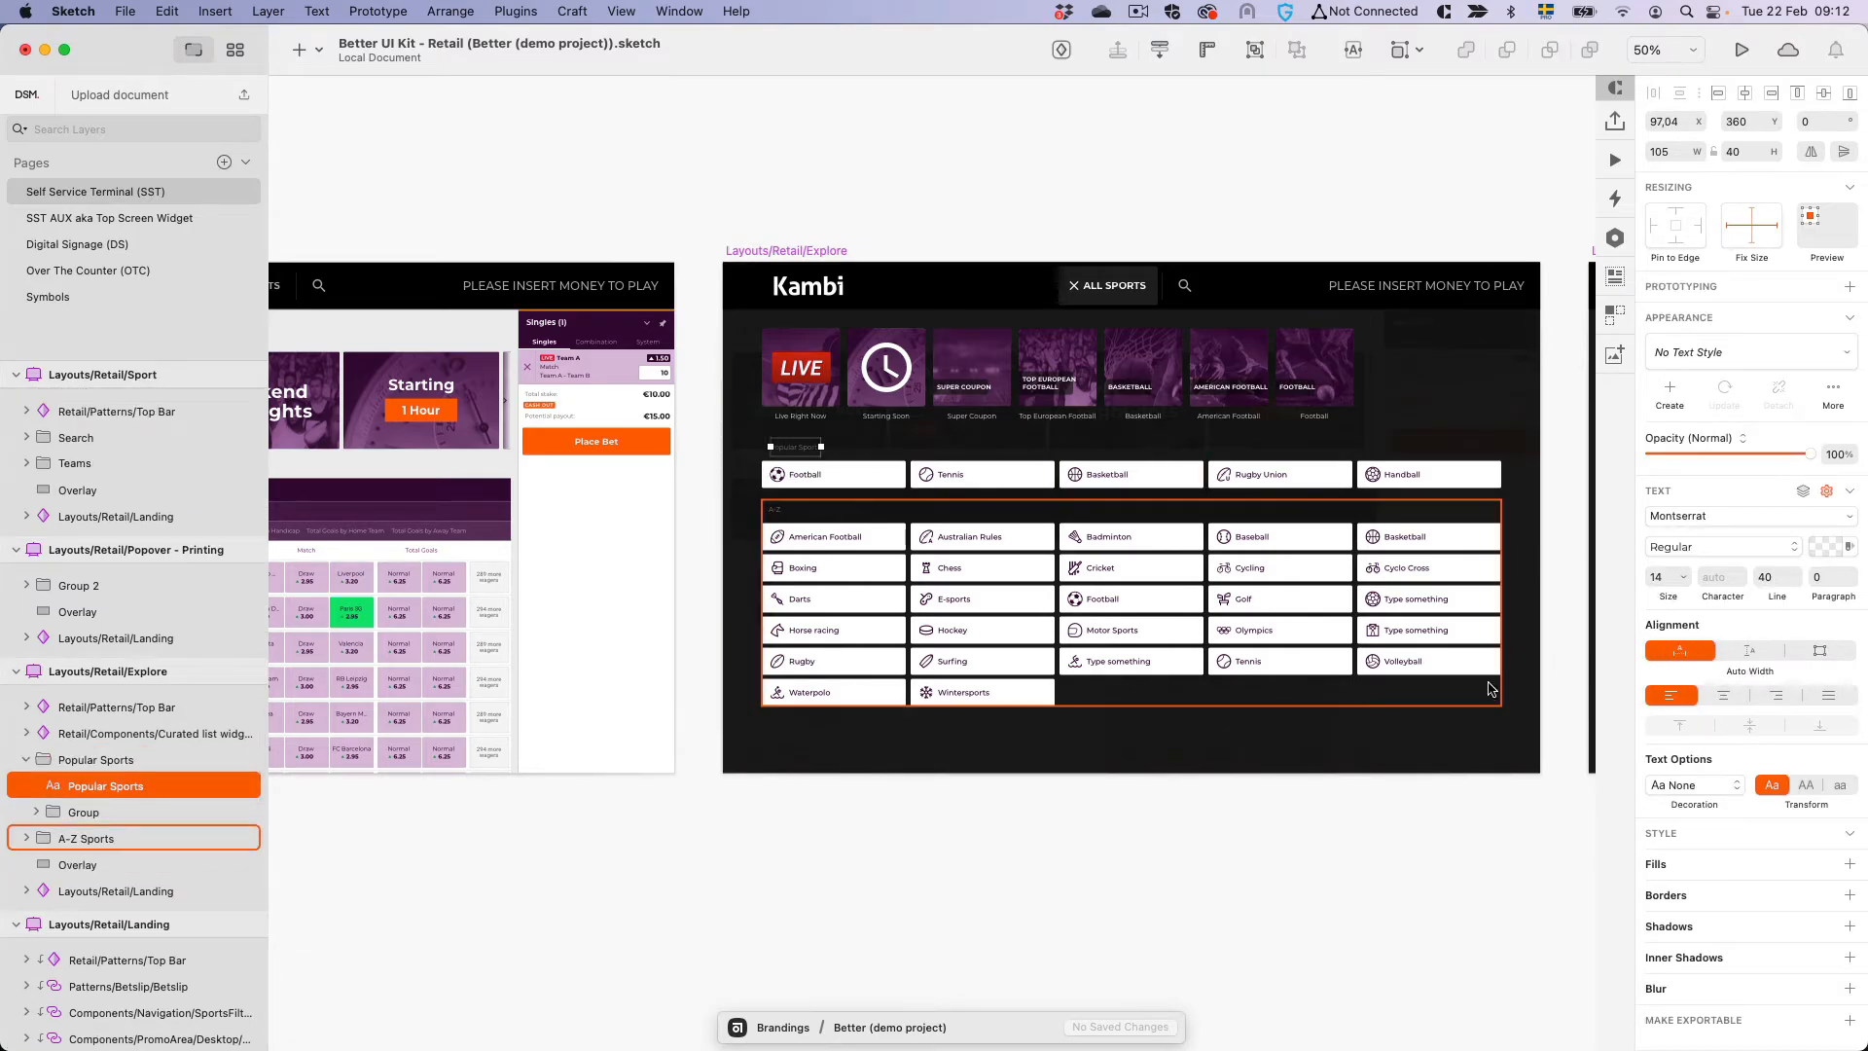
pyautogui.click(1455, 784)
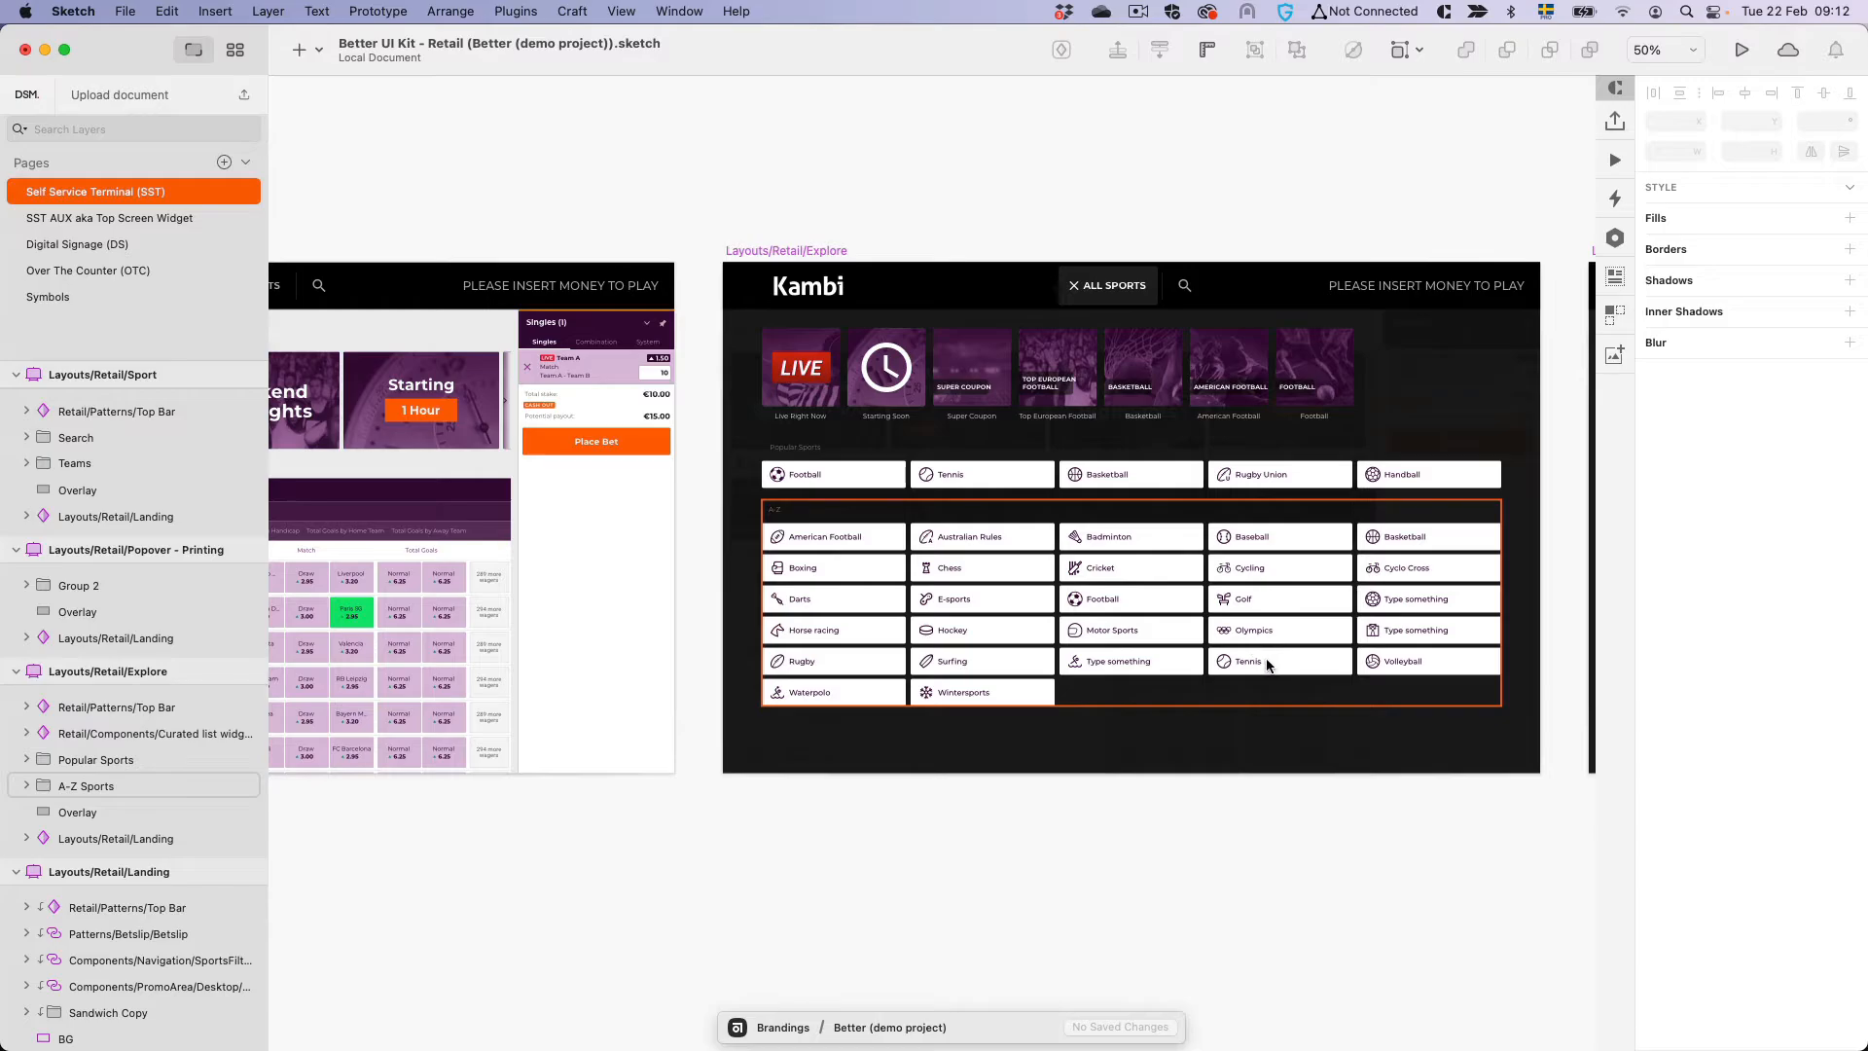
pyautogui.hscroll(1, 1267, 665)
pyautogui.hscroll(5, 1266, 664)
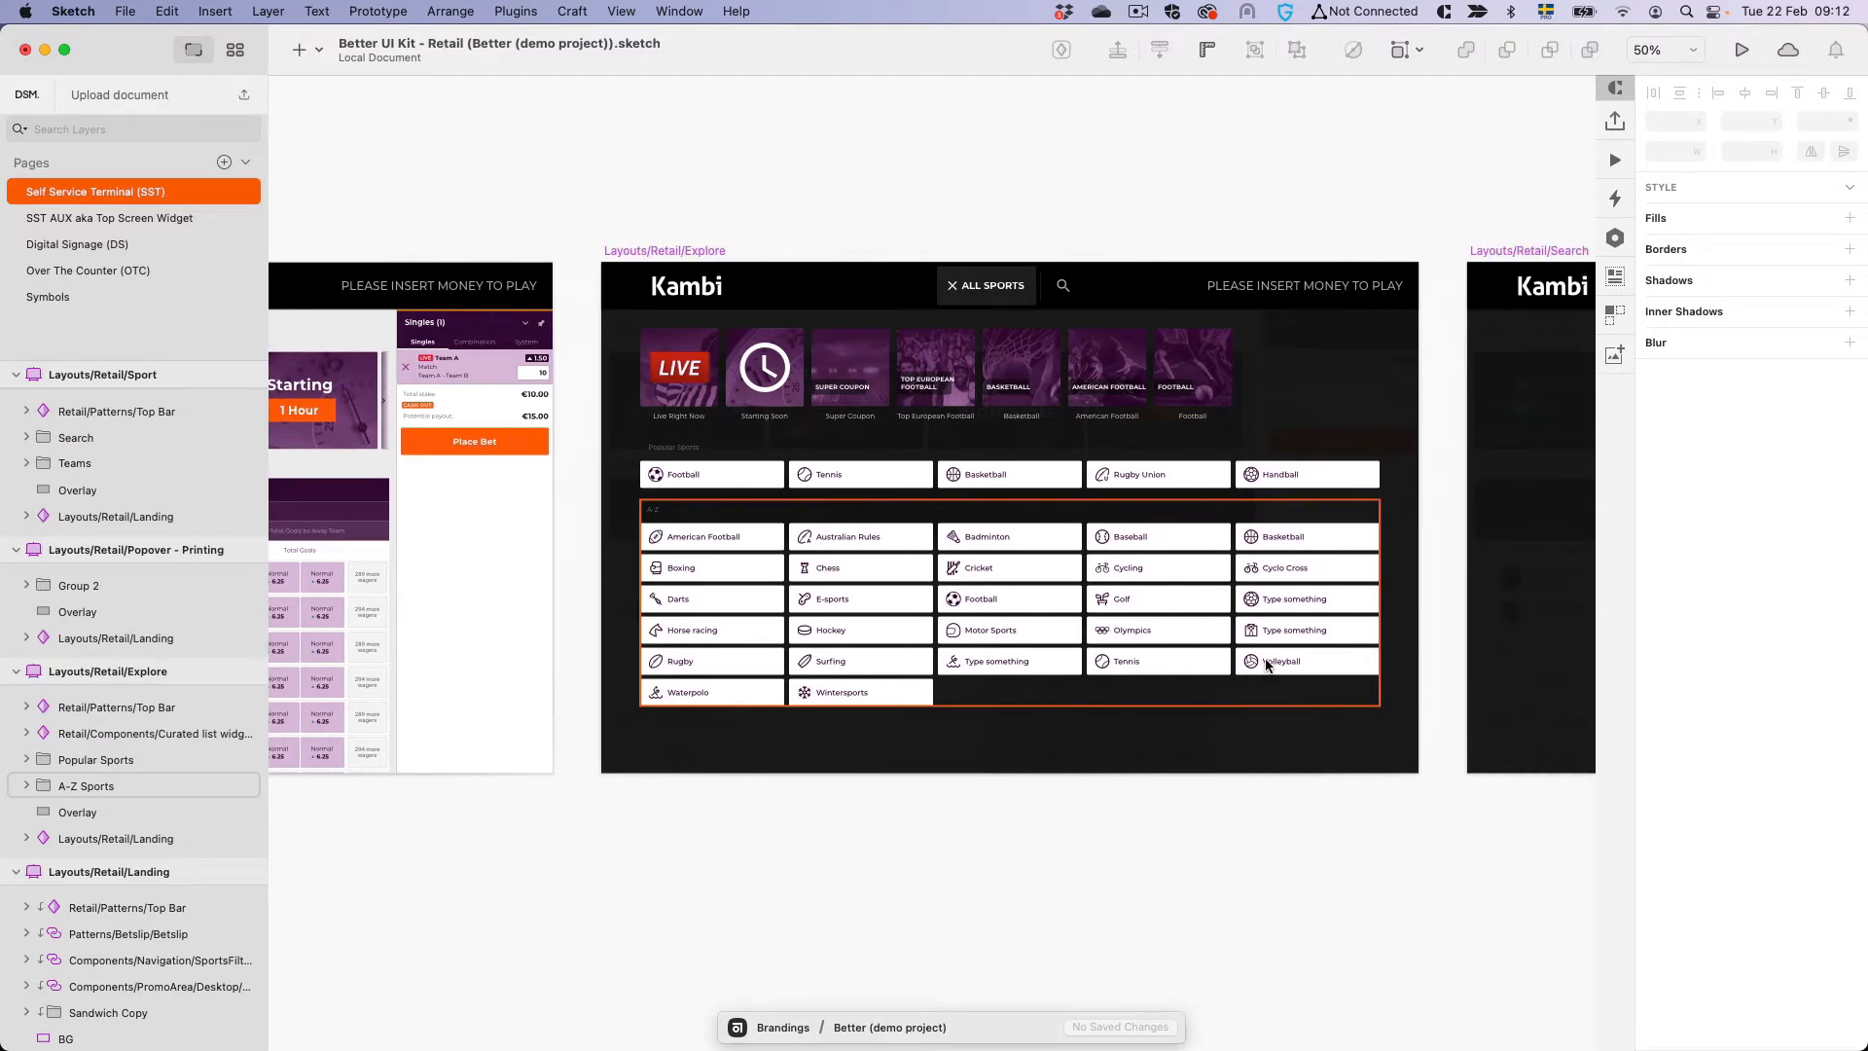
pyautogui.hscroll(20, 1266, 665)
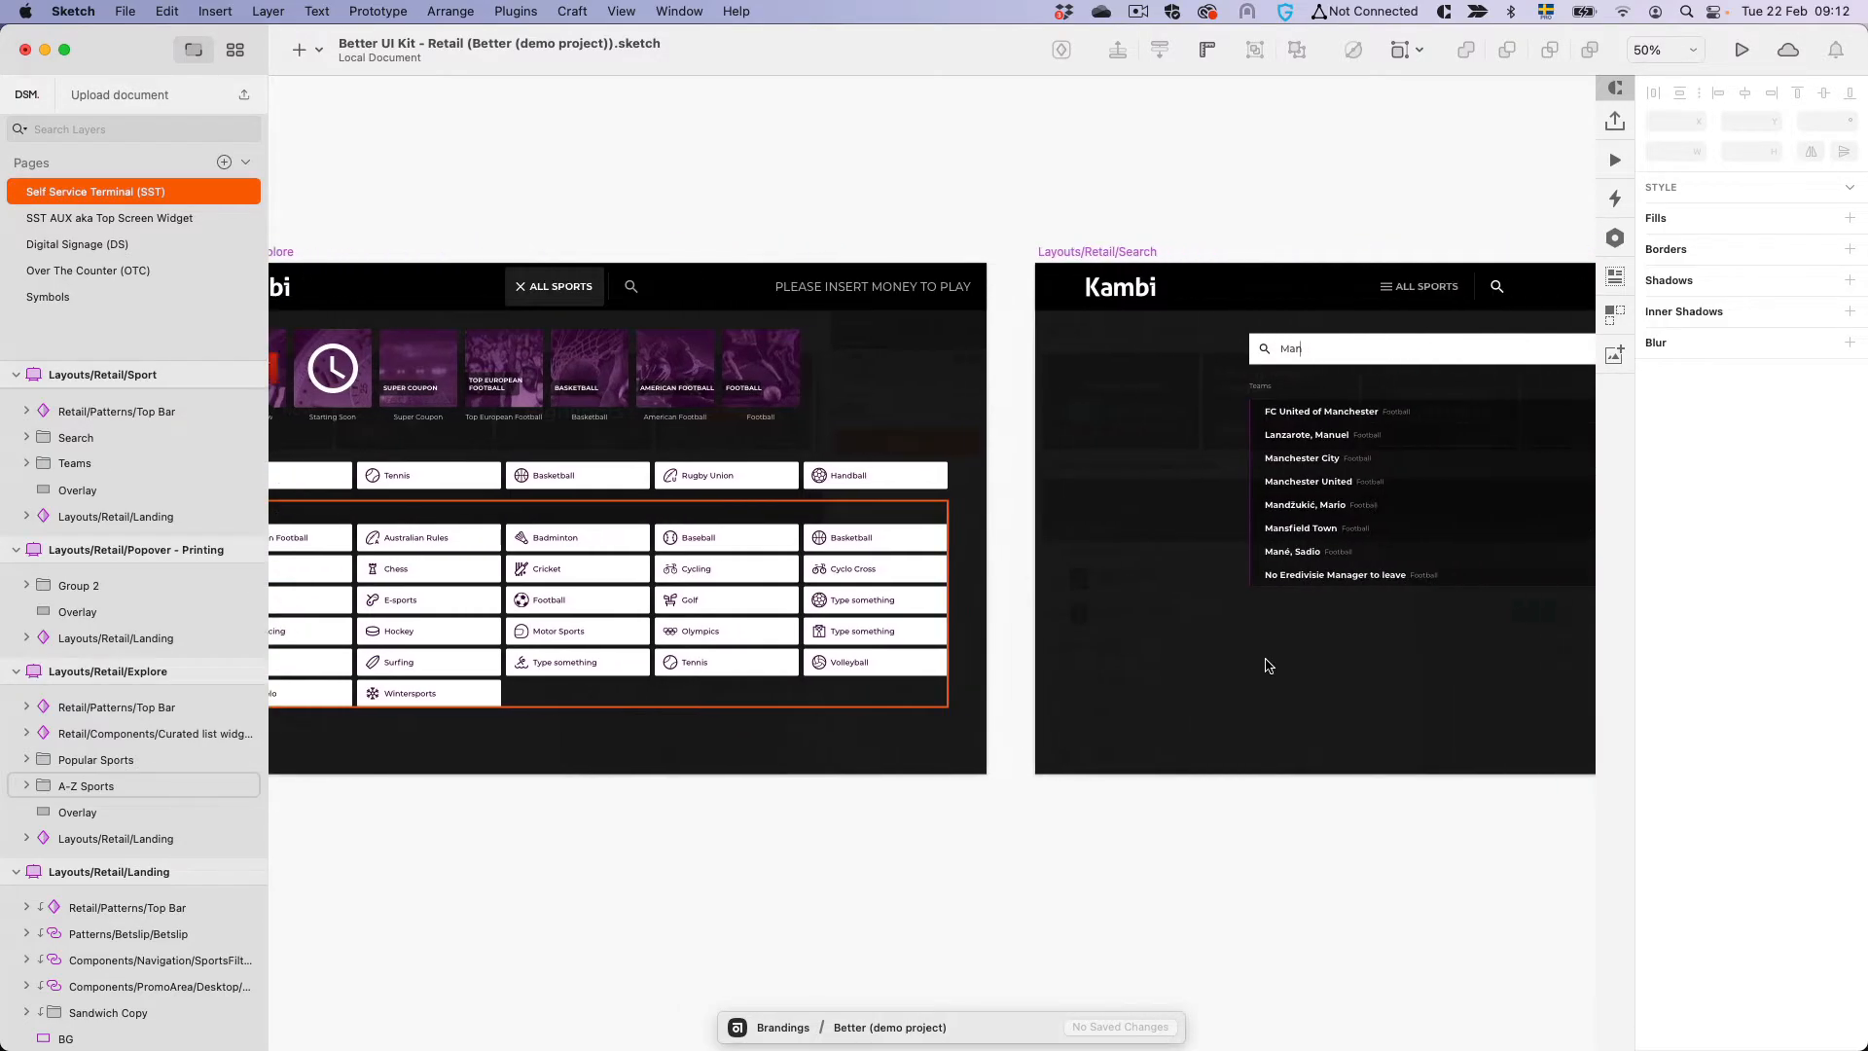
pyautogui.hscroll(20, 1269, 665)
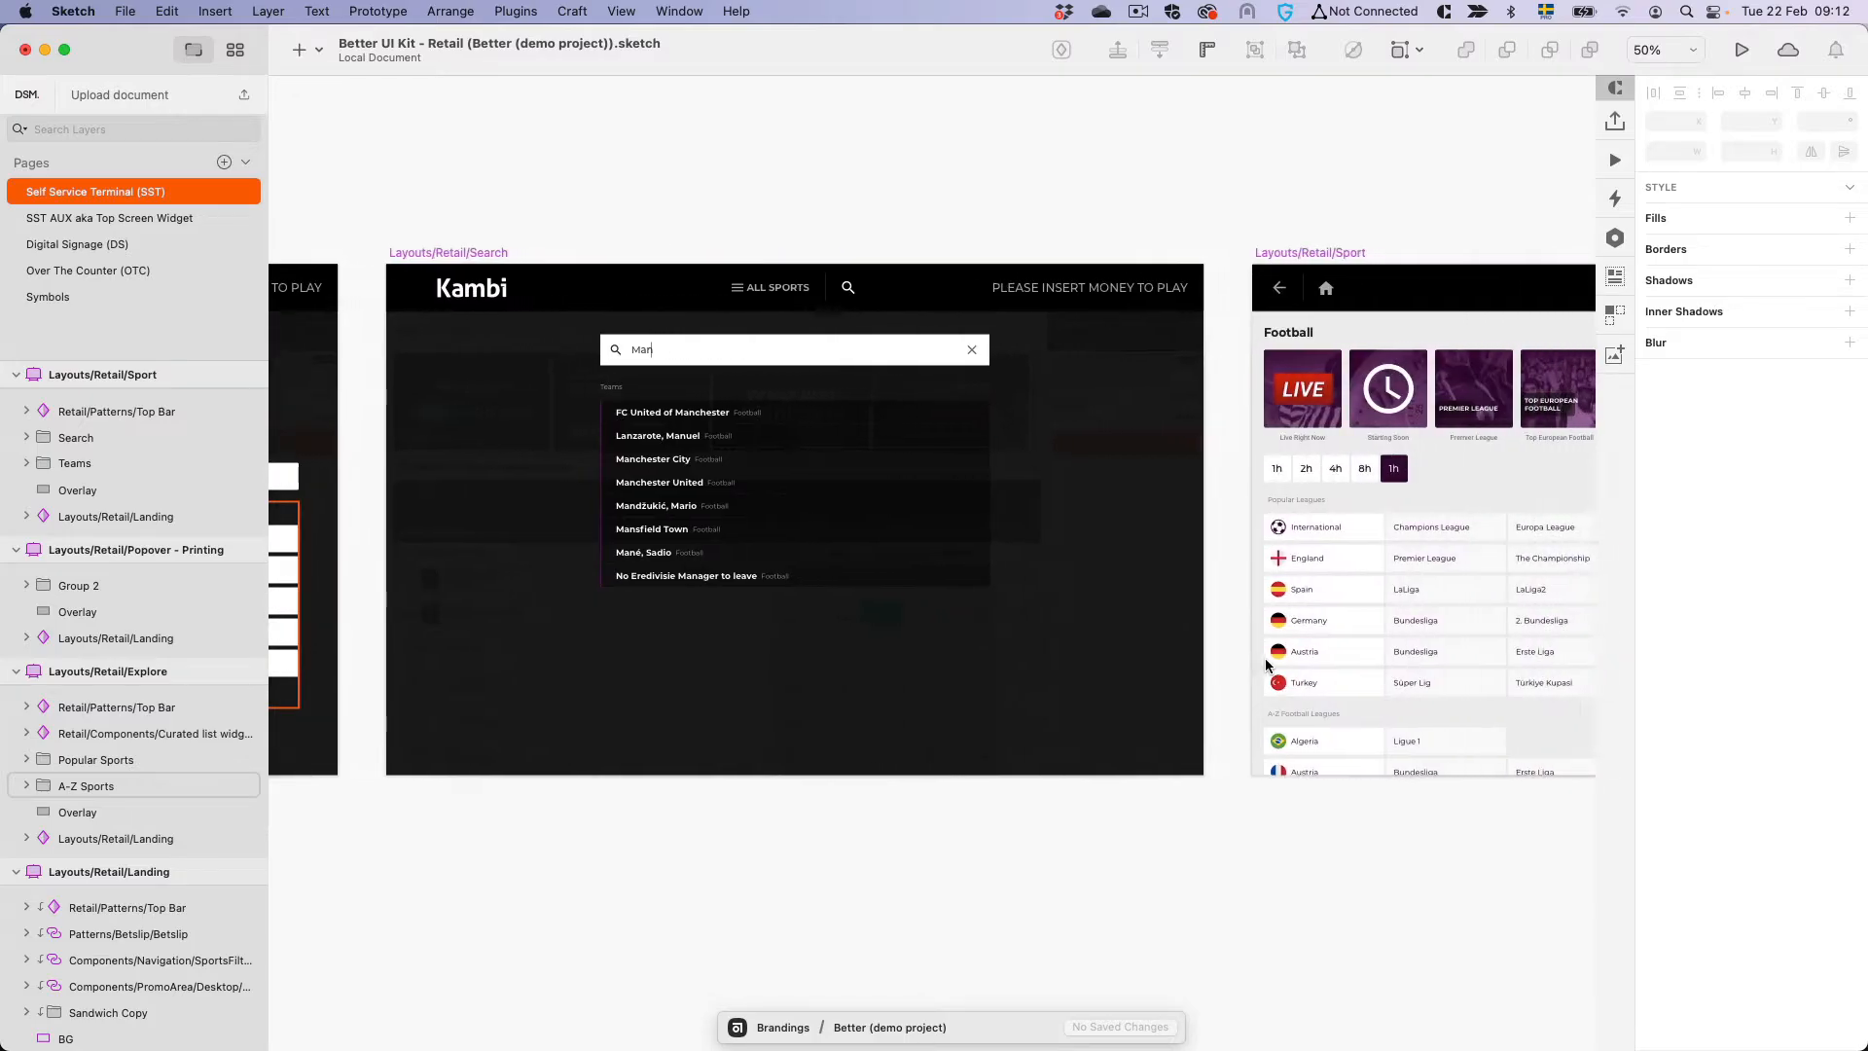
pyautogui.hscroll(2, 1138, 621)
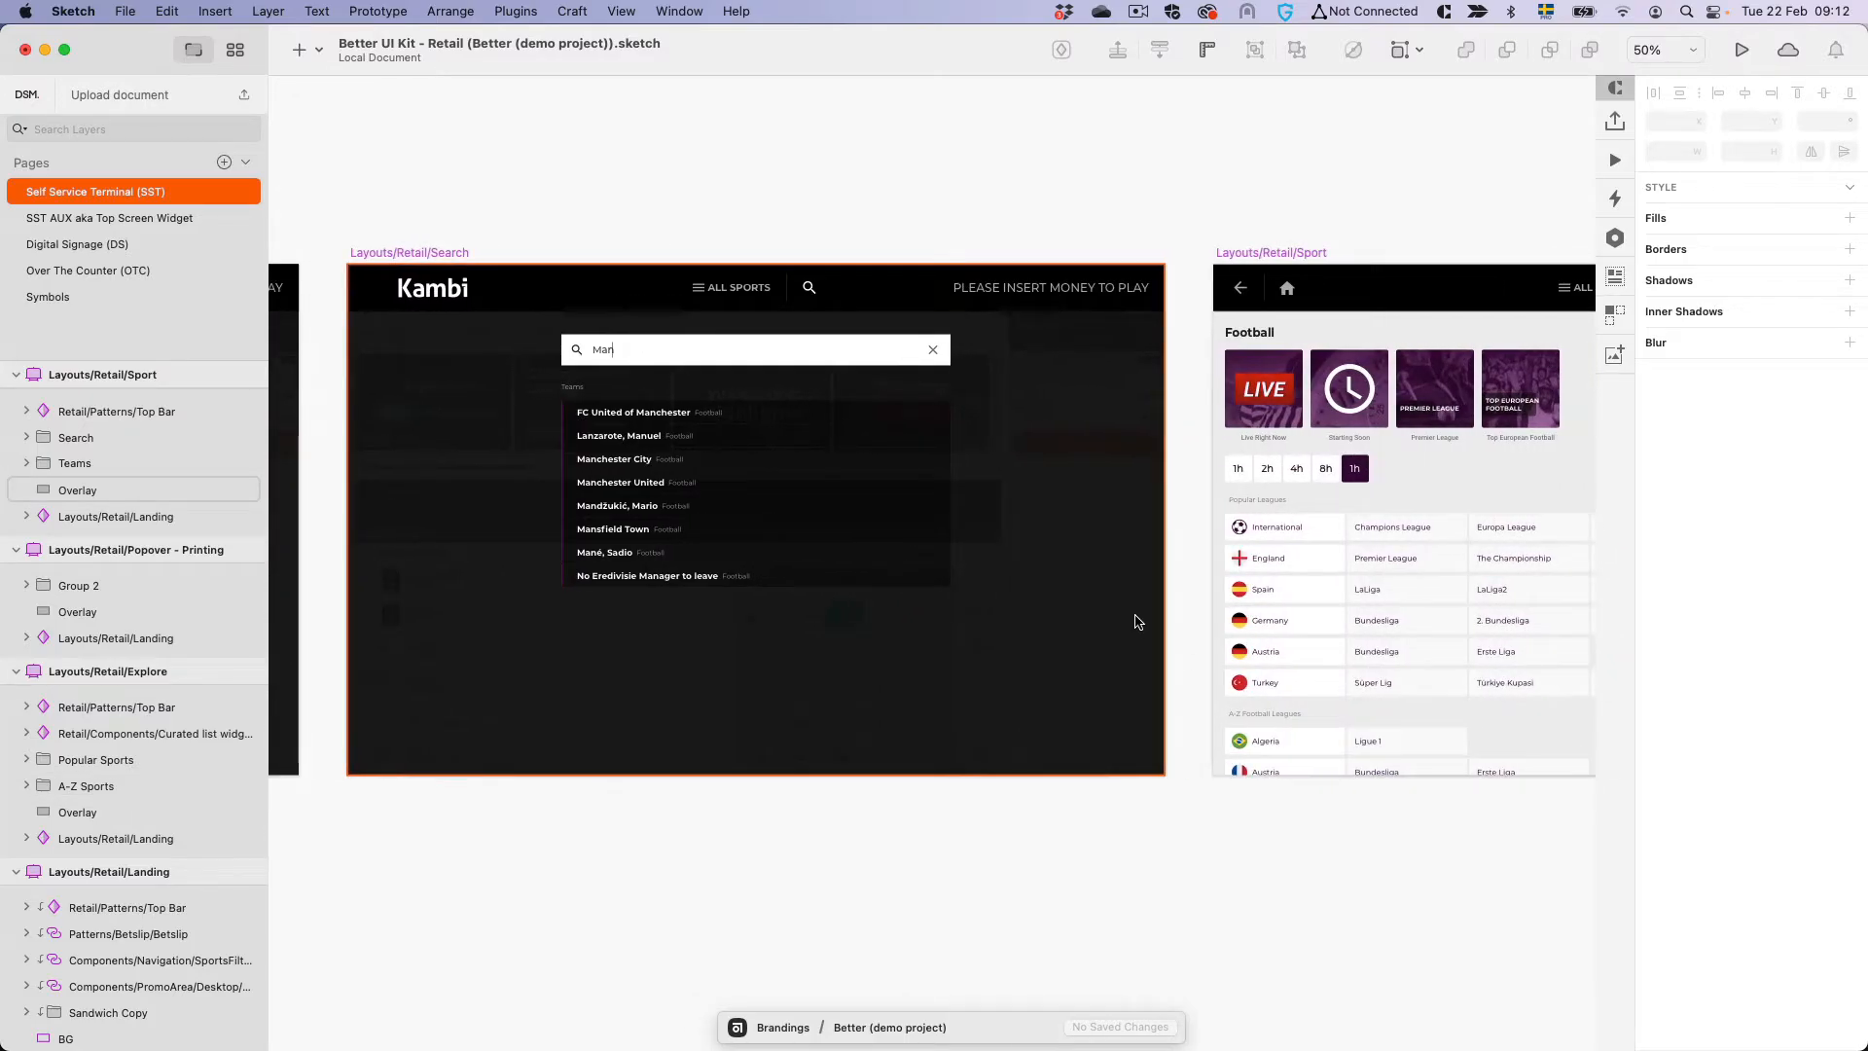
pyautogui.hscroll(11, 1136, 620)
pyautogui.hscroll(7, 1135, 616)
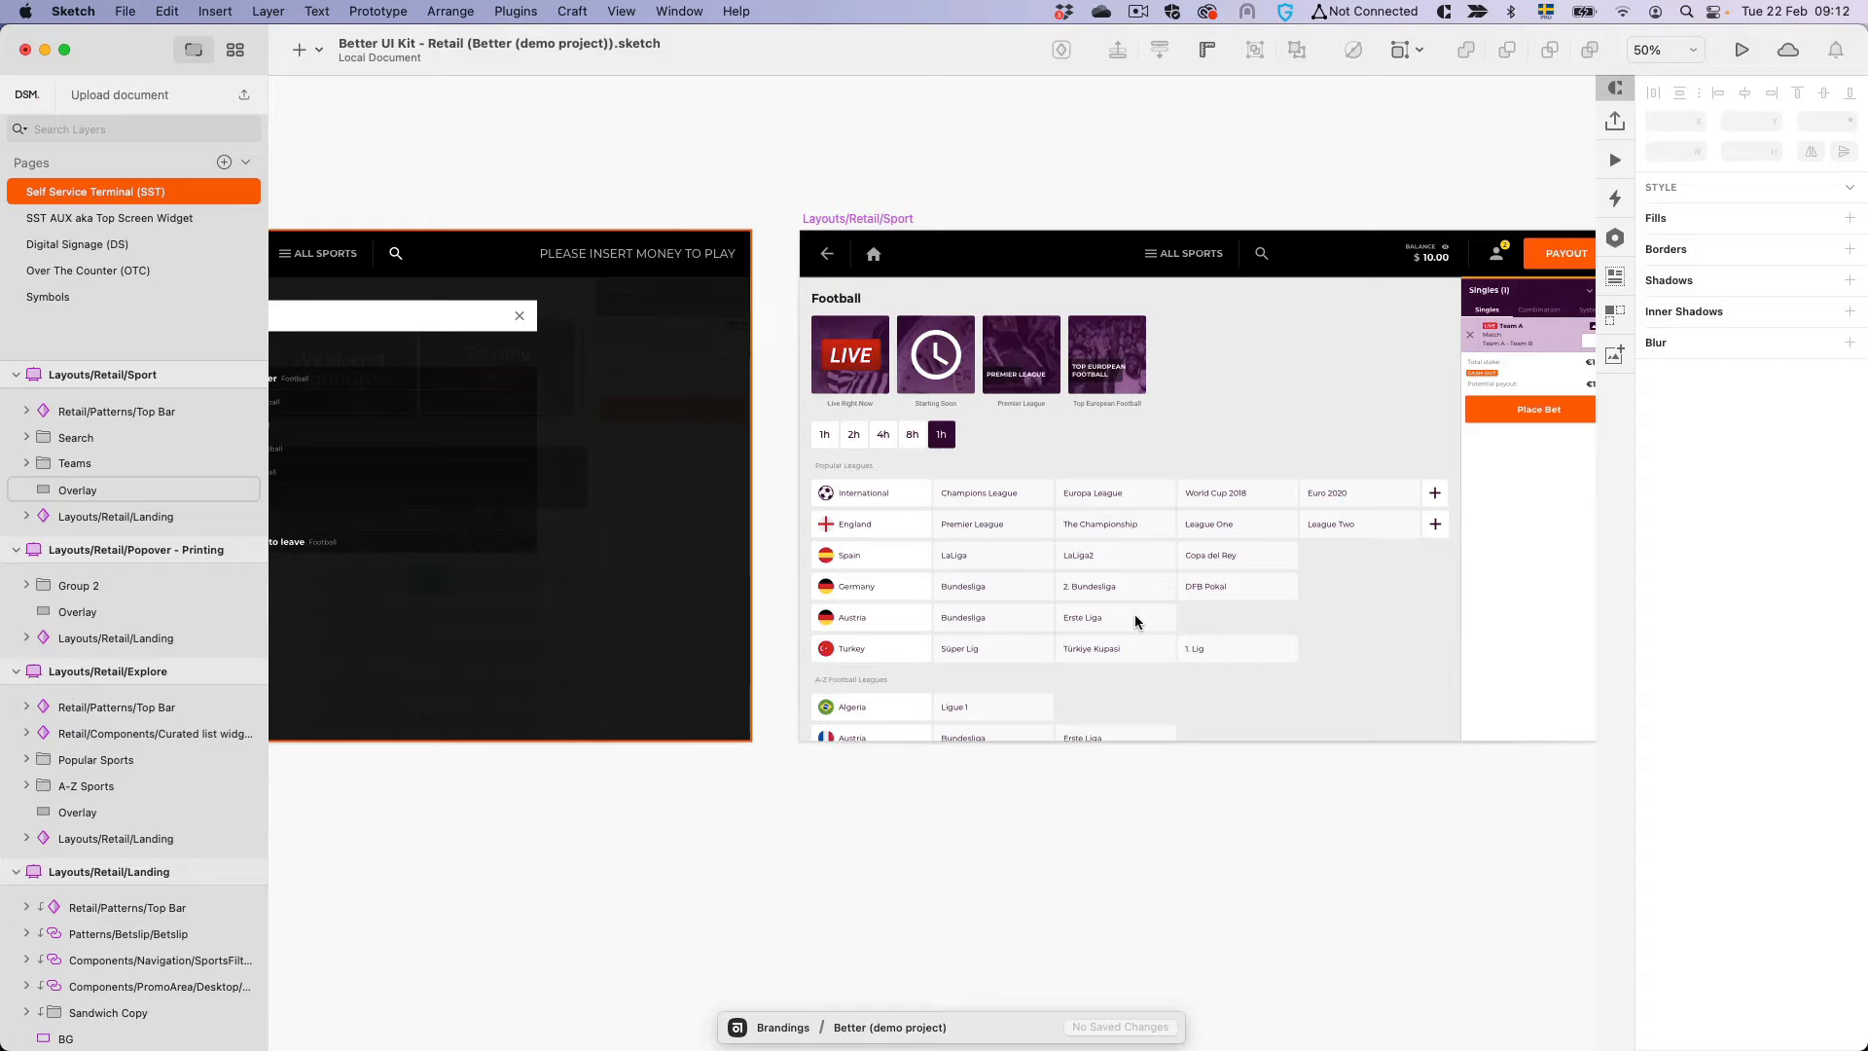
pyautogui.hscroll(13, 1135, 621)
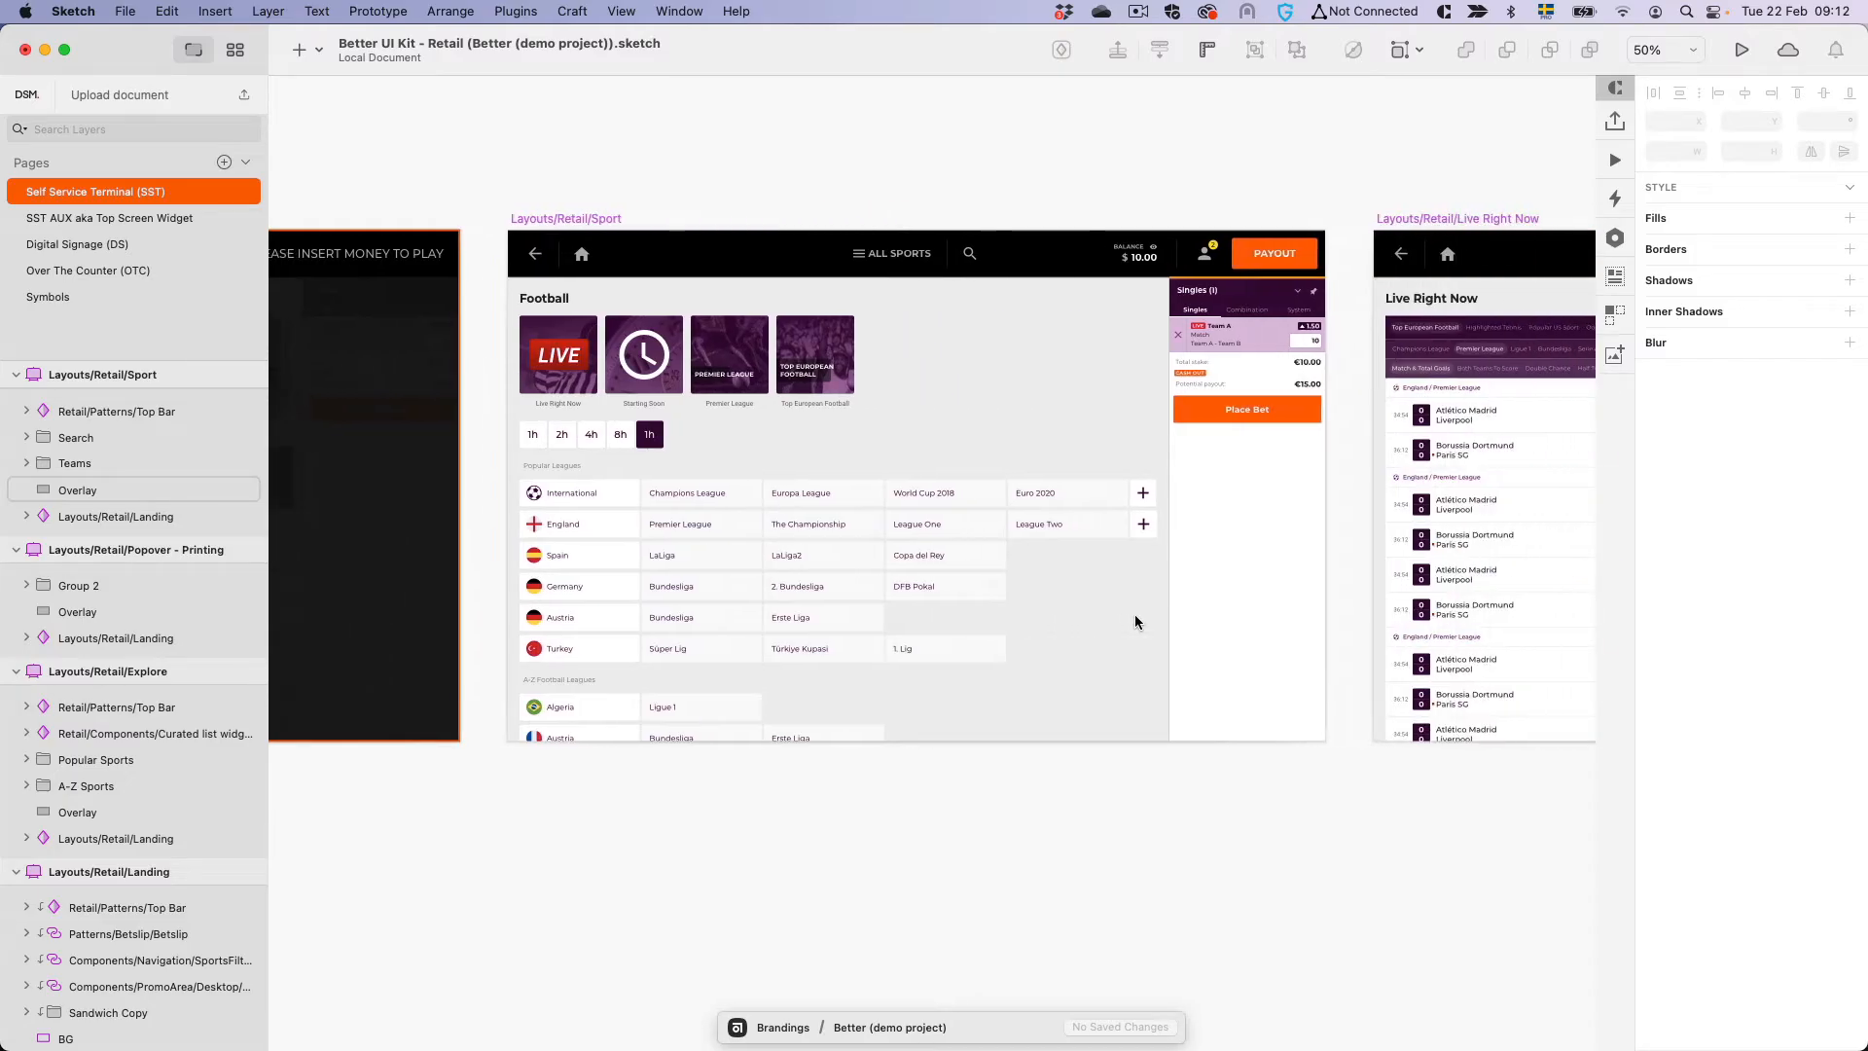
pyautogui.hscroll(19, 1134, 617)
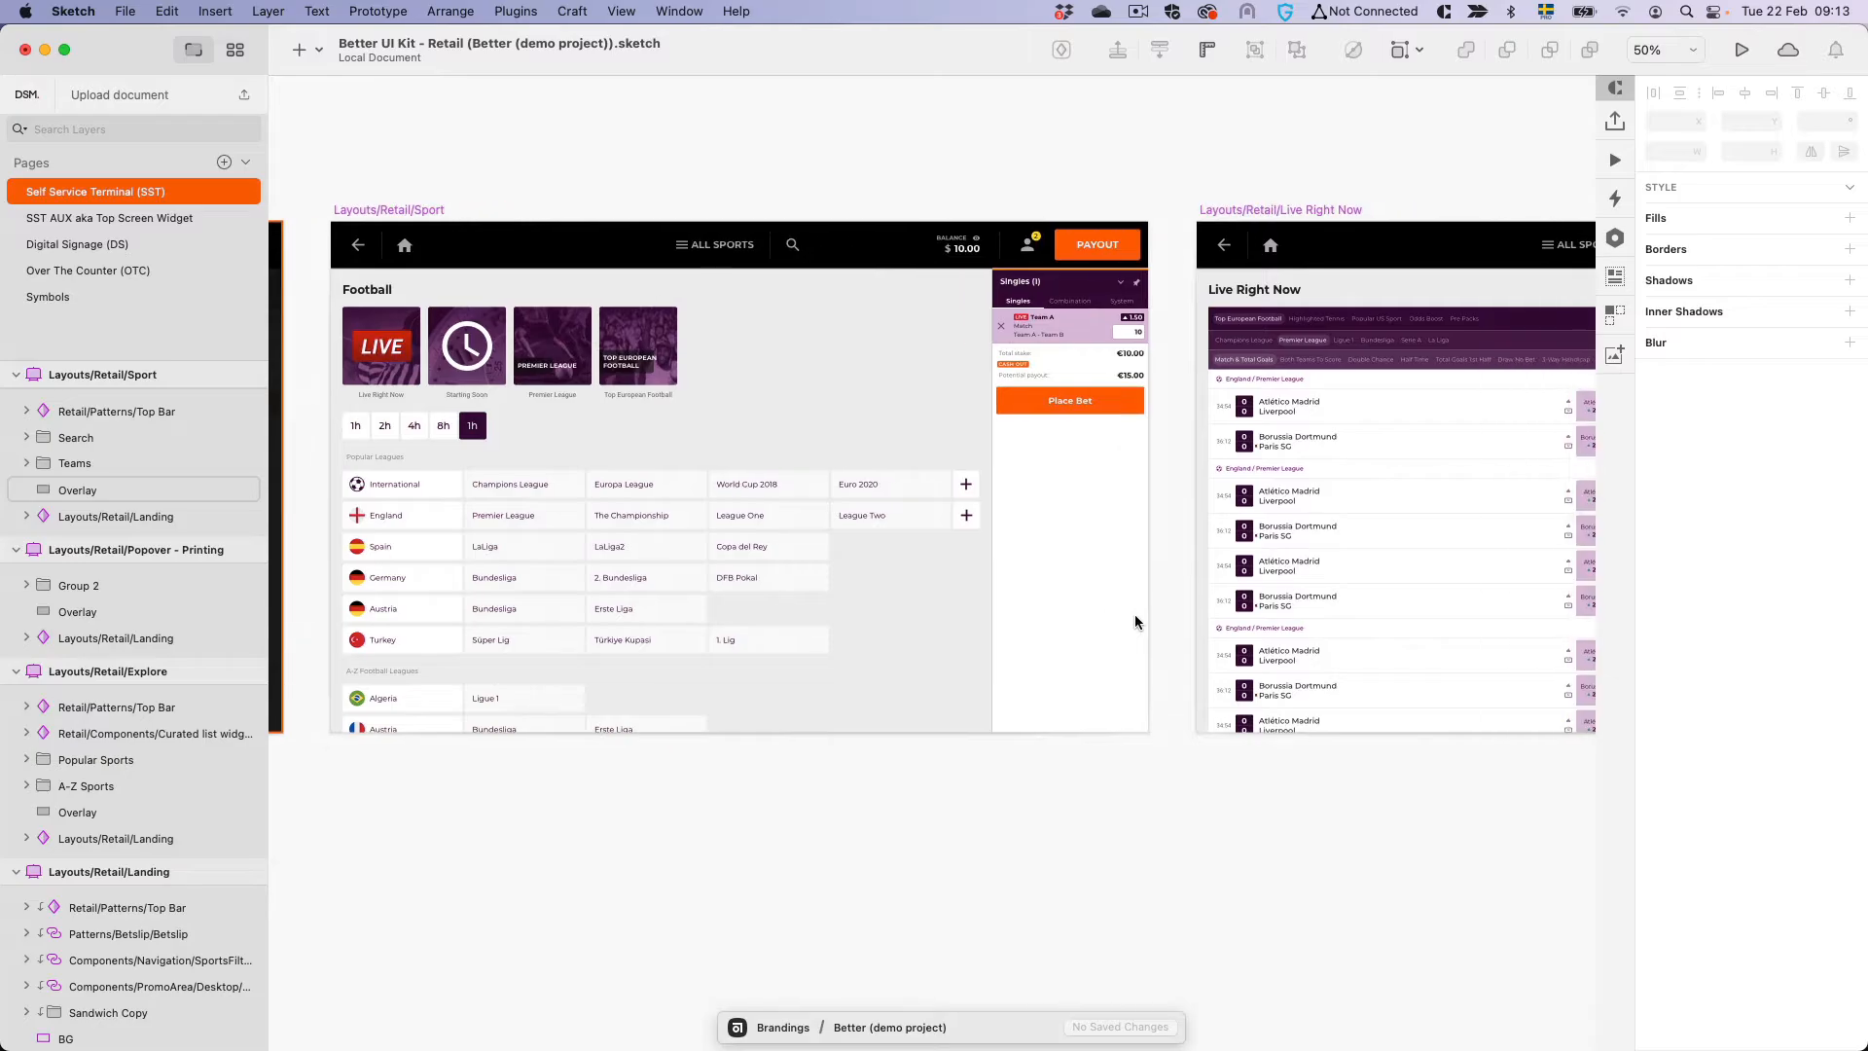
pyautogui.hscroll(6, 1134, 615)
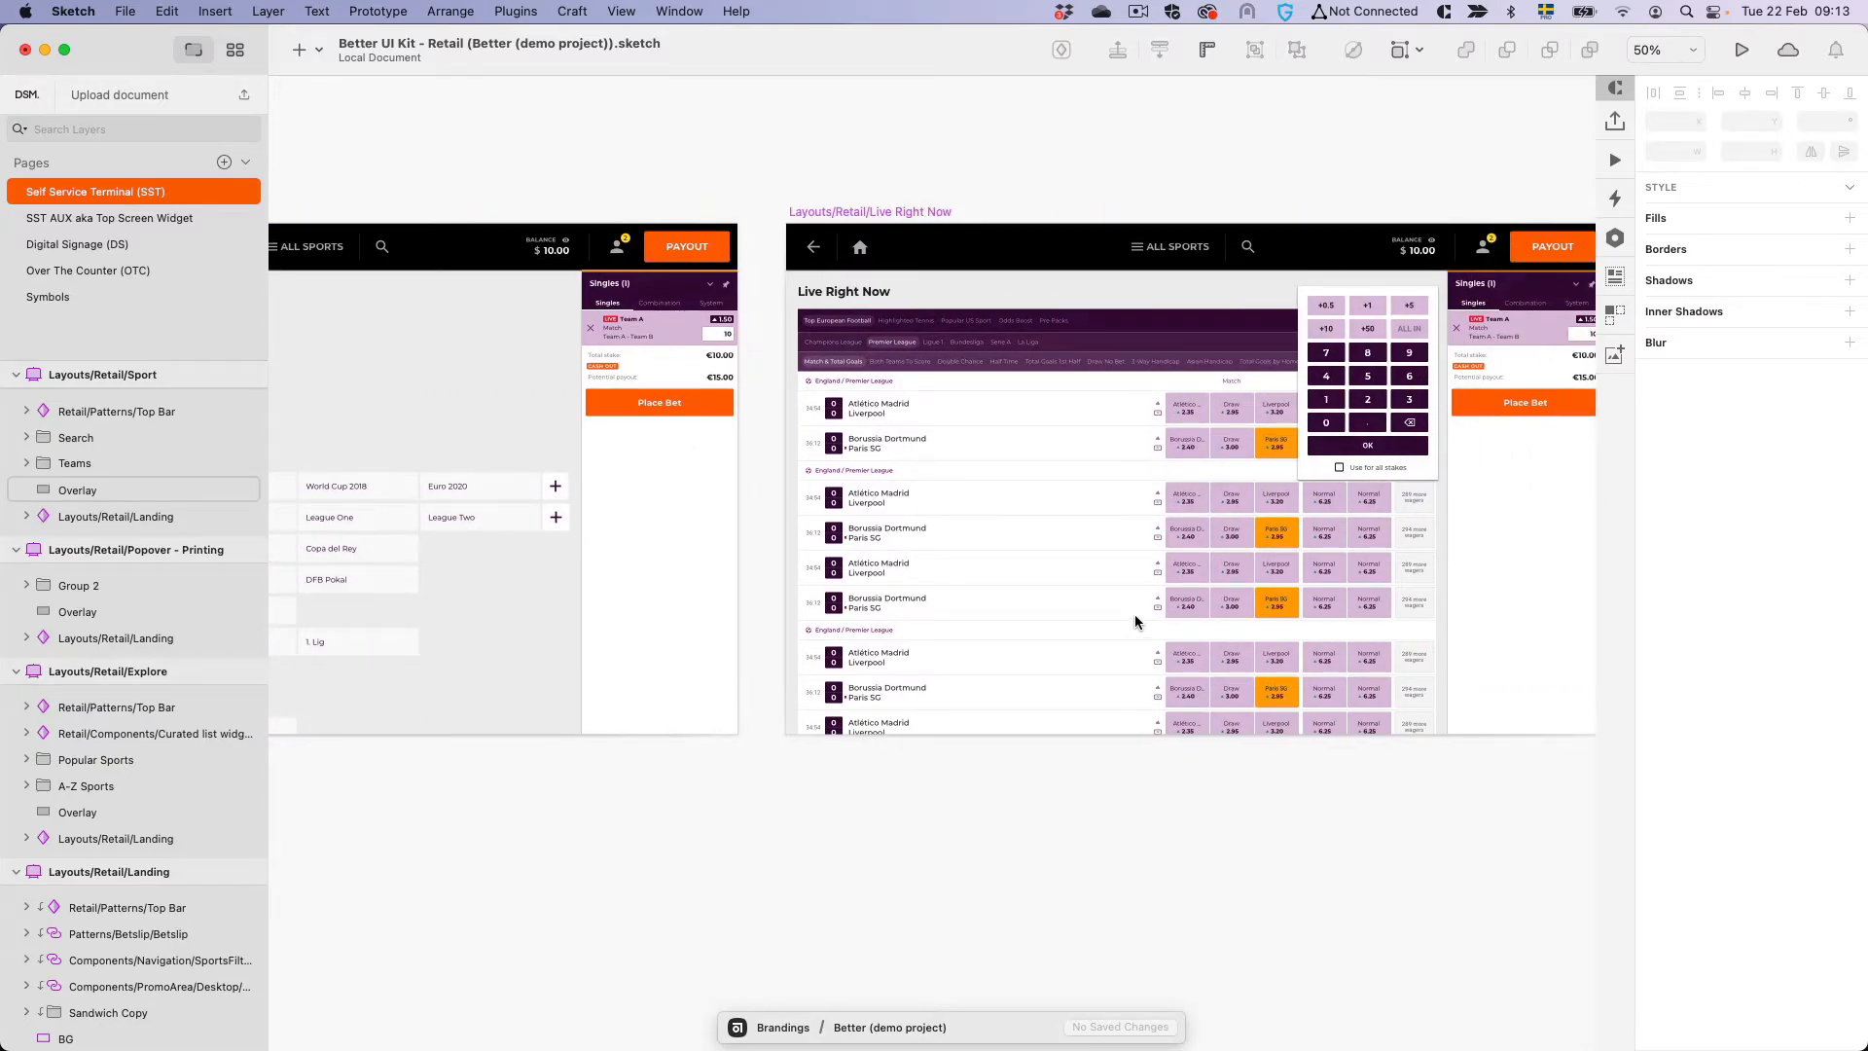
pyautogui.hscroll(7, 1134, 615)
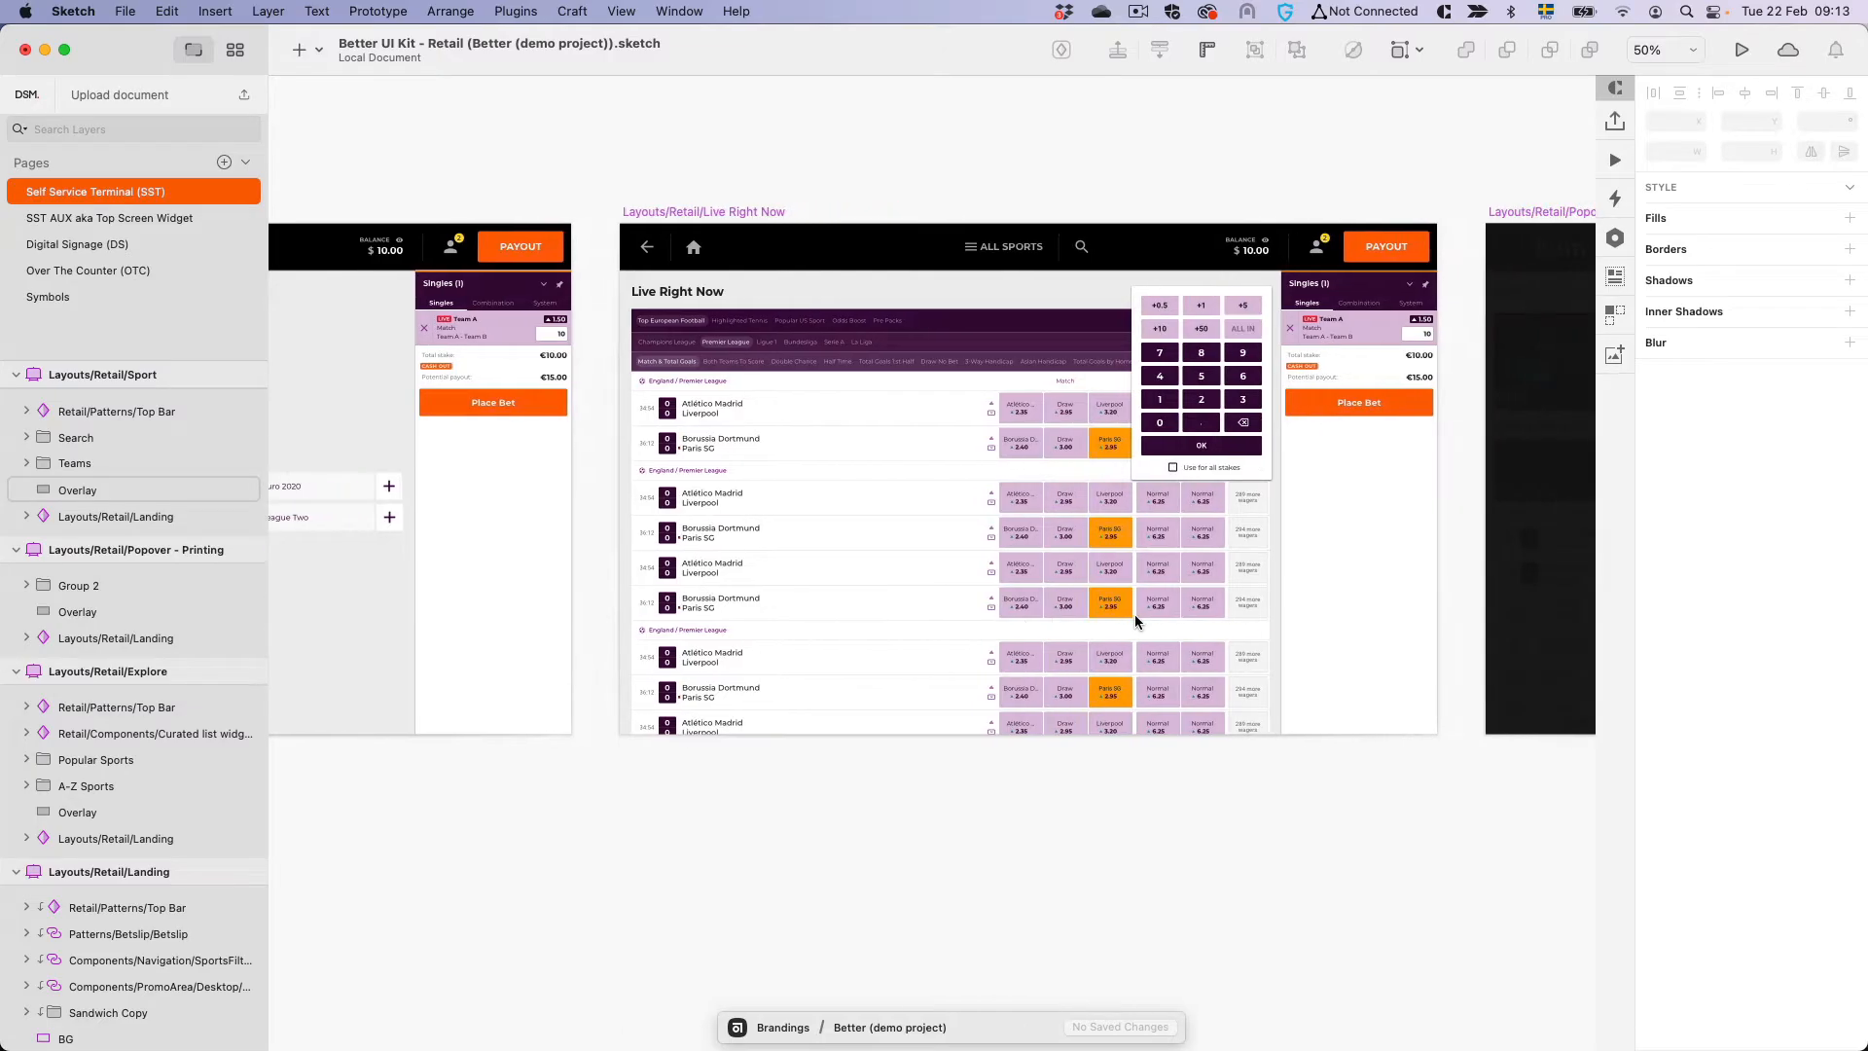
pyautogui.hscroll(11, 1134, 615)
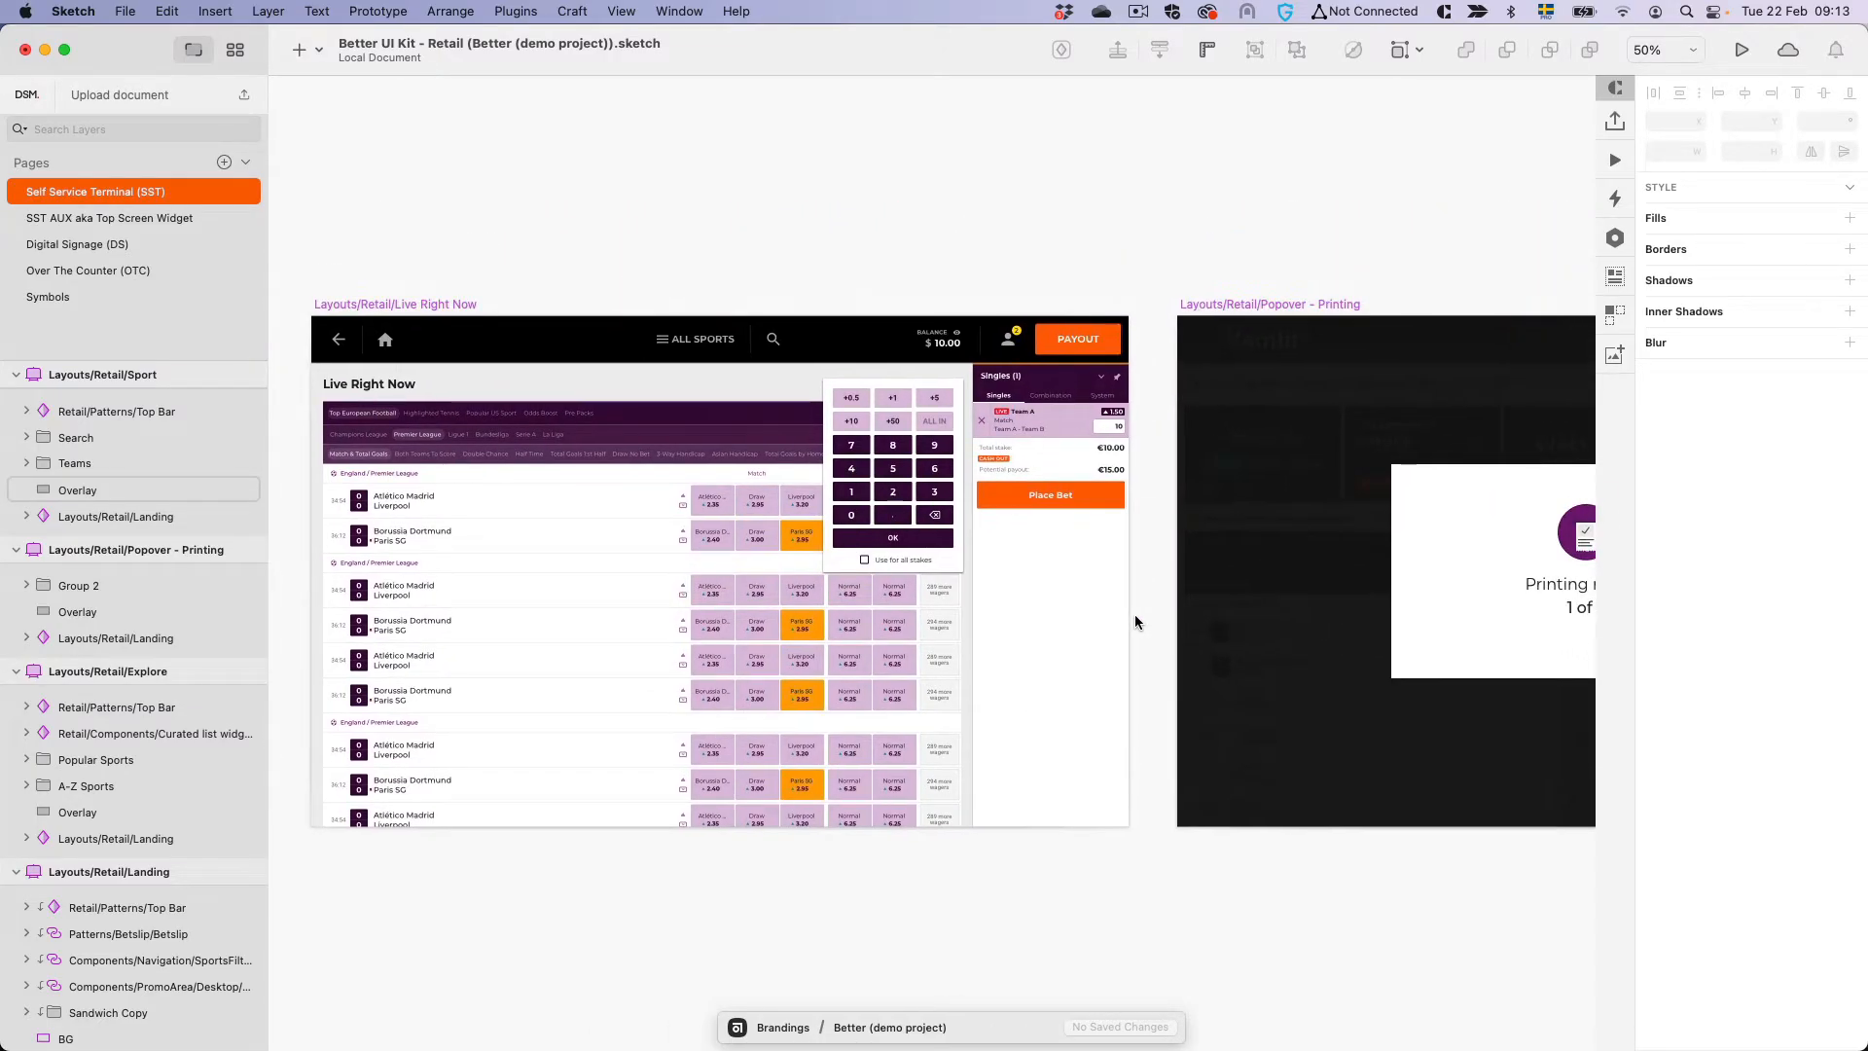
pyautogui.press('super+0')
pyautogui.hscroll(20, 1134, 615)
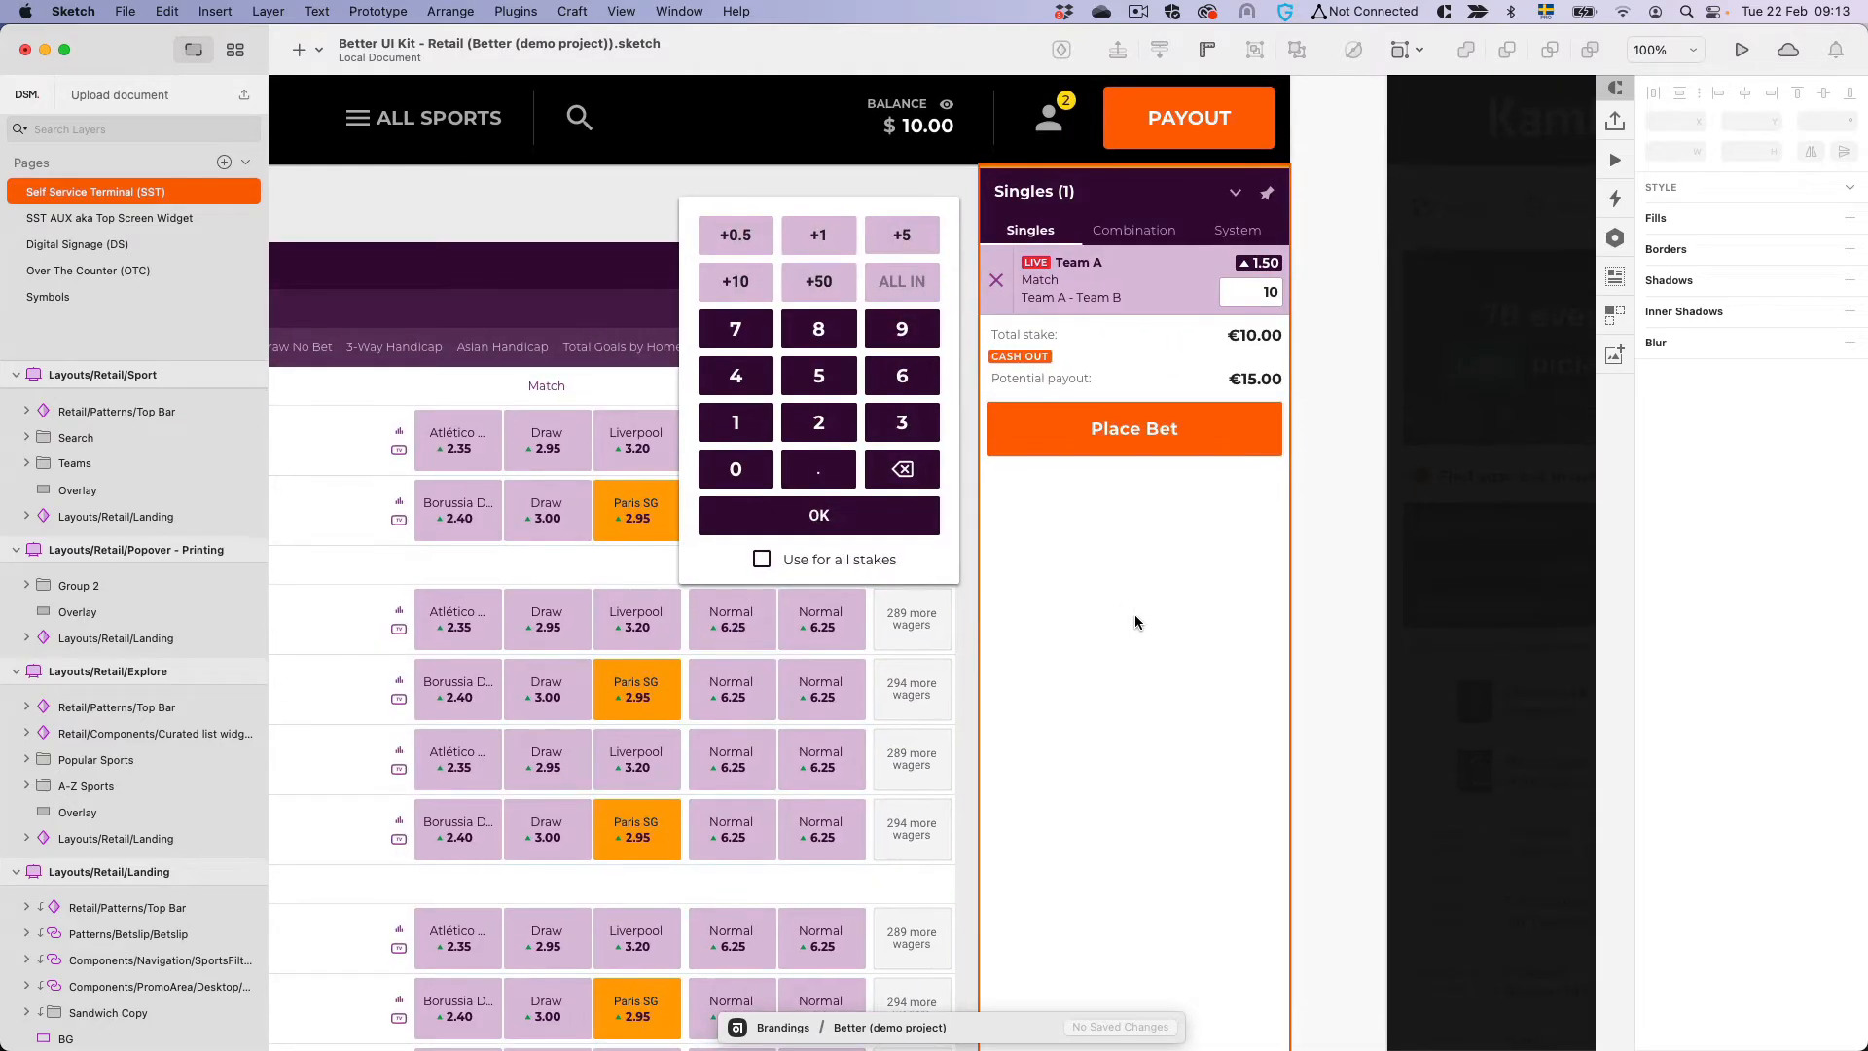
pyautogui.hscroll(18, 1134, 614)
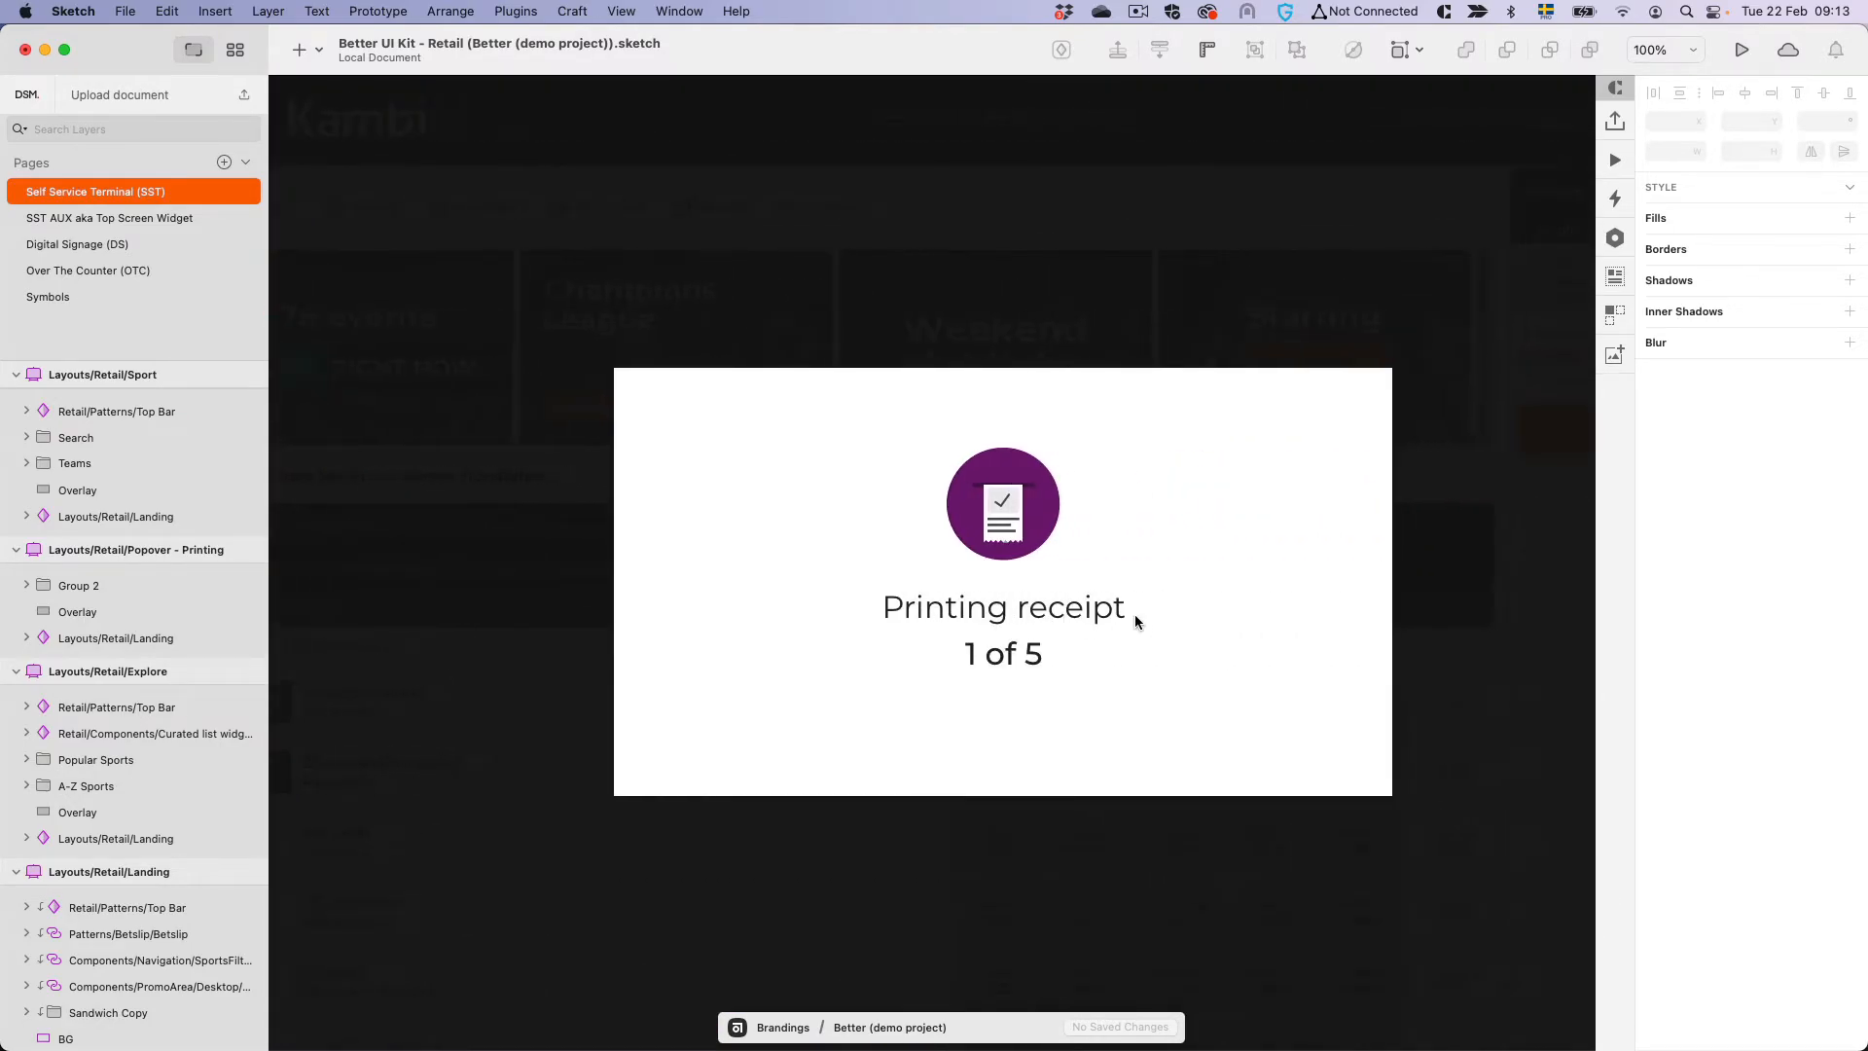
pyautogui.press('super+minus')
pyautogui.press('super+minus')
pyautogui.hscroll(-20, 1136, 619)
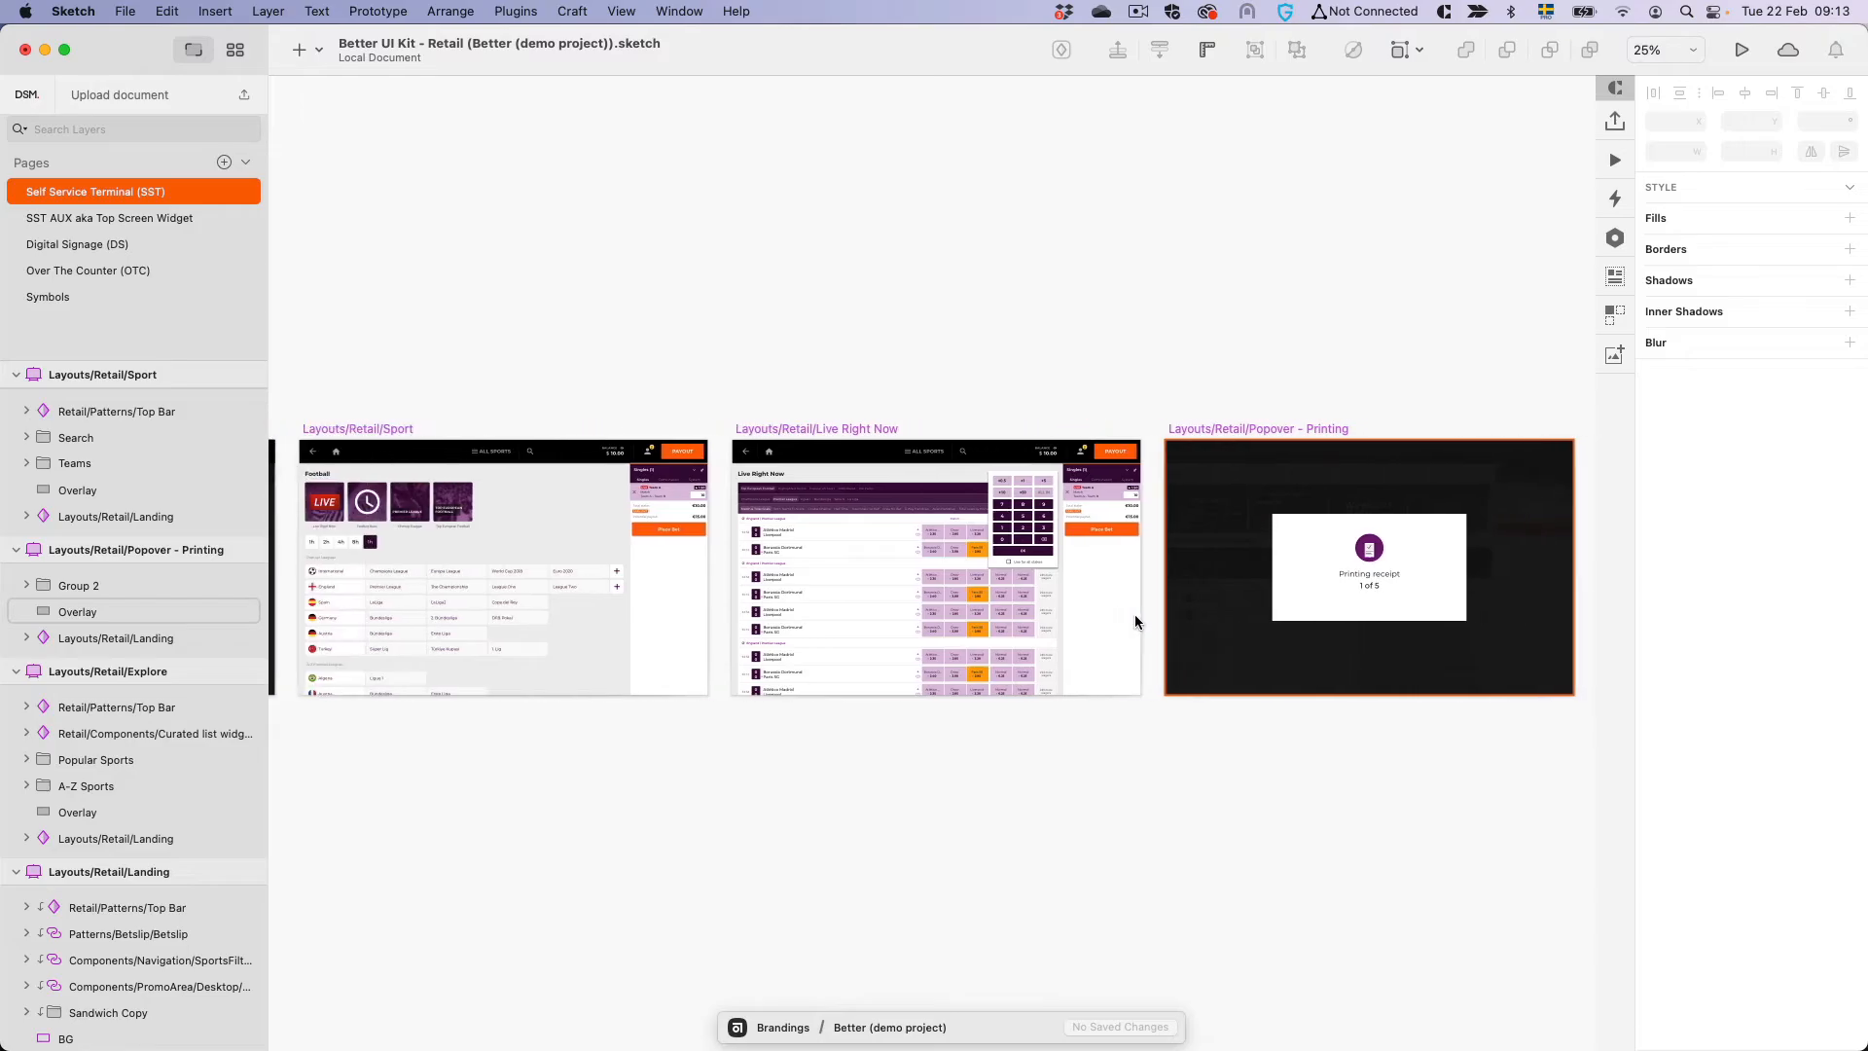
pyautogui.scroll(-2, 1135, 615)
pyautogui.hscroll(-12, 1134, 615)
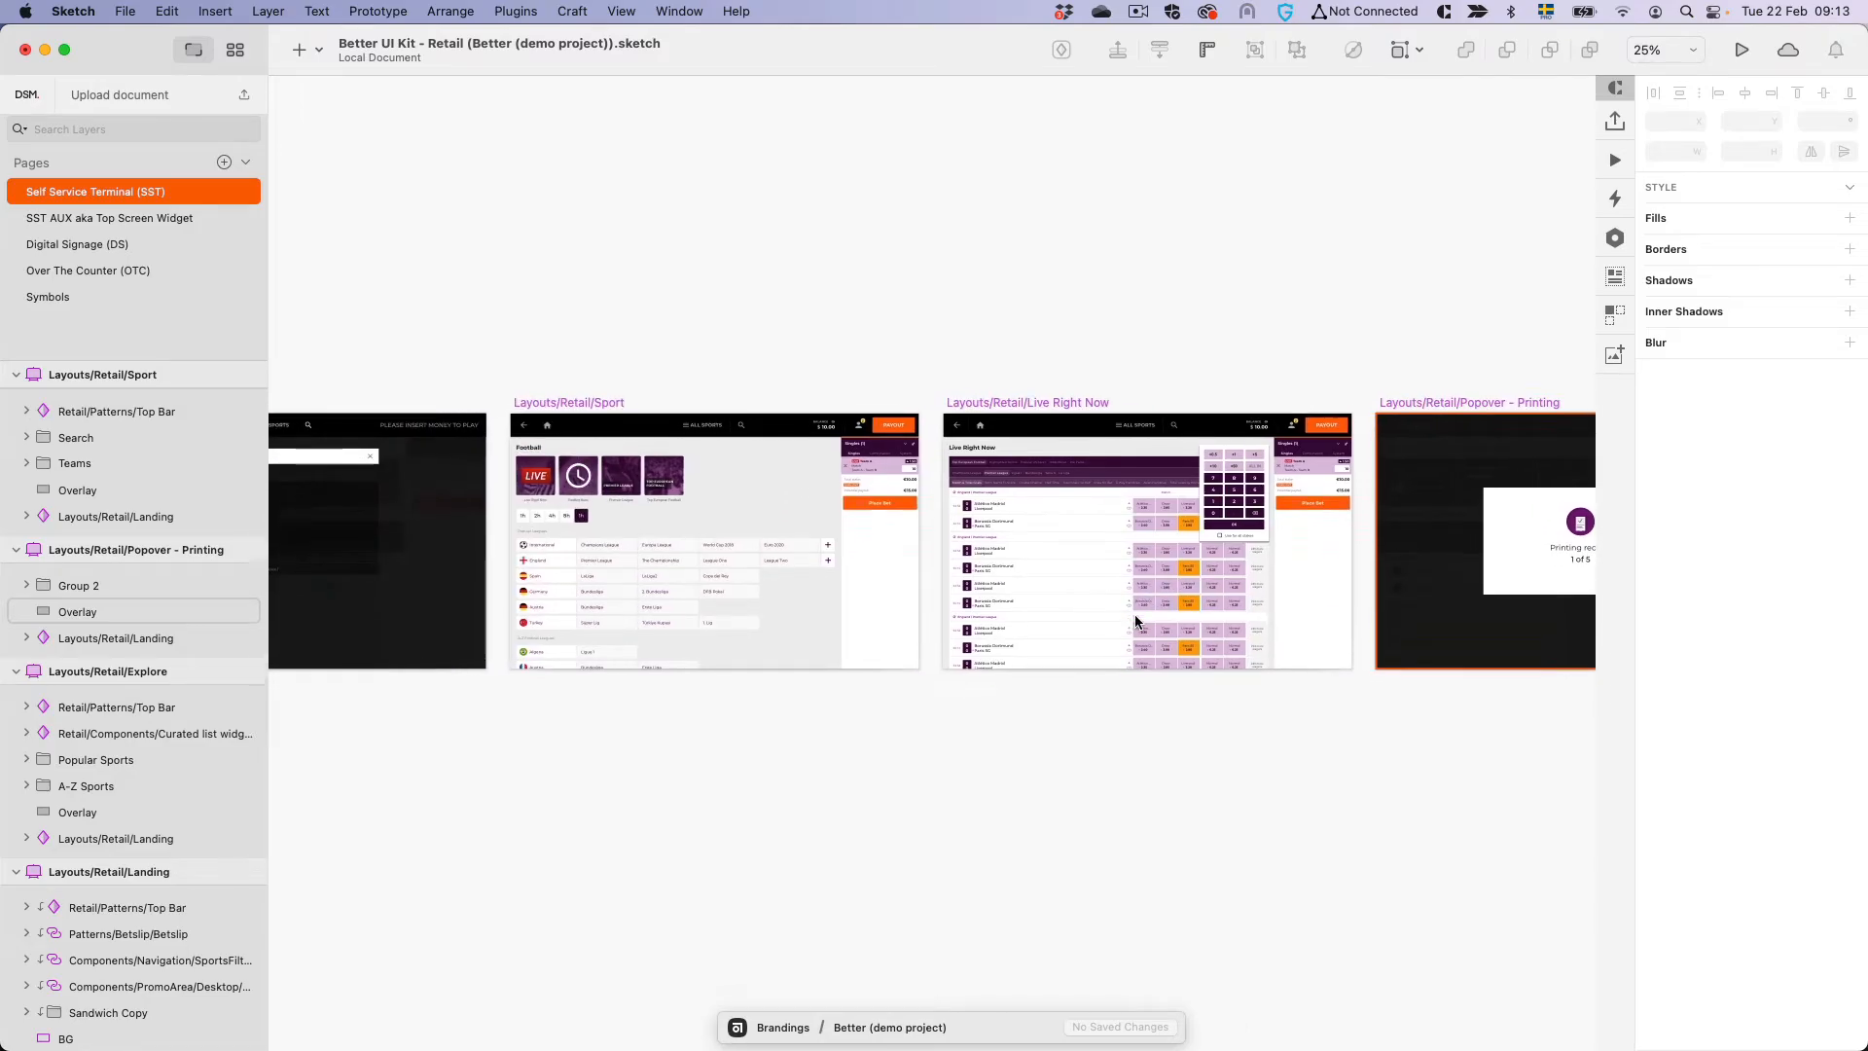
pyautogui.hscroll(-15, 1134, 615)
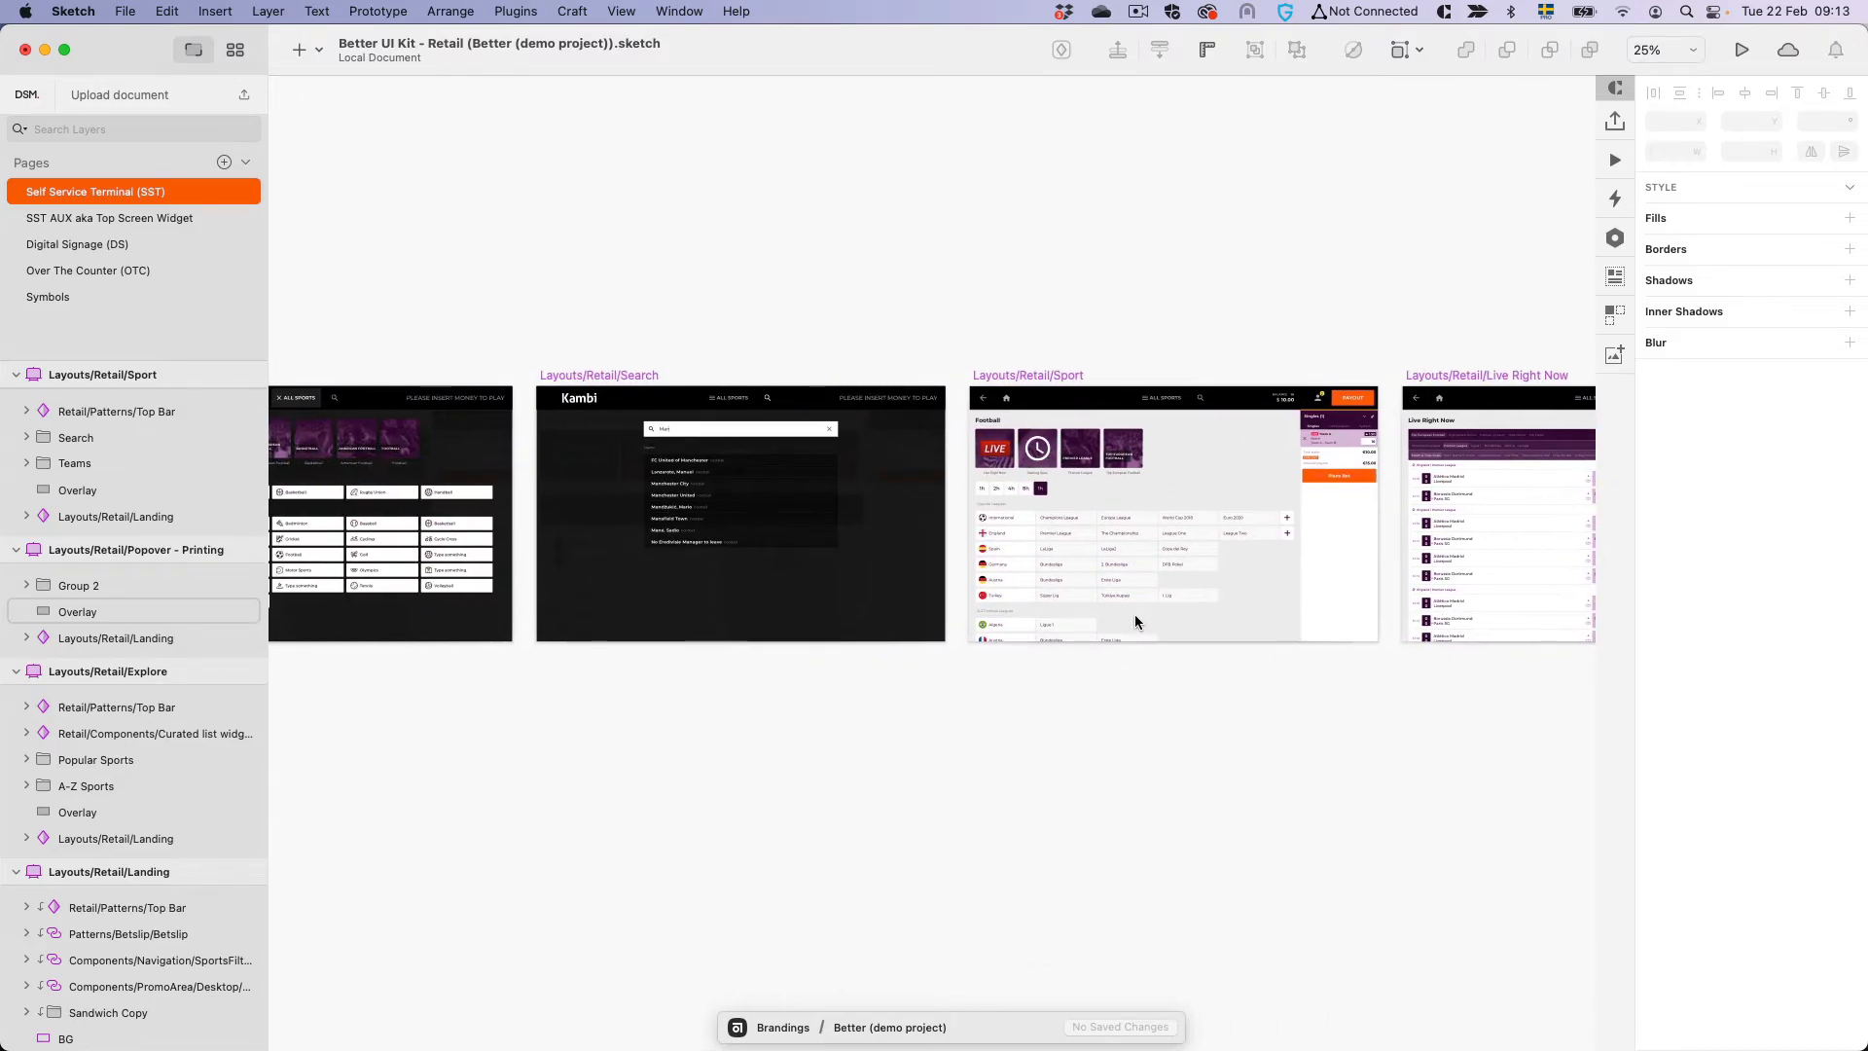
pyautogui.hscroll(-20, 1136, 621)
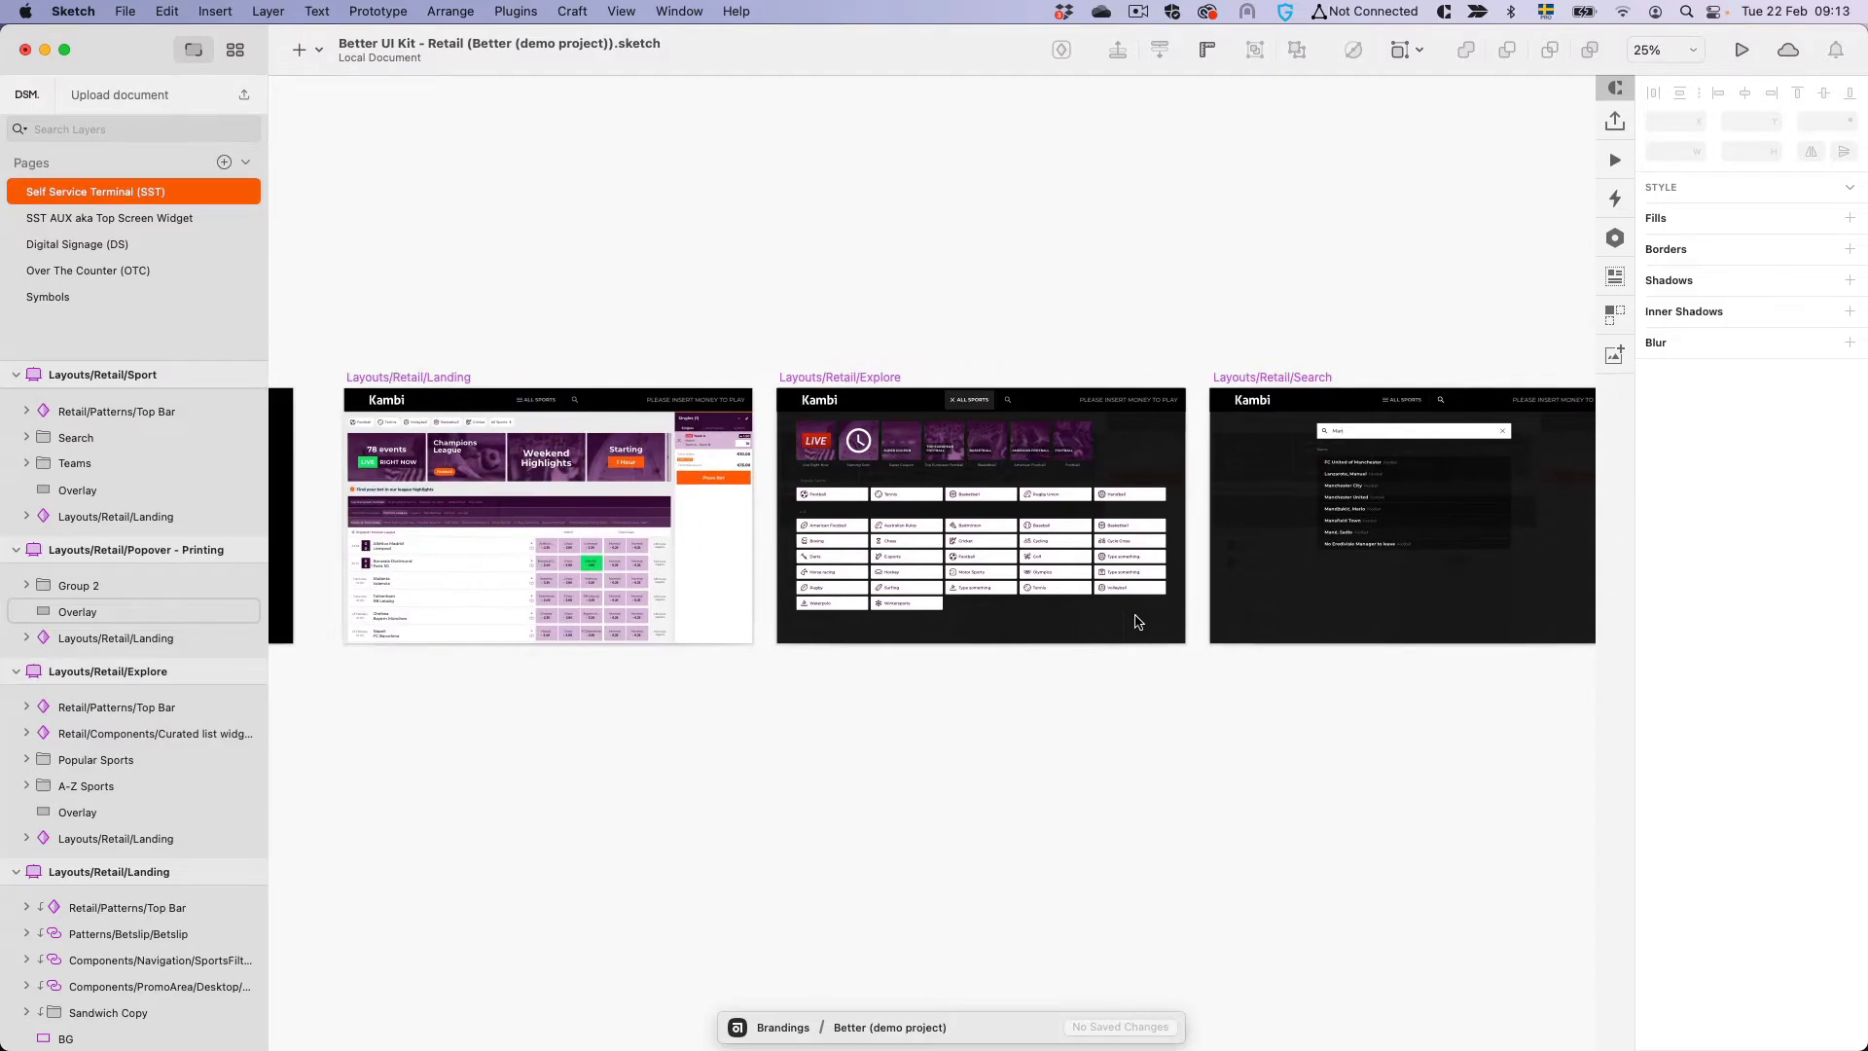
pyautogui.hscroll(-1, 1136, 621)
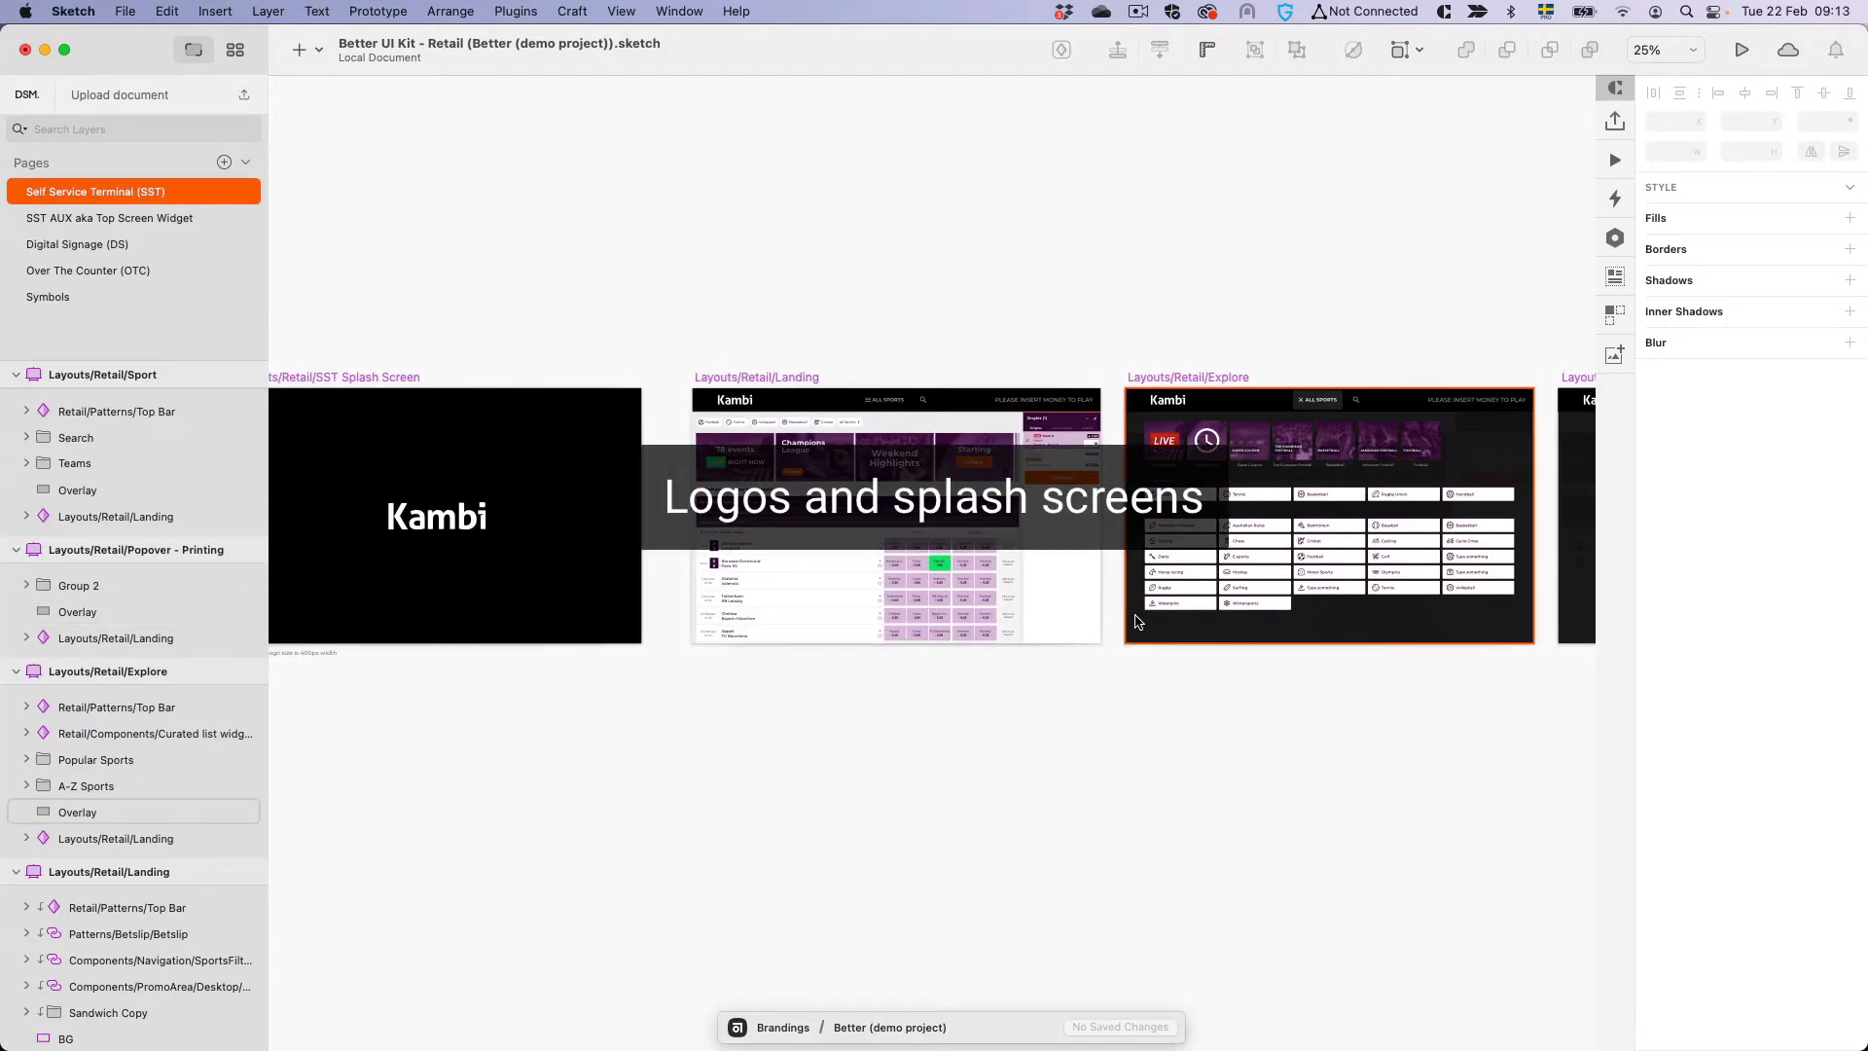
pyautogui.hscroll(-5, 917, 624)
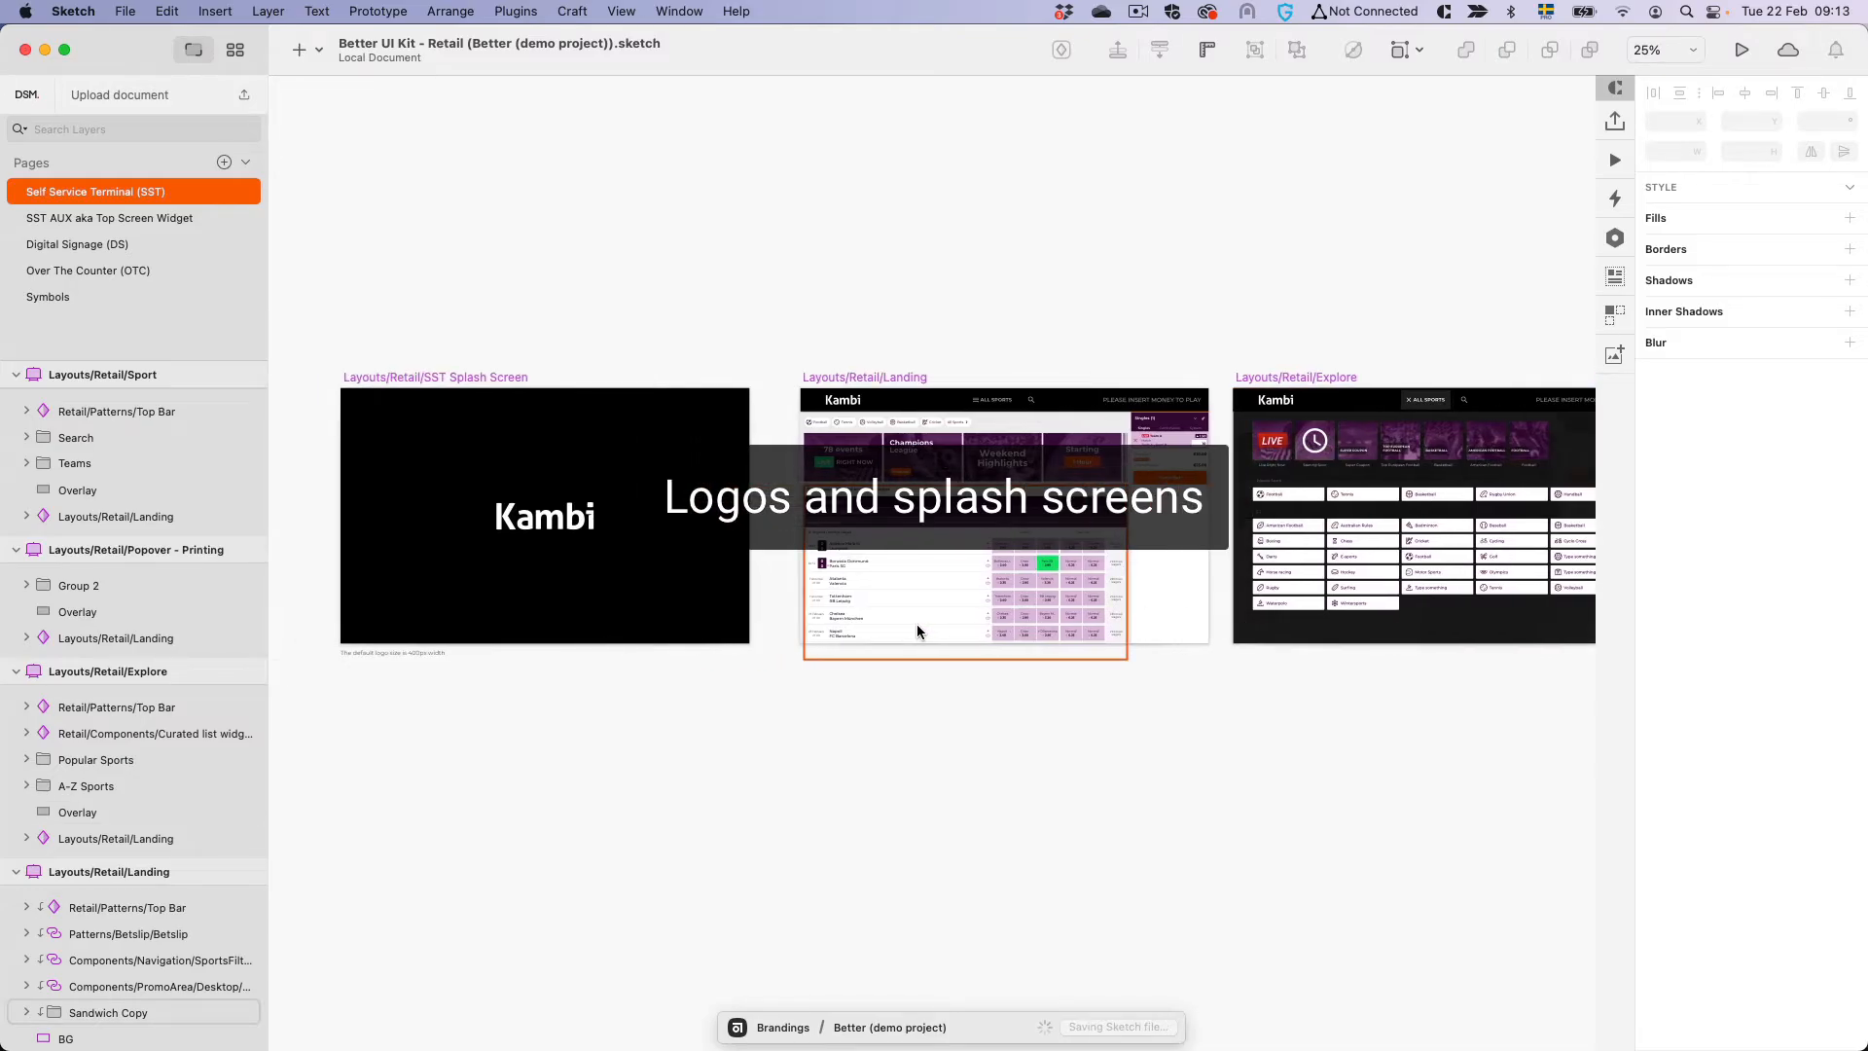
# Step: Open the SST Splash Screen's Kambi logo in its Operator Logo--white symbol master, zoomed to 100%
pyautogui.click(562, 526)
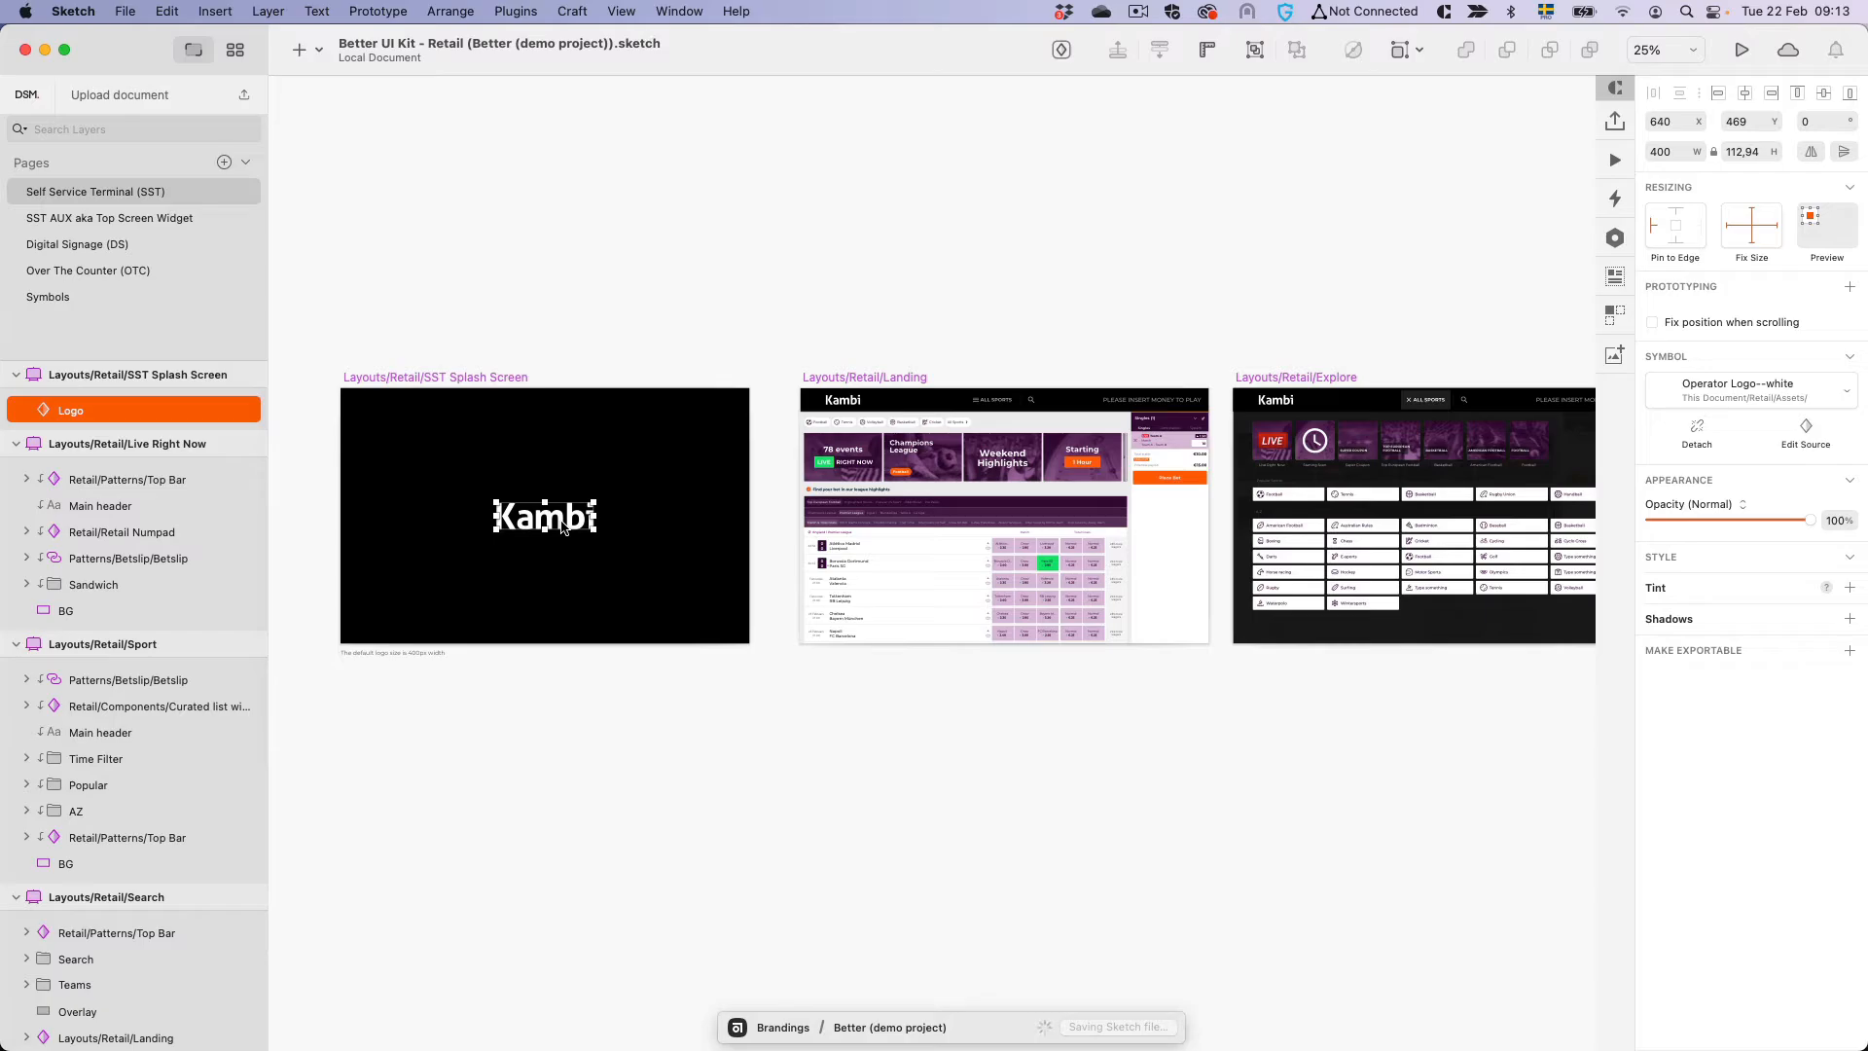
pyautogui.doubleClick(562, 526)
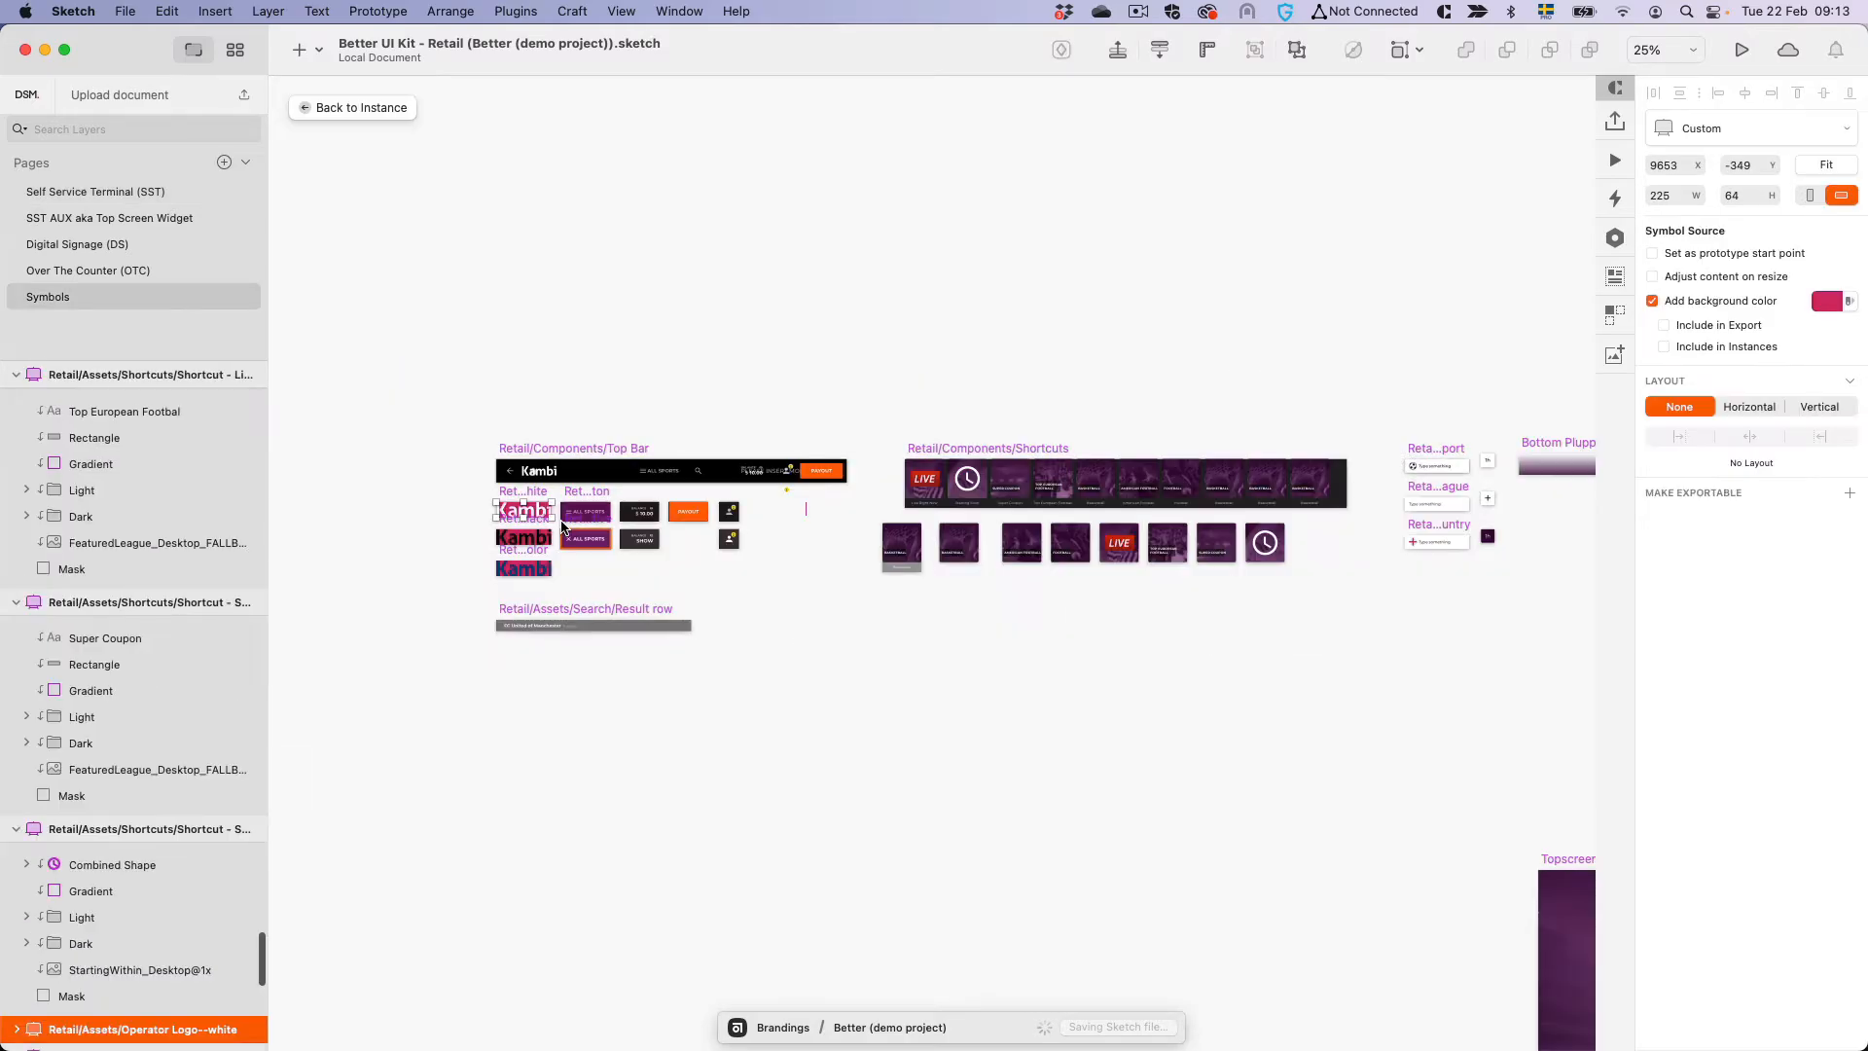
pyautogui.press('super+plus')
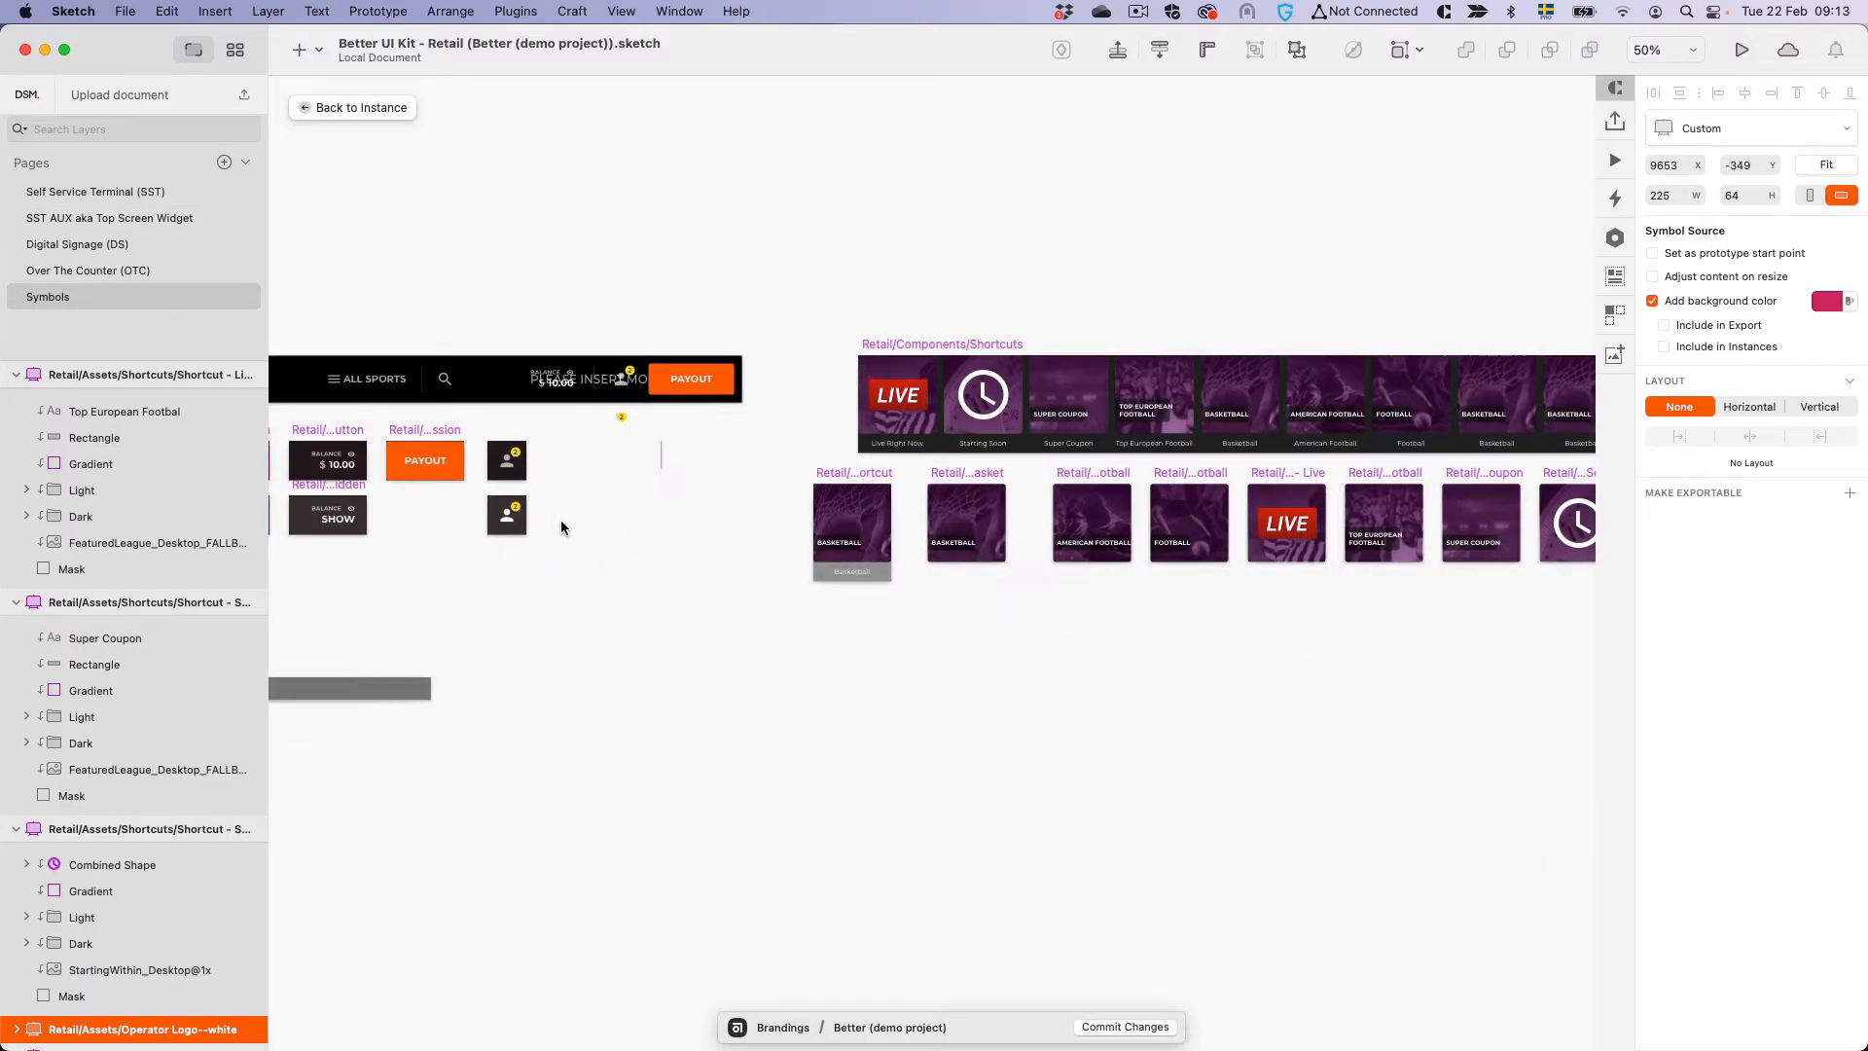
pyautogui.hscroll(-6, 560, 527)
pyautogui.press('super+plus')
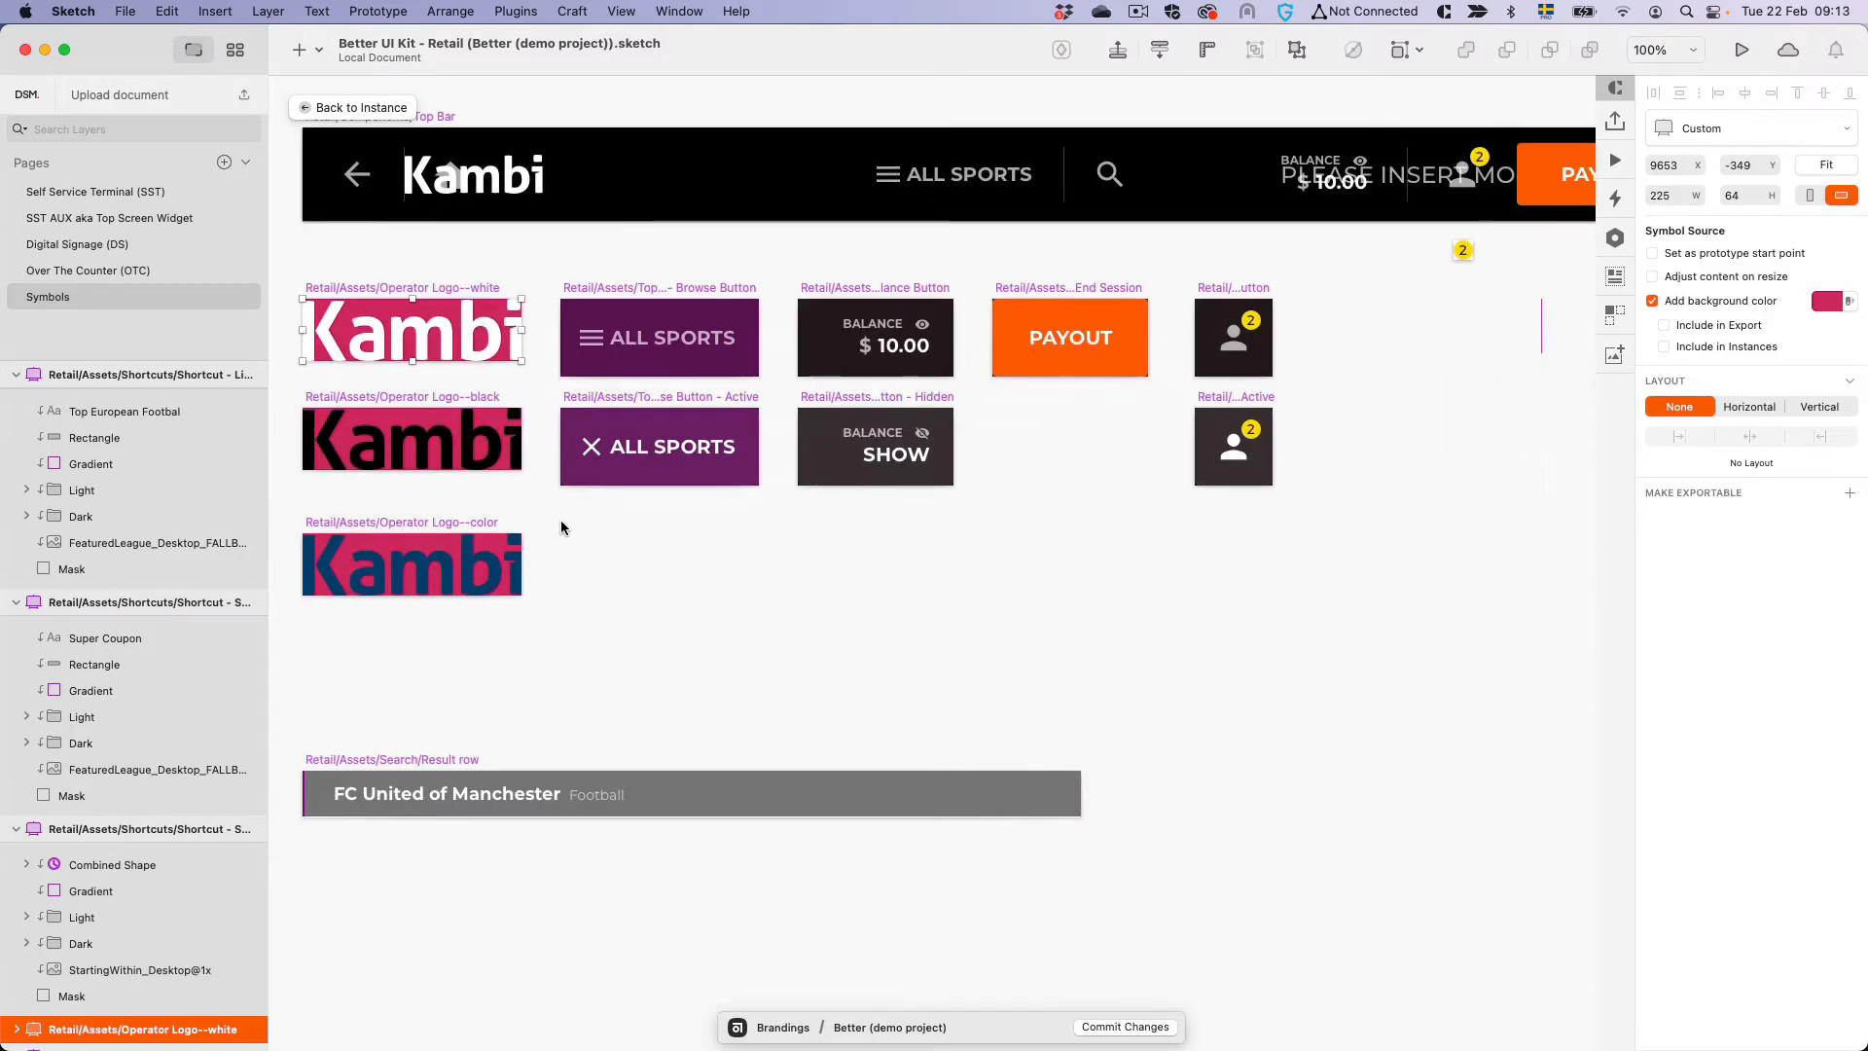
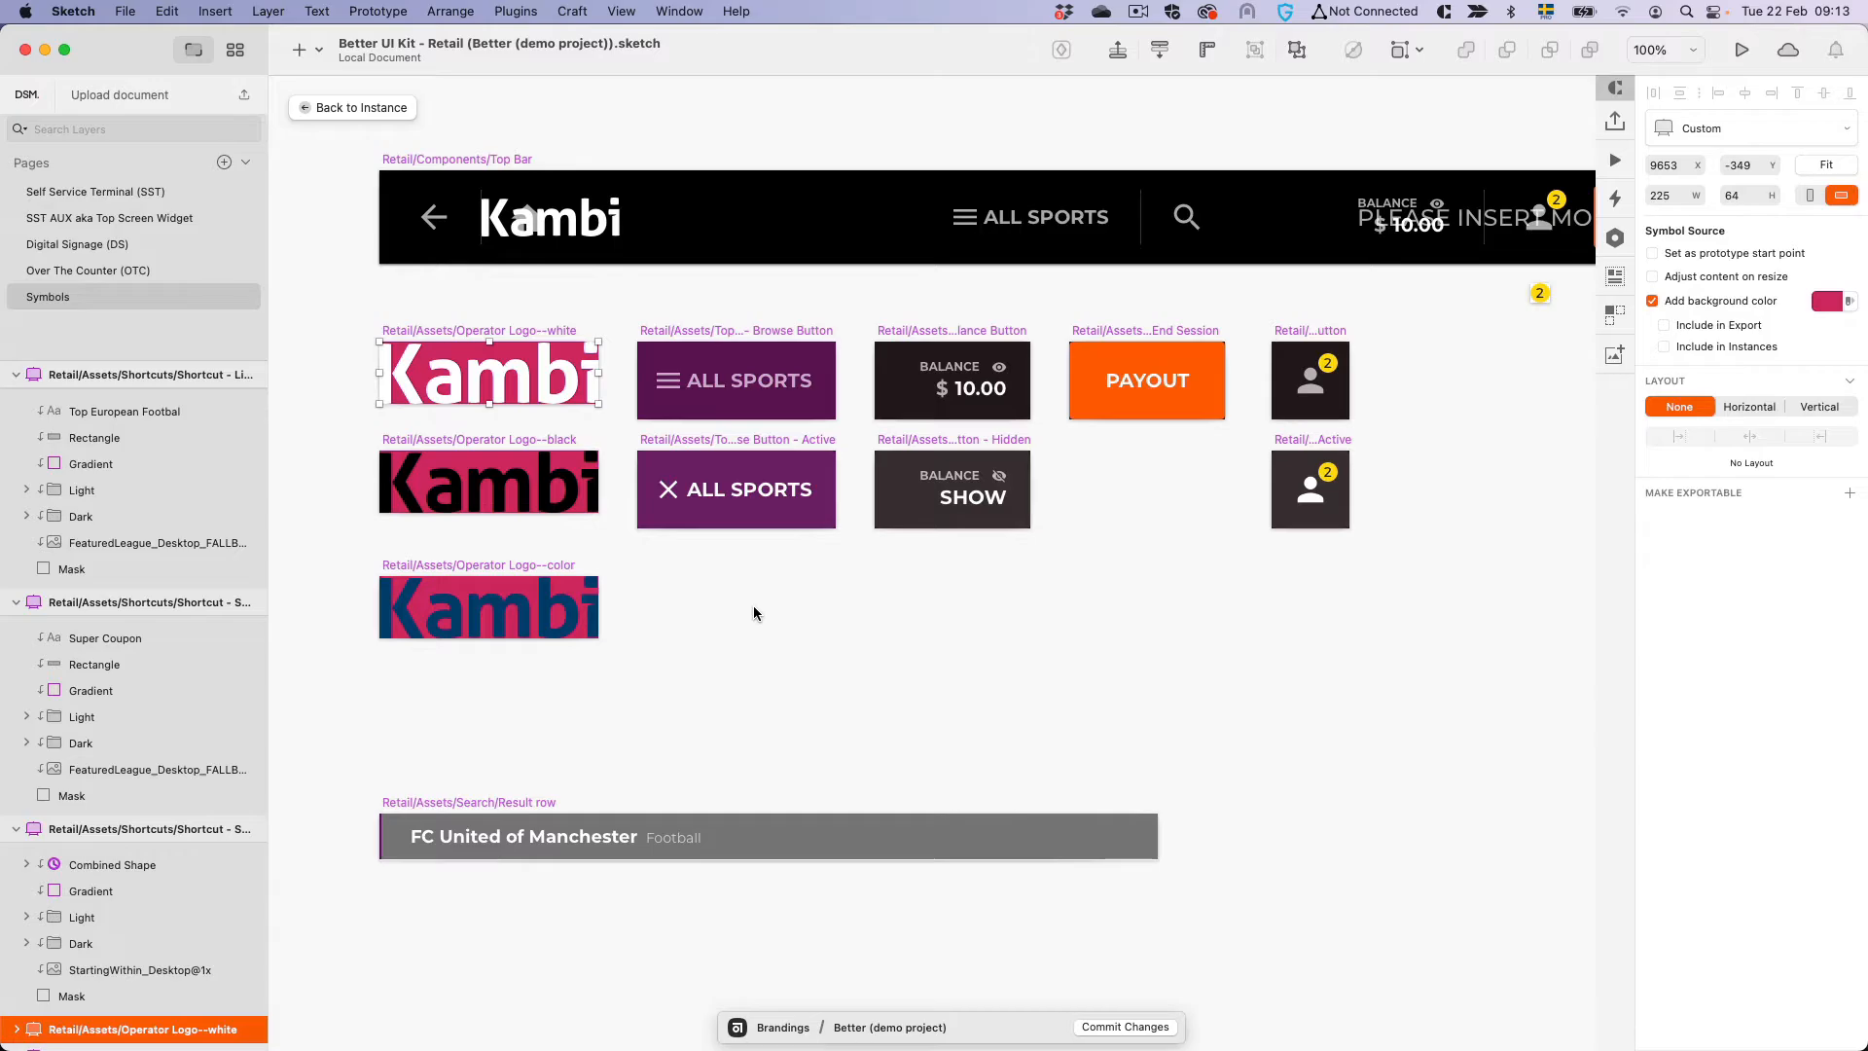
# Step: Drag Better_logo_white.svg from the Logos folder onto the Operator Logo--white artboard
pyautogui.hscroll(1, 754, 608)
pyautogui.scroll(3, 754, 608)
pyautogui.hscroll(1, 754, 608)
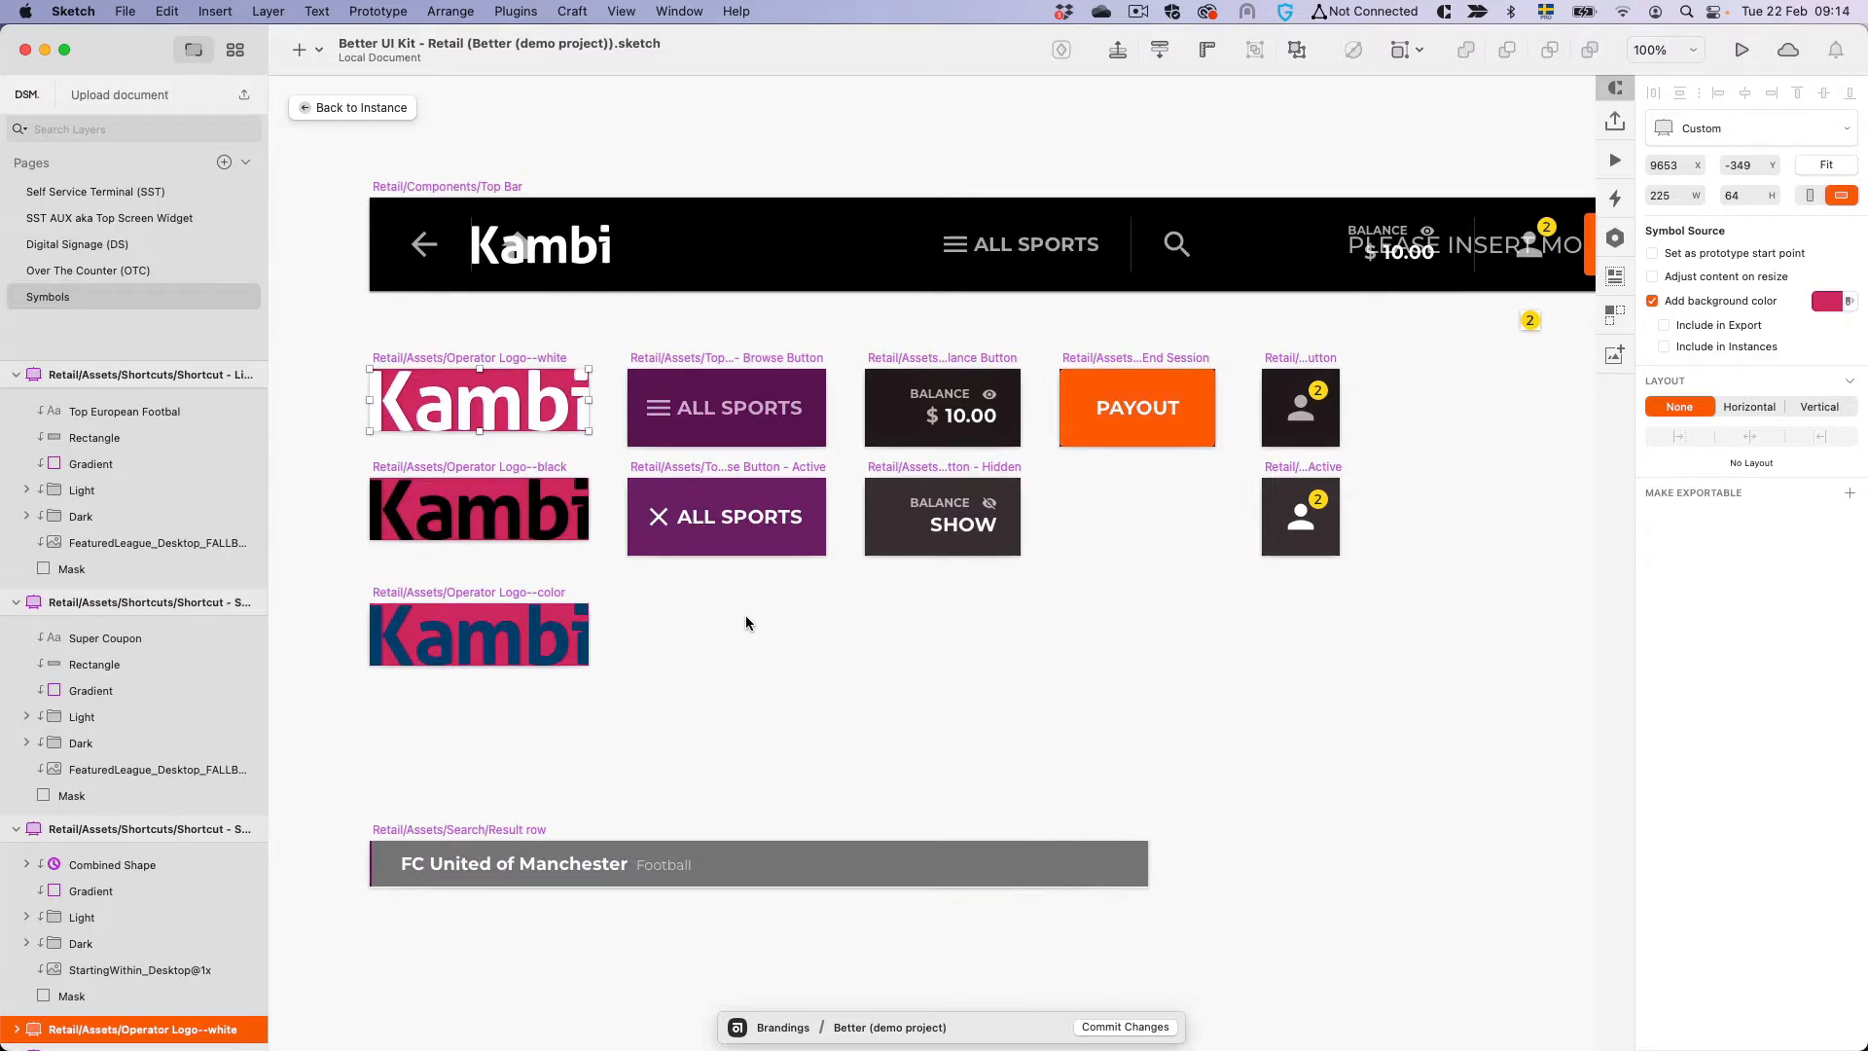
pyautogui.click(803, 641)
pyautogui.click(557, 395)
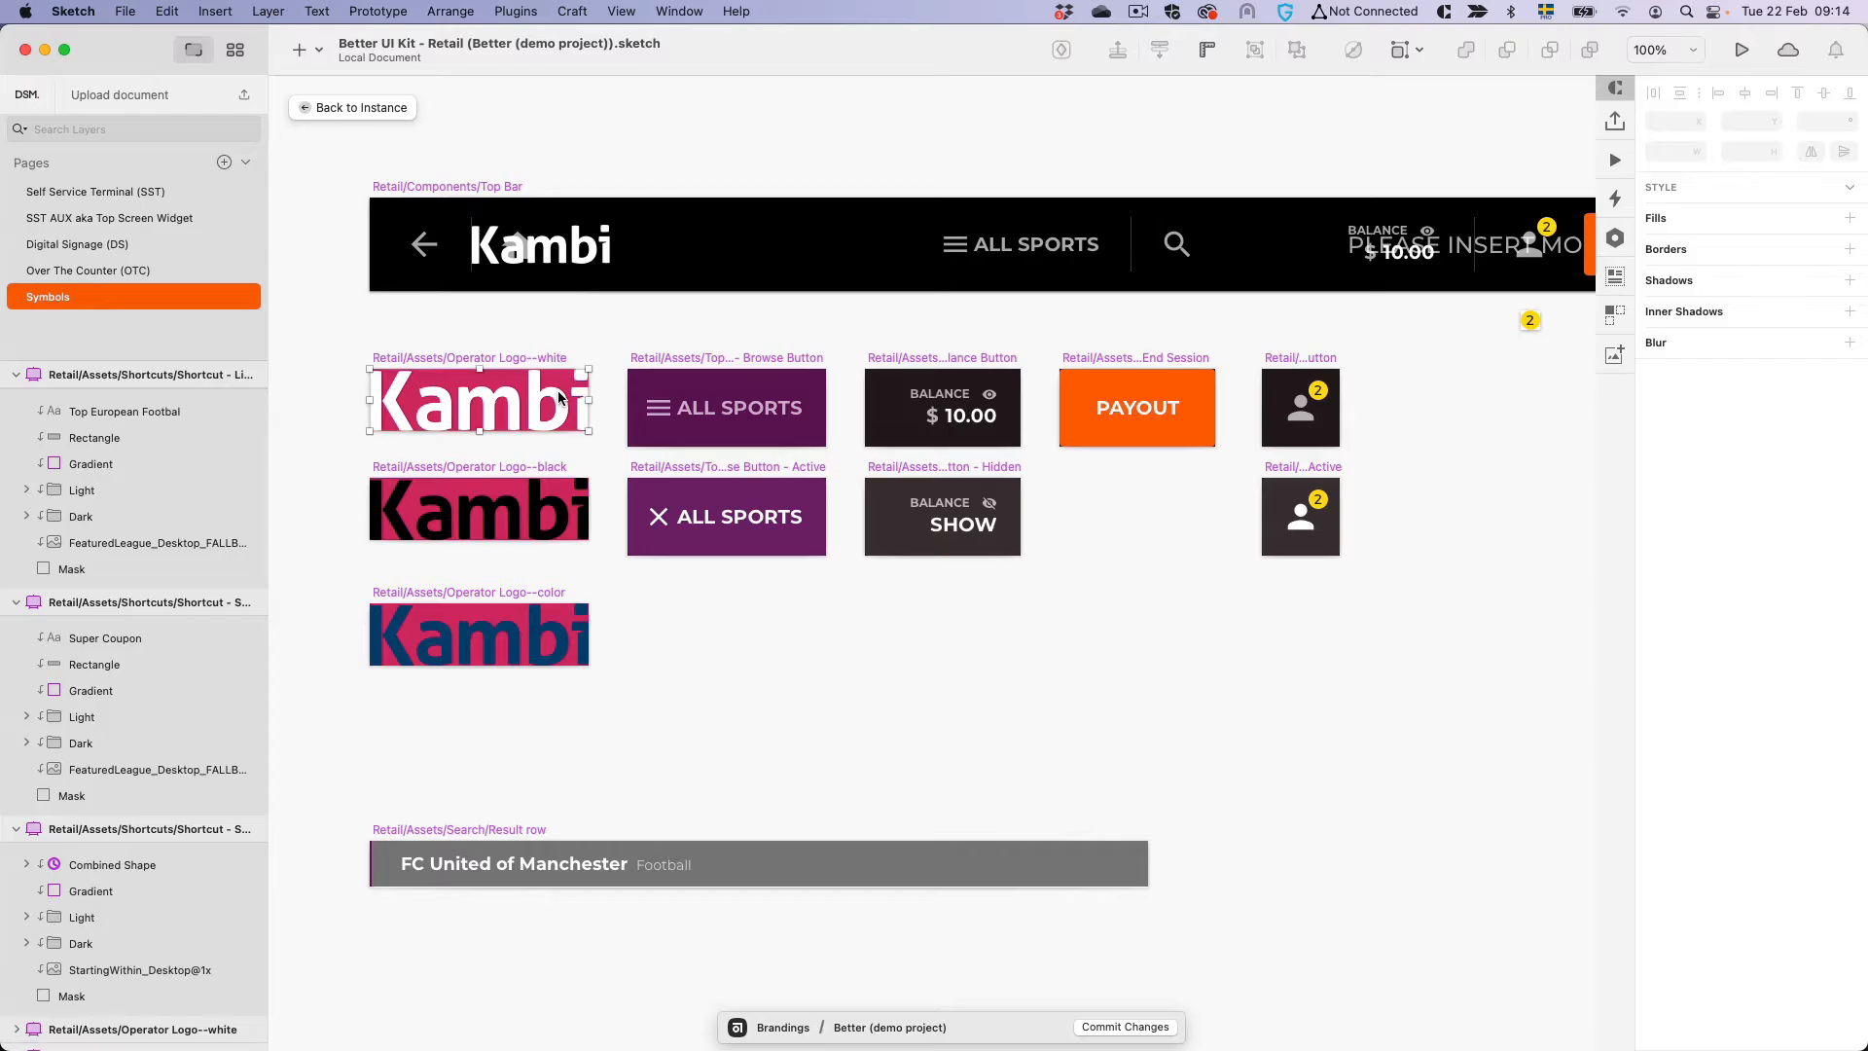
pyautogui.click(60, 1022)
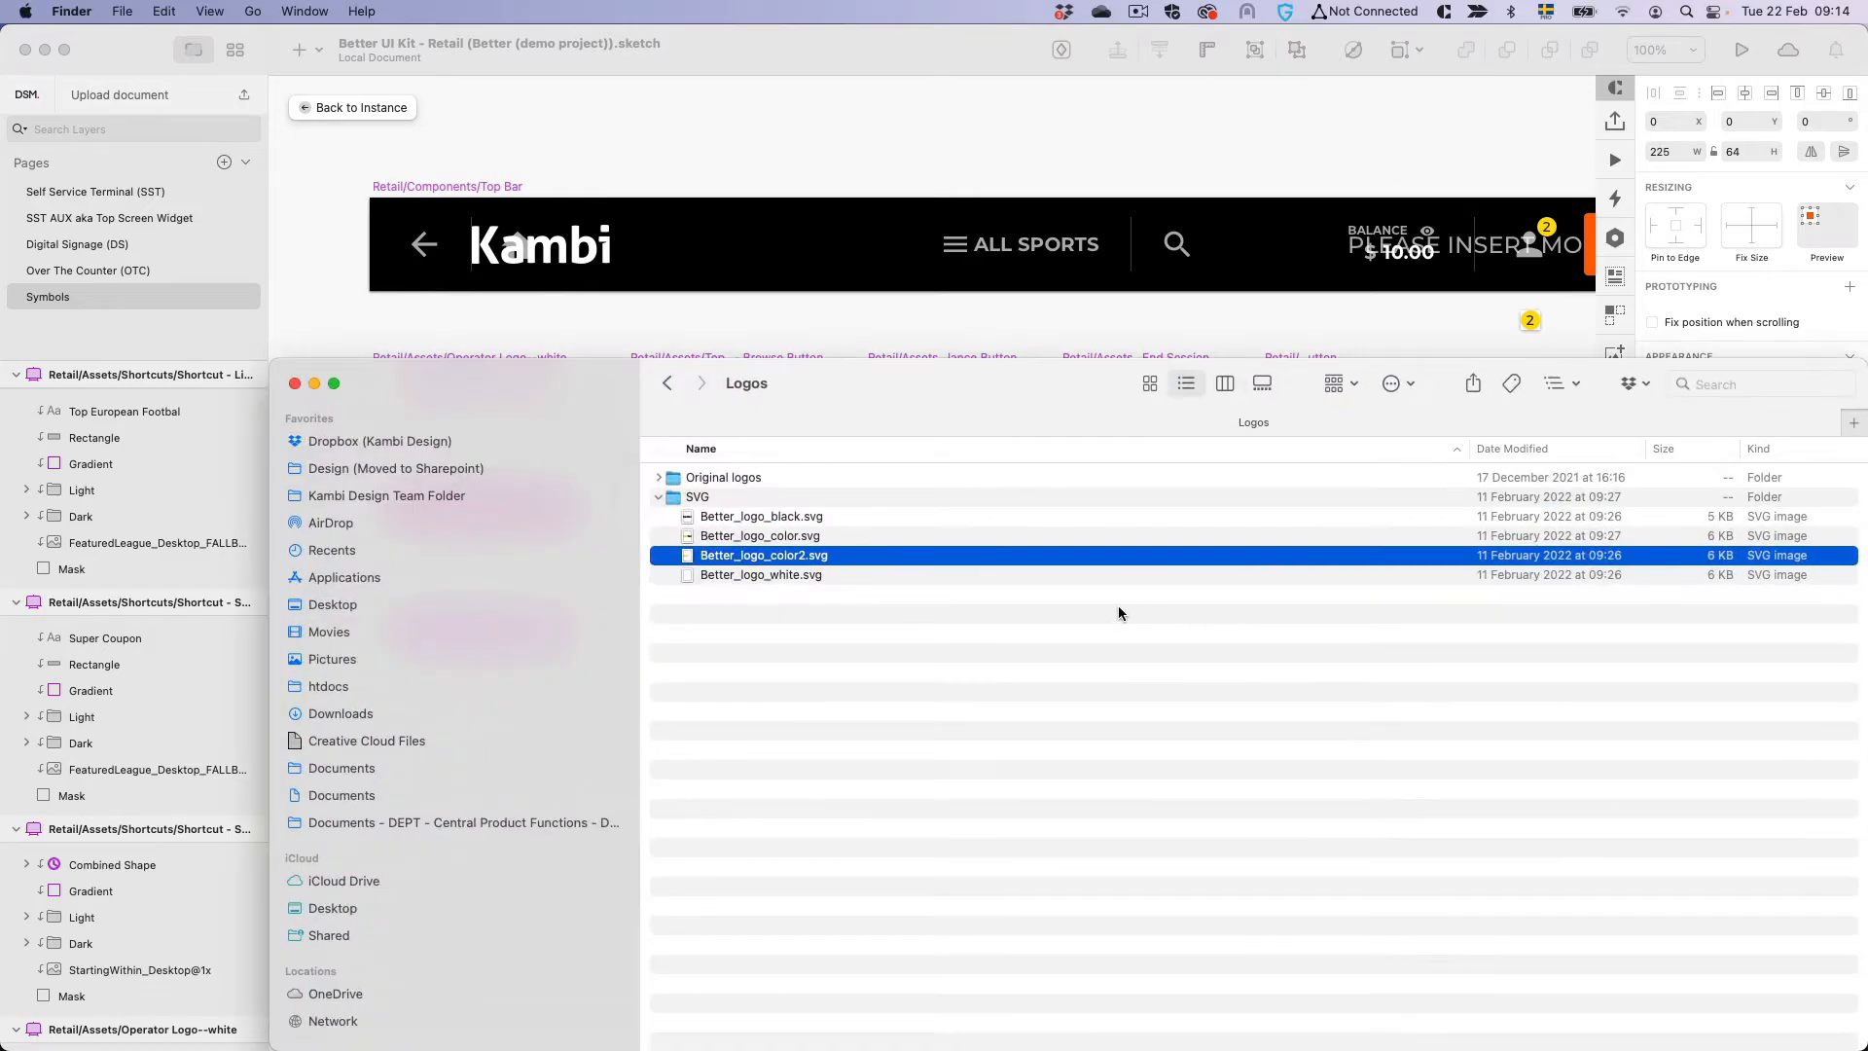
pyautogui.moveTo(584, 383); pyautogui.dragTo(926, 296)
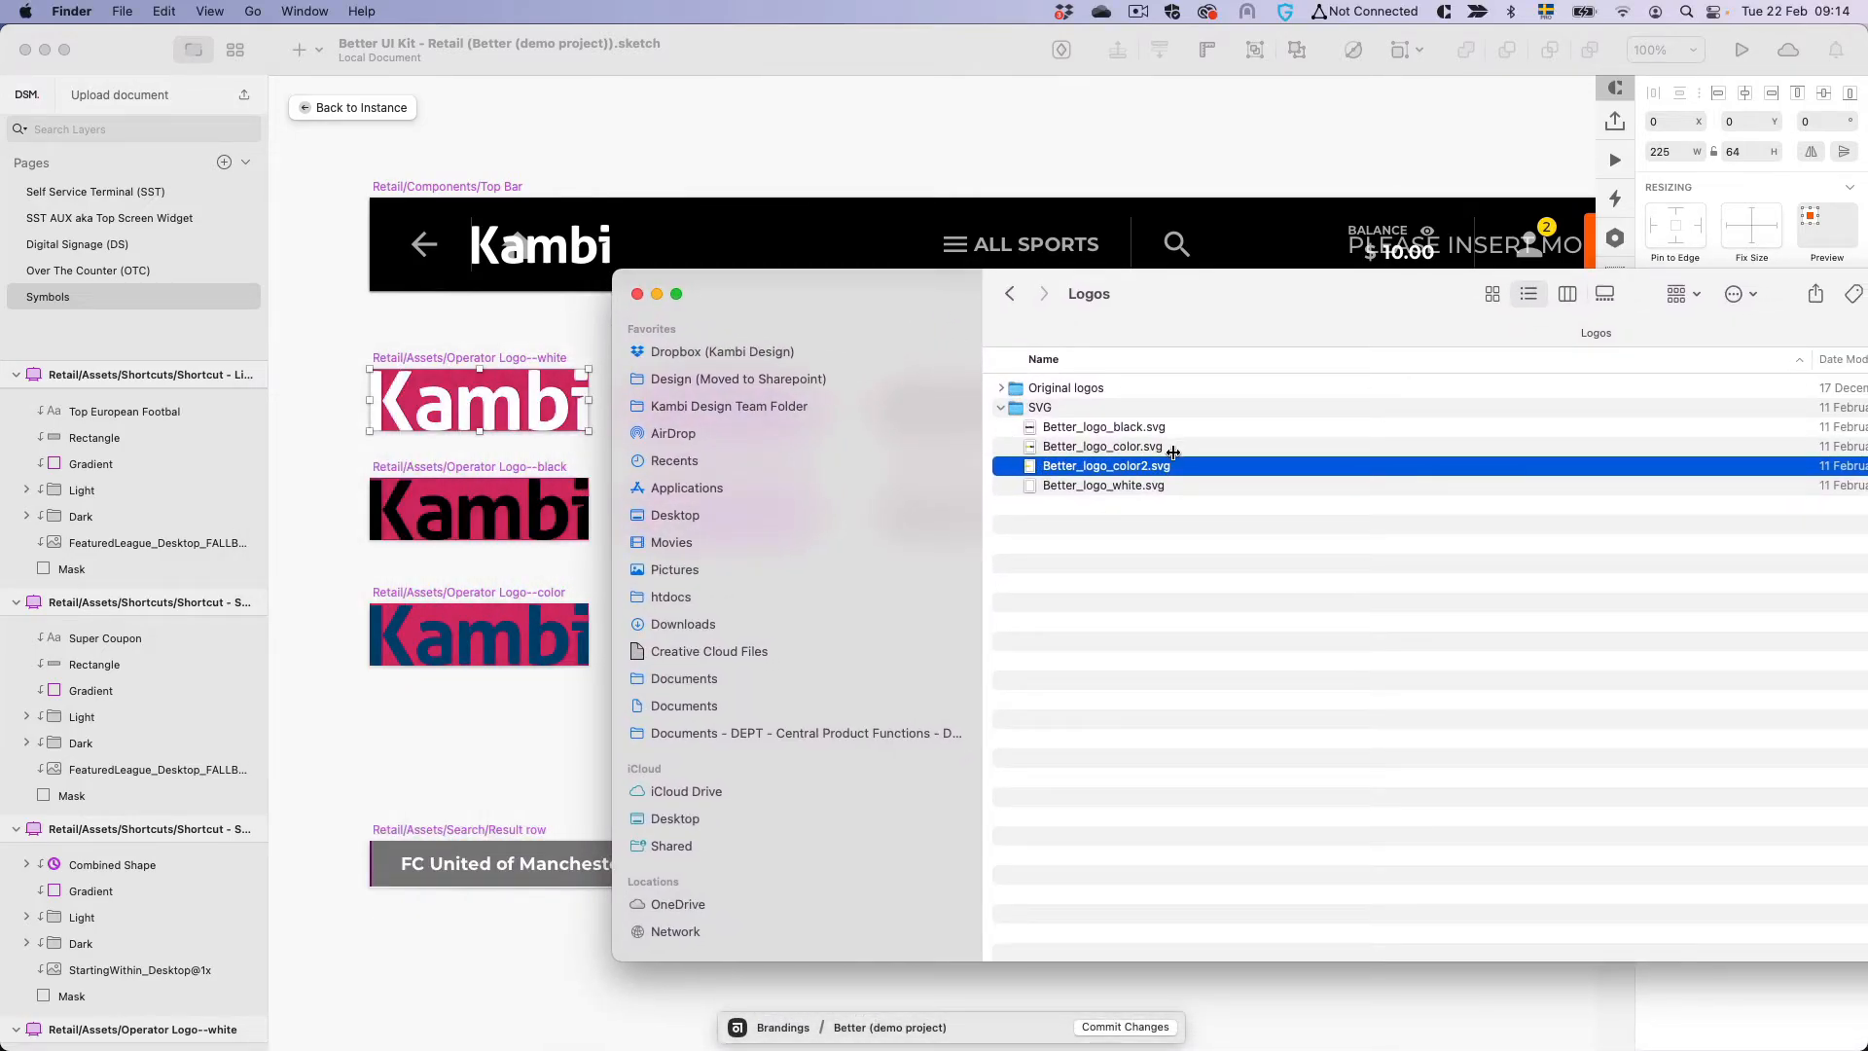
pyautogui.click(1148, 486)
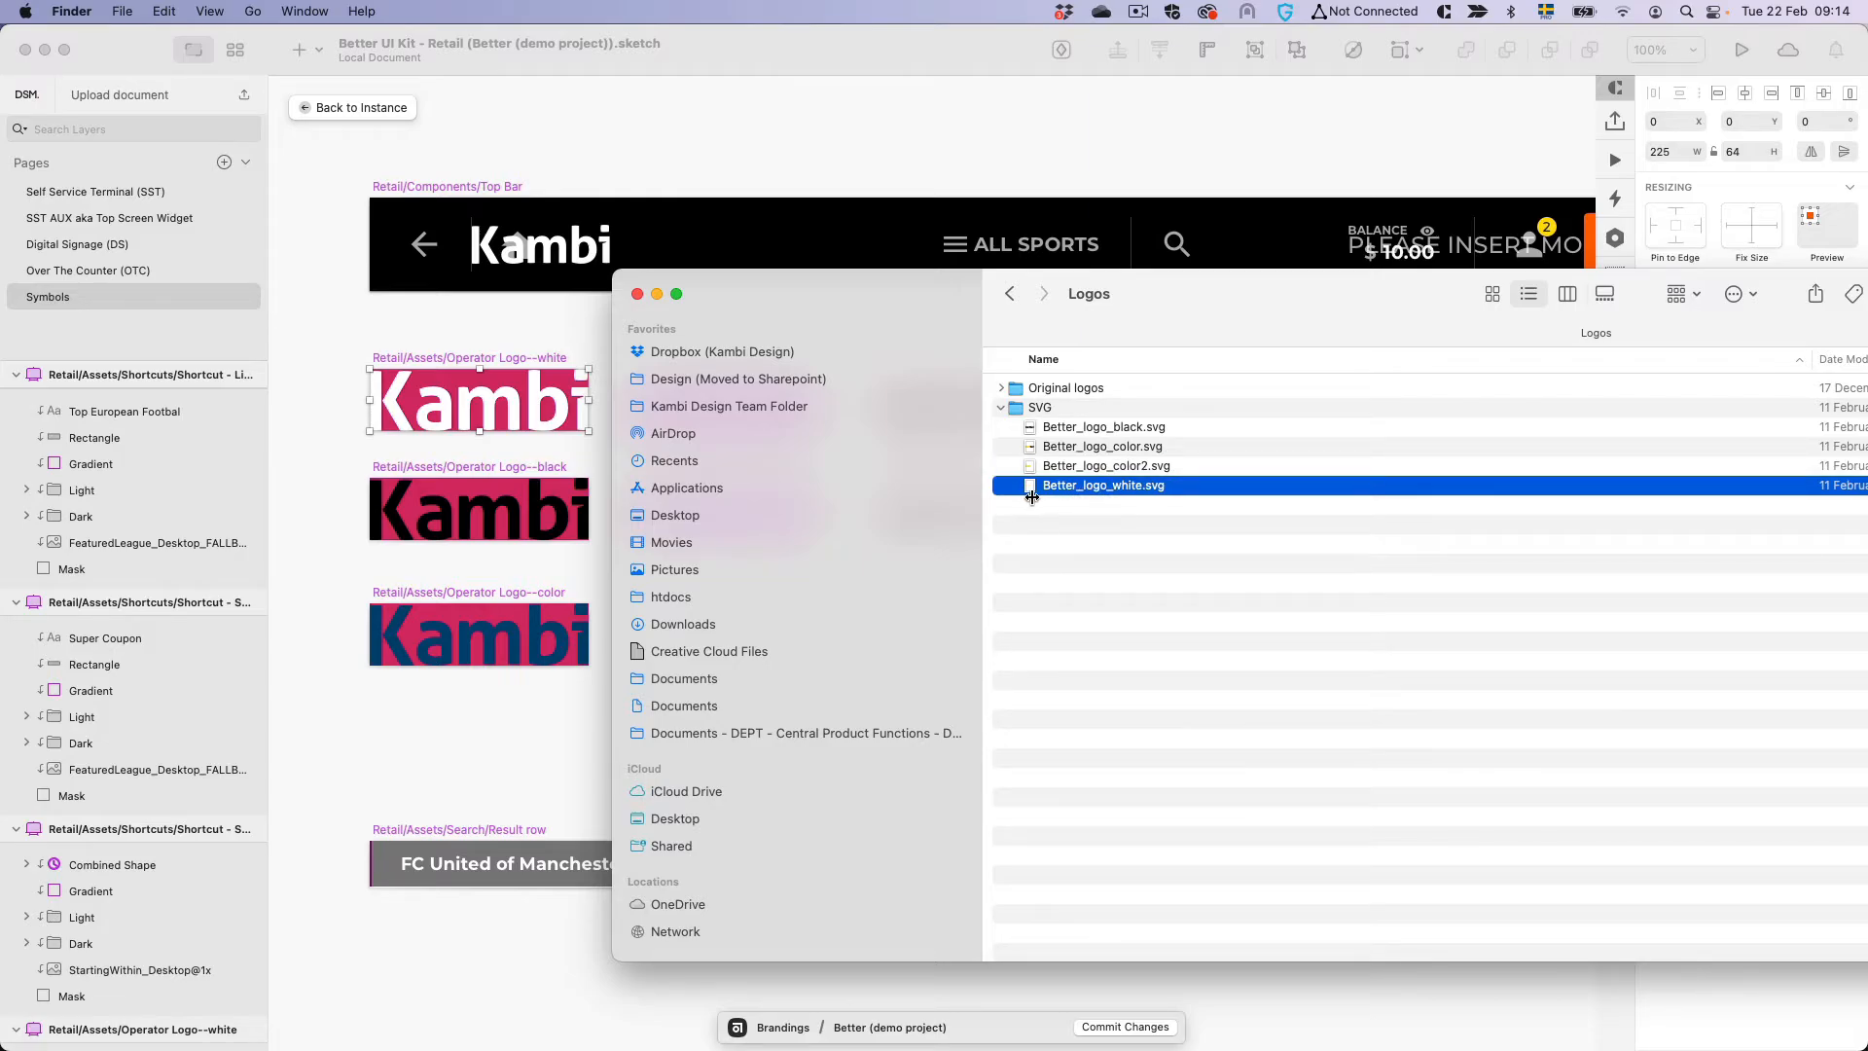
pyautogui.moveTo(1032, 486)
pyautogui.mouseDown()
pyautogui.moveTo(412, 409)
pyautogui.moveTo(441, 404)
pyautogui.mouseUp()
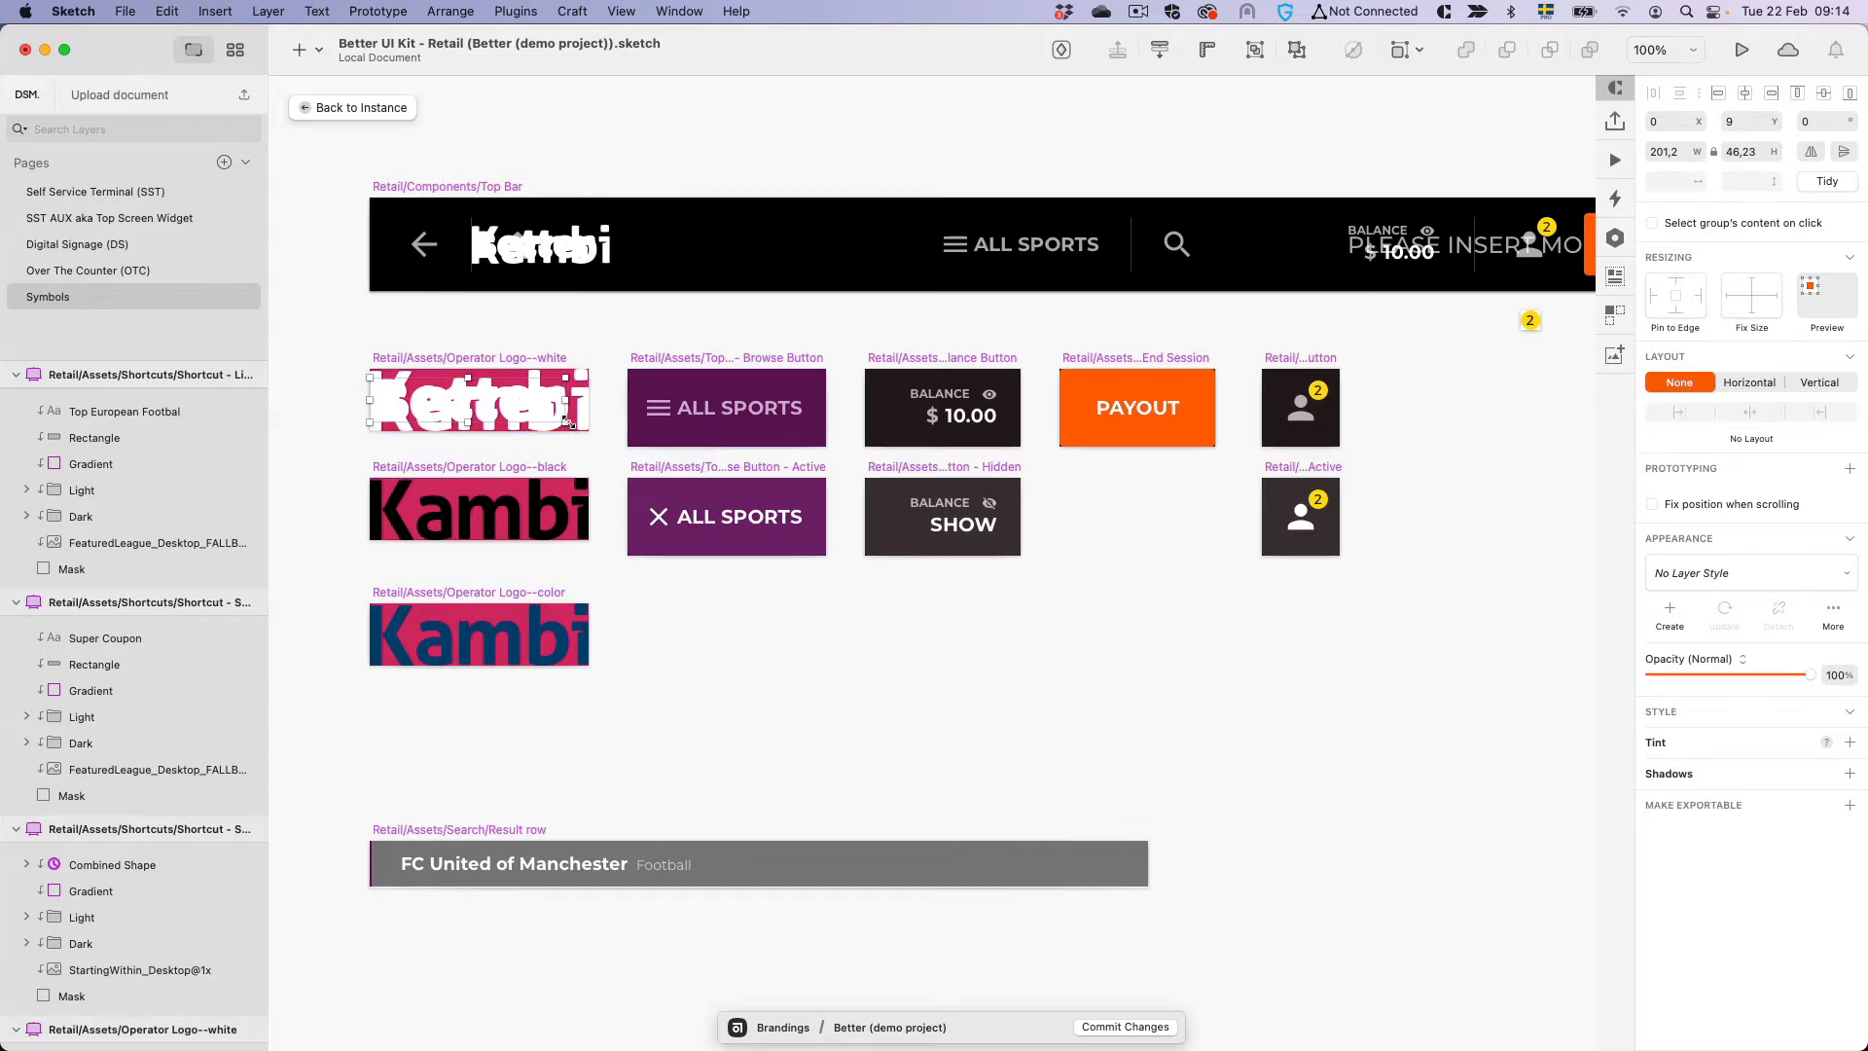
# Step: Resize the white Better logo to about 226 × 52, place it at X 0, Y 0, and centre it vertically
pyautogui.moveTo(567, 423); pyautogui.dragTo(503, 412)
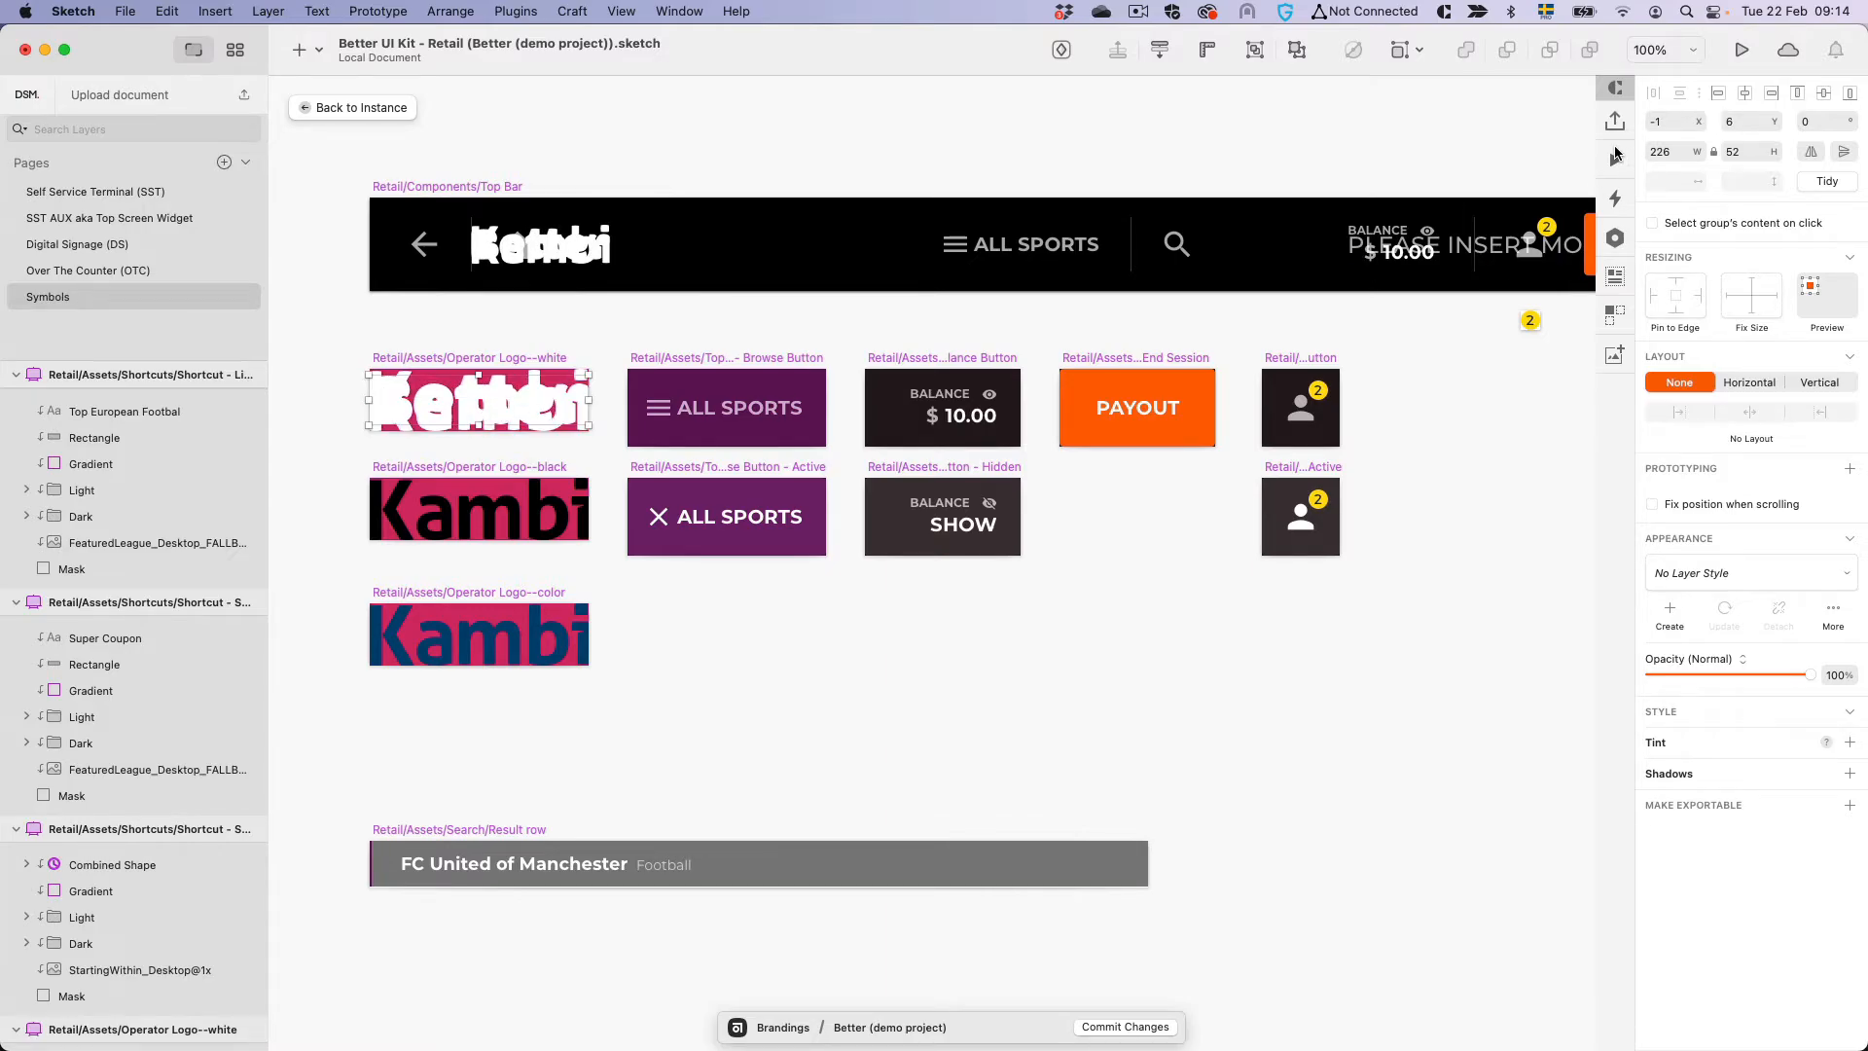
pyautogui.click(1676, 123)
pyautogui.write('0')
pyautogui.press('Tab')
pyautogui.write('0')
pyautogui.press('Return')
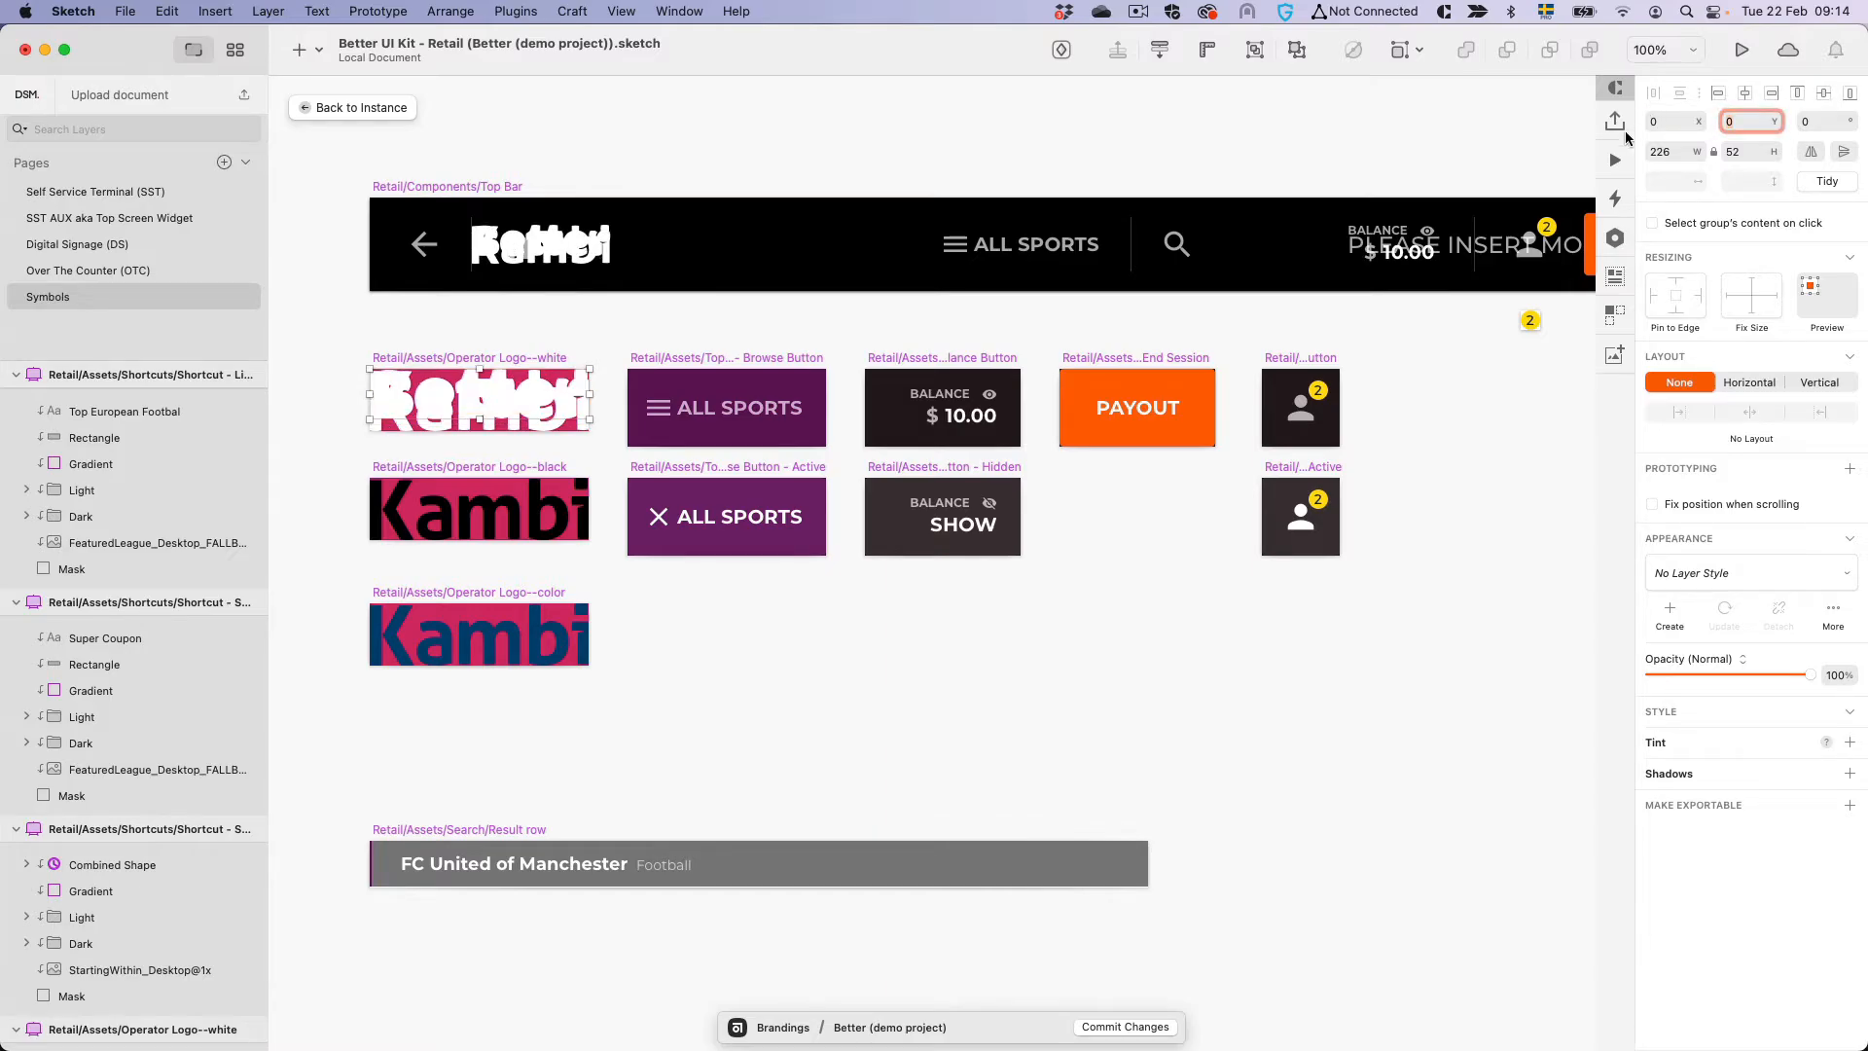
pyautogui.click(1825, 95)
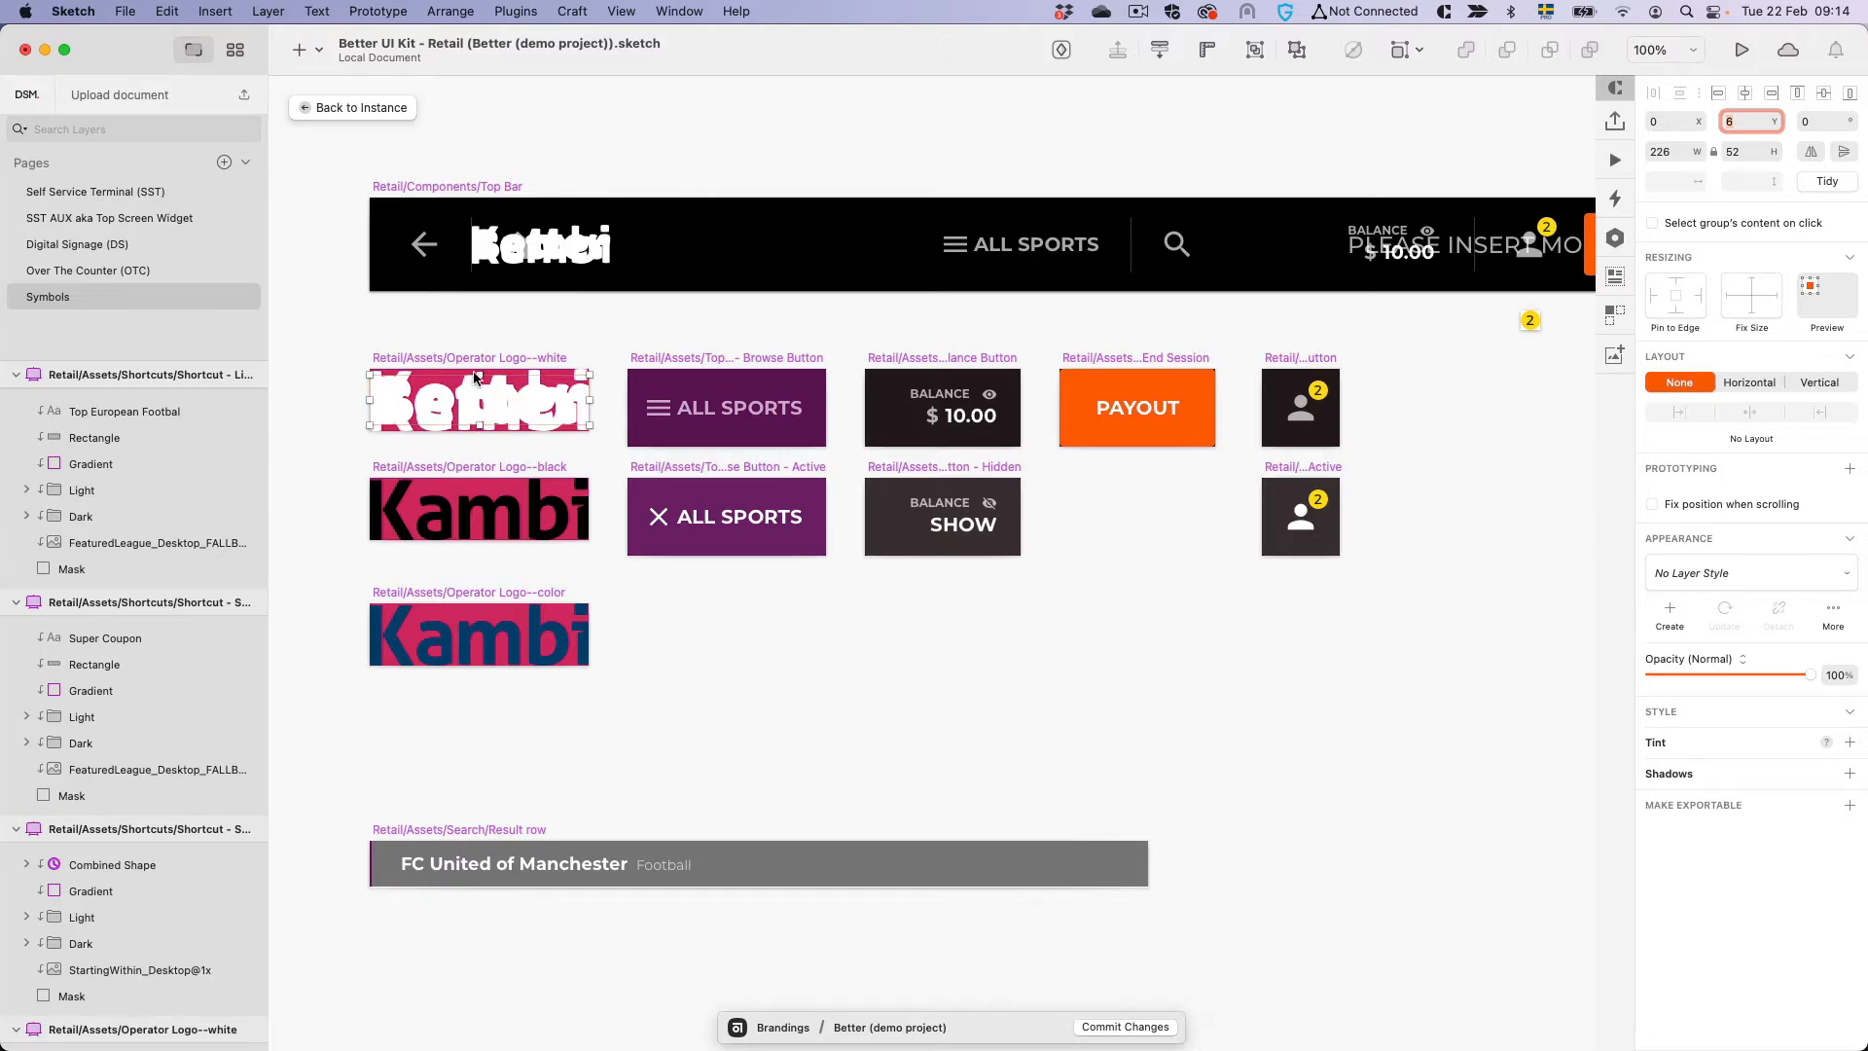
# Step: Delete the old Kambi shape from the white logo symbol
pyautogui.click(493, 424)
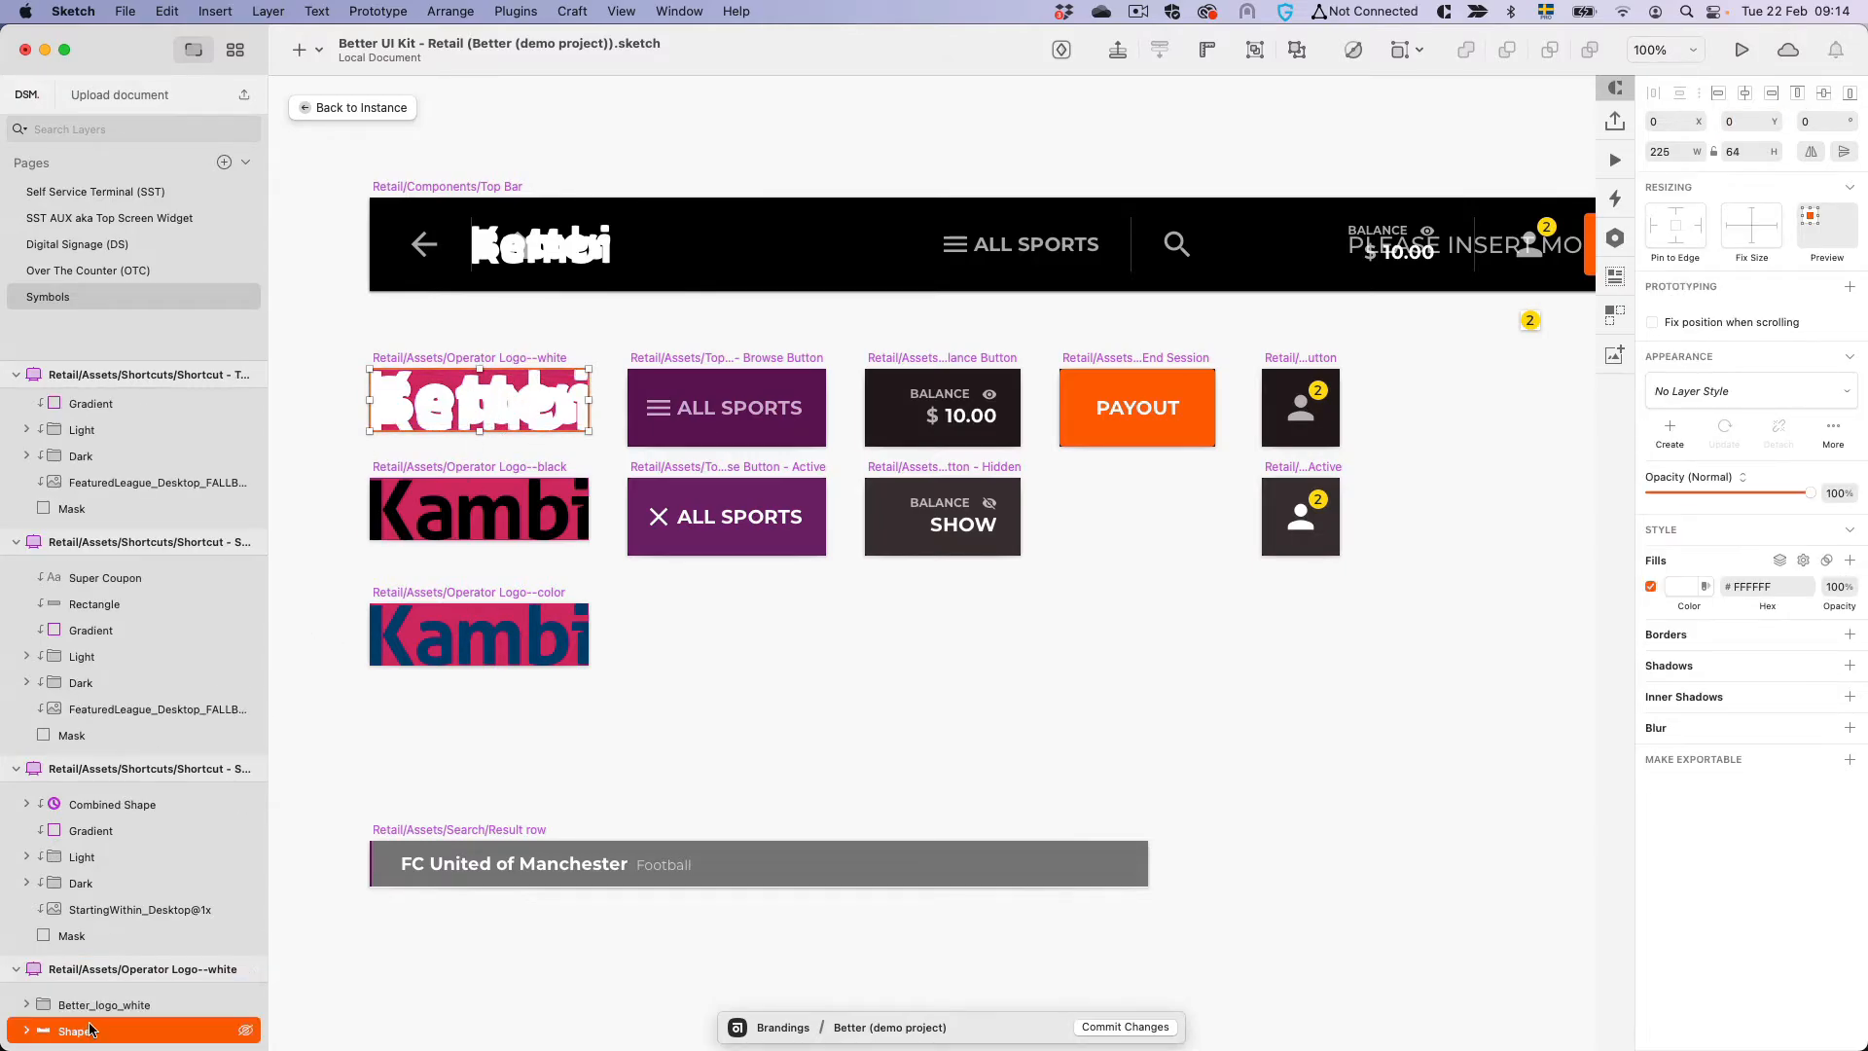
pyautogui.press('Delete')
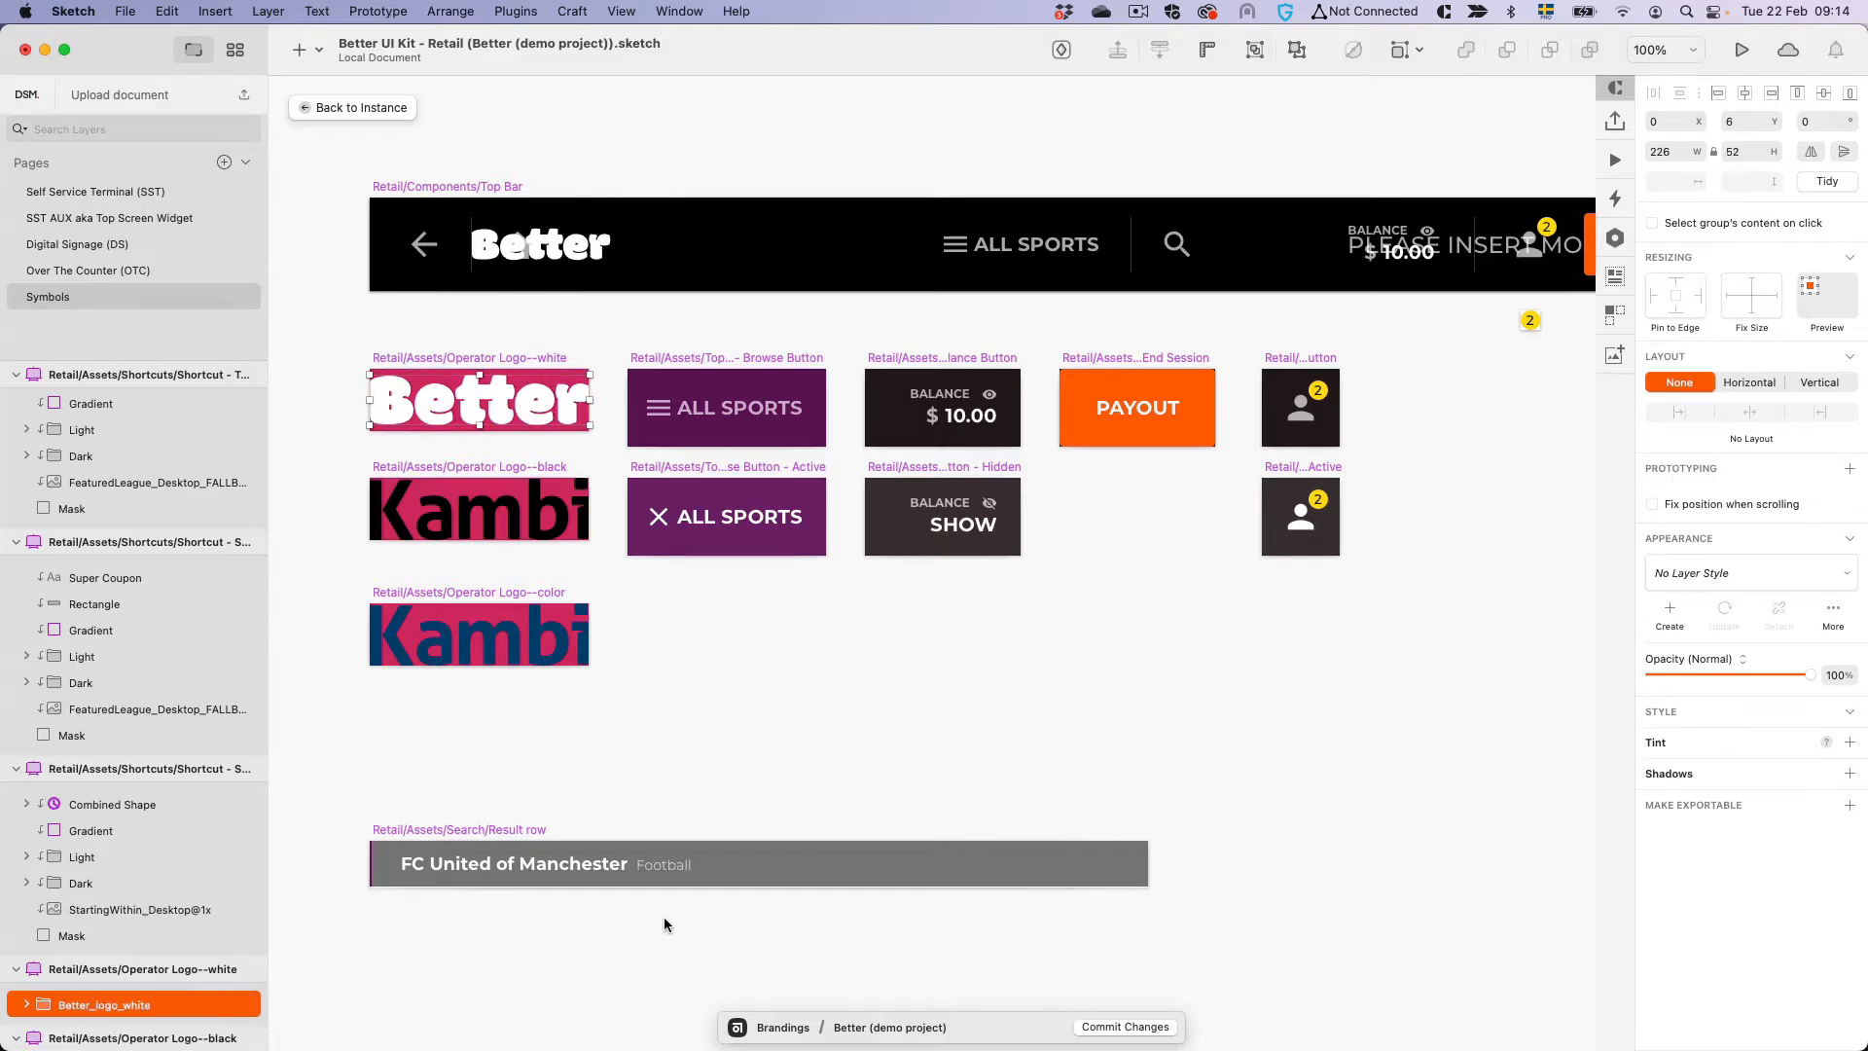
pyautogui.press('Escape')
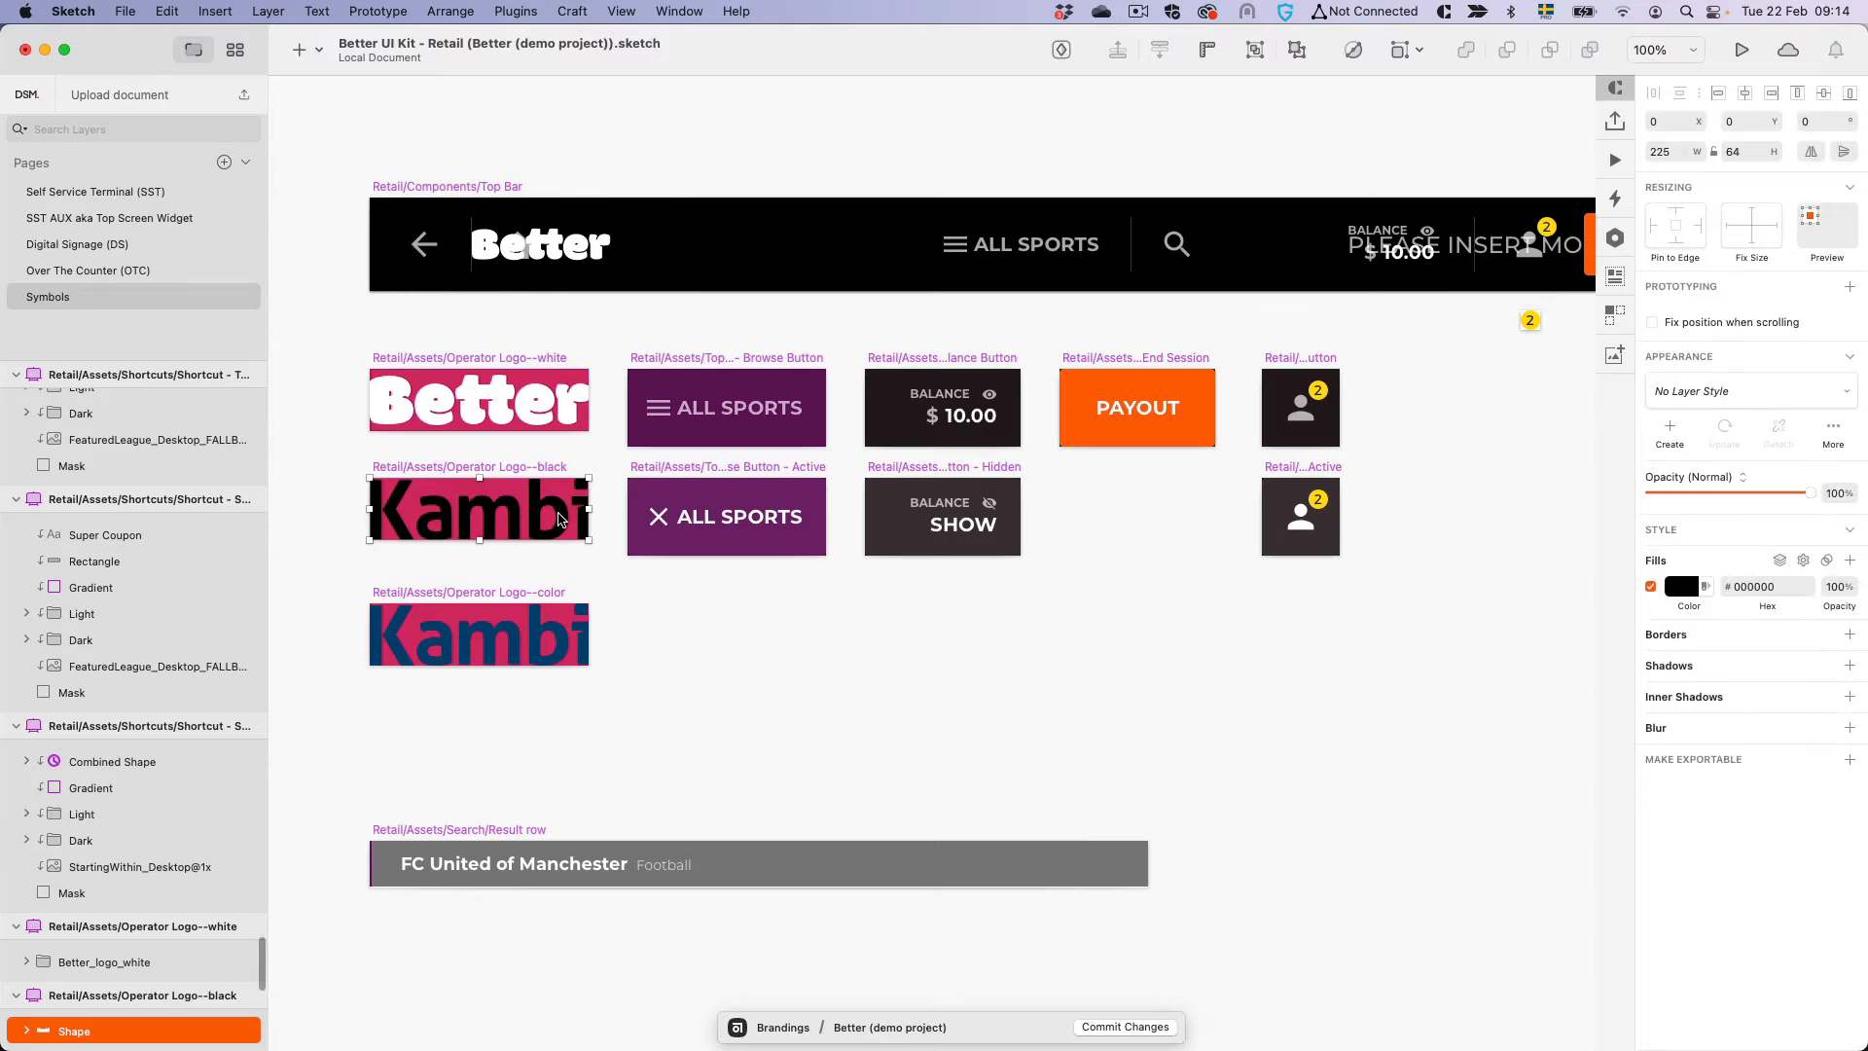
# Step: Replace the black Kambi shape with Better_logo_black.svg on the Operator Logo--black artboard
pyautogui.press('Delete')
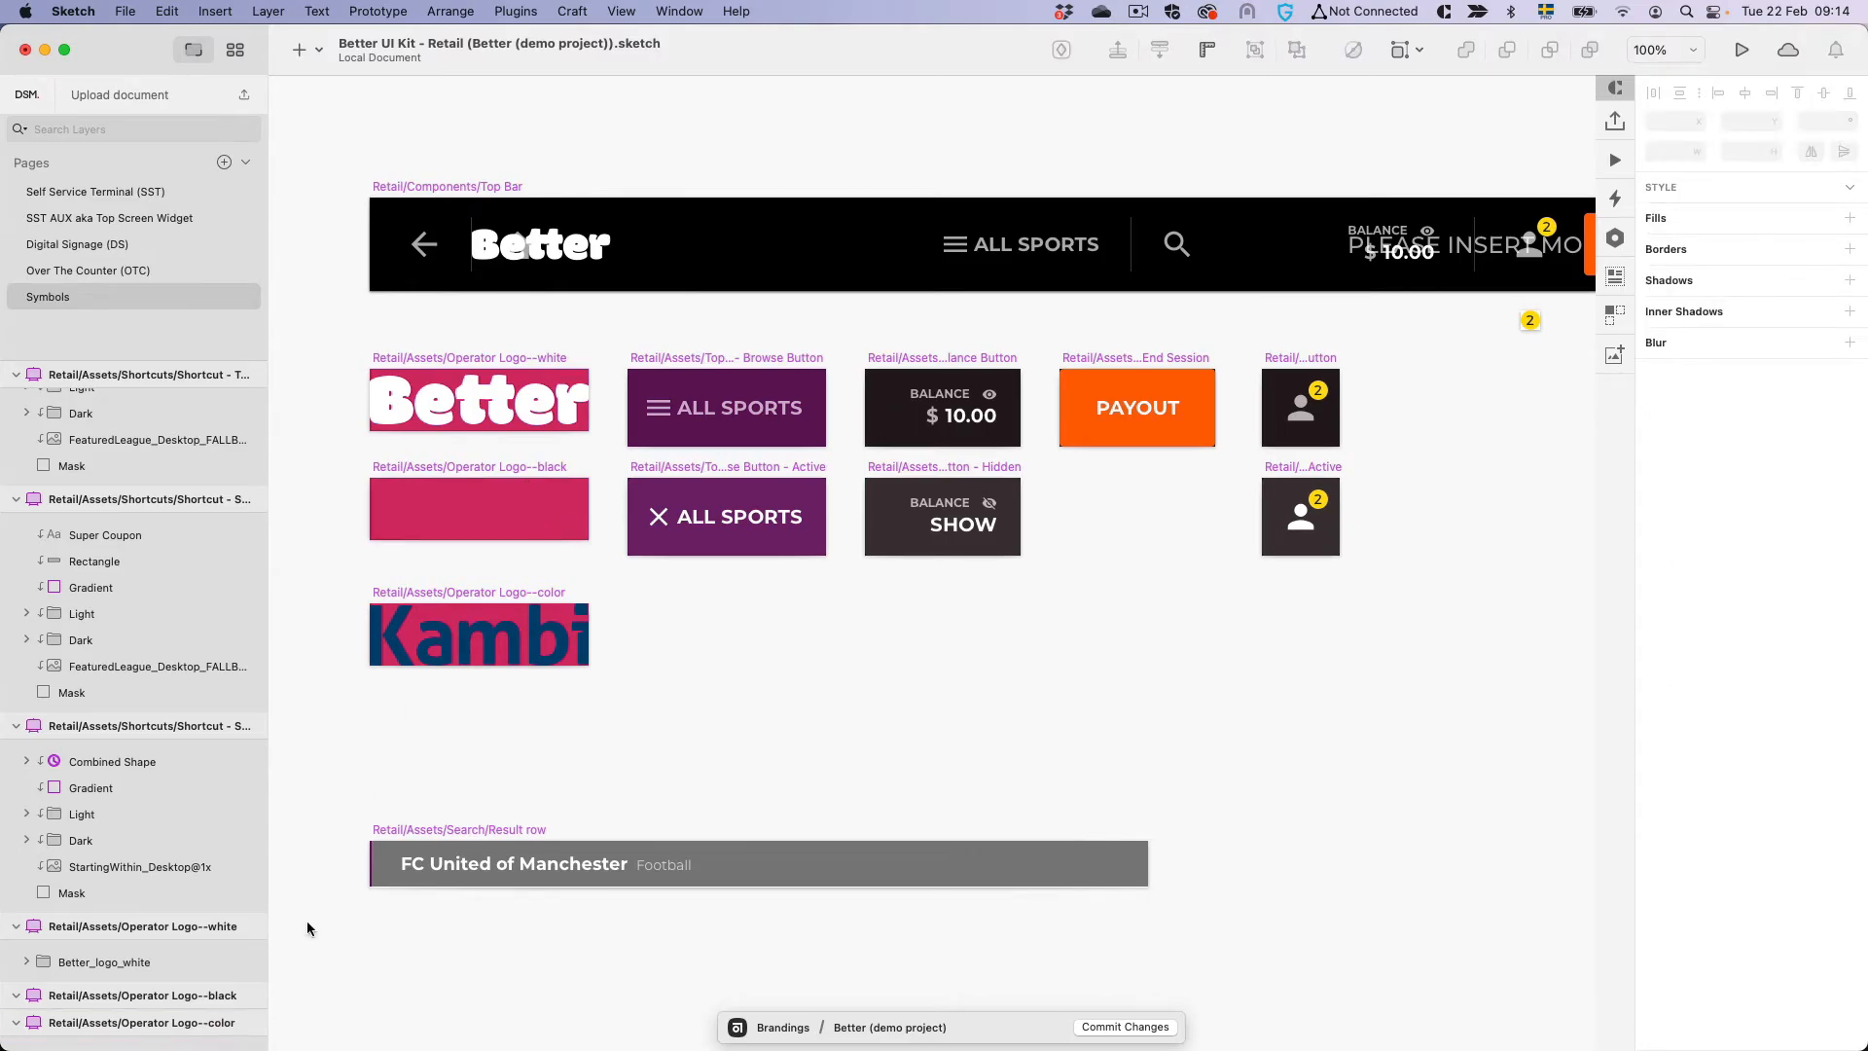
pyautogui.click(73, 1029)
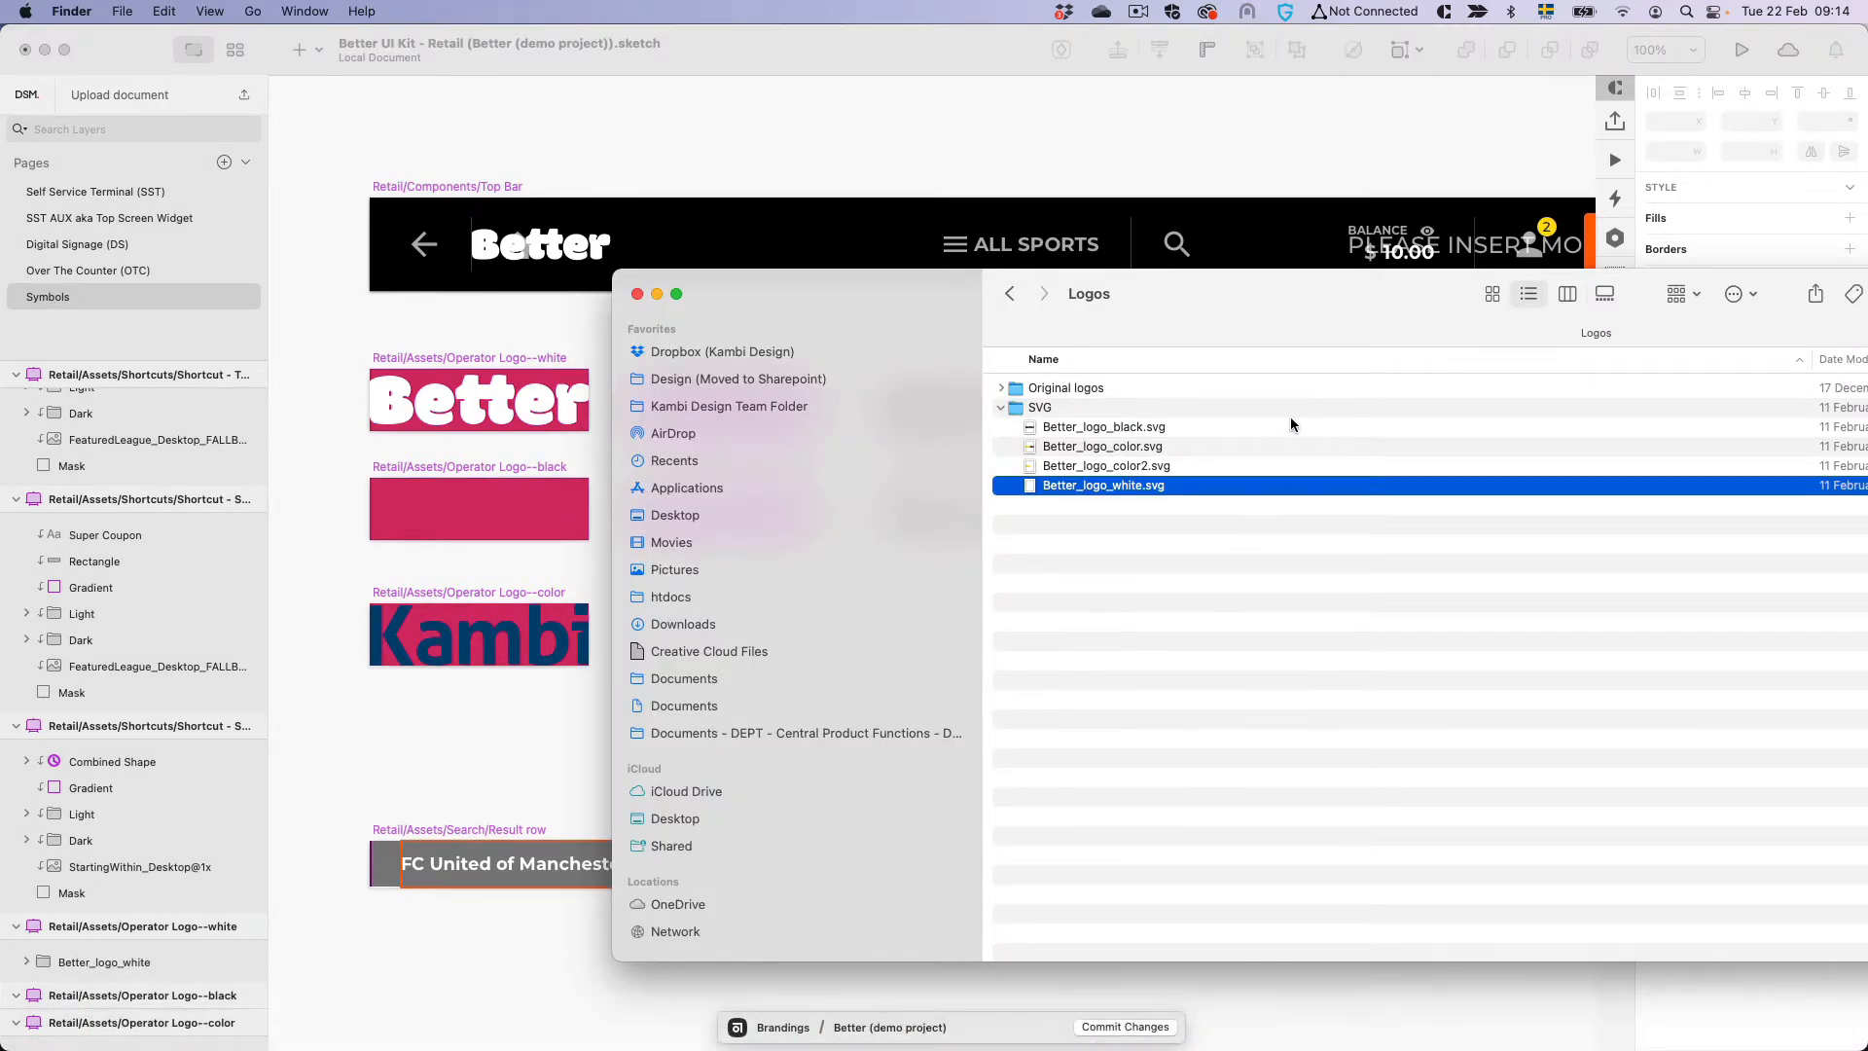
pyautogui.click(1142, 433)
pyautogui.moveTo(1141, 433); pyautogui.dragTo(443, 525)
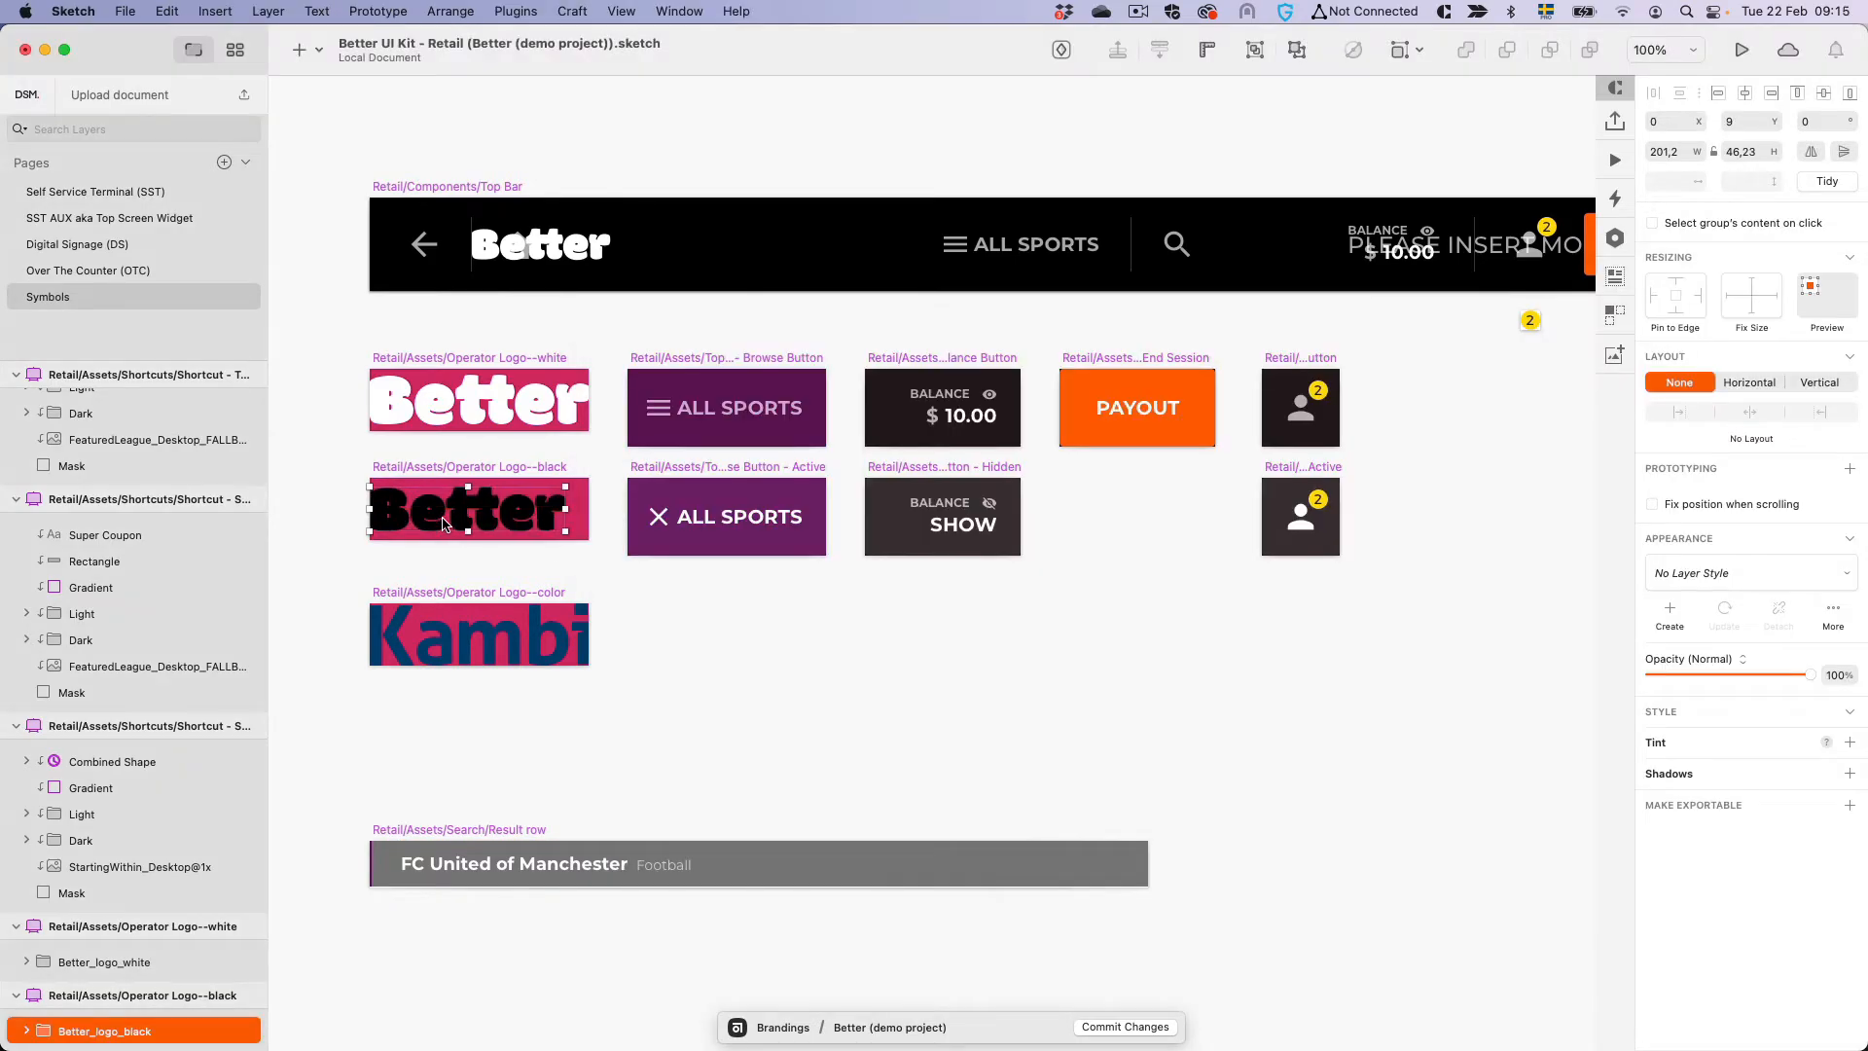
pyautogui.click(470, 415)
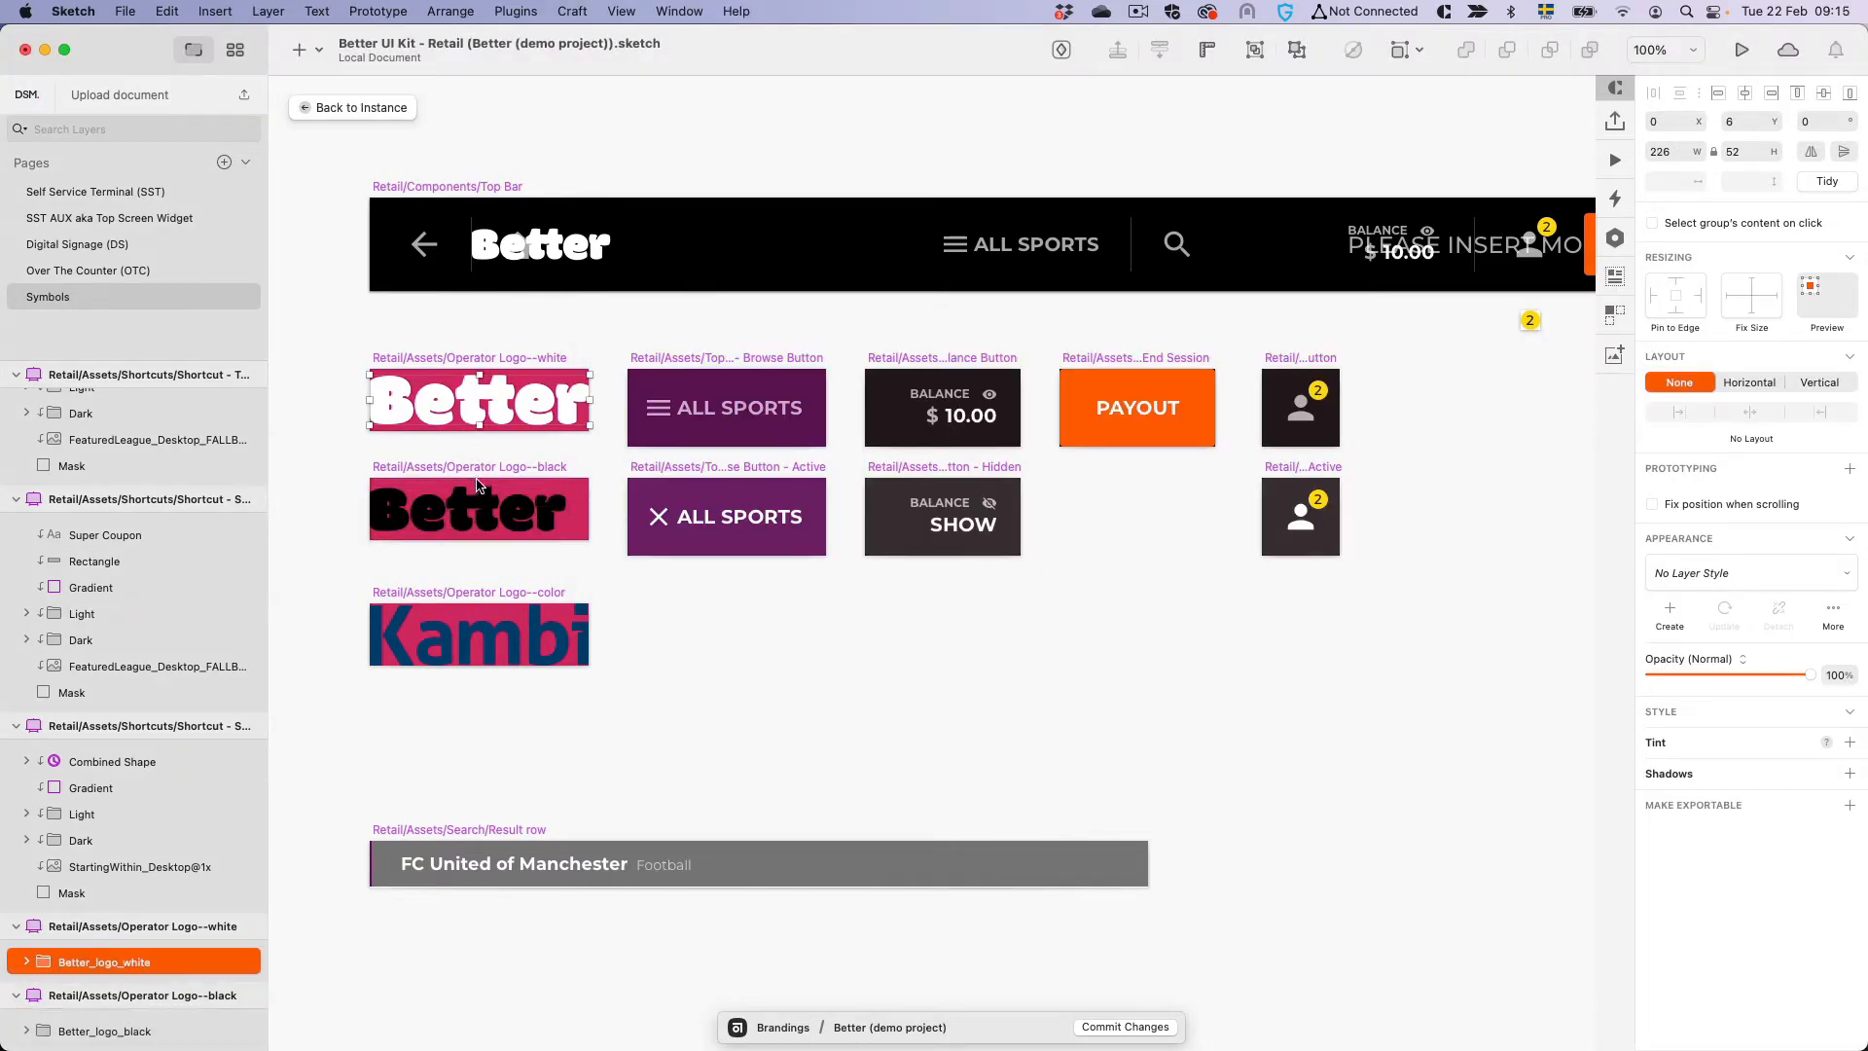
pyautogui.click(467, 501)
# Step: Set the black Better logo to width 226 at position X 0, Y 0
pyautogui.click(1662, 152)
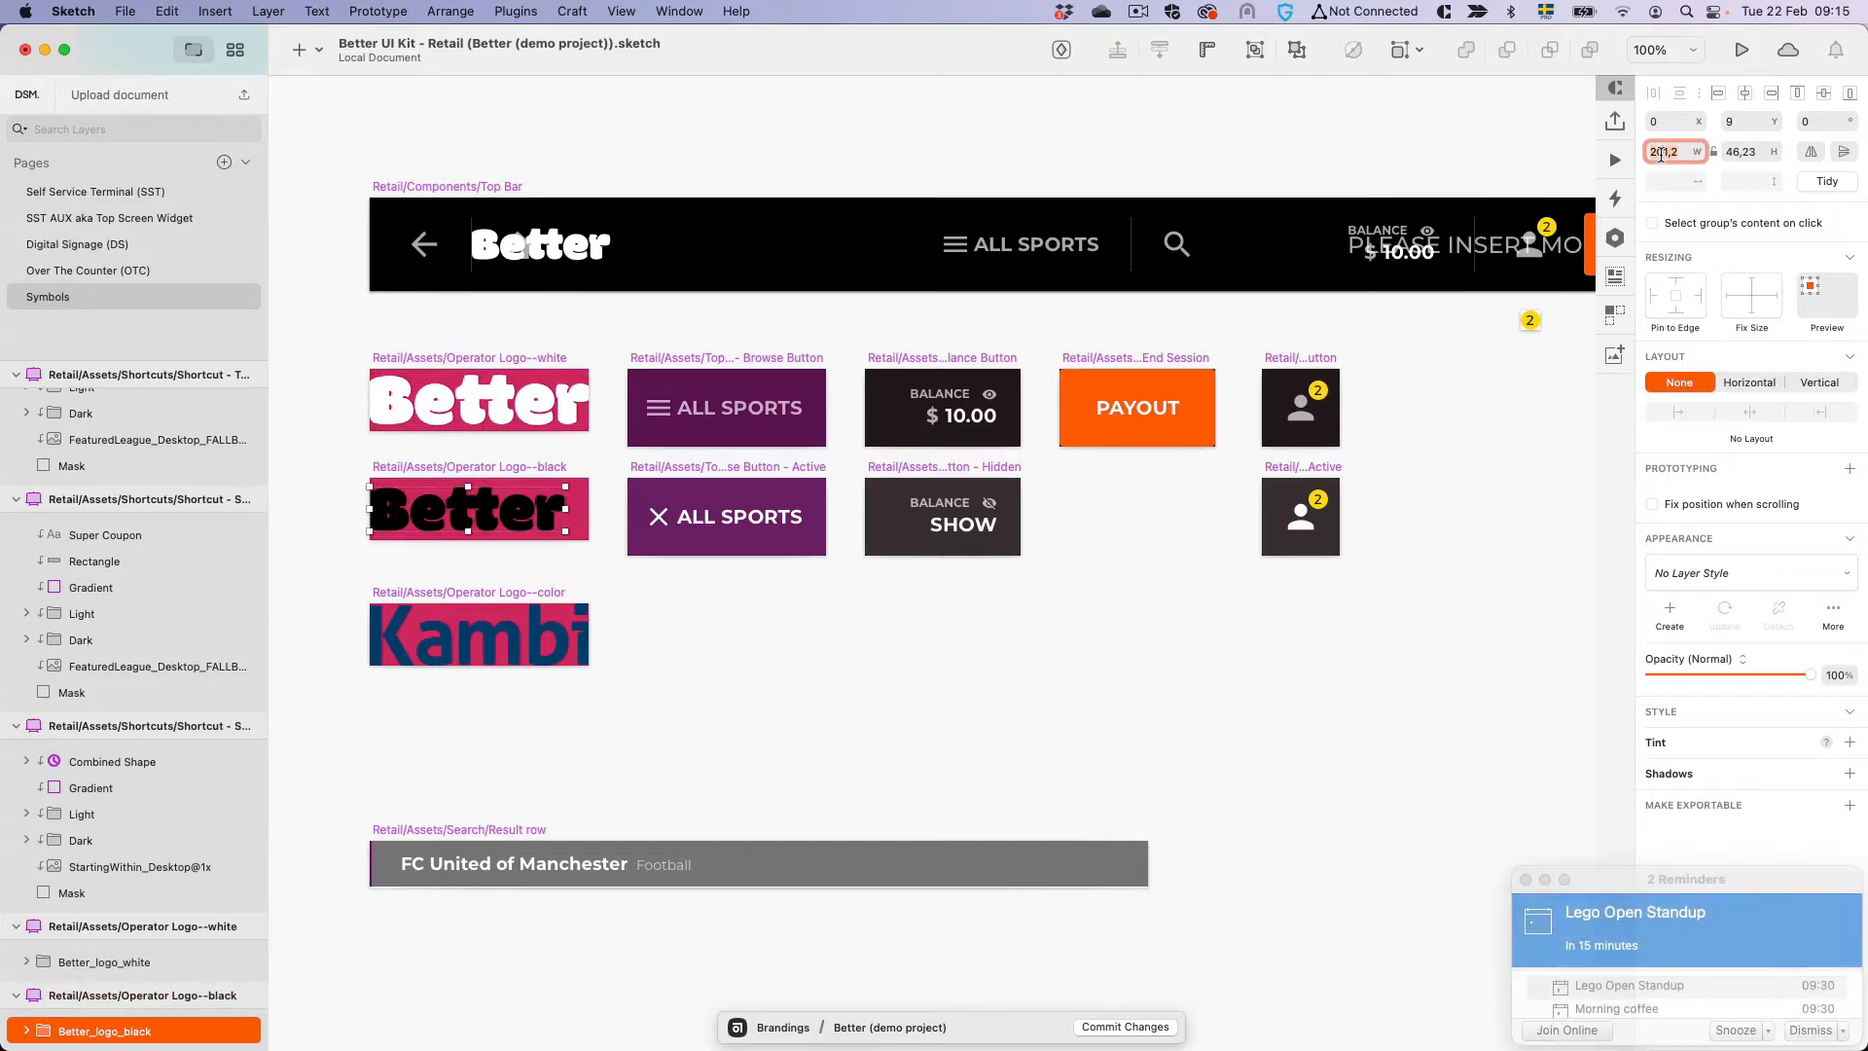
pyautogui.write('226')
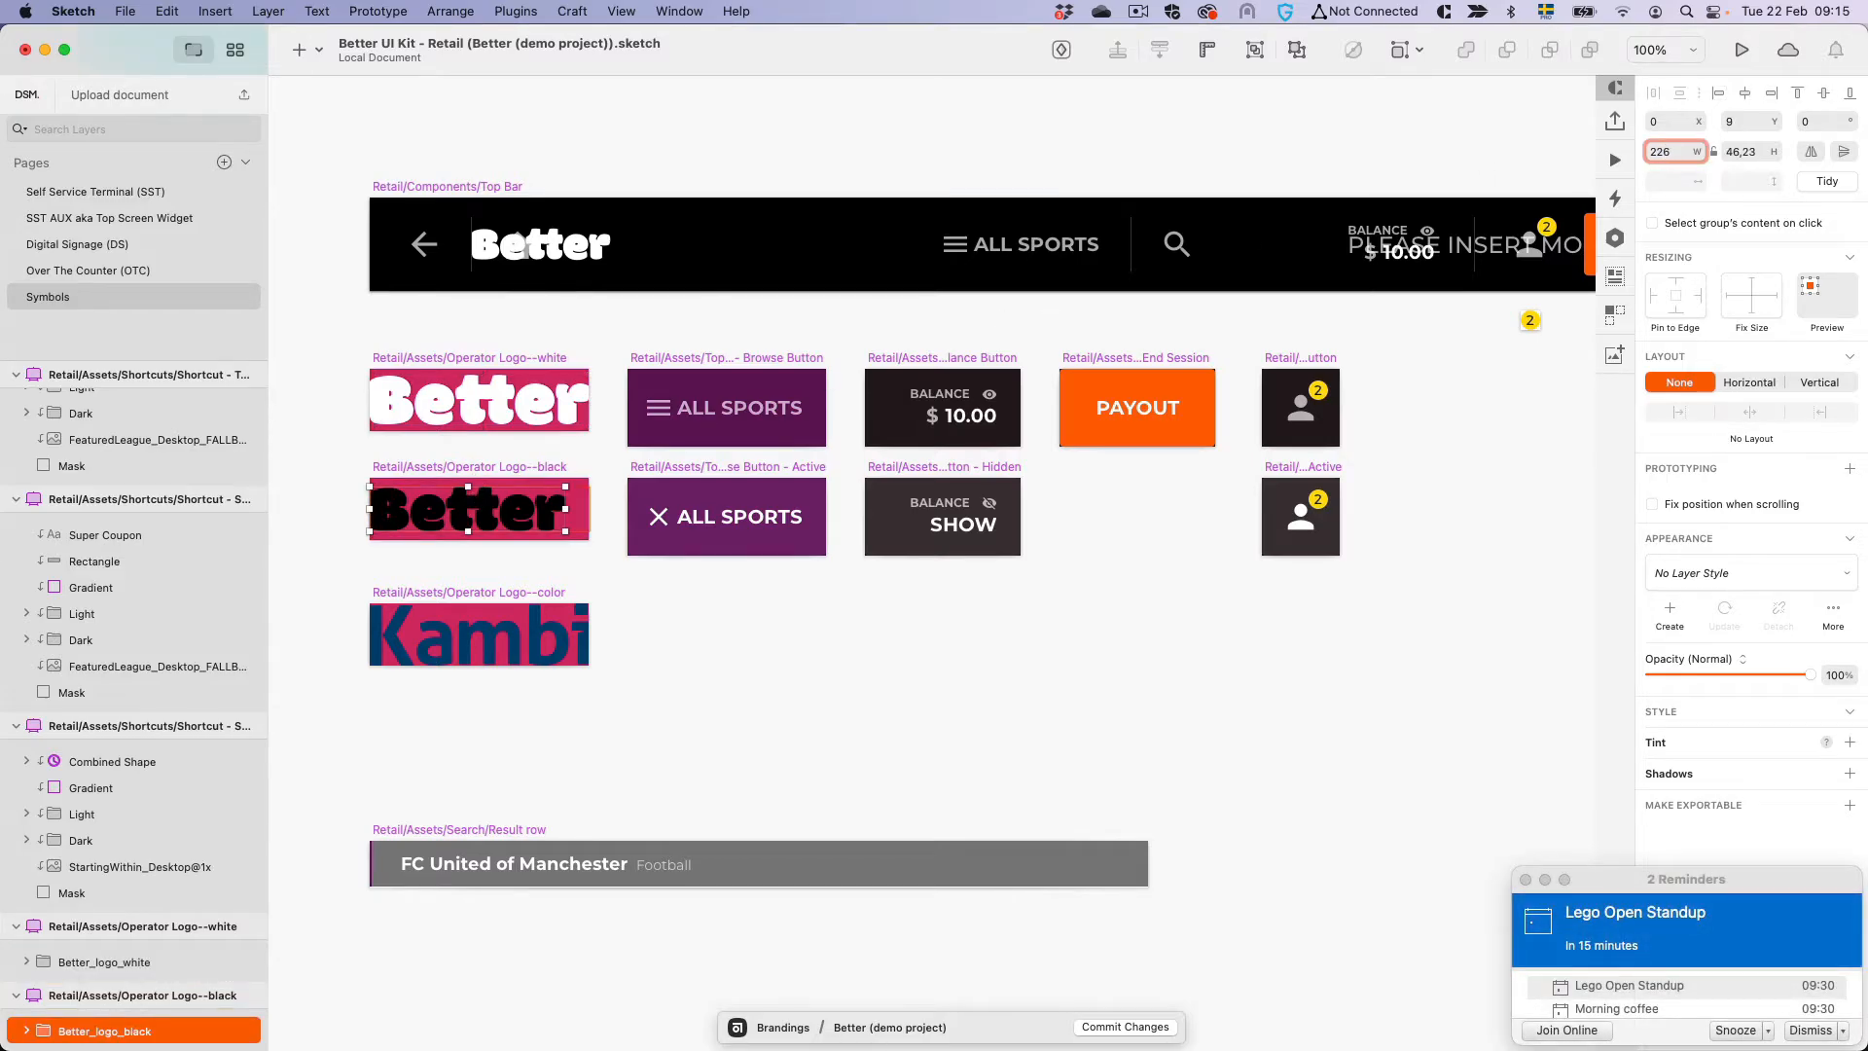
pyautogui.press('Return')
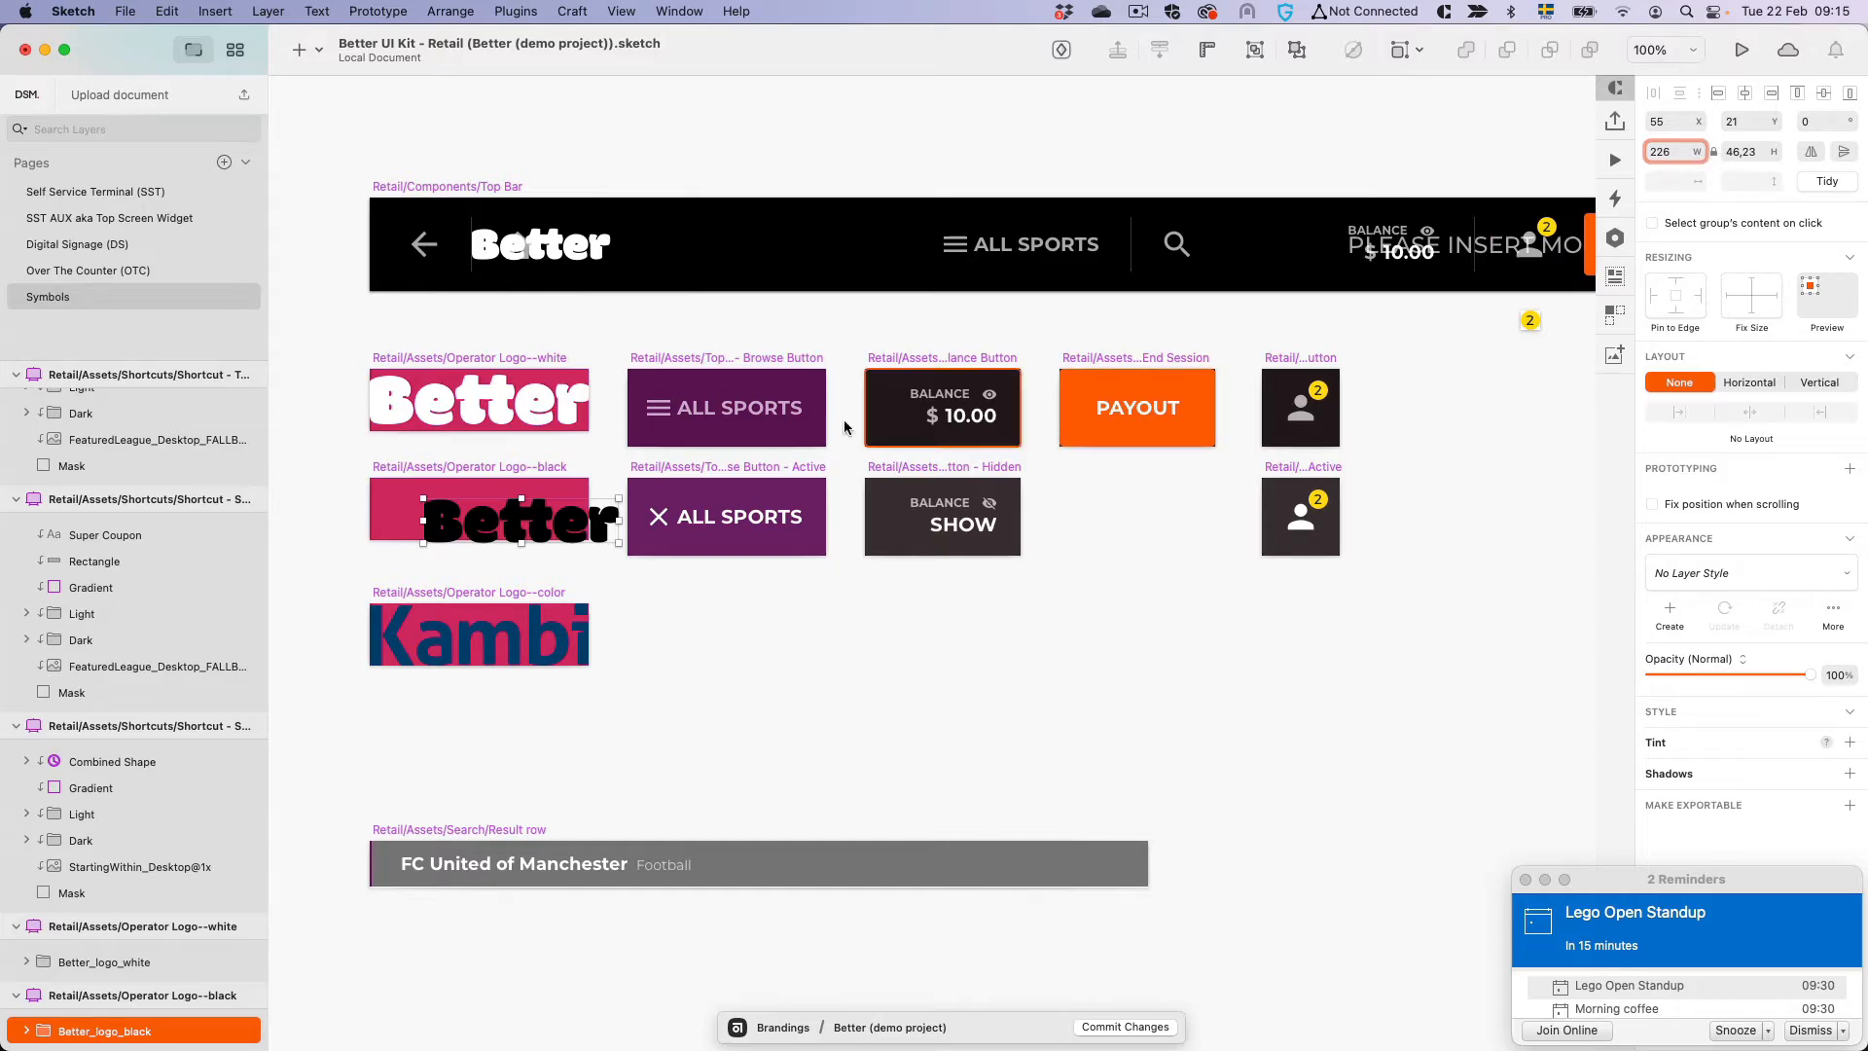
pyautogui.click(1698, 121)
pyautogui.write('0')
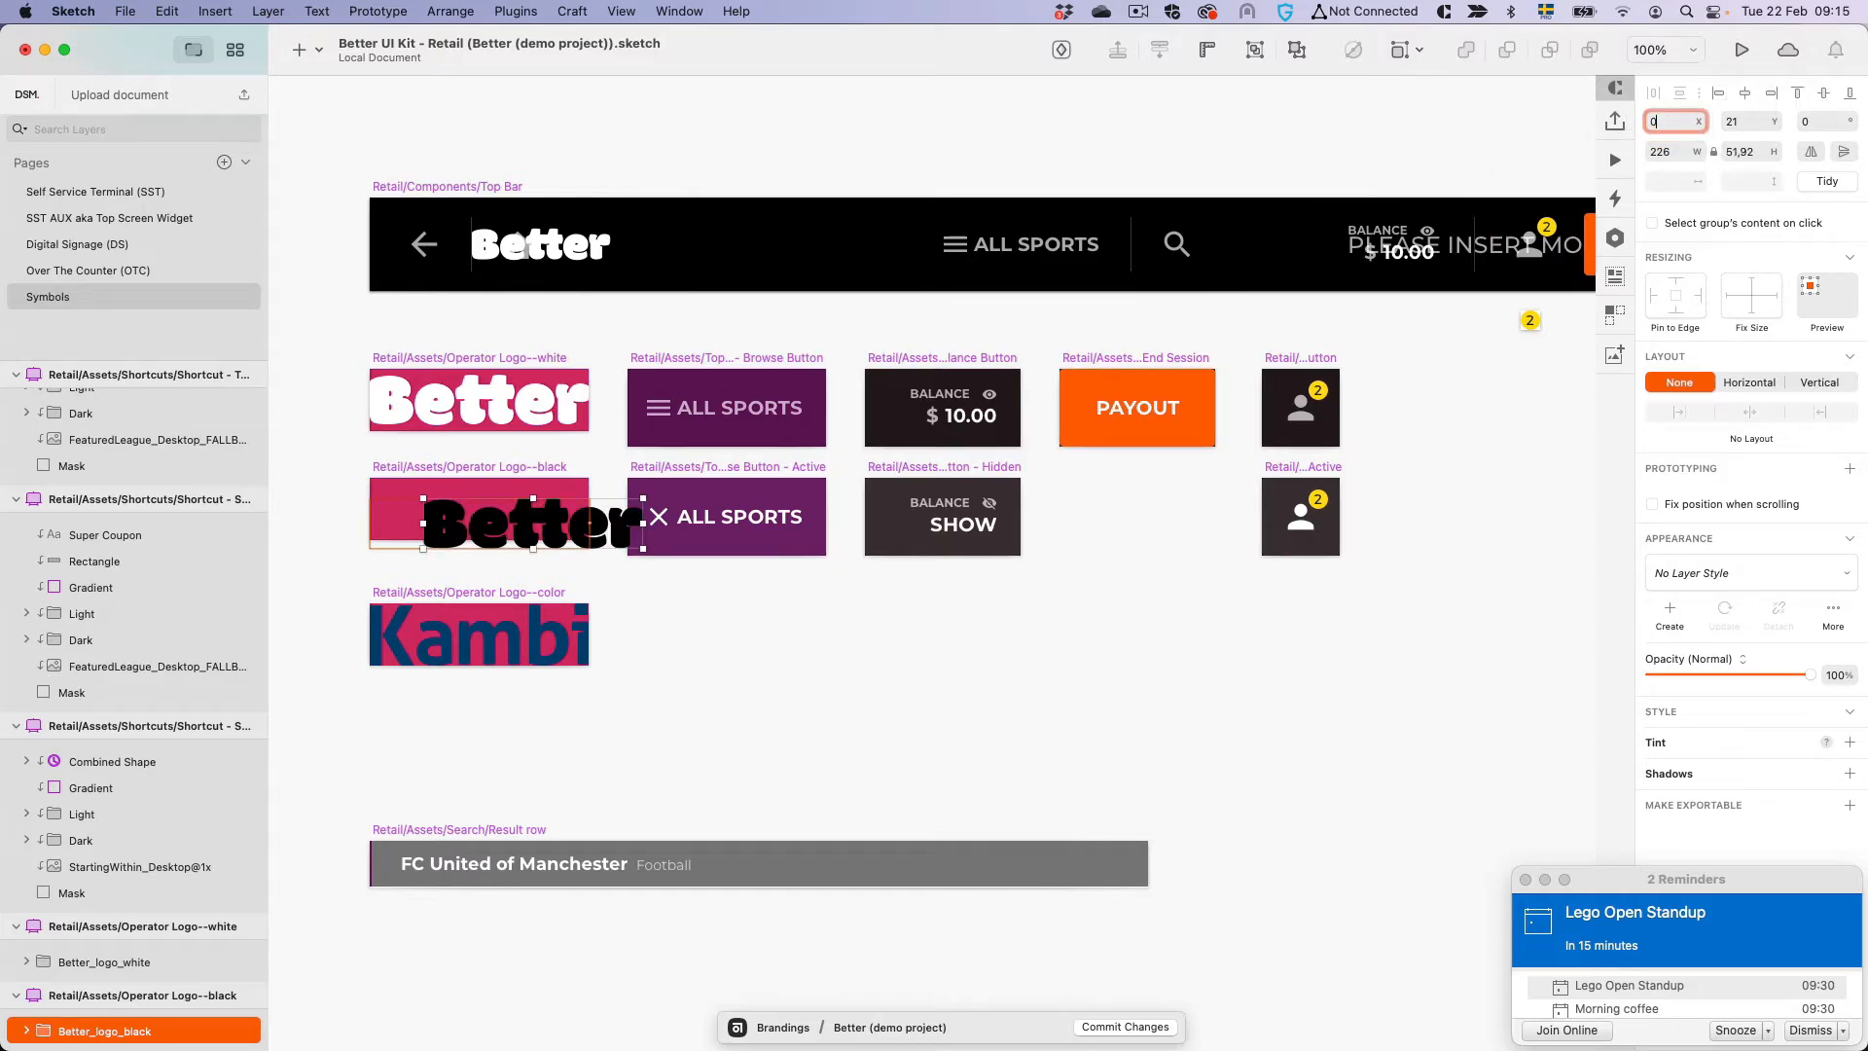
pyautogui.press('Tab')
pyautogui.write('0')
pyautogui.press('Return')
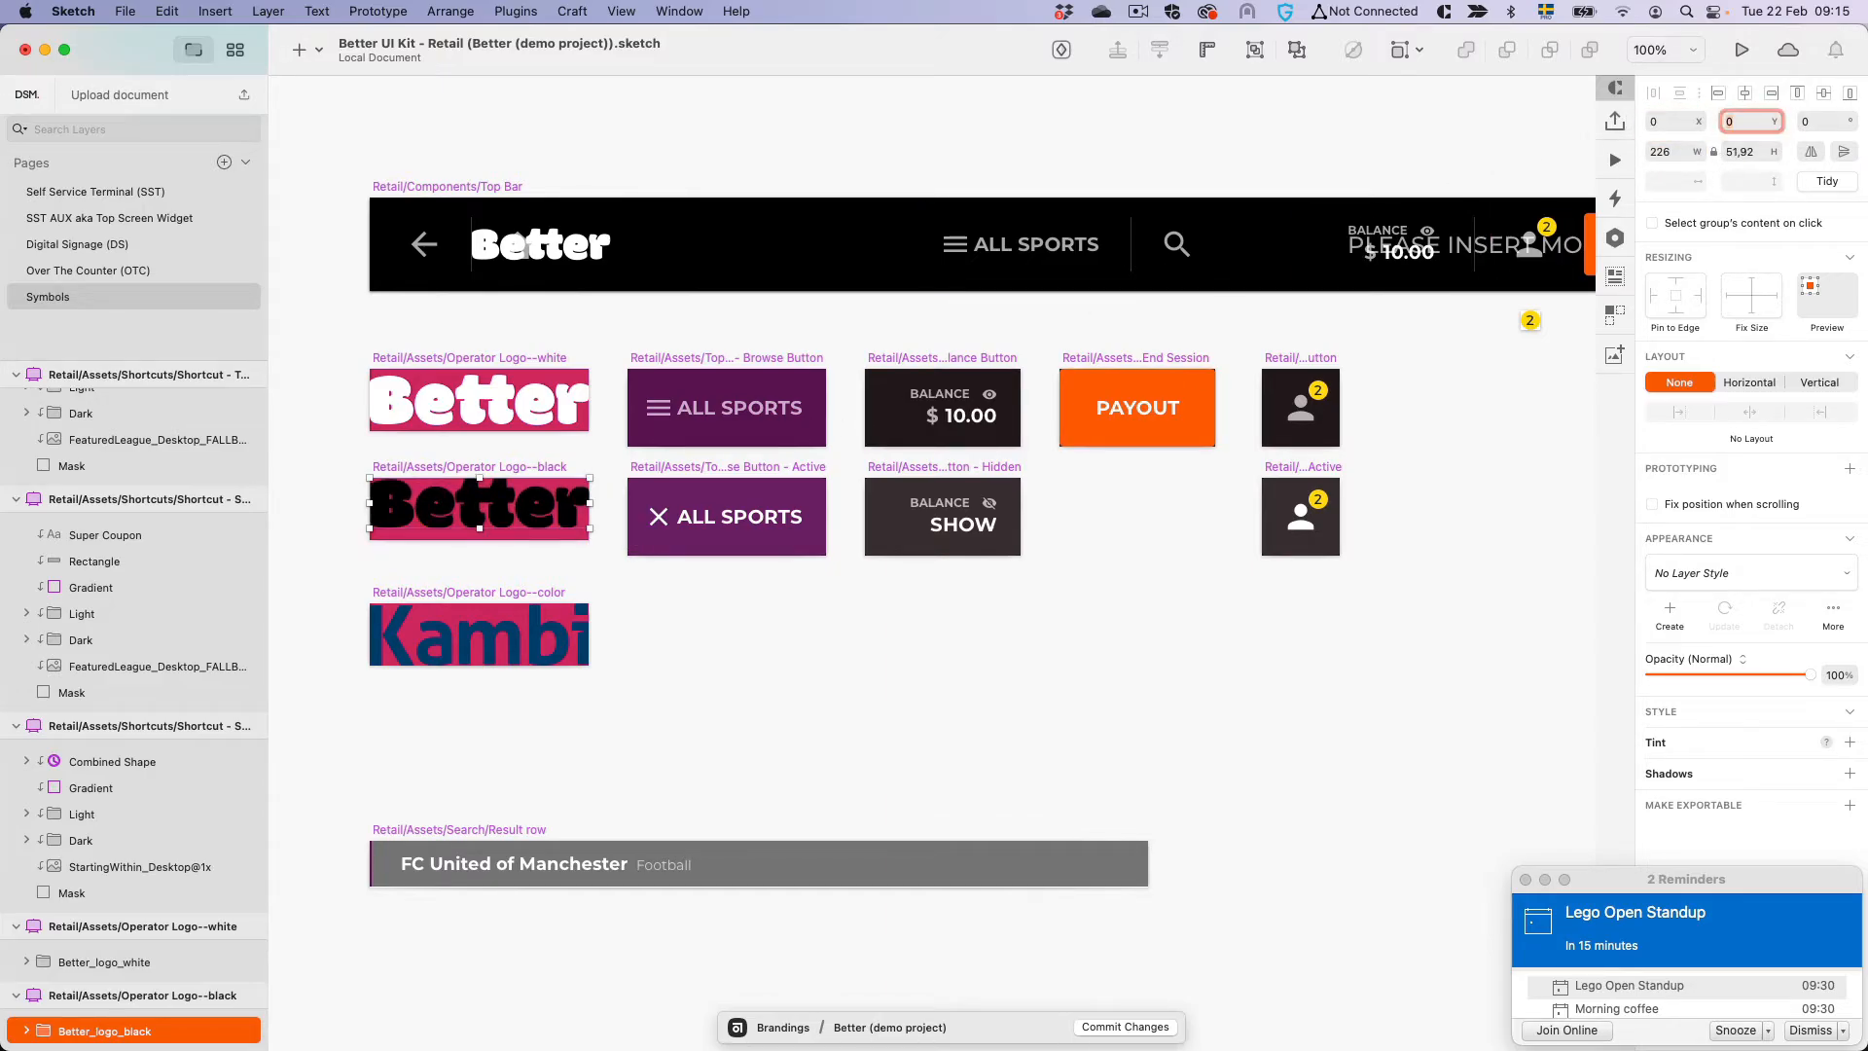
pyautogui.click(1678, 153)
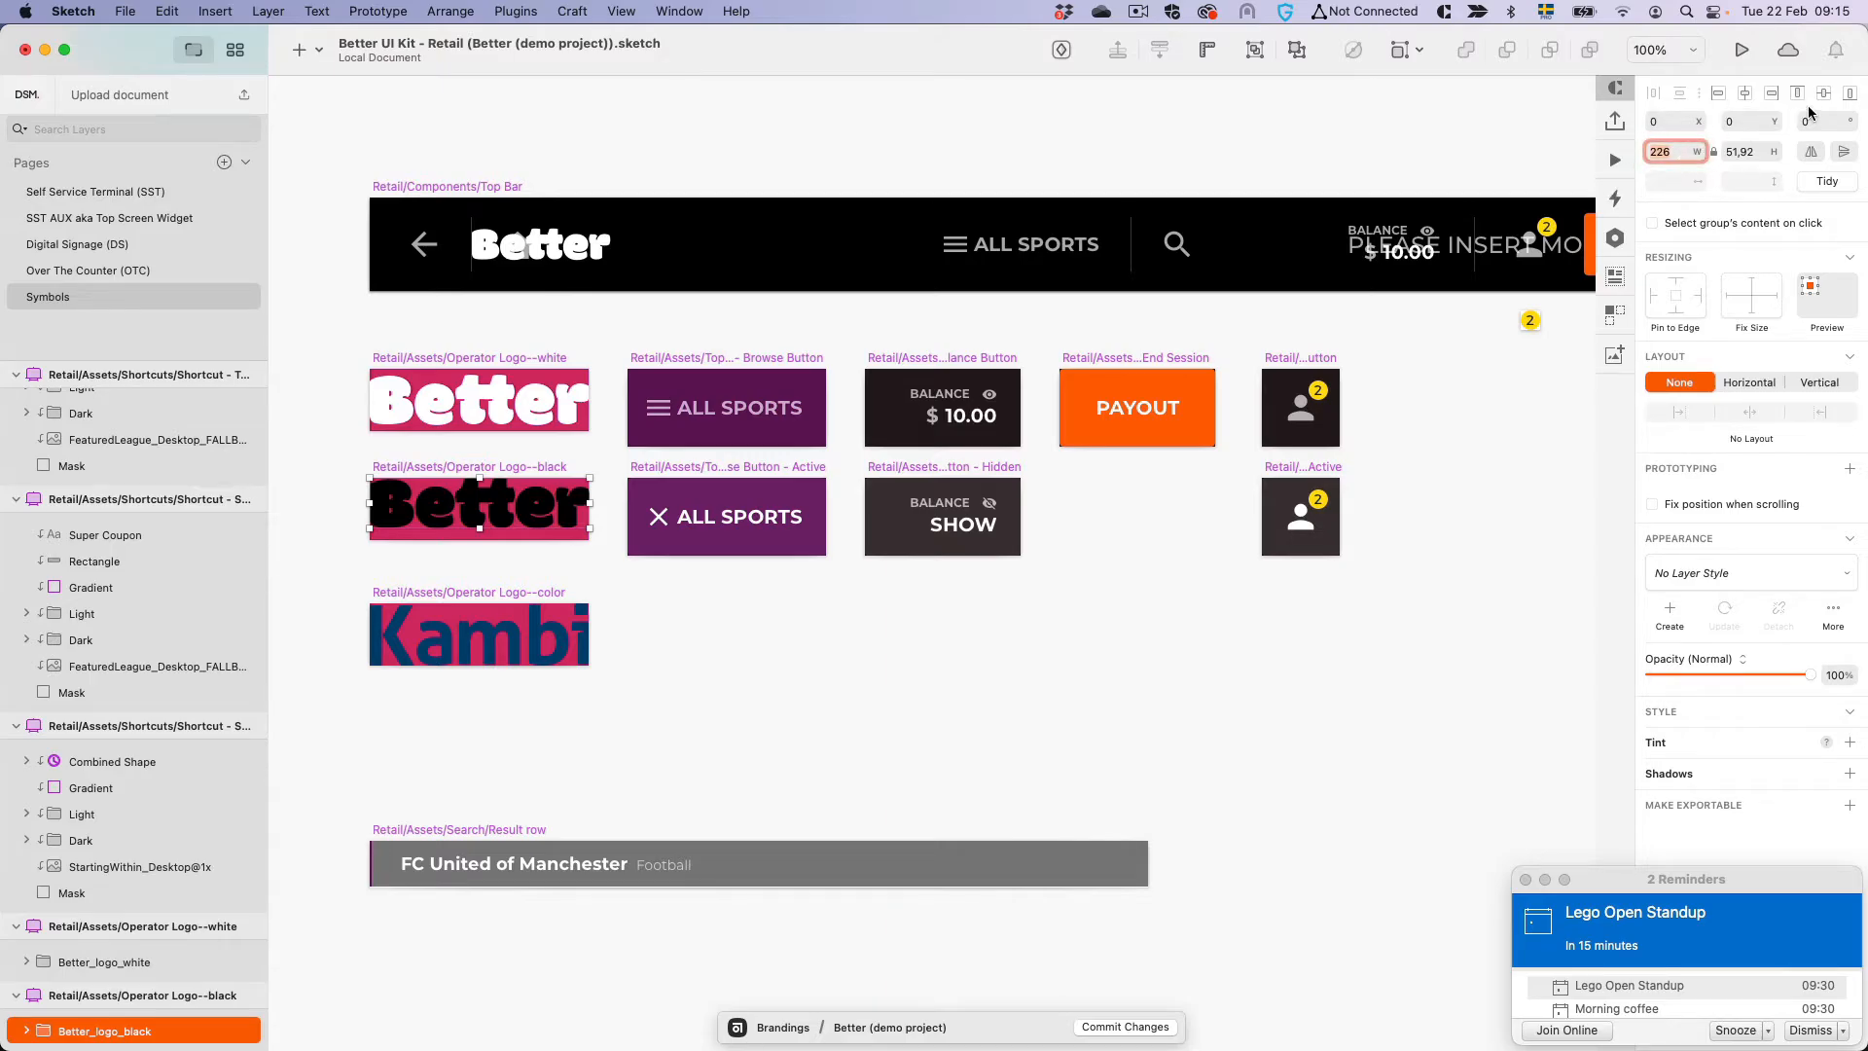
pyautogui.click(848, 758)
# Step: Delete the colour Kambi logo and place Better_logo_color2.svg on the Operator Logo--color artboard
pyautogui.click(562, 645)
pyautogui.press('Delete')
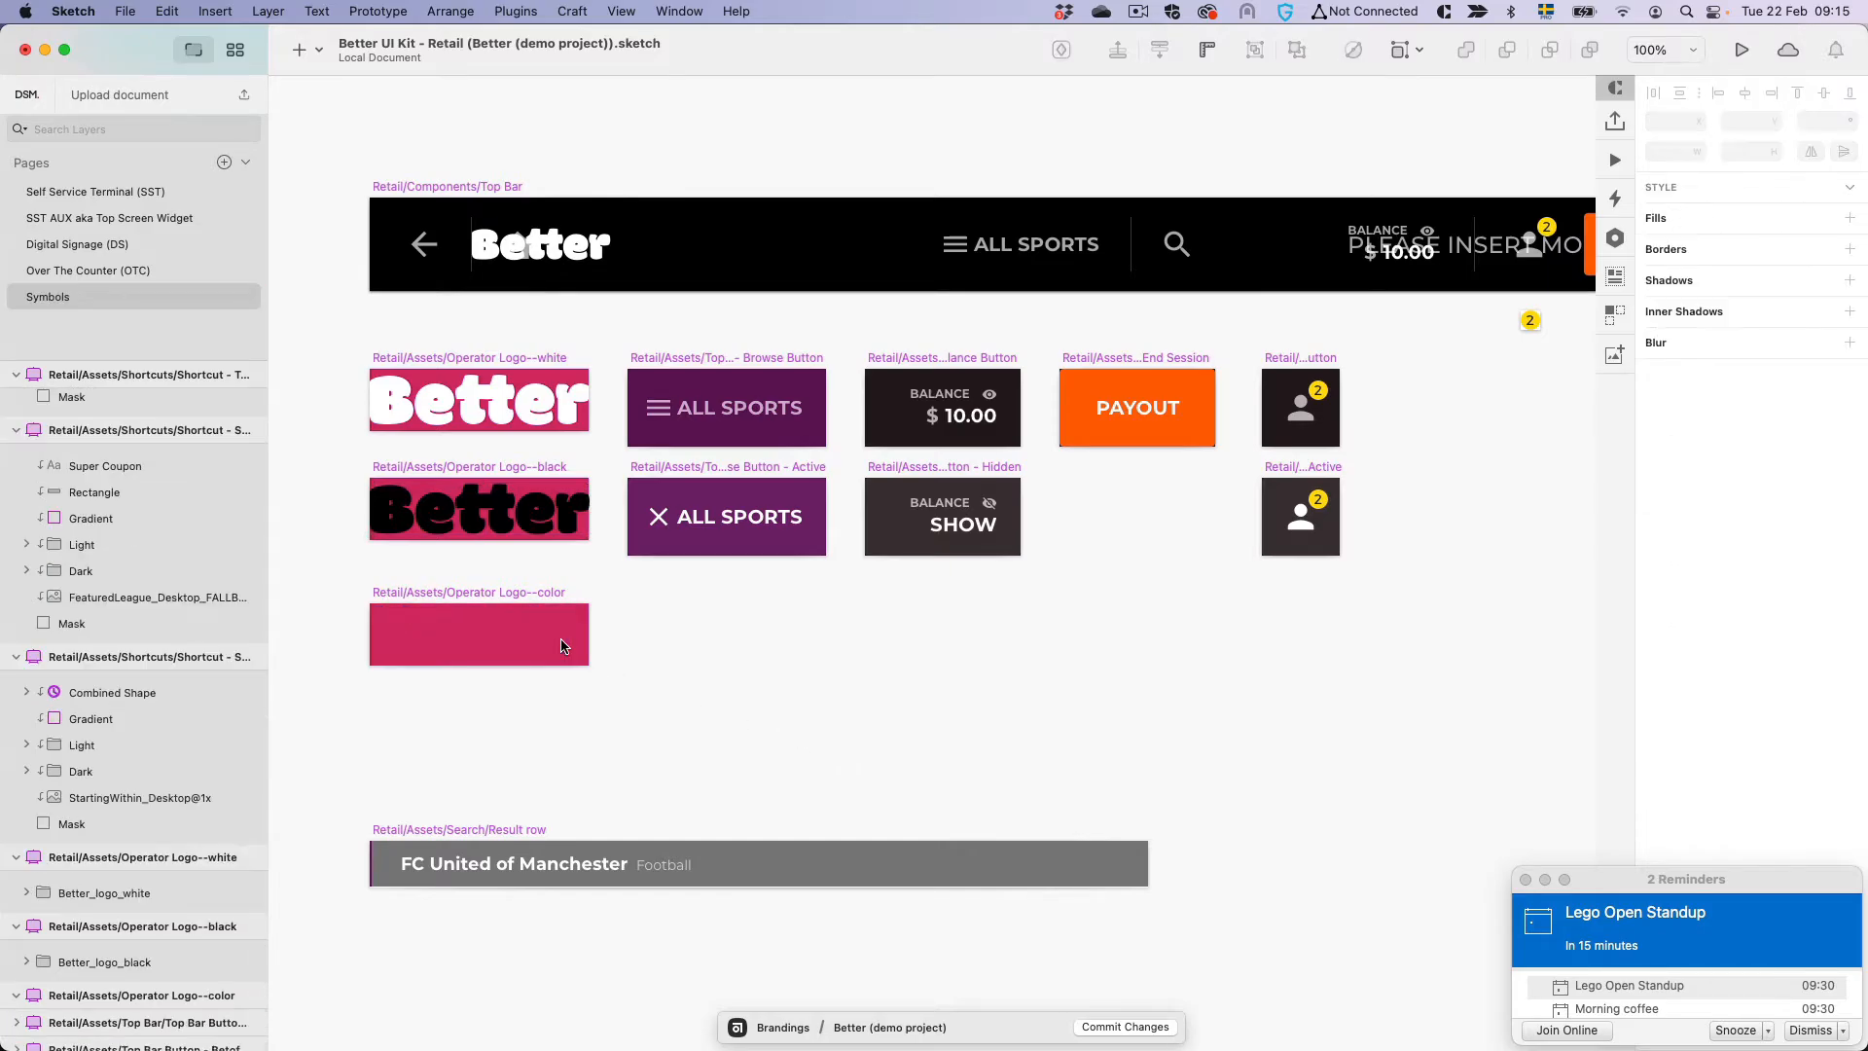
pyautogui.press('super+Tab')
pyautogui.click(1164, 485)
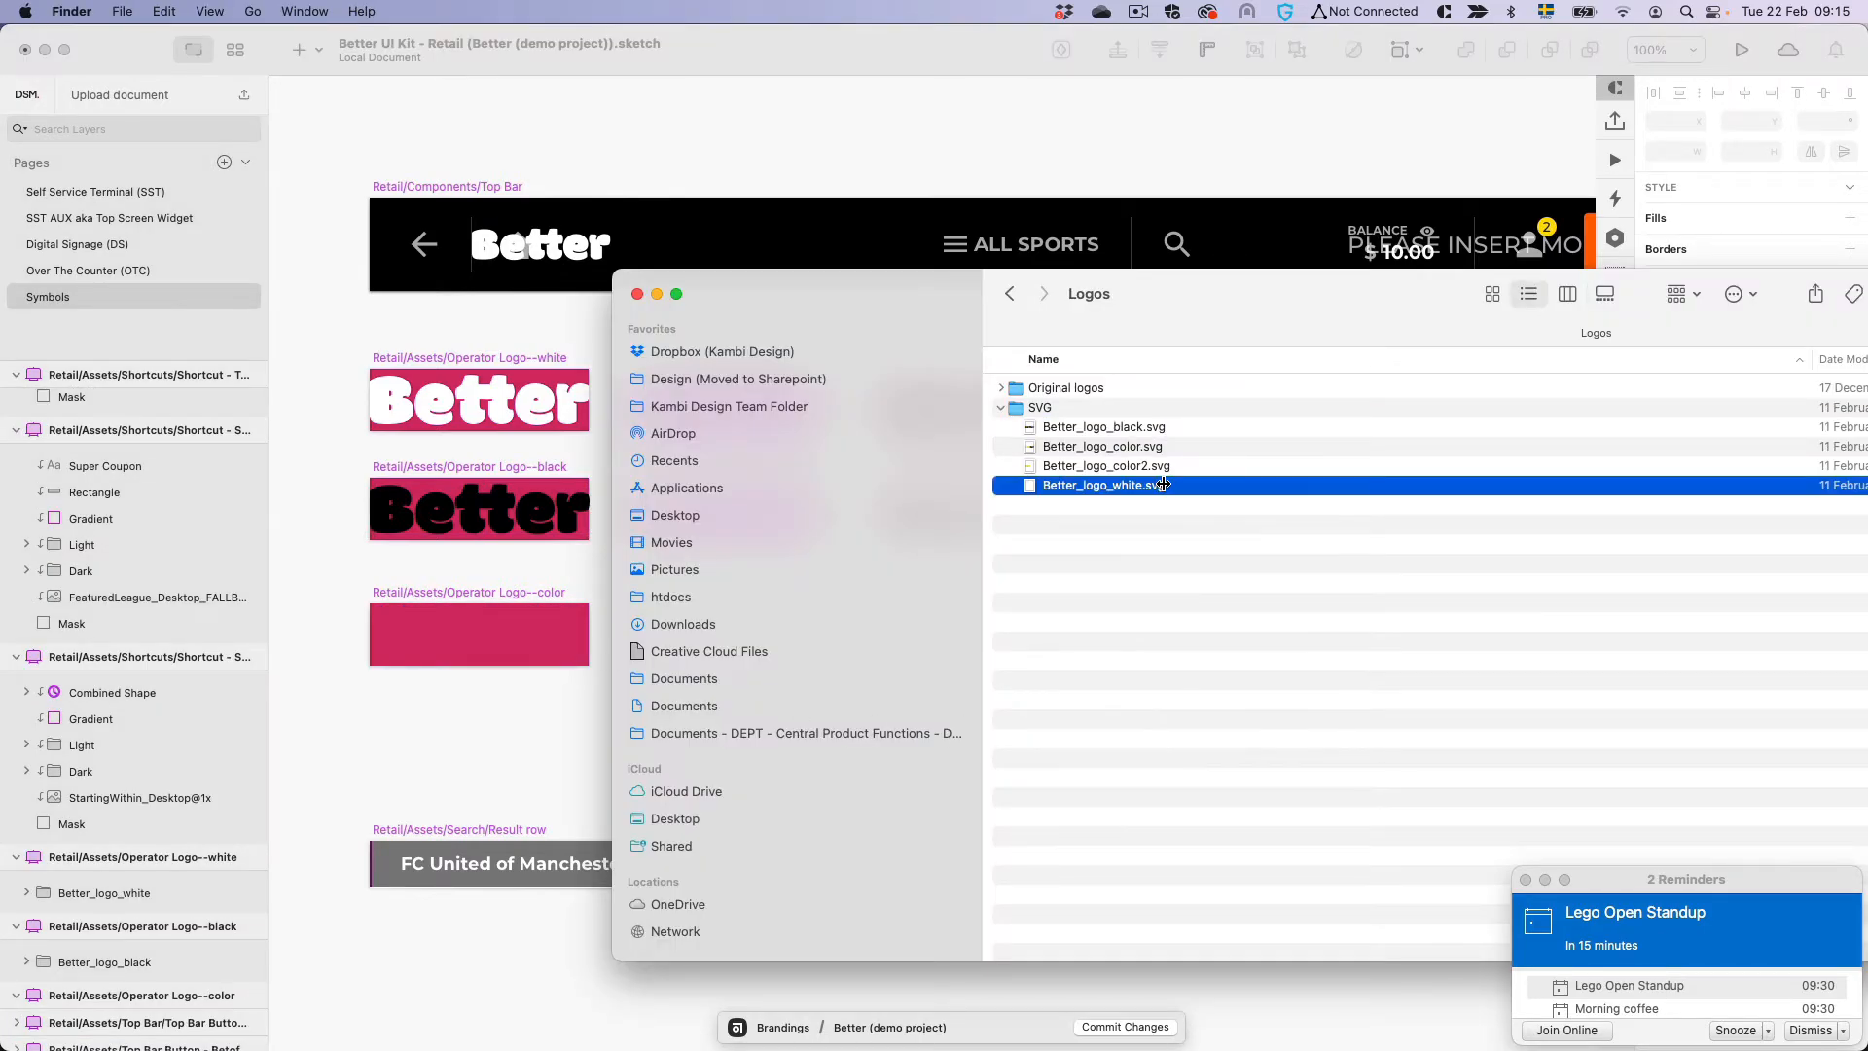
pyautogui.press('space')
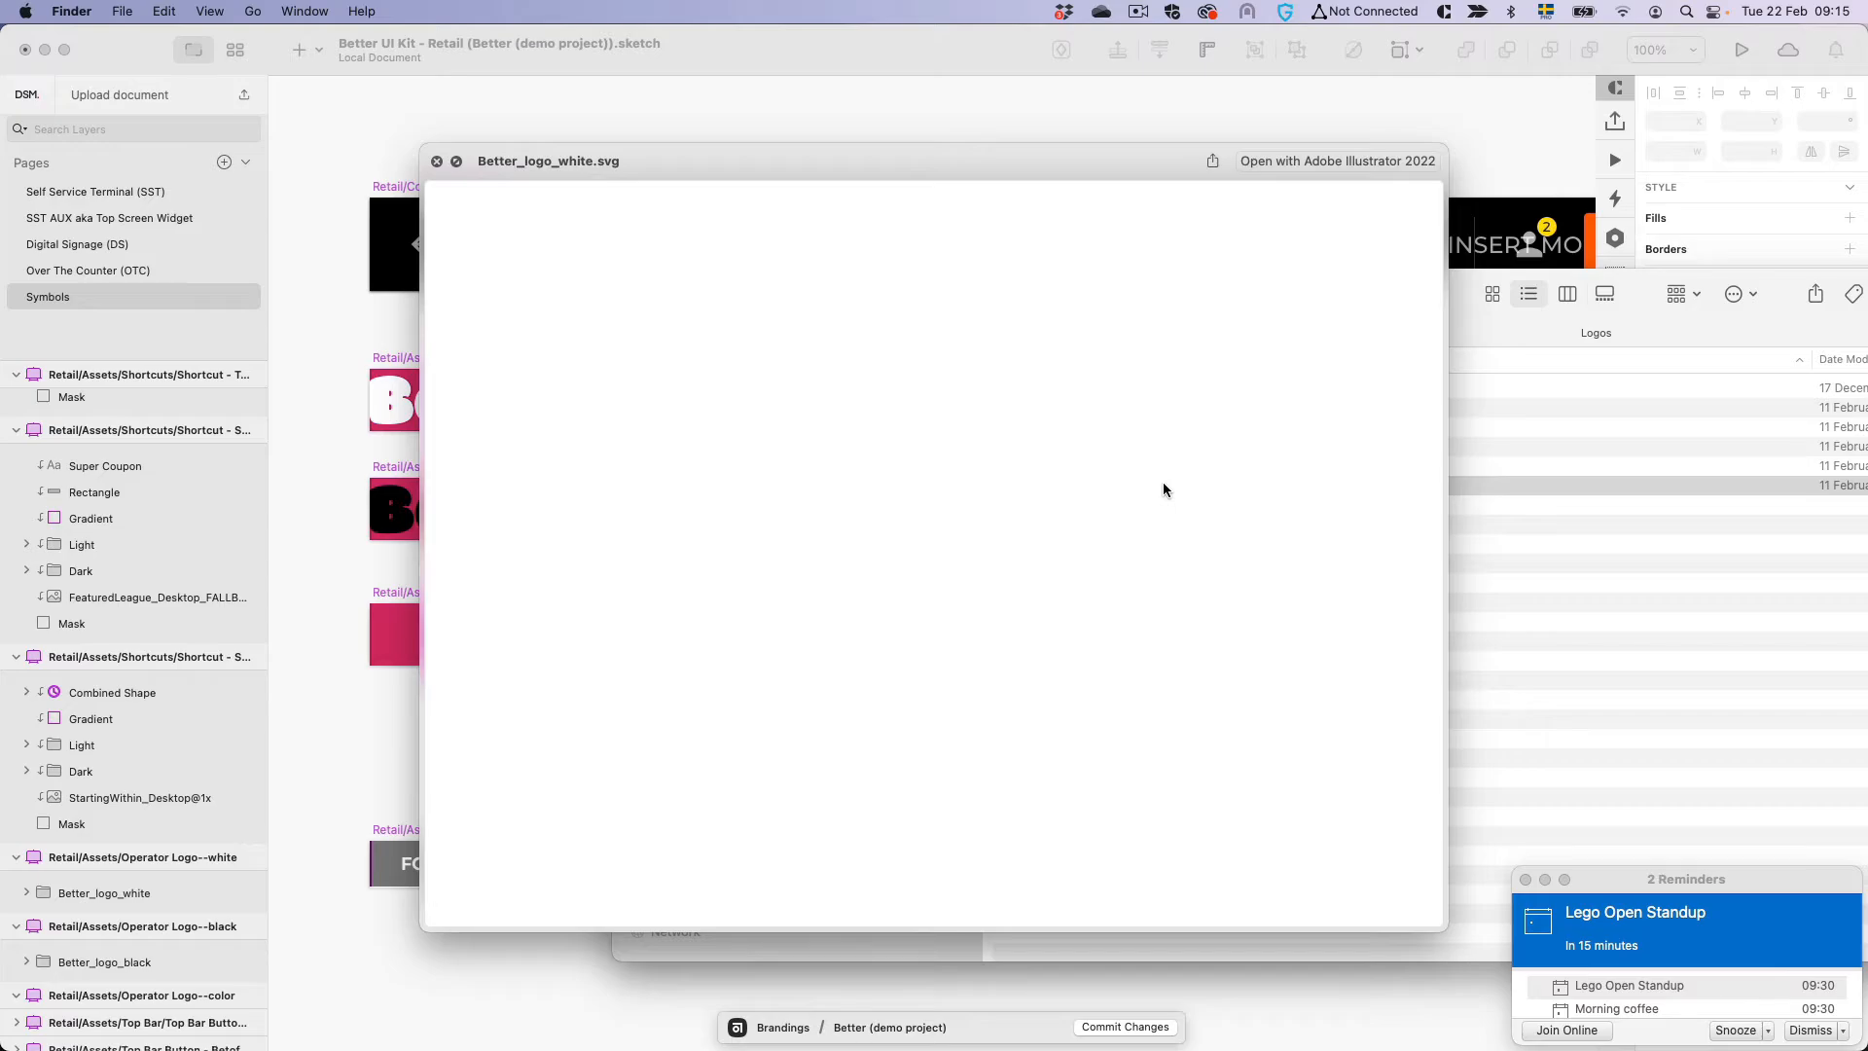
pyautogui.press('space')
pyautogui.click(1173, 471)
pyautogui.press('space')
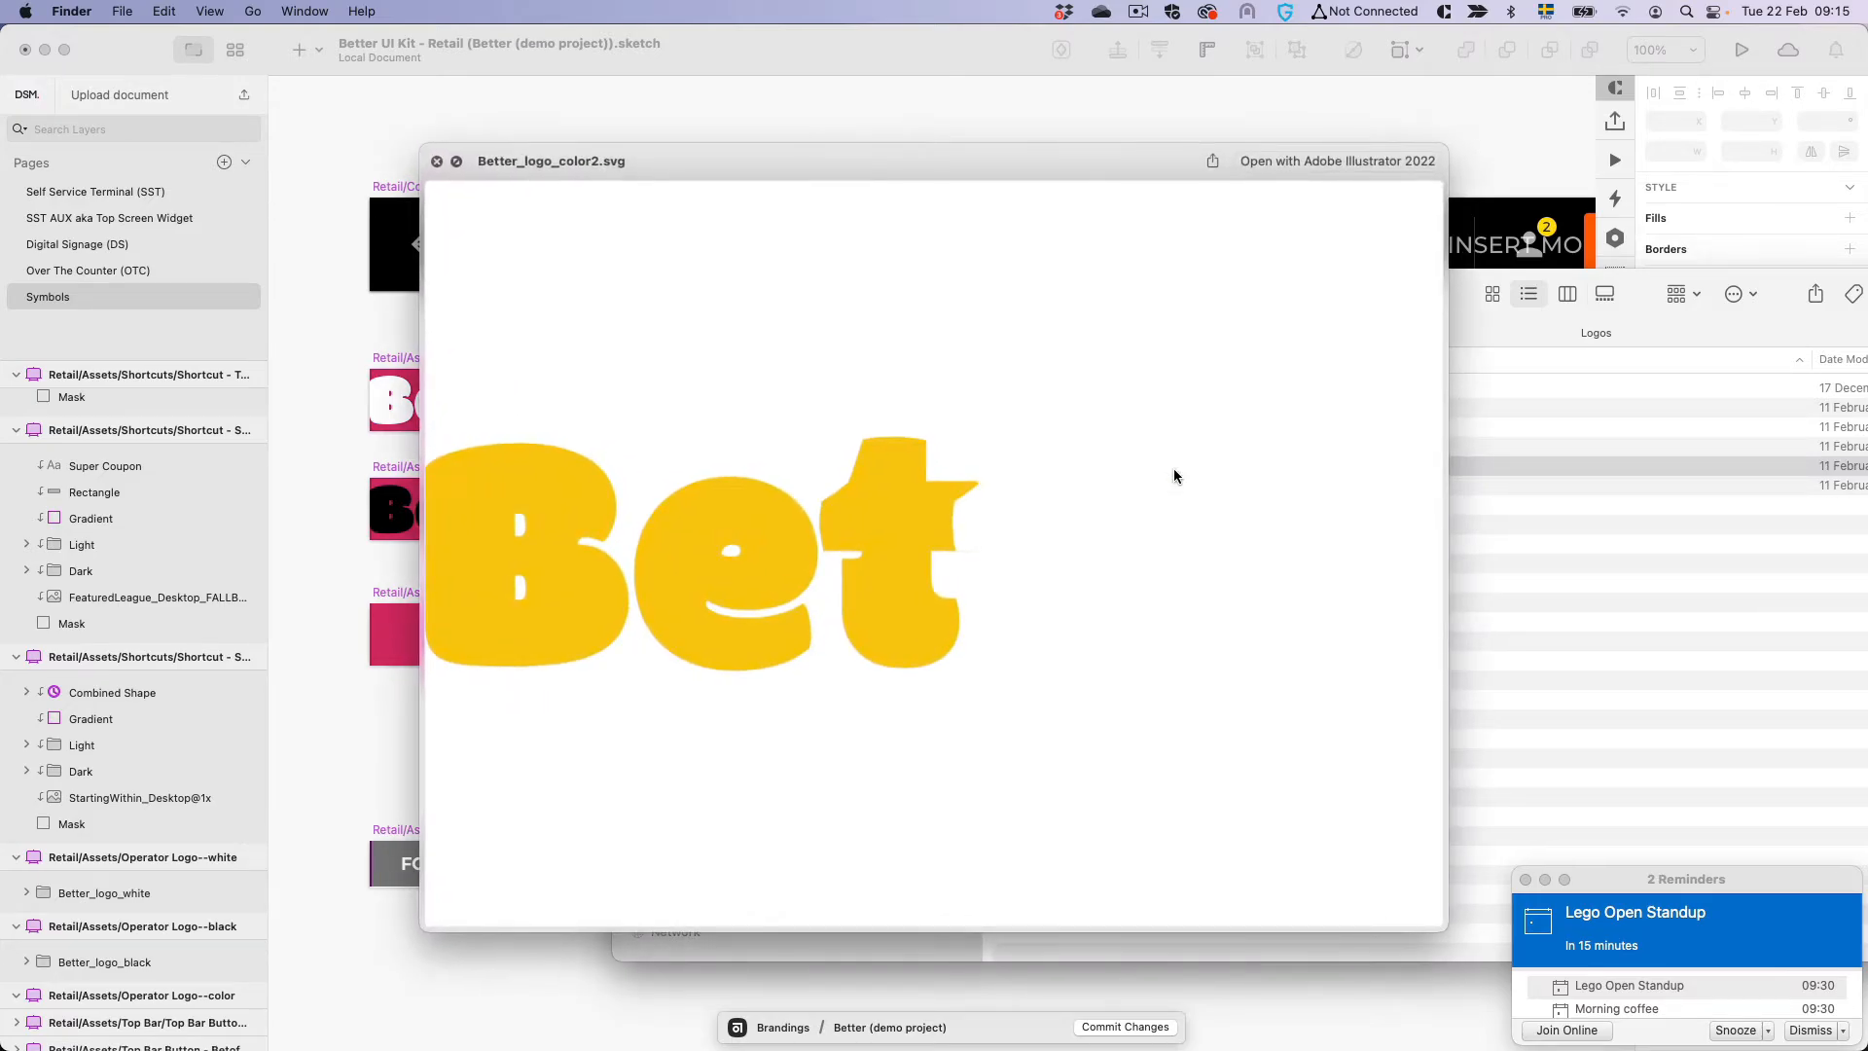
pyautogui.press('space')
pyautogui.moveTo(1143, 468)
pyautogui.mouseDown()
pyautogui.moveTo(530, 654)
pyautogui.moveTo(437, 649)
pyautogui.mouseUp()
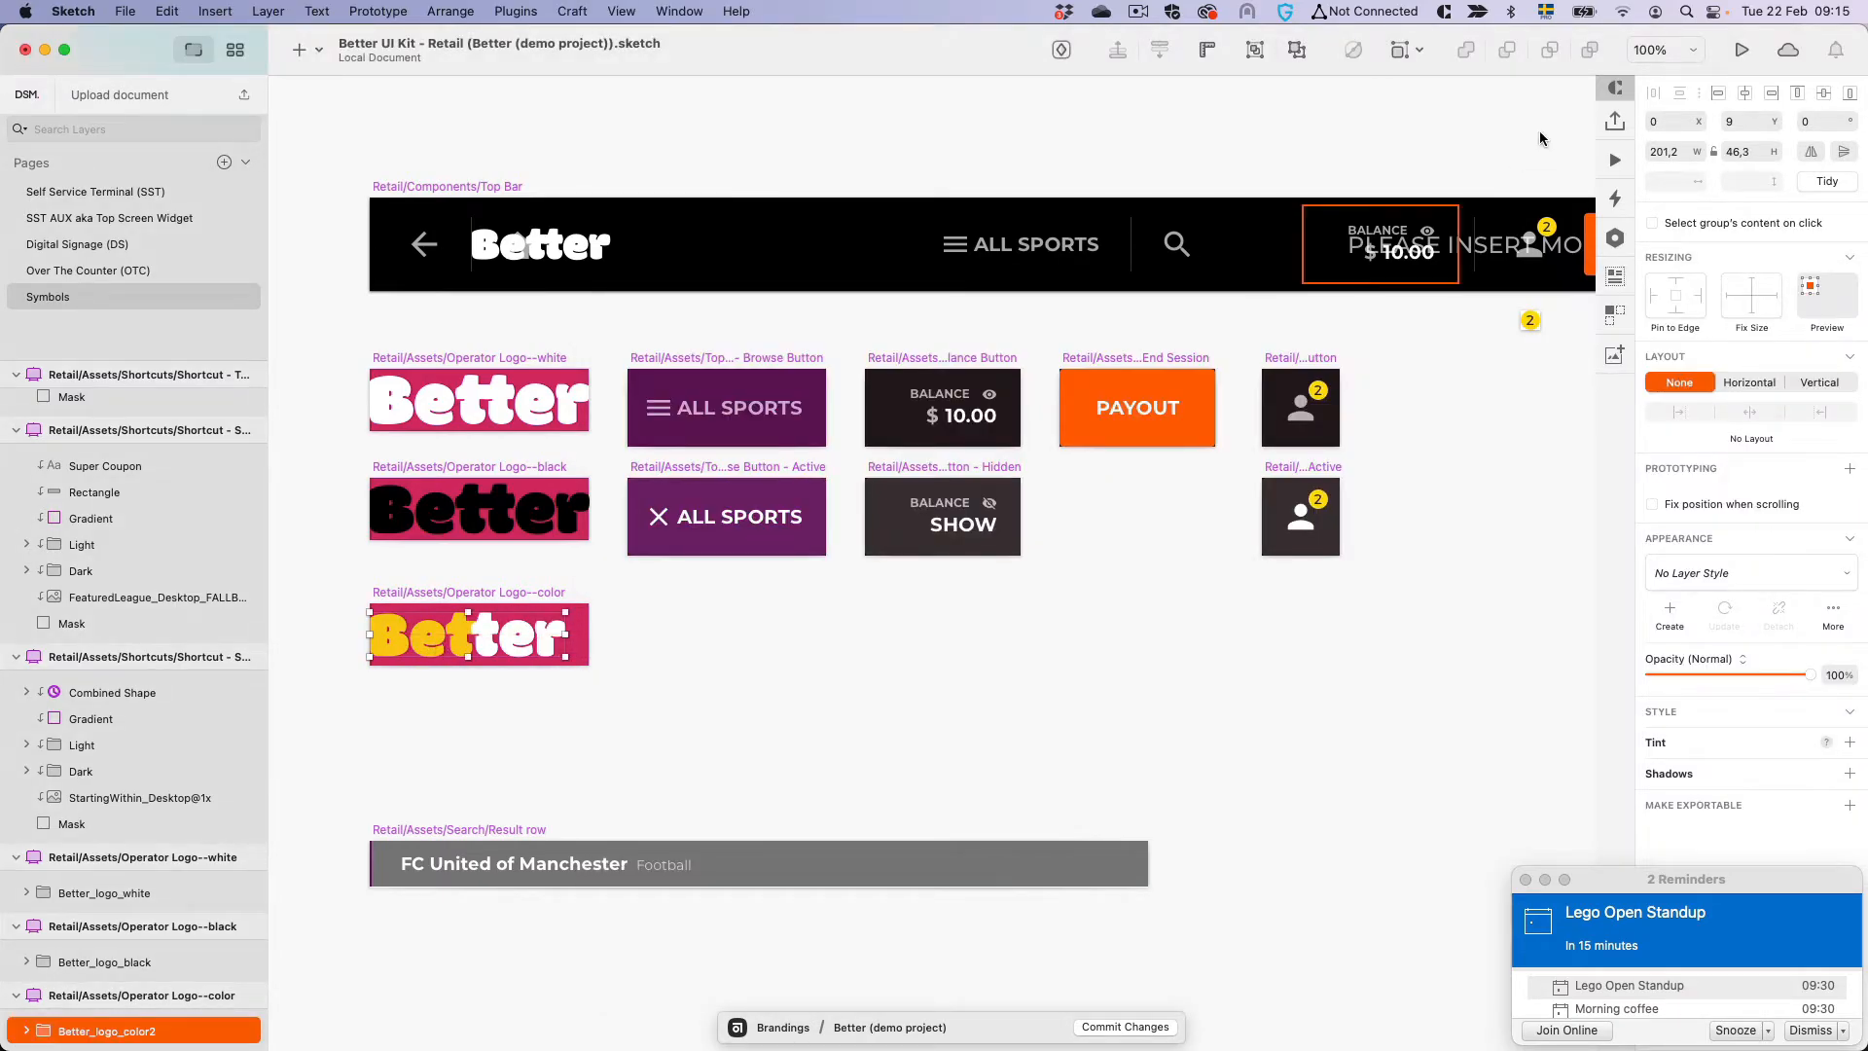
# Step: Set the colour Better logo's width to 226 and centre it vertically
pyautogui.click(1663, 152)
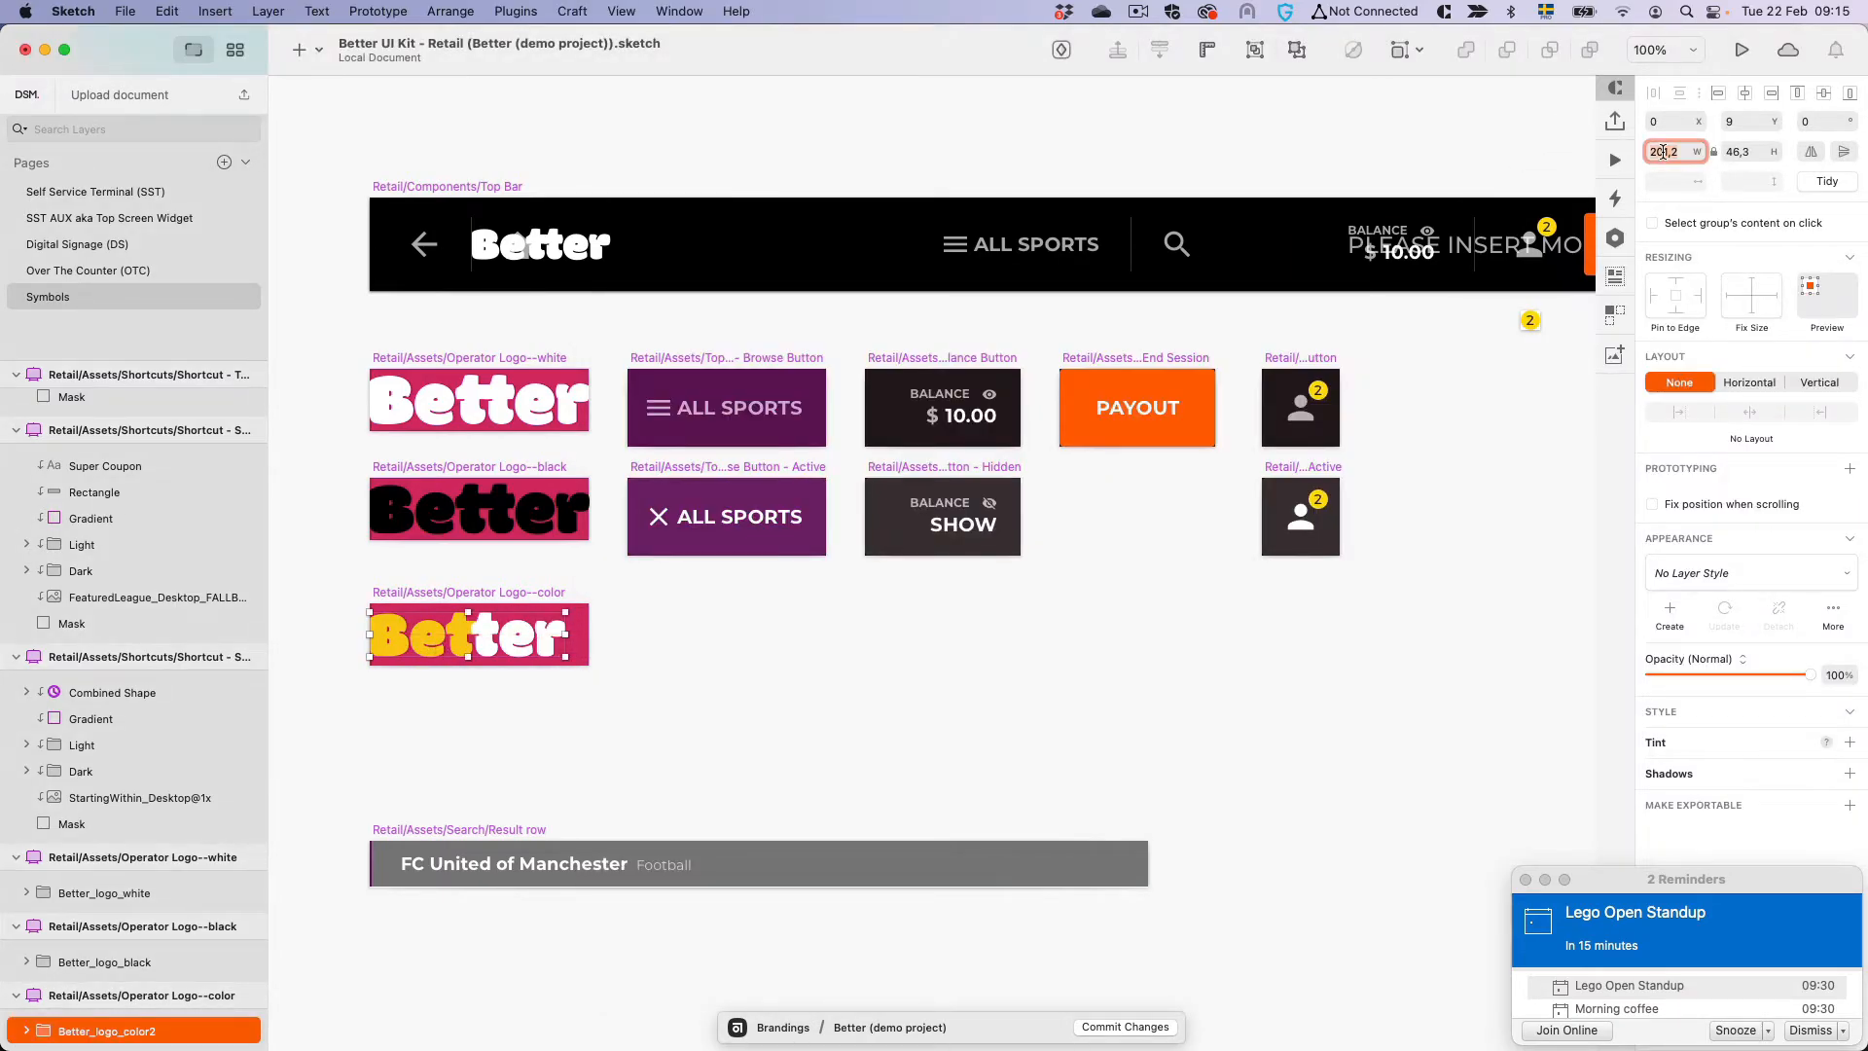
pyautogui.write('226')
pyautogui.press('Return')
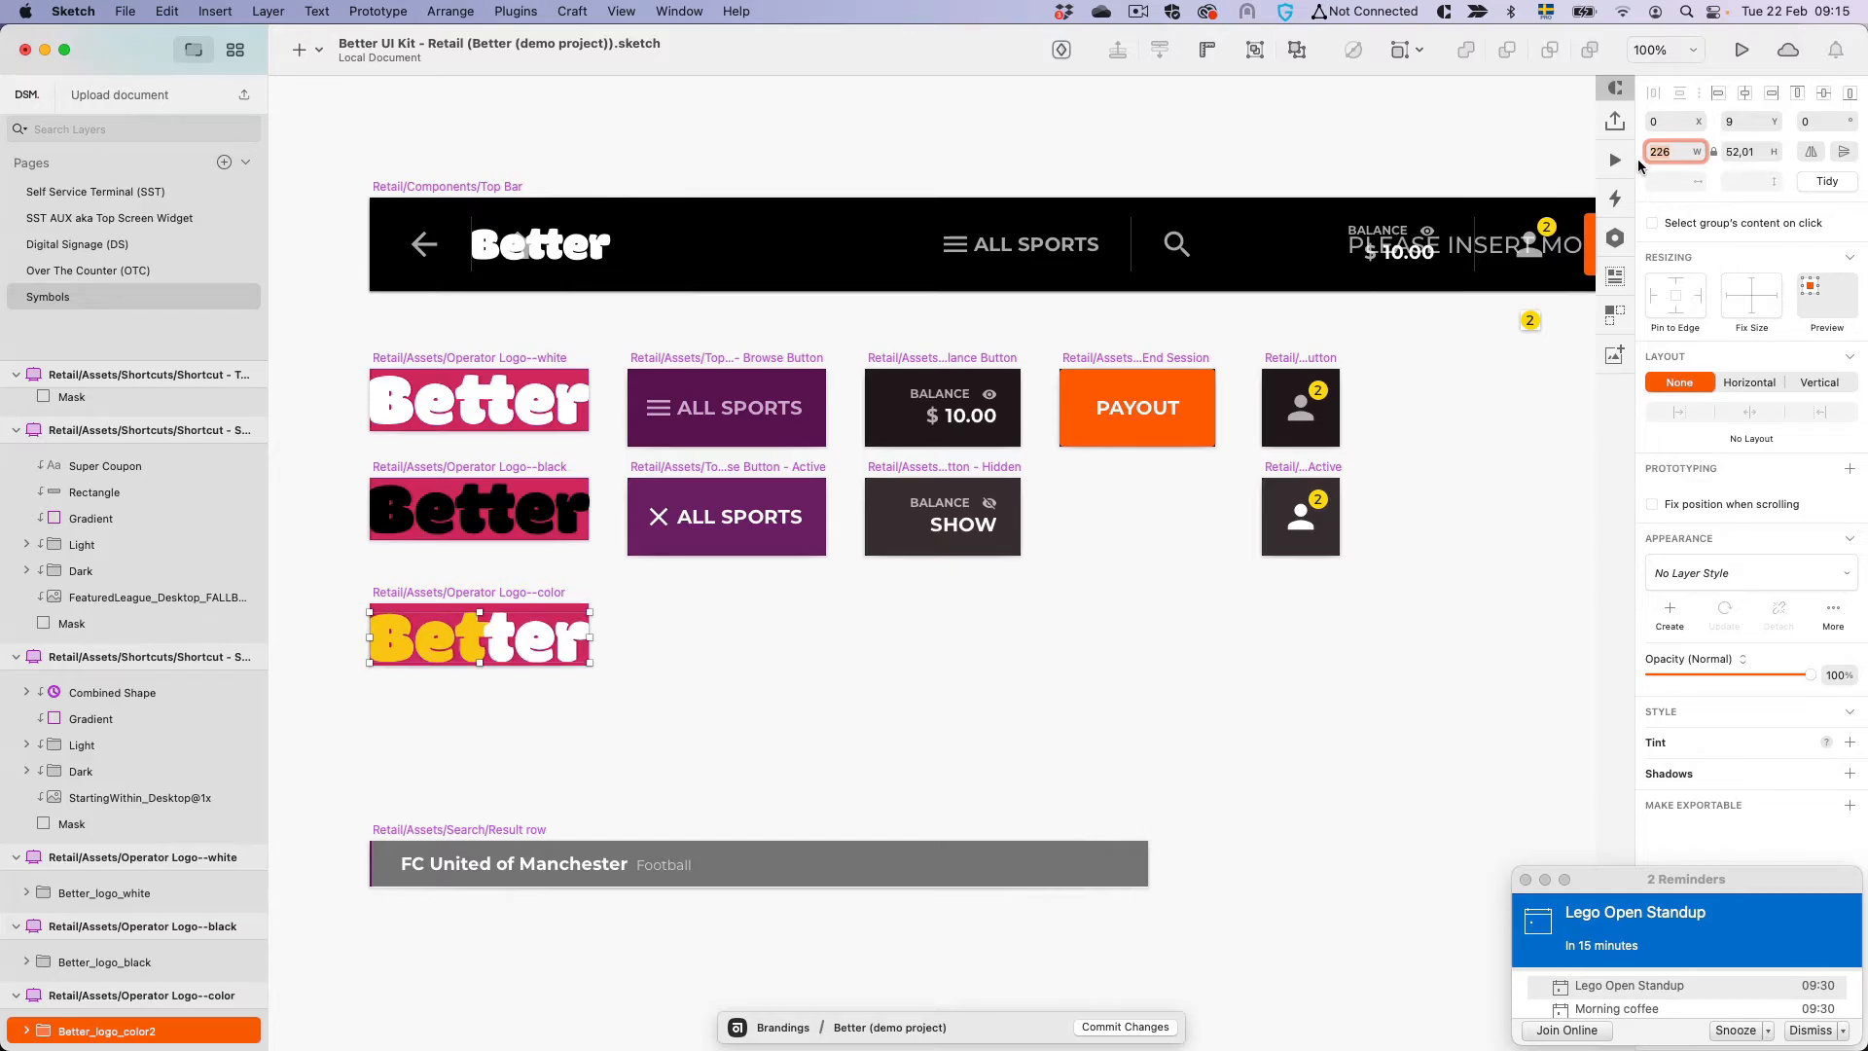
pyautogui.click(1825, 95)
pyautogui.click(779, 691)
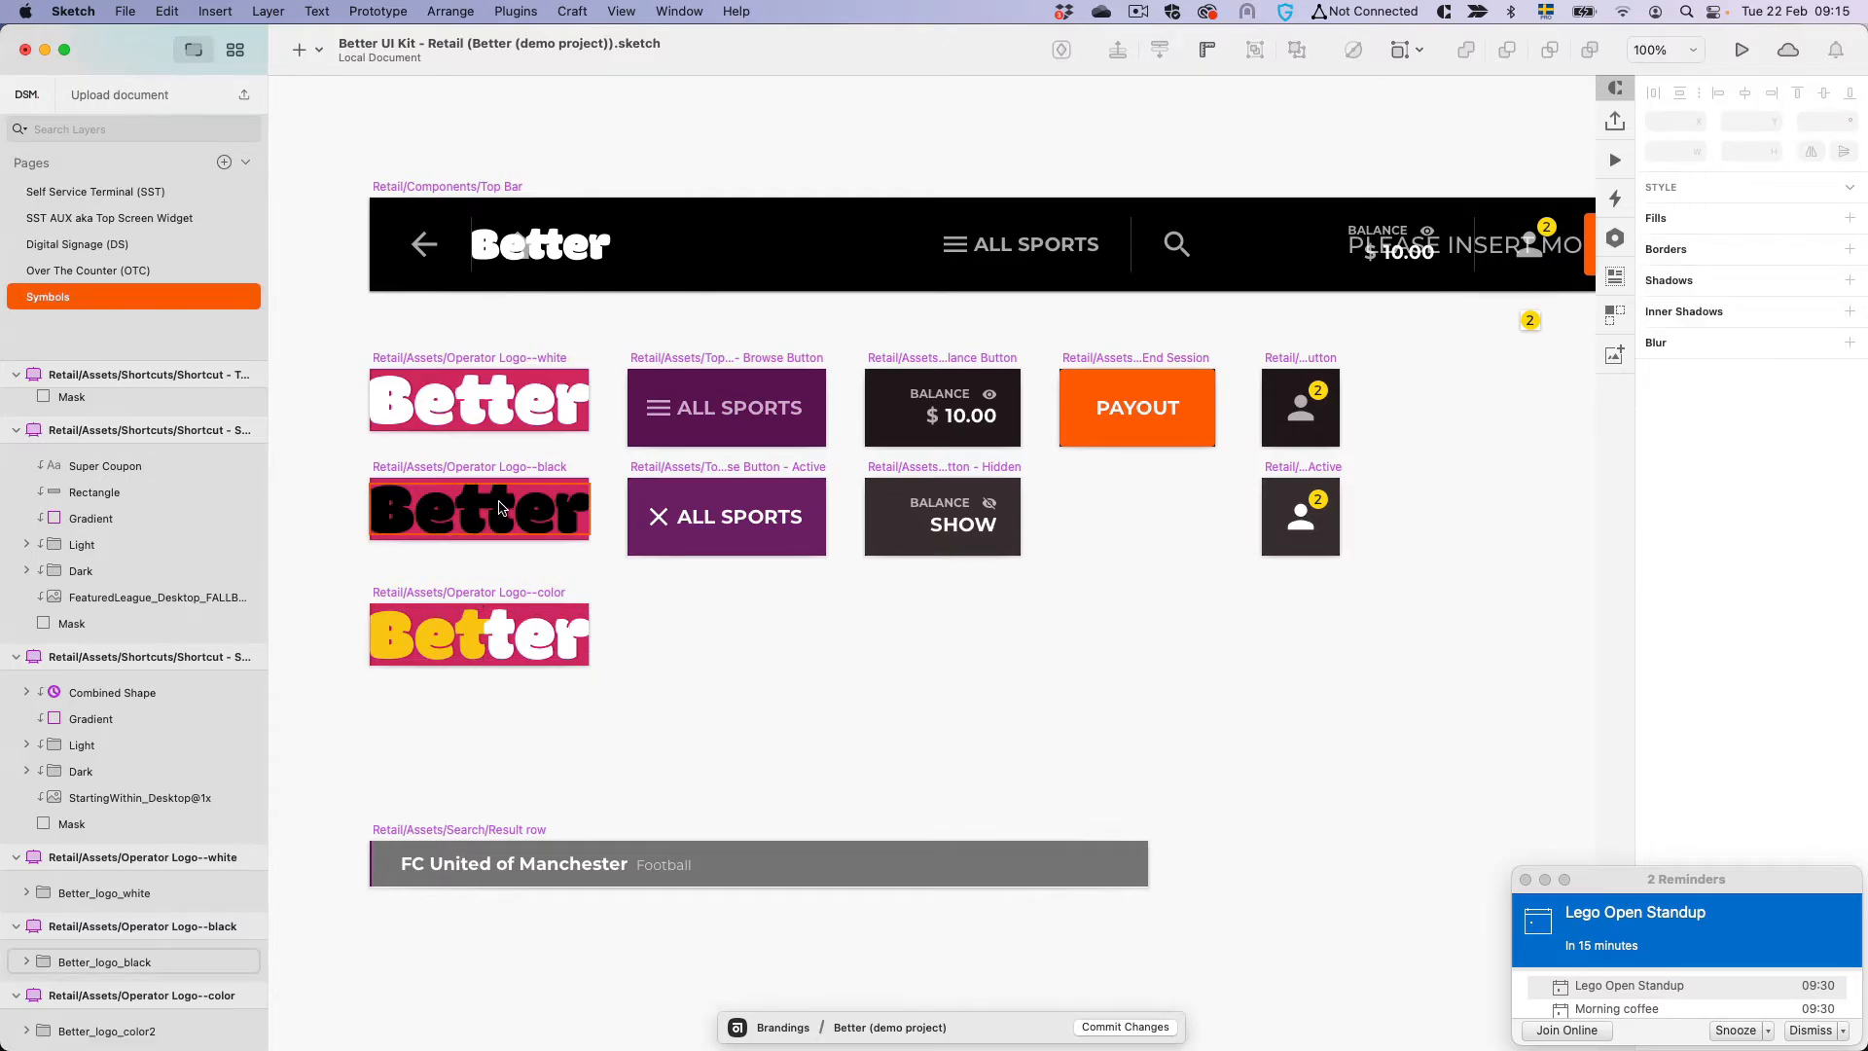
# Step: On the SST page at 50%, open the Landing screen's Top Bar symbol for editing
pyautogui.click(115, 194)
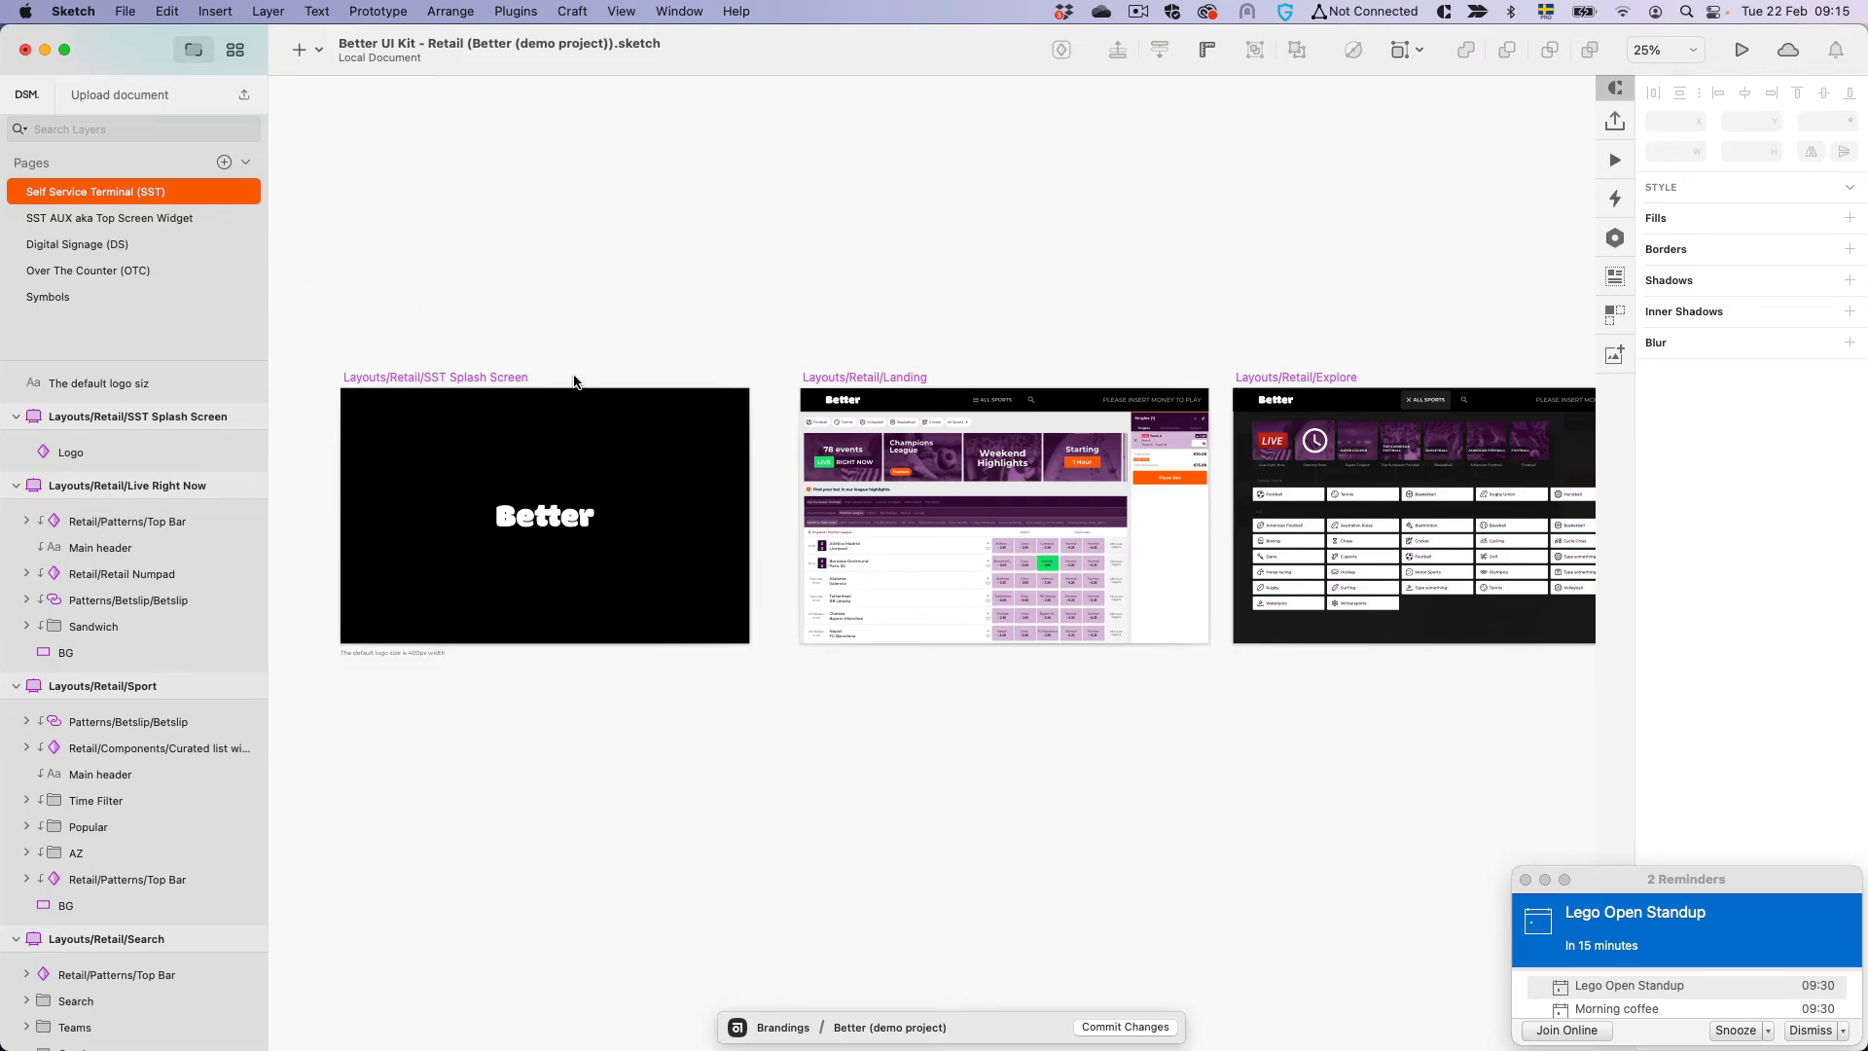
pyautogui.press('super+equal')
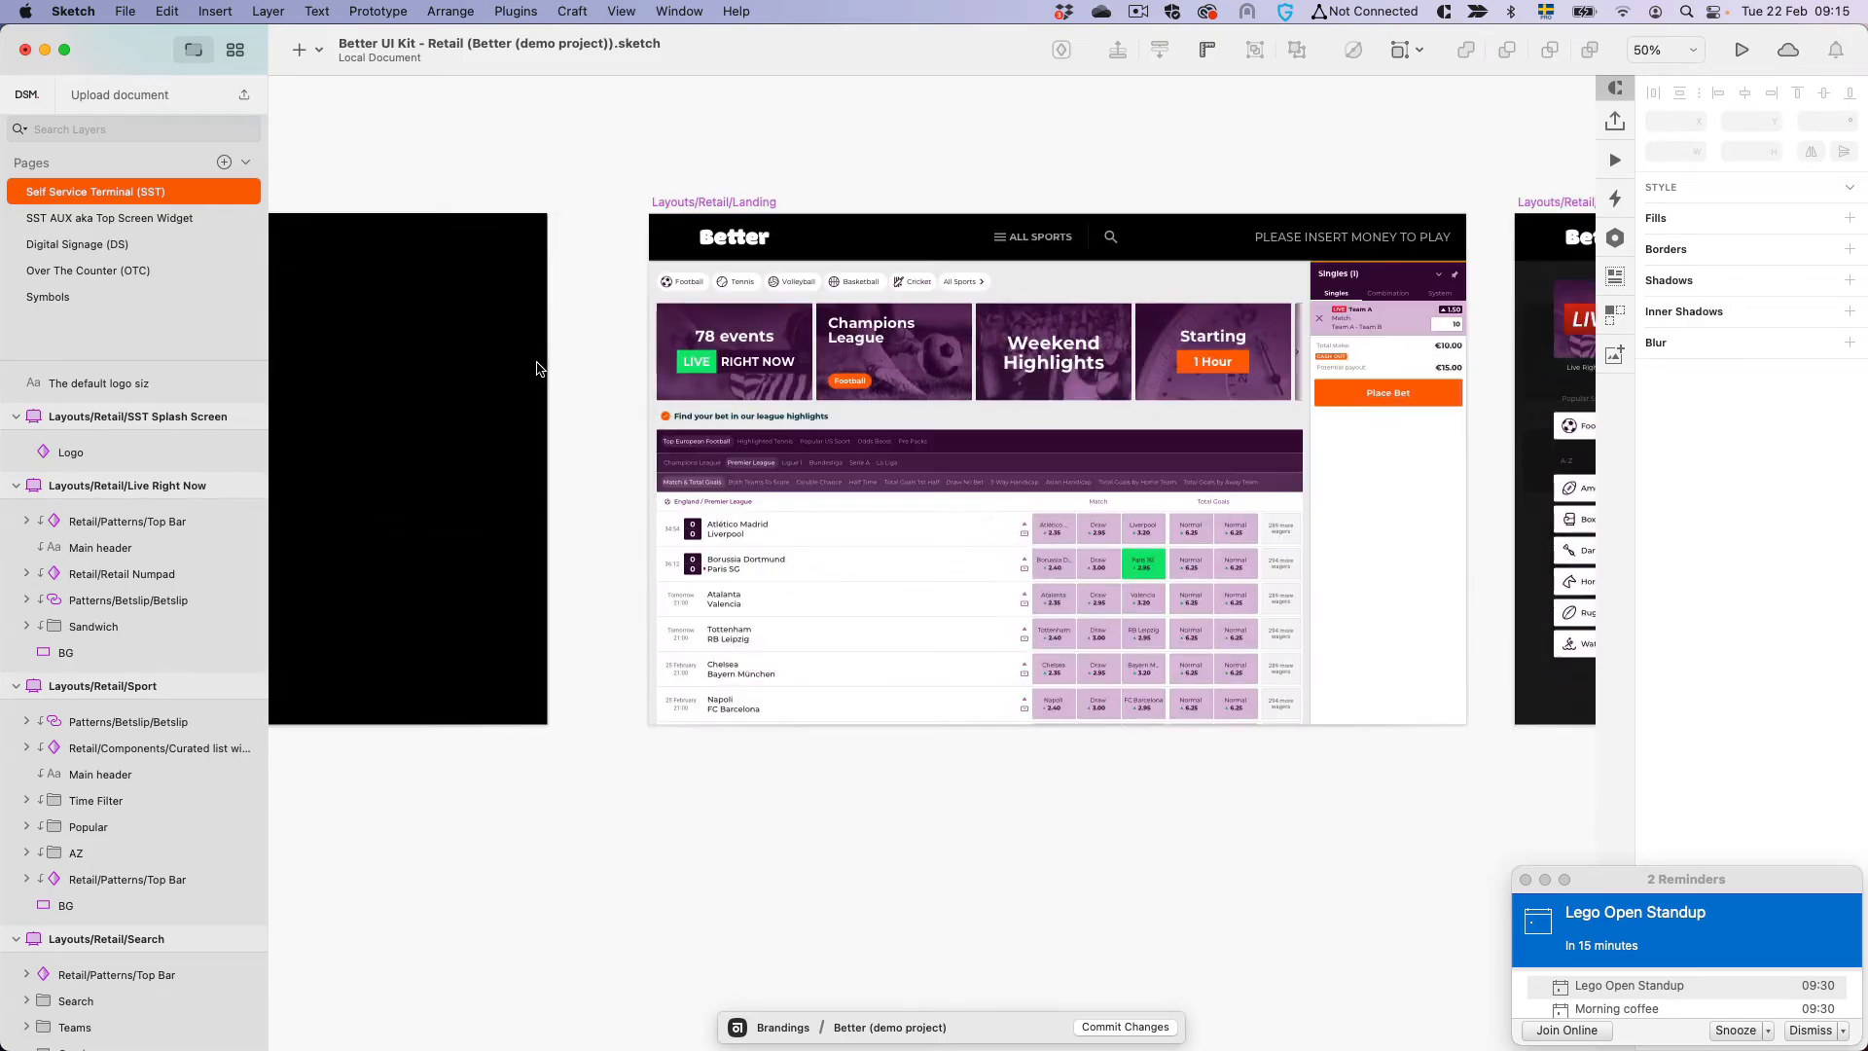
pyautogui.hscroll(-3, 536, 368)
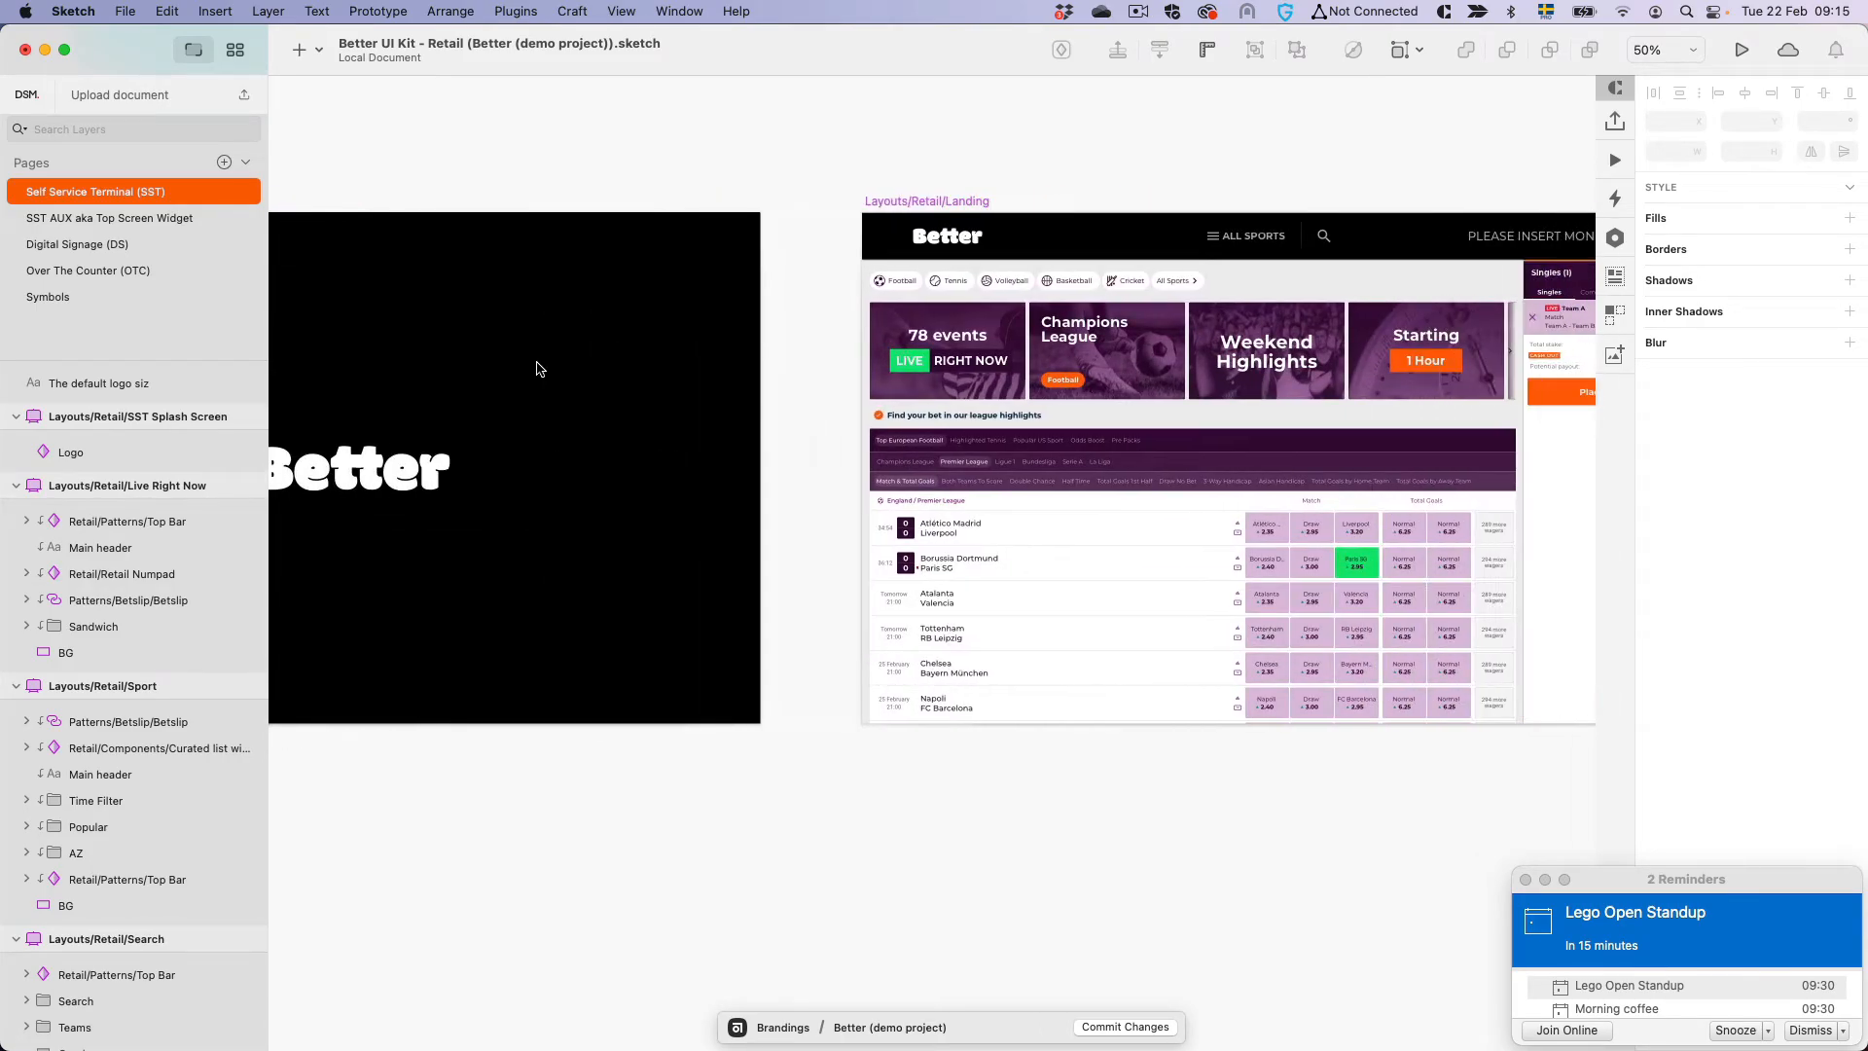
pyautogui.hscroll(-2, 536, 369)
pyautogui.hscroll(10, 536, 369)
pyautogui.scroll(2, 536, 369)
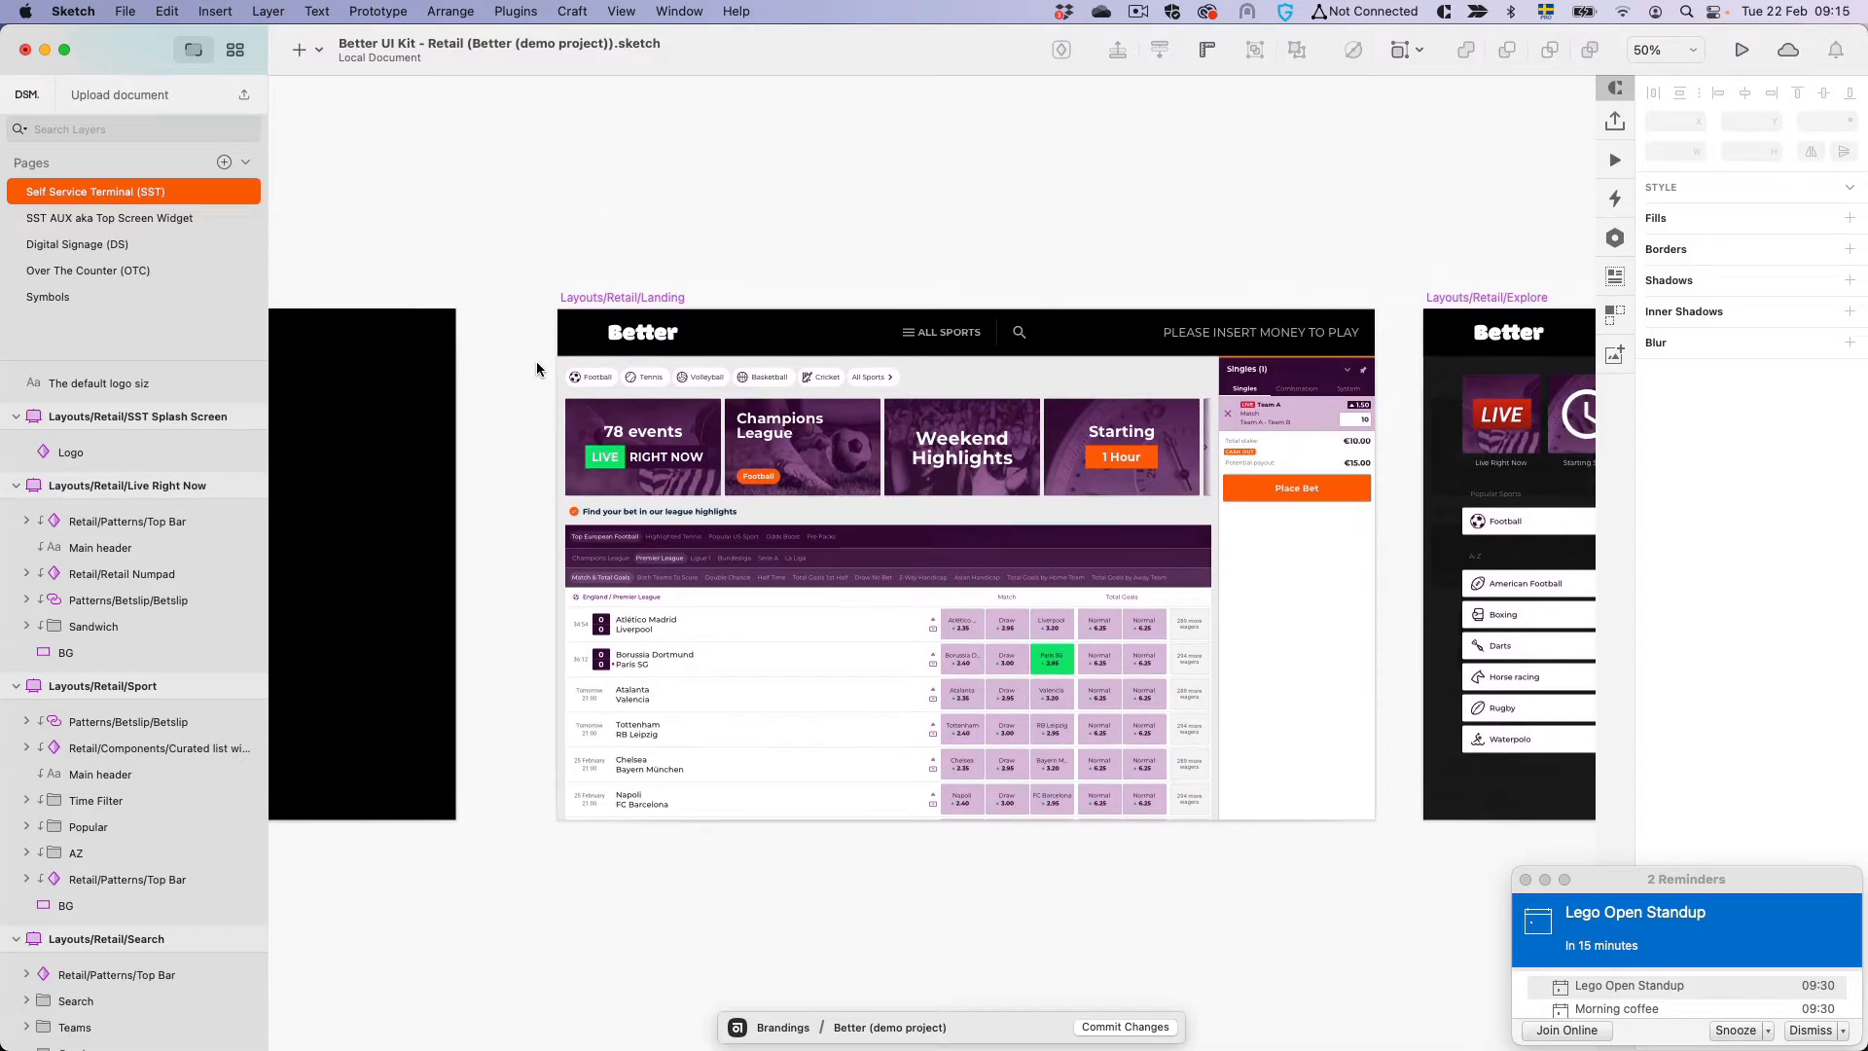
pyautogui.click(665, 322)
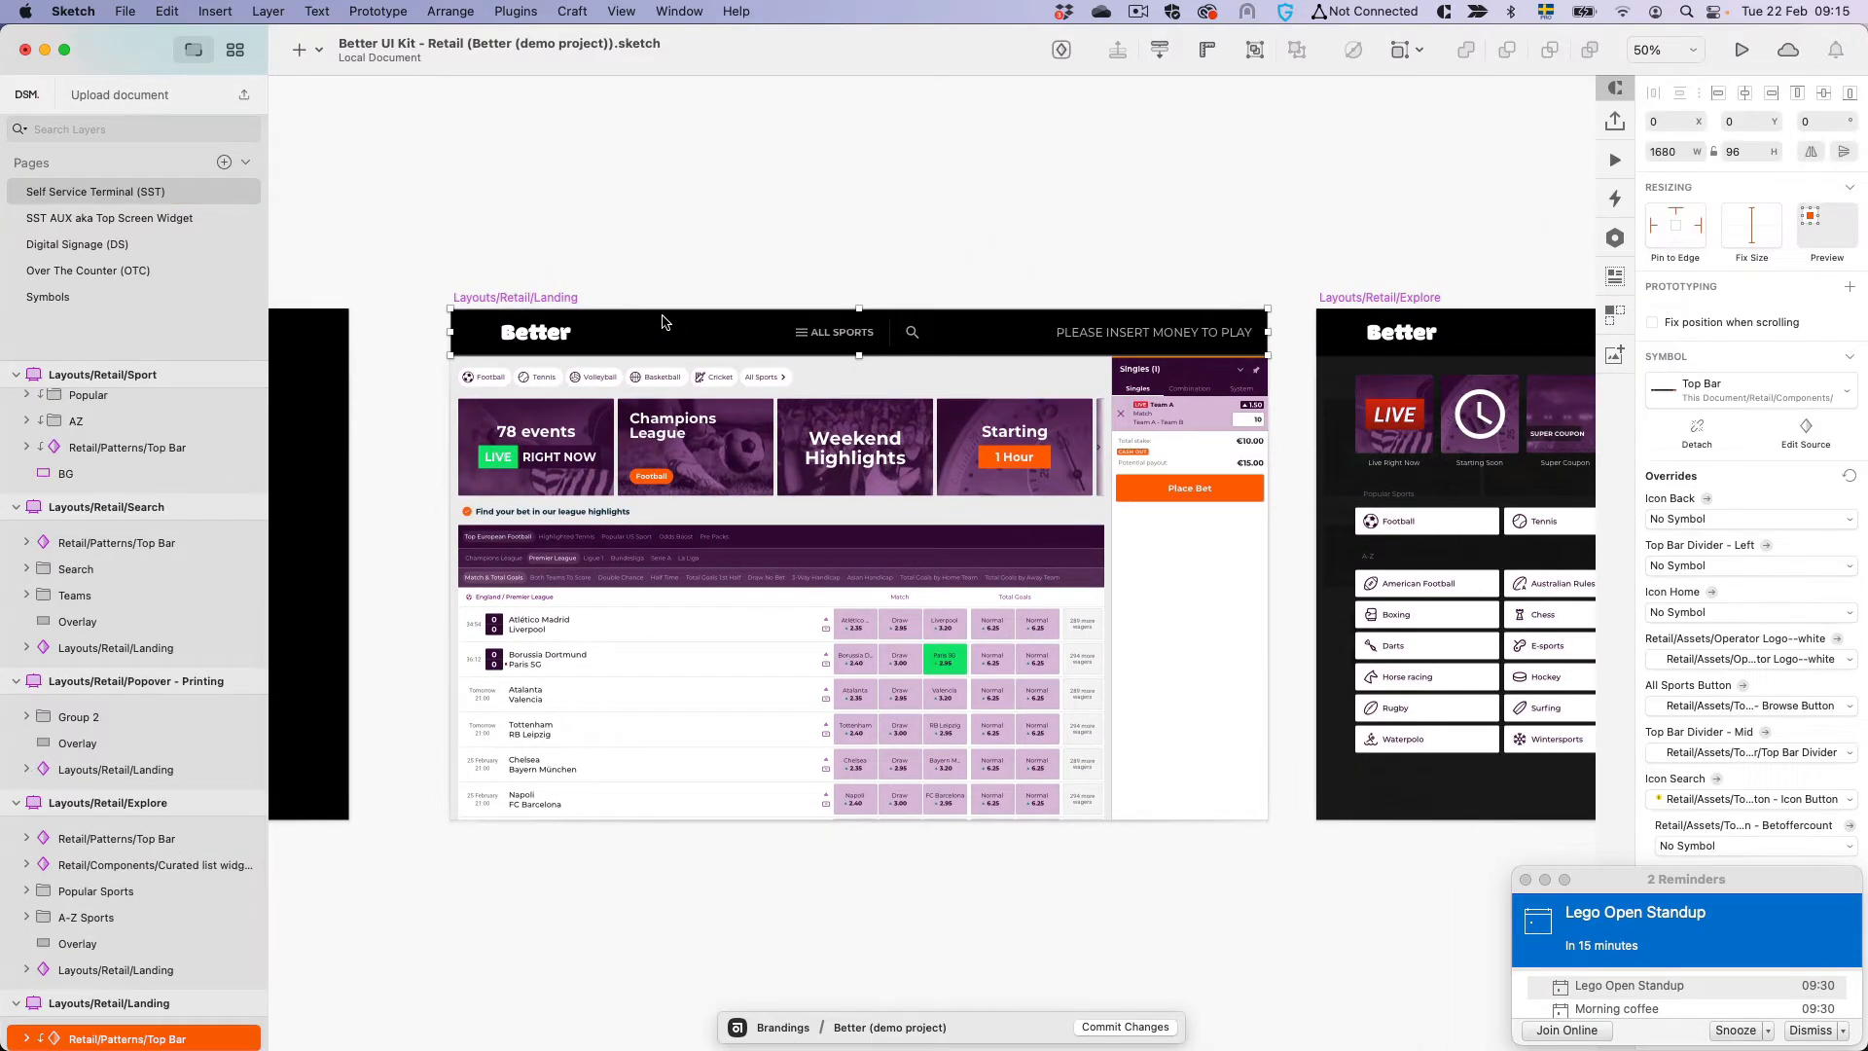
pyautogui.doubleClick(662, 322)
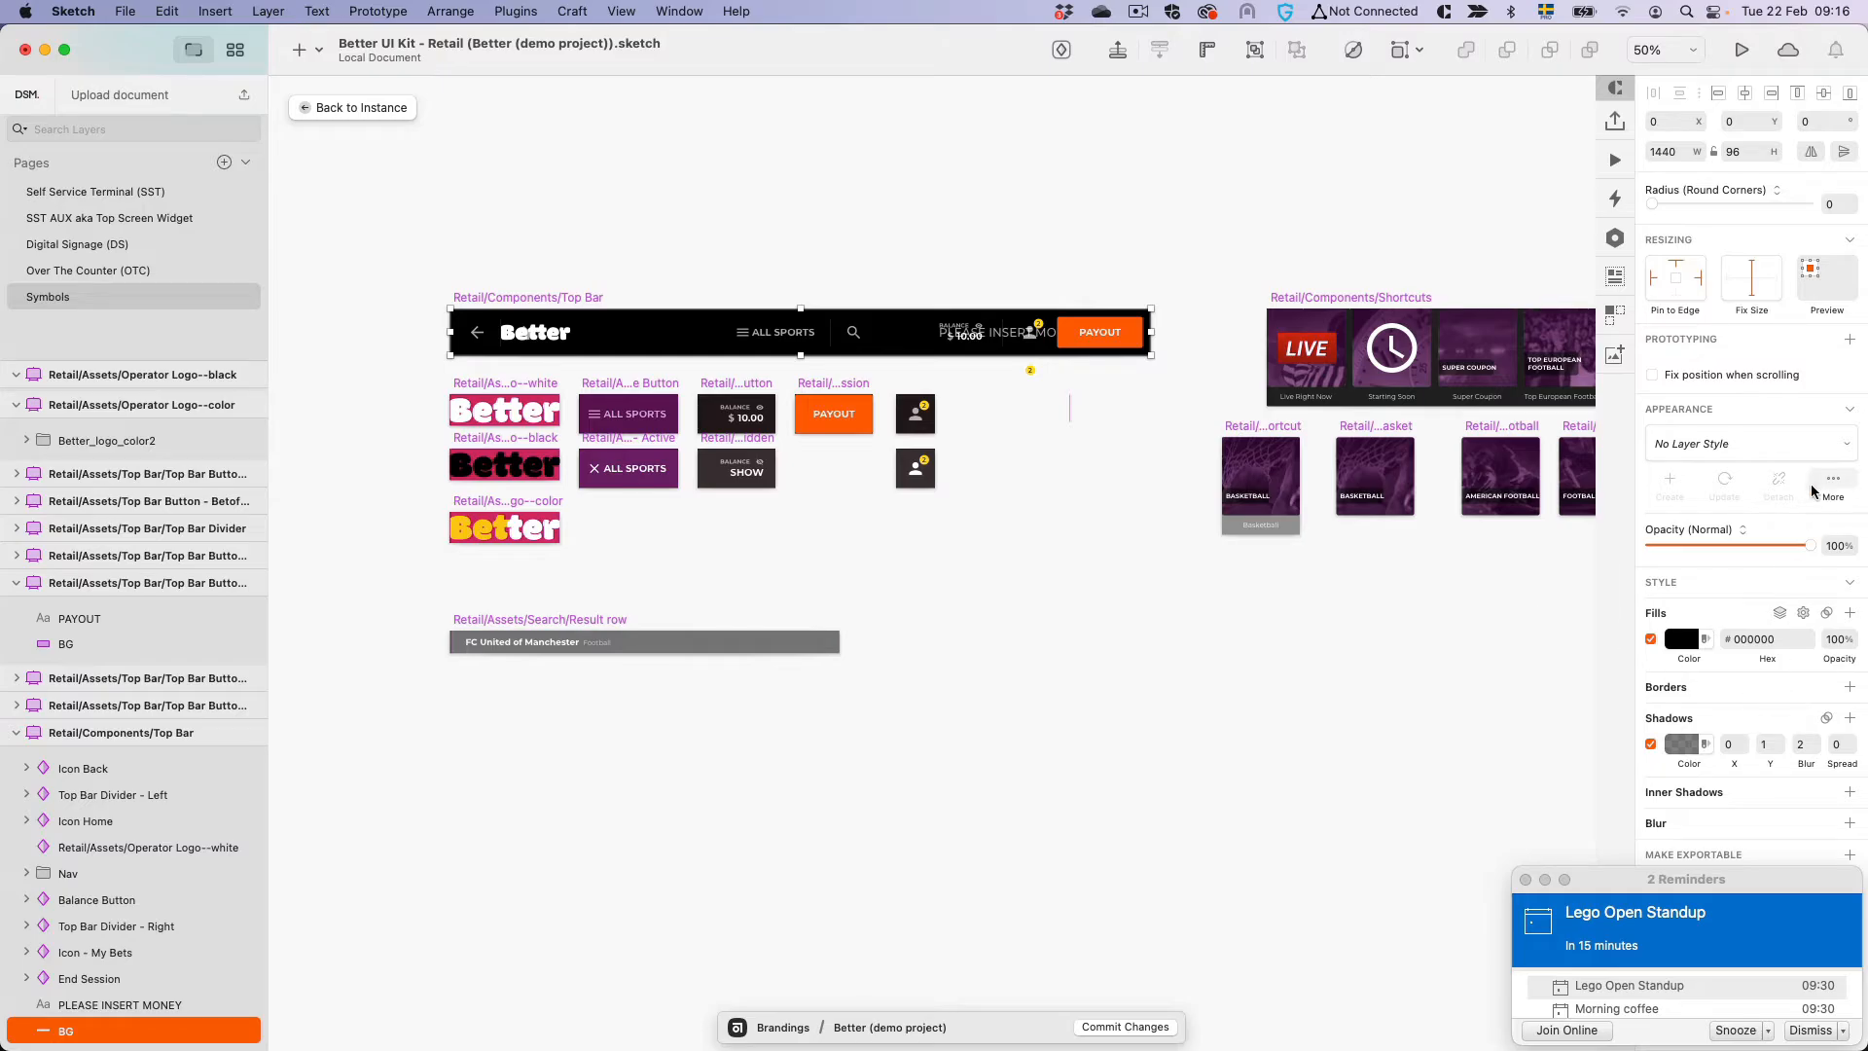
# Step: Apply the Operator > Primary > Primary 800 layer style to the BG, then return to the instance
pyautogui.click(1845, 445)
pyautogui.moveTo(1814, 538)
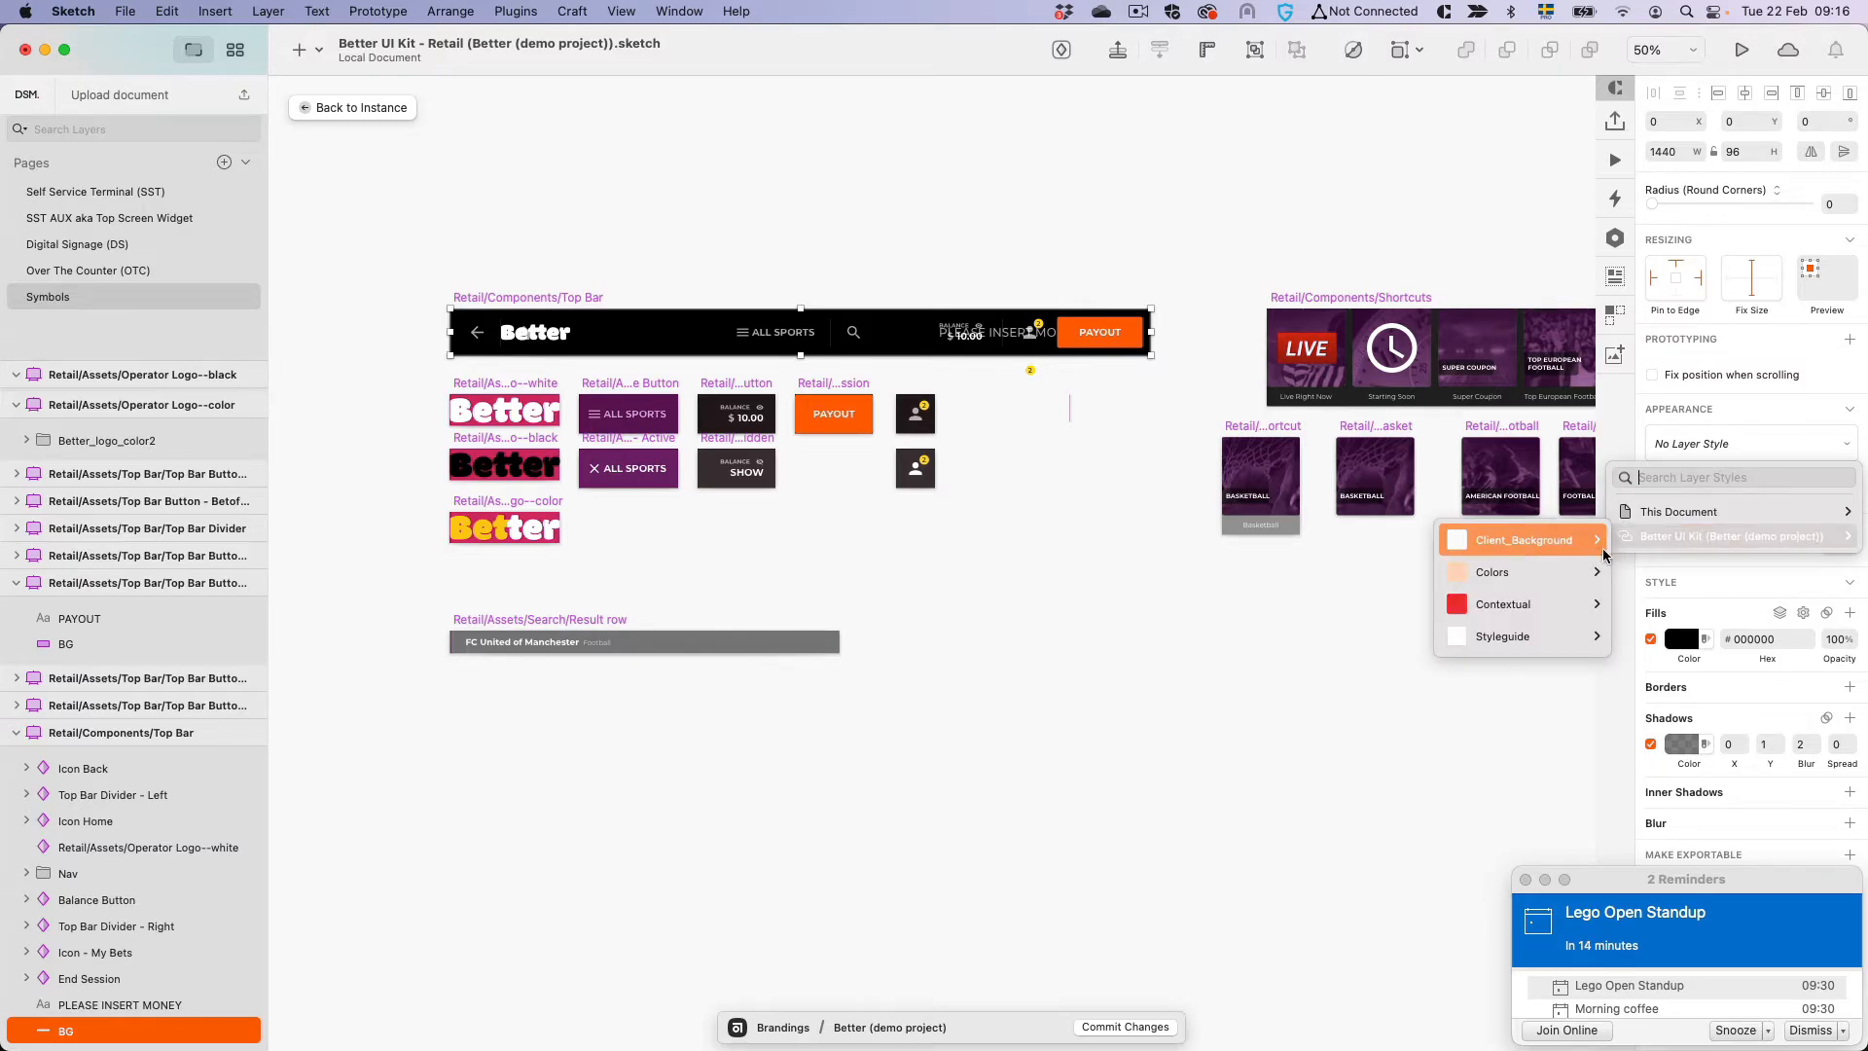
pyautogui.moveTo(1569, 582)
pyautogui.moveTo(1402, 585)
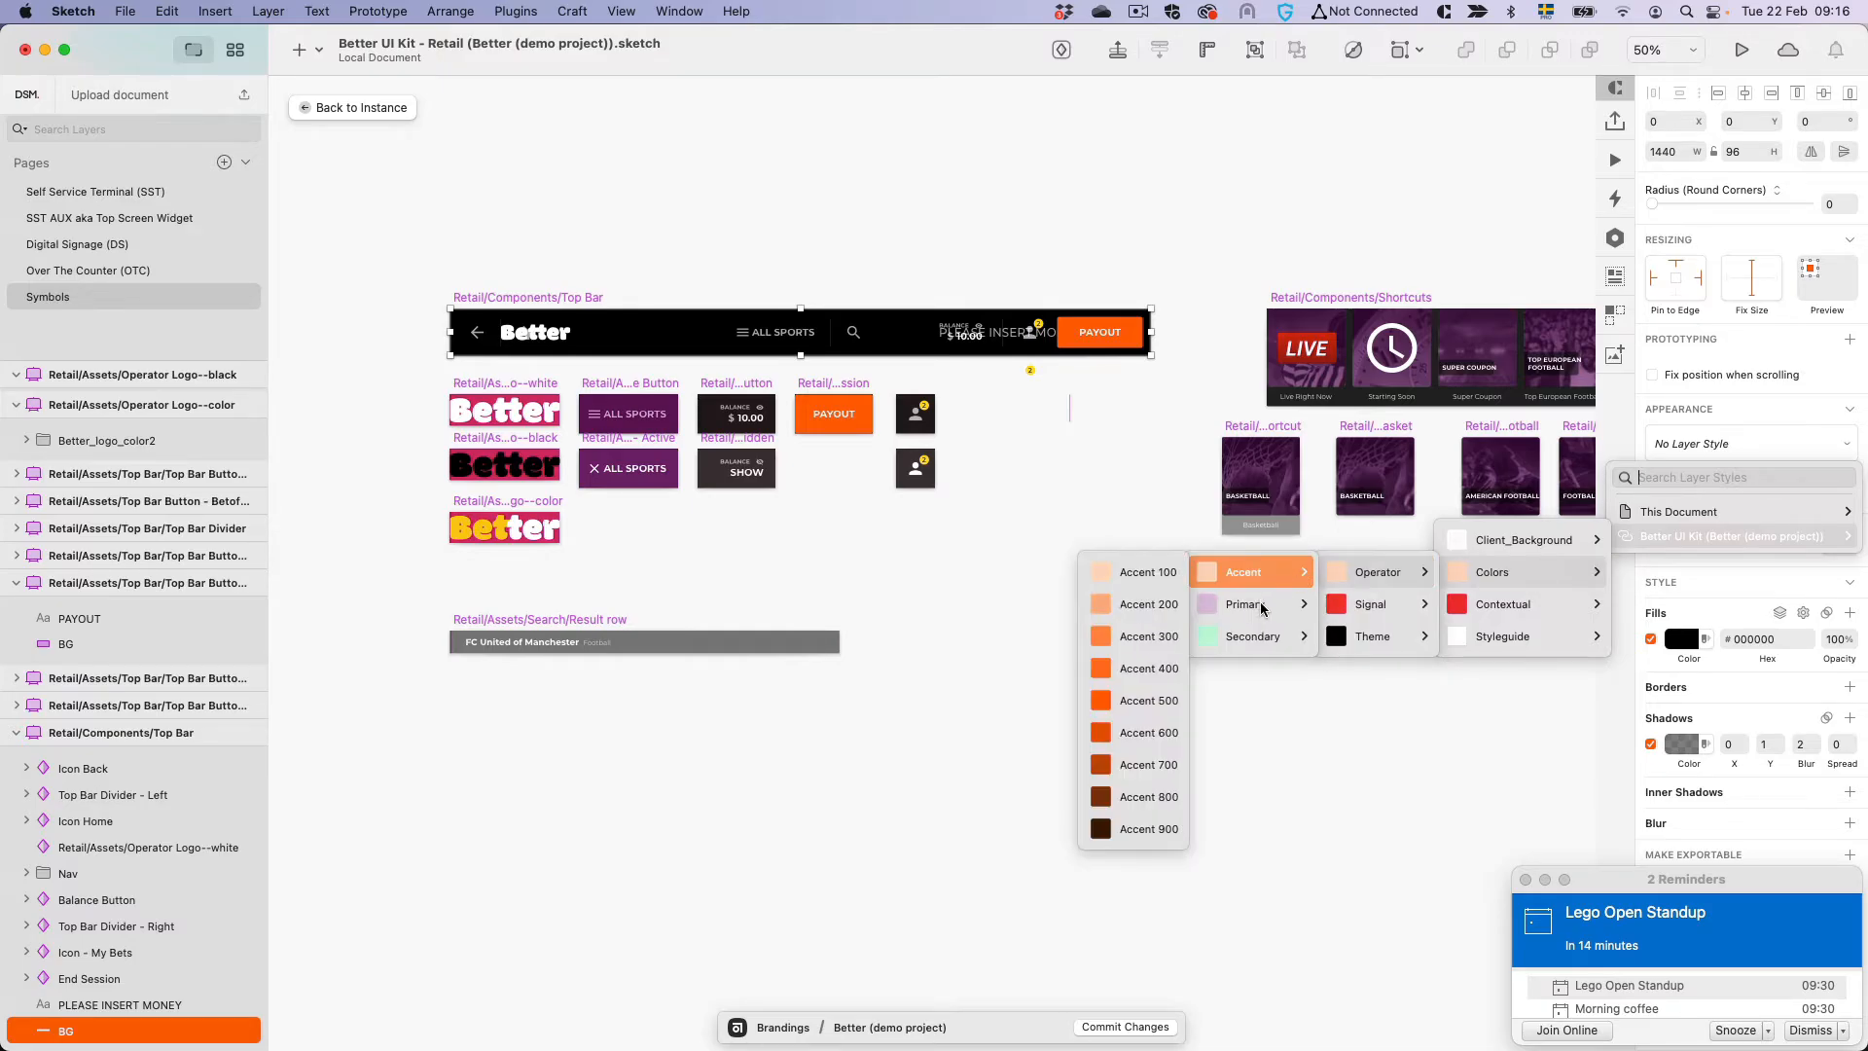
pyautogui.moveTo(1261, 611)
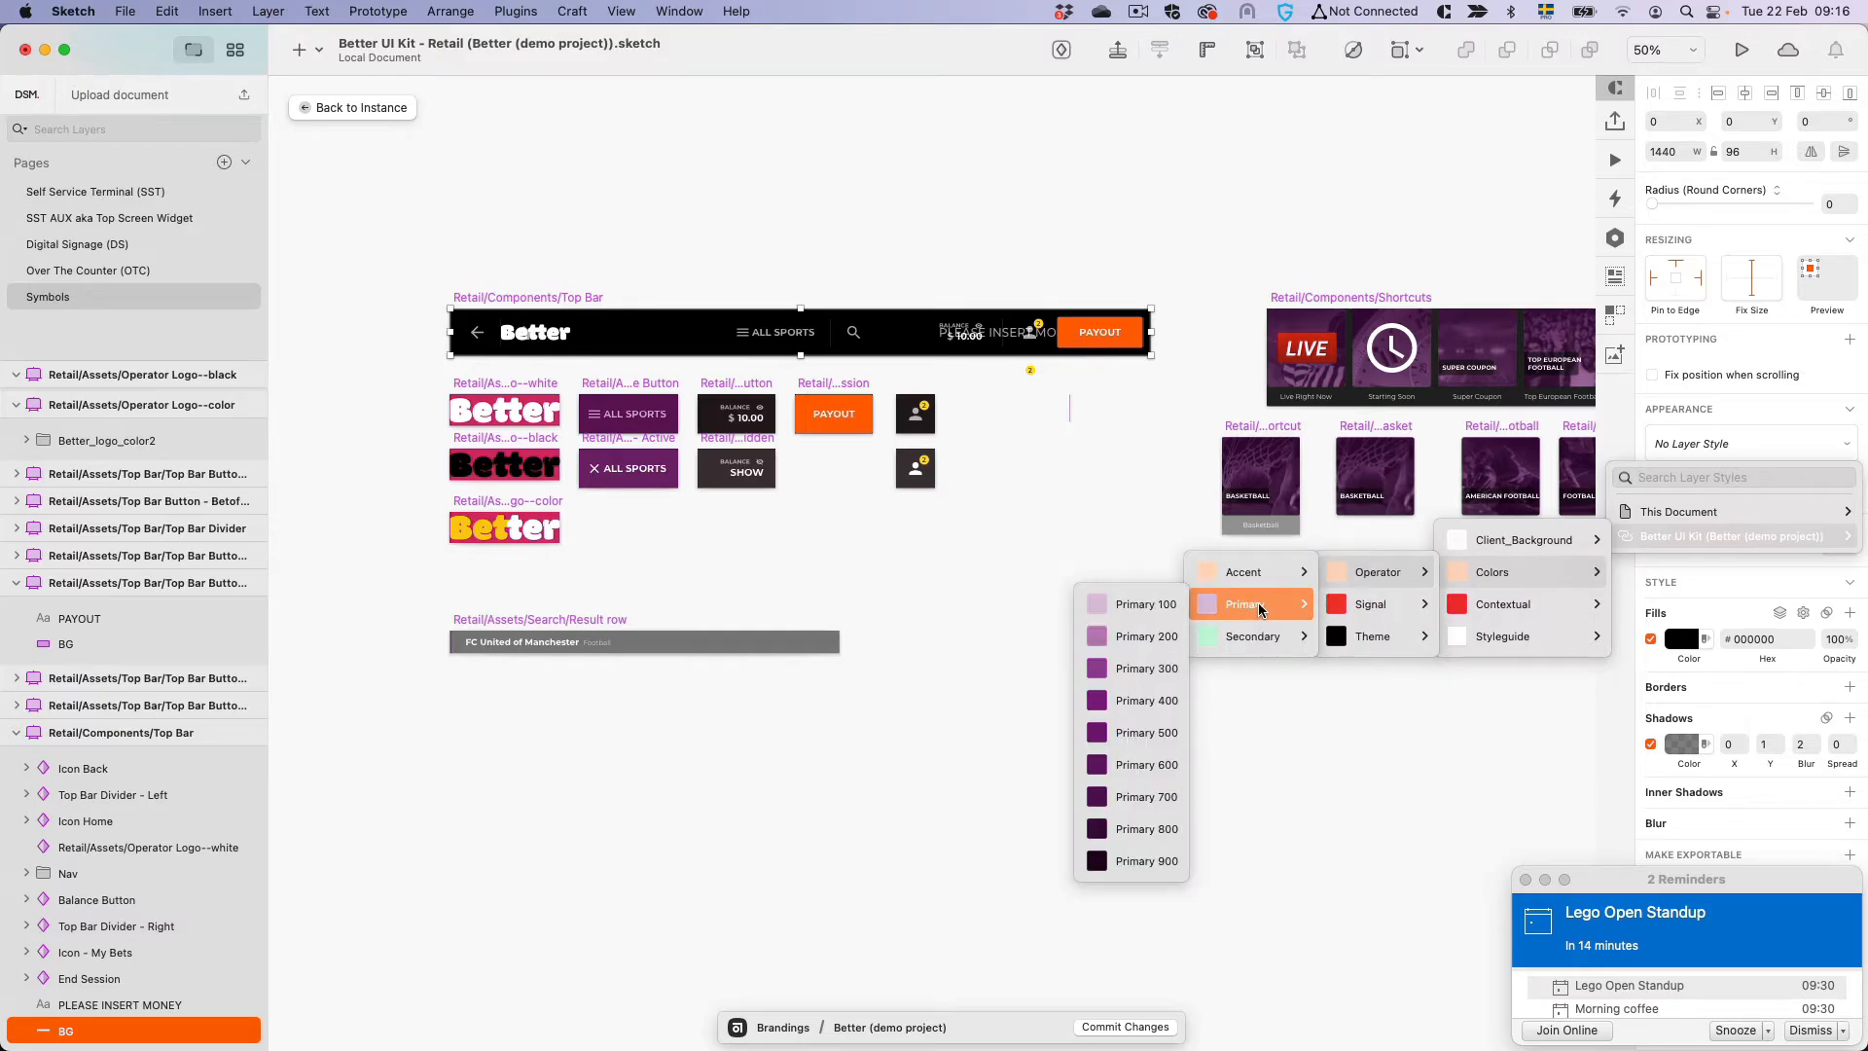
pyautogui.click(1182, 838)
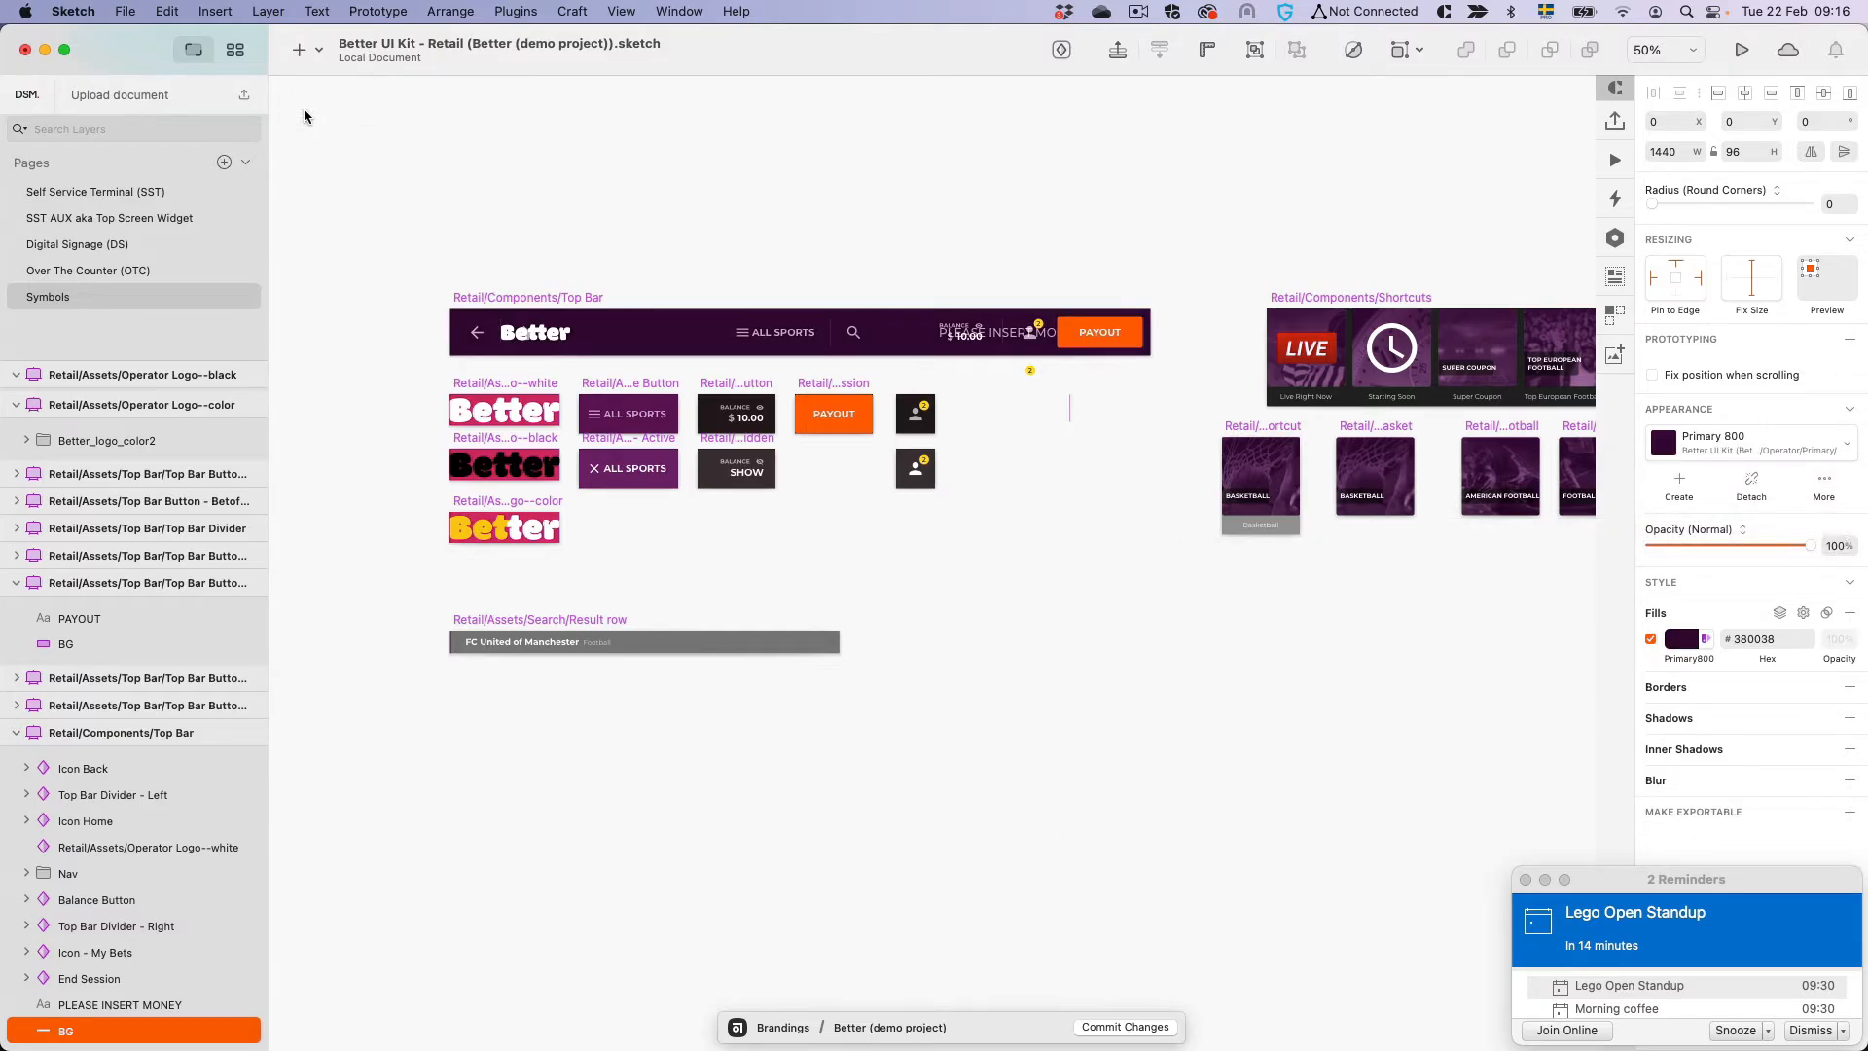
pyautogui.click(307, 109)
pyautogui.click(480, 150)
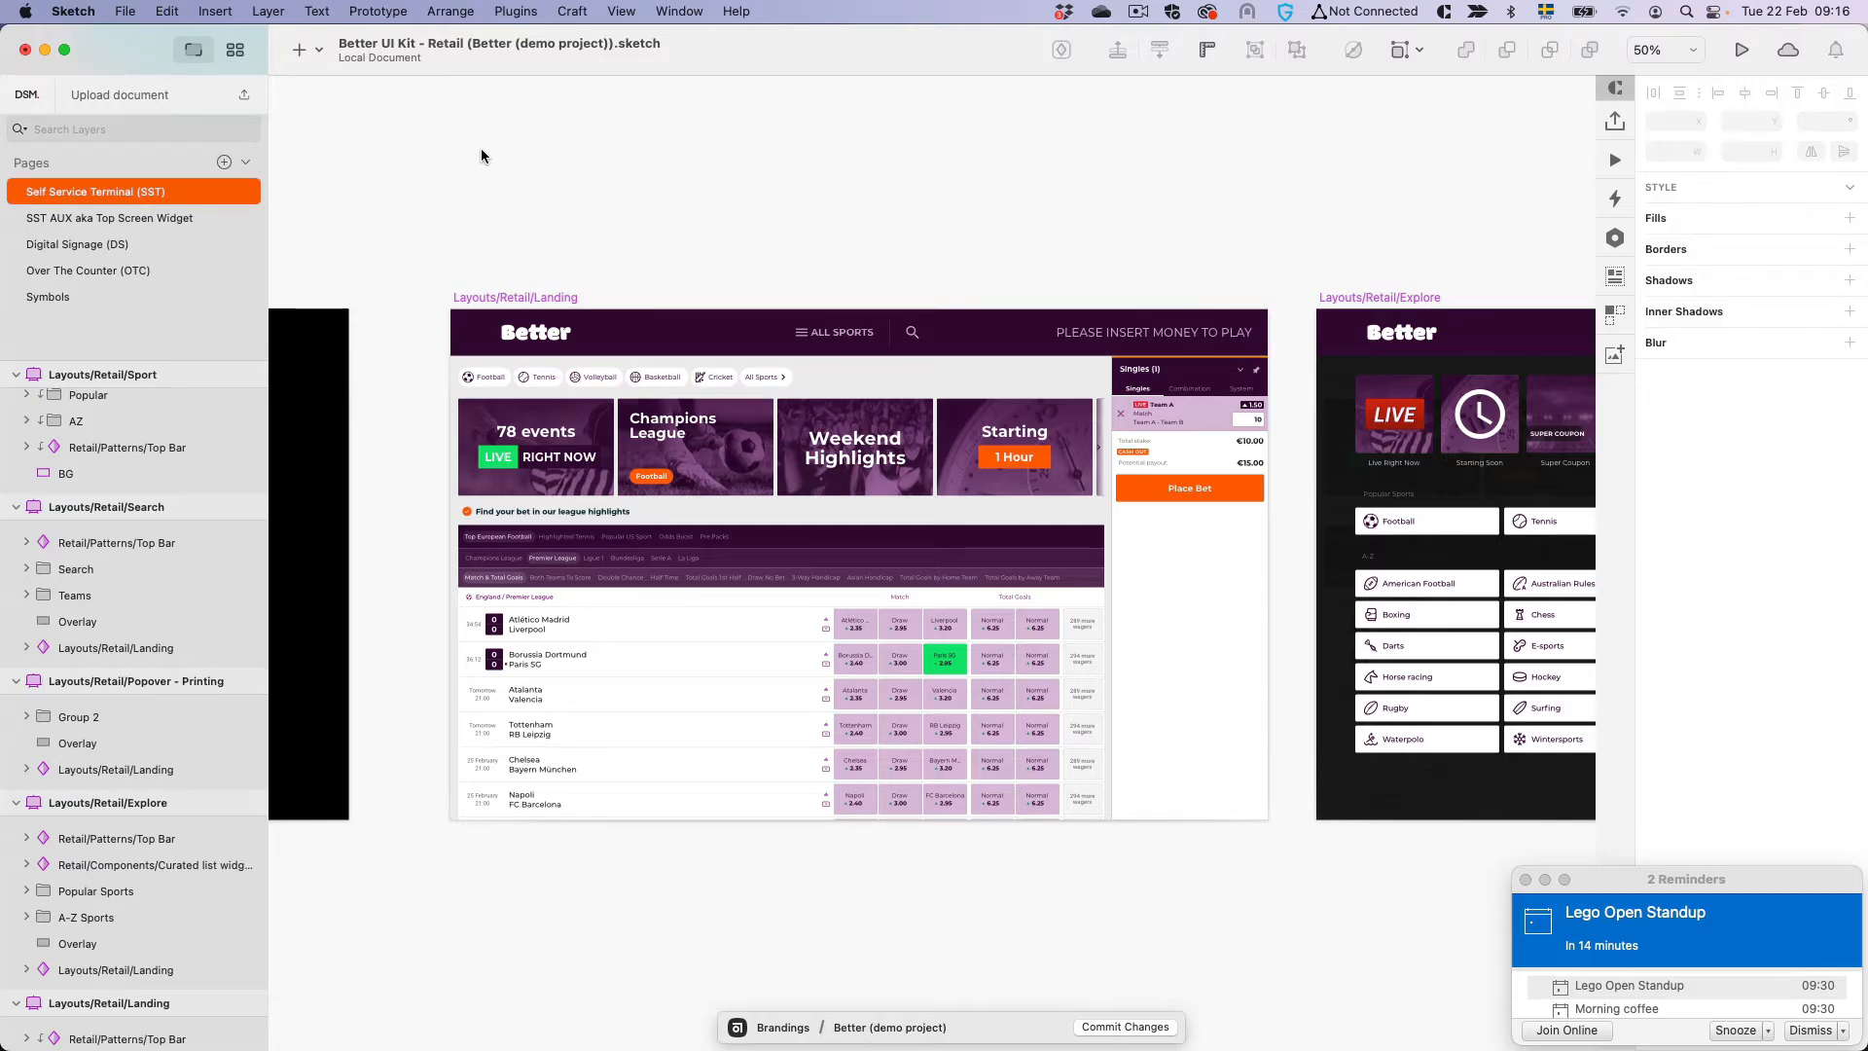
# Step: Set the SST Splash Screen artboard's background to the Better UI Kit Object Primary500 colour variable
pyautogui.hscroll(-4, 480, 154)
pyautogui.hscroll(10, 481, 154)
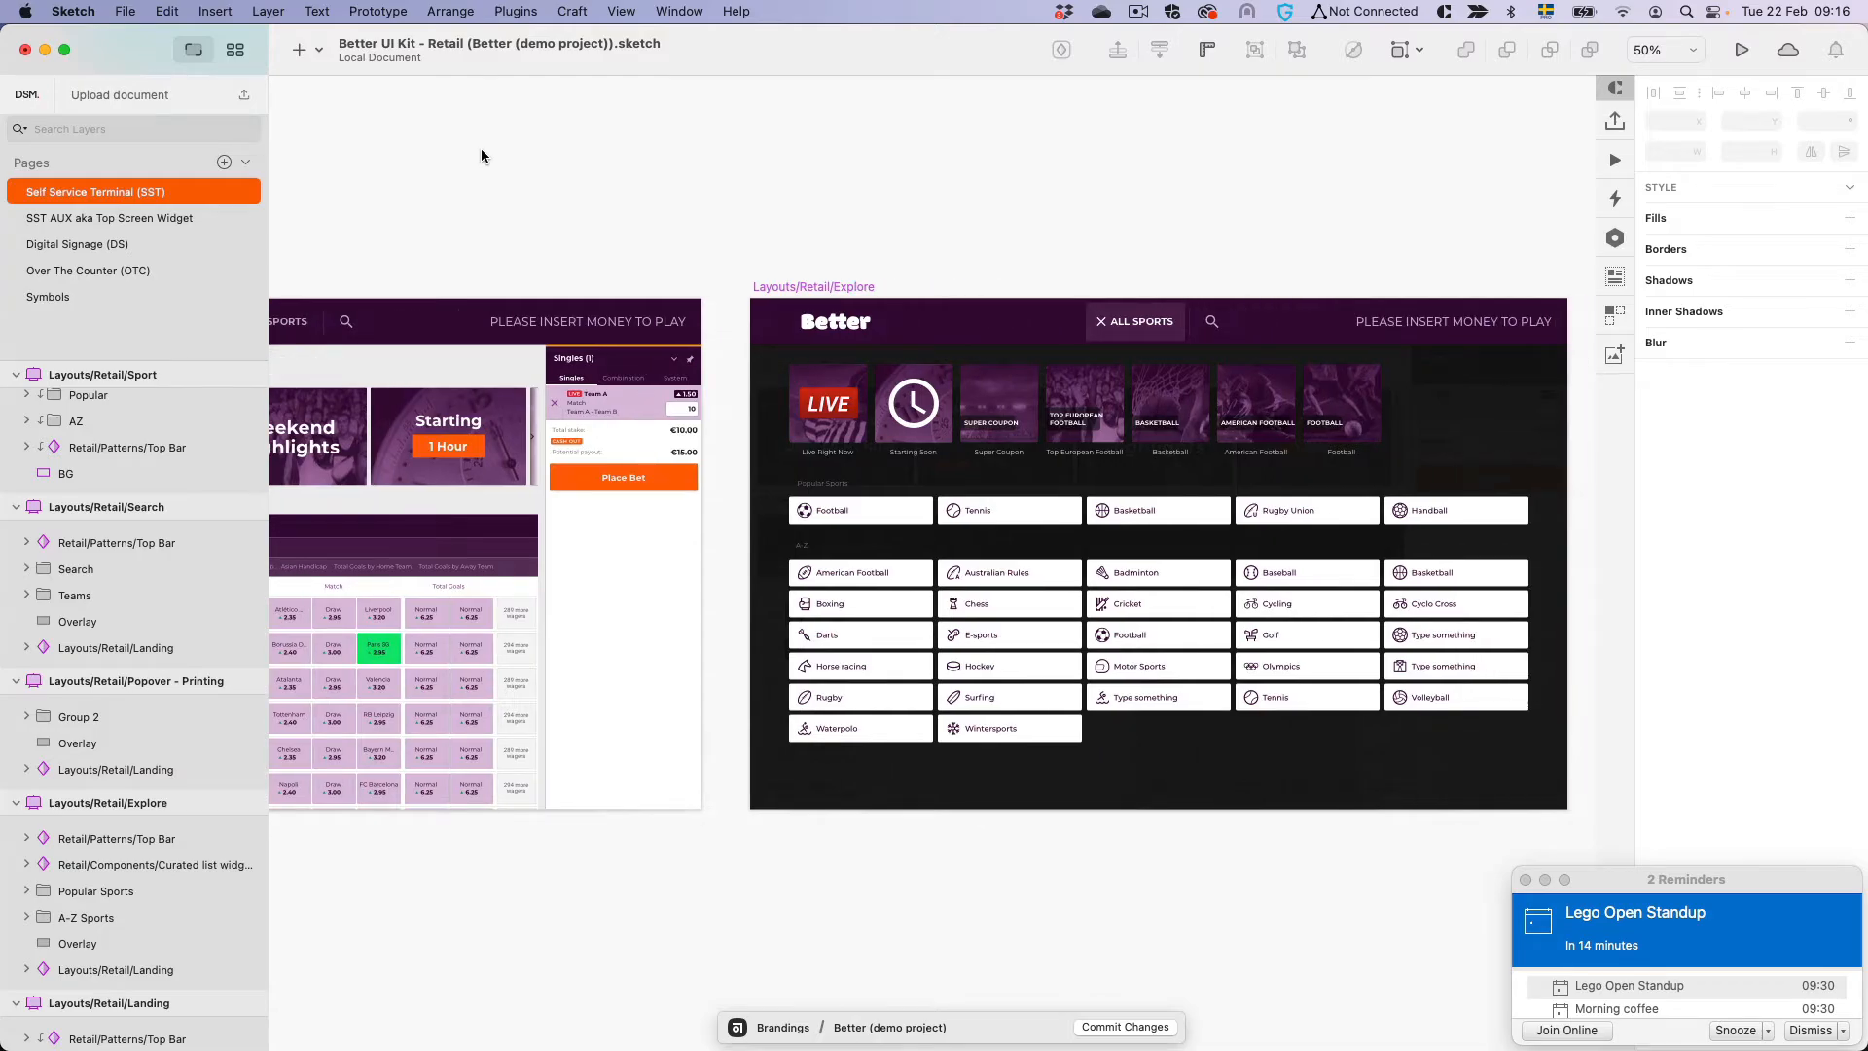
pyautogui.hscroll(-10, 481, 148)
pyautogui.scroll(-1, 480, 156)
pyautogui.hscroll(1, 480, 155)
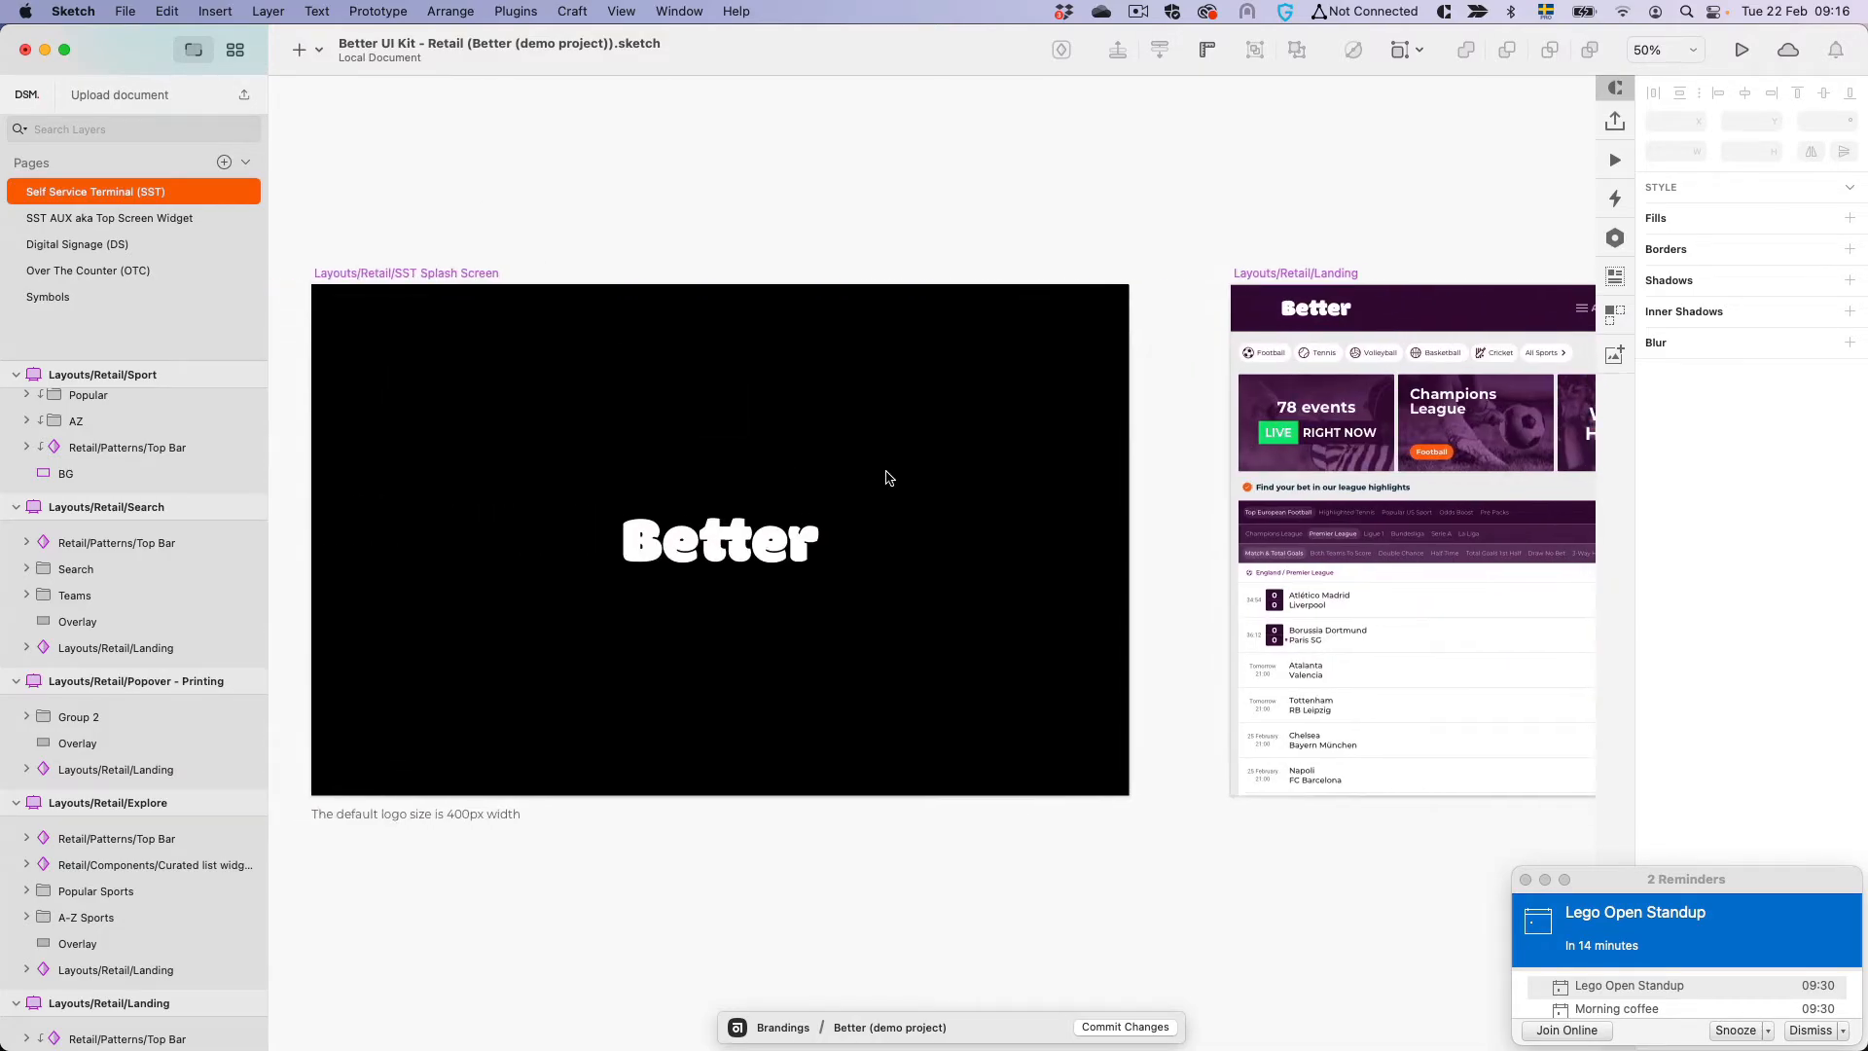
pyautogui.click(437, 277)
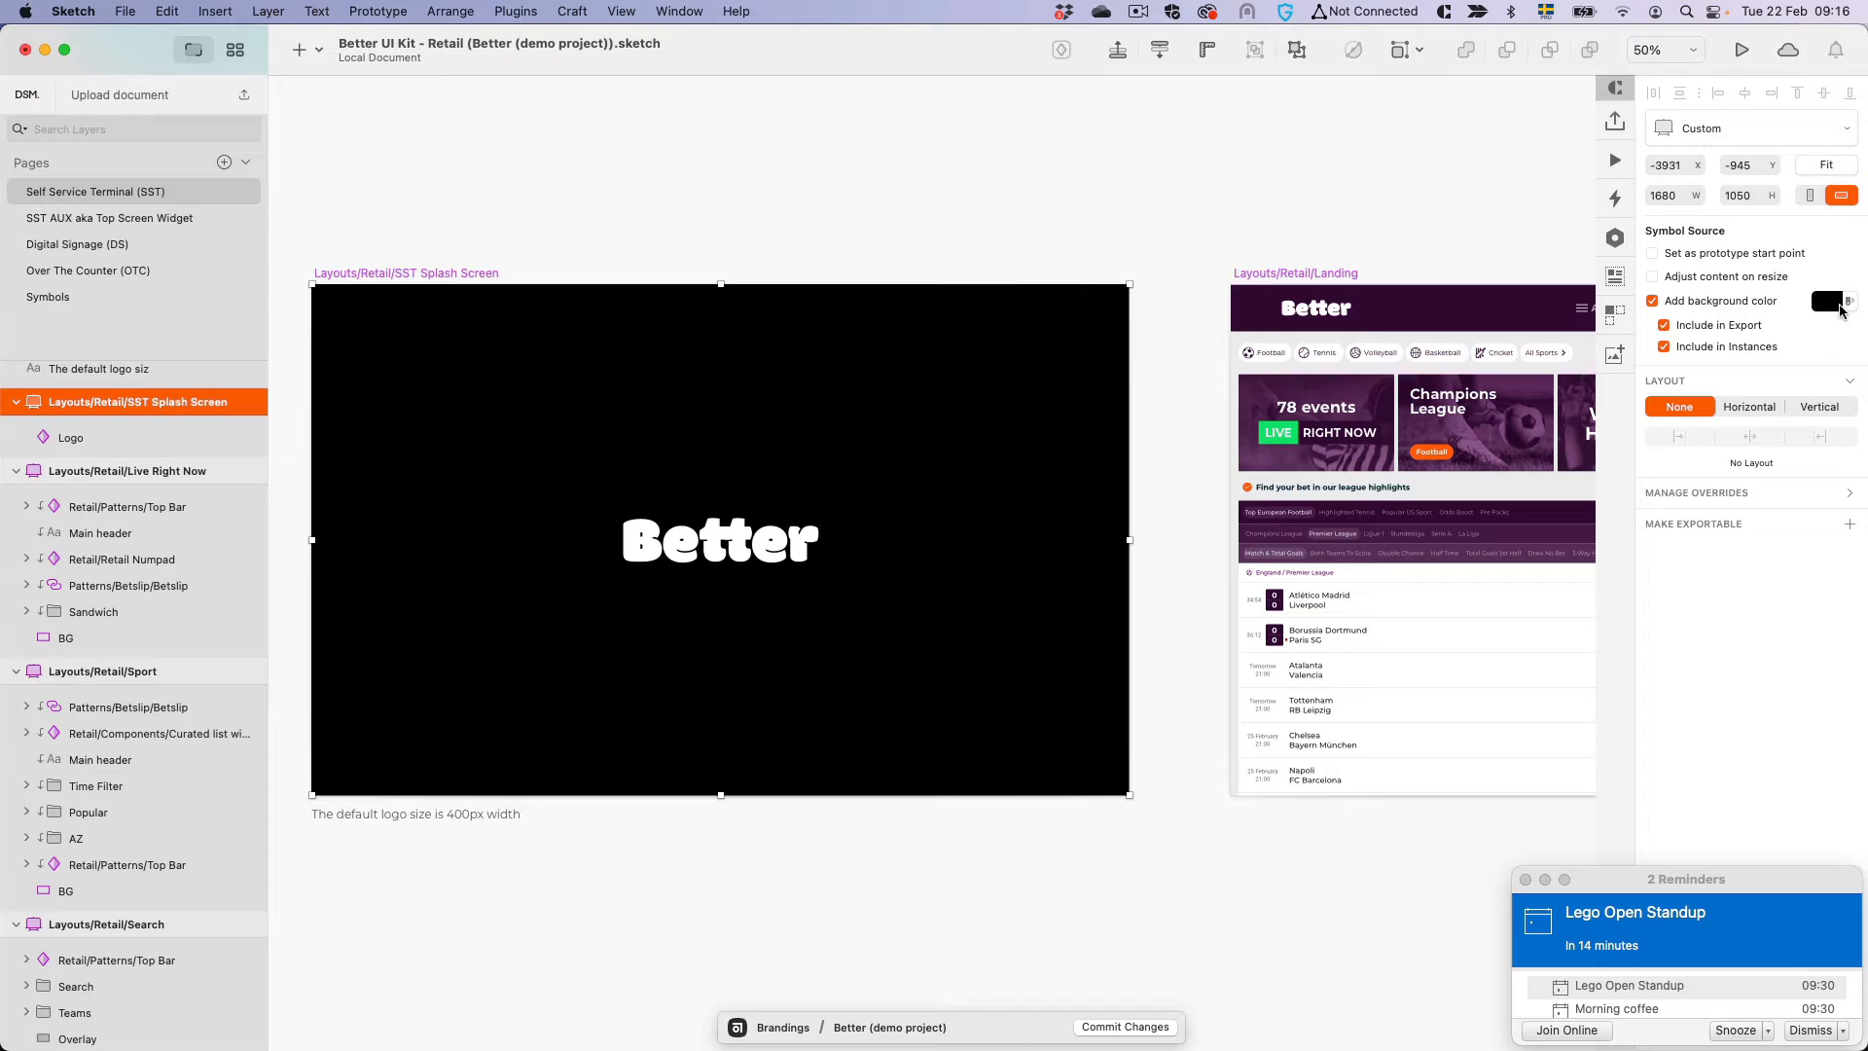
pyautogui.click(1827, 302)
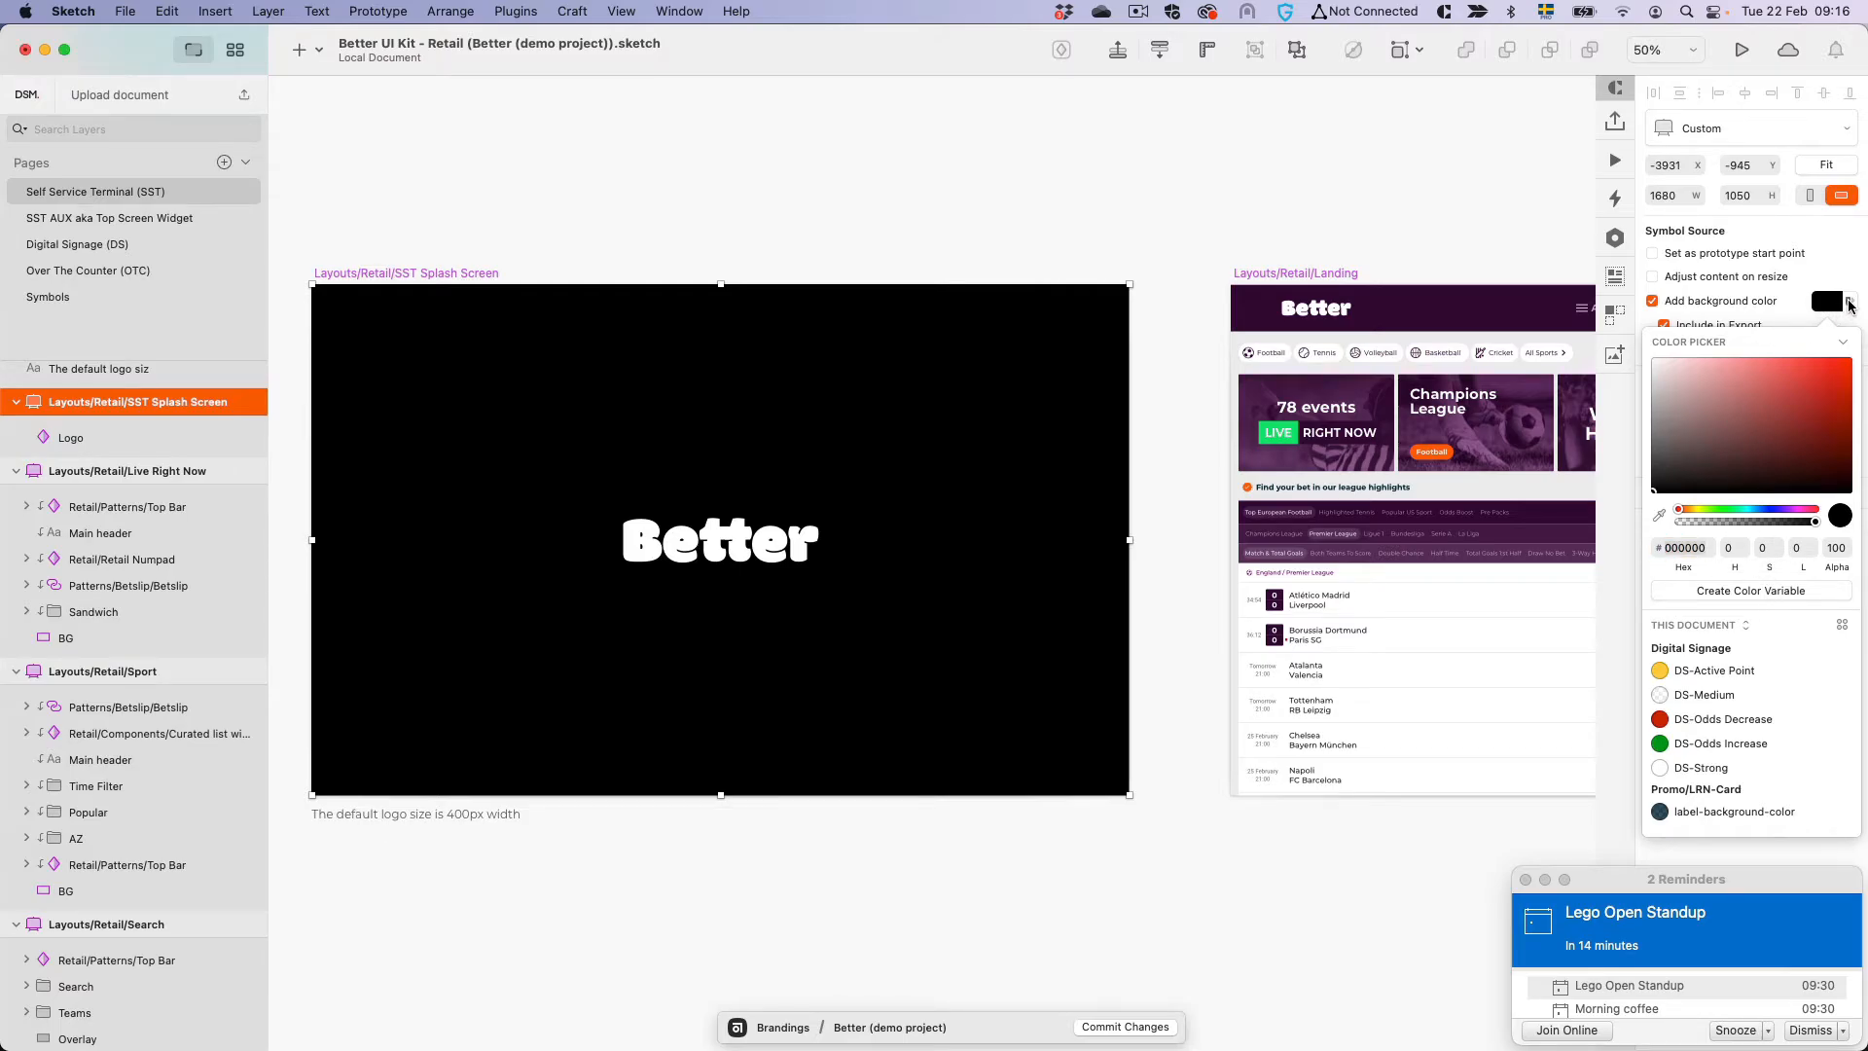
pyautogui.click(1850, 305)
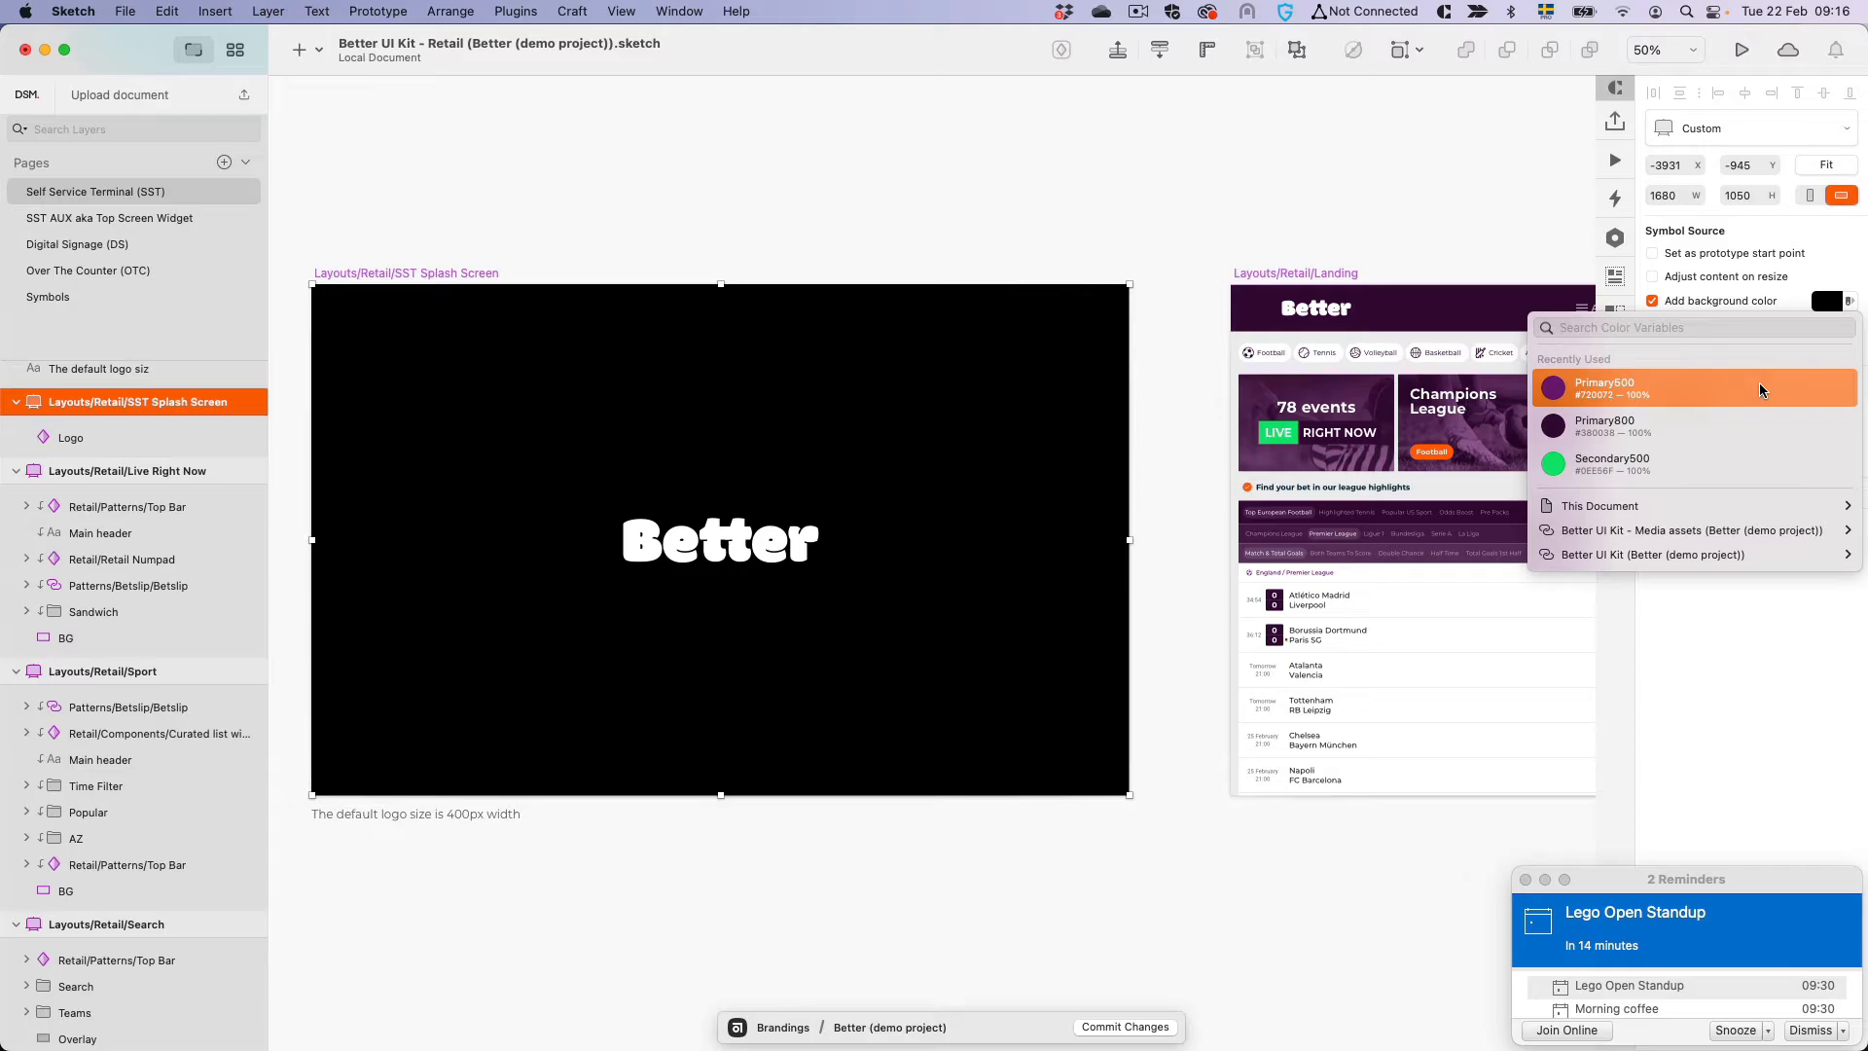
pyautogui.moveTo(1736, 562)
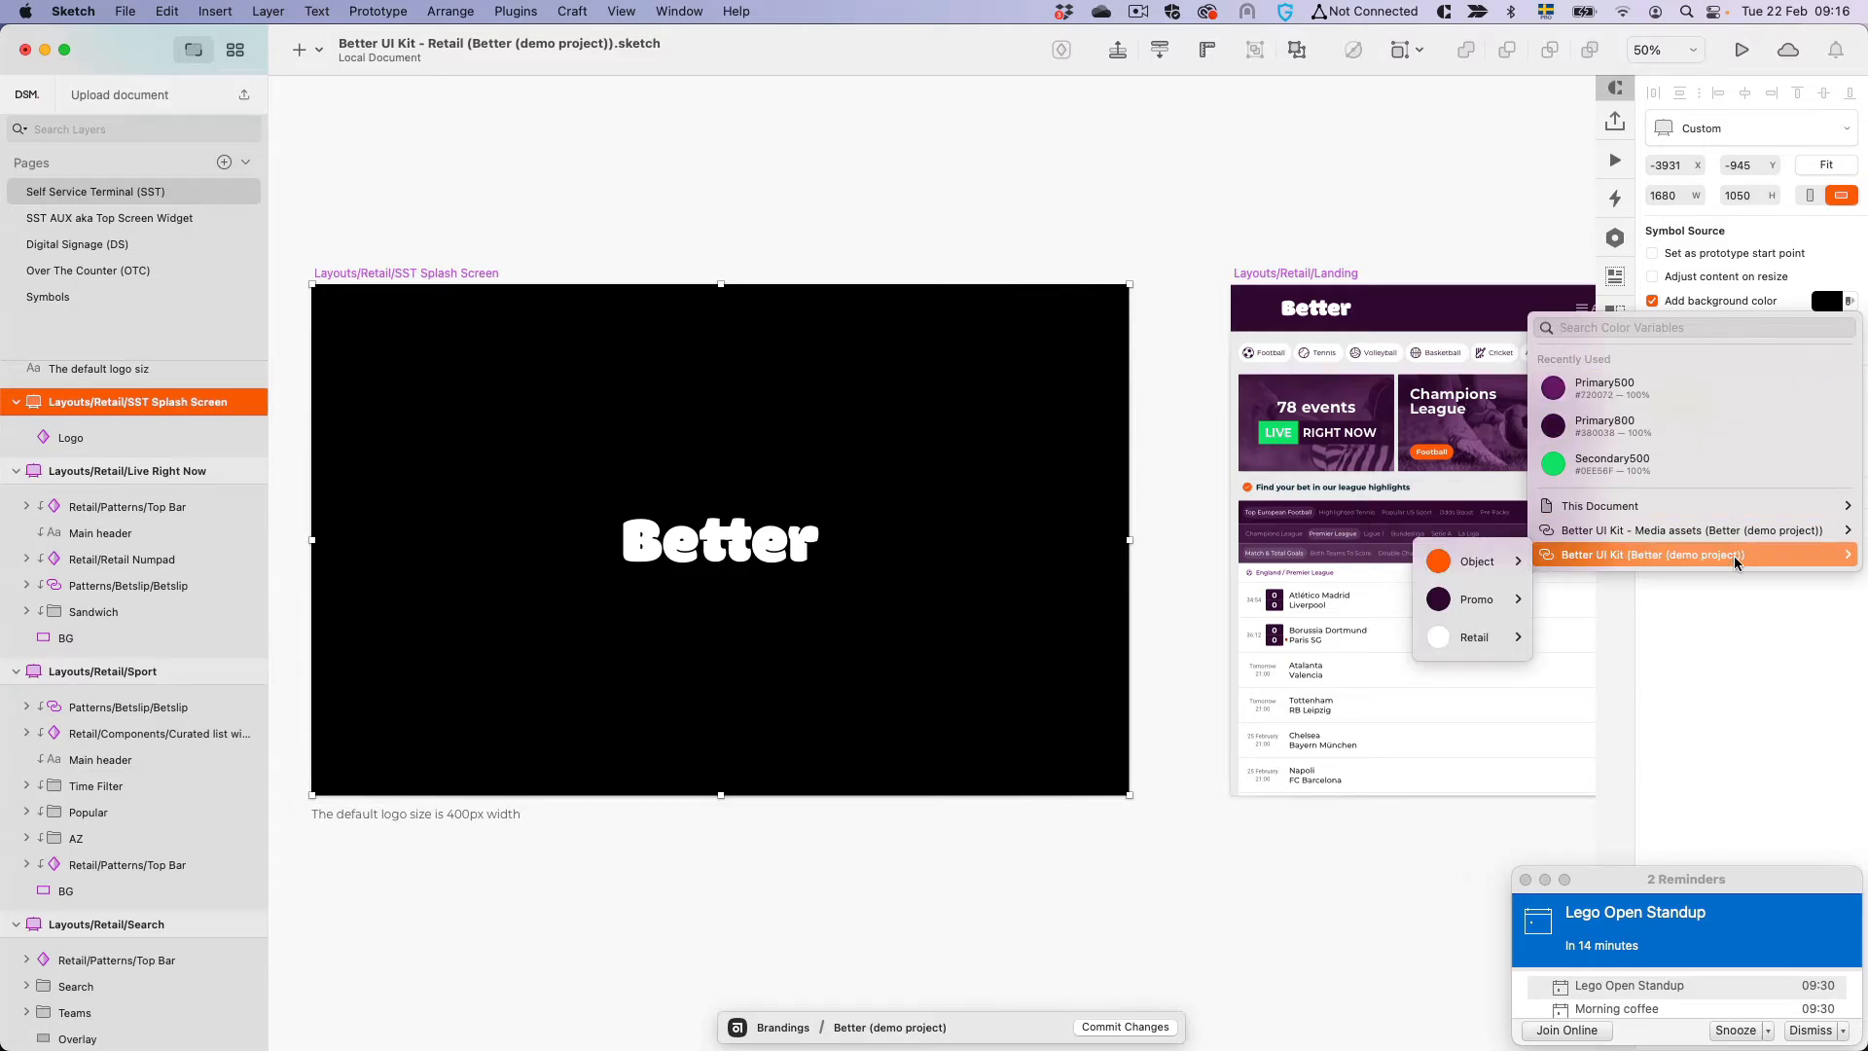
pyautogui.moveTo(1475, 570)
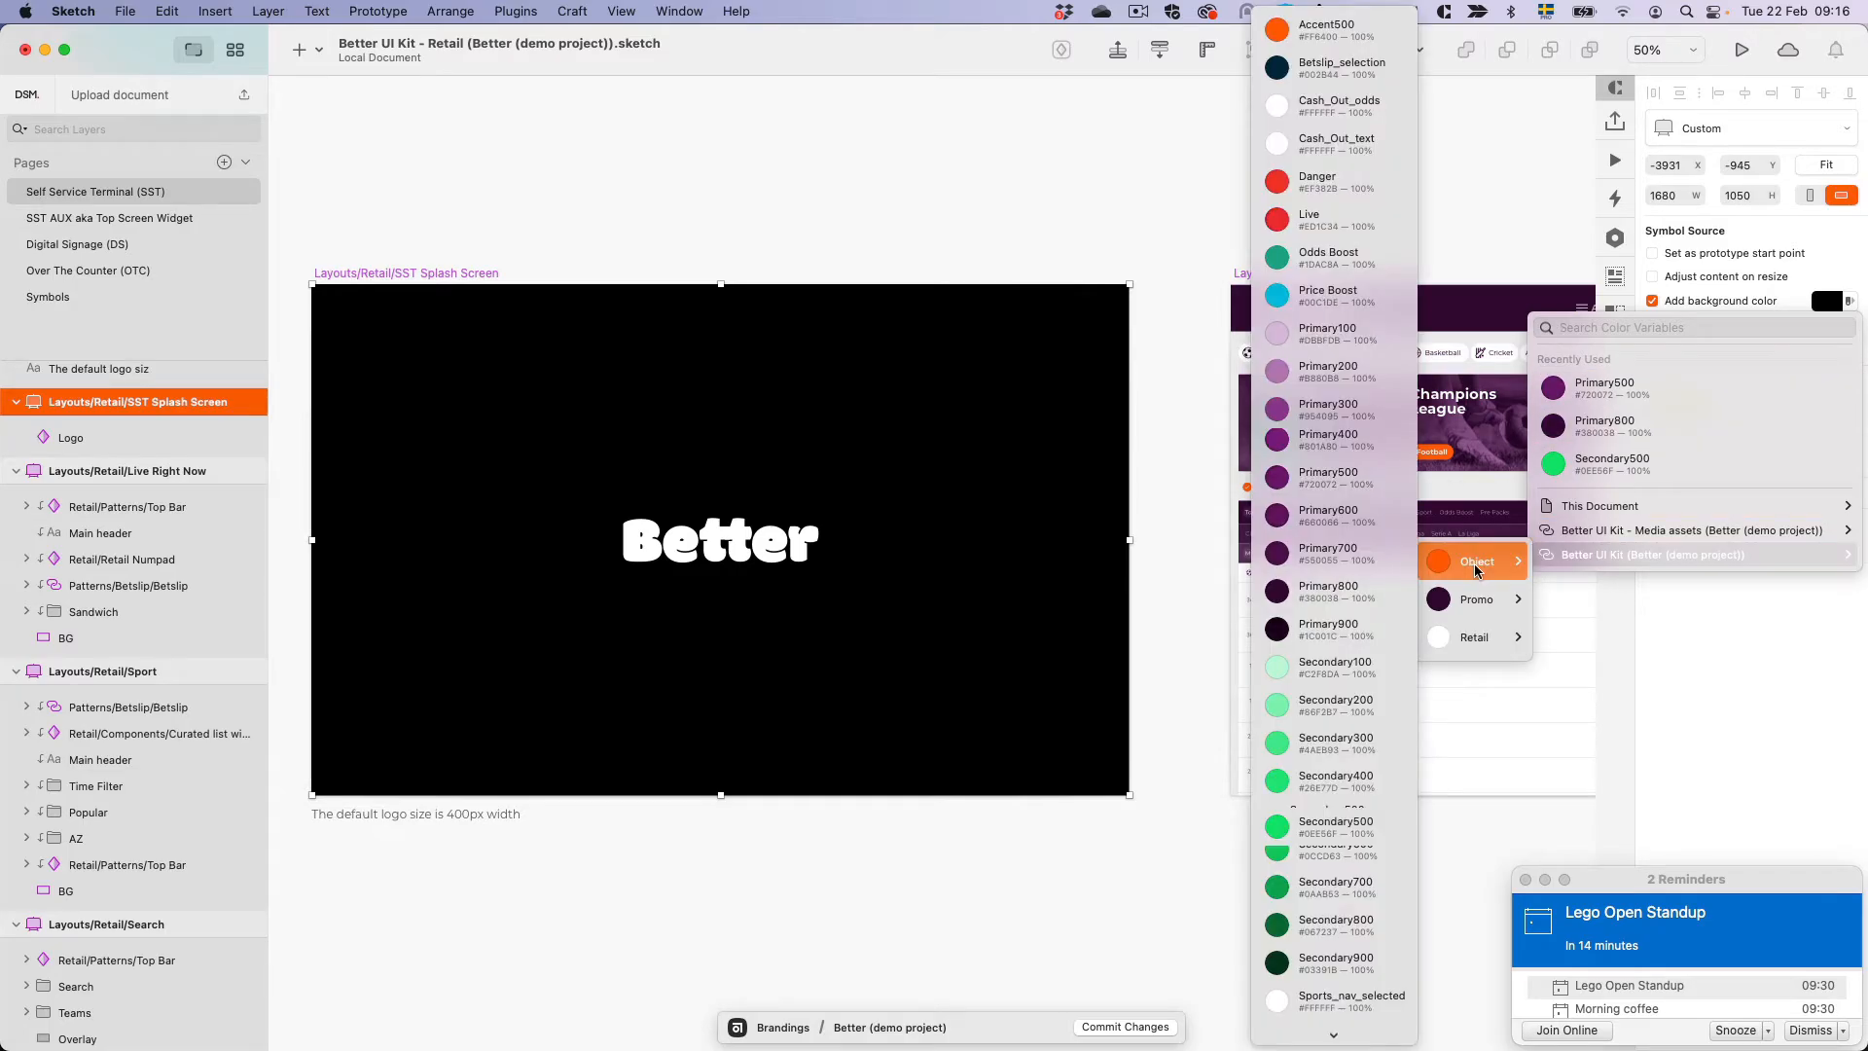
pyautogui.click(1366, 485)
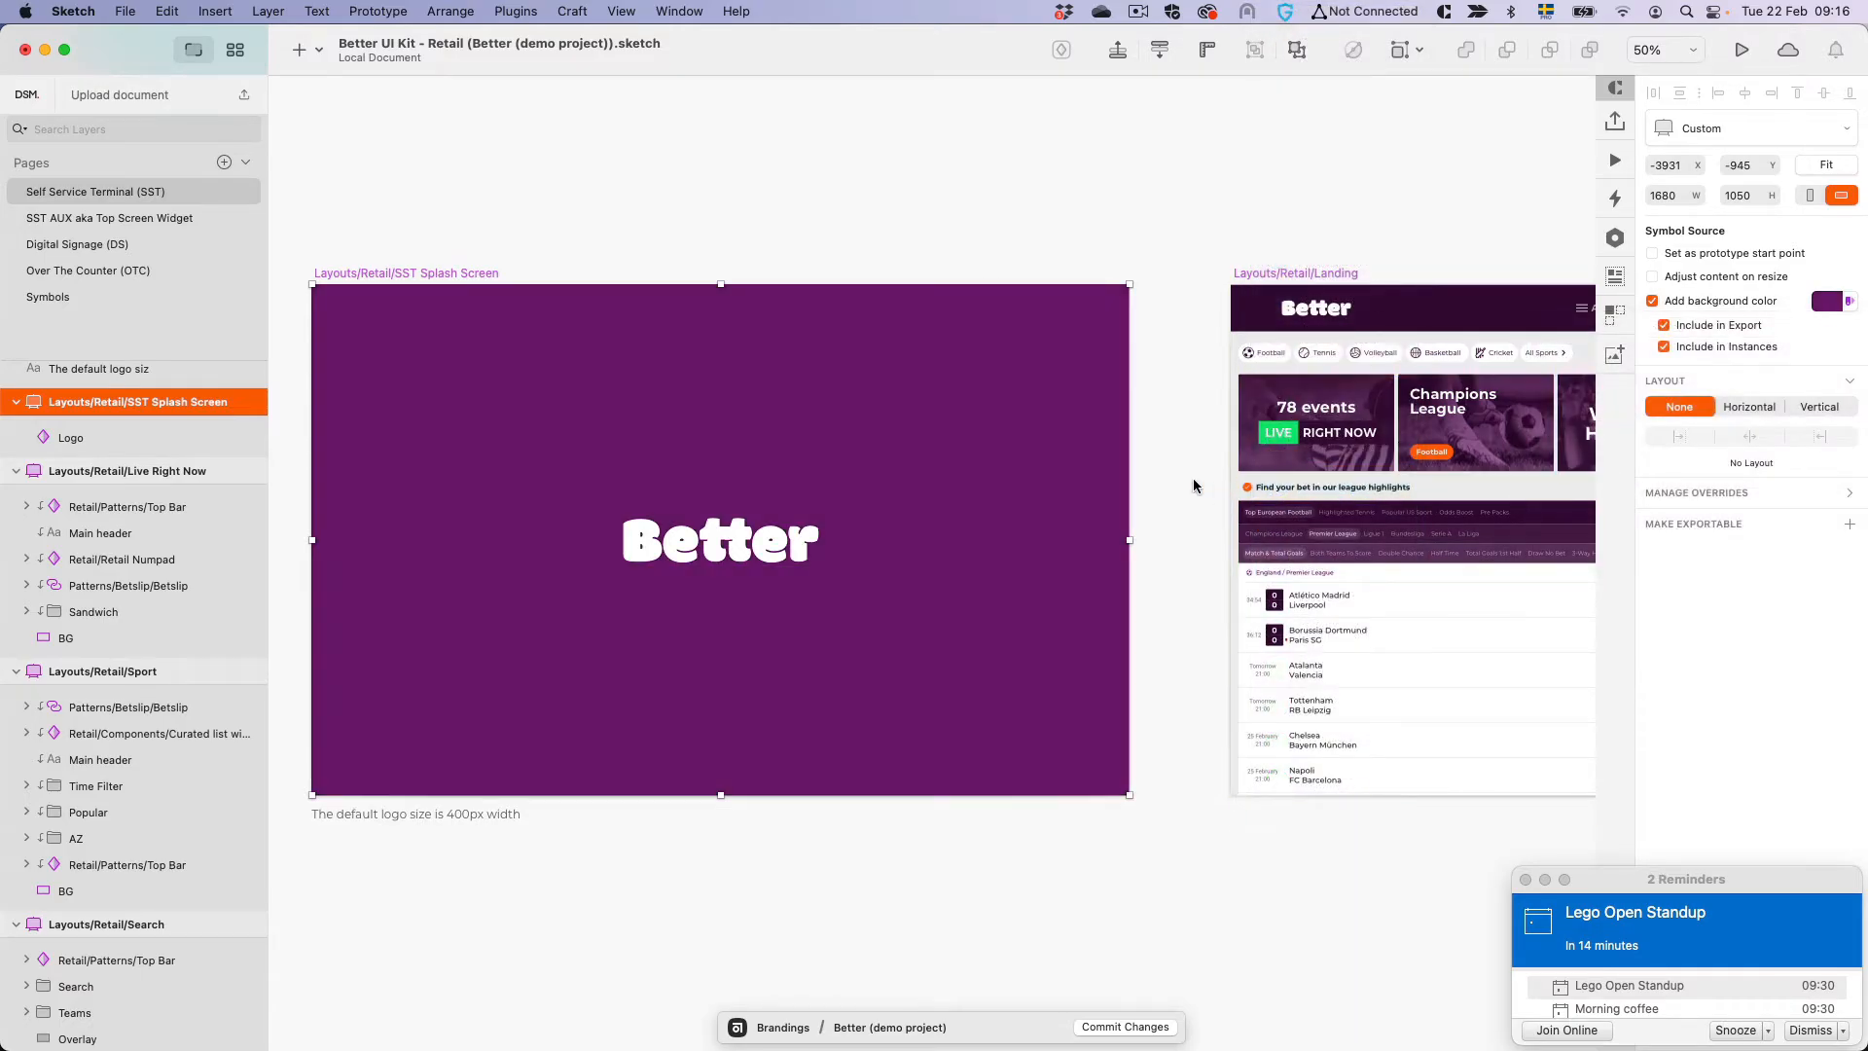
pyautogui.click(828, 559)
pyautogui.click(803, 552)
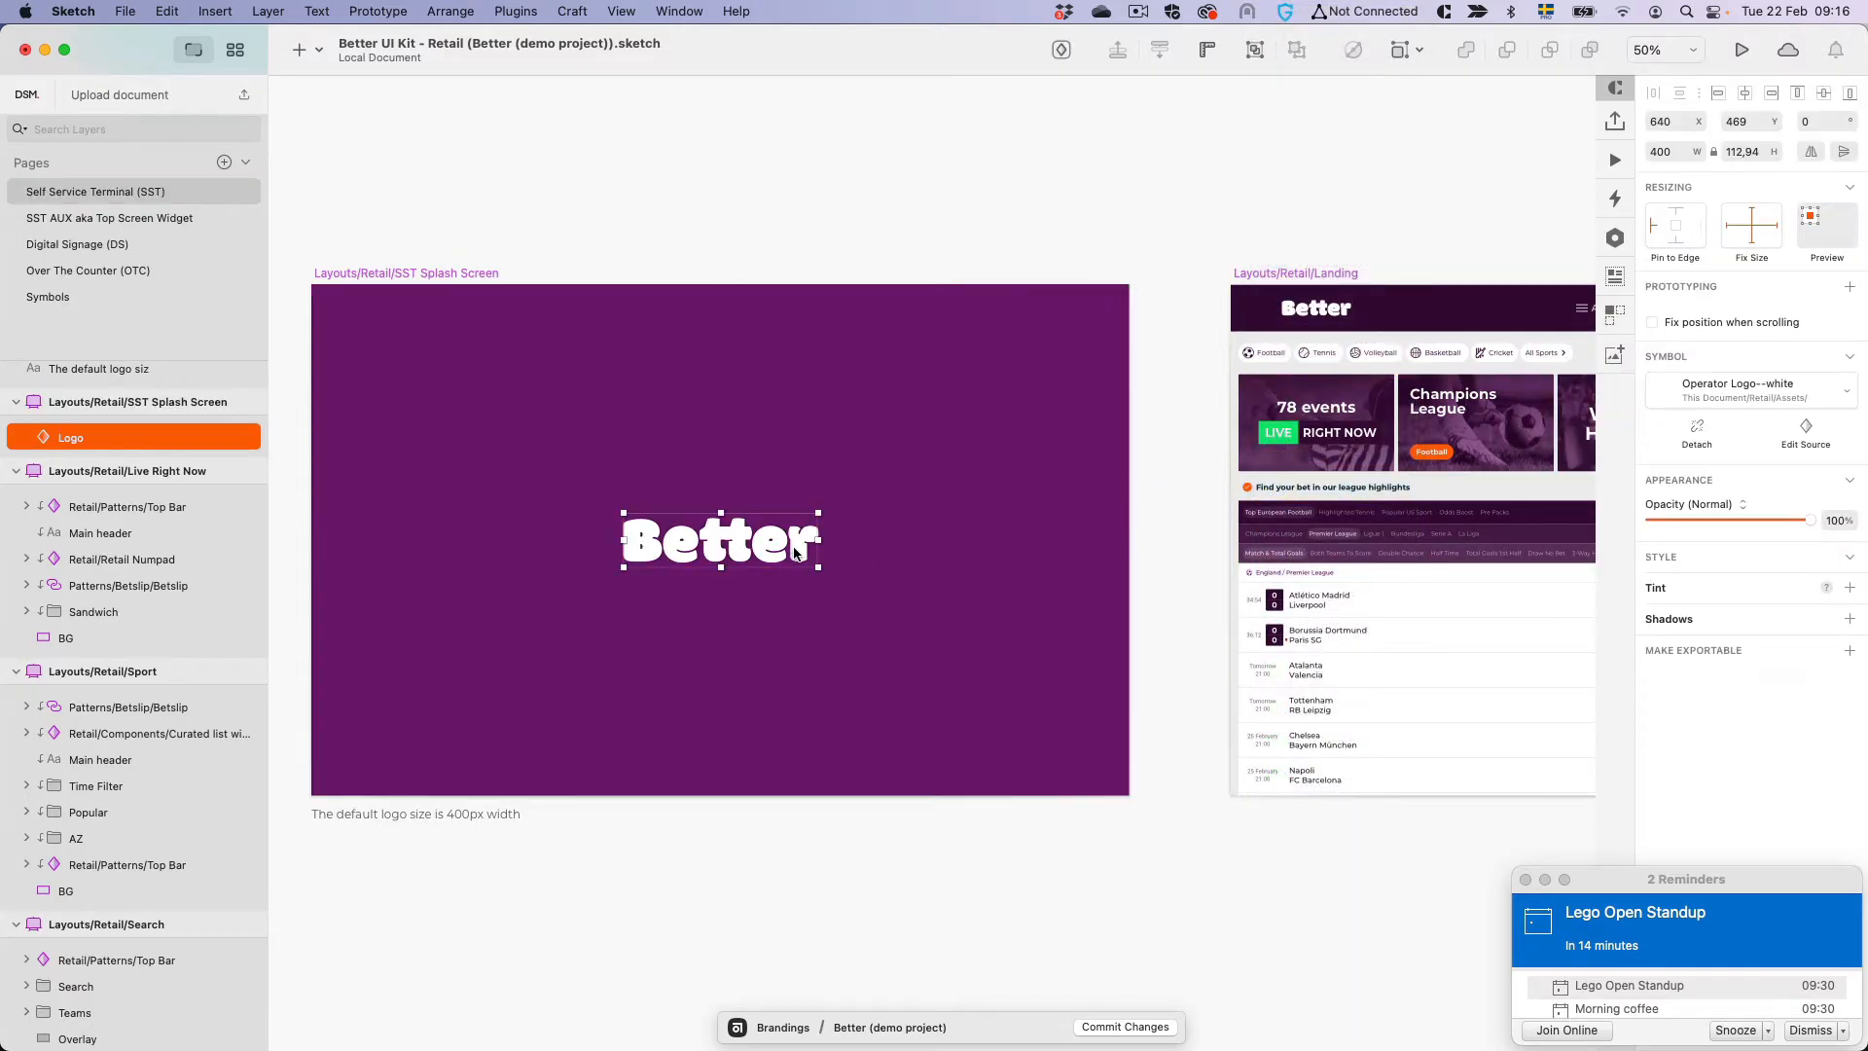
# Step: Replace the splash screen logo with Document > Retail > Assets > Operator Logo--color
pyautogui.rightClick(745, 540)
pyautogui.moveTo(802, 357)
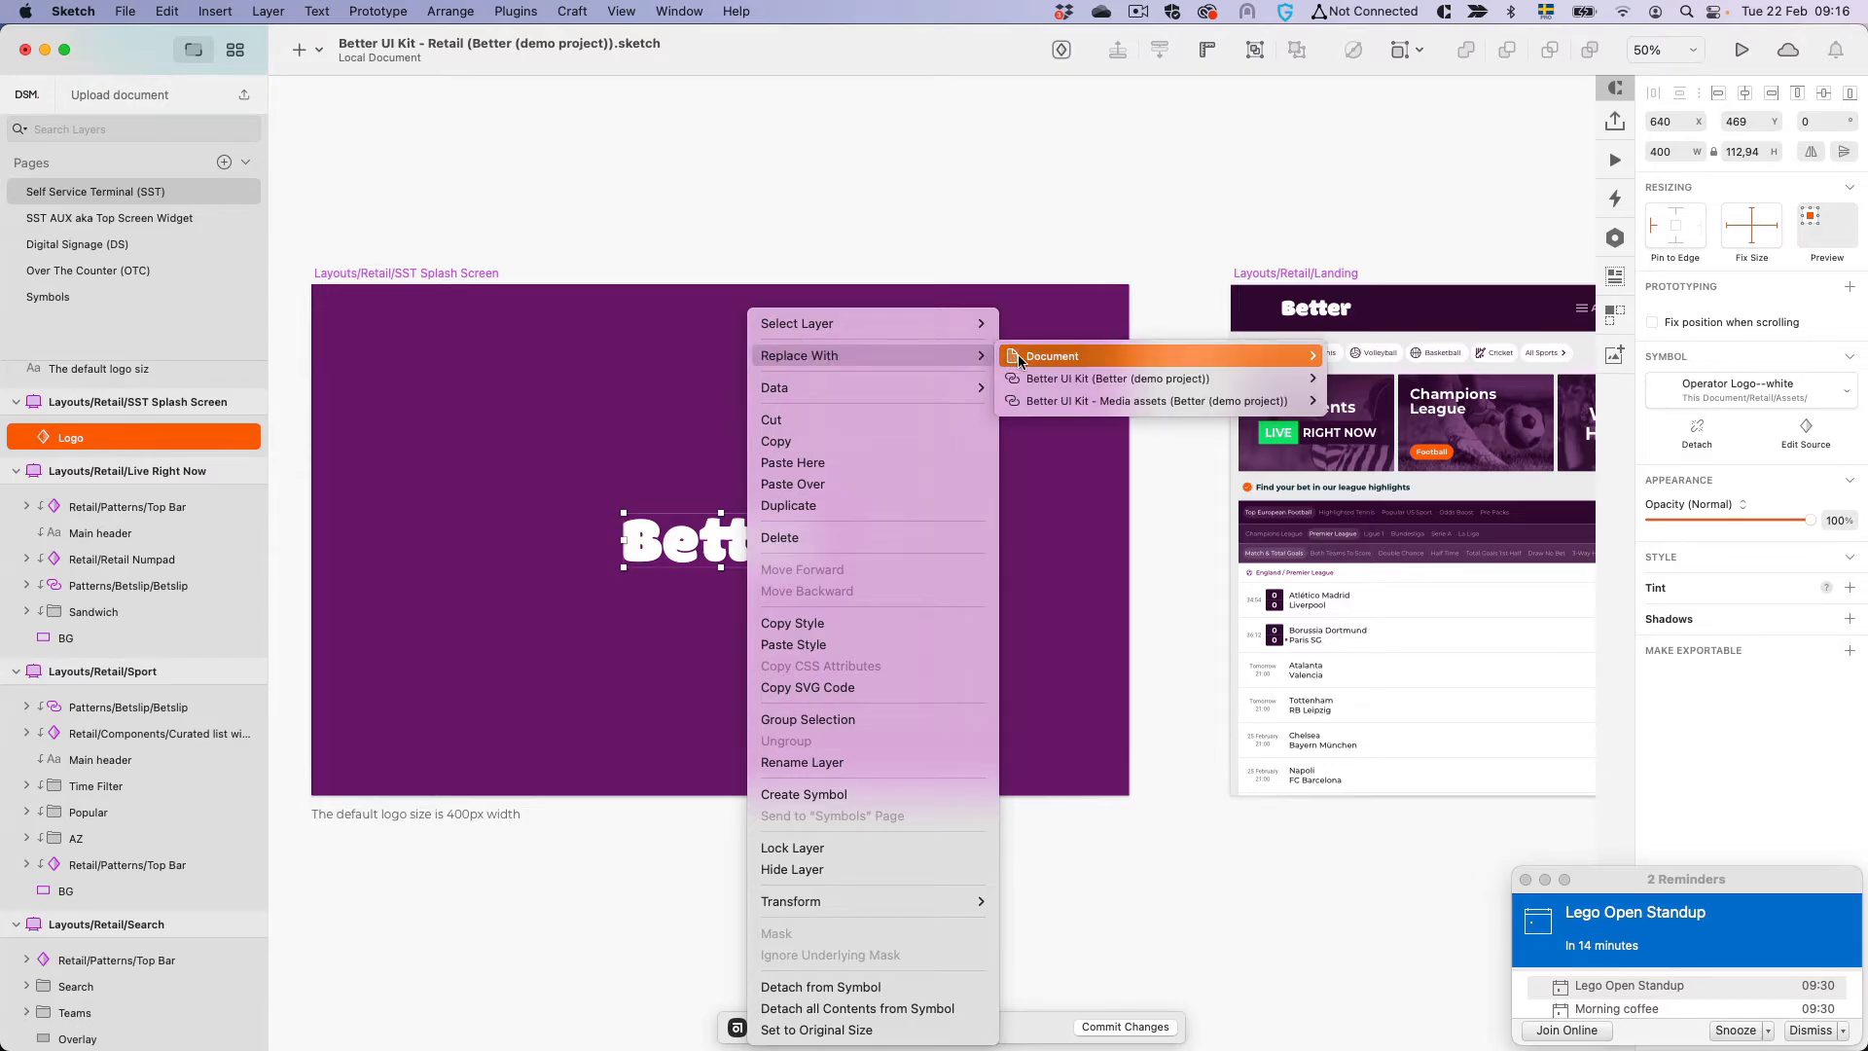
pyautogui.moveTo(1017, 354)
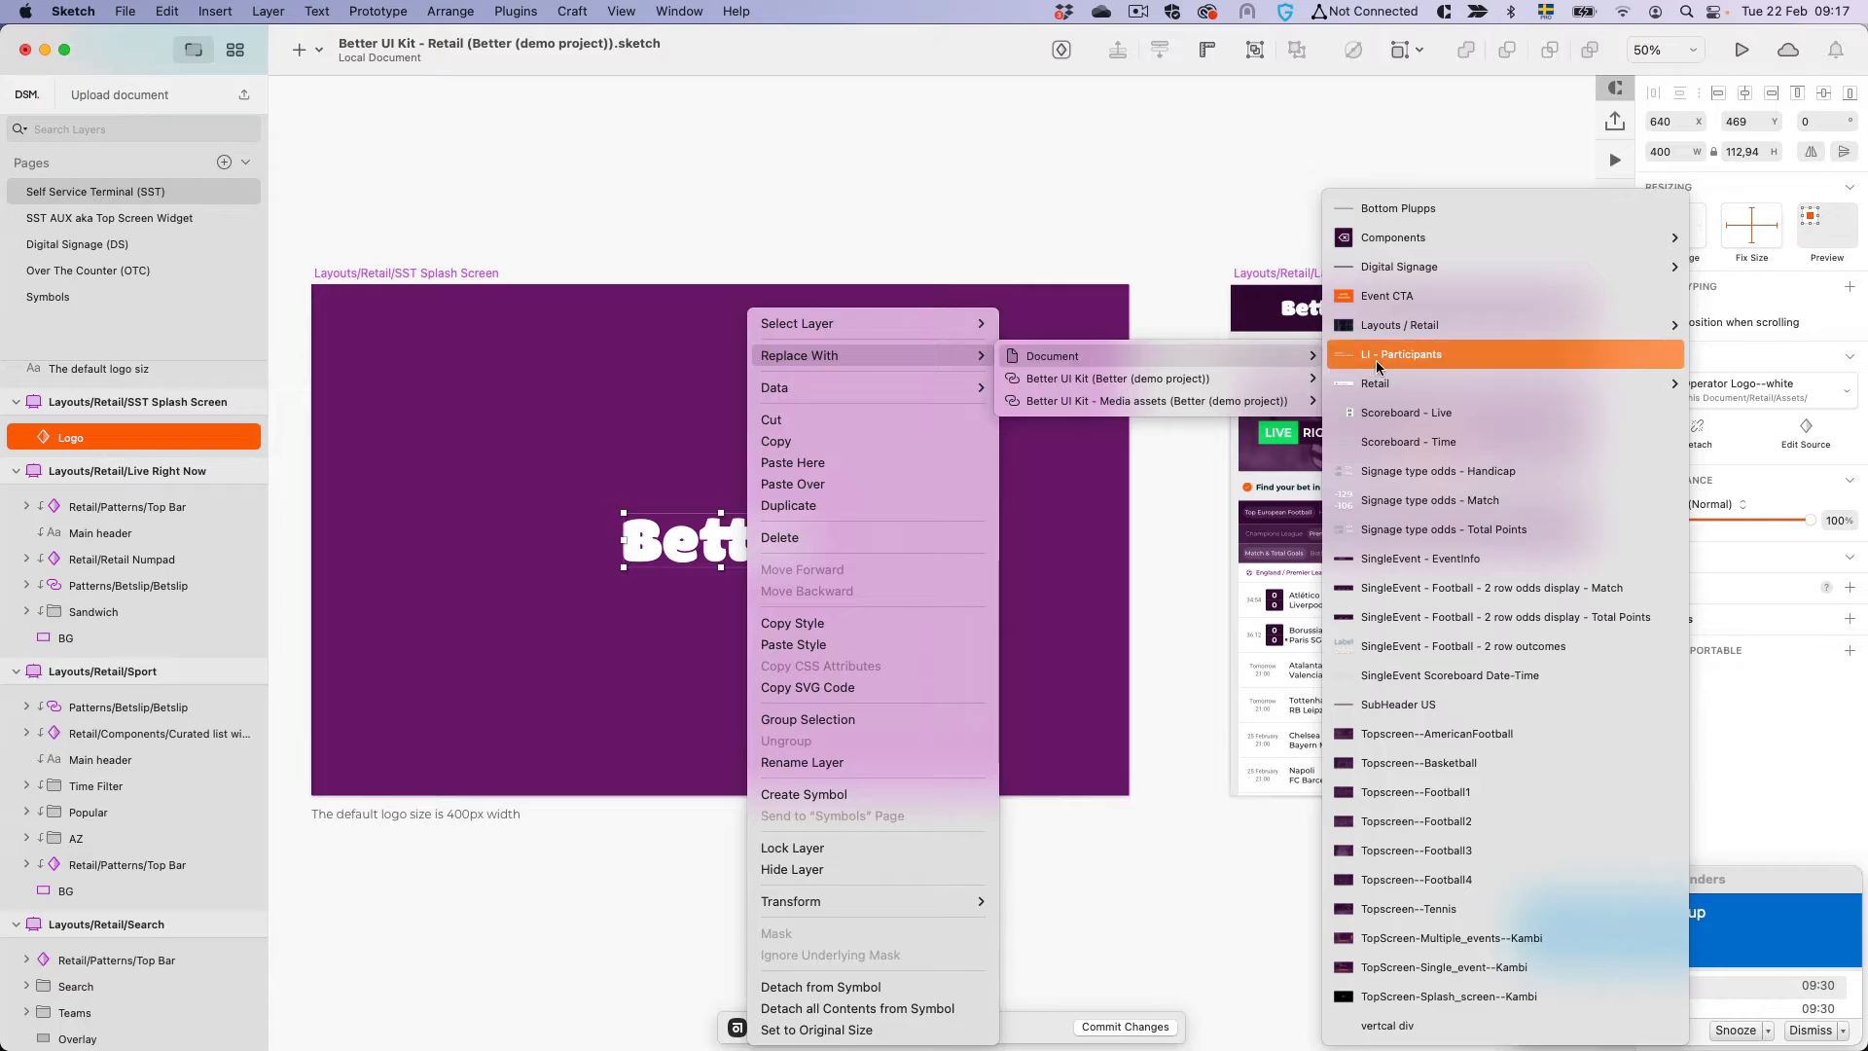
pyautogui.moveTo(1385, 379)
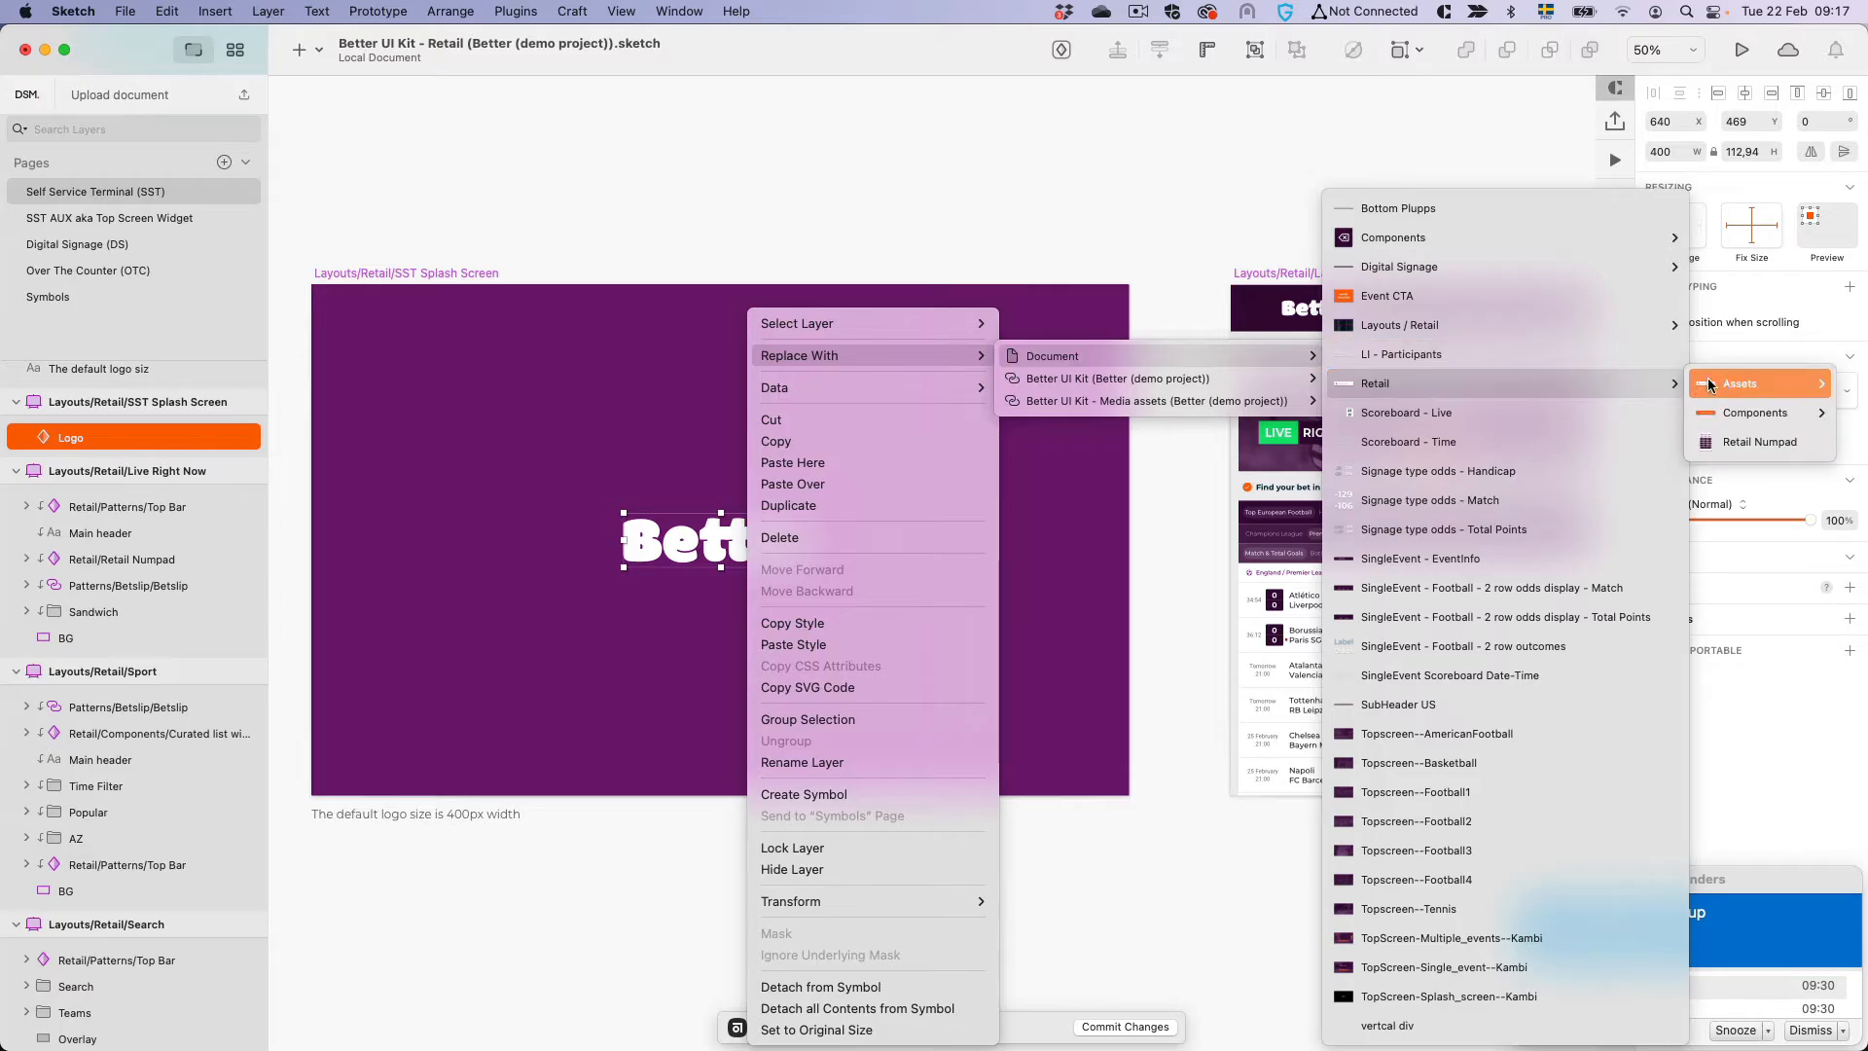
pyautogui.moveTo(1742, 384)
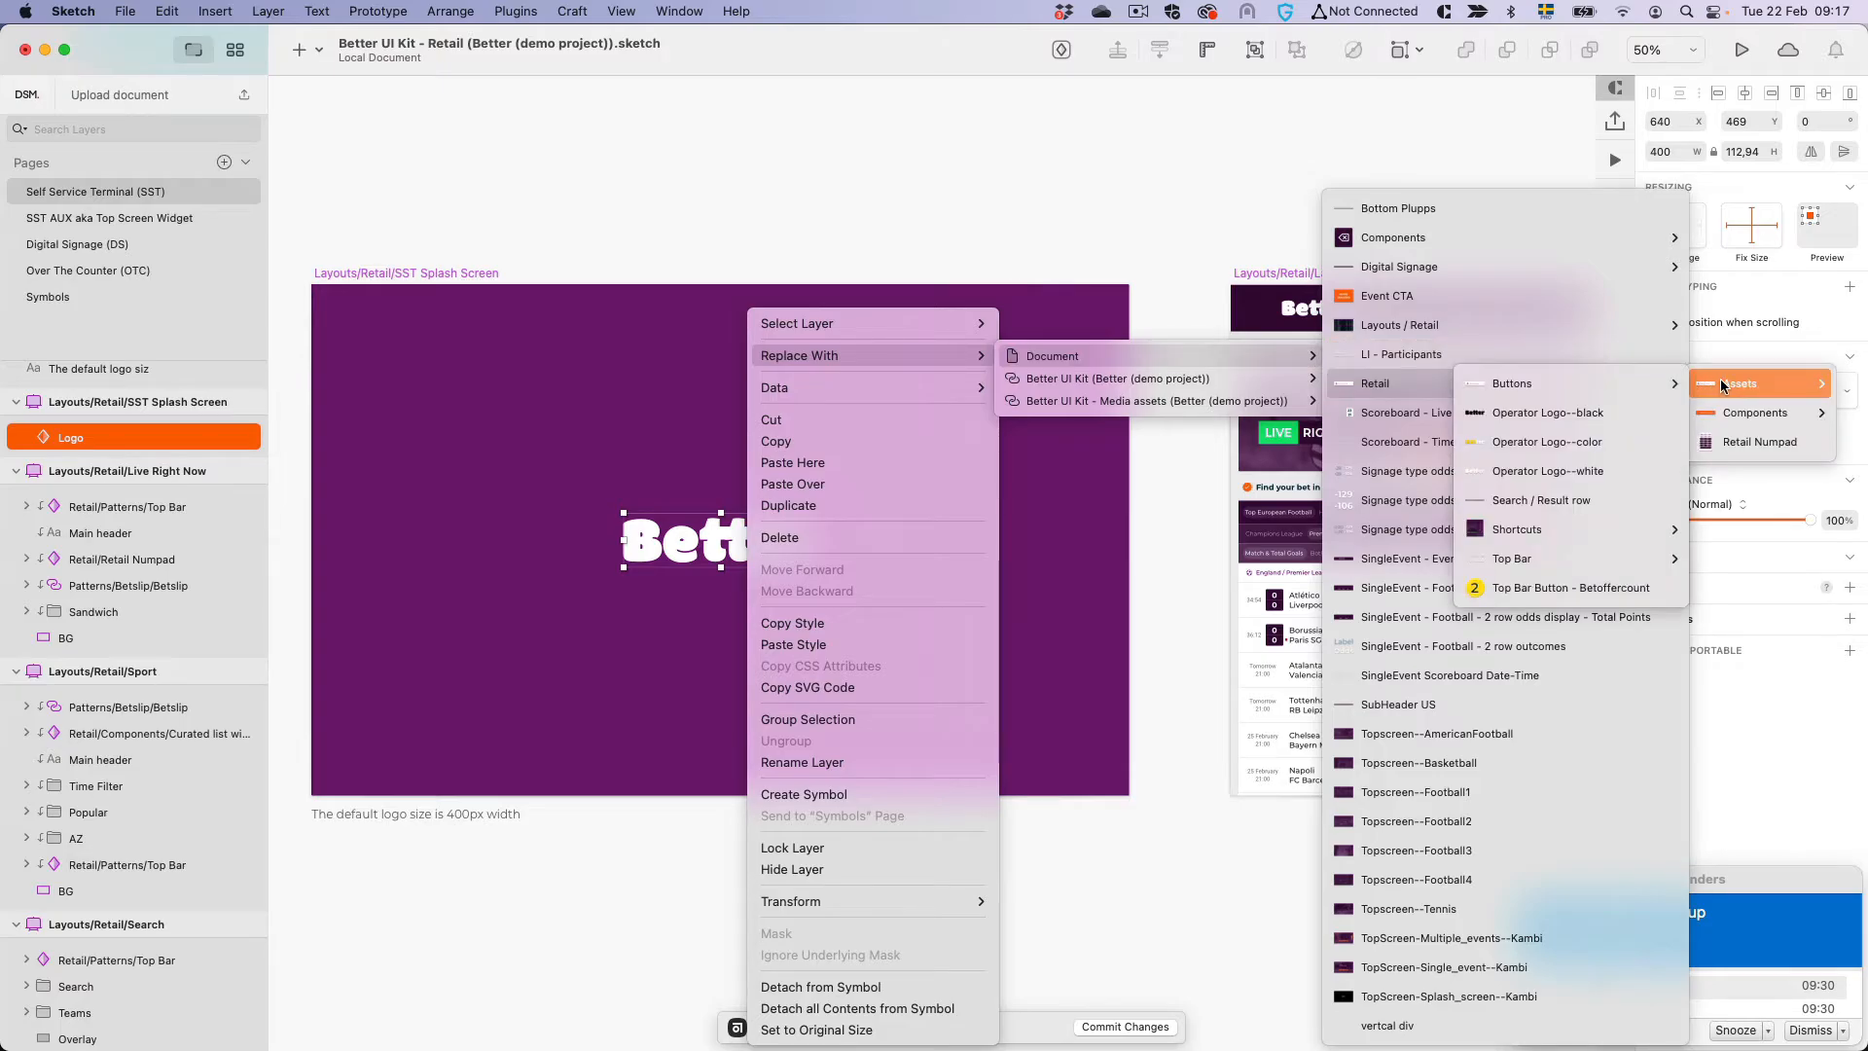
pyautogui.click(1626, 440)
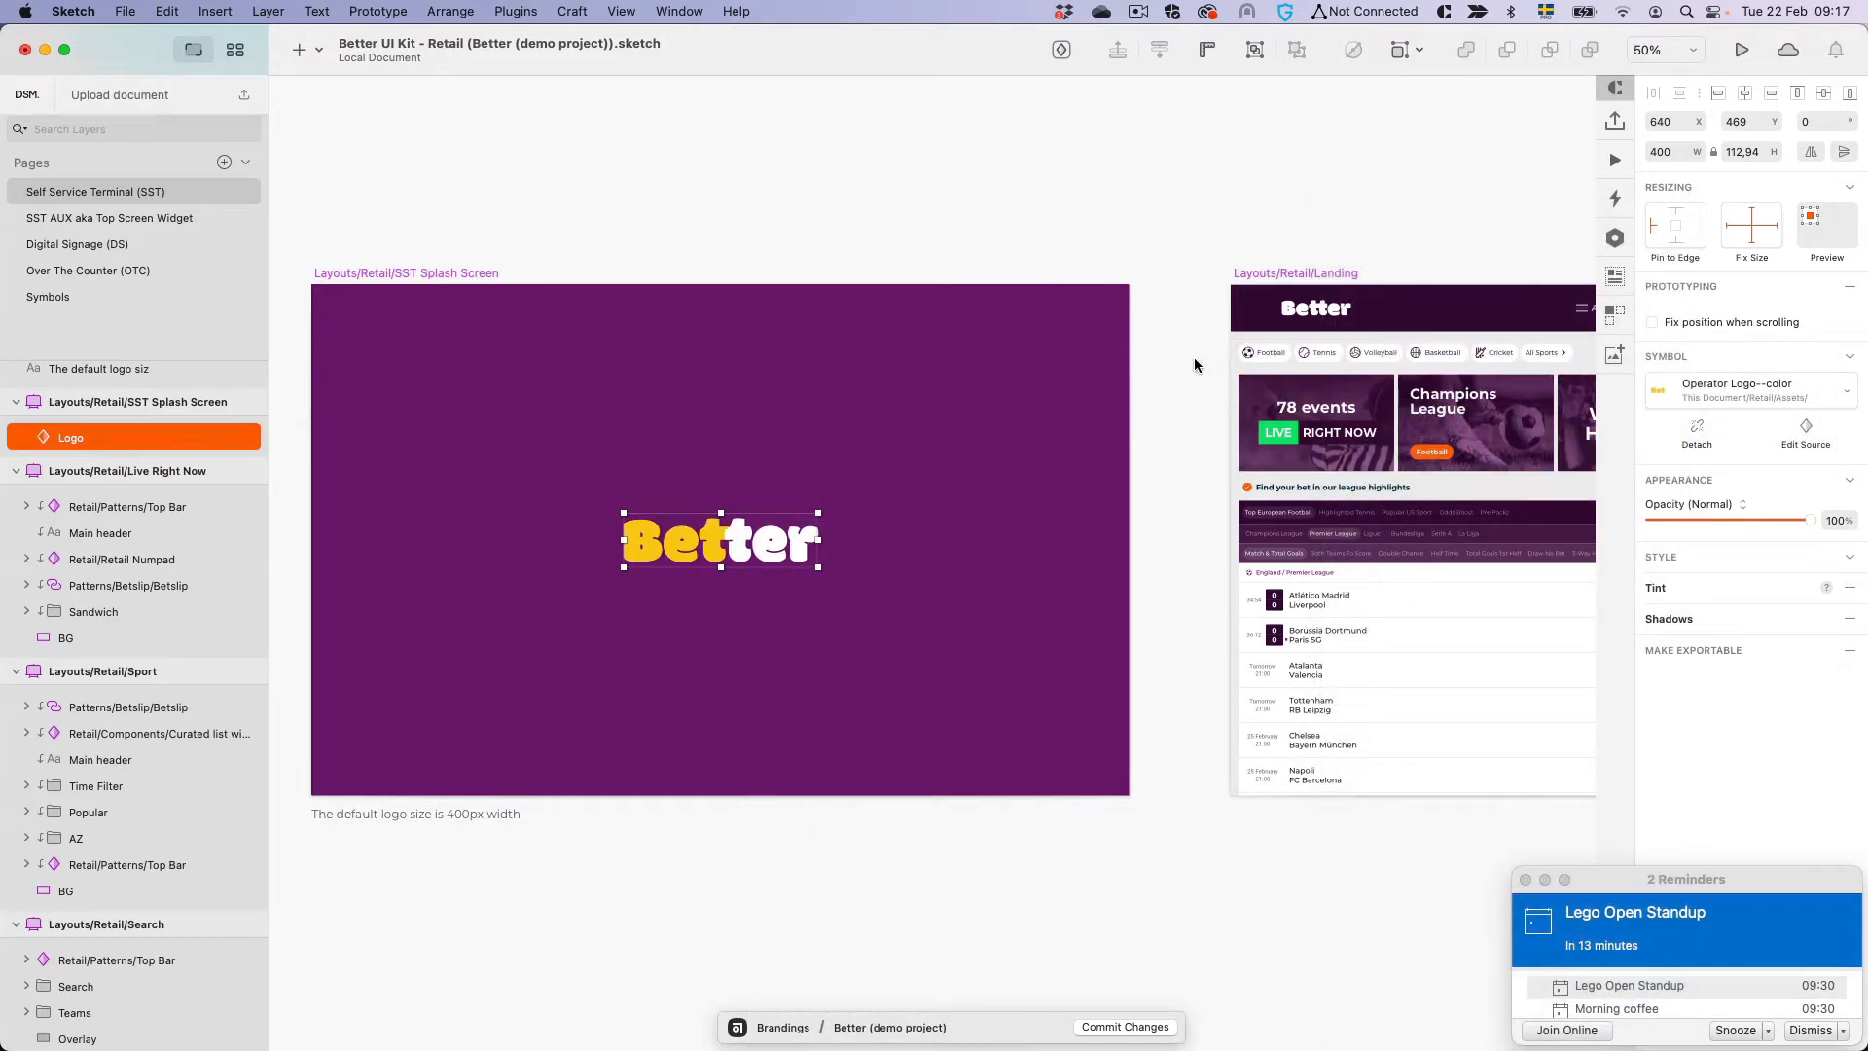
pyautogui.click(1079, 479)
pyautogui.click(733, 552)
pyautogui.scroll(-3, 732, 551)
pyautogui.hscroll(-3, 733, 551)
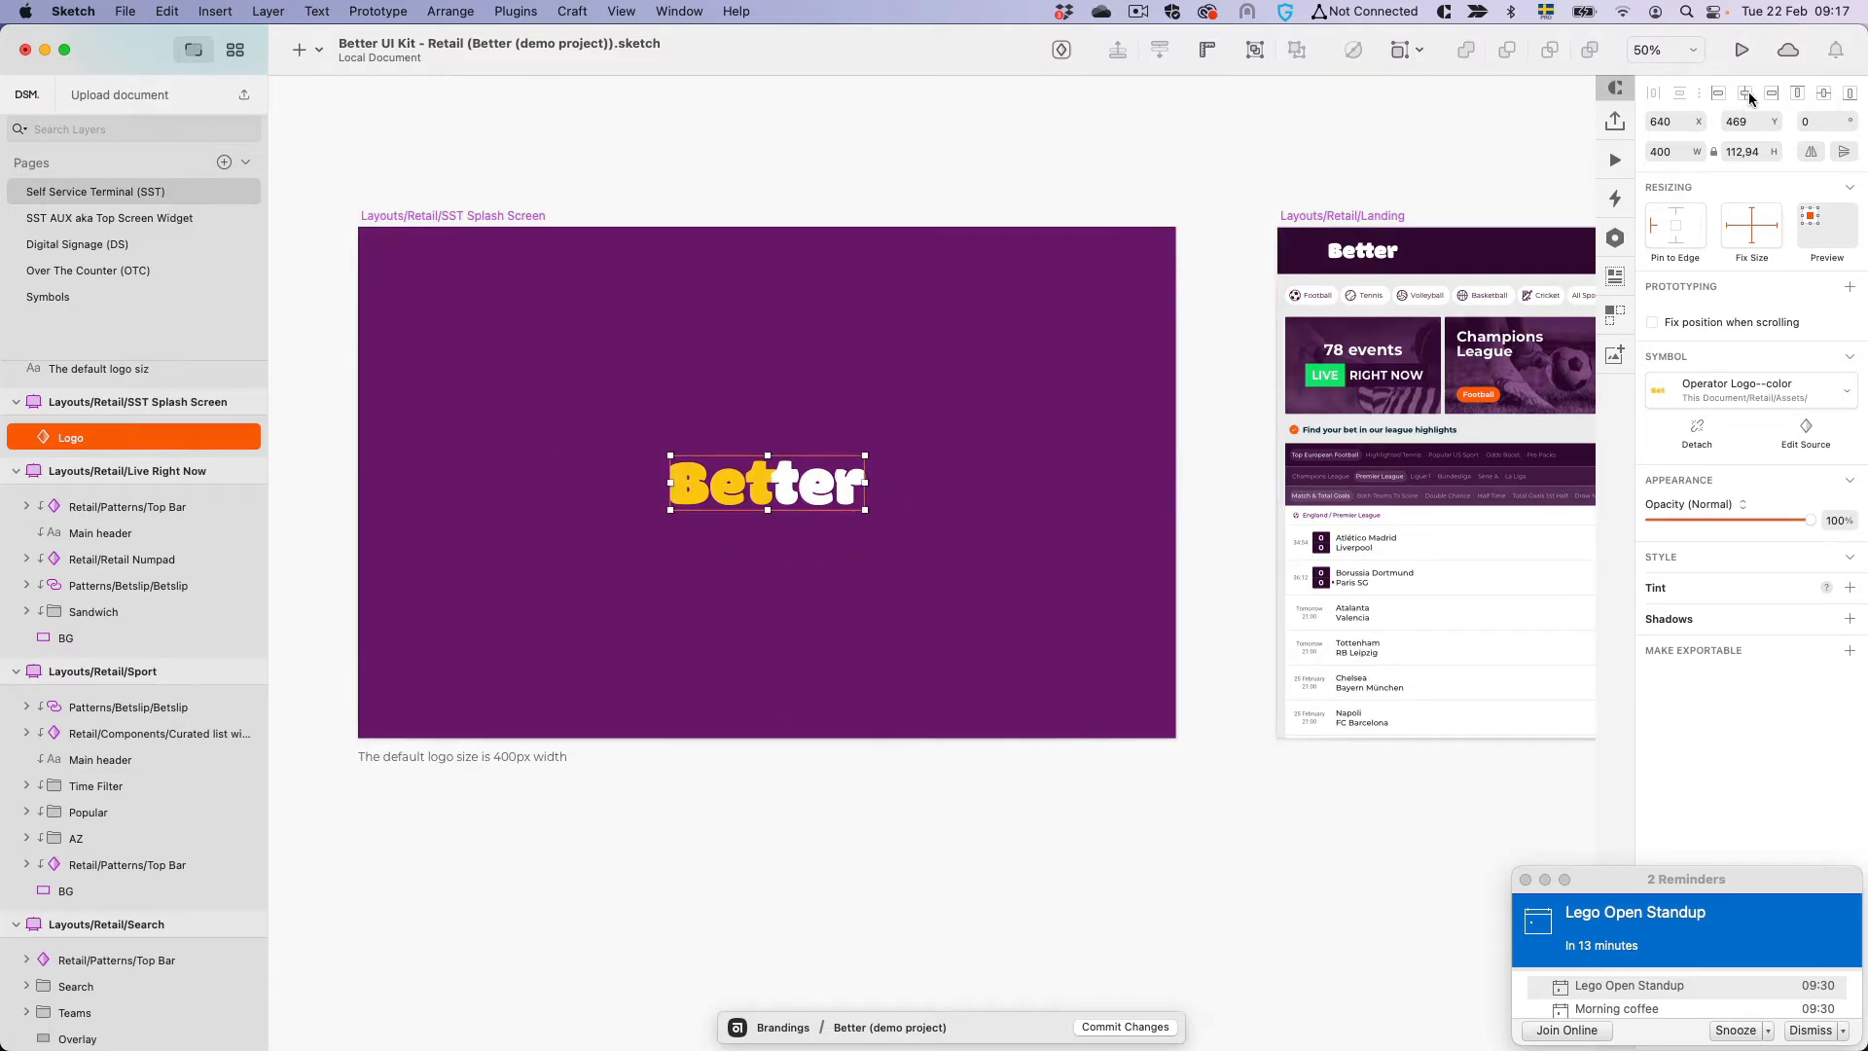
pyautogui.click(1232, 264)
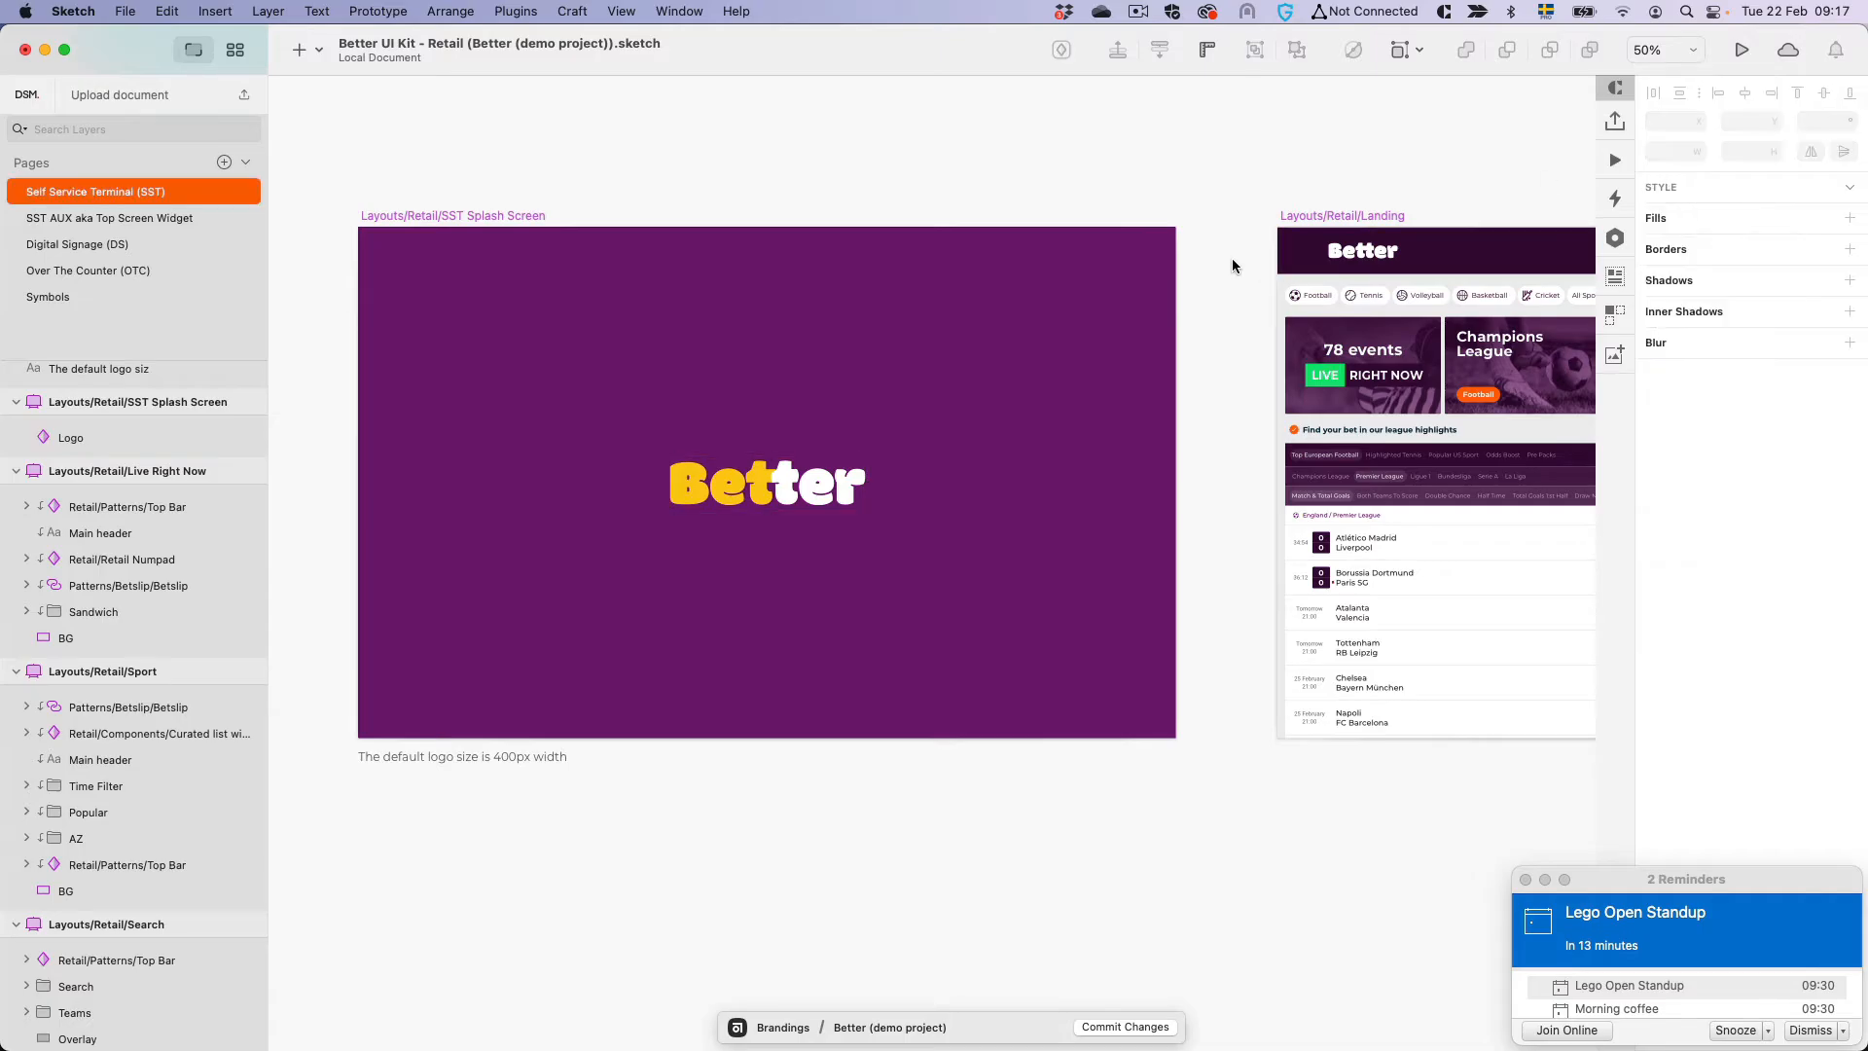
pyautogui.hscroll(10, 1232, 264)
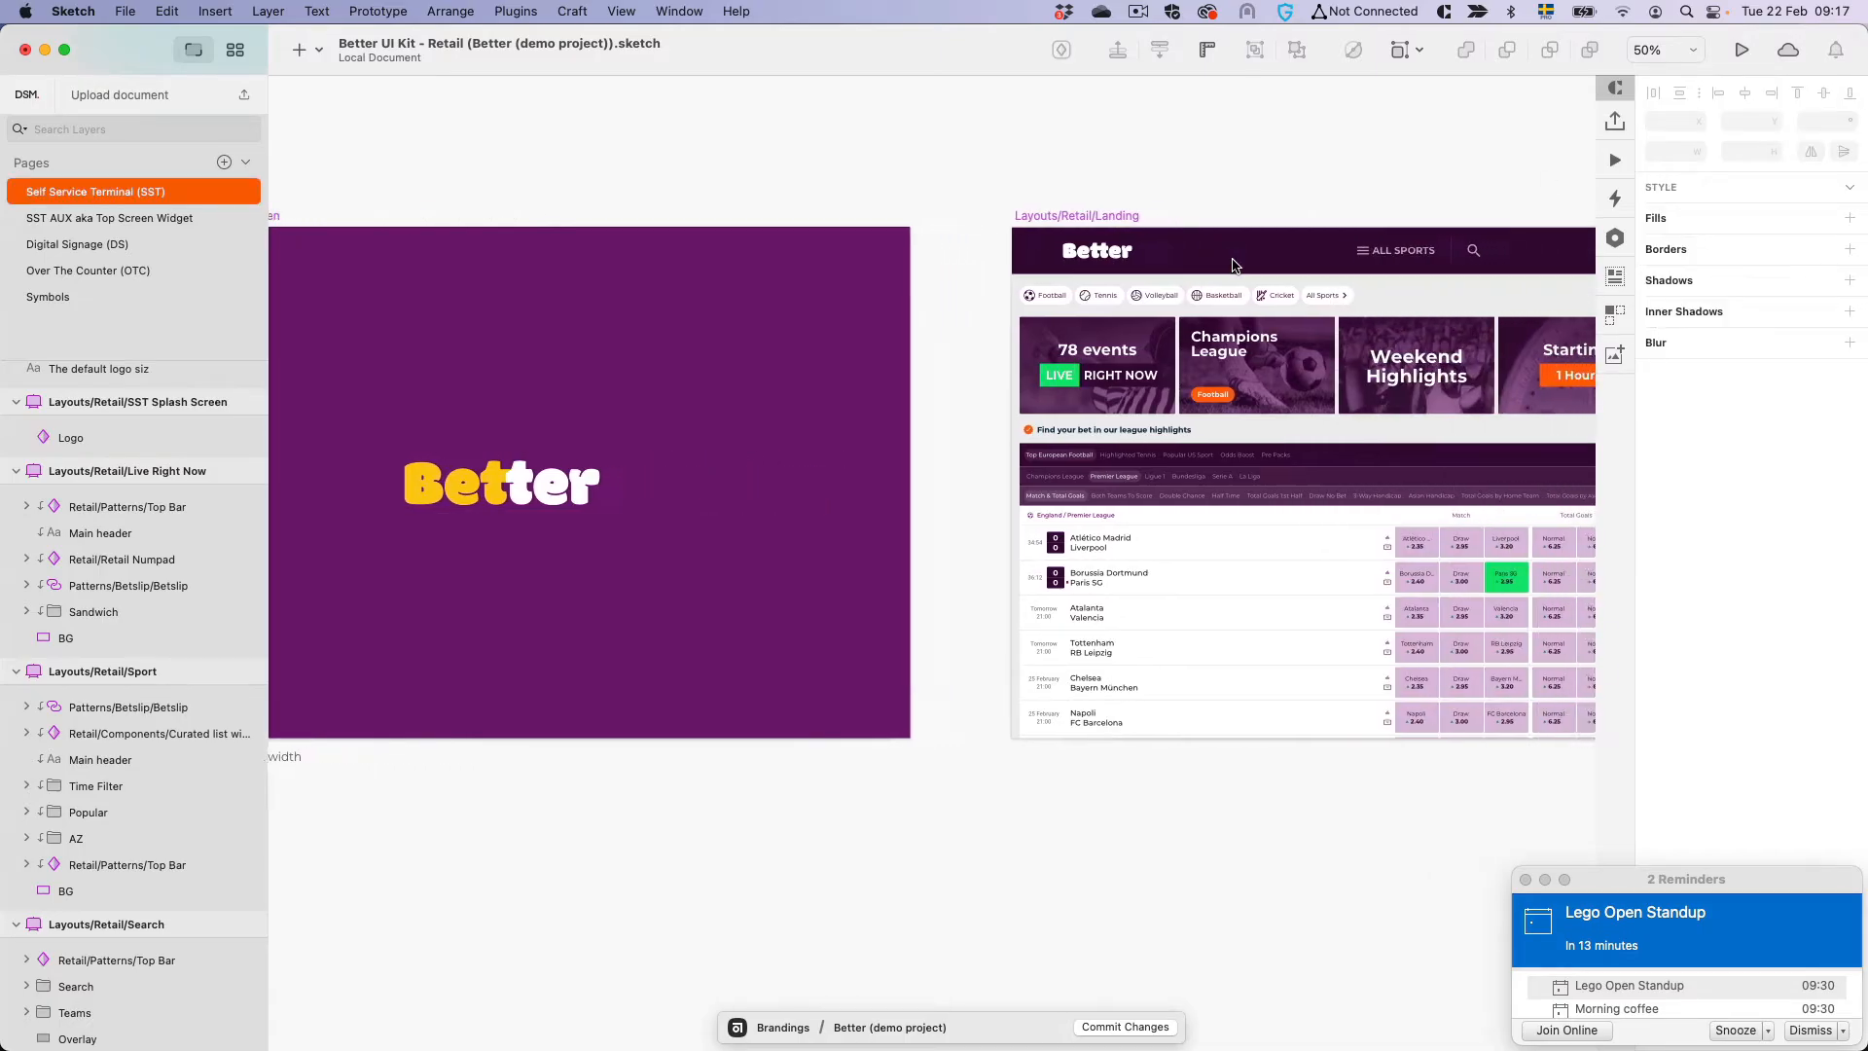
pyautogui.hscroll(10, 1231, 263)
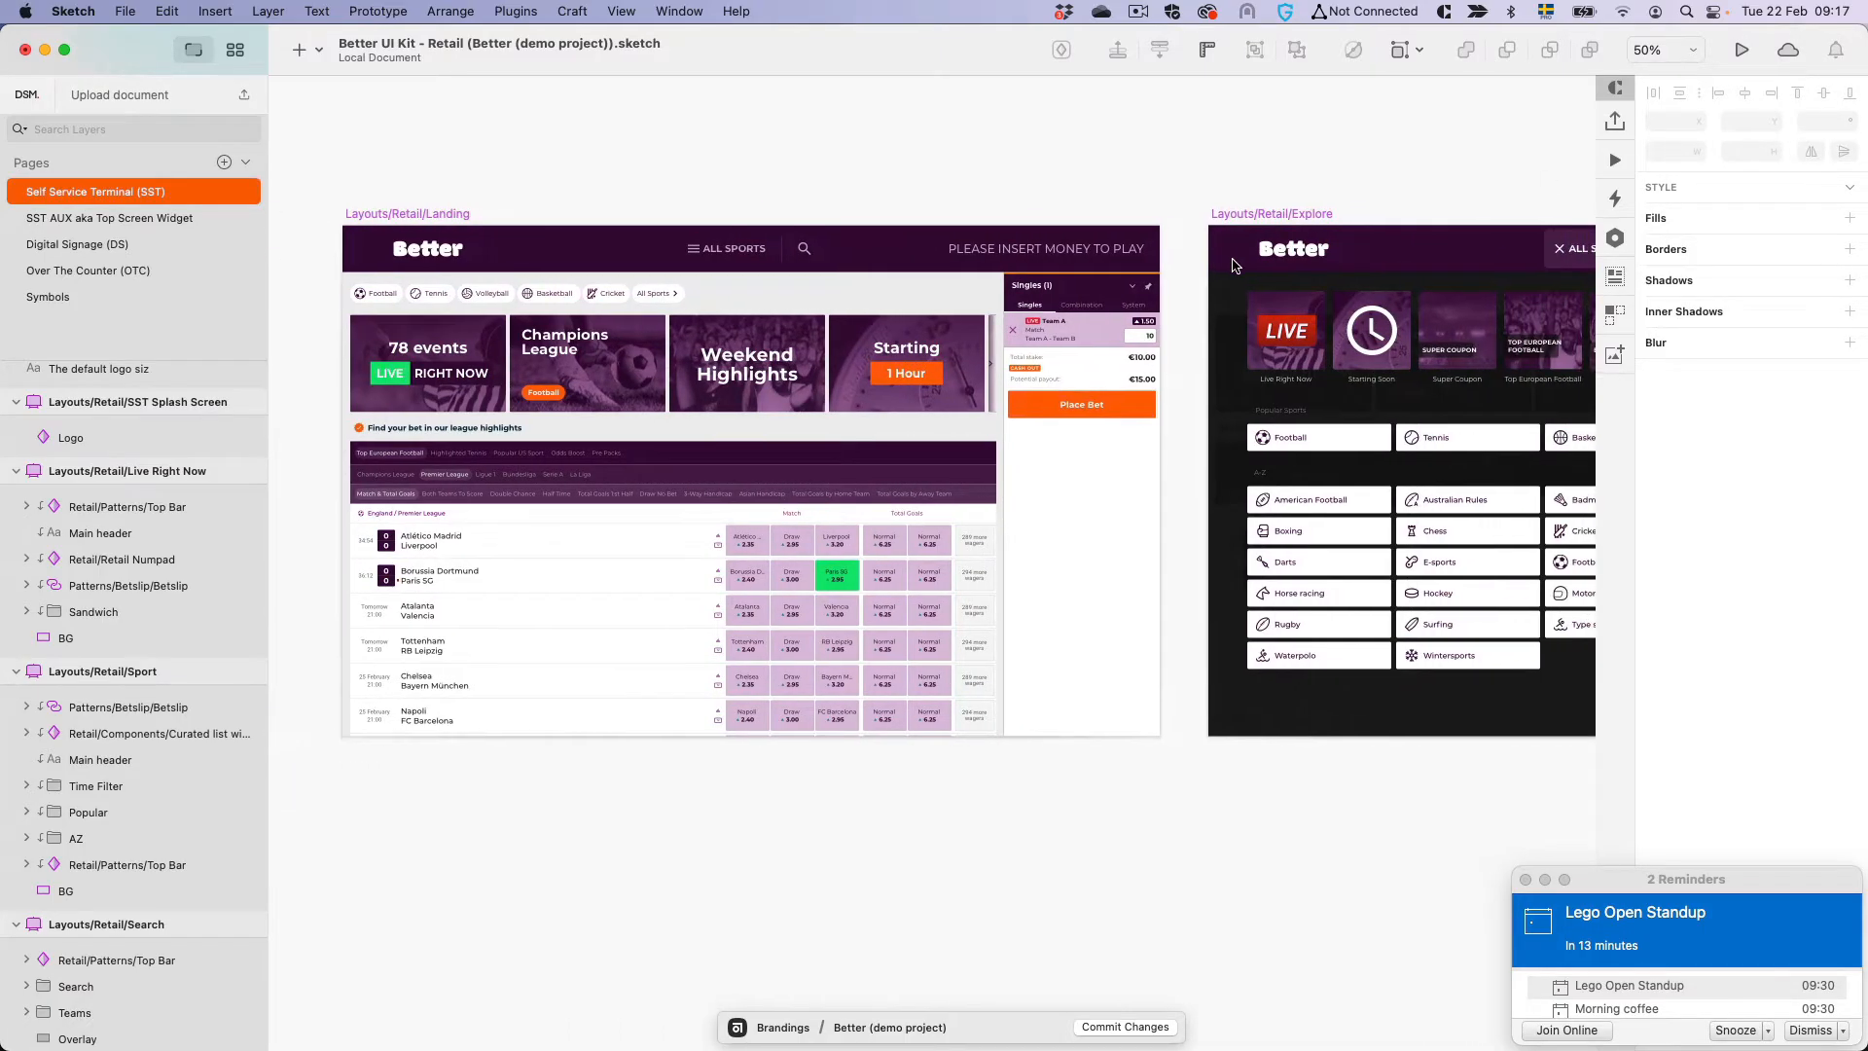
pyautogui.hscroll(-5, 1231, 263)
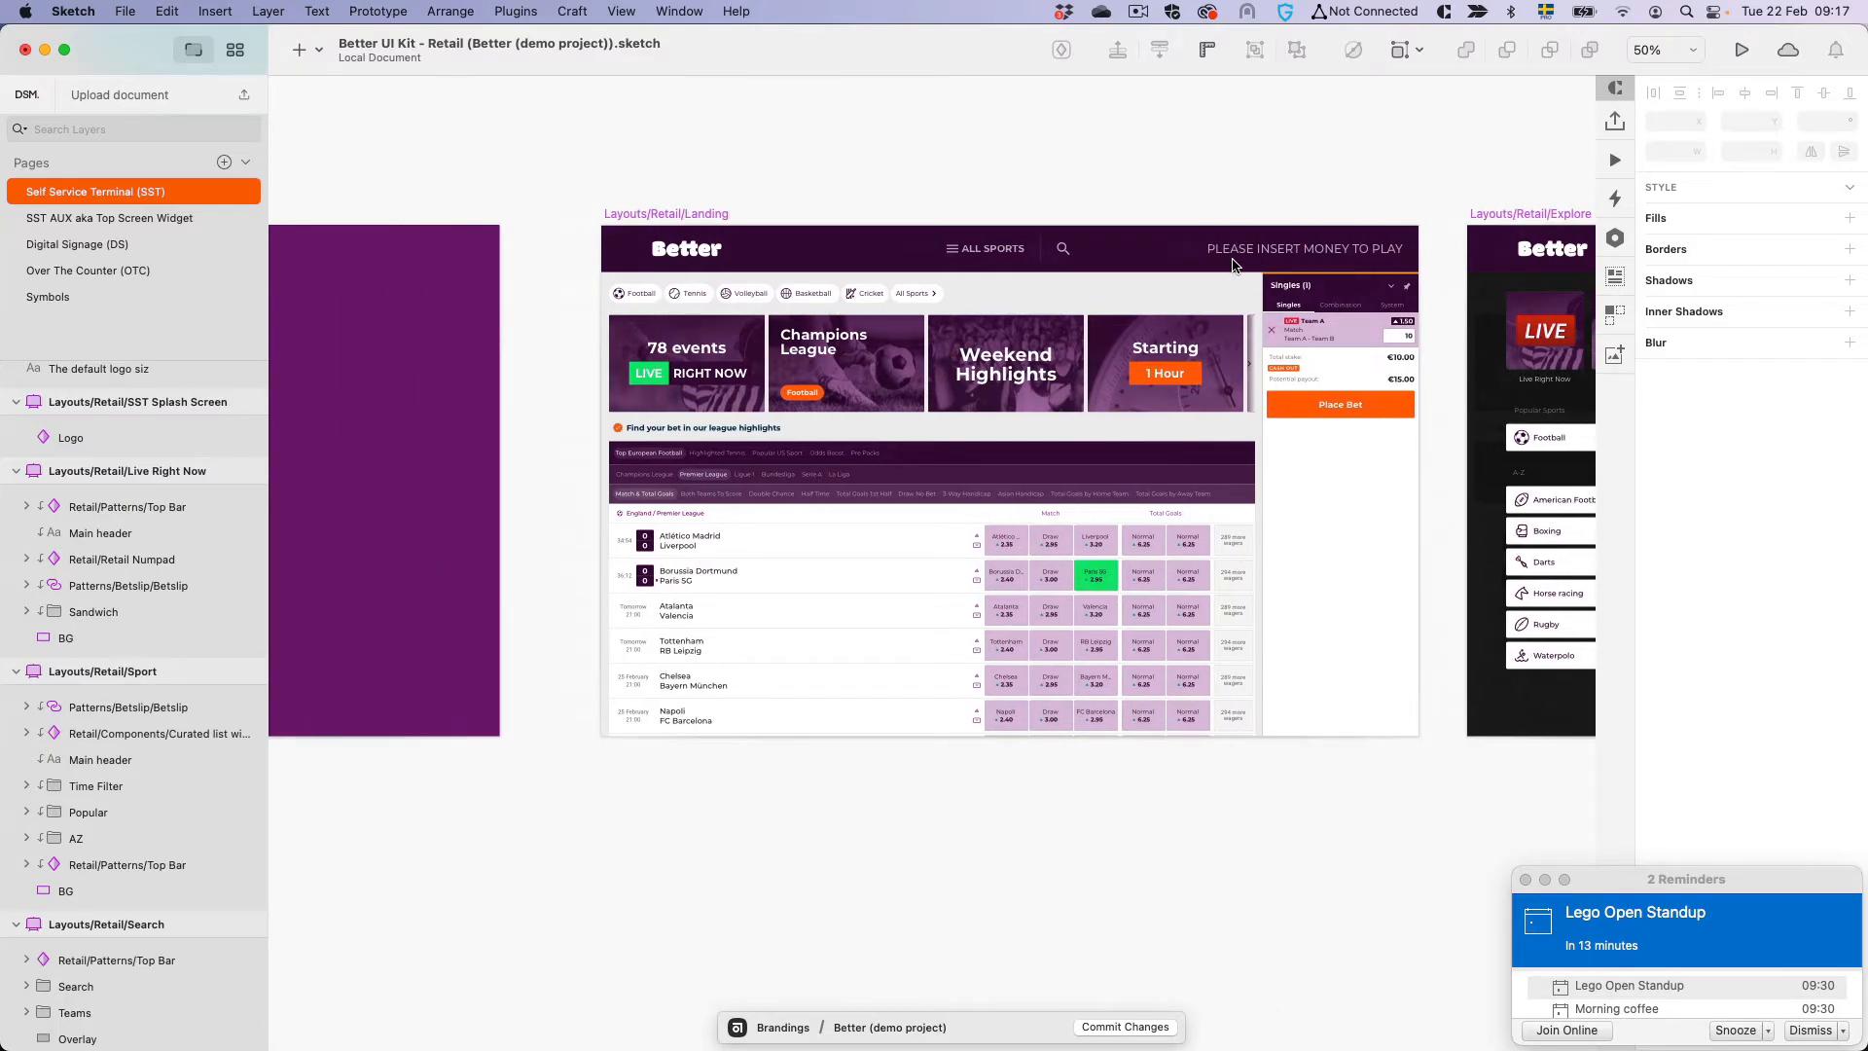
pyautogui.scroll(-1, 1231, 264)
pyautogui.hscroll(-10, 1232, 263)
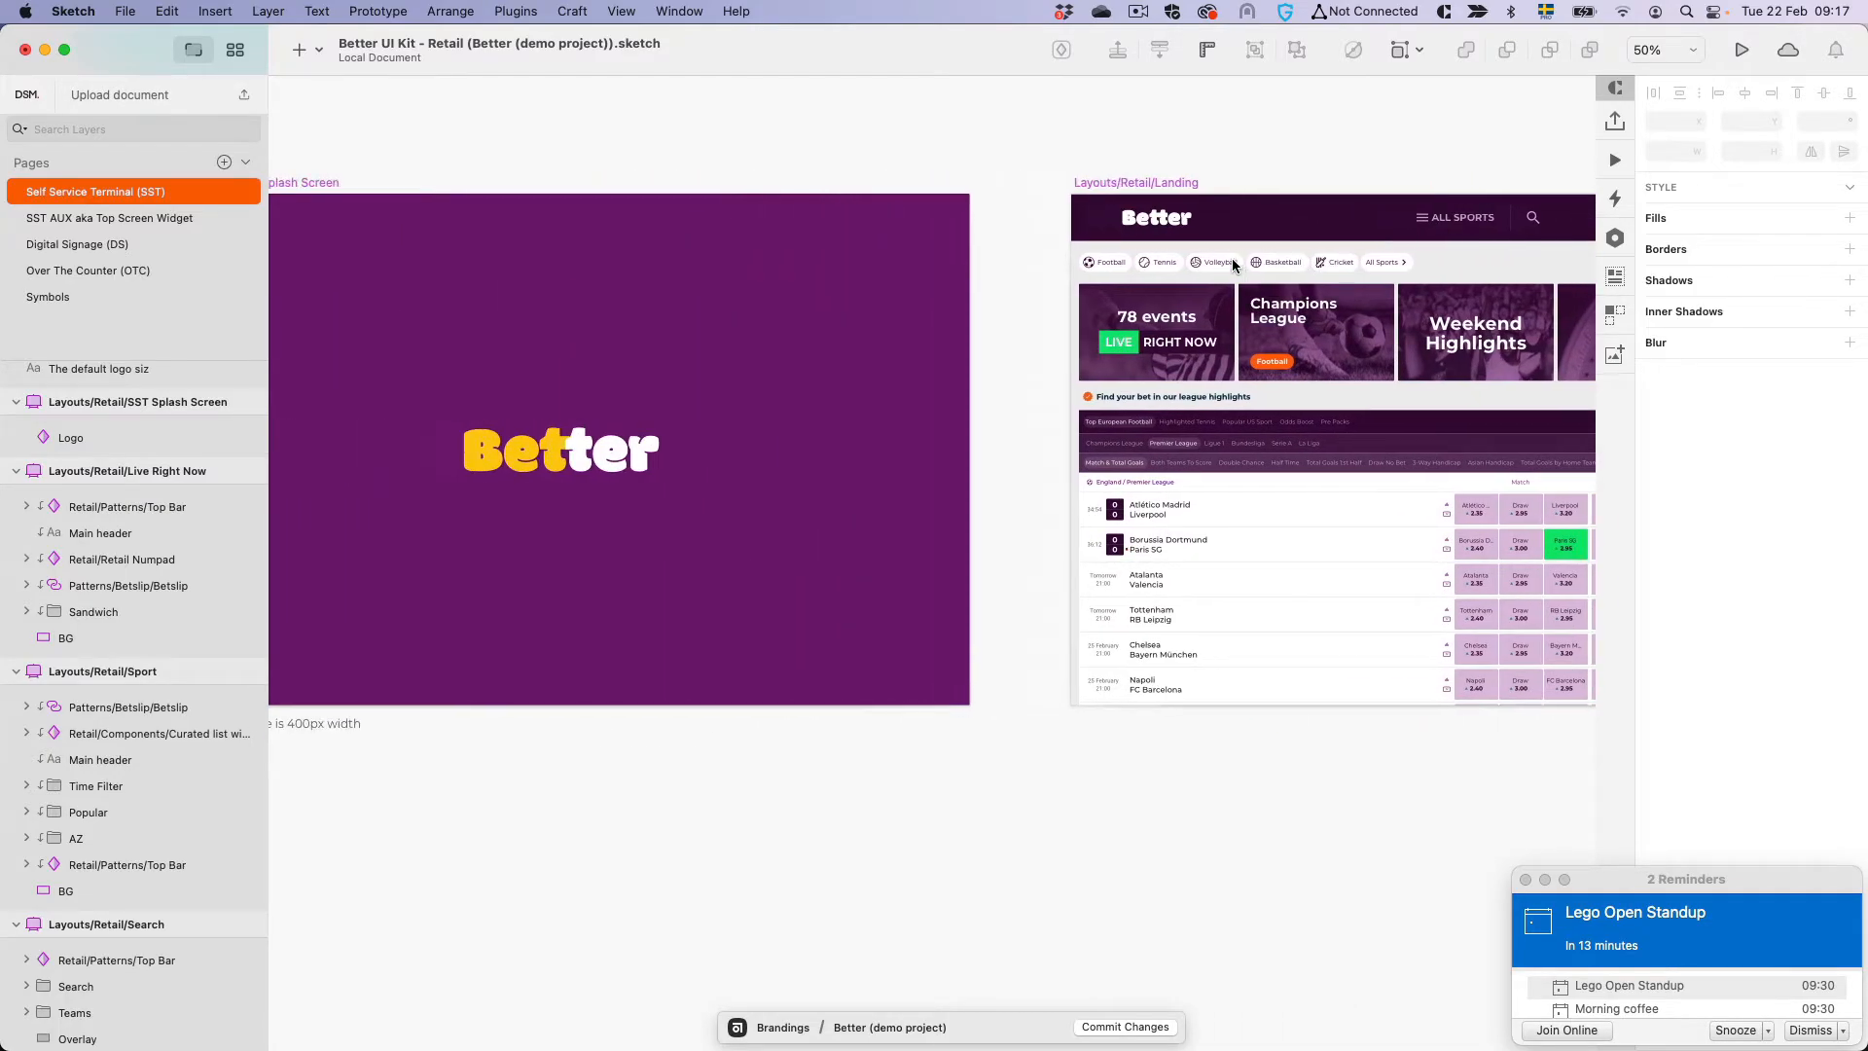
pyautogui.hscroll(3, 1232, 265)
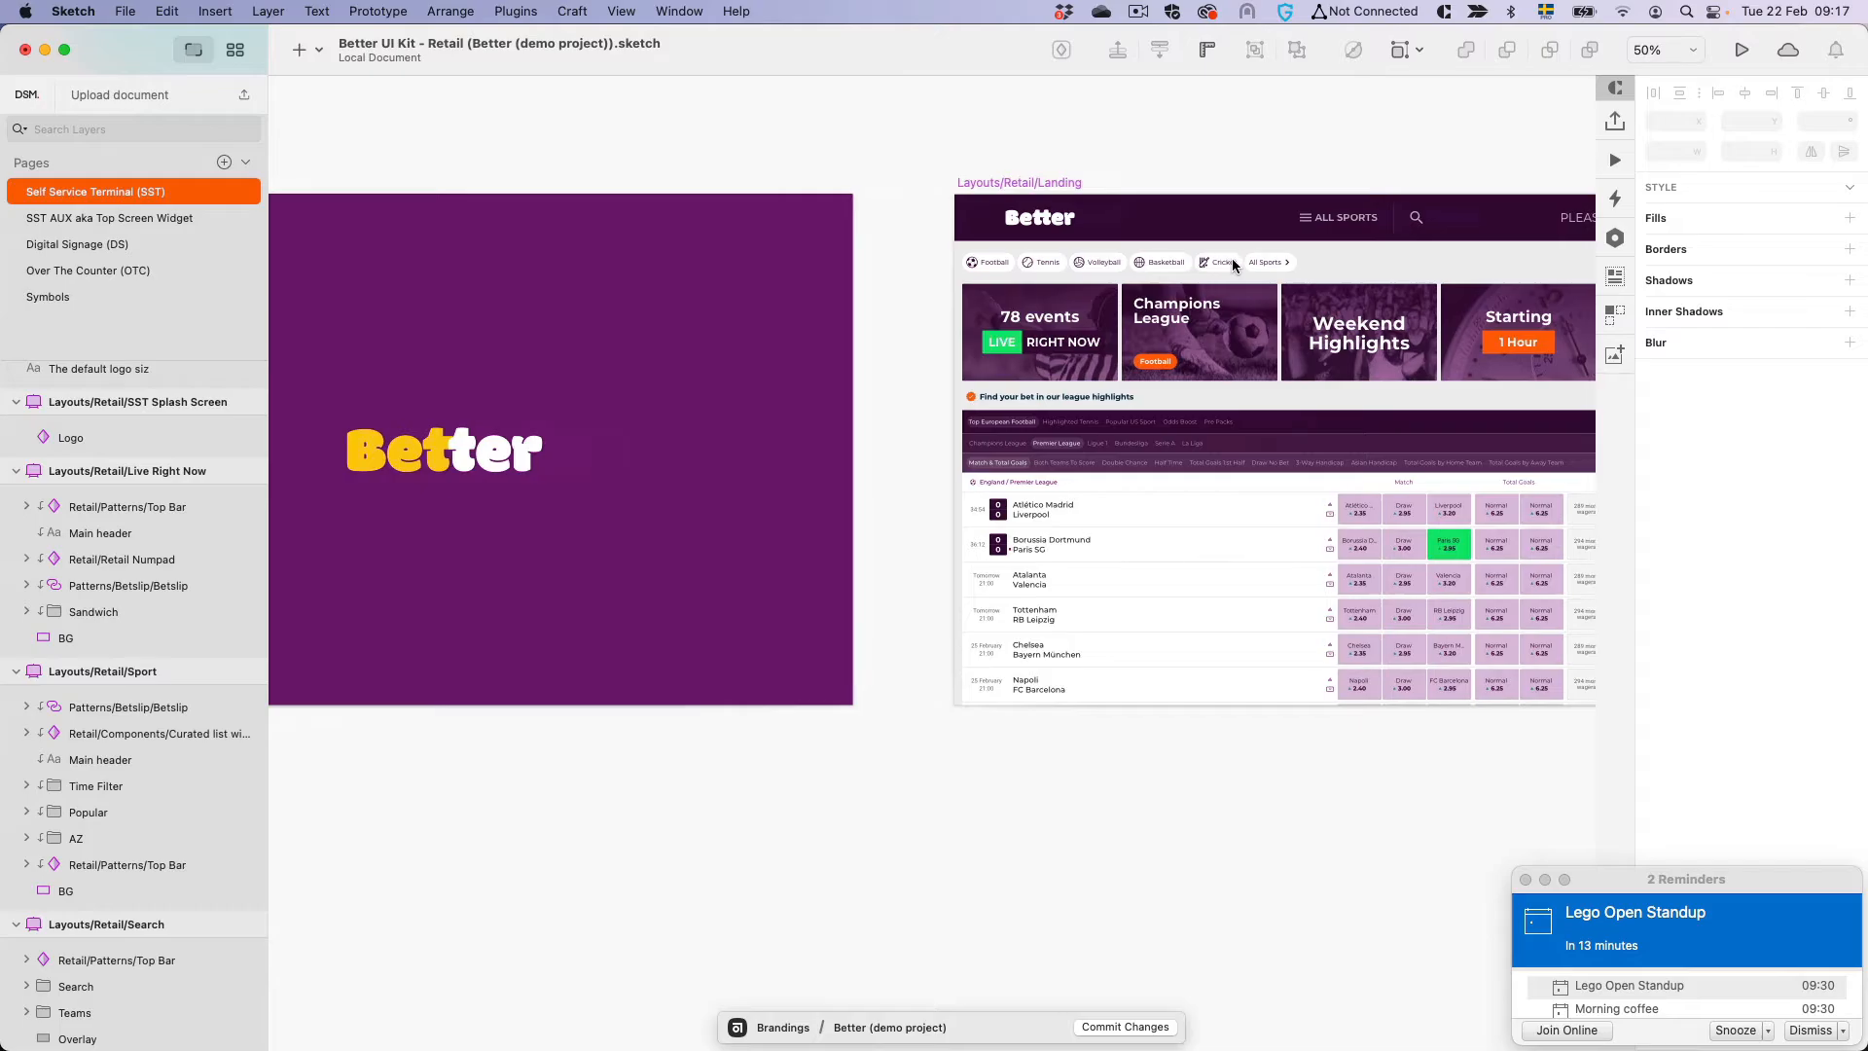
pyautogui.scroll(1, 1233, 265)
pyautogui.scroll(-1, 1232, 264)
pyautogui.hscroll(-1, 1232, 264)
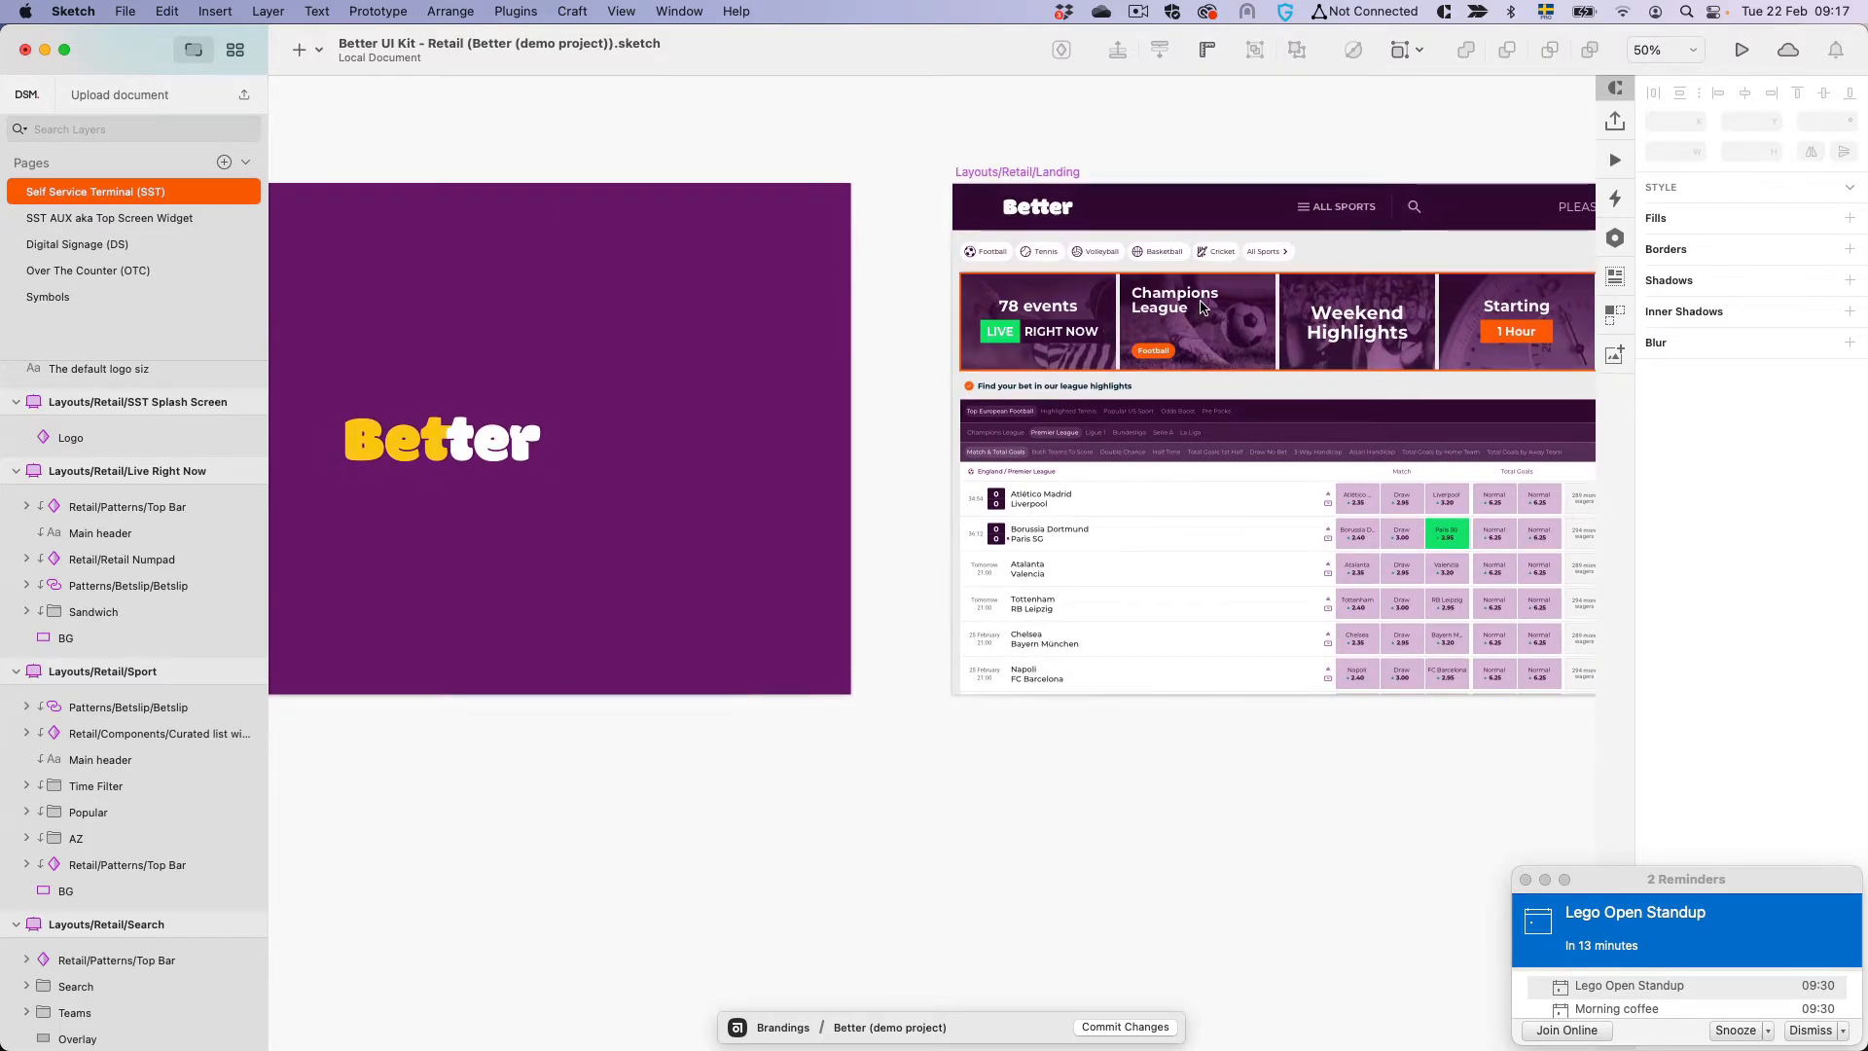
# Step: Commit the pending changes with the summary 'SST done', then look over the layouts
pyautogui.click(1163, 1028)
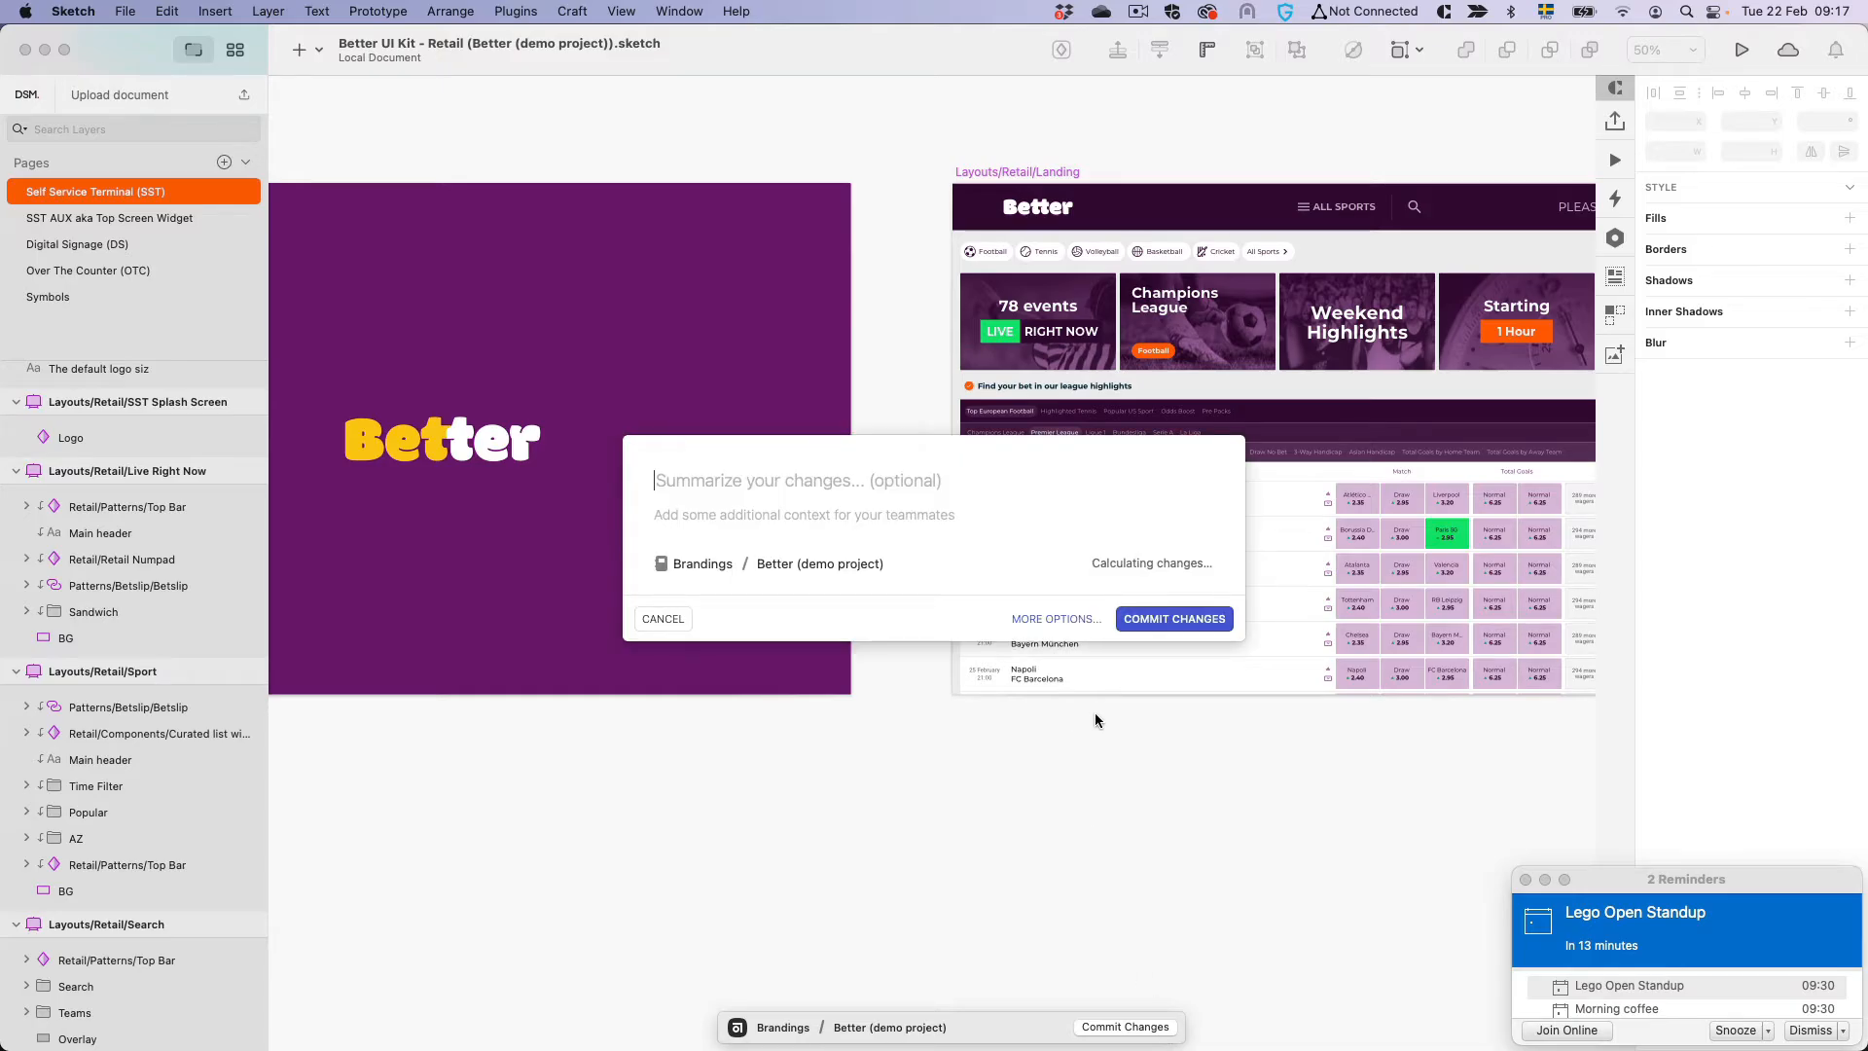
pyautogui.write('SST ')
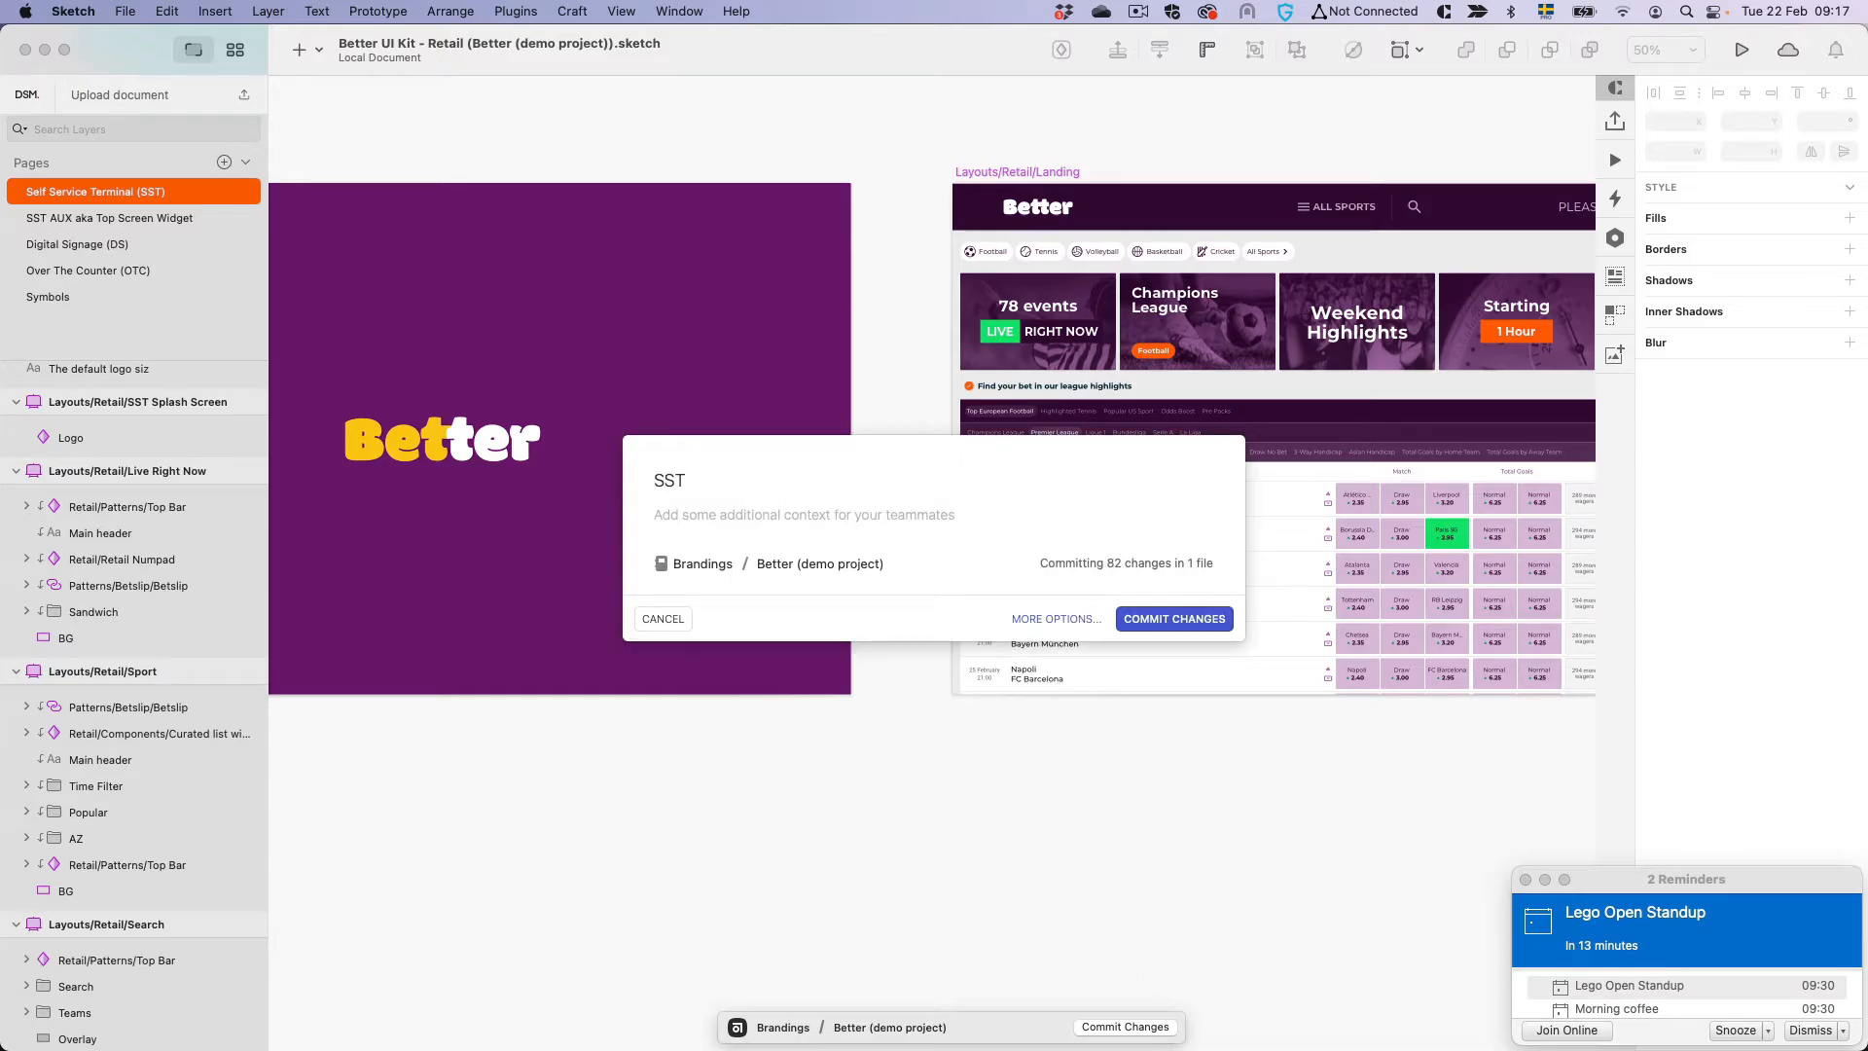
pyautogui.write('done')
pyautogui.click(1167, 617)
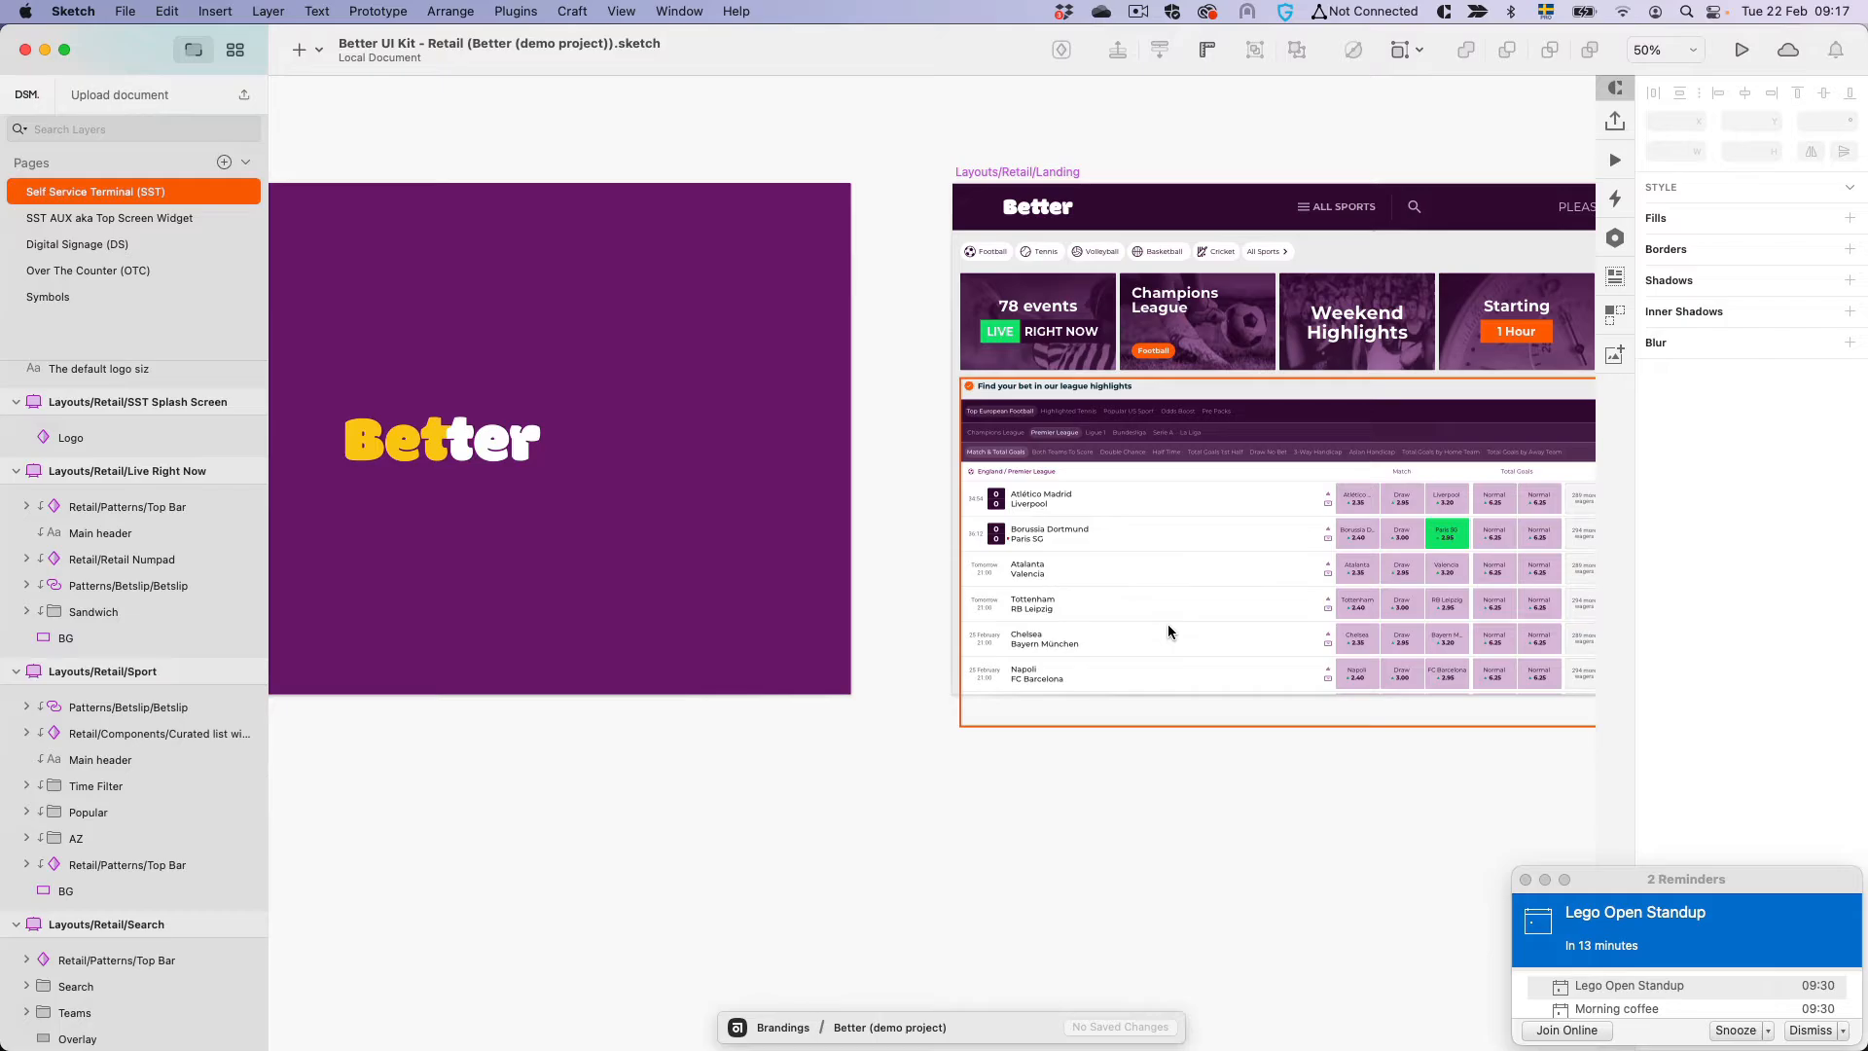
pyautogui.hscroll(3, 1217, 748)
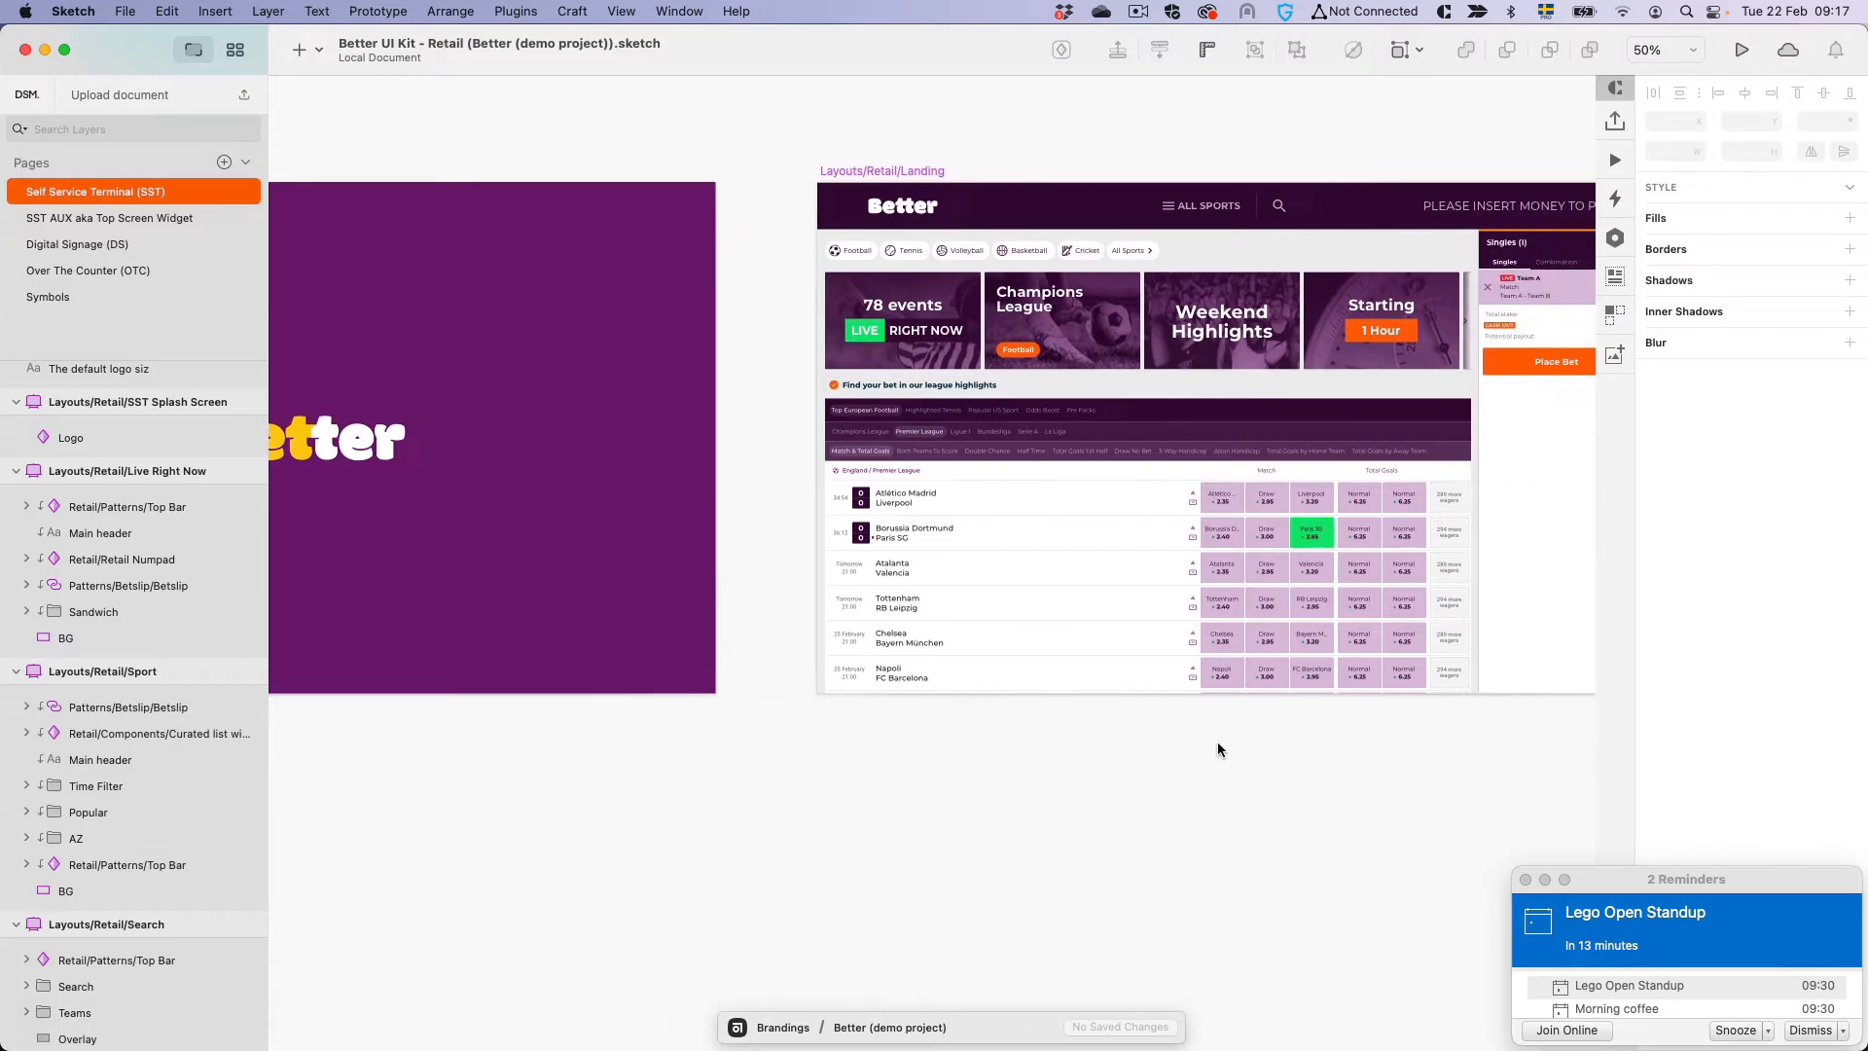
pyautogui.hscroll(3, 1218, 749)
pyautogui.hscroll(3, 1218, 749)
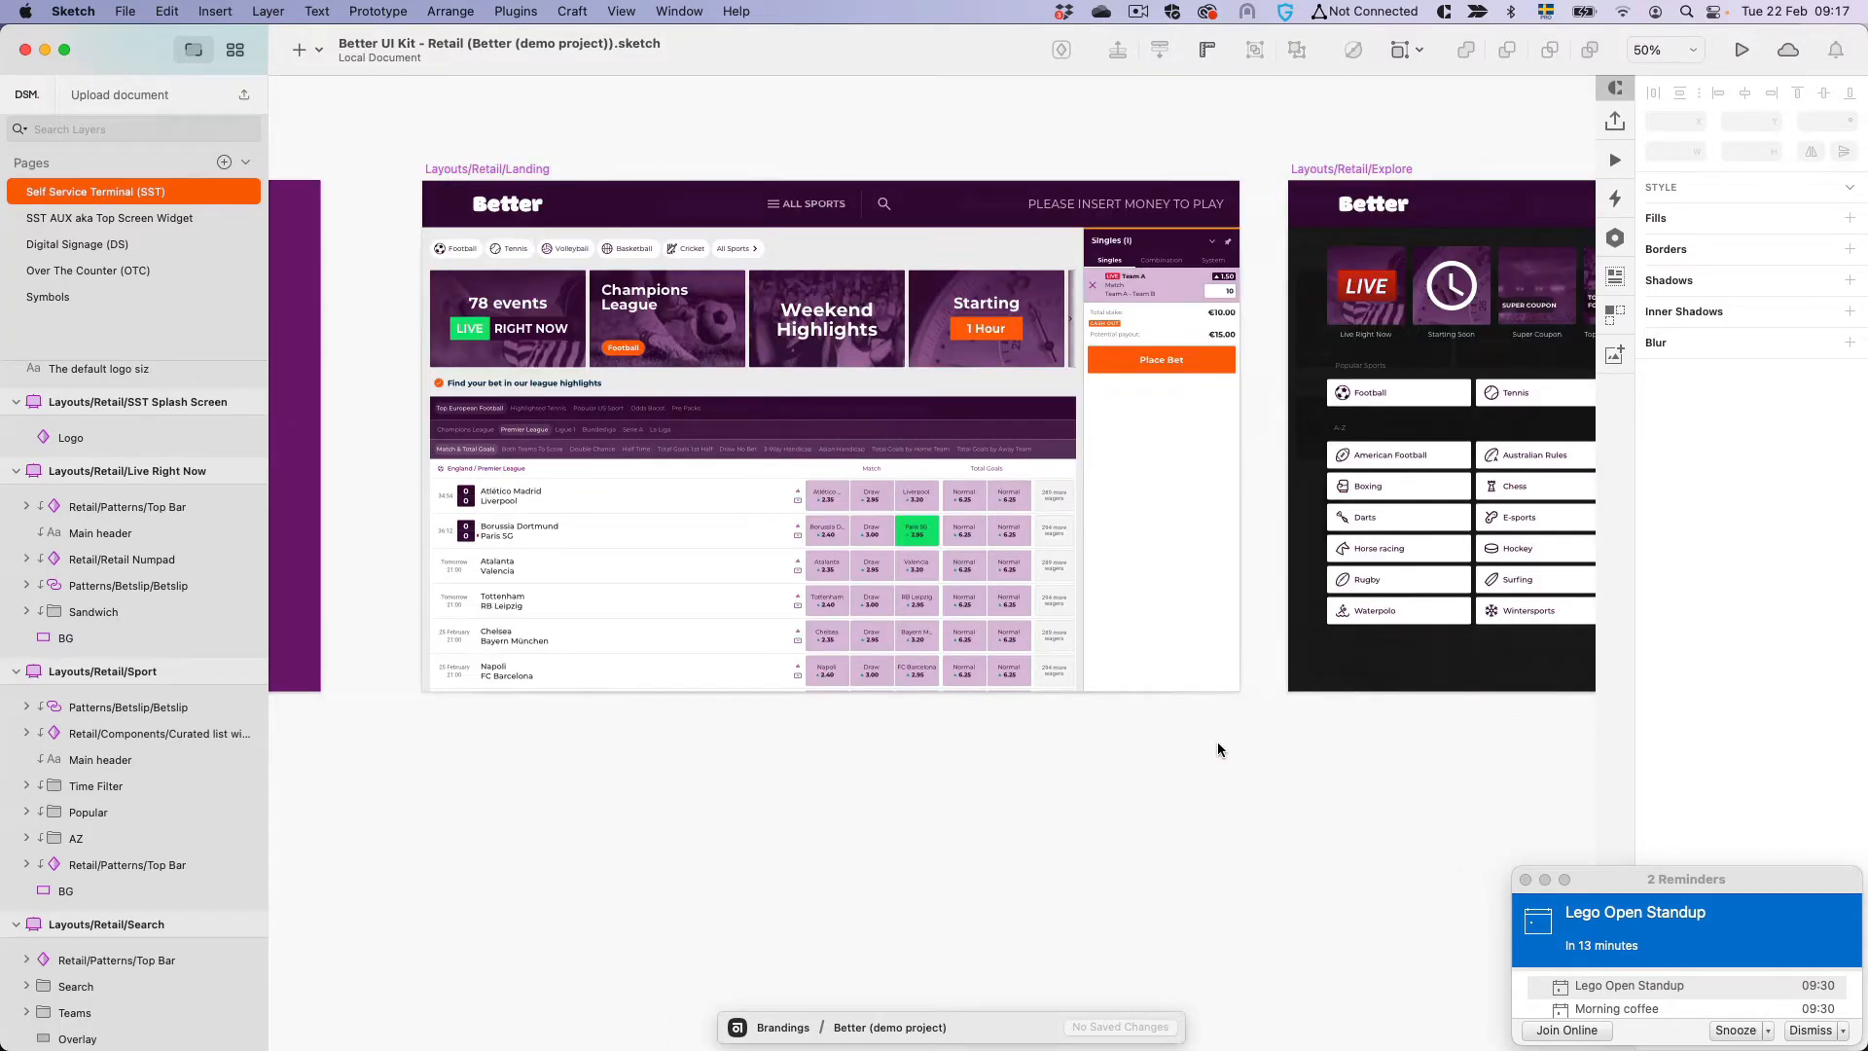
pyautogui.hscroll(-5, 1245, 745)
pyautogui.scroll(1, 1245, 745)
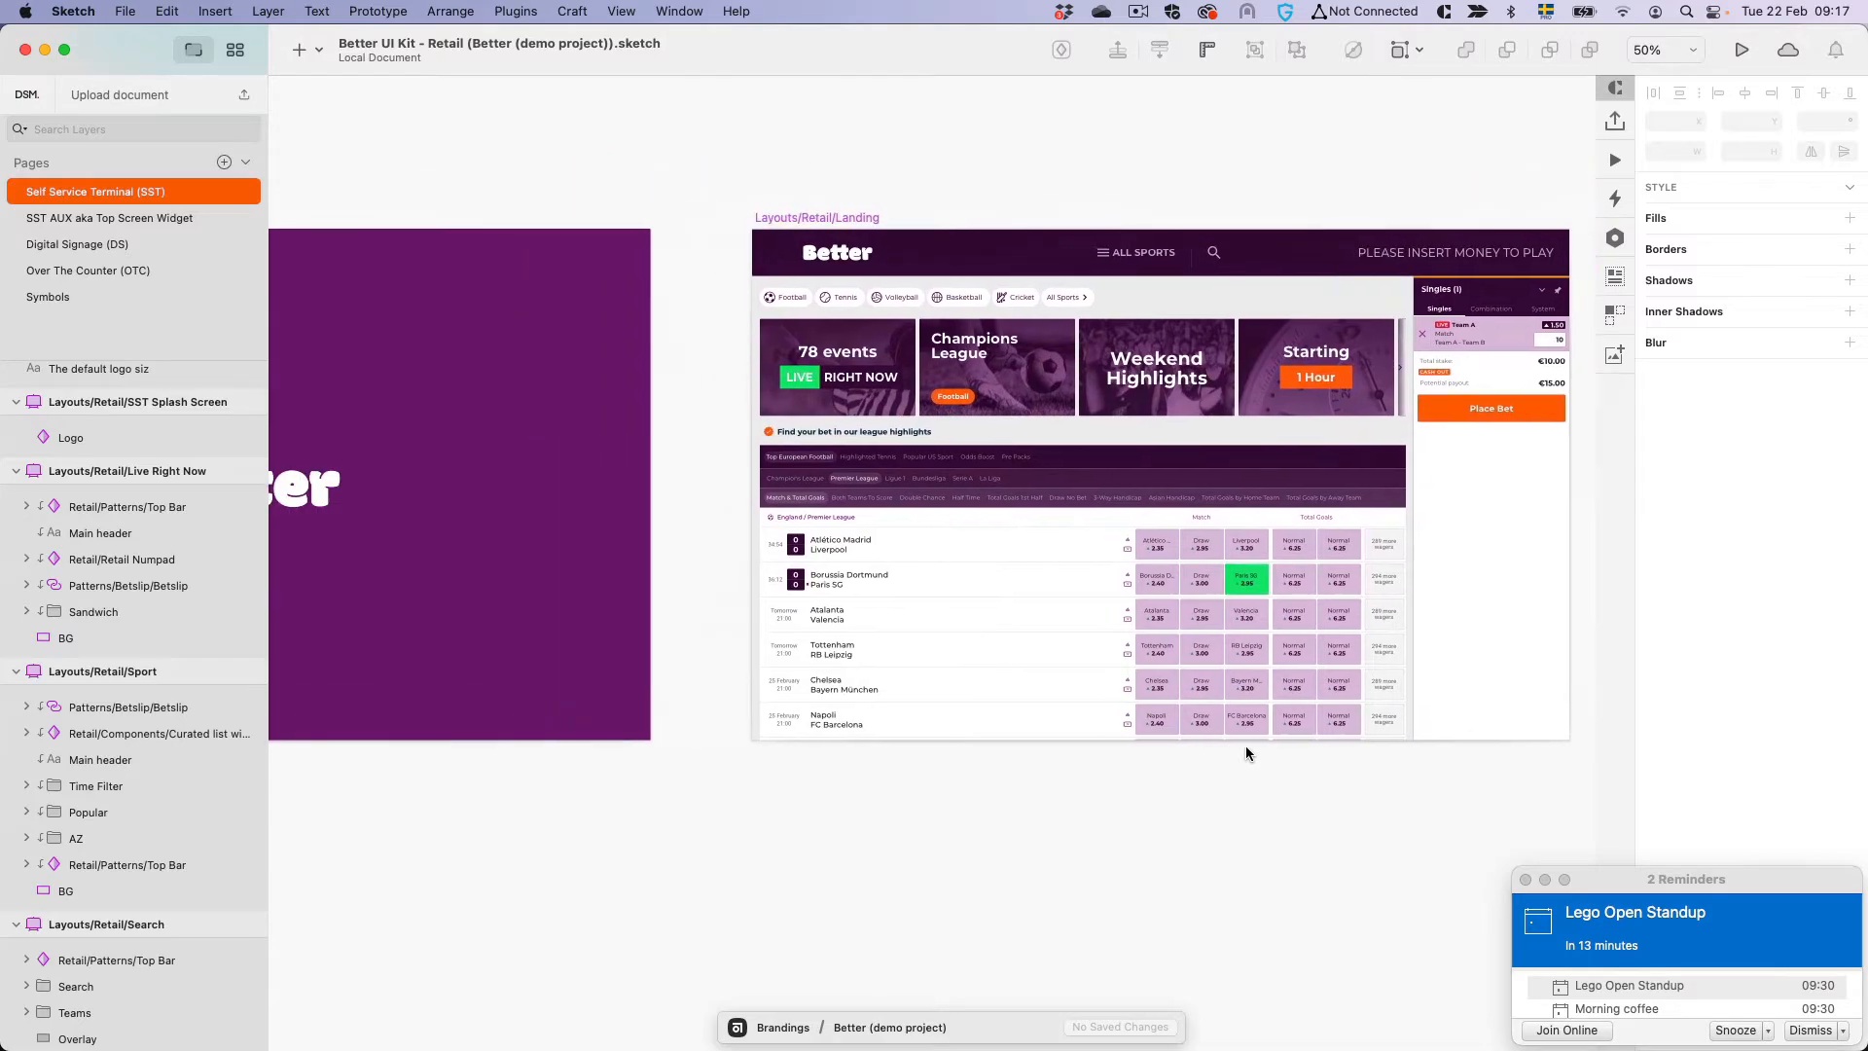
pyautogui.hscroll(-3, 1245, 746)
pyautogui.scroll(1, 1245, 745)
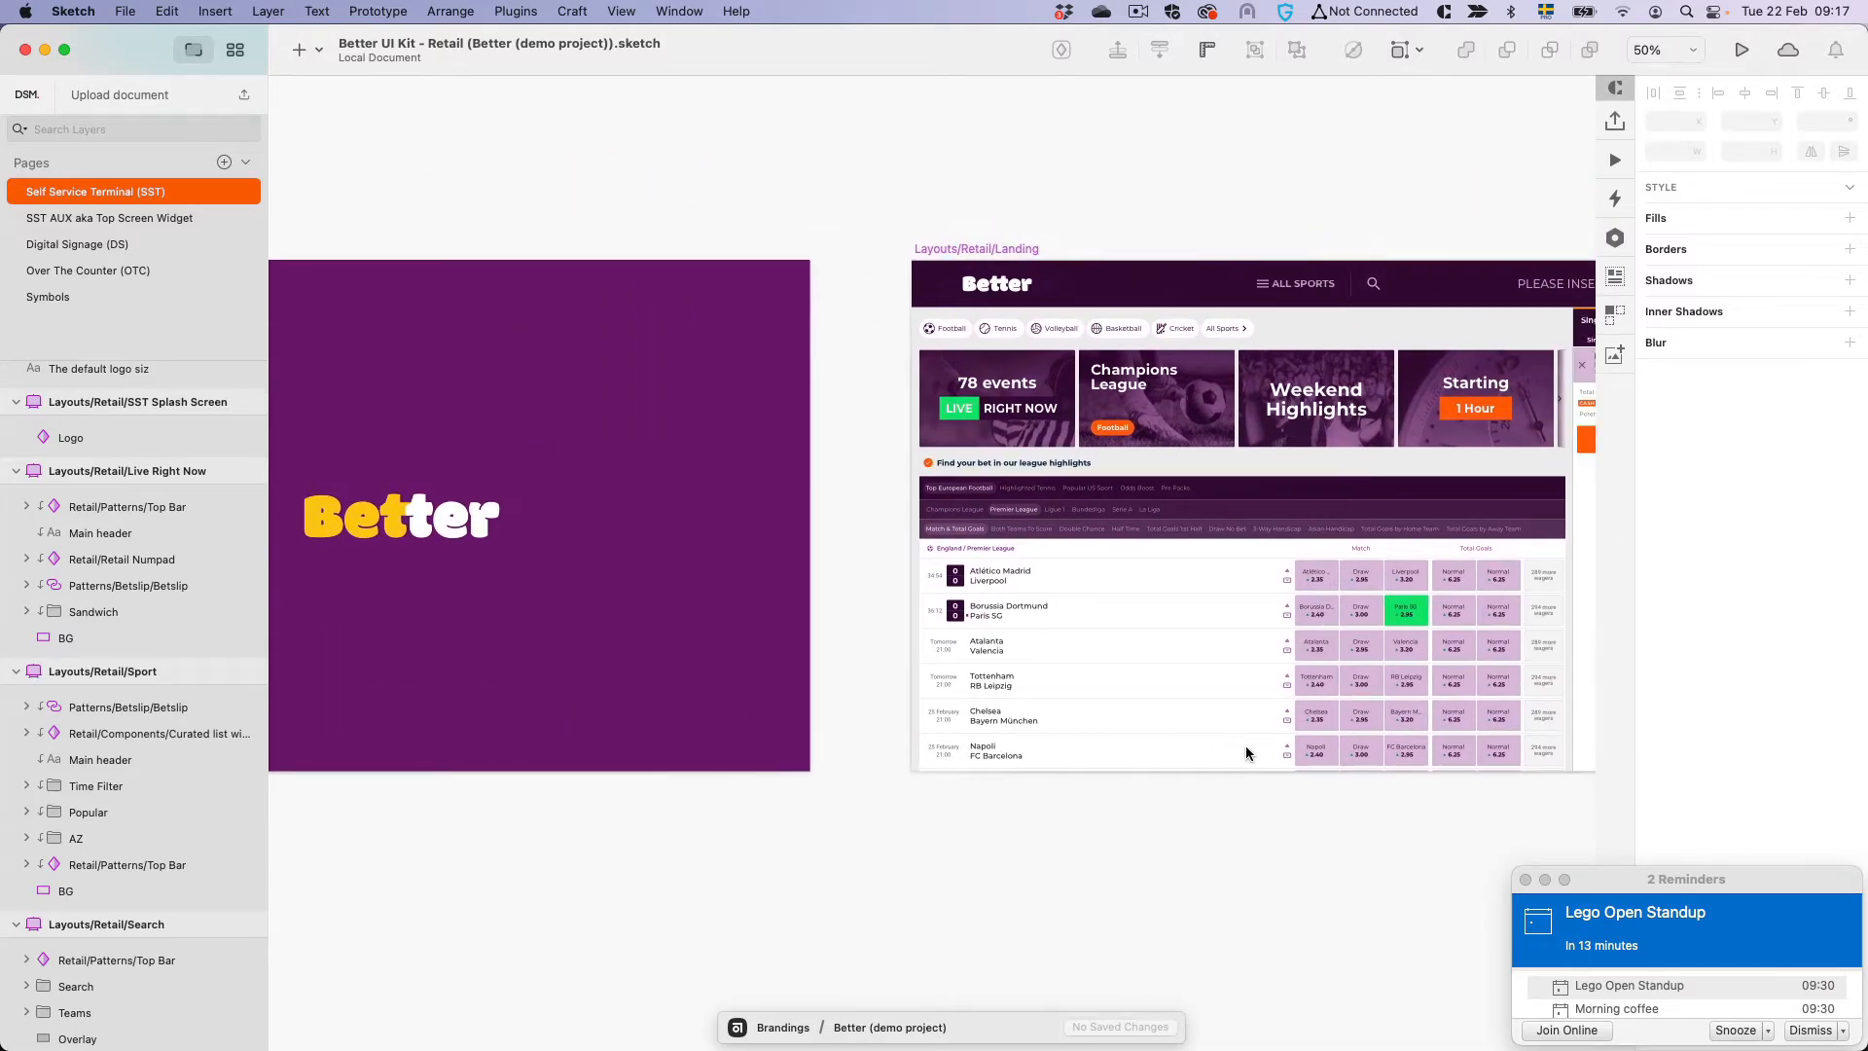
pyautogui.hscroll(1, 1246, 752)
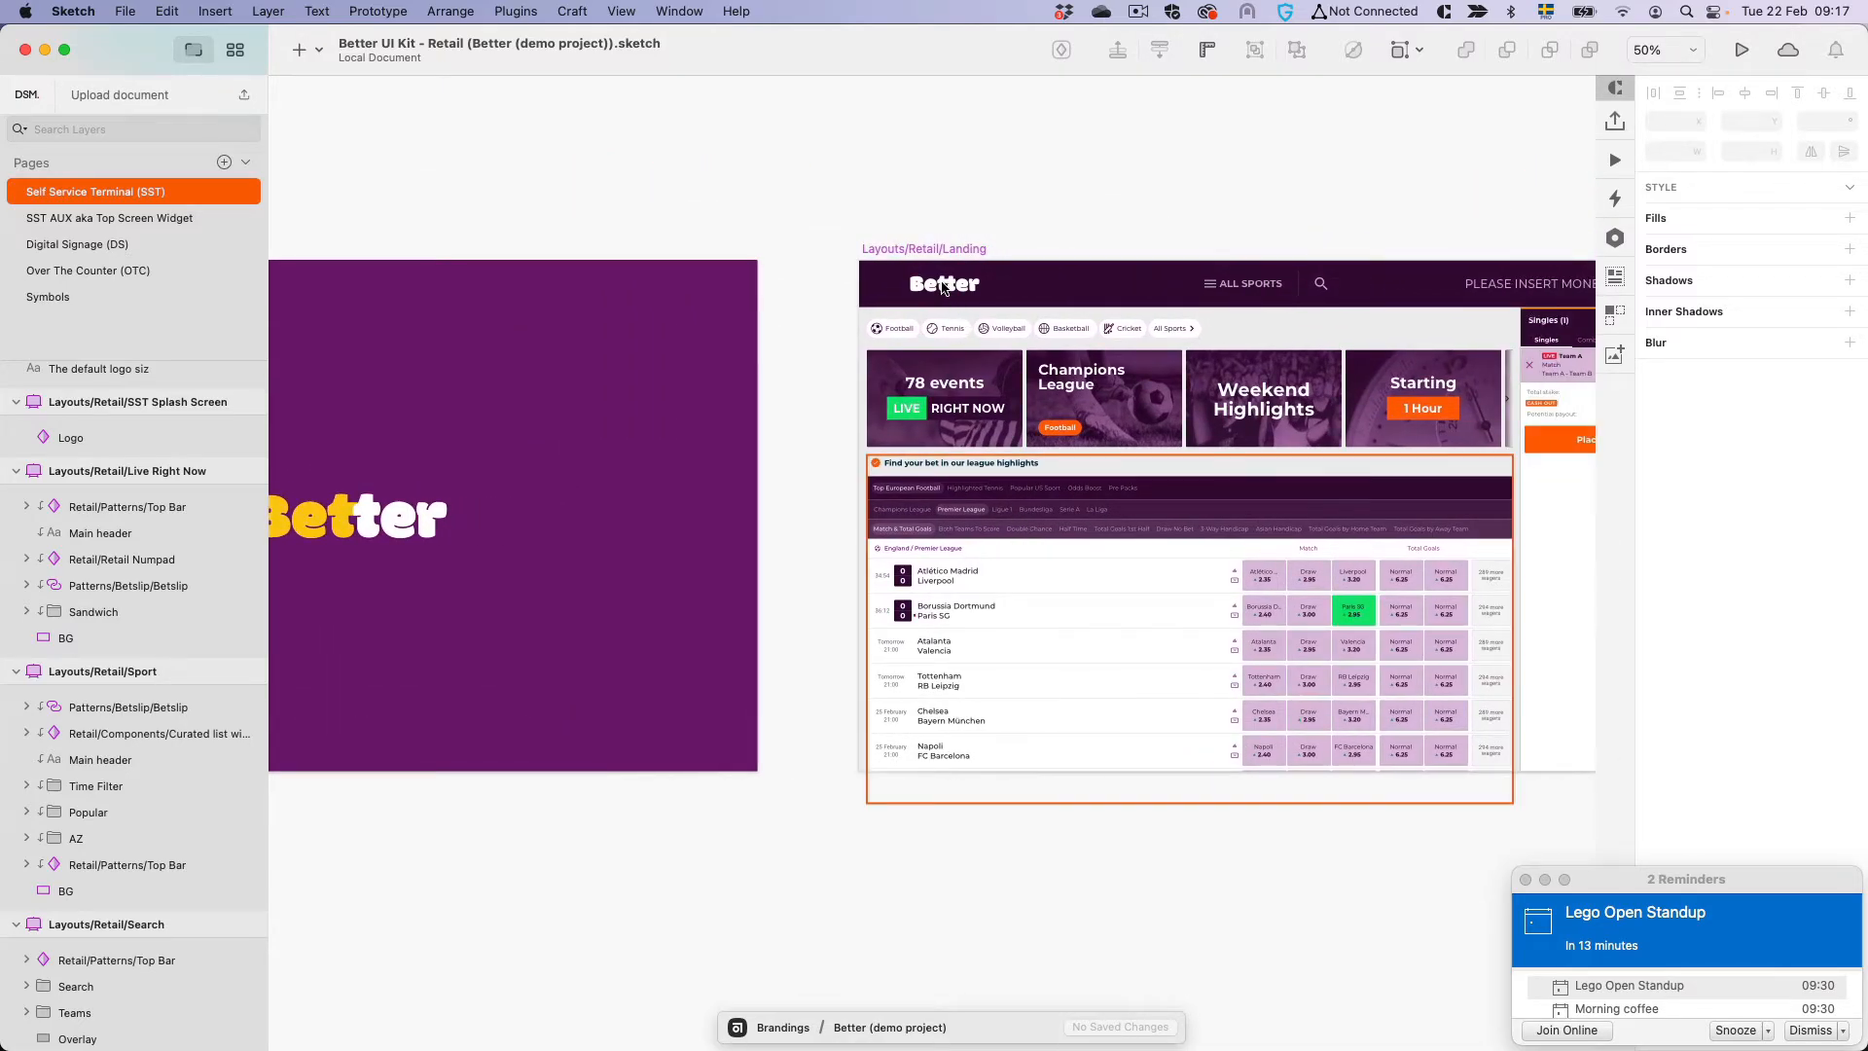
pyautogui.scroll(-1, 951, 287)
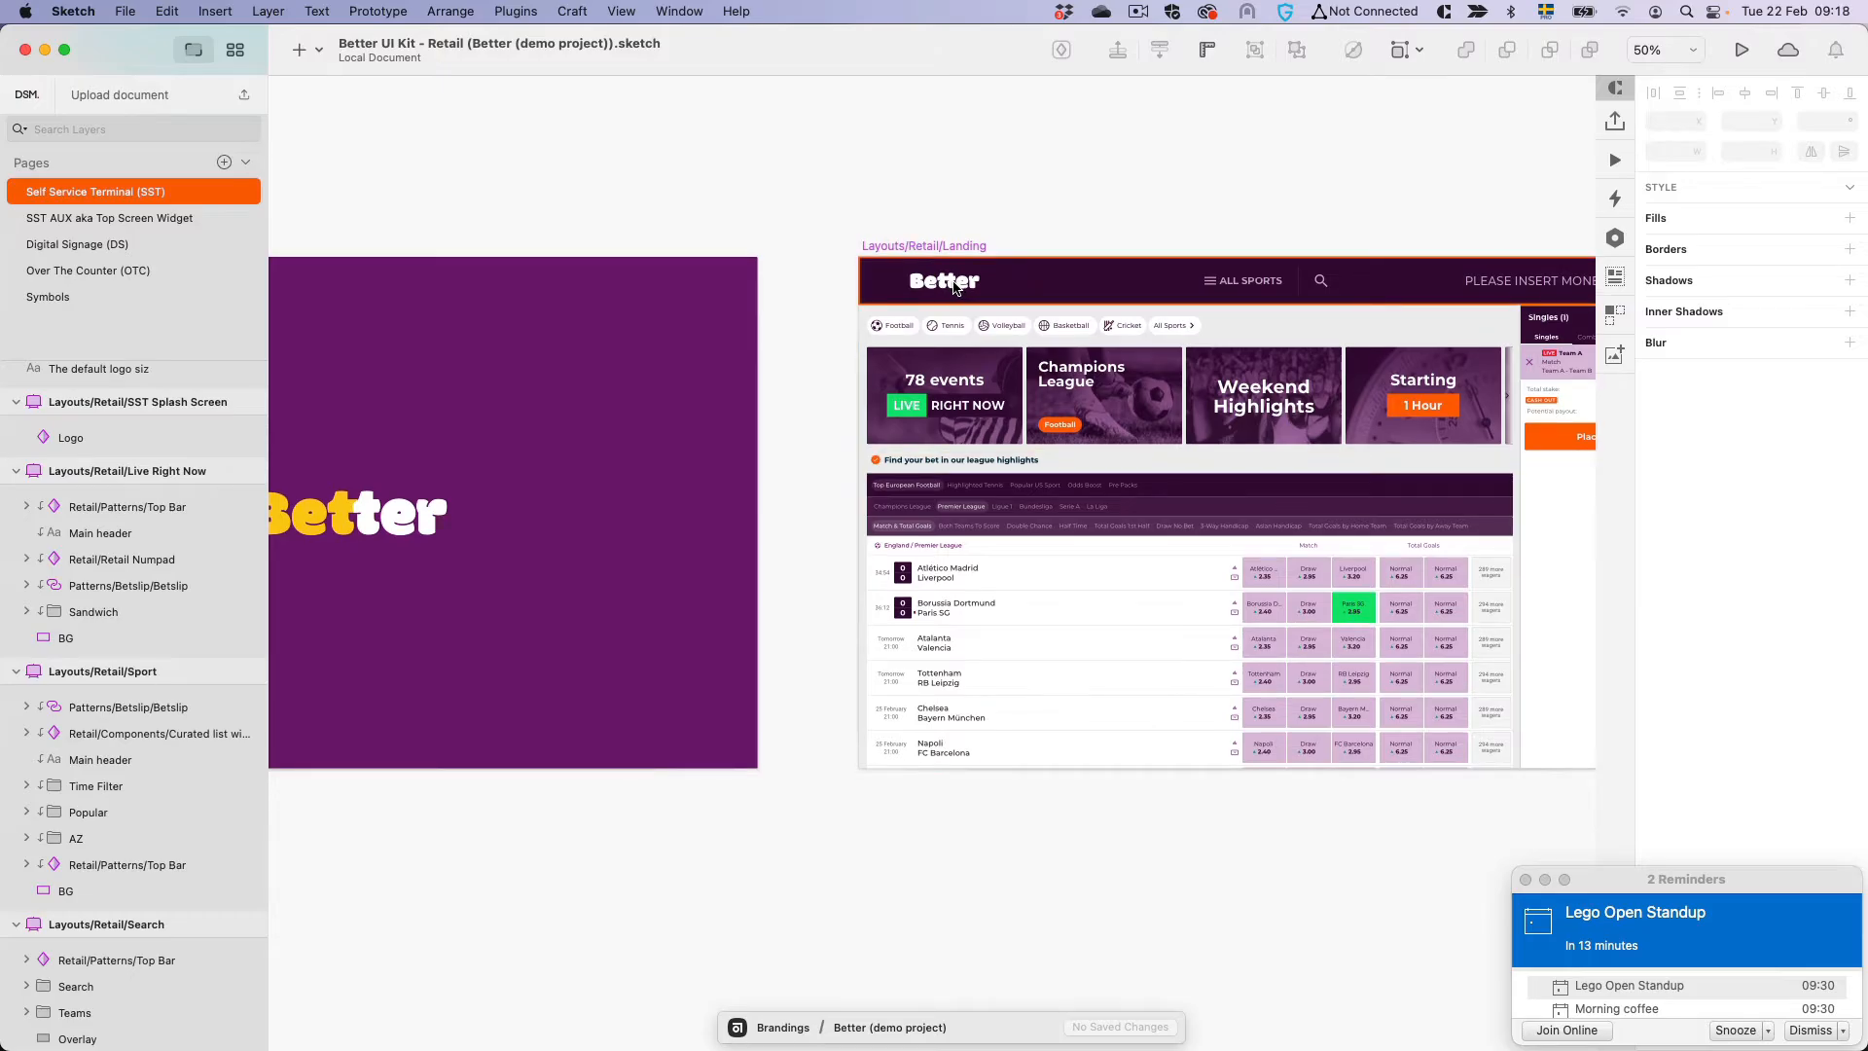
# Step: In the Landing Top Bar symbol, replace the white logo with Operator Logo--color
pyautogui.click(950, 287)
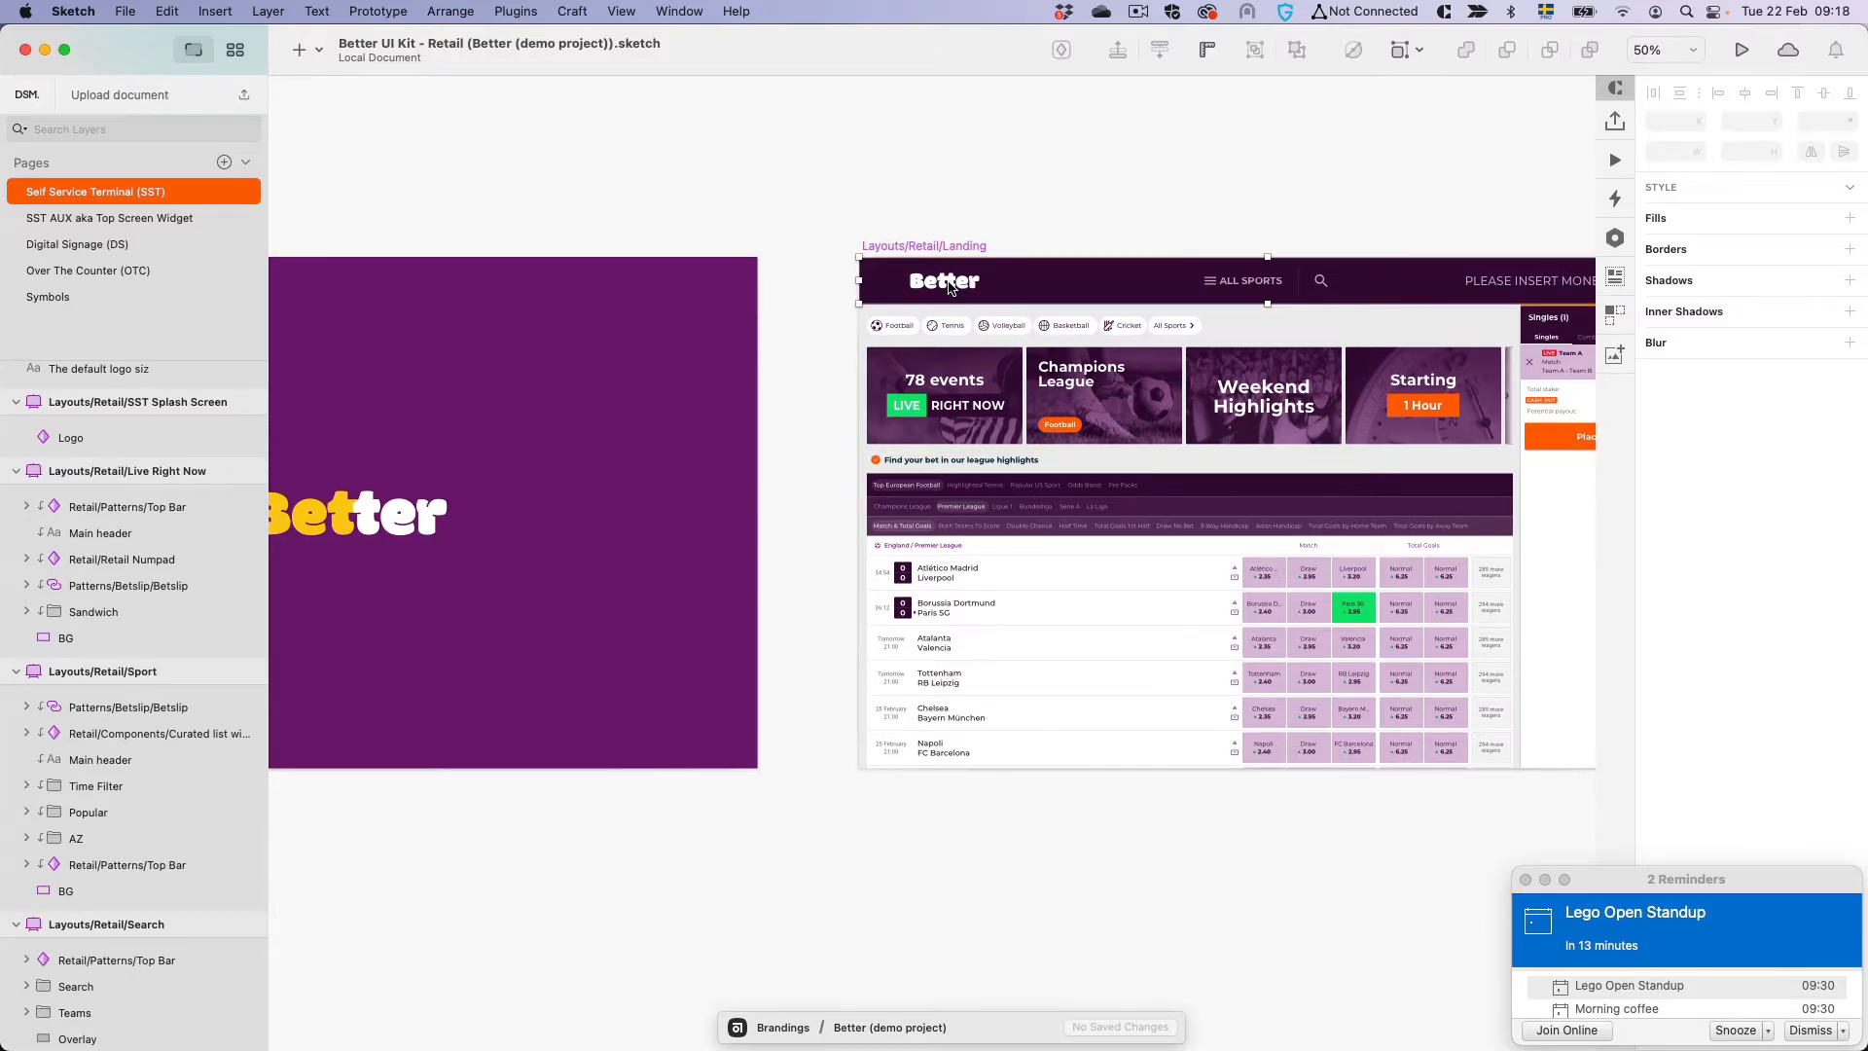
pyautogui.doubleClick(1000, 289)
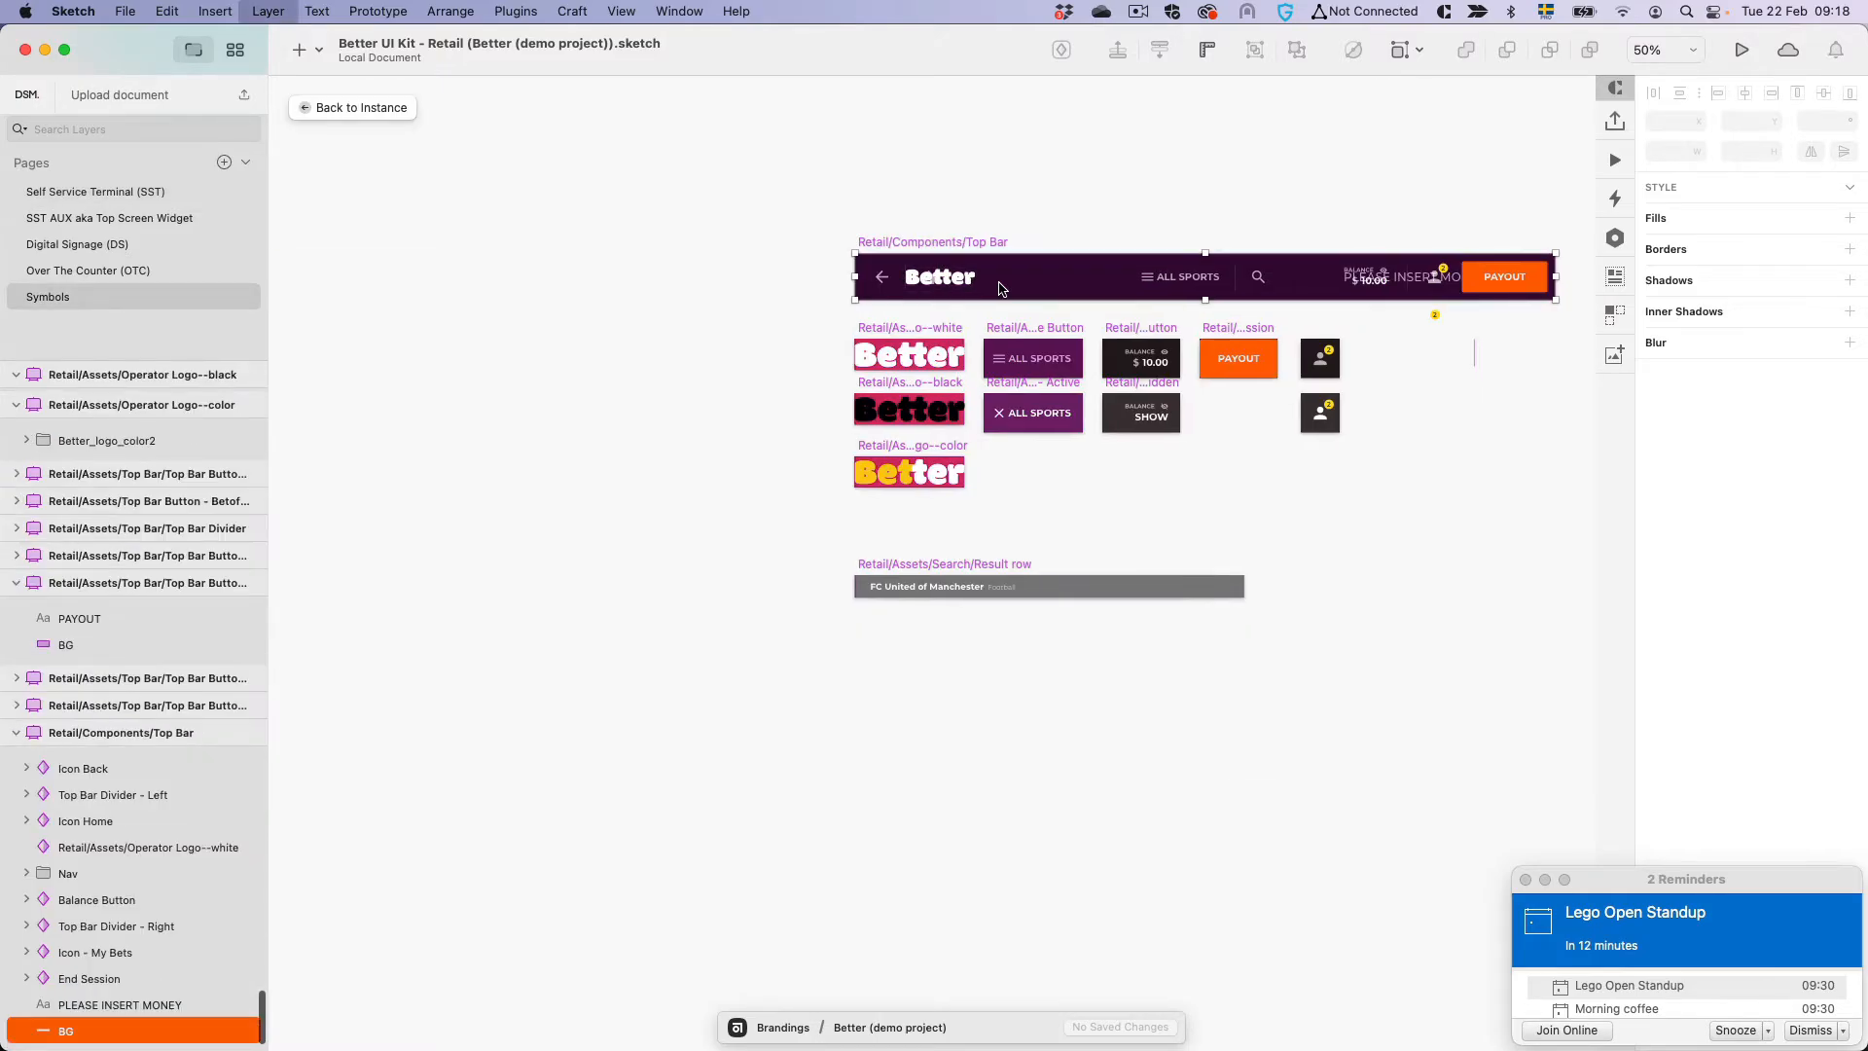
pyautogui.doubleClick(943, 288)
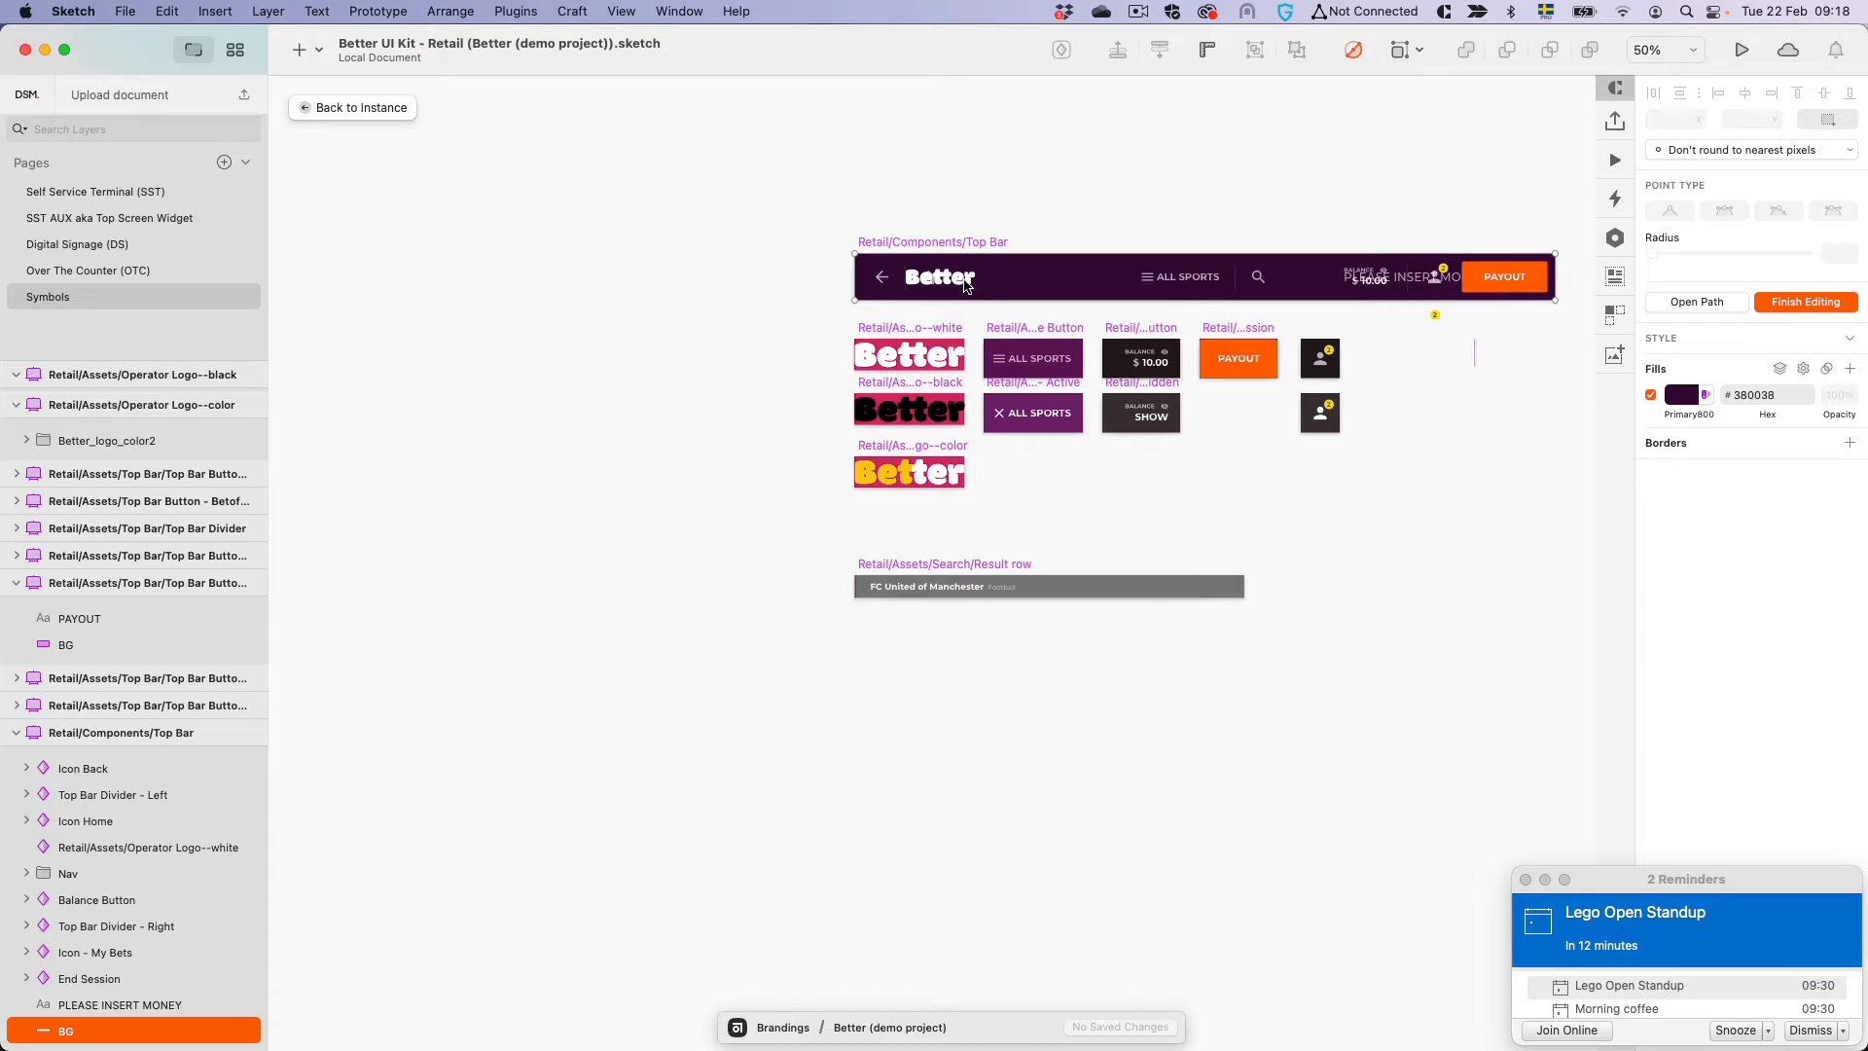
pyautogui.press('Escape')
pyautogui.click(965, 285)
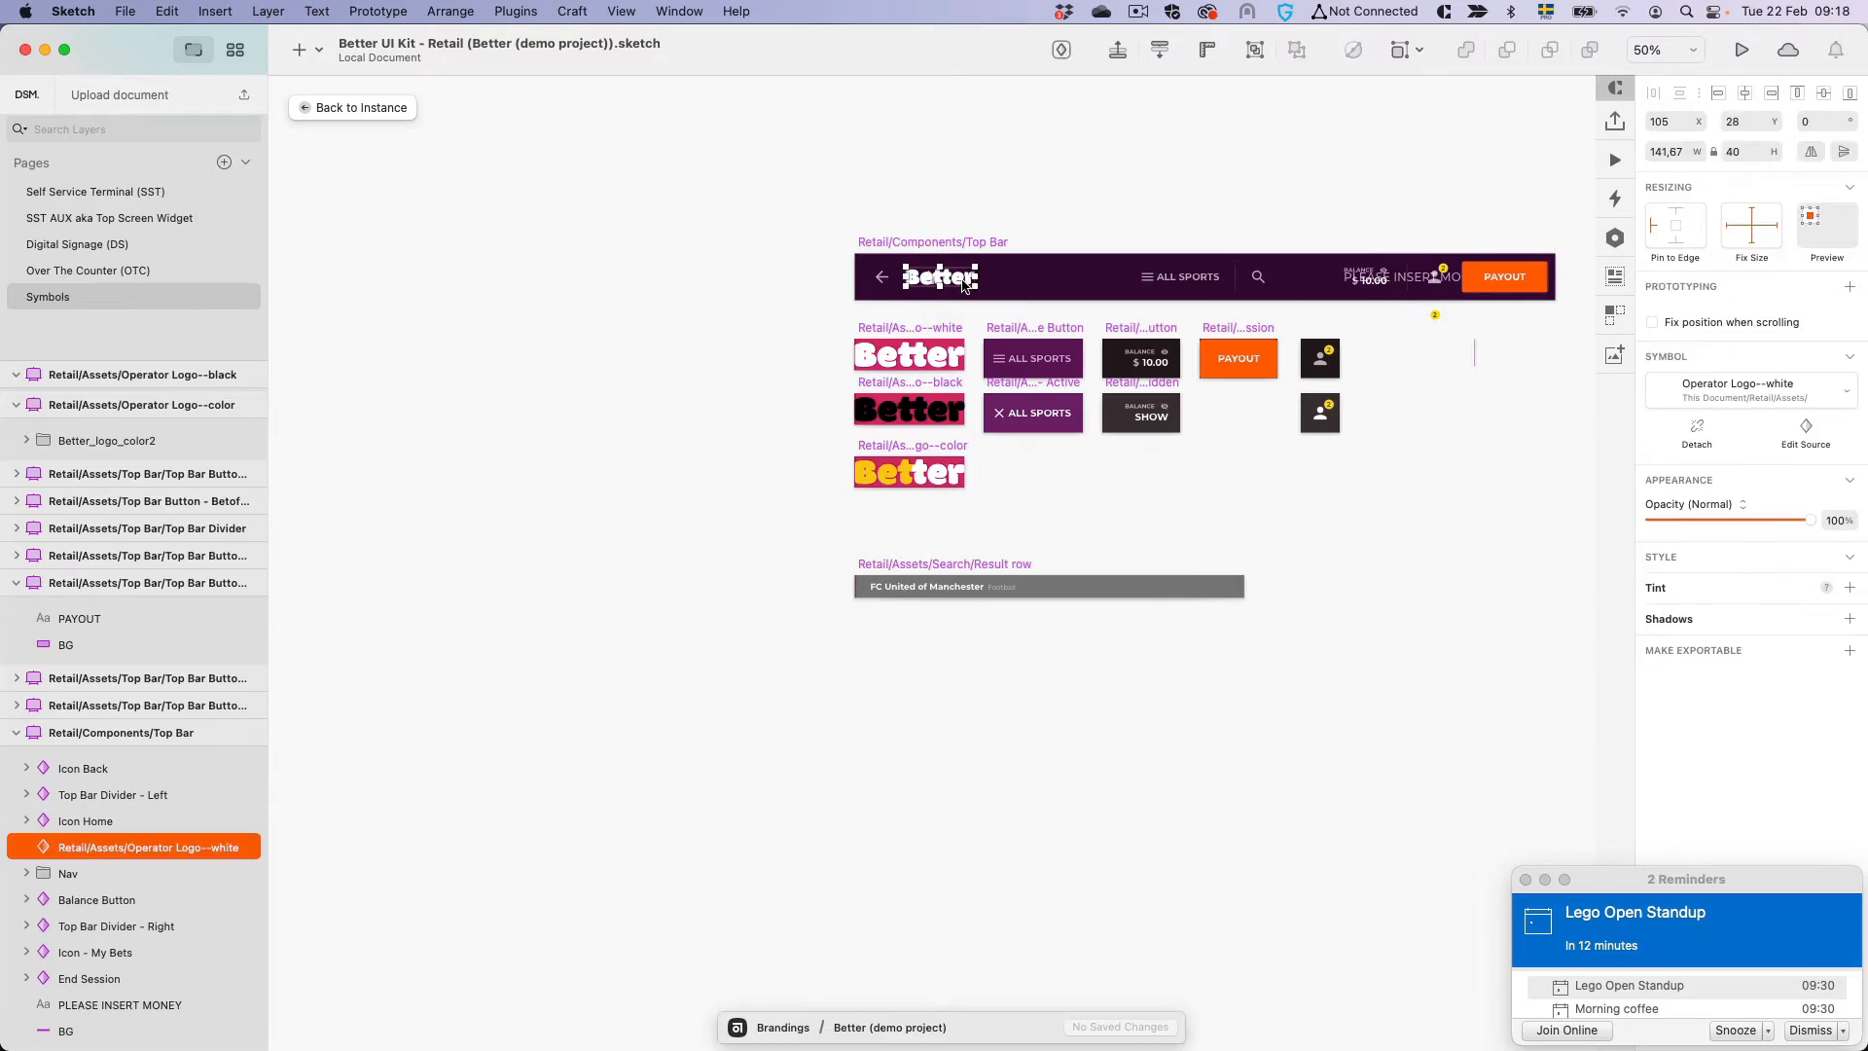
pyautogui.rightClick(962, 280)
pyautogui.moveTo(1012, 320)
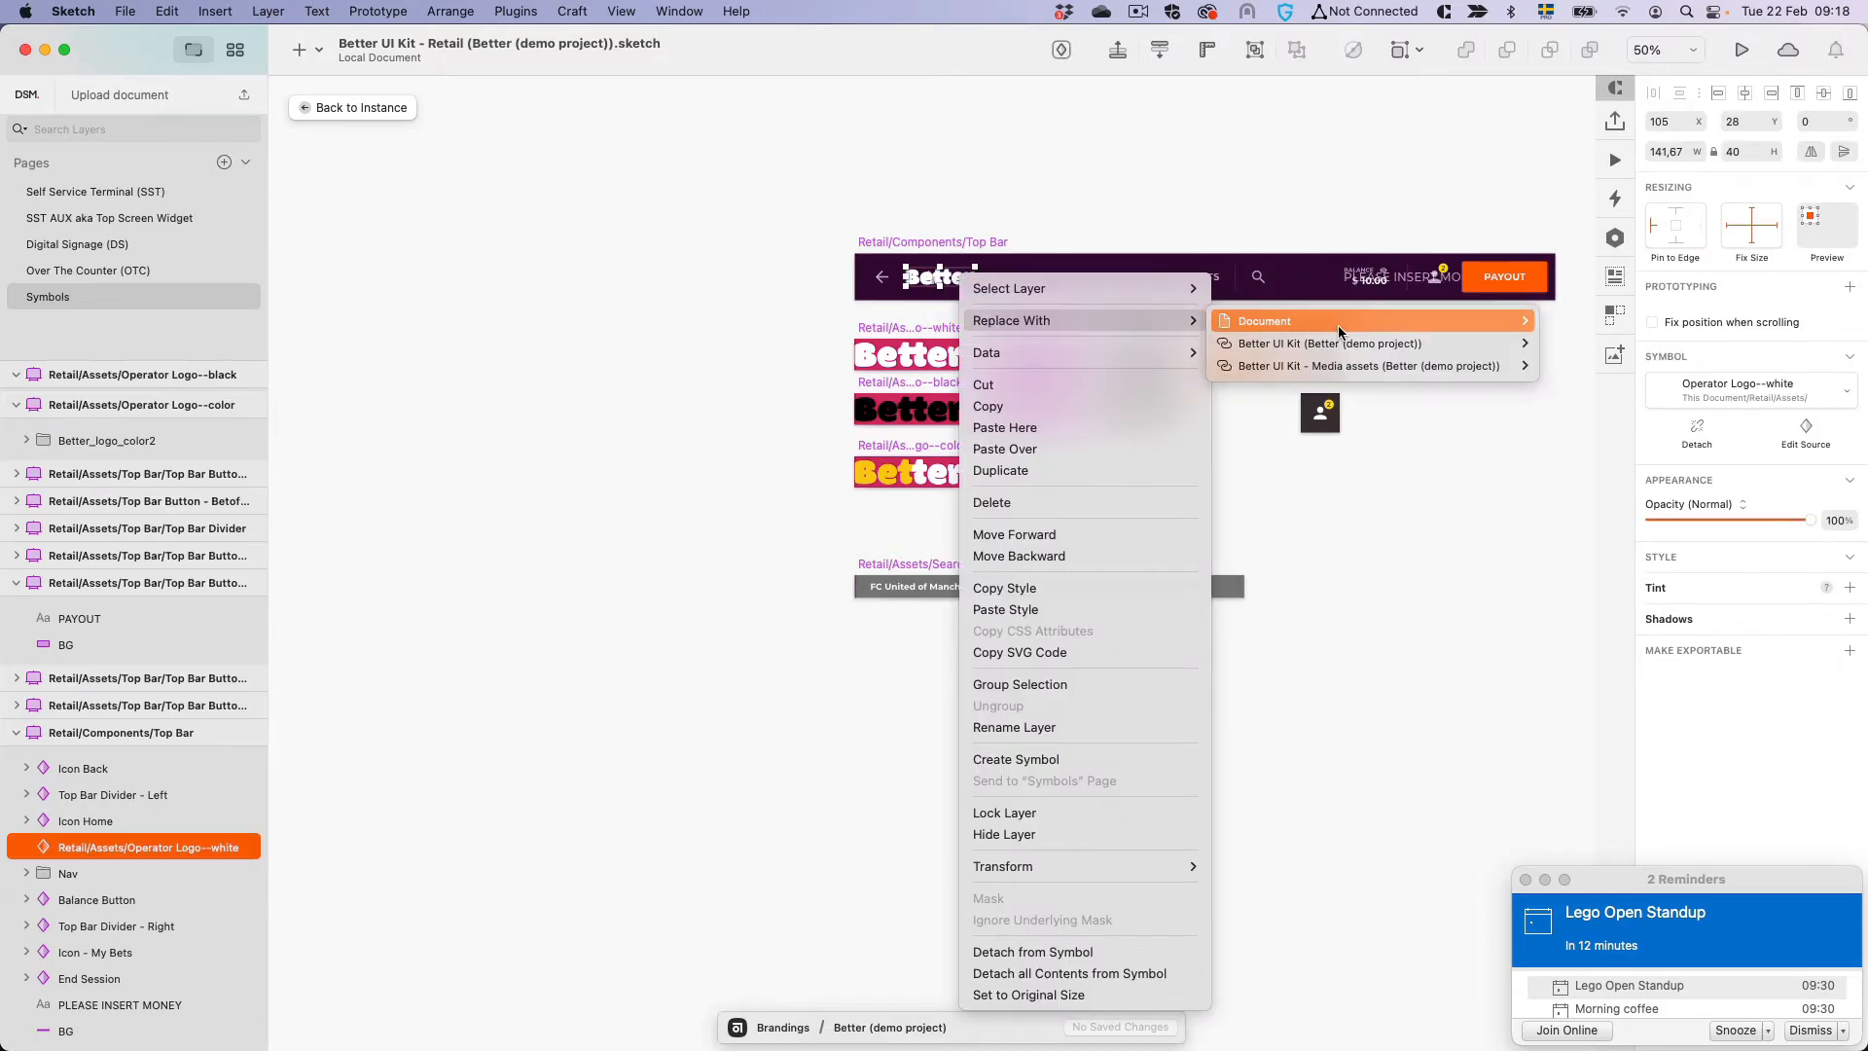
pyautogui.moveTo(1337, 325)
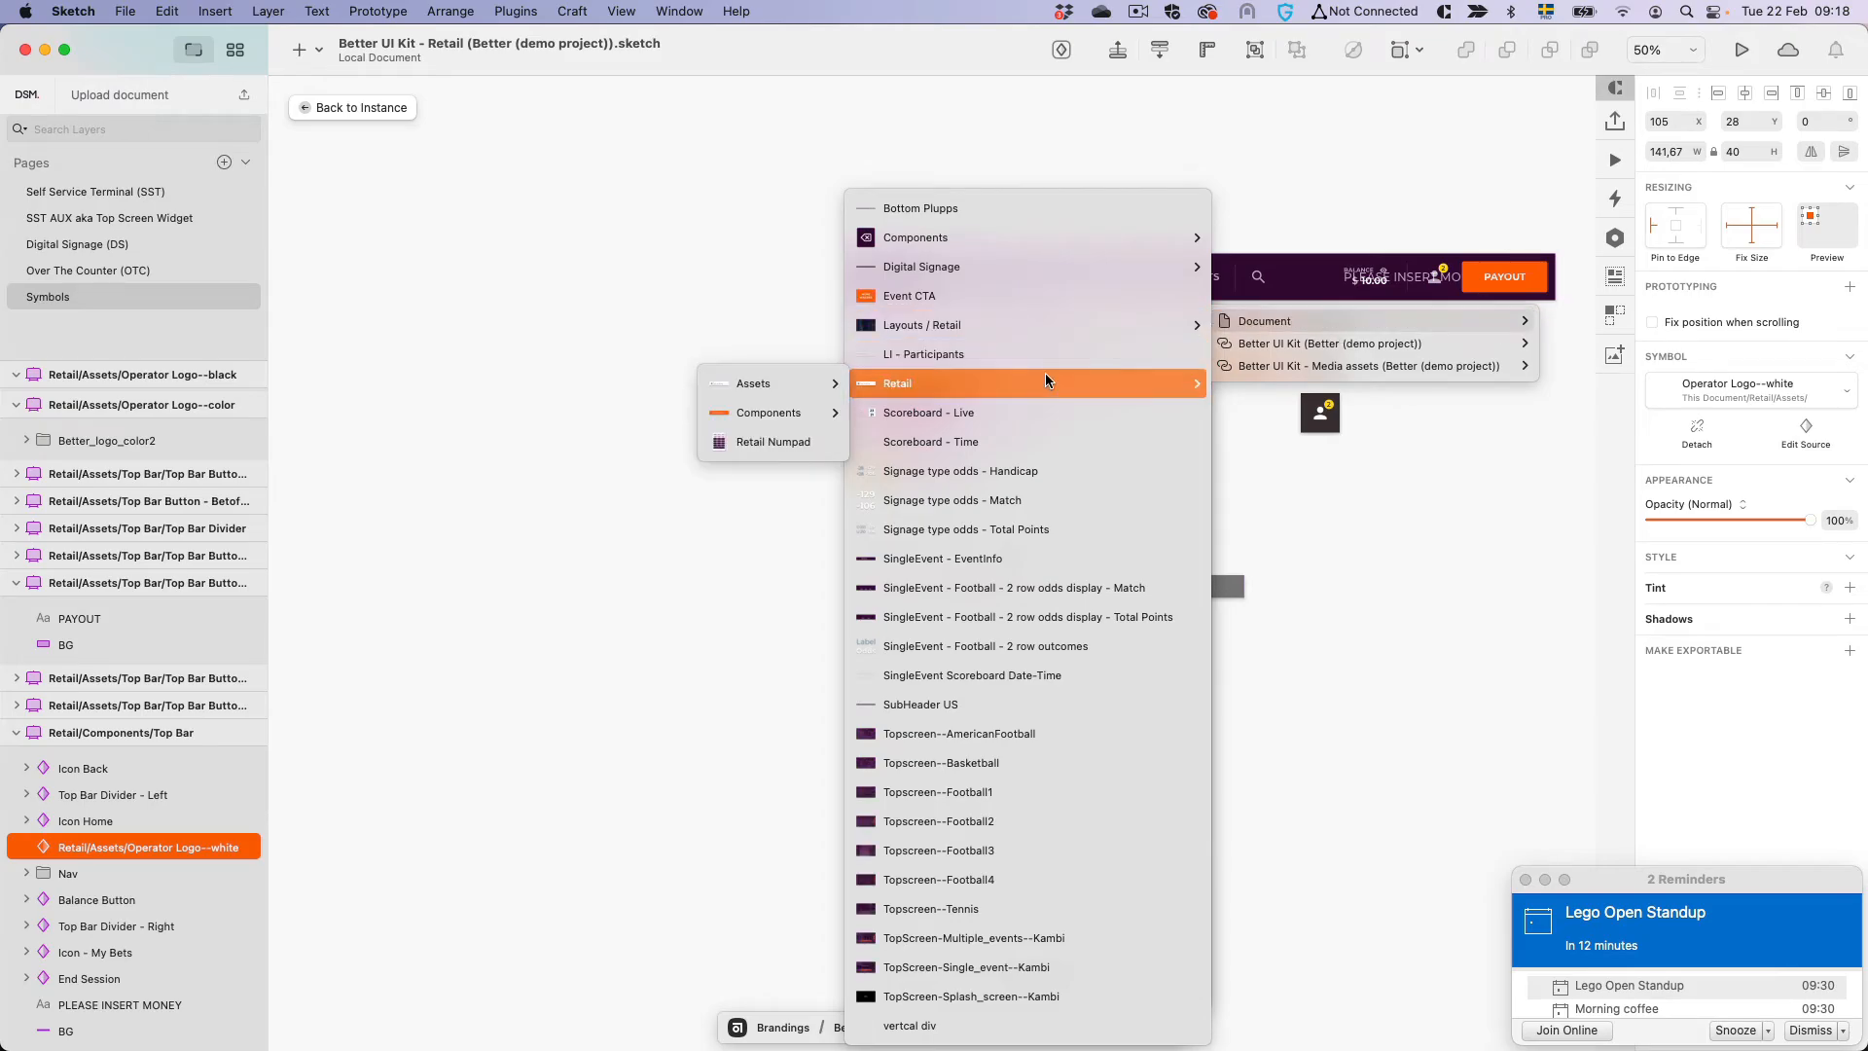
pyautogui.moveTo(1045, 379)
pyautogui.moveTo(782, 379)
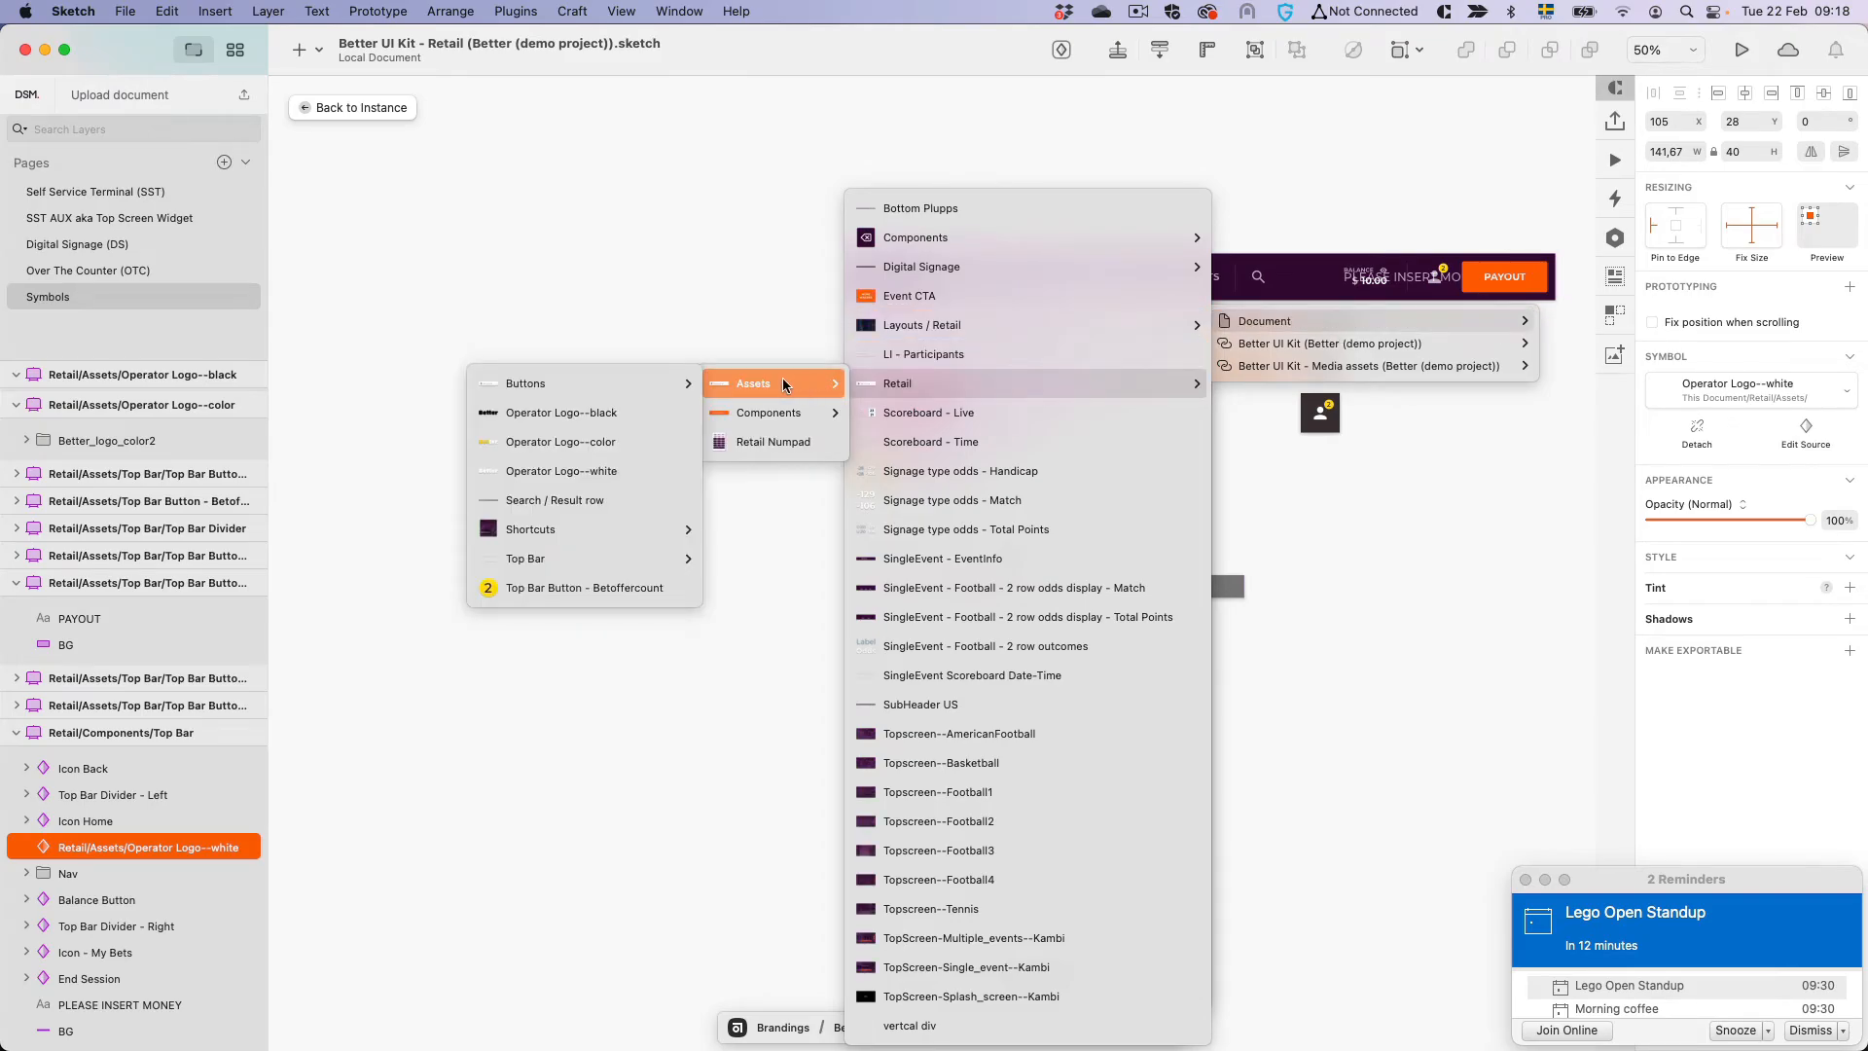
pyautogui.click(652, 444)
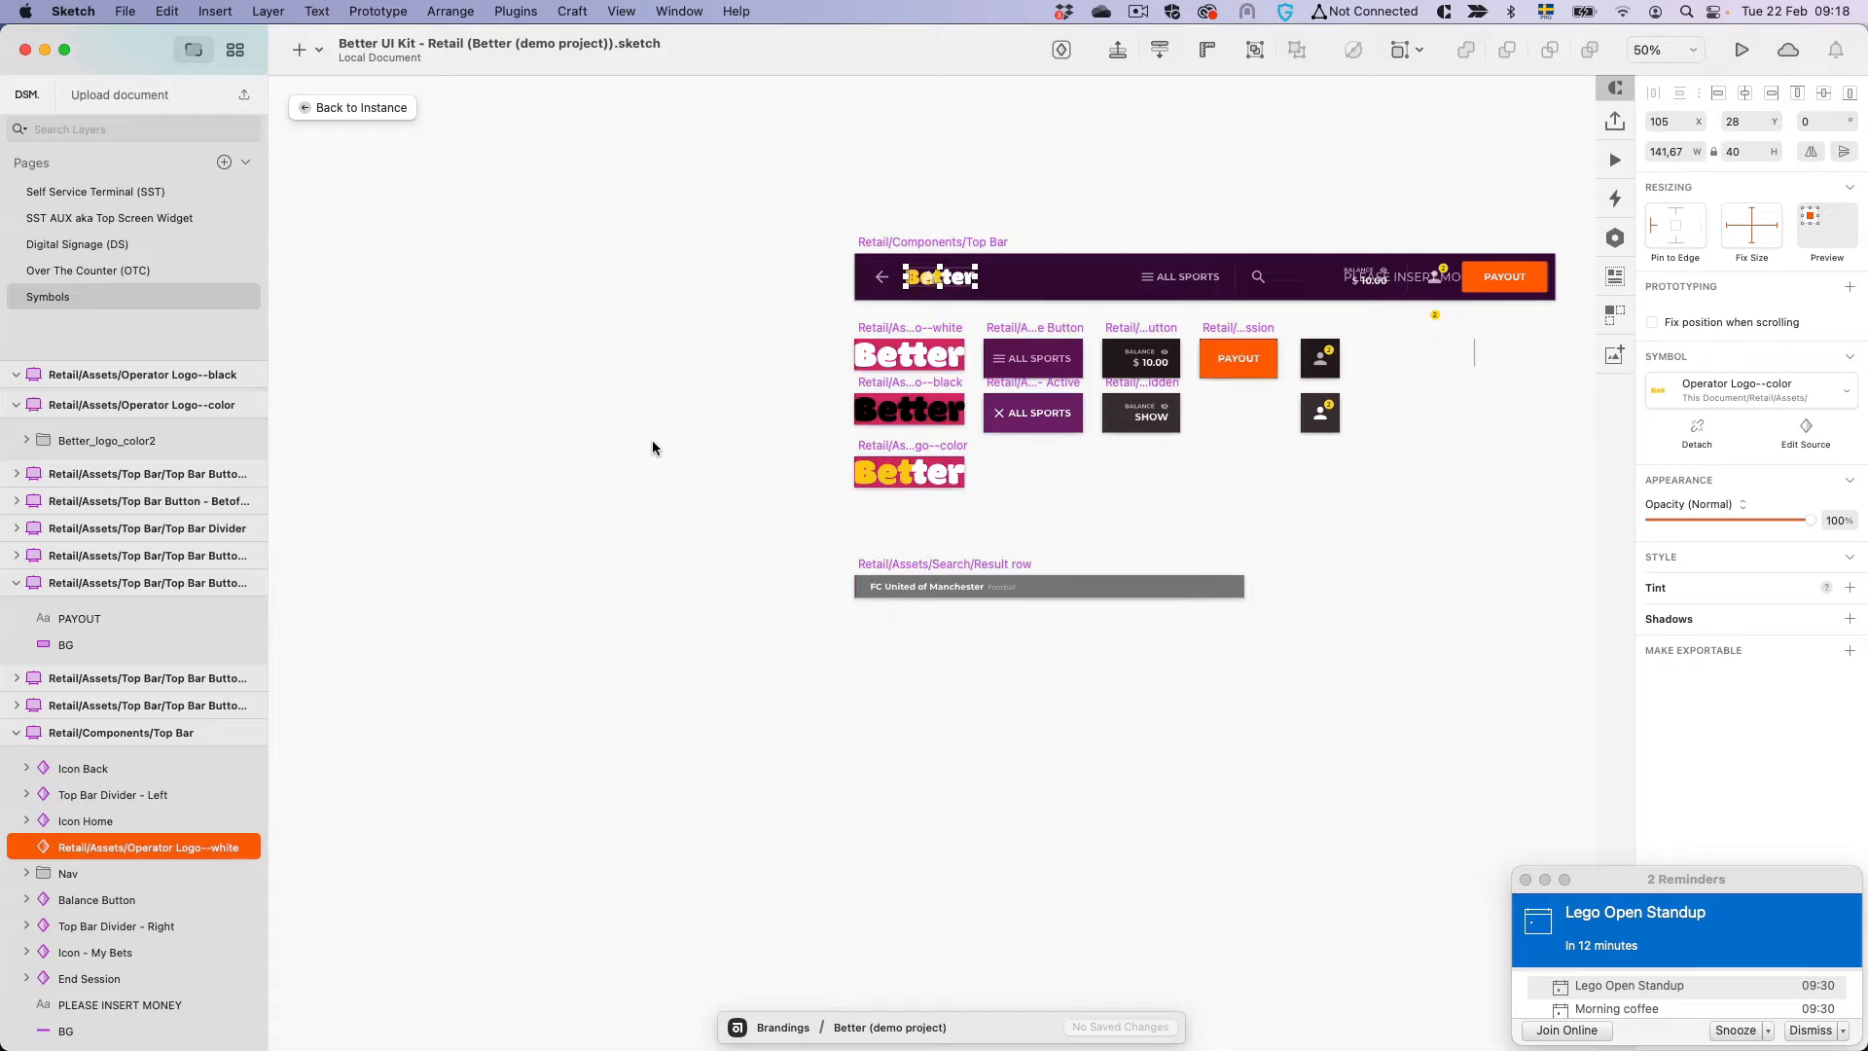
# Step: Return to the Landing instance on the SST page and reselect its top bar
pyautogui.click(325, 105)
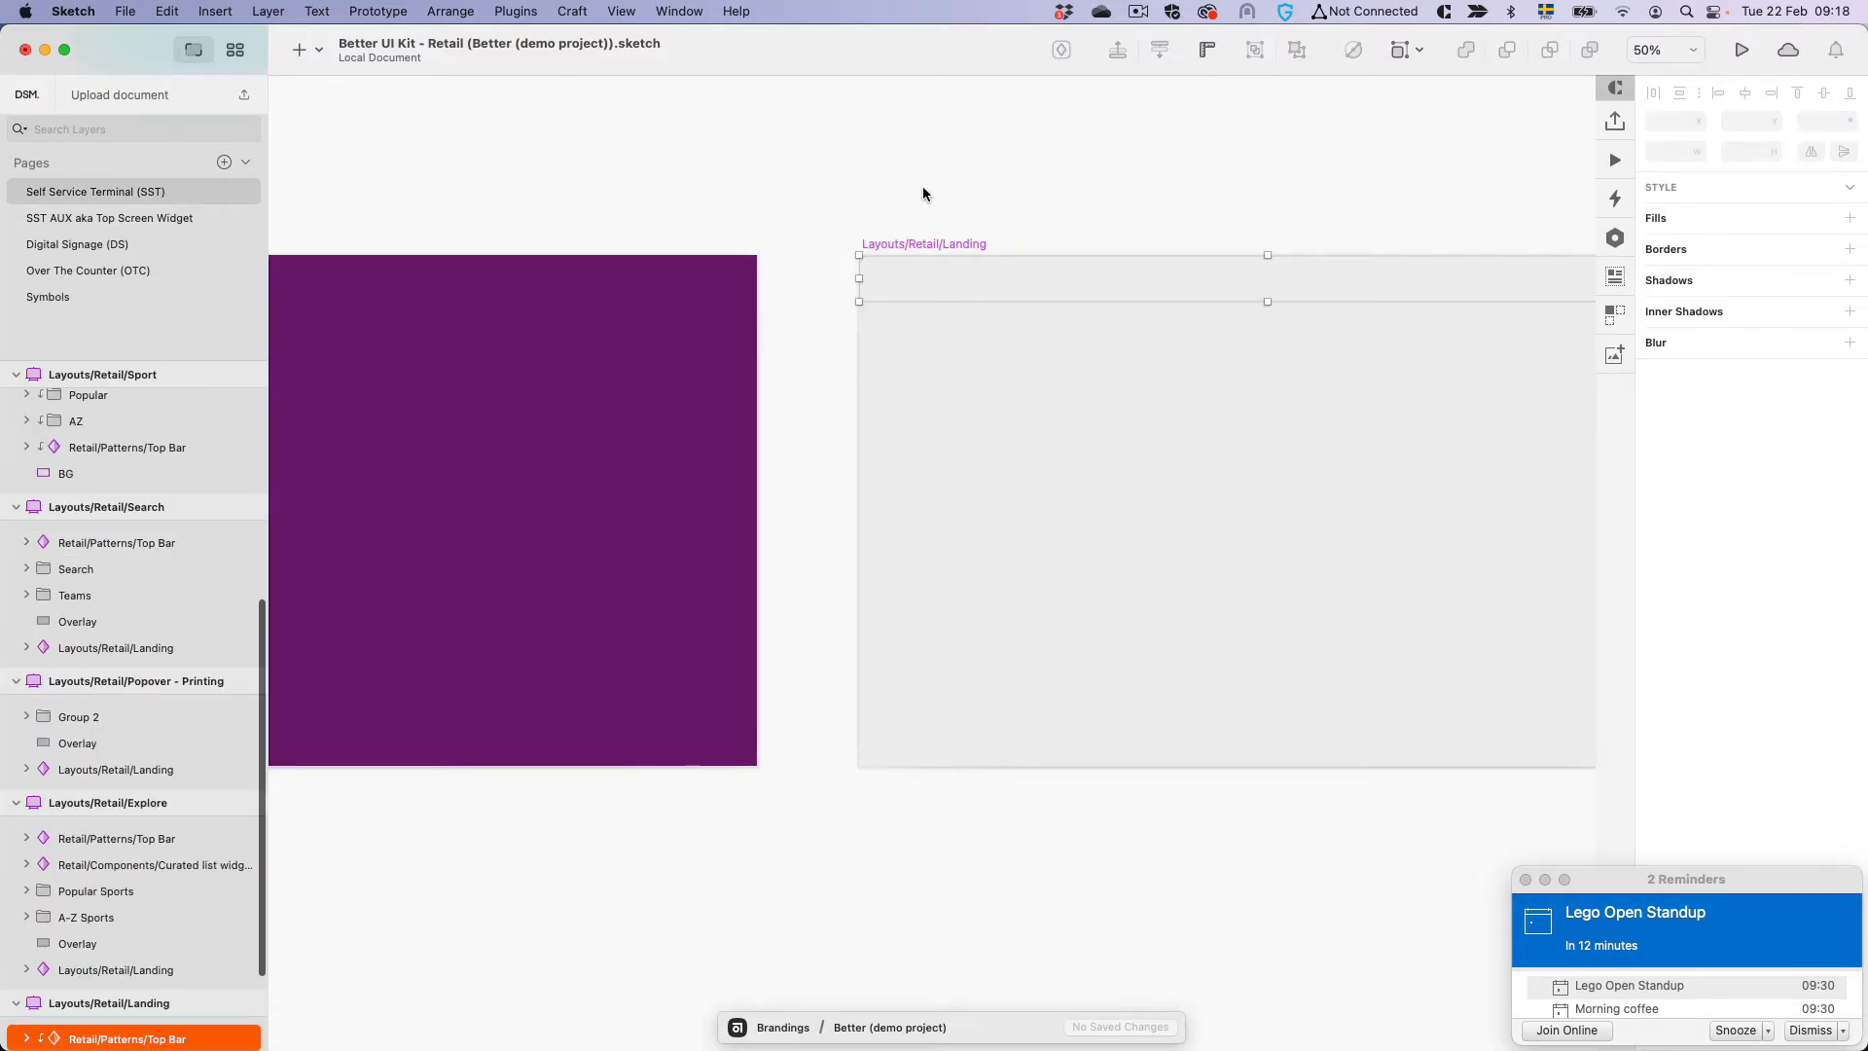
pyautogui.click(932, 194)
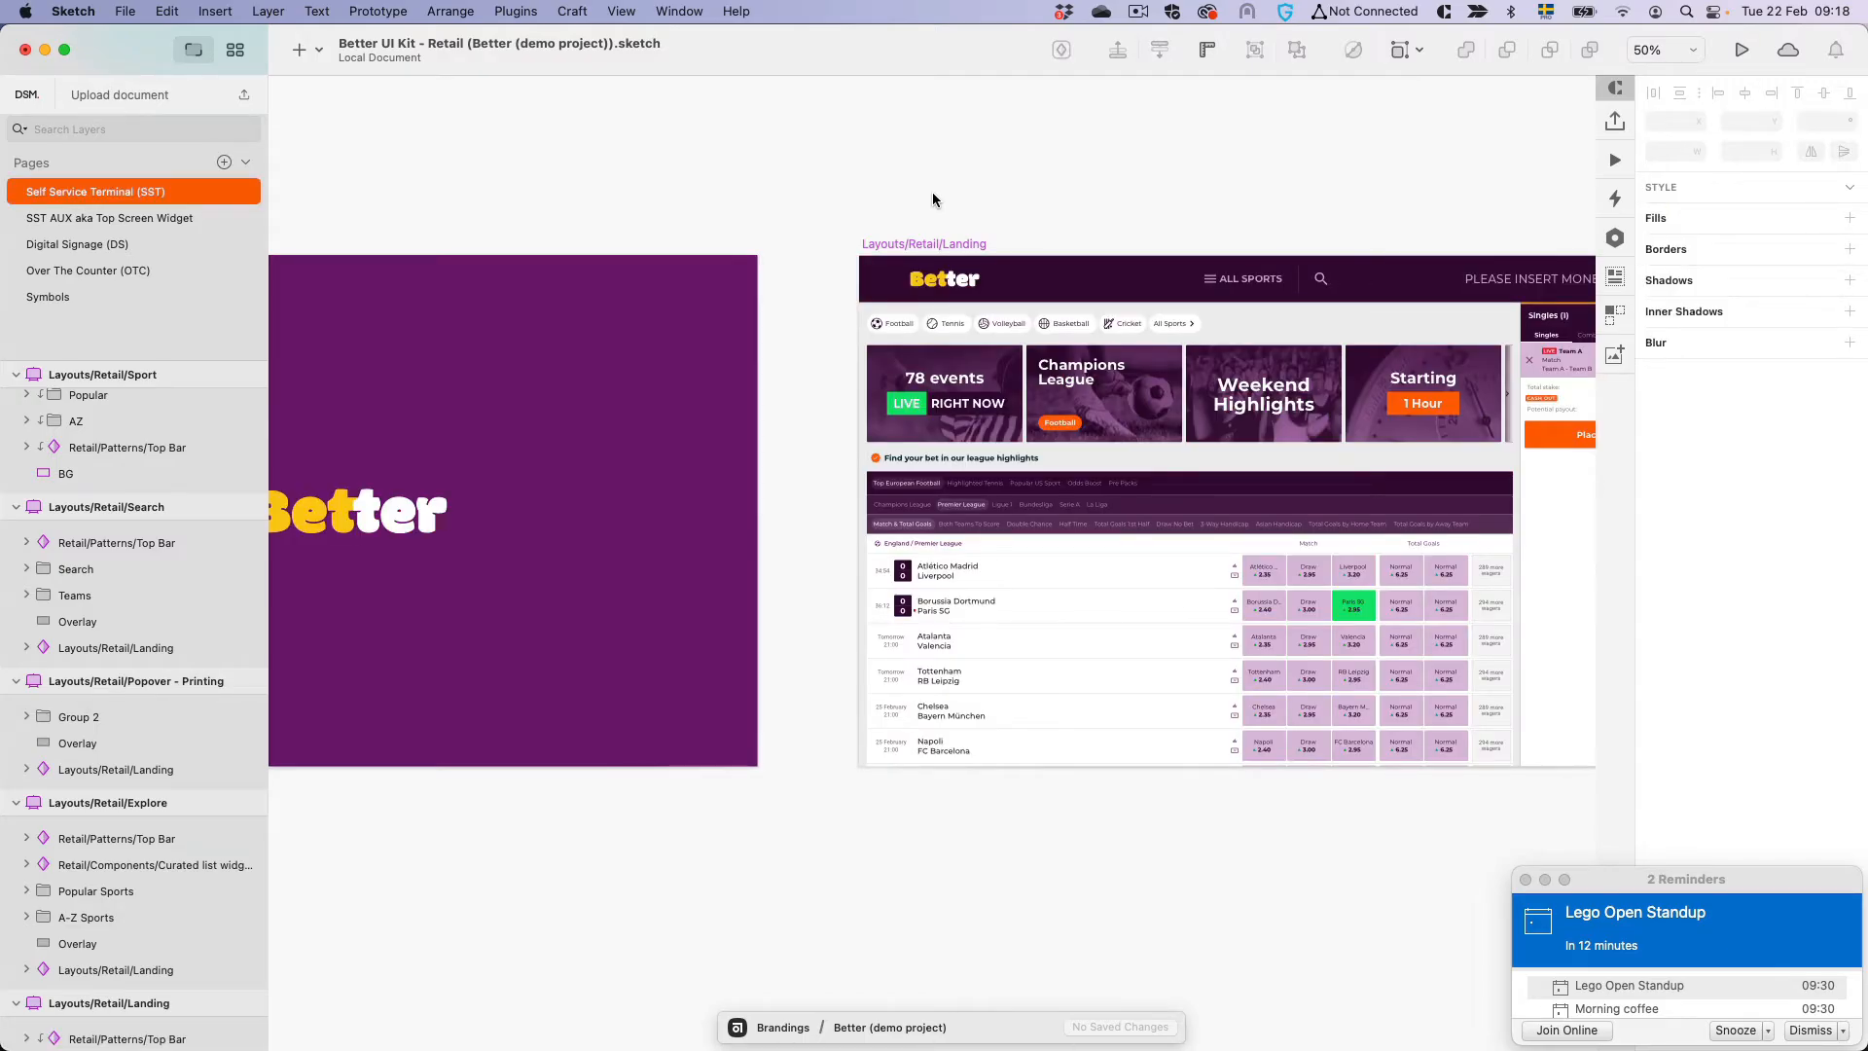
pyautogui.hscroll(-3, 932, 191)
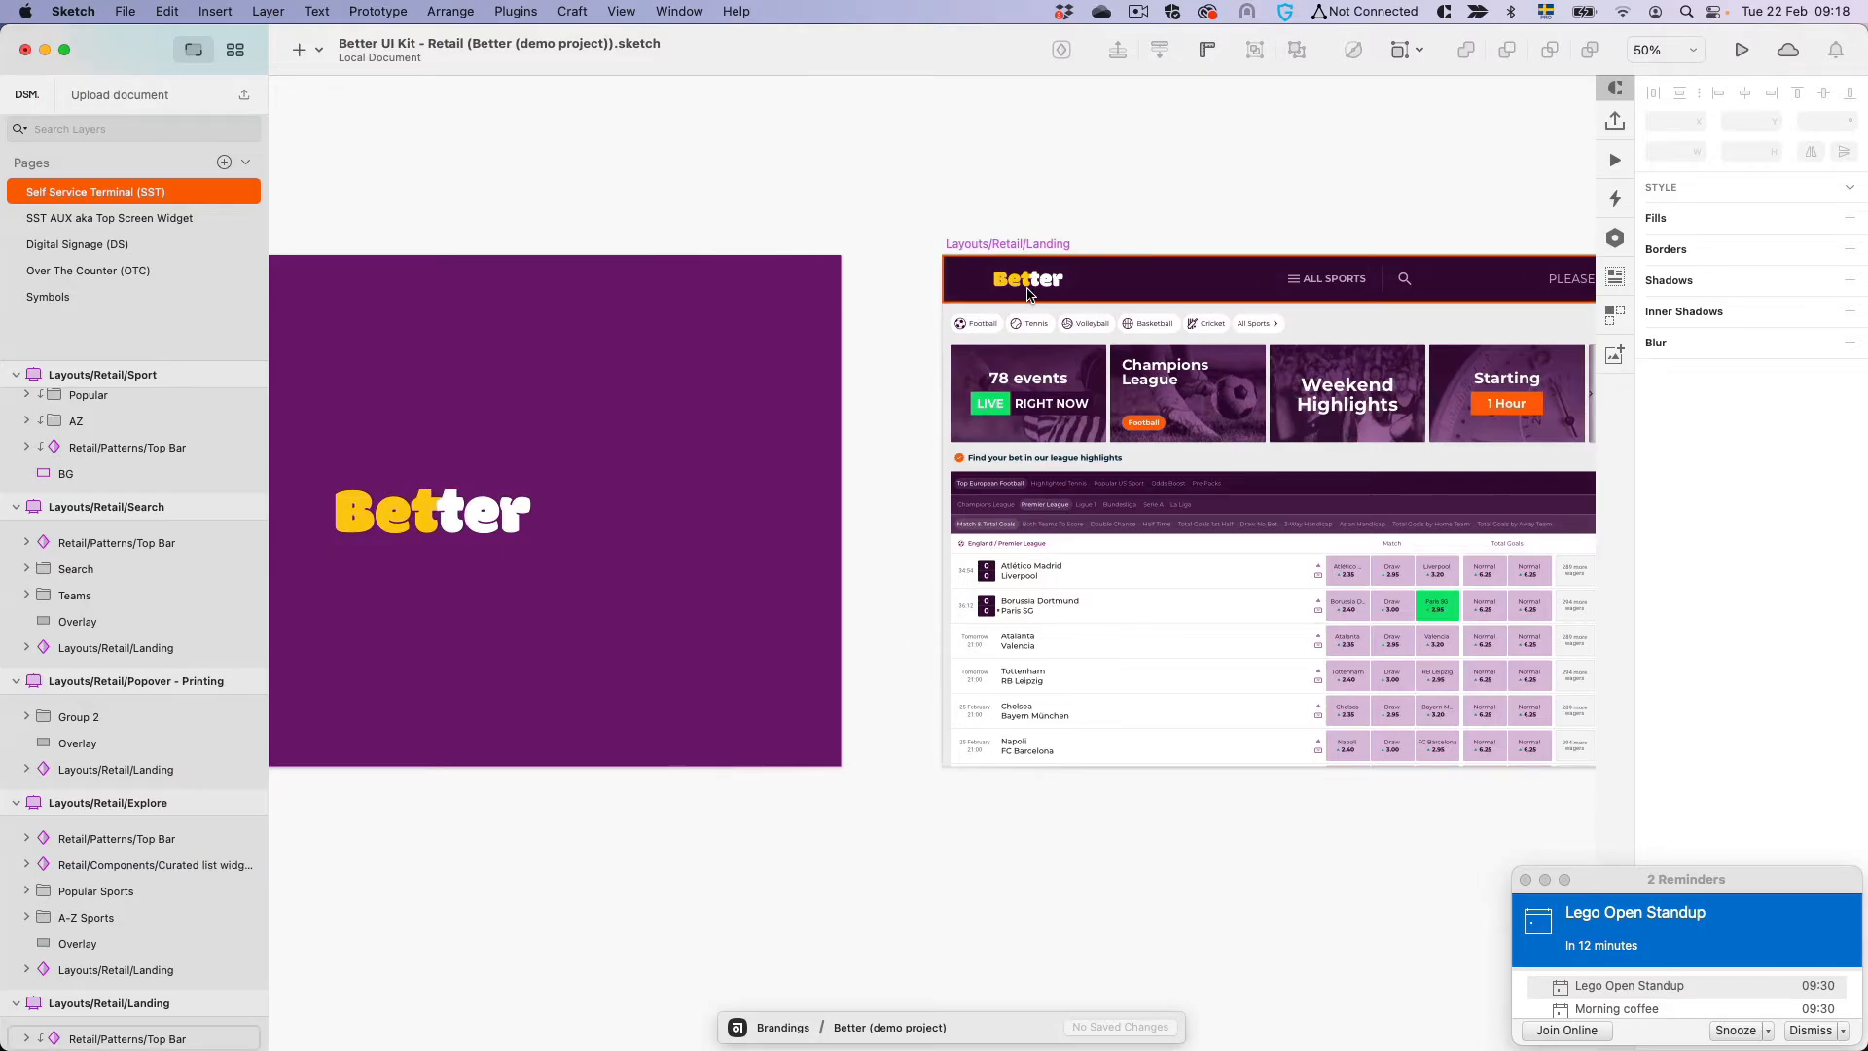
pyautogui.scroll(5, 1028, 294)
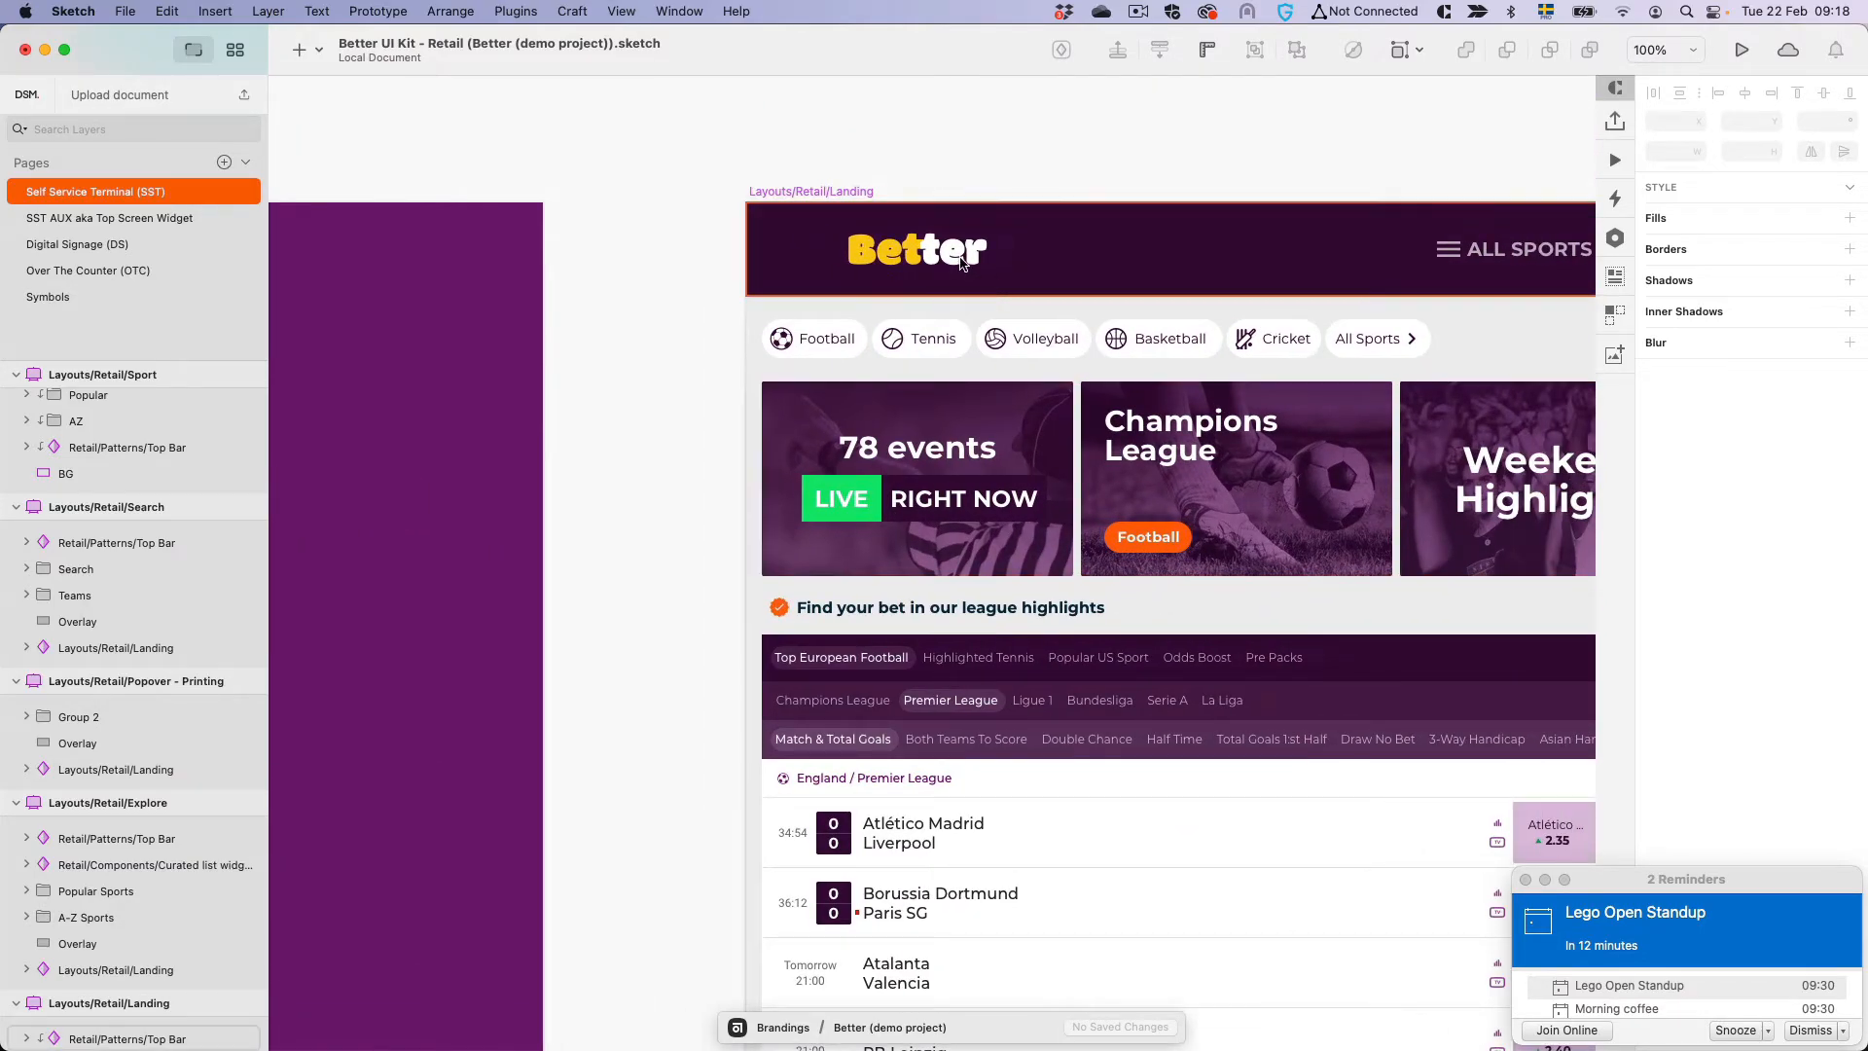
pyautogui.click(1105, 275)
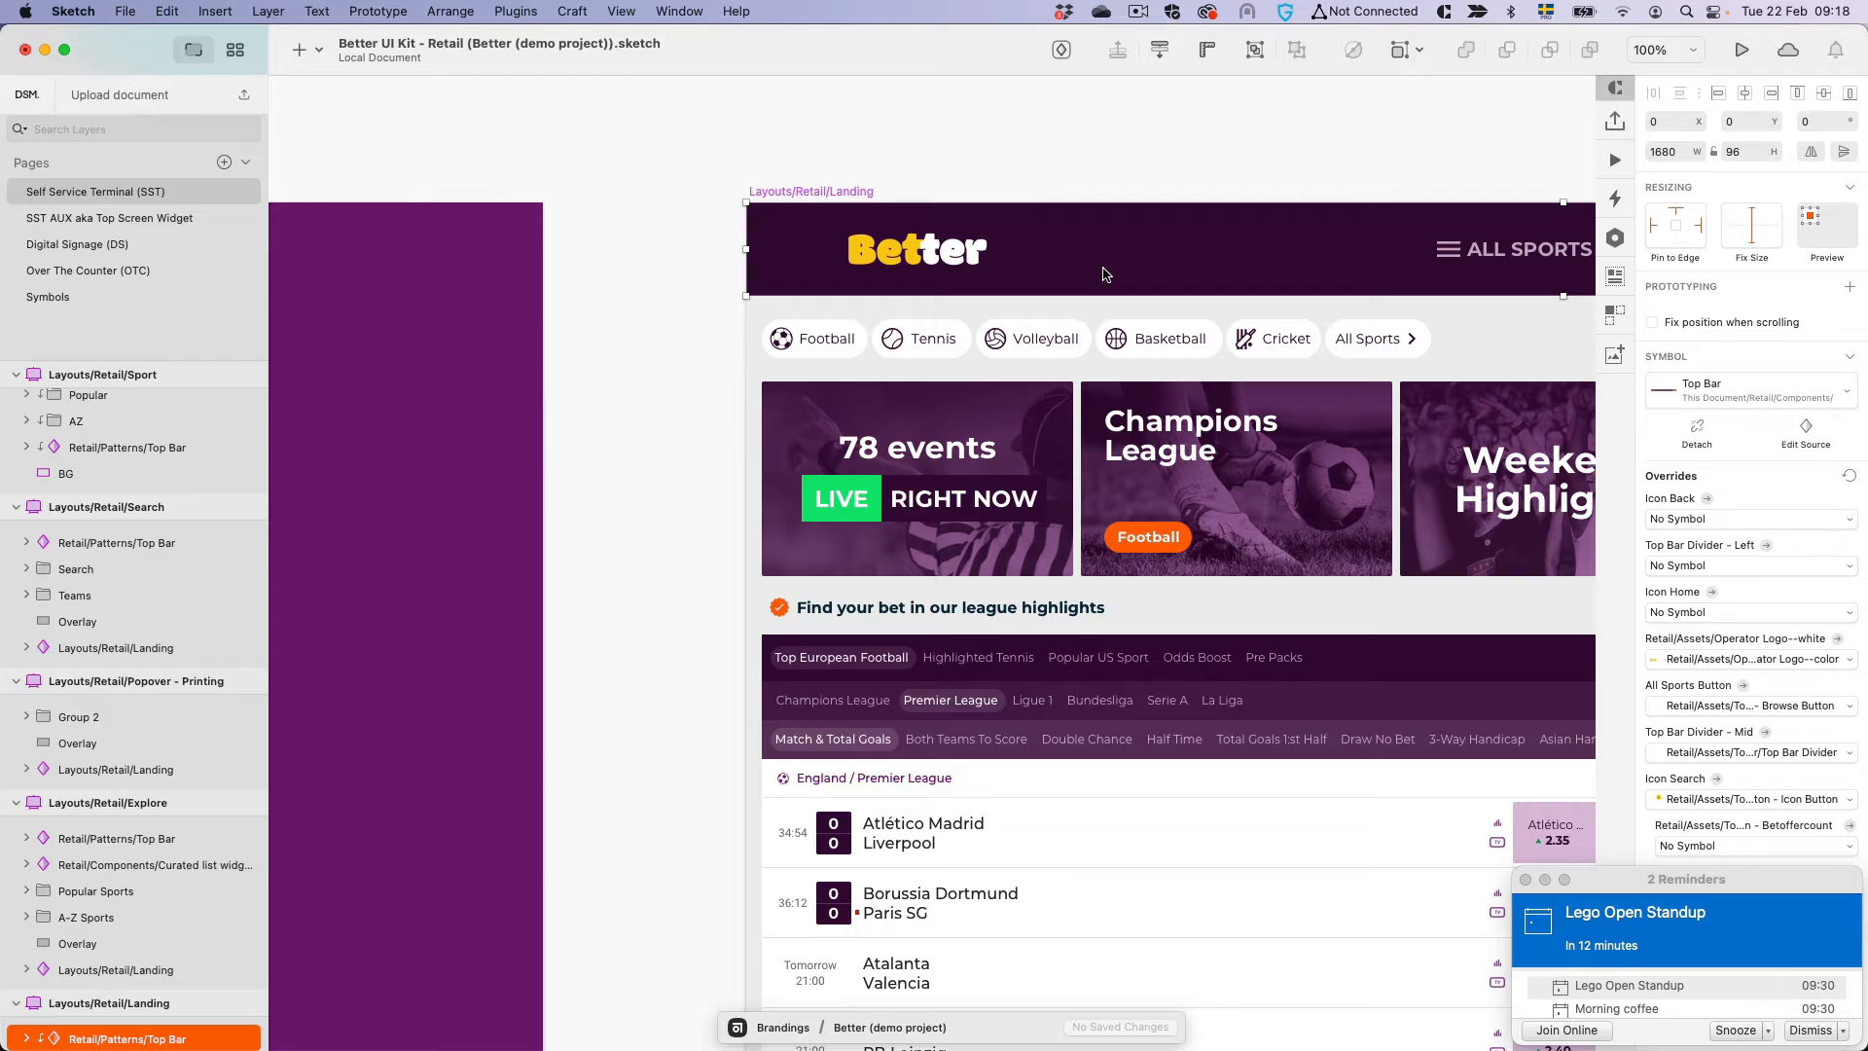
# Step: Set the top bar's Better logo height to 50 and go back to the instance
pyautogui.doubleClick(1105, 275)
pyautogui.click(978, 255)
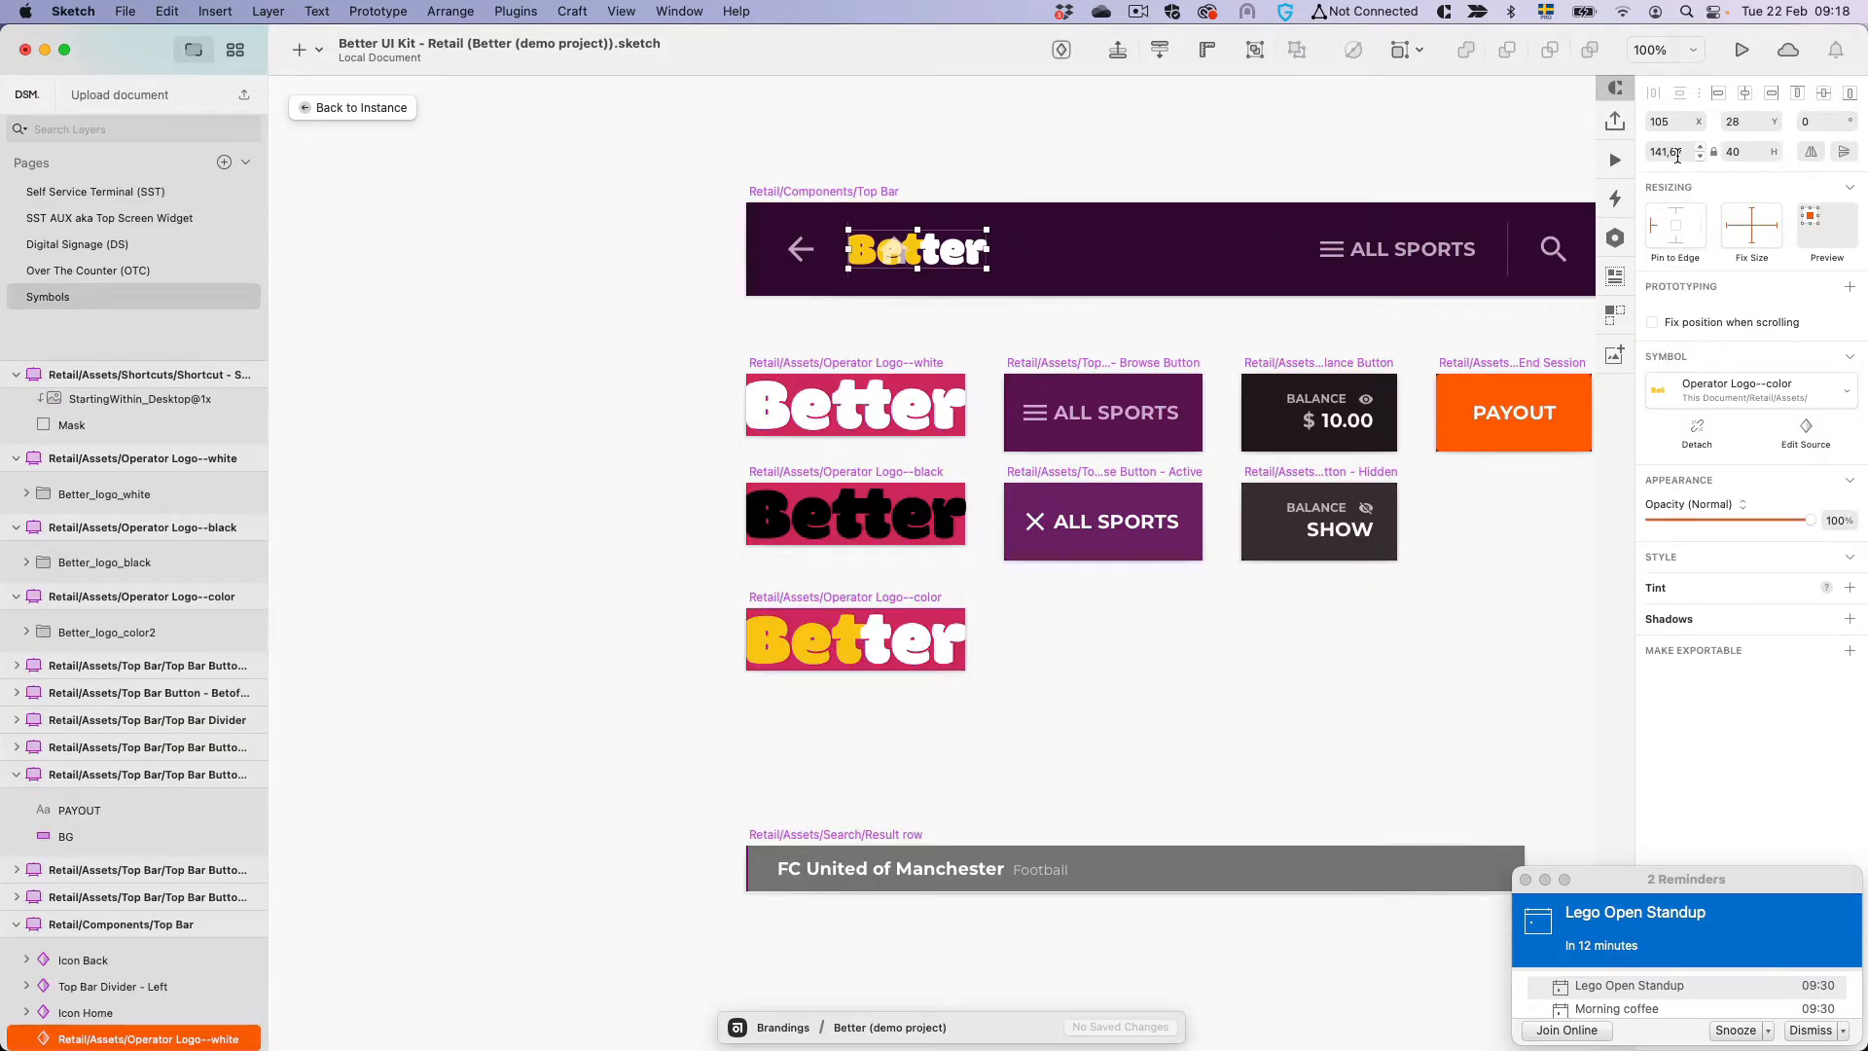
pyautogui.click(1763, 153)
pyautogui.write('50')
pyautogui.press('Return')
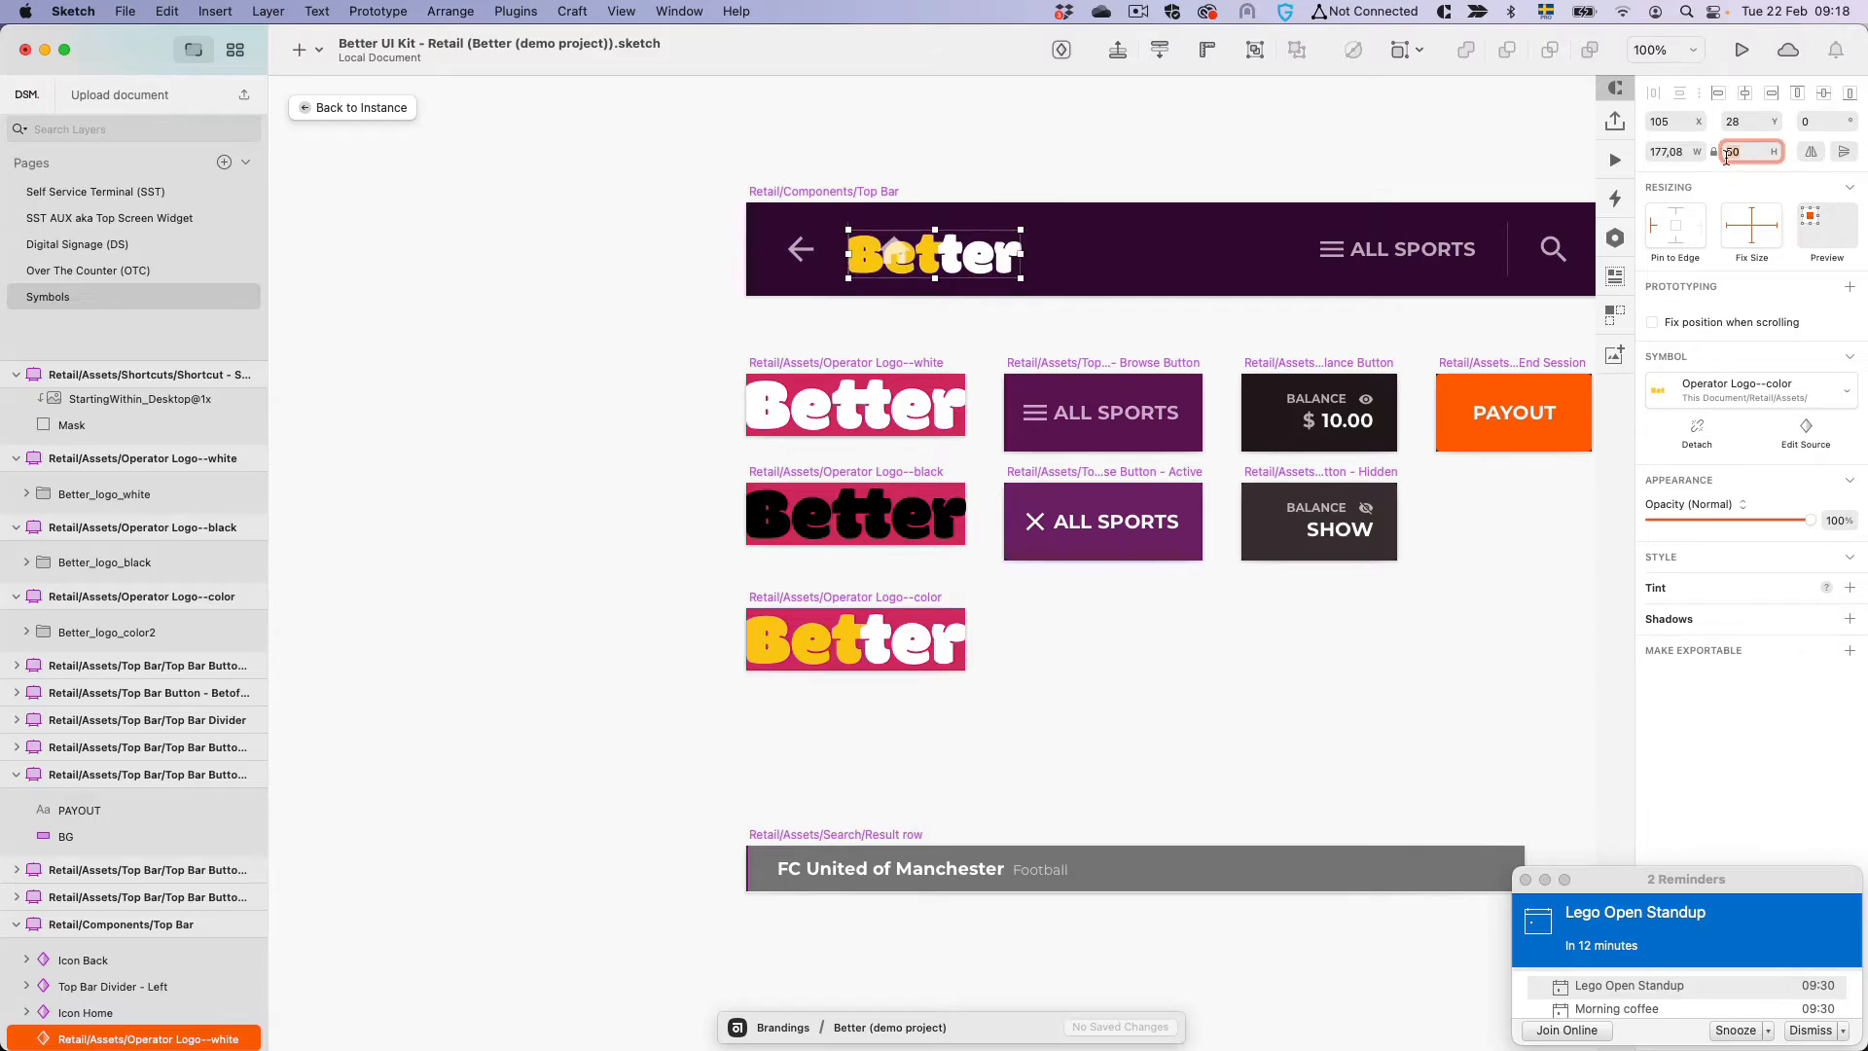
pyautogui.keyDown('shift'); pyautogui.click(1167, 264); pyautogui.keyUp('shift')
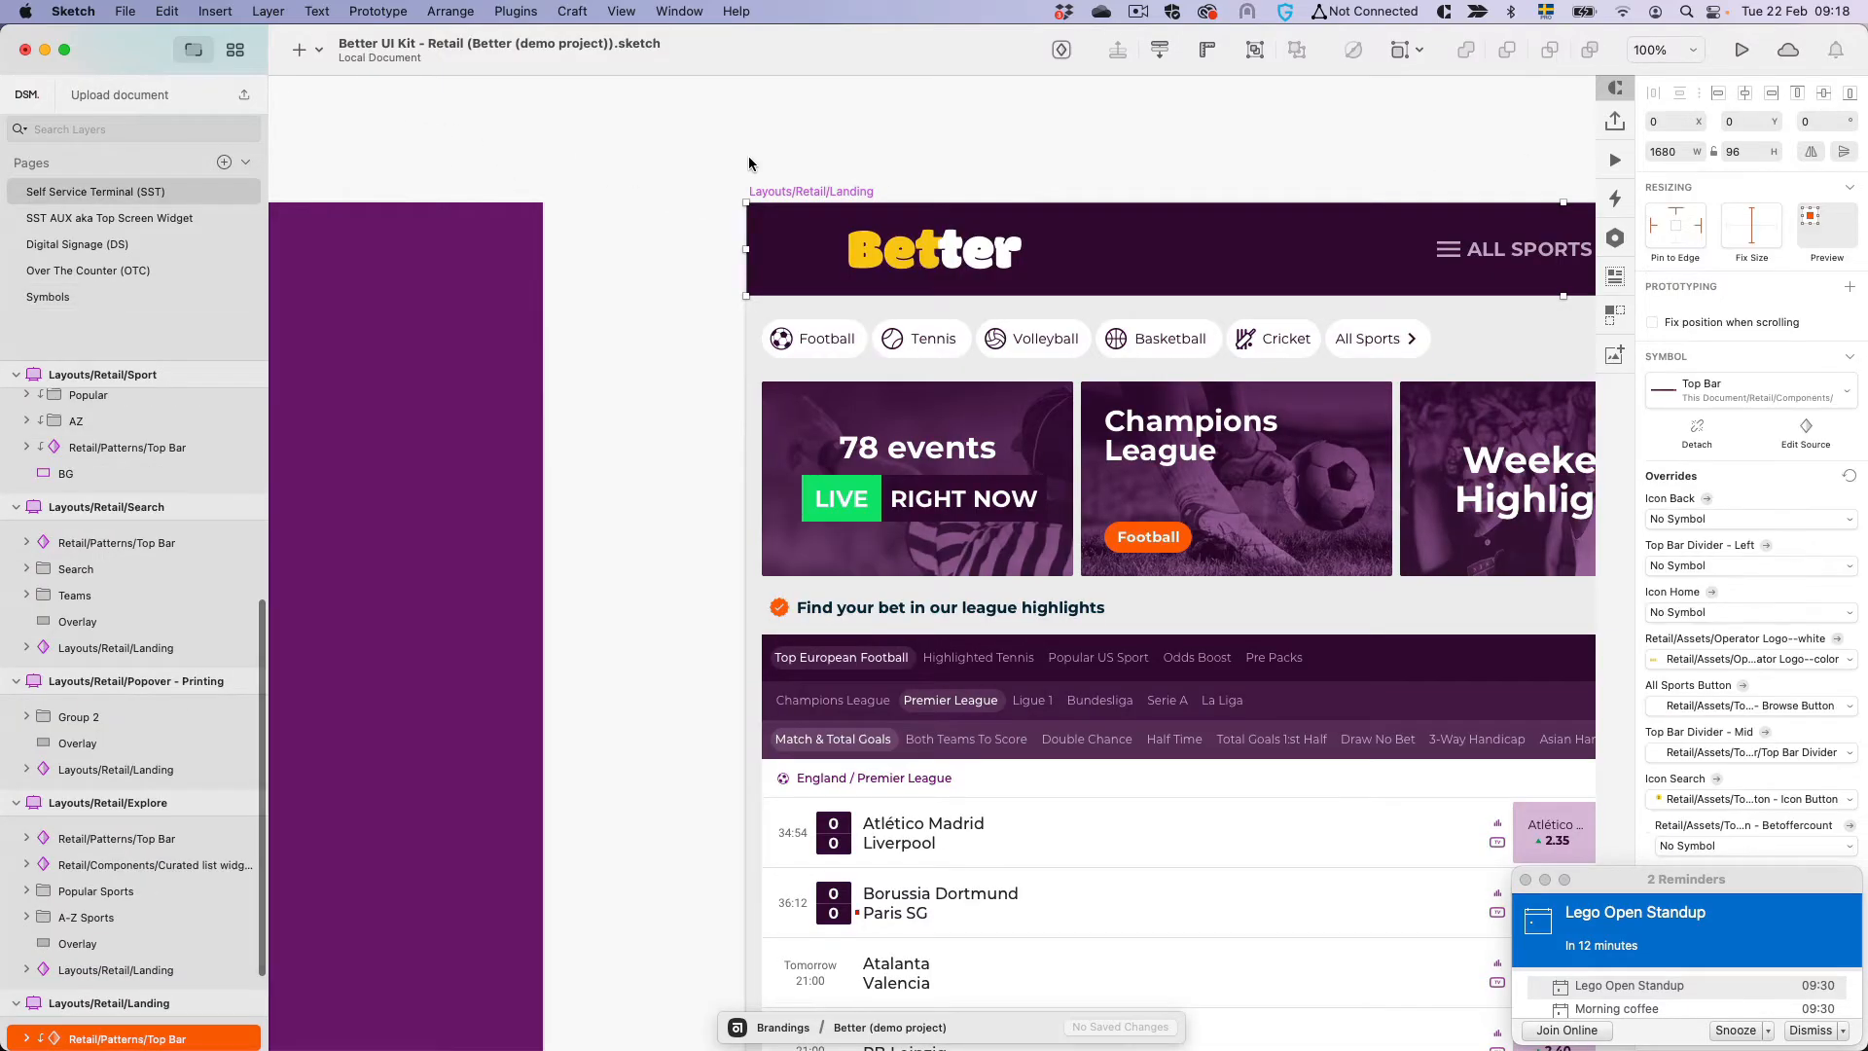
pyautogui.click(749, 157)
# Step: Check the Top Bar and its logo override on the Landing screen, panning across the layouts
pyautogui.hscroll(1, 749, 158)
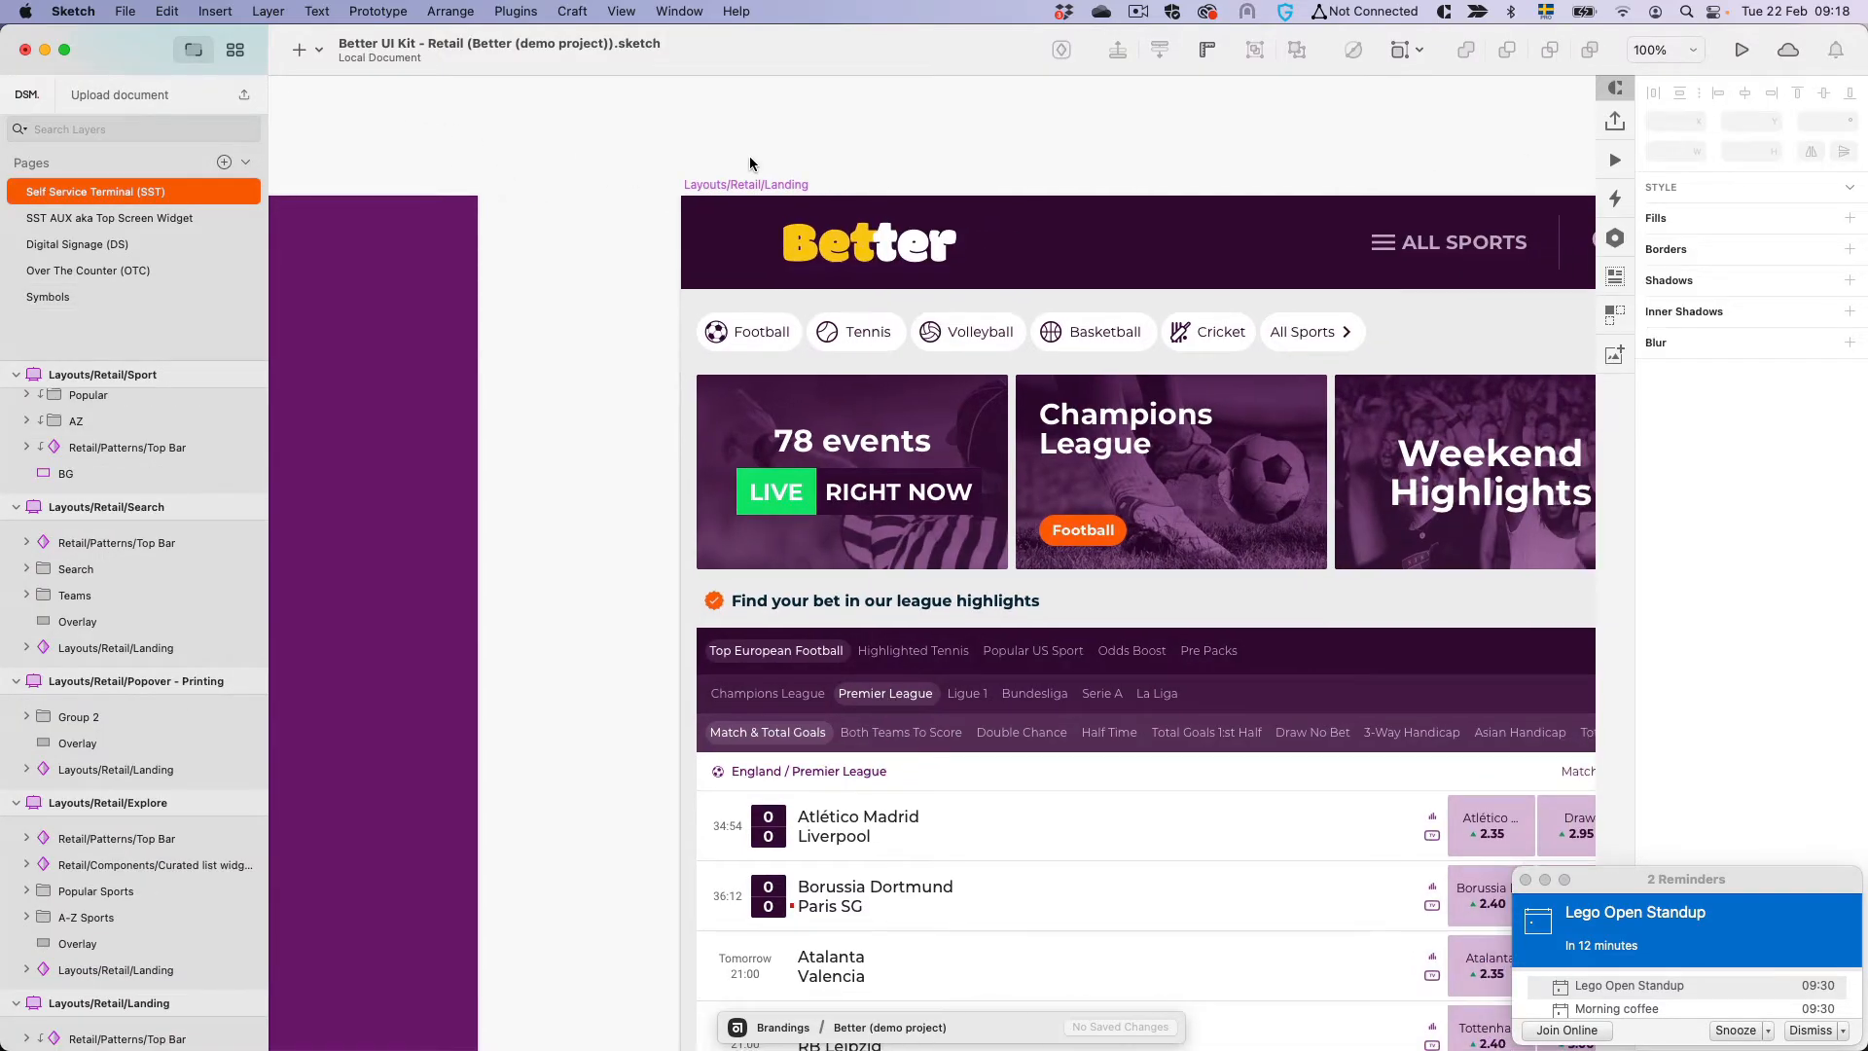
pyautogui.hscroll(3, 749, 158)
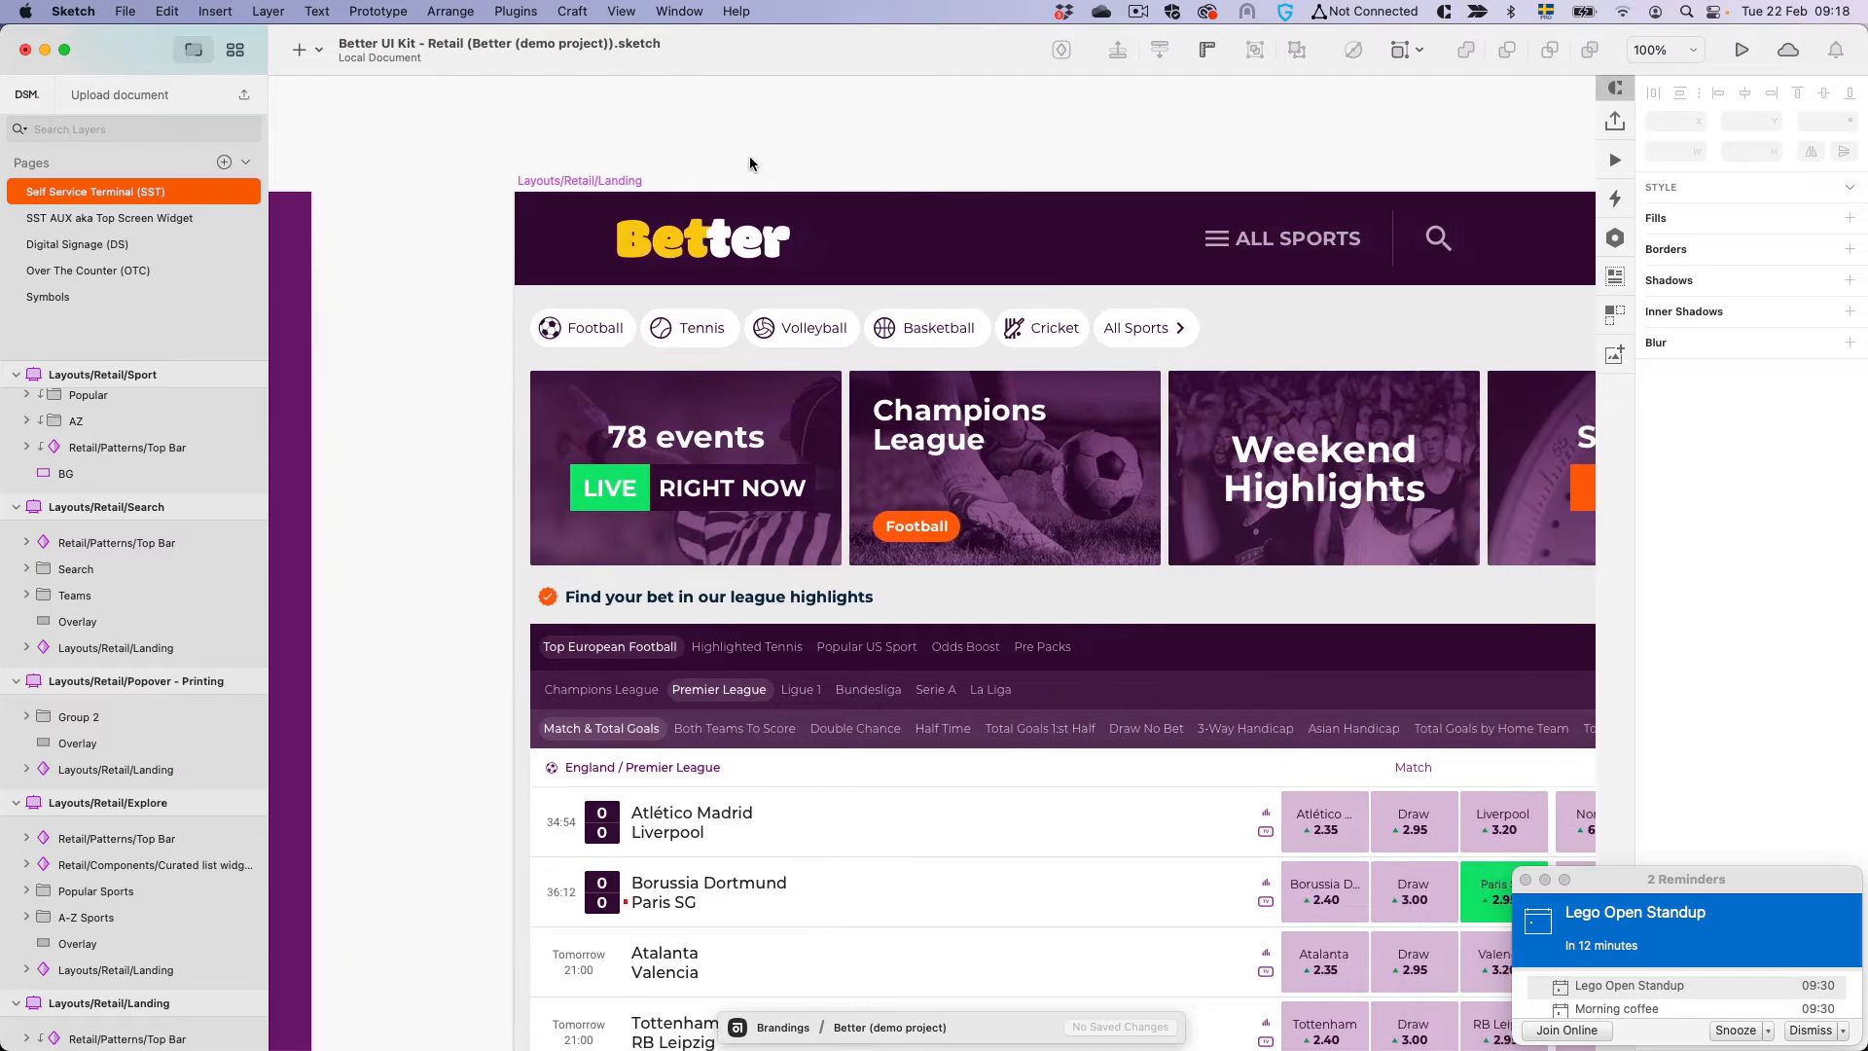
pyautogui.hscroll(3, 749, 163)
pyautogui.hscroll(-3, 749, 164)
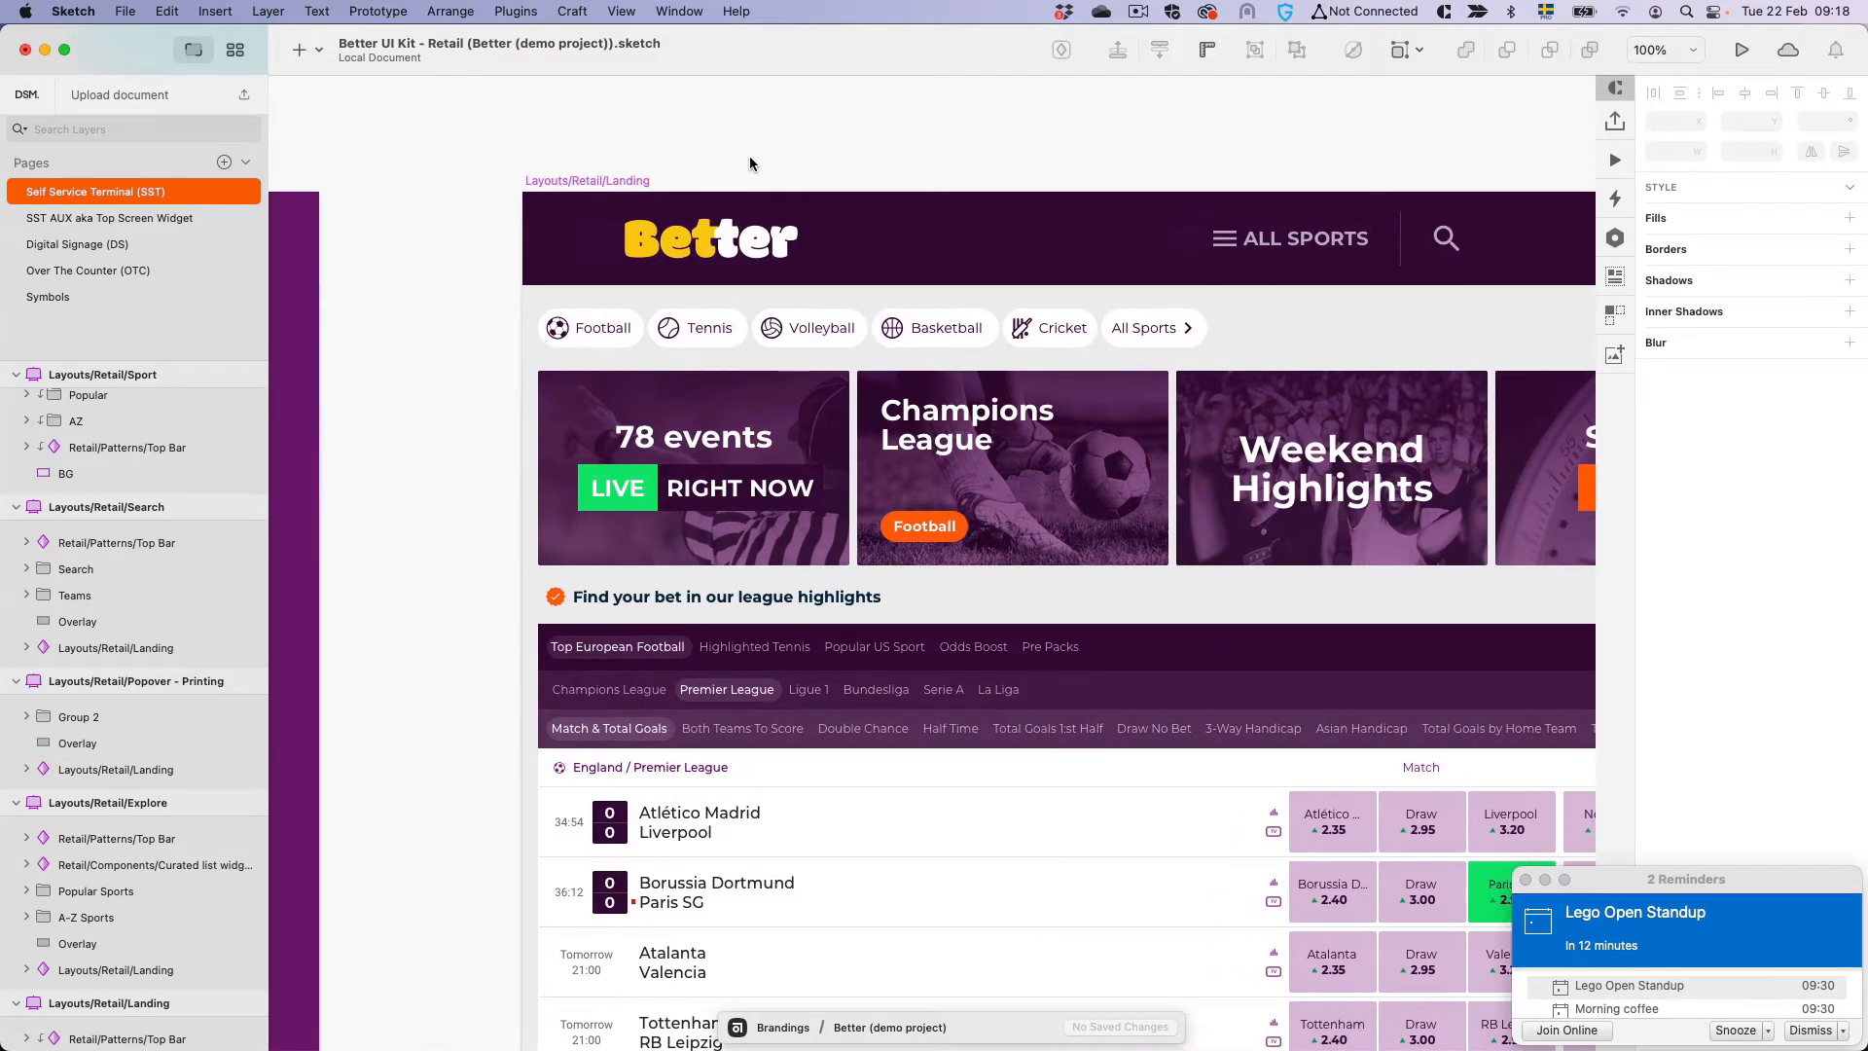
pyautogui.click(686, 253)
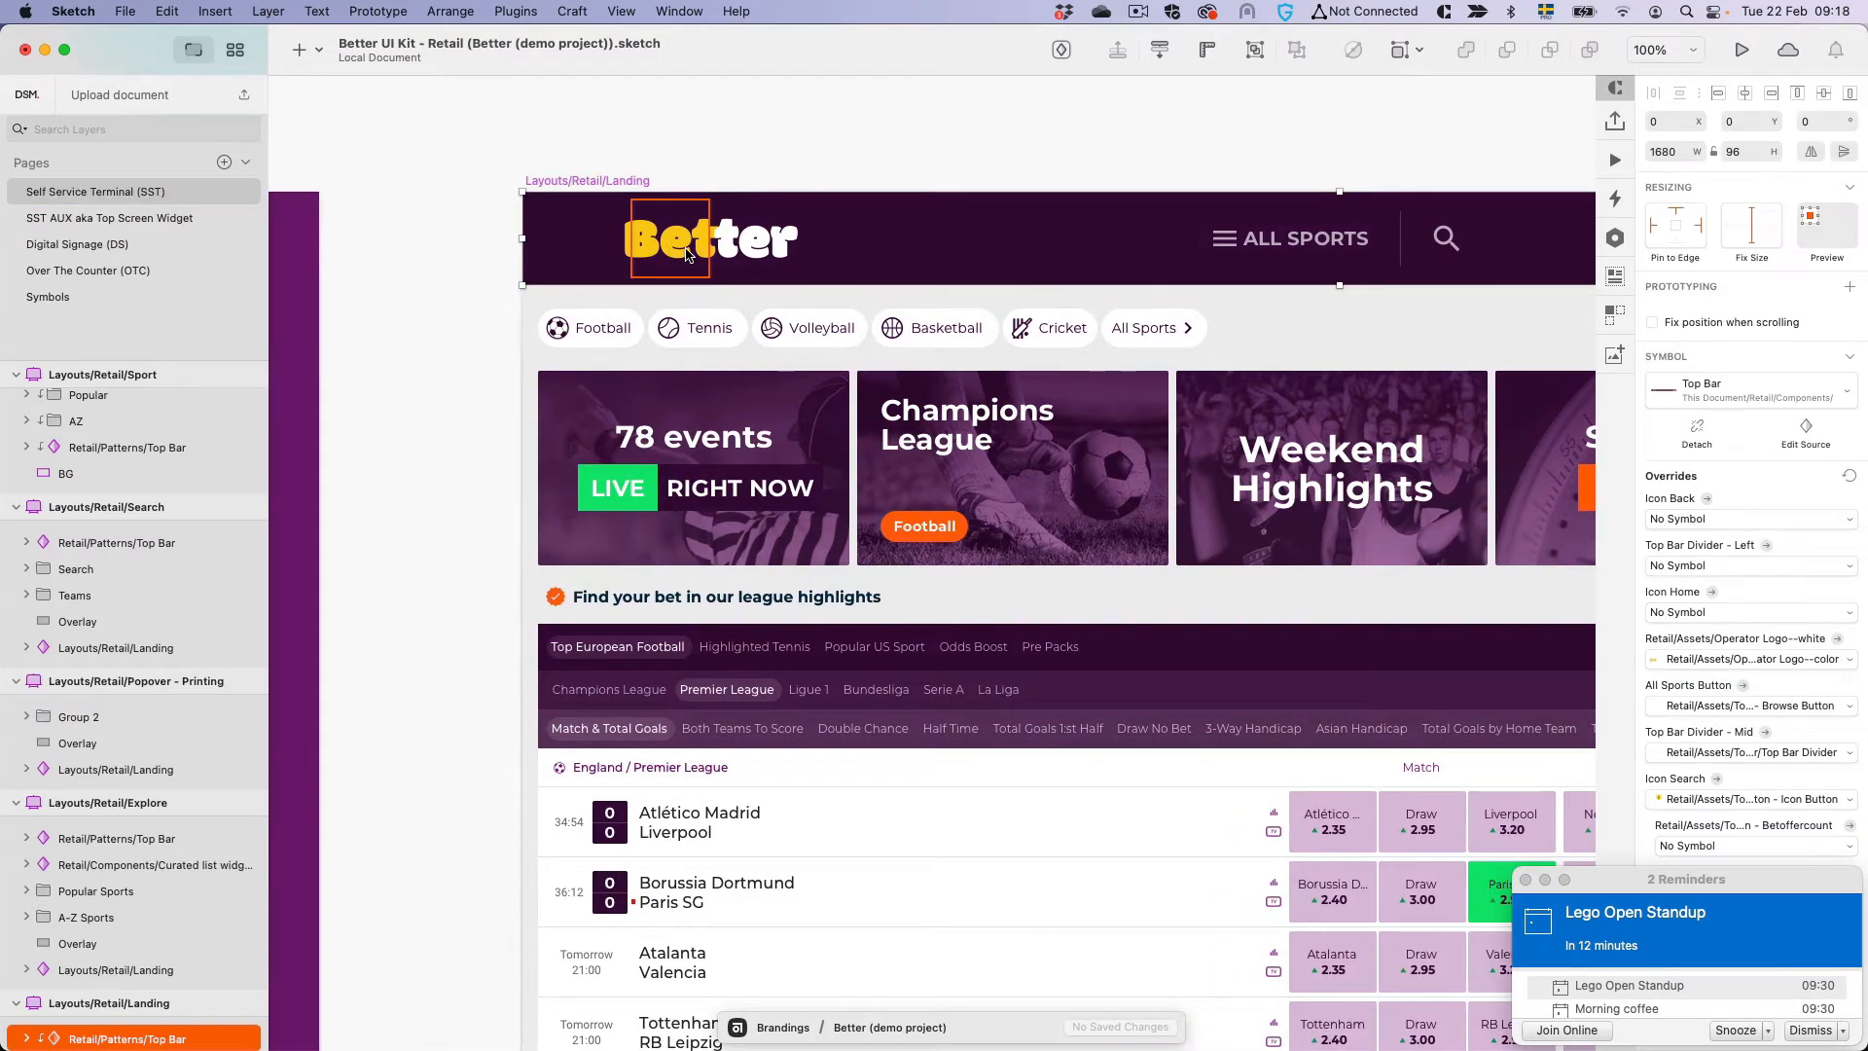
pyautogui.click(775, 248)
pyautogui.hscroll(5, 775, 248)
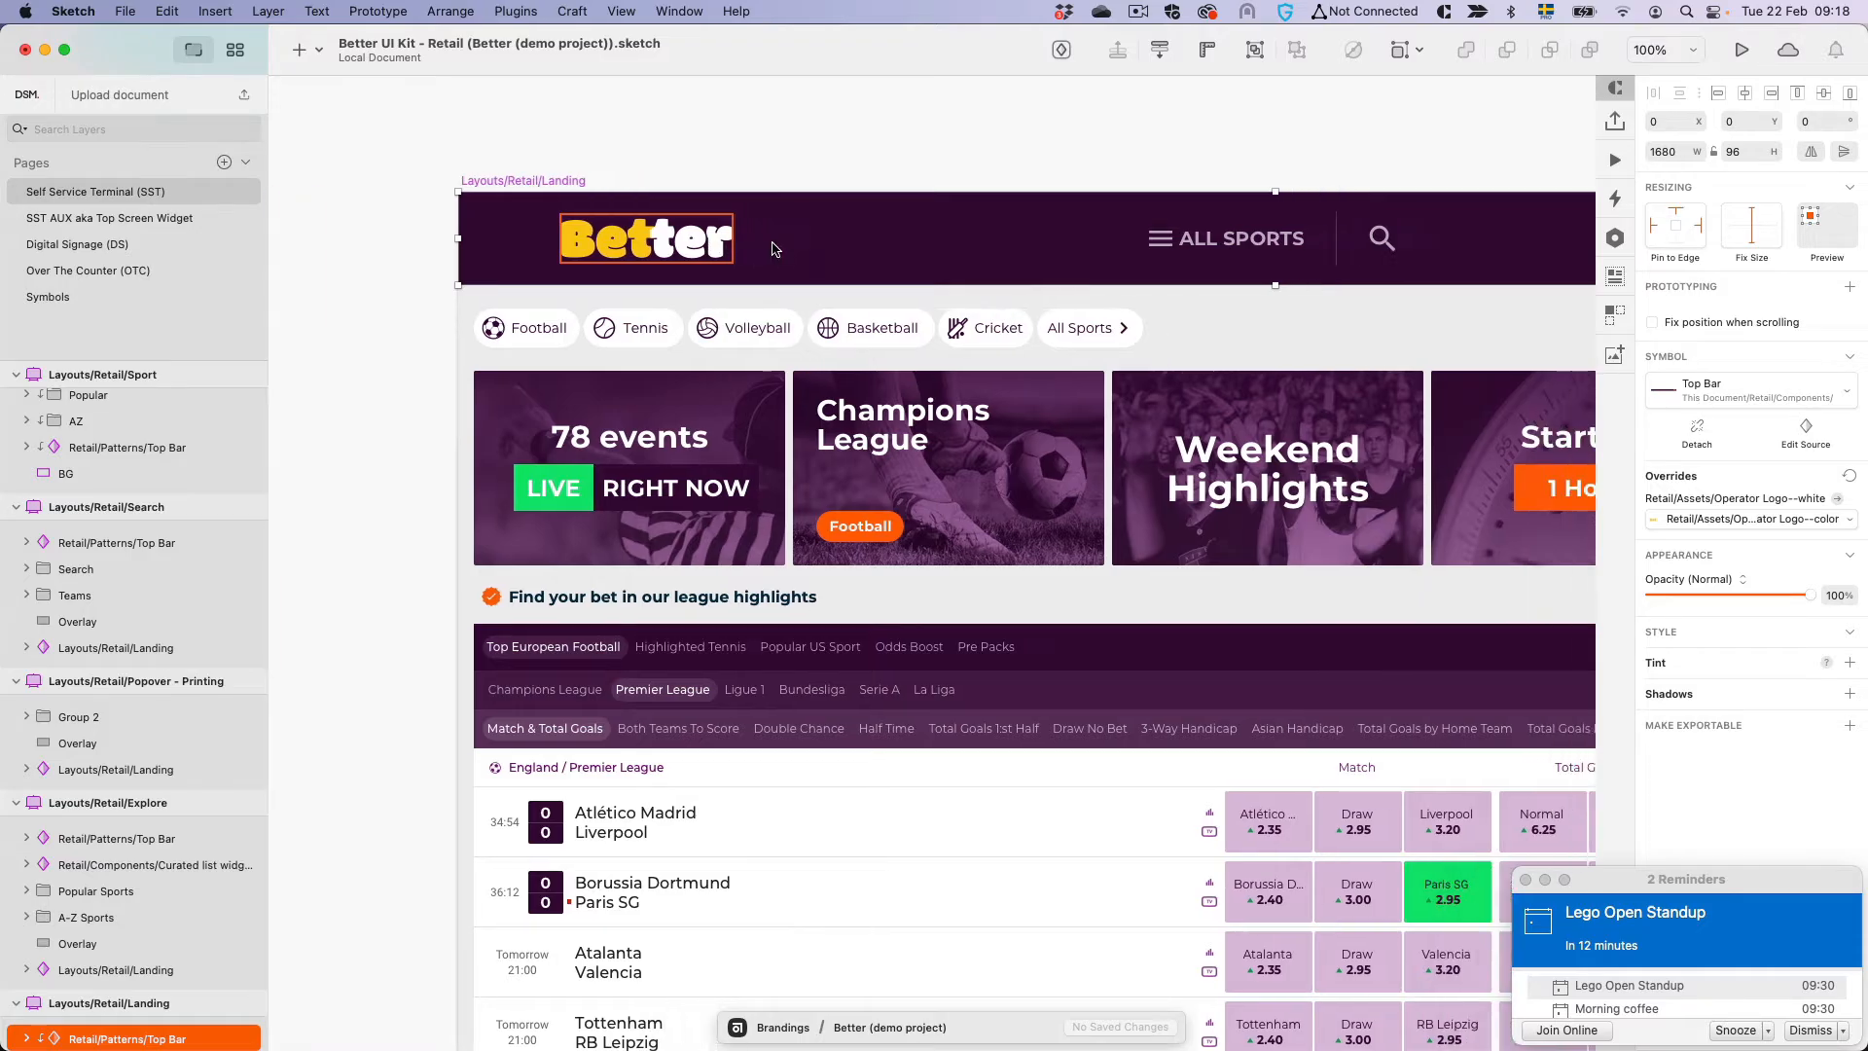
pyautogui.hscroll(-4, 775, 248)
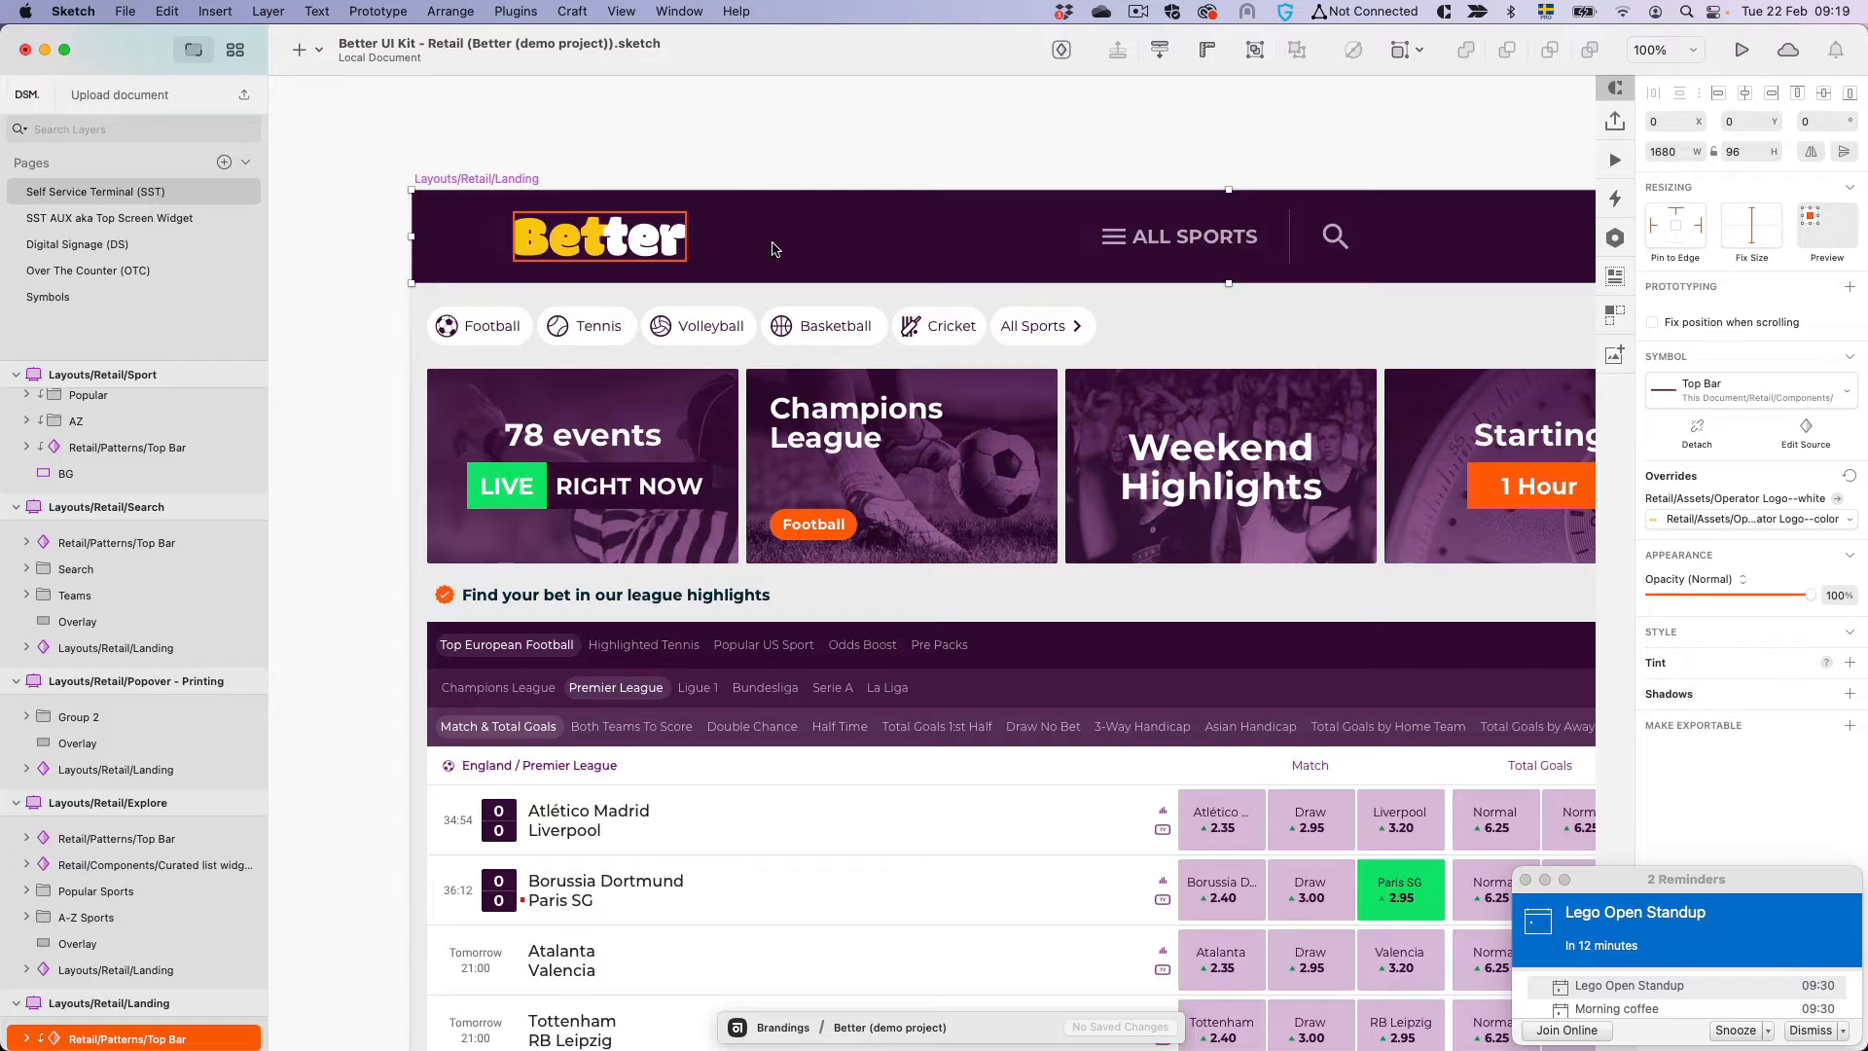
pyautogui.scroll(-1, 775, 248)
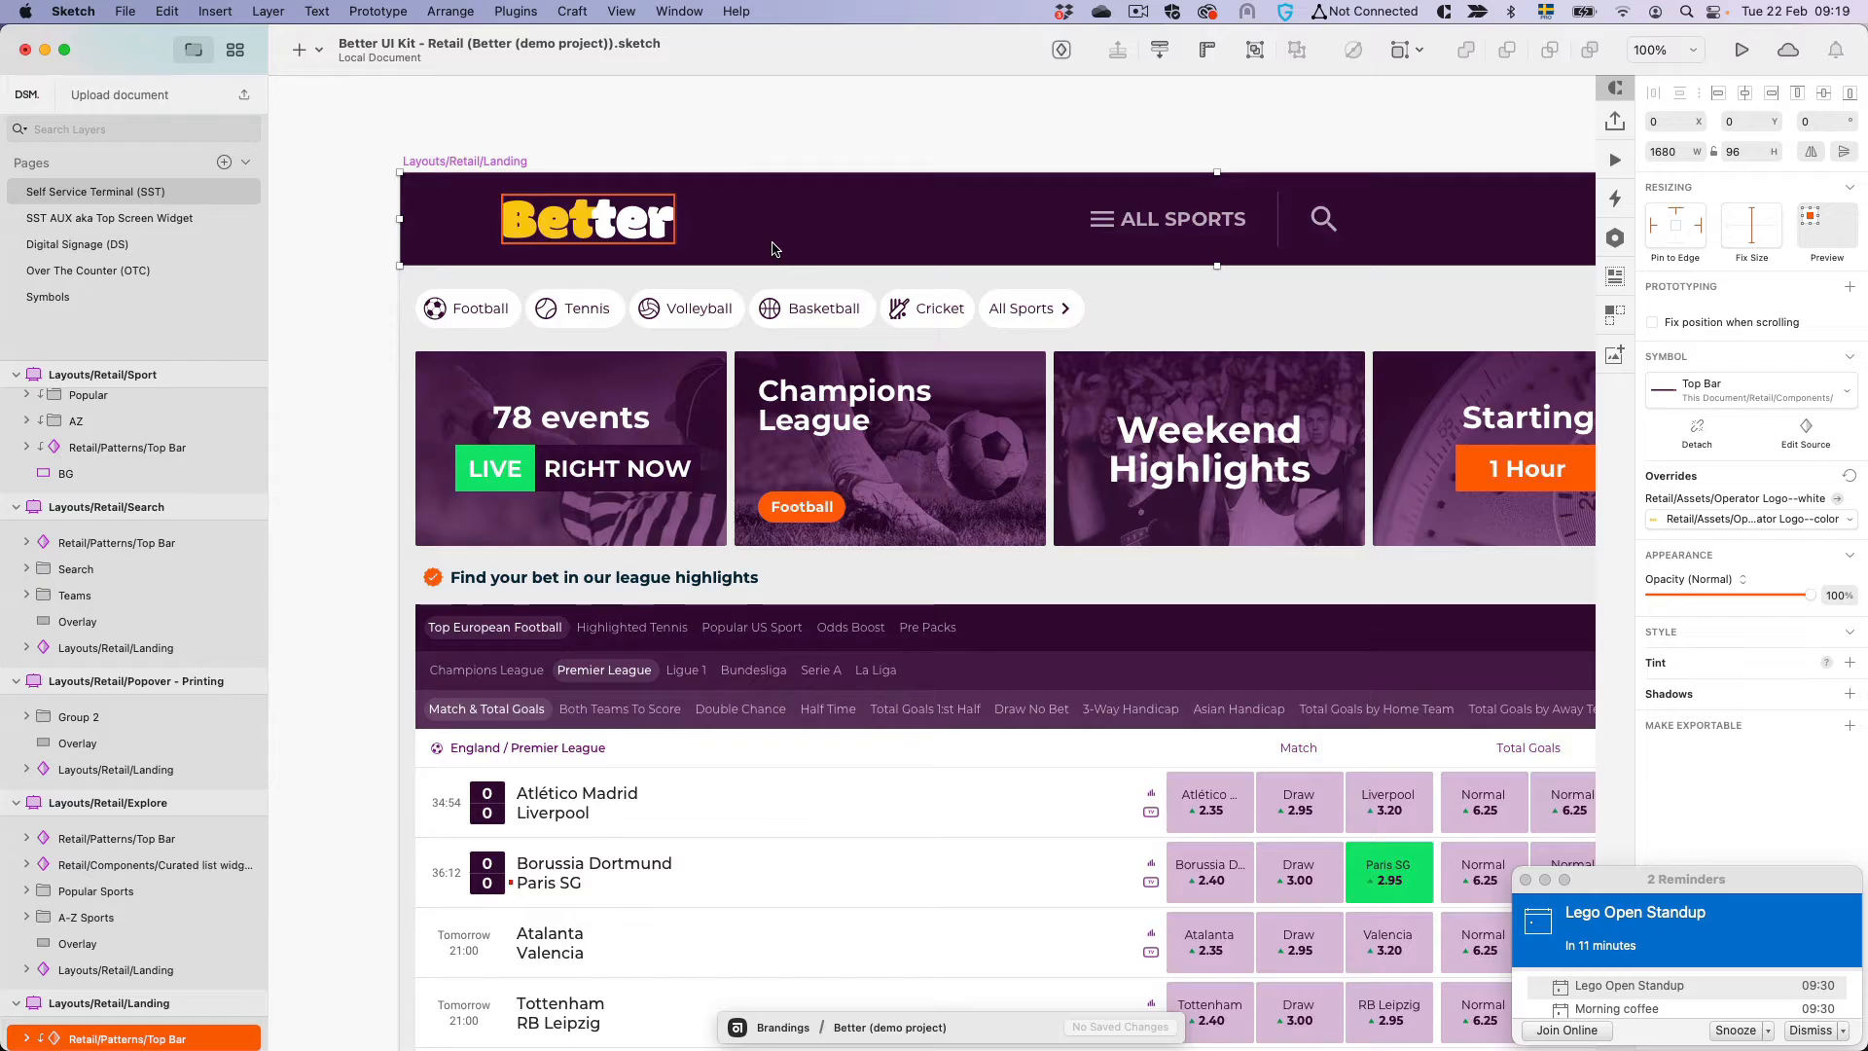
pyautogui.scroll(-2, 775, 248)
pyautogui.hscroll(-1, 775, 250)
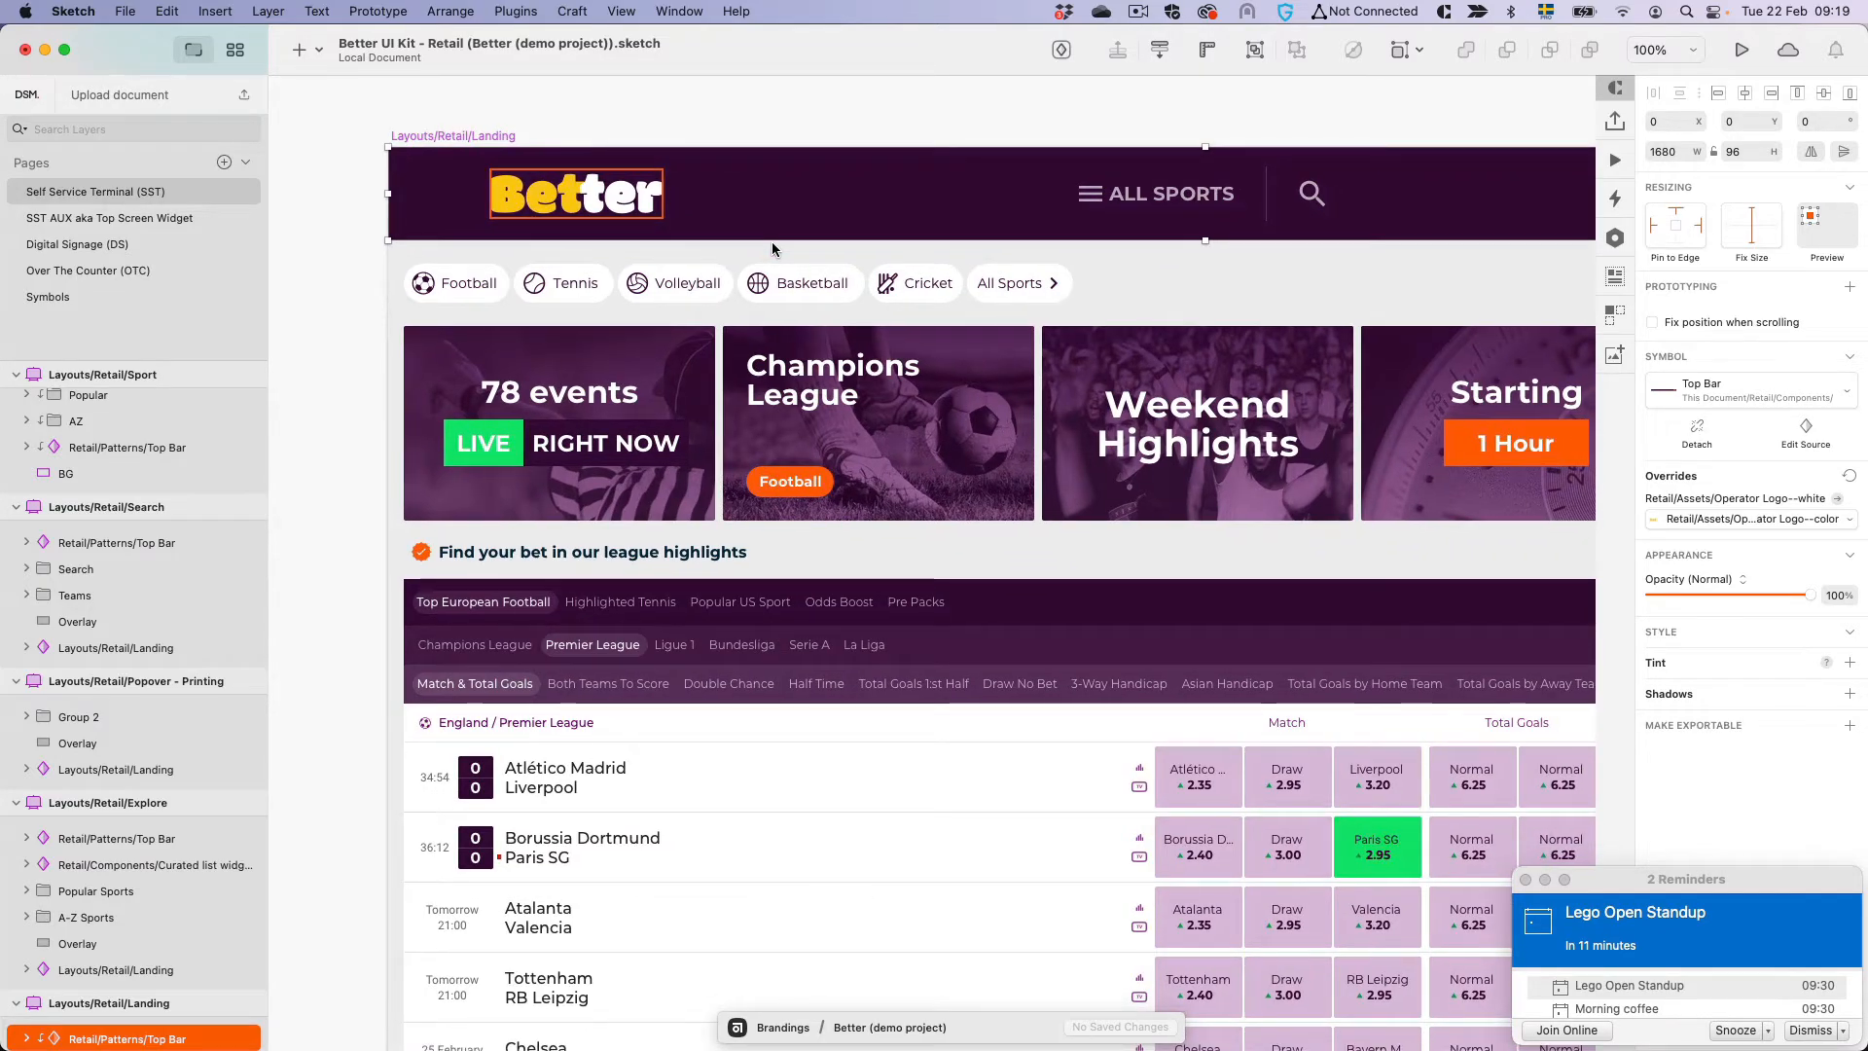
pyautogui.hscroll(15, 773, 249)
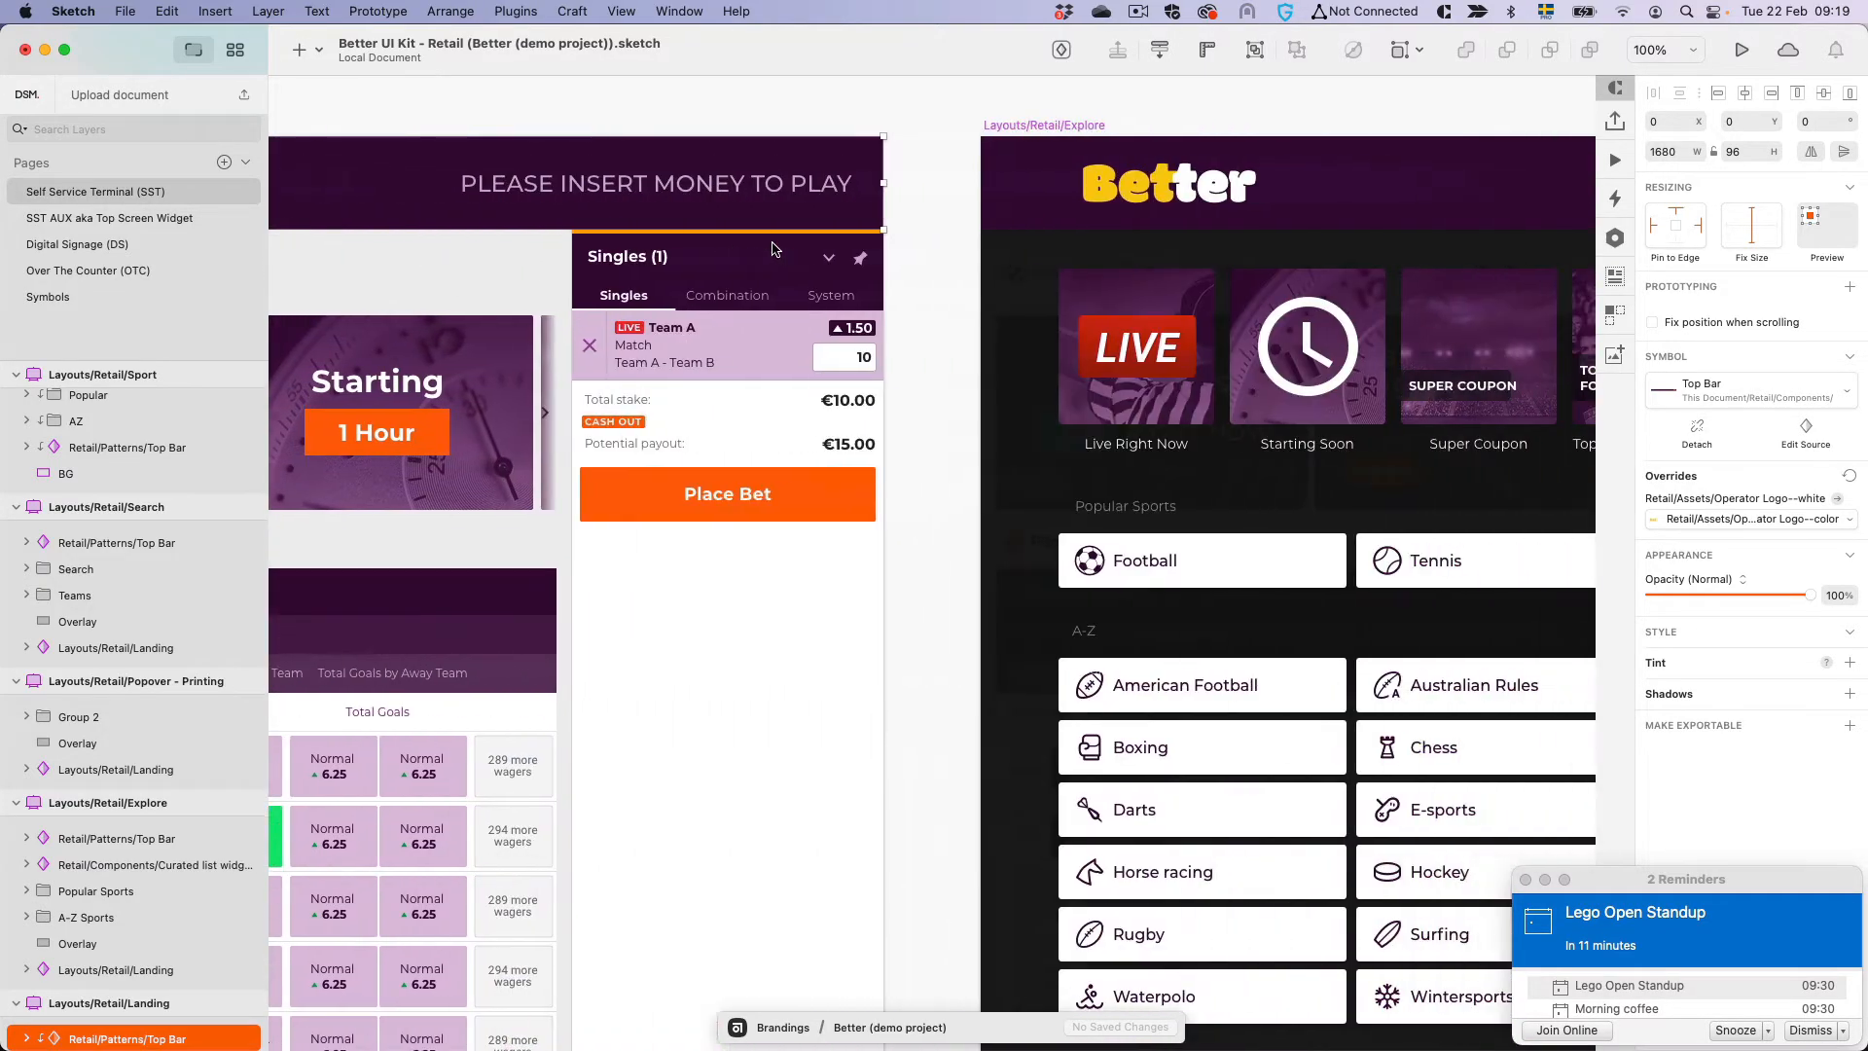
pyautogui.hscroll(-15, 774, 249)
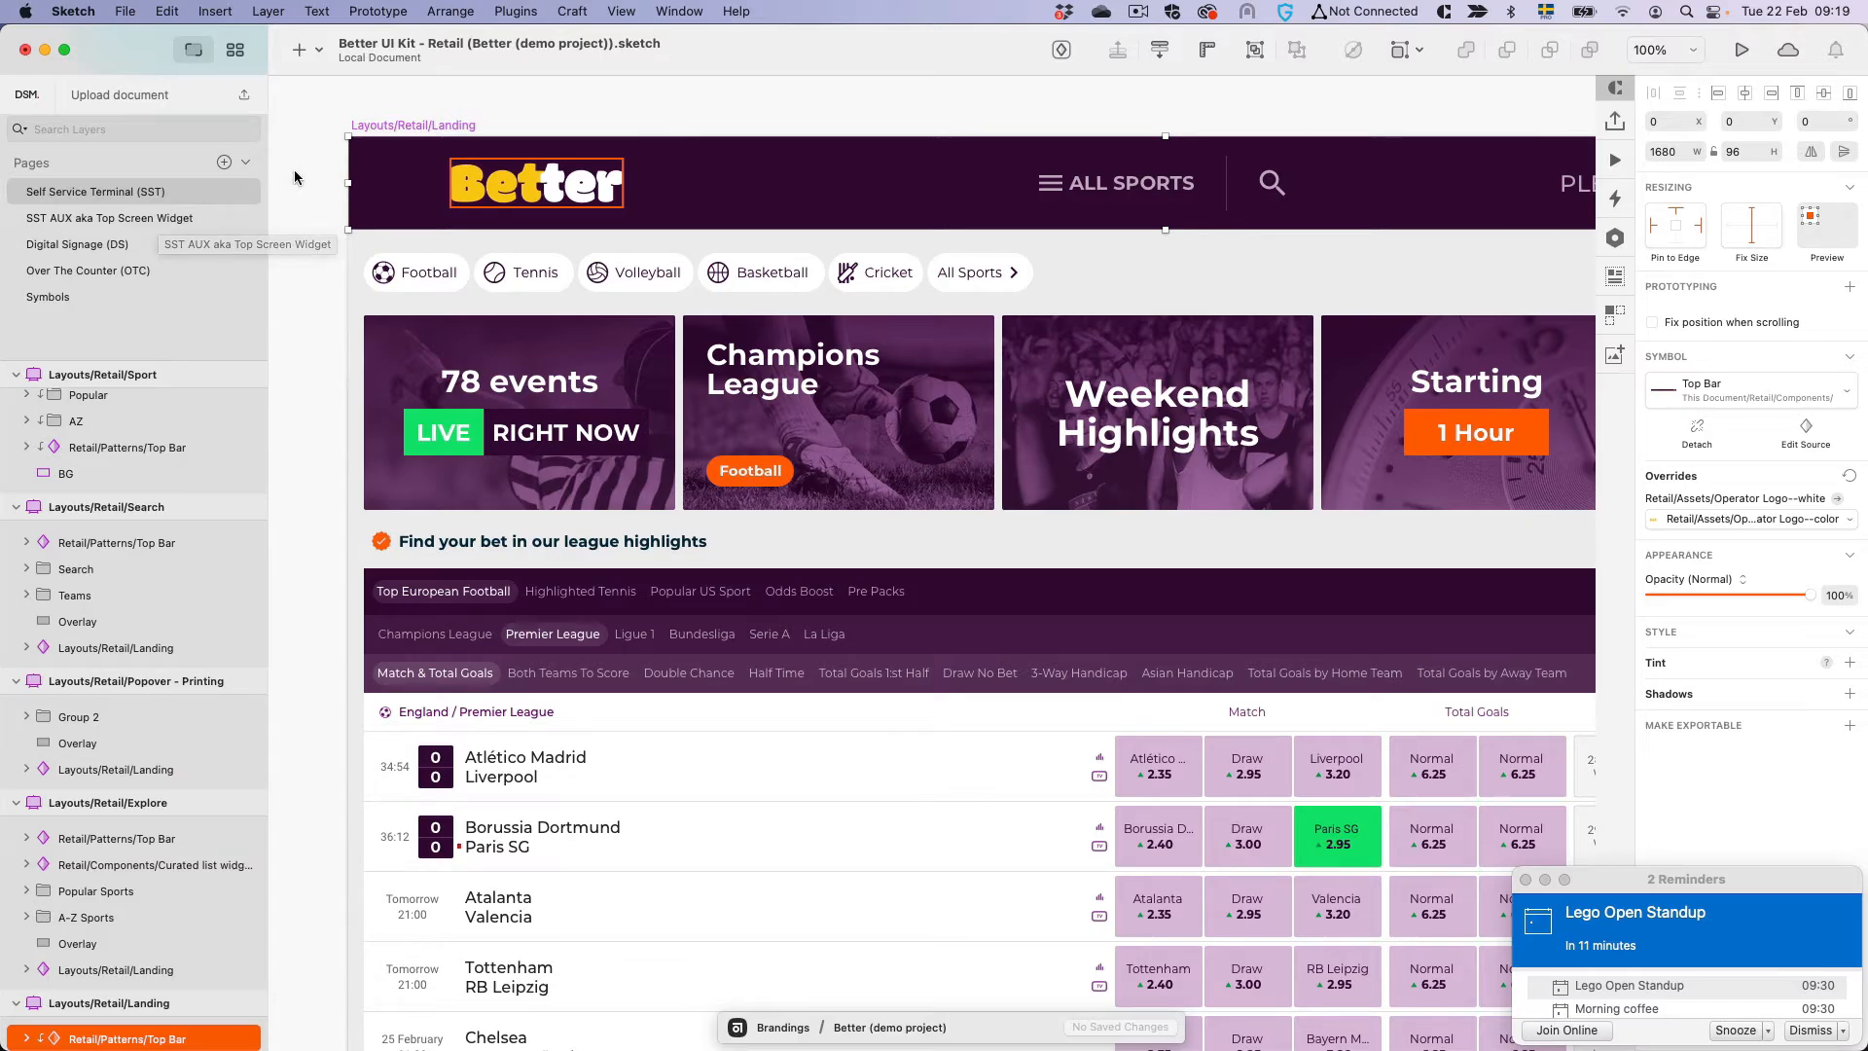
pyautogui.click(144, 218)
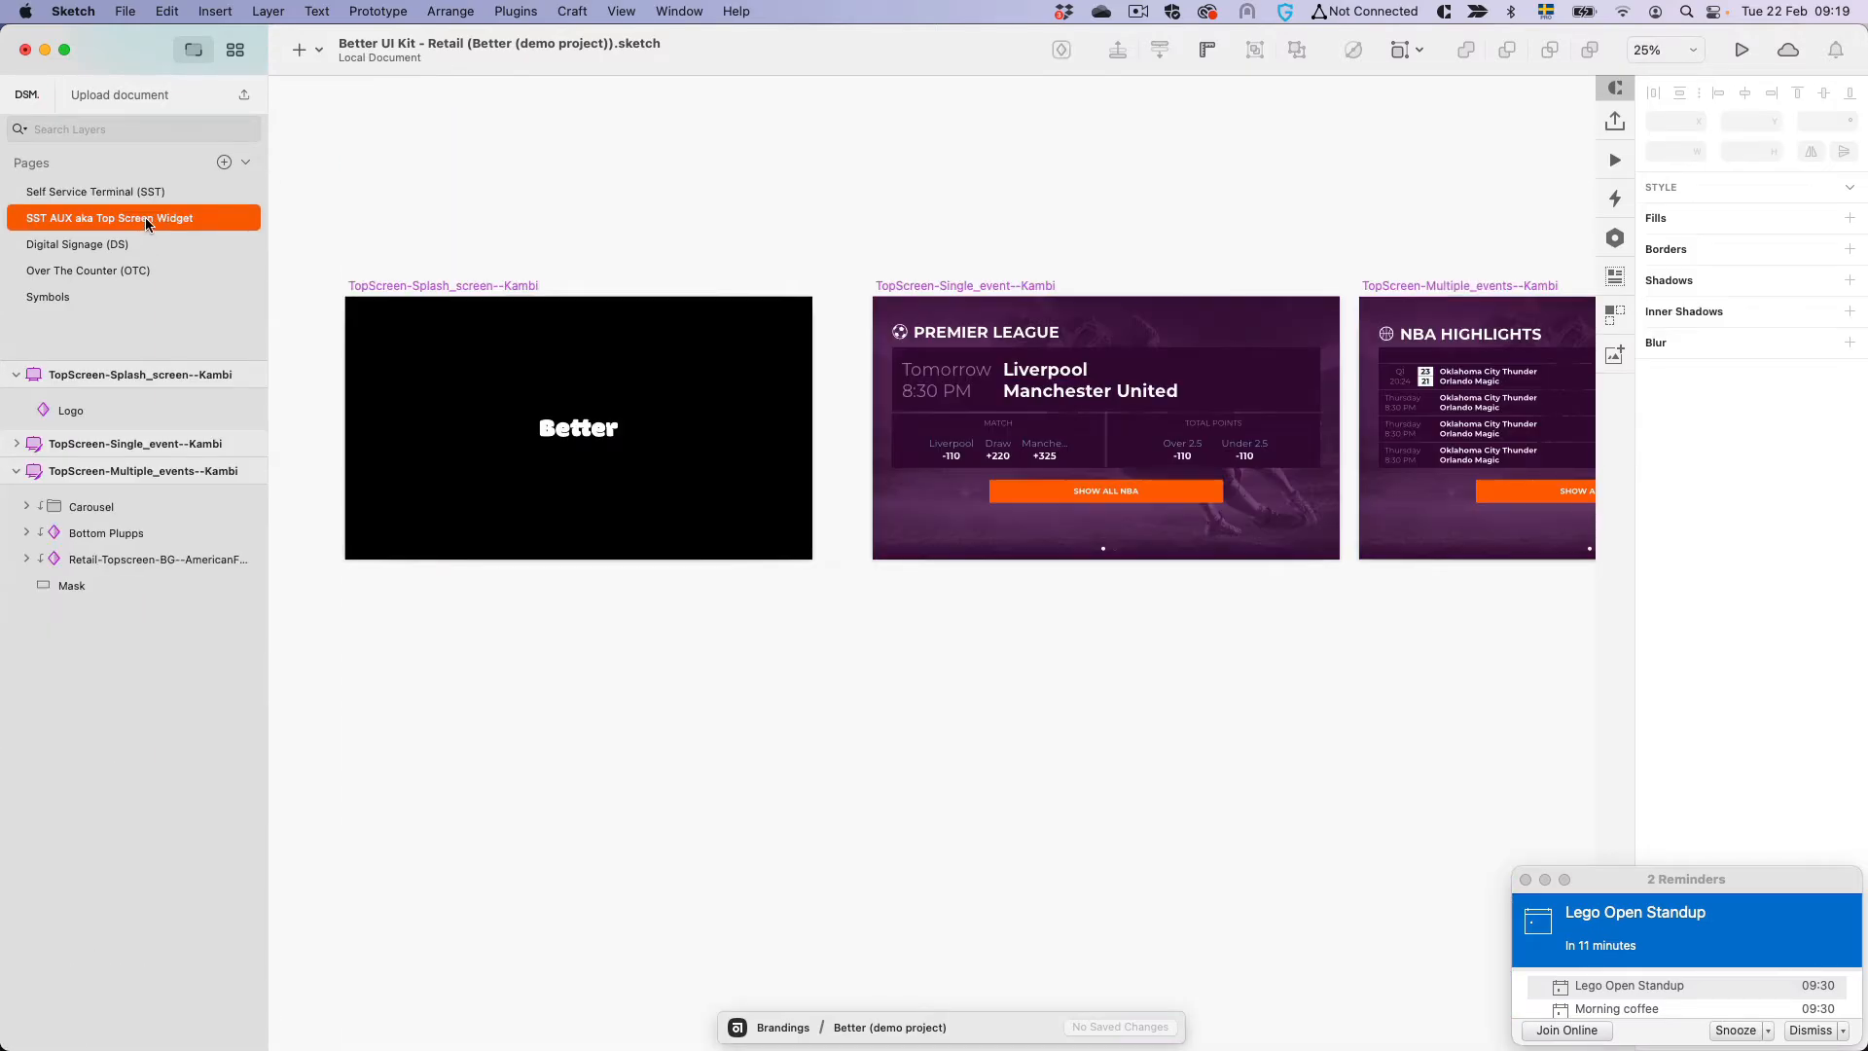
# Step: Give the Top Screen splash artboard a Primary500 purple background
pyautogui.scroll(-2, 409, 230)
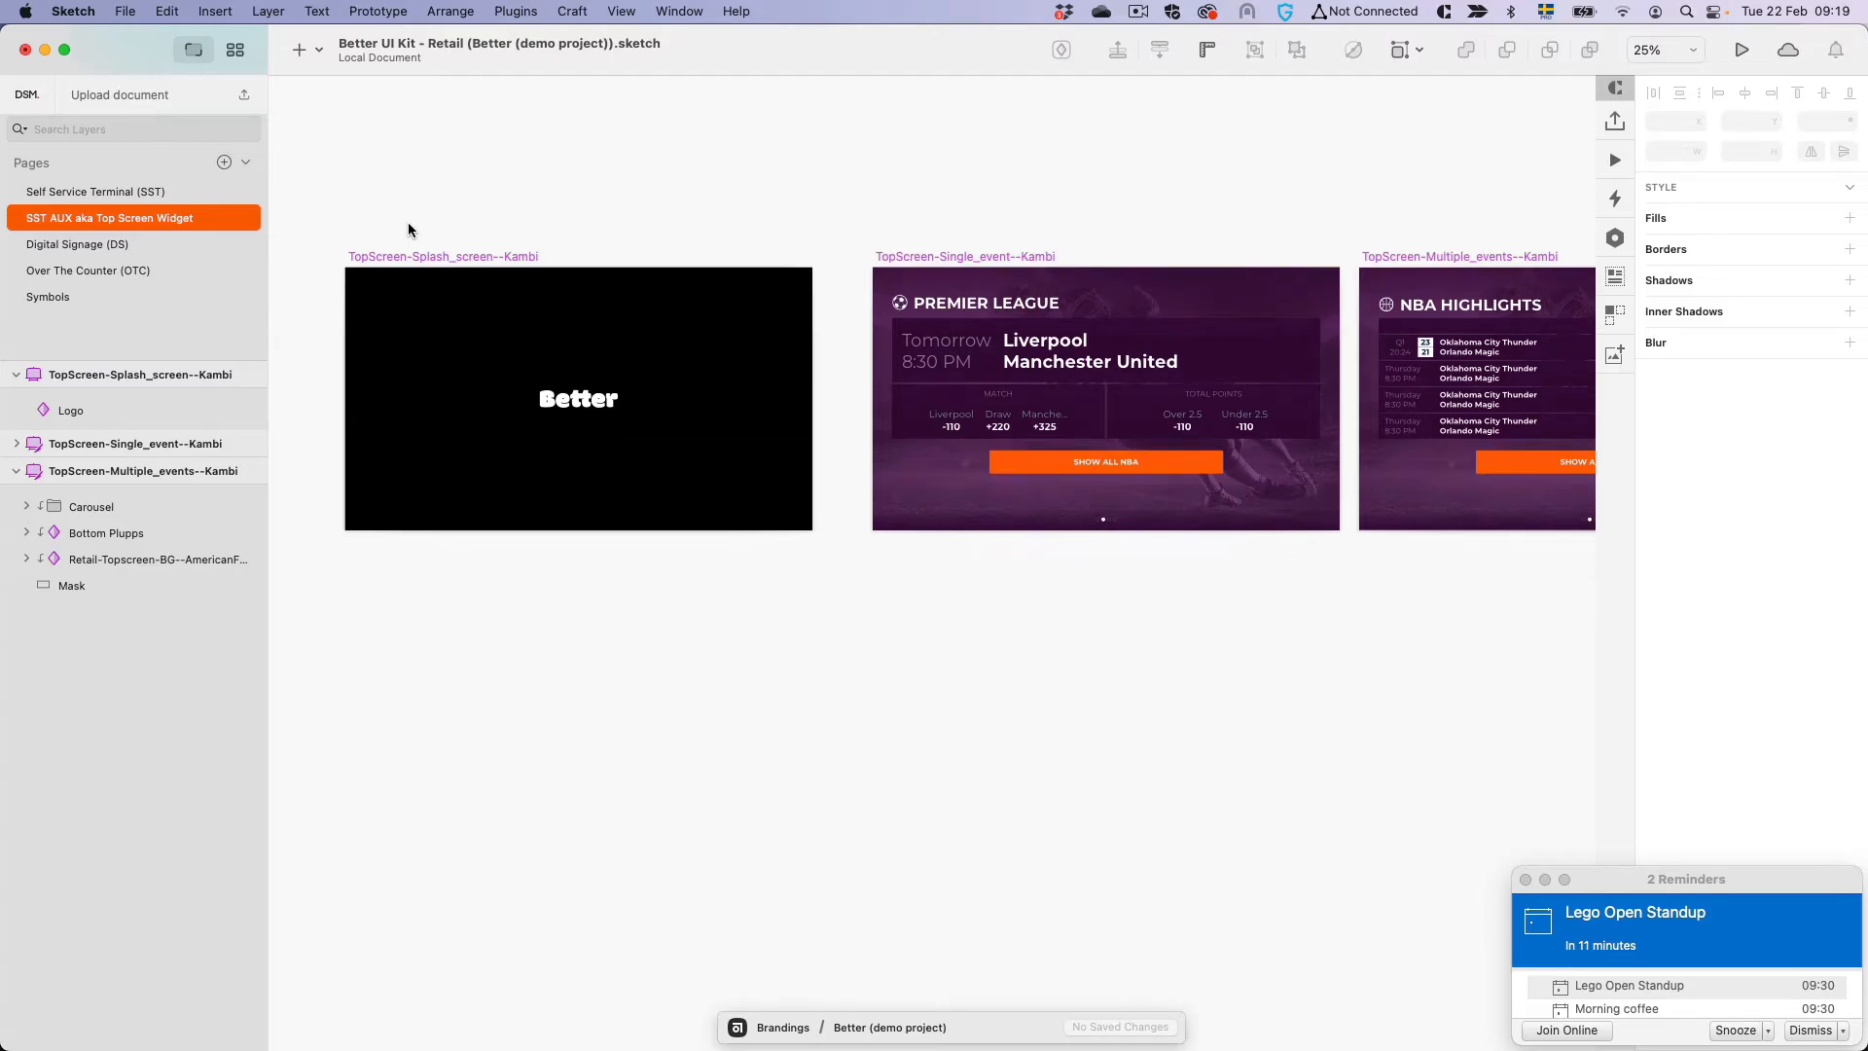
pyautogui.click(459, 259)
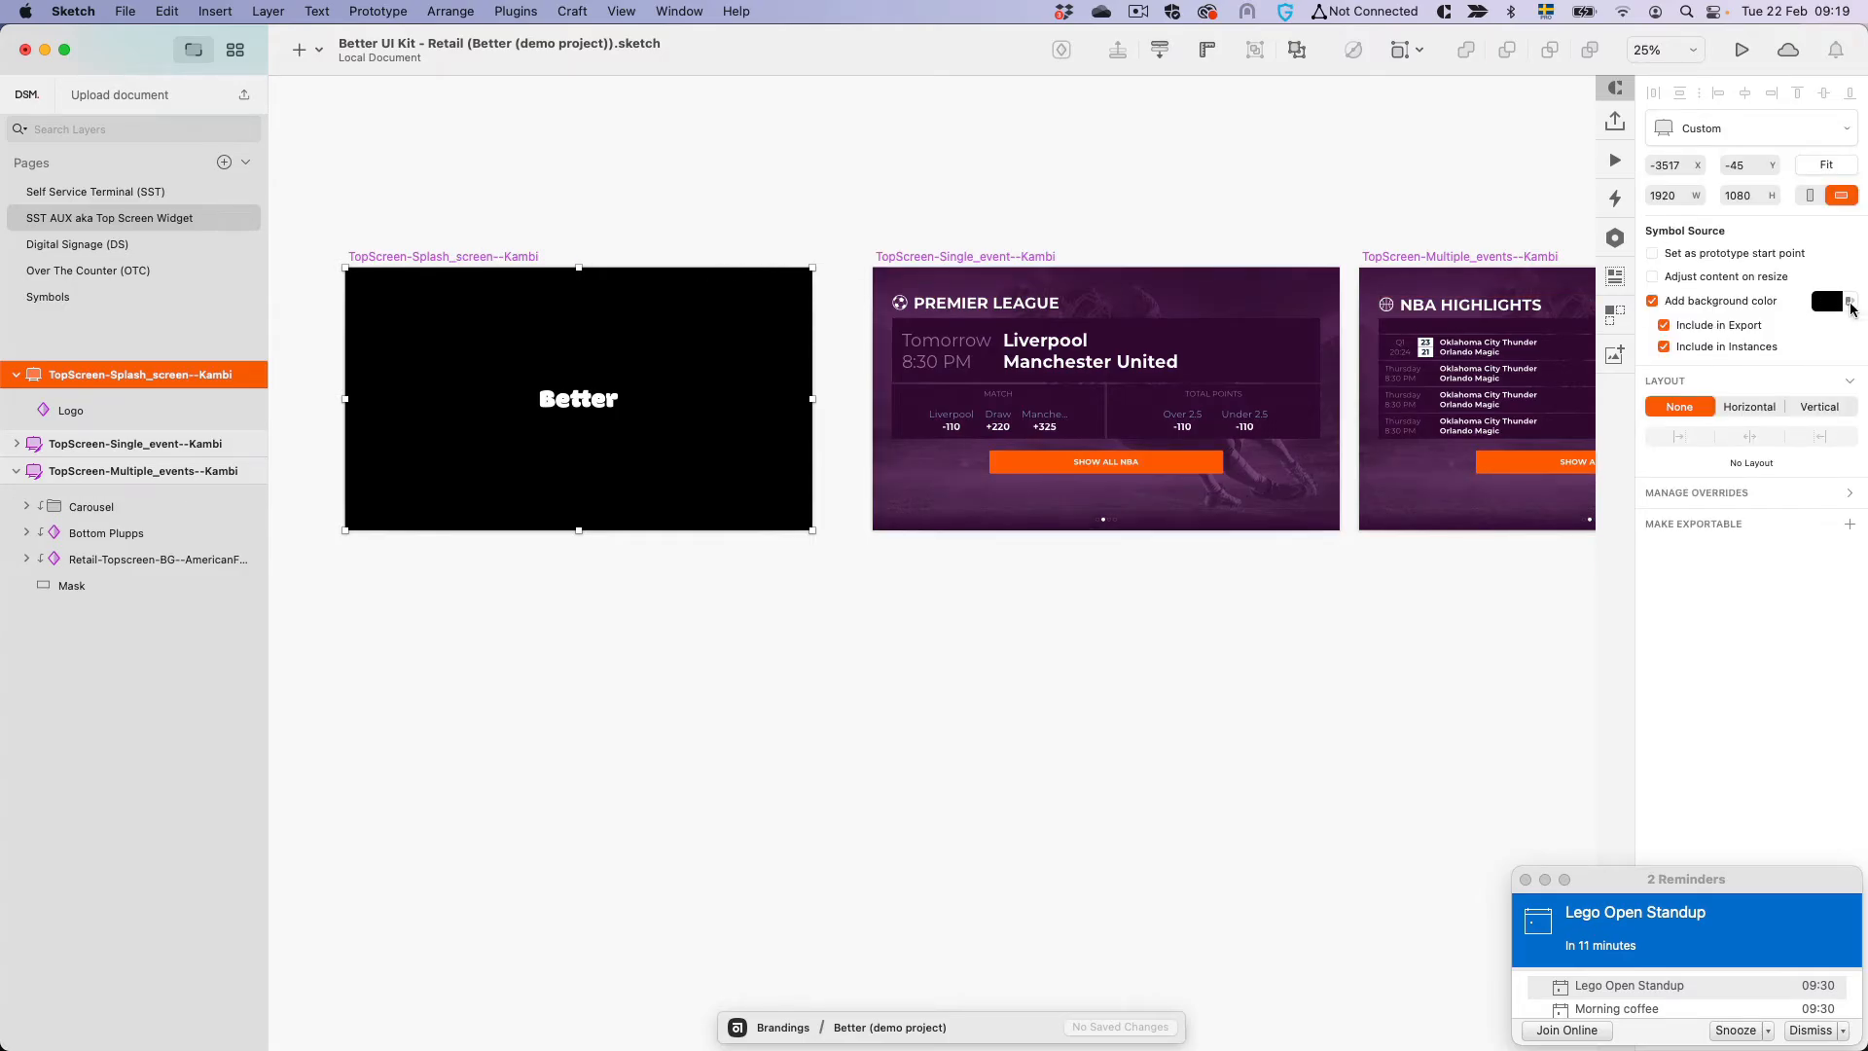
pyautogui.click(1849, 302)
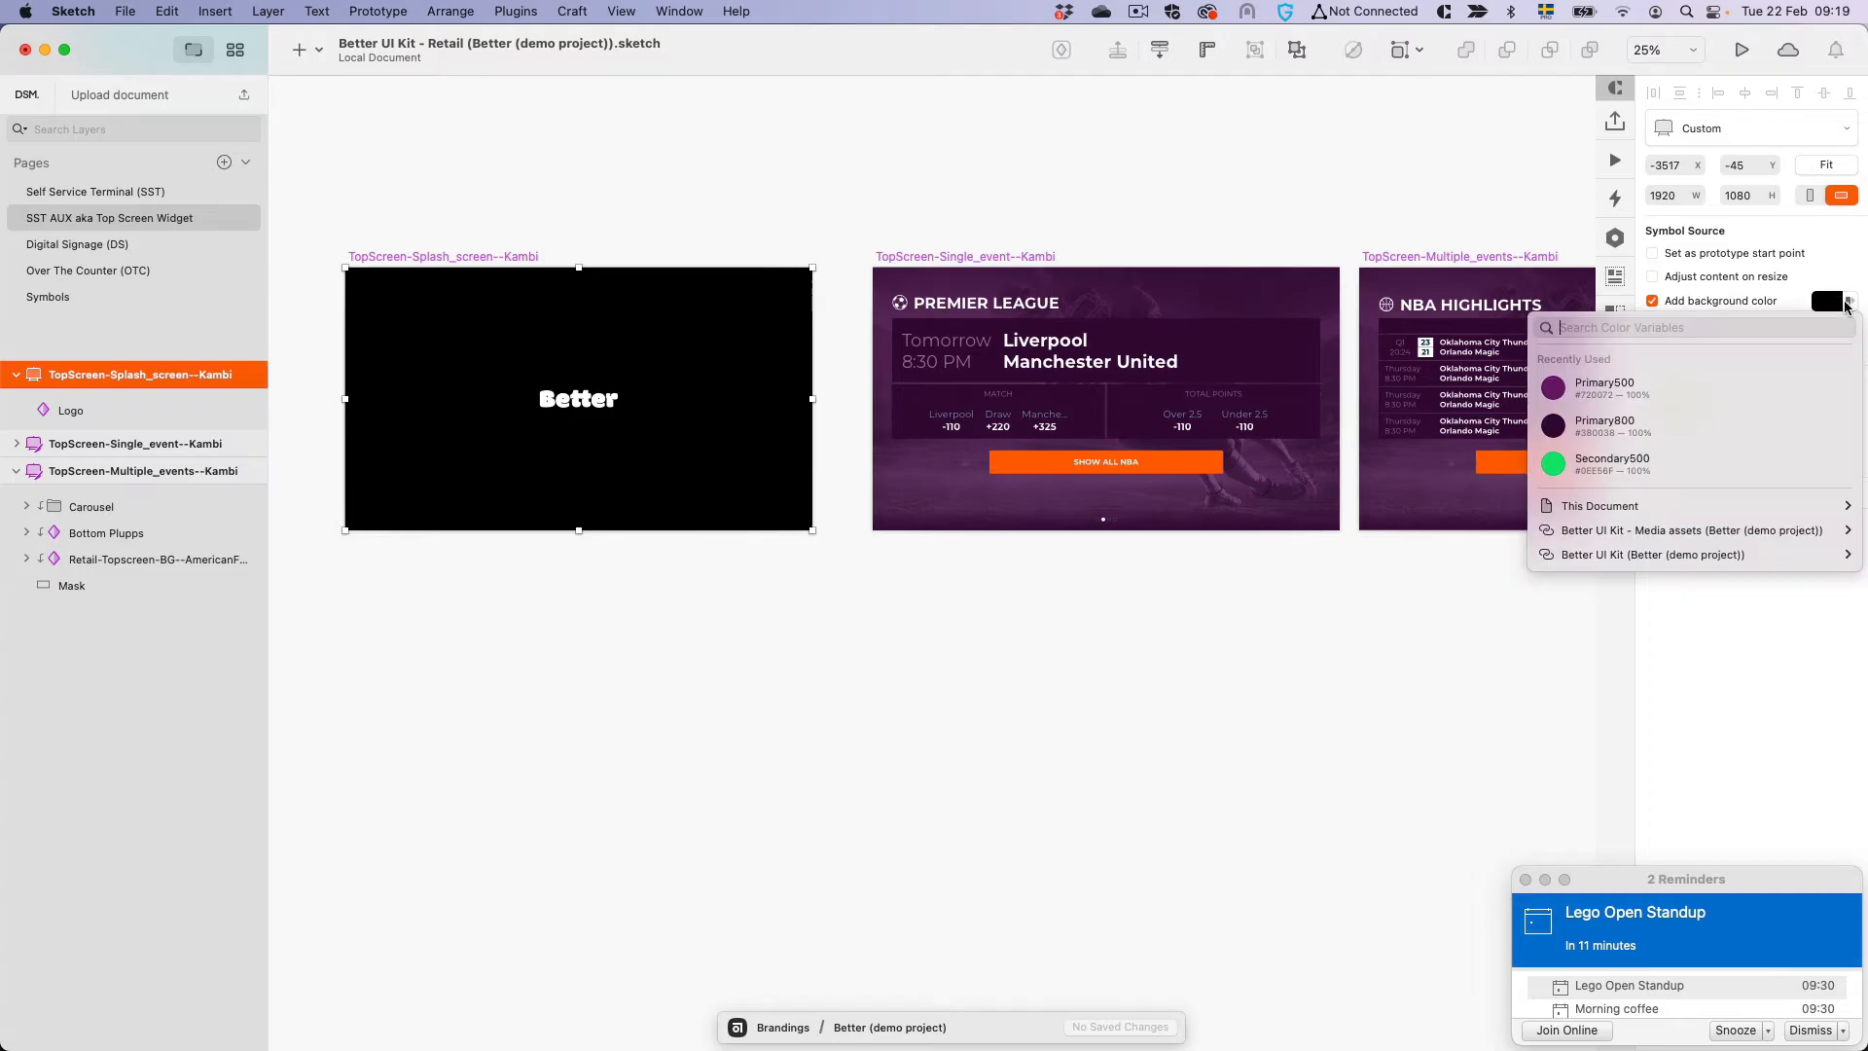
pyautogui.click(1743, 382)
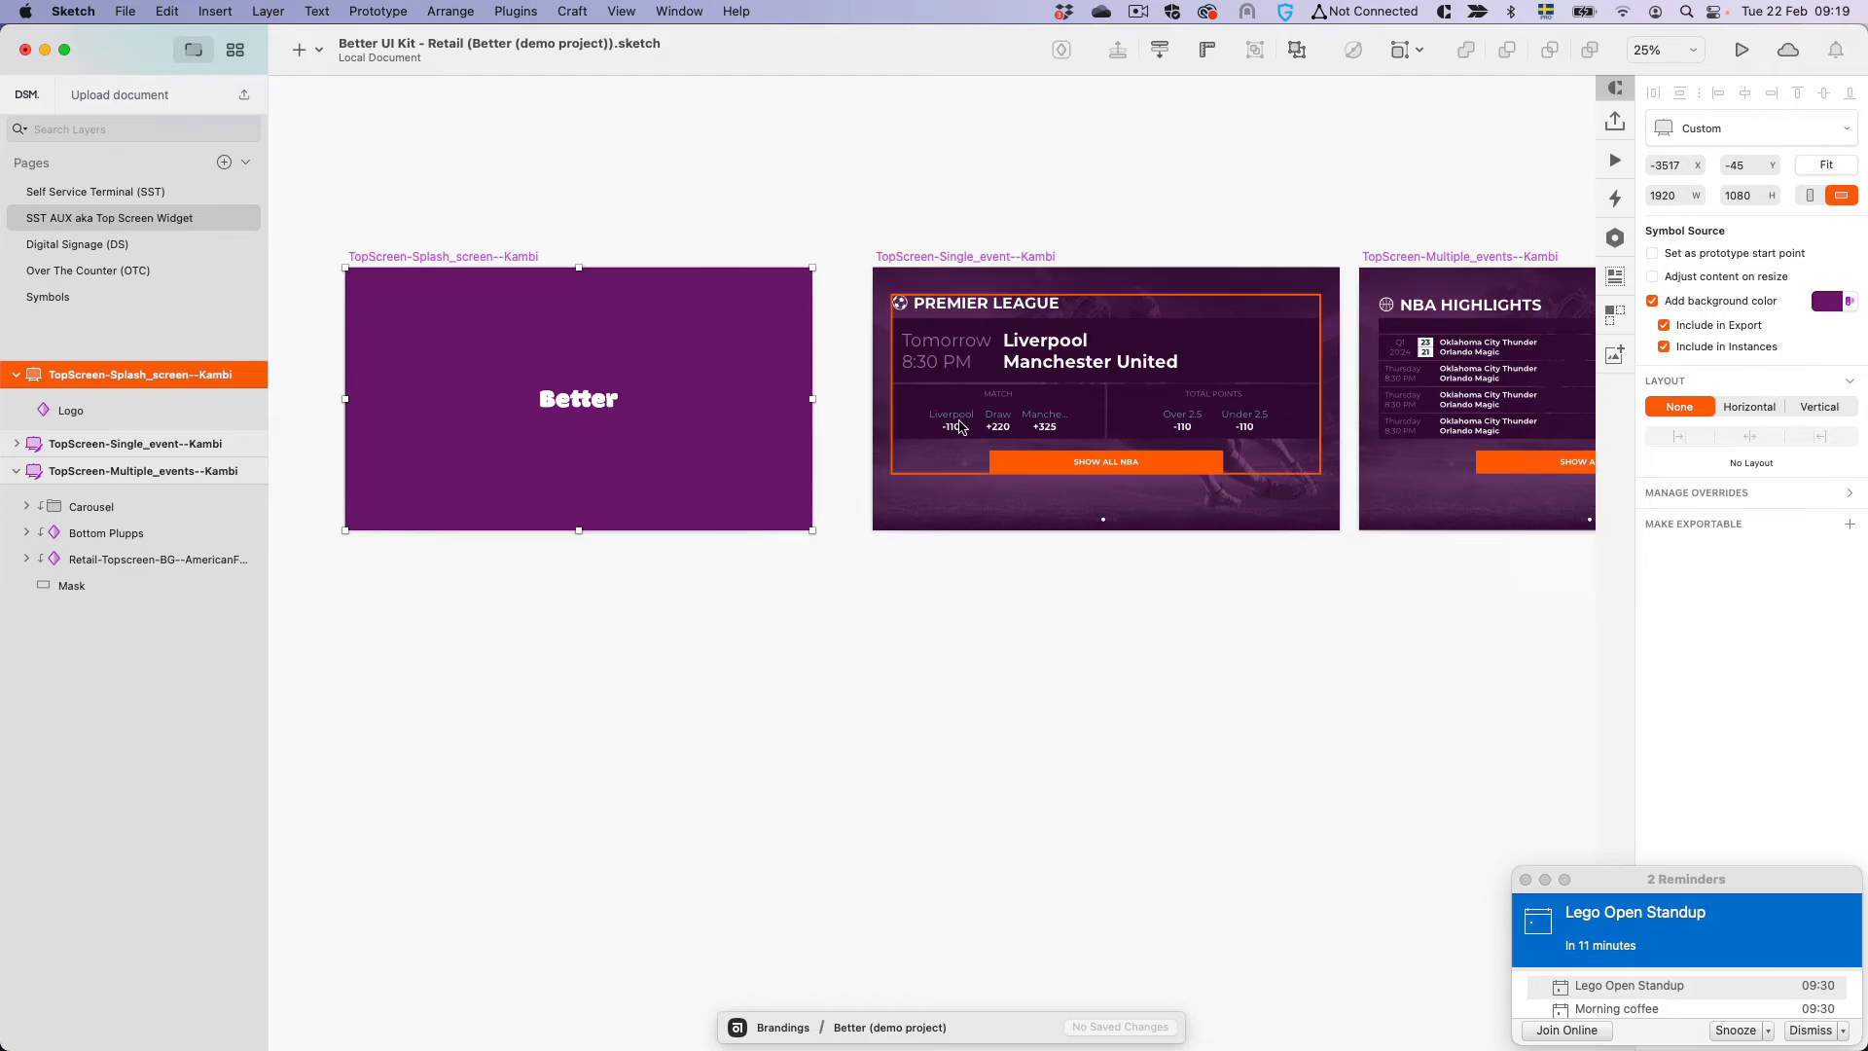
# Step: Replace the splash's white logo with the Operator Logo--color symbol
pyautogui.click(560, 407)
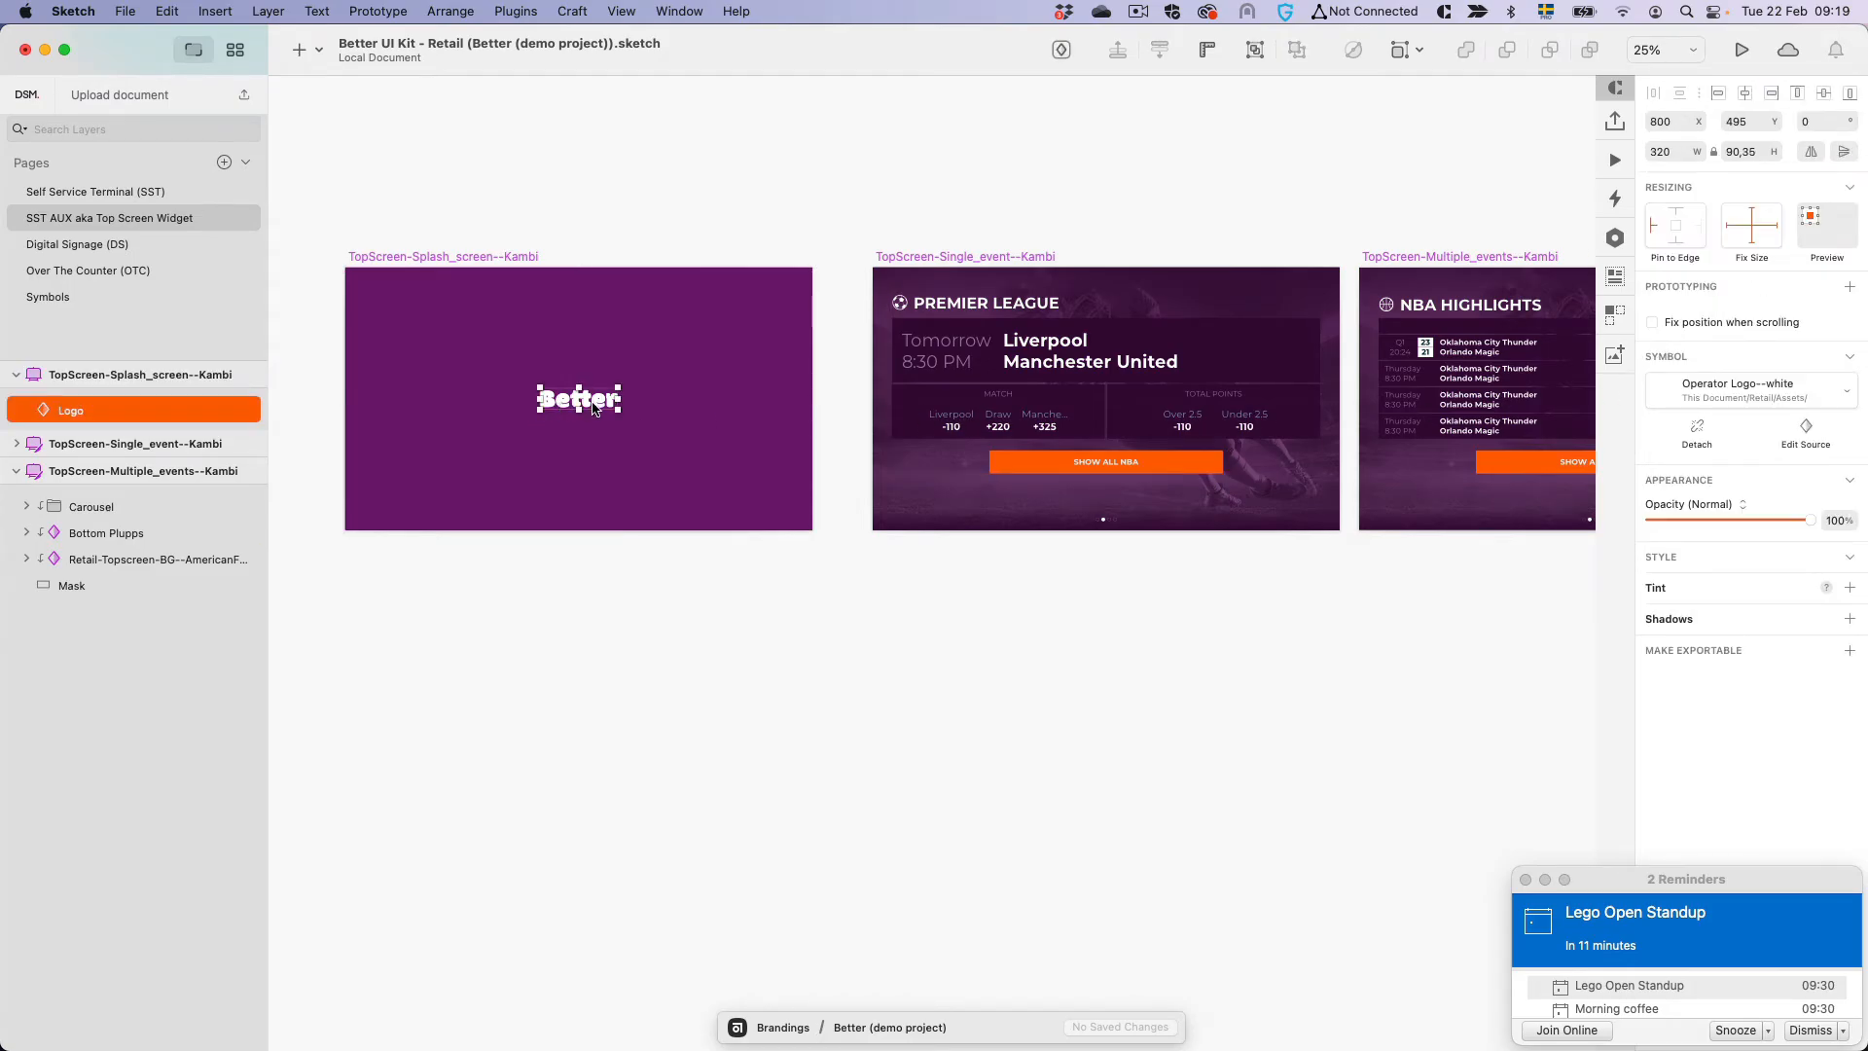
pyautogui.rightClick(596, 407)
pyautogui.moveTo(707, 357)
pyautogui.moveTo(960, 354)
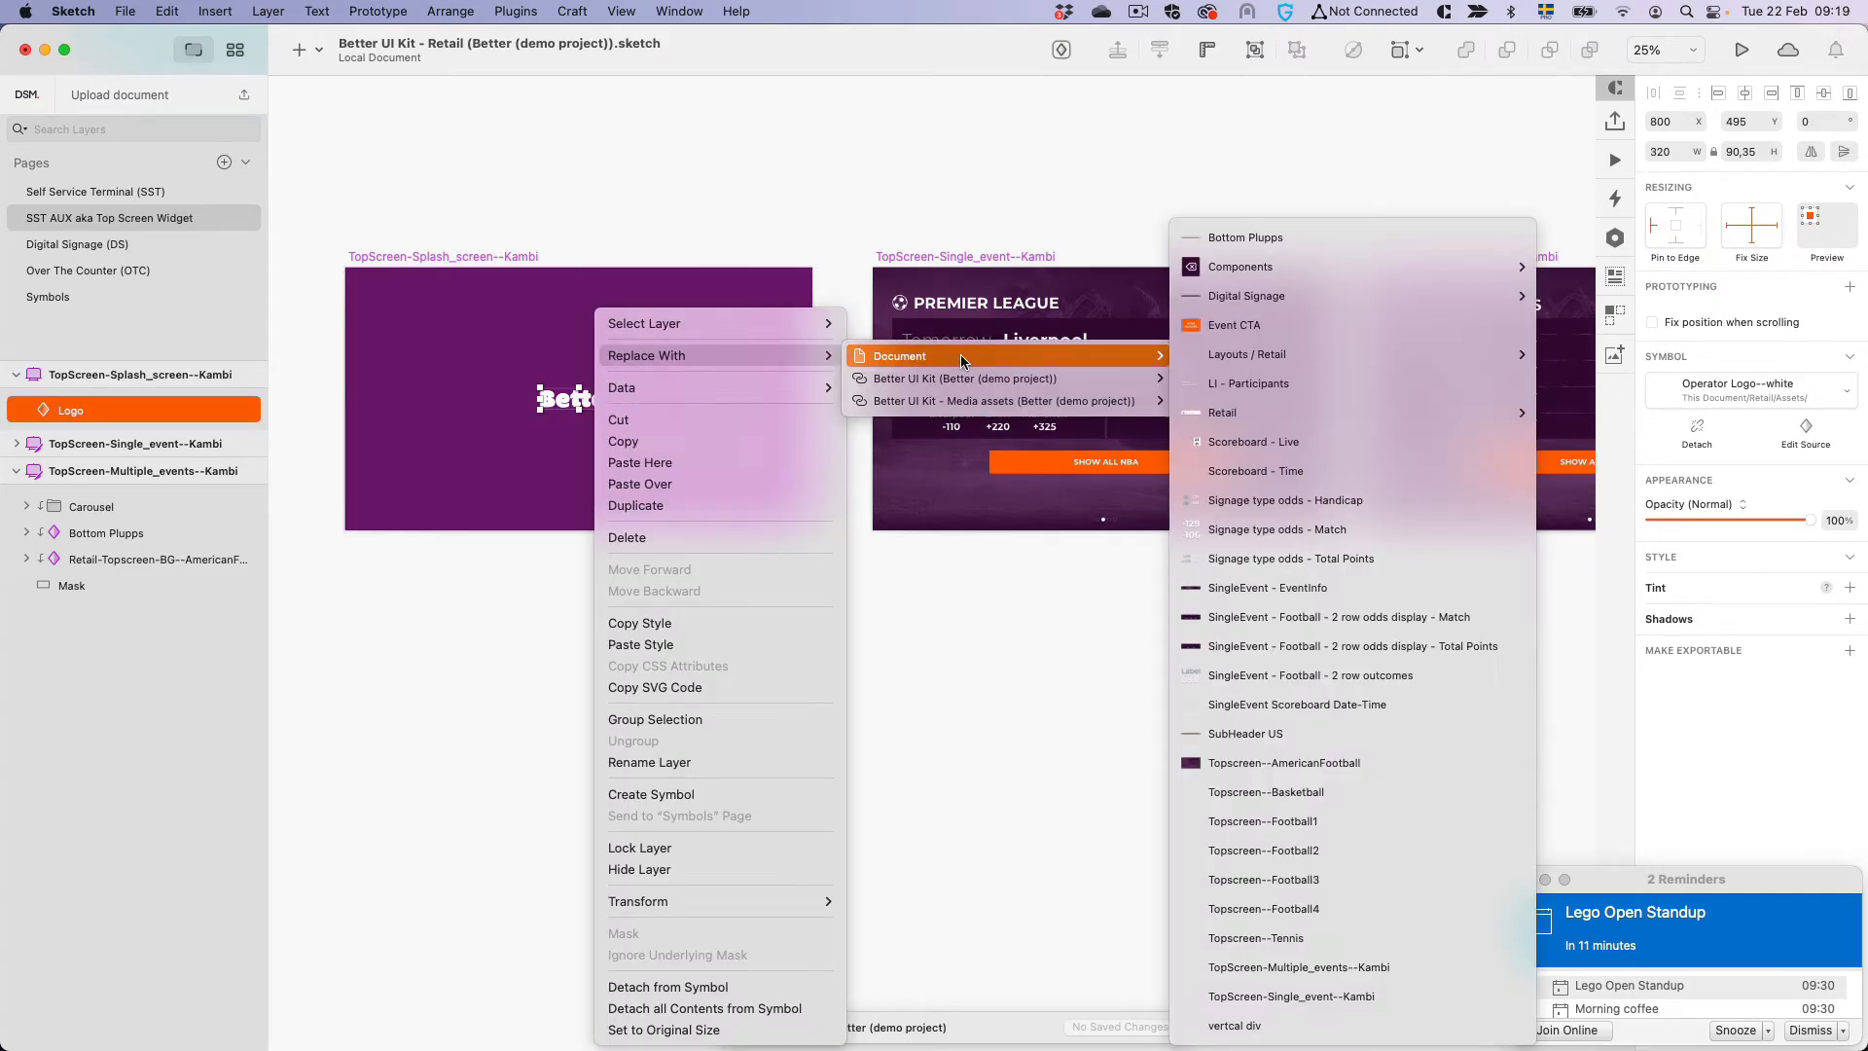
pyautogui.moveTo(1346, 414)
pyautogui.moveTo(1595, 412)
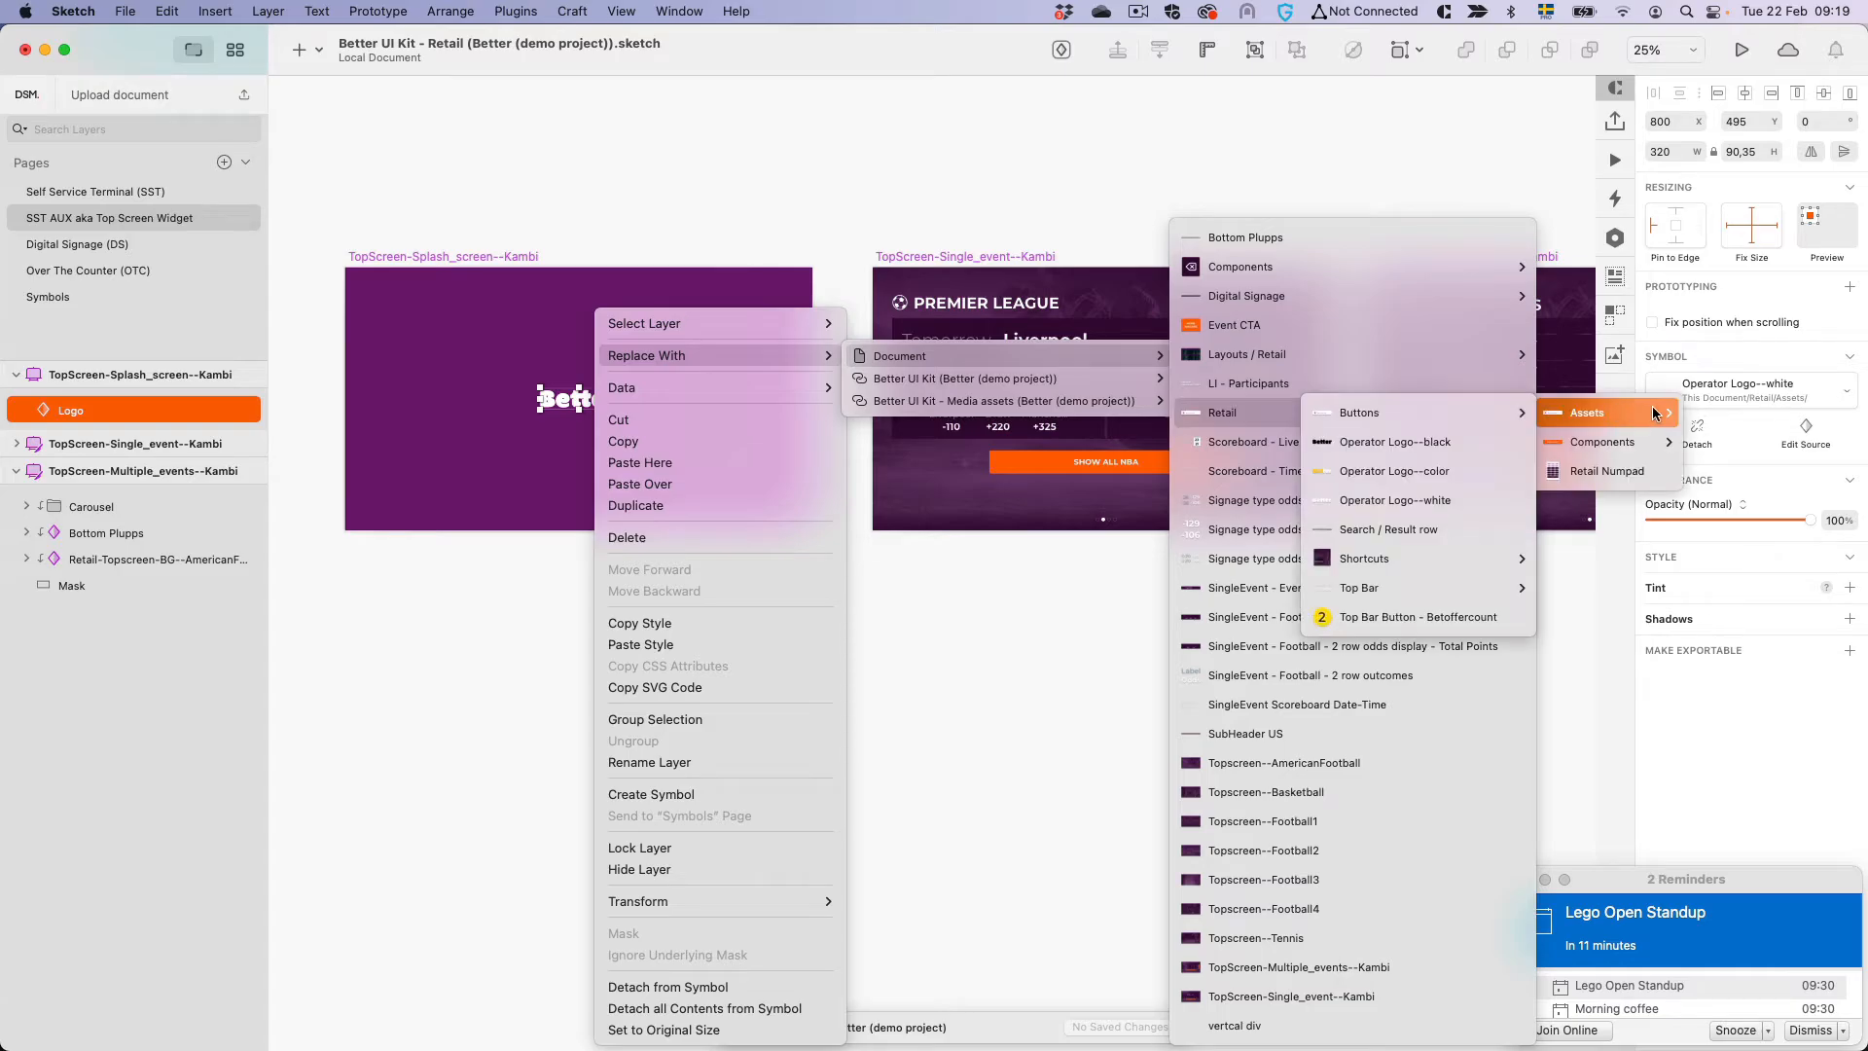
pyautogui.click(1374, 469)
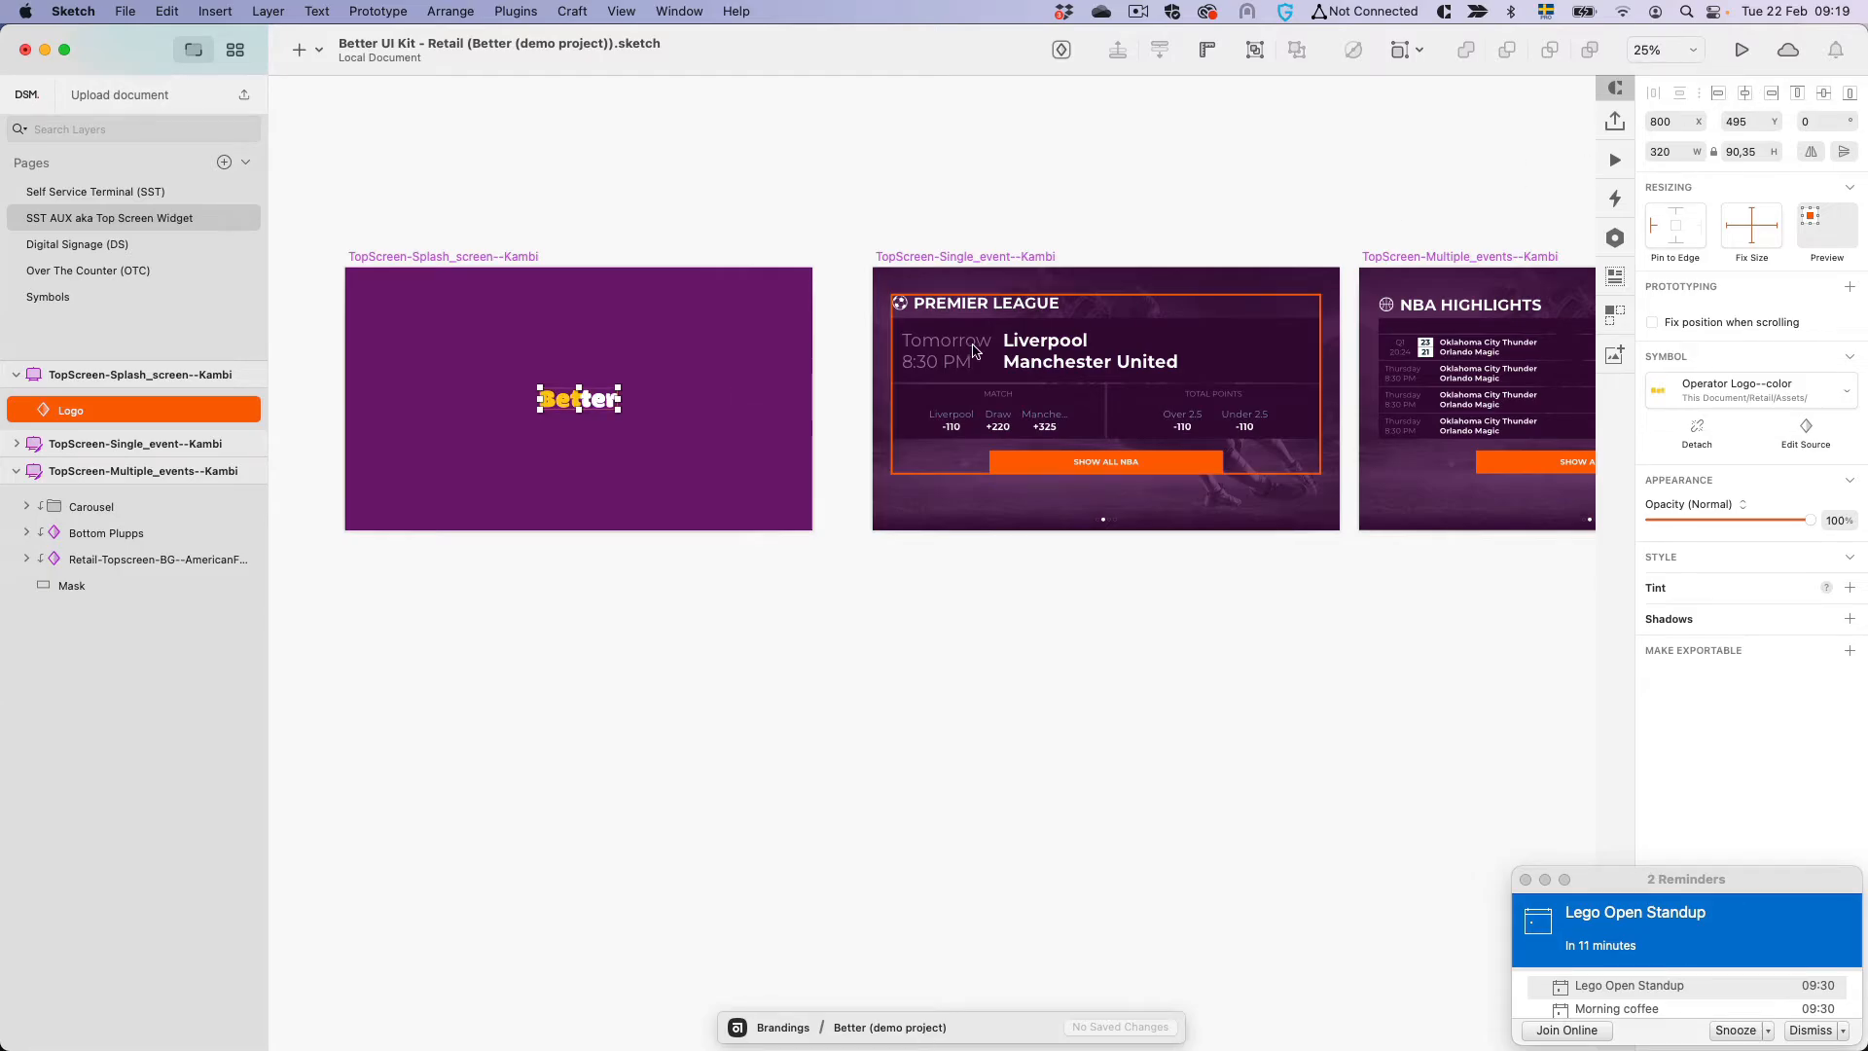
pyautogui.click(855, 249)
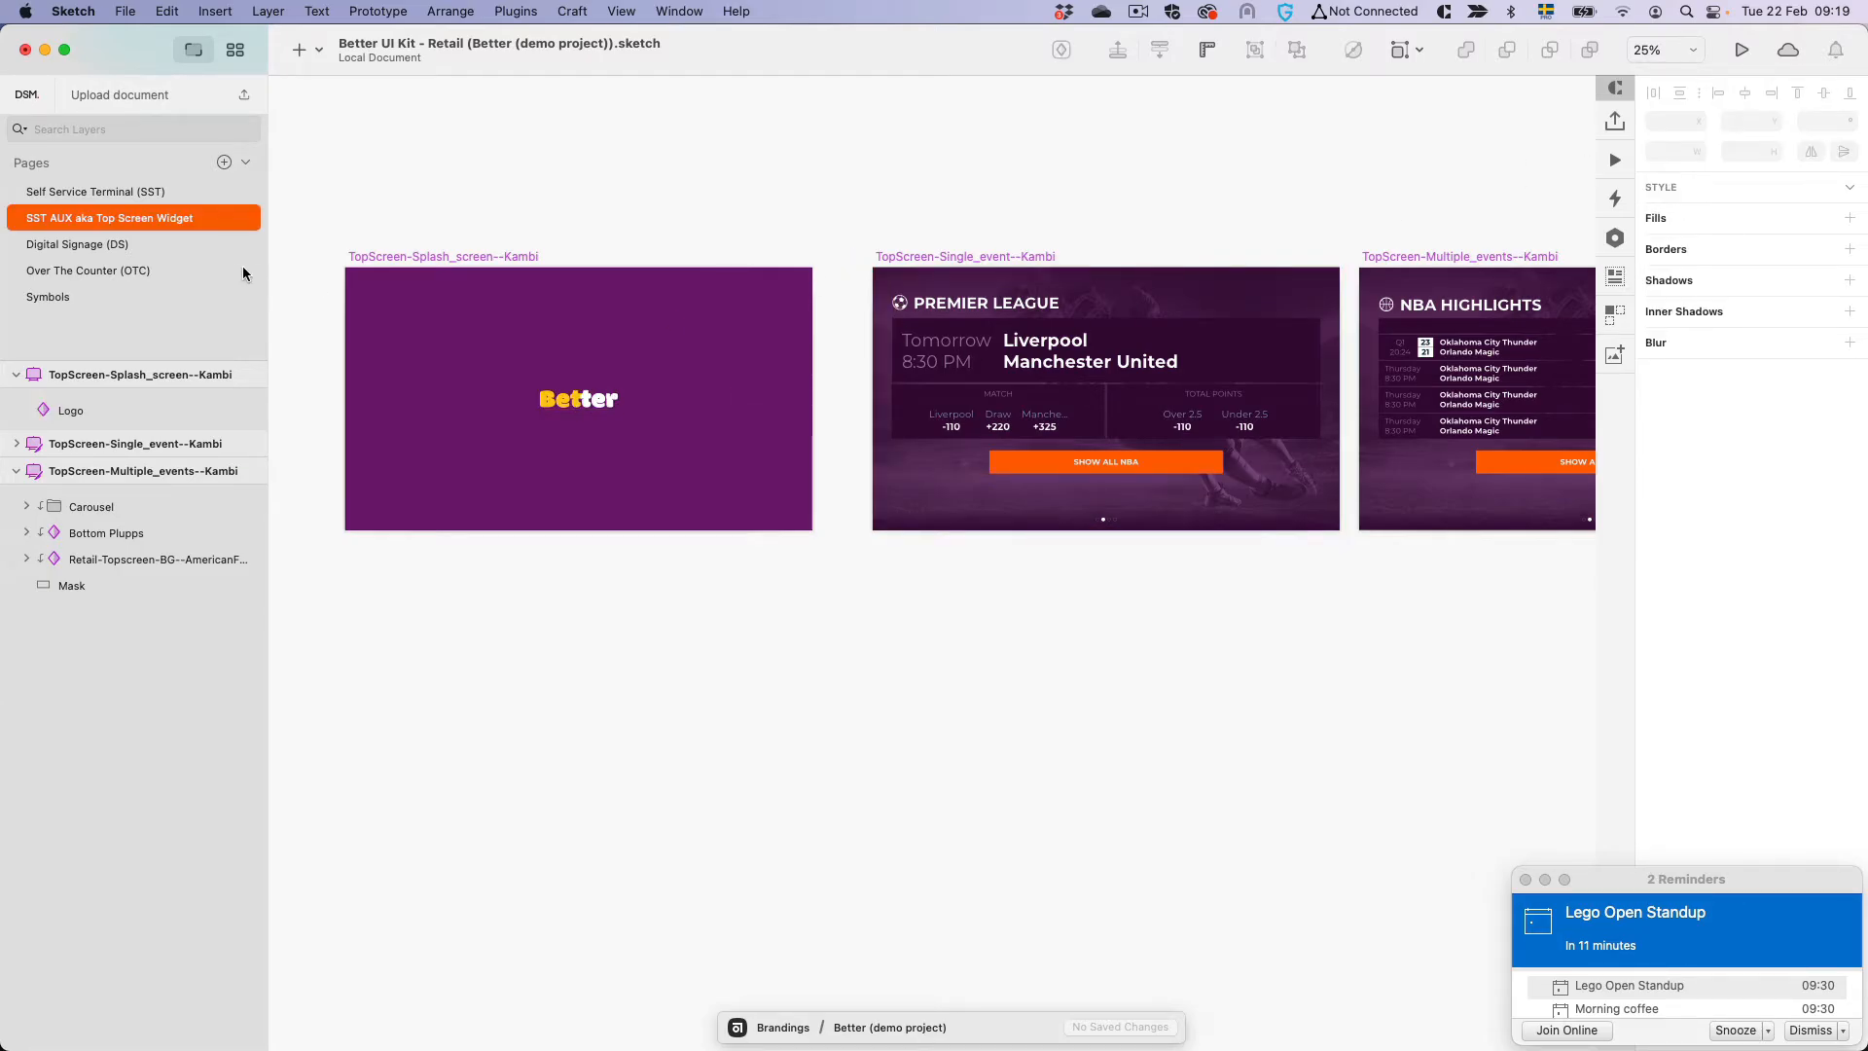
# Step: Set the splash's coloured Better logo to 400 wide
pyautogui.click(154, 243)
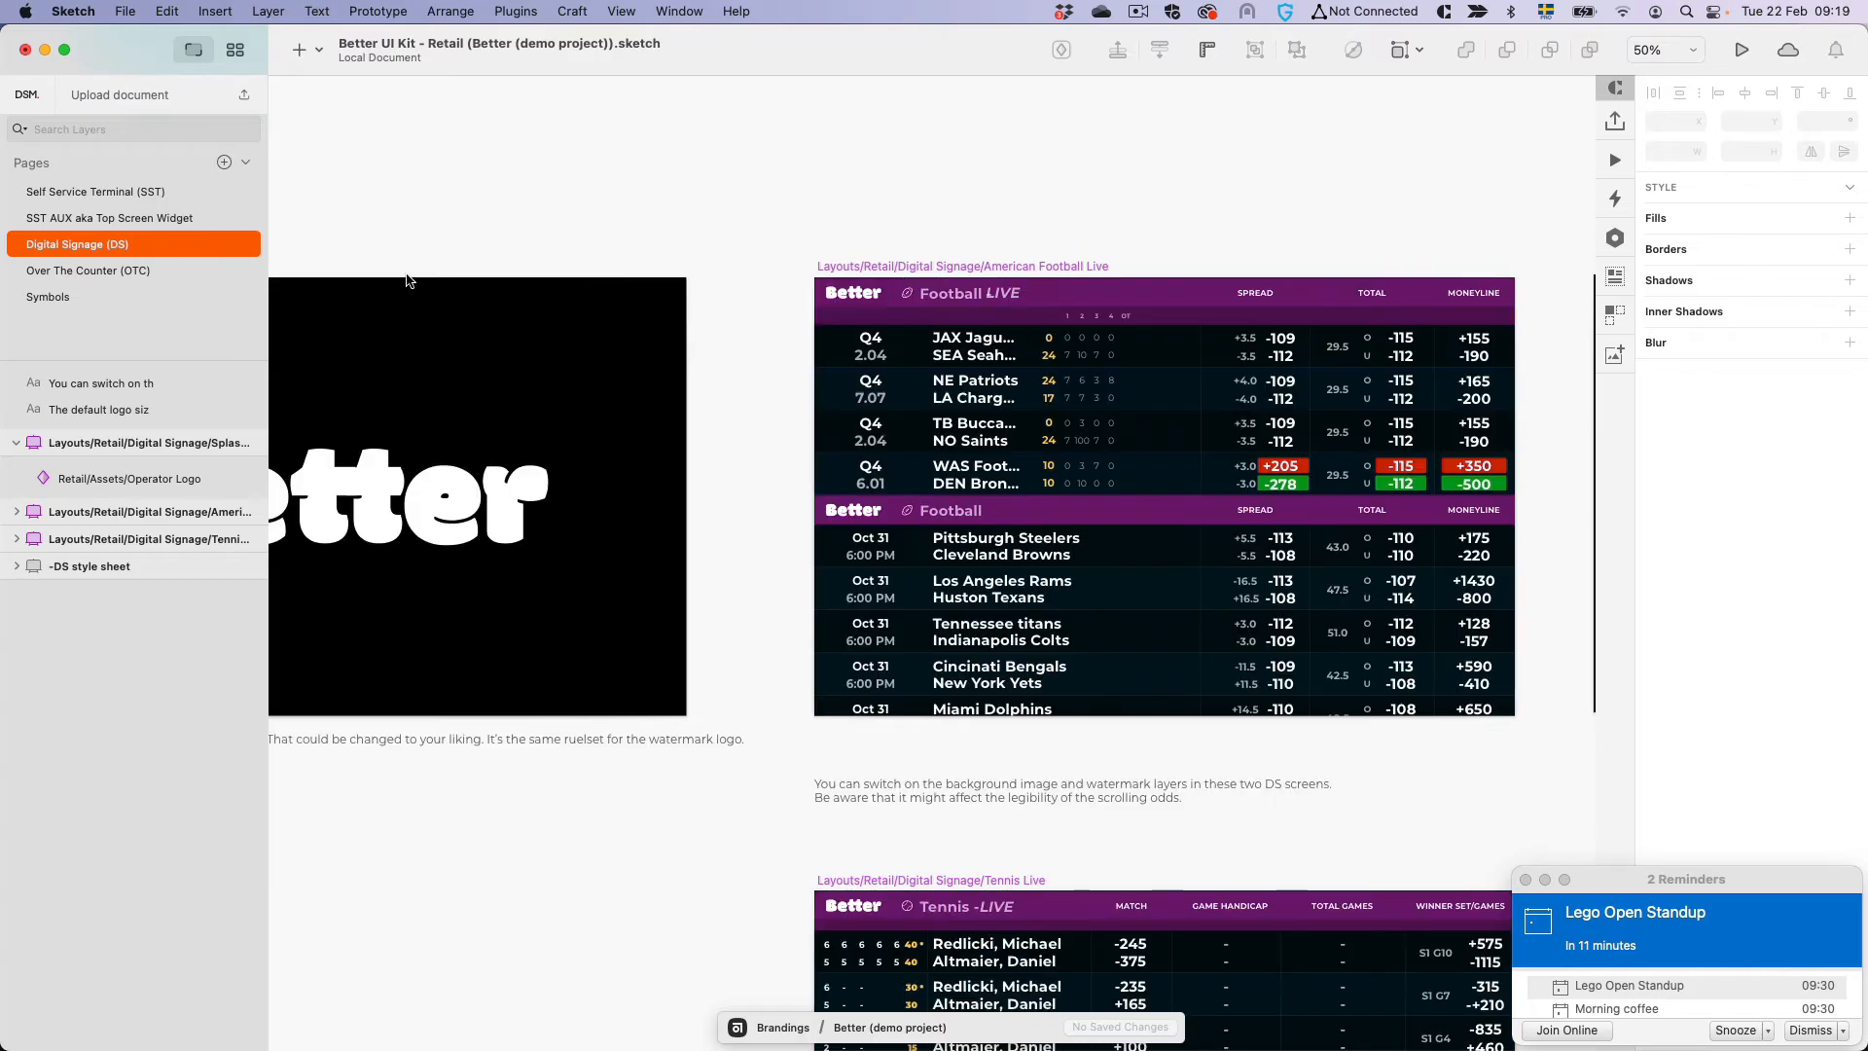
pyautogui.hscroll(1, 433, 284)
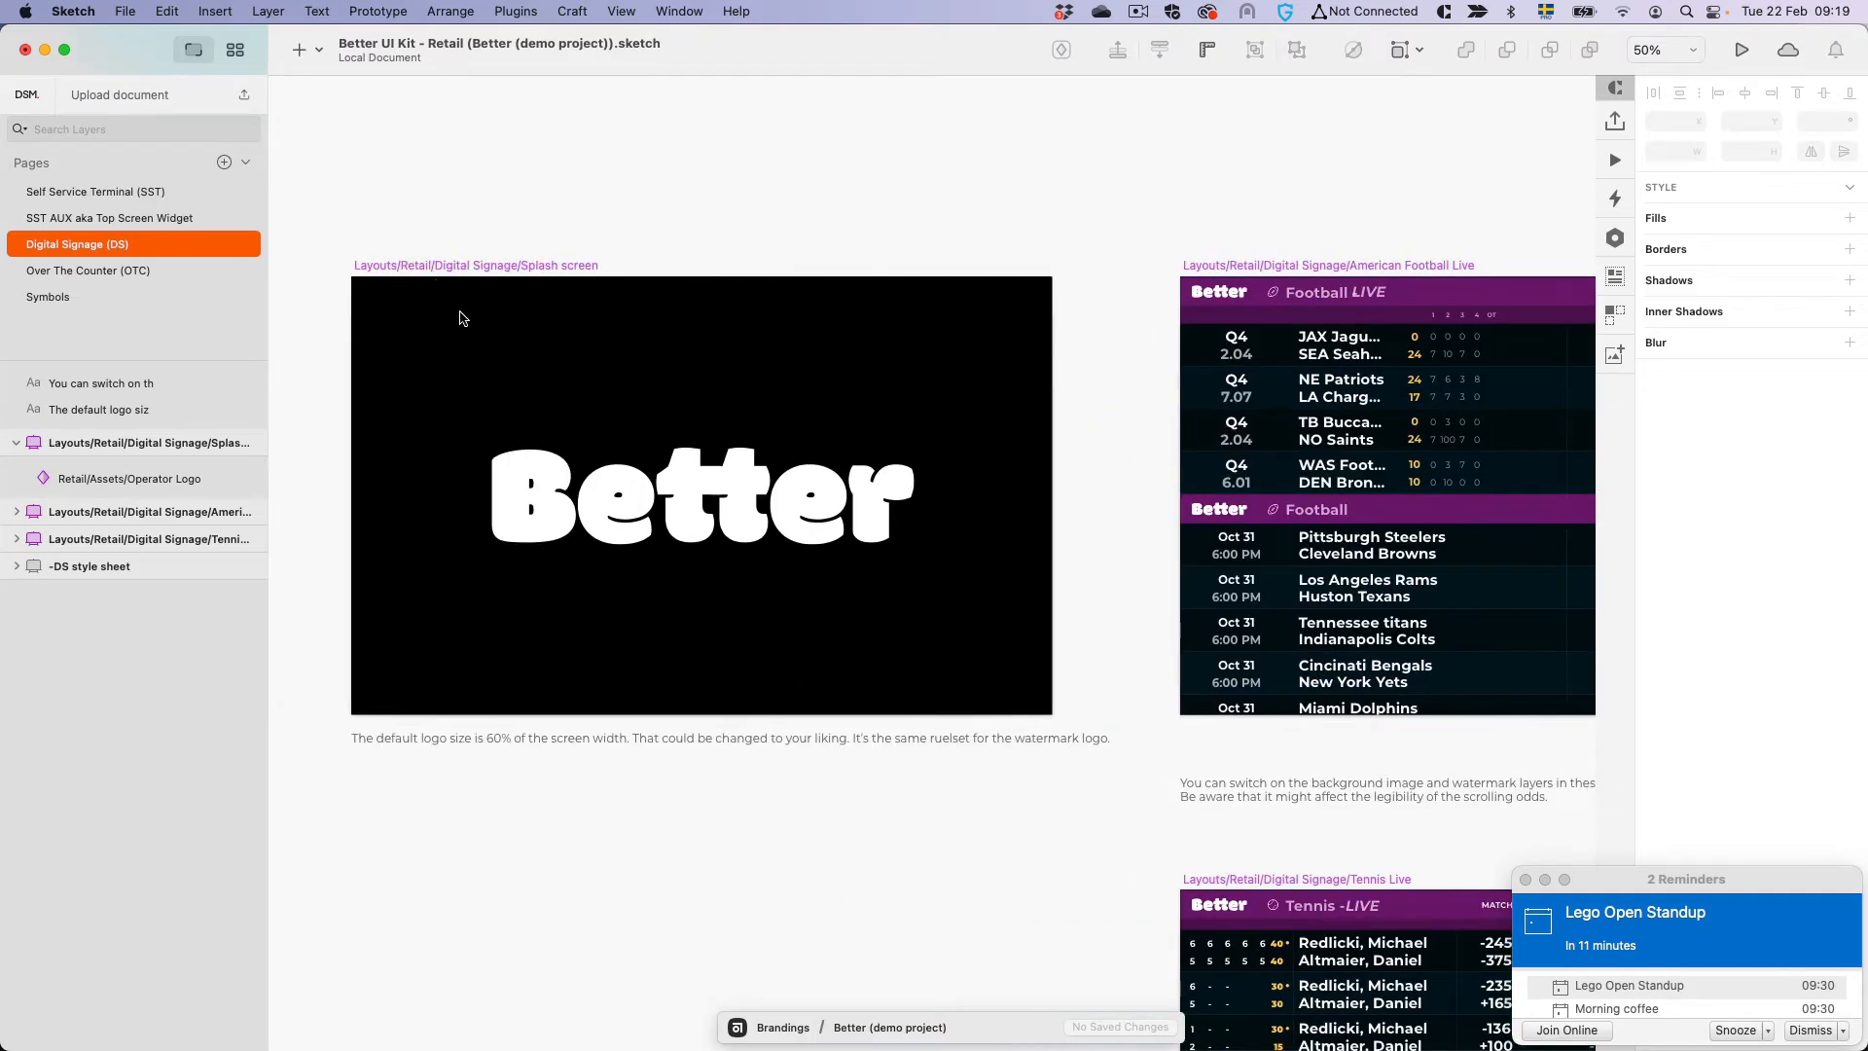
pyautogui.click(111, 219)
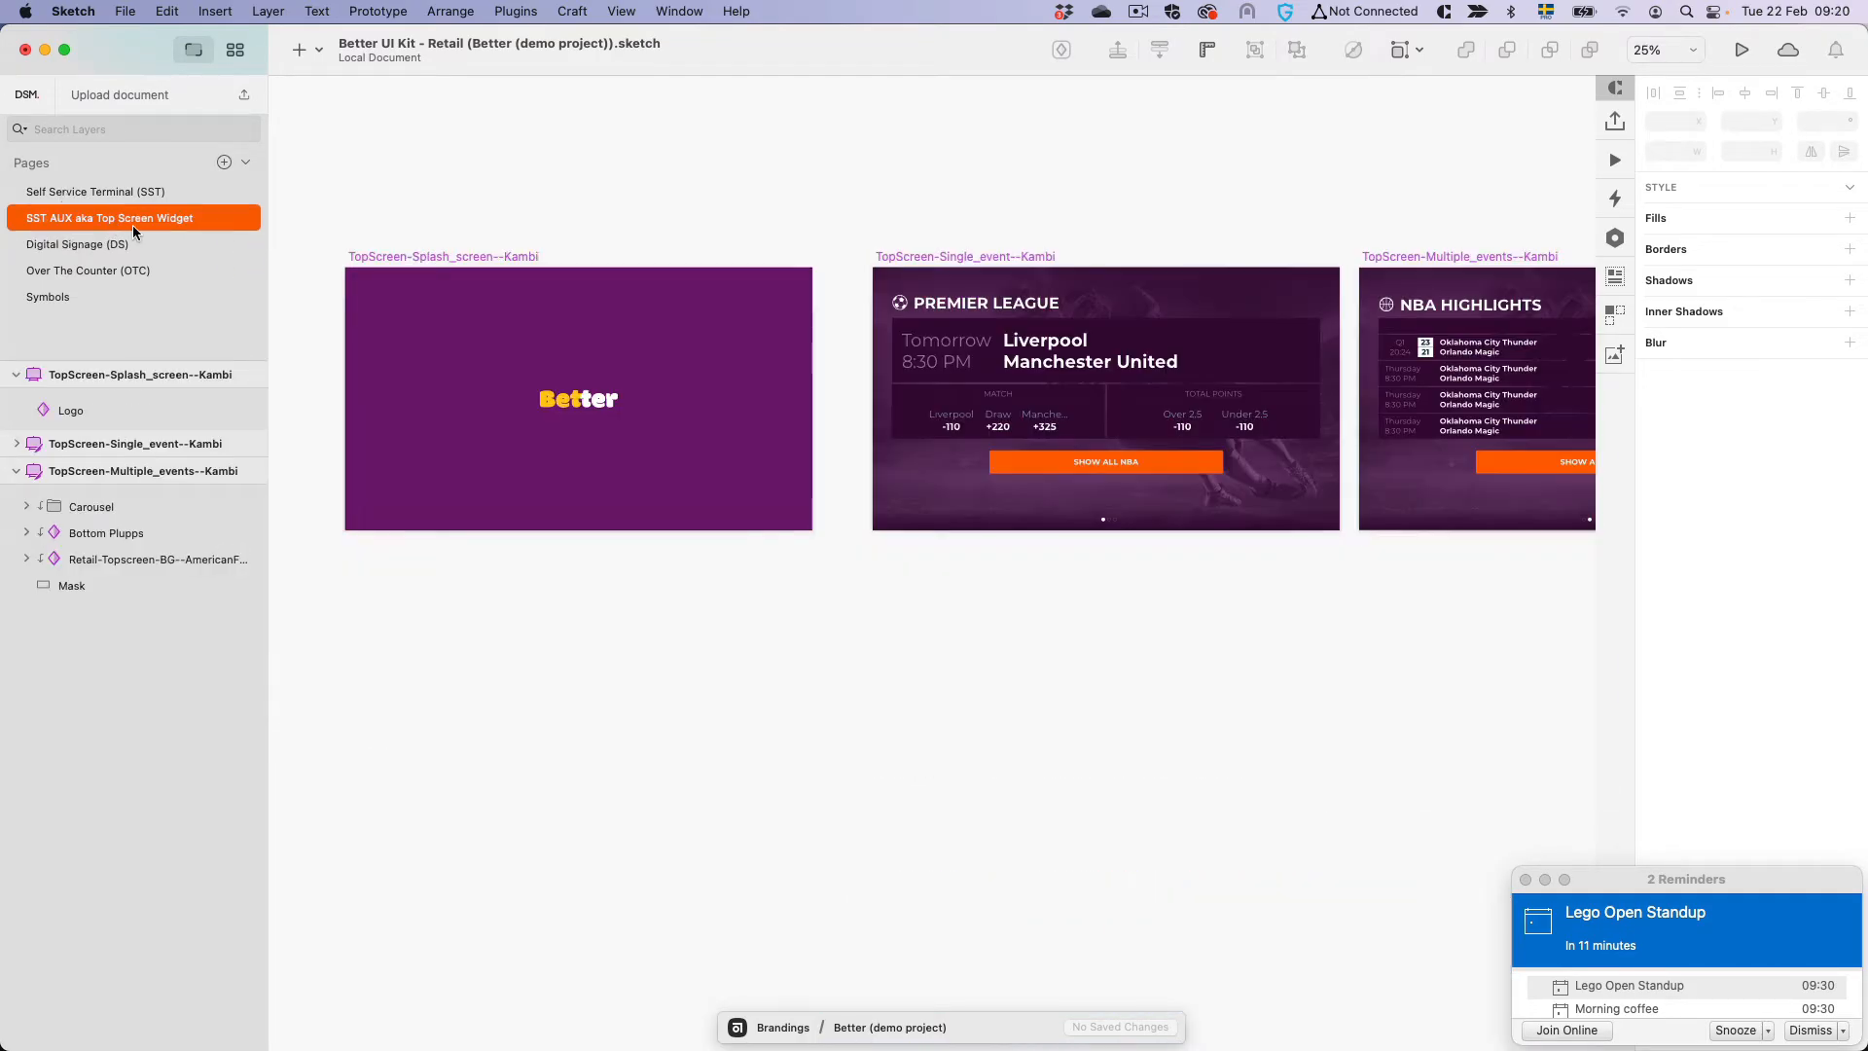
pyautogui.click(609, 410)
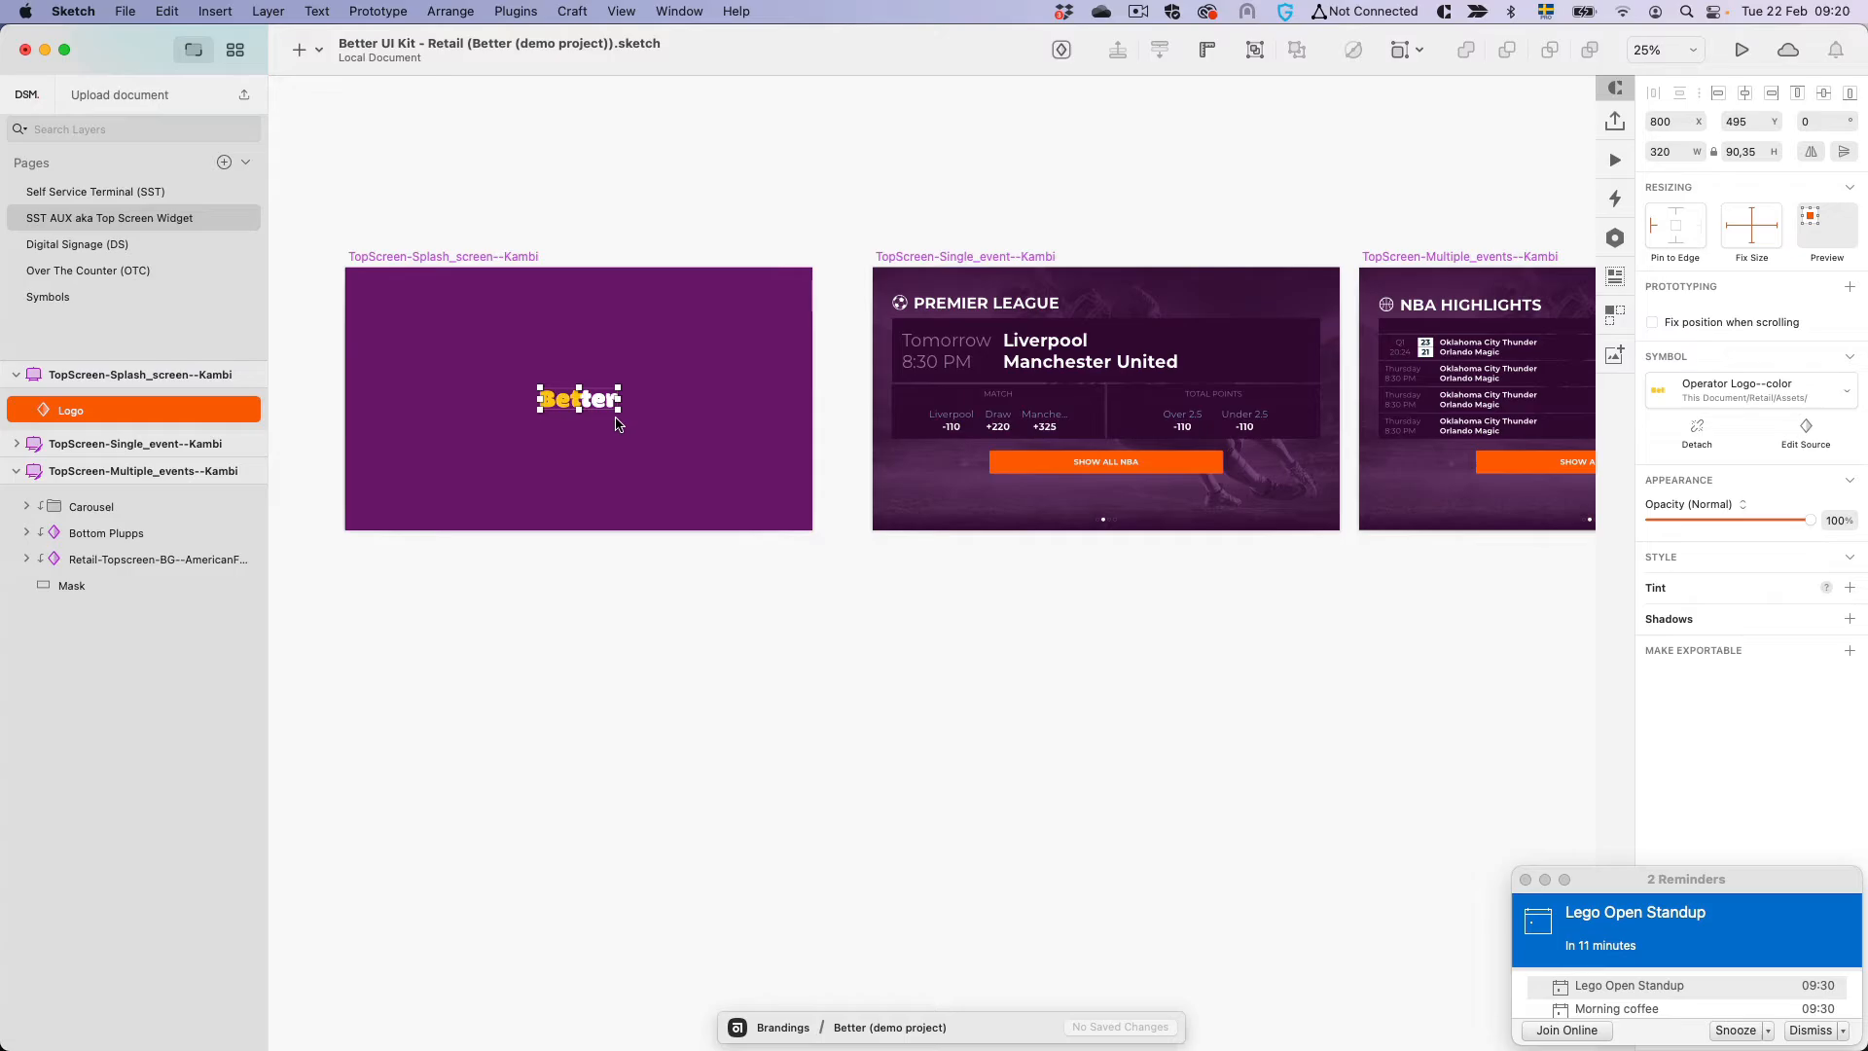
pyautogui.click(1665, 151)
pyautogui.write('400')
pyautogui.press('Return')
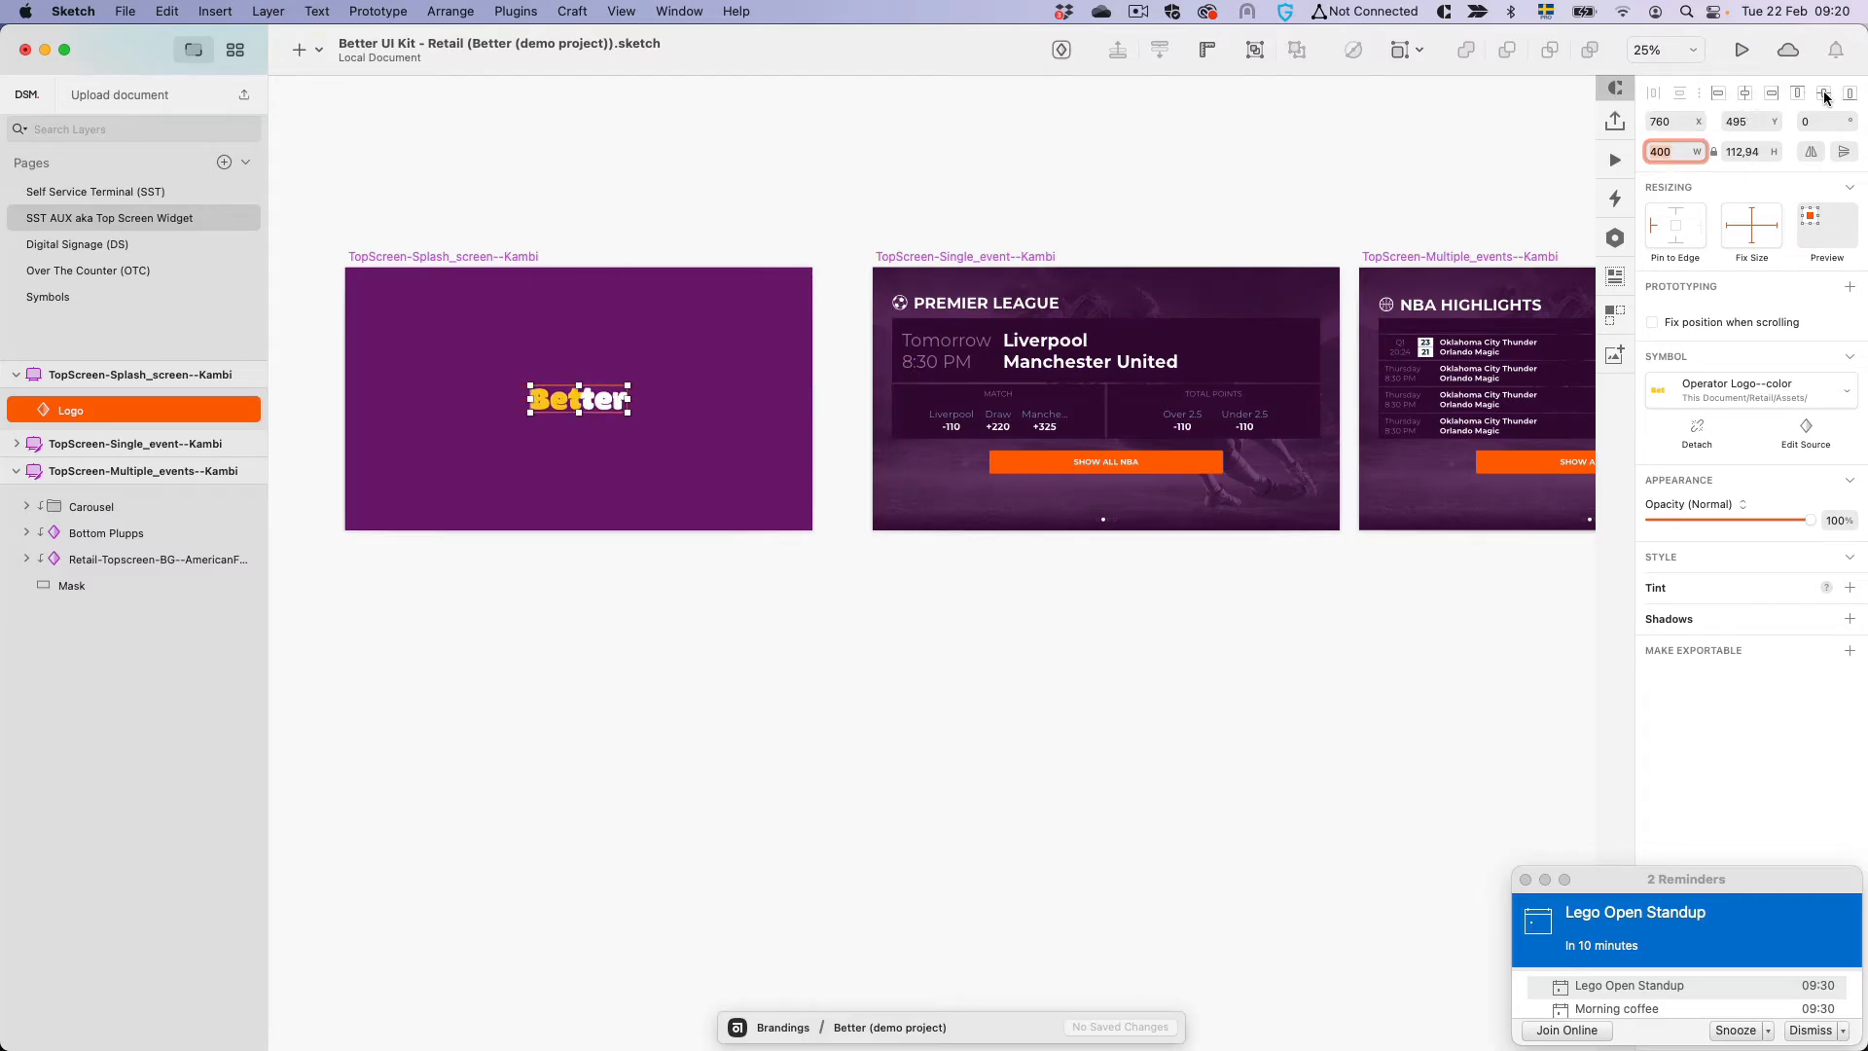
pyautogui.click(751, 196)
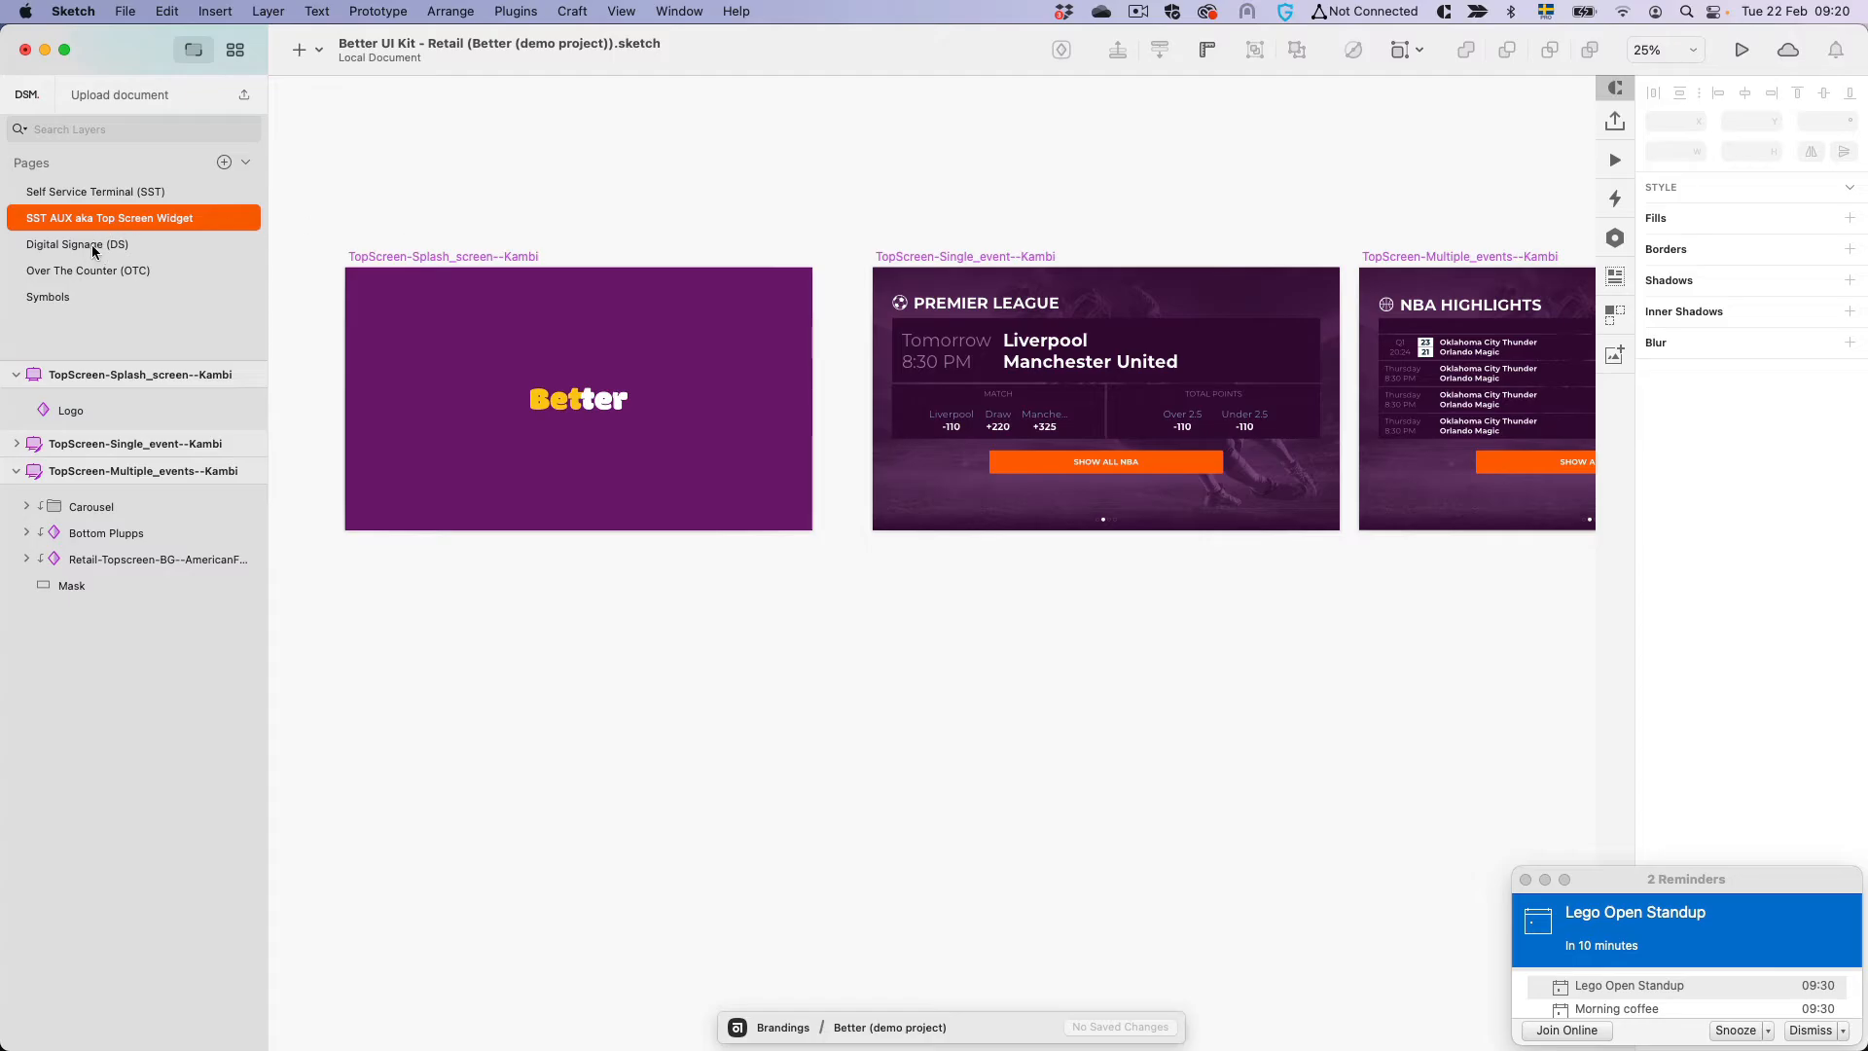
# Step: On the Digital Signage page, give the splash artboard a Primary500 purple background
pyautogui.click(98, 246)
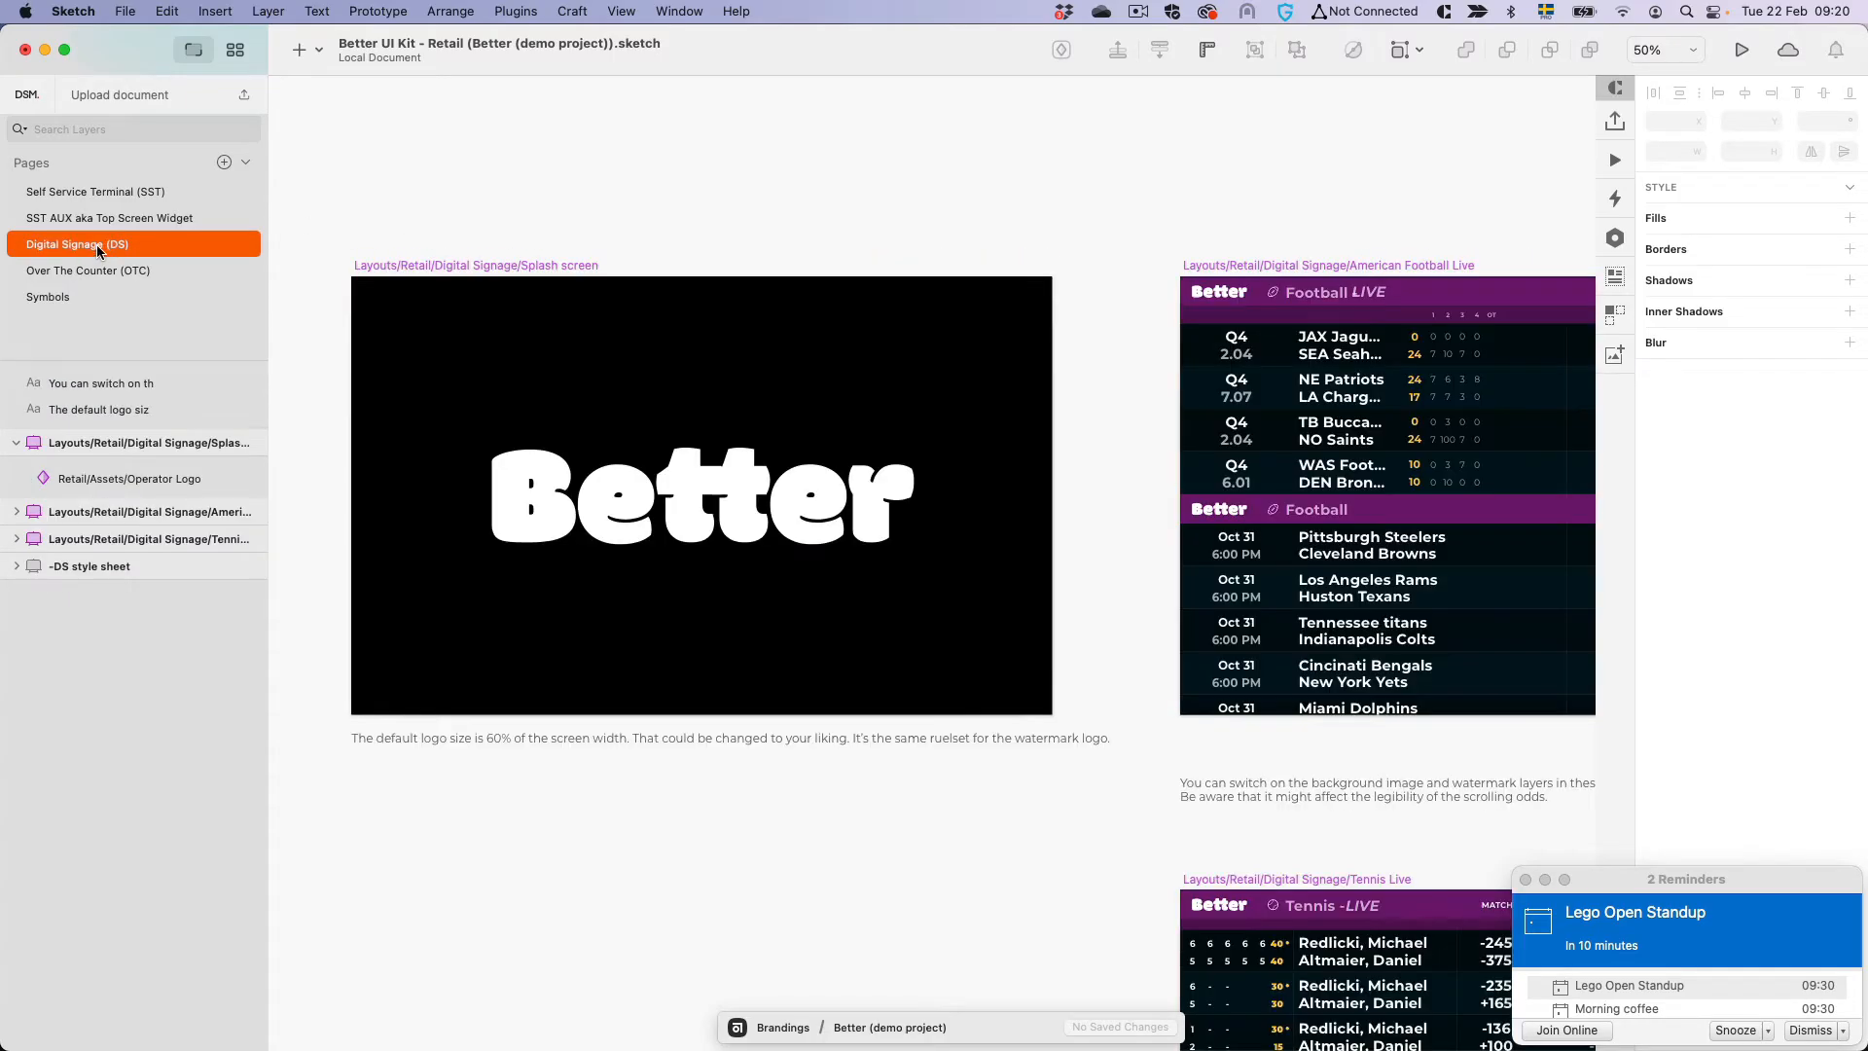
pyautogui.click(541, 268)
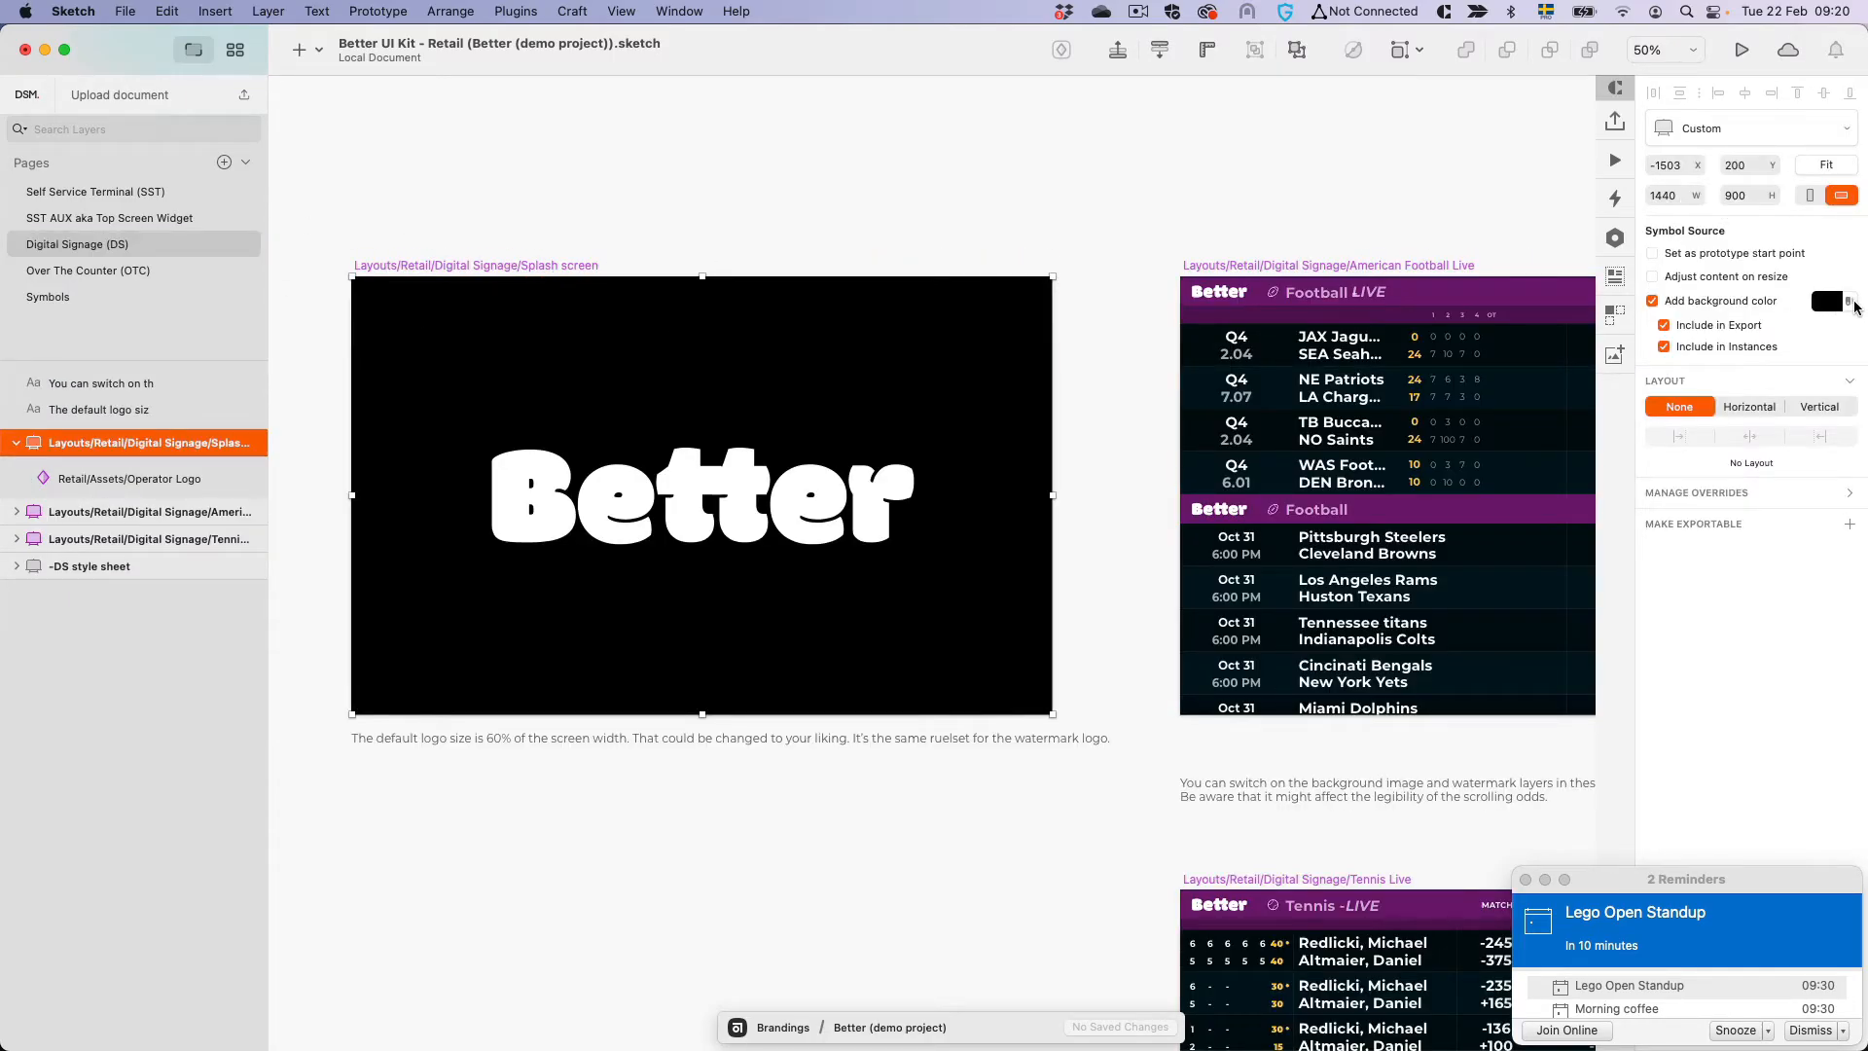
pyautogui.click(1846, 302)
pyautogui.click(1717, 384)
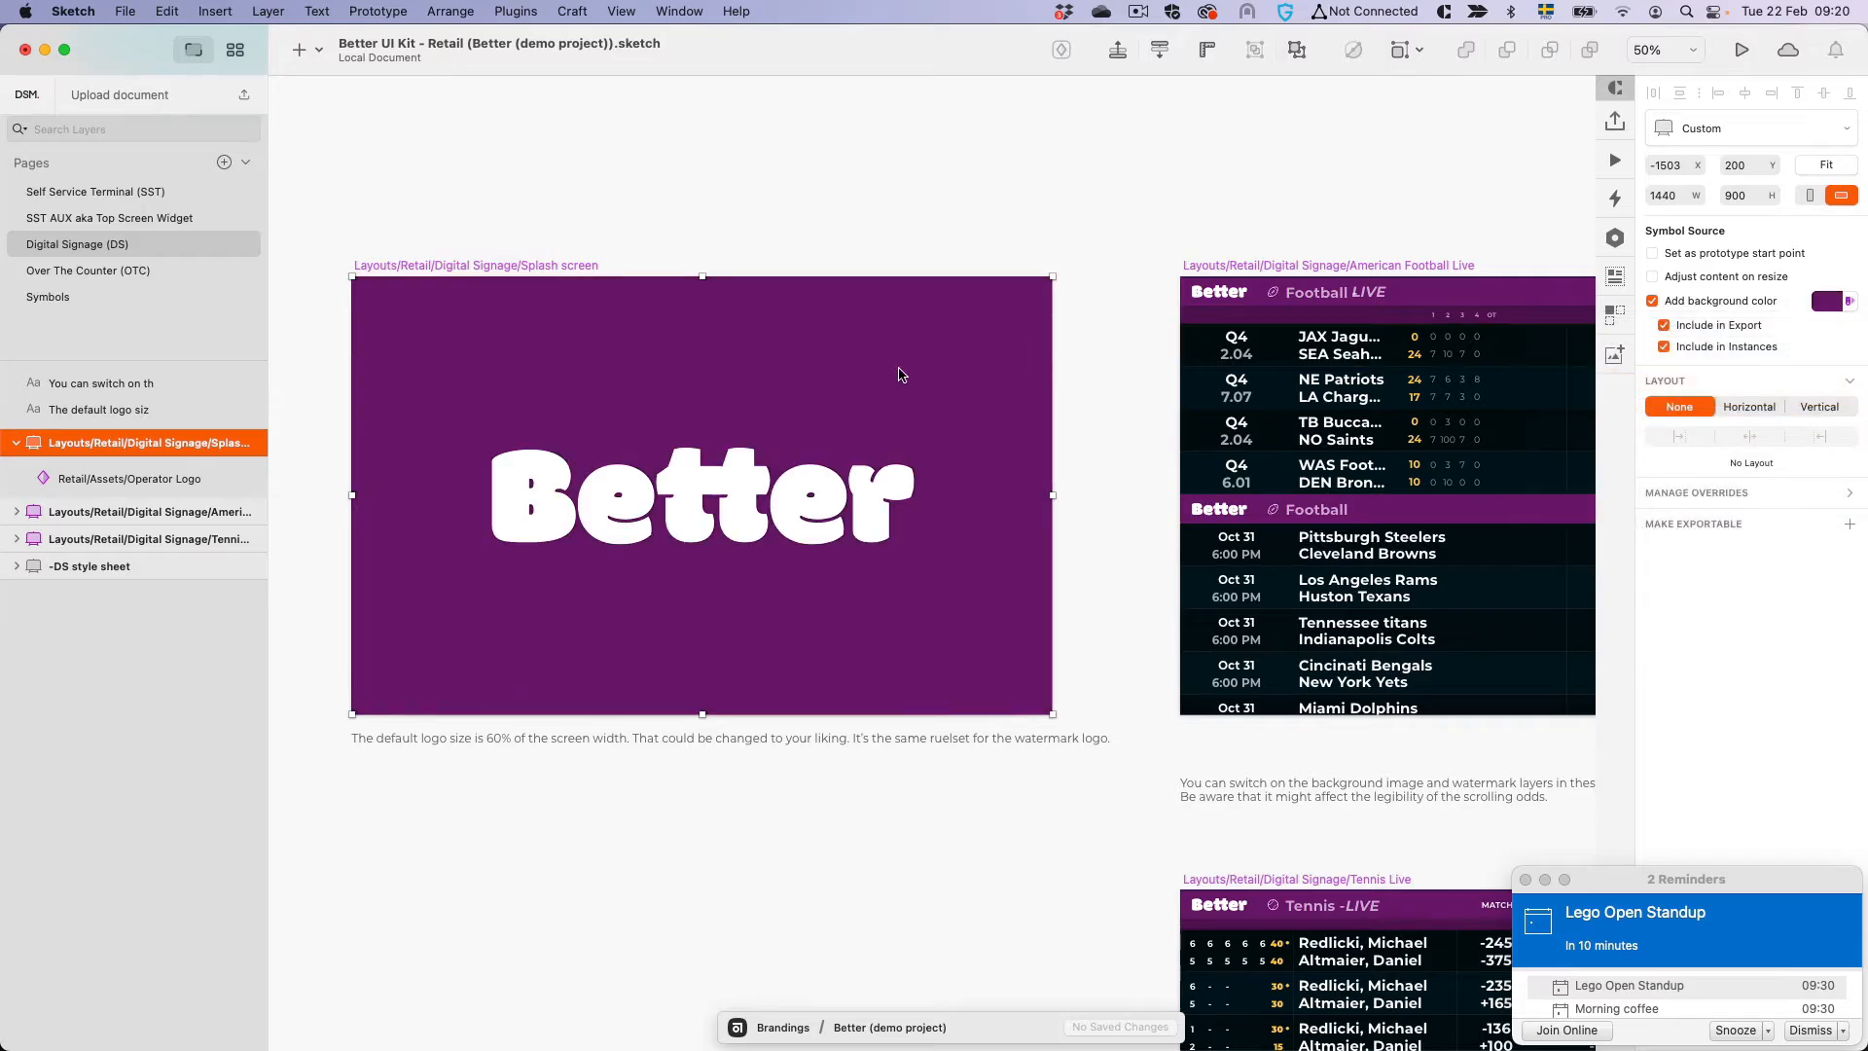
# Step: Replace the DS splash logo with the Operator Logo--color symbol
pyautogui.click(817, 465)
pyautogui.rightClick(811, 480)
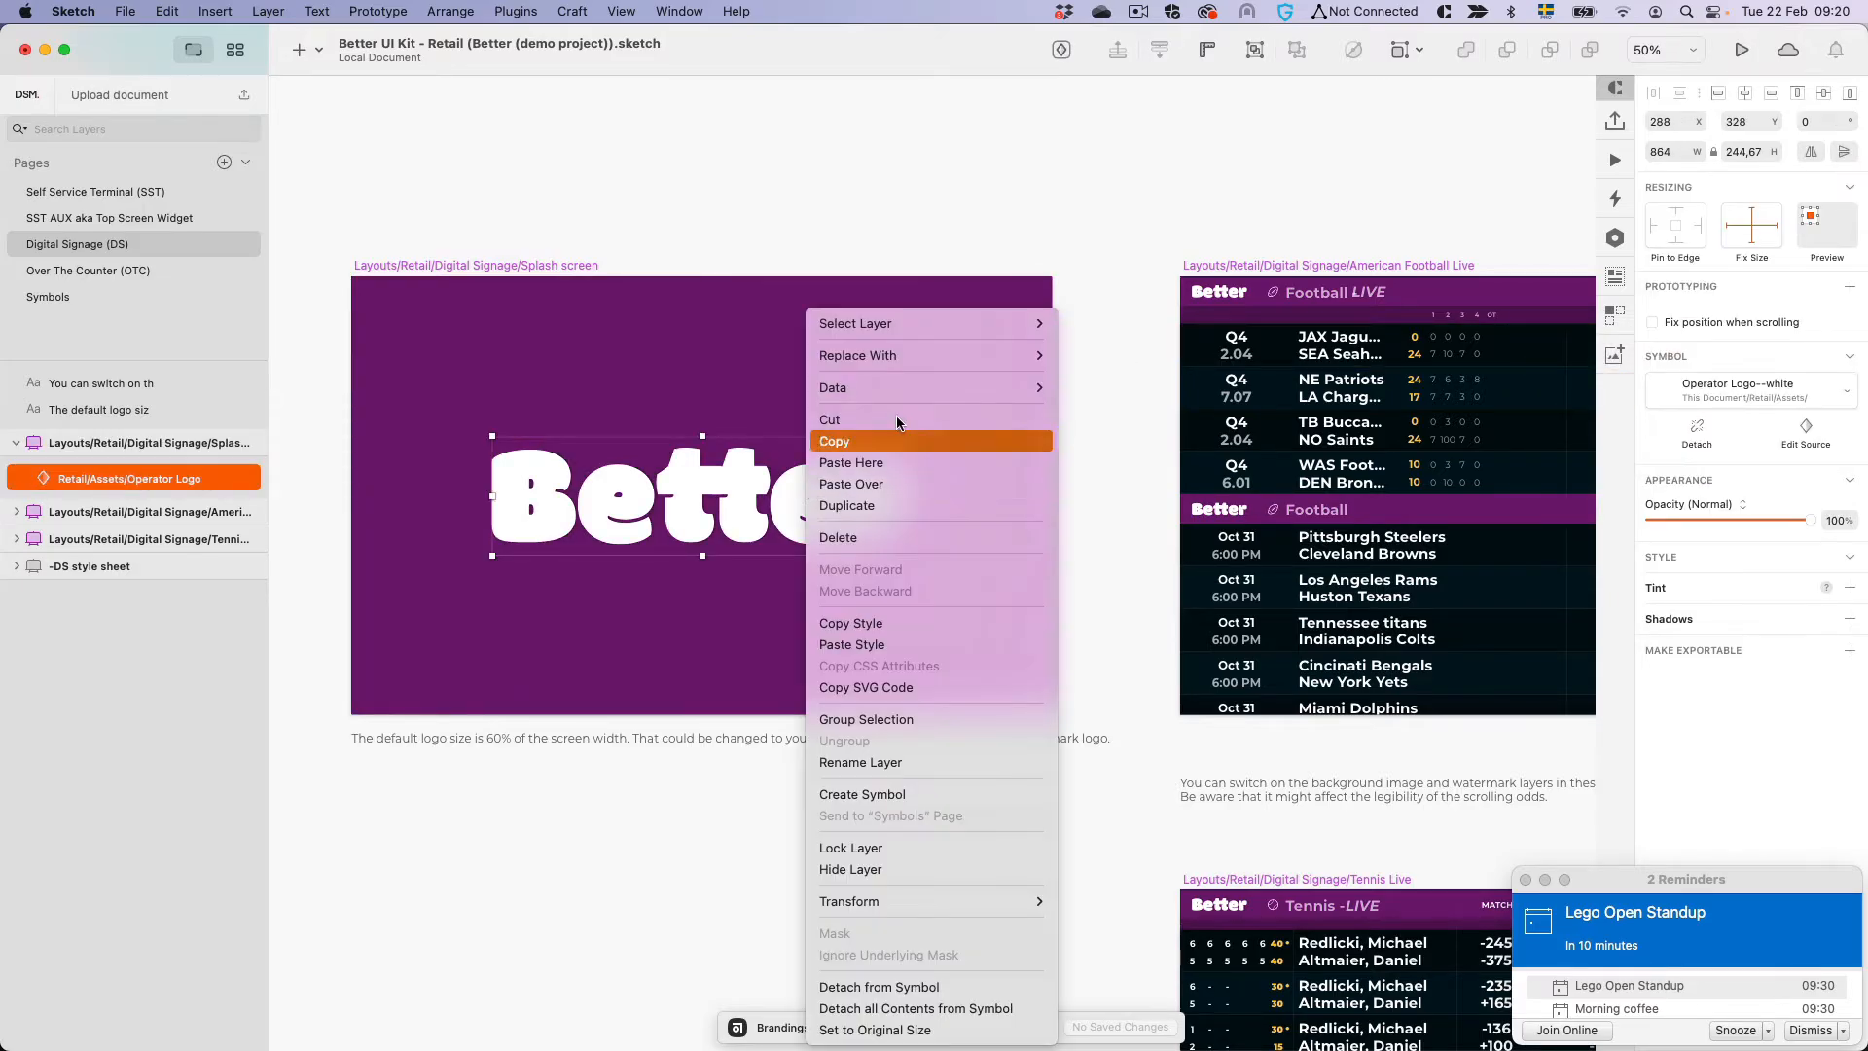
pyautogui.moveTo(925, 356)
pyautogui.moveTo(1099, 356)
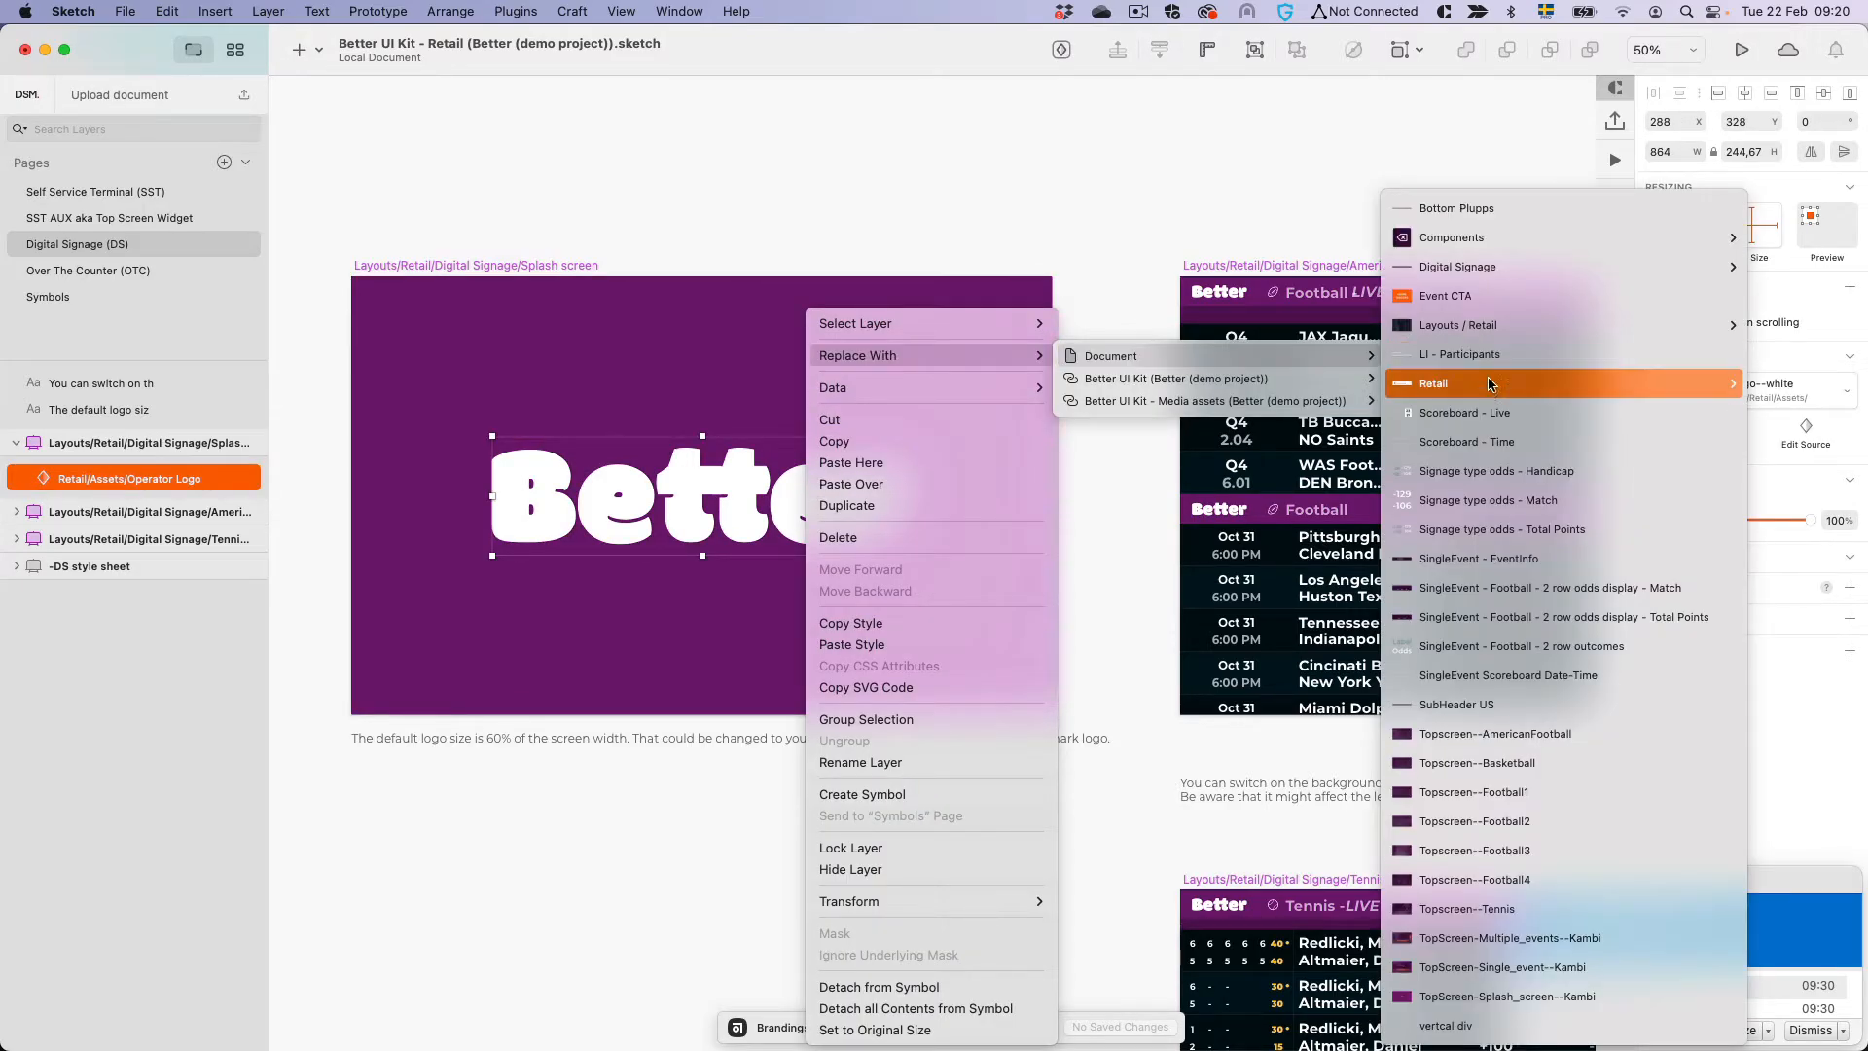
pyautogui.moveTo(1488, 389)
pyautogui.moveTo(1315, 391)
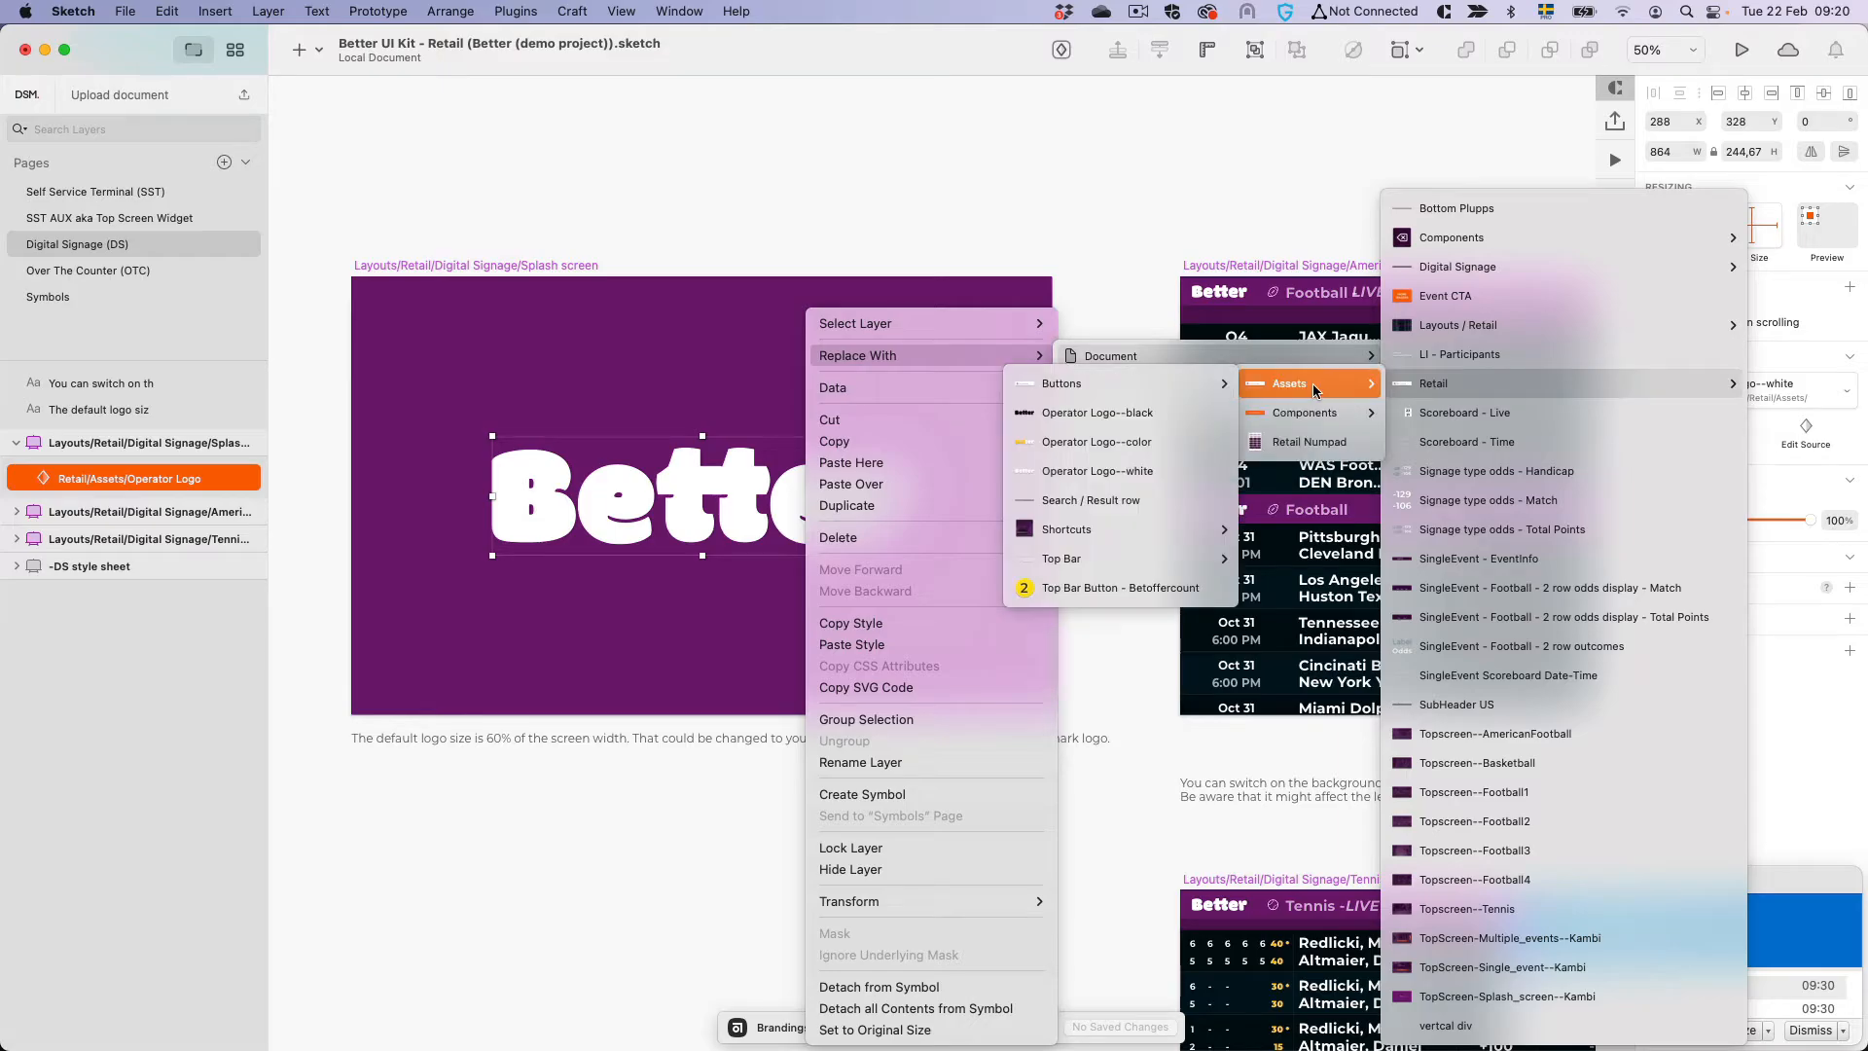
pyautogui.click(1151, 442)
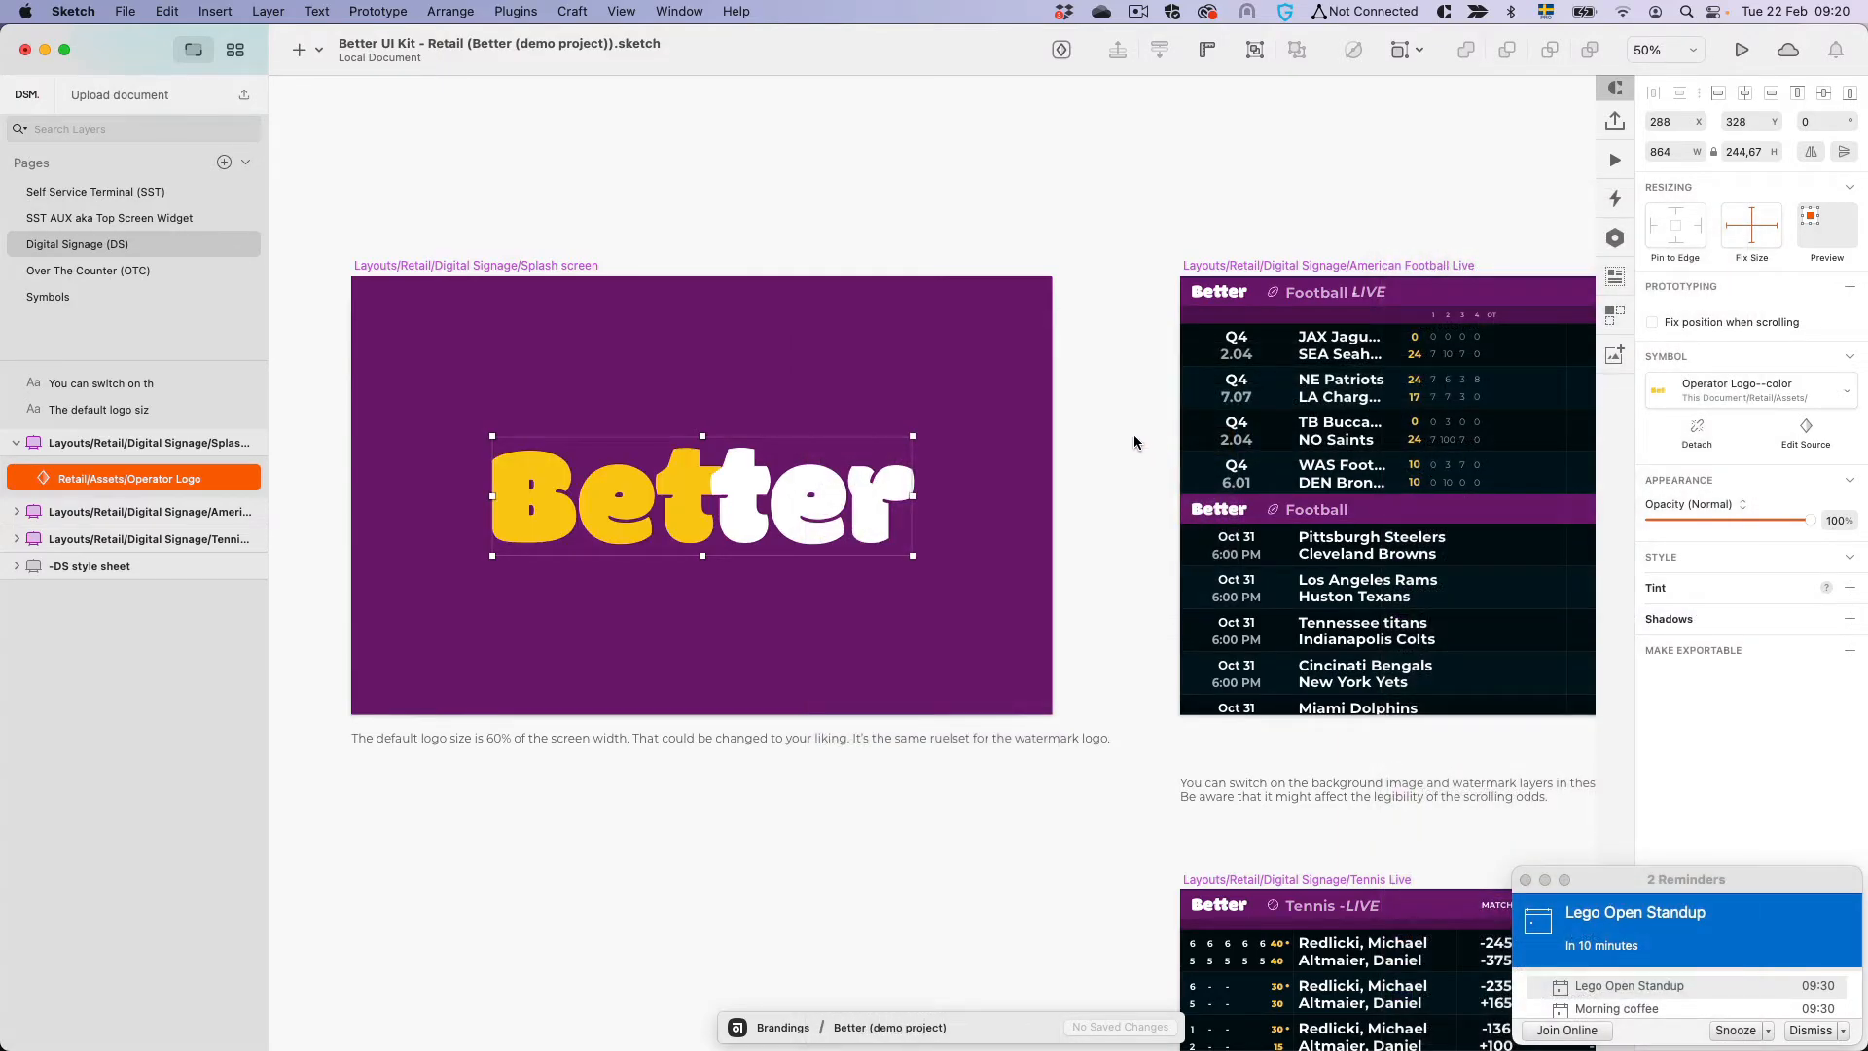
# Step: Make the DS logo 500 px wide and centre it horizontally and vertically
pyautogui.click(1673, 154)
pyautogui.write('400')
pyautogui.press('Return')
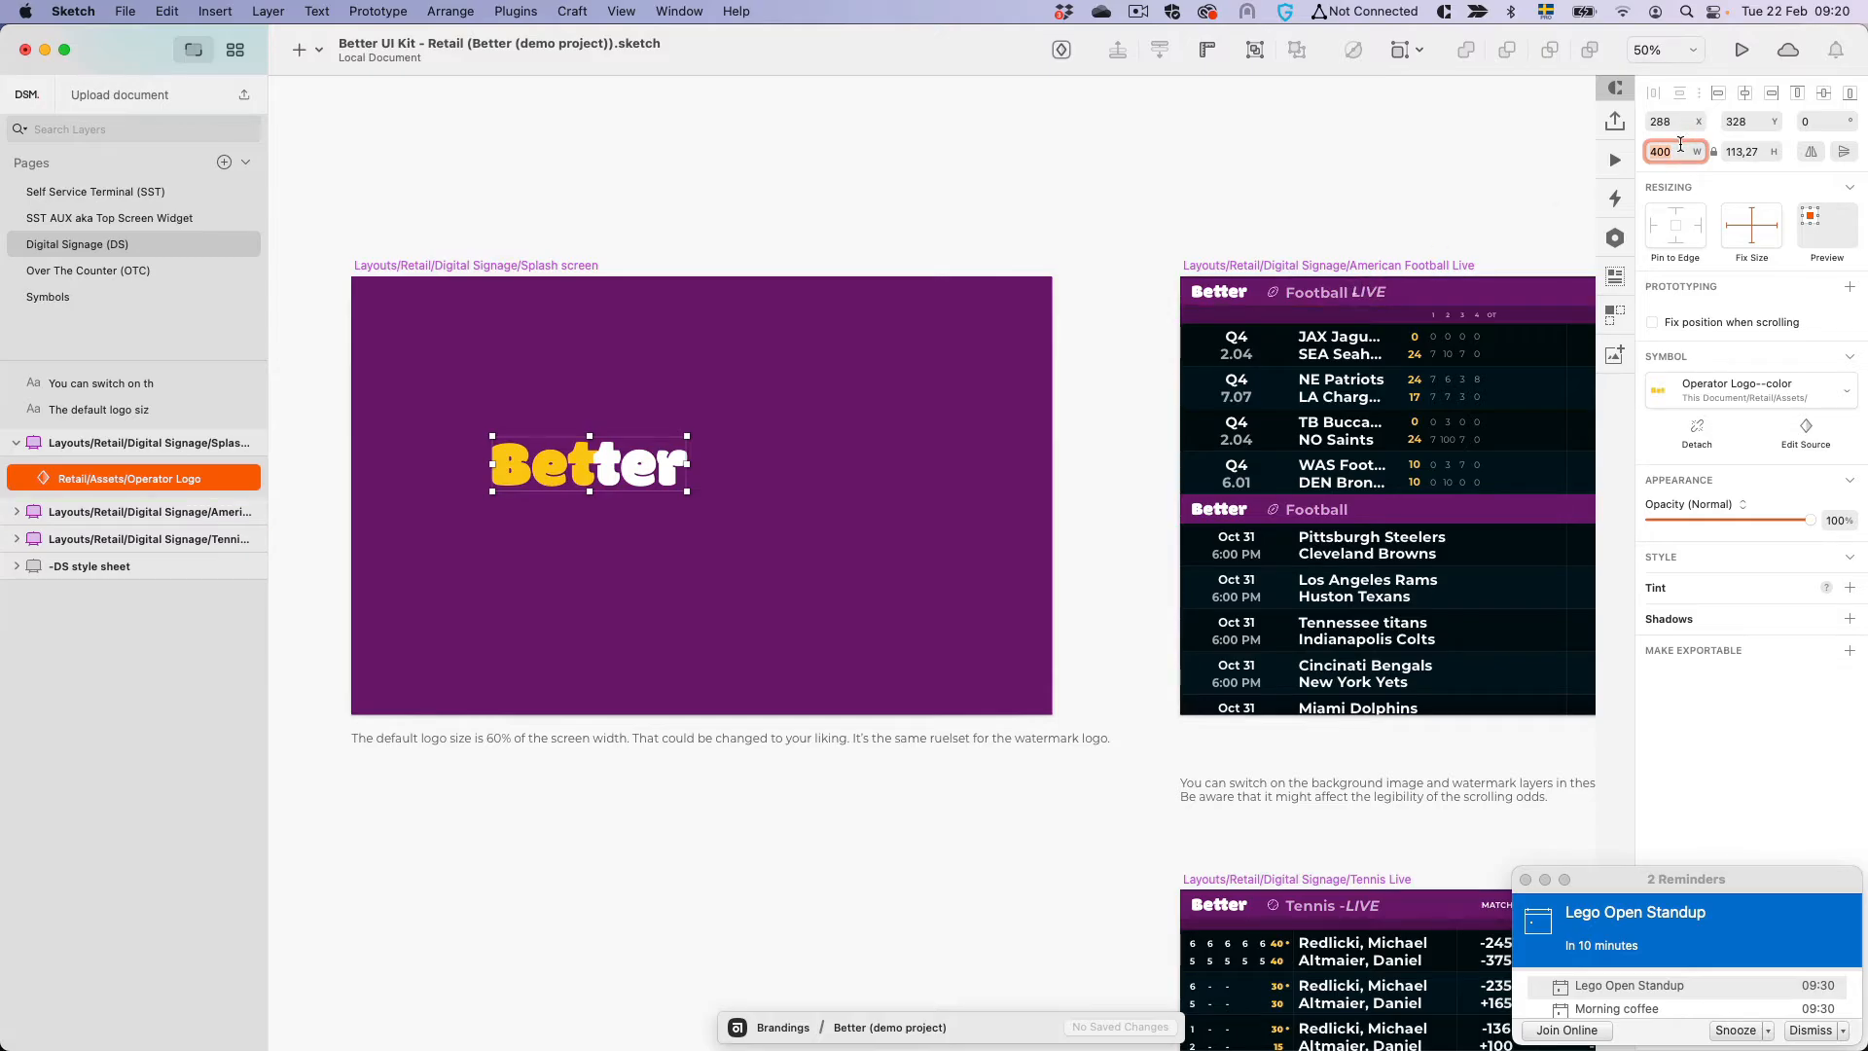
pyautogui.write('500')
pyautogui.press('Return')
pyautogui.click(1744, 94)
pyautogui.click(1824, 94)
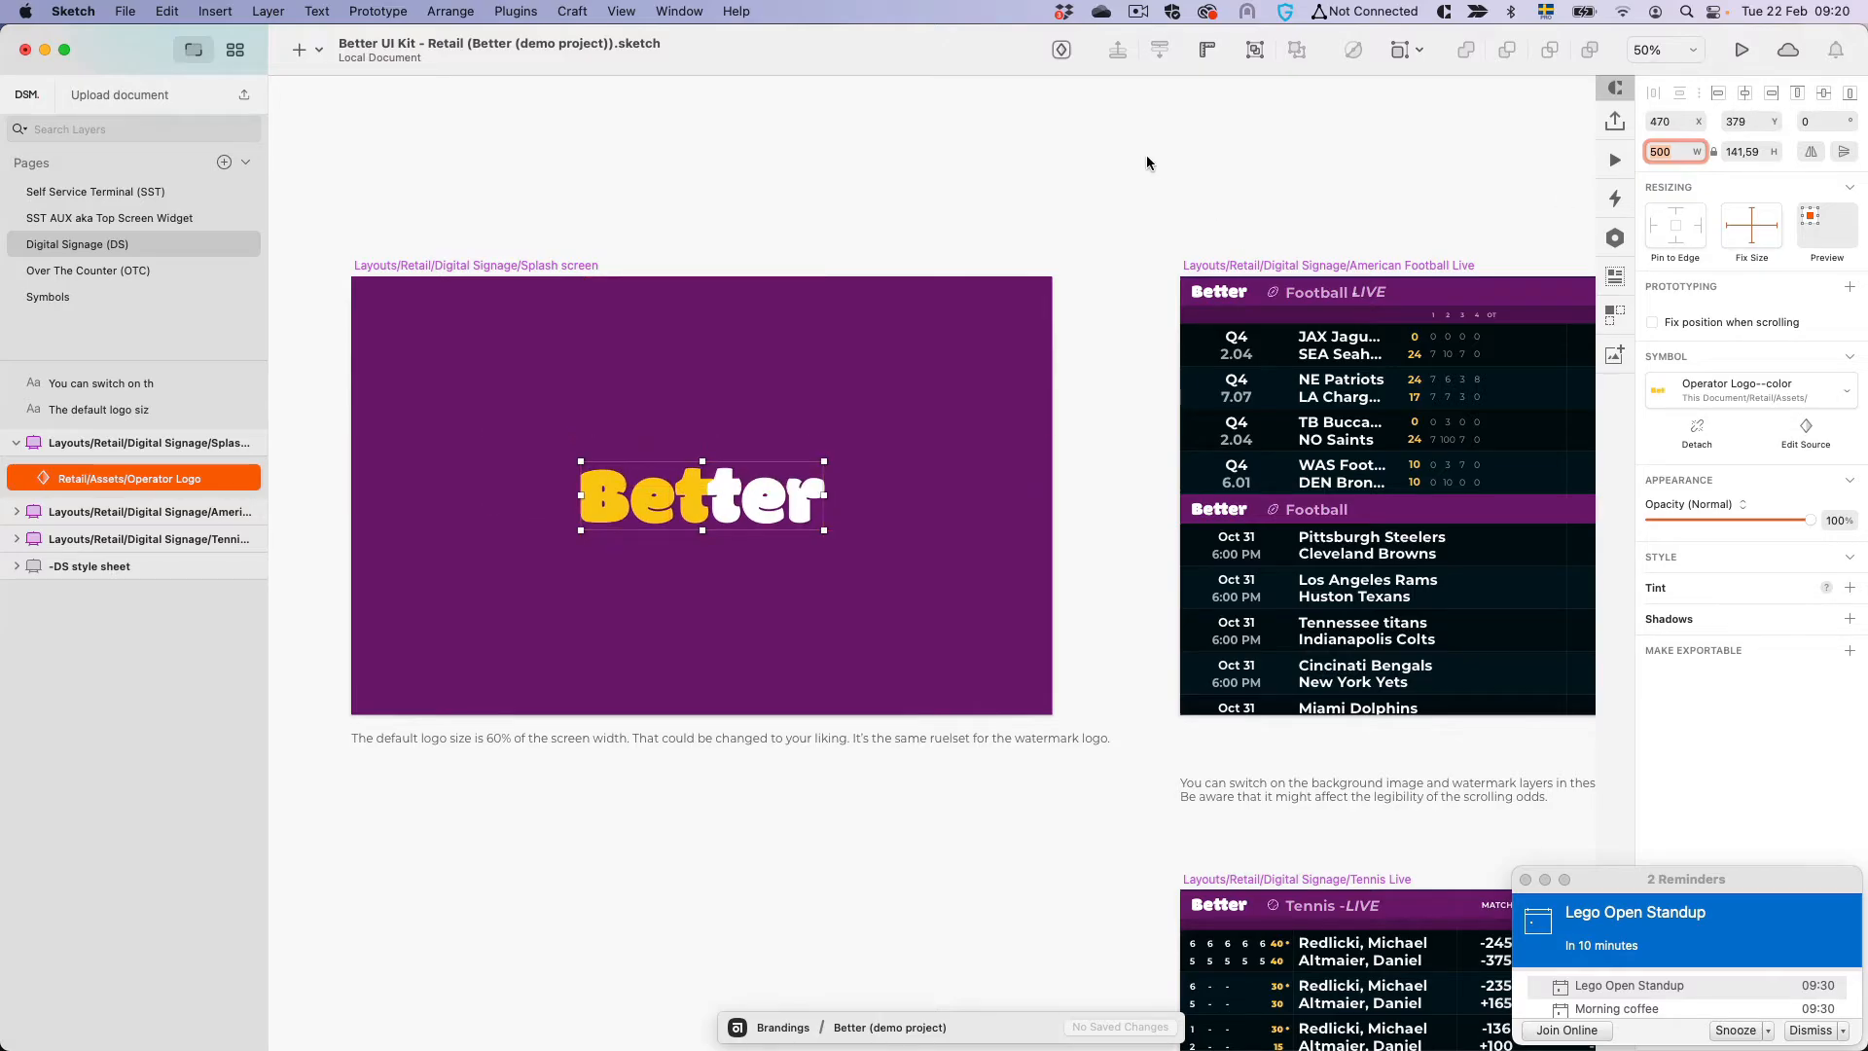
pyautogui.click(1146, 154)
# Step: Move to the Over The Counter (OTC) page
pyautogui.hscroll(2, 1147, 156)
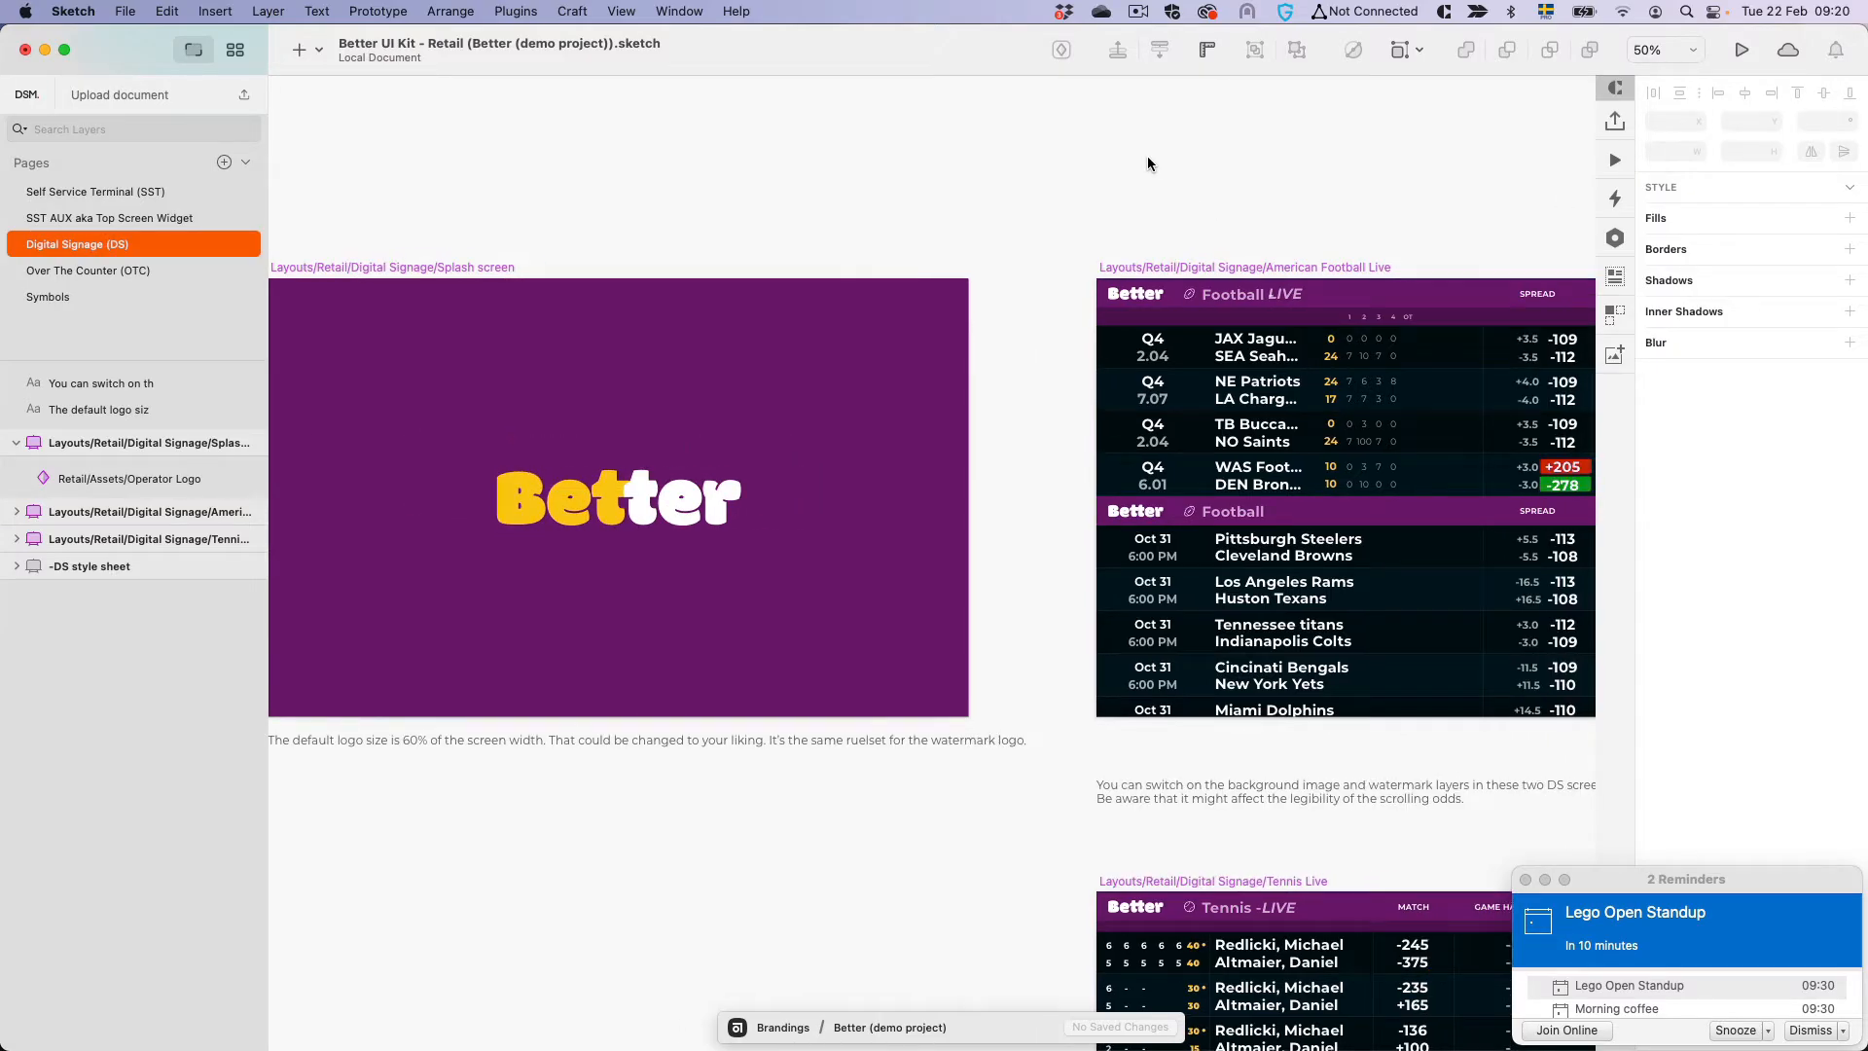
pyautogui.hscroll(6, 1147, 163)
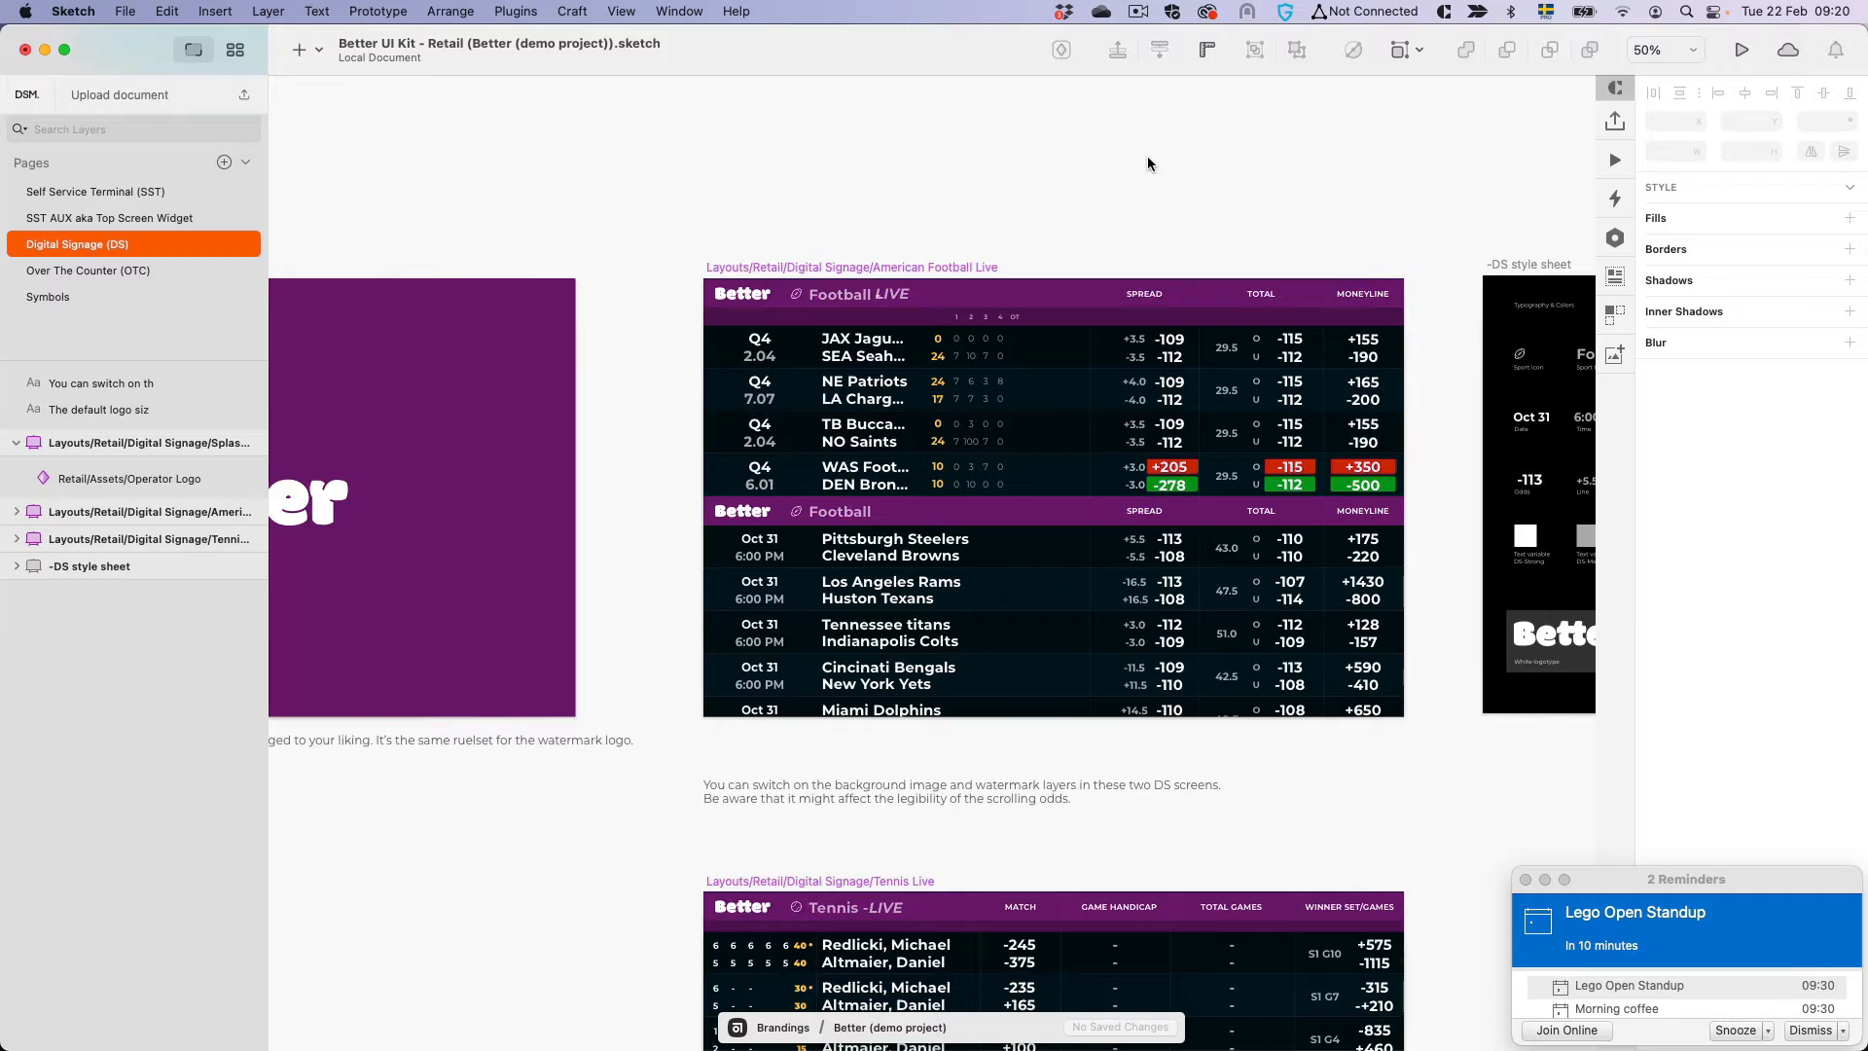
pyautogui.hscroll(-4, 1147, 164)
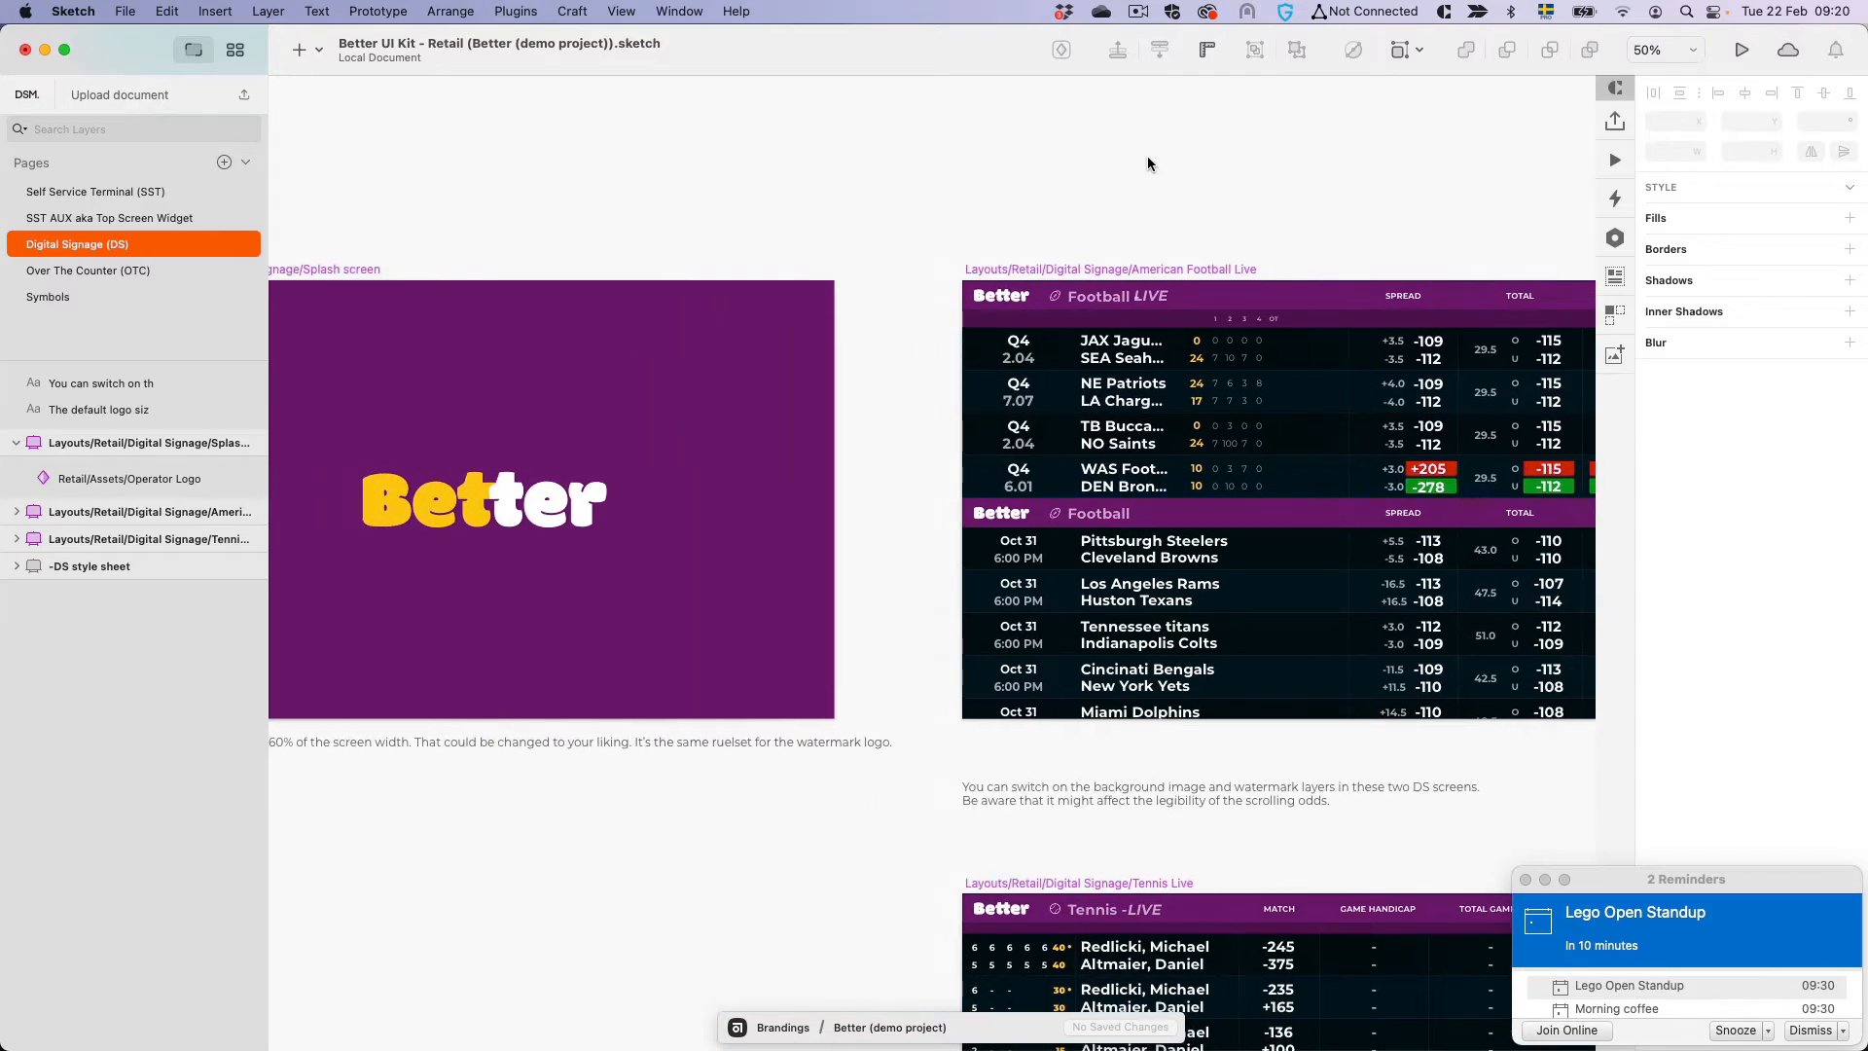
pyautogui.hscroll(-2, 1147, 164)
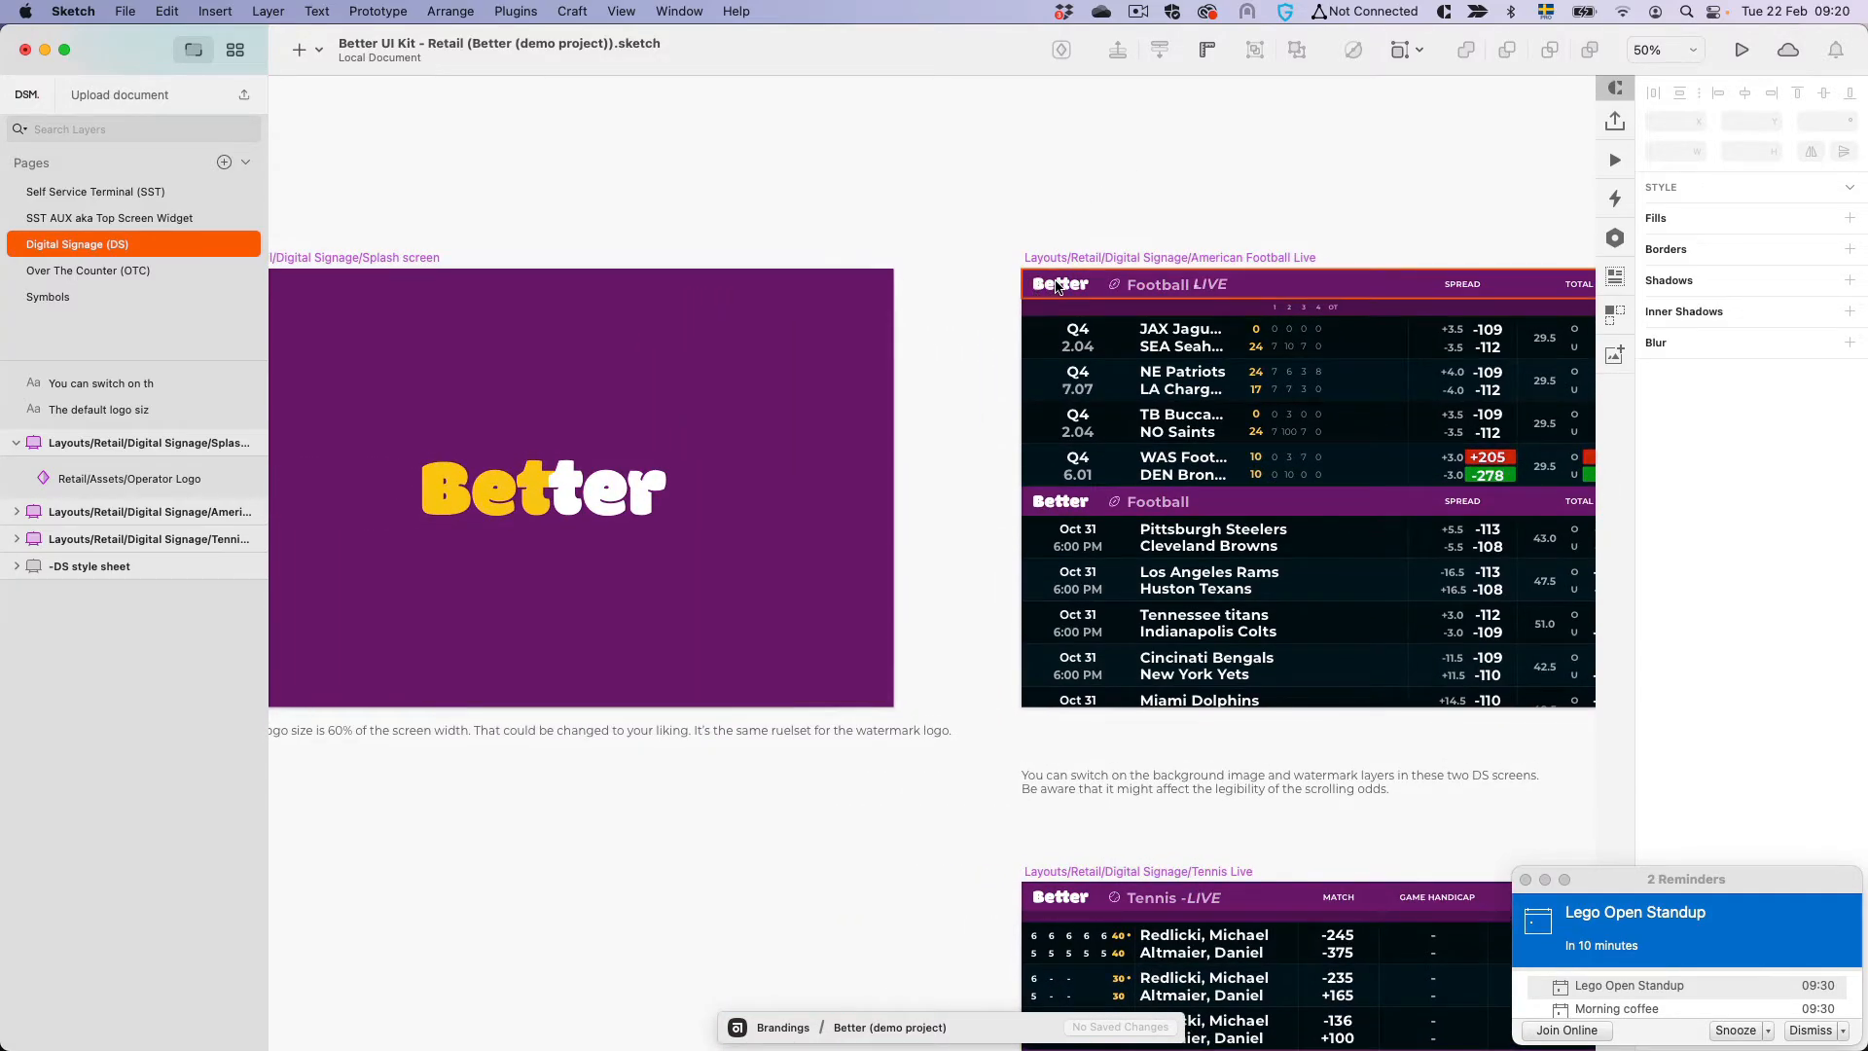
pyautogui.click(121, 271)
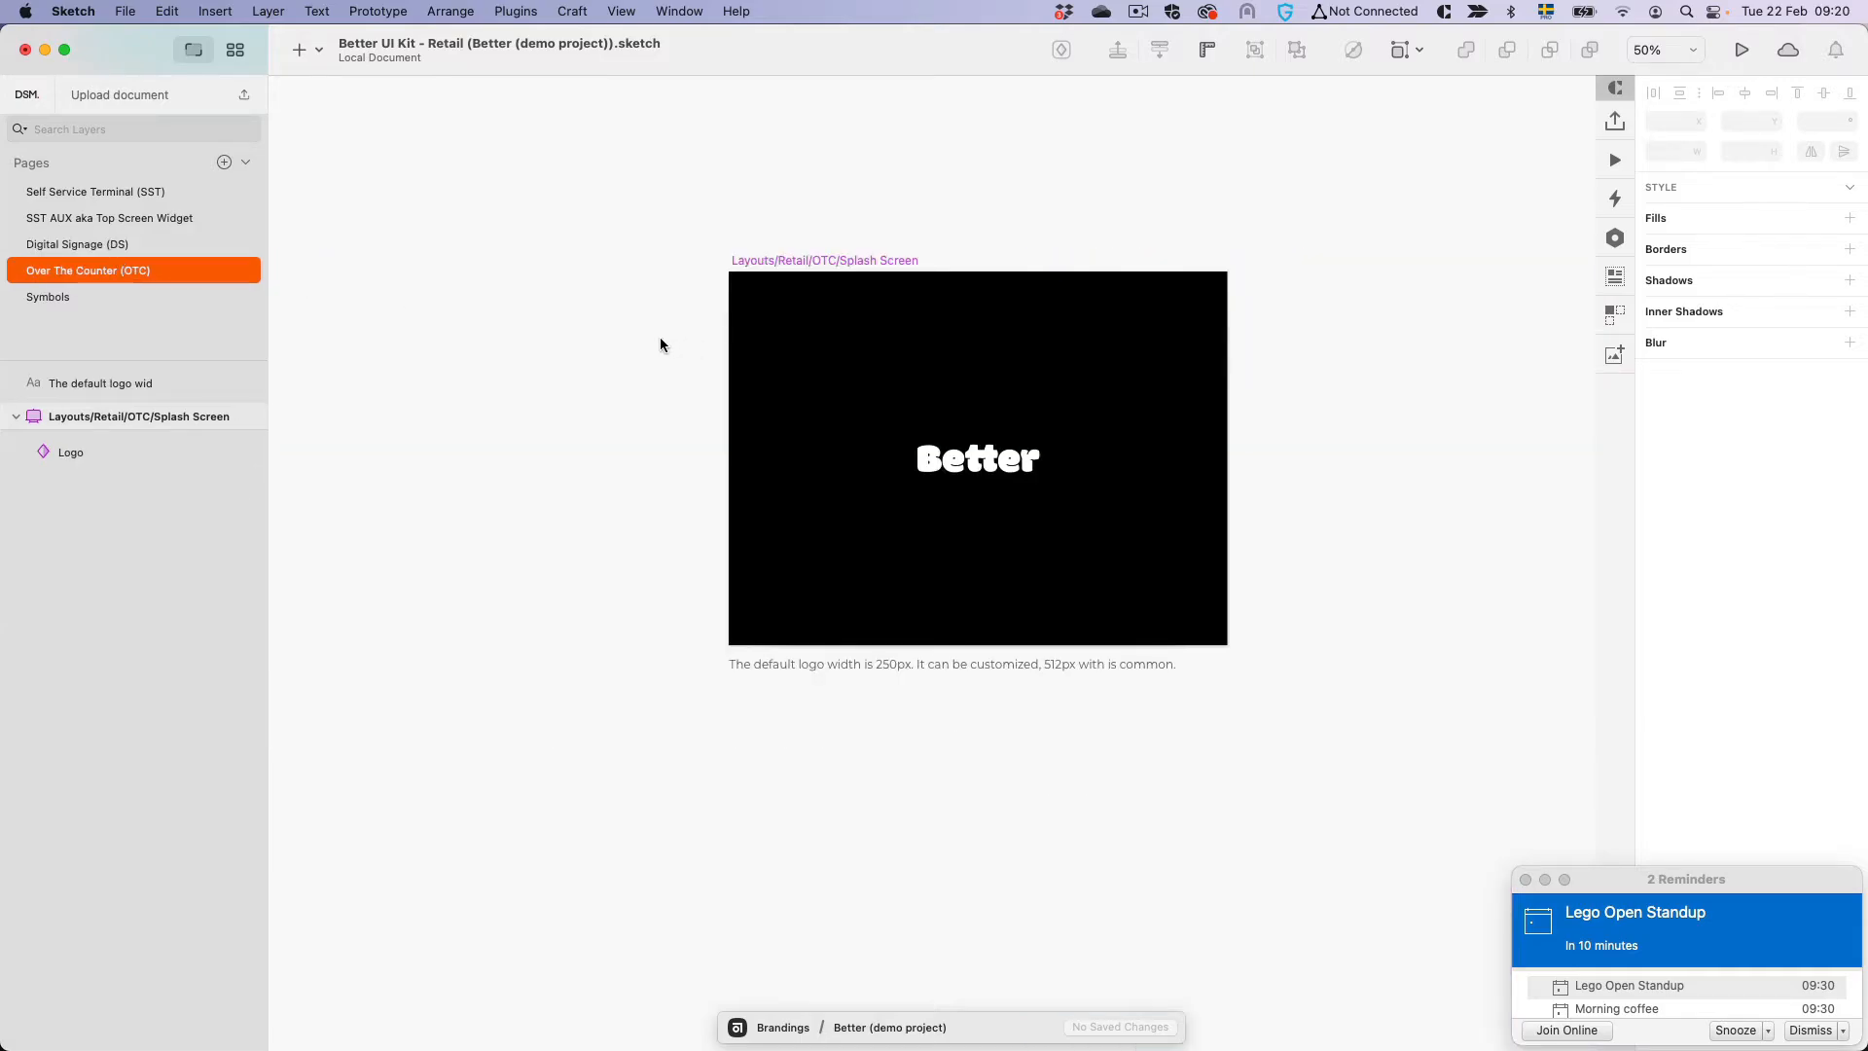
# Step: Give the OTC Splash Screen artboard a purple background
pyautogui.click(866, 260)
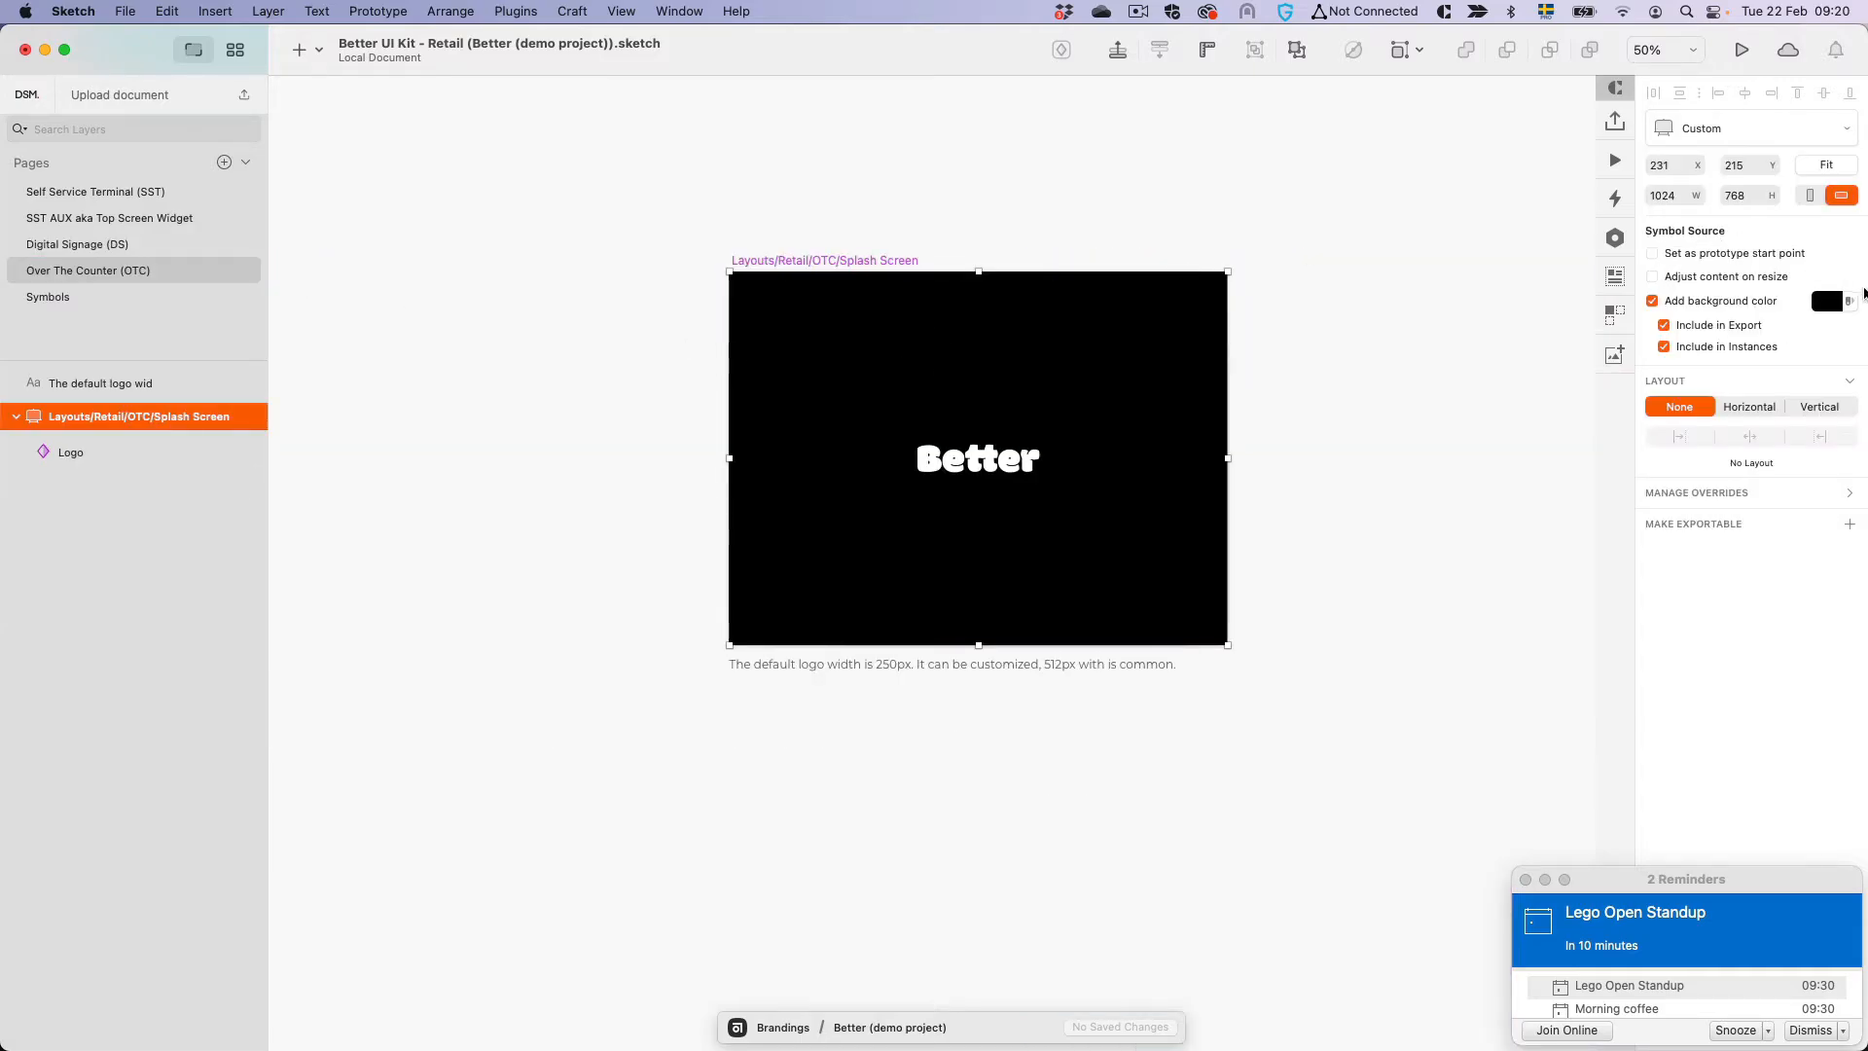
pyautogui.click(1828, 301)
pyautogui.click(1605, 388)
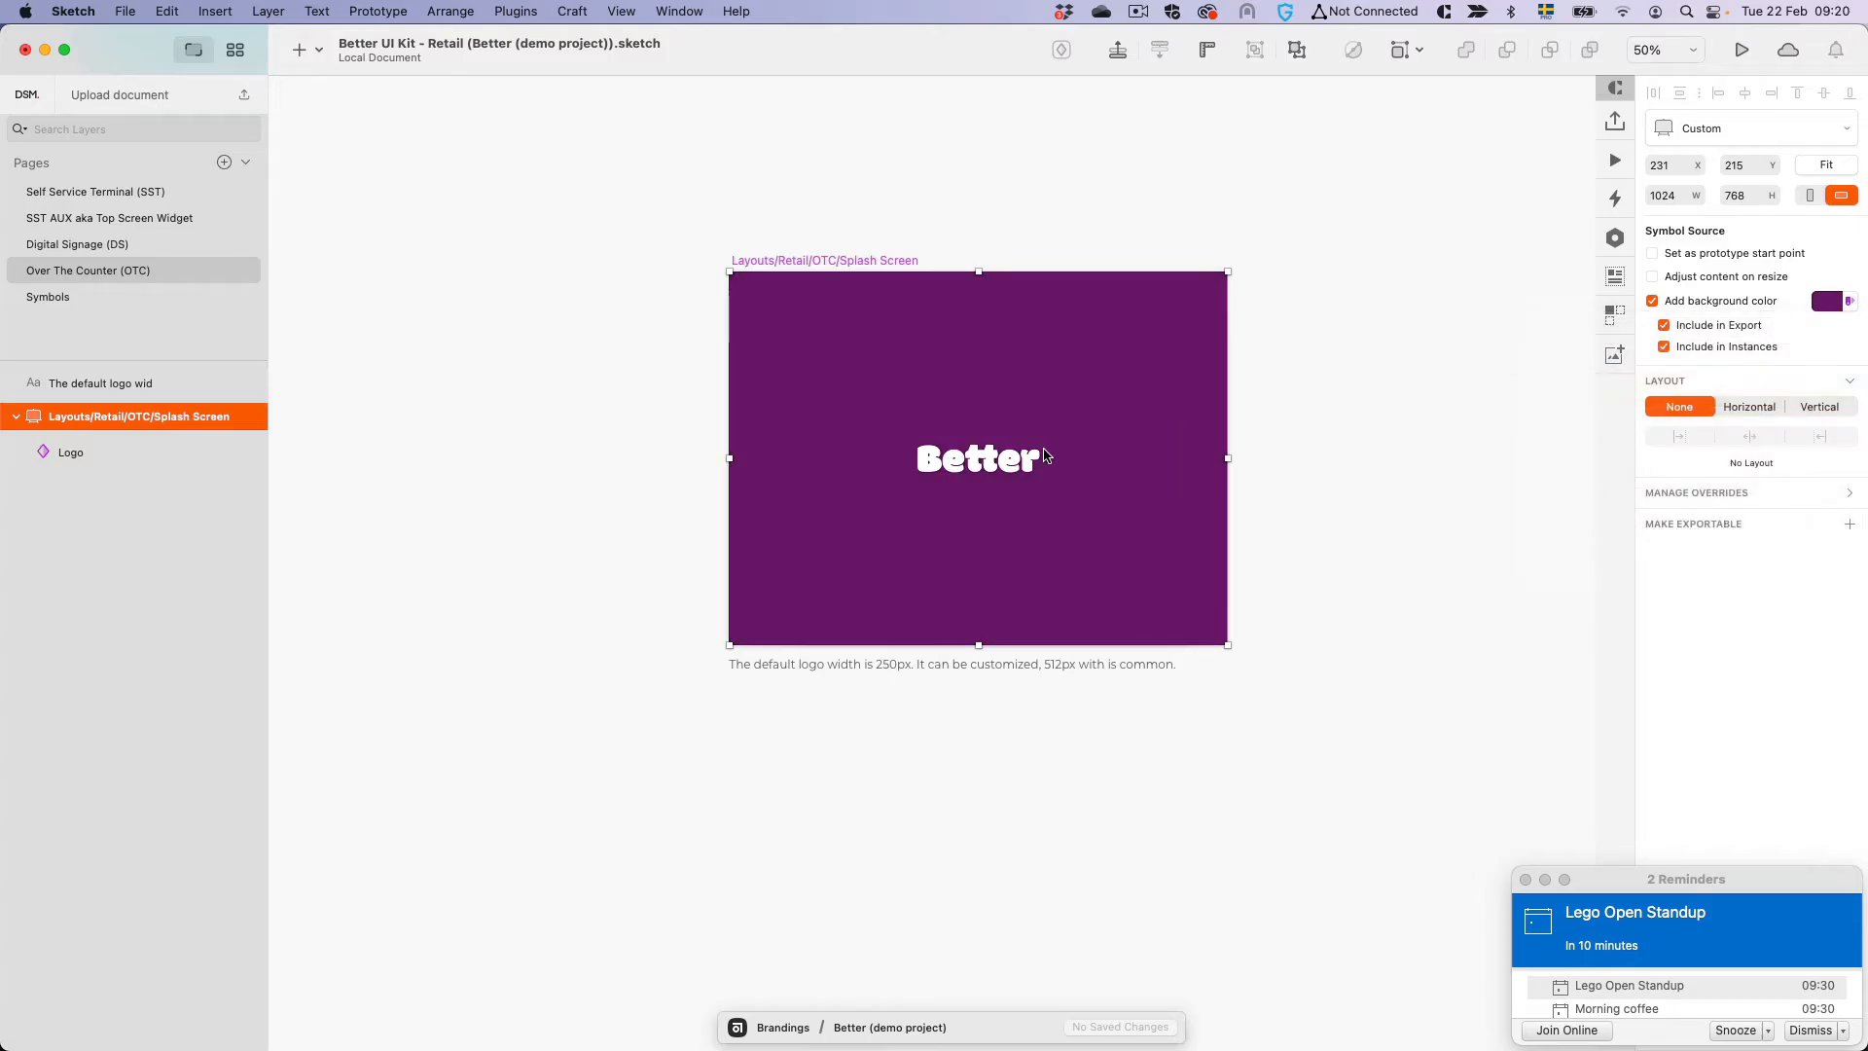
# Step: Replace the OTC splash logo with the Operator Logo--color symbol
pyautogui.click(1031, 457)
pyautogui.rightClick(1026, 460)
pyautogui.moveTo(1170, 359)
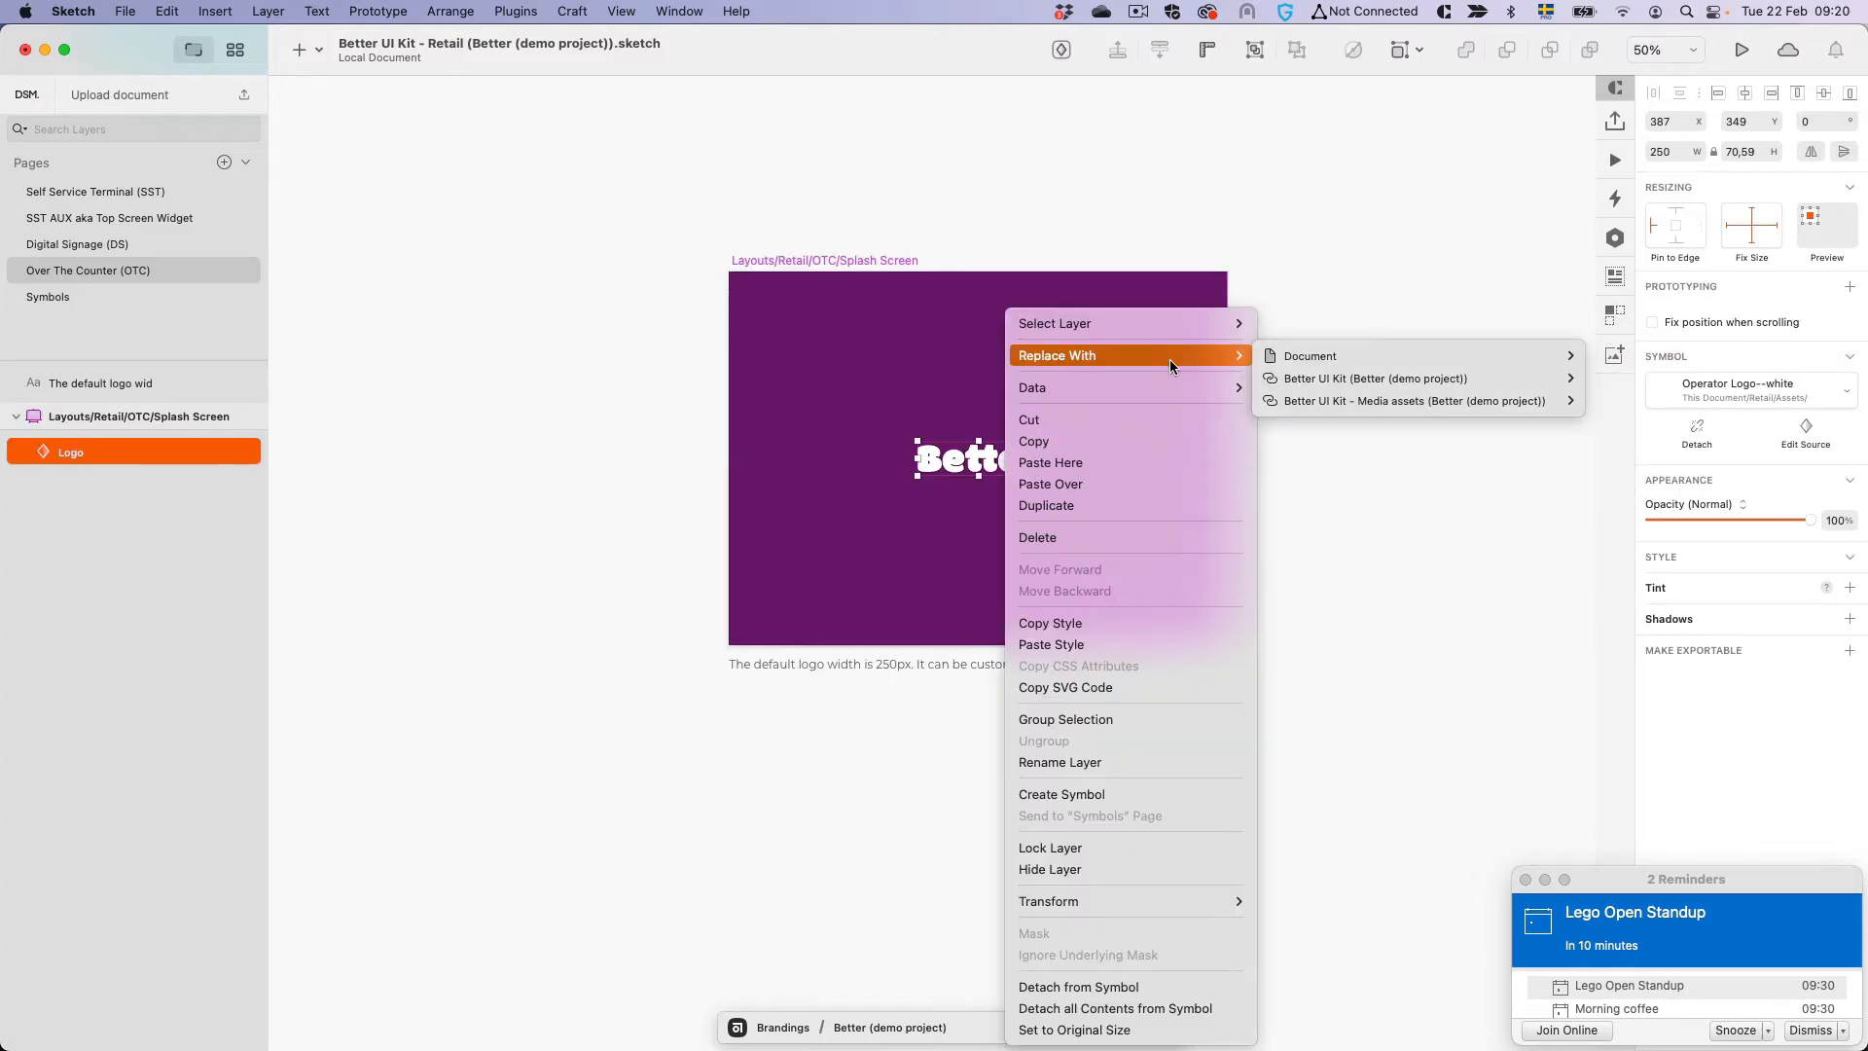
pyautogui.moveTo(1341, 356)
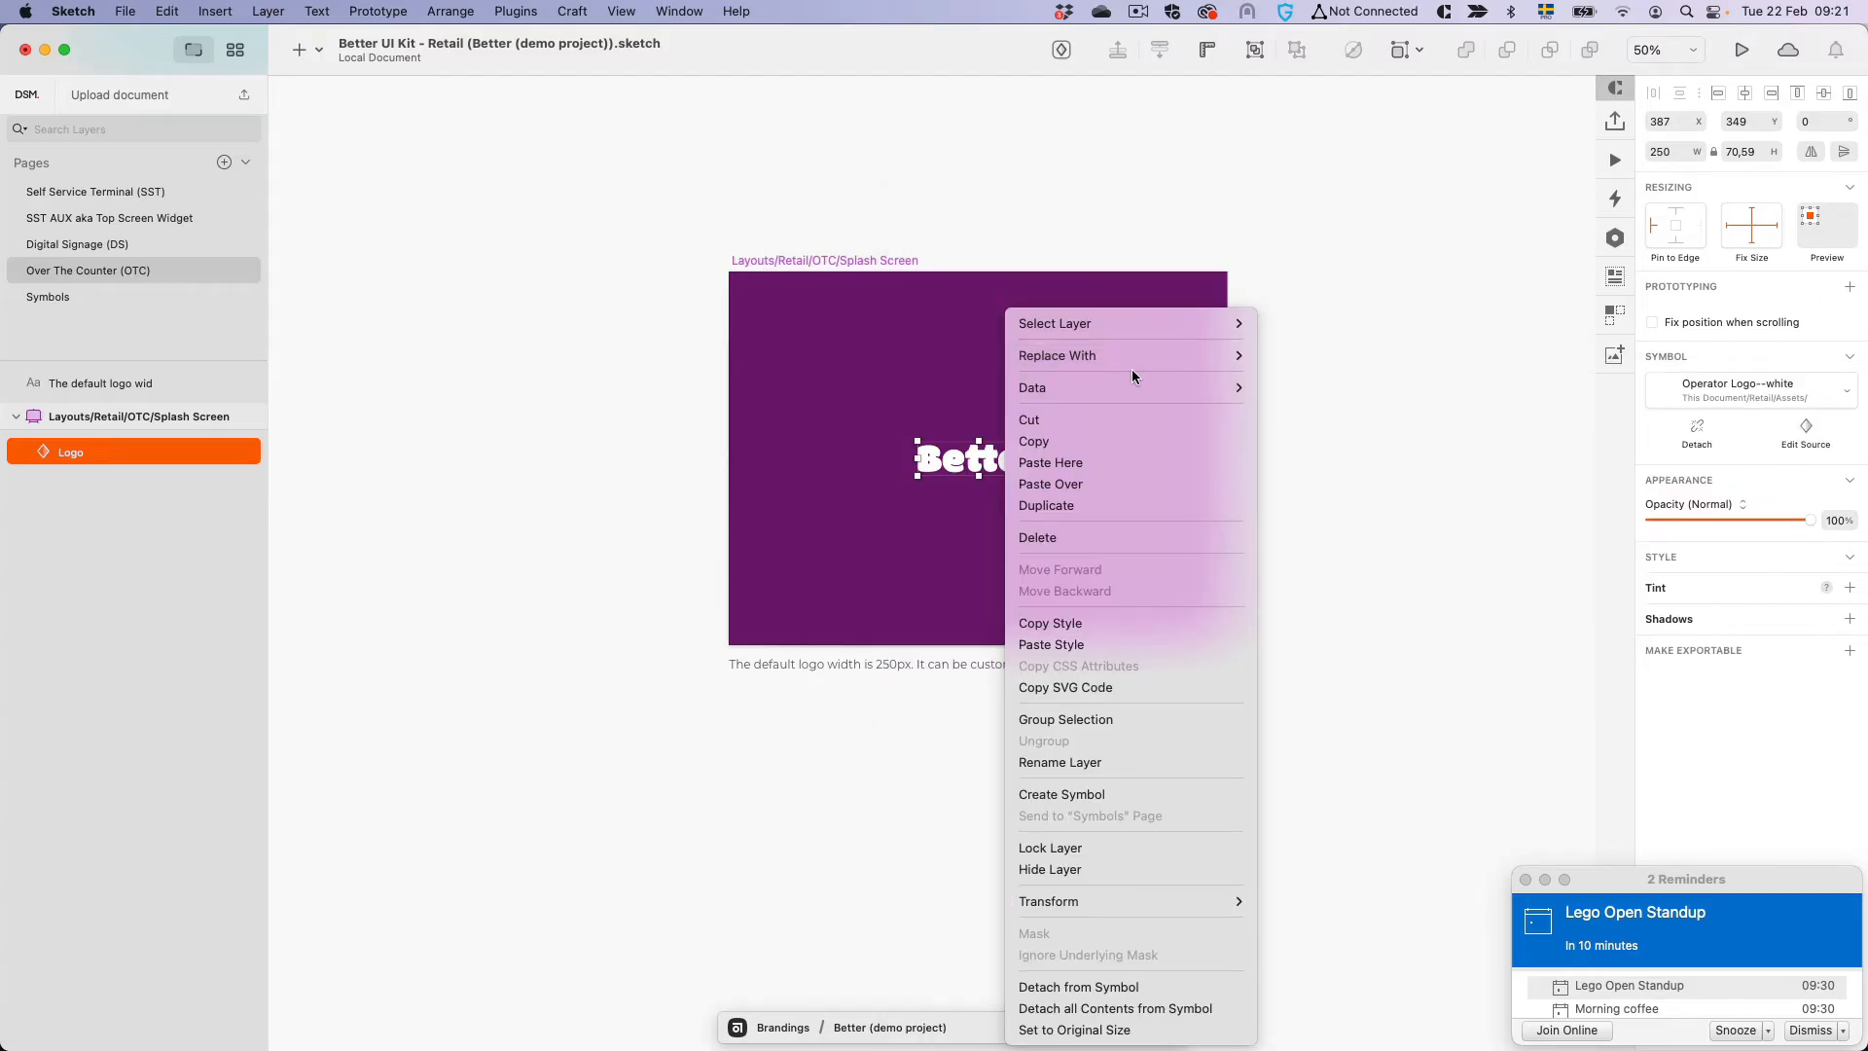
pyautogui.moveTo(1090, 381)
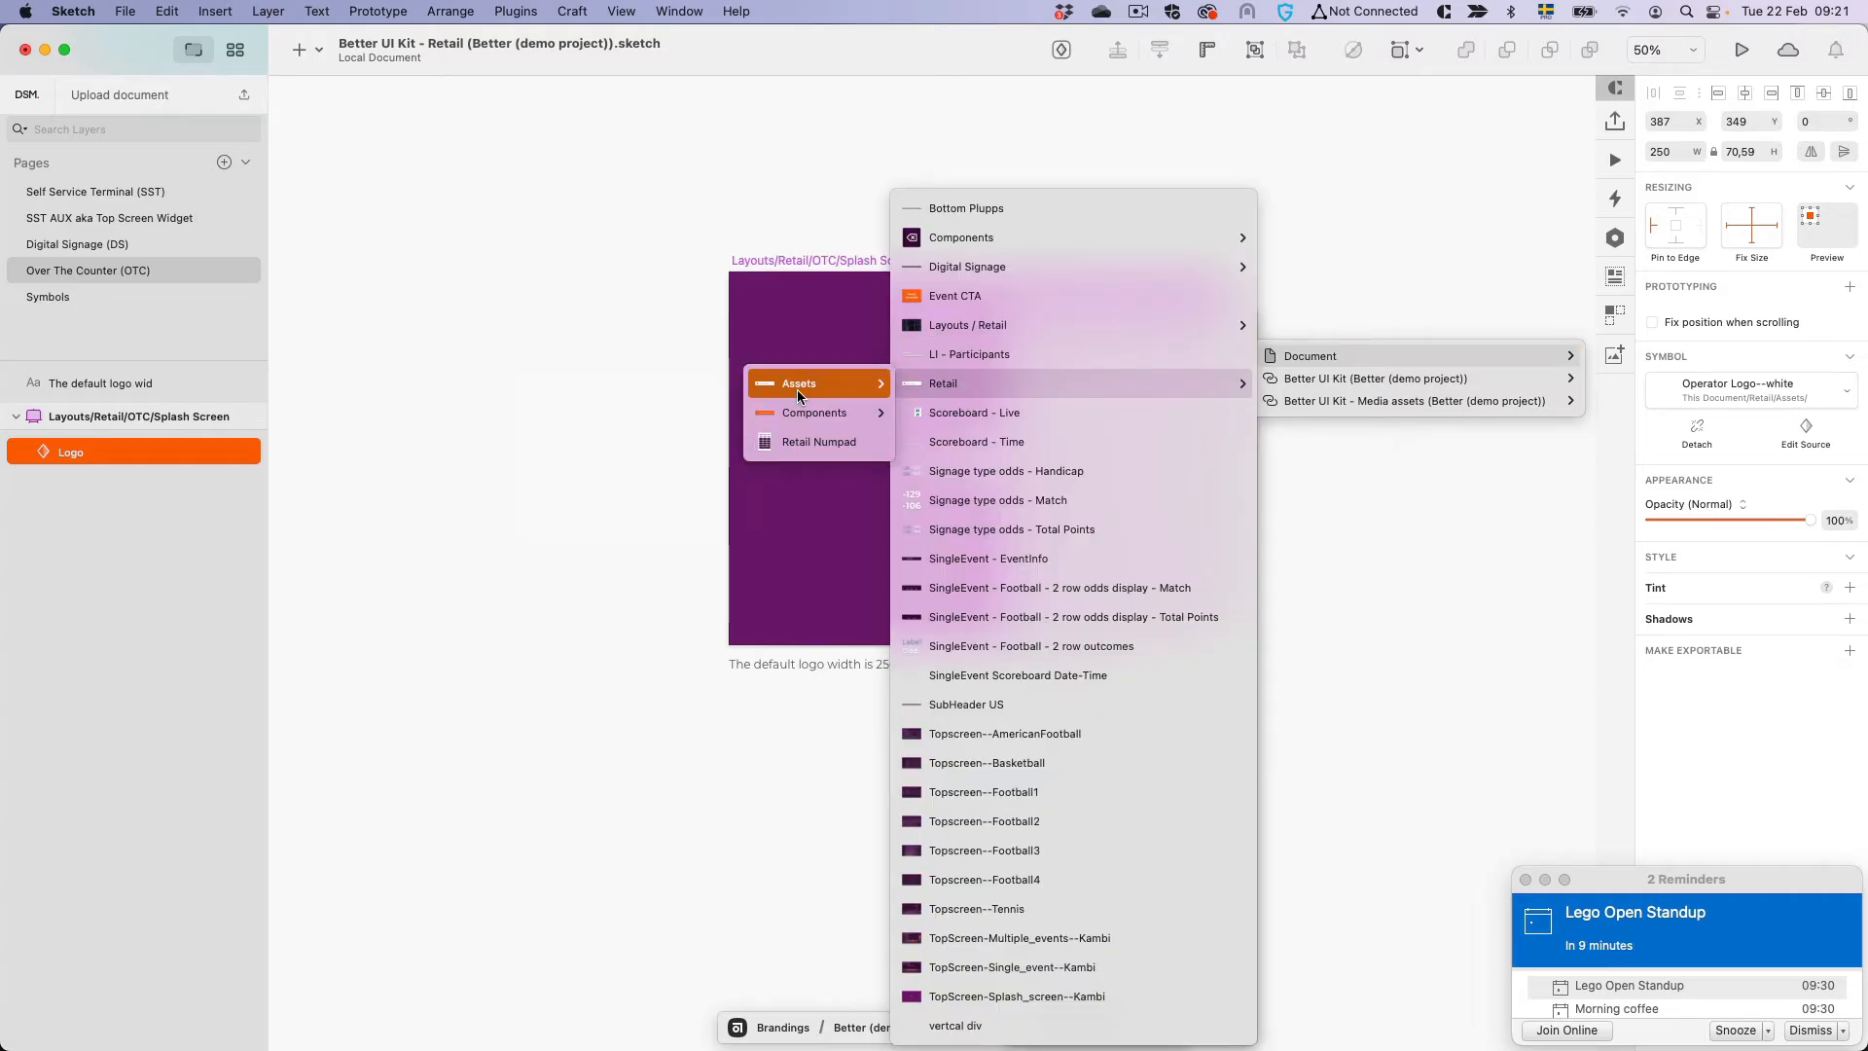
pyautogui.moveTo(797, 389)
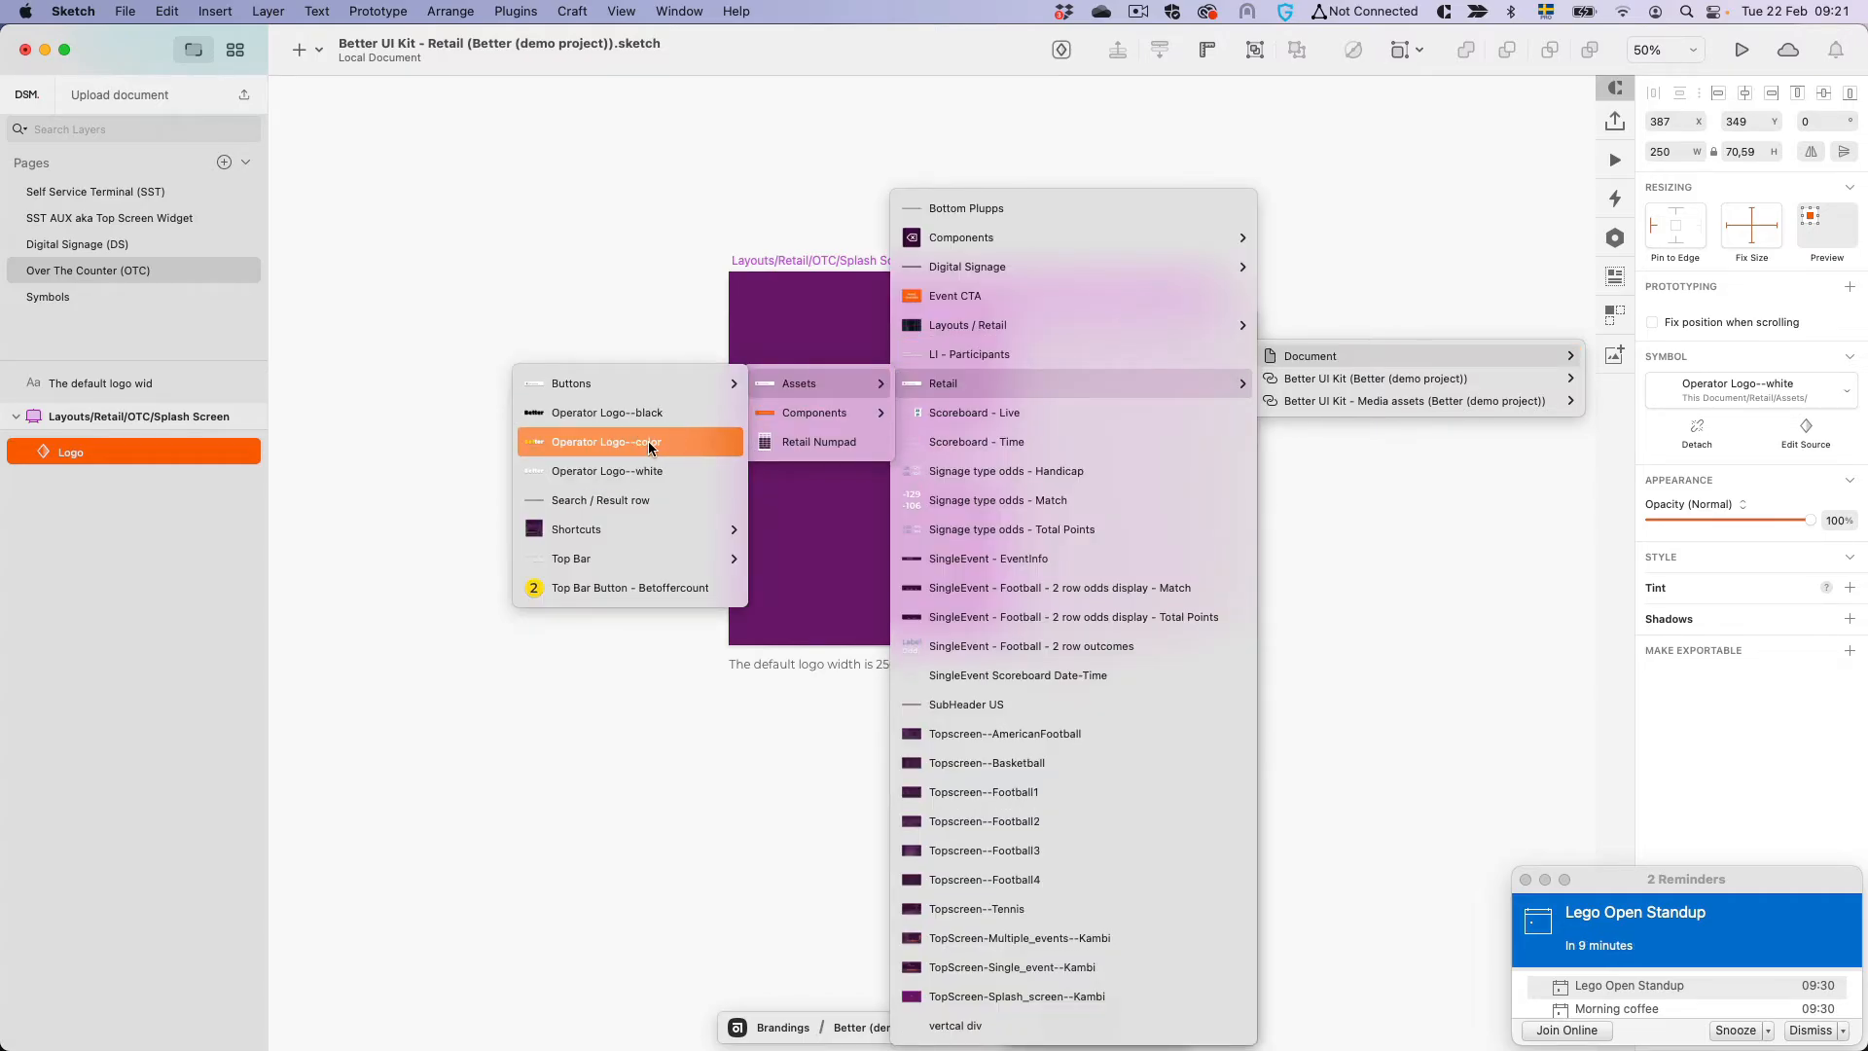
pyautogui.click(648, 440)
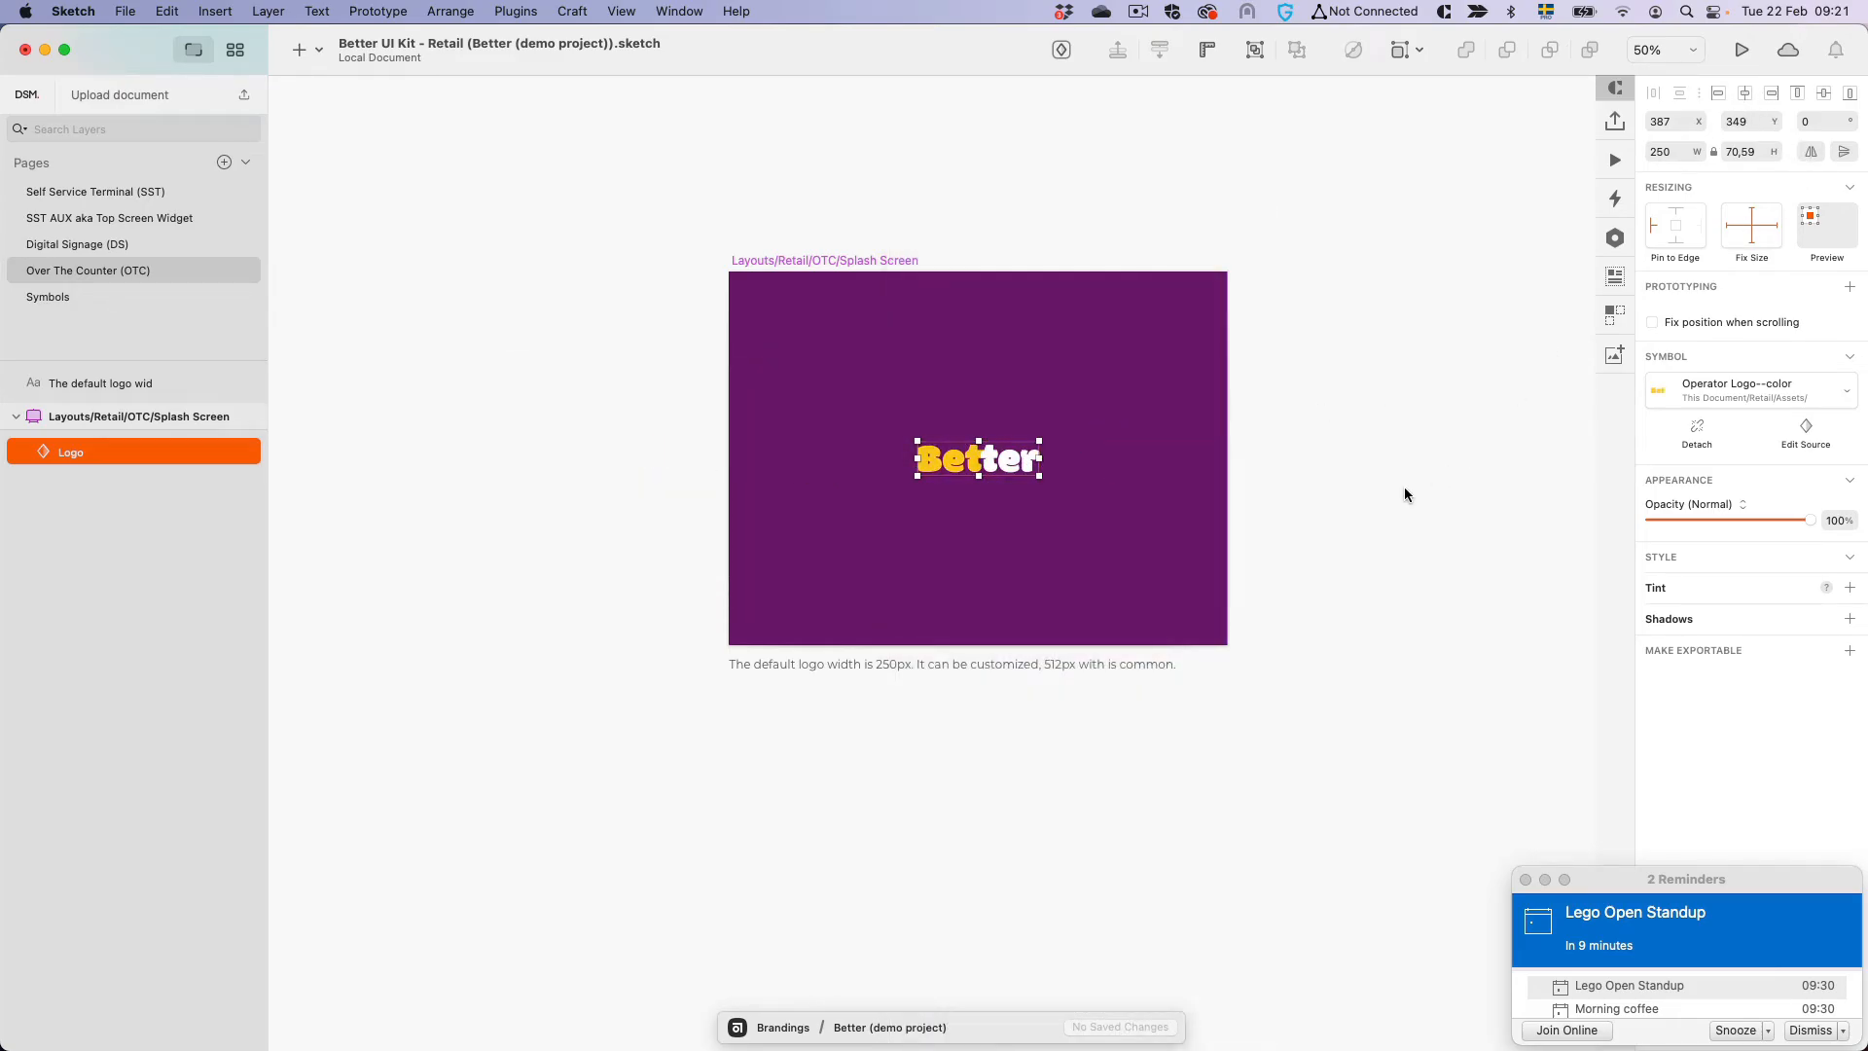
# Step: Set the OTC logo to 400 px wide and centre it in the artboard
pyautogui.hscroll(2, 1403, 487)
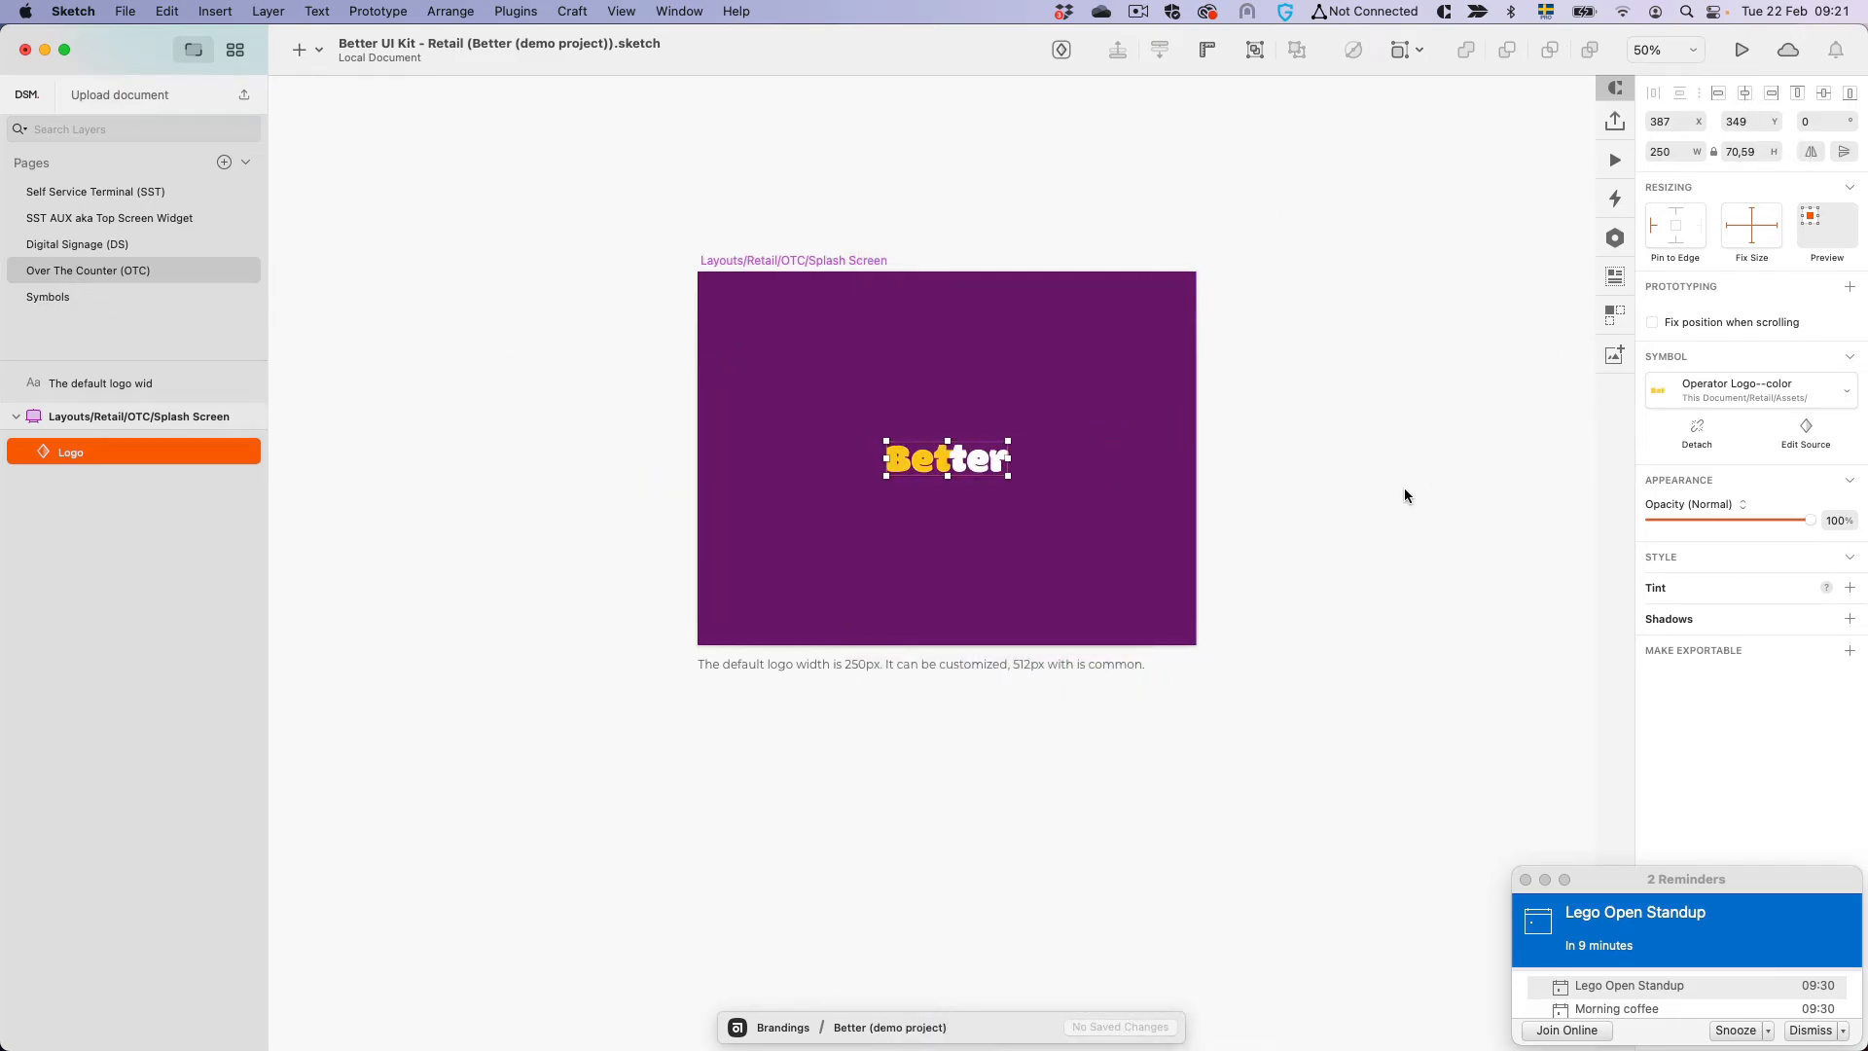
pyautogui.click(1691, 156)
pyautogui.write('400')
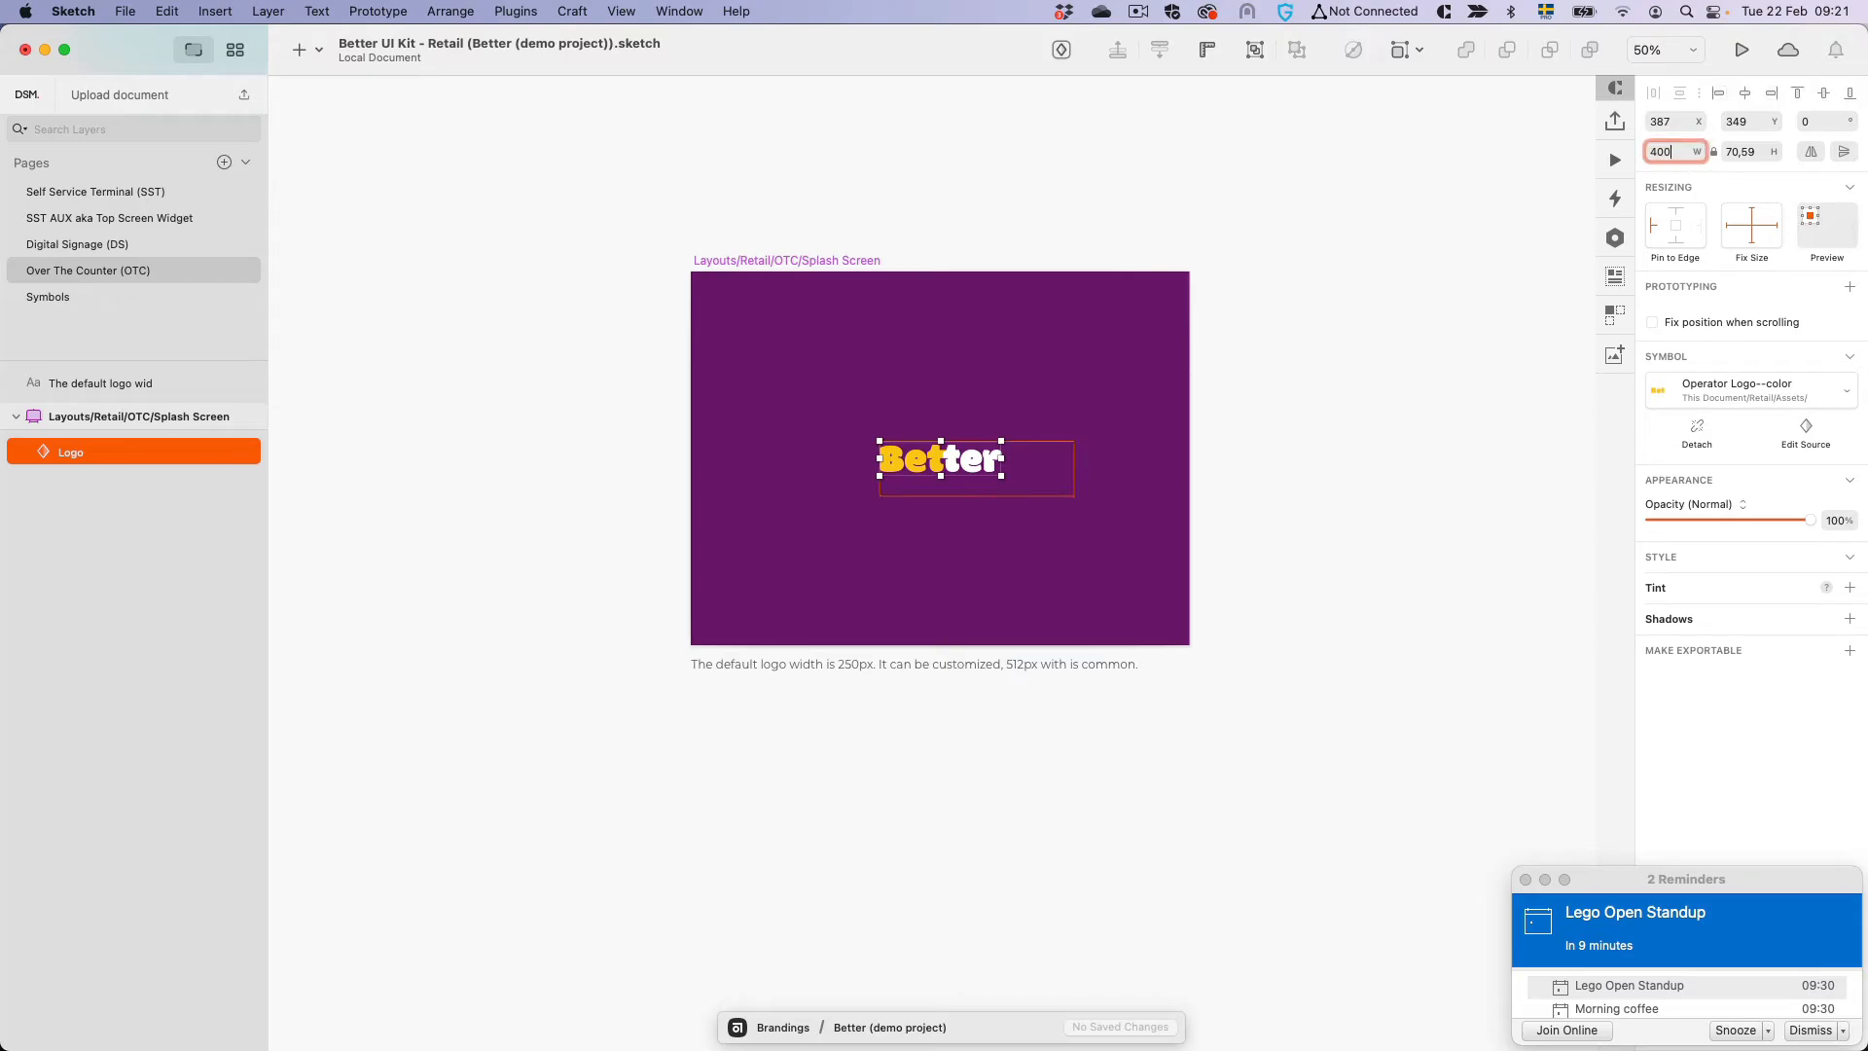
pyautogui.press('Return')
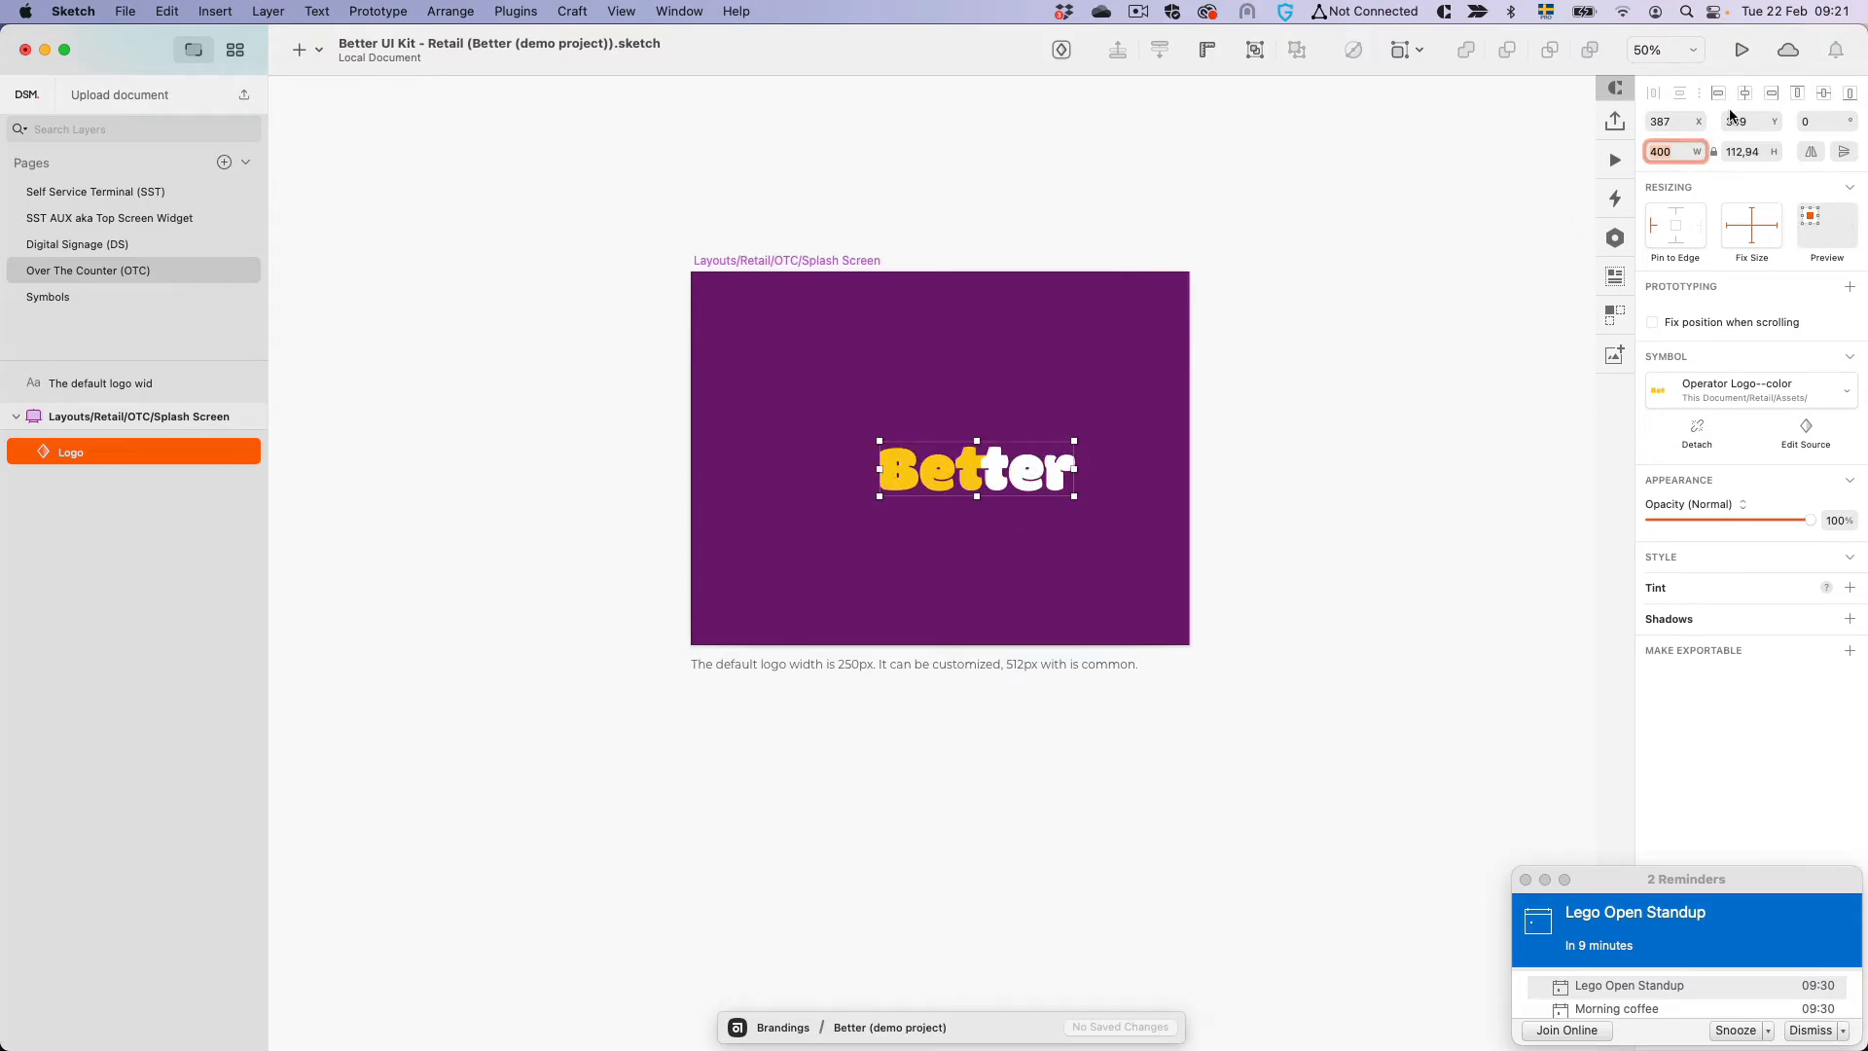
pyautogui.click(1745, 94)
pyautogui.click(1822, 94)
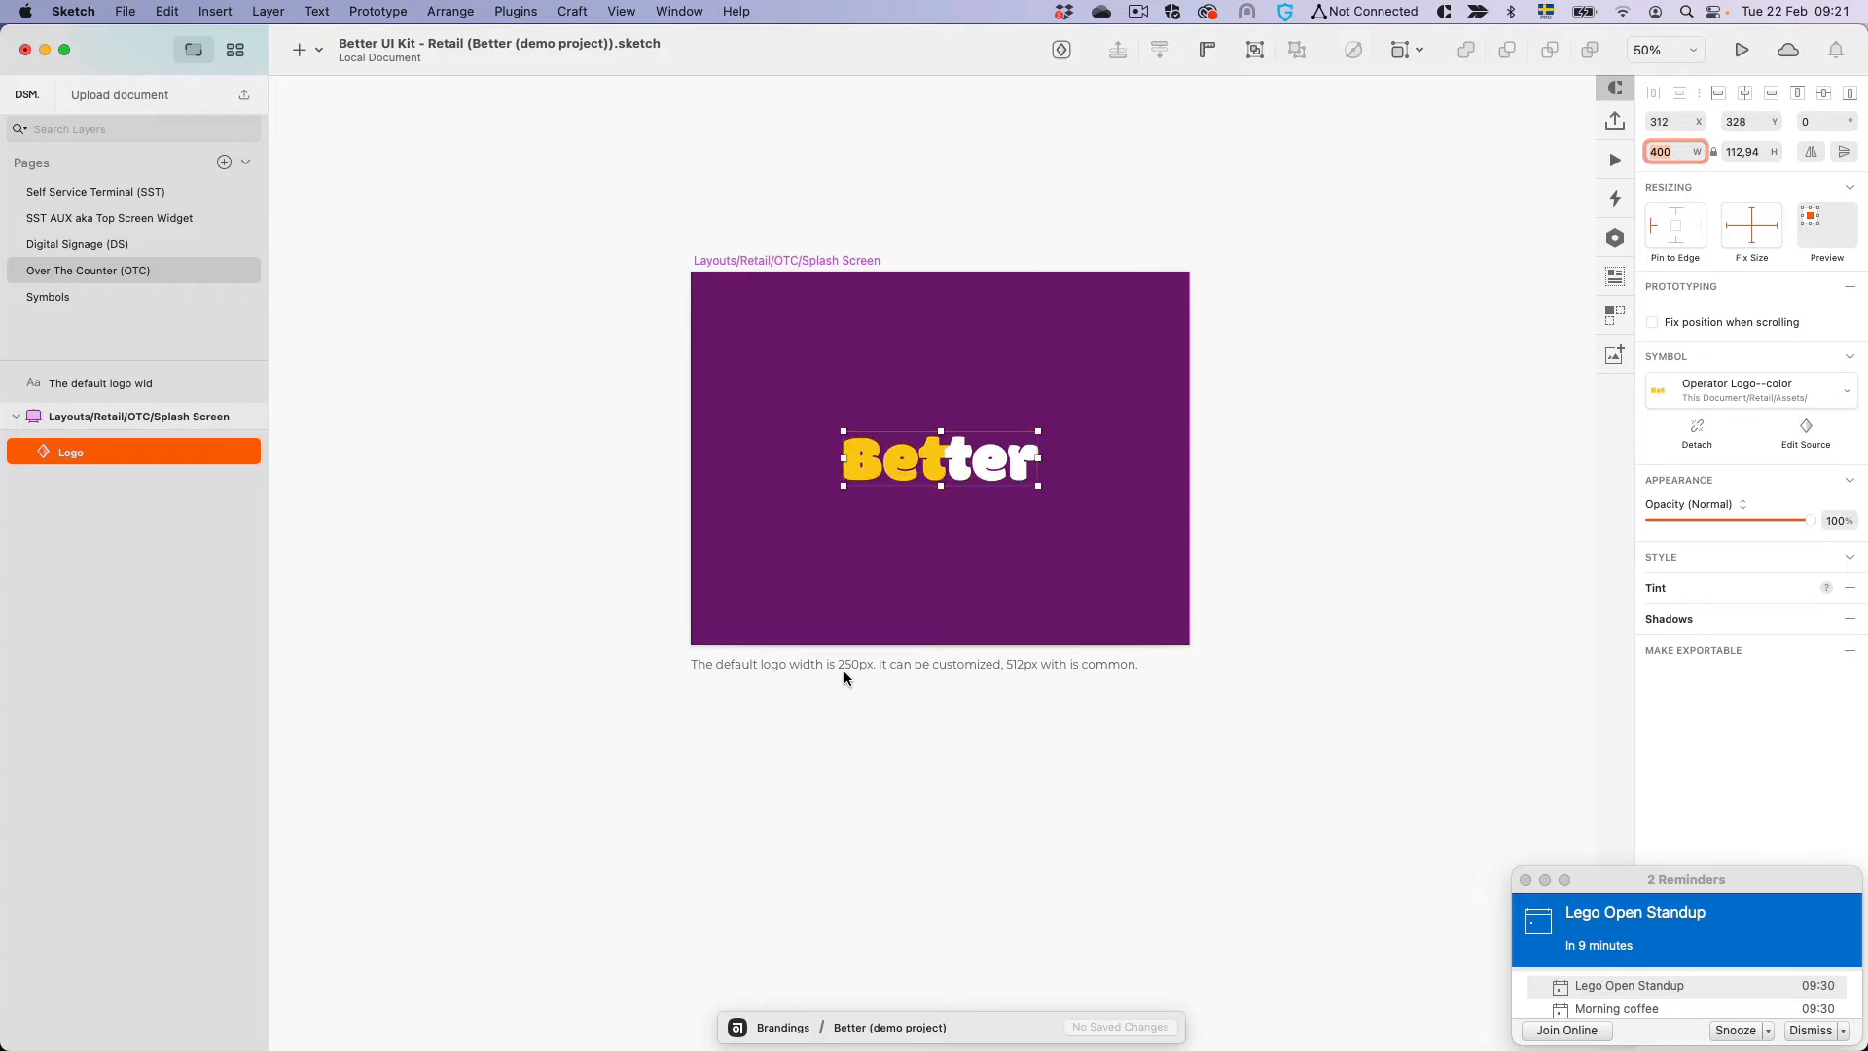
pyautogui.hscroll(1, 1004, 721)
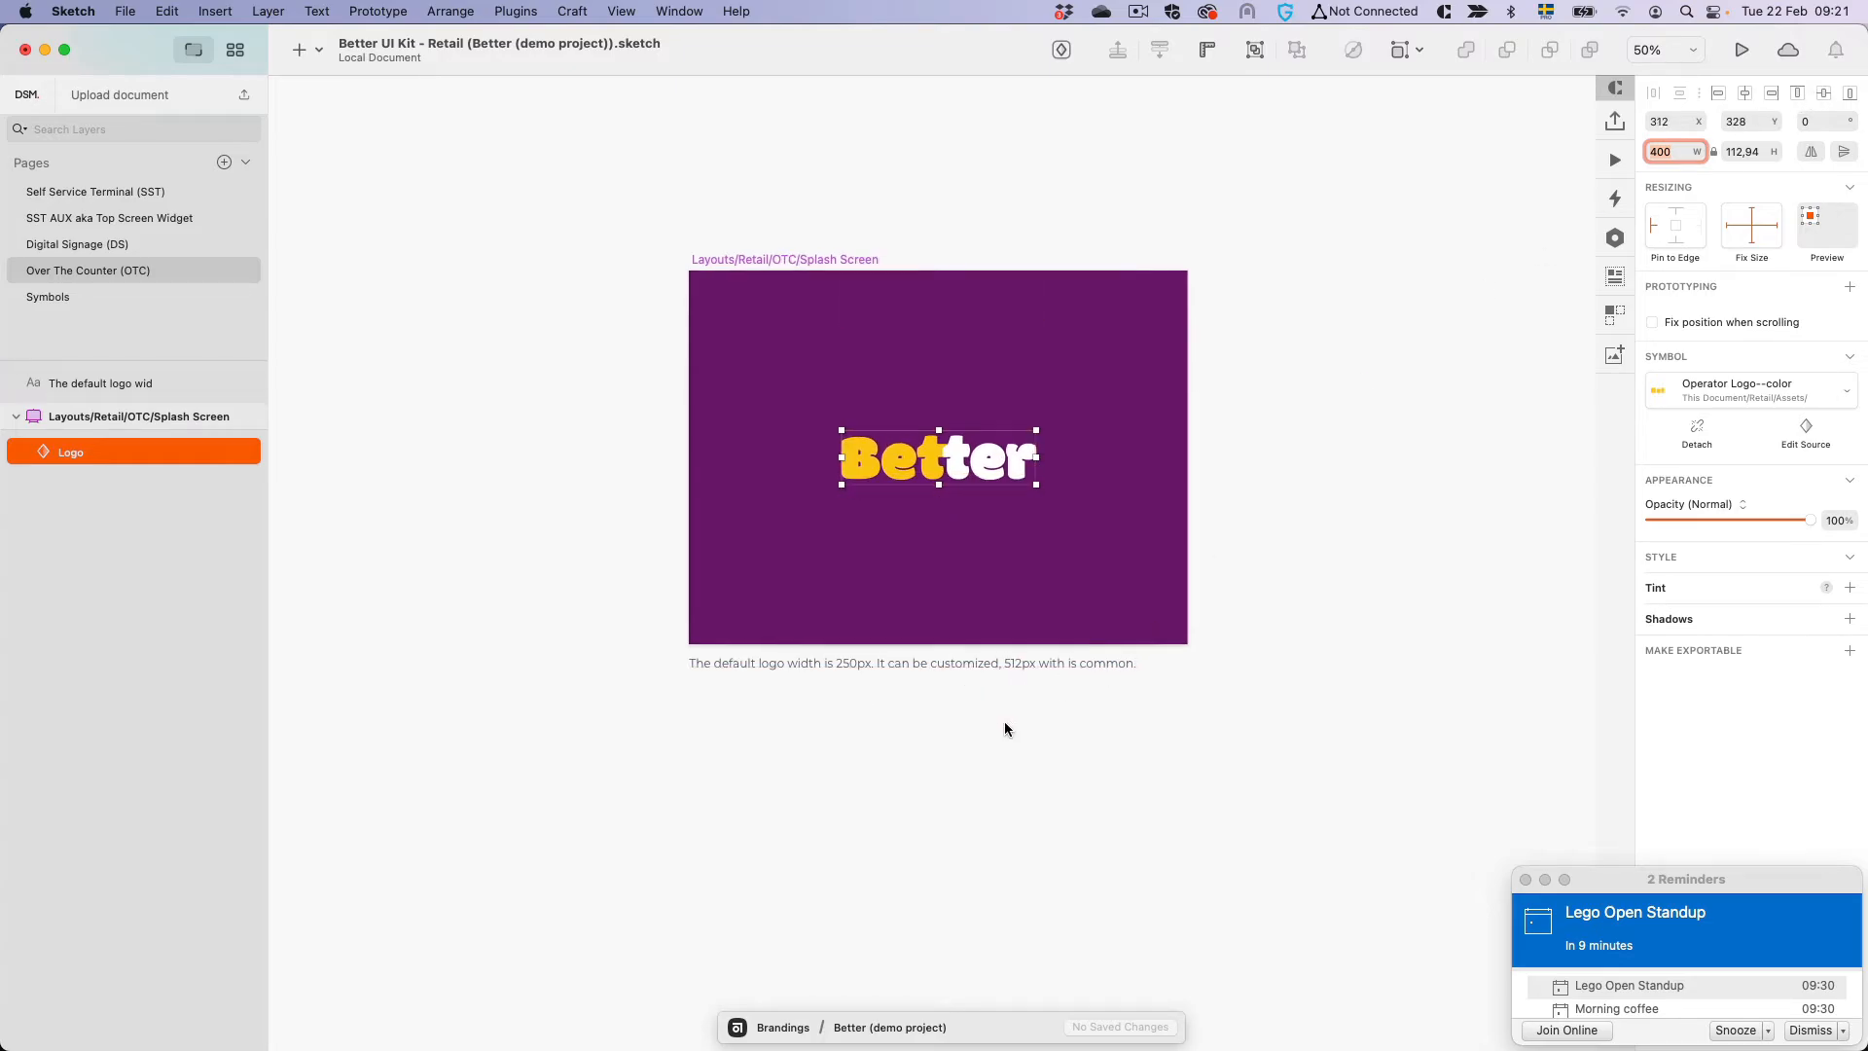
pyautogui.hscroll(-1, 1004, 720)
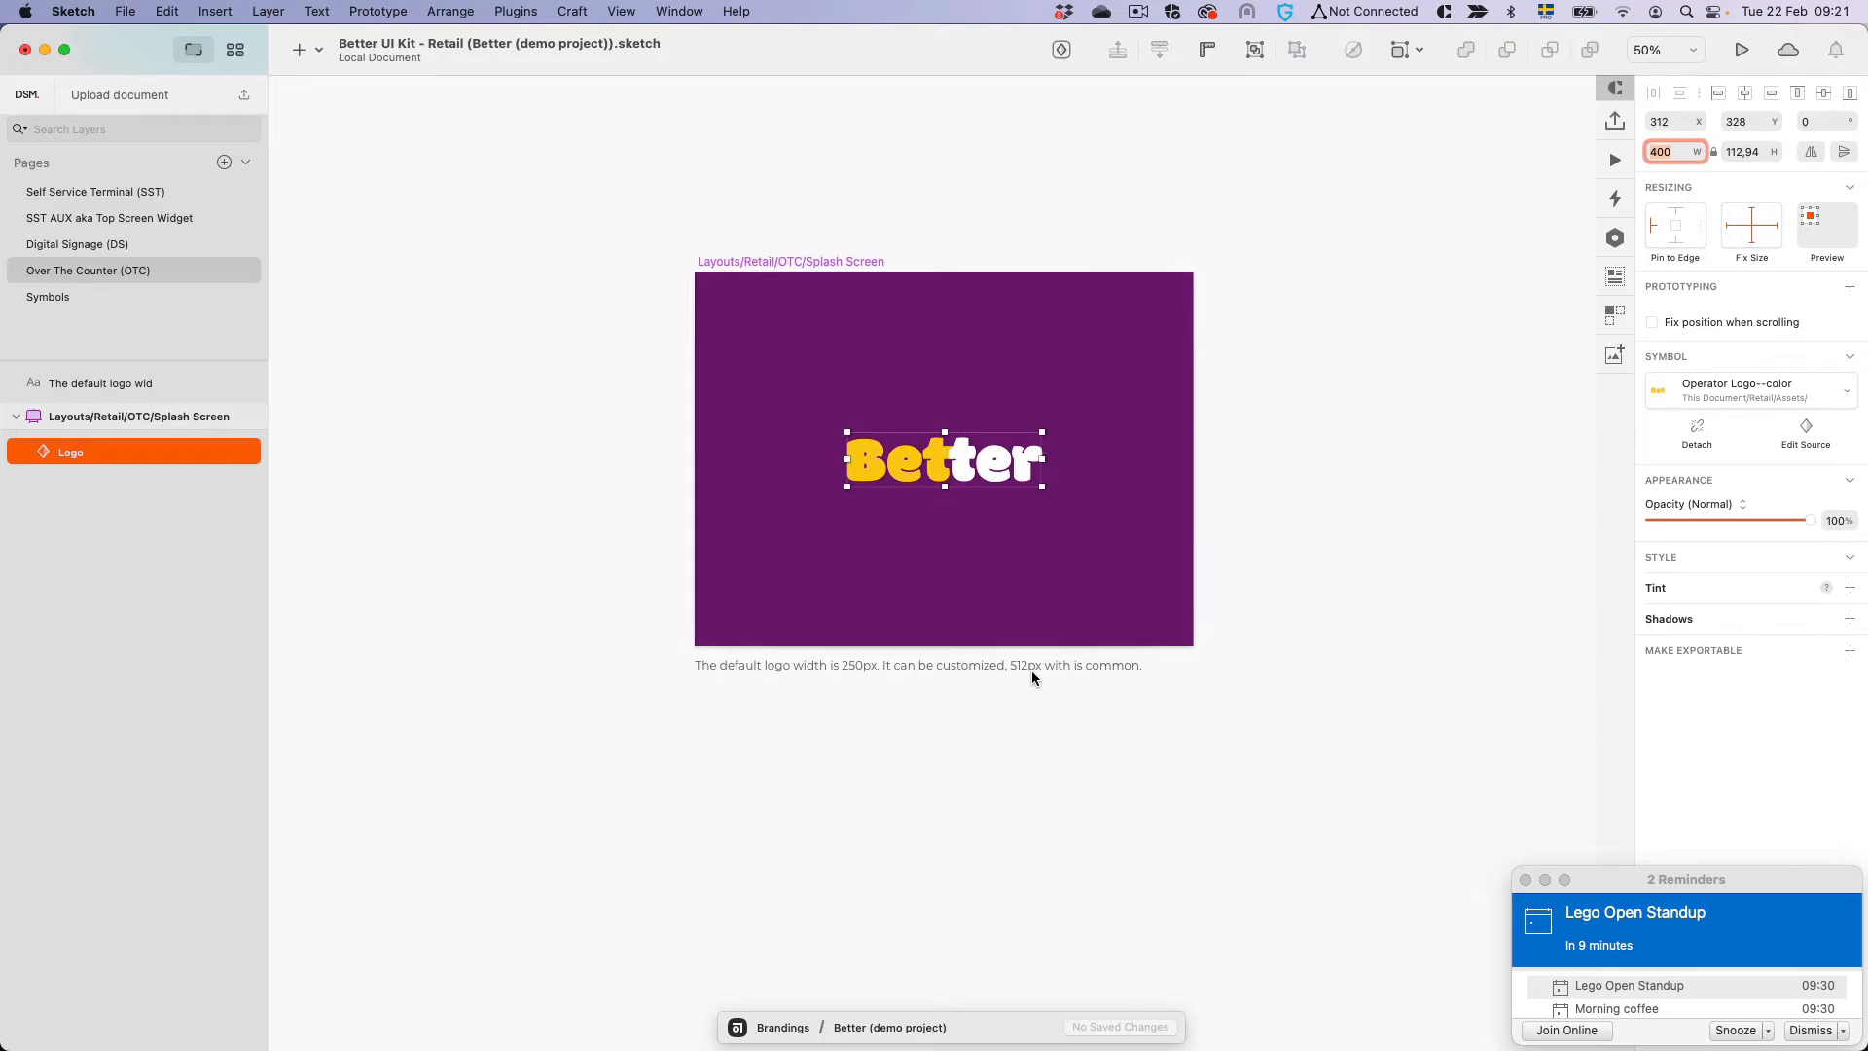
pyautogui.click(1202, 679)
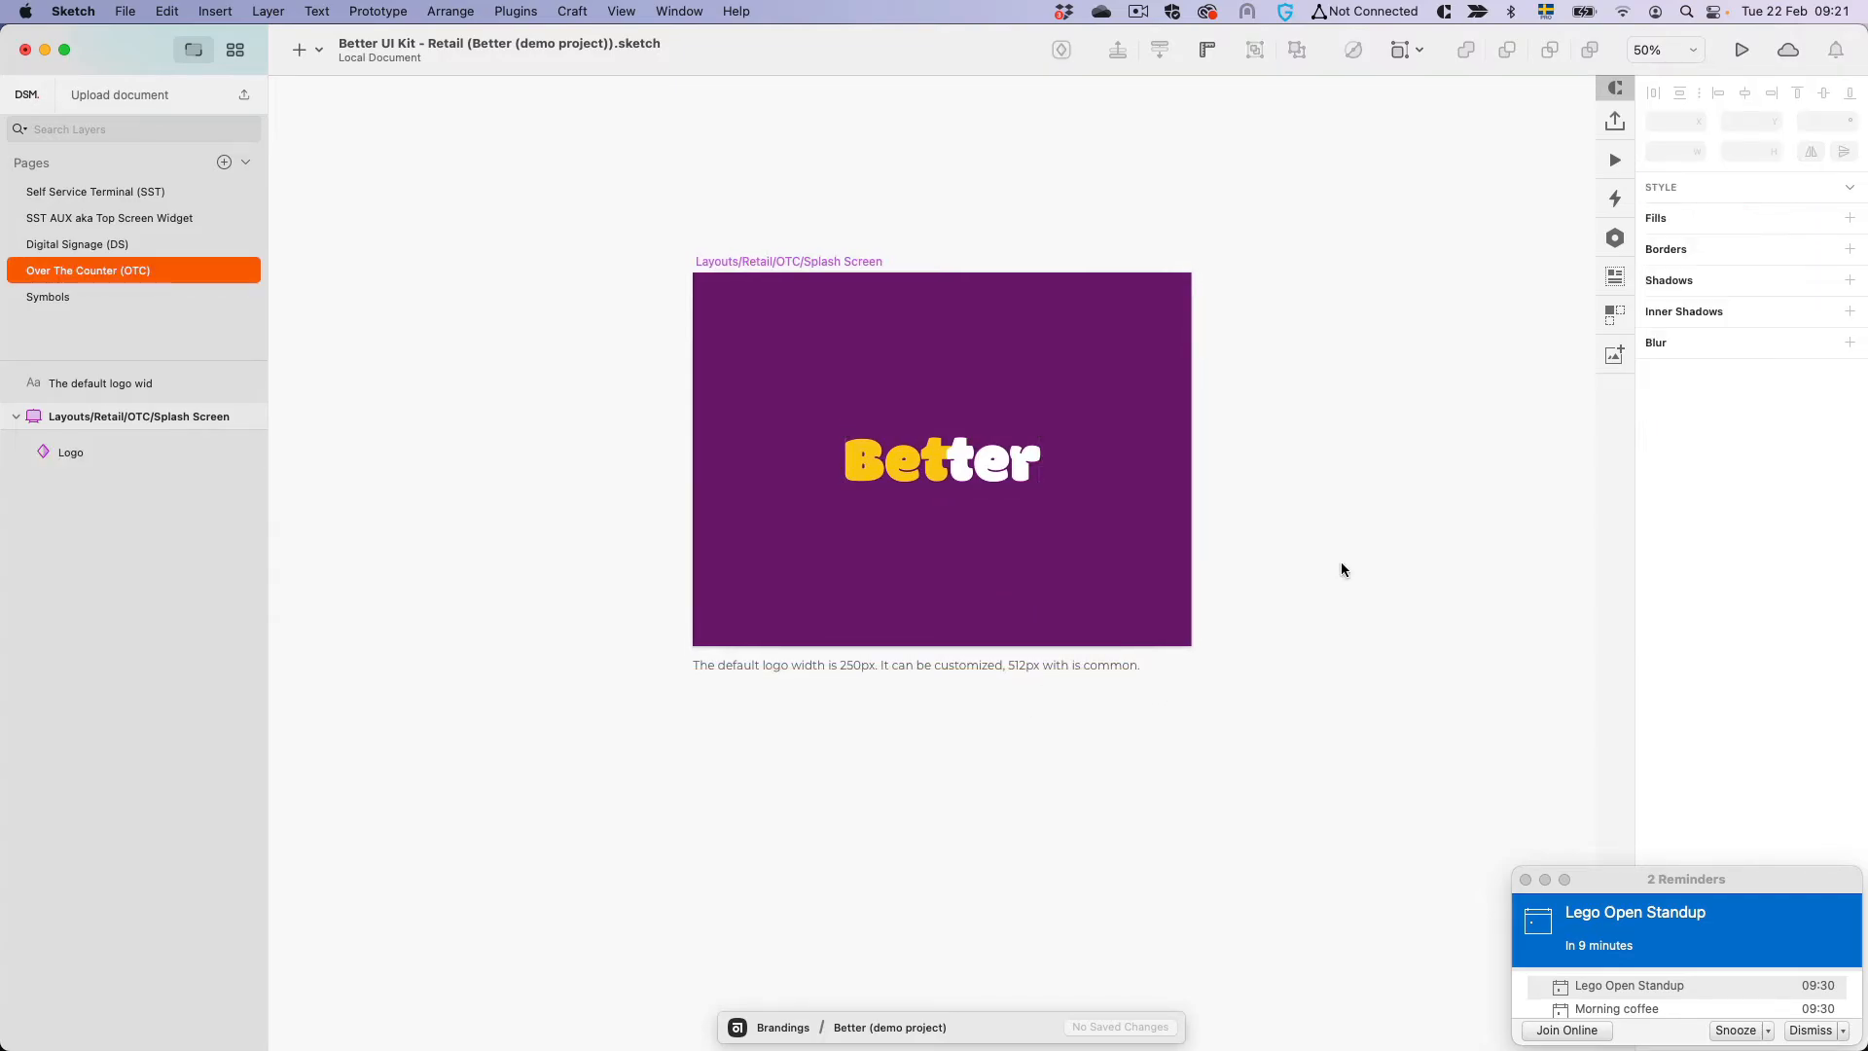
pyautogui.hscroll(5, 1340, 587)
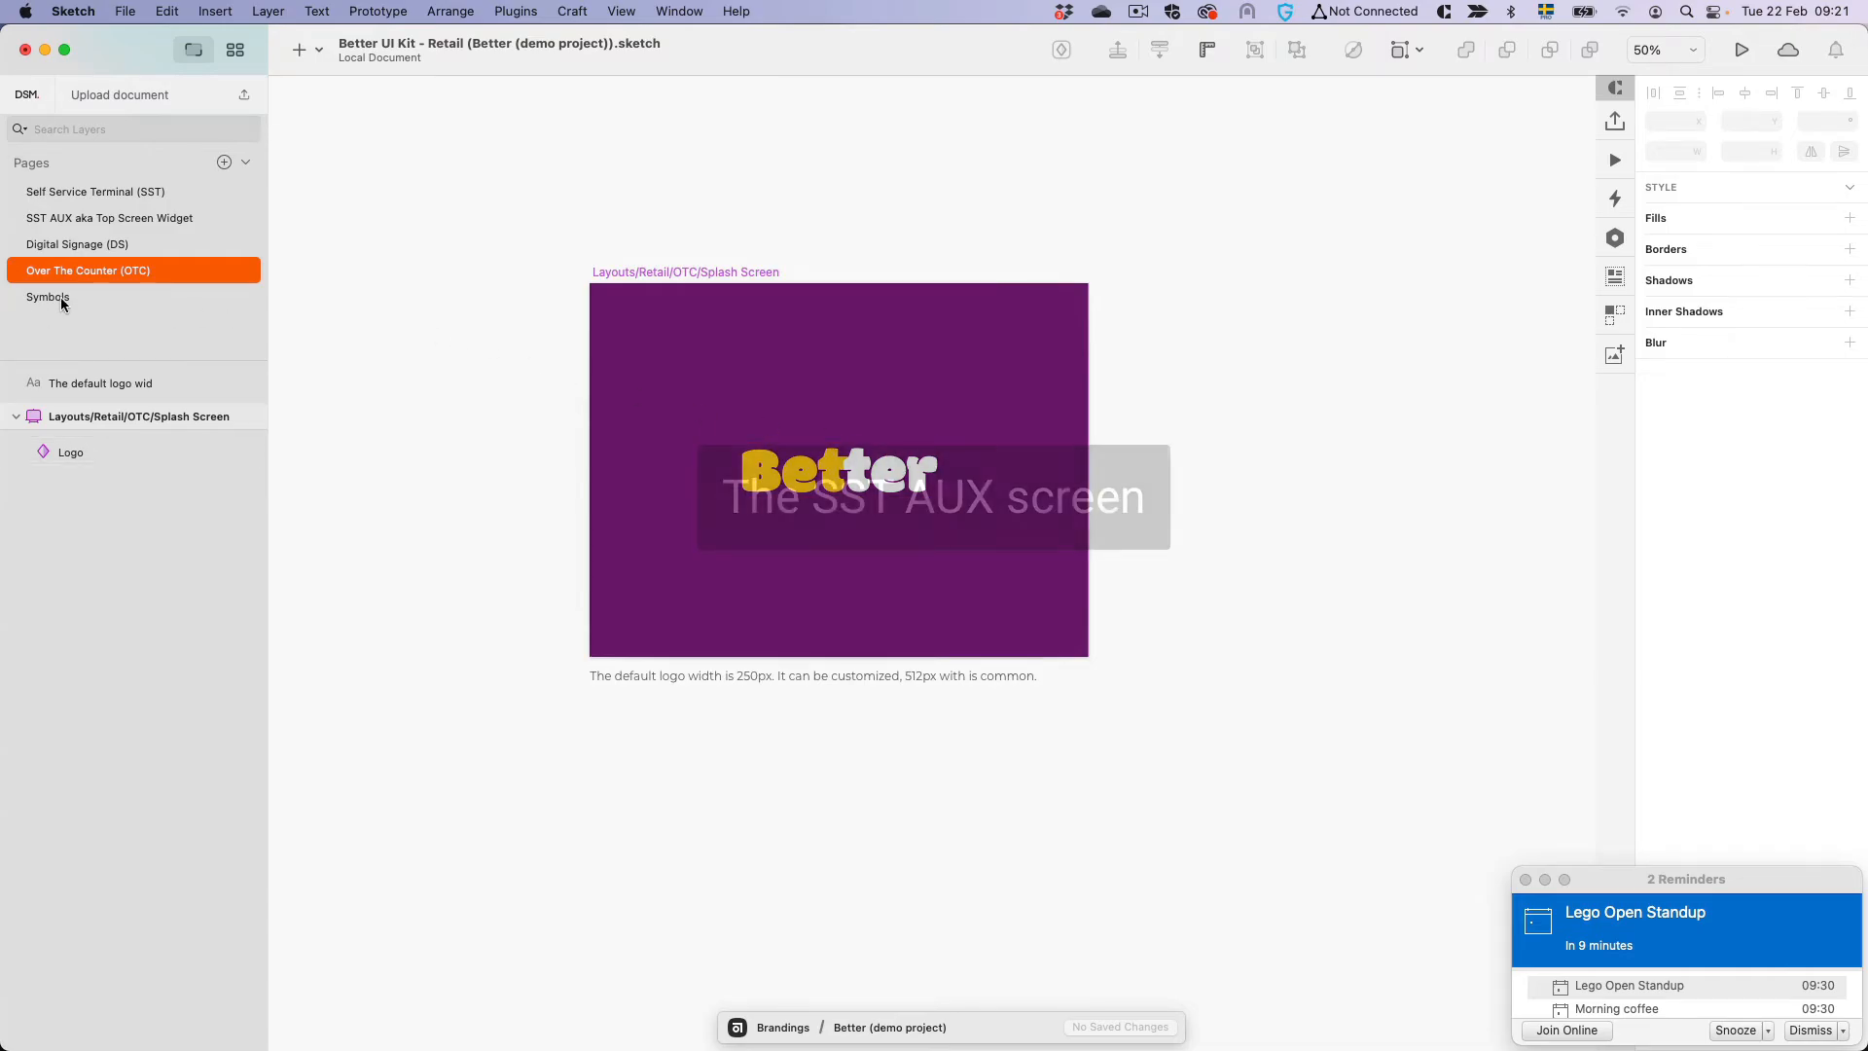
pyautogui.click(80, 222)
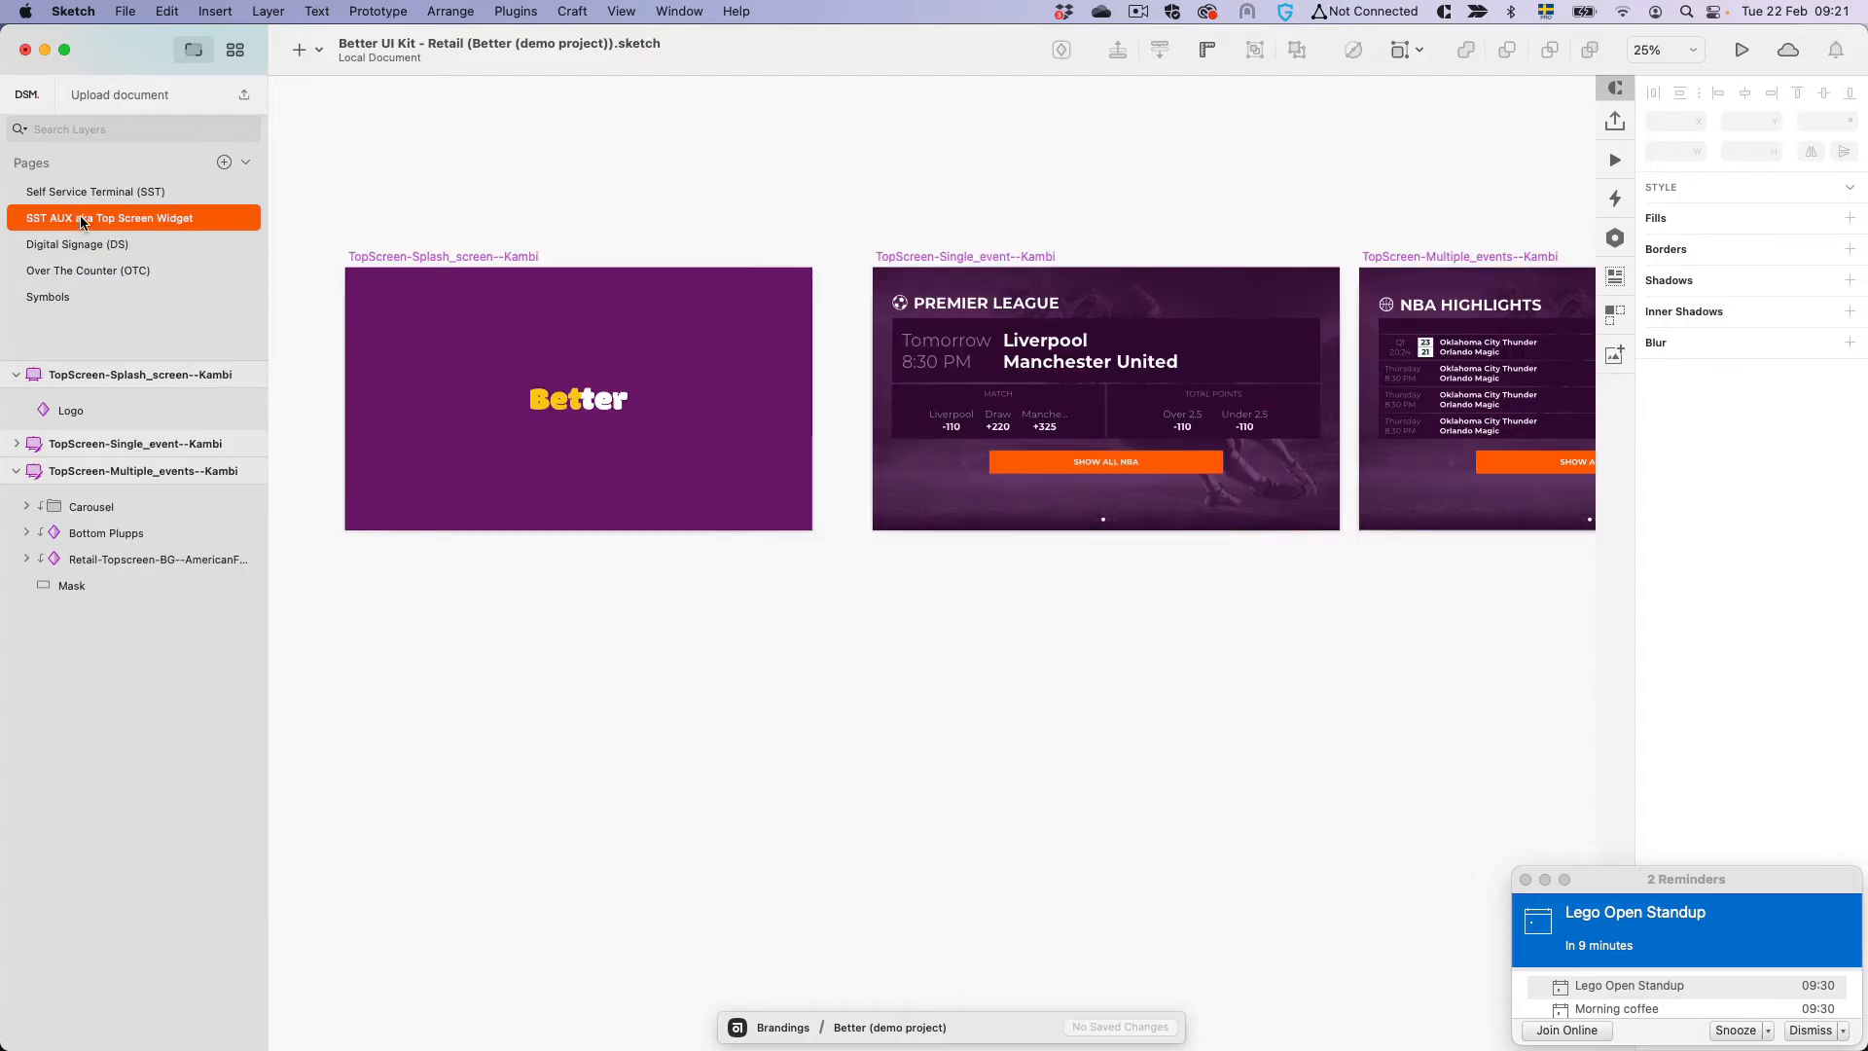
pyautogui.hscroll(1, 382, 215)
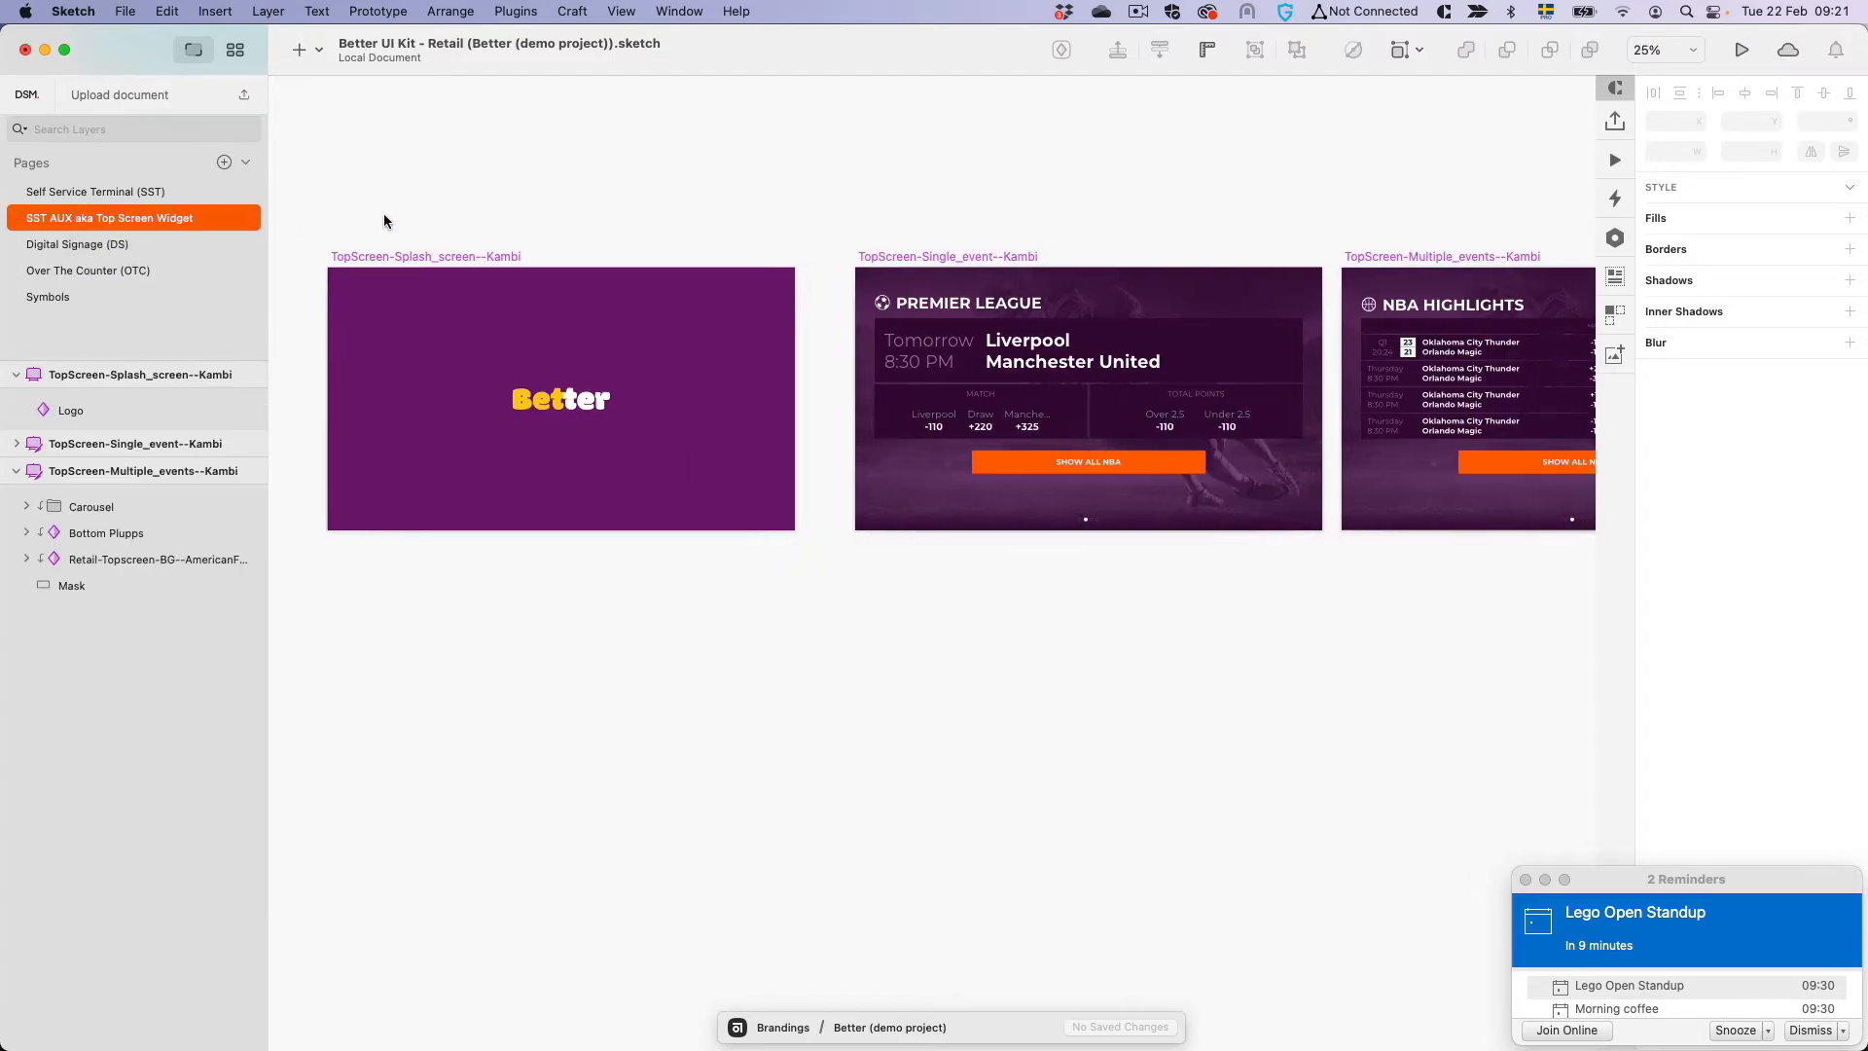
pyautogui.hscroll(1, 475, 222)
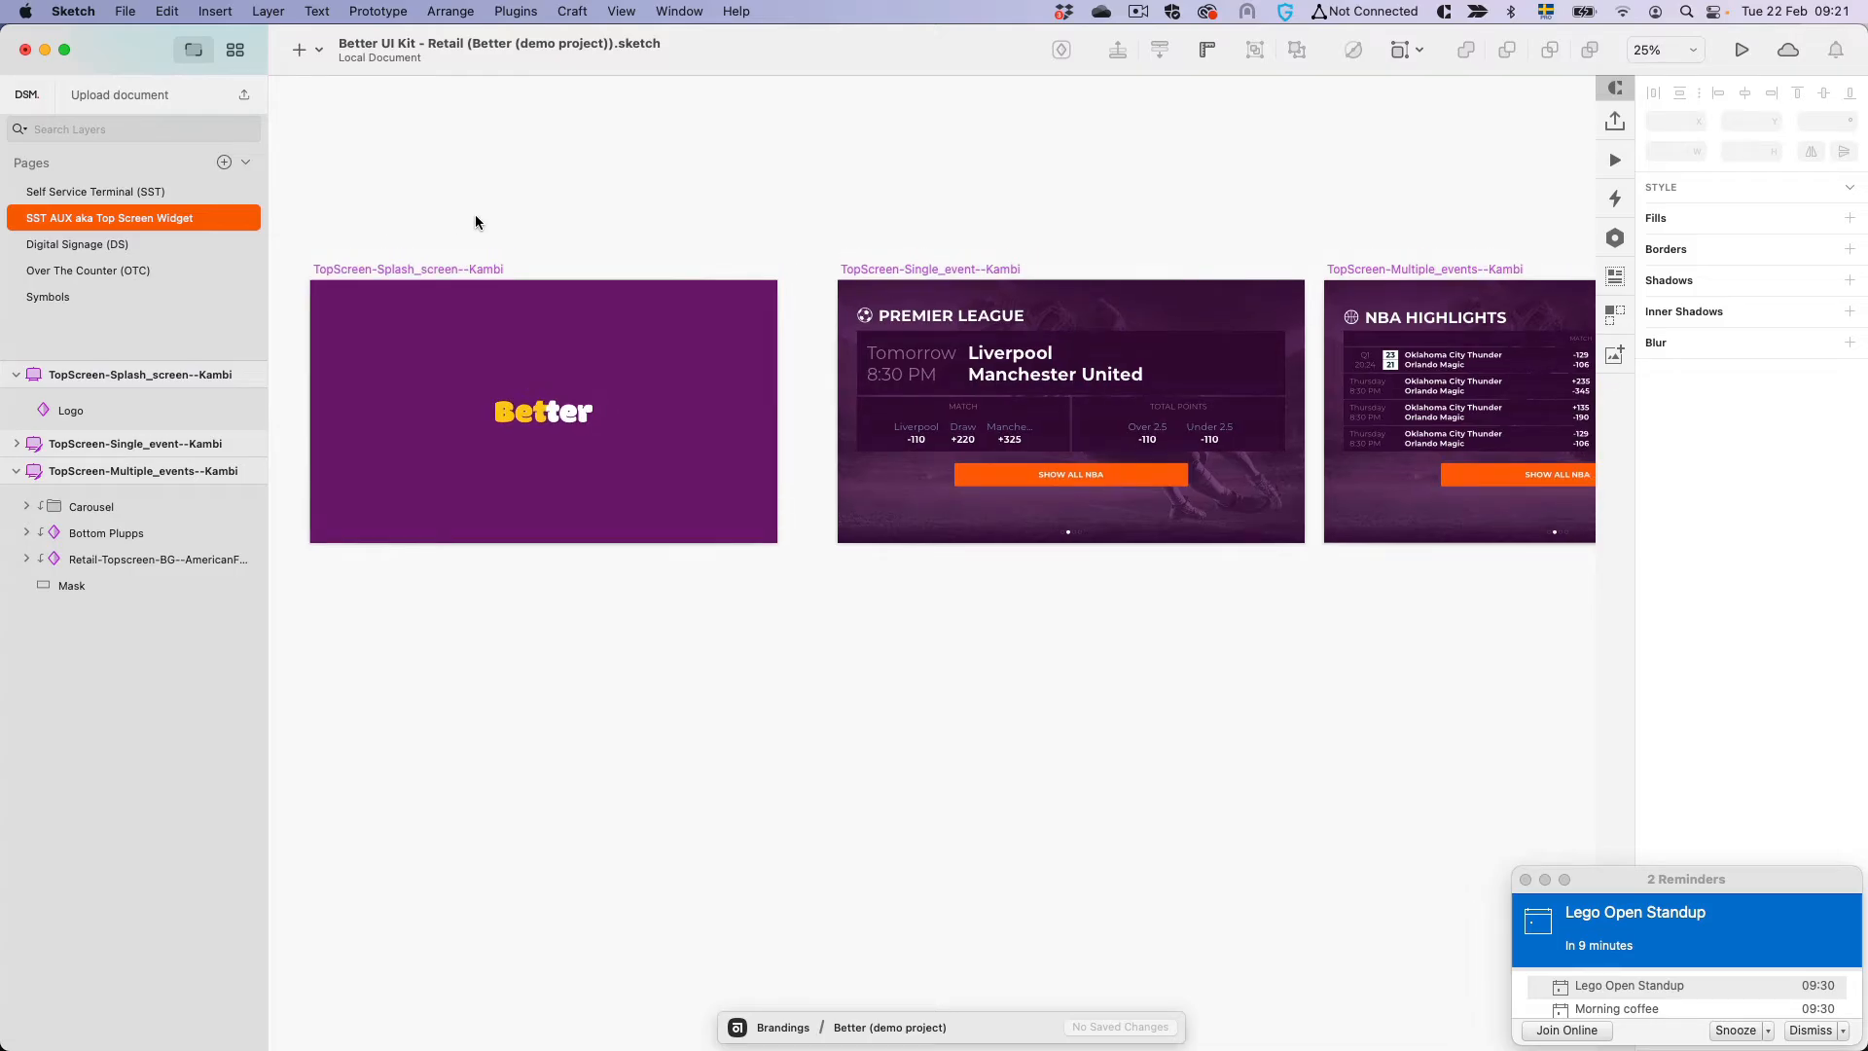
pyautogui.hscroll(2, 474, 222)
pyautogui.press('super+plus')
pyautogui.scroll(3, 474, 221)
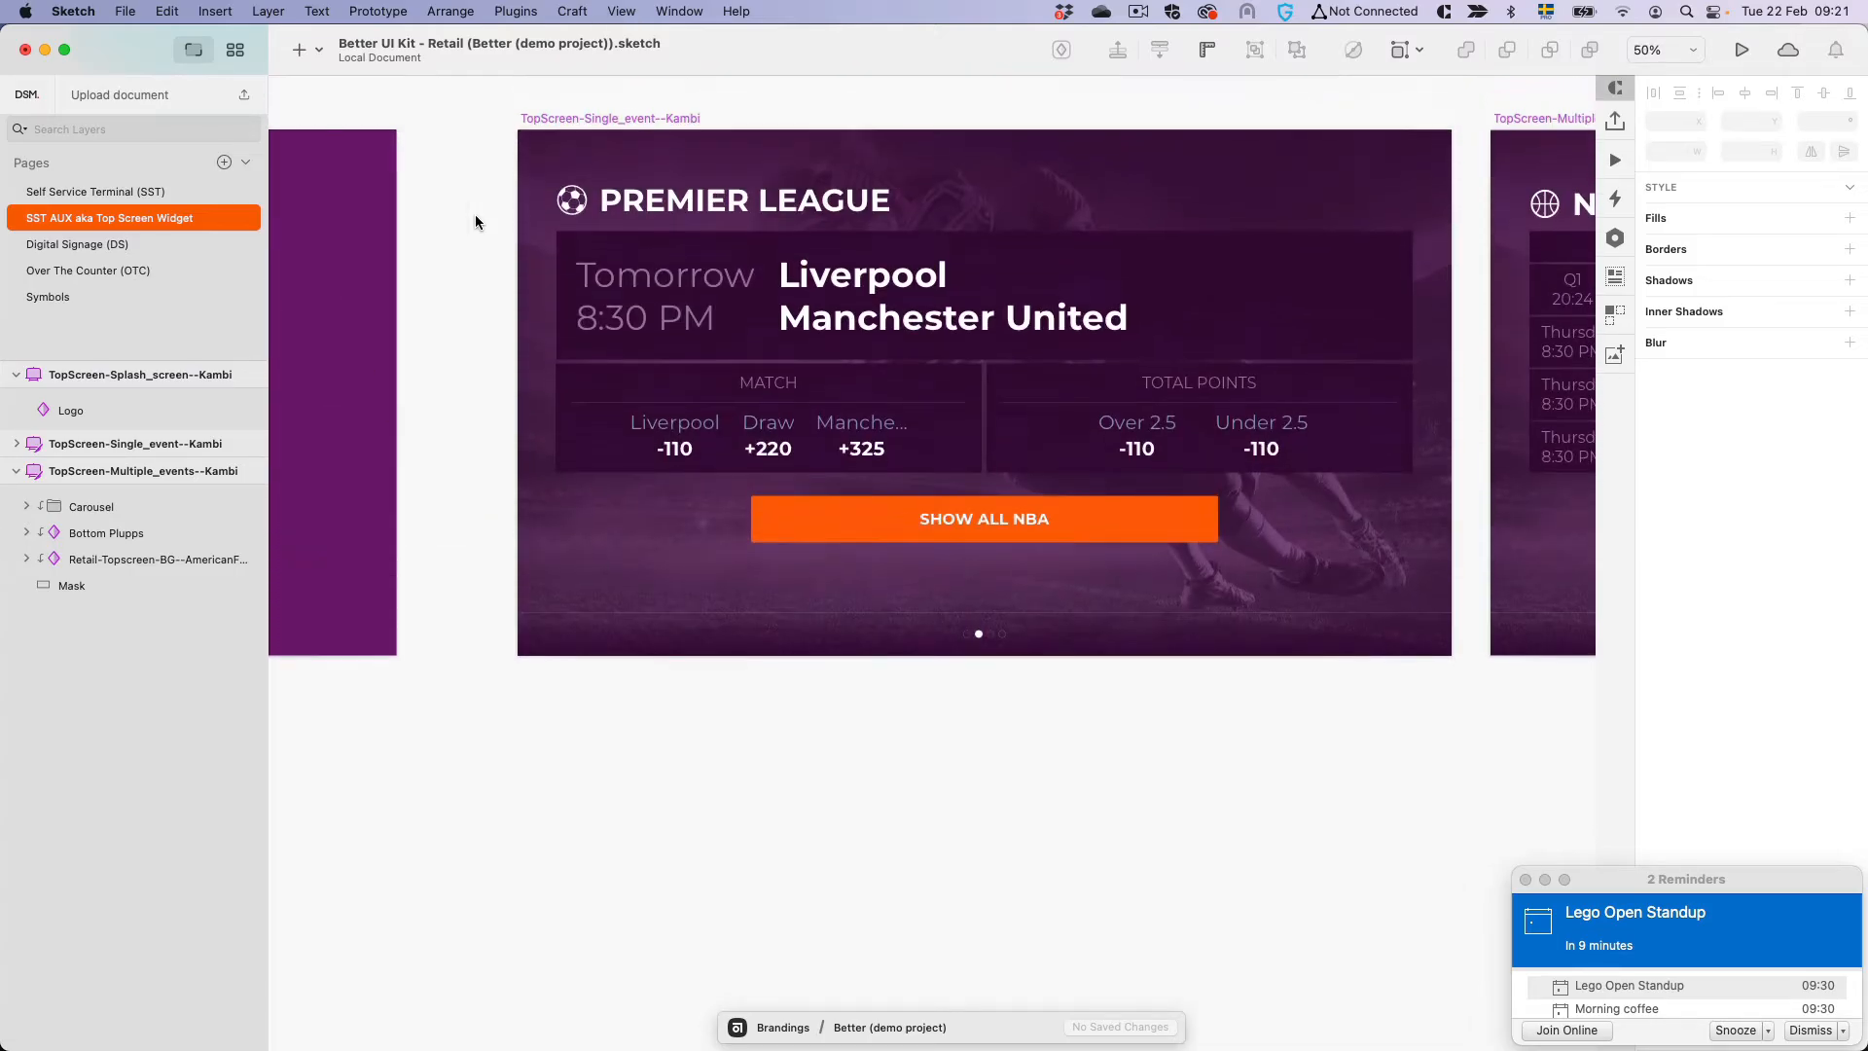
pyautogui.hscroll(10, 475, 221)
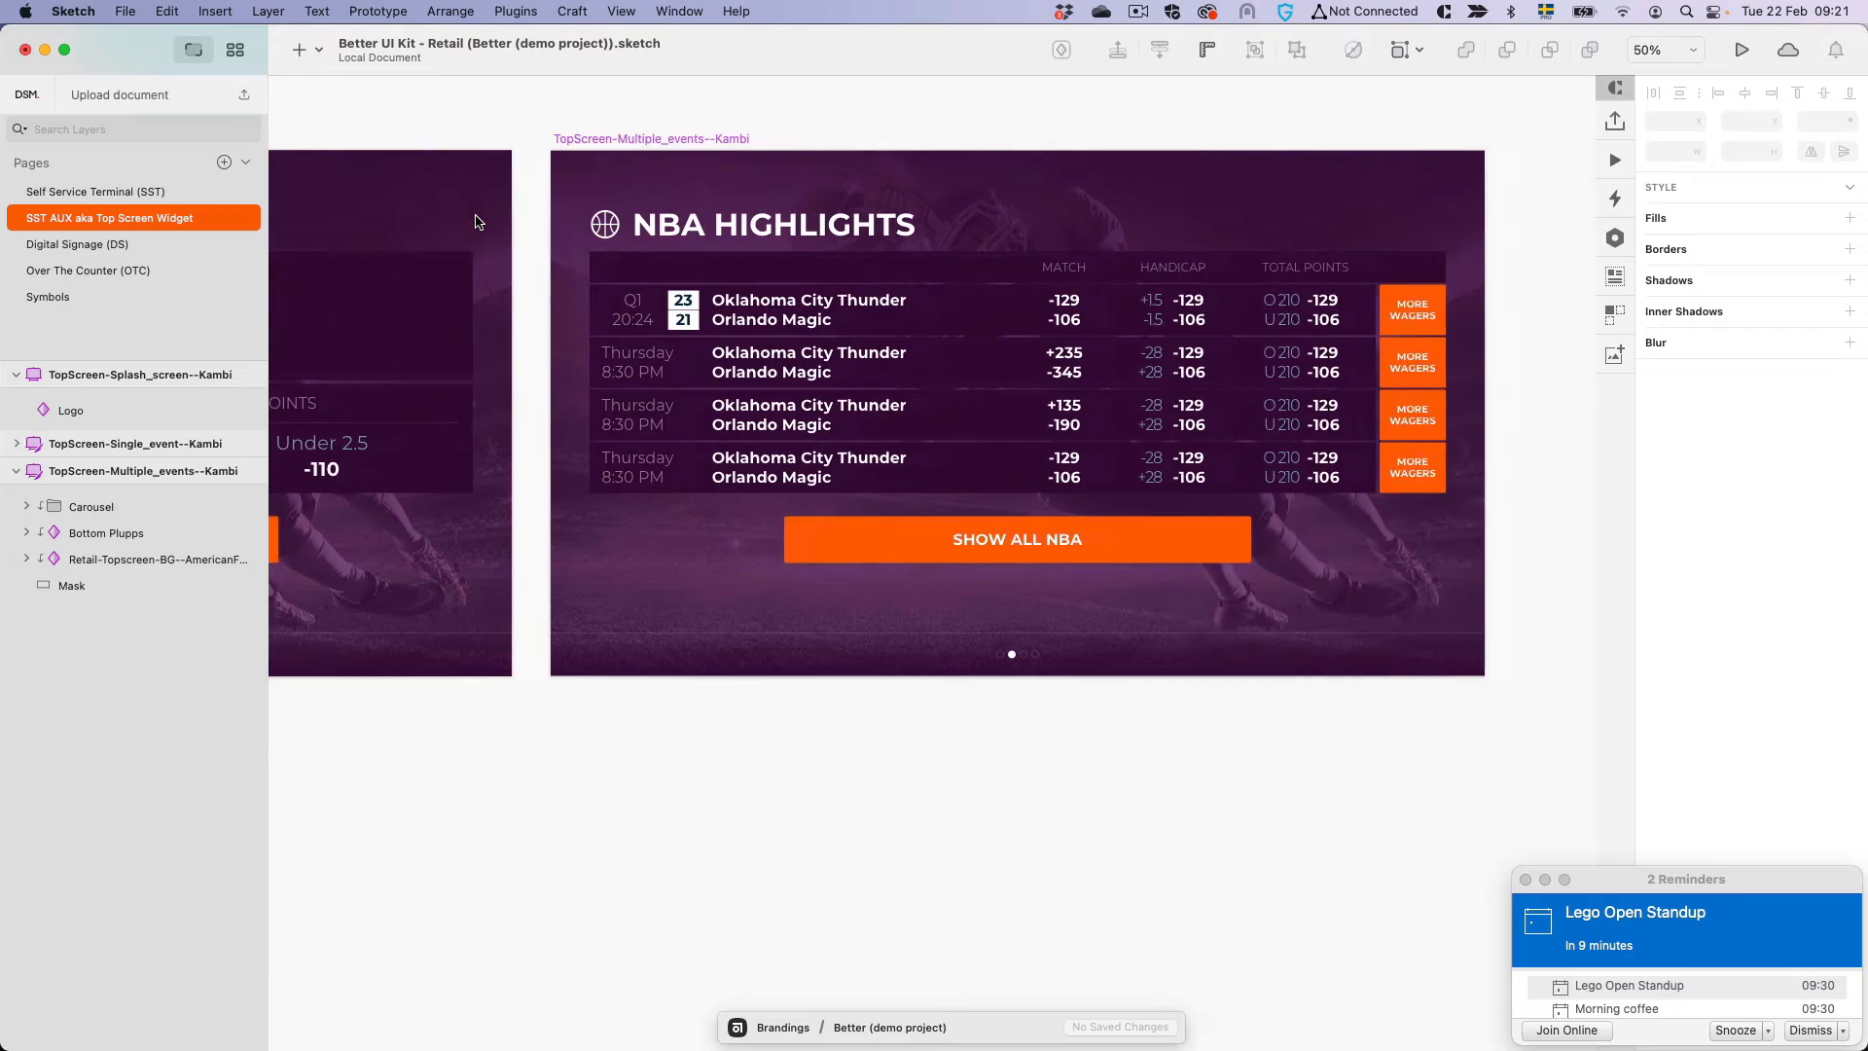
pyautogui.hscroll(7, 475, 222)
pyautogui.hscroll(-14, 475, 222)
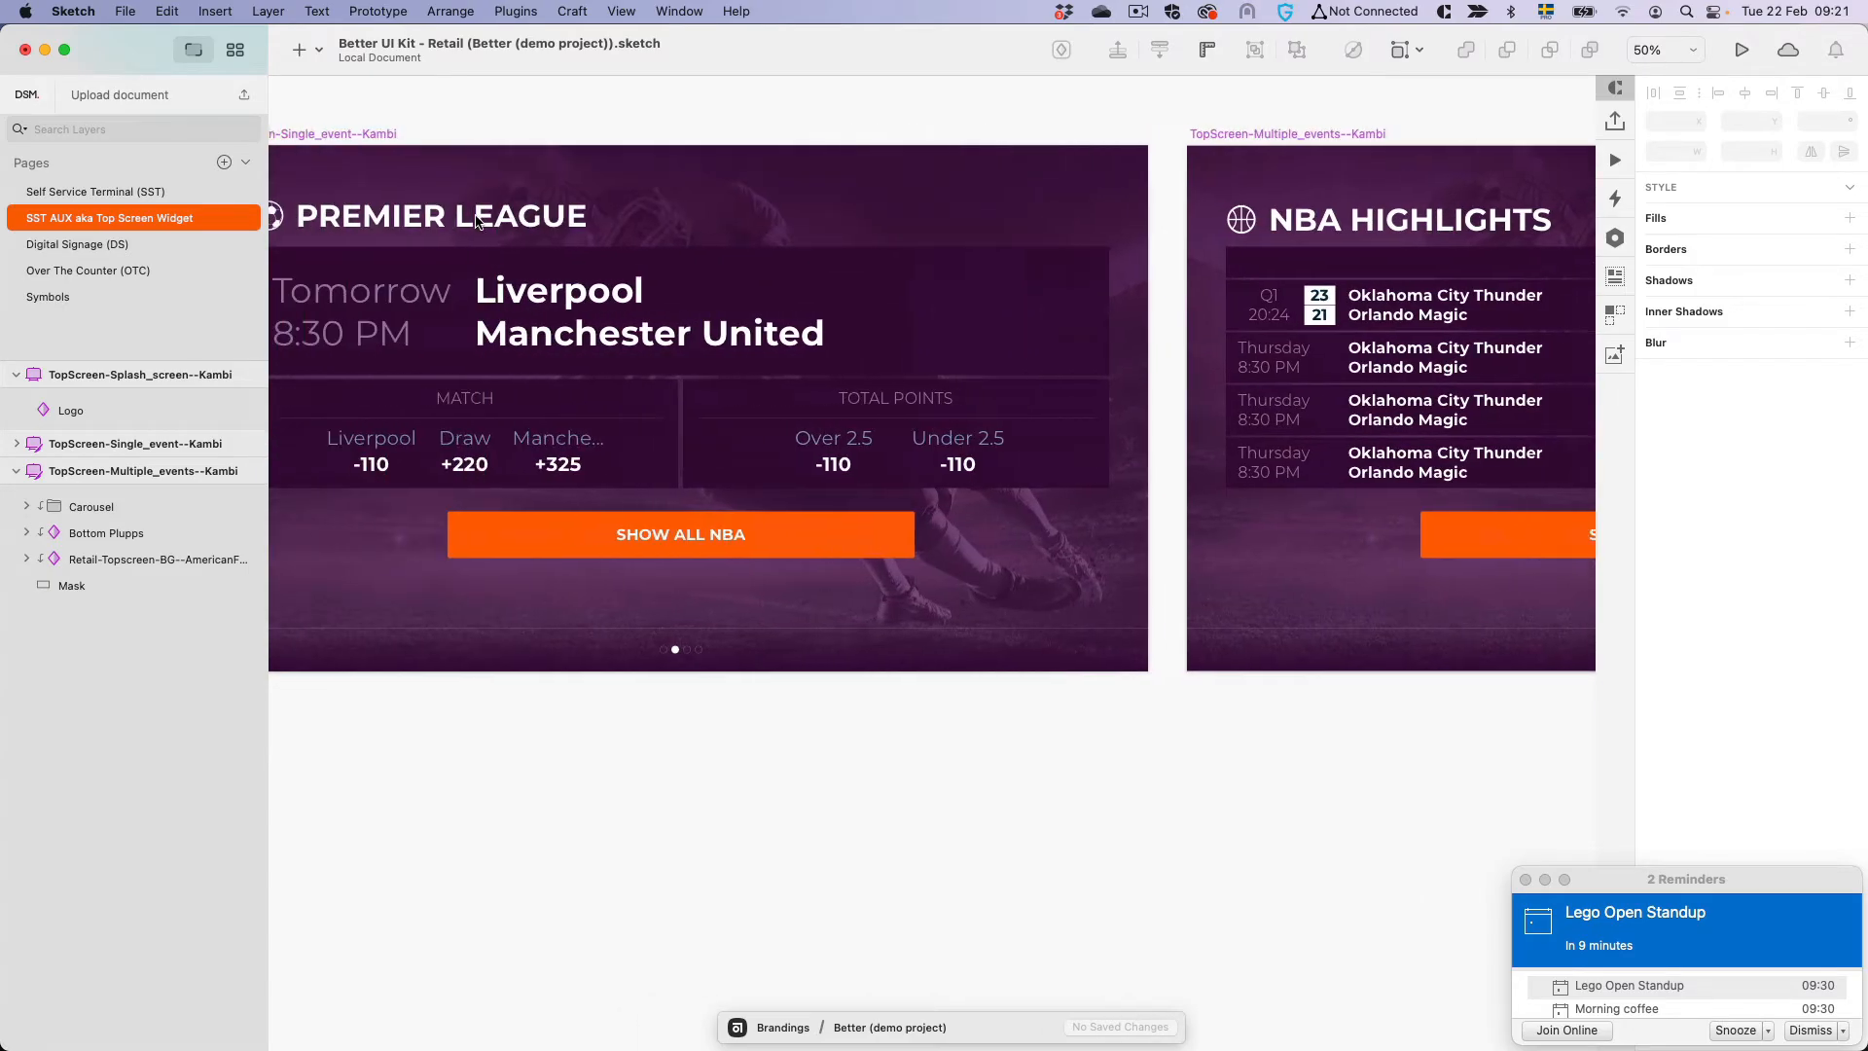
pyautogui.hscroll(-5, 428, 438)
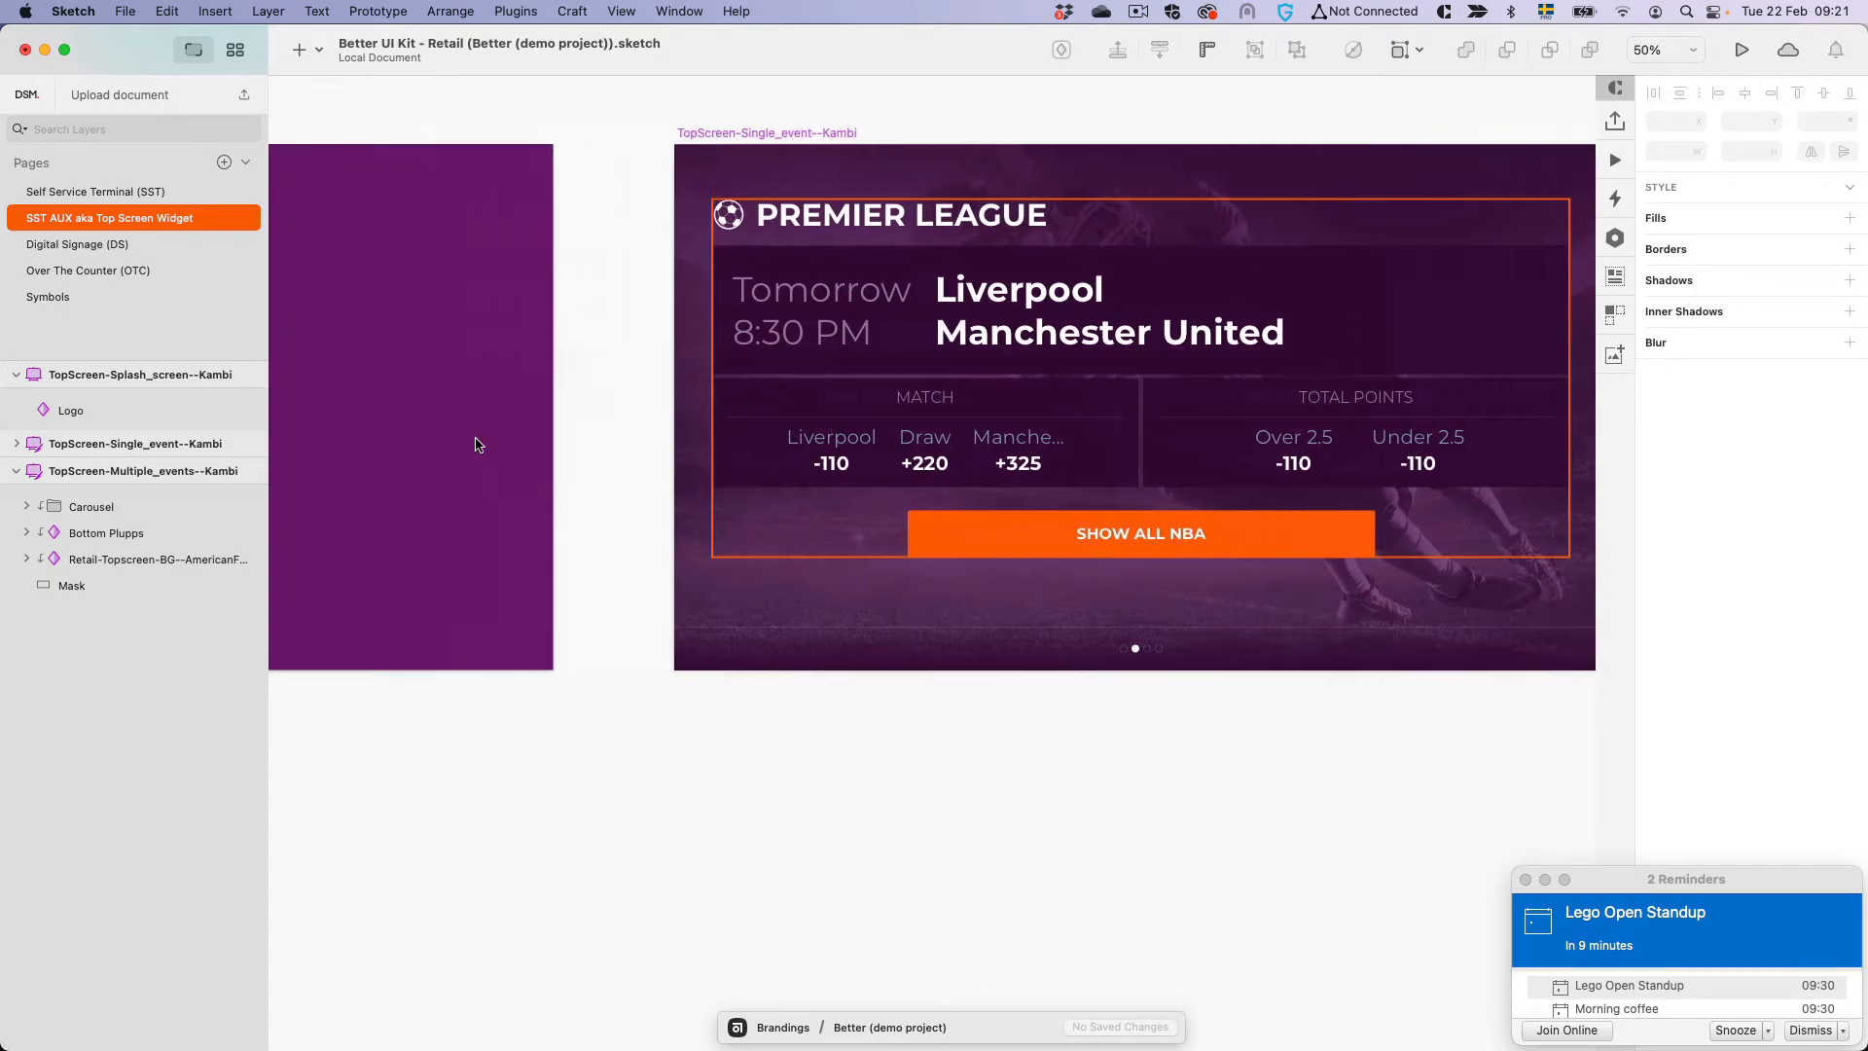
pyautogui.hscroll(-3, 476, 445)
pyautogui.hscroll(6, 473, 440)
pyautogui.click(565, 446)
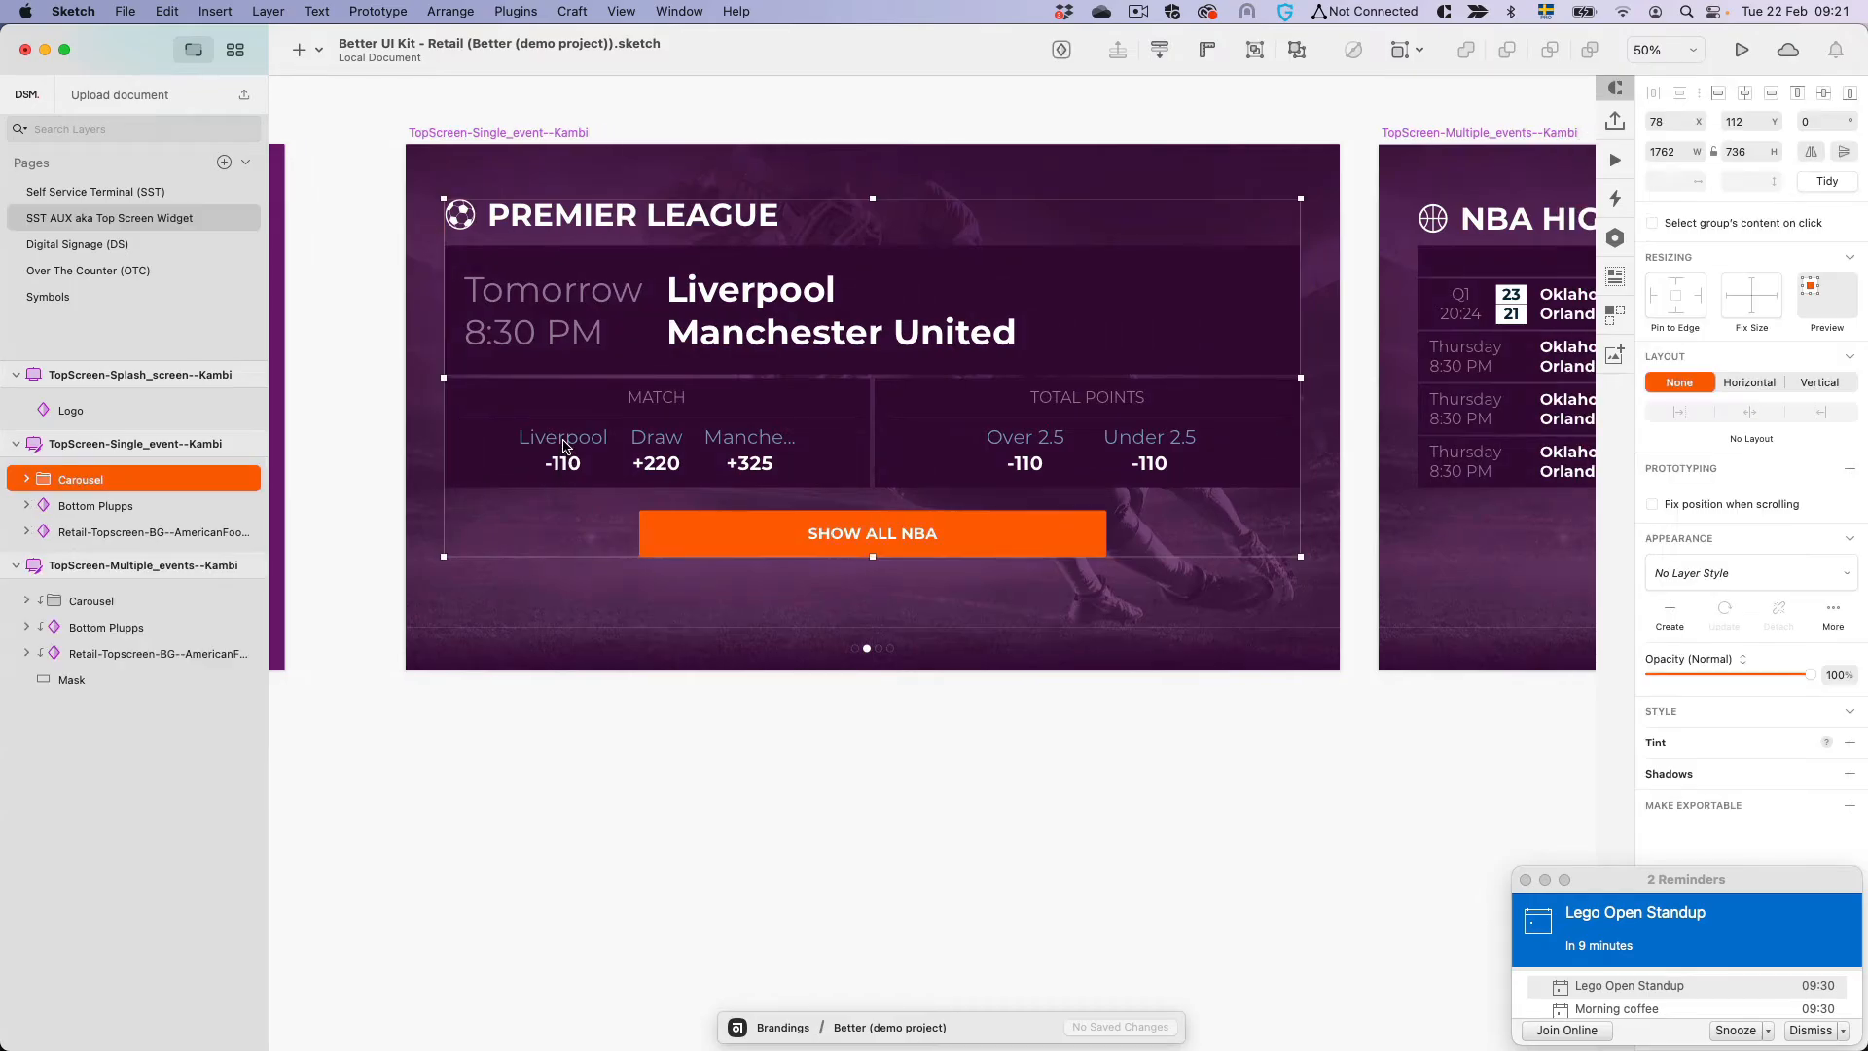
# Step: Drill into the 2-row outcomes odds symbol source and select its Label text layer
pyautogui.doubleClick(564, 446)
pyautogui.doubleClick(564, 446)
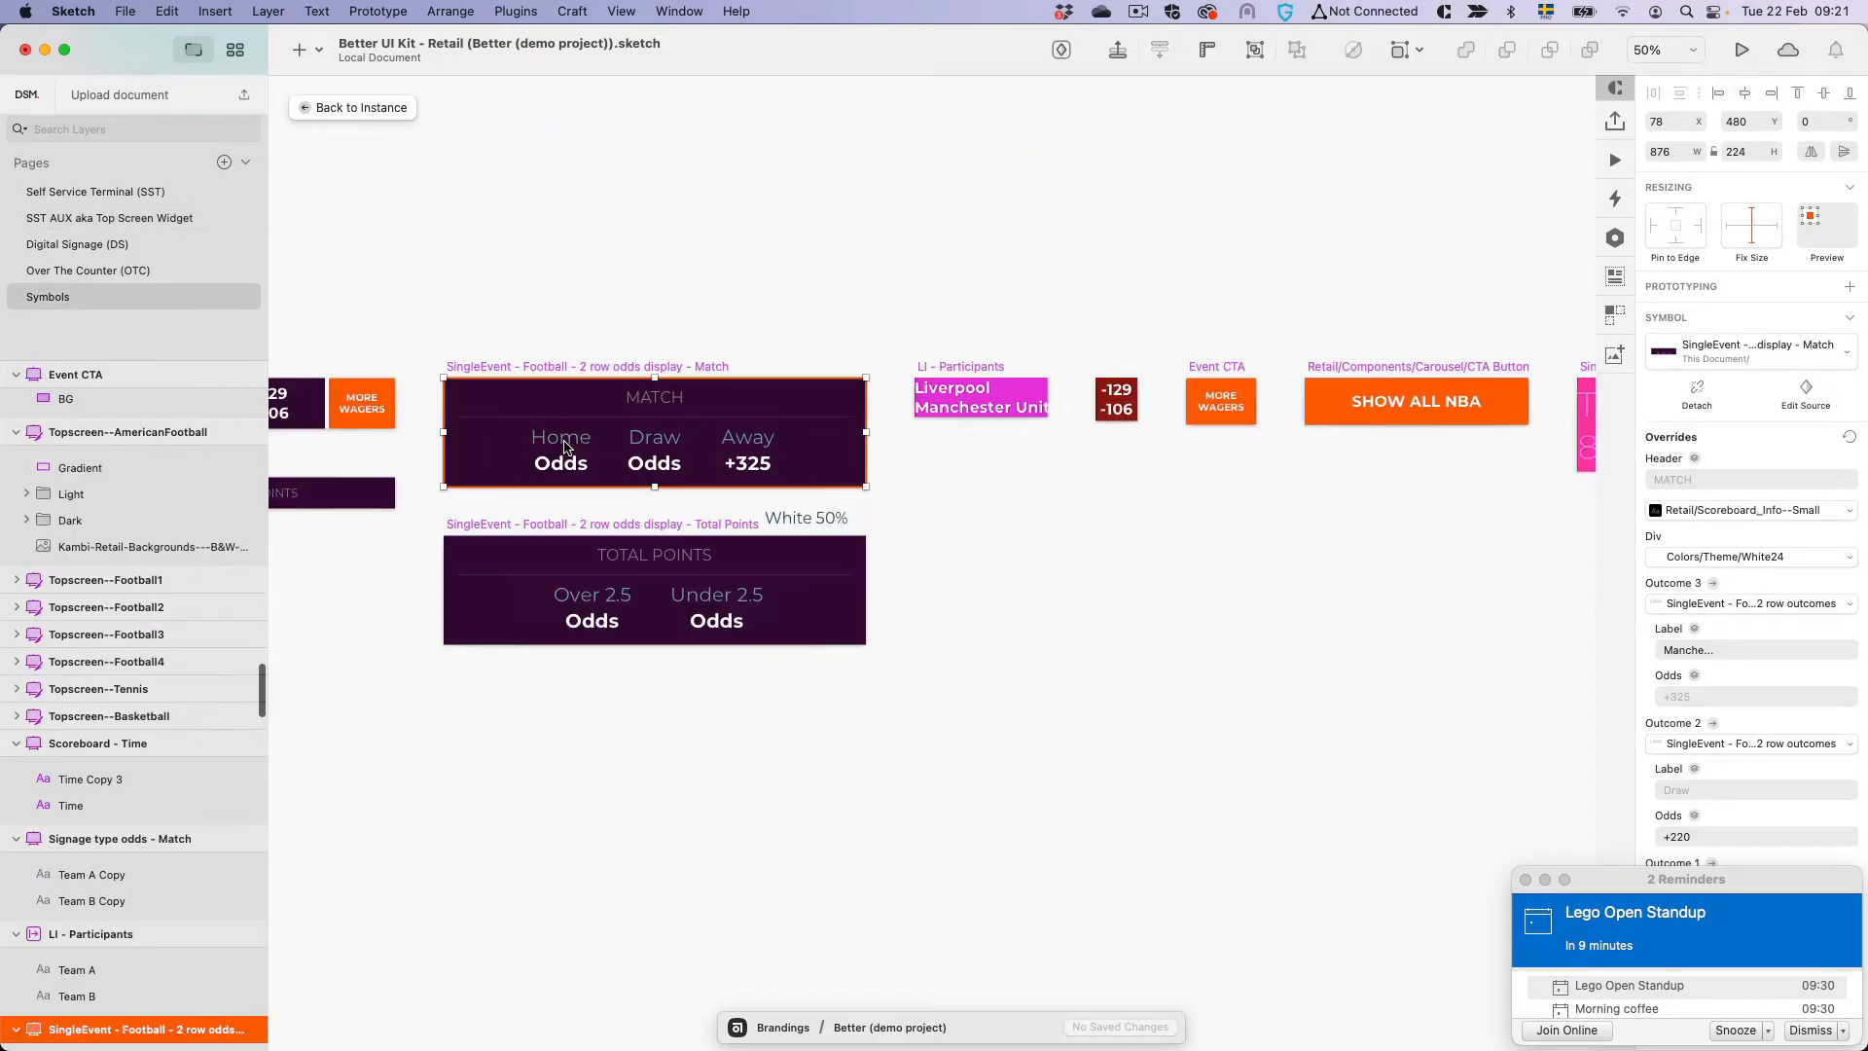
pyautogui.click(567, 446)
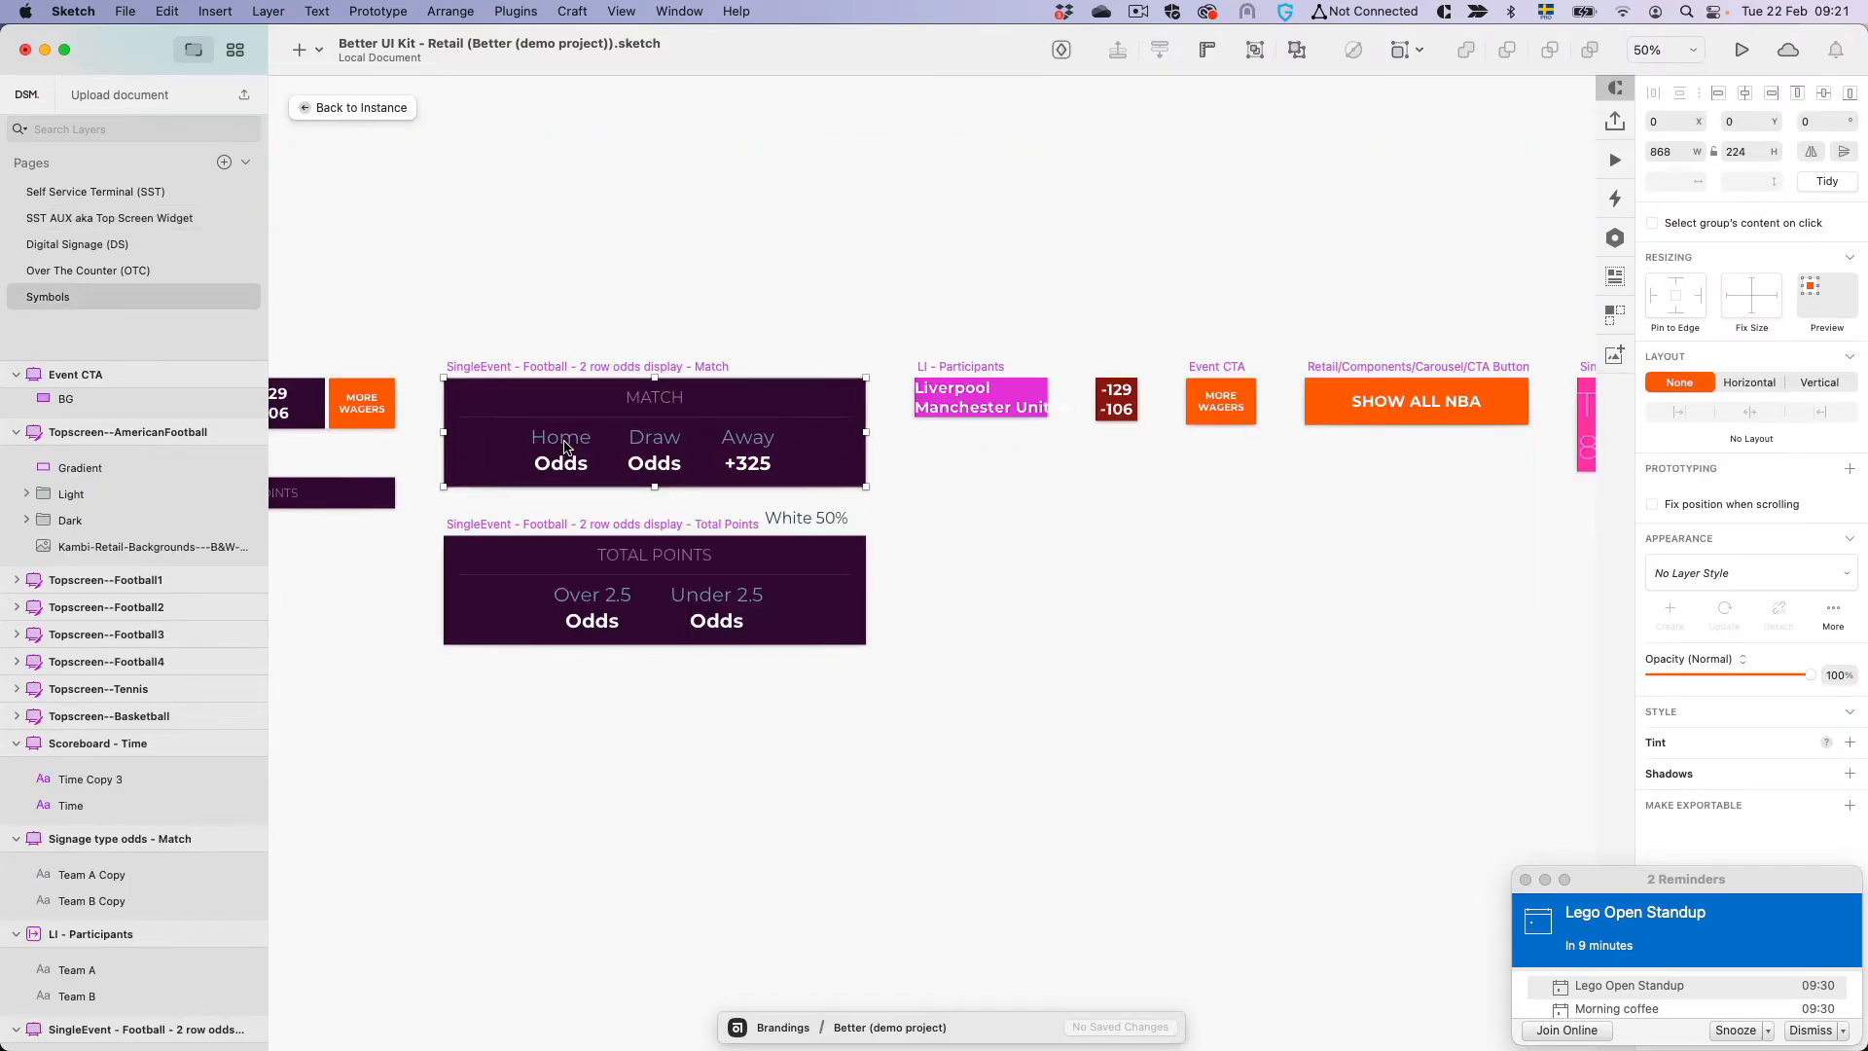
pyautogui.doubleClick(567, 447)
pyautogui.press('Return')
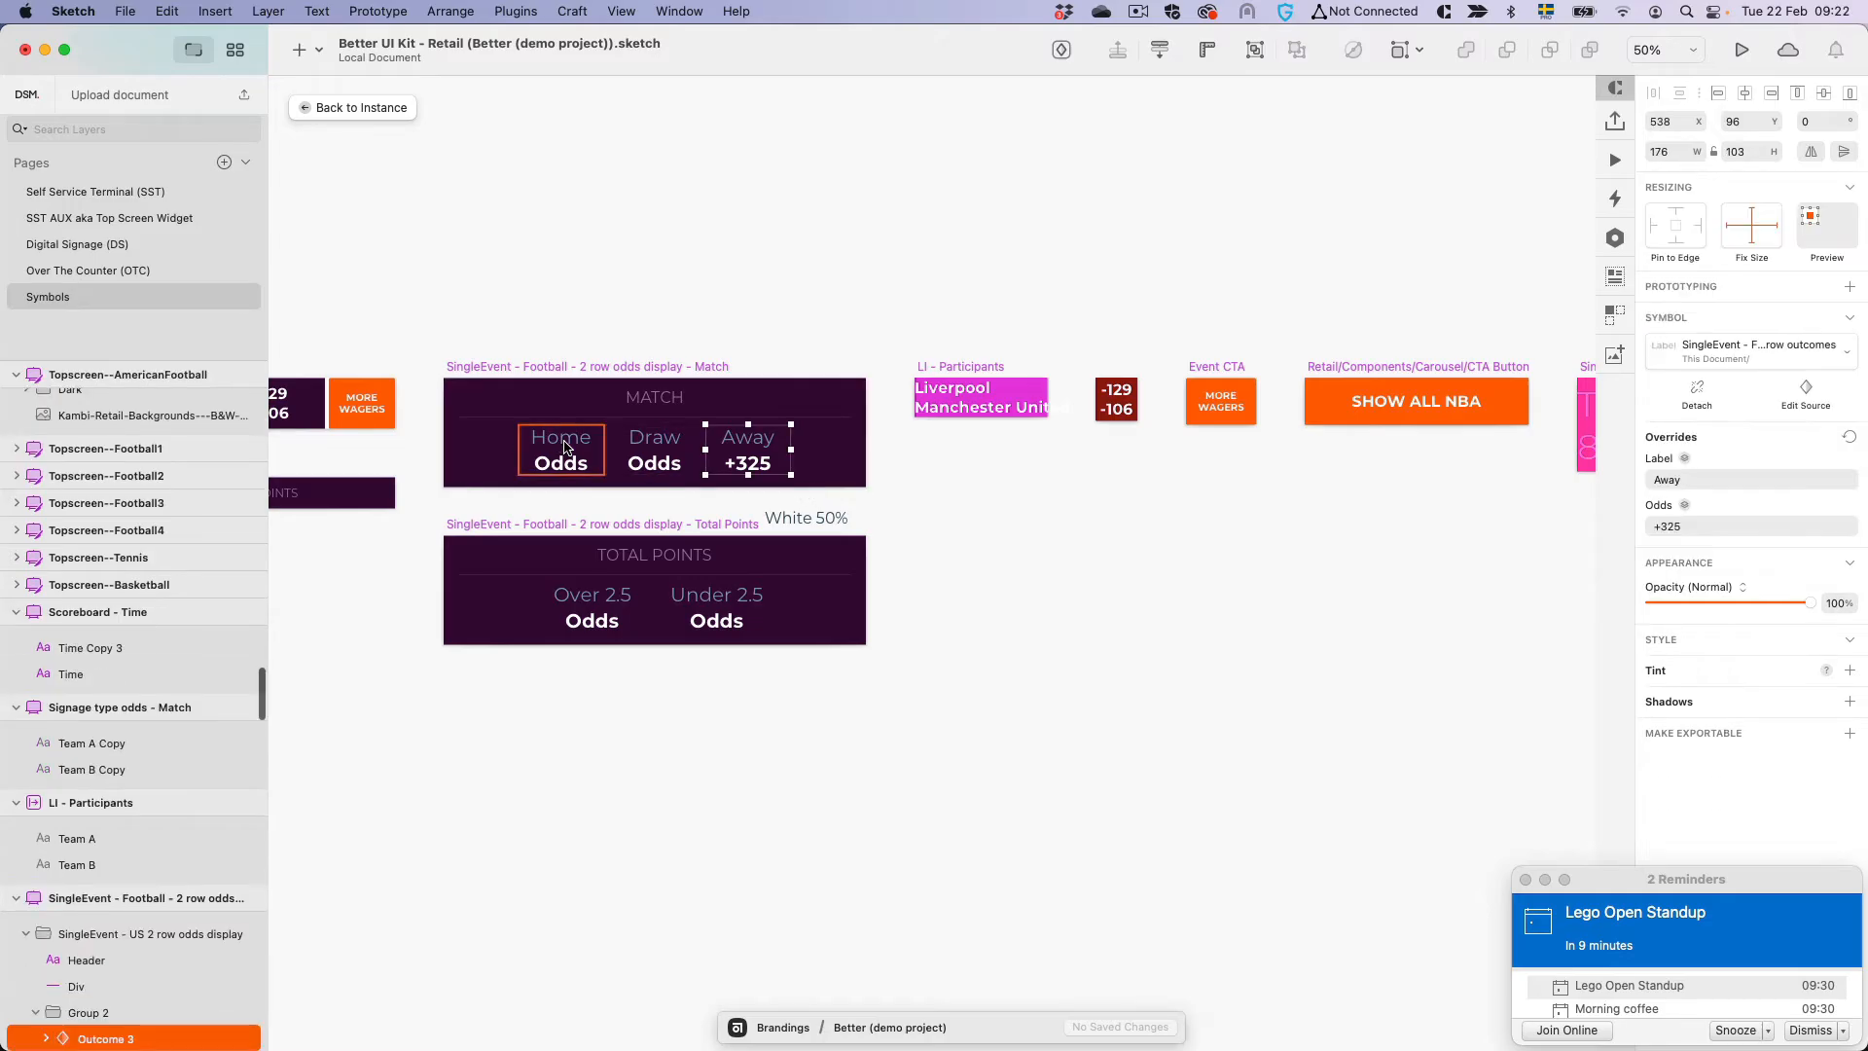
pyautogui.doubleClick(567, 448)
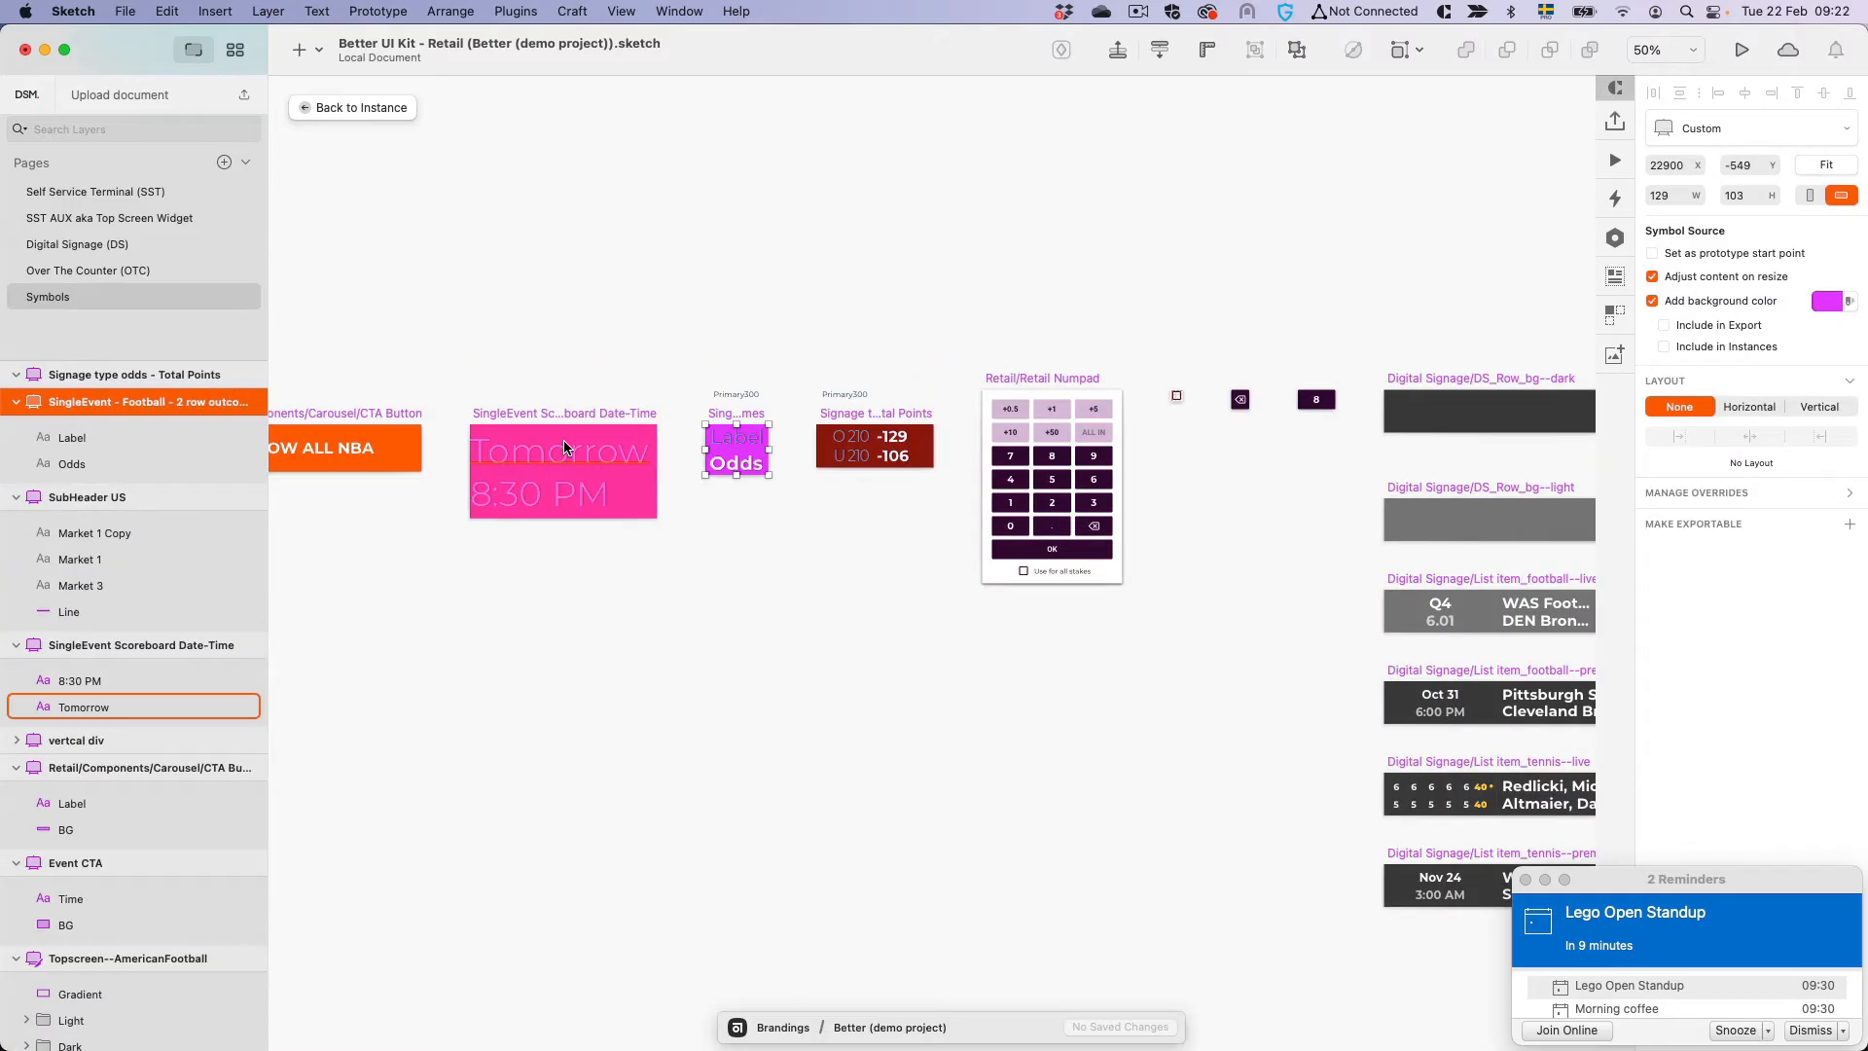
pyautogui.doubleClick(740, 439)
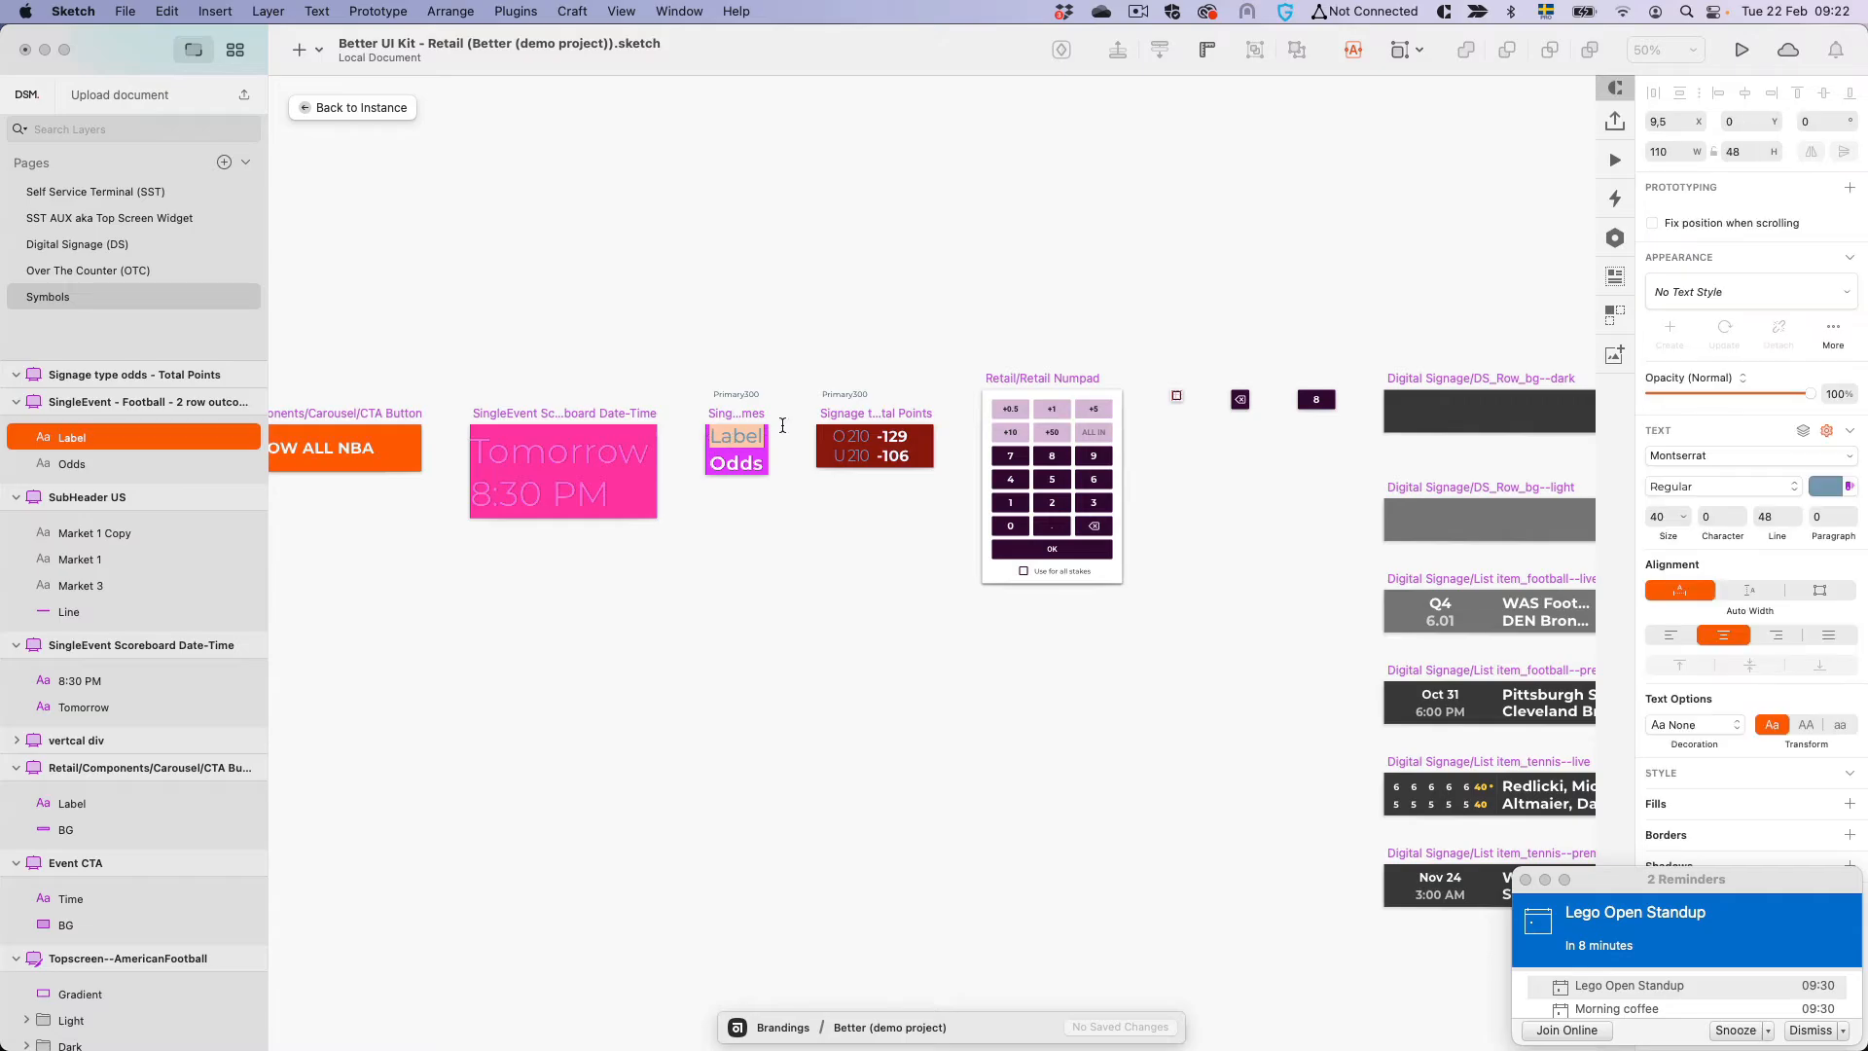
pyautogui.click(808, 423)
pyautogui.click(741, 445)
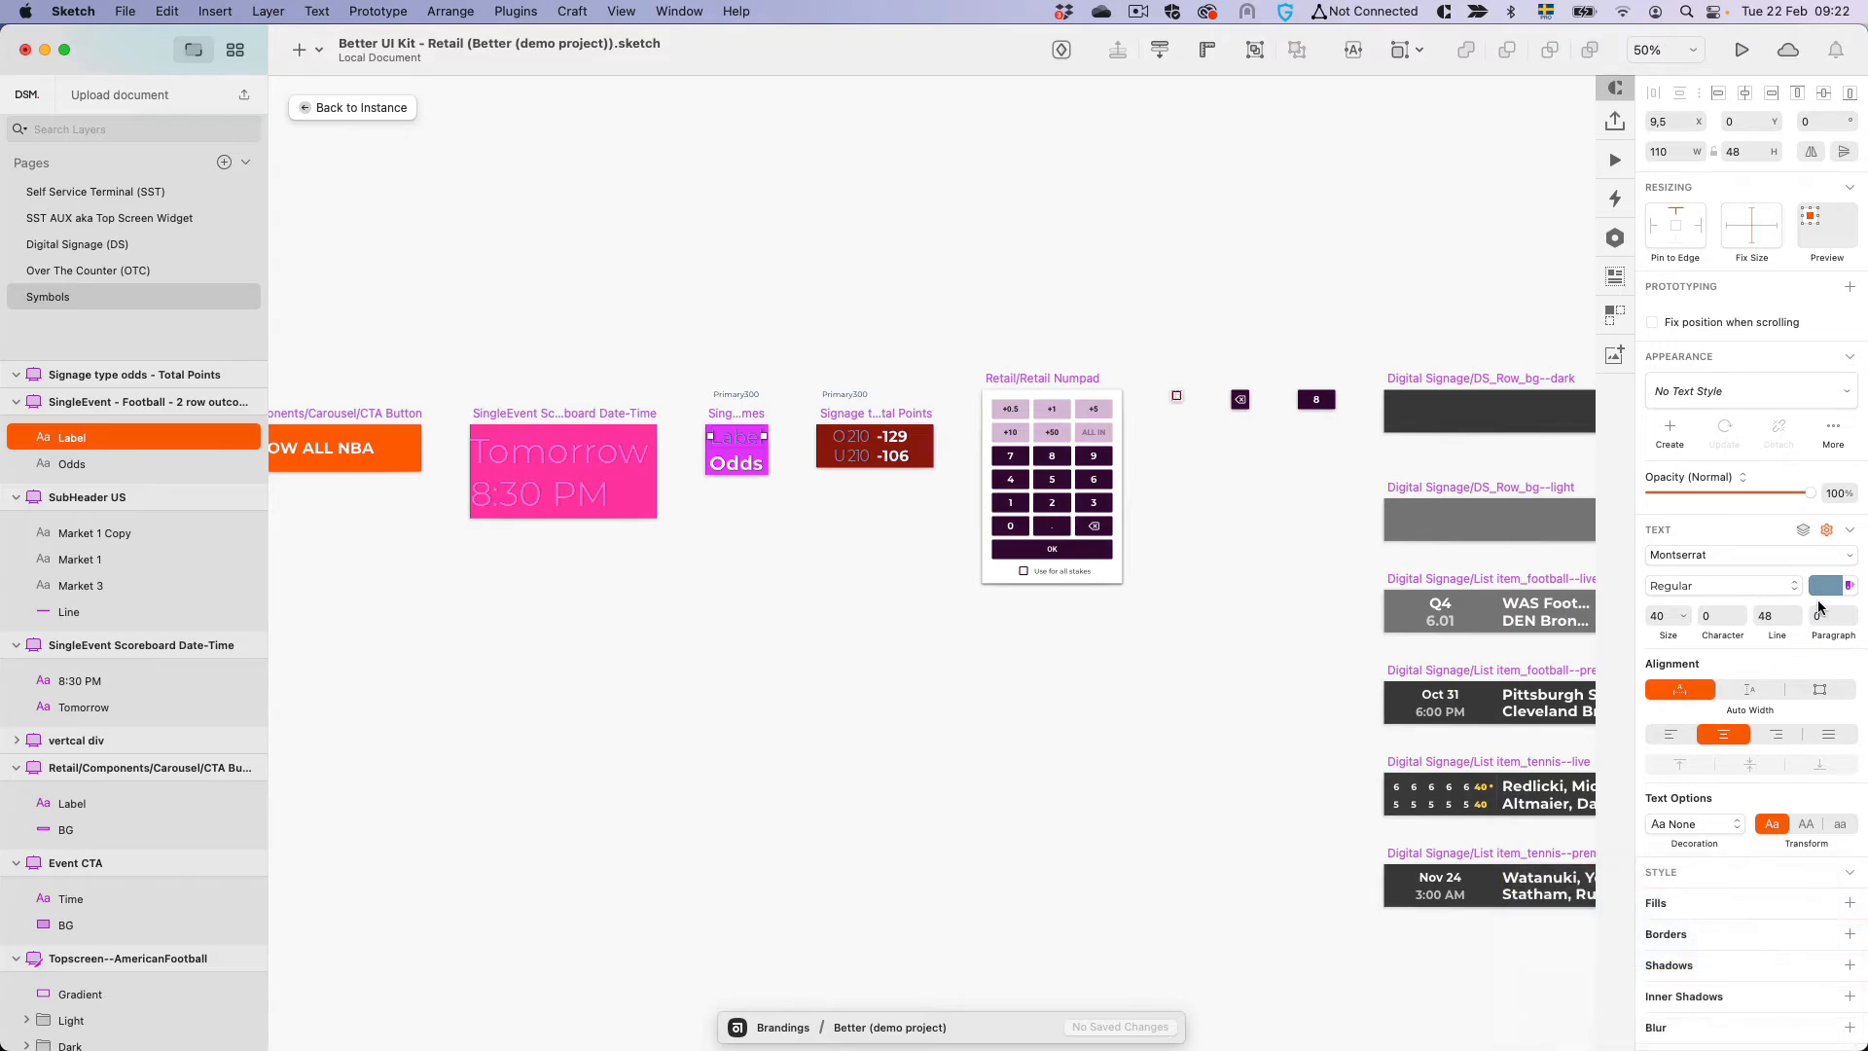
# Step: Set the Label text colour to Better UI Kit Secondary500 green
pyautogui.click(1848, 585)
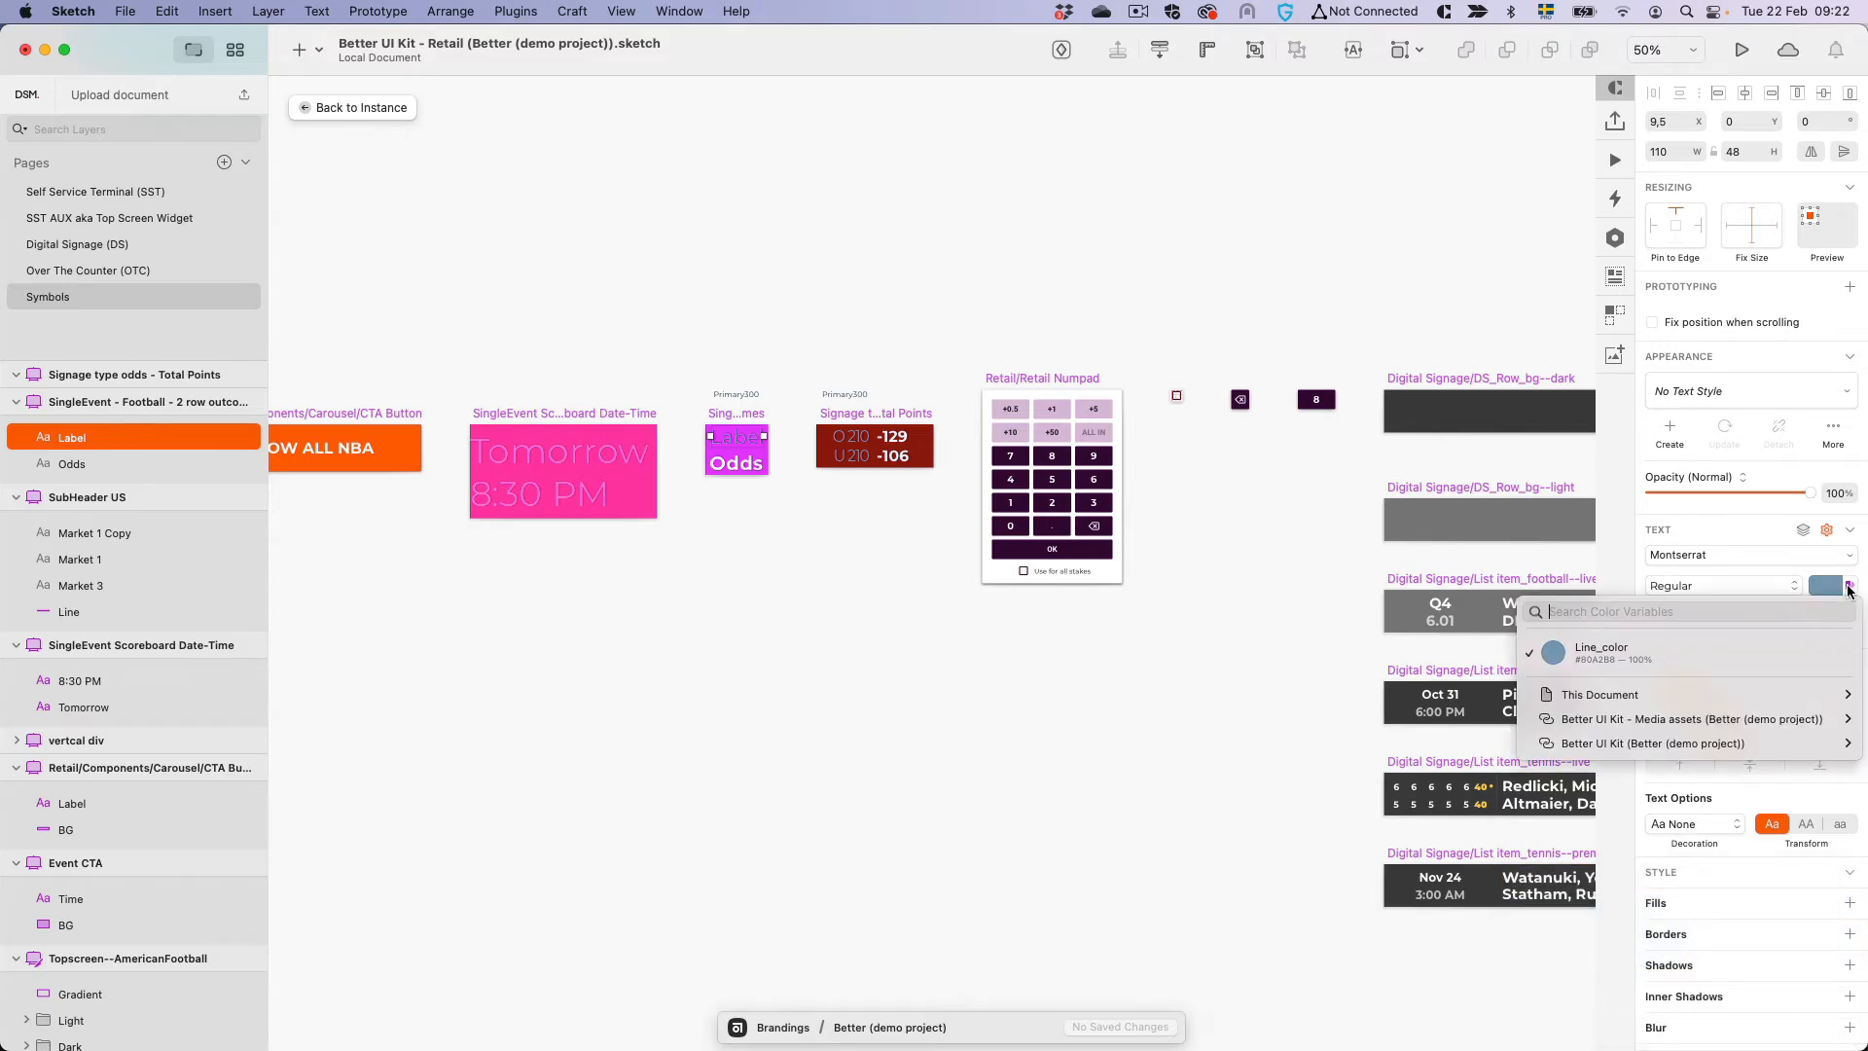
pyautogui.moveTo(1770, 697)
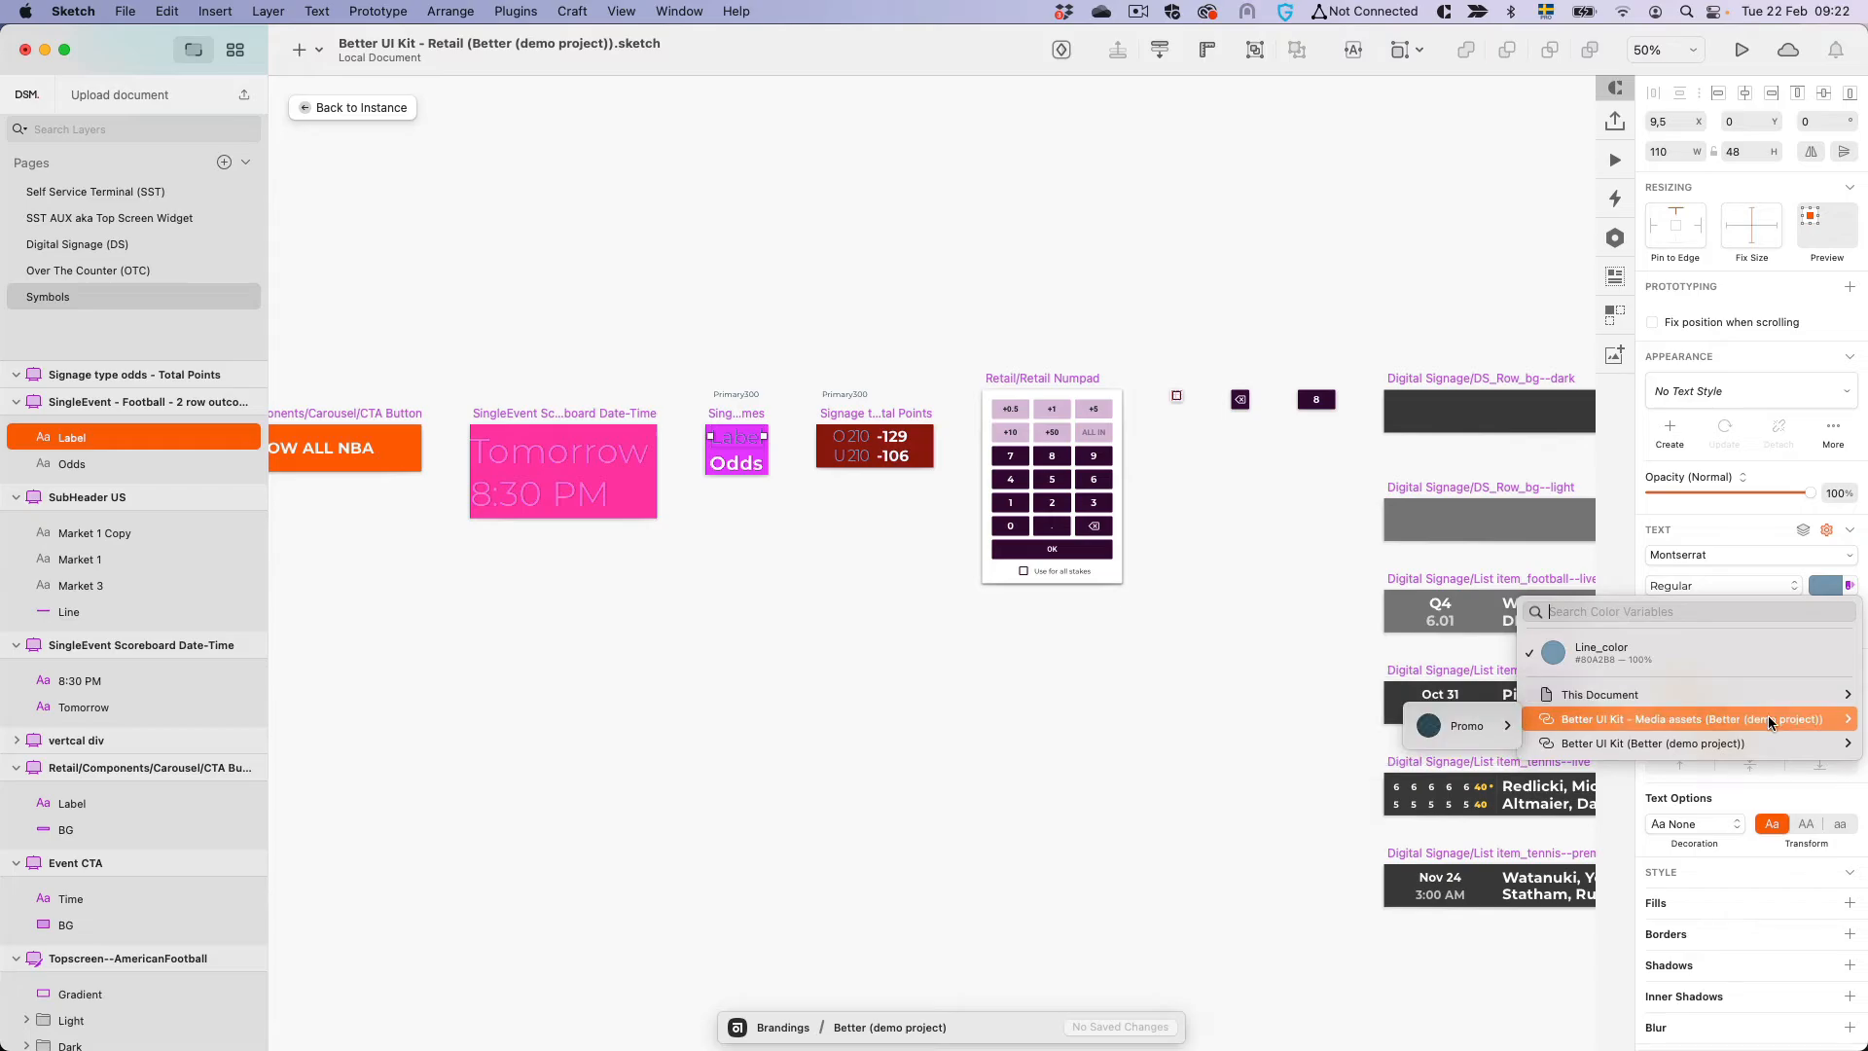
pyautogui.moveTo(1770, 732)
pyautogui.moveTo(1434, 737)
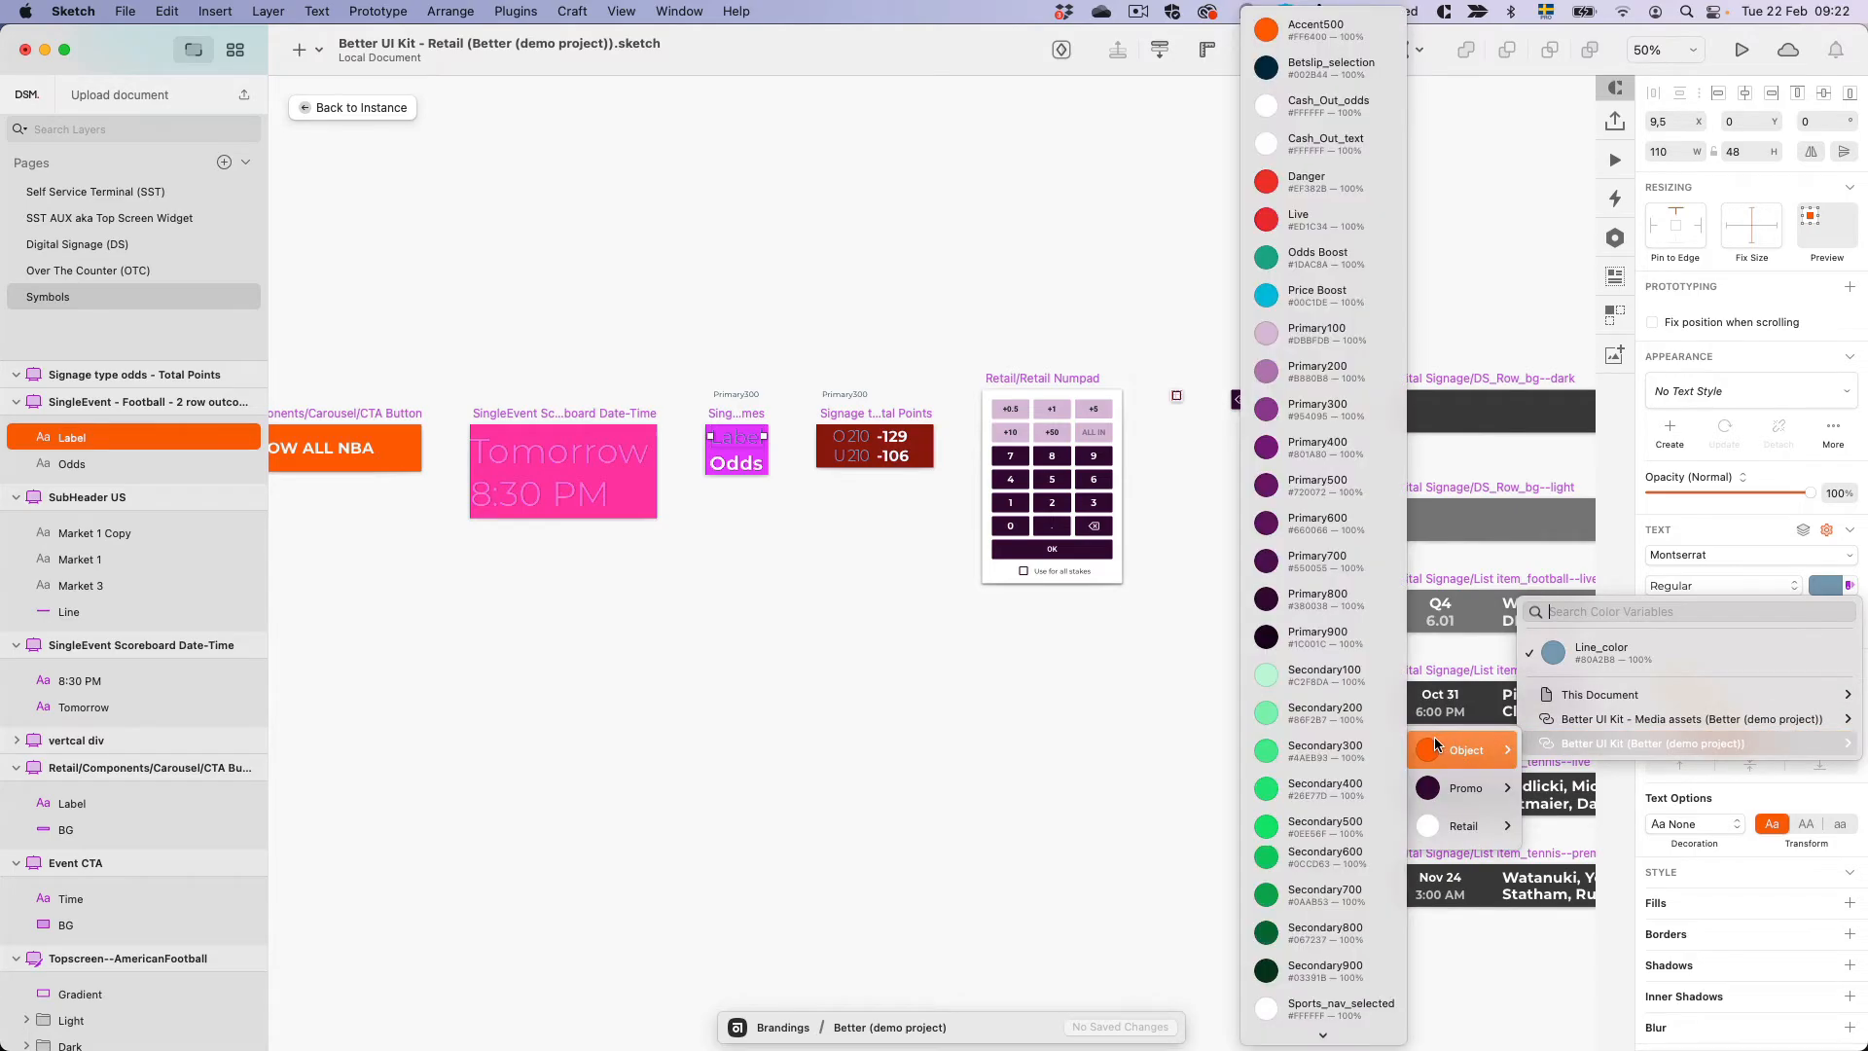
pyautogui.click(1361, 826)
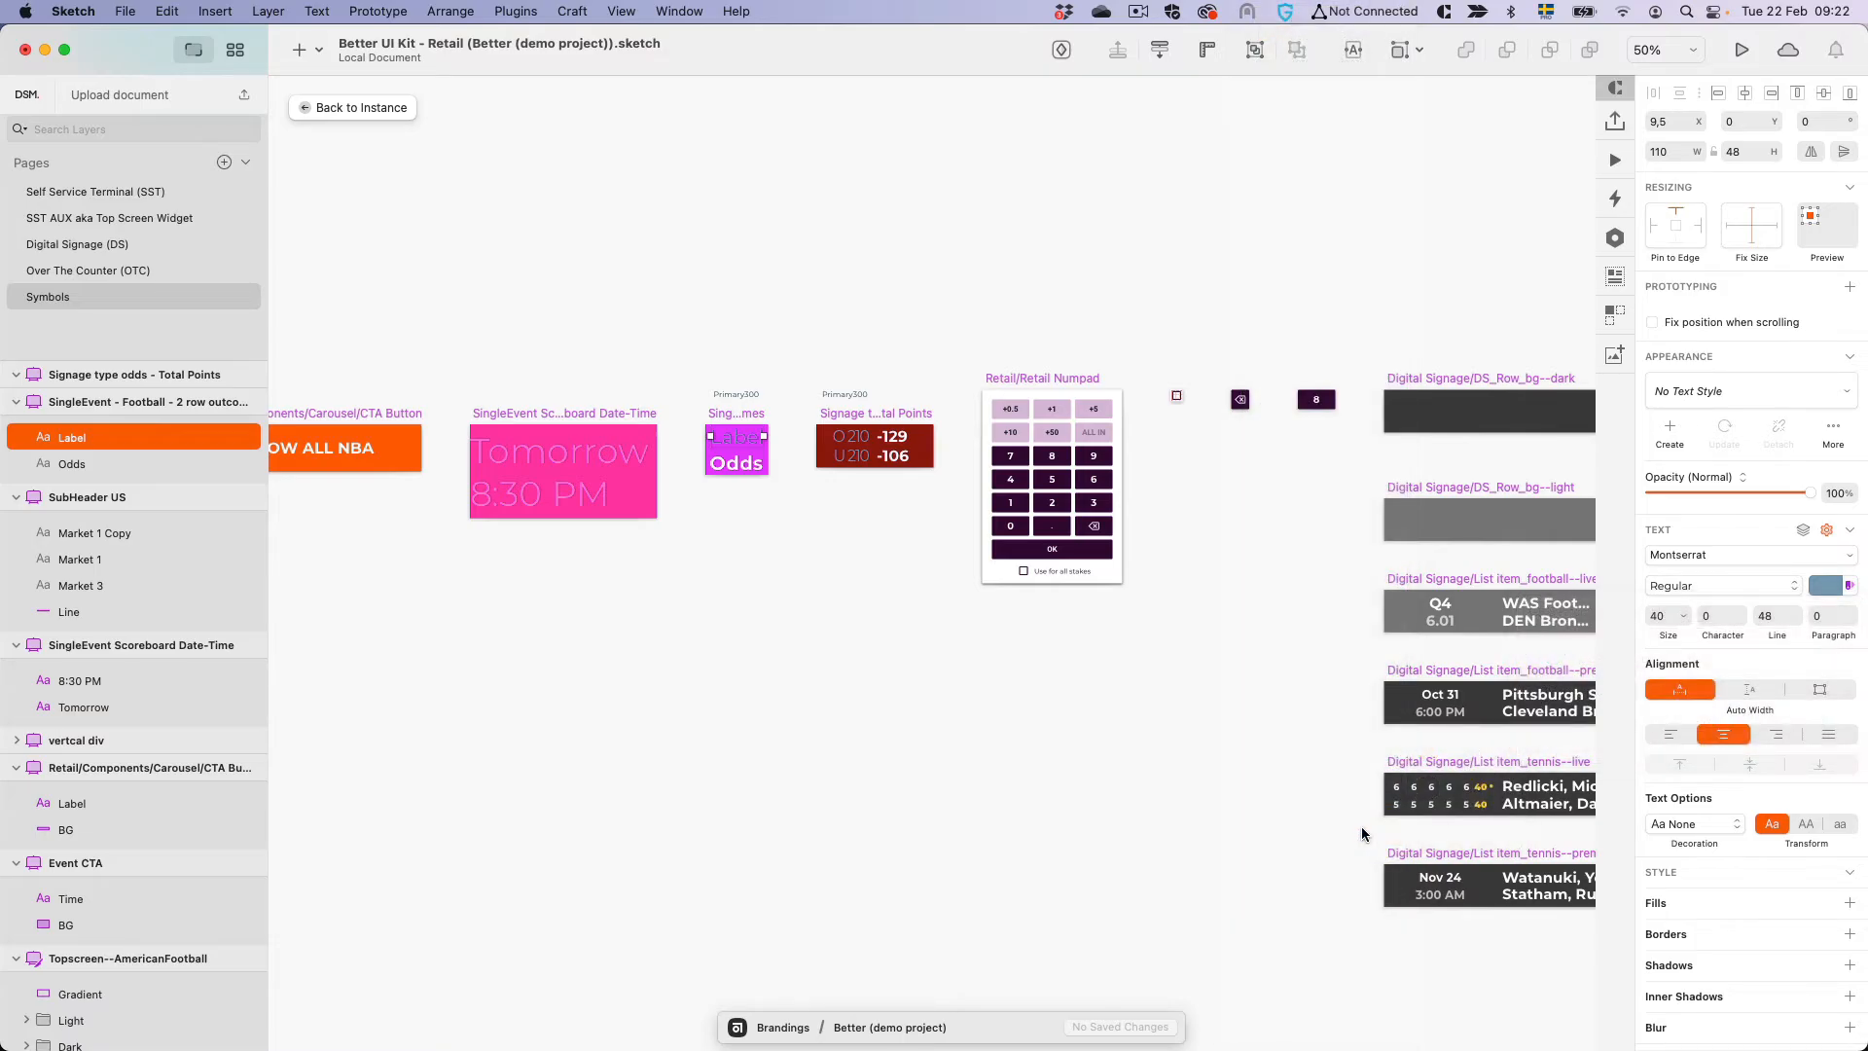
pyautogui.click(918, 701)
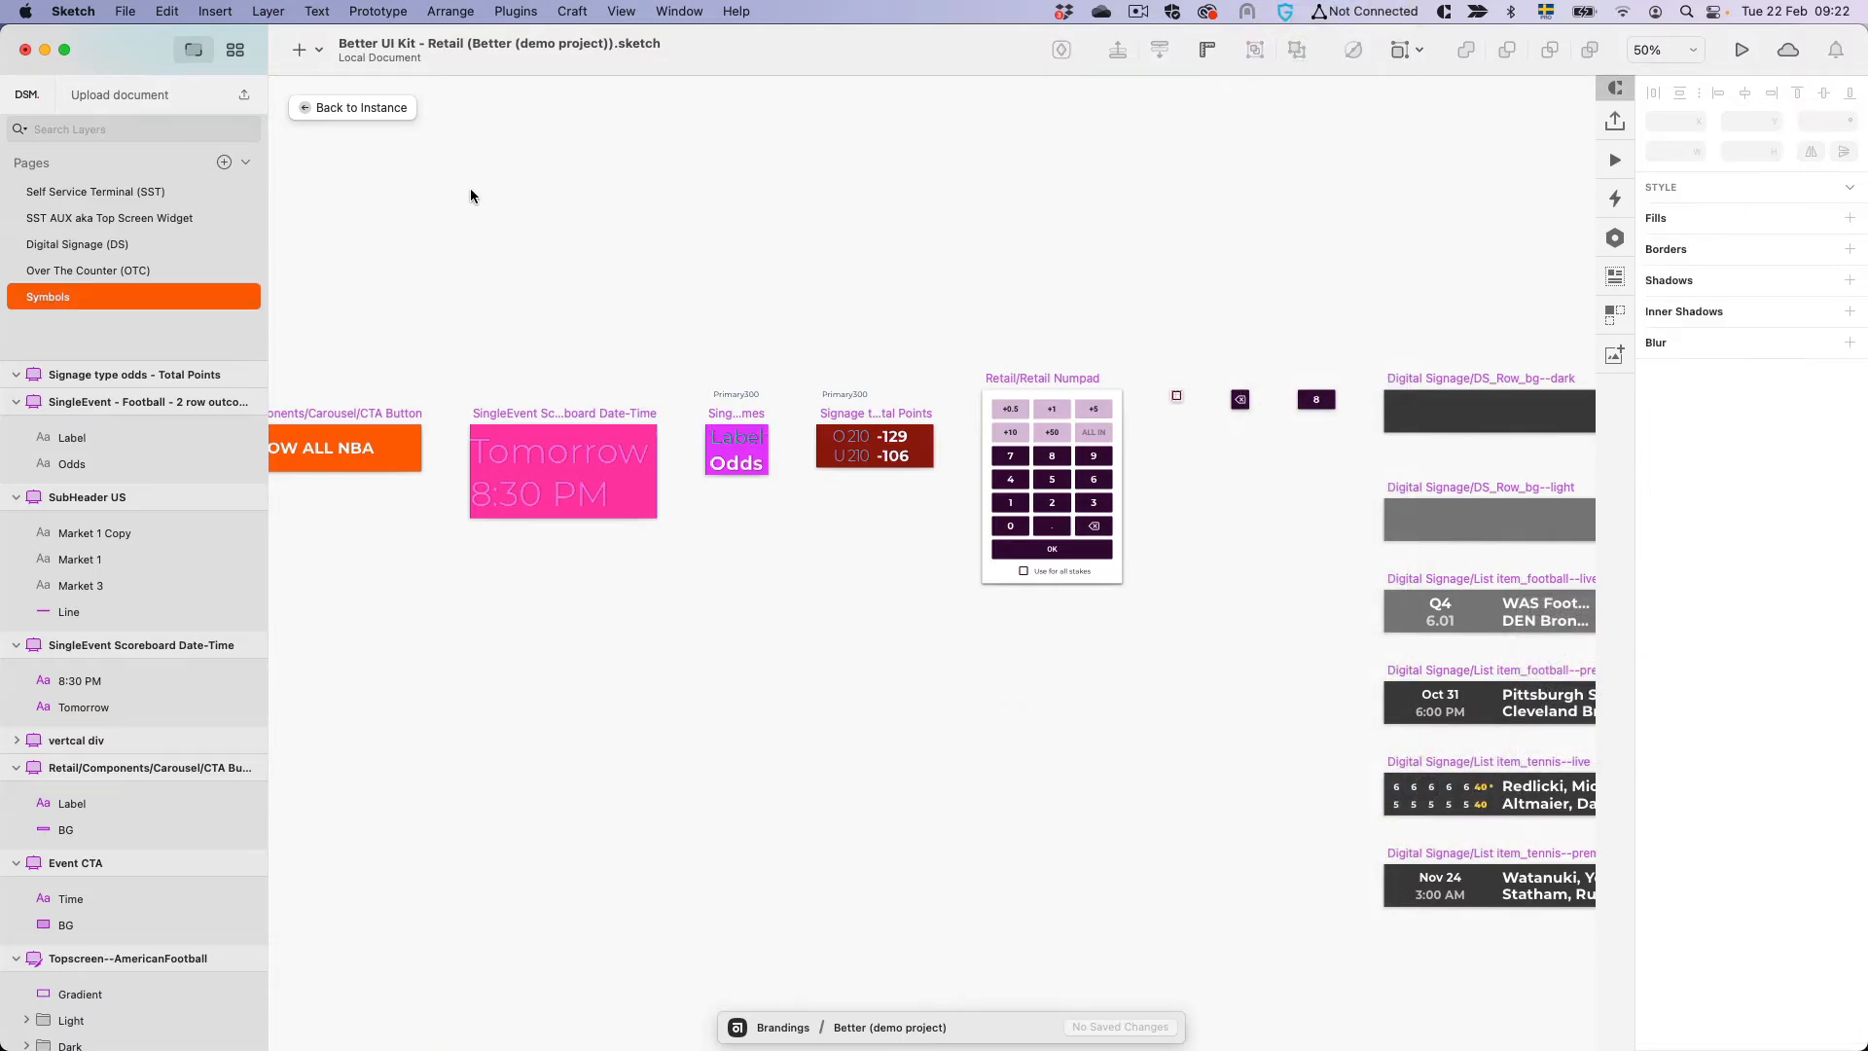
# Step: Go back from the symbol to its instance, then on to the Symbols page
pyautogui.click(381, 109)
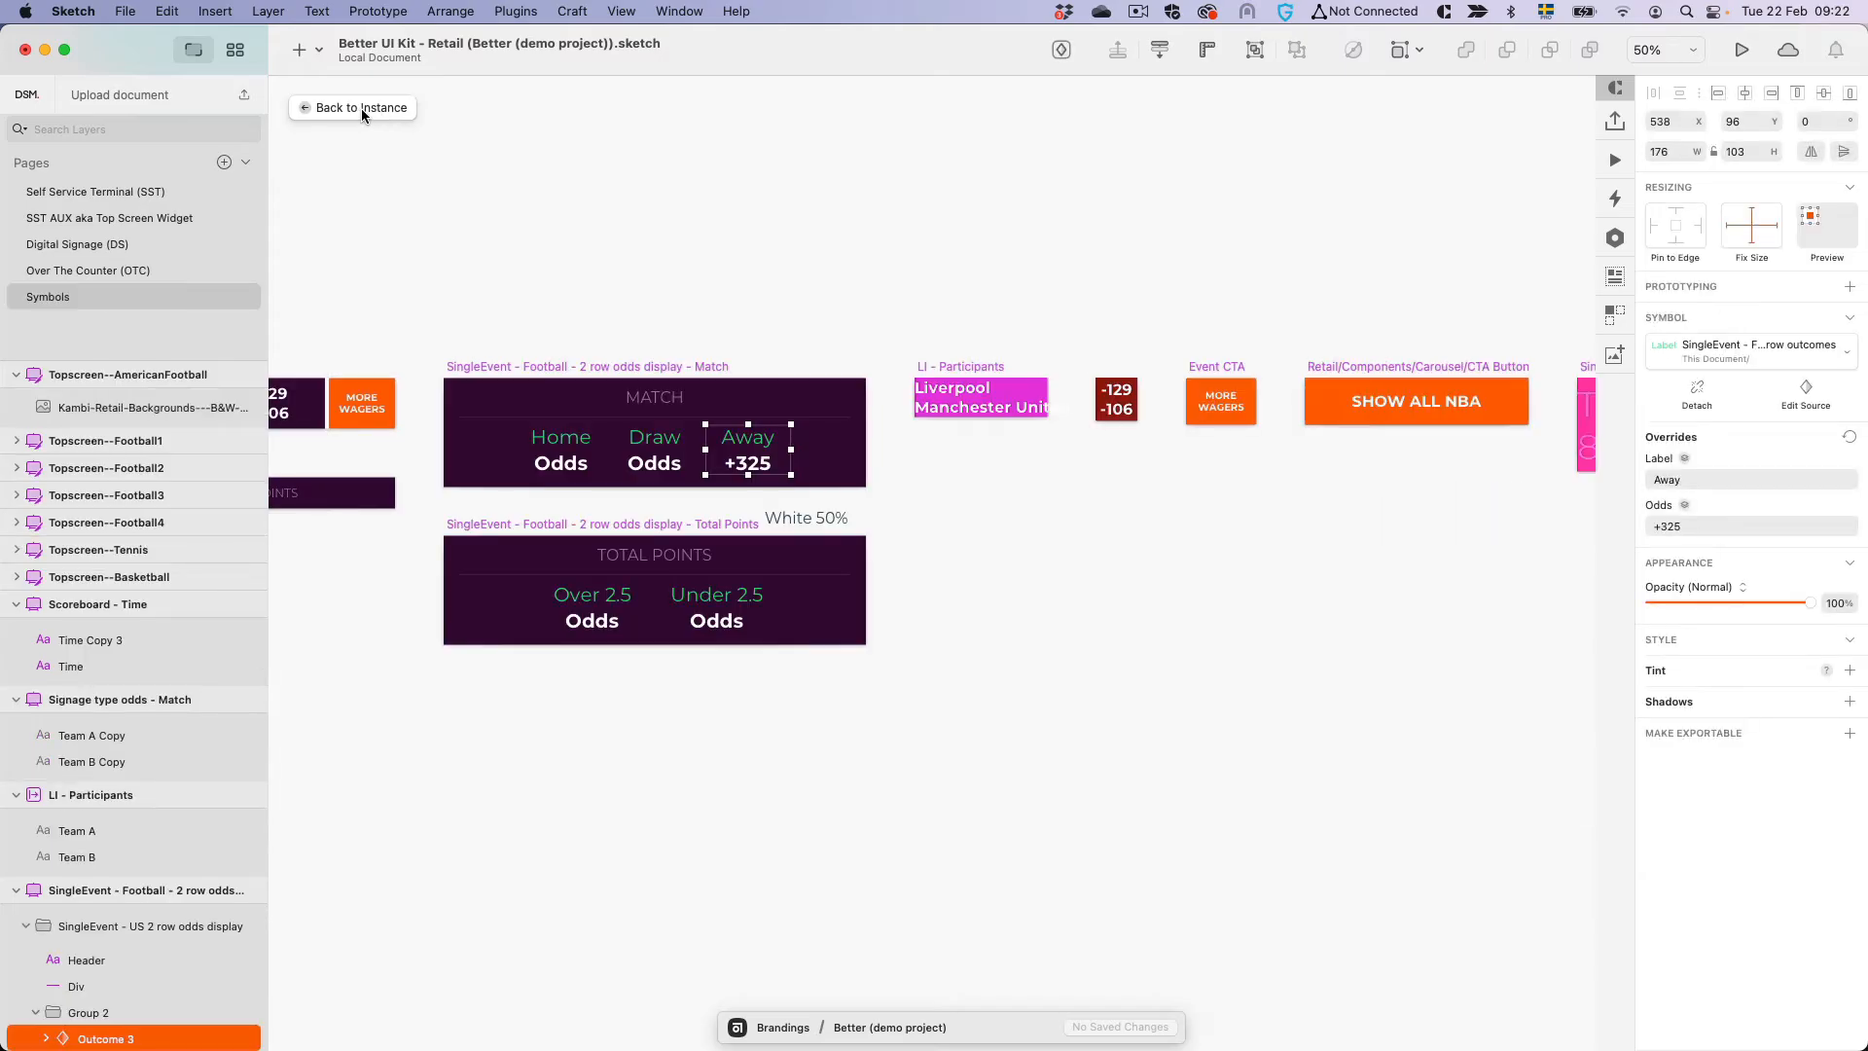
pyautogui.click(360, 108)
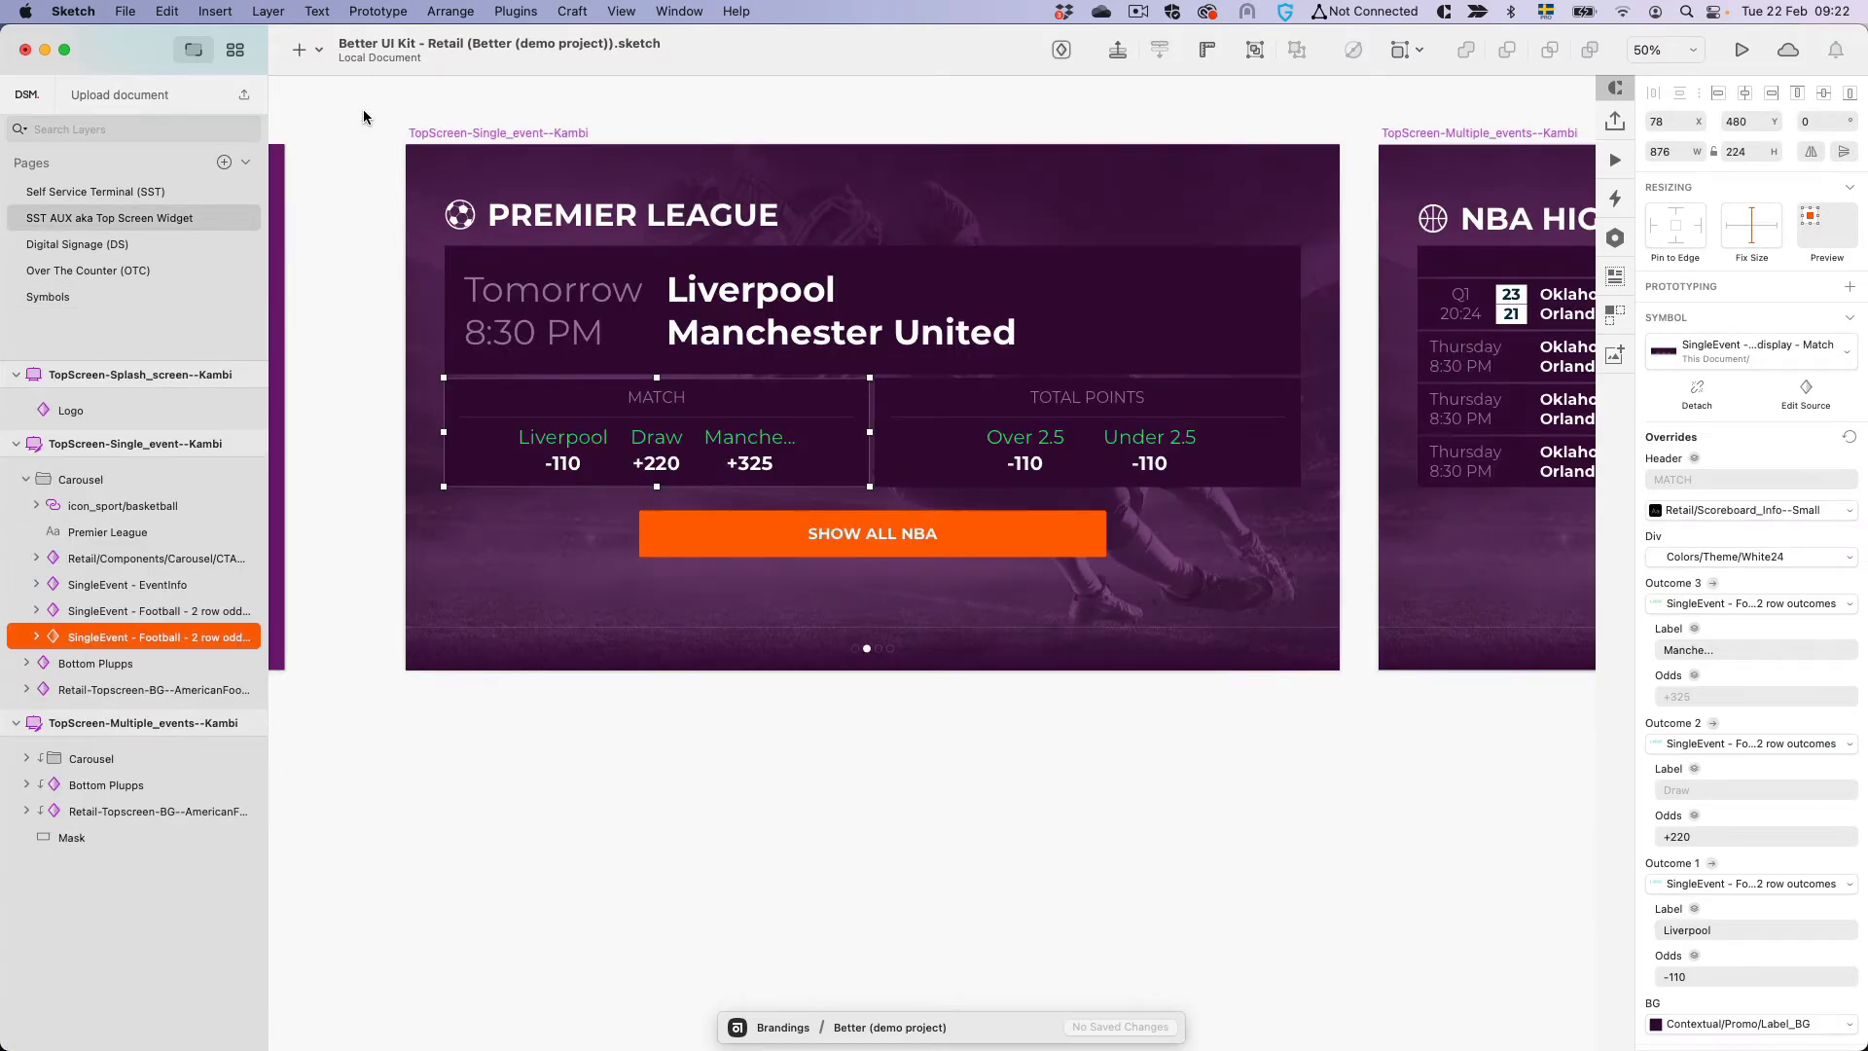
pyautogui.hscroll(2, 621, 333)
pyautogui.hscroll(10, 620, 332)
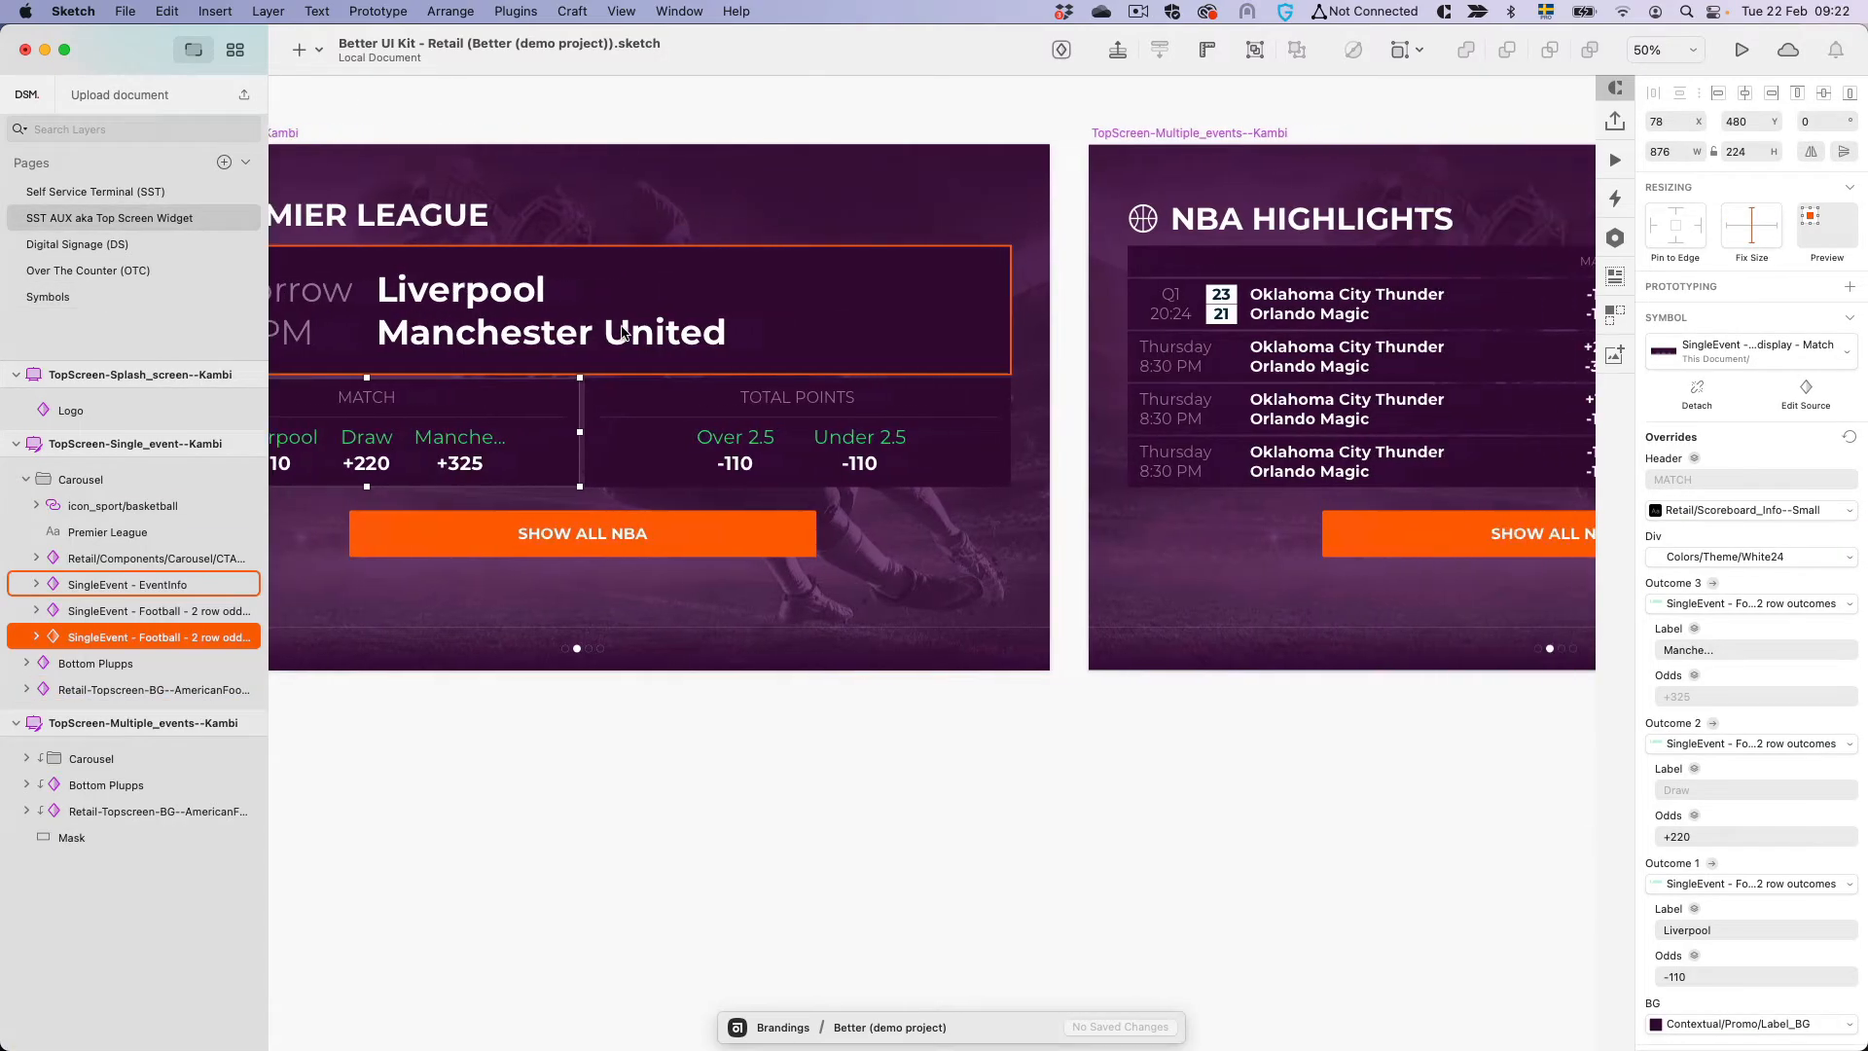
pyautogui.hscroll(8, 621, 332)
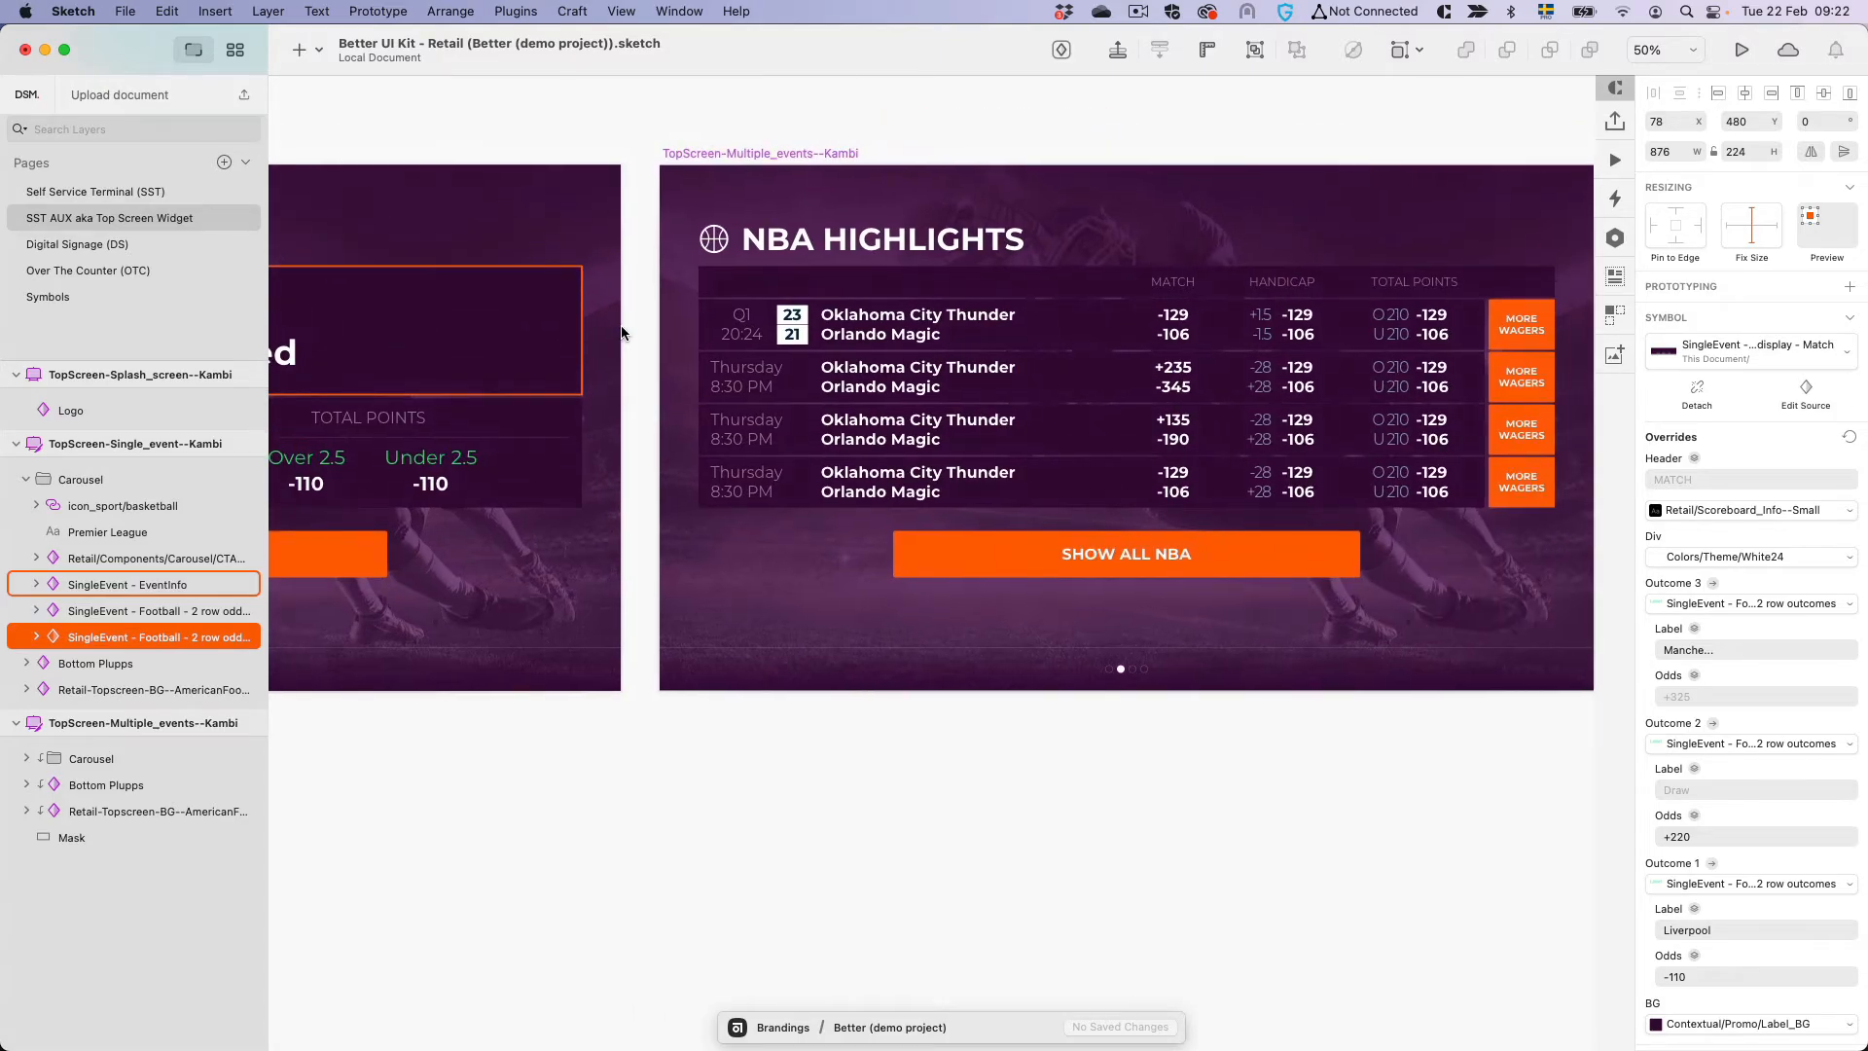
pyautogui.scroll(1, 621, 333)
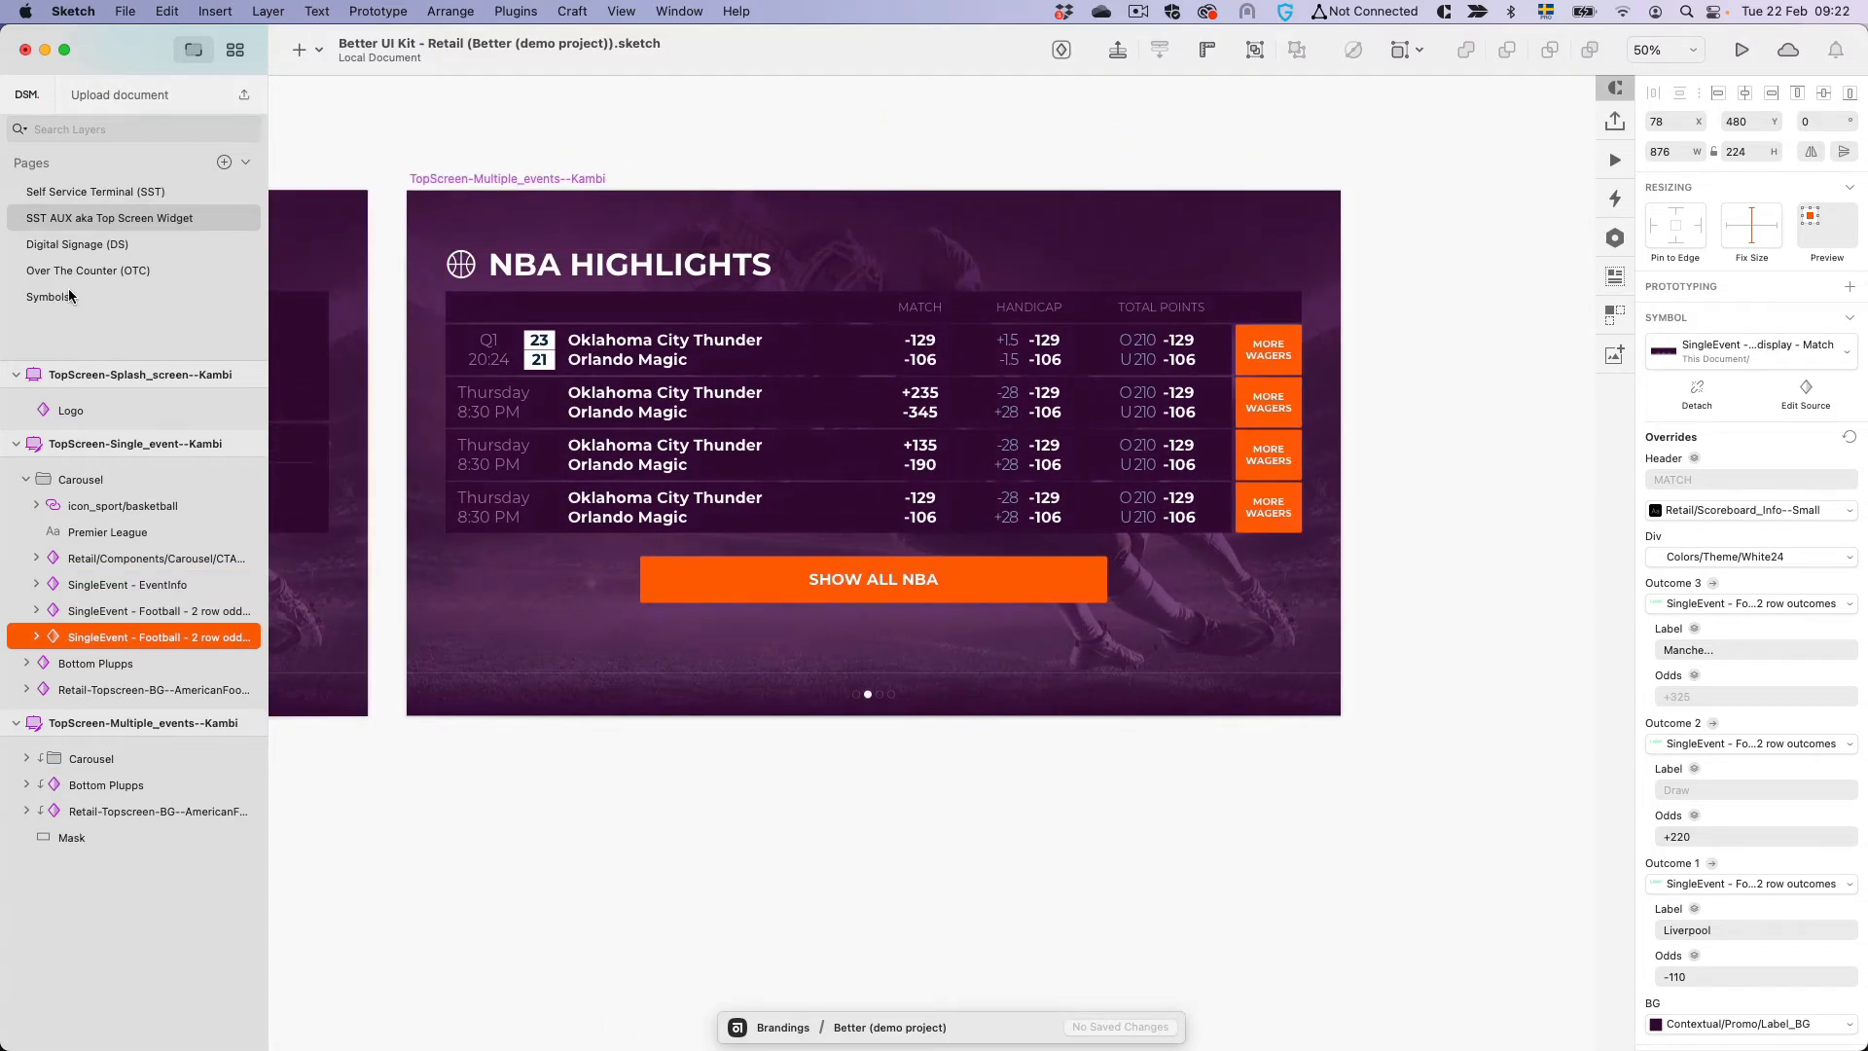
pyautogui.click(97, 301)
pyautogui.hscroll(1, 1001, 506)
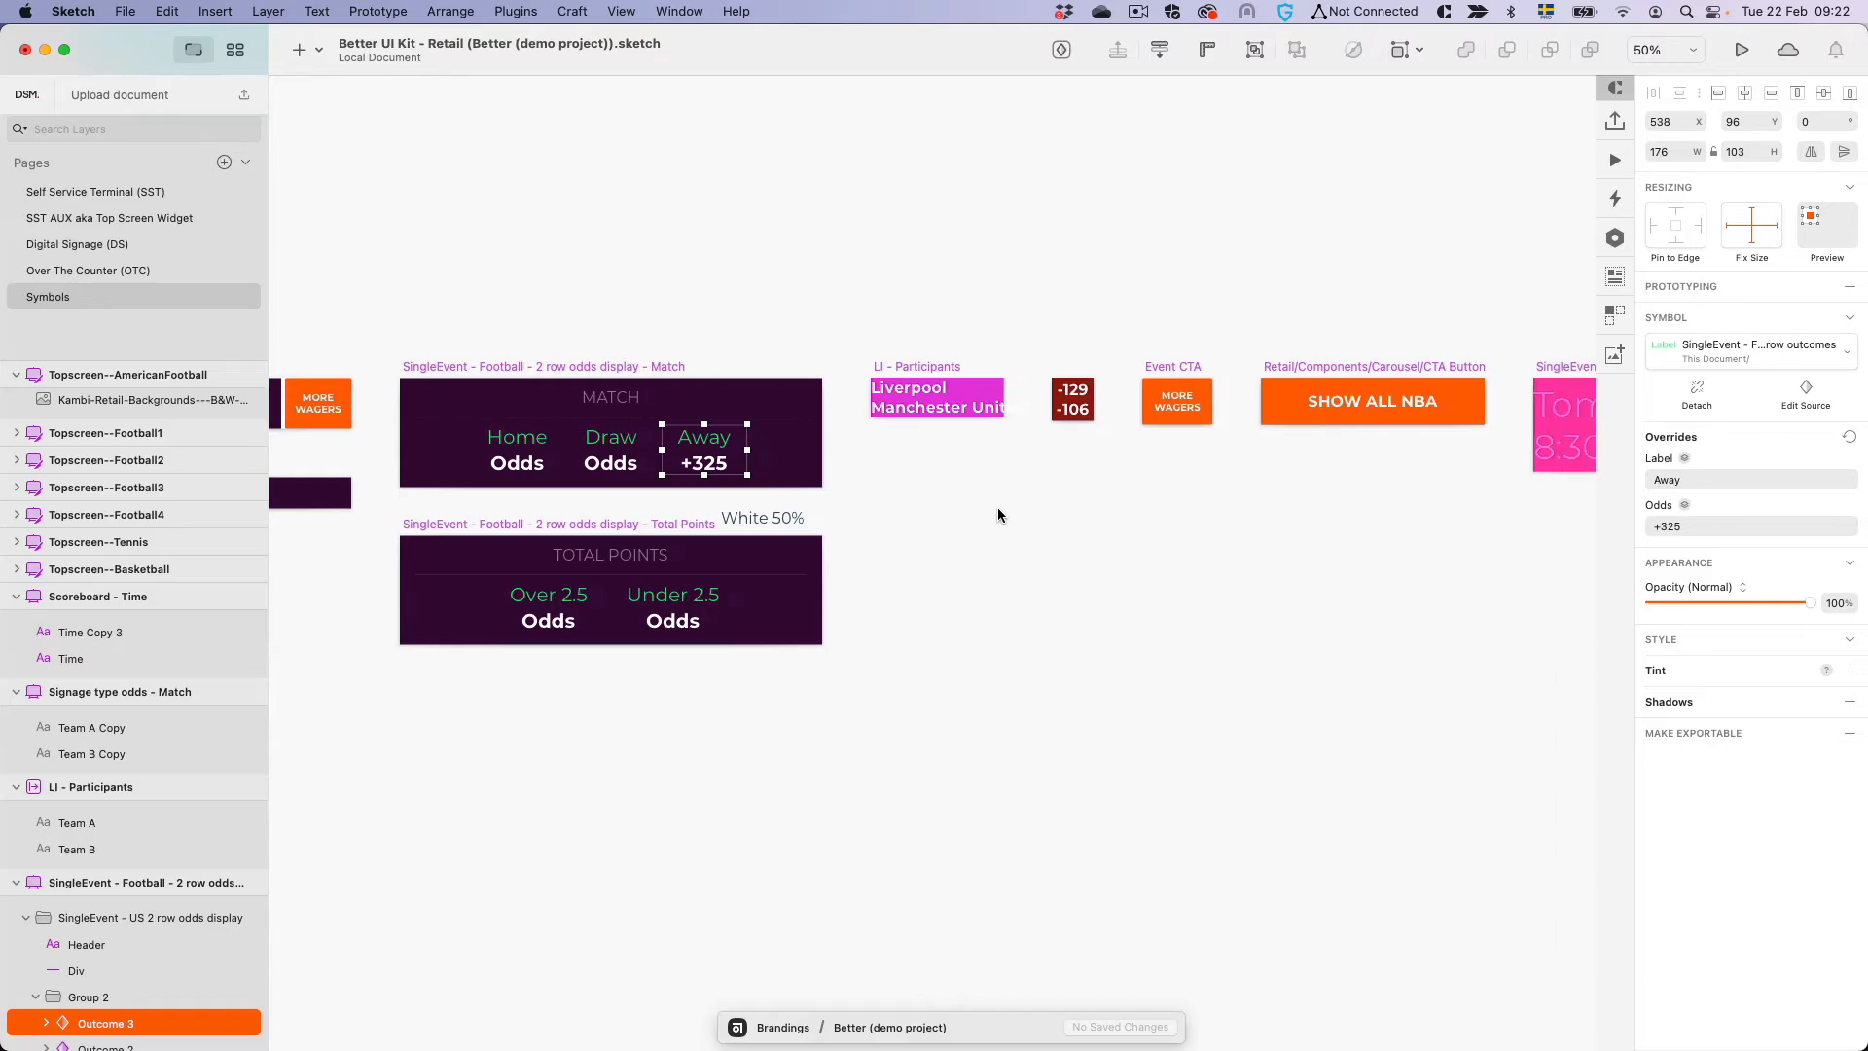
# Step: Colour the total-points symbol's O210/U210 labels Secondary500 green and return to SST AUX
pyautogui.doubleClick(711, 459)
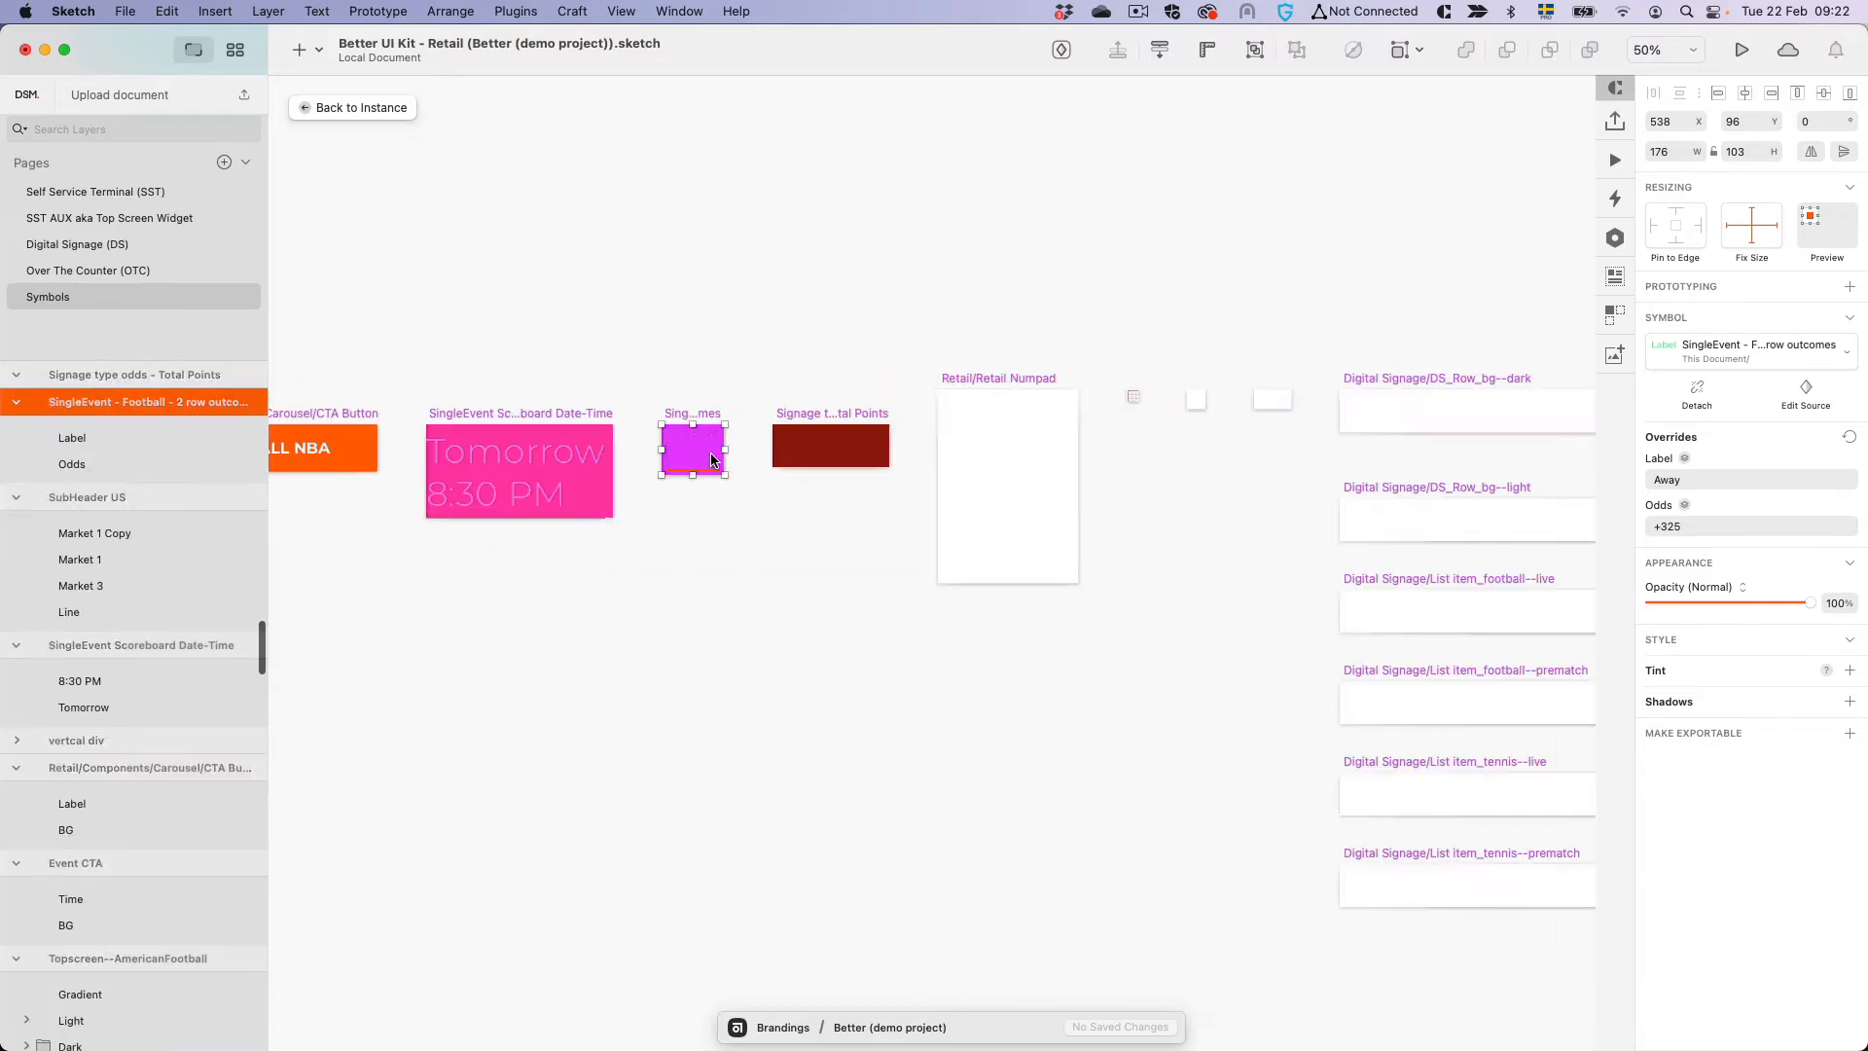
pyautogui.click(815, 444)
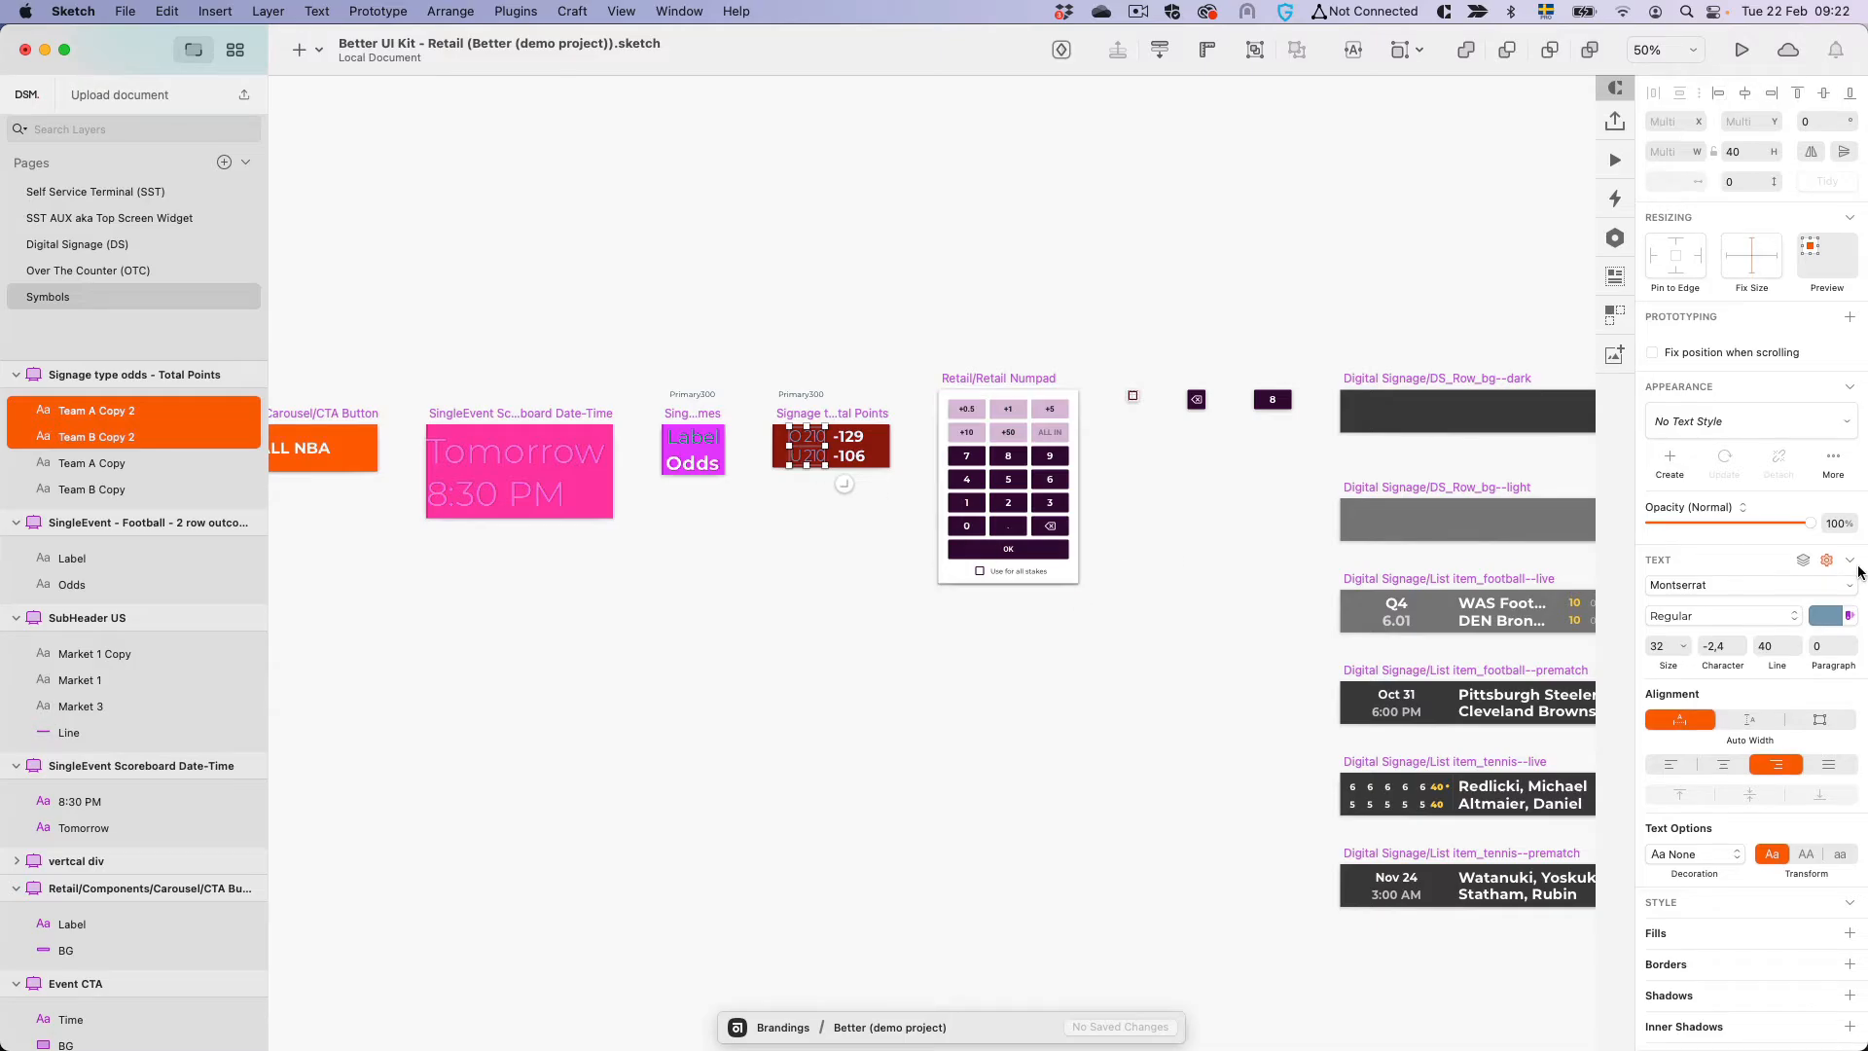
pyautogui.click(1849, 617)
pyautogui.moveTo(1841, 771)
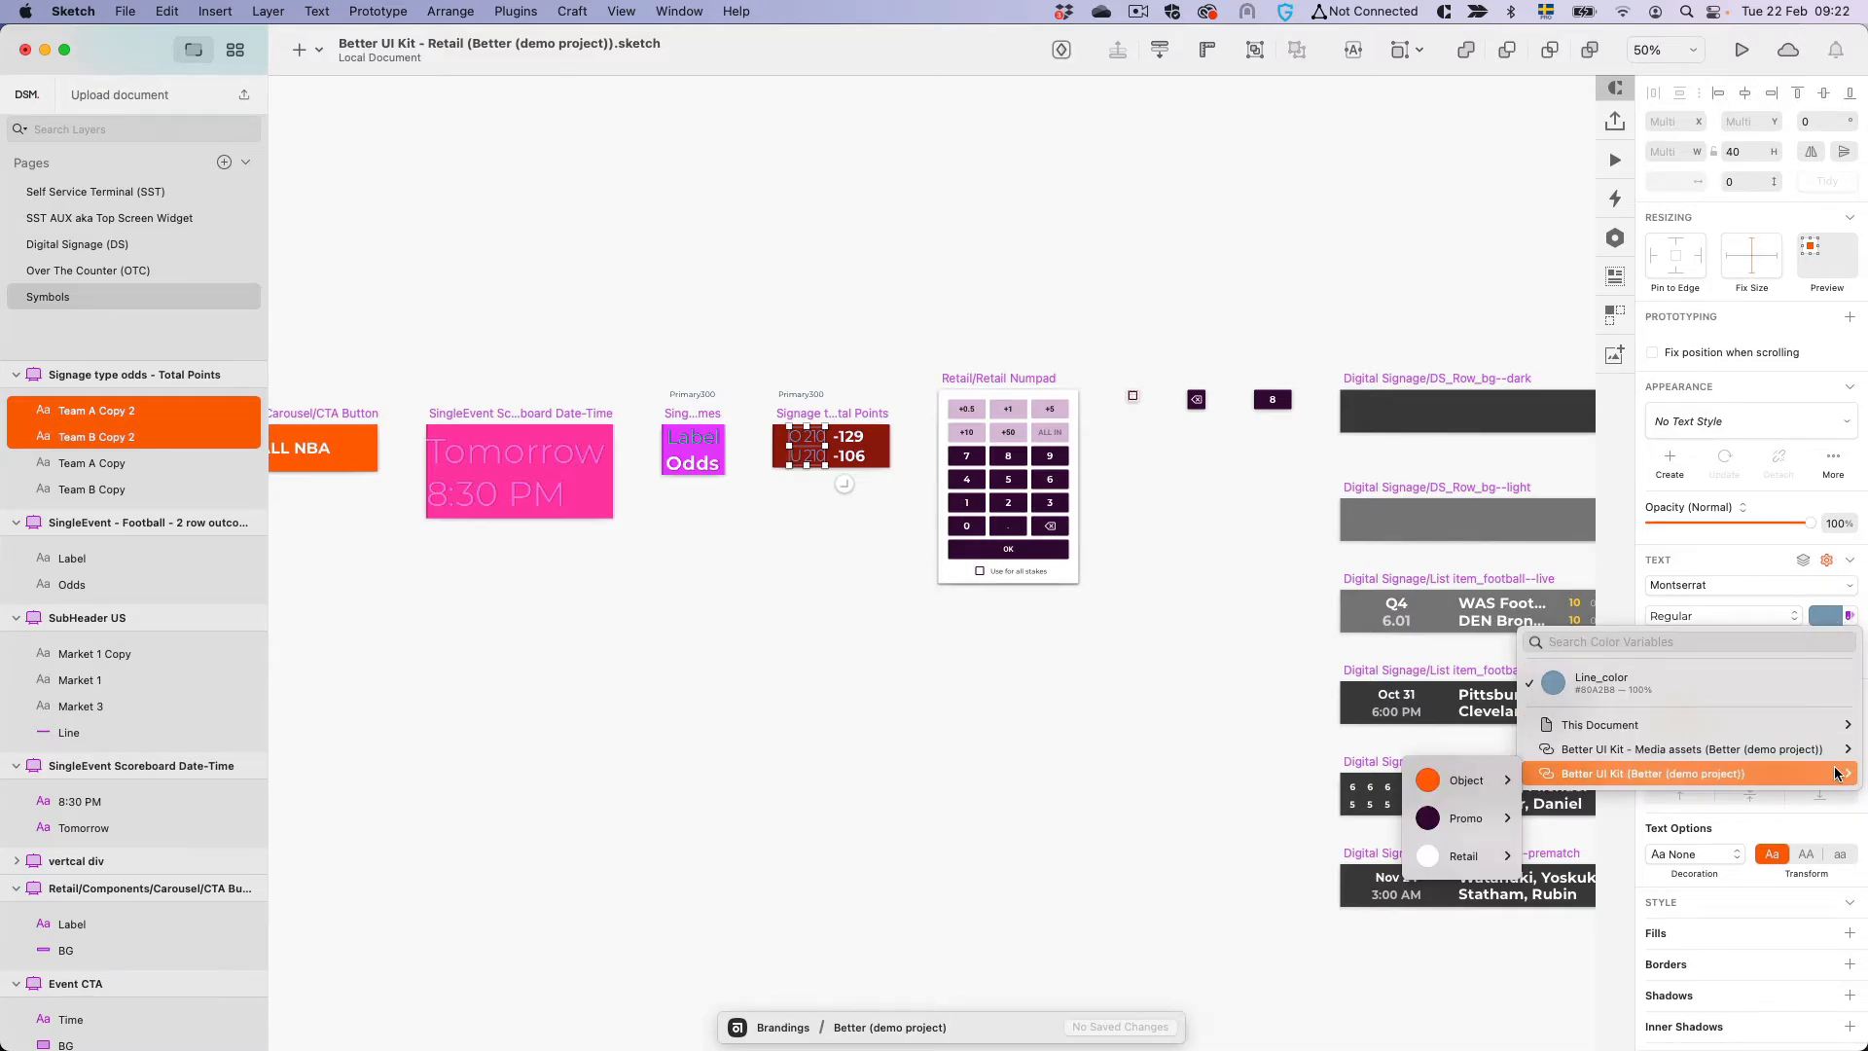
pyautogui.moveTo(1471, 781)
pyautogui.click(1362, 825)
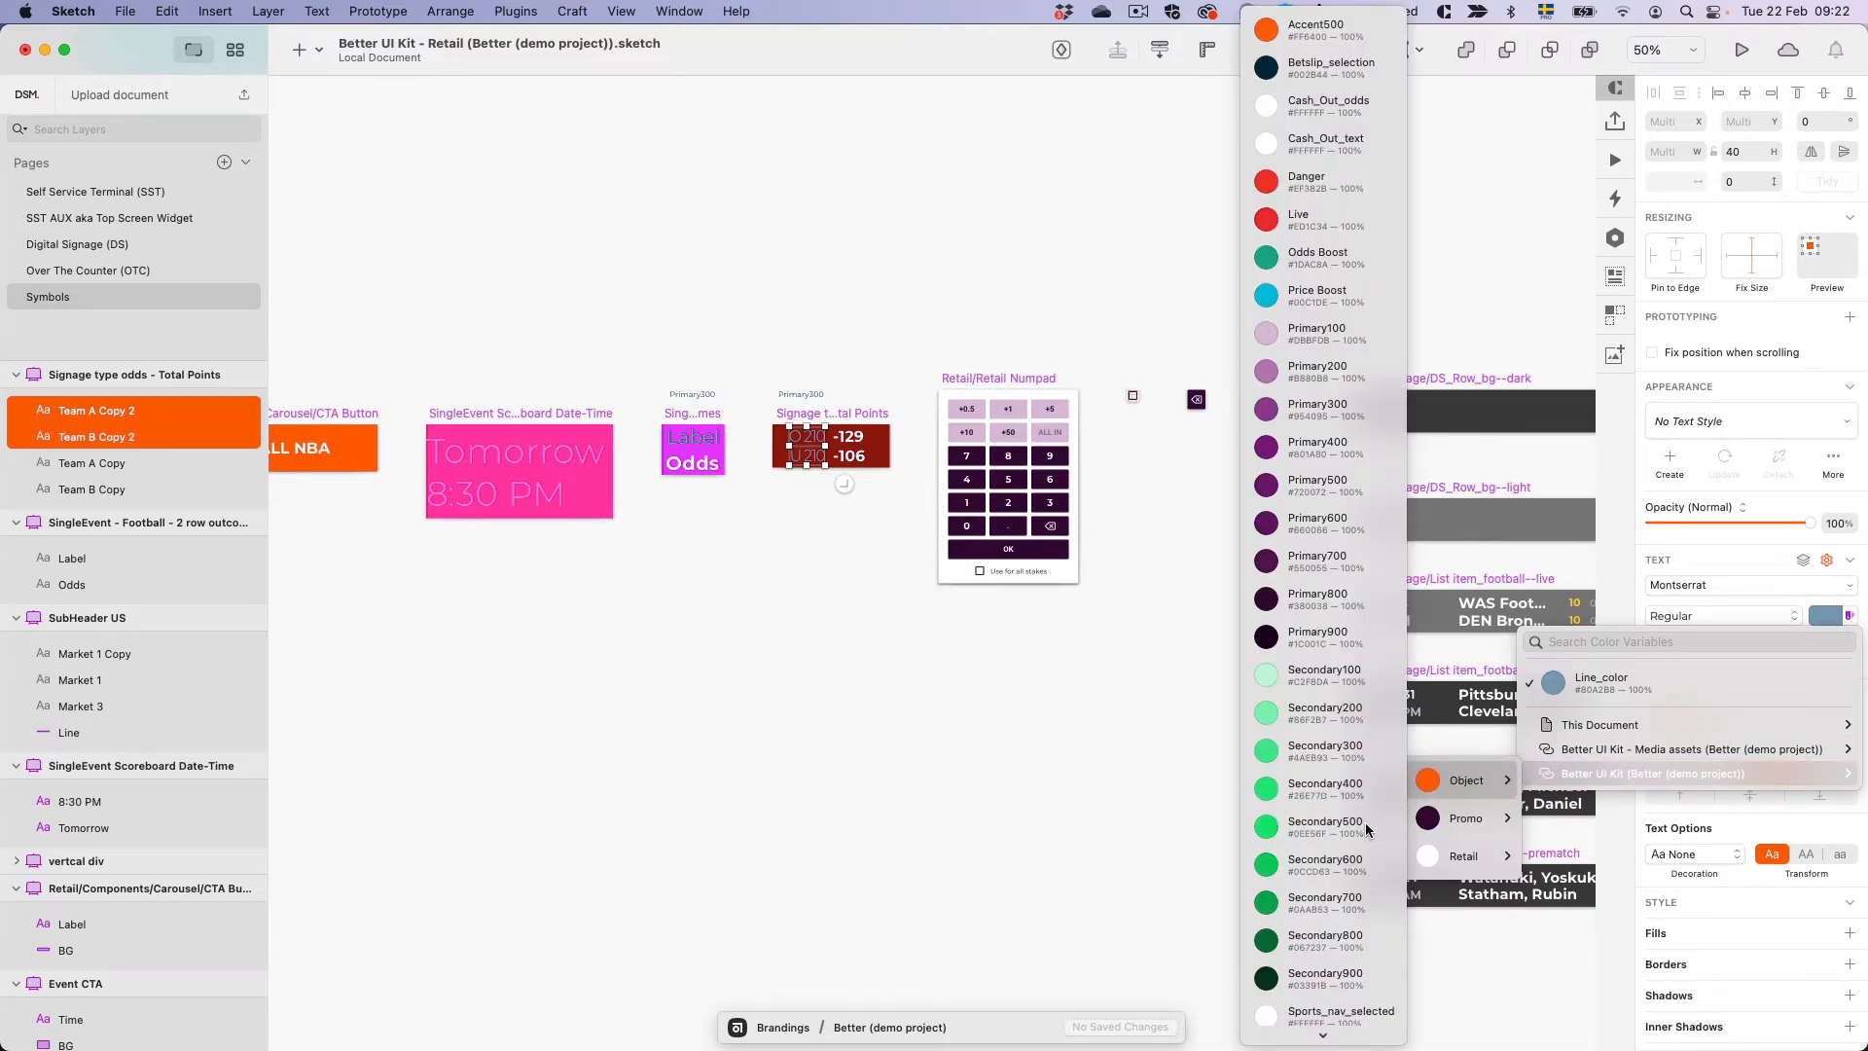
pyautogui.click(109, 220)
pyautogui.hscroll(2, 966, 368)
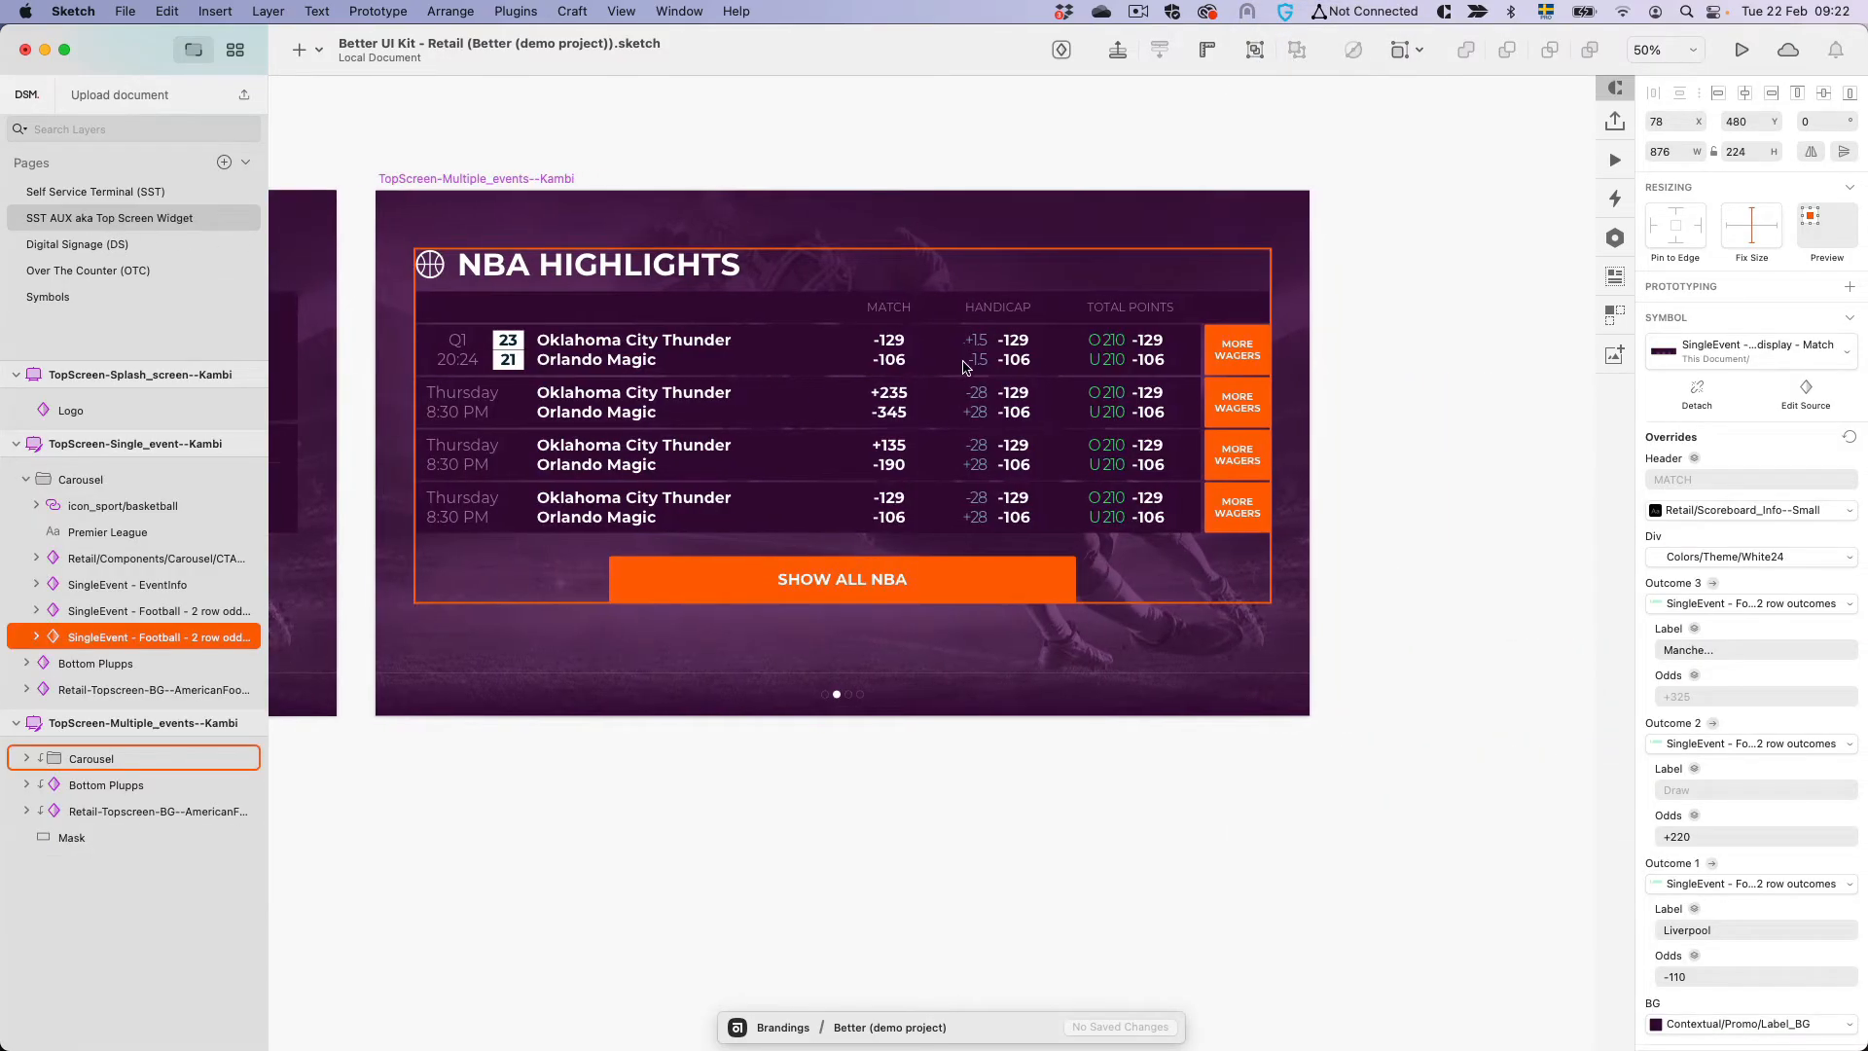
# Step: Drill through the NBA match row symbol into the Signage Handicap odds symbol source
pyautogui.doubleClick(979, 351)
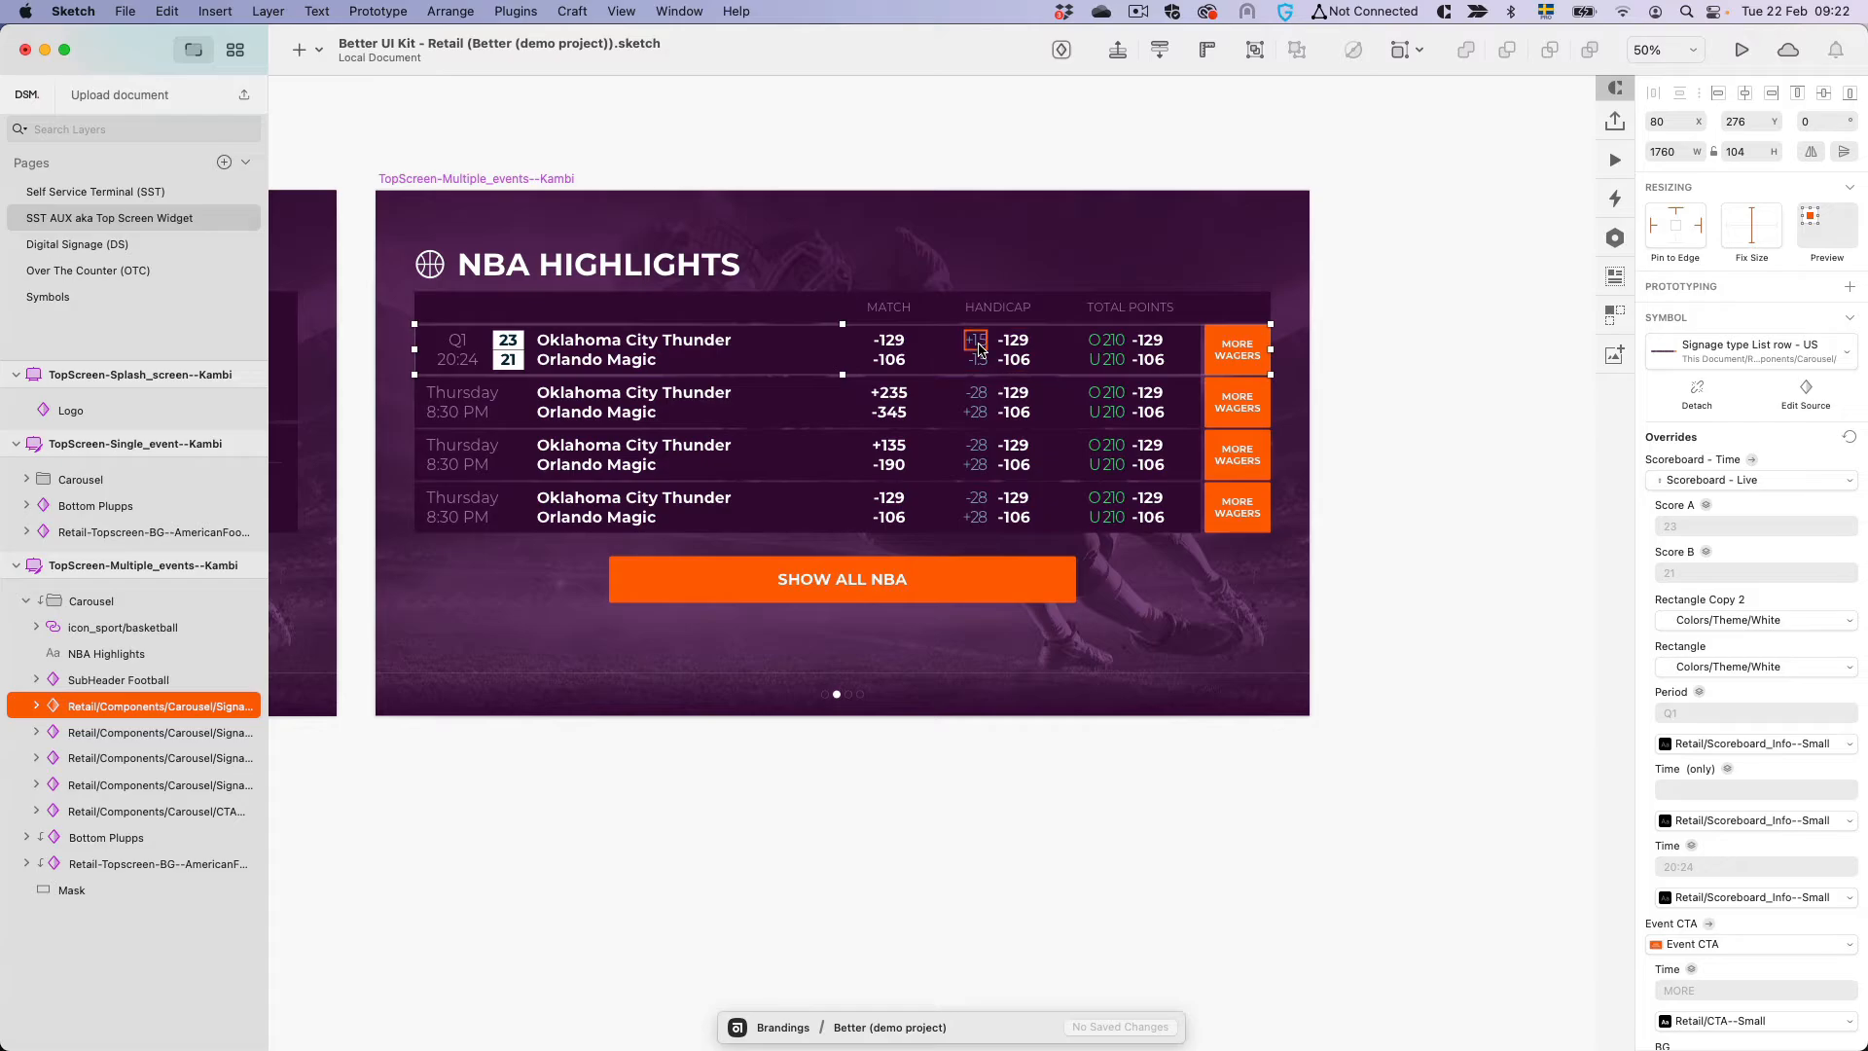
pyautogui.doubleClick(979, 351)
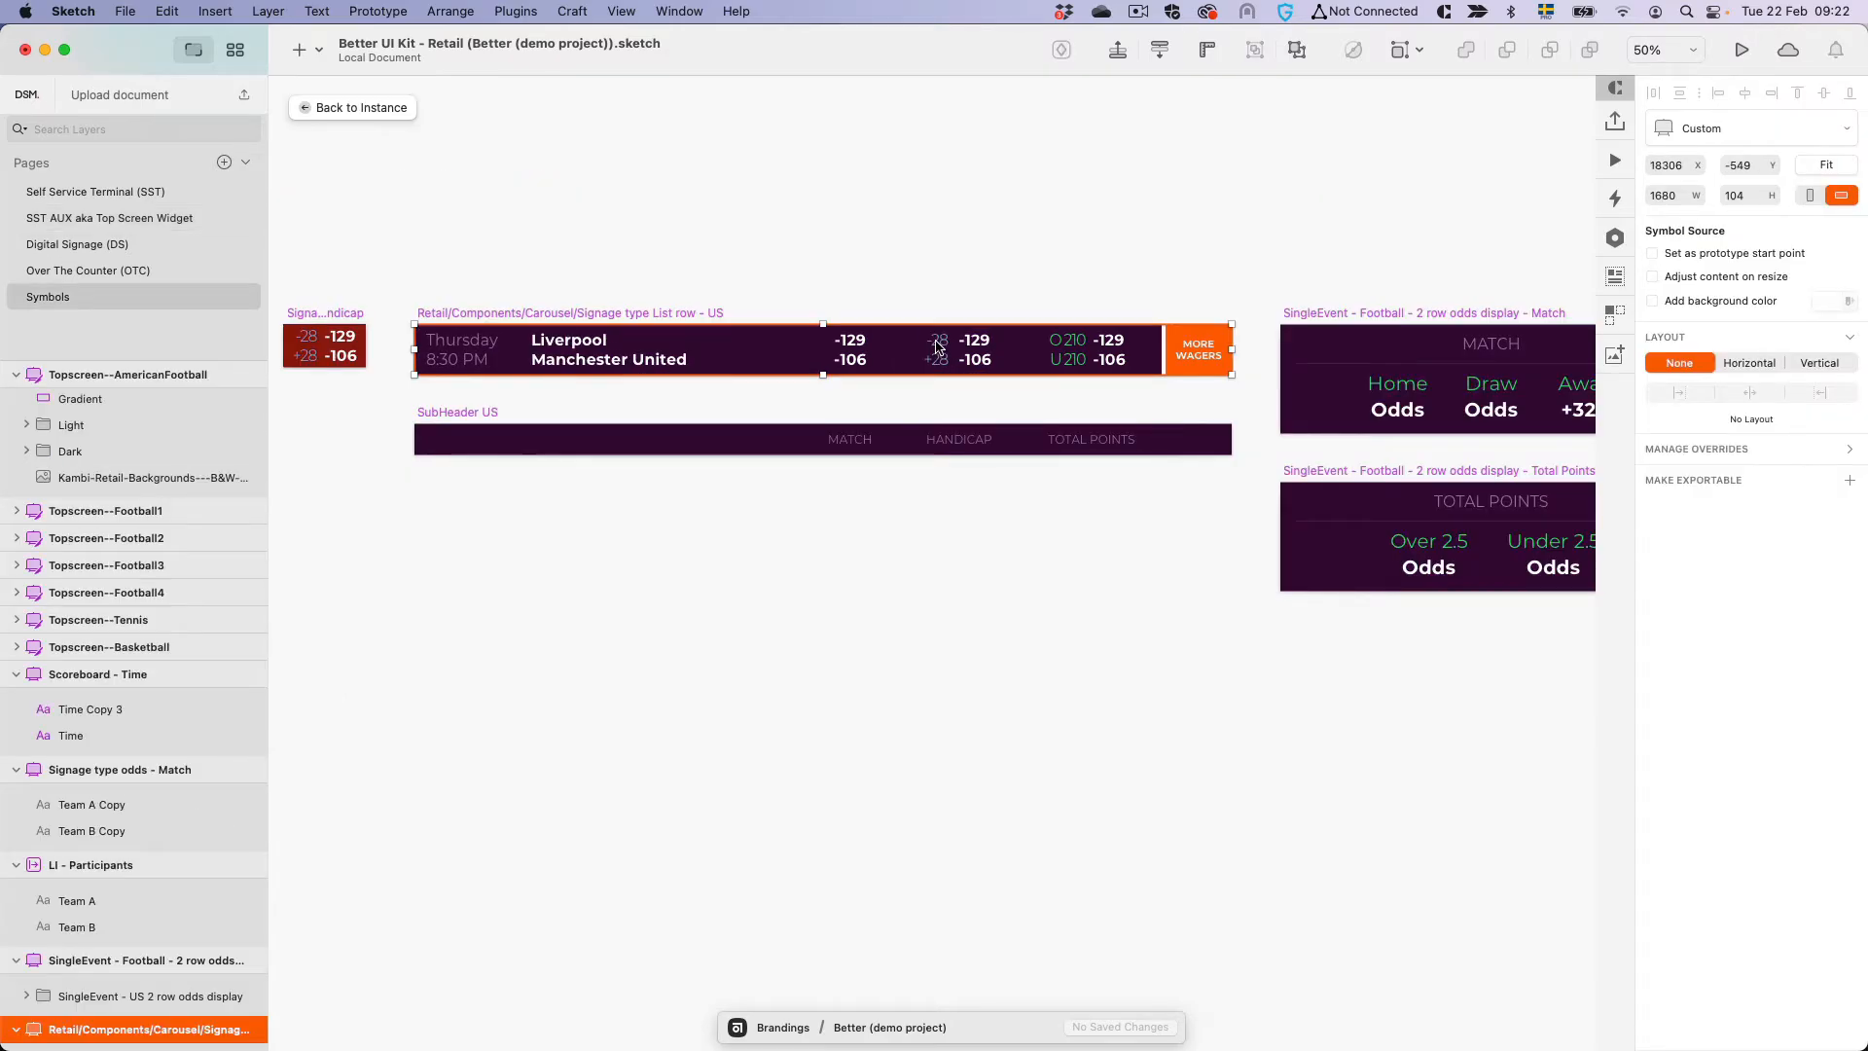
pyautogui.click(940, 350)
pyautogui.doubleClick(940, 350)
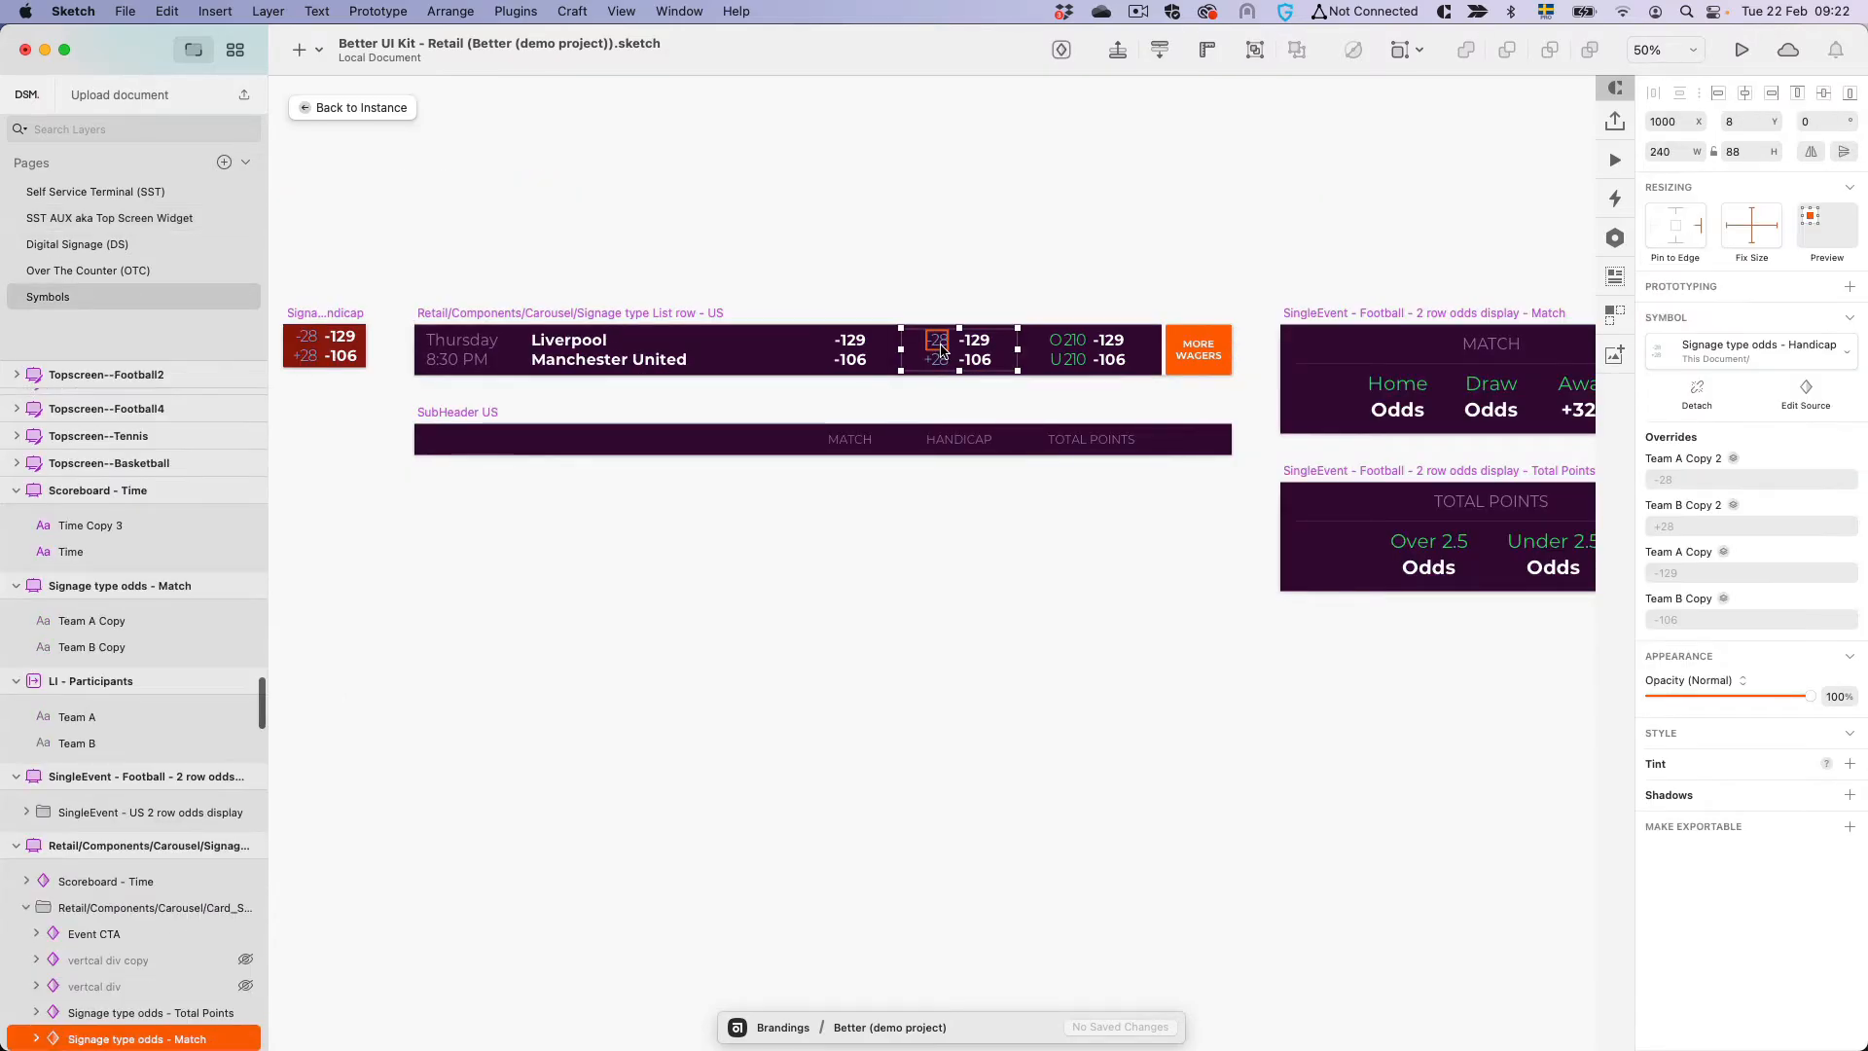
pyautogui.doubleClick(941, 351)
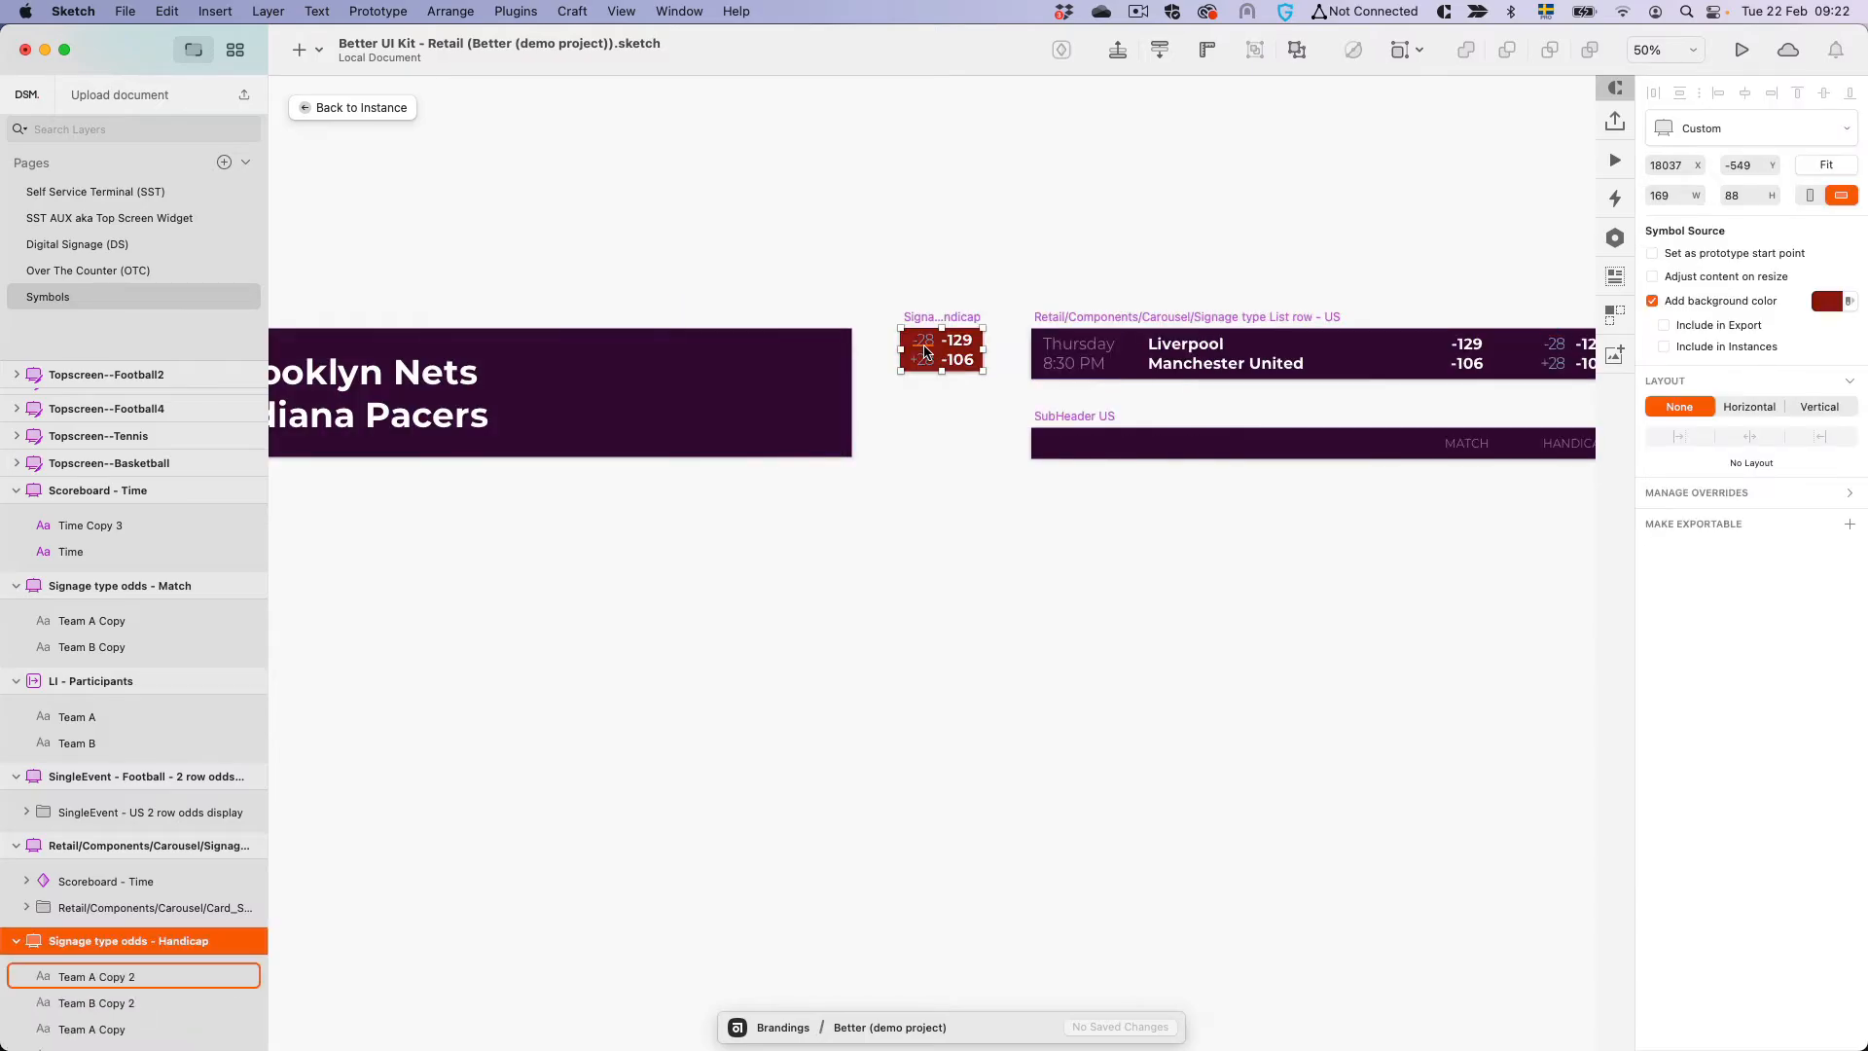
# Step: Colour the -28 and +28 handicap values Better UI Kit Secondary500 green
pyautogui.click(923, 363)
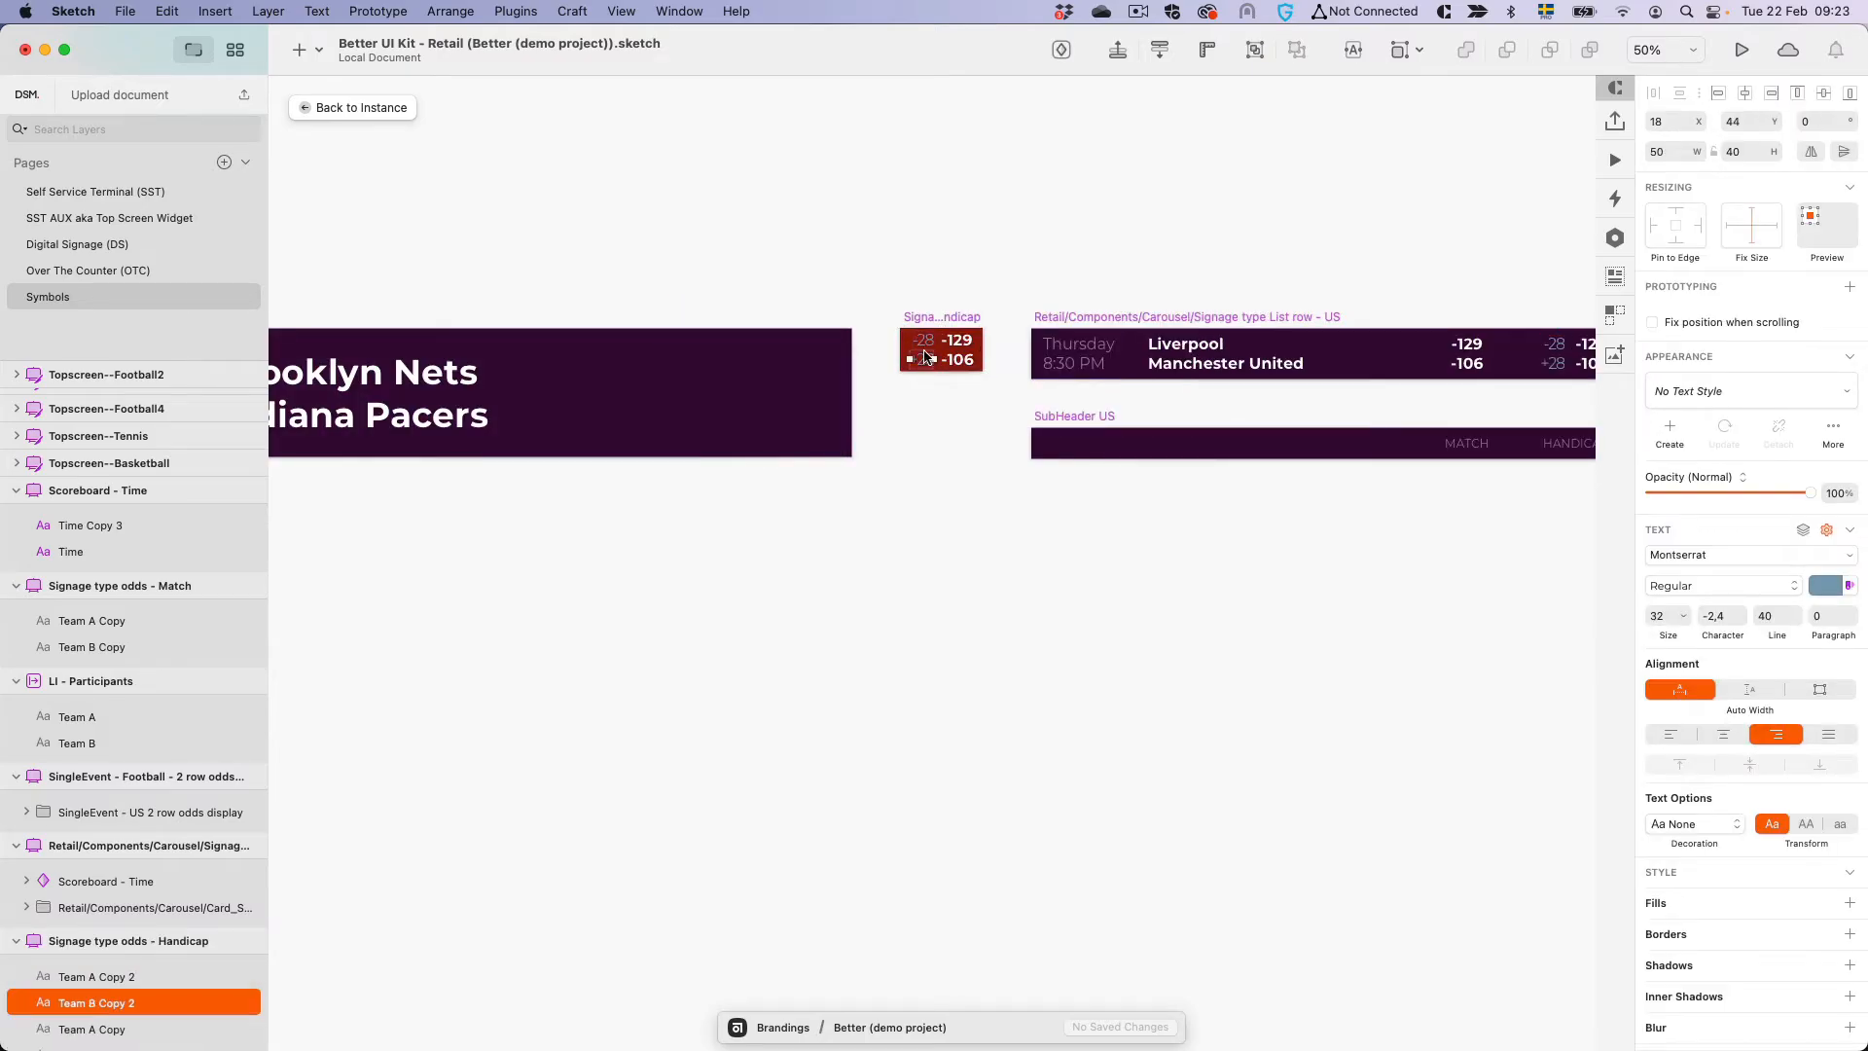
pyautogui.keyDown('shift'); pyautogui.click(921, 341); pyautogui.keyUp('shift')
pyautogui.click(1851, 618)
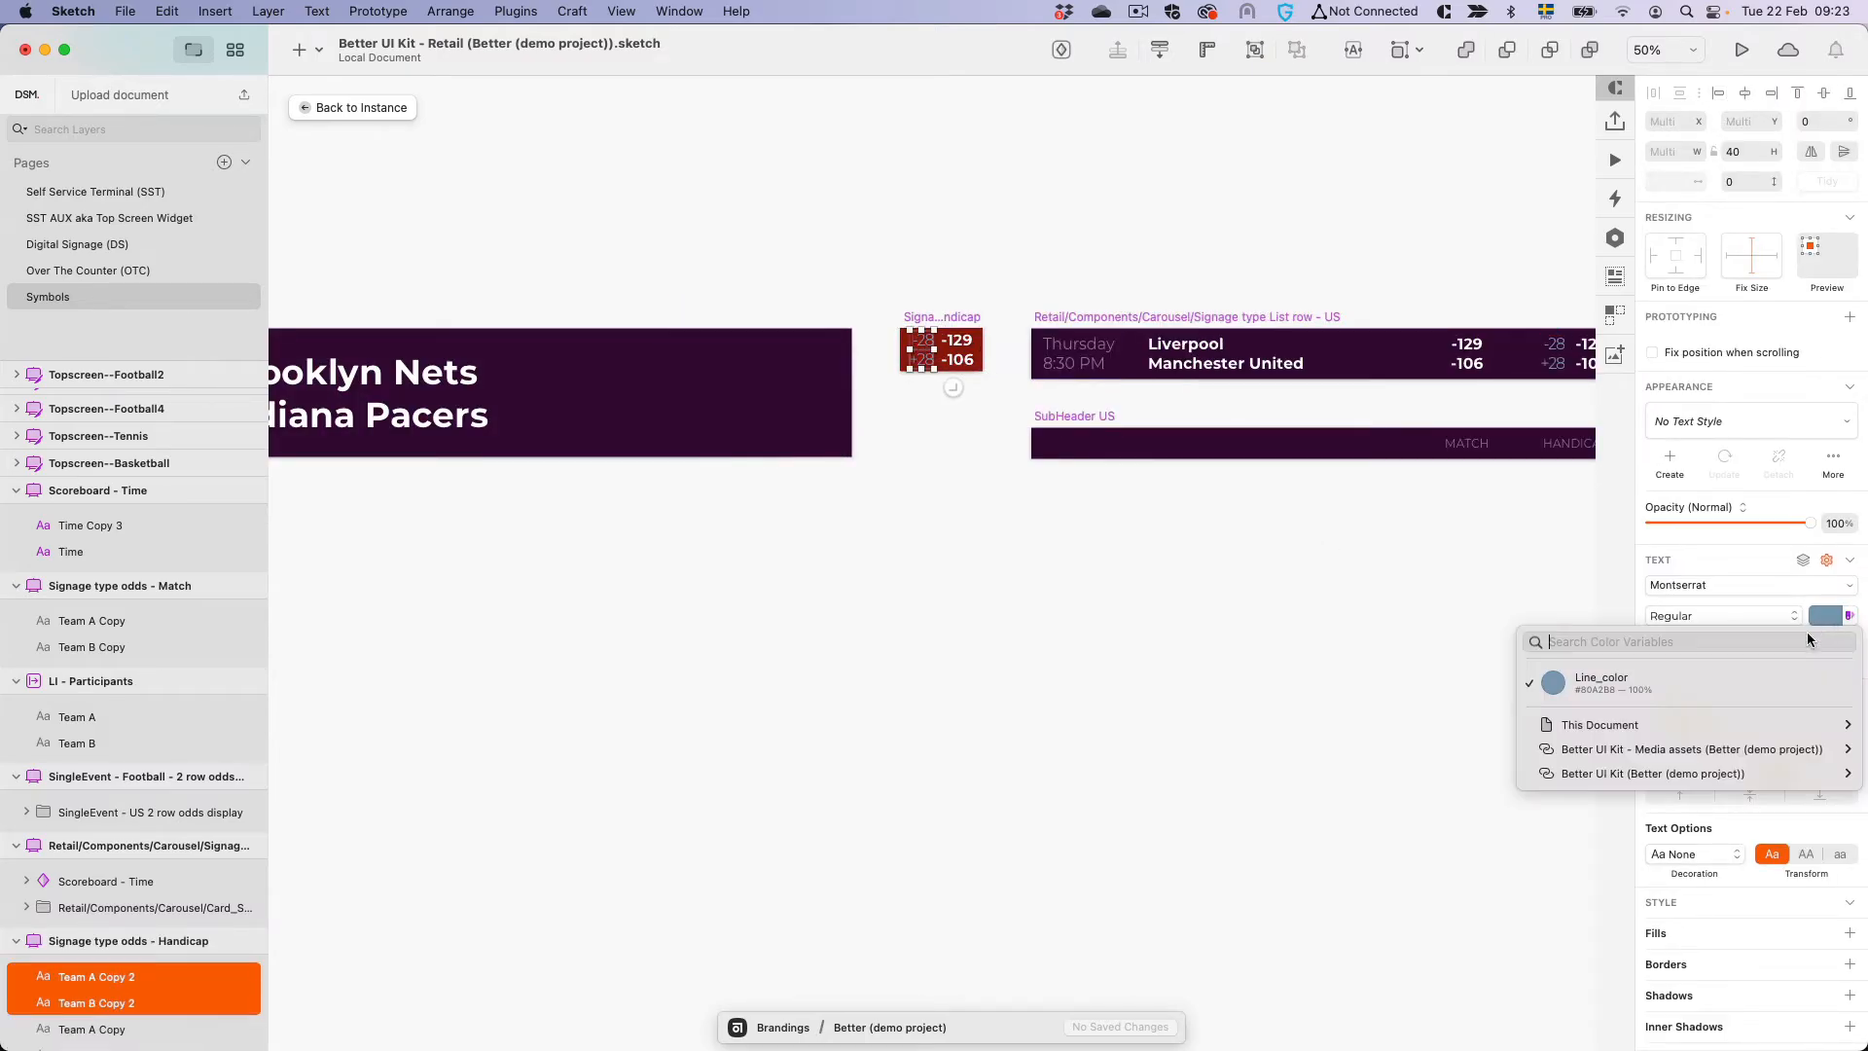
pyautogui.click(1767, 775)
pyautogui.moveTo(1438, 790)
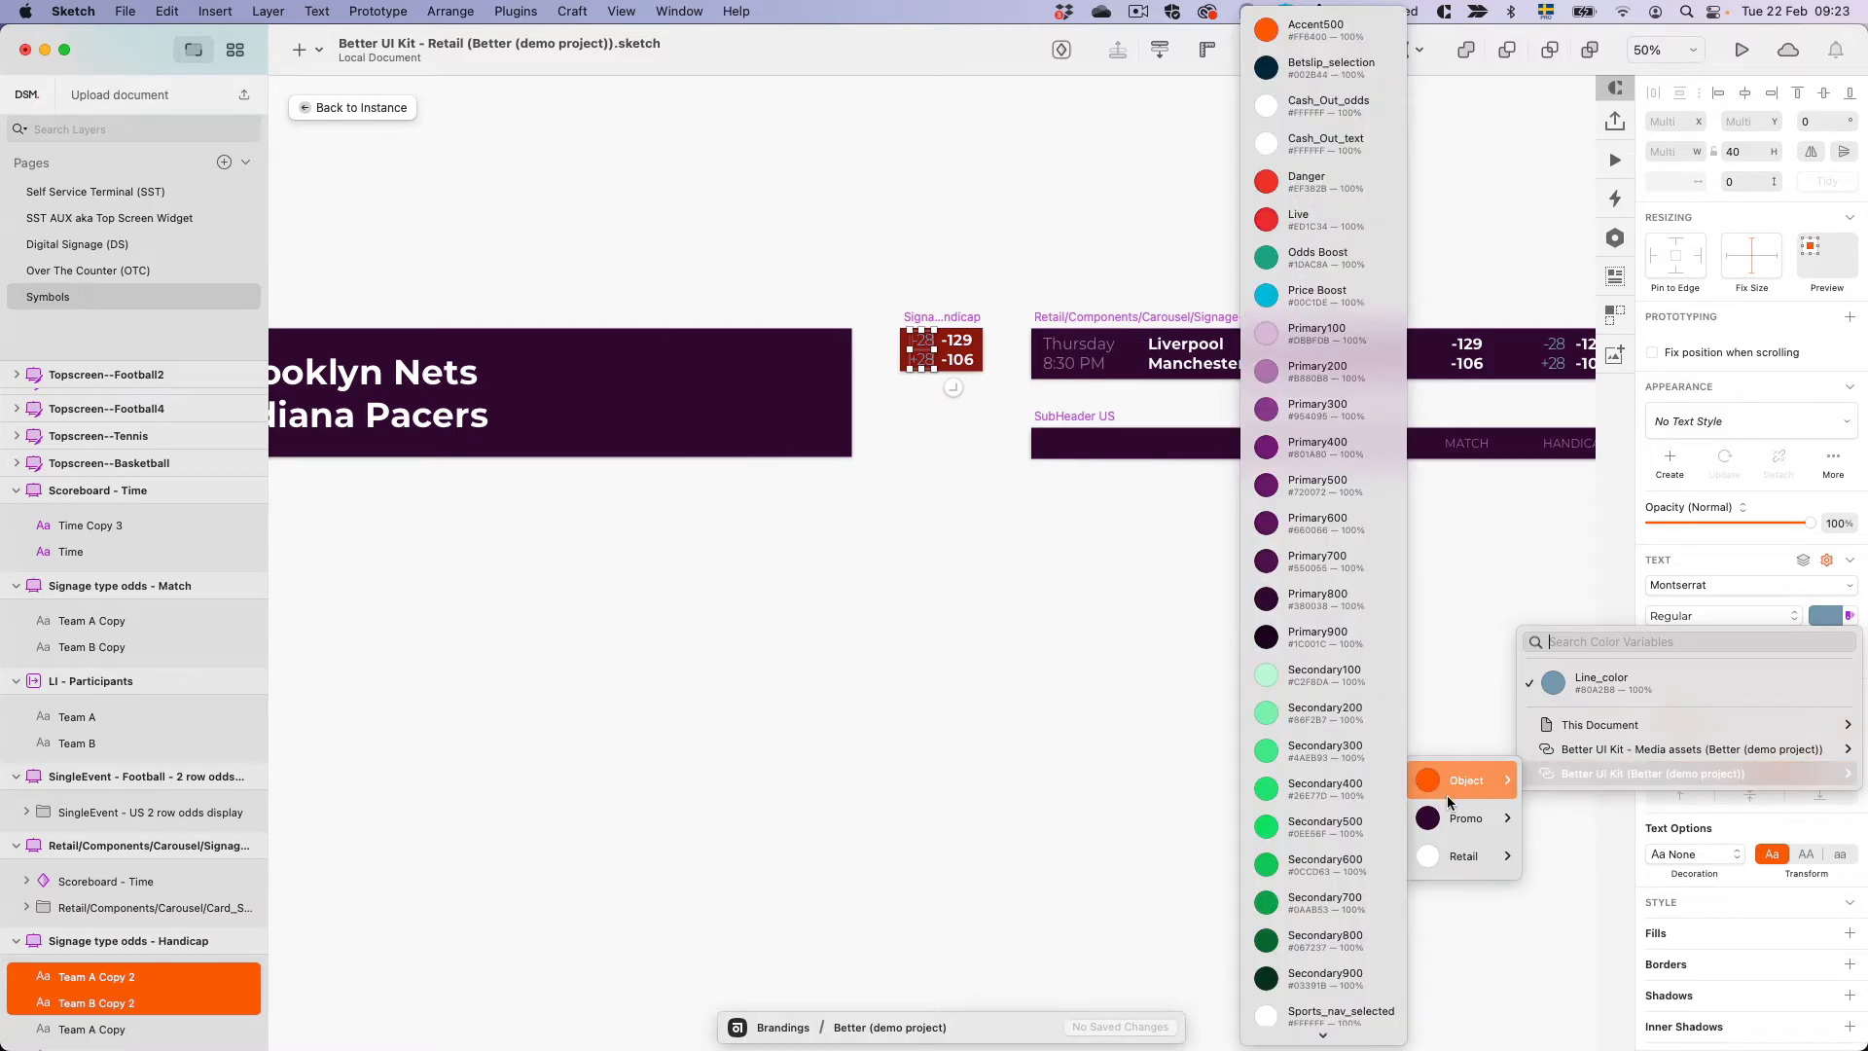
pyautogui.moveTo(1436, 831)
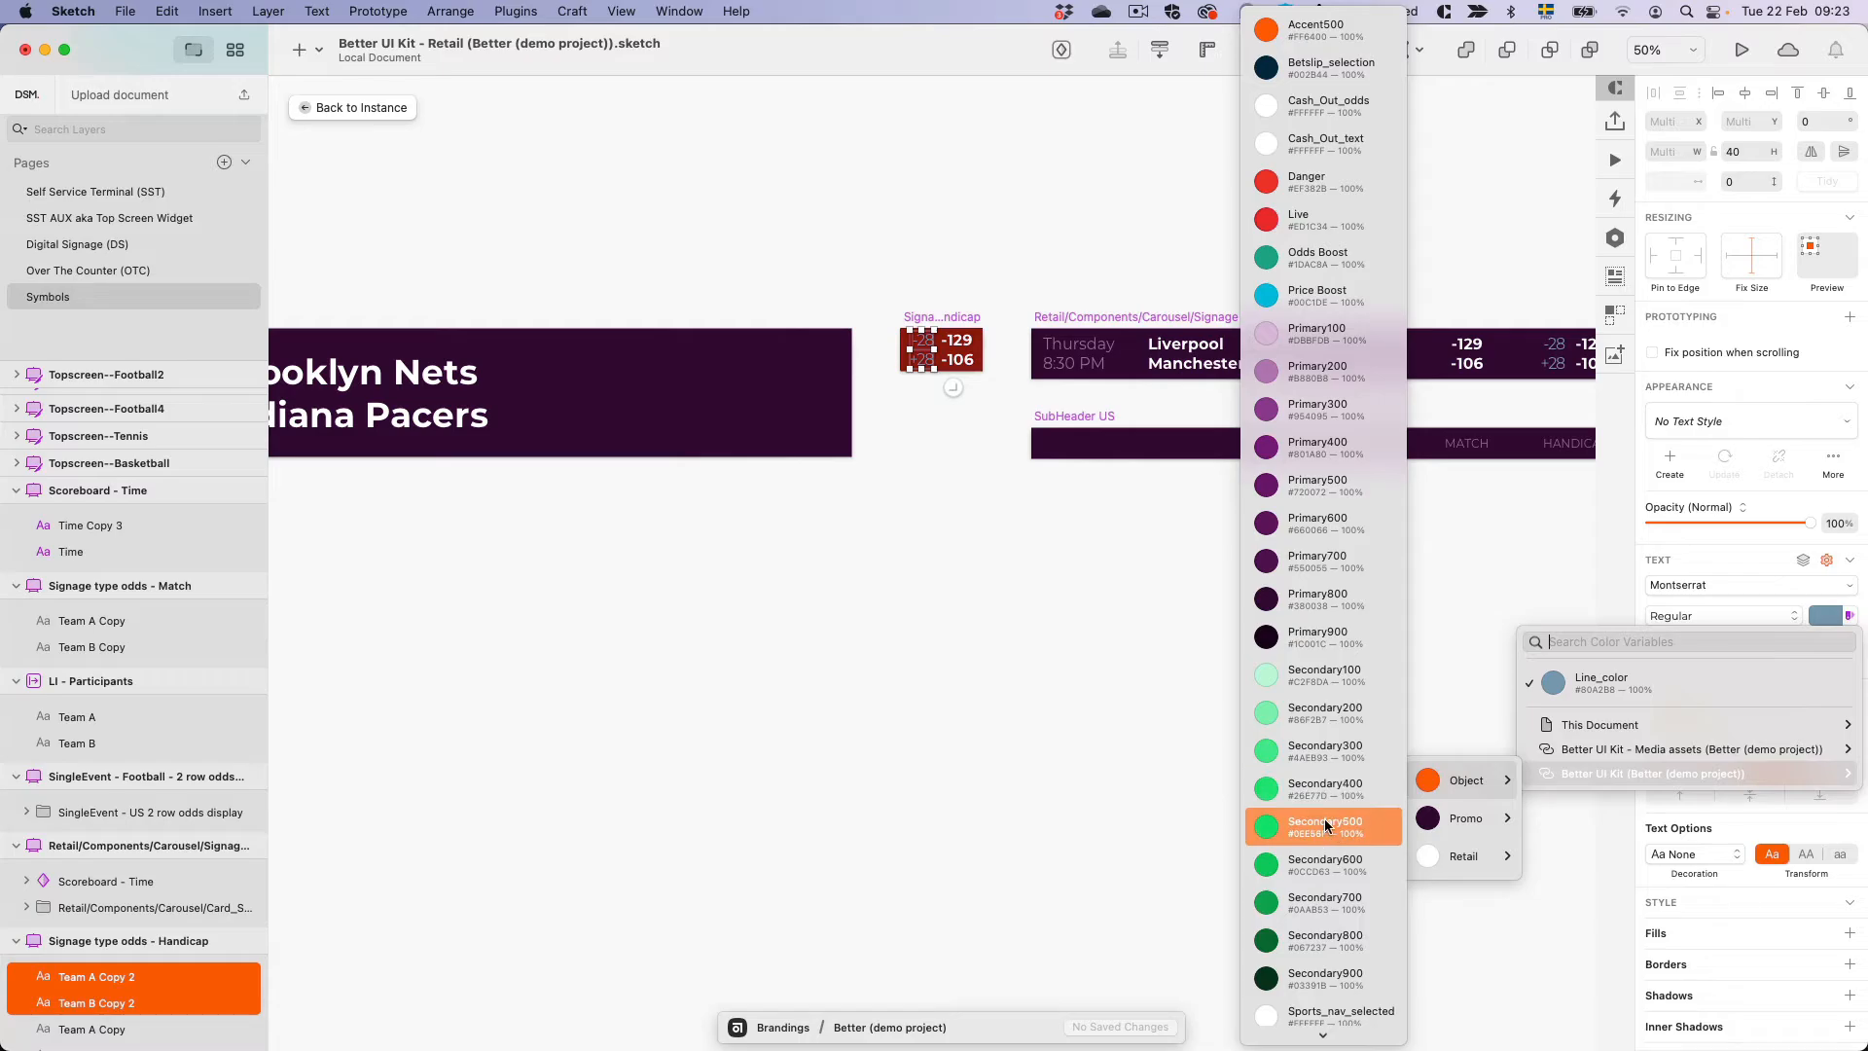
pyautogui.click(1058, 678)
pyautogui.click(305, 106)
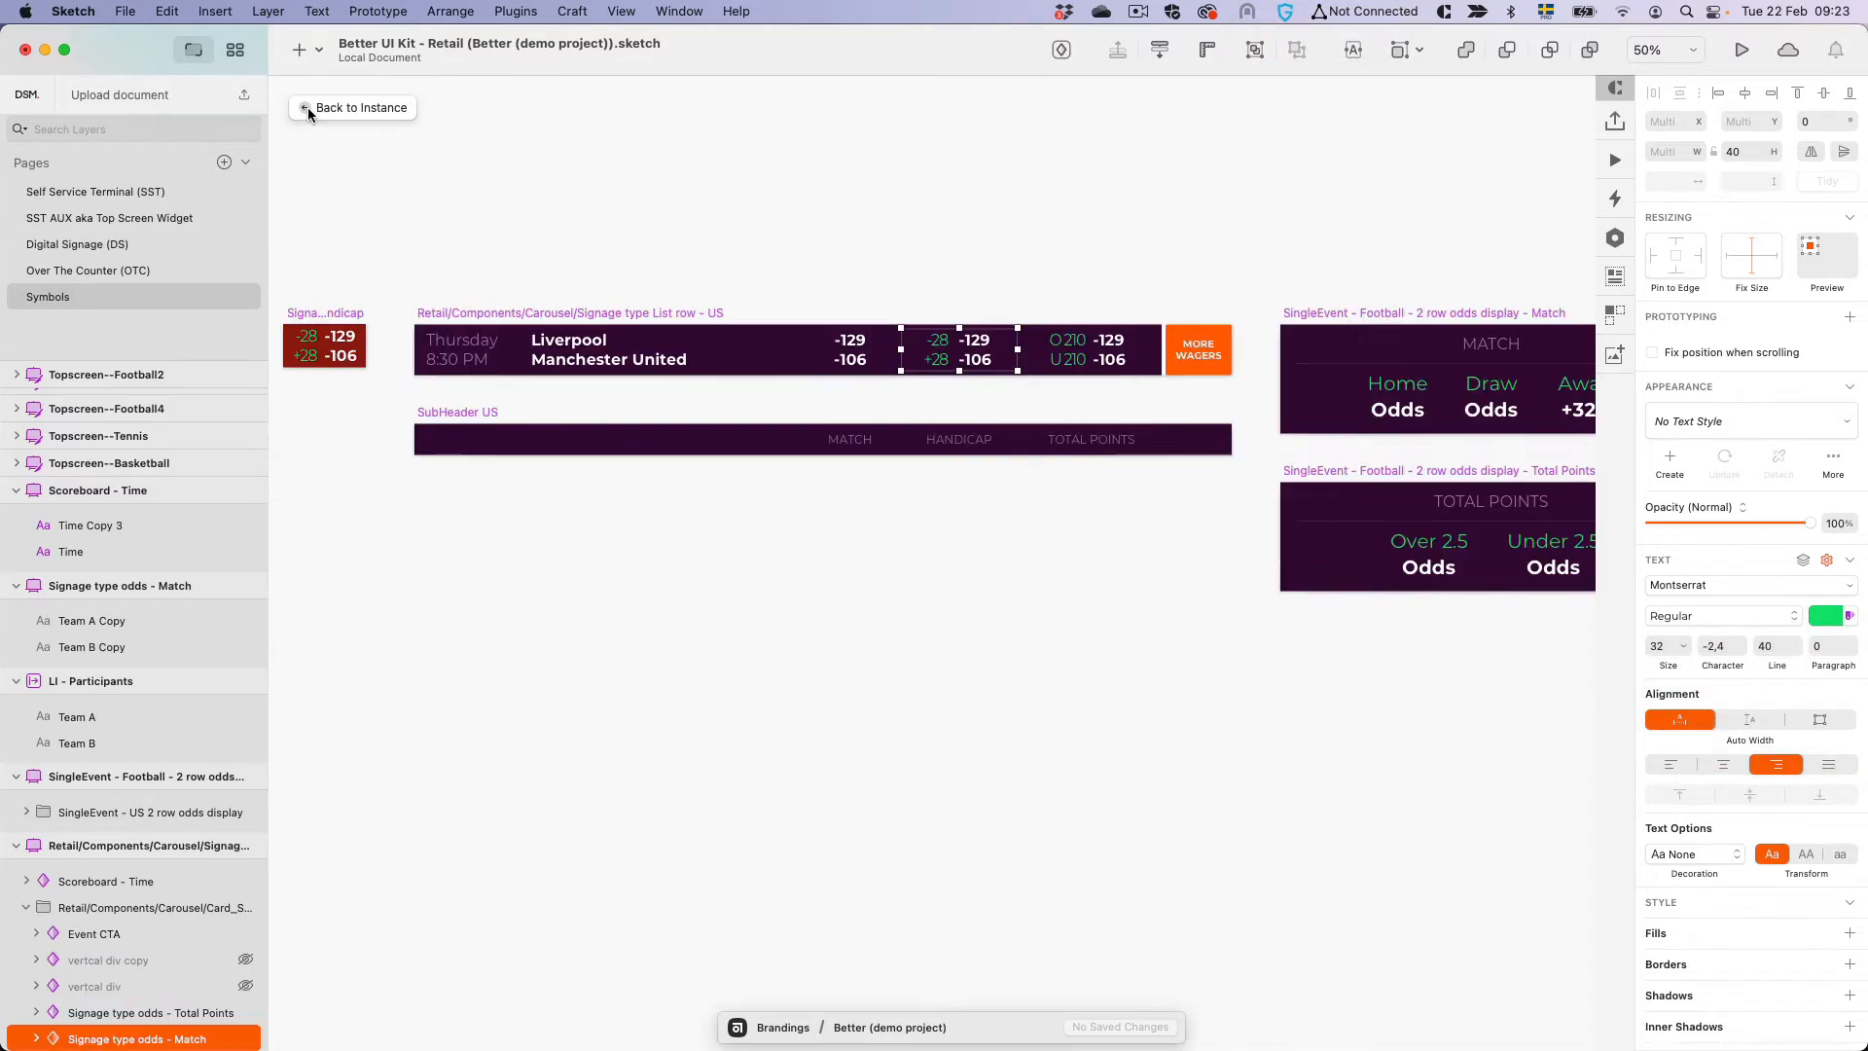
# Step: Return to the NBA Highlights screen and zoom out to review the splash, Premier League and NBA screens
pyautogui.click(341, 107)
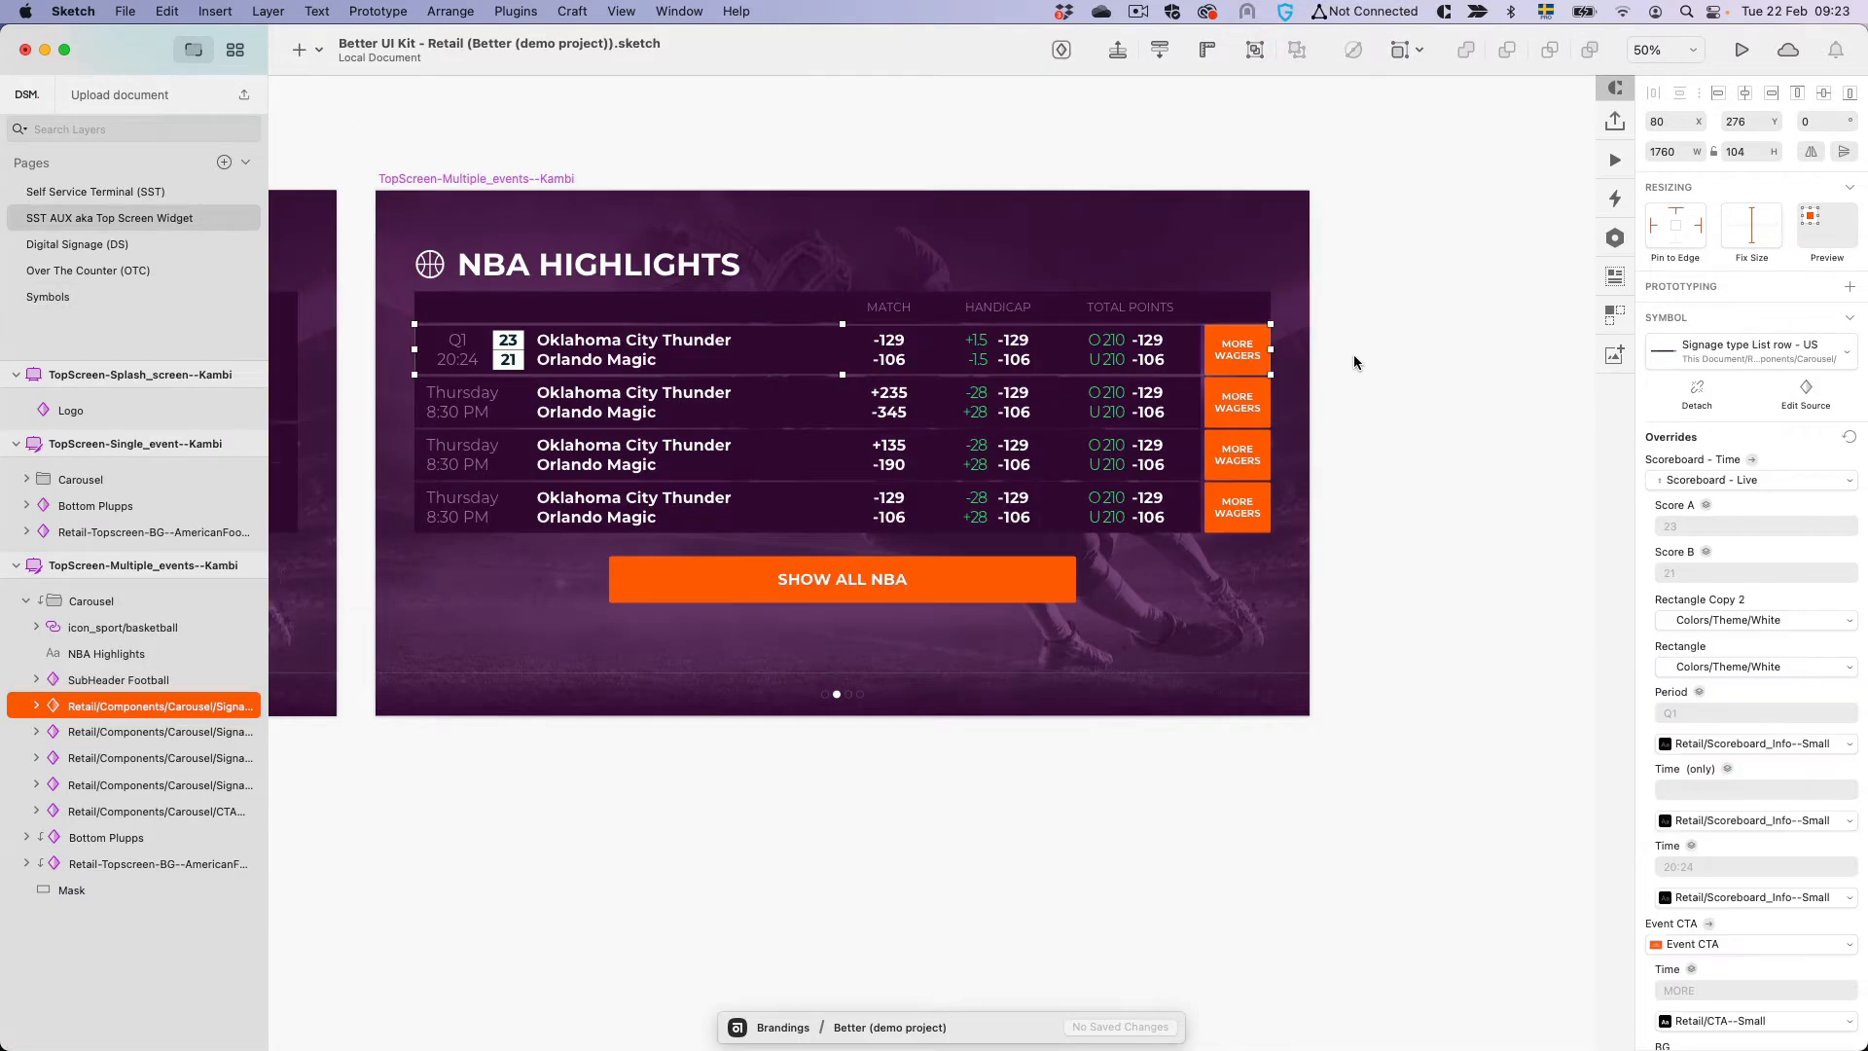
pyautogui.click(1403, 341)
pyautogui.hscroll(-3, 1402, 340)
pyautogui.hscroll(-5, 1402, 341)
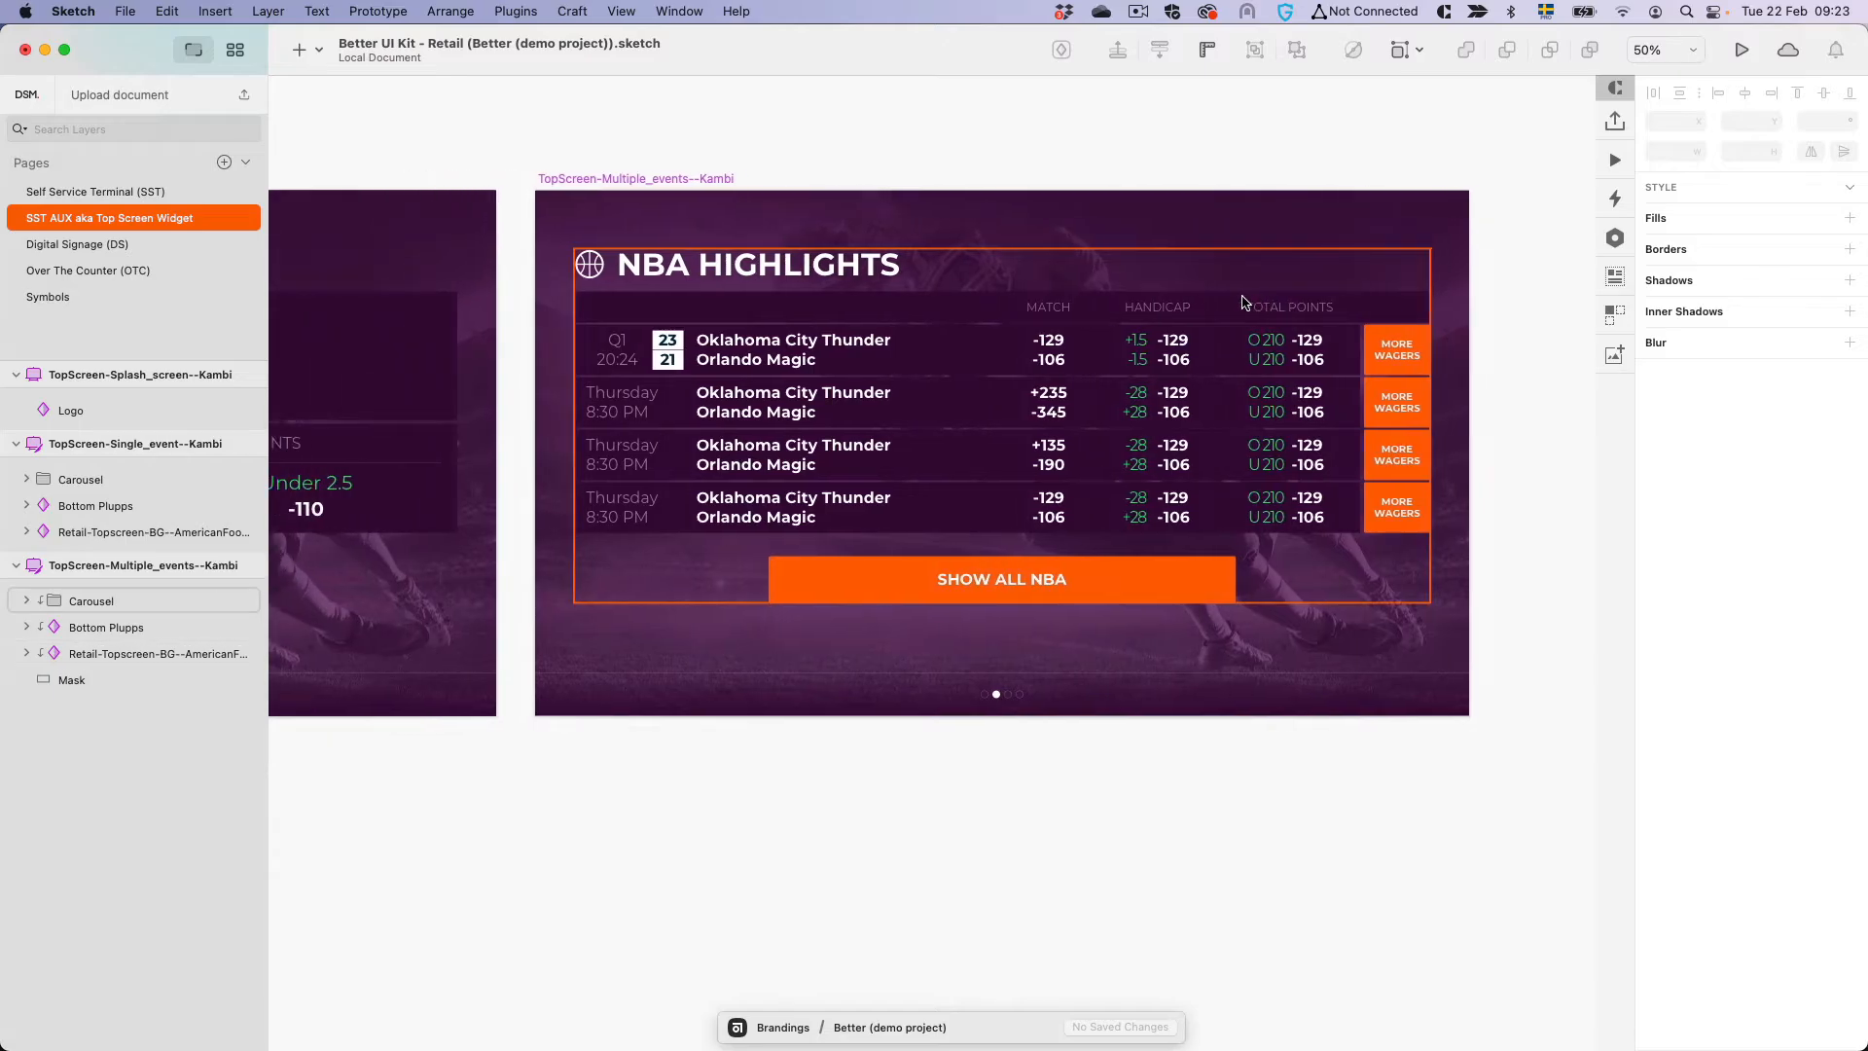
pyautogui.hscroll(-15, 1240, 302)
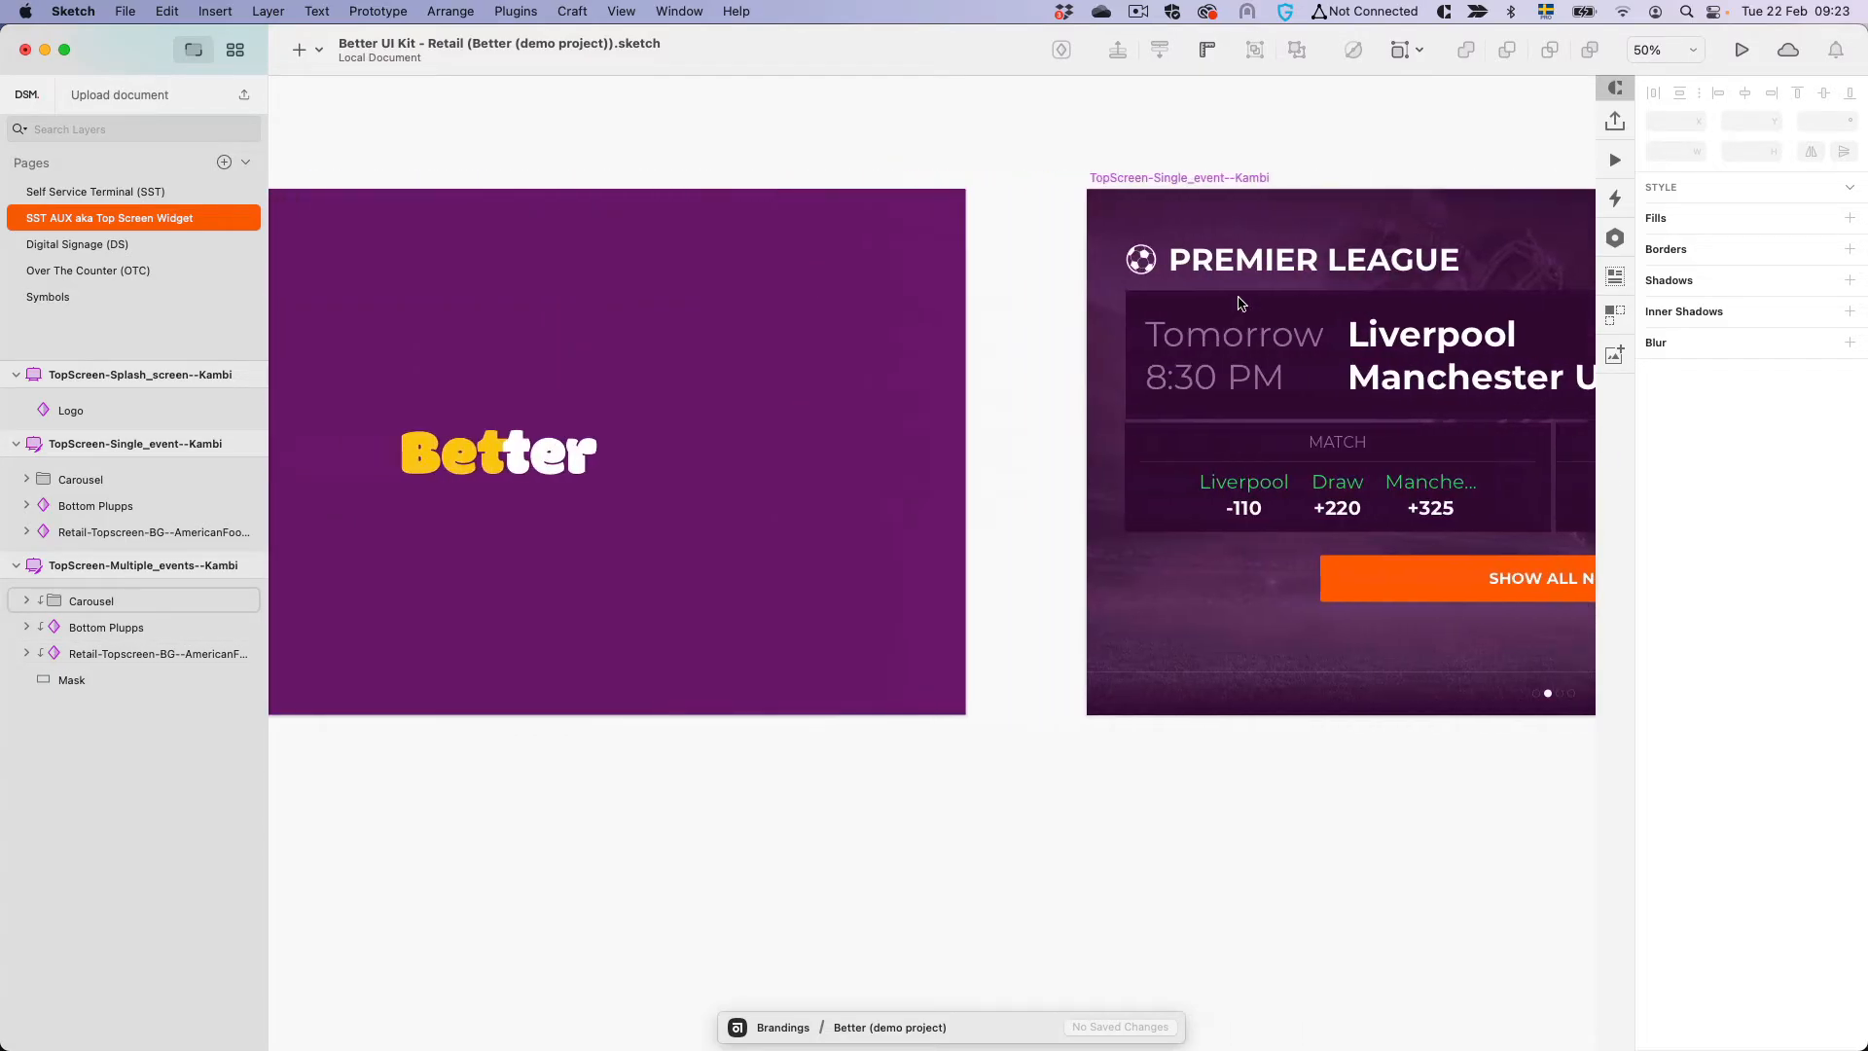
pyautogui.hscroll(8, 1240, 303)
pyautogui.hscroll(8, 1240, 303)
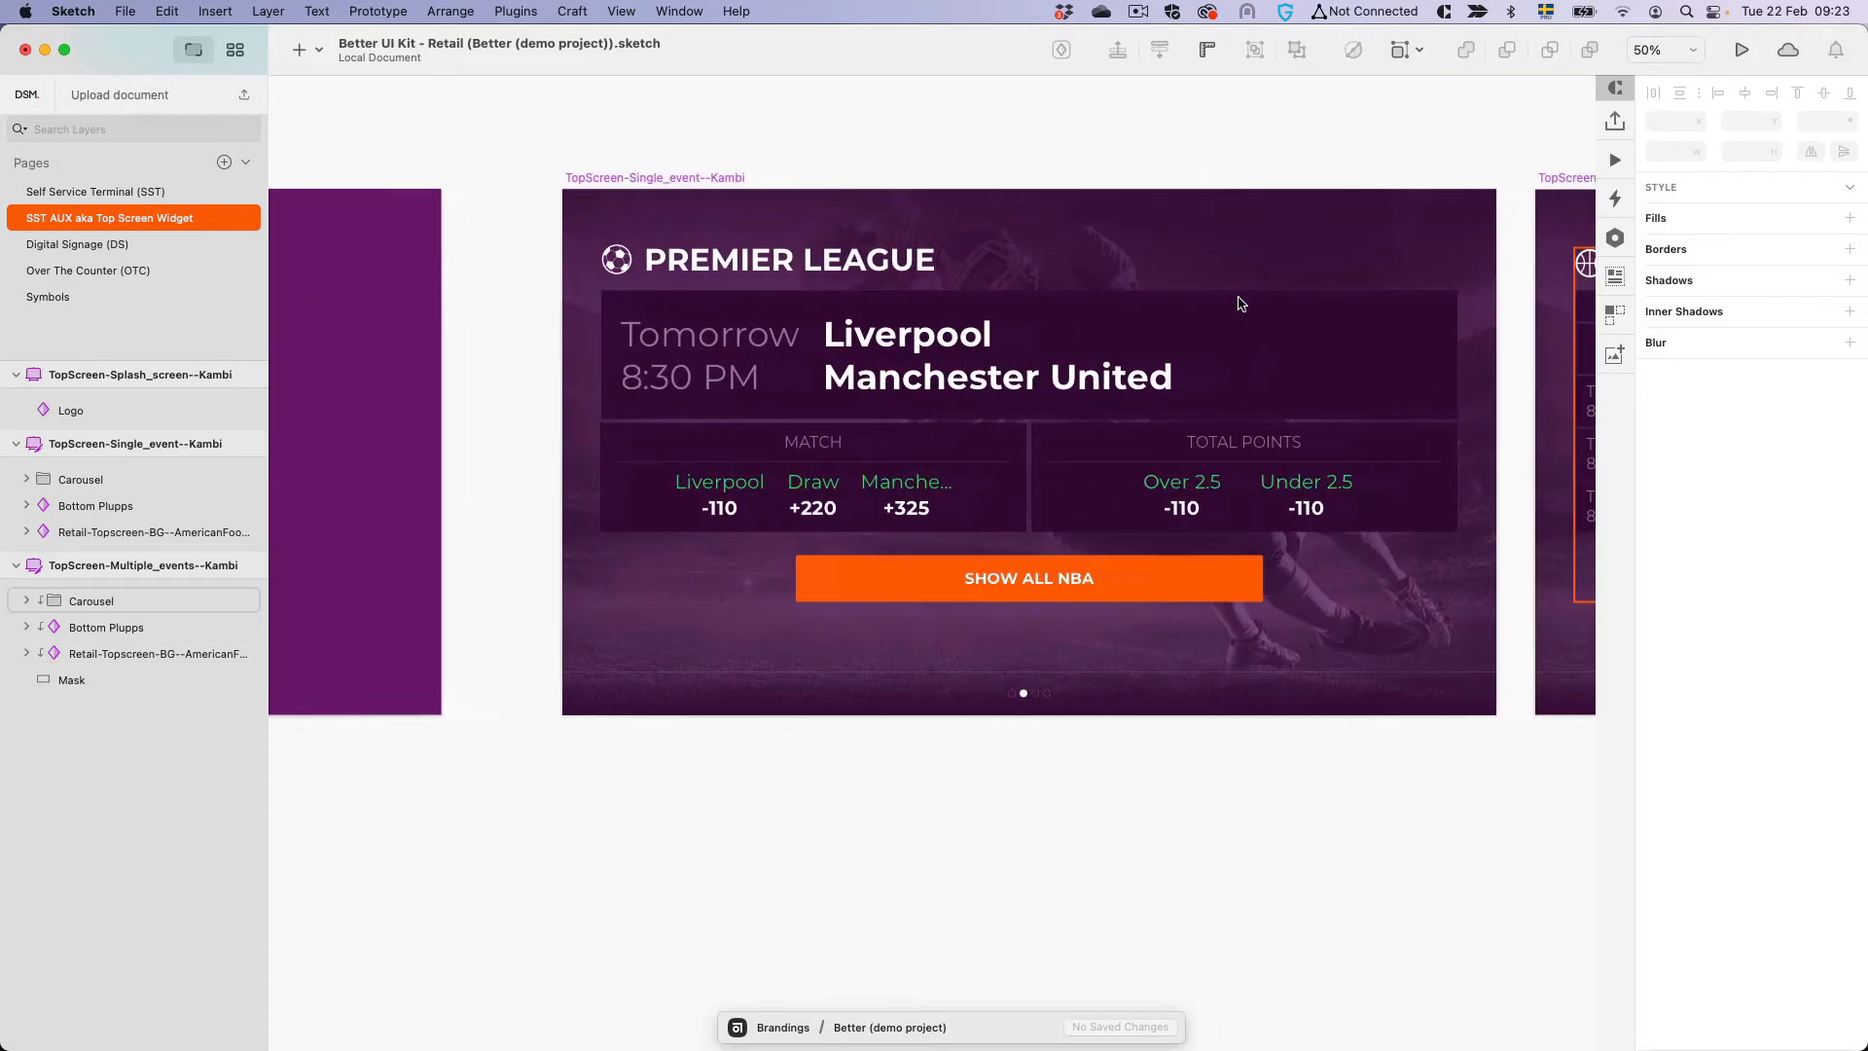
pyautogui.hscroll(6, 1240, 303)
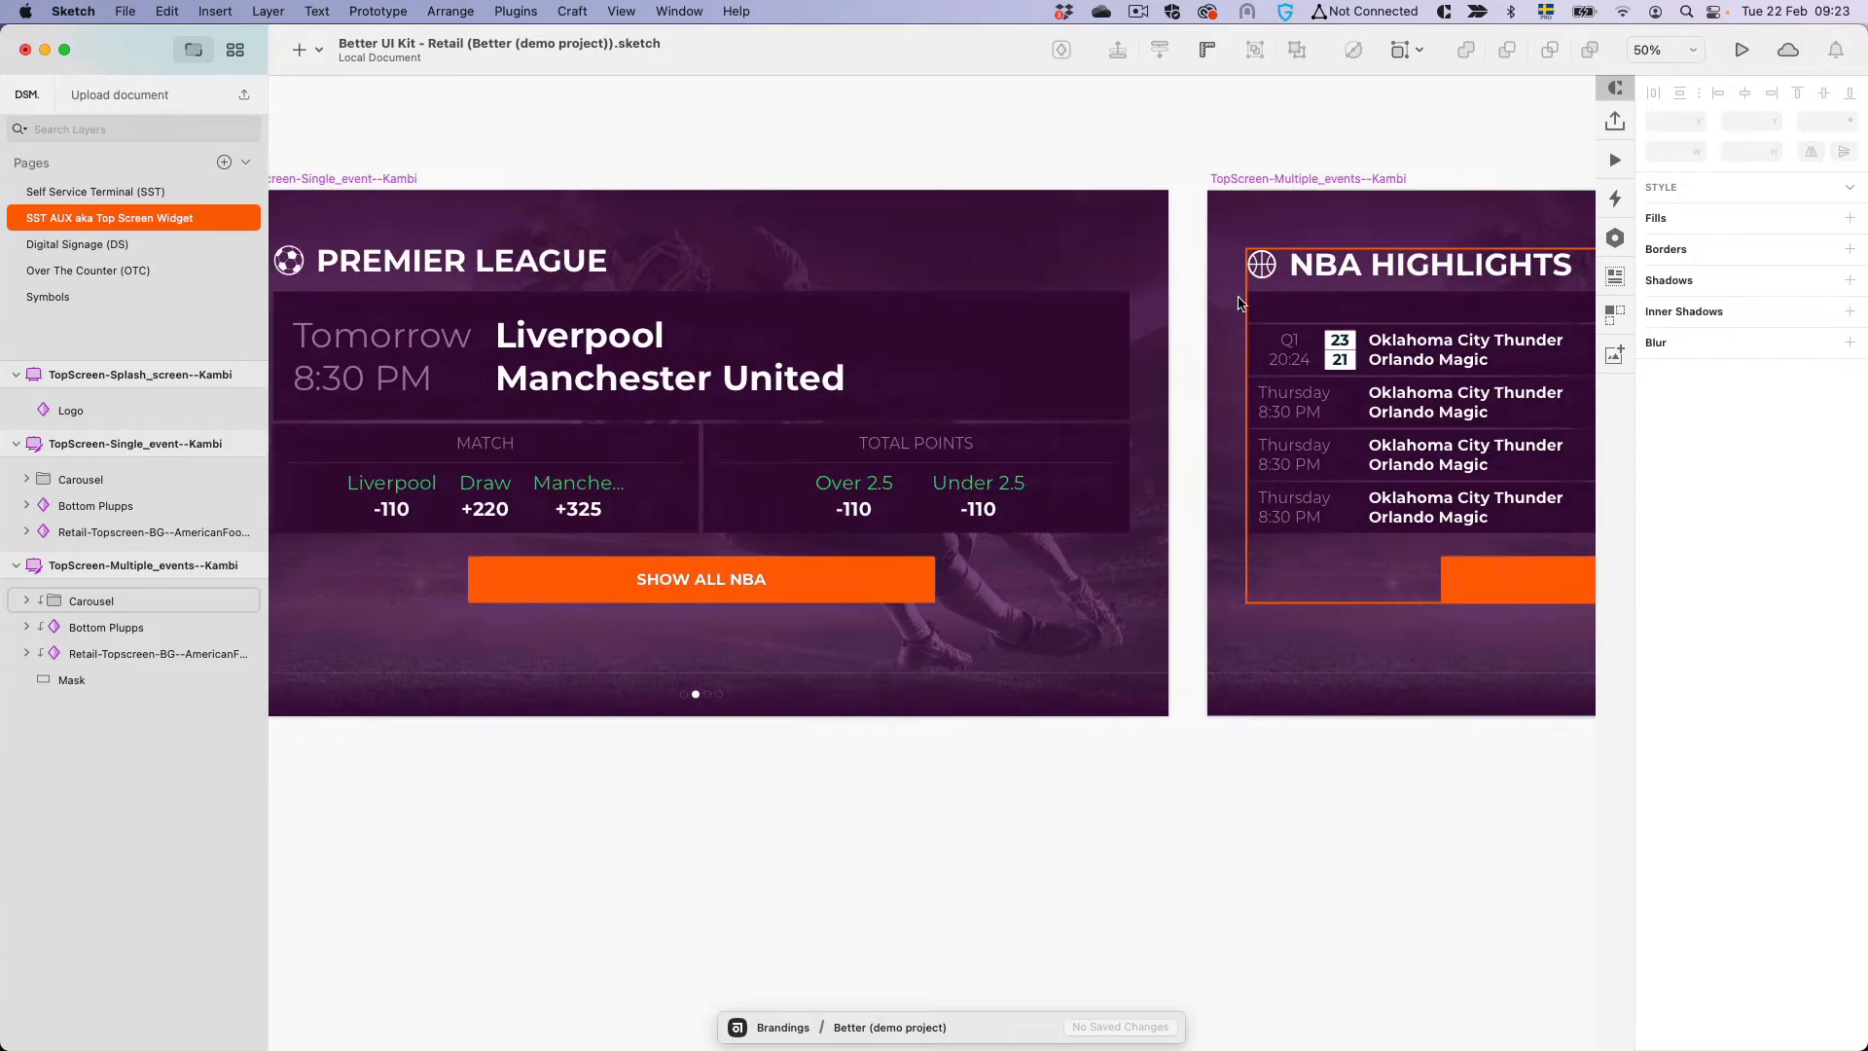
pyautogui.hscroll(20, 1238, 302)
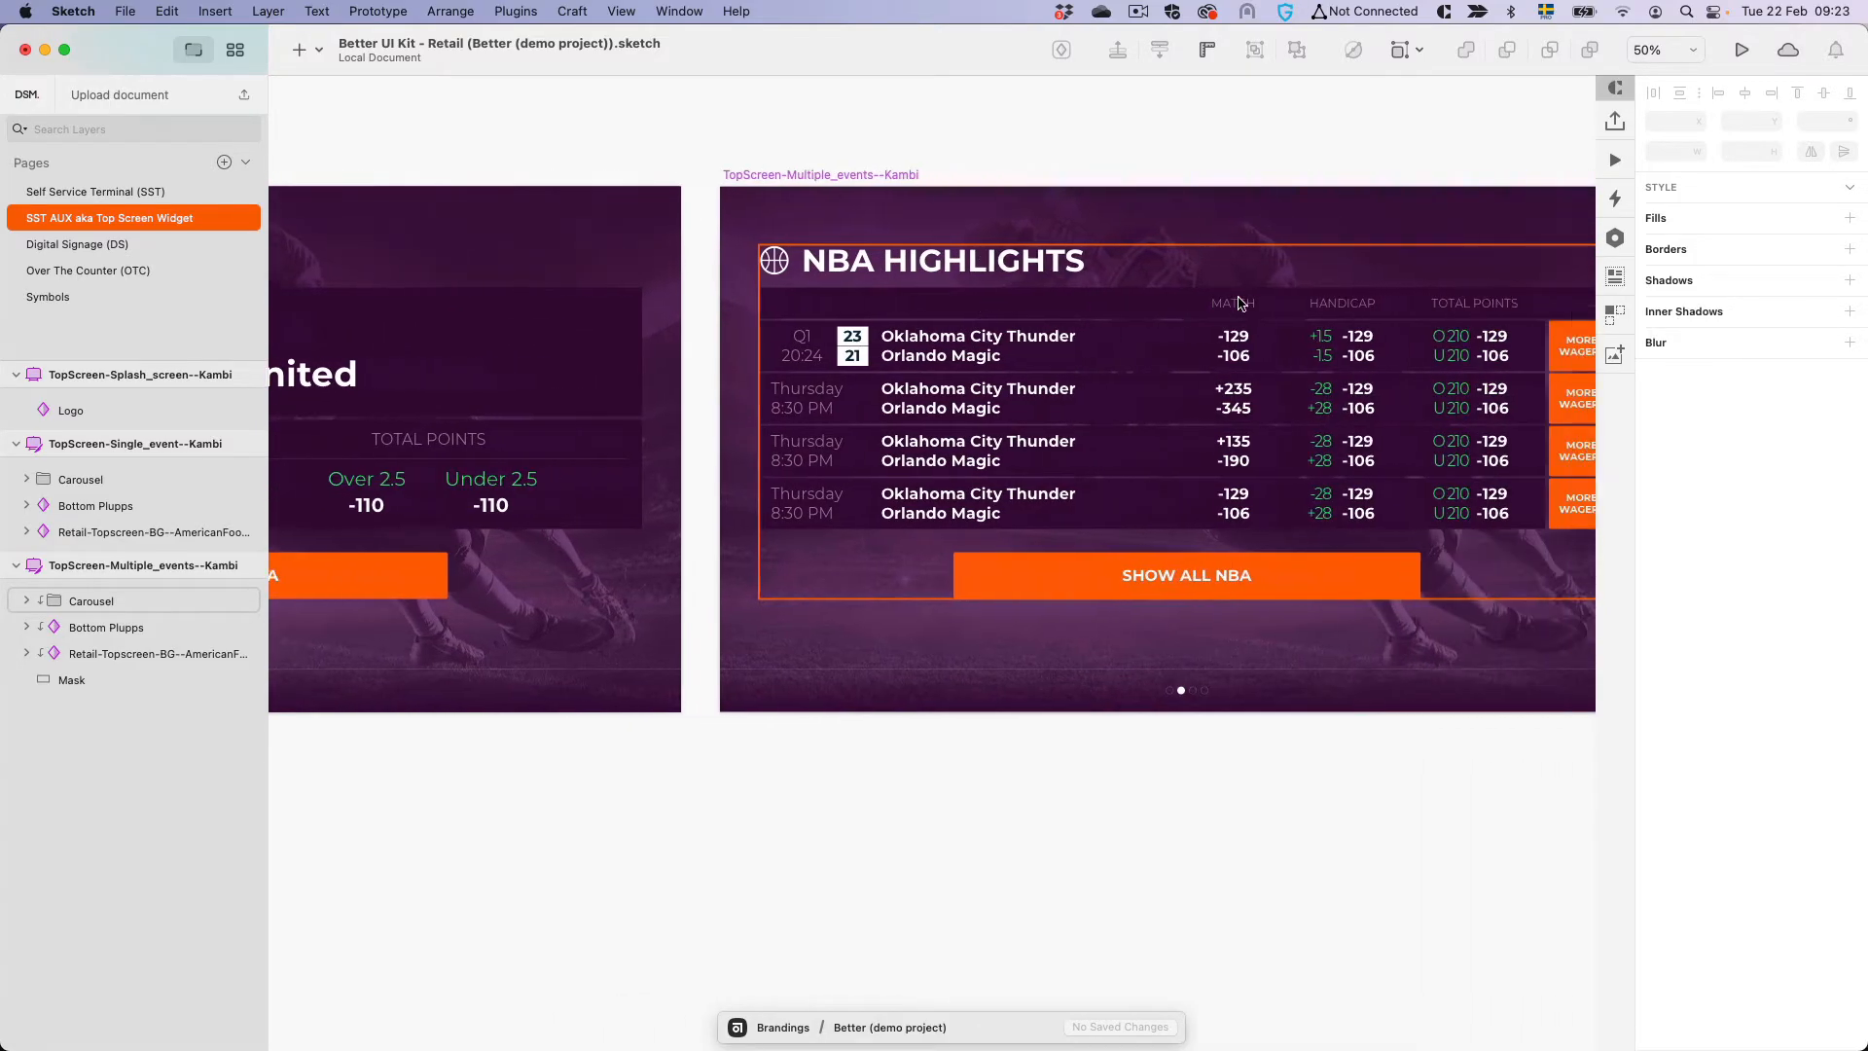
pyautogui.hscroll(-12, 1238, 303)
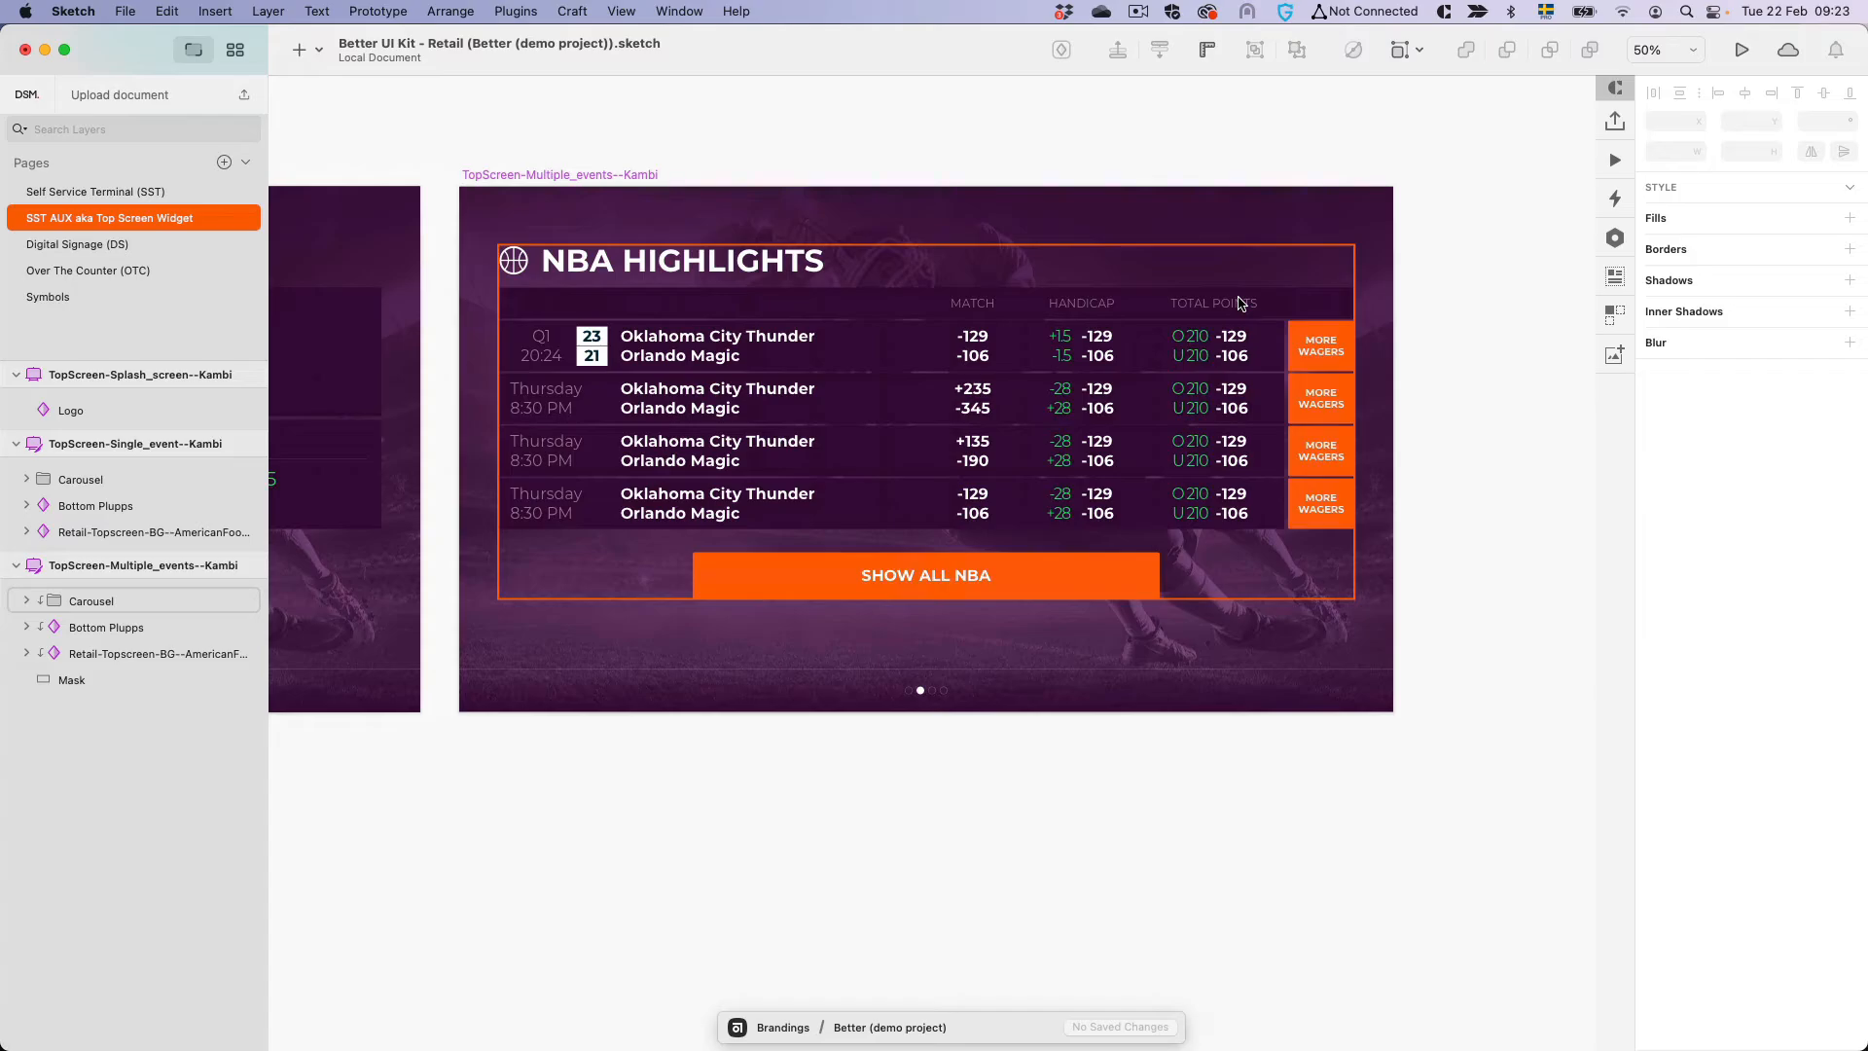
pyautogui.press('super+minus')
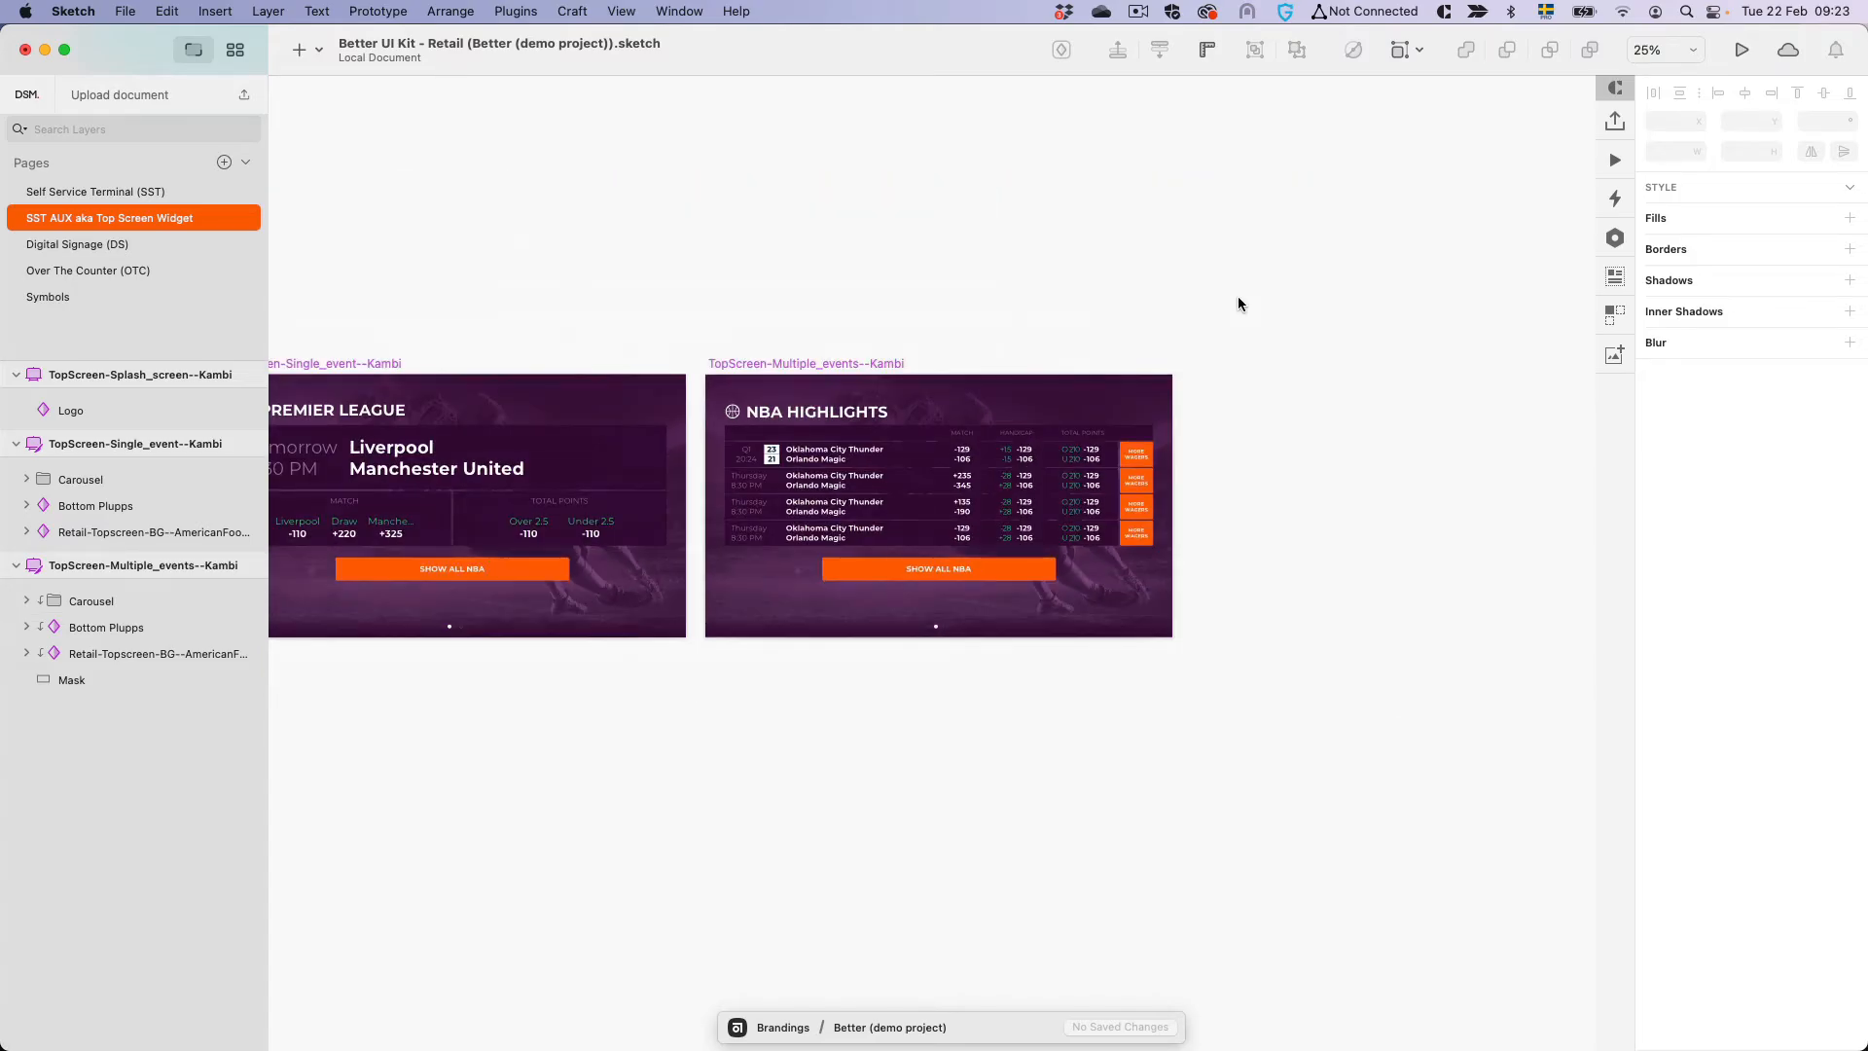
pyautogui.hscroll(-6, 1240, 303)
pyautogui.hscroll(-6, 1237, 303)
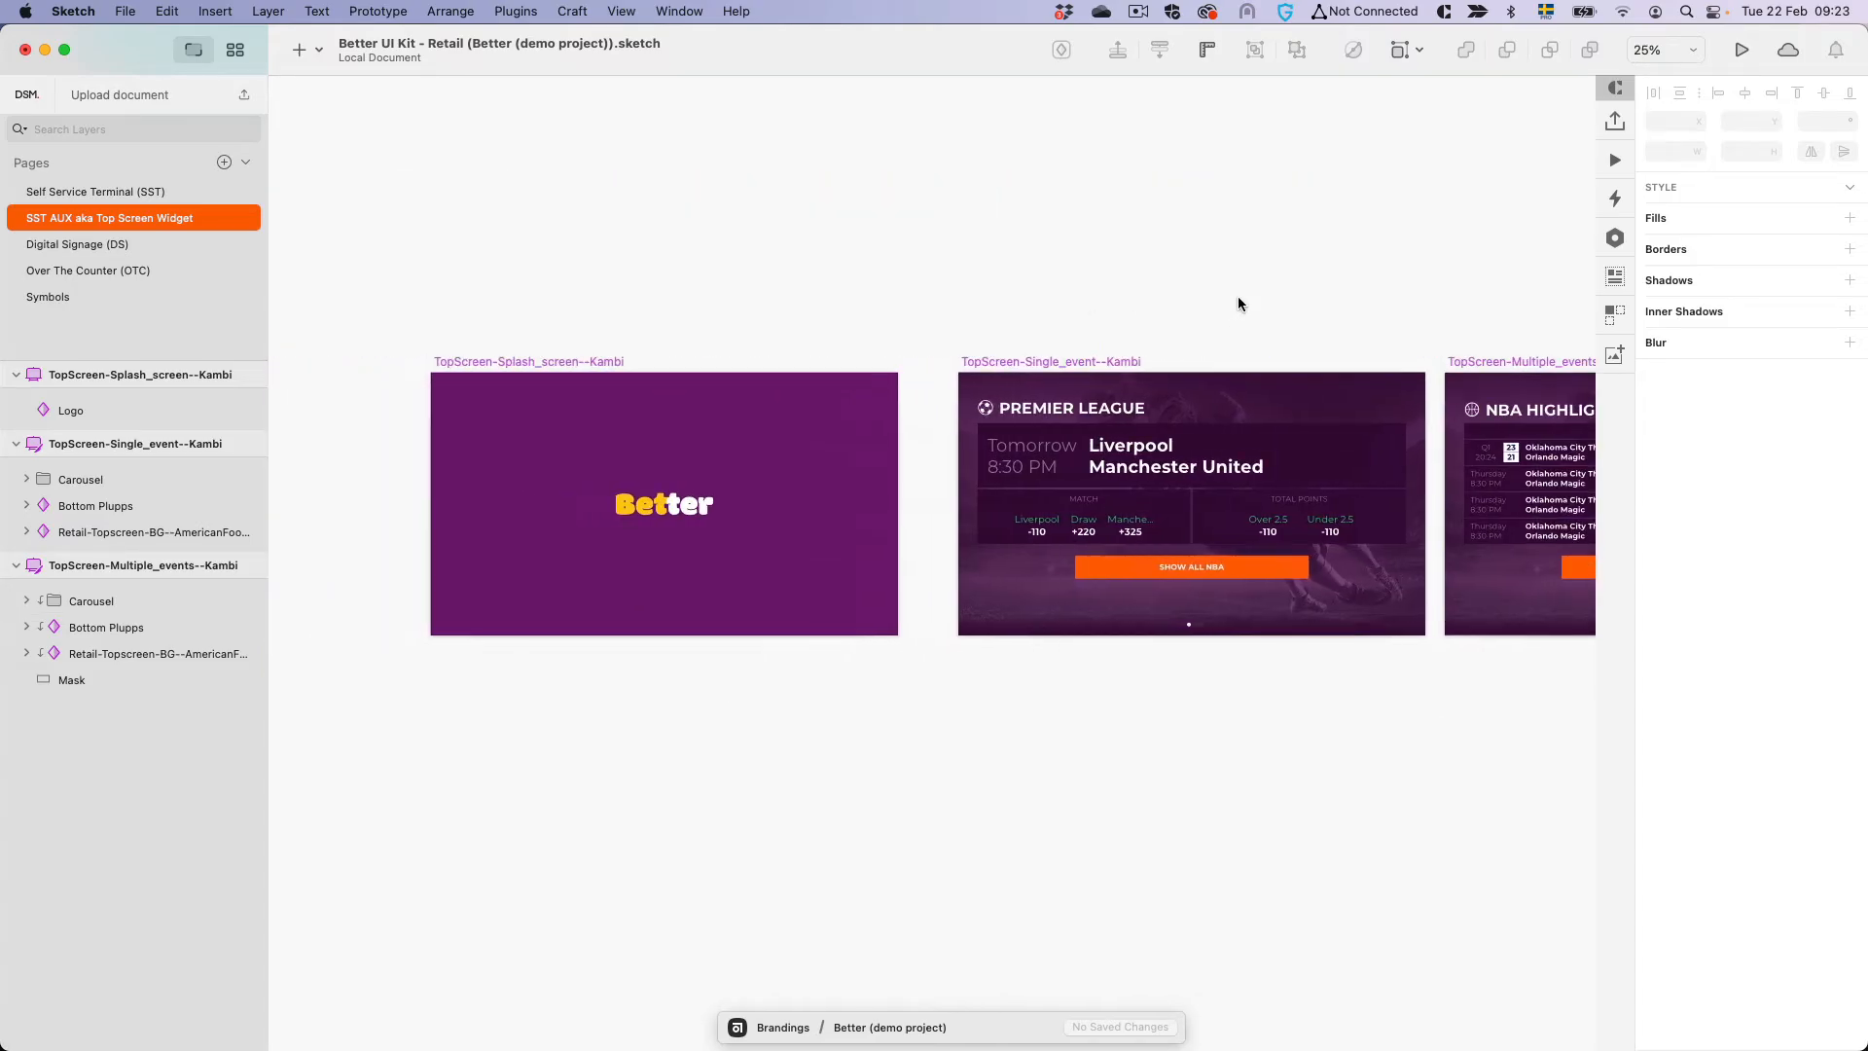
pyautogui.hscroll(1, 1238, 302)
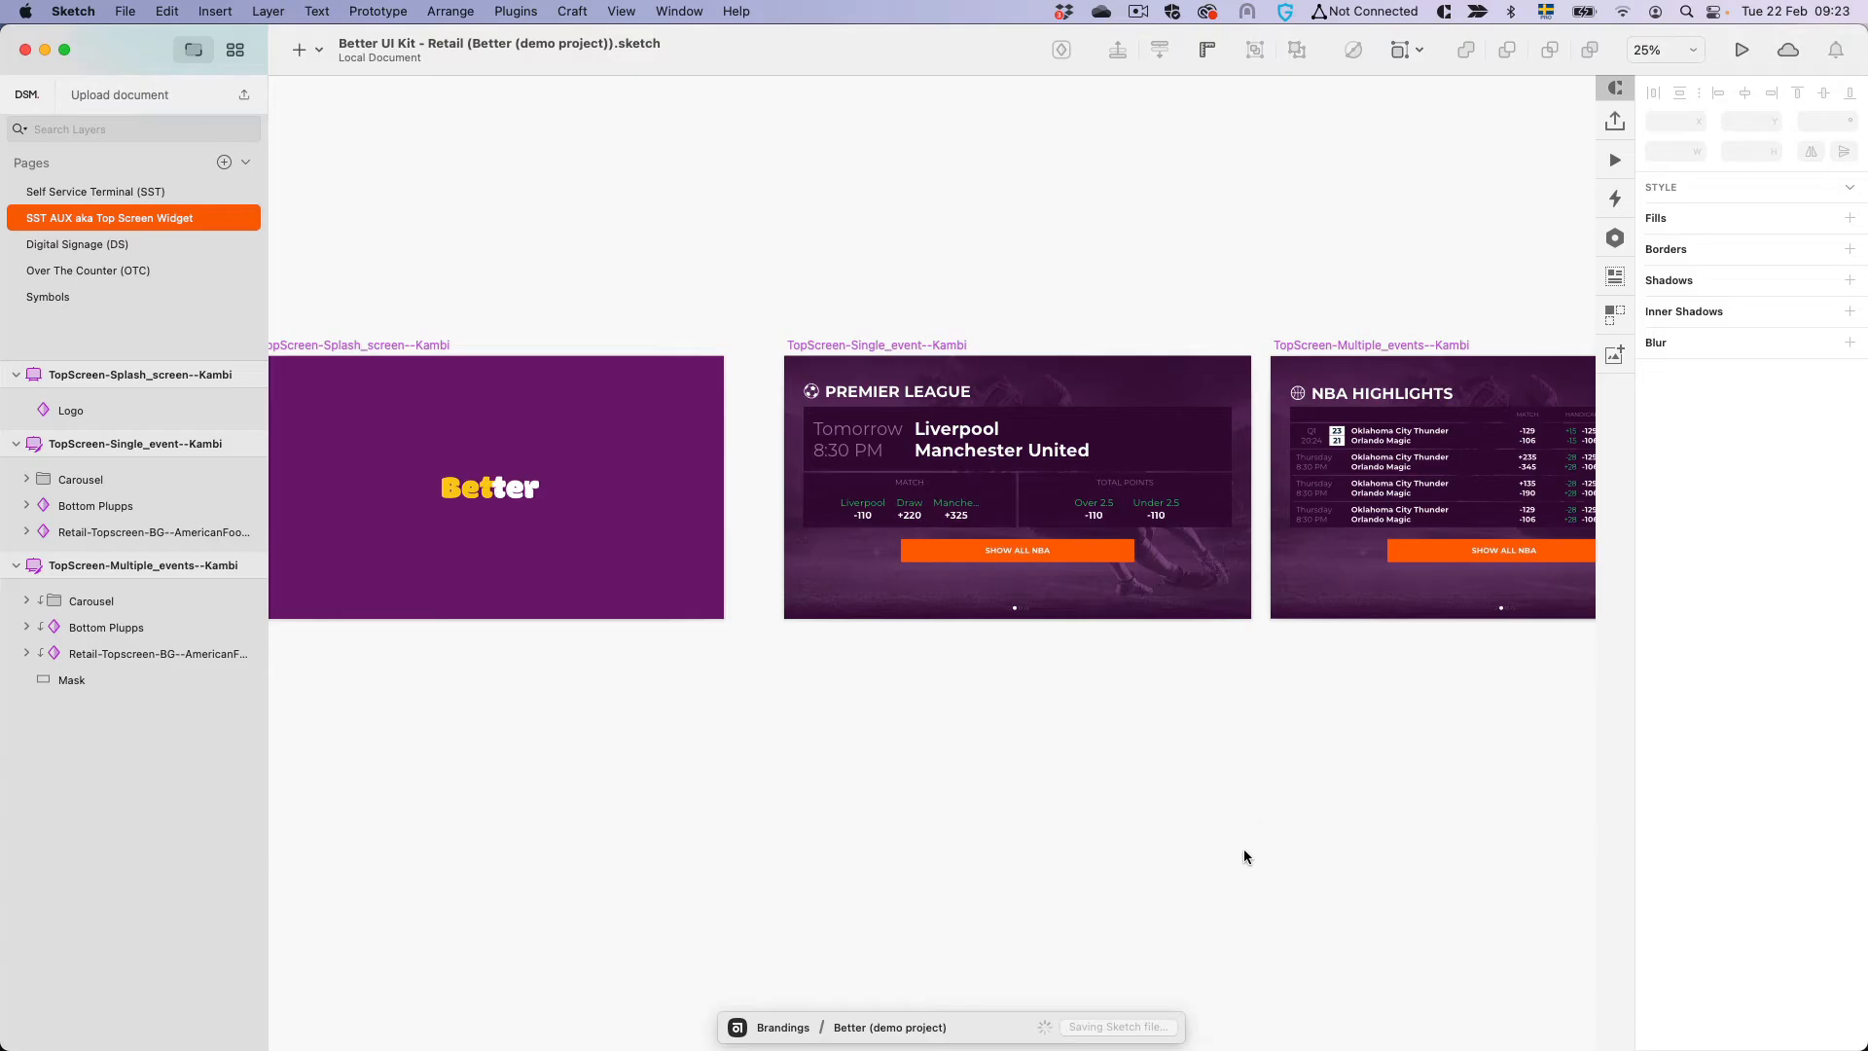
# Step: Commit the 26 changes with the summary 'SST AUX and splash screens'
pyautogui.click(1120, 1022)
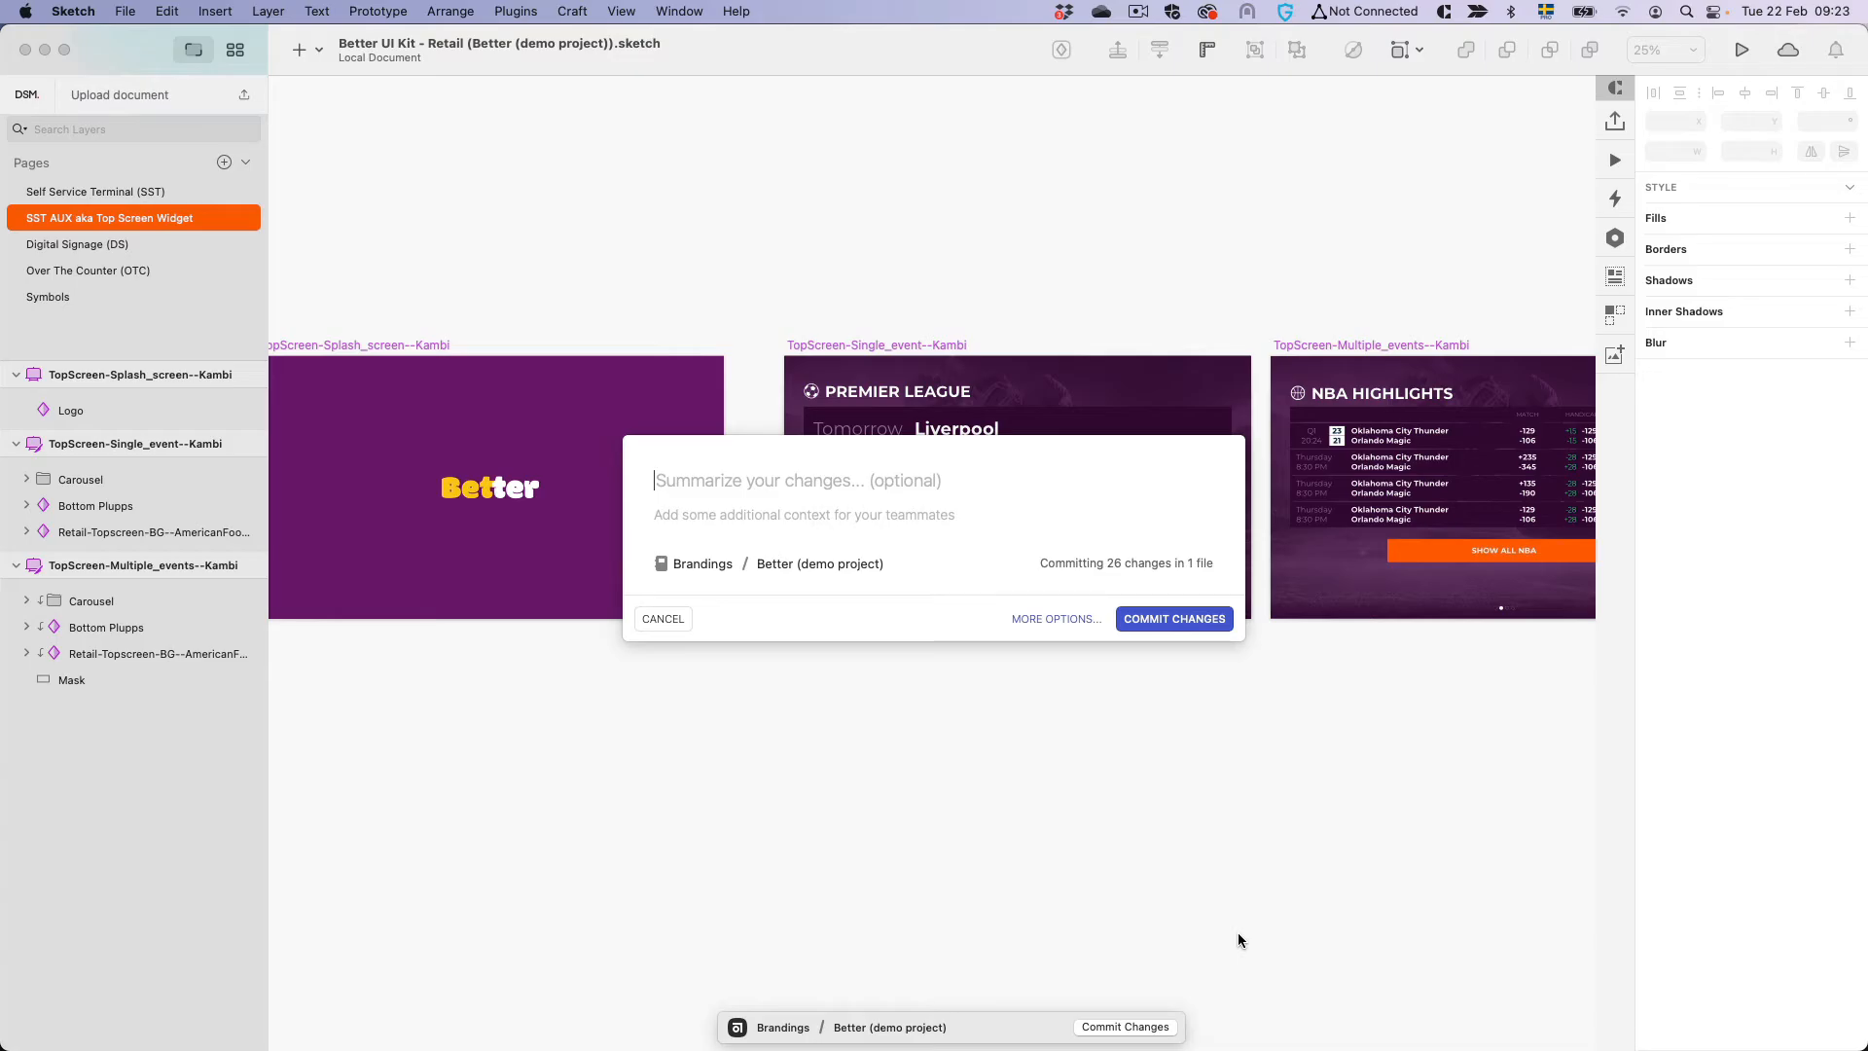
pyautogui.write('SST AUX a')
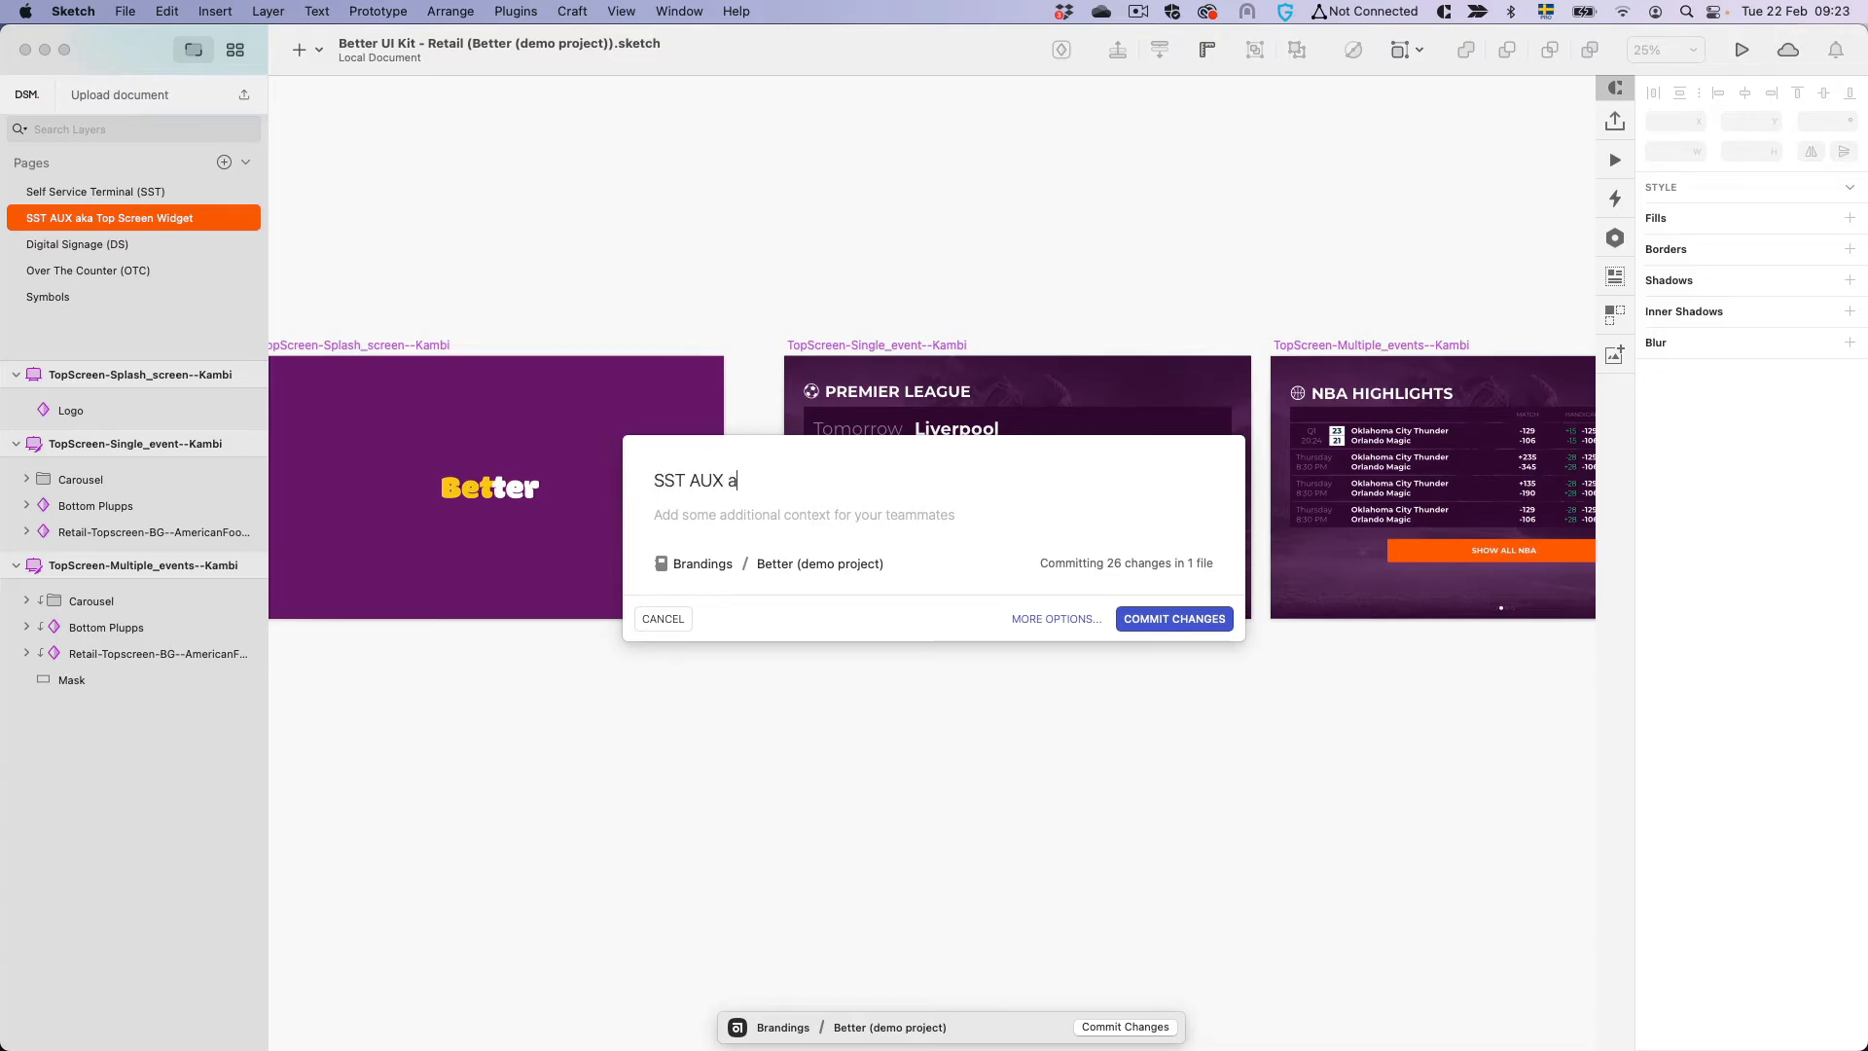
pyautogui.write('nd splash screens')
pyautogui.click(1199, 617)
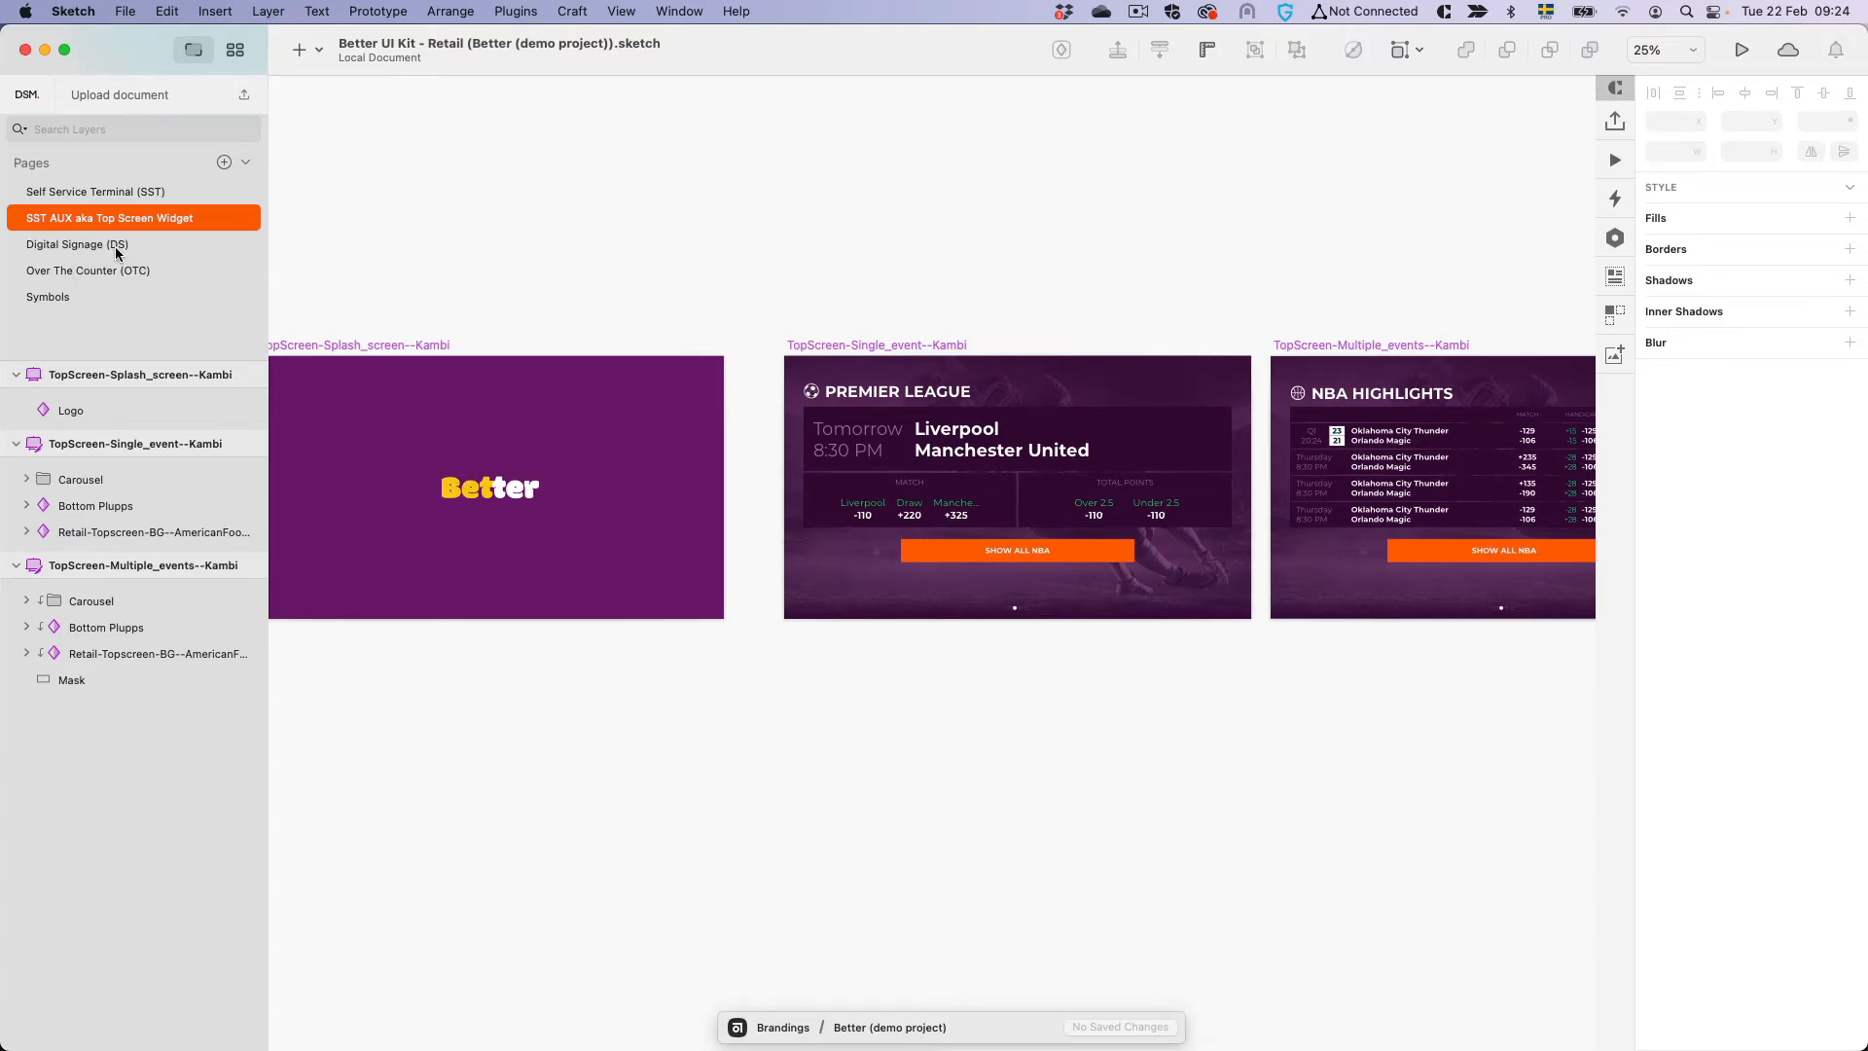
pyautogui.click(146, 250)
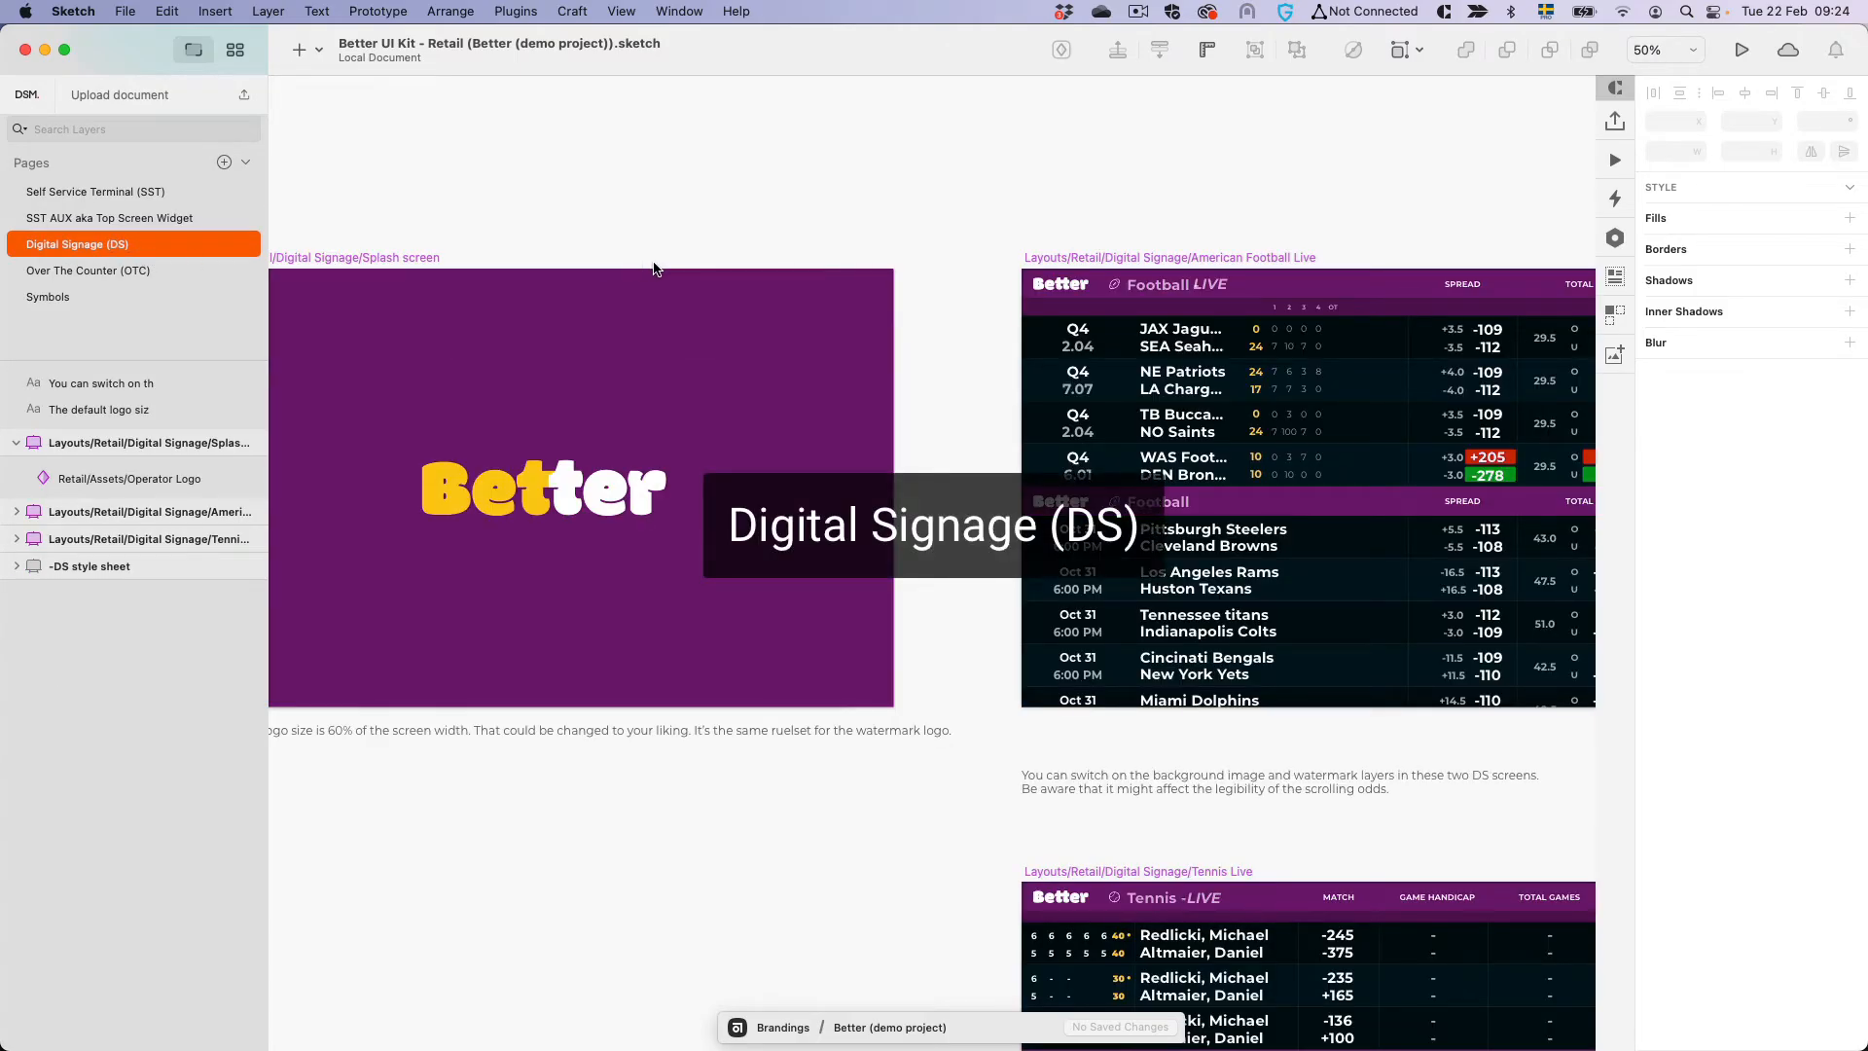
pyautogui.hscroll(-2, 653, 269)
pyautogui.hscroll(1, 653, 270)
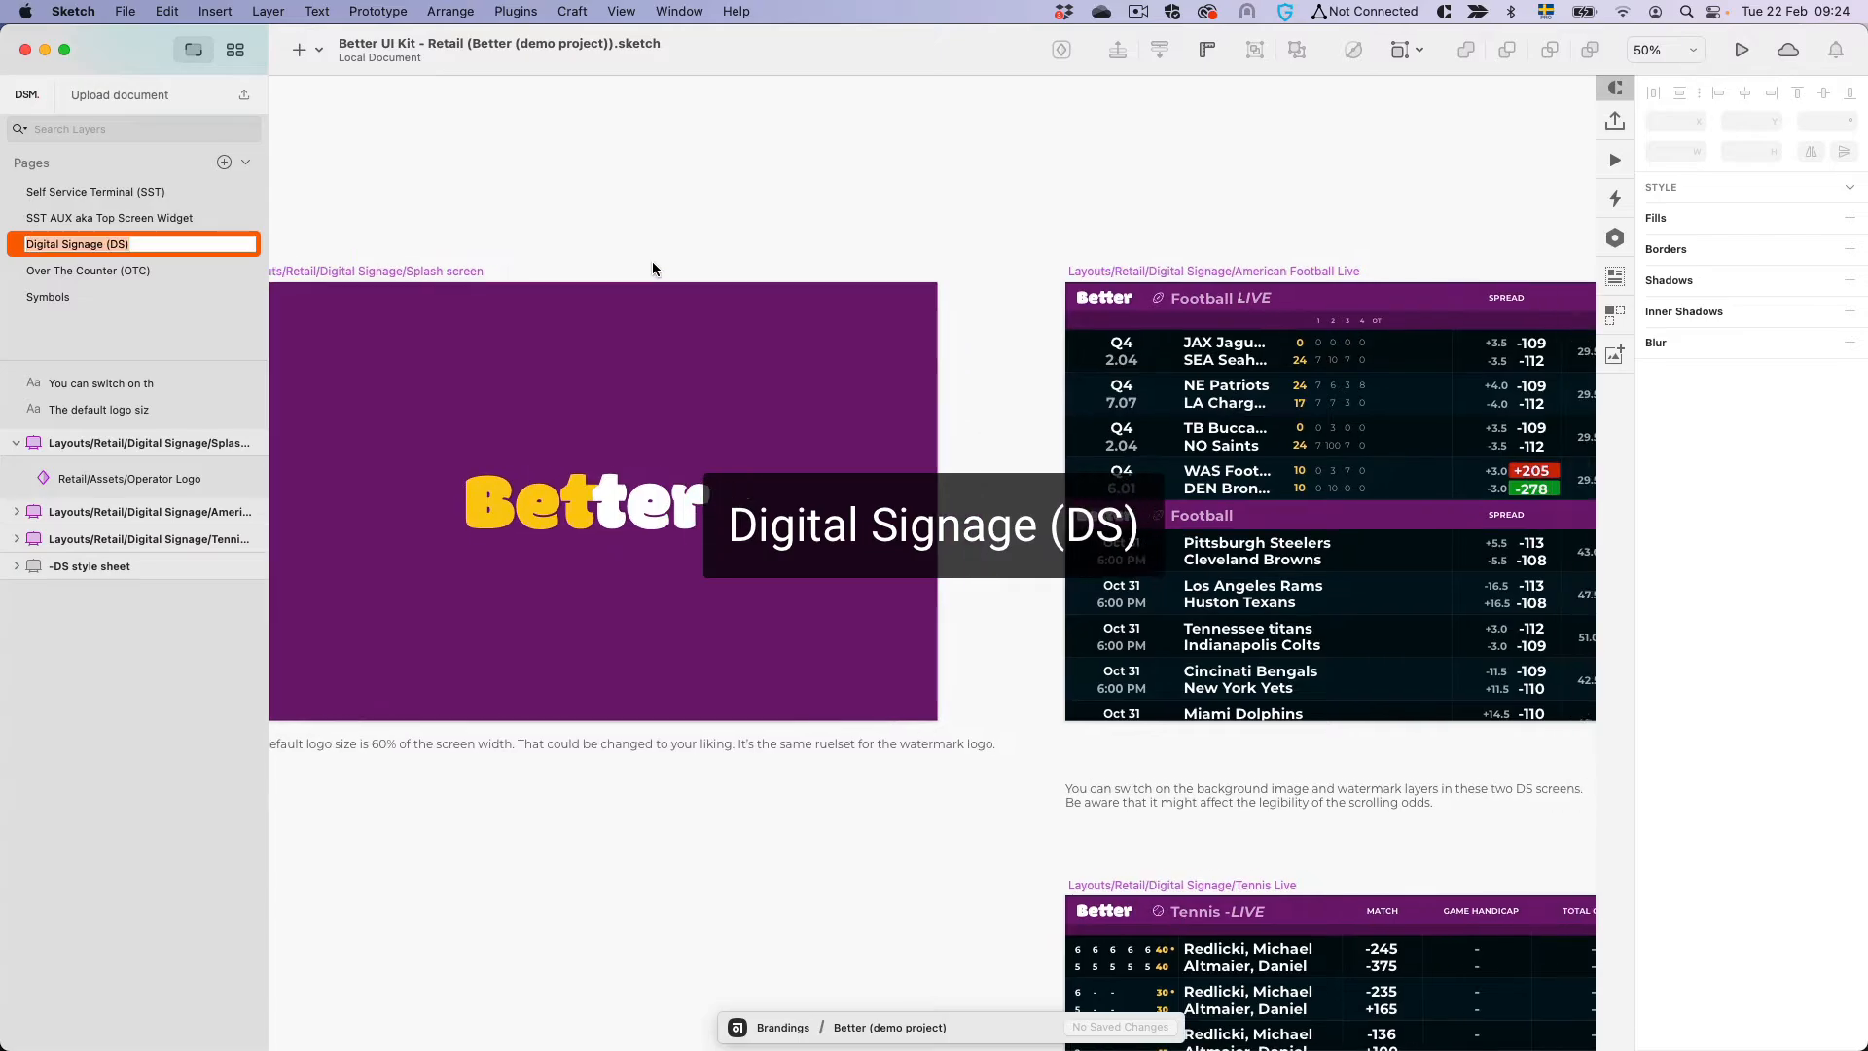
pyautogui.hscroll(1, 652, 268)
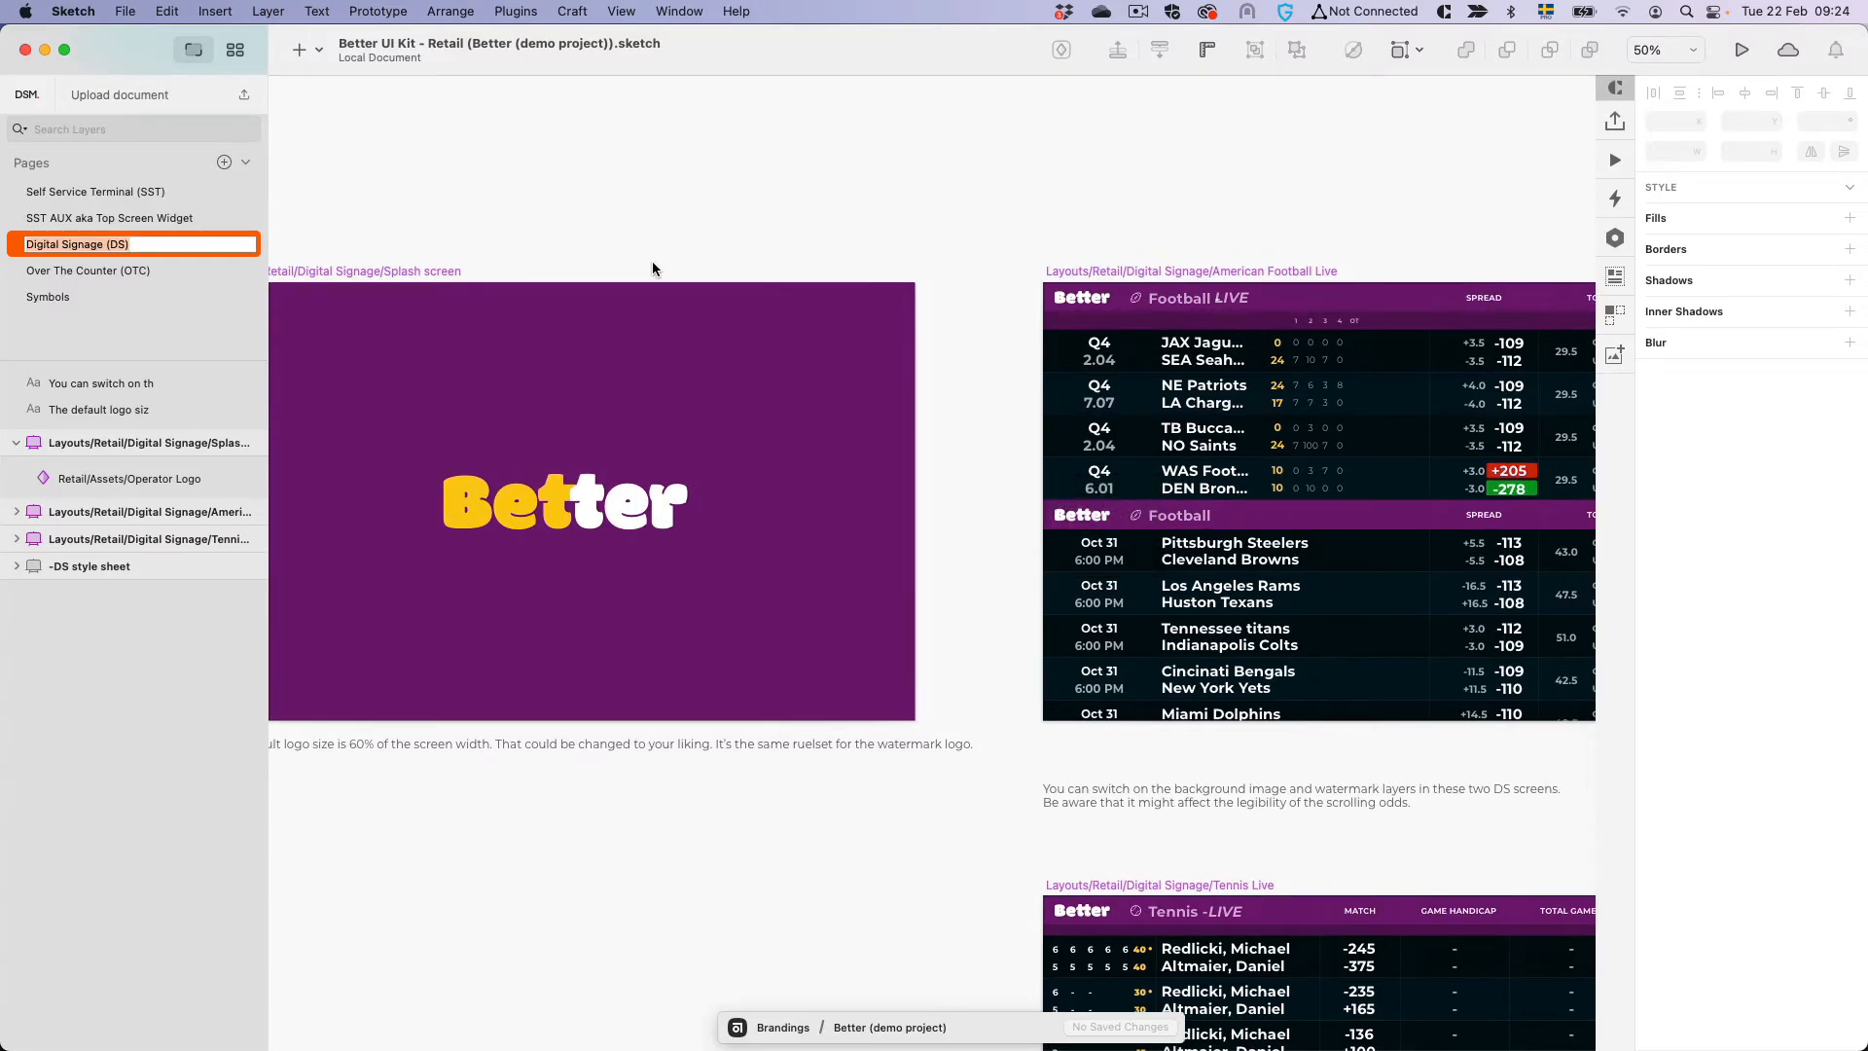
pyautogui.hscroll(5, 648, 260)
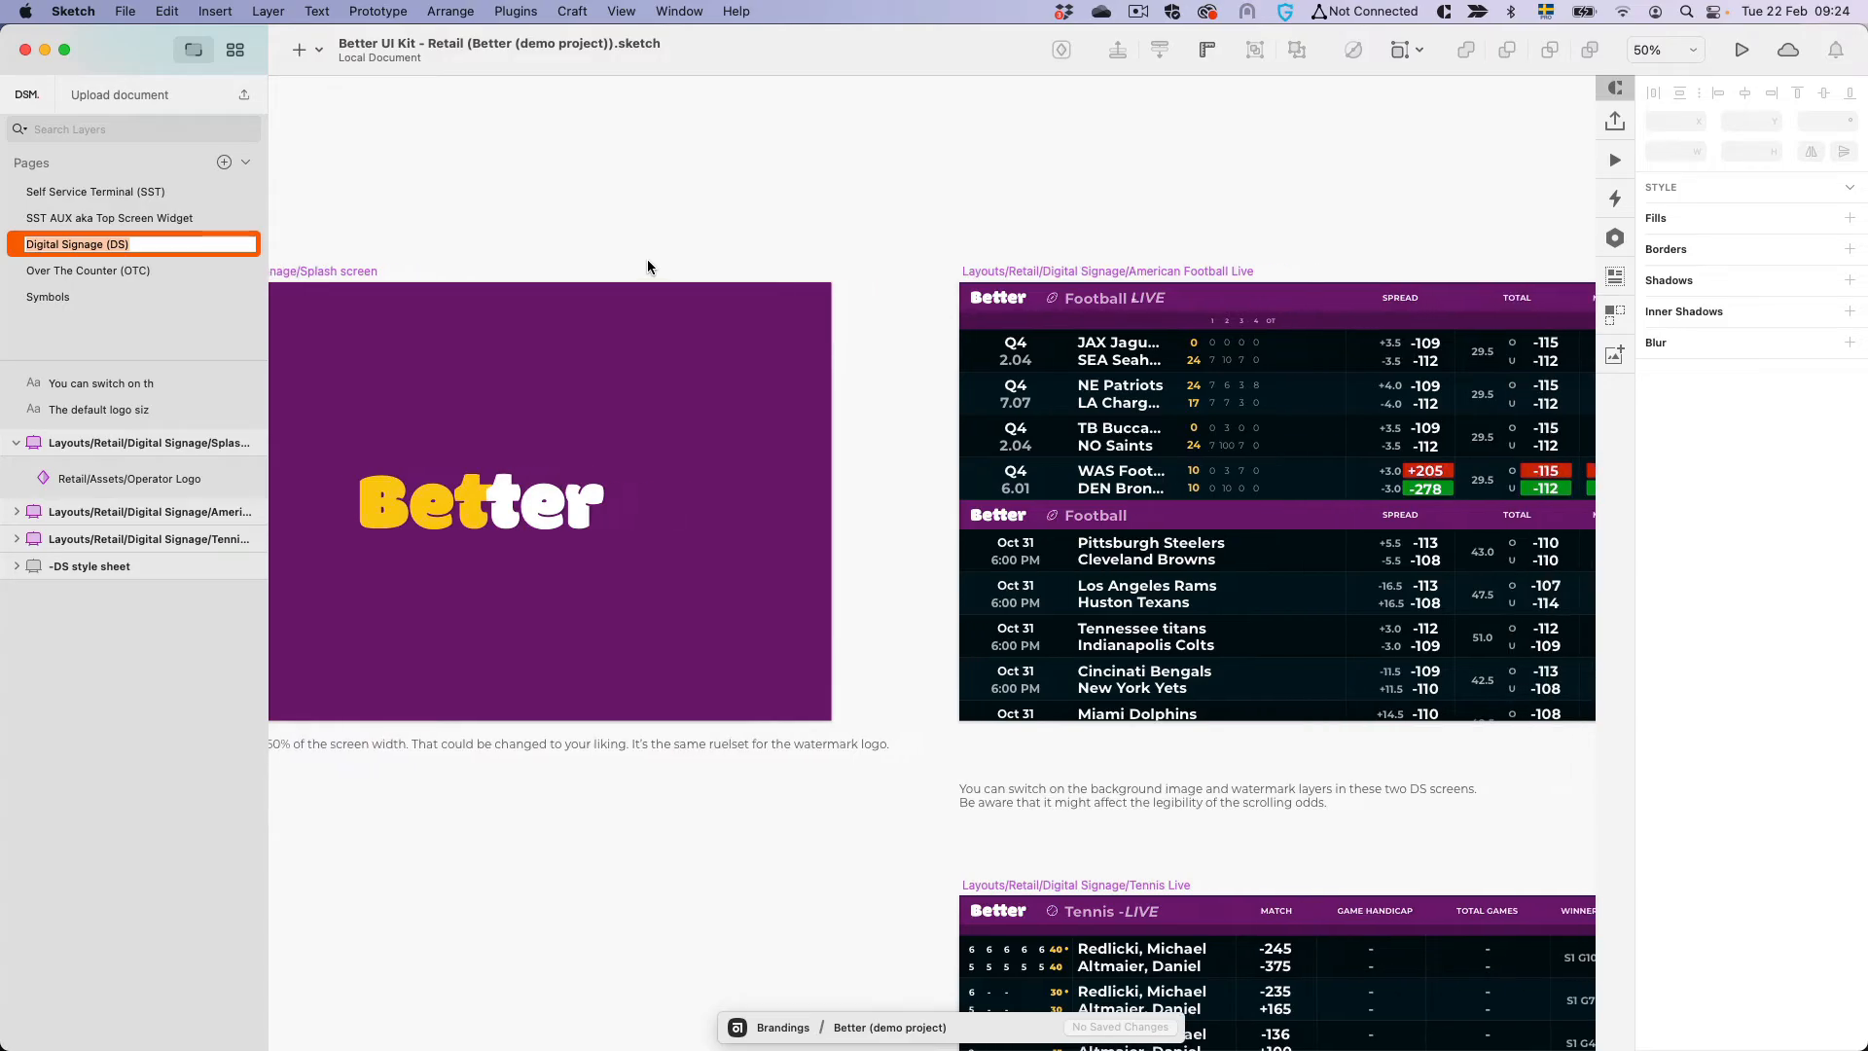
pyautogui.hscroll(4, 649, 266)
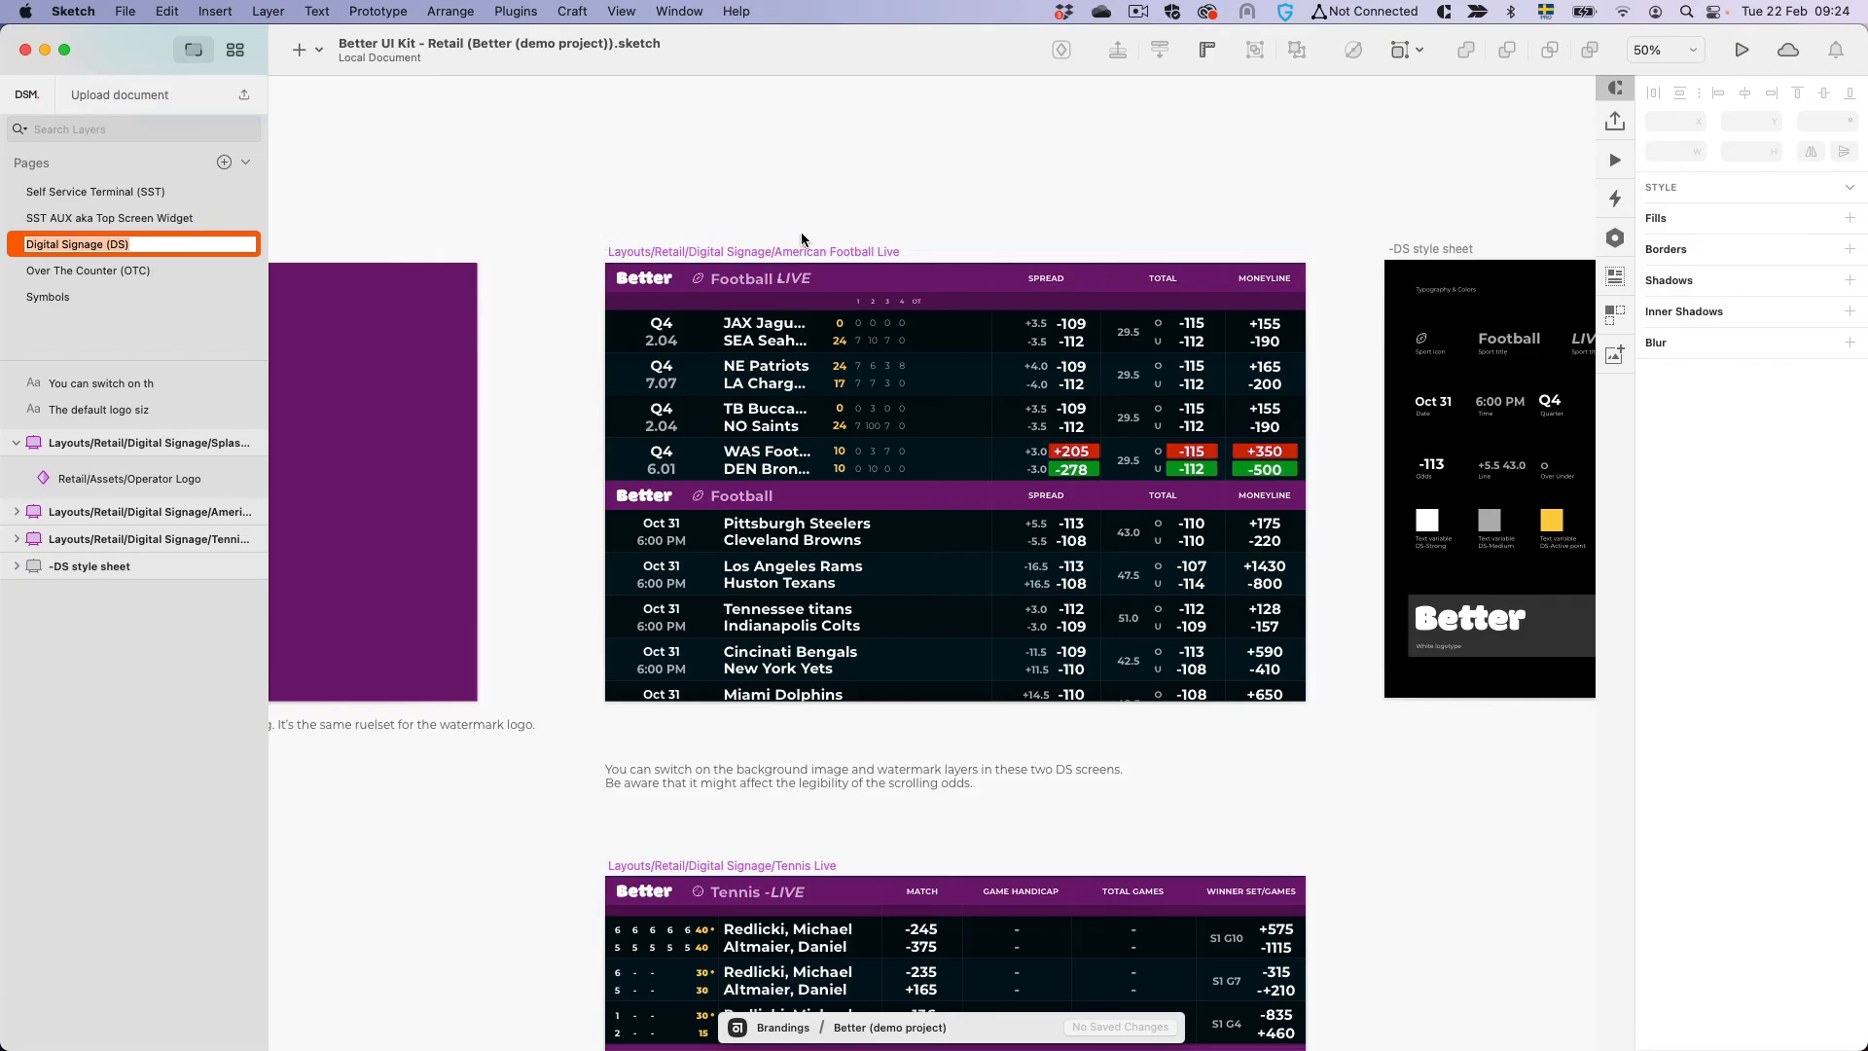
pyautogui.hscroll(10, 801, 238)
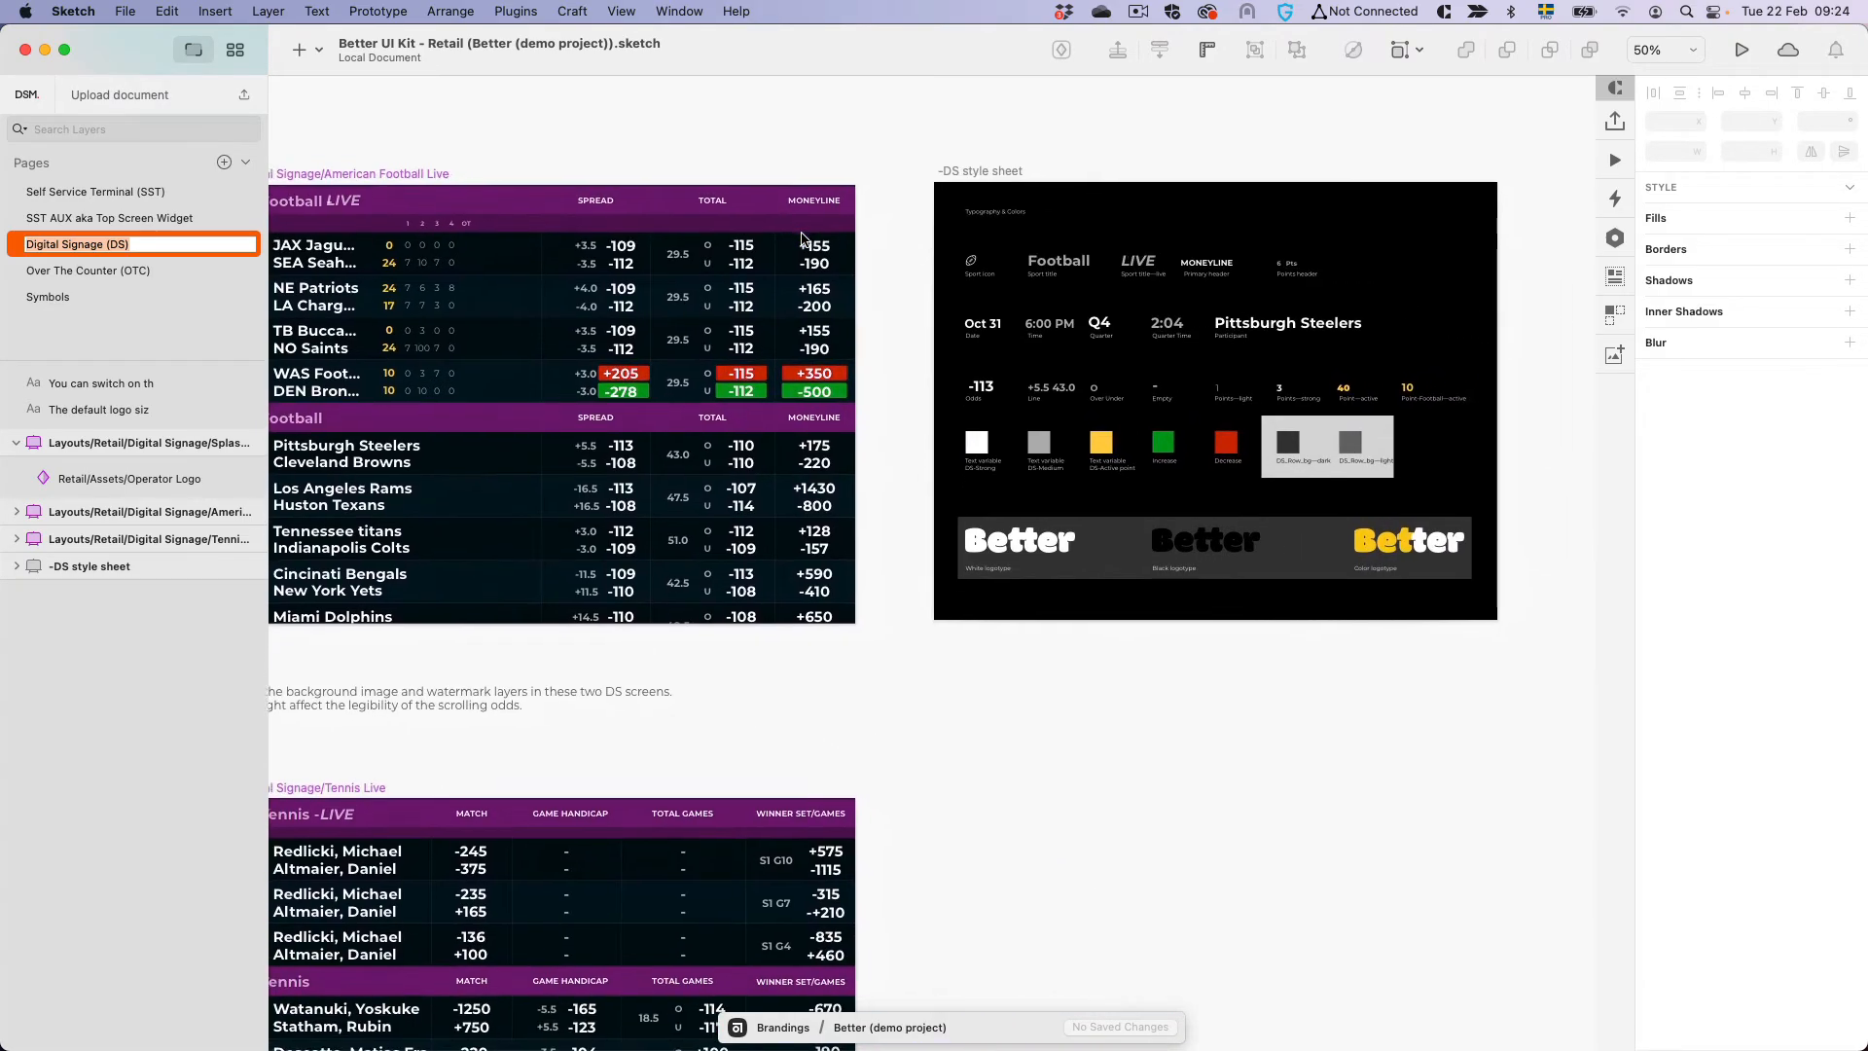
pyautogui.hscroll(2, 801, 239)
pyautogui.press('super+equal')
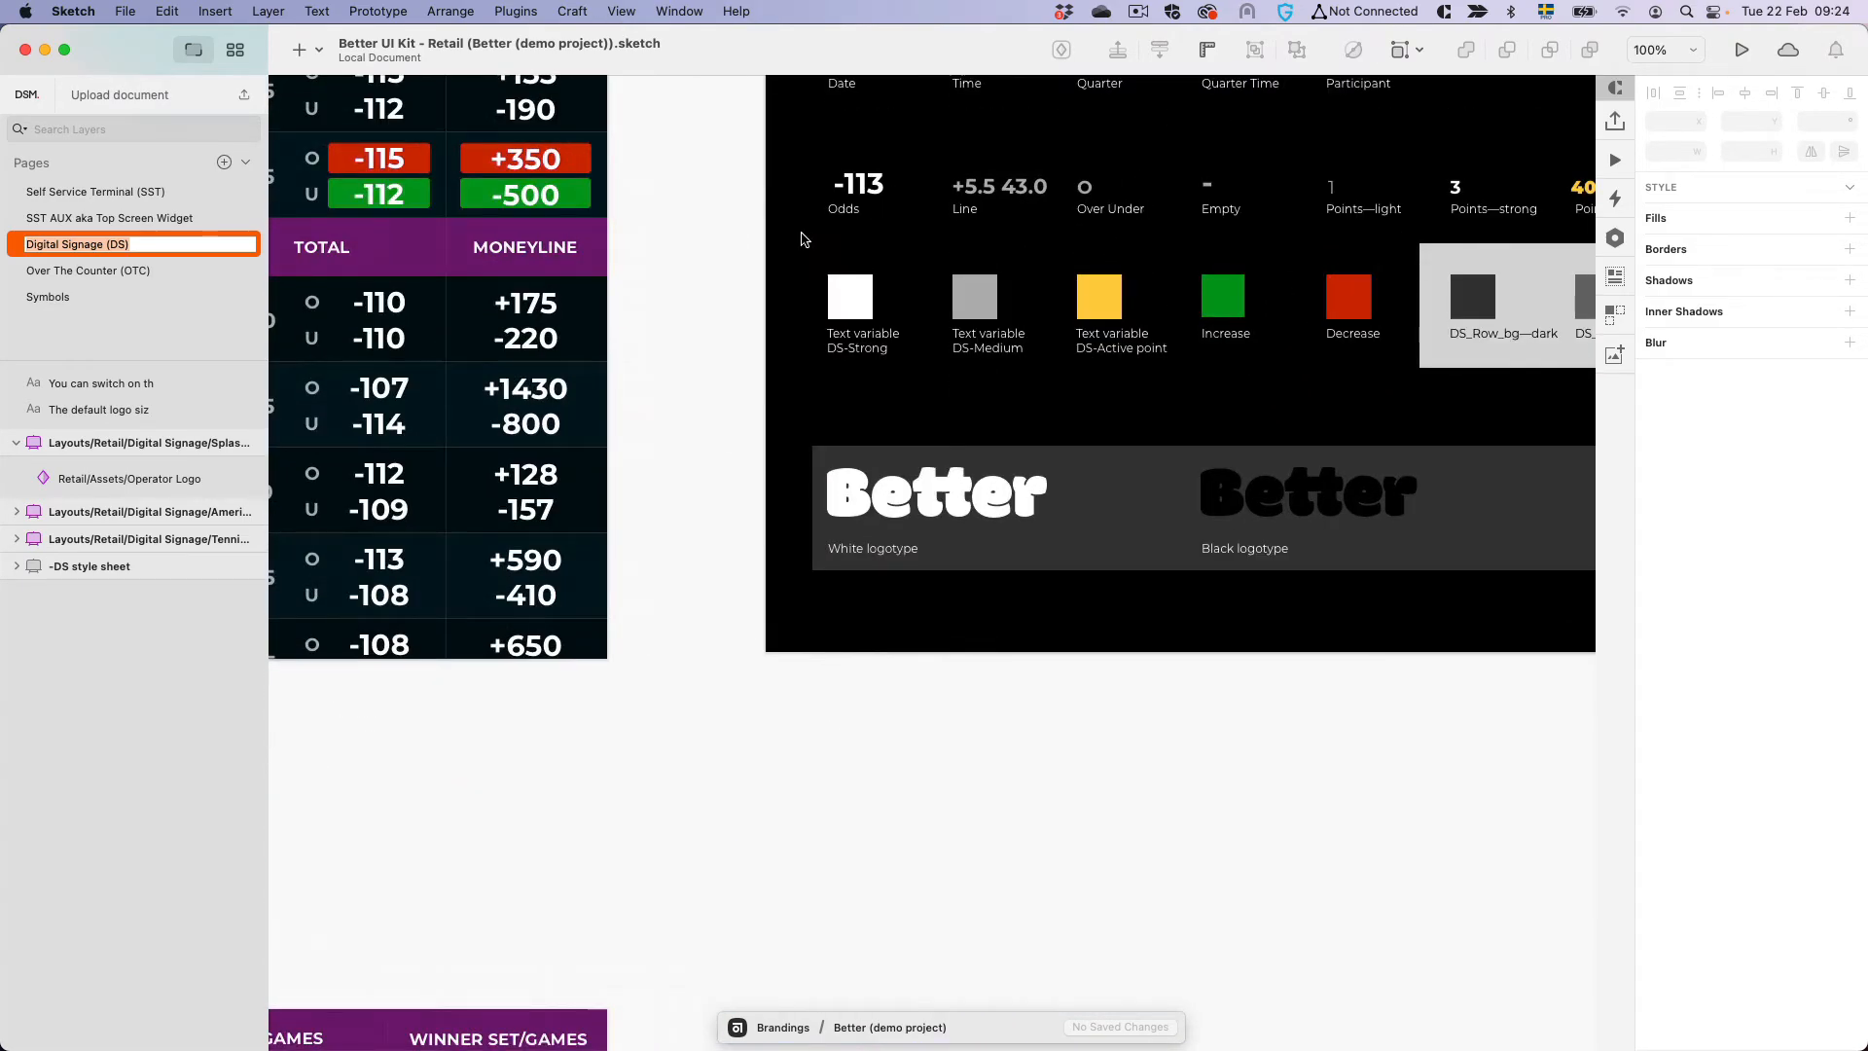
pyautogui.press('super+minus')
pyautogui.scroll(2, 801, 234)
pyautogui.hscroll(-4, 802, 234)
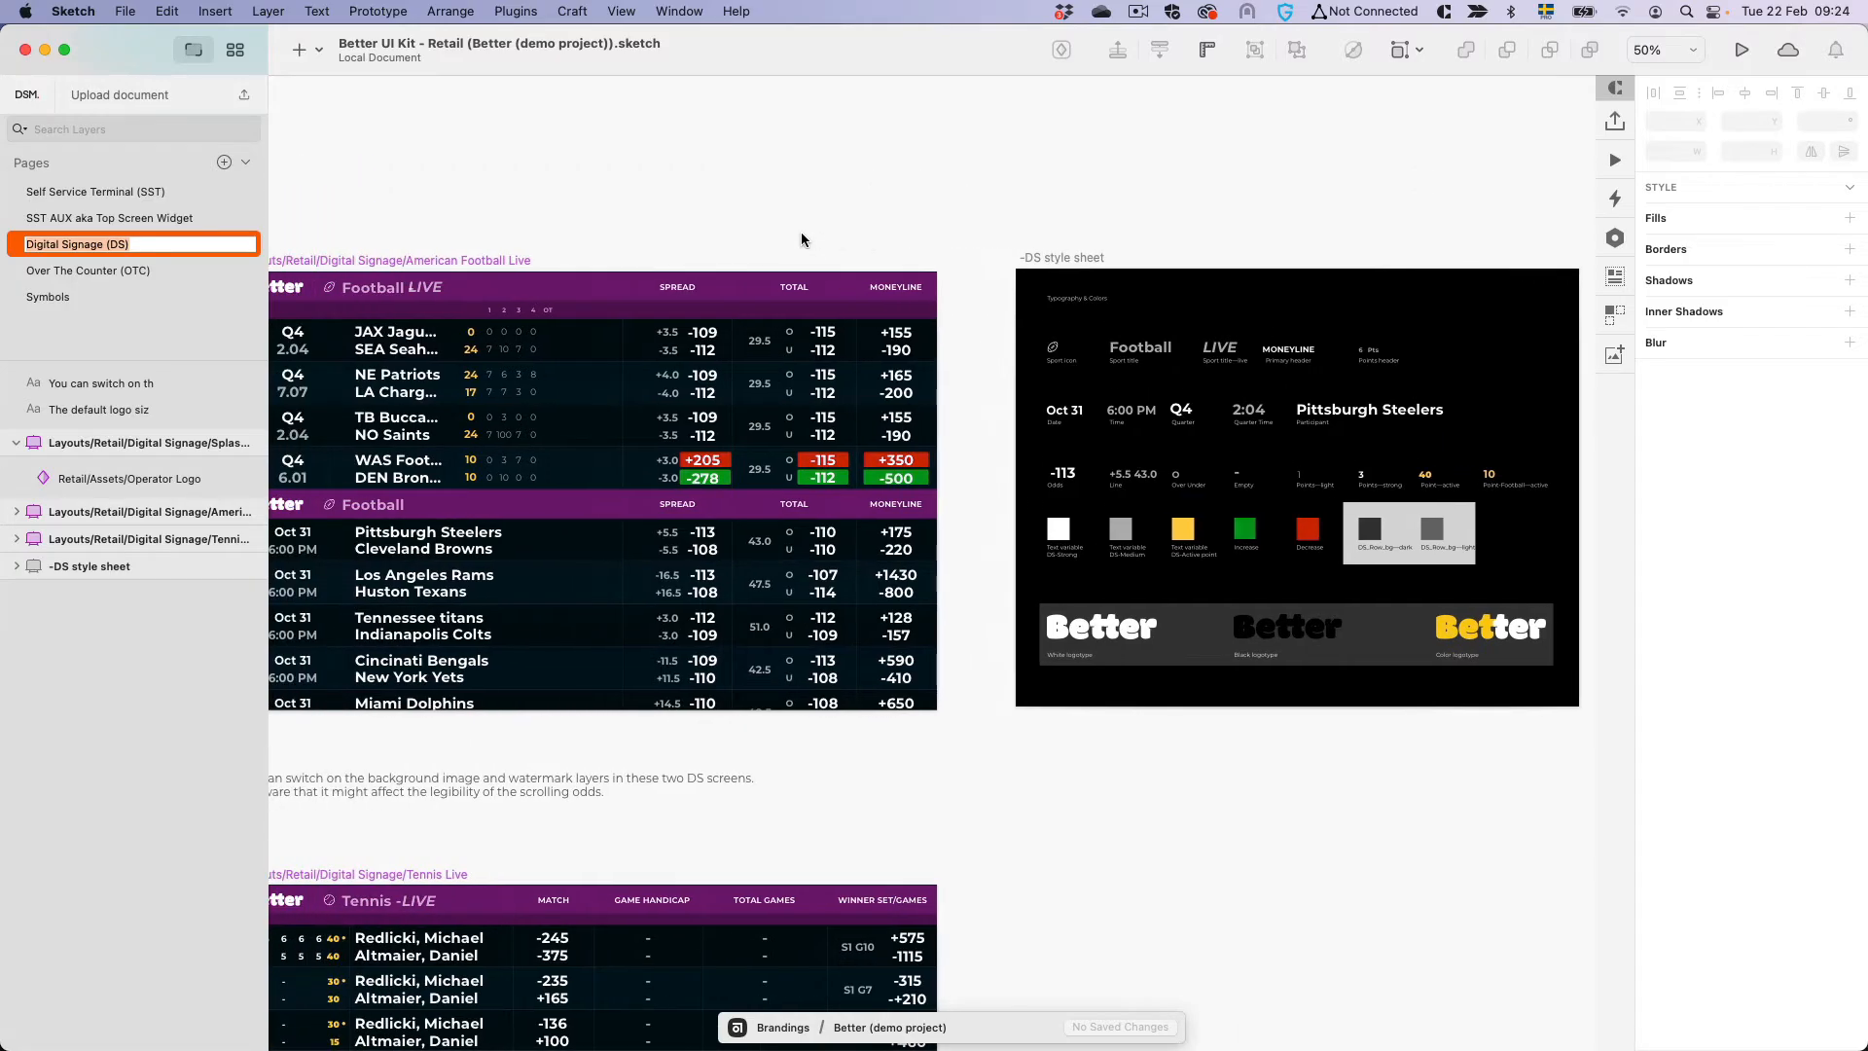
pyautogui.hscroll(-2, 801, 240)
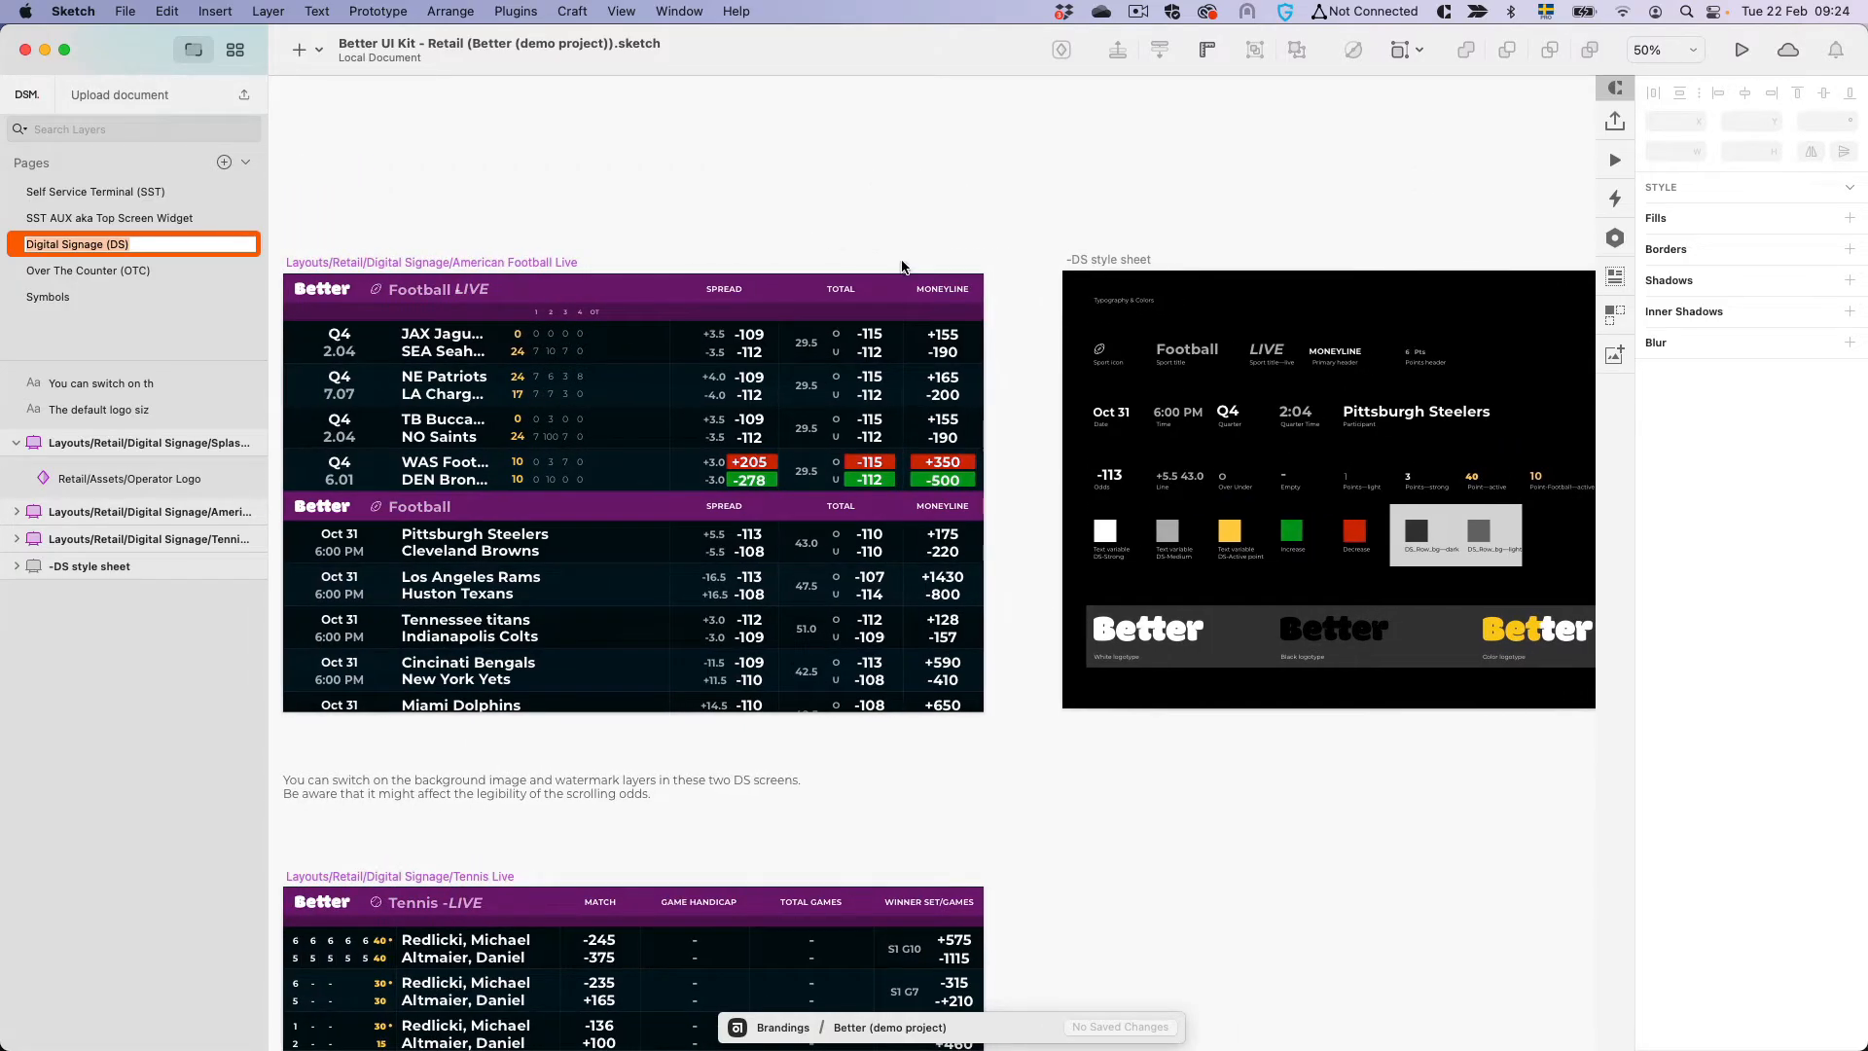
pyautogui.hscroll(4, 1158, 331)
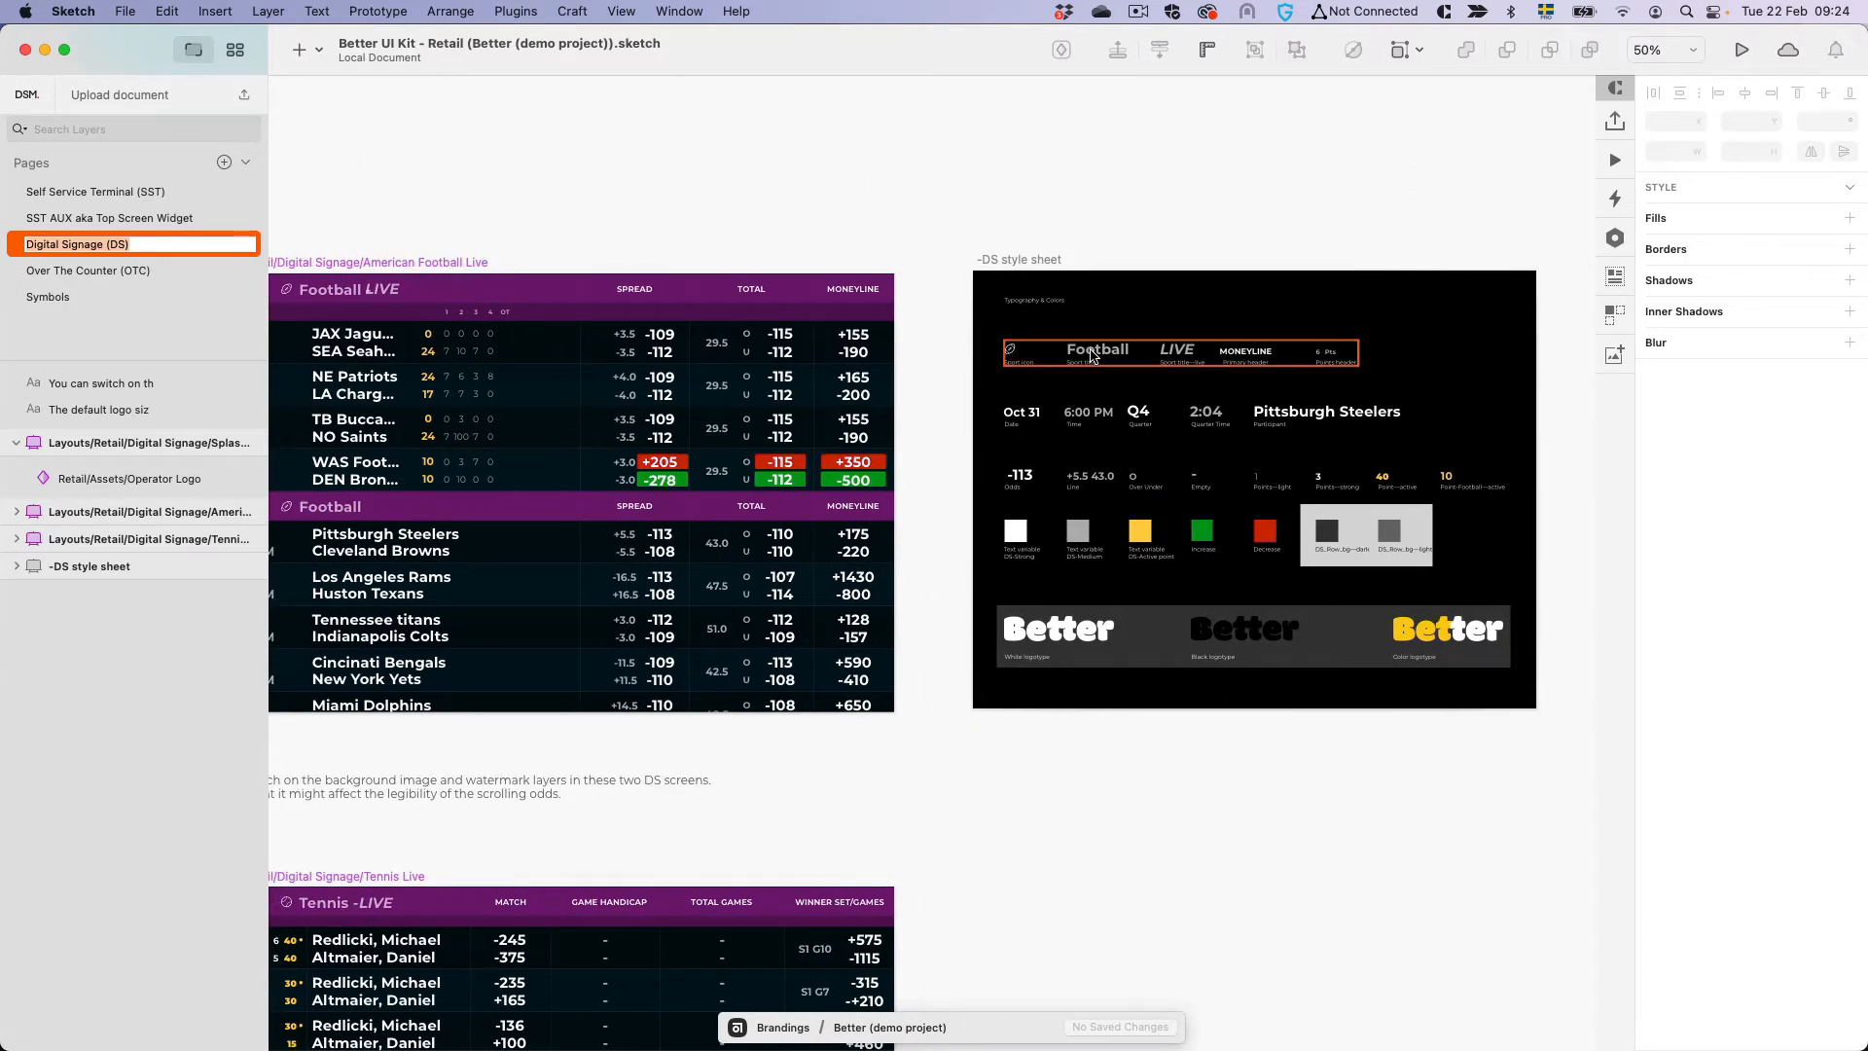
# Step: Select the style sheet's Football, LIVE, MONEYLINE, Pts, Oct 31, 6:00 PM, Q4, 2:04 and Pittsburgh Steelers texts
pyautogui.doubleClick(1091, 355)
pyautogui.click(1087, 356)
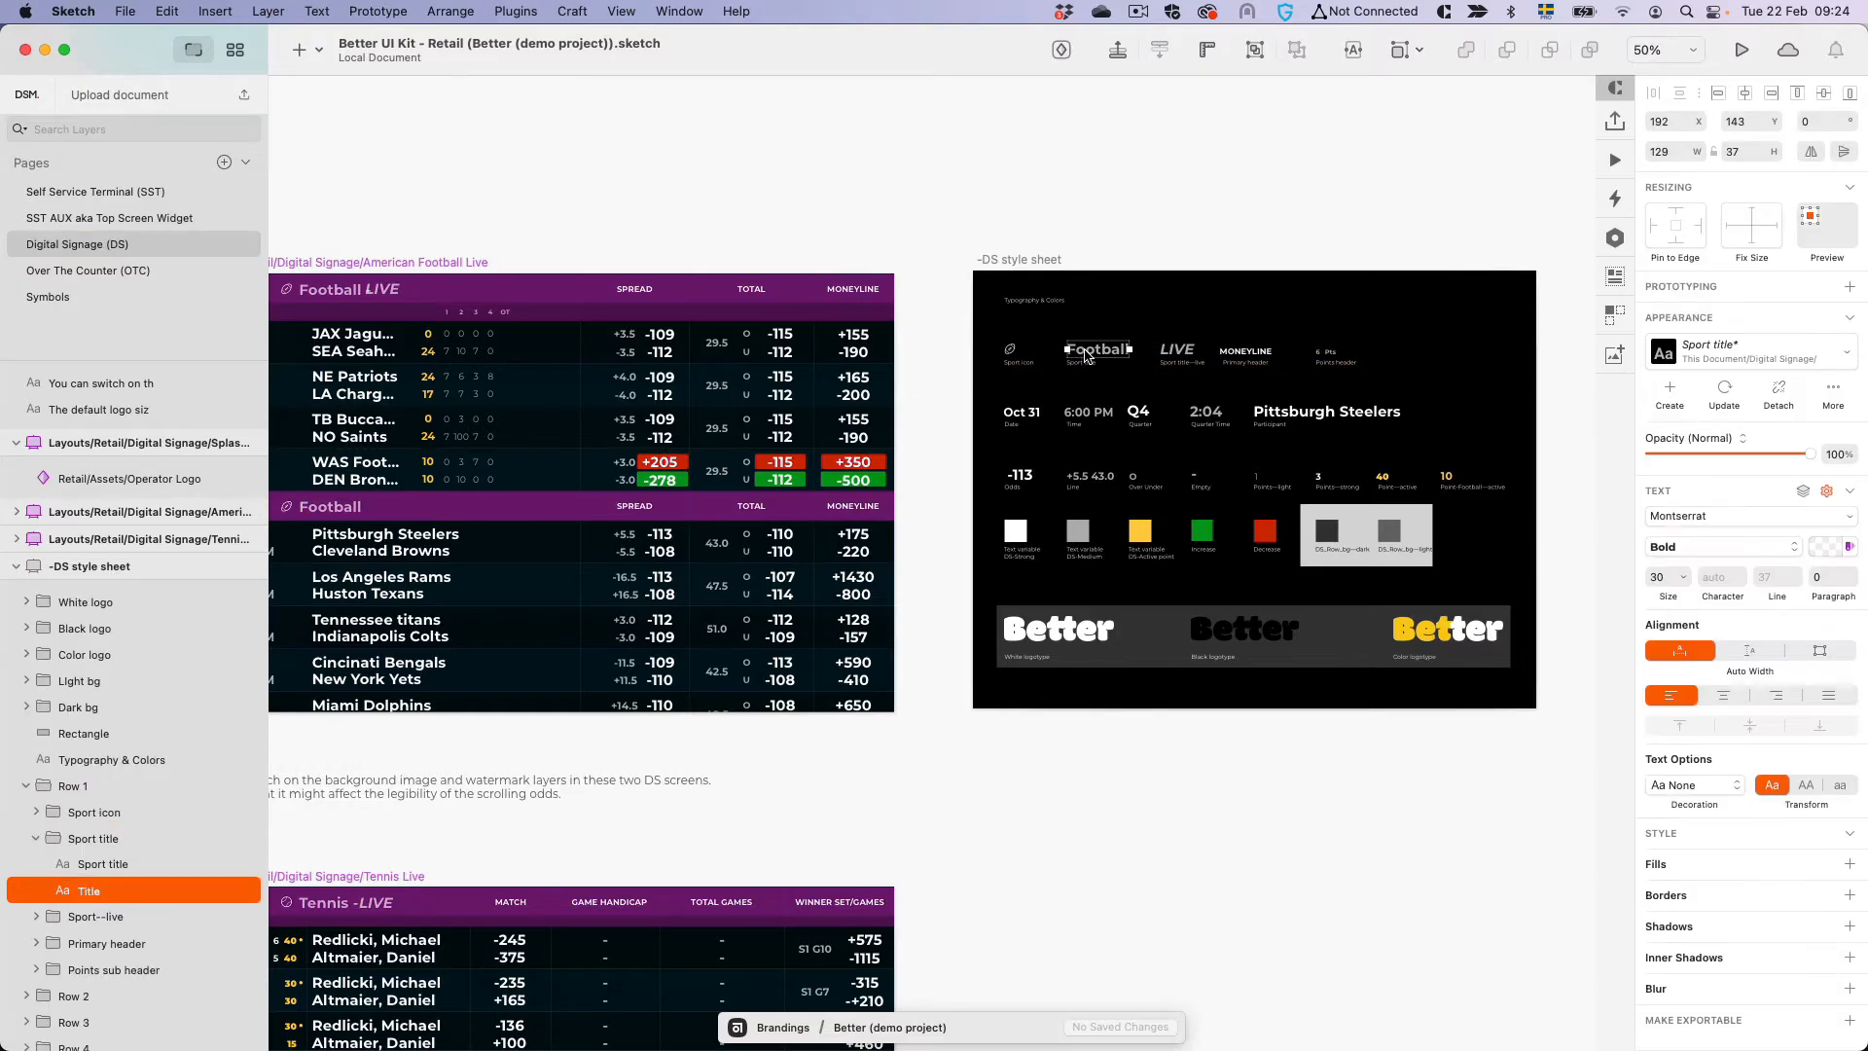
pyautogui.keyDown('shift'); pyautogui.click(1177, 350); pyautogui.keyUp('shift')
pyautogui.keyDown('shift'); pyautogui.click(1245, 351); pyautogui.keyUp('shift')
pyautogui.keyDown('shift'); pyautogui.click(1320, 357); pyautogui.keyUp('shift')
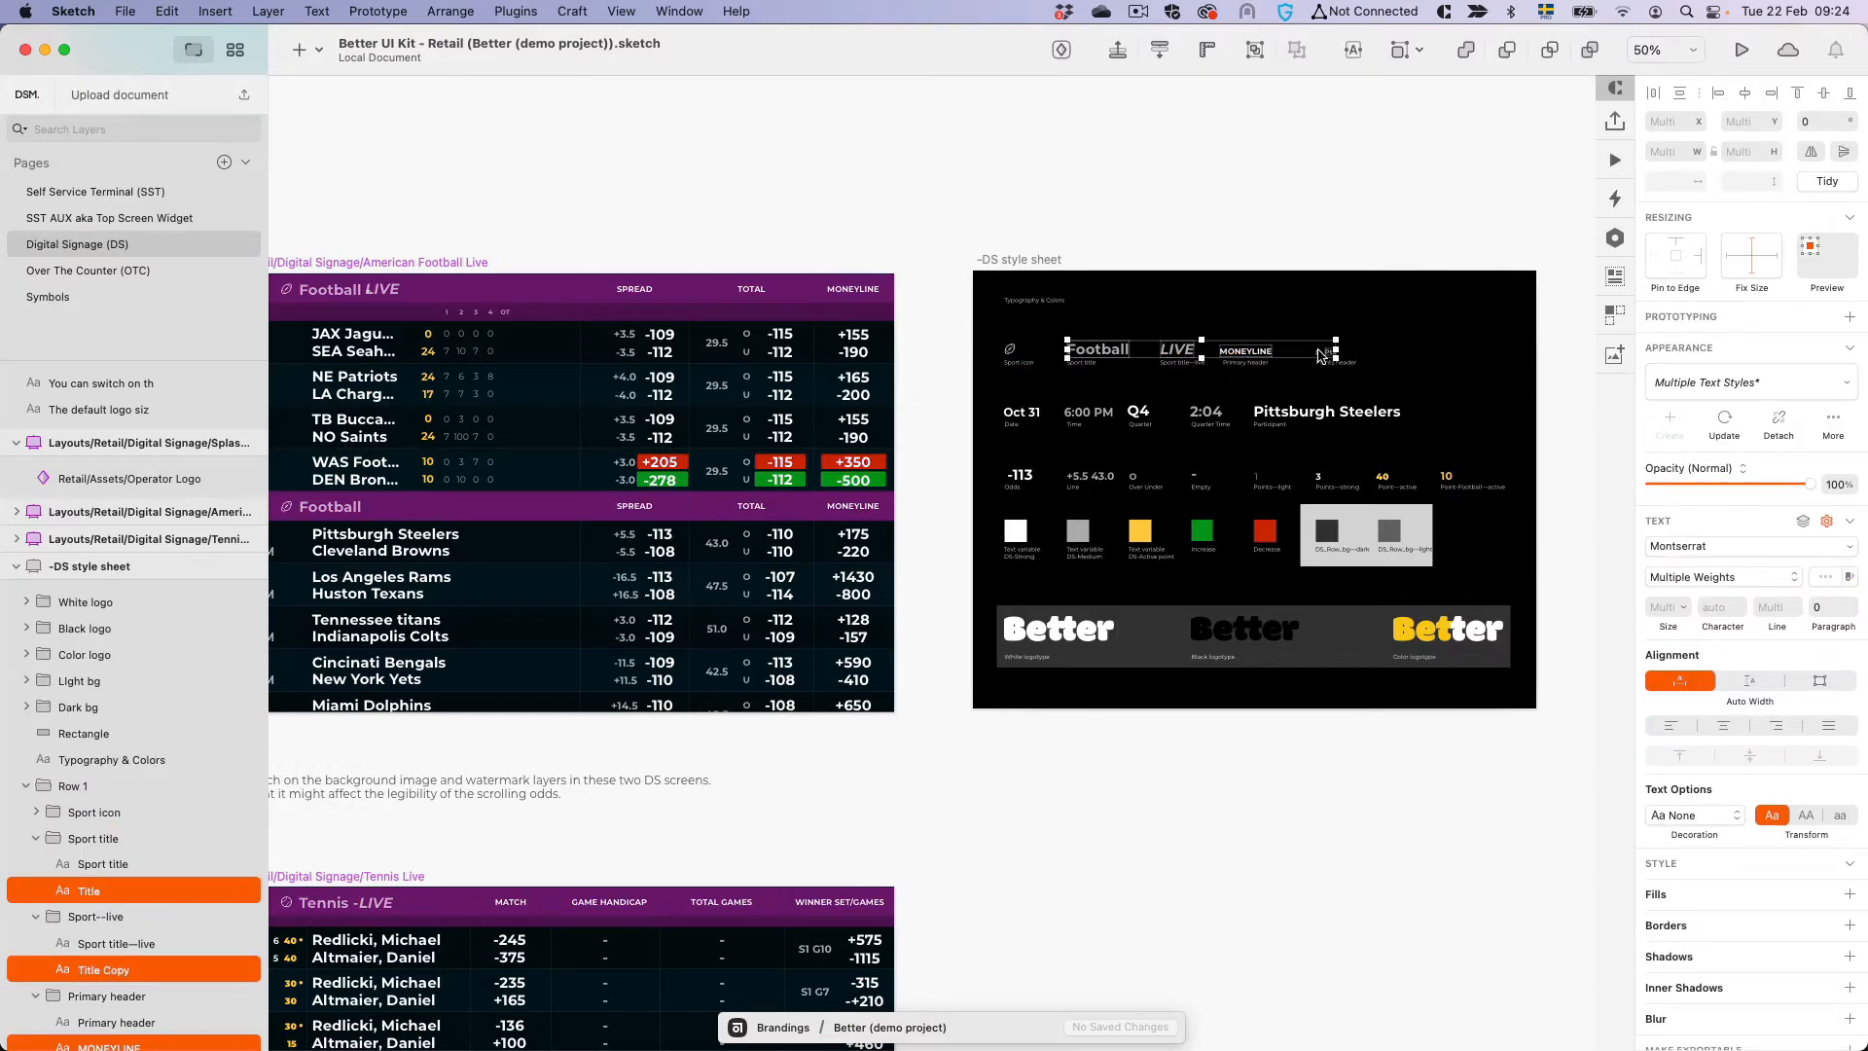
pyautogui.keyDown('shift'); pyautogui.click(1035, 417); pyautogui.keyUp('shift')
pyautogui.keyDown('shift'); pyautogui.click(1084, 418); pyautogui.keyUp('shift')
pyautogui.keyDown('shift'); pyautogui.click(1138, 414); pyautogui.keyUp('shift')
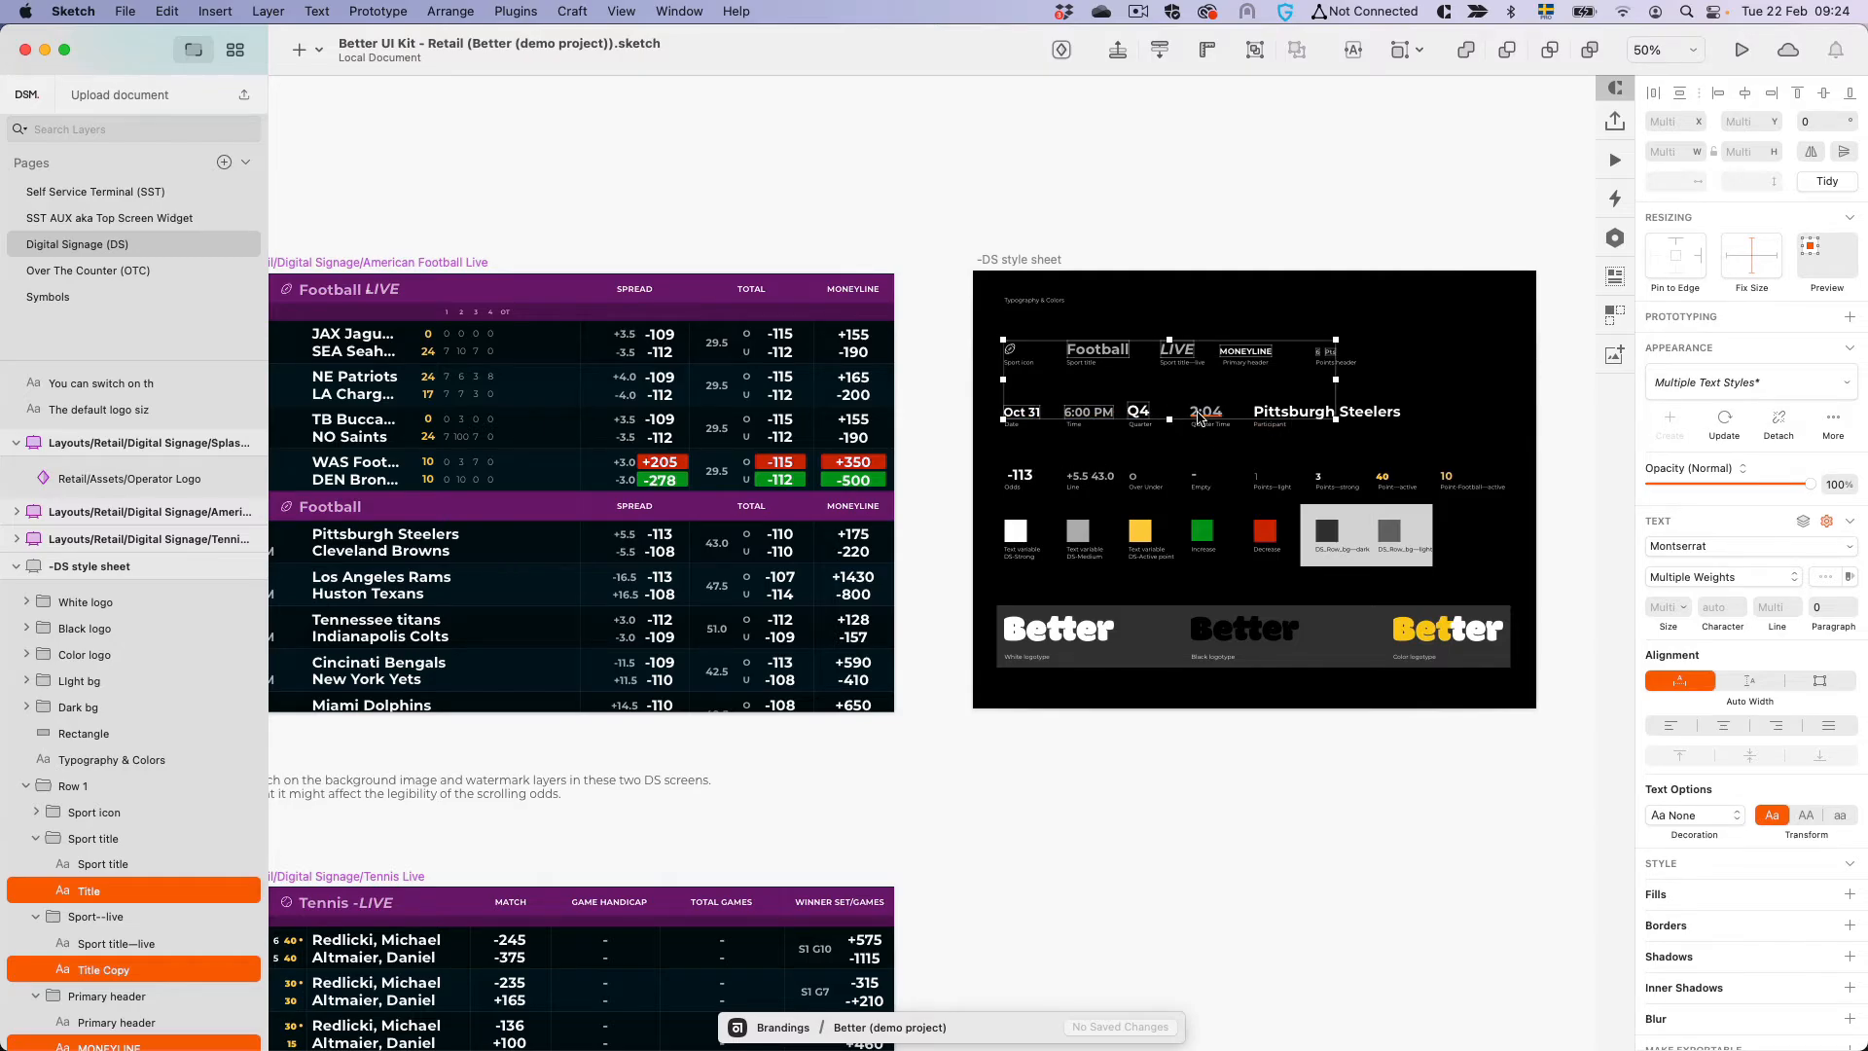
pyautogui.keyDown('shift'); pyautogui.click(1206, 414); pyautogui.keyUp('shift')
pyautogui.keyDown('shift'); pyautogui.click(1270, 419); pyautogui.keyUp('shift')
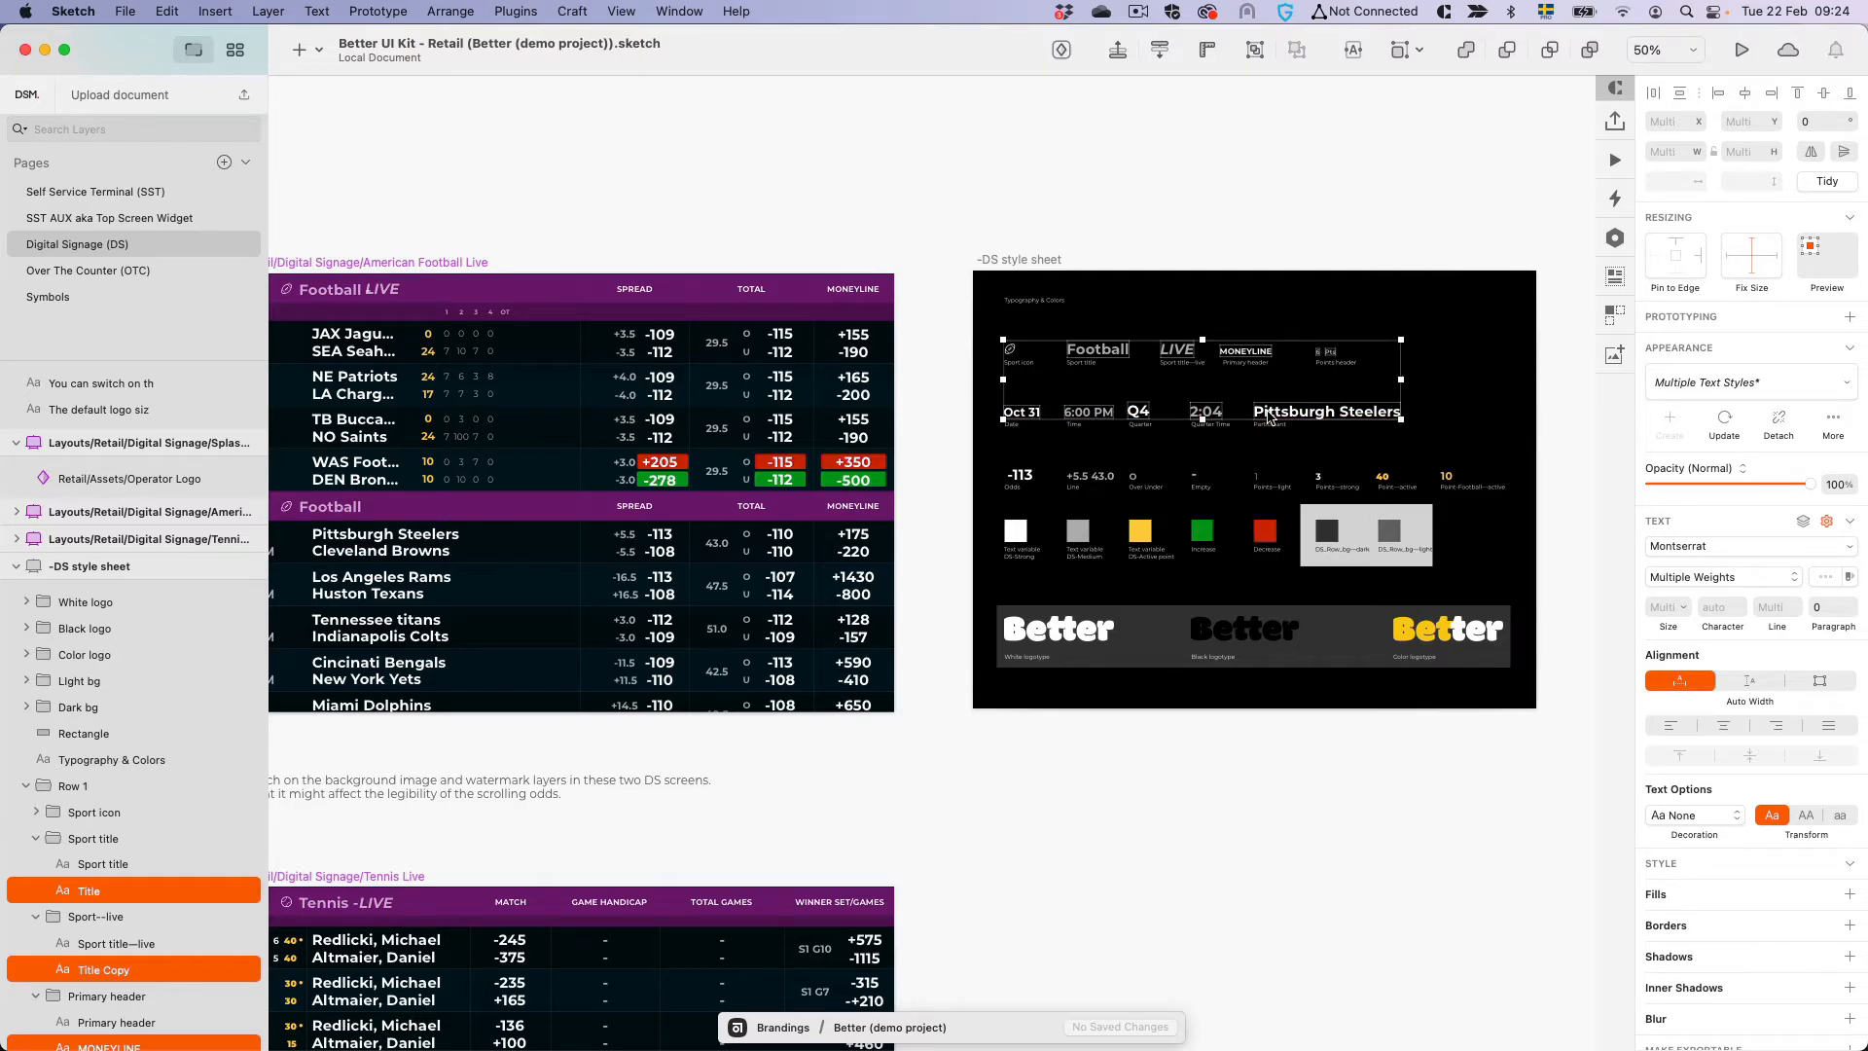
# Step: Add the -113, +5.5, 43.0, O and 10 odds texts to the selection
pyautogui.keyDown('shift'); pyautogui.click(1023, 479); pyautogui.keyUp('shift')
pyautogui.keyDown('shift'); pyautogui.click(1075, 479); pyautogui.keyUp('shift')
pyautogui.keyDown('shift'); pyautogui.click(1102, 479); pyautogui.keyUp('shift')
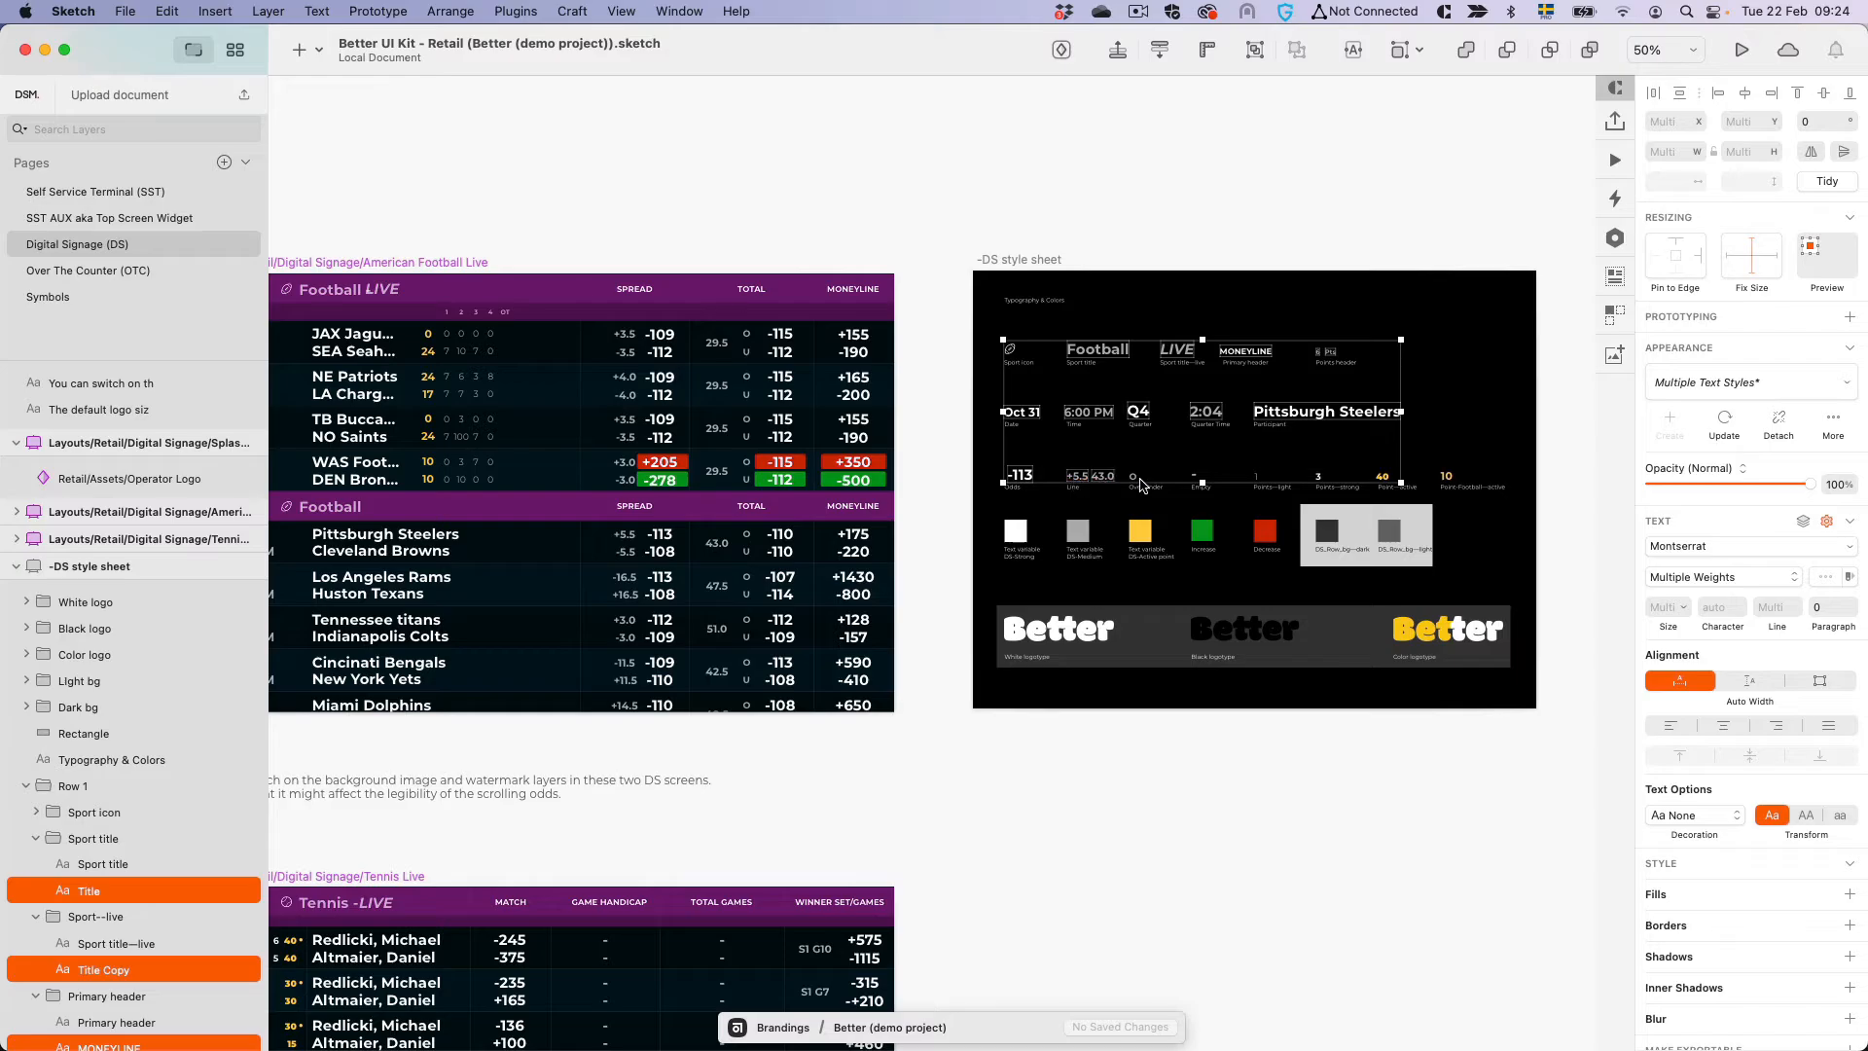
pyautogui.keyDown('shift'); pyautogui.click(1133, 478); pyautogui.keyUp('shift')
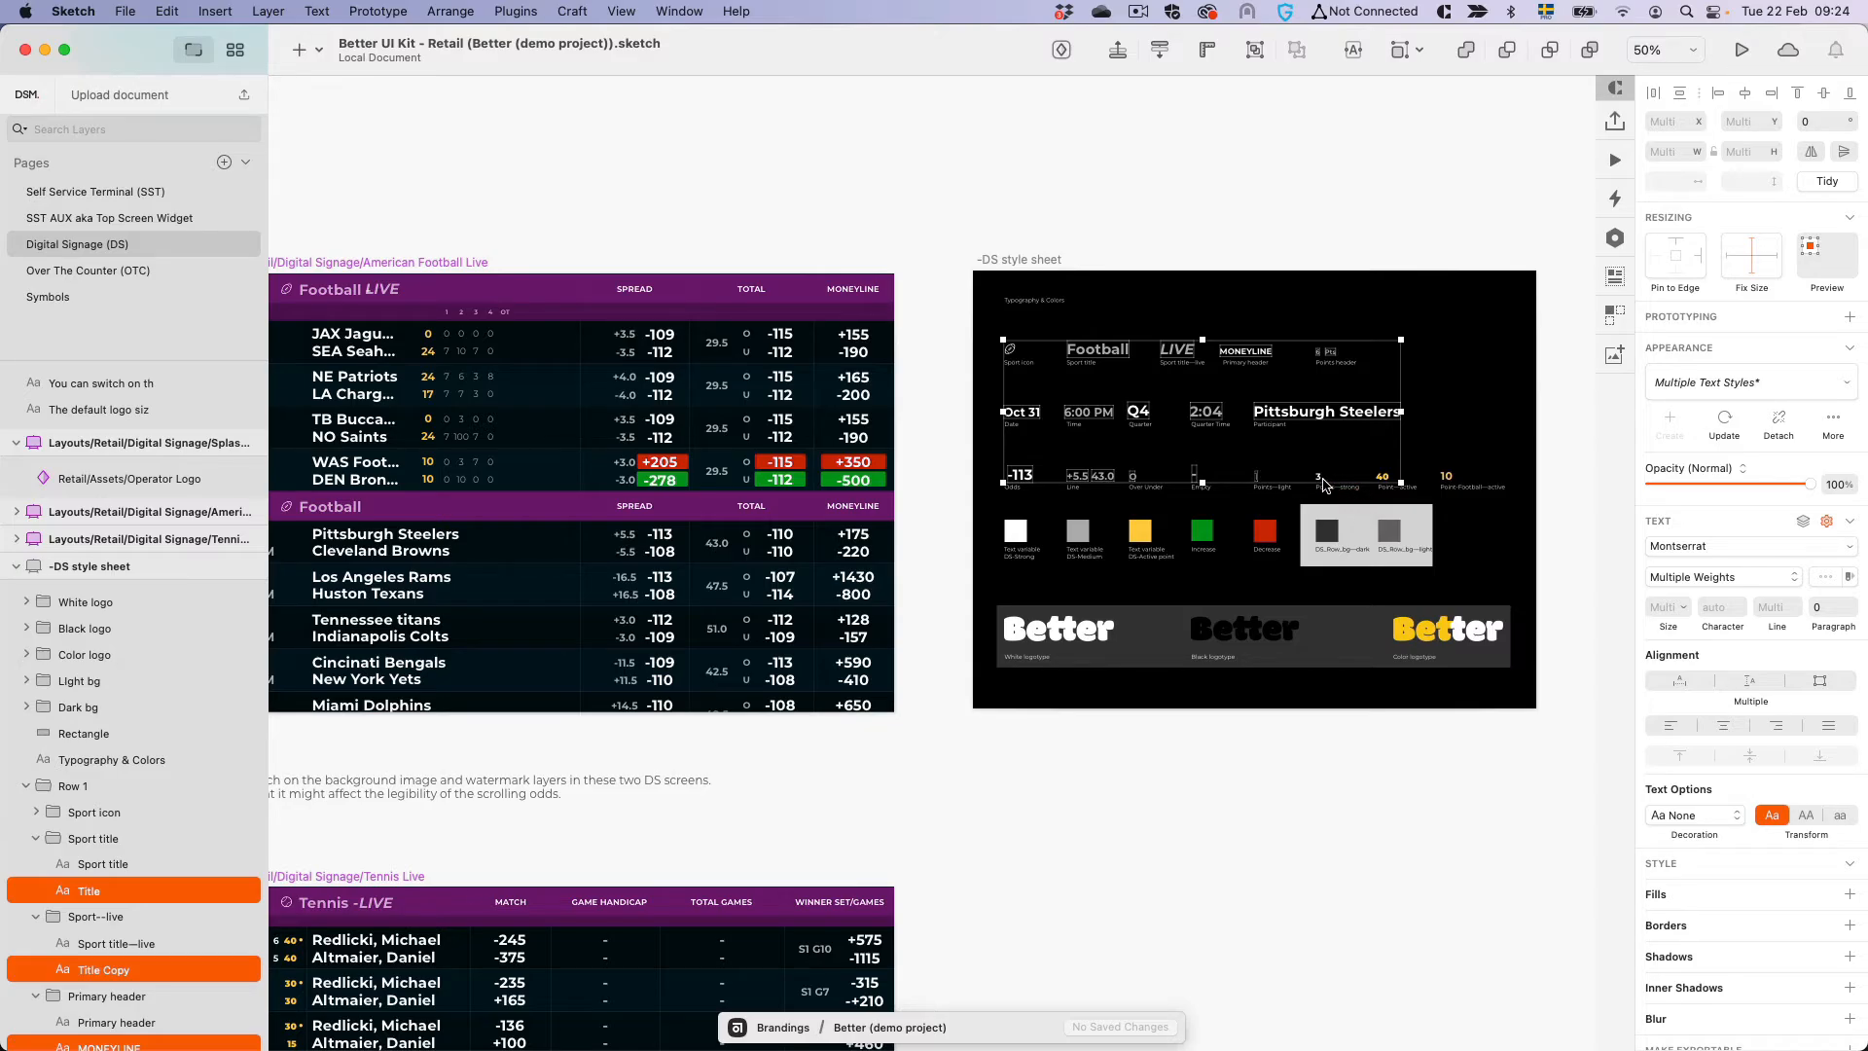
pyautogui.keyDown('shift'); pyautogui.click(1446, 481); pyautogui.keyUp('shift')
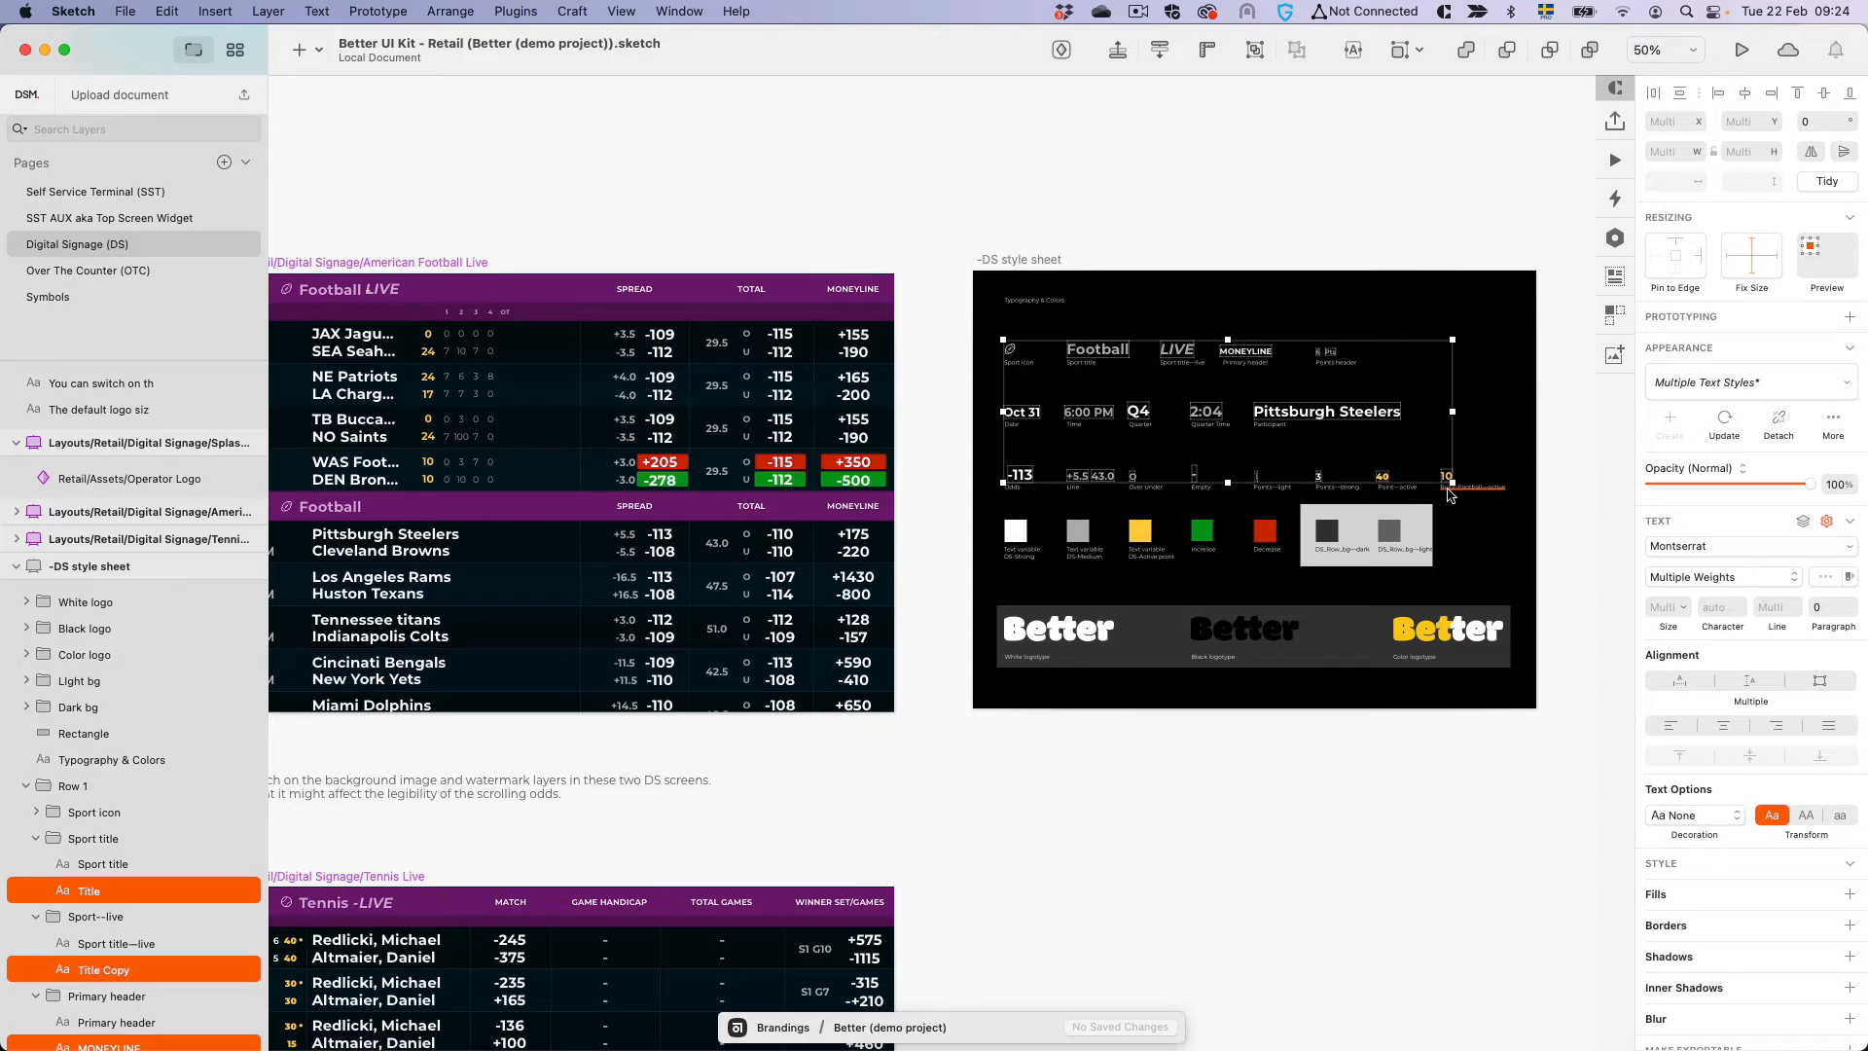
# Step: Change all the selected style sheet texts to the Roboto font, then deselect them
pyautogui.click(1731, 547)
pyautogui.write('Roboto')
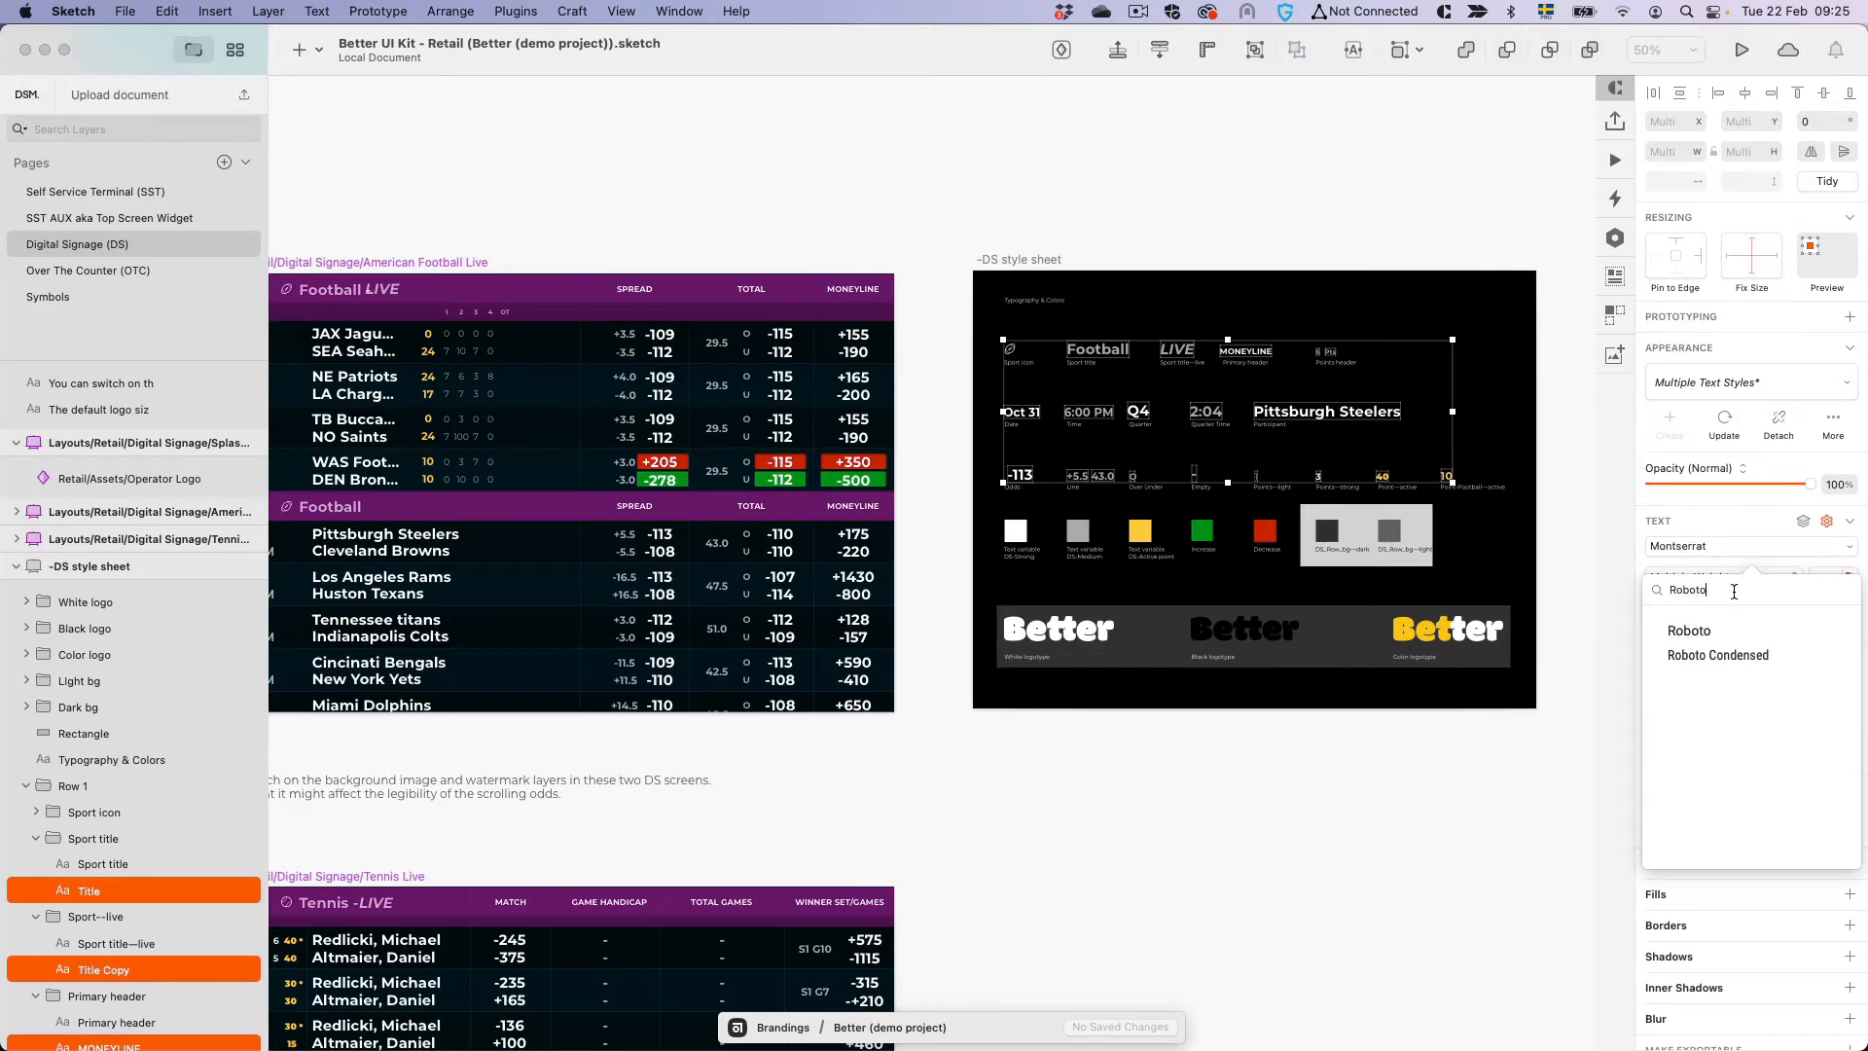
pyautogui.click(1730, 633)
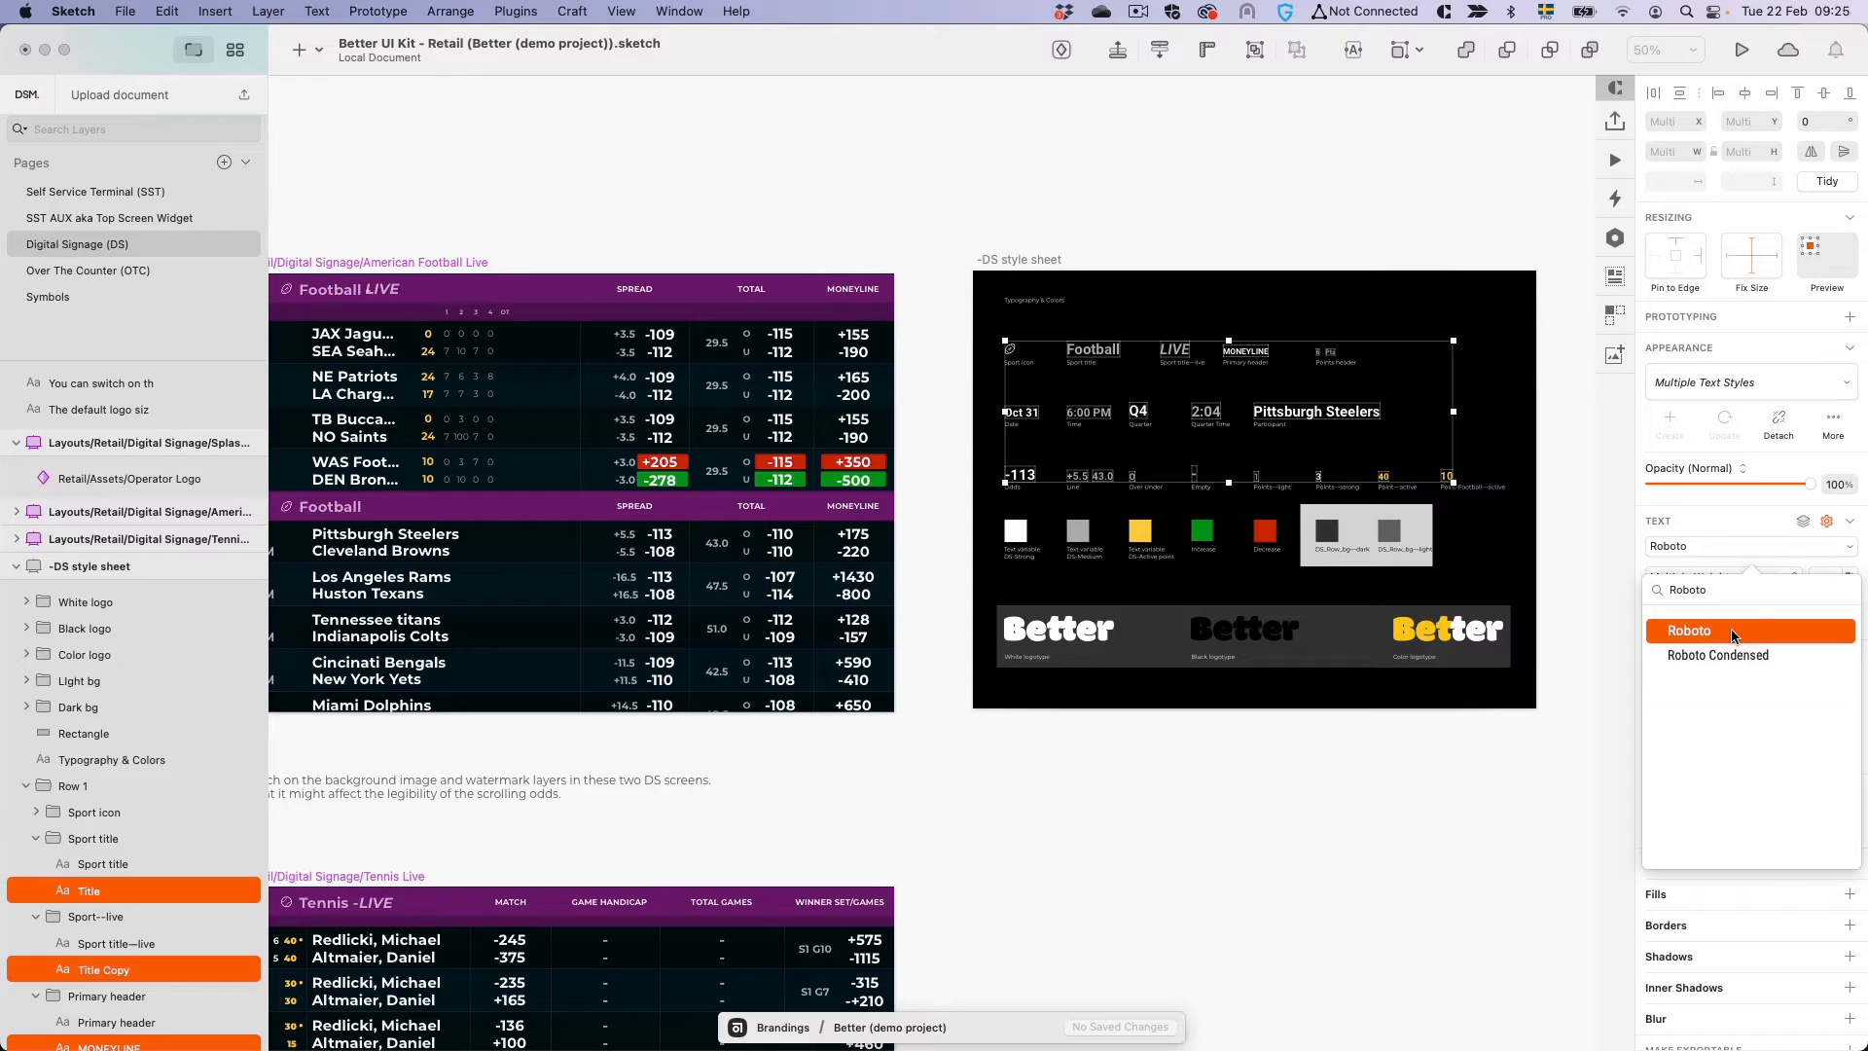
pyautogui.click(1738, 635)
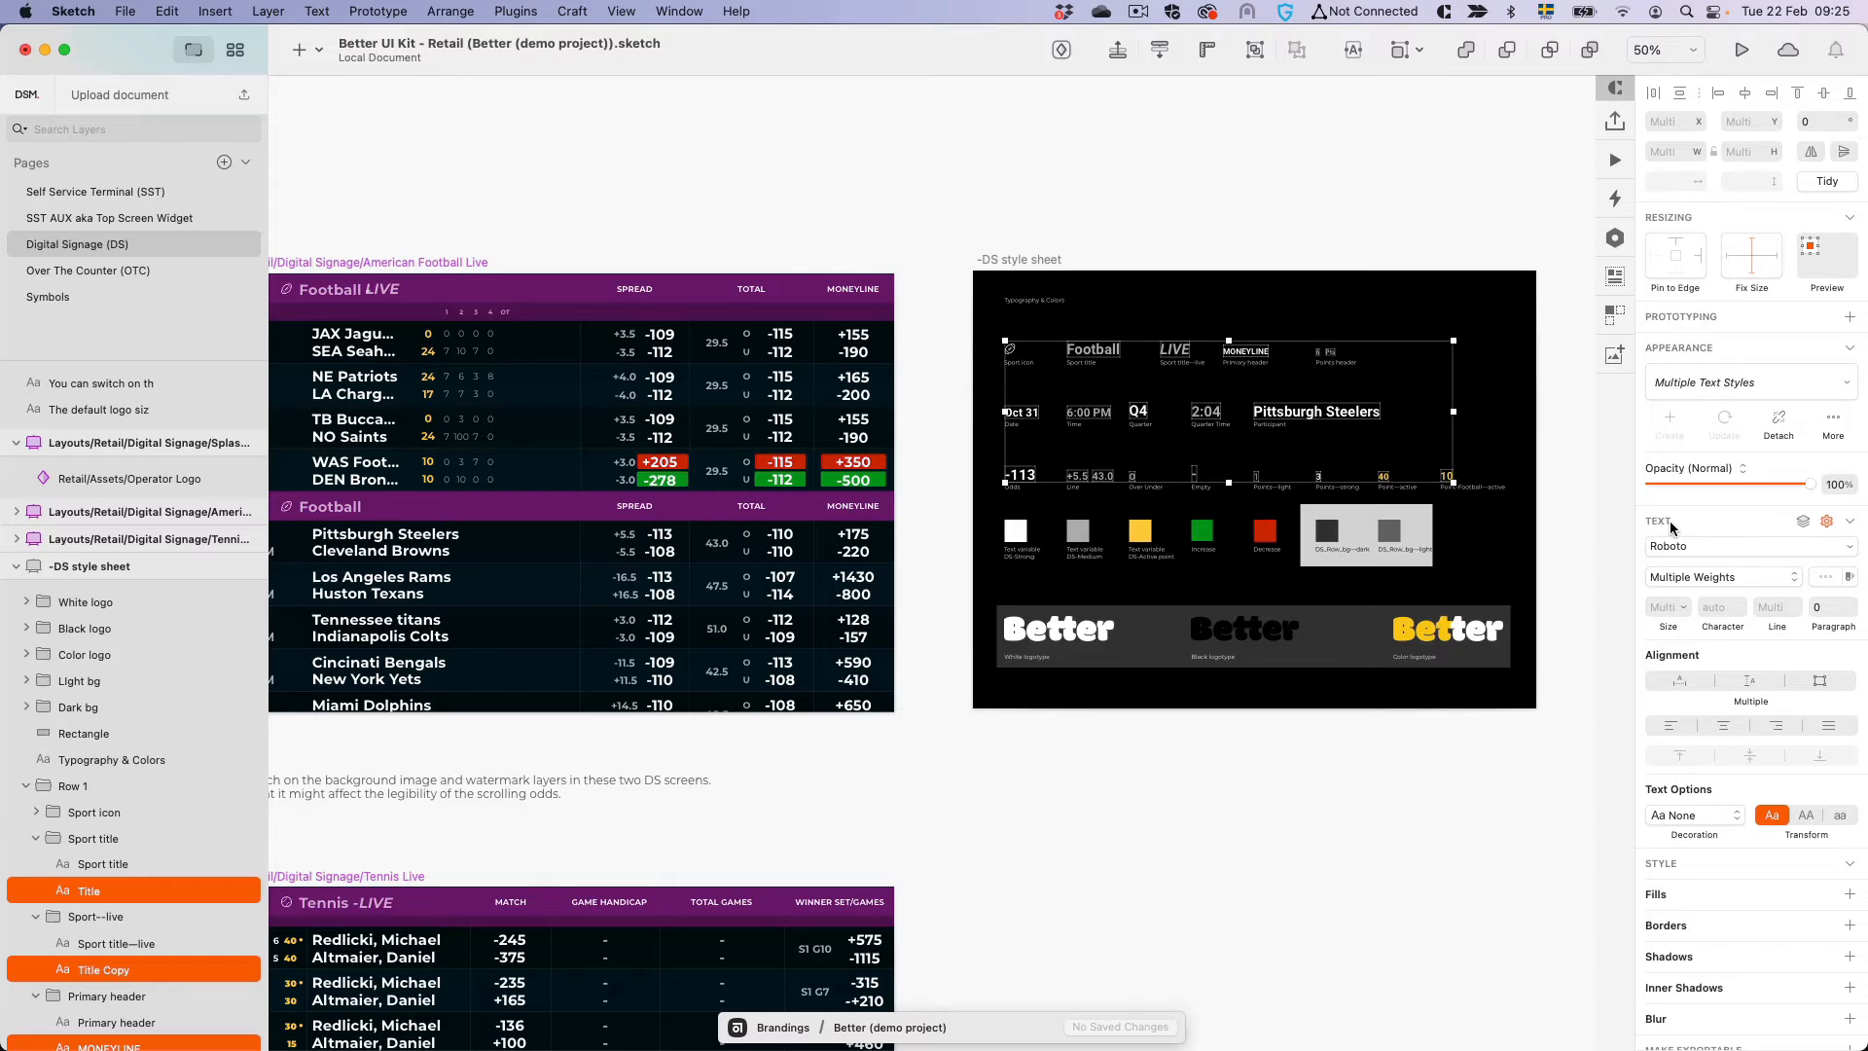
pyautogui.click(1597, 485)
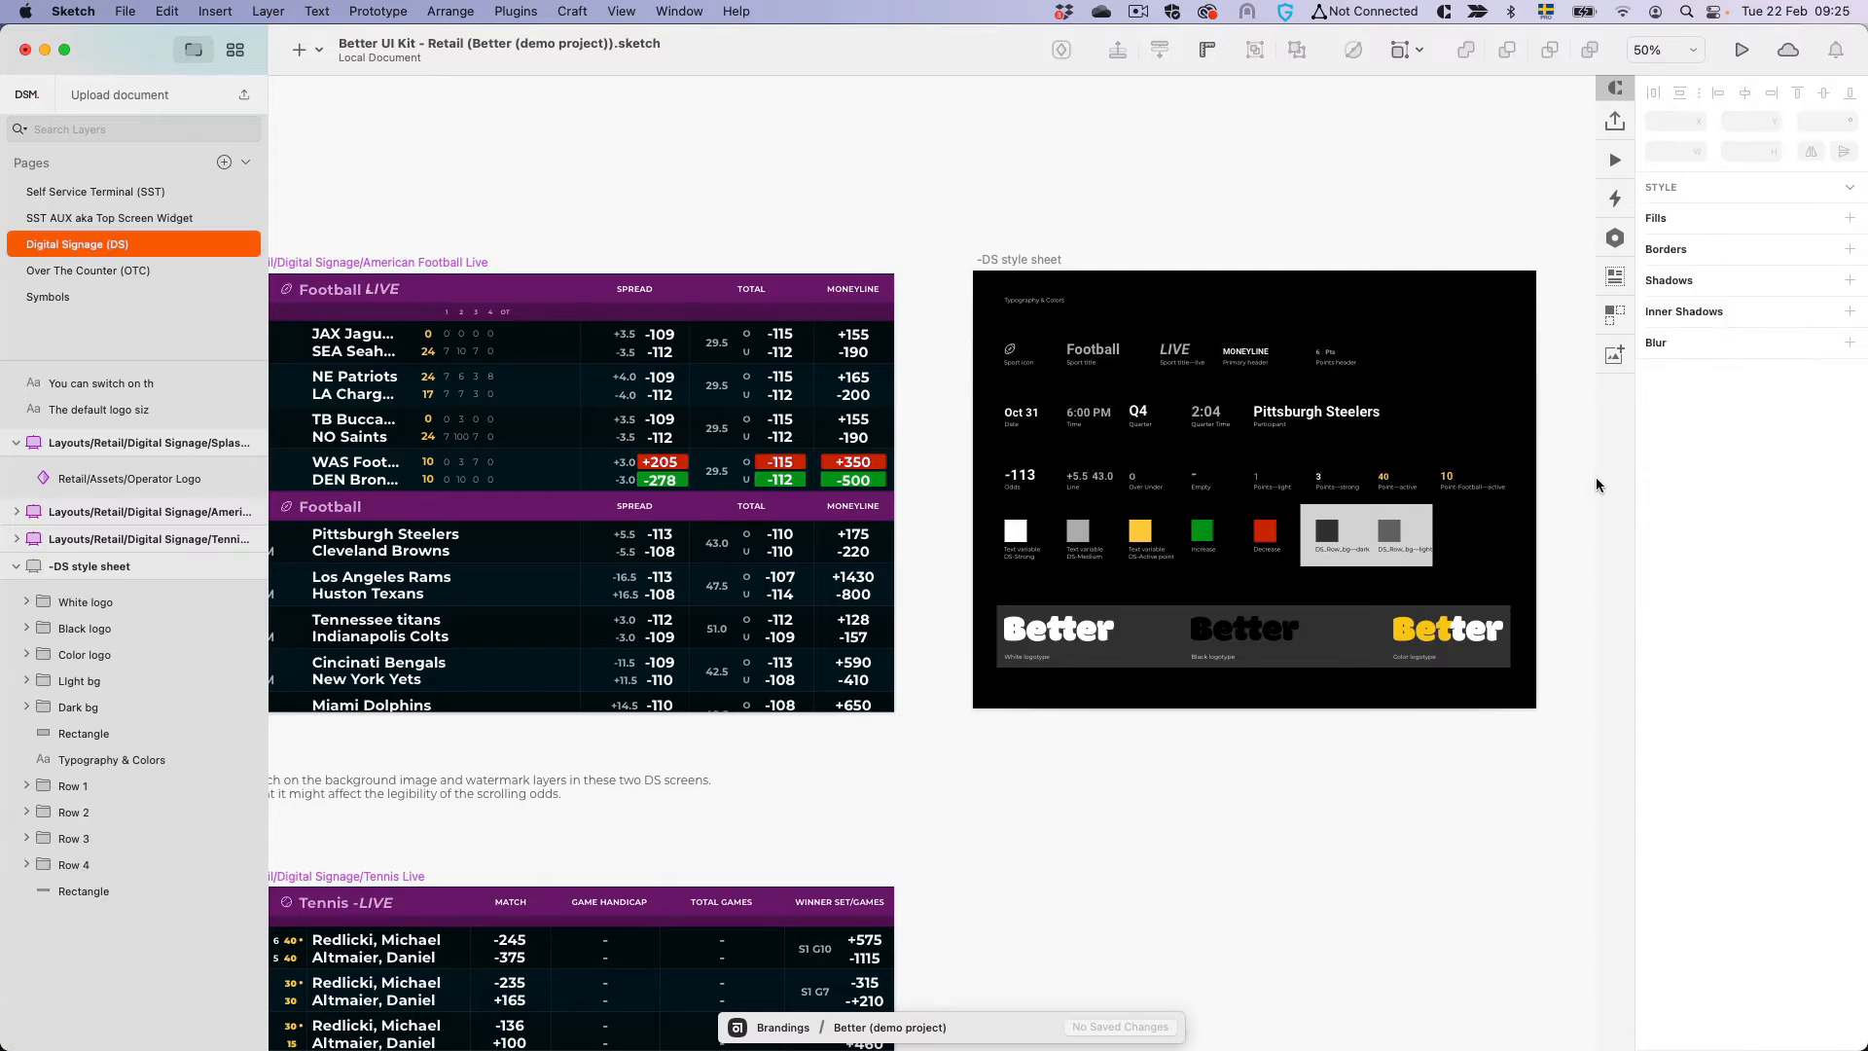
pyautogui.hscroll(-1, 1584, 482)
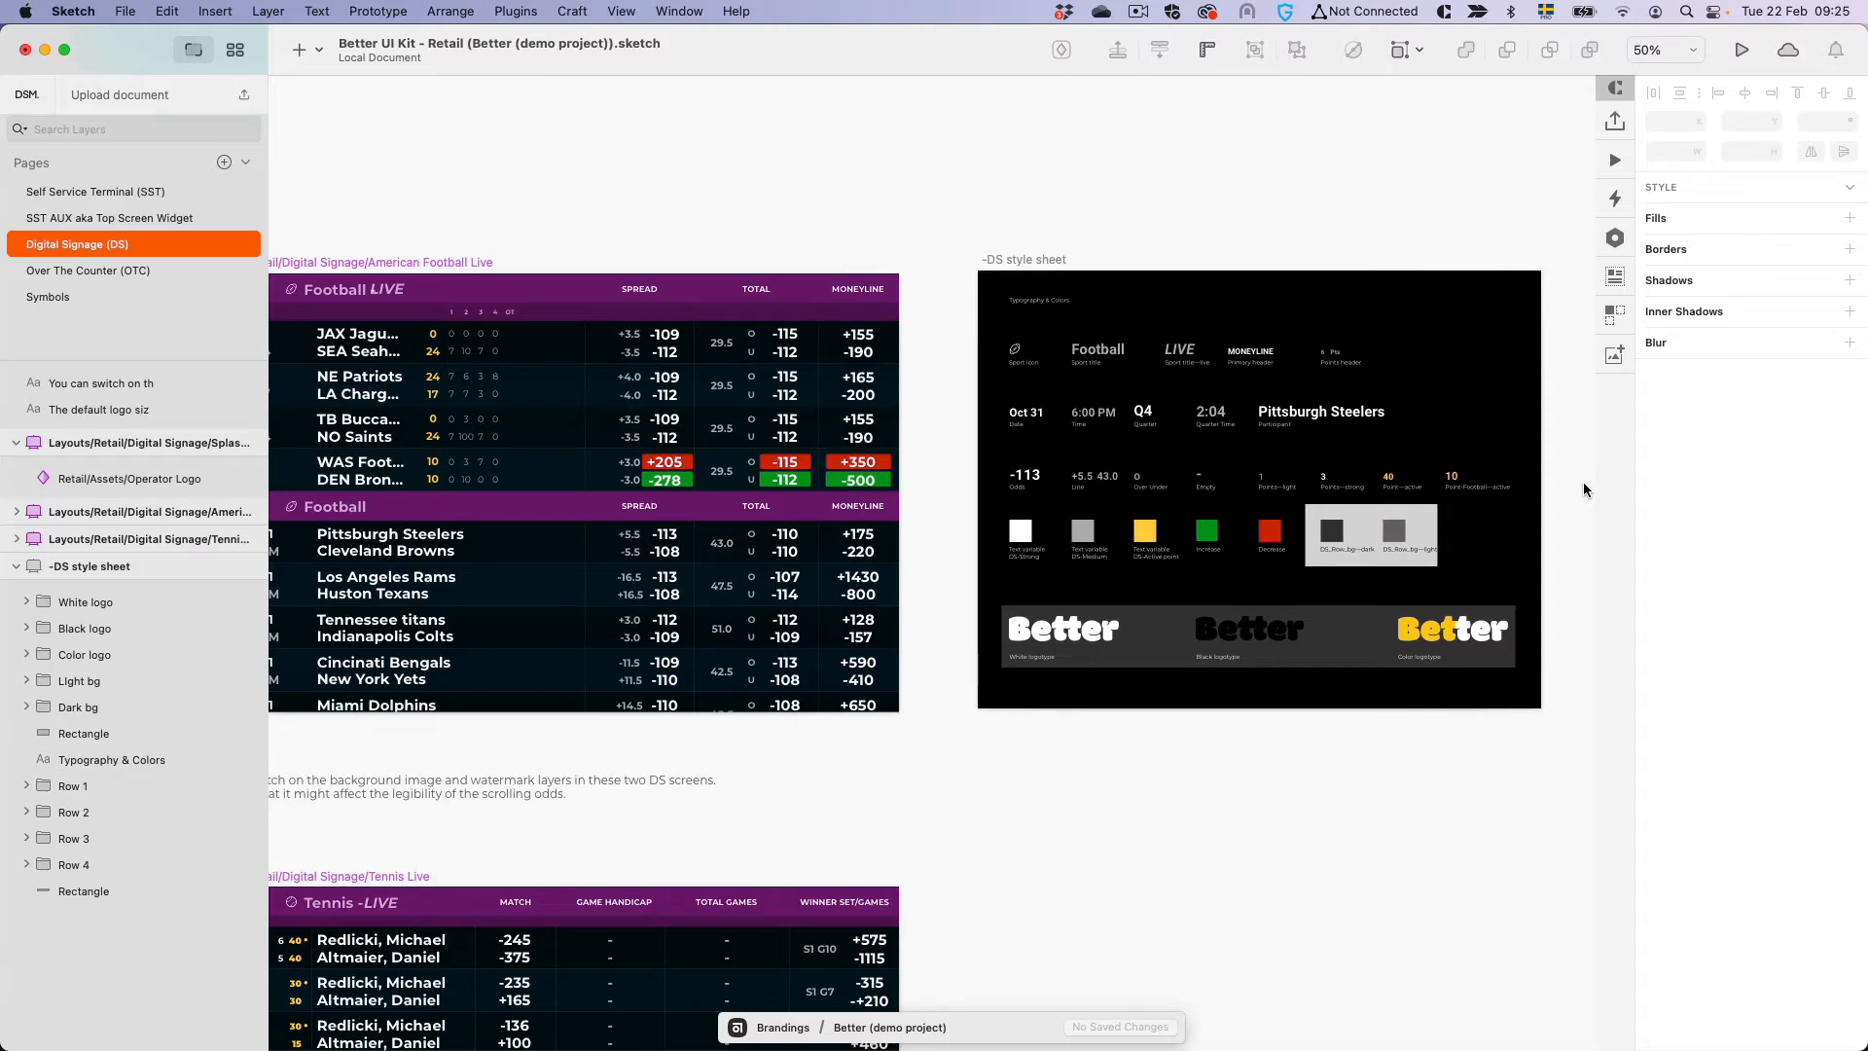
pyautogui.hscroll(-5, 1584, 482)
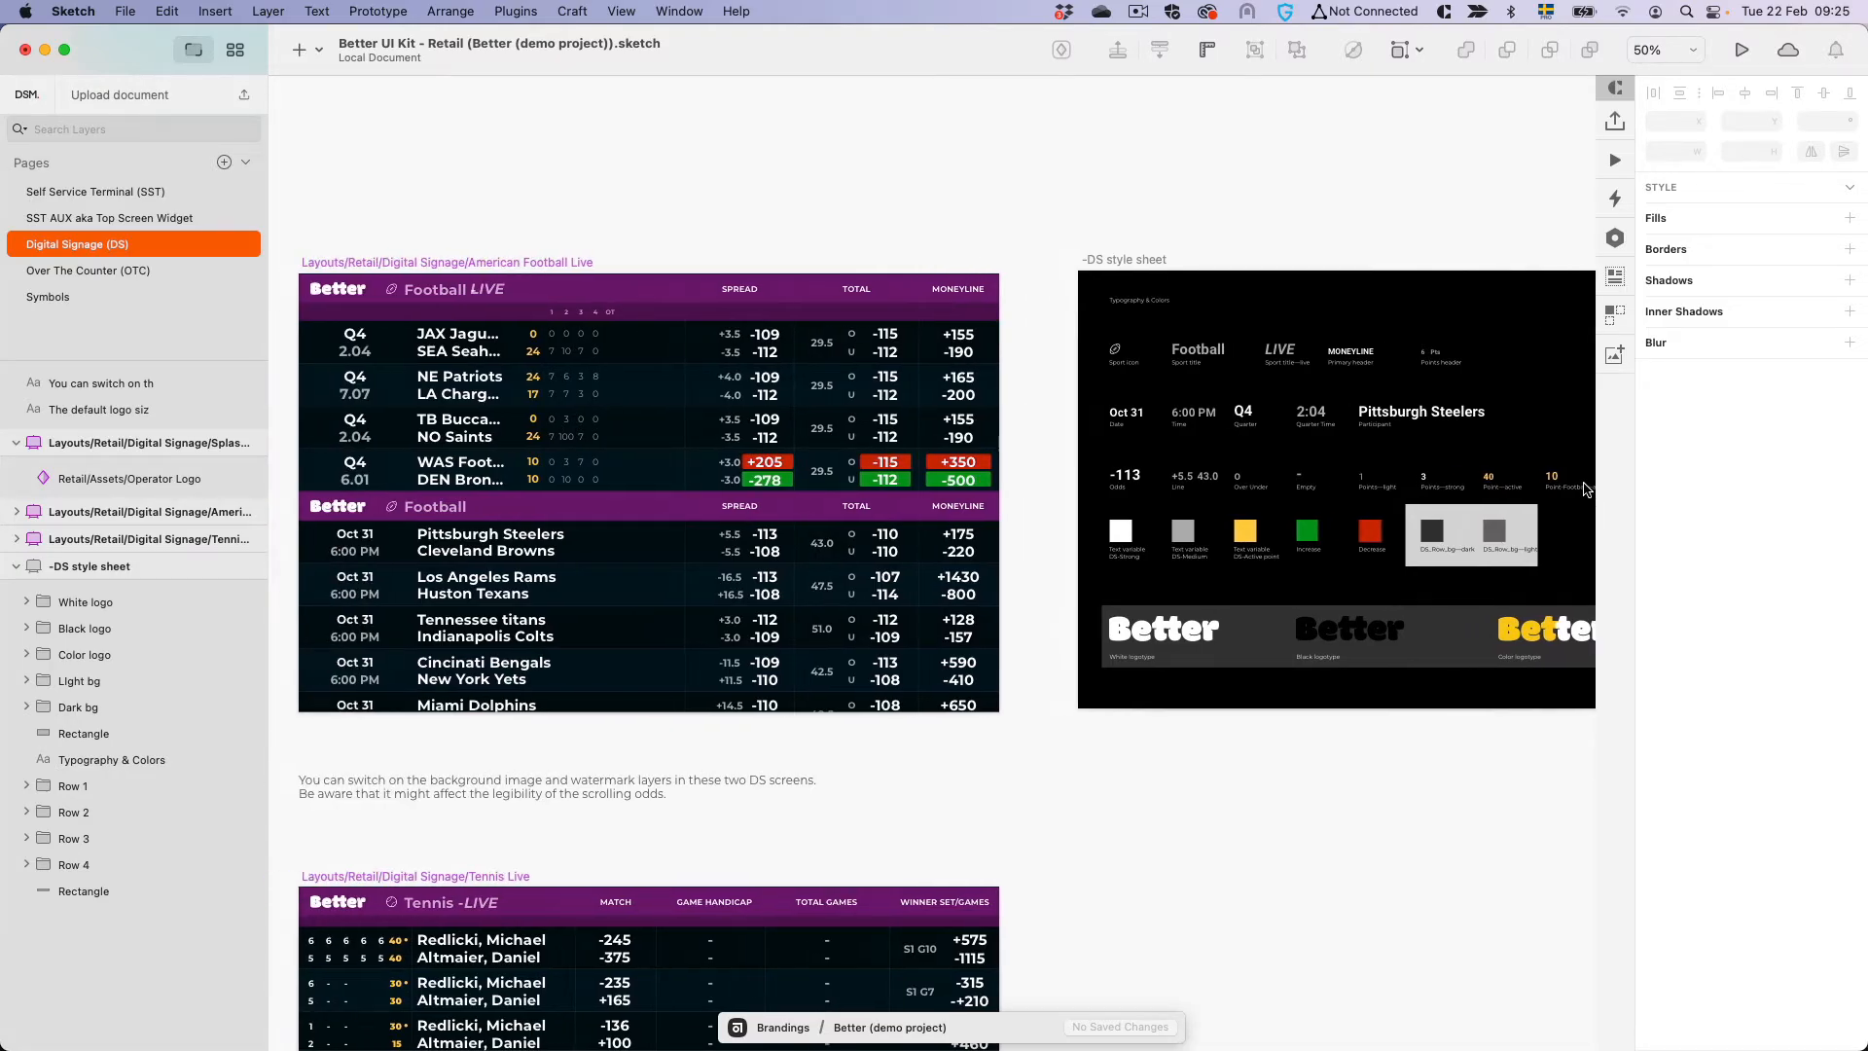
pyautogui.doubleClick(1205, 352)
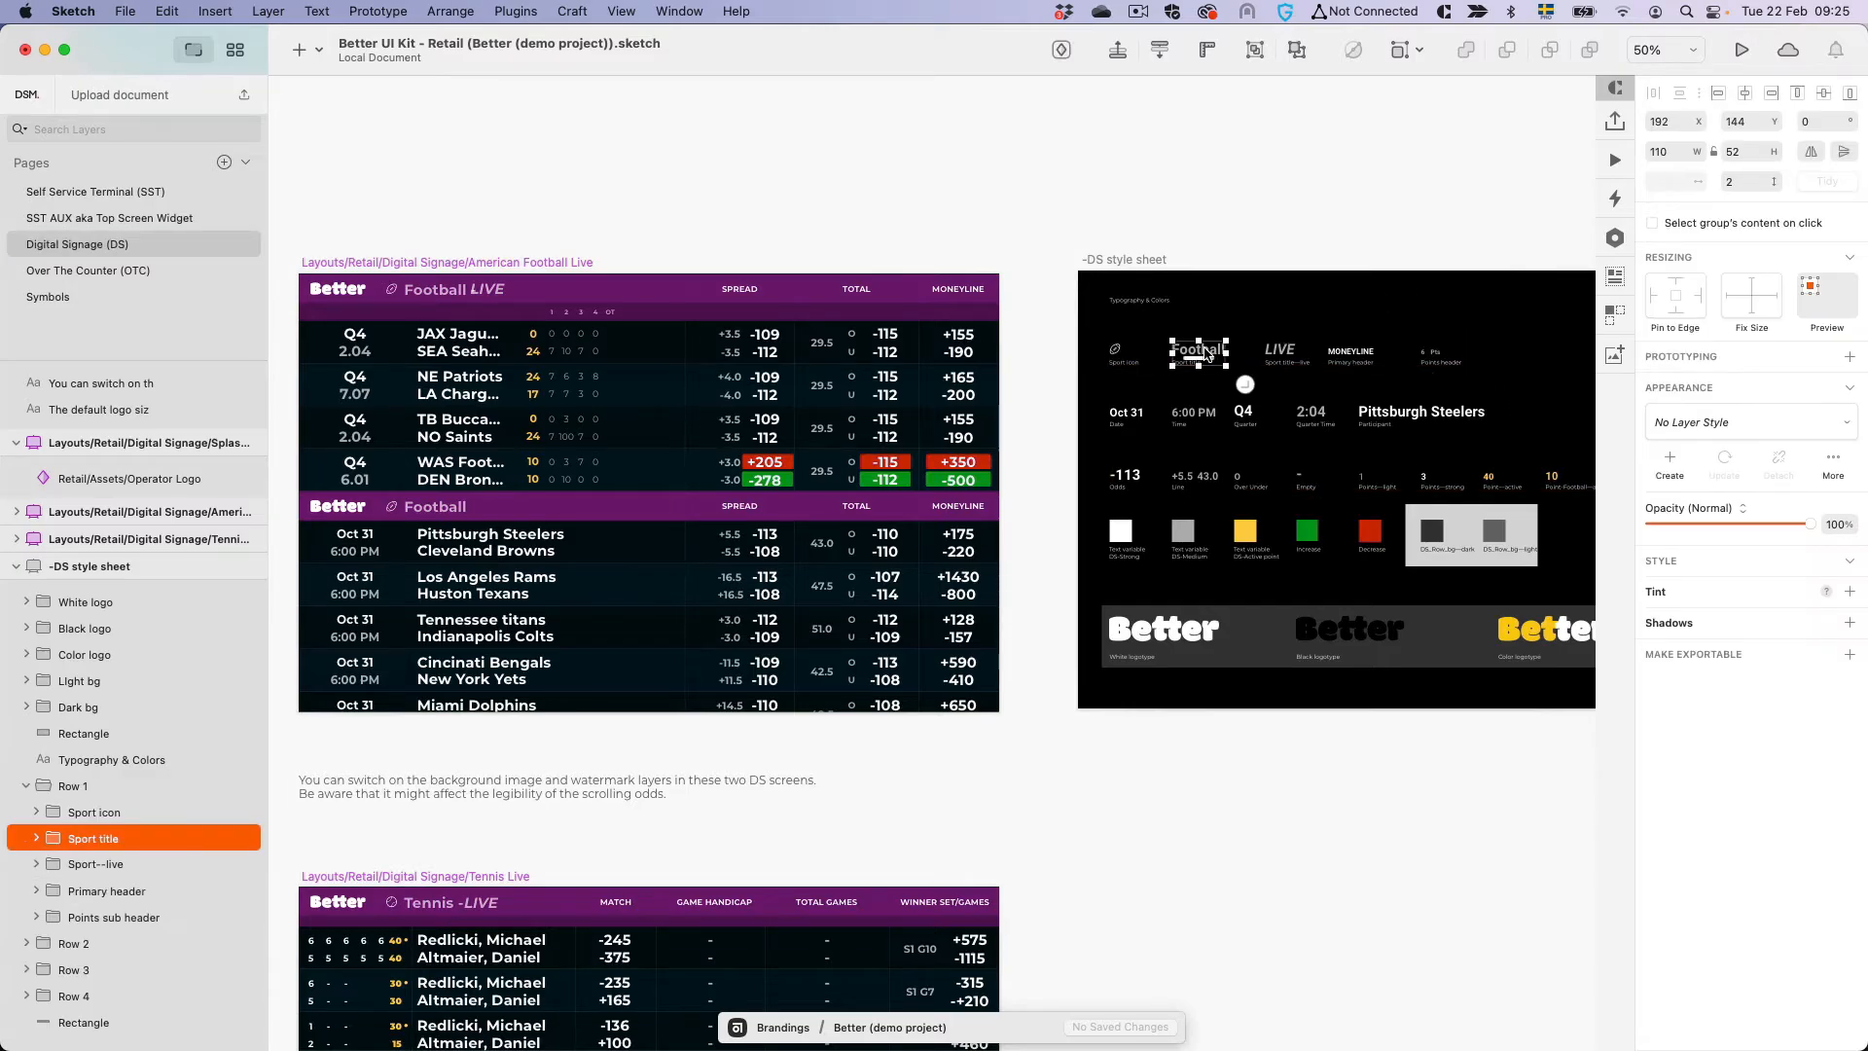
pyautogui.click(1204, 352)
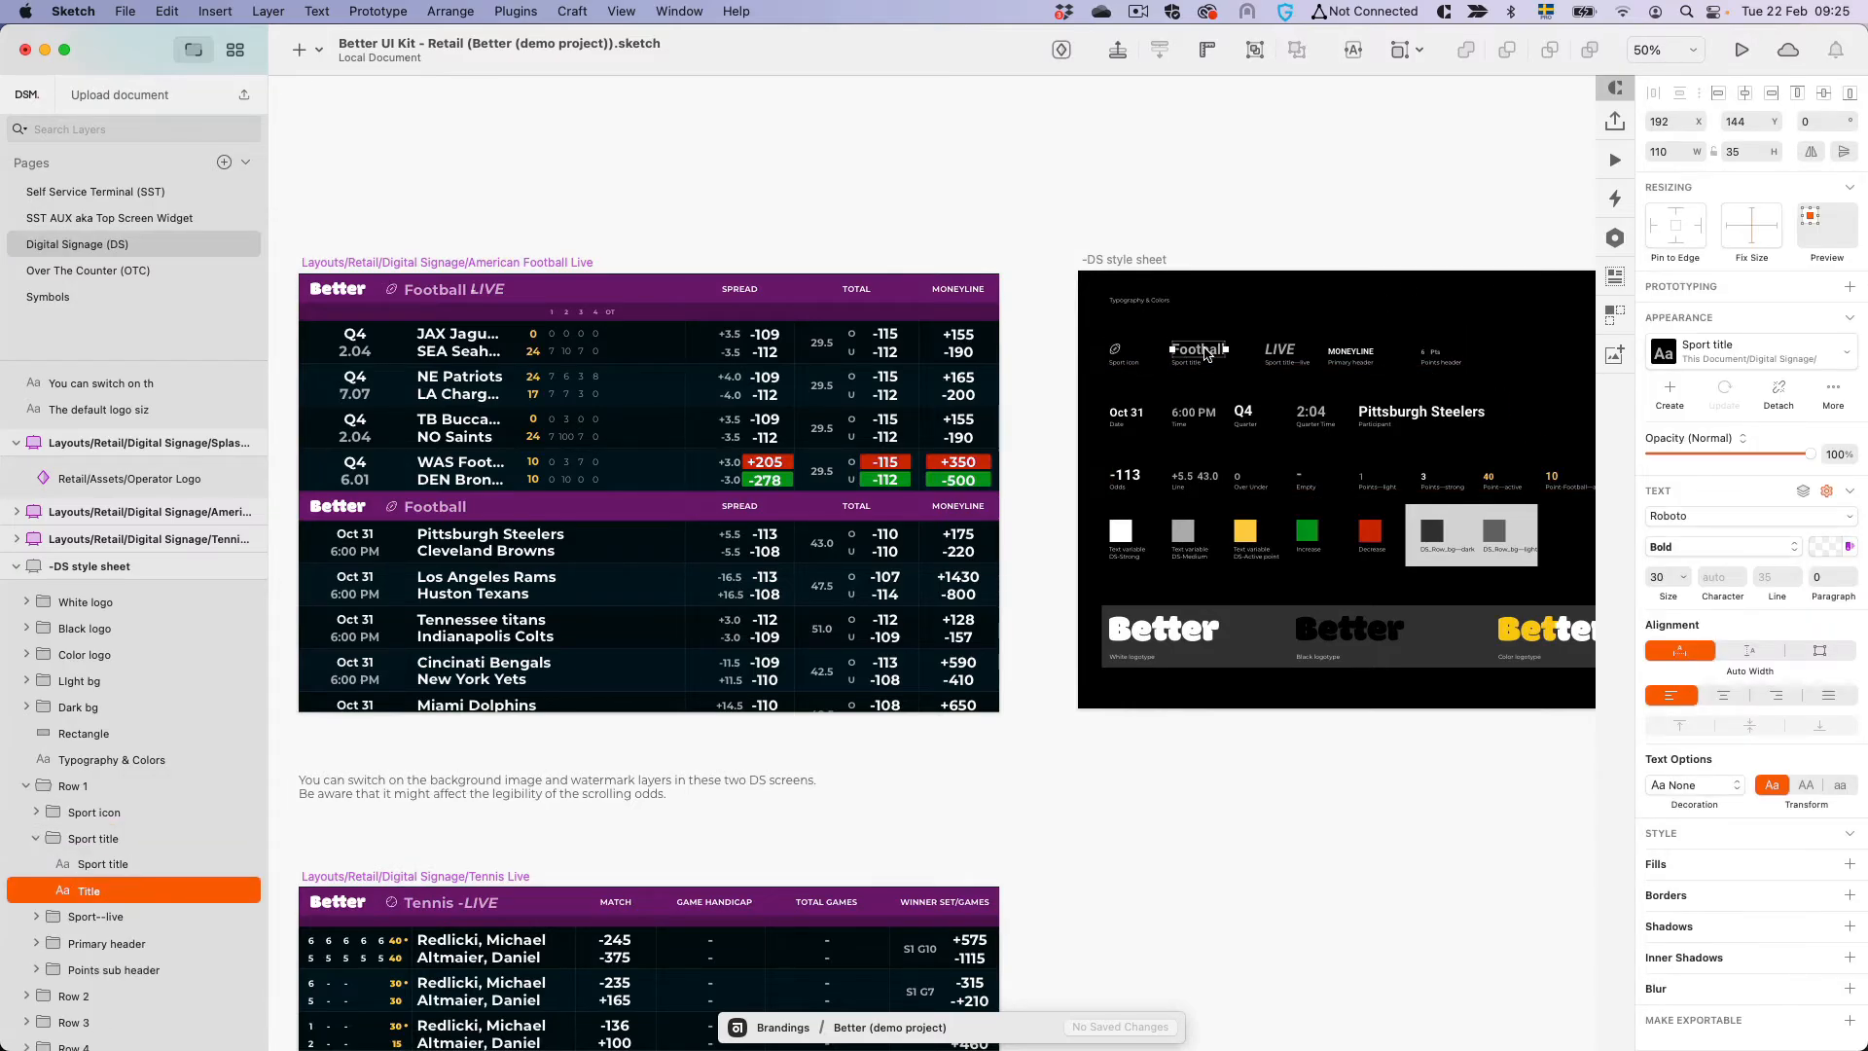
pyautogui.hscroll(-10, 1205, 352)
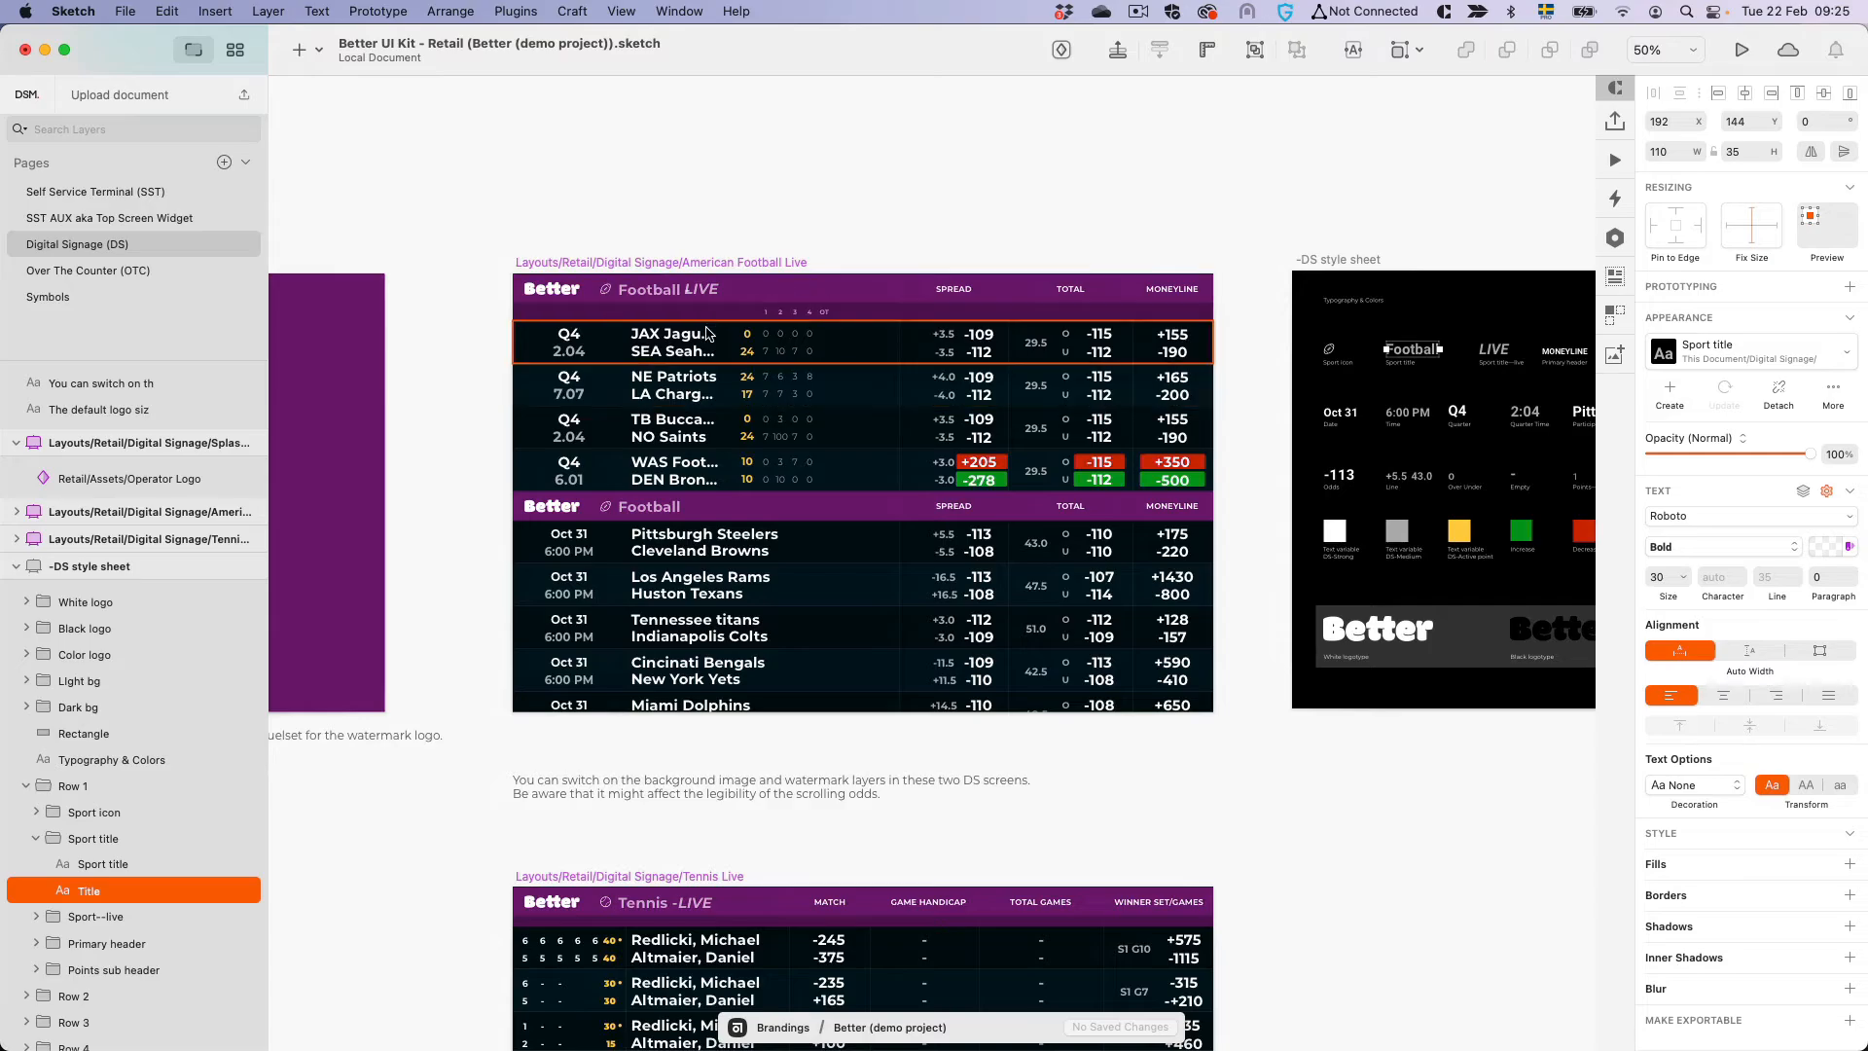
pyautogui.click(706, 334)
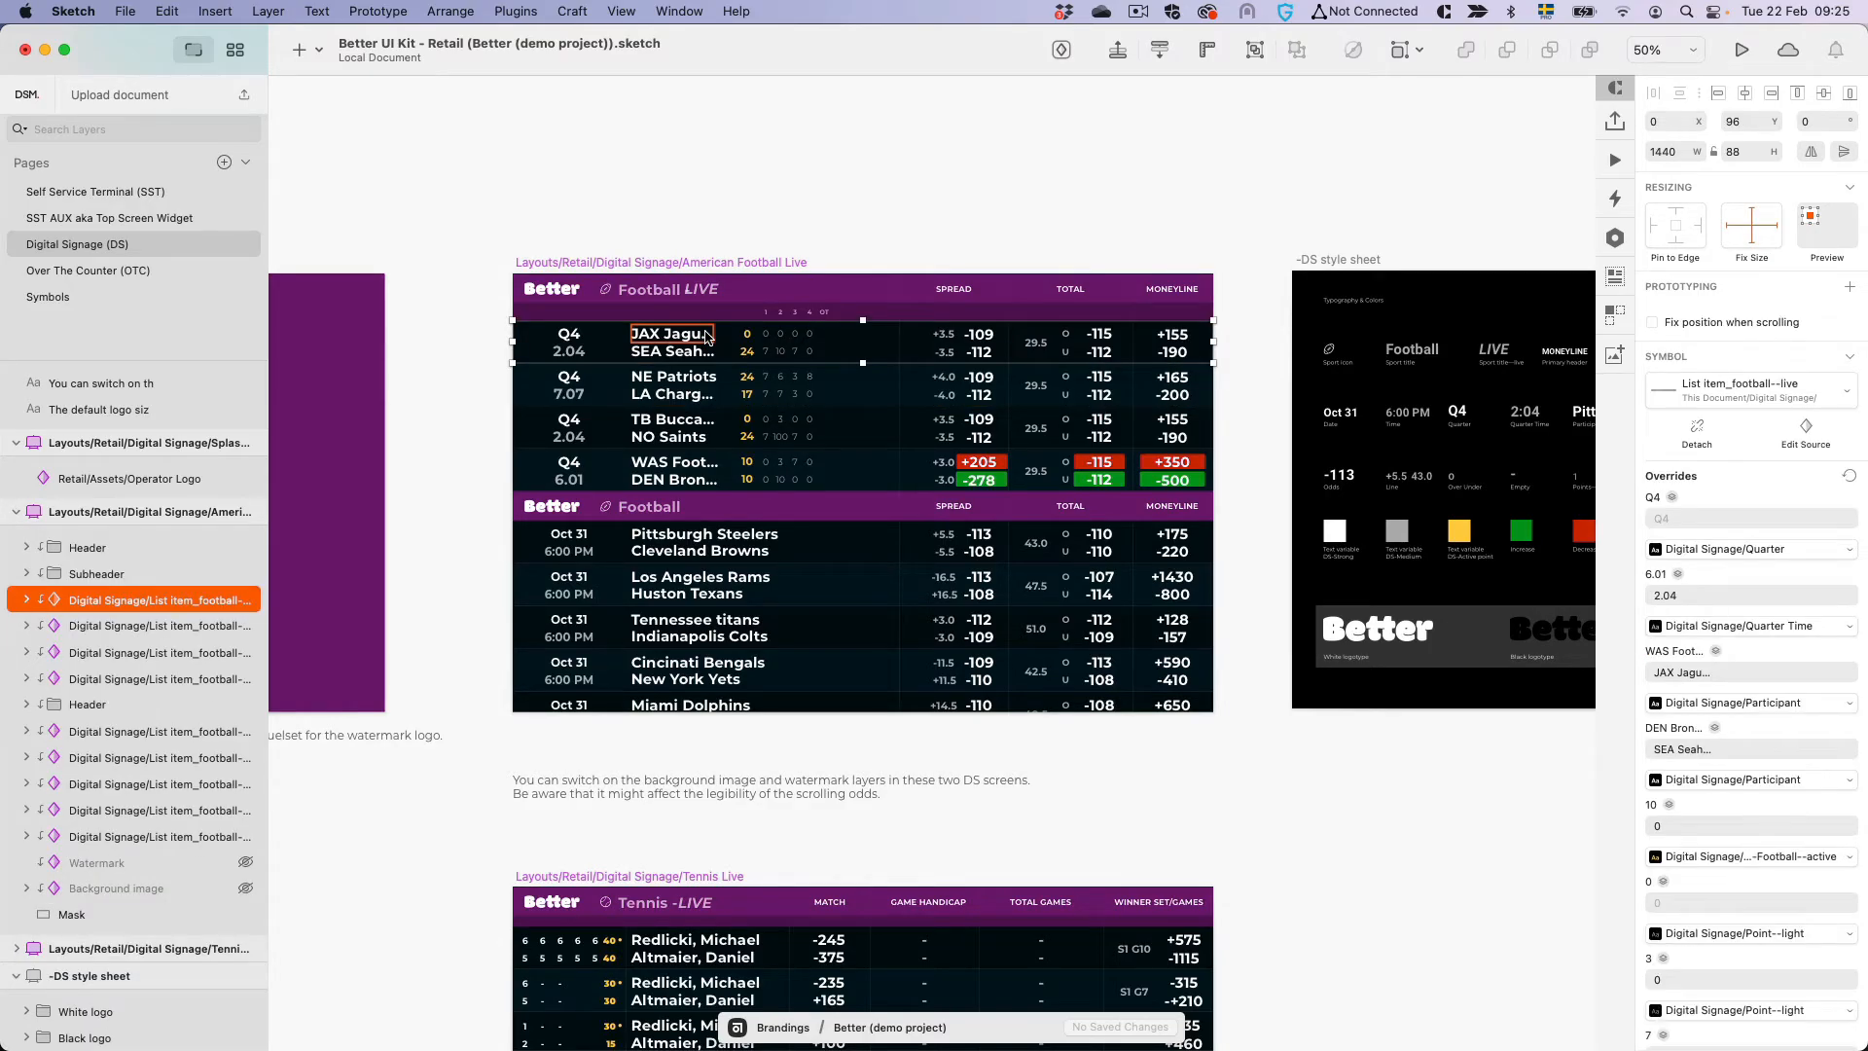
pyautogui.doubleClick(706, 334)
pyautogui.click(694, 342)
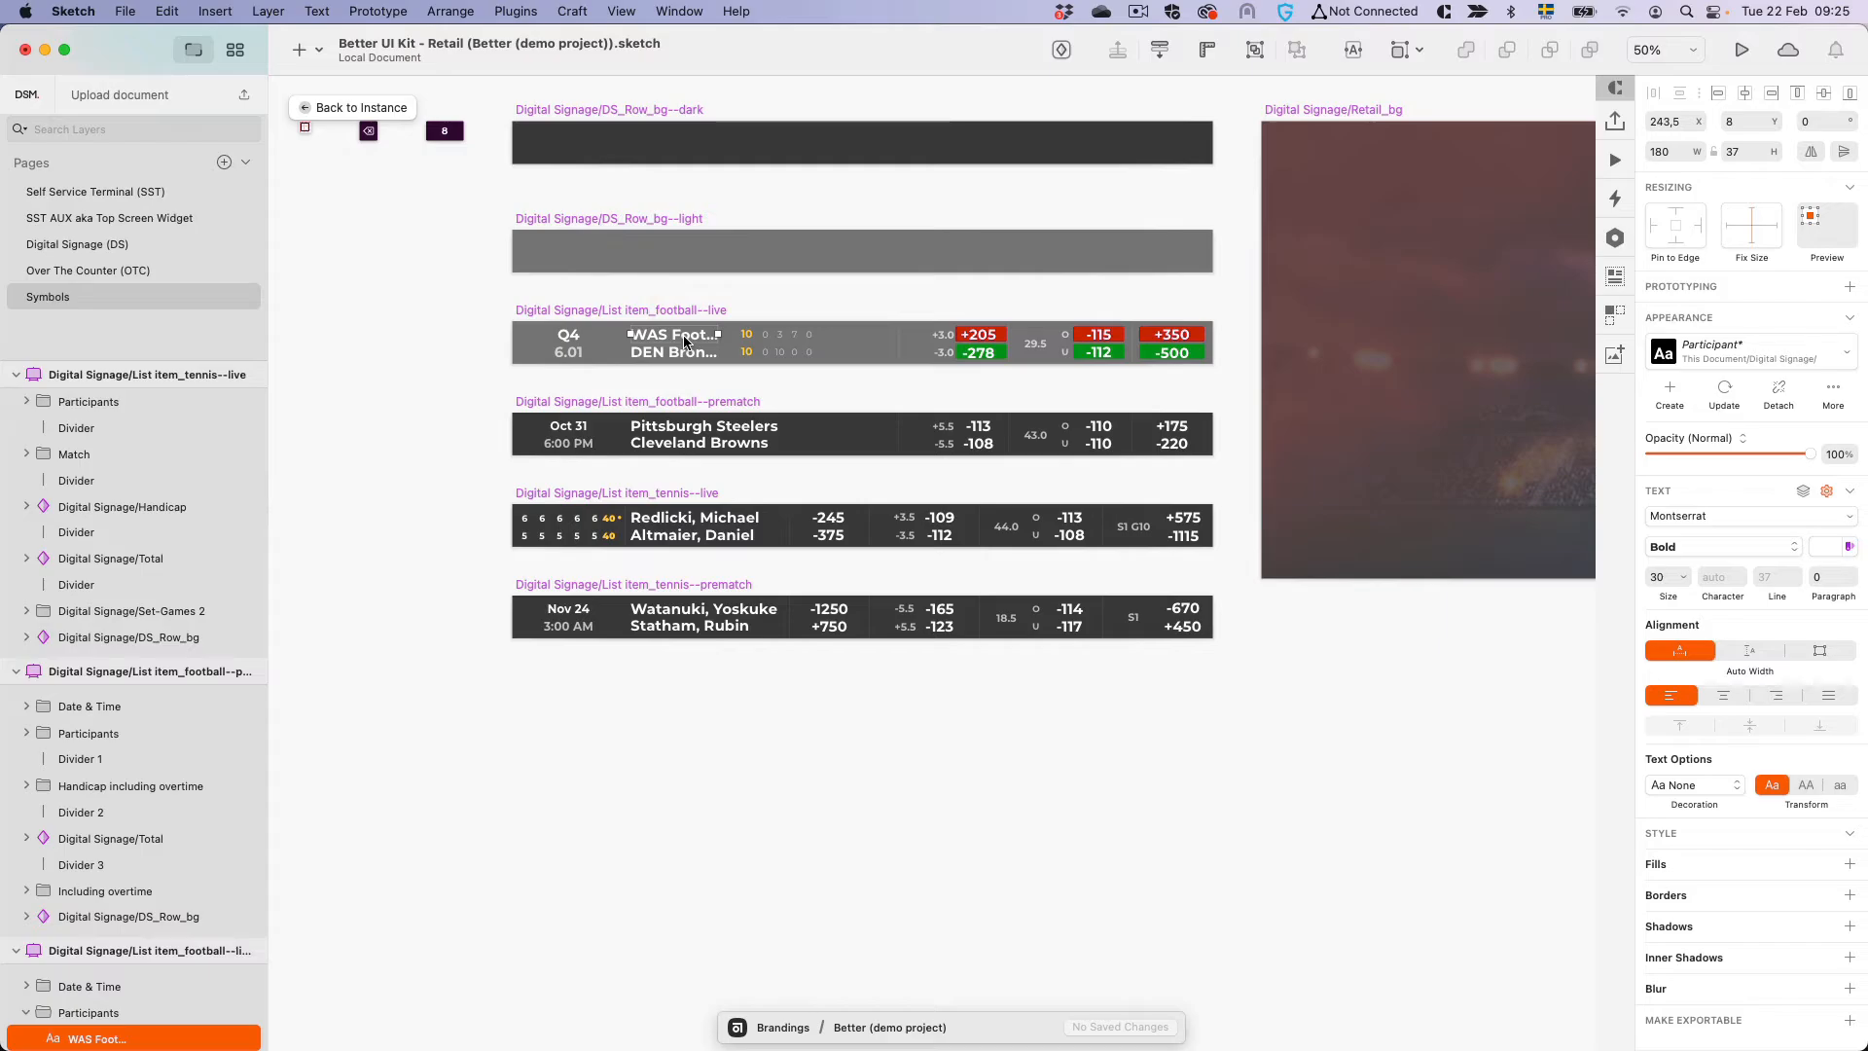
pyautogui.click(350, 108)
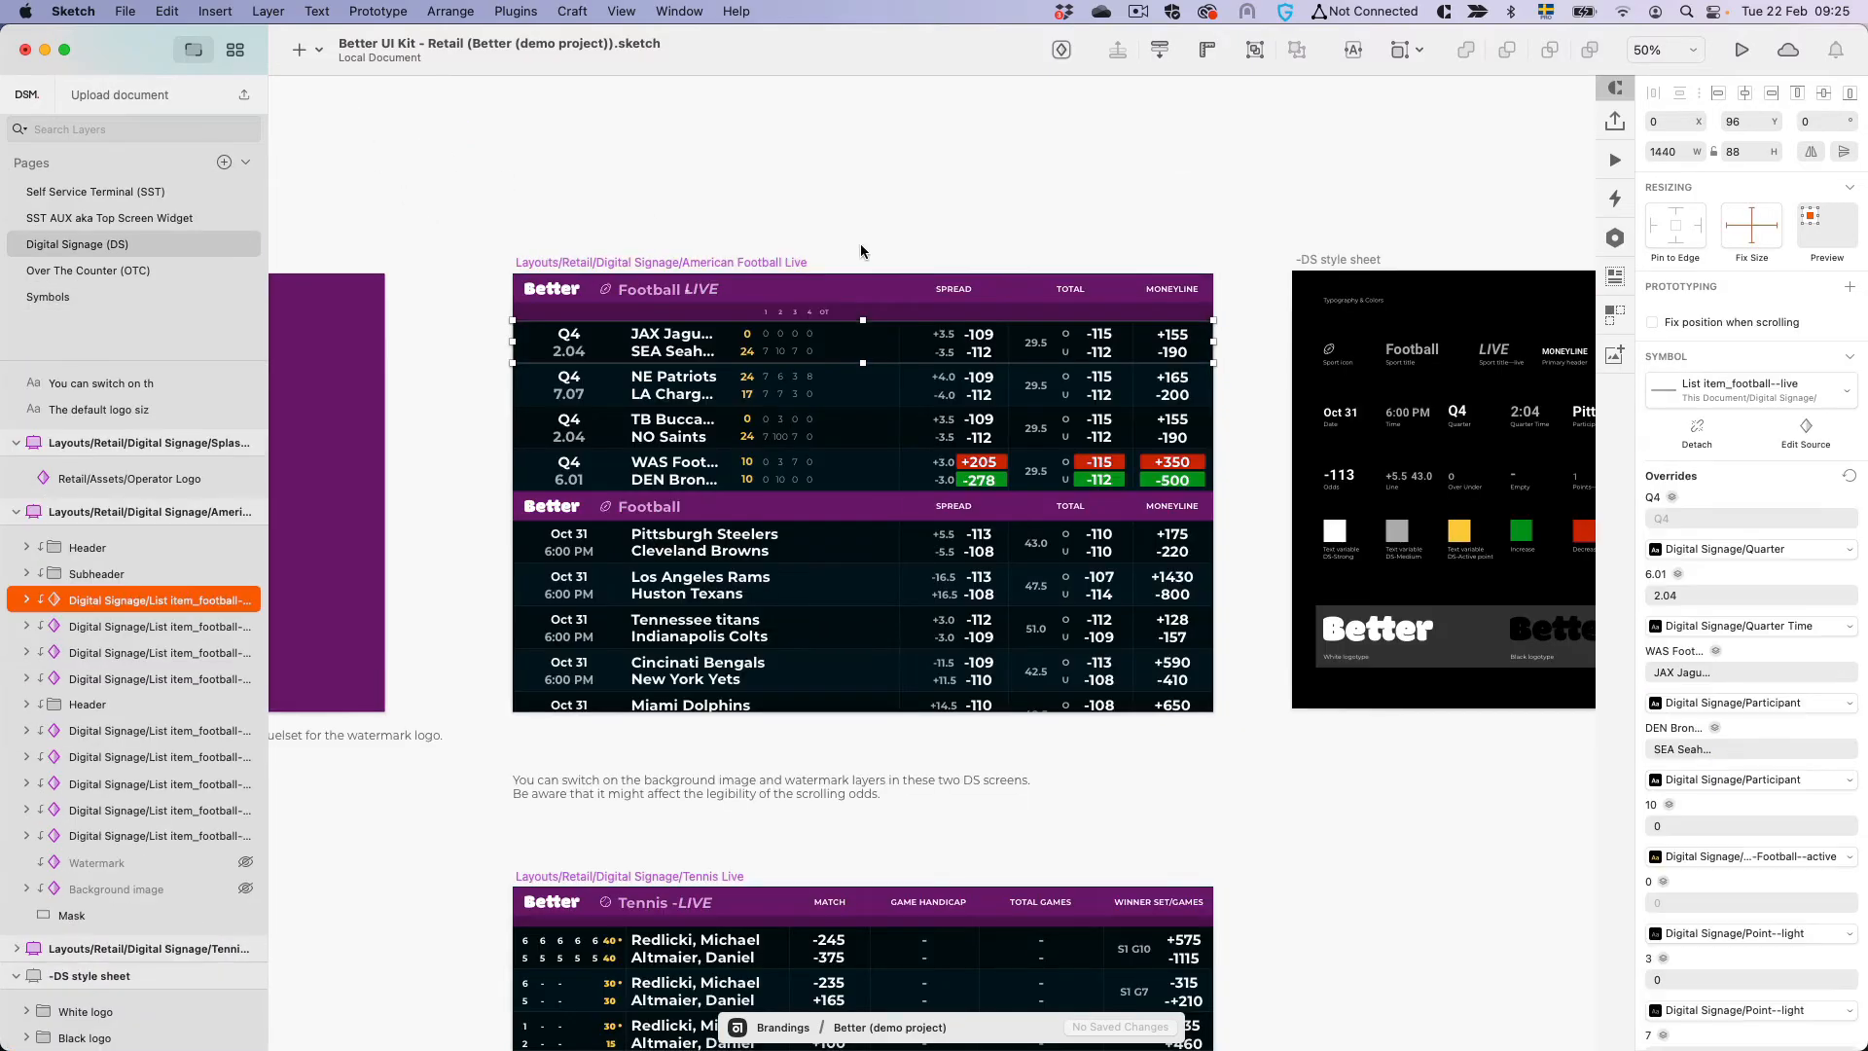
pyautogui.click(1336, 209)
pyautogui.click(1182, 352)
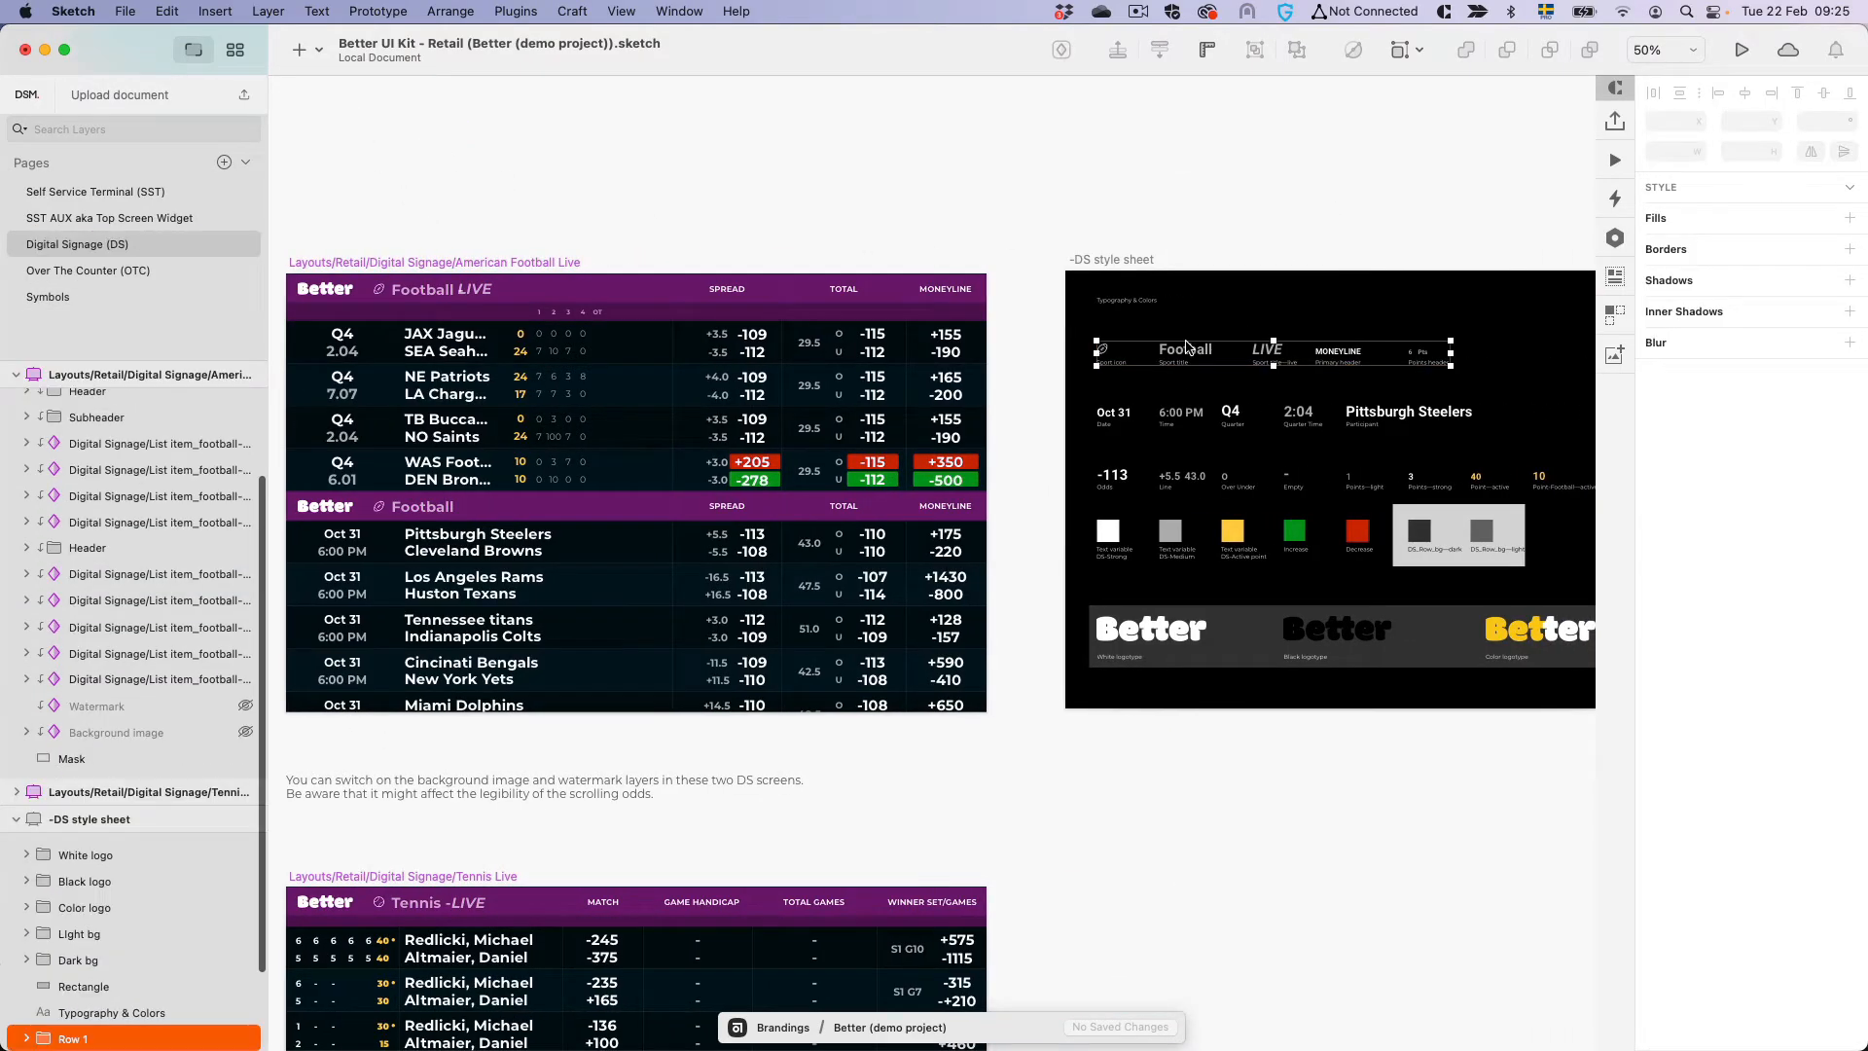
pyautogui.click(1182, 352)
pyautogui.doubleClick(1182, 352)
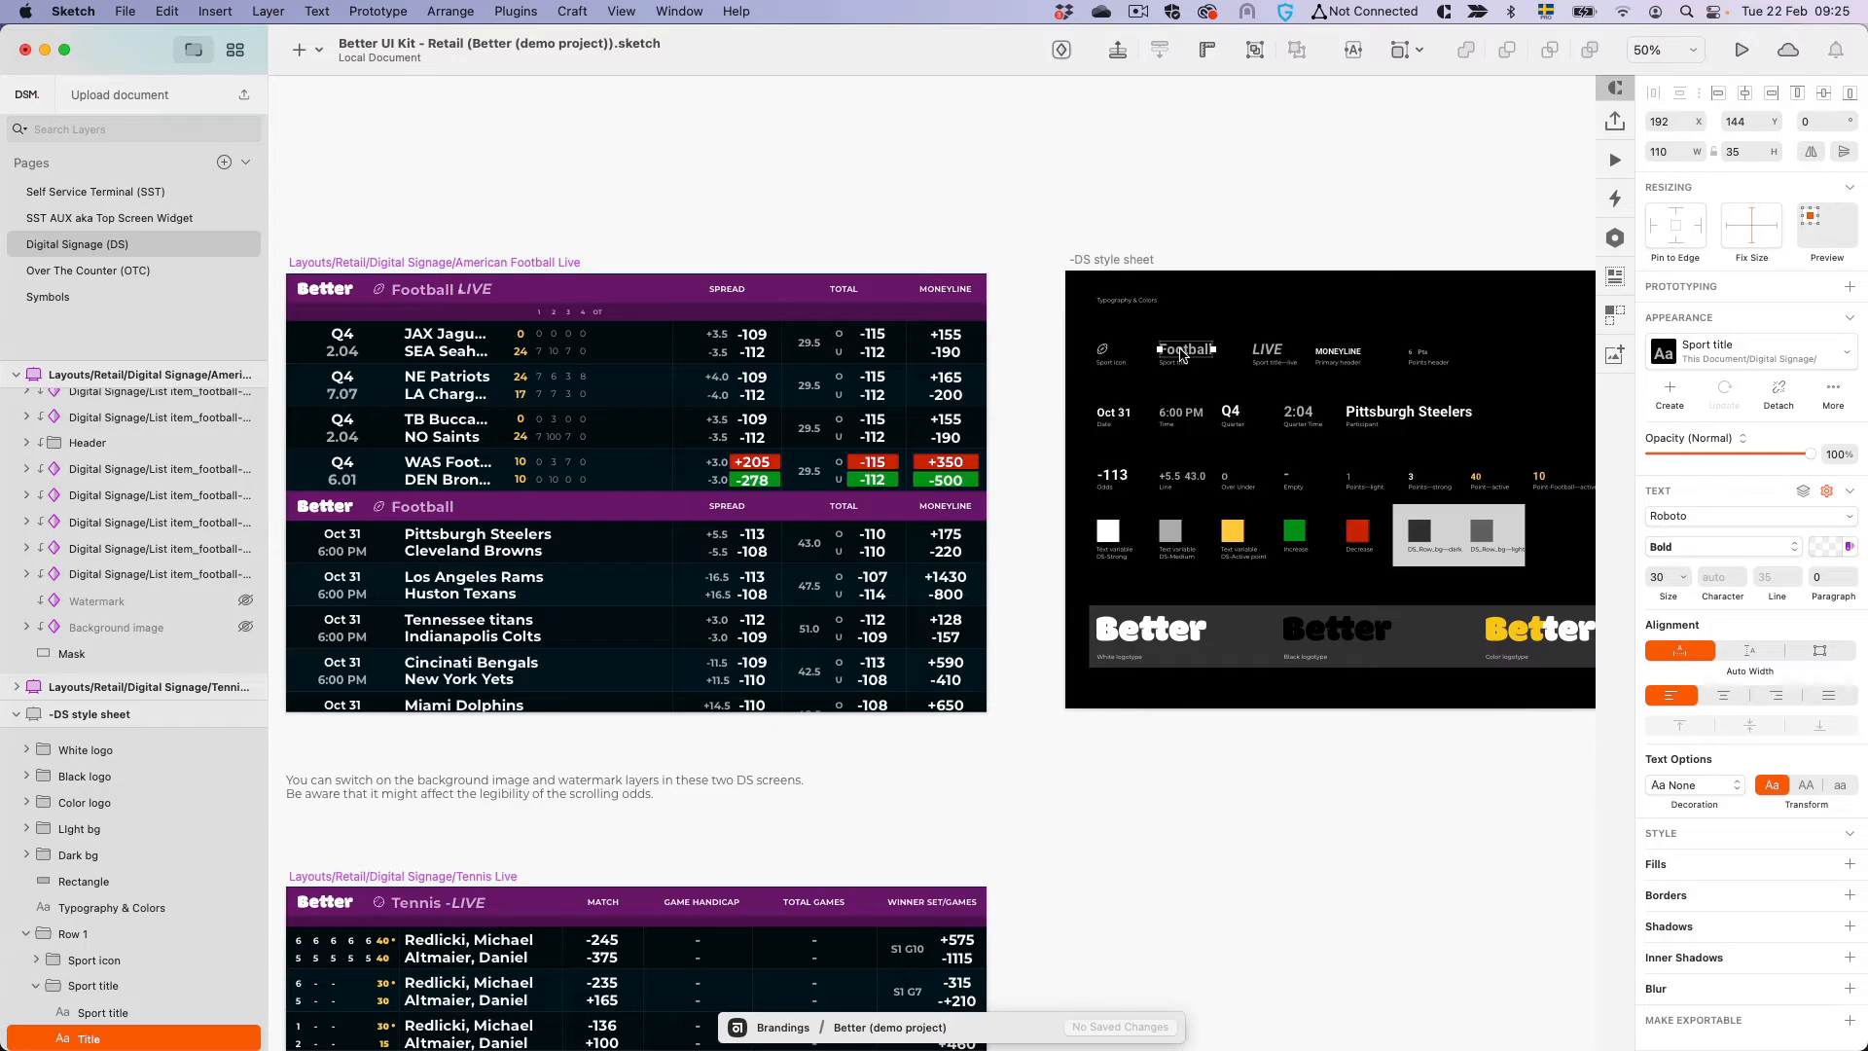
pyautogui.scroll(-2, 1182, 352)
pyautogui.hscroll(-2, 1182, 352)
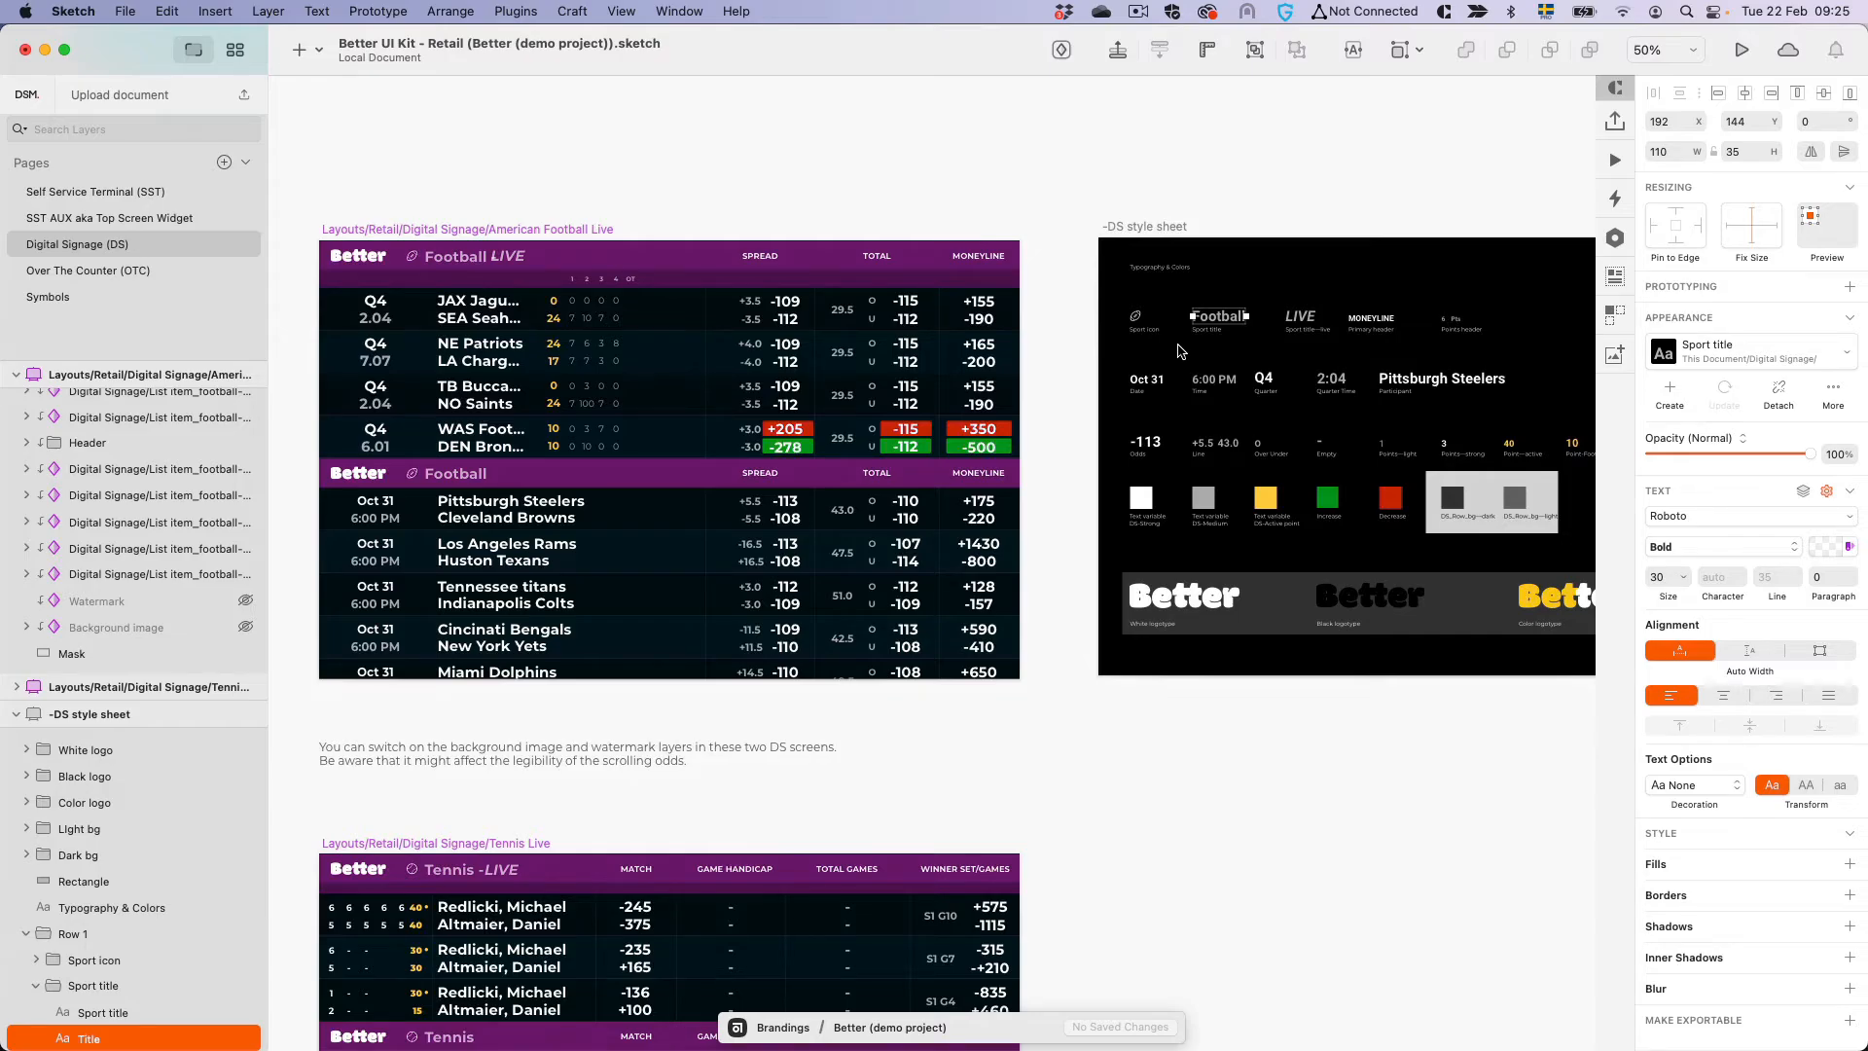
# Step: Jump from the JAX/SEA row instance to its List item_football--live symbol master
pyautogui.scroll(3, 1180, 352)
pyautogui.hscroll(1, 1179, 352)
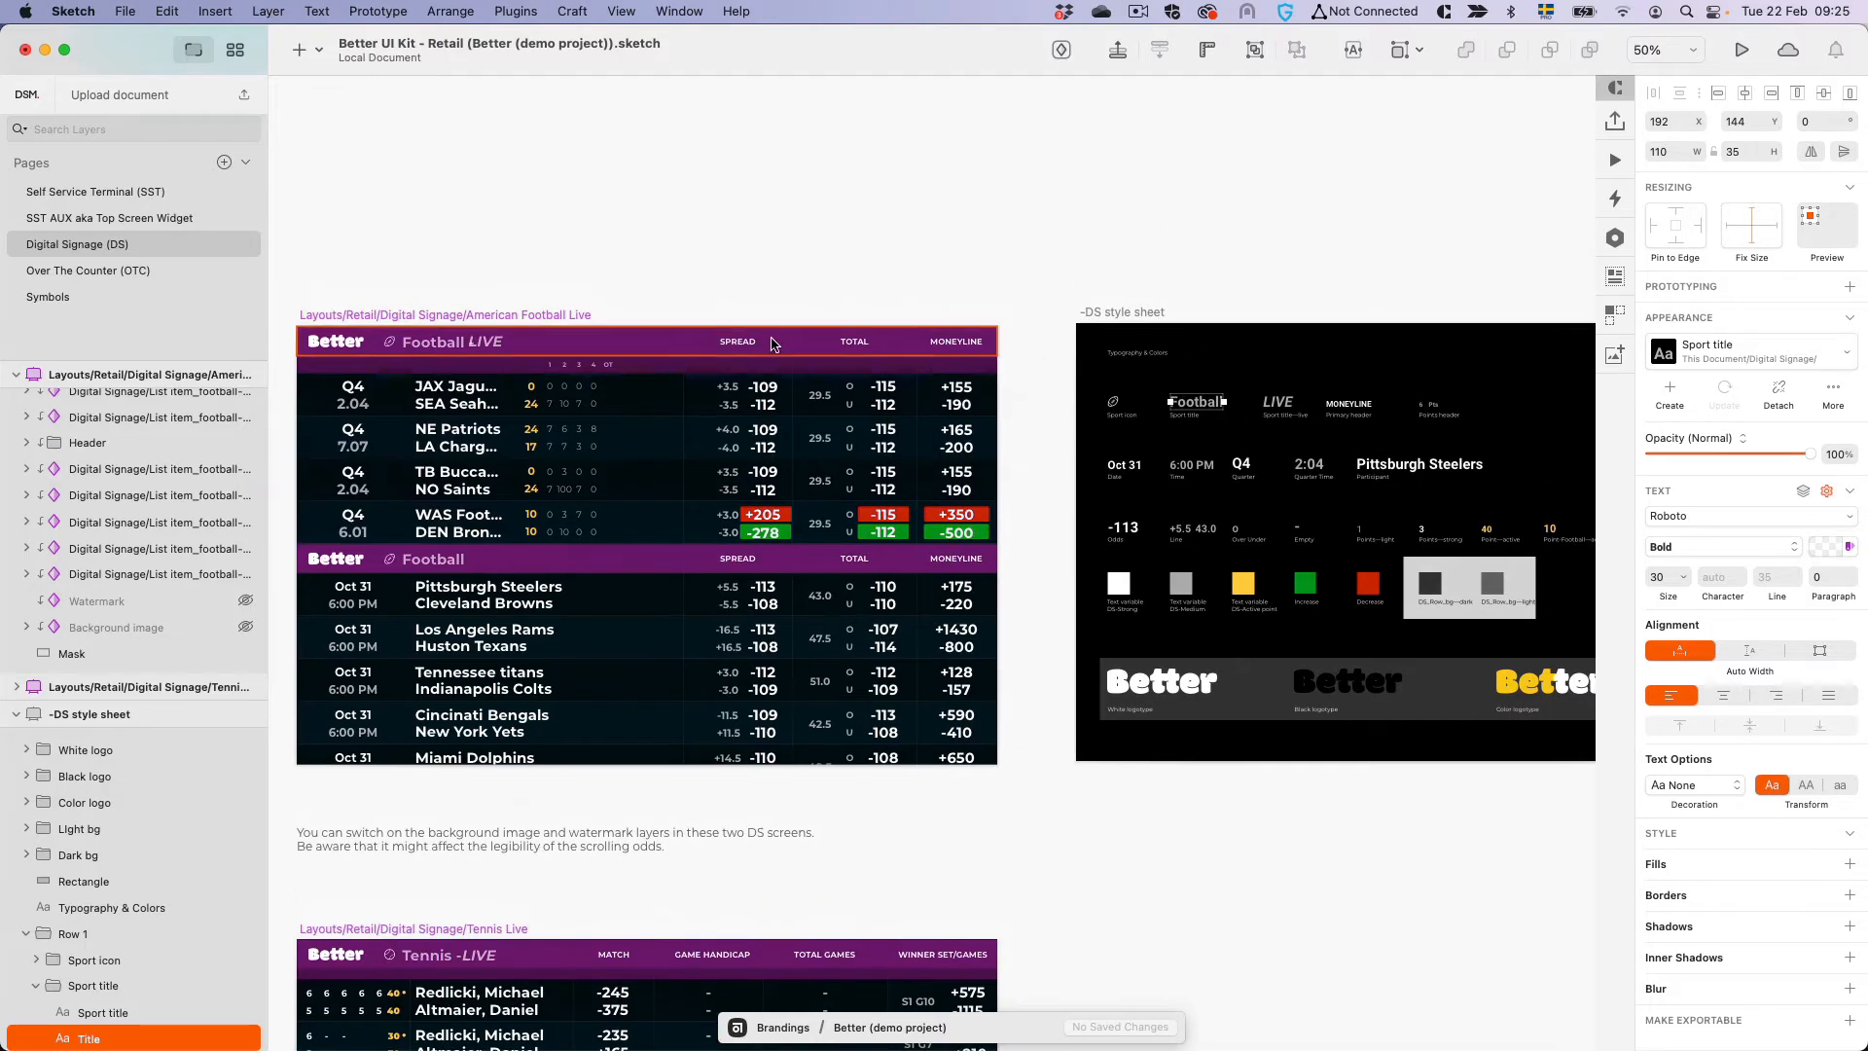
pyautogui.click(455, 387)
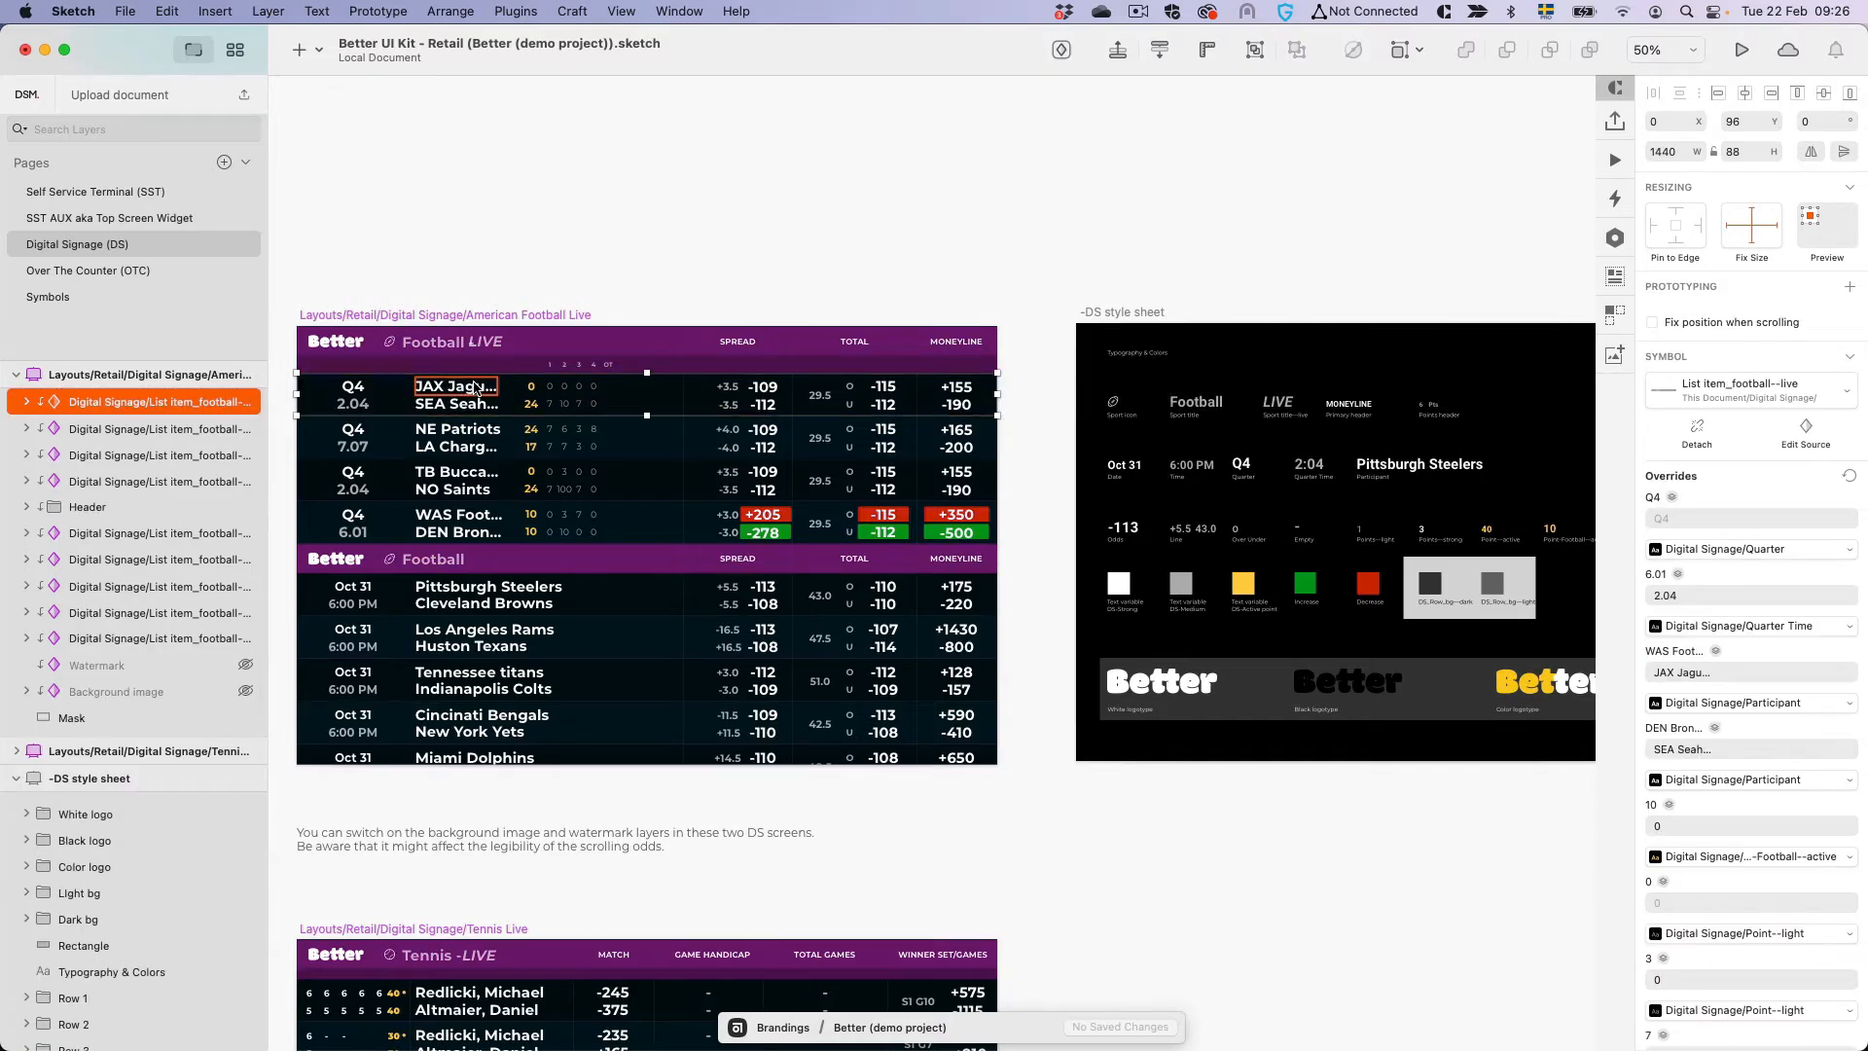
pyautogui.doubleClick(474, 388)
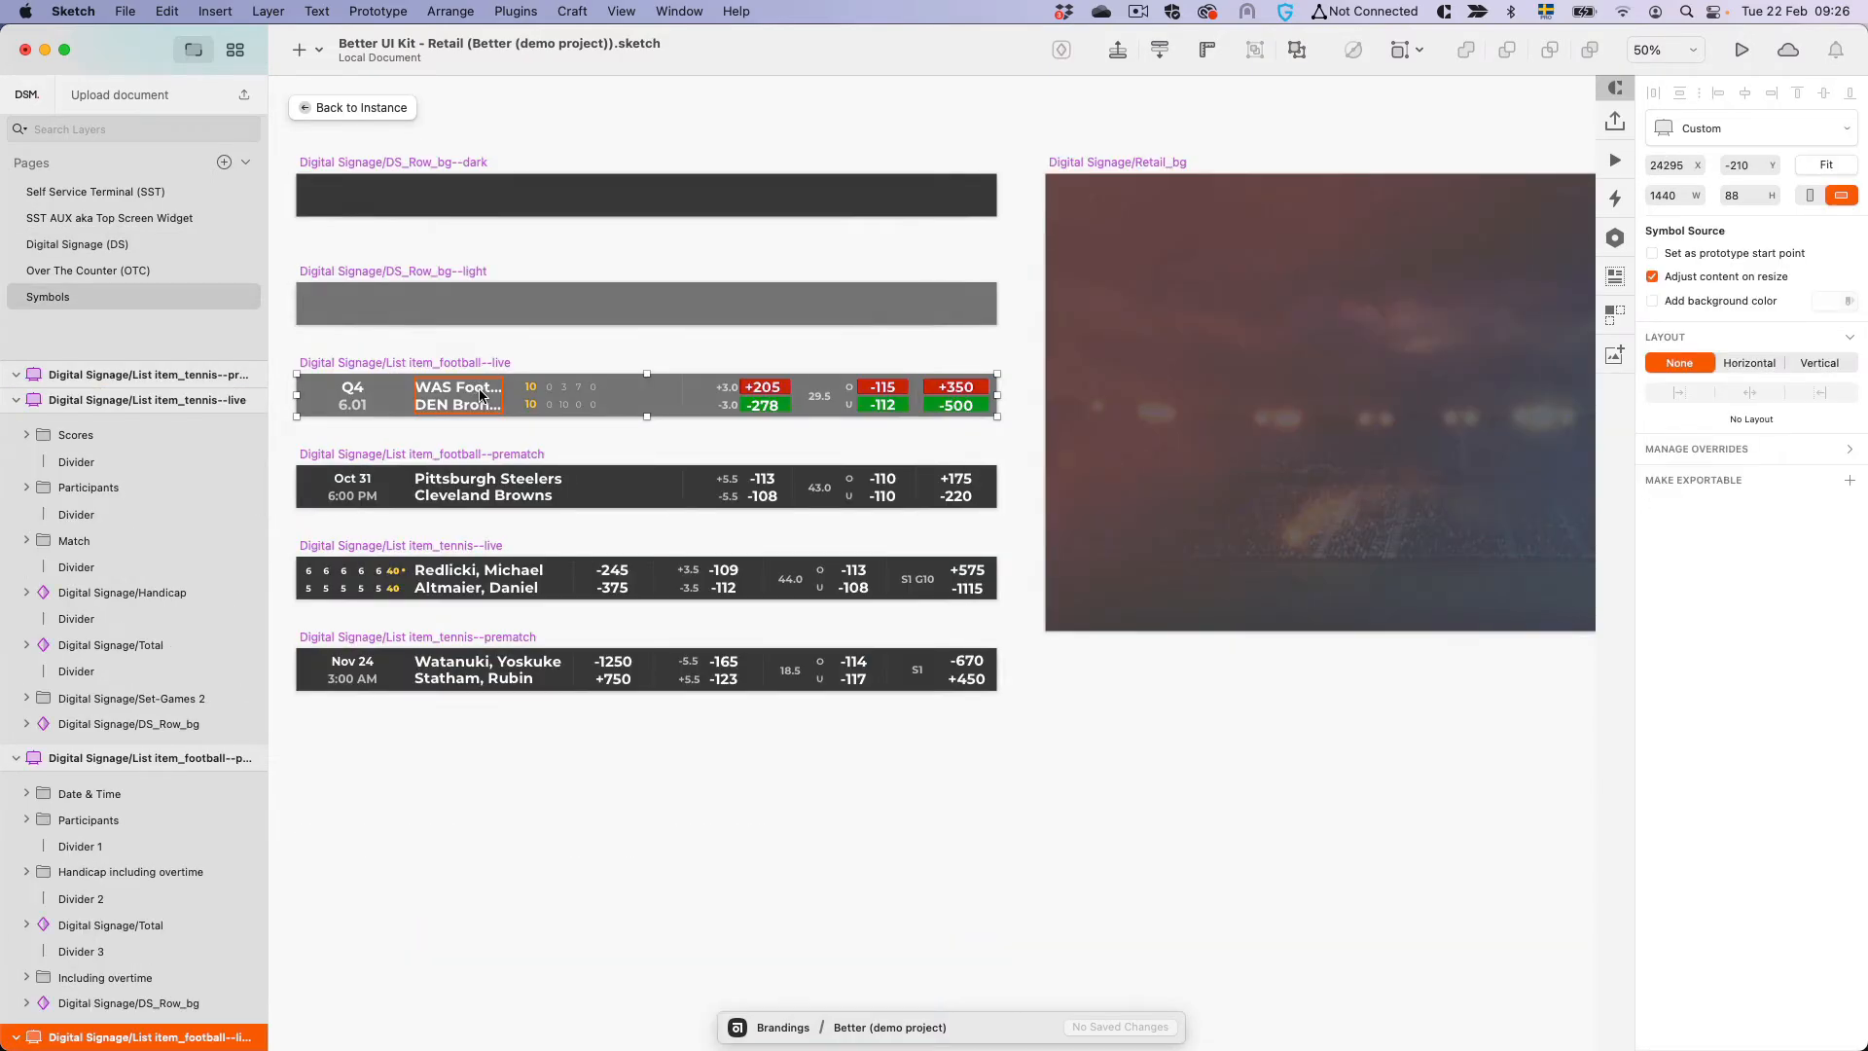
# Step: Select the row's Q4 quarter, 6.01 time and both team-name texts
pyautogui.doubleClick(435, 384)
pyautogui.keyDown('shift'); pyautogui.click(441, 405); pyautogui.keyUp('shift')
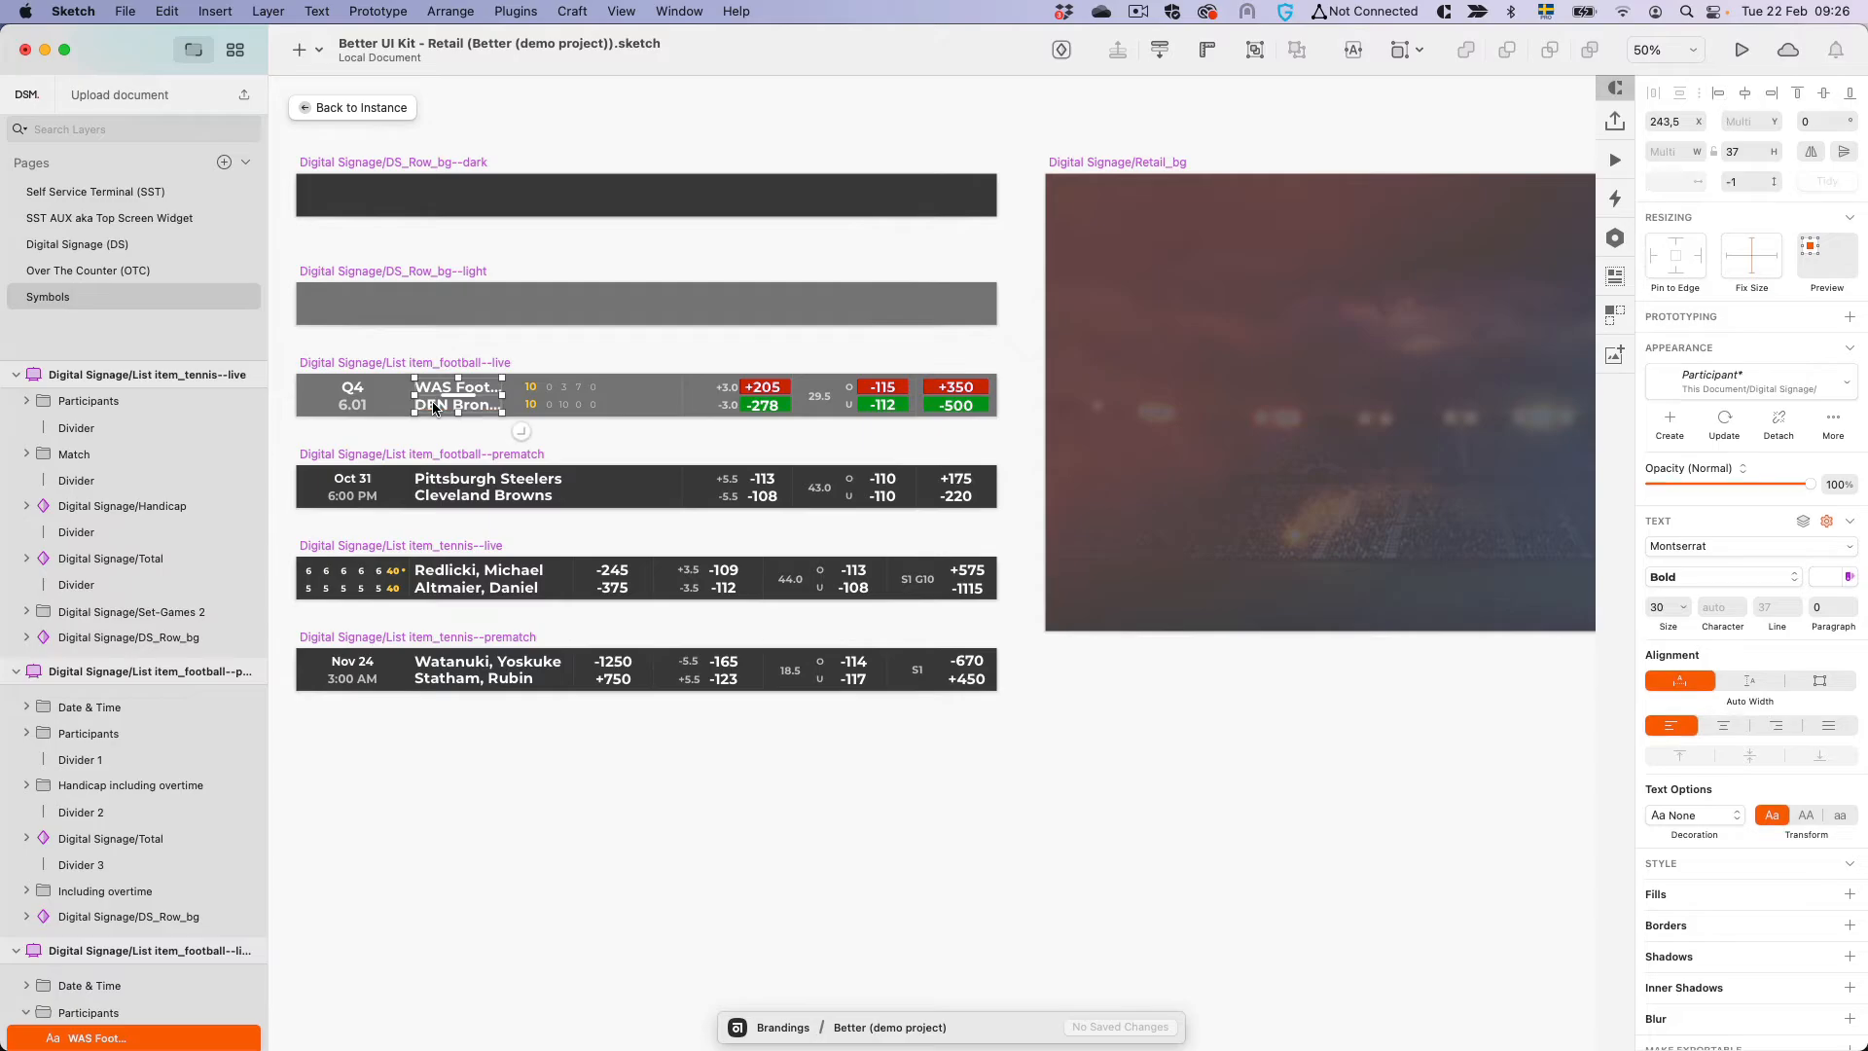
pyautogui.click(282, 364)
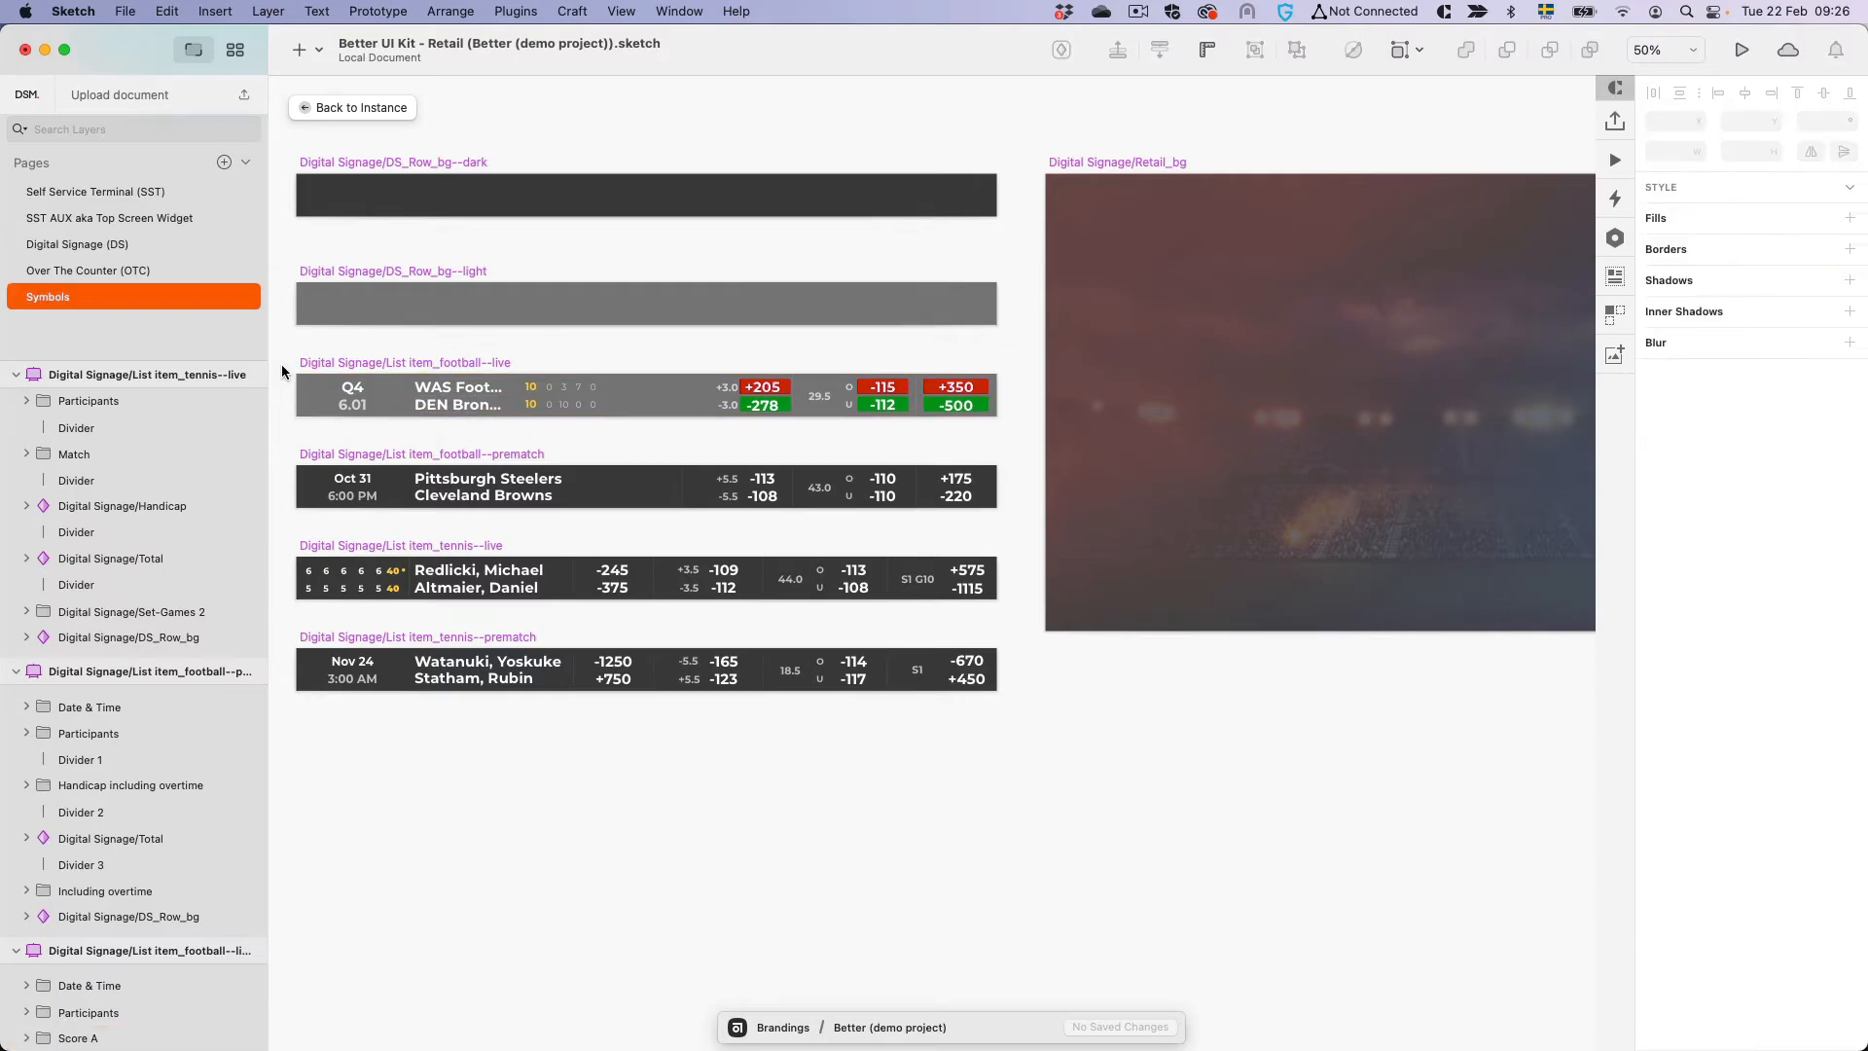
pyautogui.moveTo(284, 370); pyautogui.dragTo(1012, 424)
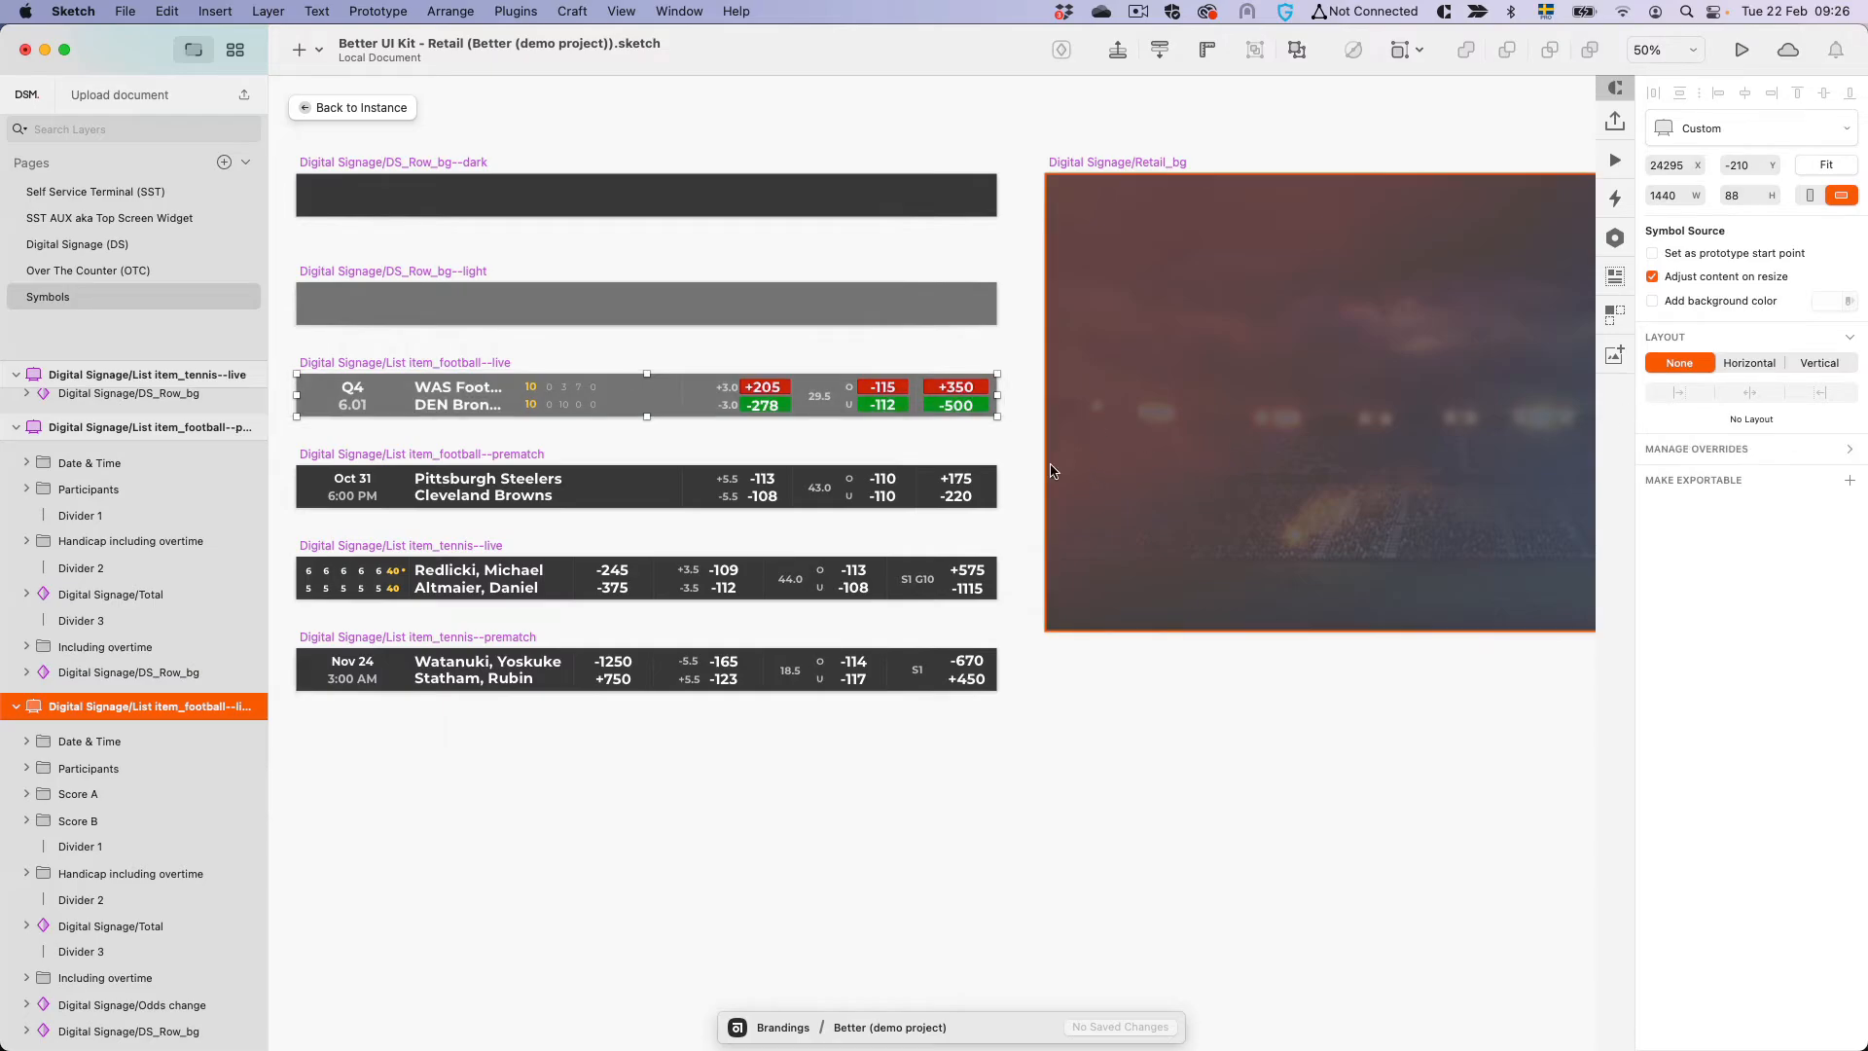
pyautogui.click(544, 329)
pyautogui.click(355, 390)
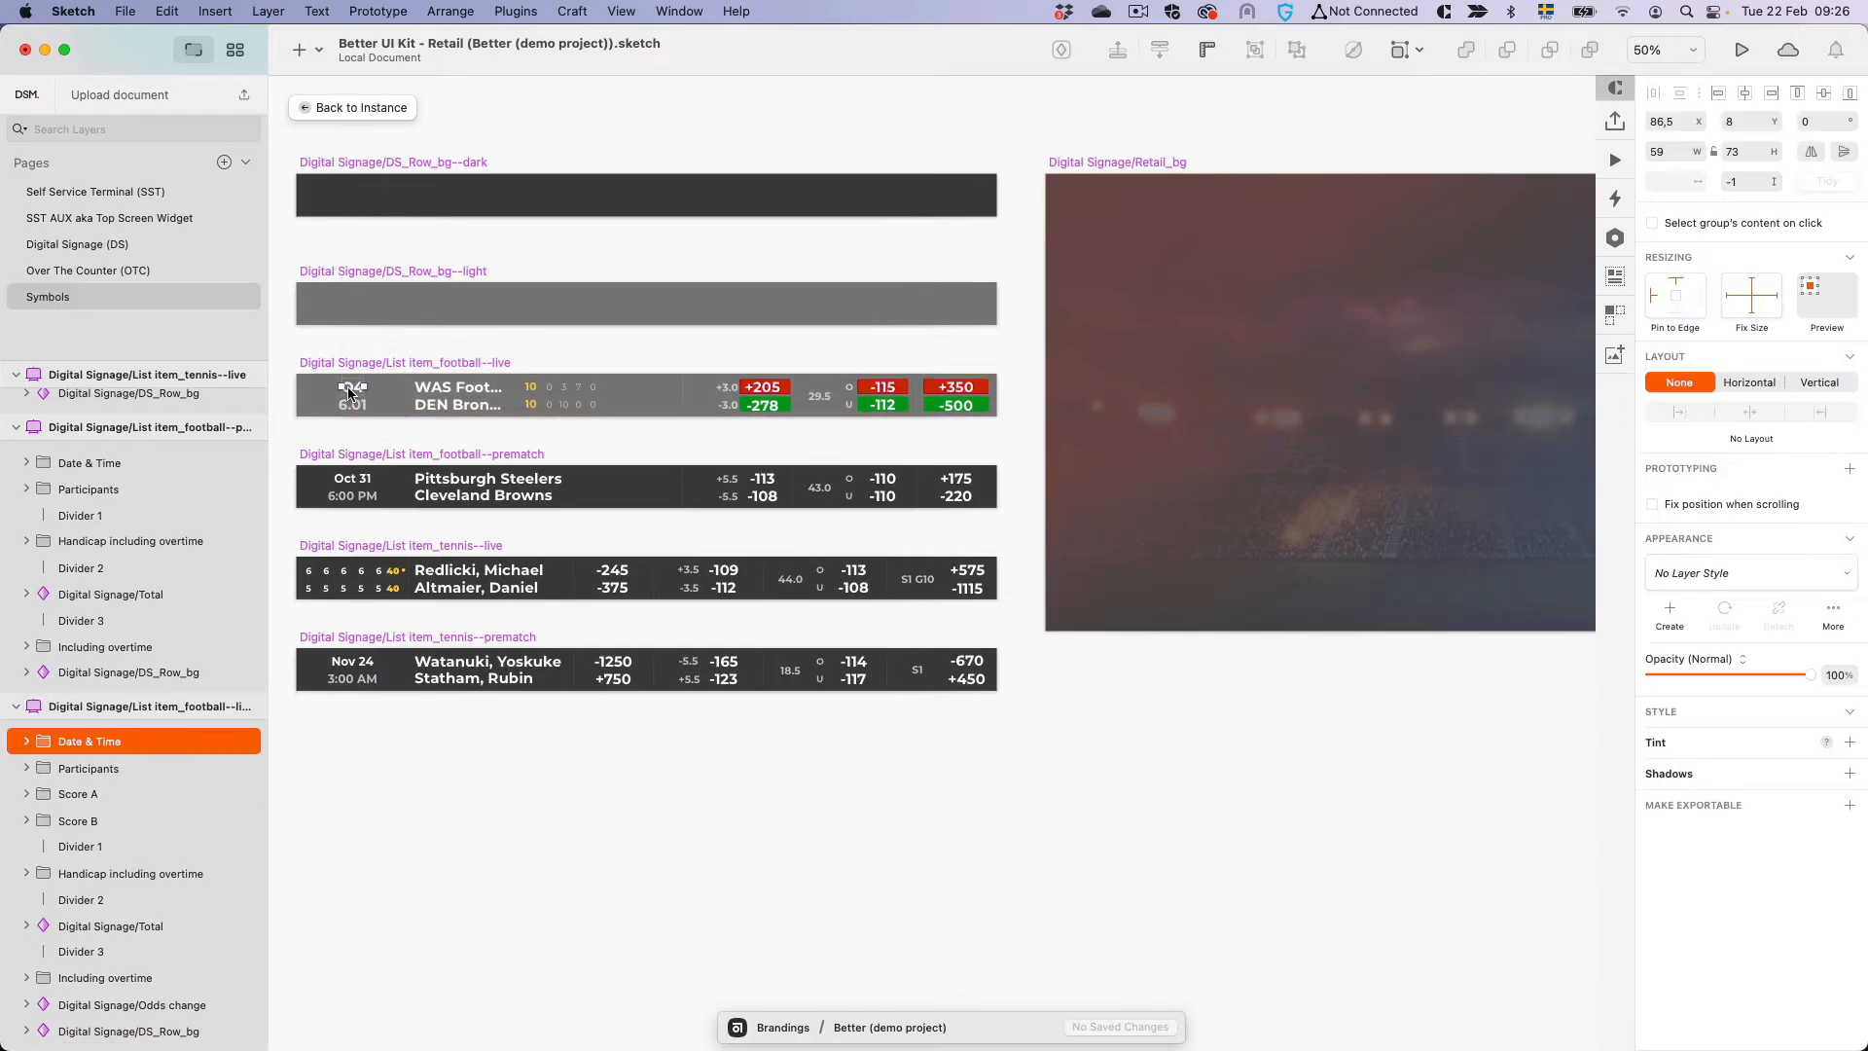
pyautogui.doubleClick(353, 387)
pyautogui.keyDown('shift'); pyautogui.click(352, 405); pyautogui.keyUp('shift')
pyautogui.keyDown('shift'); pyautogui.click(424, 397); pyautogui.keyUp('shift')
pyautogui.keyDown('shift'); pyautogui.click(446, 409); pyautogui.keyUp('shift')
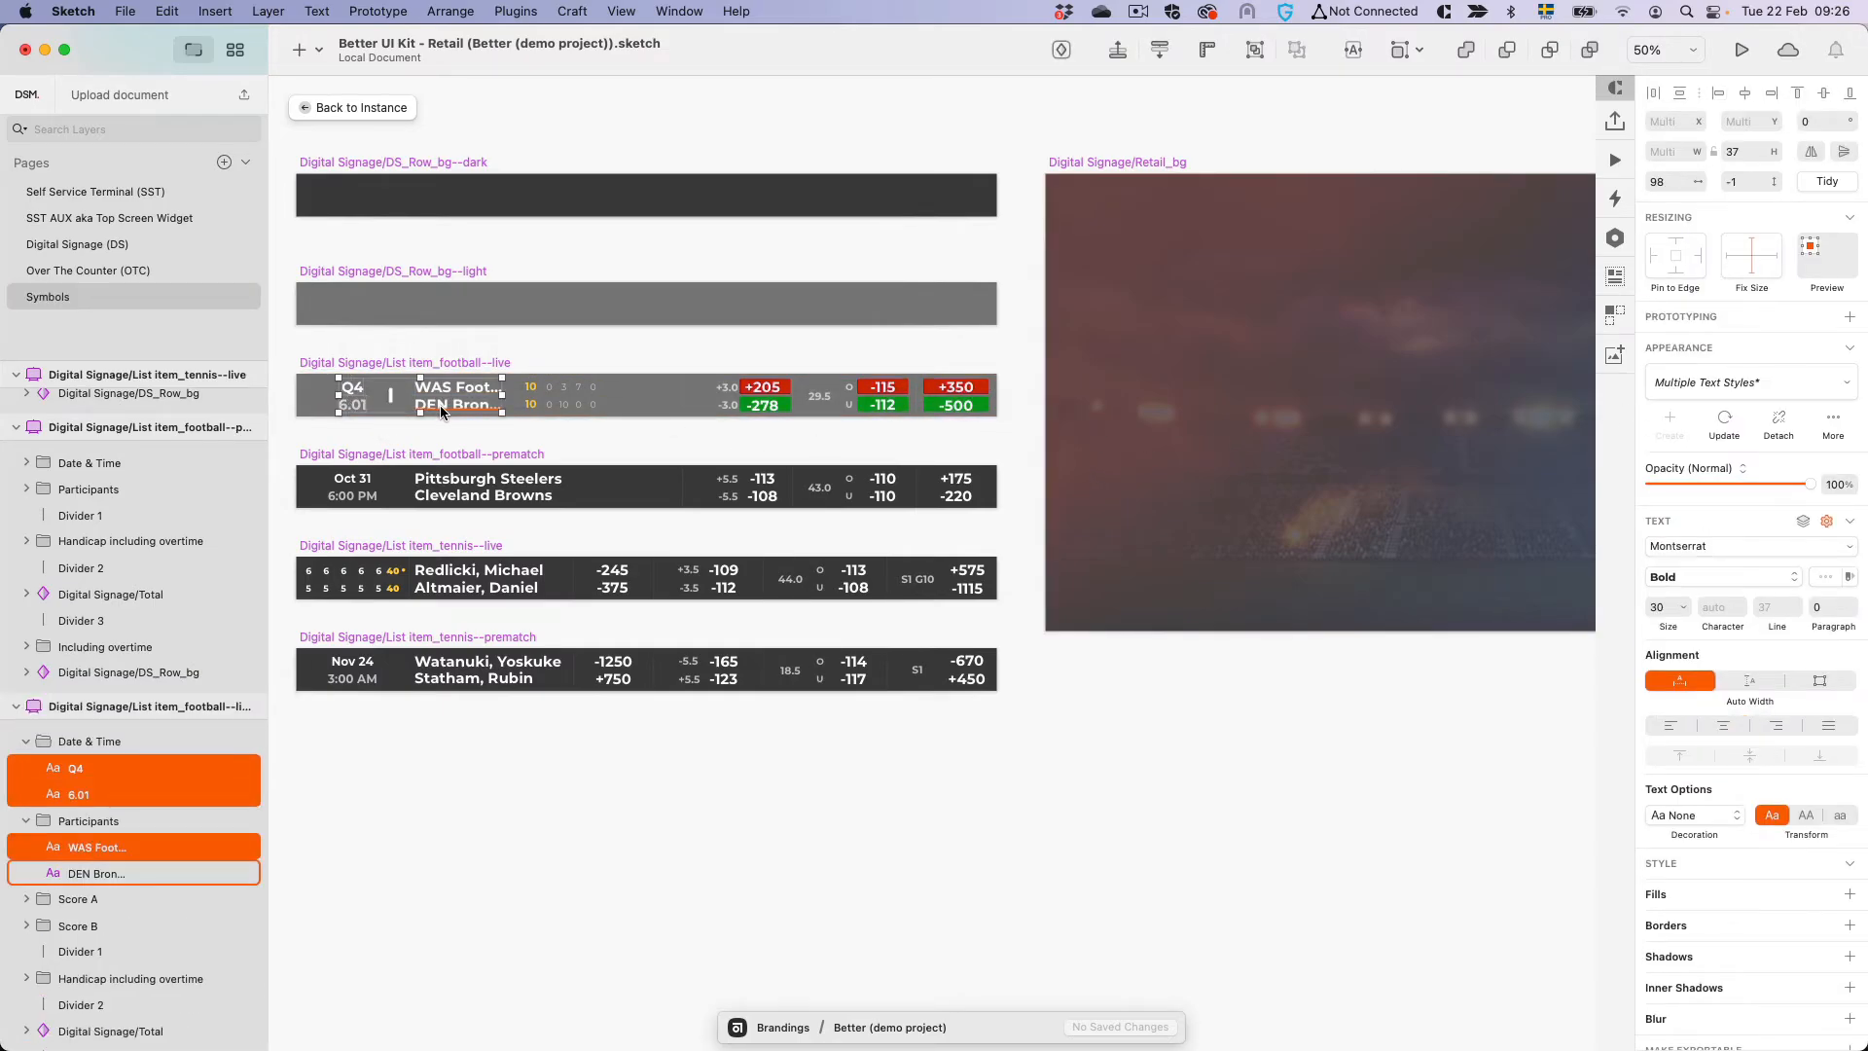
# Step: Change the selected texts' typeface to Roboto
pyautogui.click(1725, 388)
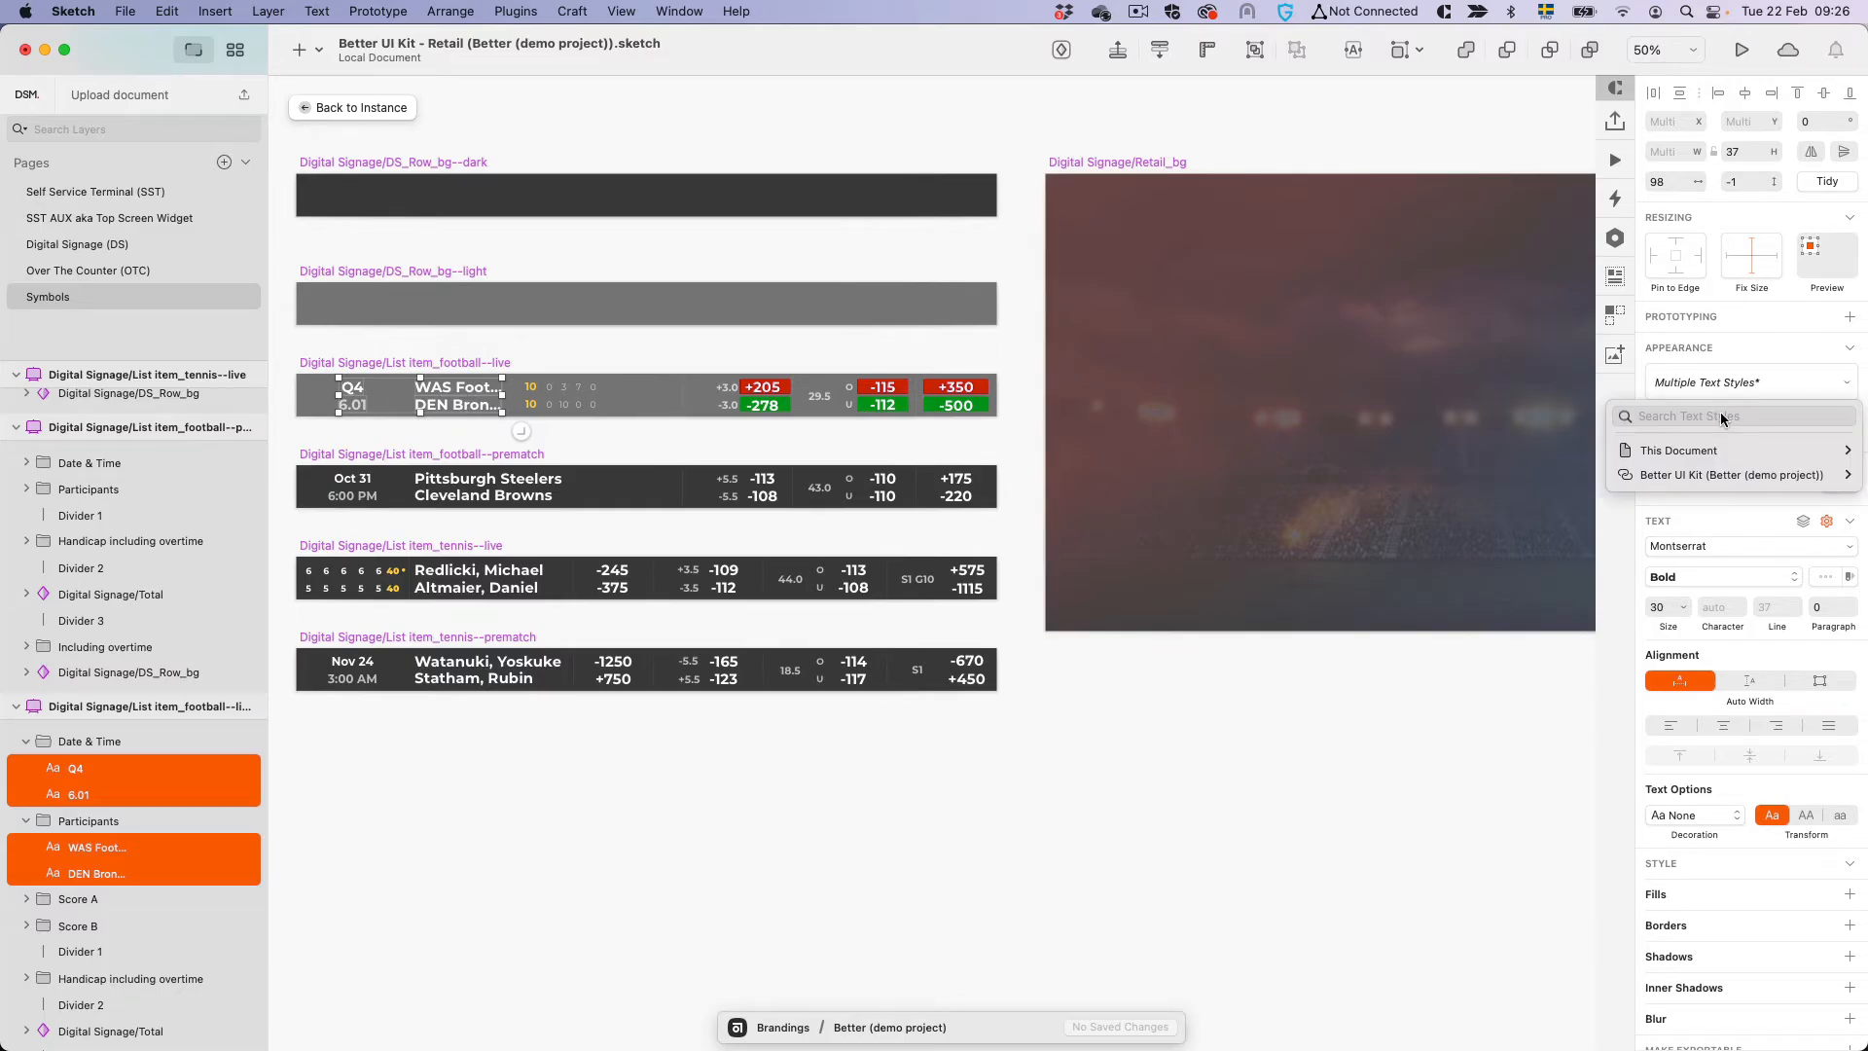
pyautogui.click(1694, 542)
pyautogui.click(1694, 545)
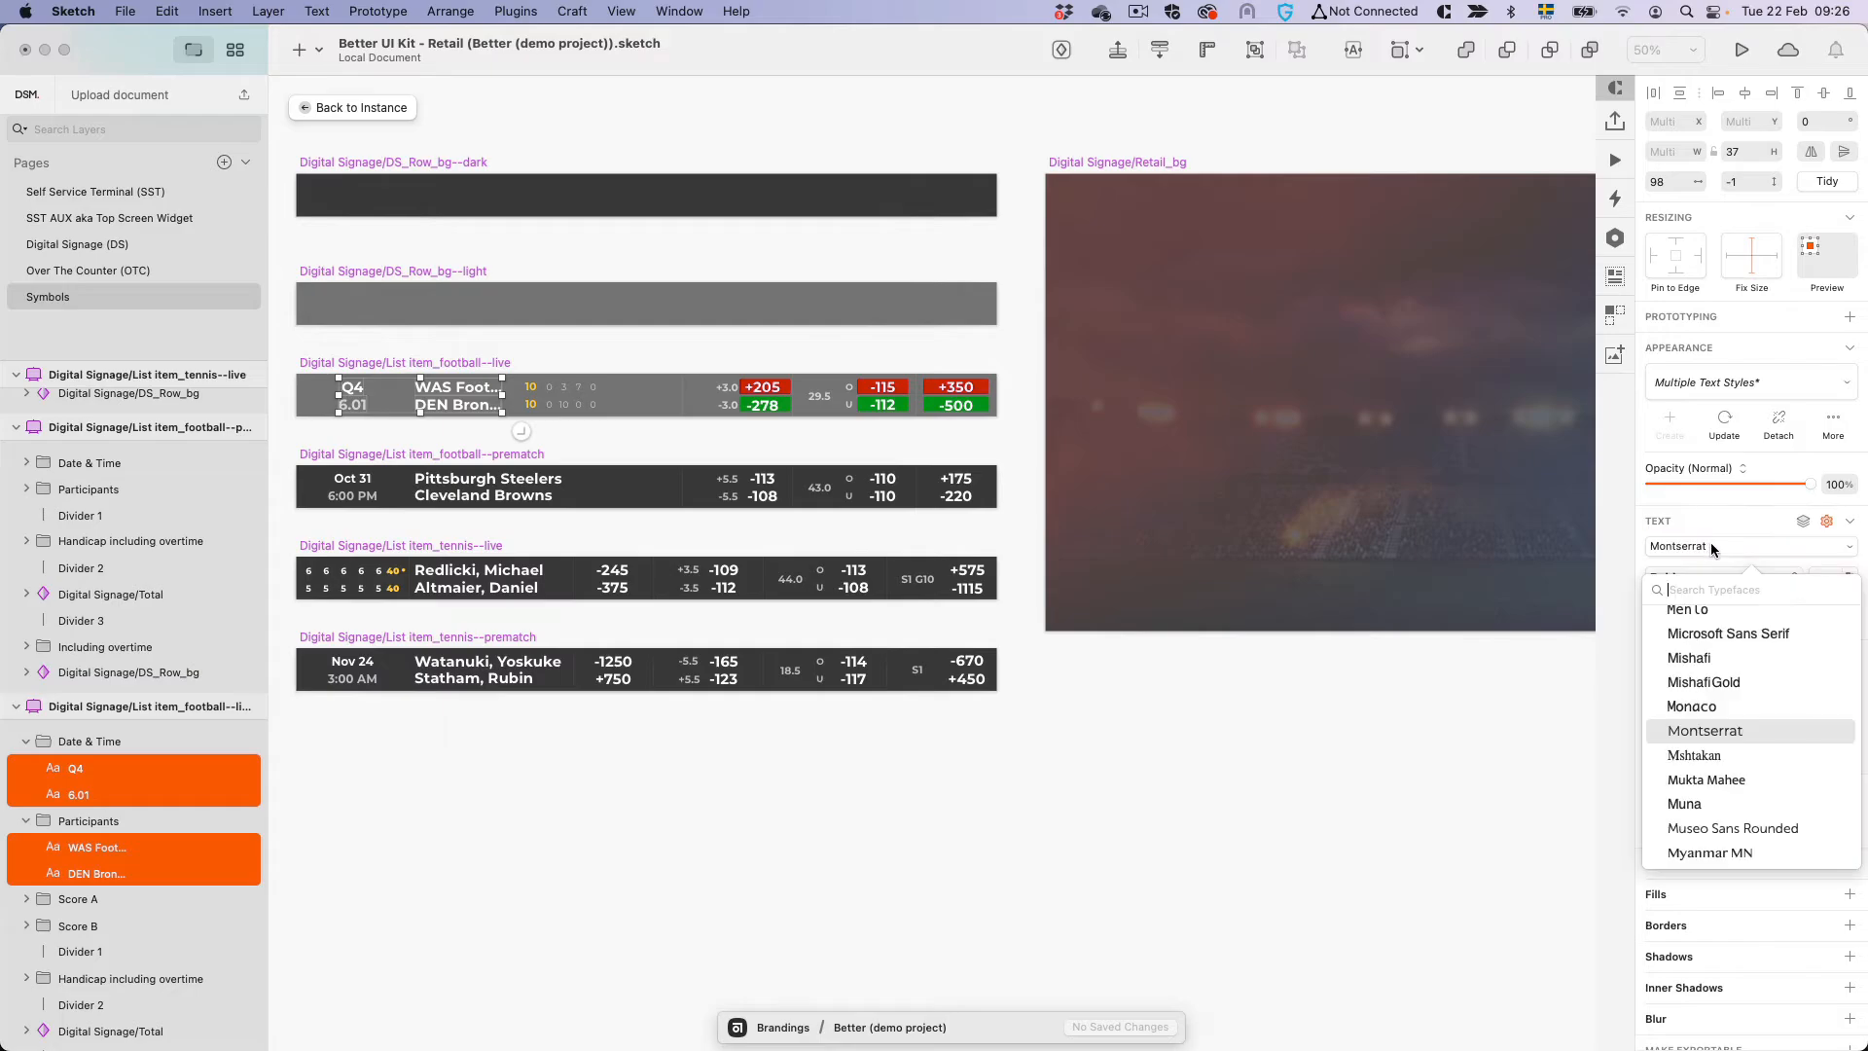
pyautogui.write('Roboto')
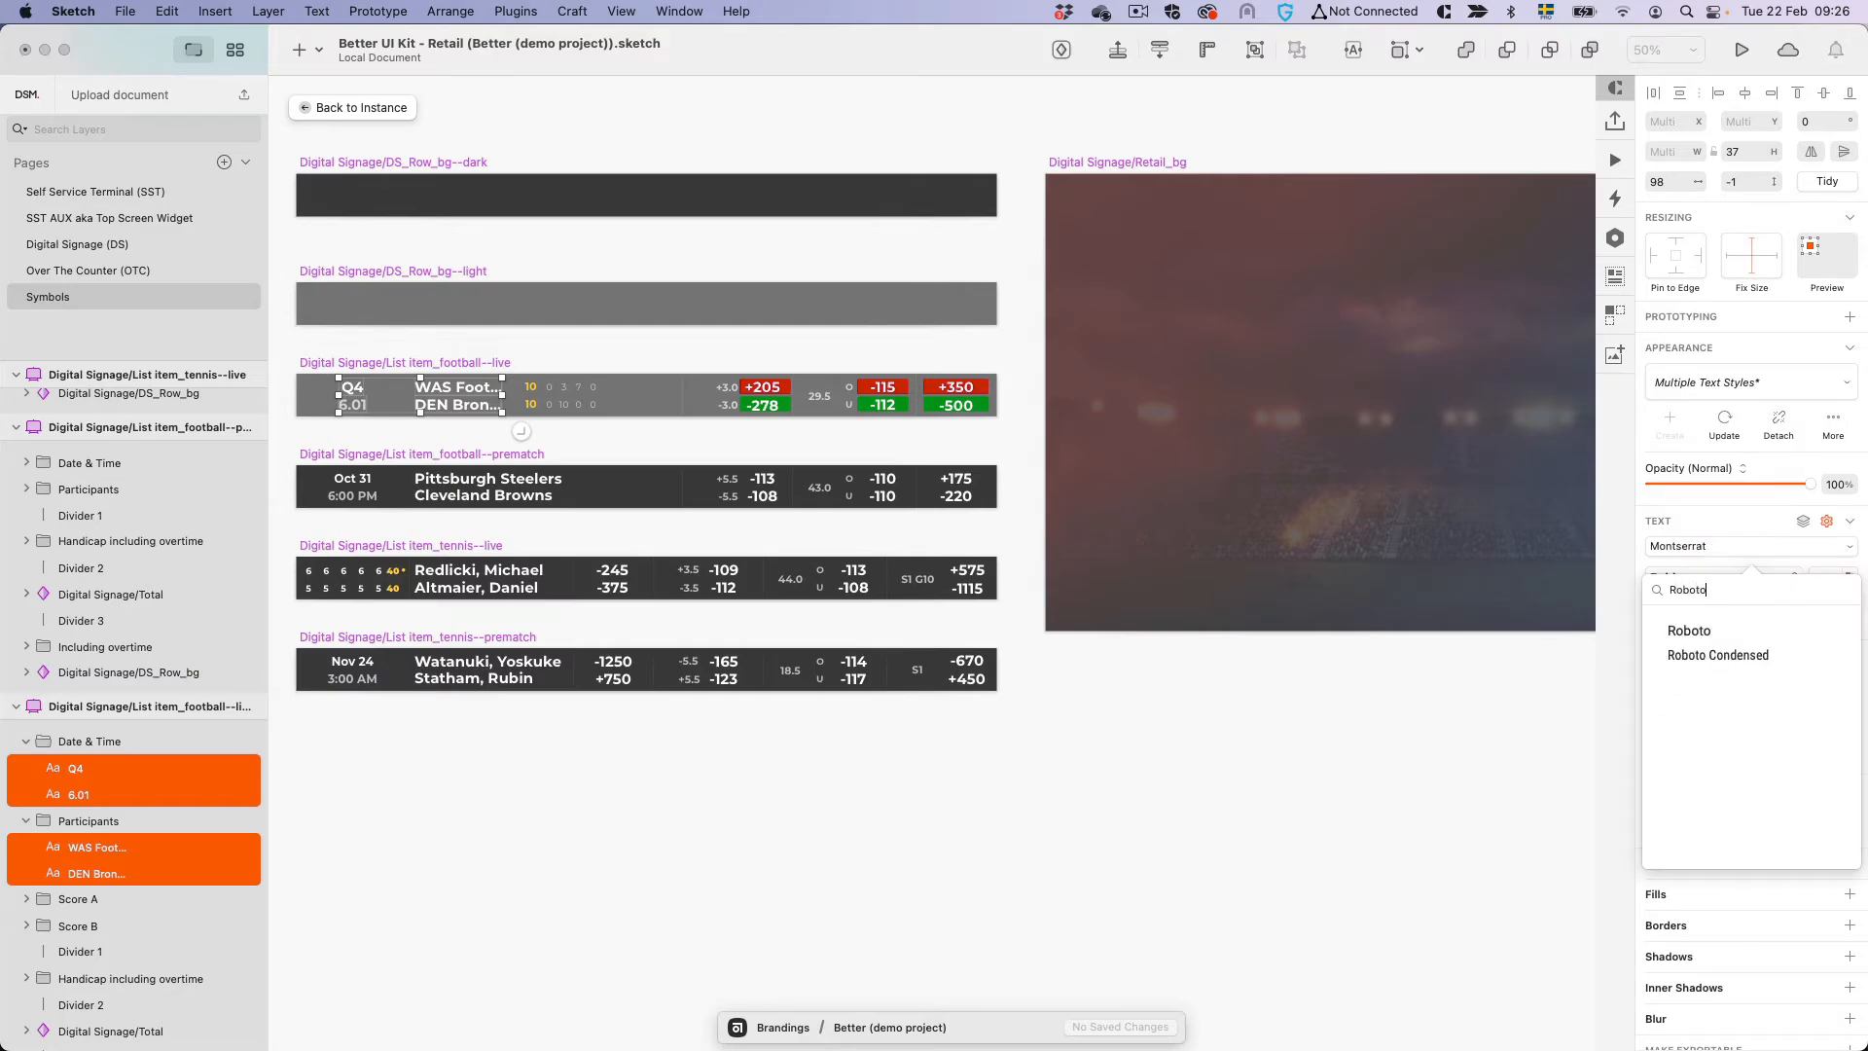
pyautogui.click(1709, 631)
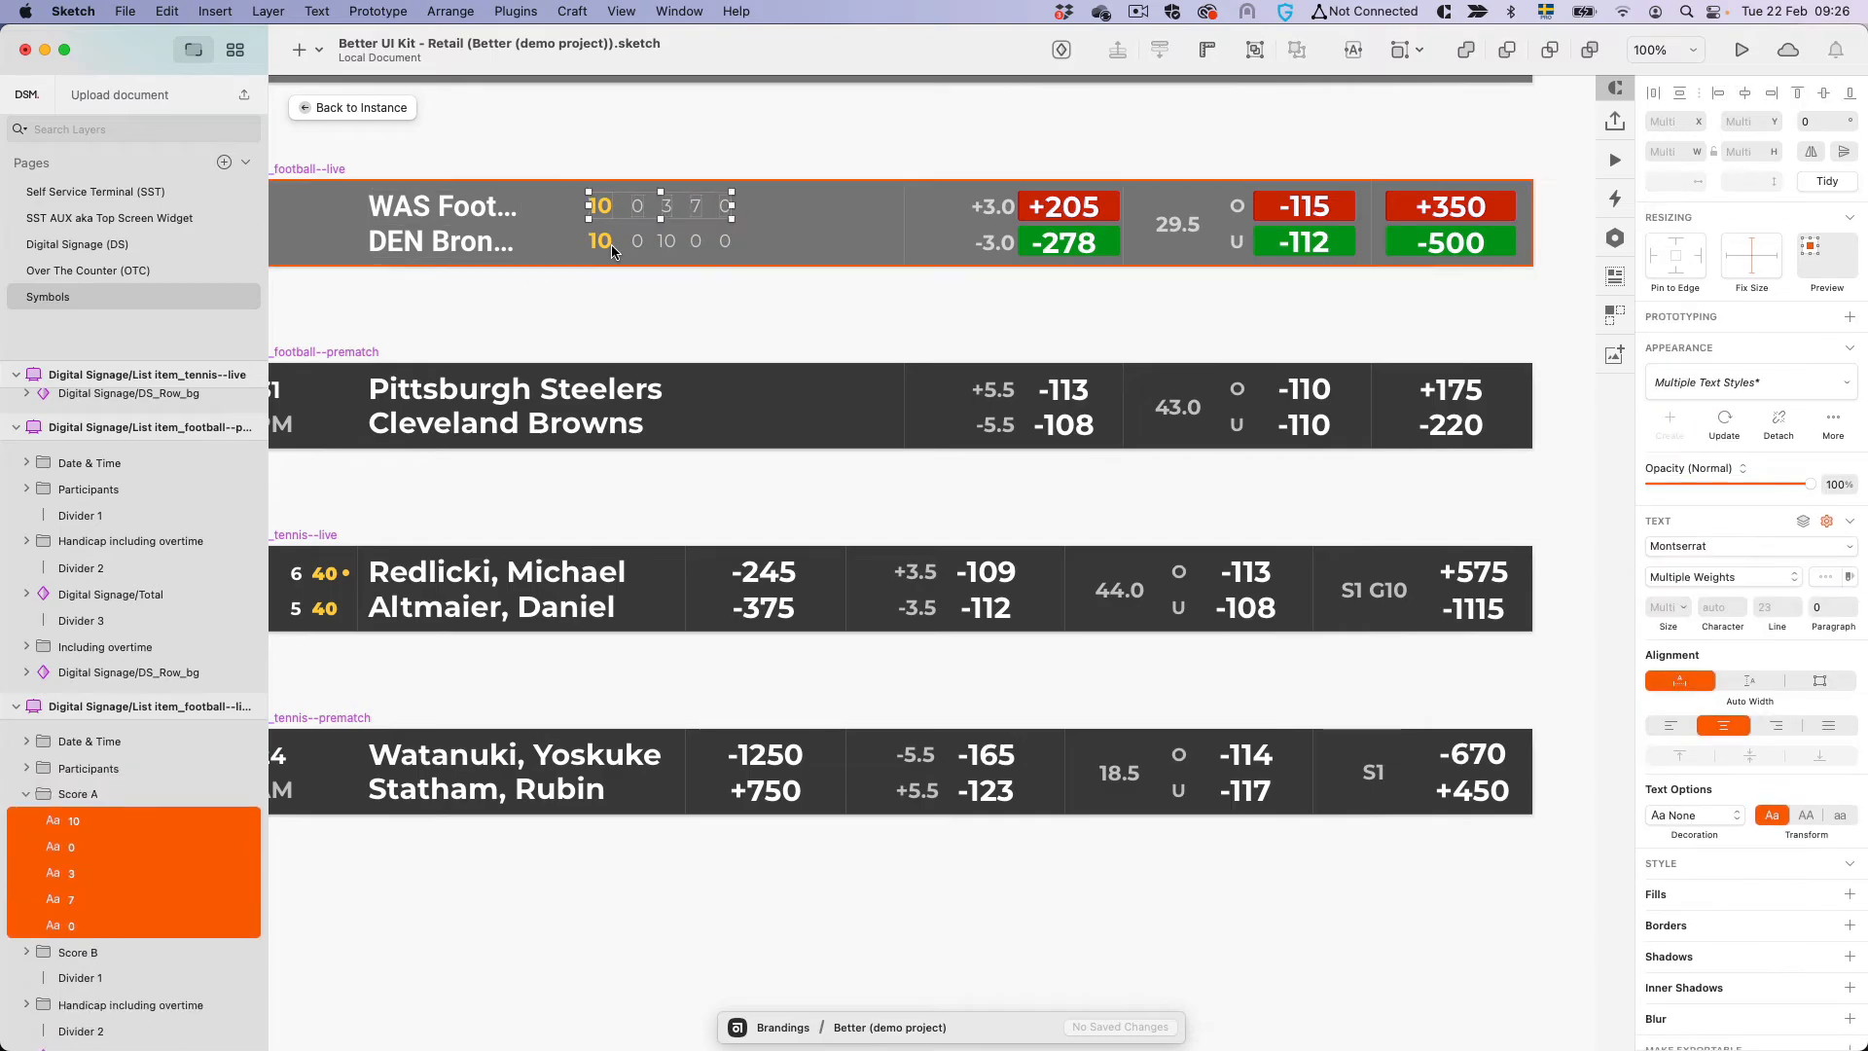
pyautogui.click(1748, 545)
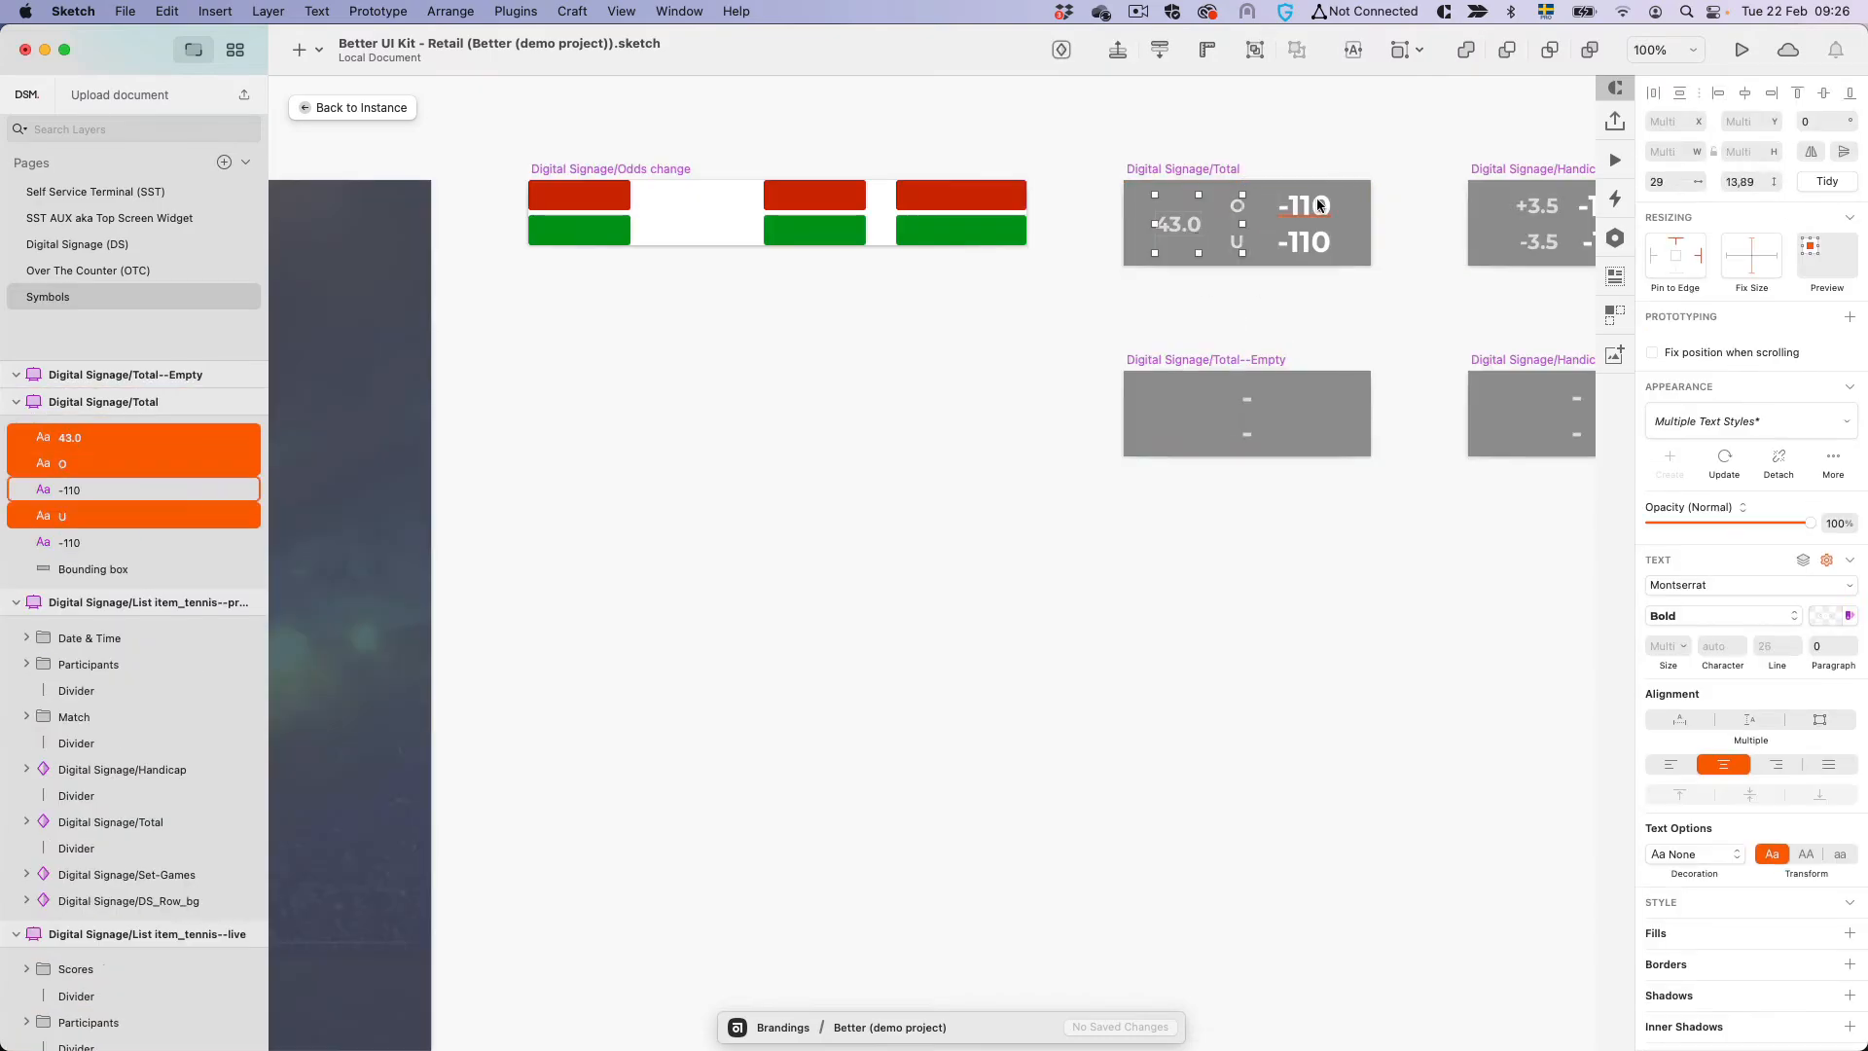
pyautogui.hscroll(5, 1443, 432)
pyautogui.hscroll(-5, 1428, 321)
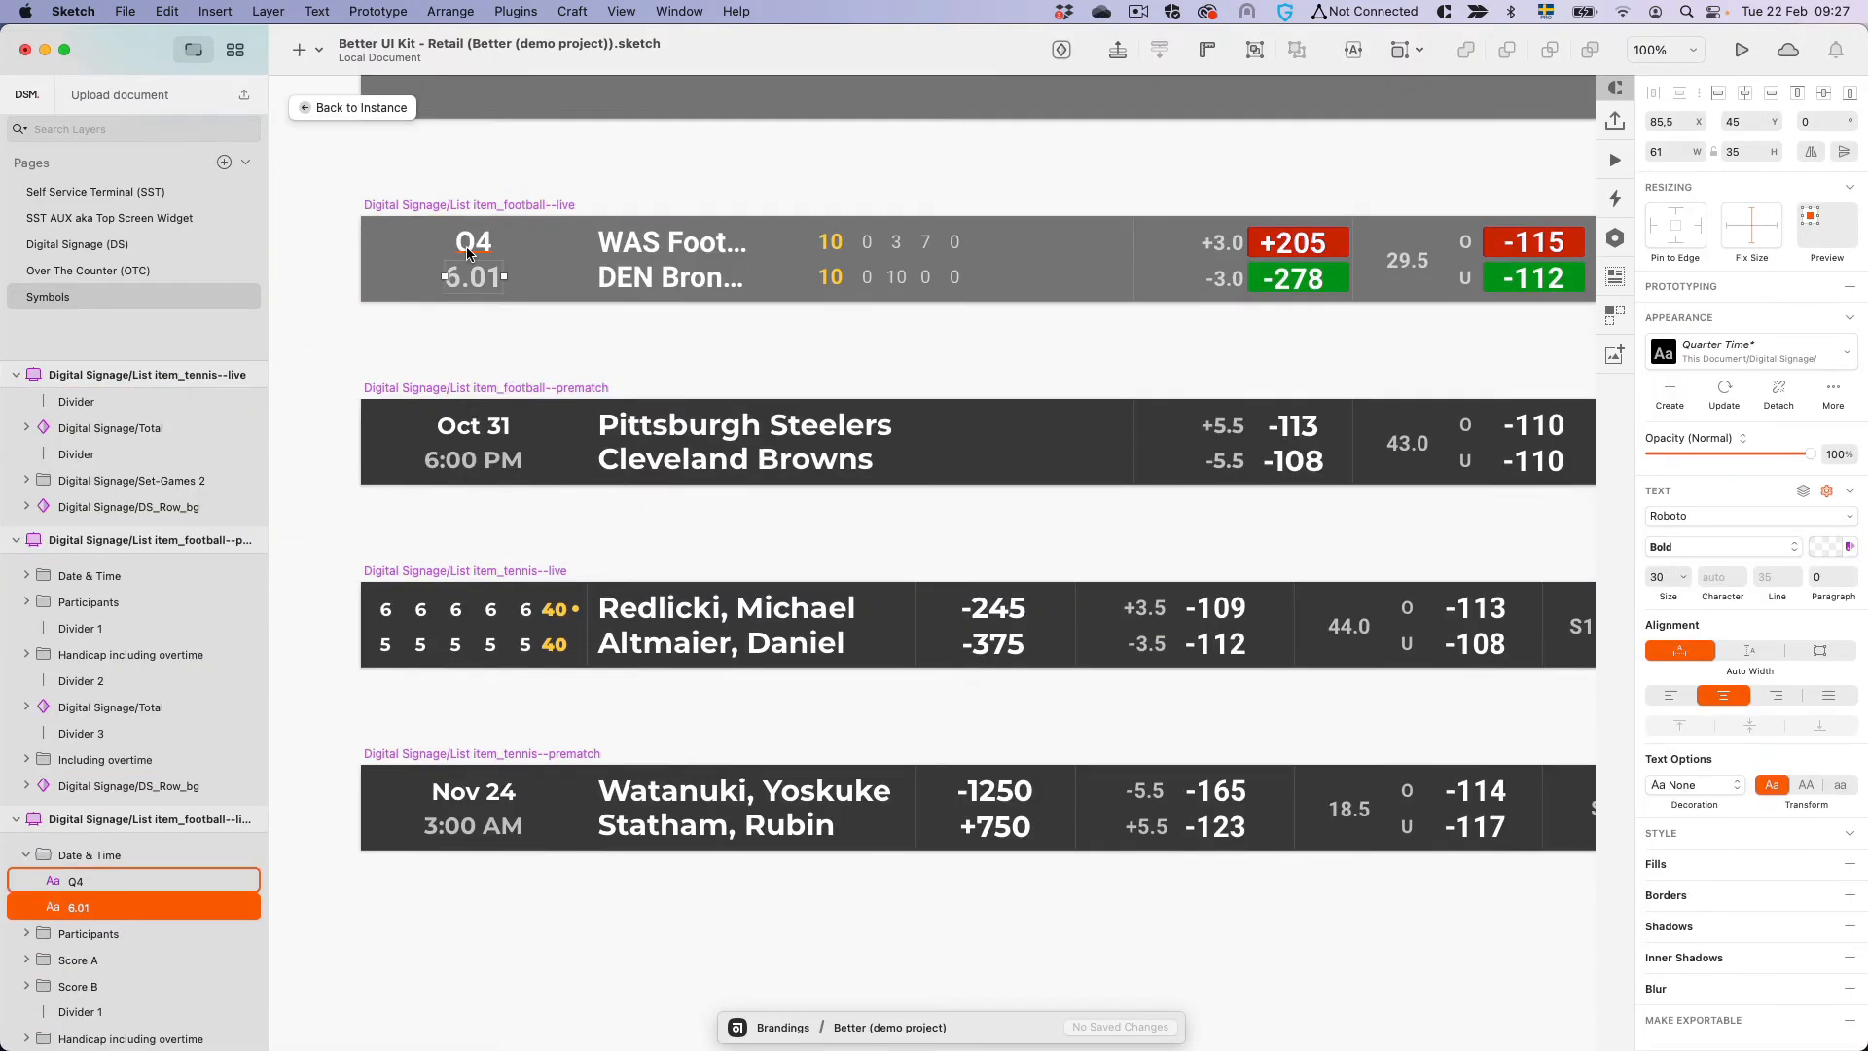
pyautogui.click(467, 242)
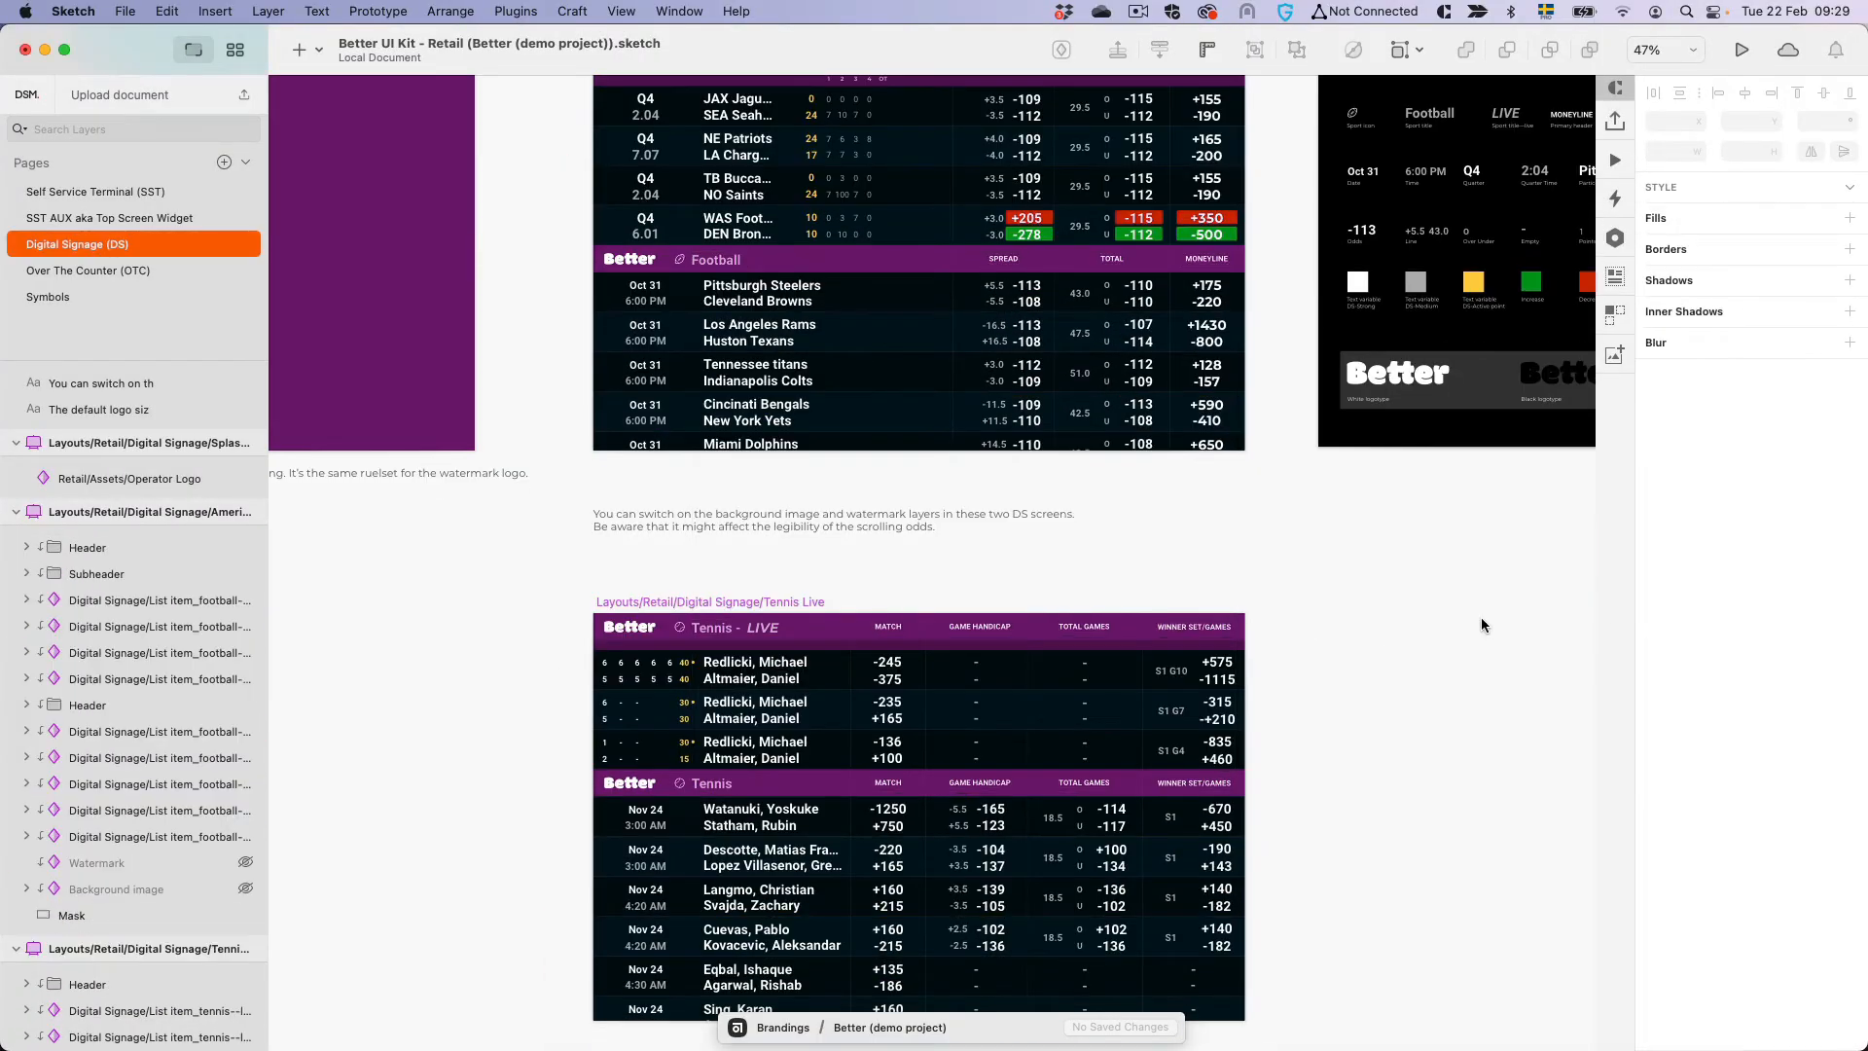
# Step: Replace the first football header's operator logo with Operator Logo--color
pyautogui.scroll(2, 1481, 619)
pyautogui.hscroll(3, 1482, 619)
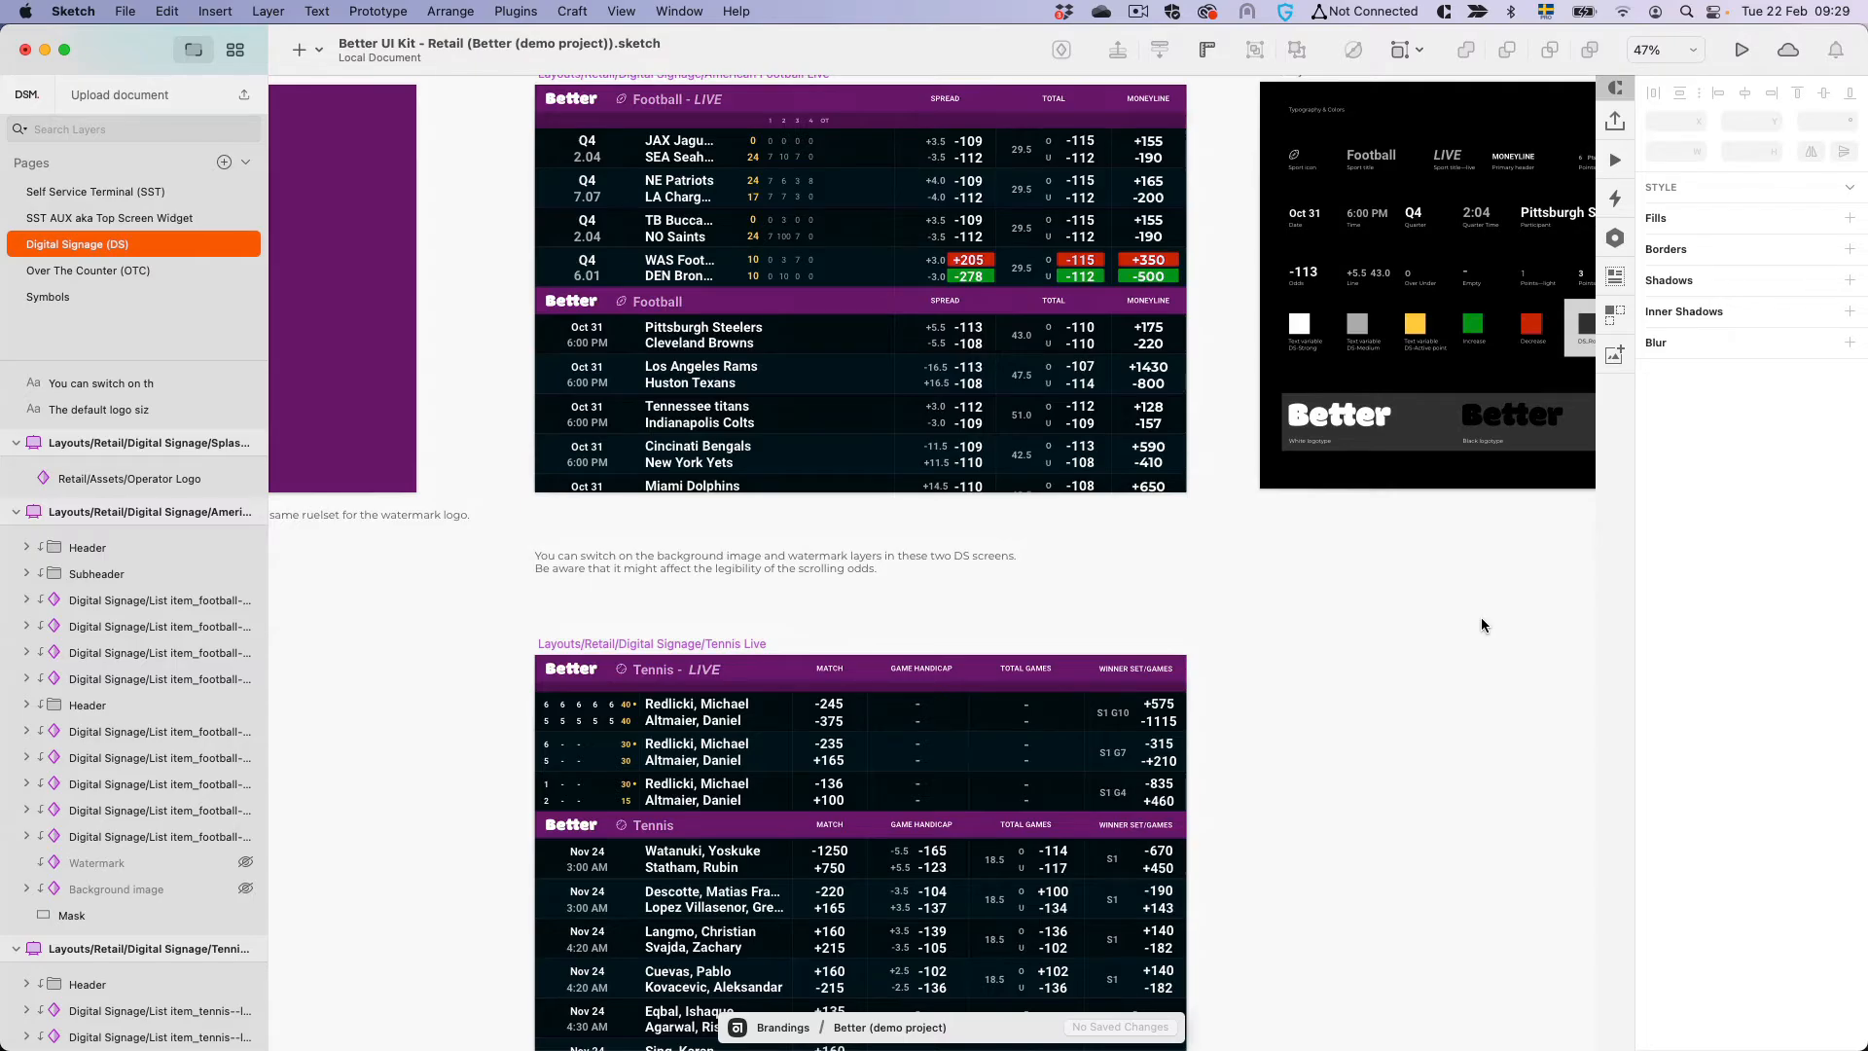
pyautogui.scroll(10, 1481, 623)
pyautogui.hscroll(6, 1480, 623)
pyautogui.scroll(1, 1483, 625)
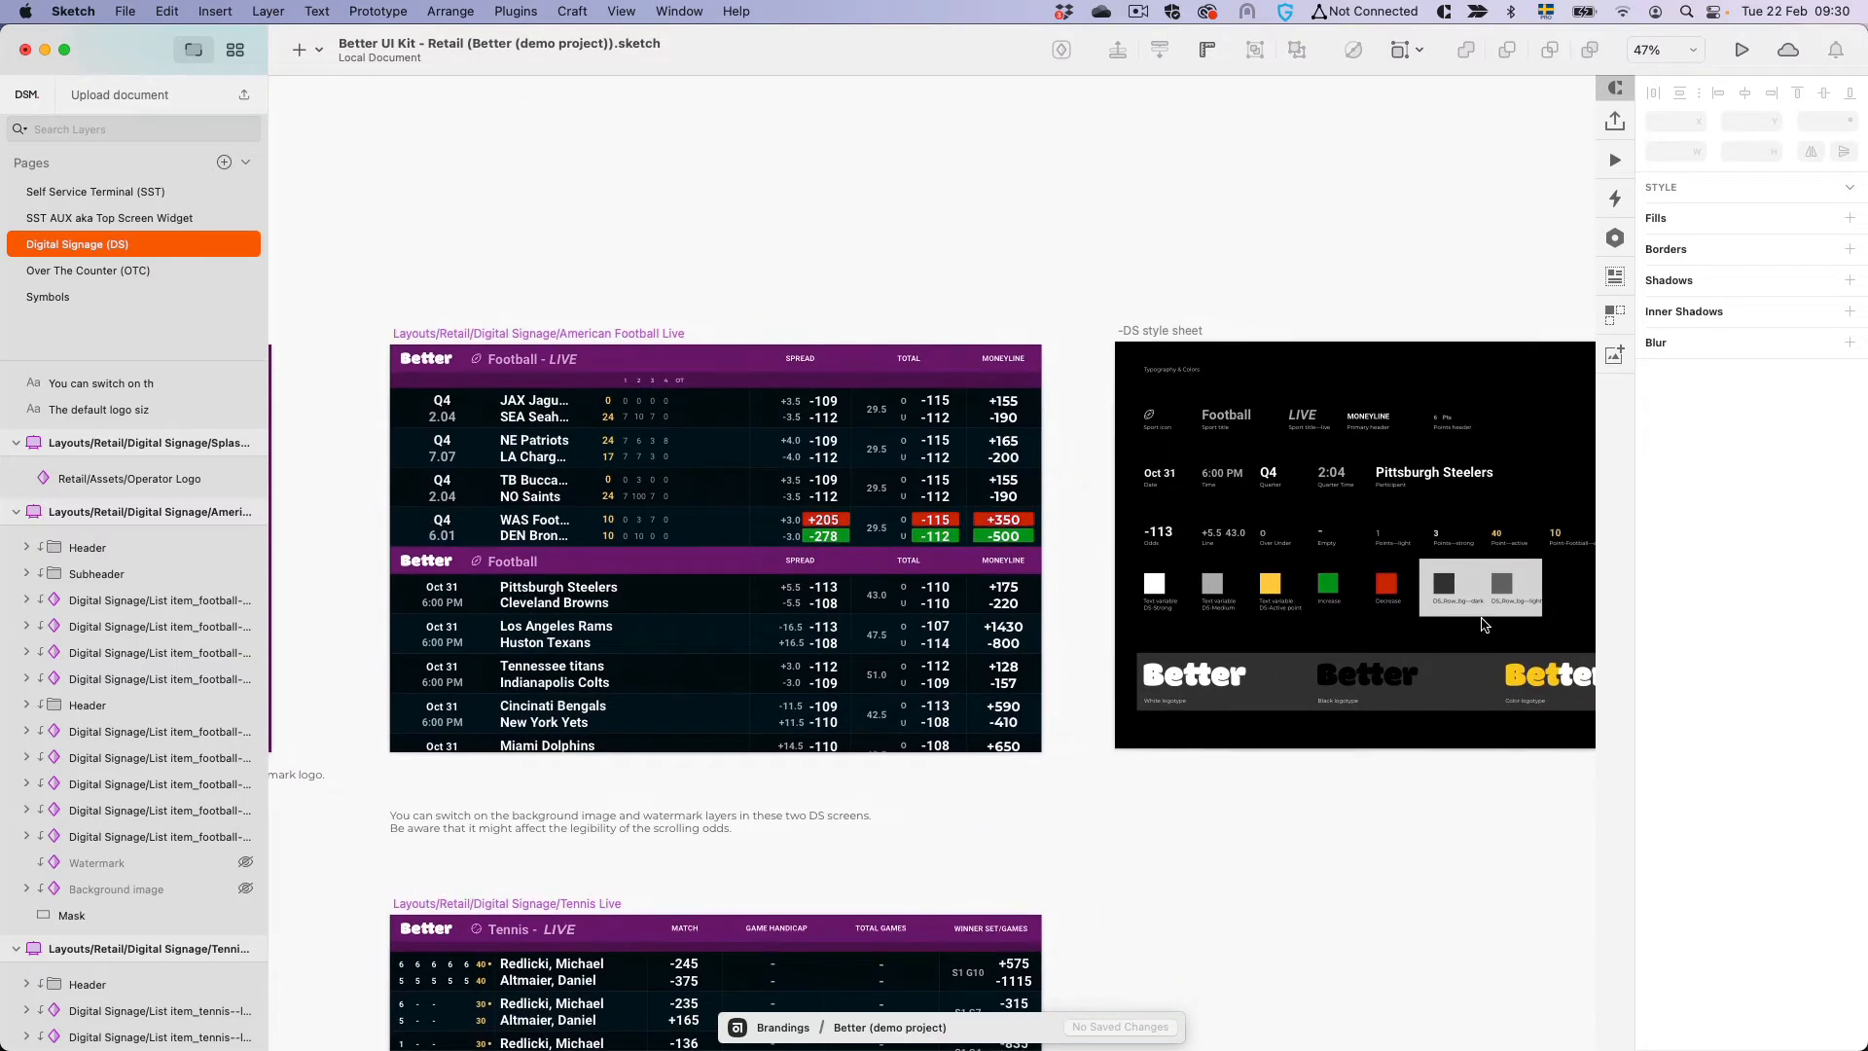
pyautogui.hscroll(-20, 1481, 623)
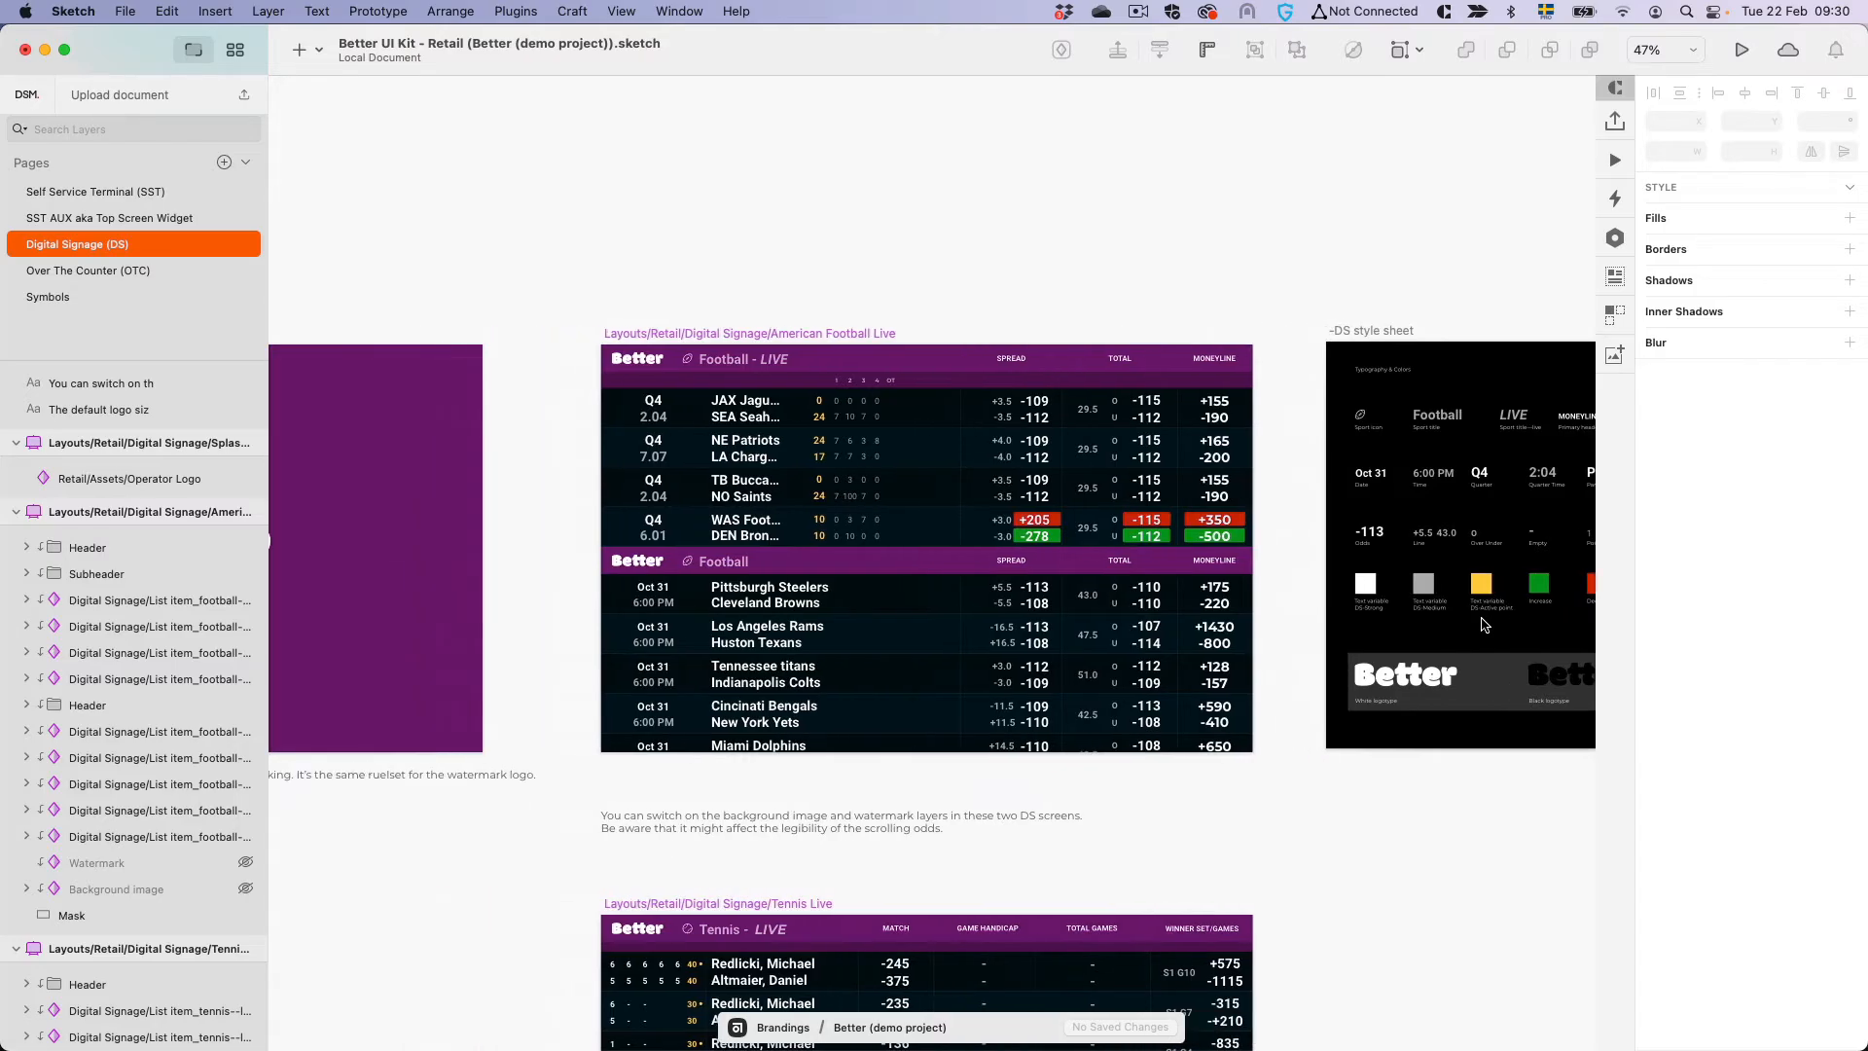
pyautogui.click(1018, 366)
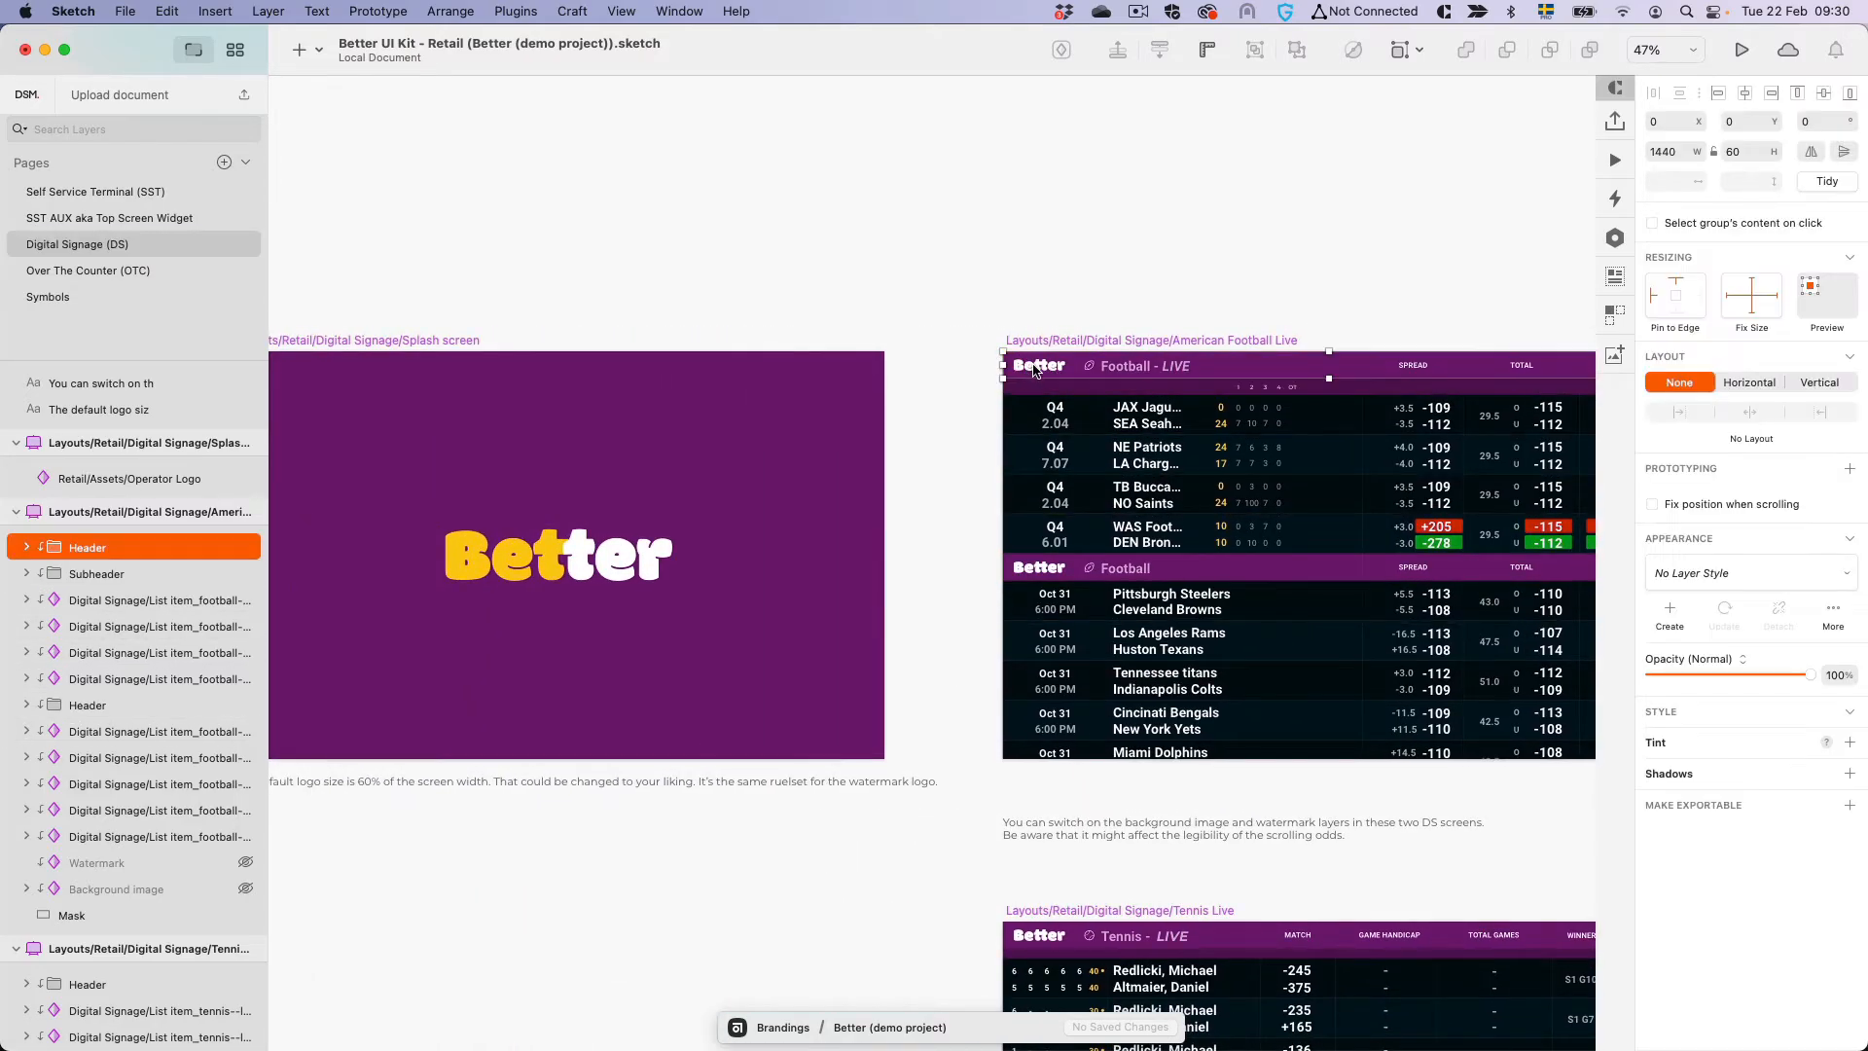
pyautogui.doubleClick(1035, 368)
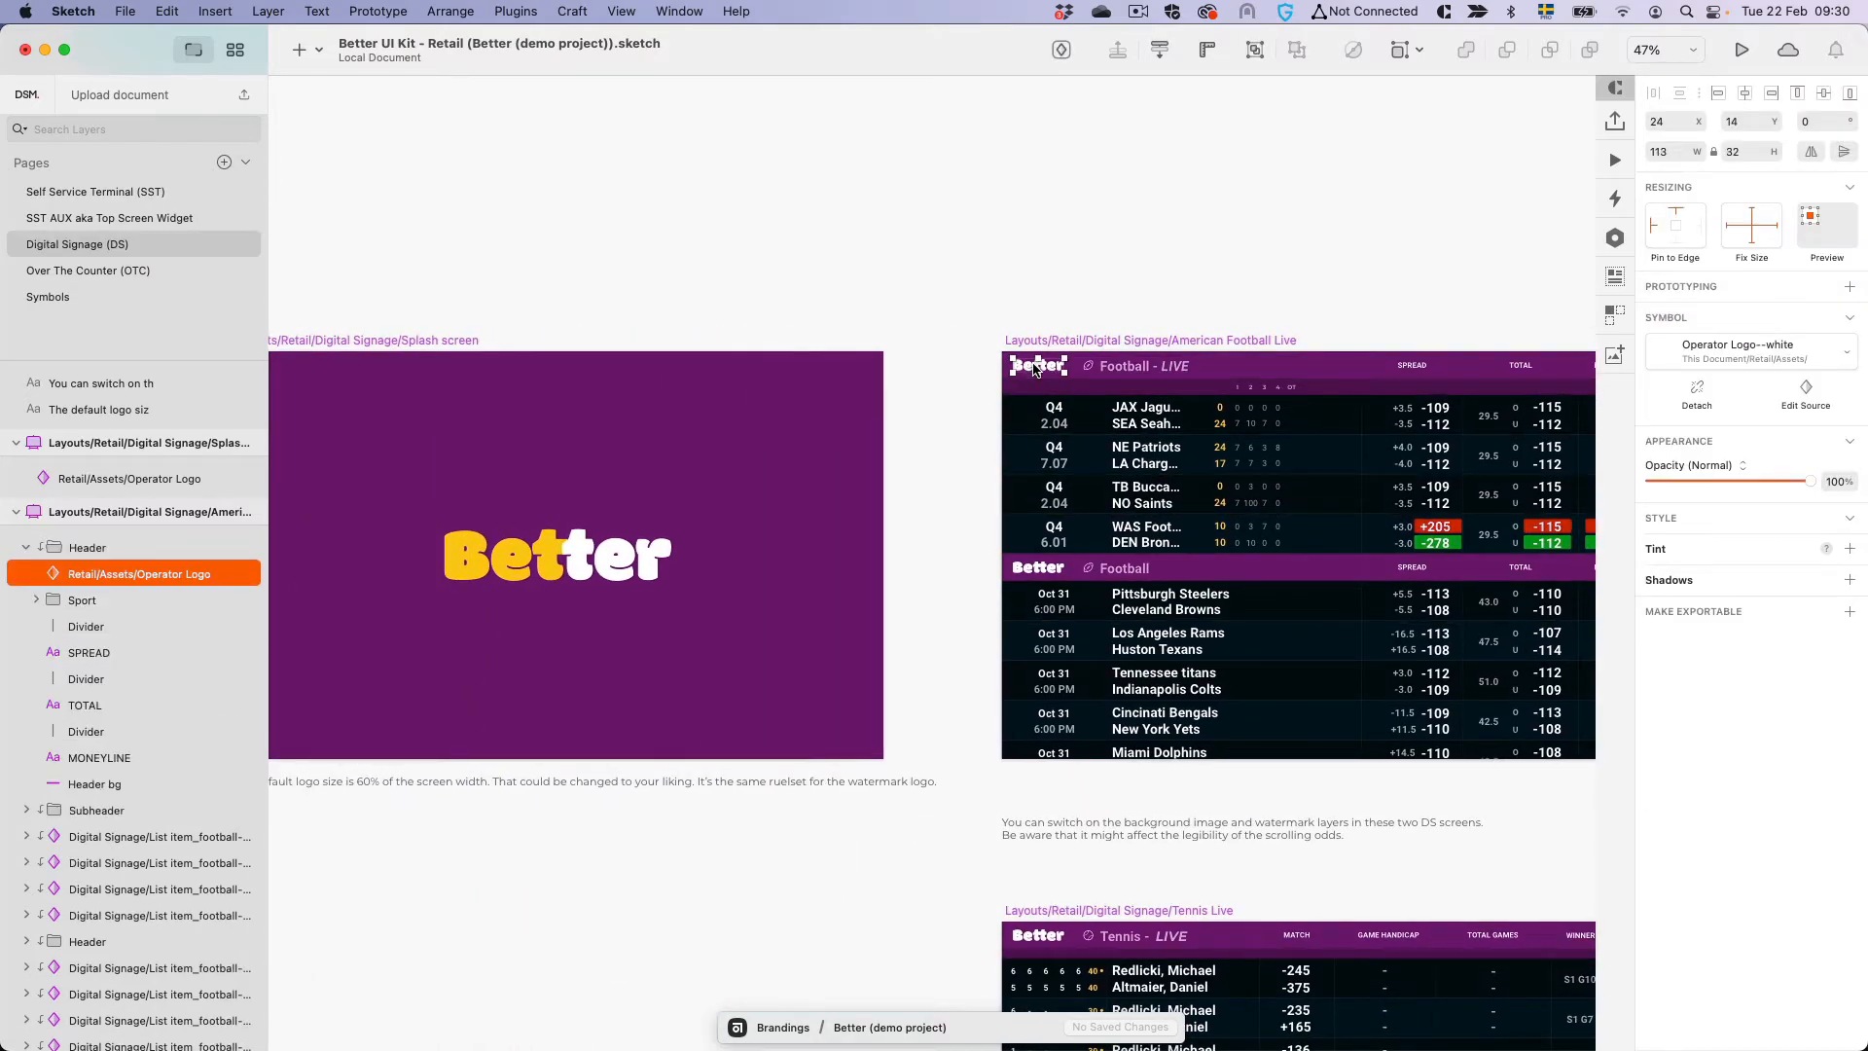
pyautogui.hscroll(1, 1035, 370)
pyautogui.scroll(5, 1031, 361)
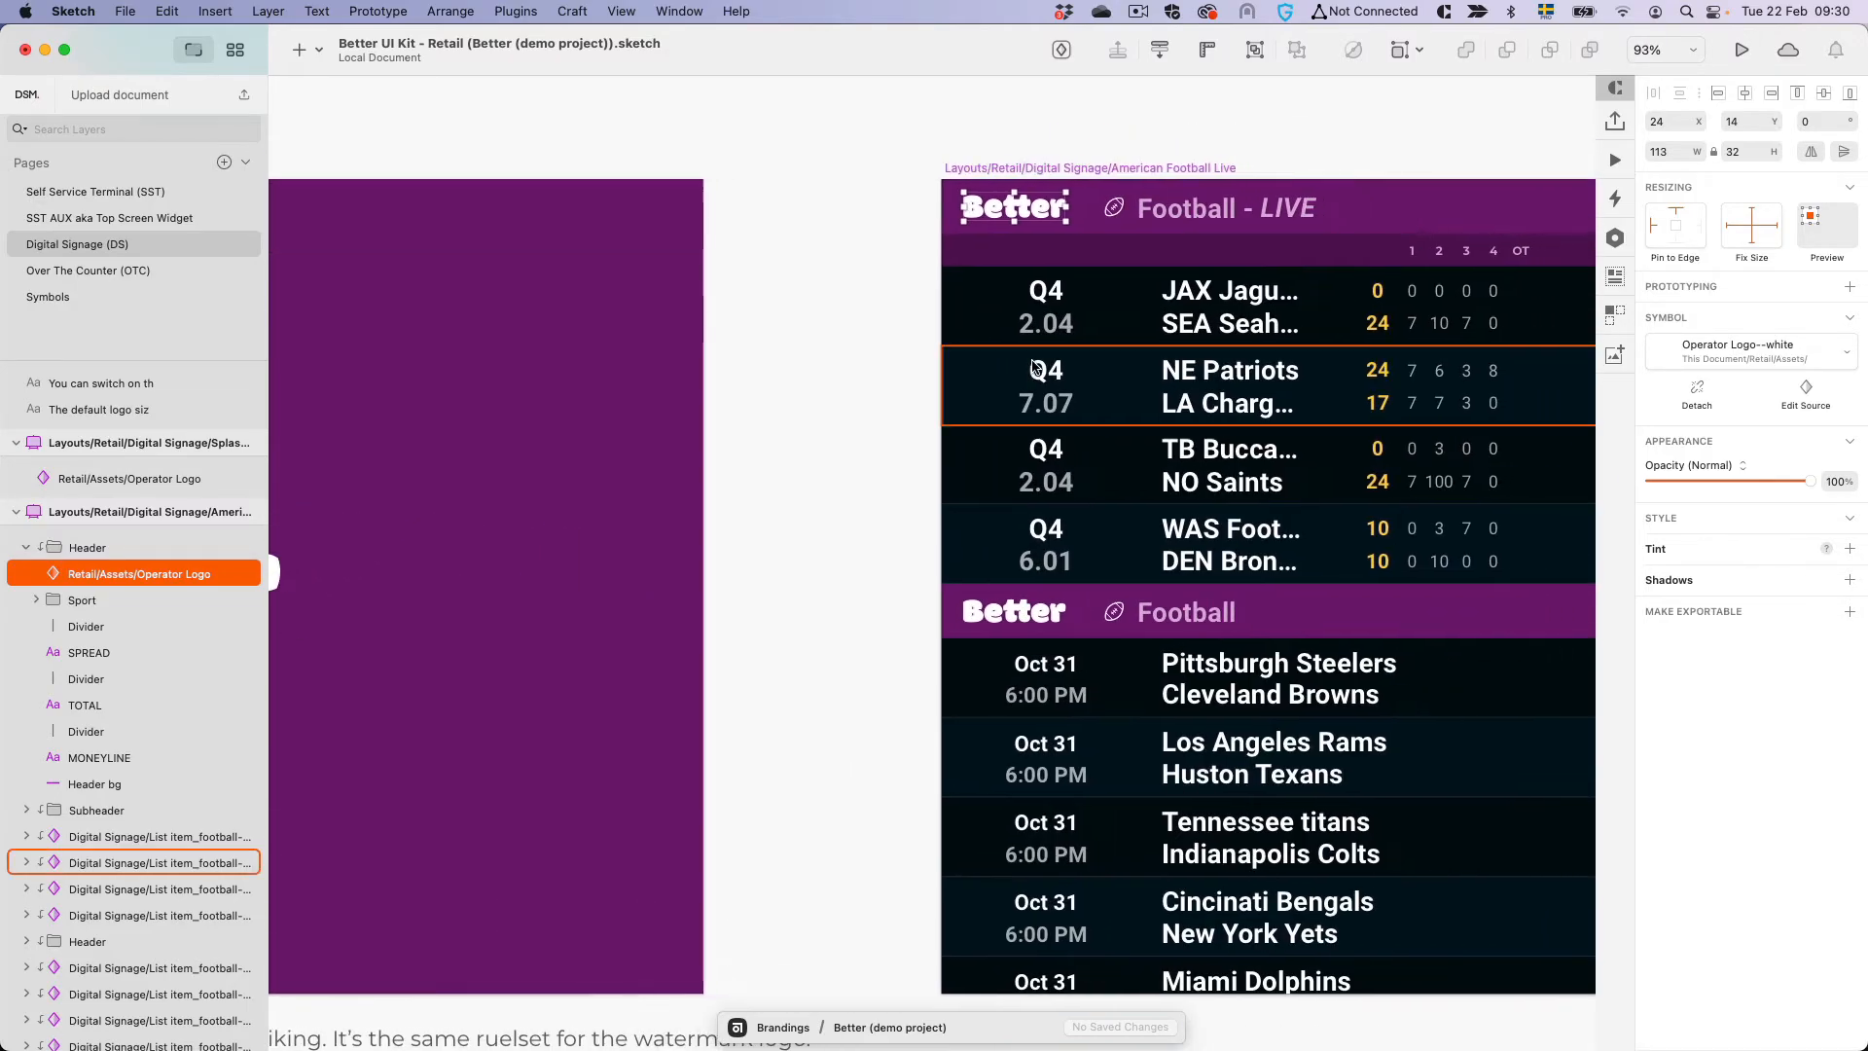
pyautogui.rightClick(978, 209)
pyautogui.moveTo(1017, 223)
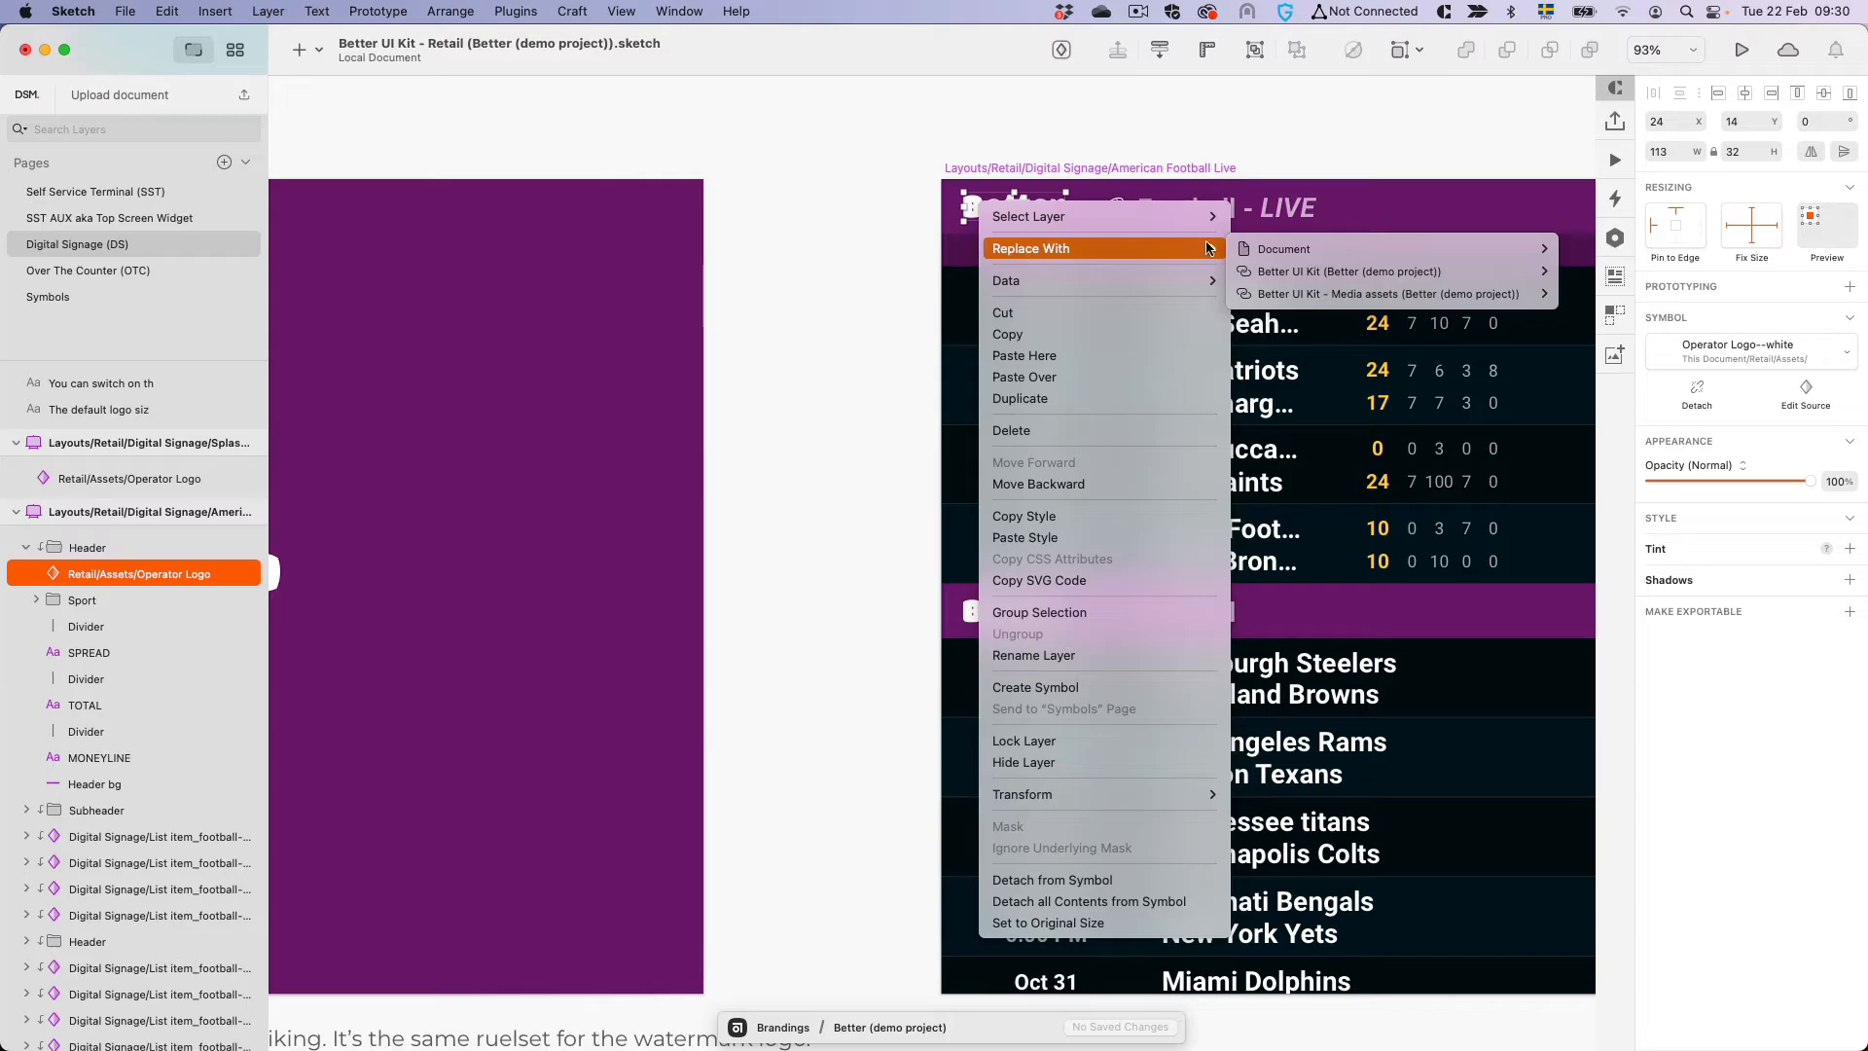
pyautogui.moveTo(1265, 249)
pyautogui.moveTo(1043, 381)
pyautogui.moveTo(761, 399)
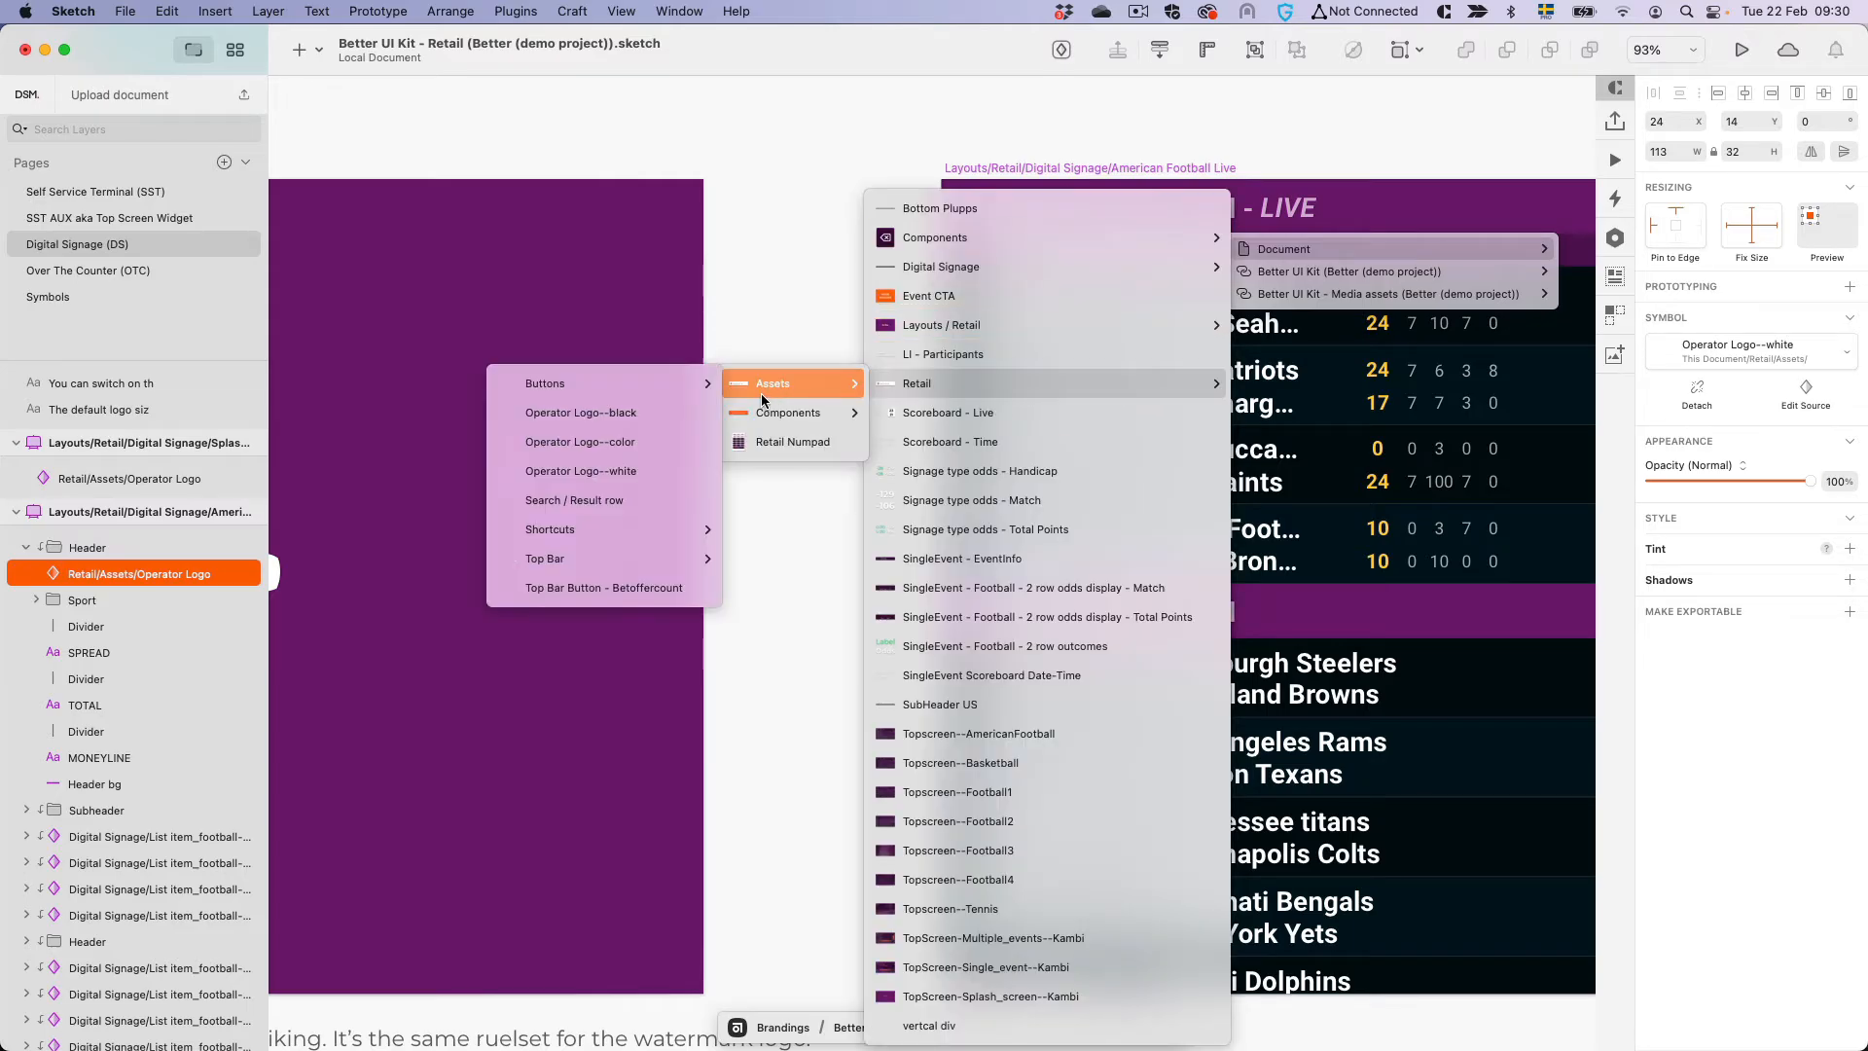
pyautogui.click(626, 447)
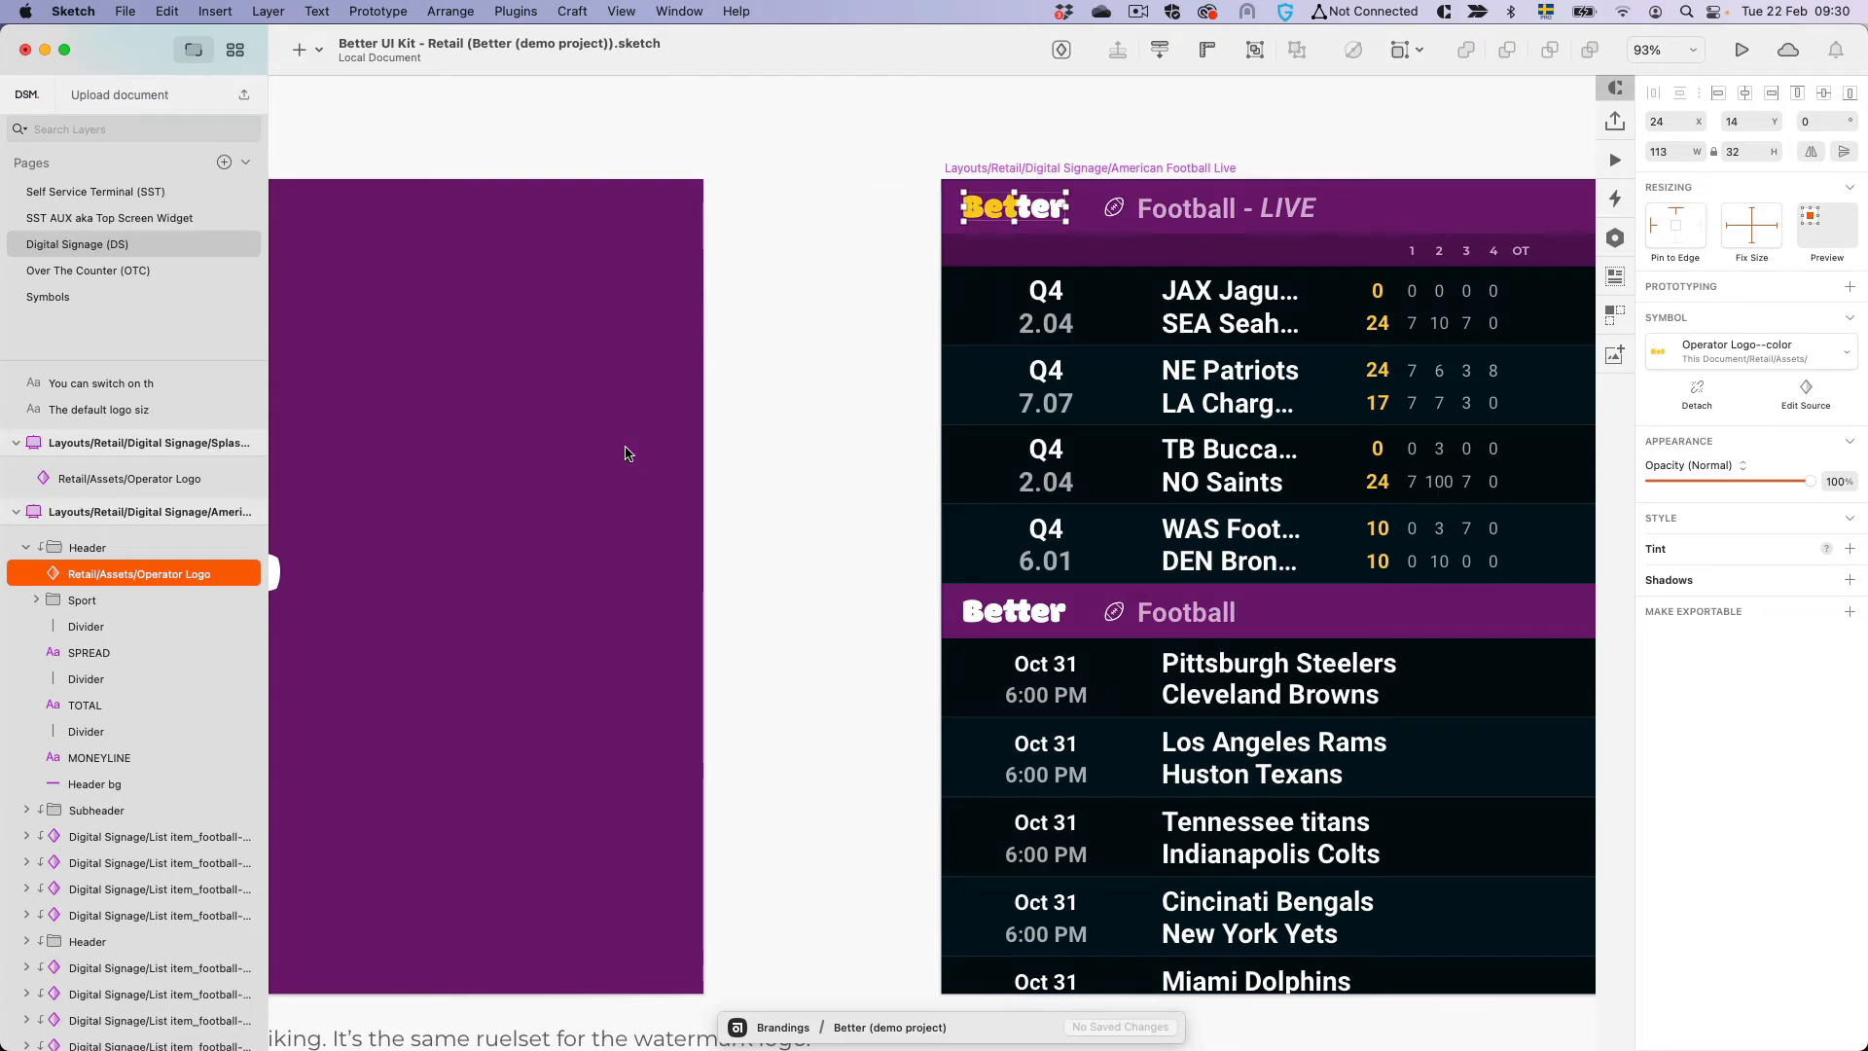
pyautogui.click(737, 411)
# Step: Swap the second football header and Tennis Live header logos to Operator Logo--color
pyautogui.click(1009, 619)
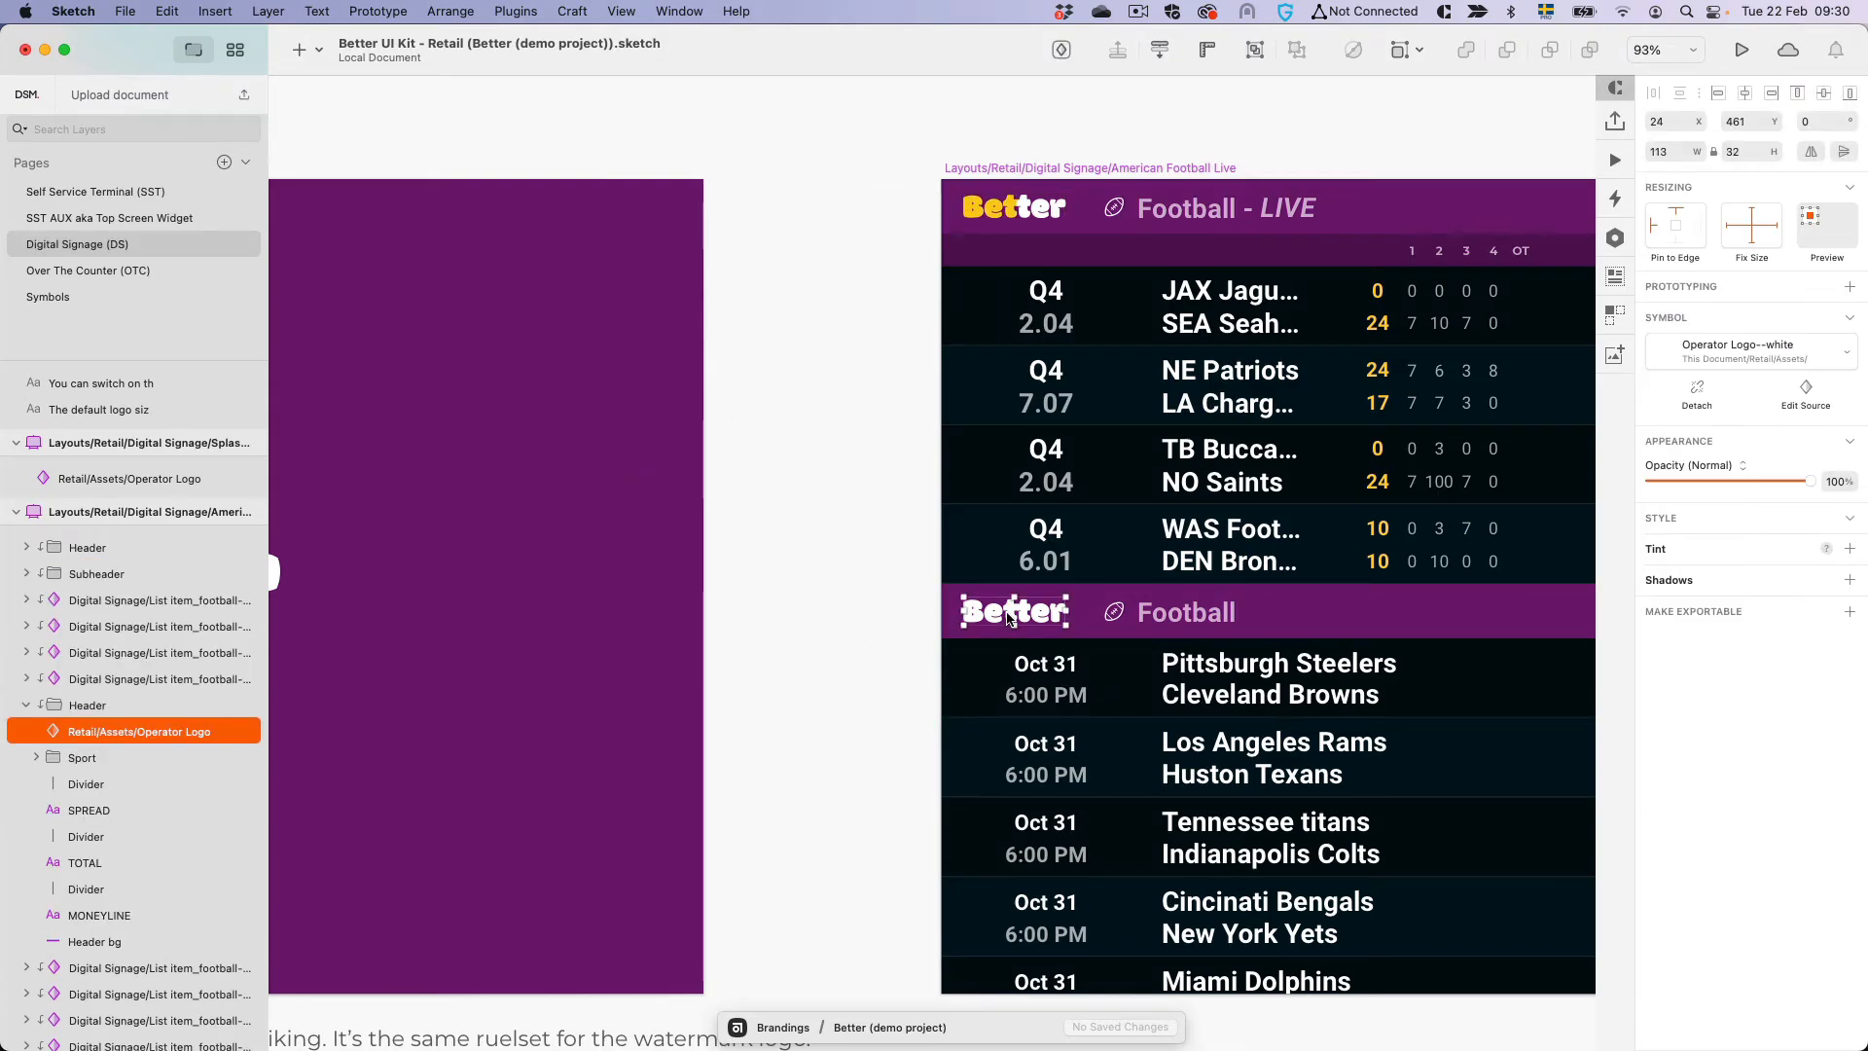
pyautogui.scroll(-5, 1033, 613)
pyautogui.scroll(-2, 1031, 609)
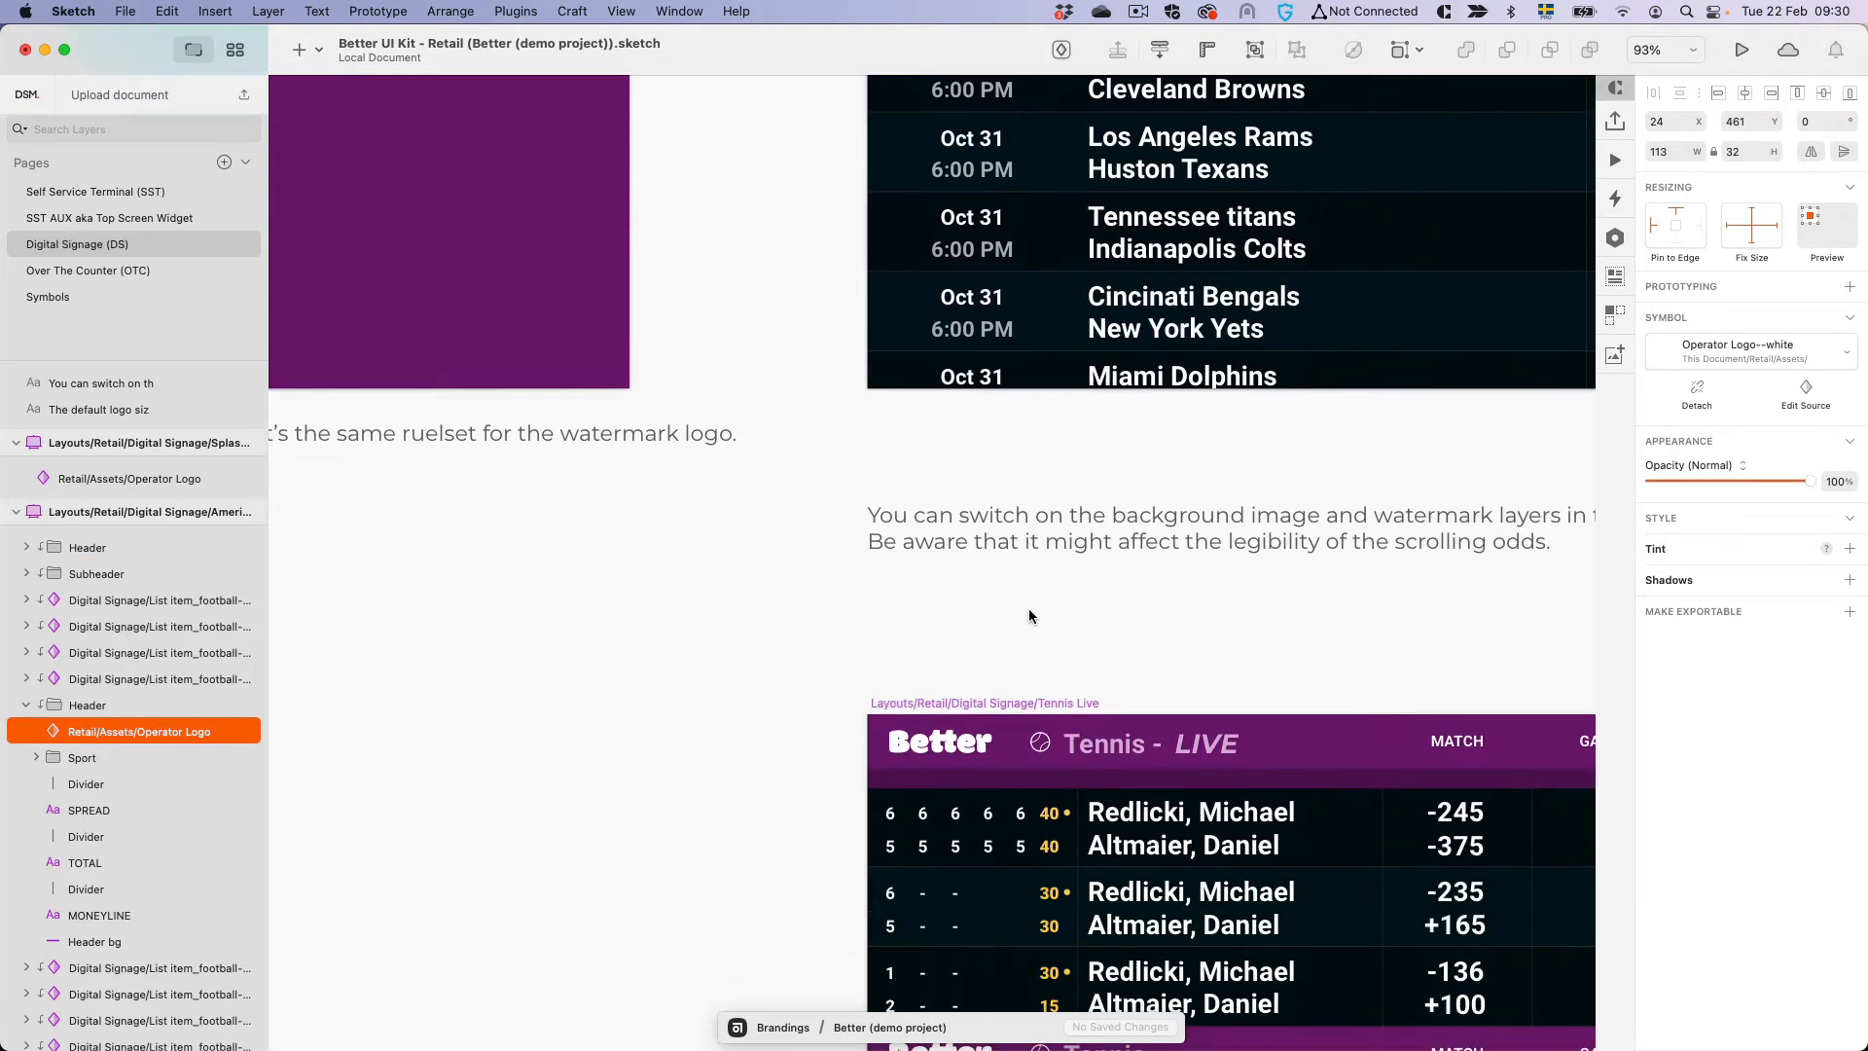
pyautogui.keyDown('shift'); pyautogui.click(967, 739); pyautogui.keyUp('shift')
pyautogui.scroll(-3, 995, 725)
pyautogui.scroll(-4, 994, 724)
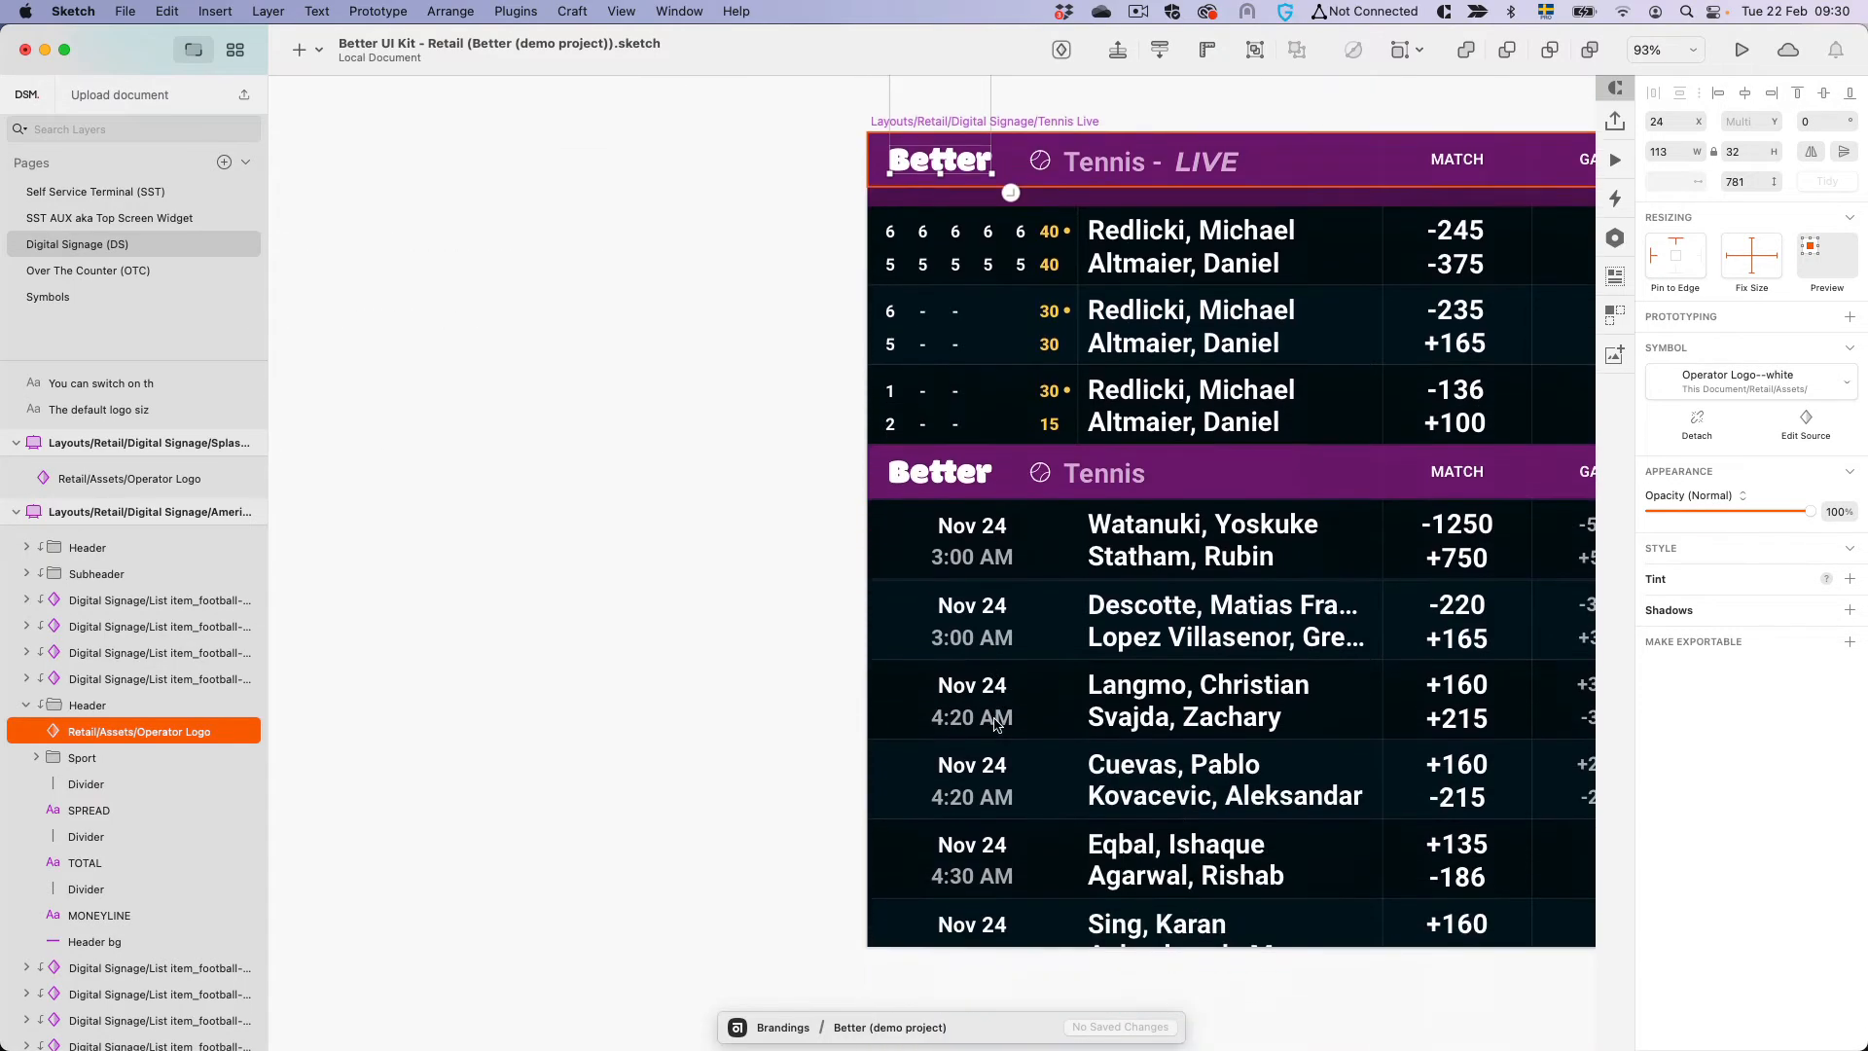
pyautogui.rightClick(955, 466)
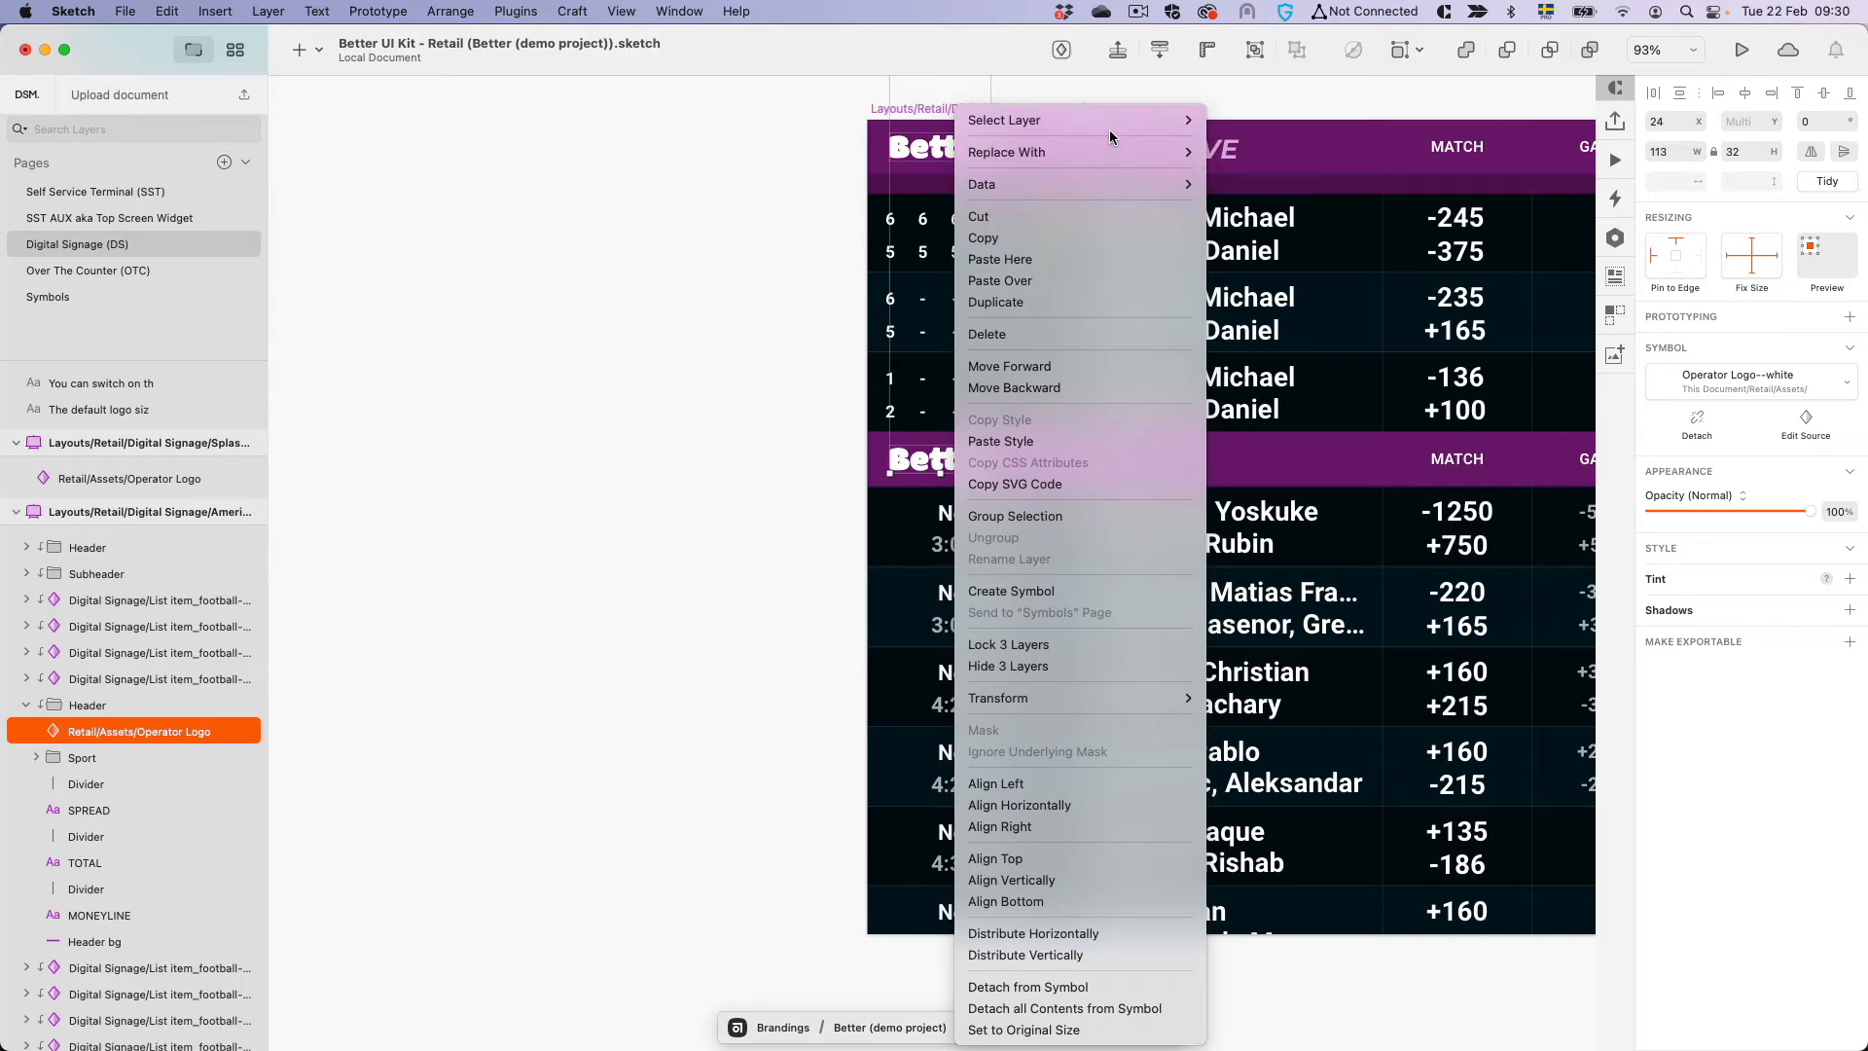
pyautogui.moveTo(1111, 121)
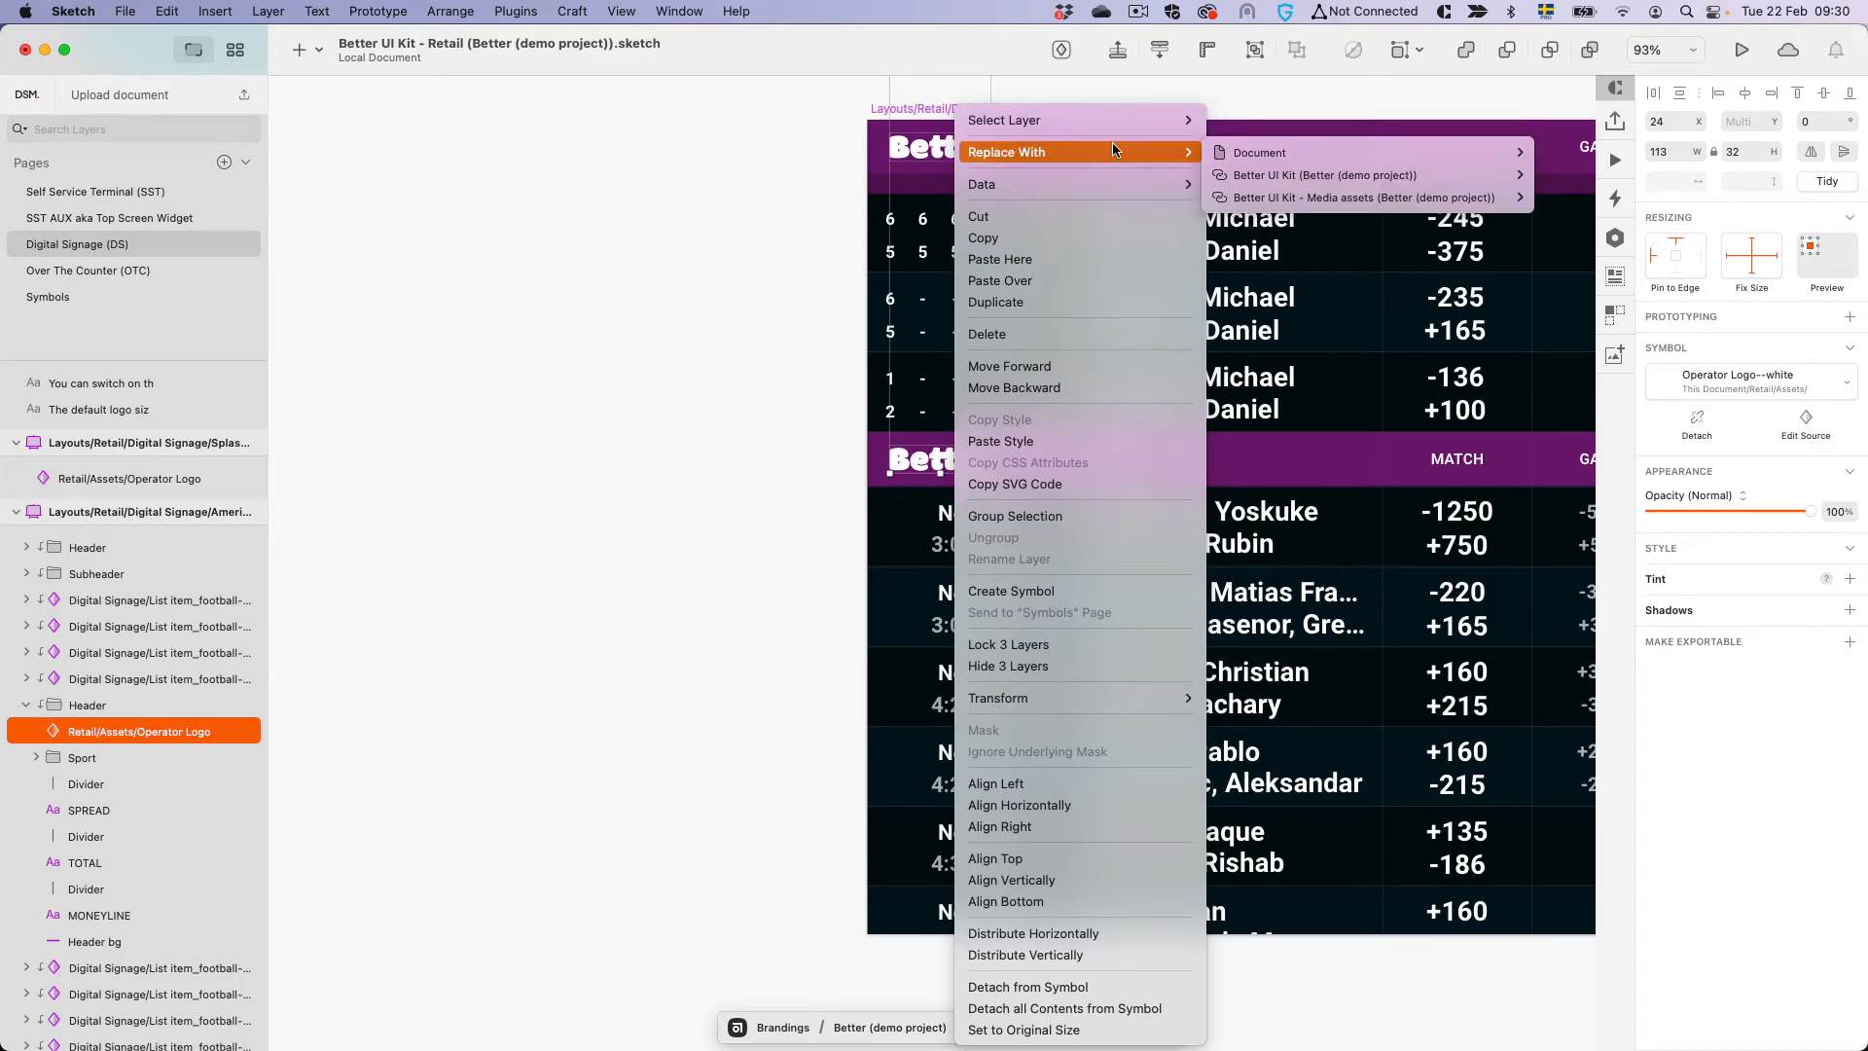
pyautogui.moveTo(1265, 149)
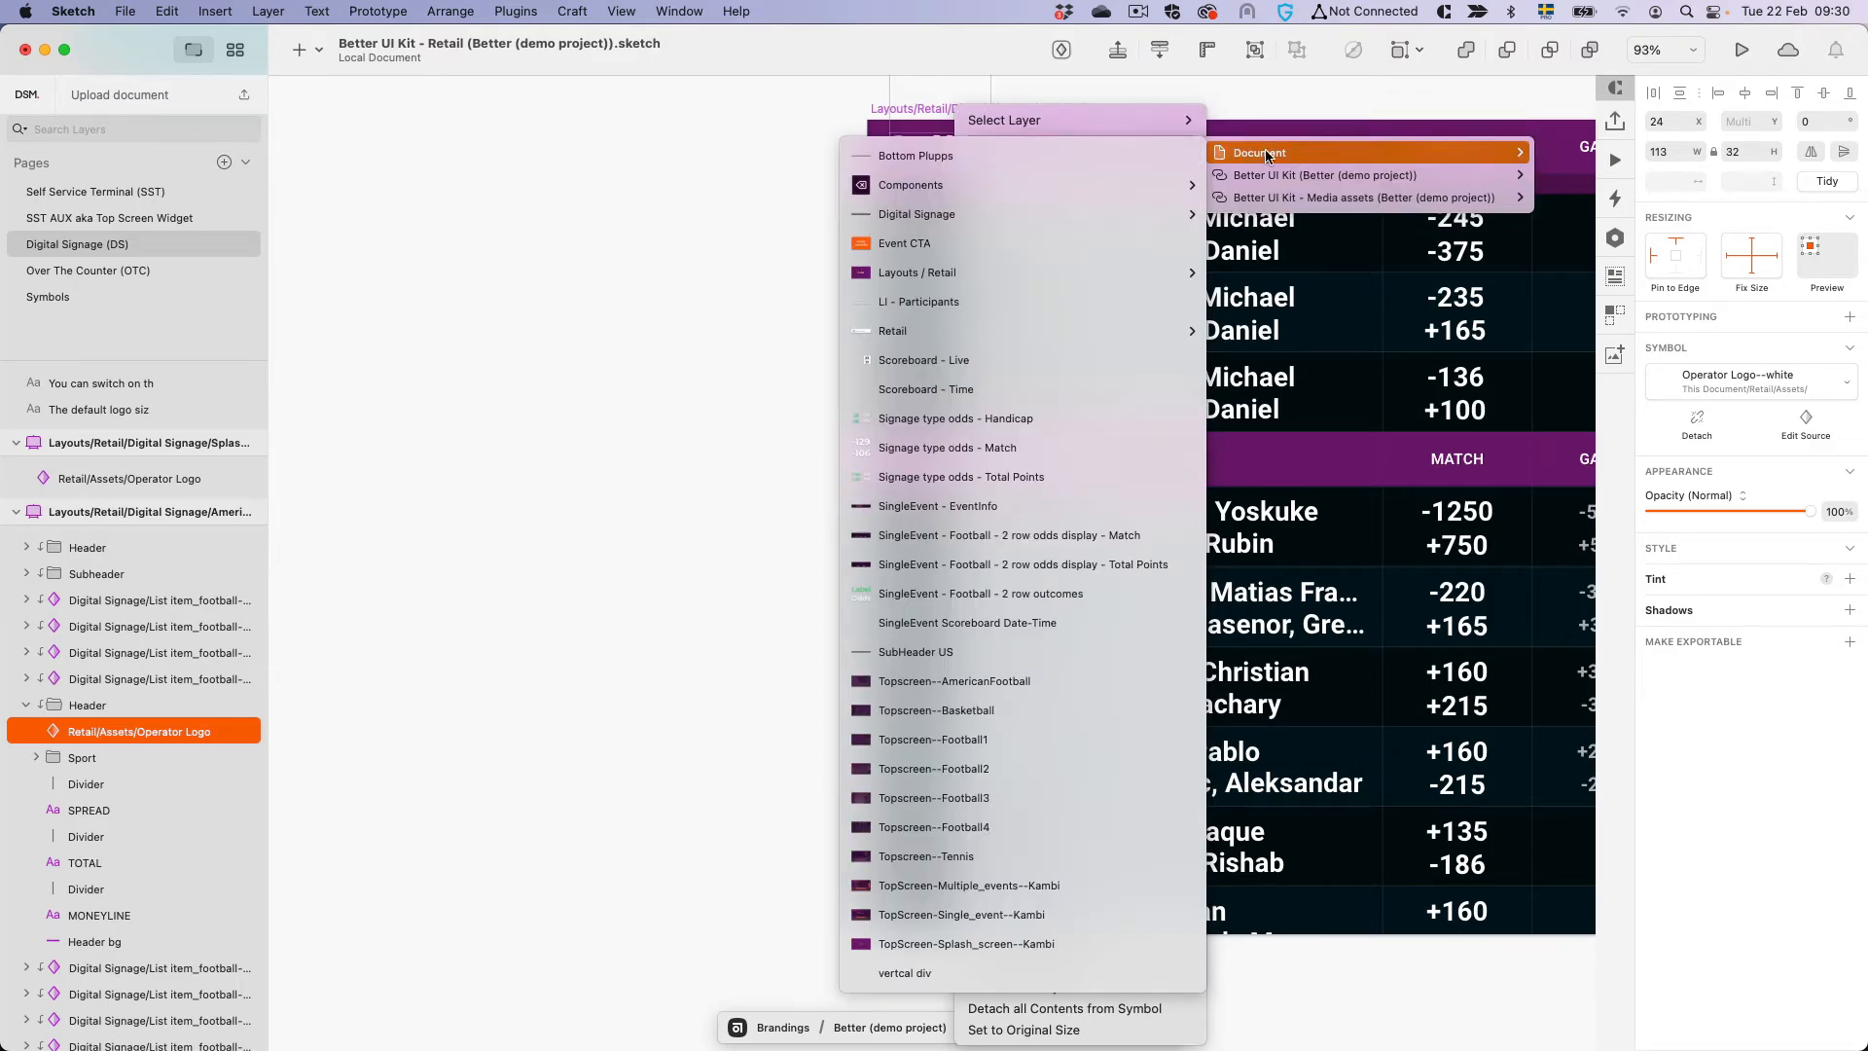
pyautogui.moveTo(973, 331)
pyautogui.moveTo(795, 333)
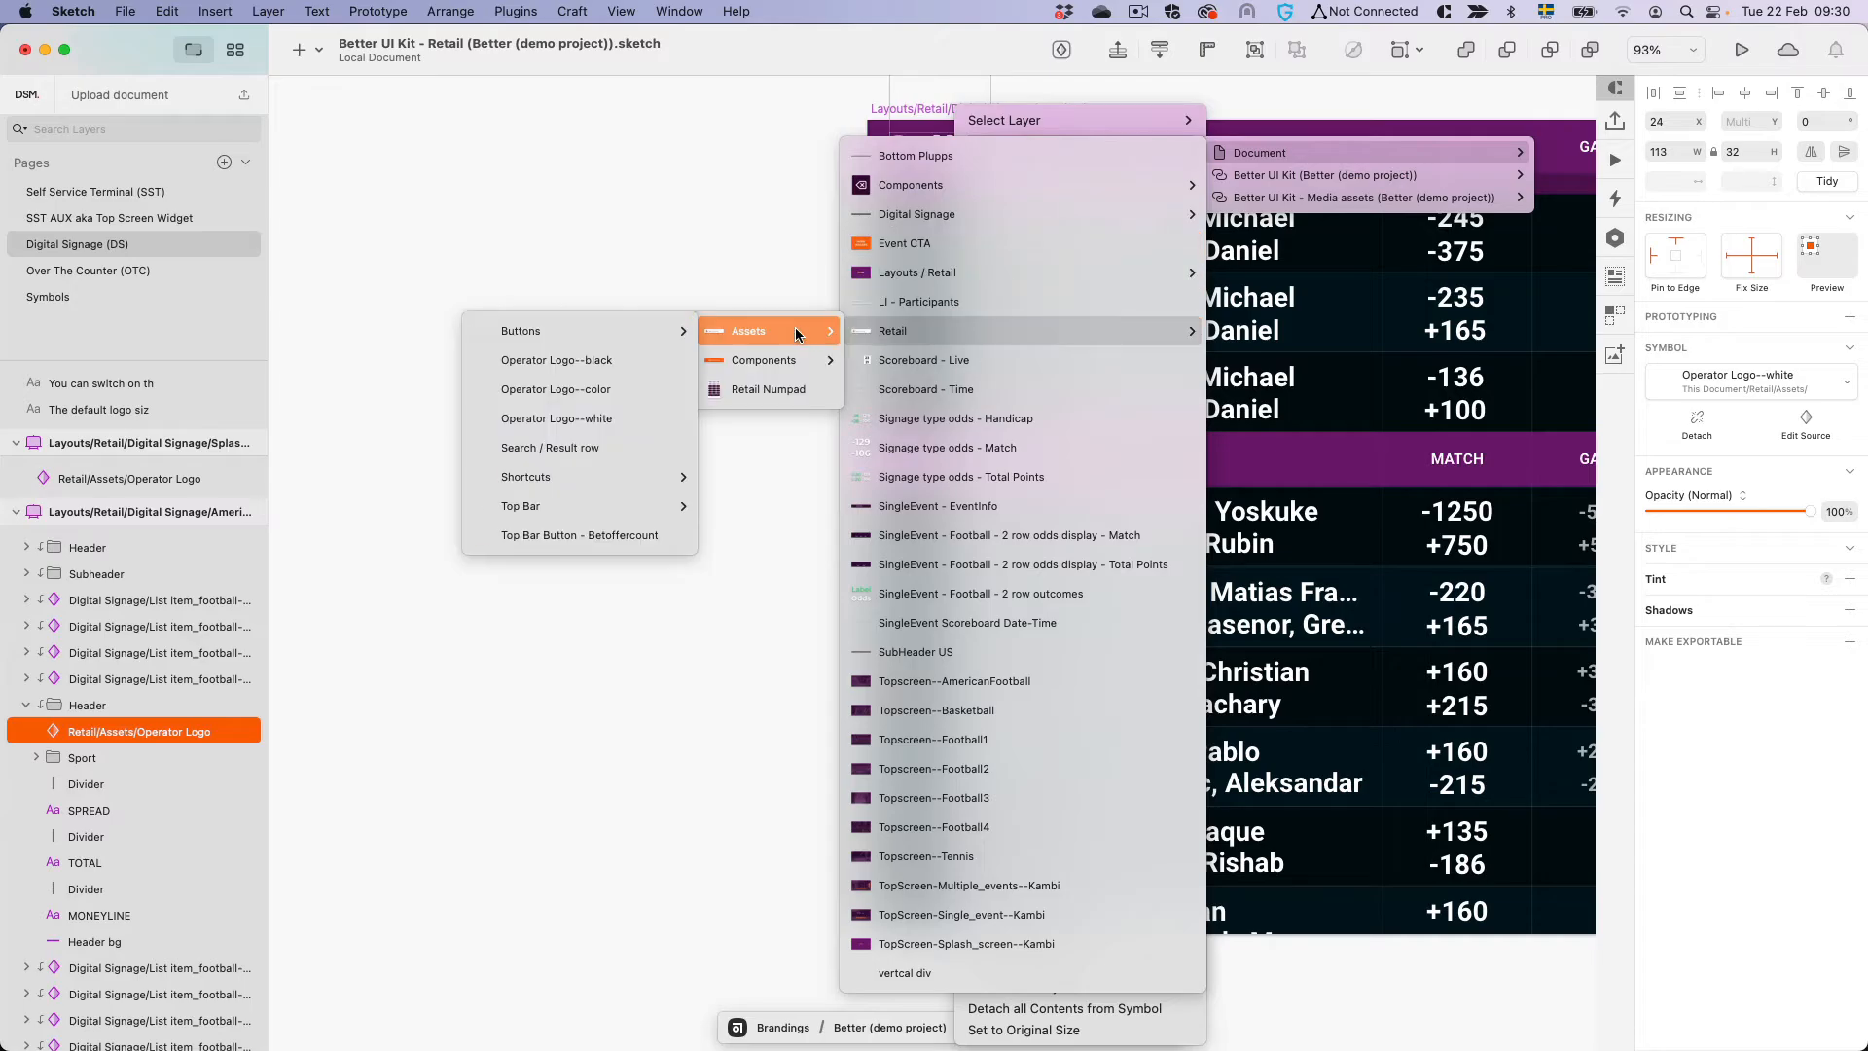
pyautogui.click(629, 383)
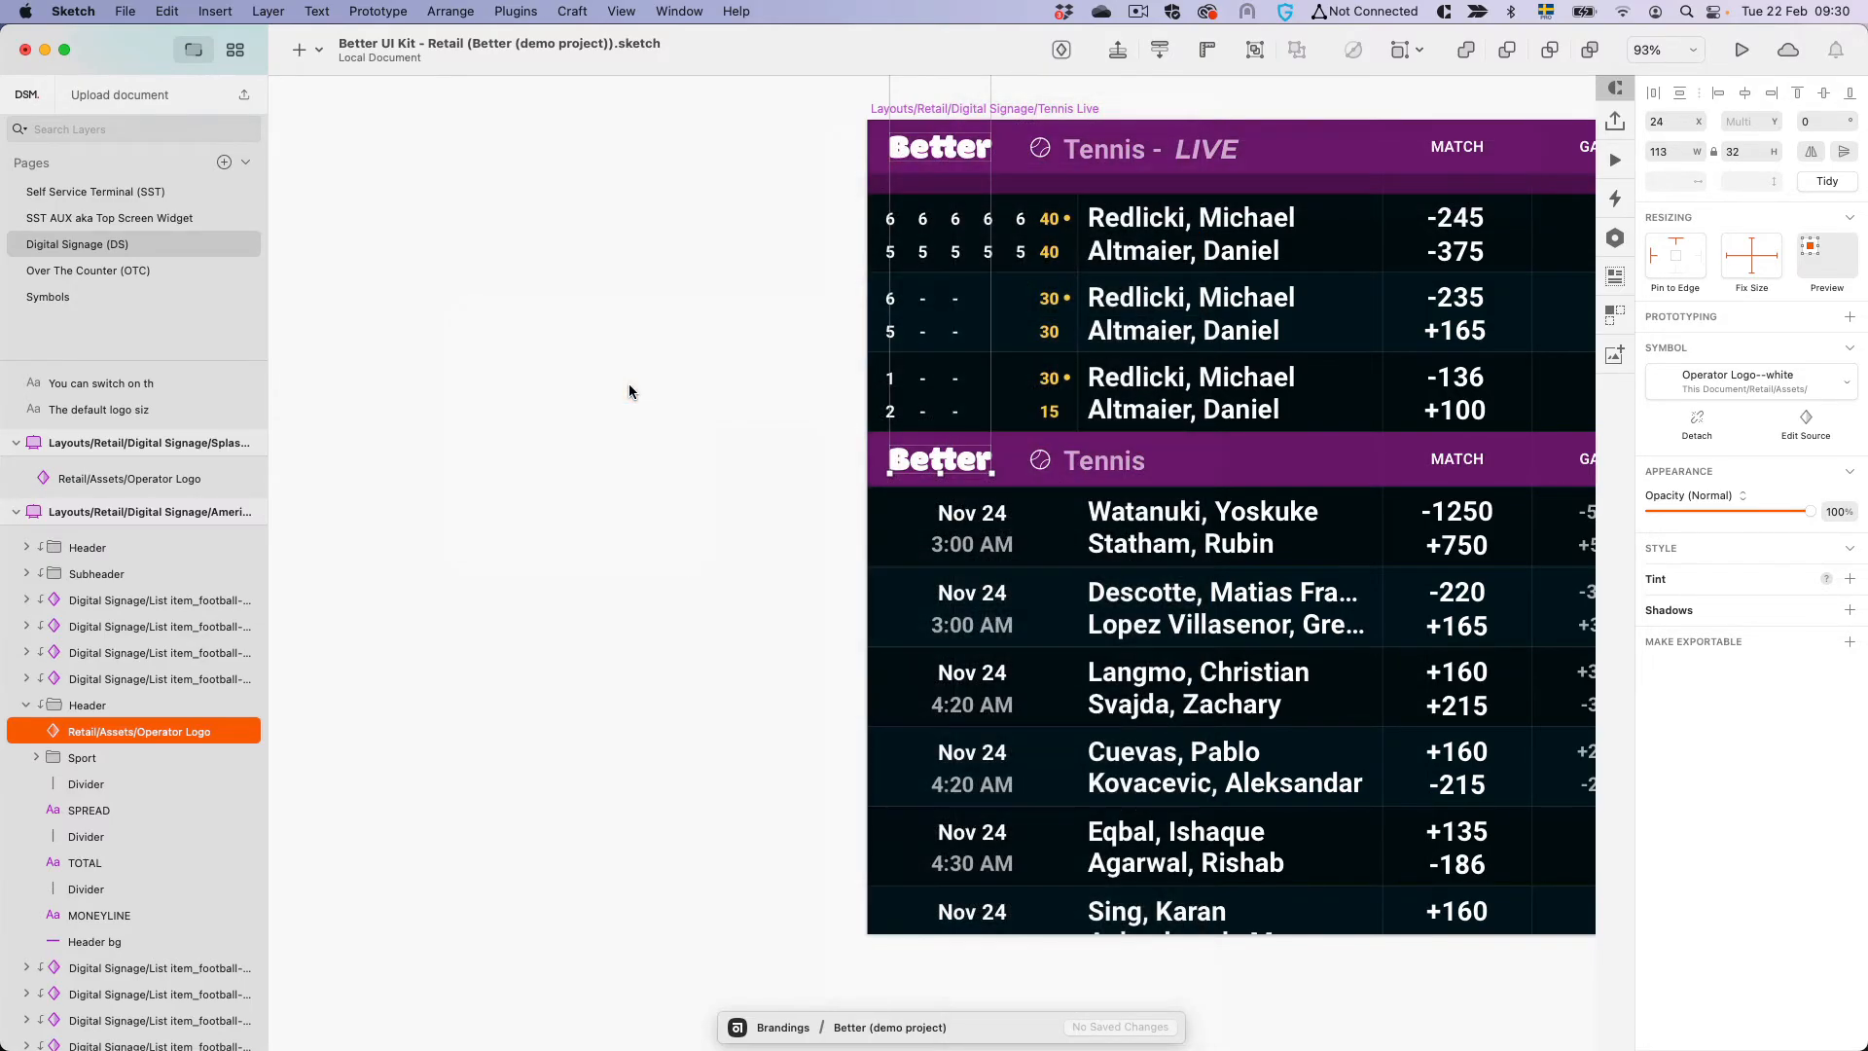
pyautogui.click(634, 386)
pyautogui.scroll(15, 640, 375)
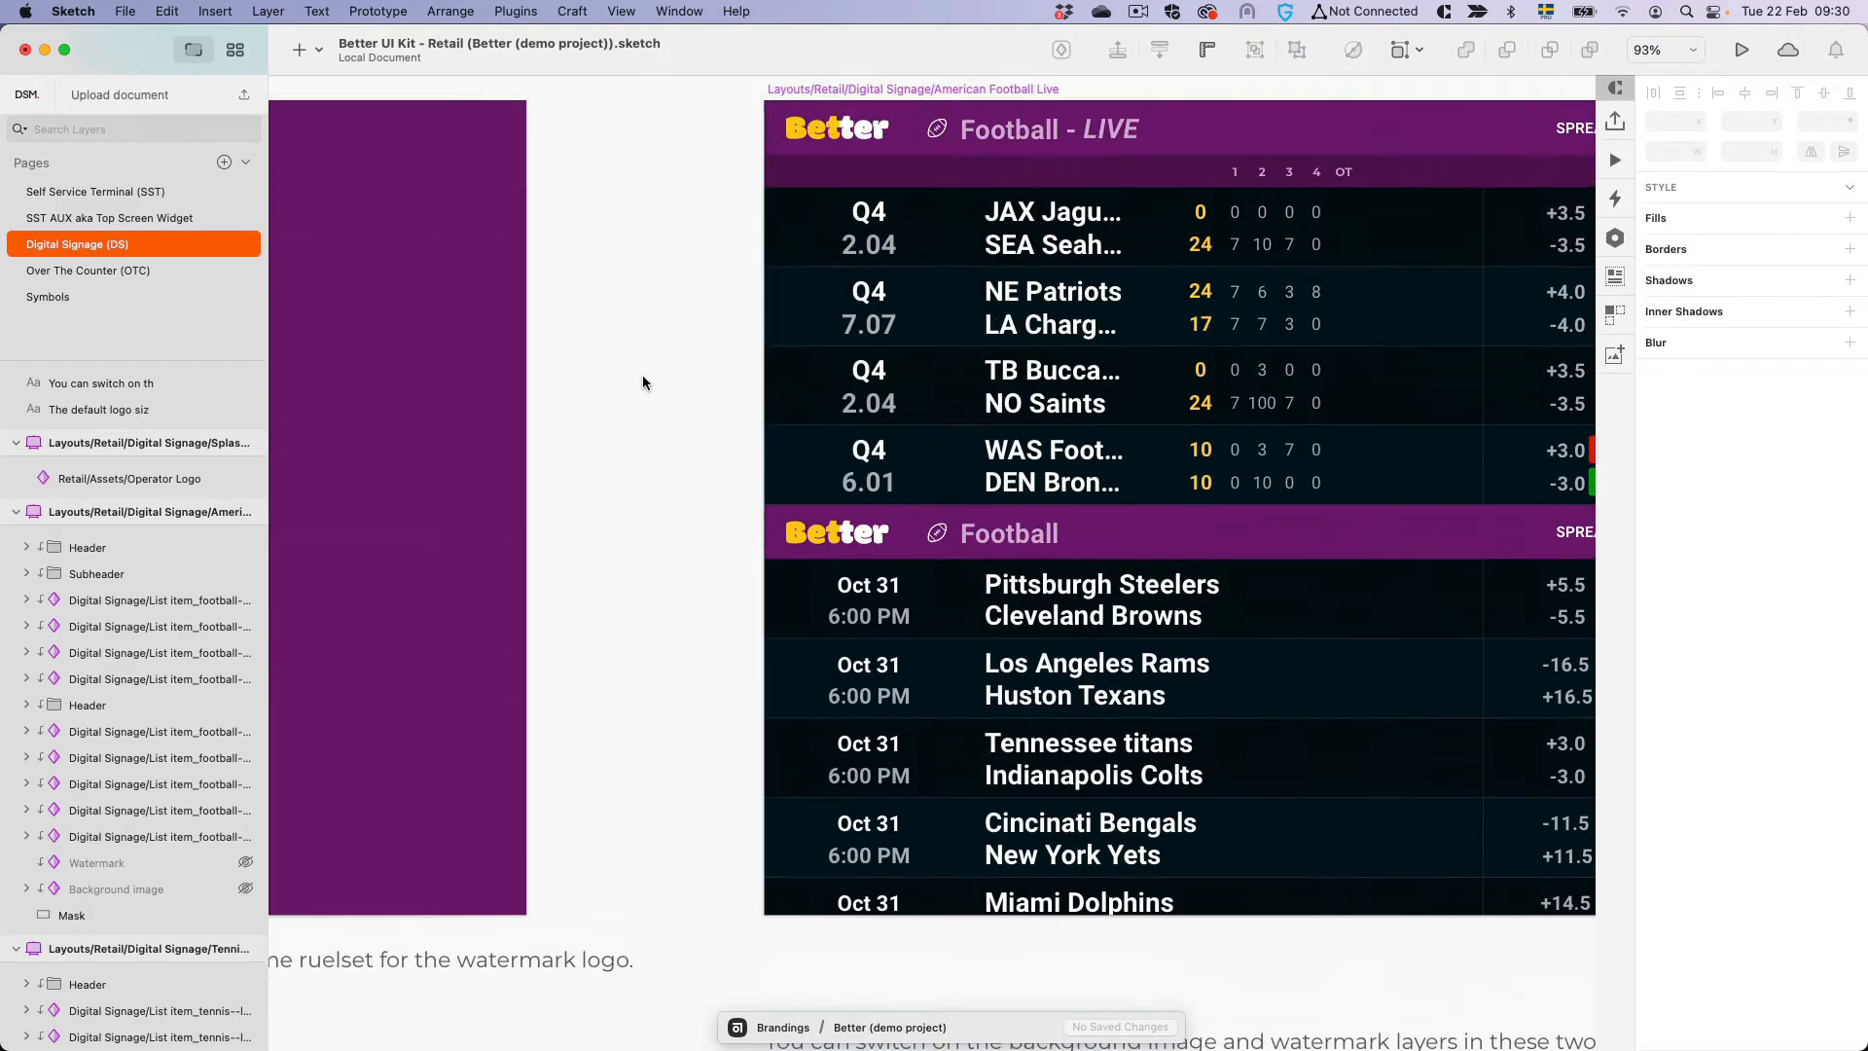
pyautogui.scroll(3, 640, 374)
pyautogui.press('super+minus')
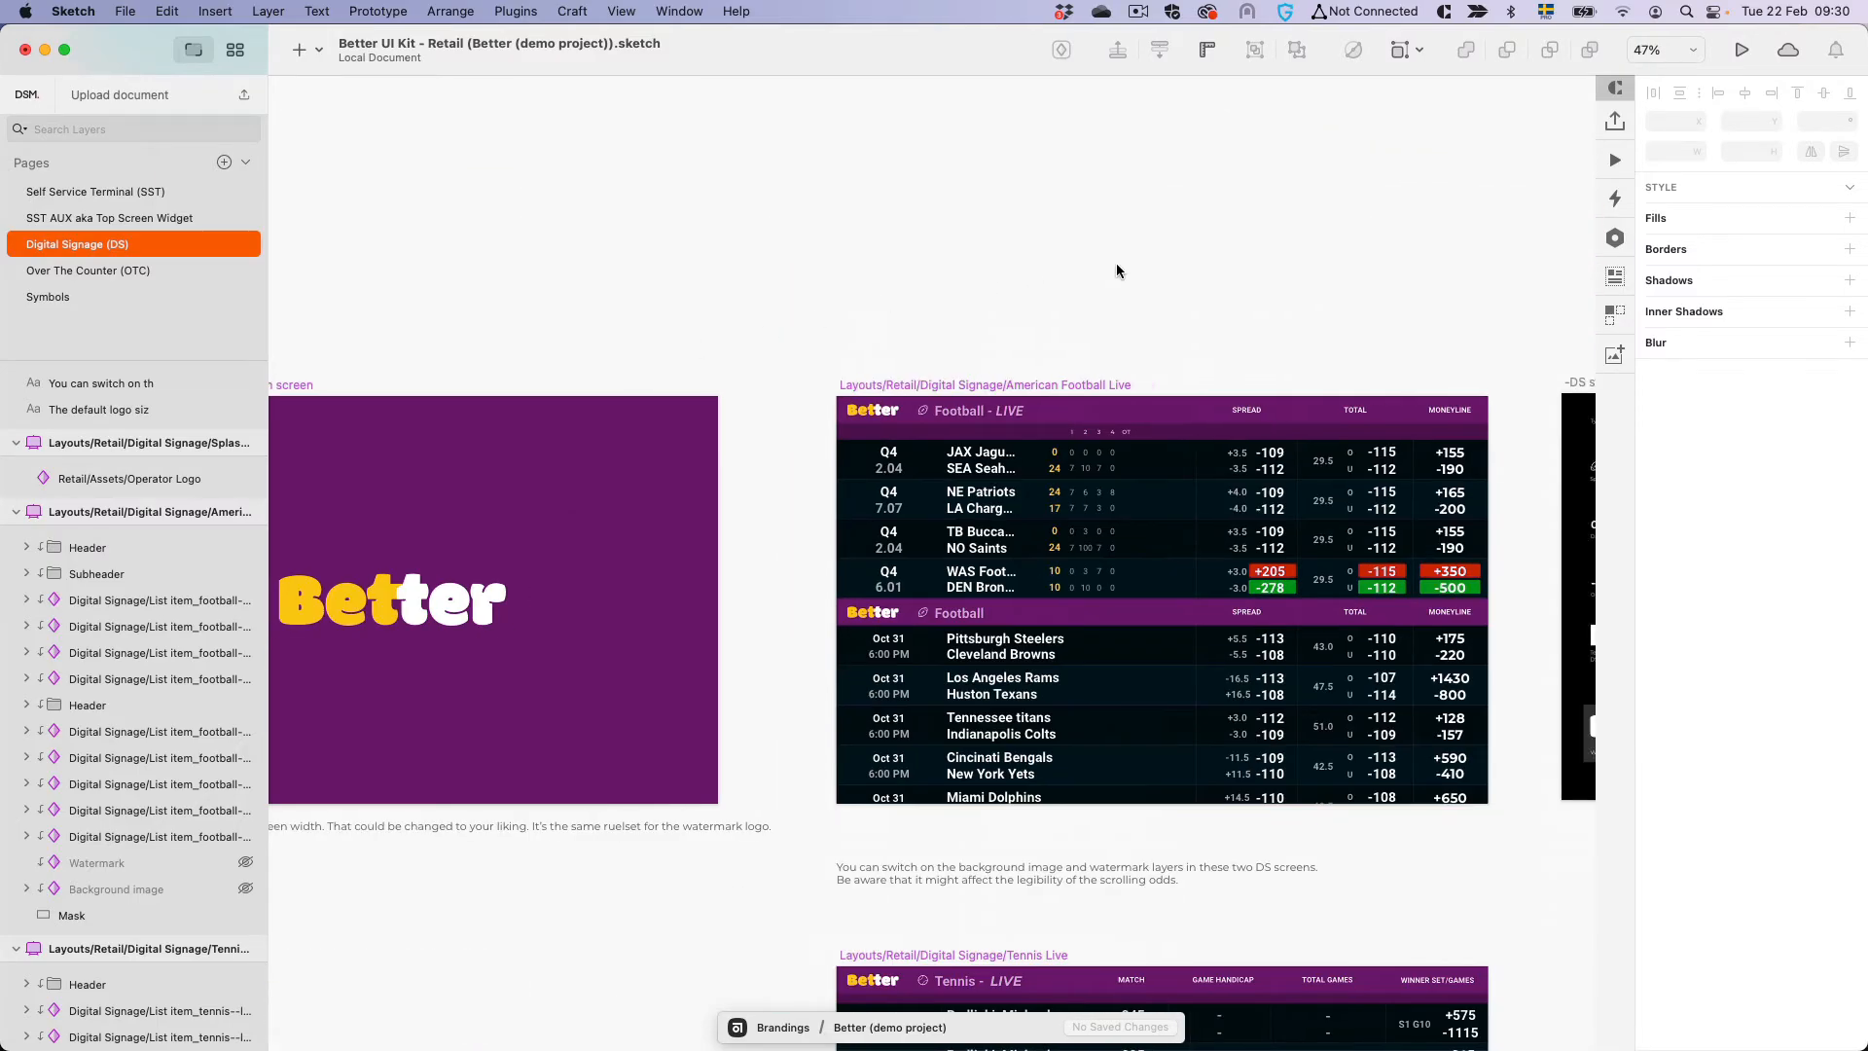
pyautogui.hscroll(7, 1117, 271)
pyautogui.scroll(-2, 1116, 270)
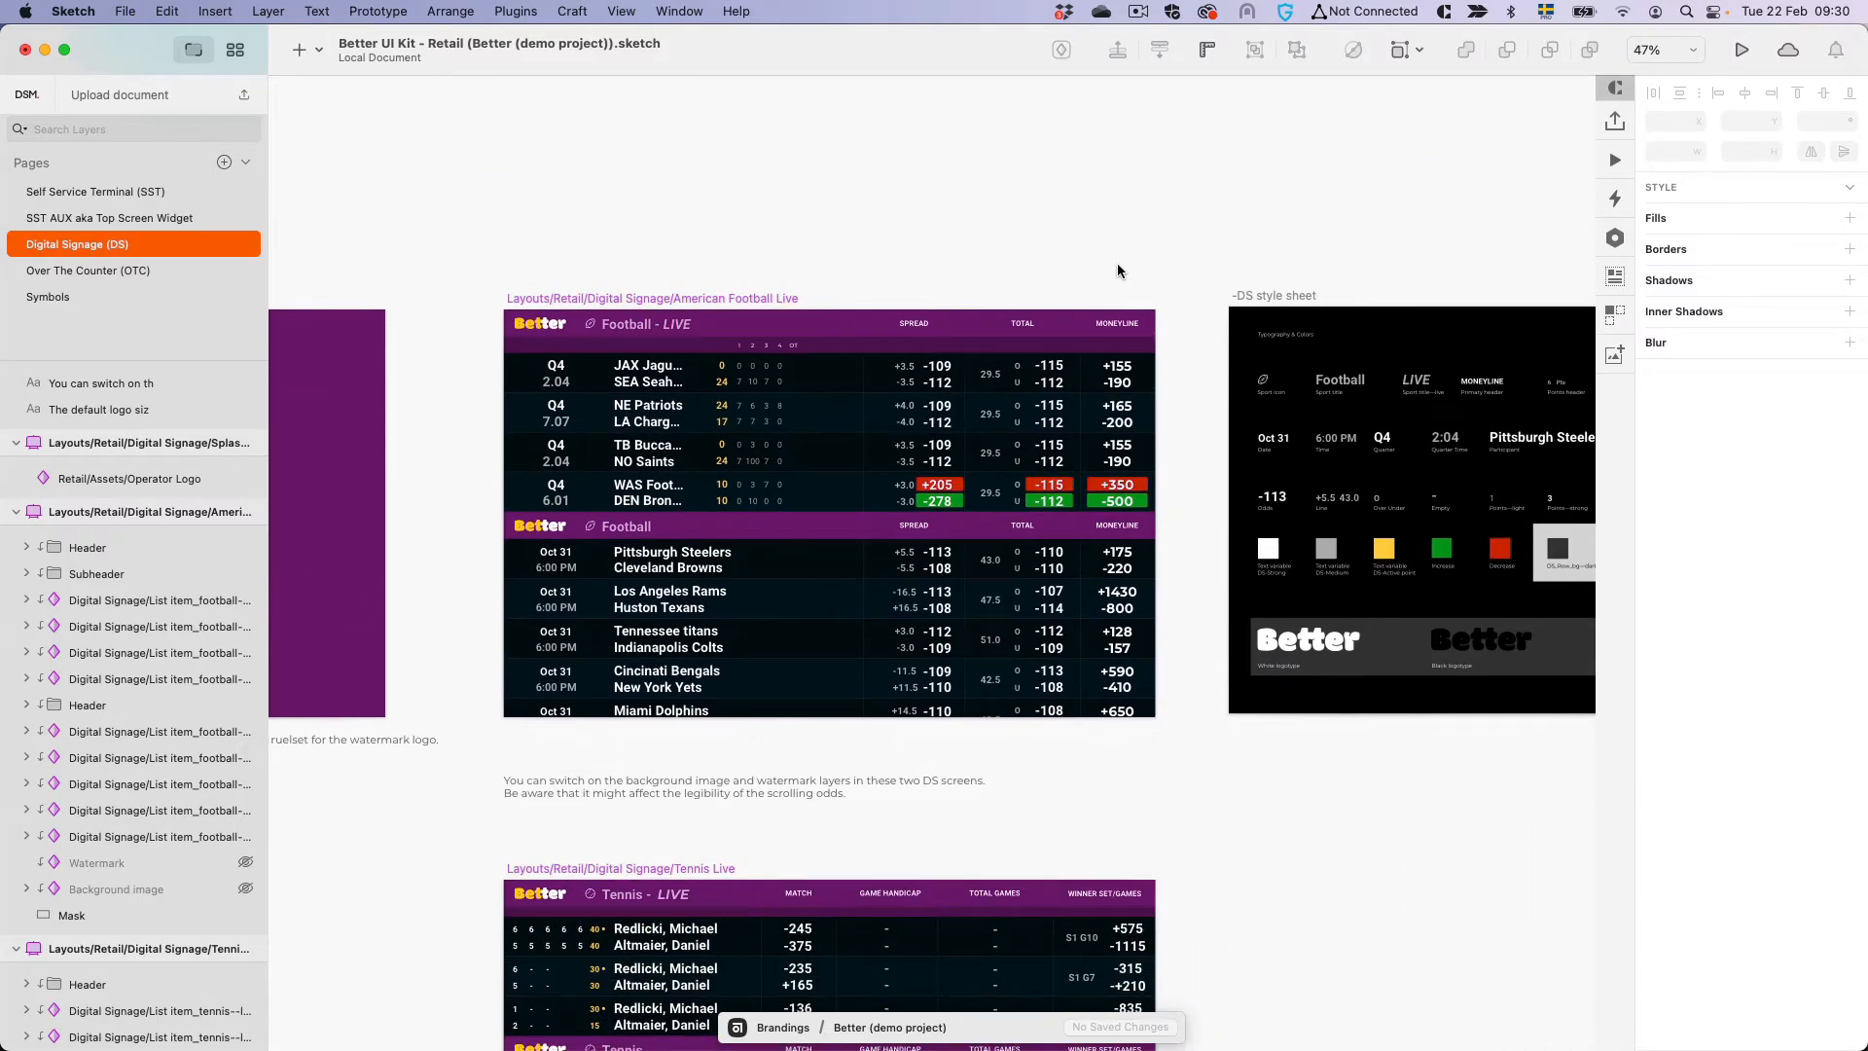
pyautogui.hscroll(2, 1427, 556)
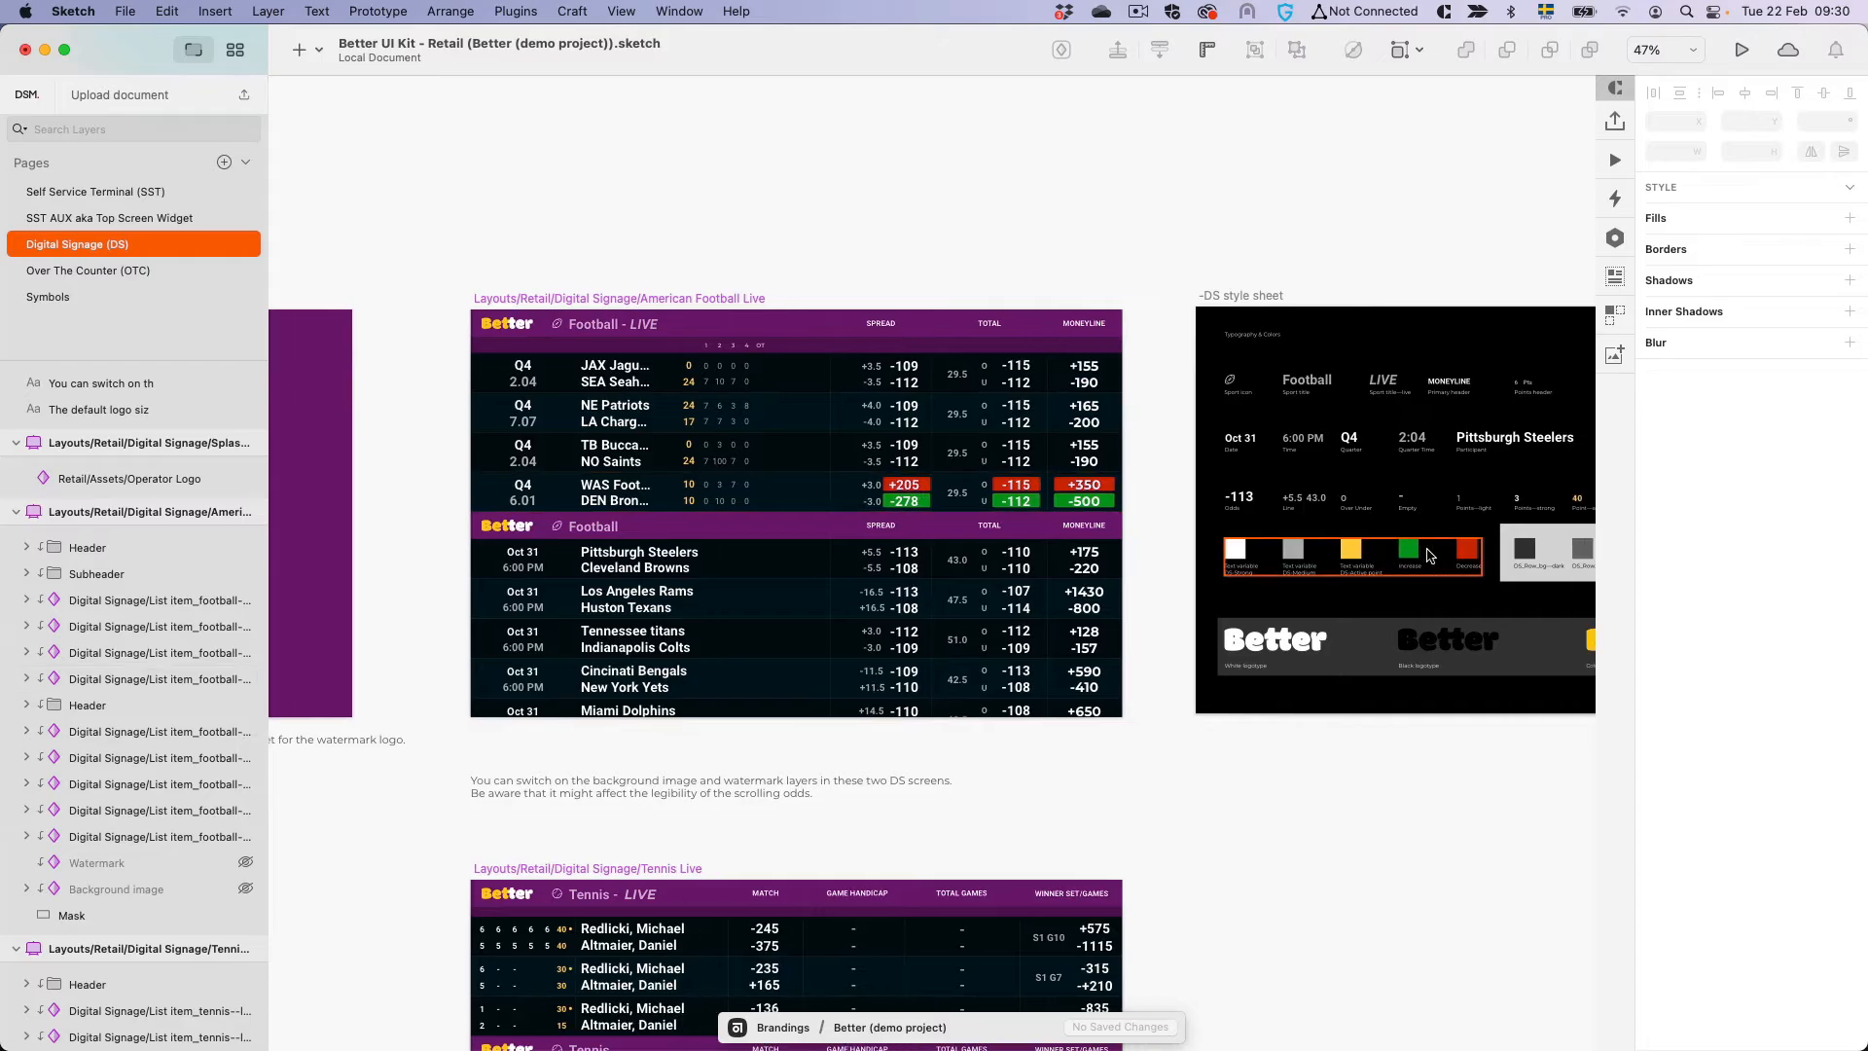
pyautogui.hscroll(-1, 1426, 556)
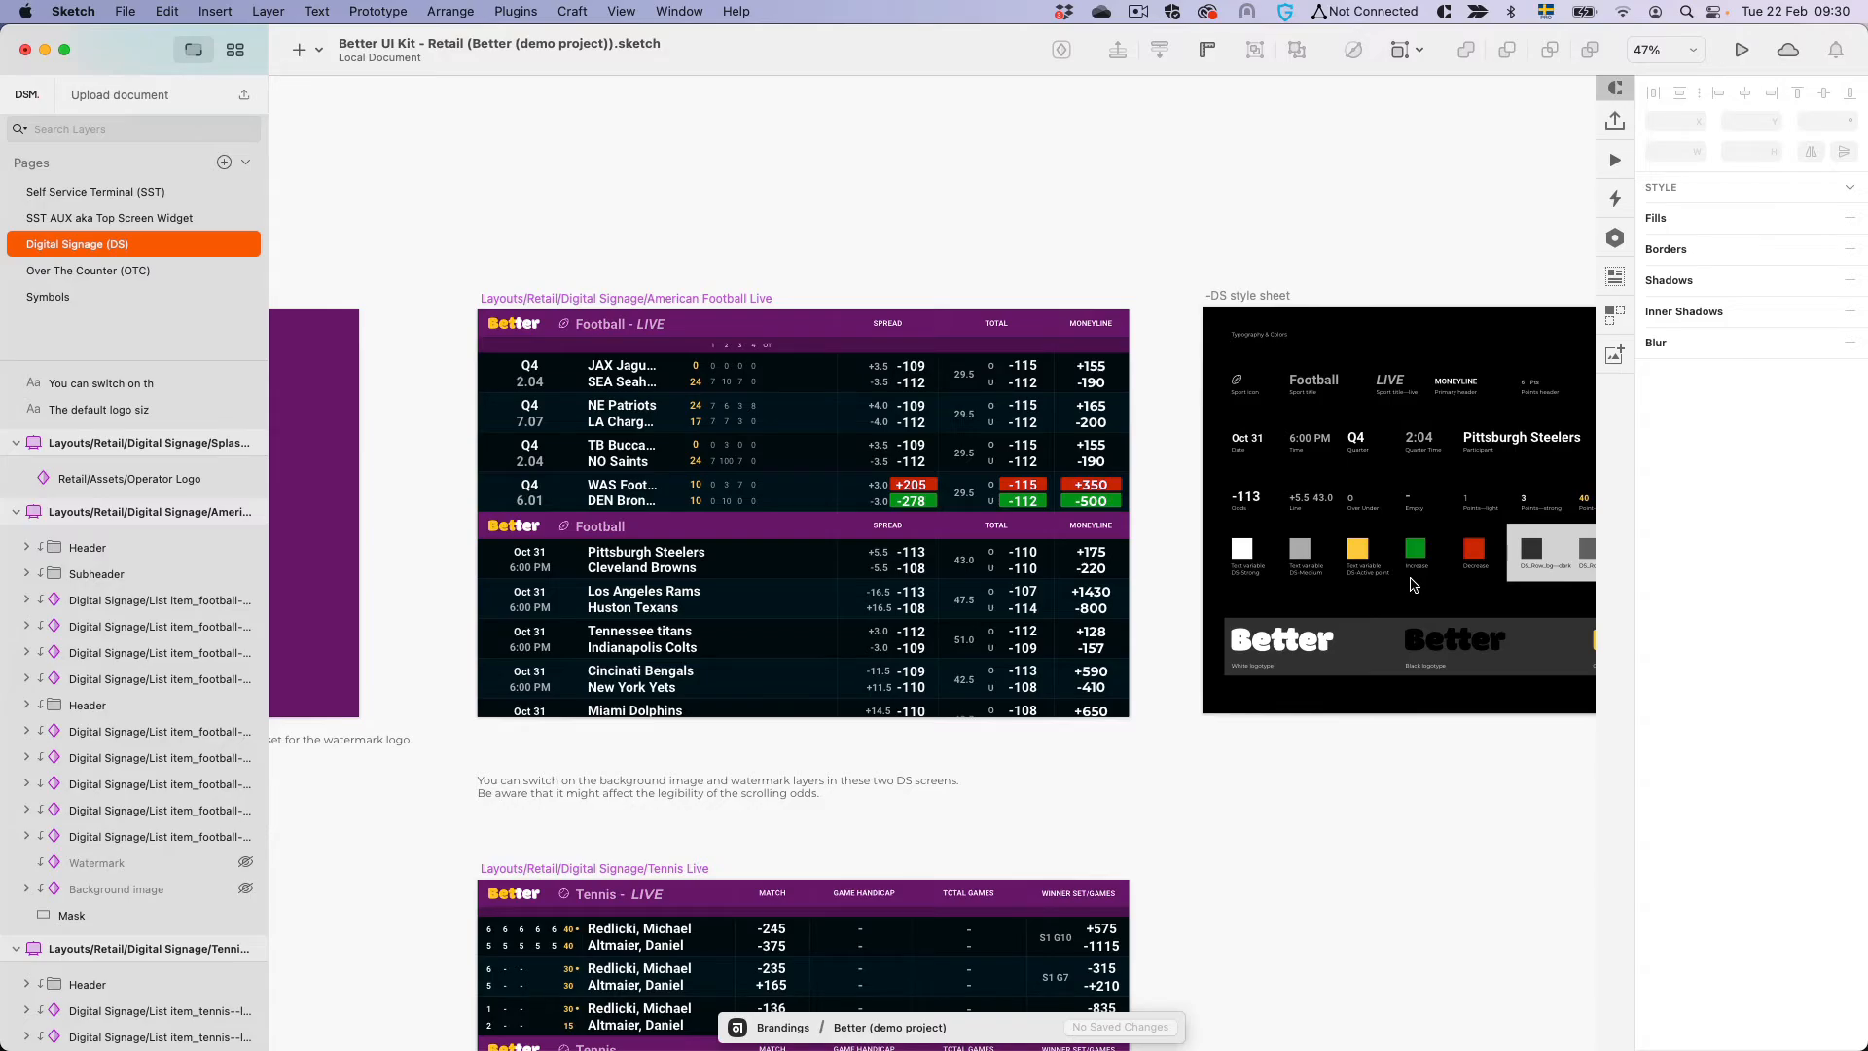
pyautogui.scroll(5, 1414, 585)
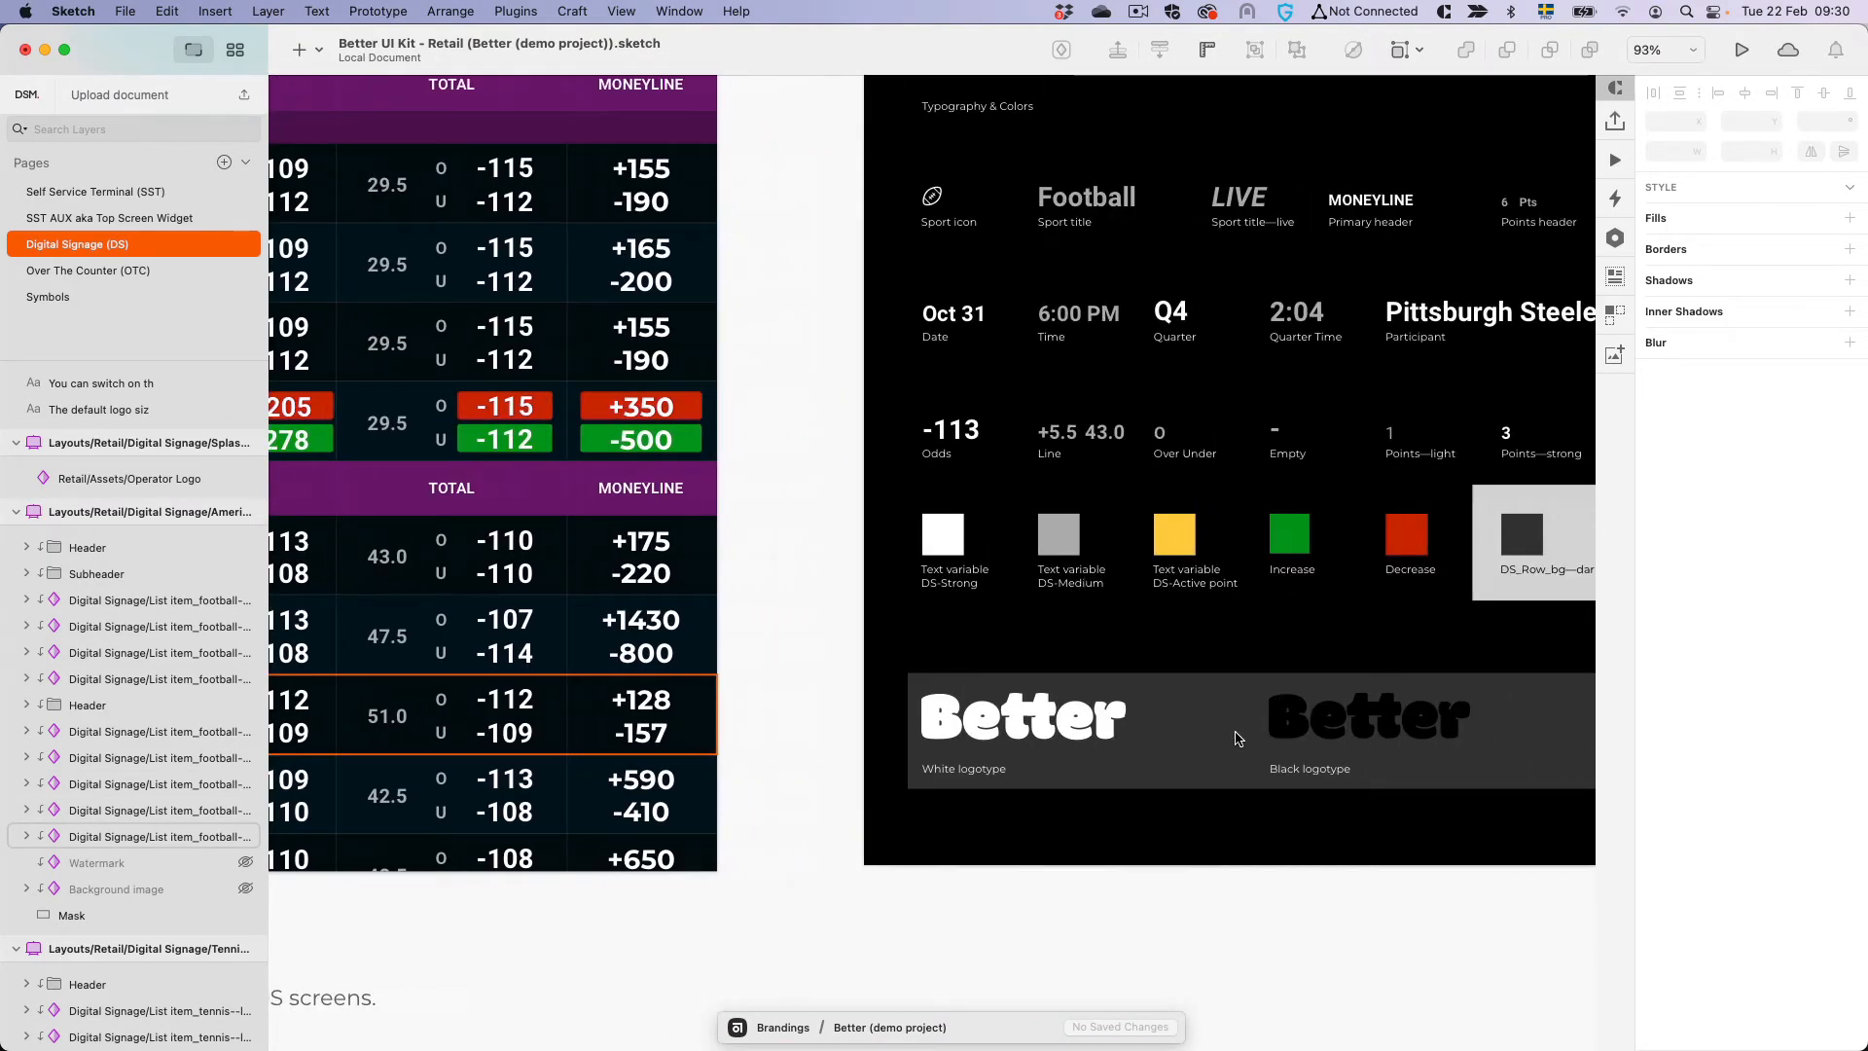
pyautogui.hscroll(-10, 1237, 739)
pyautogui.hscroll(-5, 1237, 739)
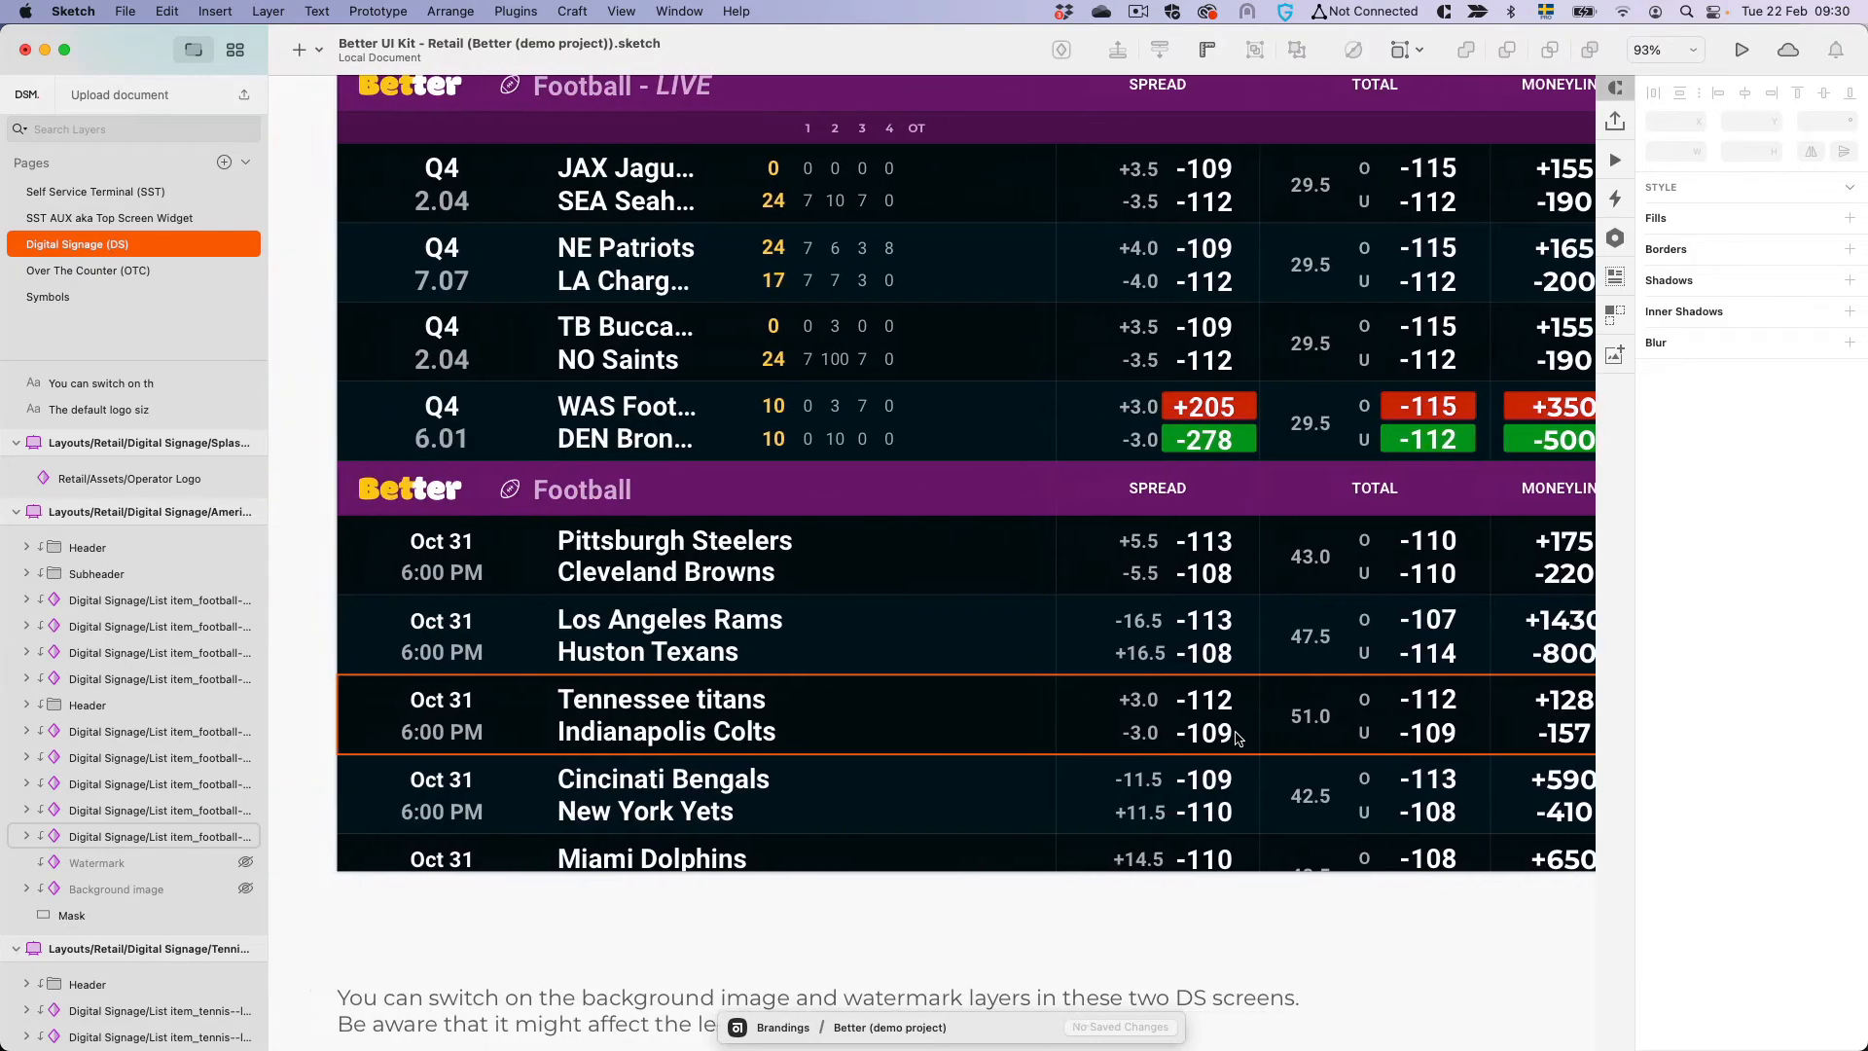
pyautogui.hscroll(2, 1238, 738)
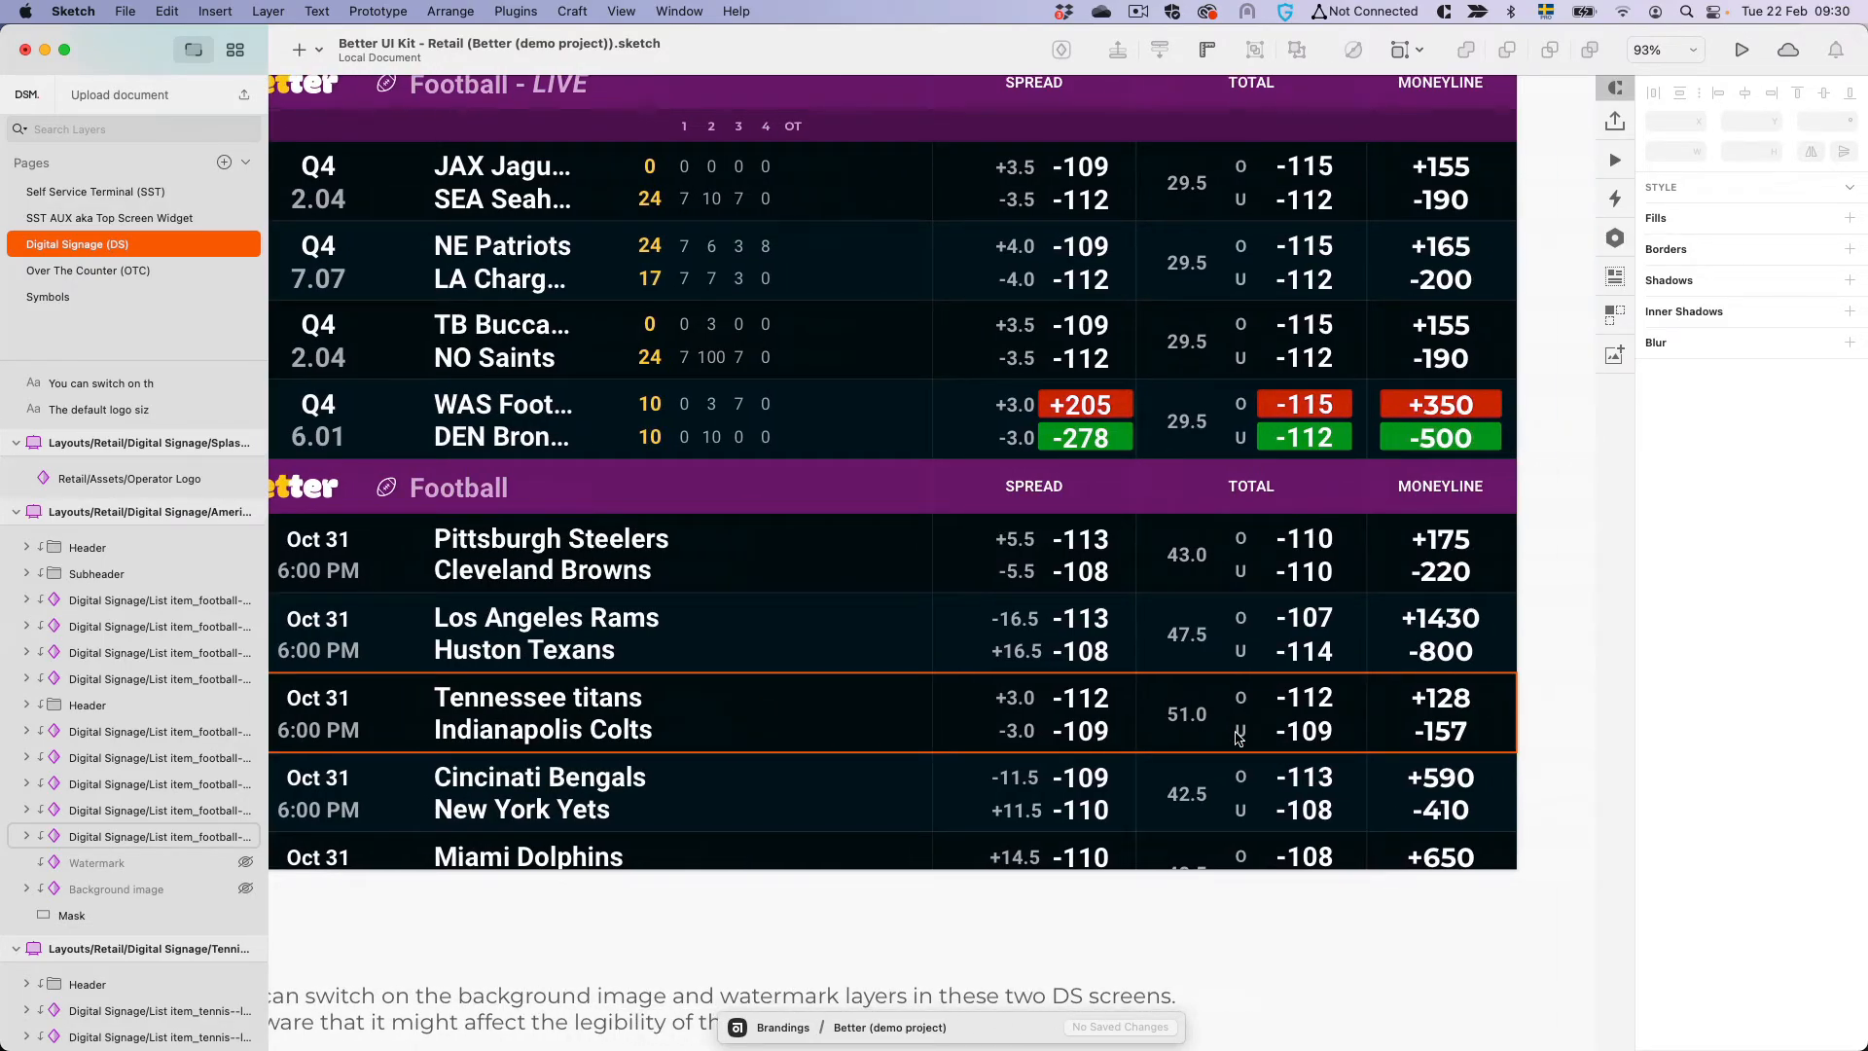
pyautogui.hscroll(10, 1237, 739)
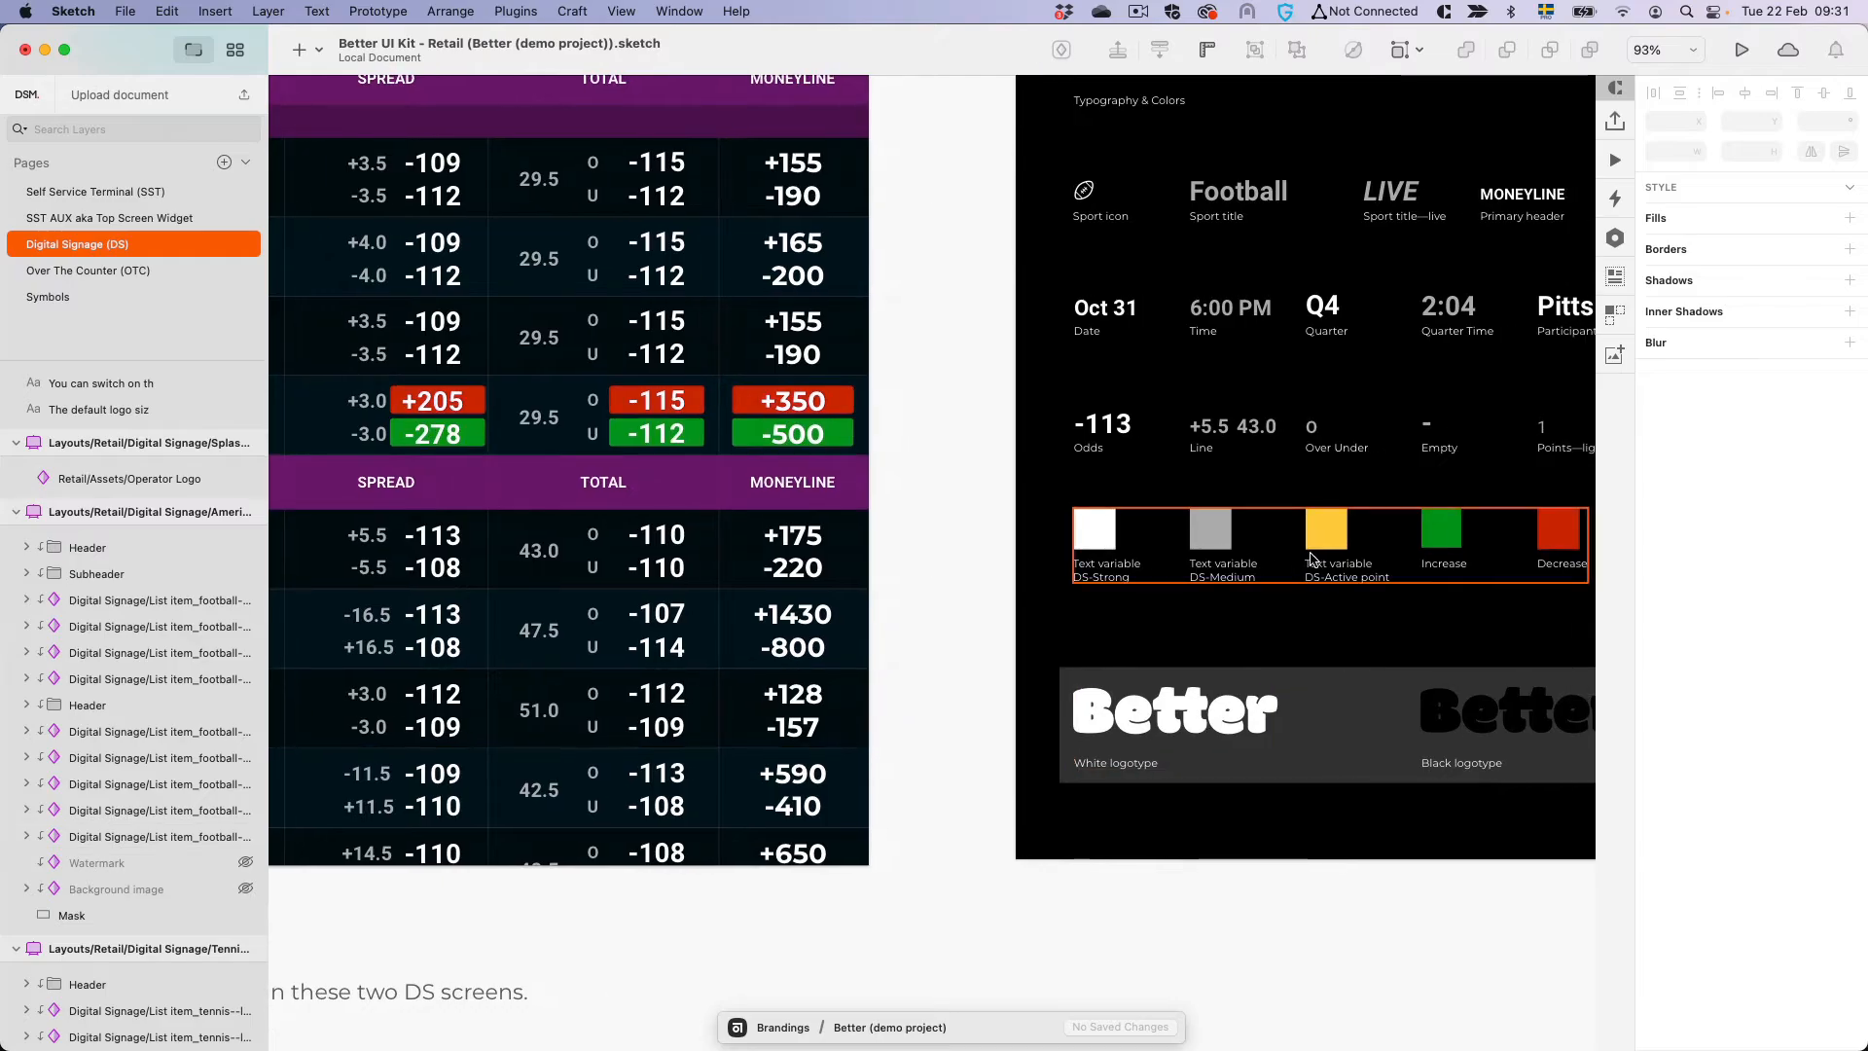
pyautogui.keyDown('super'); pyautogui.click(1325, 531); pyautogui.keyUp('super')
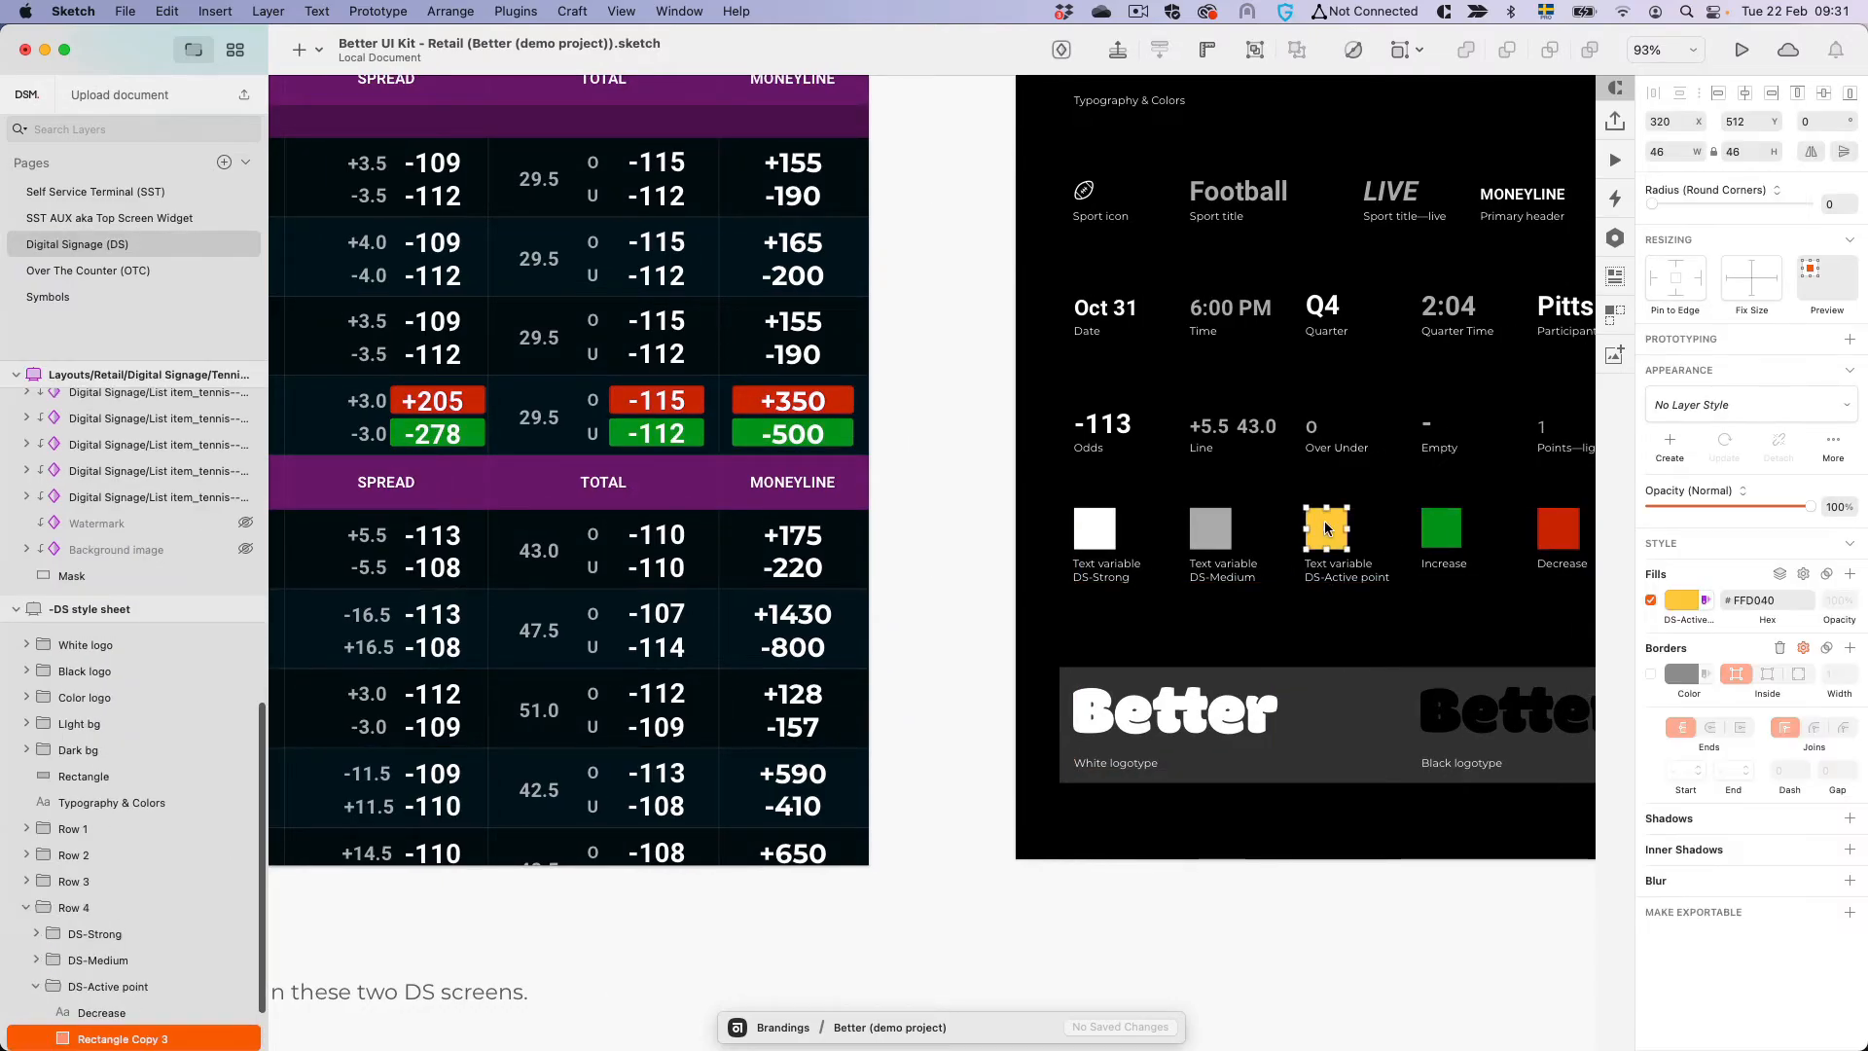
pyautogui.click(1706, 601)
pyautogui.moveTo(1642, 909)
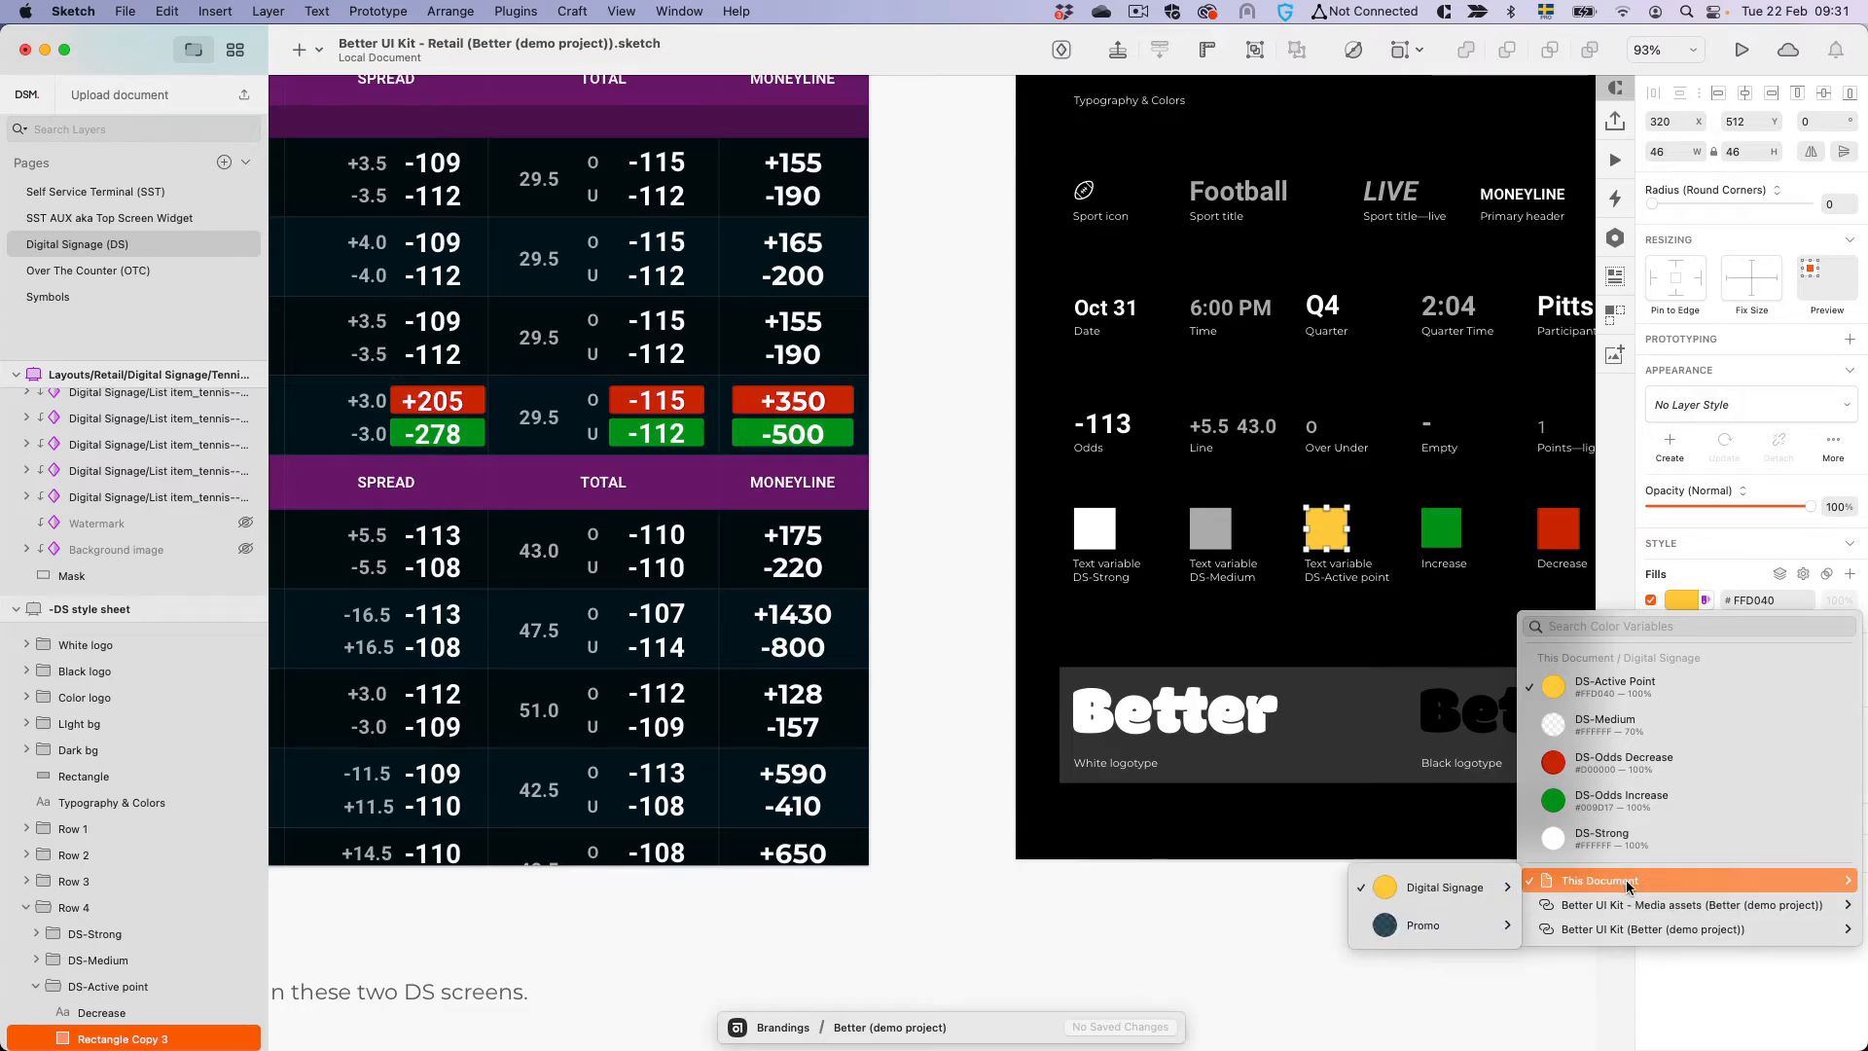
pyautogui.moveTo(1597, 930)
pyautogui.moveTo(1474, 938)
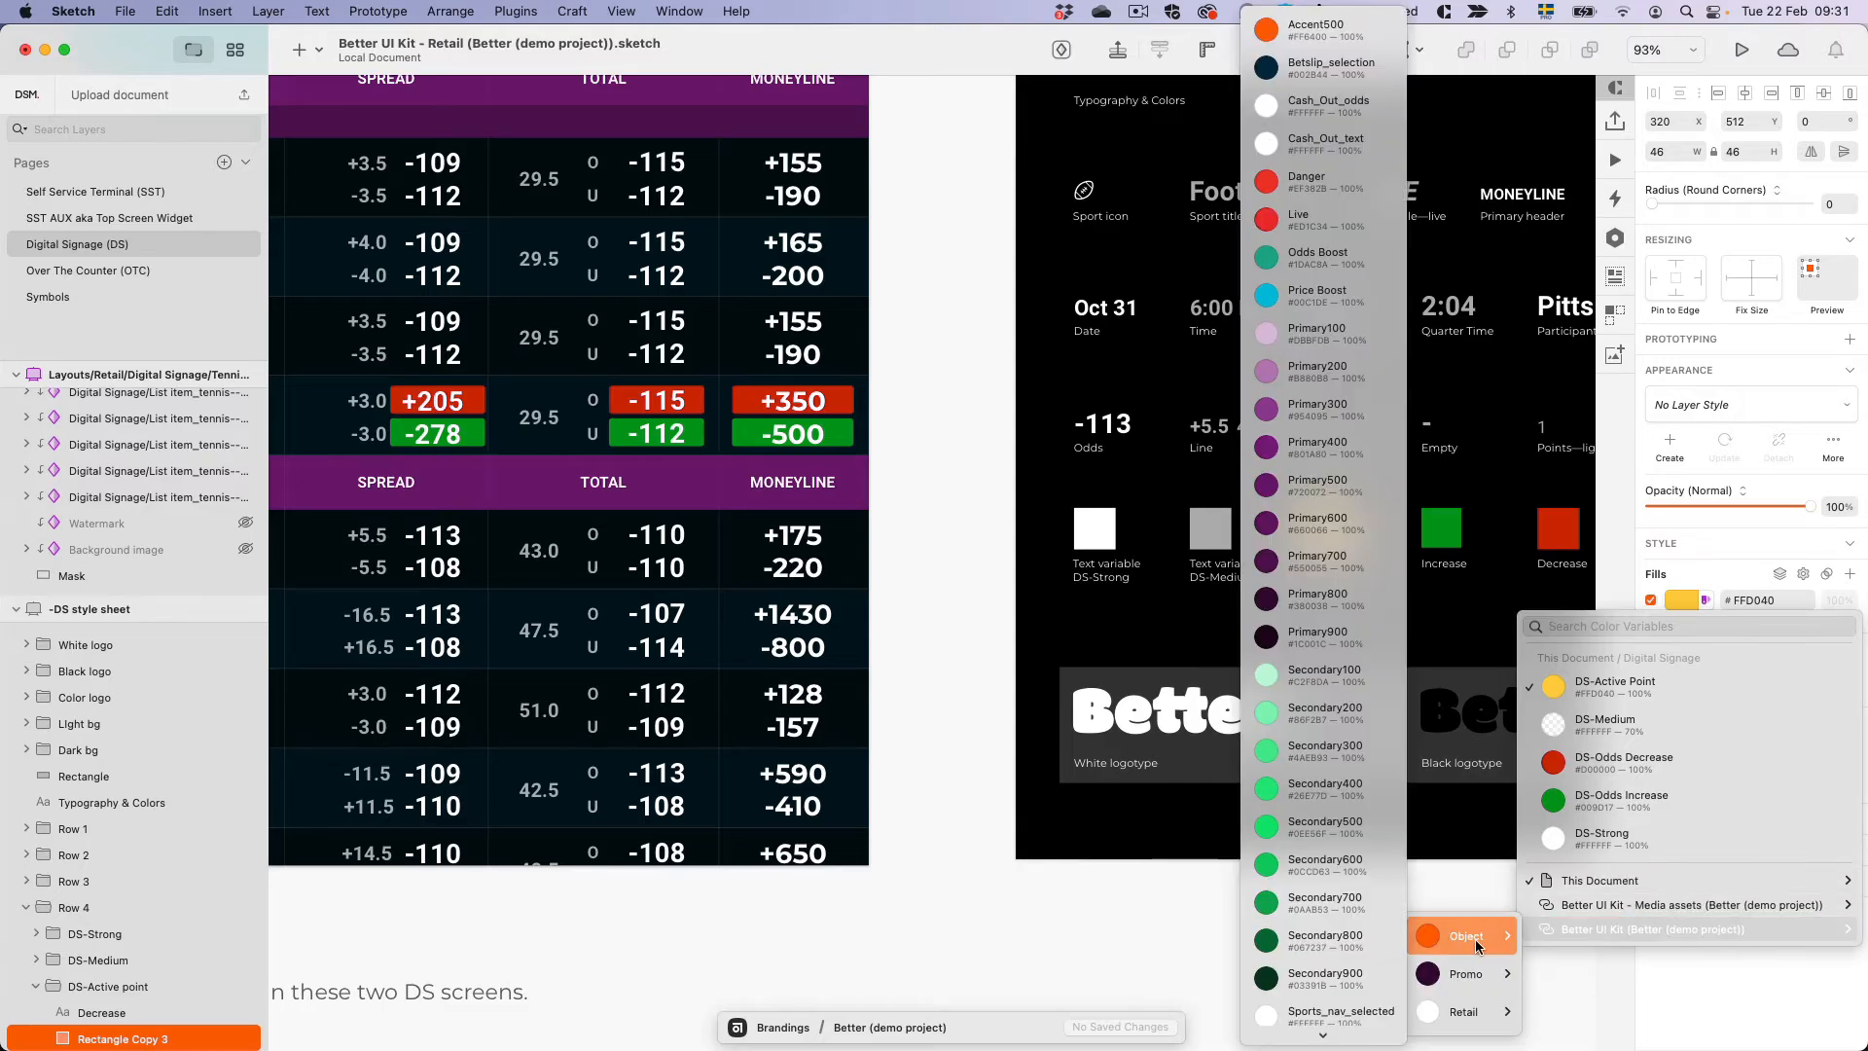
pyautogui.click(1346, 835)
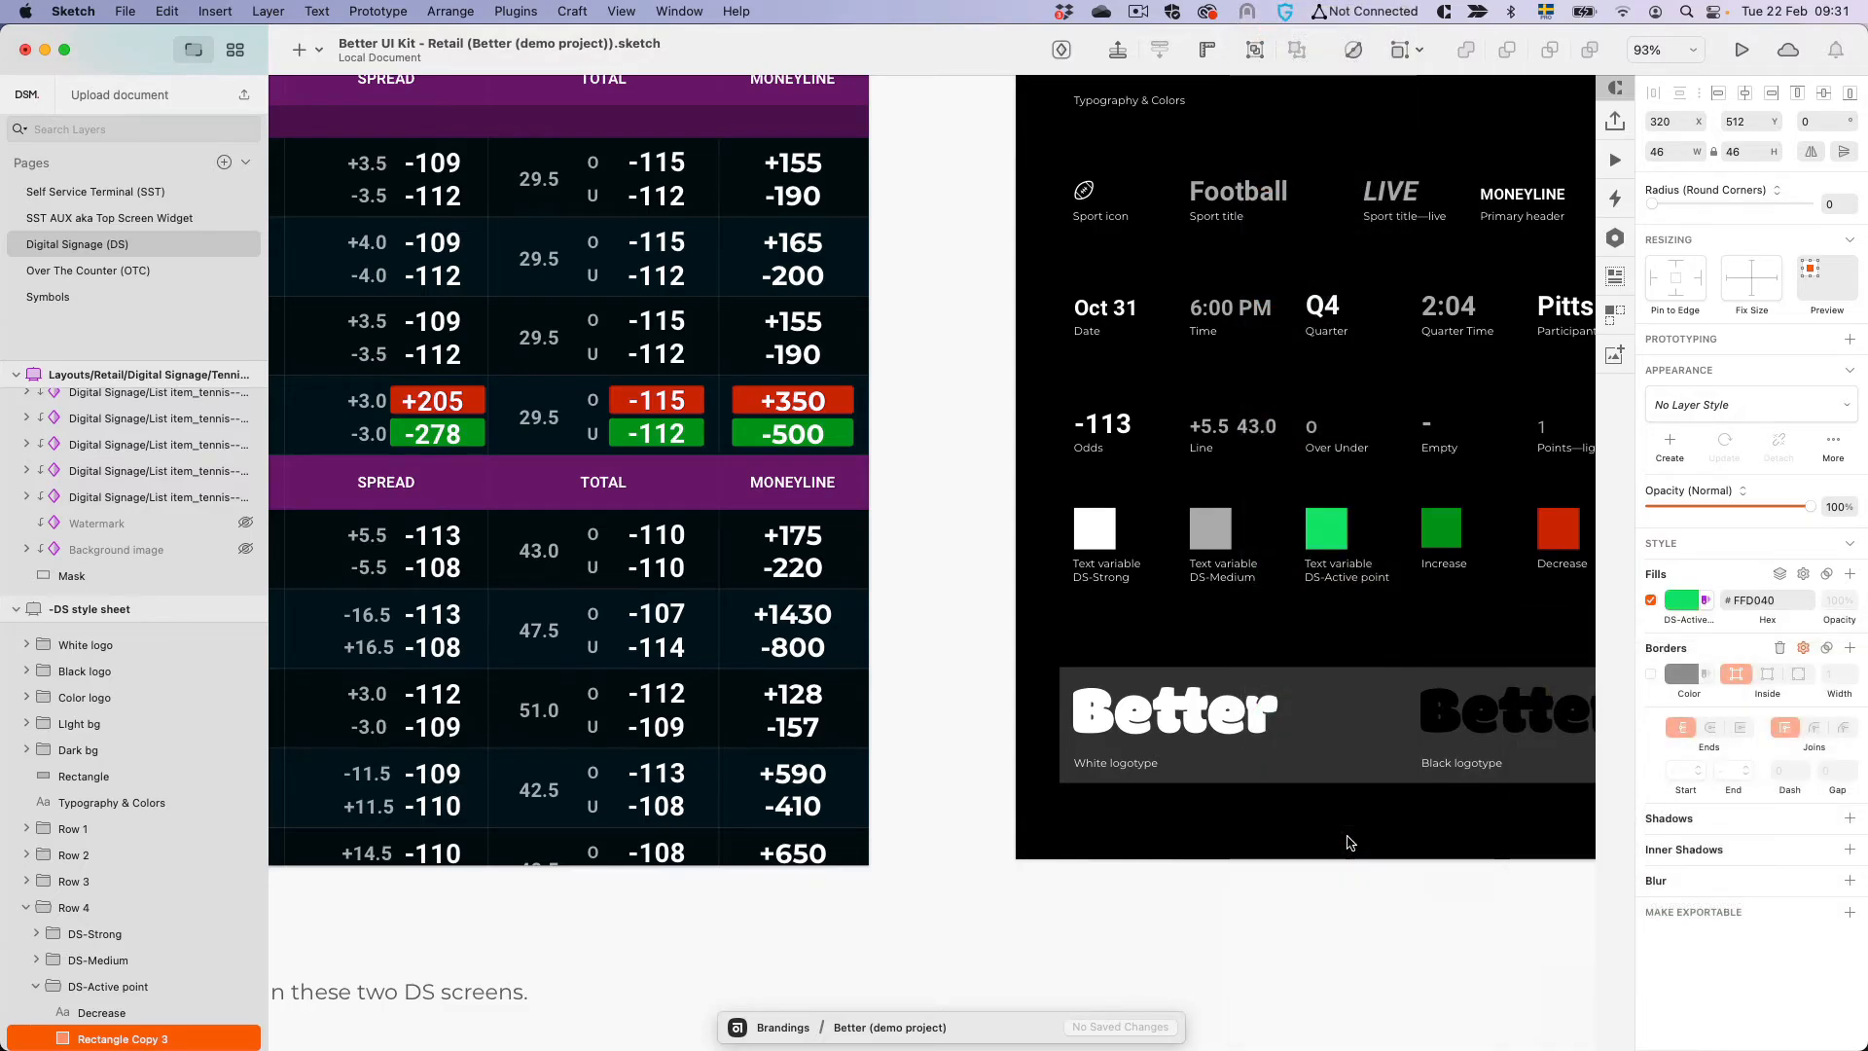
pyautogui.click(1403, 901)
pyautogui.hscroll(-5, 1404, 900)
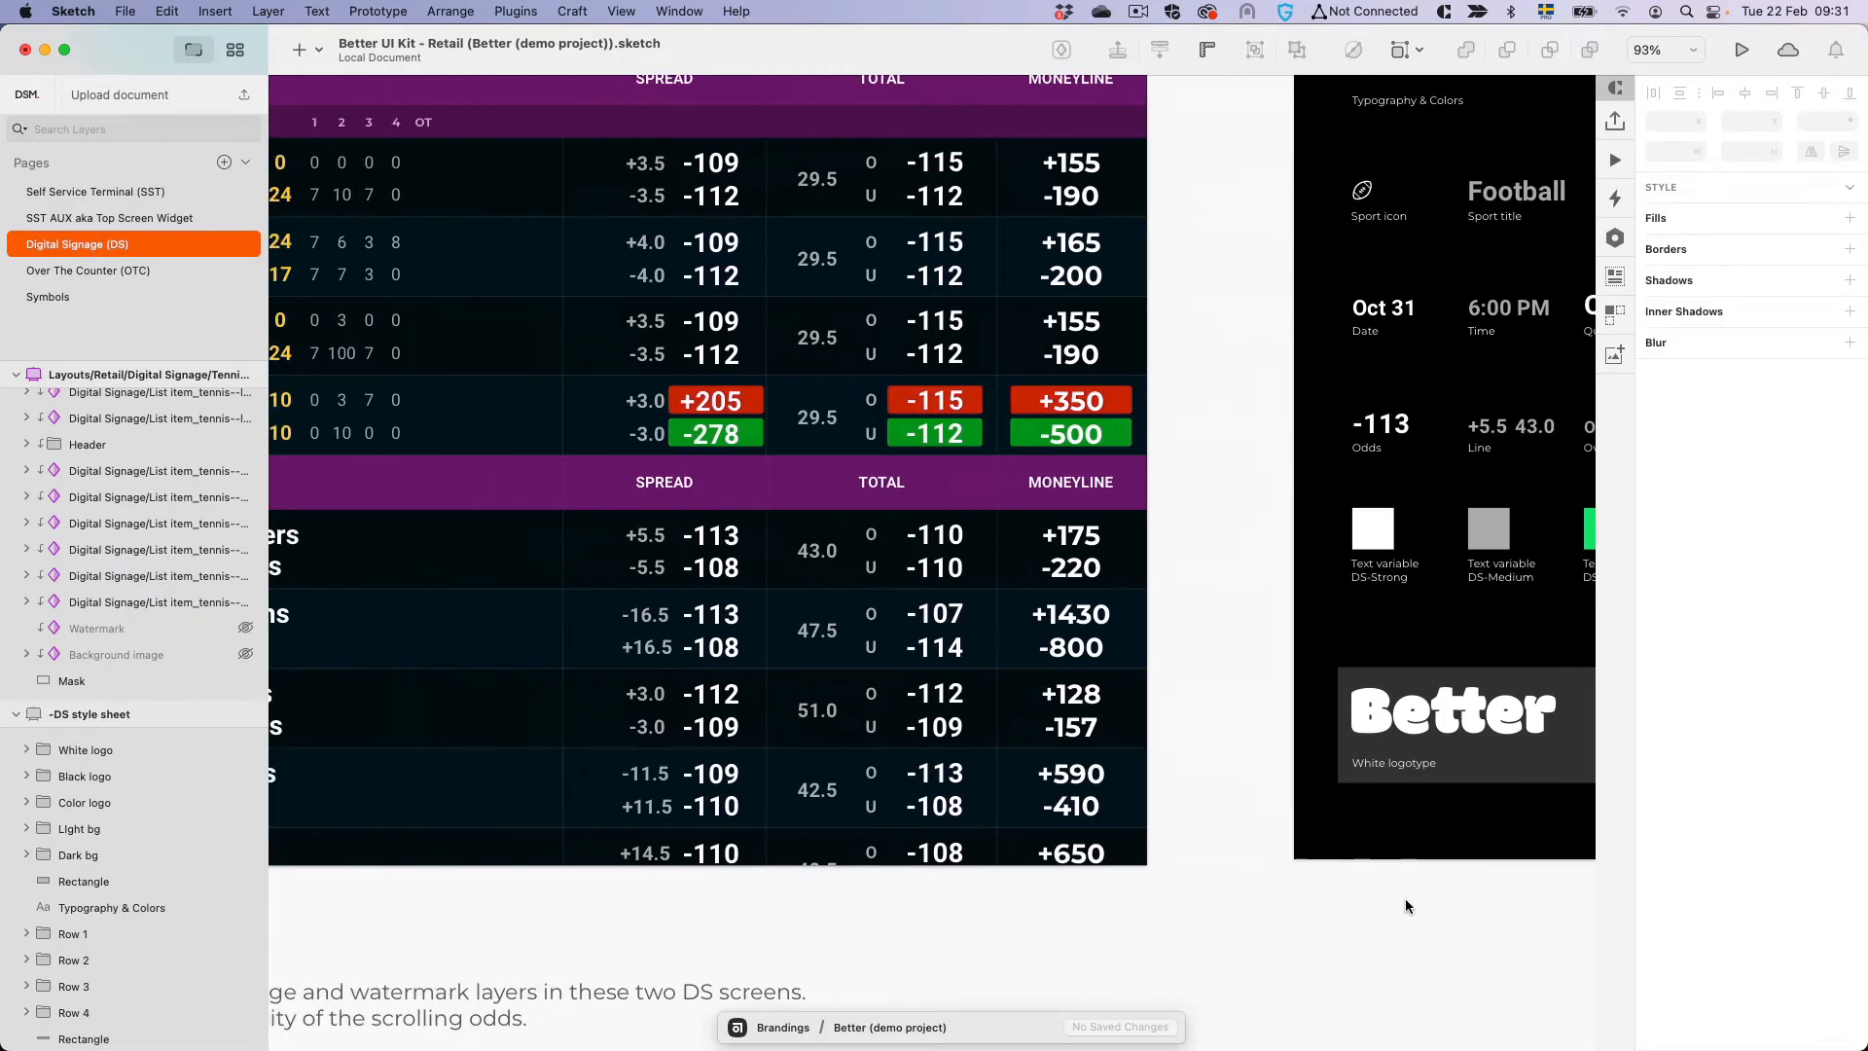
pyautogui.hscroll(5, 1414, 900)
pyautogui.hscroll(2, 1393, 895)
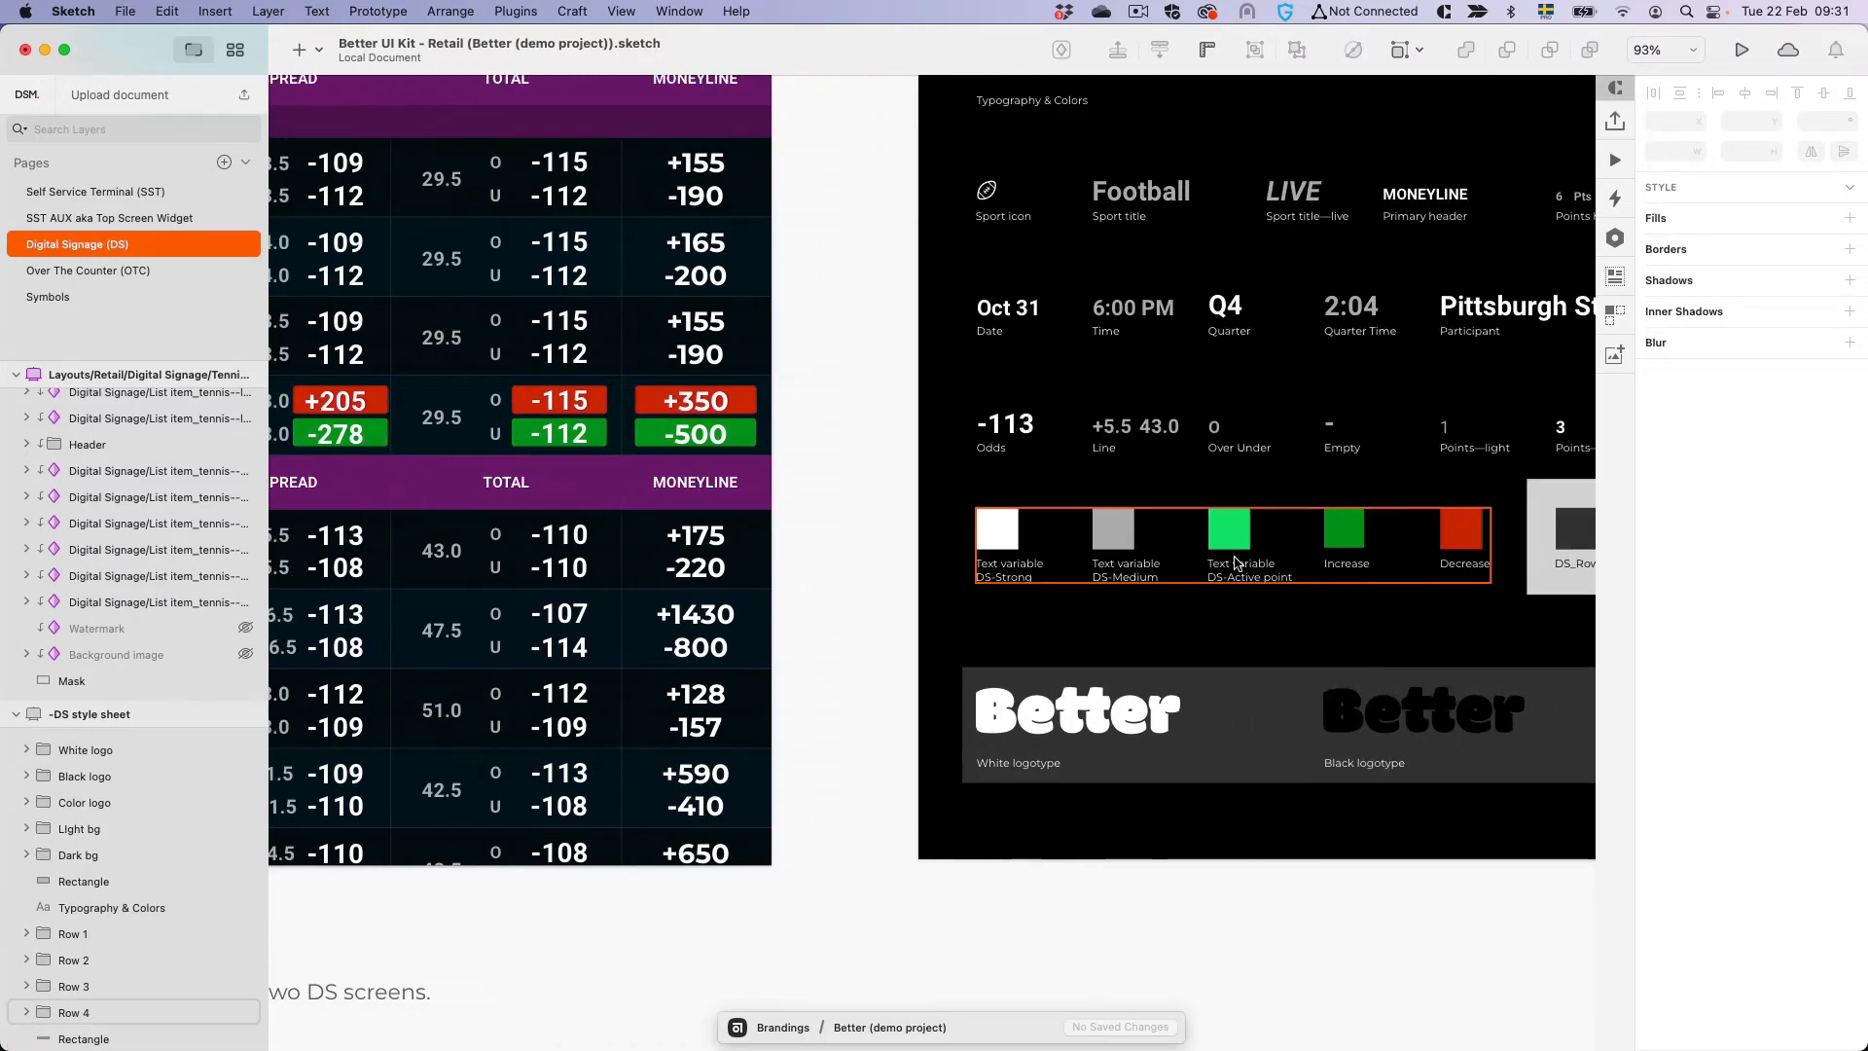
pyautogui.doubleClick(1237, 537)
pyautogui.doubleClick(1235, 529)
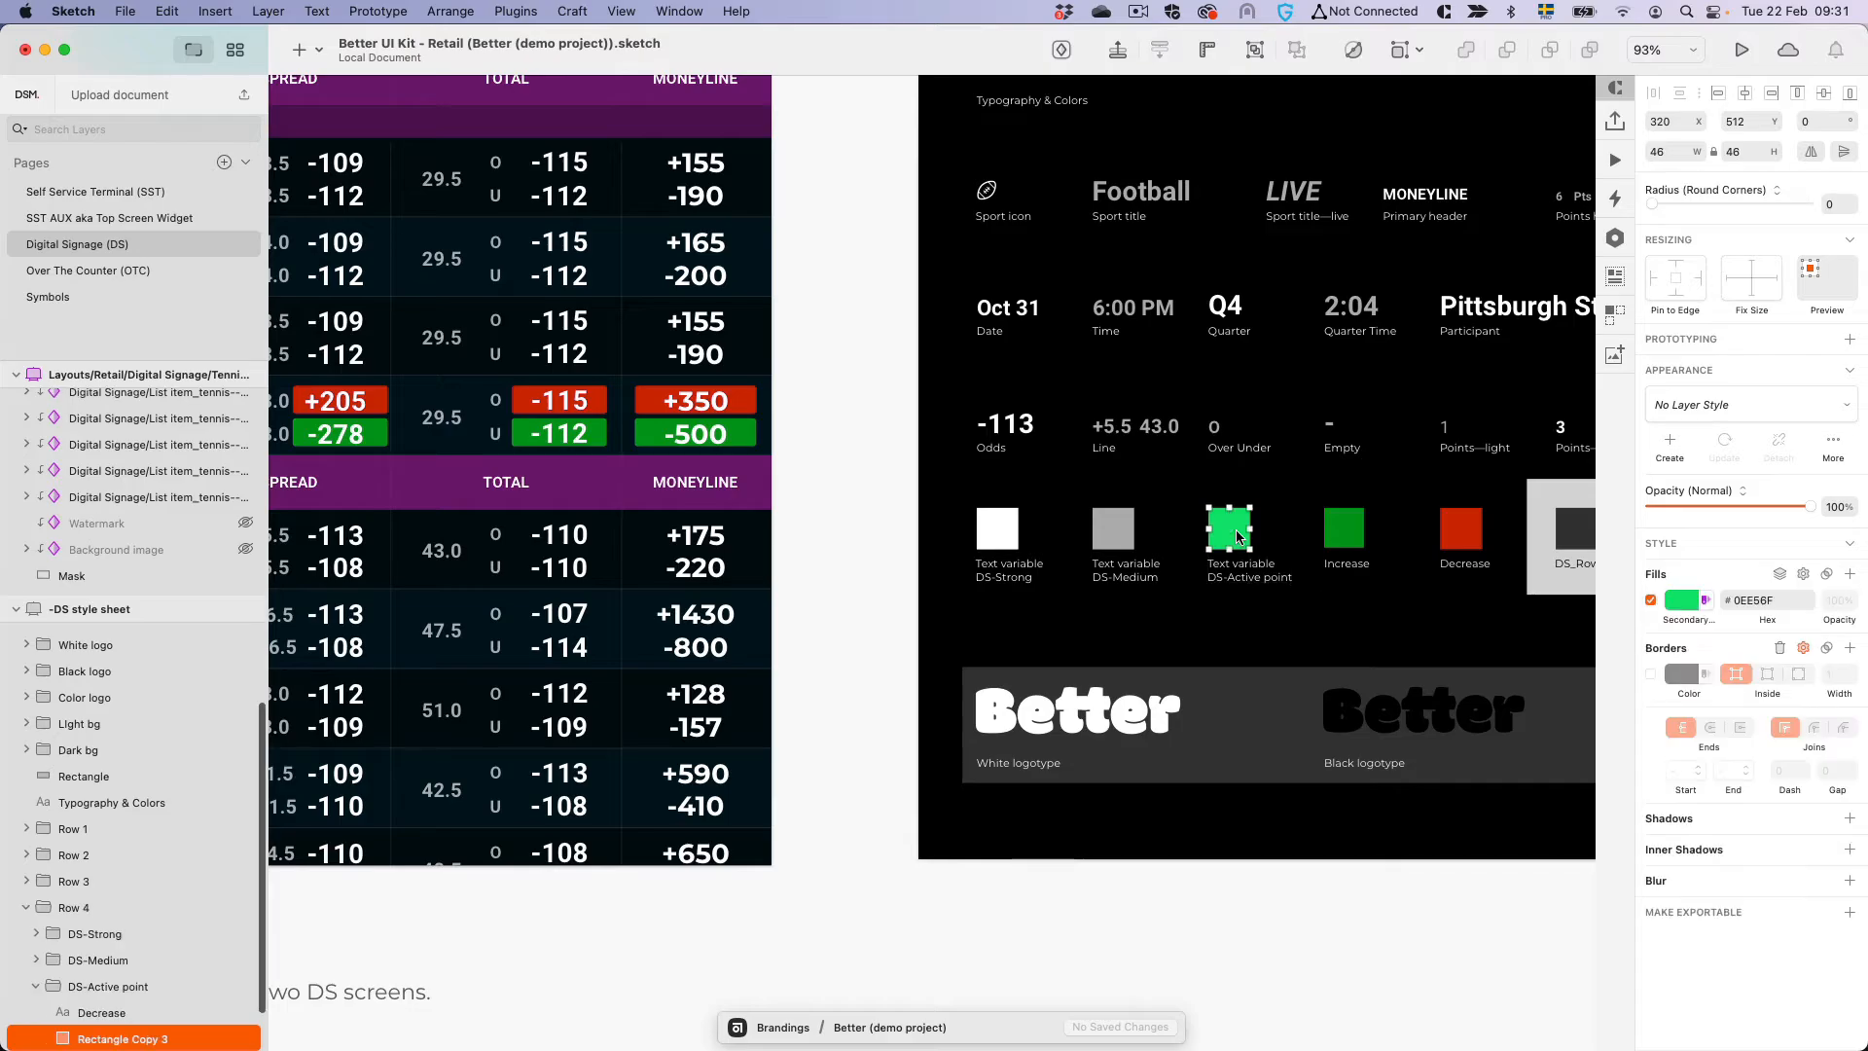
pyautogui.click(1676, 603)
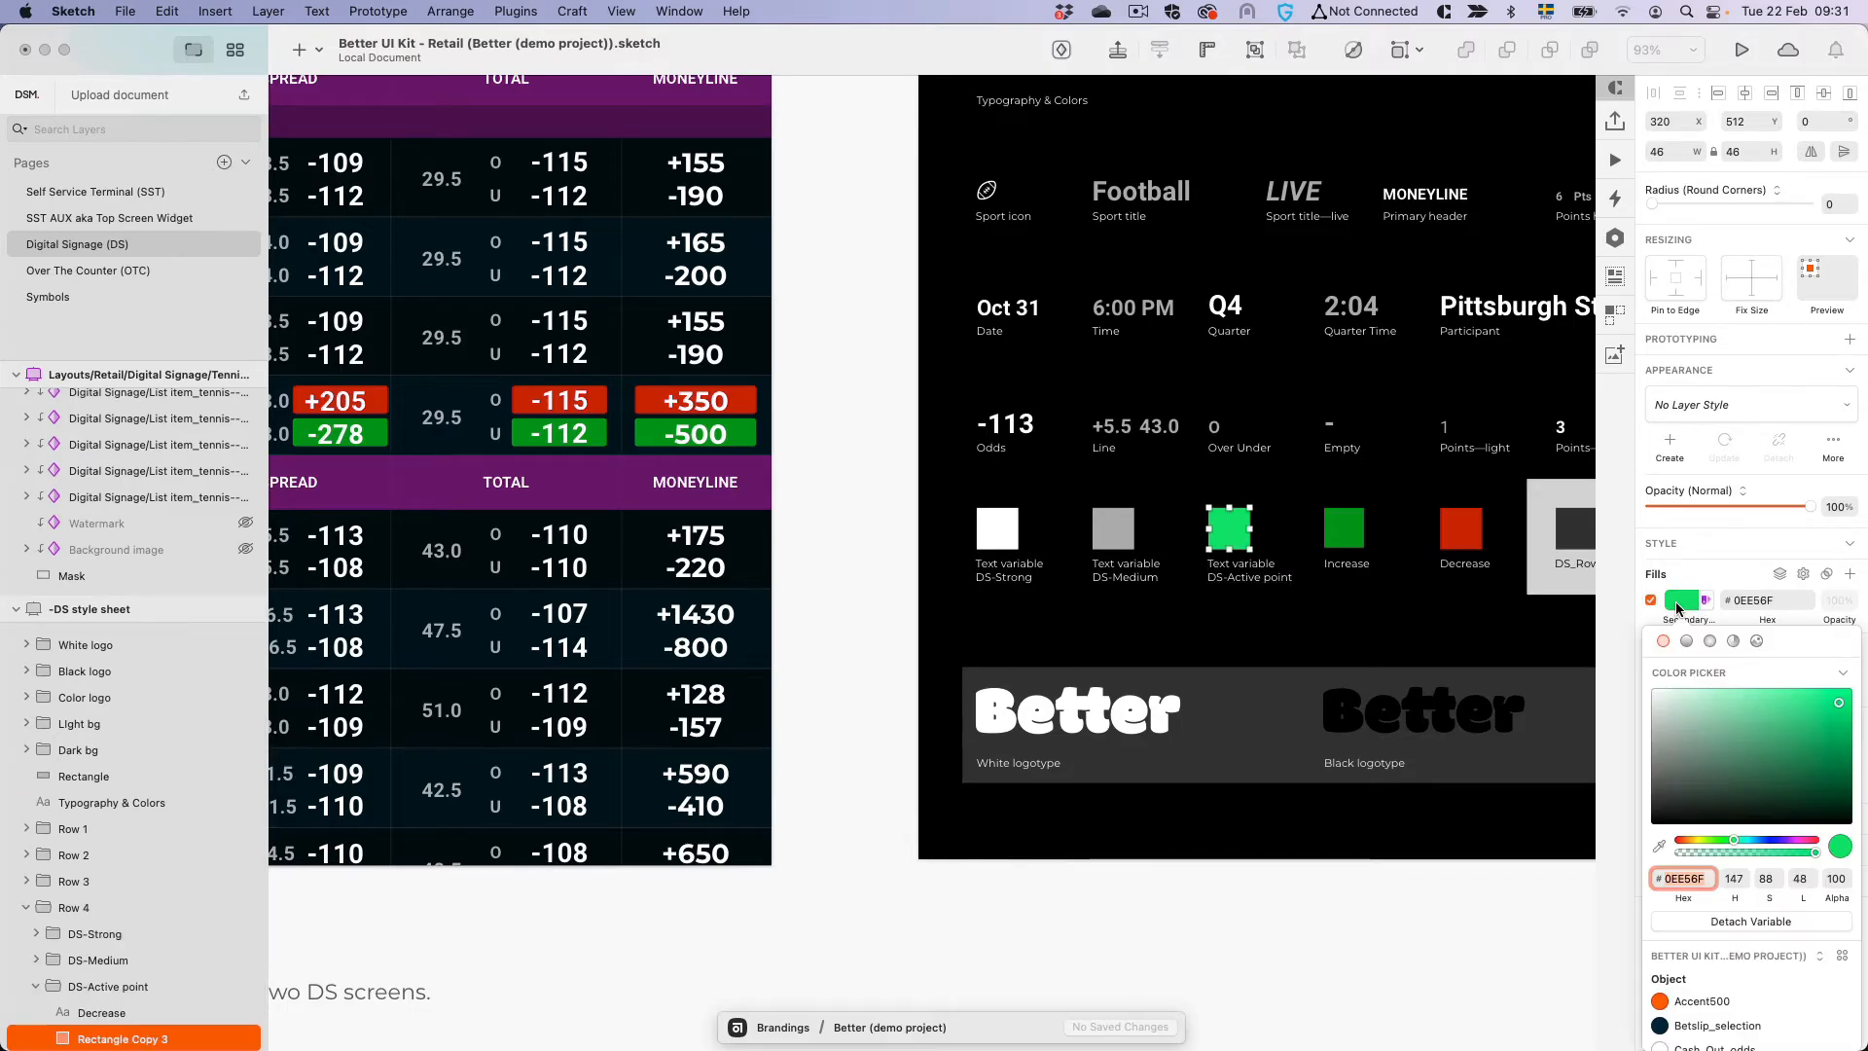
pyautogui.click(1567, 925)
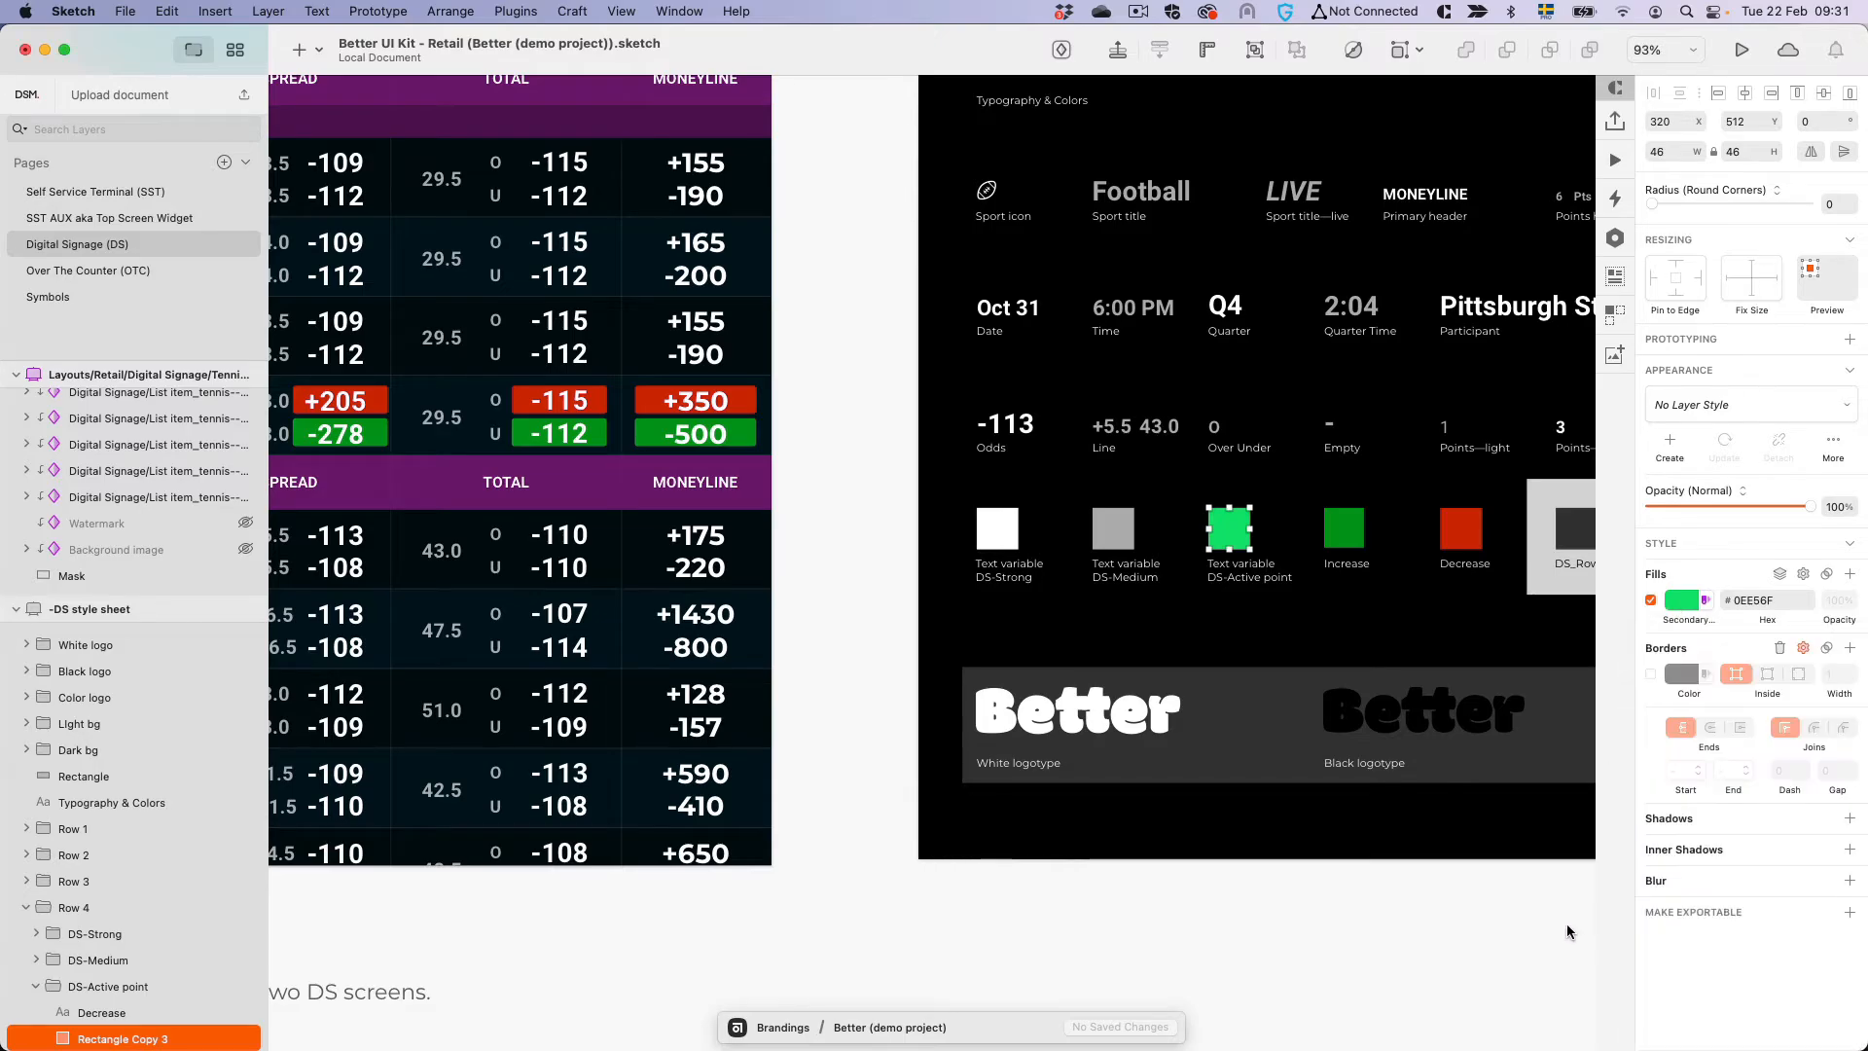
pyautogui.press('super+z')
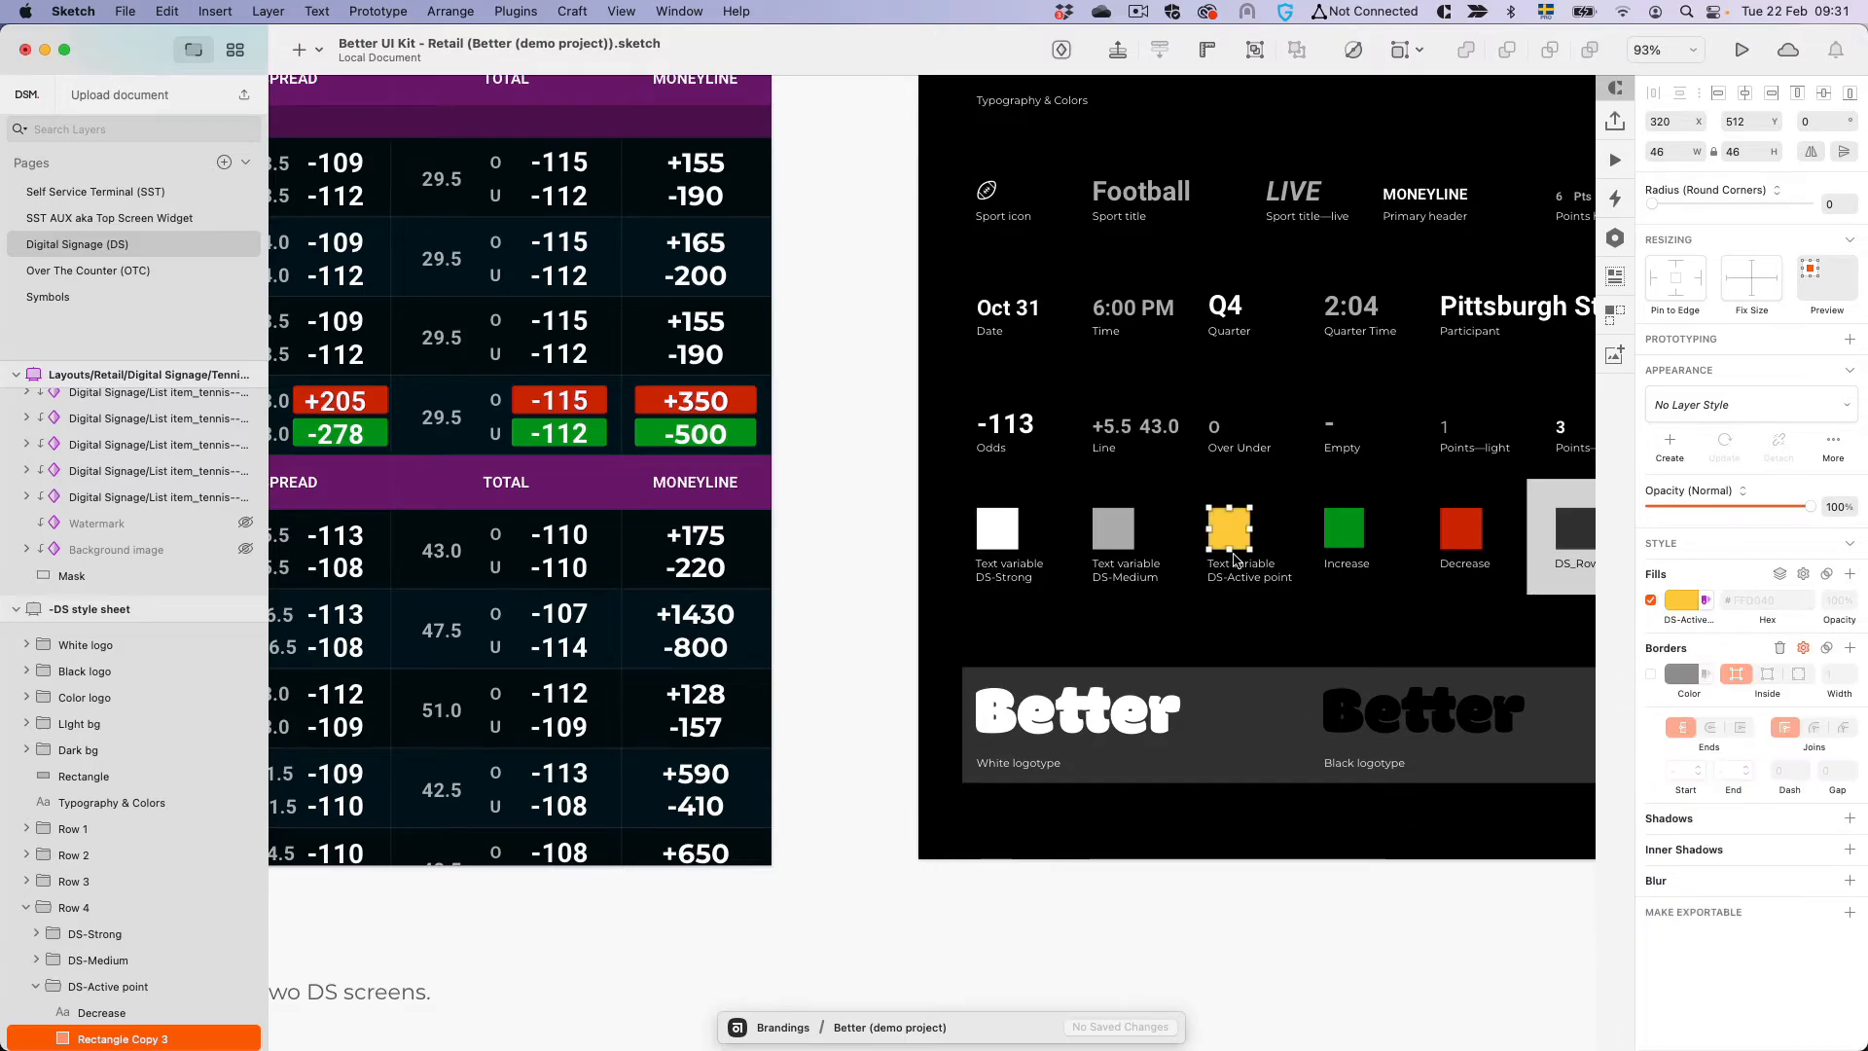
pyautogui.doubleClick(1228, 523)
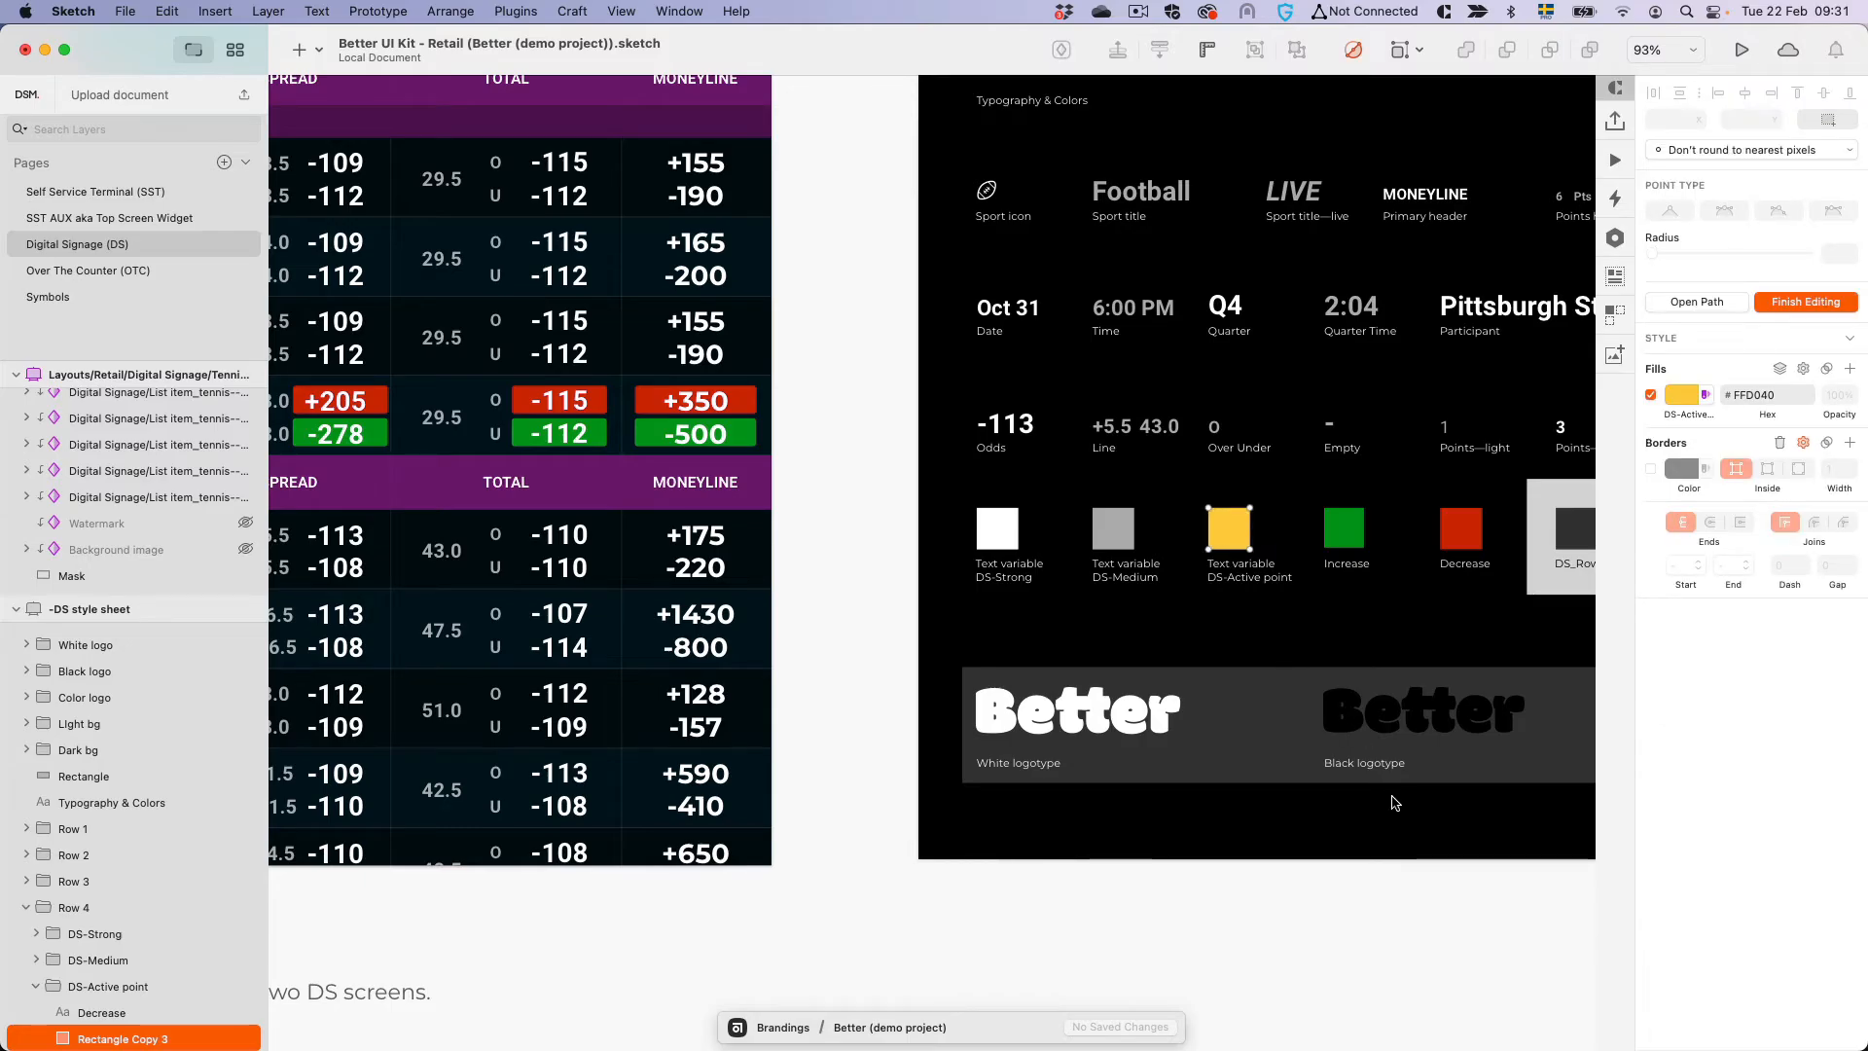
pyautogui.press('Escape')
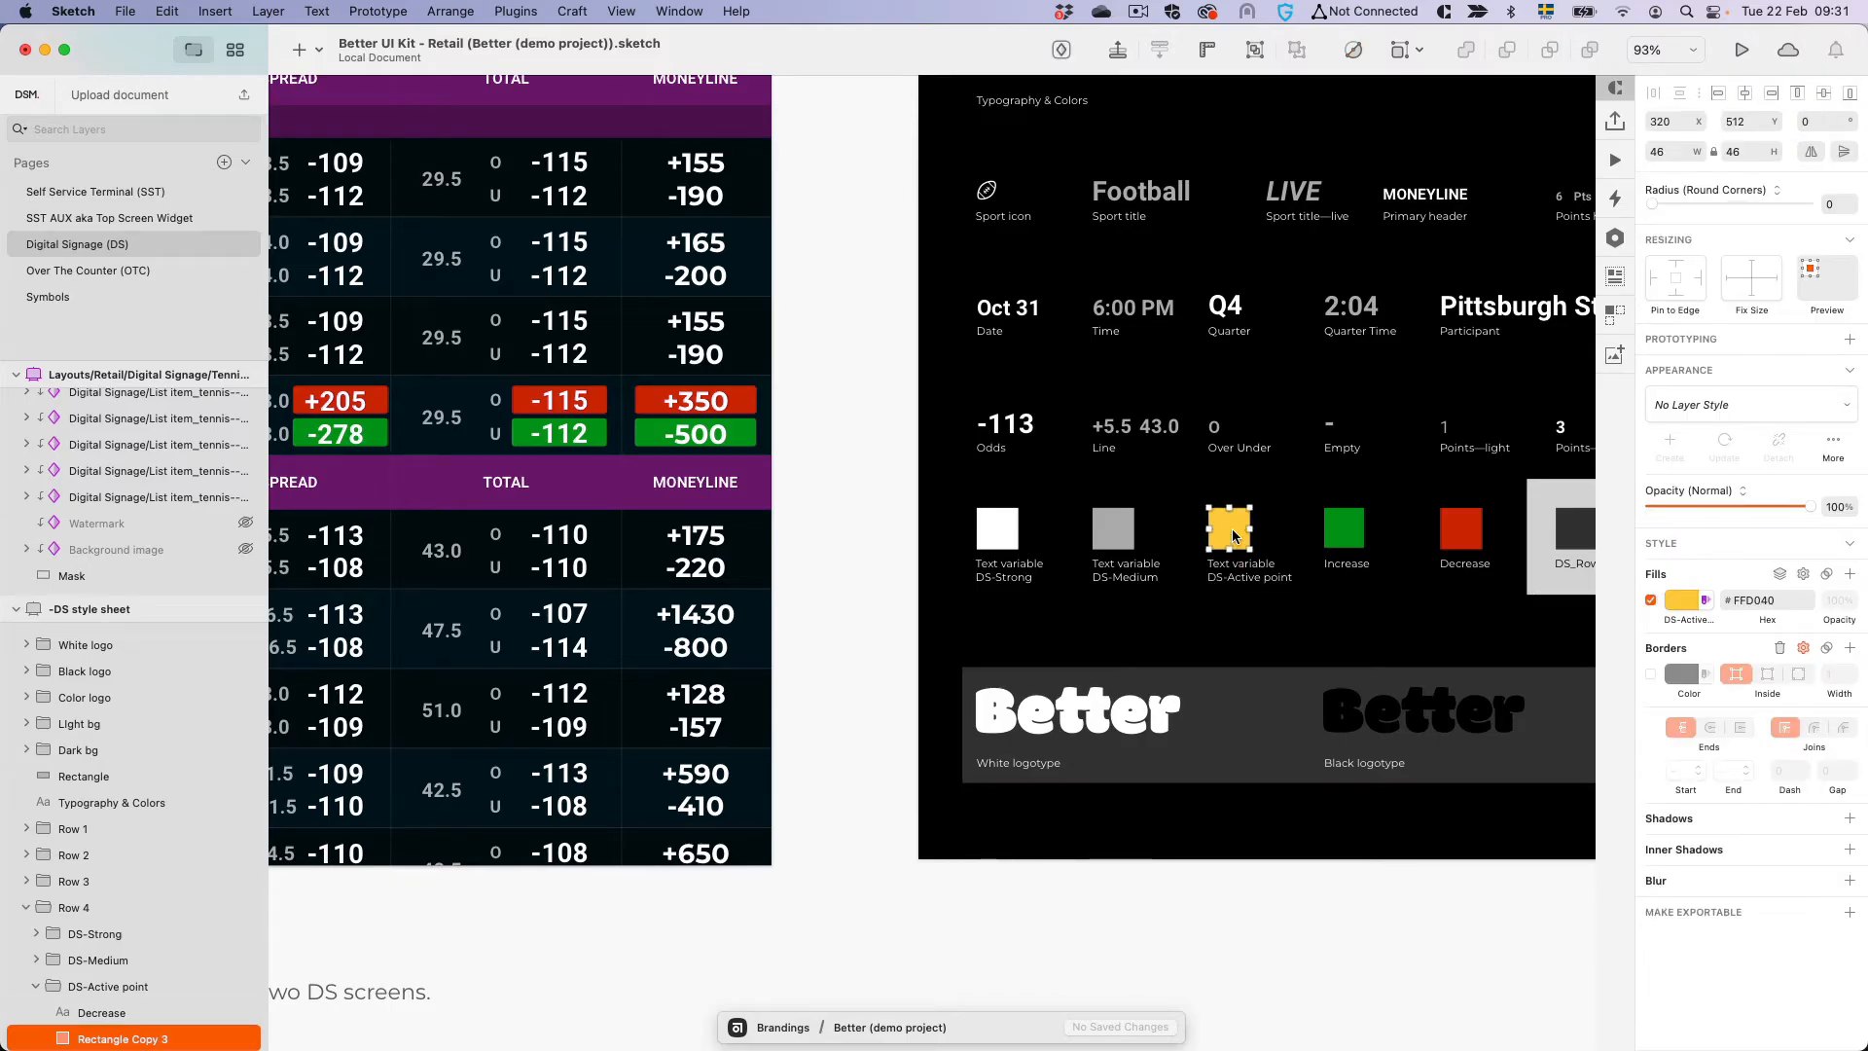
pyautogui.click(1767, 599)
pyautogui.write('dfdf')
pyautogui.press('cmd+a')
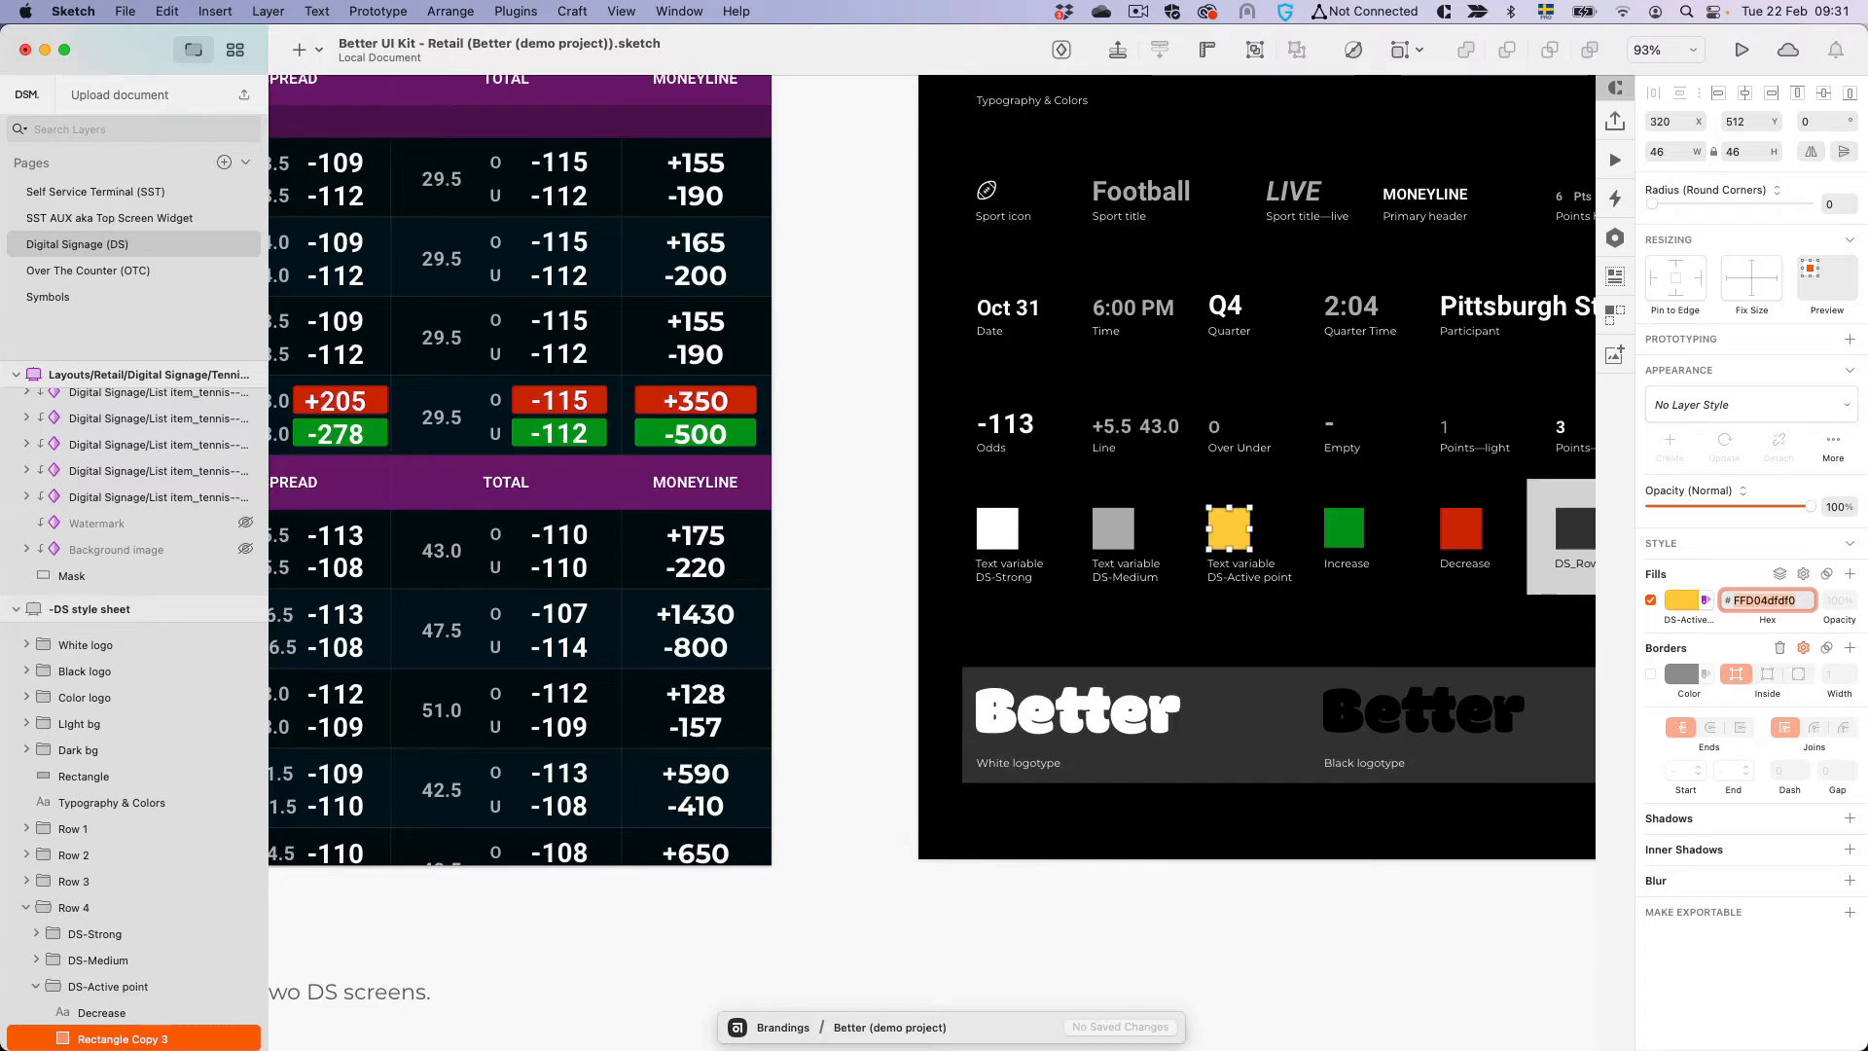
pyautogui.press('BackSpace')
pyautogui.click(1681, 599)
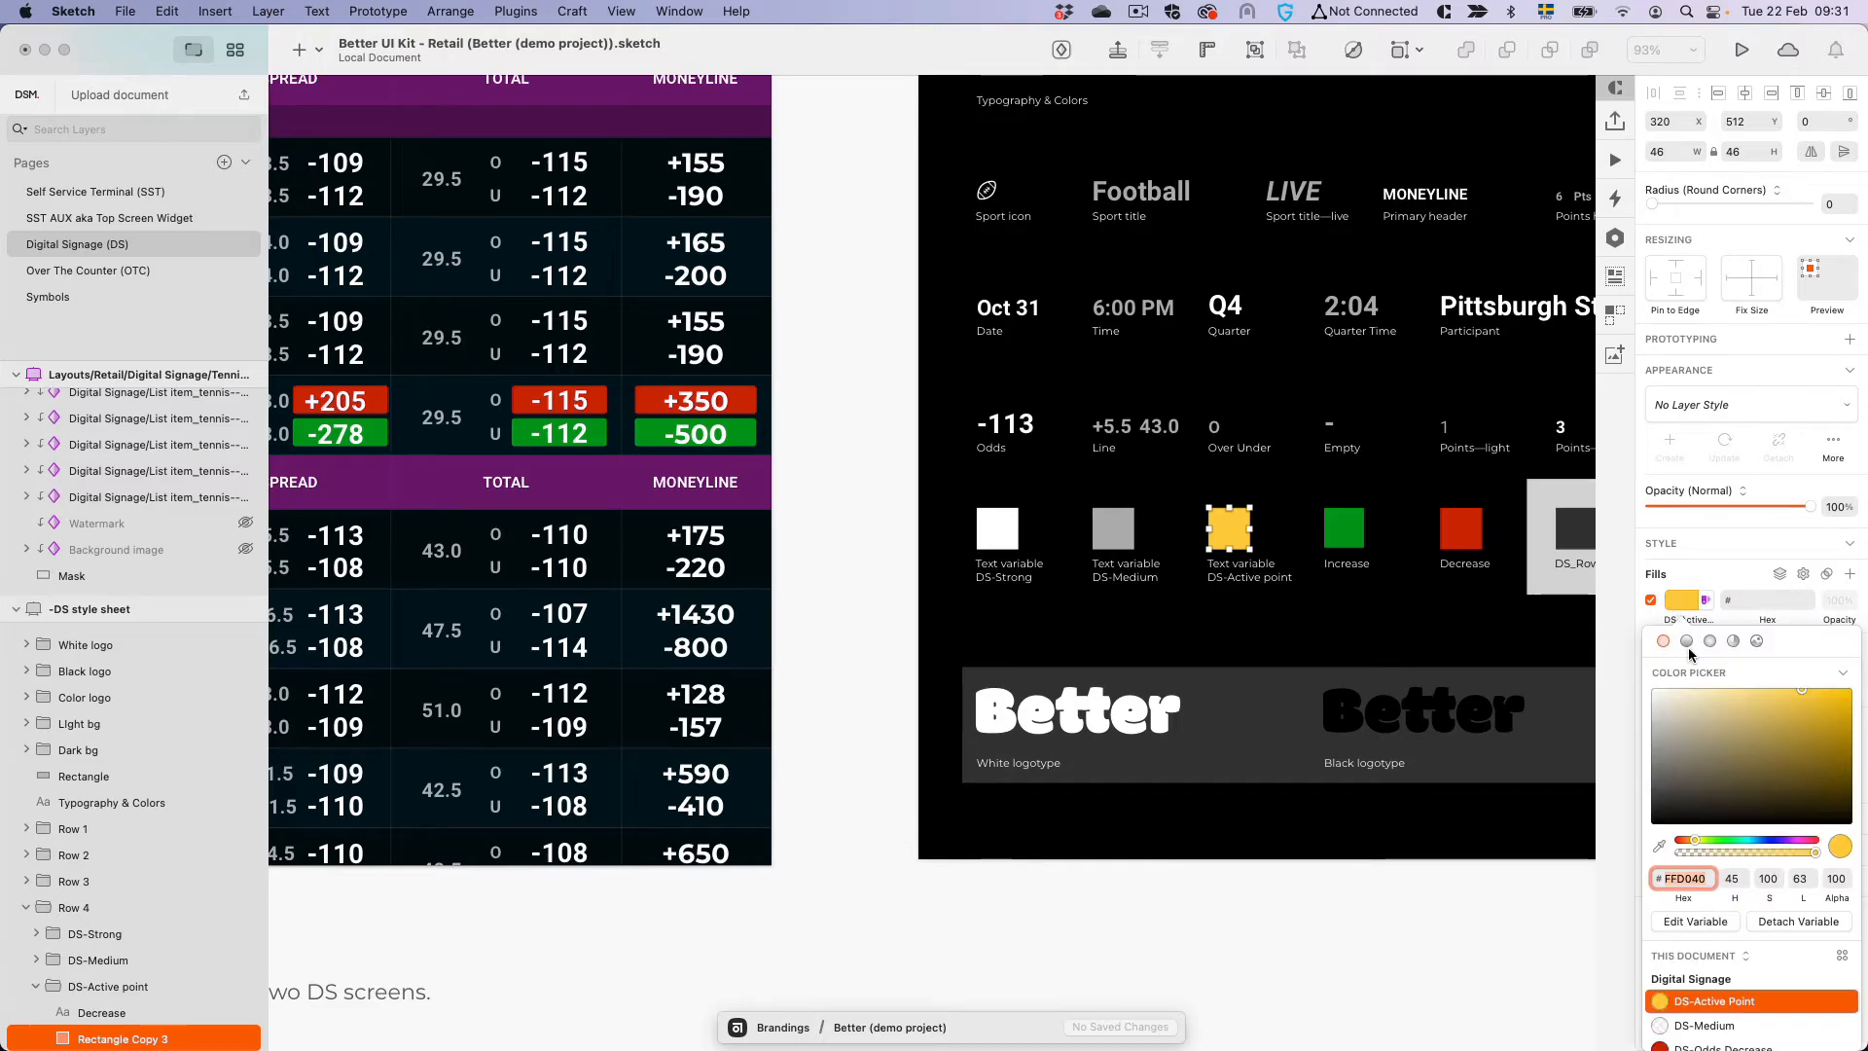
pyautogui.click(1719, 838)
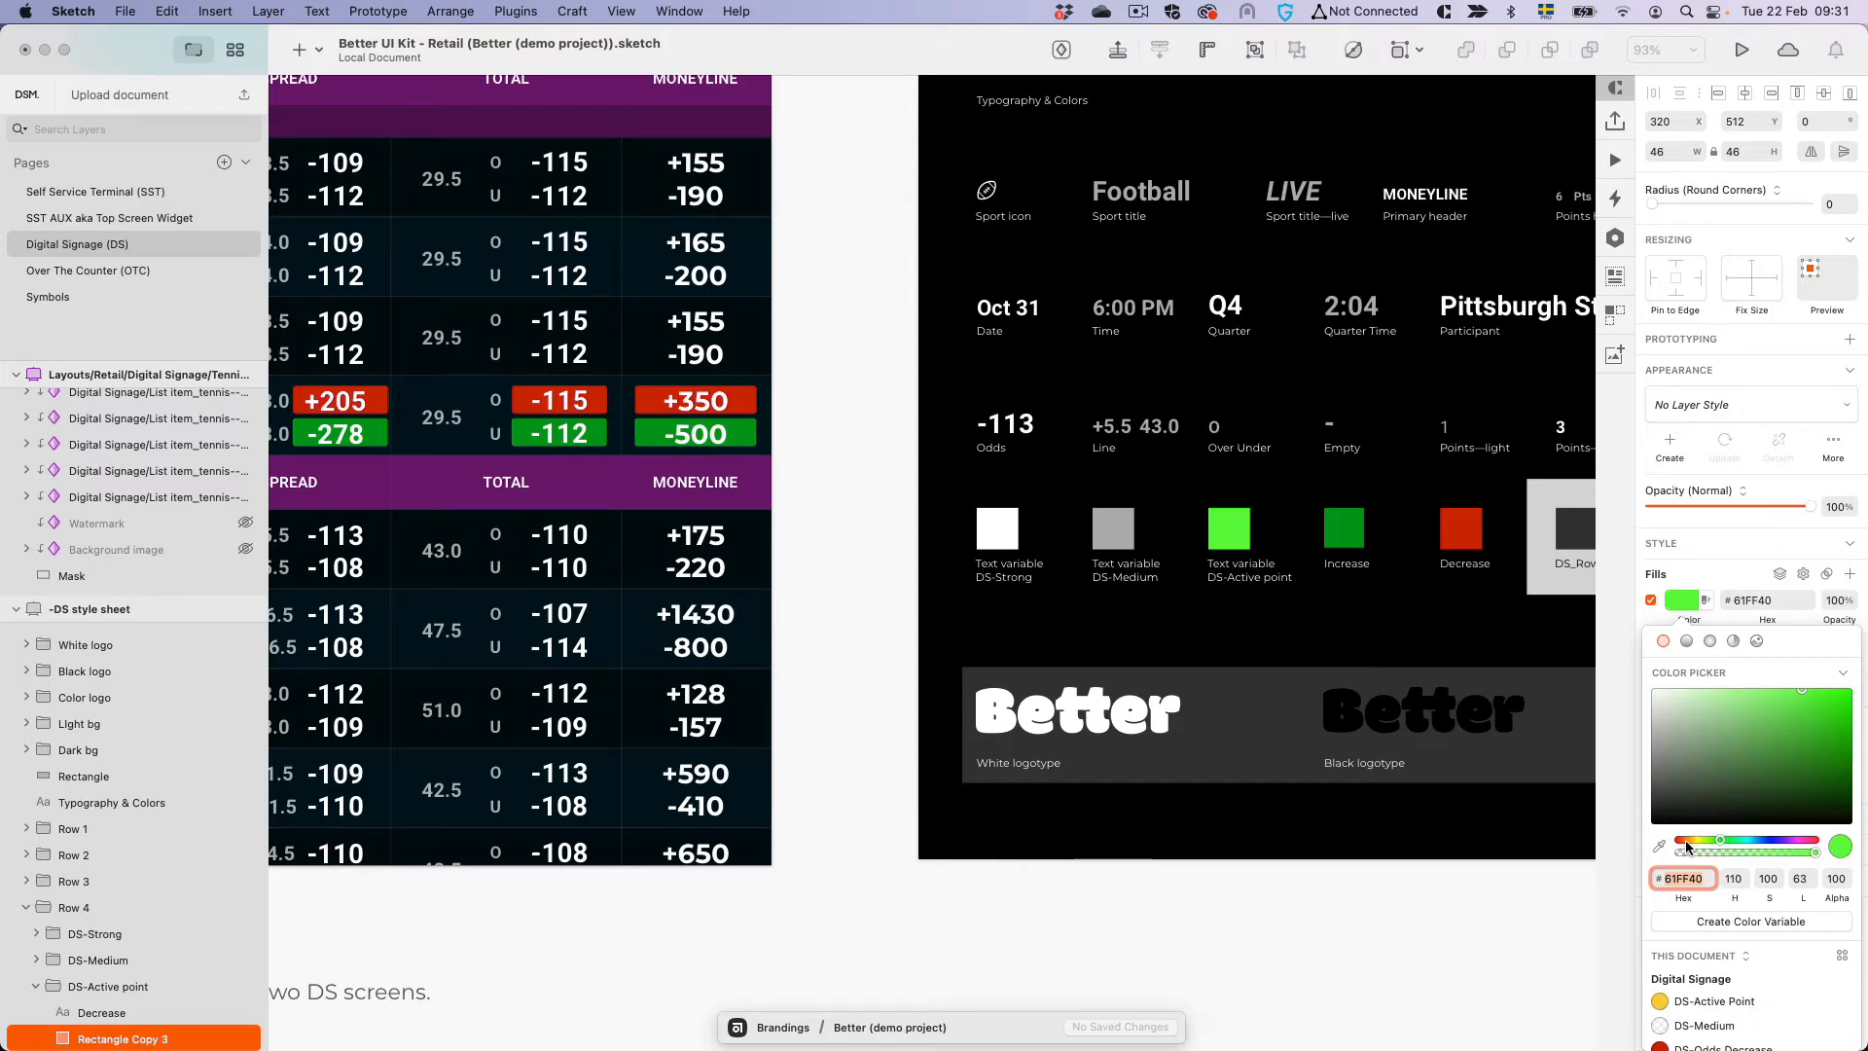
pyautogui.click(1613, 849)
pyautogui.press('cmd+z')
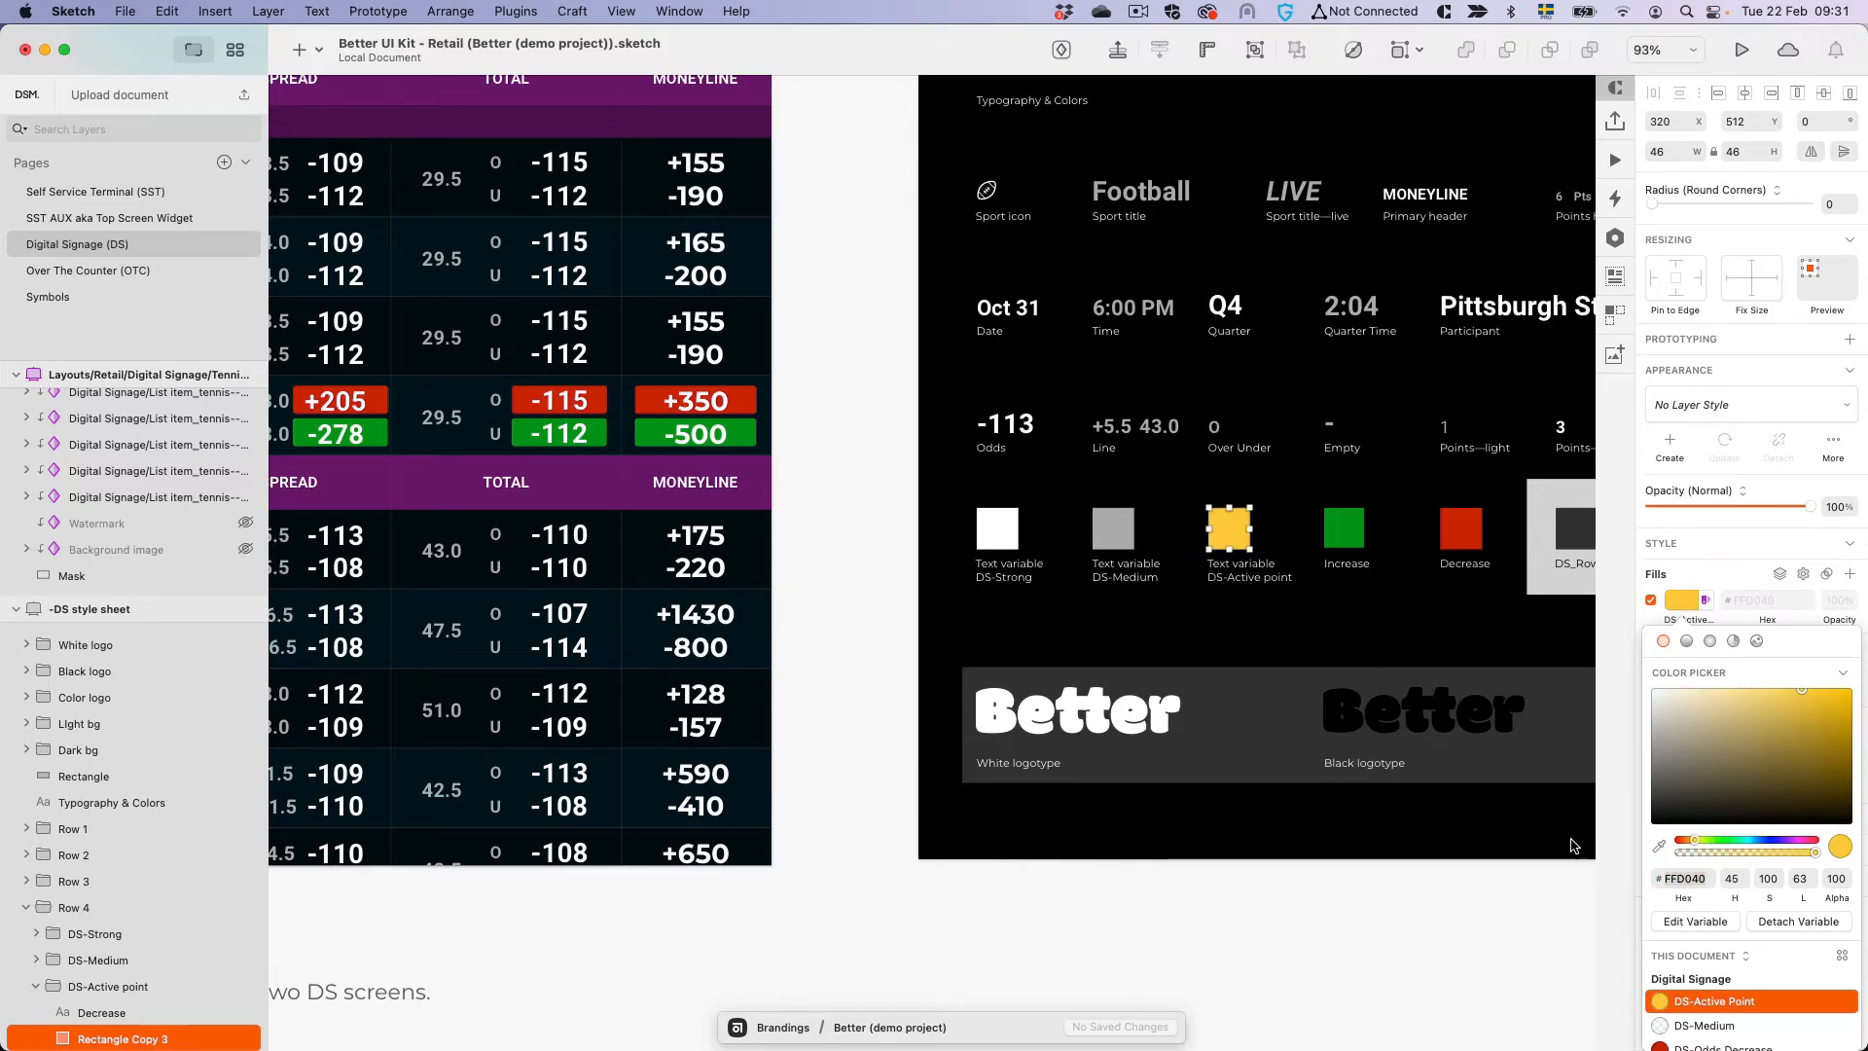
pyautogui.click(1572, 844)
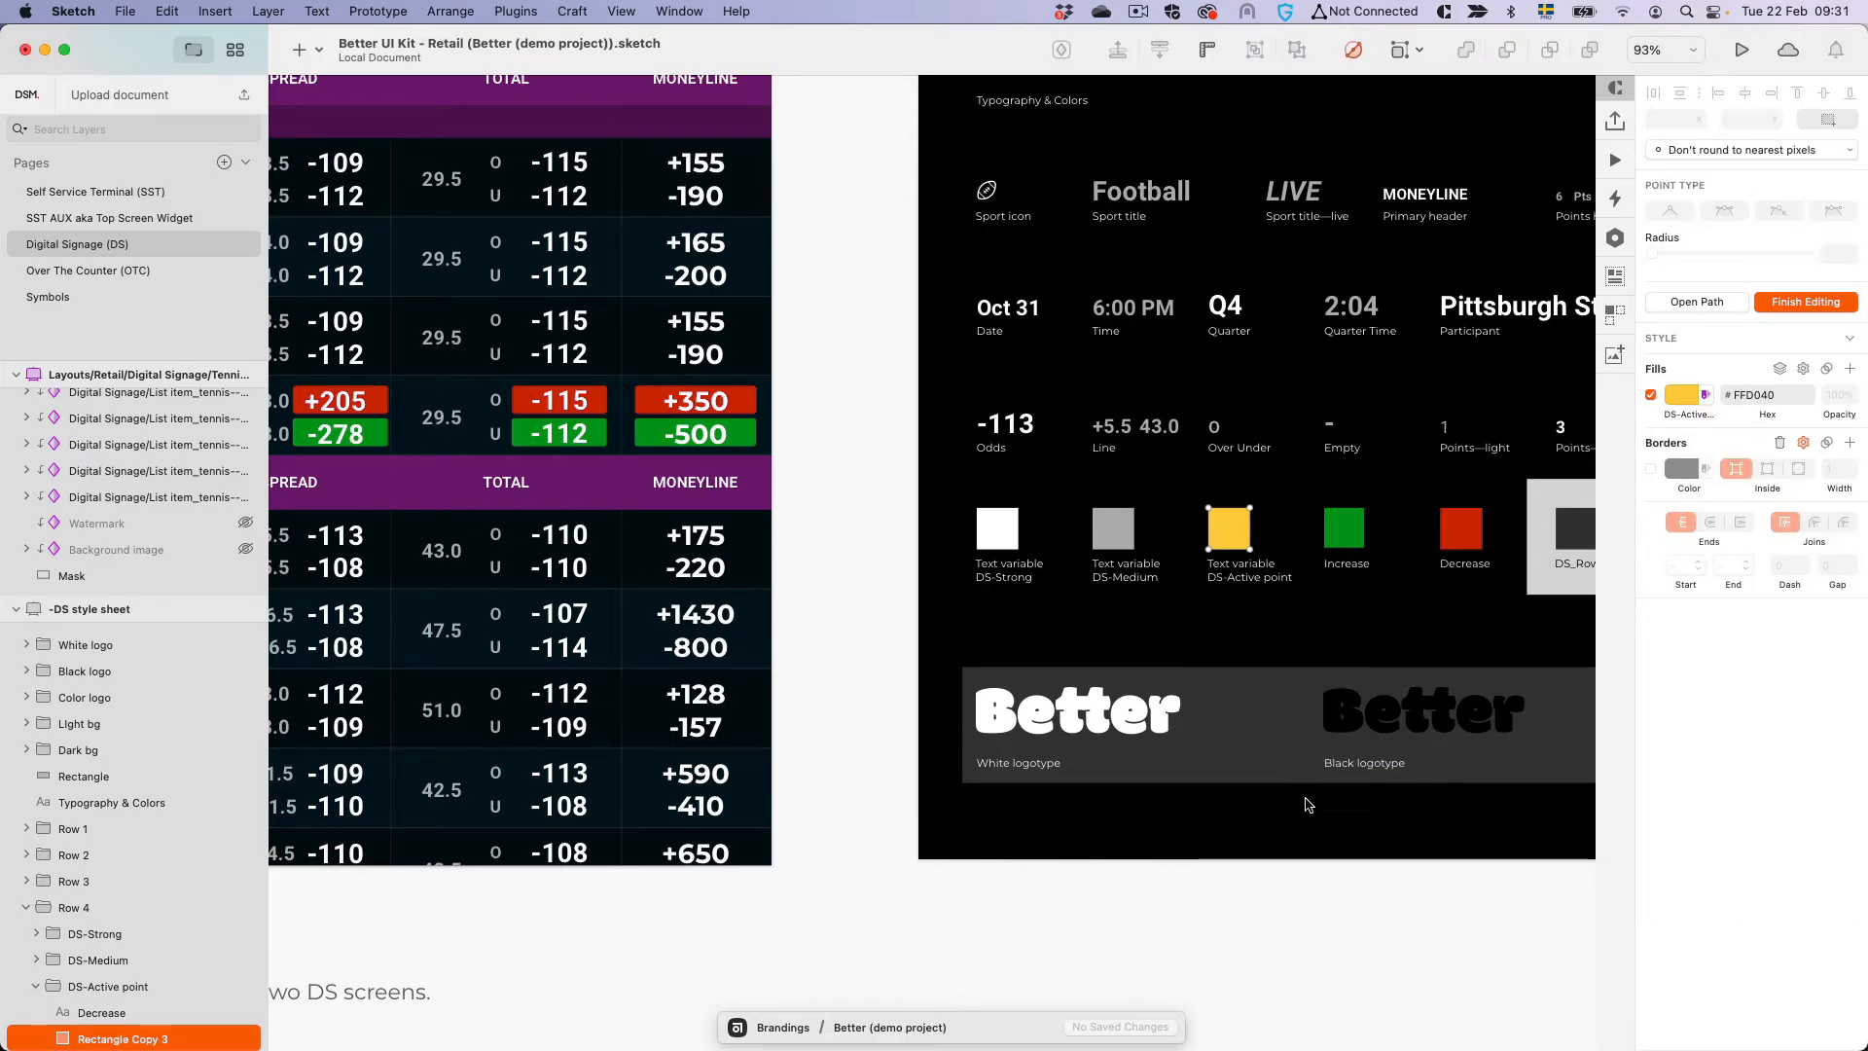
pyautogui.click(1333, 932)
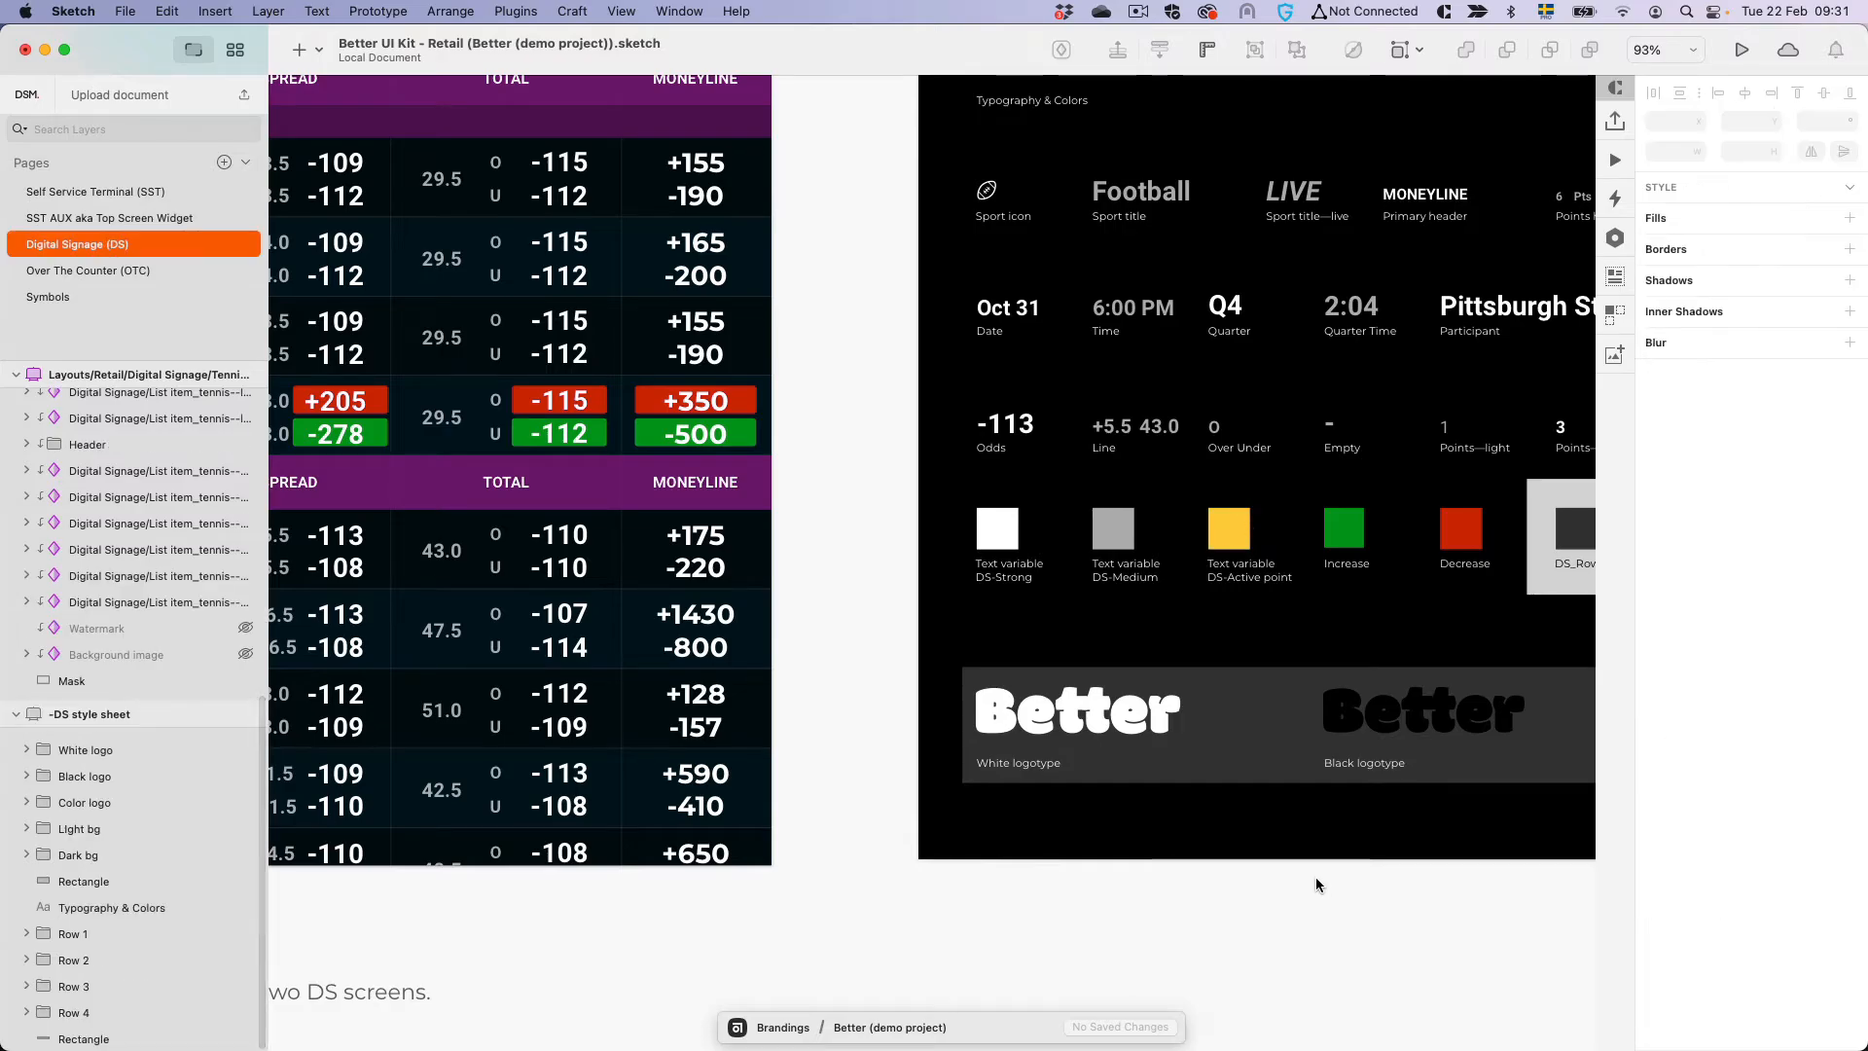
pyautogui.click(1229, 527)
# Step: Open the live football list item's symbol source from the JAX vs SEA row
pyautogui.doubleClick(1230, 527)
pyautogui.hscroll(-10, 902, 518)
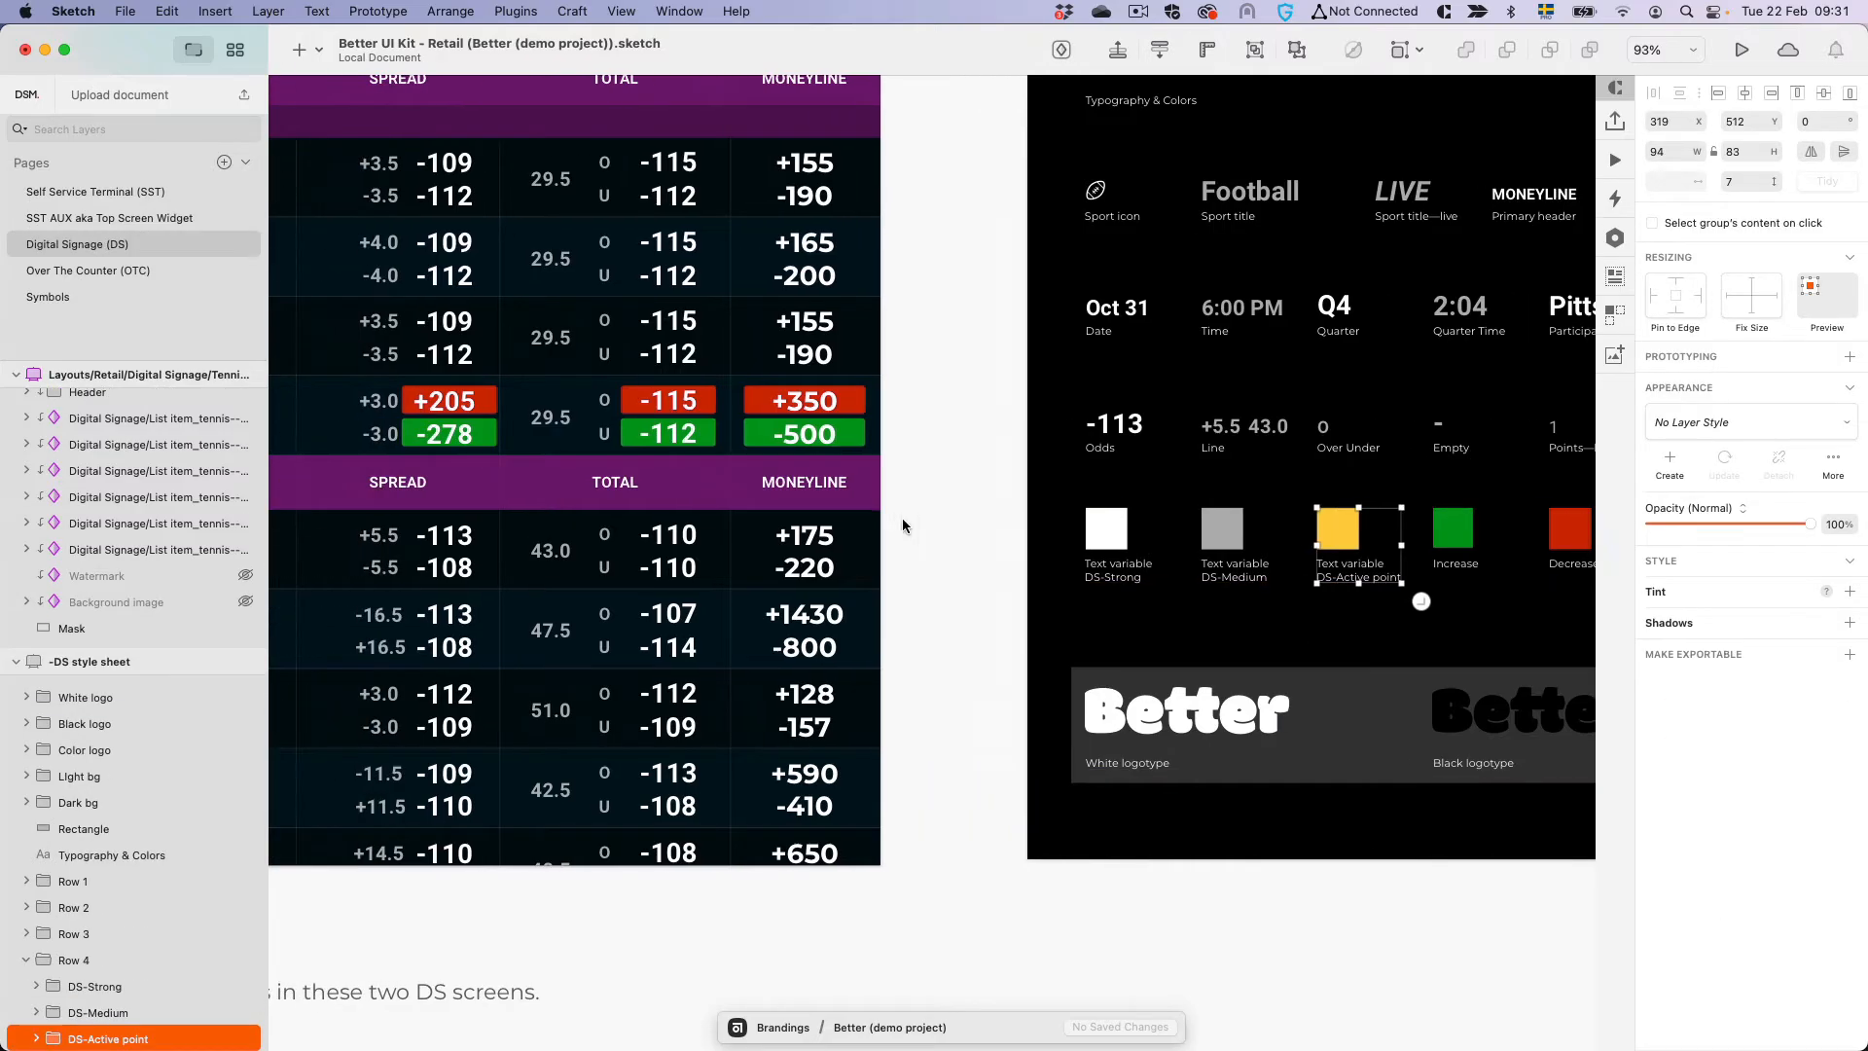
pyautogui.scroll(3, 914, 527)
pyautogui.hscroll(-3, 914, 527)
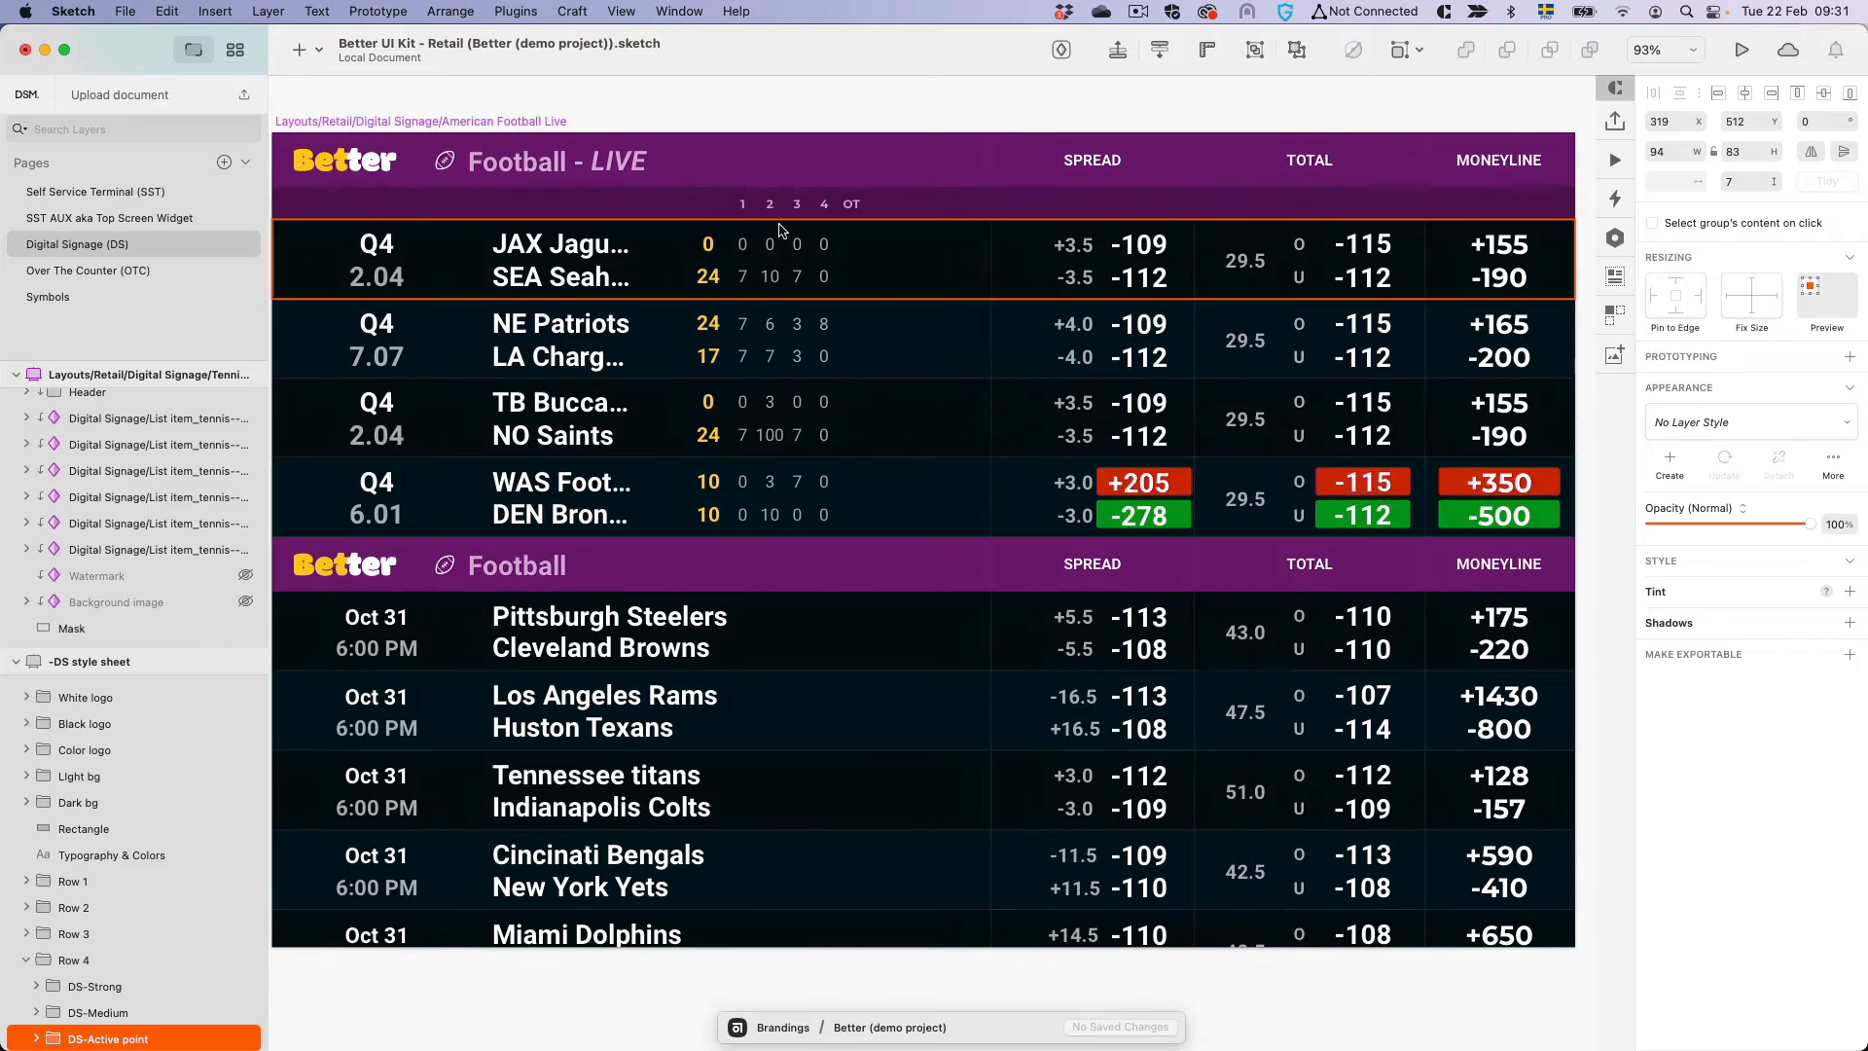
pyautogui.click(712, 248)
pyautogui.doubleClick(712, 247)
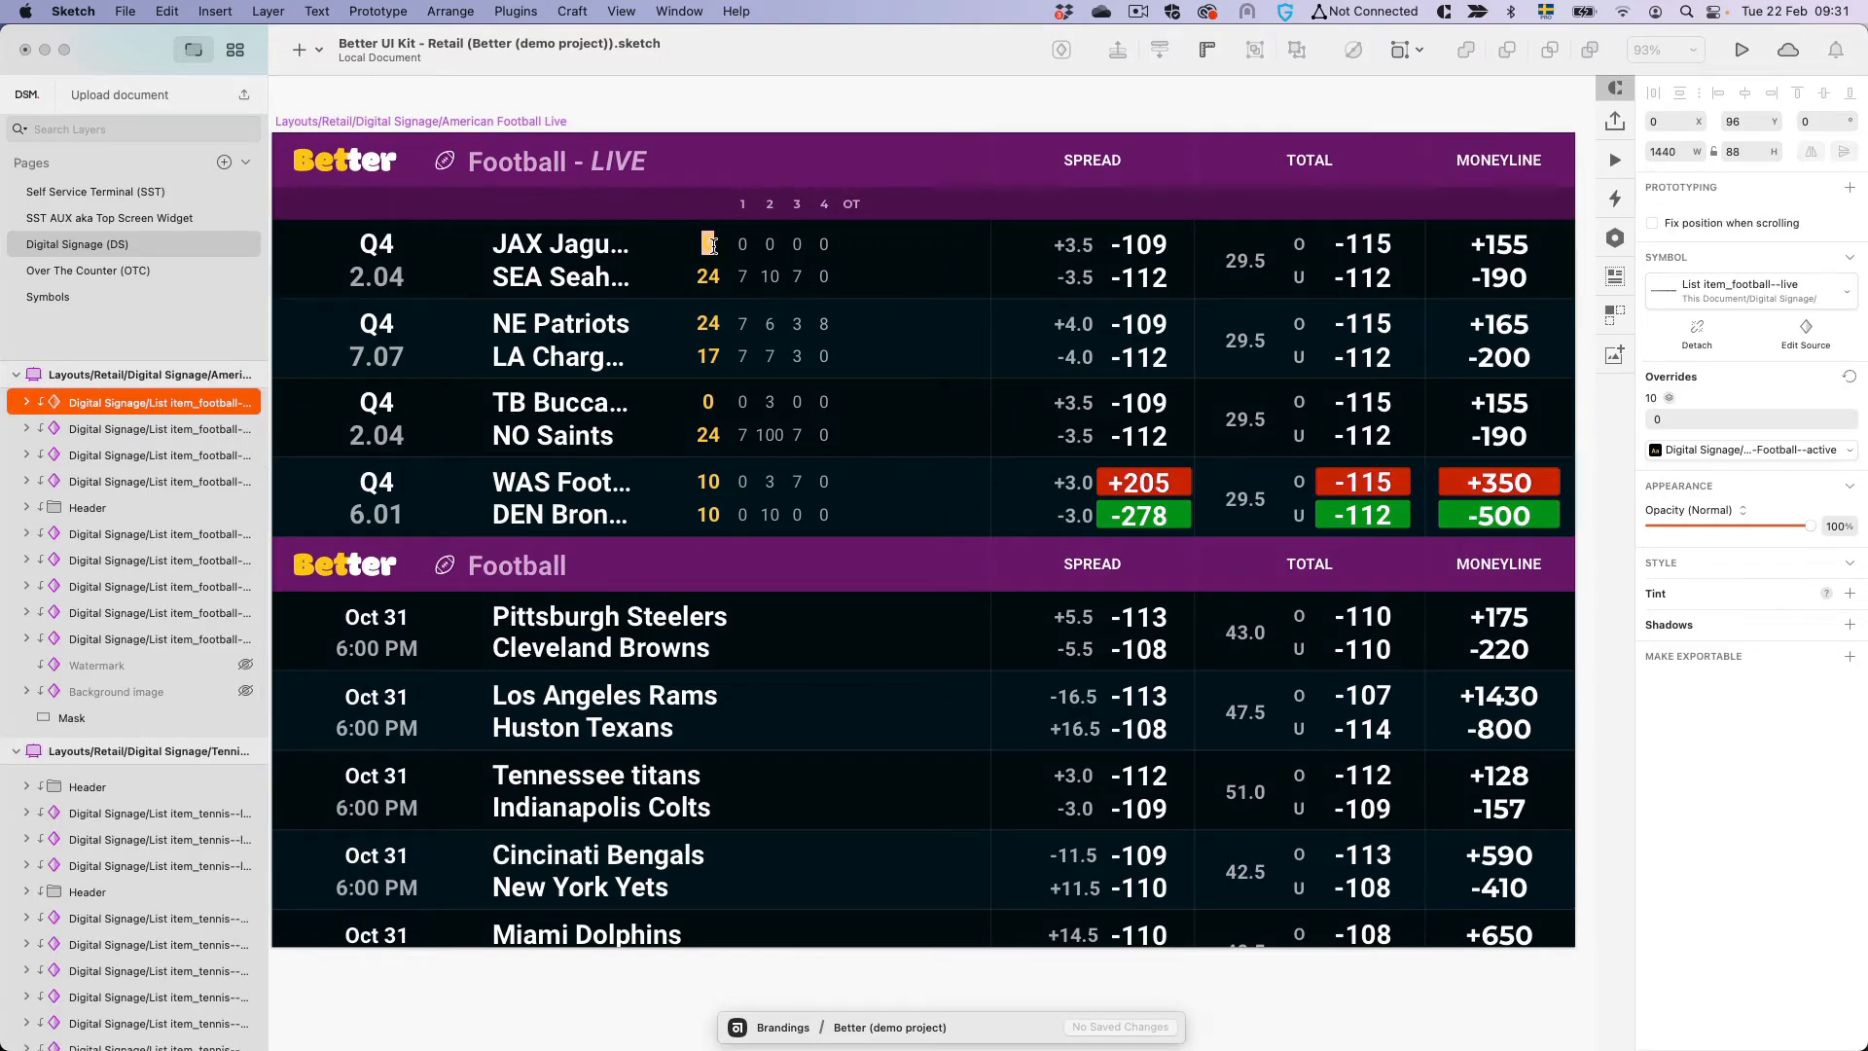
pyautogui.press('Escape')
pyautogui.doubleClick(710, 245)
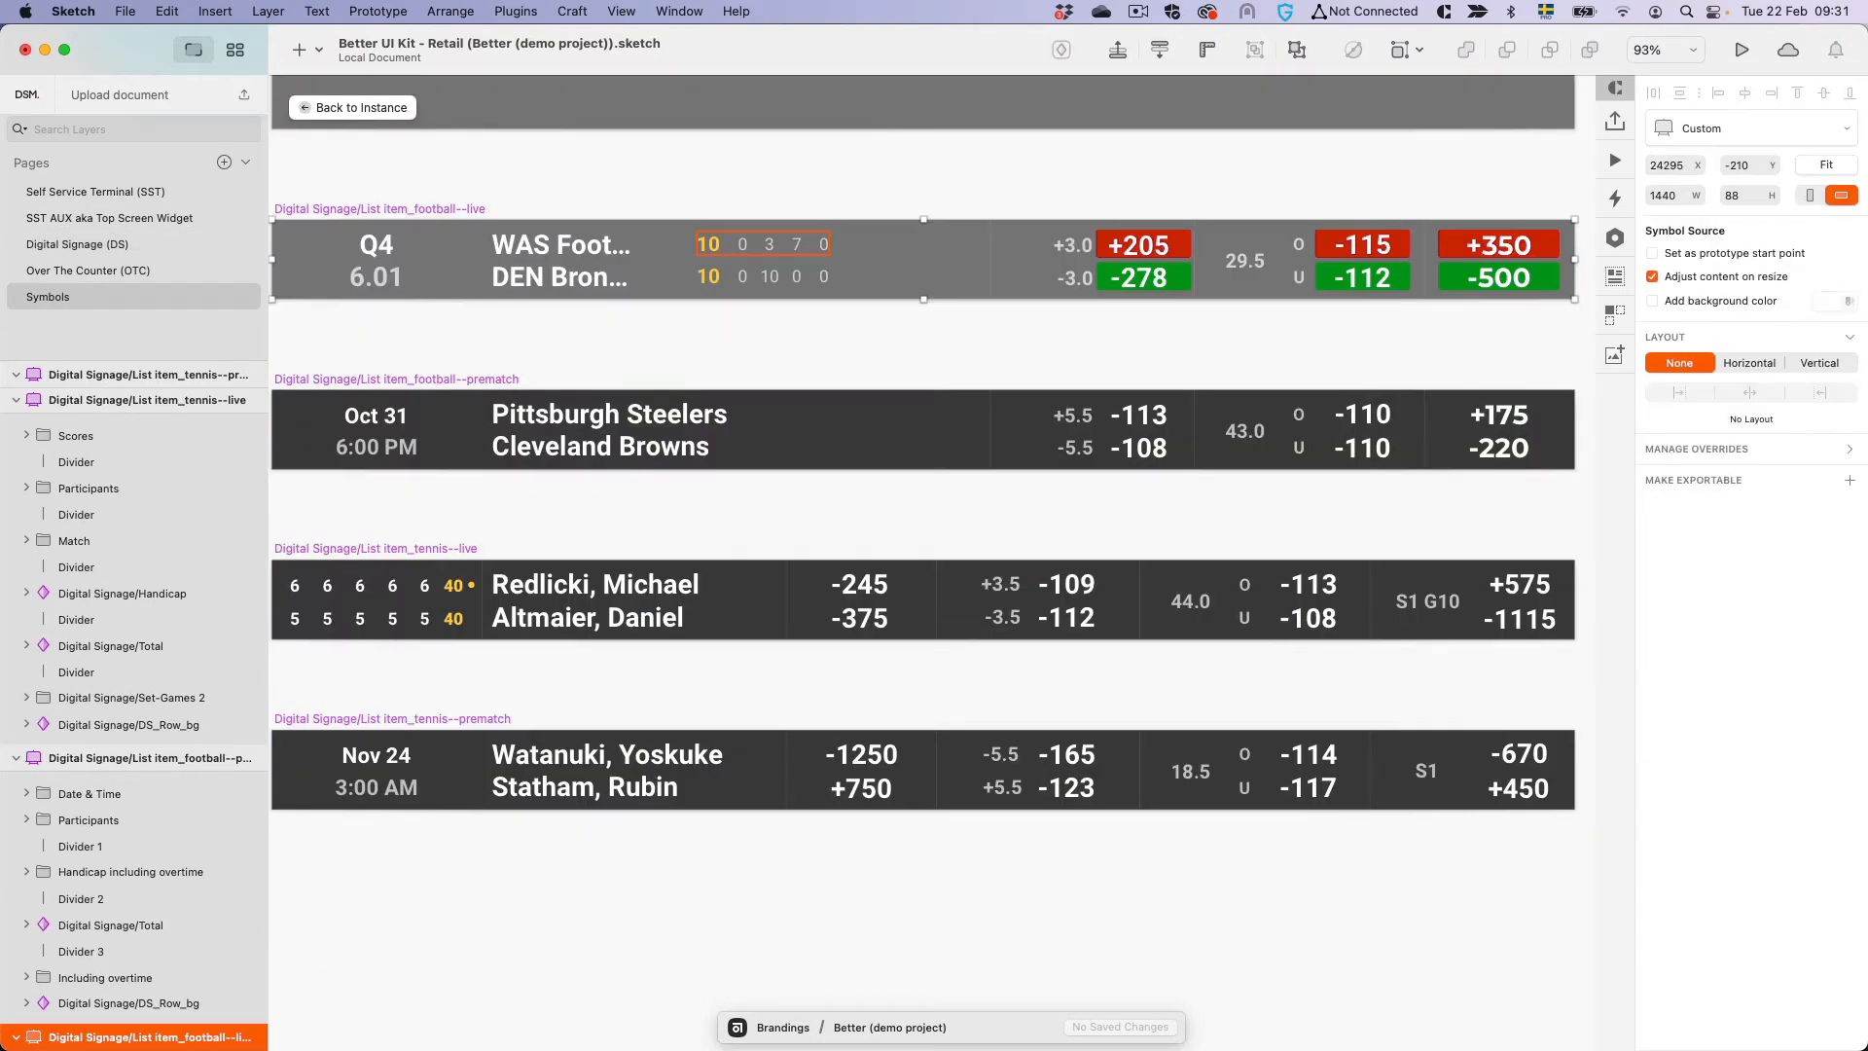
# Step: Select both yellow 10 scores and the two tennis 40 scores together
pyautogui.doubleClick(709, 249)
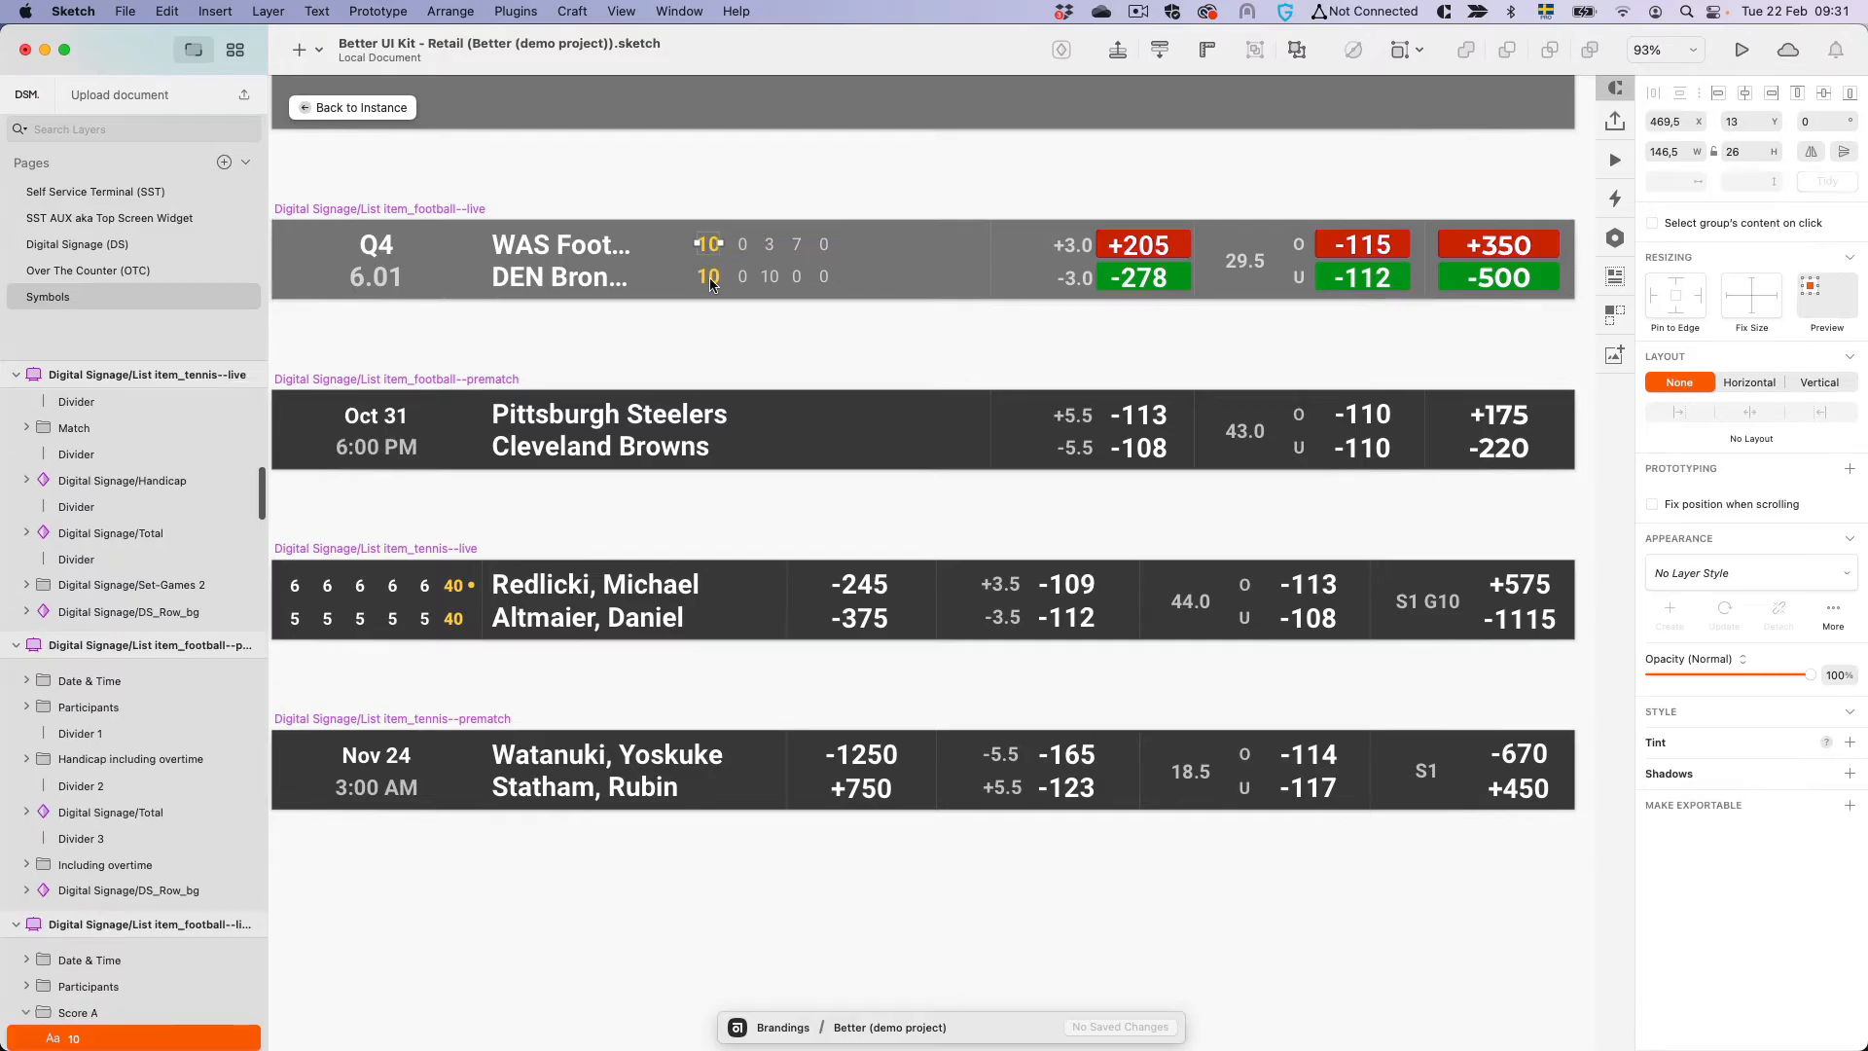
pyautogui.hscroll(1, 710, 295)
pyautogui.keyDown('shift'); pyautogui.click(703, 281); pyautogui.keyUp('shift')
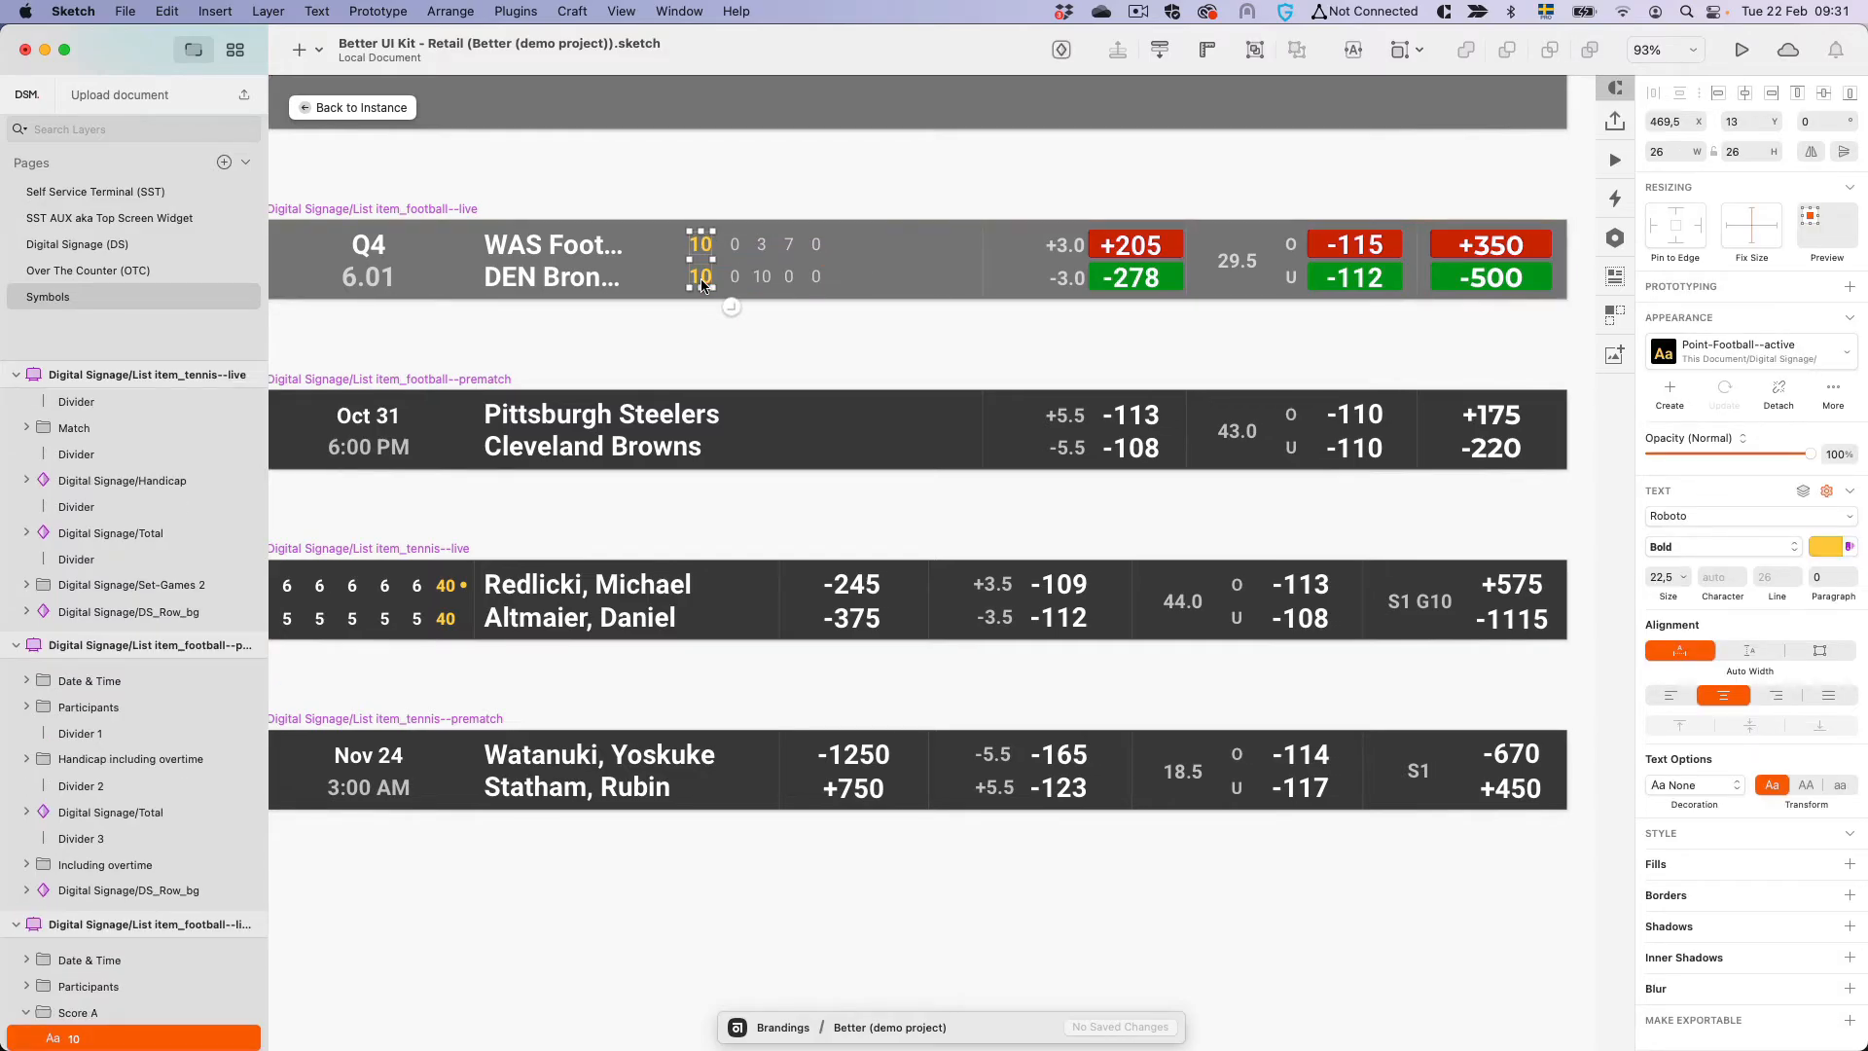
pyautogui.keyDown('shift'); pyautogui.keyDown('super'); pyautogui.click(448, 591); pyautogui.keyUp('super'); pyautogui.keyUp('shift')
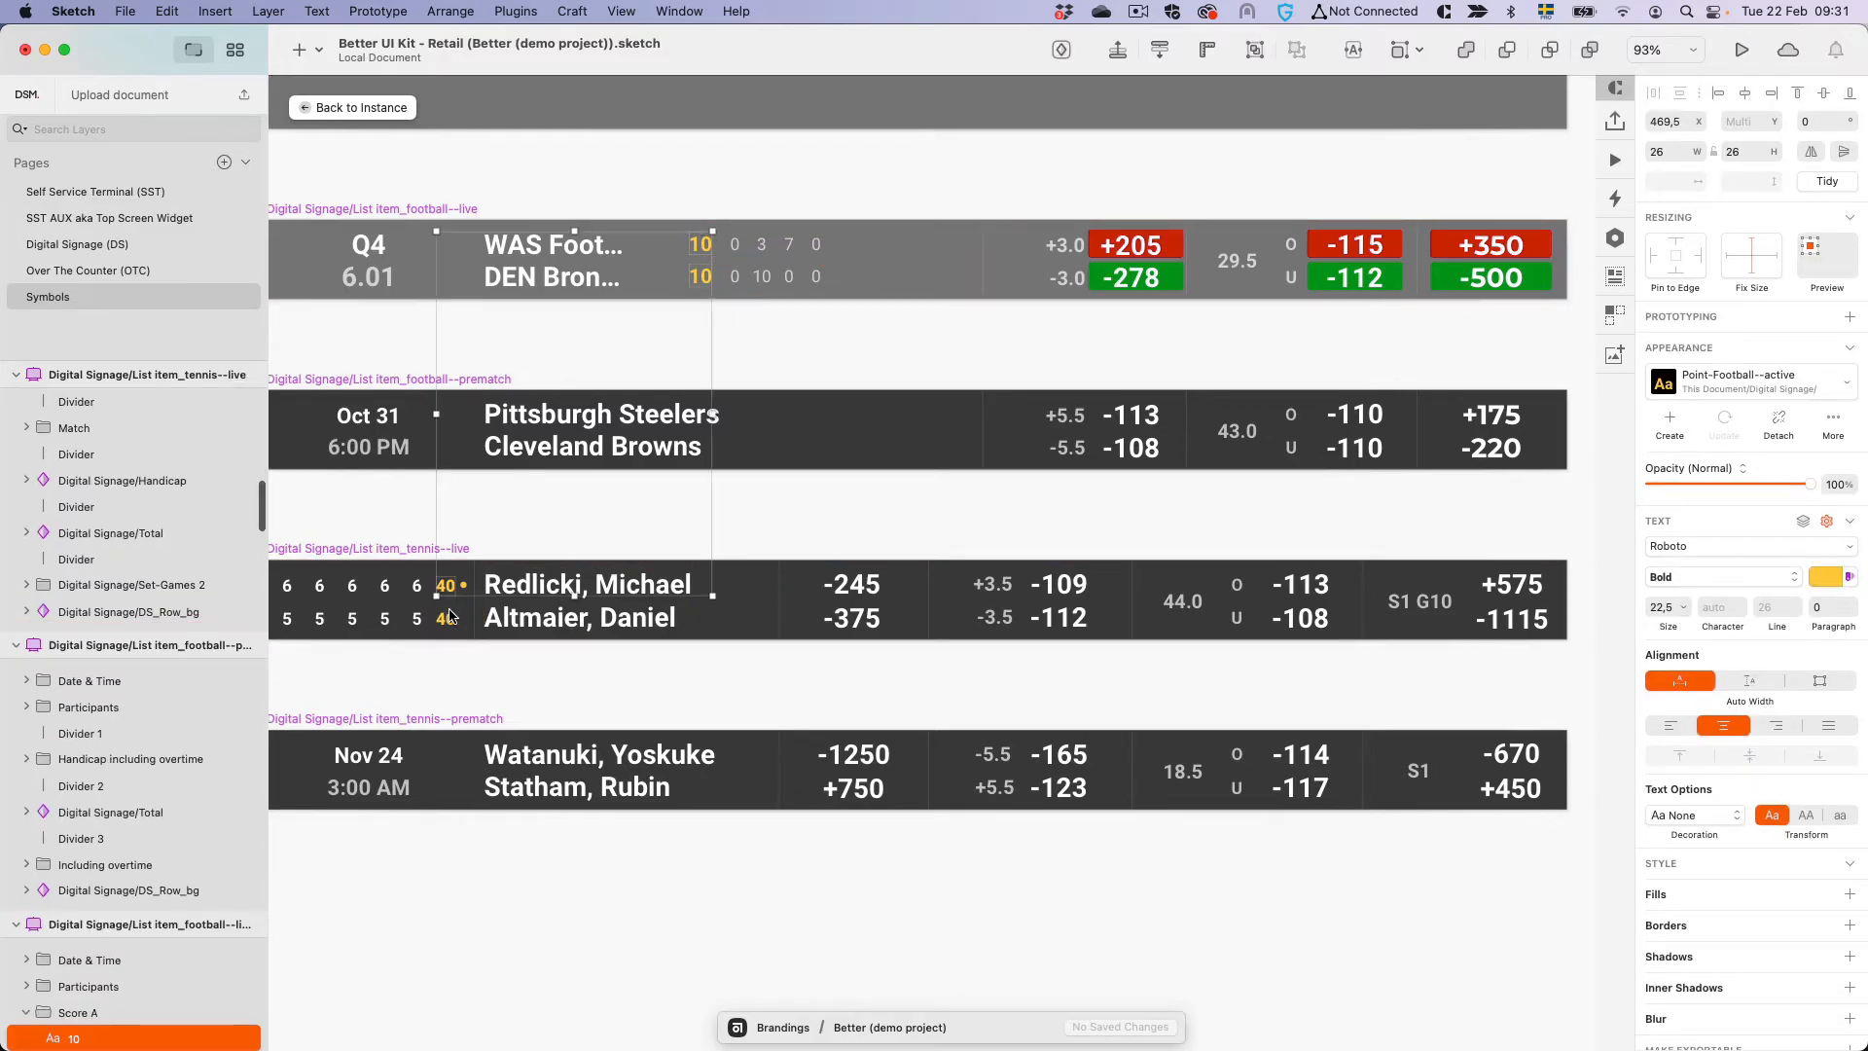
pyautogui.keyDown('shift'); pyautogui.keyDown('super'); pyautogui.click(448, 620); pyautogui.keyUp('super'); pyautogui.keyUp('shift')
pyautogui.hscroll(-5, 582, 622)
pyautogui.scroll(2, 560, 627)
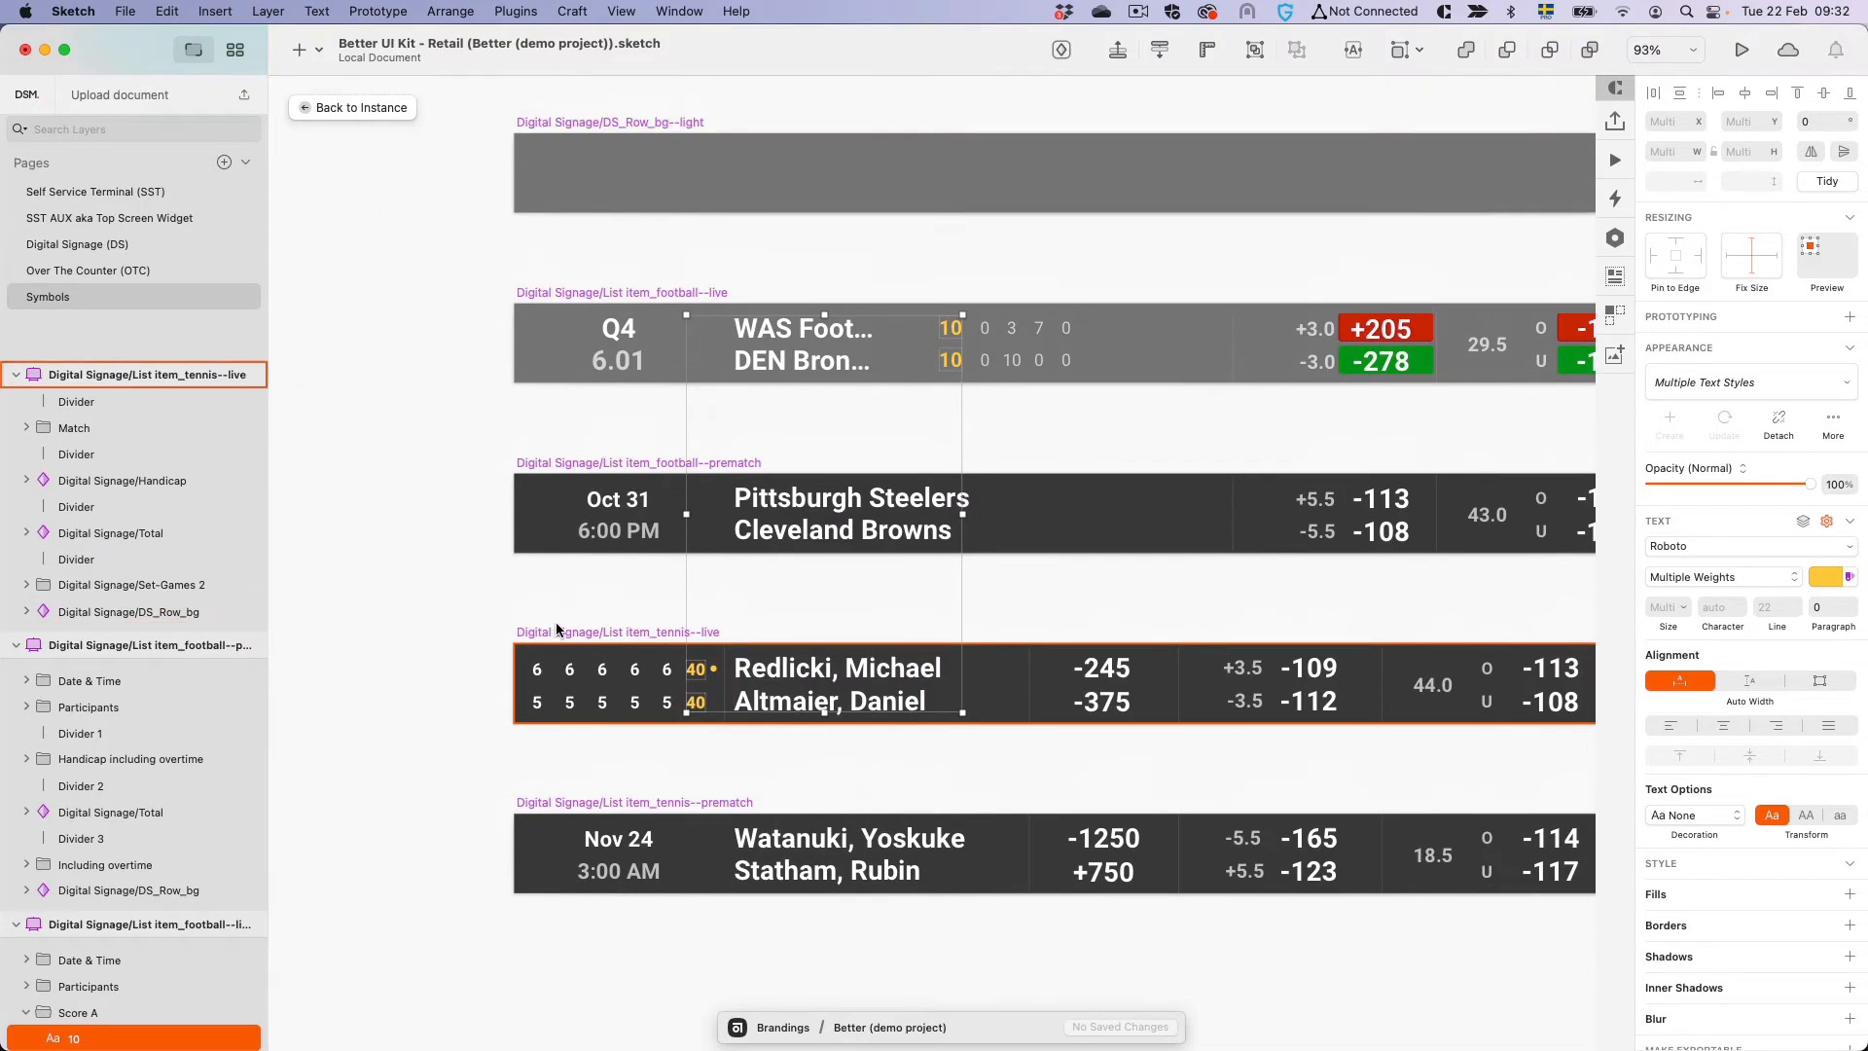
pyautogui.hscroll(3, 569, 681)
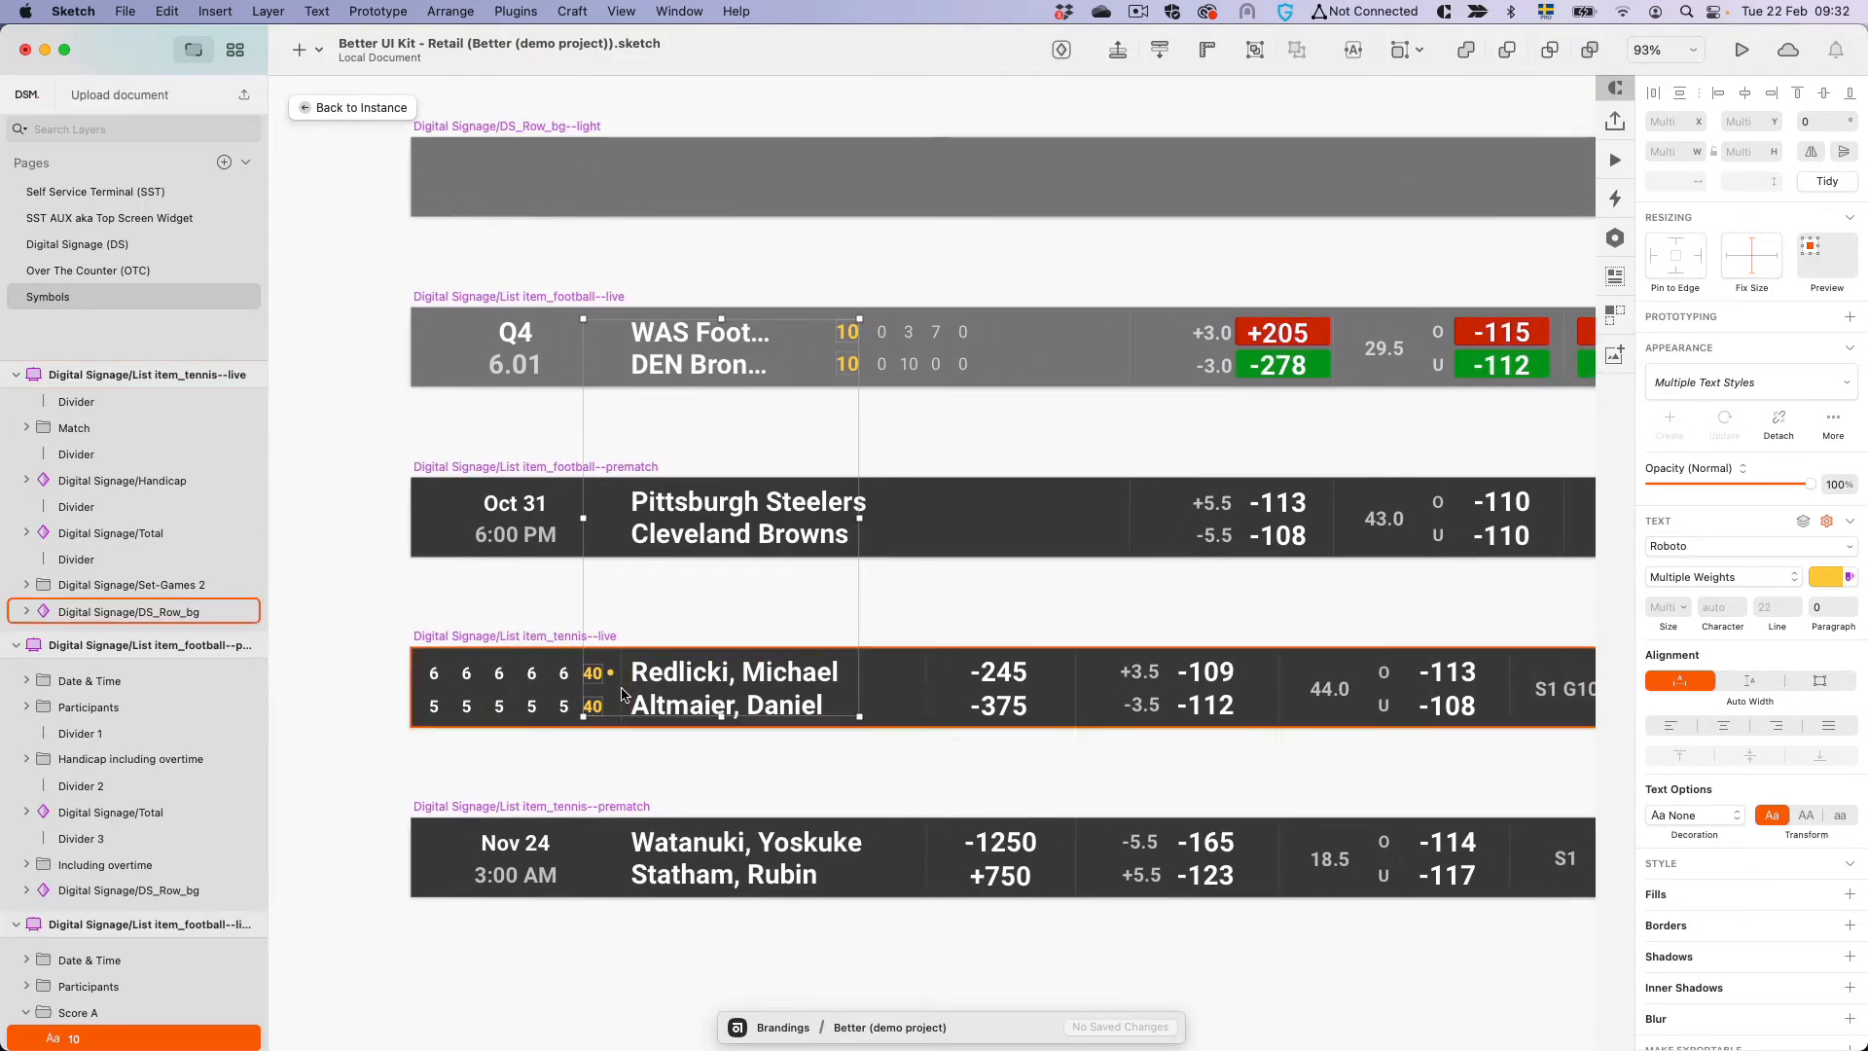
pyautogui.hscroll(1, 623, 693)
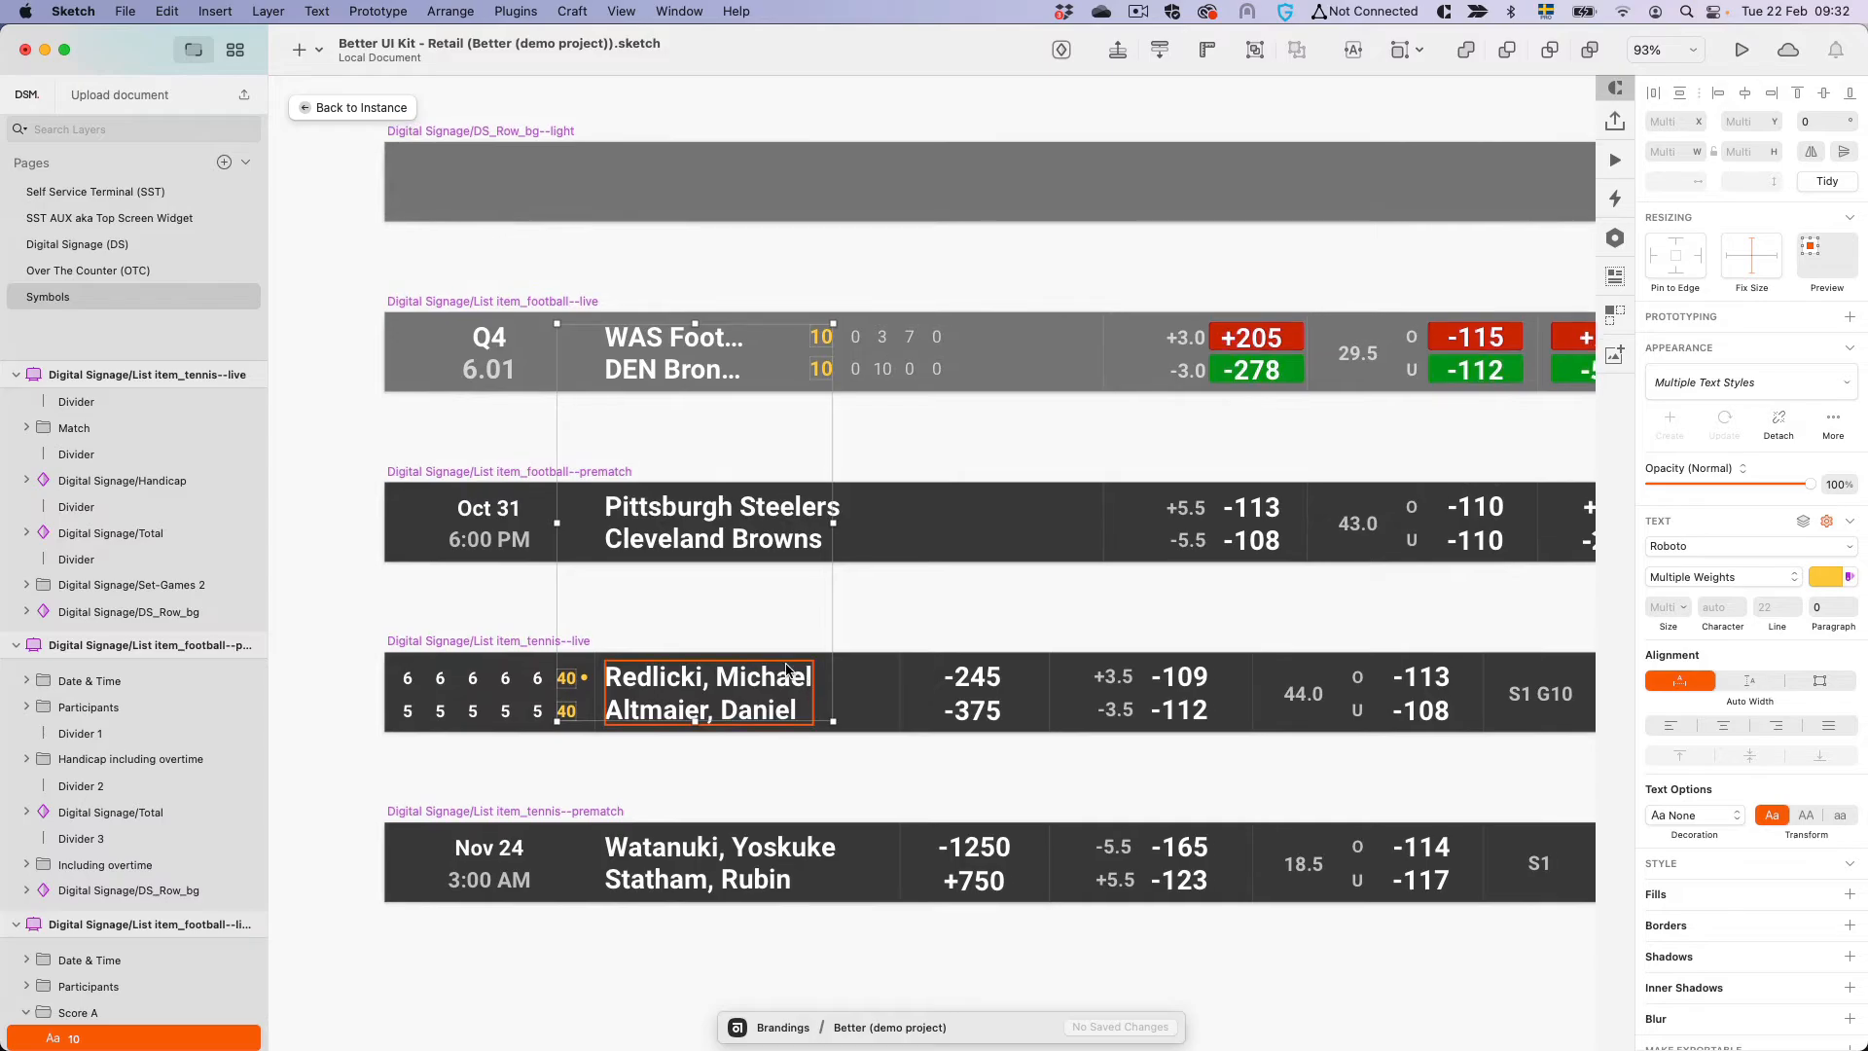
# Step: Colour the selected 10 and 40 scores with Better UI Kit Object Secondary500
pyautogui.click(1847, 582)
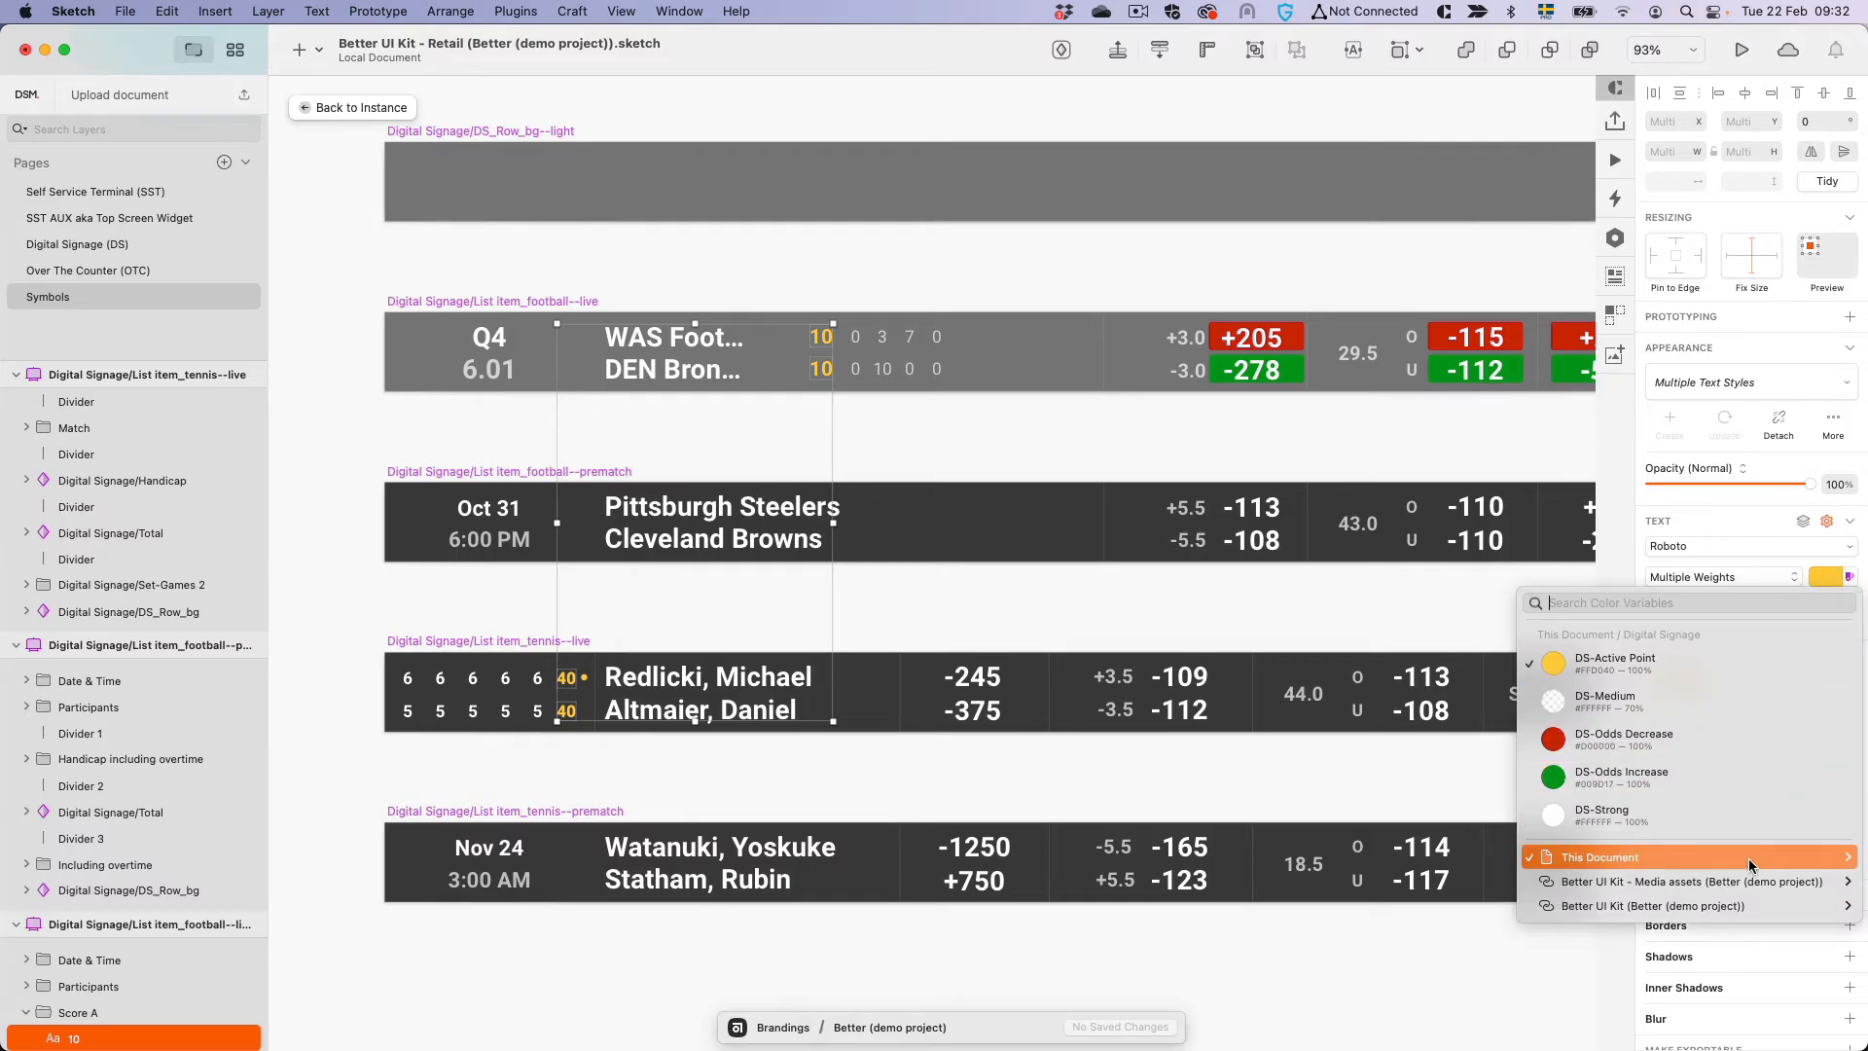
pyautogui.moveTo(1749, 854)
pyautogui.moveTo(1732, 909)
pyautogui.moveTo(1484, 910)
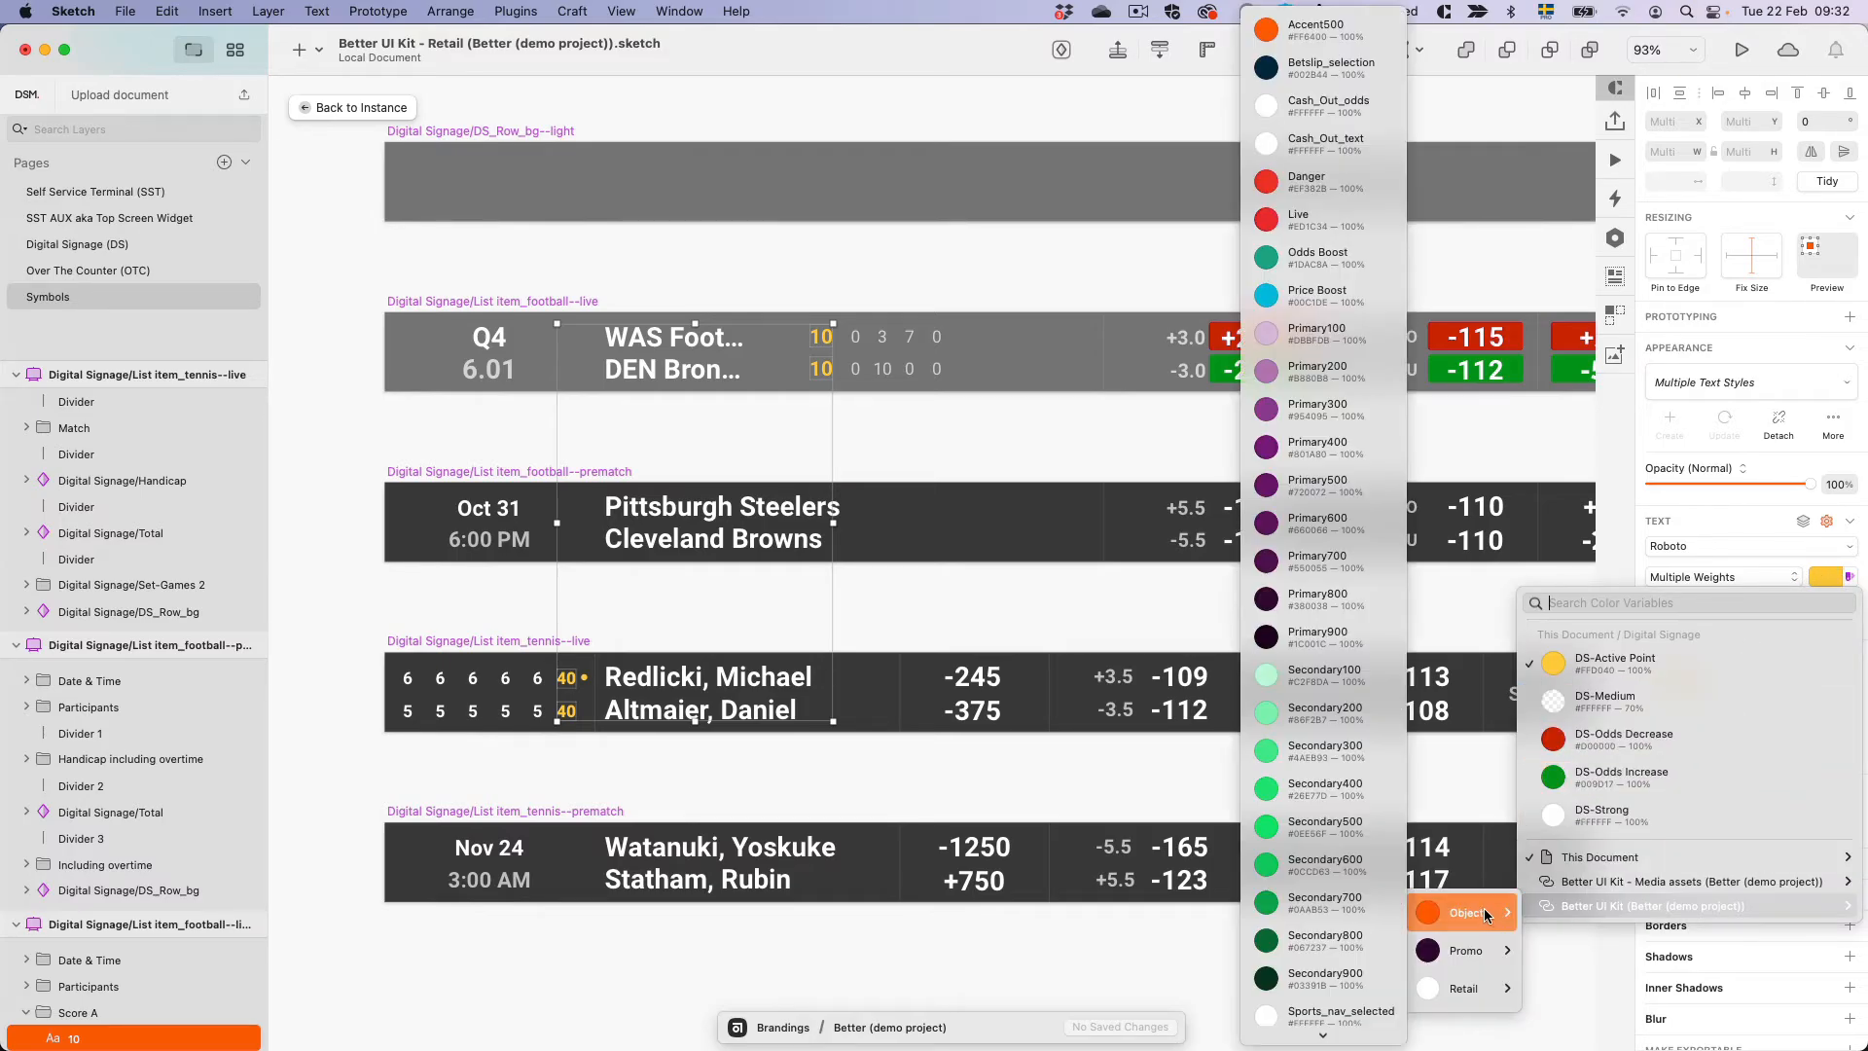
pyautogui.click(1368, 825)
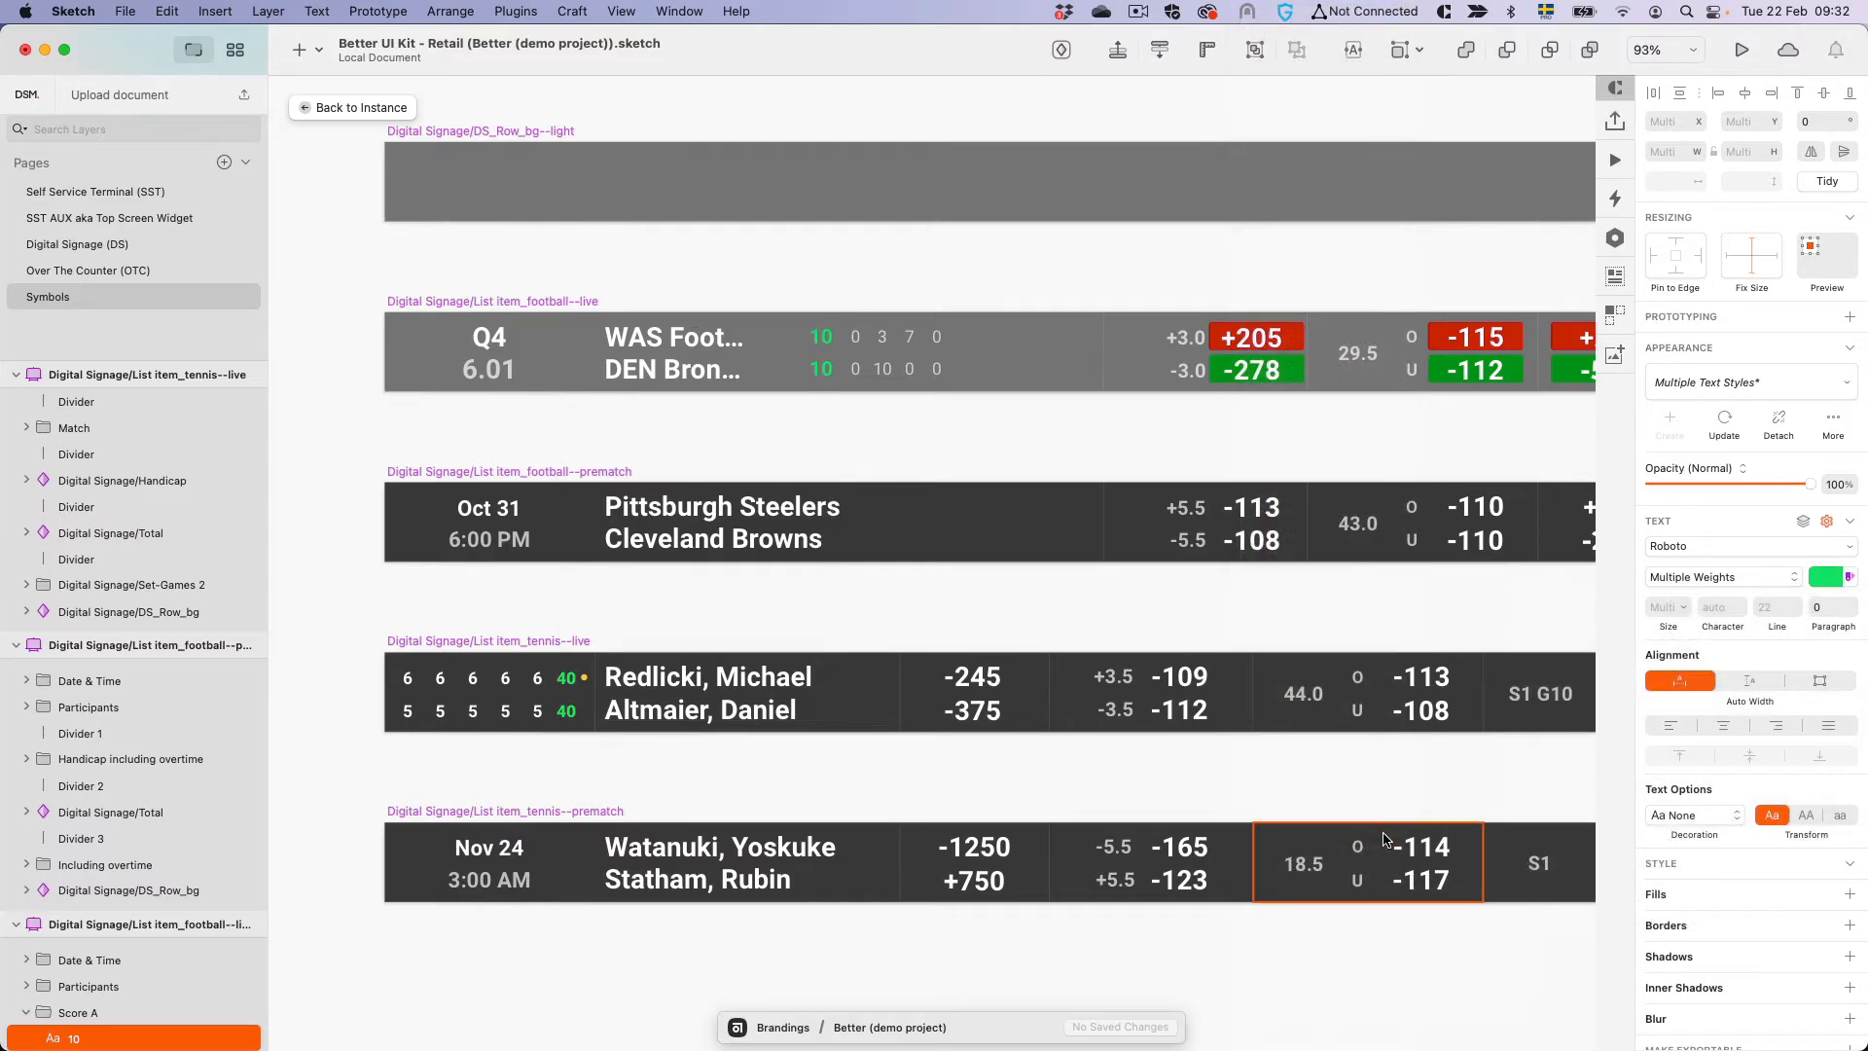
# Step: Fill the tennis serve-indicator oval with the Warning colour variable
pyautogui.click(584, 678)
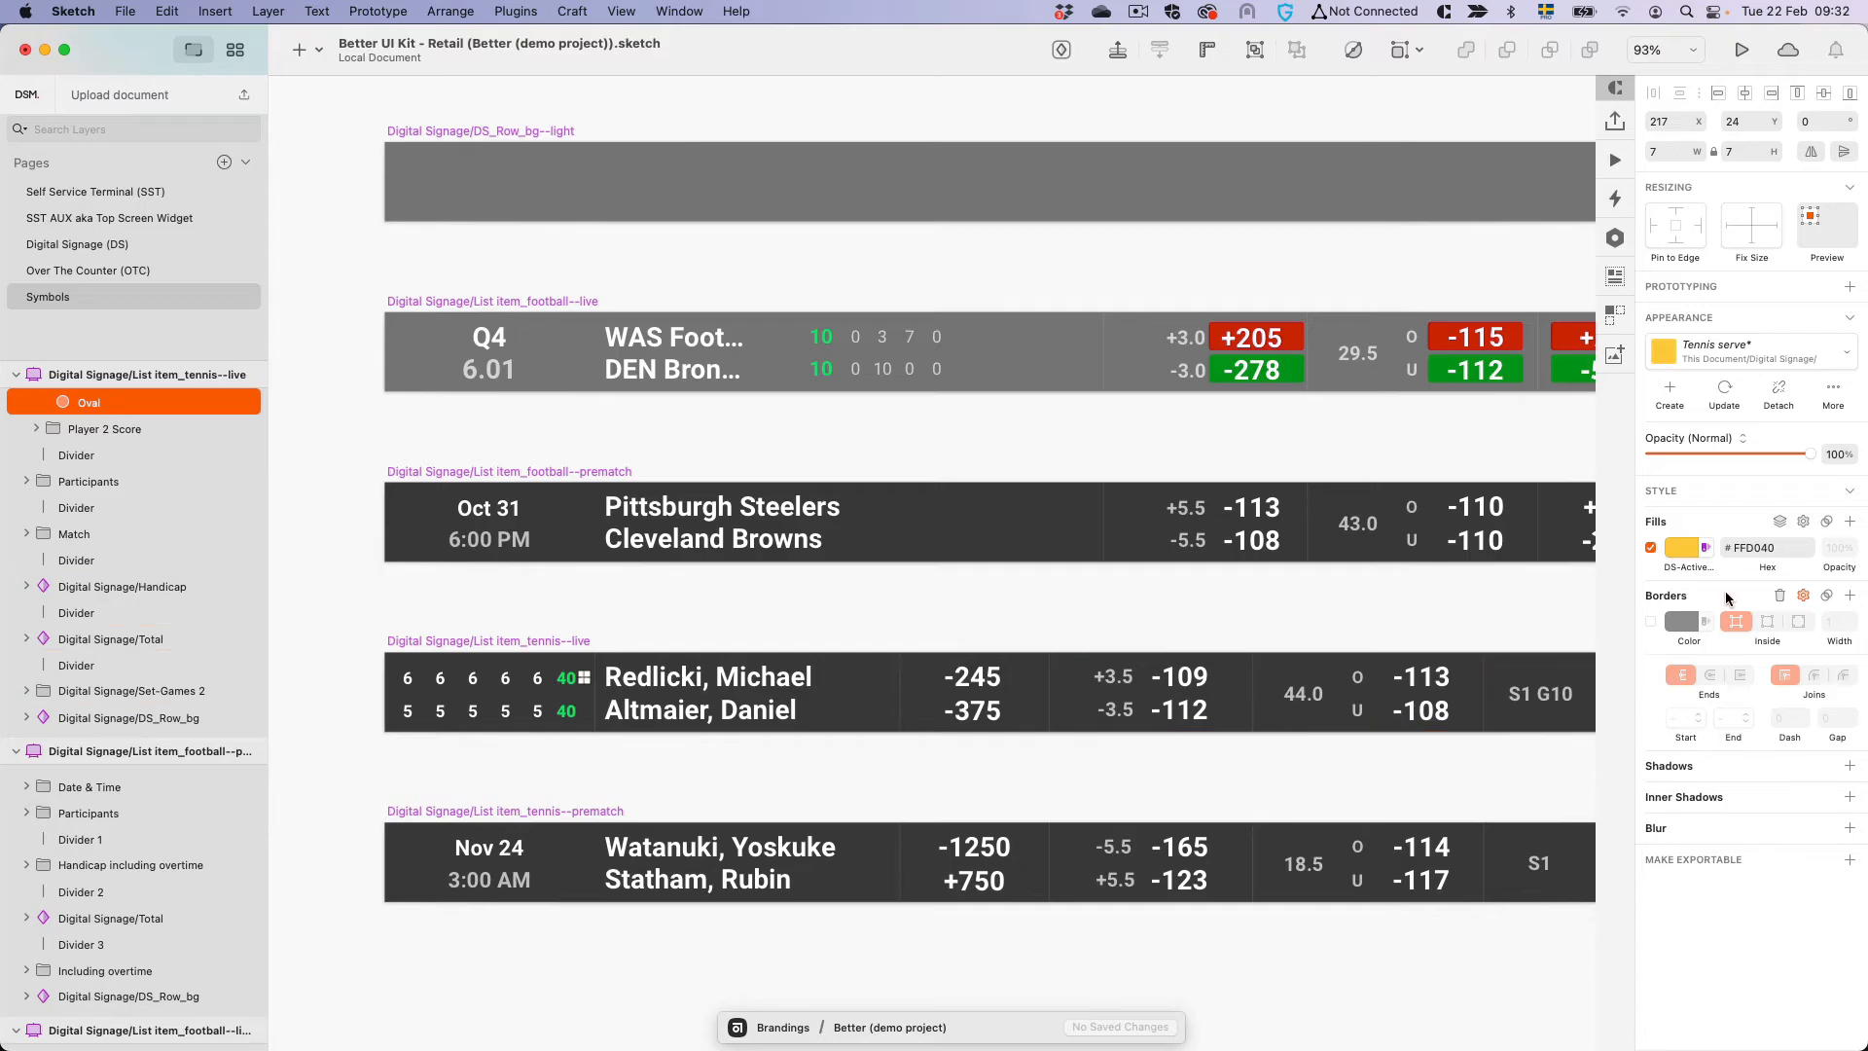
pyautogui.click(1706, 551)
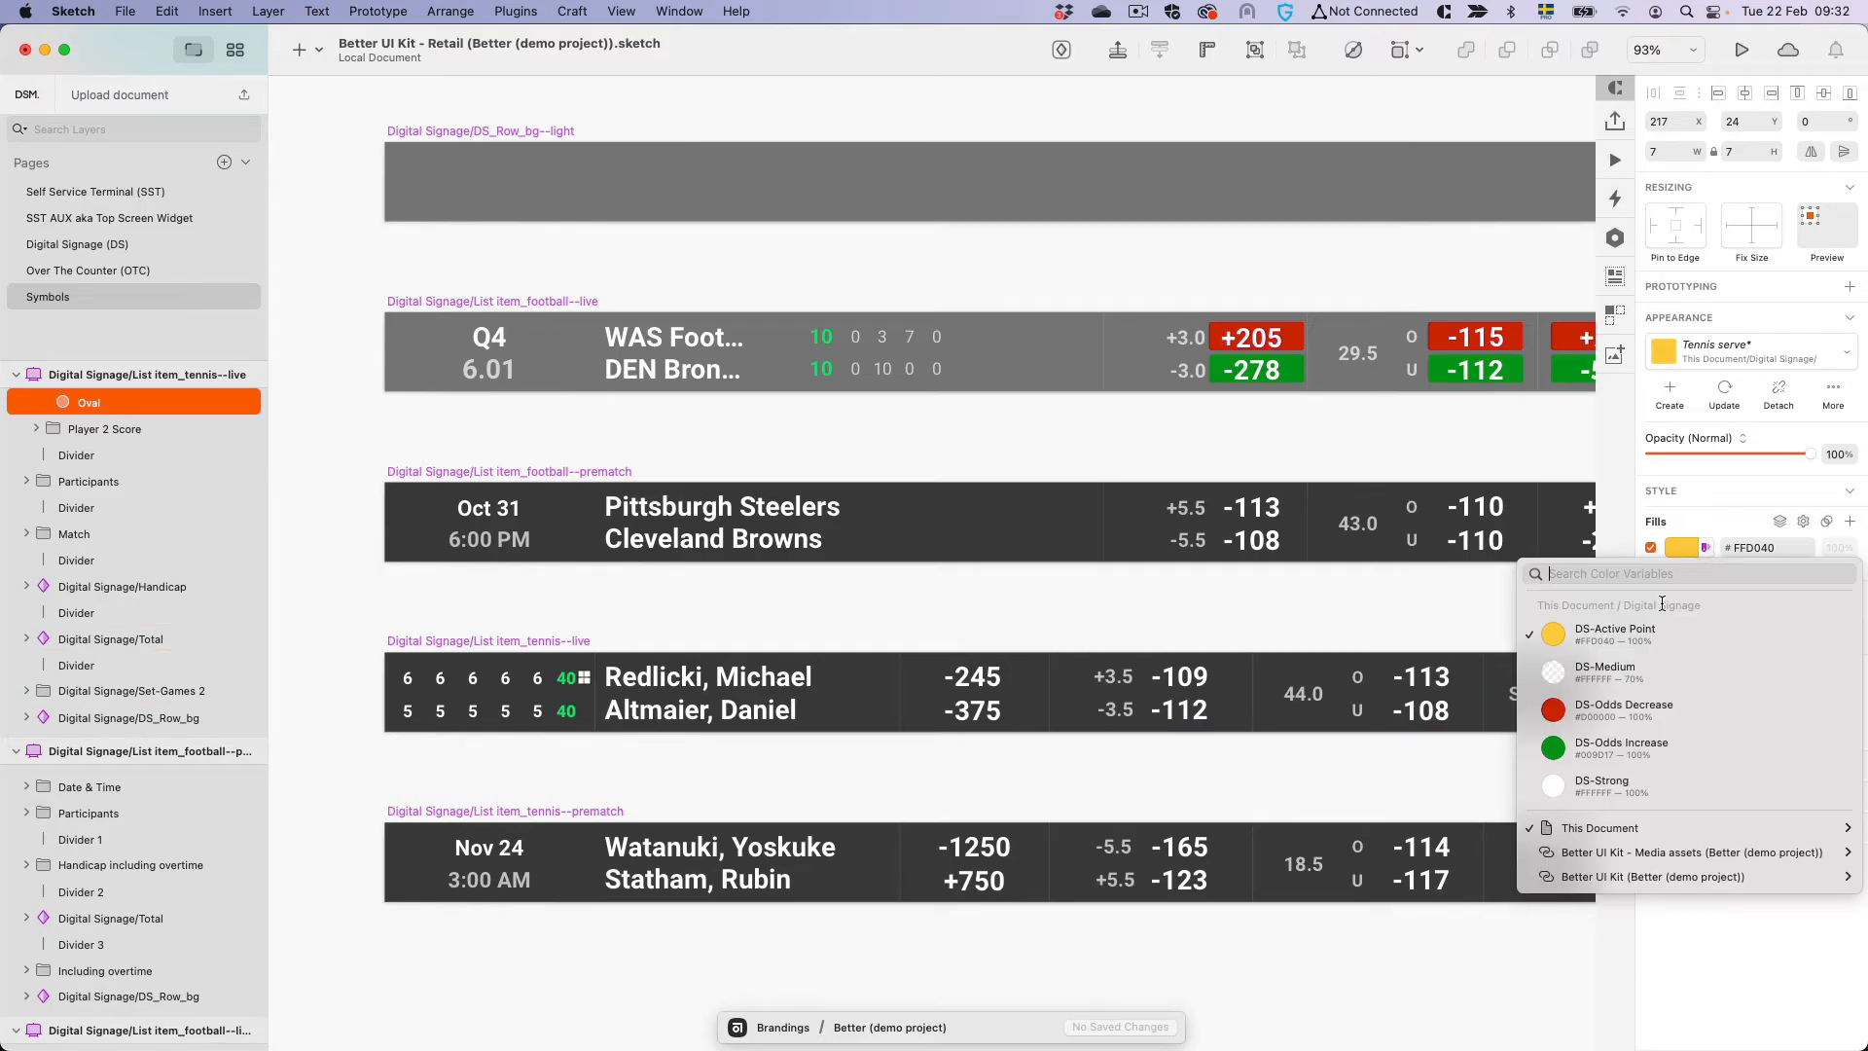
pyautogui.moveTo(1696, 842)
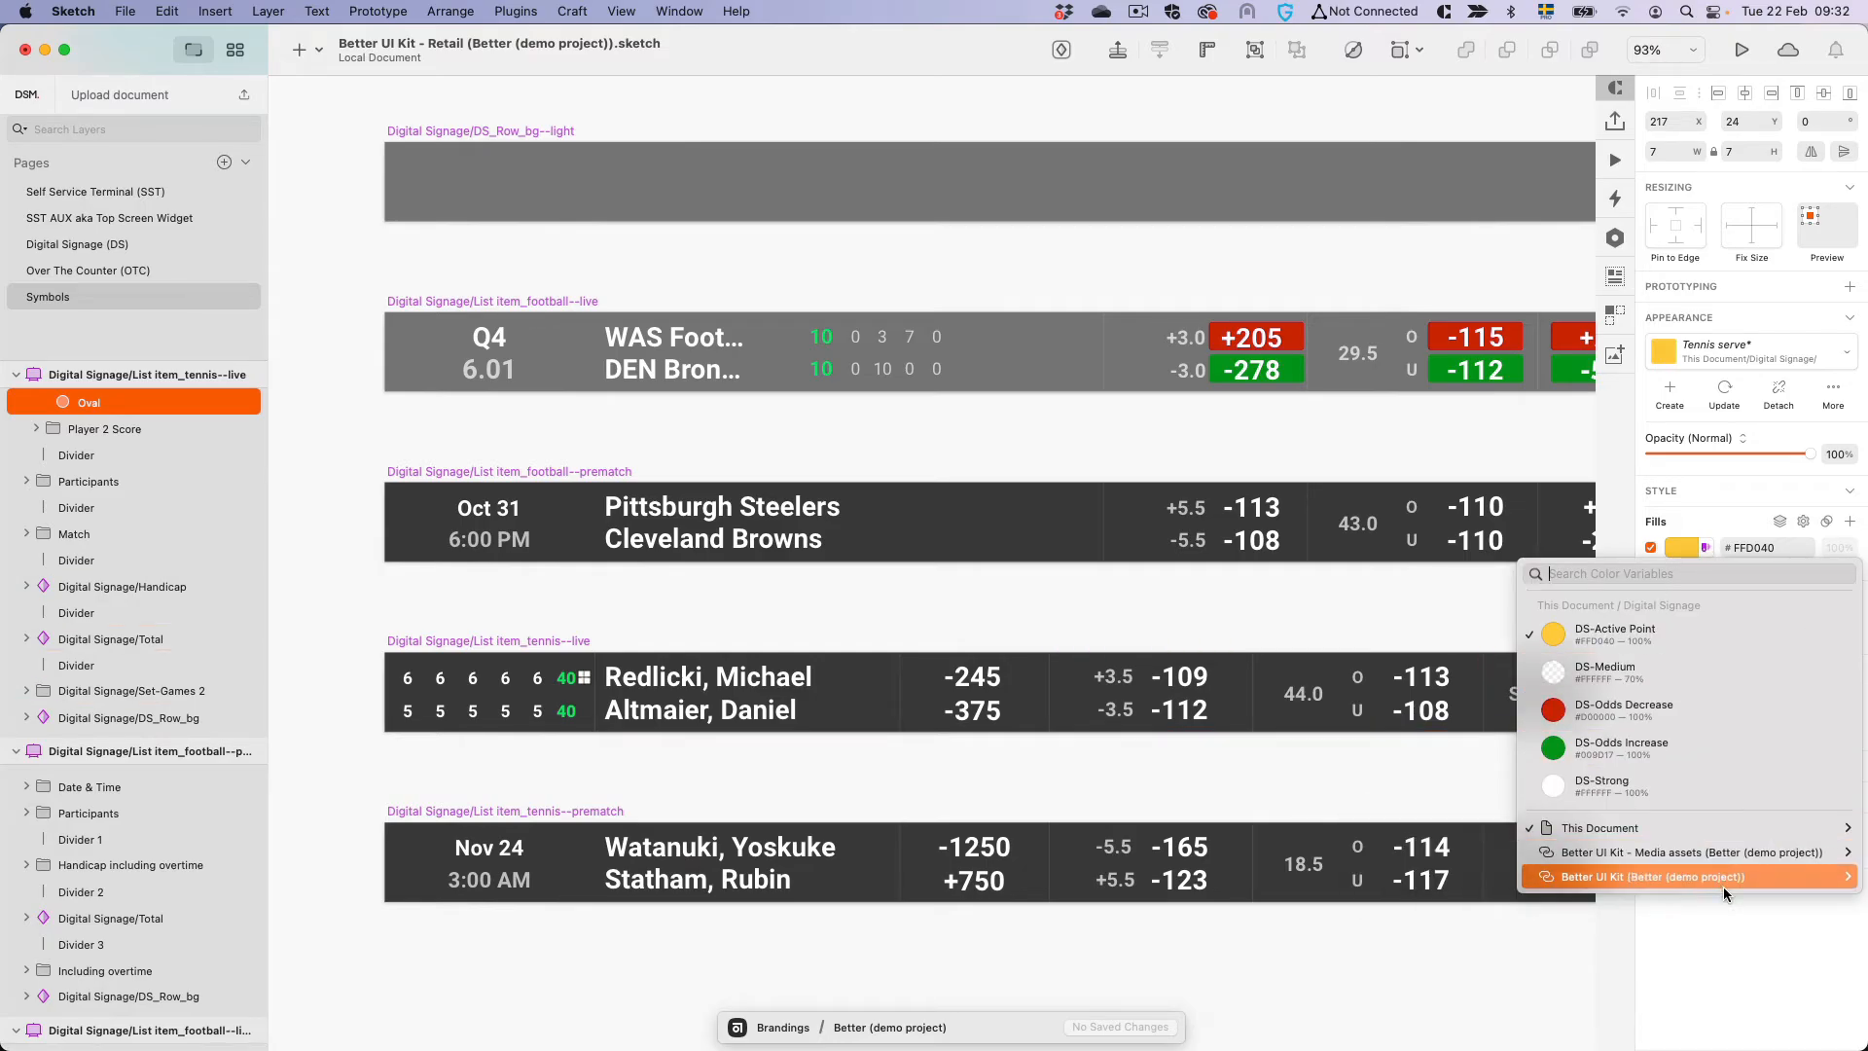
pyautogui.moveTo(1720, 883)
pyautogui.moveTo(1412, 883)
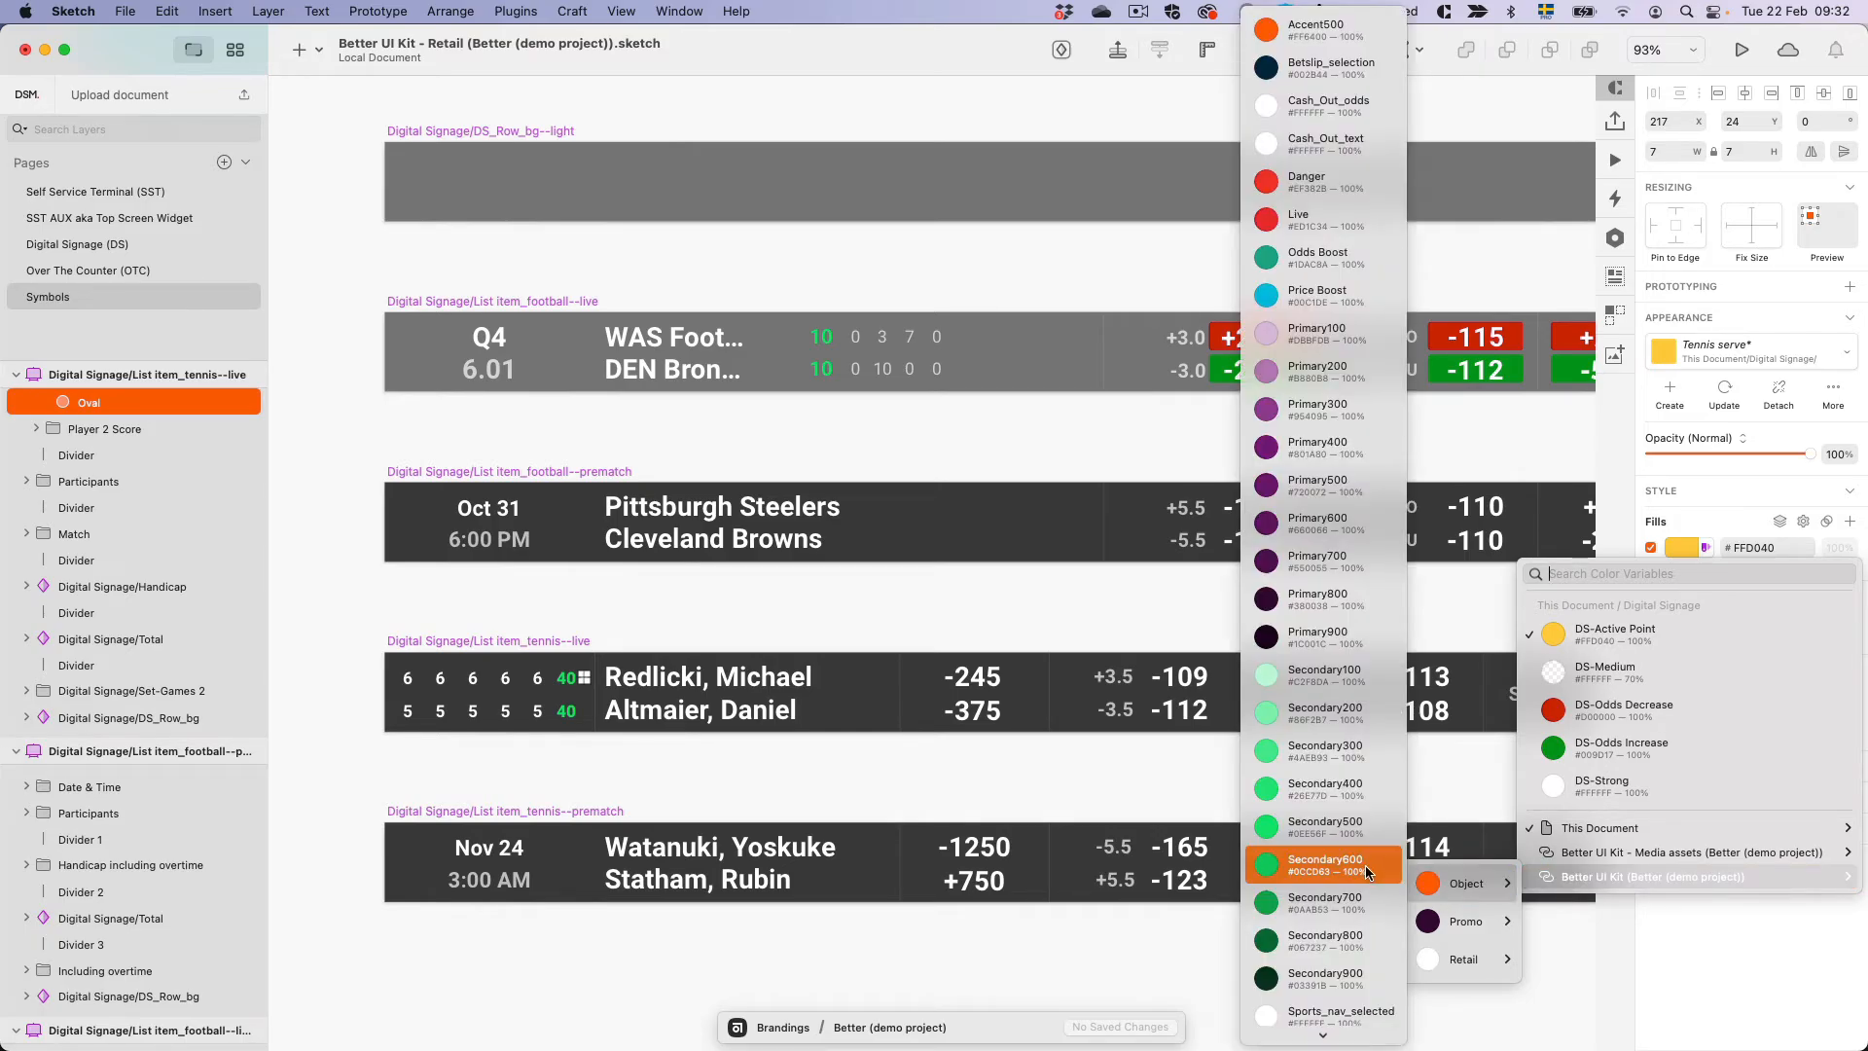
pyautogui.scroll(-8, 1368, 862)
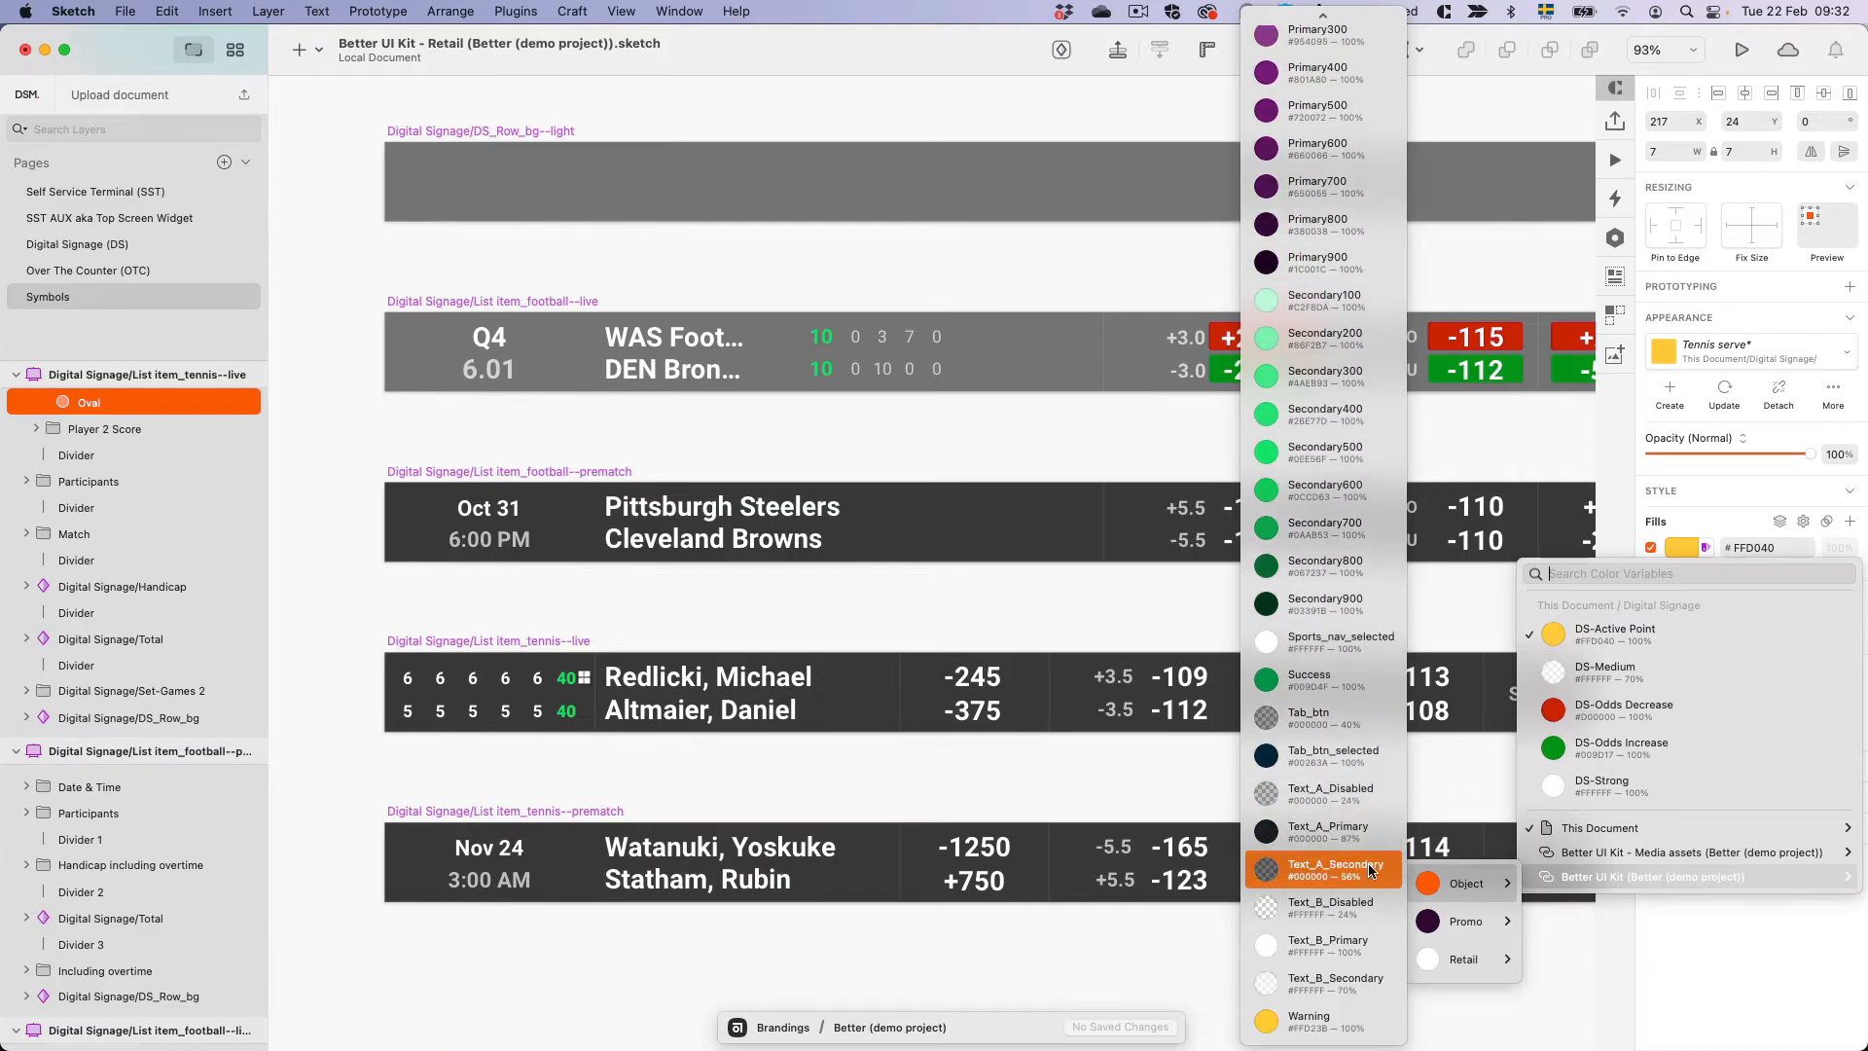
pyautogui.click(1361, 1021)
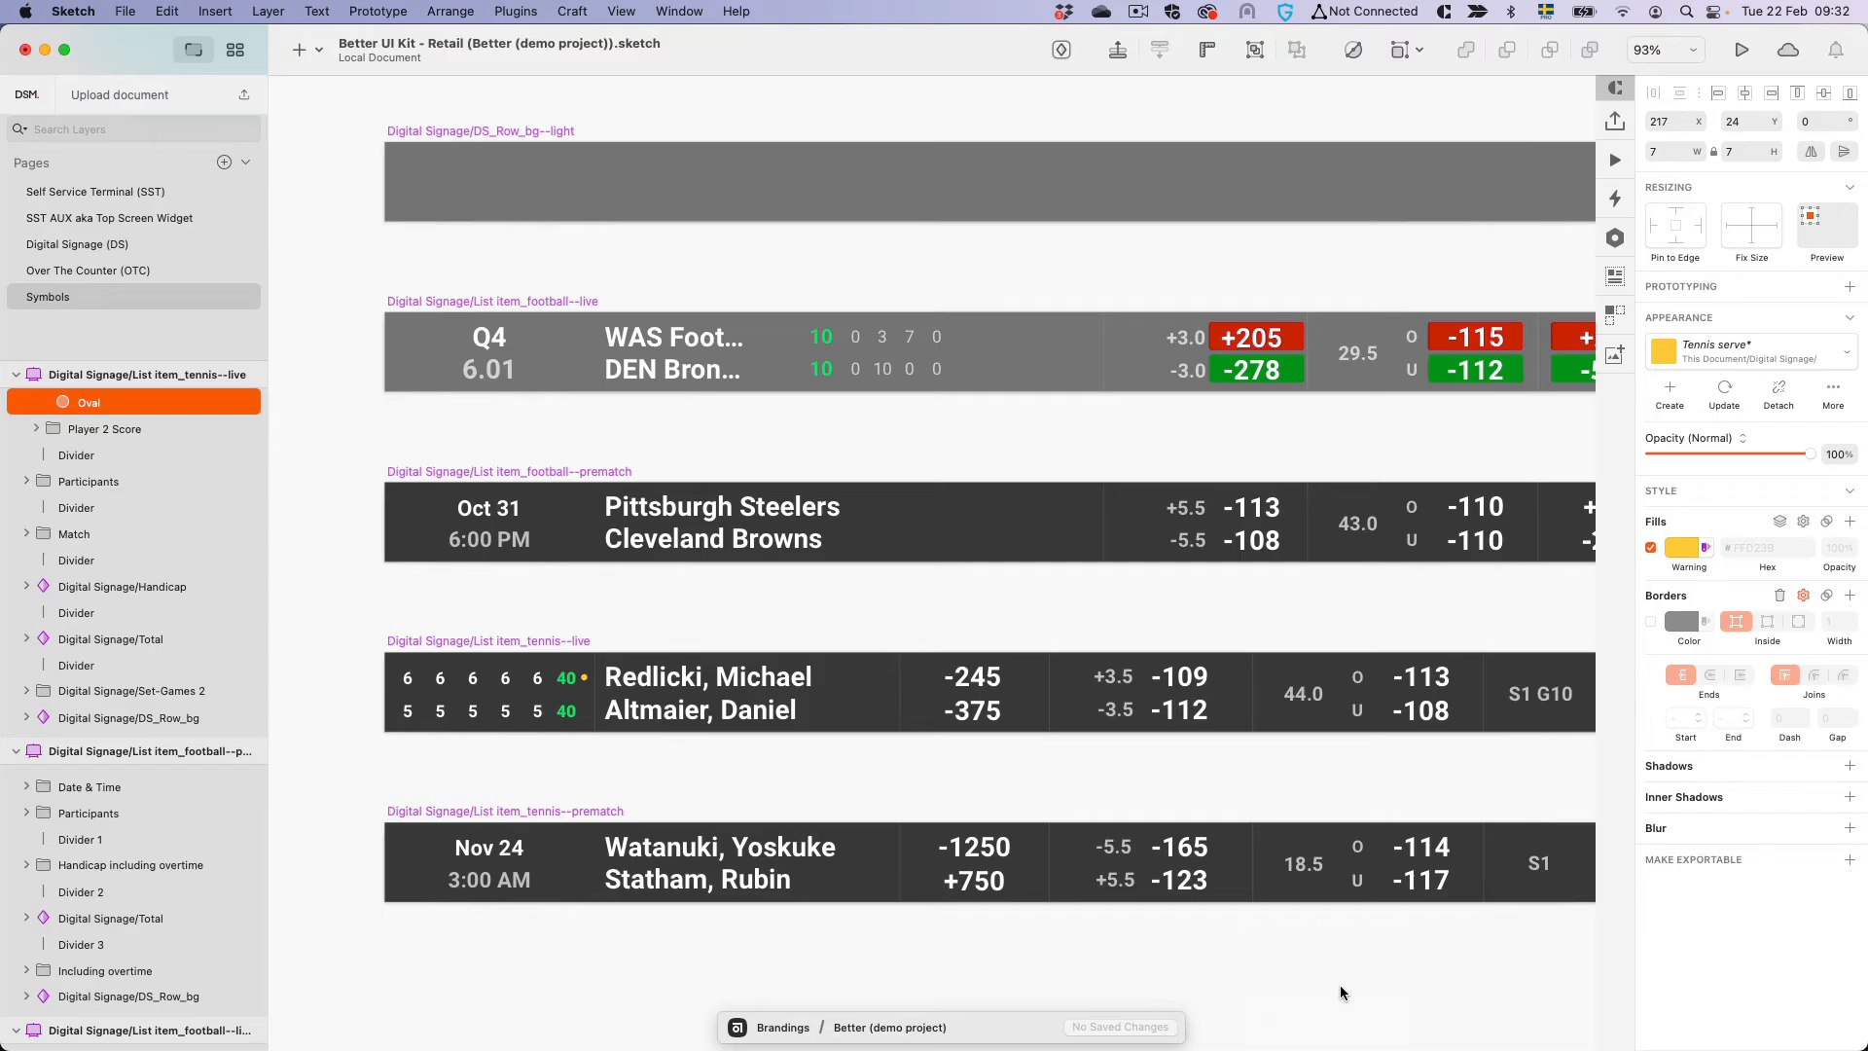
pyautogui.click(1337, 974)
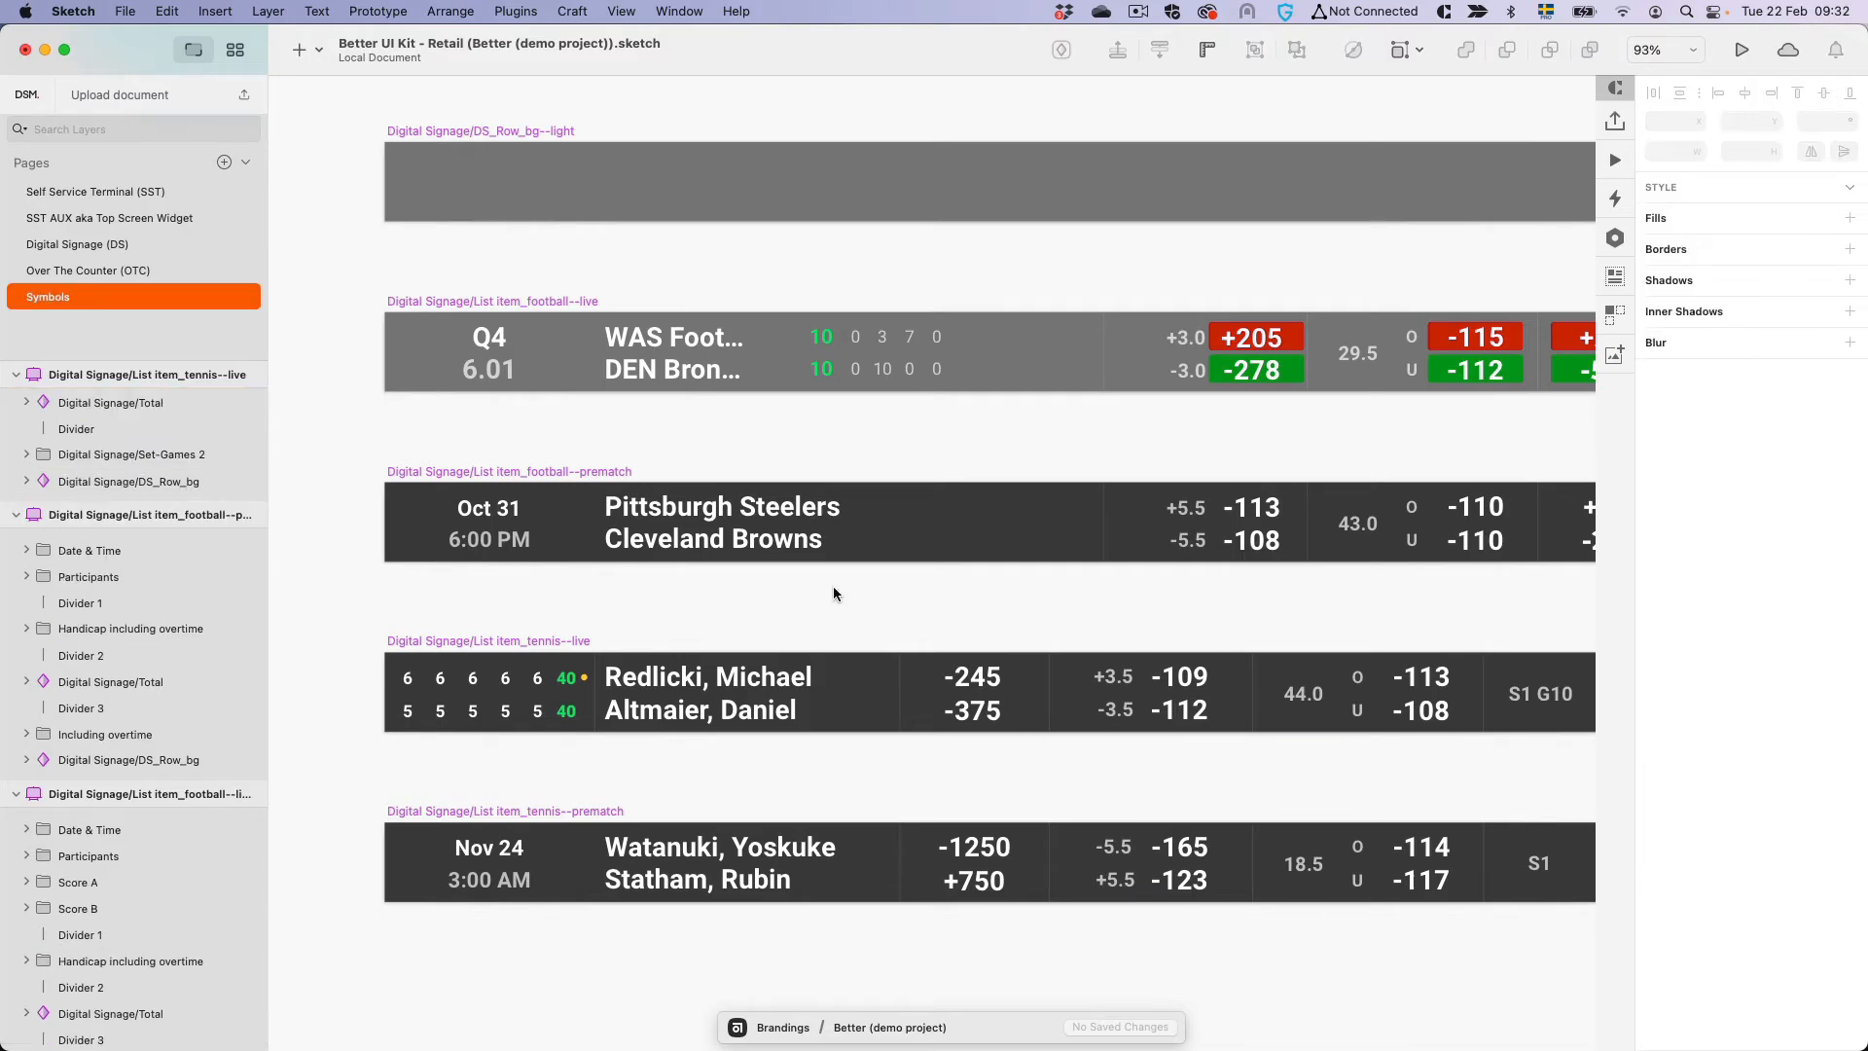
# Step: Browse the DS, SST and SST AUX pages, ending back on Digital Signage (DS)
pyautogui.click(159, 245)
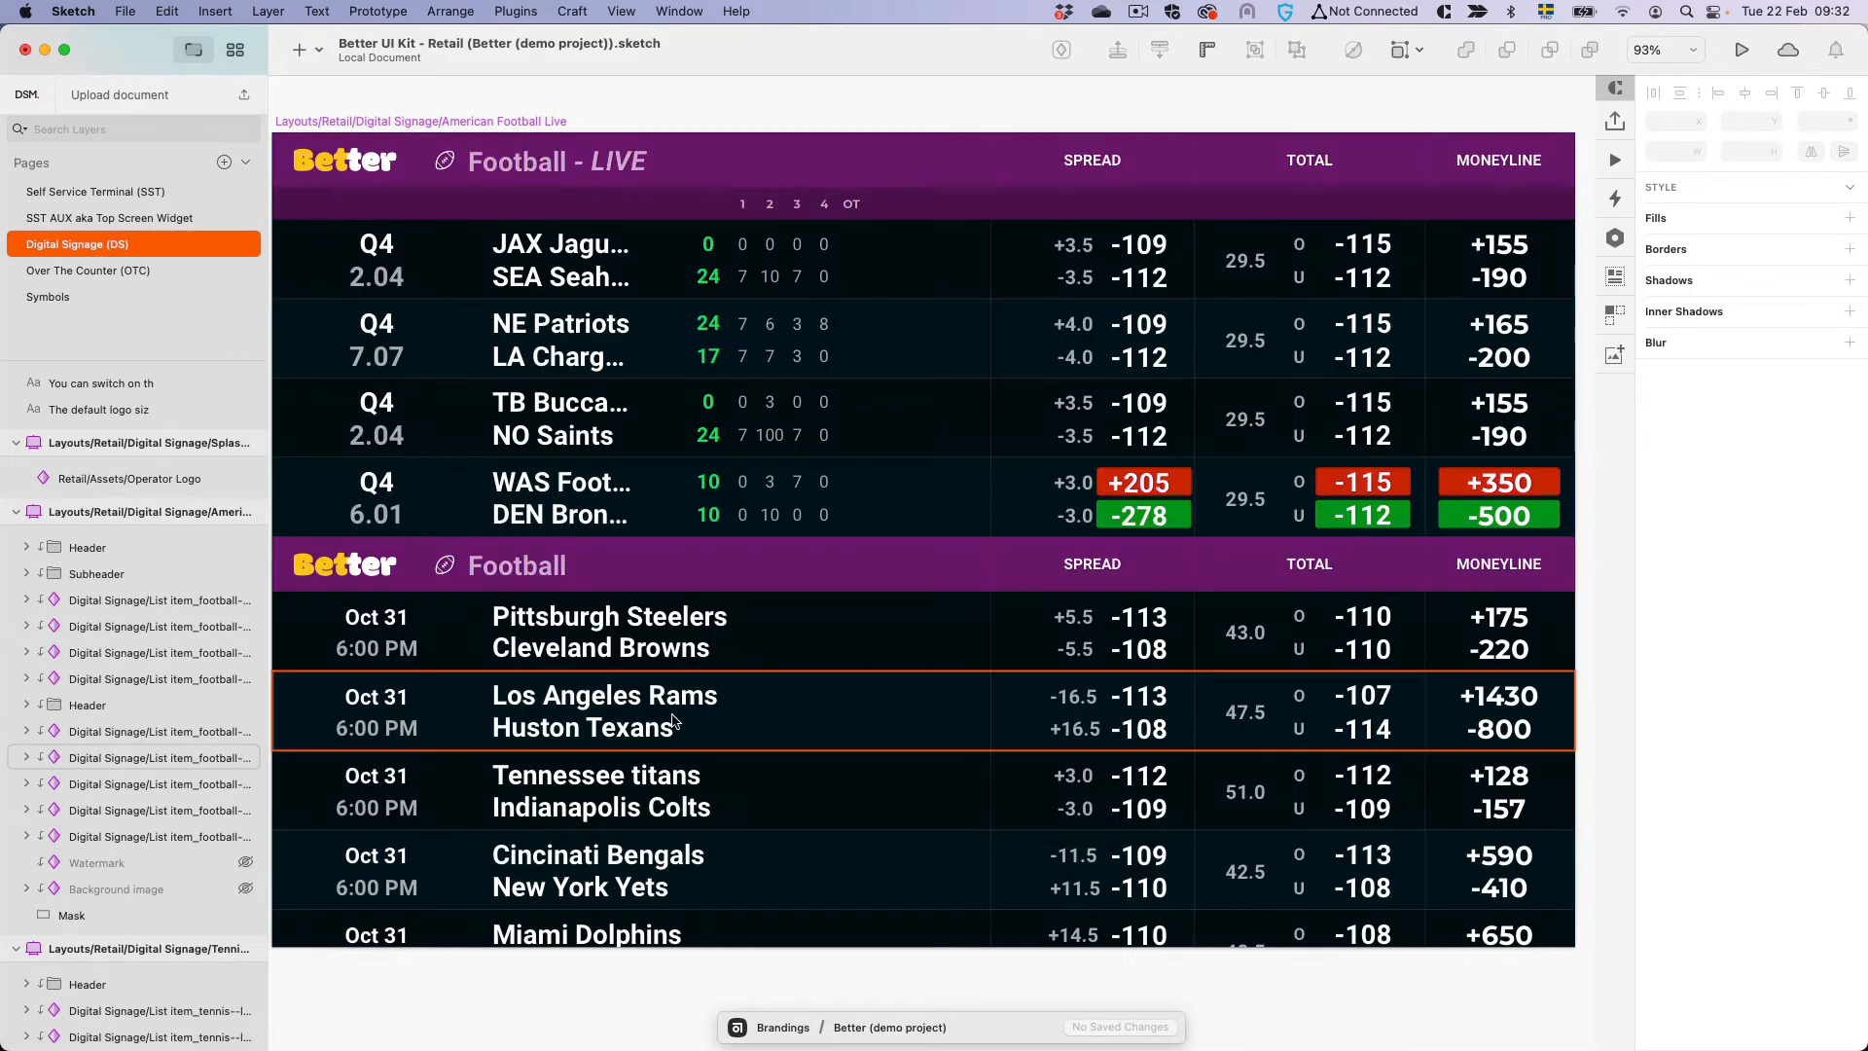
pyautogui.scroll(-2, 869, 725)
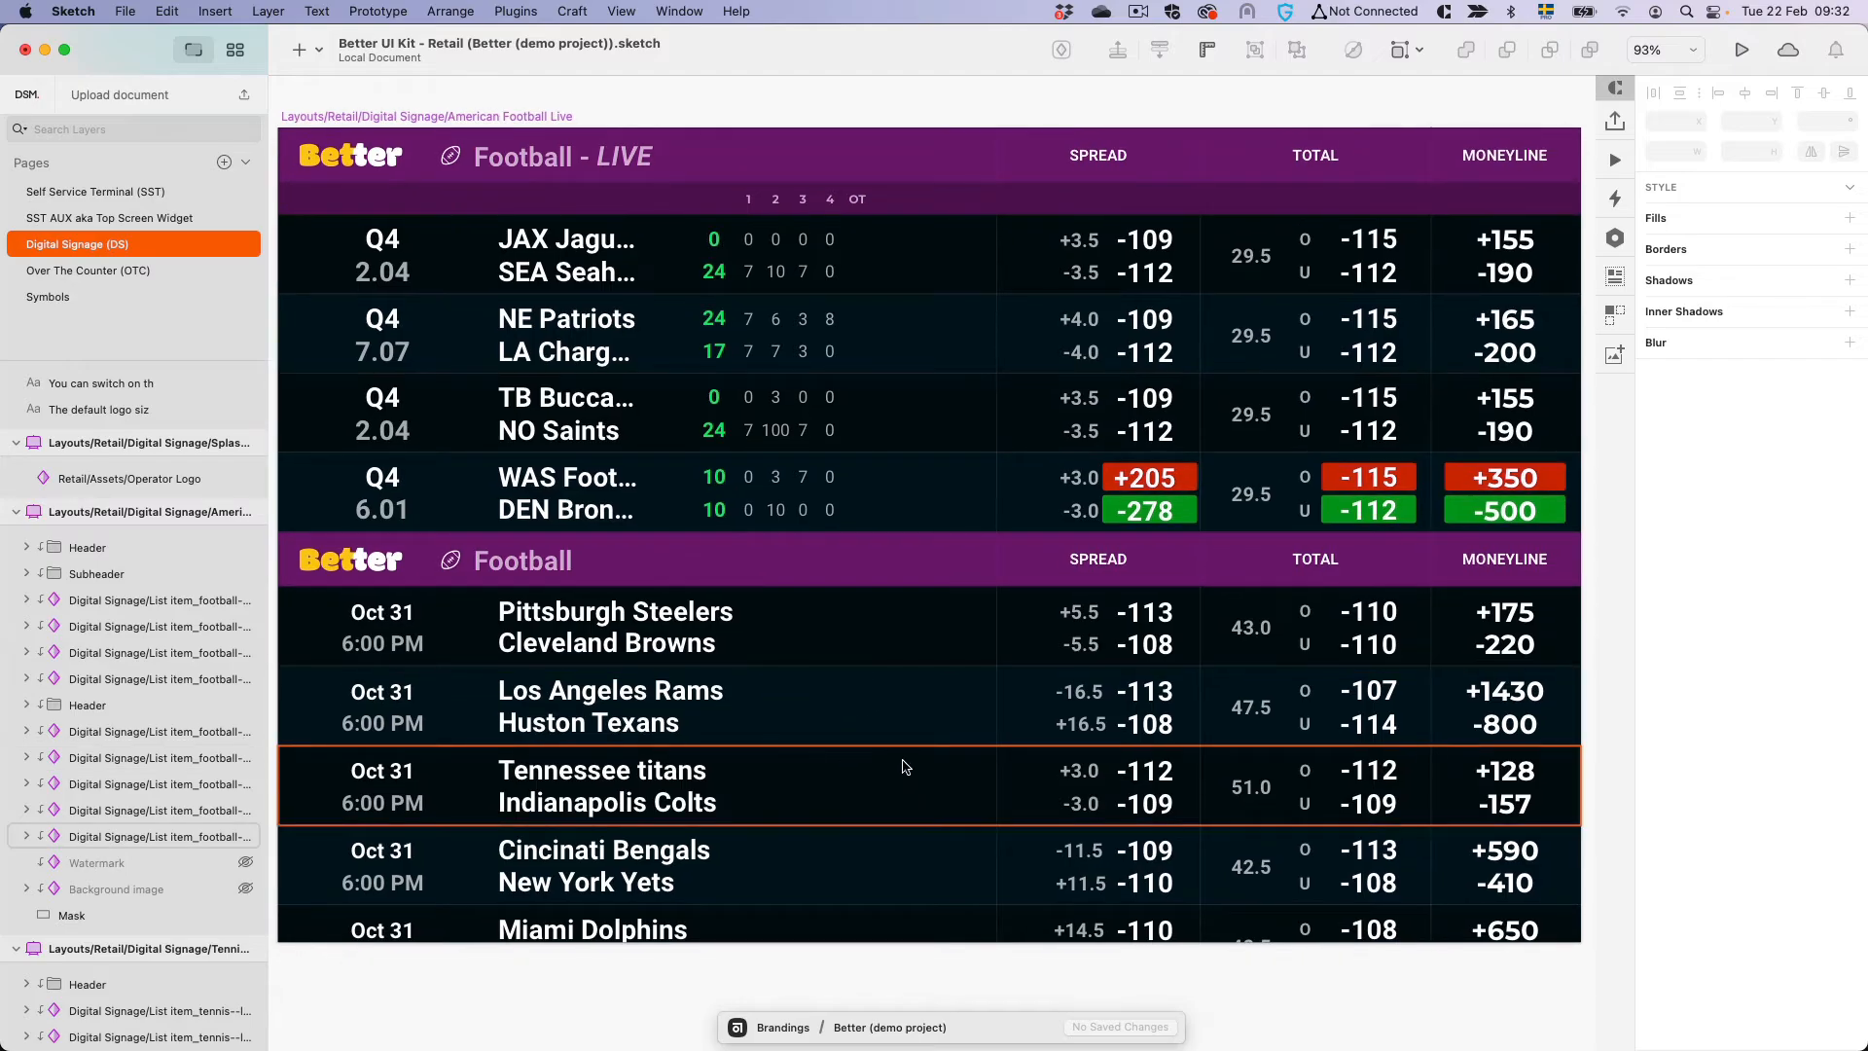
pyautogui.scroll(2, 1008, 938)
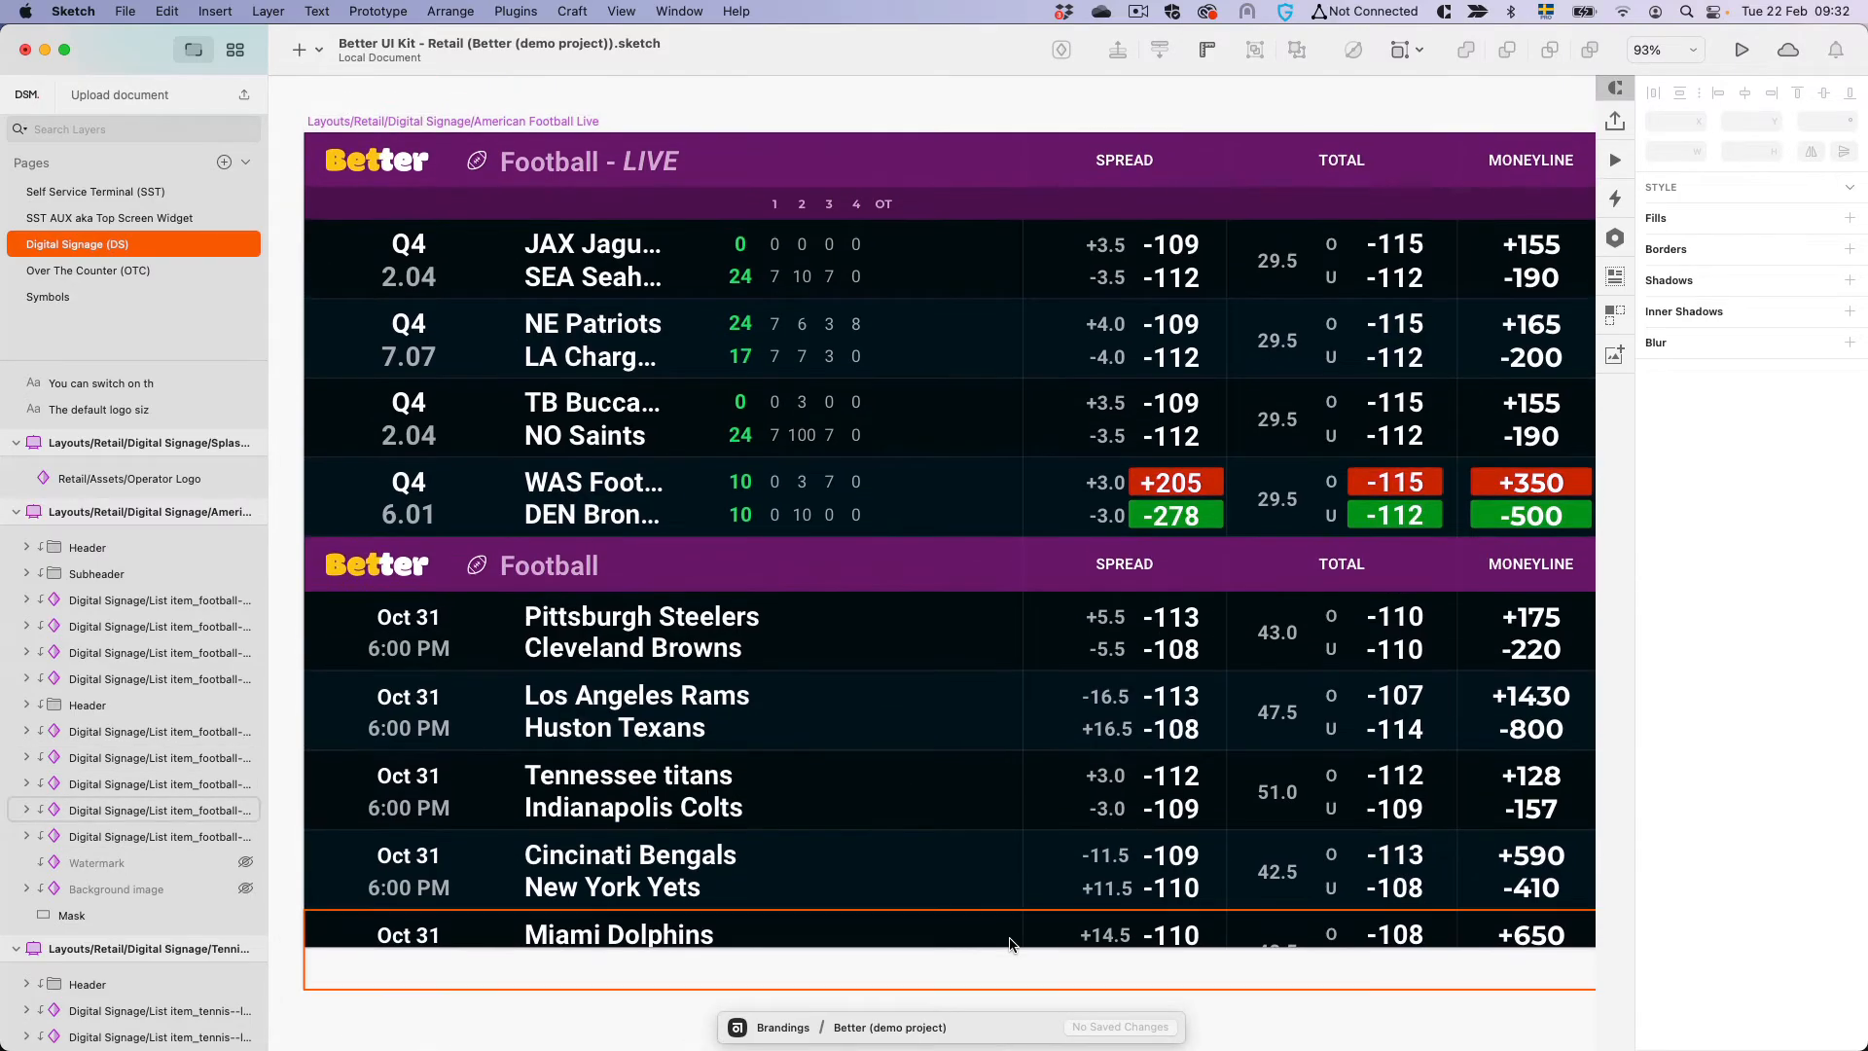
pyautogui.scroll(-2, 939, 871)
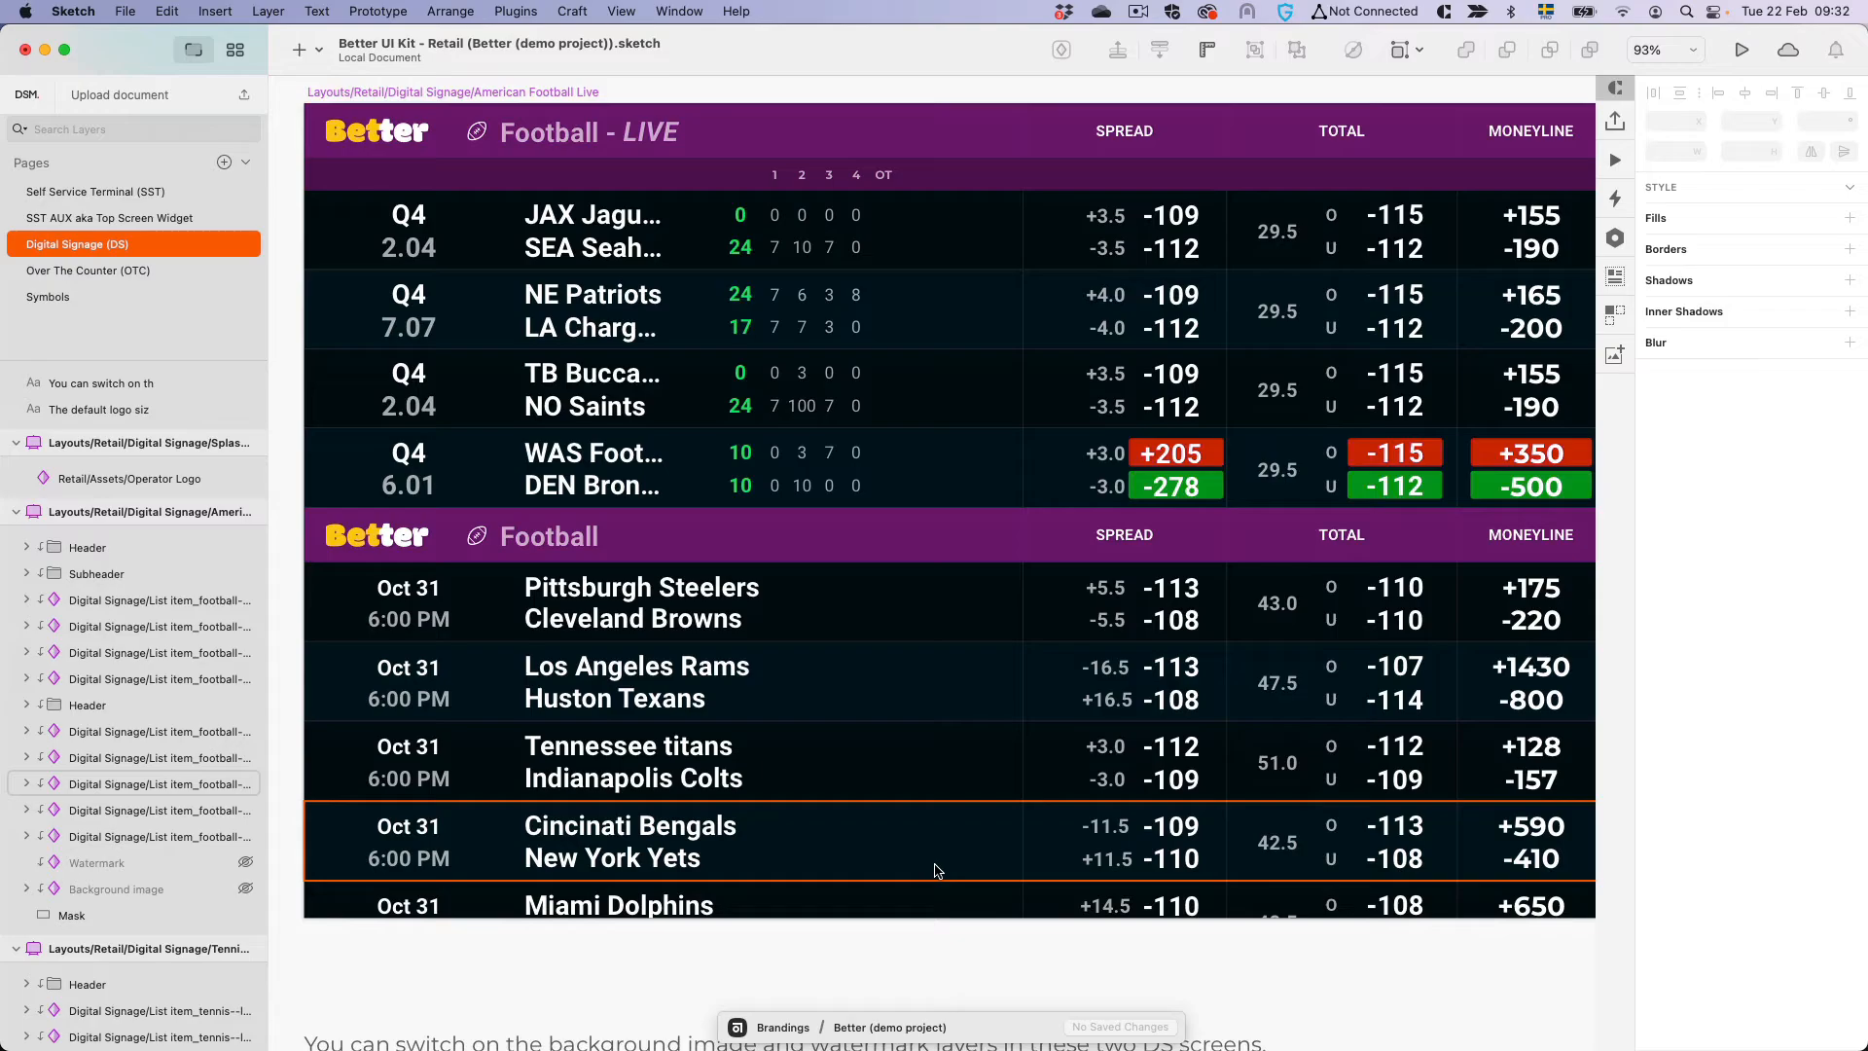
pyautogui.scroll(-1, 937, 870)
pyautogui.scroll(2, 937, 871)
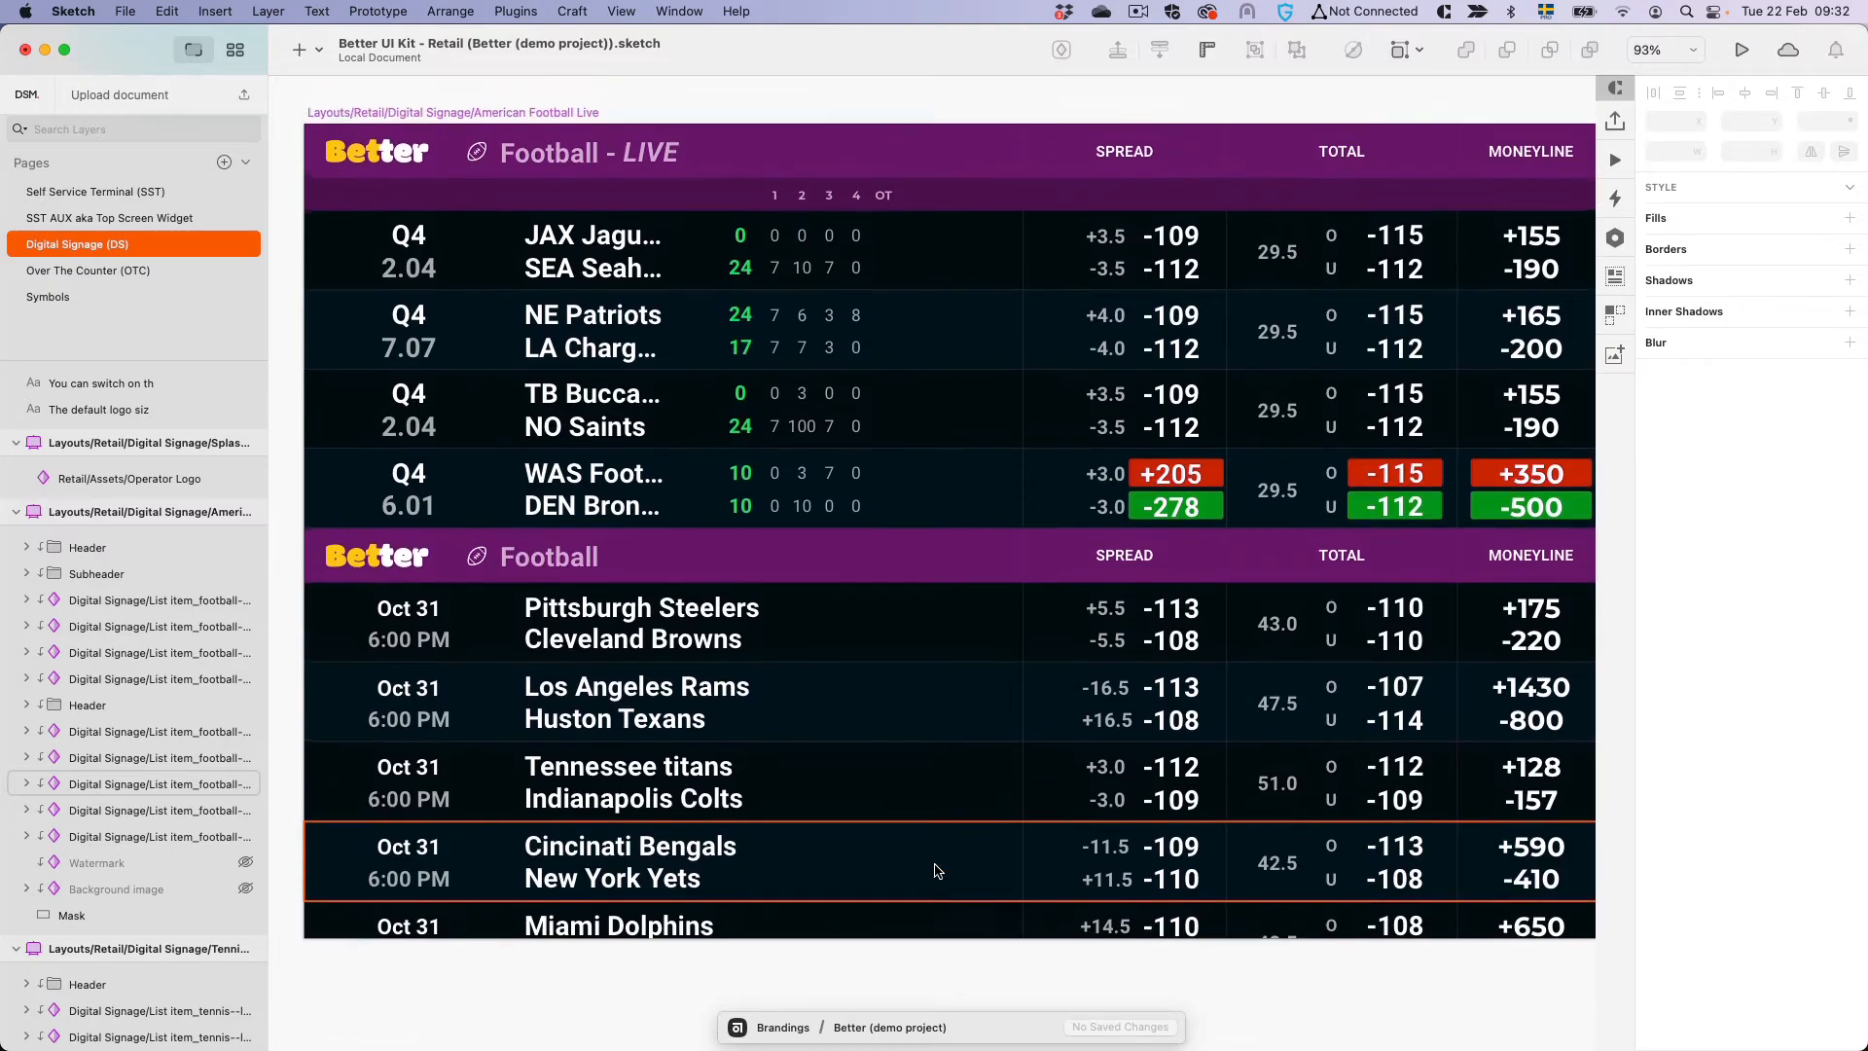
pyautogui.hscroll(1, 937, 870)
pyautogui.hscroll(3, 937, 870)
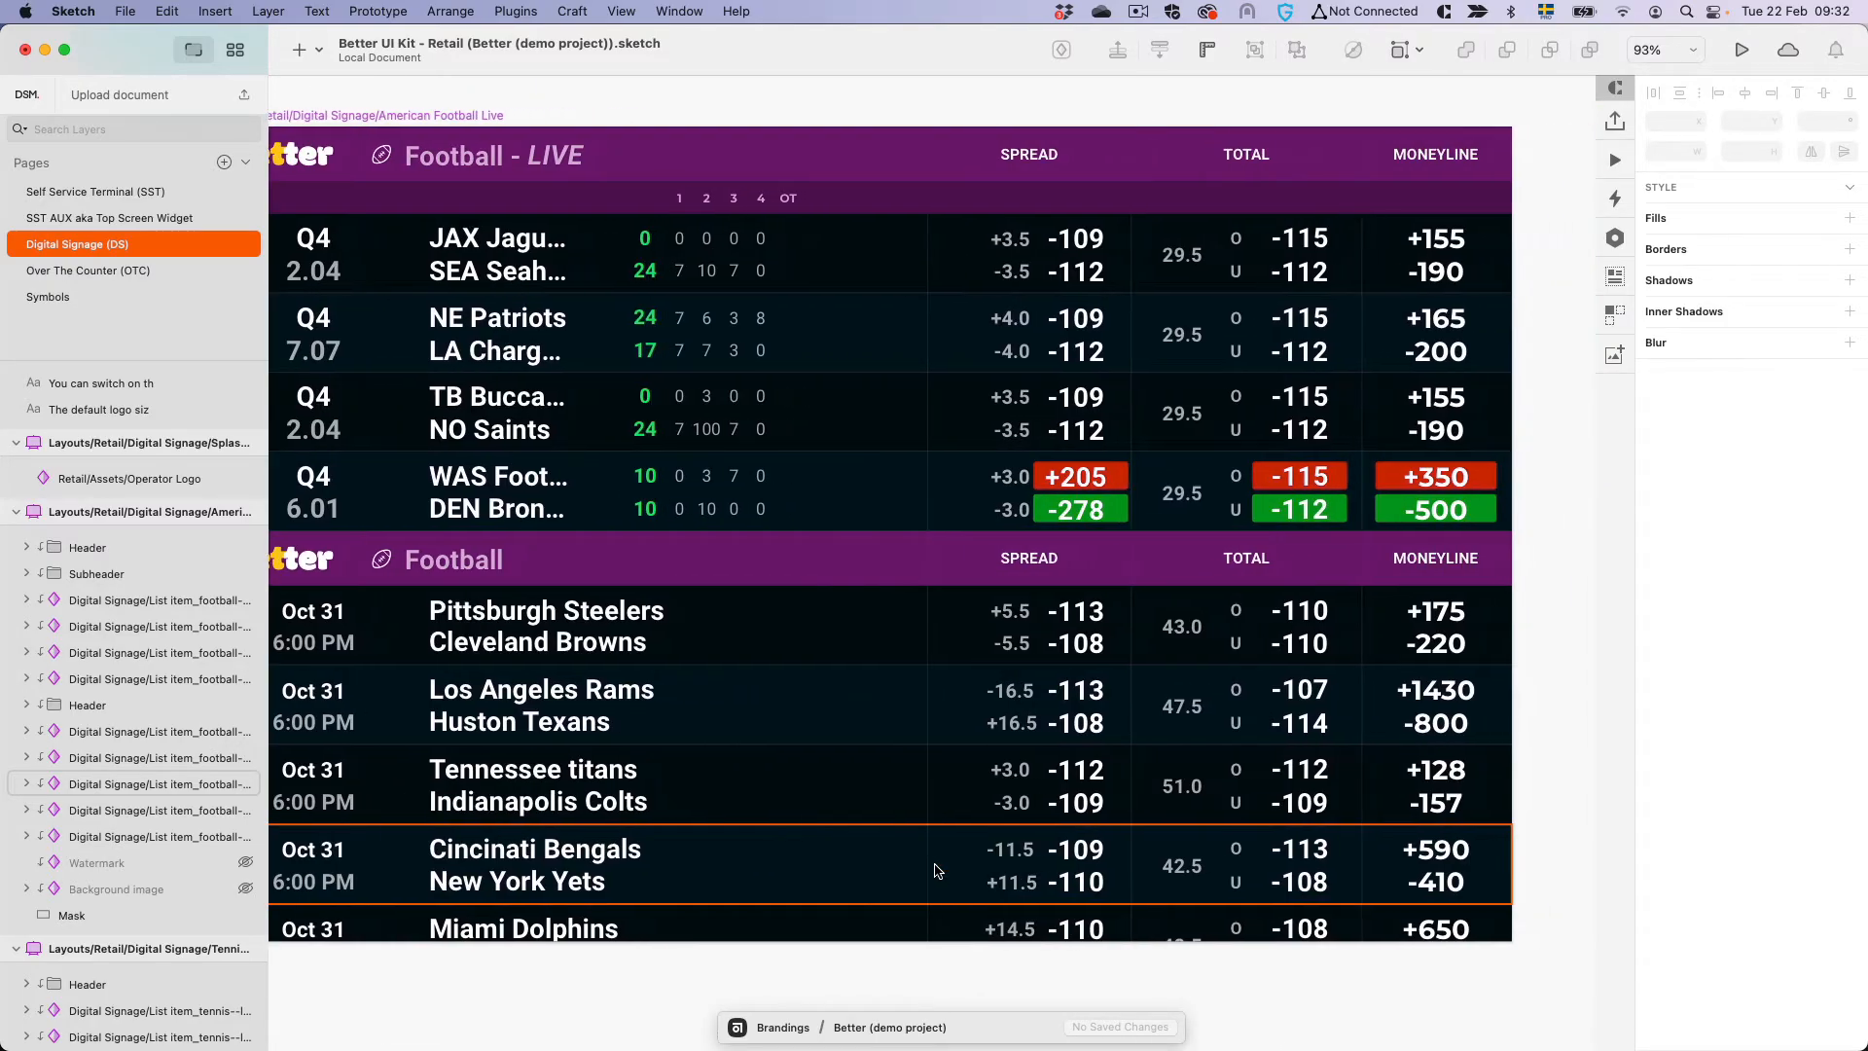
pyautogui.scroll(-1, 936, 871)
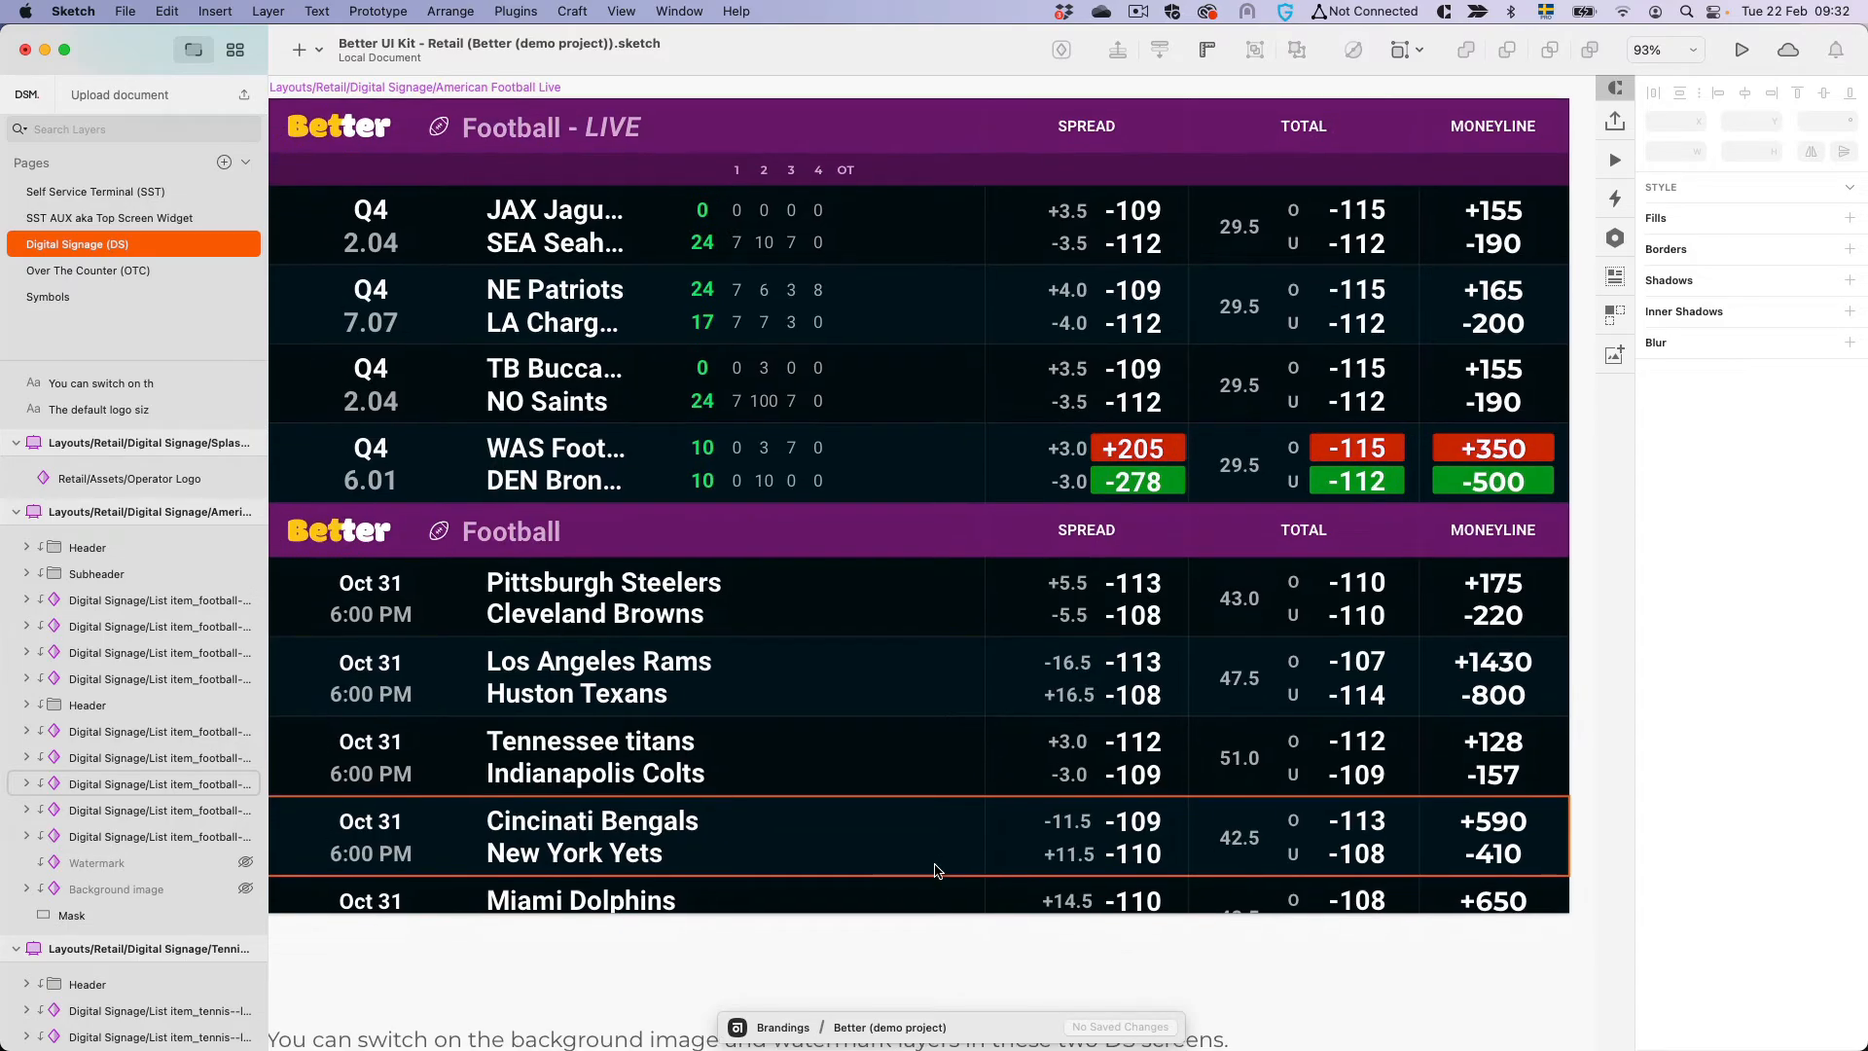
pyautogui.scroll(2, 937, 871)
pyautogui.hscroll(-3, 937, 871)
pyautogui.hscroll(1, 937, 871)
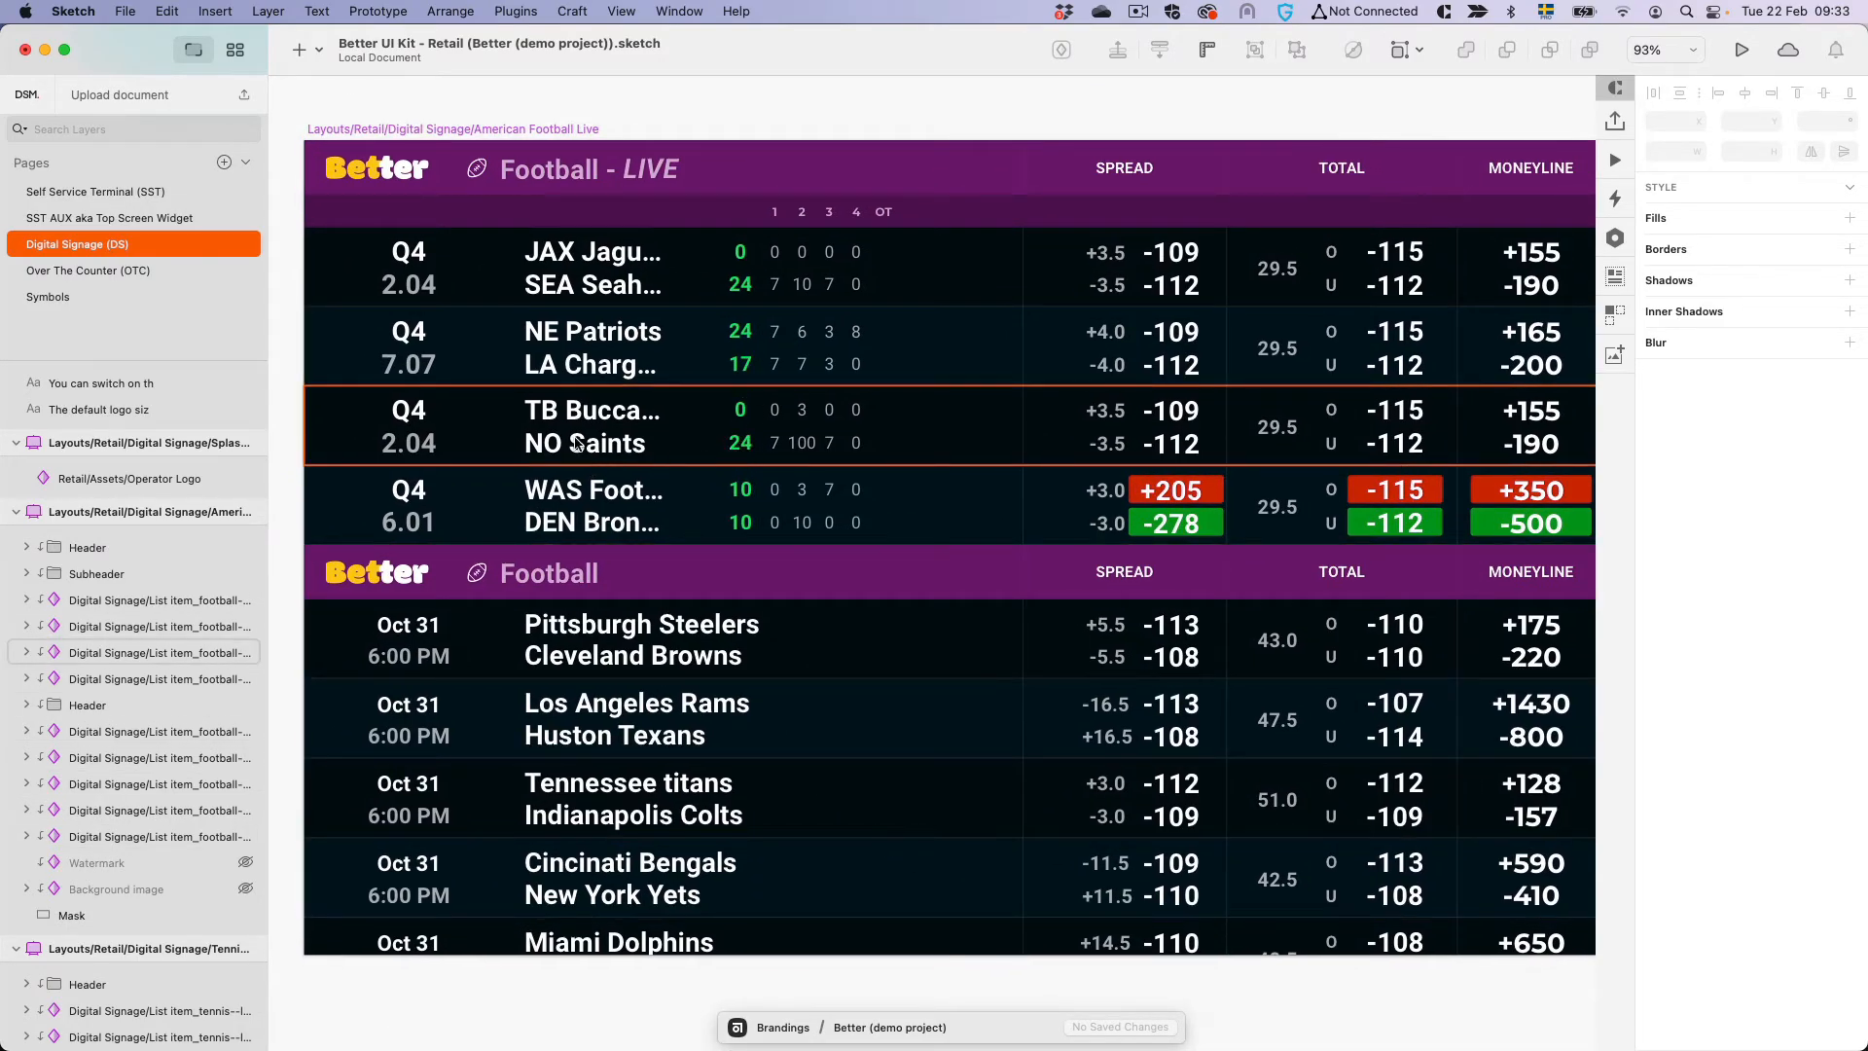
pyautogui.click(116, 192)
pyautogui.click(125, 217)
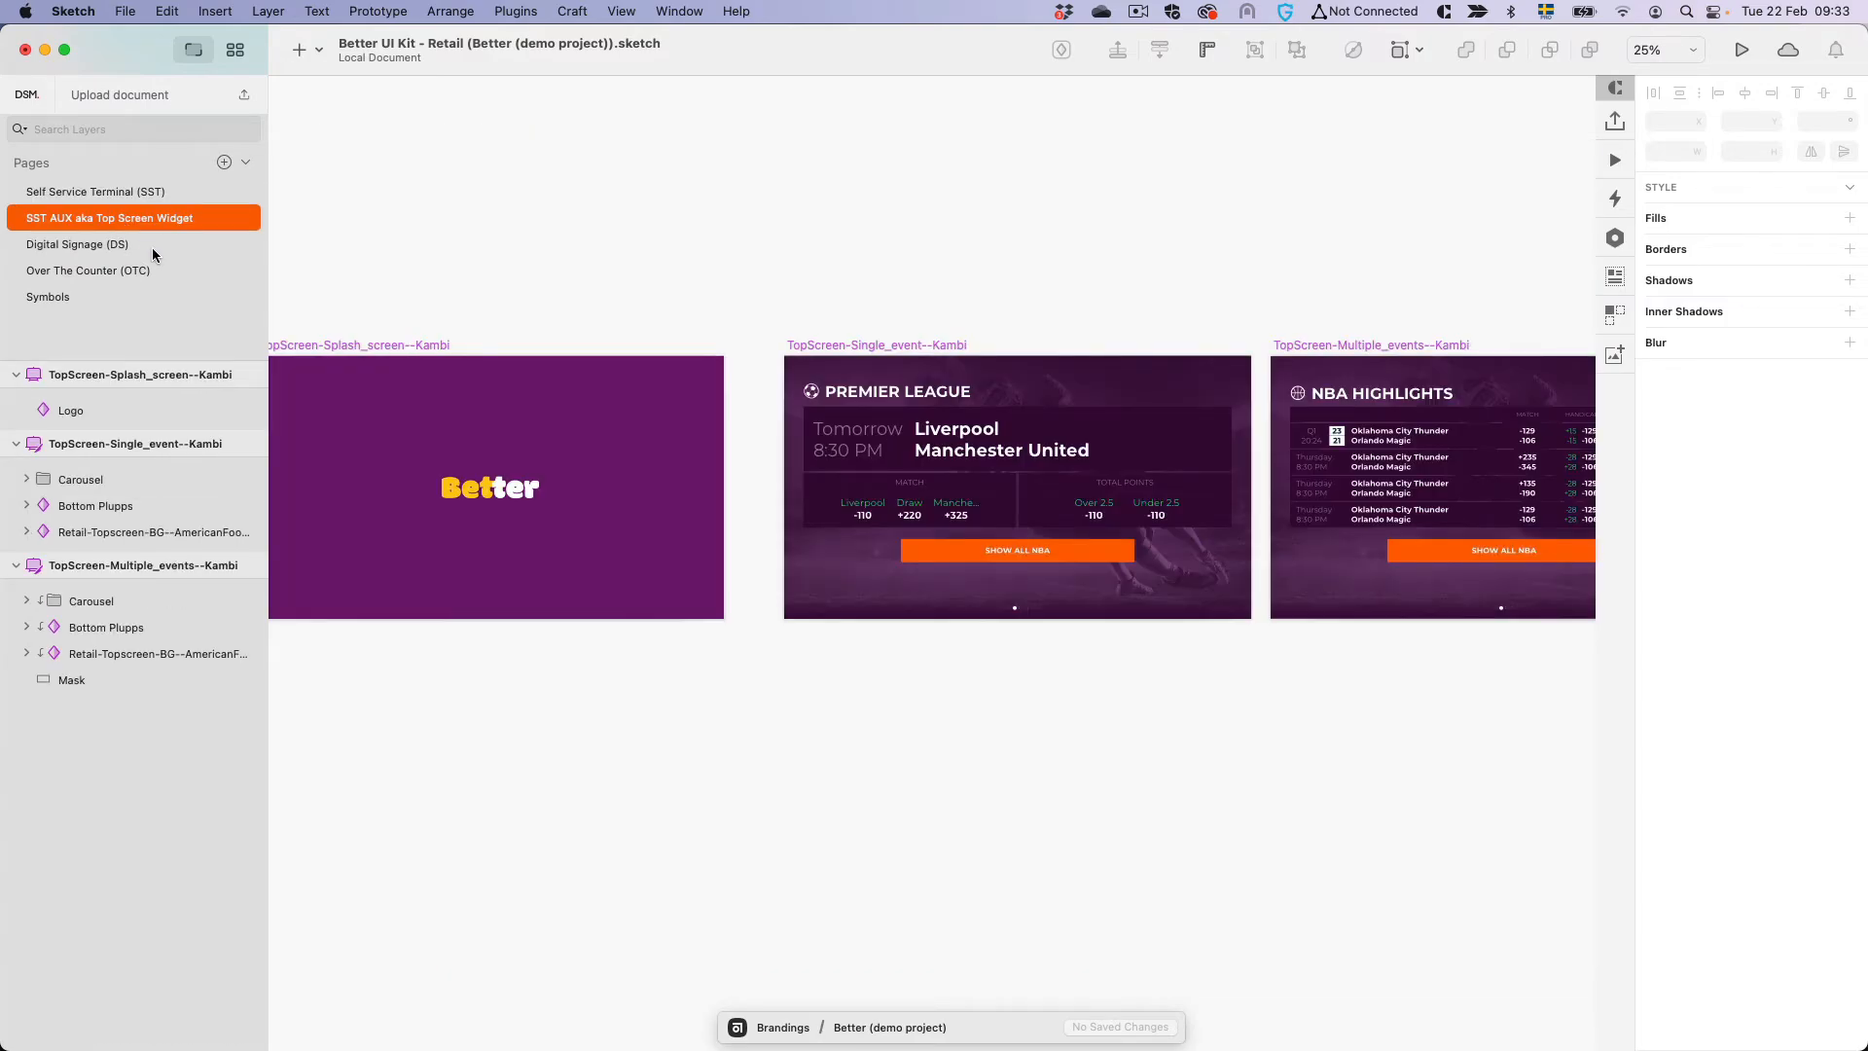
pyautogui.click(151, 247)
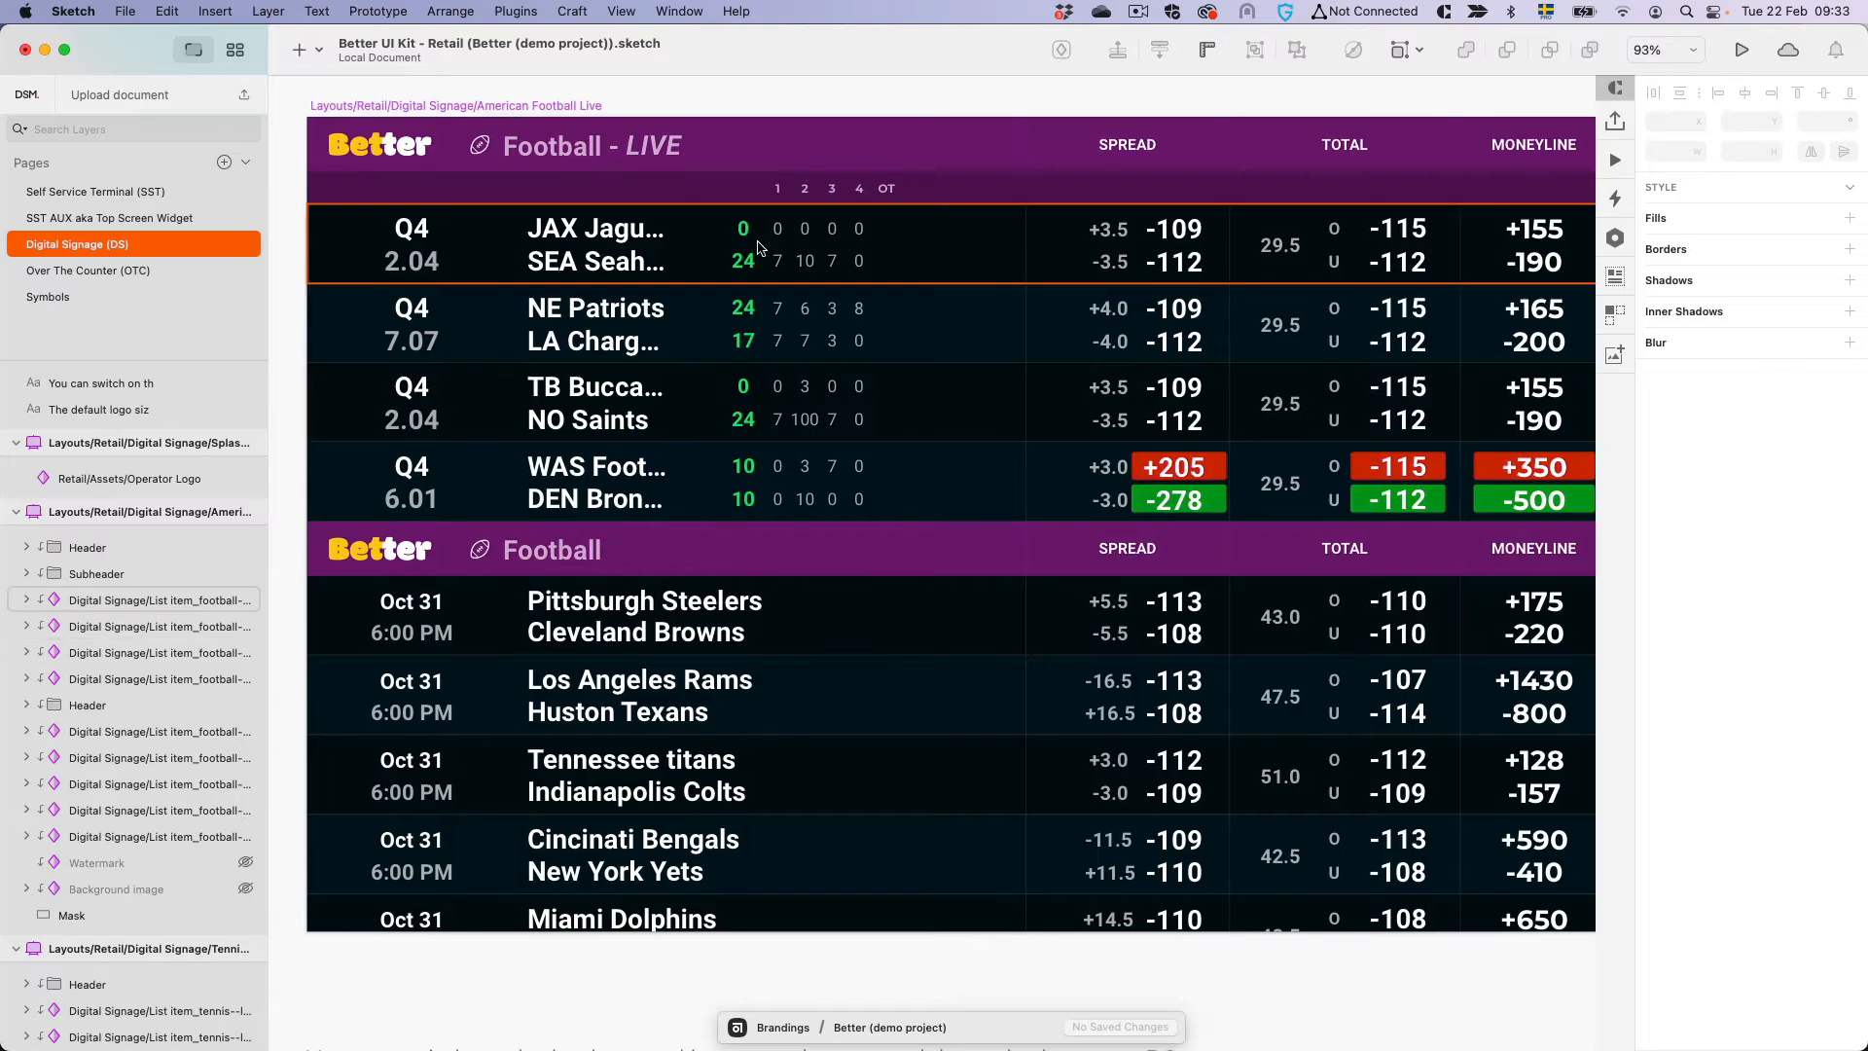
# Step: Inspect the DS_Row_bg--dark and DS_Row_bg--light swatch fills on the style sheet
pyautogui.click(742, 238)
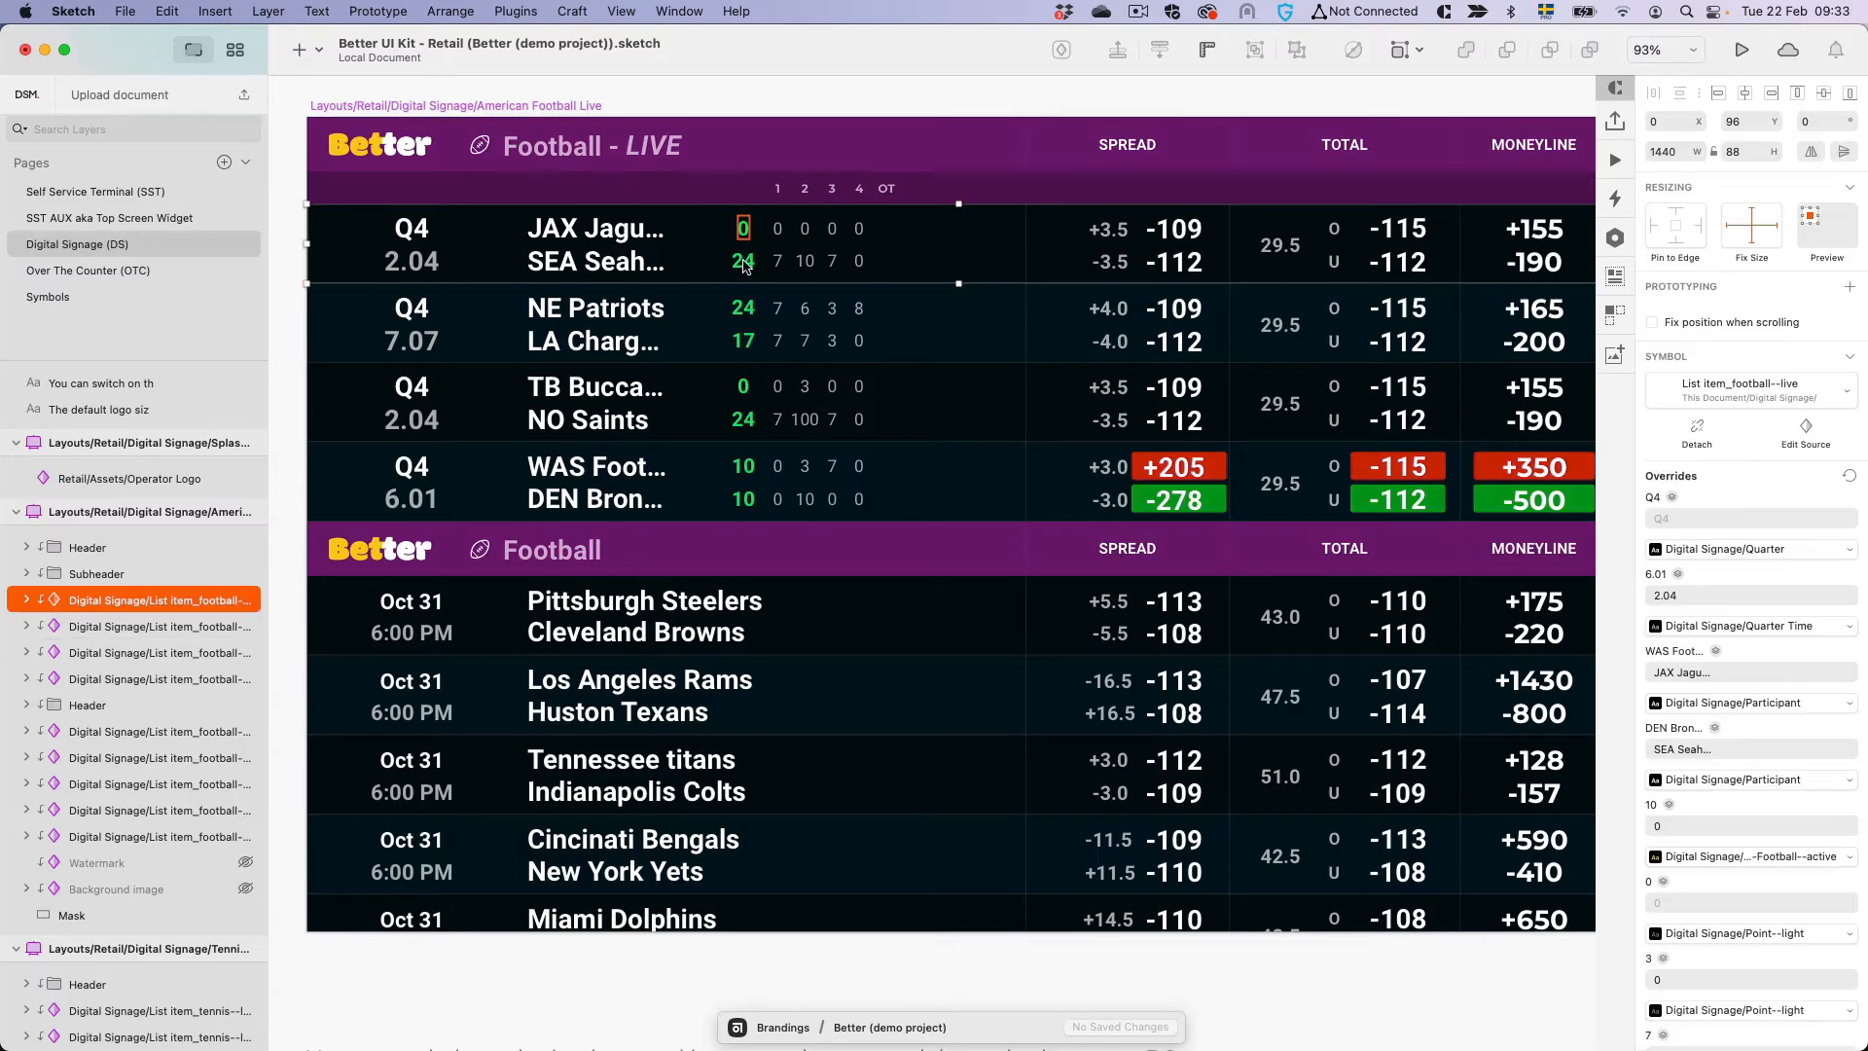
pyautogui.click(749, 316)
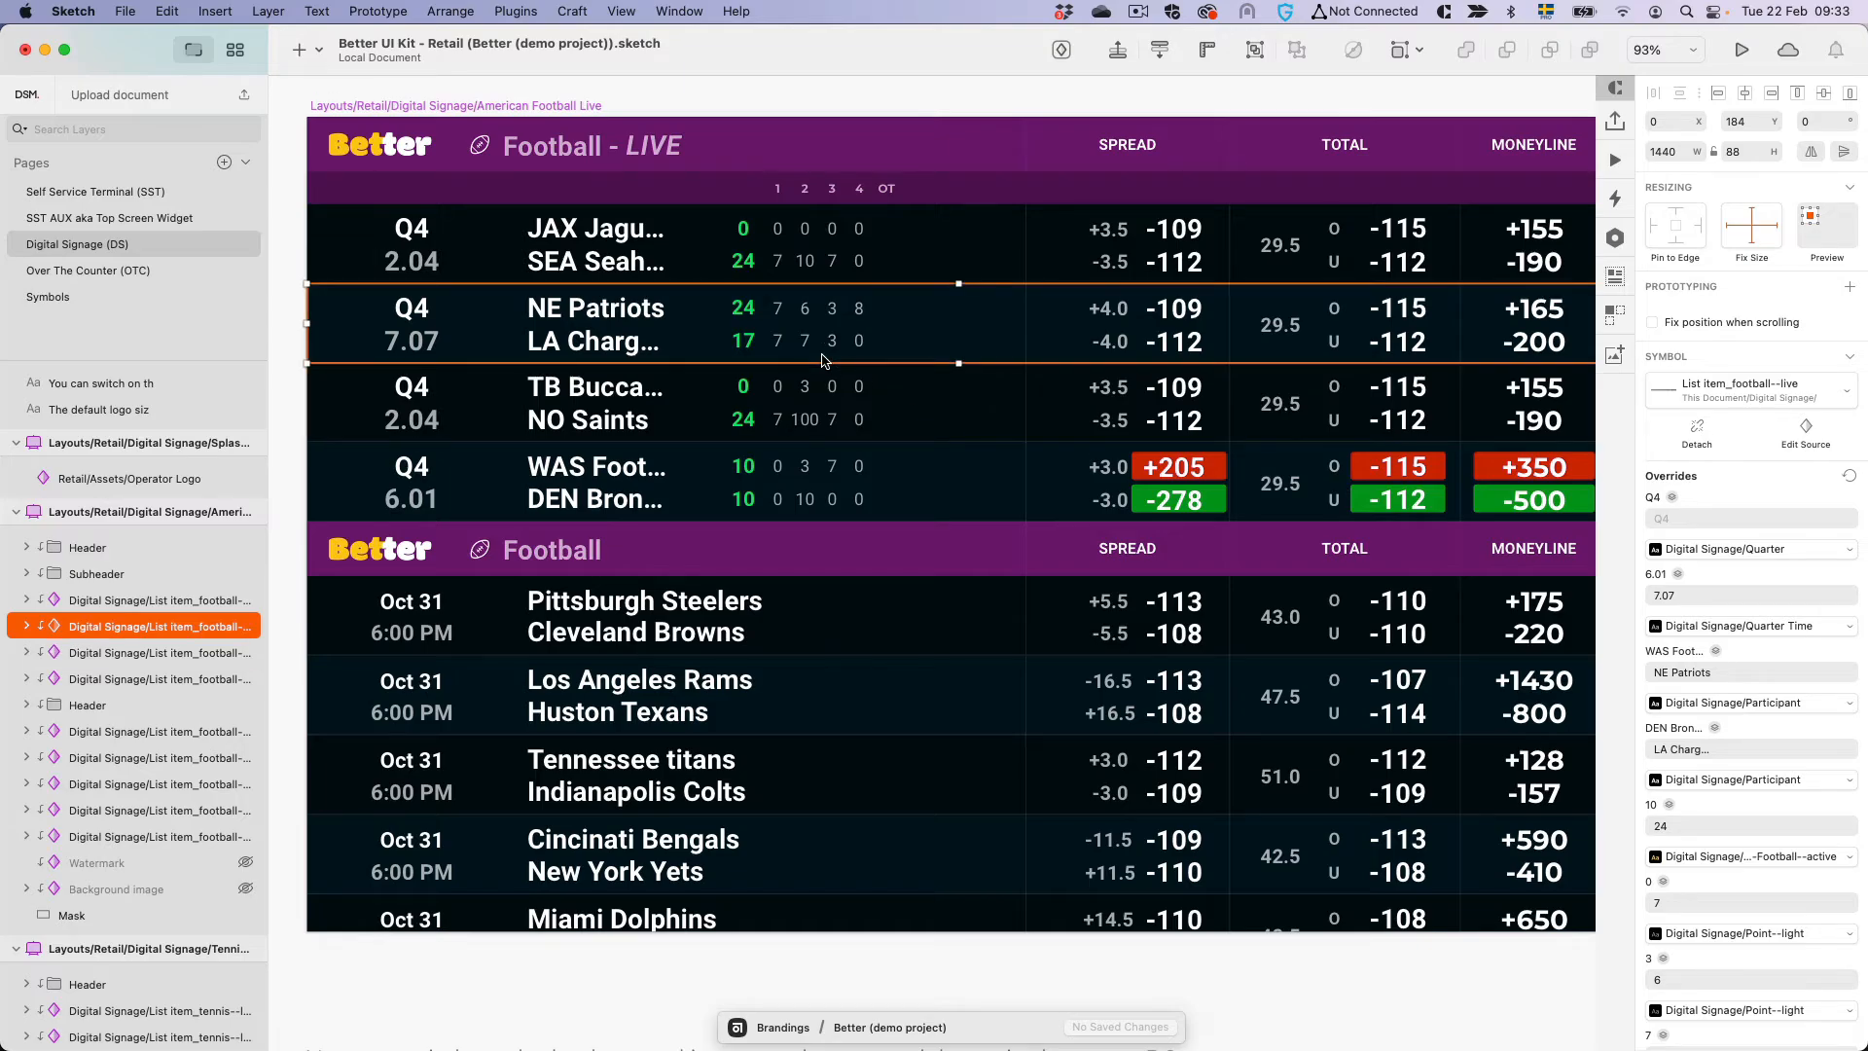
pyautogui.click(958, 260)
pyautogui.click(989, 319)
pyautogui.hscroll(10, 994, 324)
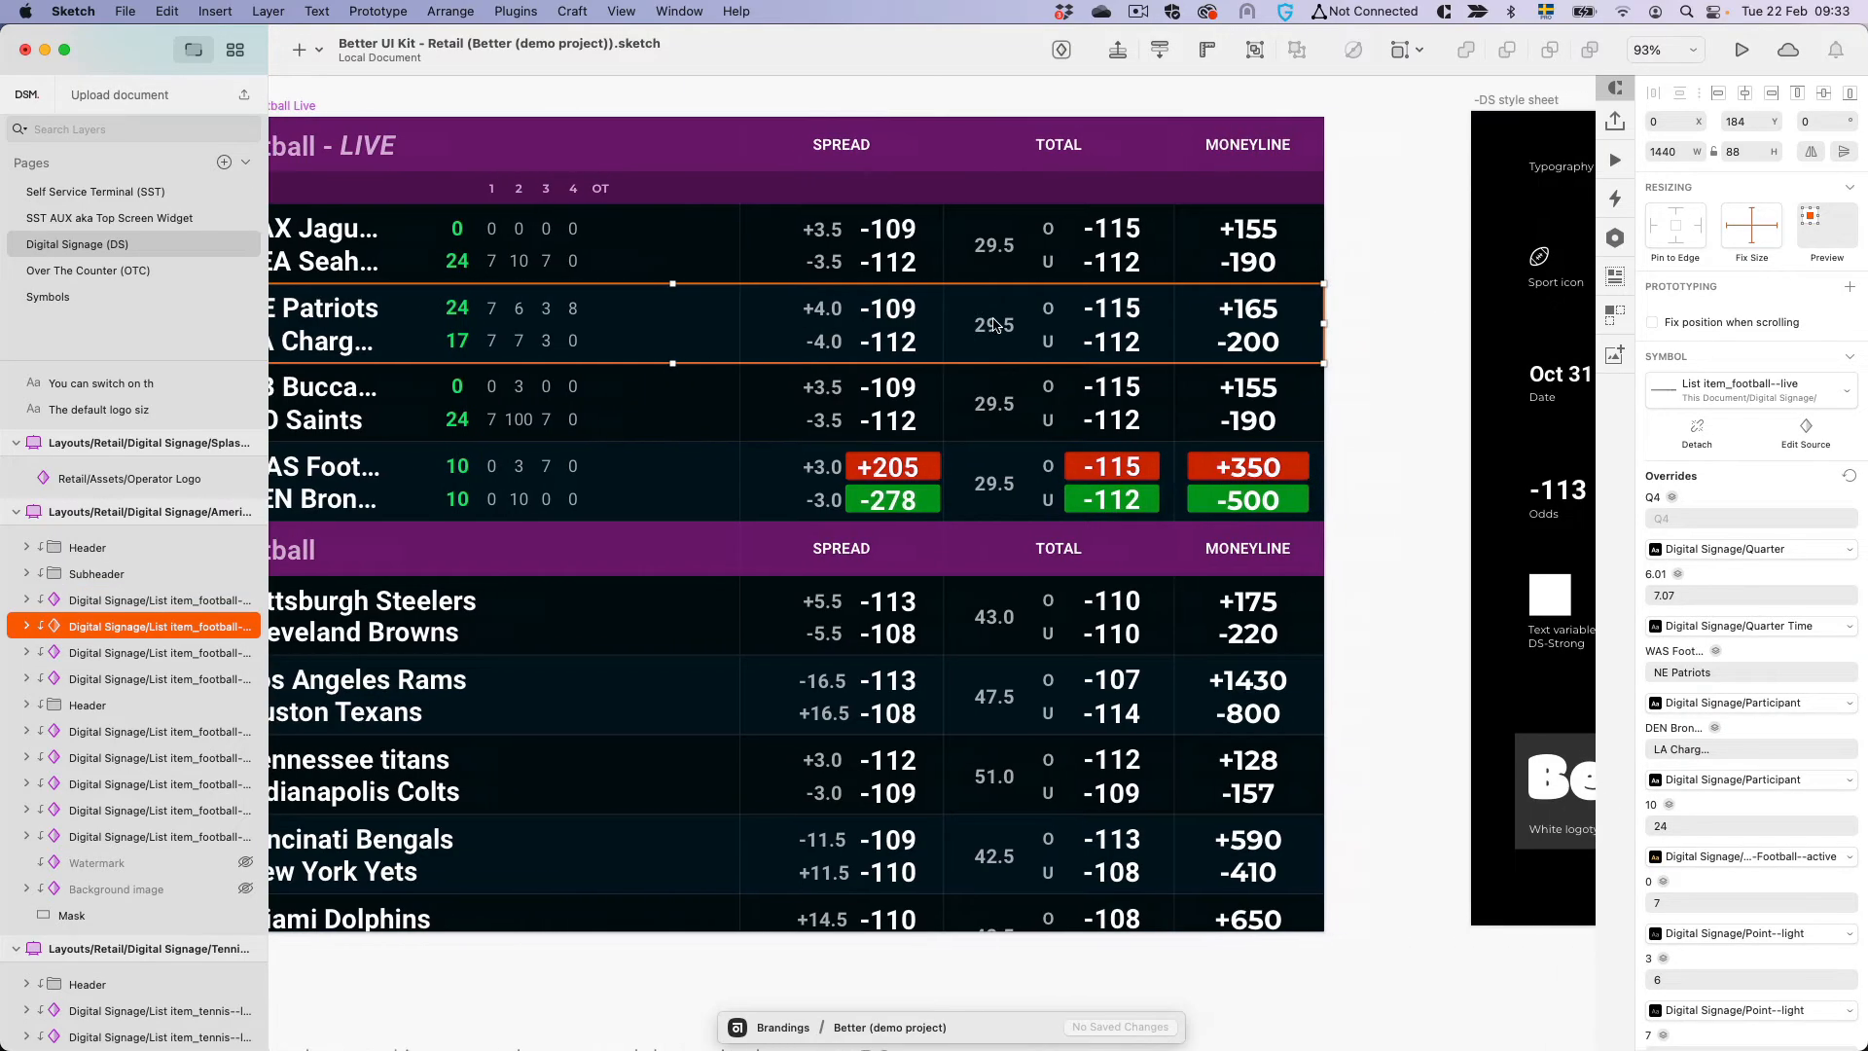
pyautogui.hscroll(5, 994, 324)
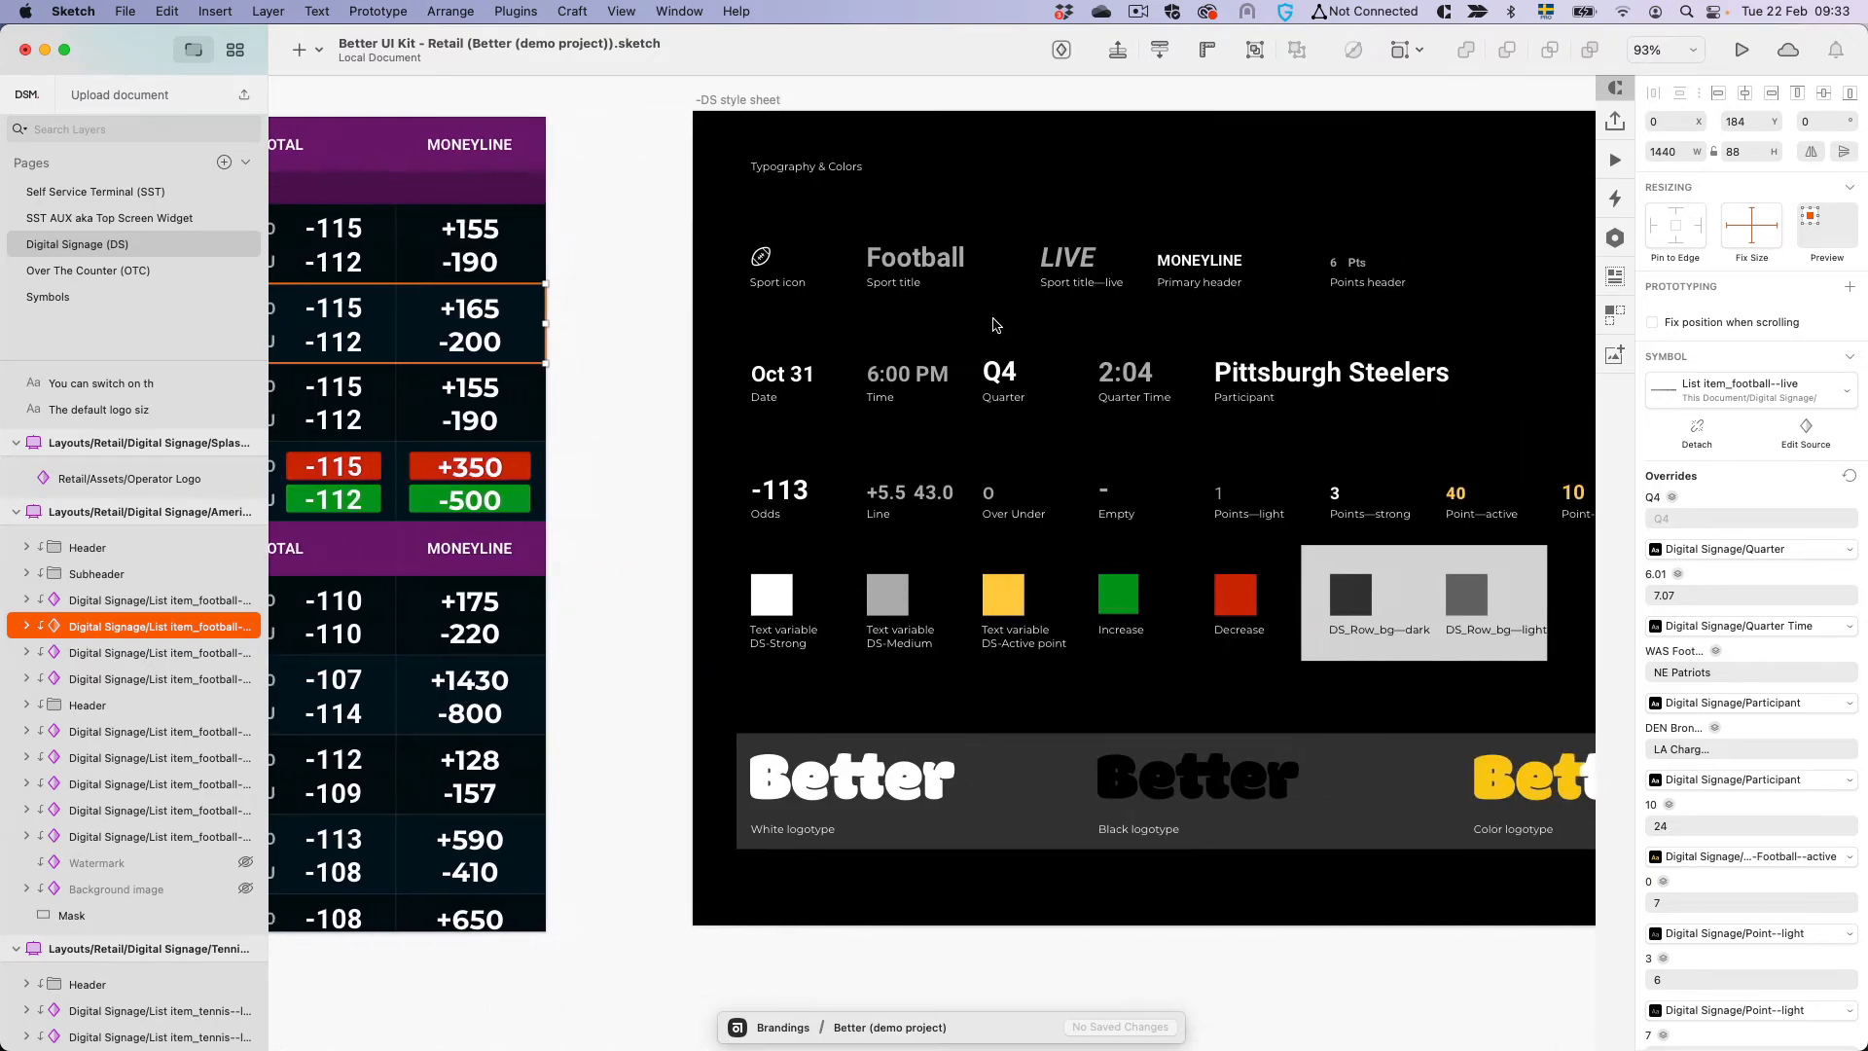
pyautogui.hscroll(3, 994, 324)
pyautogui.click(1245, 595)
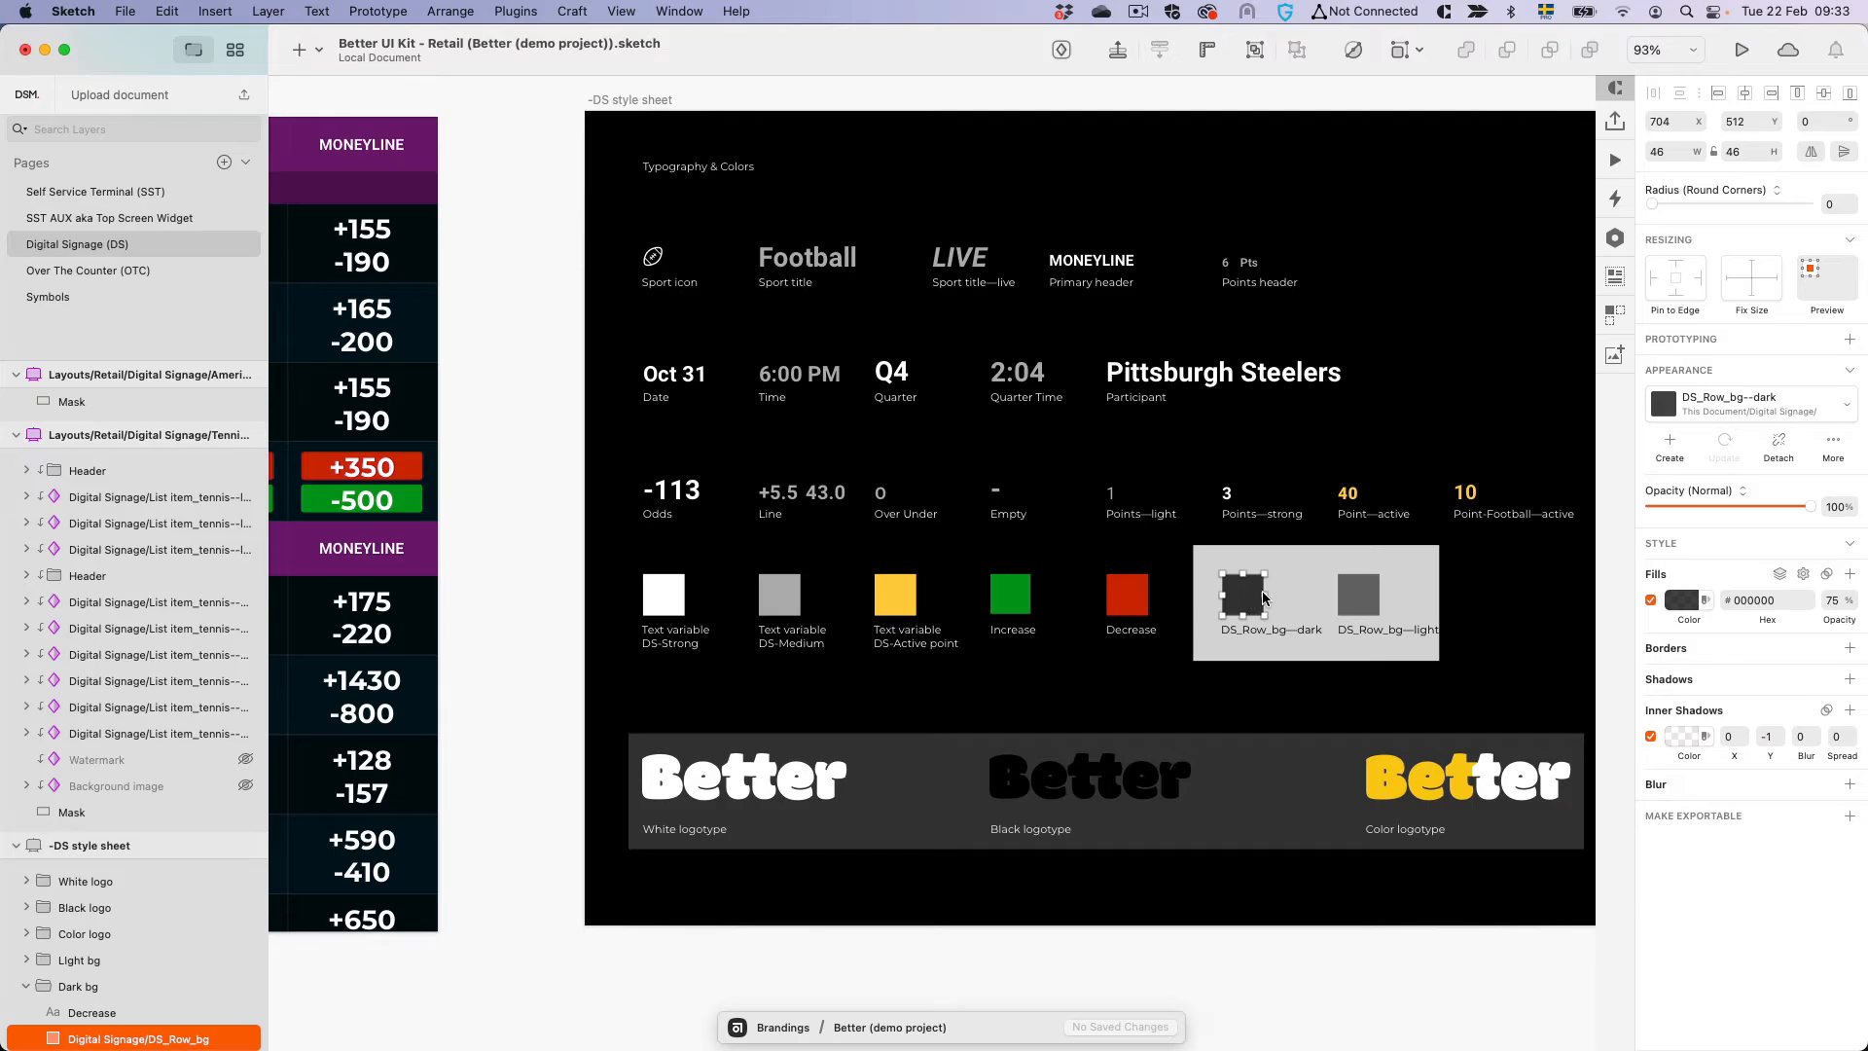
pyautogui.click(1366, 598)
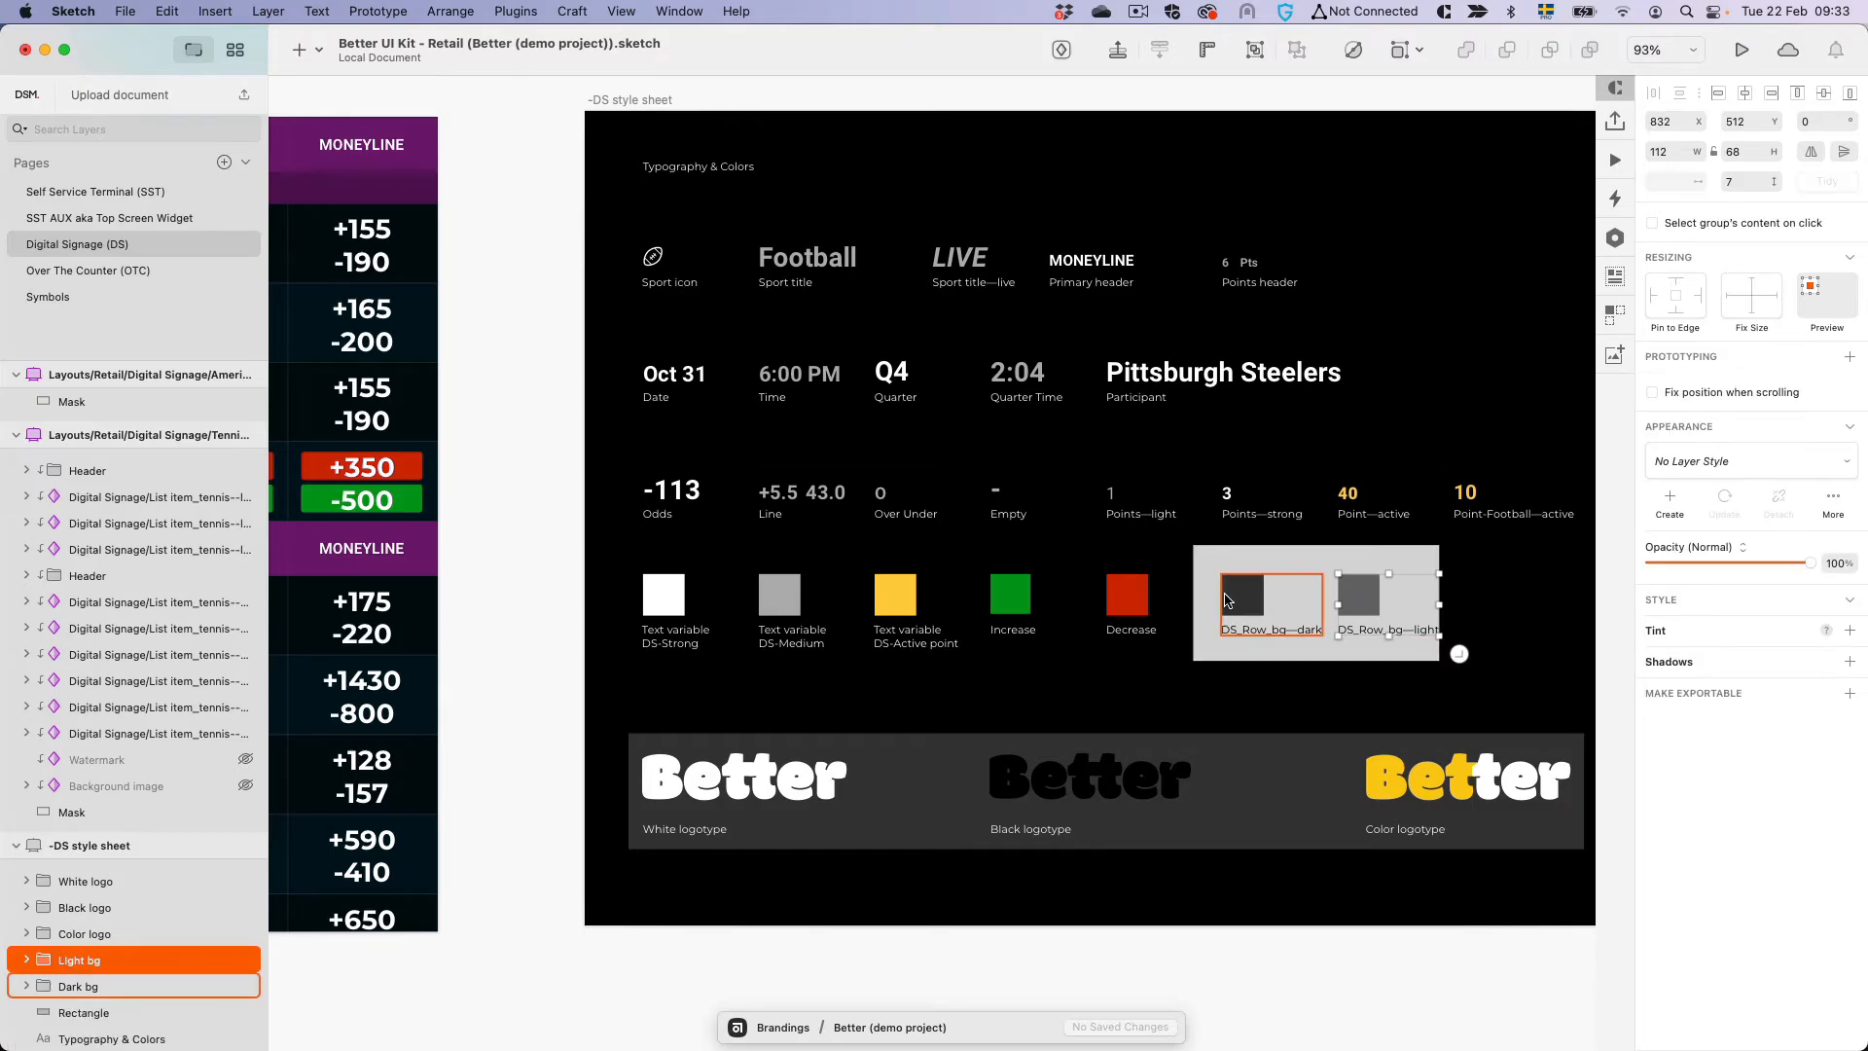
pyautogui.click(1229, 600)
pyautogui.doubleClick(1234, 588)
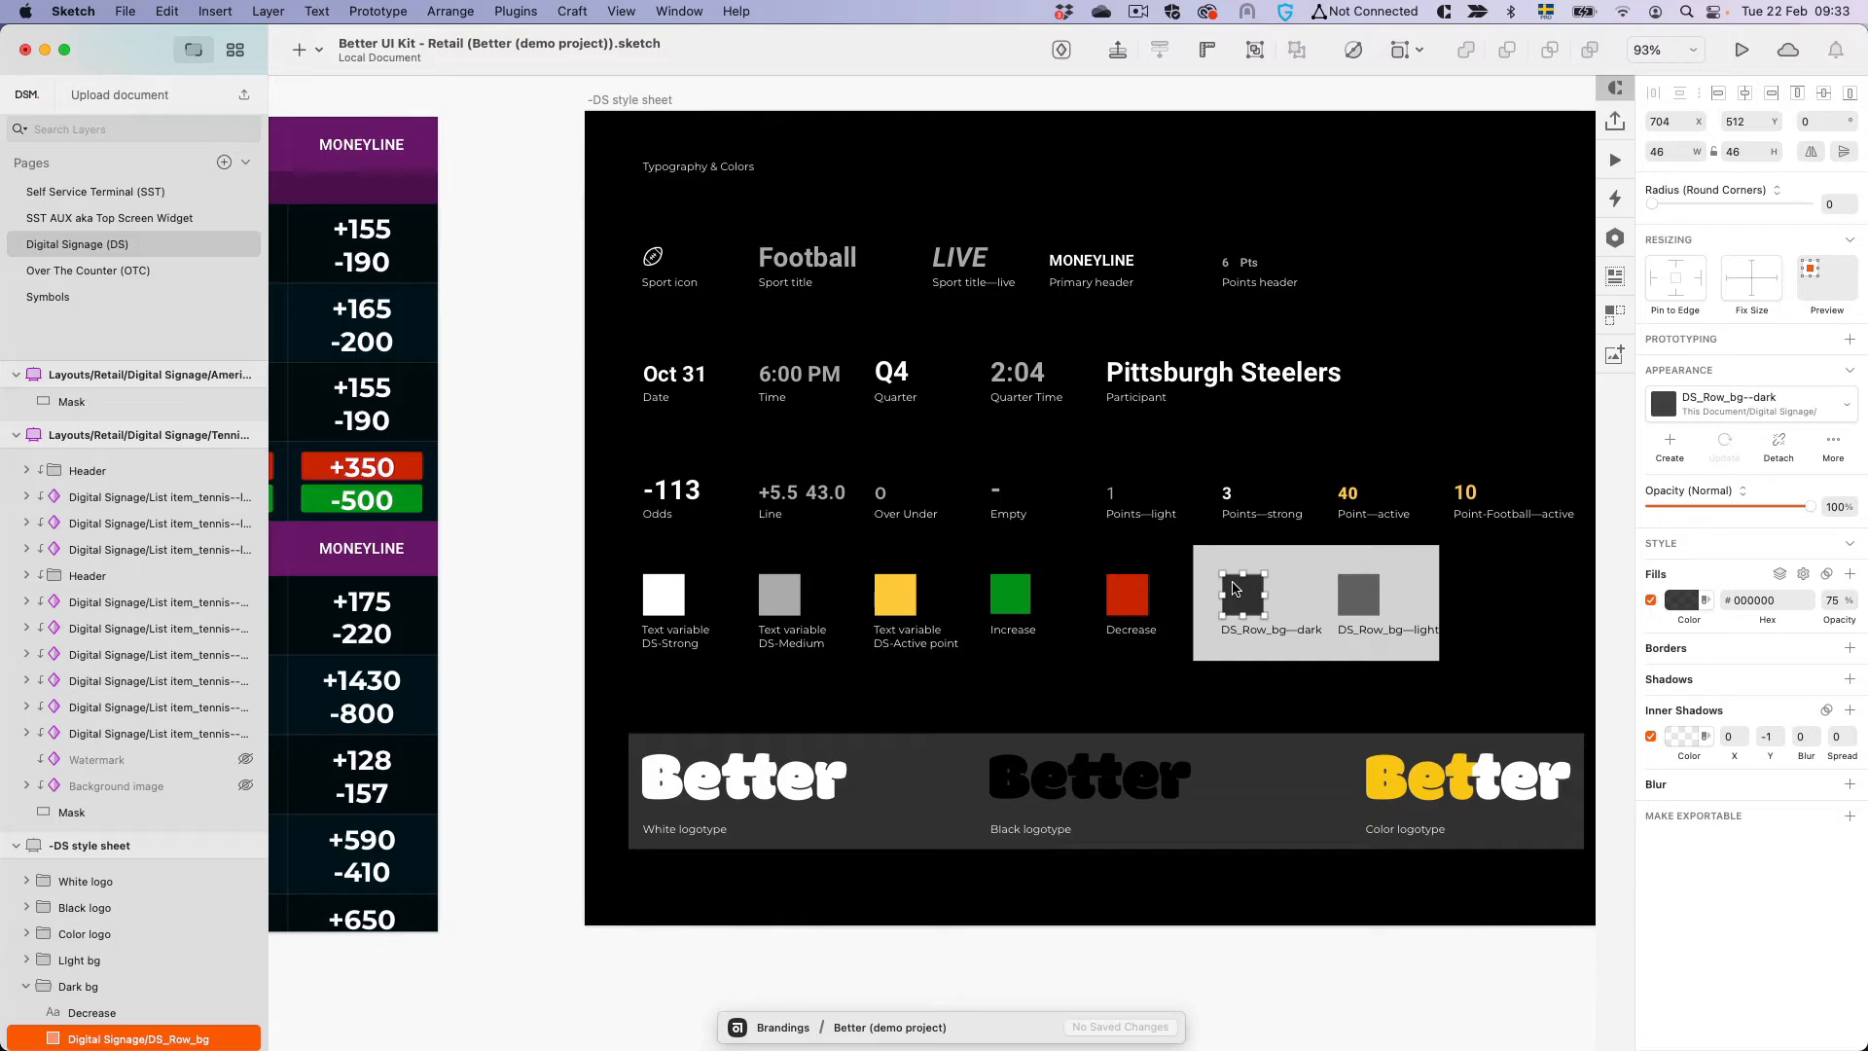
pyautogui.doubleClick(1357, 598)
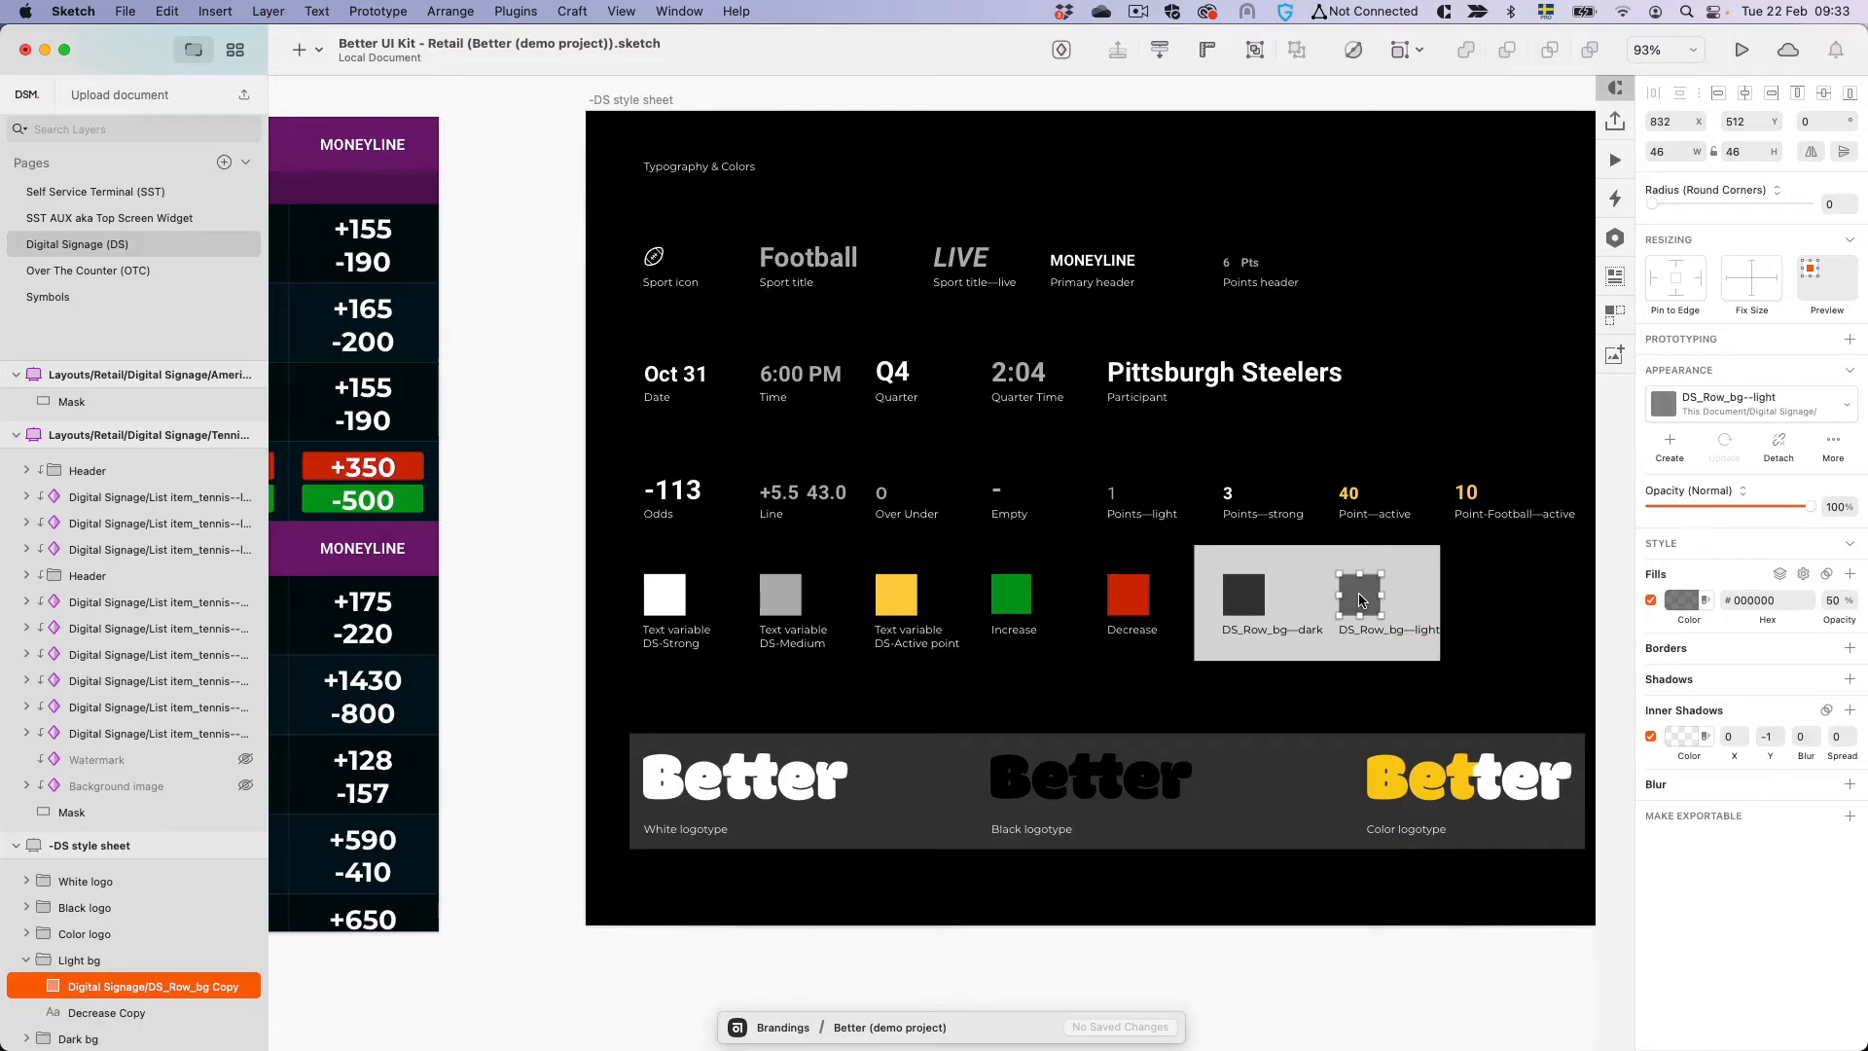
pyautogui.hscroll(-6, 792, 506)
pyautogui.hscroll(-8, 828, 514)
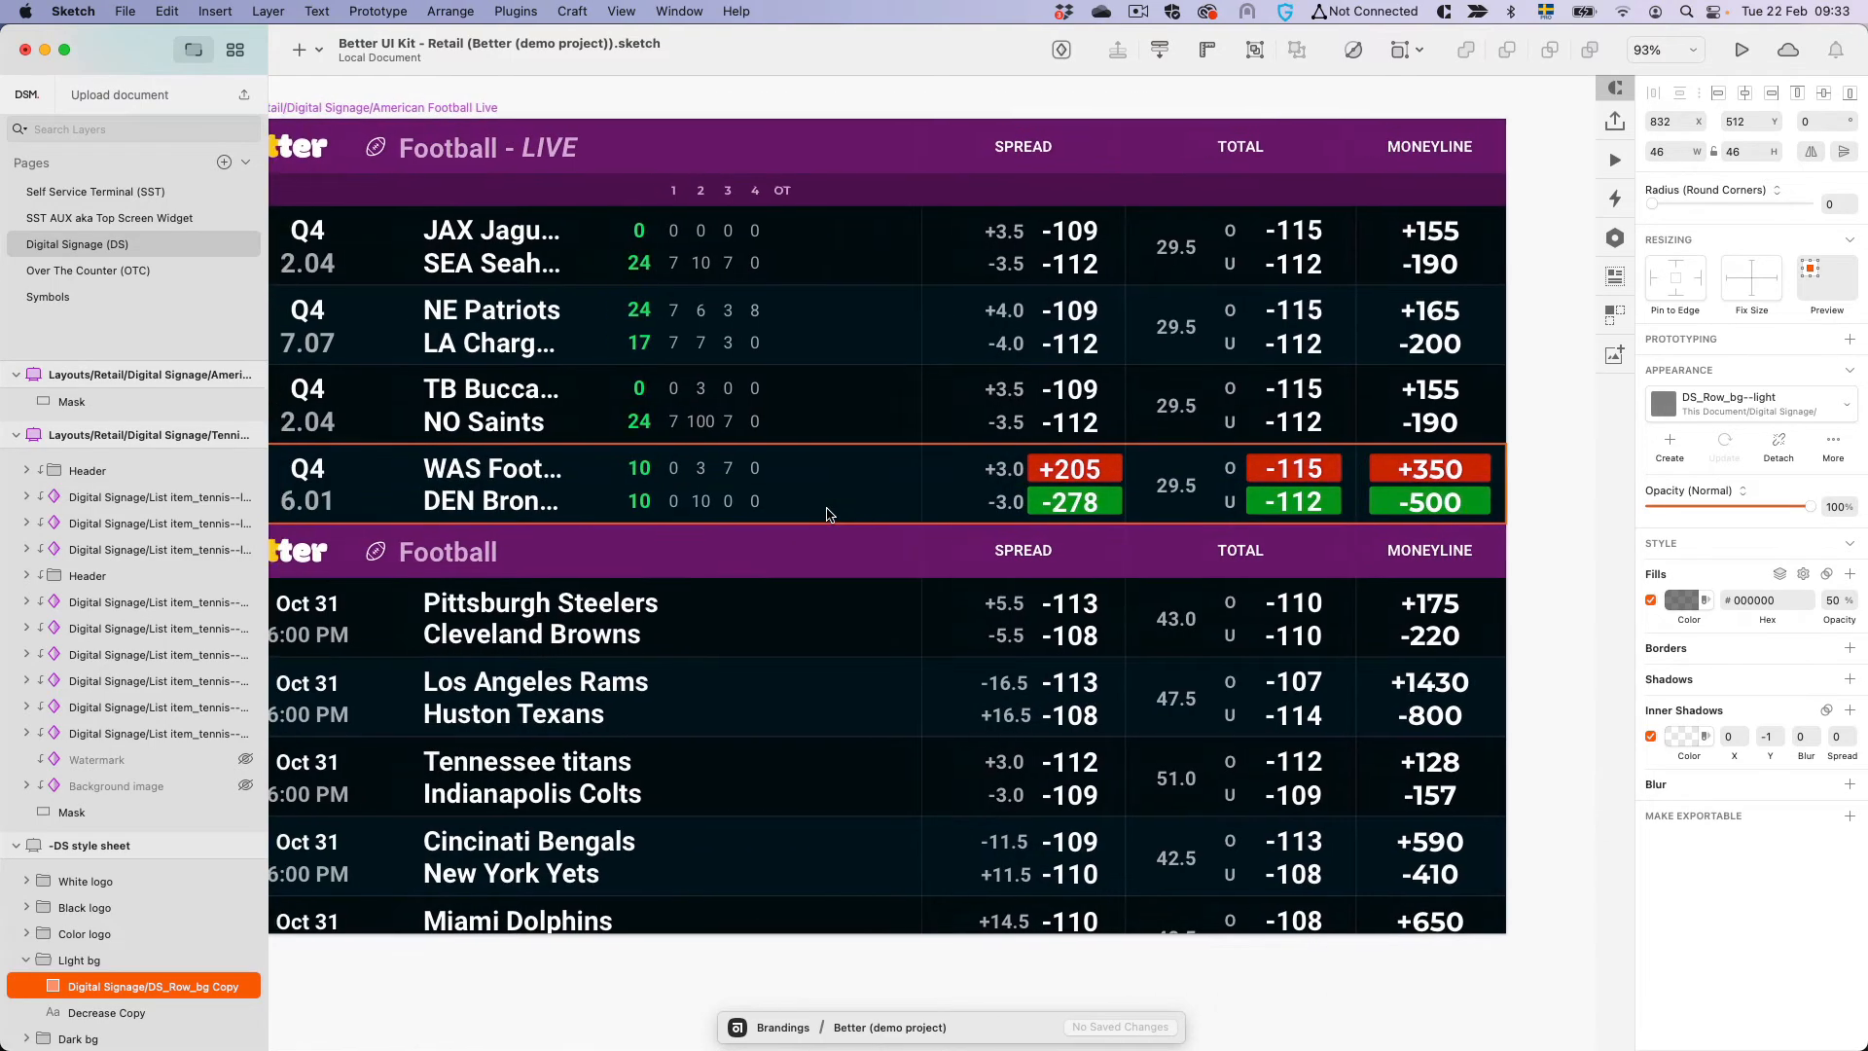
# Step: Set the American Football Live artboard background to Better UI Kit Promo Primary800
pyautogui.click(678, 106)
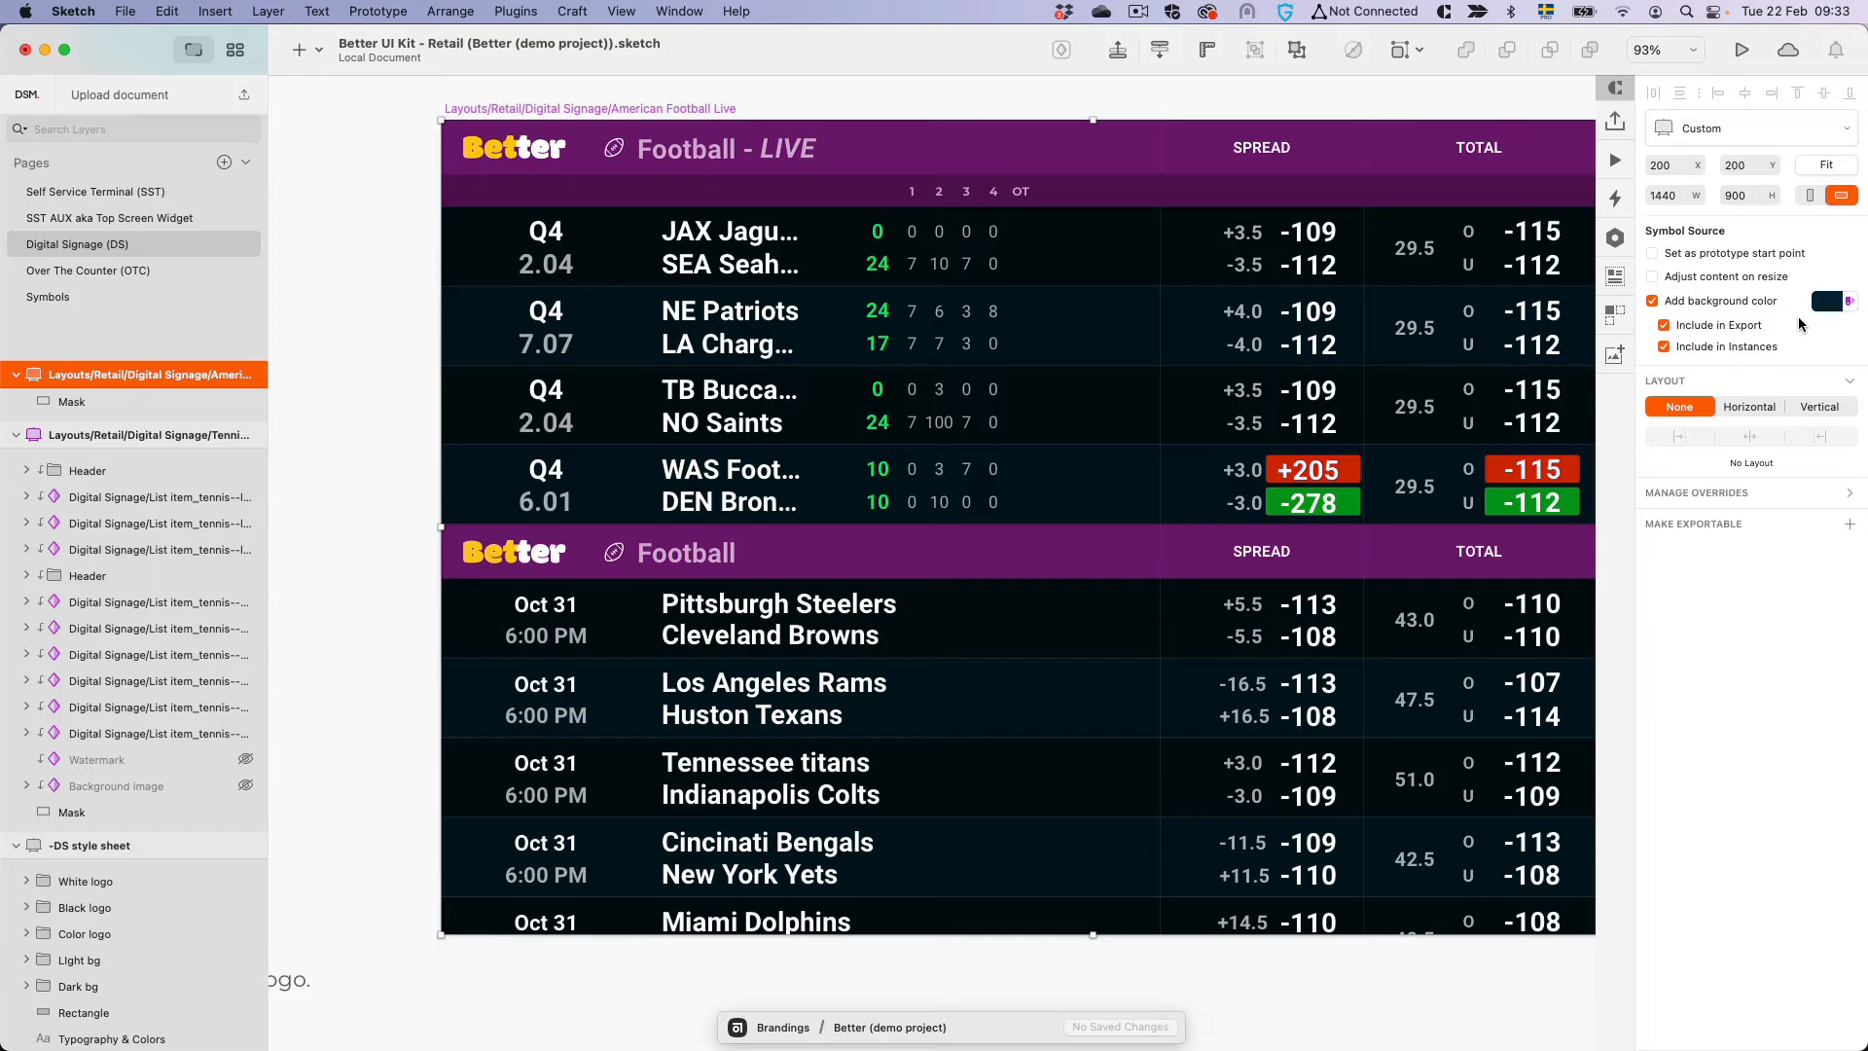
pyautogui.click(1845, 303)
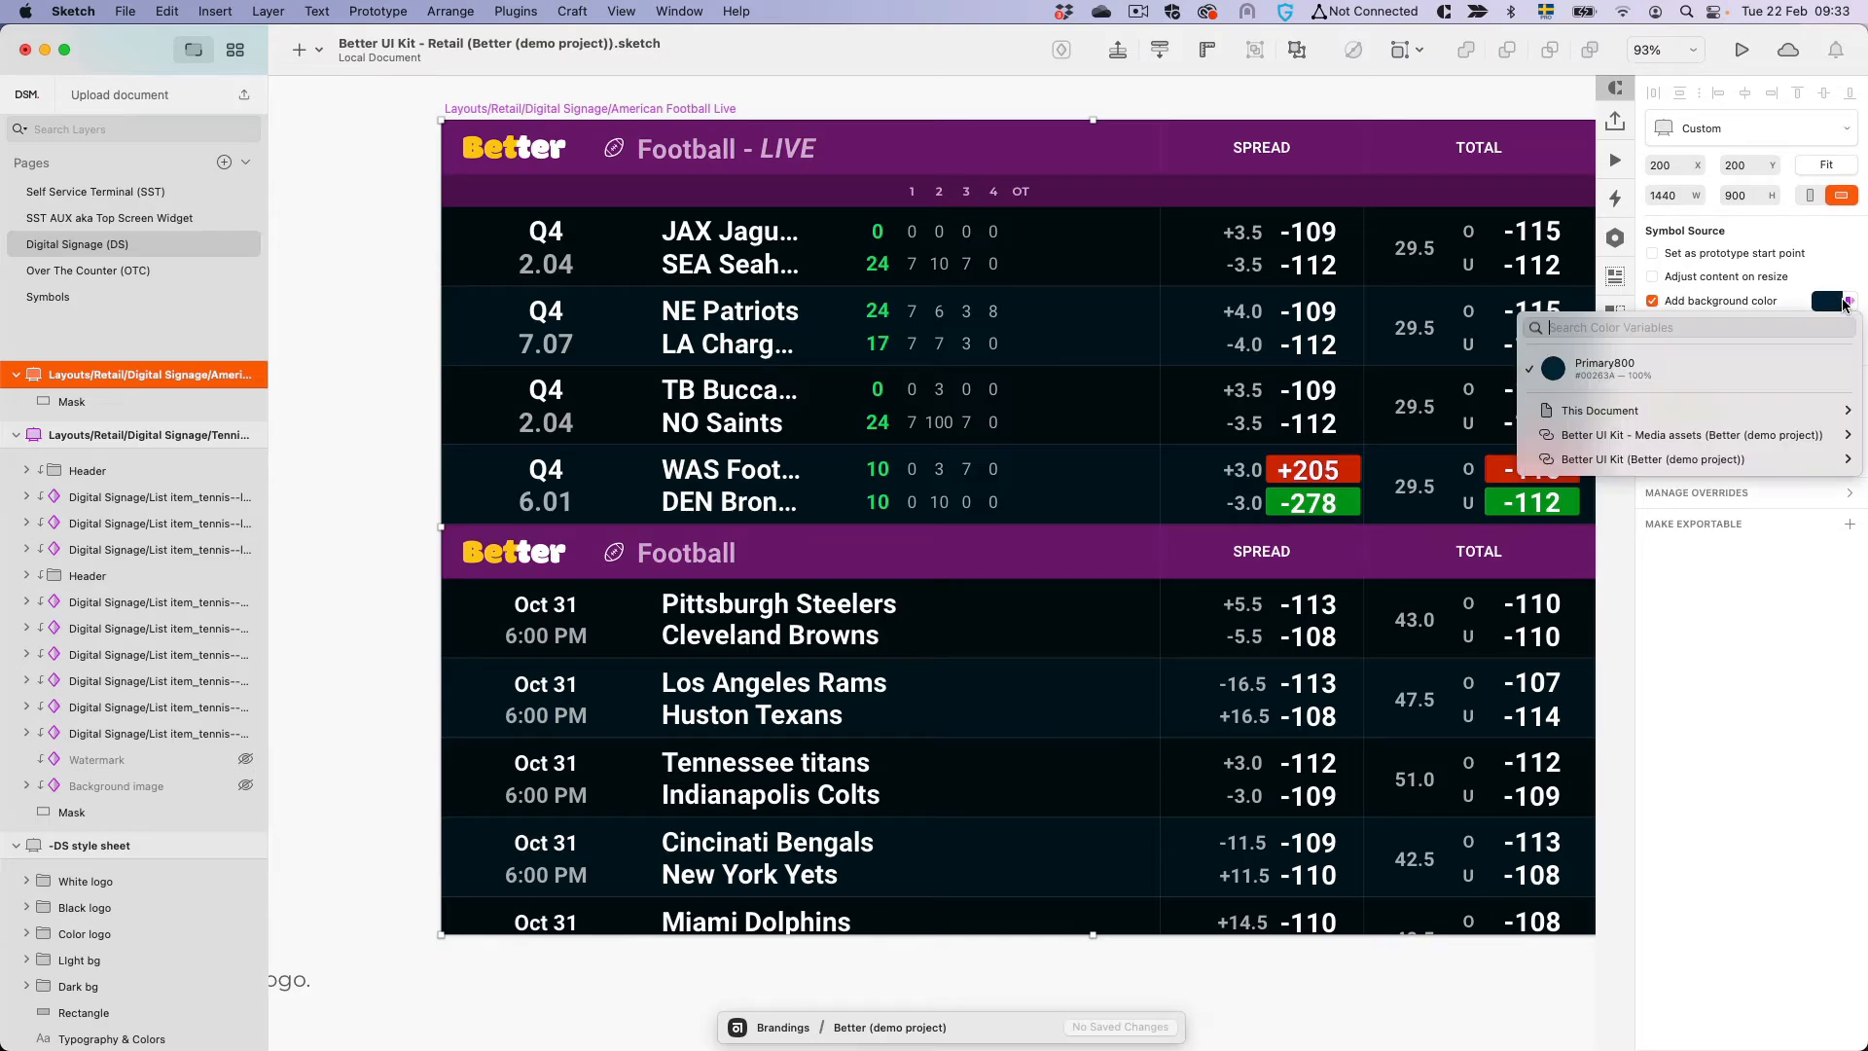
pyautogui.moveTo(1761, 459)
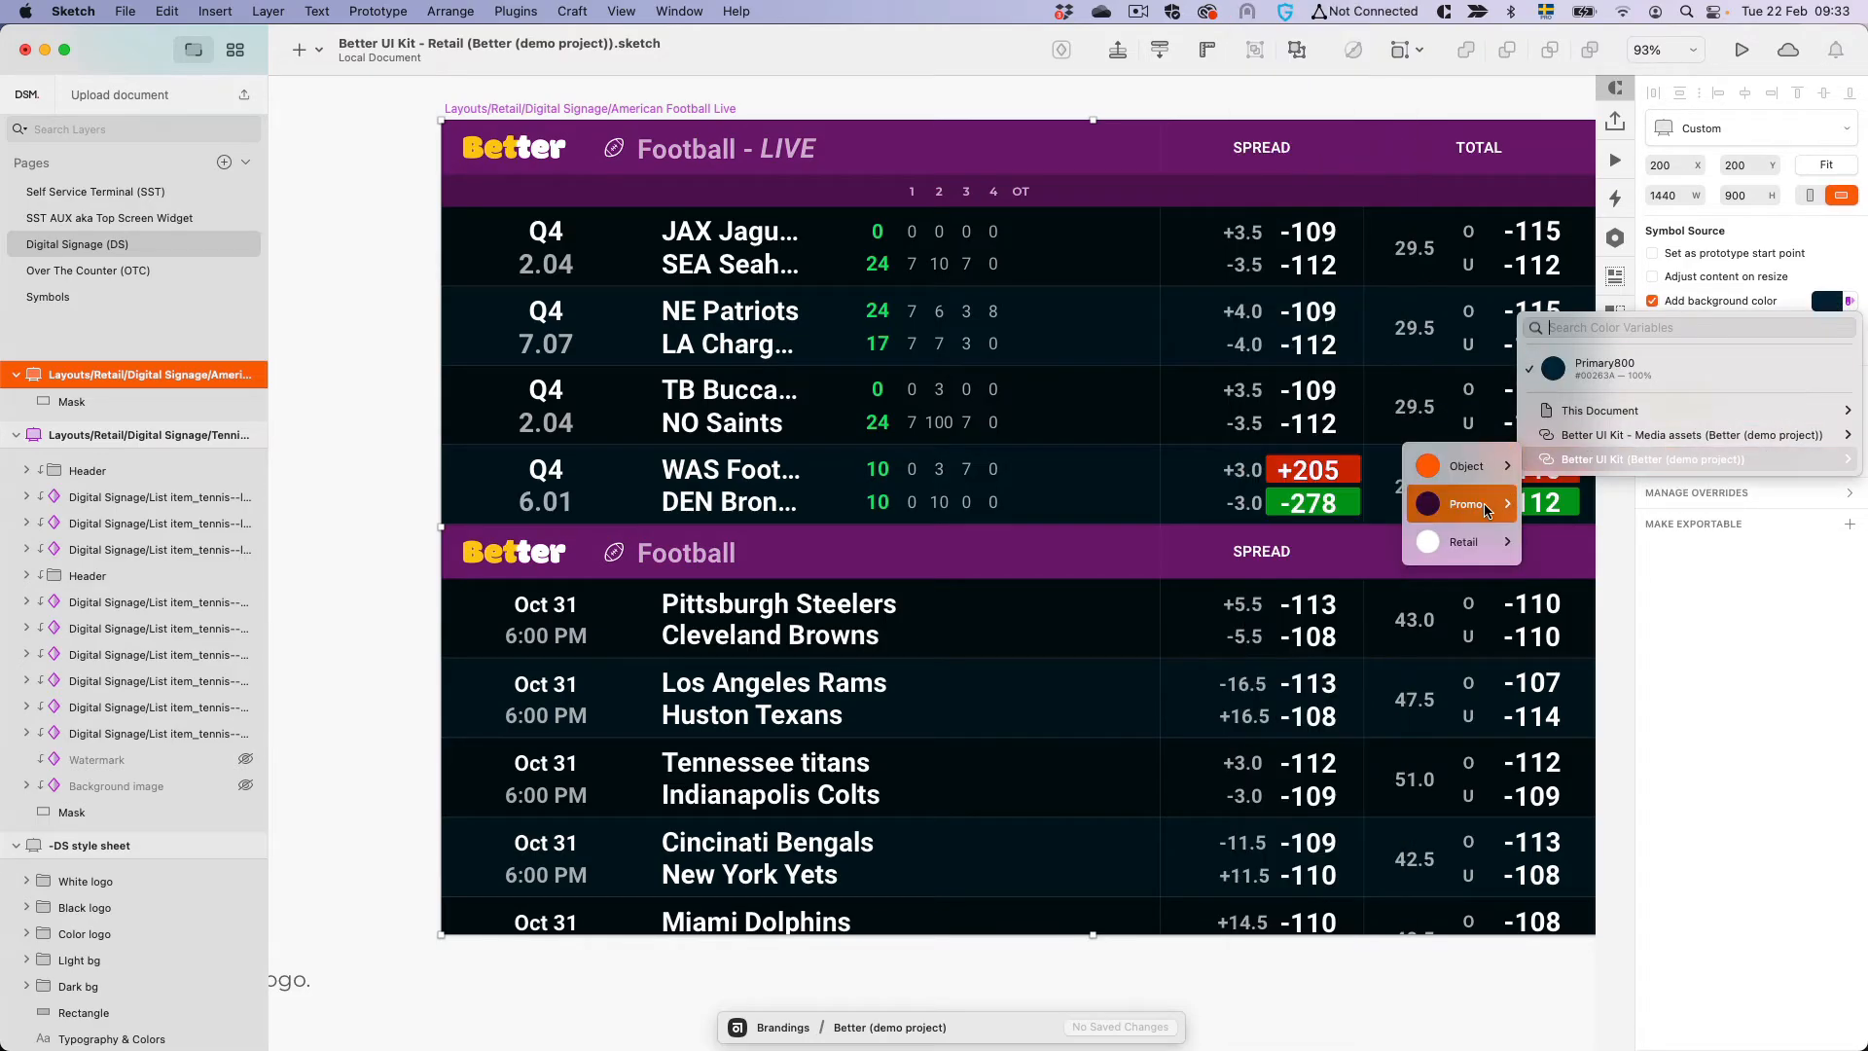
pyautogui.moveTo(1487, 510)
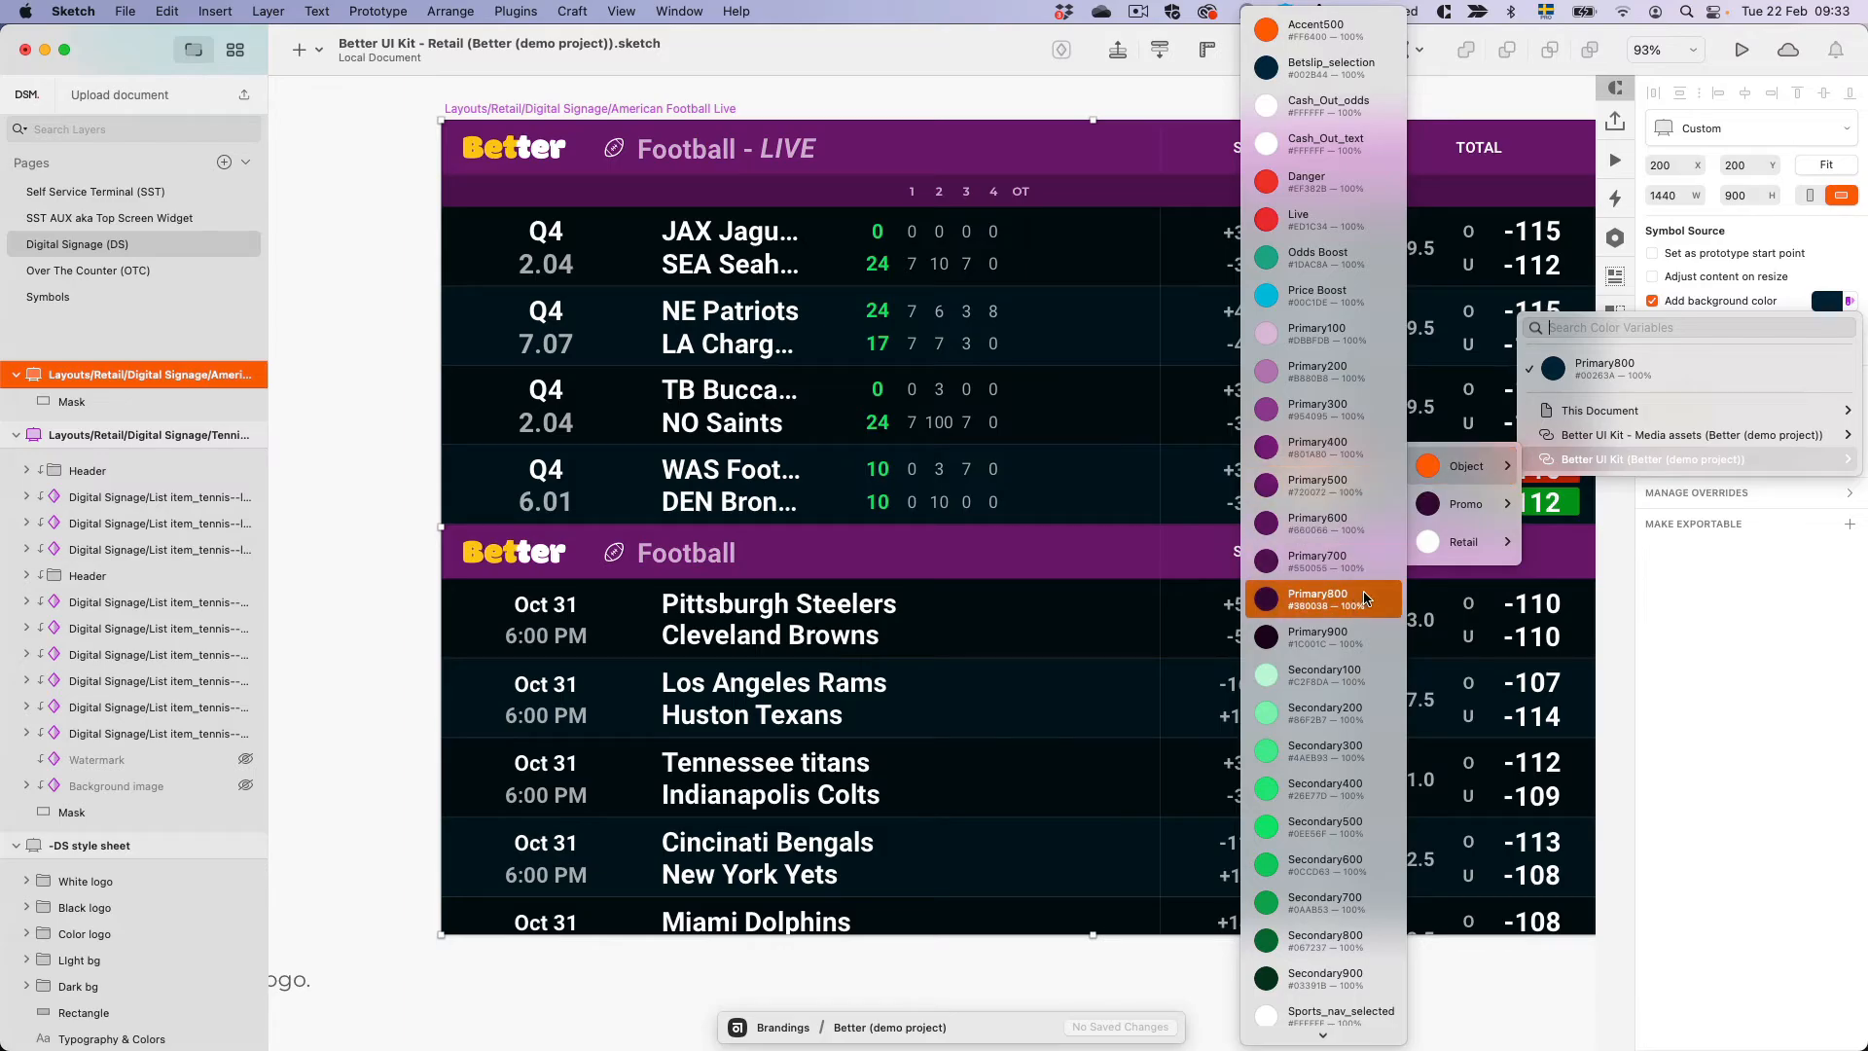
pyautogui.click(1366, 599)
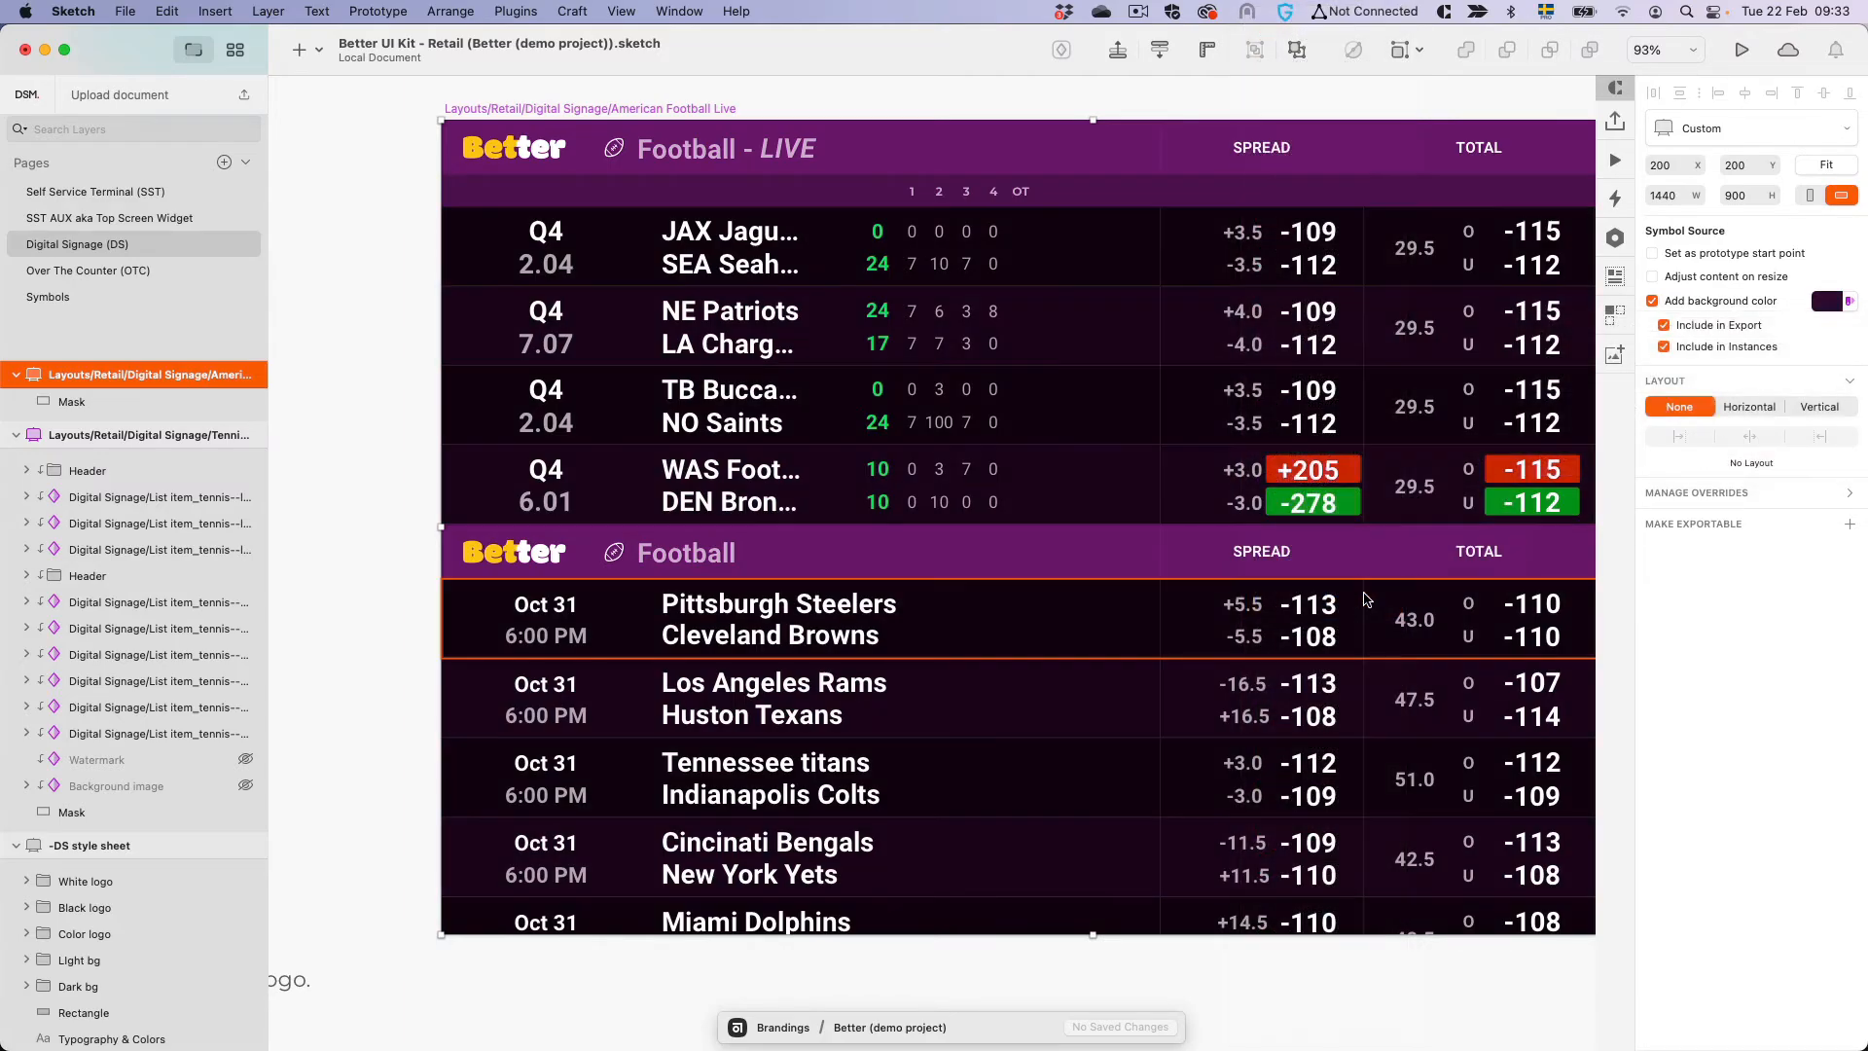
pyautogui.click(345, 463)
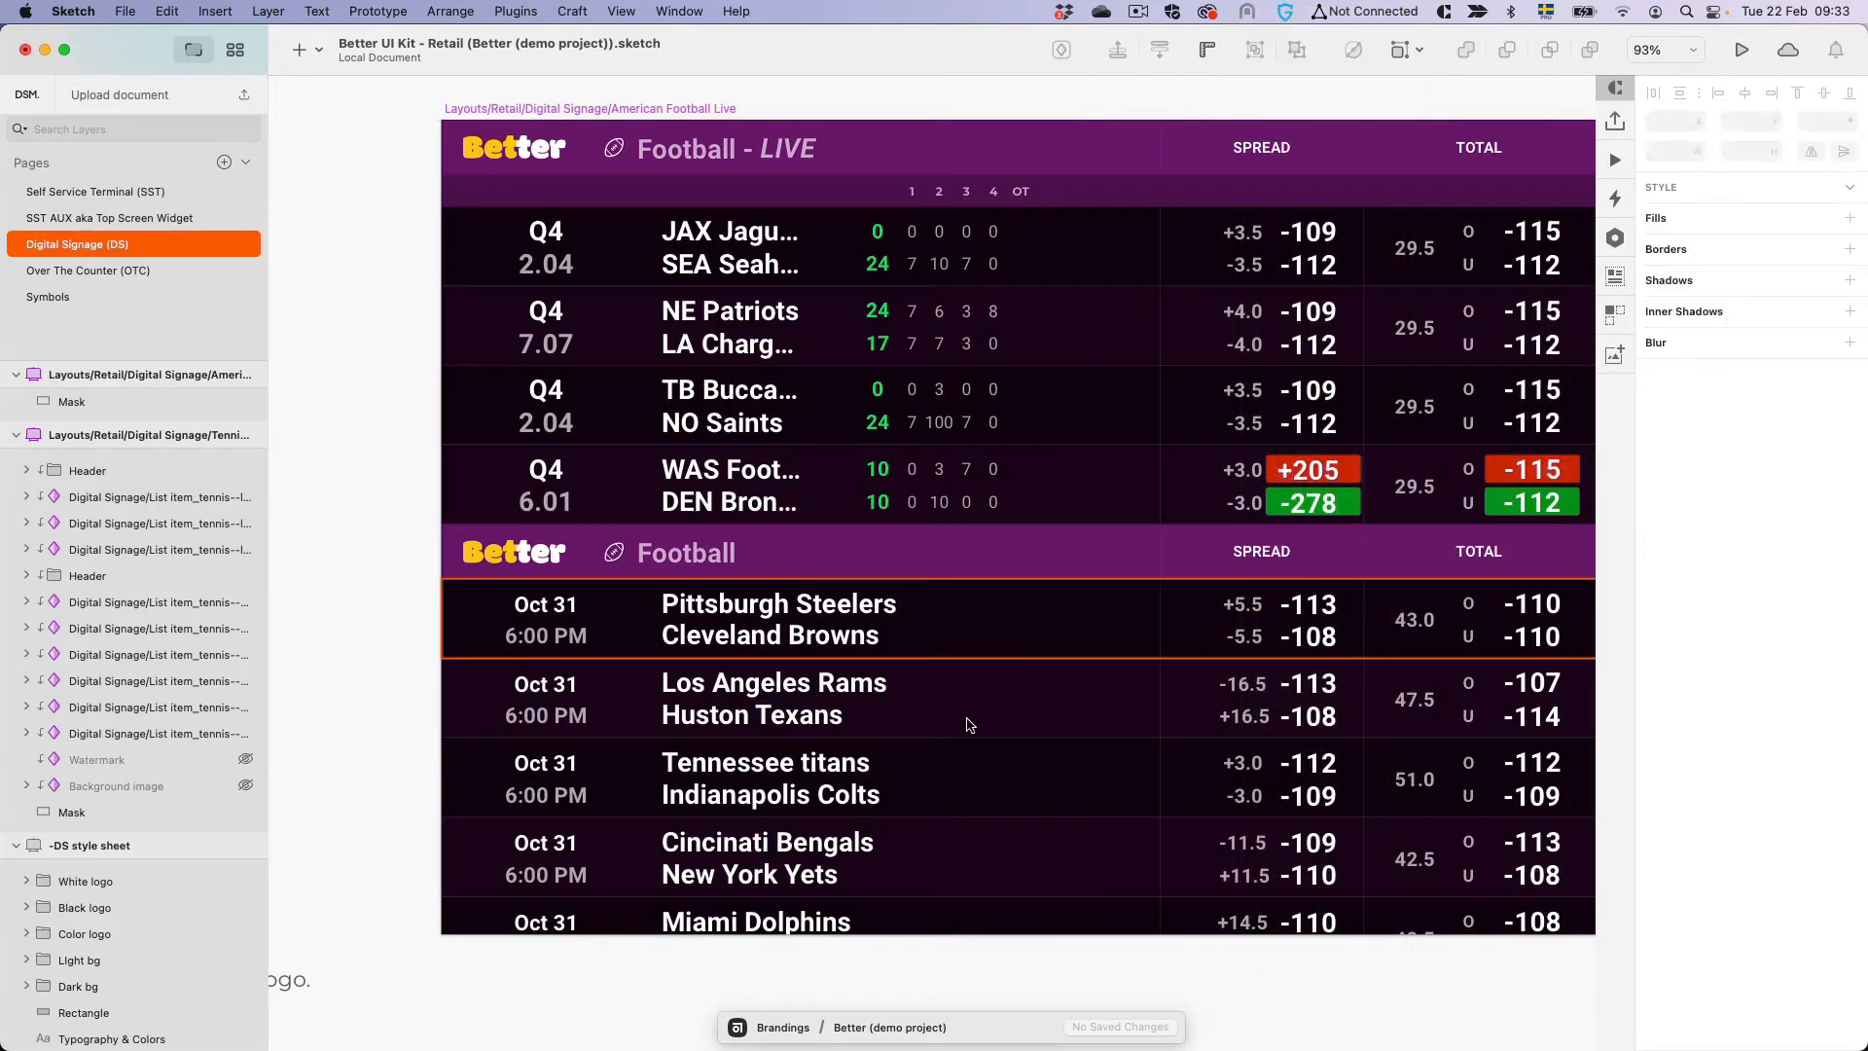
pyautogui.hscroll(3, 1105, 756)
pyautogui.scroll(5, 875, 541)
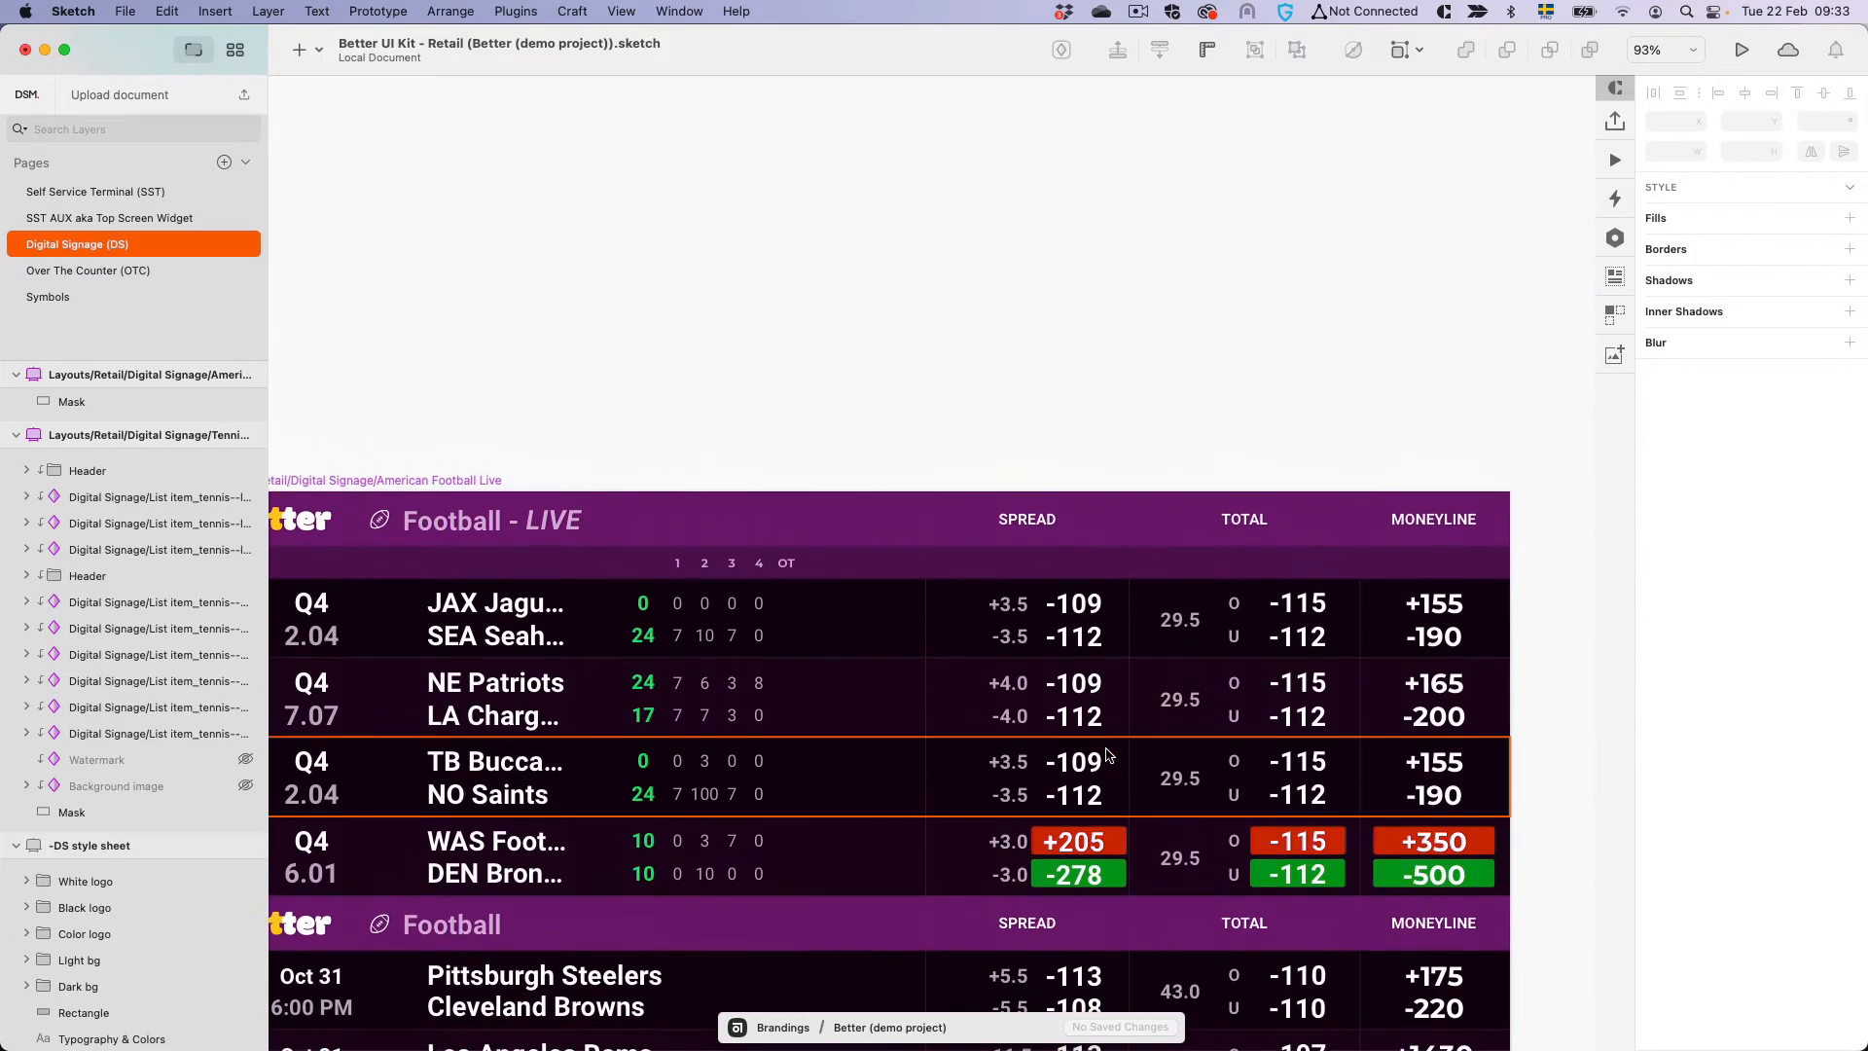
pyautogui.click(862, 534)
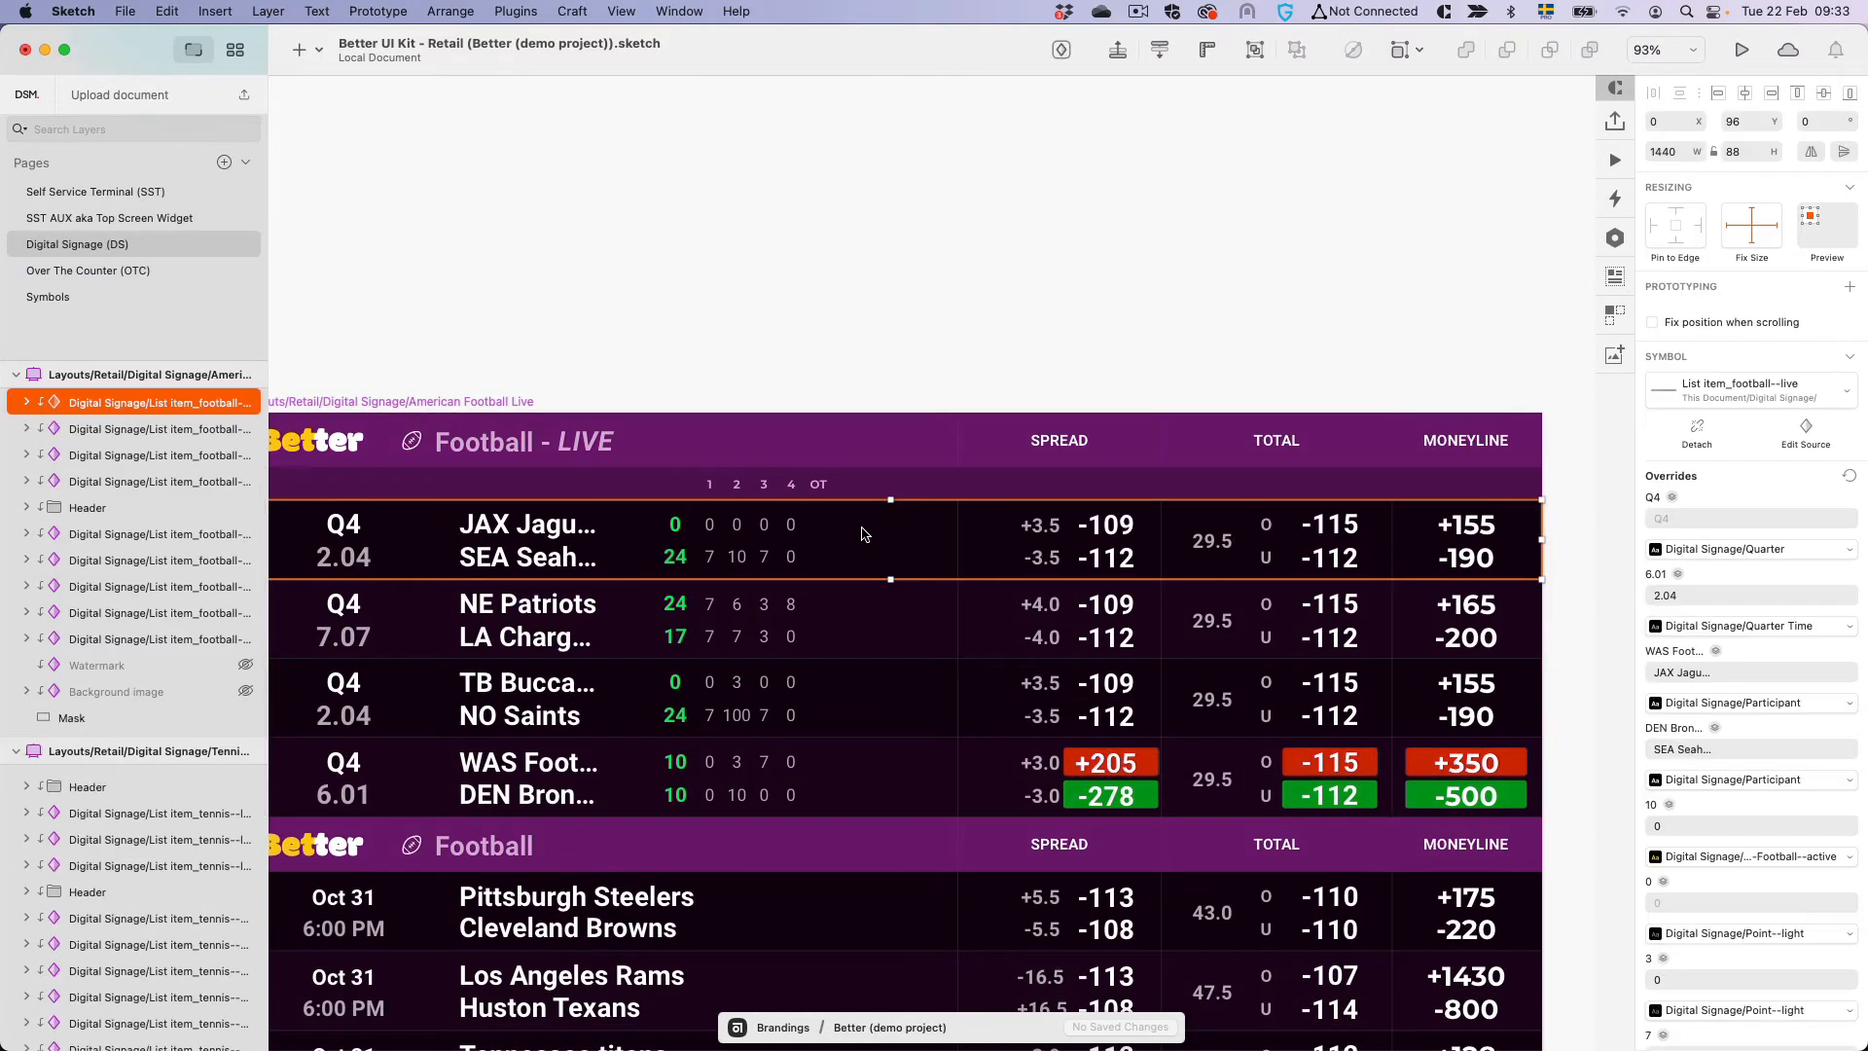
pyautogui.click(1035, 325)
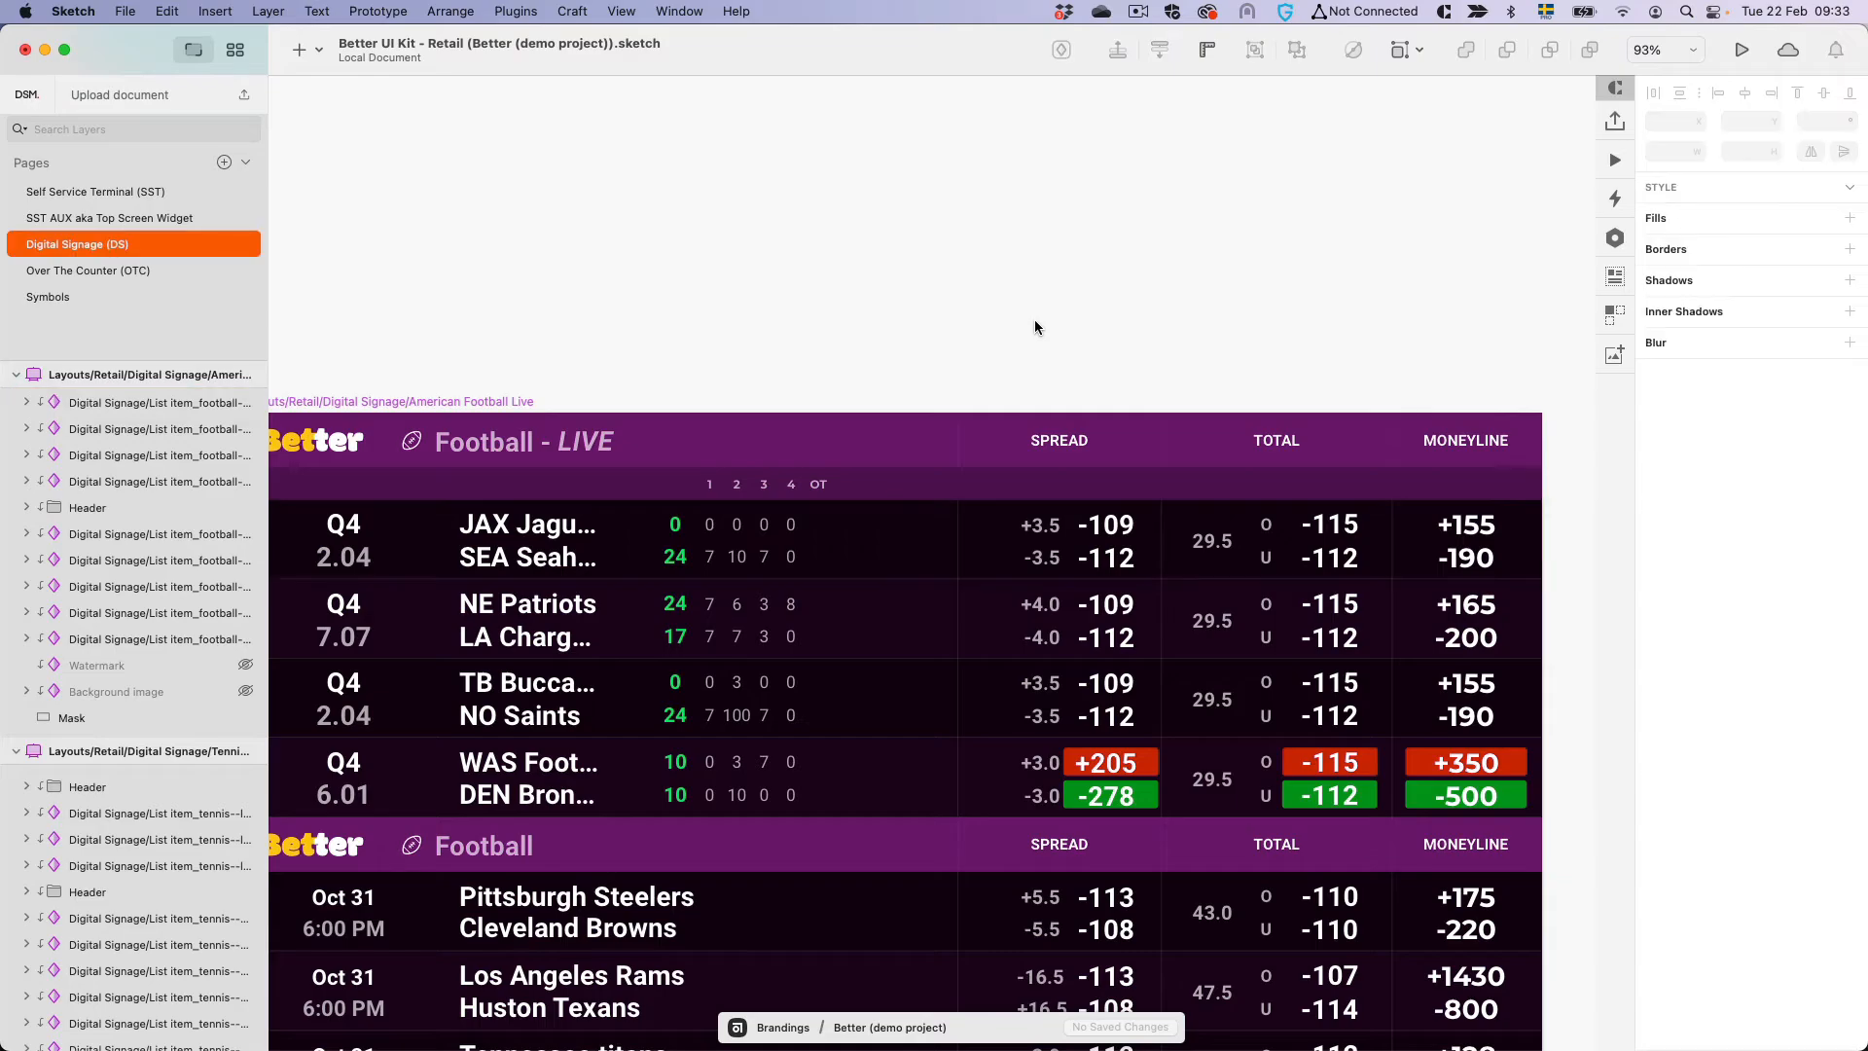
pyautogui.hscroll(-10, 1037, 321)
pyautogui.hscroll(-10, 1041, 325)
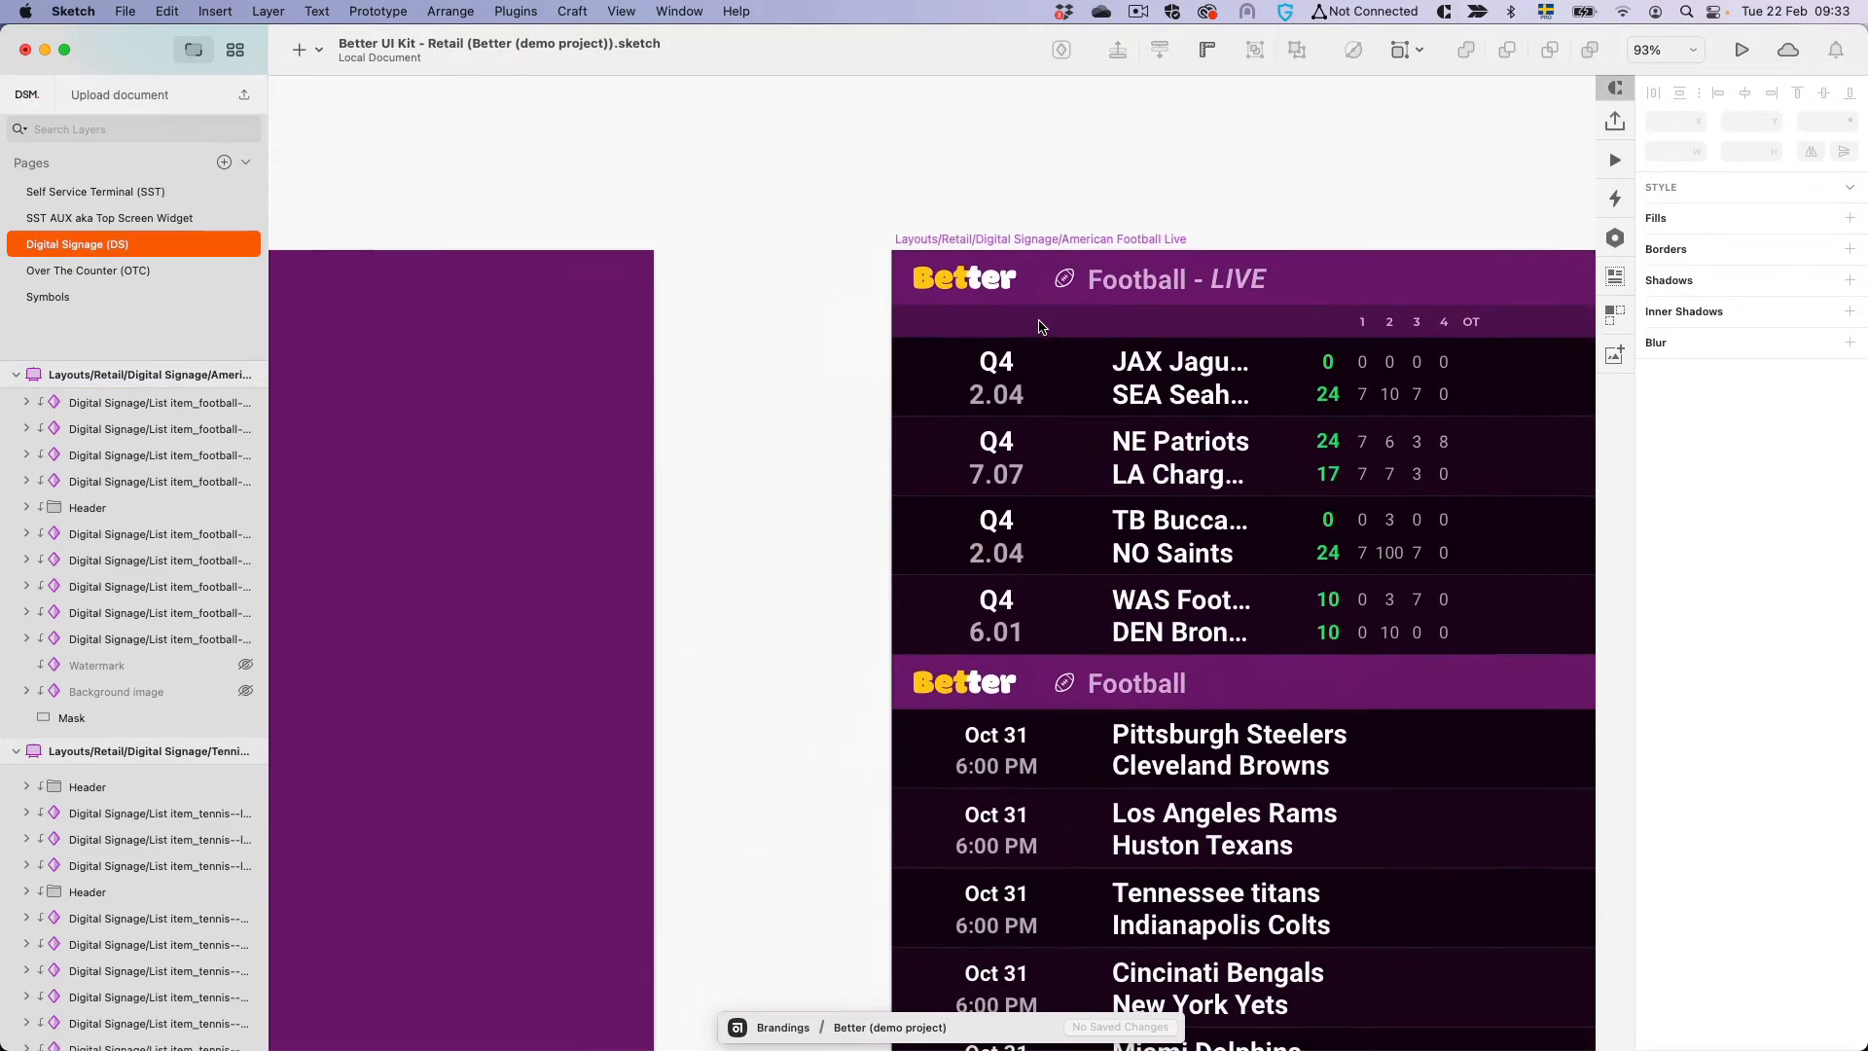
pyautogui.hscroll(15, 1094, 327)
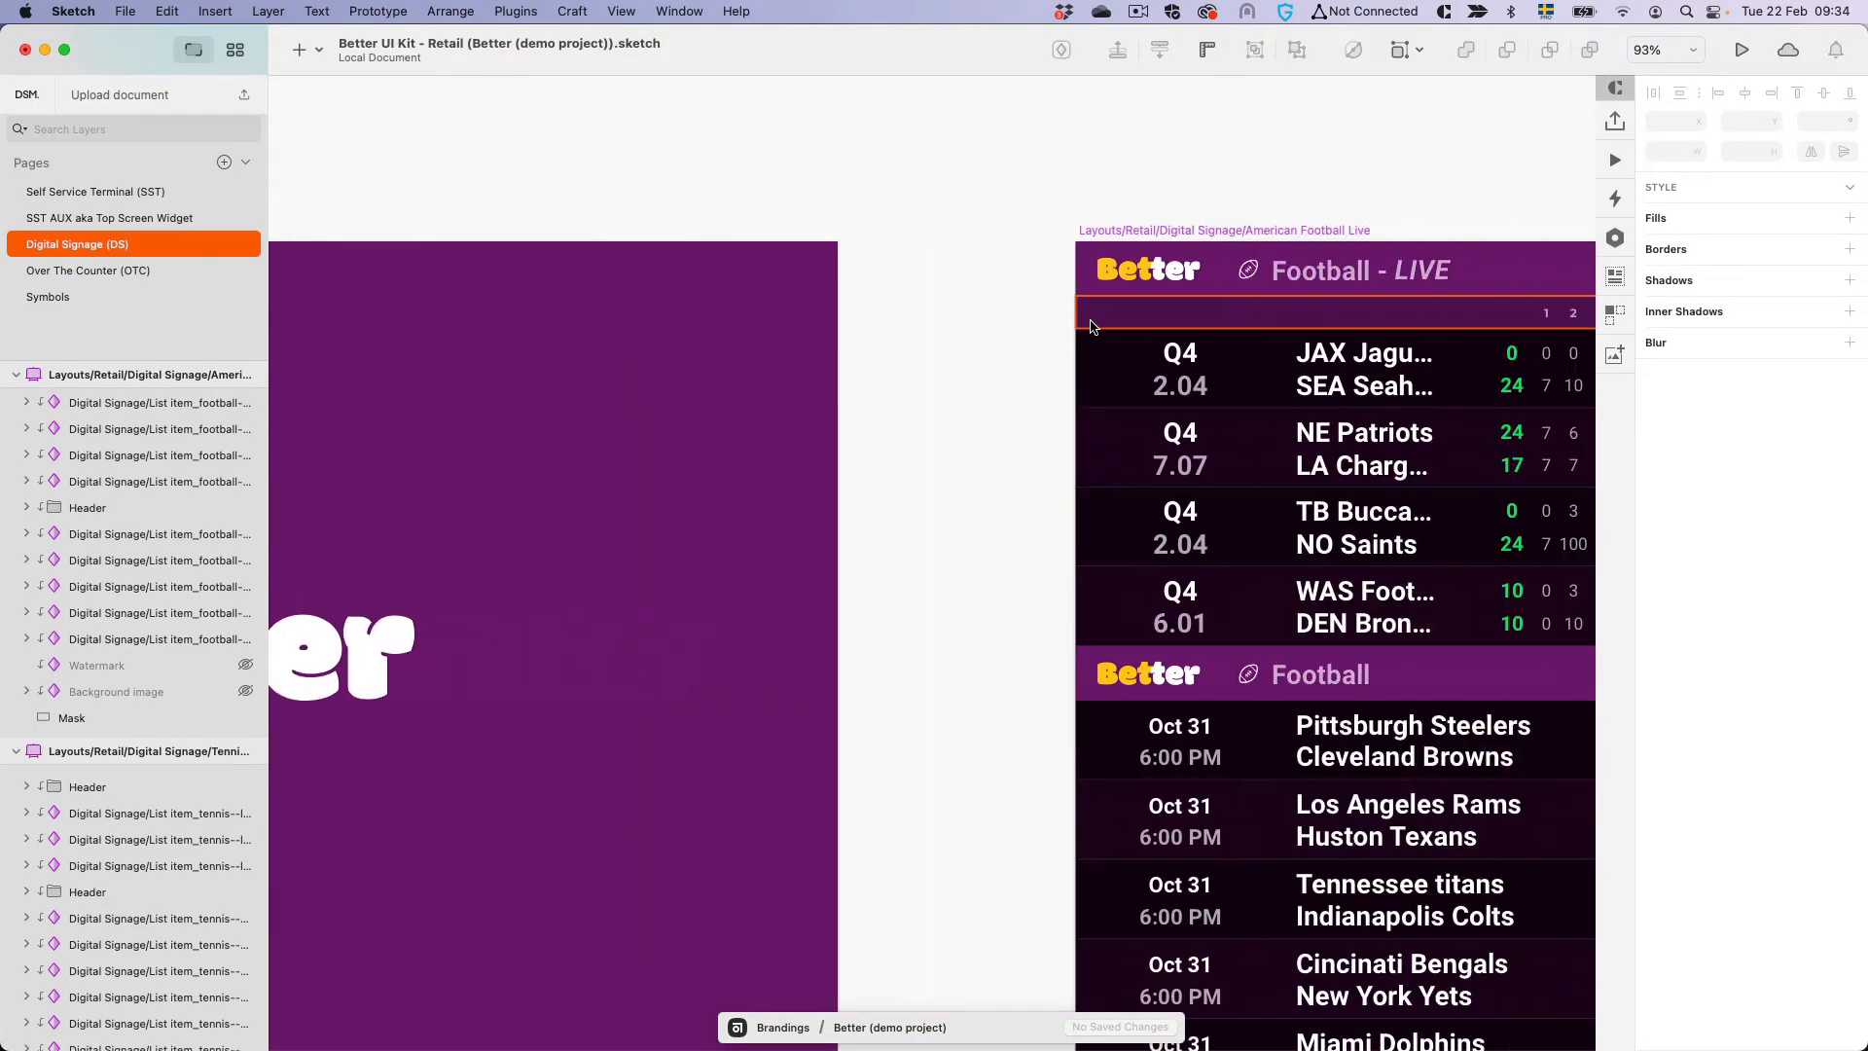
pyautogui.scroll(-2, 1090, 327)
pyautogui.hscroll(-2, 1090, 327)
pyautogui.hscroll(3, 1091, 326)
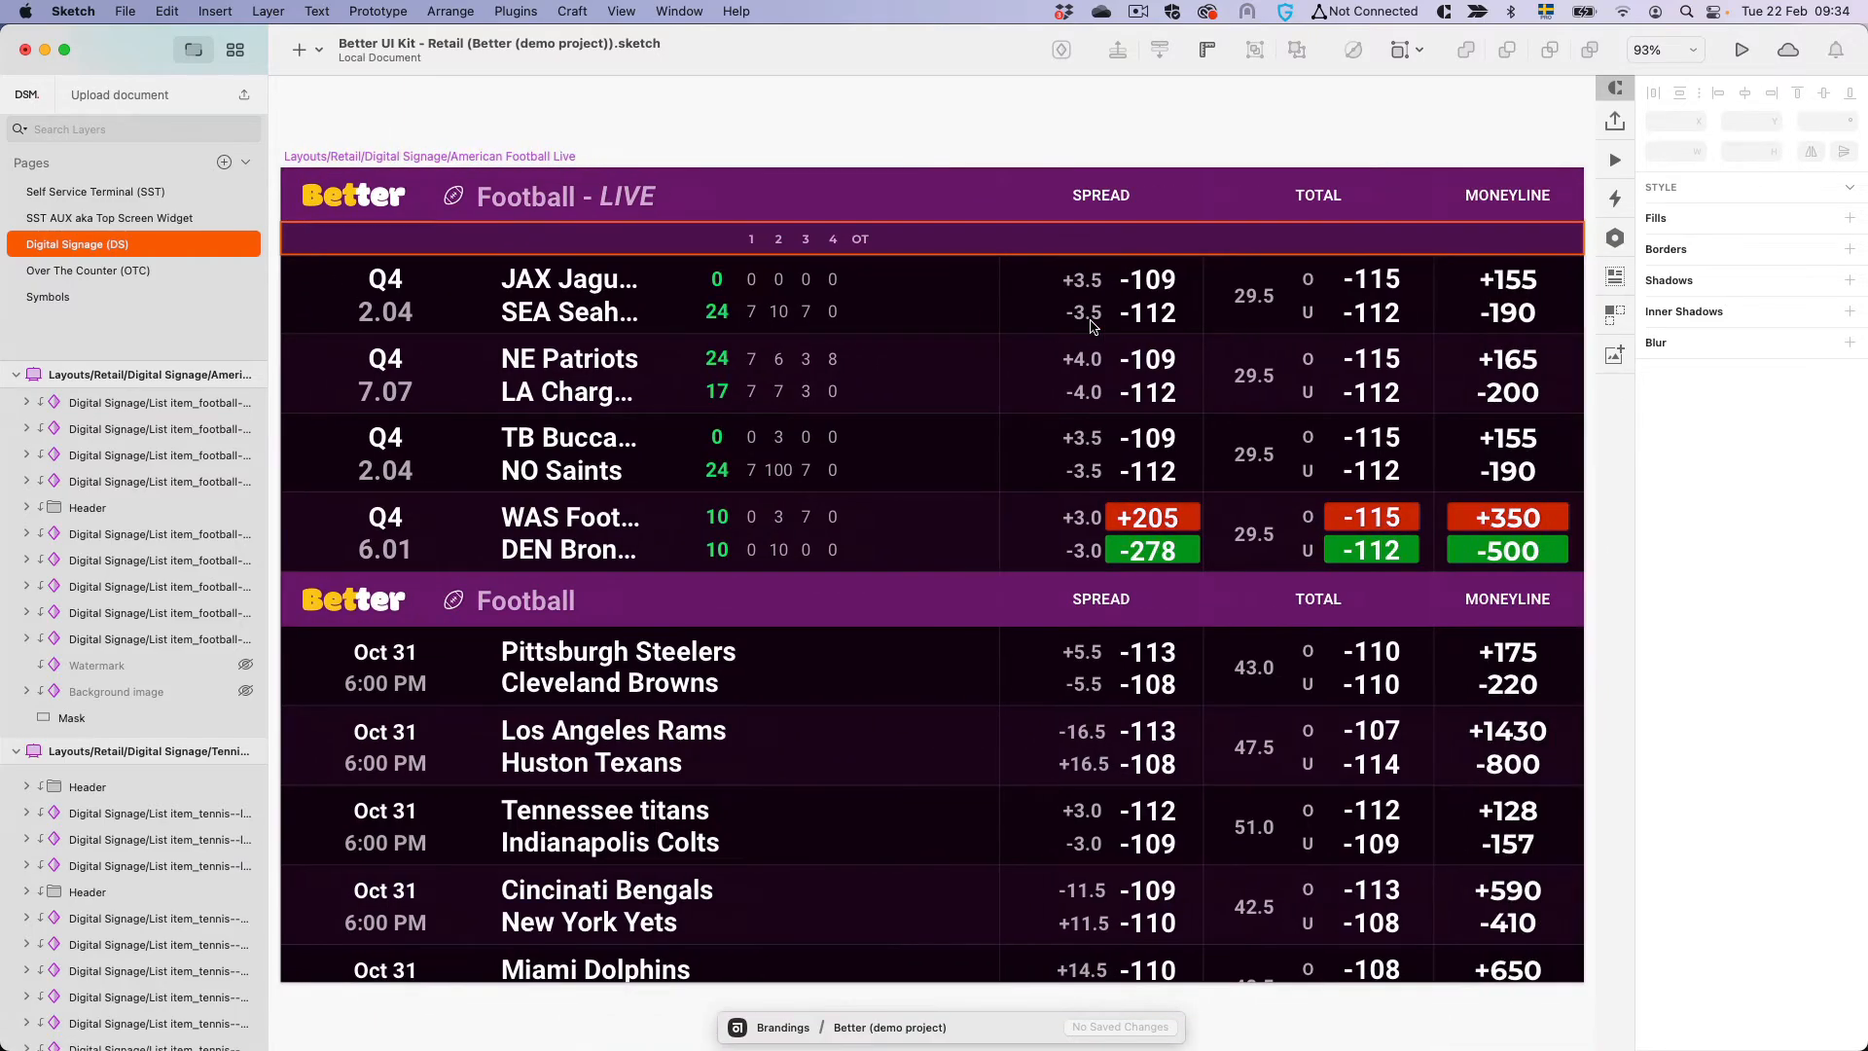
pyautogui.hscroll(-2, 1090, 327)
pyautogui.scroll(-10, 1091, 327)
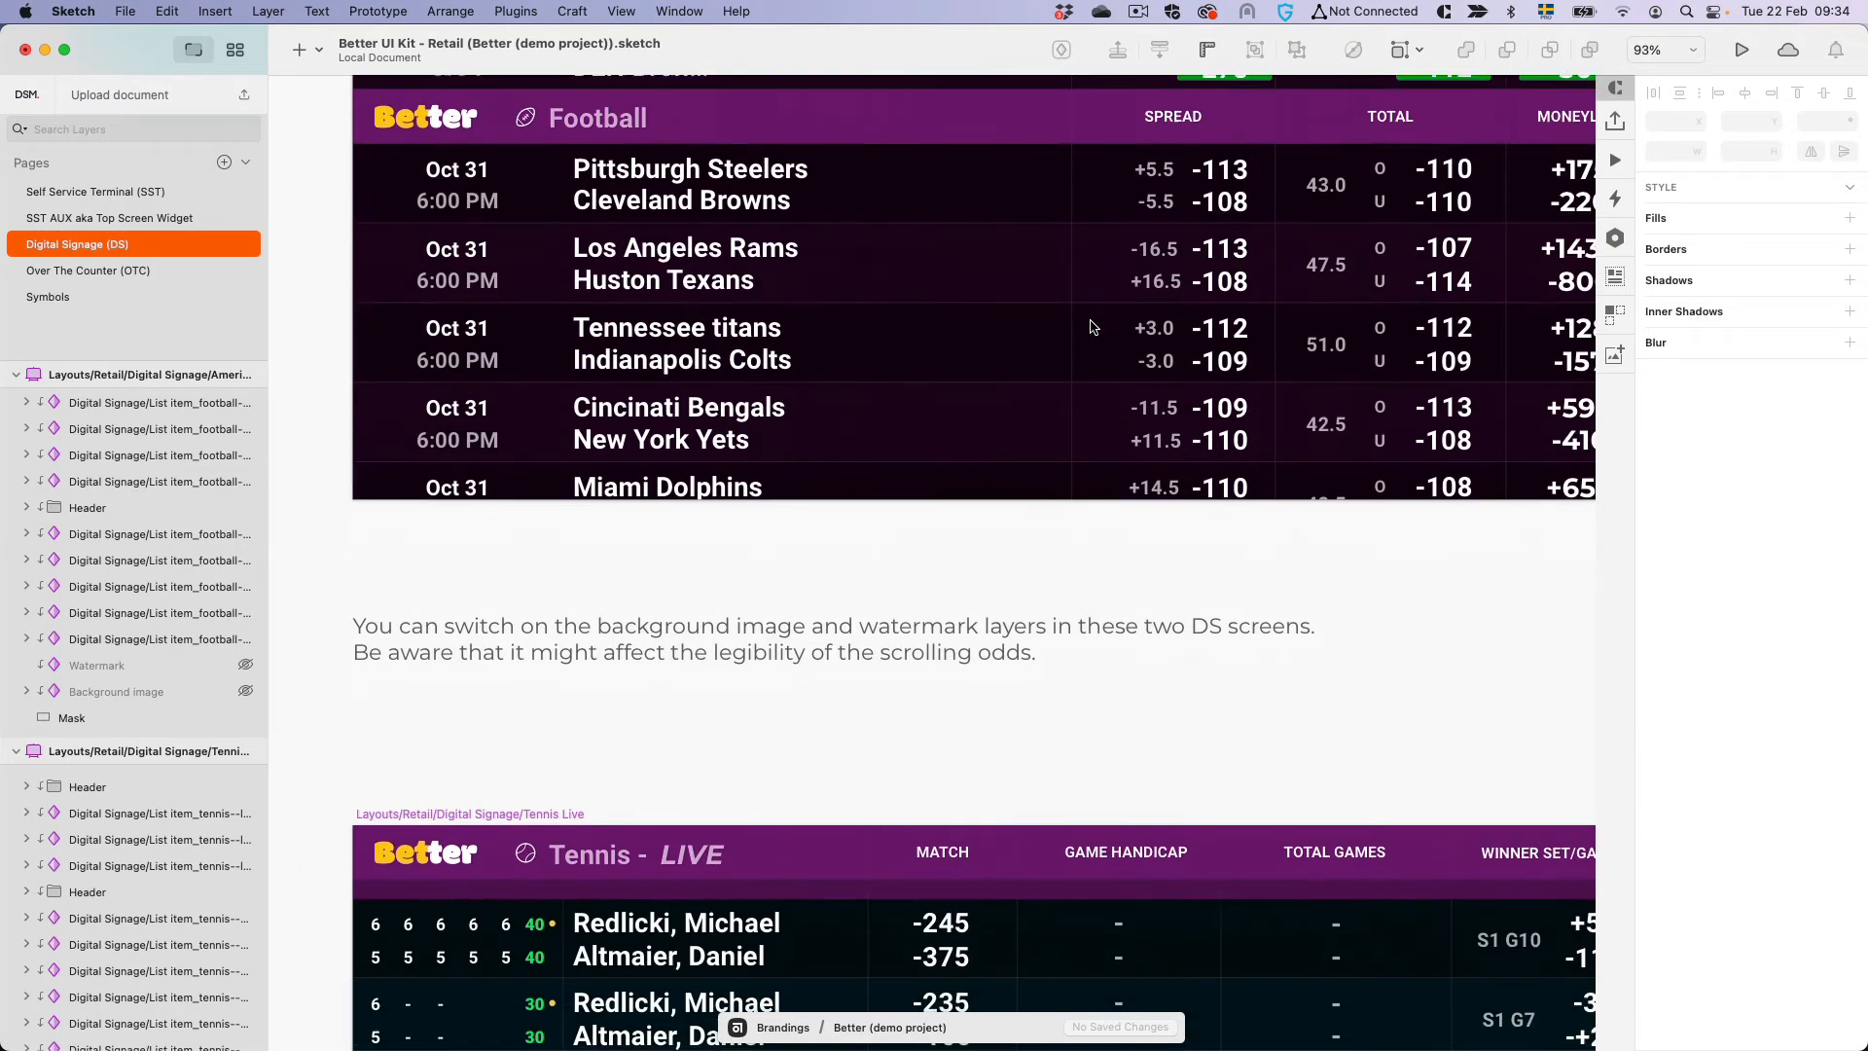
# Step: Apply the same Primary800 background to the Tennis Live artboard and zoom out
pyautogui.click(562, 385)
pyautogui.scroll(-2, 563, 385)
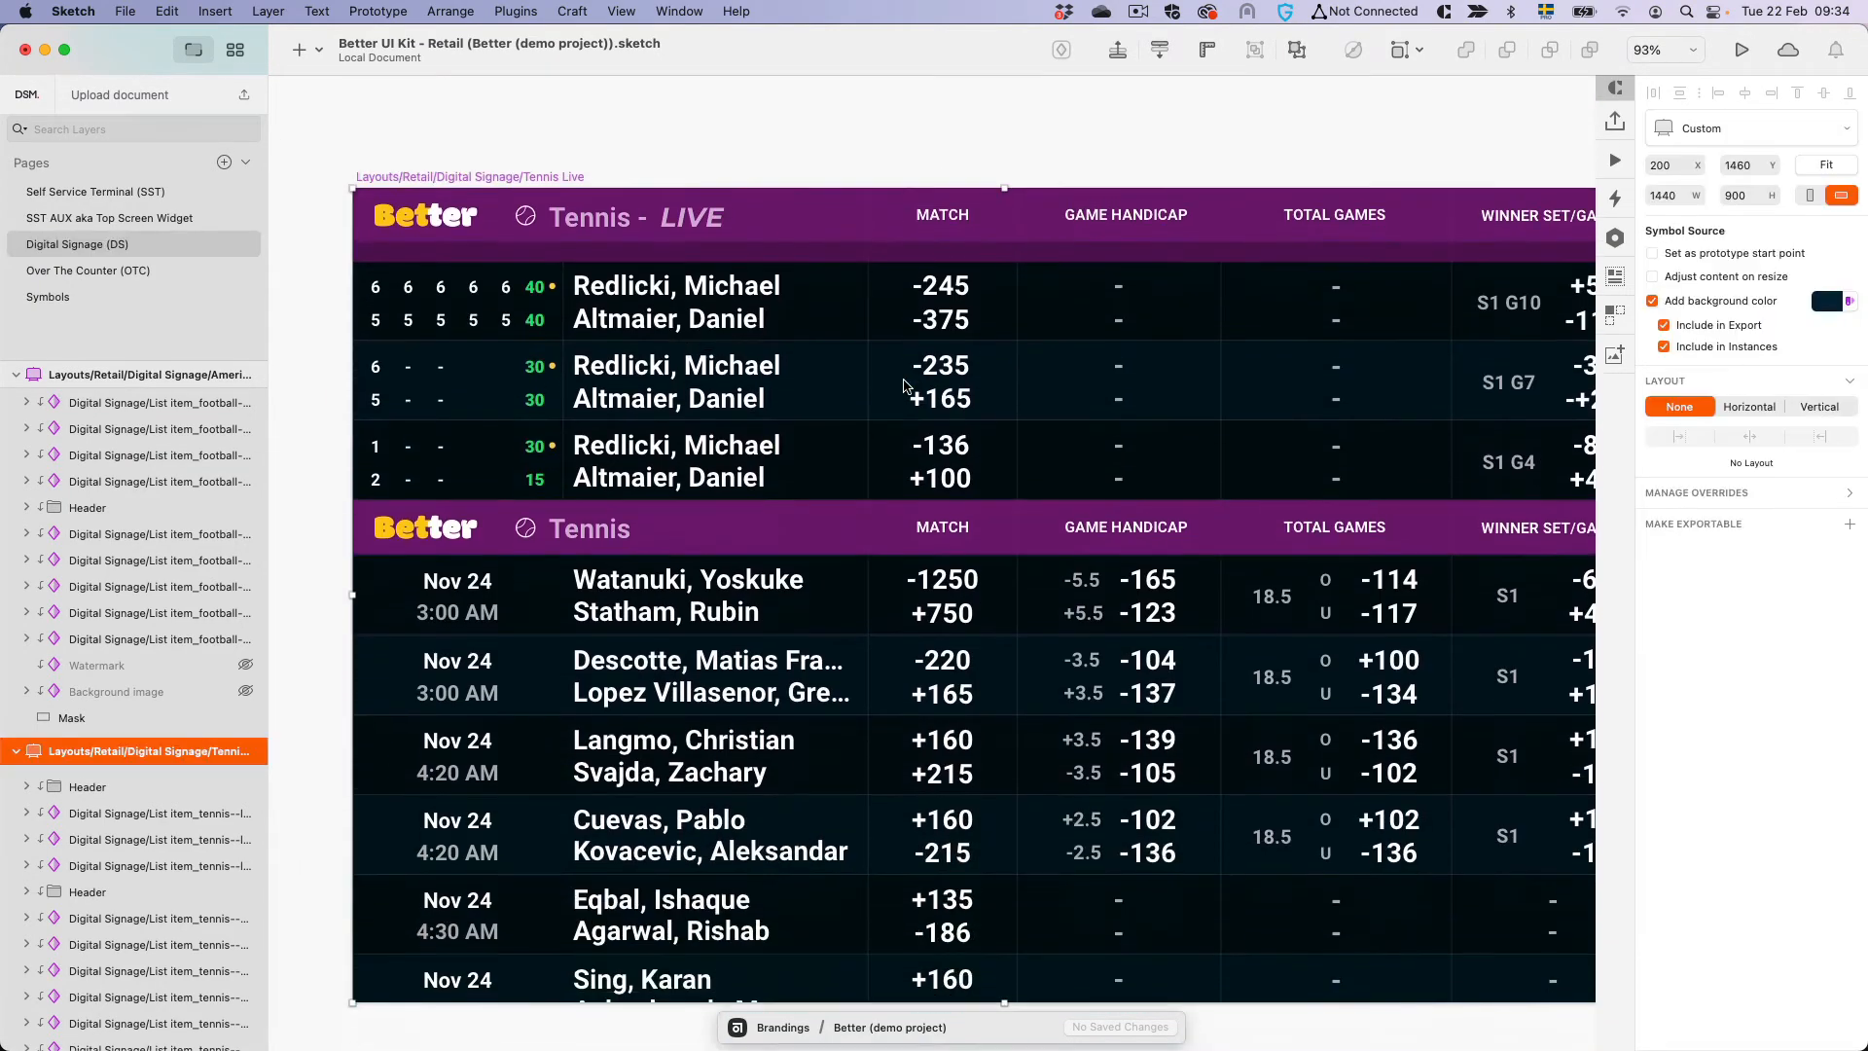
pyautogui.click(1850, 305)
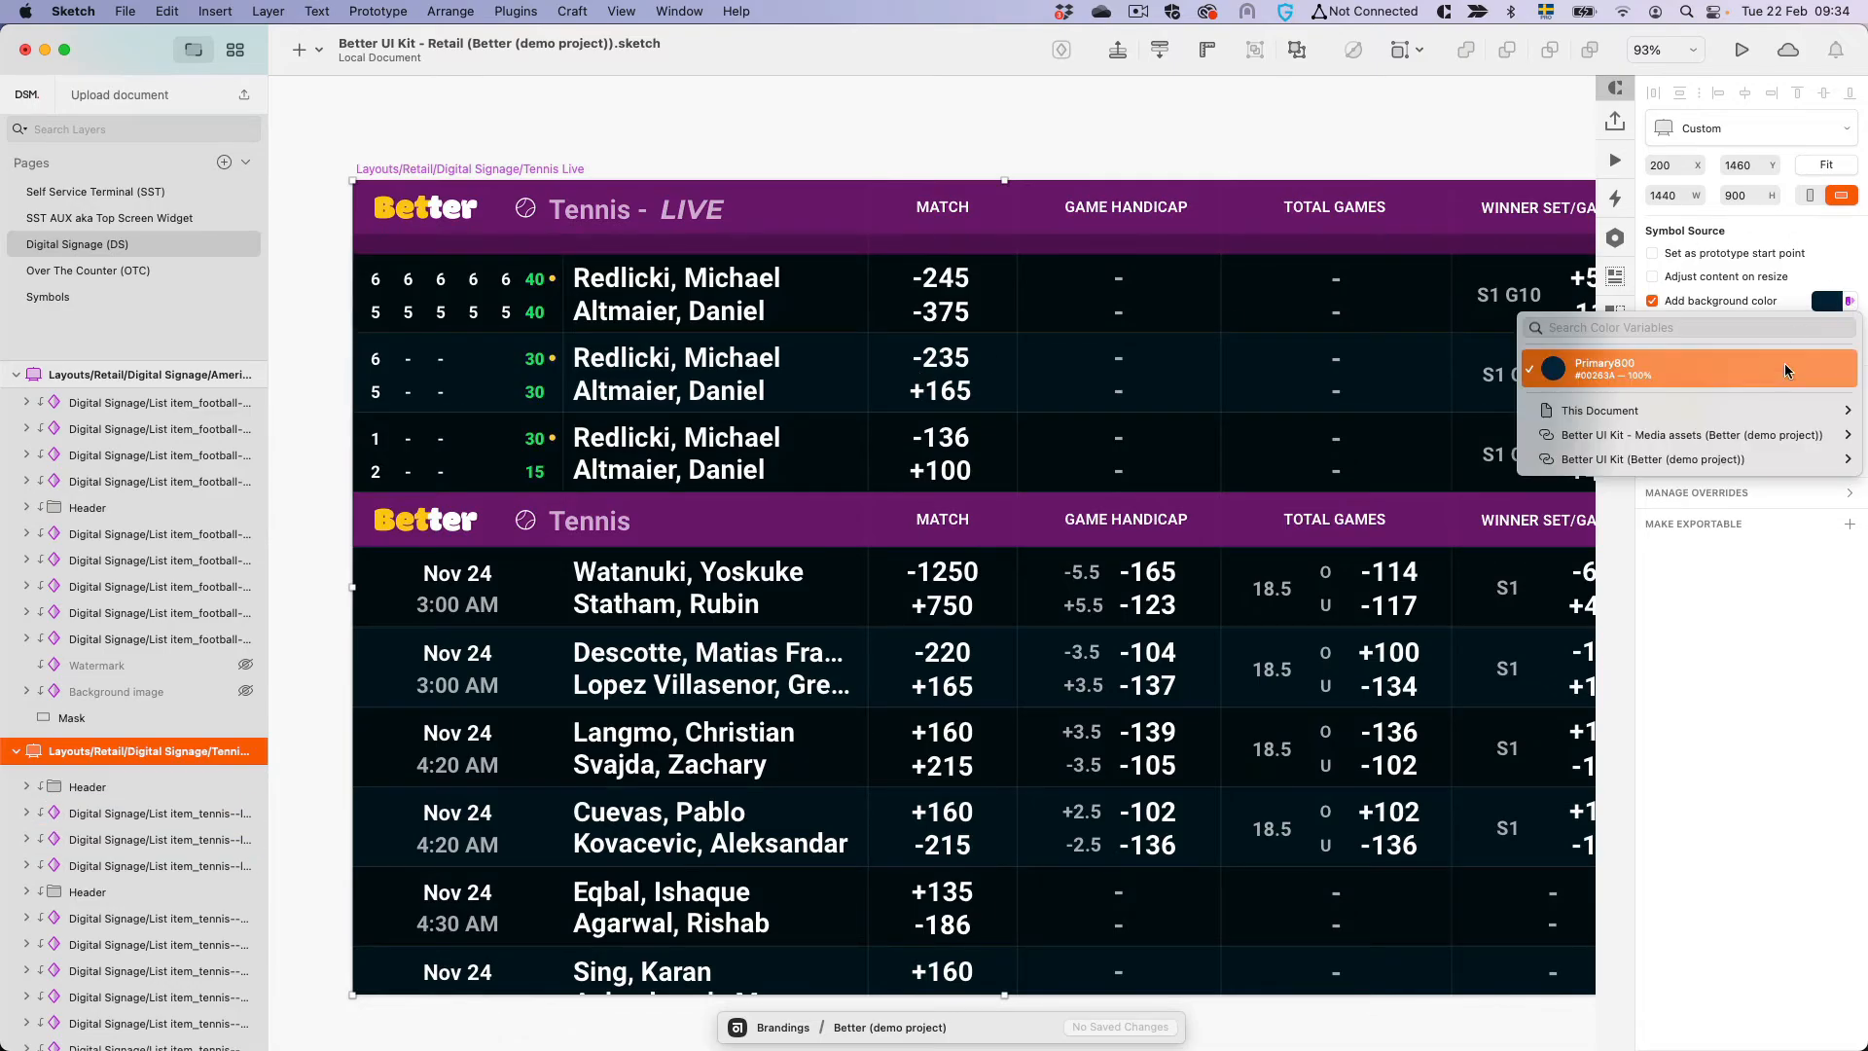
pyautogui.moveTo(1662, 454)
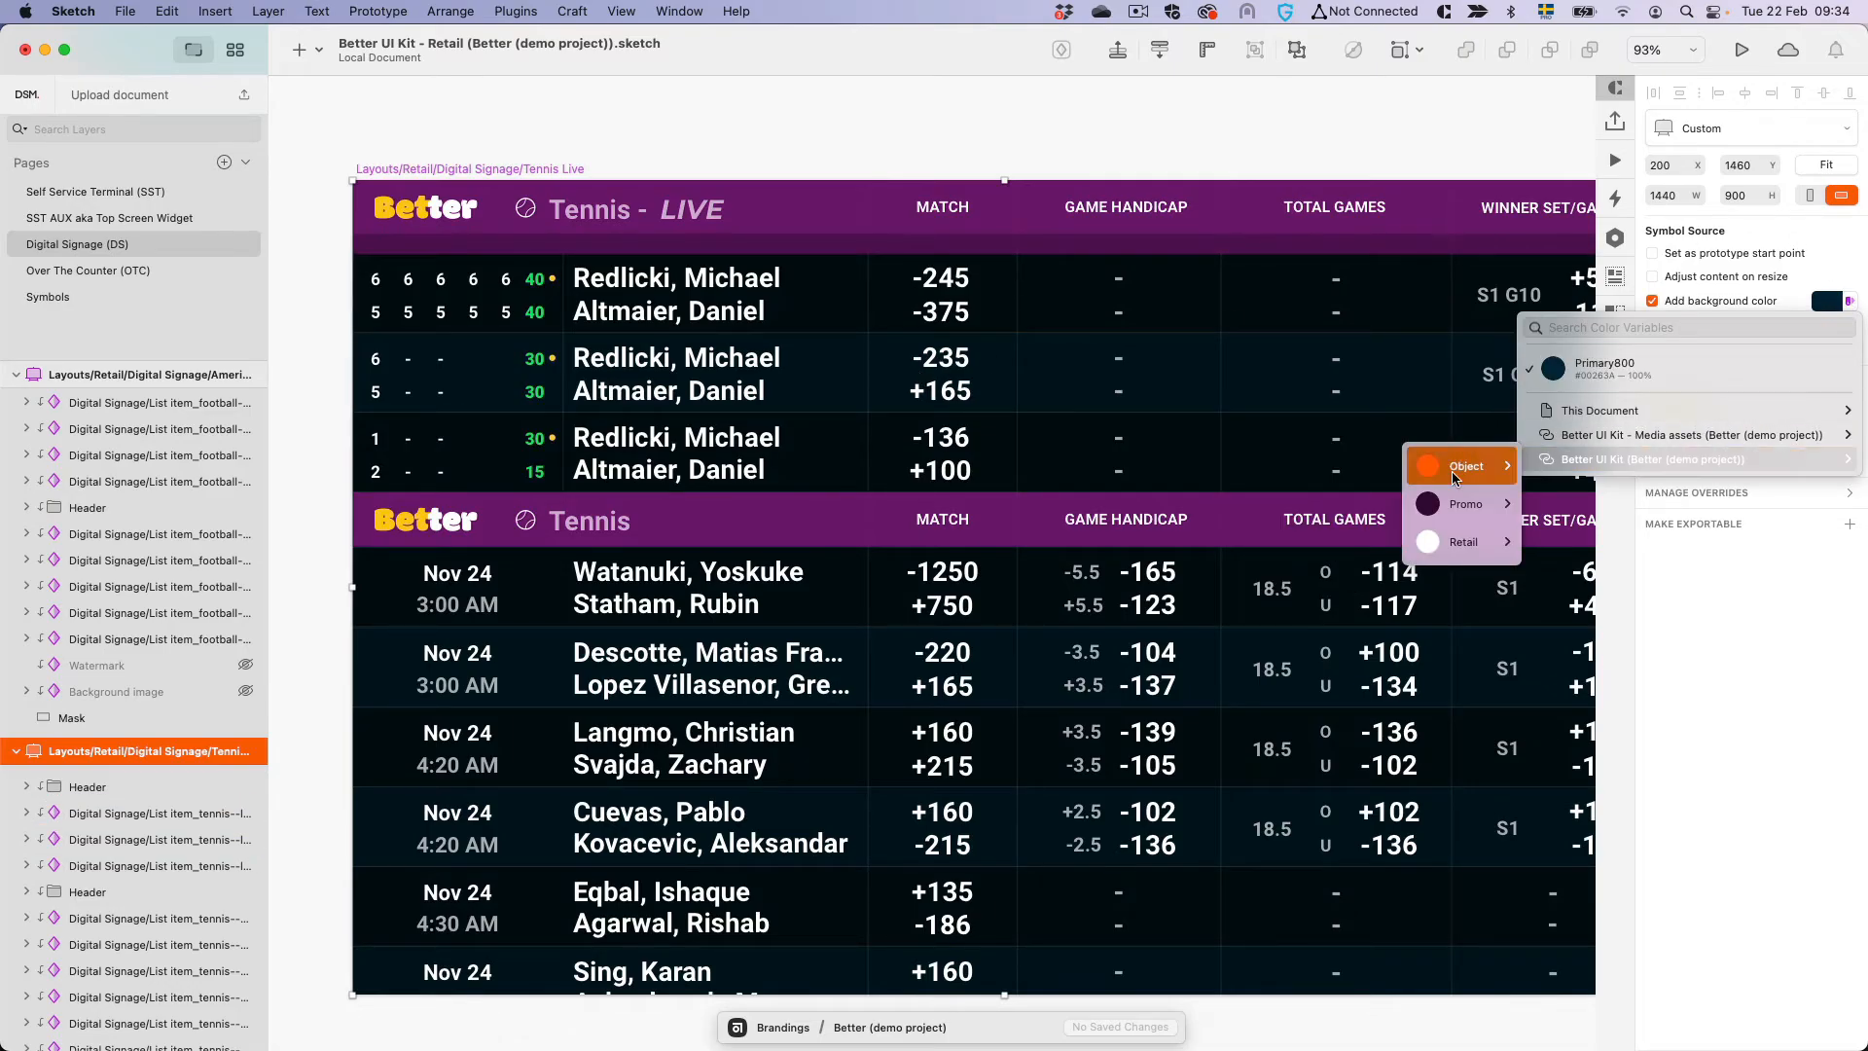
pyautogui.moveTo(1469, 503)
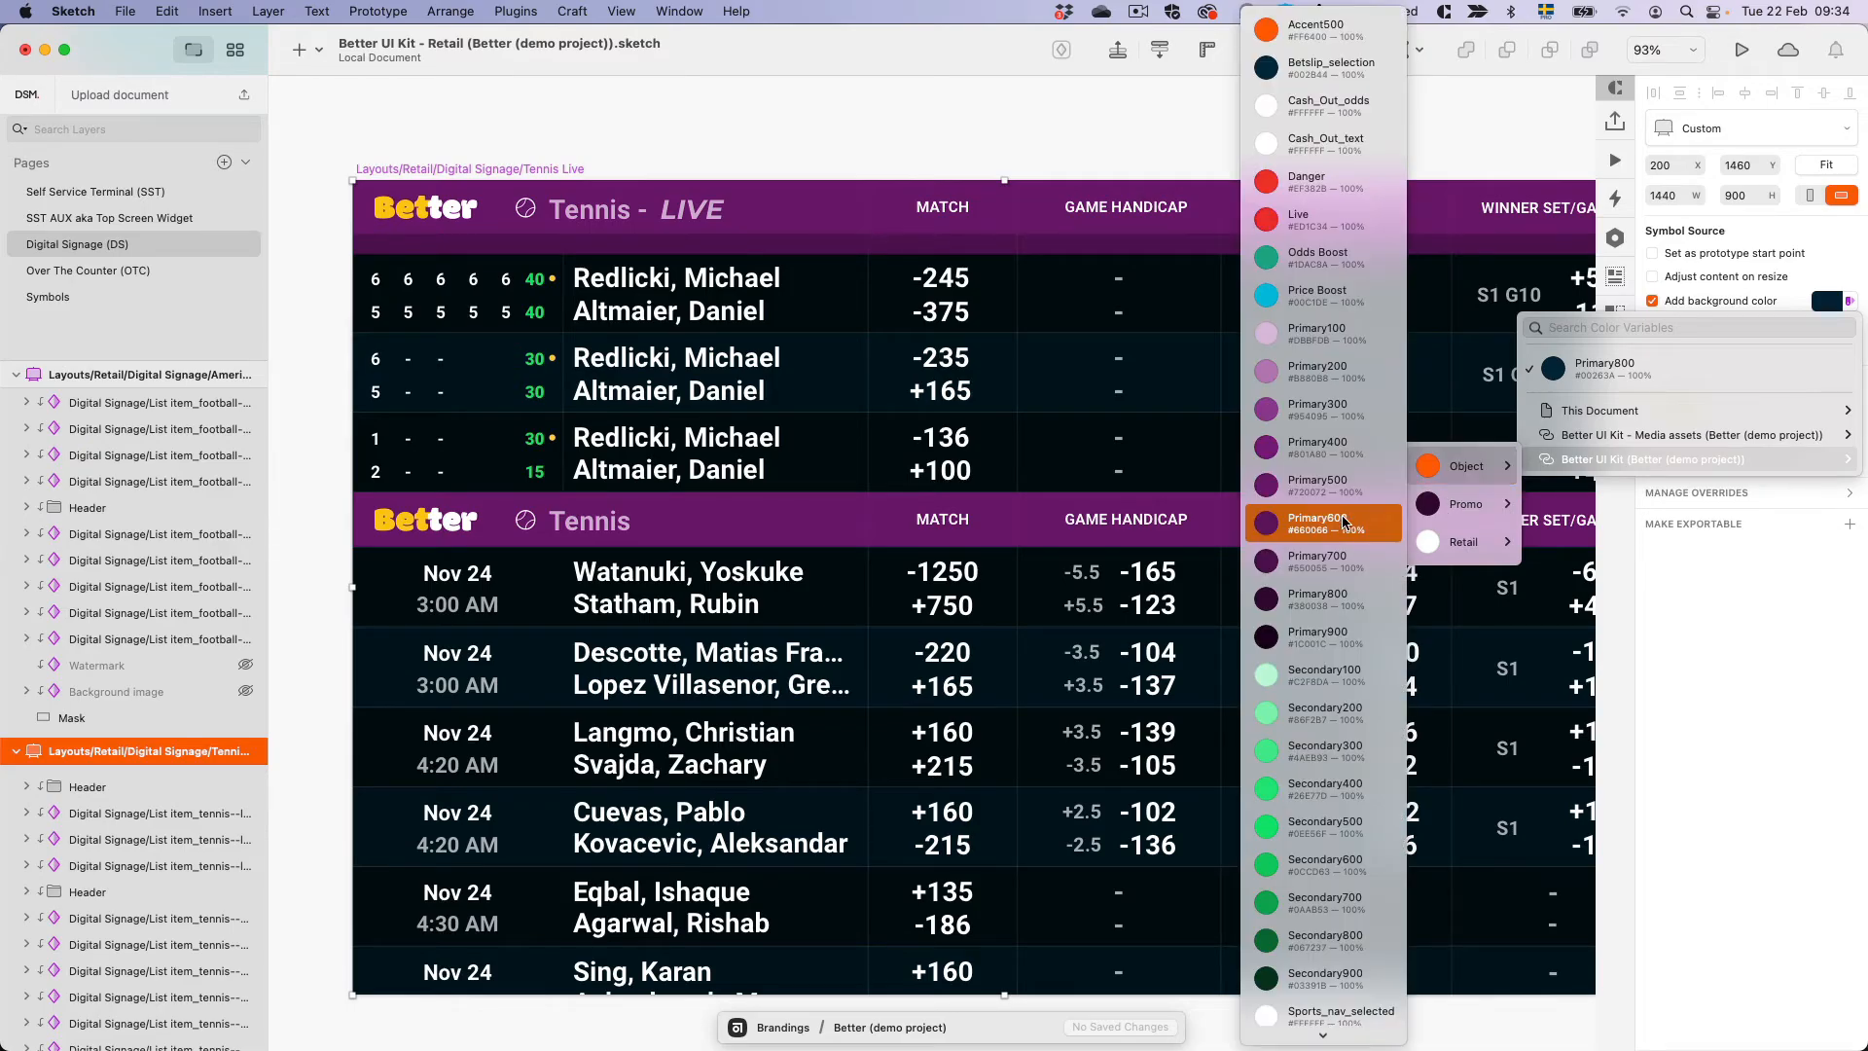
pyautogui.click(1321, 599)
pyautogui.click(951, 133)
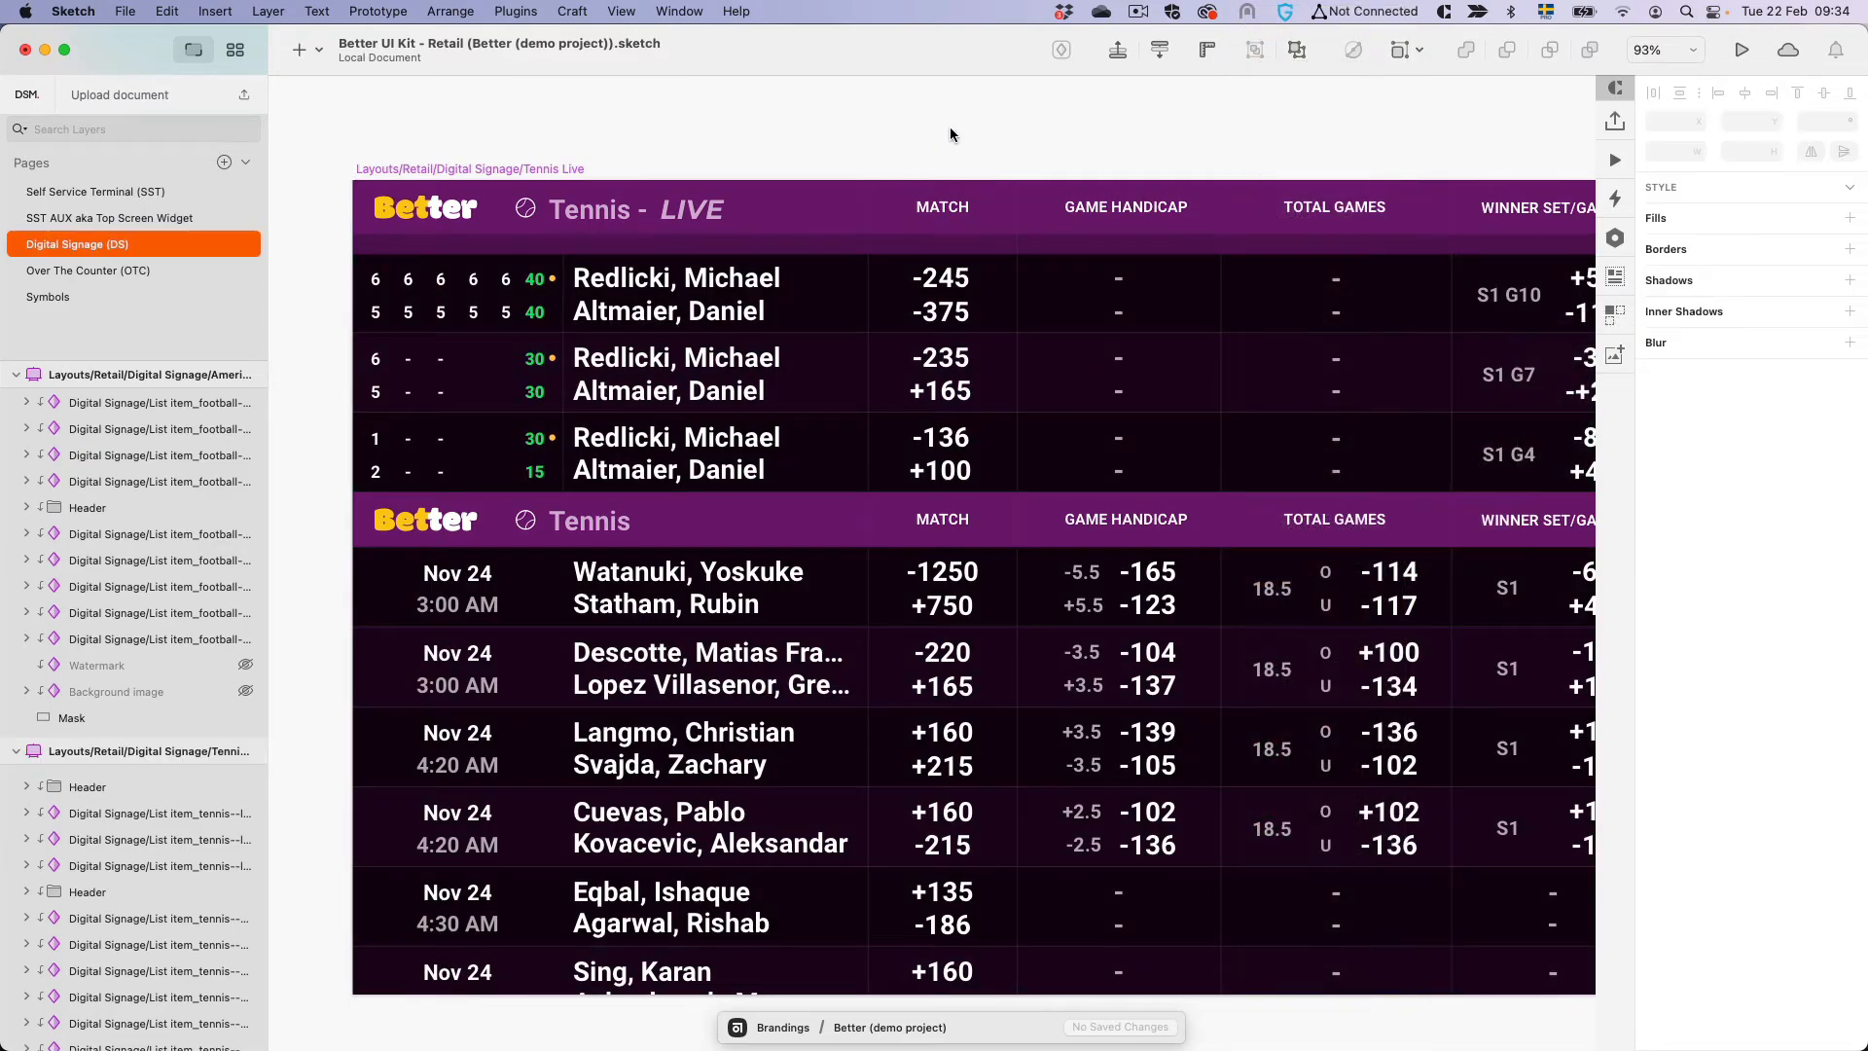
pyautogui.press('super+minus')
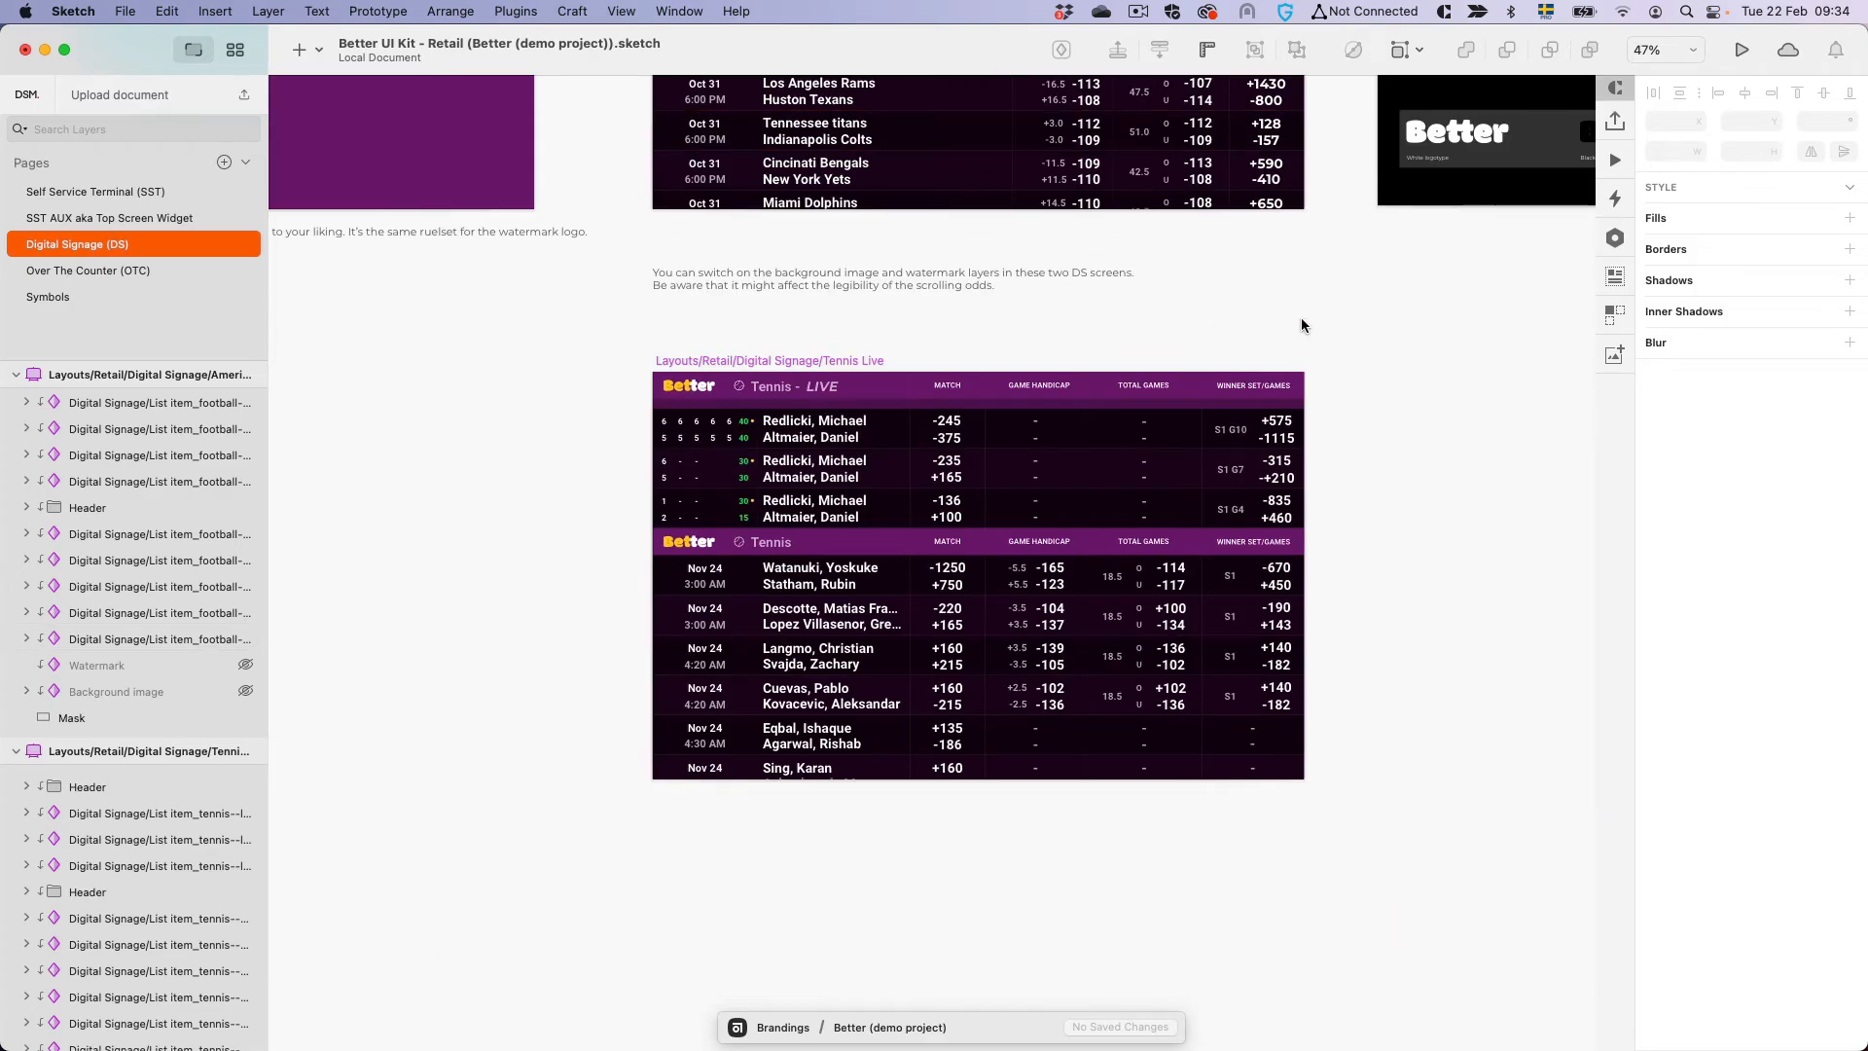
# Step: Scroll around the Retail canvas to inspect the Landing board
pyautogui.scroll(5, 1300, 319)
pyautogui.scroll(3, 1303, 324)
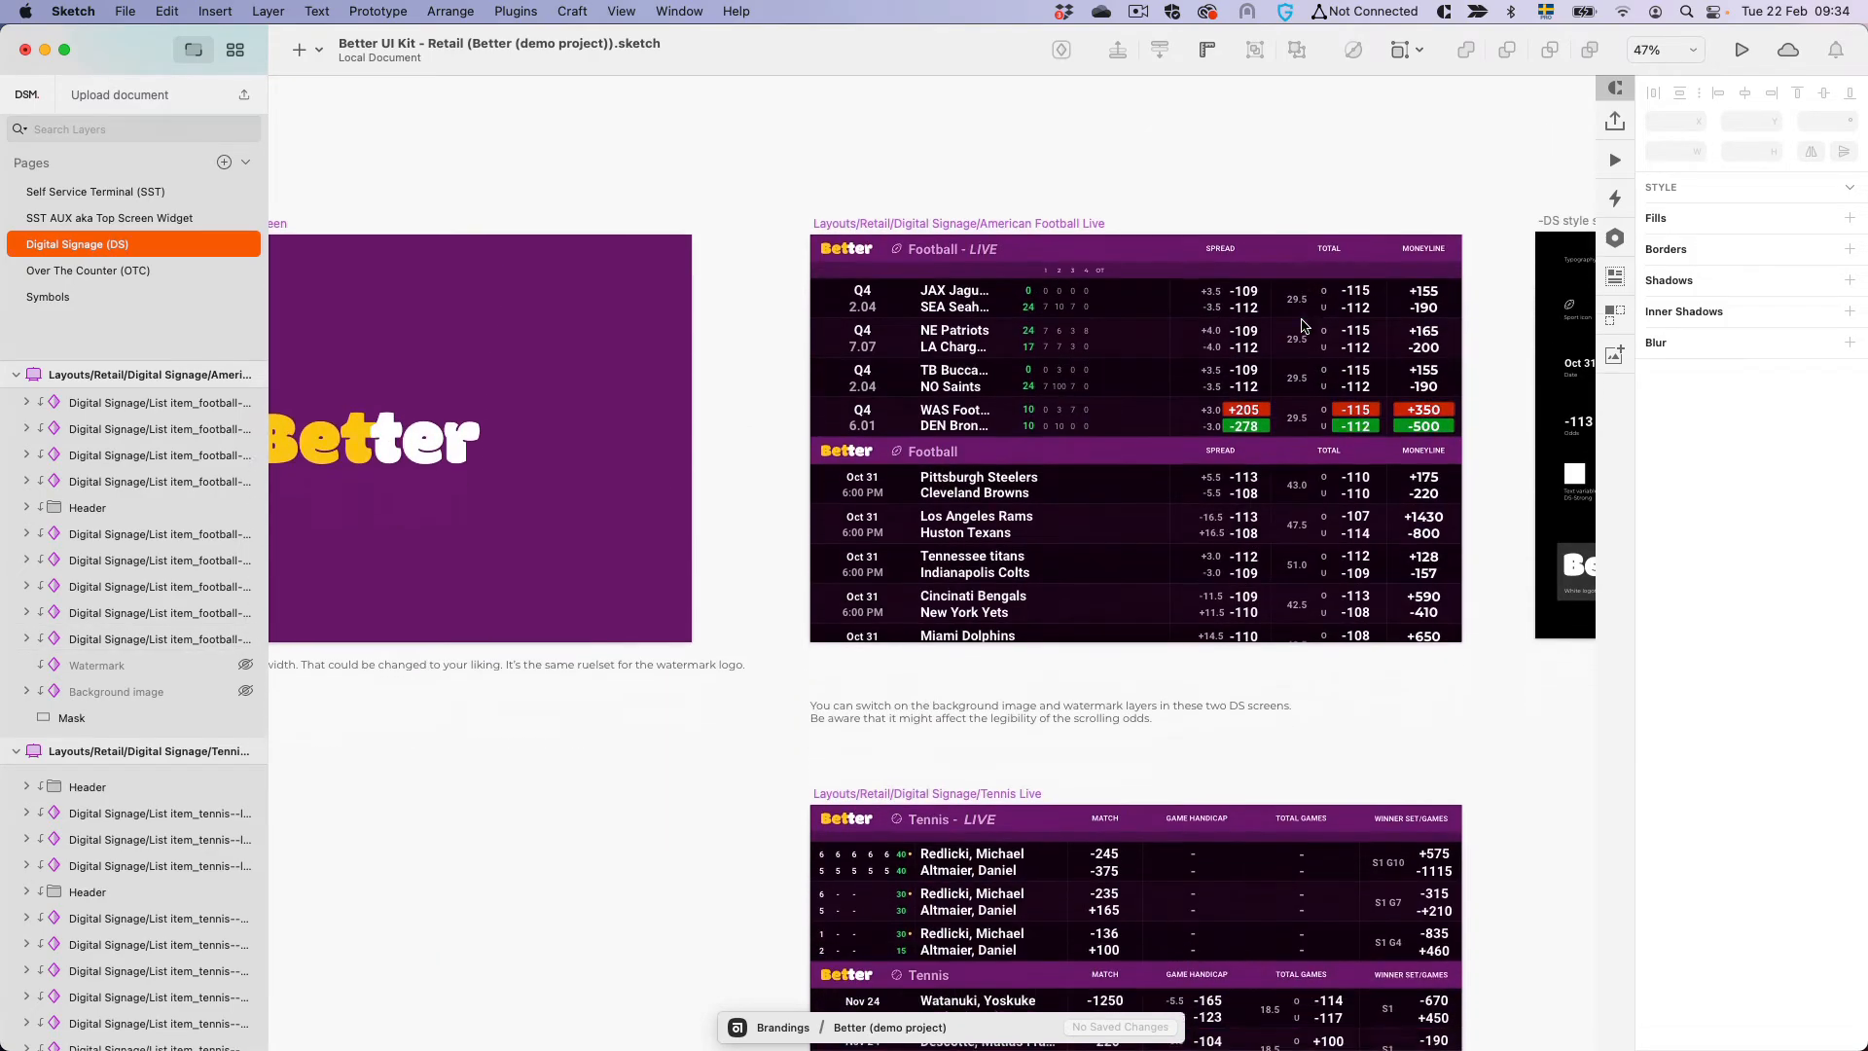
pyautogui.hscroll(8, 1303, 324)
pyautogui.hscroll(2, 1303, 324)
pyautogui.hscroll(-6, 1303, 324)
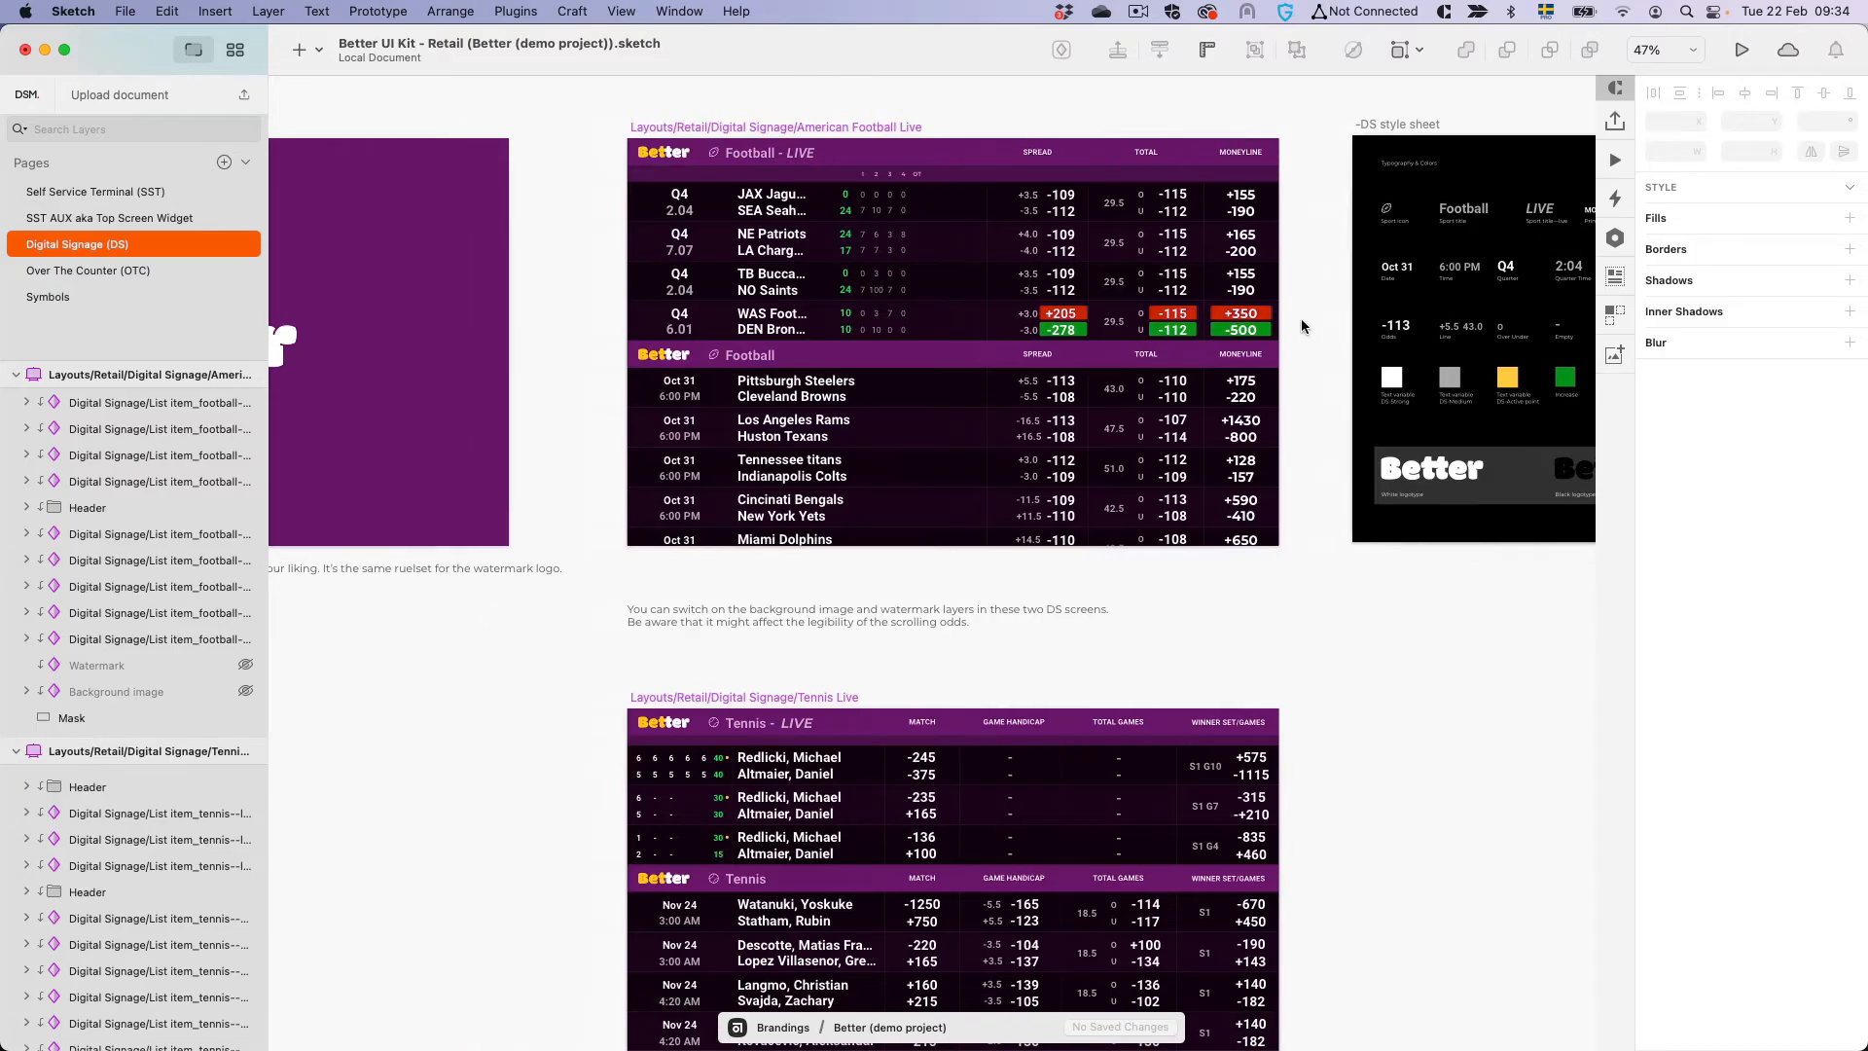
pyautogui.hscroll(-5, 805, 360)
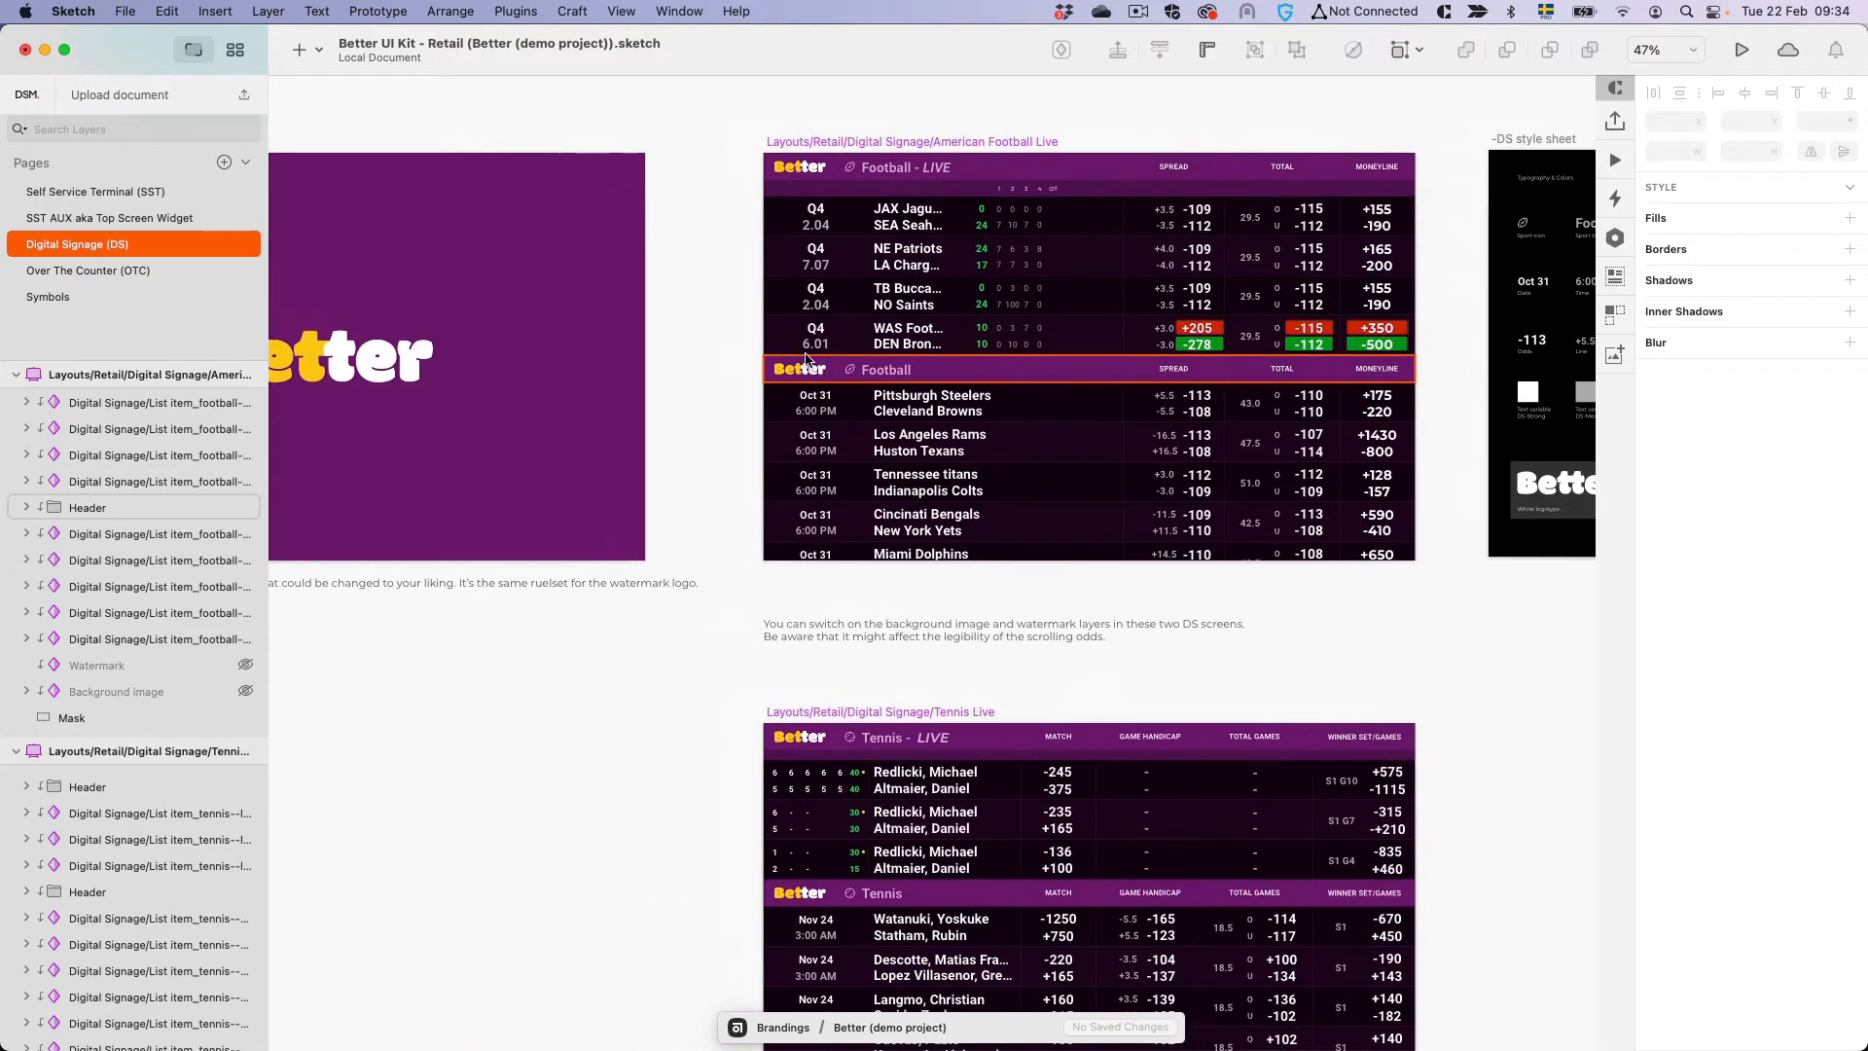
pyautogui.scroll(2, 806, 360)
pyautogui.hscroll(8, 805, 360)
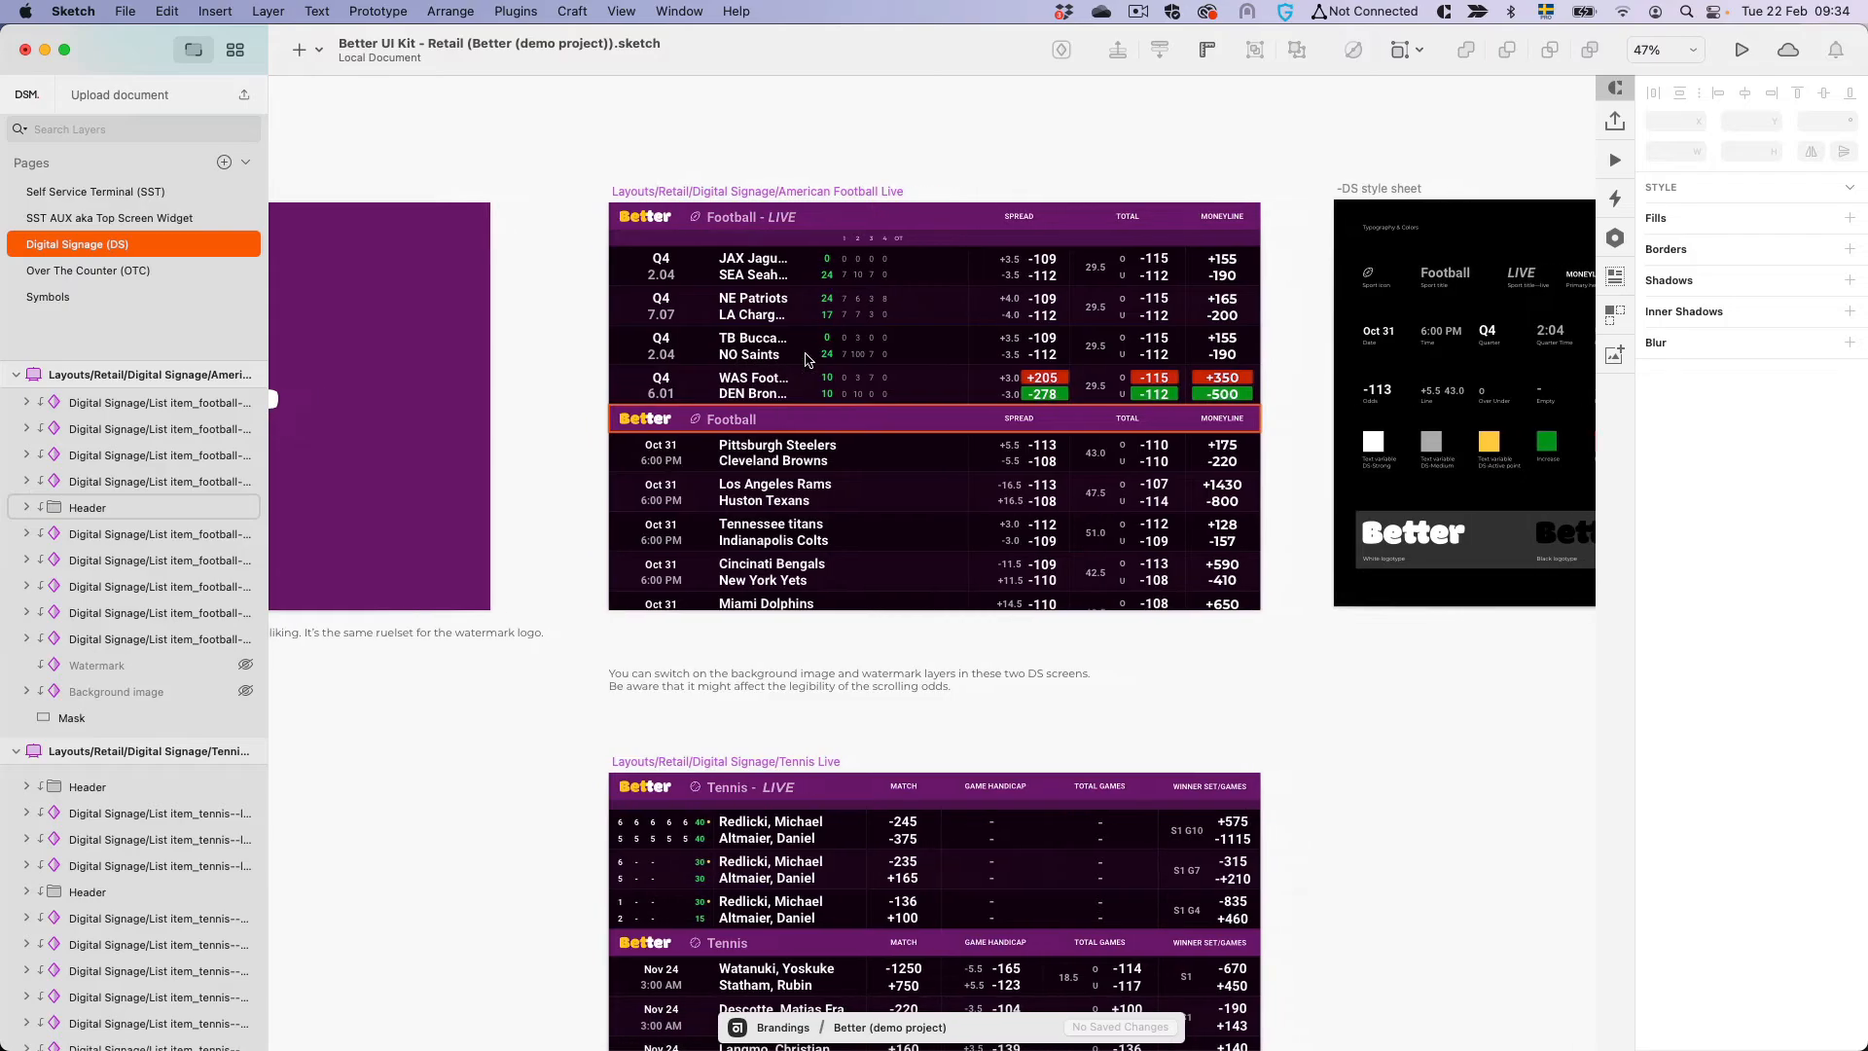
pyautogui.hscroll(1, 806, 360)
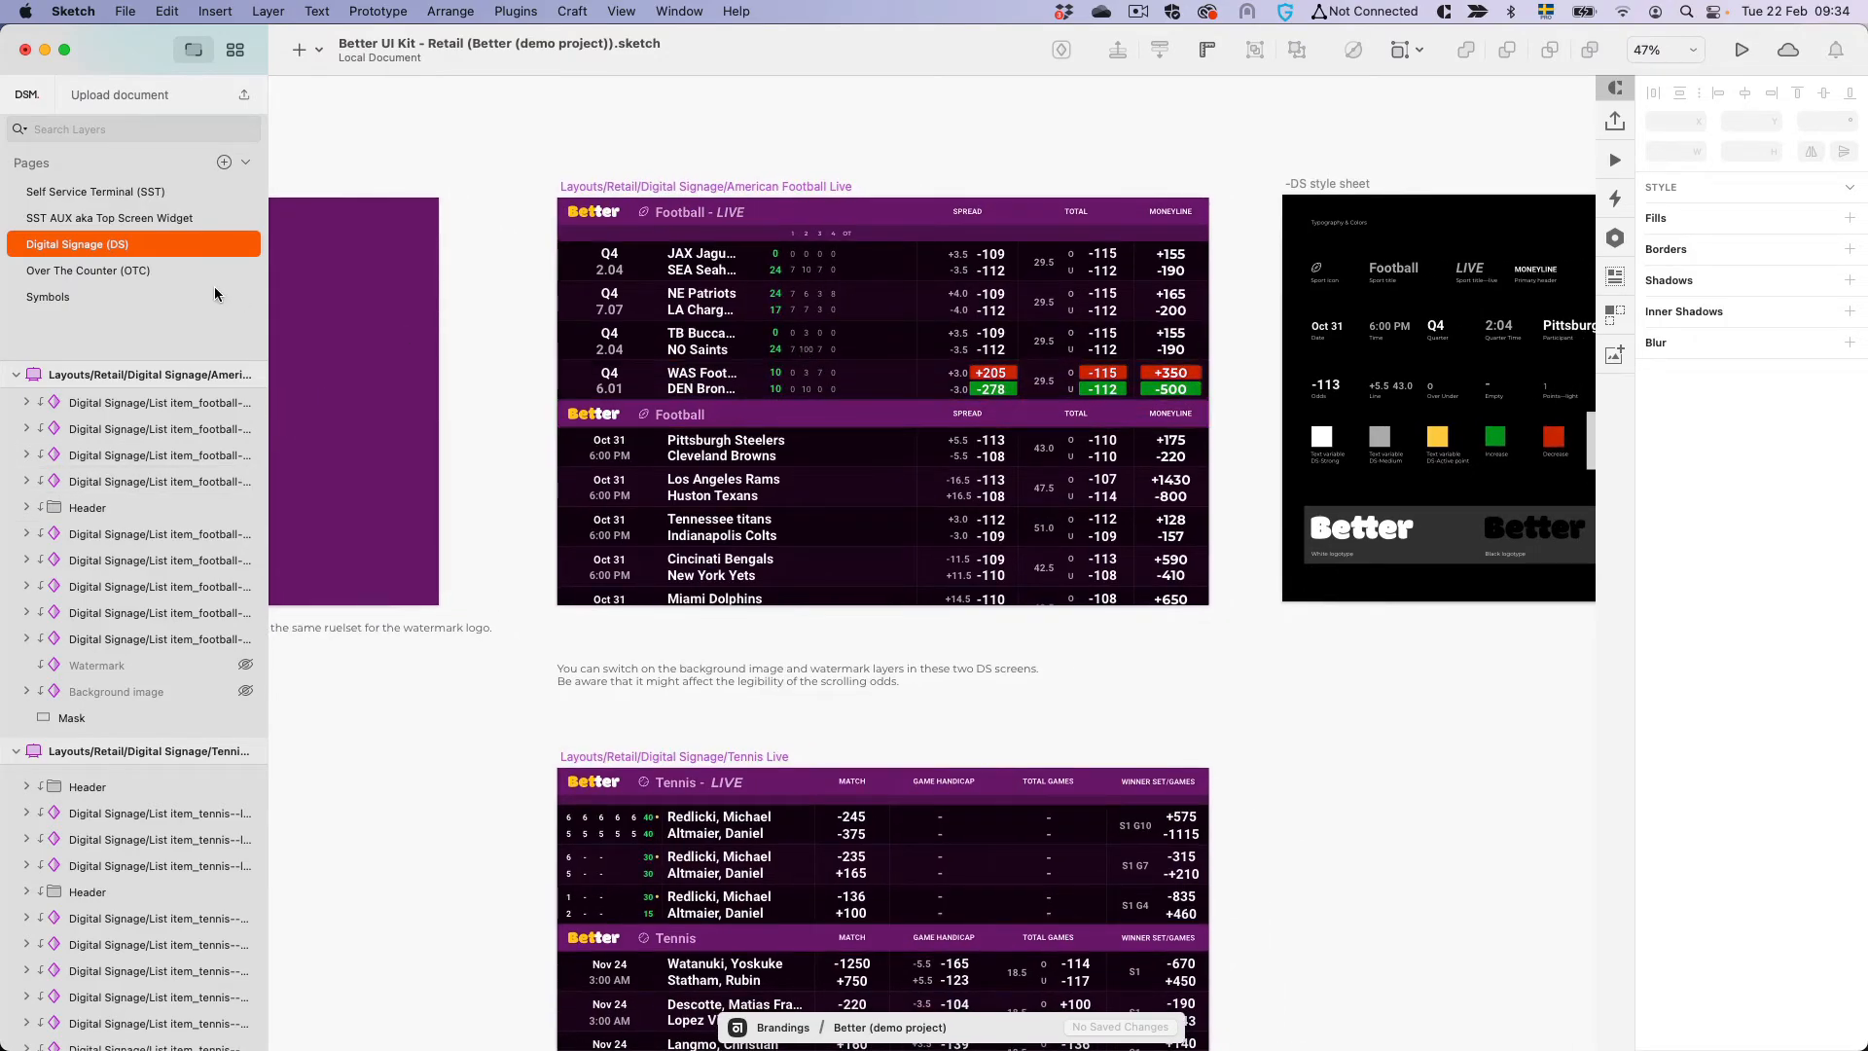
# Step: Flip through the OTC, DS and SST AUX pages, ending on the Self Service Terminal (SST) page
pyautogui.click(162, 273)
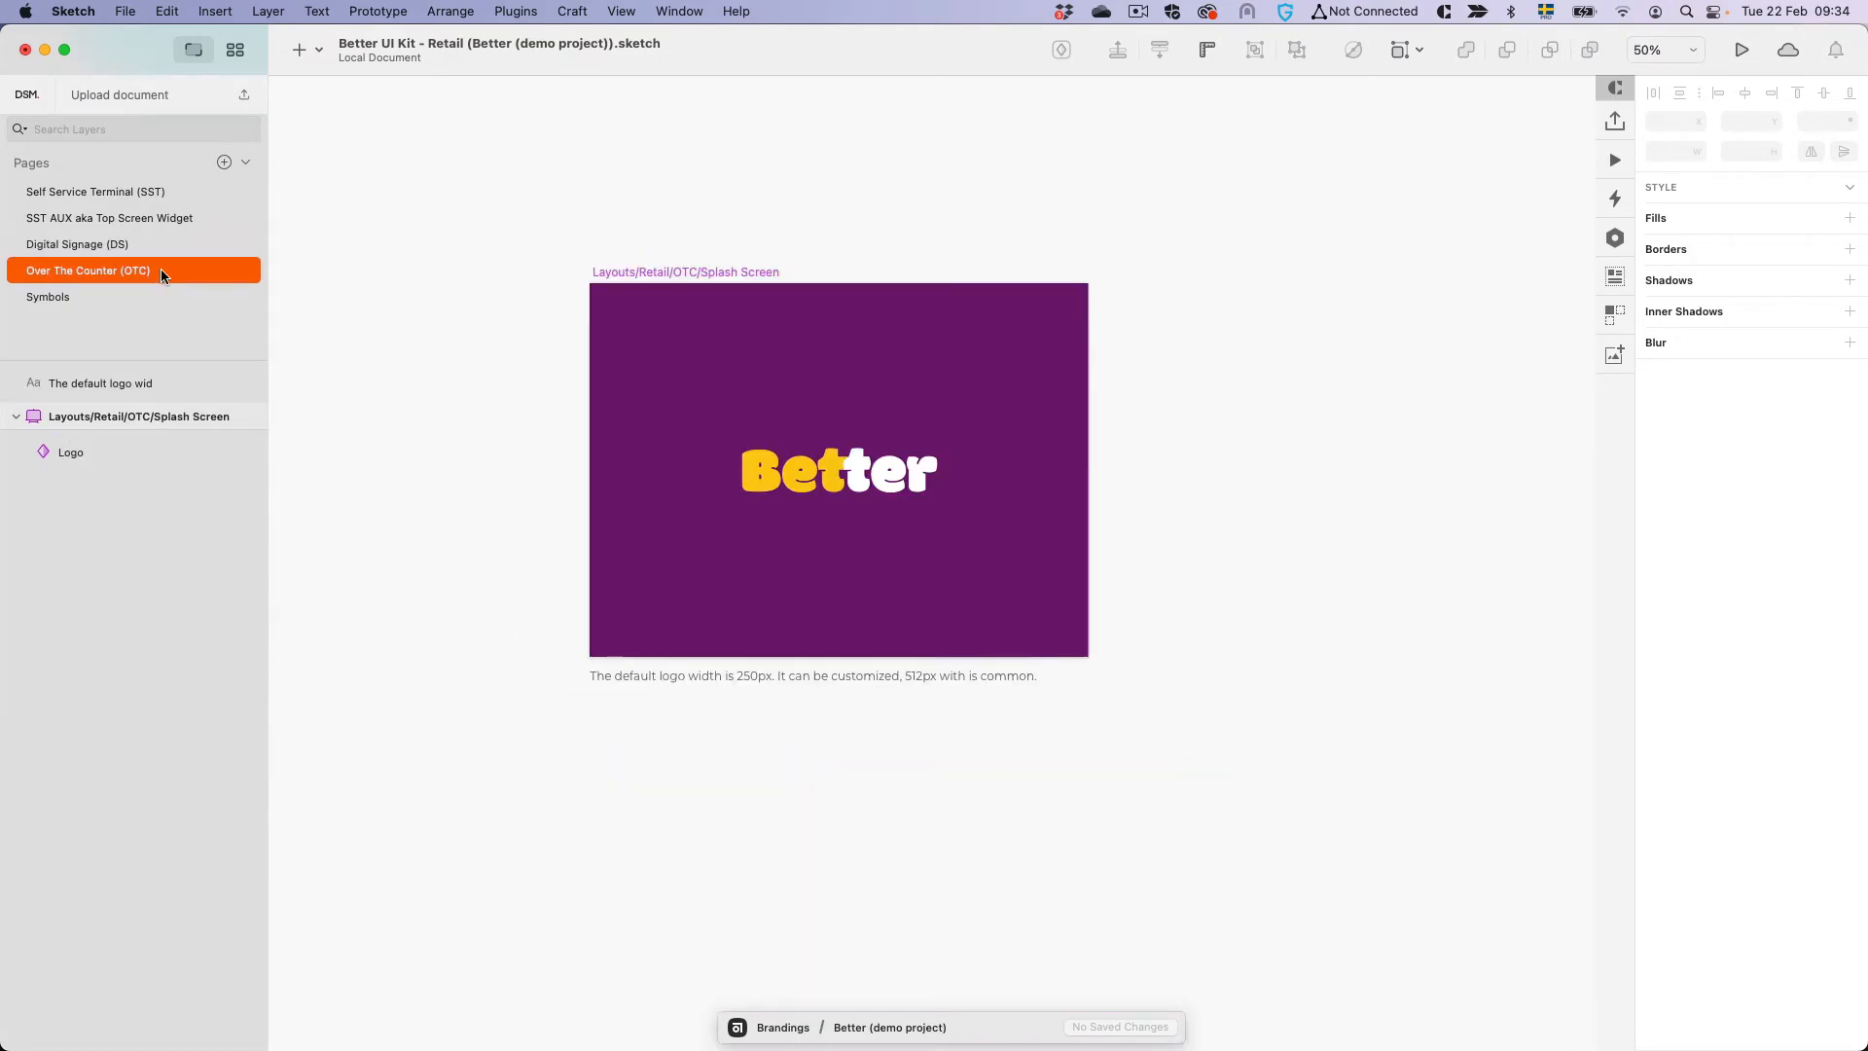
pyautogui.click(148, 245)
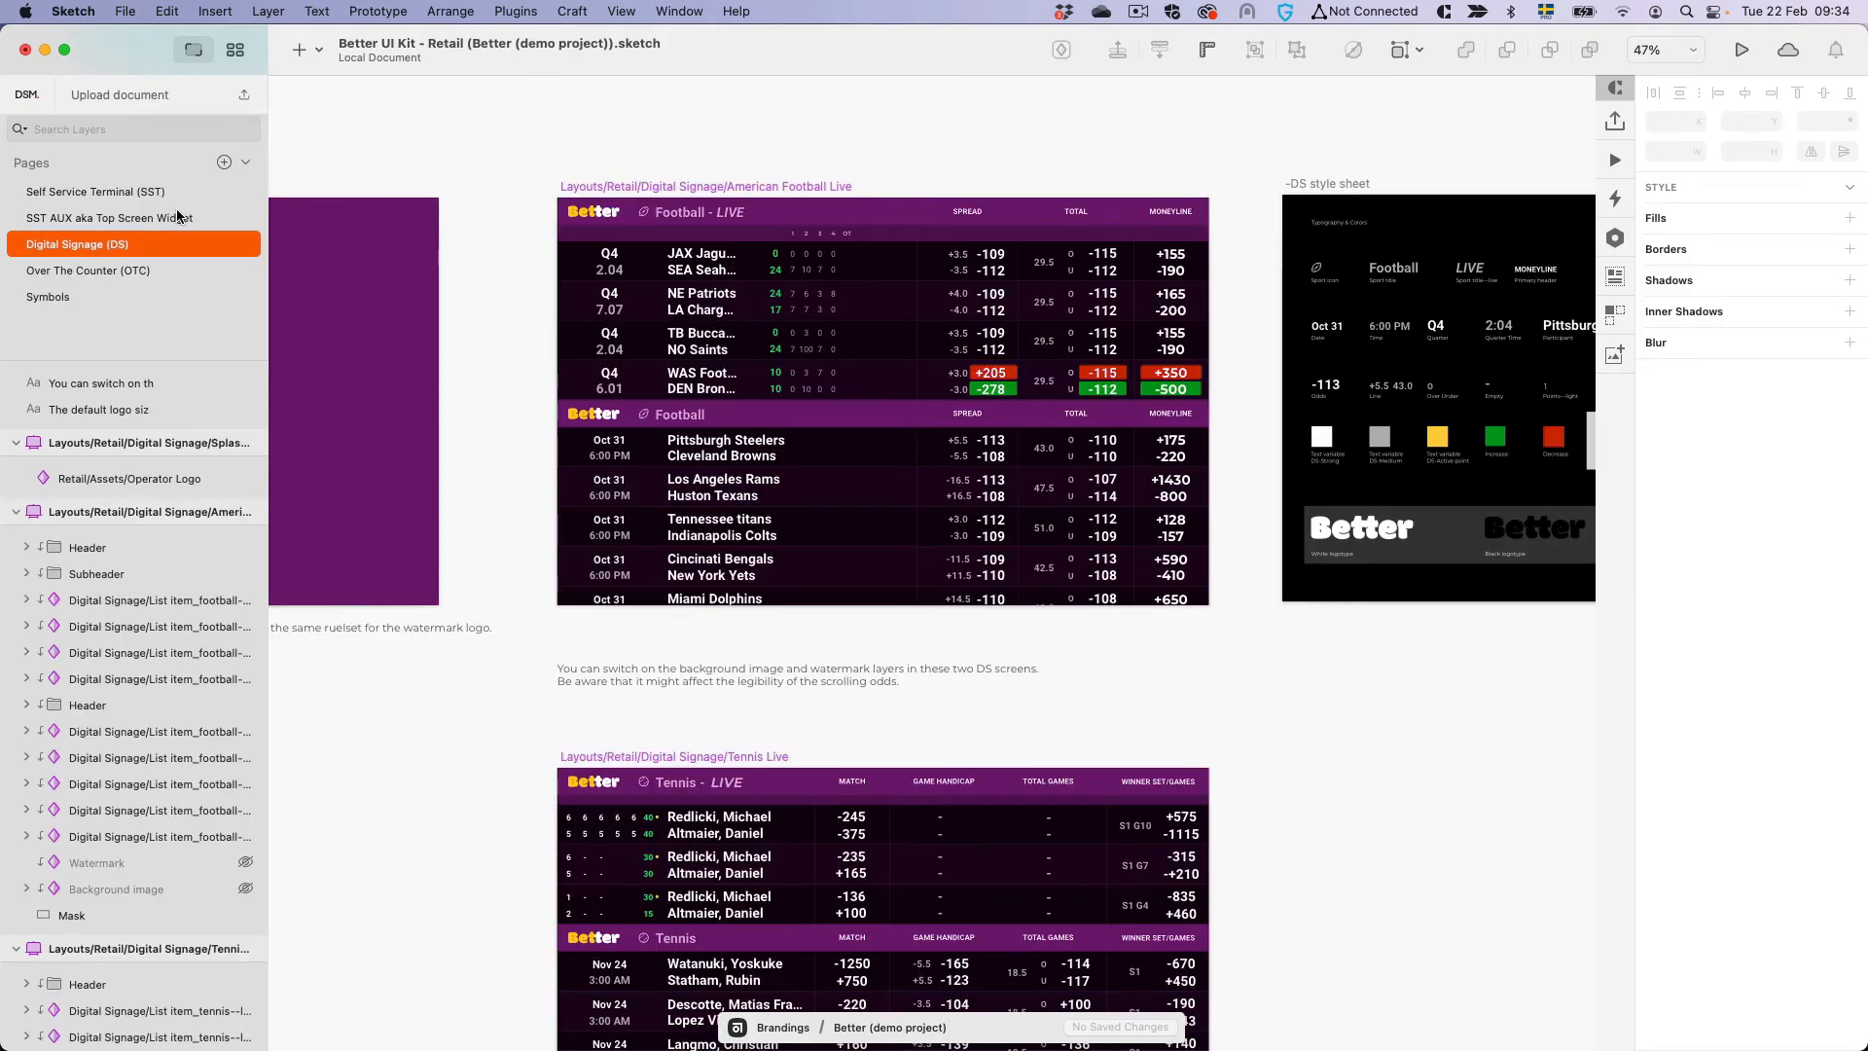
pyautogui.click(175, 218)
pyautogui.click(149, 193)
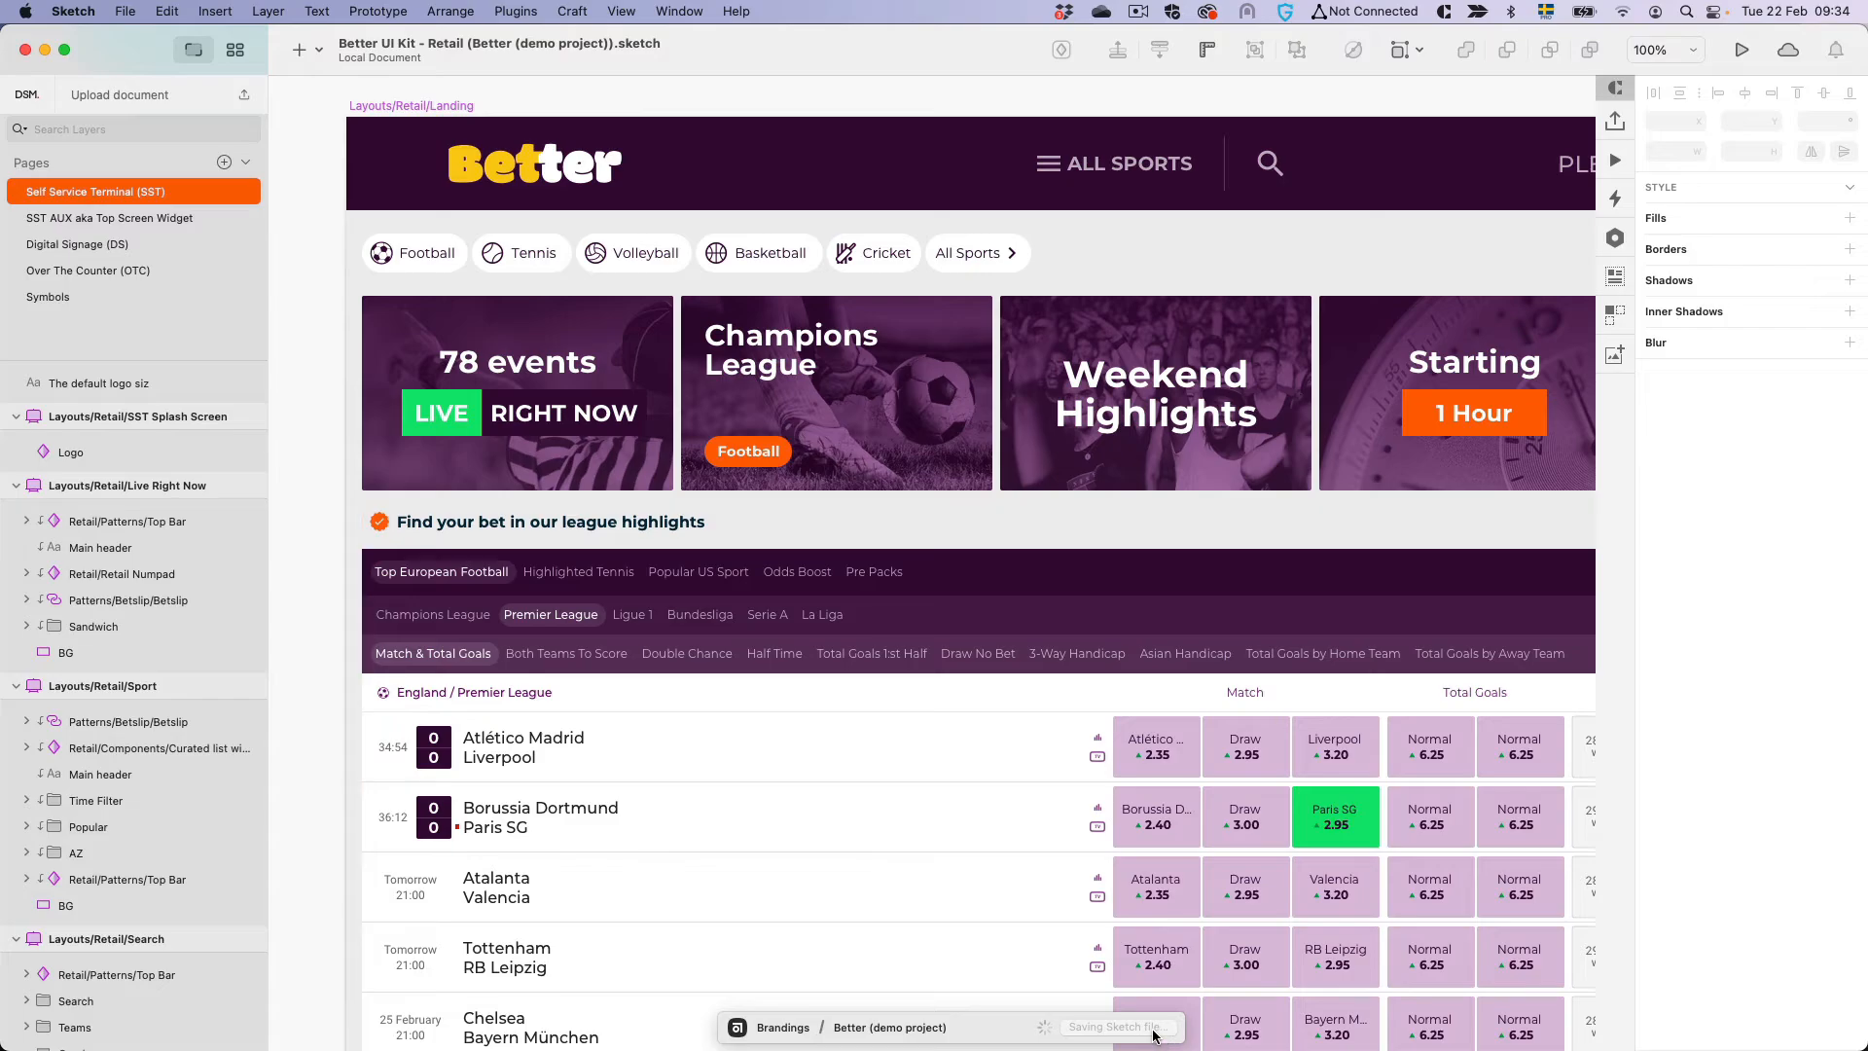
# Step: Commit the 18 Retail changes with the note 'Digital signage don', then open a new Chrome tab
pyautogui.click(1156, 1027)
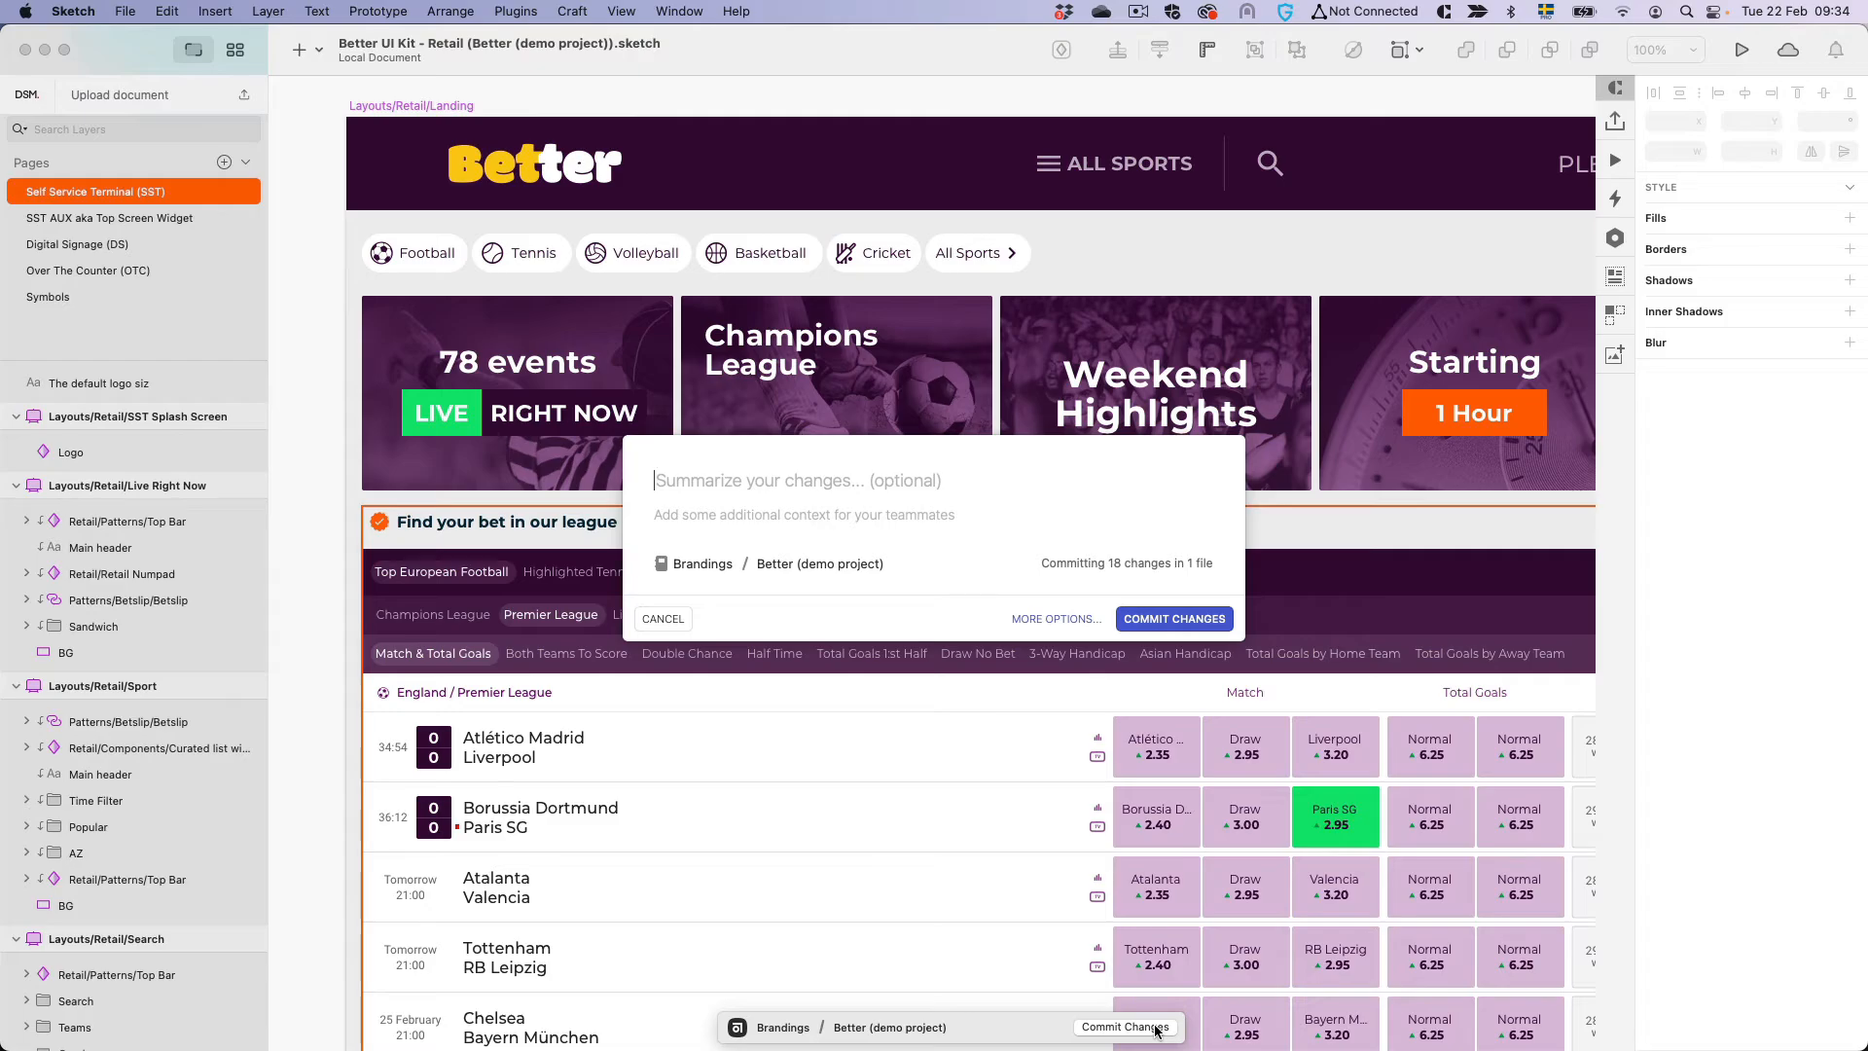
pyautogui.write('Digital sig')
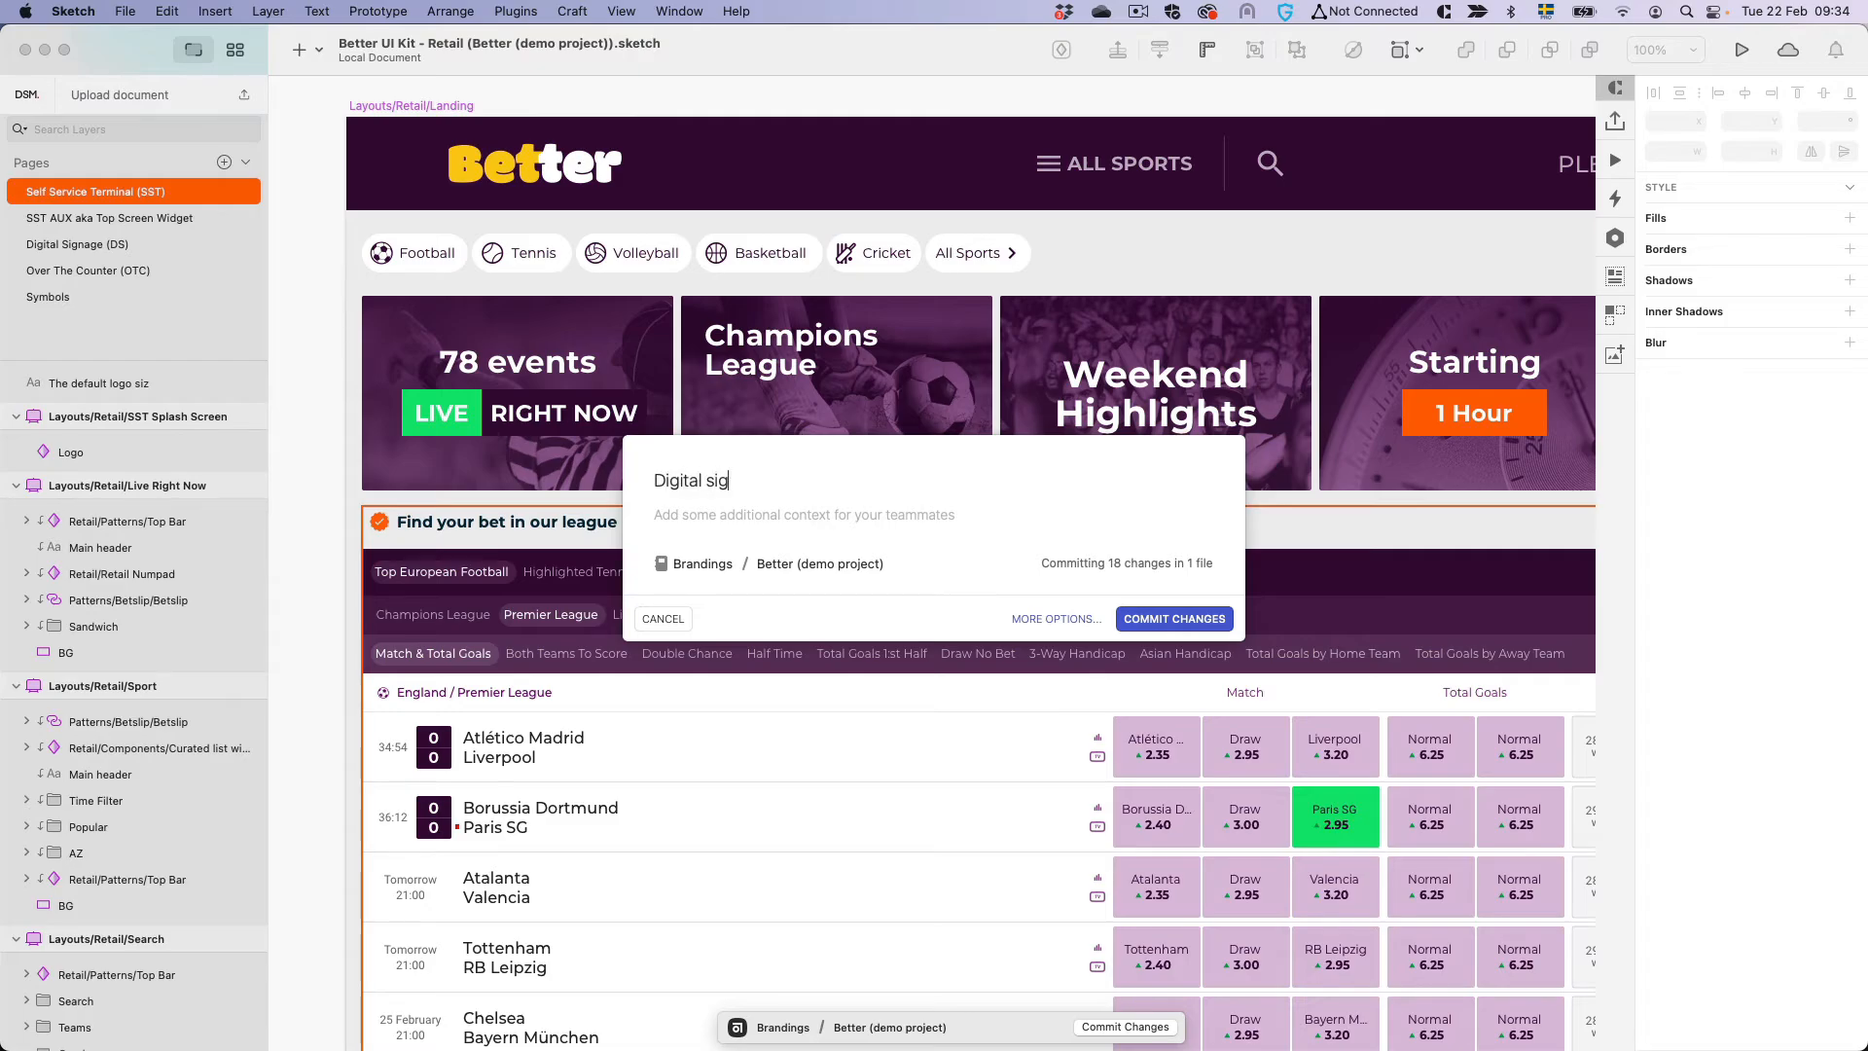
pyautogui.write('nage don')
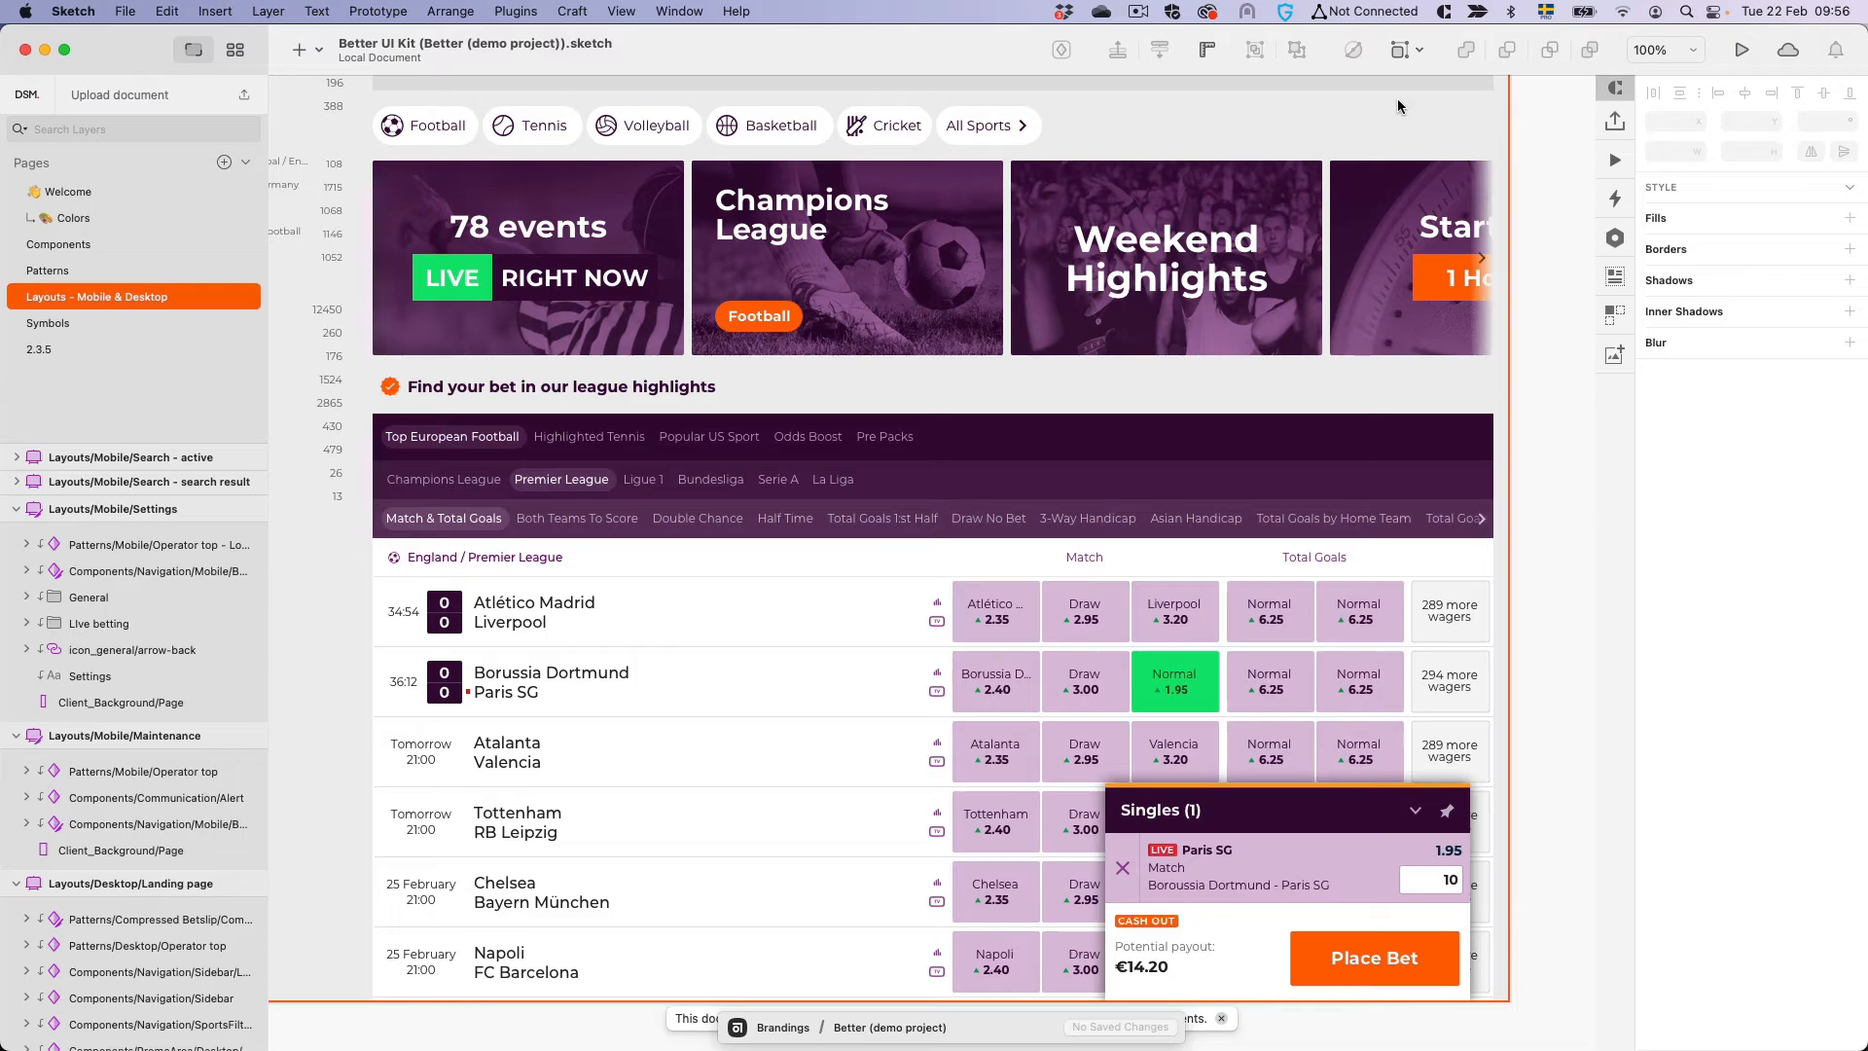
pyautogui.scroll(2, 1272, 236)
pyautogui.press('super+Tab')
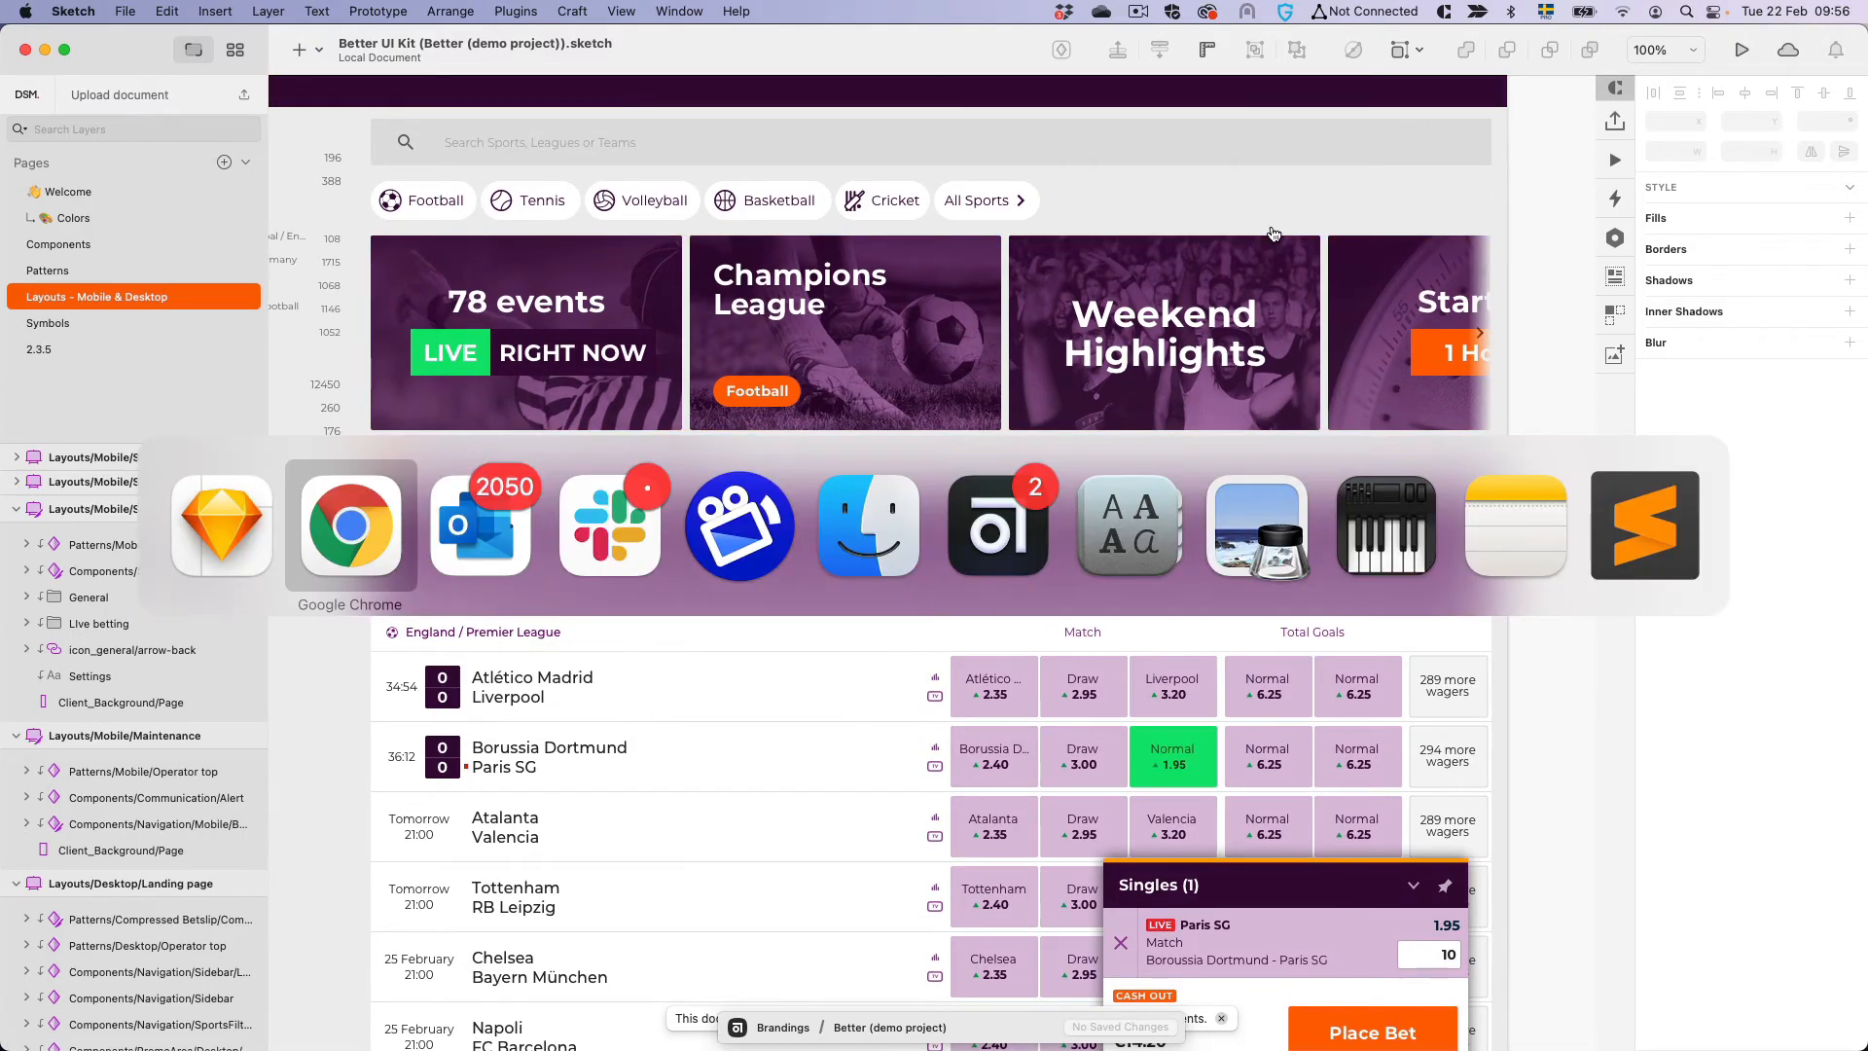
pyautogui.press('super+t')
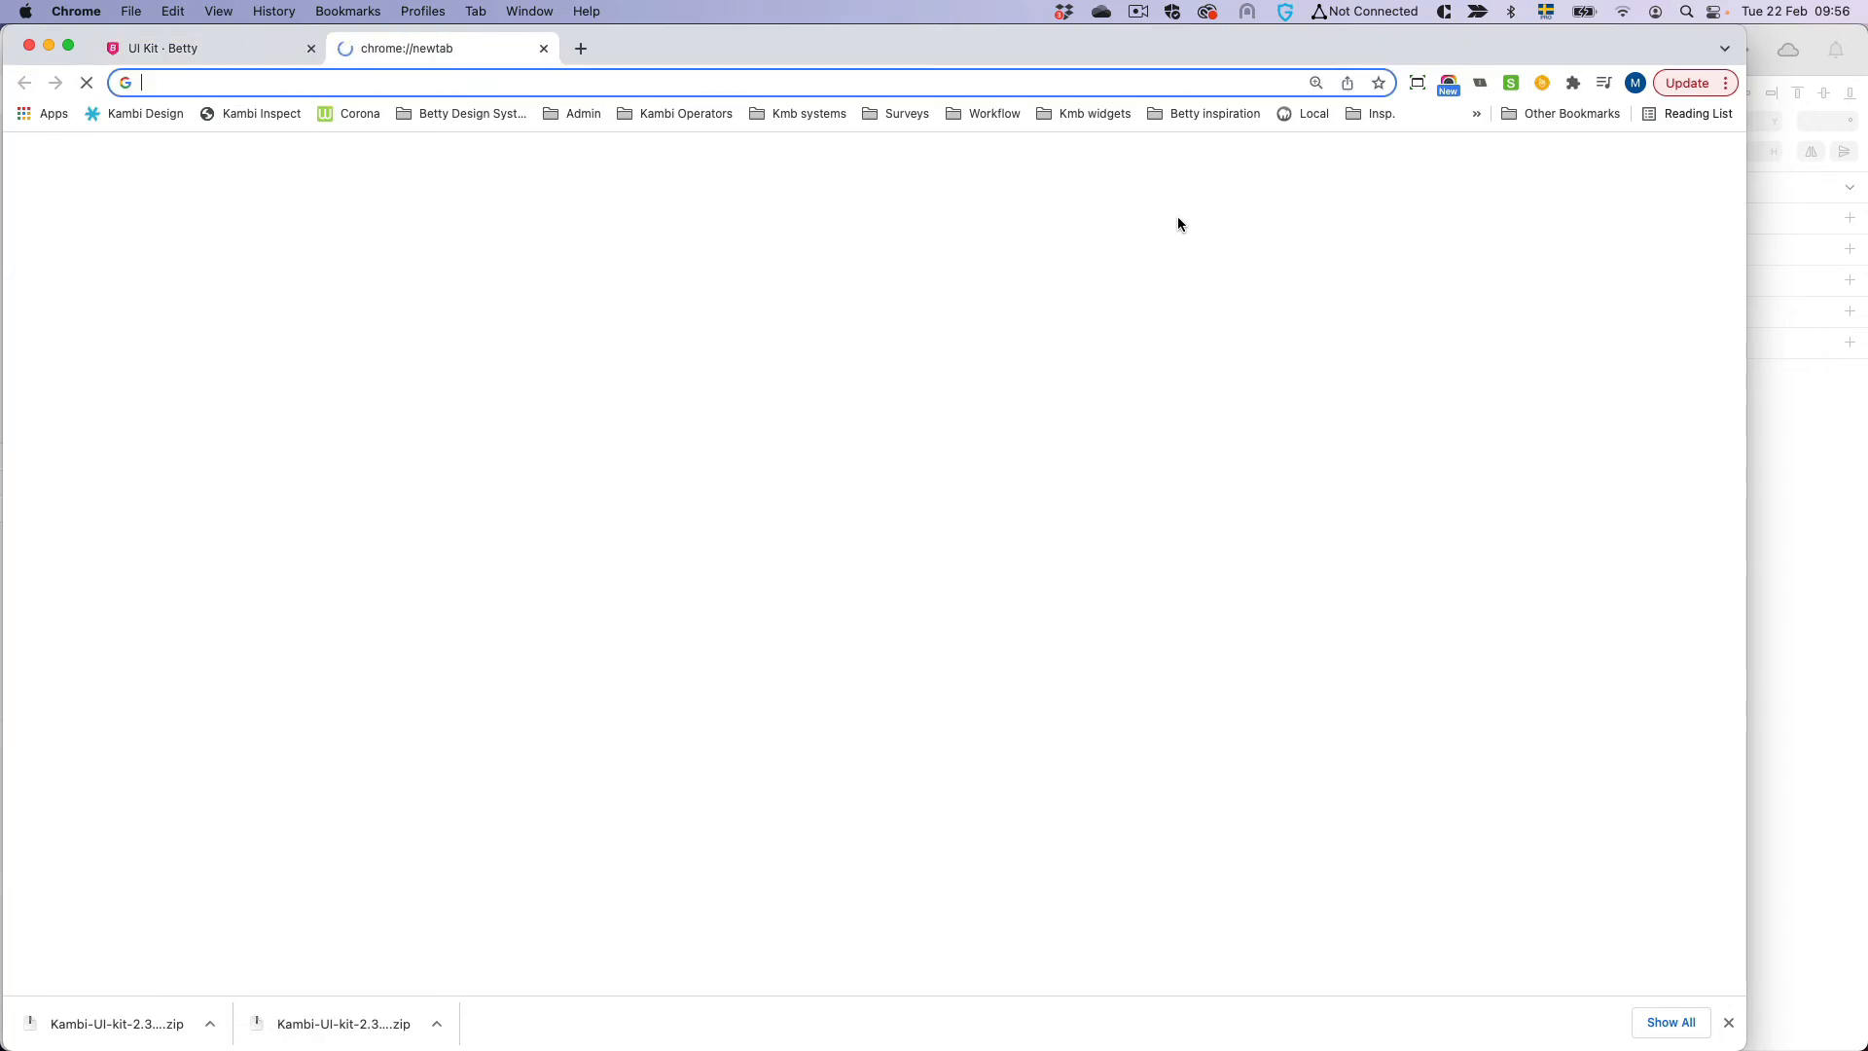
# Step: Go to invisionapp.com and sign in to the Kambi AB team workspace
pyautogui.write('inv')
pyautogui.press('Return')
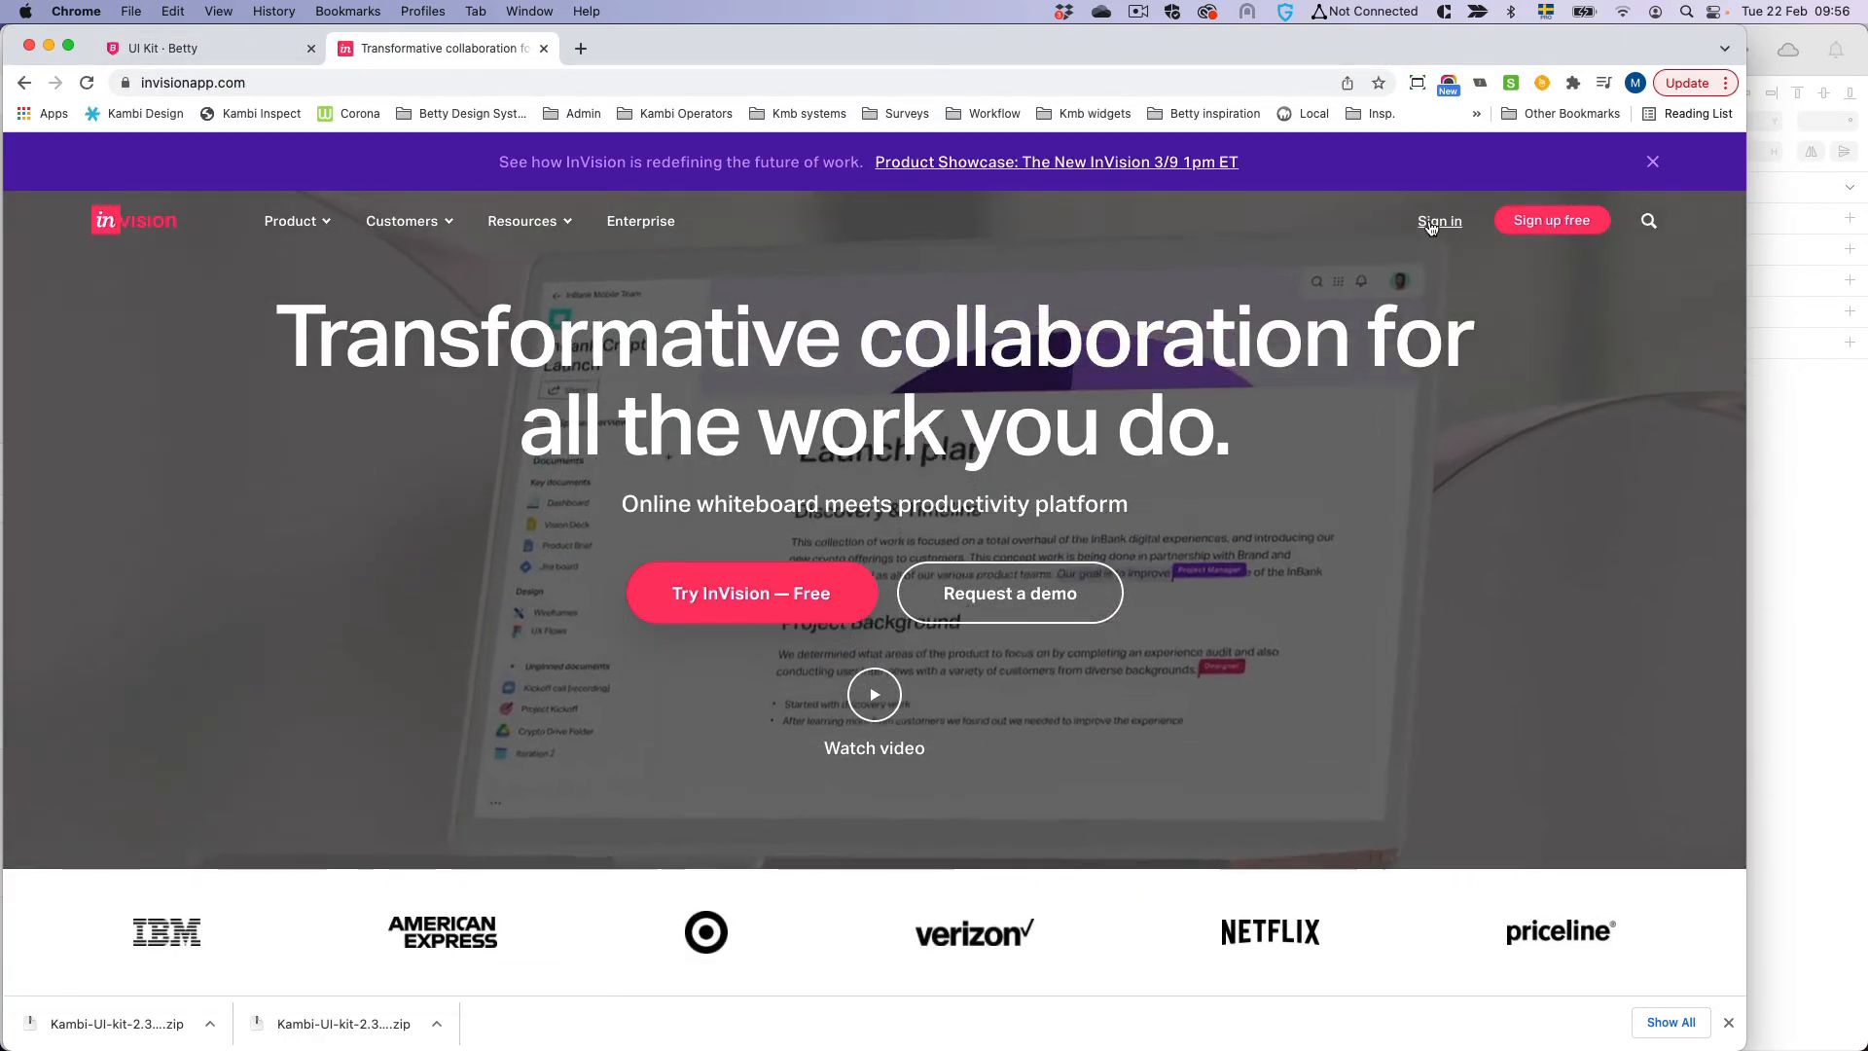
pyautogui.click(1439, 222)
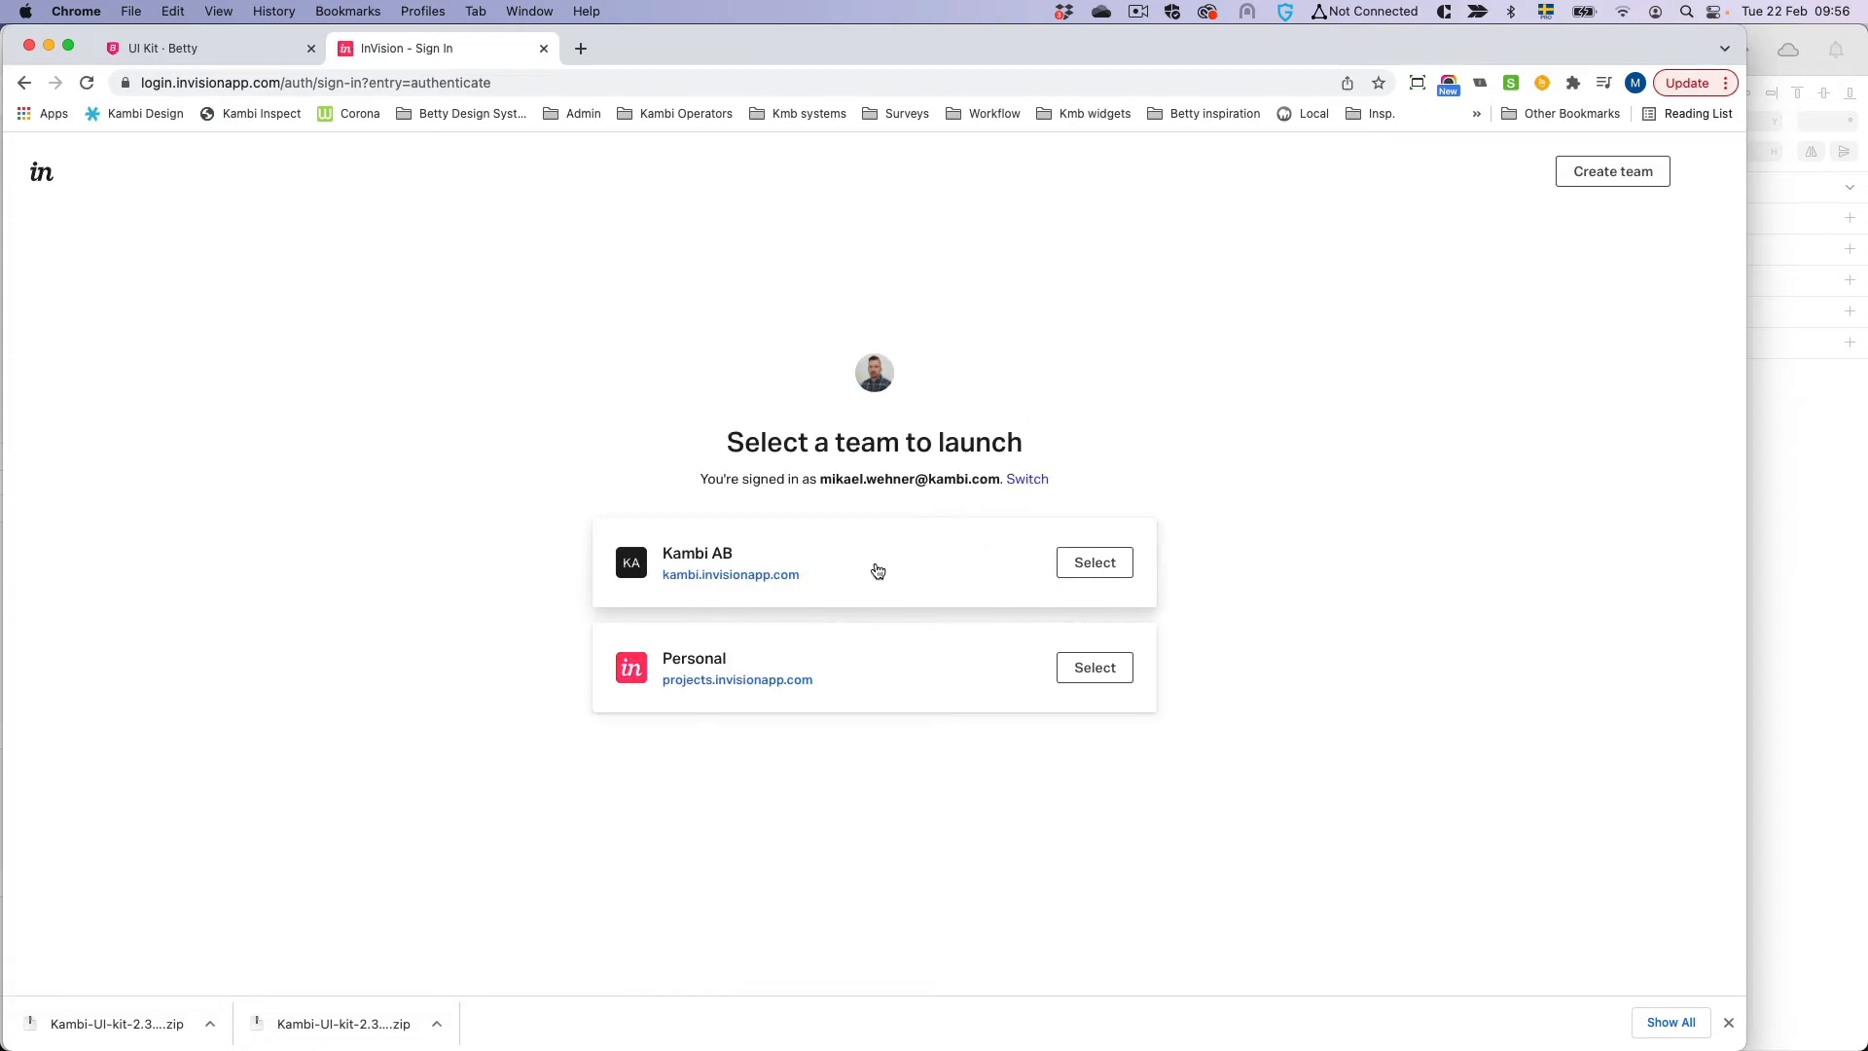
pyautogui.click(875, 569)
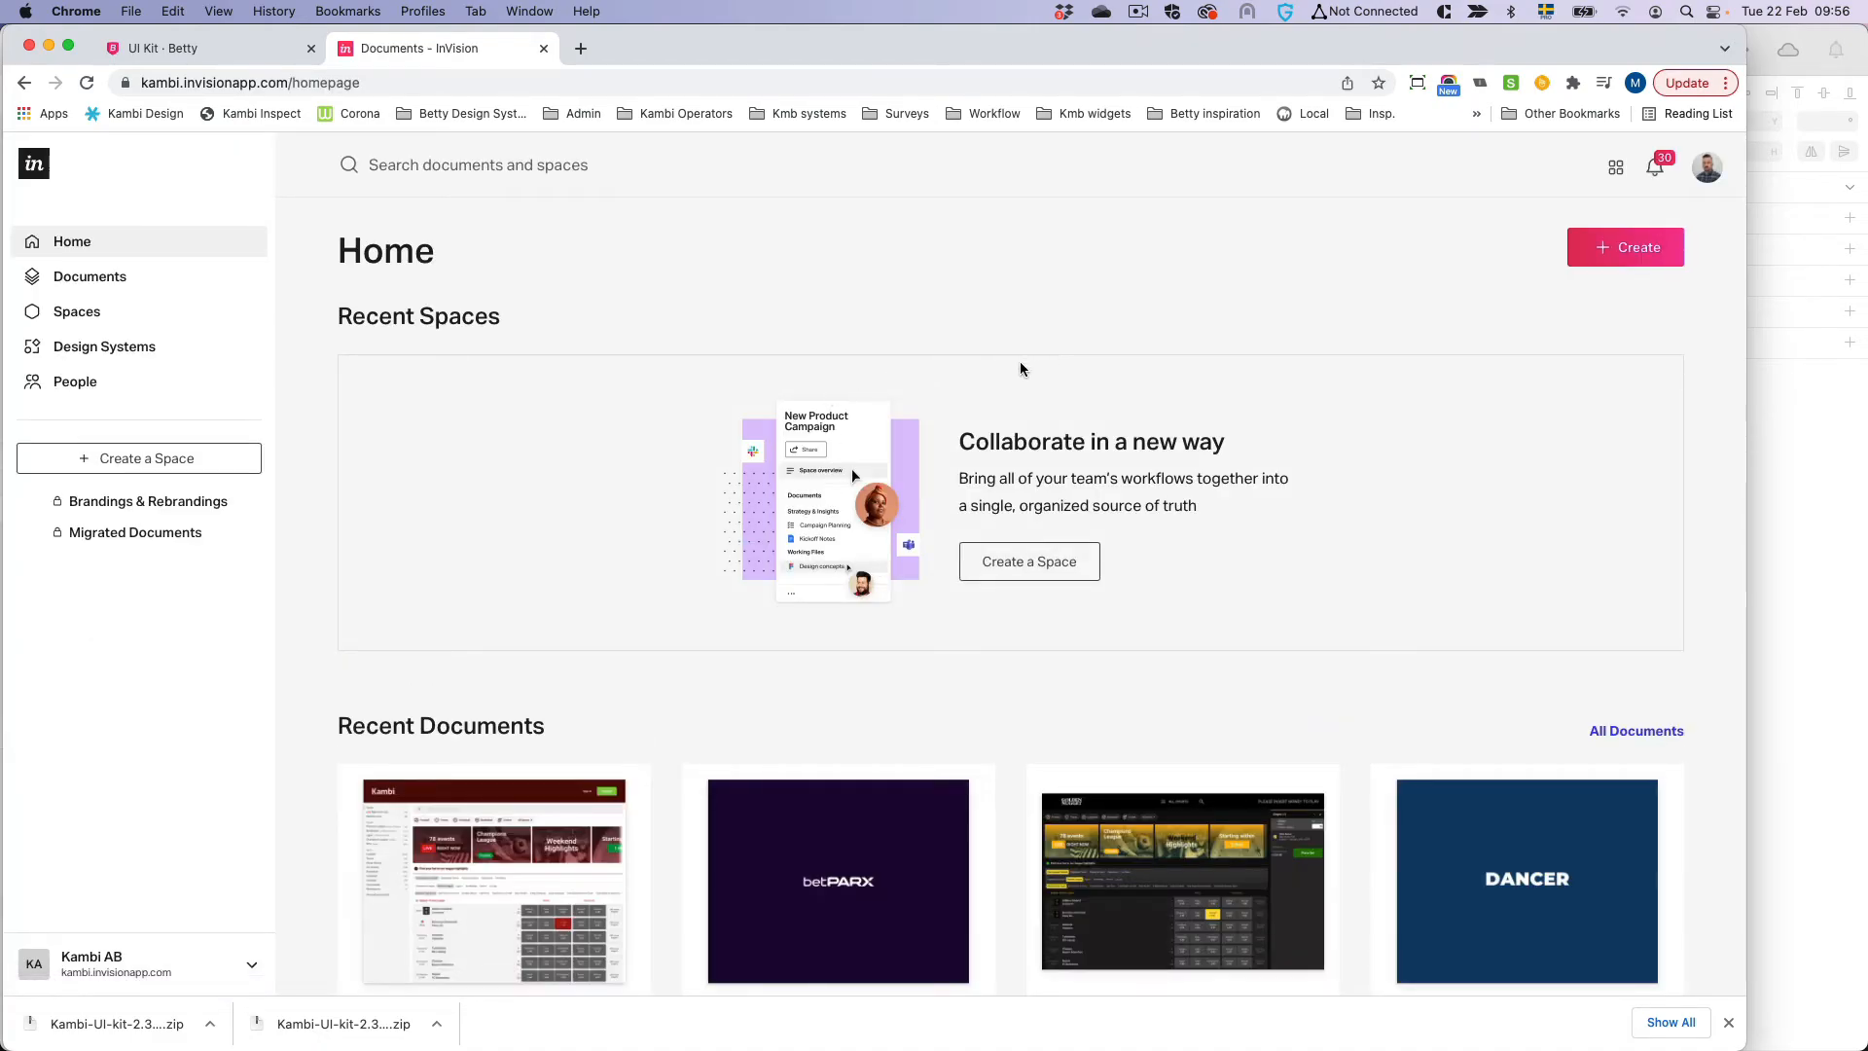
pyautogui.scroll(-2, 1018, 364)
pyautogui.scroll(2, 1019, 363)
pyautogui.scroll(-2, 1019, 363)
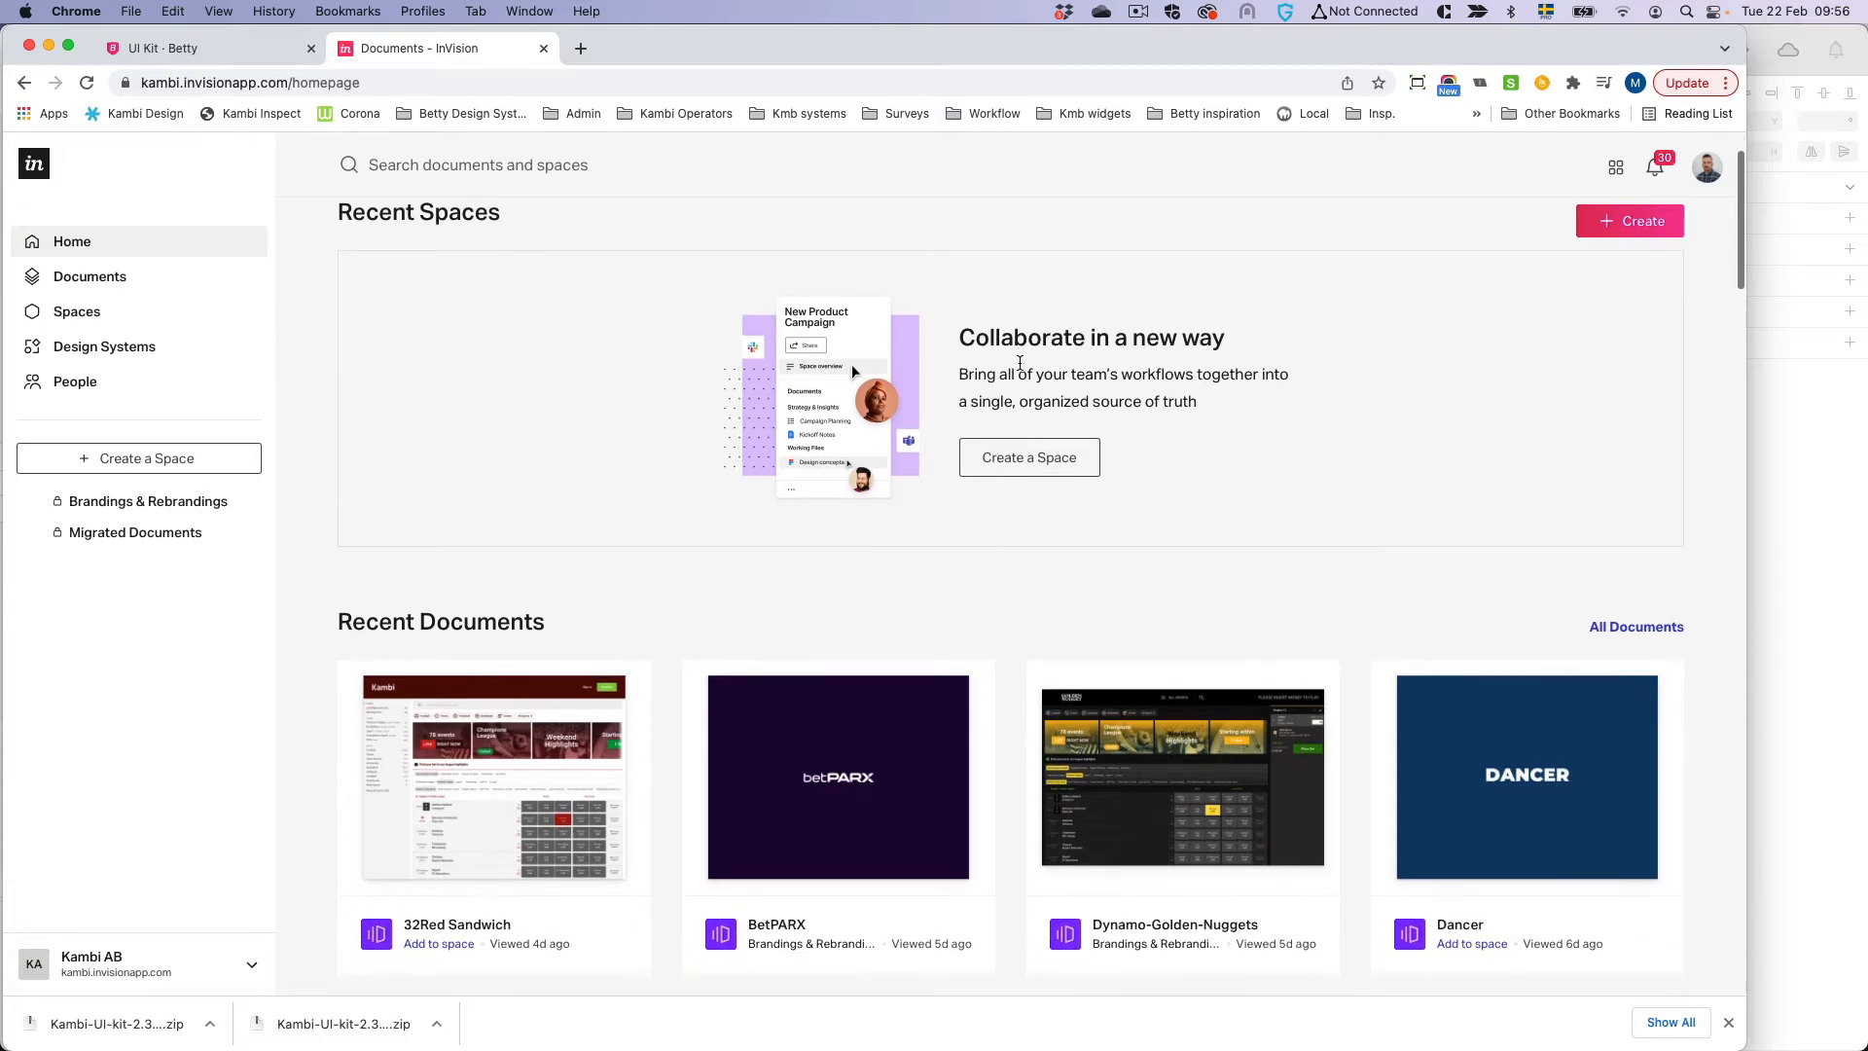
pyautogui.scroll(2, 1018, 362)
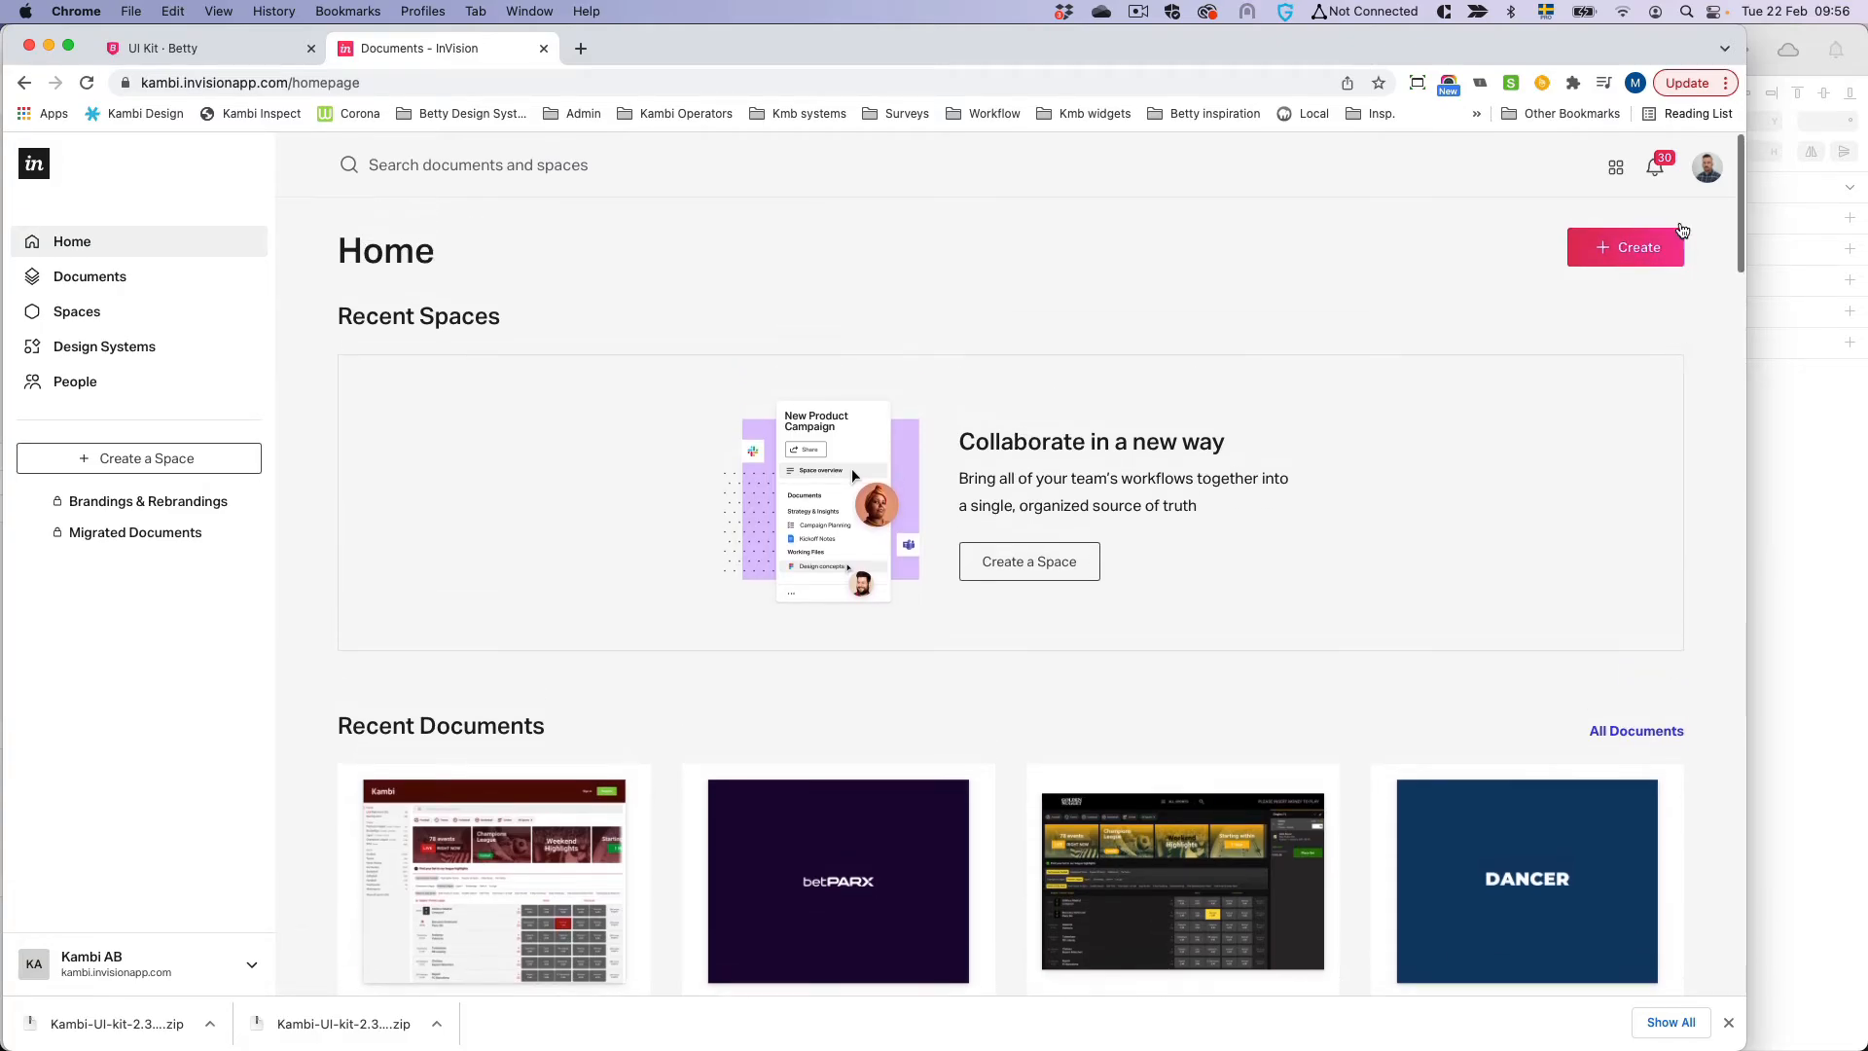
# Step: Create a Desktop prototype named 'Better (demo project)'
pyautogui.click(1621, 259)
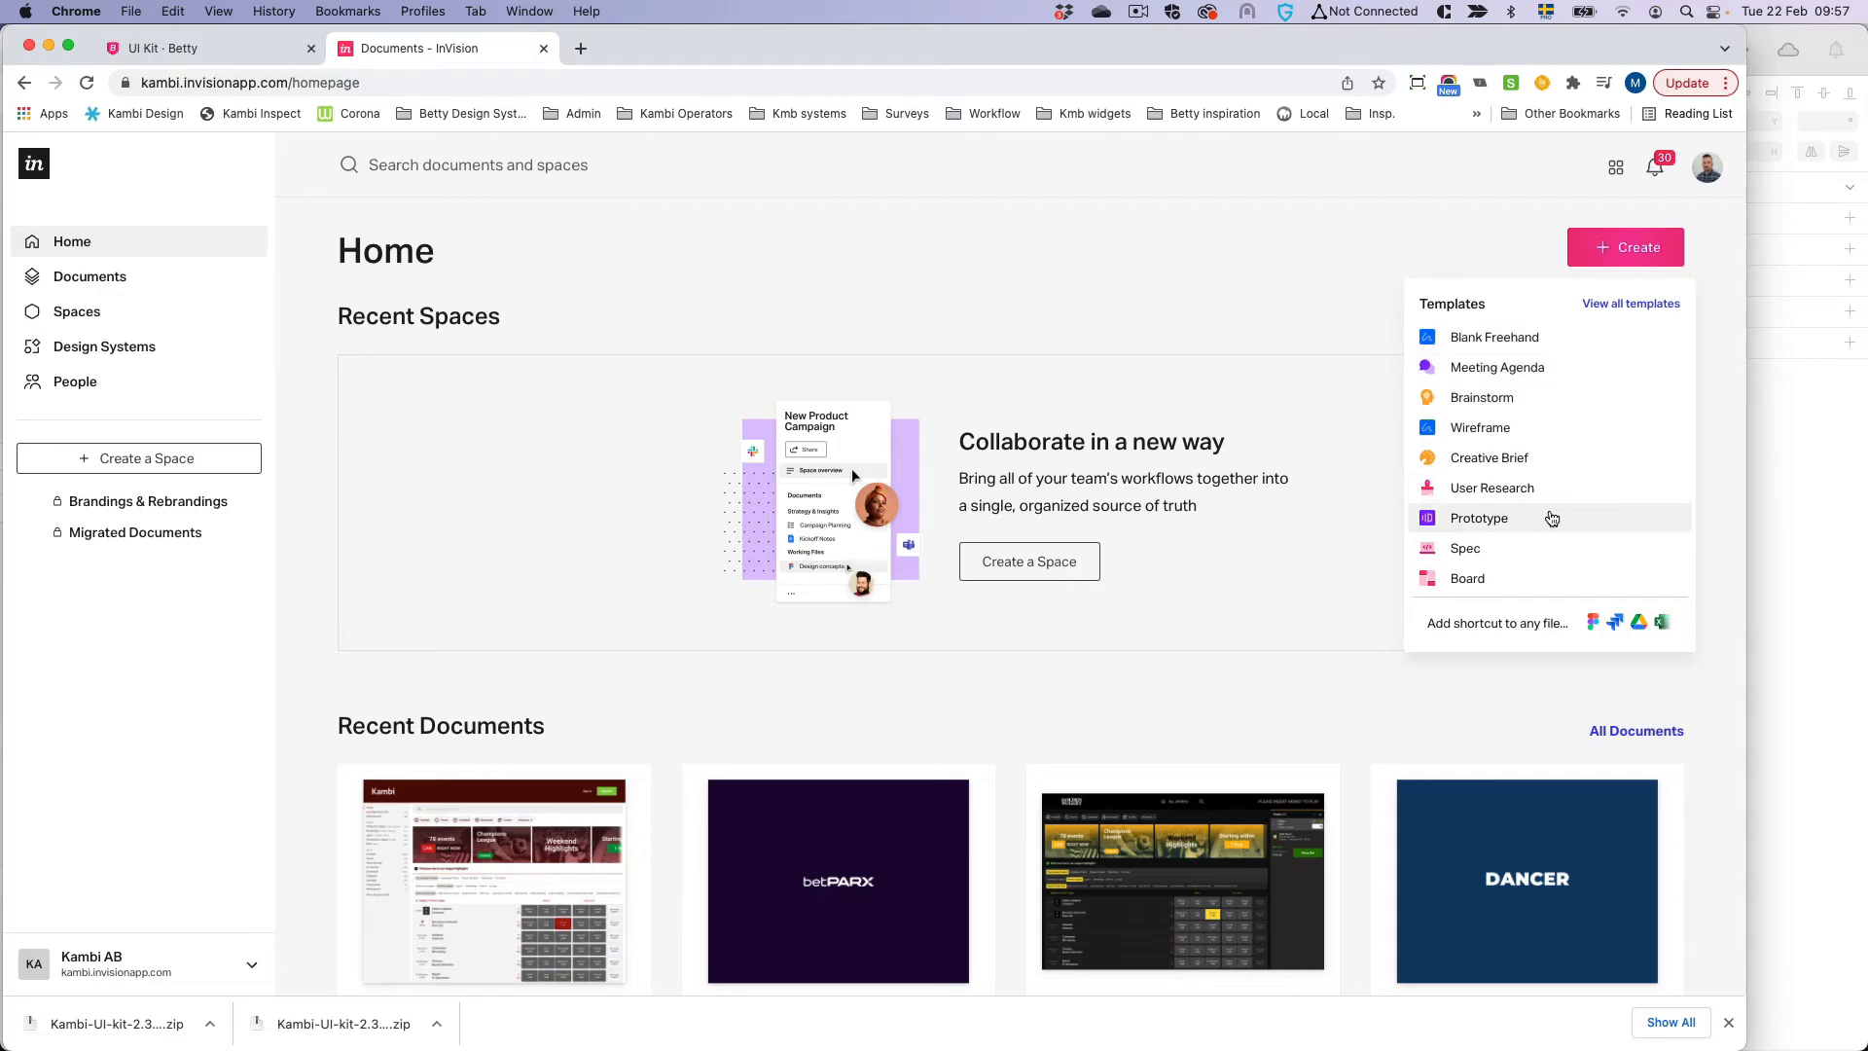
pyautogui.click(1549, 516)
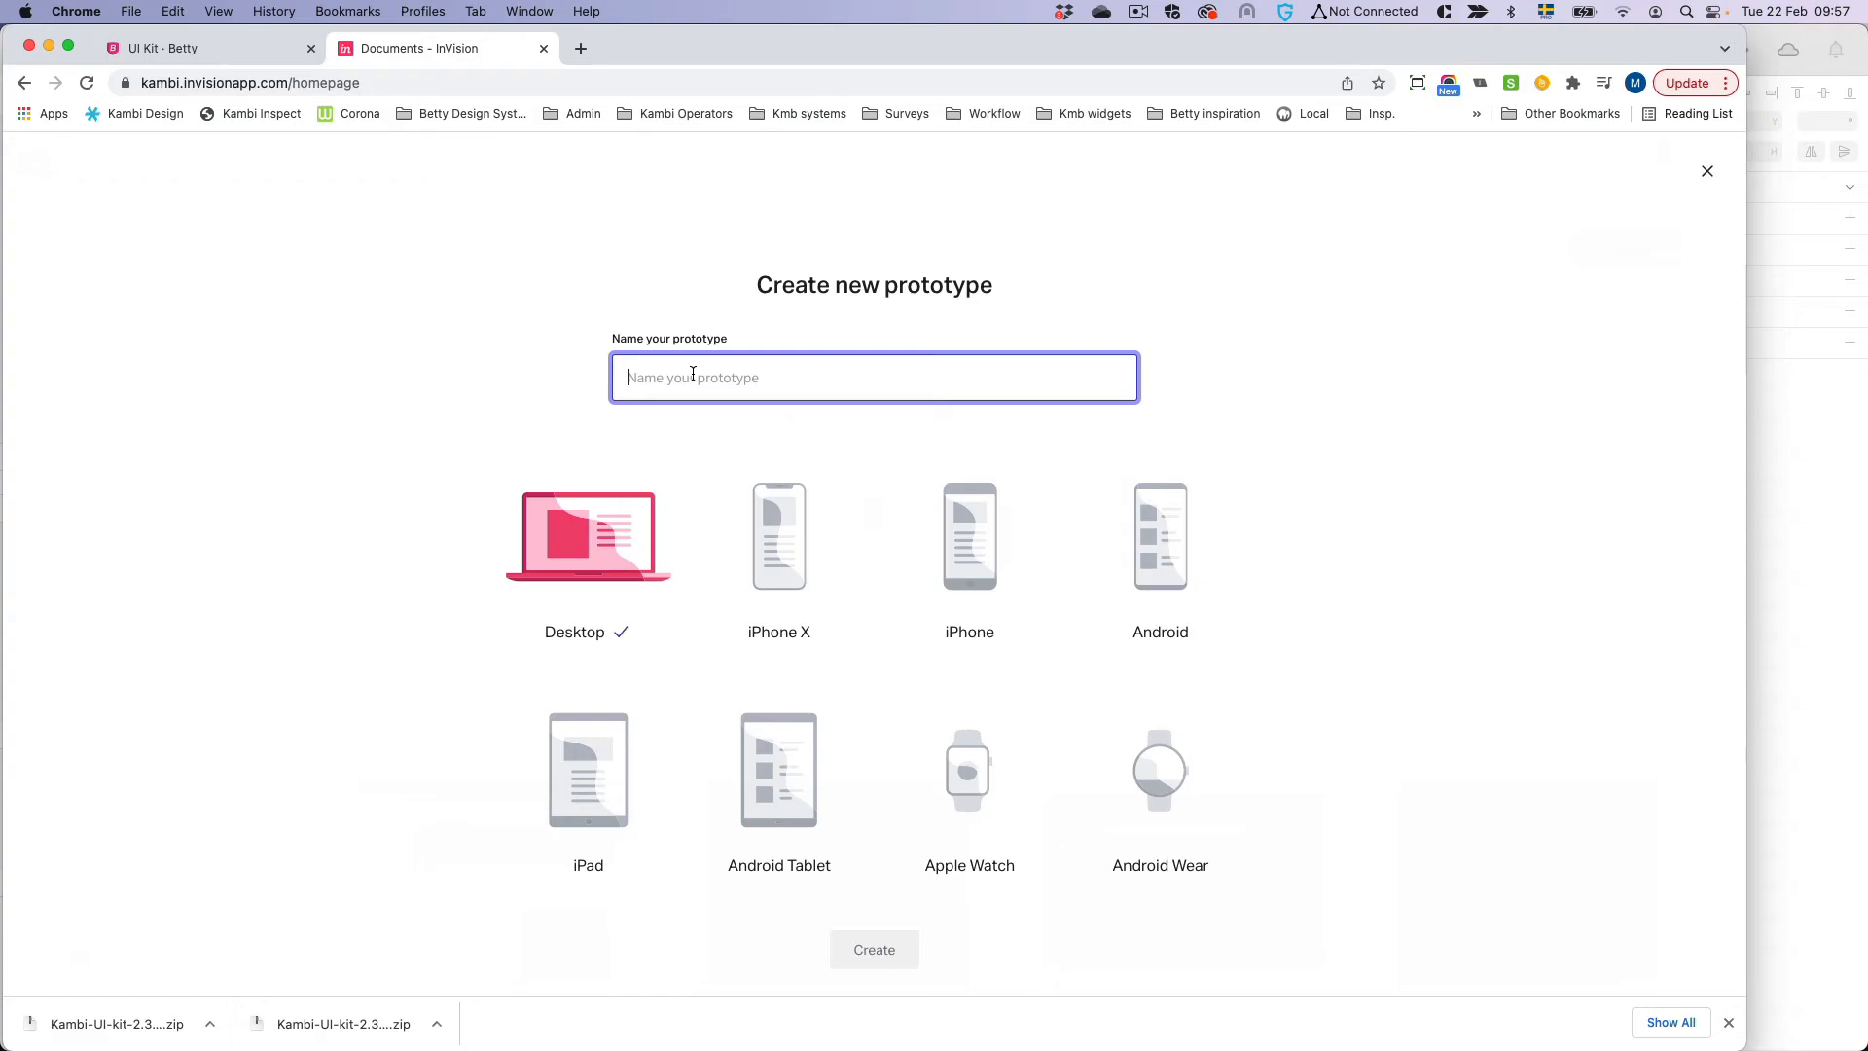
pyautogui.write('Bett')
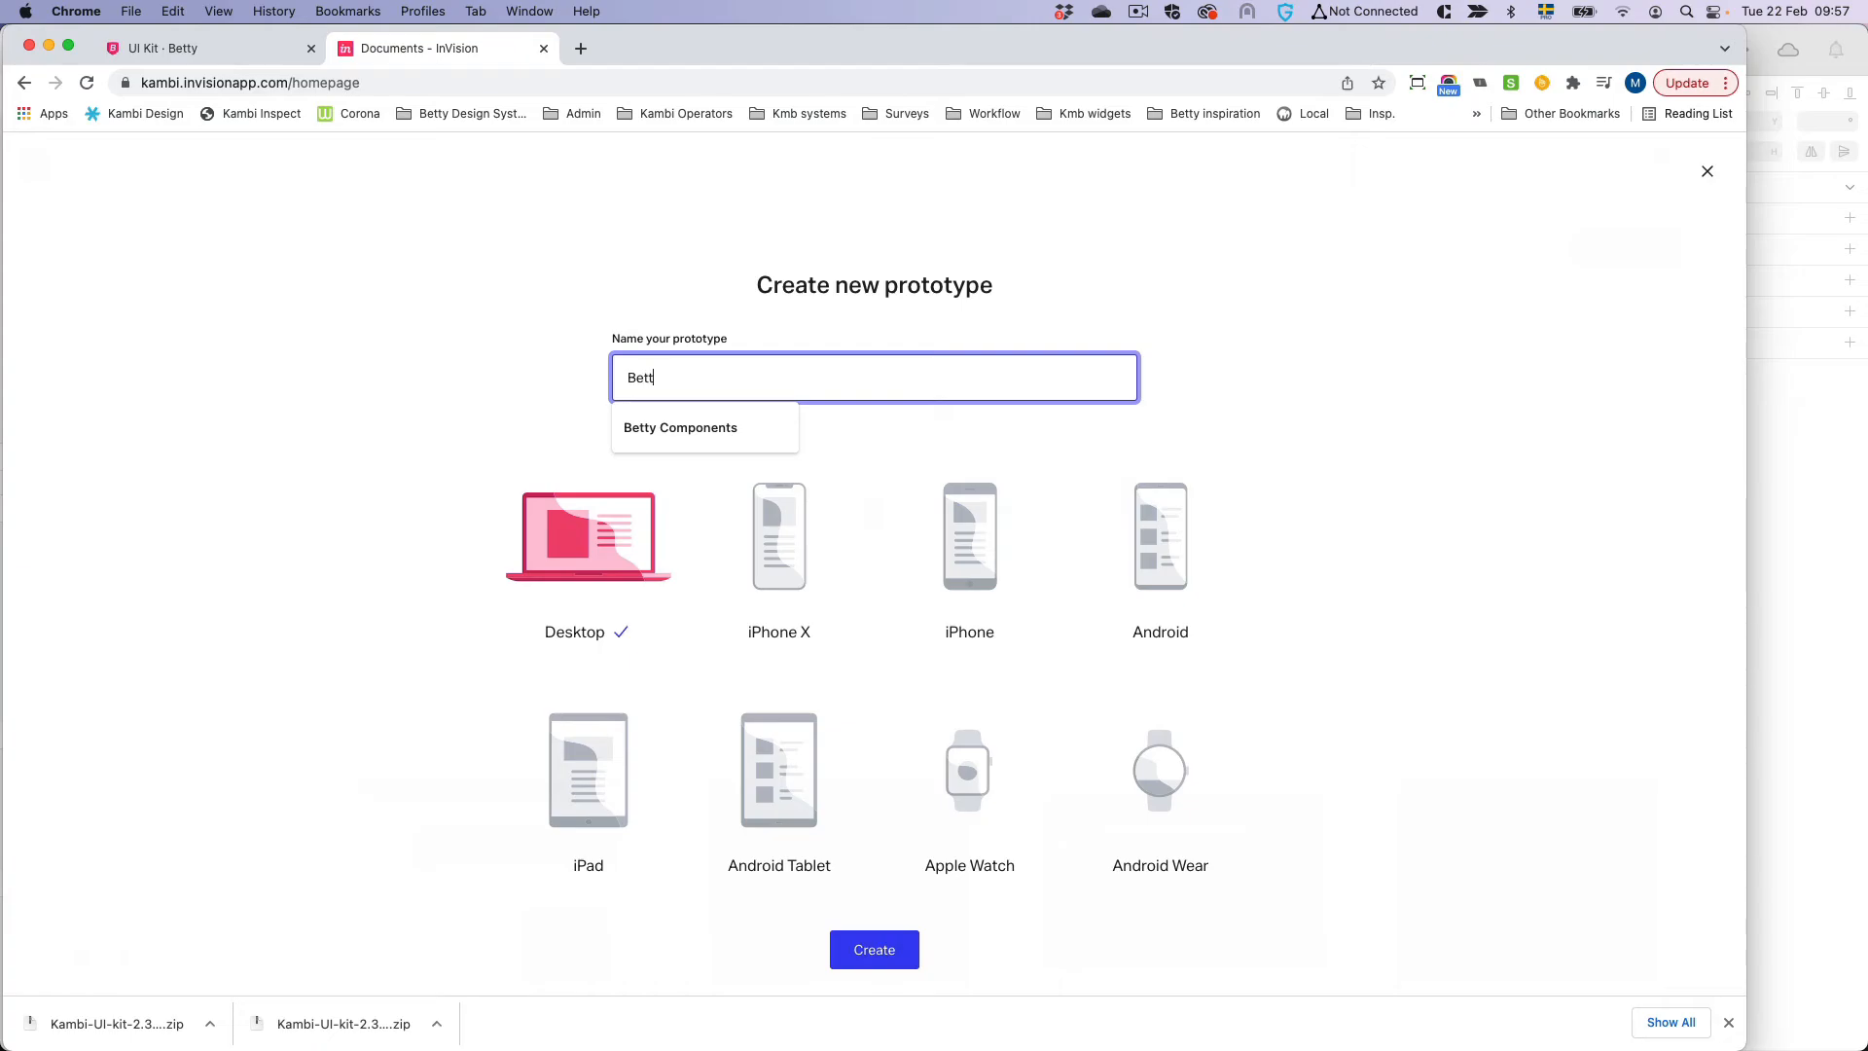
pyautogui.write('er (demo project')
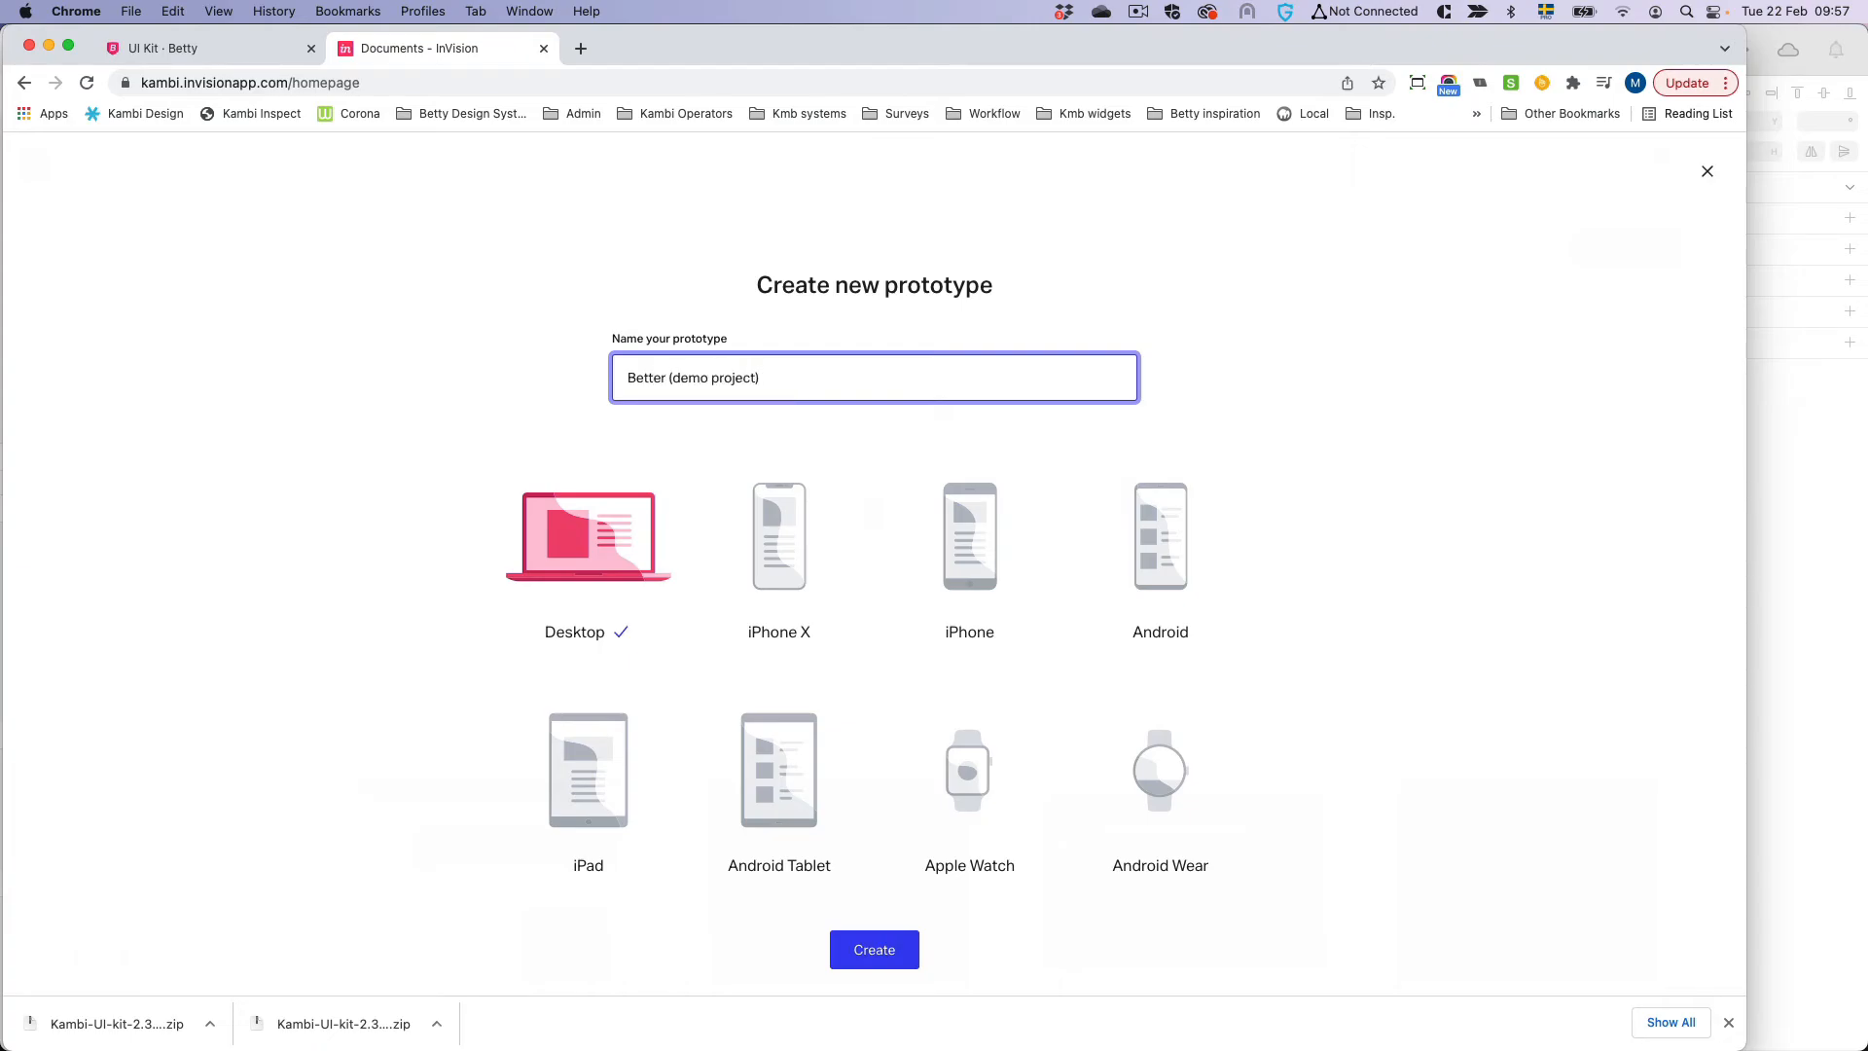
pyautogui.click(880, 950)
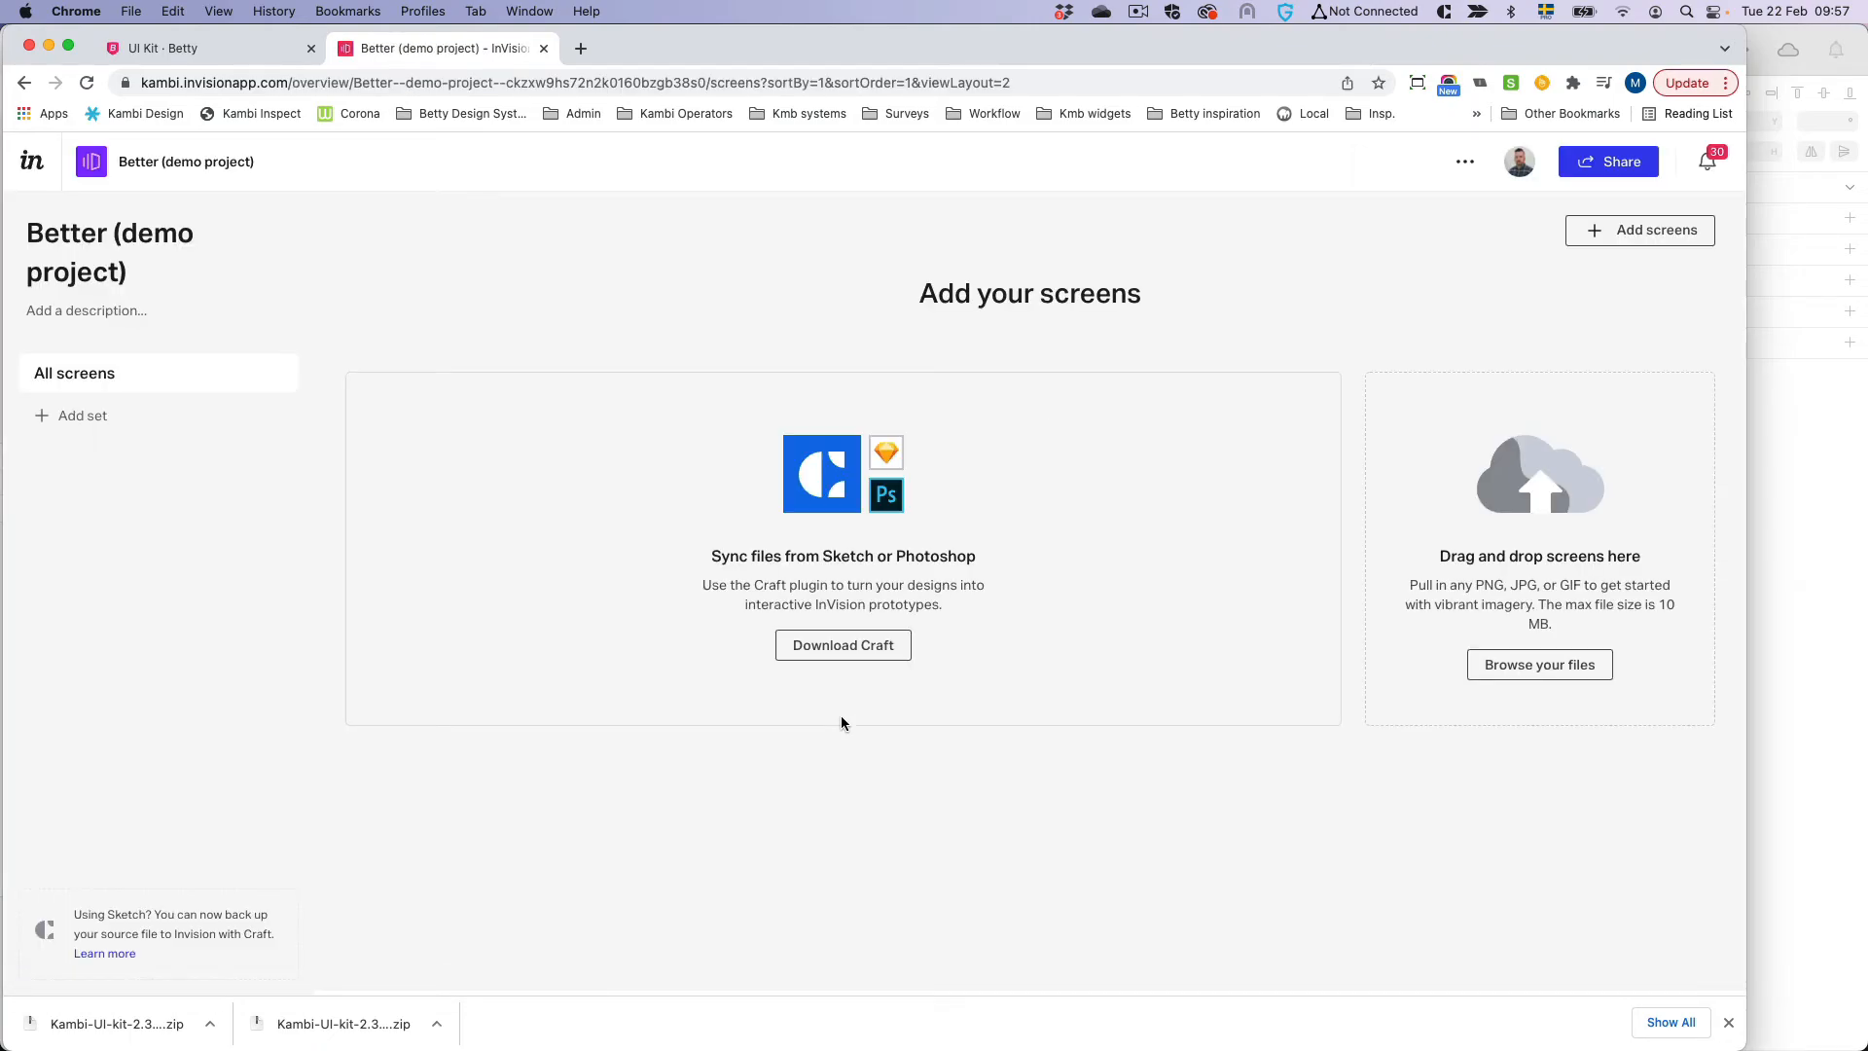
# Step: Add the Splash screen, Colors, Components and Patterns sets
pyautogui.click(85, 418)
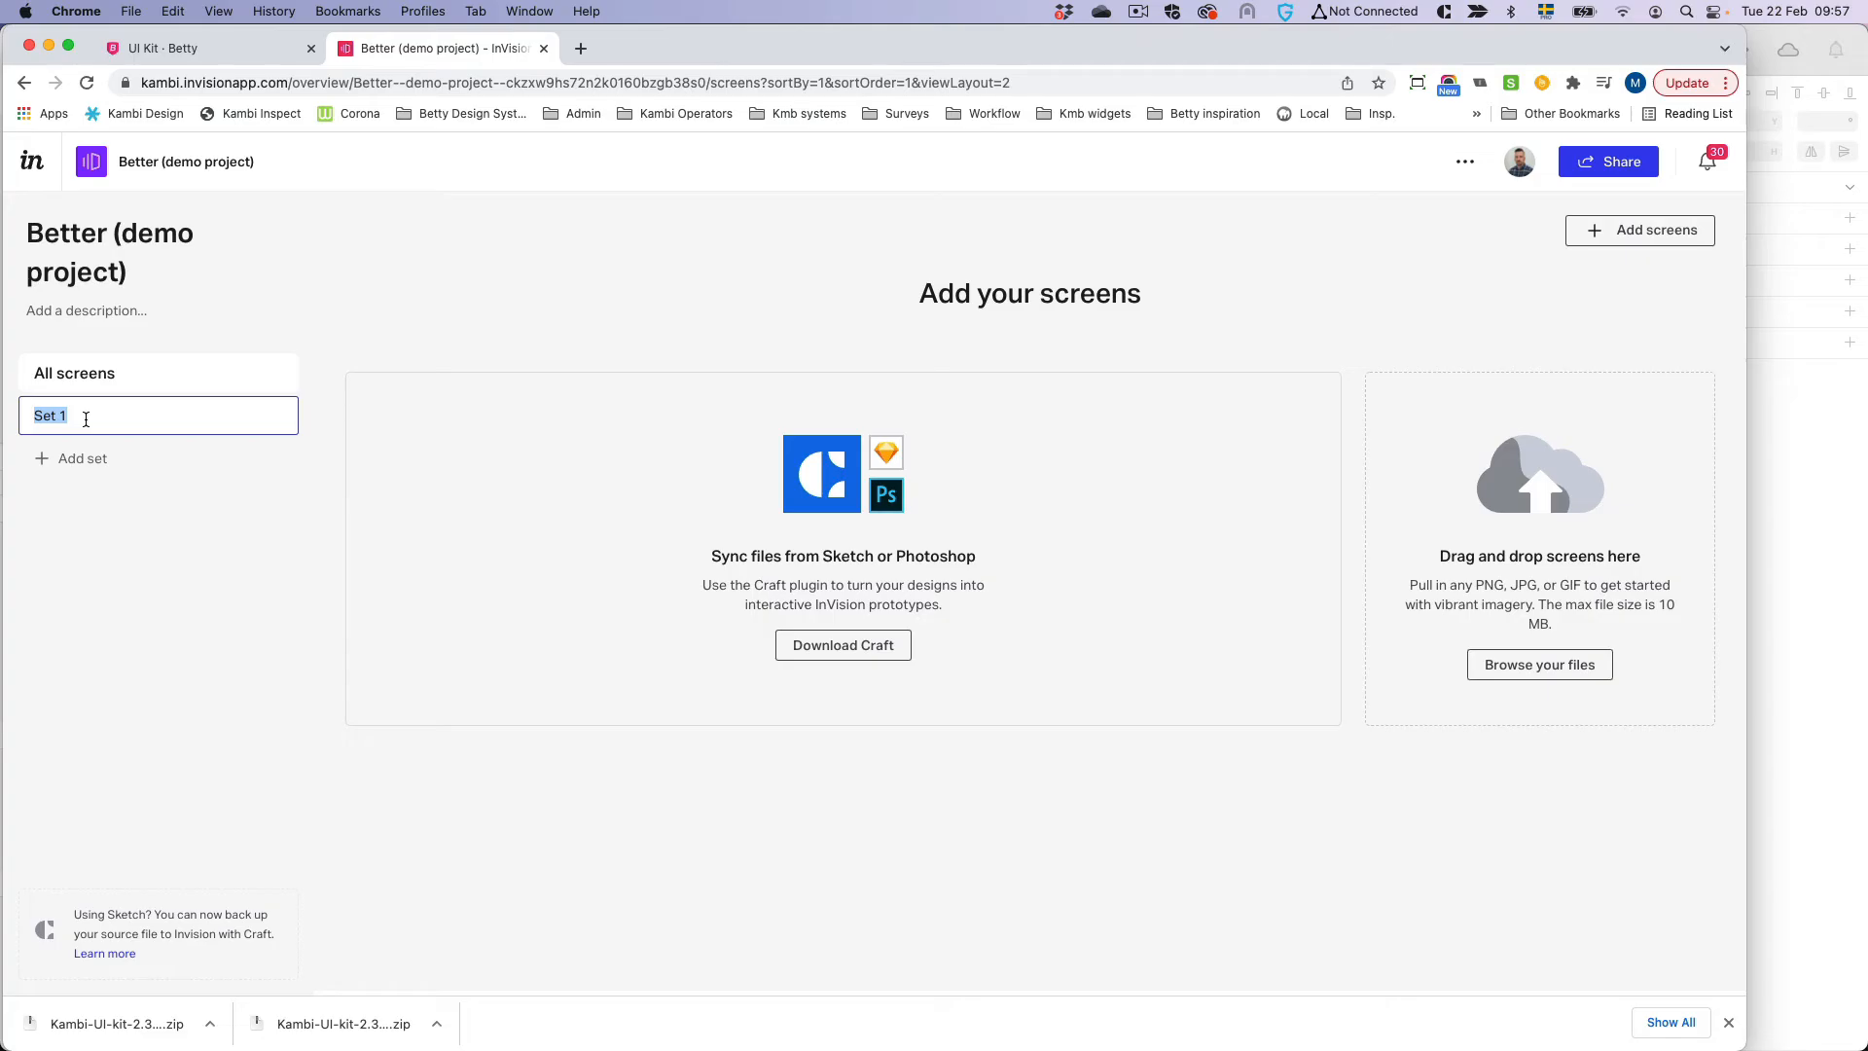
pyautogui.write('Splash screen')
pyautogui.press('Return')
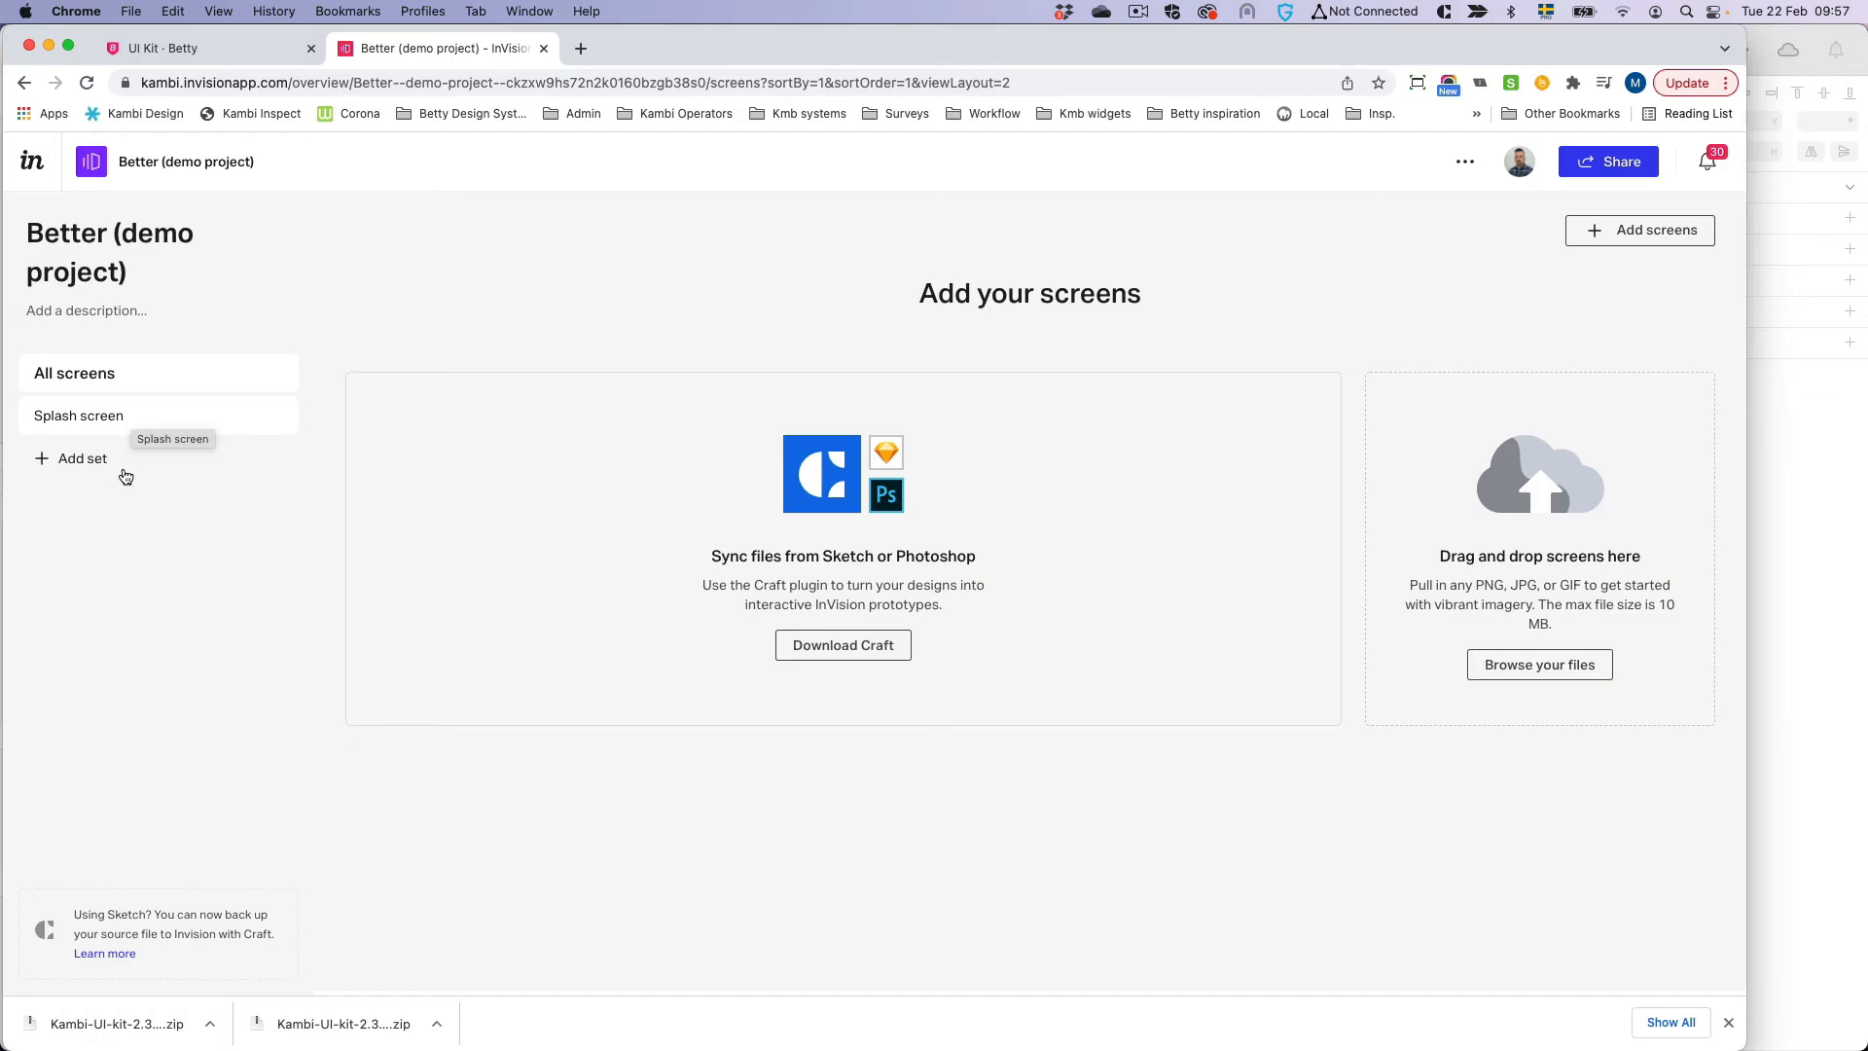
pyautogui.click(85, 459)
pyautogui.write('Colors')
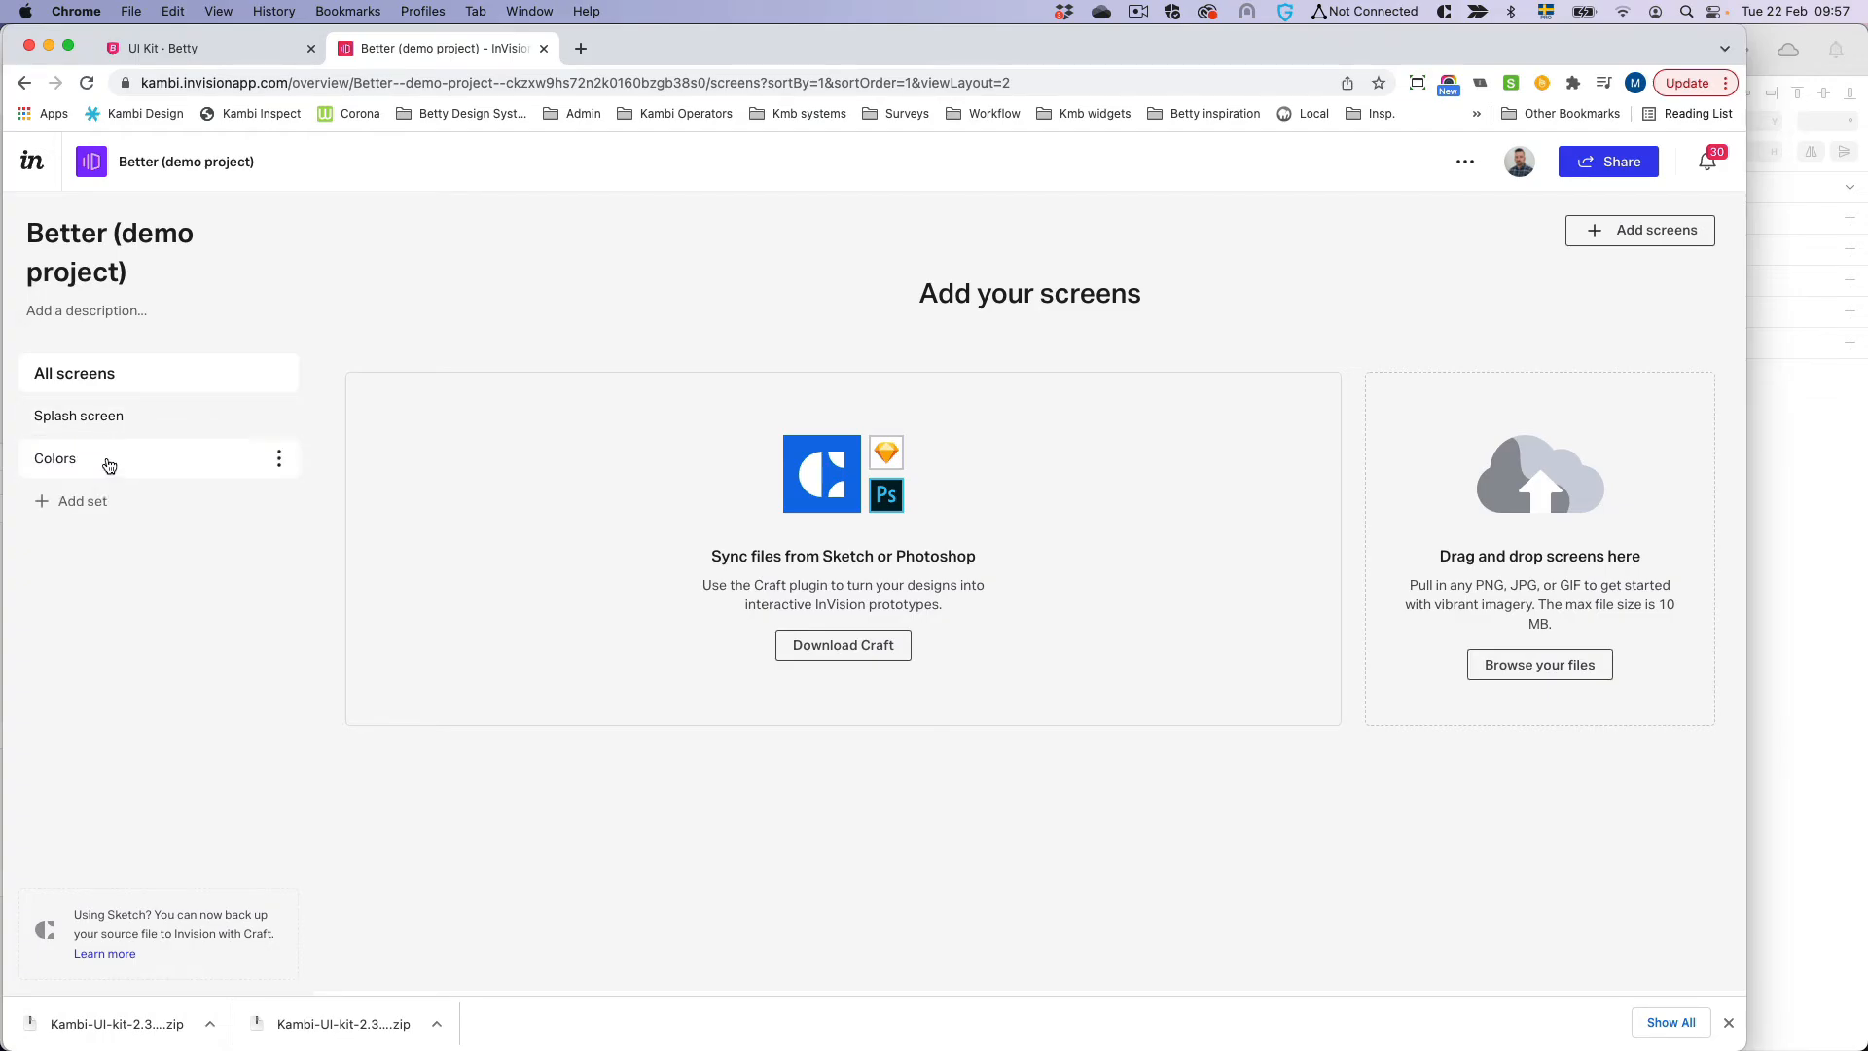
pyautogui.press('Return')
pyautogui.click(70, 501)
pyautogui.write('Components')
pyautogui.click(68, 540)
pyautogui.write('Patterns')
pyautogui.press('Return')
# Step: Add the Mobile Layouts, Desktop Layouts and Promo cards sets
pyautogui.click(58, 587)
pyautogui.write('Promo')
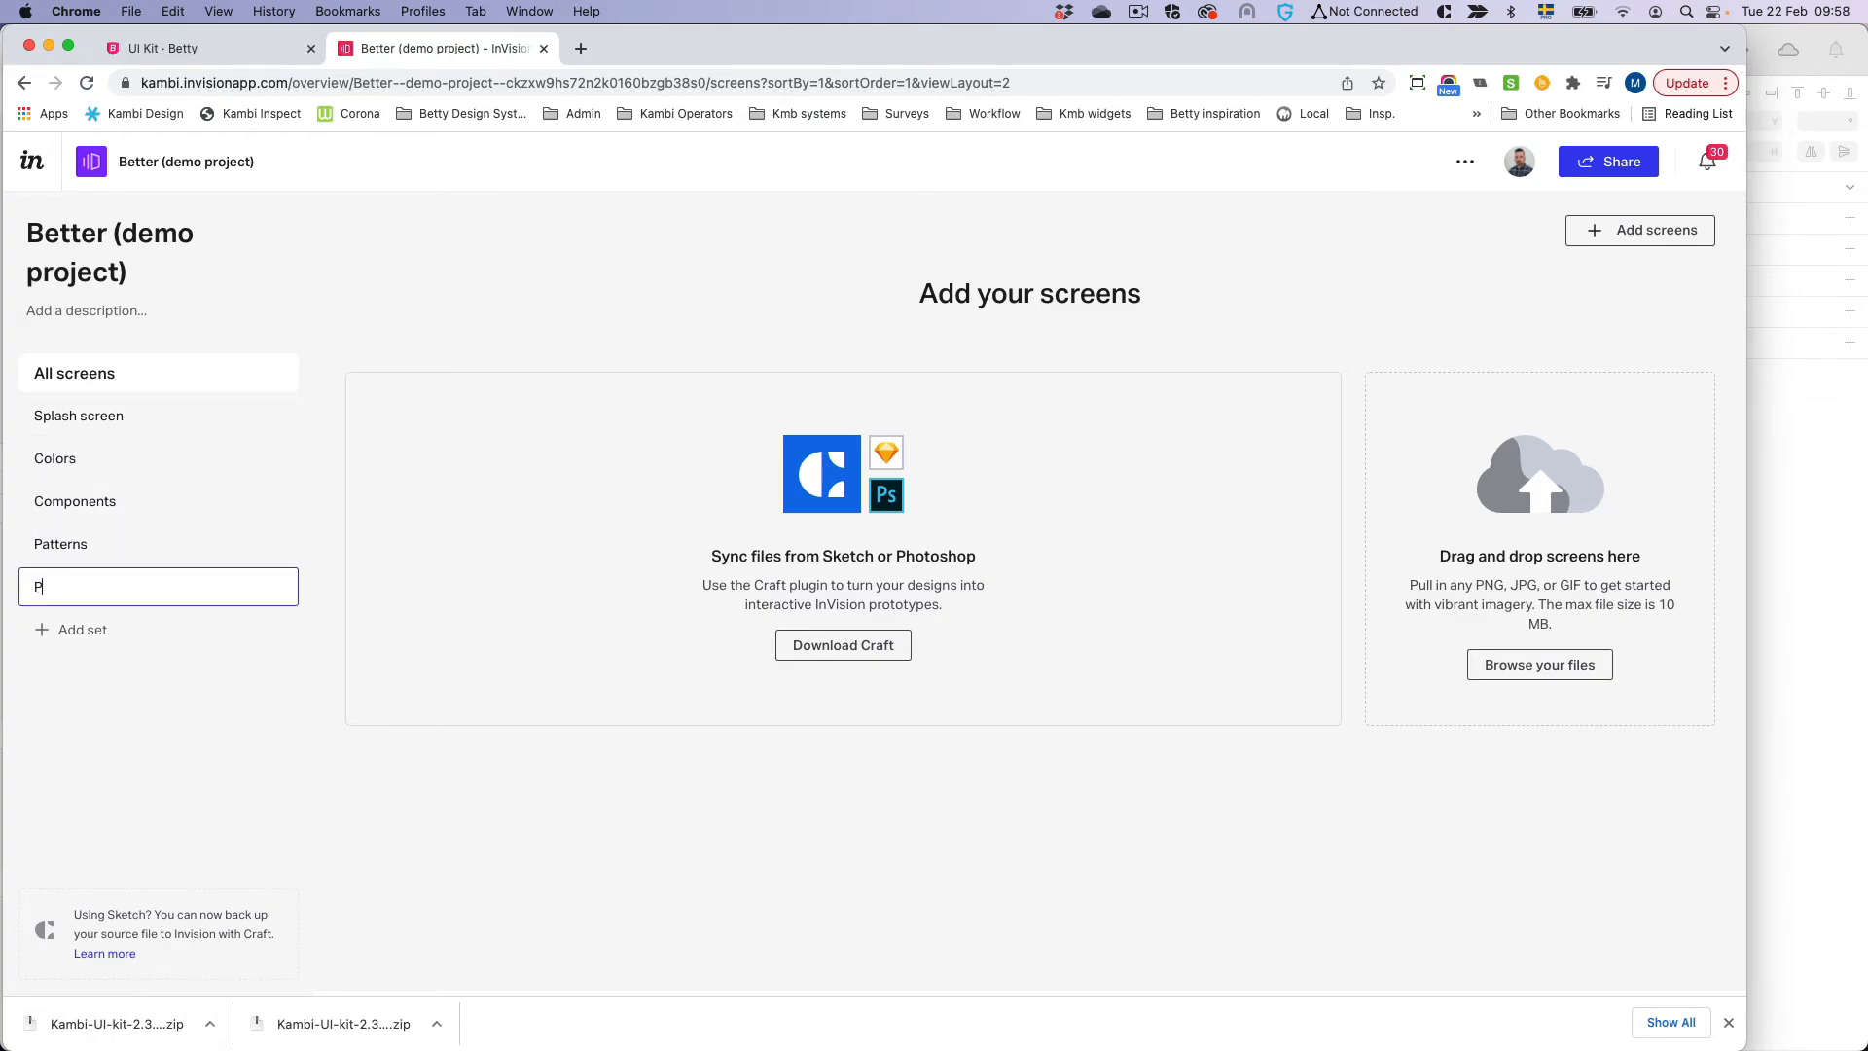
pyautogui.press('BackSpace')
pyautogui.press('BackSpace')
pyautogui.press('BackSpace')
pyautogui.press('BackSpace')
pyautogui.press('BackSpace')
pyautogui.write('Desktop Layout')
pyautogui.press('BackSpace')
pyautogui.press('BackSpace')
pyautogui.press('BackSpace')
pyautogui.press('BackSpace')
pyautogui.press('BackSpace')
pyautogui.press('BackSpace')
pyautogui.press('BackSpace')
pyautogui.press('BackSpace')
pyautogui.press('BackSpace')
pyautogui.press('BackSpace')
pyautogui.press('BackSpace')
pyautogui.press('BackSpace')
pyautogui.press('BackSpace')
pyautogui.press('BackSpace')
pyautogui.write('Mobile Layouts')
pyautogui.press('Return')
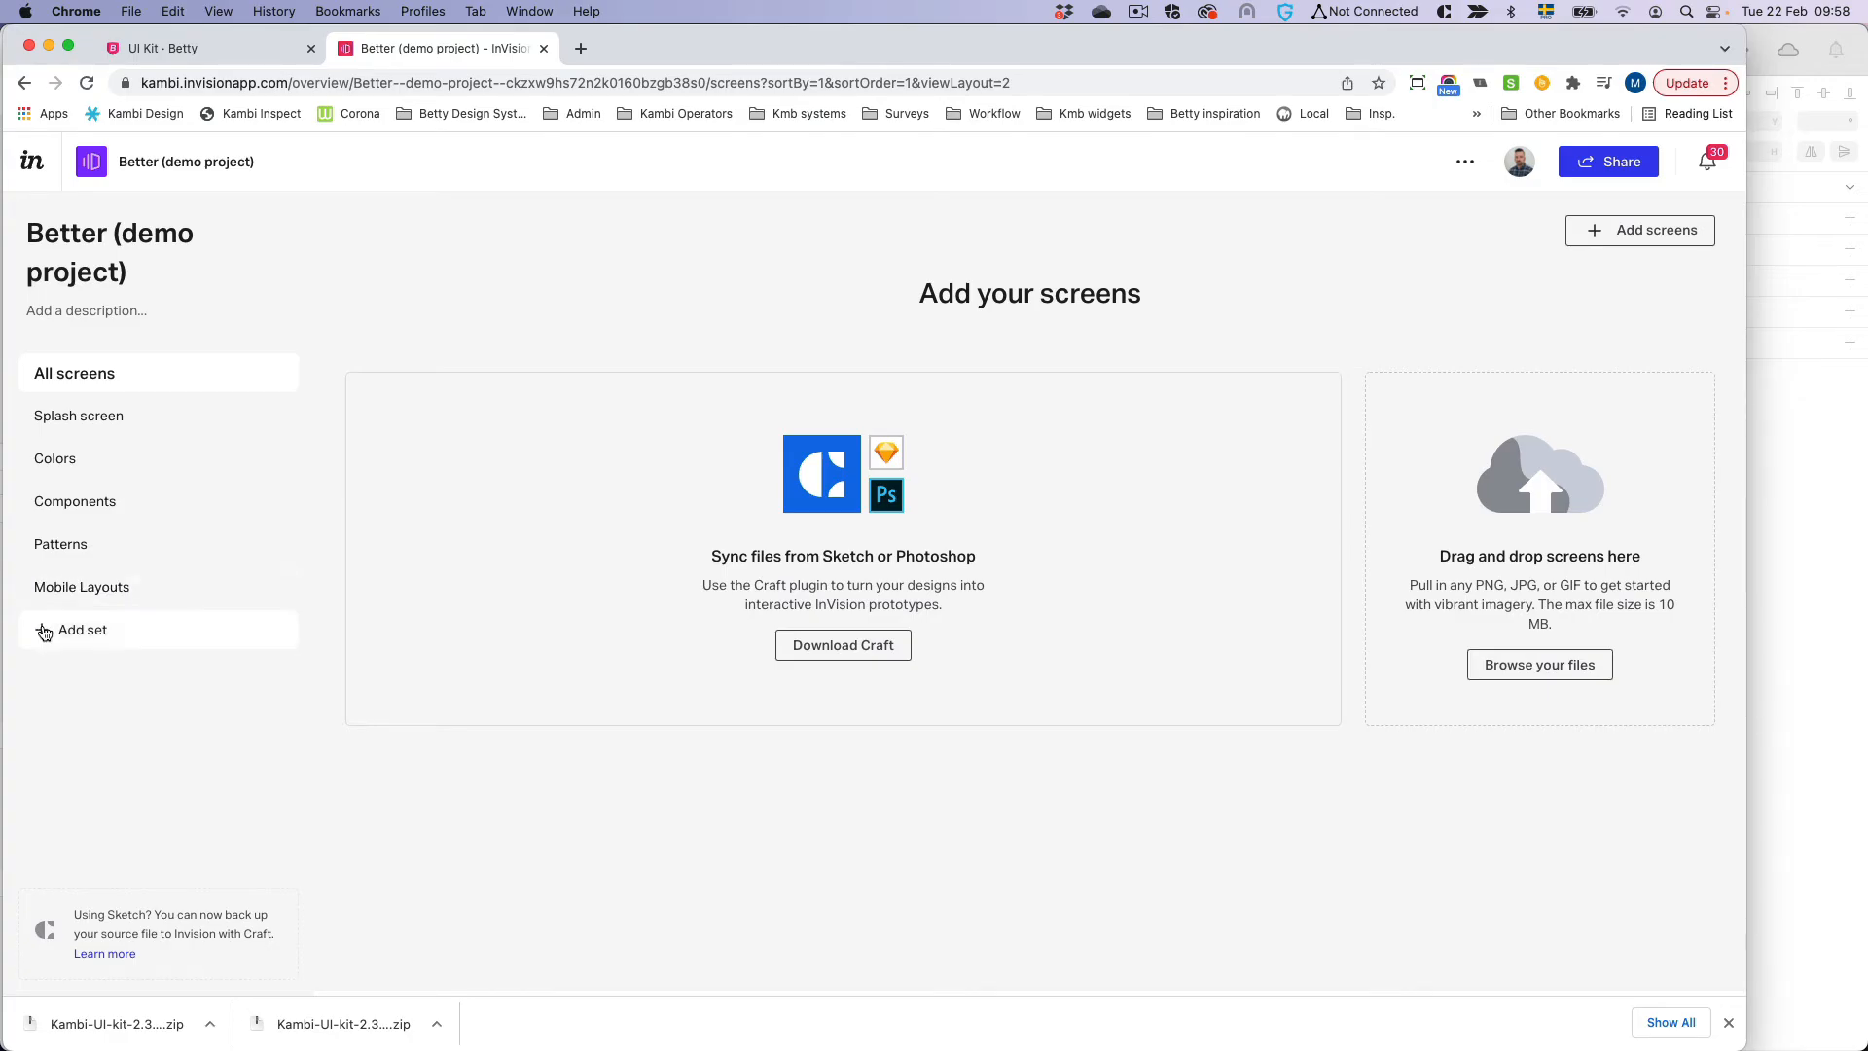
pyautogui.click(41, 630)
pyautogui.write('Desktop Layouts')
pyautogui.press('Return')
pyautogui.click(42, 672)
pyautogui.write('Promo cards')
pyautogui.press('Return')
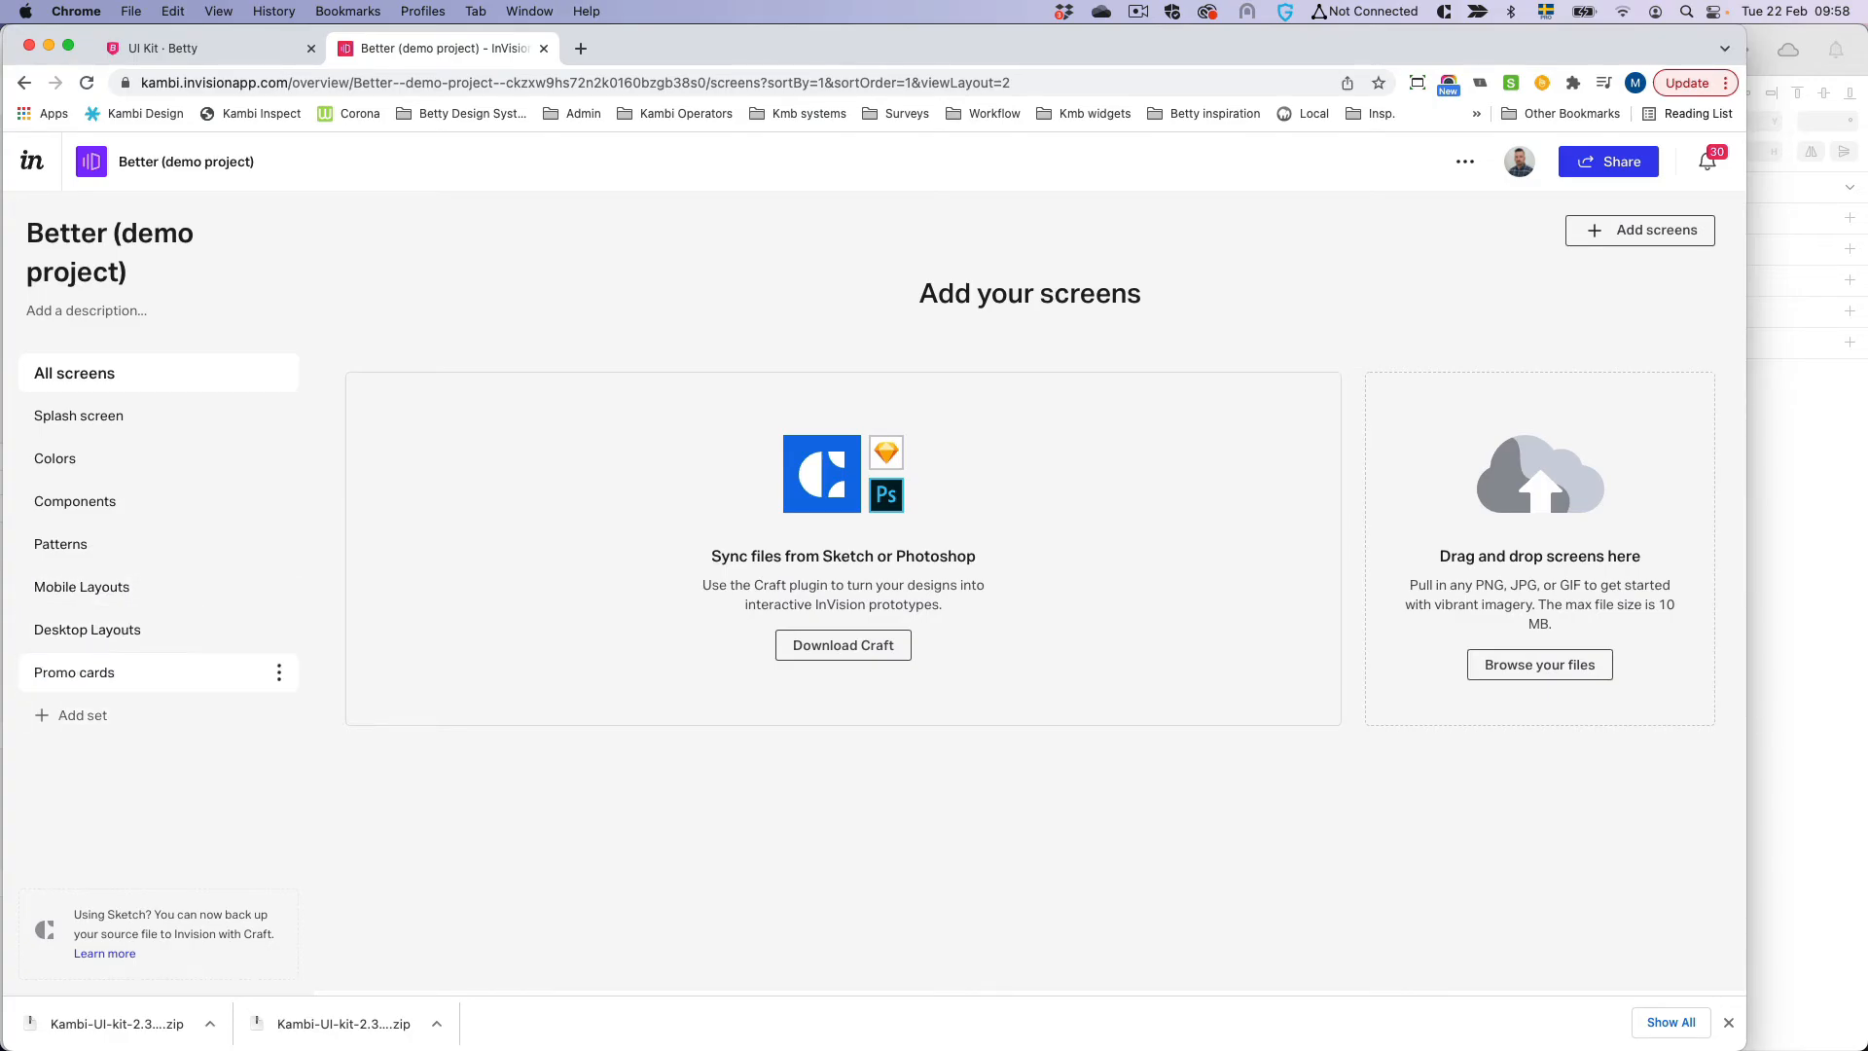
# Step: Add a Retail SST set, then open the Splash screen set
pyautogui.click(42, 715)
pyautogui.write('Retail SST')
pyautogui.press('Return')
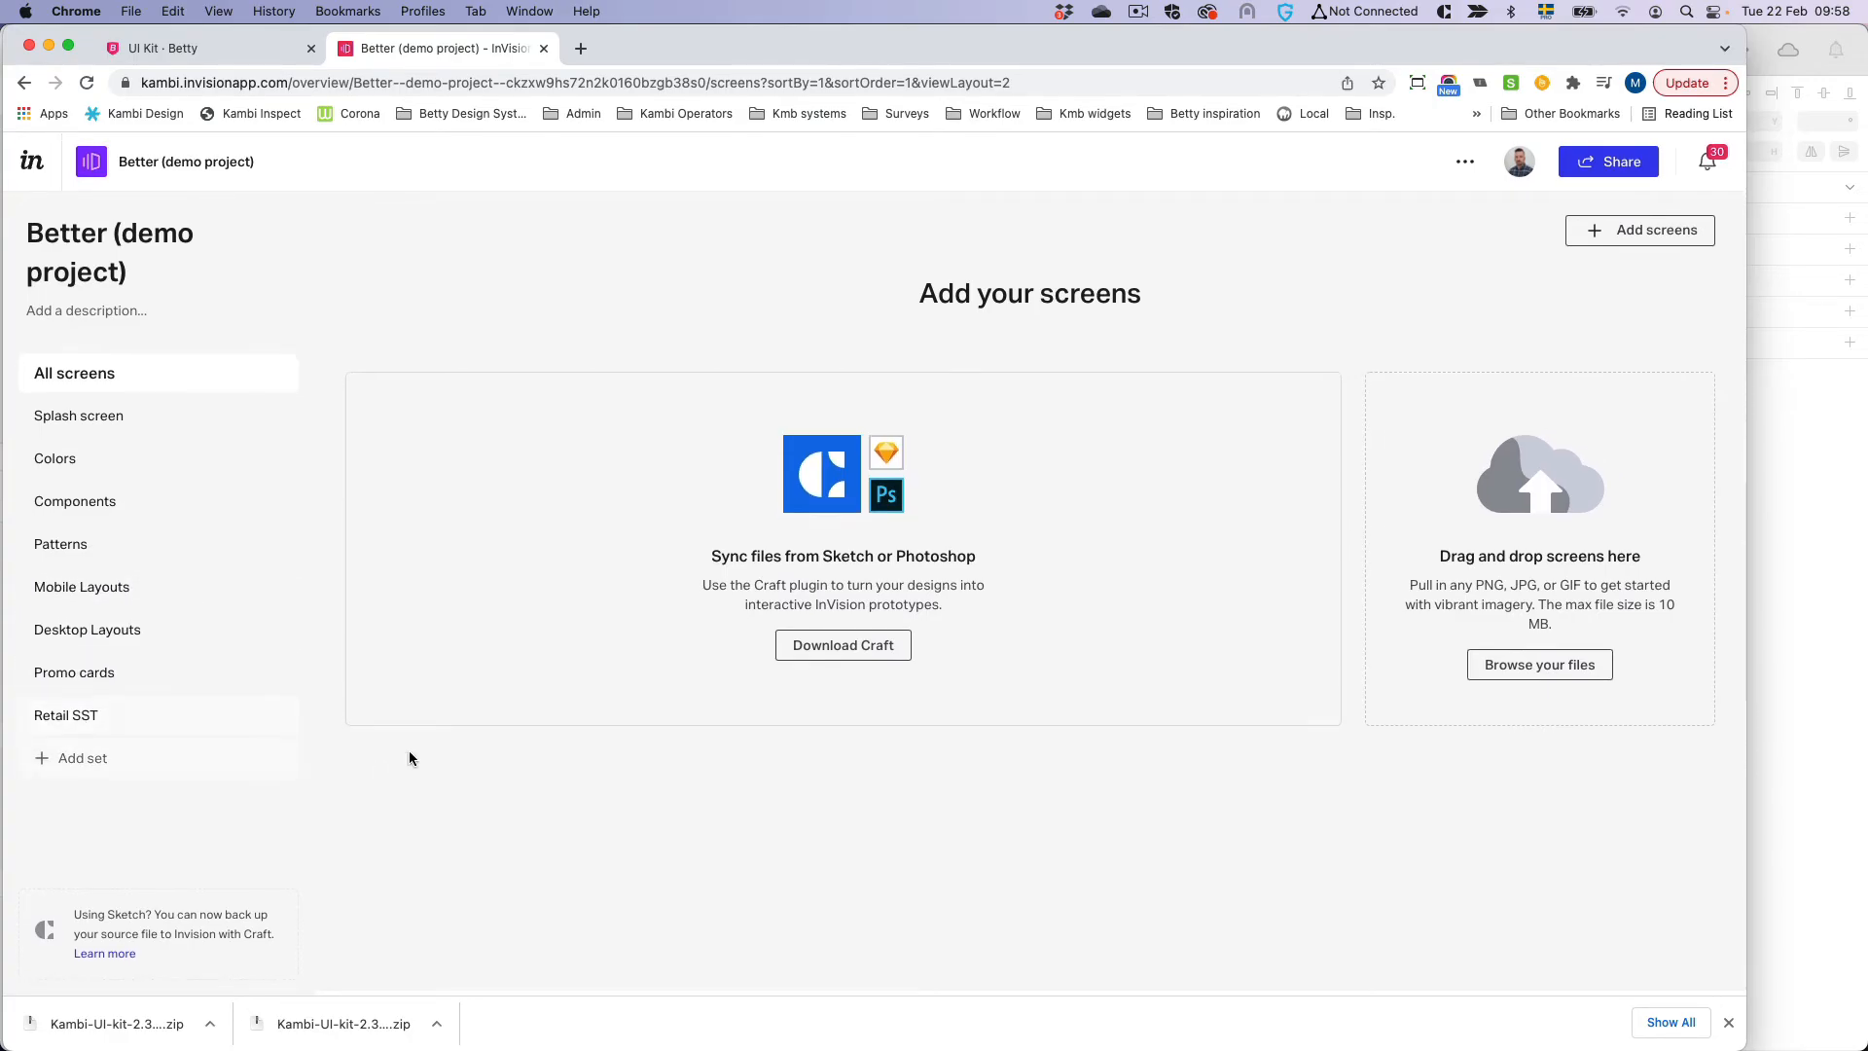
pyautogui.click(157, 417)
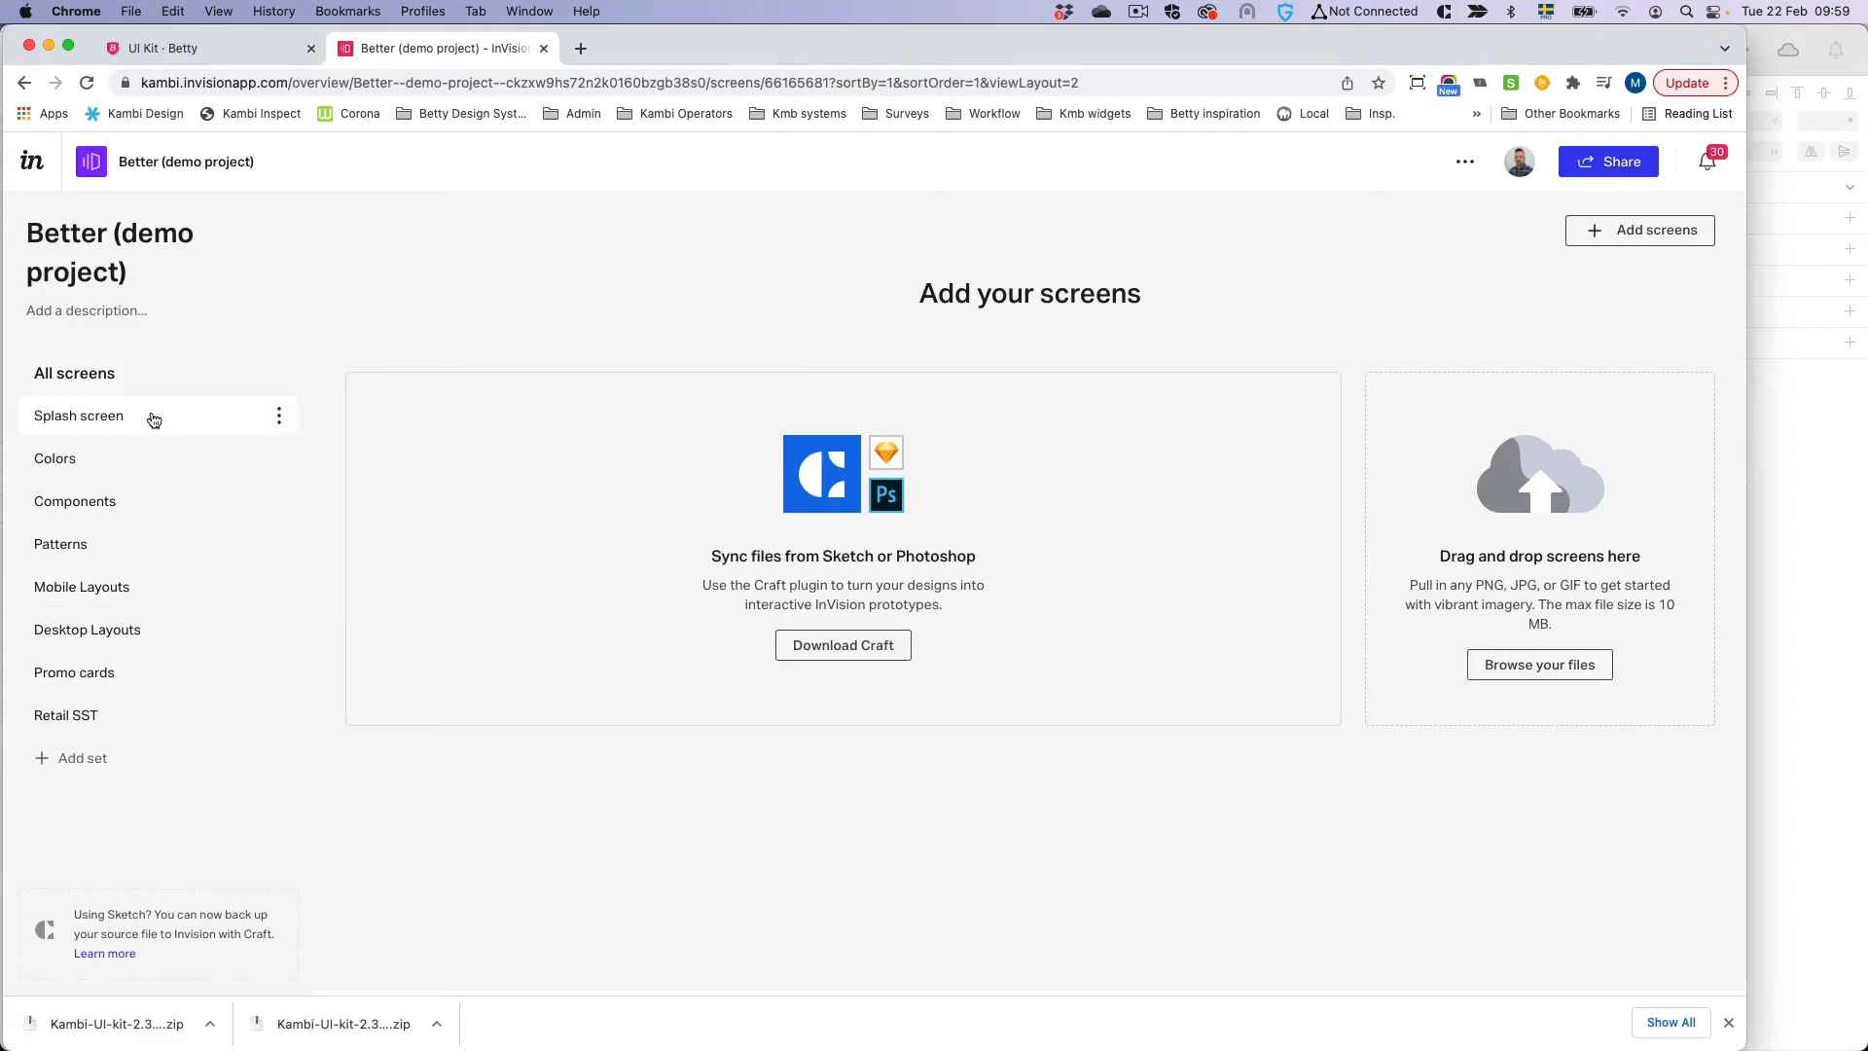
# Step: Return to Sketch and zoom out to see the whole Landing artboard
pyautogui.press('super+Tab')
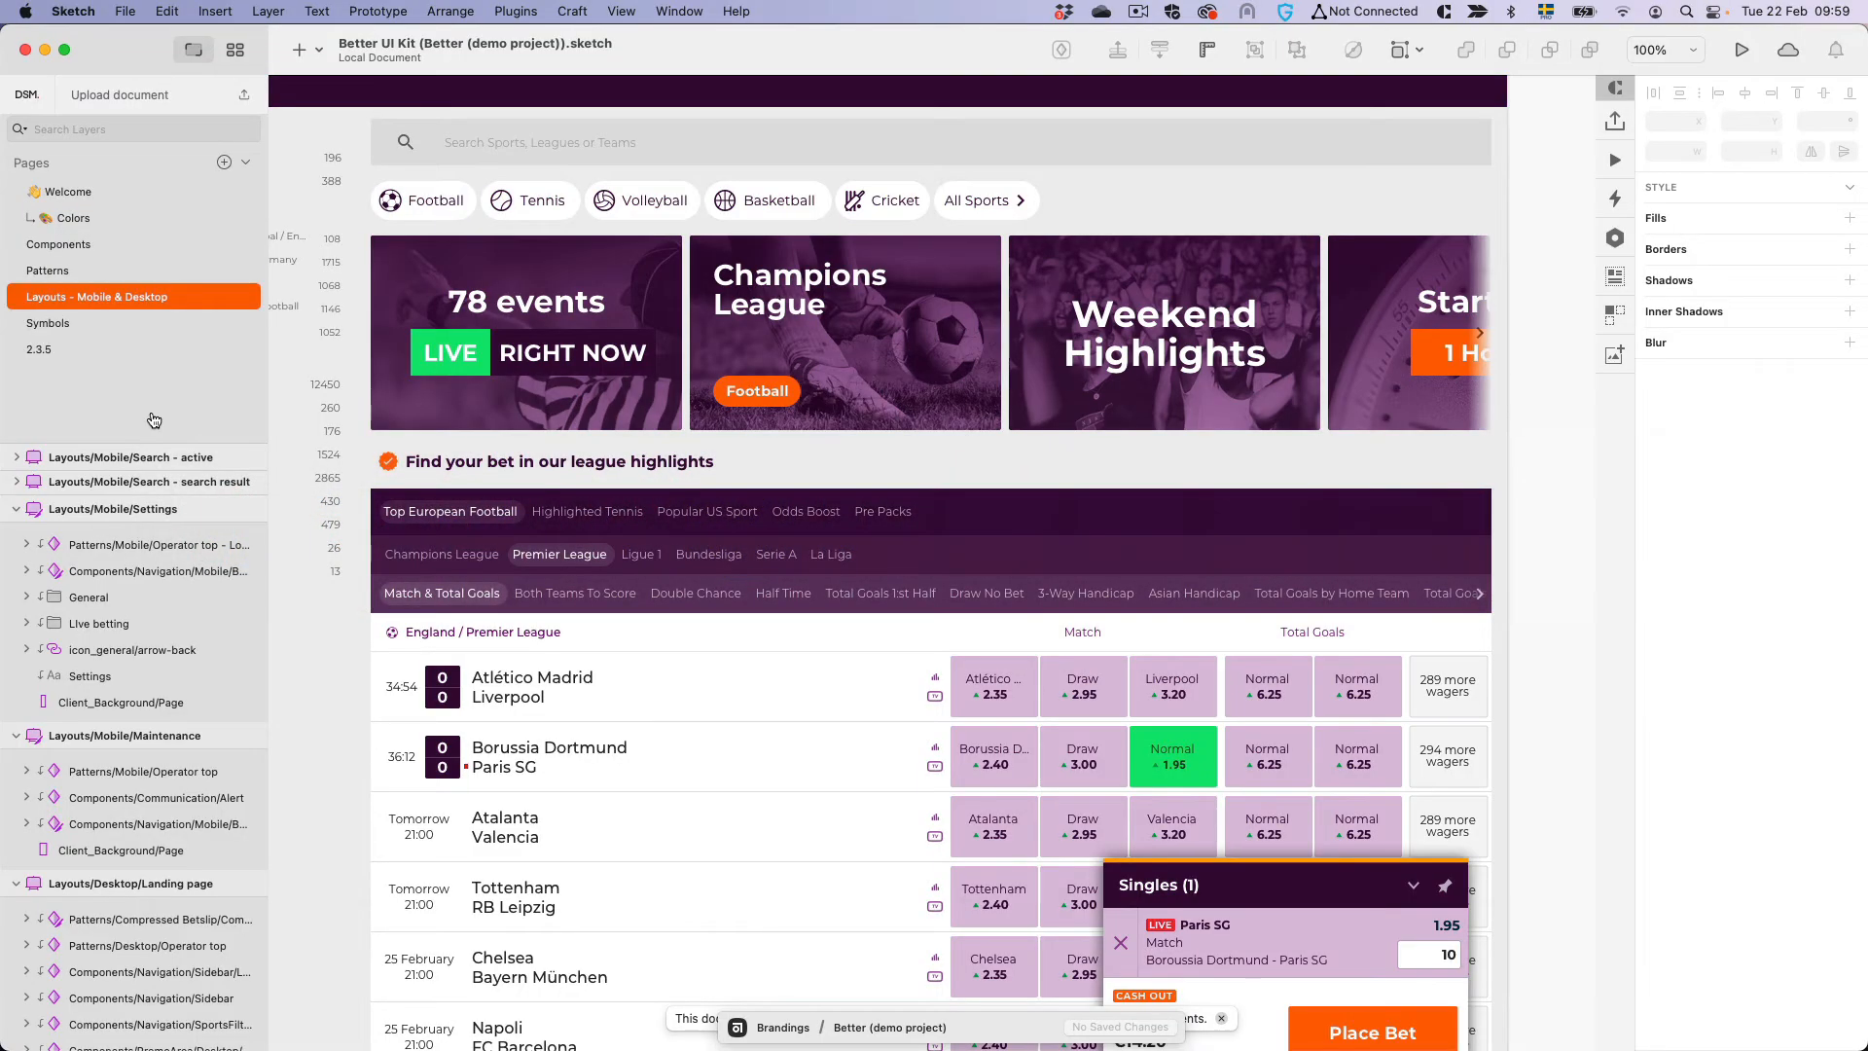
pyautogui.hscroll(-3, 808, 429)
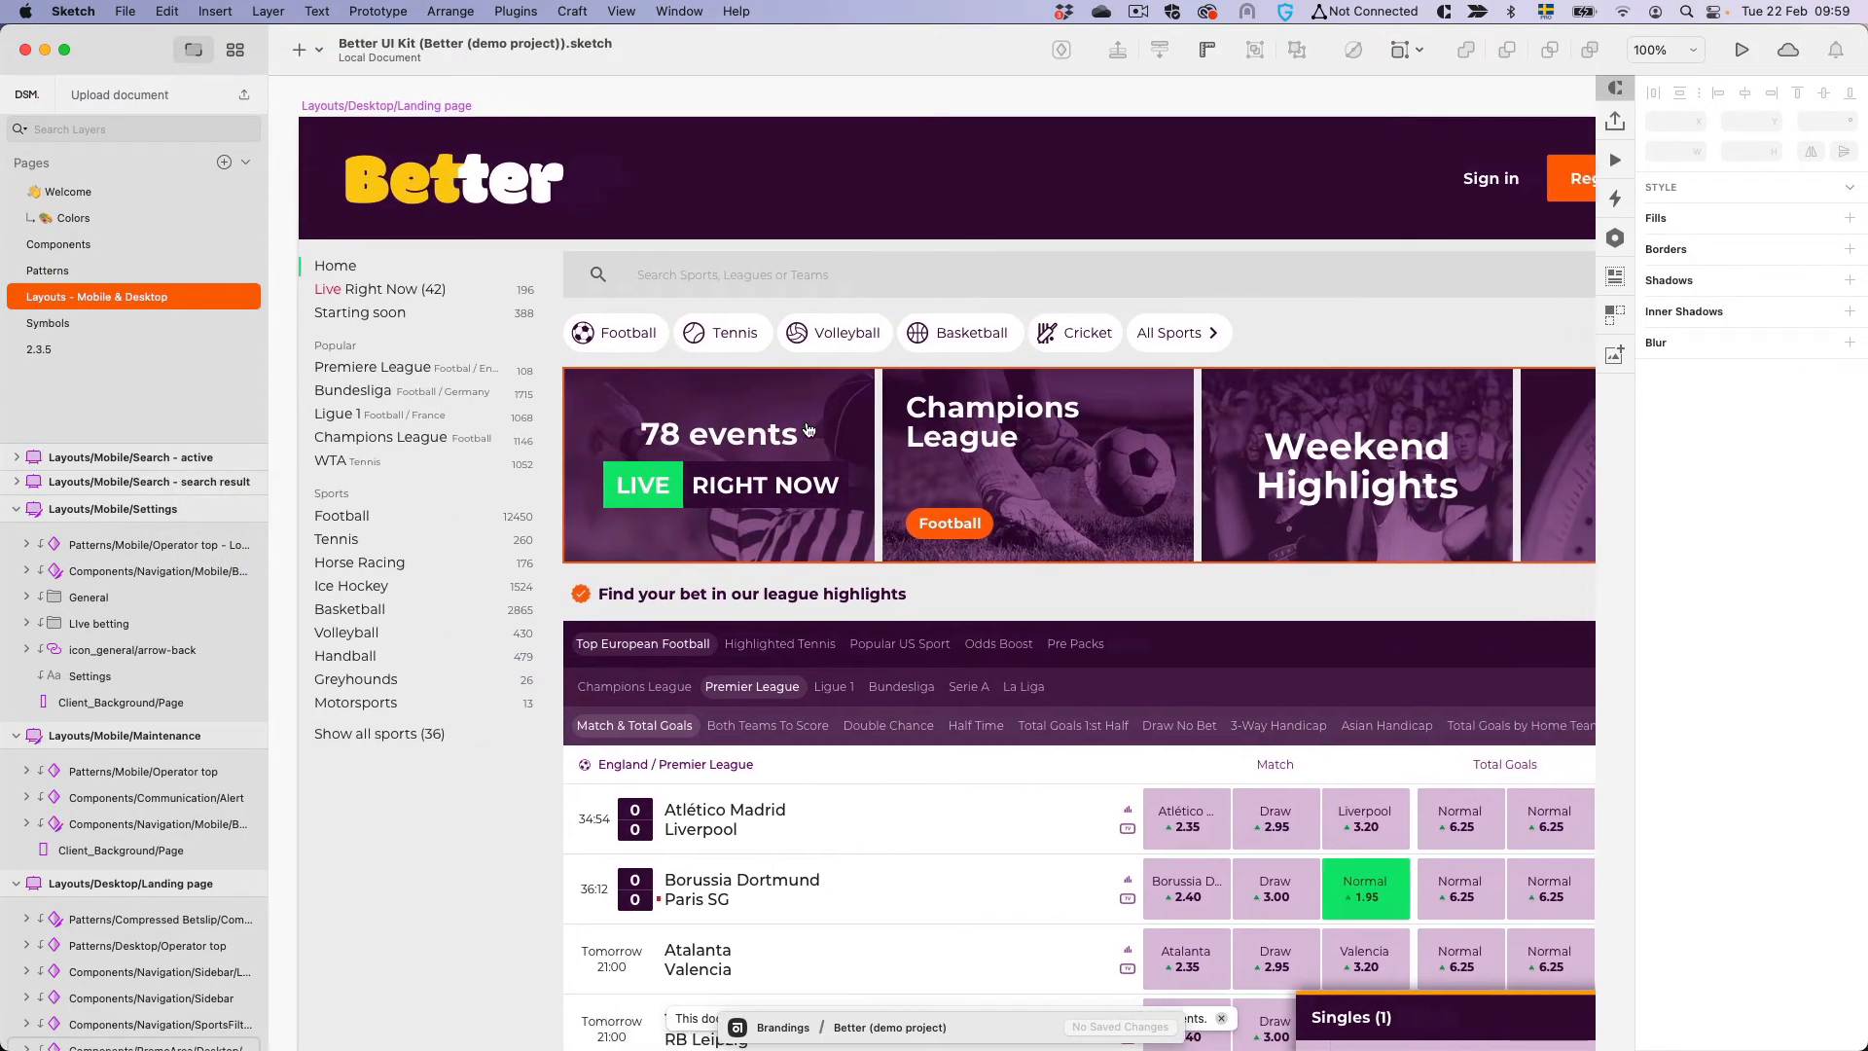
pyautogui.hscroll(-1, 808, 429)
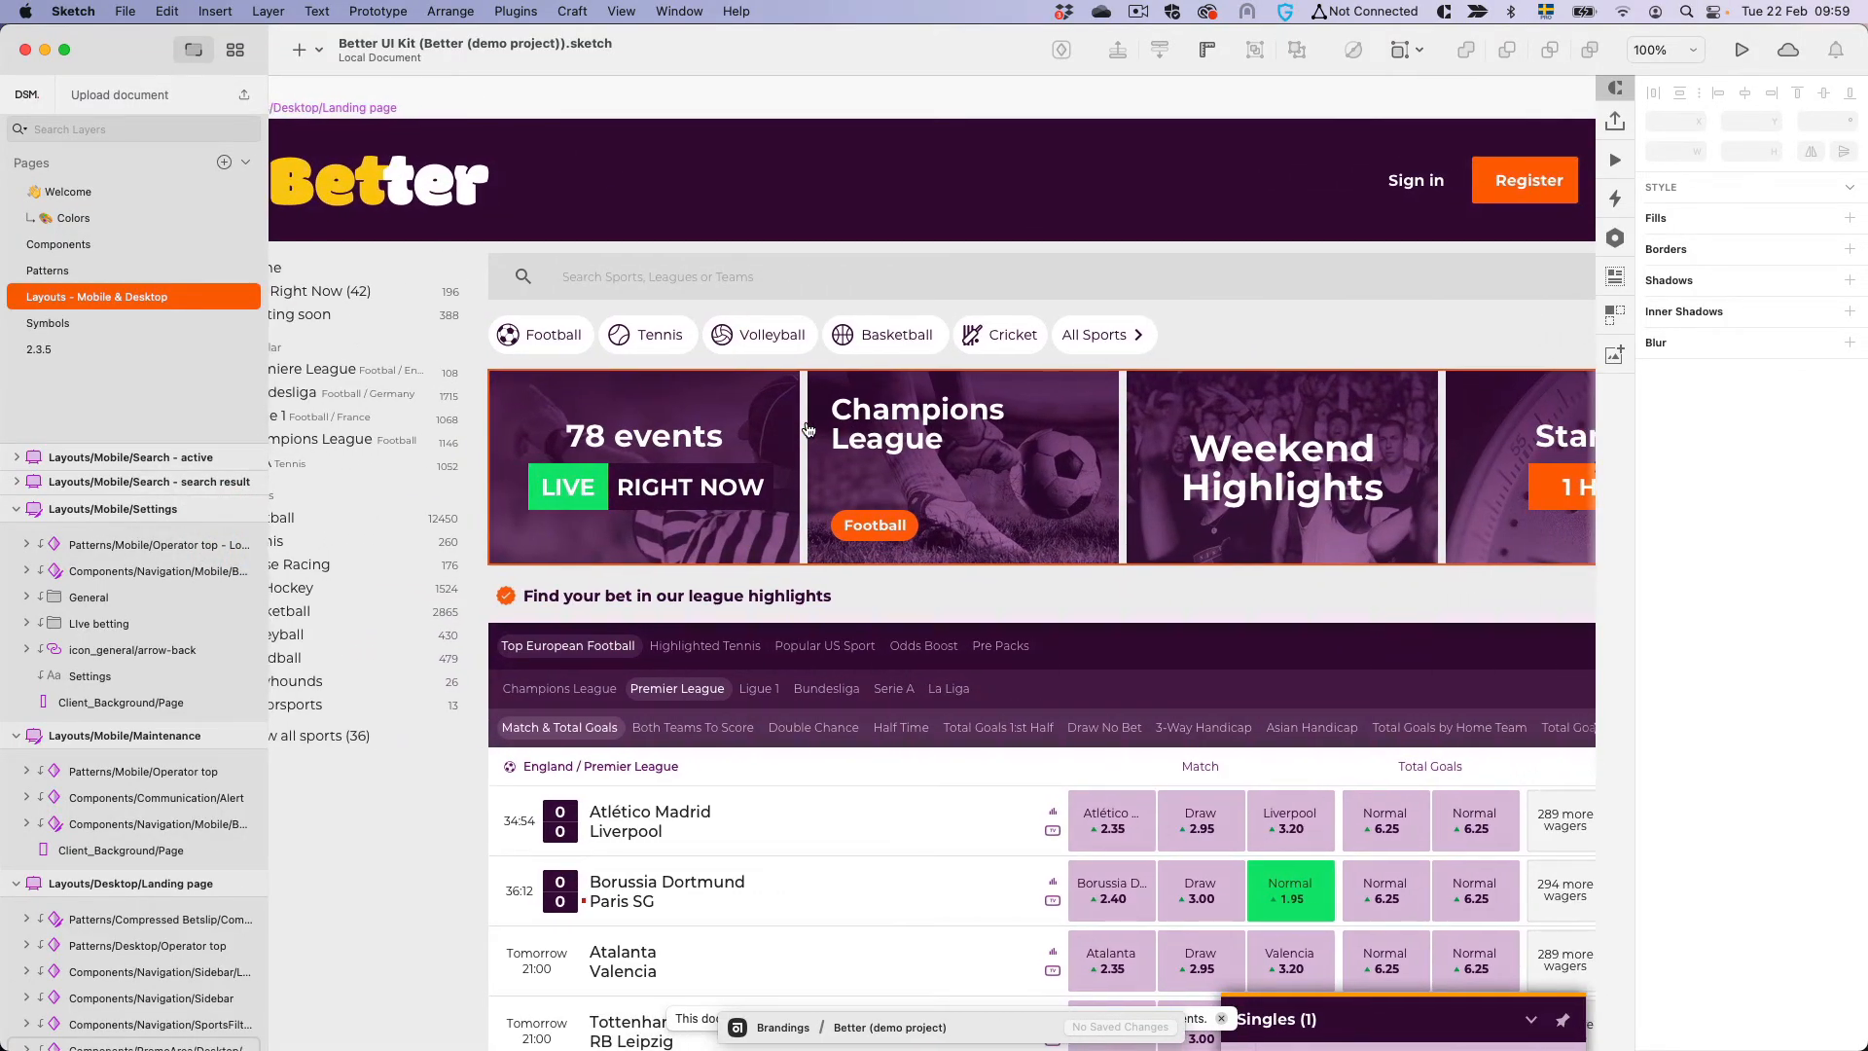
pyautogui.press('super+minus')
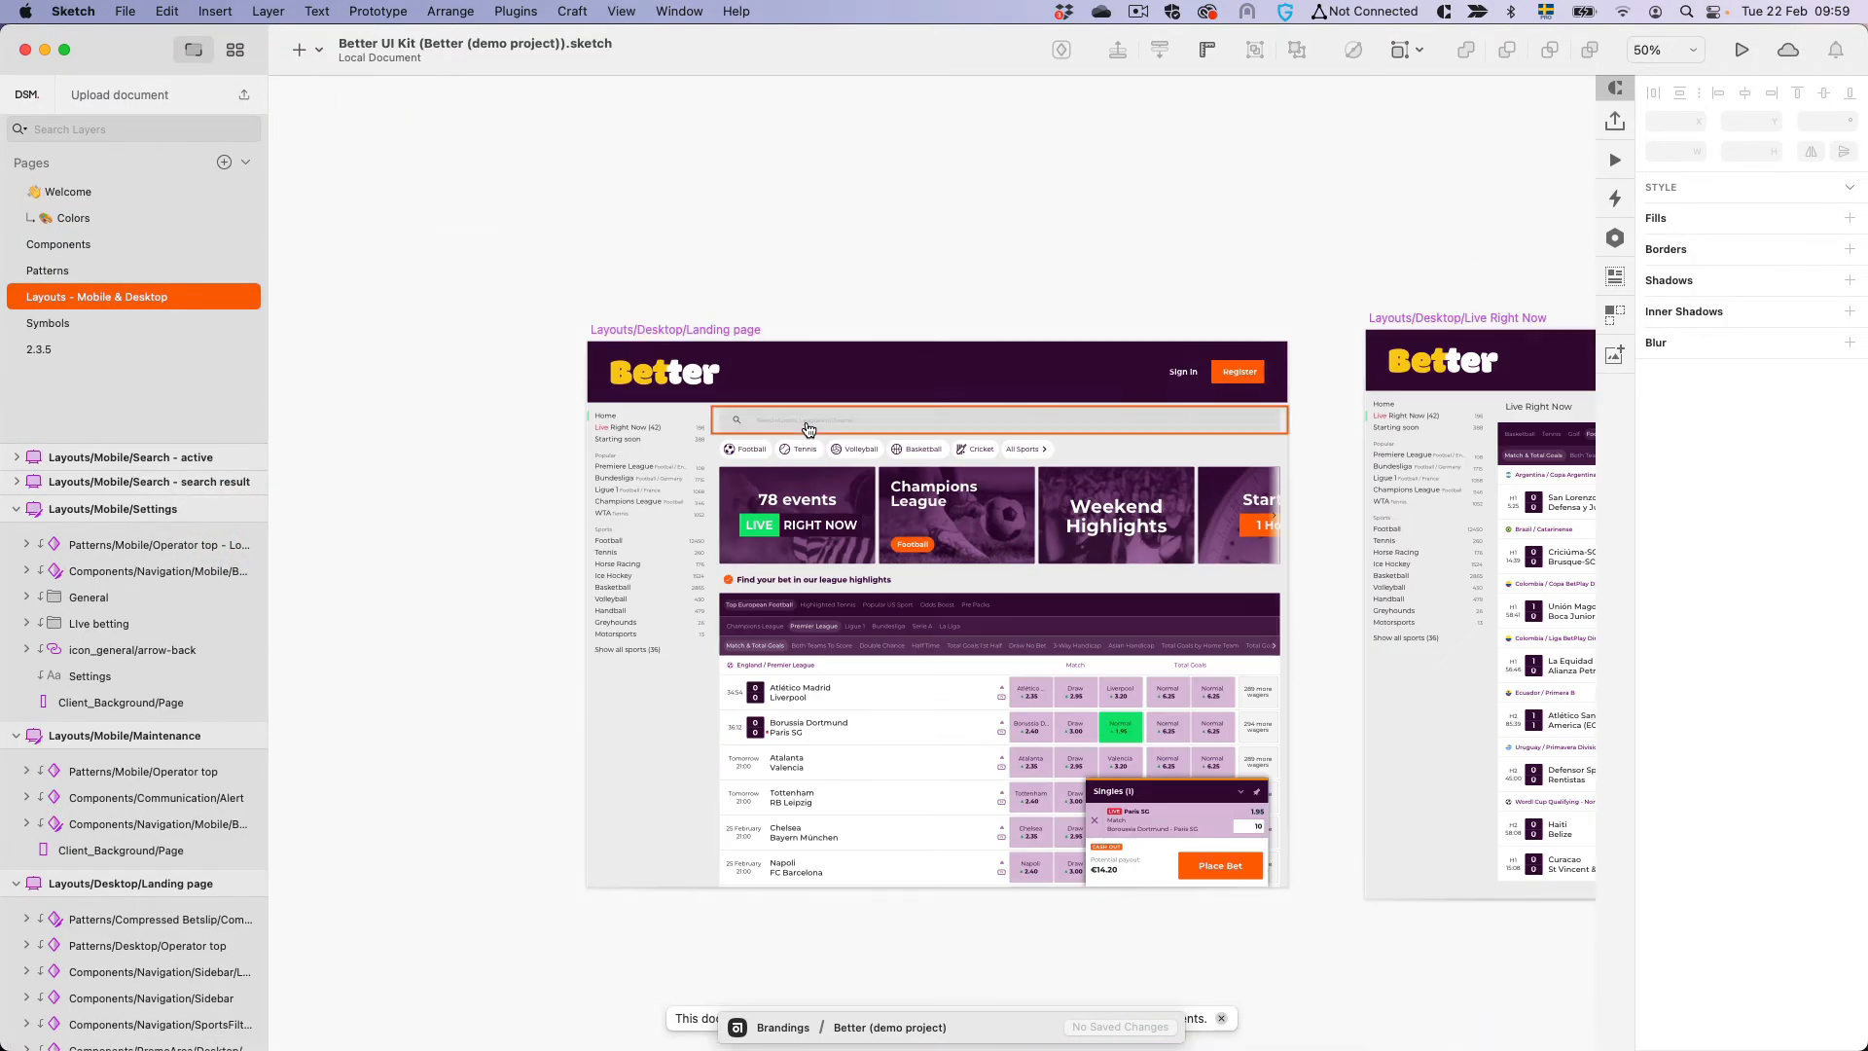
# Step: On the Welcome page, centre the Operator Logo horizontally on the Getting started artboard and select the artboard
pyautogui.click(104, 199)
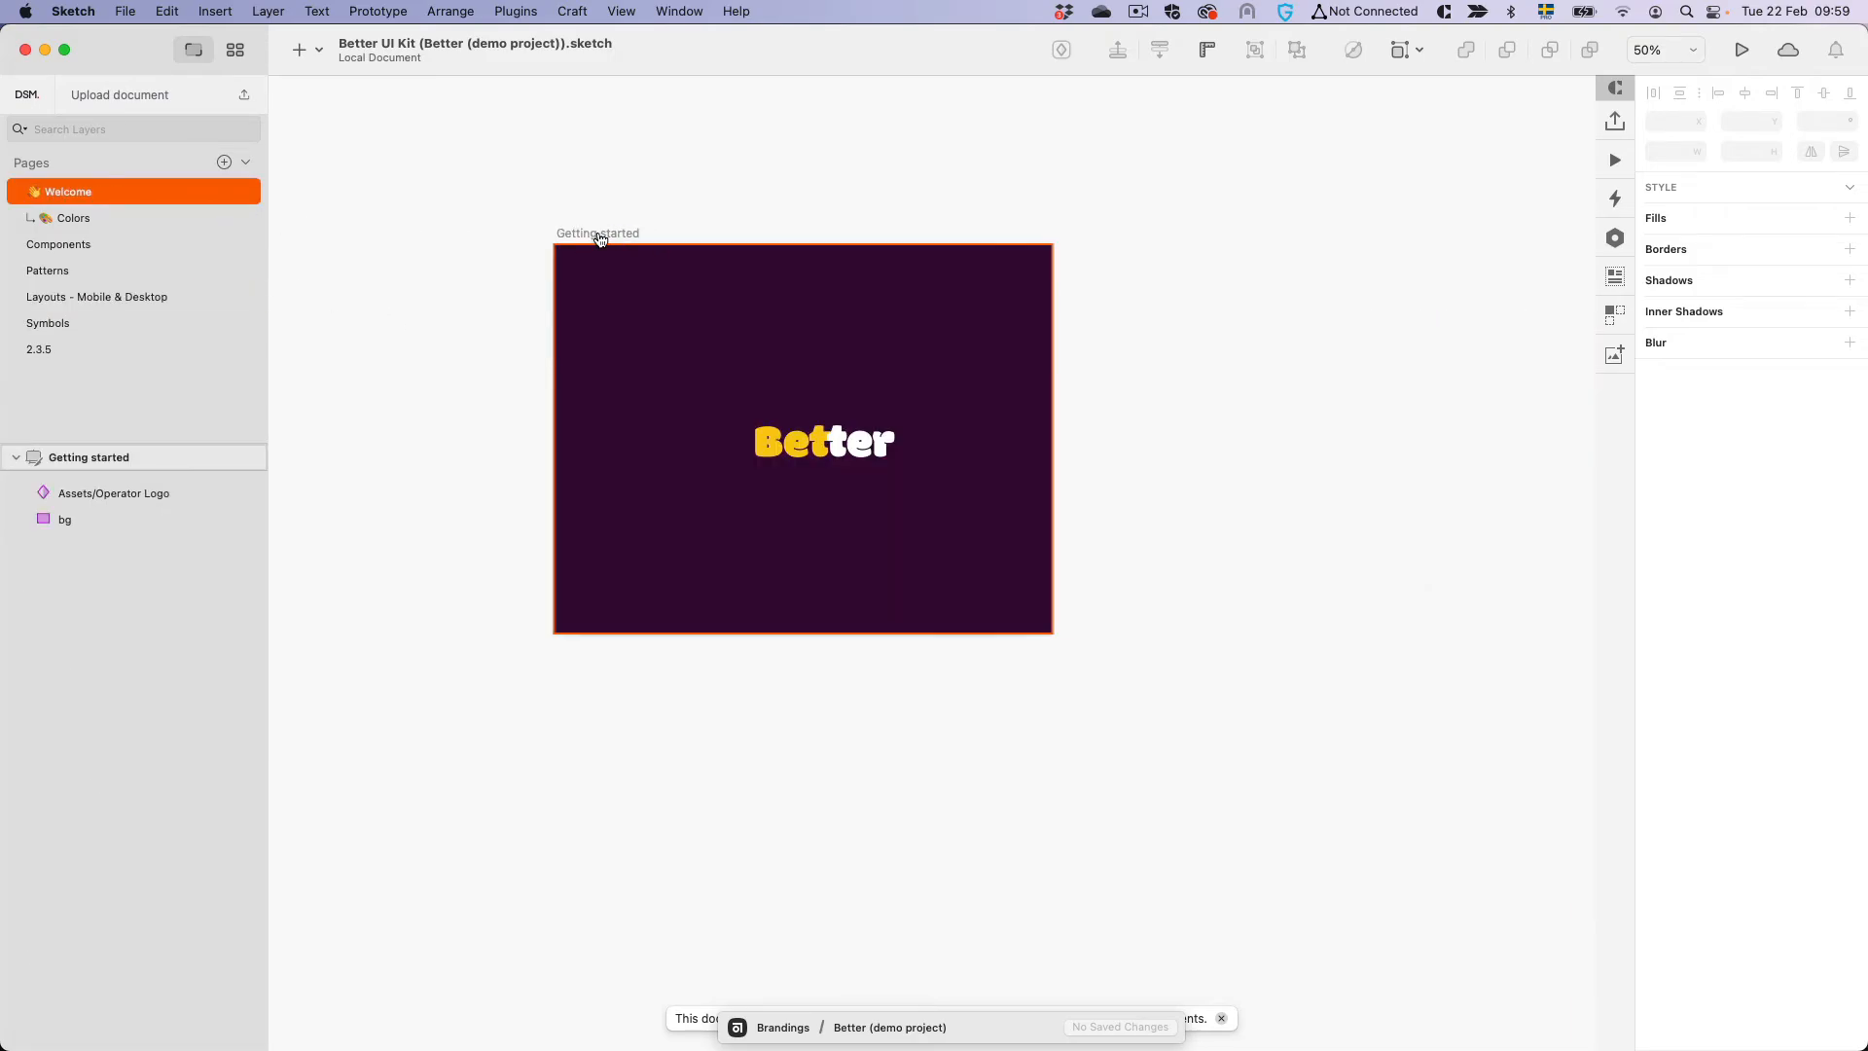
pyautogui.click(815, 439)
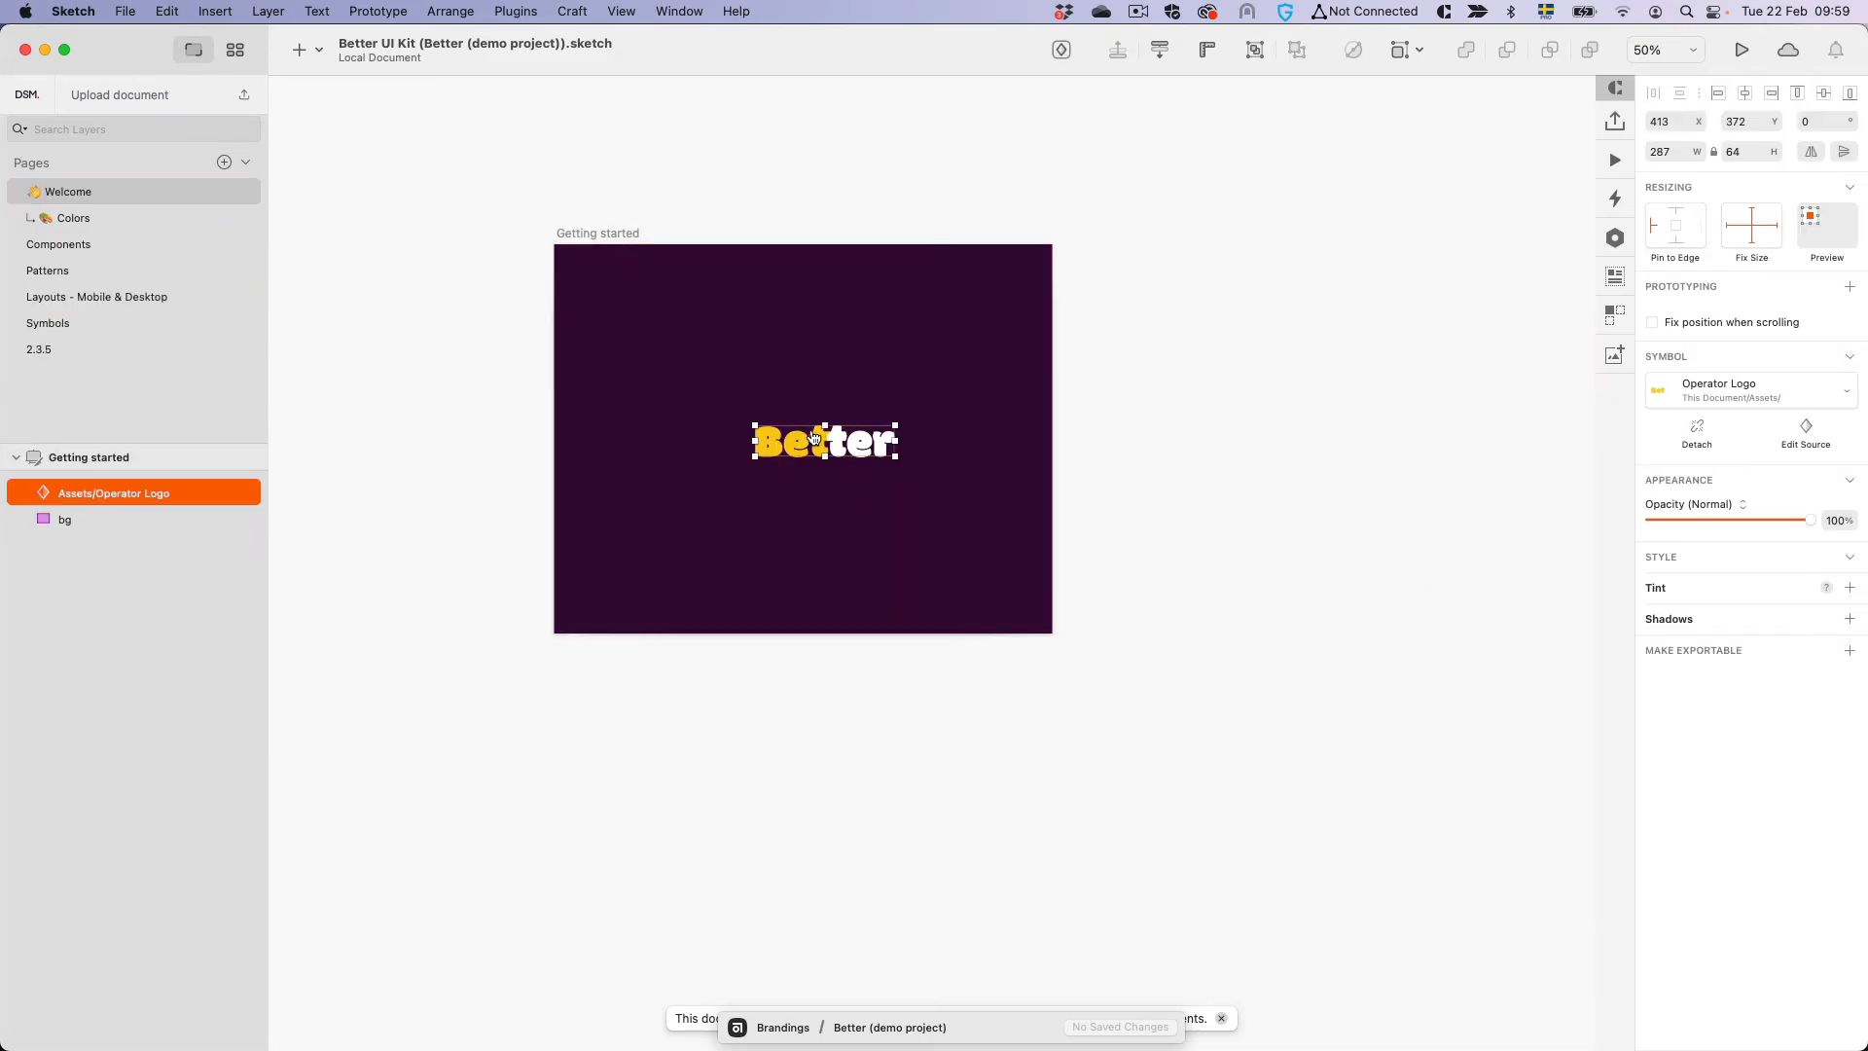
pyautogui.click(1744, 94)
pyautogui.press('Escape')
pyautogui.click(628, 233)
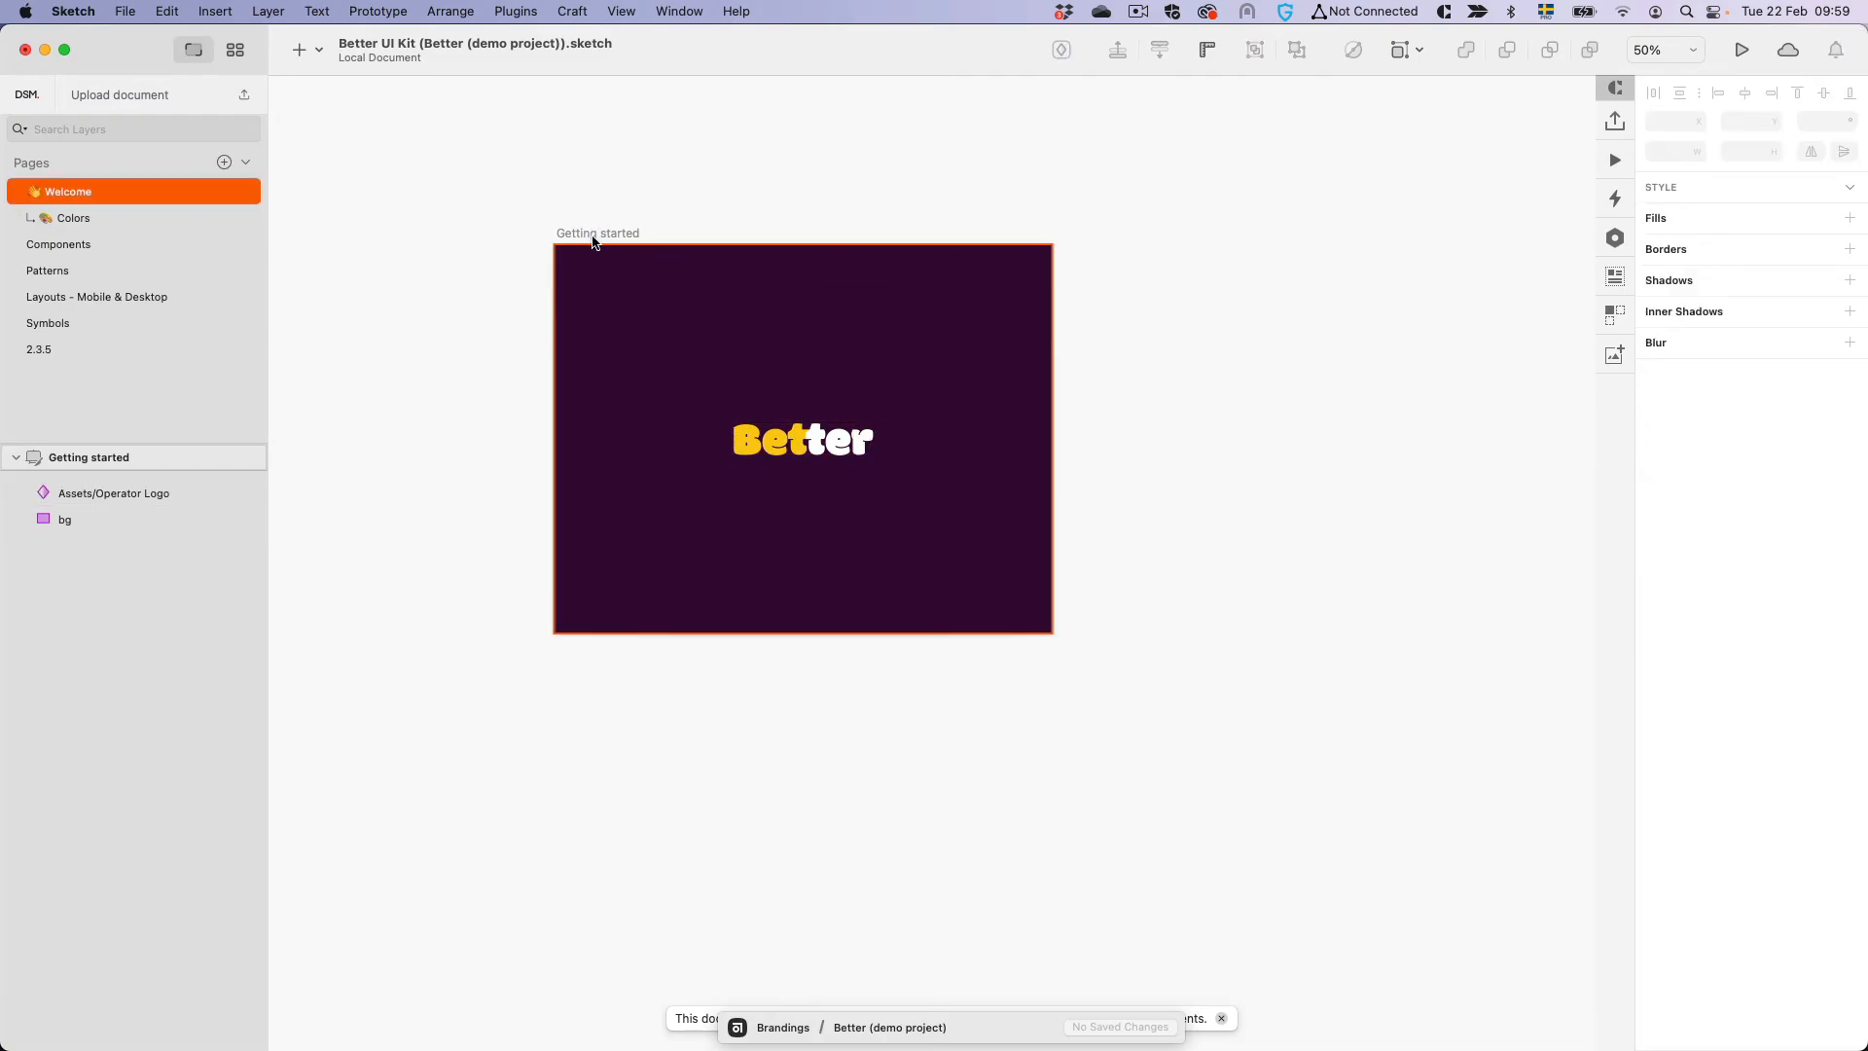
pyautogui.click(593, 236)
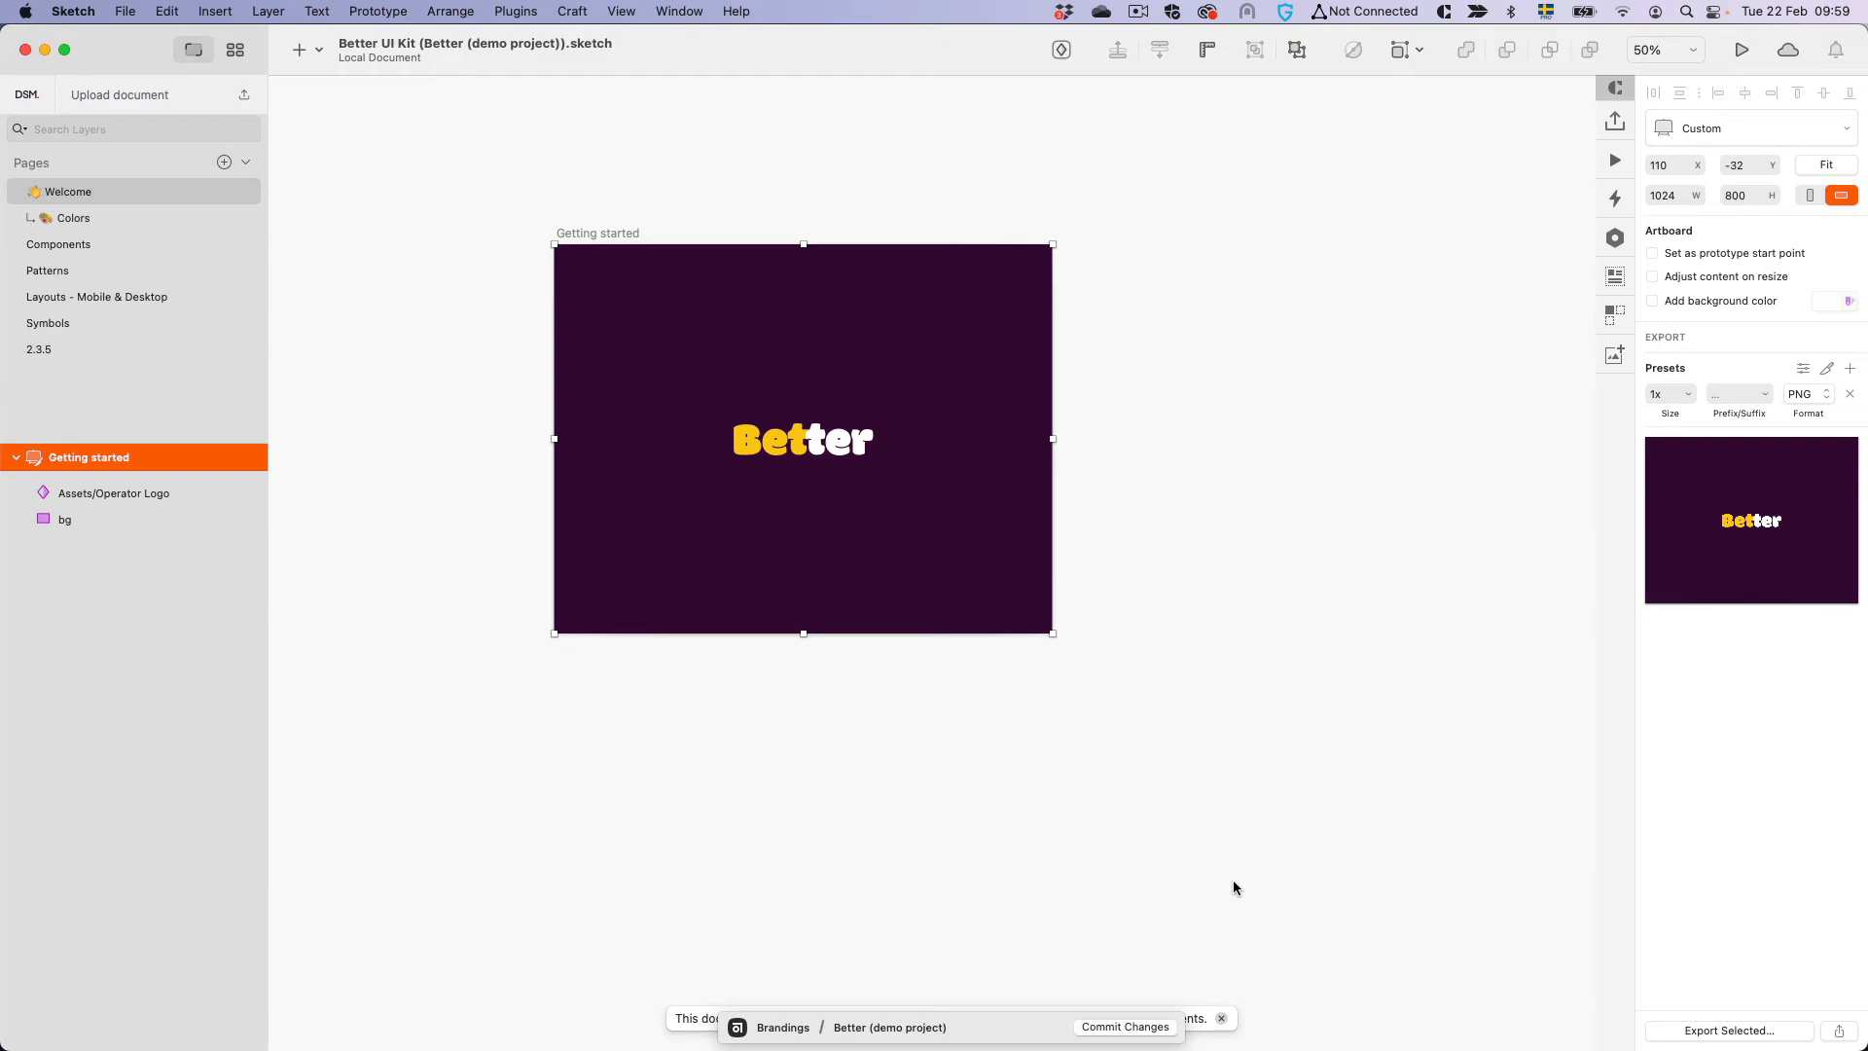
pyautogui.scroll(-3, 1223, 458)
pyautogui.scroll(6, 1257, 443)
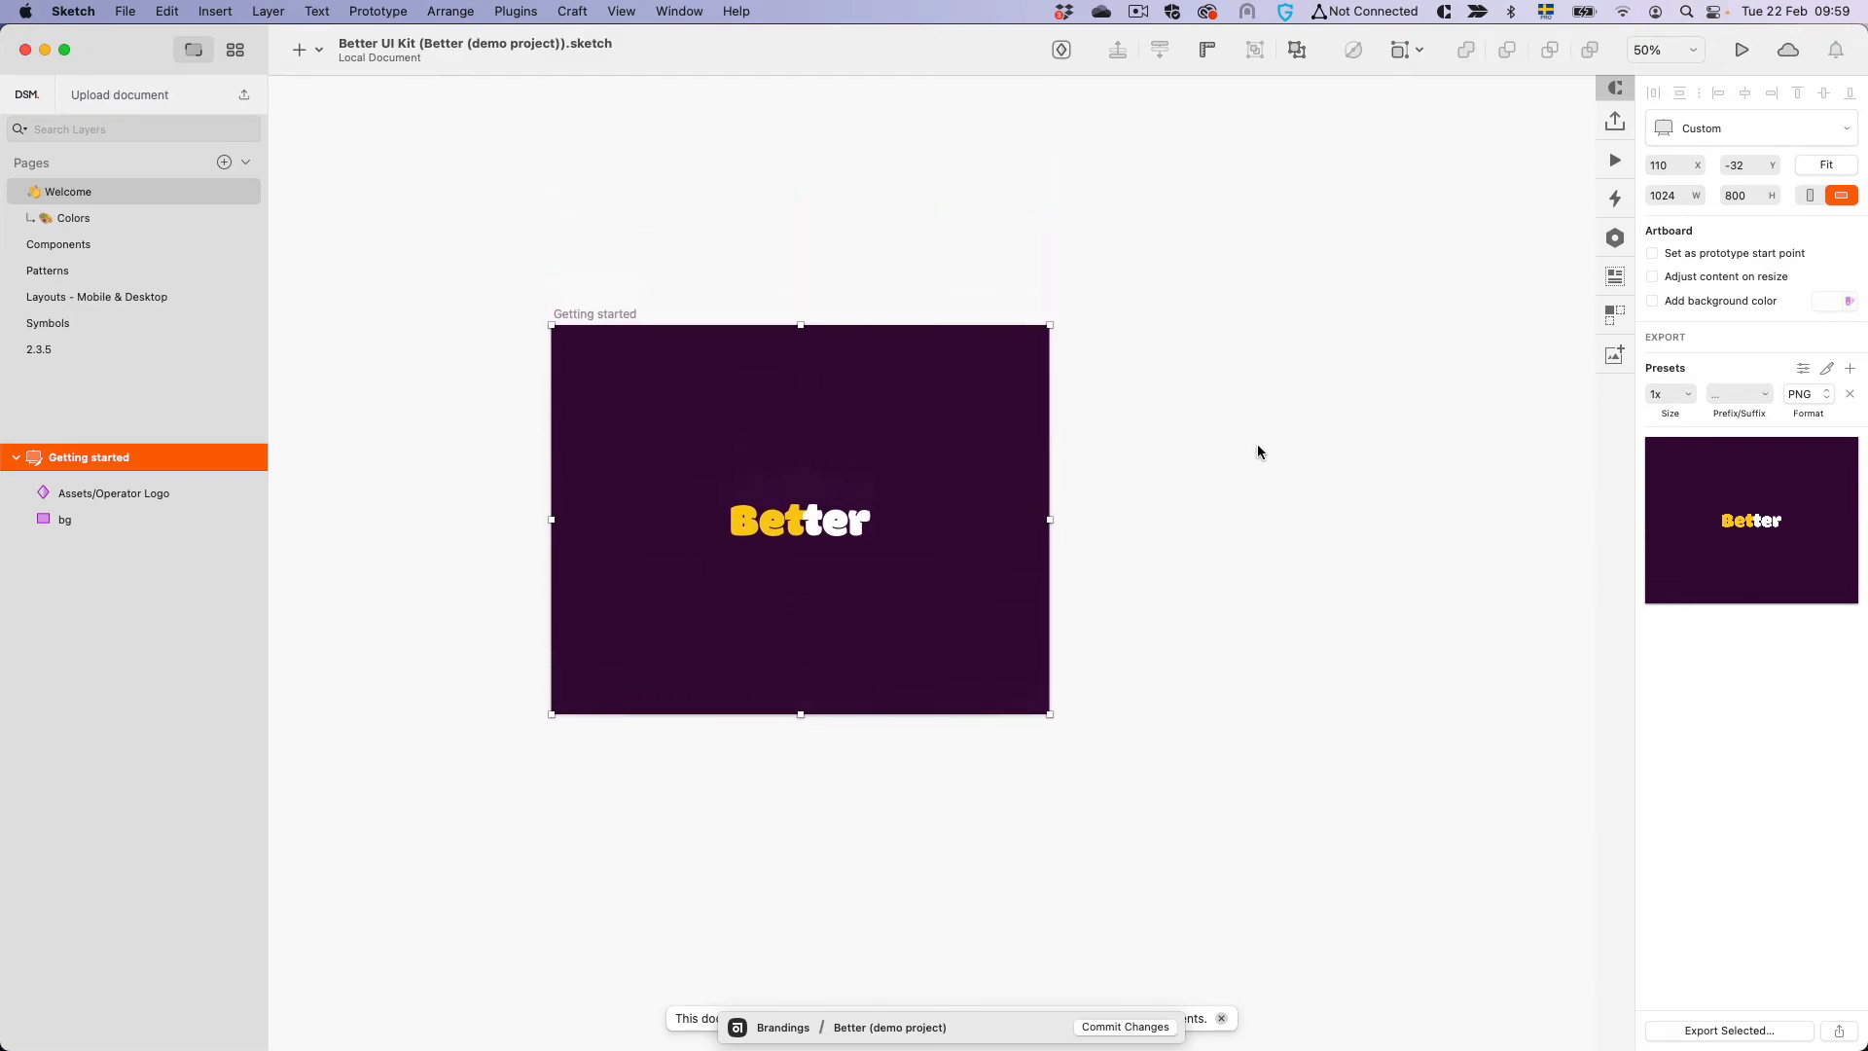
pyautogui.hscroll(-1, 1264, 389)
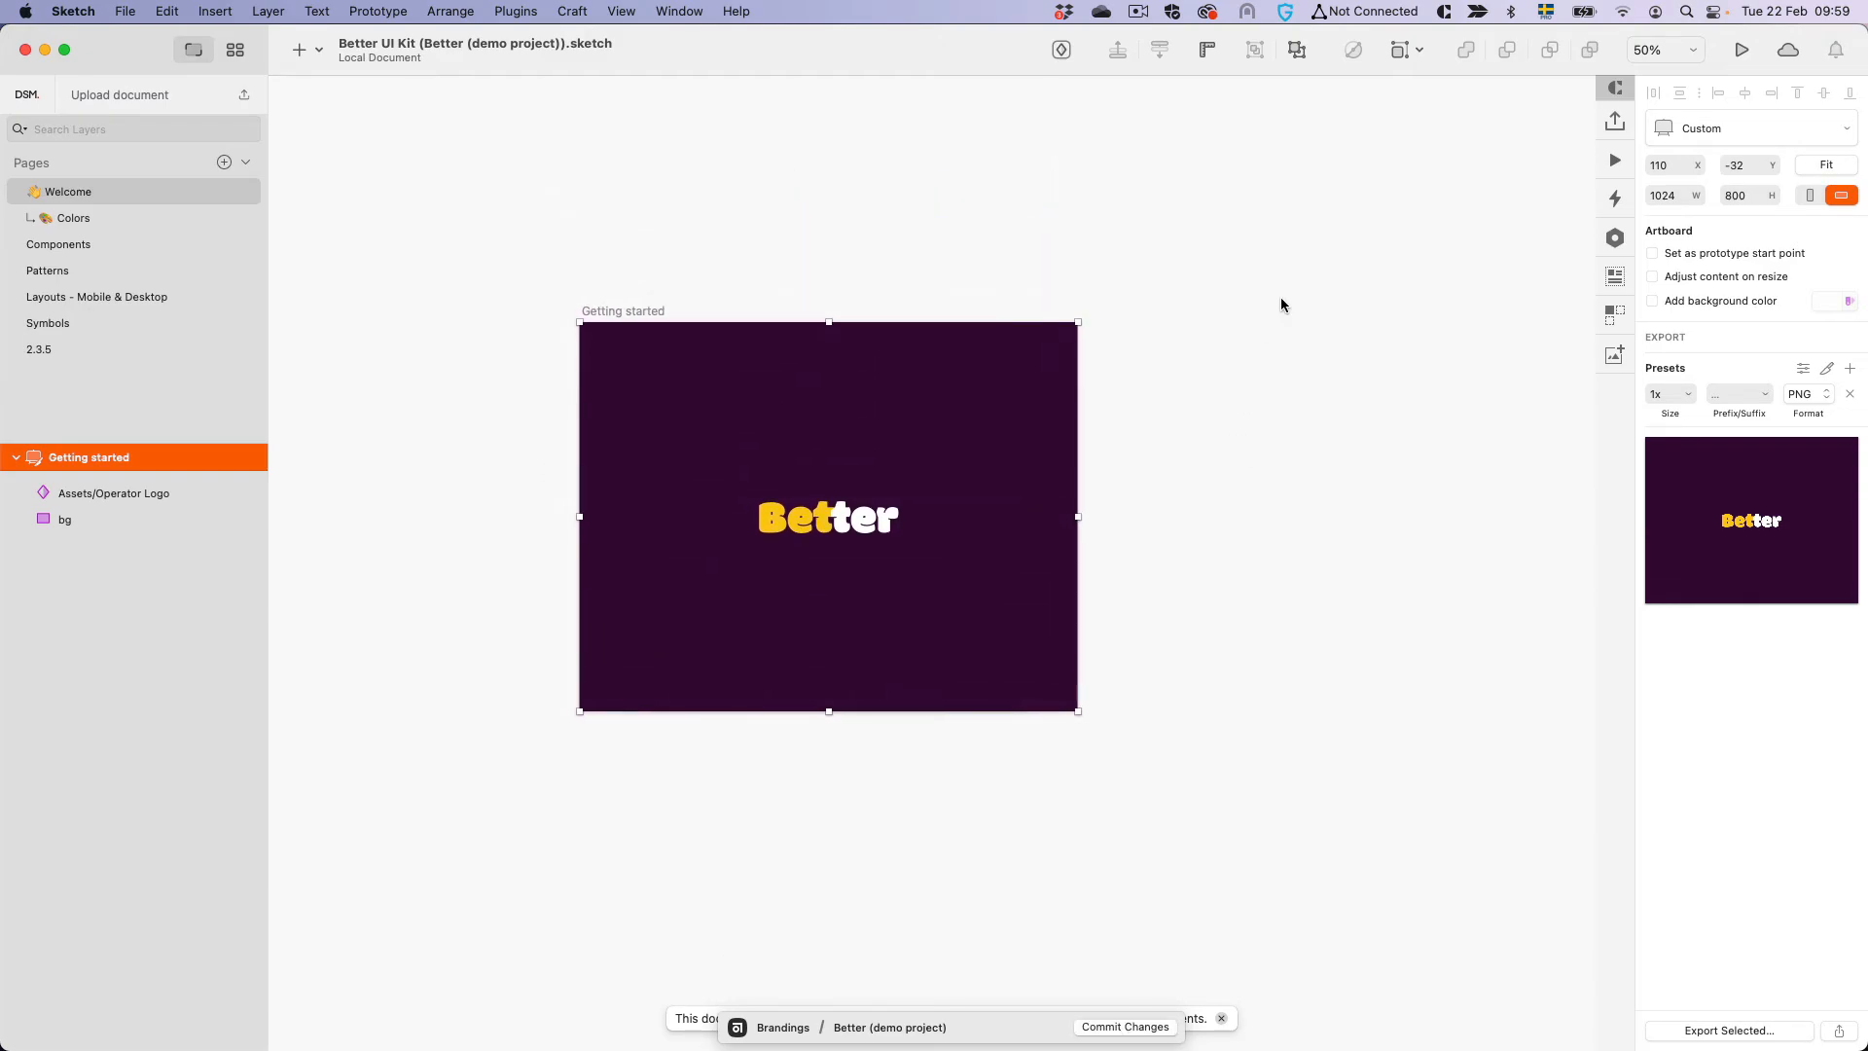
# Step: In Craft, target the existing Better (demo project) prototype and publish All artboards on page
pyautogui.click(1616, 130)
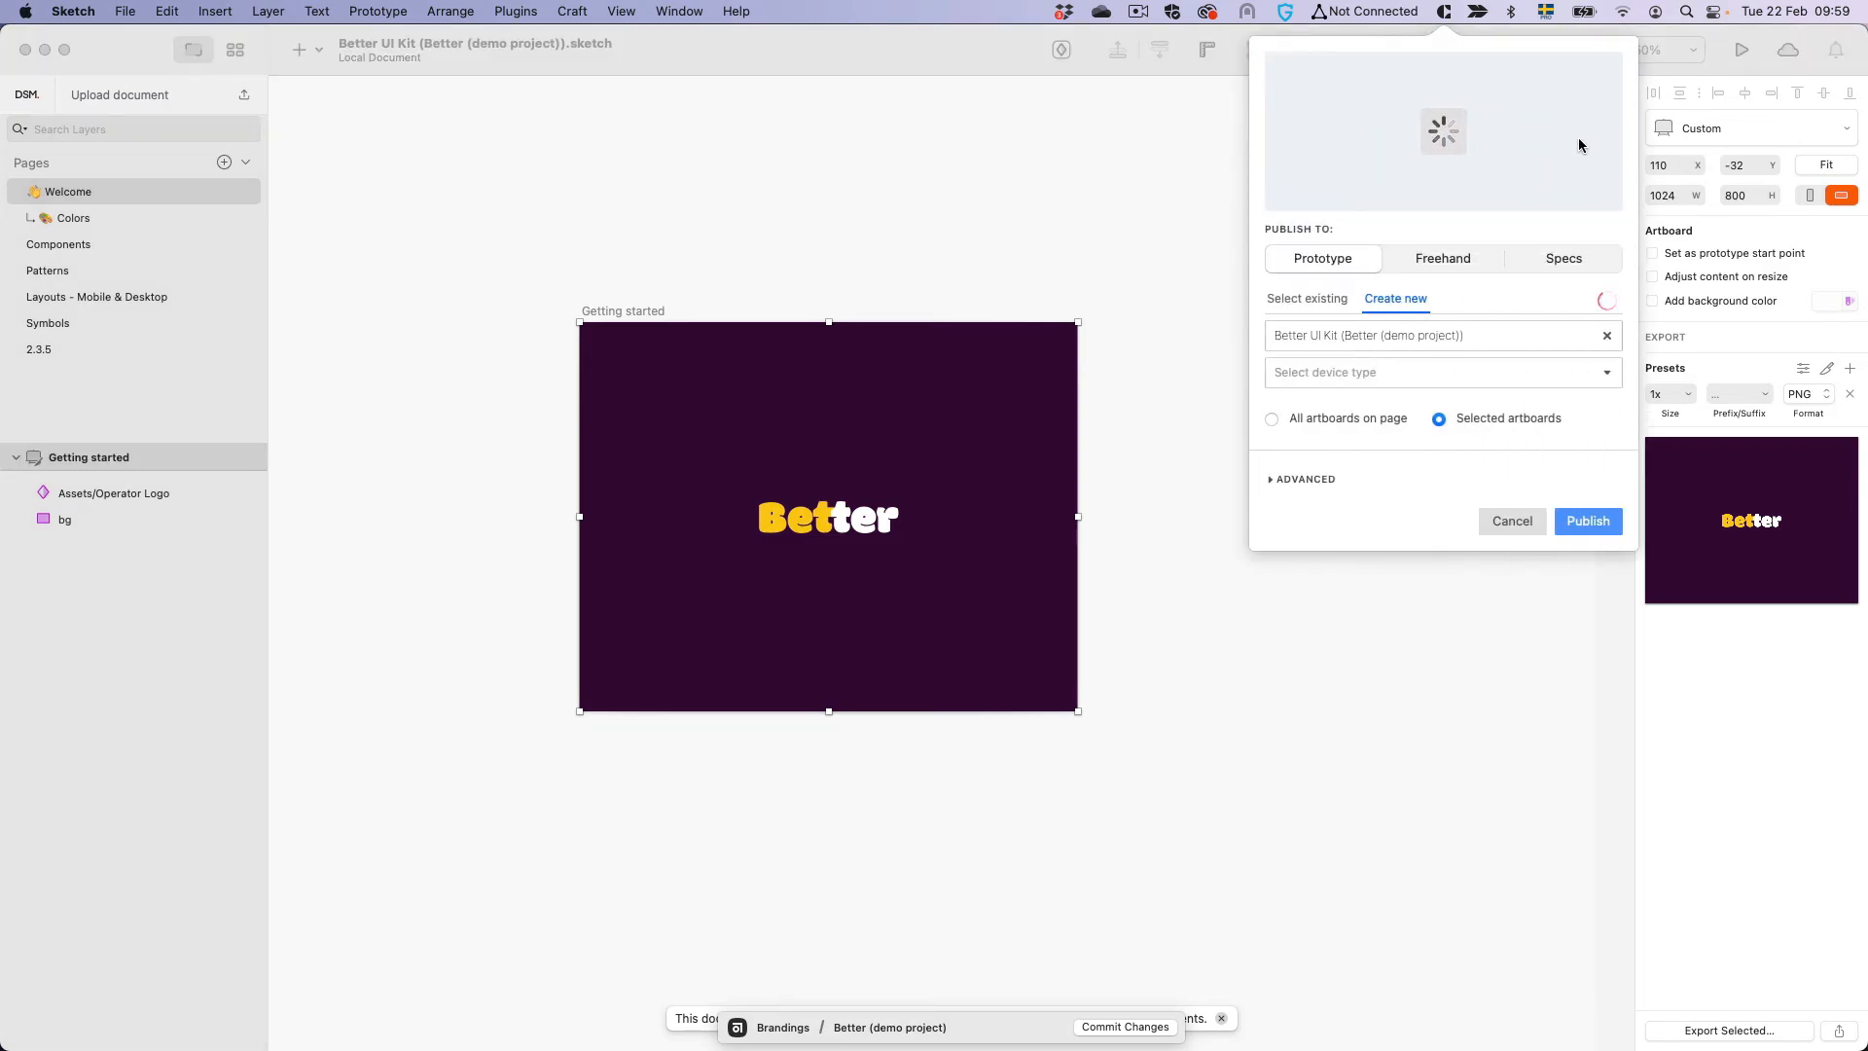
pyautogui.click(1323, 340)
pyautogui.click(1301, 300)
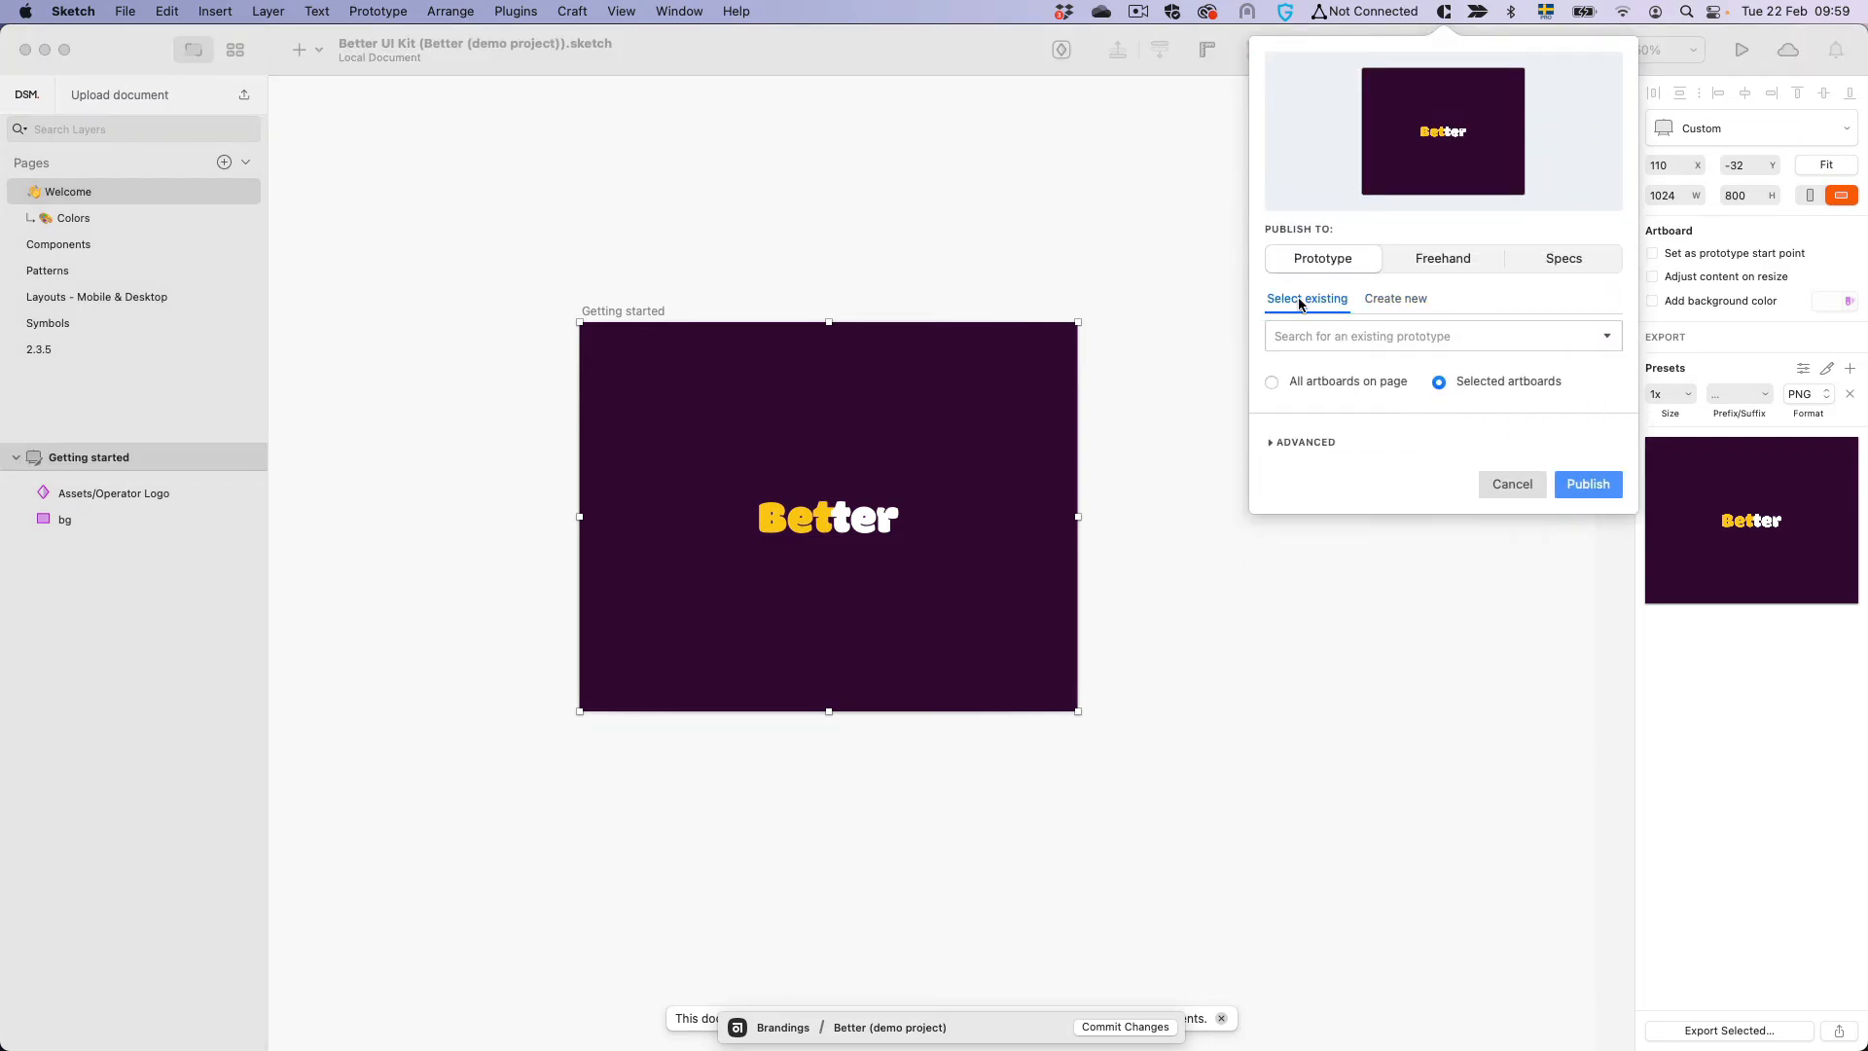
pyautogui.click(1309, 336)
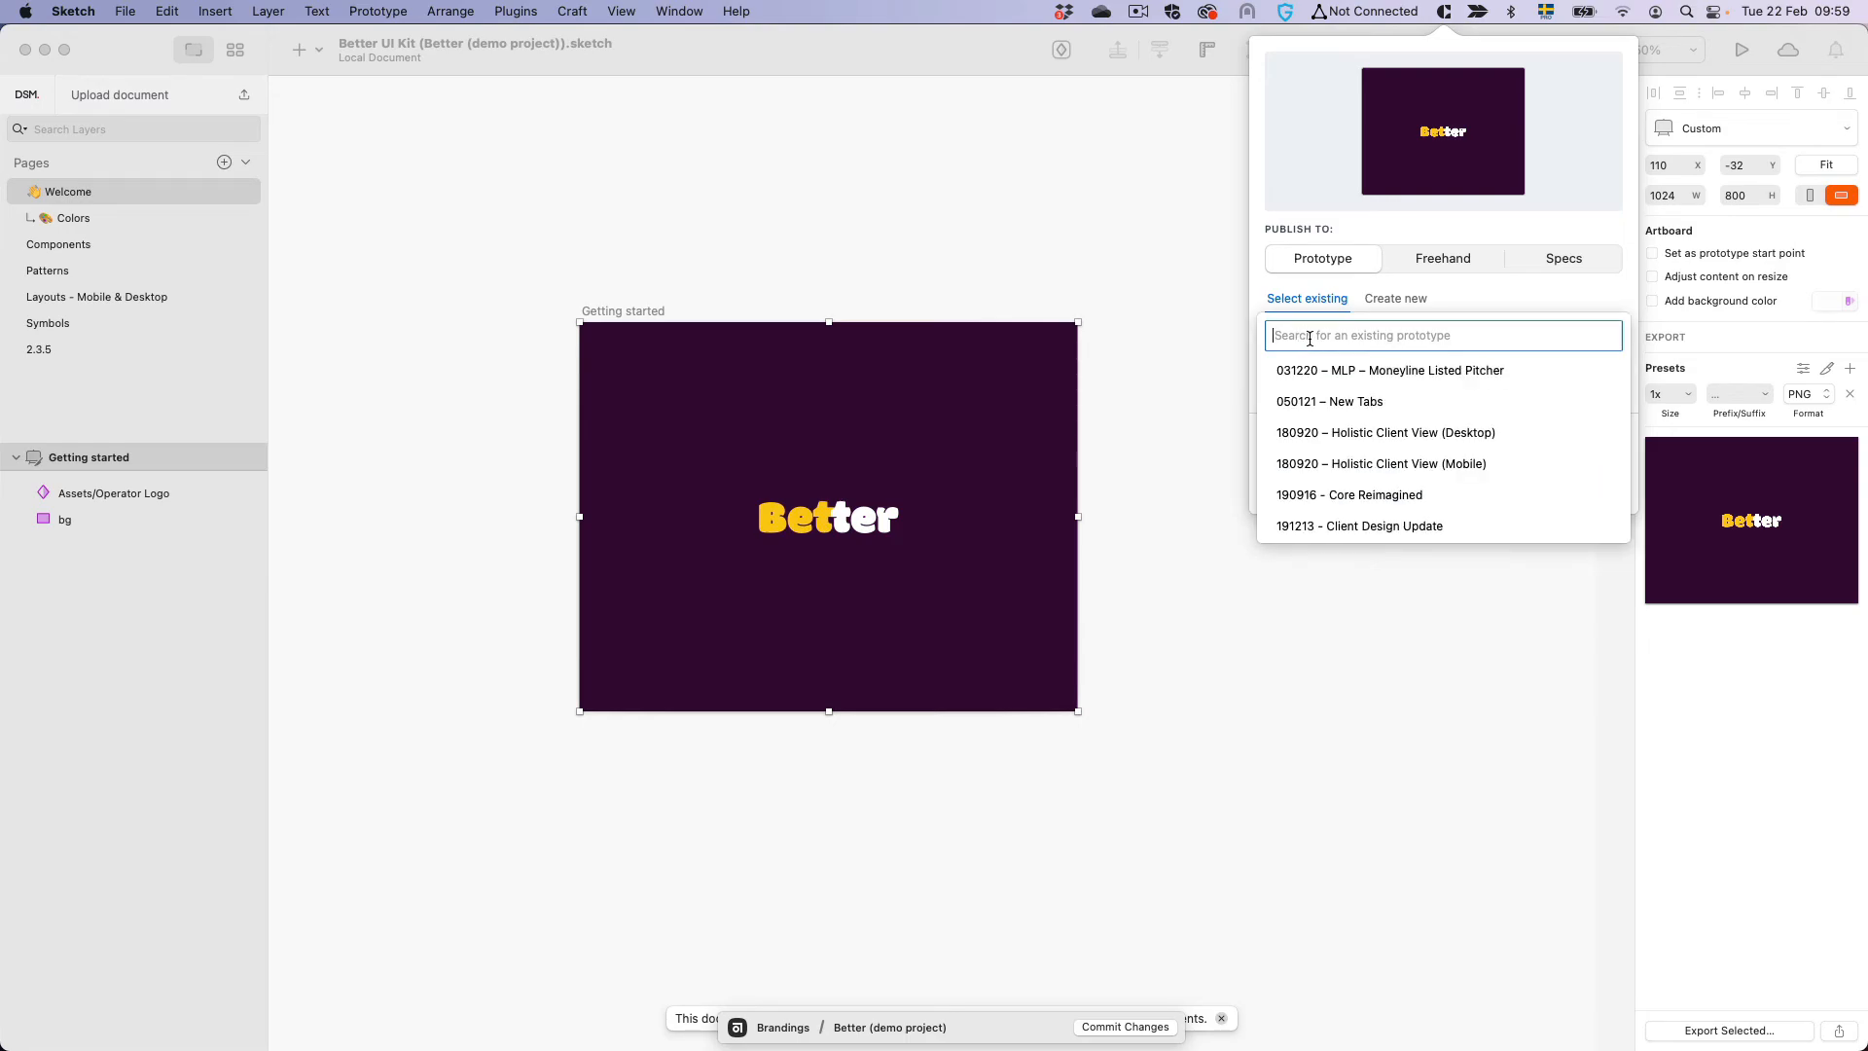
pyautogui.write('Better')
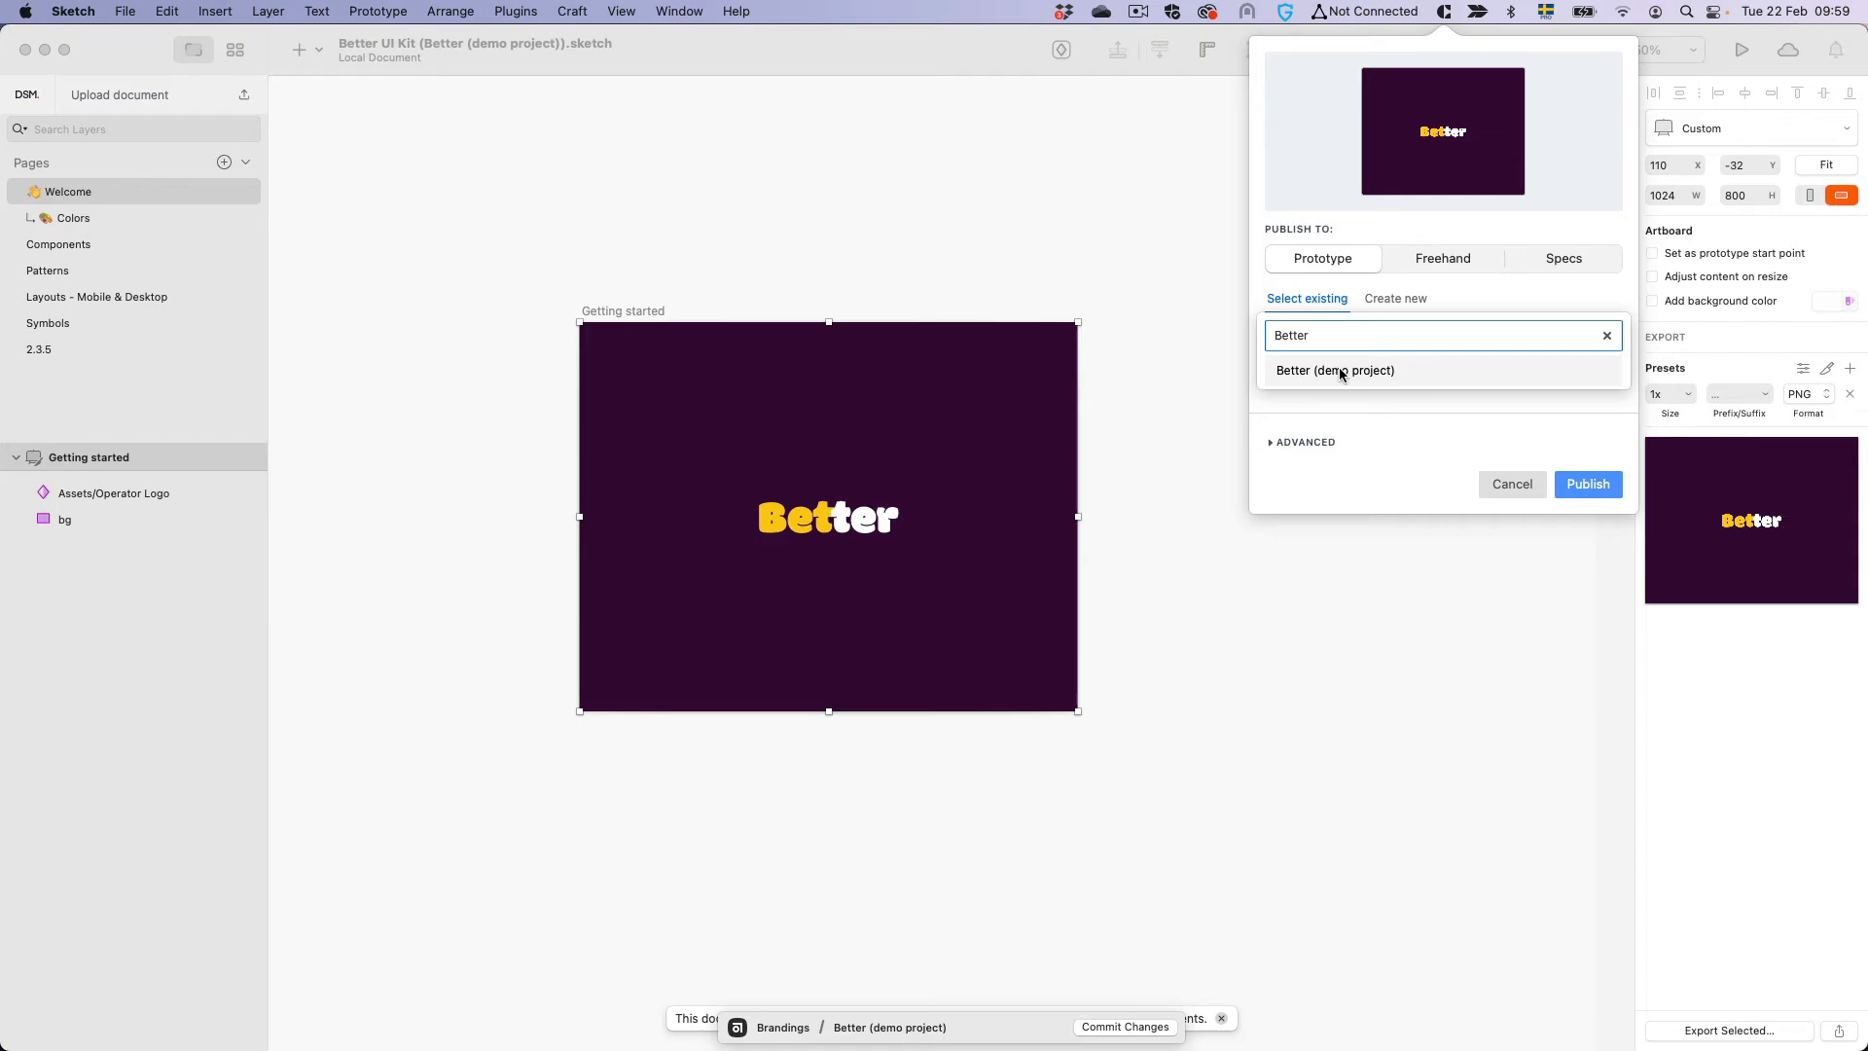
pyautogui.click(1340, 373)
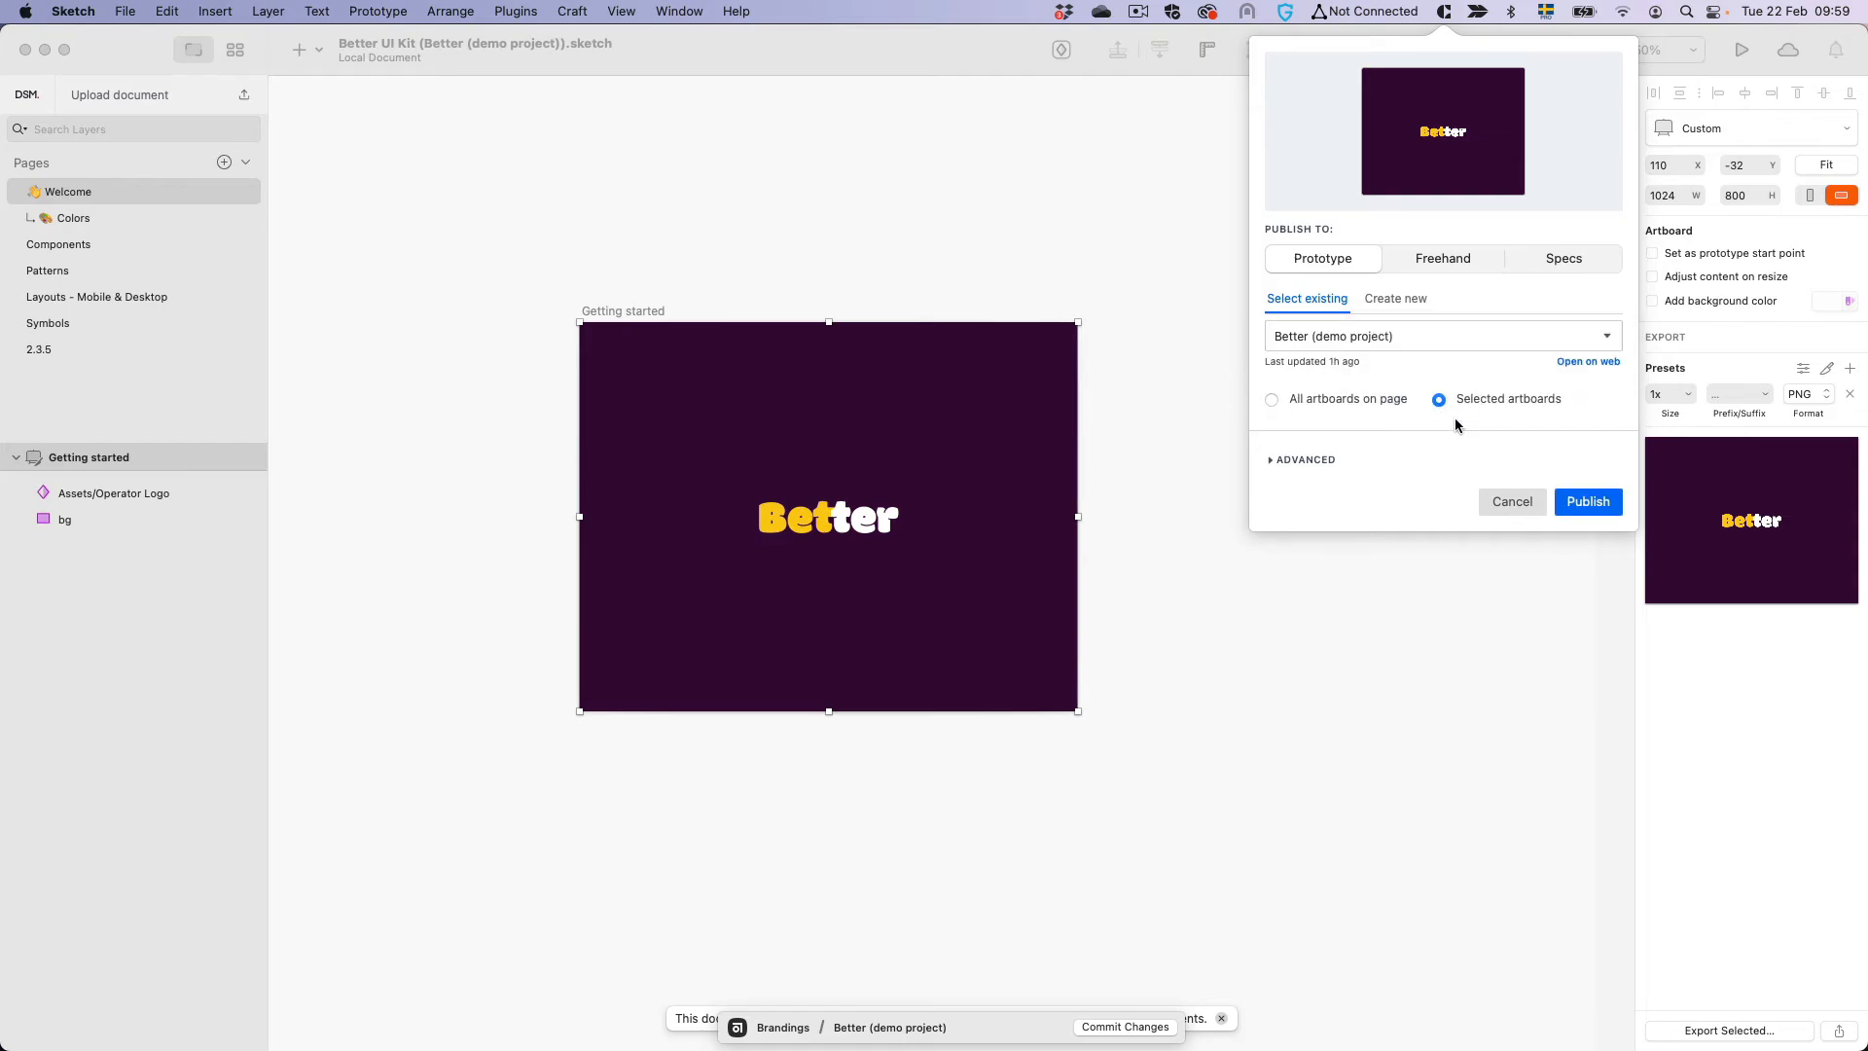
pyautogui.click(1272, 400)
pyautogui.click(1578, 508)
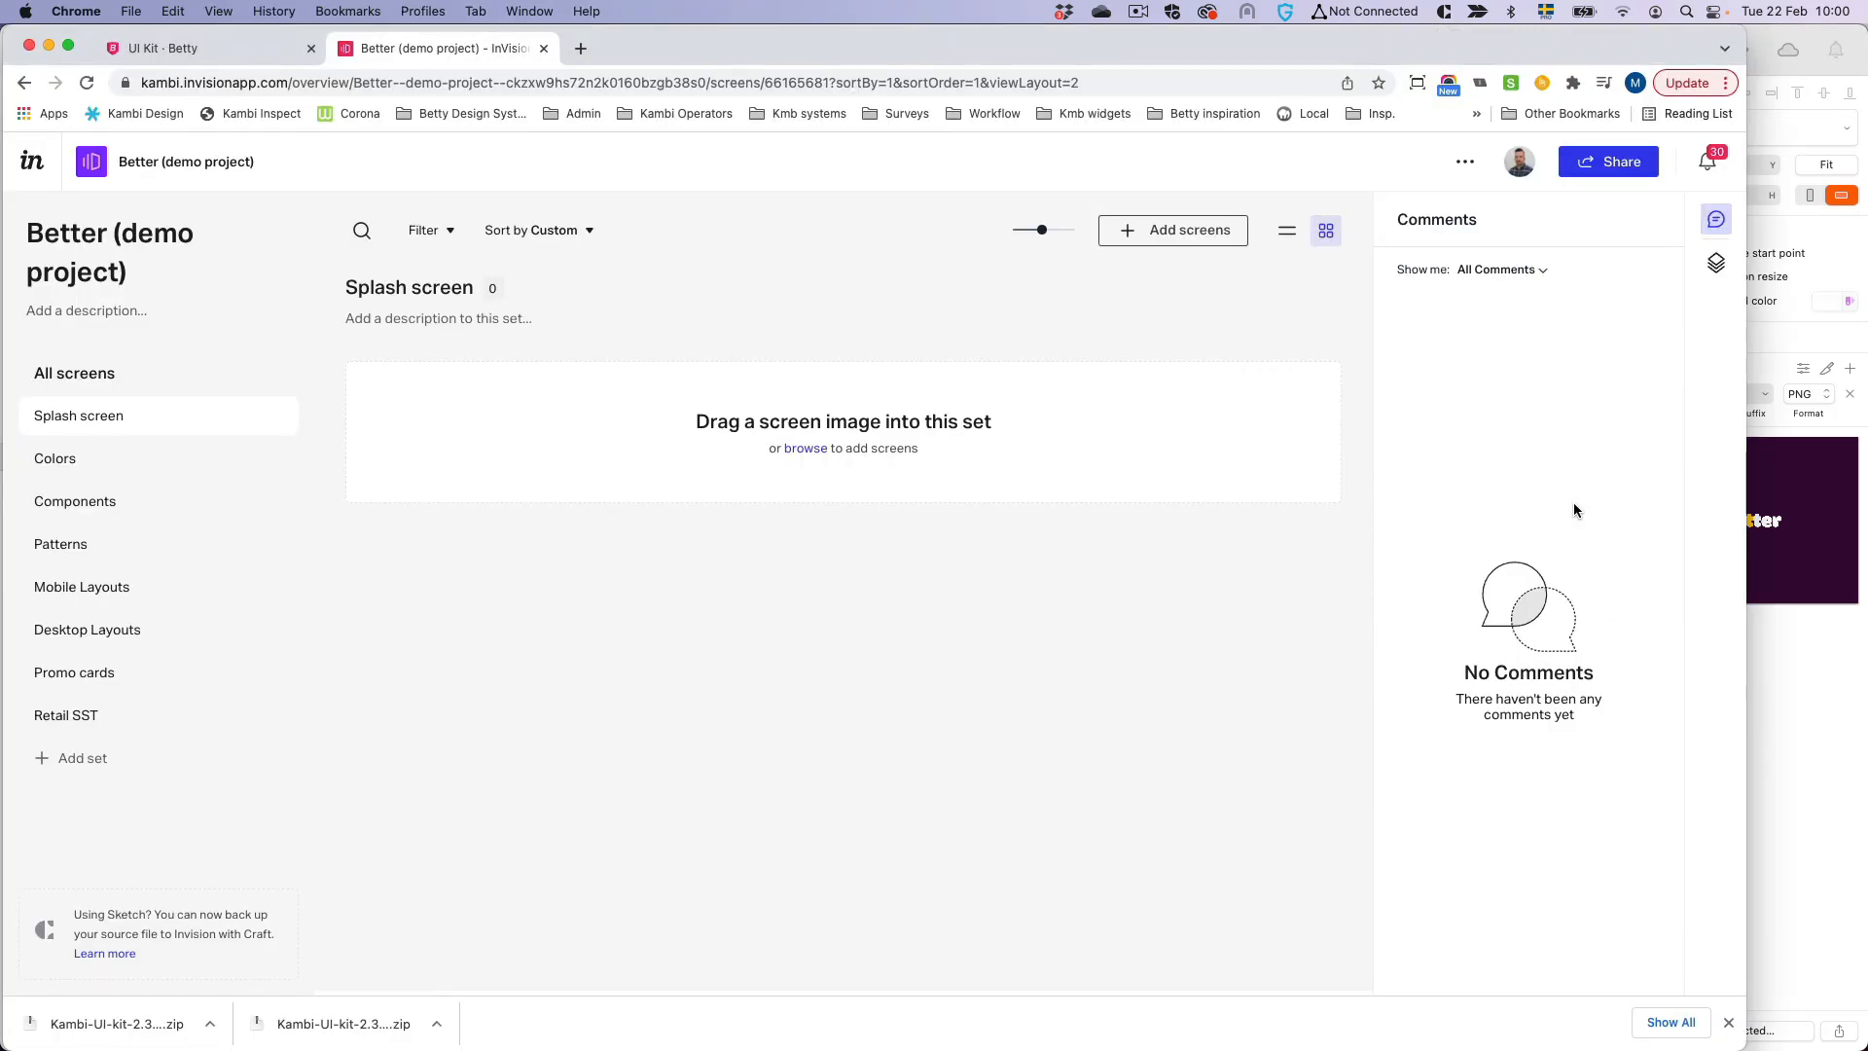
# Step: From All screens, drag Getting started into the Splash screen set and collapse that set
pyautogui.click(73, 378)
pyautogui.moveTo(437, 388)
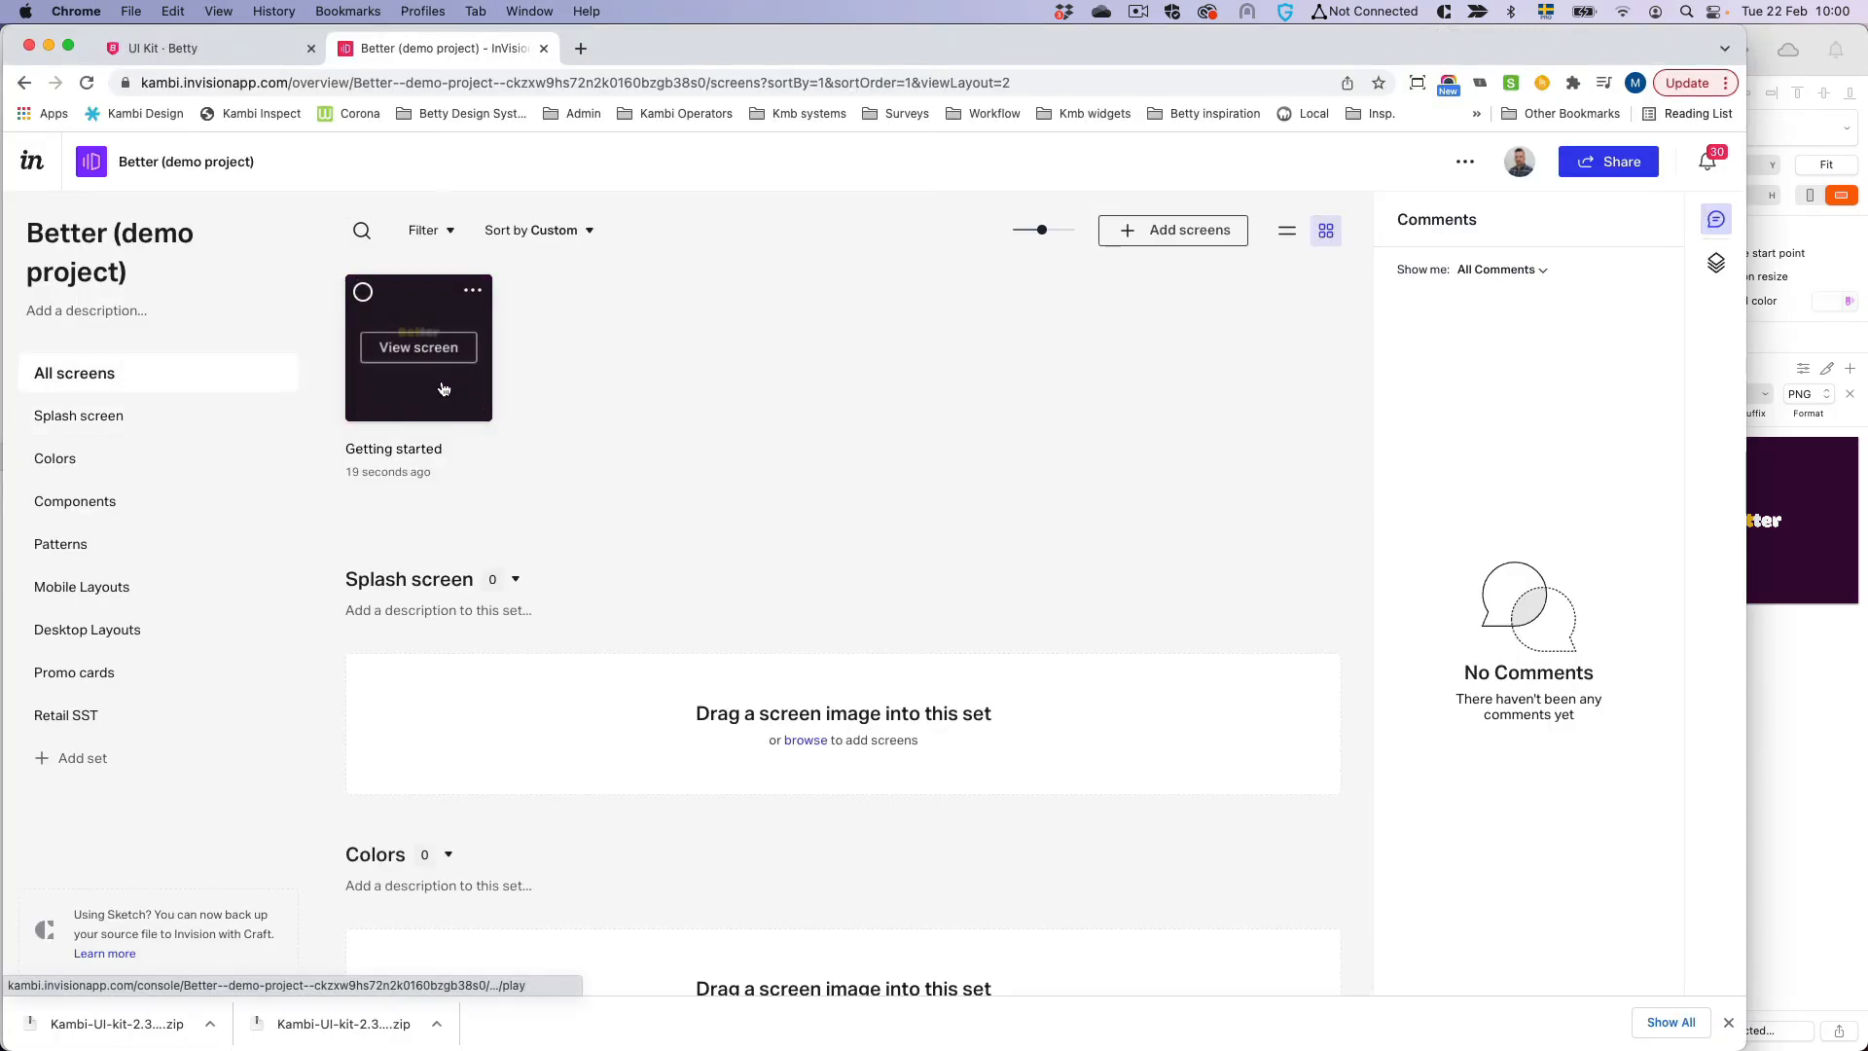
pyautogui.moveTo(438, 389); pyautogui.dragTo(559, 750)
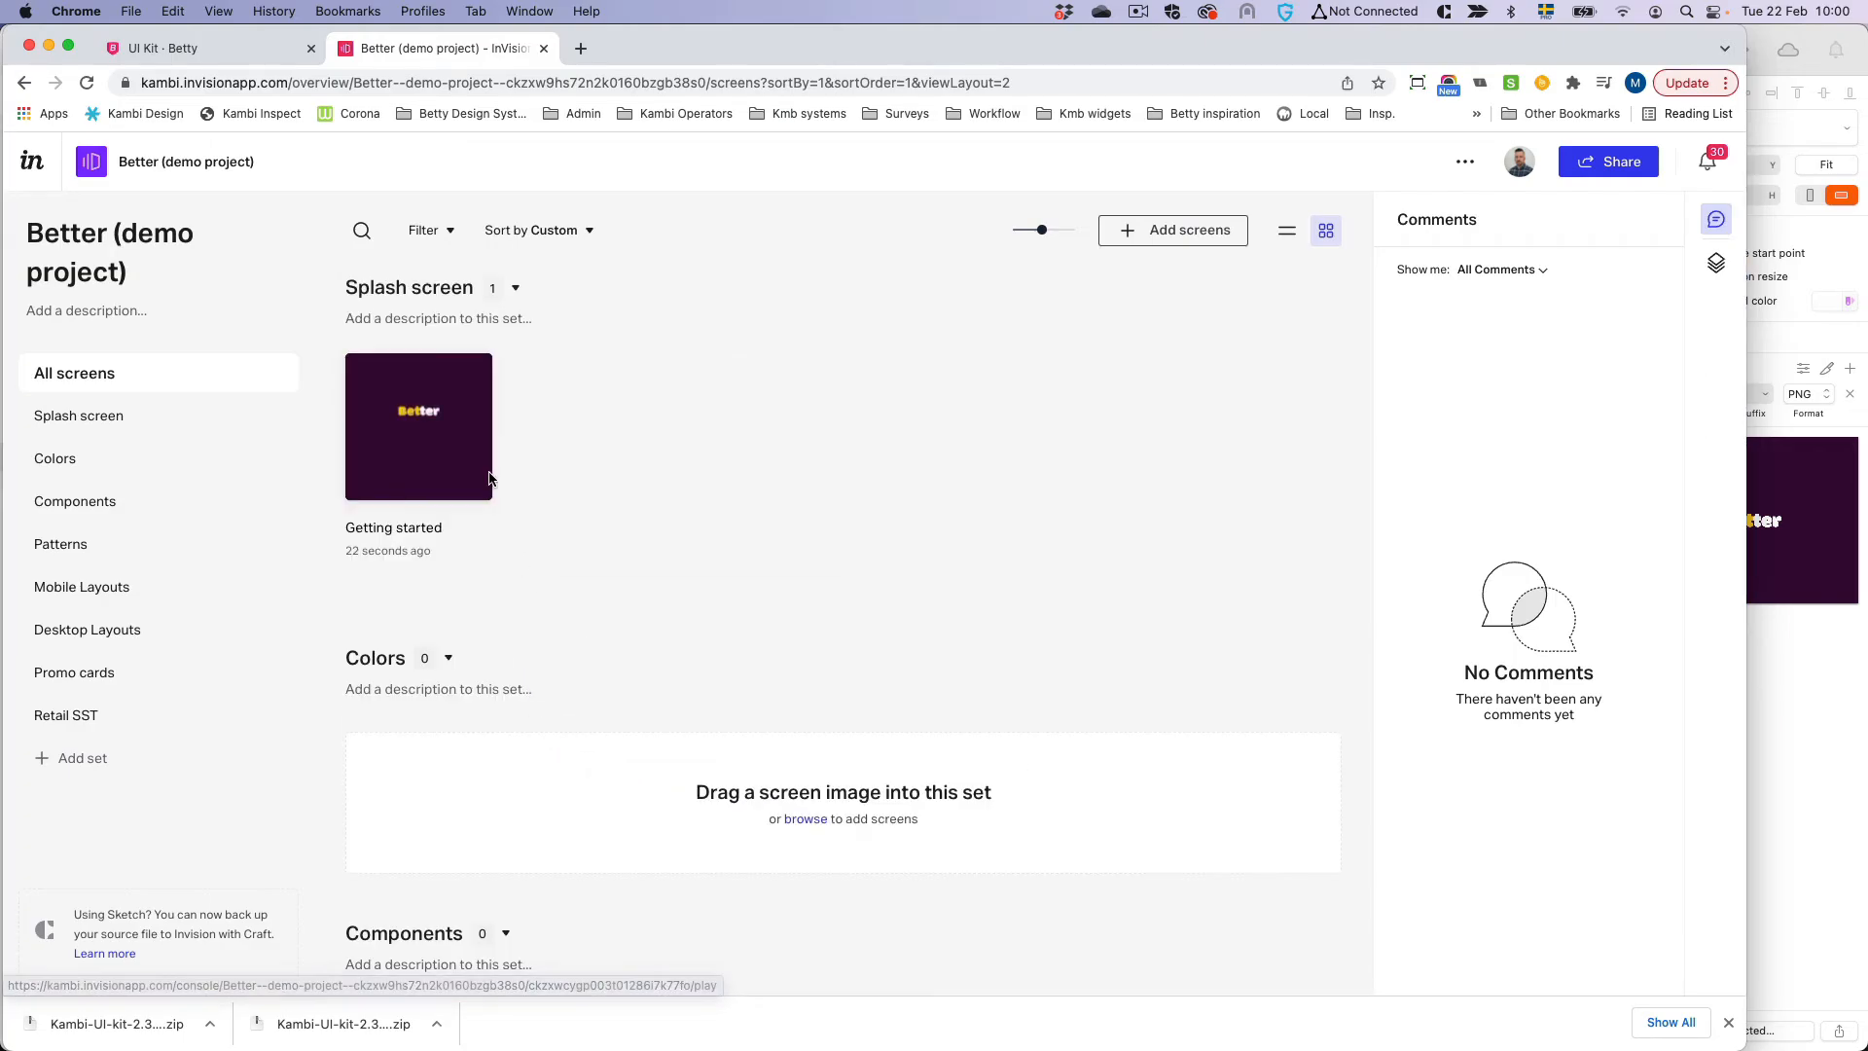
pyautogui.click(515, 290)
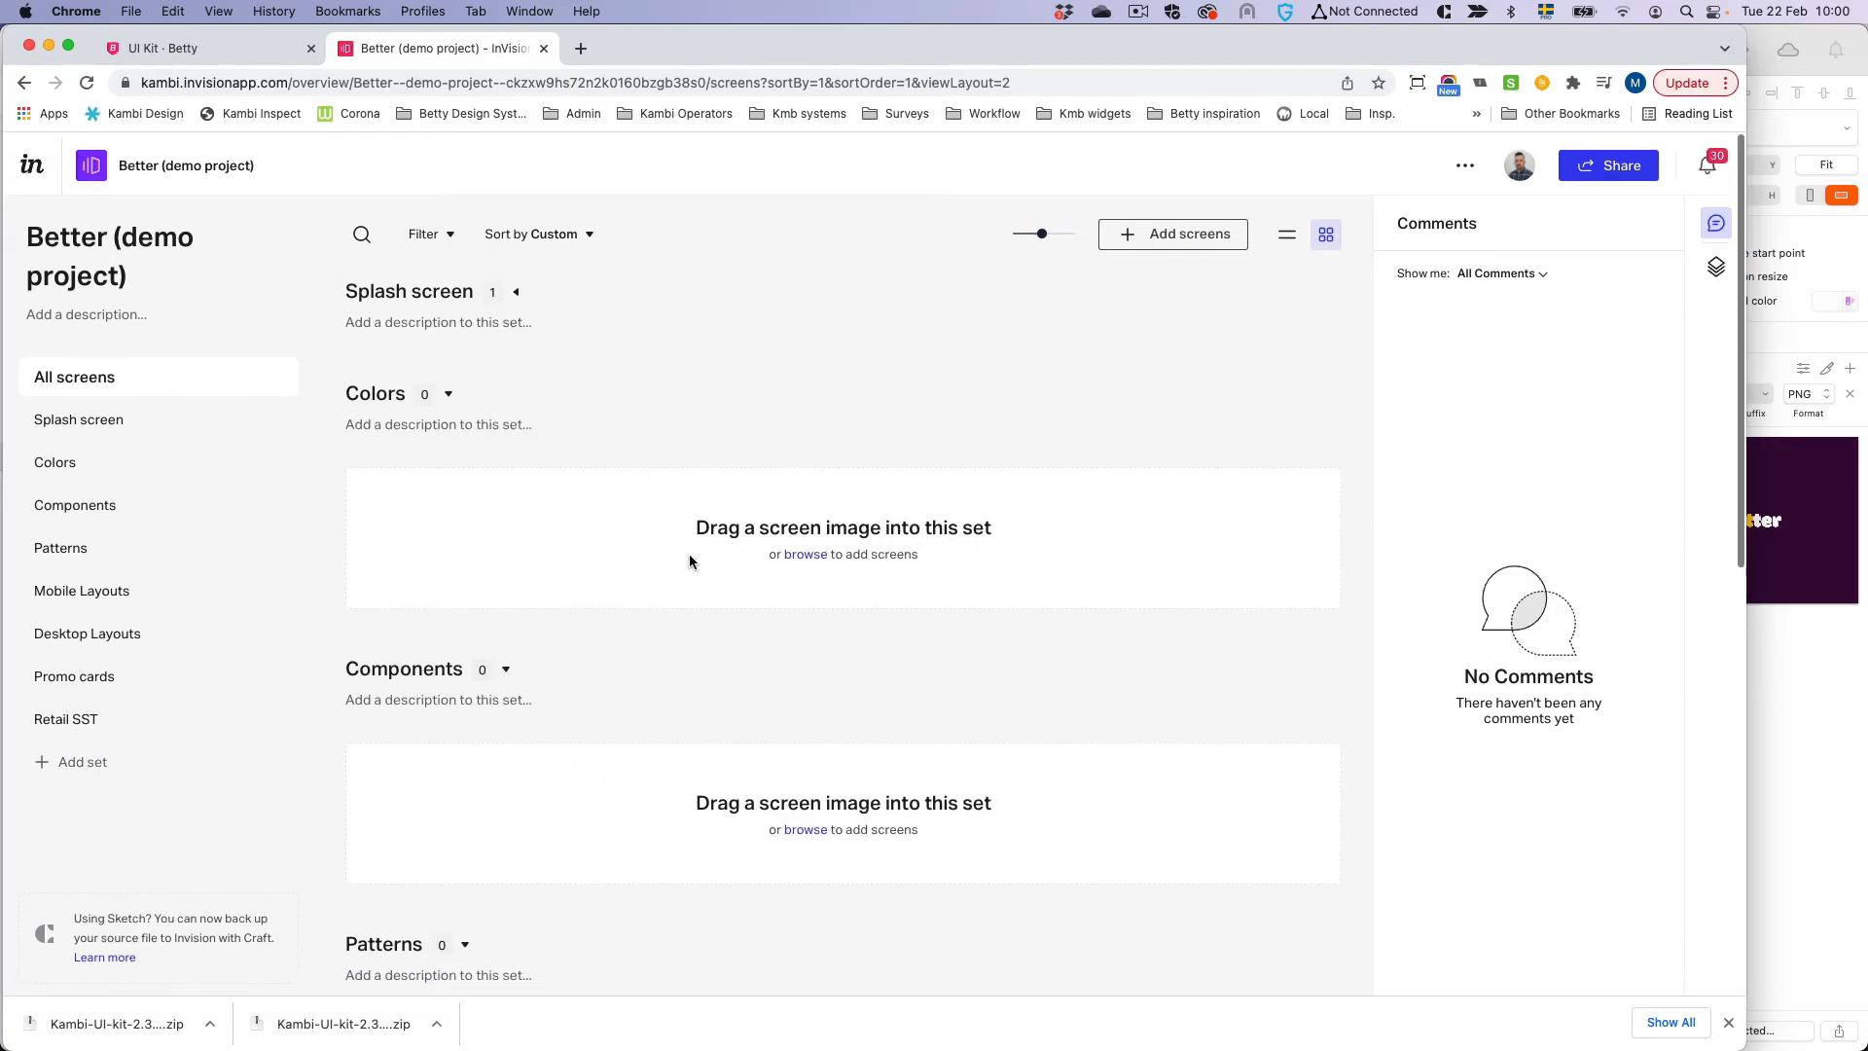
# Step: Reopen Better (demo project) from the InVision home, then show Sketch's Colors page
pyautogui.click(25, 152)
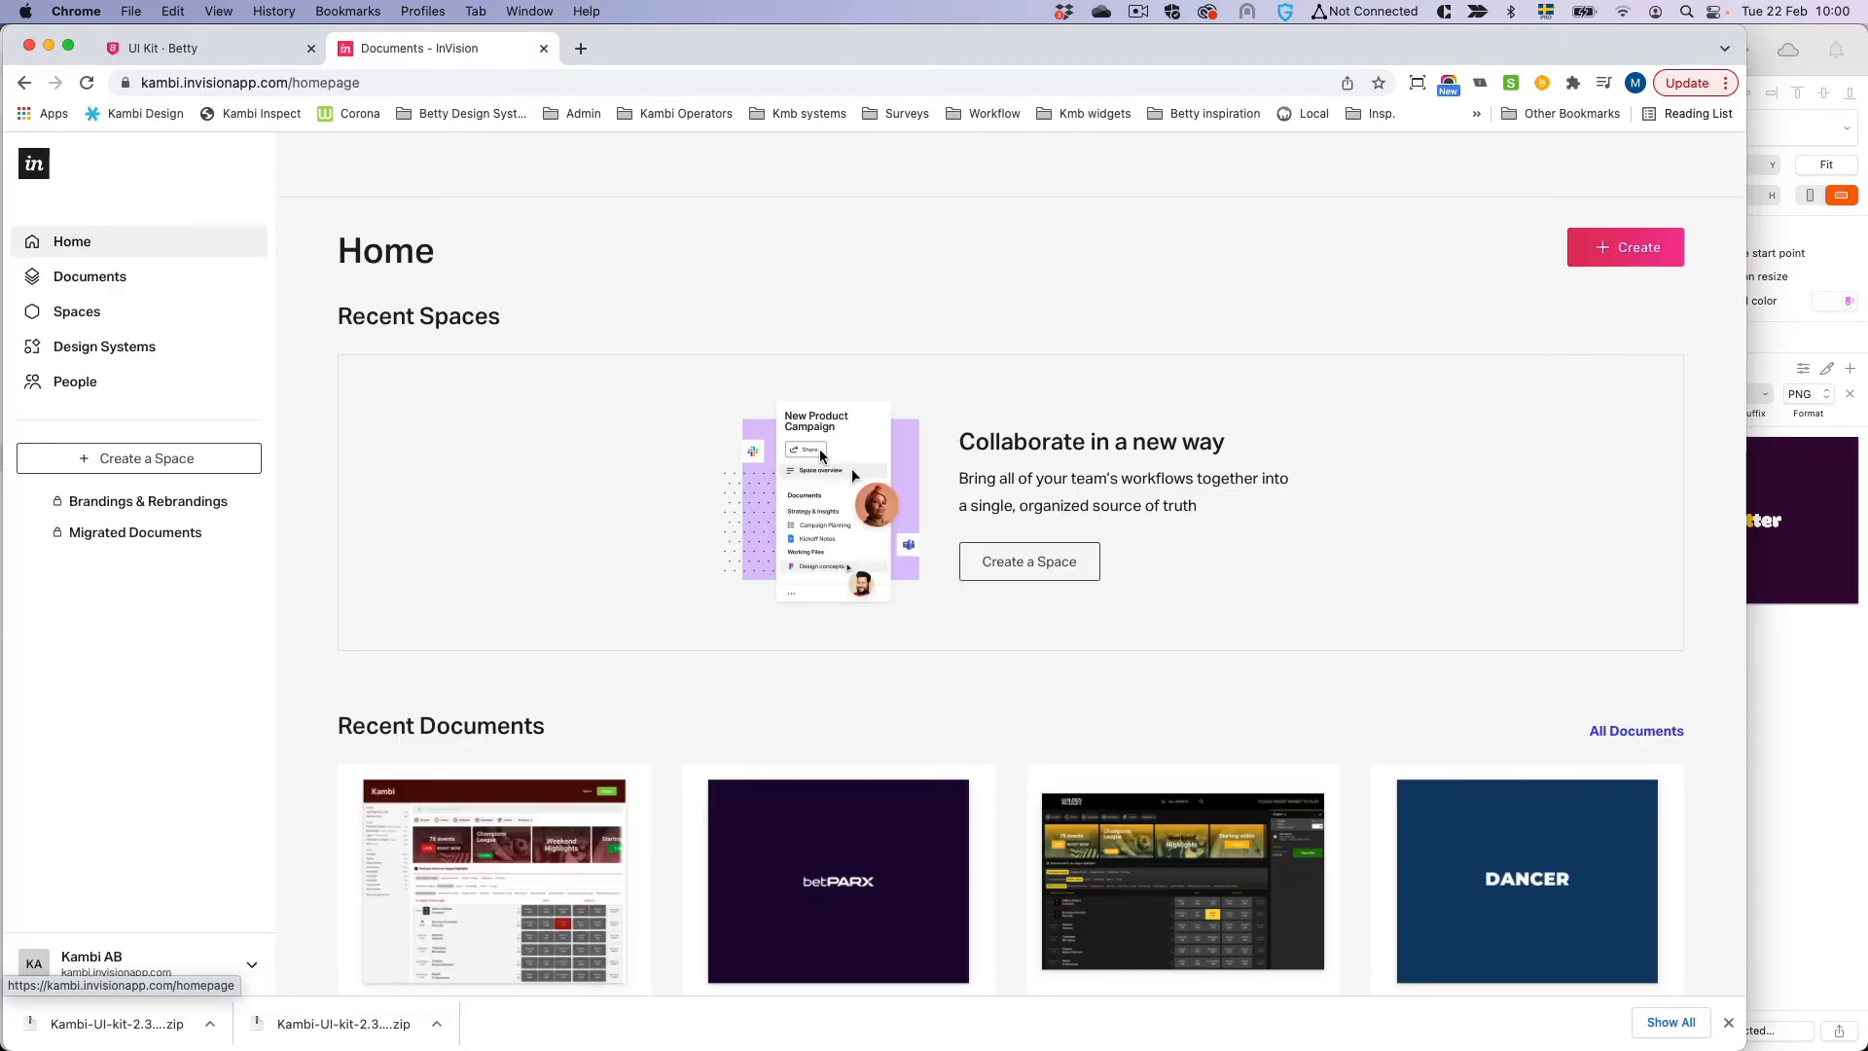
pyautogui.scroll(-2, 794, 702)
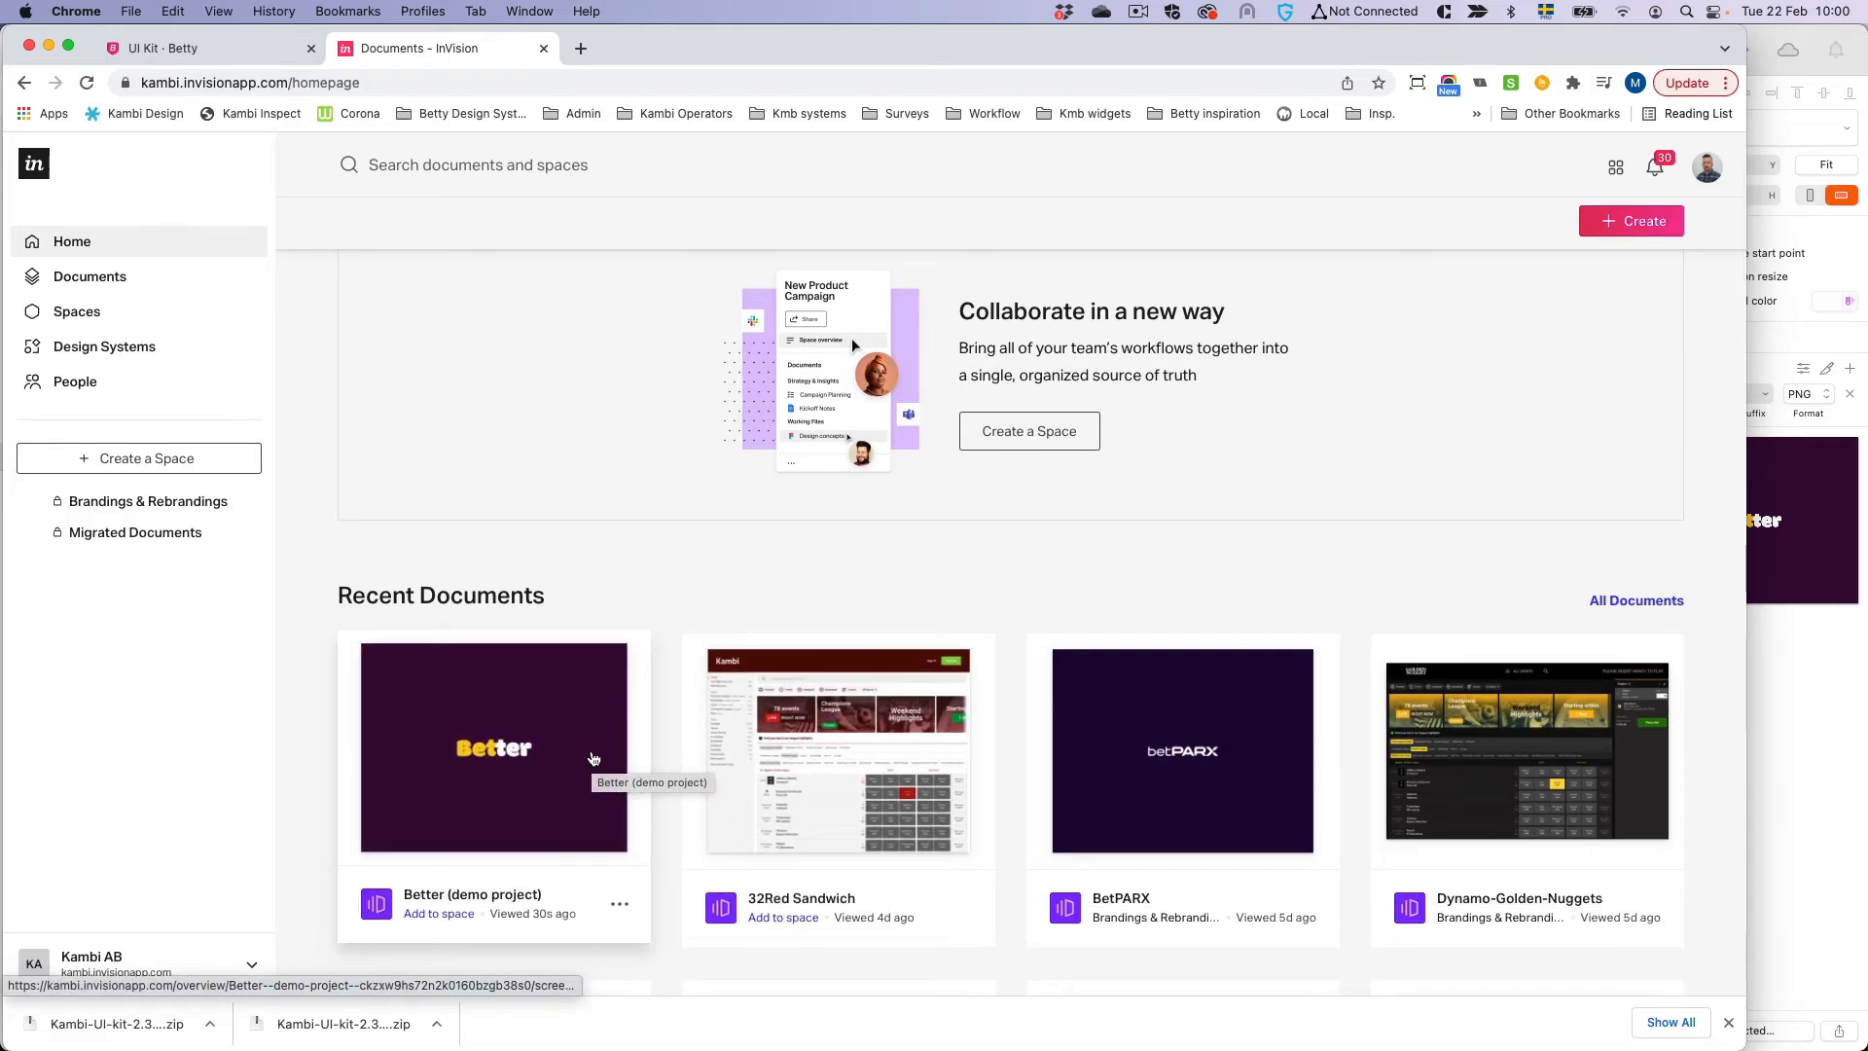
pyautogui.click(591, 757)
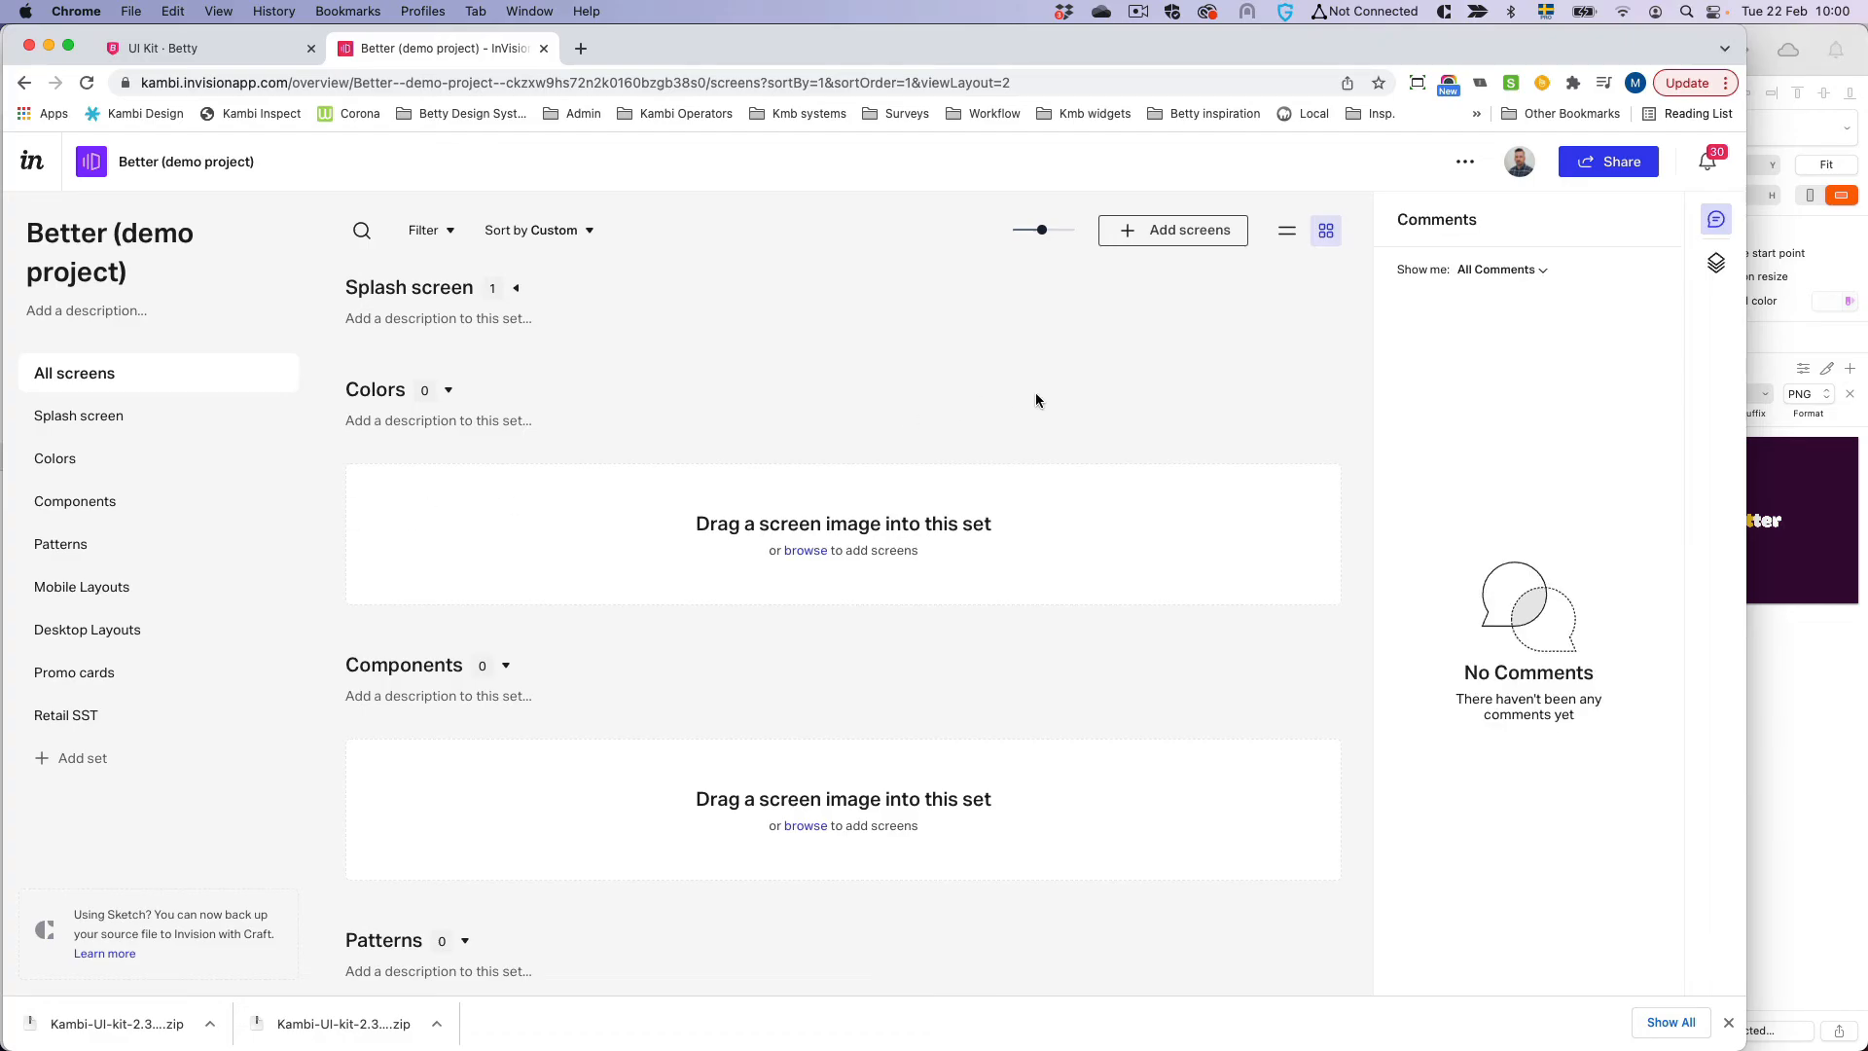
pyautogui.click(1772, 486)
pyautogui.click(73, 219)
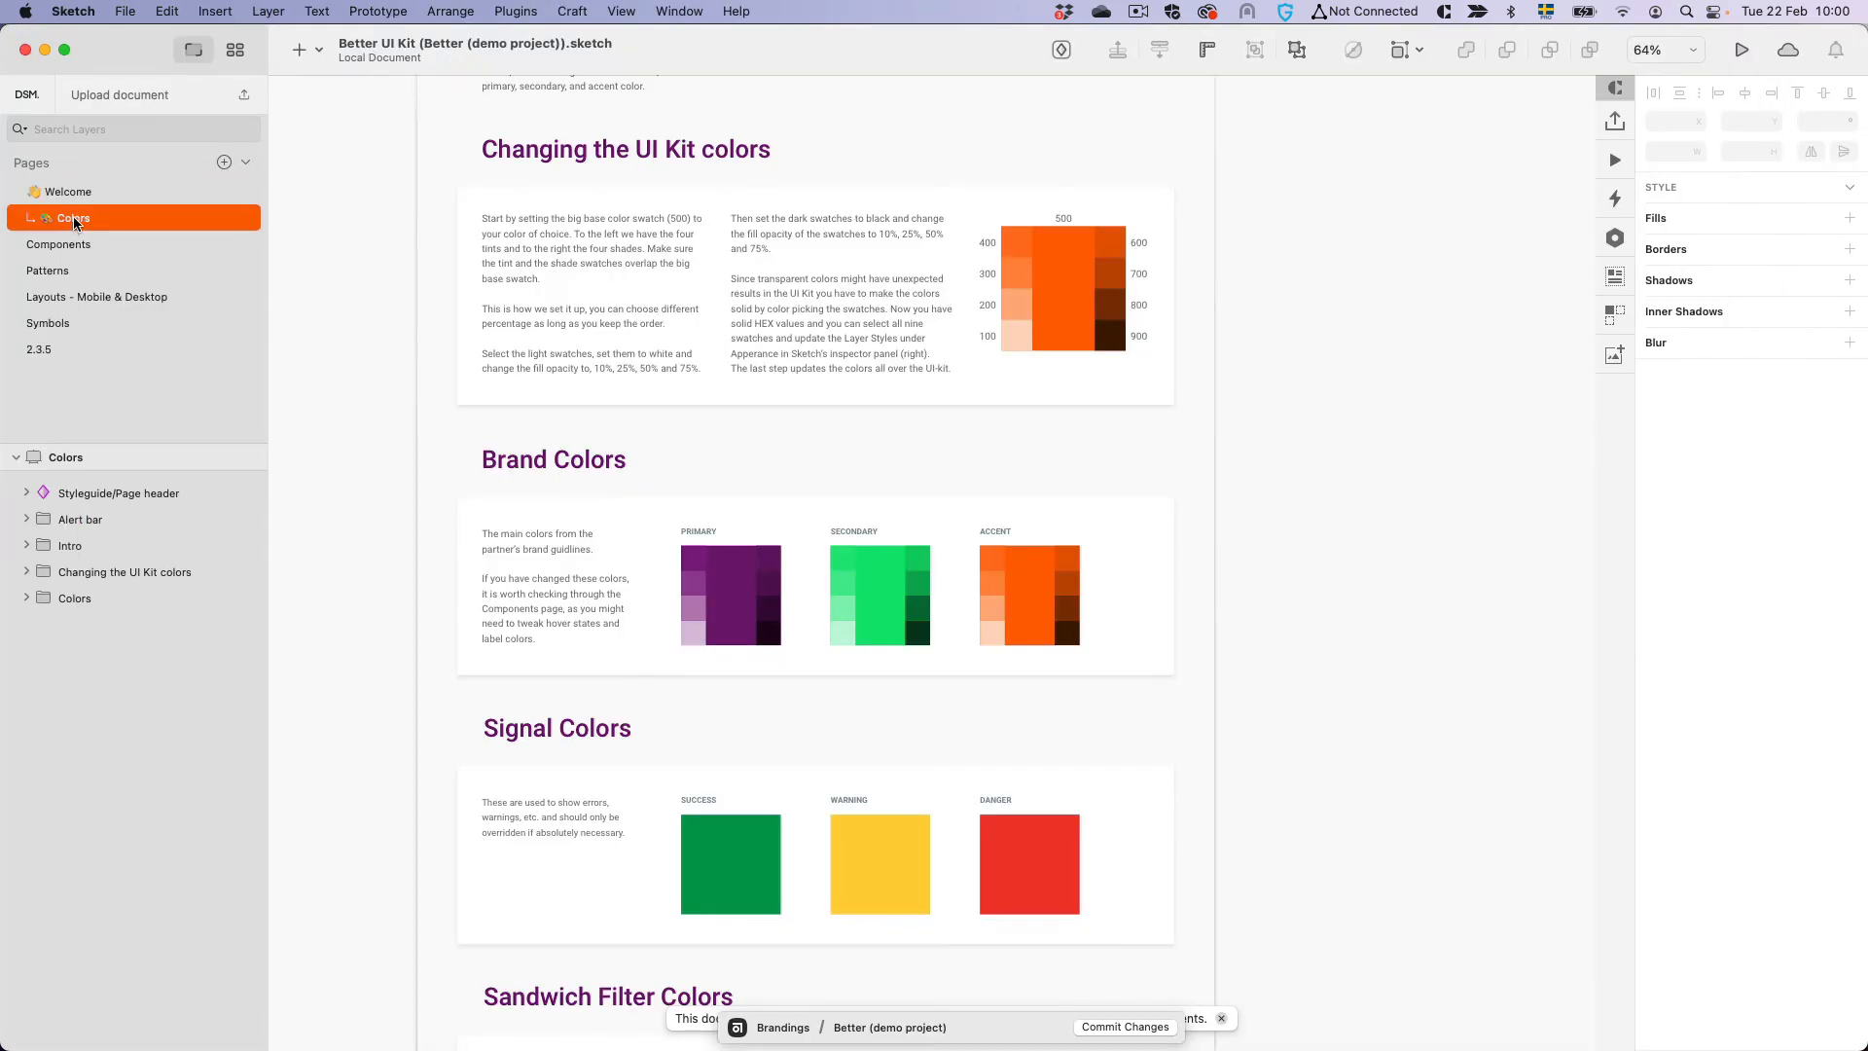
# Step: Publish the Colors page artboard to Better (demo project) with All artboards on page
pyautogui.scroll(6, 413, 254)
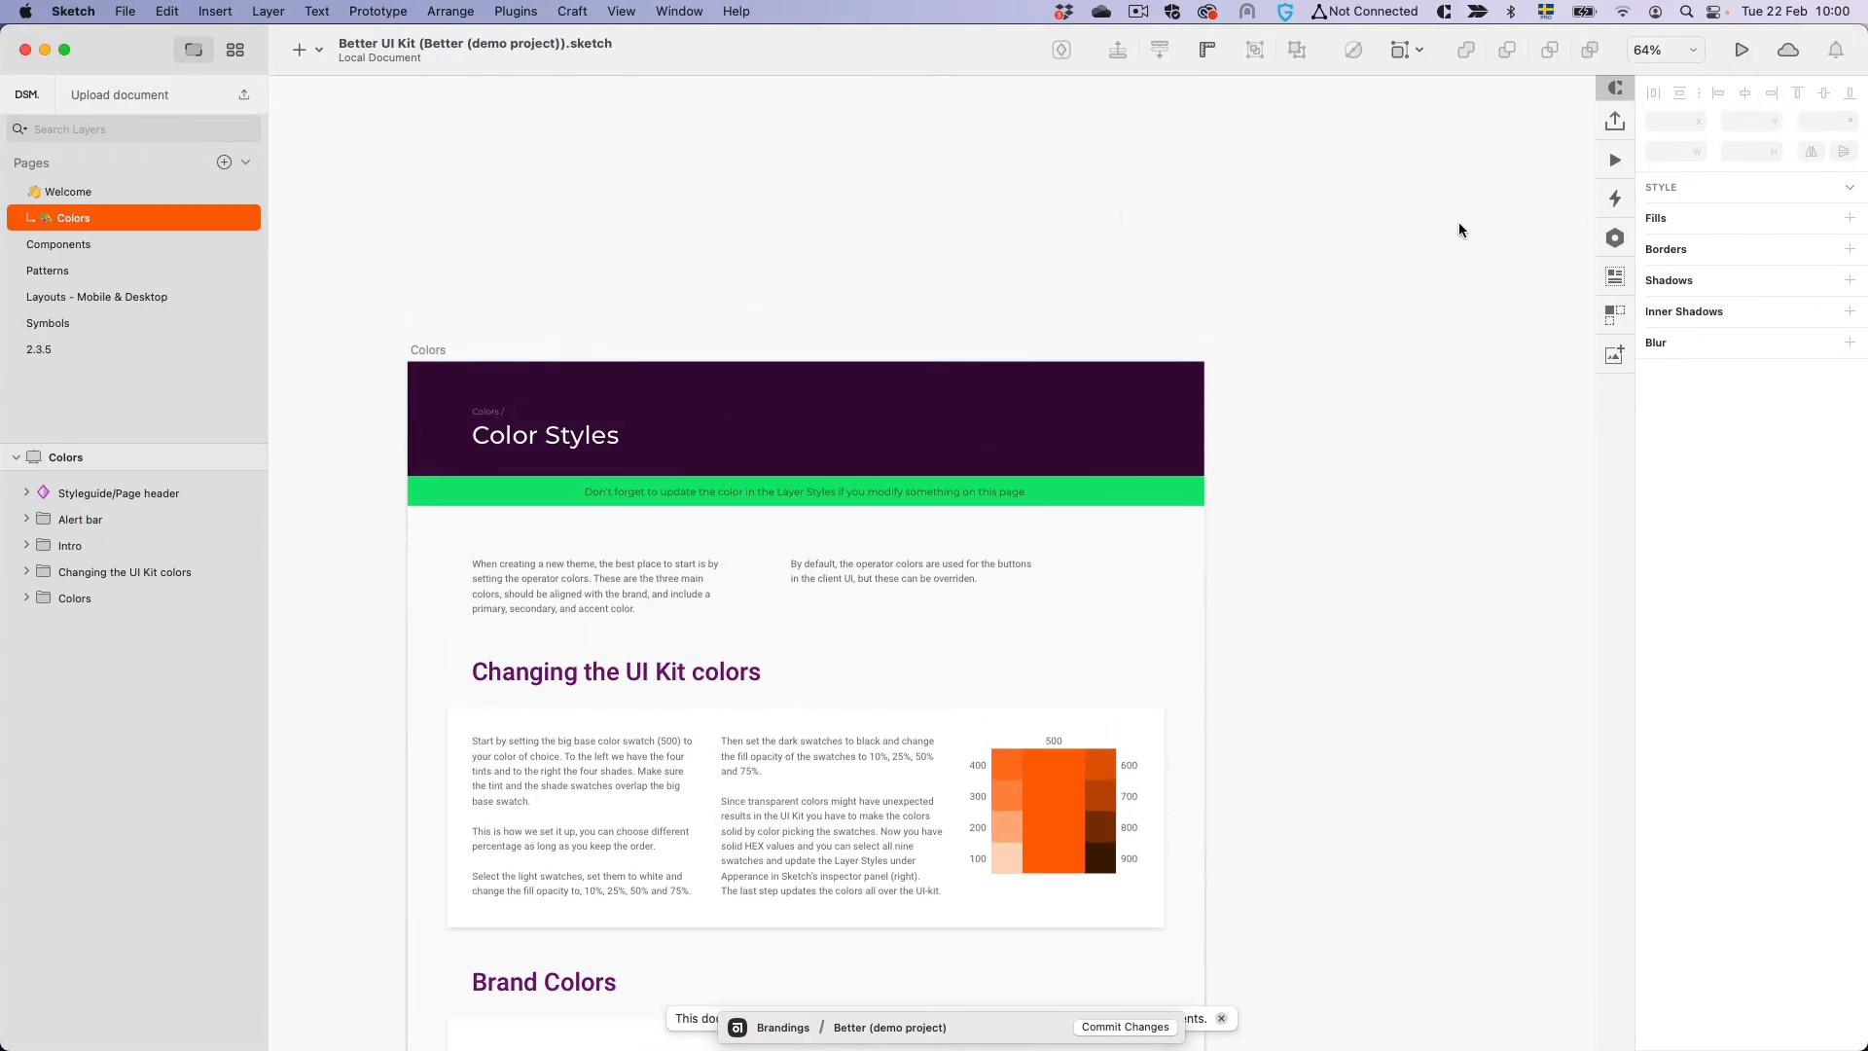
pyautogui.scroll(-1, 1461, 228)
pyautogui.click(1612, 125)
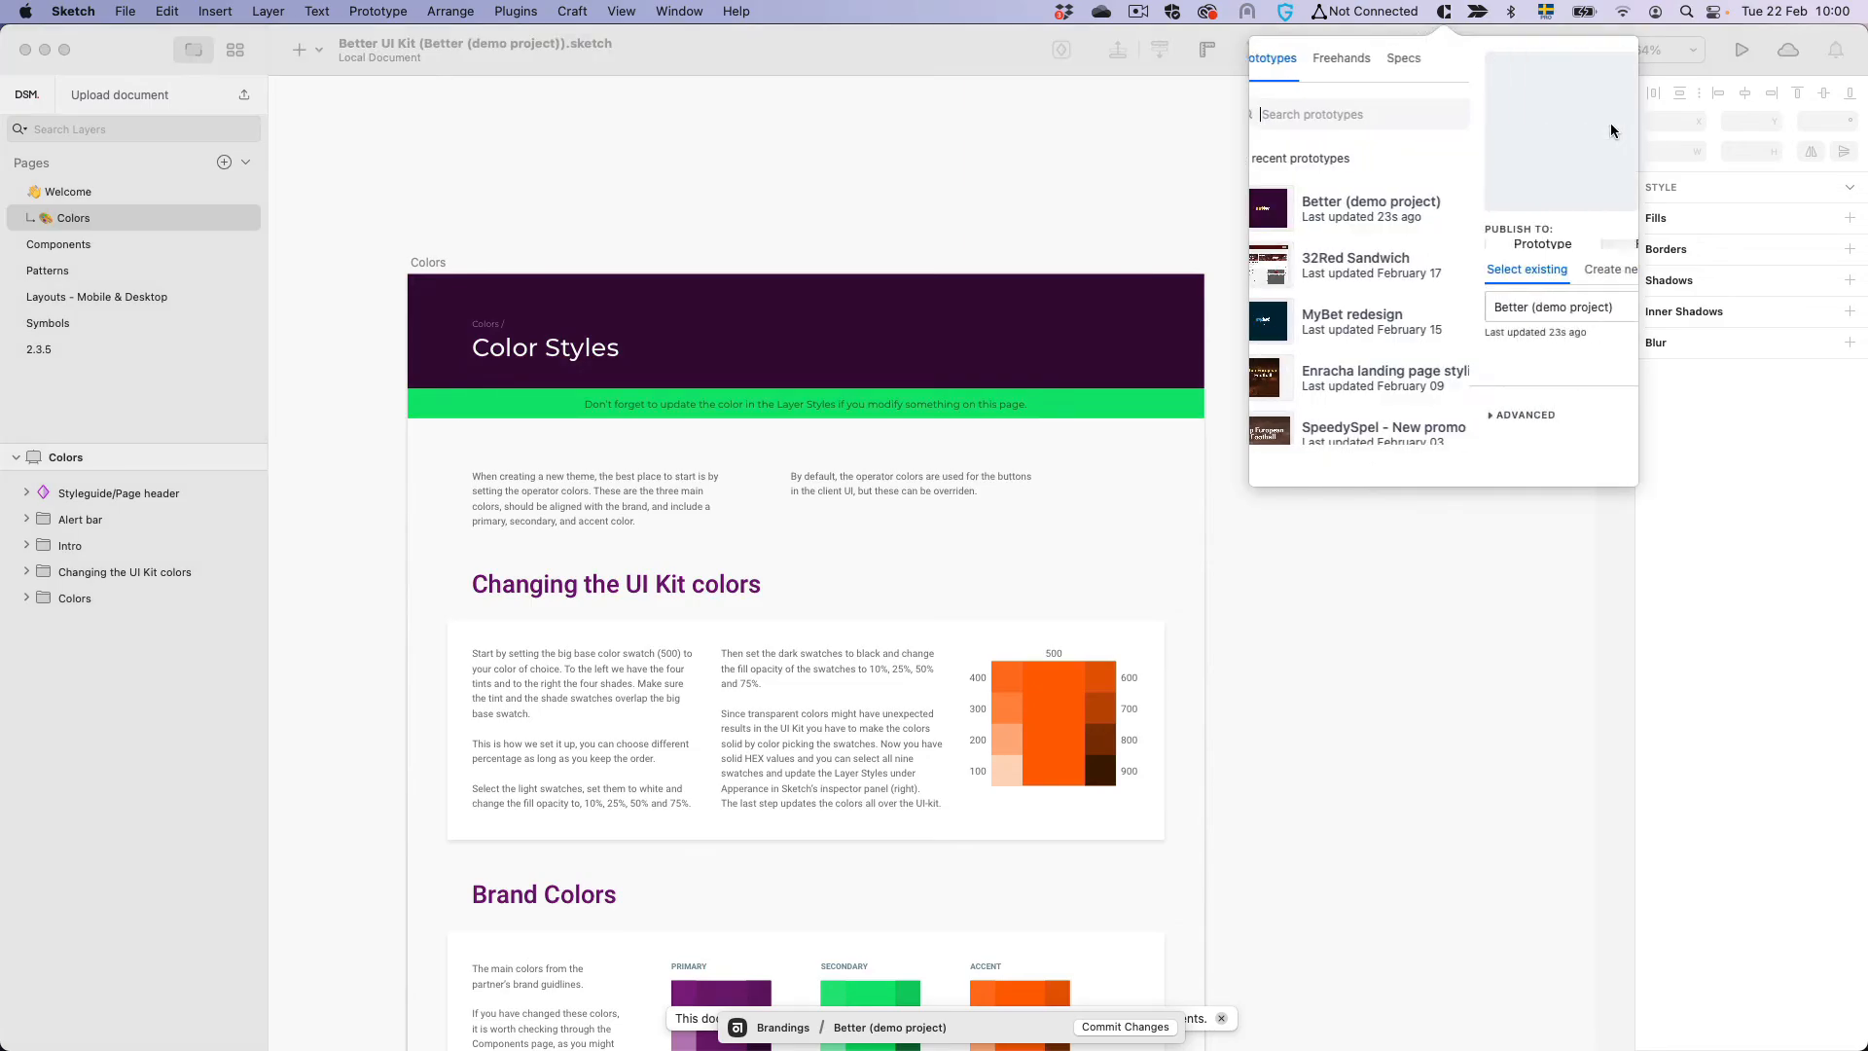
pyautogui.scroll(-5, 904, 623)
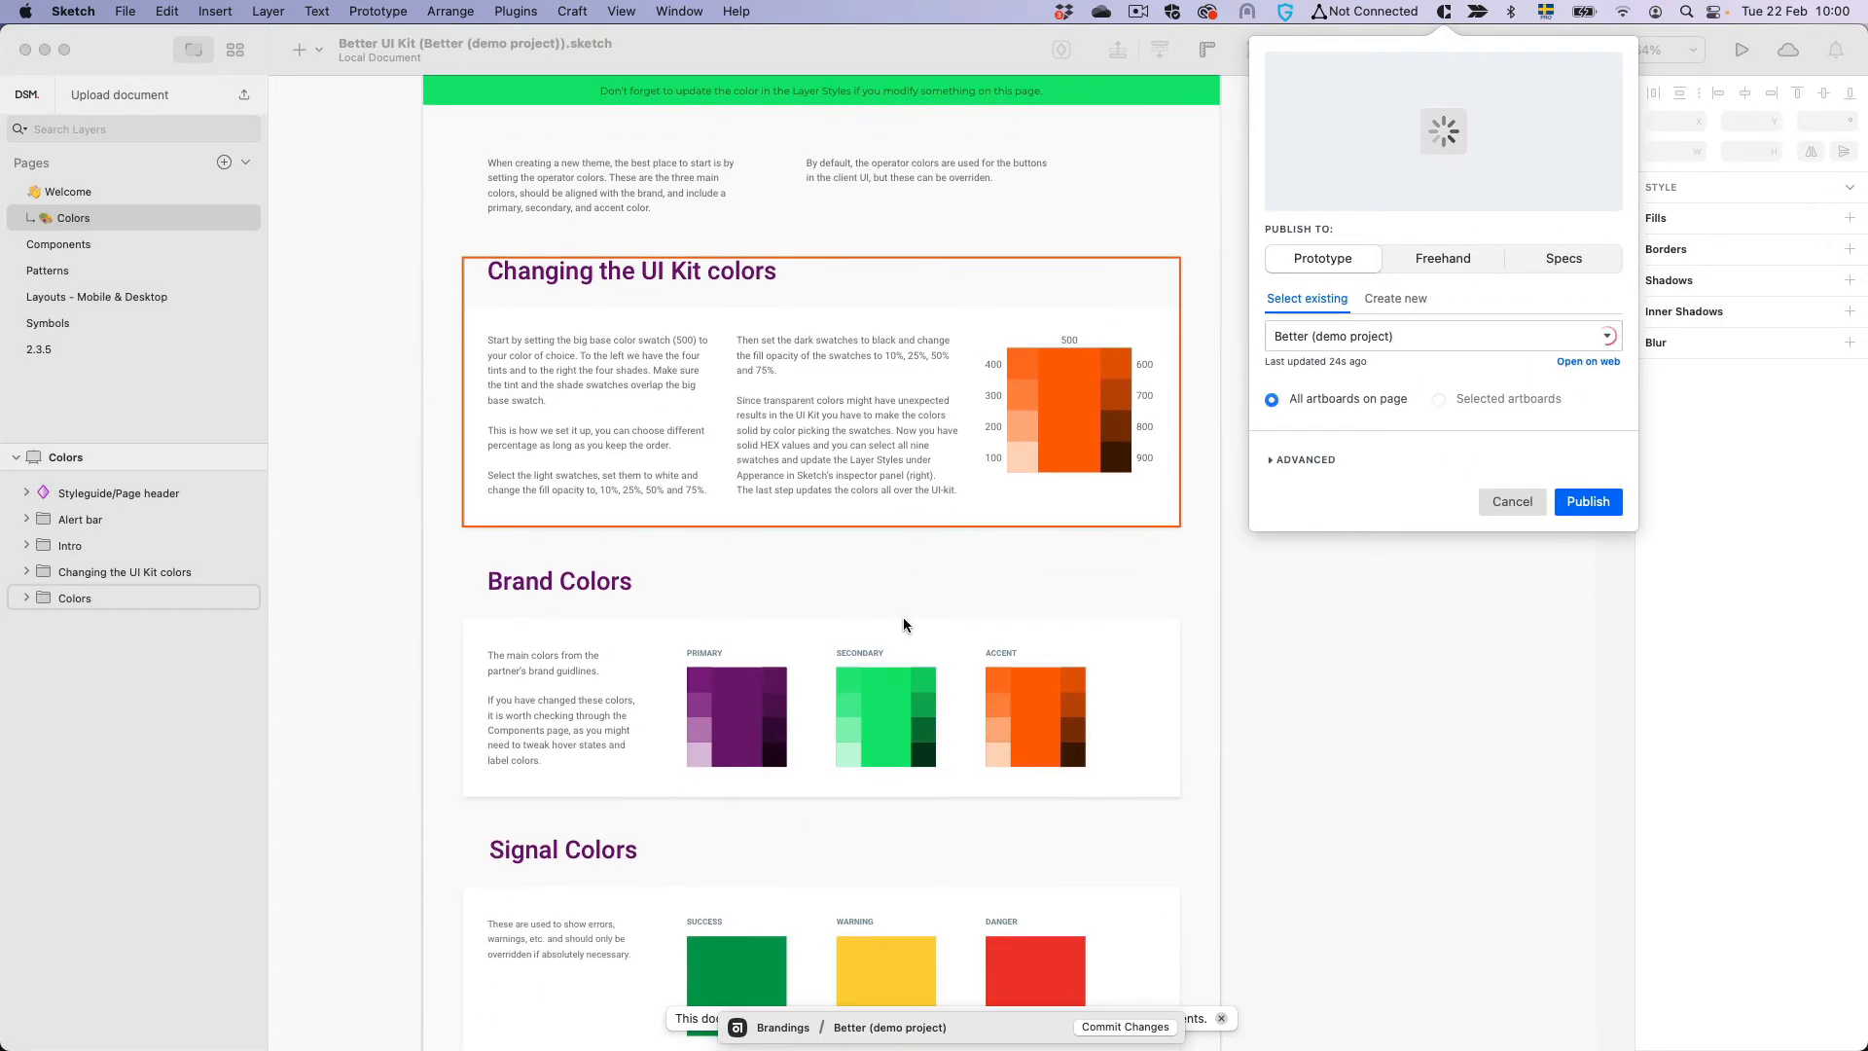
pyautogui.scroll(-3, 903, 624)
pyautogui.scroll(-5, 904, 623)
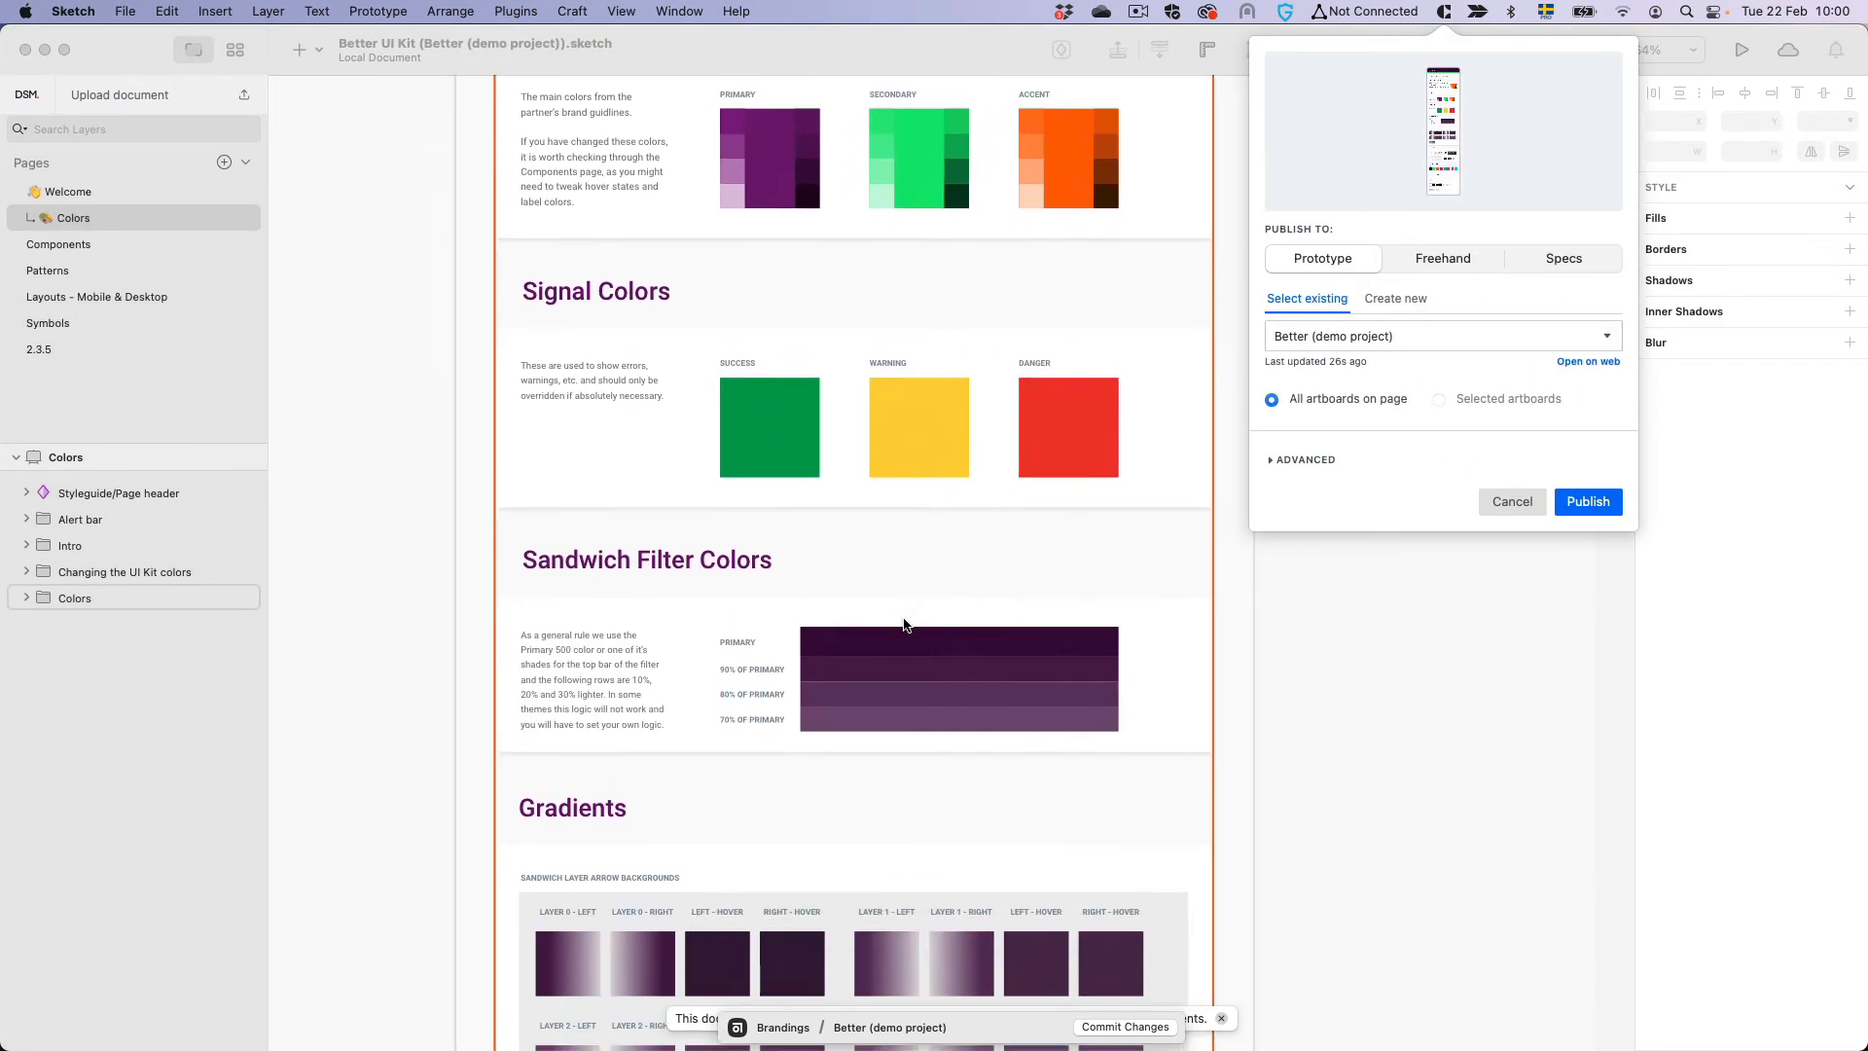
pyautogui.scroll(12, 903, 622)
pyautogui.scroll(5, 903, 616)
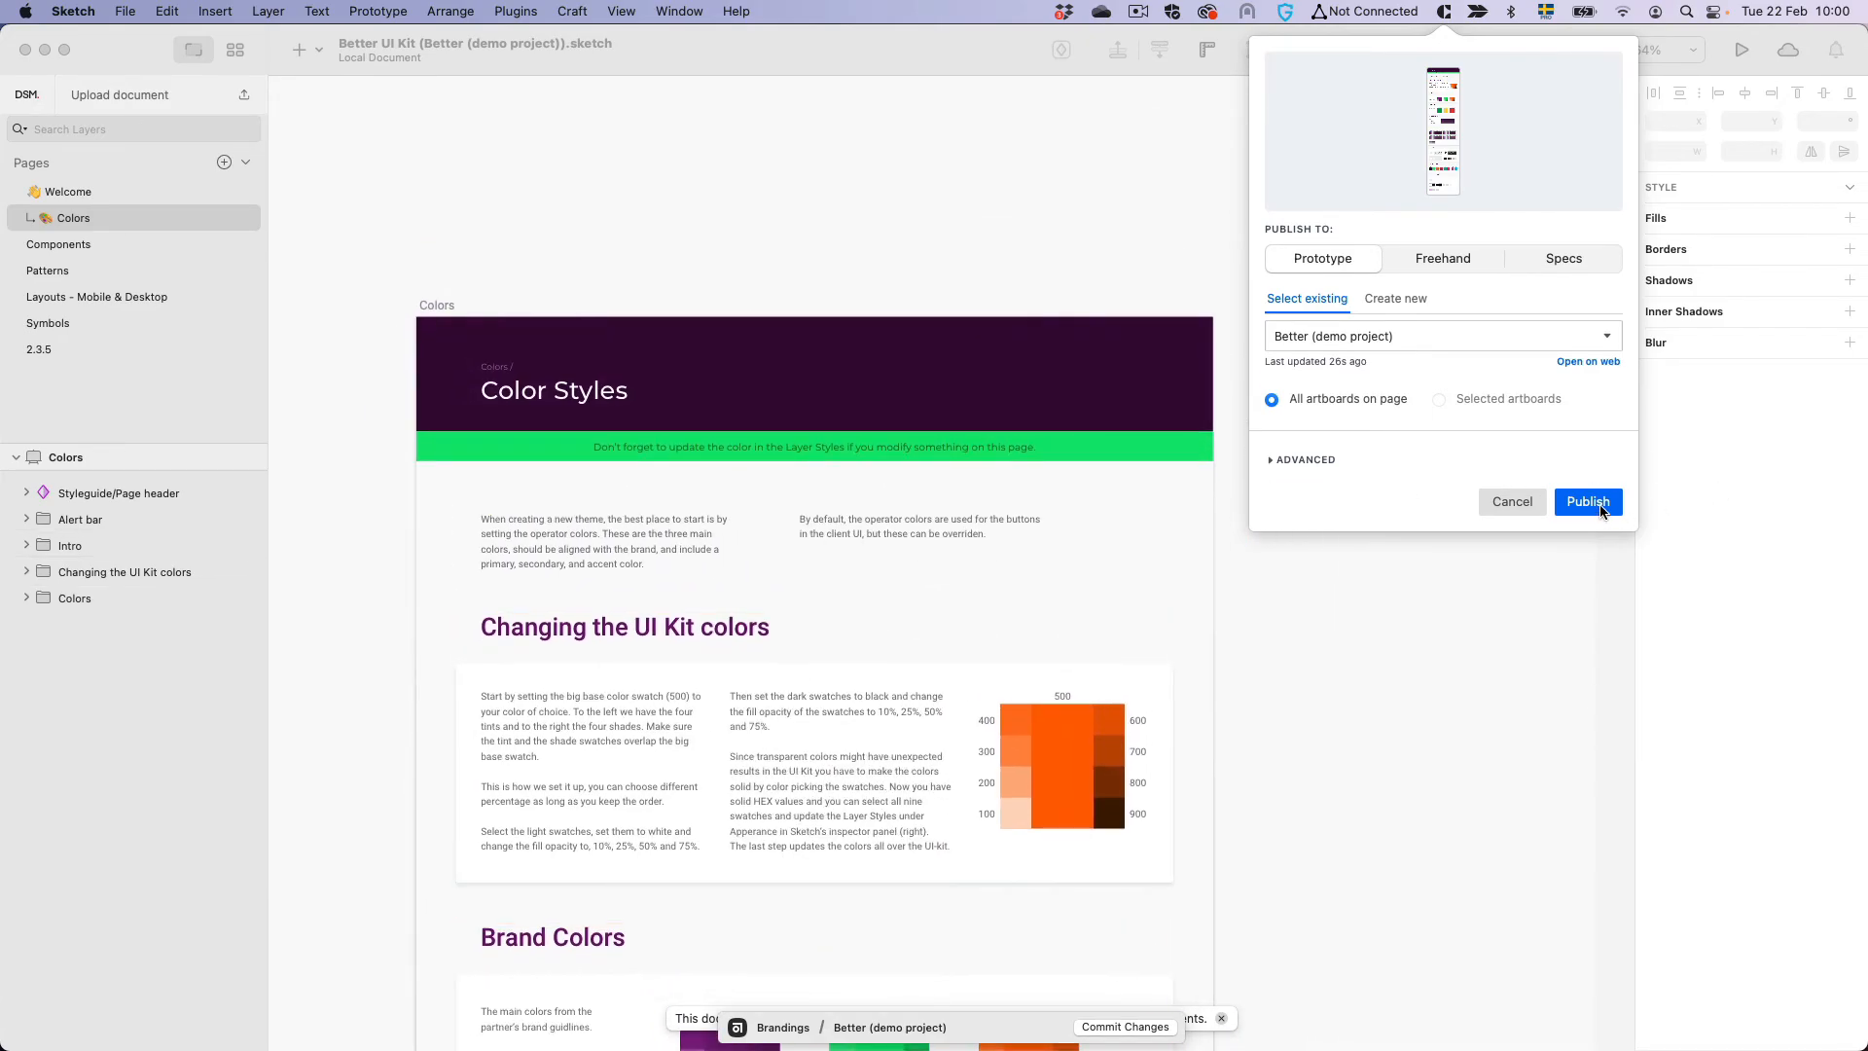
pyautogui.click(1599, 511)
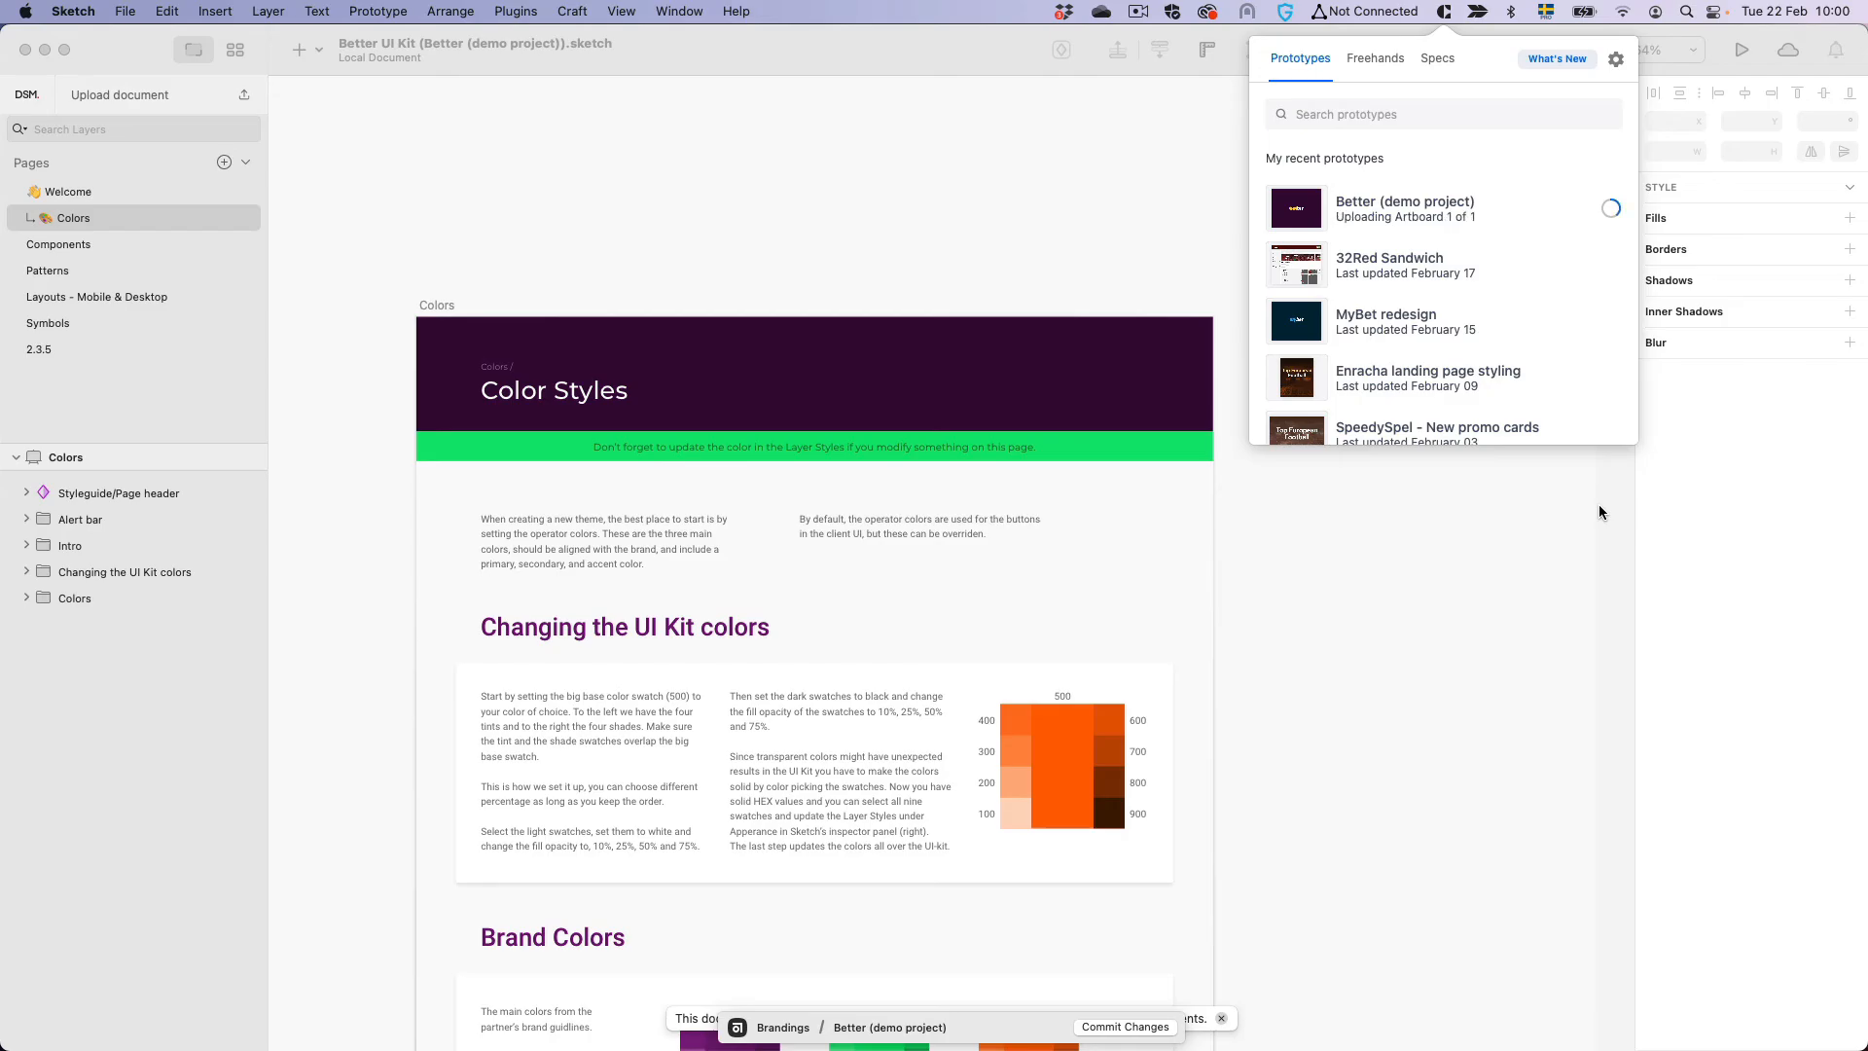
pyautogui.scroll(-3, 1597, 504)
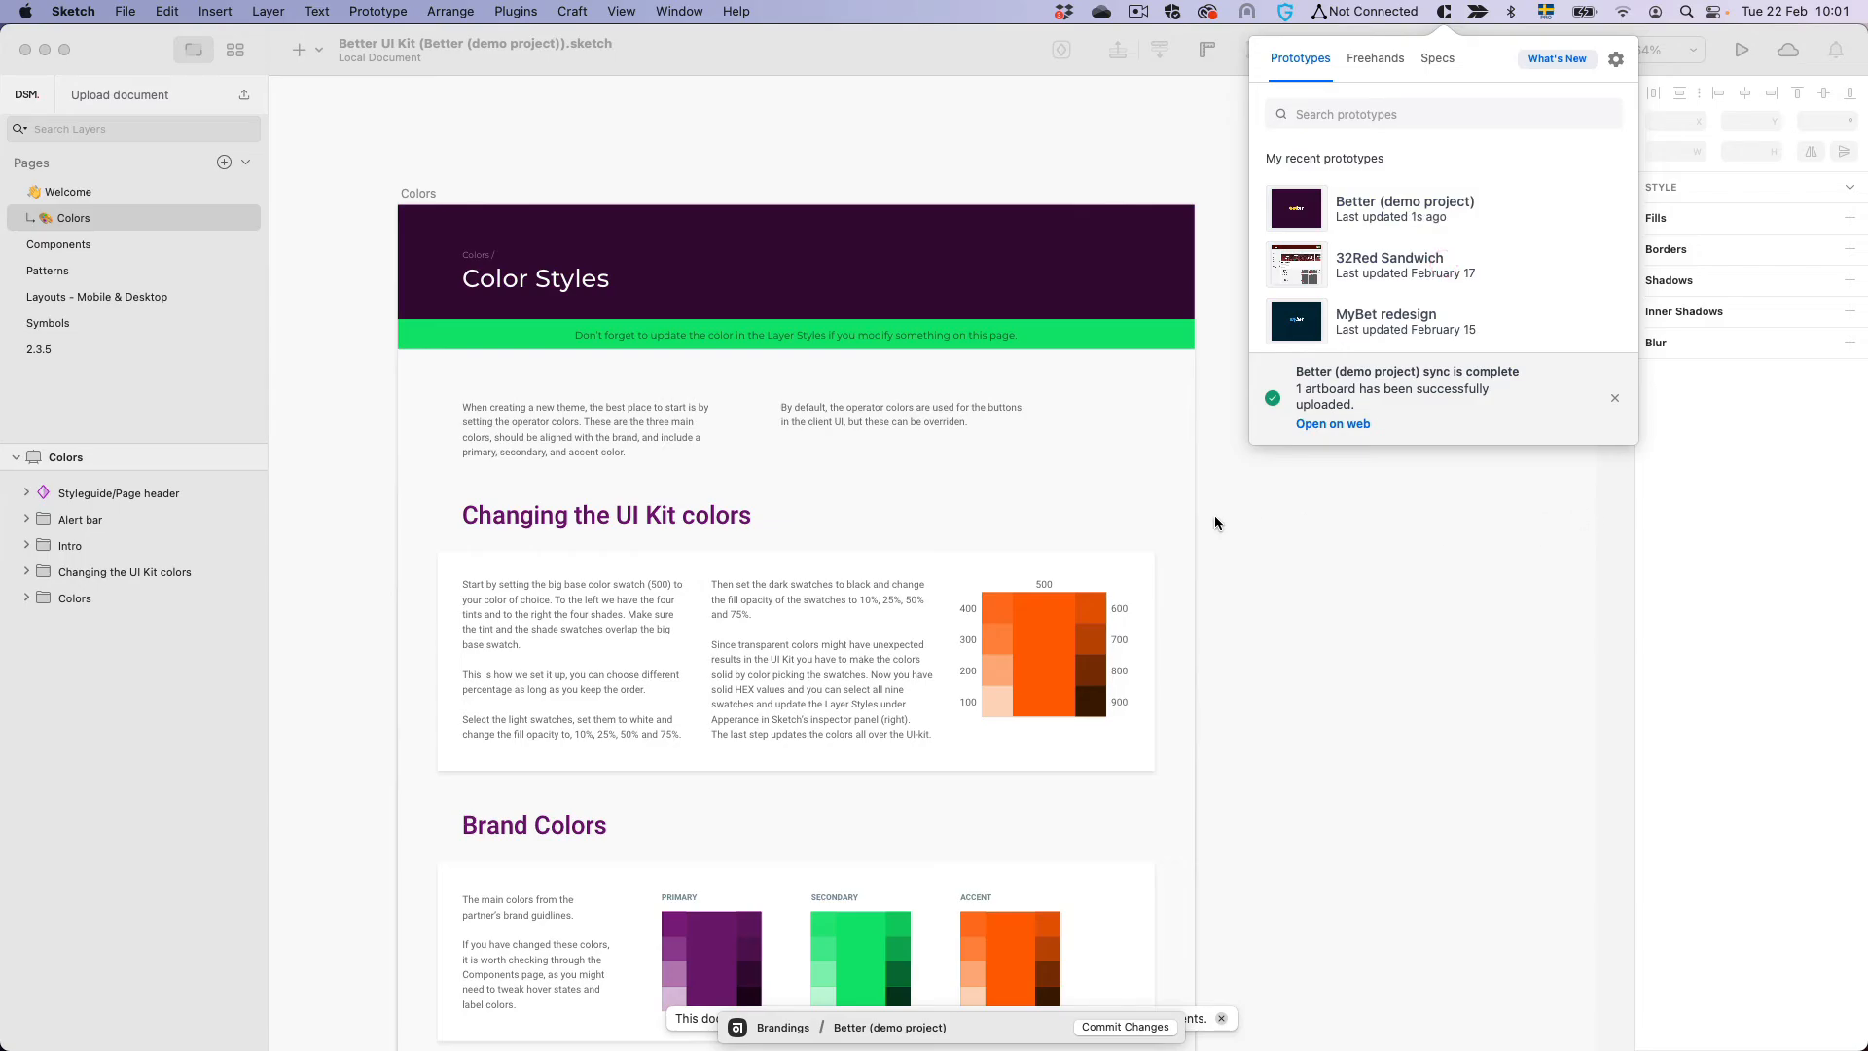
pyautogui.click(85, 243)
# Step: Zoom out on the Components page and publish all its artboards to Better (demo project)
pyautogui.click(85, 243)
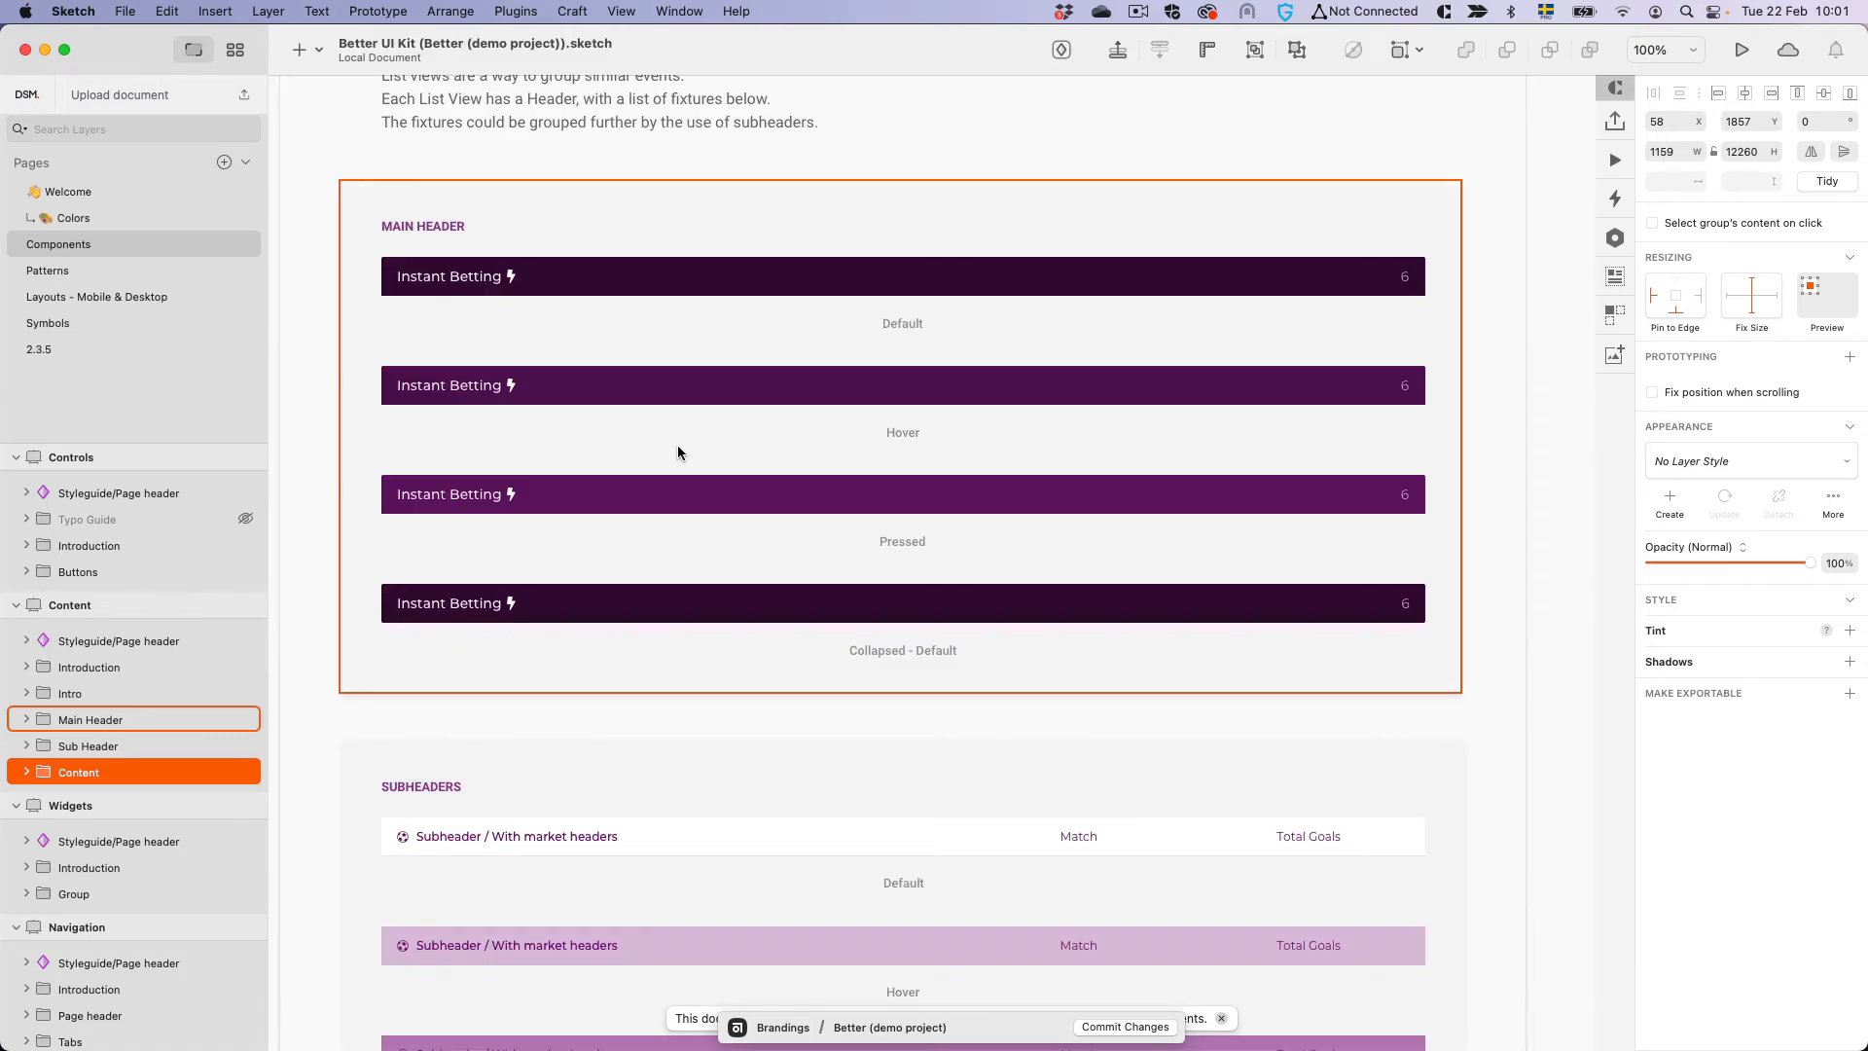
pyautogui.press('super+minus')
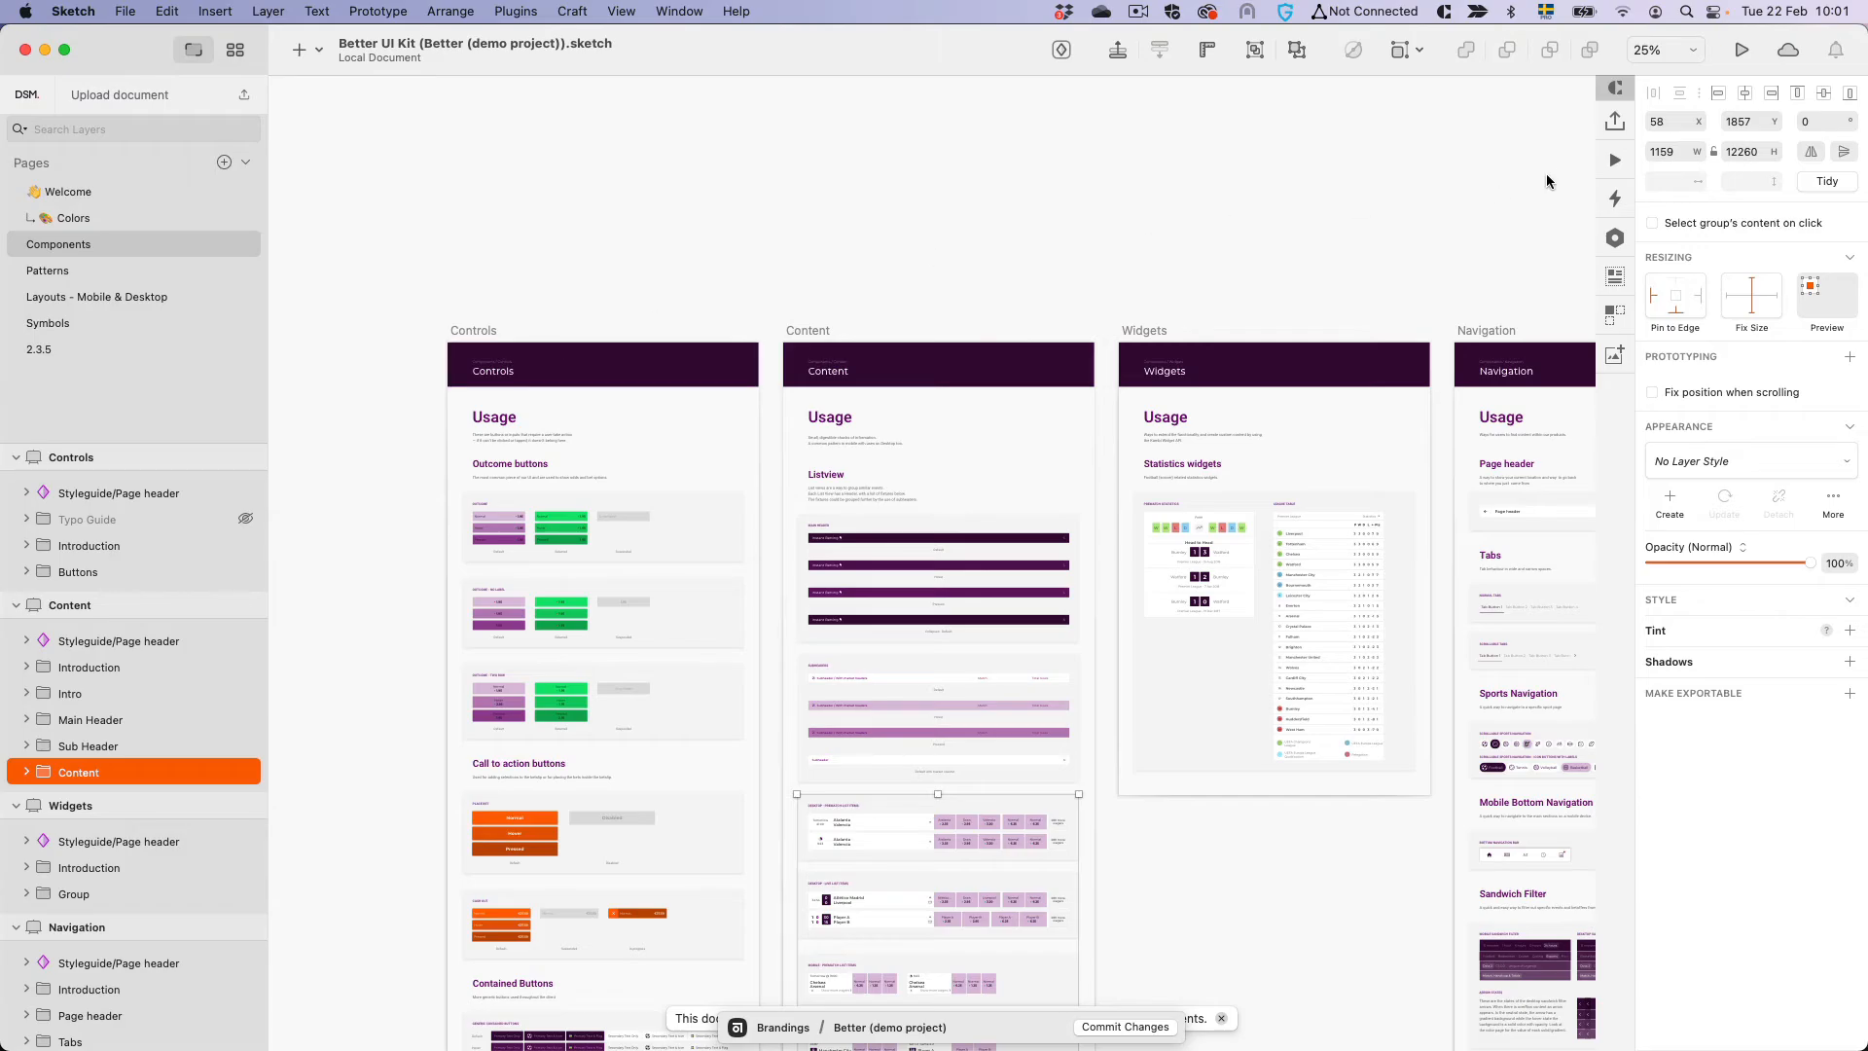
pyautogui.hscroll(5, 1498, 181)
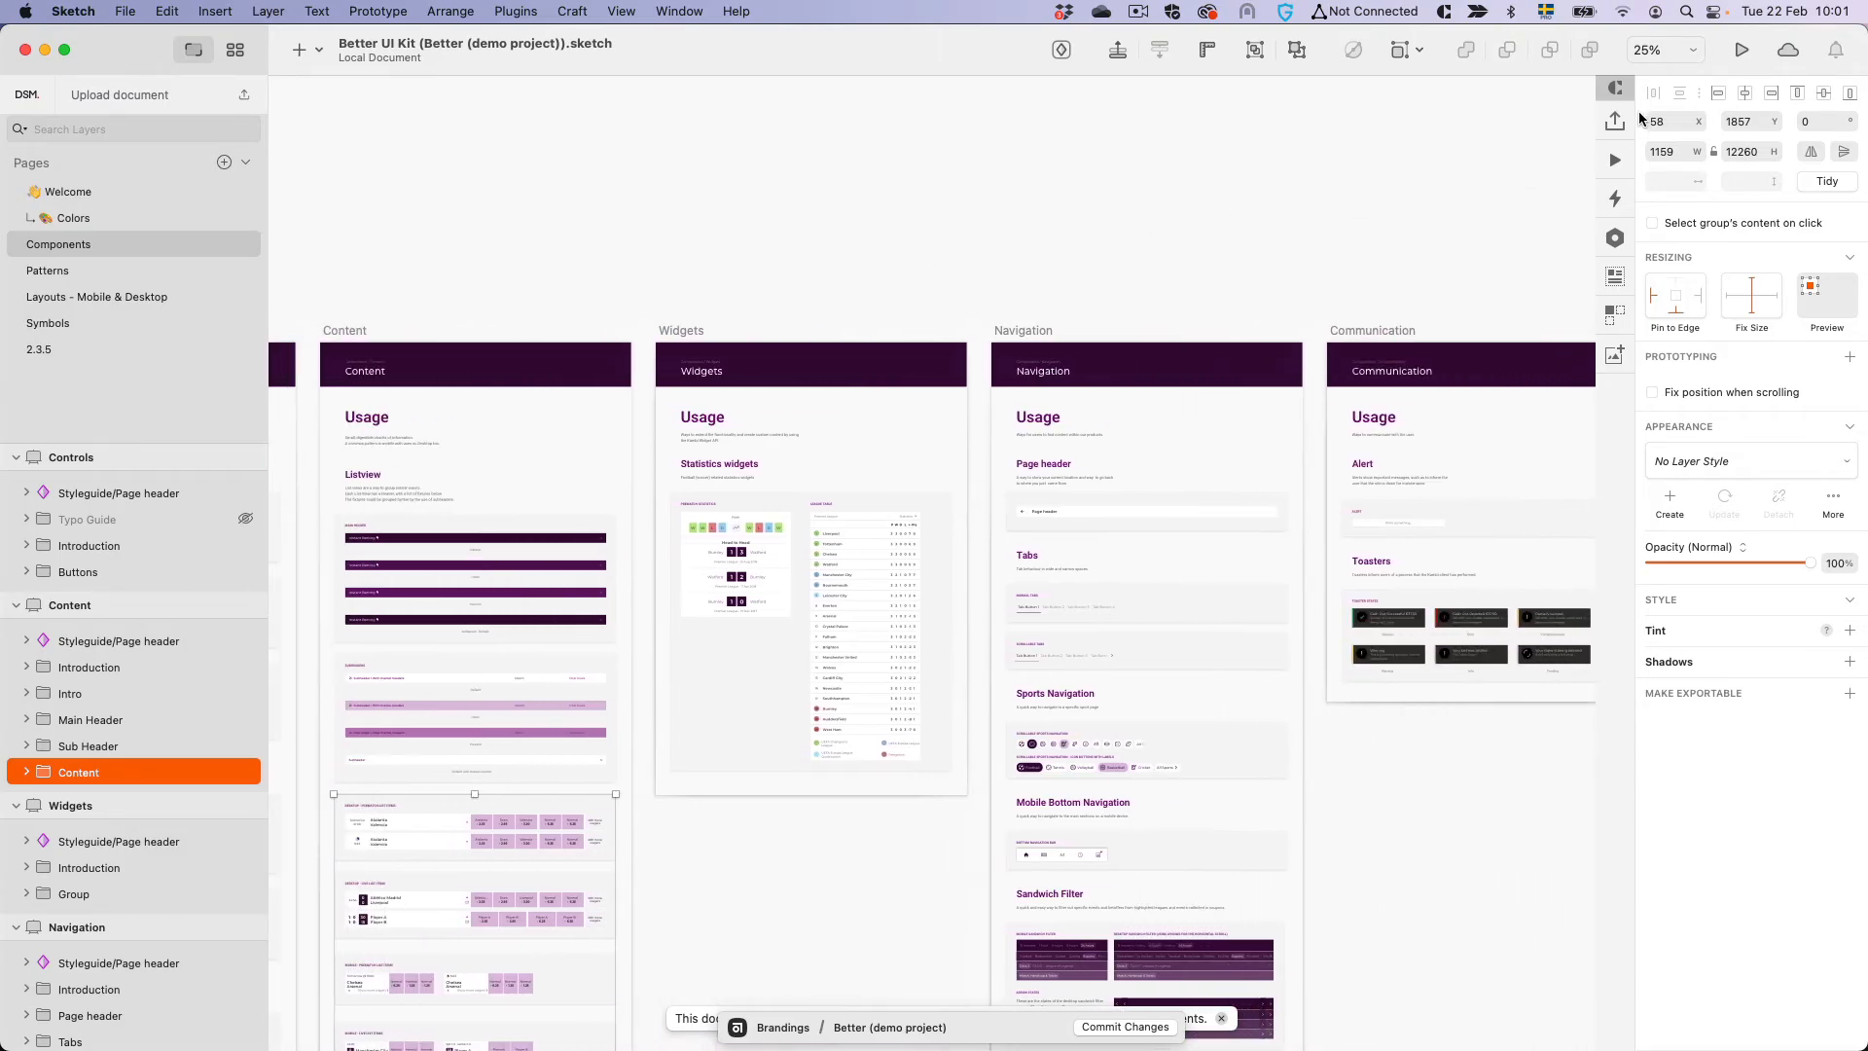
pyautogui.click(1615, 121)
pyautogui.click(1456, 390)
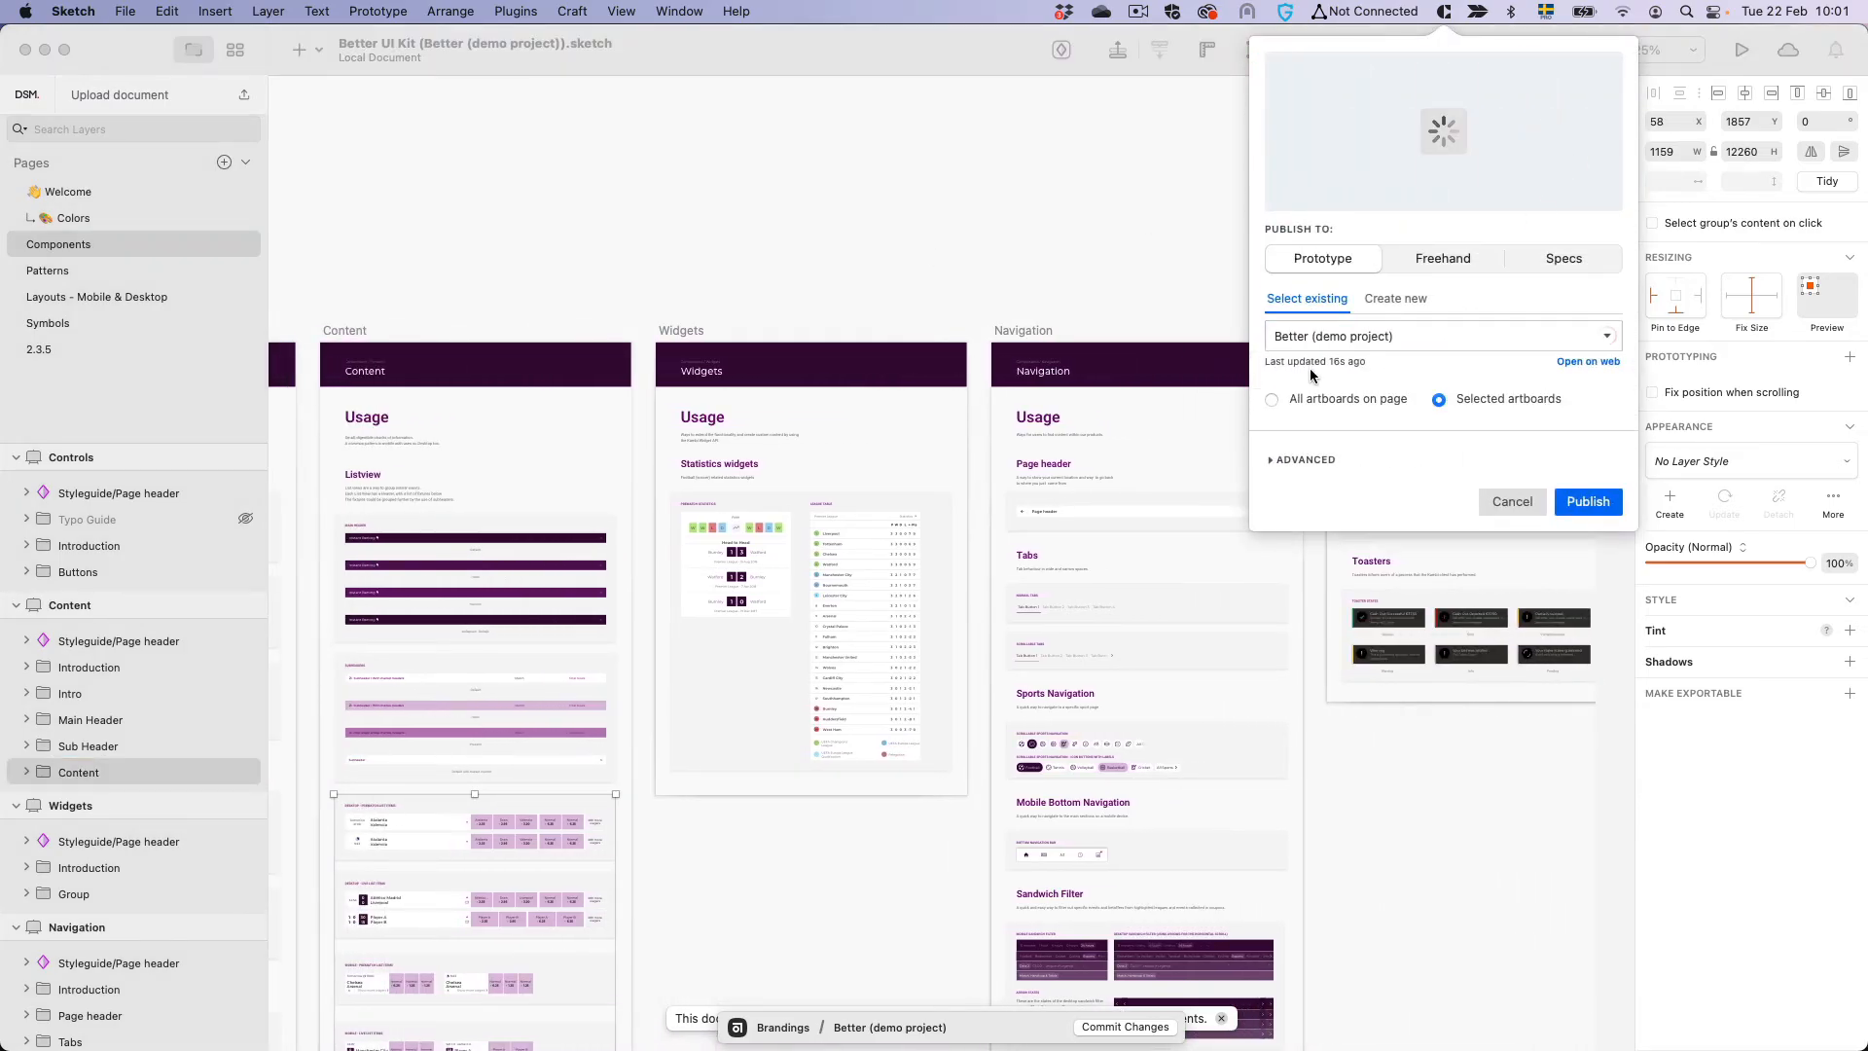
pyautogui.click(1272, 400)
pyautogui.click(1588, 502)
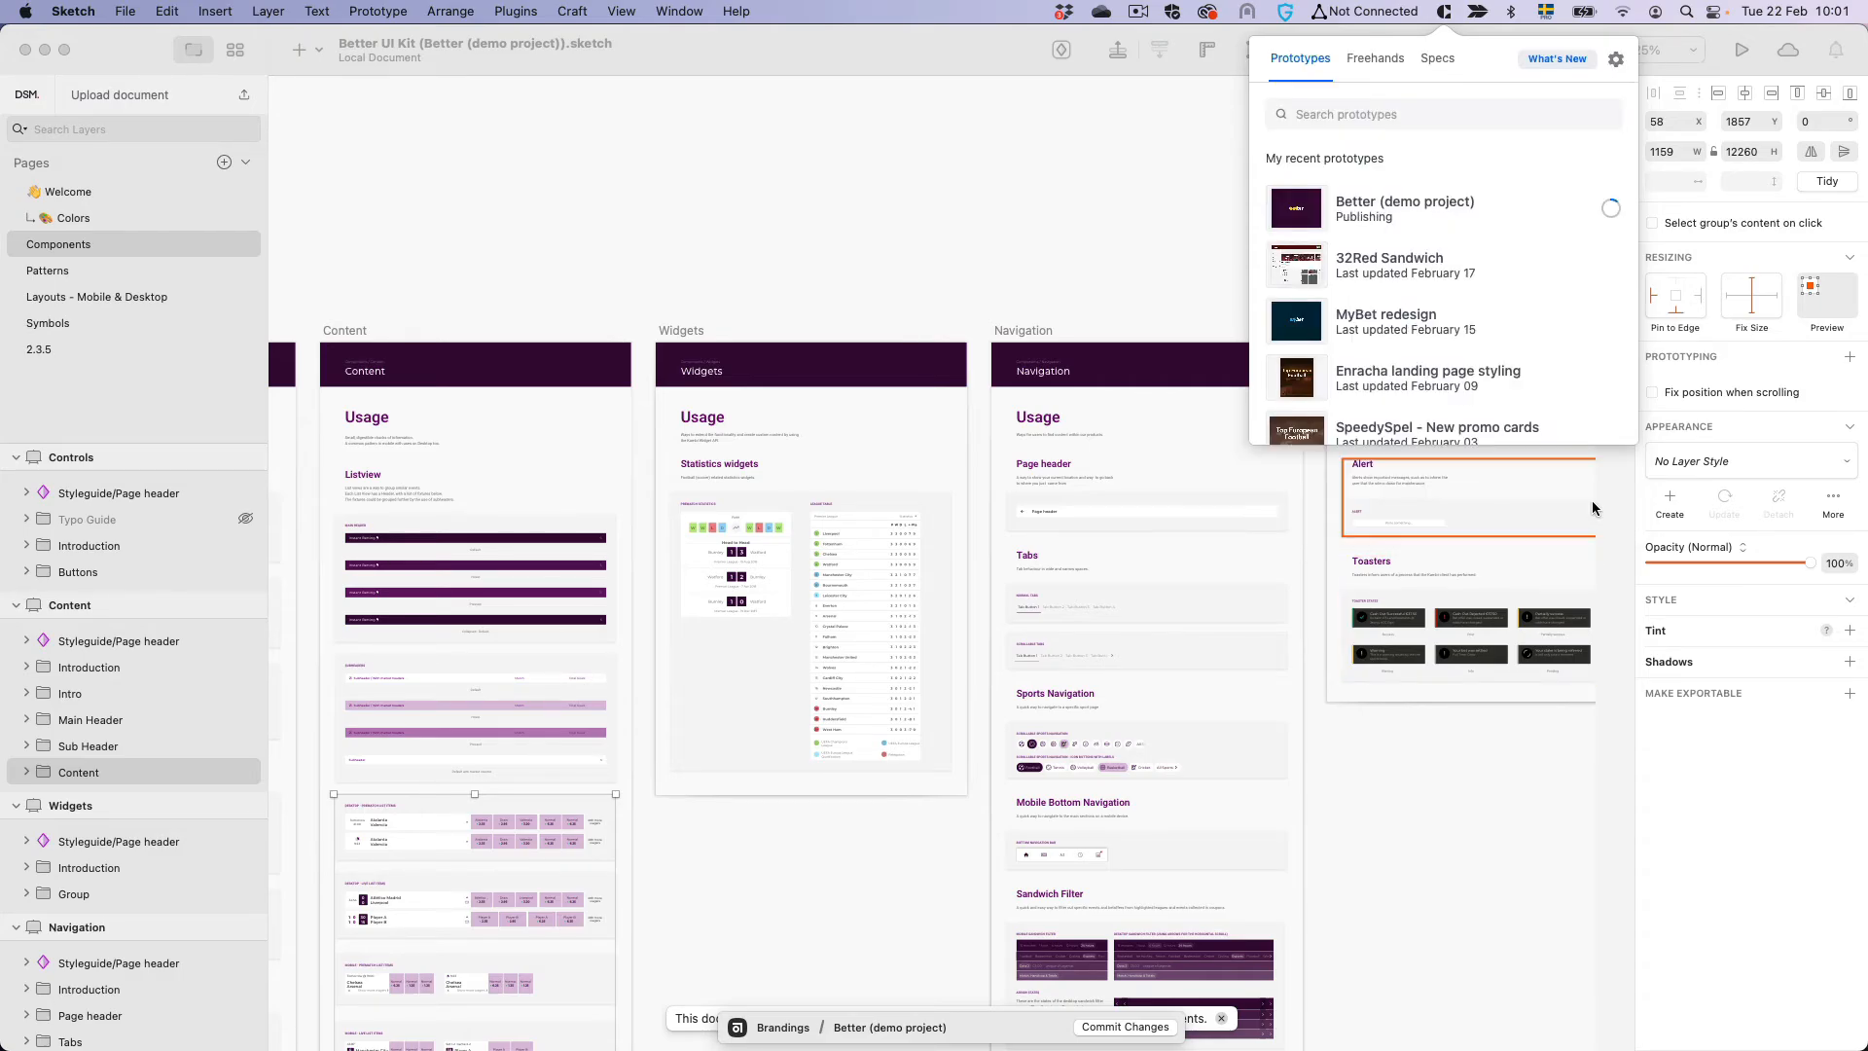
pyautogui.press('super+Tab')
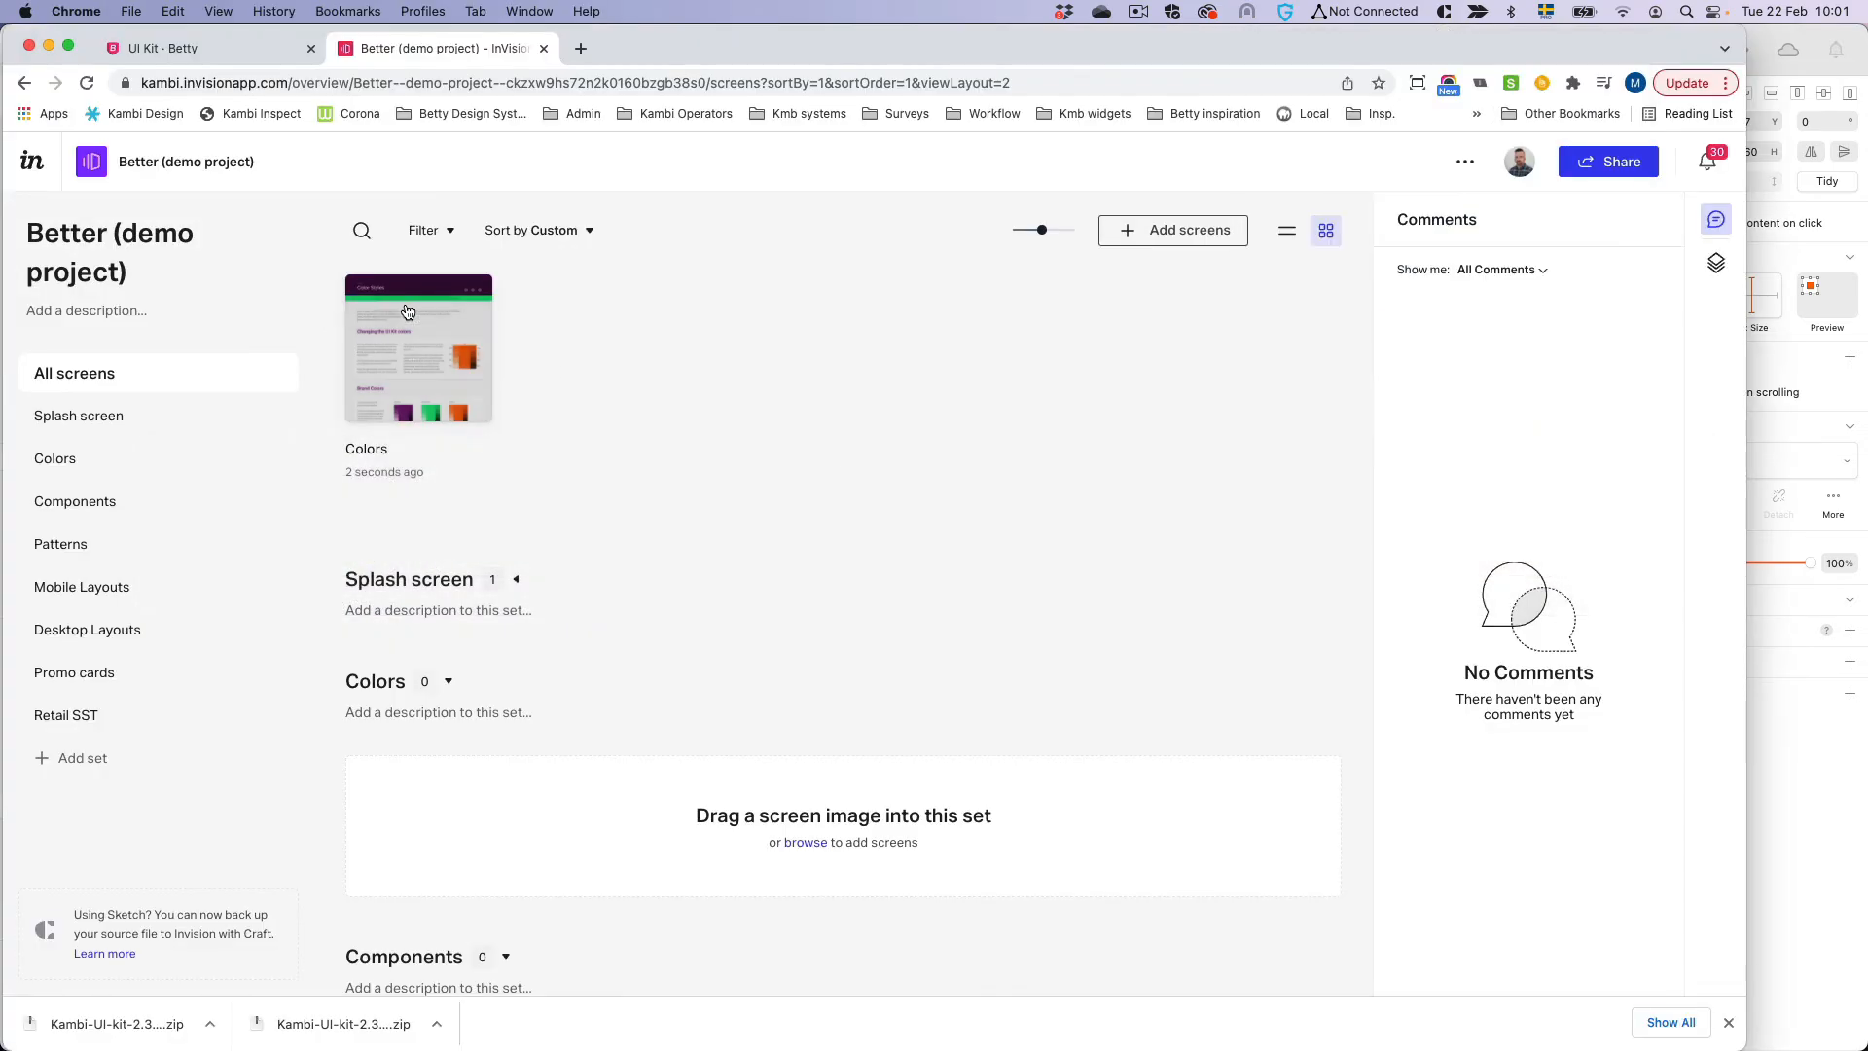
# Step: Drag the Colors screen into the Colors set, collapse it, and return to Sketch
pyautogui.moveTo(416, 331); pyautogui.dragTo(555, 822)
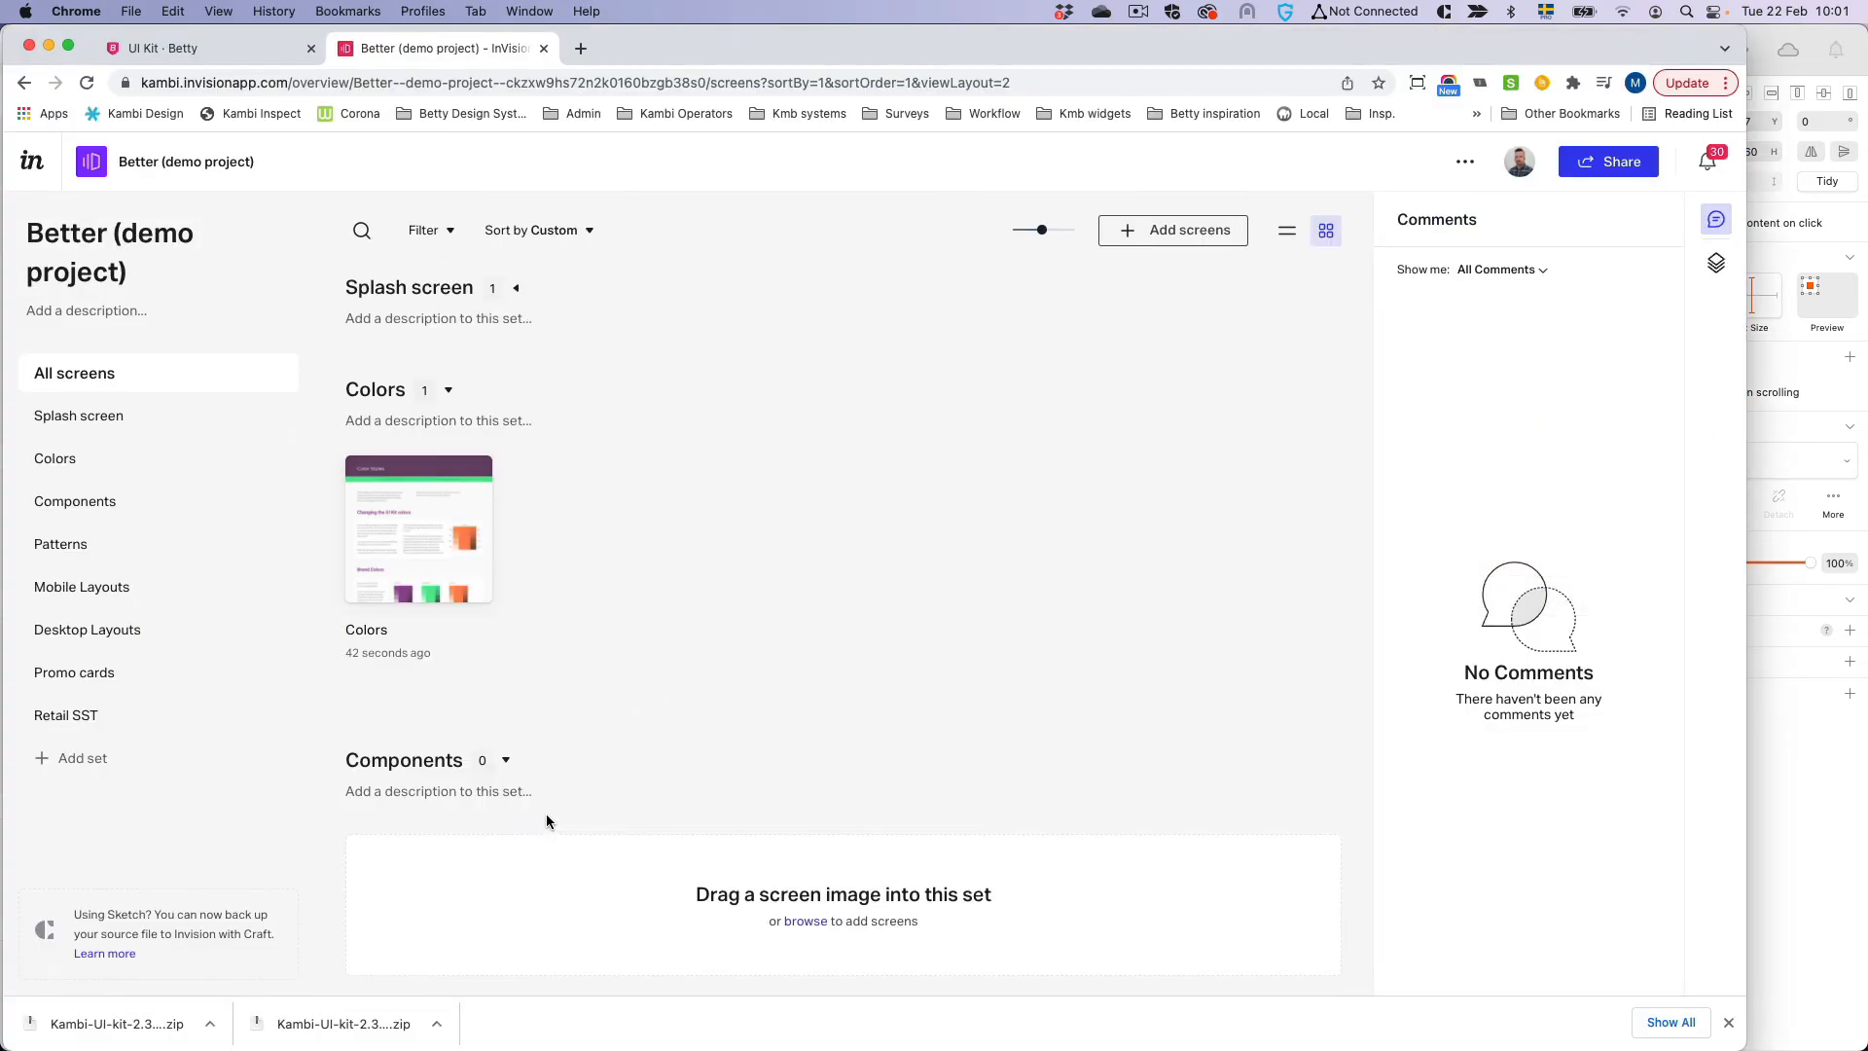
pyautogui.click(449, 390)
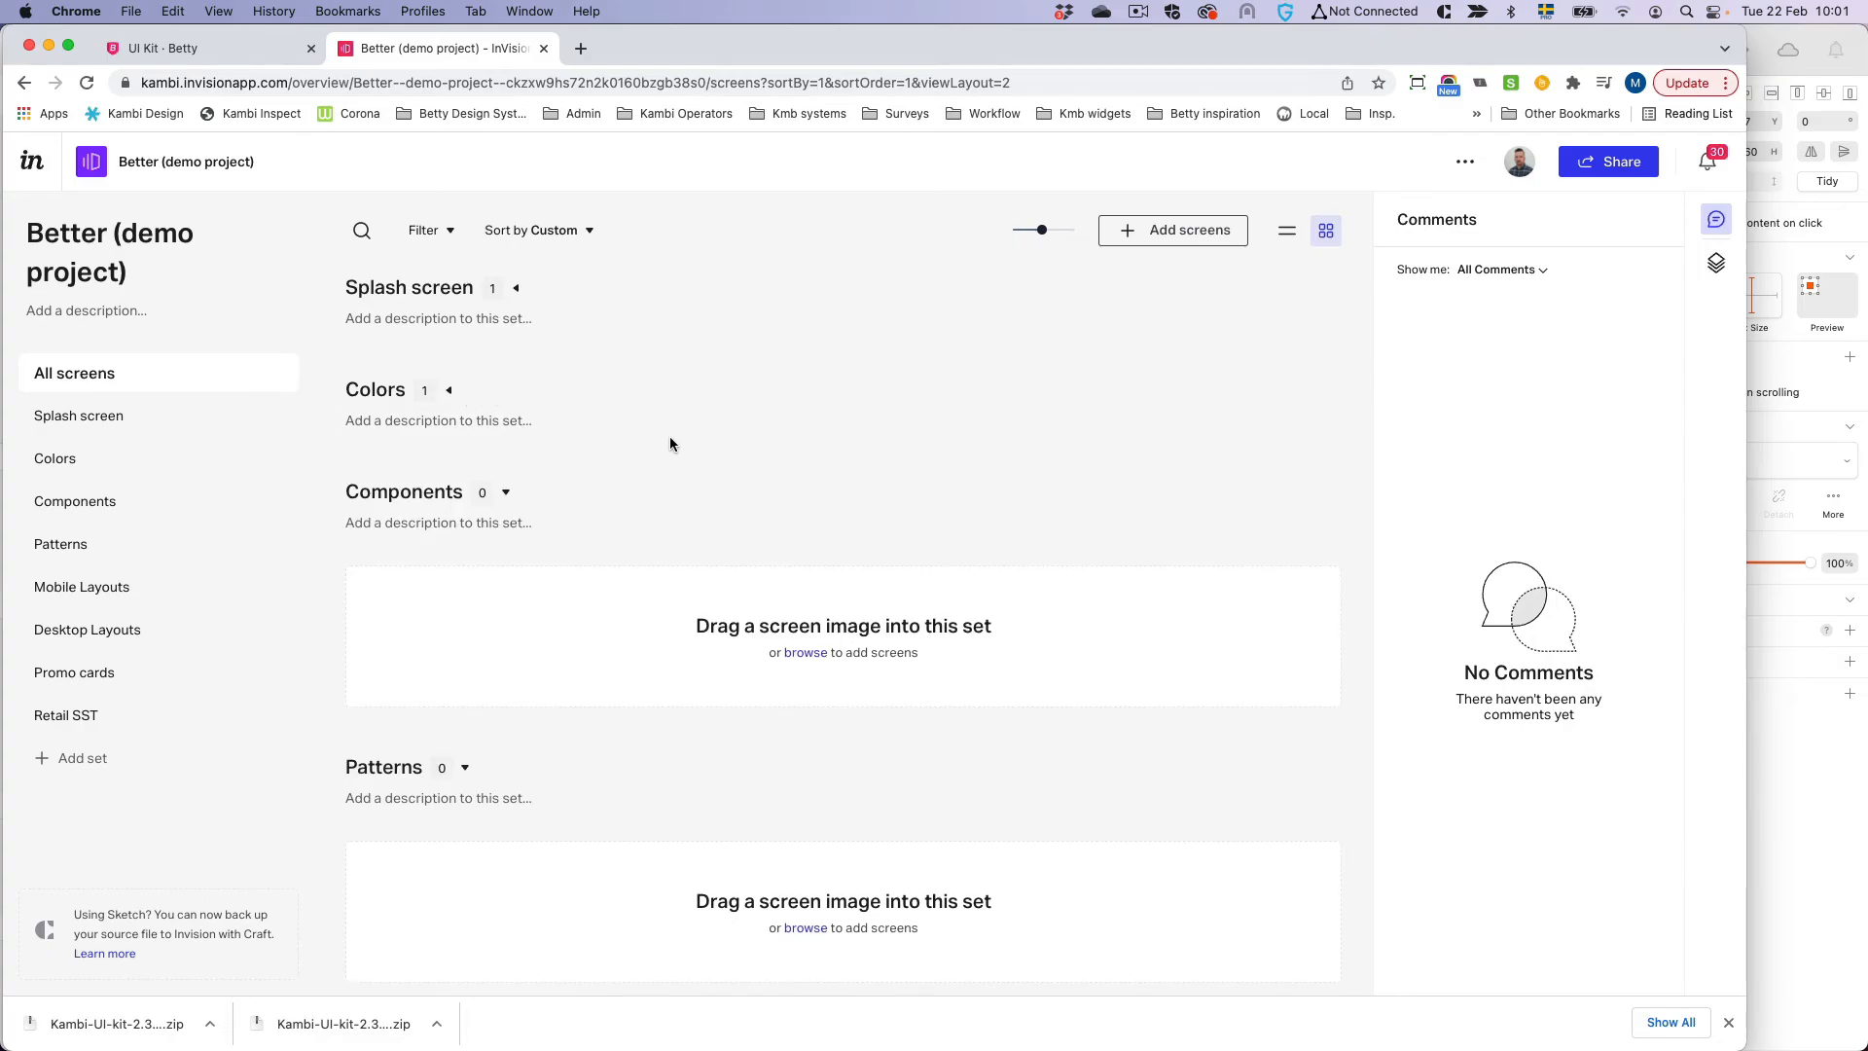
pyautogui.press('super+Tab')
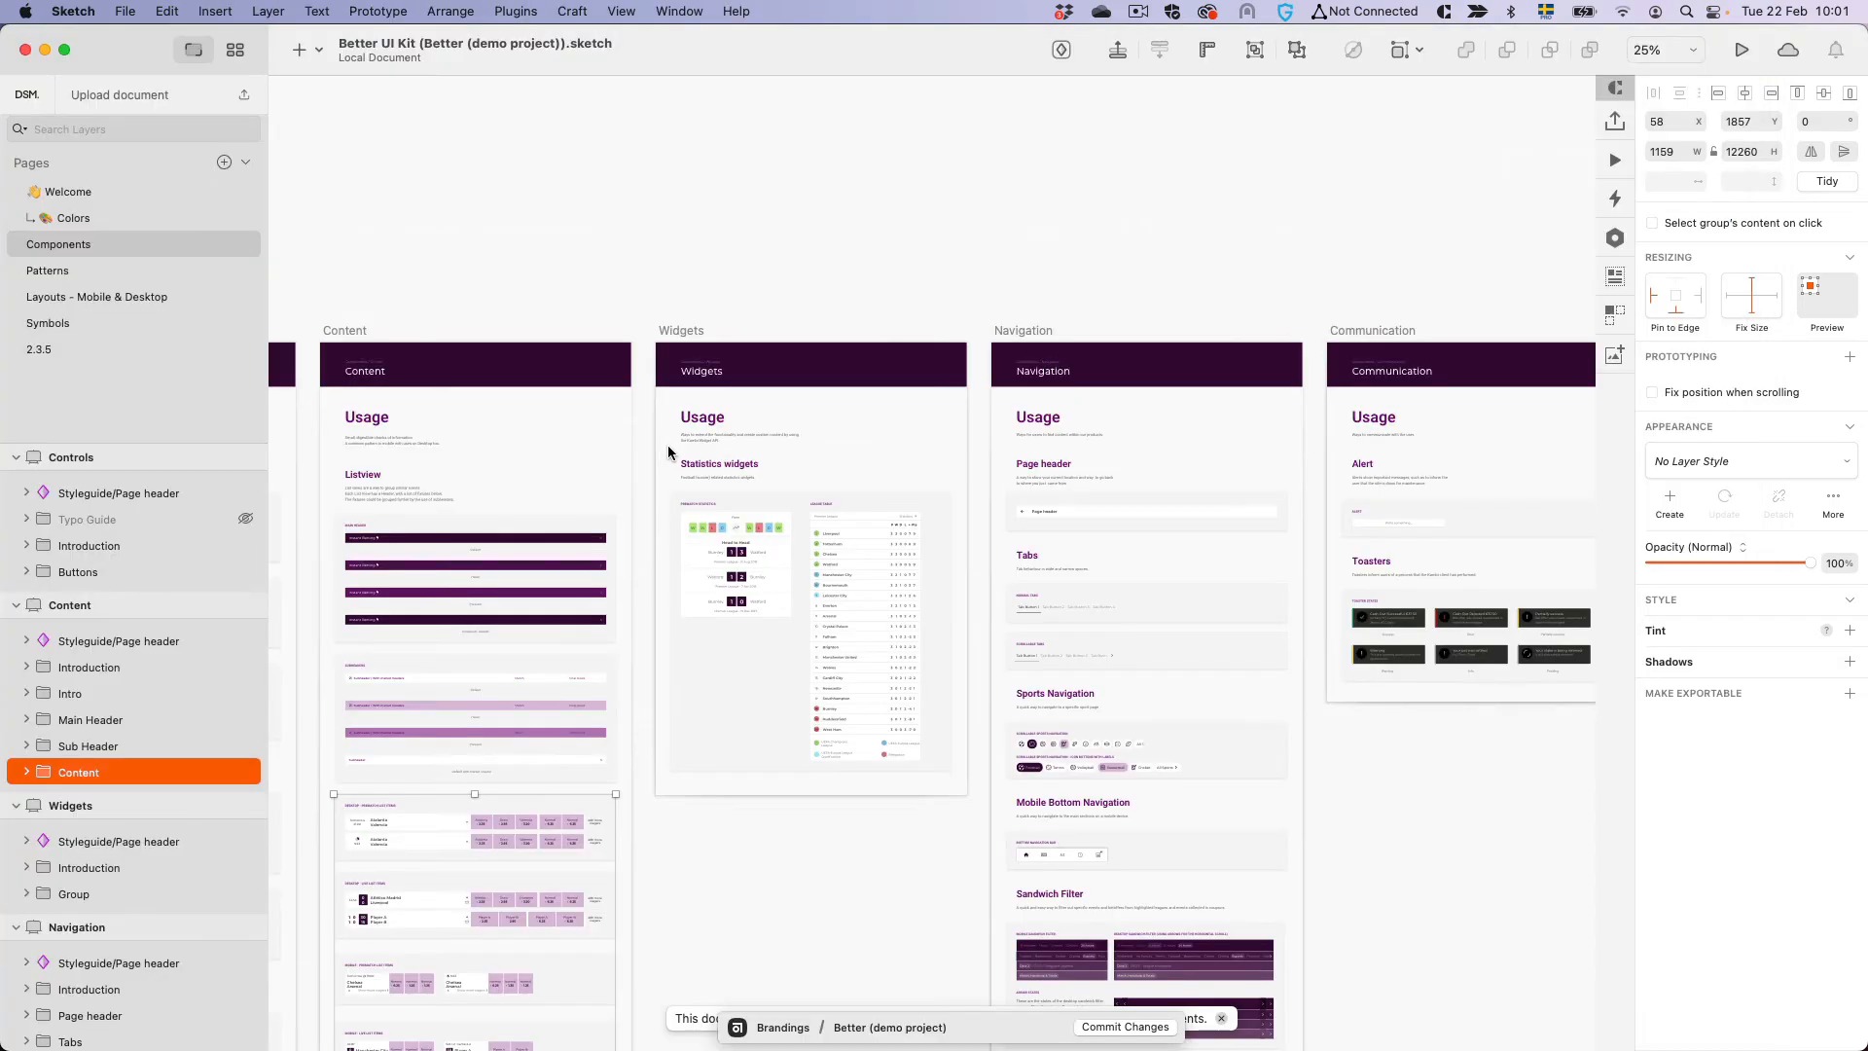
# Step: Check the Craft publish-to-InVision options, dismiss them, and switch to the Patterns page
pyautogui.click(1613, 123)
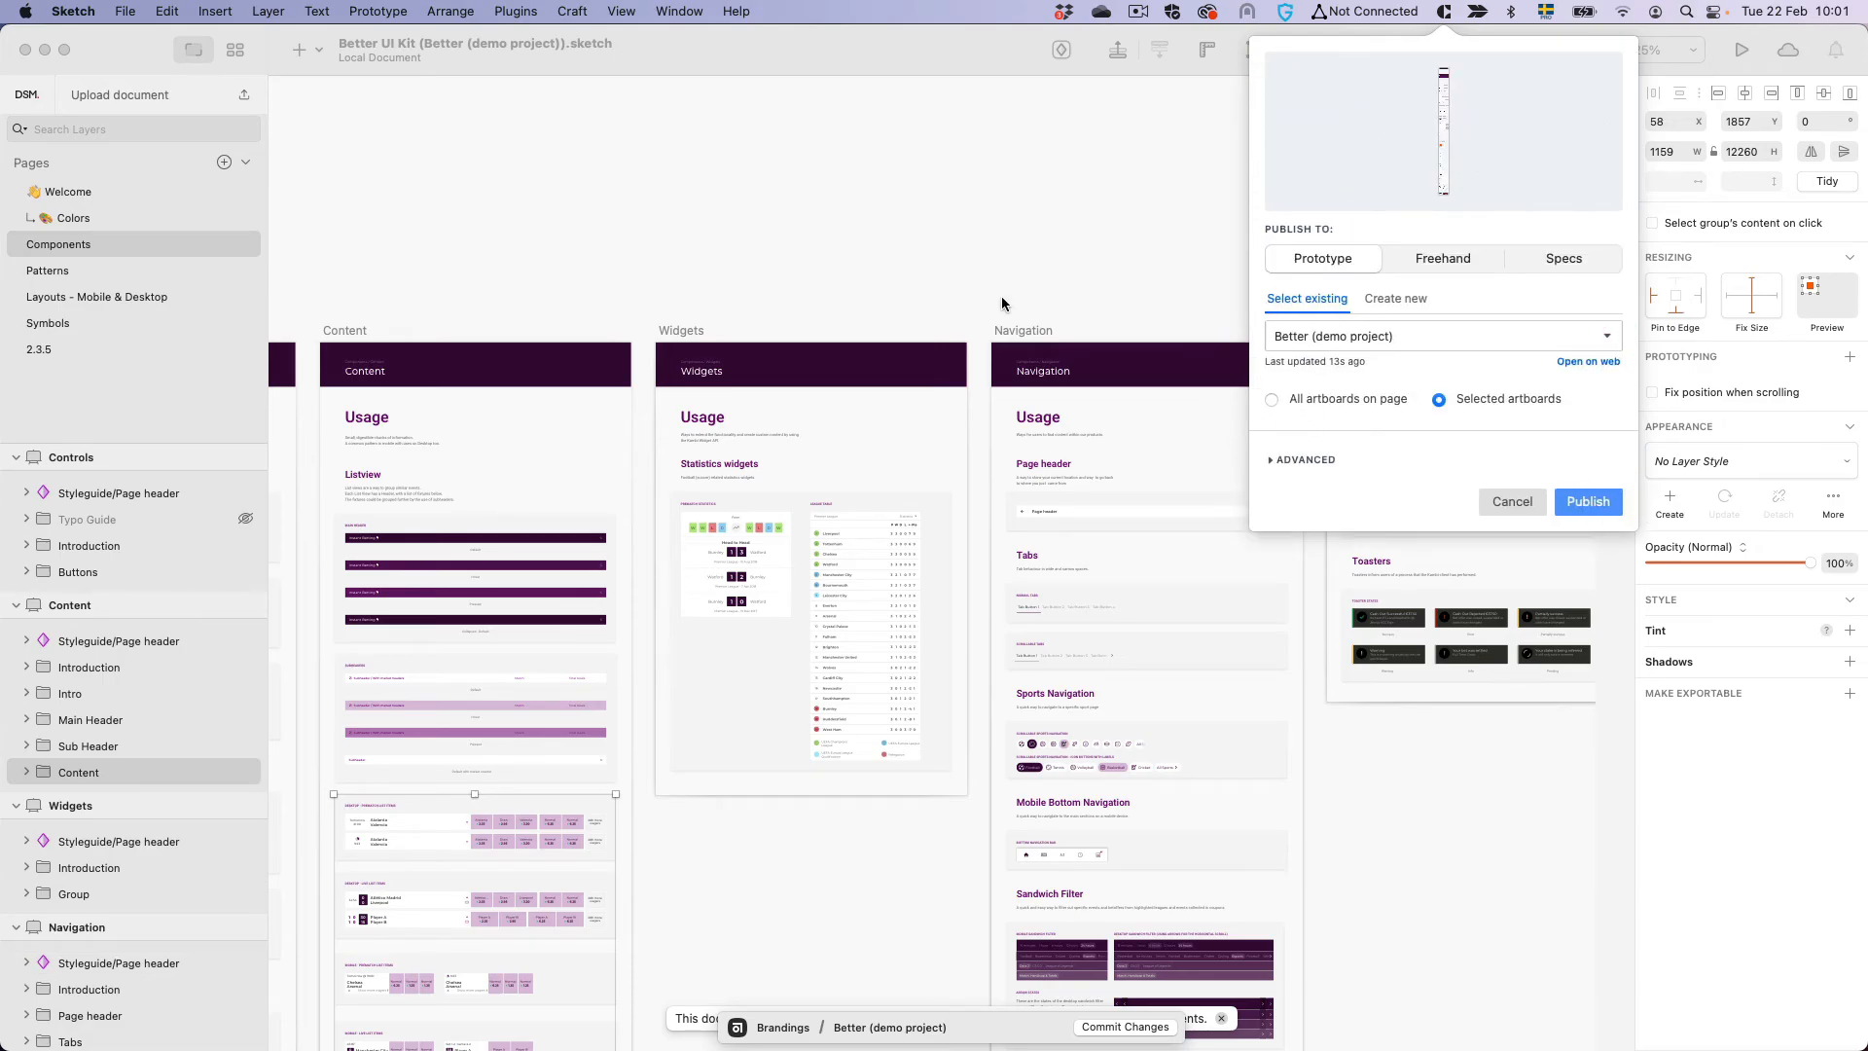
pyautogui.click(989, 246)
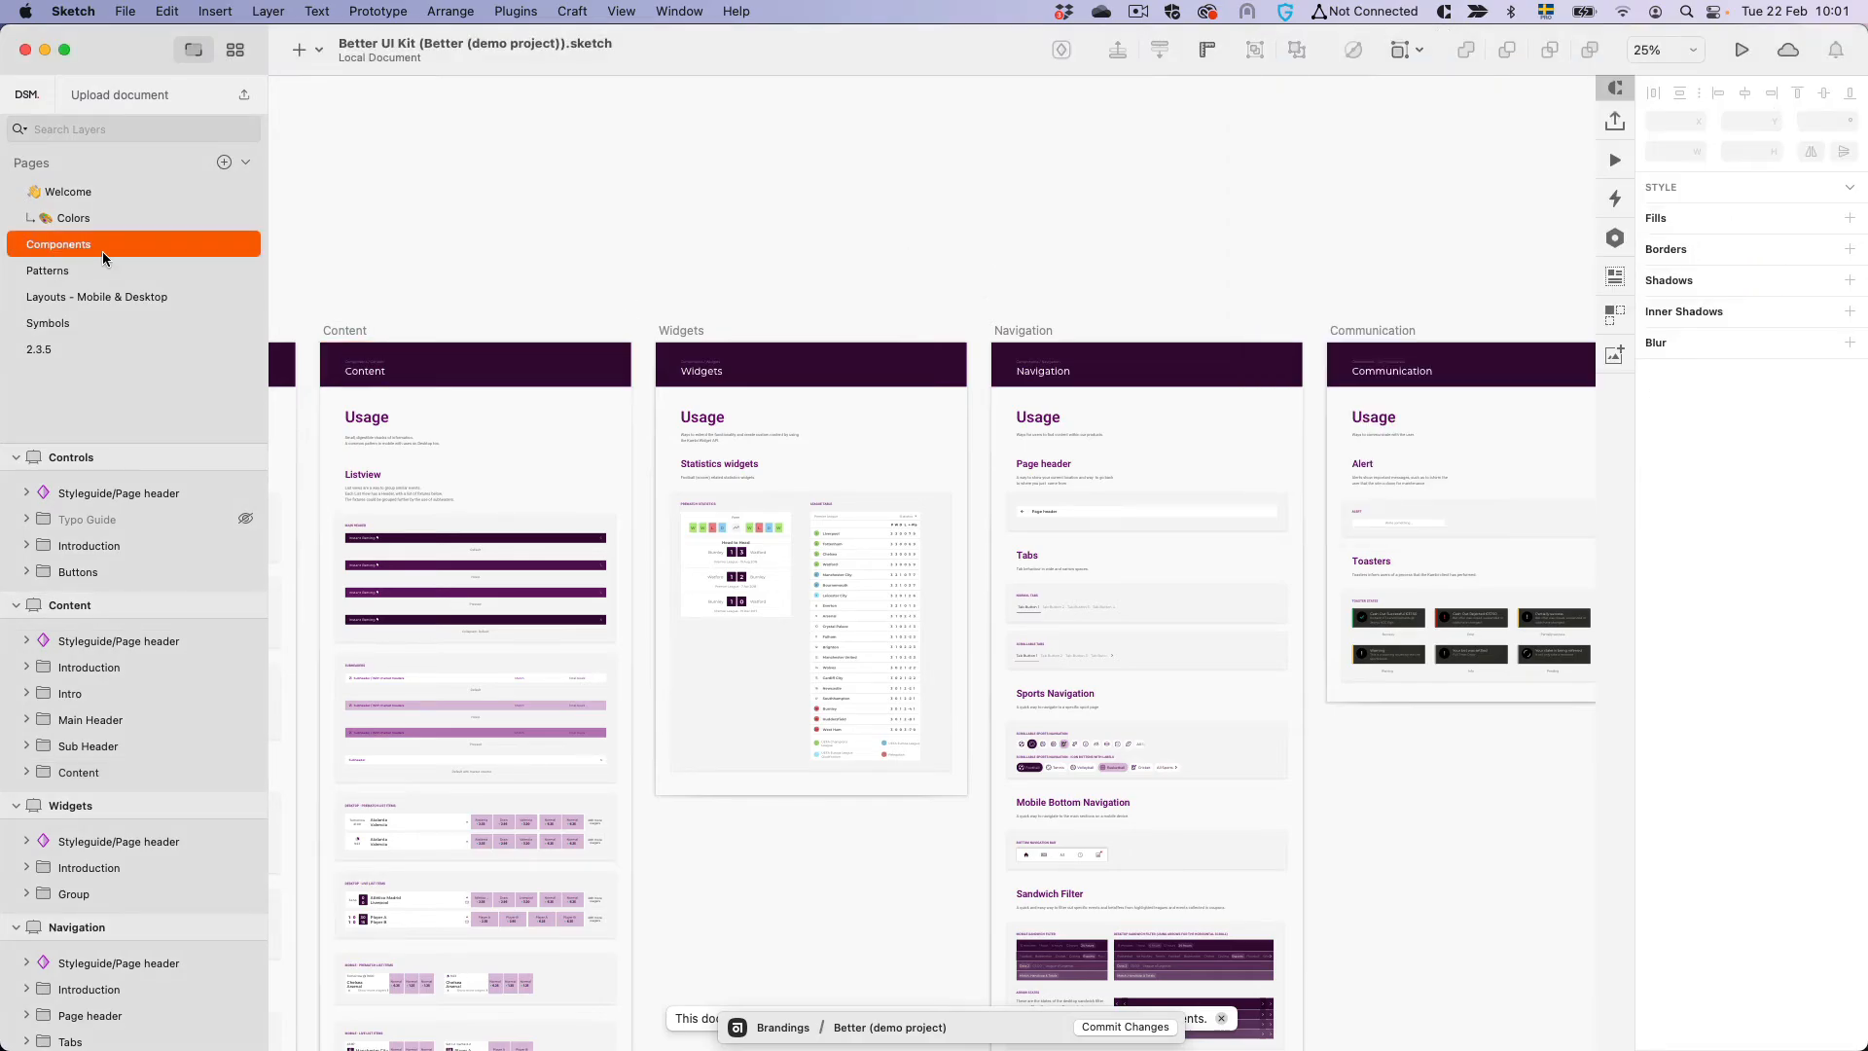
pyautogui.click(60, 269)
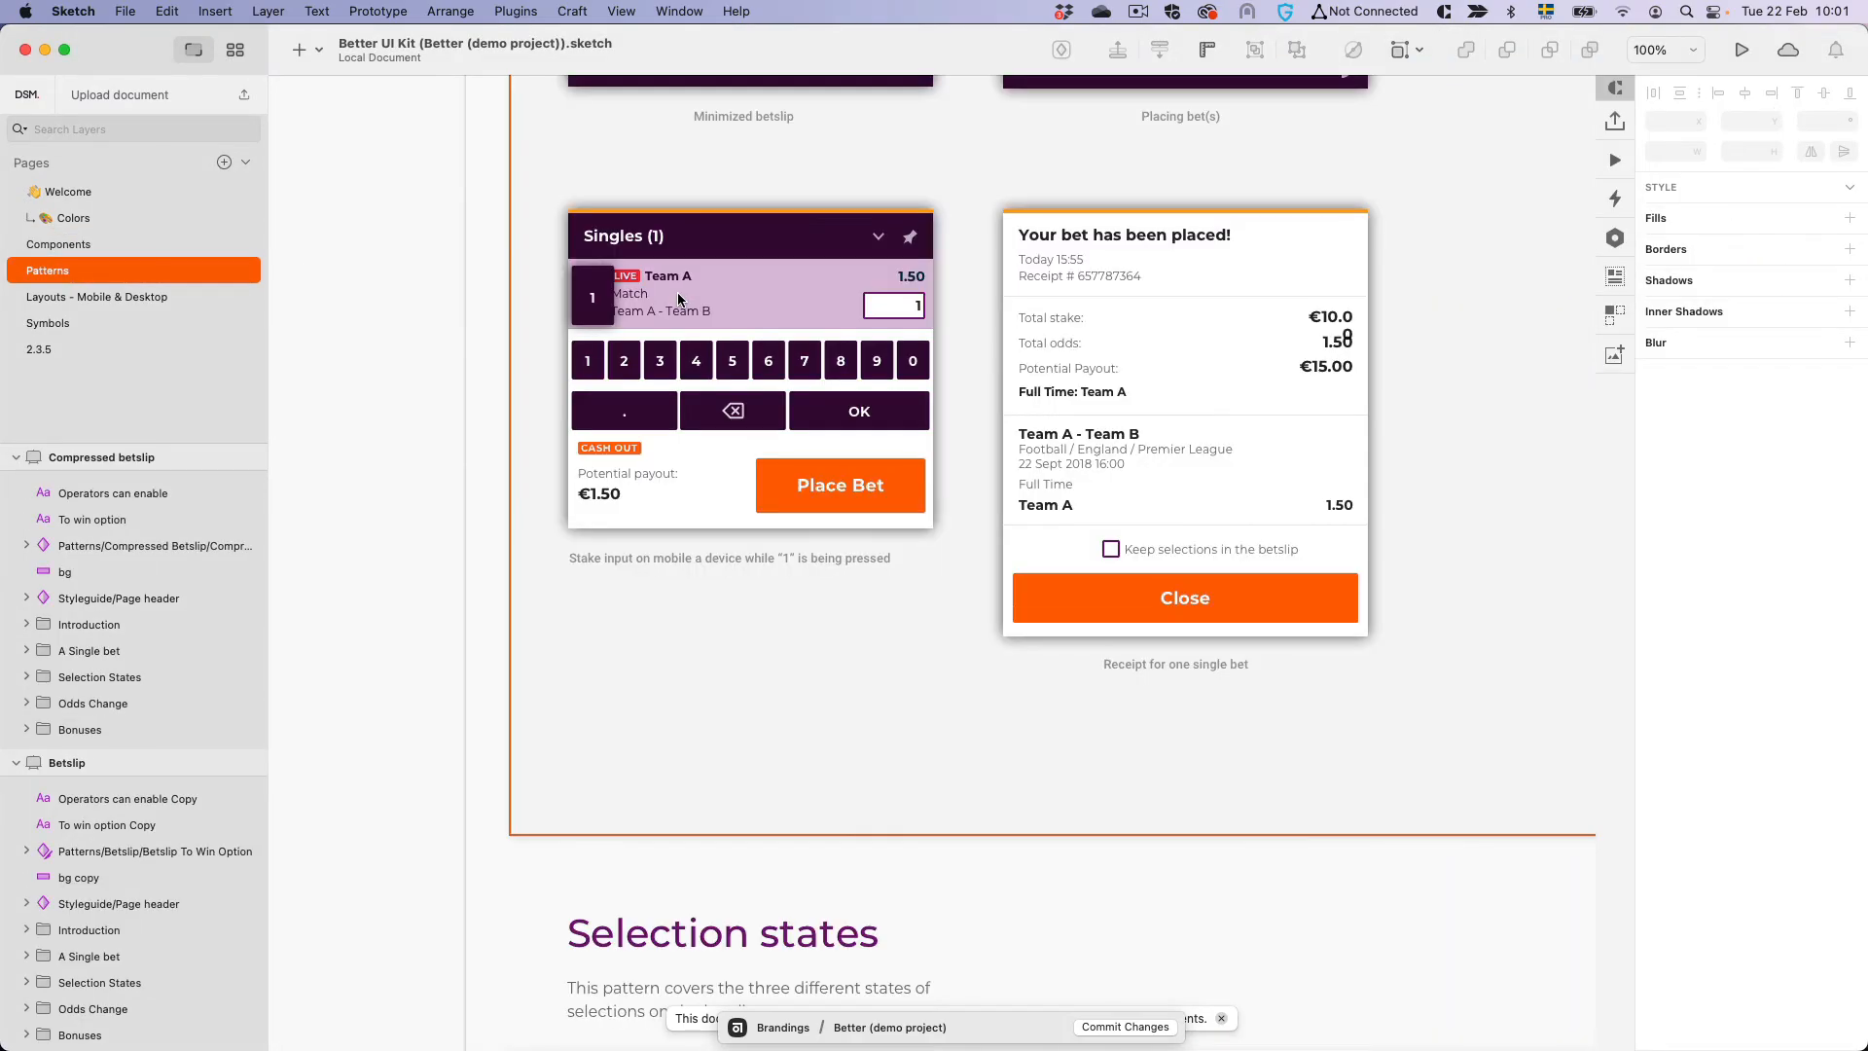
# Step: Select the Introduction, Usage heading, intro paragraph and A single bet text layers
pyautogui.scroll(3, 678, 296)
pyautogui.scroll(4, 678, 297)
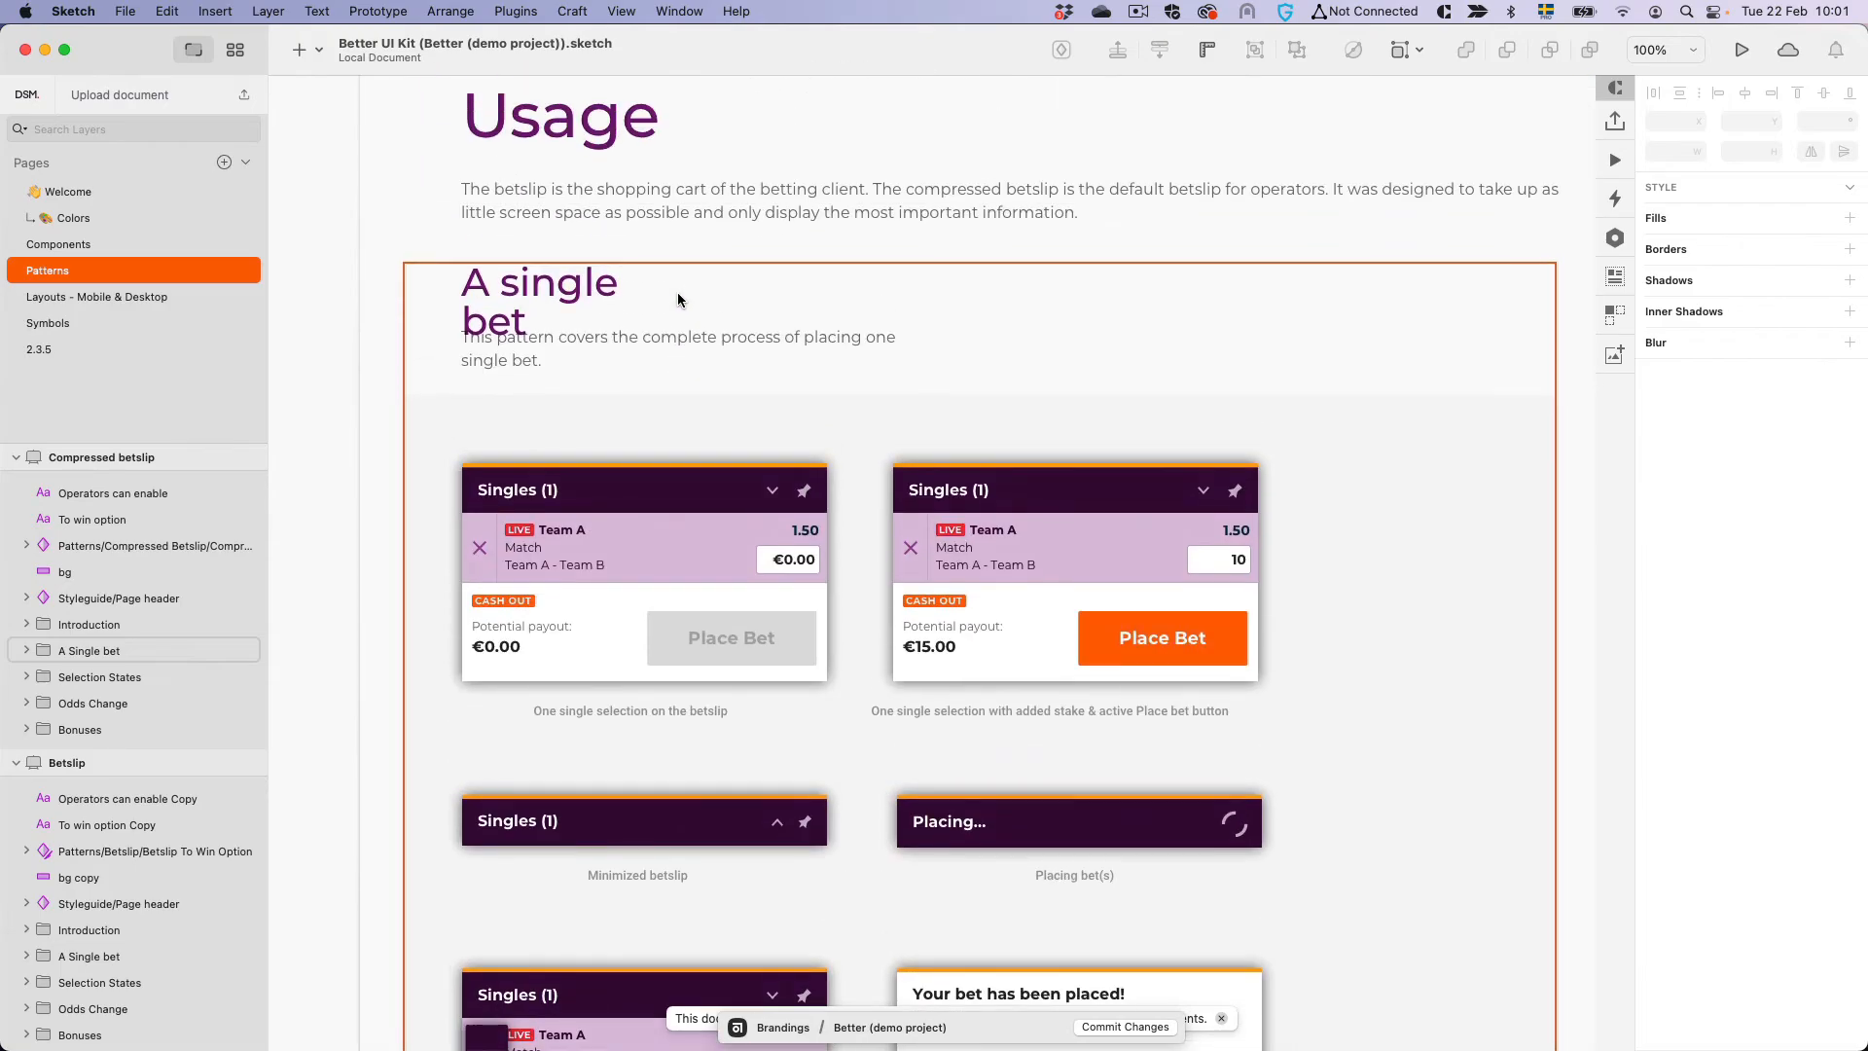
pyautogui.scroll(4, 678, 300)
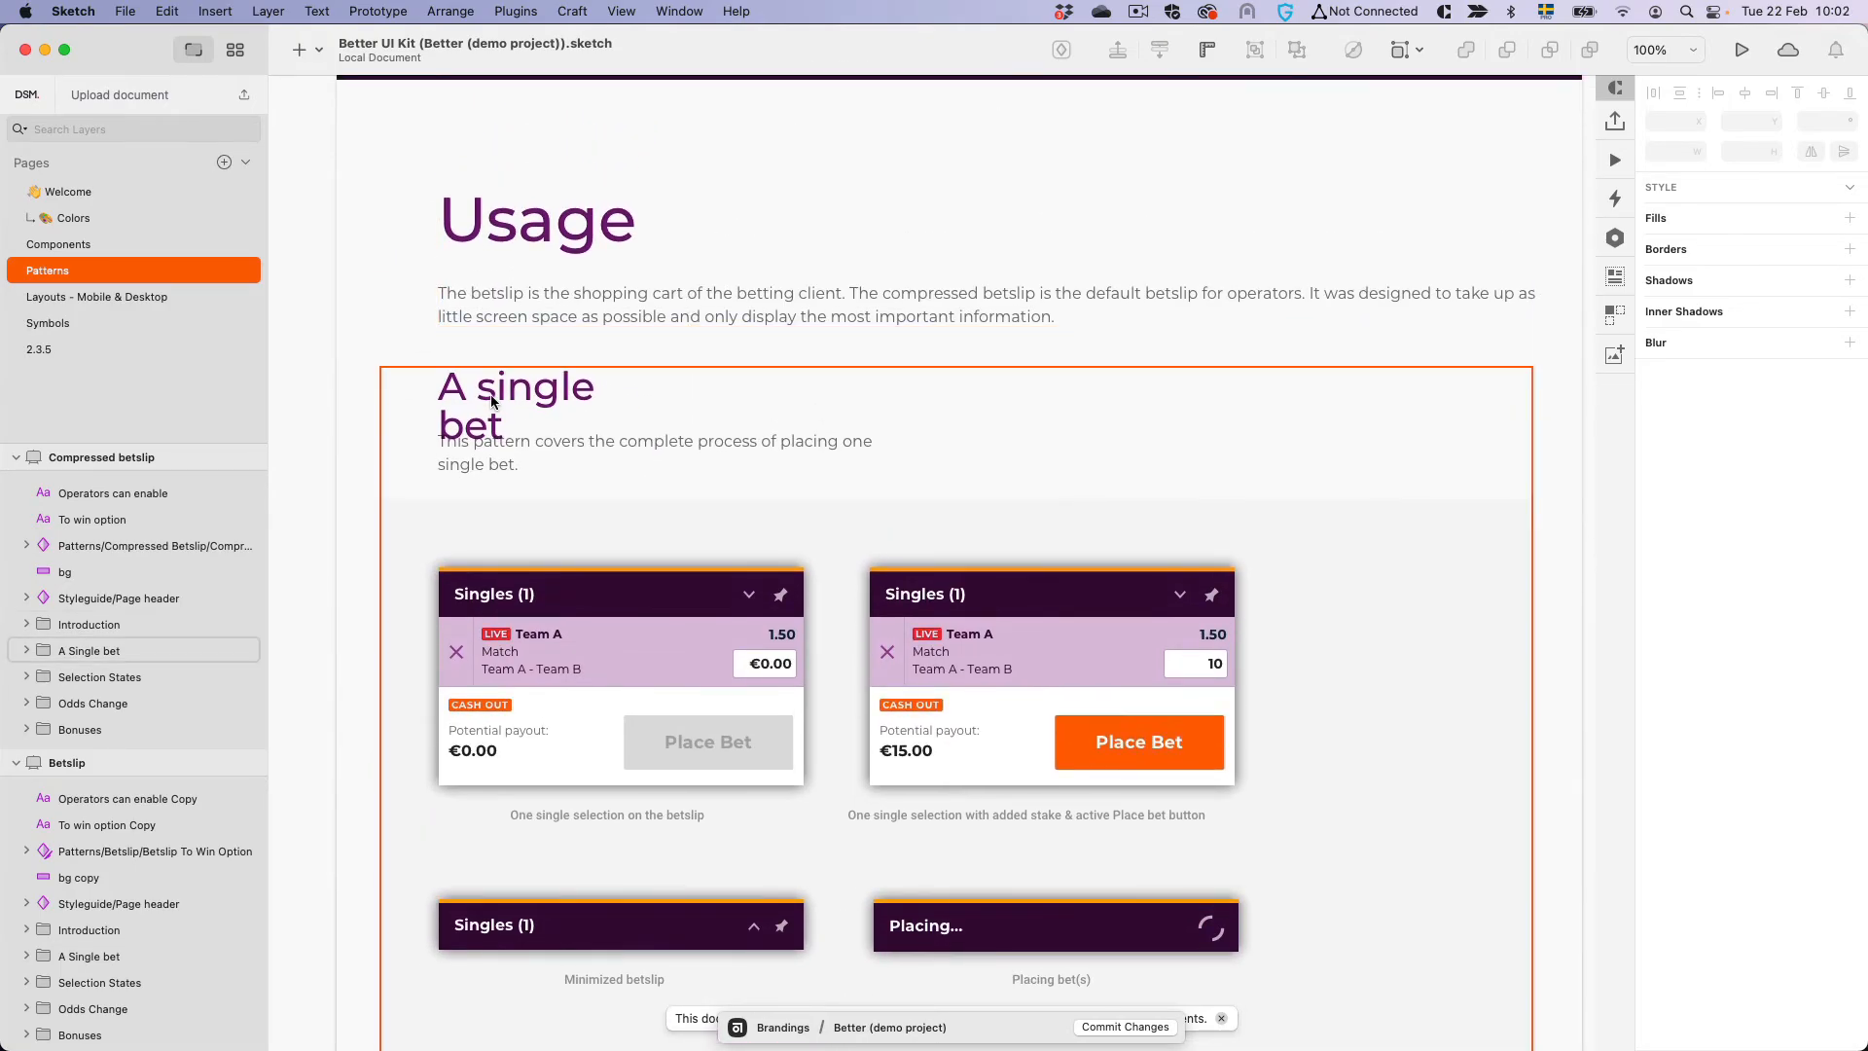
pyautogui.click(494, 399)
pyautogui.doubleClick(536, 252)
pyautogui.keyDown('shift'); pyautogui.click(607, 295); pyautogui.keyUp('shift')
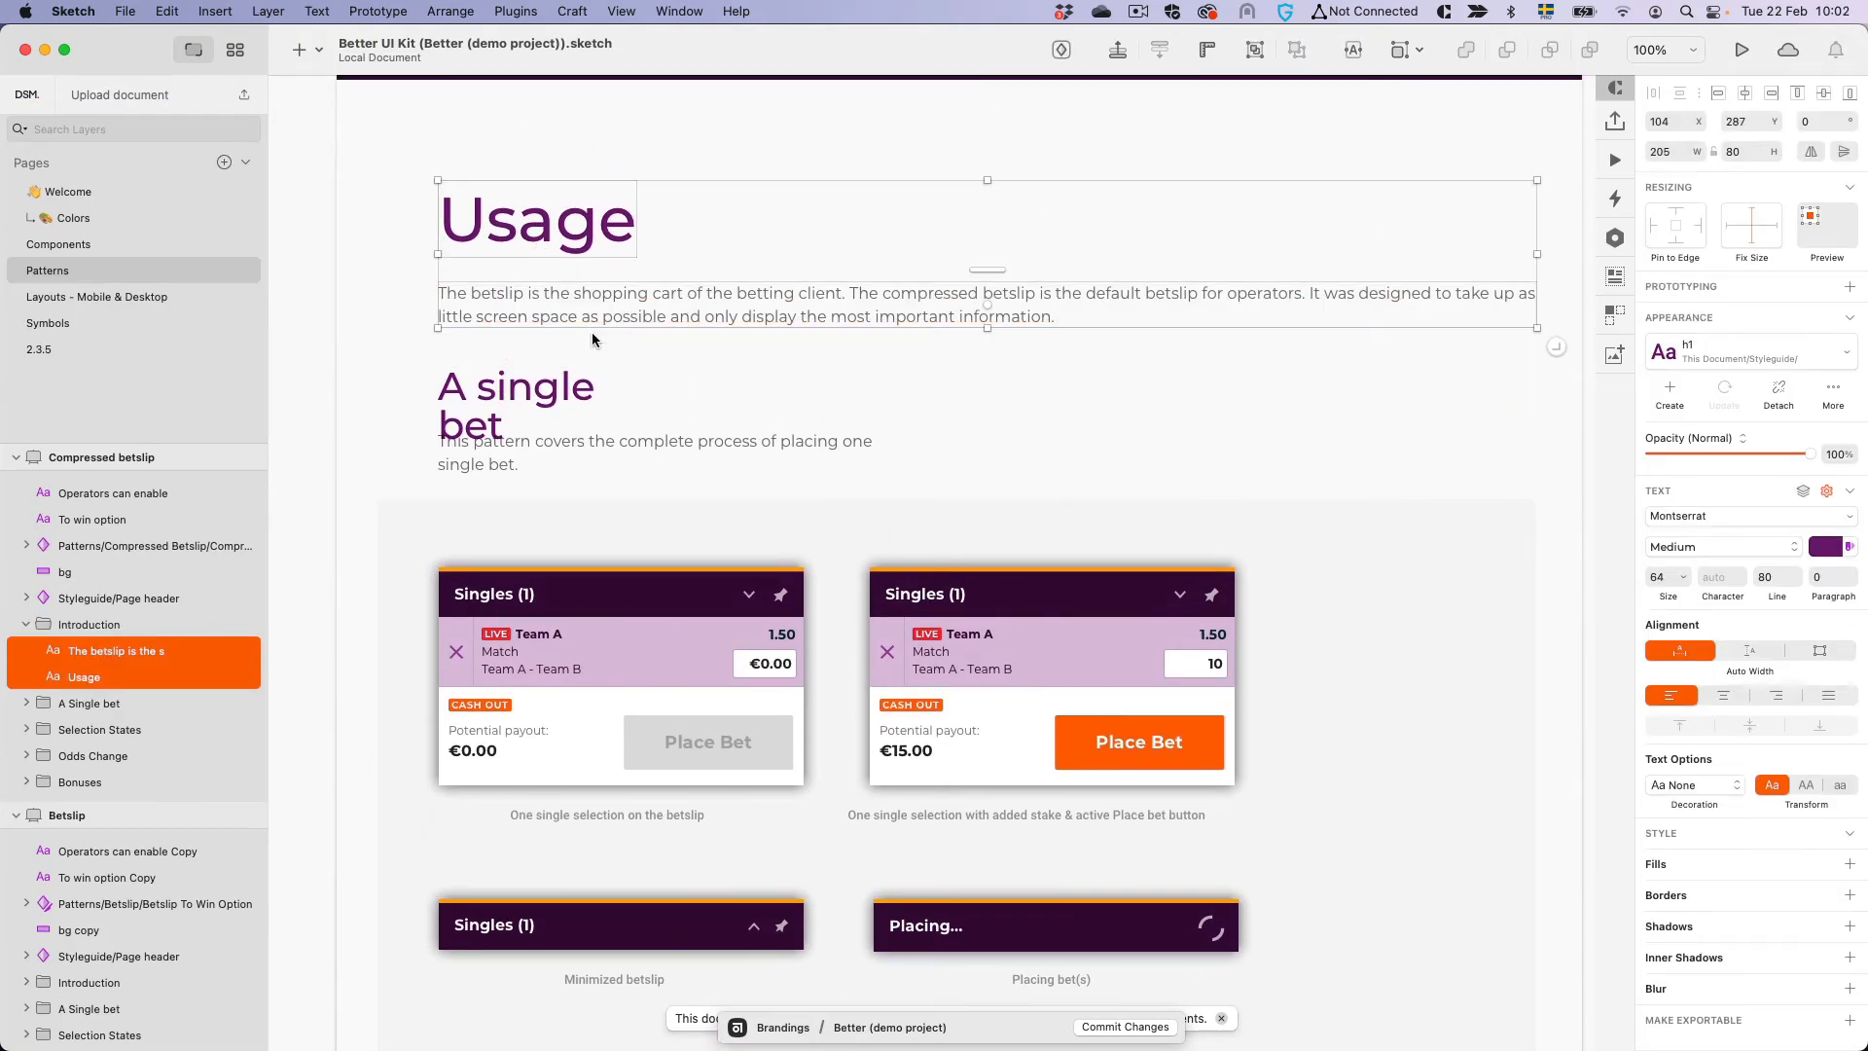
pyautogui.keyDown('shift'); pyautogui.keyDown('super'); pyautogui.click(535, 394); pyautogui.keyUp('super'); pyautogui.keyUp('shift')
pyautogui.keyDown('shift'); pyautogui.keyDown('super'); pyautogui.click(709, 450); pyautogui.keyUp('super'); pyautogui.keyUp('shift')
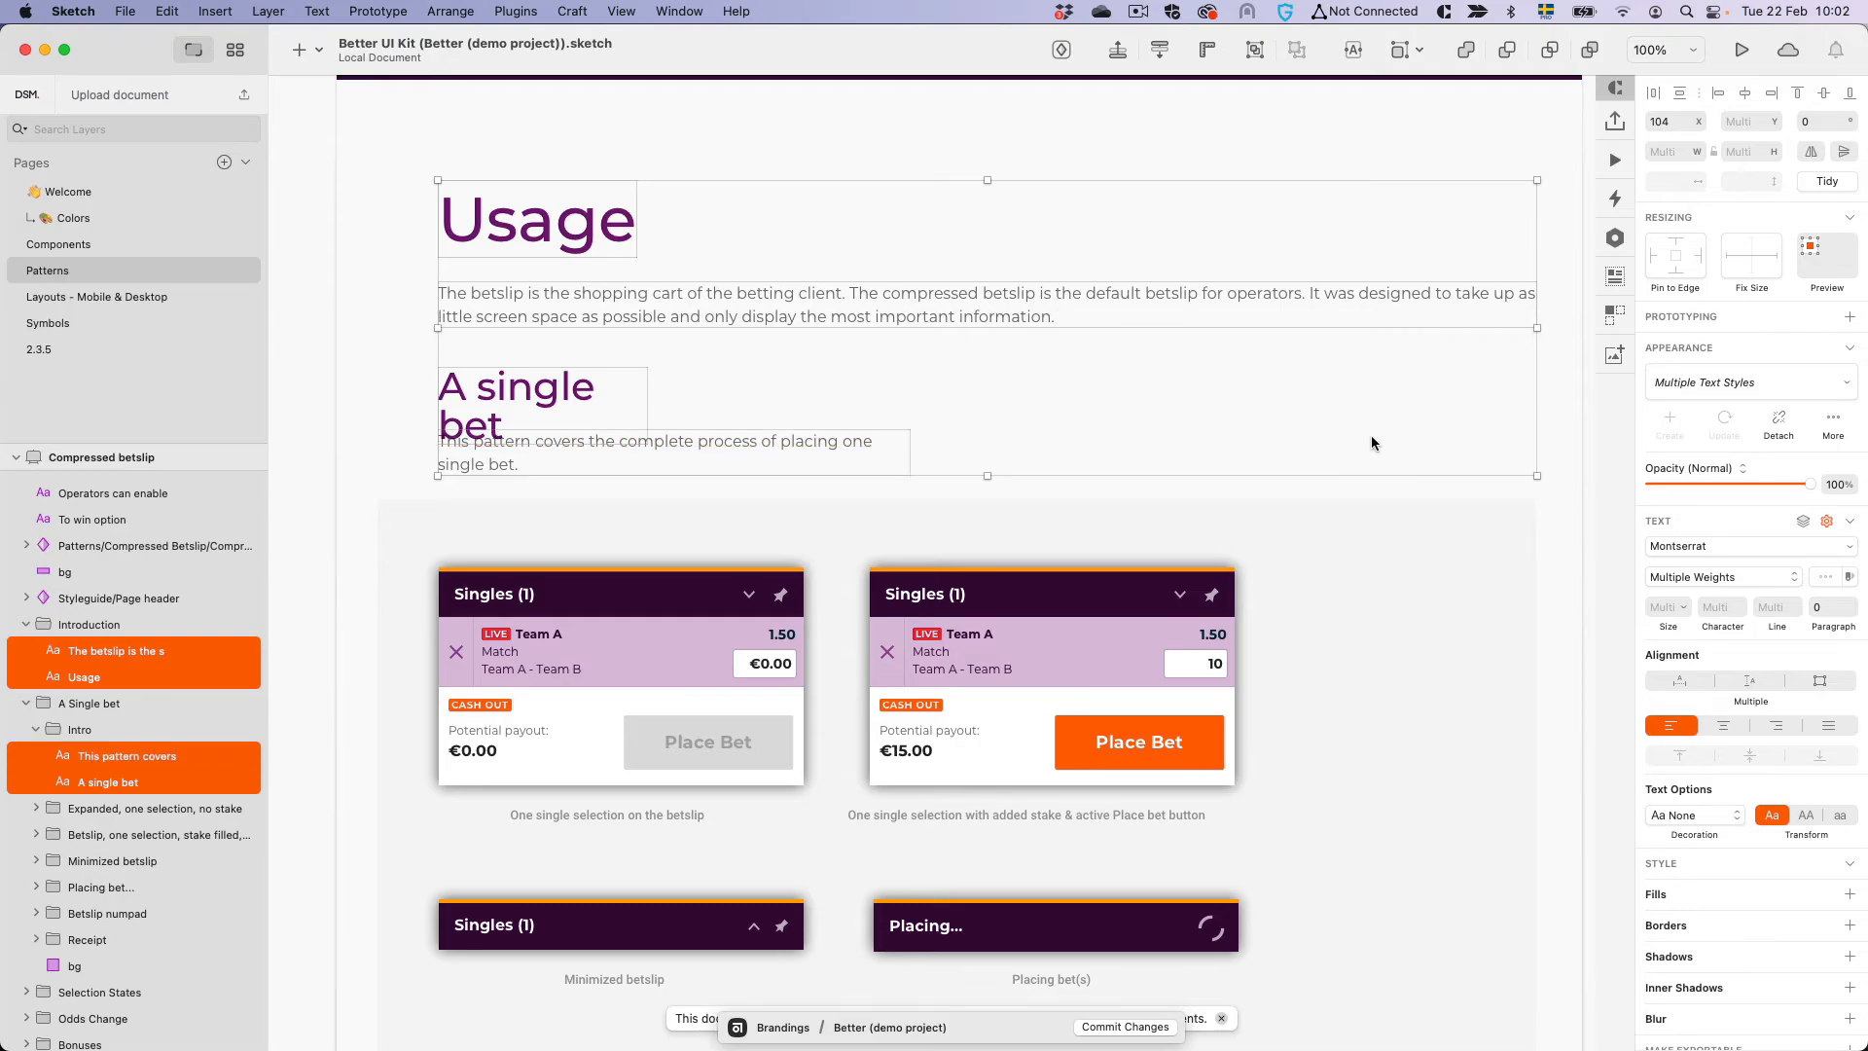
pyautogui.click(1770, 546)
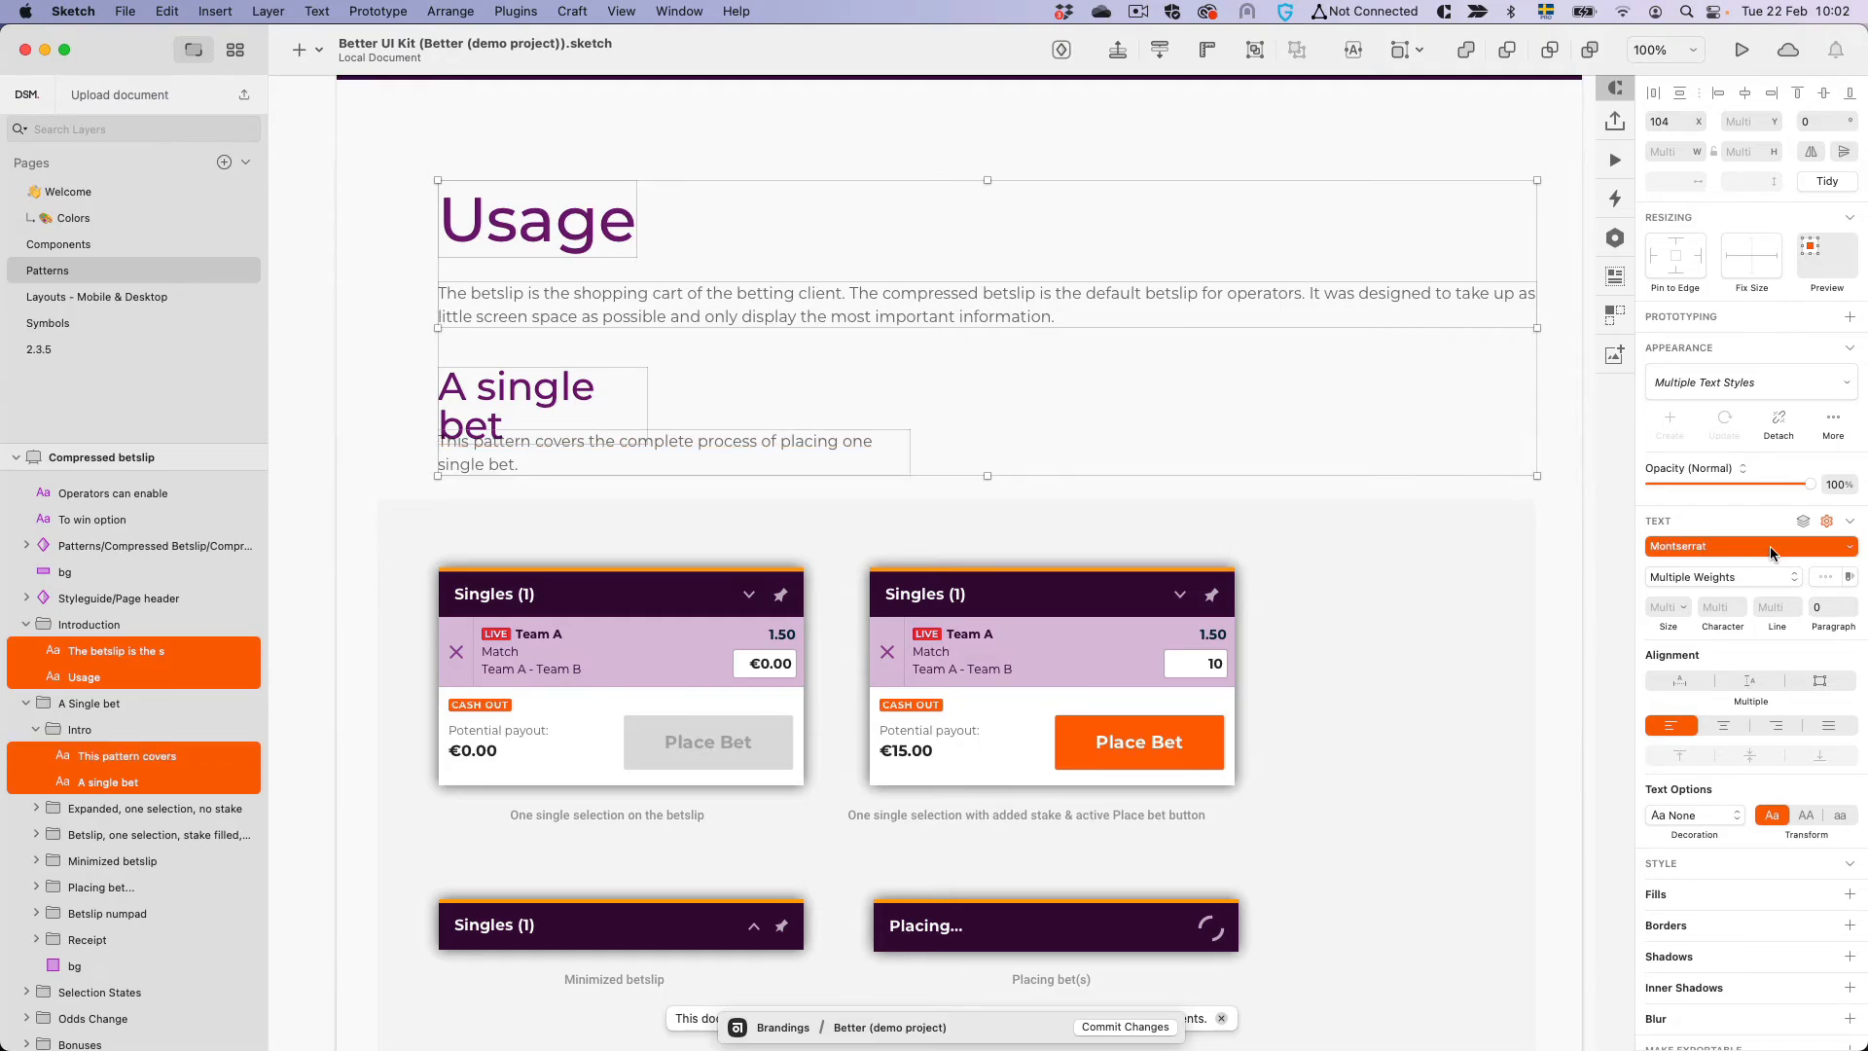
pyautogui.click(1562, 509)
# Step: Add more caption and heading texts to the selection and search the typefaces for 'Robot'
pyautogui.scroll(-5, 1227, 575)
pyautogui.keyDown('shift'); pyautogui.keyDown('super'); pyautogui.click(595, 494); pyautogui.keyUp('super'); pyautogui.keyUp('shift')
pyautogui.keyDown('shift'); pyautogui.keyDown('super'); pyautogui.click(1026, 494); pyautogui.keyUp('super'); pyautogui.keyUp('shift')
pyautogui.scroll(-20, 626, 591)
pyautogui.scroll(-20, 627, 592)
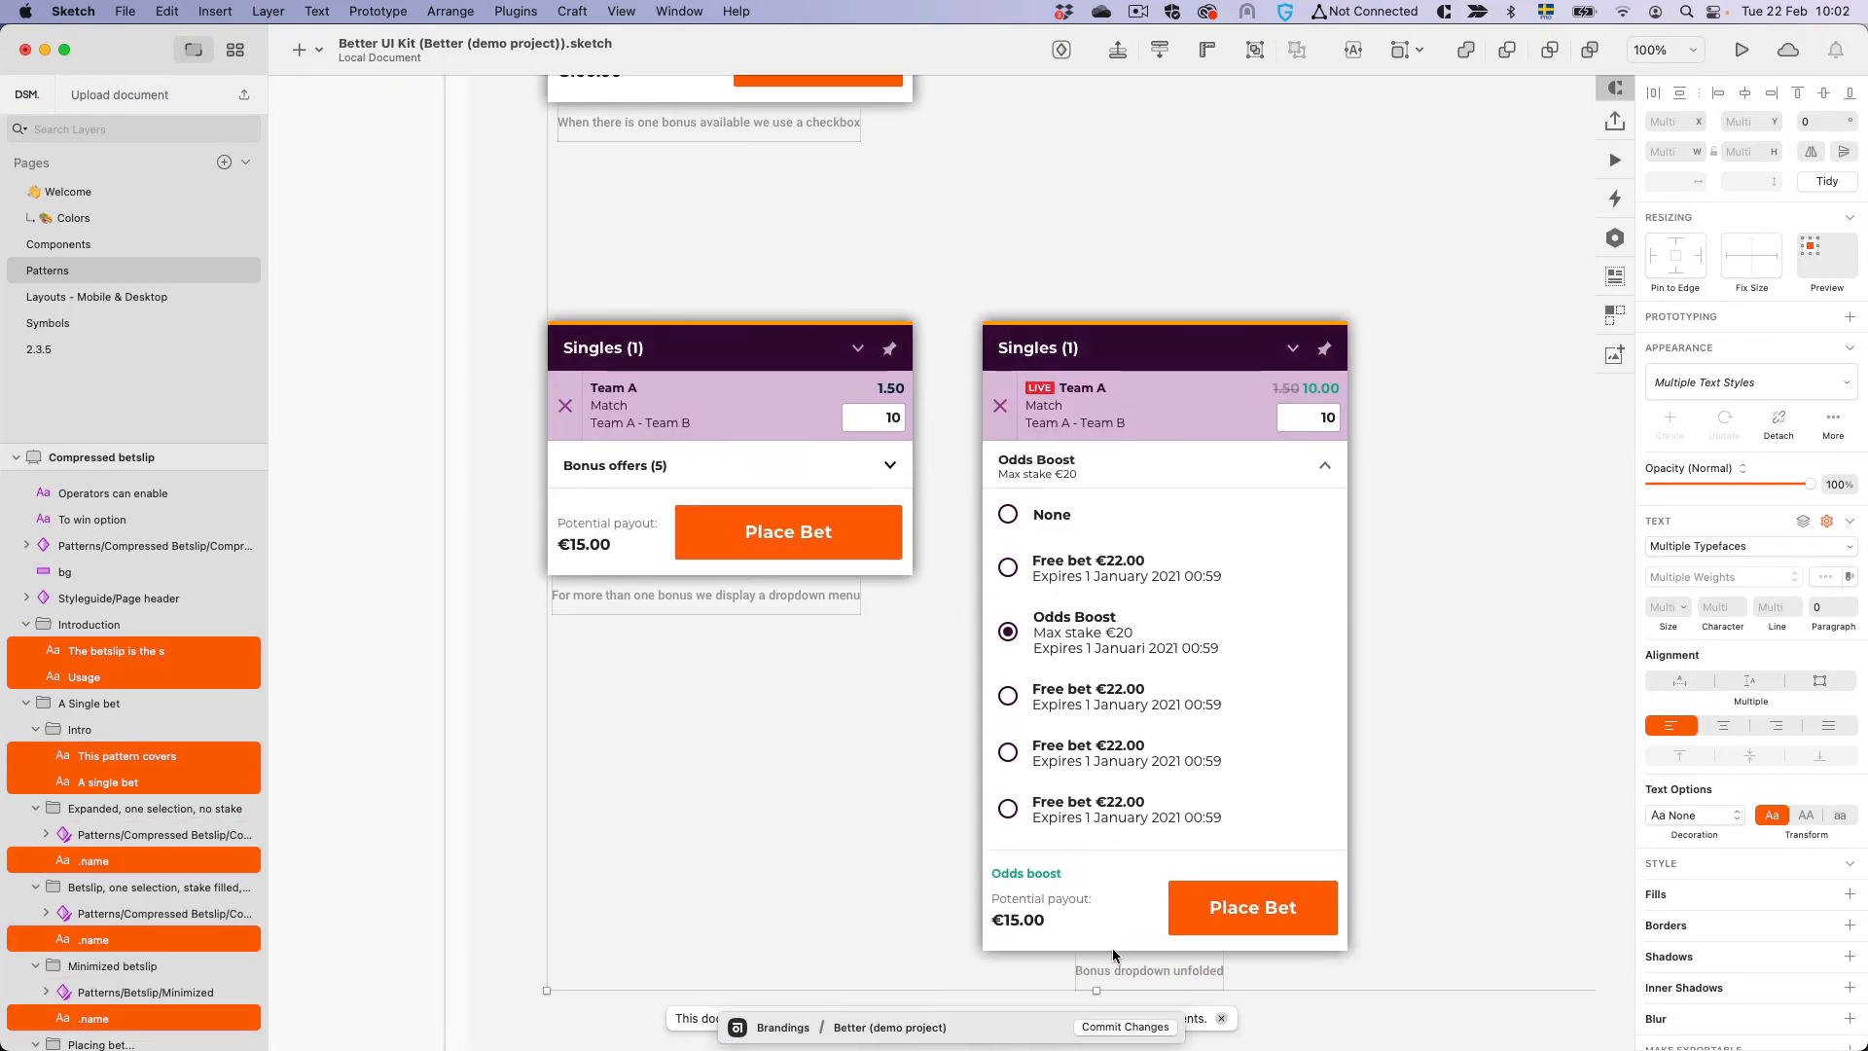
pyautogui.scroll(-15, 1112, 947)
pyautogui.click(1751, 586)
pyautogui.write('Robot')
# Step: Add the Betslip text layers to the selection and apply the Roboto typeface
pyautogui.click(1689, 669)
pyautogui.press('super+minus')
pyautogui.scroll(20, 932, 563)
pyautogui.keyDown('super'); pyautogui.click(888, 213); pyautogui.keyUp('super')
pyautogui.keyDown('shift'); pyautogui.keyDown('super'); pyautogui.click(1135, 643); pyautogui.keyUp('super'); pyautogui.keyUp('shift')
pyautogui.scroll(-20, 1134, 643)
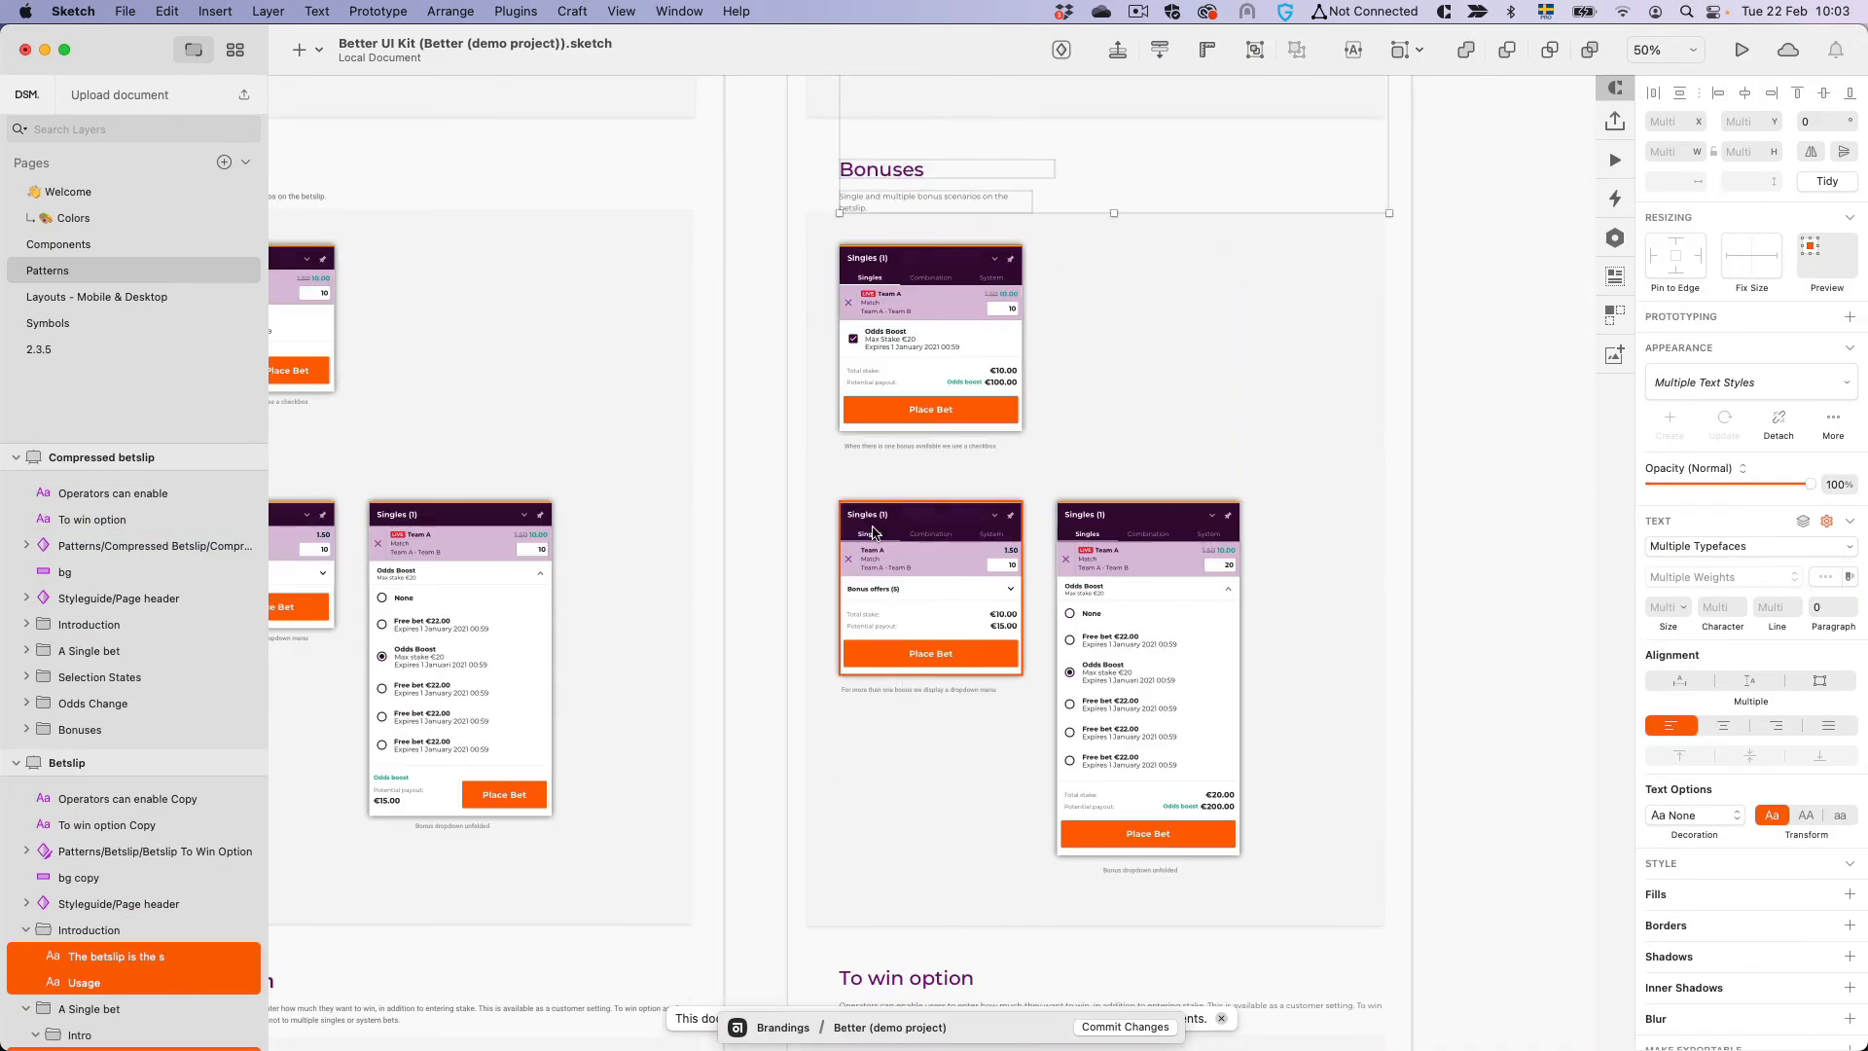
pyautogui.click(1751, 585)
pyautogui.write('Roboto')
pyautogui.click(1688, 669)
# Step: Select the Bet Placement Errors and Search artboard texts, then clear the selection
pyautogui.scroll(20, 1472, 392)
pyautogui.keyDown('super'); pyautogui.click(425, 409); pyautogui.keyUp('super')
pyautogui.keyDown('shift'); pyautogui.keyDown('super'); pyautogui.click(471, 492); pyautogui.keyUp('super'); pyautogui.keyUp('shift')
pyautogui.keyDown('shift'); pyautogui.keyDown('super'); pyautogui.click(1104, 400); pyautogui.keyUp('super'); pyautogui.keyUp('shift')
pyautogui.keyDown('shift'); pyautogui.keyDown('super'); pyautogui.click(1205, 447); pyautogui.keyUp('super'); pyautogui.keyUp('shift')
pyautogui.scroll(-20, 1071, 492)
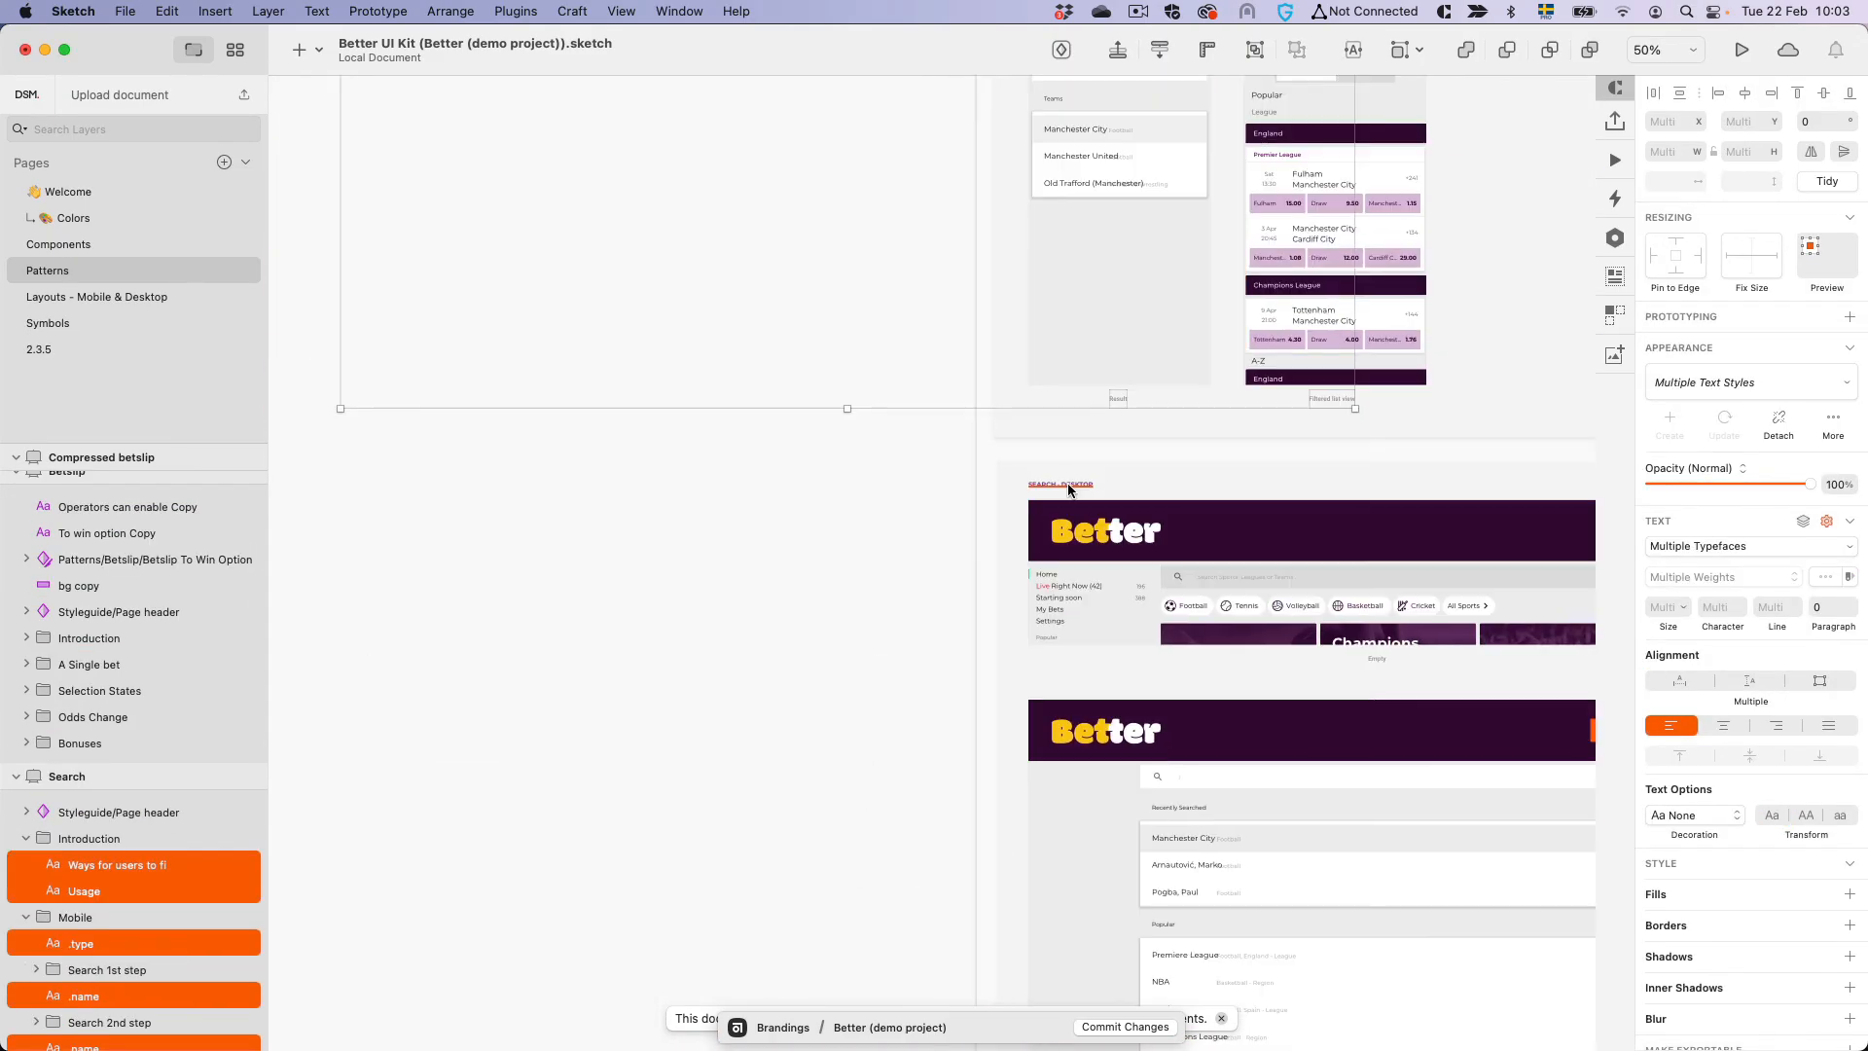
pyautogui.keyDown('shift'); pyautogui.keyDown('super'); pyautogui.click(1149, 871); pyautogui.keyUp('super'); pyautogui.keyUp('shift')
pyautogui.click(1585, 613)
# Step: Drill into the Search 2nd step screen and open the Operator top - Logged in symbol source
pyautogui.scroll(10, 395, 362)
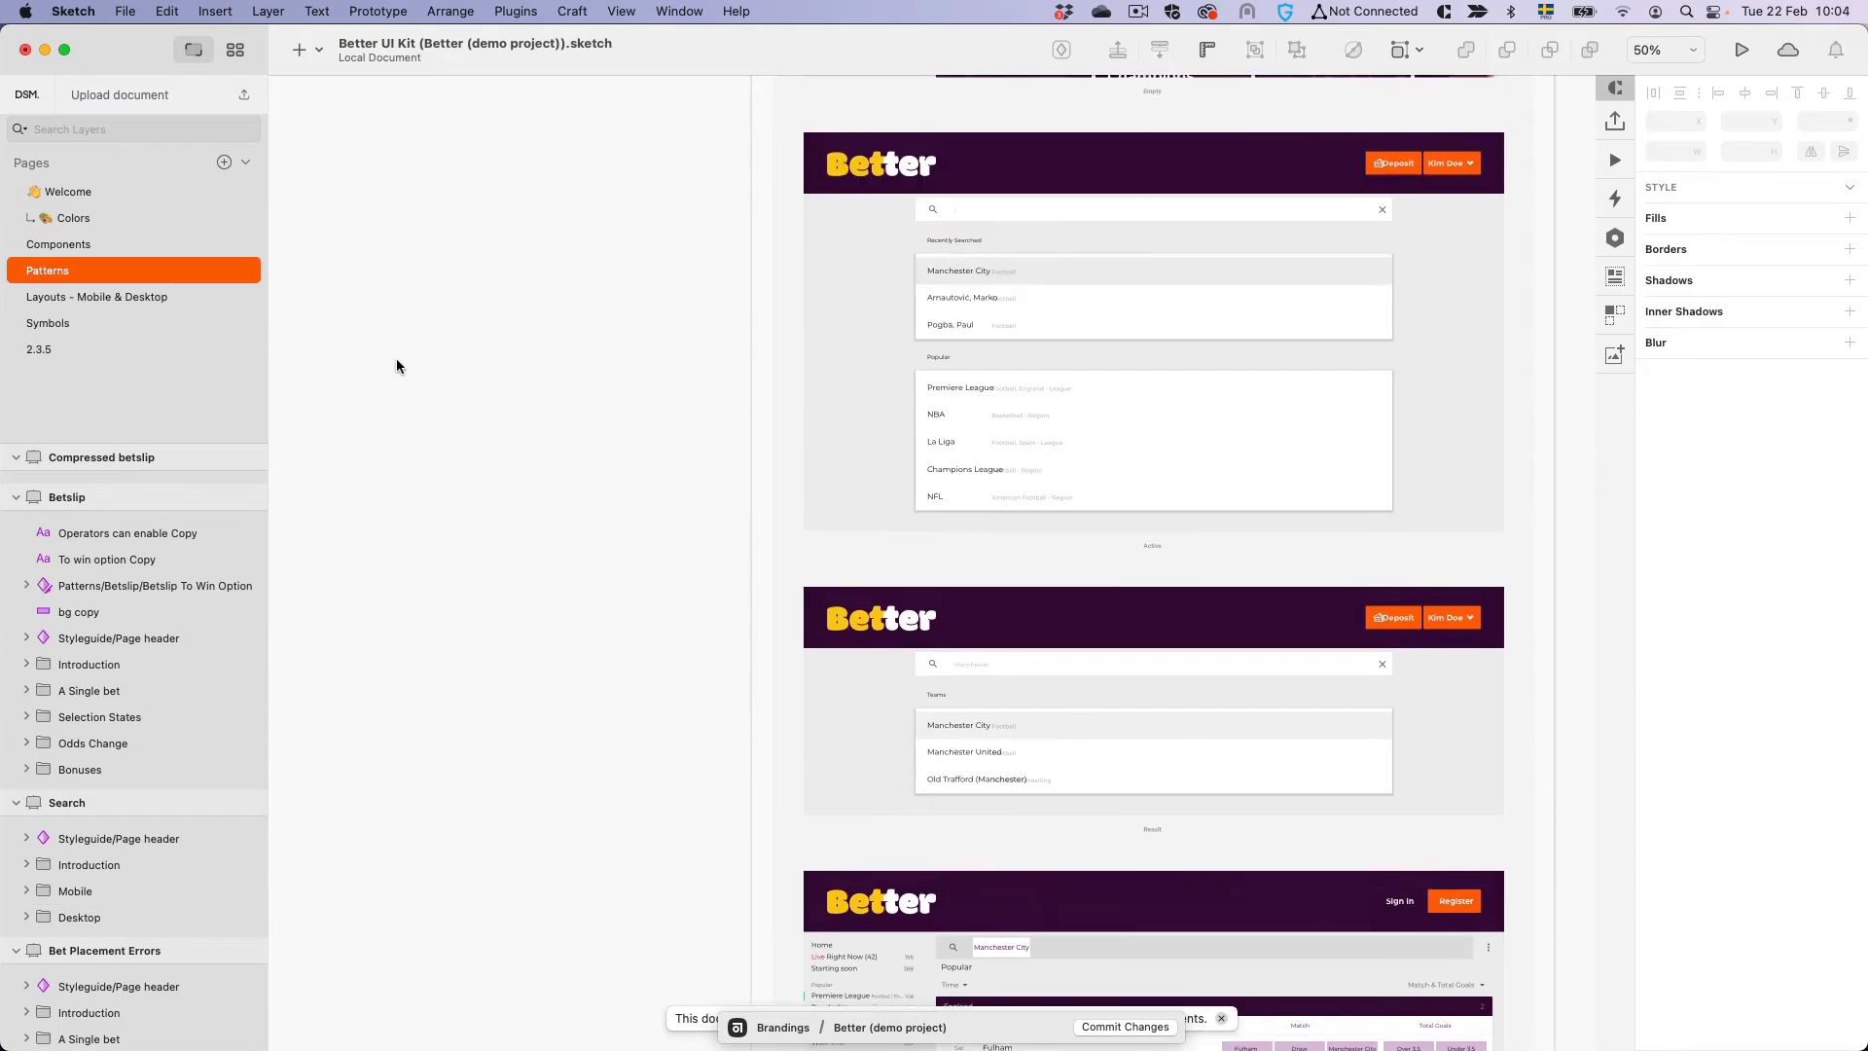
pyautogui.scroll(15, 395, 358)
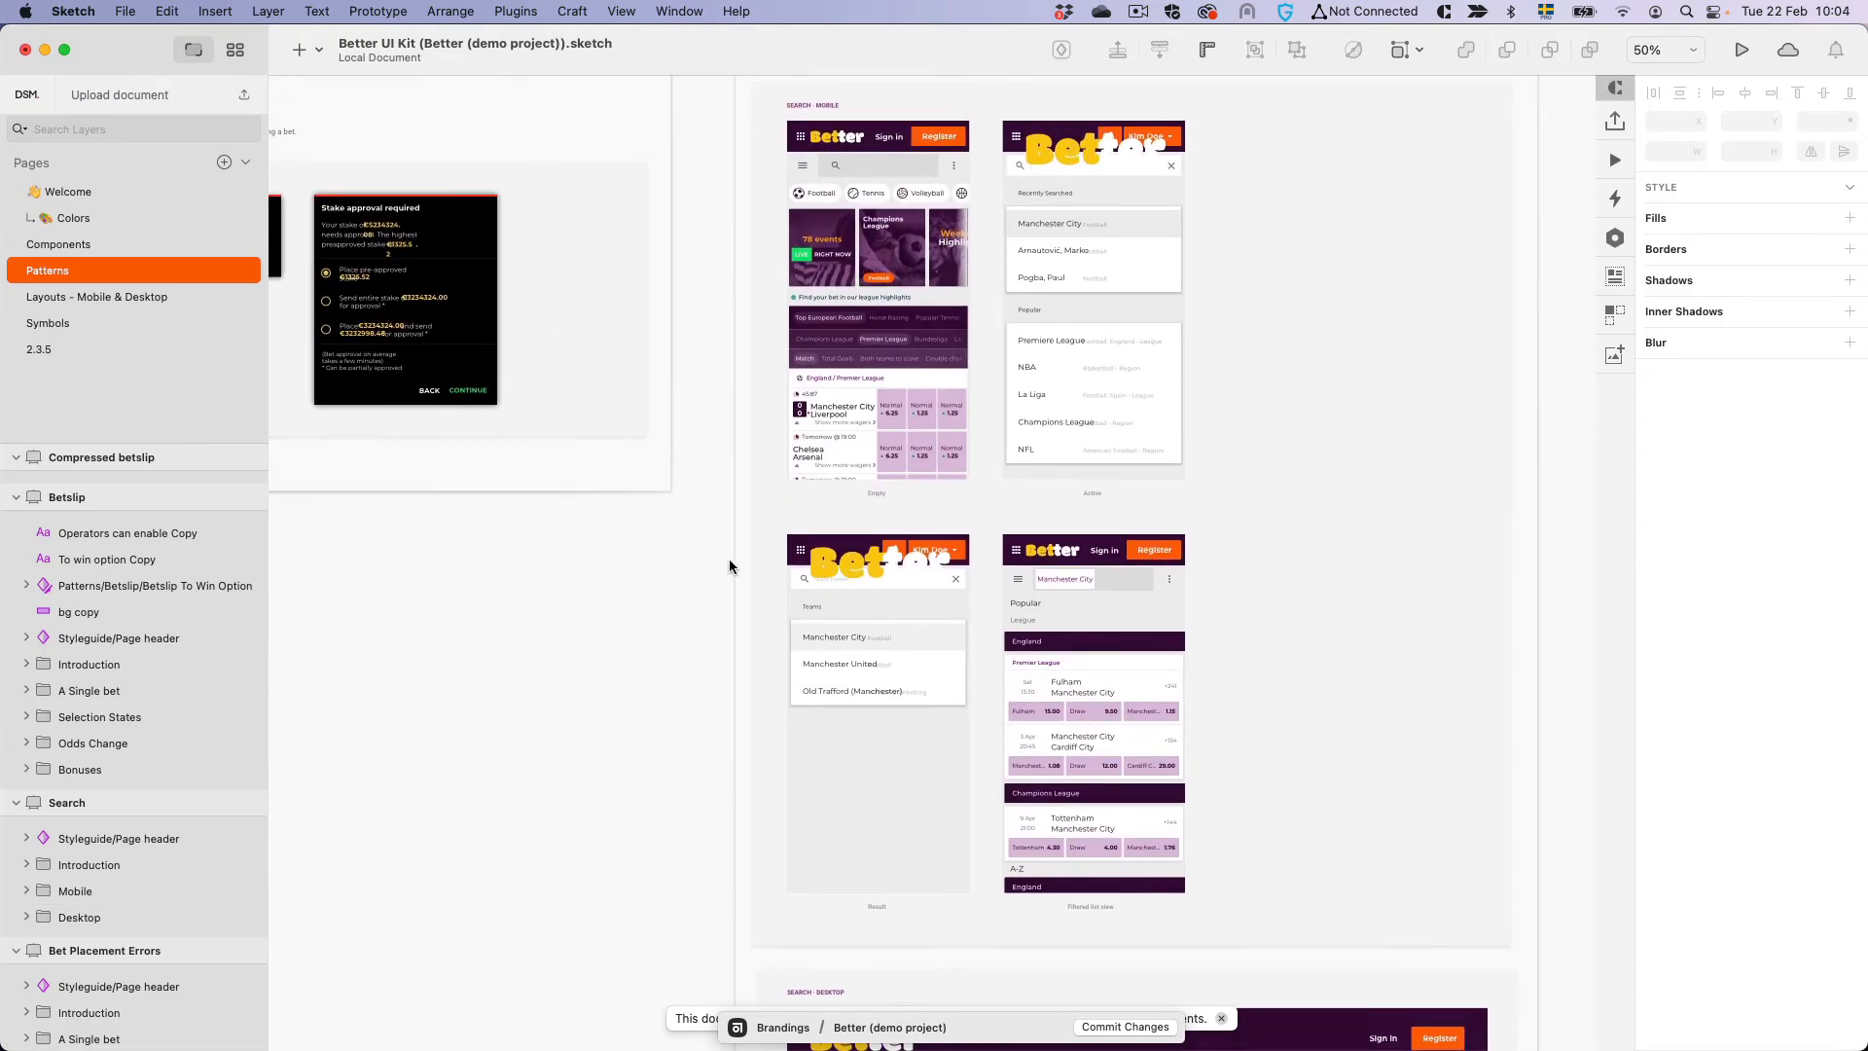
pyautogui.click(1049, 290)
pyautogui.doubleClick(1045, 288)
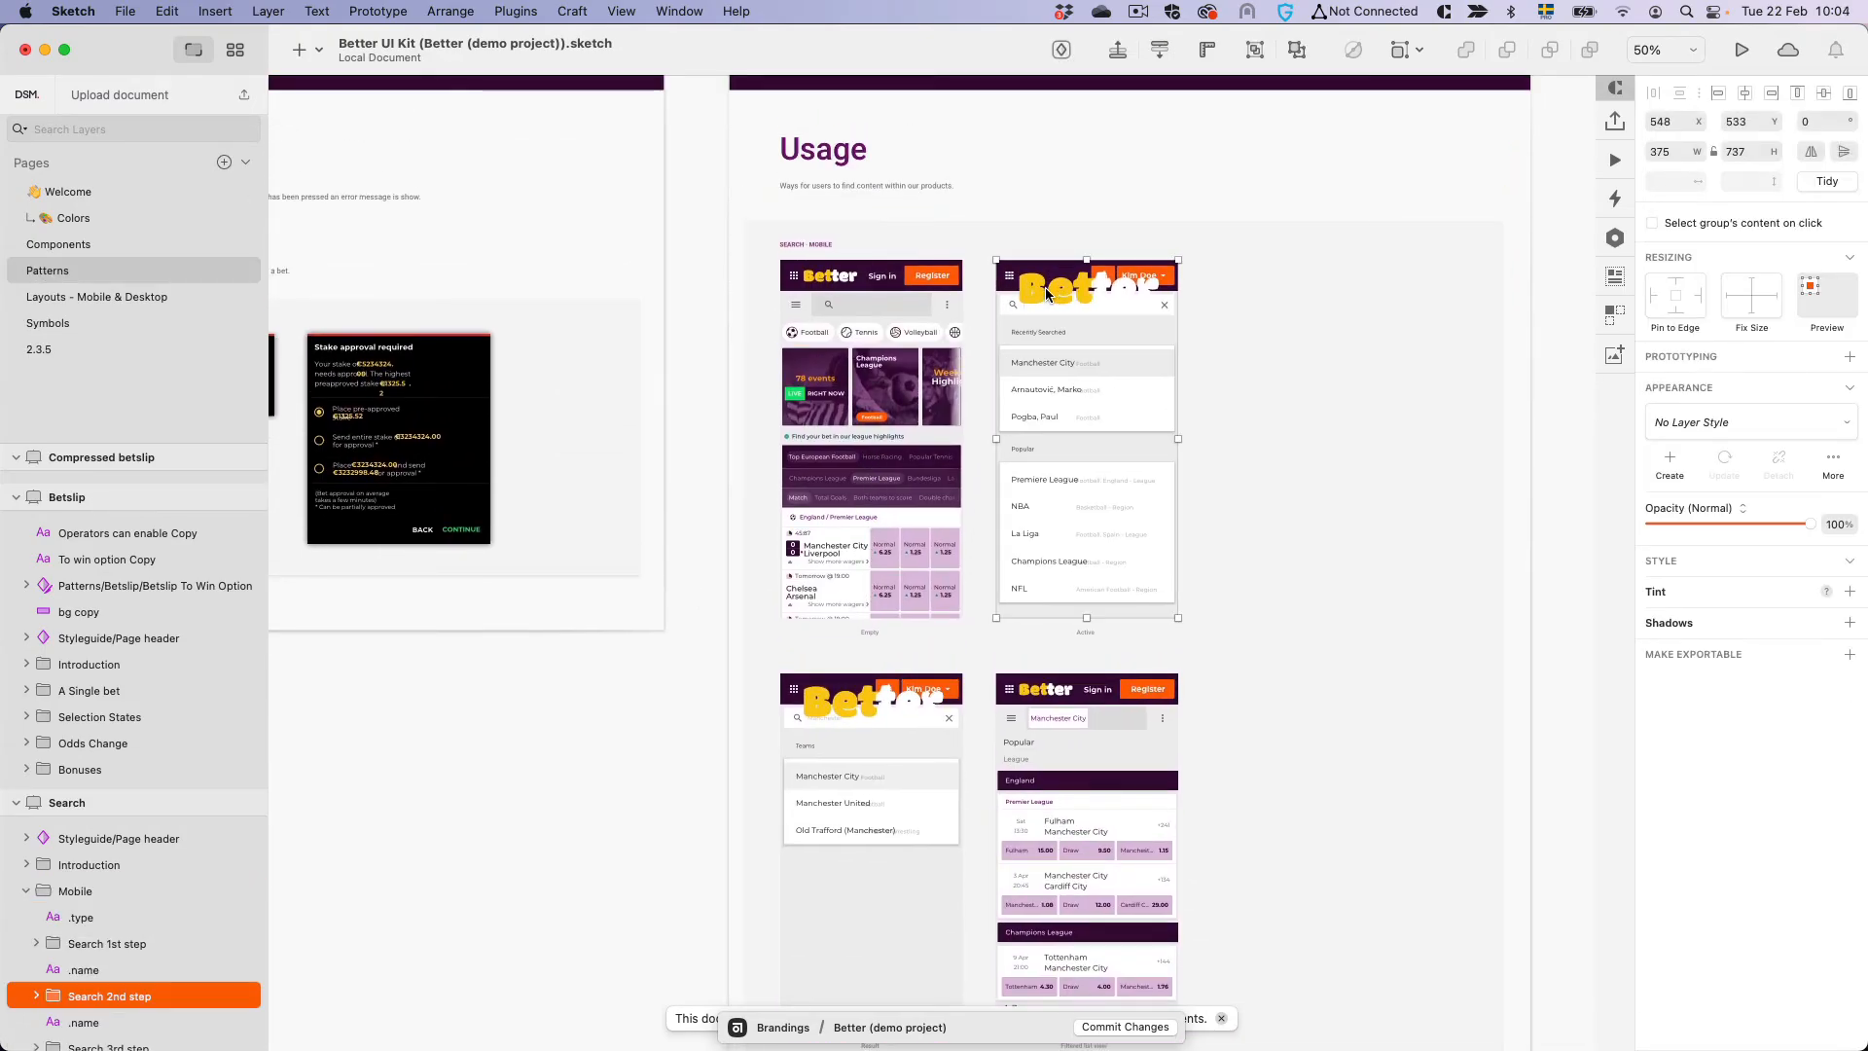
pyautogui.doubleClick(1043, 288)
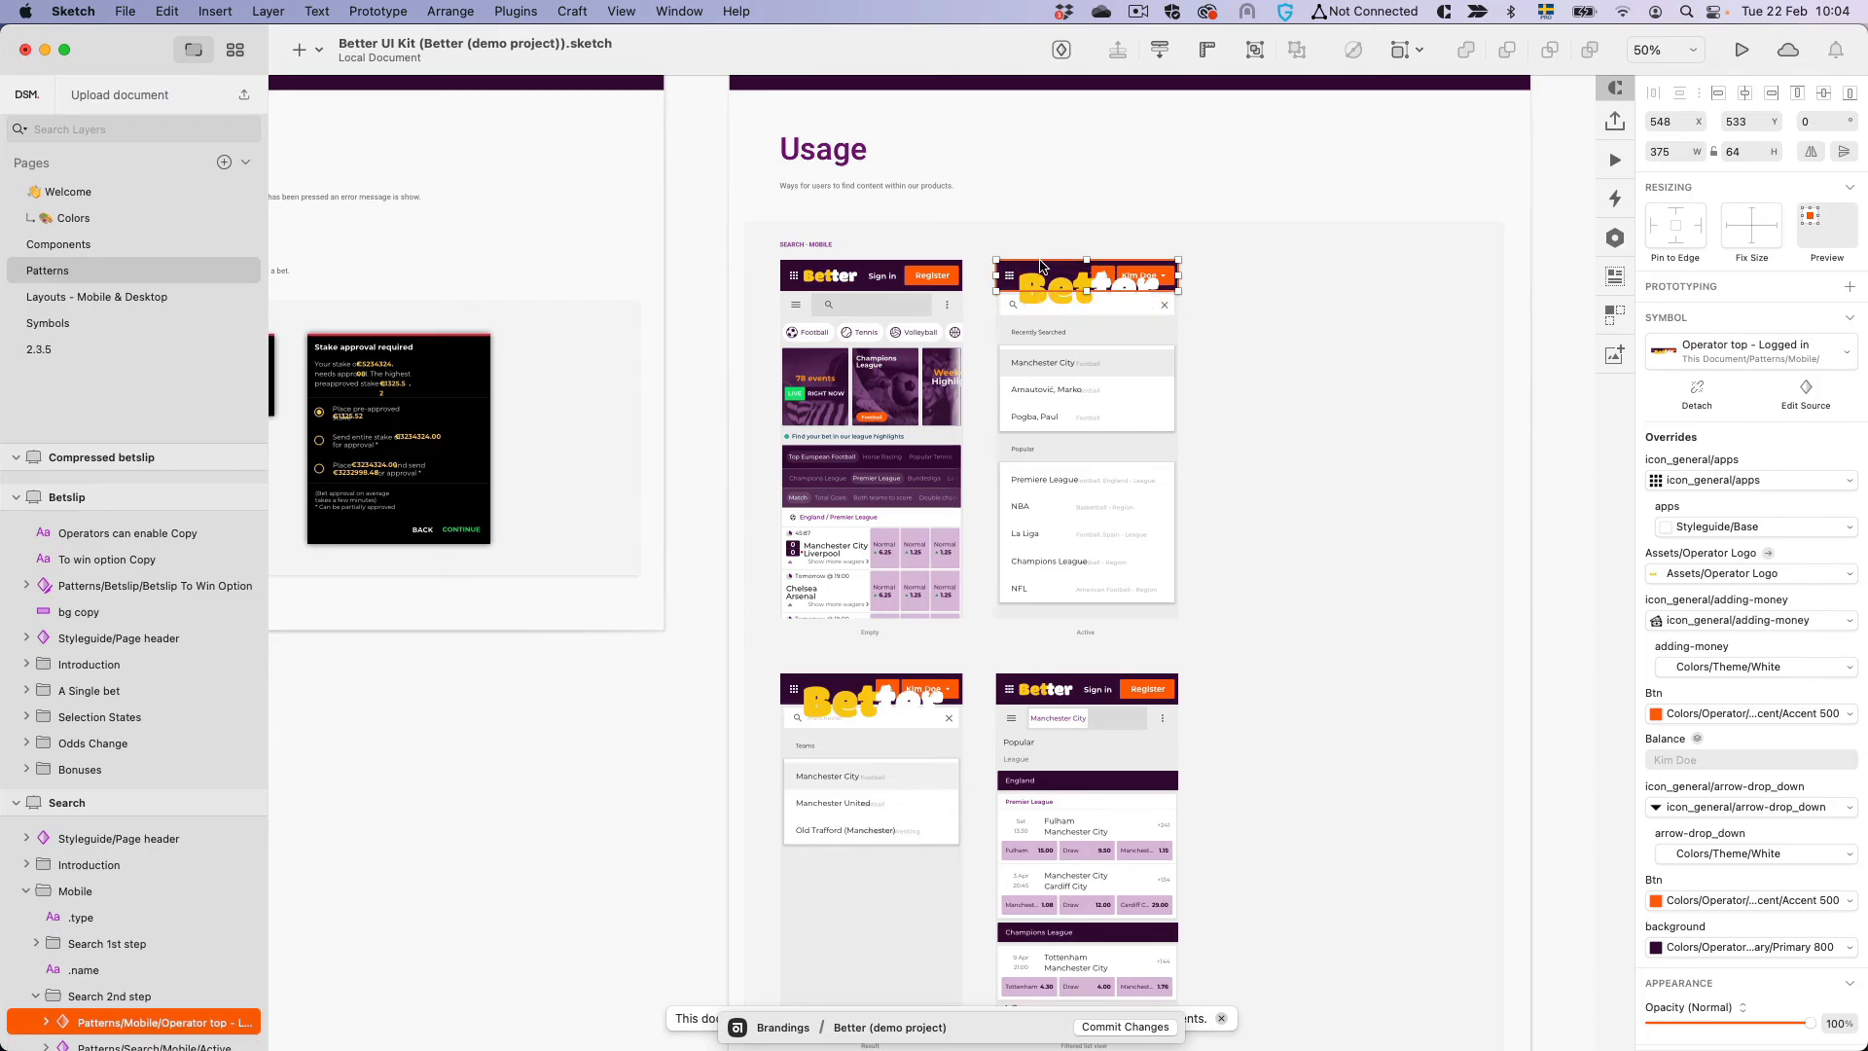
pyautogui.doubleClick(1035, 272)
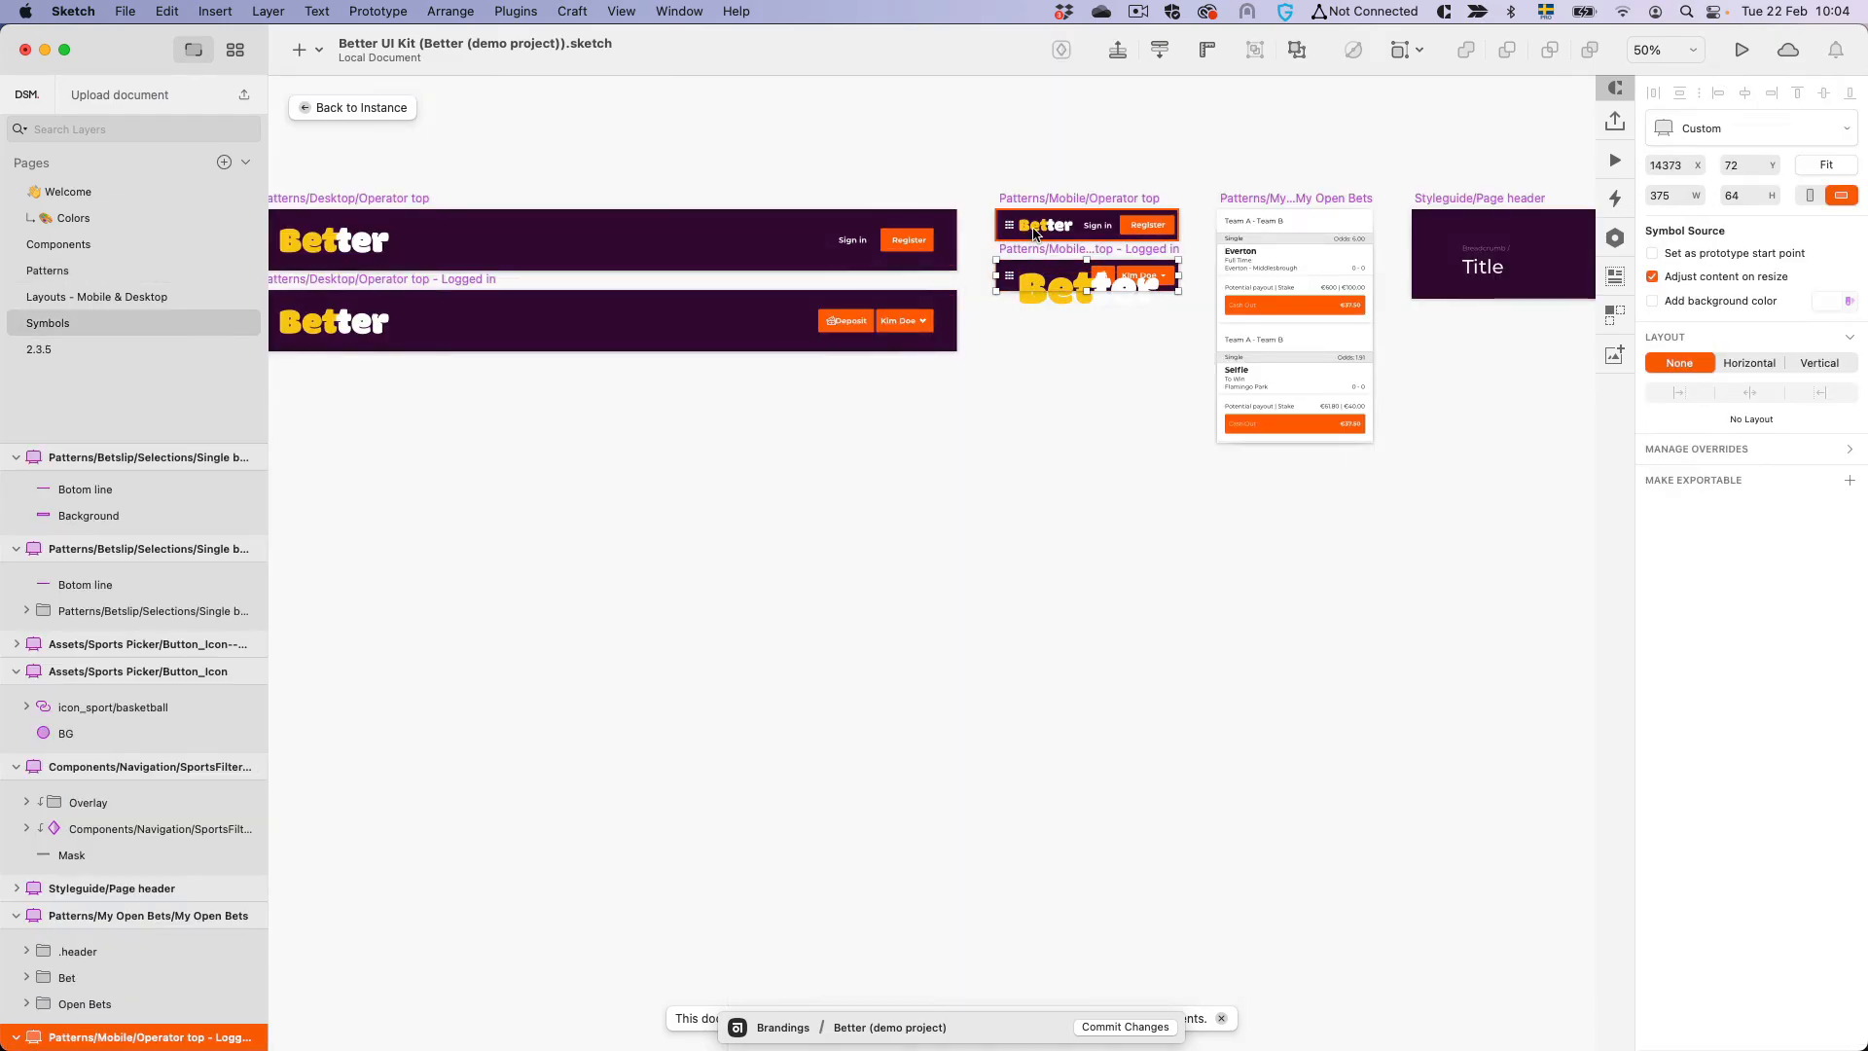
# Step: Resize the Assets/Operator Logo in the logged-in header to a width of 110
pyautogui.click(1030, 230)
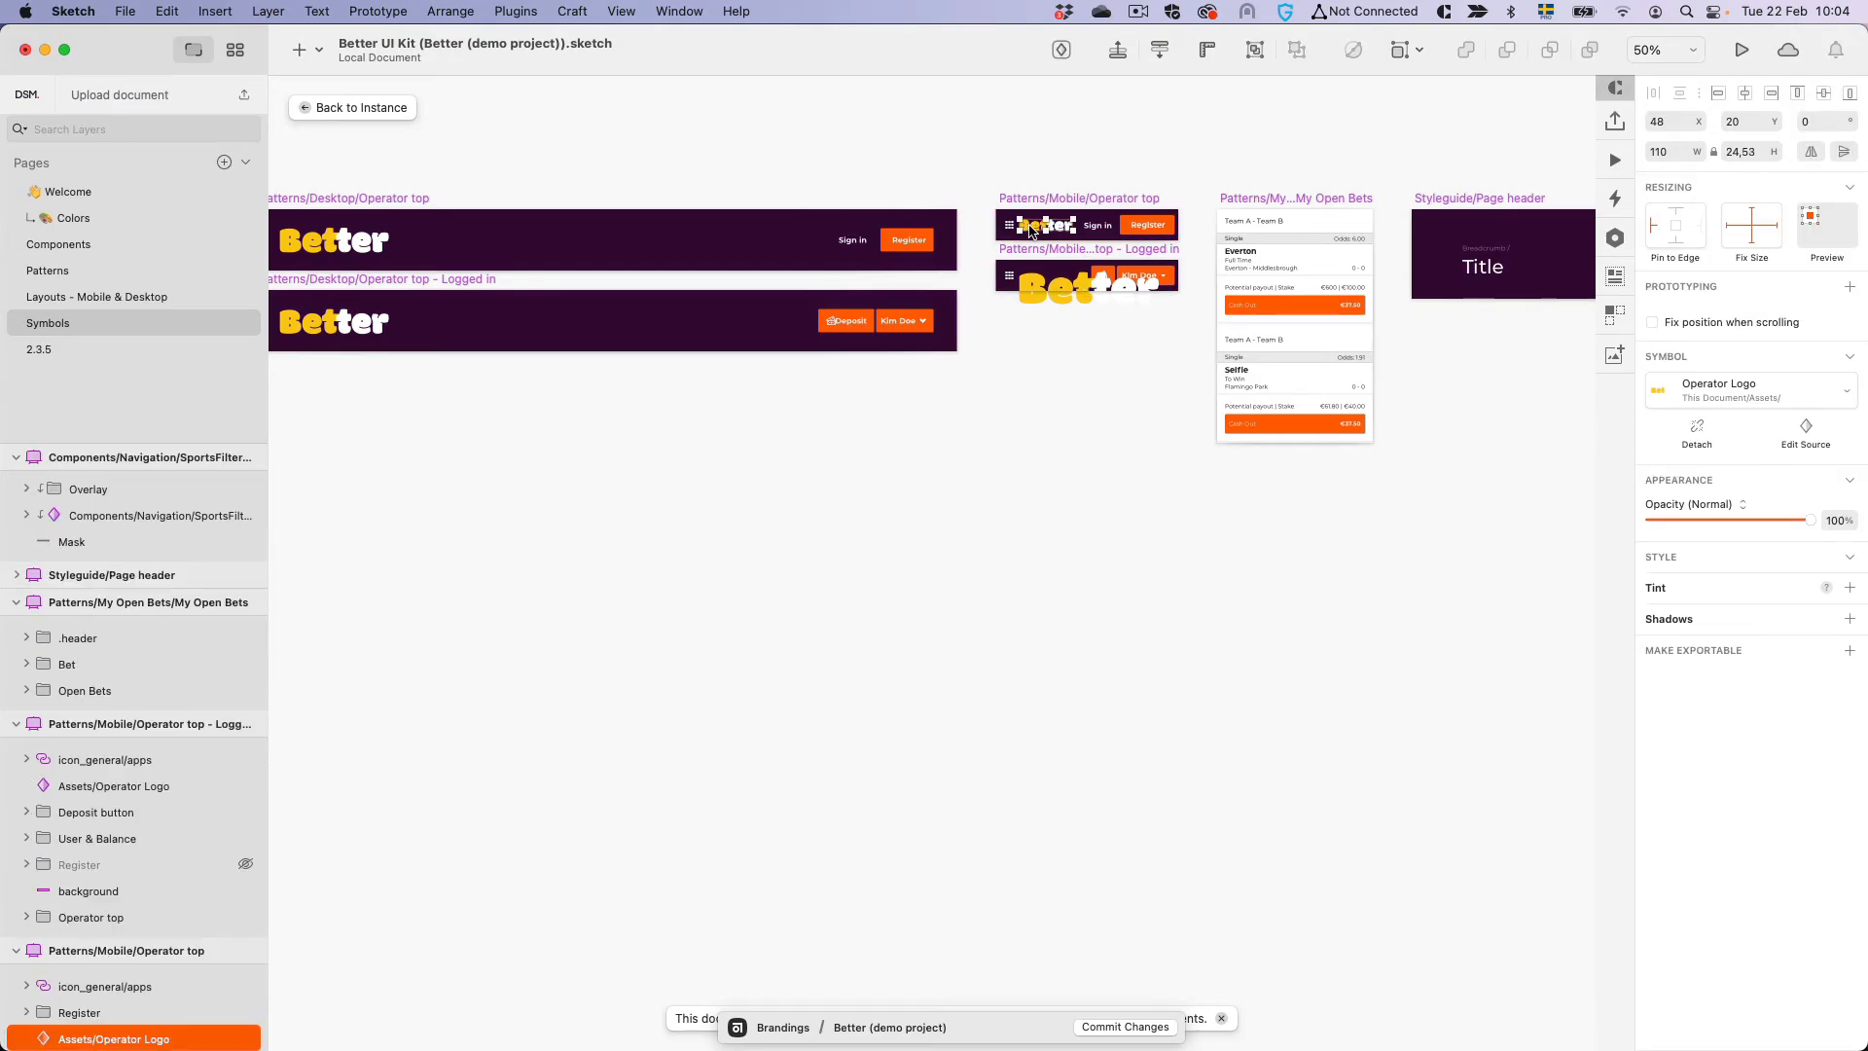
pyautogui.click(1037, 292)
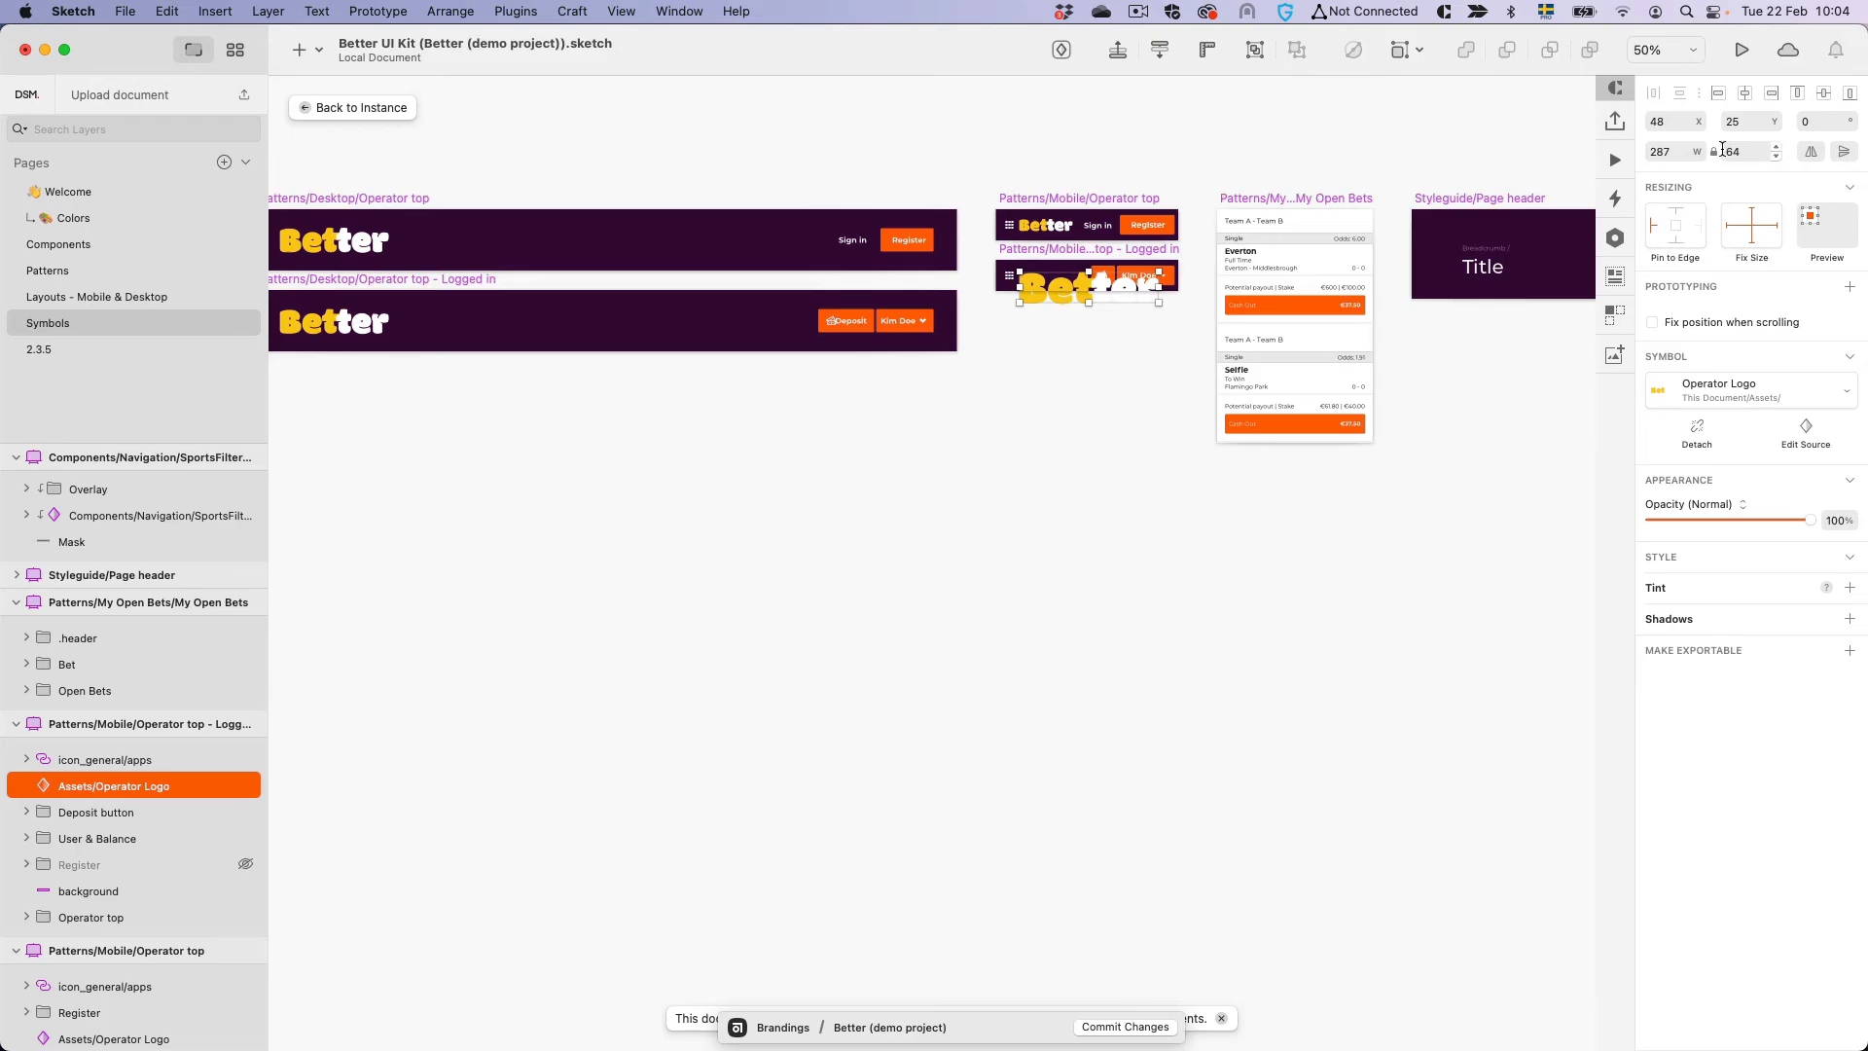
pyautogui.click(1670, 153)
pyautogui.press('BackSpace')
pyautogui.press('BackSpace')
pyautogui.press('BackSpace')
pyautogui.write('110')
pyautogui.press('Return')
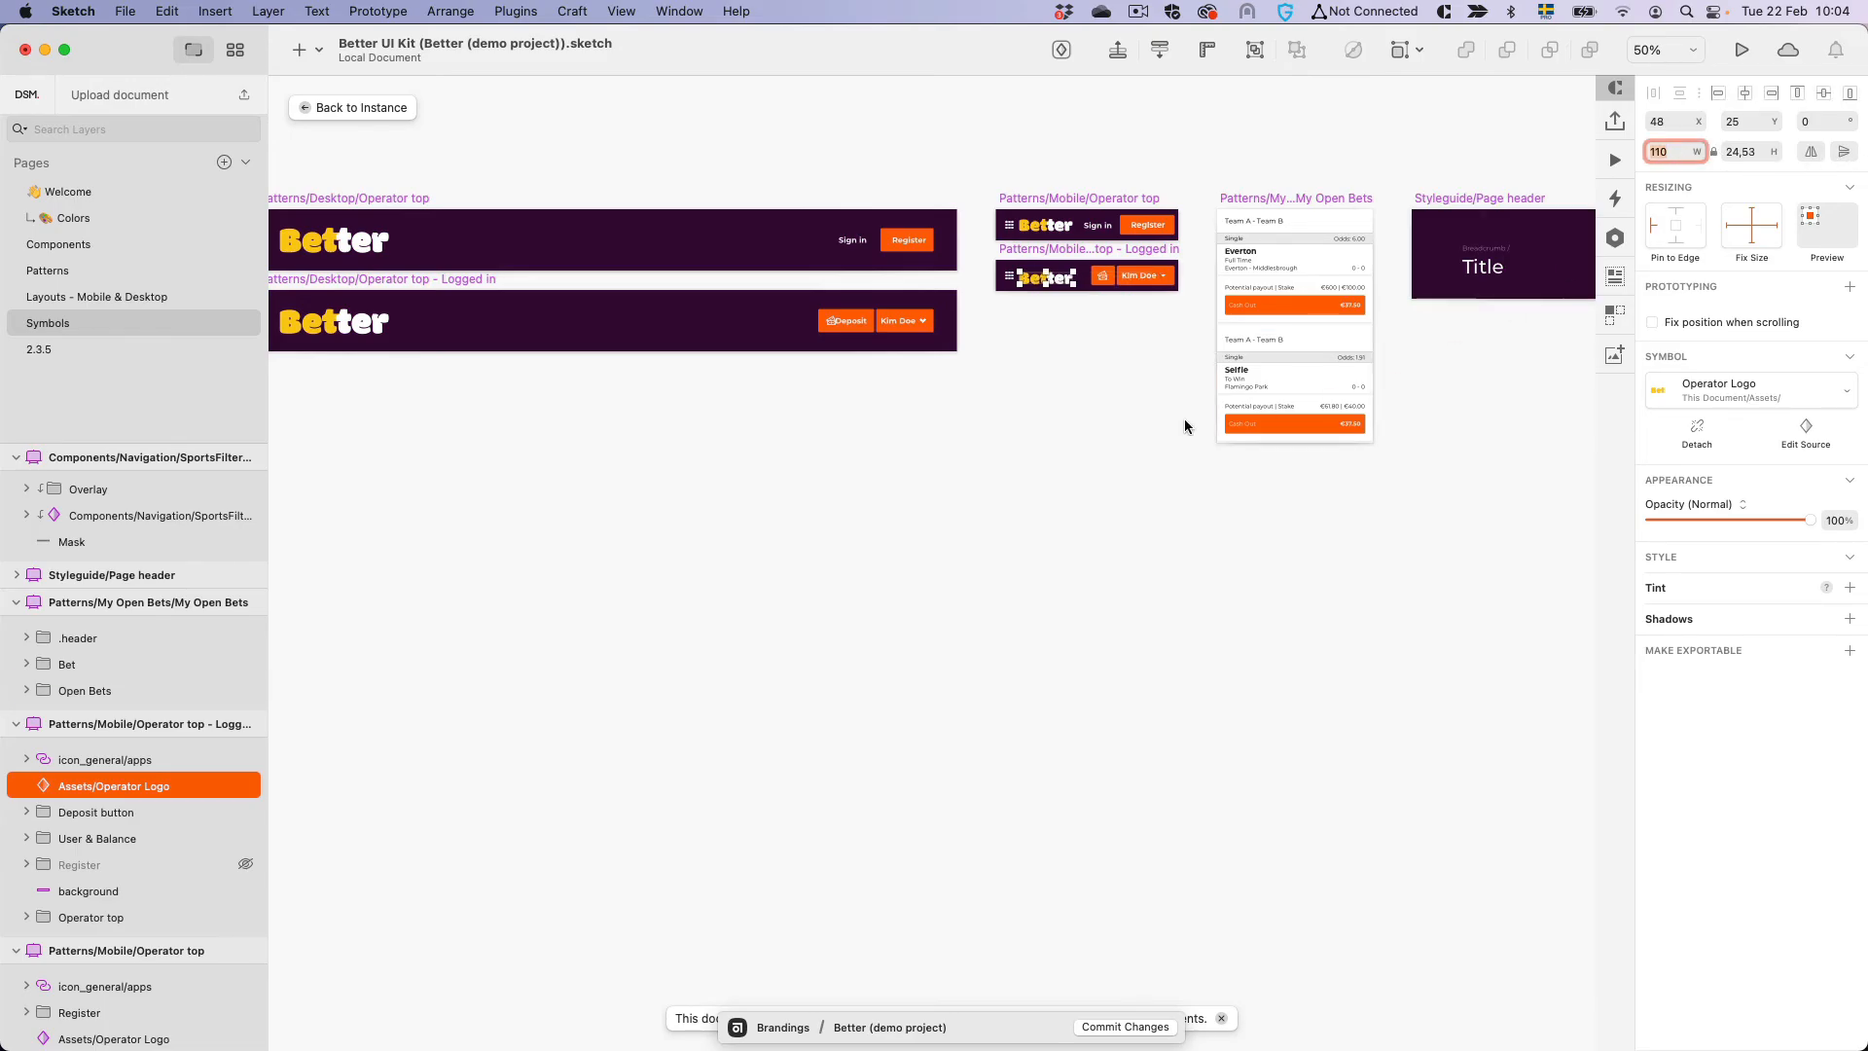
pyautogui.click(1180, 172)
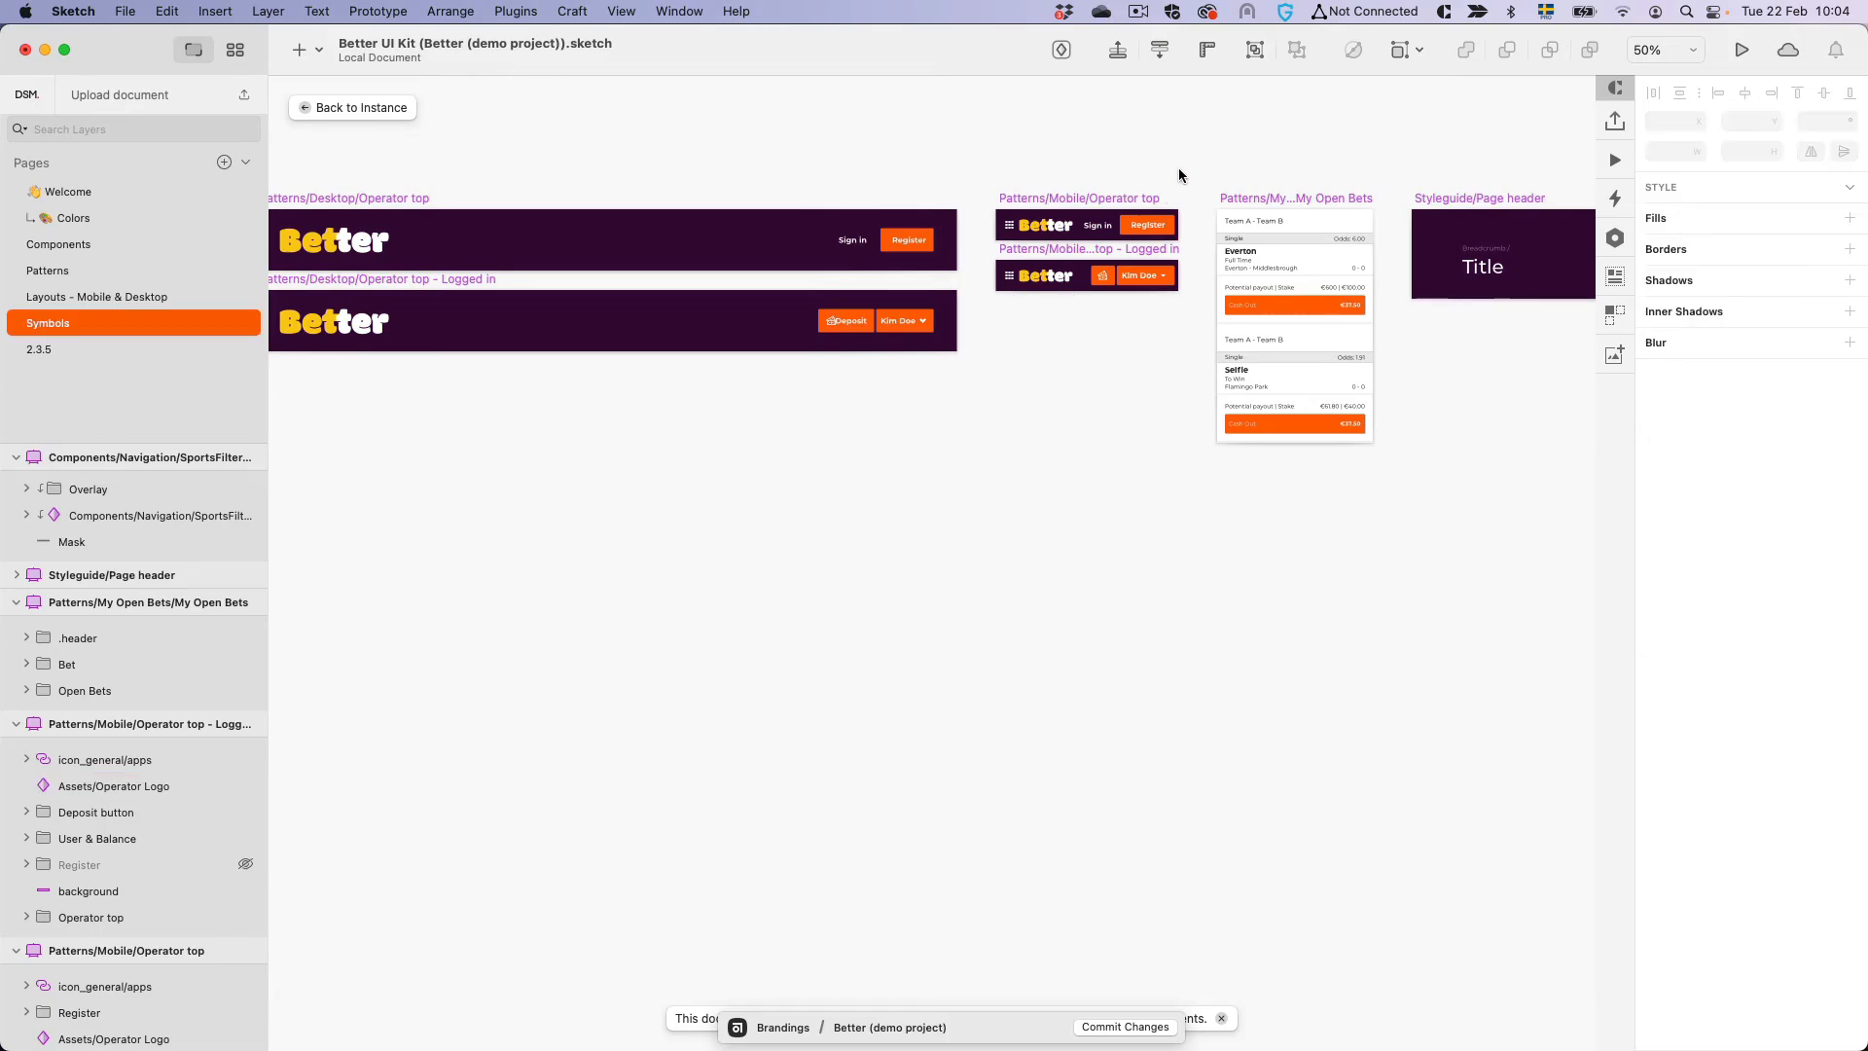
# Step: Go back to the header instance on Patterns and switch to the InVision project in Chrome
pyautogui.click(354, 114)
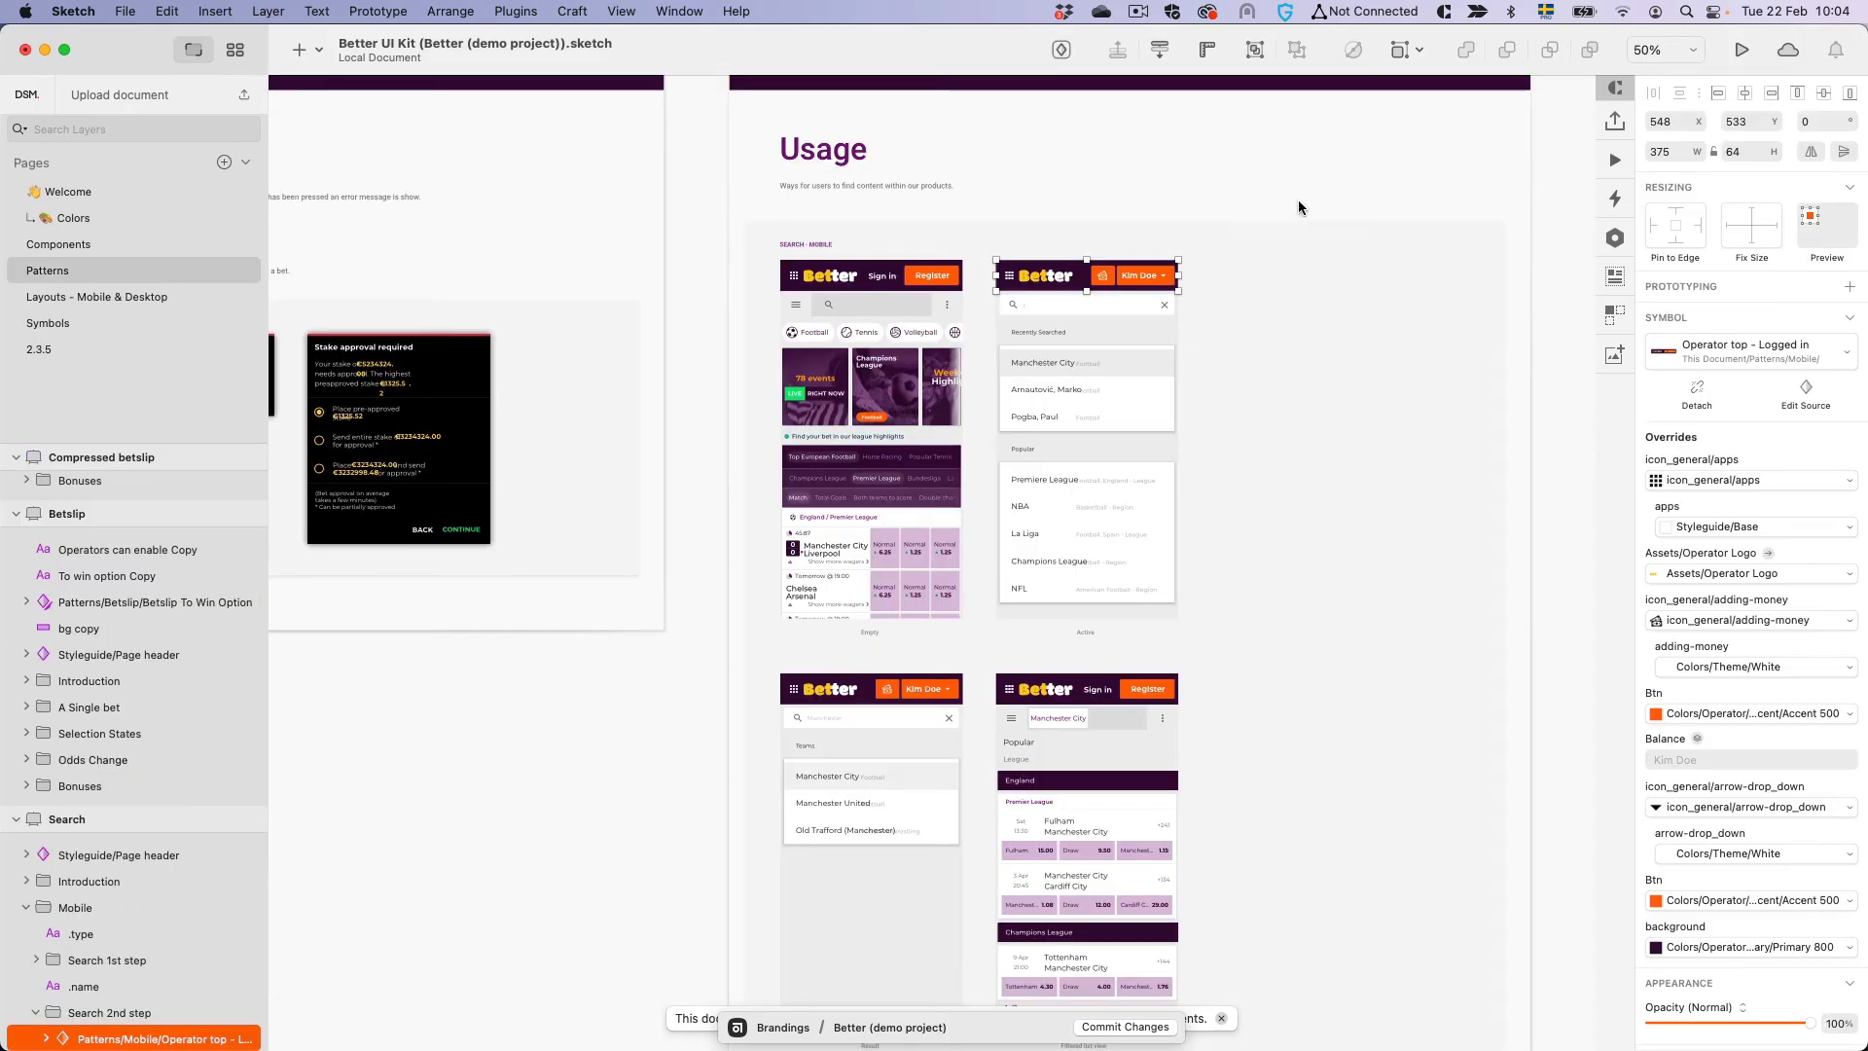
pyautogui.scroll(-10, 1281, 198)
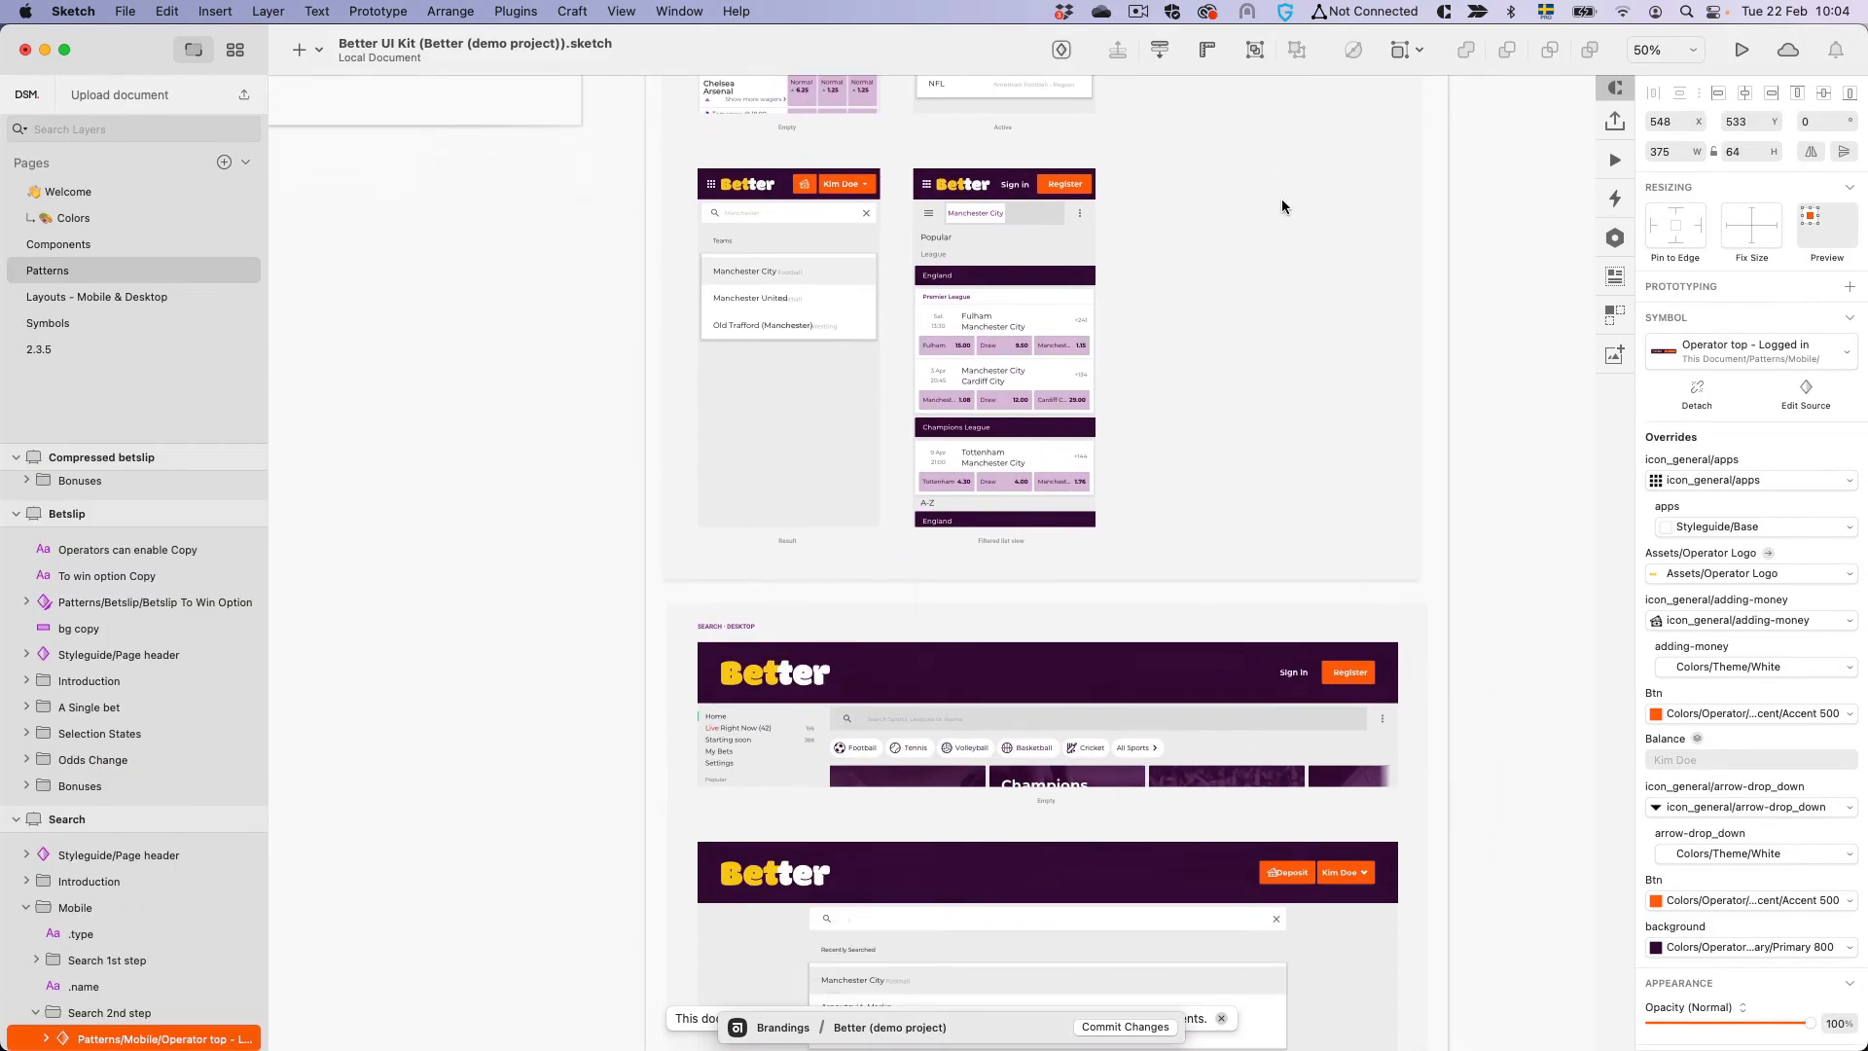
pyautogui.scroll(5, 1281, 198)
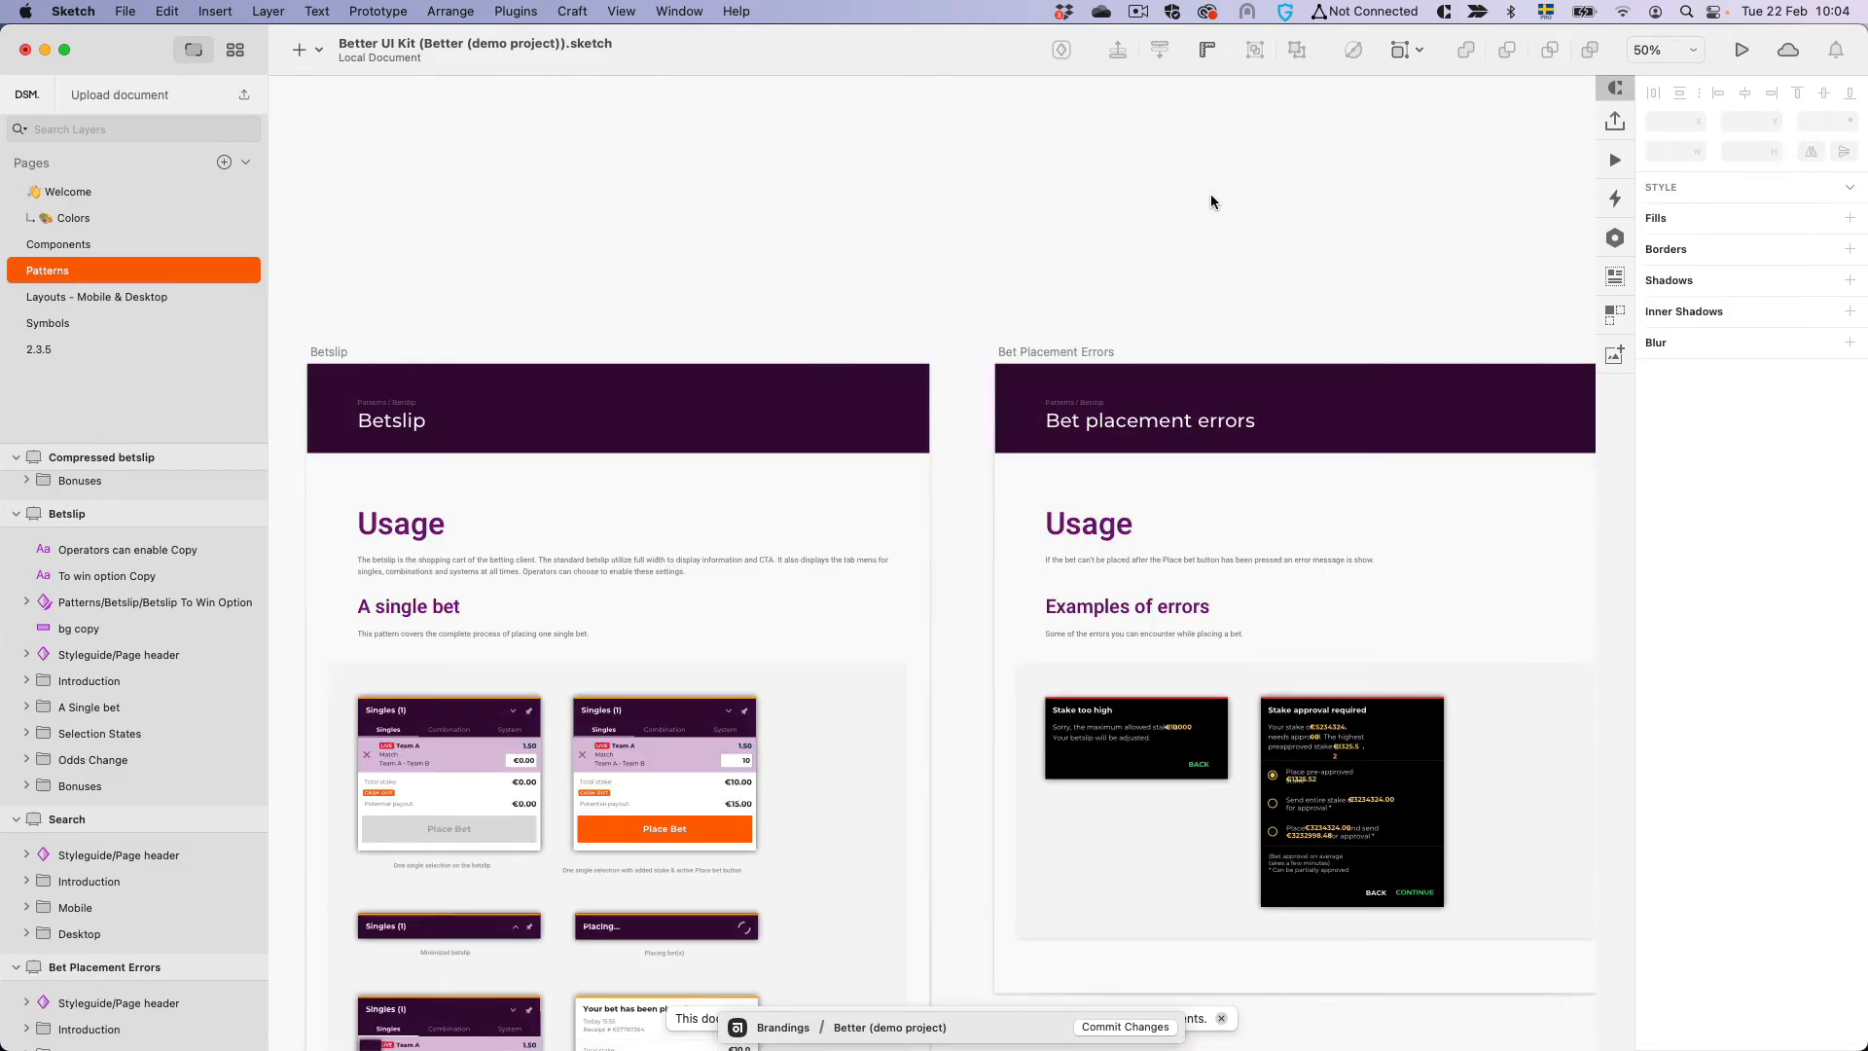
pyautogui.press('super+Tab')
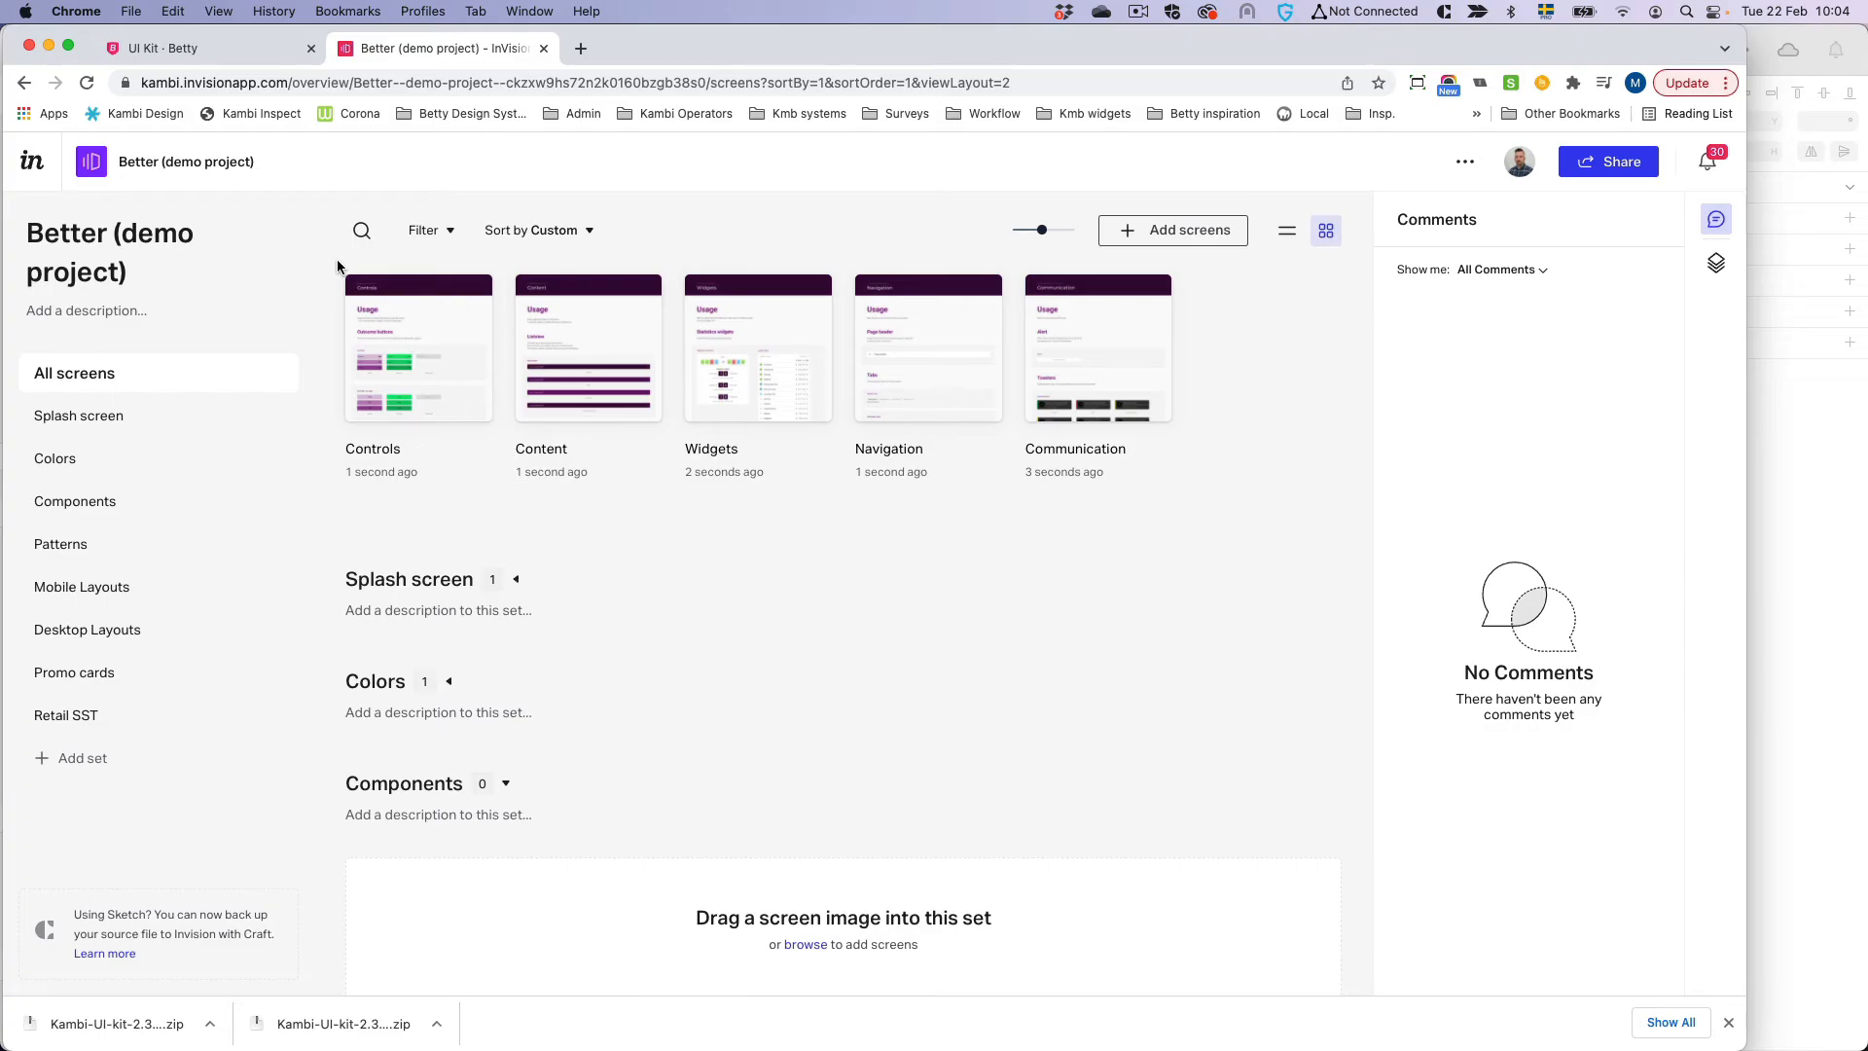
# Step: Move the Controls, Content, Widgets, Navigation and Communication screens into the Components set and collapse it
pyautogui.moveTo(338, 266); pyautogui.dragTo(1182, 451)
pyautogui.scroll(-2, 471, 761)
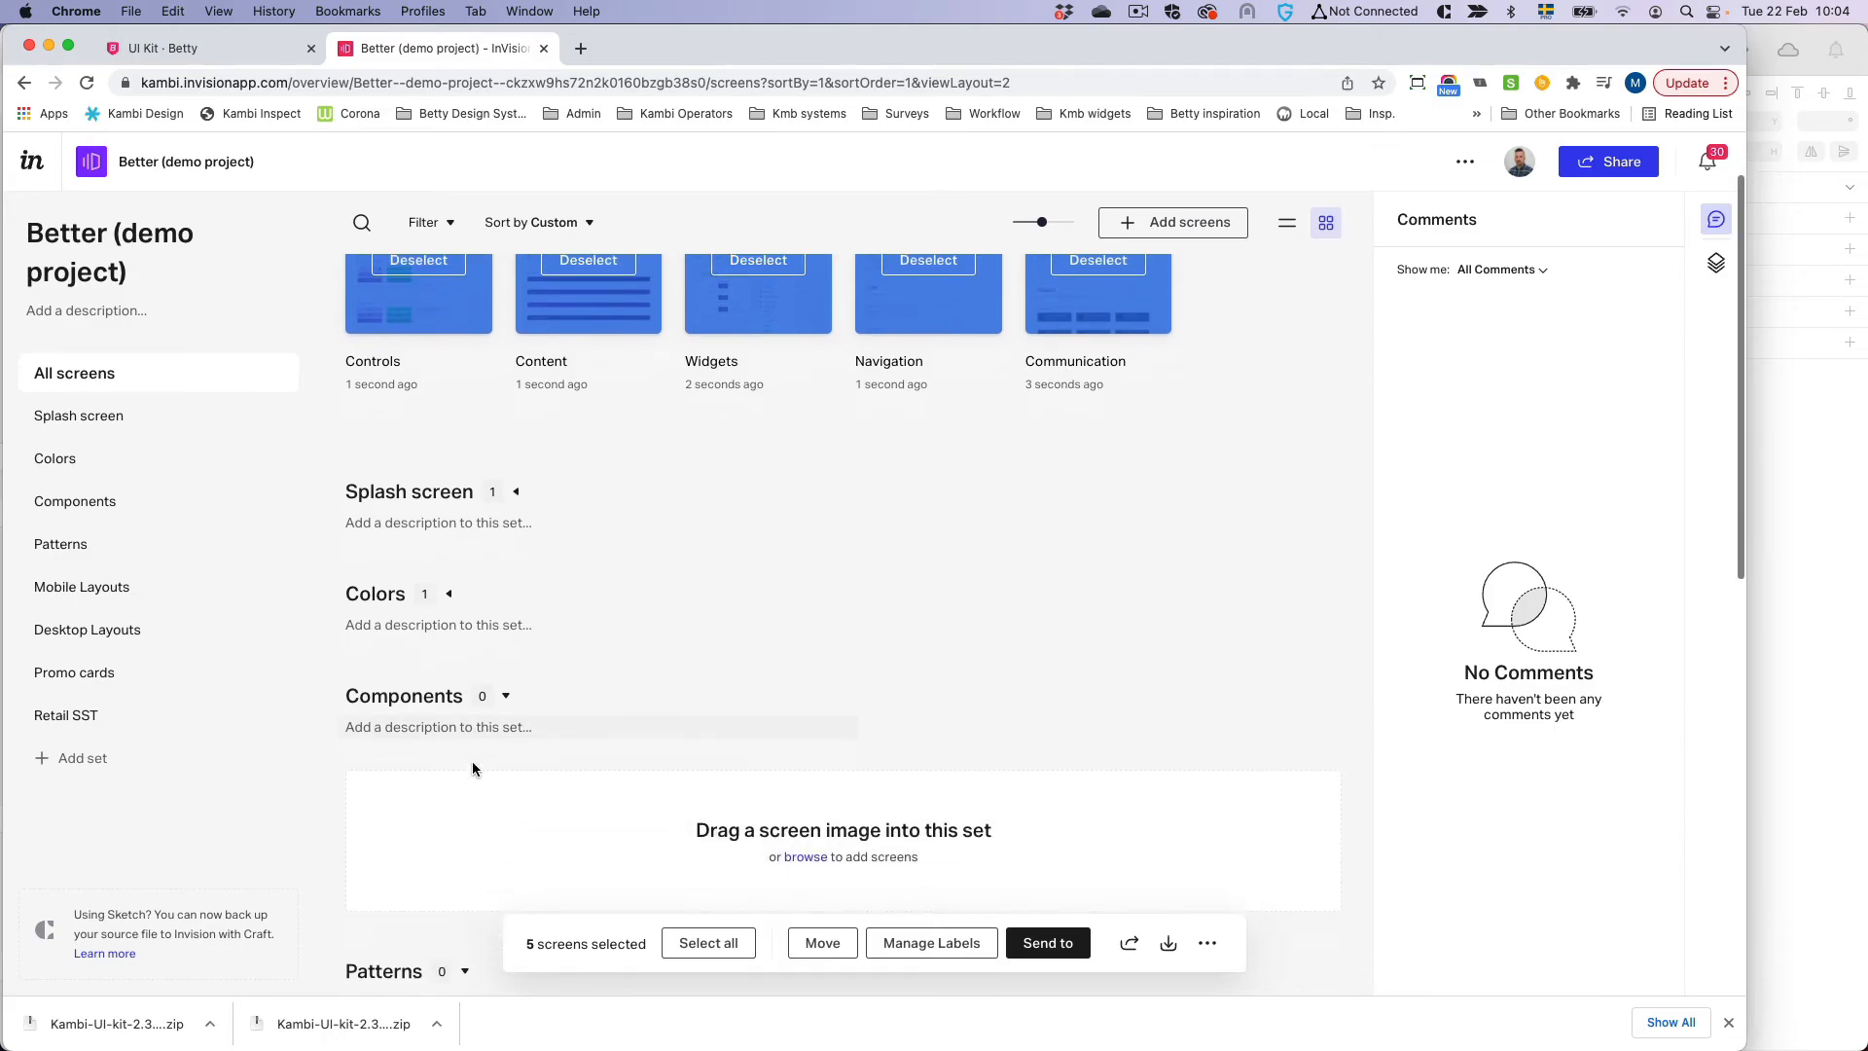
pyautogui.click(820, 946)
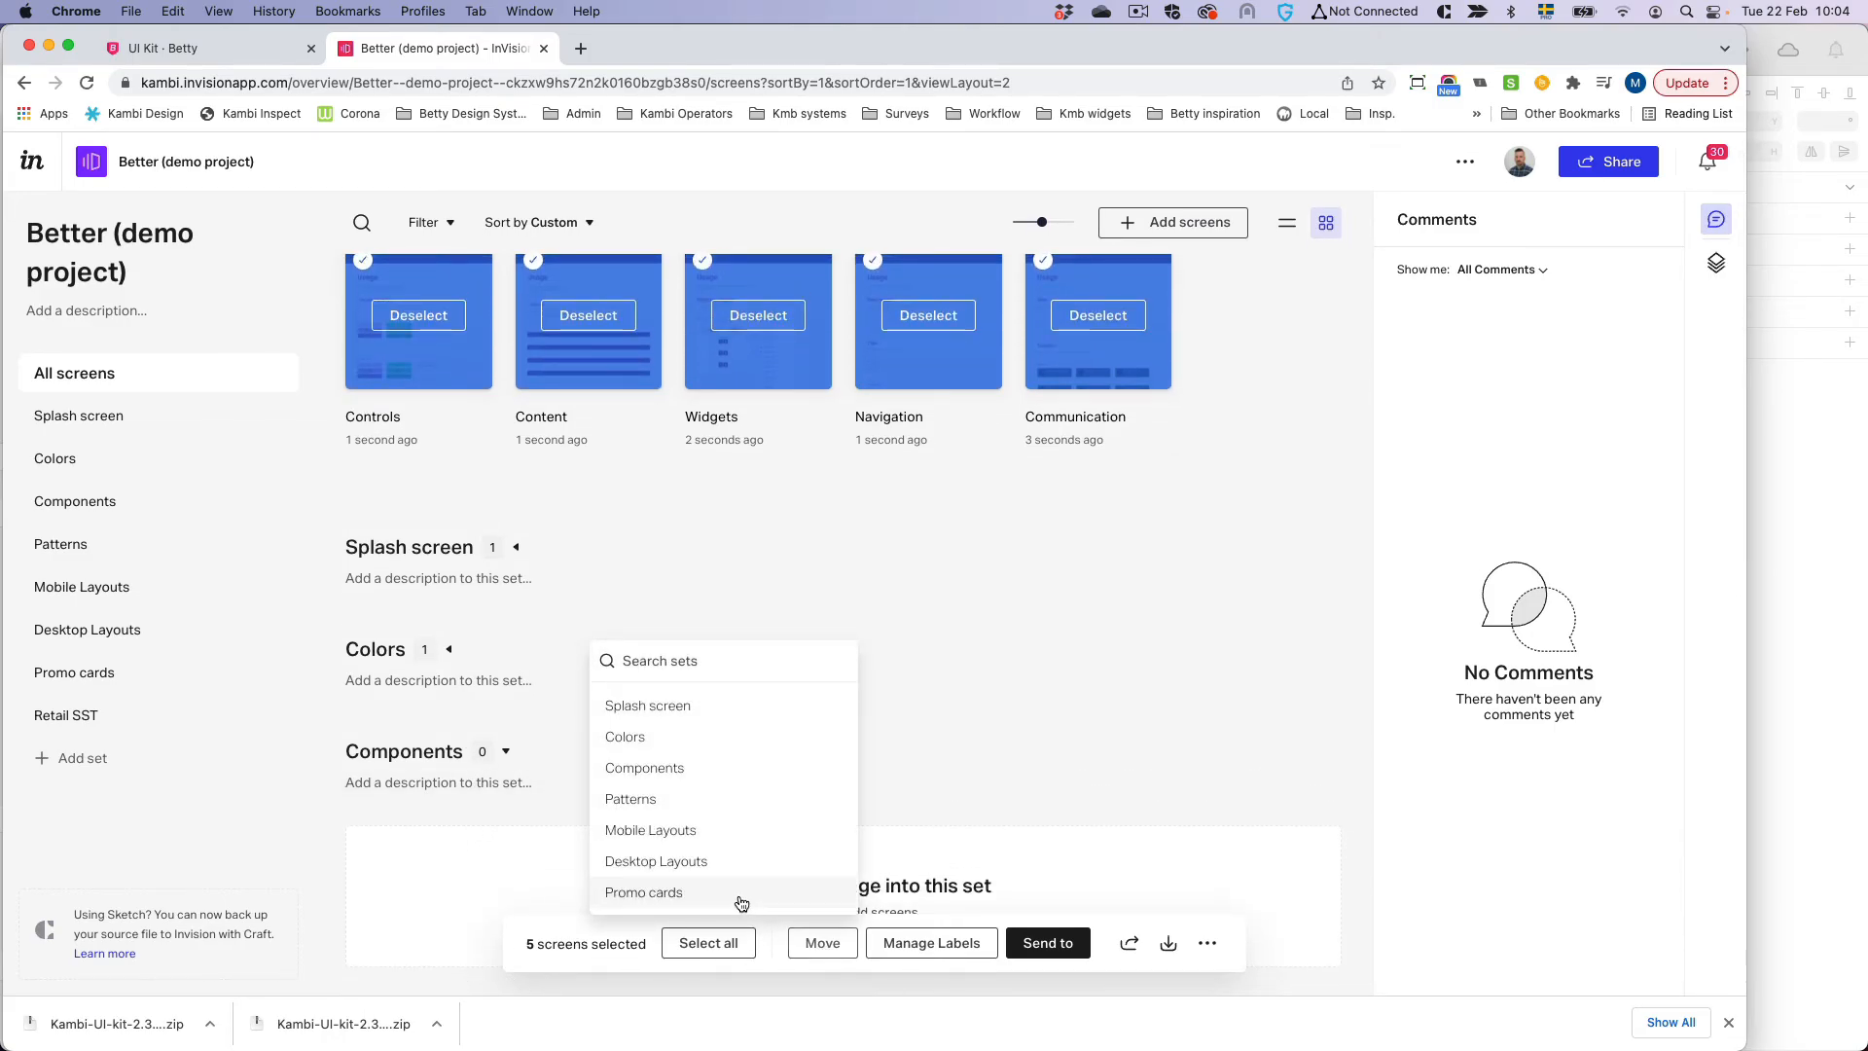
pyautogui.click(722, 775)
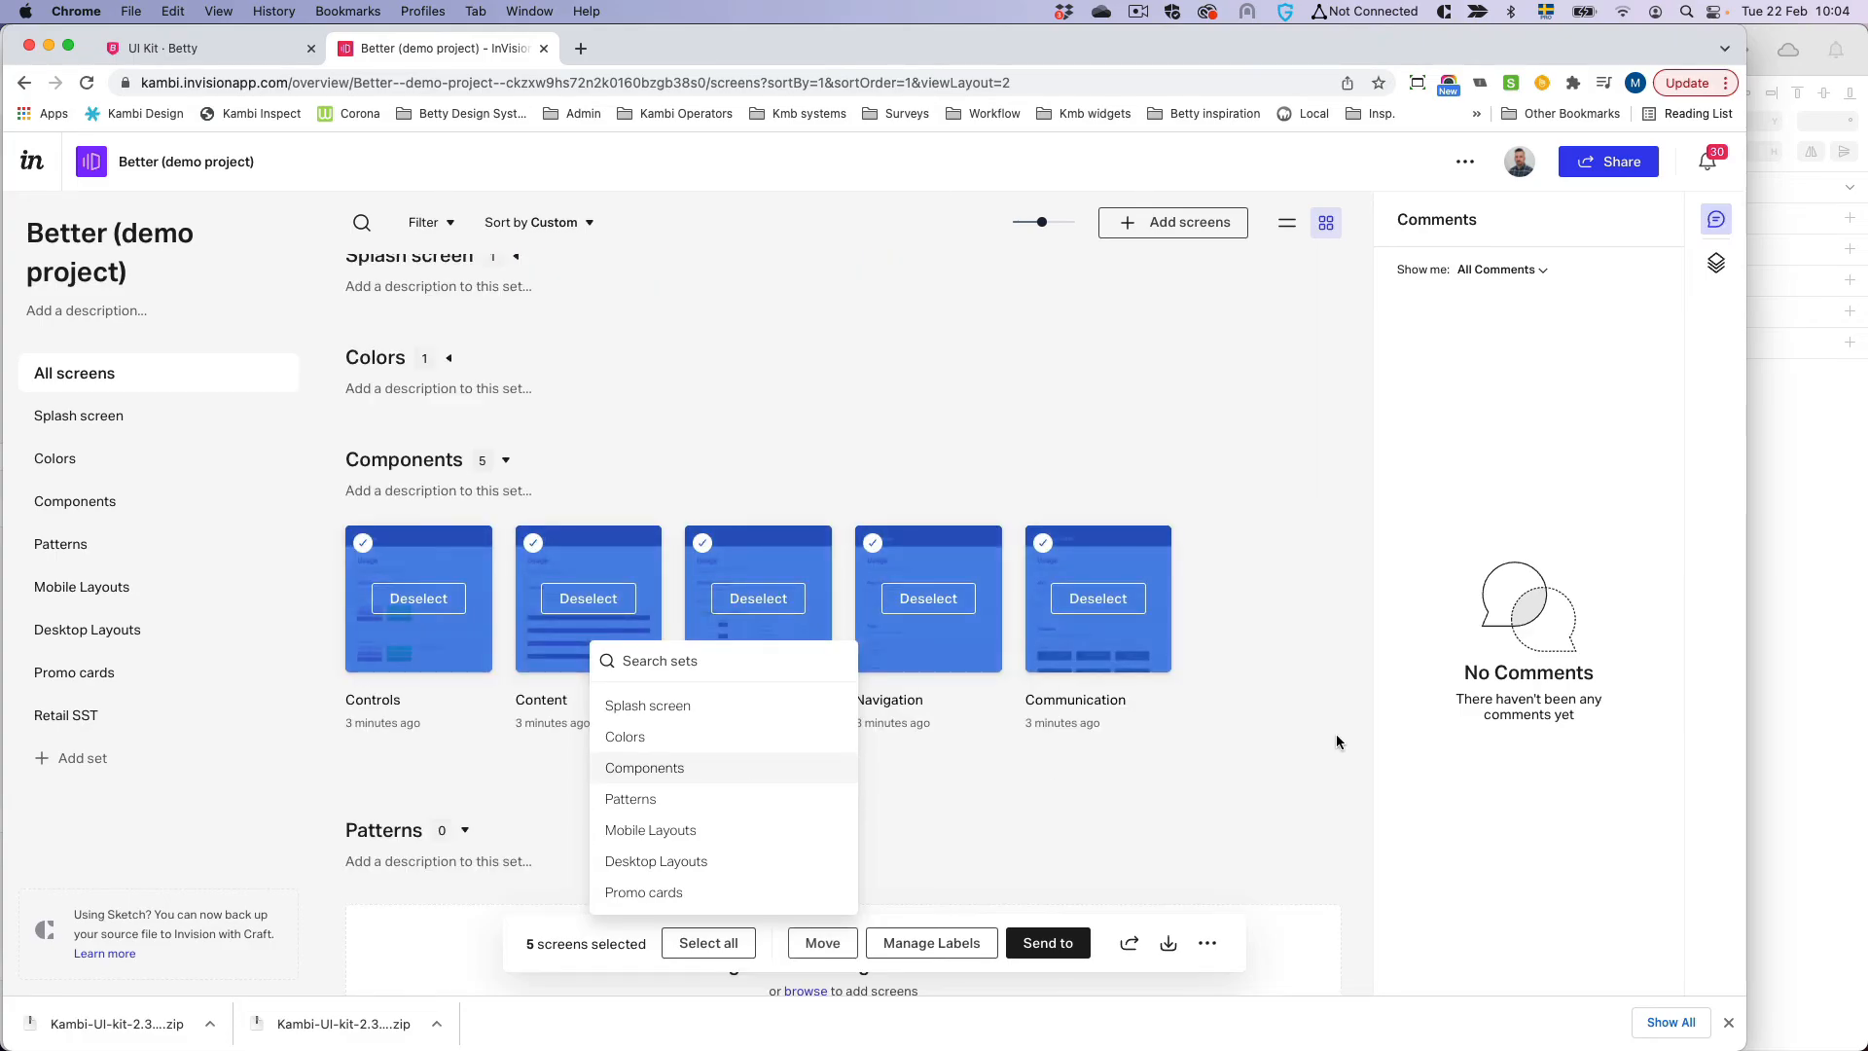
pyautogui.click(505, 460)
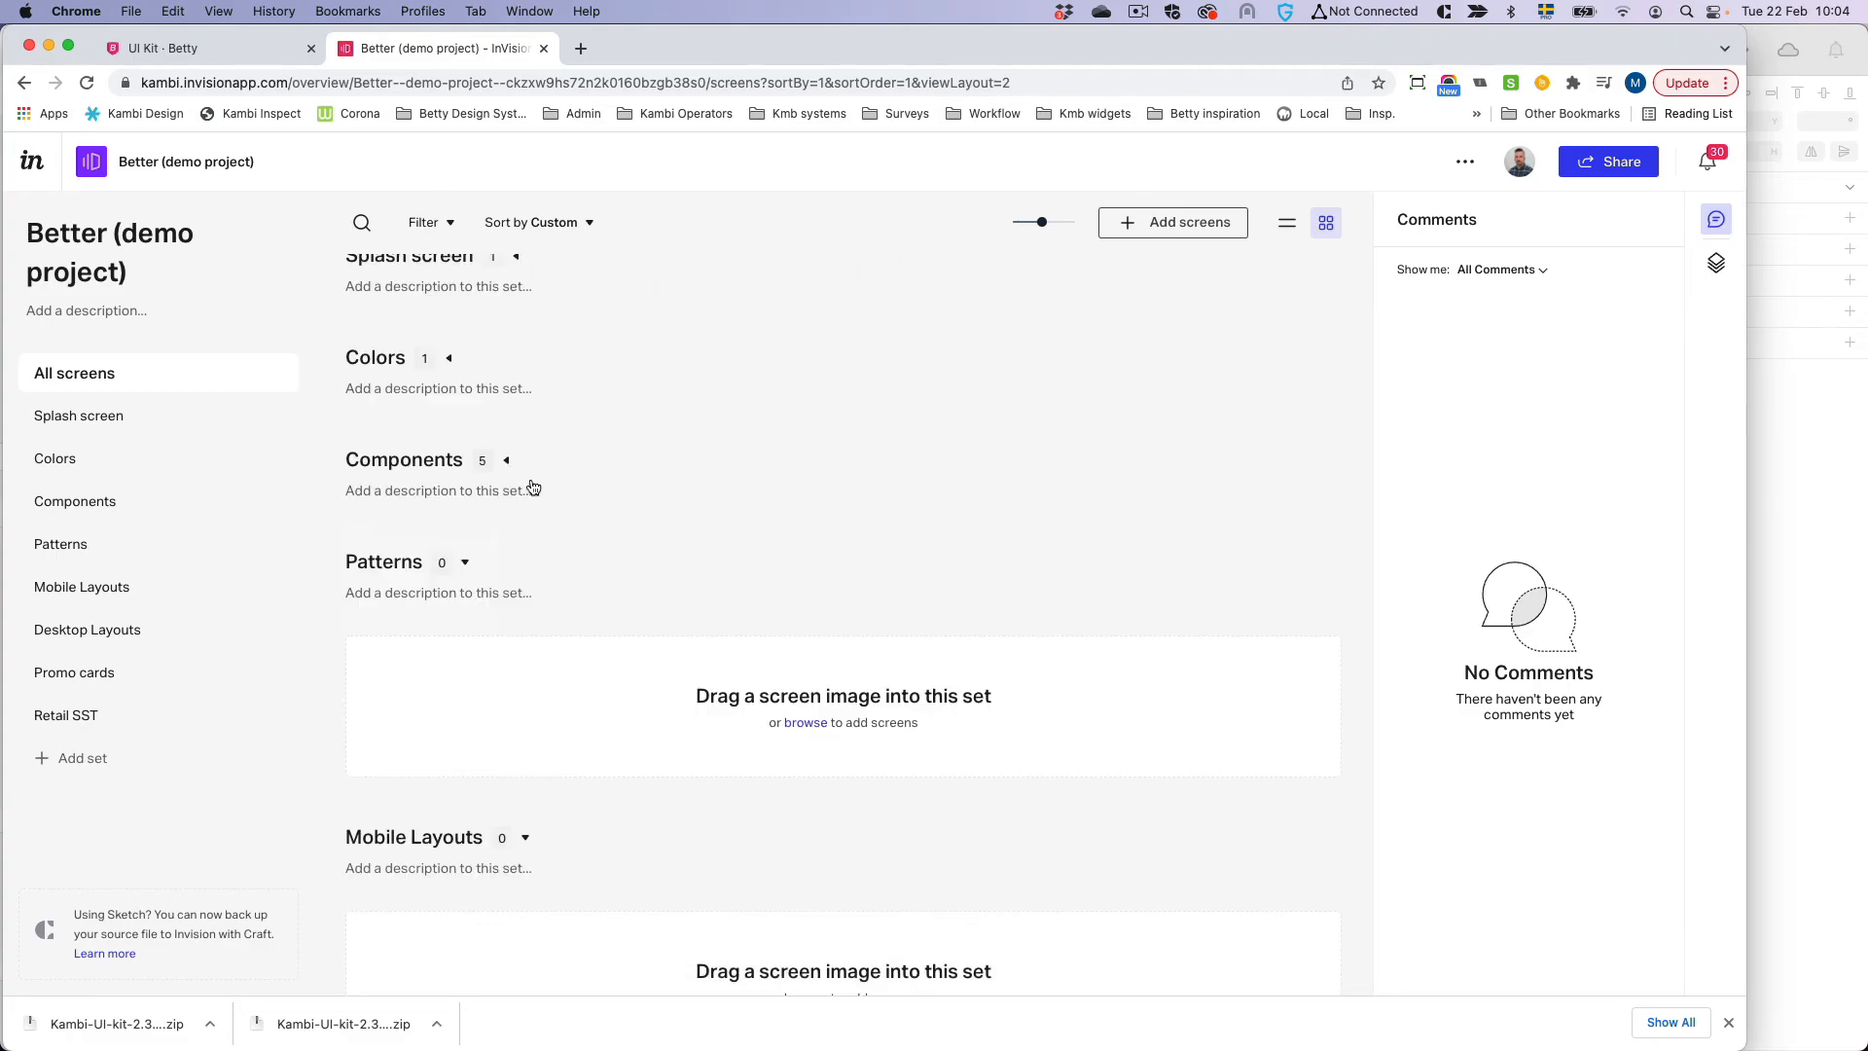
pyautogui.scroll(-5, 569, 723)
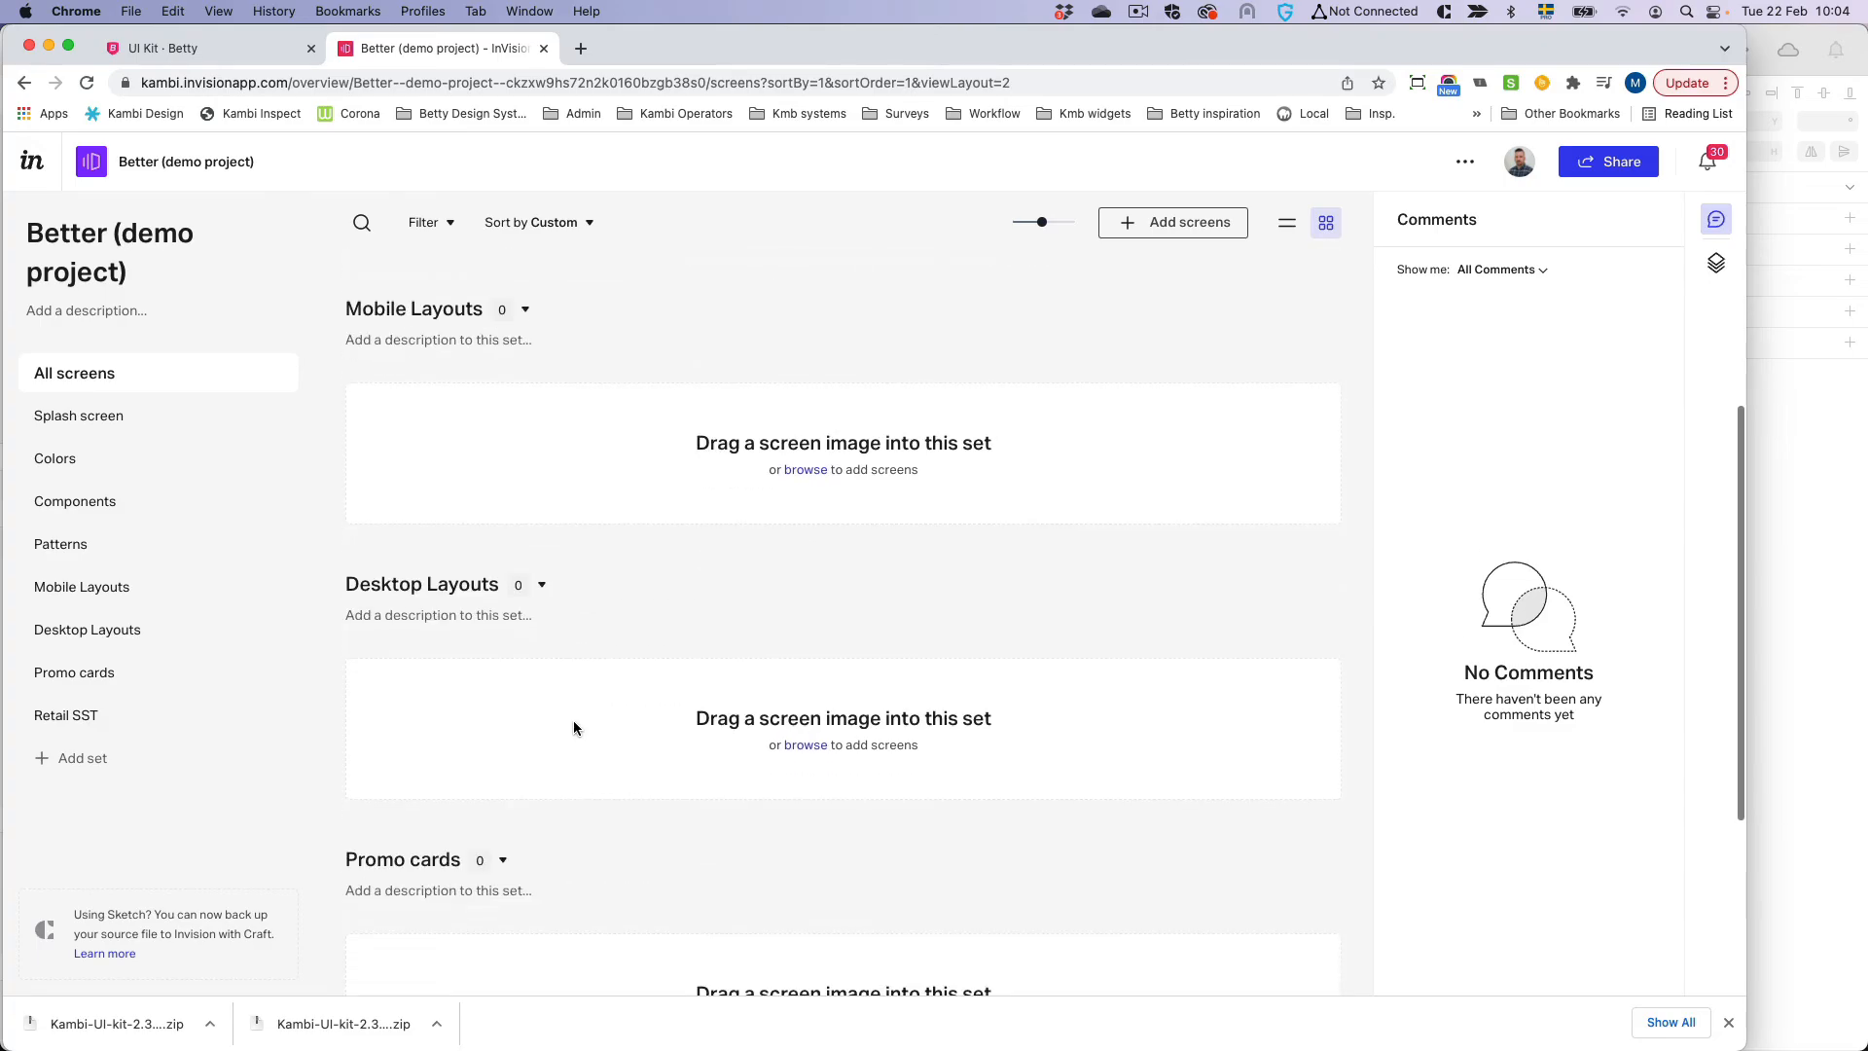
pyautogui.scroll(5, 550, 760)
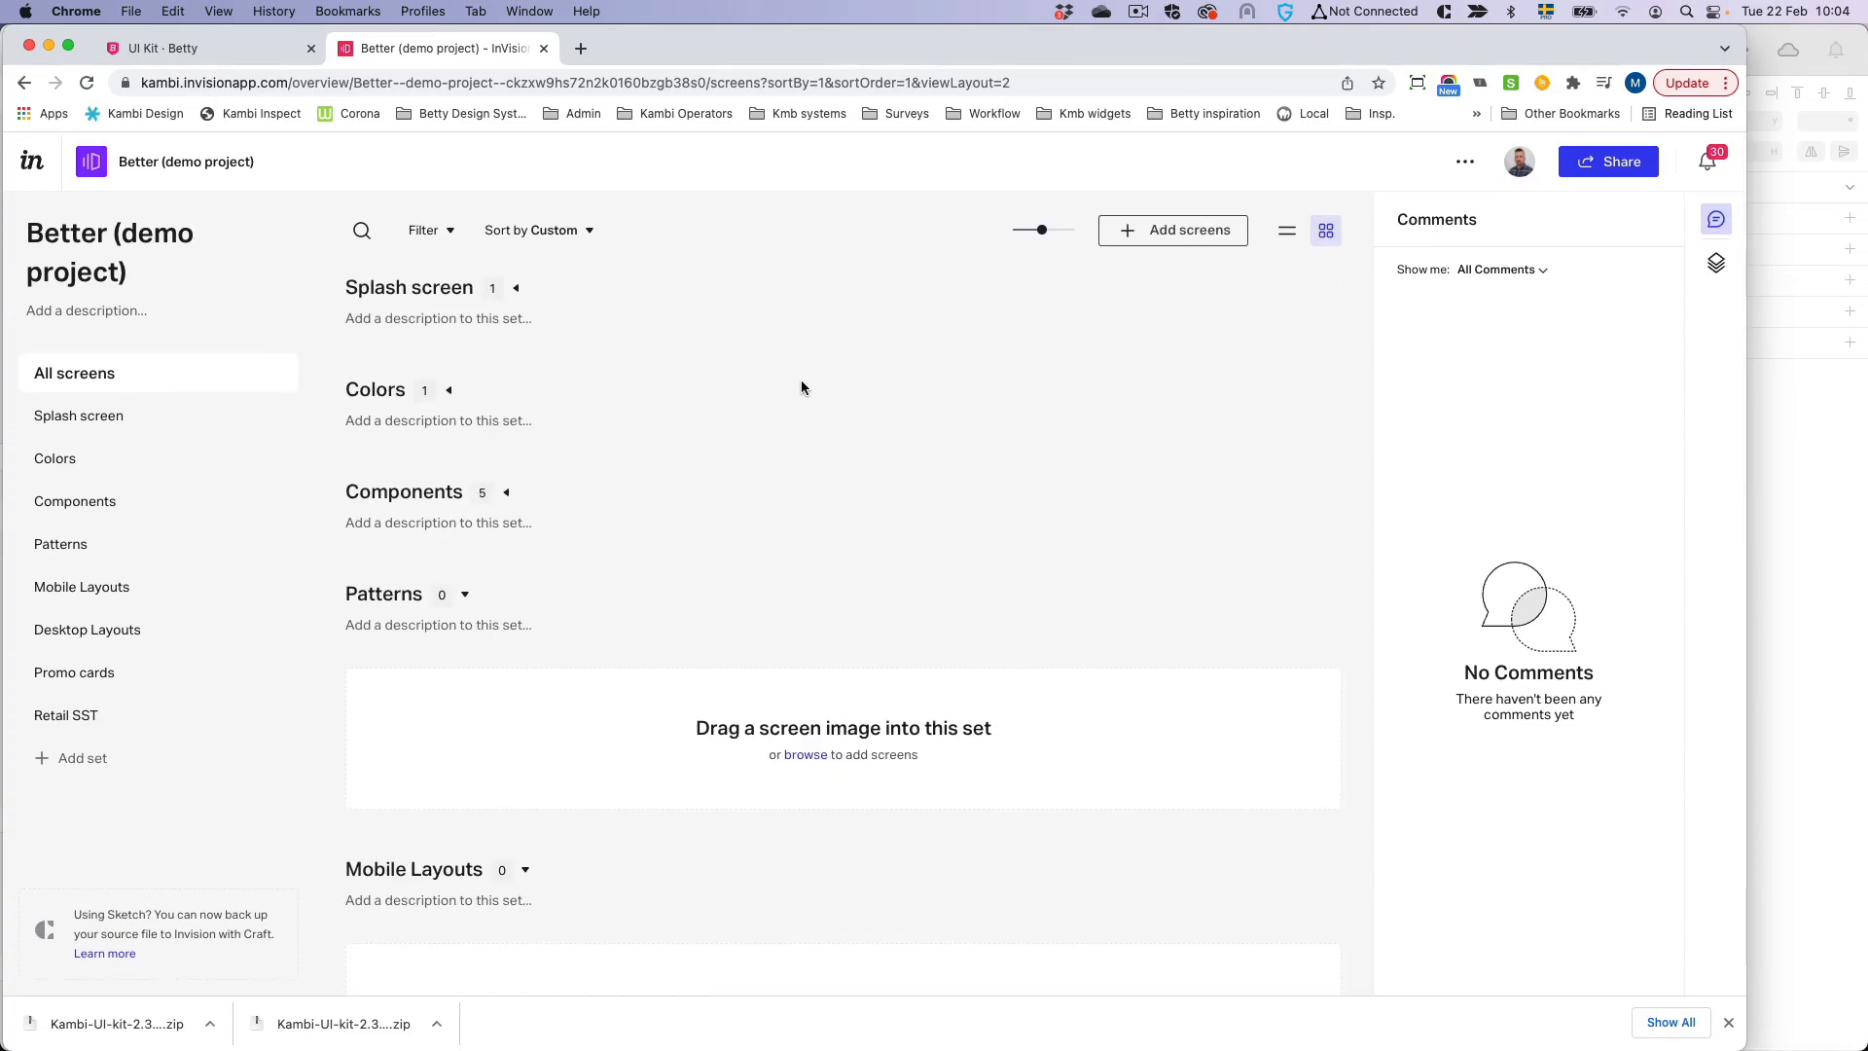
# Step: Publish the Patterns page artboards through Craft to the Better (demo project) prototype
pyautogui.press('super+Tab')
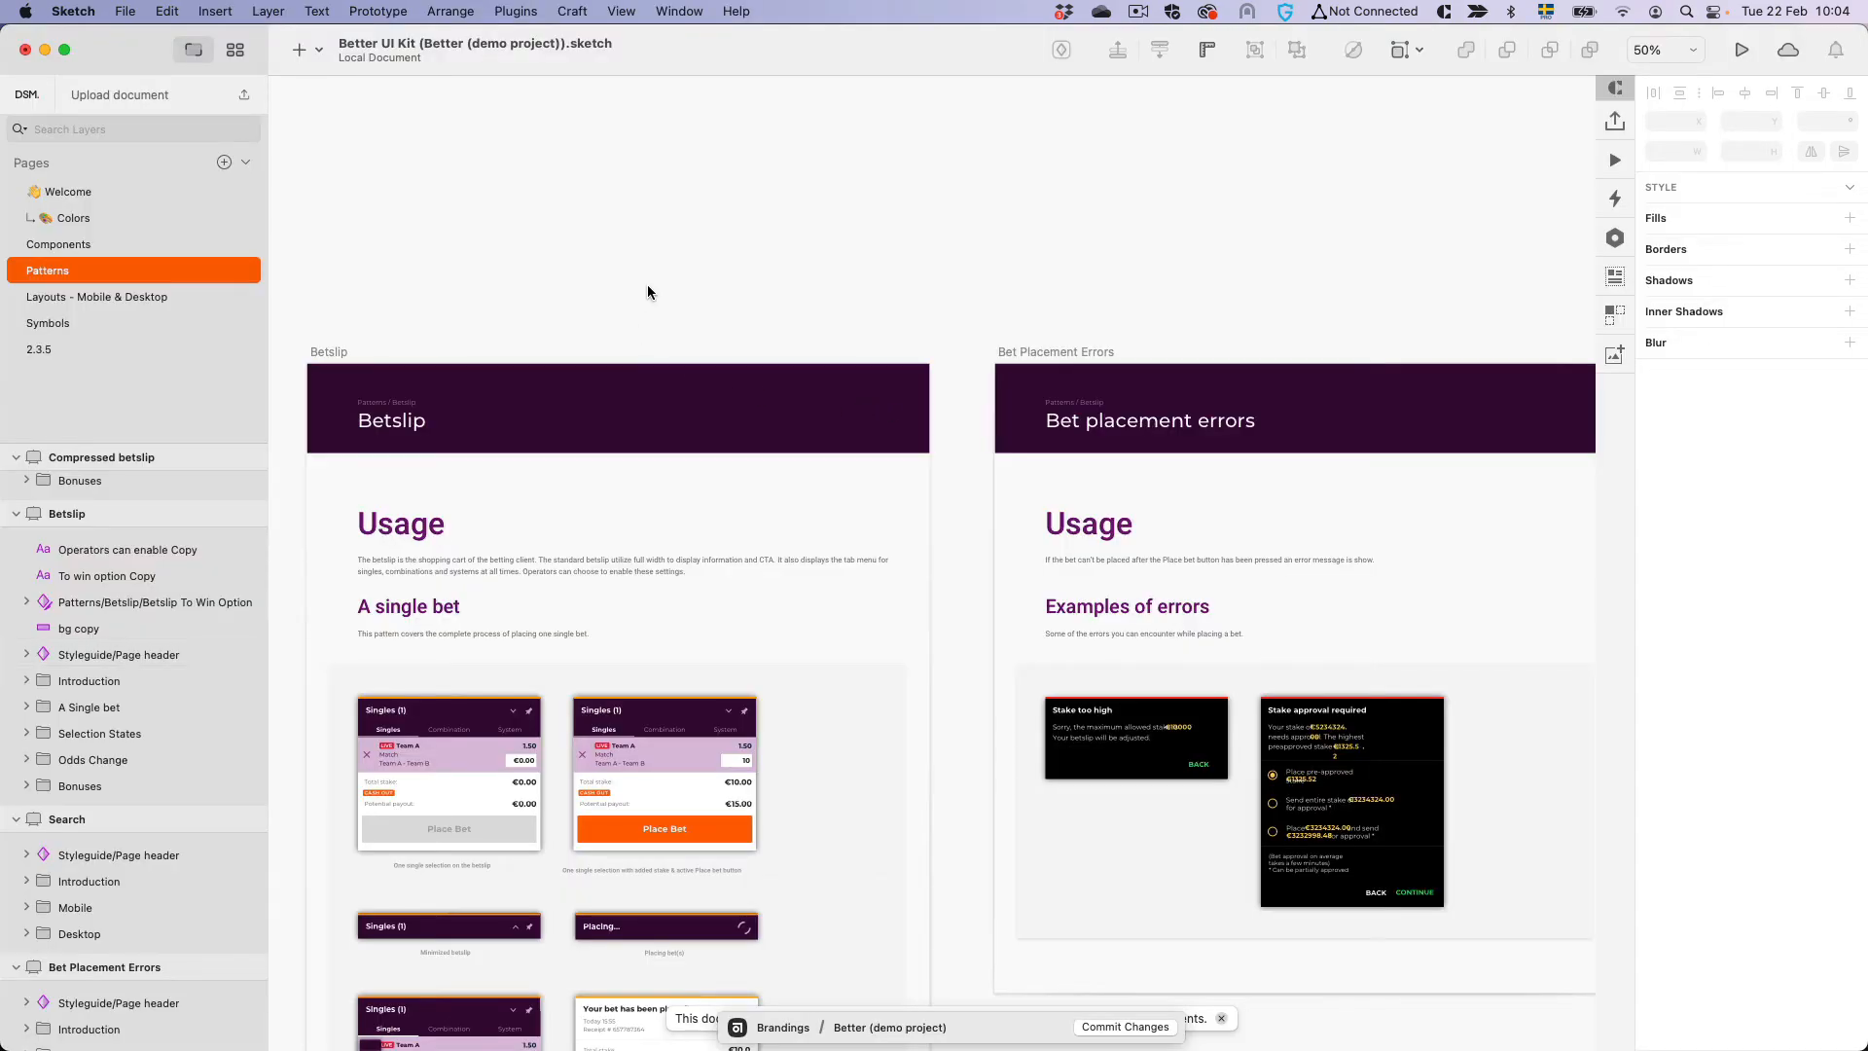
pyautogui.hscroll(-1, 652, 285)
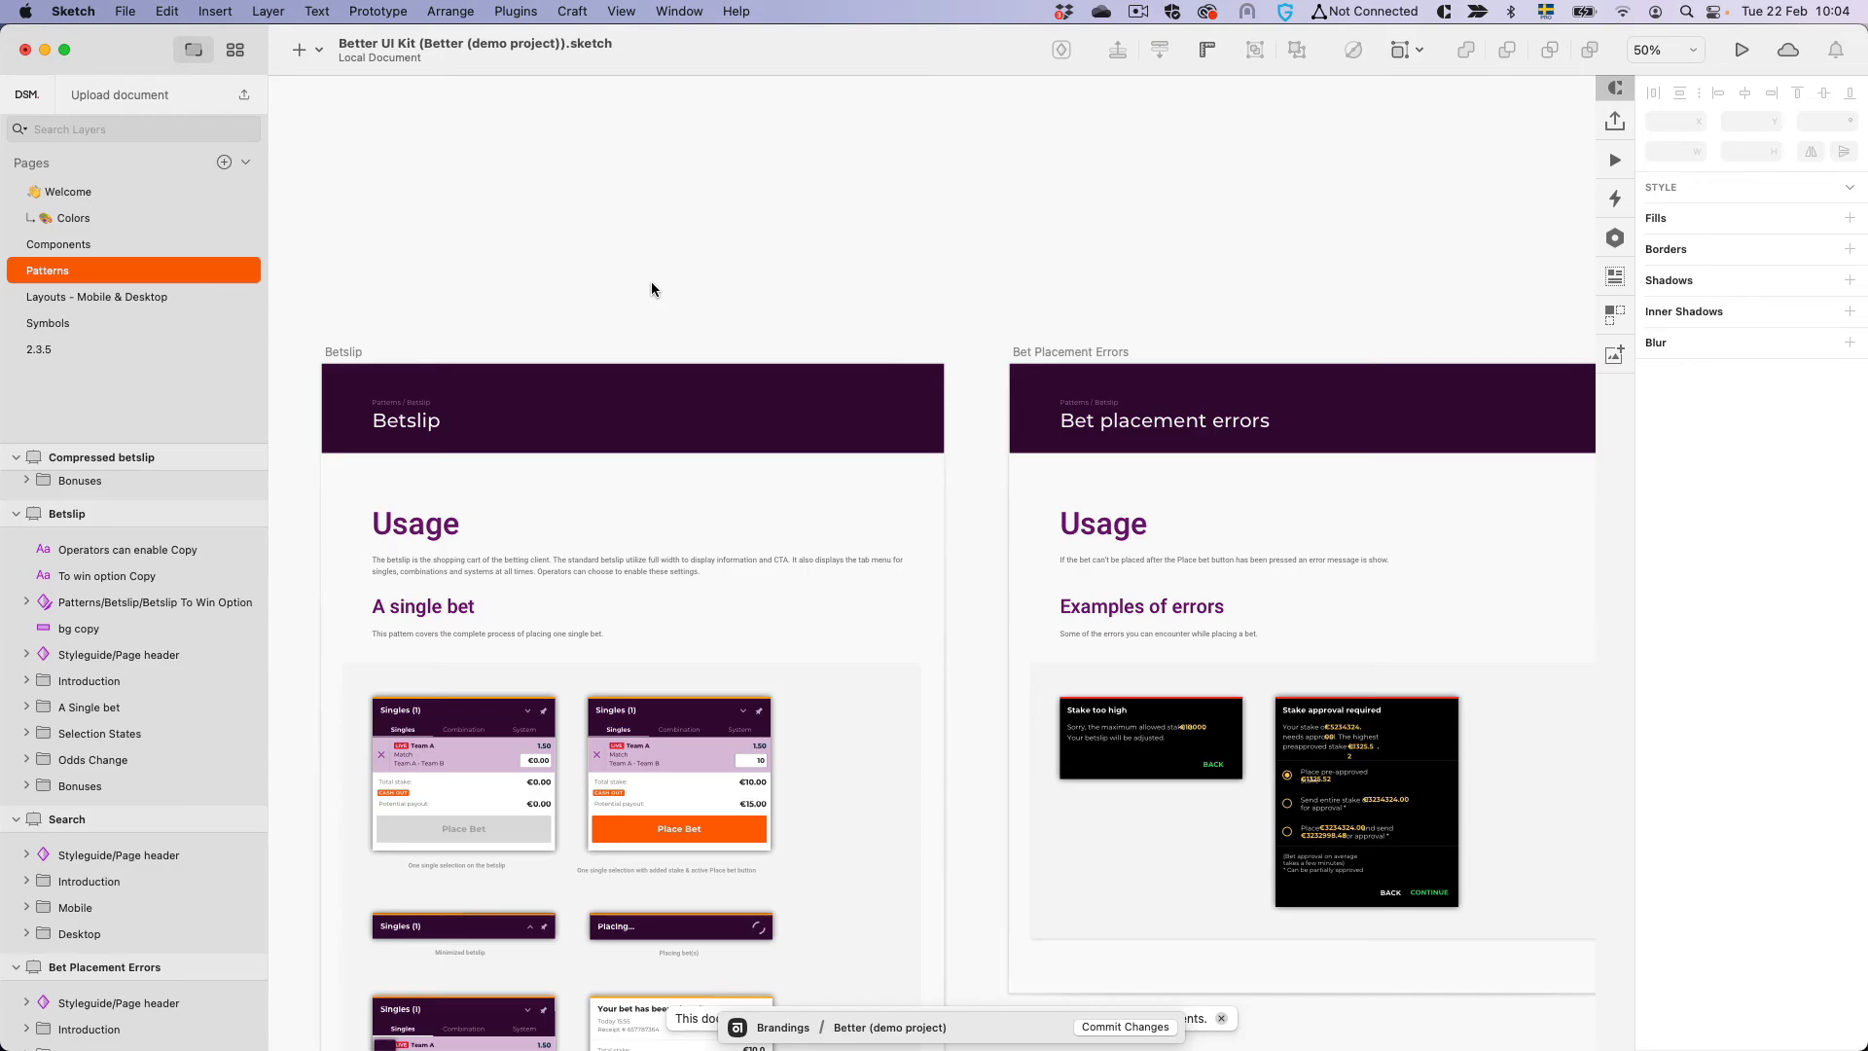
pyautogui.click(1614, 125)
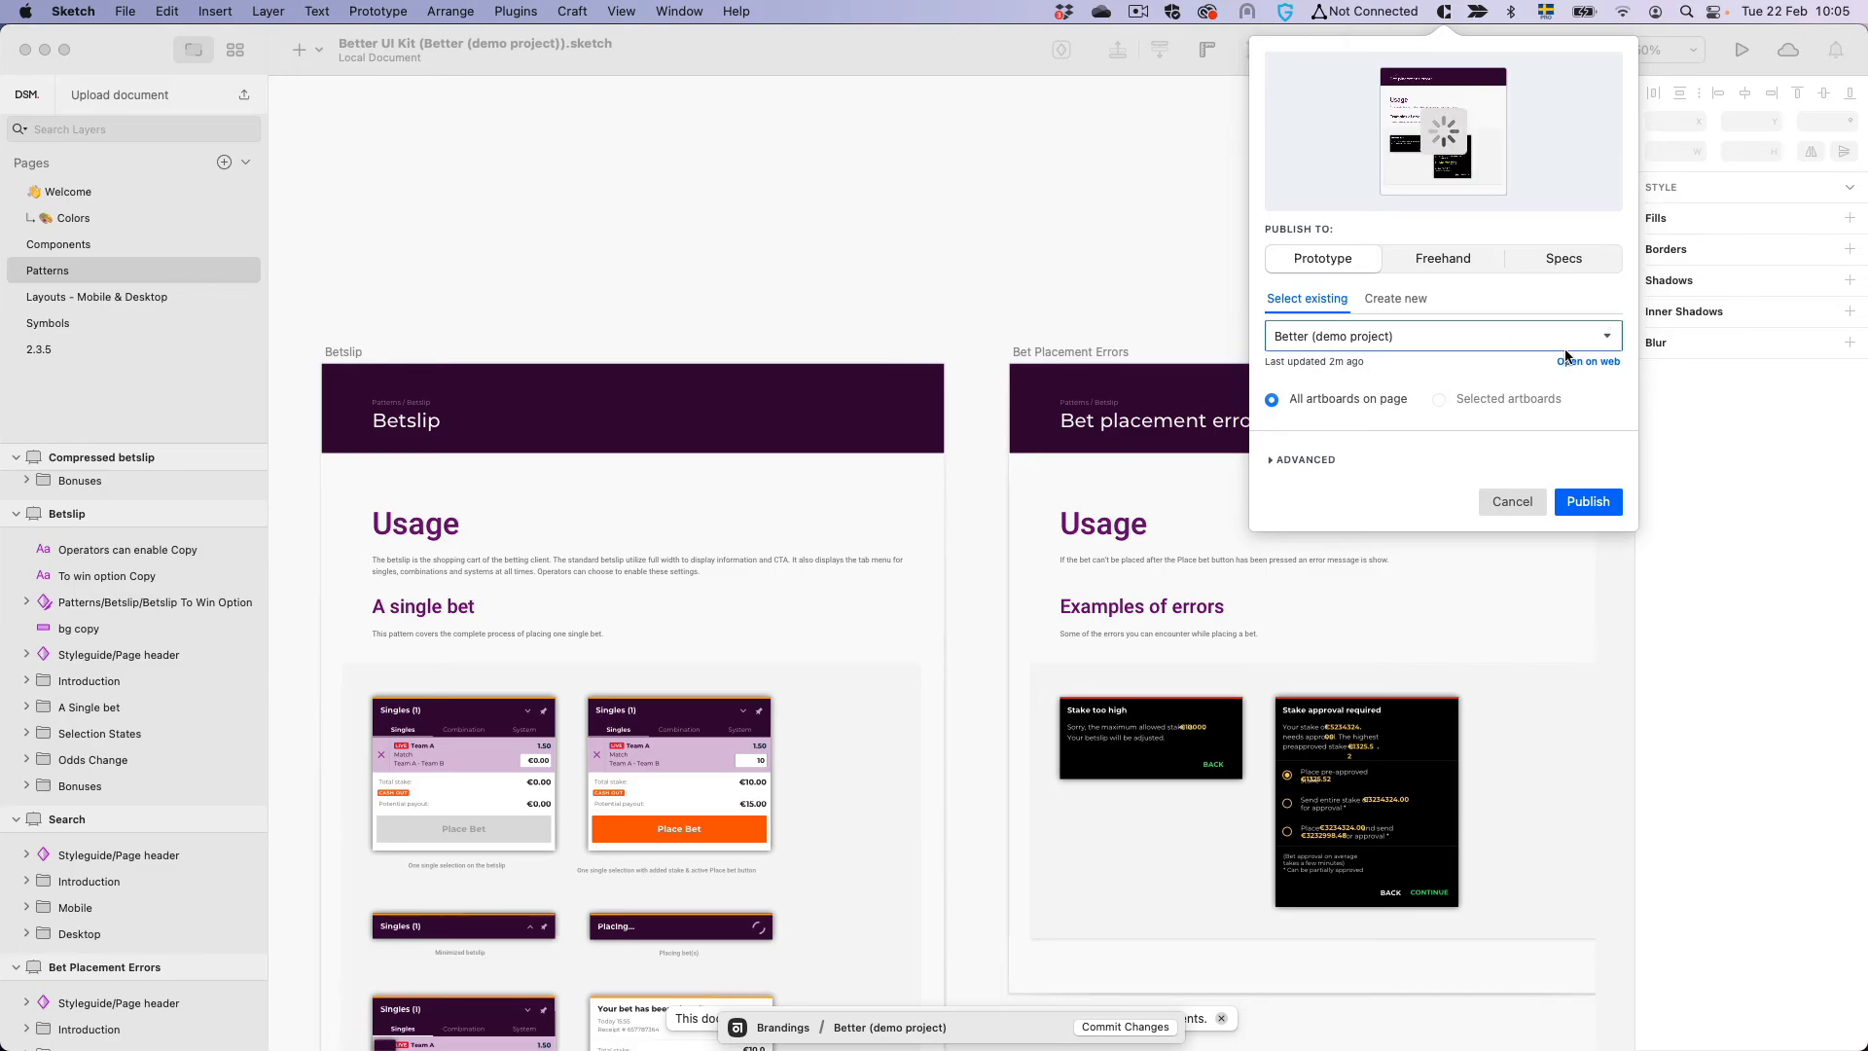
pyautogui.click(1588, 501)
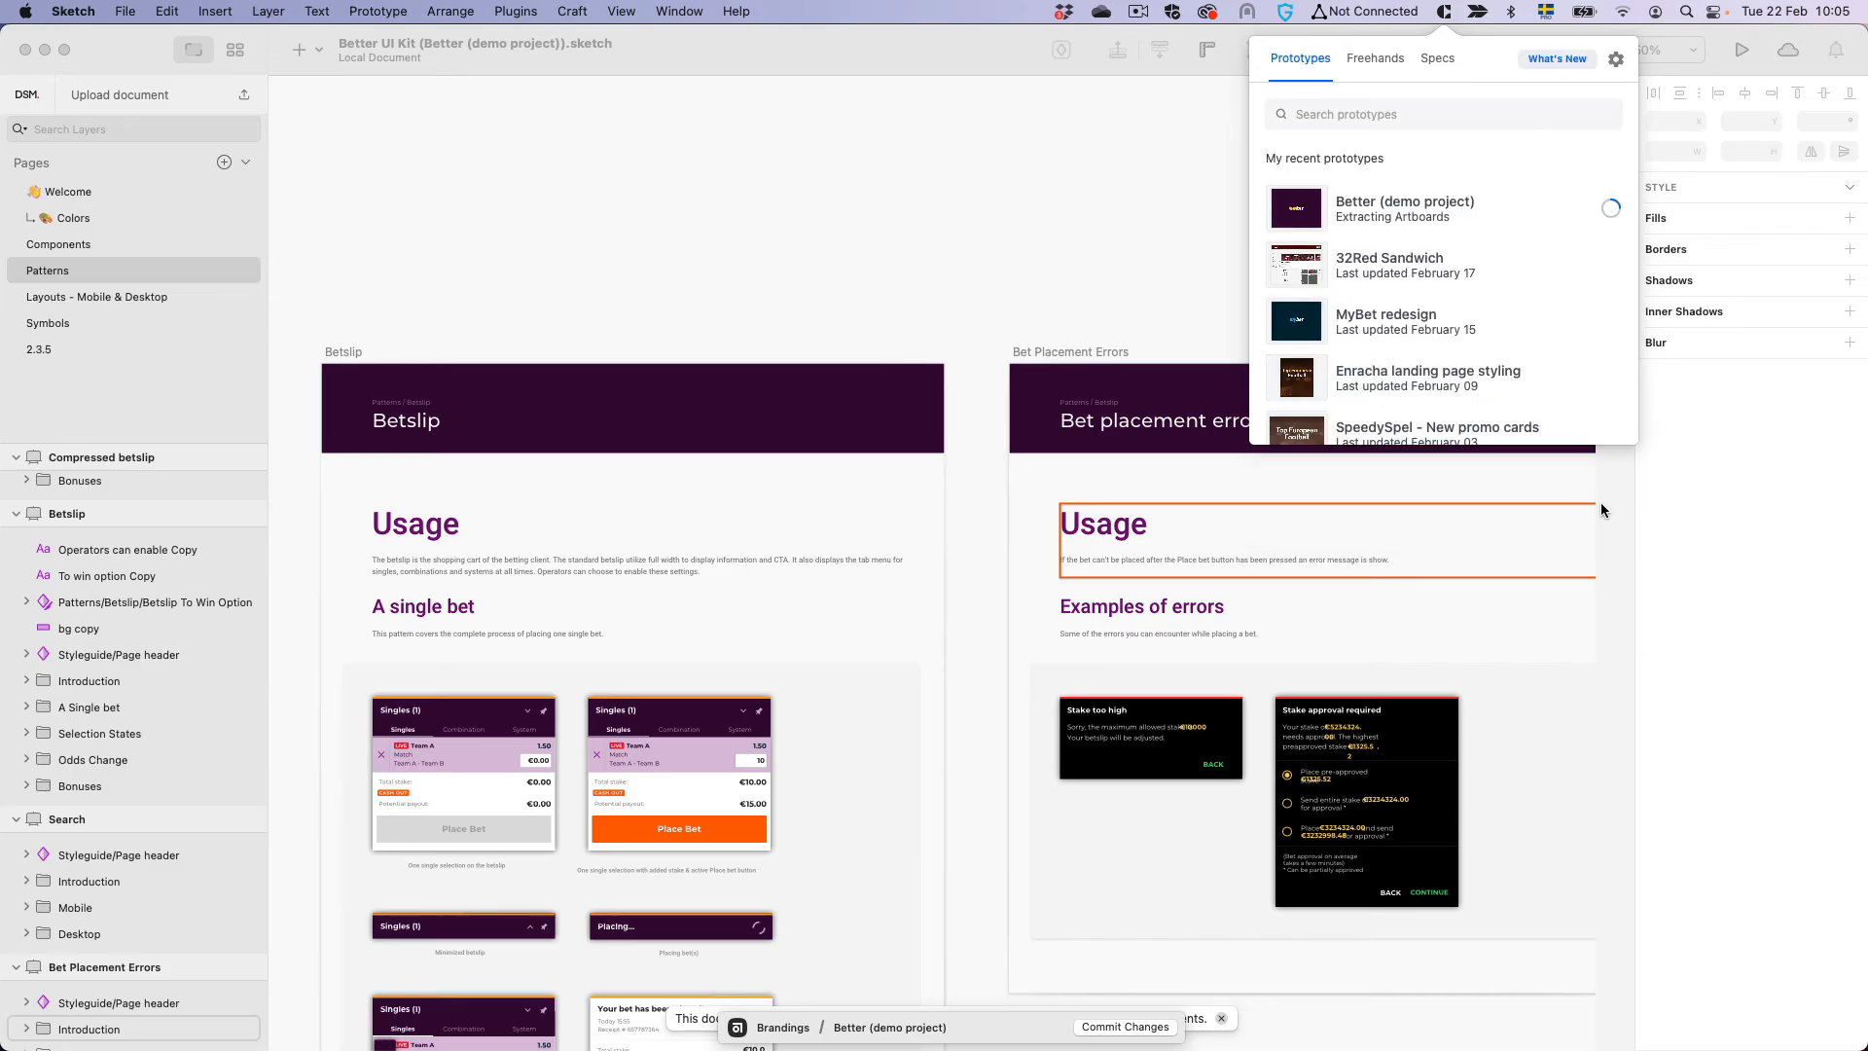
pyautogui.click(882, 254)
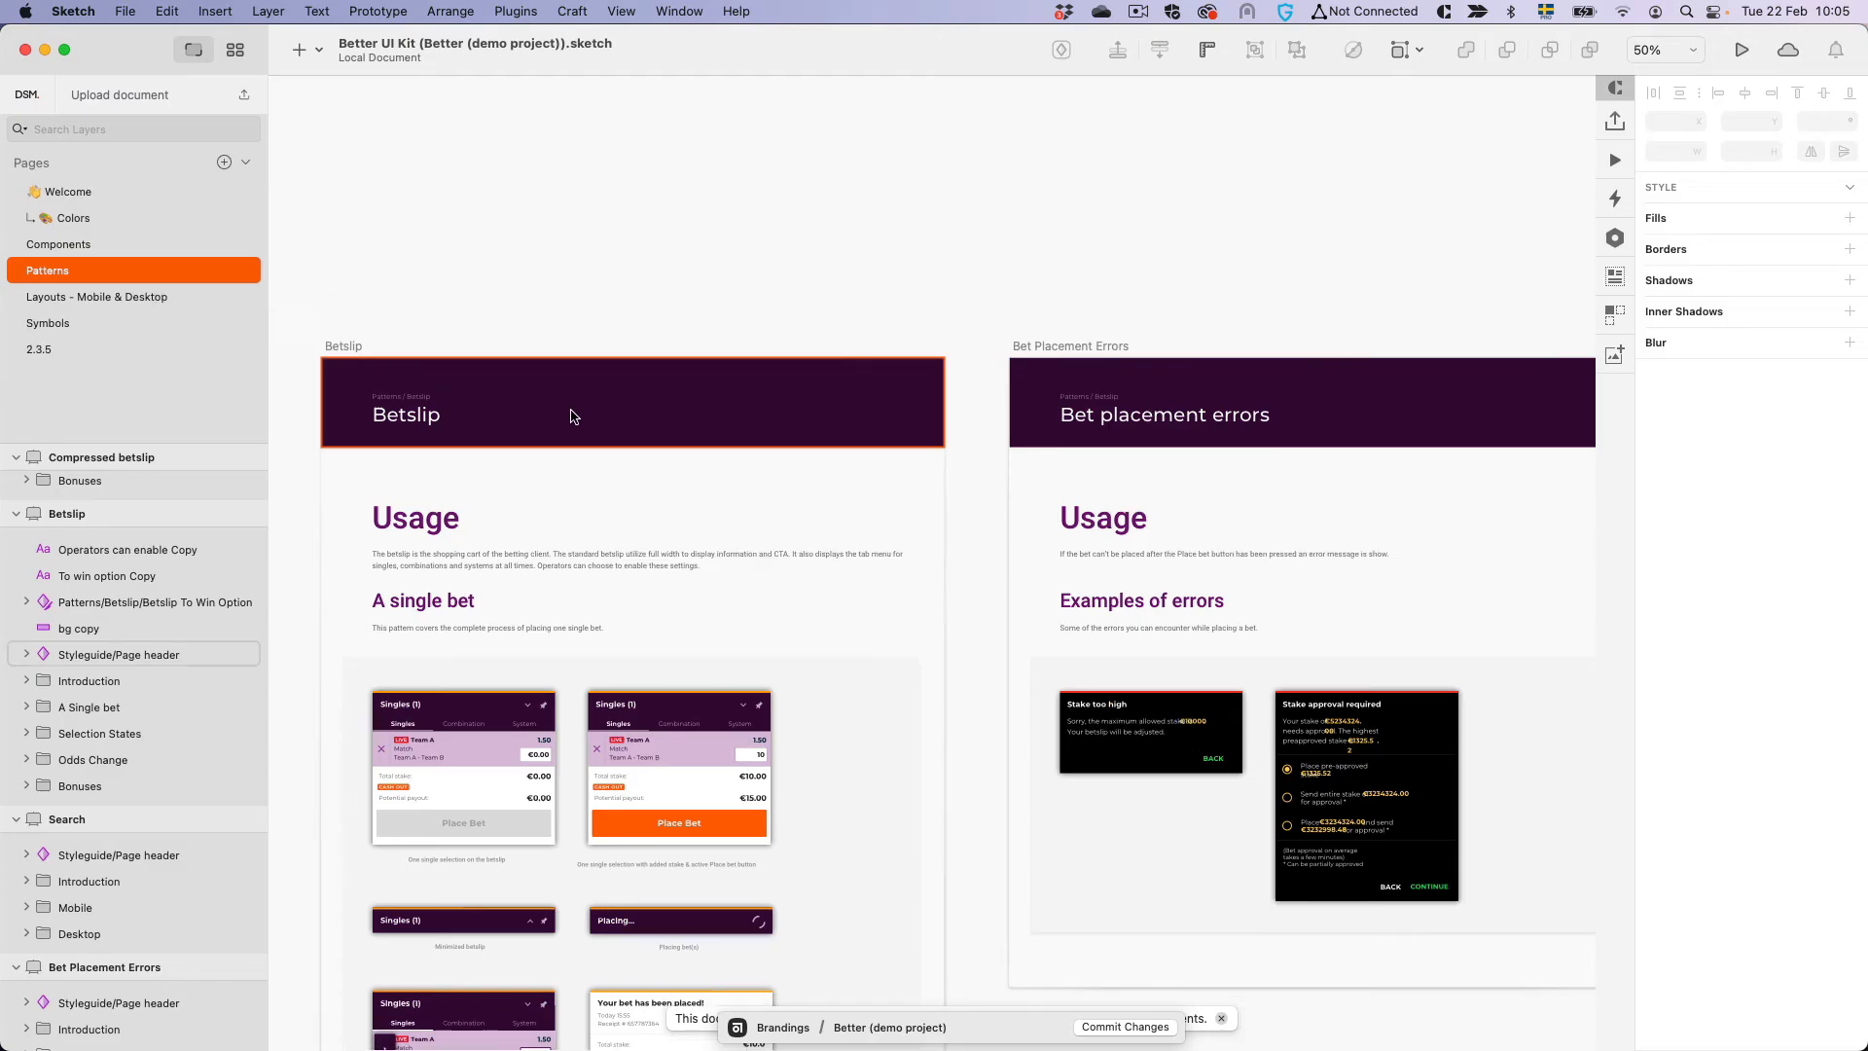
# Step: Open the Layouts - Mobile & Desktop page, then return to the InVision screens page
pyautogui.scroll(-2, 486, 389)
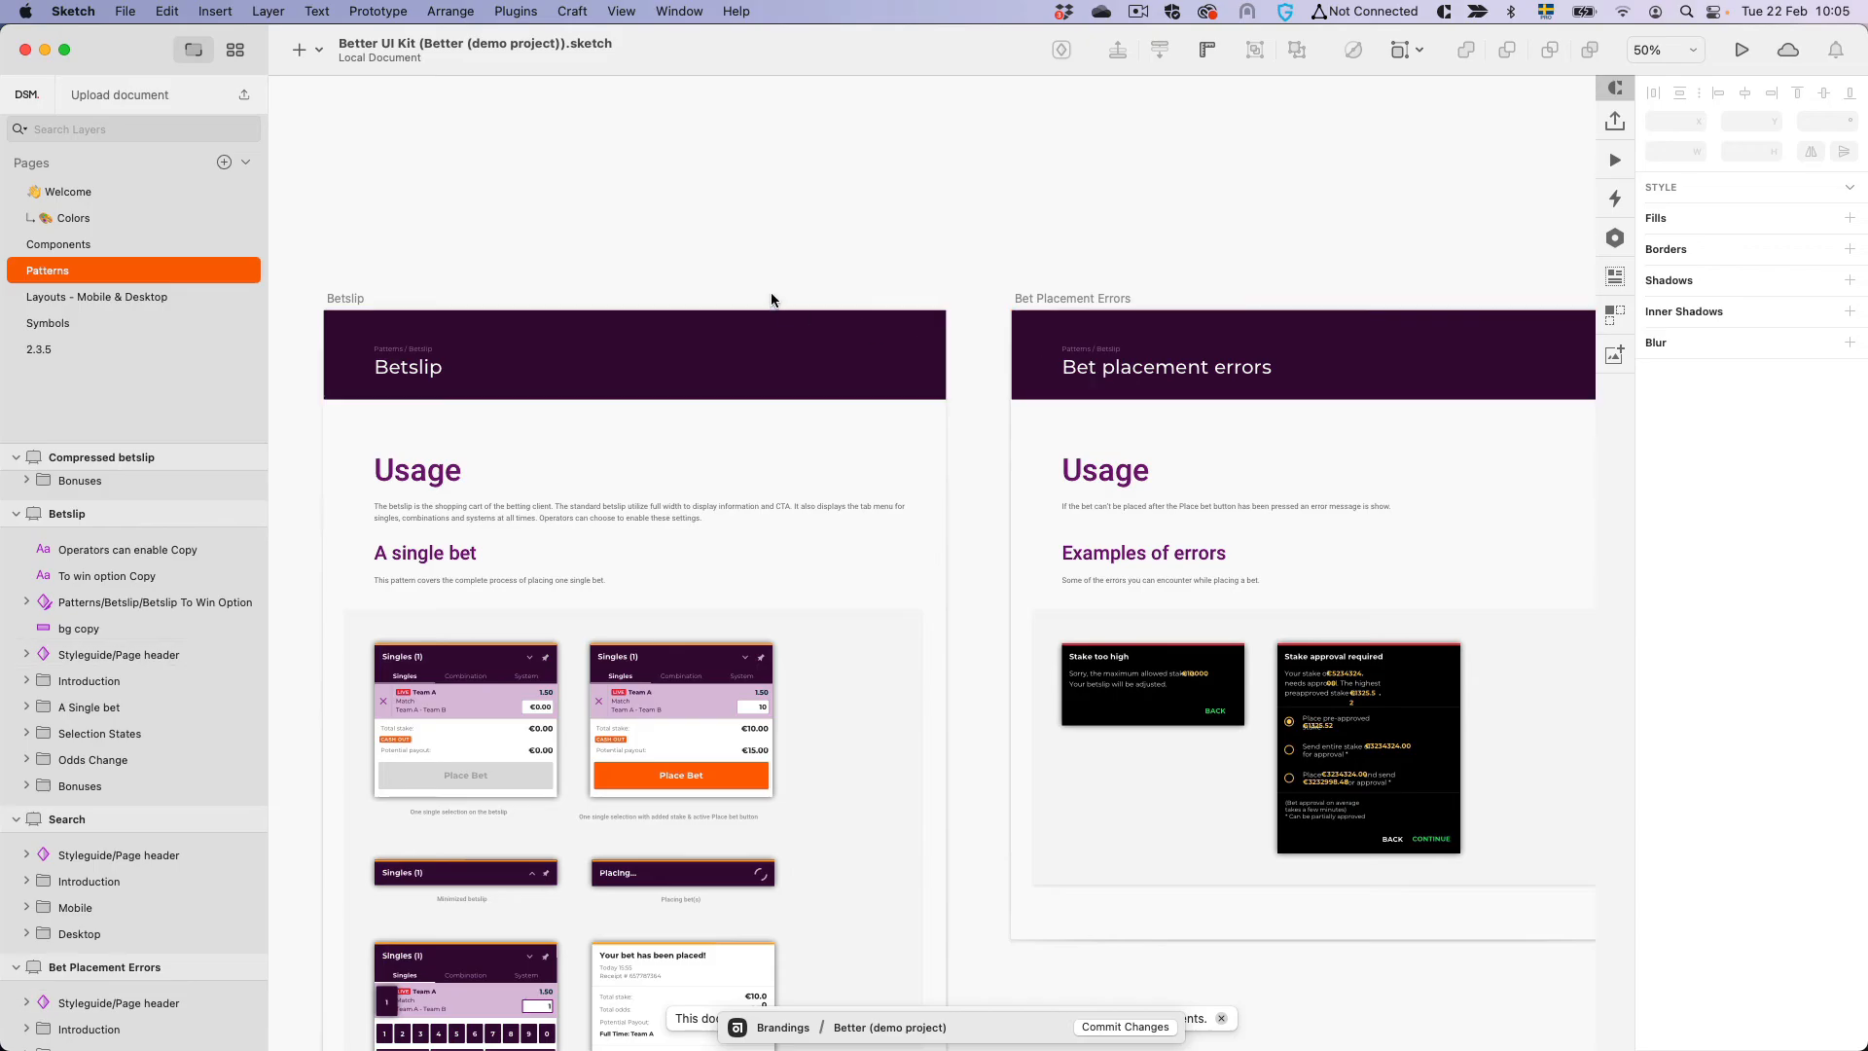
pyautogui.hscroll(-2, 752, 300)
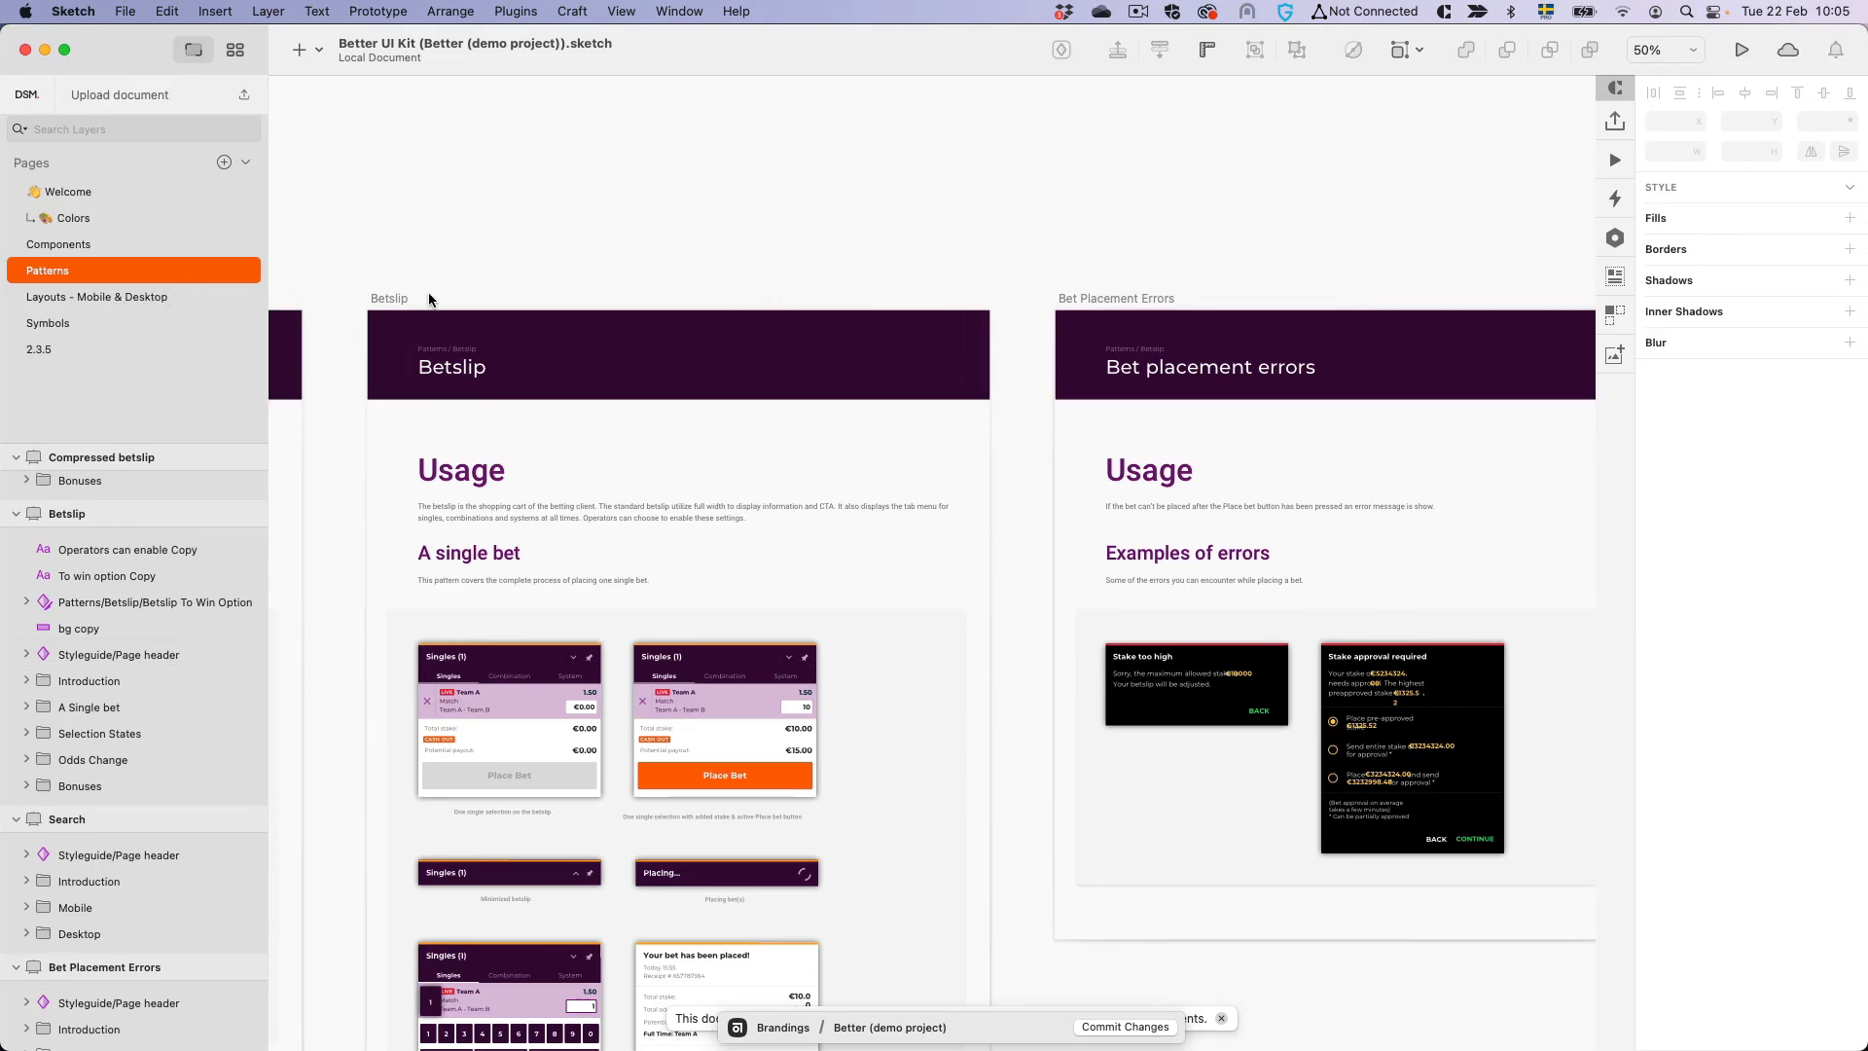
pyautogui.hscroll(-10, 503, 299)
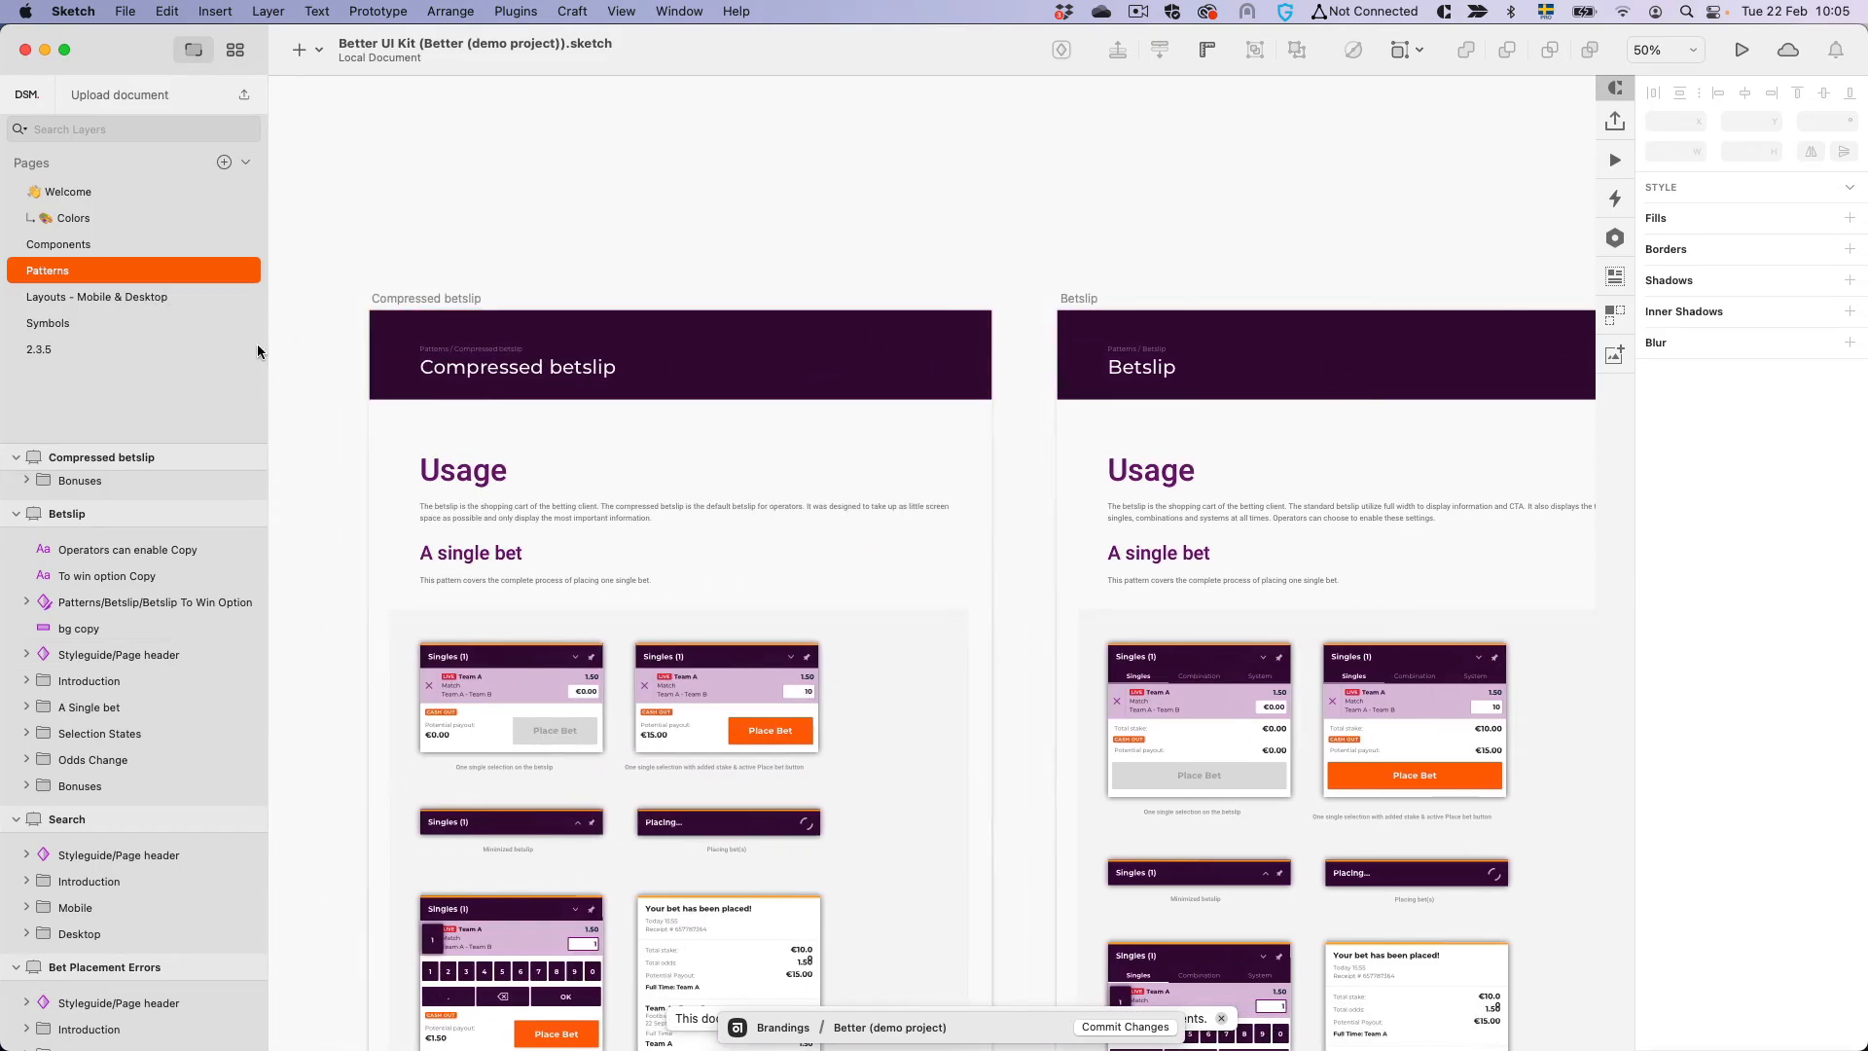
pyautogui.click(119, 292)
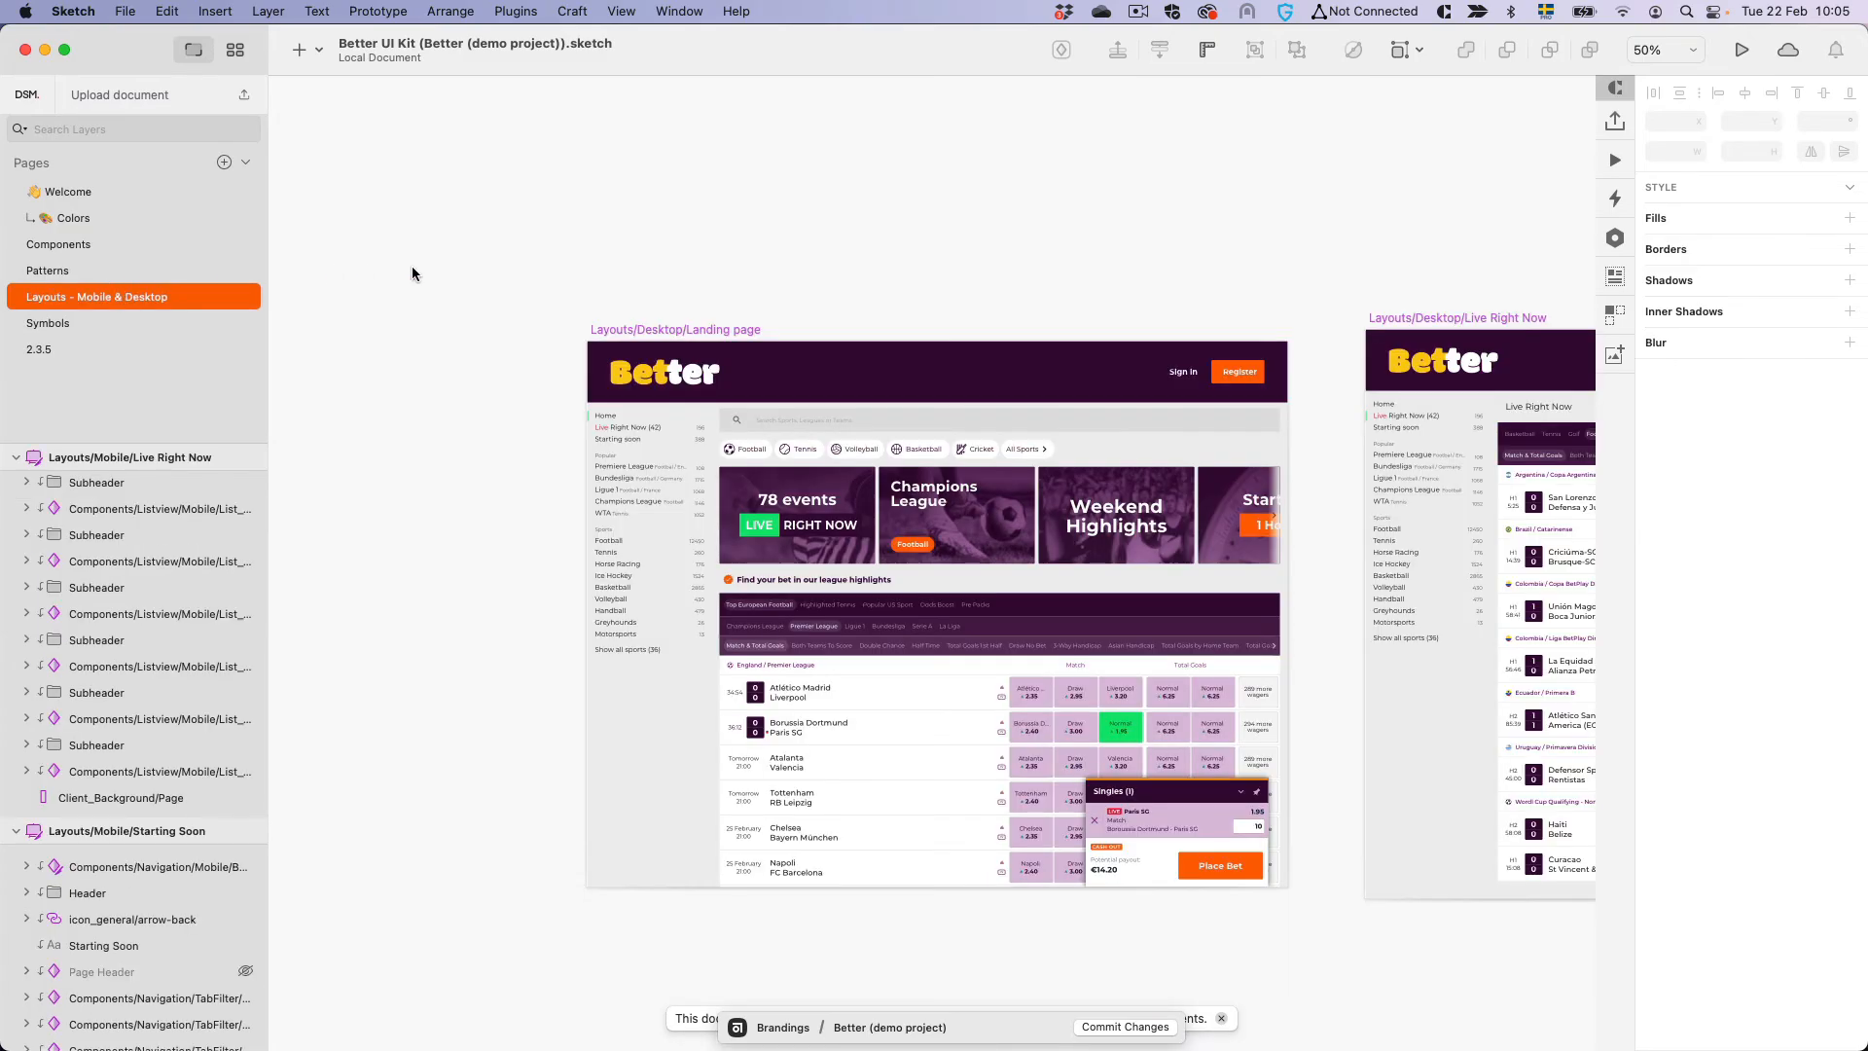
pyautogui.hscroll(2, 593, 273)
pyautogui.press('super+Tab')
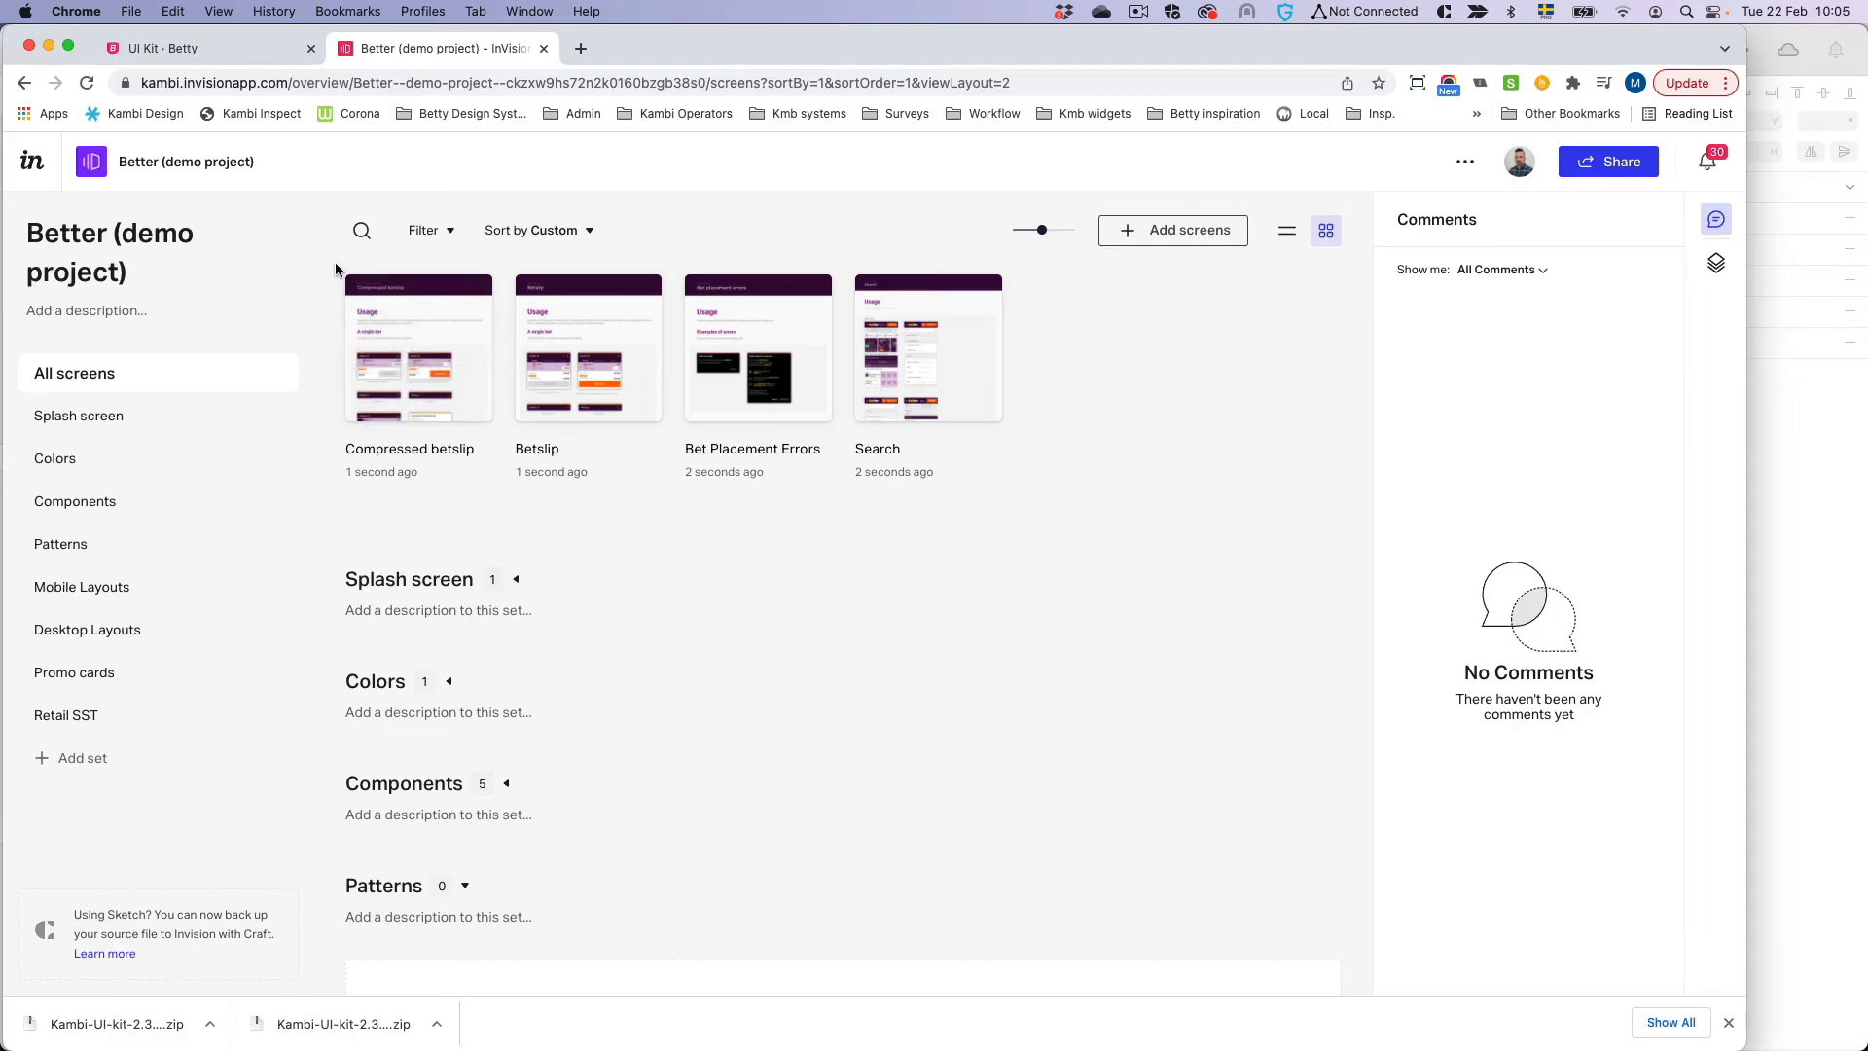
# Step: Move the Compressed betslip, Betslip, Bet Placement Errors and Search screens into Patterns and collapse the set
pyautogui.moveTo(336, 263); pyautogui.dragTo(1051, 433)
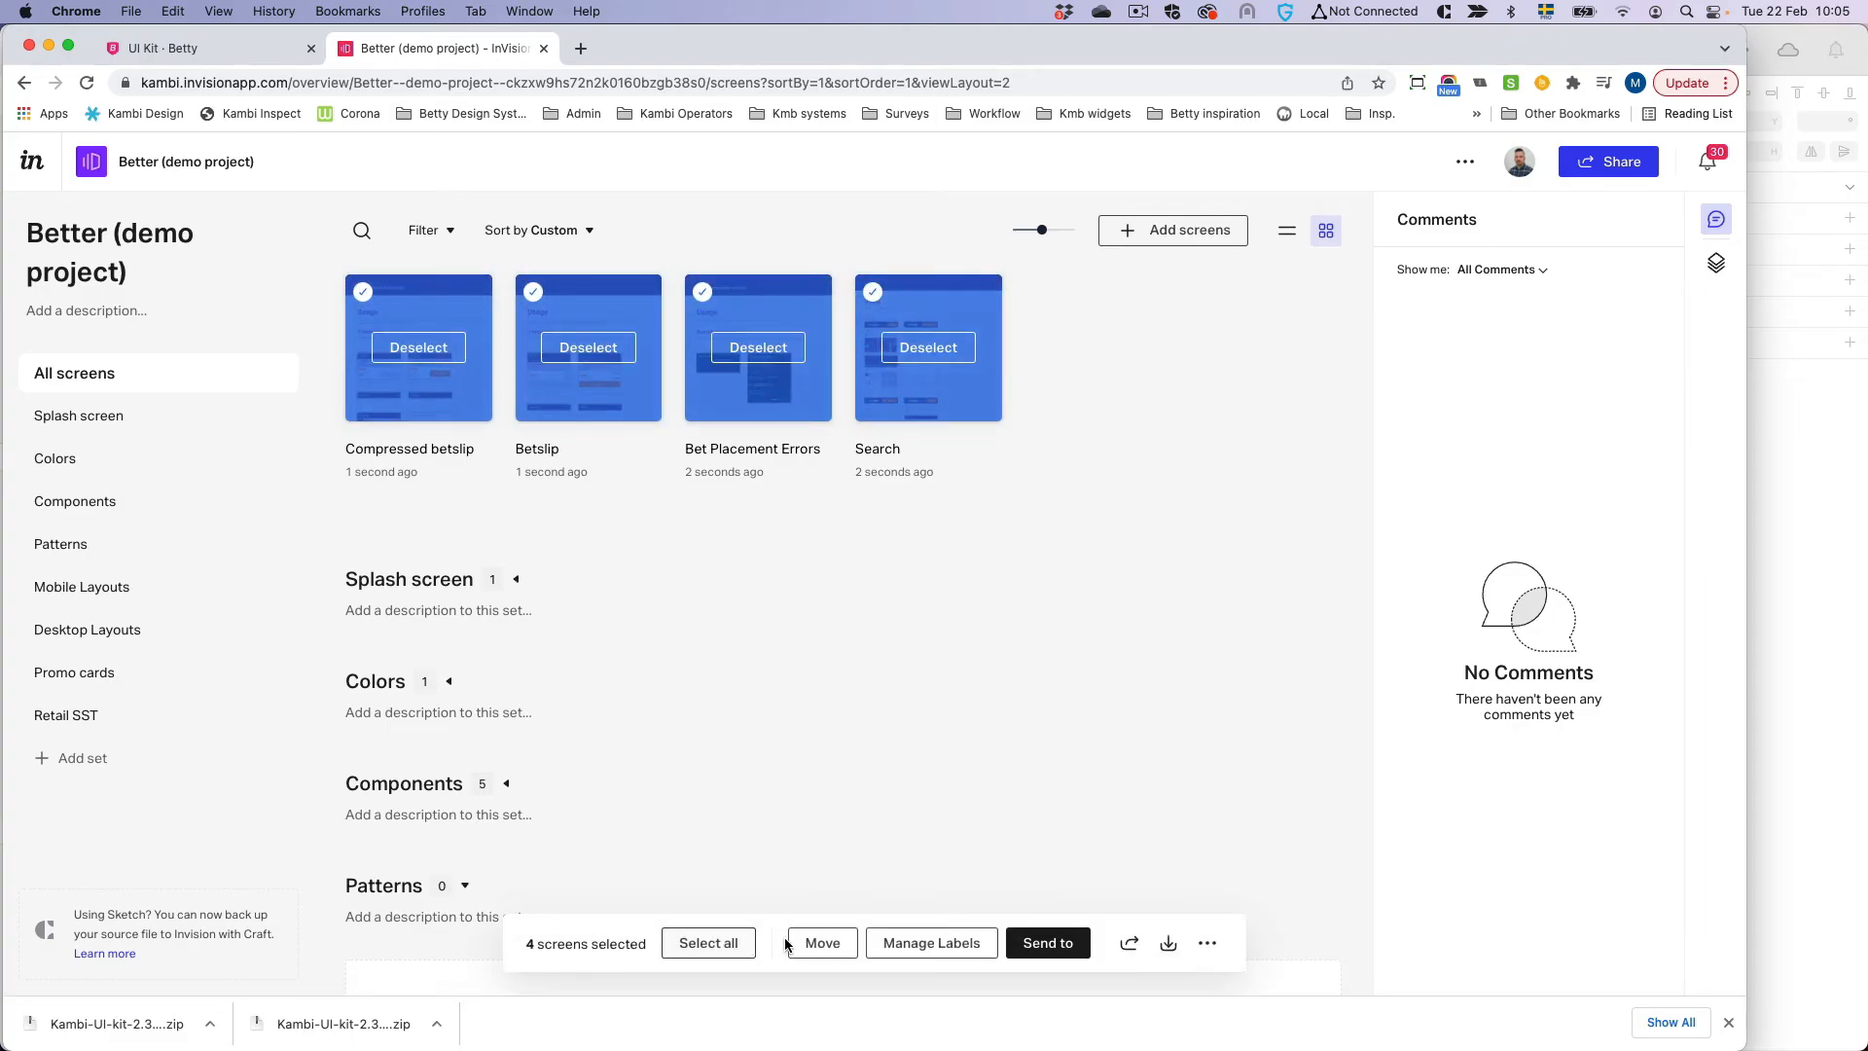
pyautogui.click(821, 943)
pyautogui.click(733, 800)
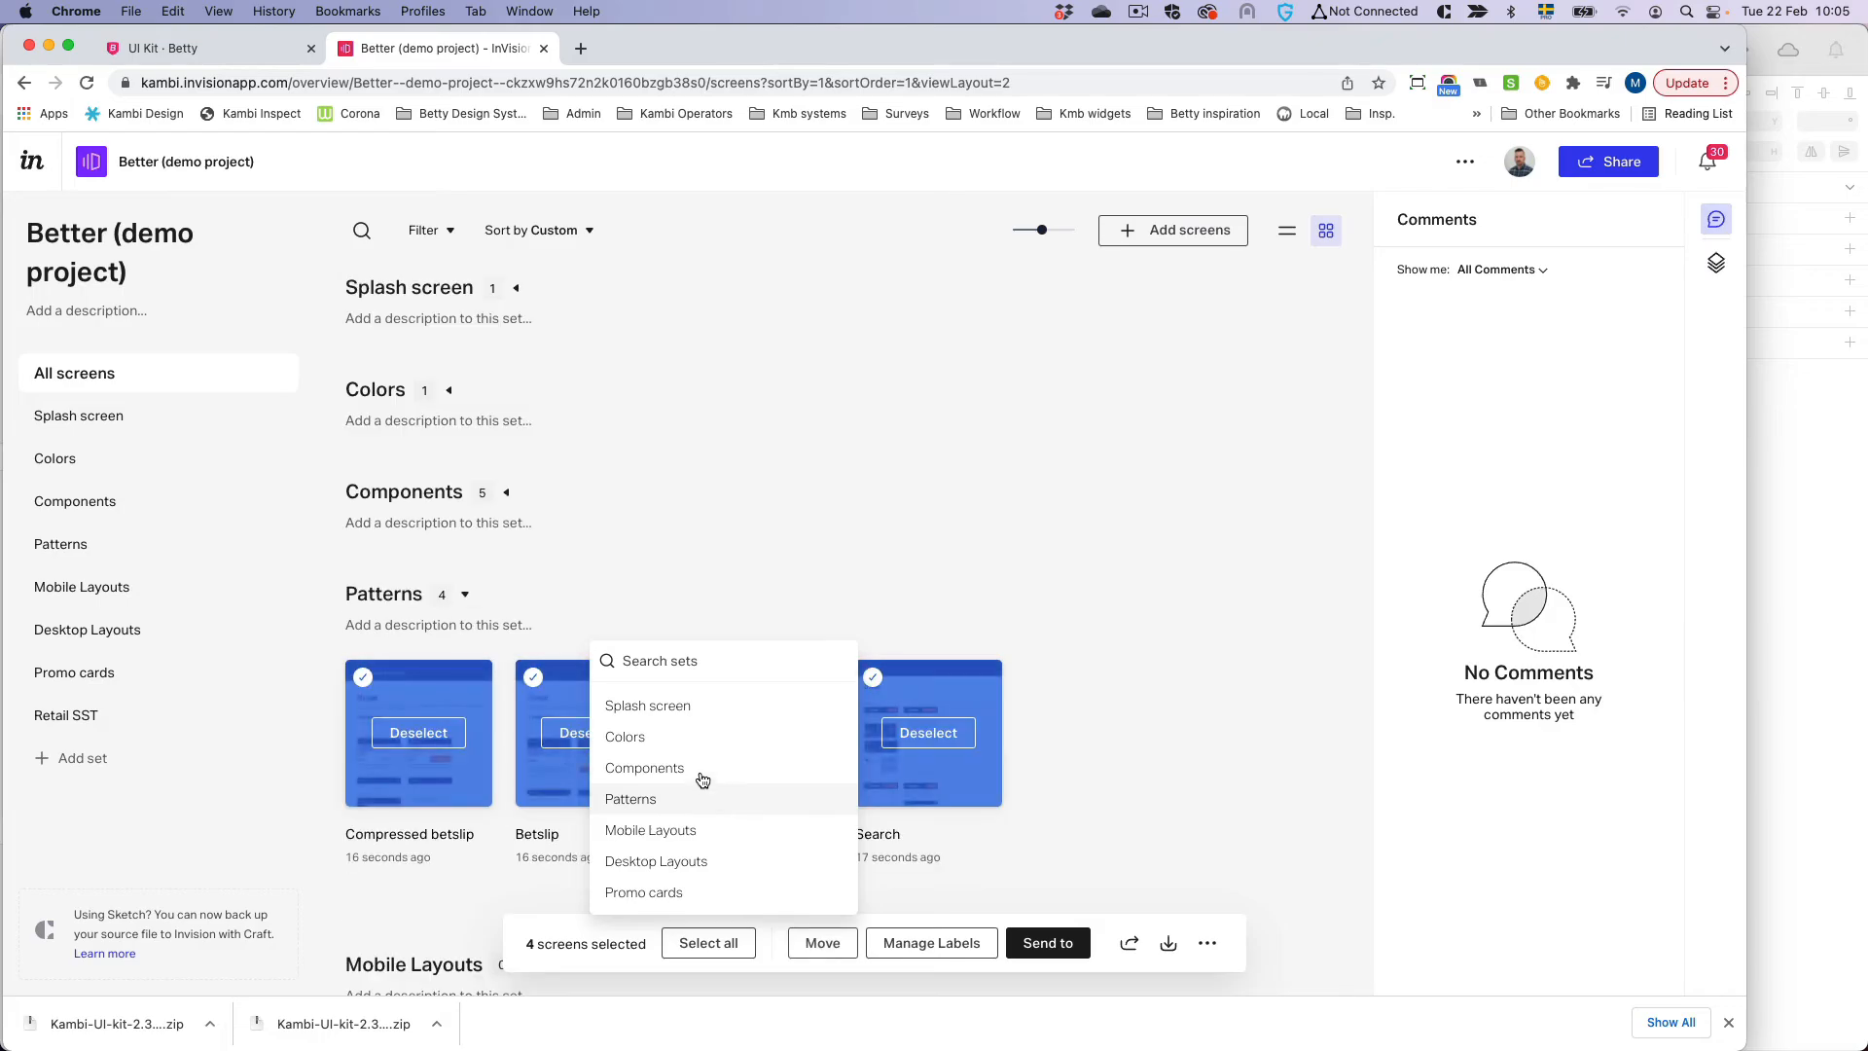
pyautogui.click(464, 596)
pyautogui.scroll(-3, 668, 527)
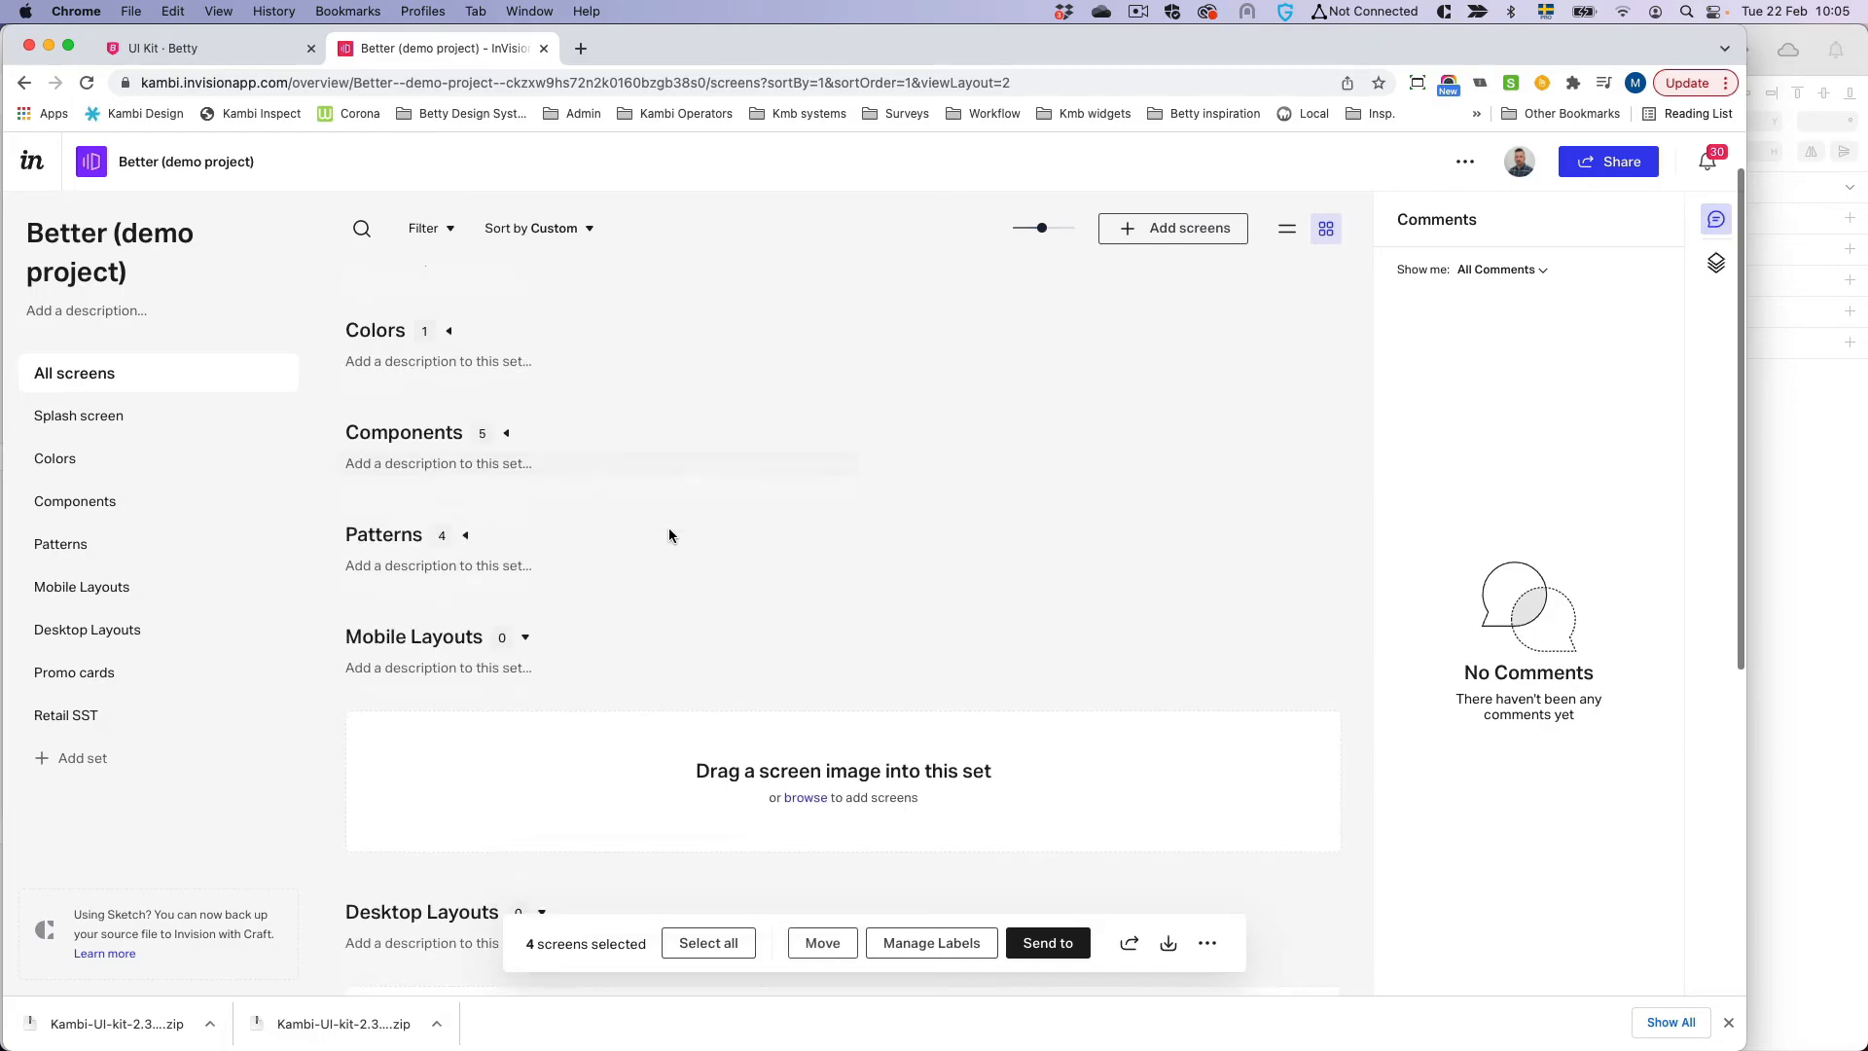
# Step: Collapse Live Right Now and inspect the Landing page bottom navigation and the Sidebar symbol
pyautogui.press('super+Tab')
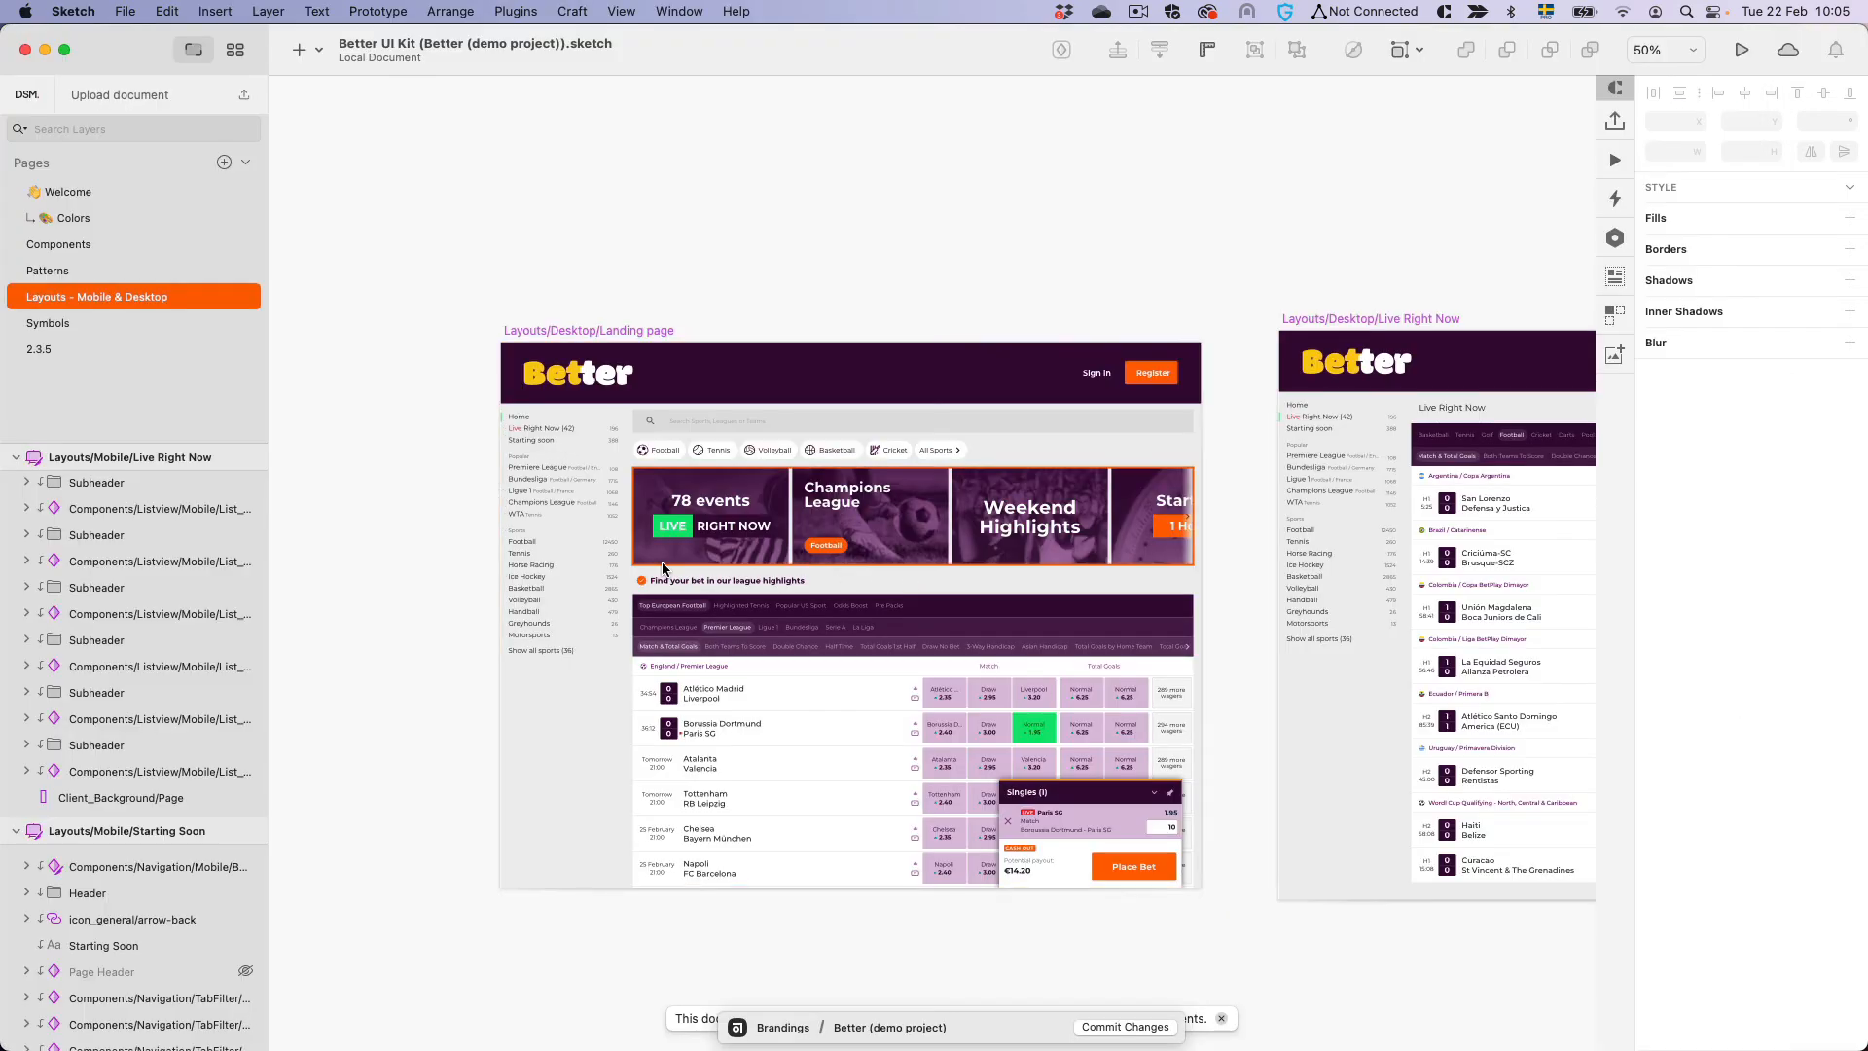
pyautogui.hscroll(-15, 554, 268)
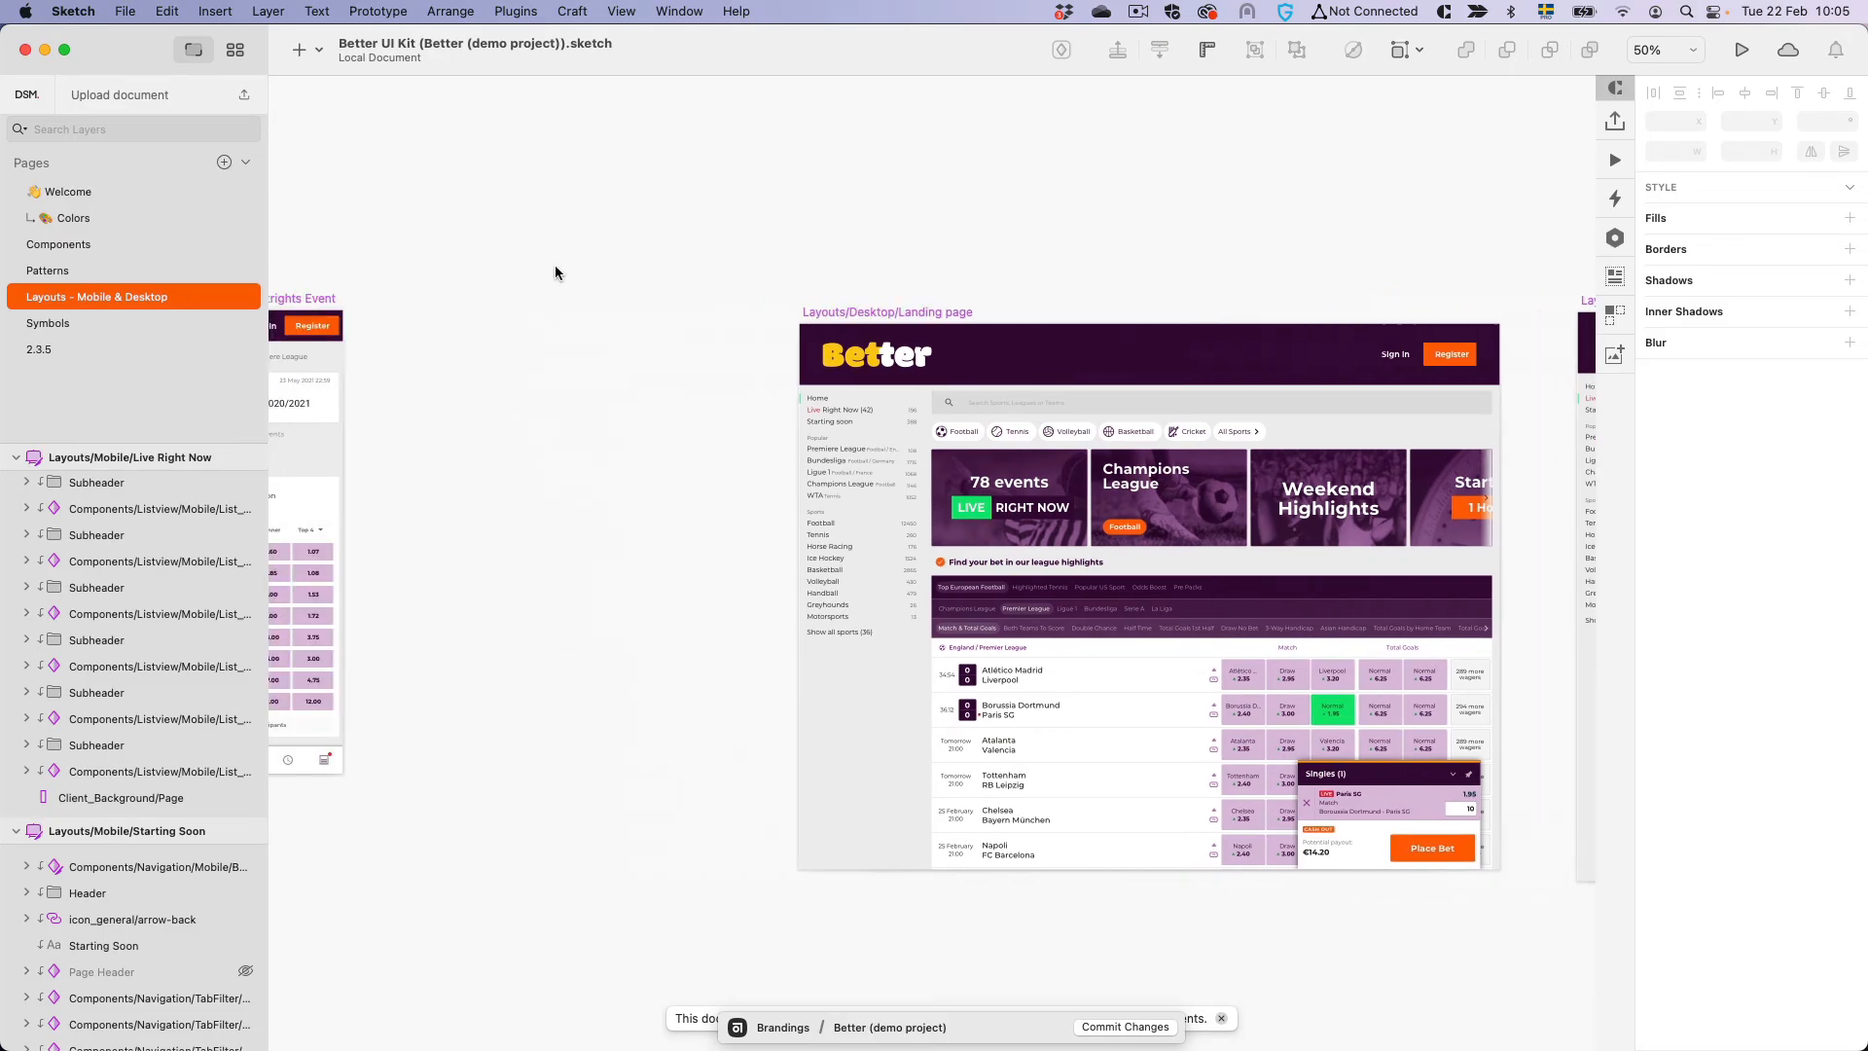
pyautogui.hscroll(-10, 556, 272)
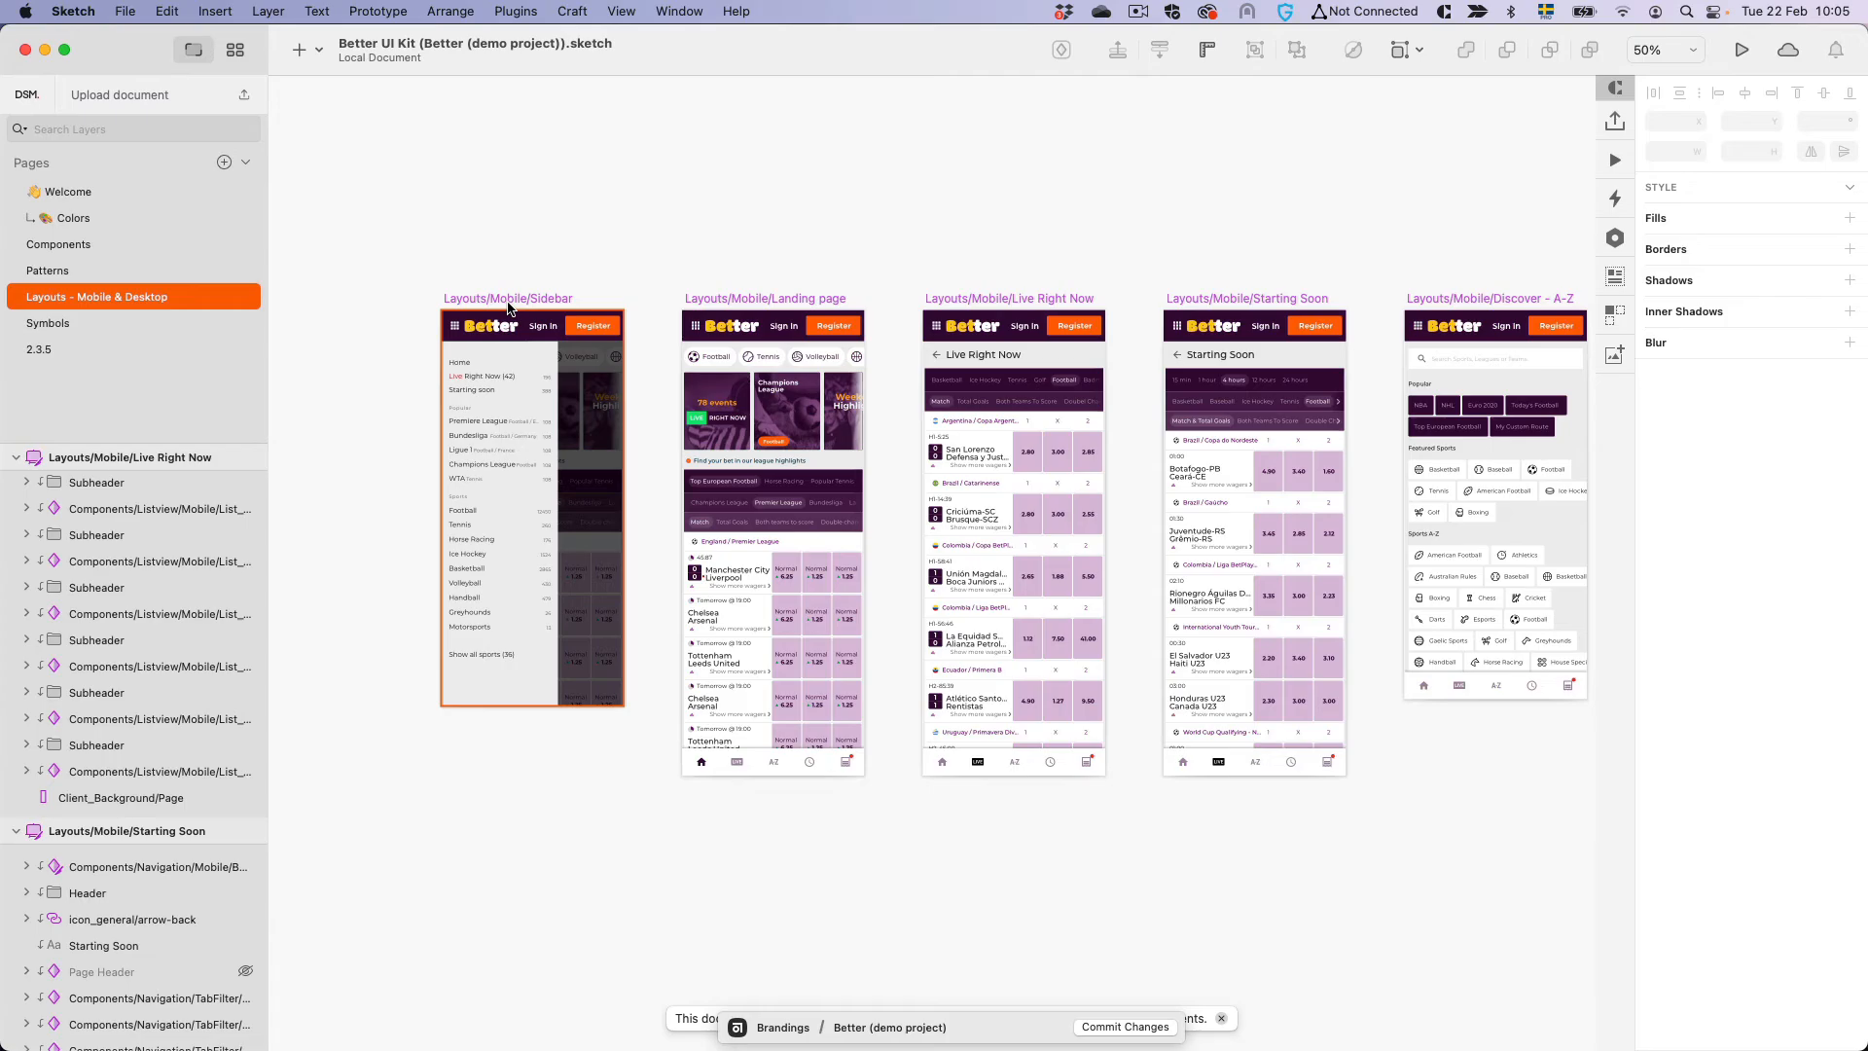
pyautogui.click(17, 462)
pyautogui.click(774, 767)
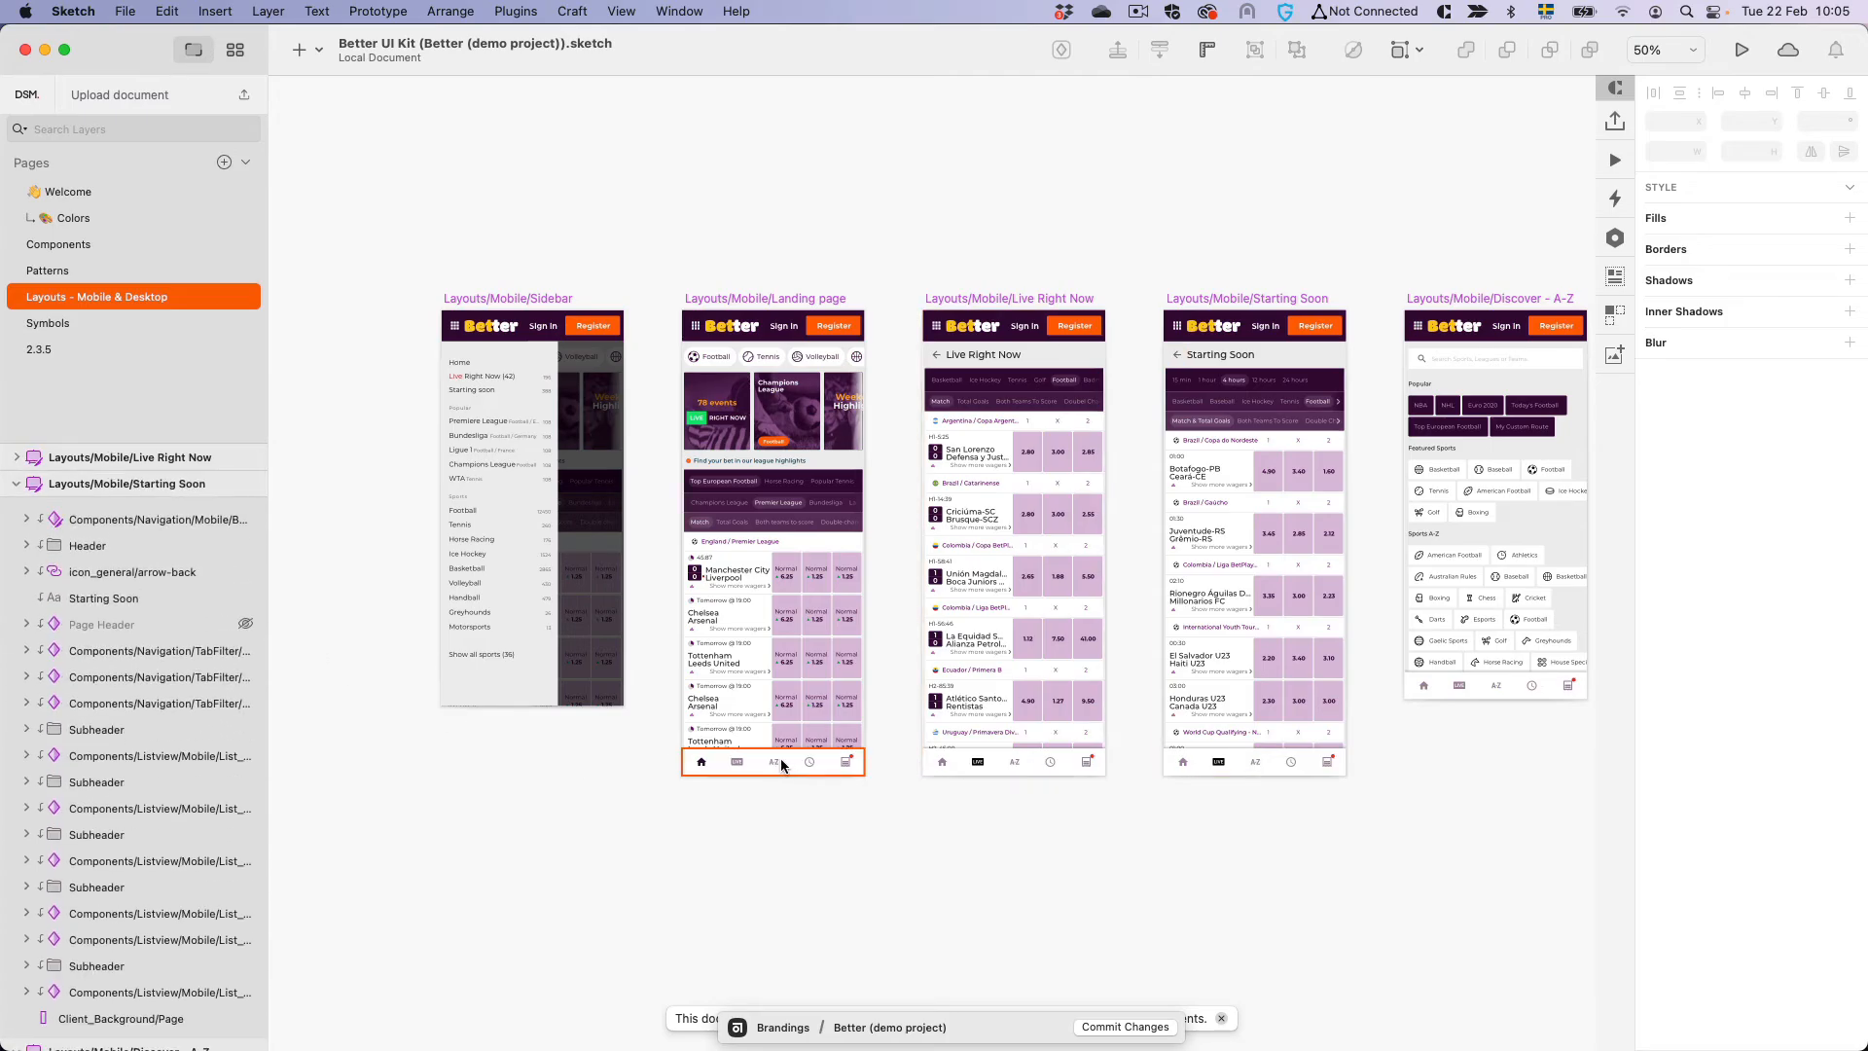
pyautogui.hscroll(-1, 724, 764)
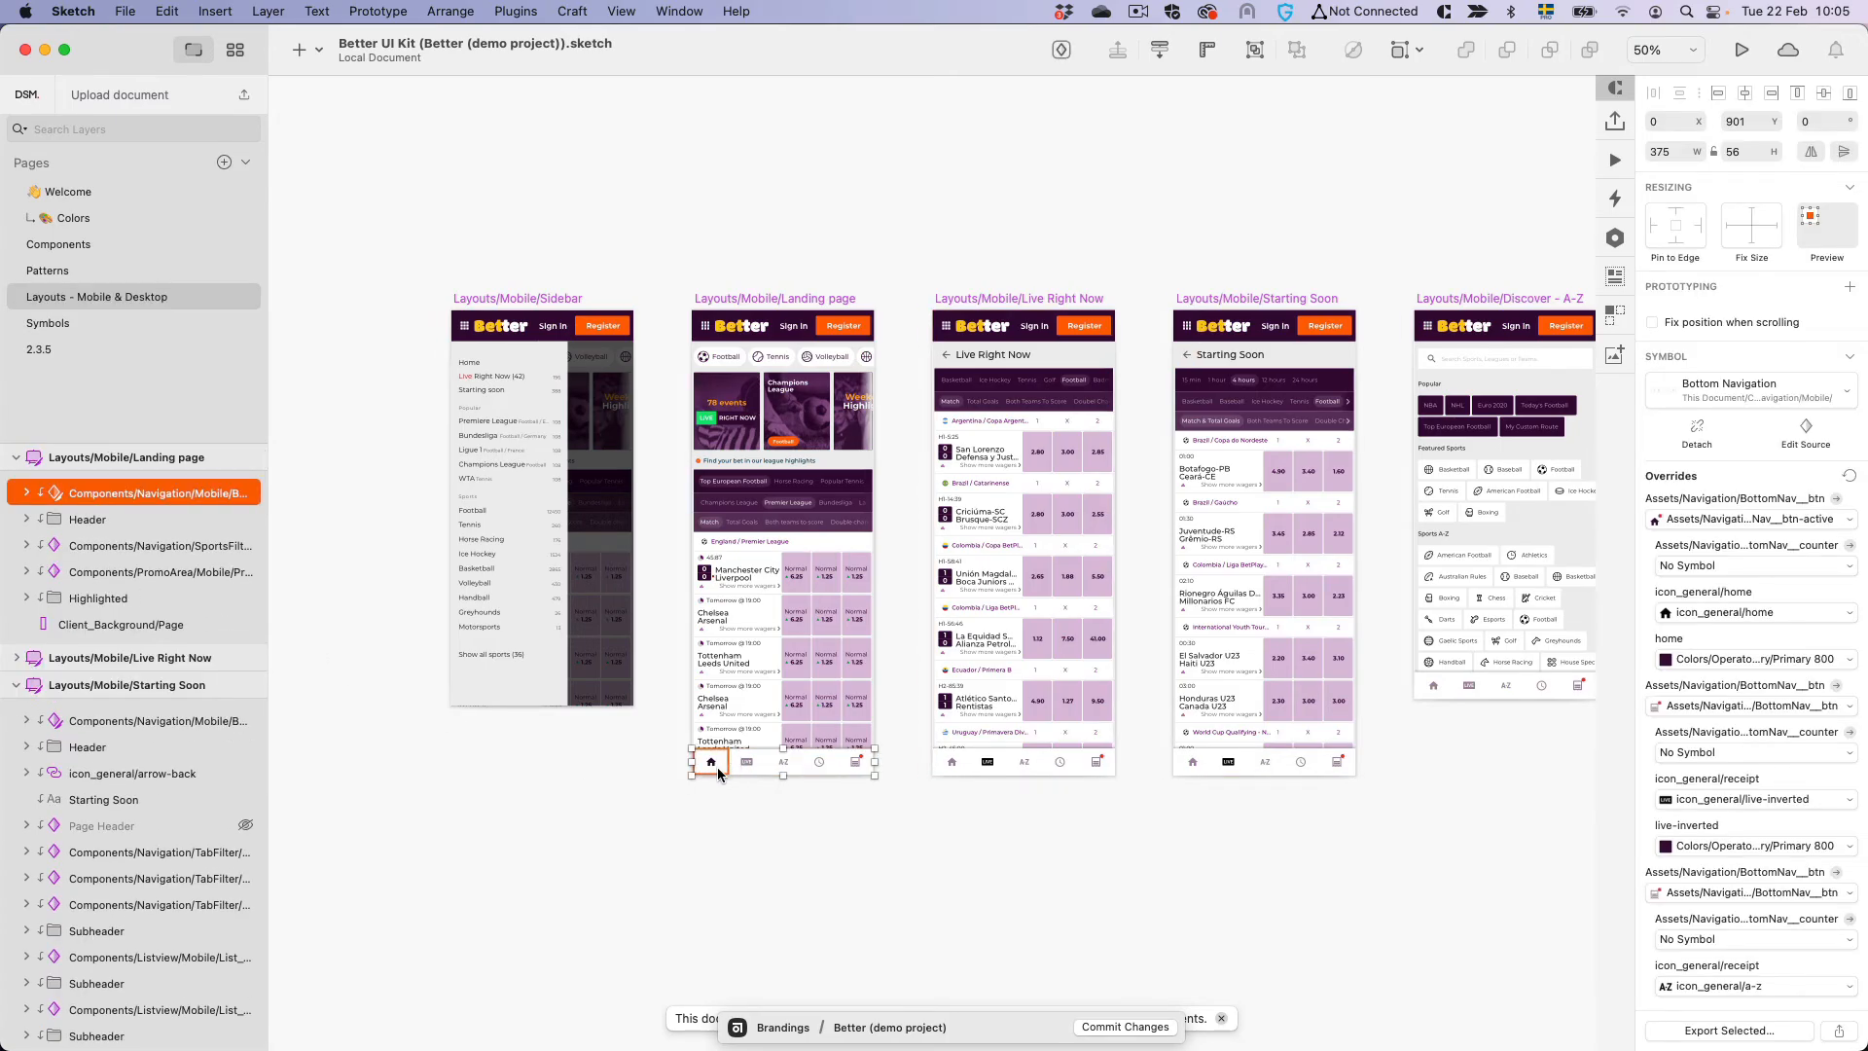
pyautogui.click(529, 680)
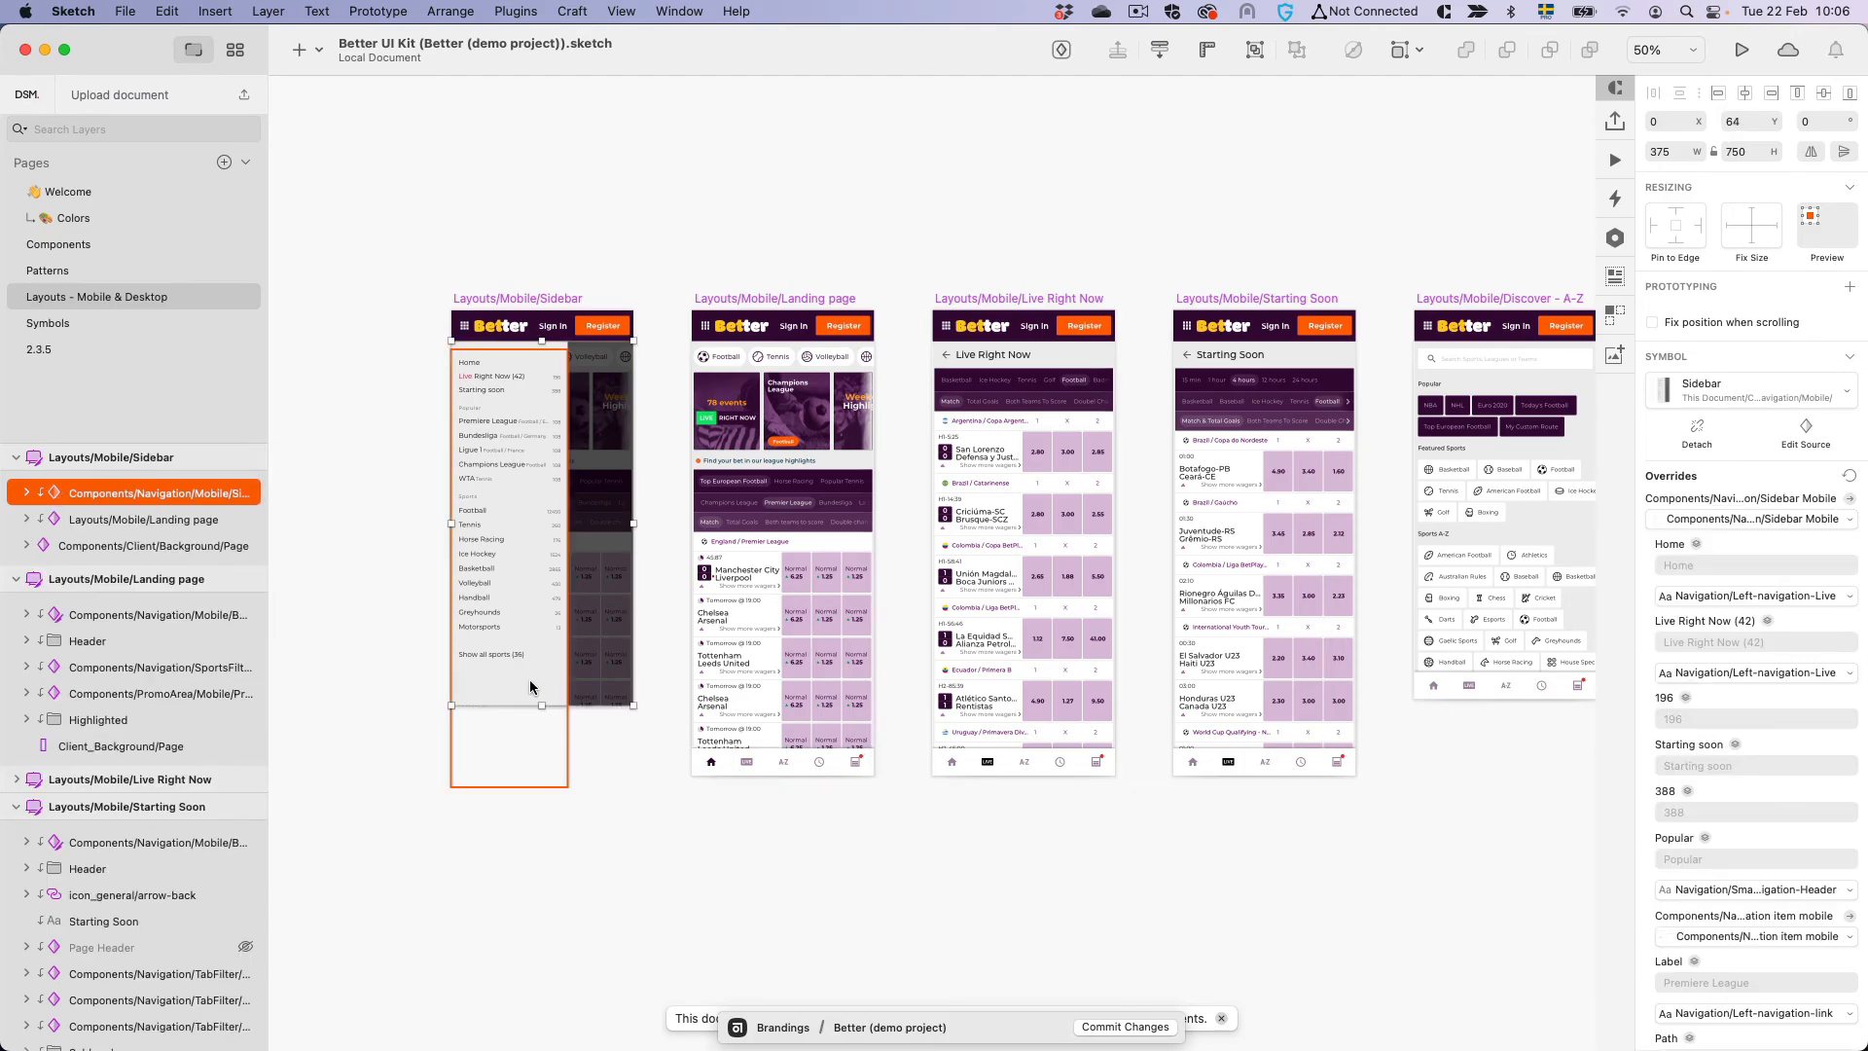
pyautogui.hscroll(3, 530, 687)
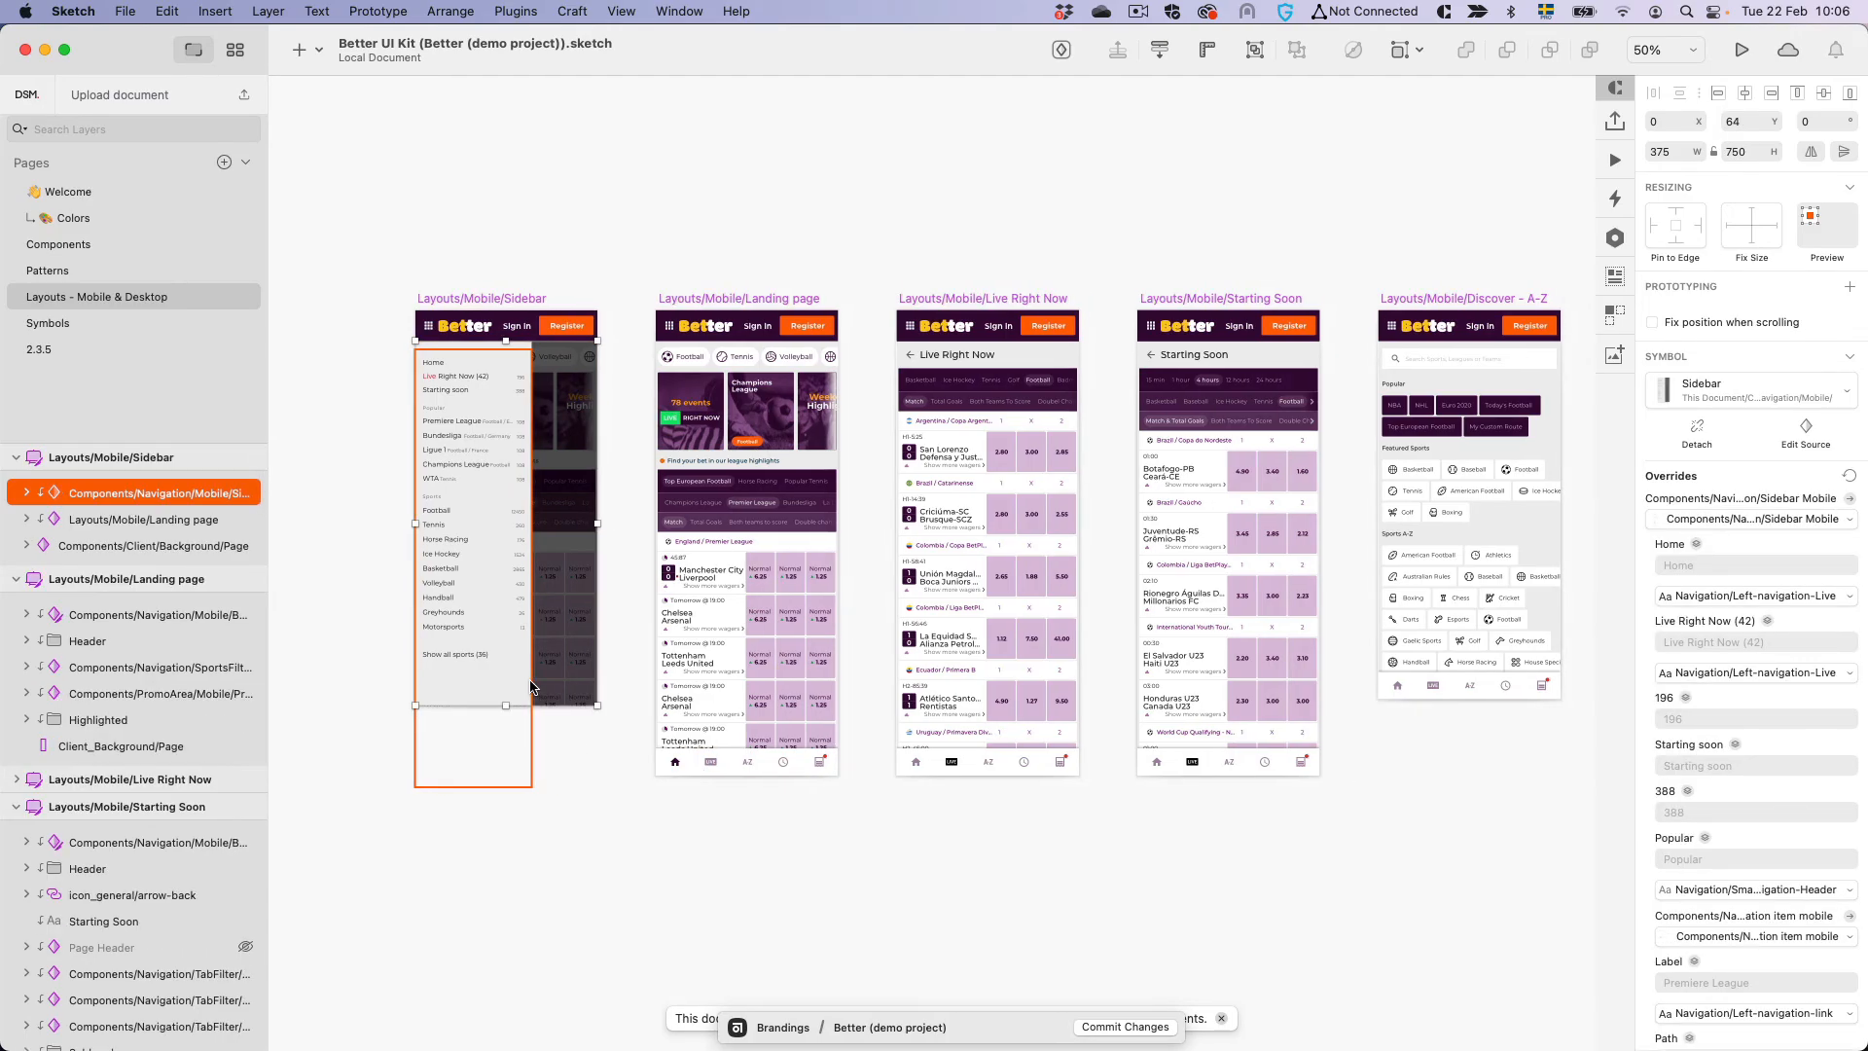
pyautogui.click(686, 770)
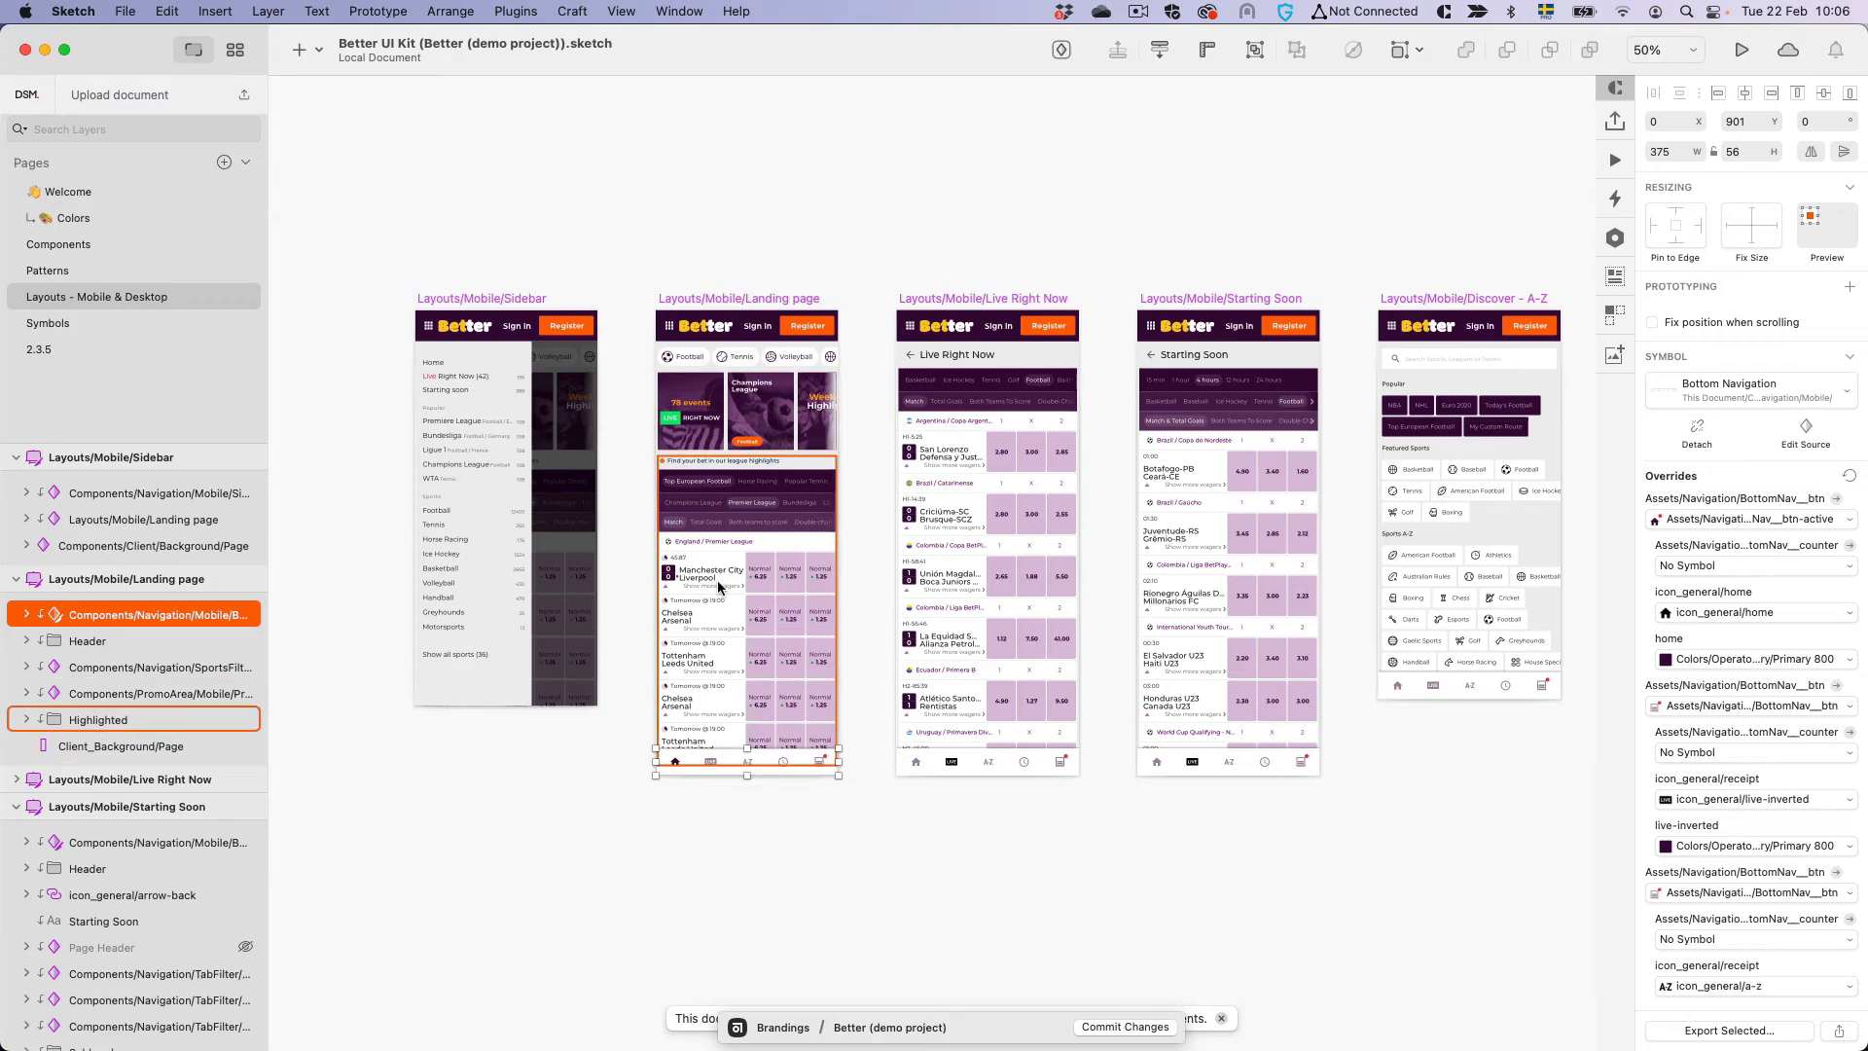
# Step: Clear the selection and briefly inspect the Sidebar menu component
pyautogui.scroll(2, 791, 813)
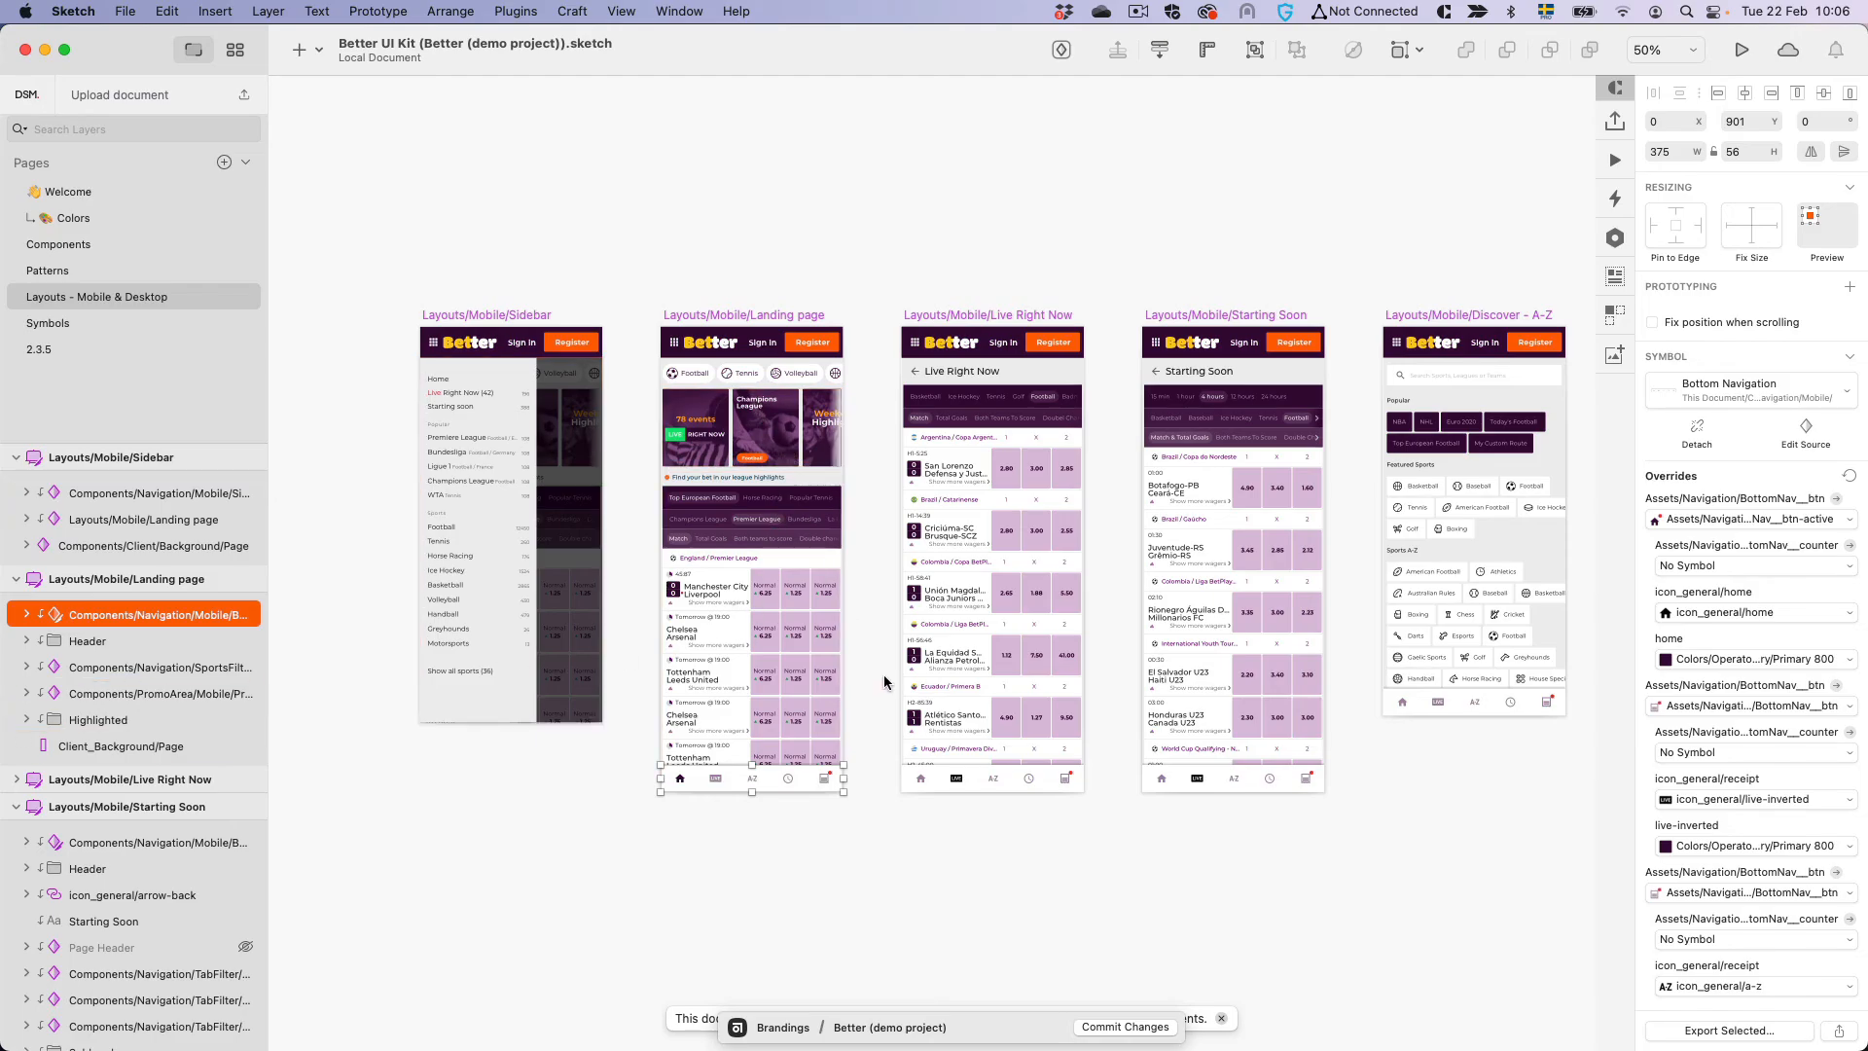
pyautogui.hscroll(-3, 884, 674)
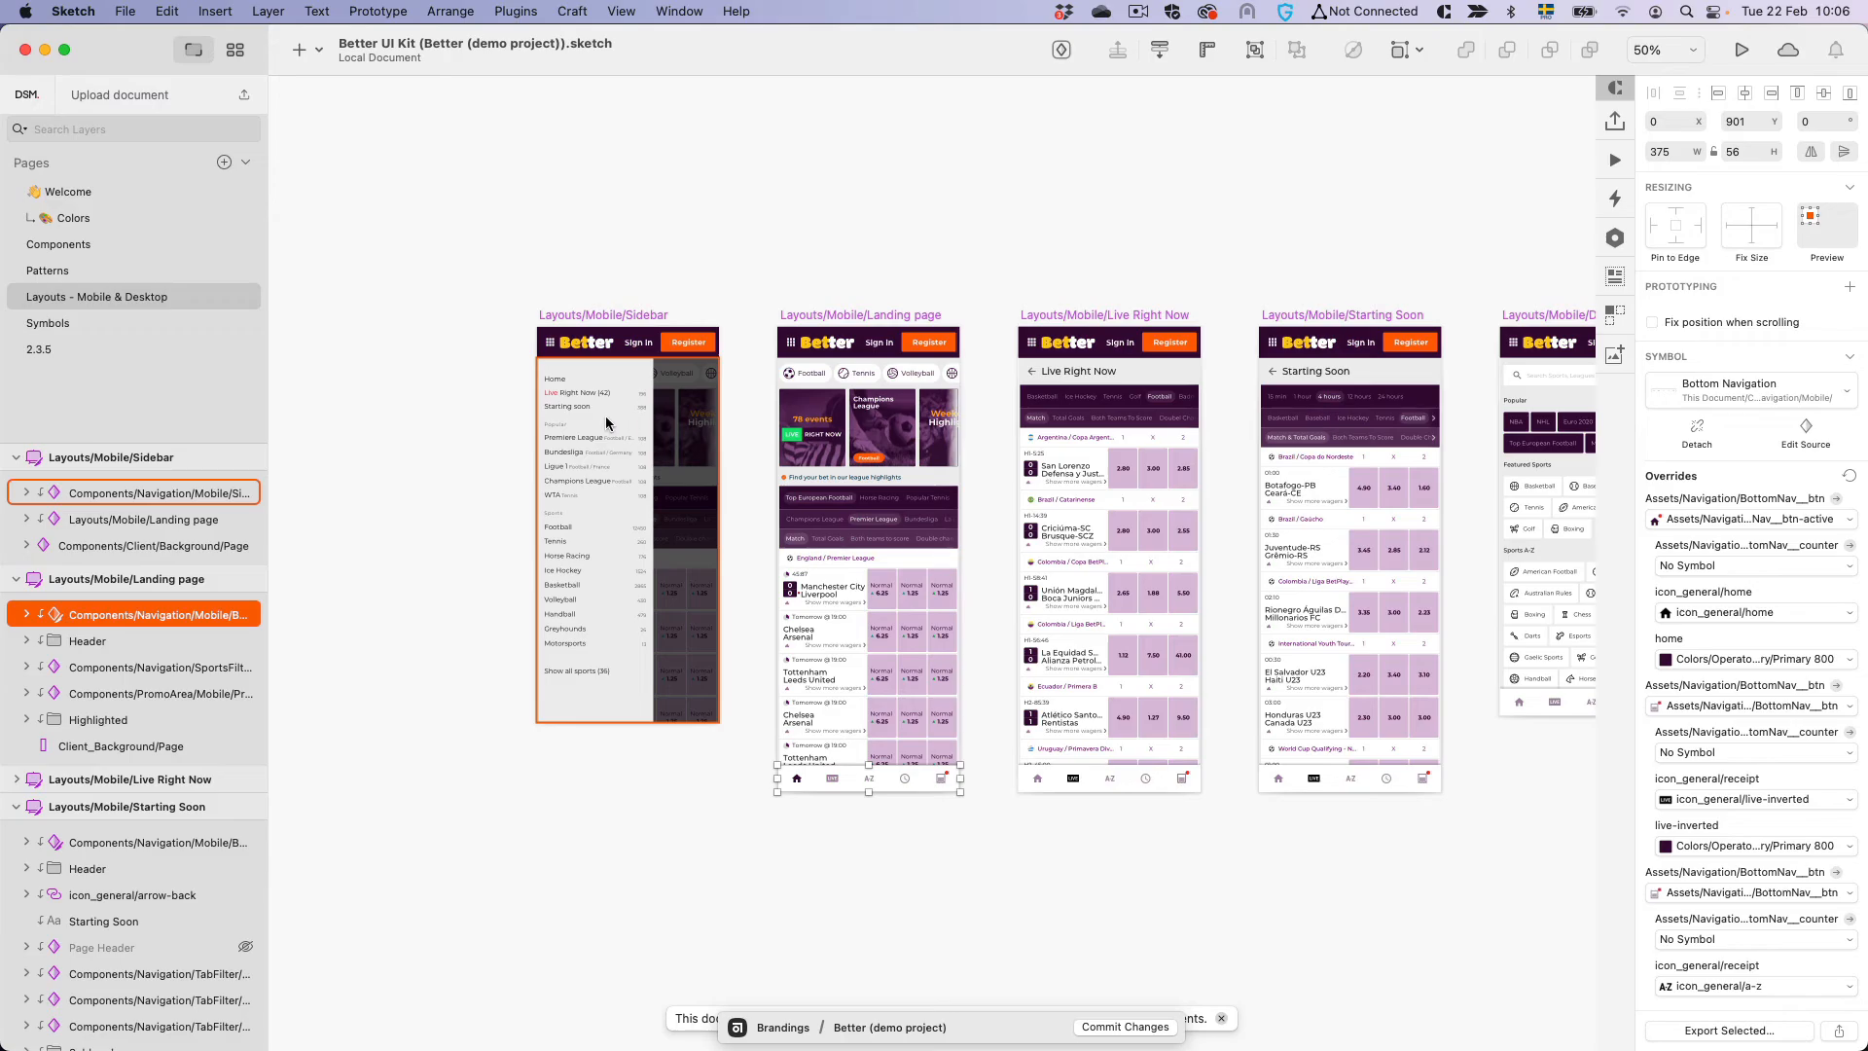
pyautogui.click(910, 853)
pyautogui.hscroll(1, 657, 689)
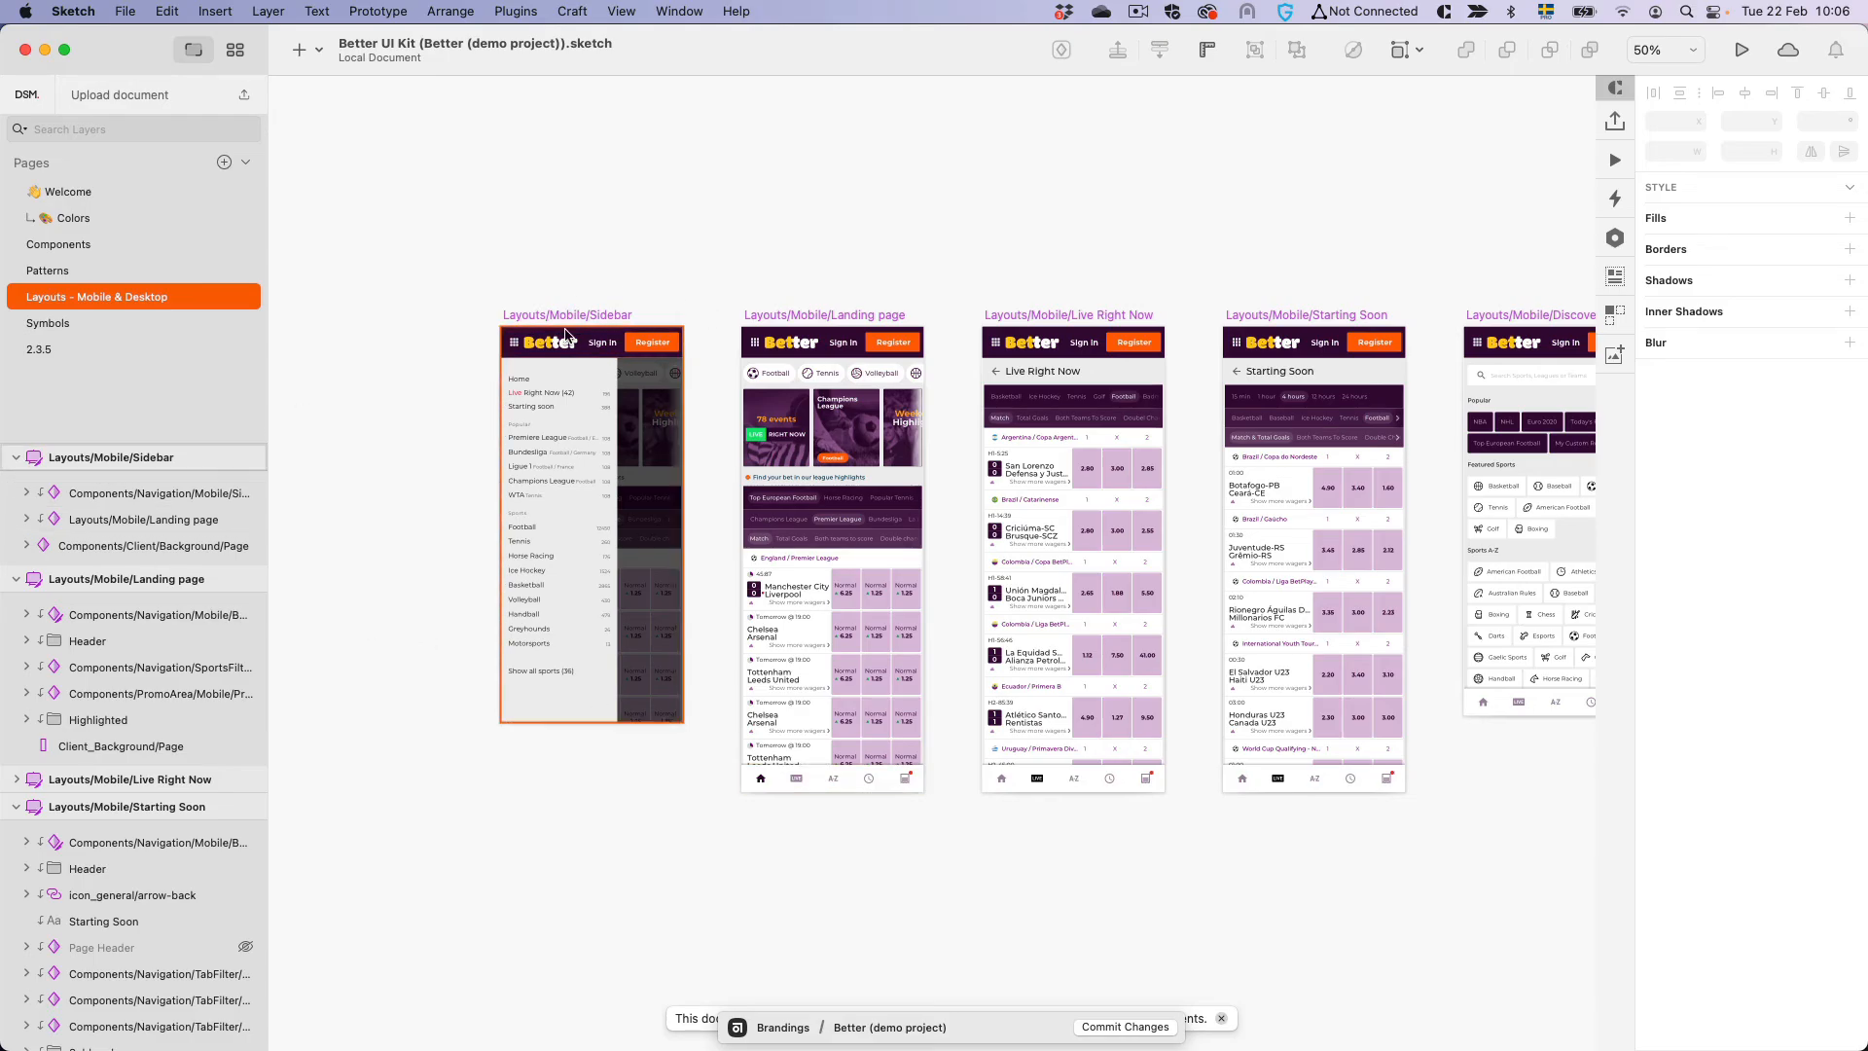
pyautogui.click(541, 449)
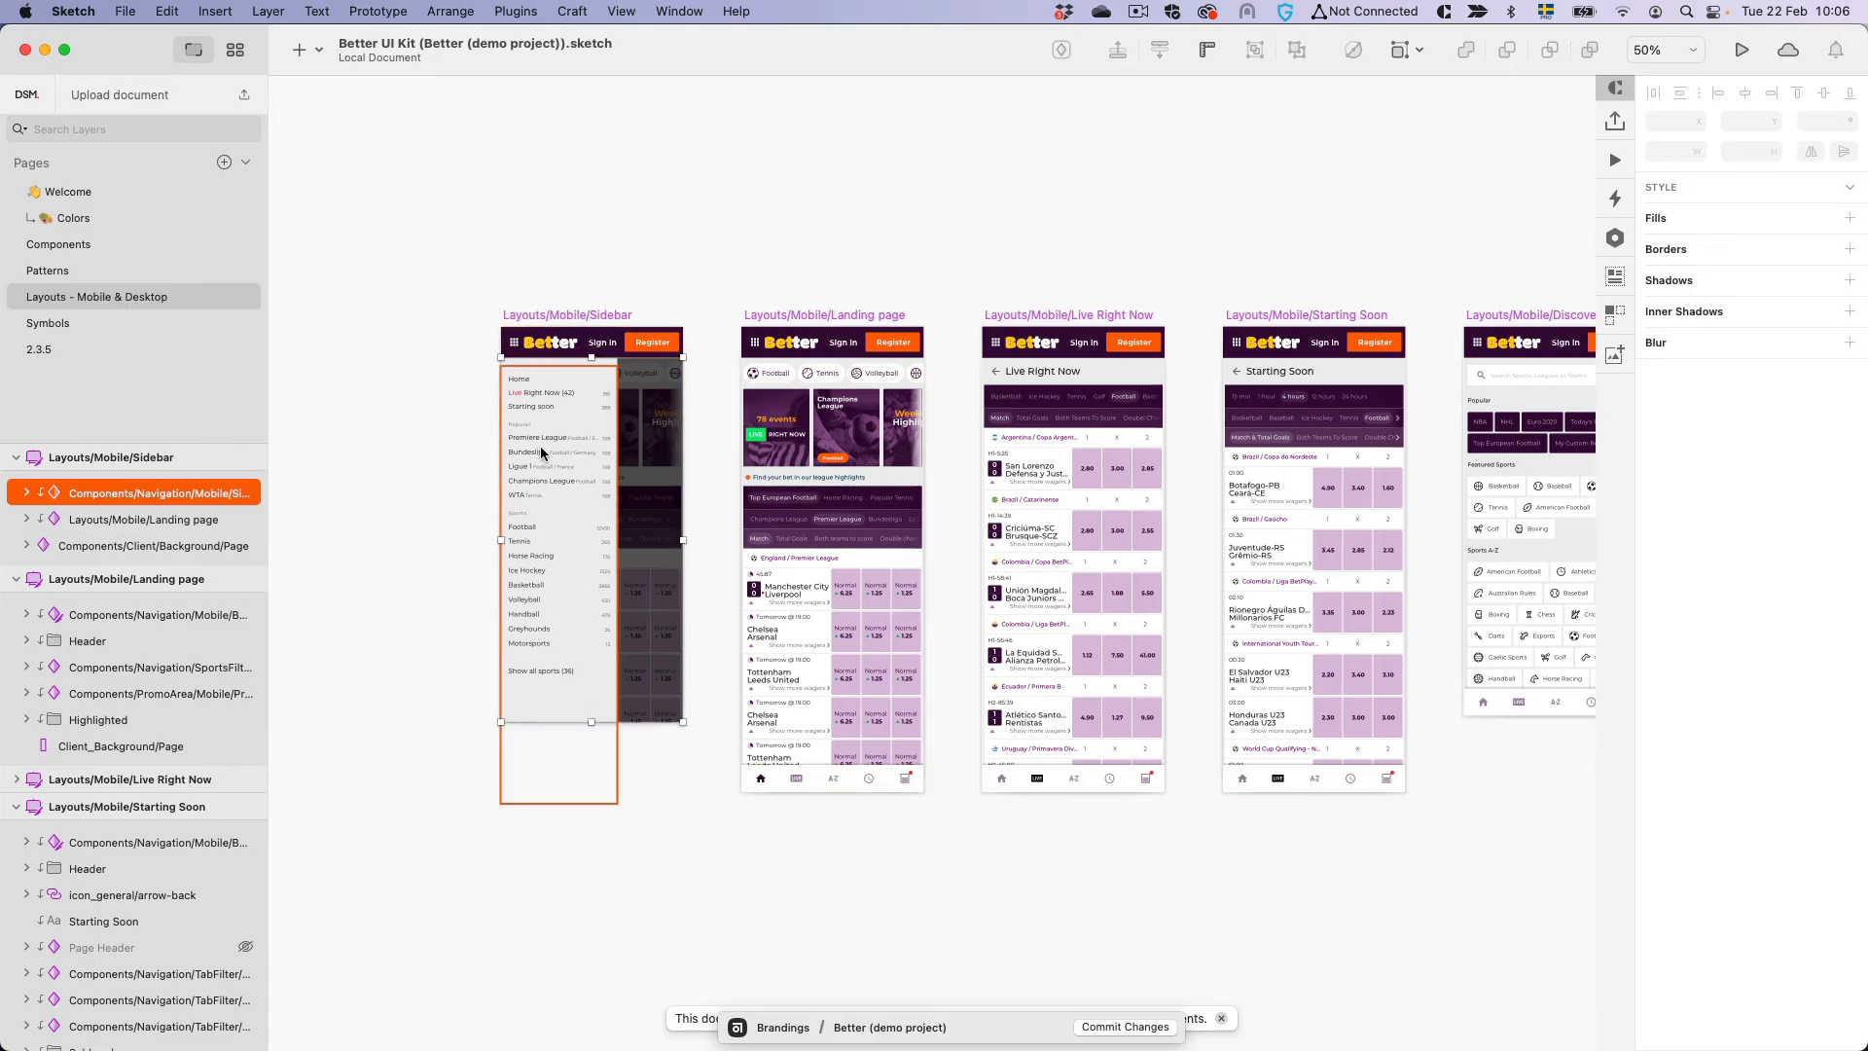
pyautogui.click(442, 420)
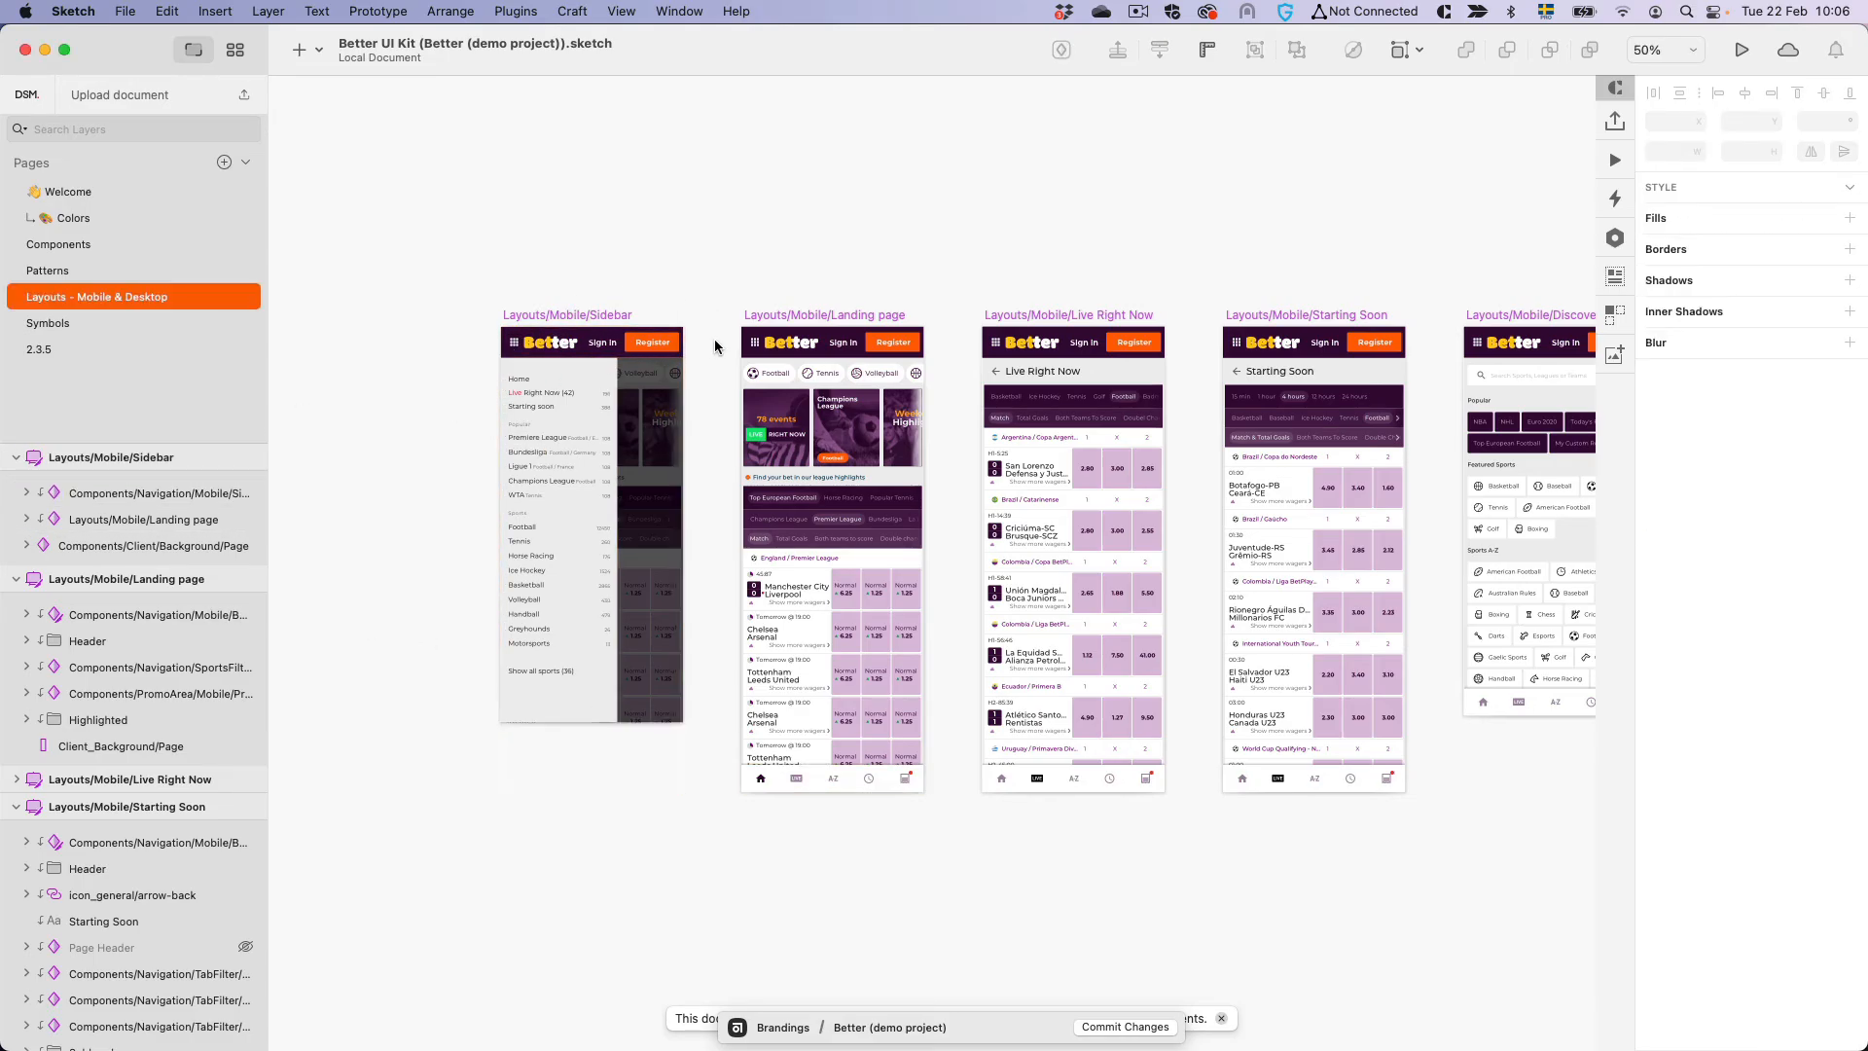
# Step: Select the mobile Landing page artboard and collapse the Sidebar through List view layer groups
pyautogui.click(87, 580)
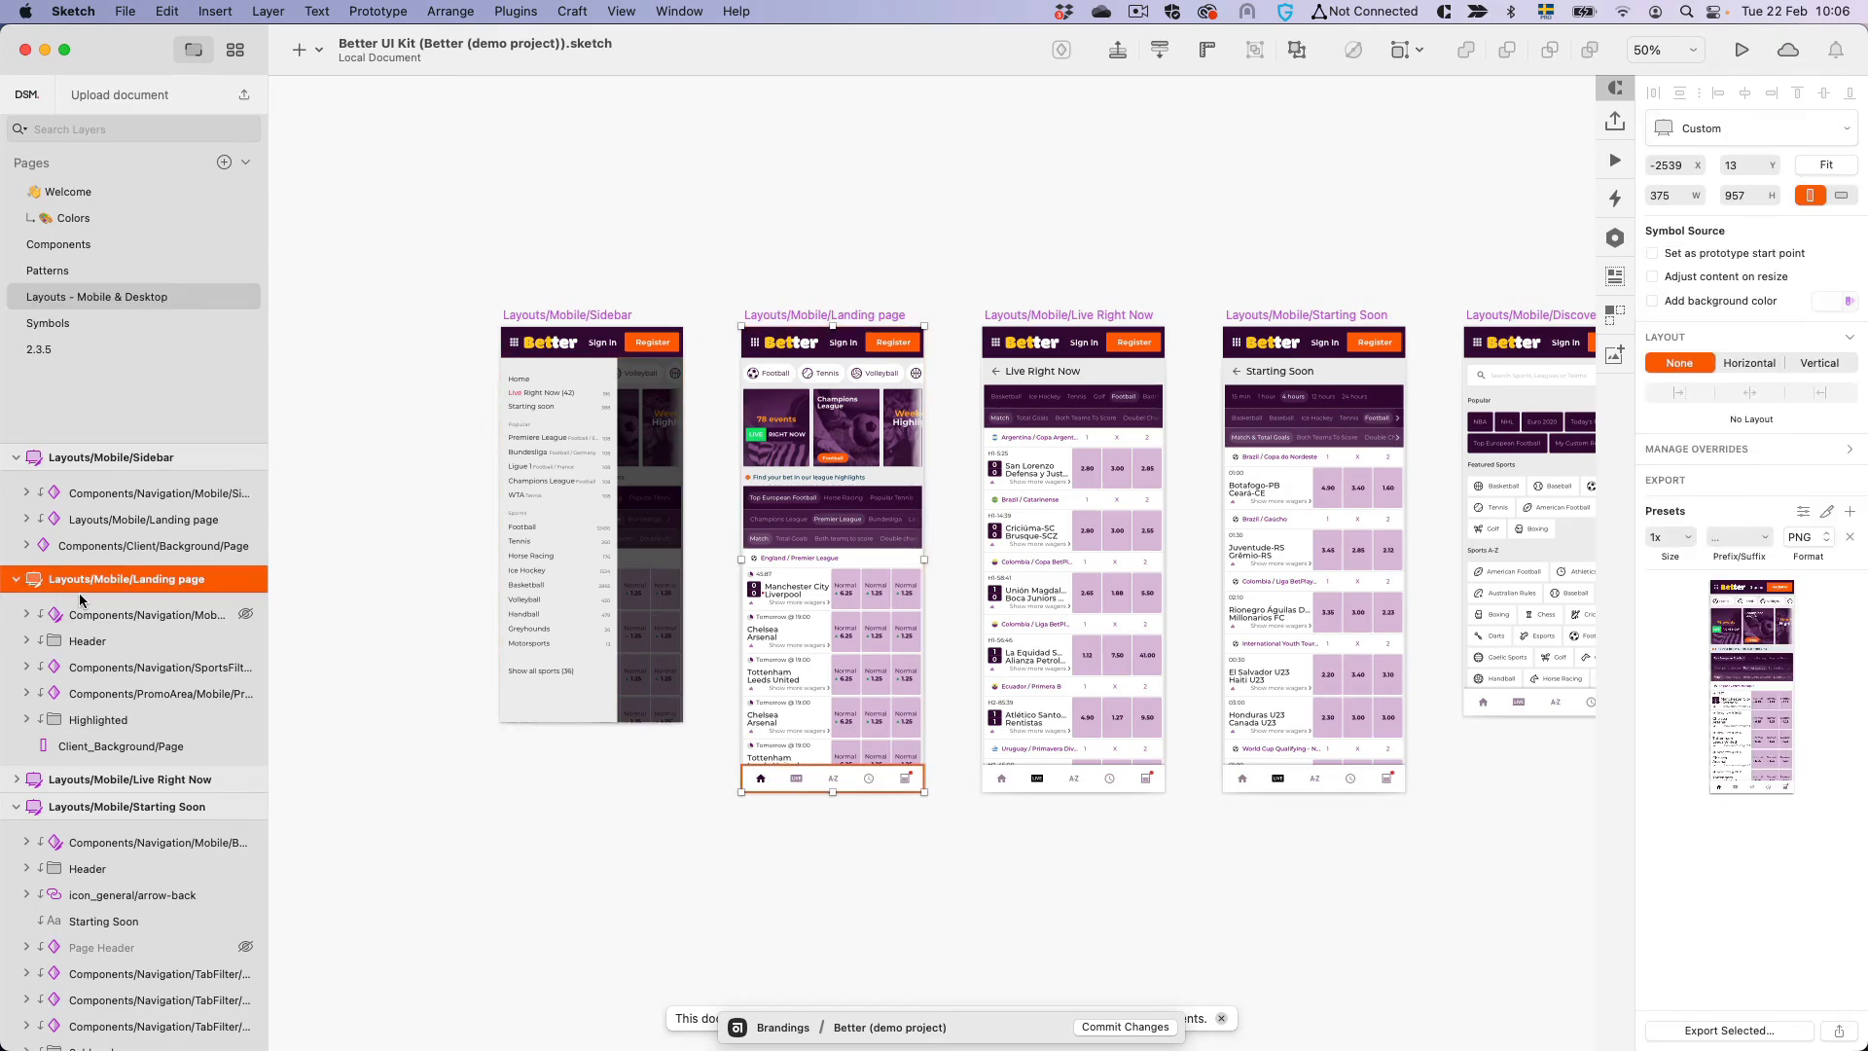
pyautogui.click(16, 457)
pyautogui.click(16, 484)
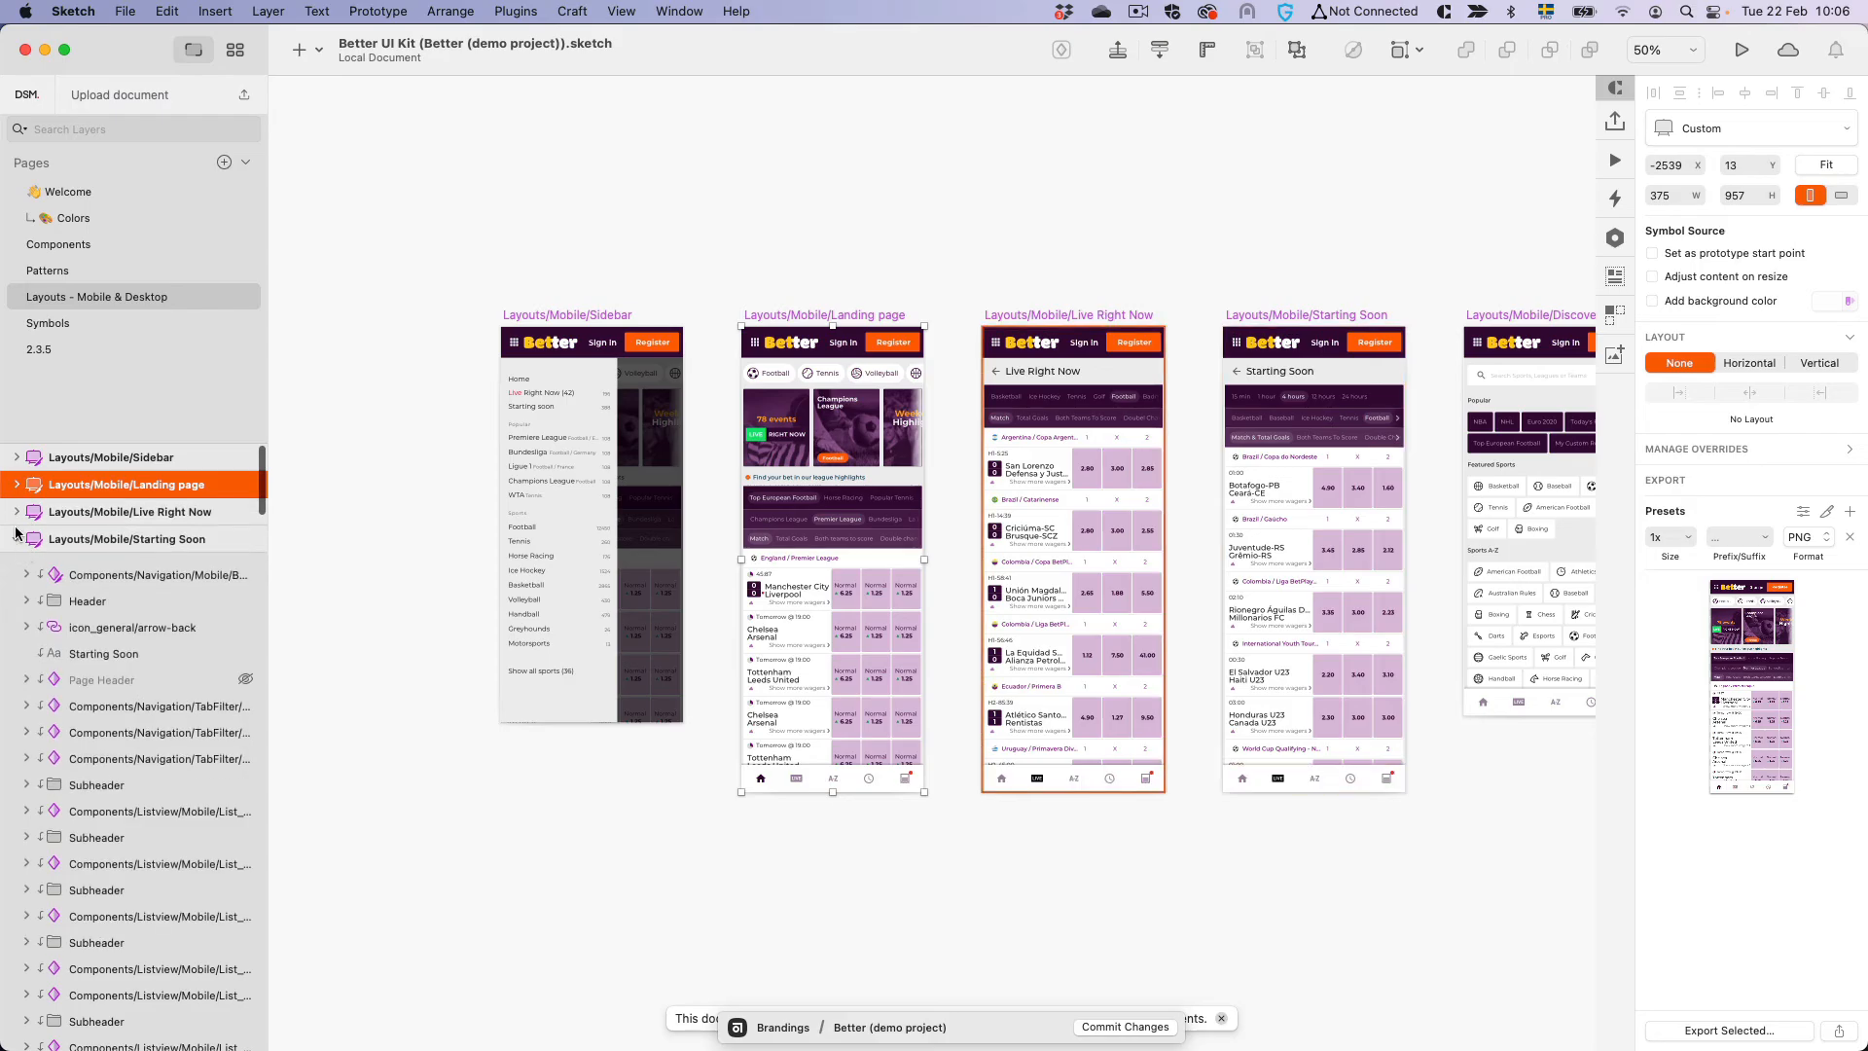
pyautogui.click(16, 539)
pyautogui.click(17, 566)
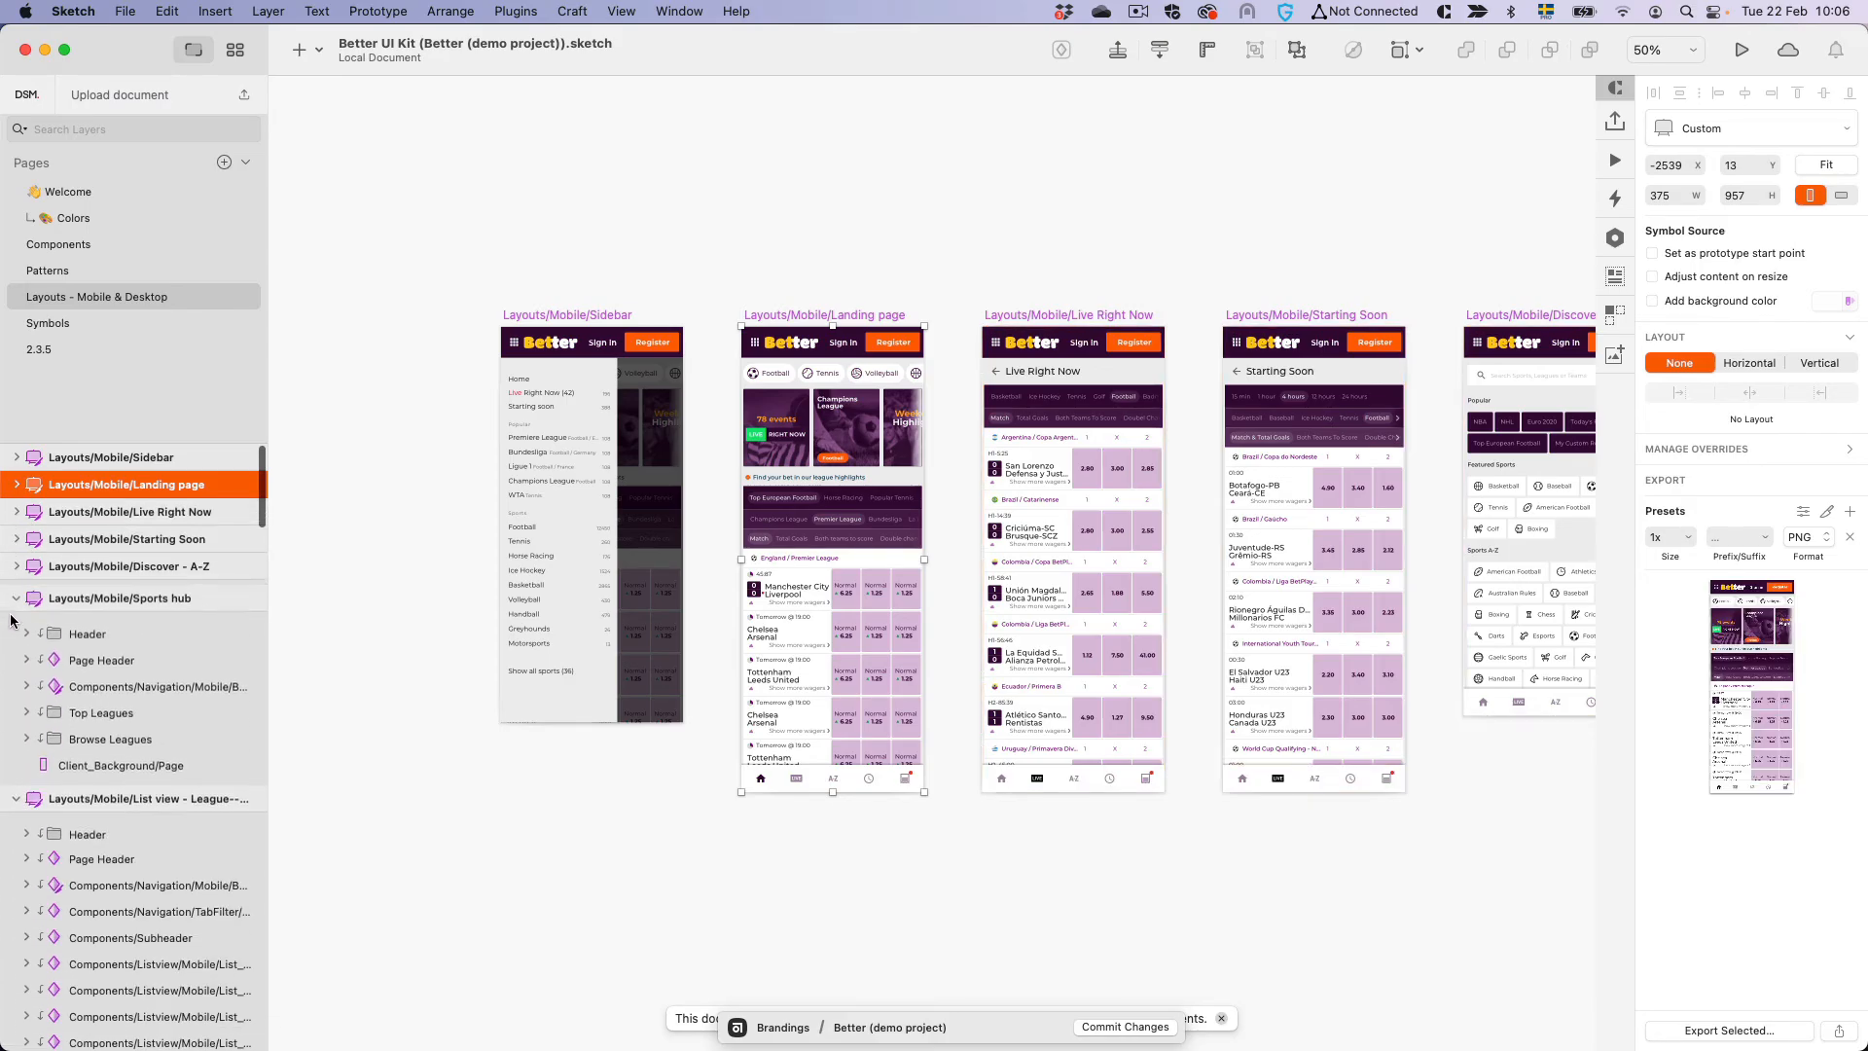
pyautogui.click(17, 598)
pyautogui.scroll(-1, 17, 623)
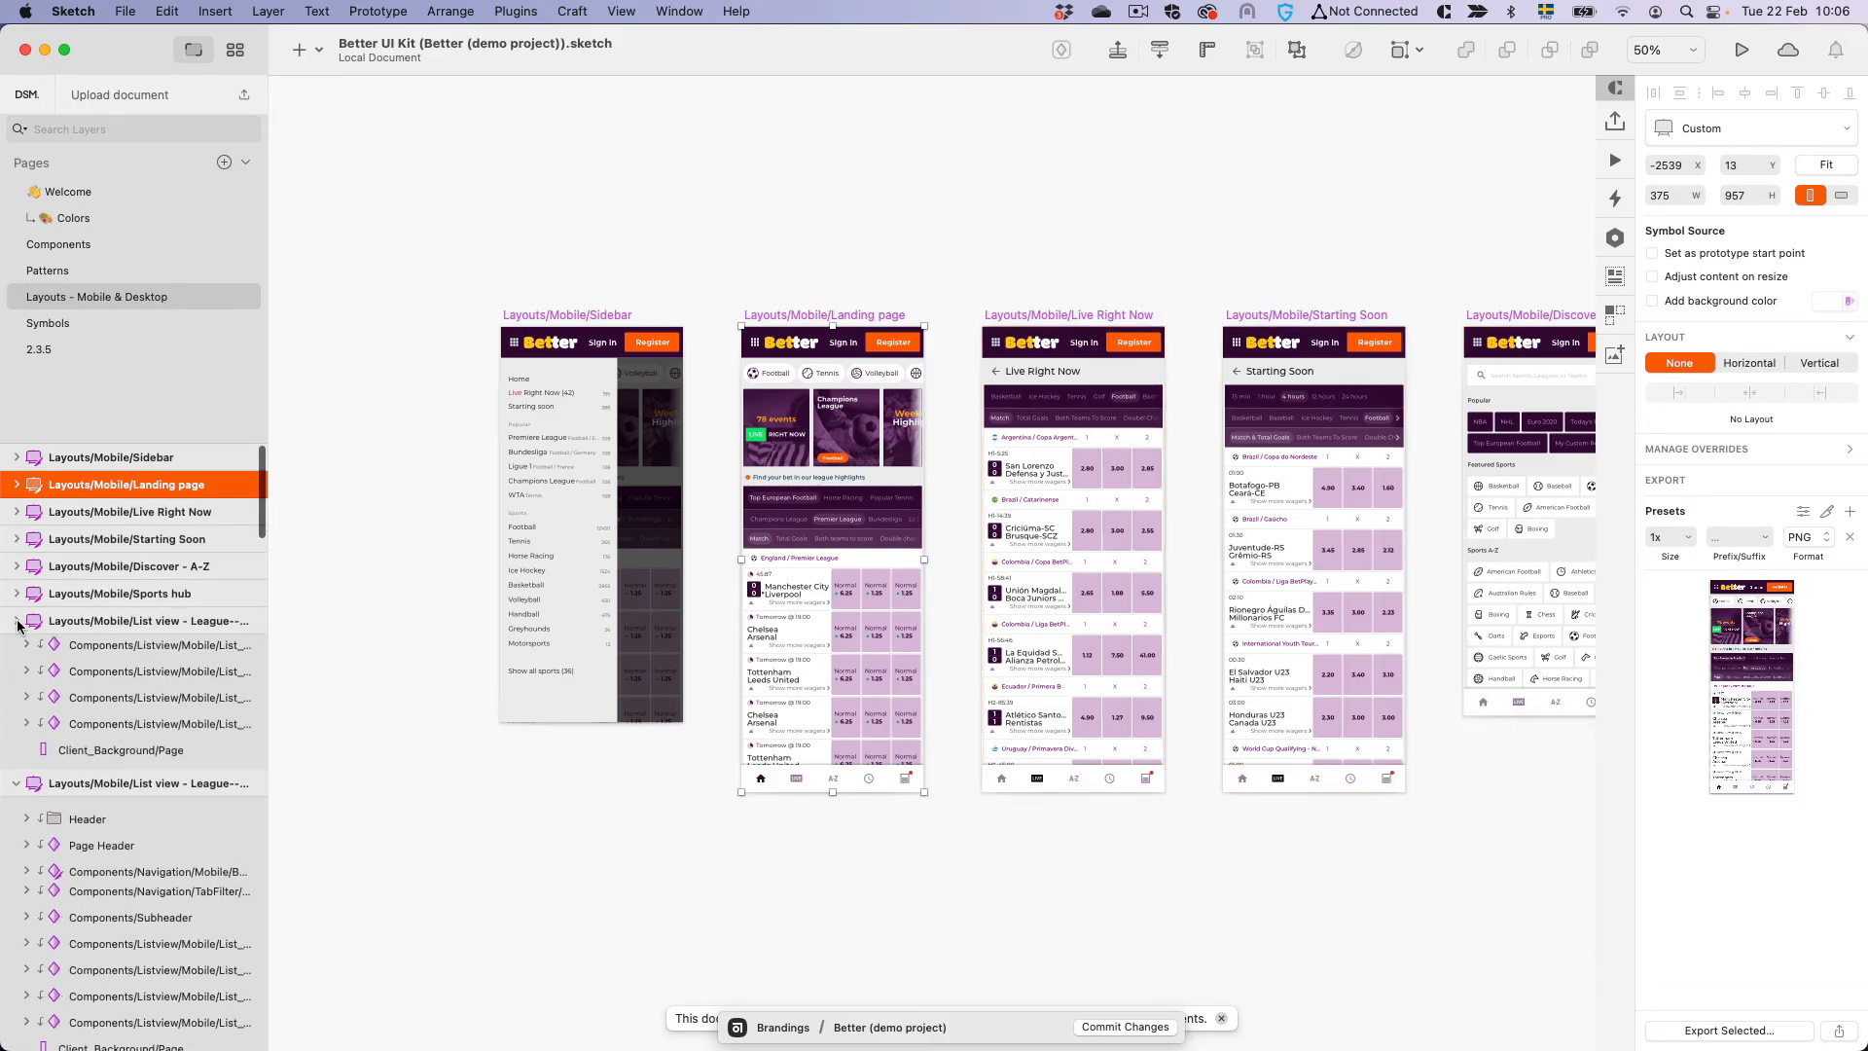
pyautogui.click(17, 621)
pyautogui.click(17, 648)
pyautogui.click(15, 675)
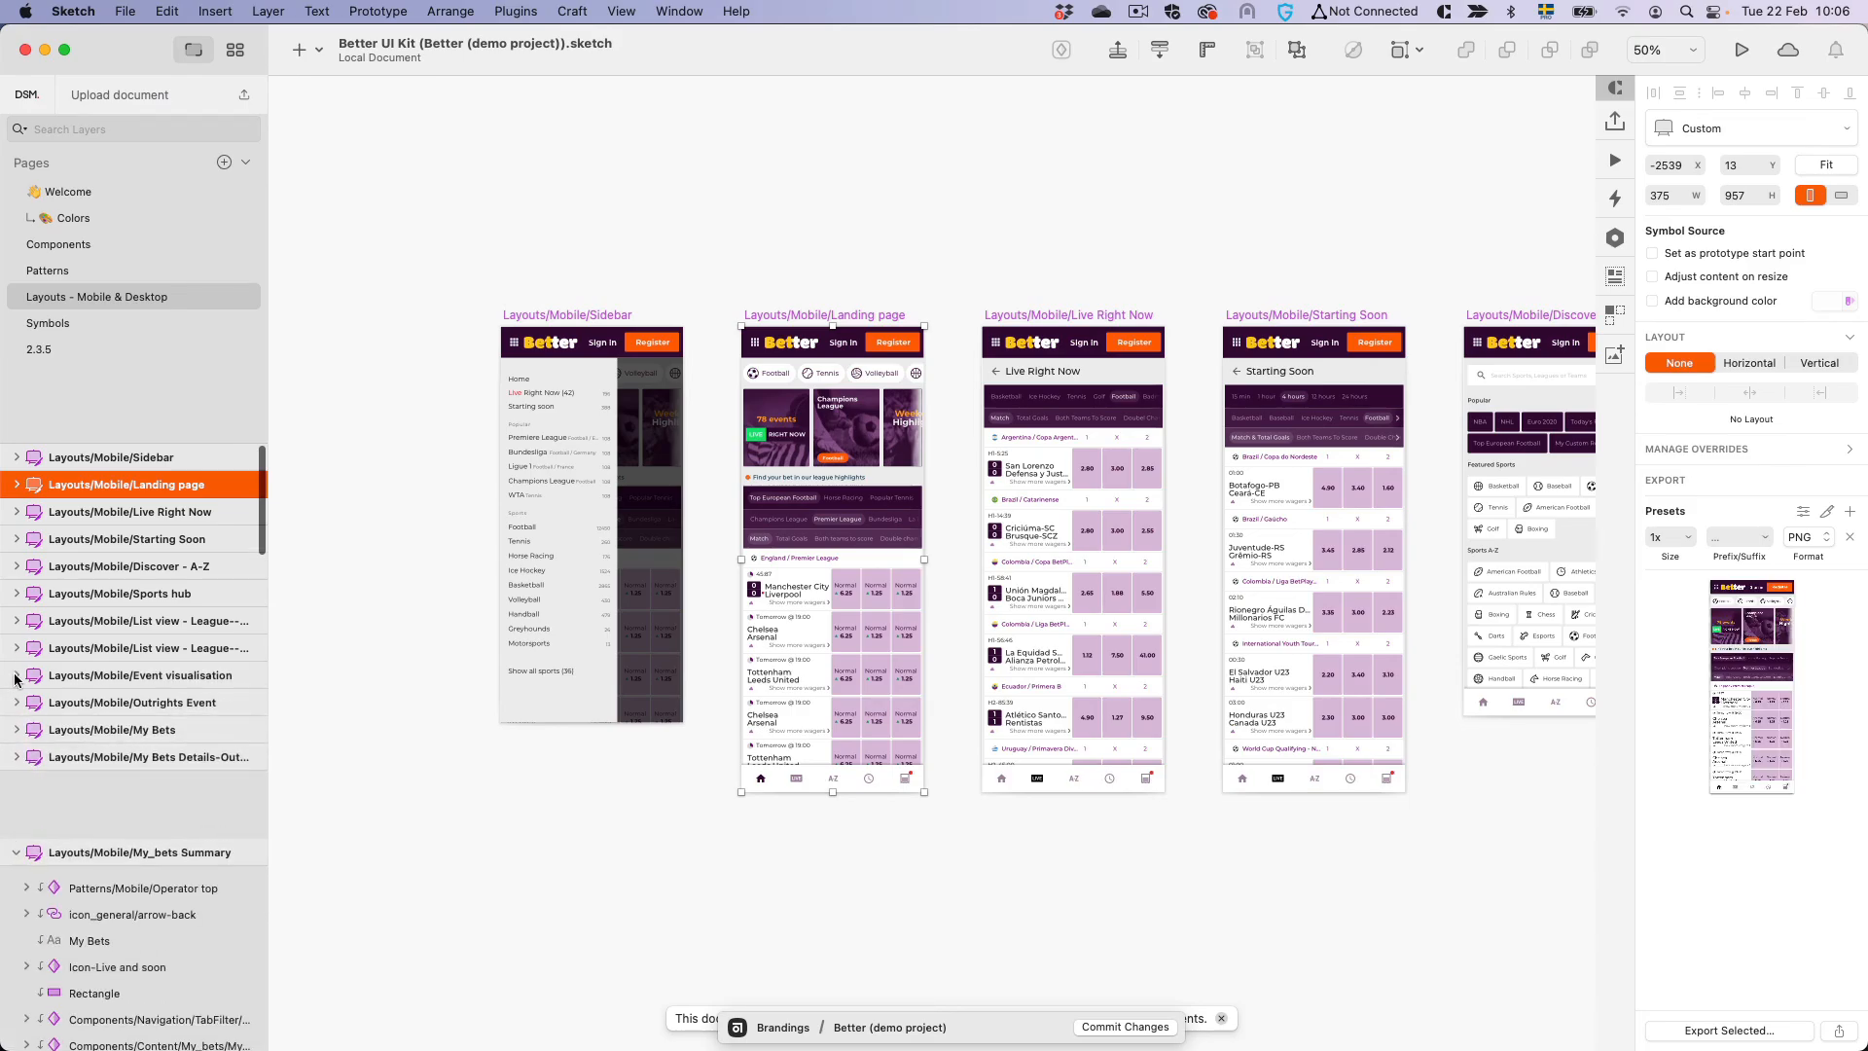
# Step: Collapse the My_bets, Settings, Maintenance and Desktop groups, then select Landing page through Maintenance
pyautogui.click(16, 784)
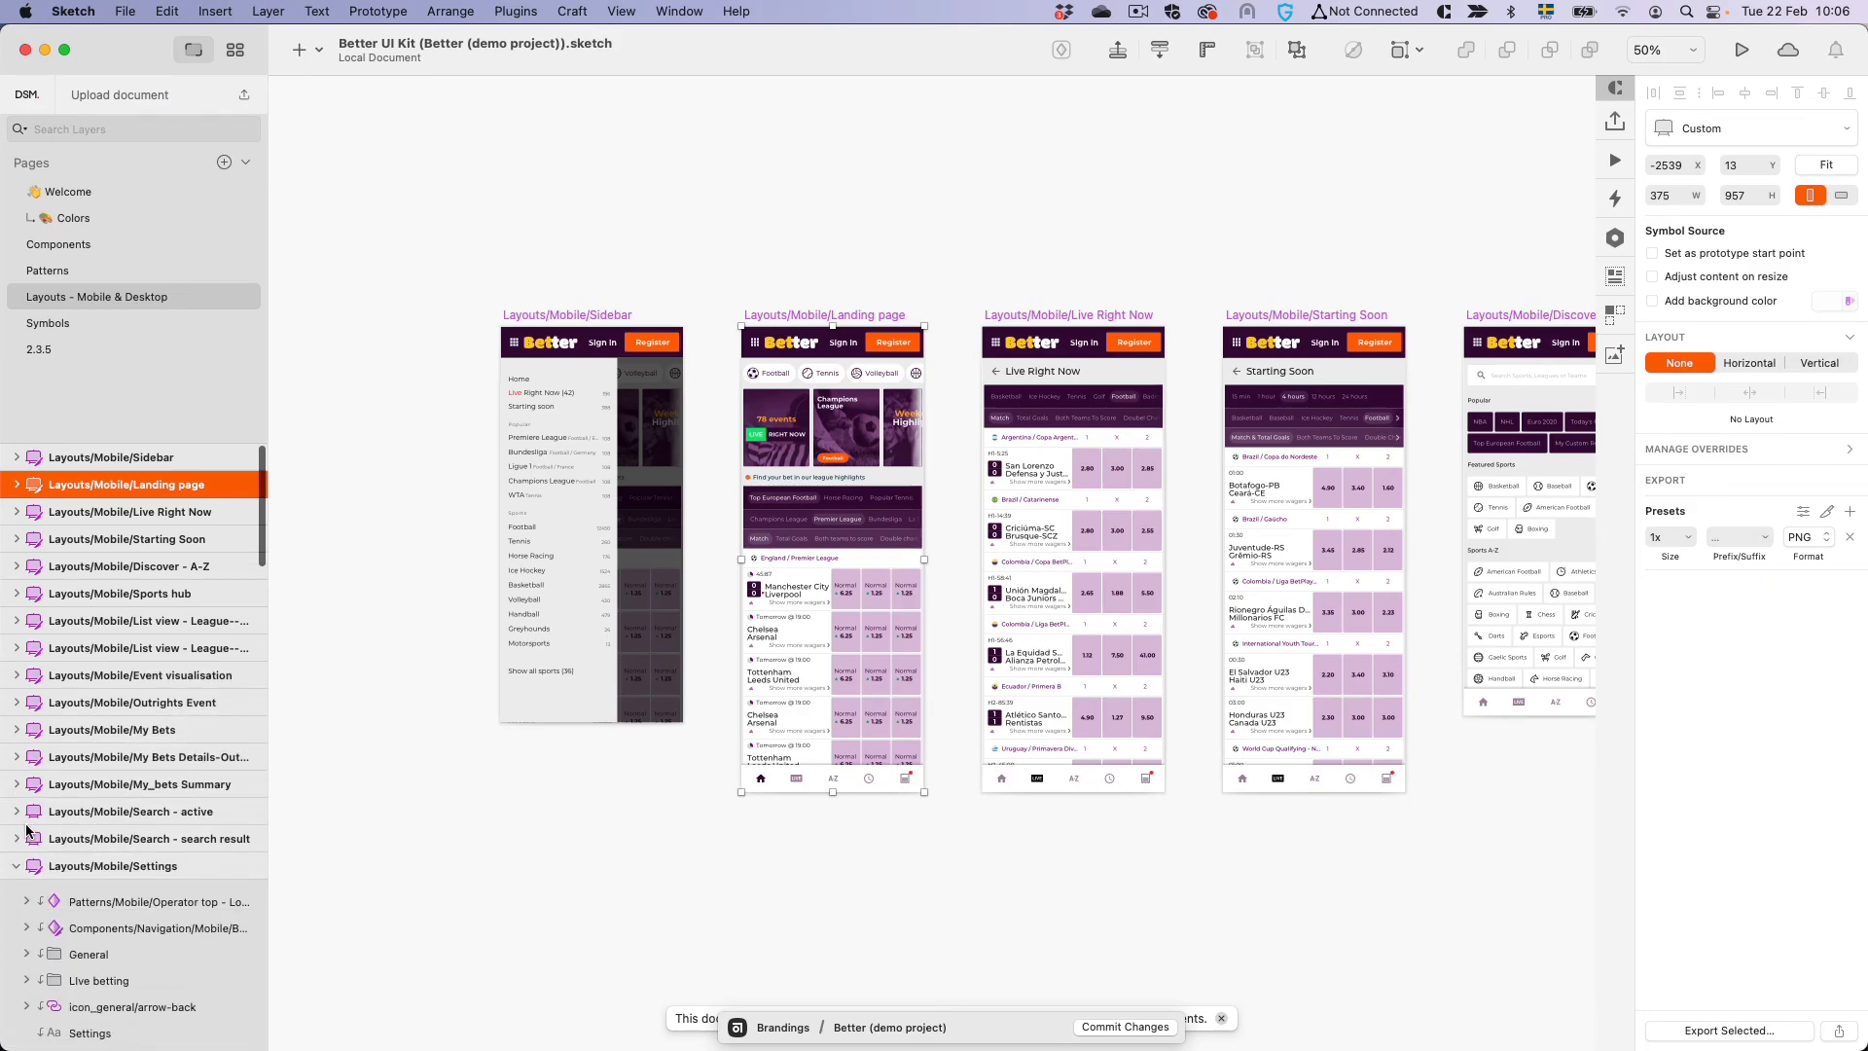
pyautogui.scroll(-2, 26, 831)
pyautogui.click(16, 784)
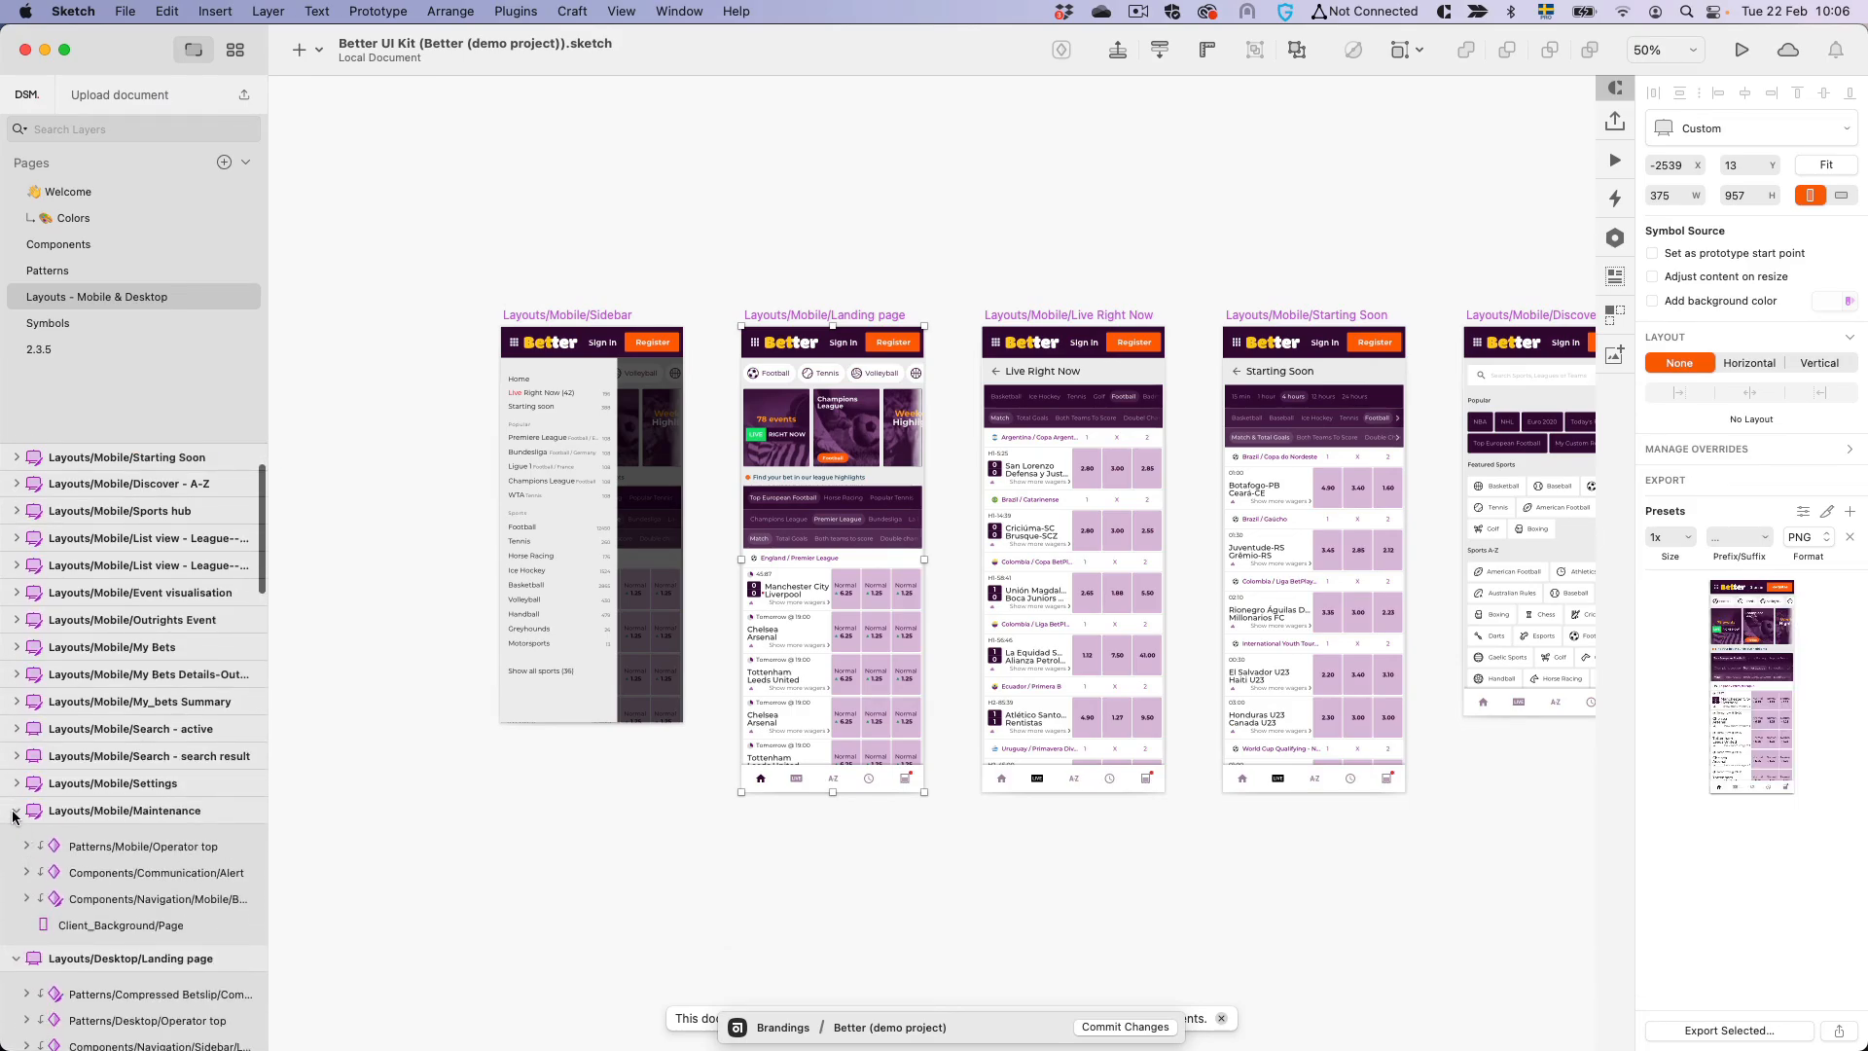
pyautogui.click(14, 811)
pyautogui.click(15, 839)
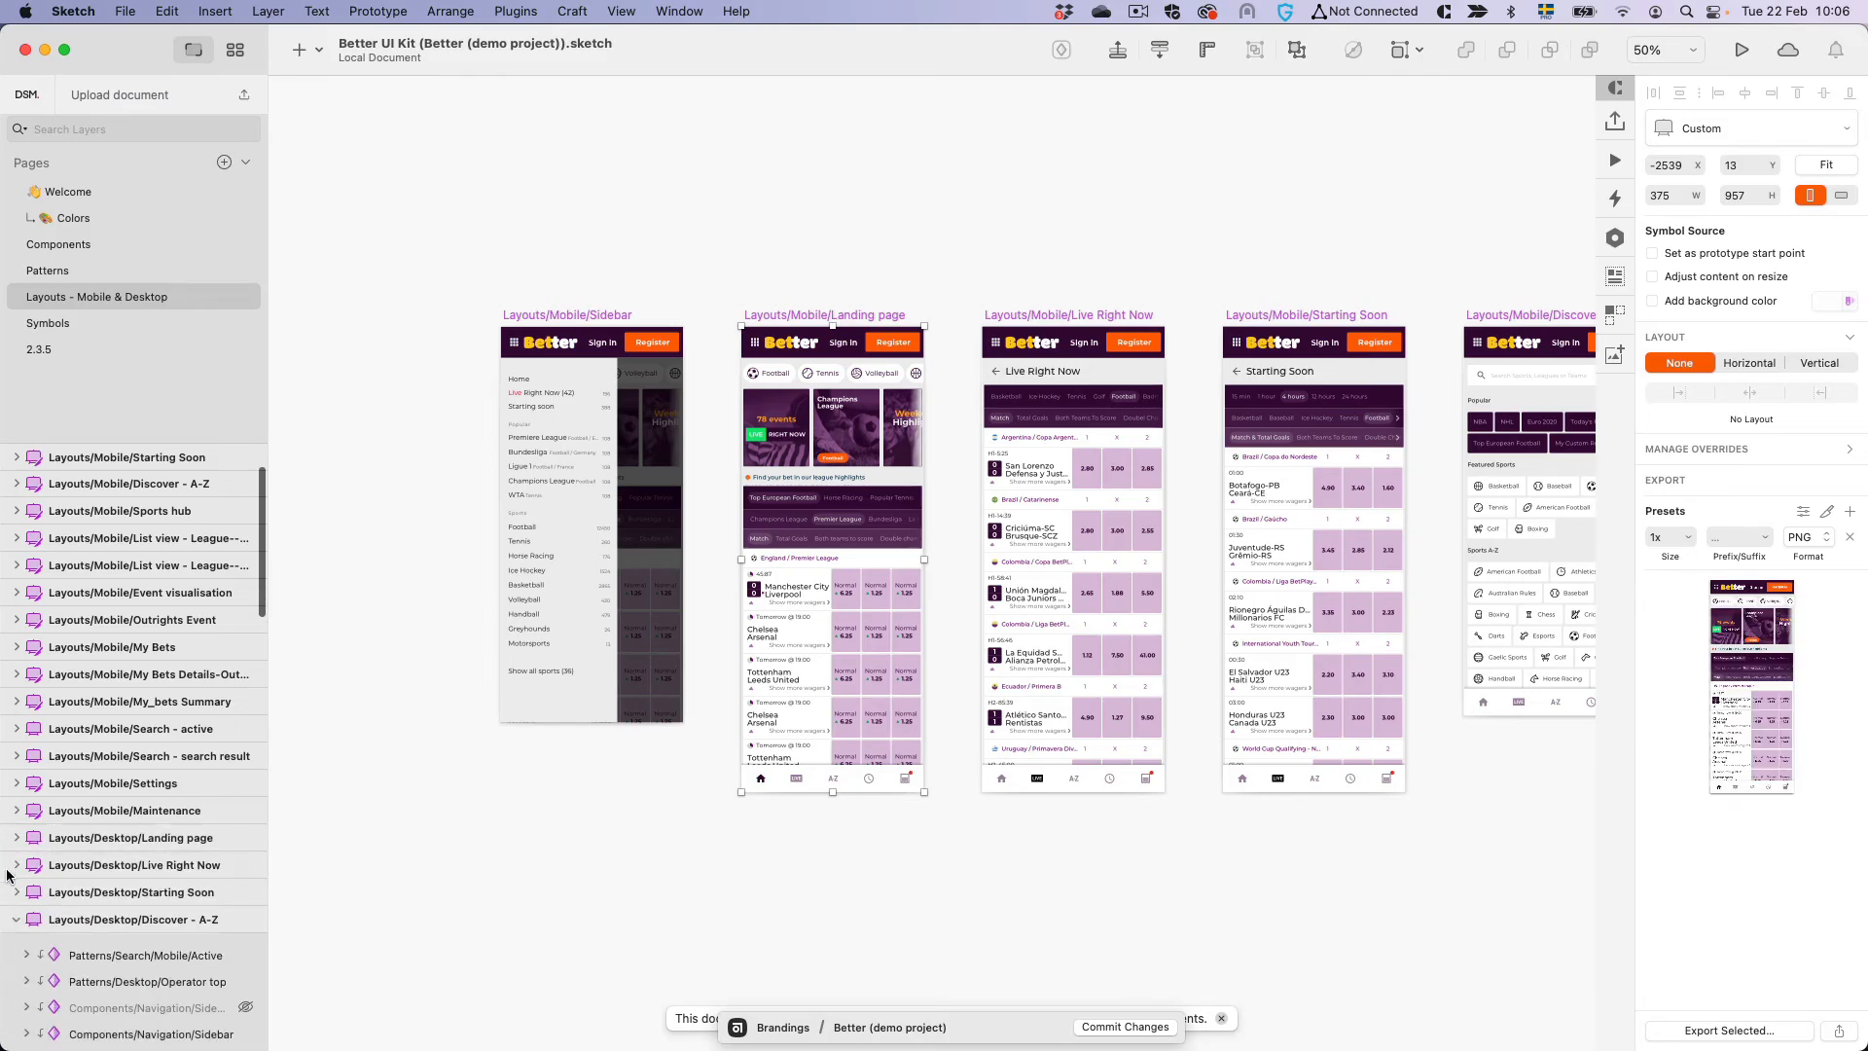
pyautogui.click(16, 921)
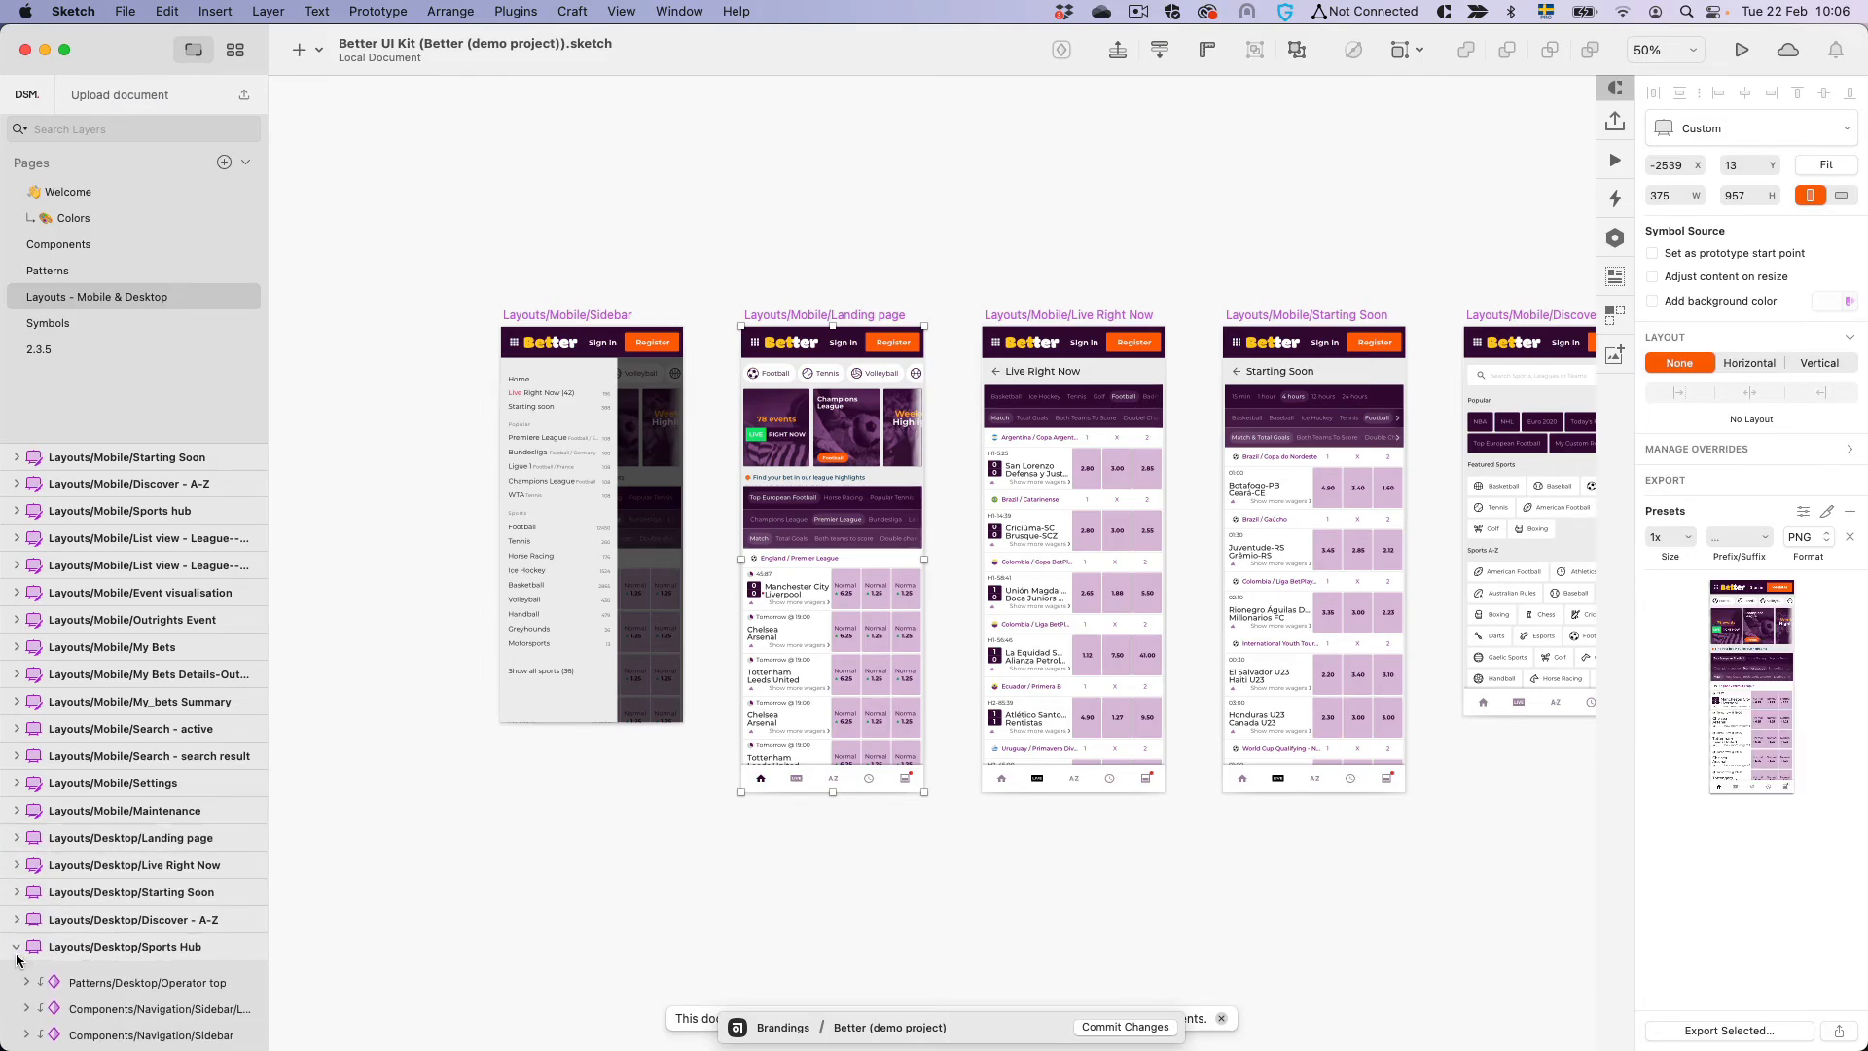
pyautogui.click(15, 946)
pyautogui.scroll(3, 97, 778)
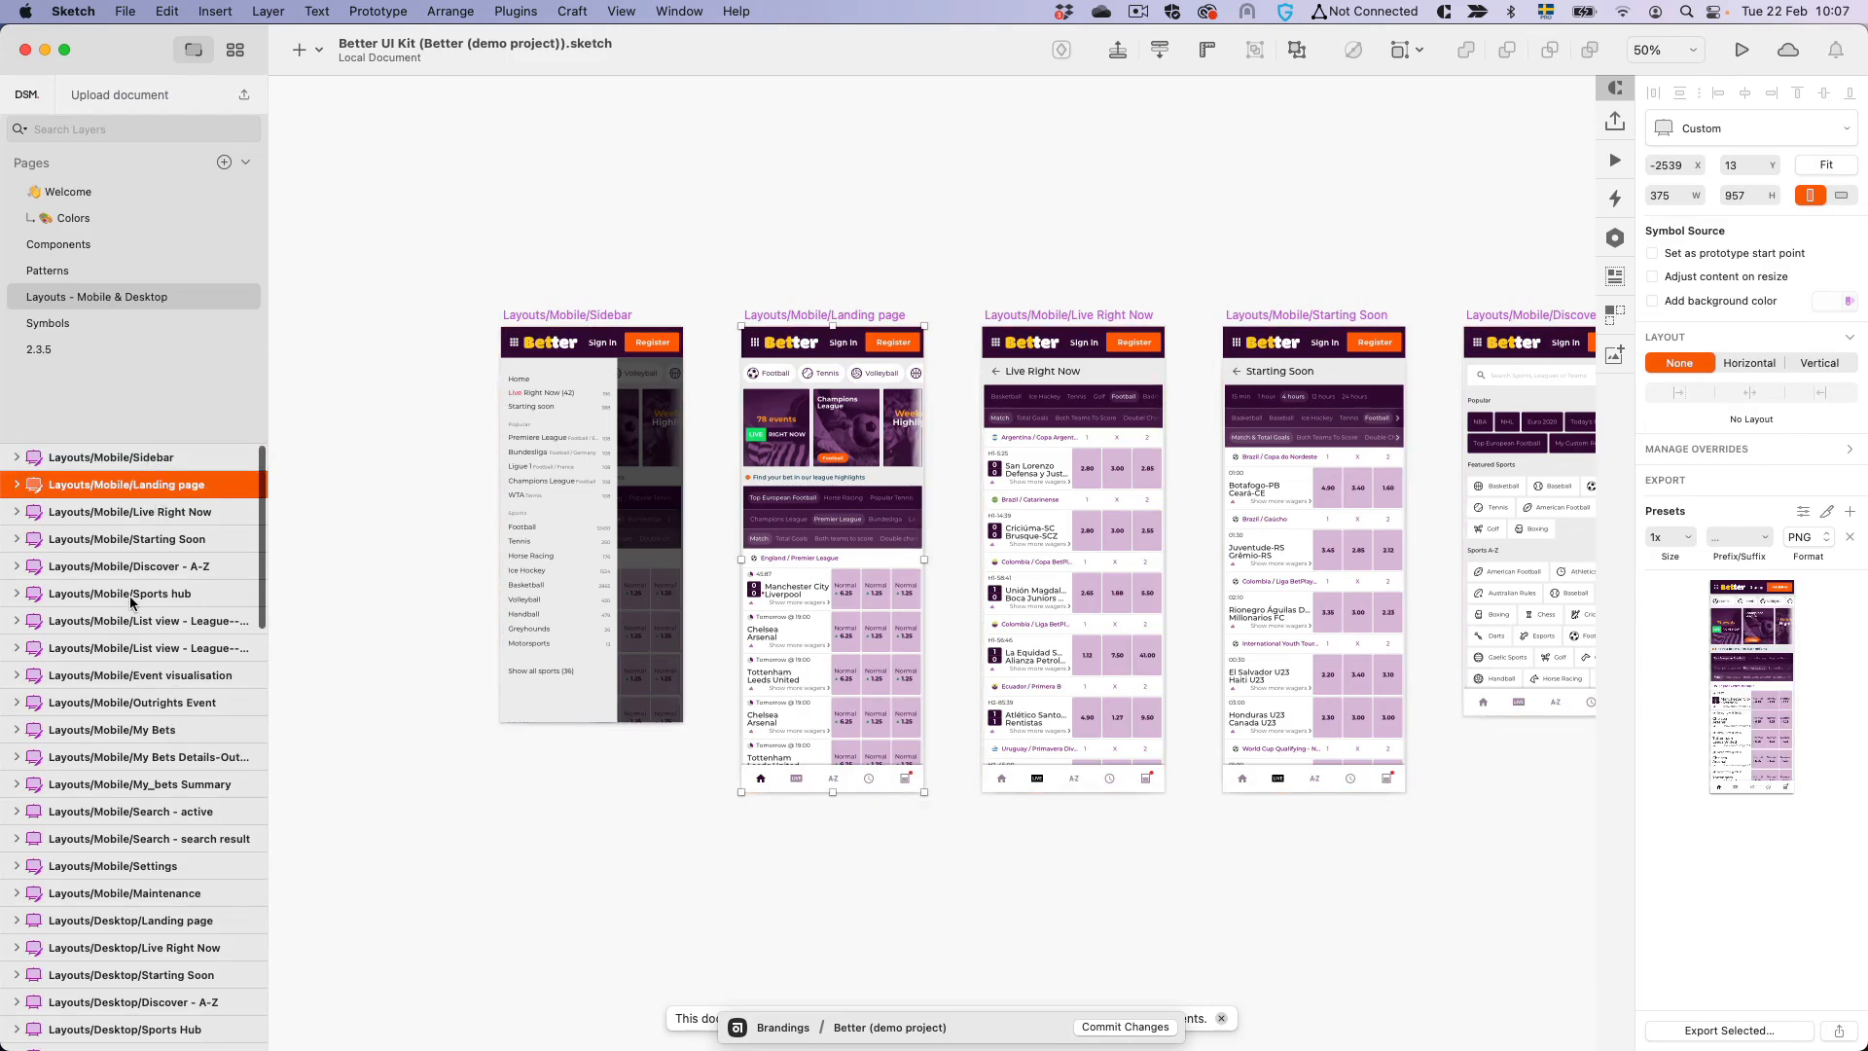
pyautogui.scroll(-1, 158, 859)
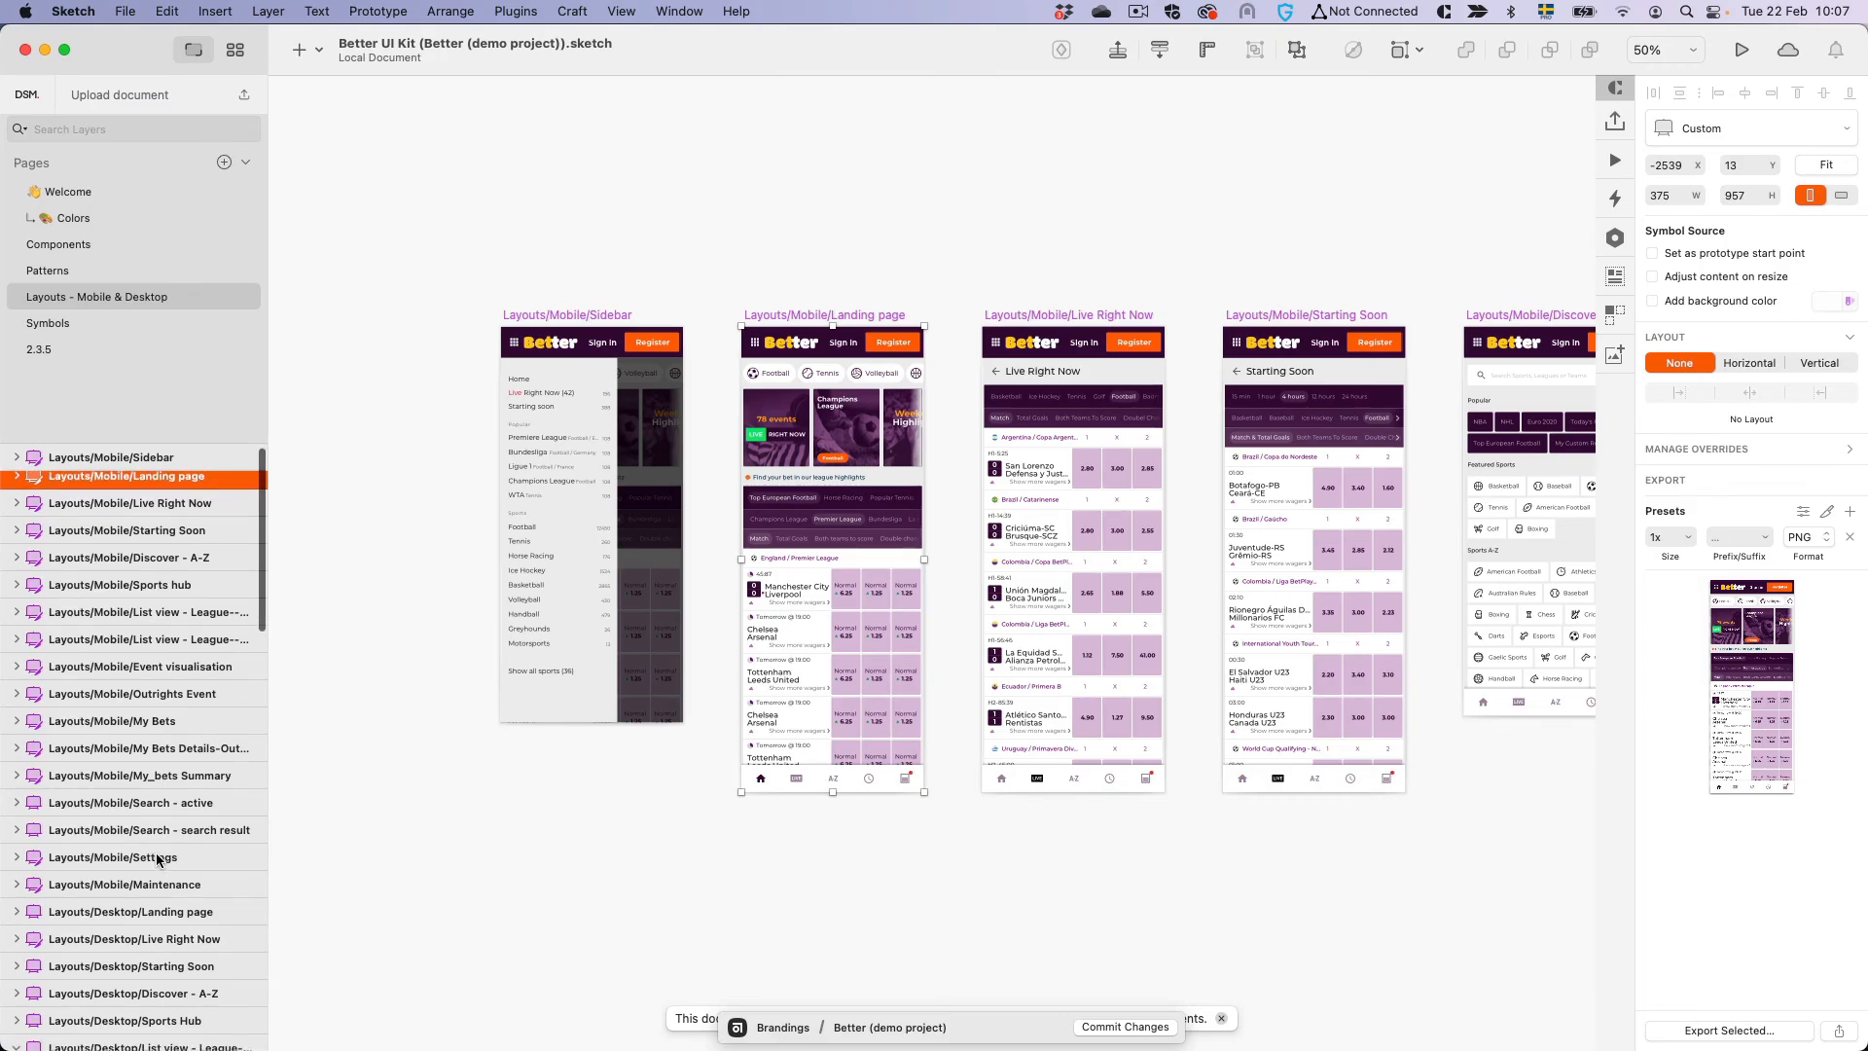
pyautogui.scroll(-1, 153, 870)
pyautogui.keyDown('shift'); pyautogui.click(152, 883); pyautogui.keyUp('shift')
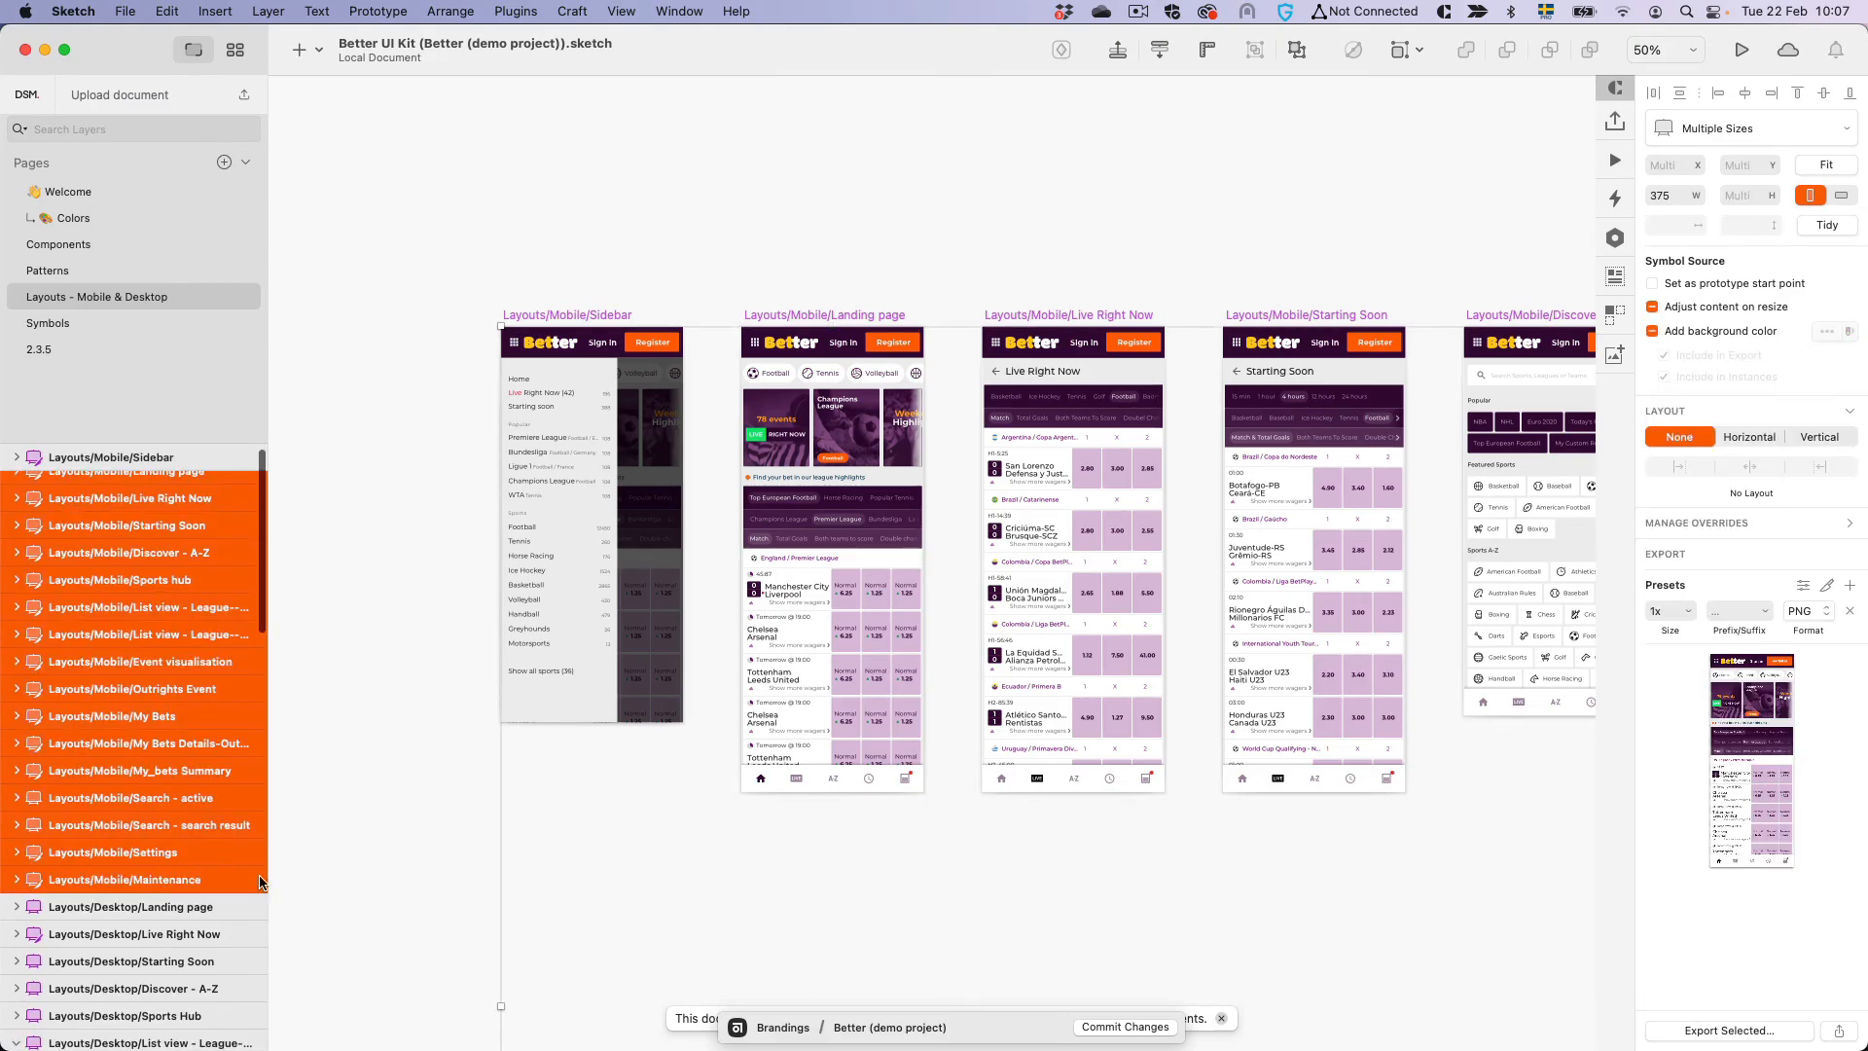
pyautogui.scroll(1, 188, 862)
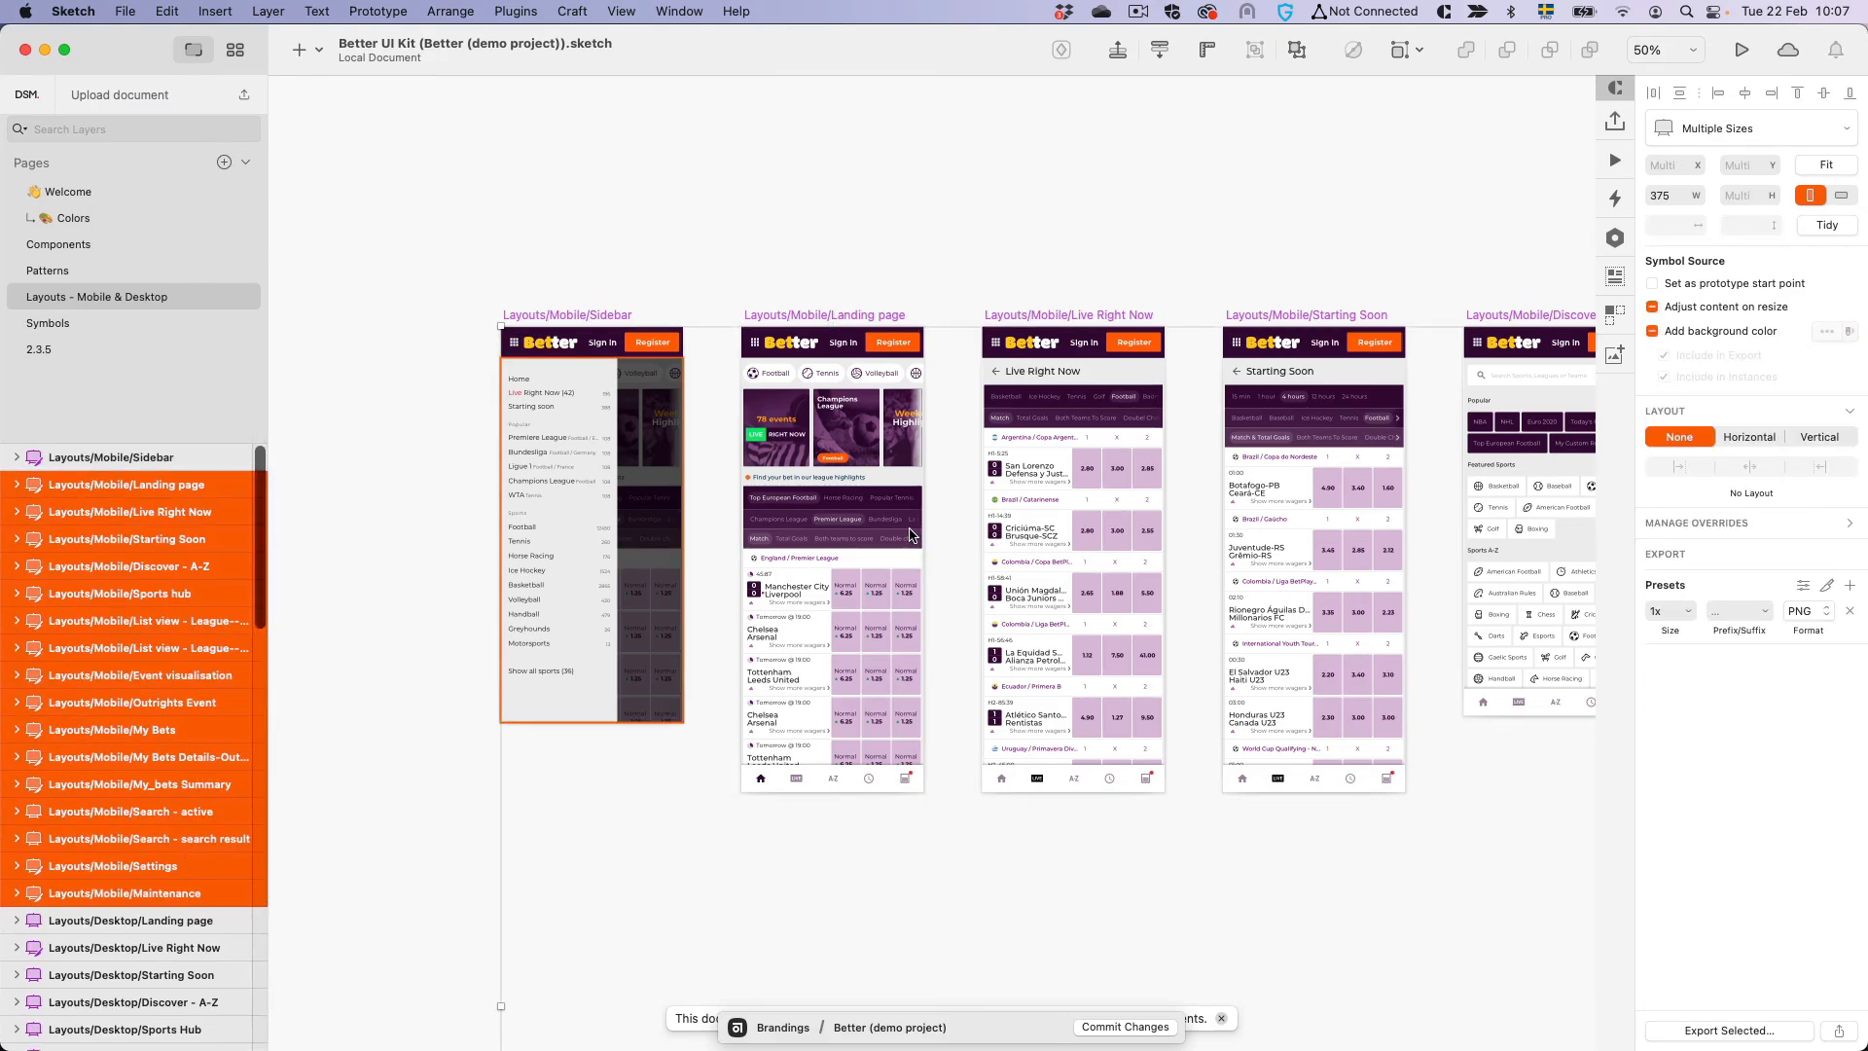
# Step: Publish the selected Landing page-to-Maintenance artboards via Craft to Better (demo project)
pyautogui.click(1613, 125)
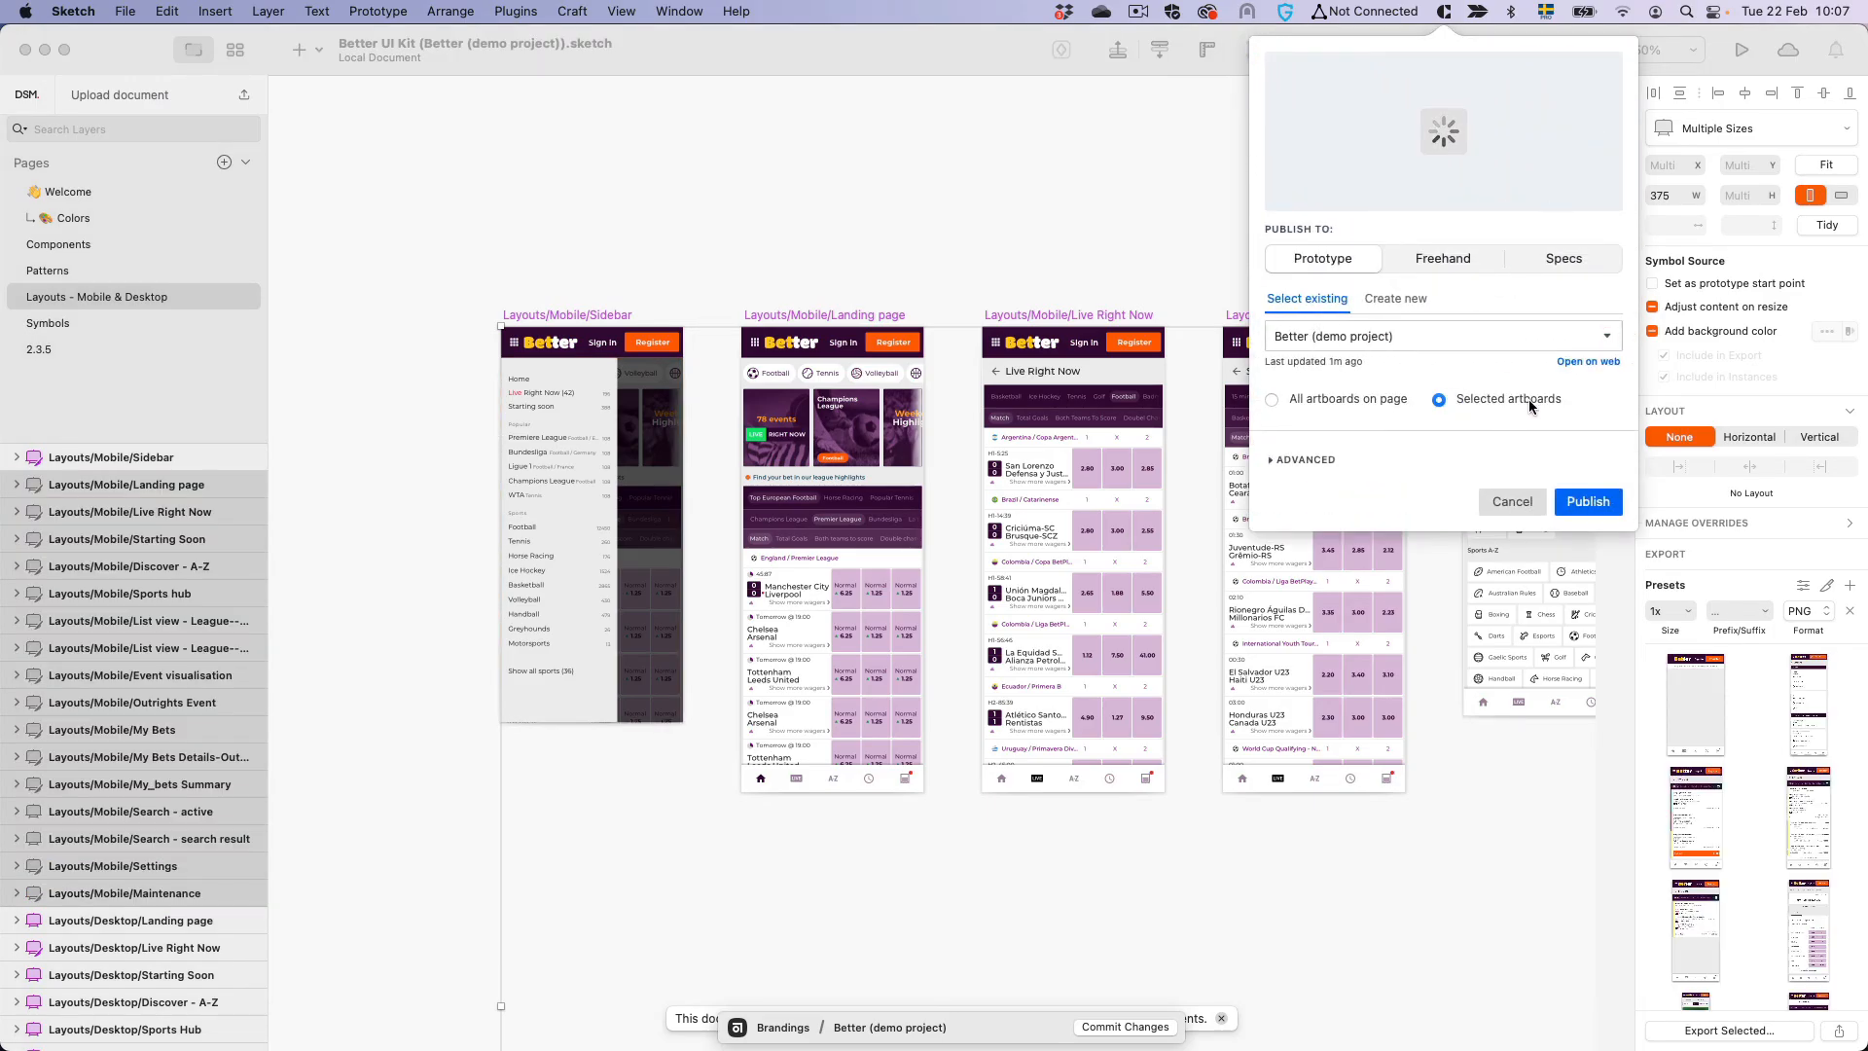
pyautogui.click(1588, 501)
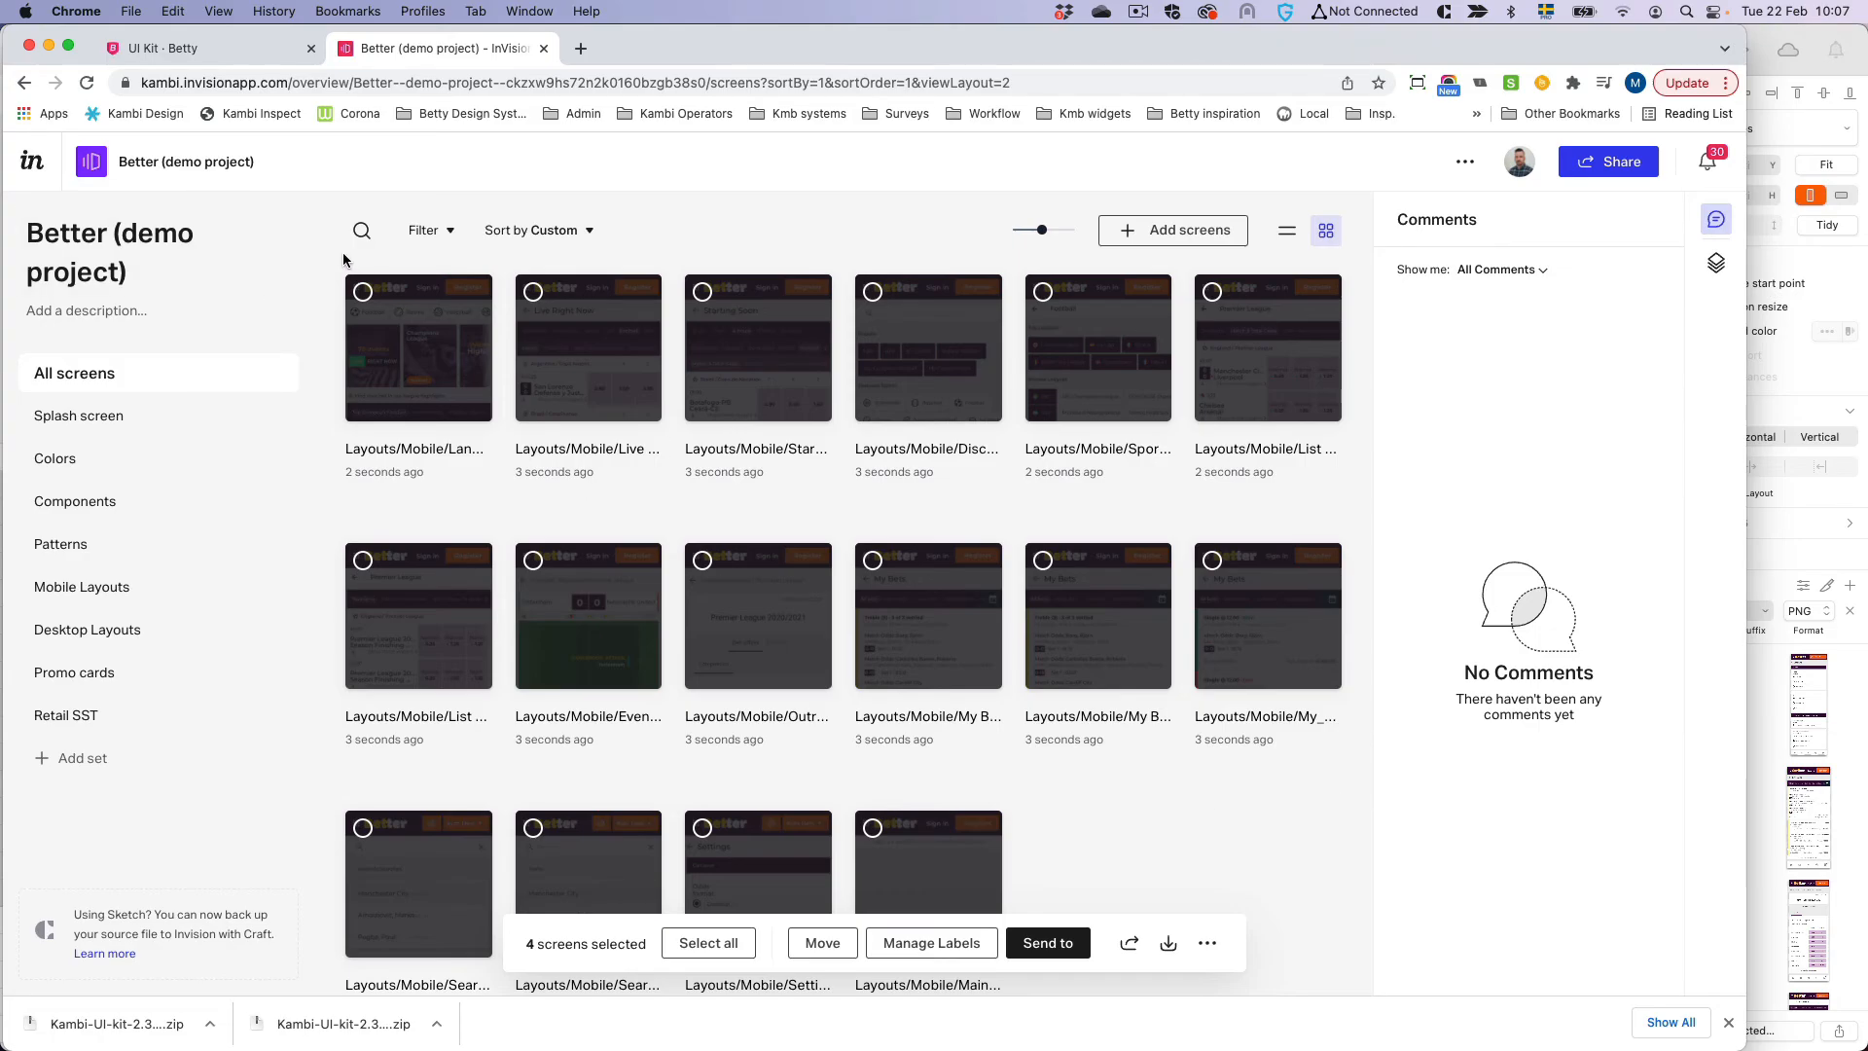
# Step: Move all 16 Layouts/Mobile screens into Mobile Layouts, collapse the set, and return to Sketch
pyautogui.moveTo(342, 259); pyautogui.dragTo(1172, 827)
pyautogui.scroll(-2, 1183, 675)
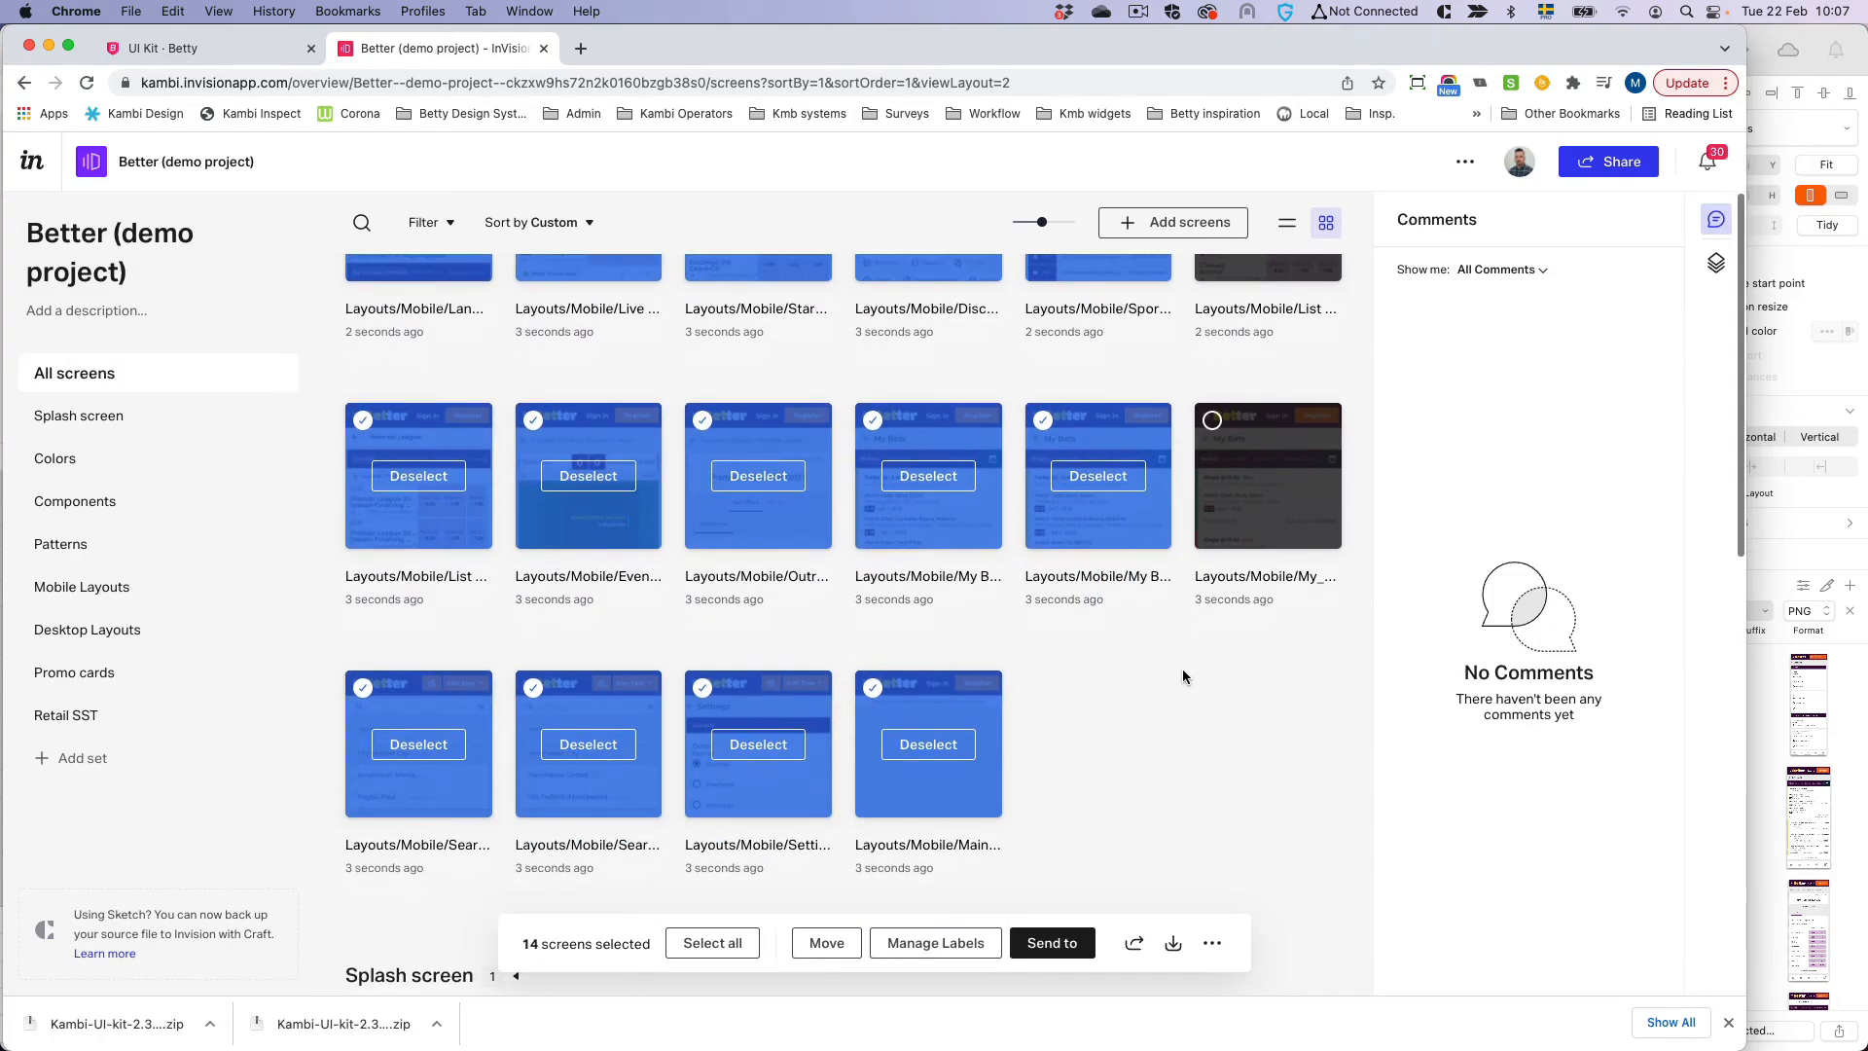
pyautogui.scroll(2, 1255, 428)
pyautogui.keyDown('shift'); pyautogui.click(1214, 293); pyautogui.keyUp('shift')
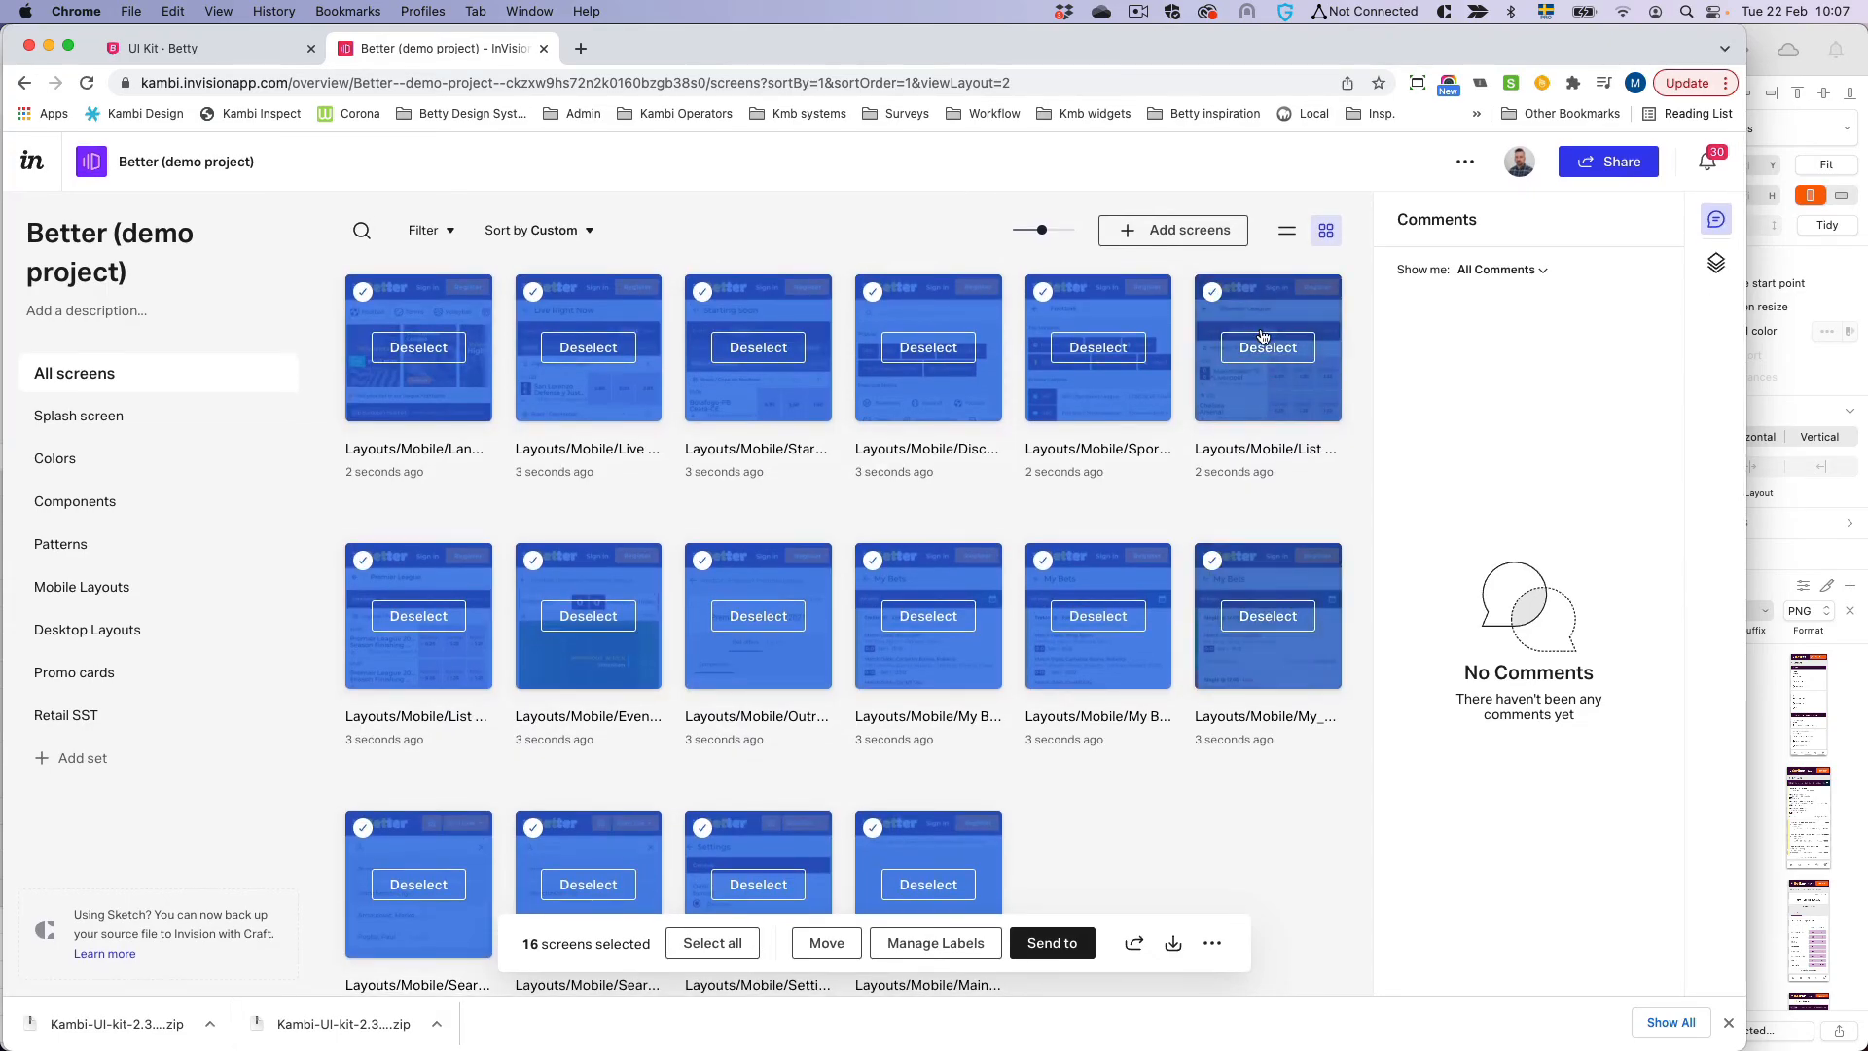
pyautogui.scroll(-2, 1163, 664)
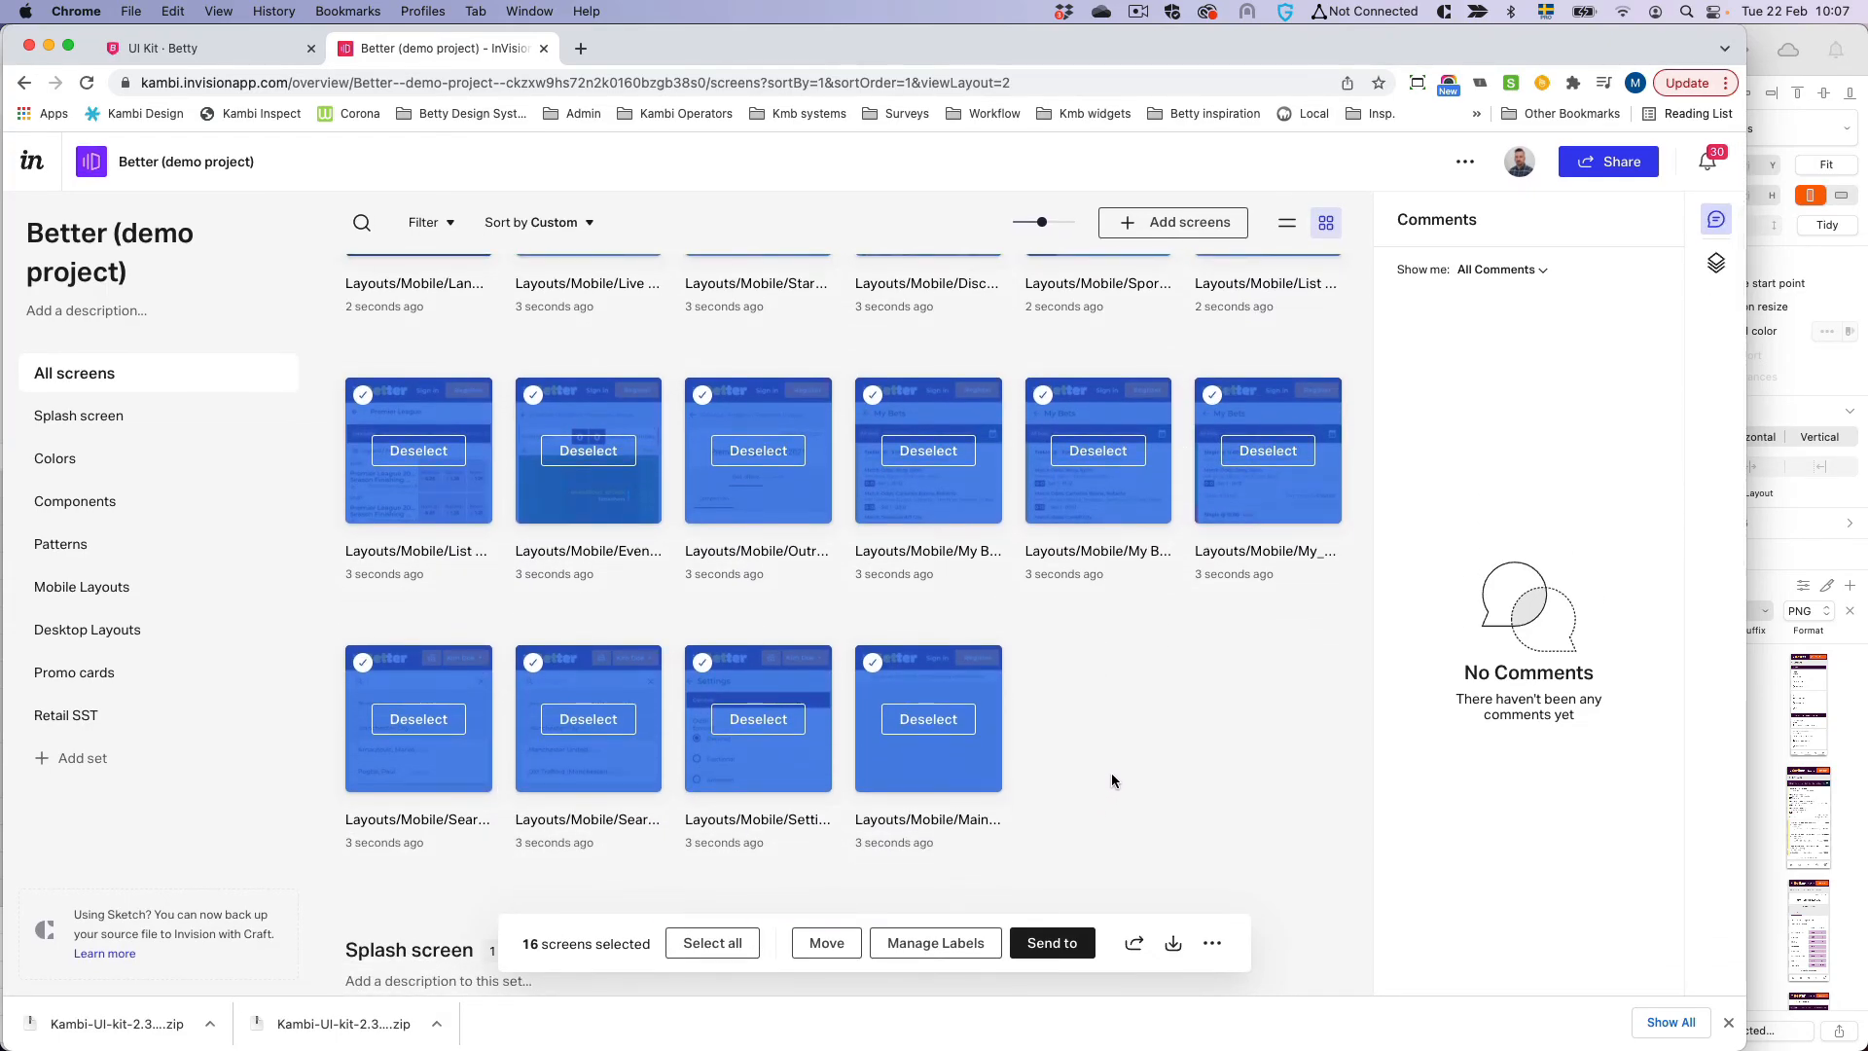
pyautogui.click(826, 943)
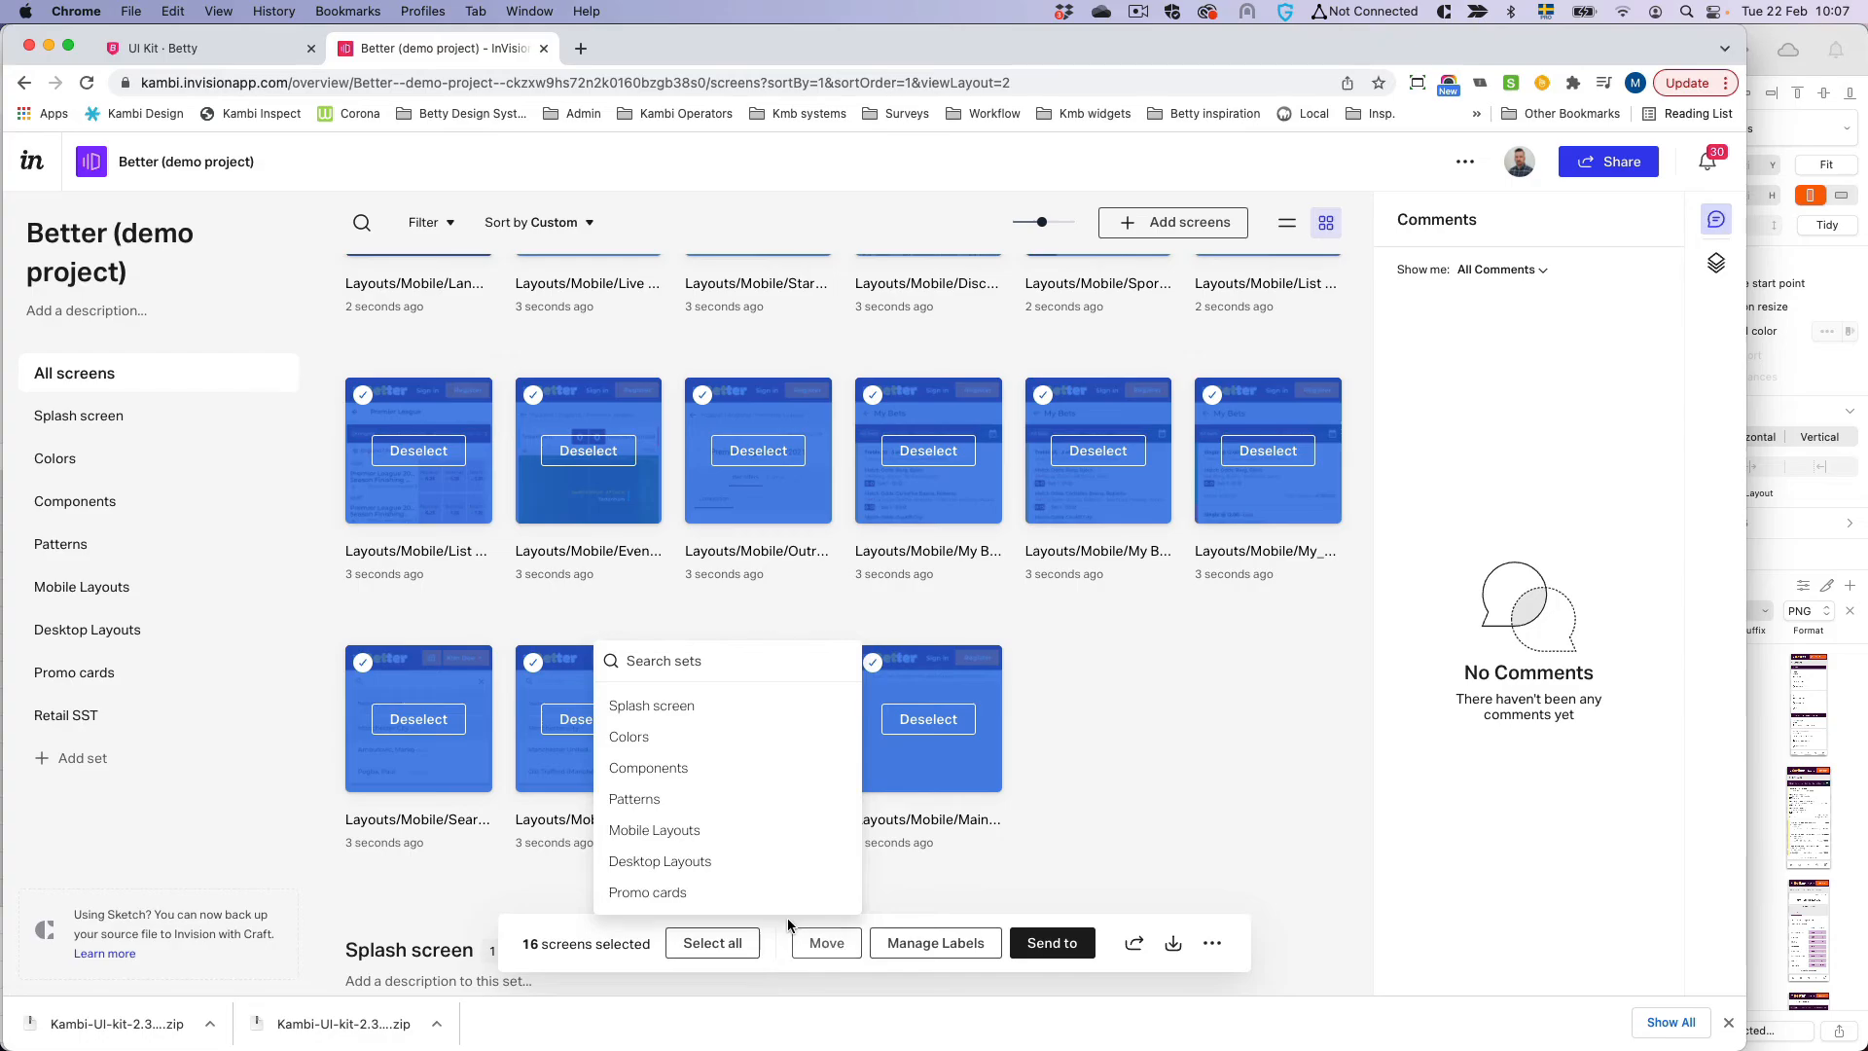
pyautogui.click(703, 837)
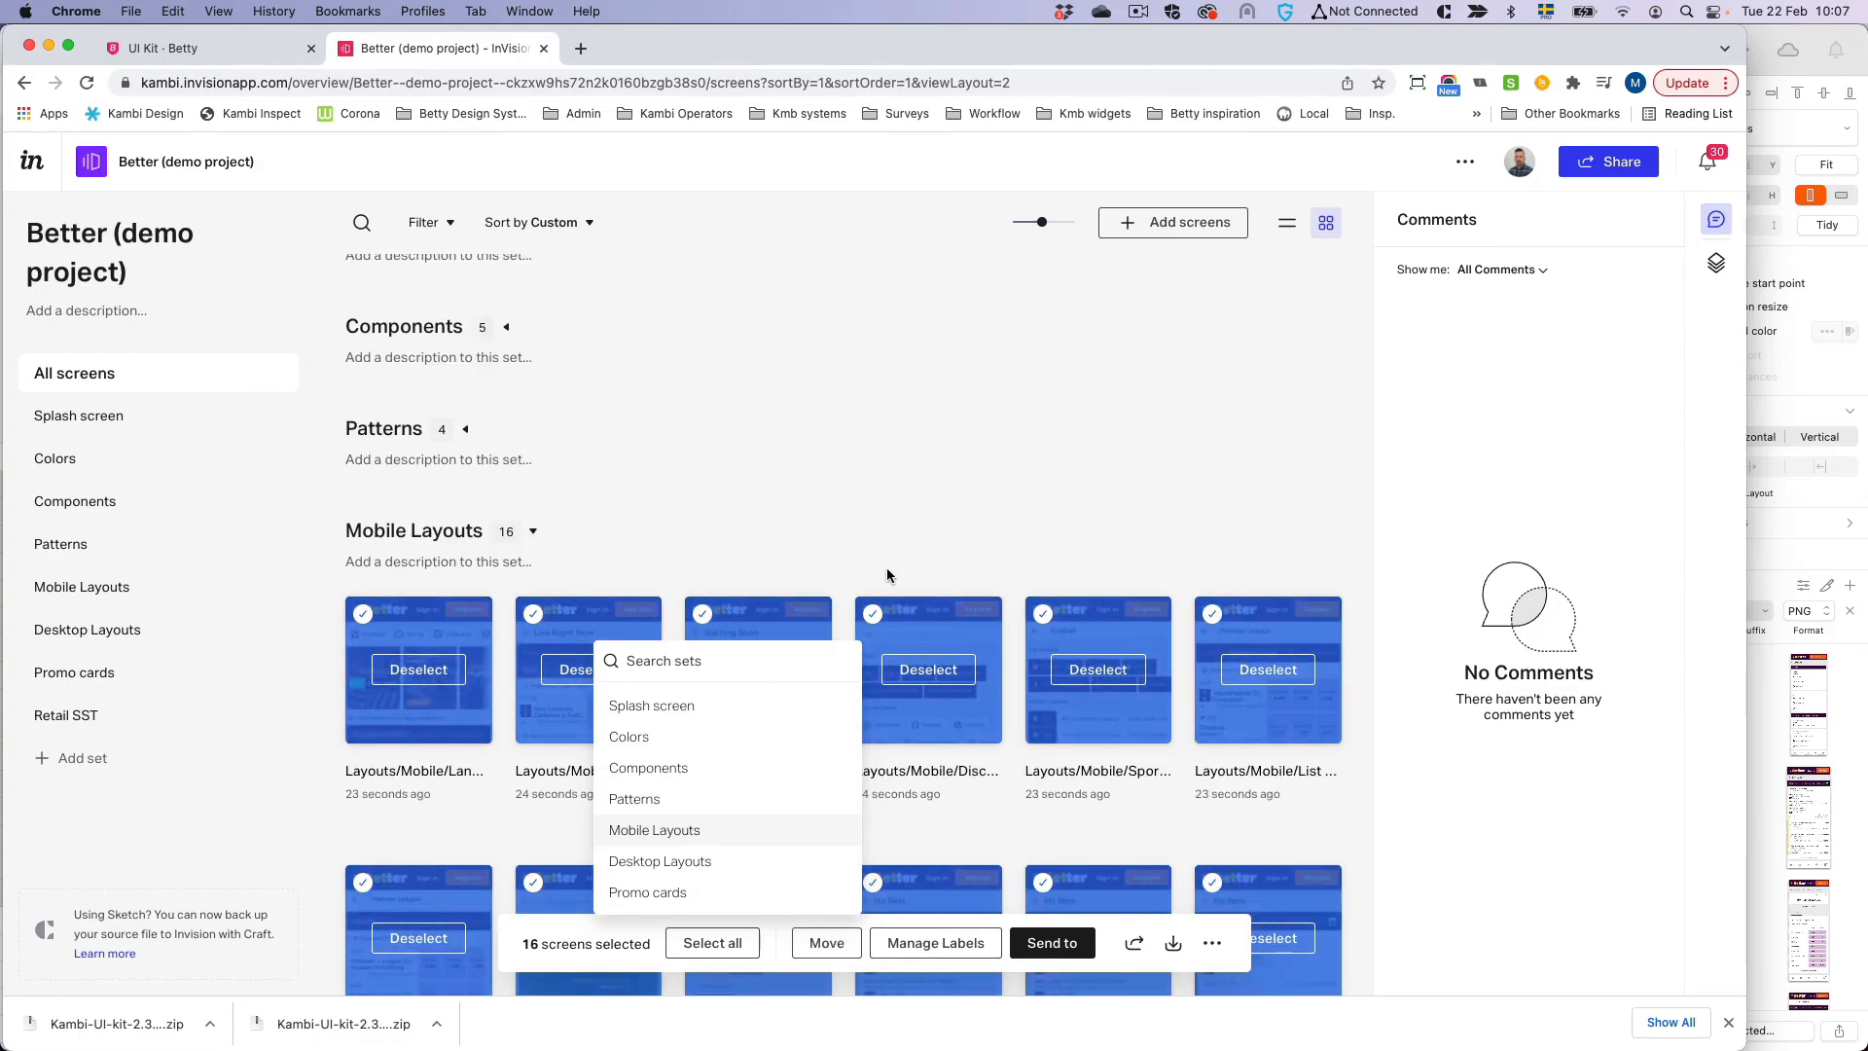
pyautogui.click(532, 532)
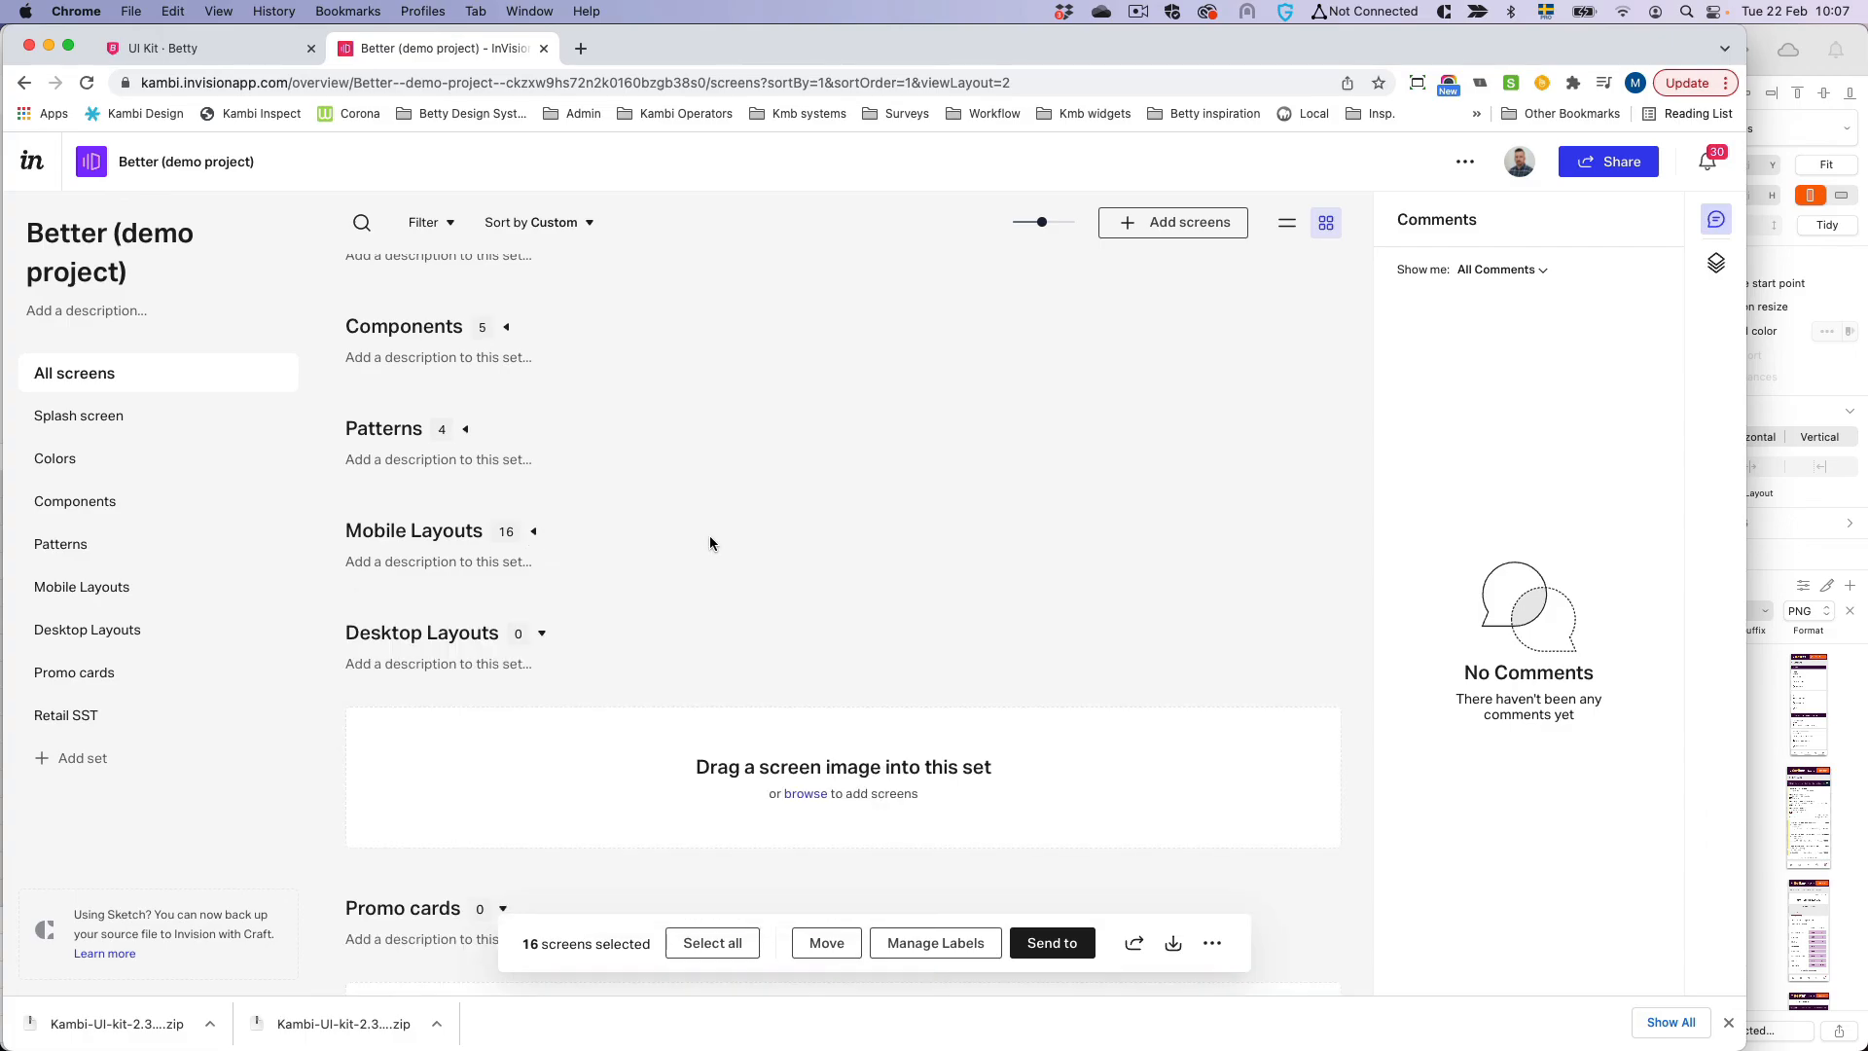
pyautogui.press('super+Tab')
pyautogui.scroll(-3, 156, 829)
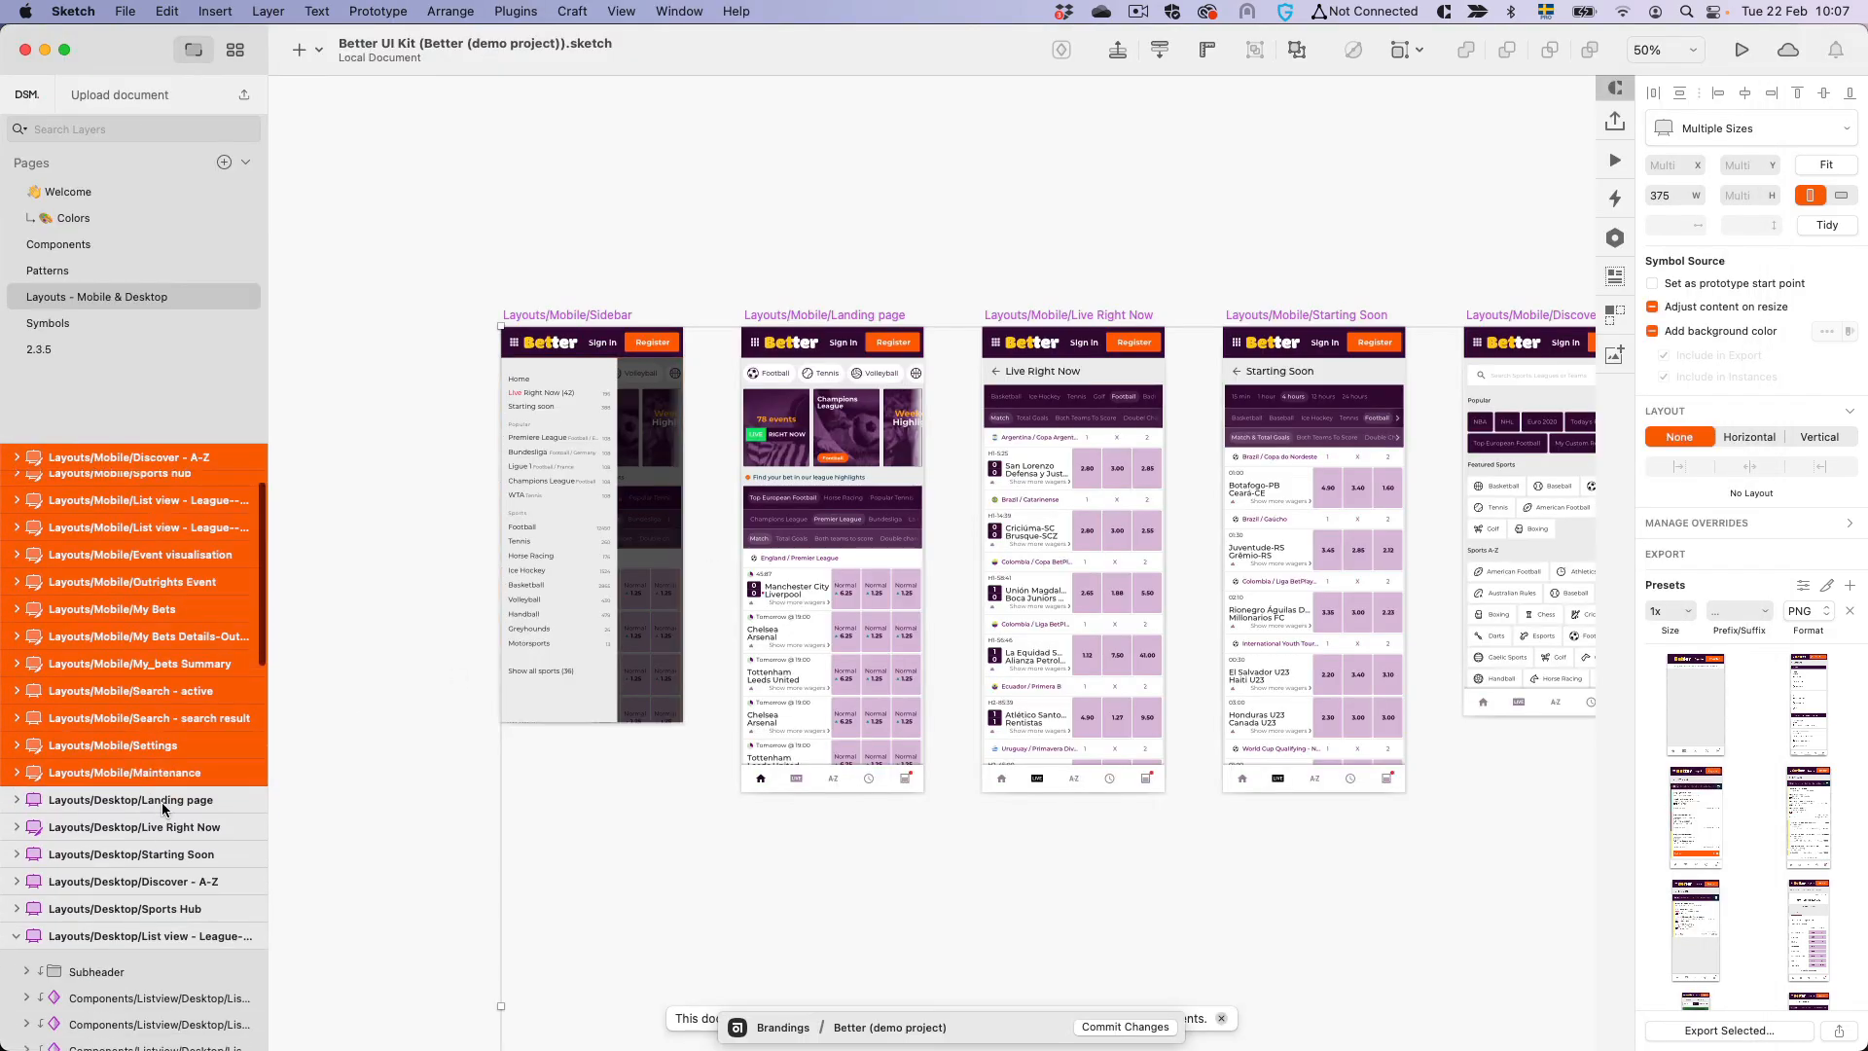
# Step: Select the Landing page artboard and collapse the desktop List view, Event View Live, Outrights and Settings groups
pyautogui.click(163, 807)
pyautogui.click(17, 935)
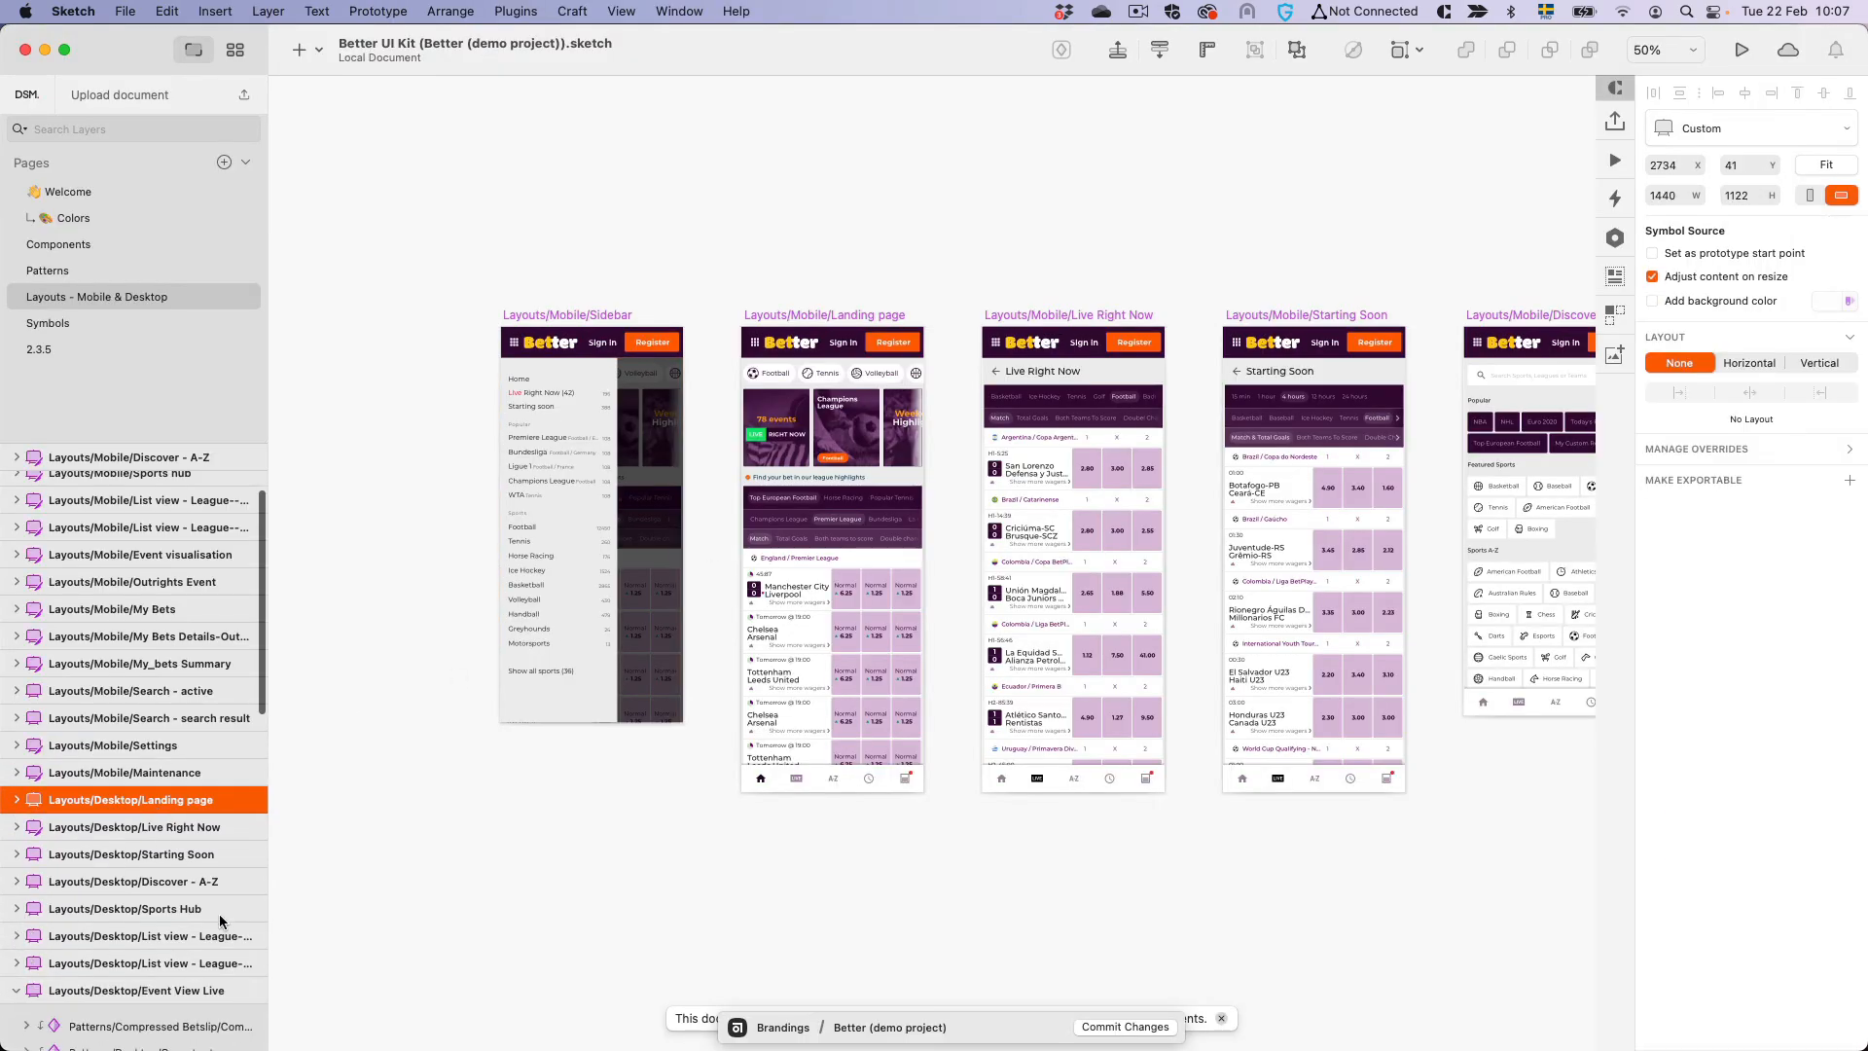
pyautogui.scroll(-6, 222, 920)
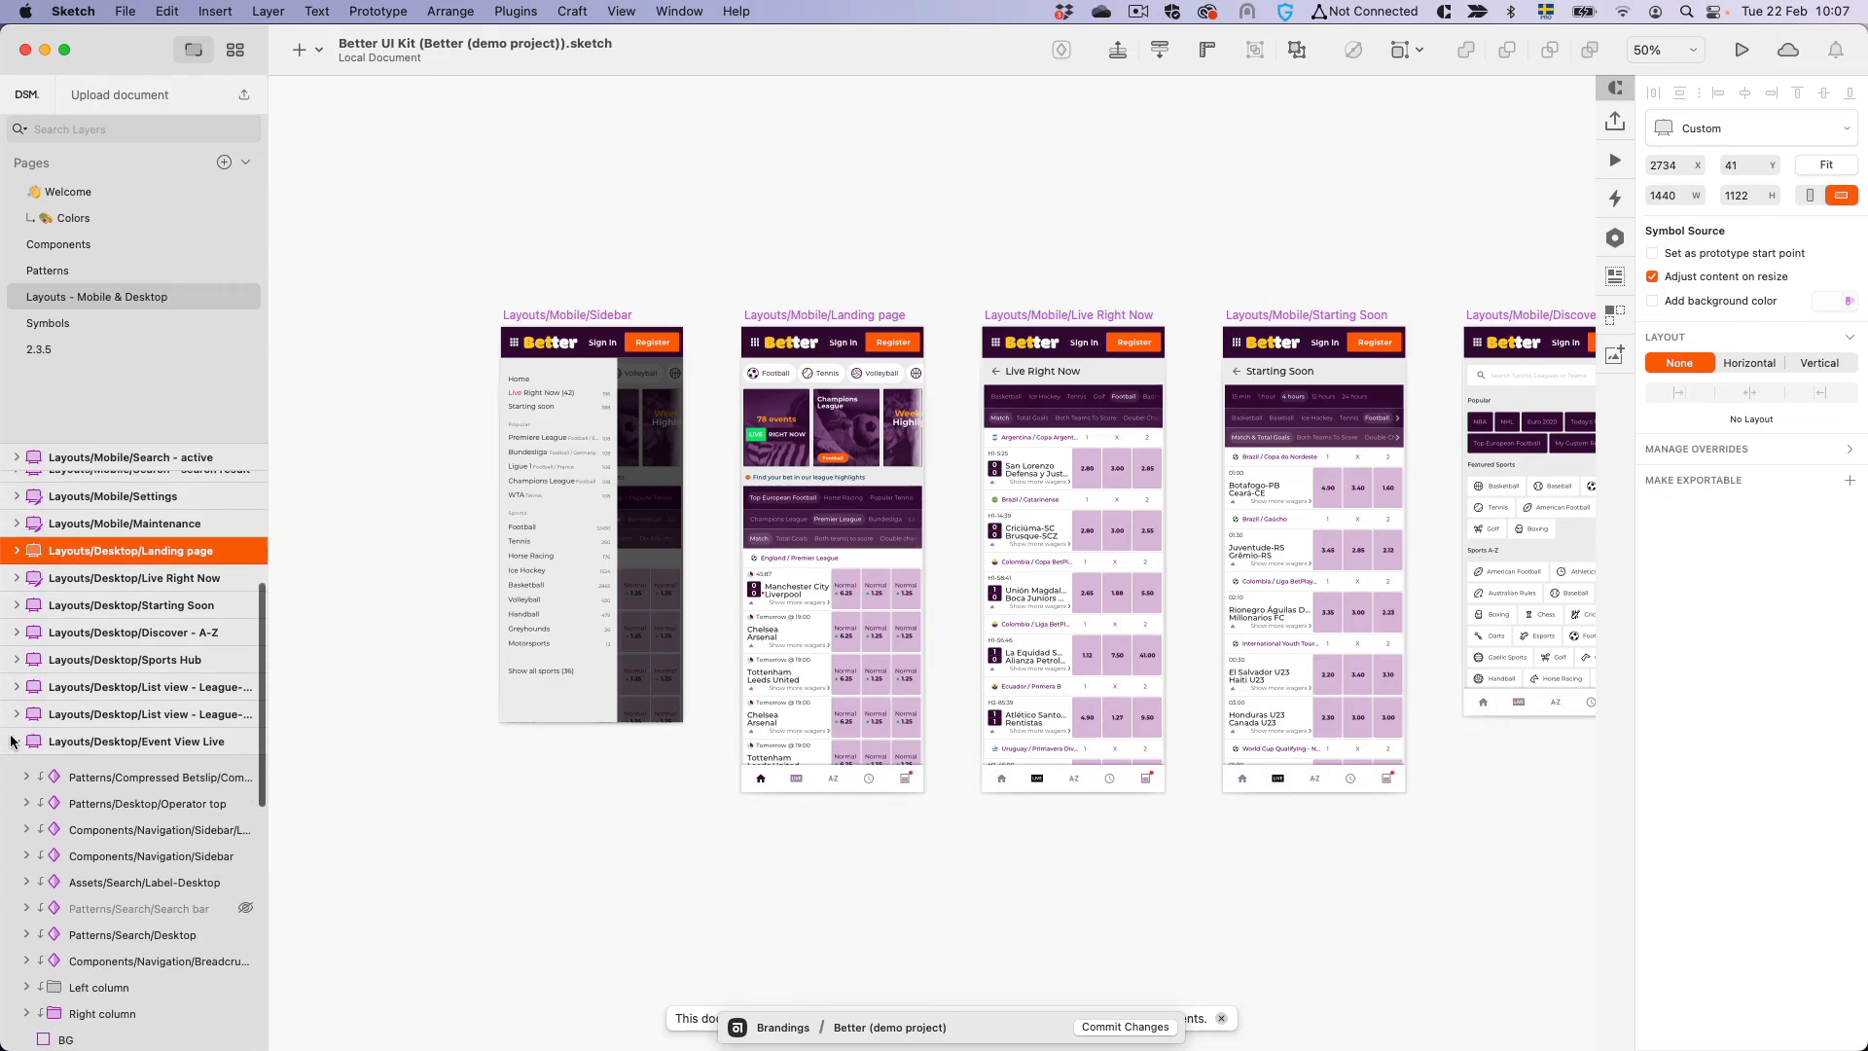
pyautogui.click(13, 743)
pyautogui.click(15, 796)
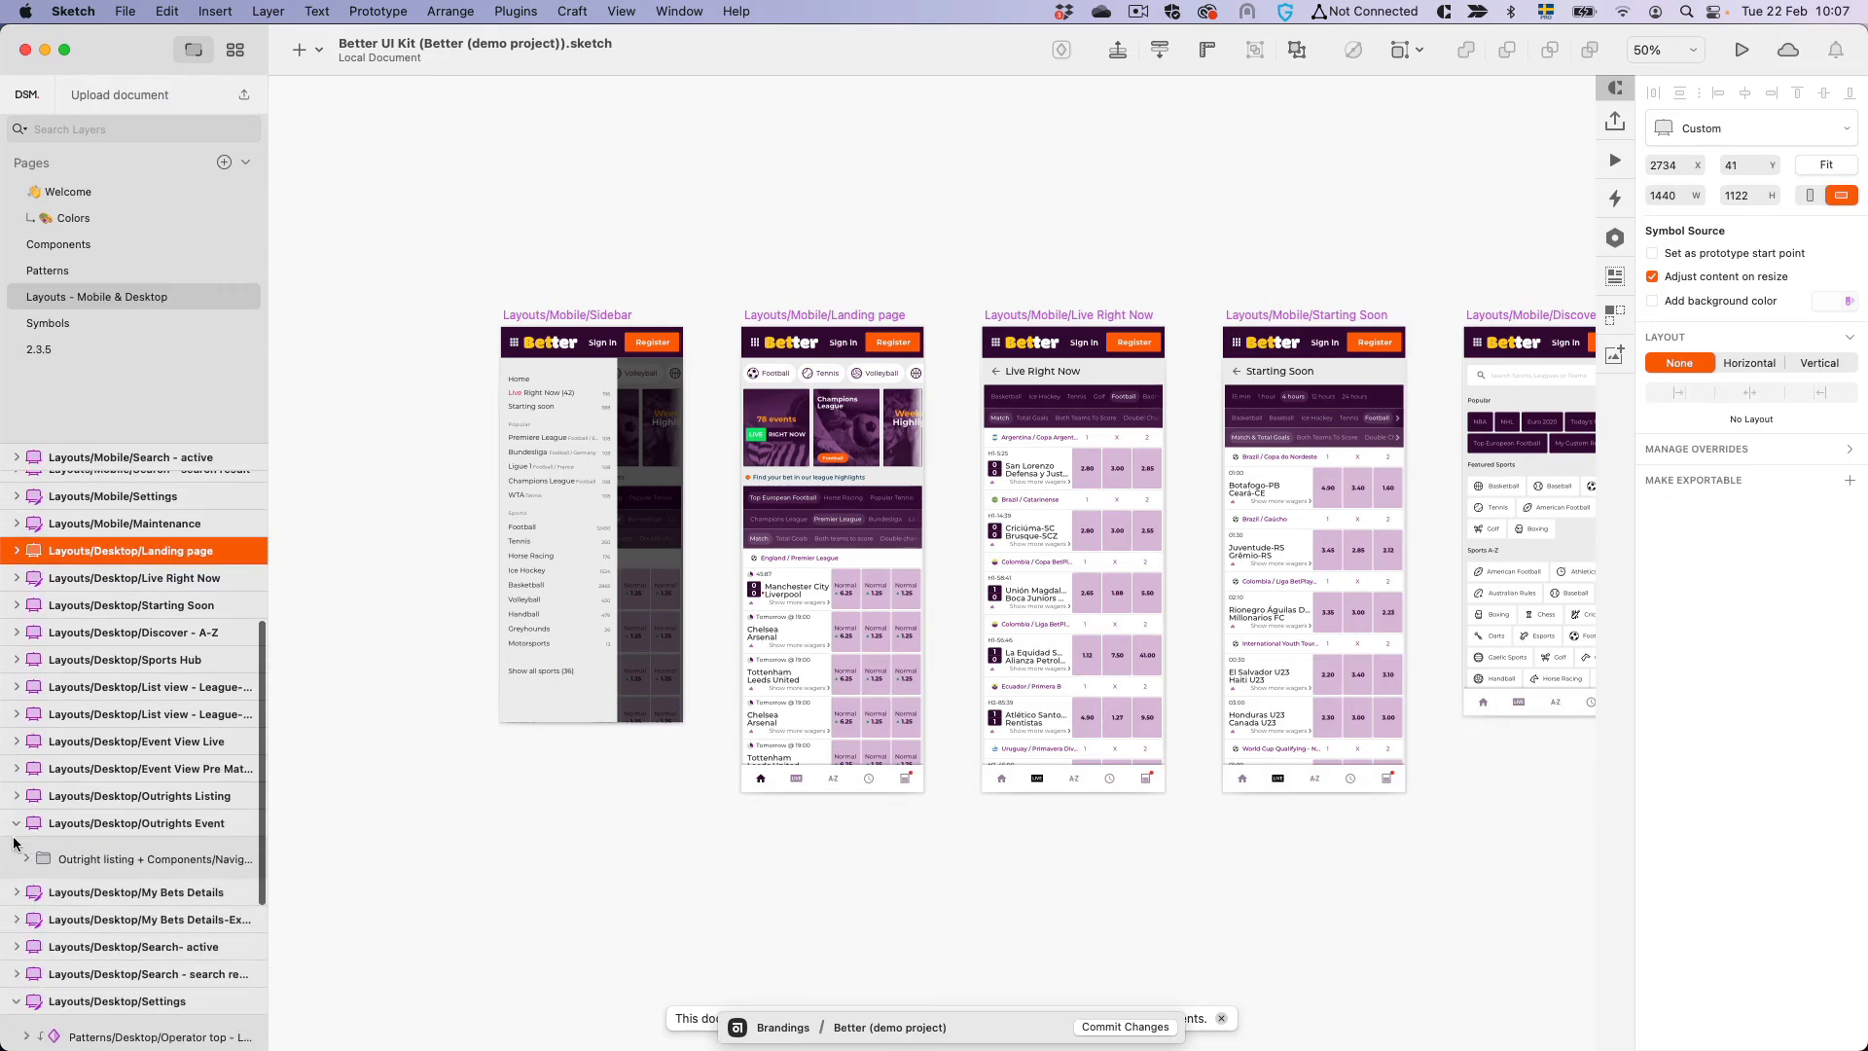
pyautogui.click(13, 825)
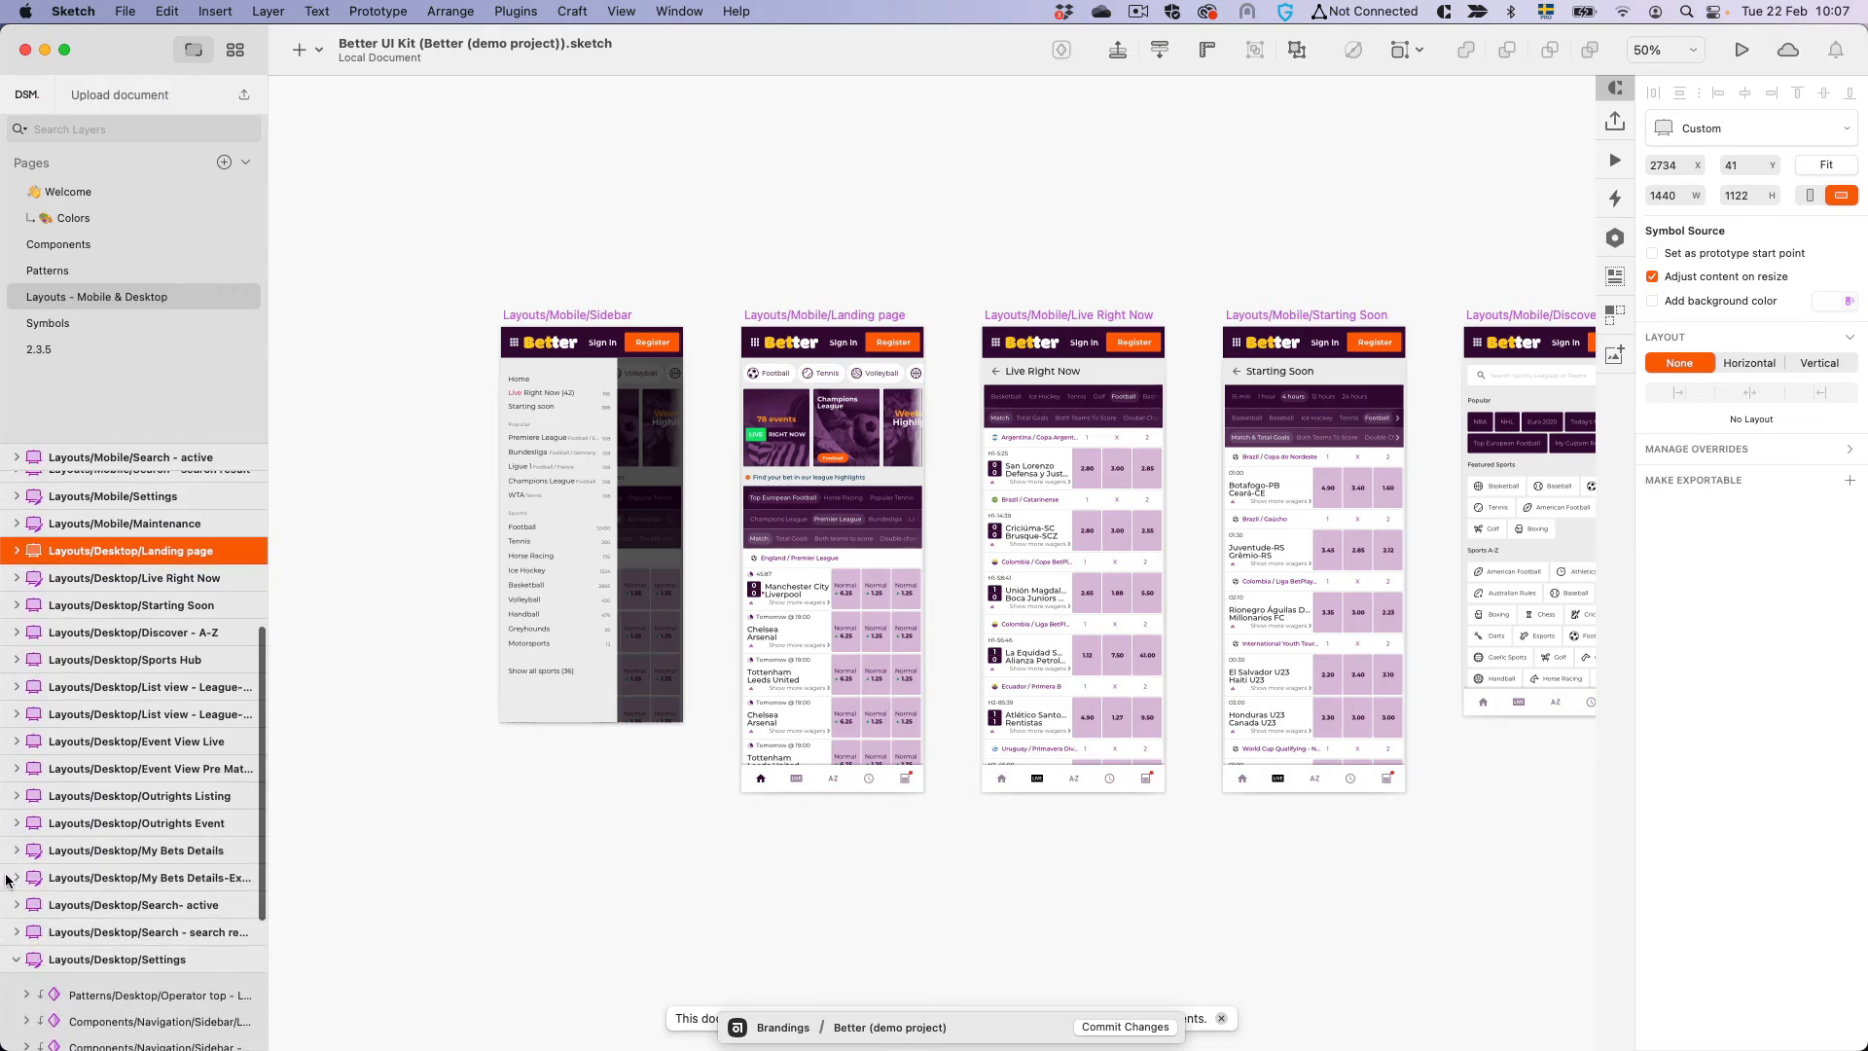
pyautogui.click(18, 964)
pyautogui.scroll(-1, 21, 966)
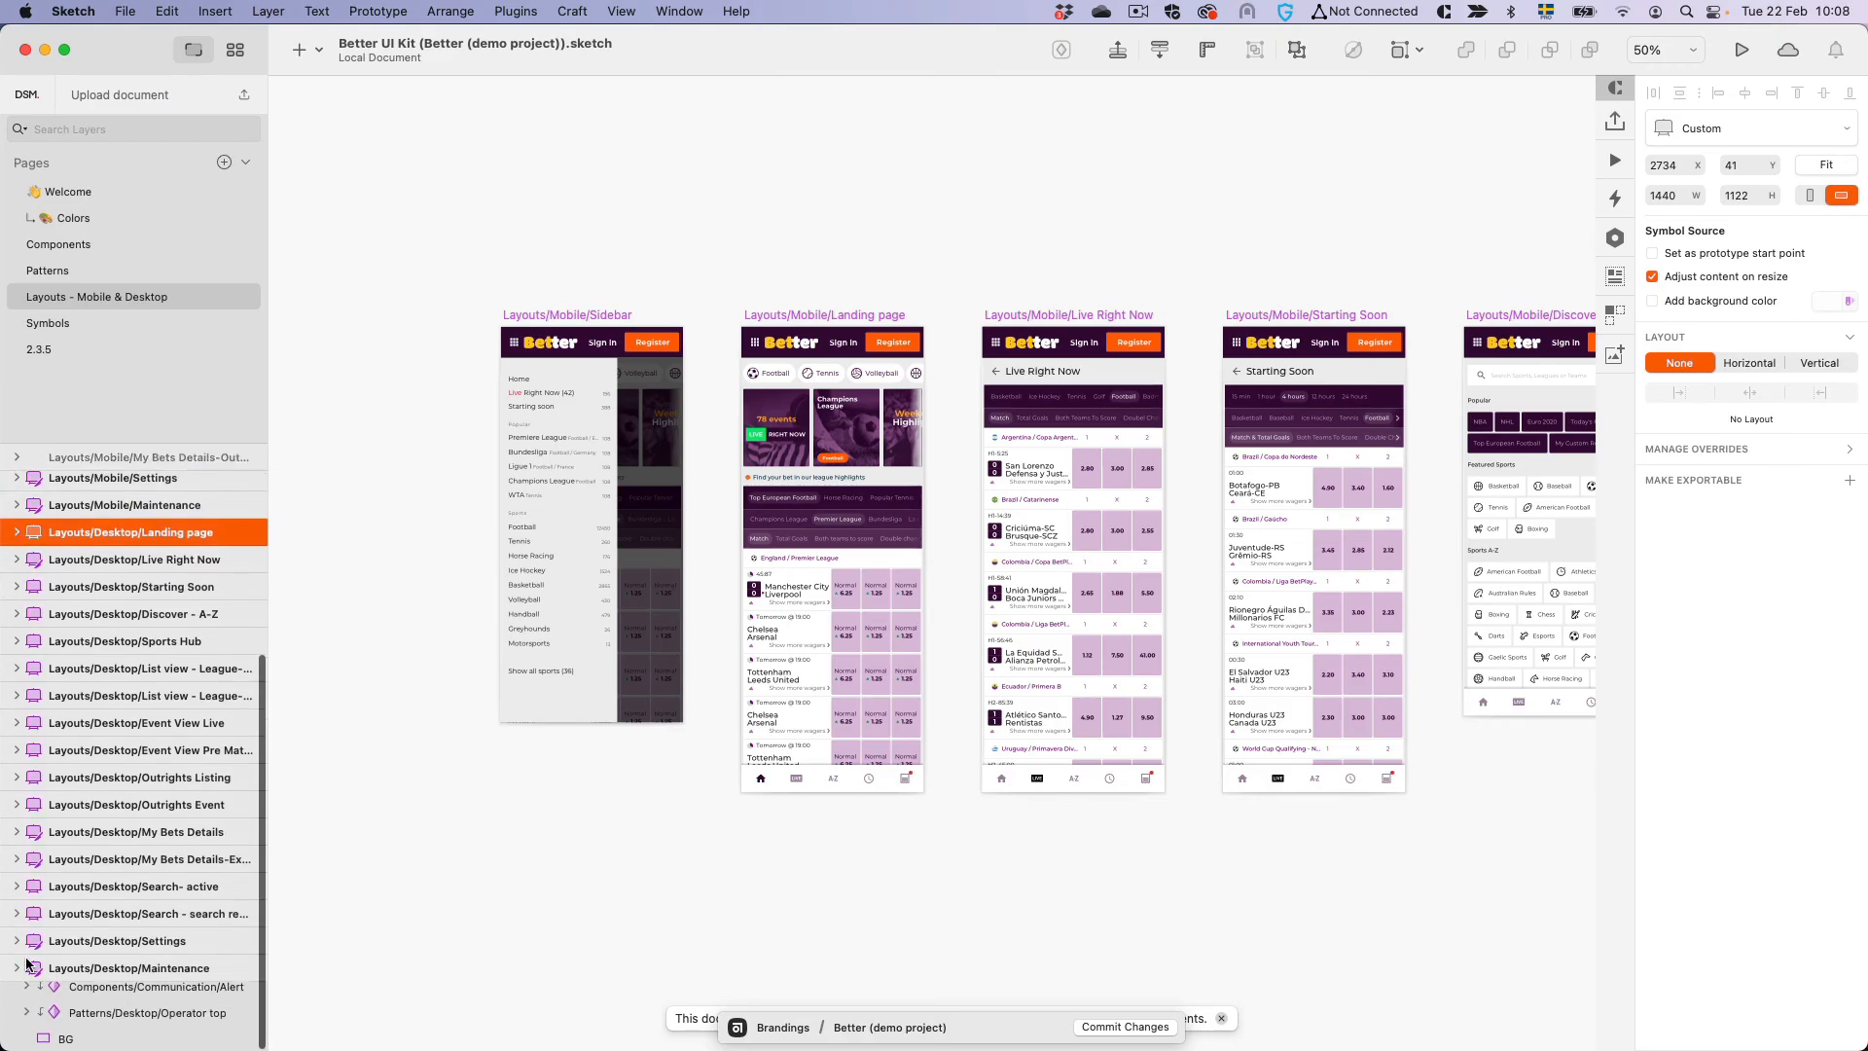
# Step: Collapse Maintenance, extend the selection to it, and publish the artboards to Better (demo project) via Craft
pyautogui.click(18, 967)
pyautogui.keyDown('shift'); pyautogui.click(135, 1037); pyautogui.keyUp('shift')
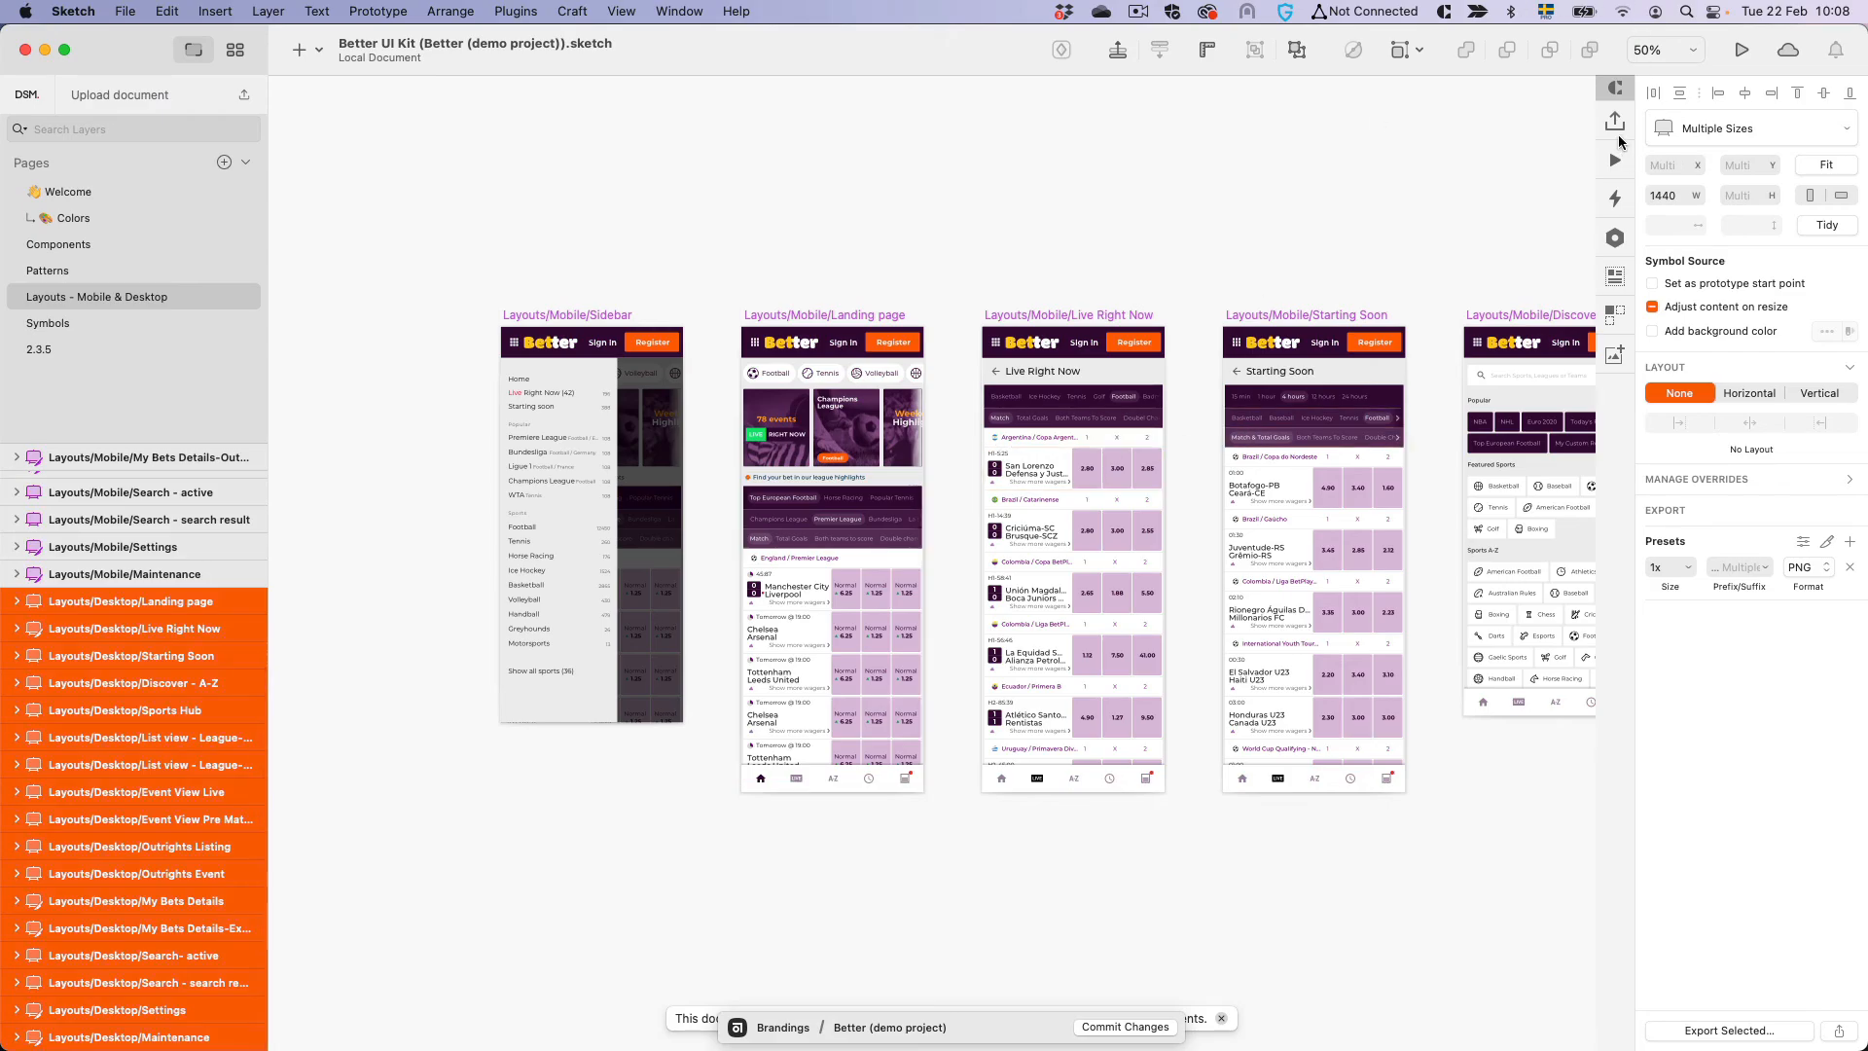
pyautogui.click(1614, 123)
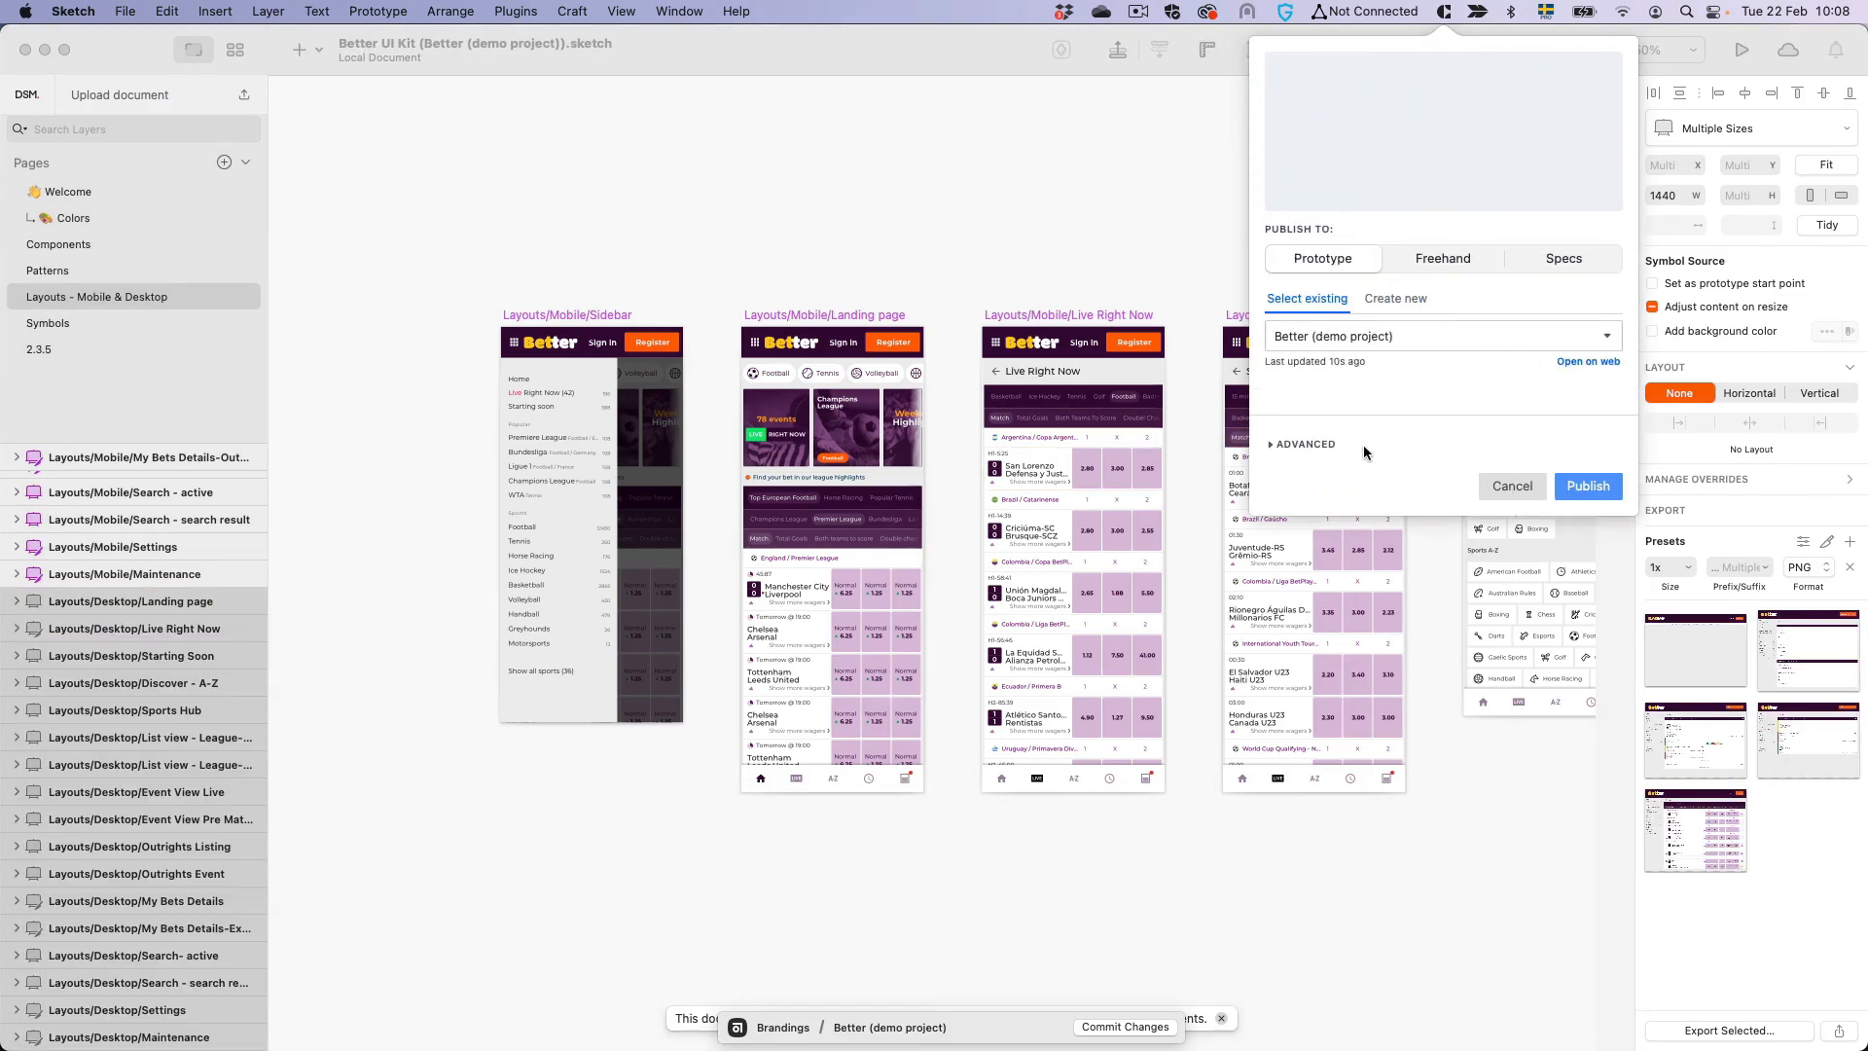
pyautogui.click(1588, 502)
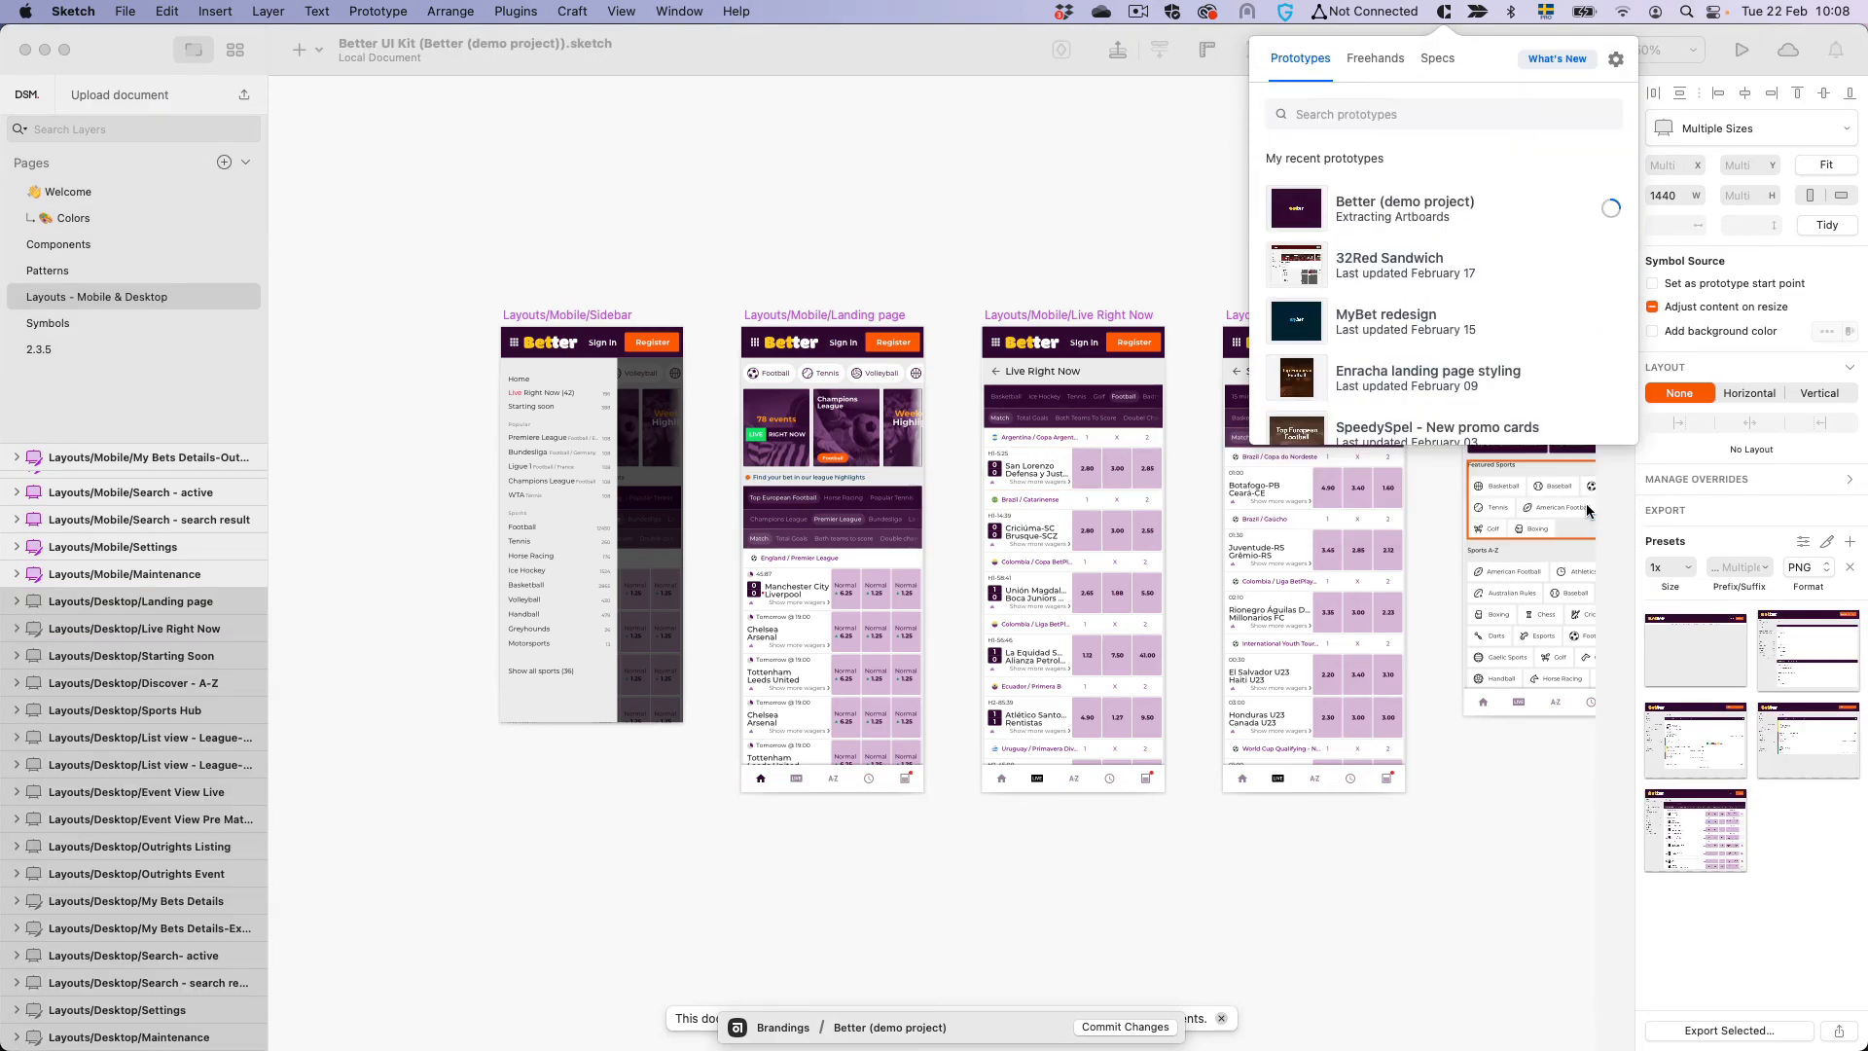
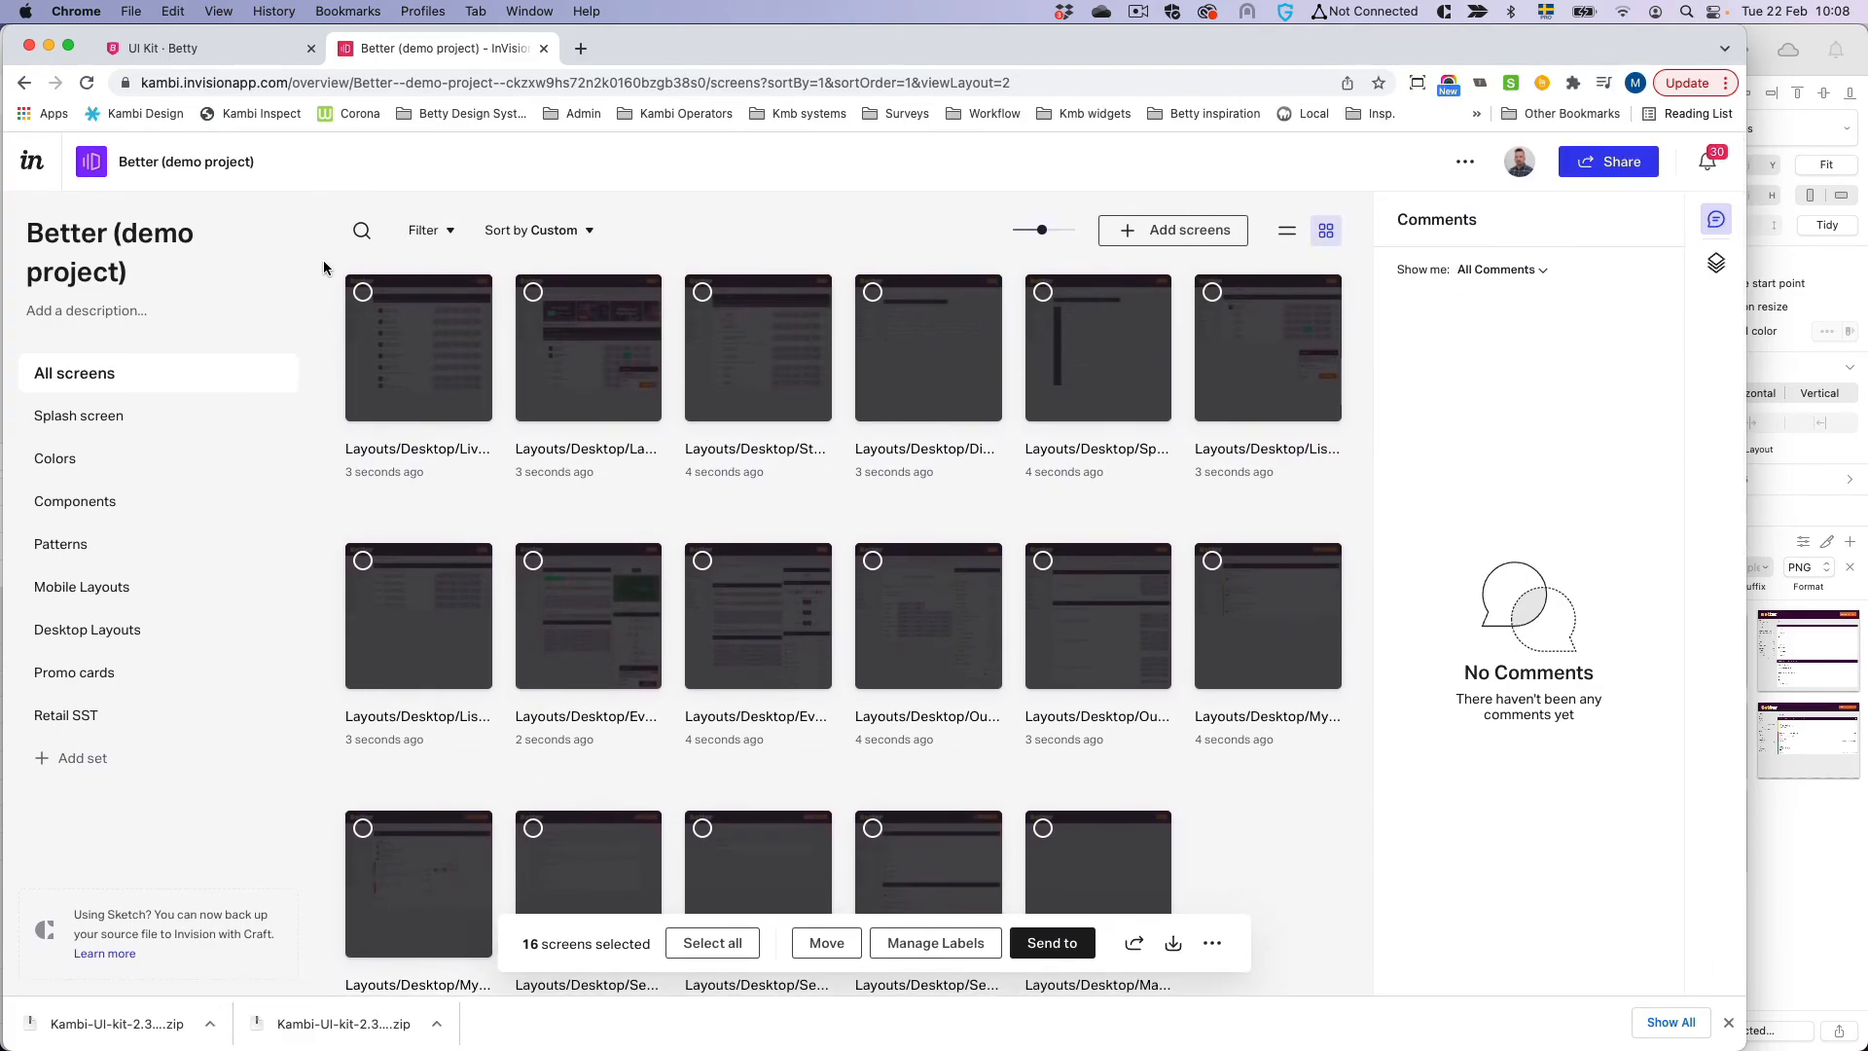
# Step: Move all 17 desktop screens into Desktop Layouts, collapse that set, and return to Sketch
pyautogui.moveTo(324, 267); pyautogui.dragTo(1309, 875)
pyautogui.click(825, 943)
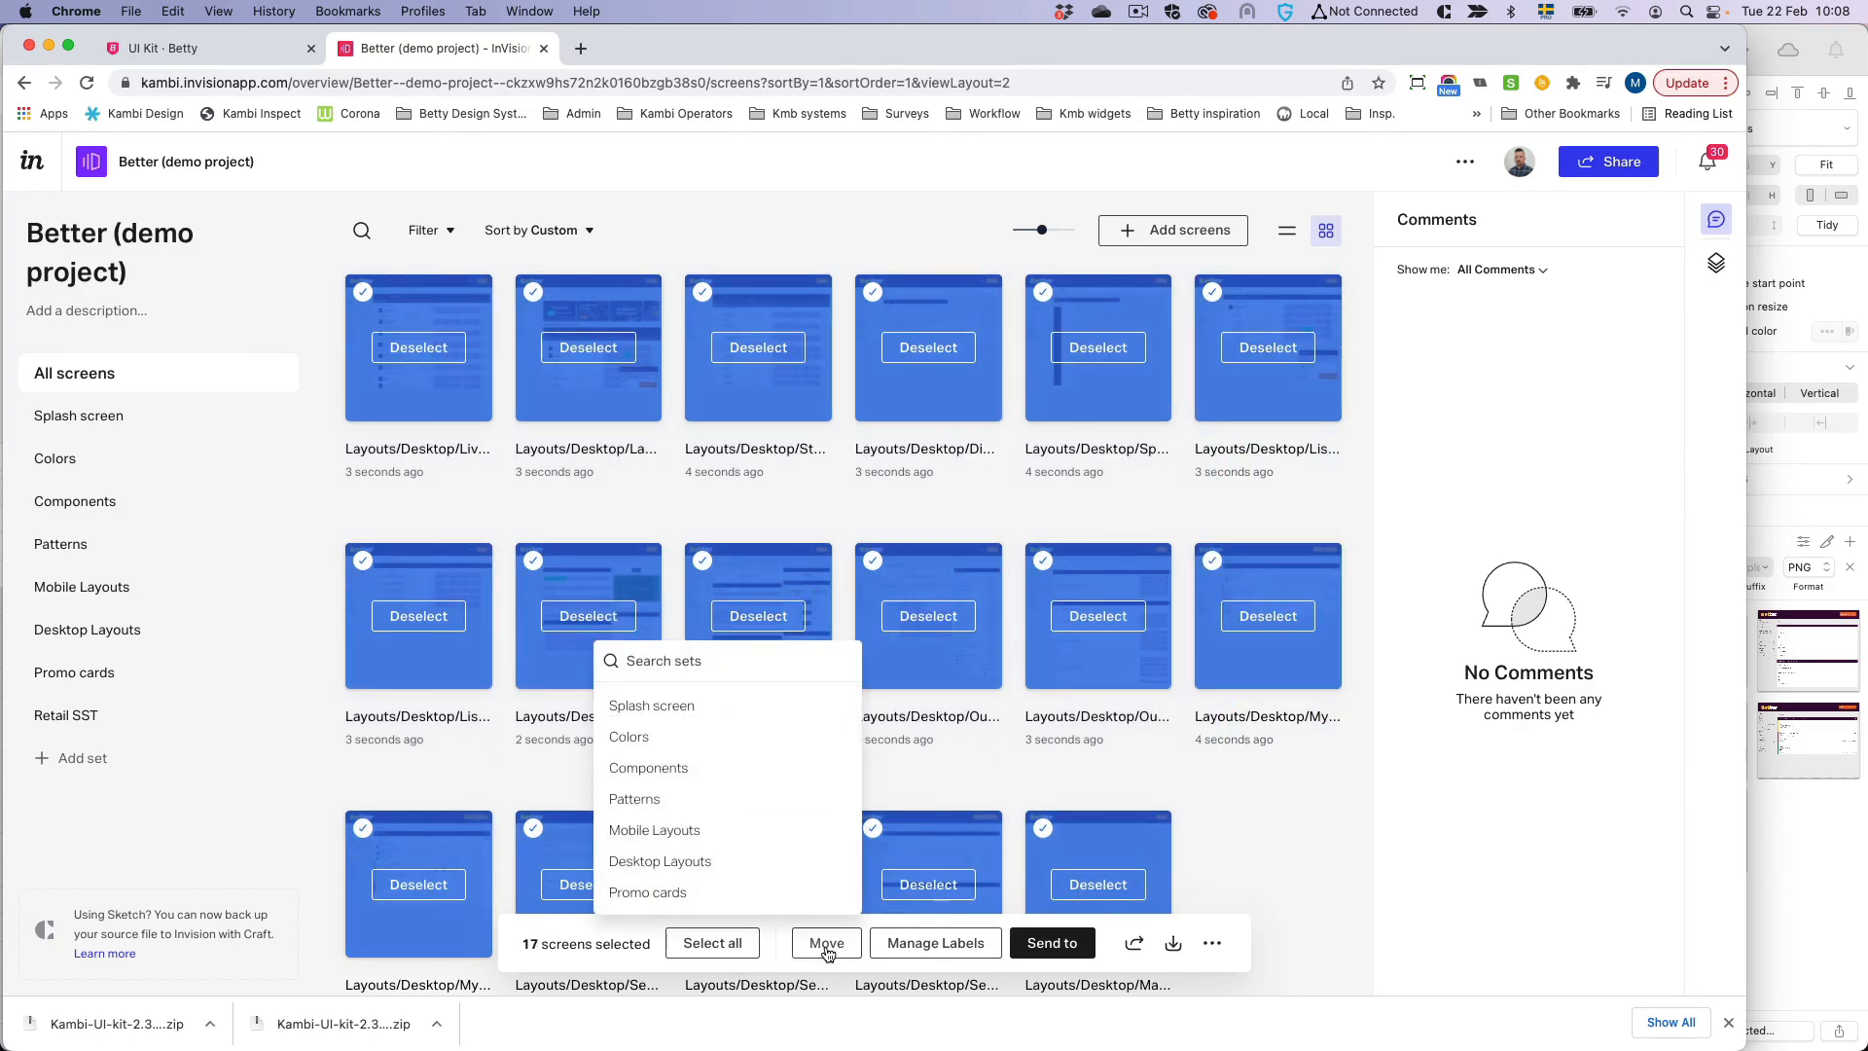
pyautogui.click(738, 865)
pyautogui.scroll(-2, 383, 866)
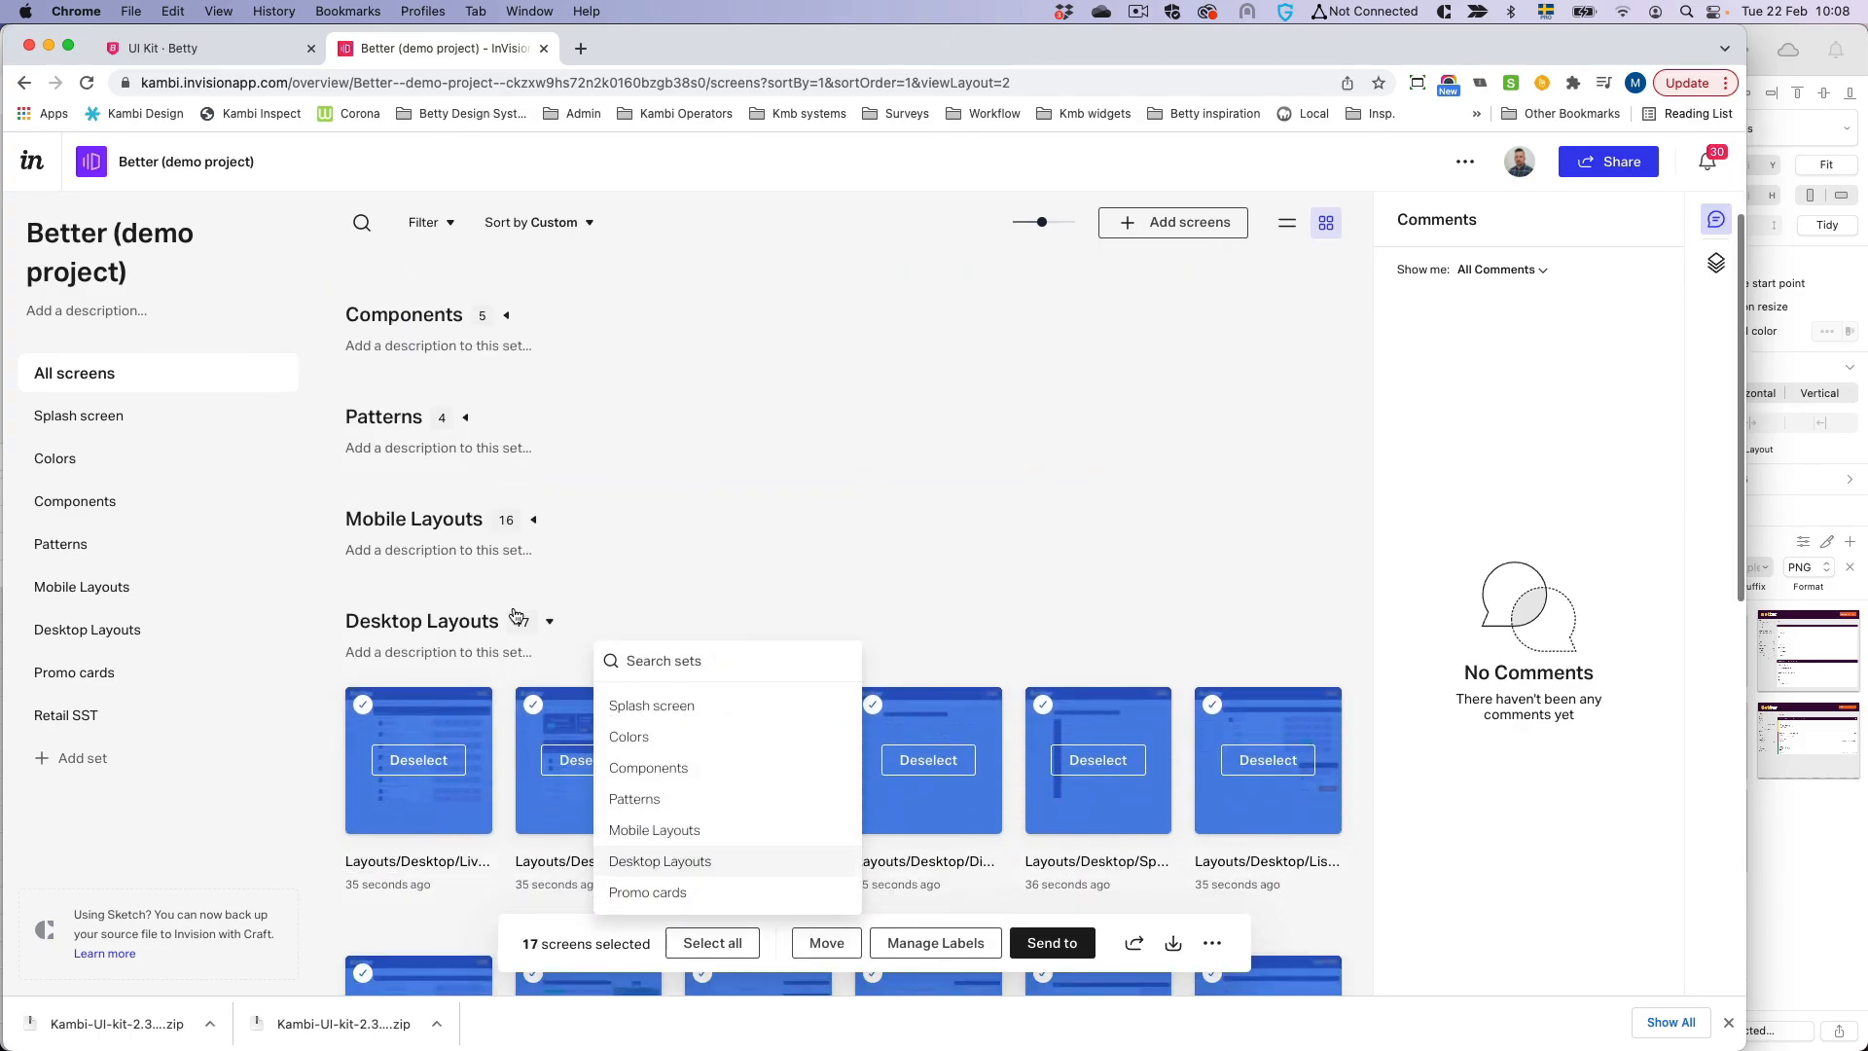
pyautogui.click(548, 621)
pyautogui.scroll(-1, 637, 656)
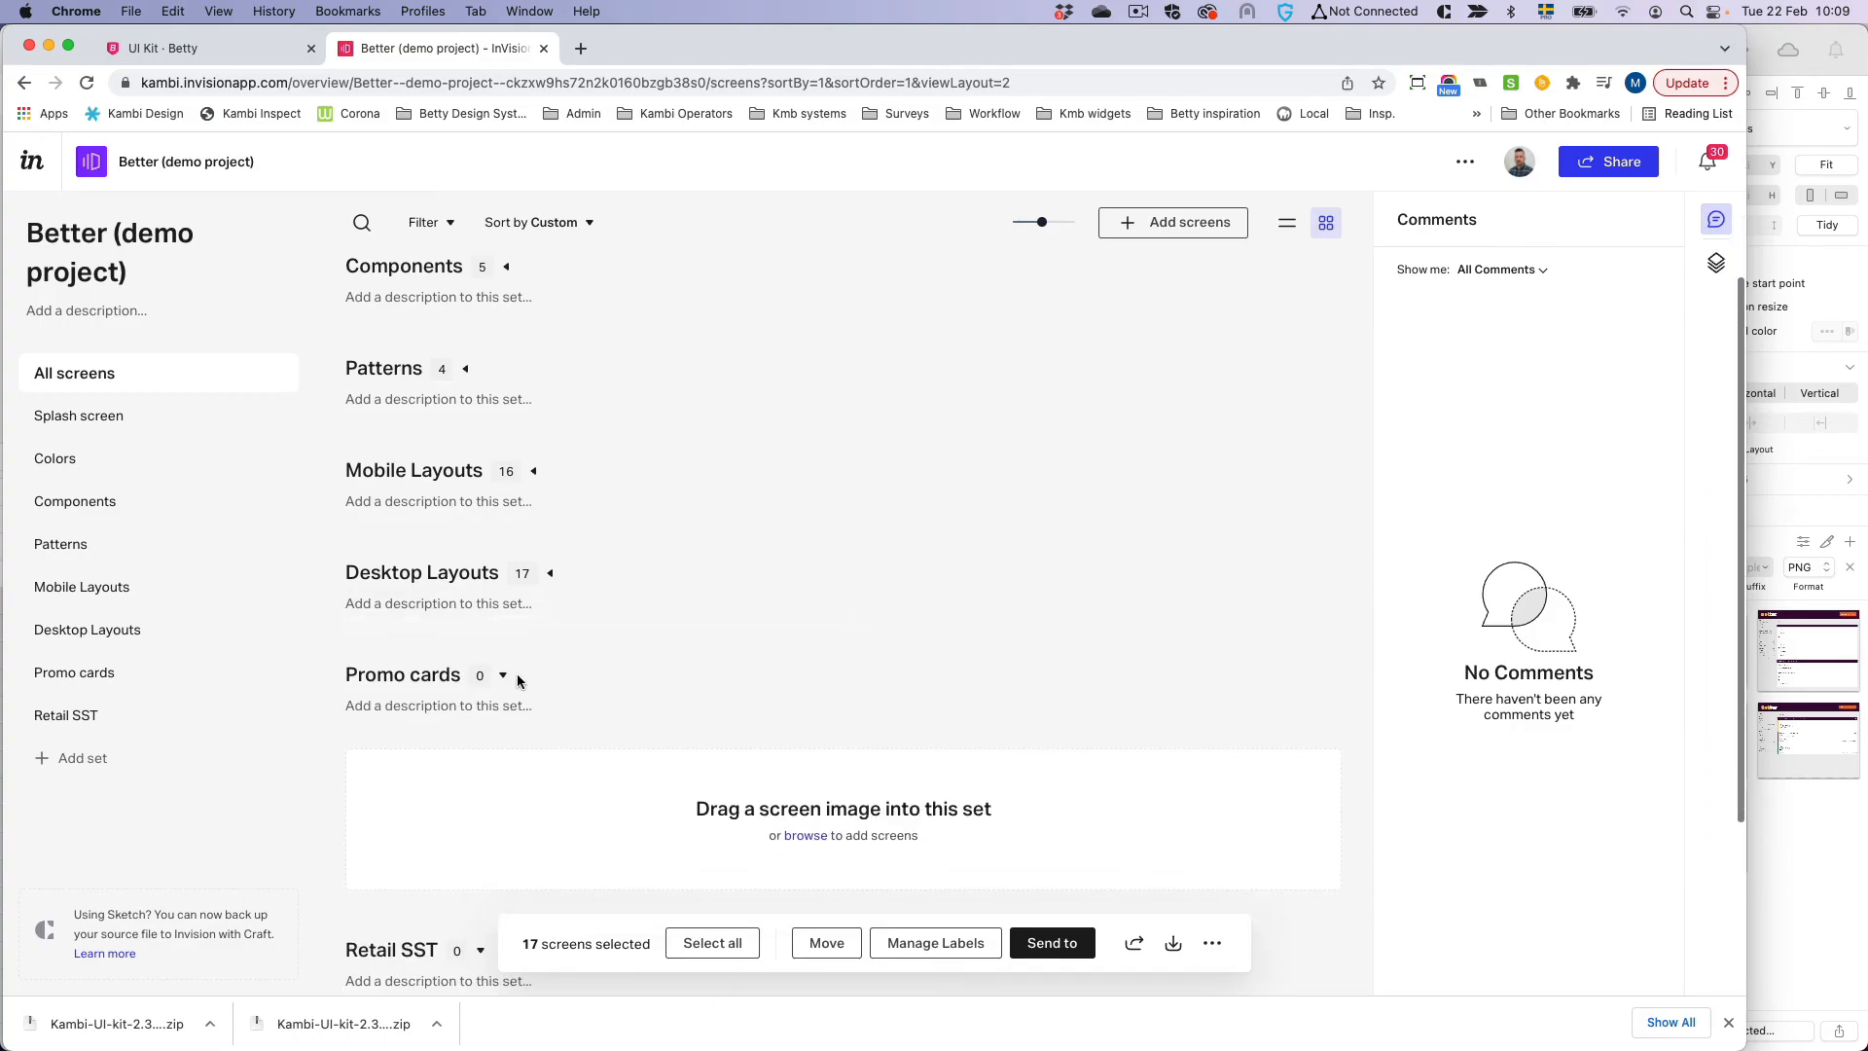
pyautogui.press('super+Tab')
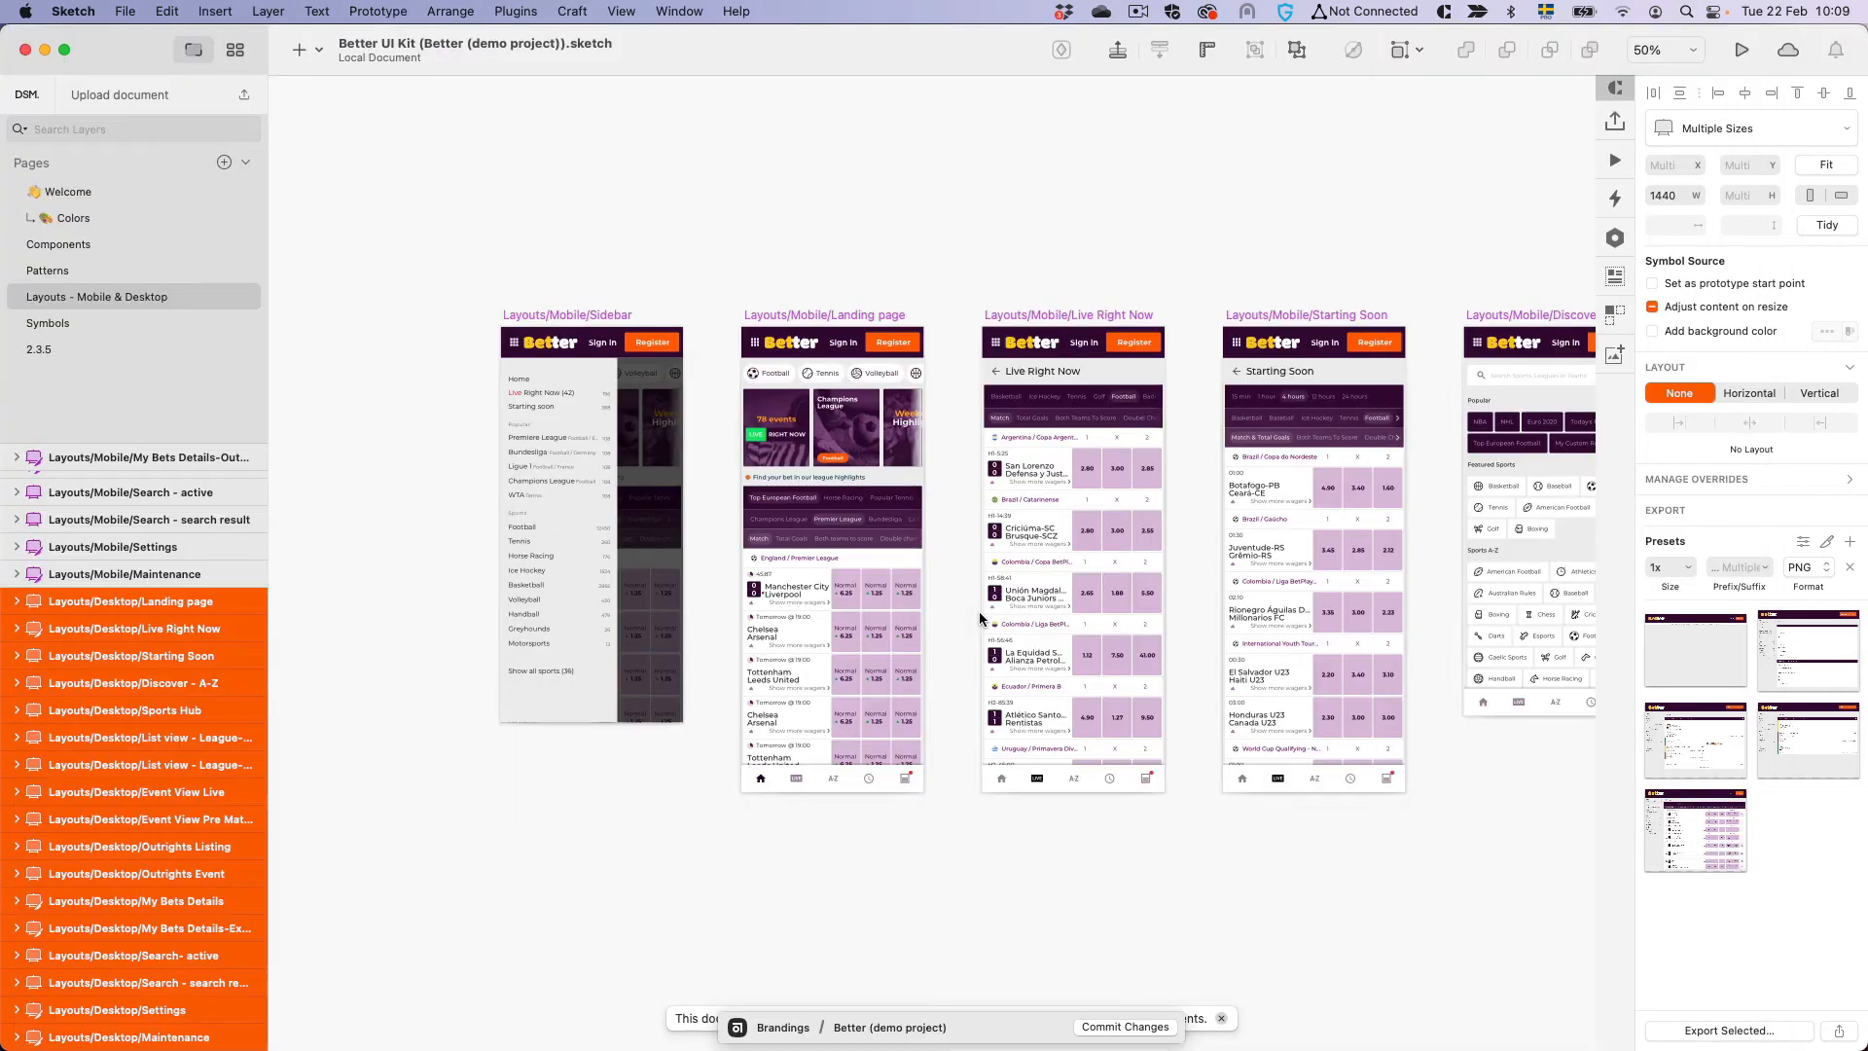
# Step: Switch Sketch to the Better UI Kit - Media assets document
pyautogui.scroll(2, 963, 605)
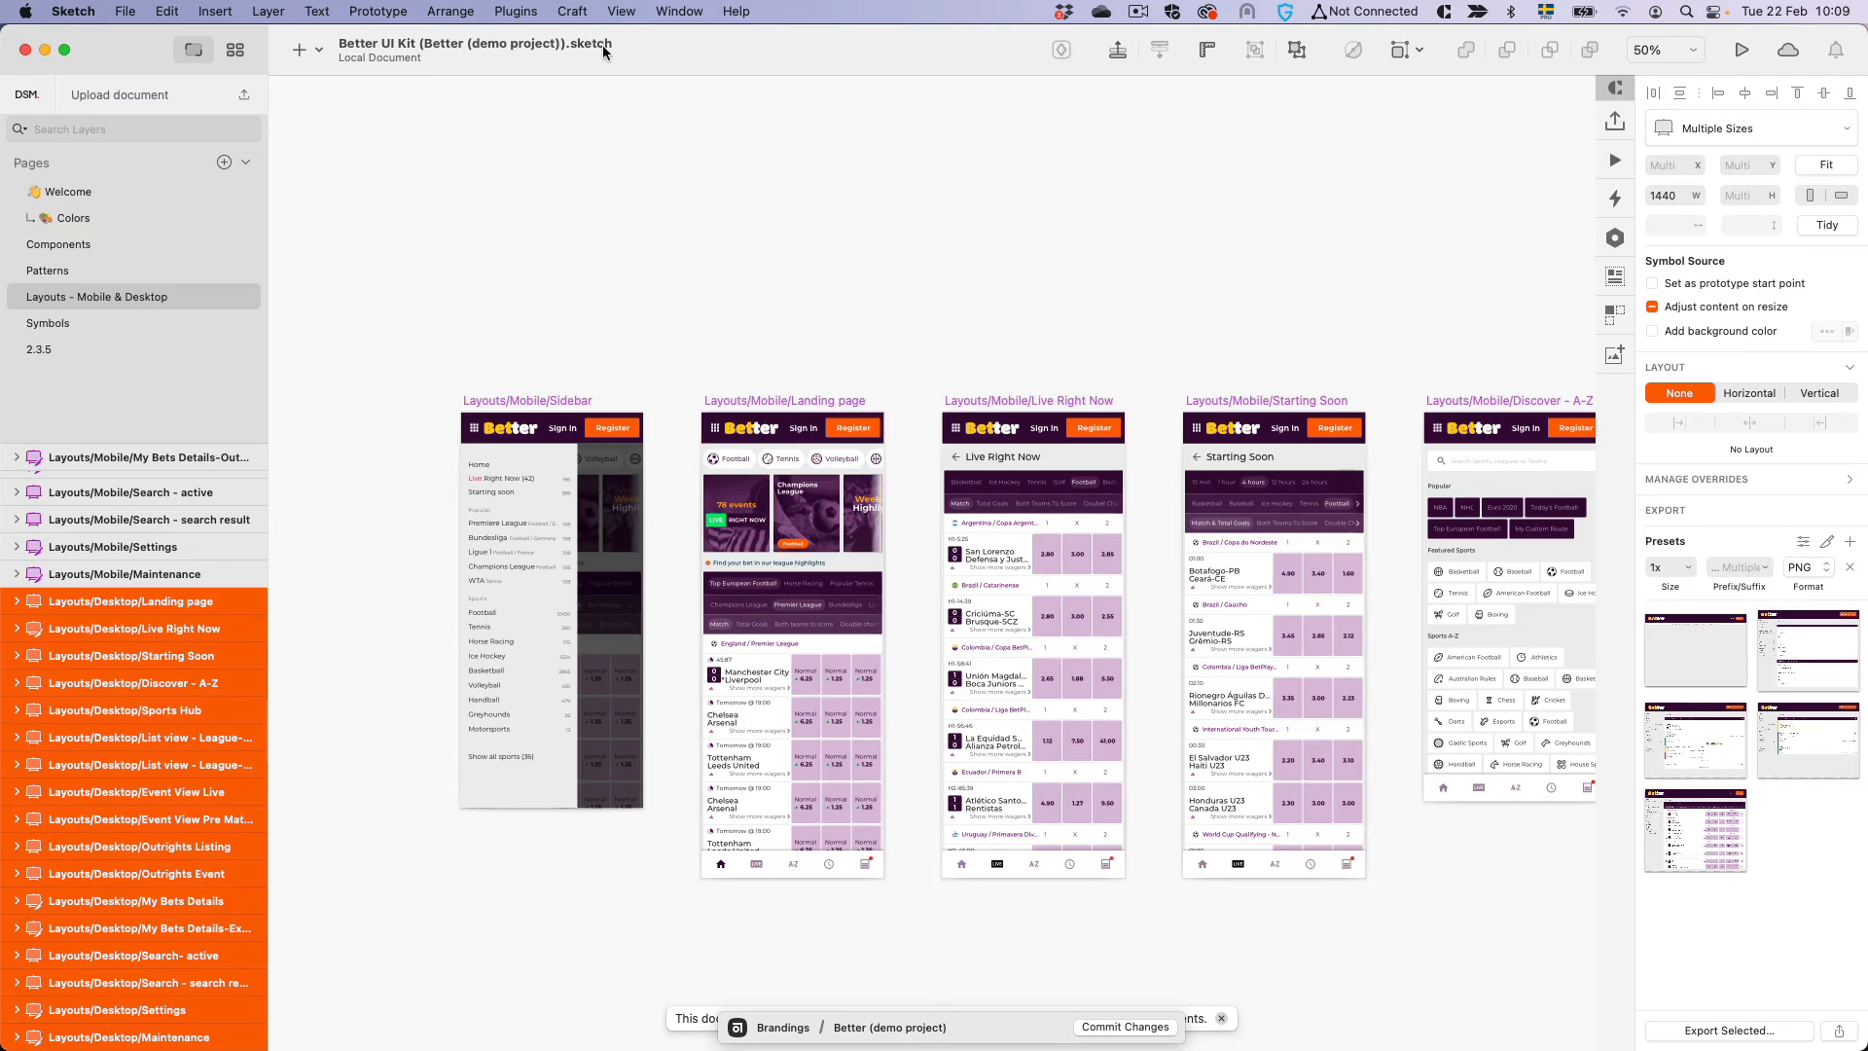
pyautogui.click(678, 8)
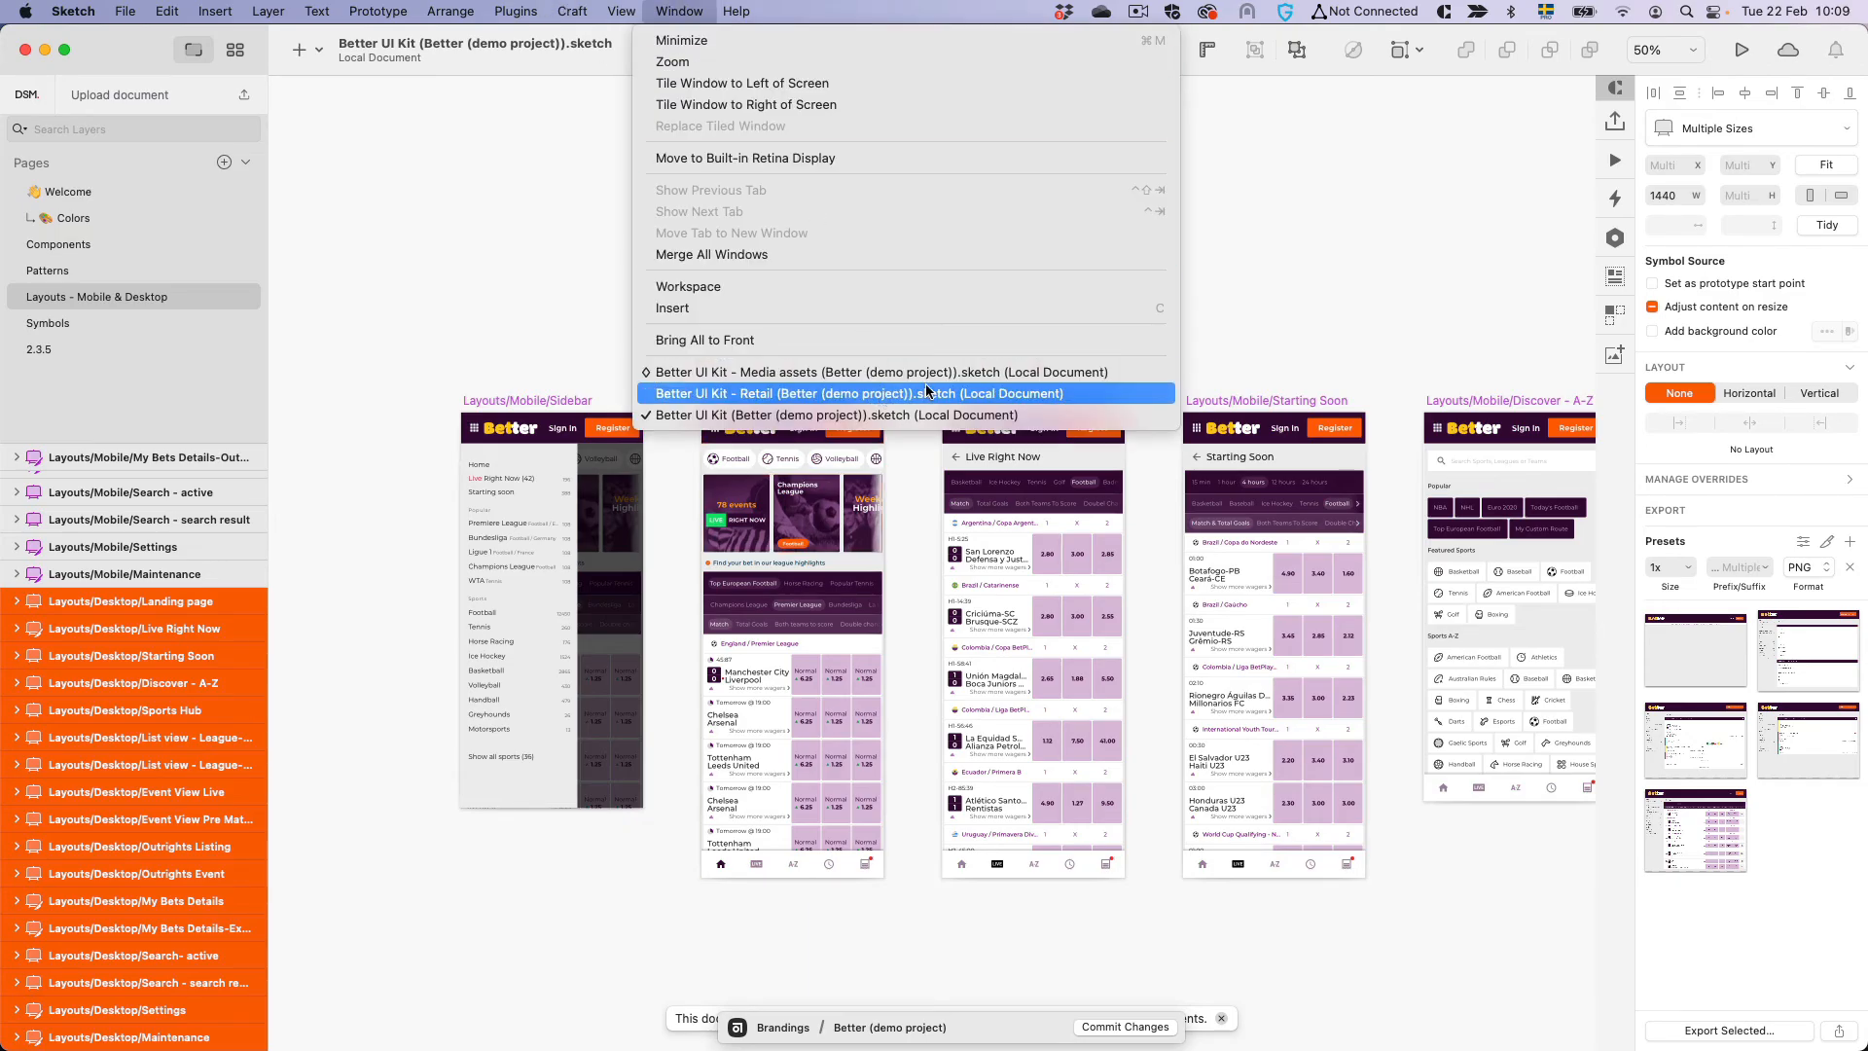
pyautogui.click(977, 372)
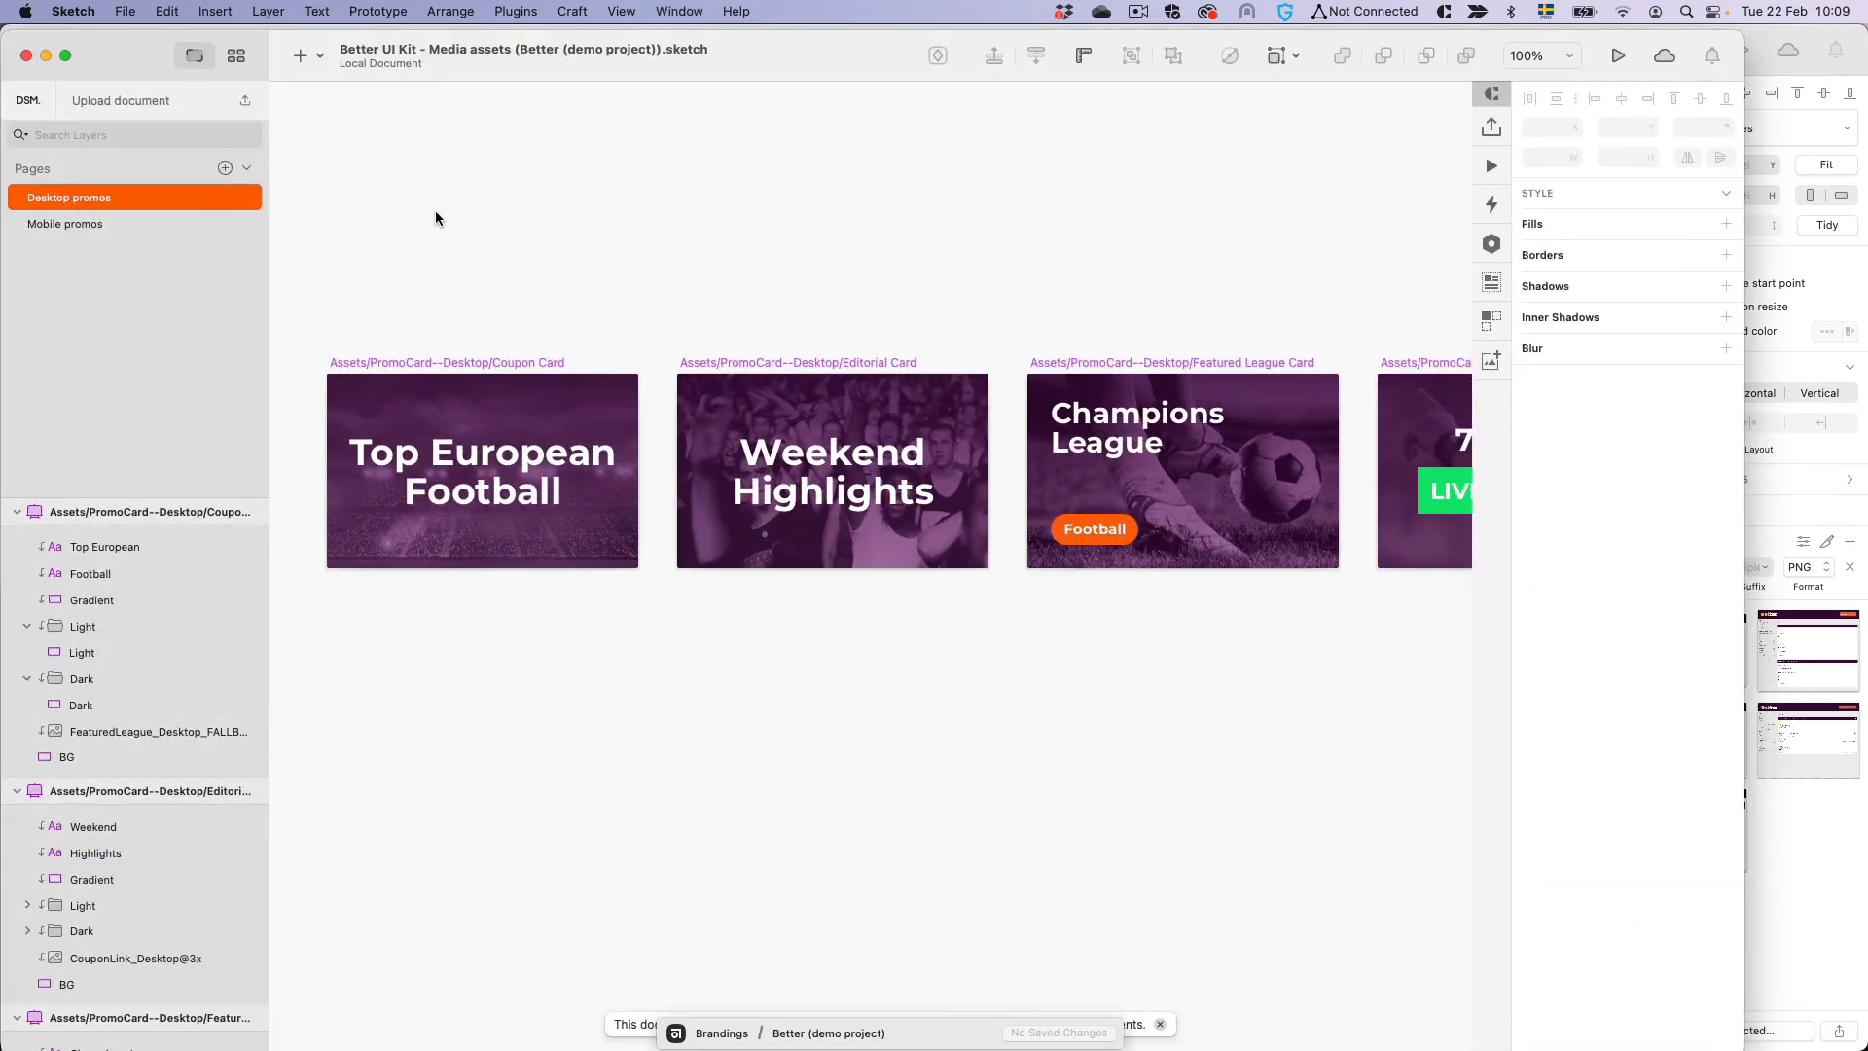
pyautogui.hscroll(15, 434, 210)
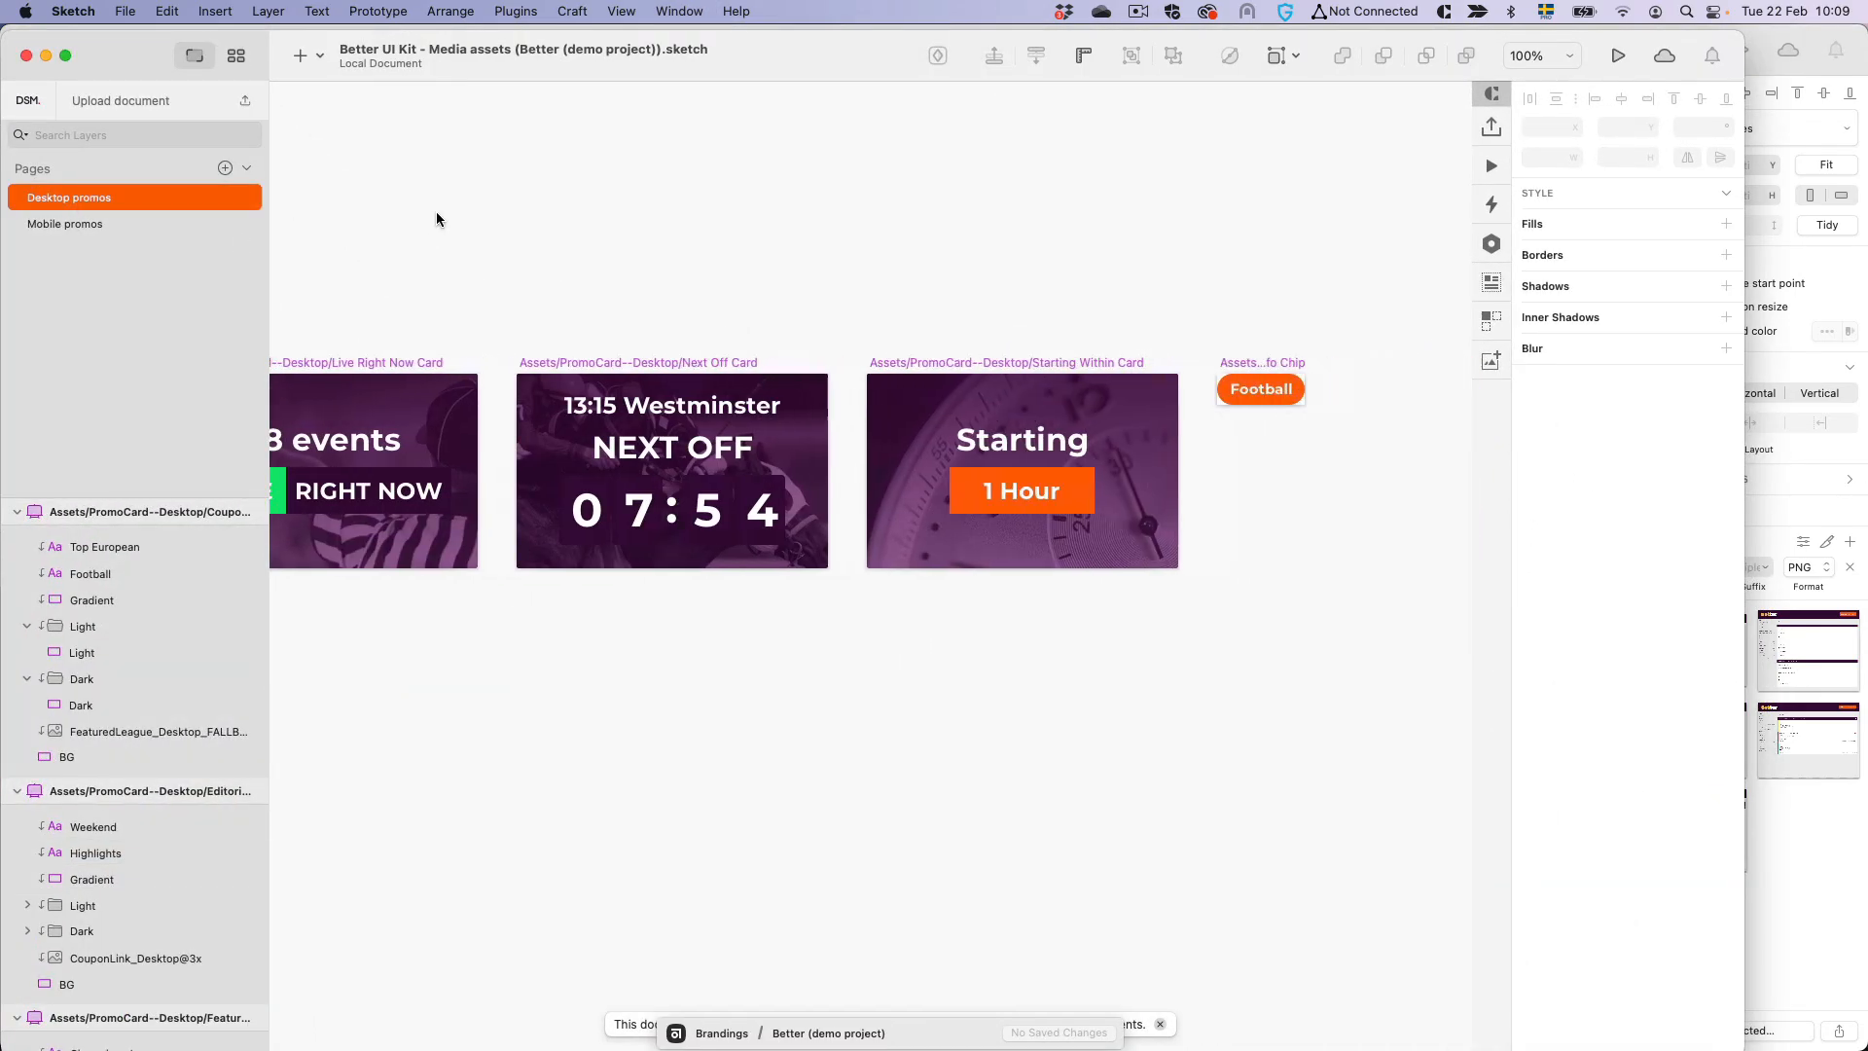
pyautogui.hscroll(-16, 436, 218)
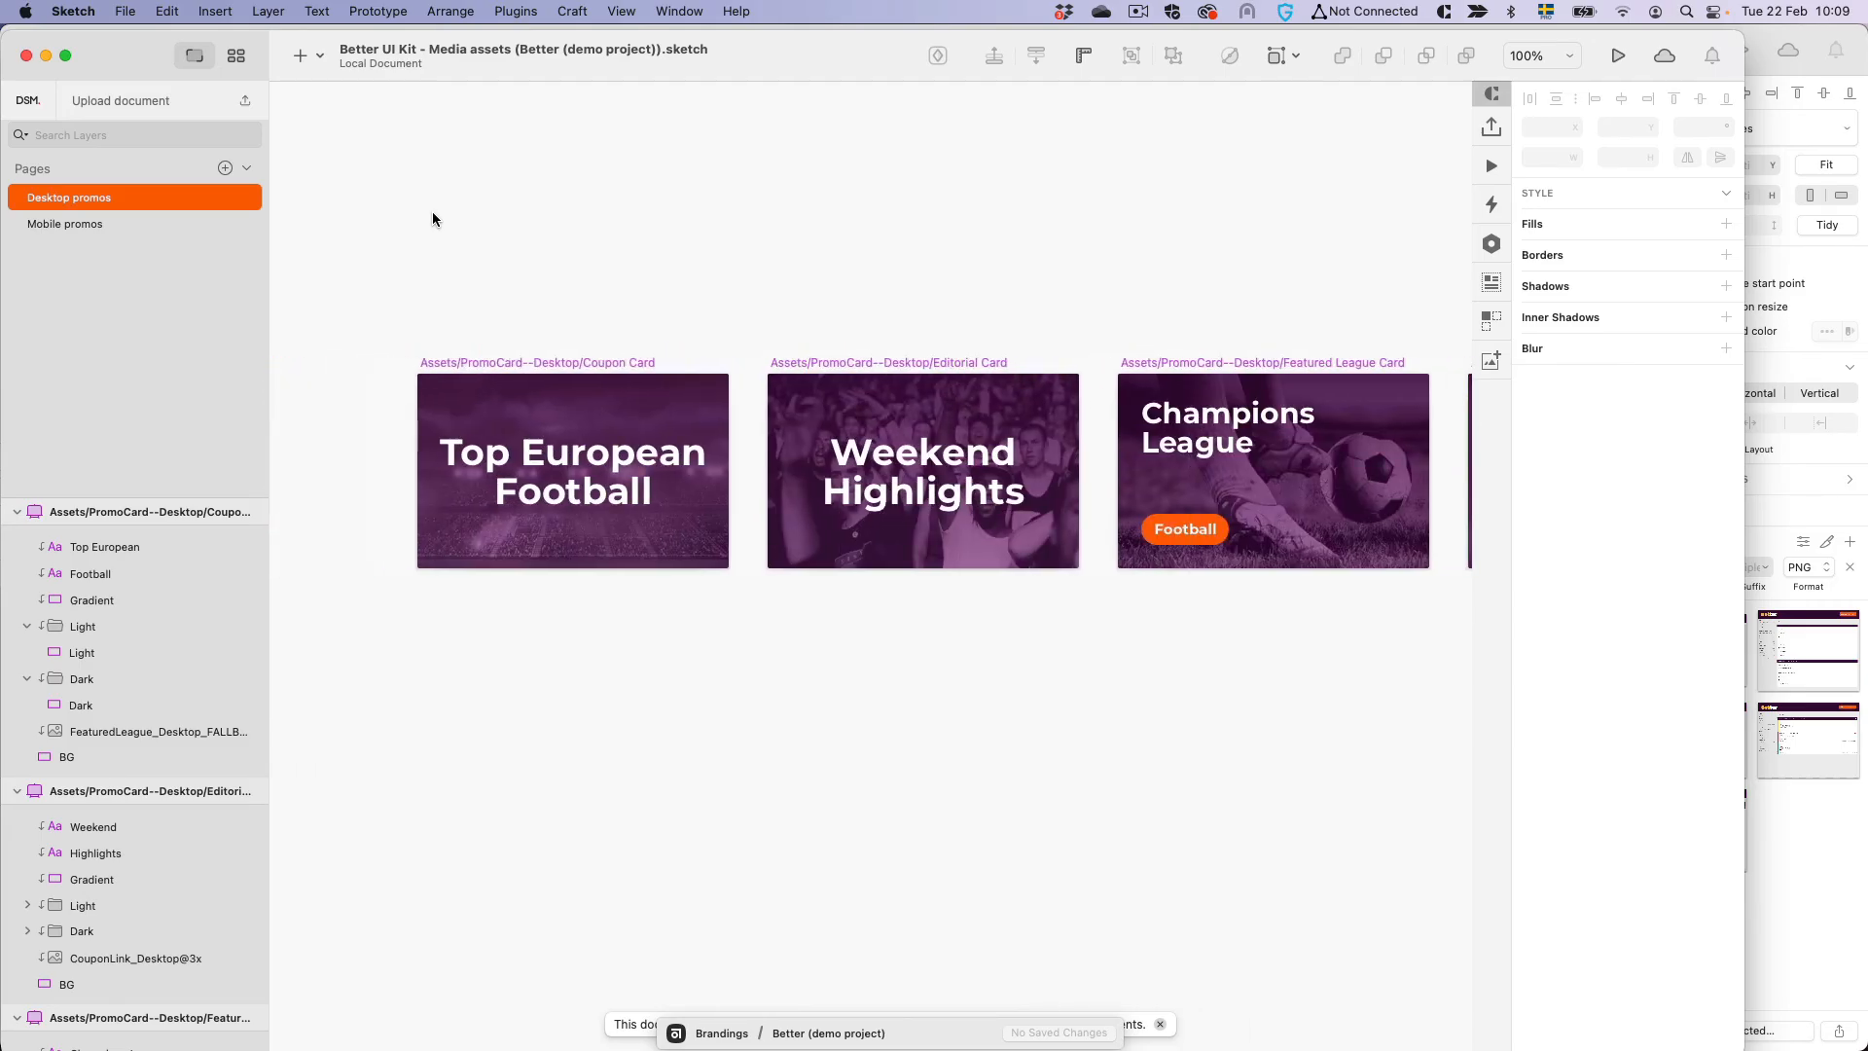
# Step: Collapse the layers of all seven cards, from Coupon Card to Info Chip
pyautogui.click(17, 511)
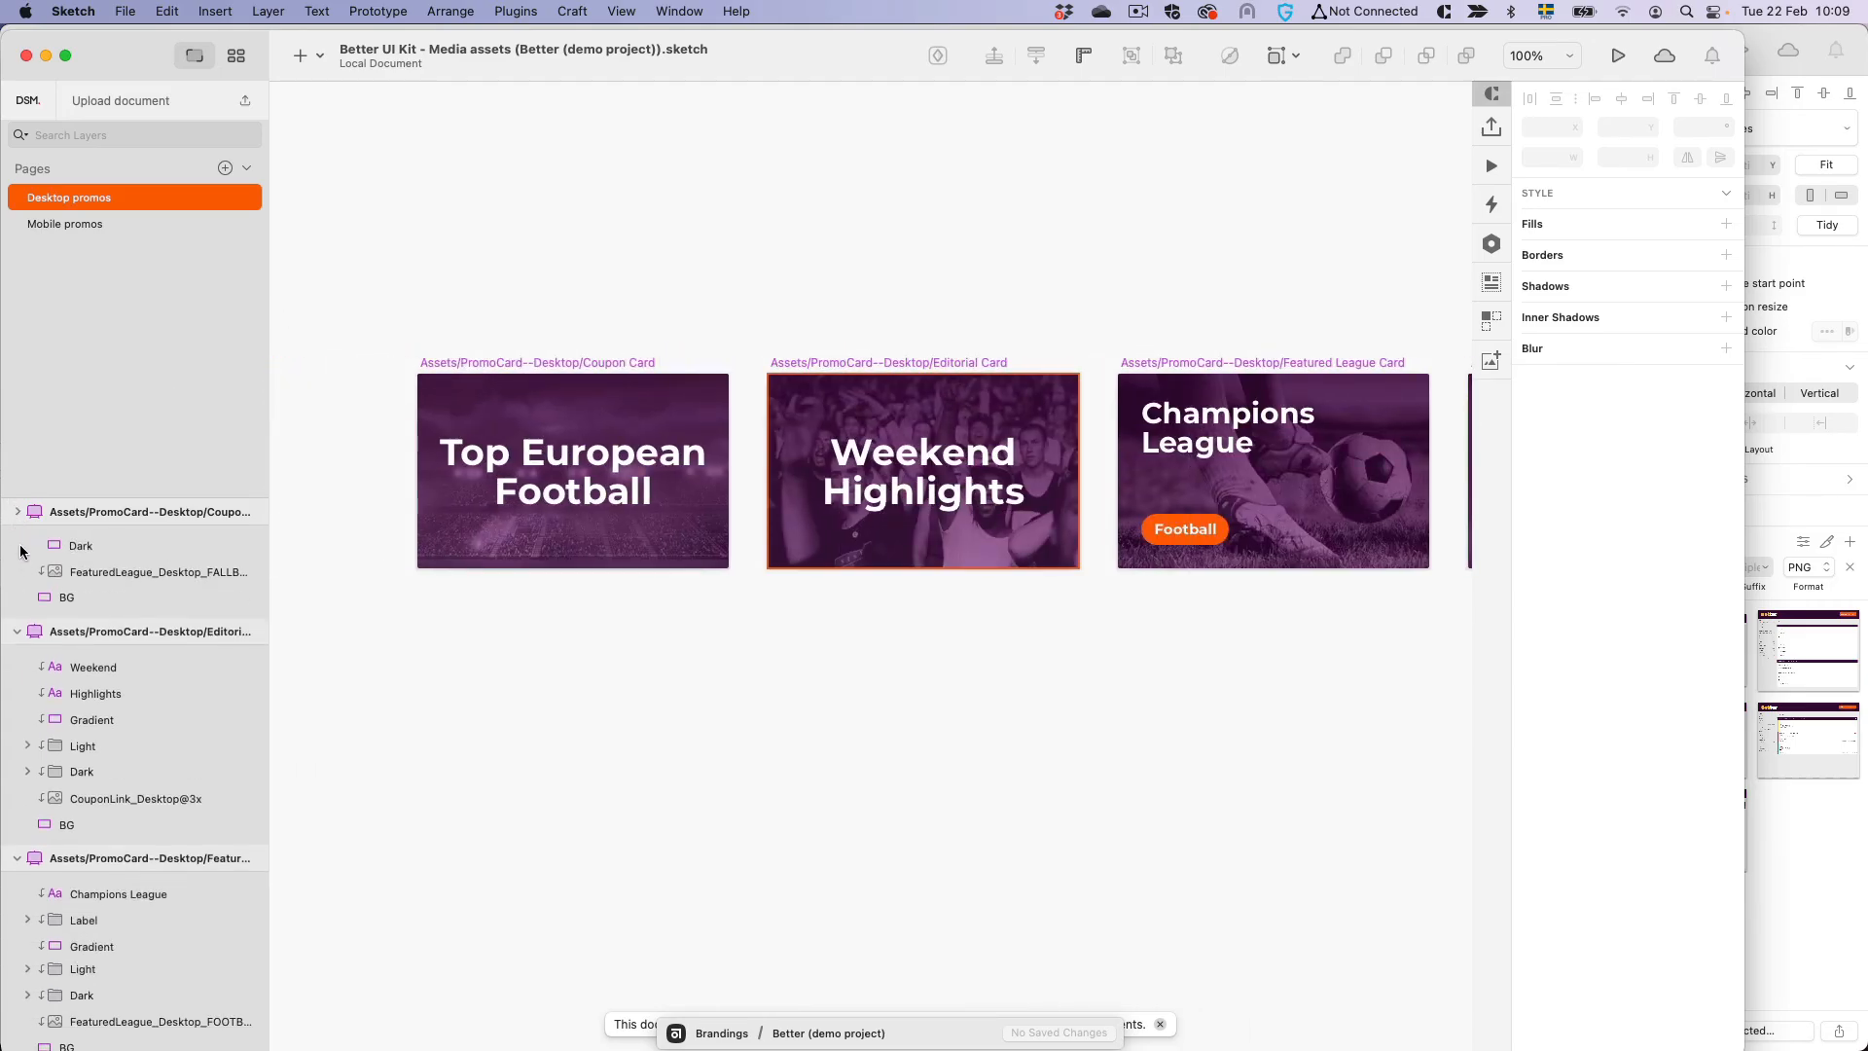
pyautogui.click(17, 539)
pyautogui.click(17, 566)
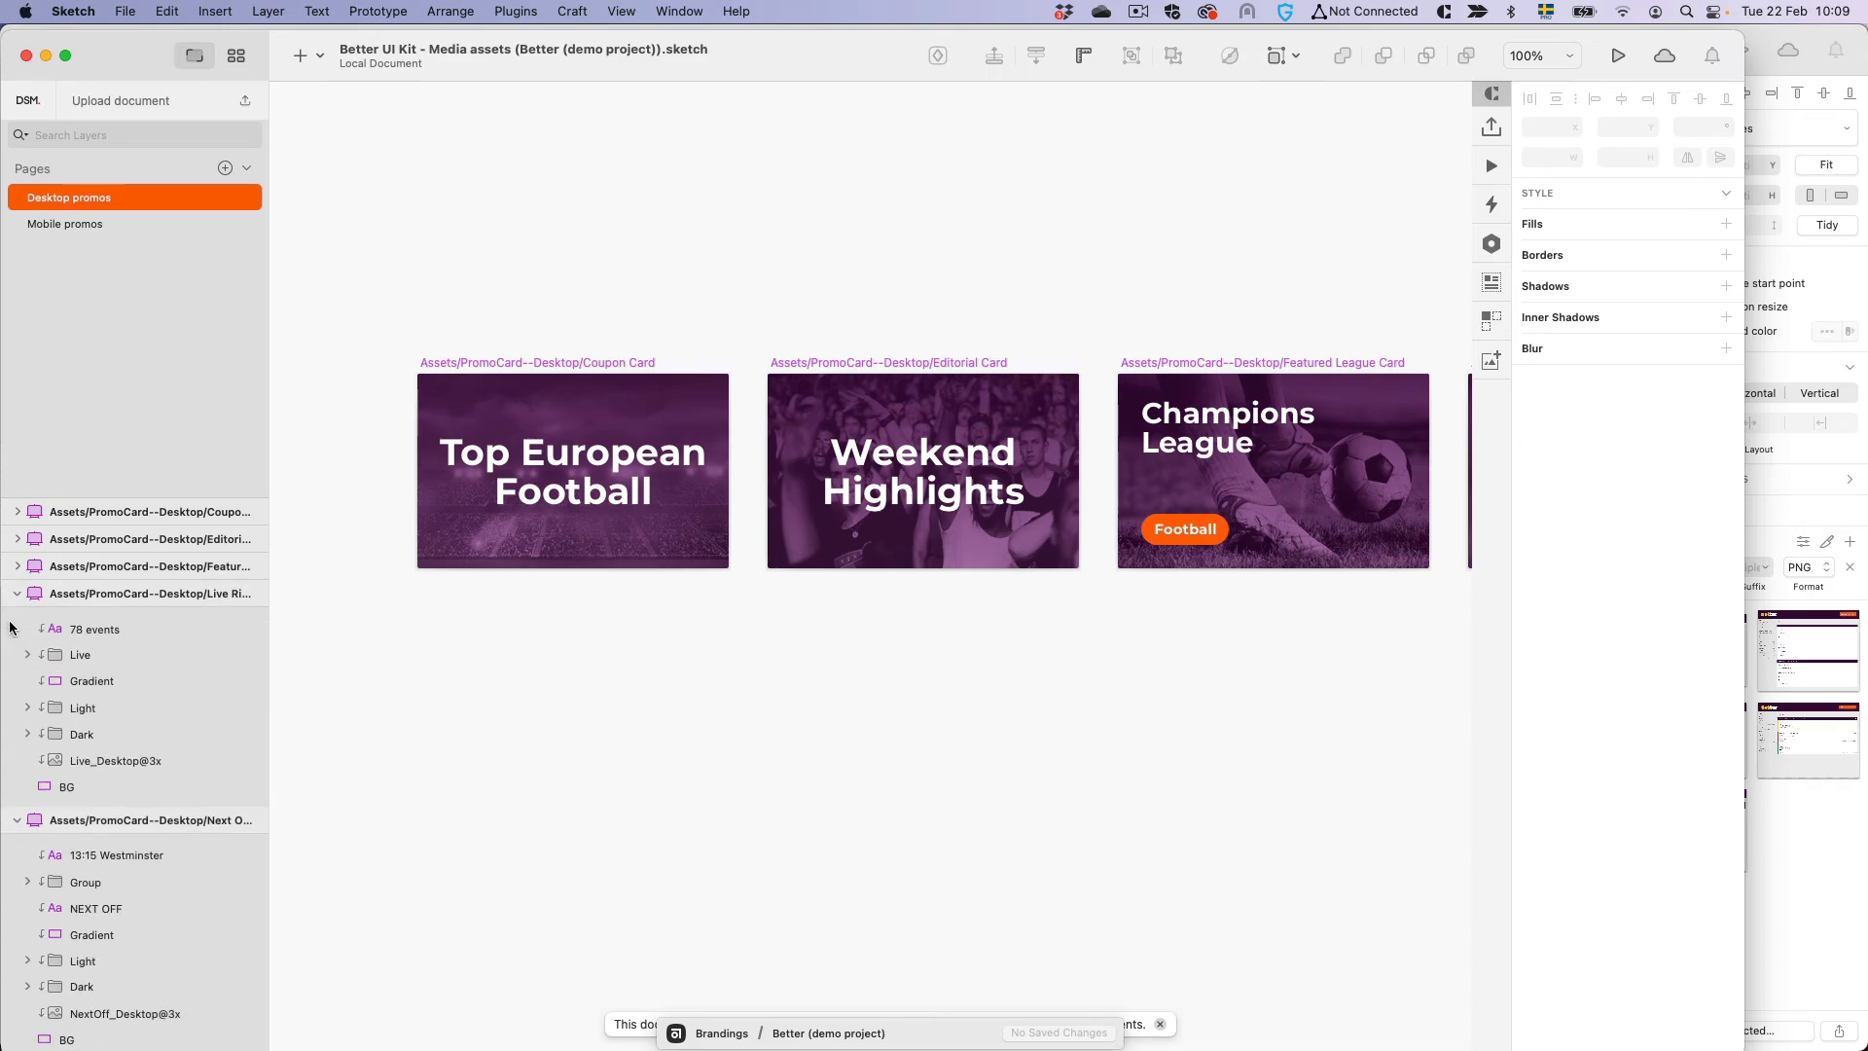
pyautogui.click(15, 594)
pyautogui.click(17, 621)
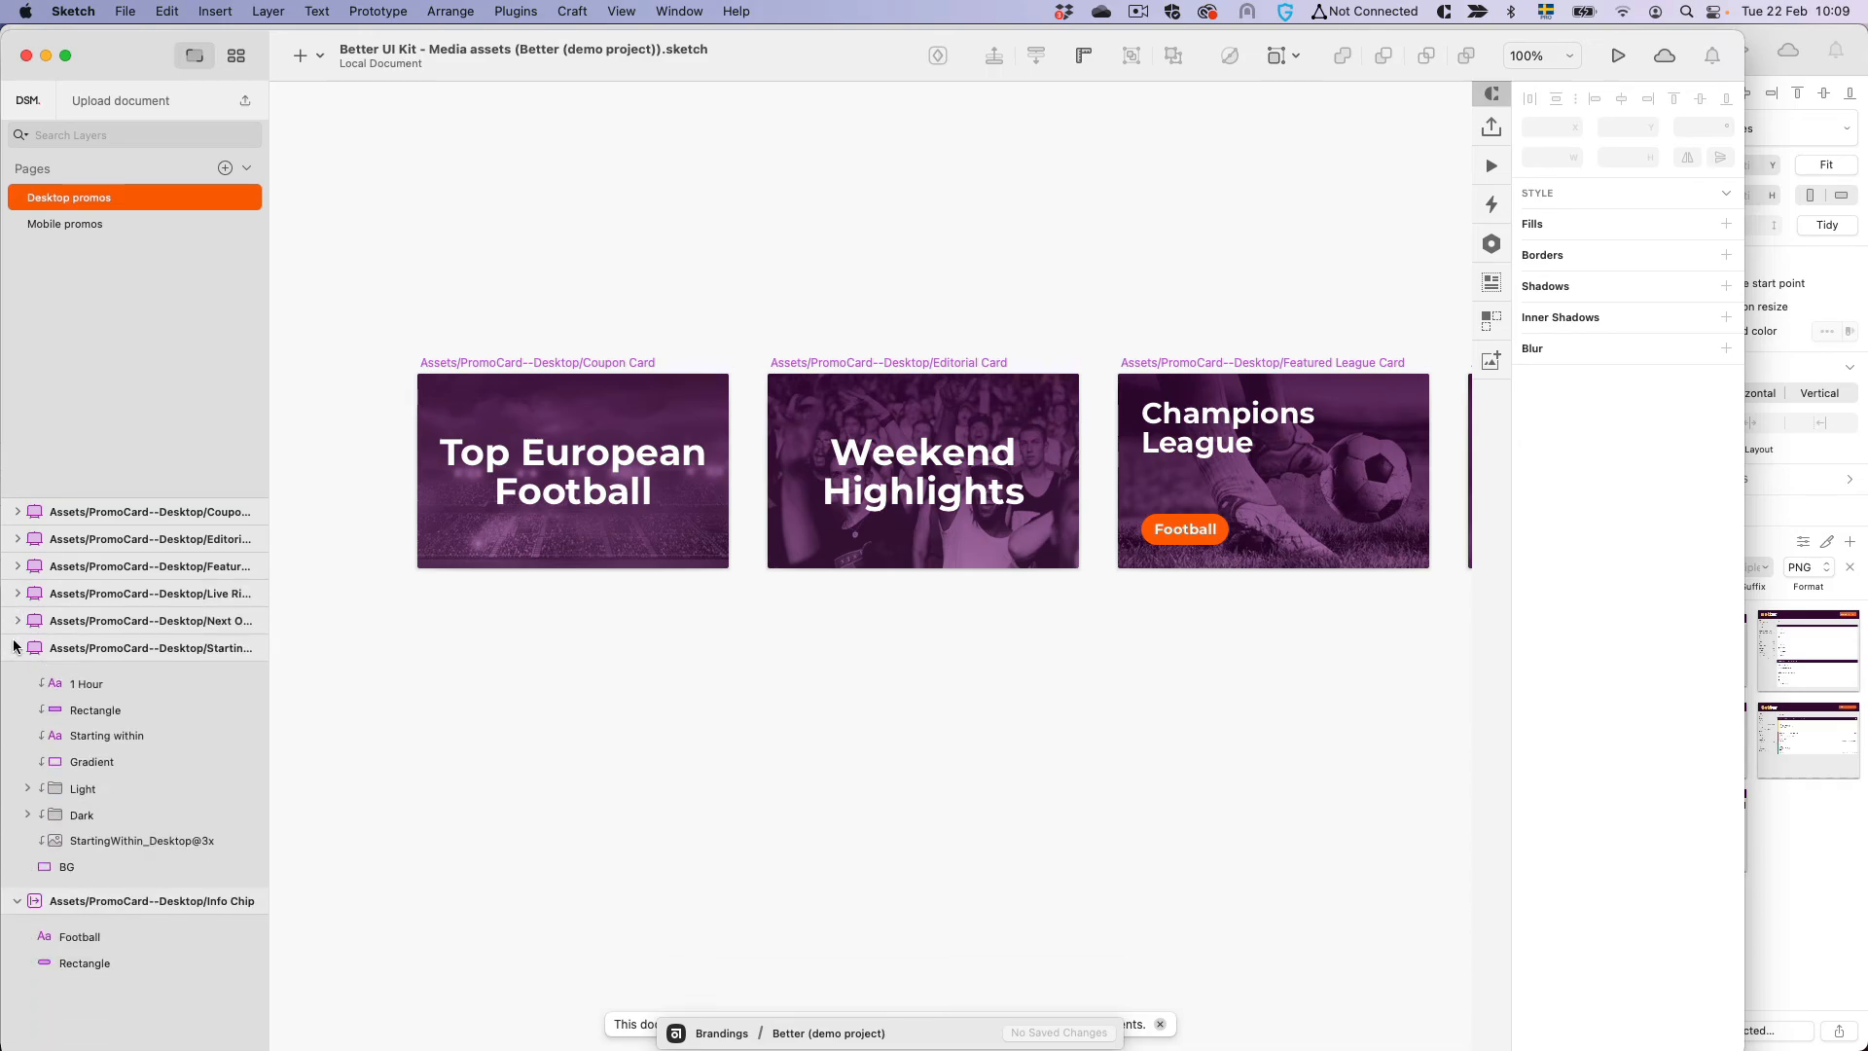
pyautogui.click(16, 648)
pyautogui.click(17, 676)
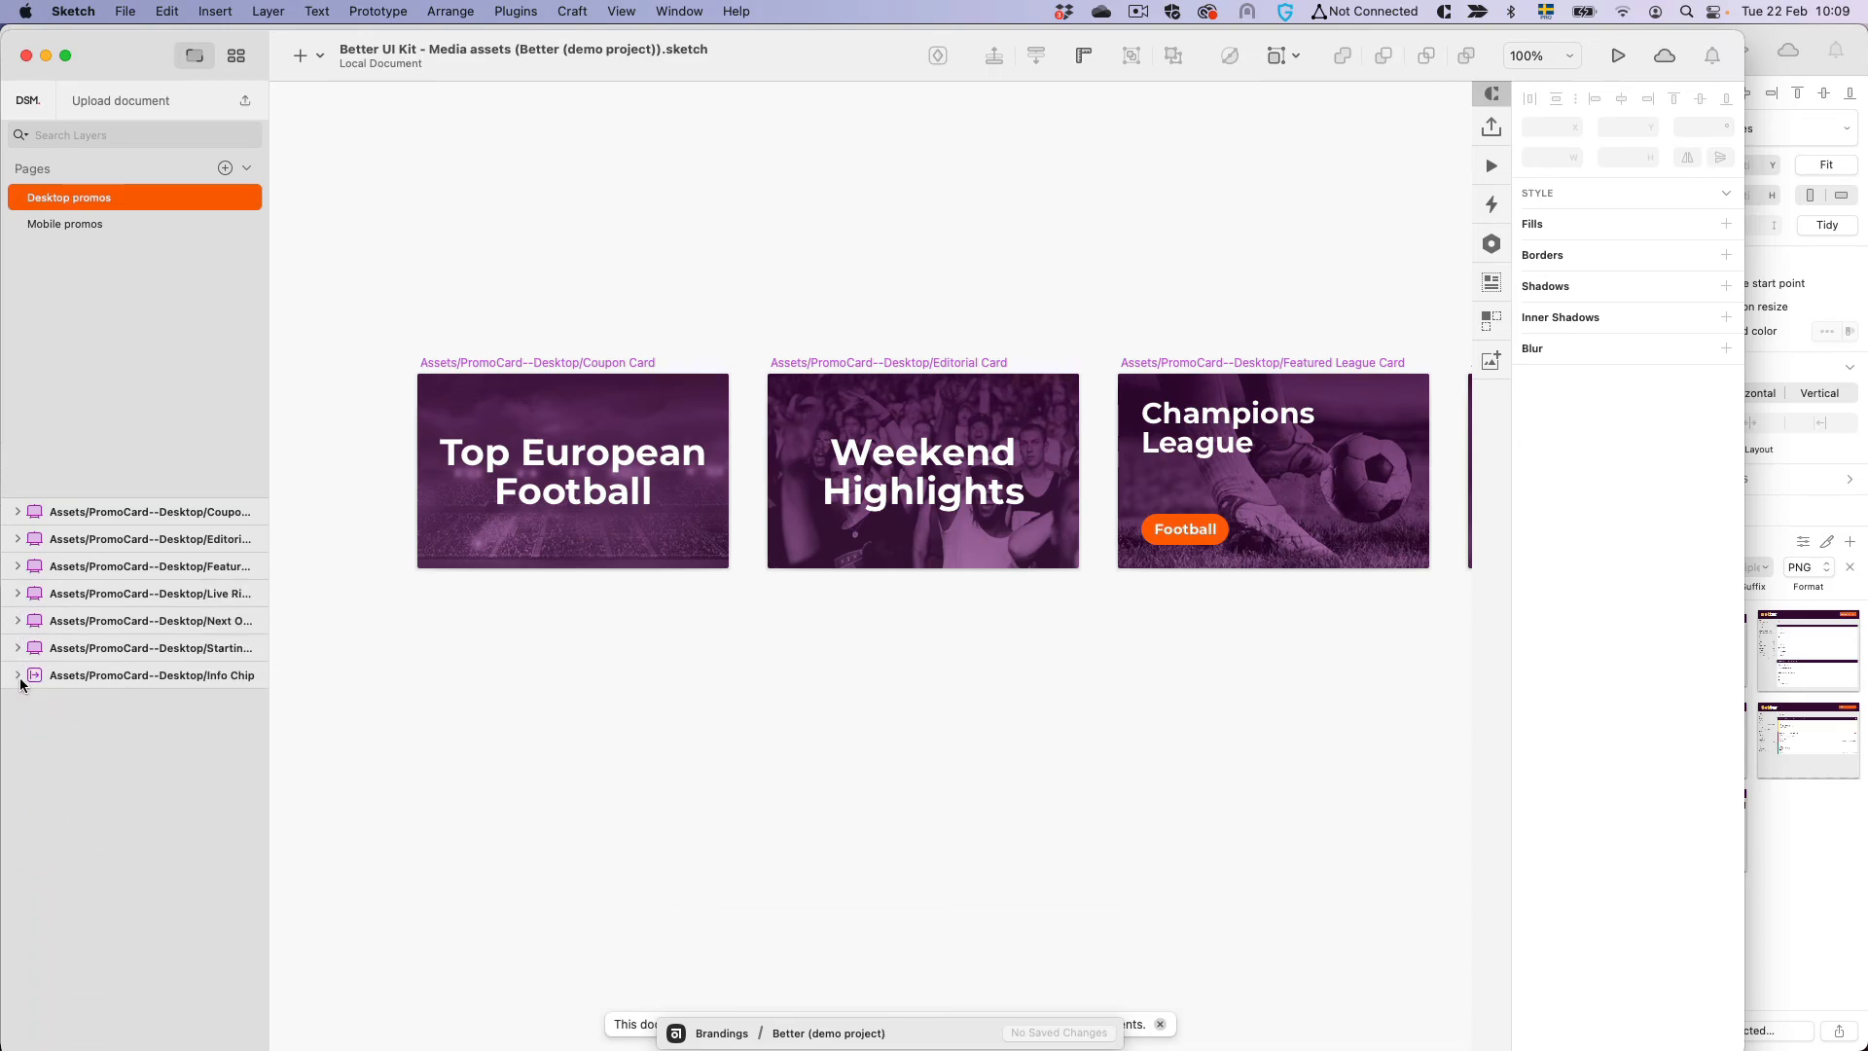
# Step: Select the Coupon Card through Starting Within Card artboards, leaving Info Chip out
pyautogui.click(224, 511)
pyautogui.keyDown('shift'); pyautogui.click(229, 648); pyautogui.keyUp('shift')
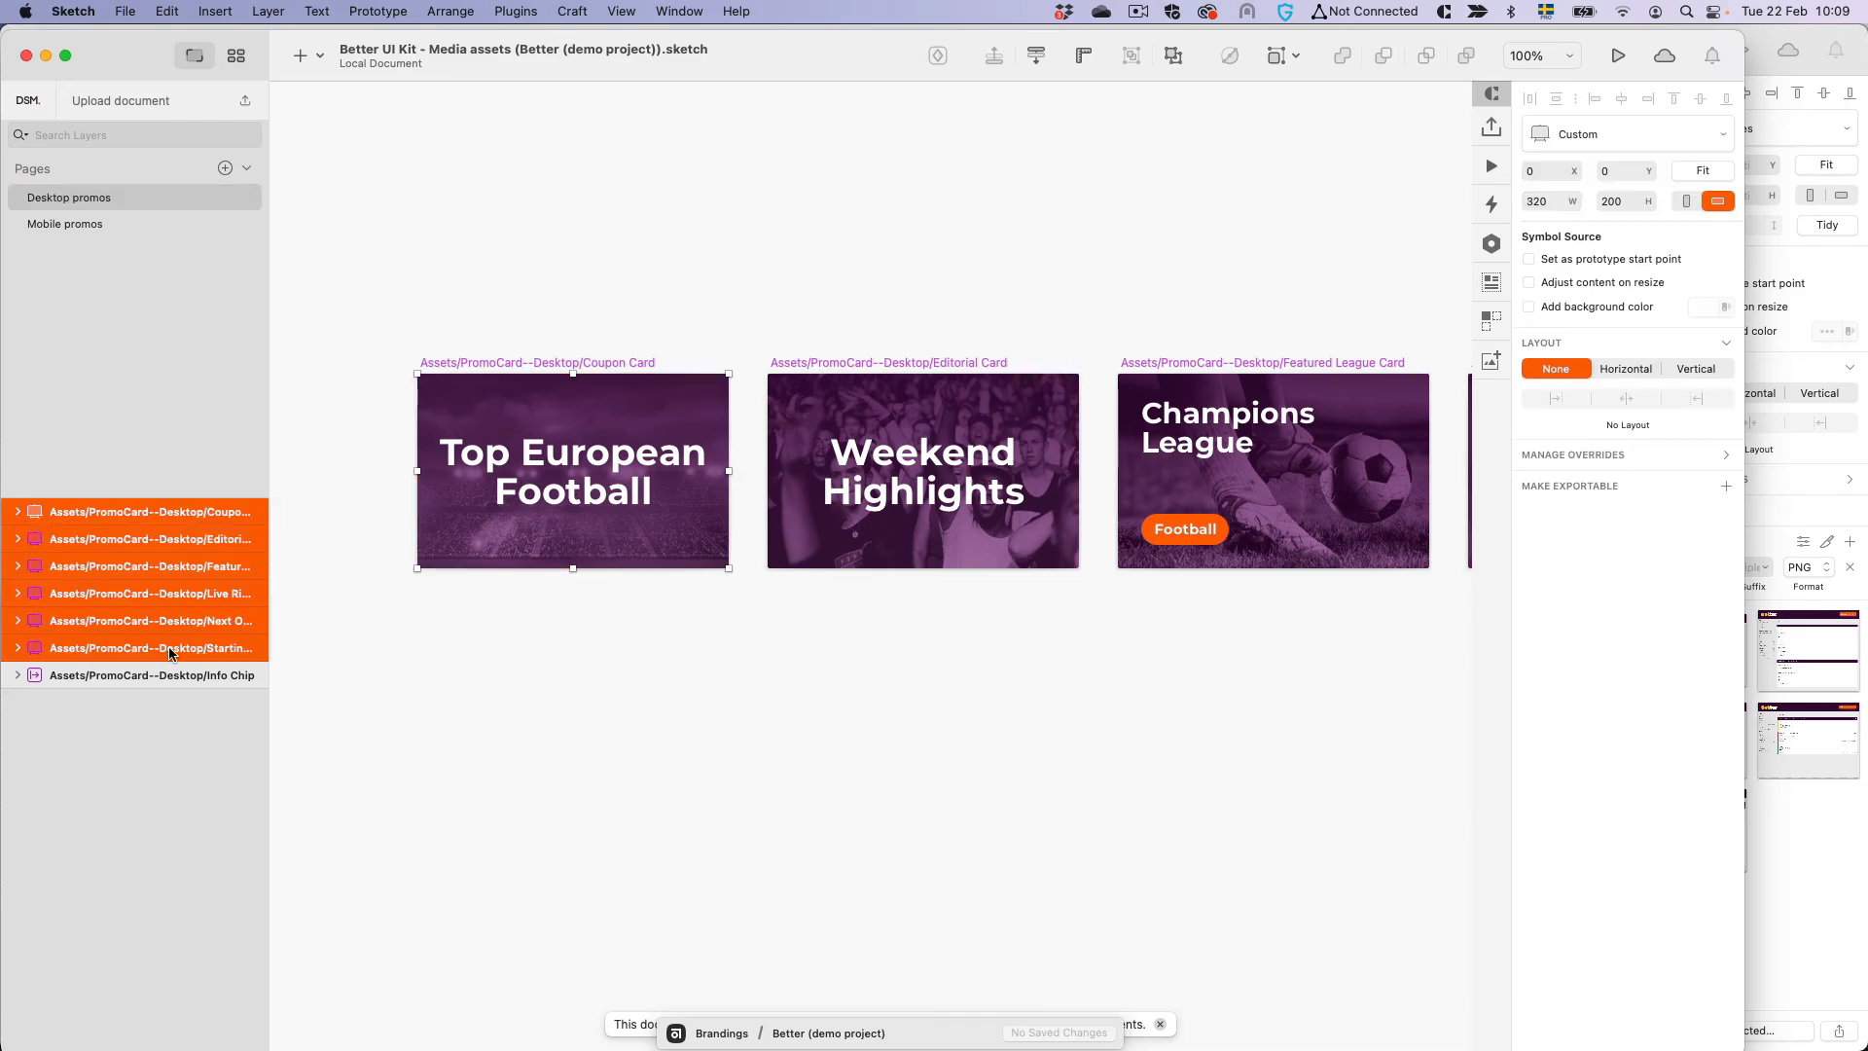
pyautogui.hscroll(10, 675, 662)
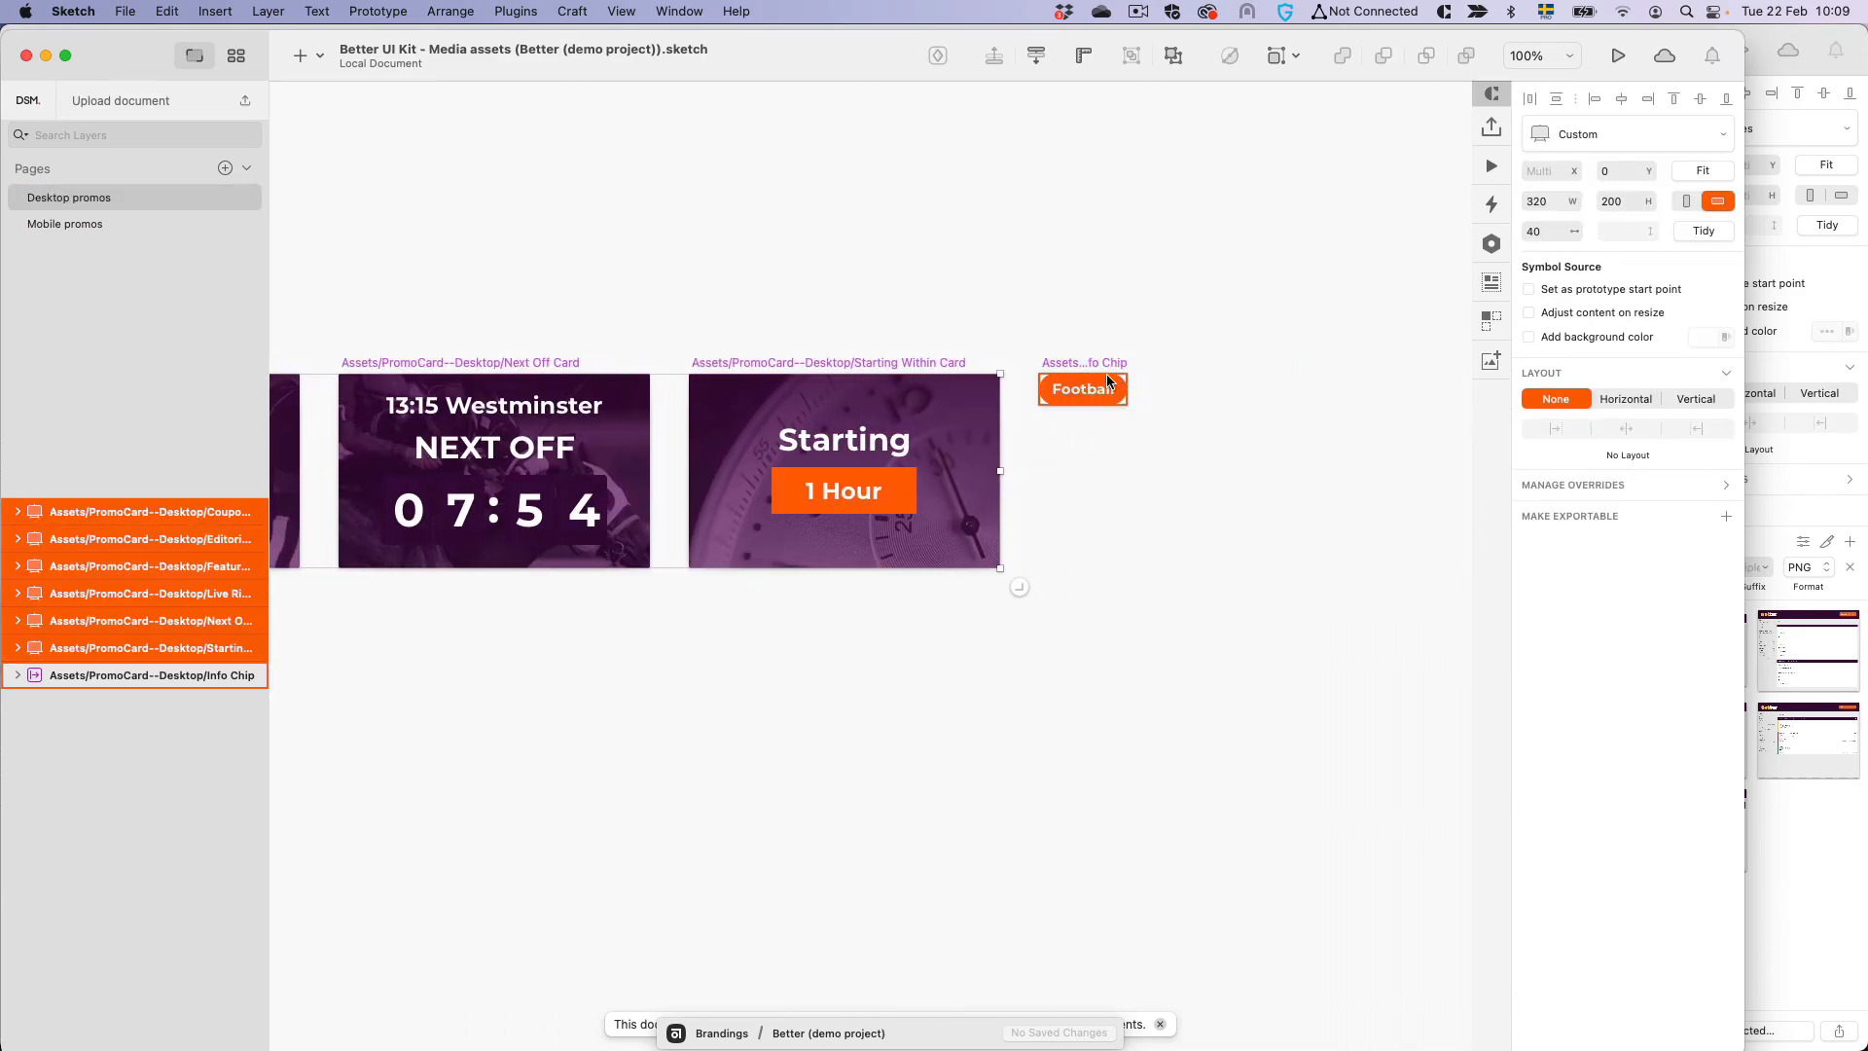
pyautogui.hscroll(-8, 1198, 583)
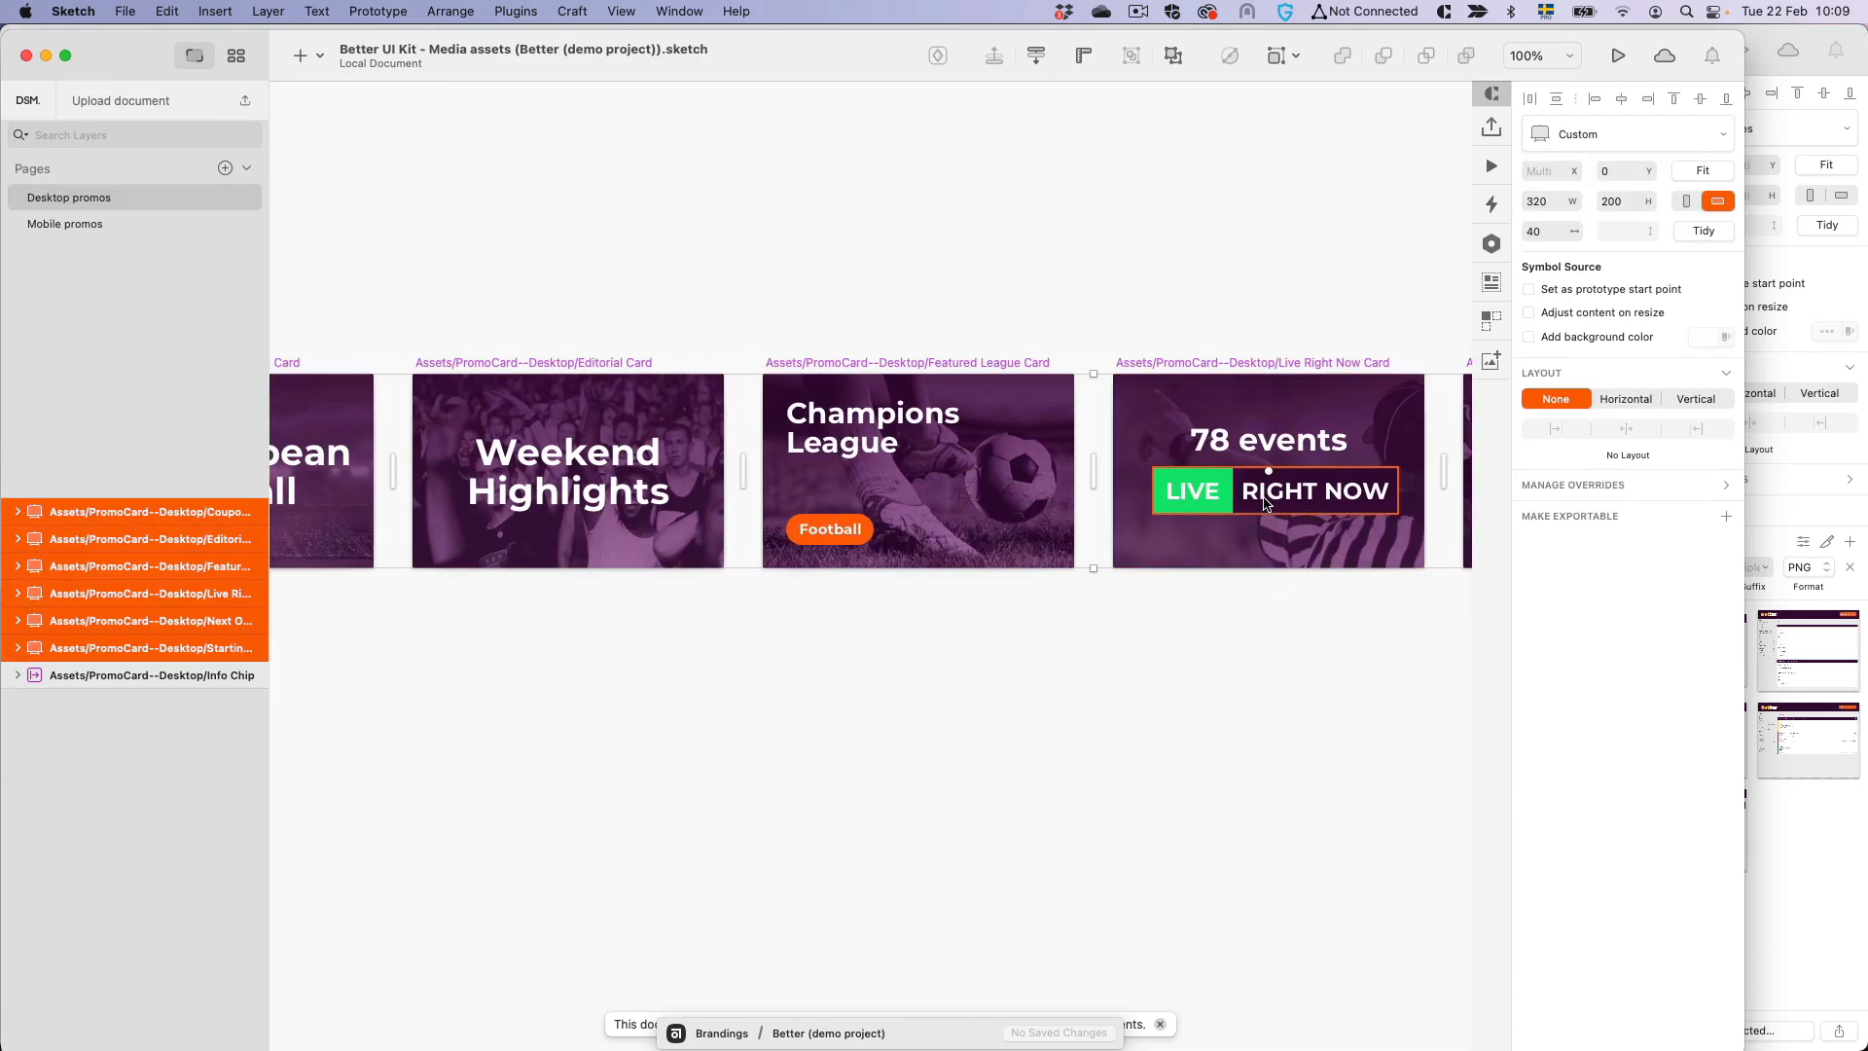
pyautogui.hscroll(-6, 1198, 352)
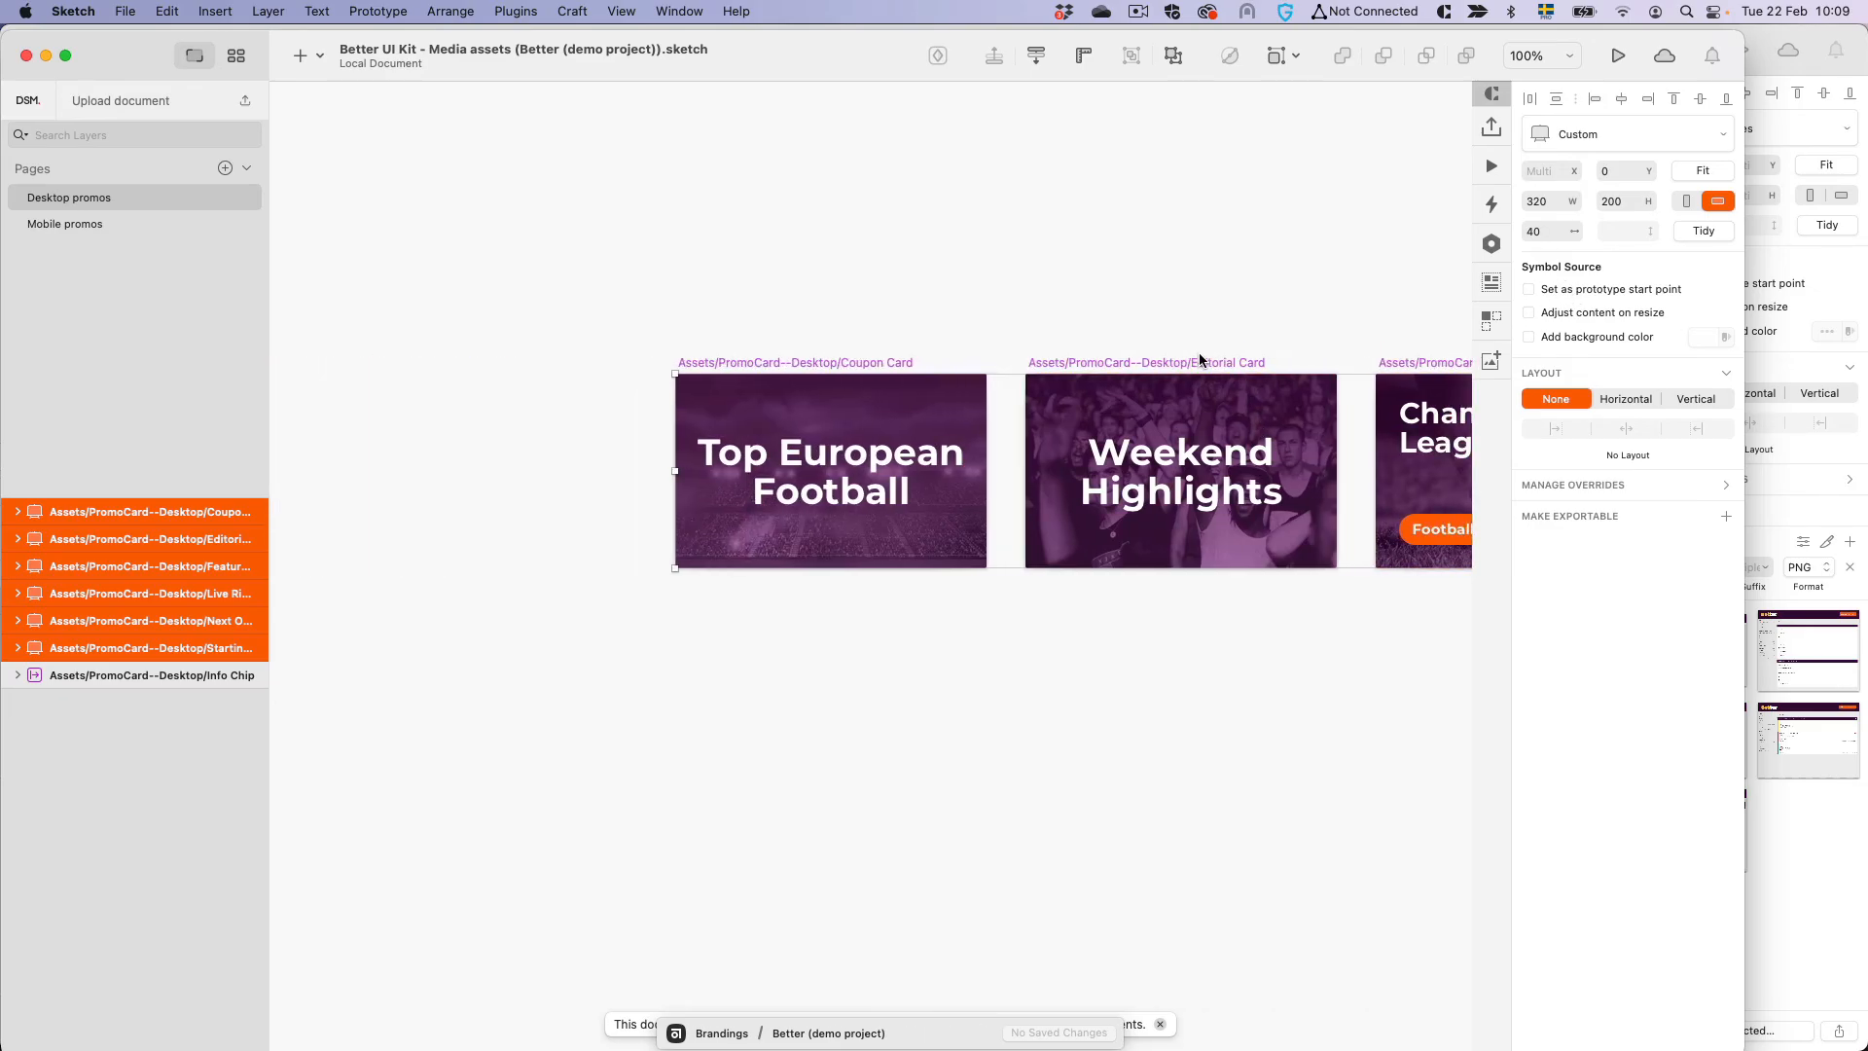
pyautogui.hscroll(3, 1198, 352)
pyautogui.hscroll(2, 1198, 358)
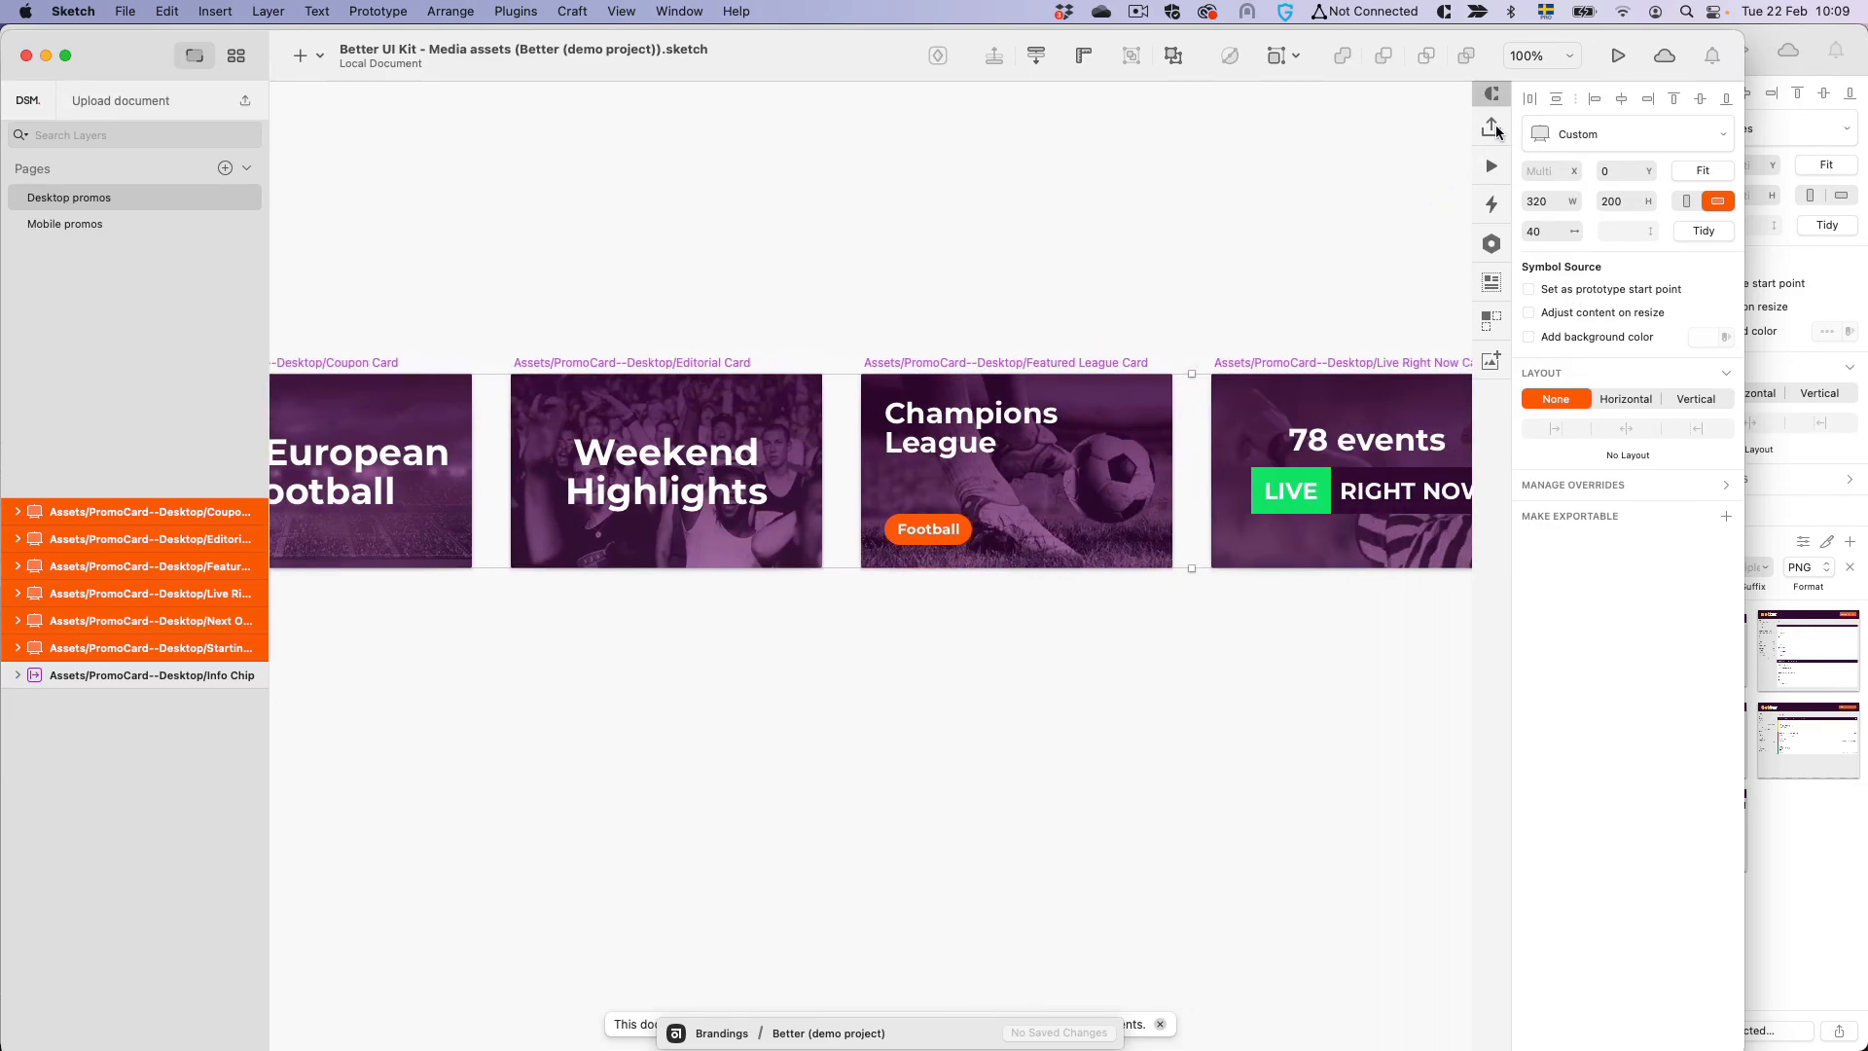
# Step: Publish the six selected promo cards to the existing Better (demo project) prototype via Craft
pyautogui.click(1491, 128)
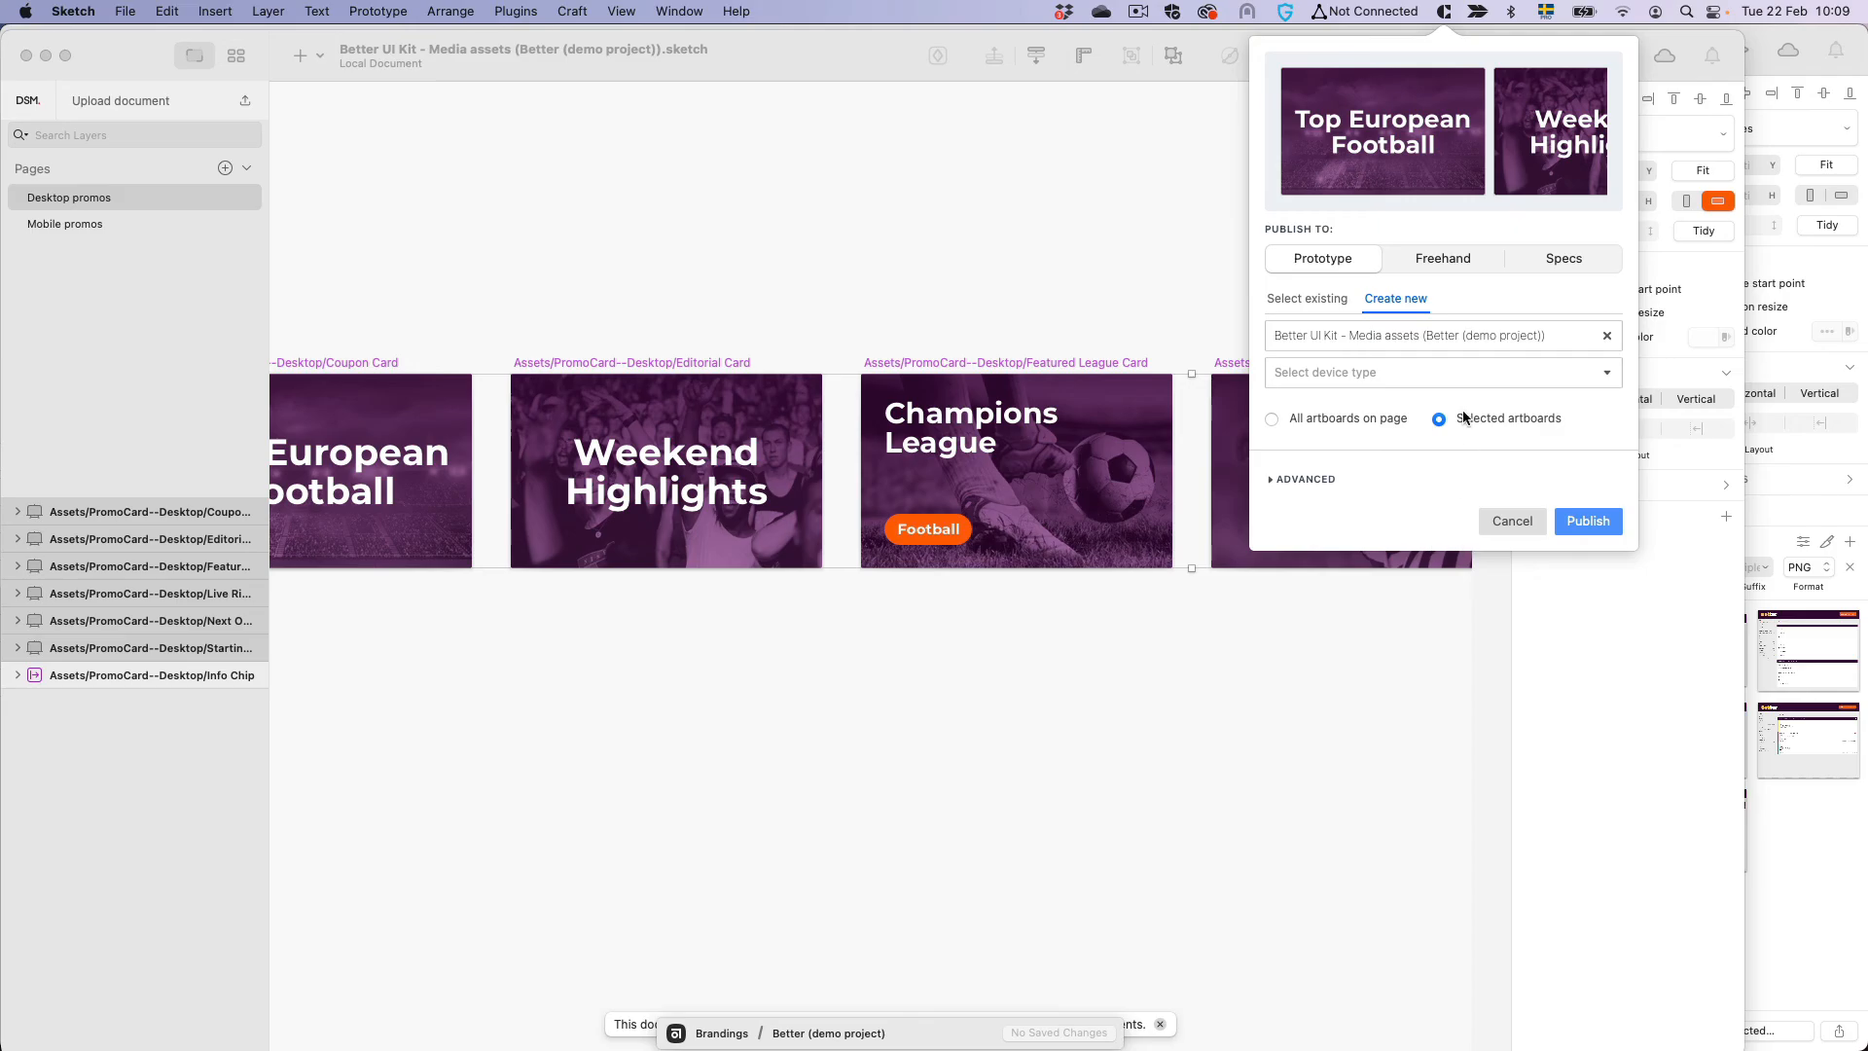
pyautogui.click(1591, 525)
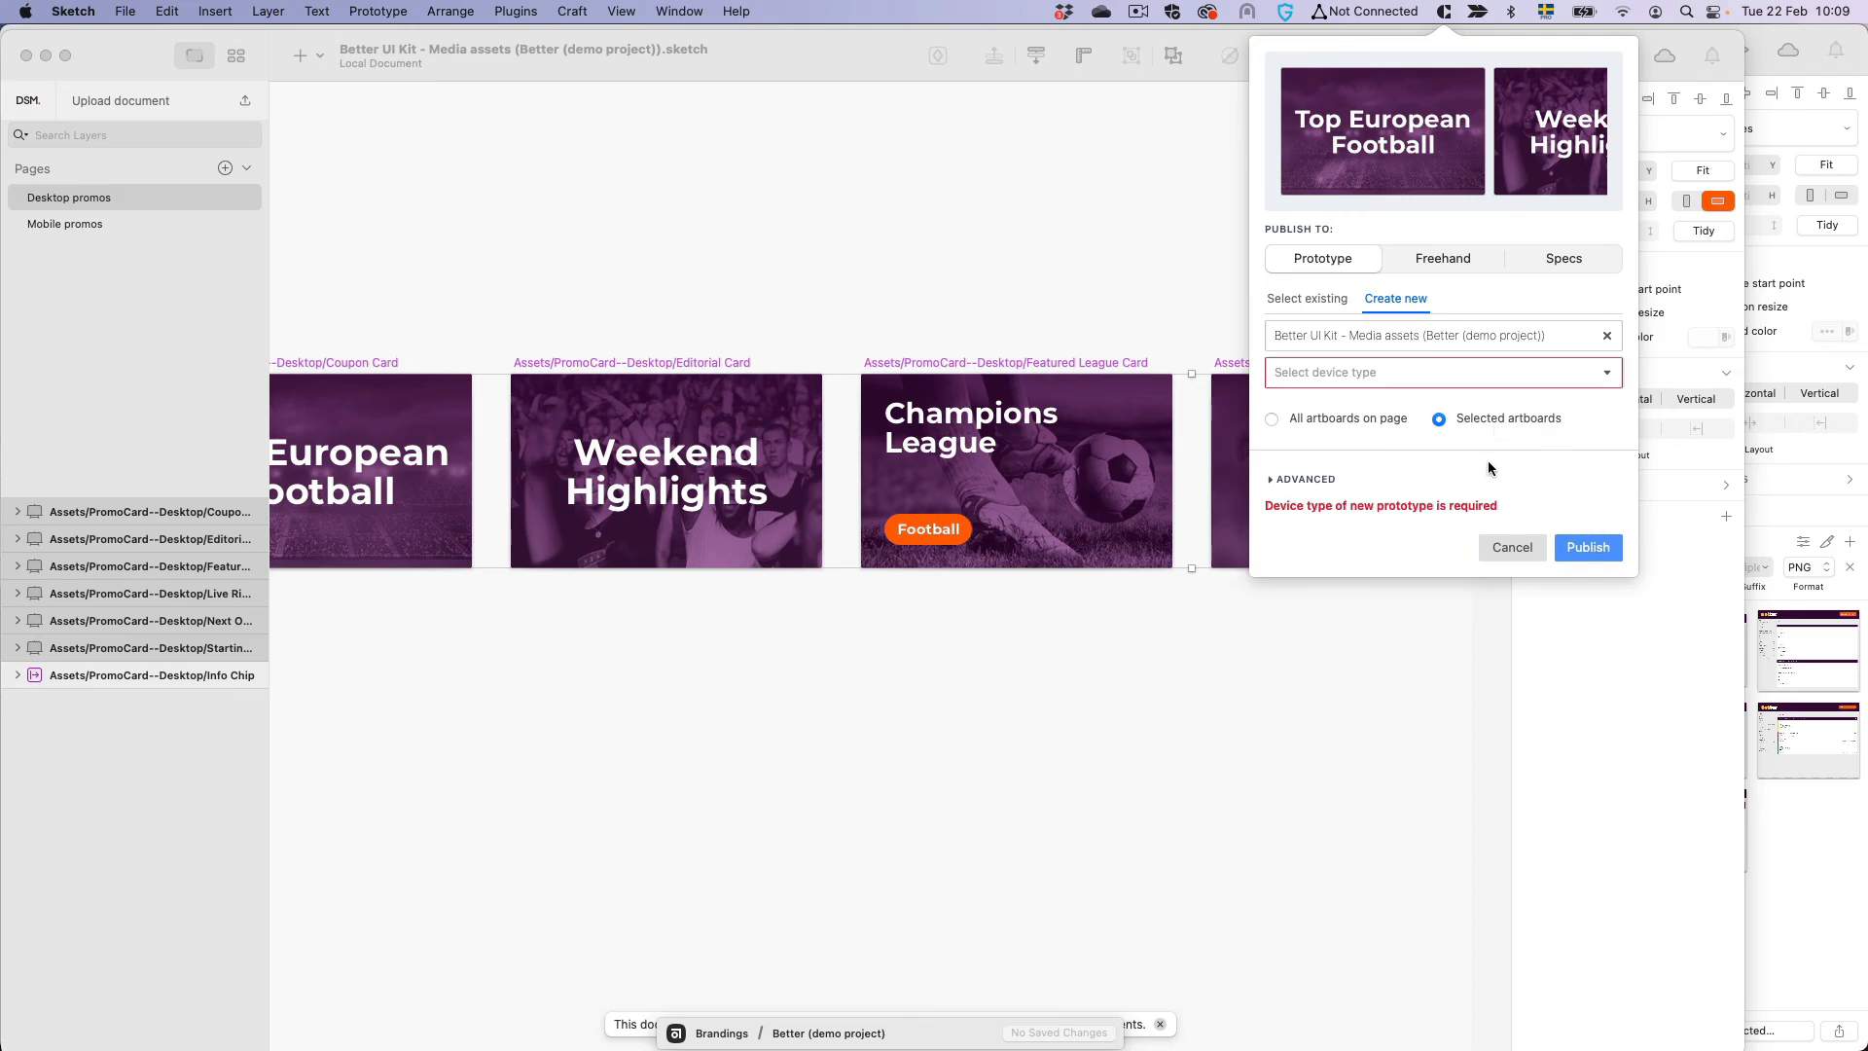
pyautogui.click(1352, 340)
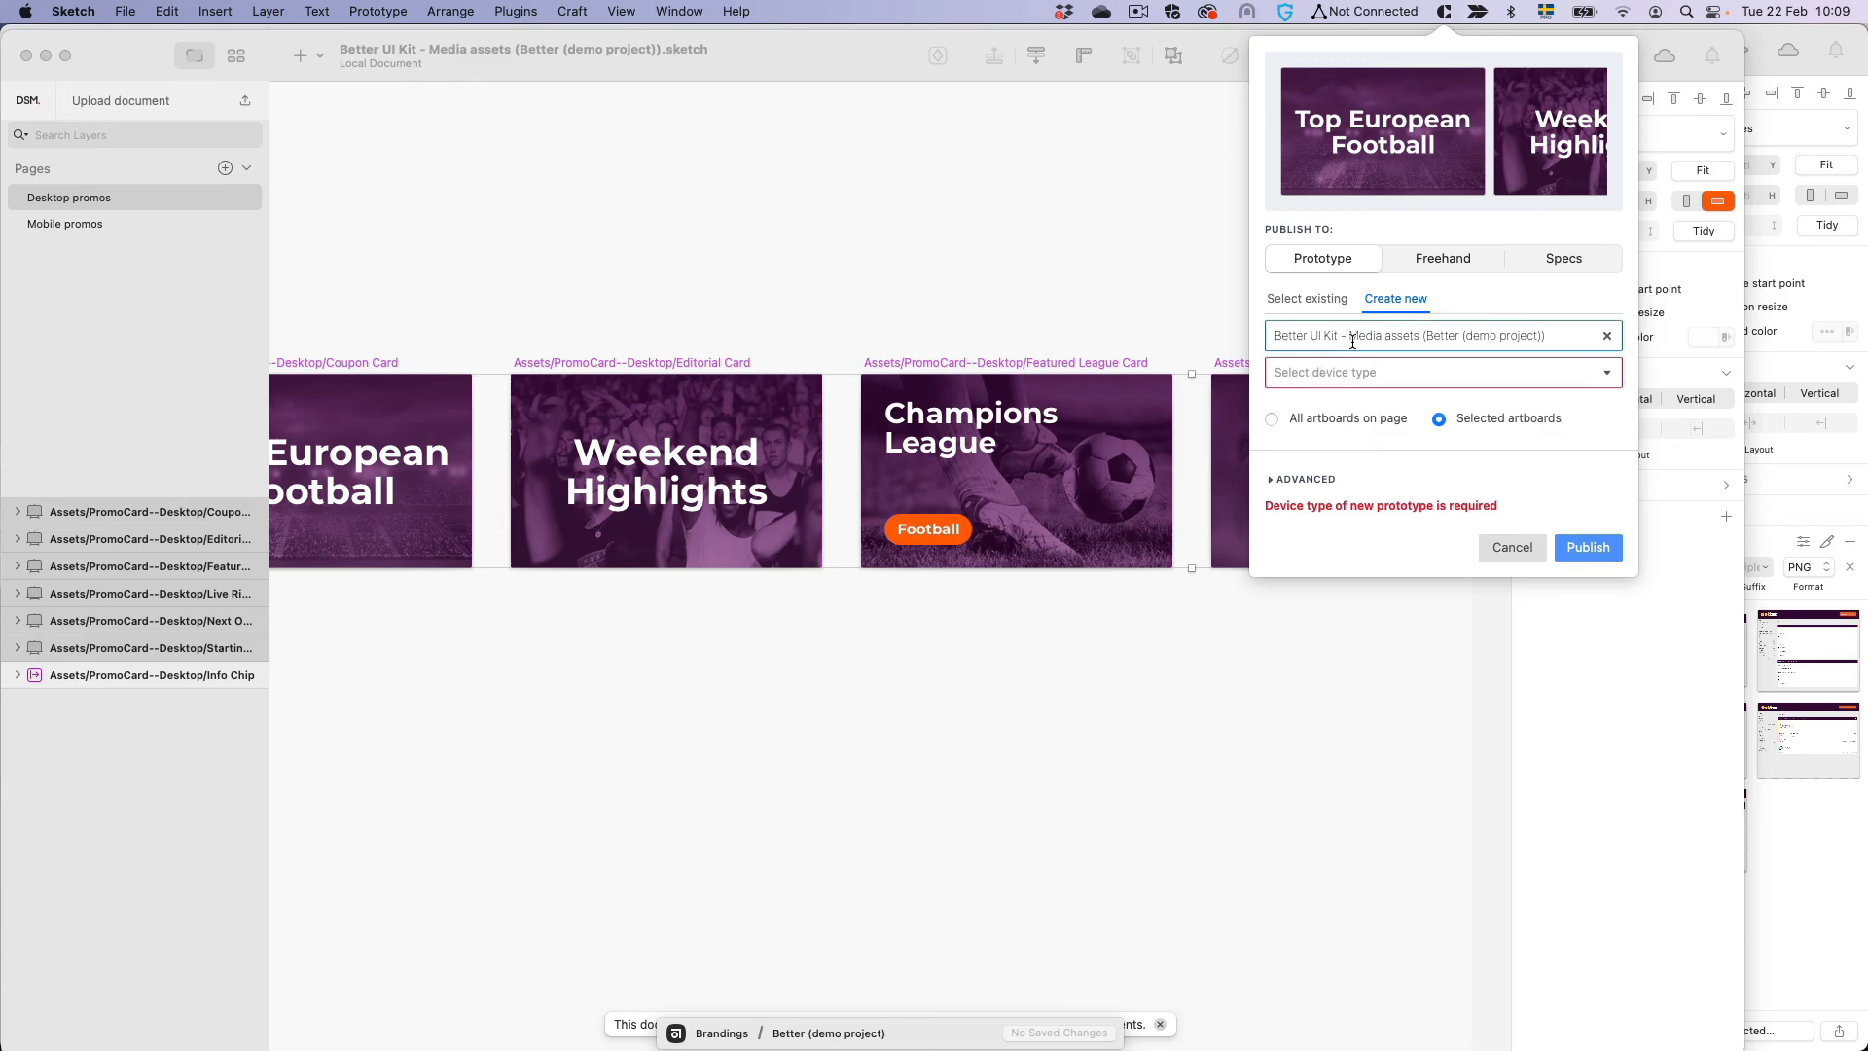
pyautogui.click(1308, 299)
pyautogui.click(1305, 335)
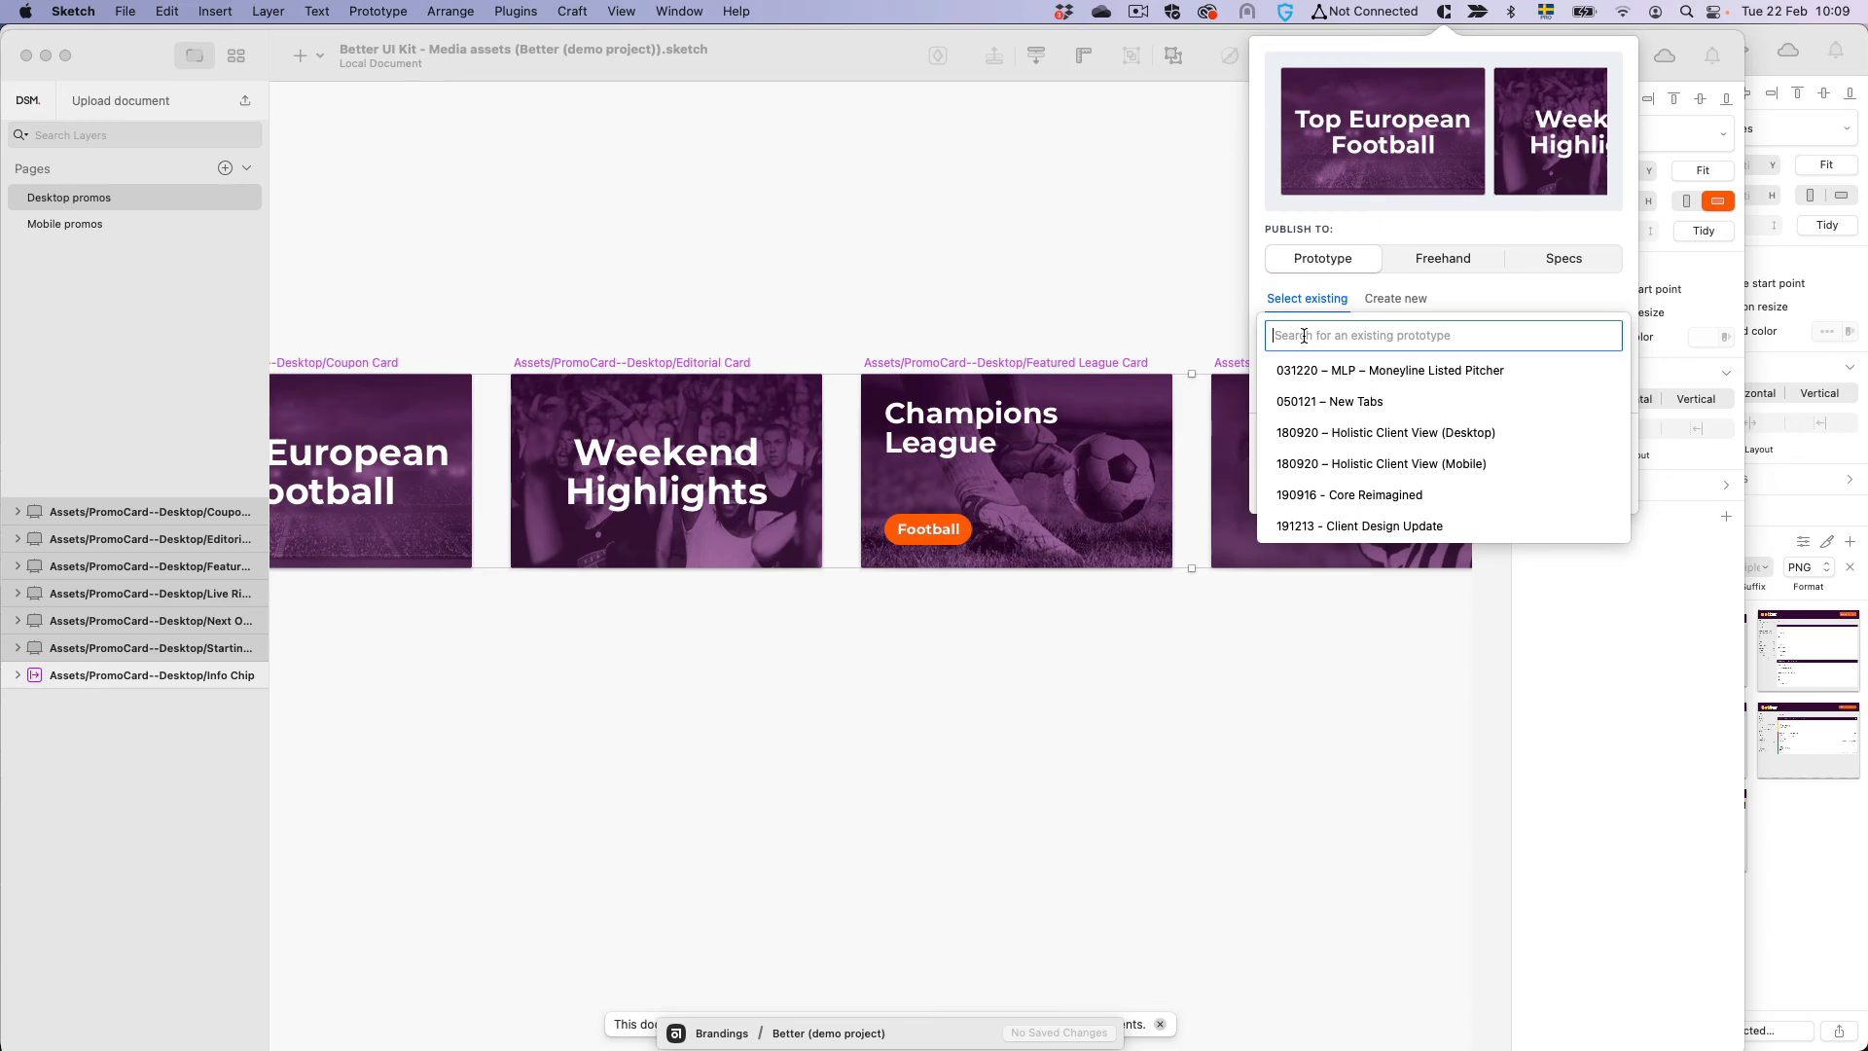
pyautogui.write('Better')
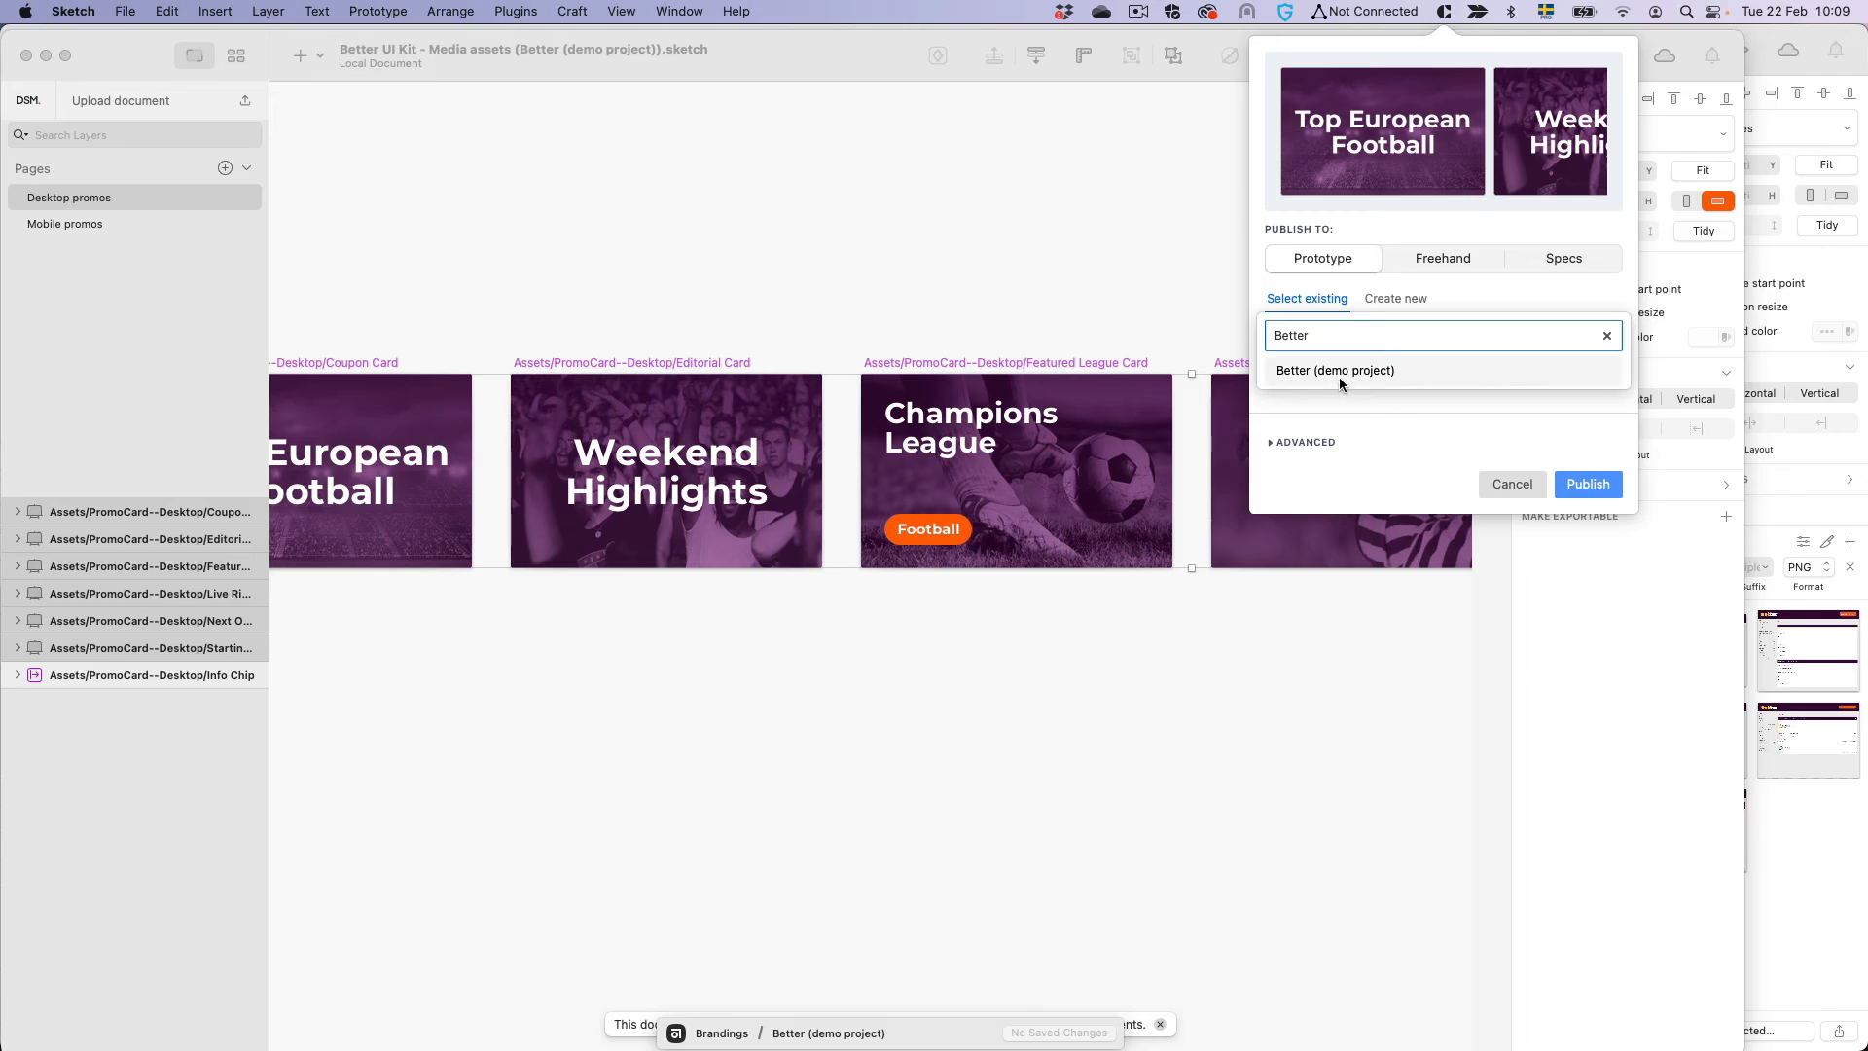
pyautogui.click(1339, 379)
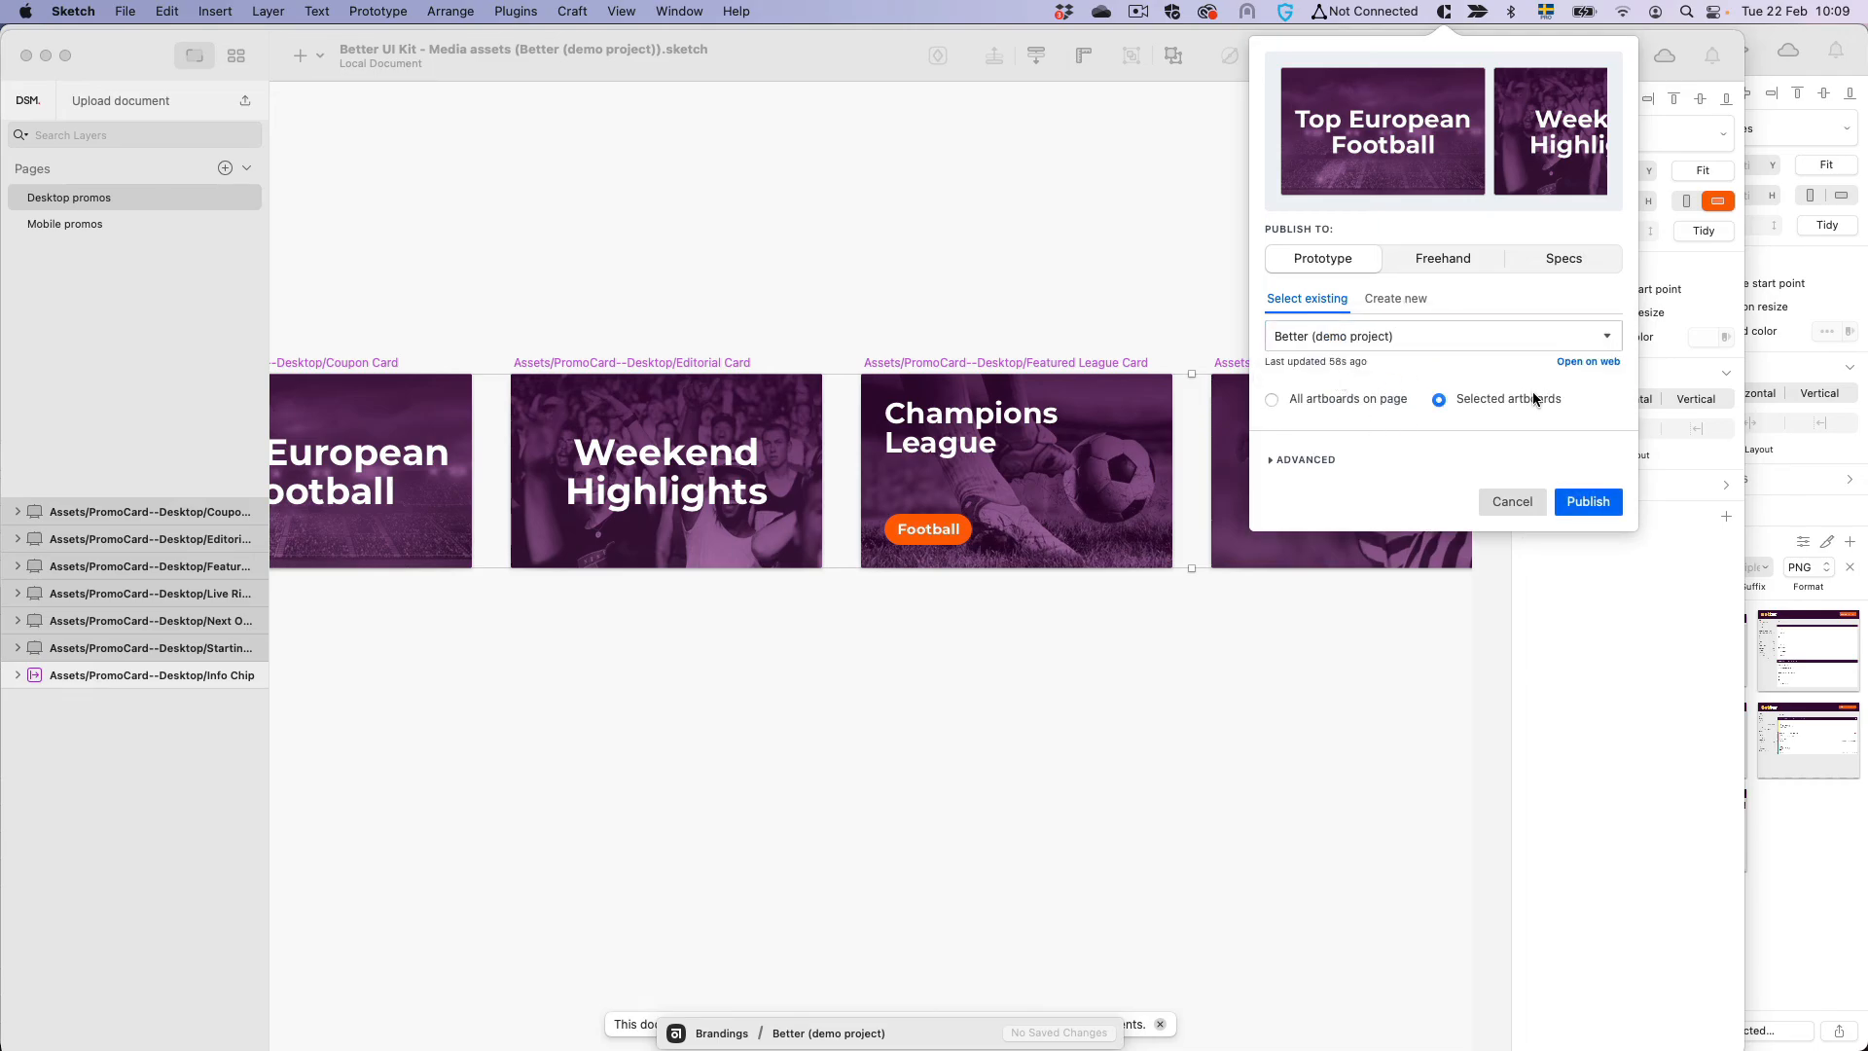
pyautogui.click(1586, 506)
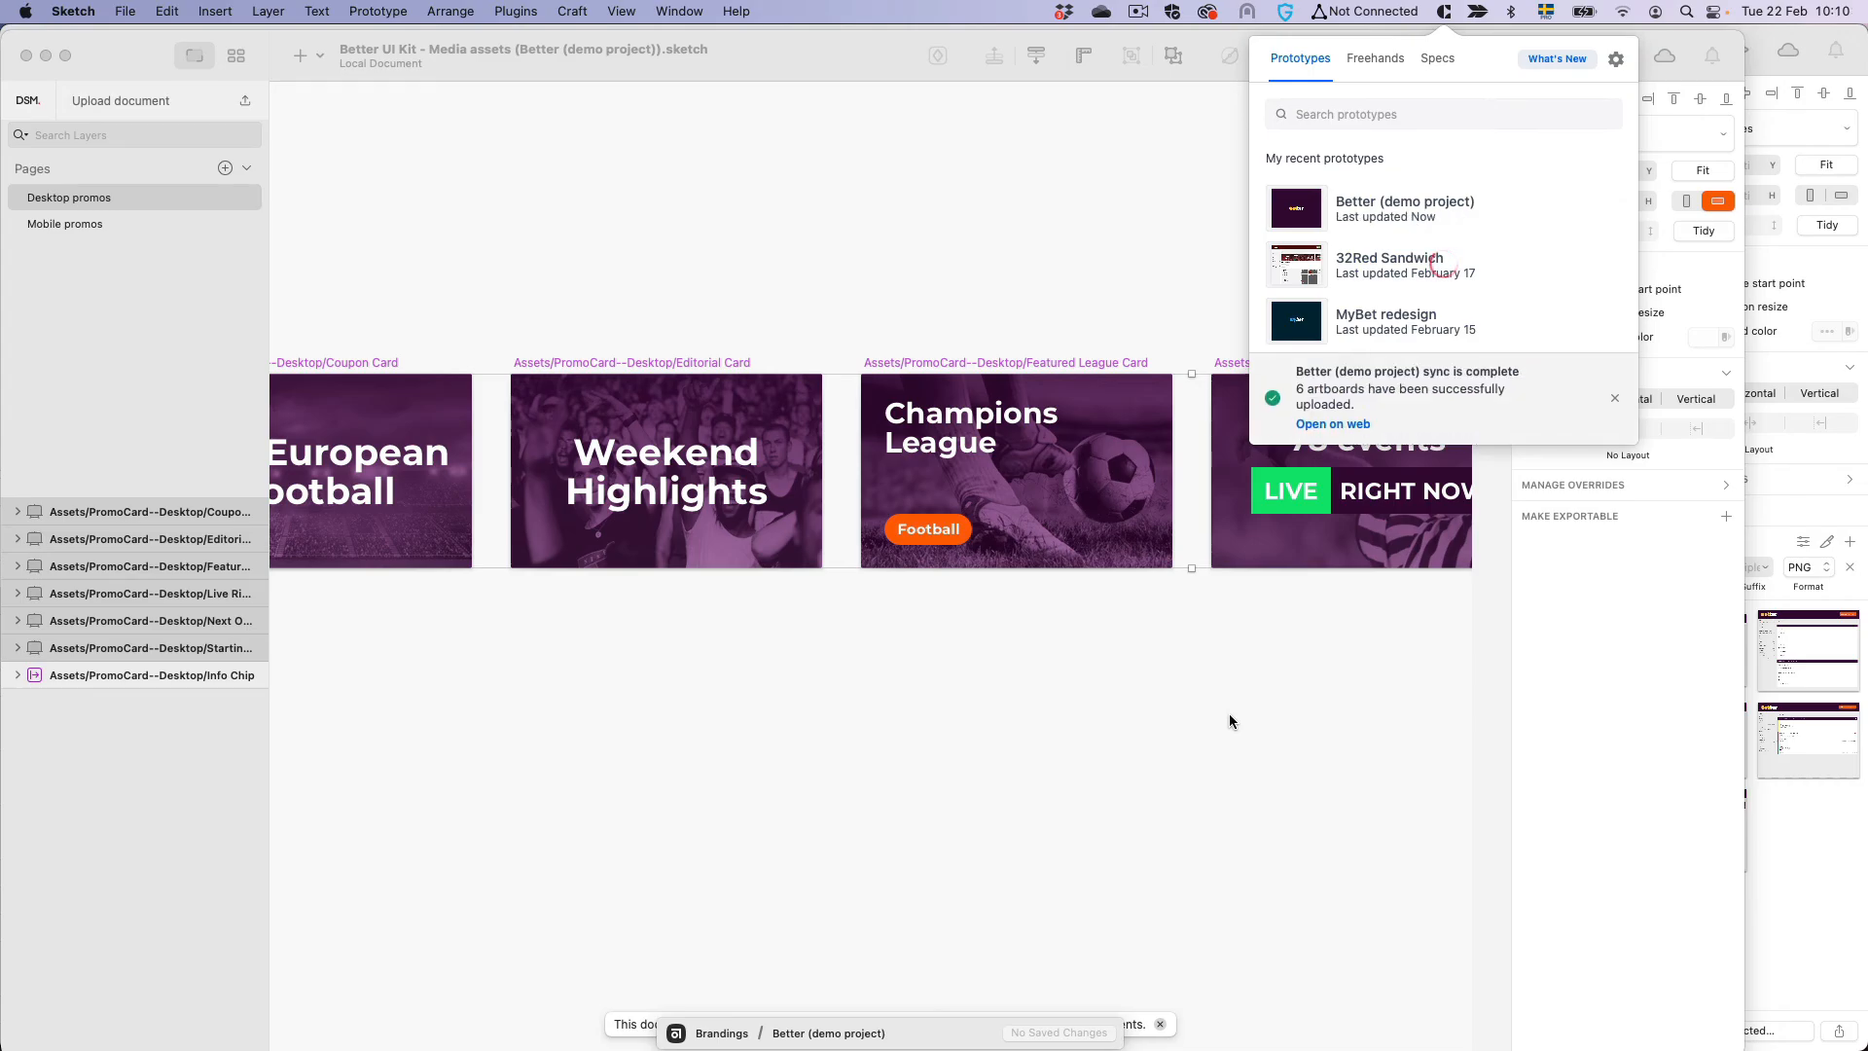
# Step: In InVision, move the six new PromoCard screens into Promo cards, then return to Sketch
pyautogui.press('super+Tab')
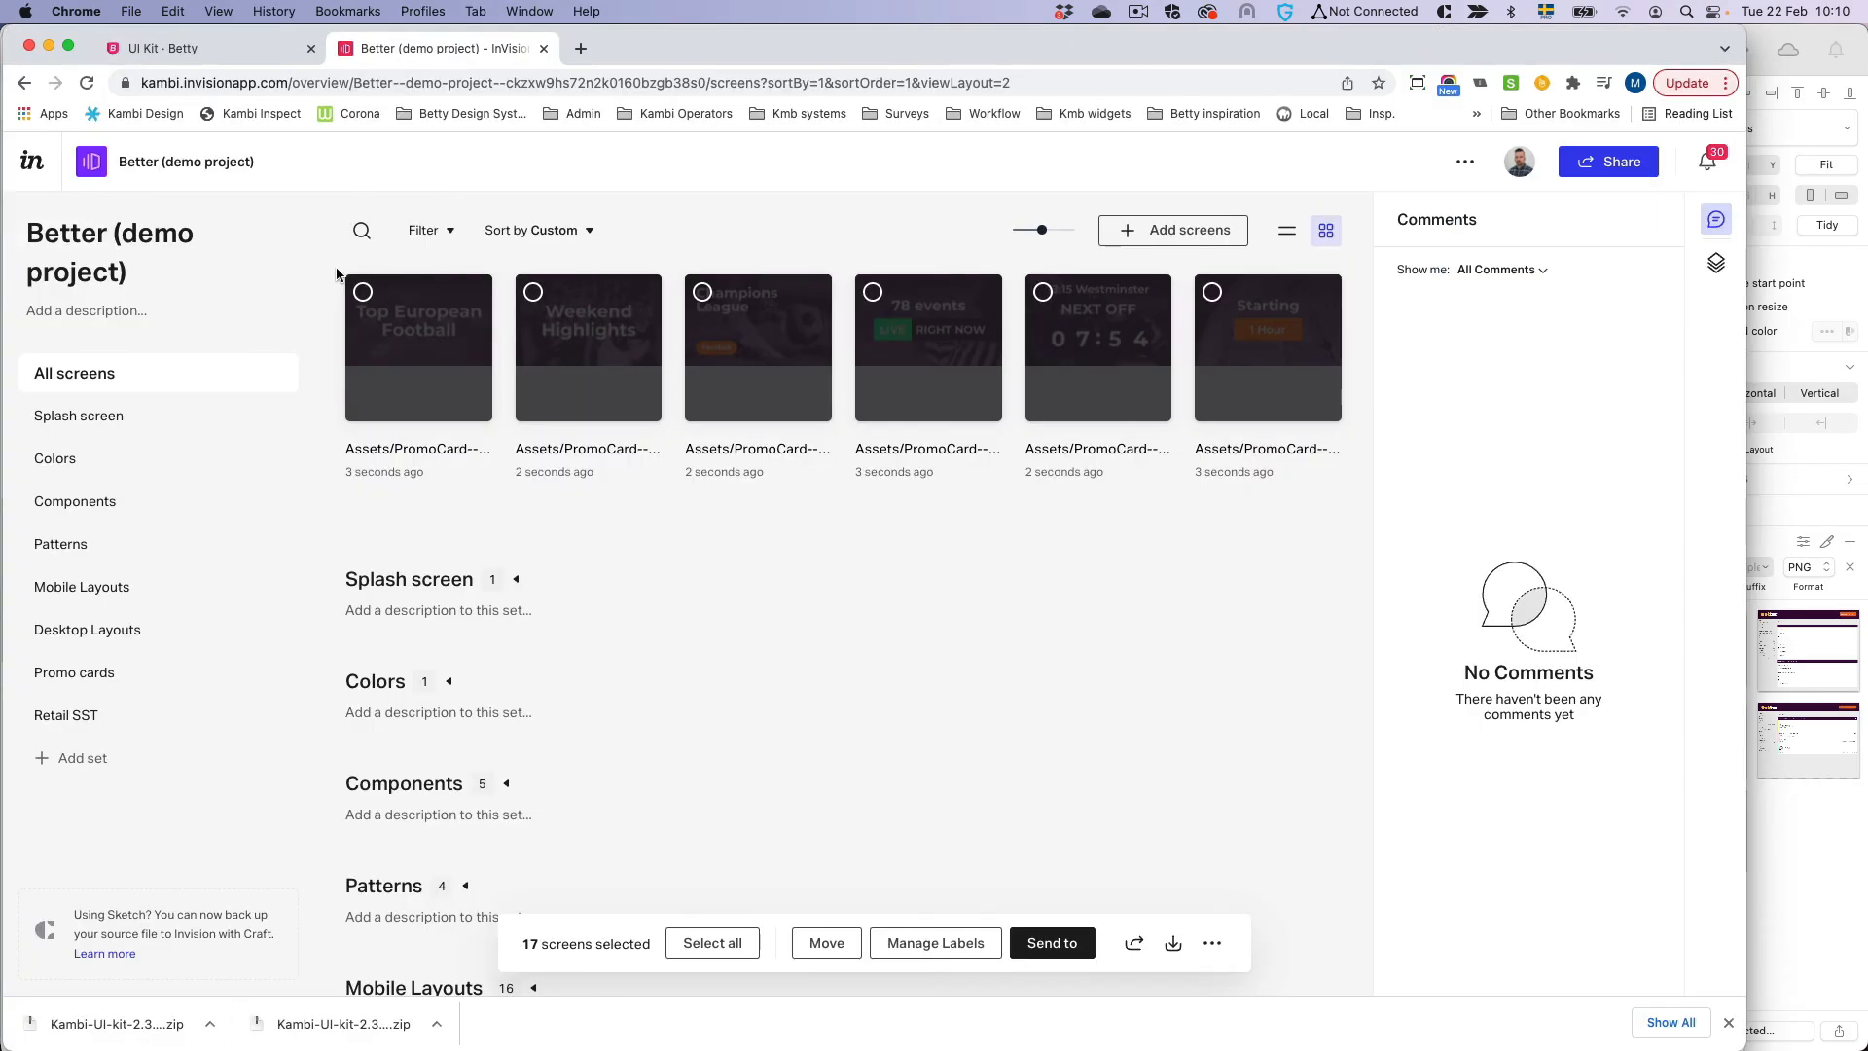
pyautogui.moveTo(338, 275); pyautogui.dragTo(1352, 498)
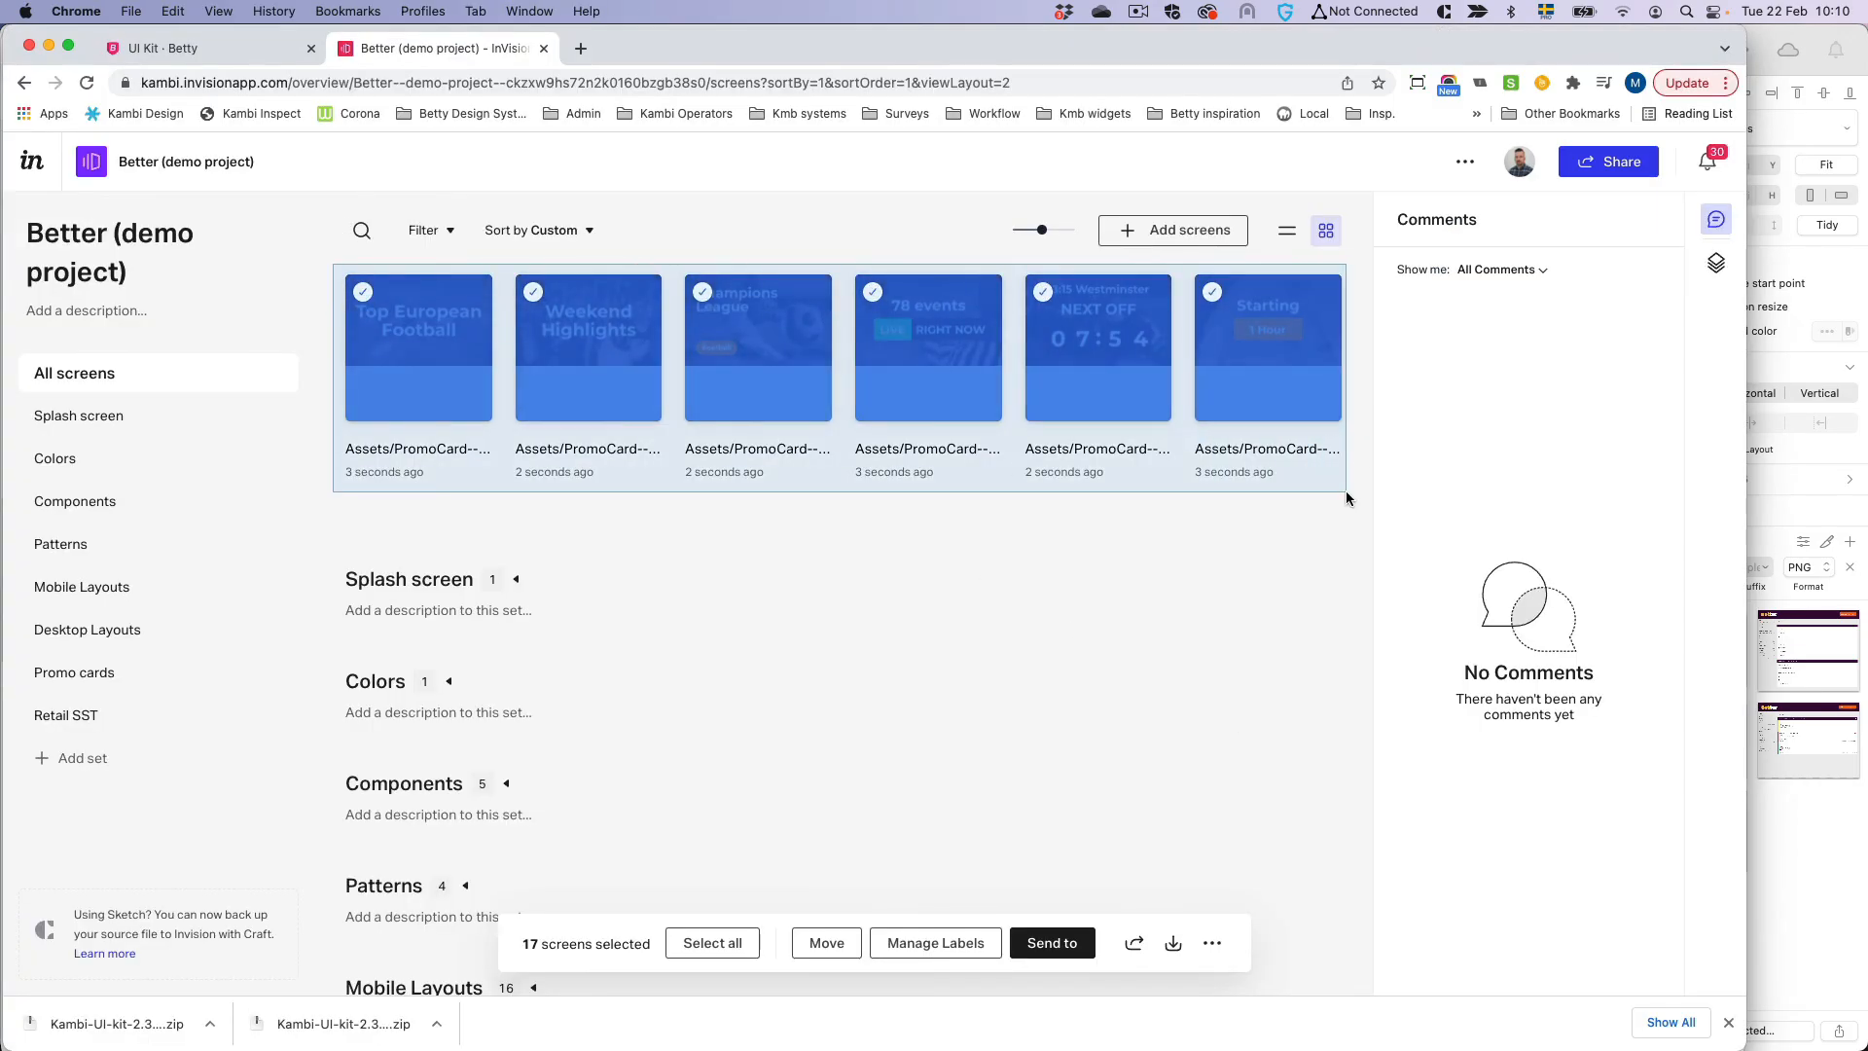
pyautogui.click(815, 940)
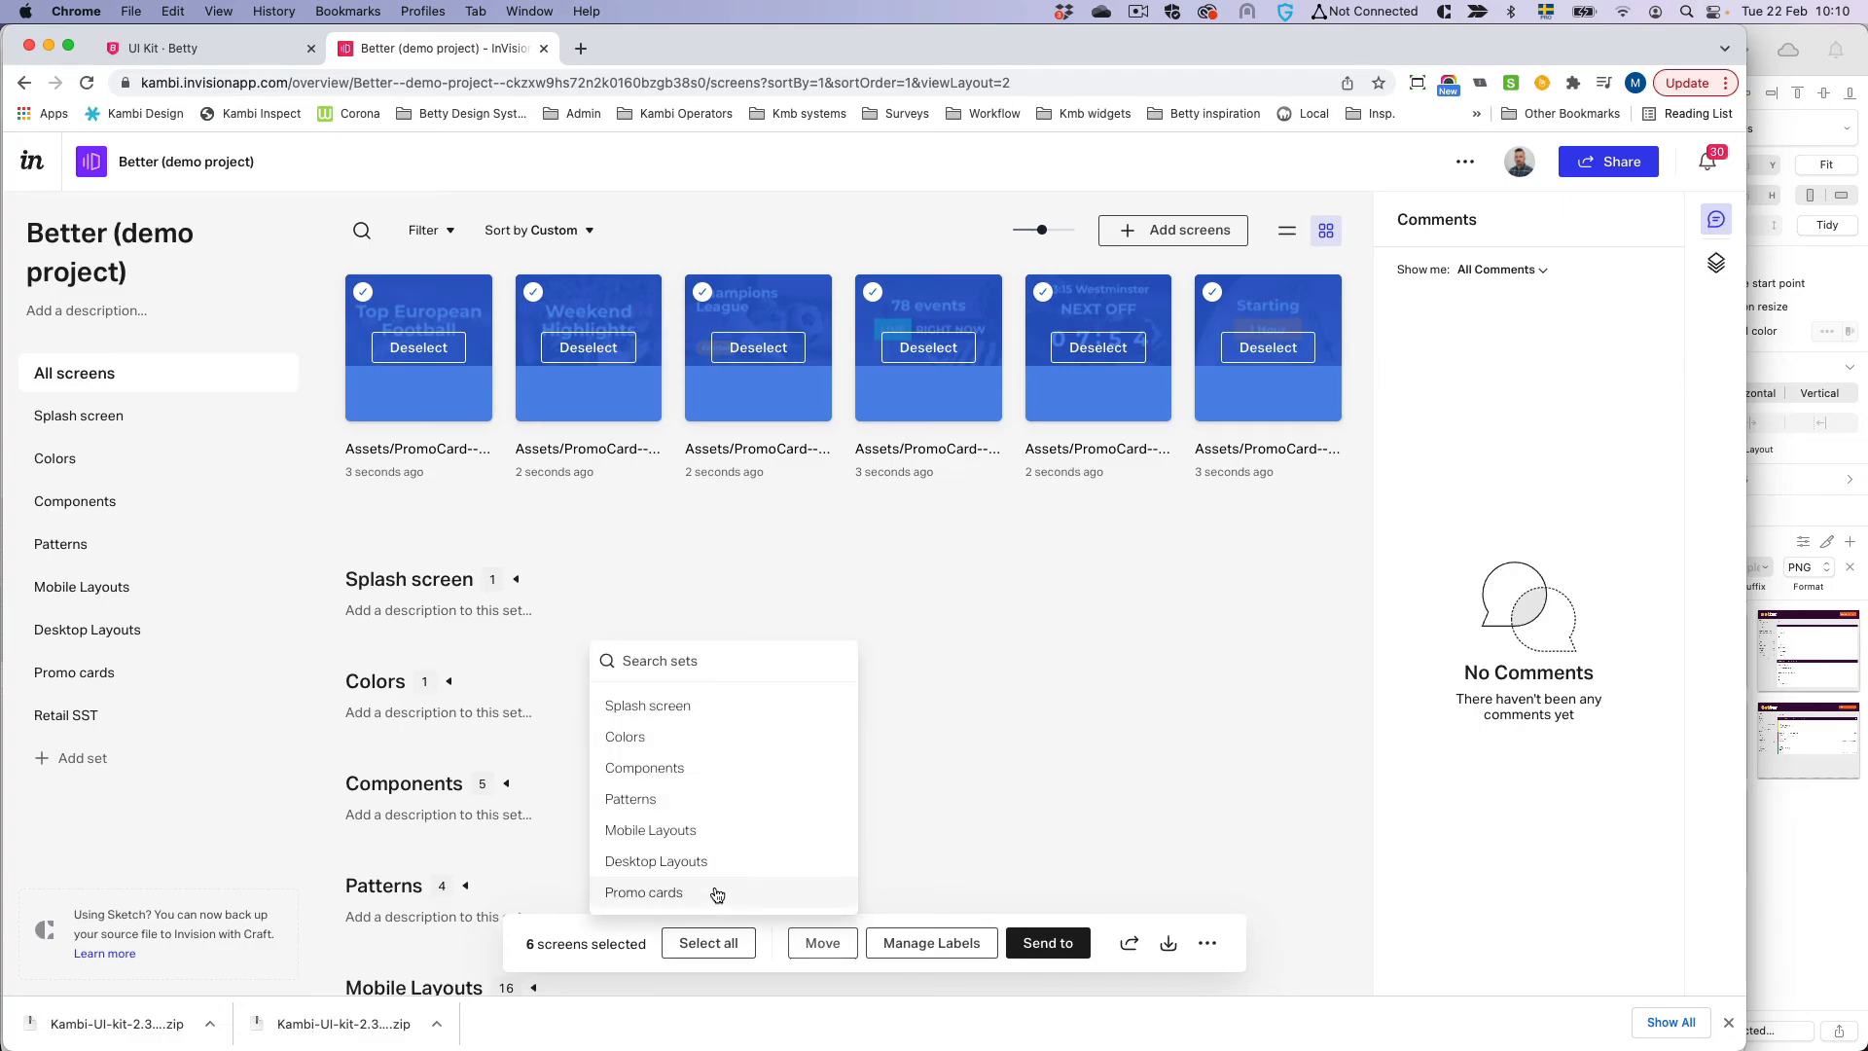
pyautogui.click(717, 894)
pyautogui.press('super+Tab')
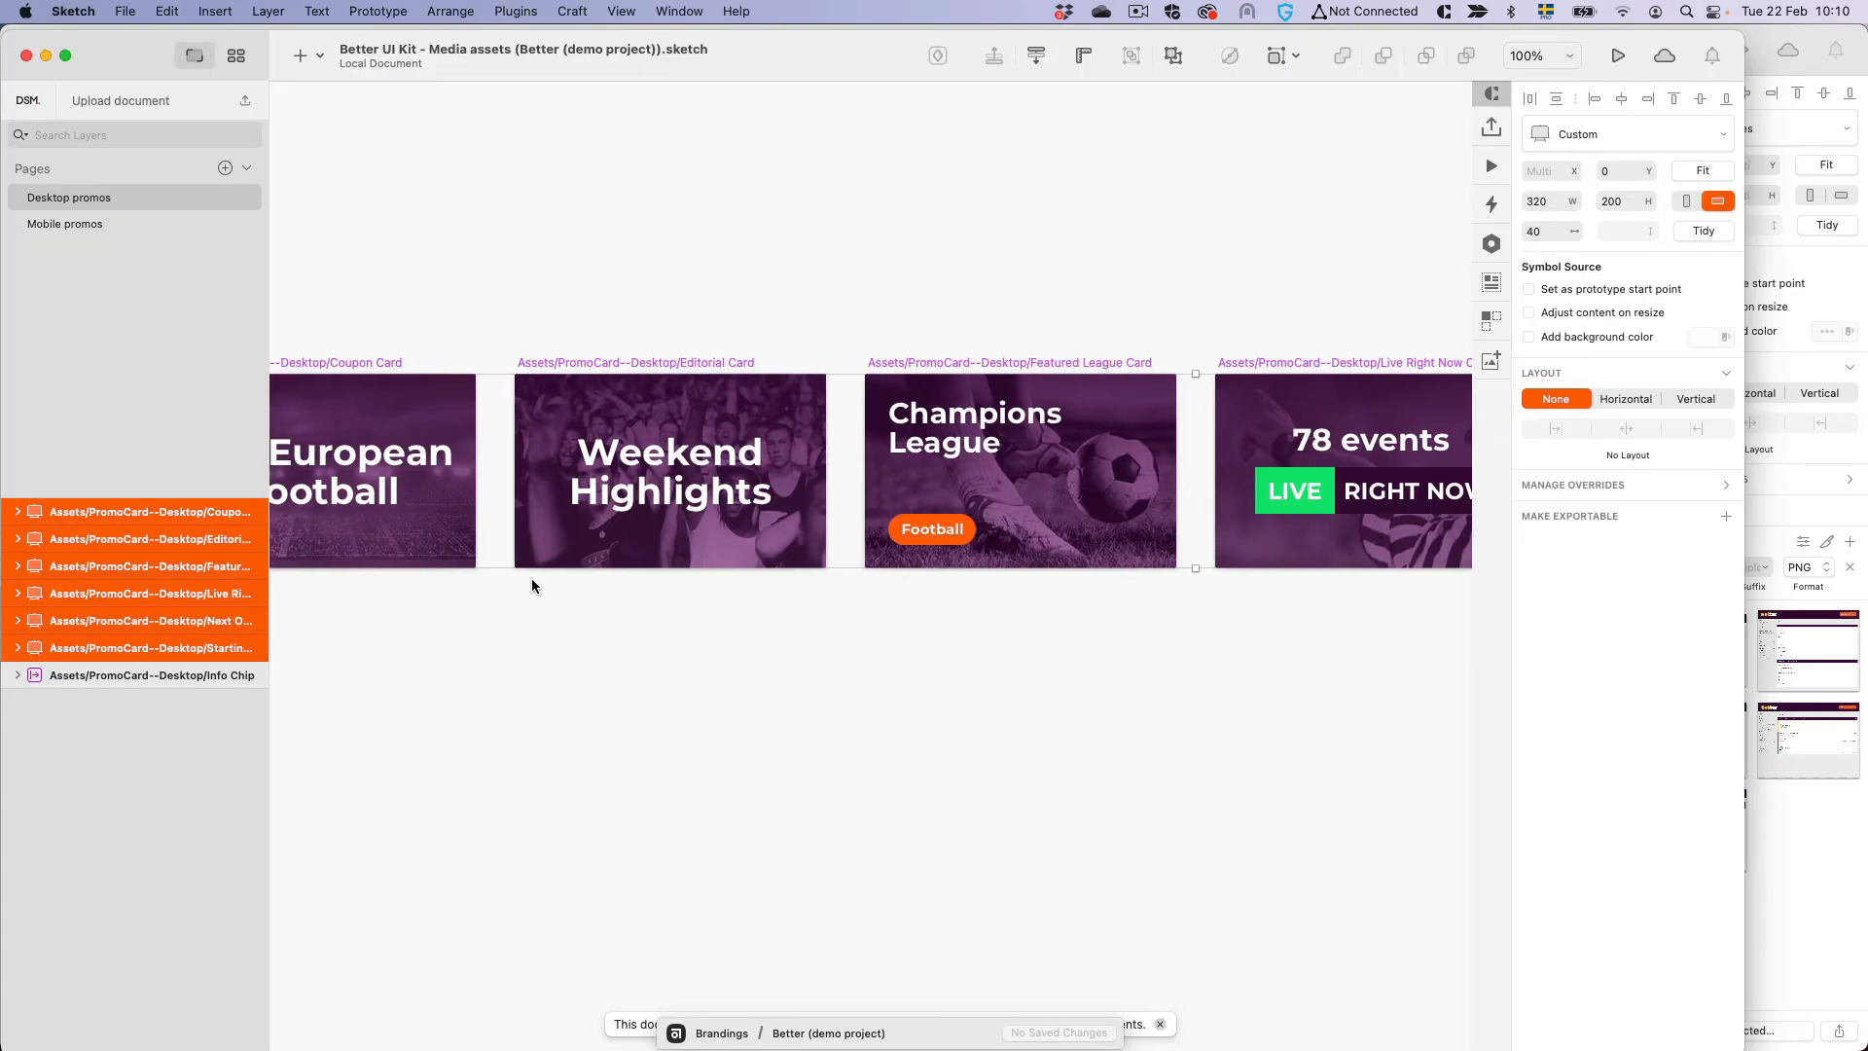
# Step: On the Mobile promos page, select all six promo cards and publish them to Better (demo project)
pyautogui.click(39, 224)
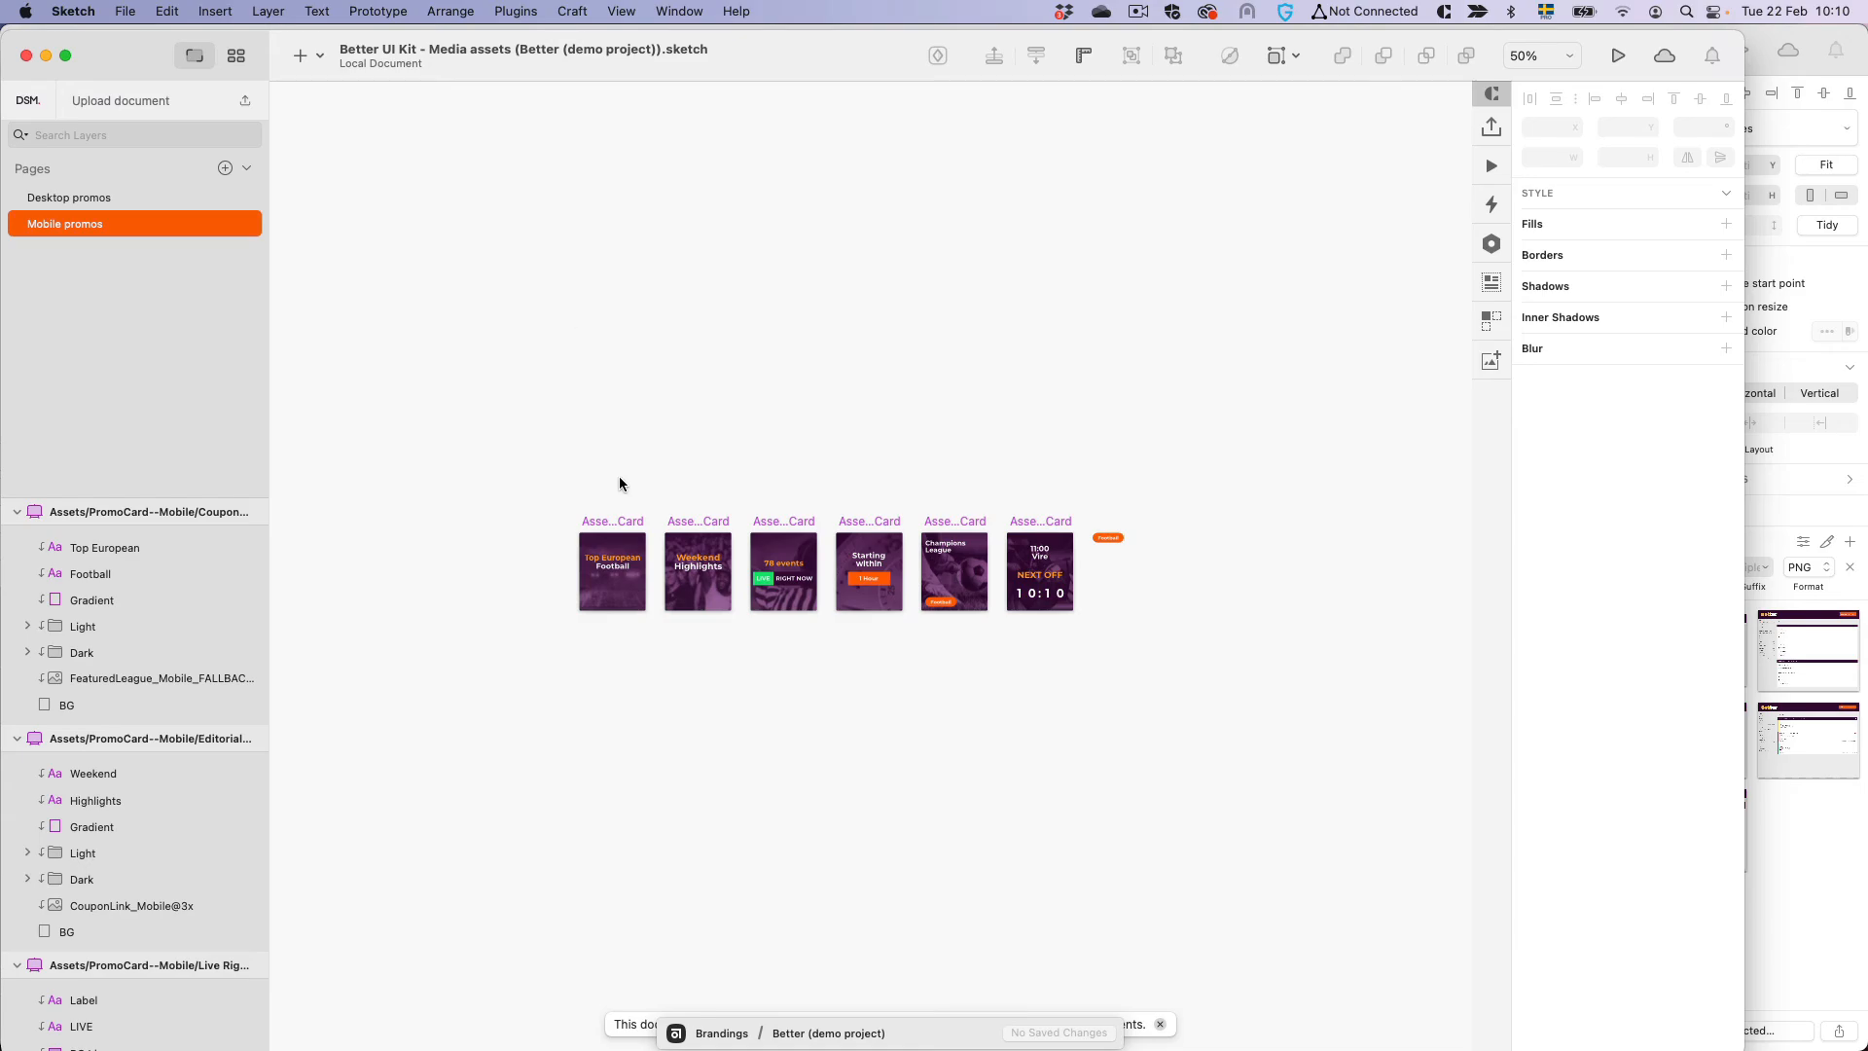
pyautogui.click(613, 569)
pyautogui.keyDown('shift'); pyautogui.click(697, 569); pyautogui.keyUp('shift')
pyautogui.keyDown('shift'); pyautogui.click(783, 569); pyautogui.keyUp('shift')
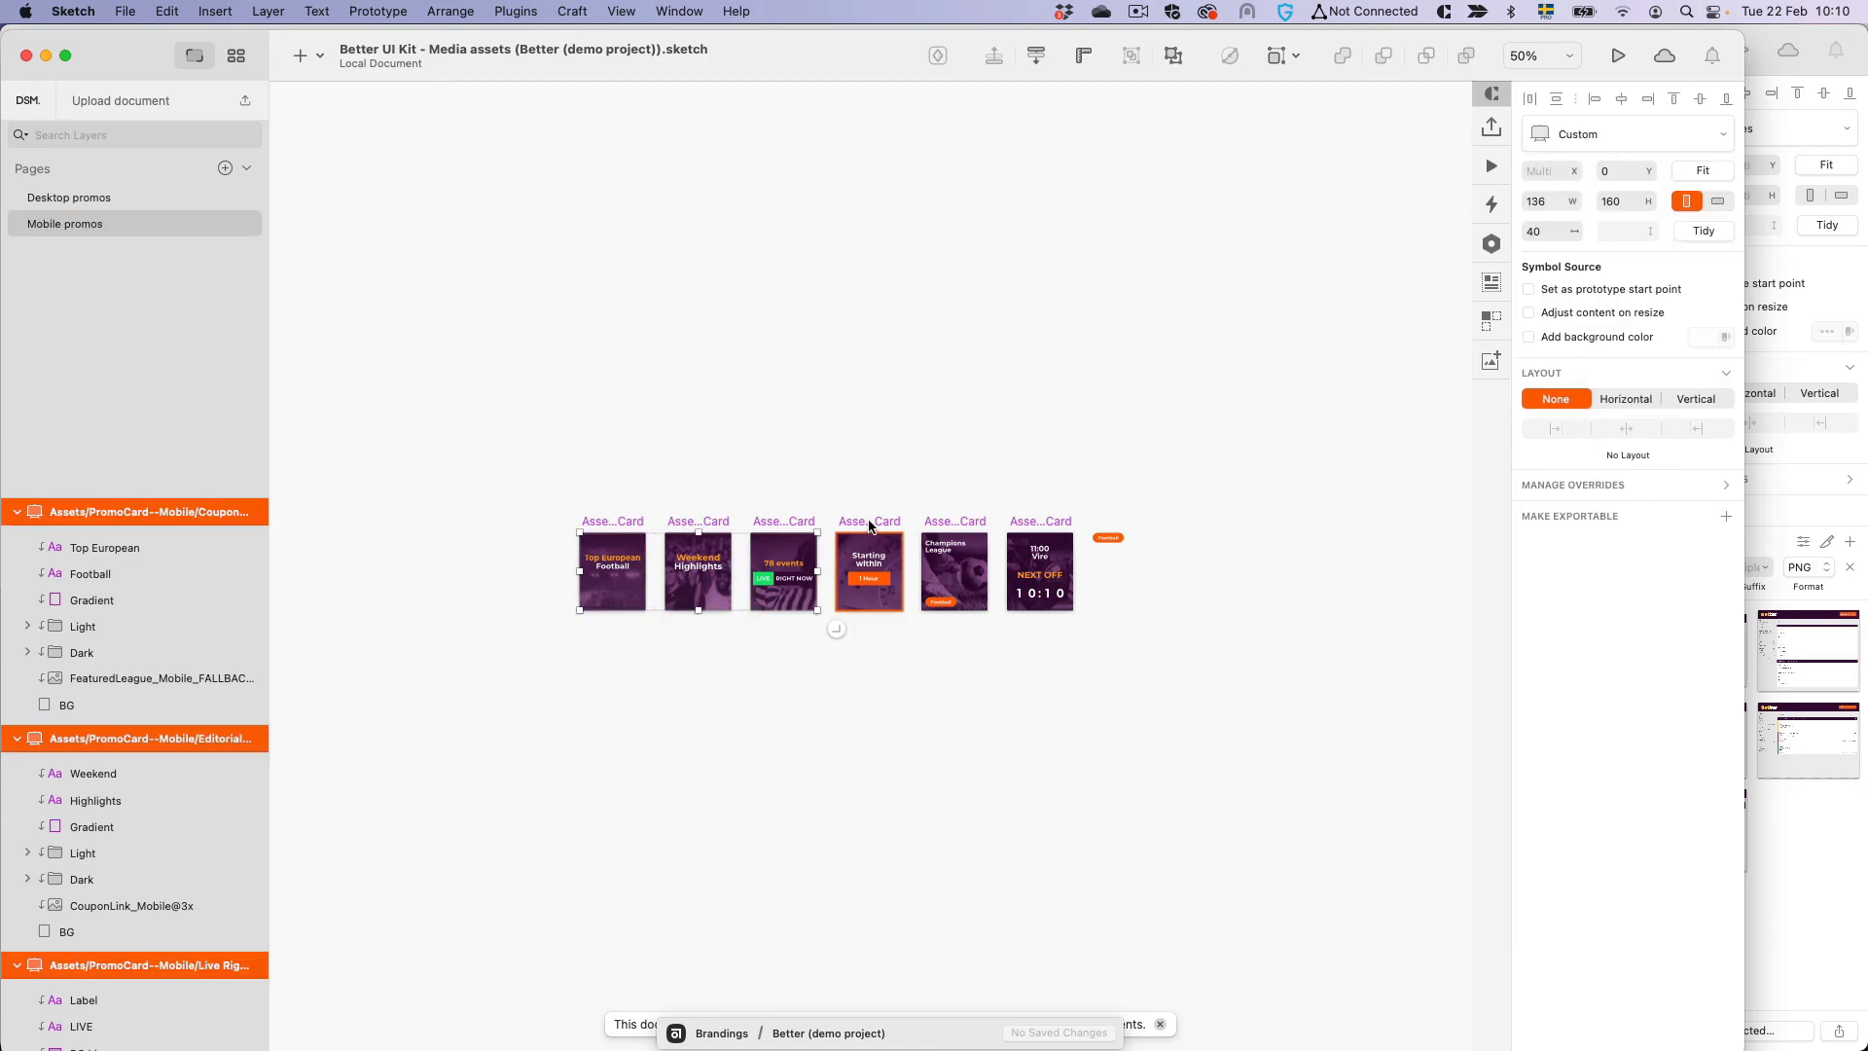
pyautogui.keyDown('shift'); pyautogui.click(869, 526); pyautogui.keyUp('shift')
pyautogui.keyDown('shift'); pyautogui.click(948, 523); pyautogui.keyUp('shift')
pyautogui.keyDown('shift'); pyautogui.click(1017, 524); pyautogui.keyUp('shift')
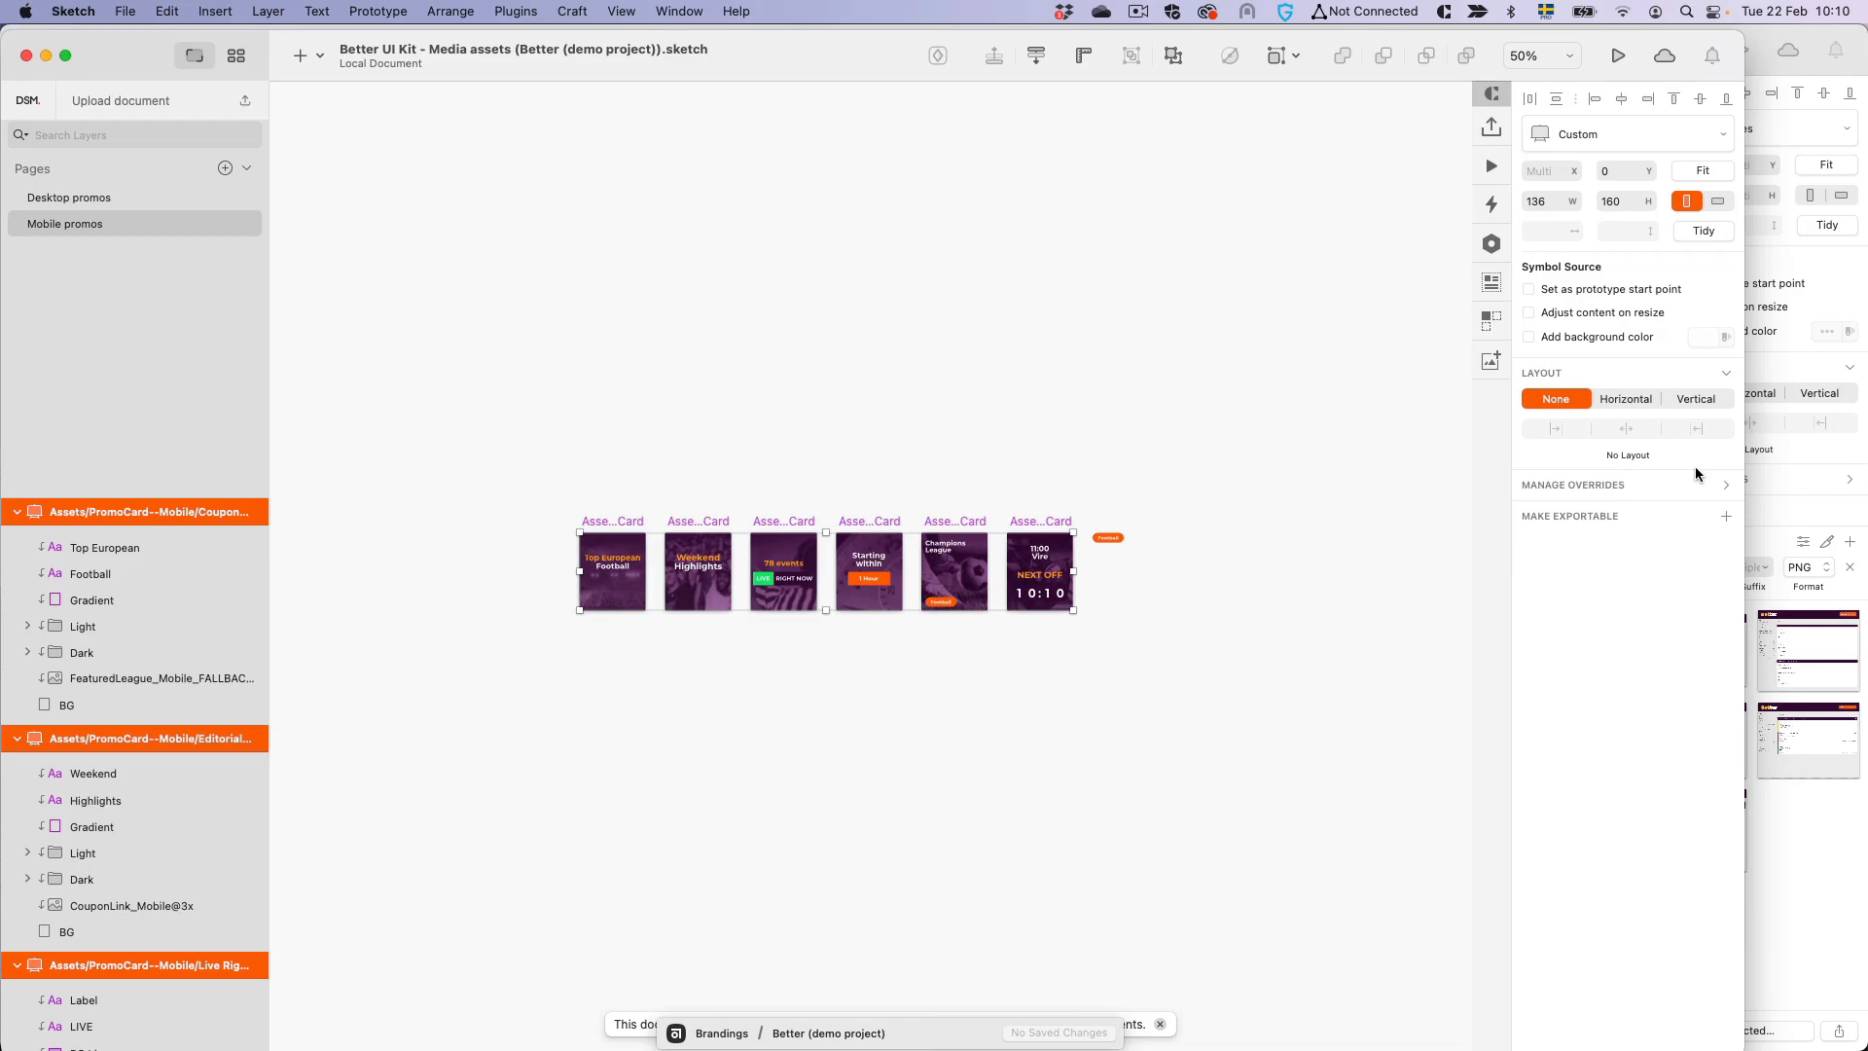
pyautogui.click(1491, 127)
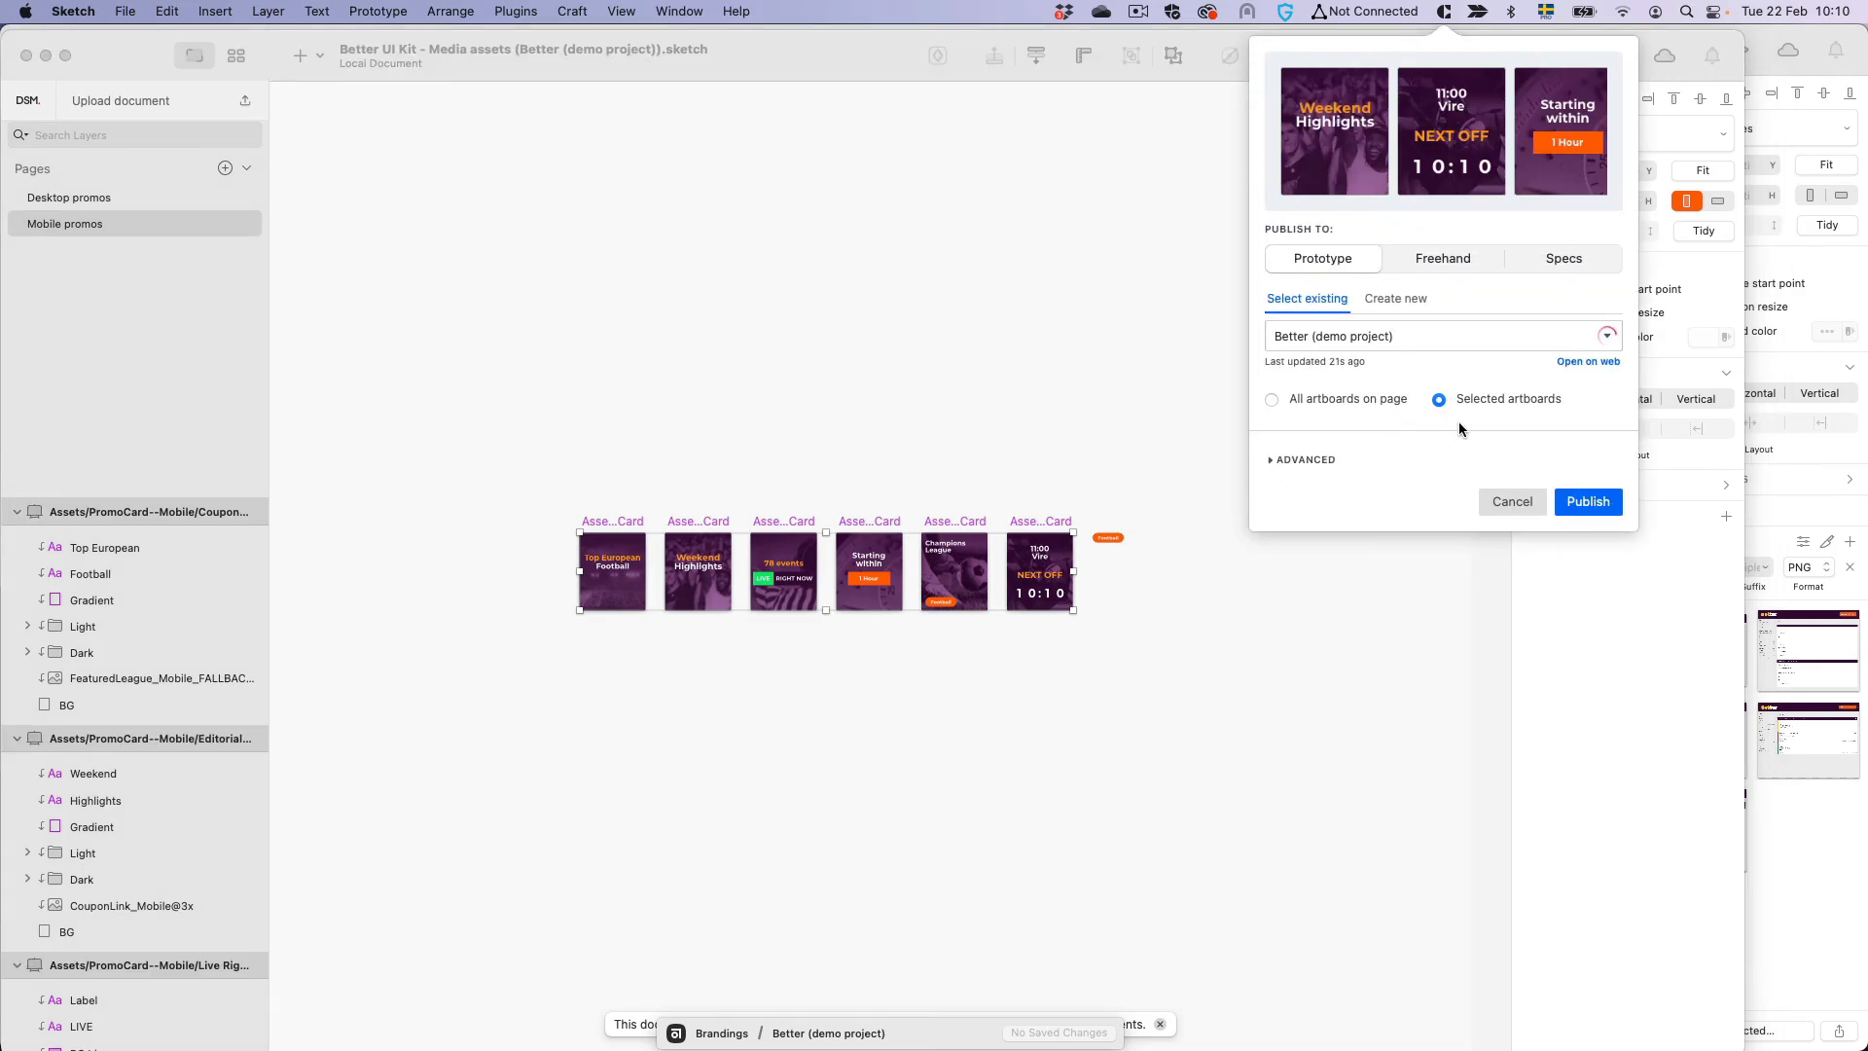
pyautogui.click(1587, 502)
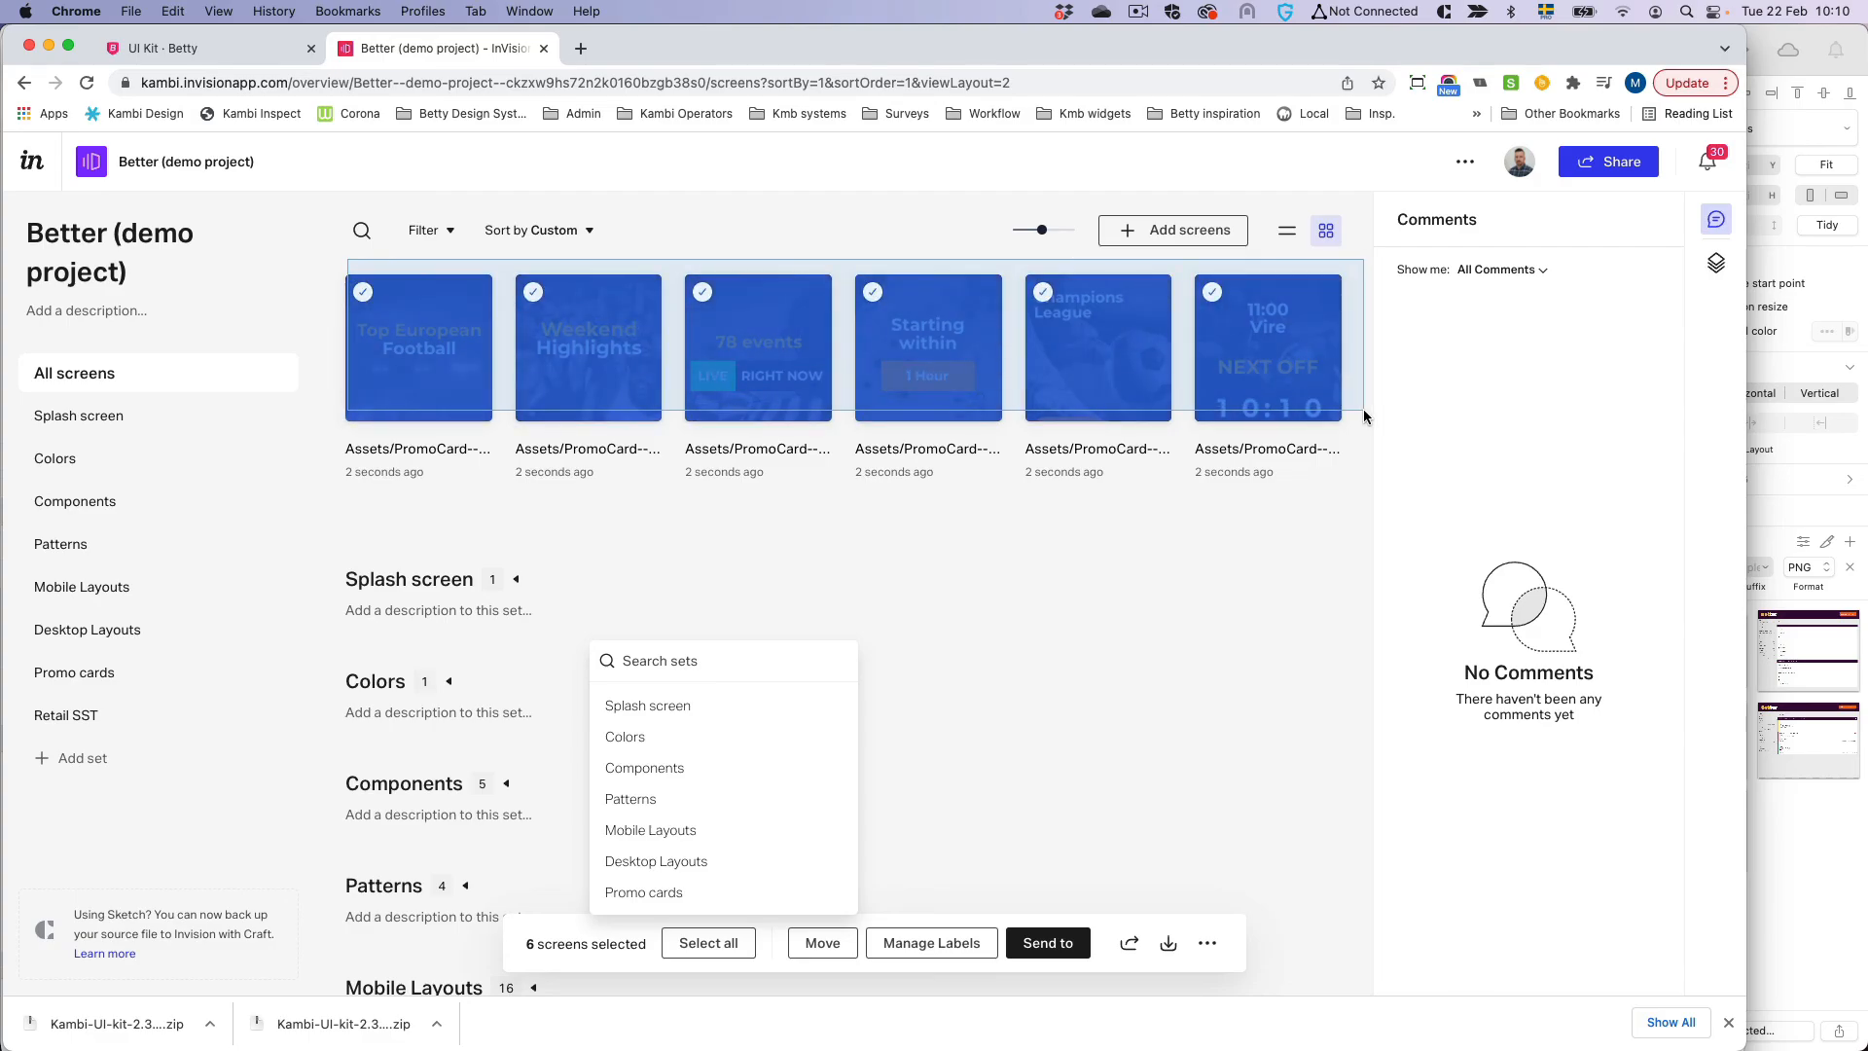
# Step: File the six new mobile promo screens under Promo cards and deselect them
pyautogui.click(822, 943)
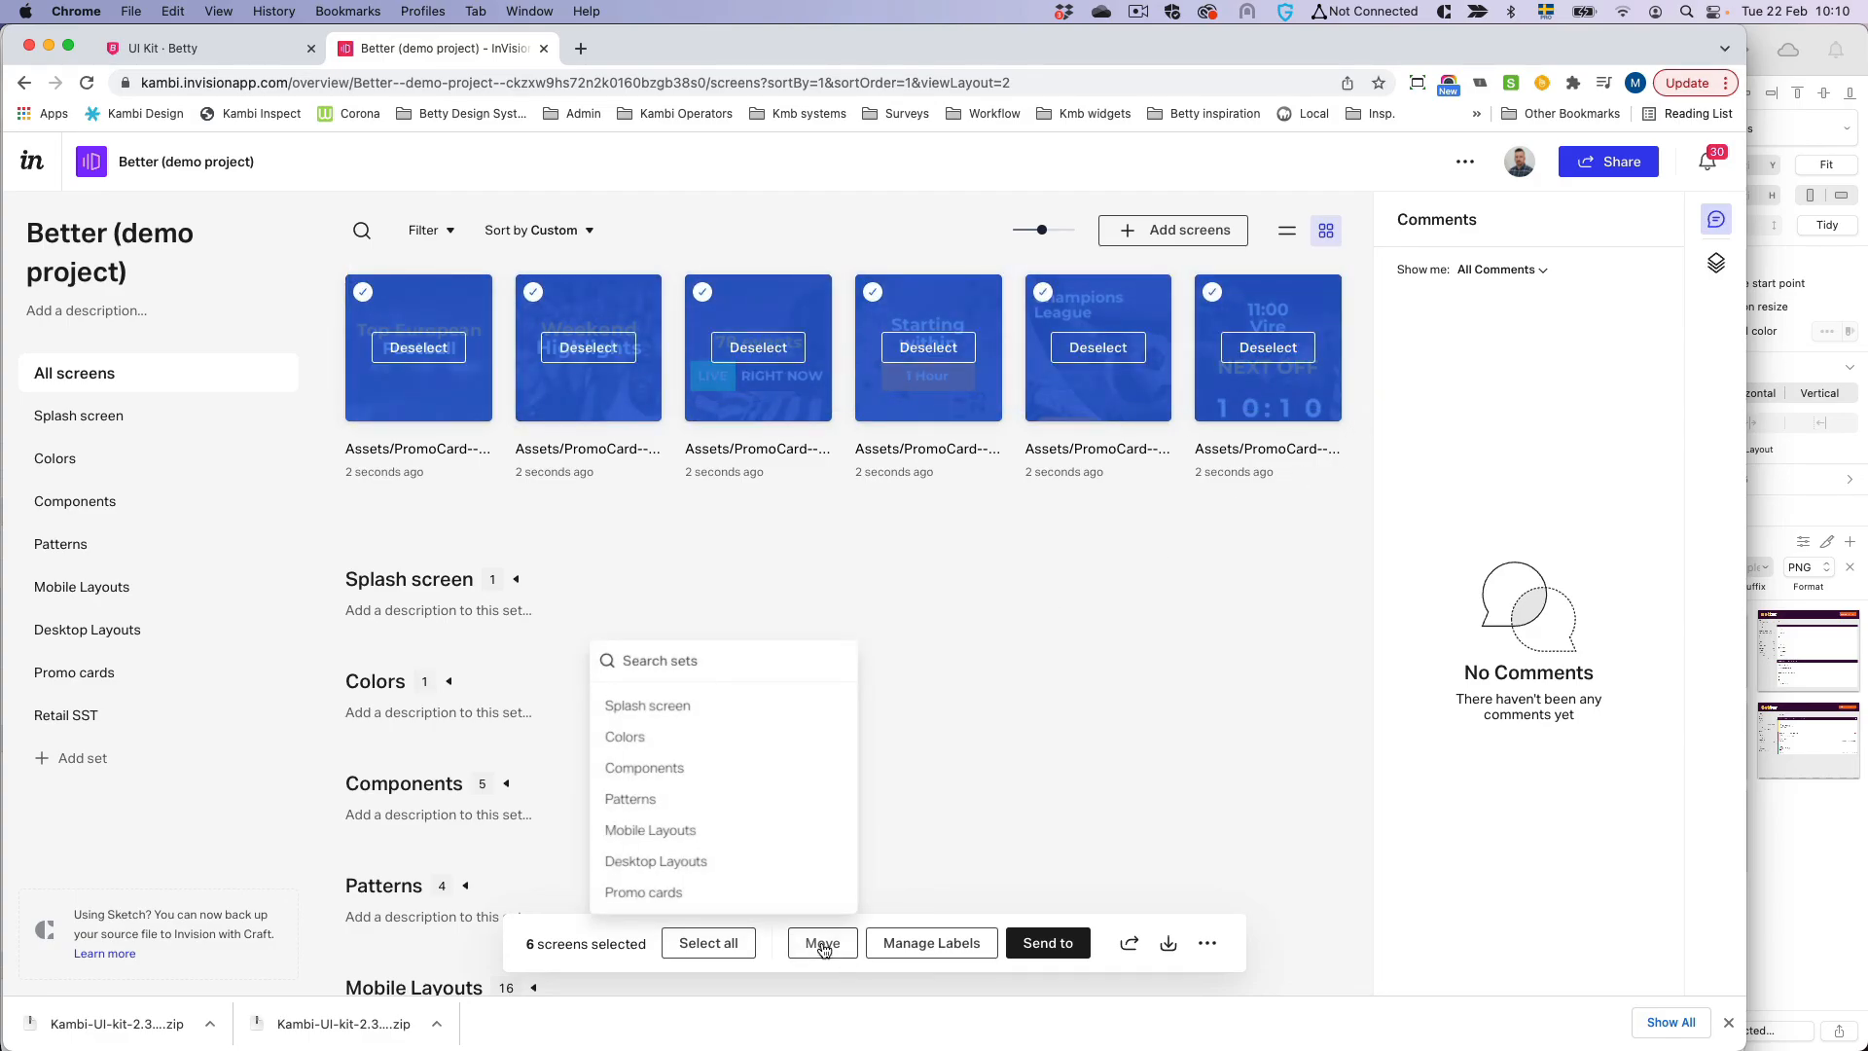
pyautogui.click(721, 890)
pyautogui.scroll(-7, 1017, 816)
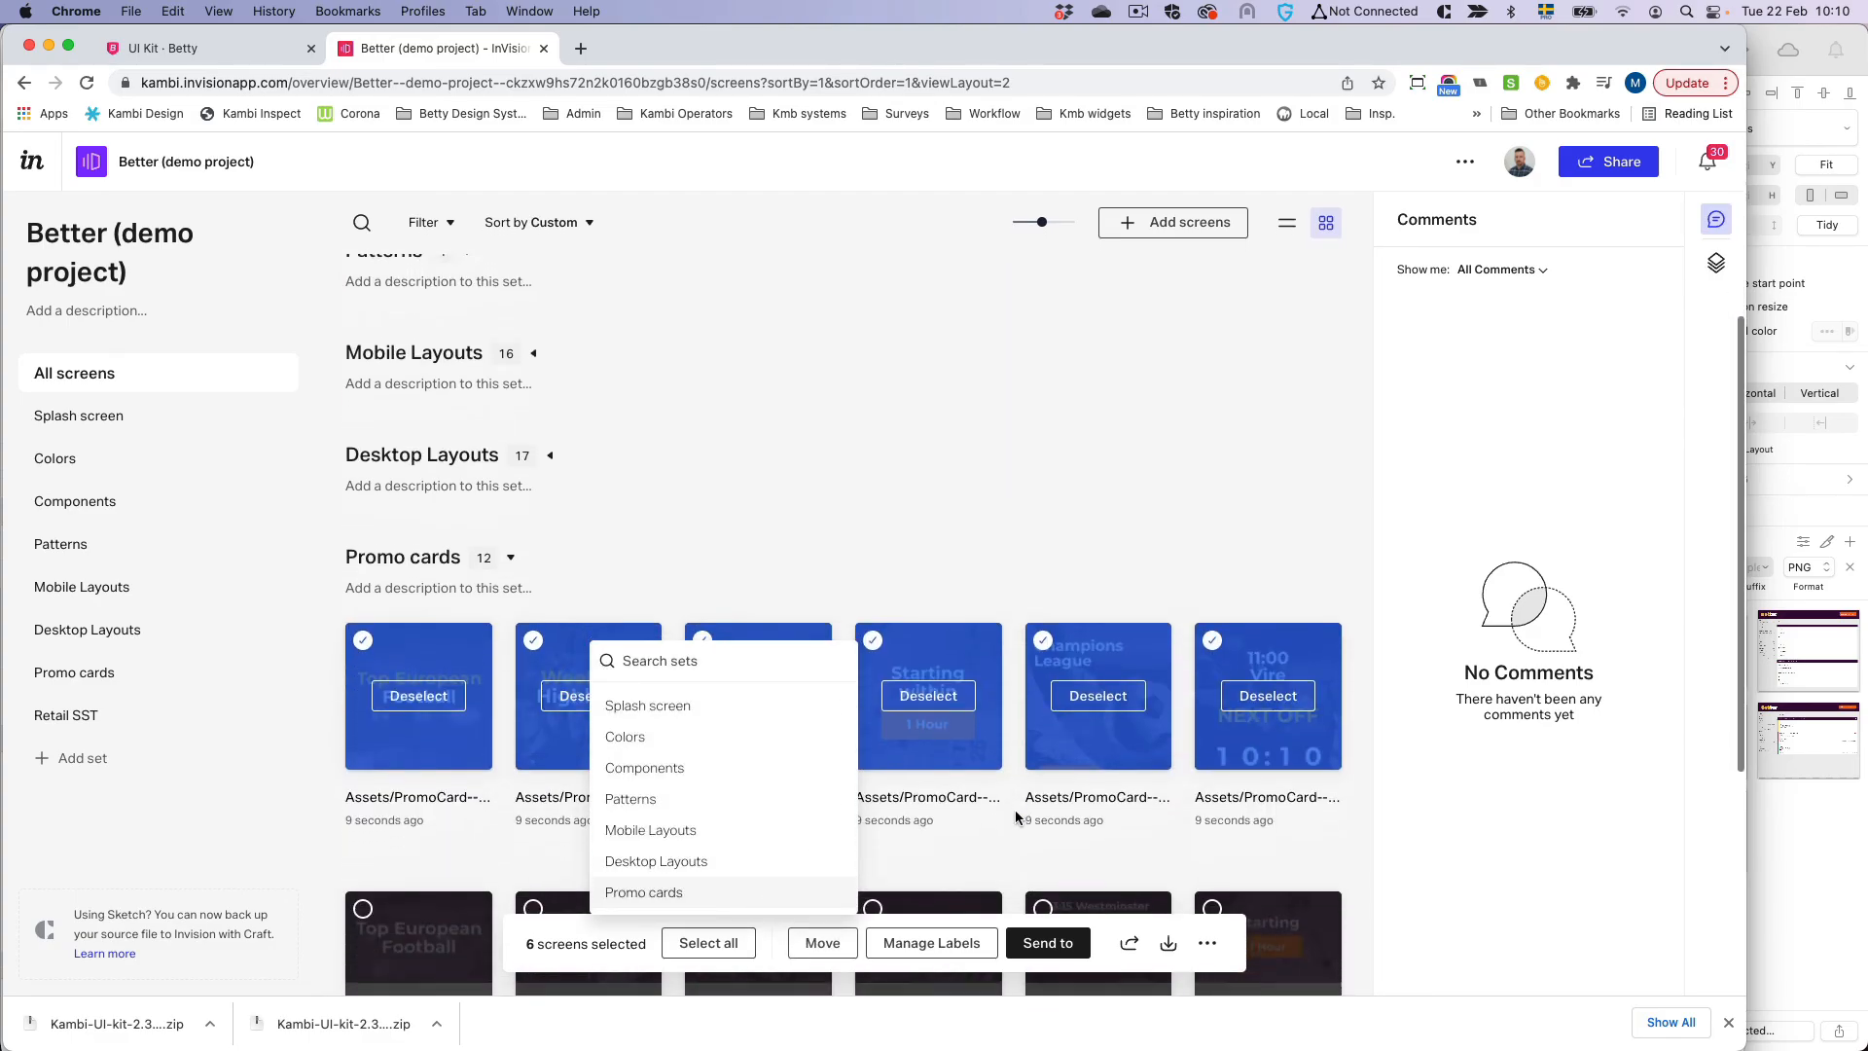
pyautogui.scroll(1, 1173, 681)
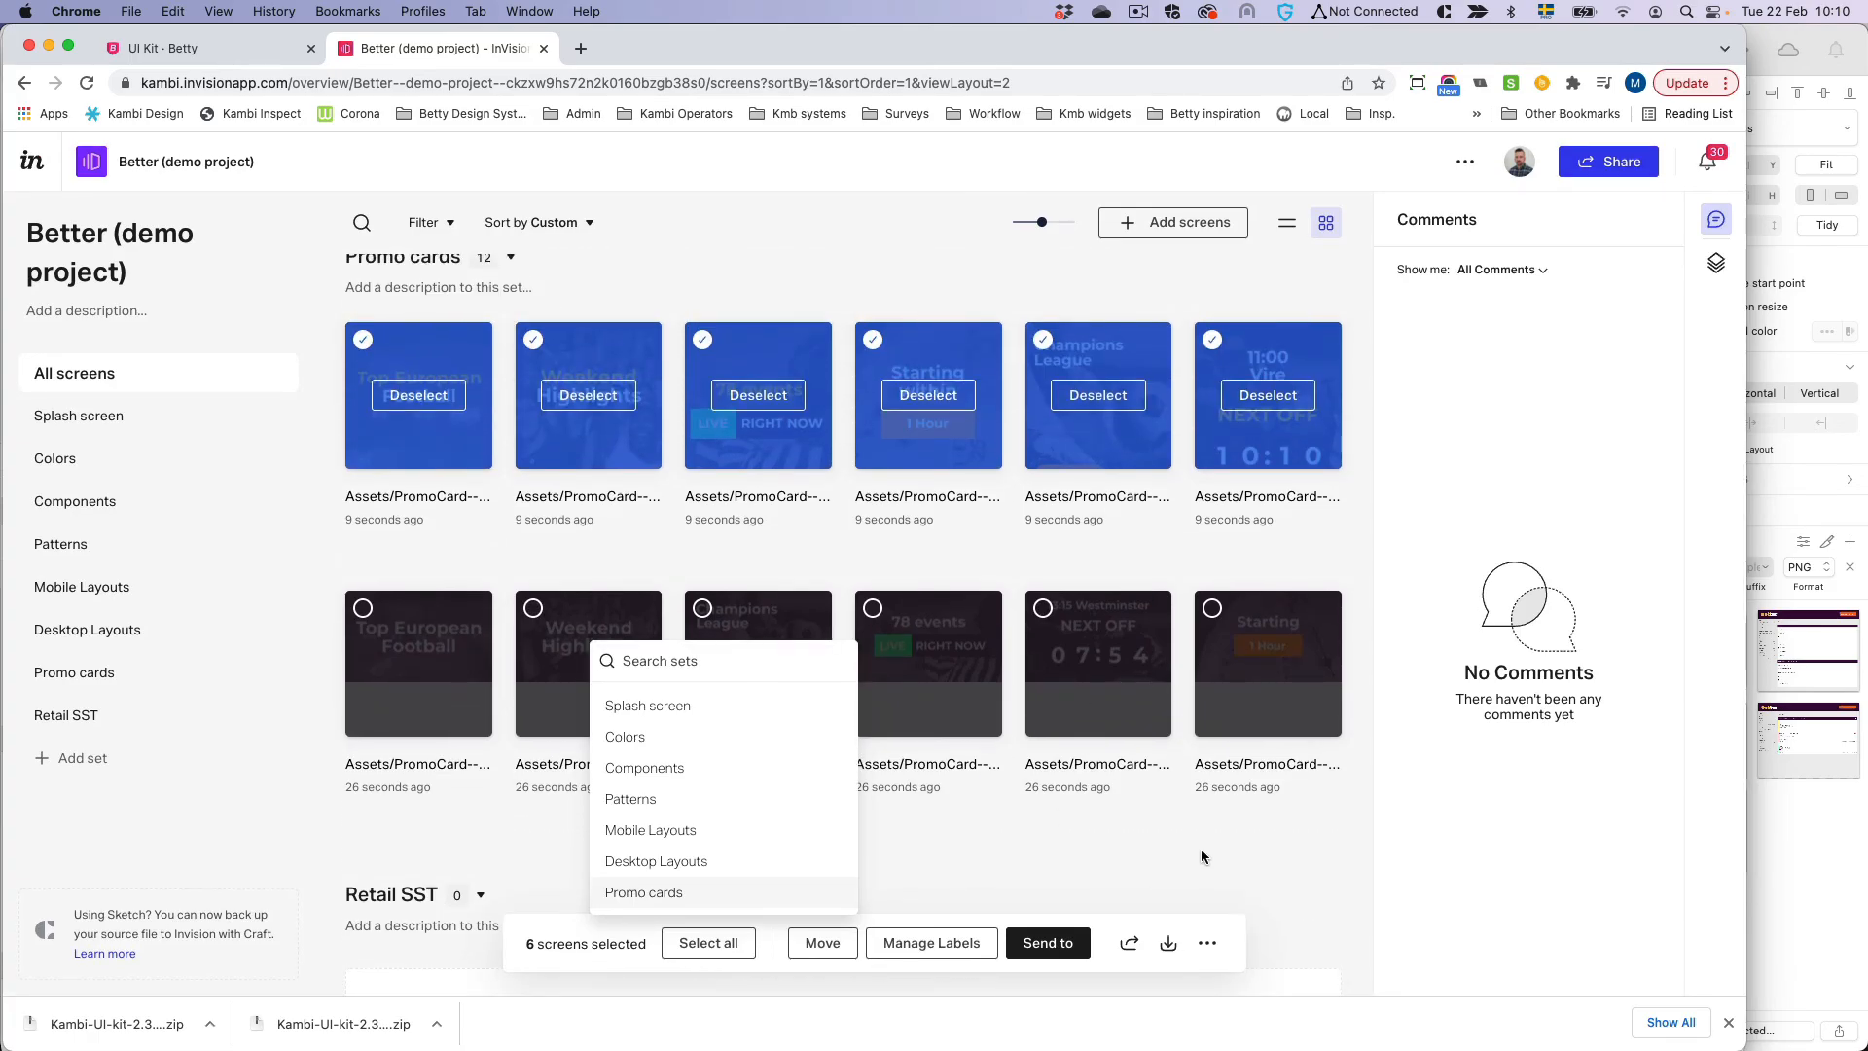
pyautogui.click(1270, 860)
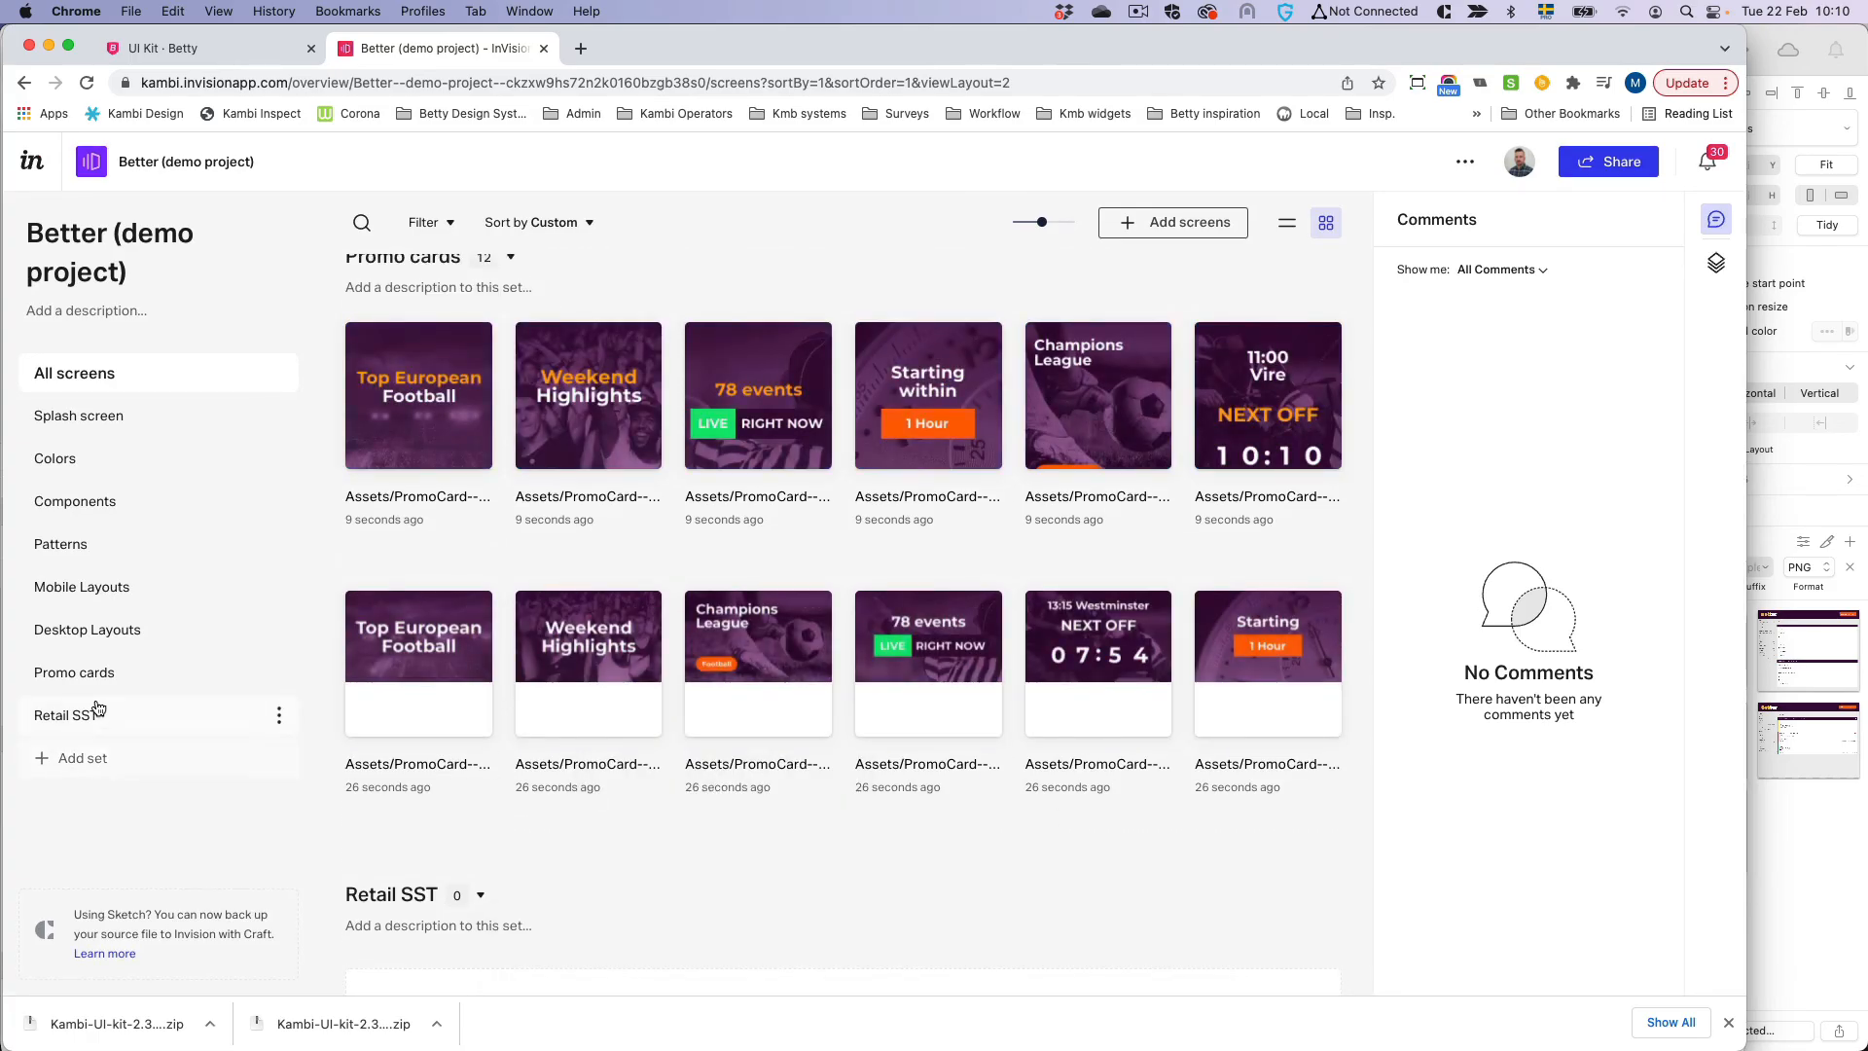
# Step: Dismiss the browser menu, return to Sketch, and open the Window menu's document list
pyautogui.click(492, 9)
pyautogui.moveTo(506, 11)
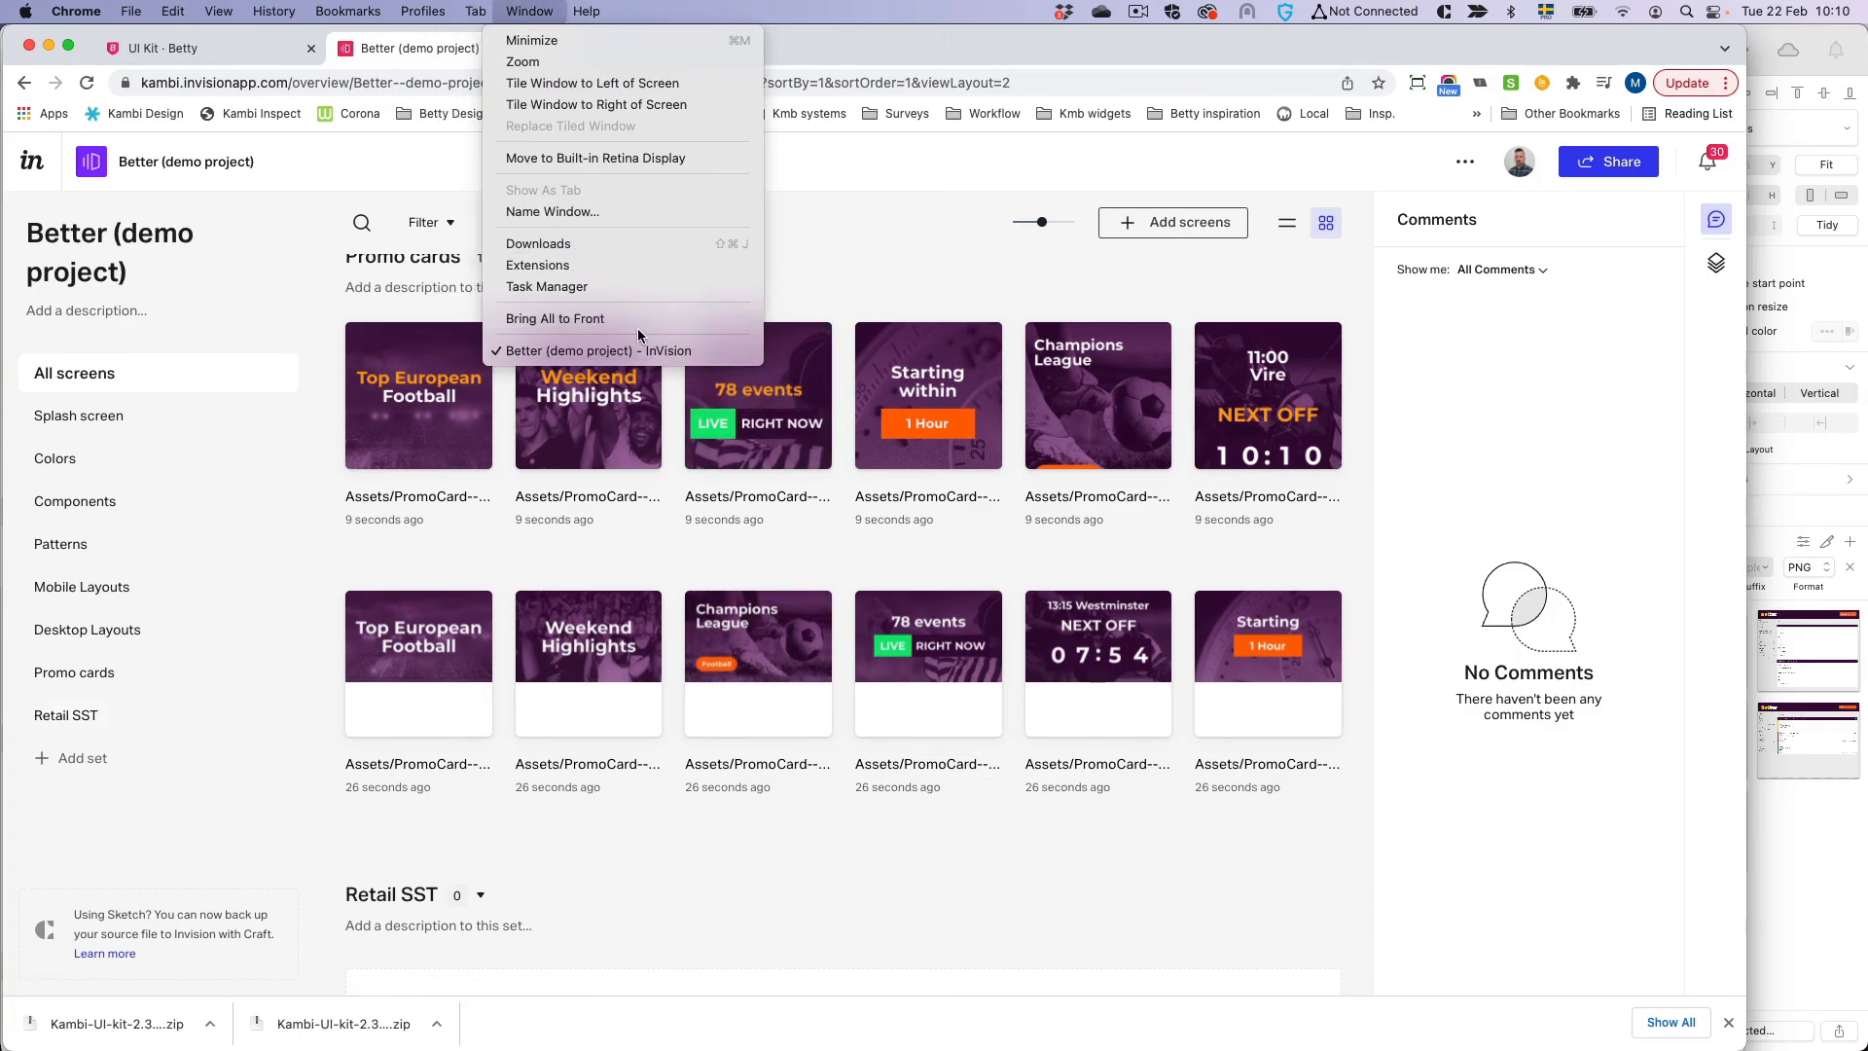
pyautogui.moveTo(603, 8)
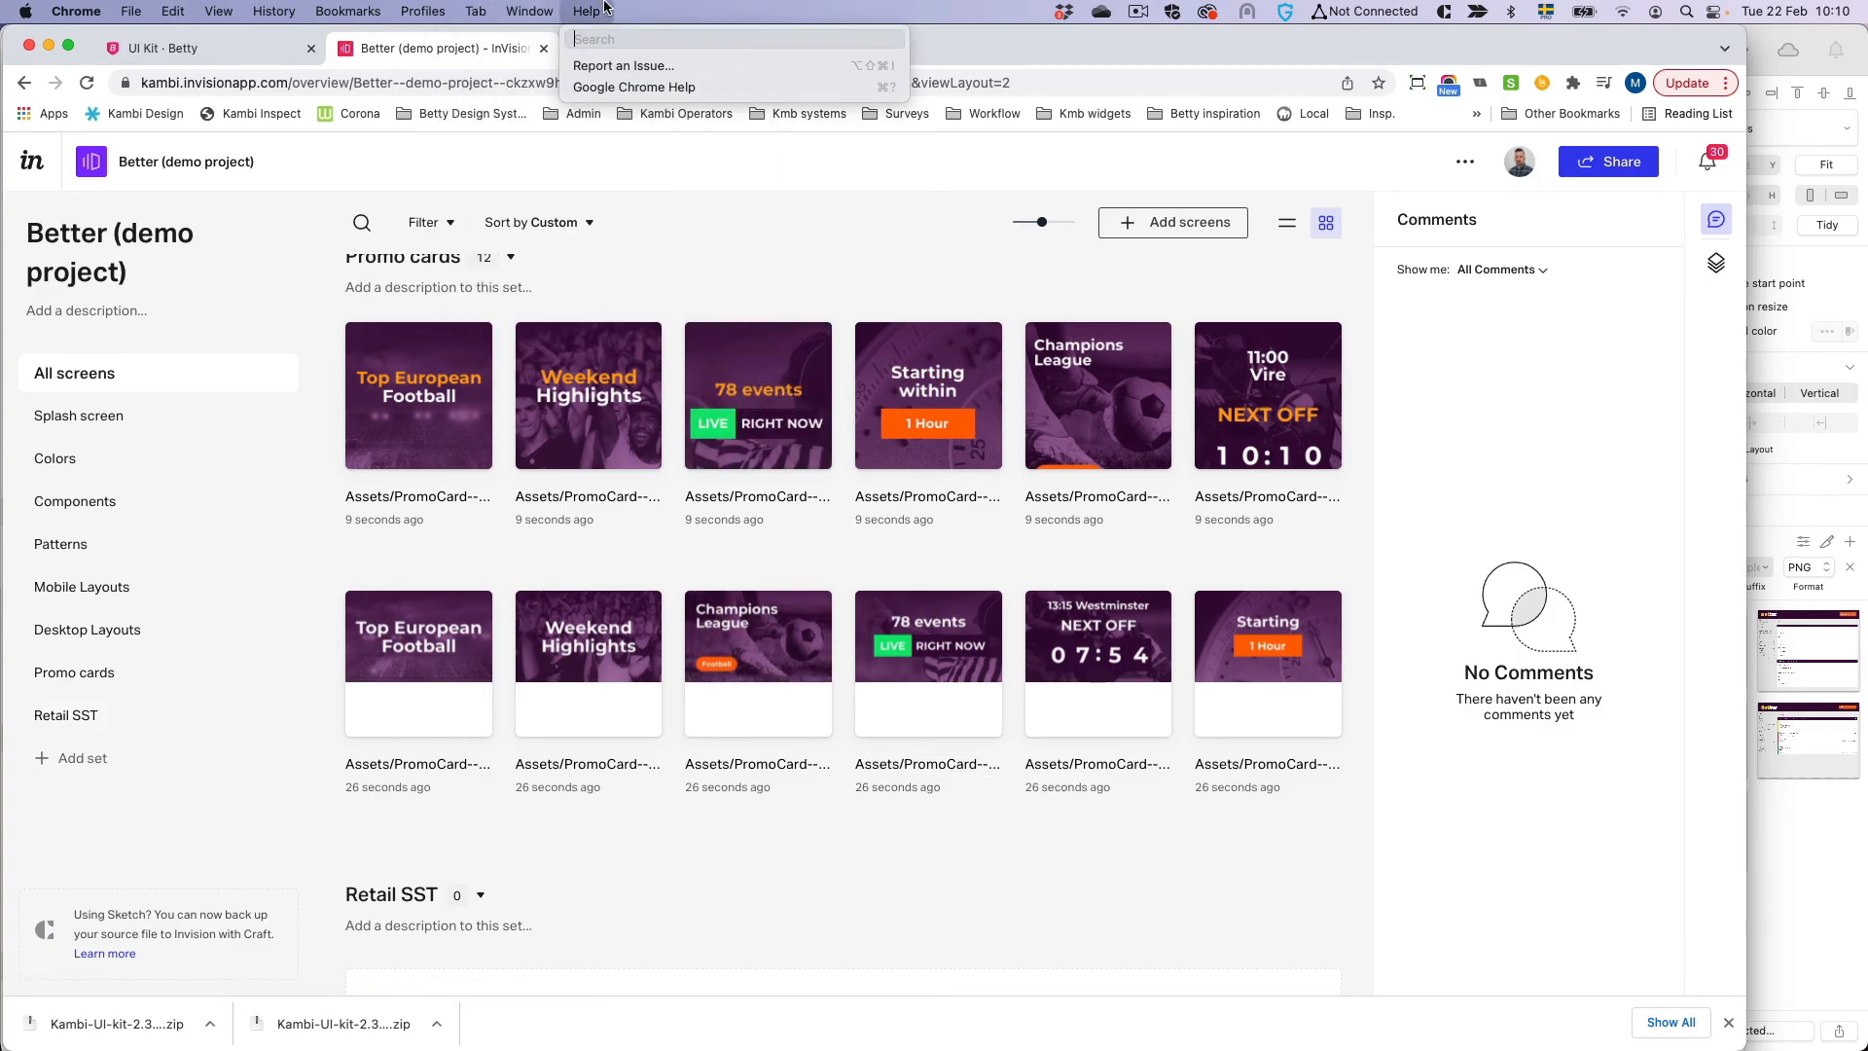
pyautogui.click(530, 6)
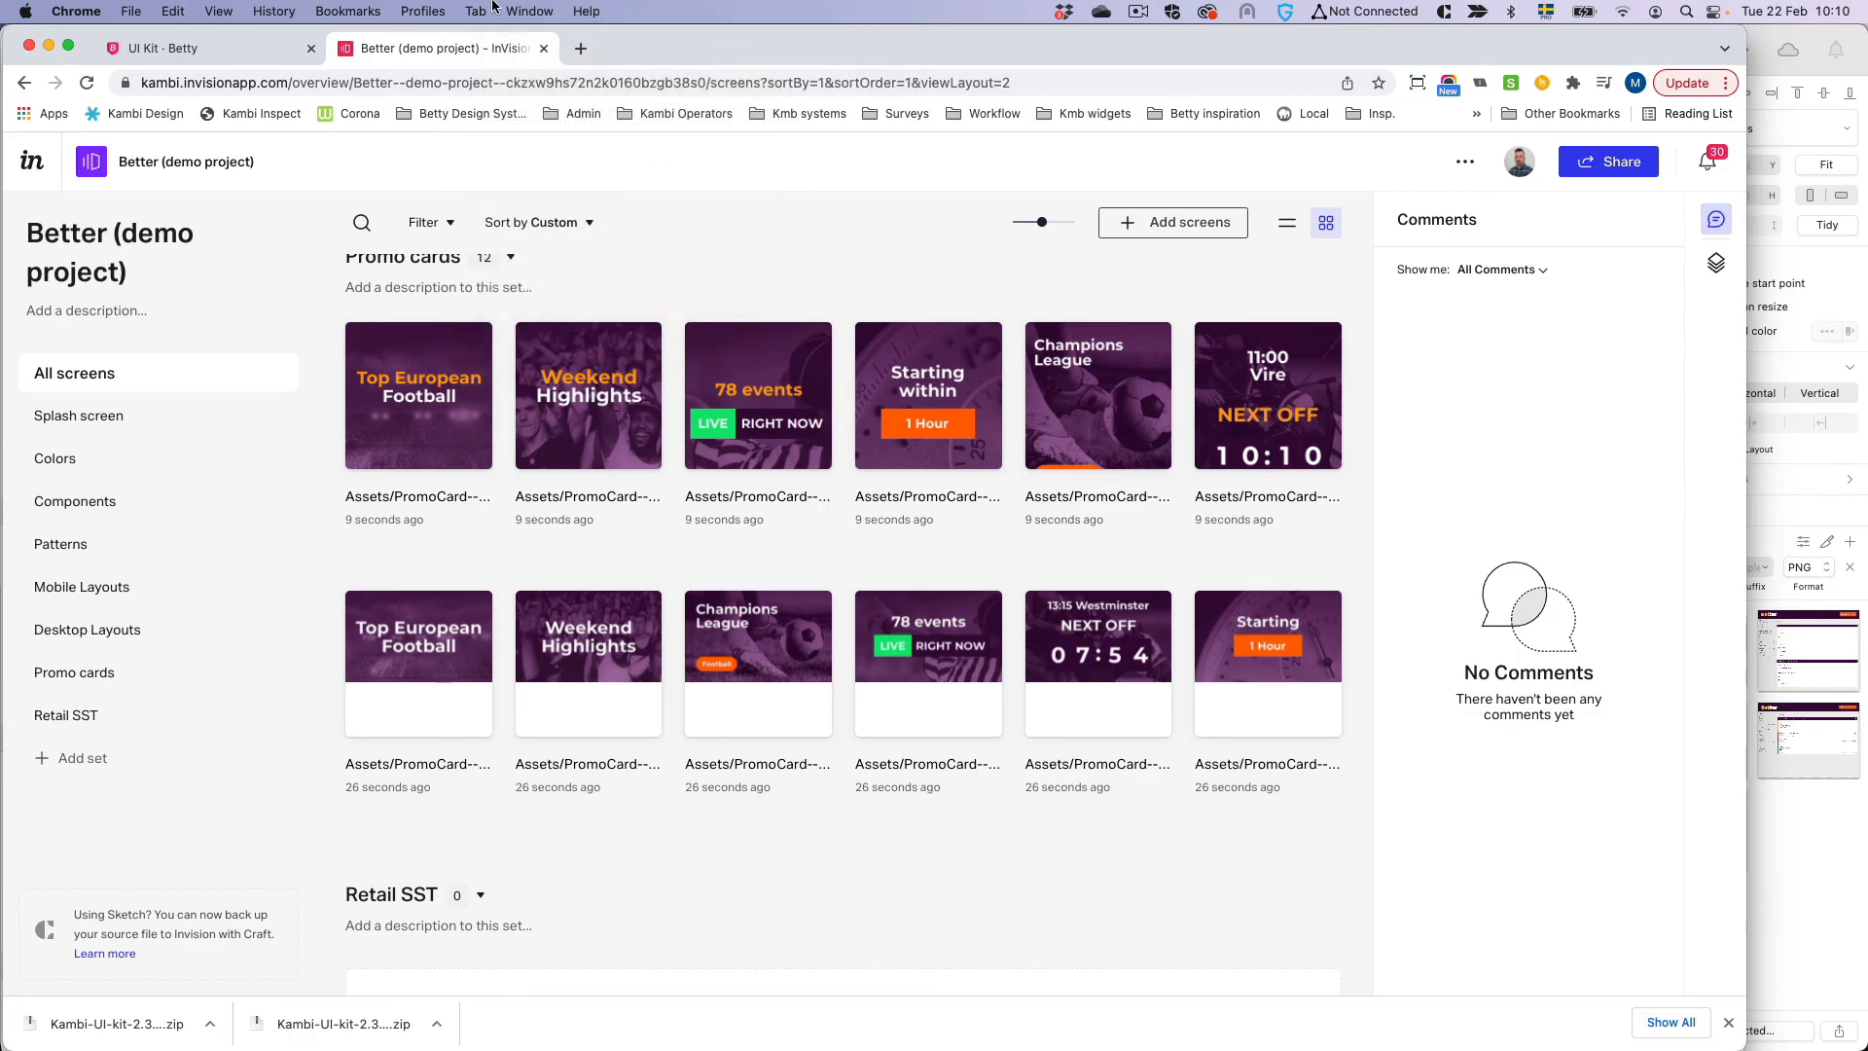
pyautogui.press('super+Tab')
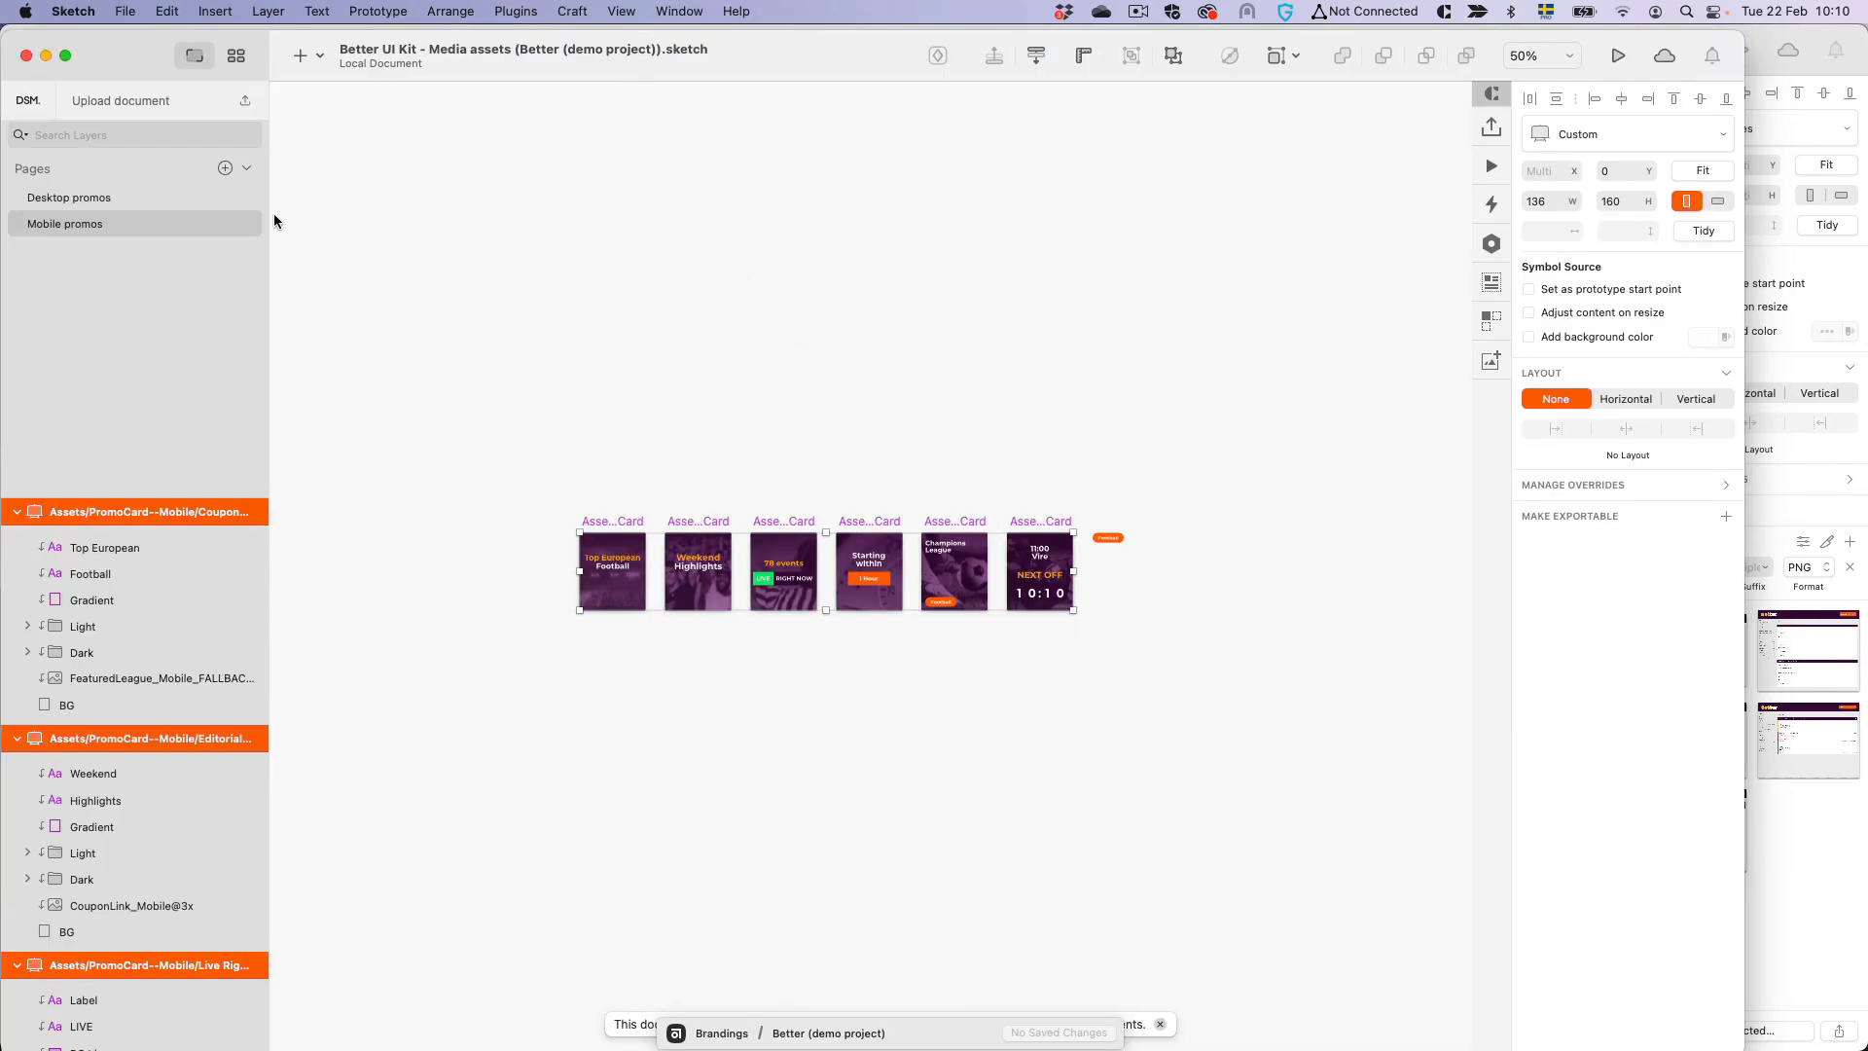
pyautogui.click(669, 6)
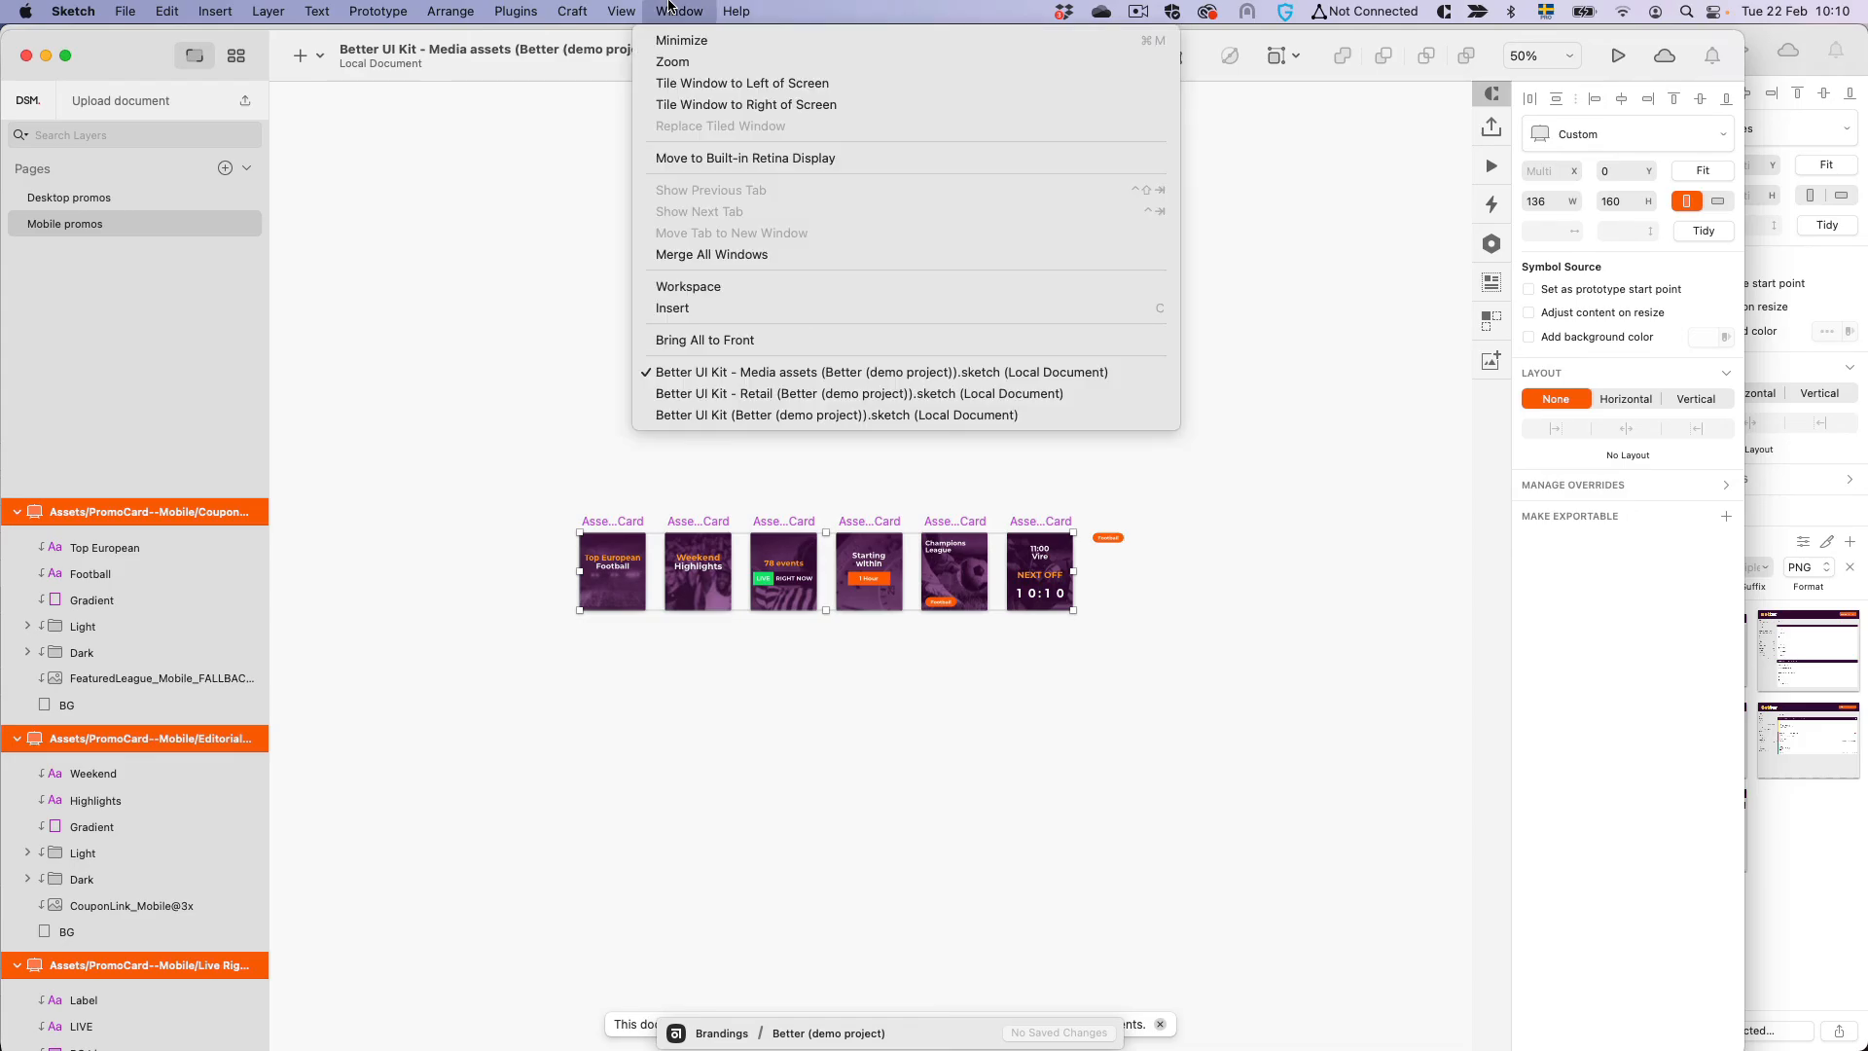
# Step: Bring the Better UI Kit - Retail document forward and pan across its SST artboards
pyautogui.click(945, 405)
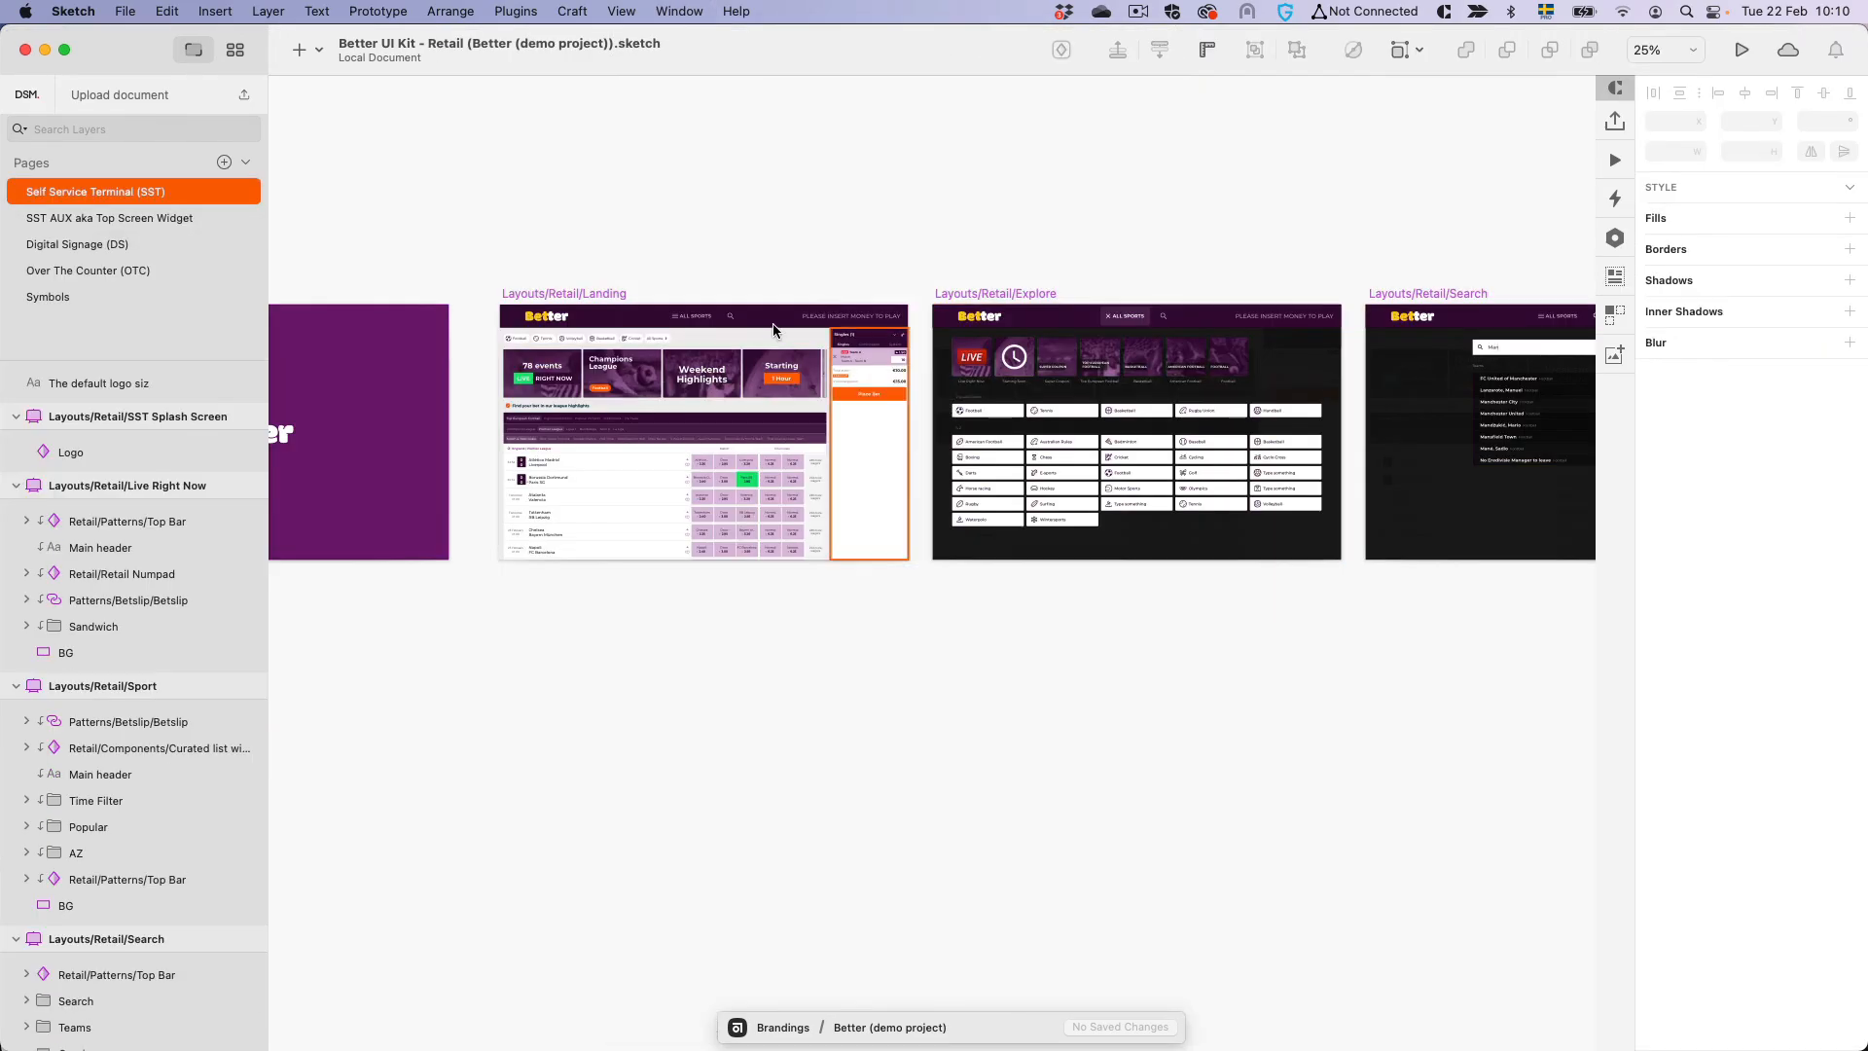
pyautogui.hscroll(-5, 732, 258)
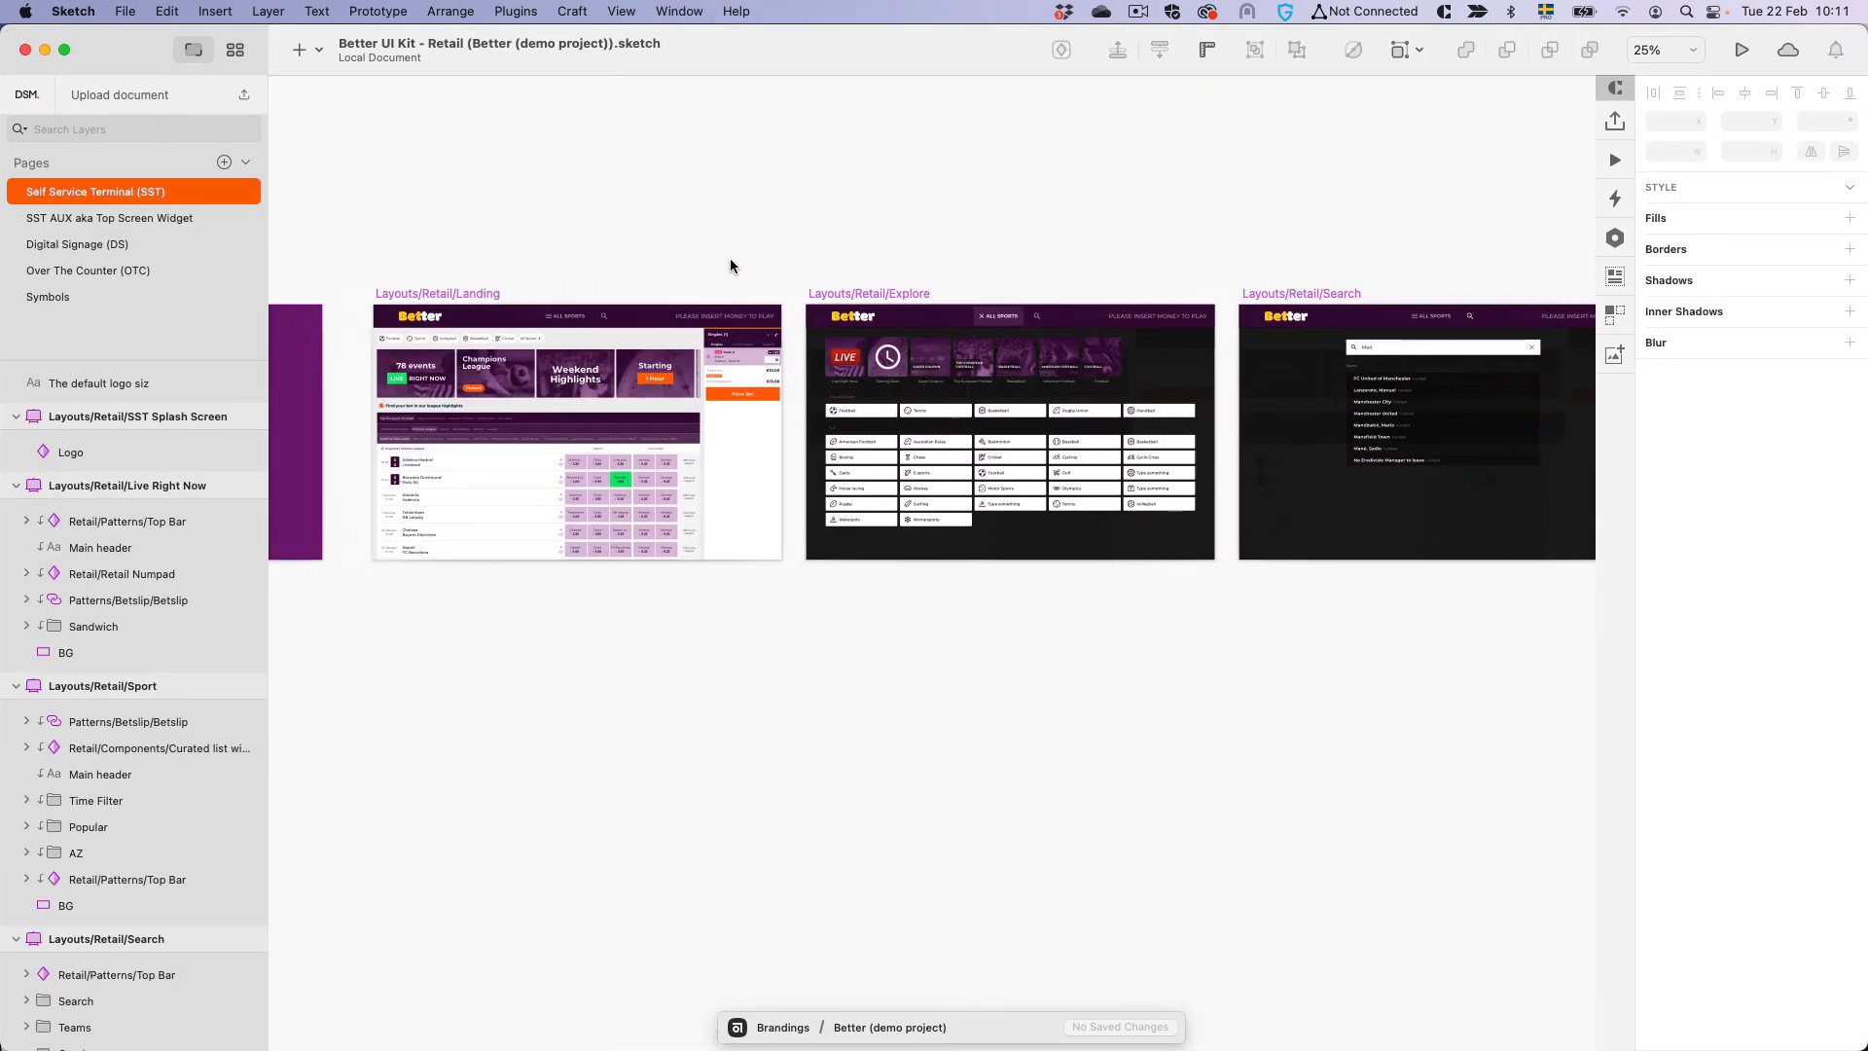
pyautogui.hscroll(-10, 730, 259)
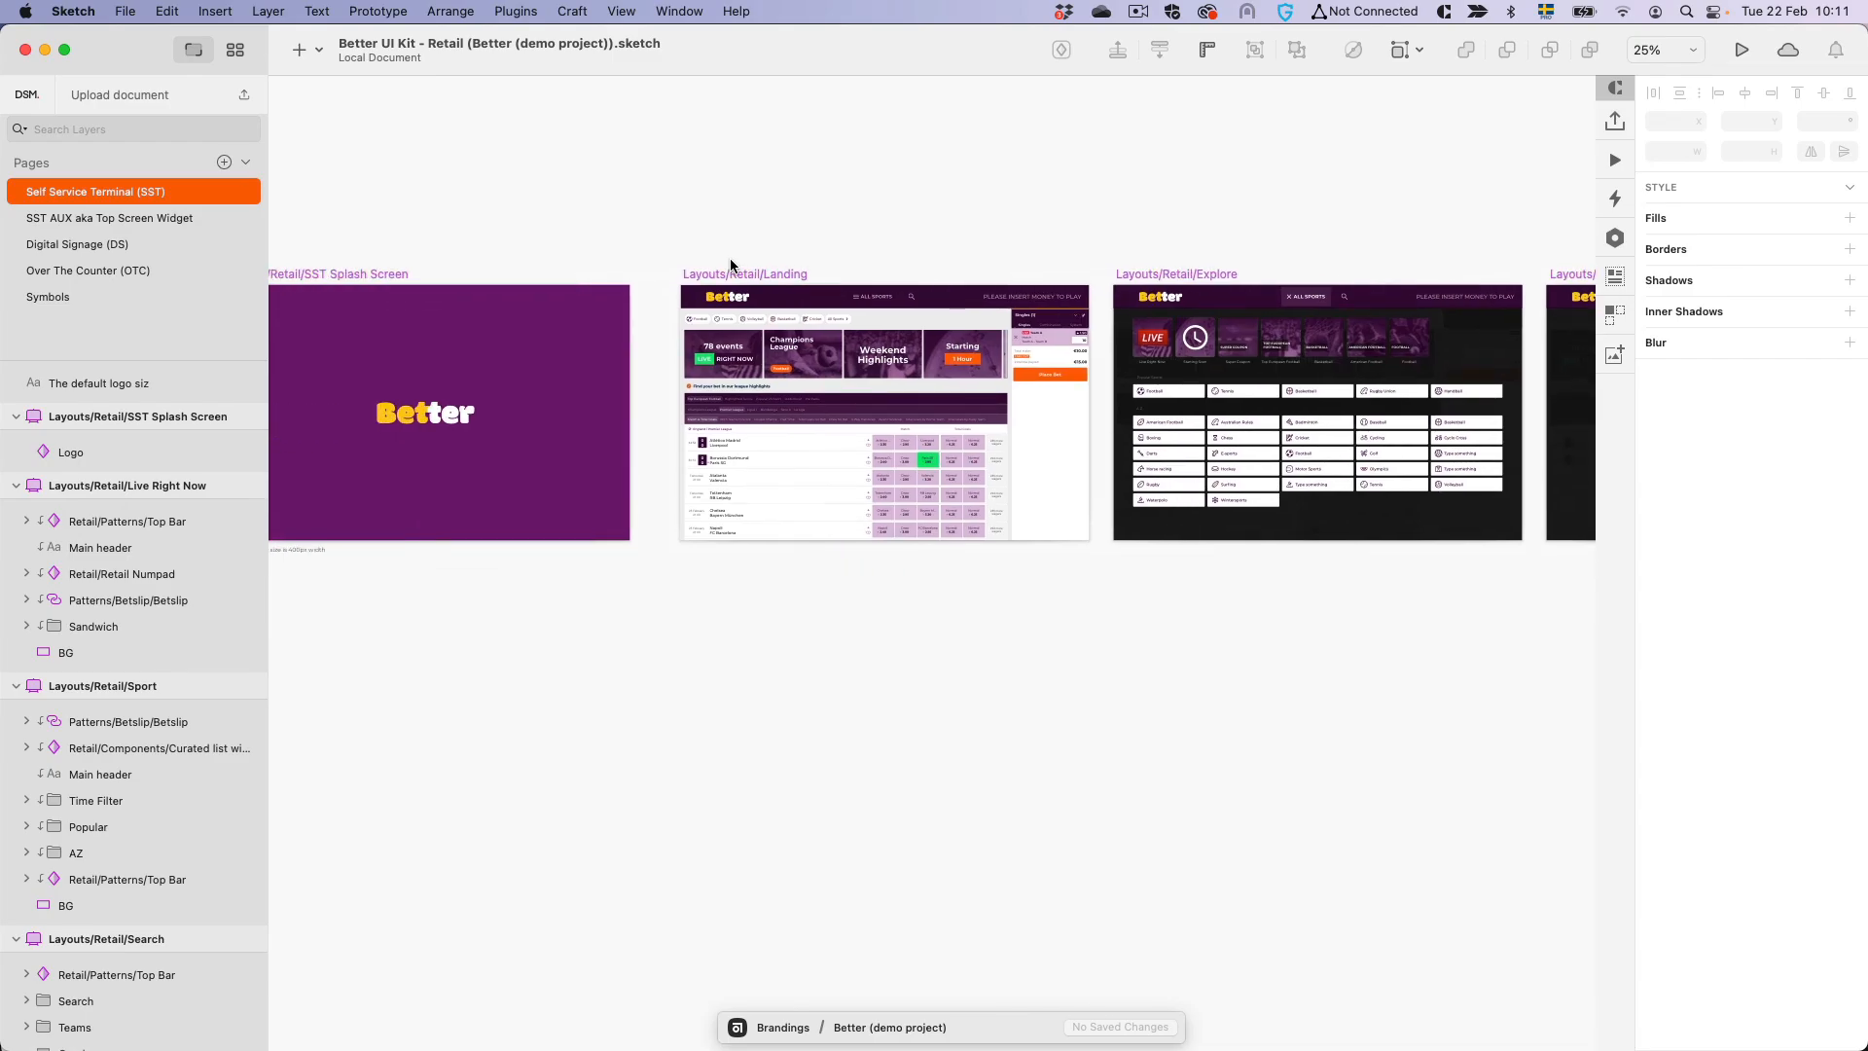
pyautogui.hscroll(3, 733, 207)
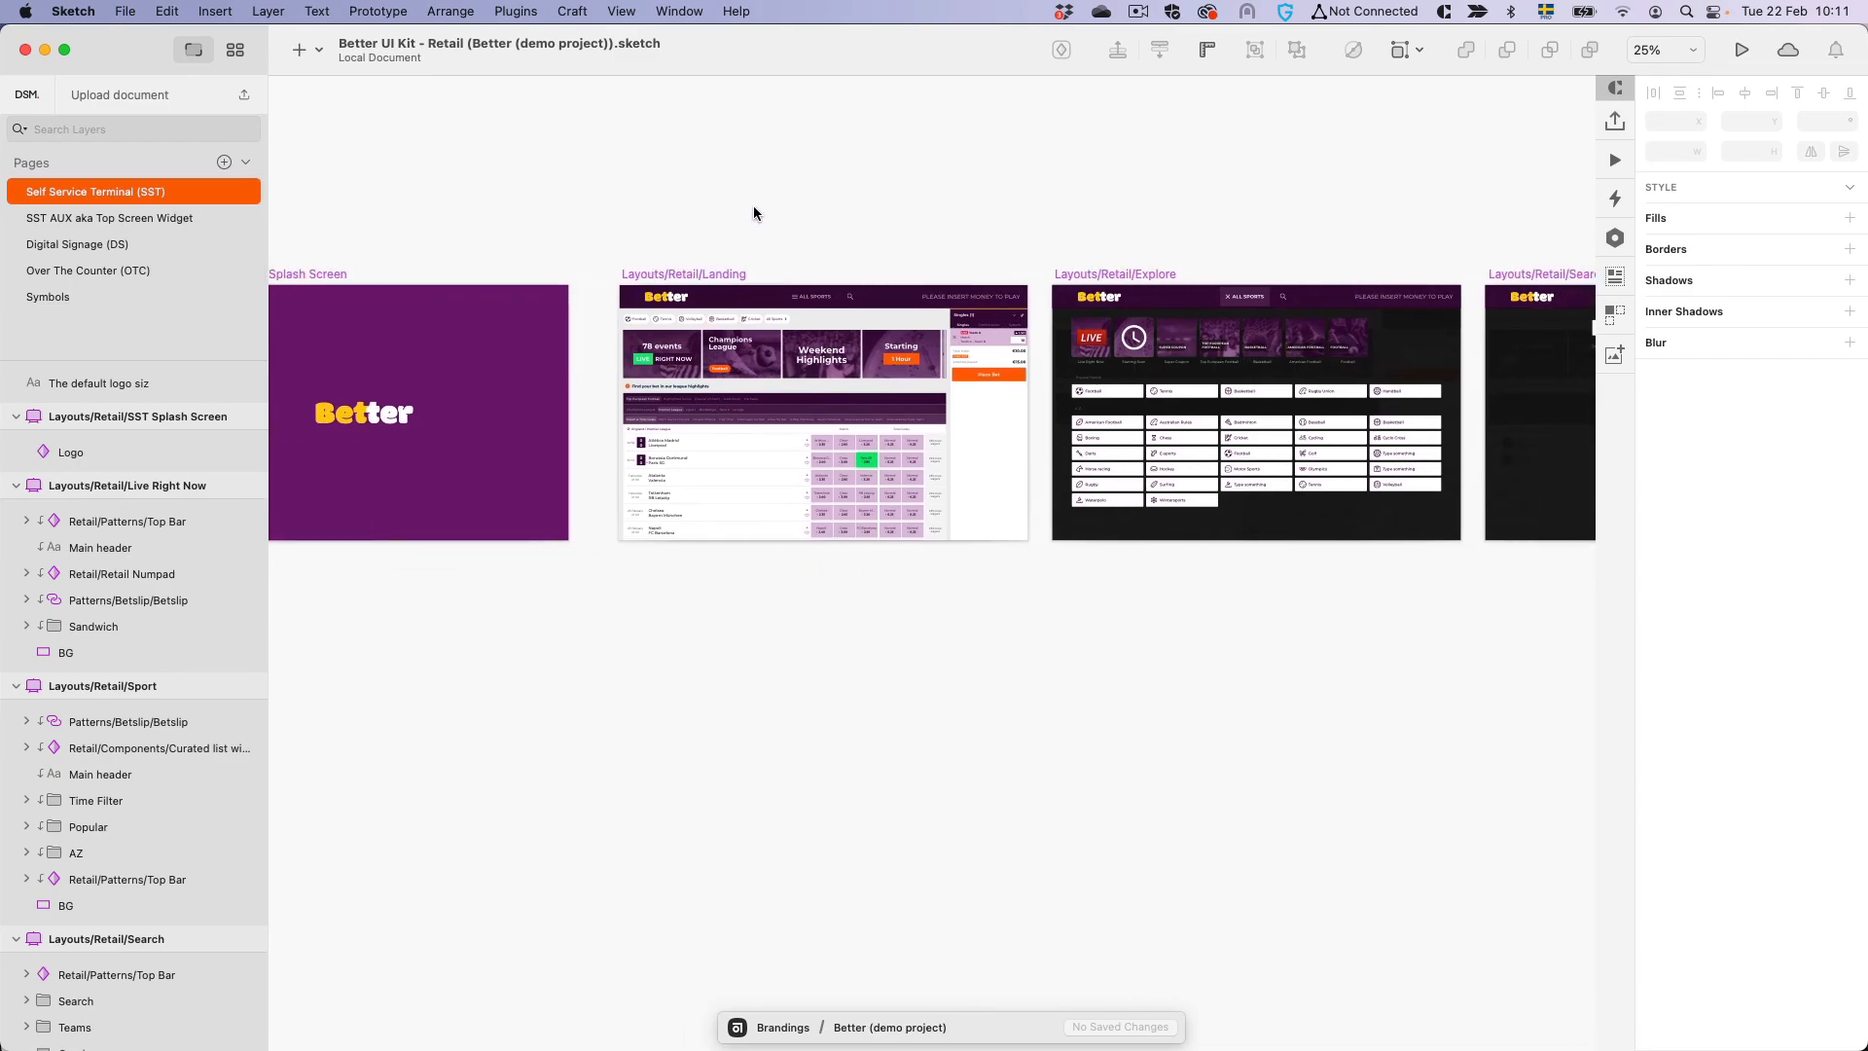
pyautogui.hscroll(20, 752, 213)
pyautogui.hscroll(-20, 750, 206)
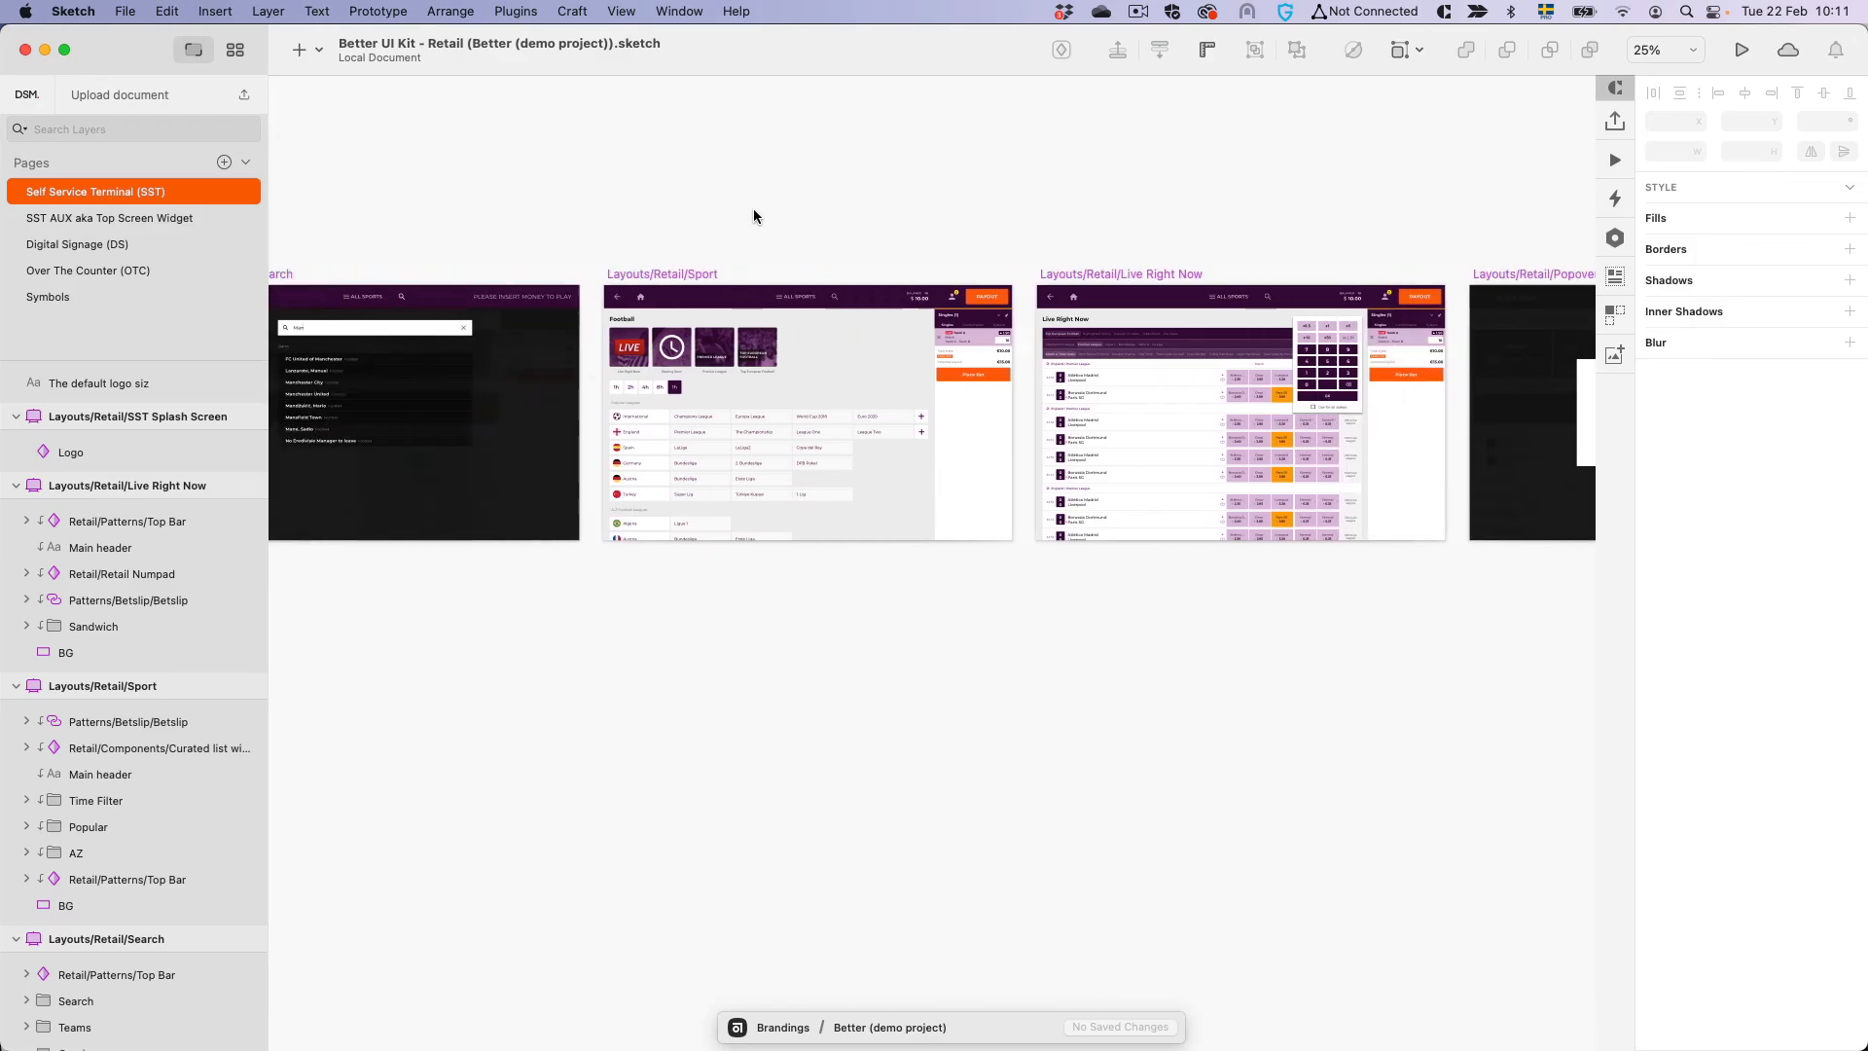
# Step: Publish all artboards on the SST page to Better (demo project), found by searching 'Bette'
pyautogui.click(1613, 123)
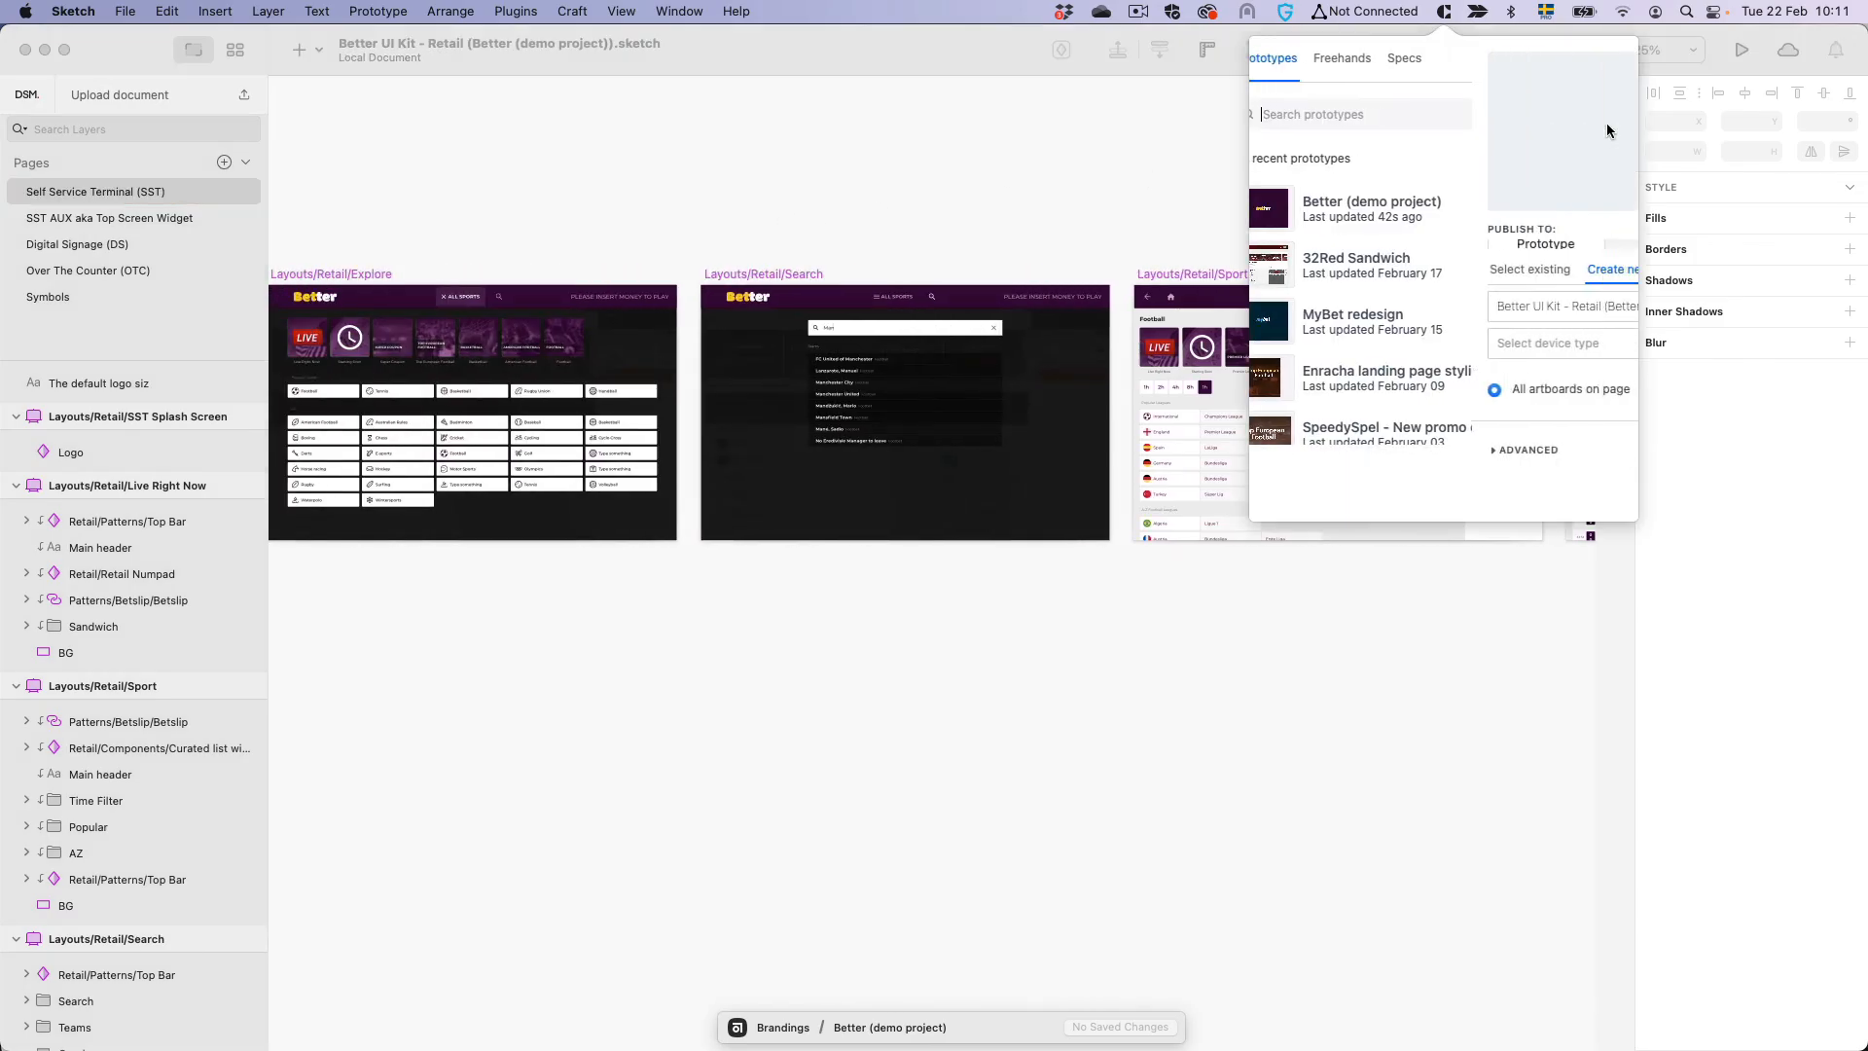
pyautogui.click(1310, 336)
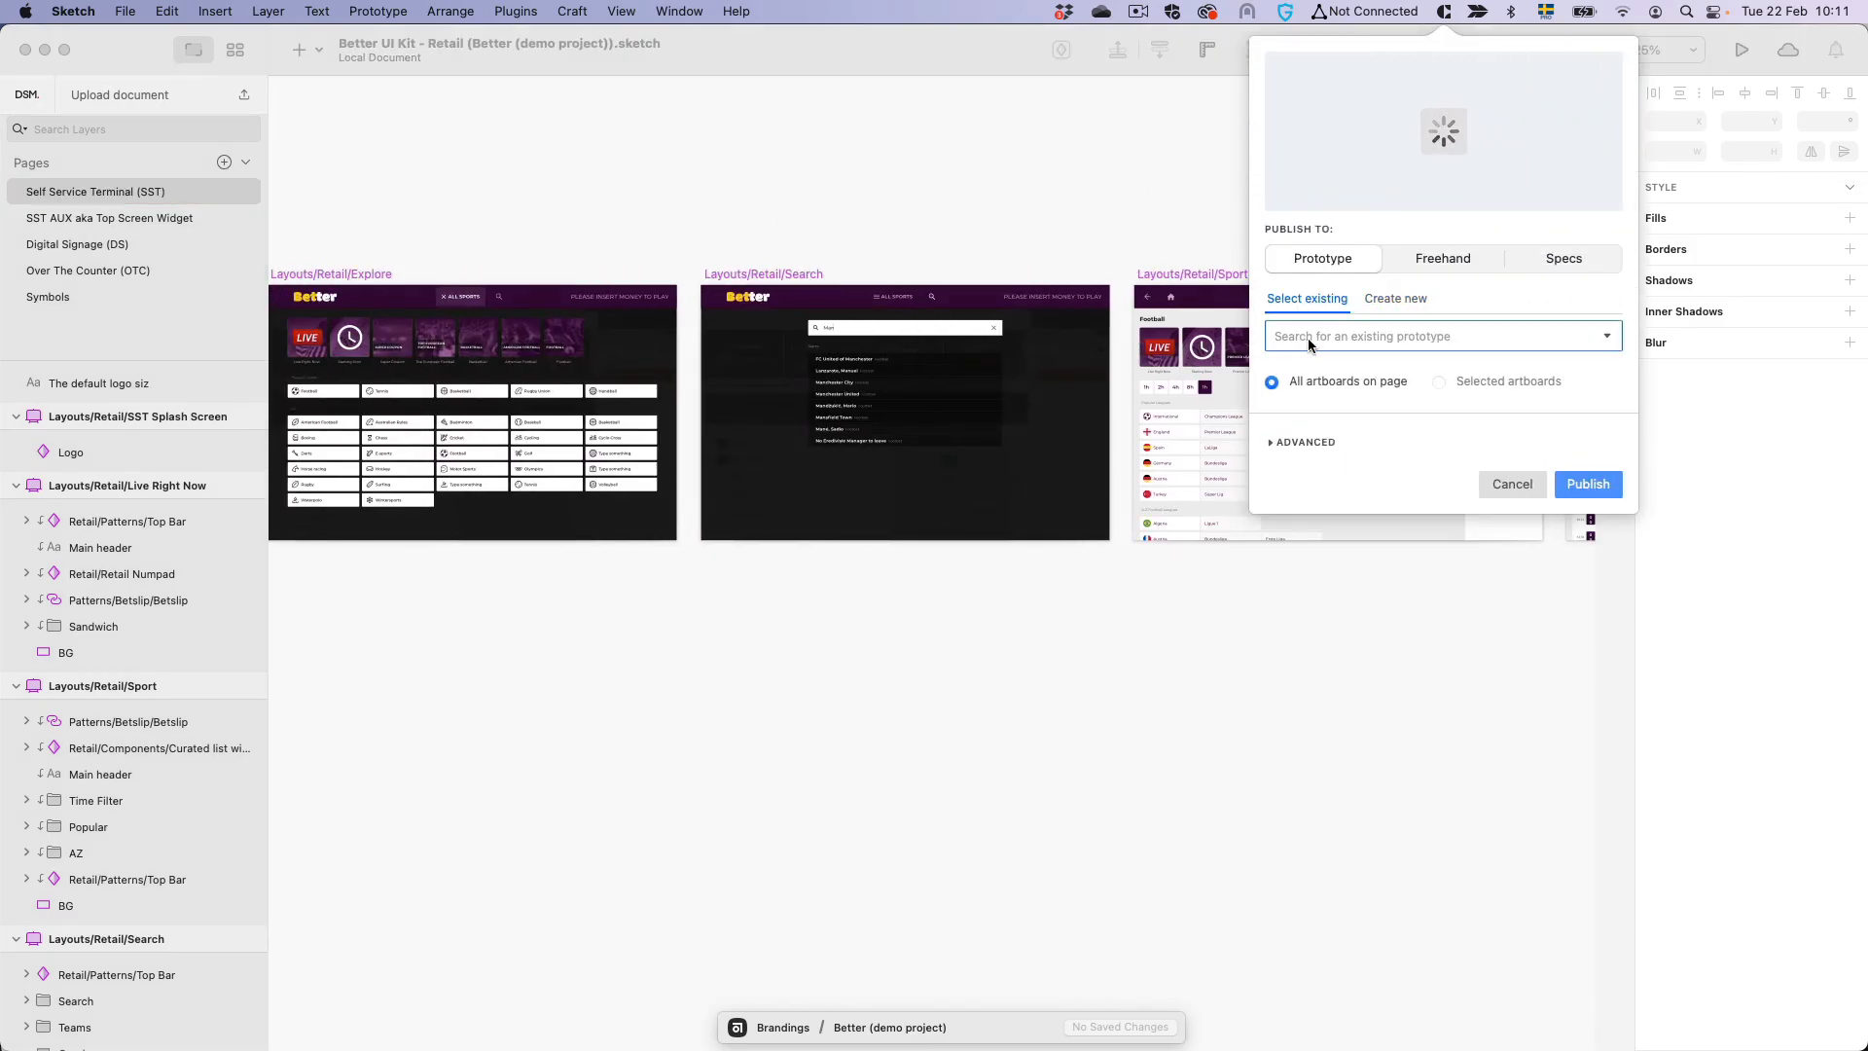
pyautogui.write('Better')
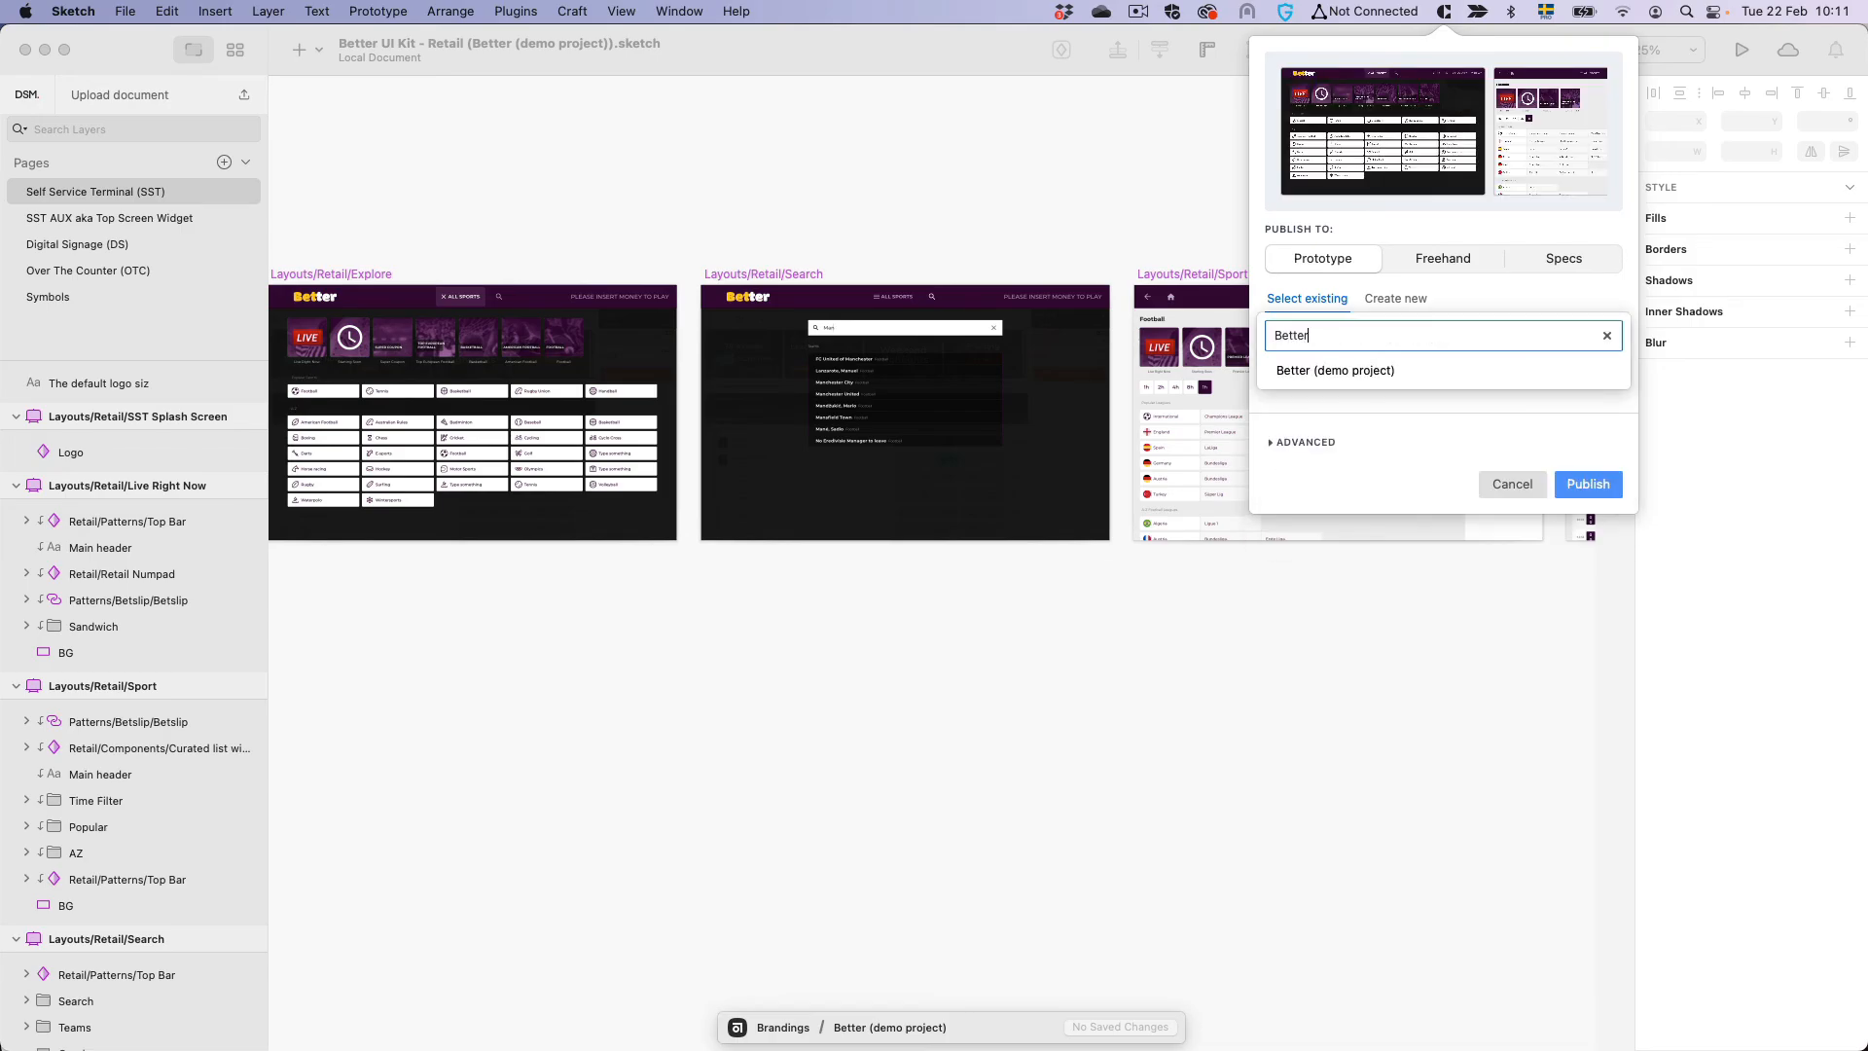
pyautogui.click(1334, 374)
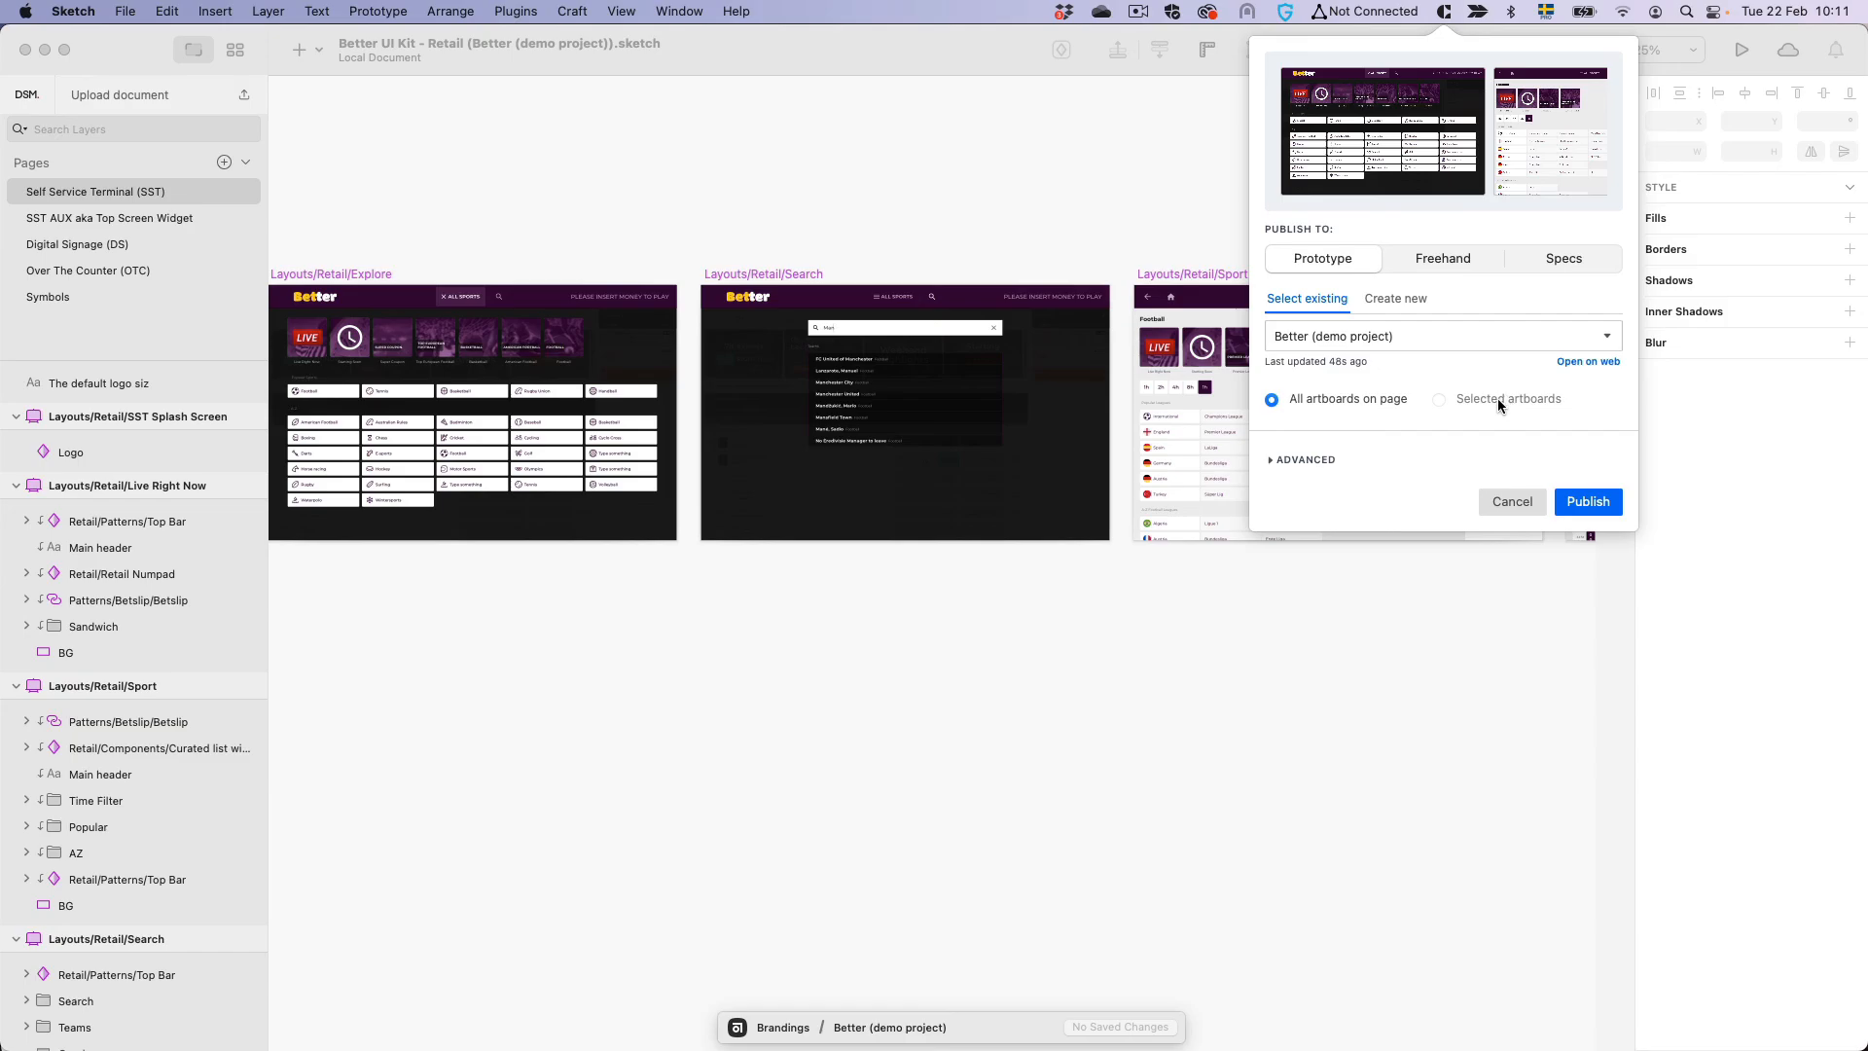
pyautogui.click(1585, 502)
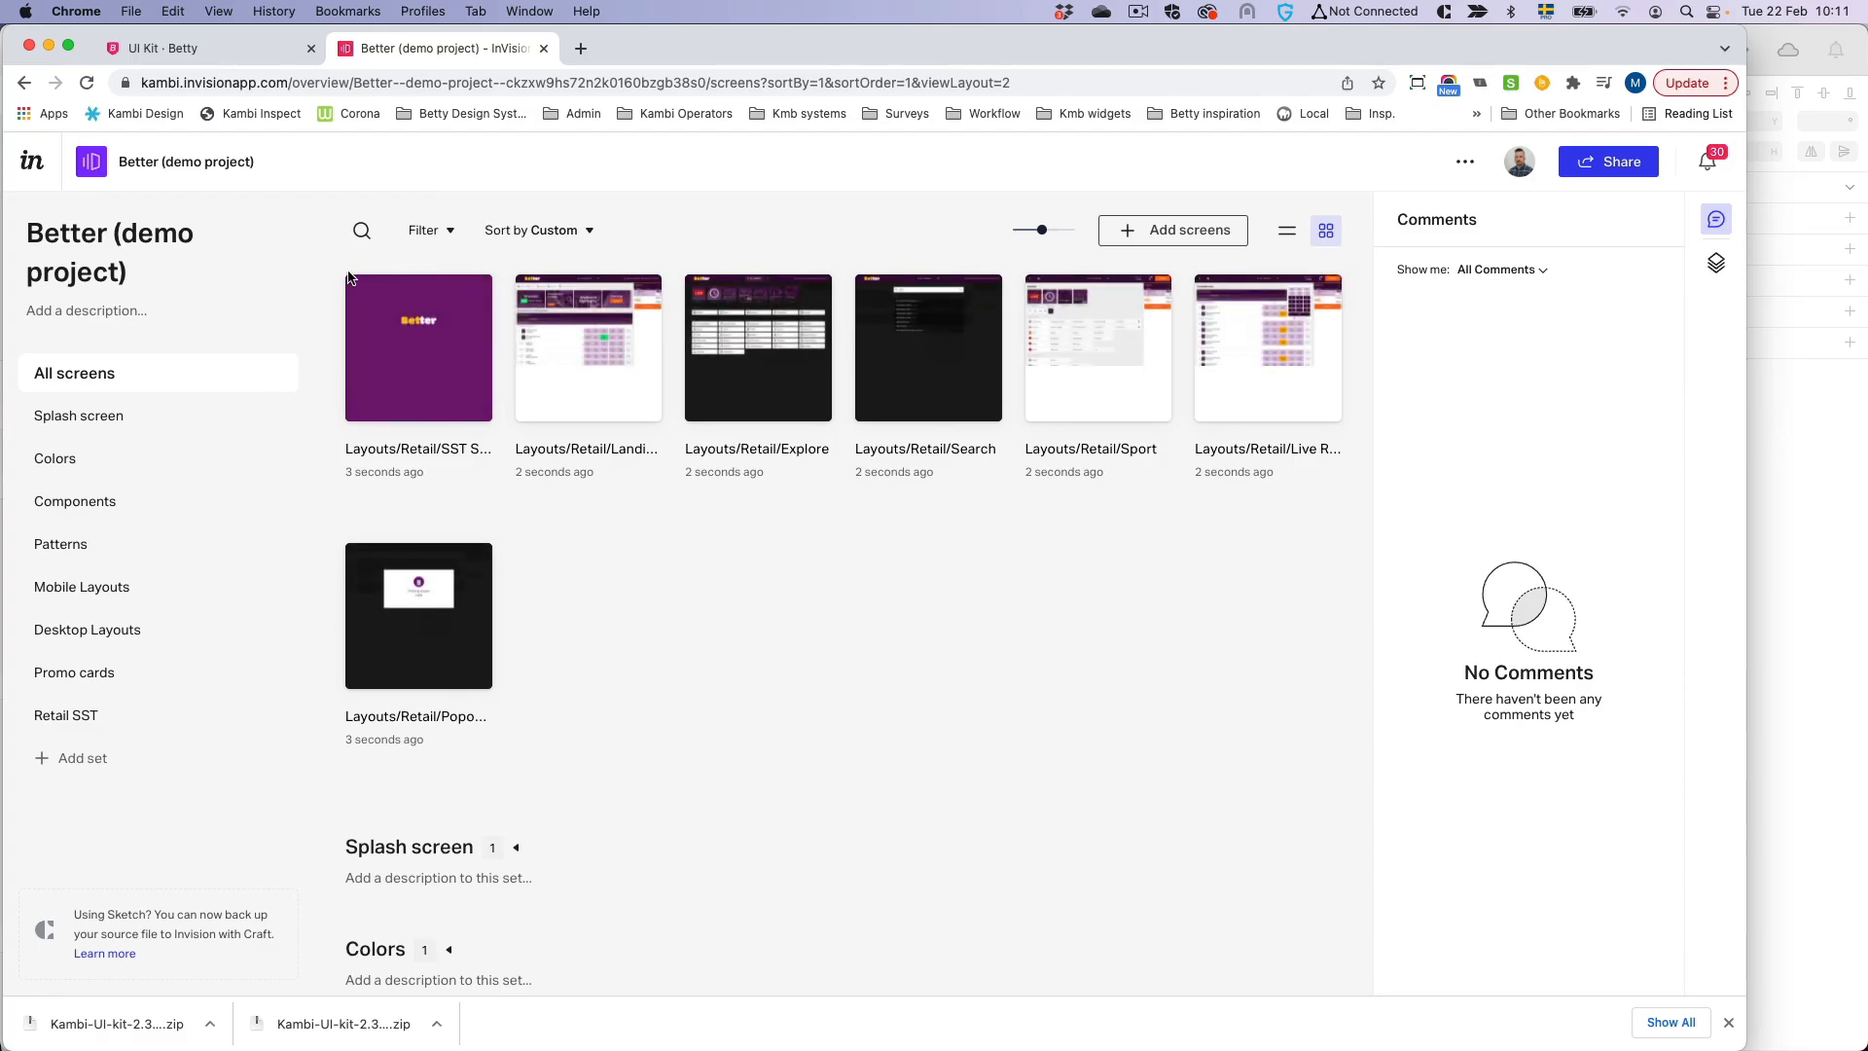
# Step: Move the seven retail screens into Retail SST, collapse Promo cards and Retail SST, then return to Sketch
pyautogui.moveTo(329, 263); pyautogui.dragTo(1350, 698)
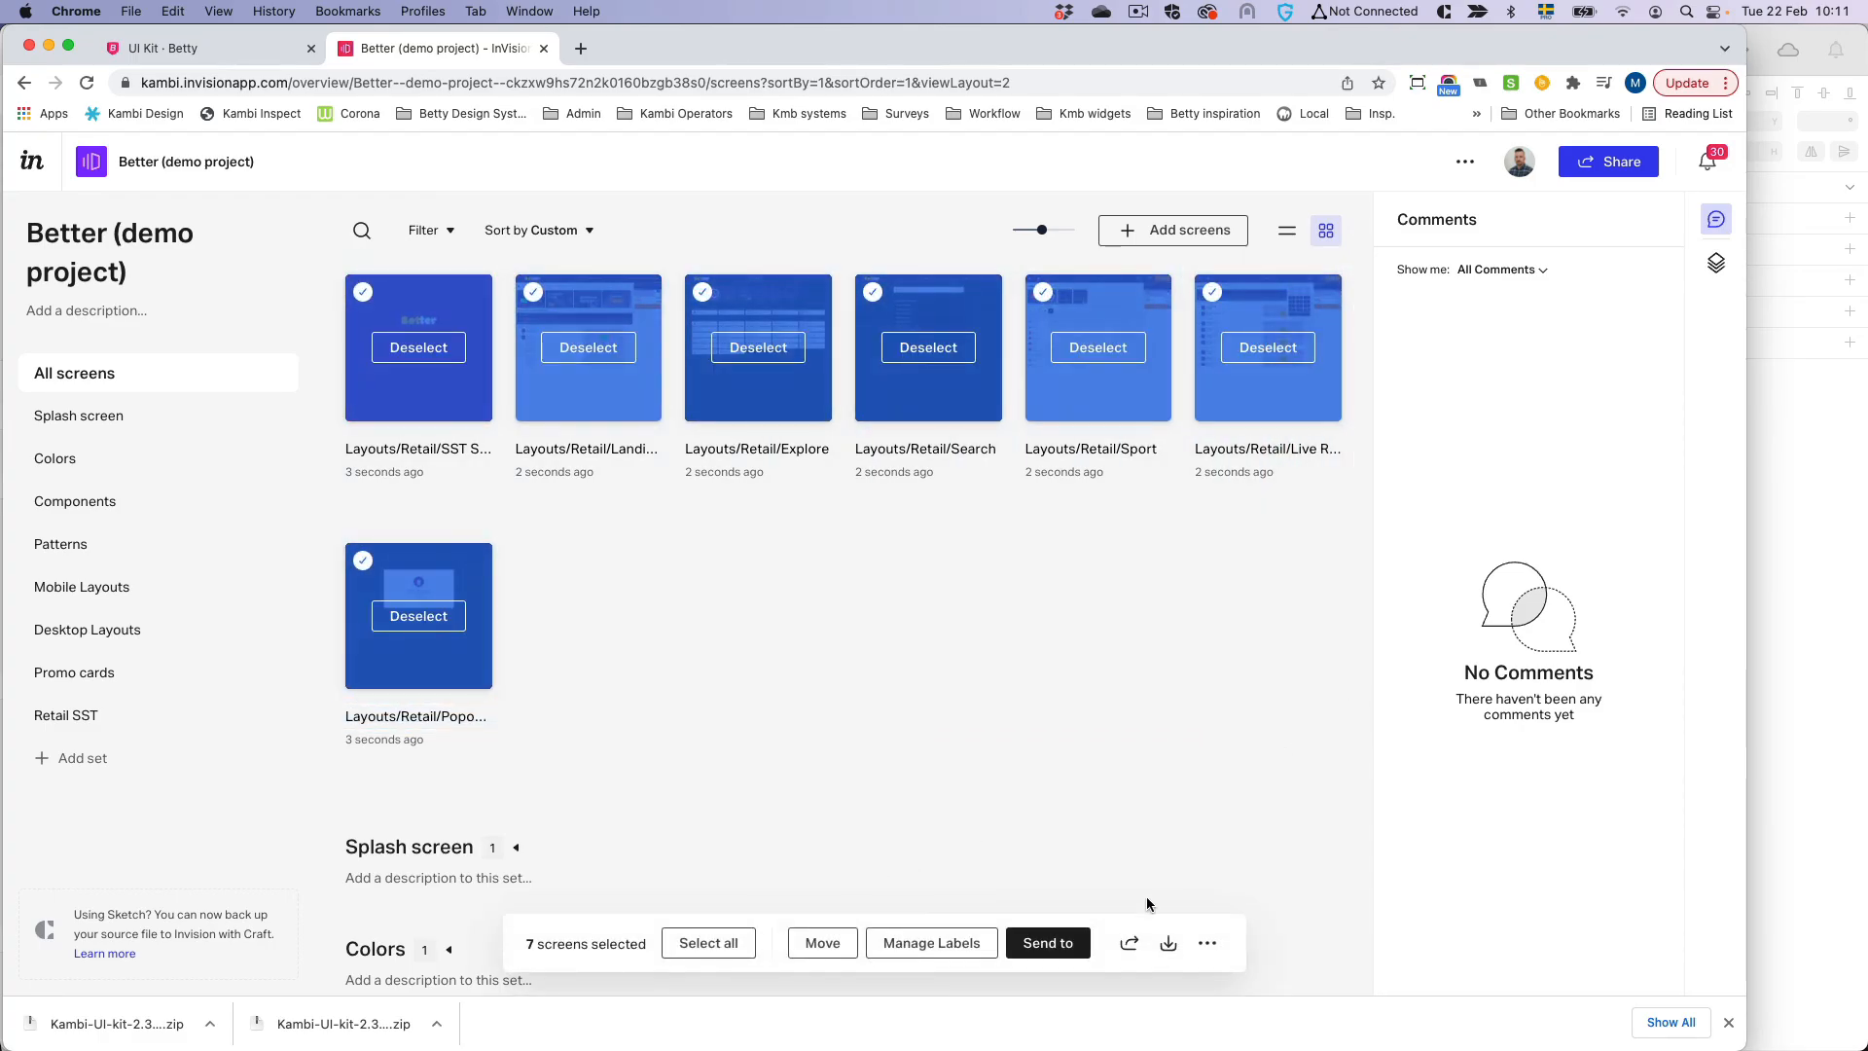
pyautogui.click(817, 945)
pyautogui.scroll(-1, 725, 893)
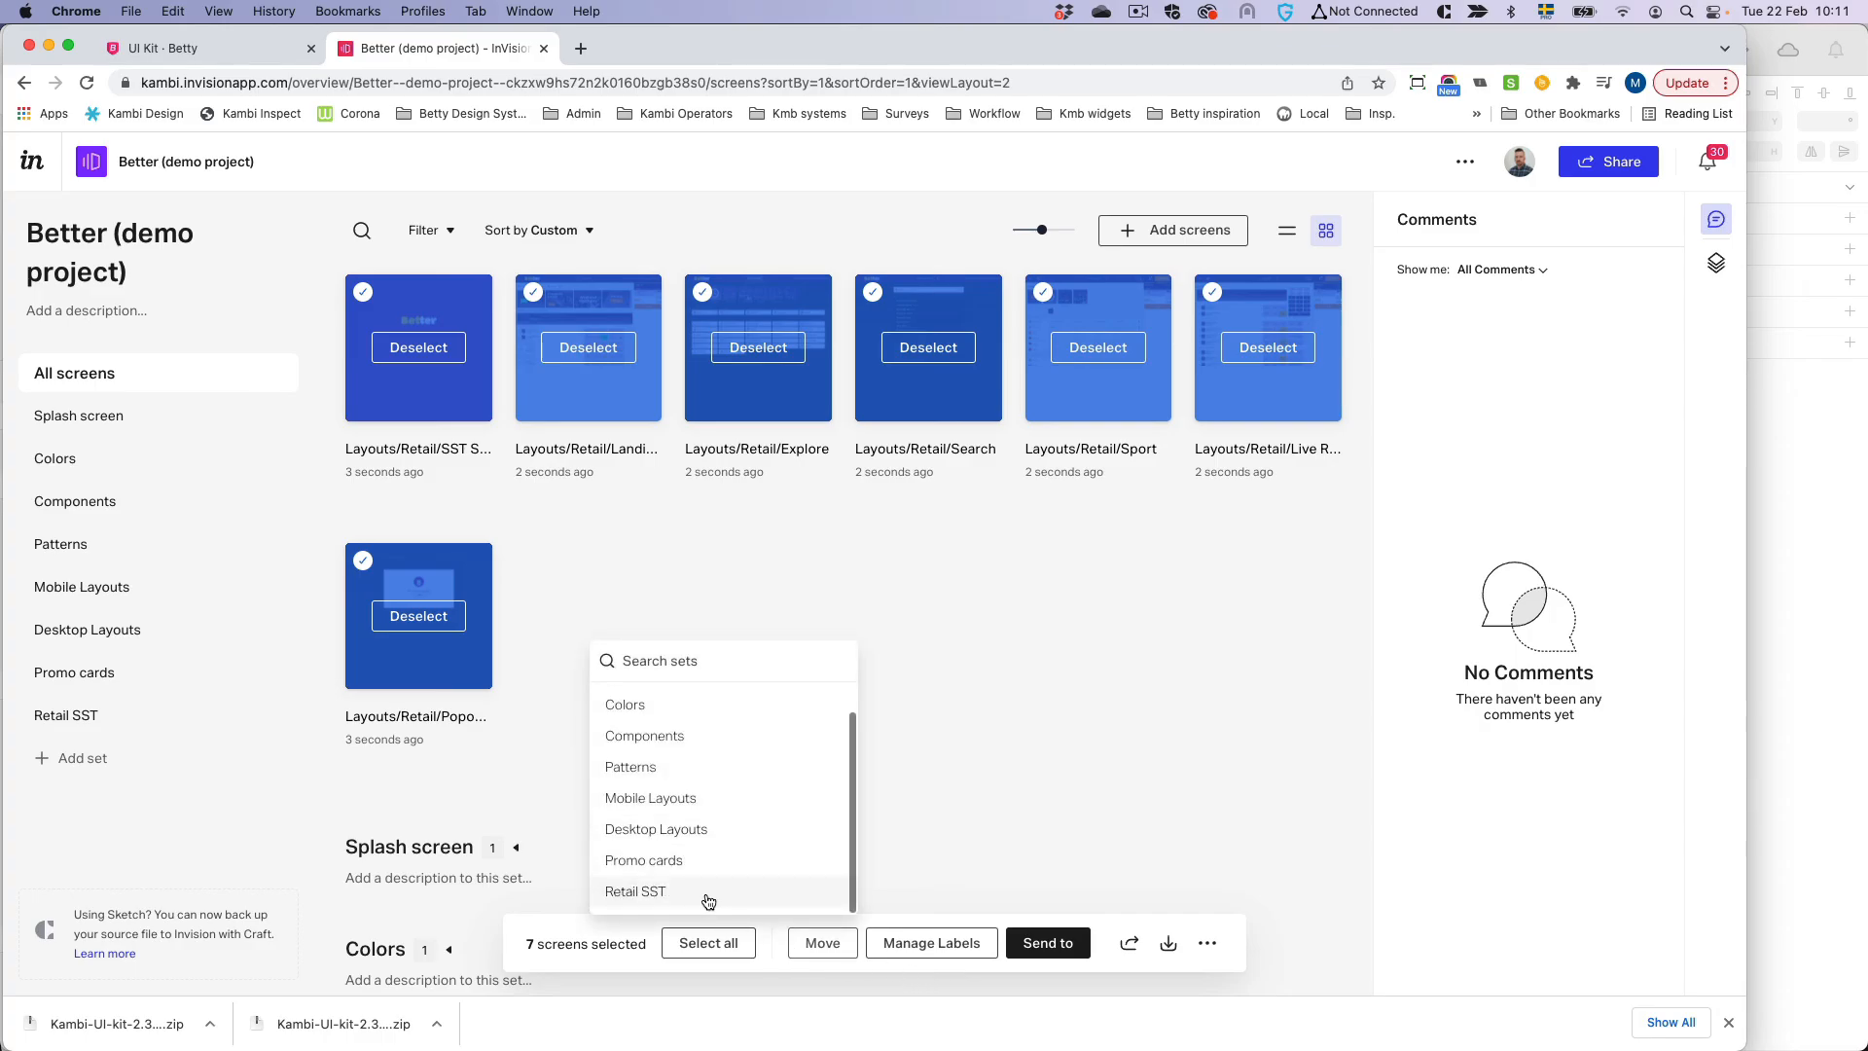
pyautogui.click(702, 893)
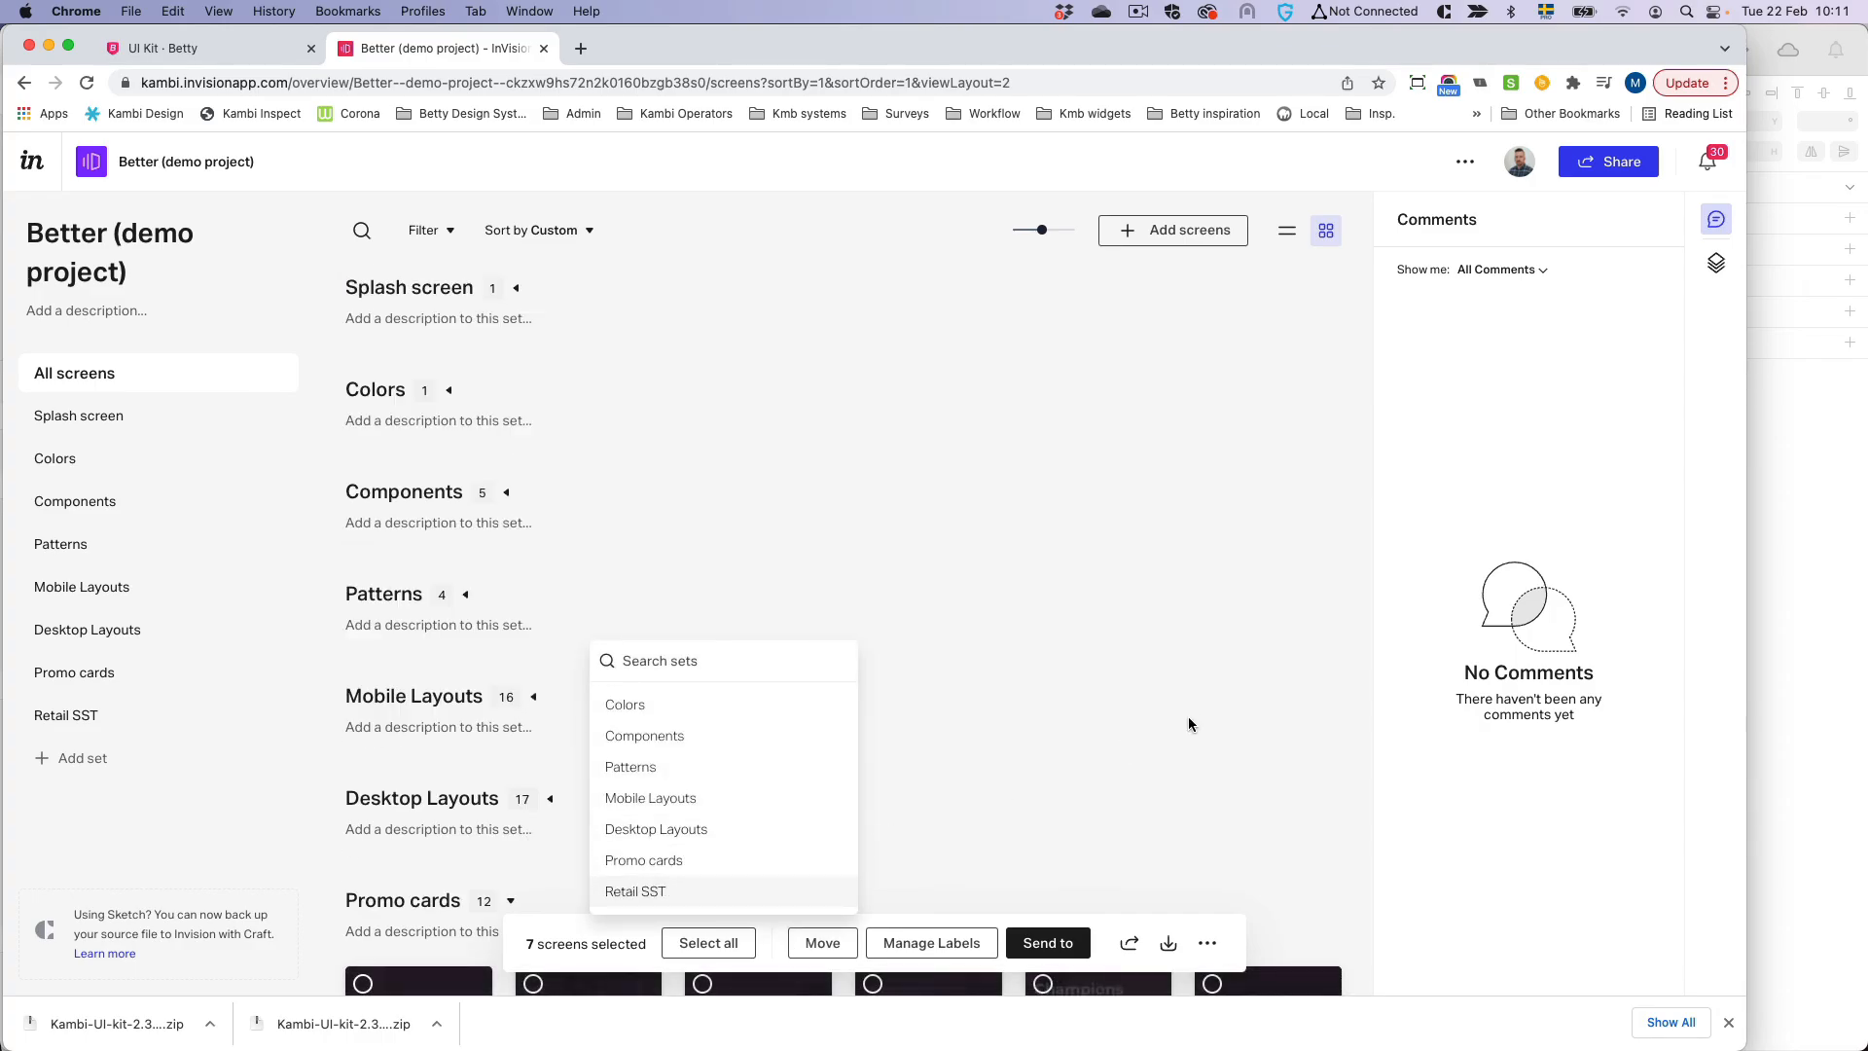
pyautogui.scroll(-3, 1182, 720)
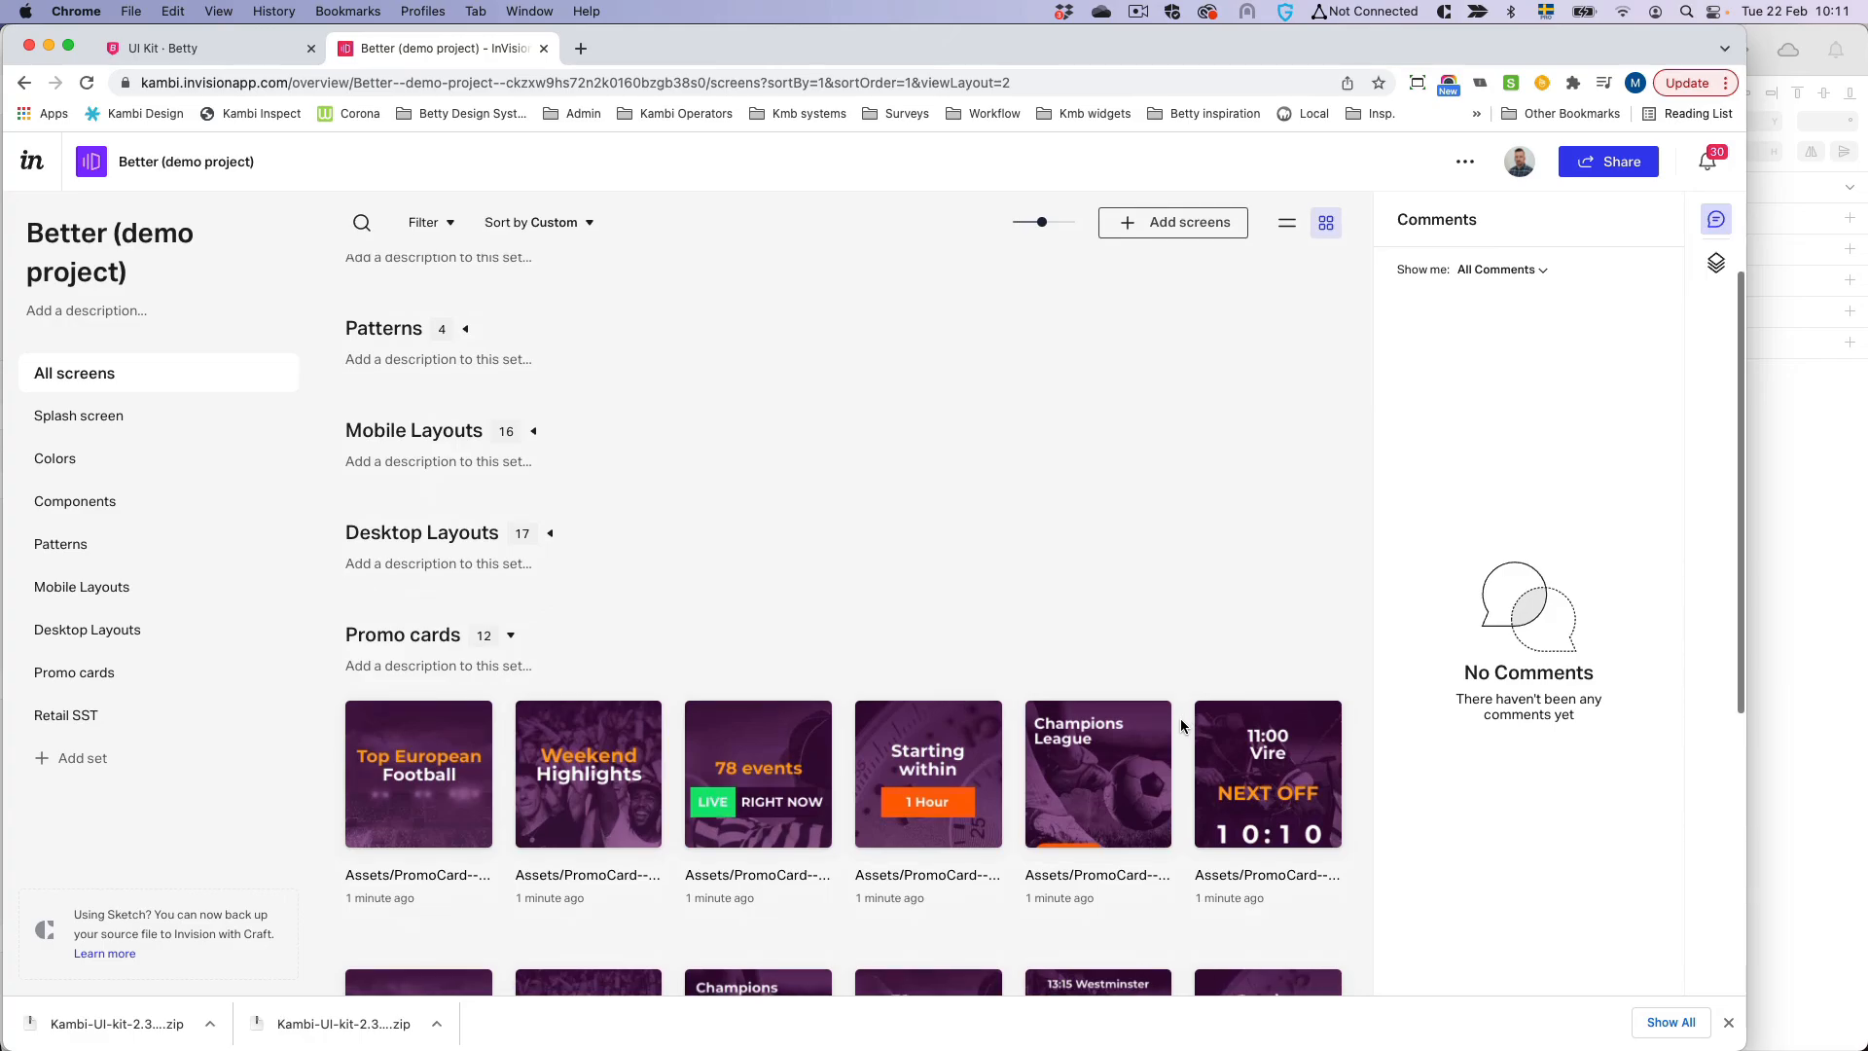
pyautogui.click(511, 636)
pyautogui.scroll(-1, 632, 656)
pyautogui.click(477, 659)
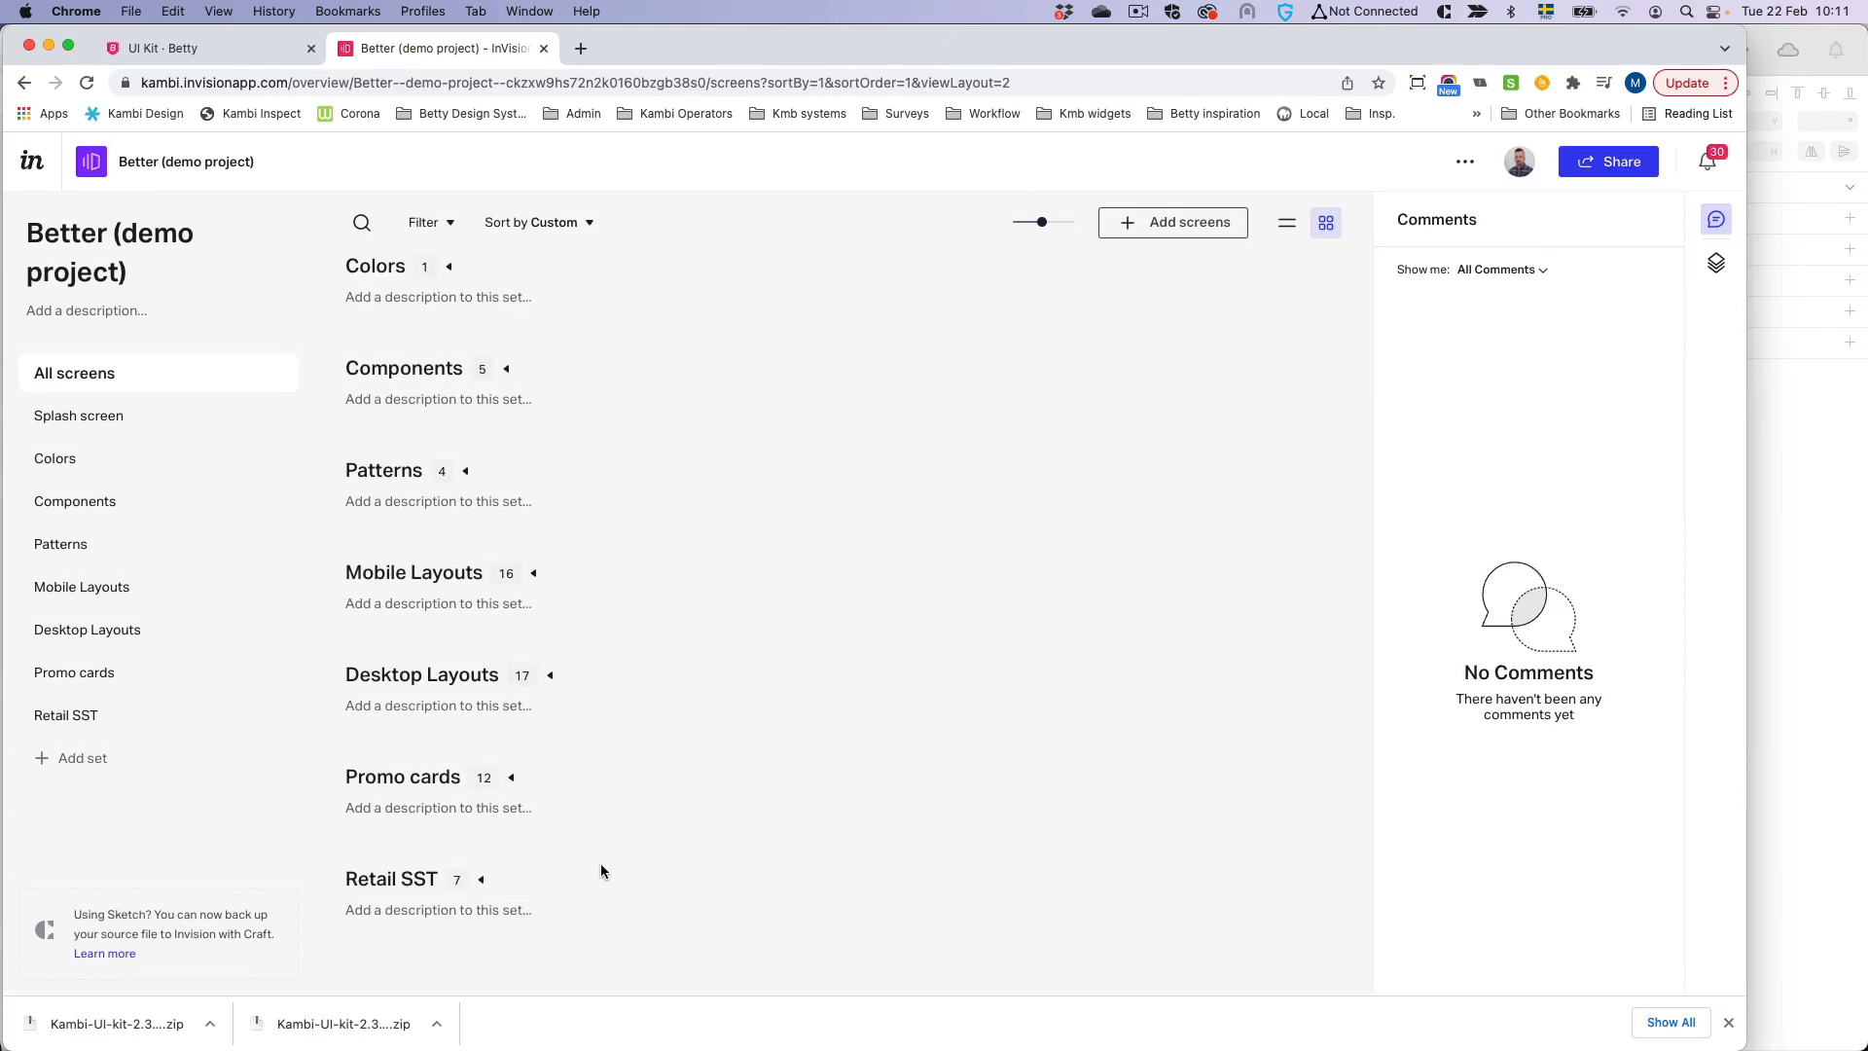
pyautogui.press('super+Tab')
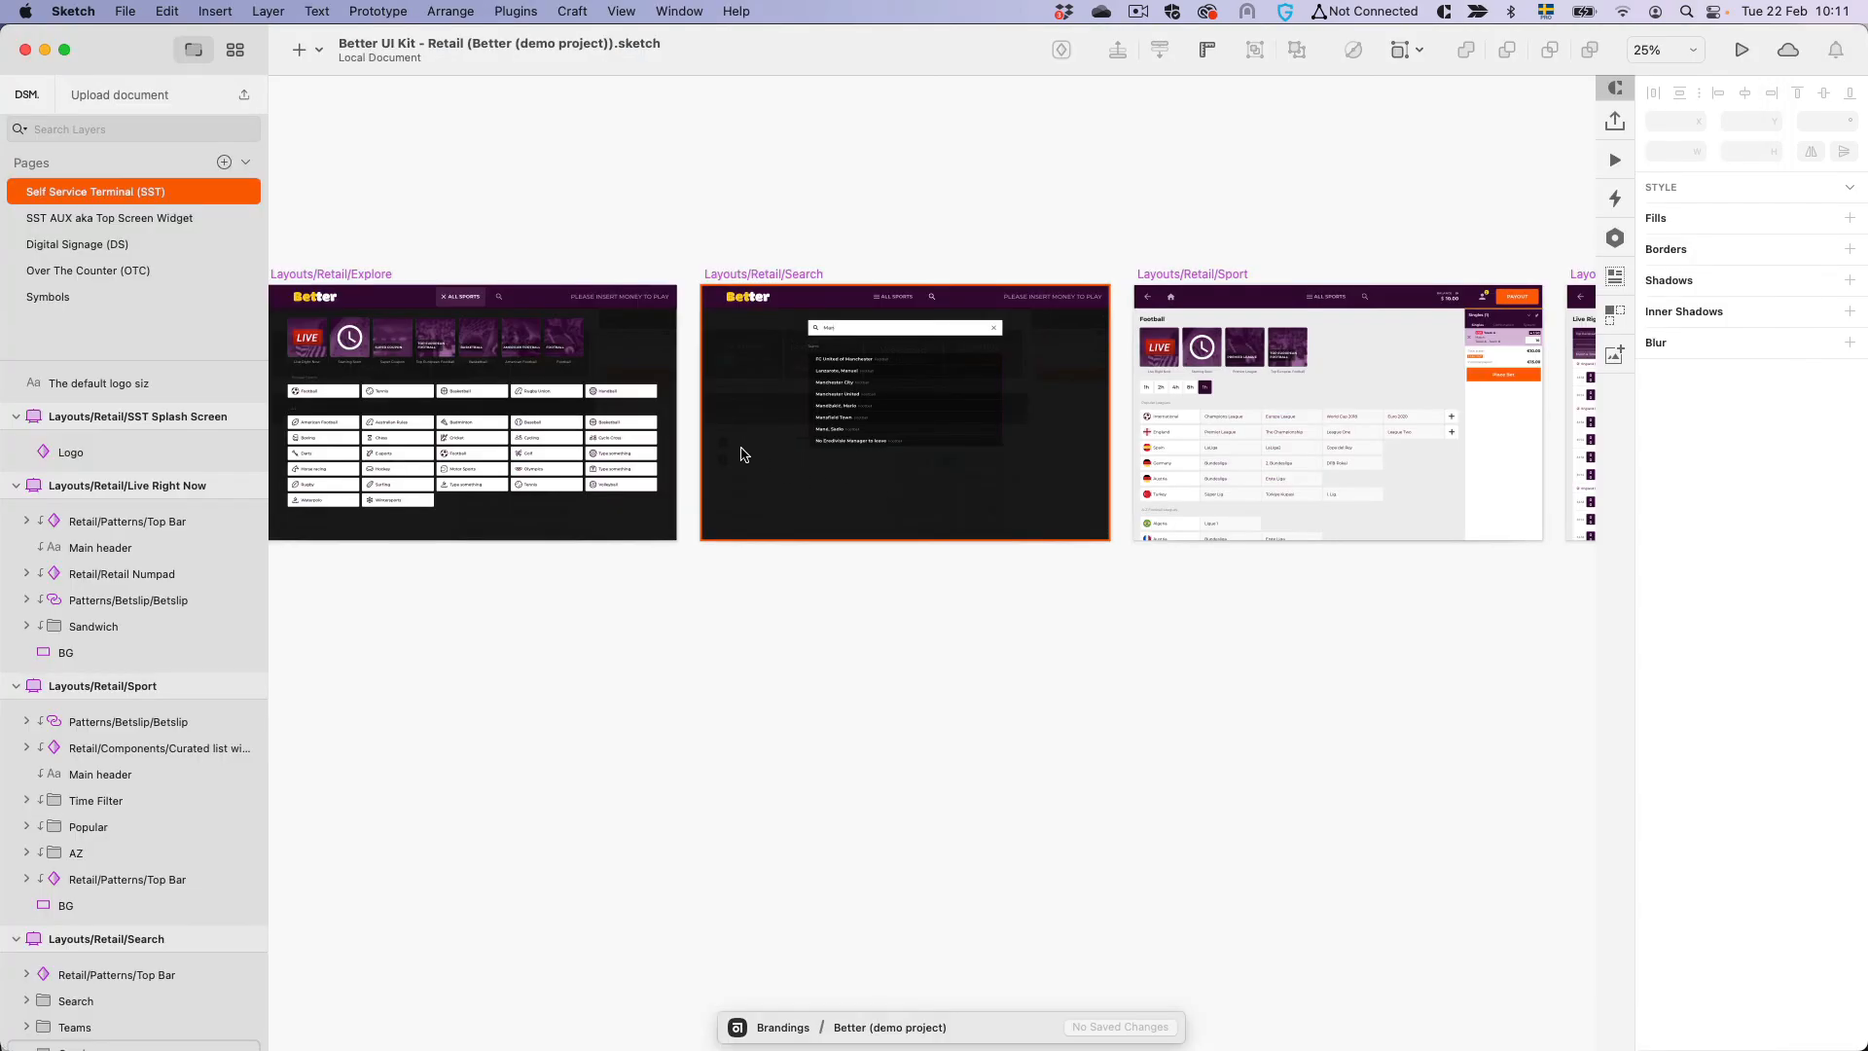
# Step: Open Sketch's SST AUX page, then add an InVision set named 'Retail SST AUX' and return
pyautogui.click(74, 216)
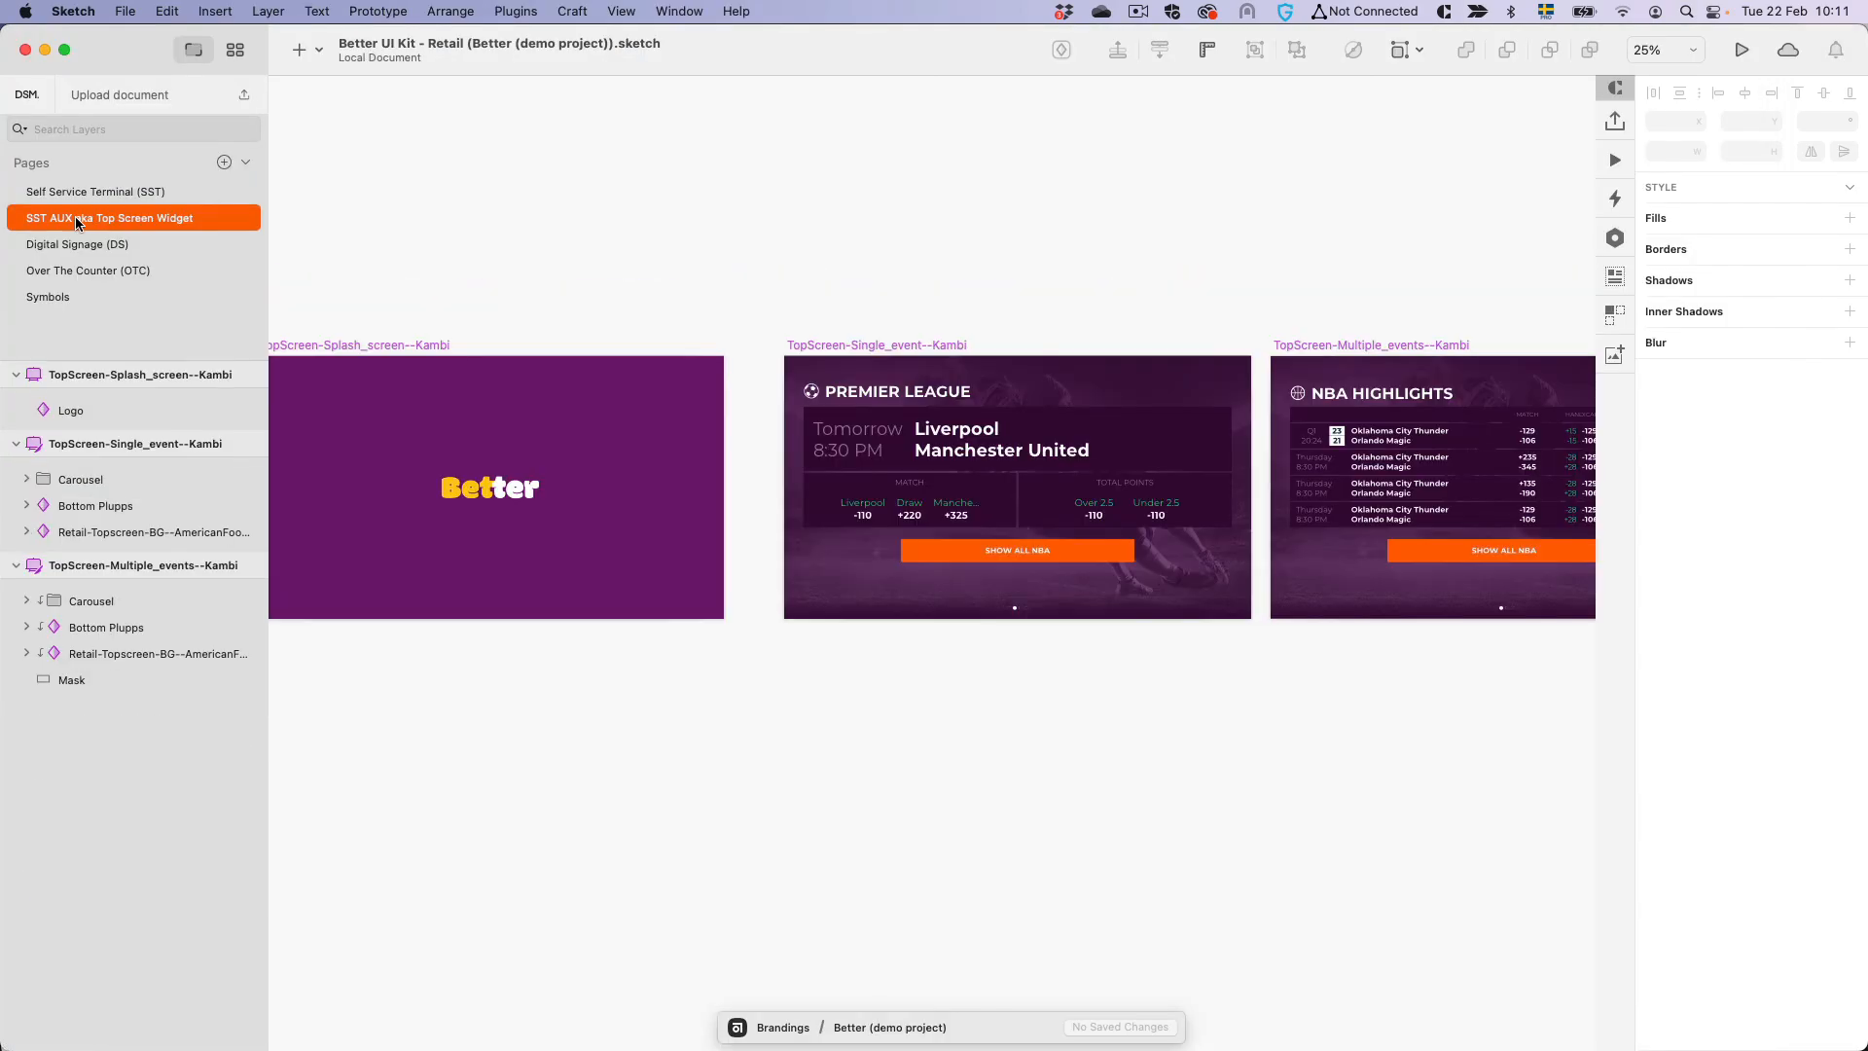
pyautogui.press('super+Tab')
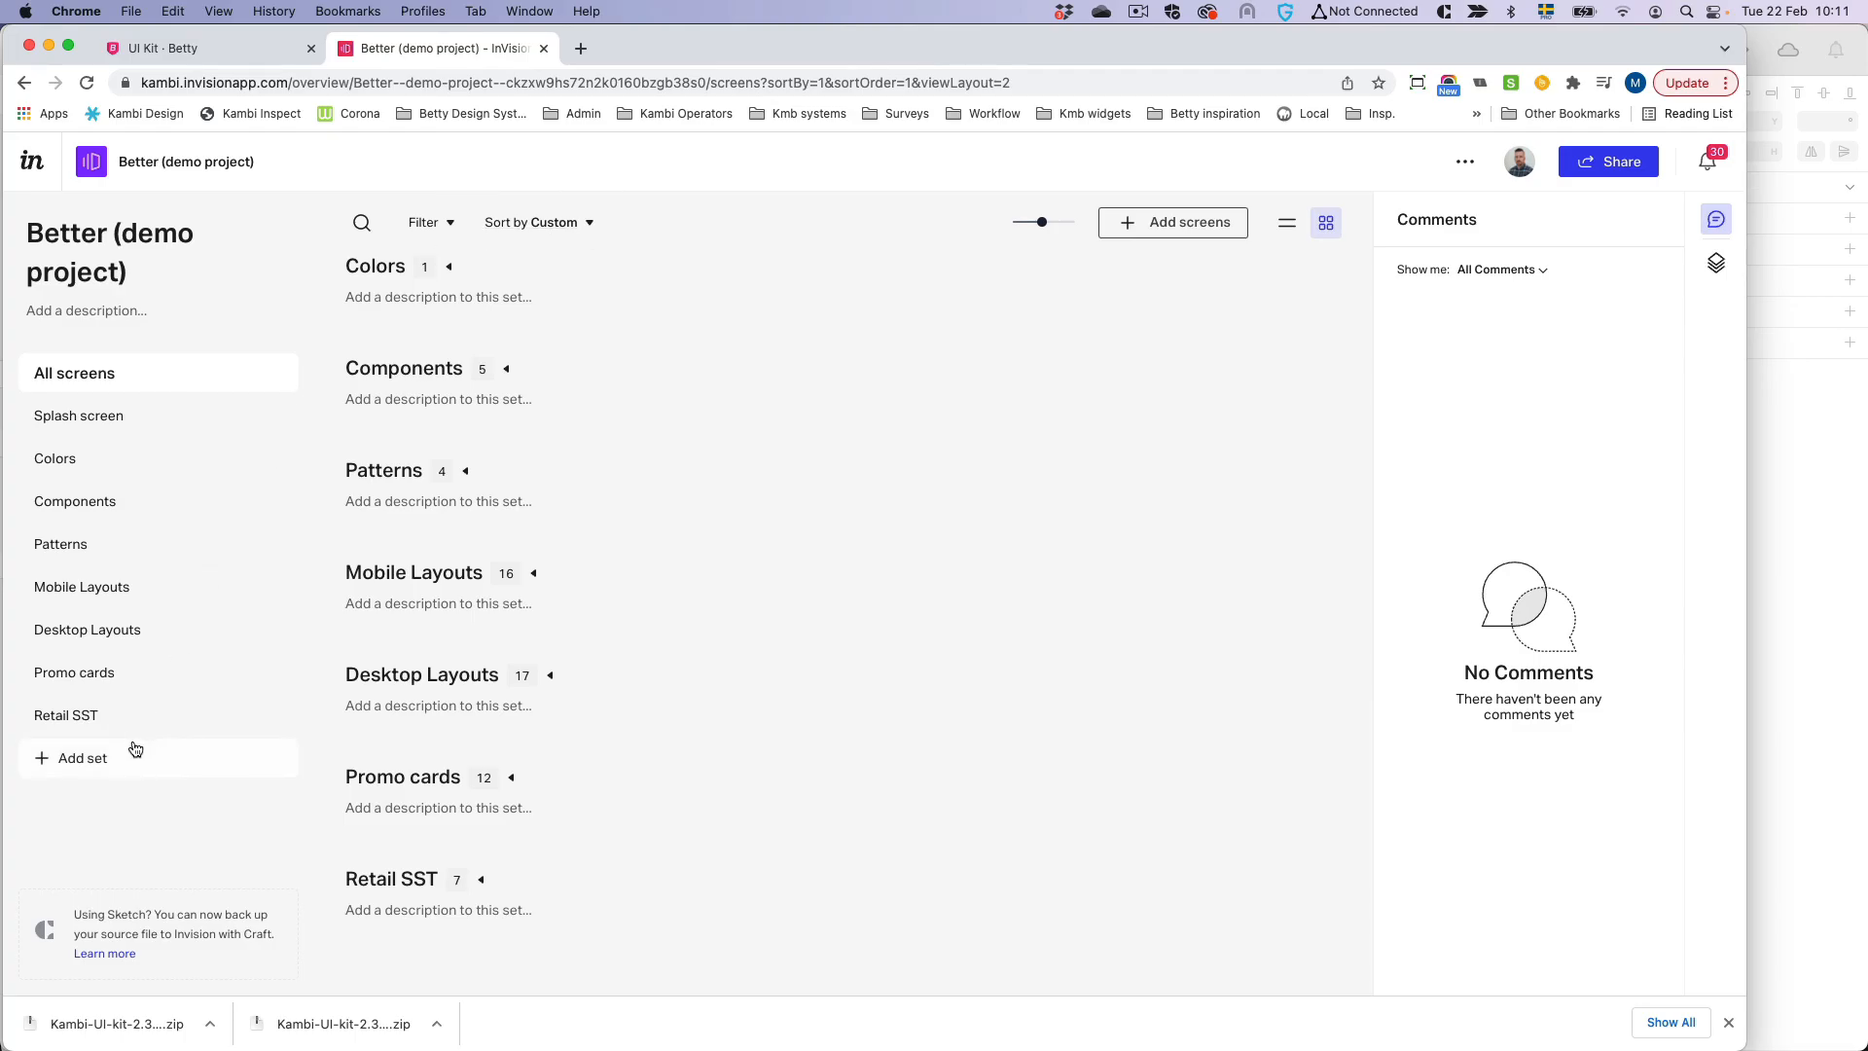
pyautogui.click(153, 775)
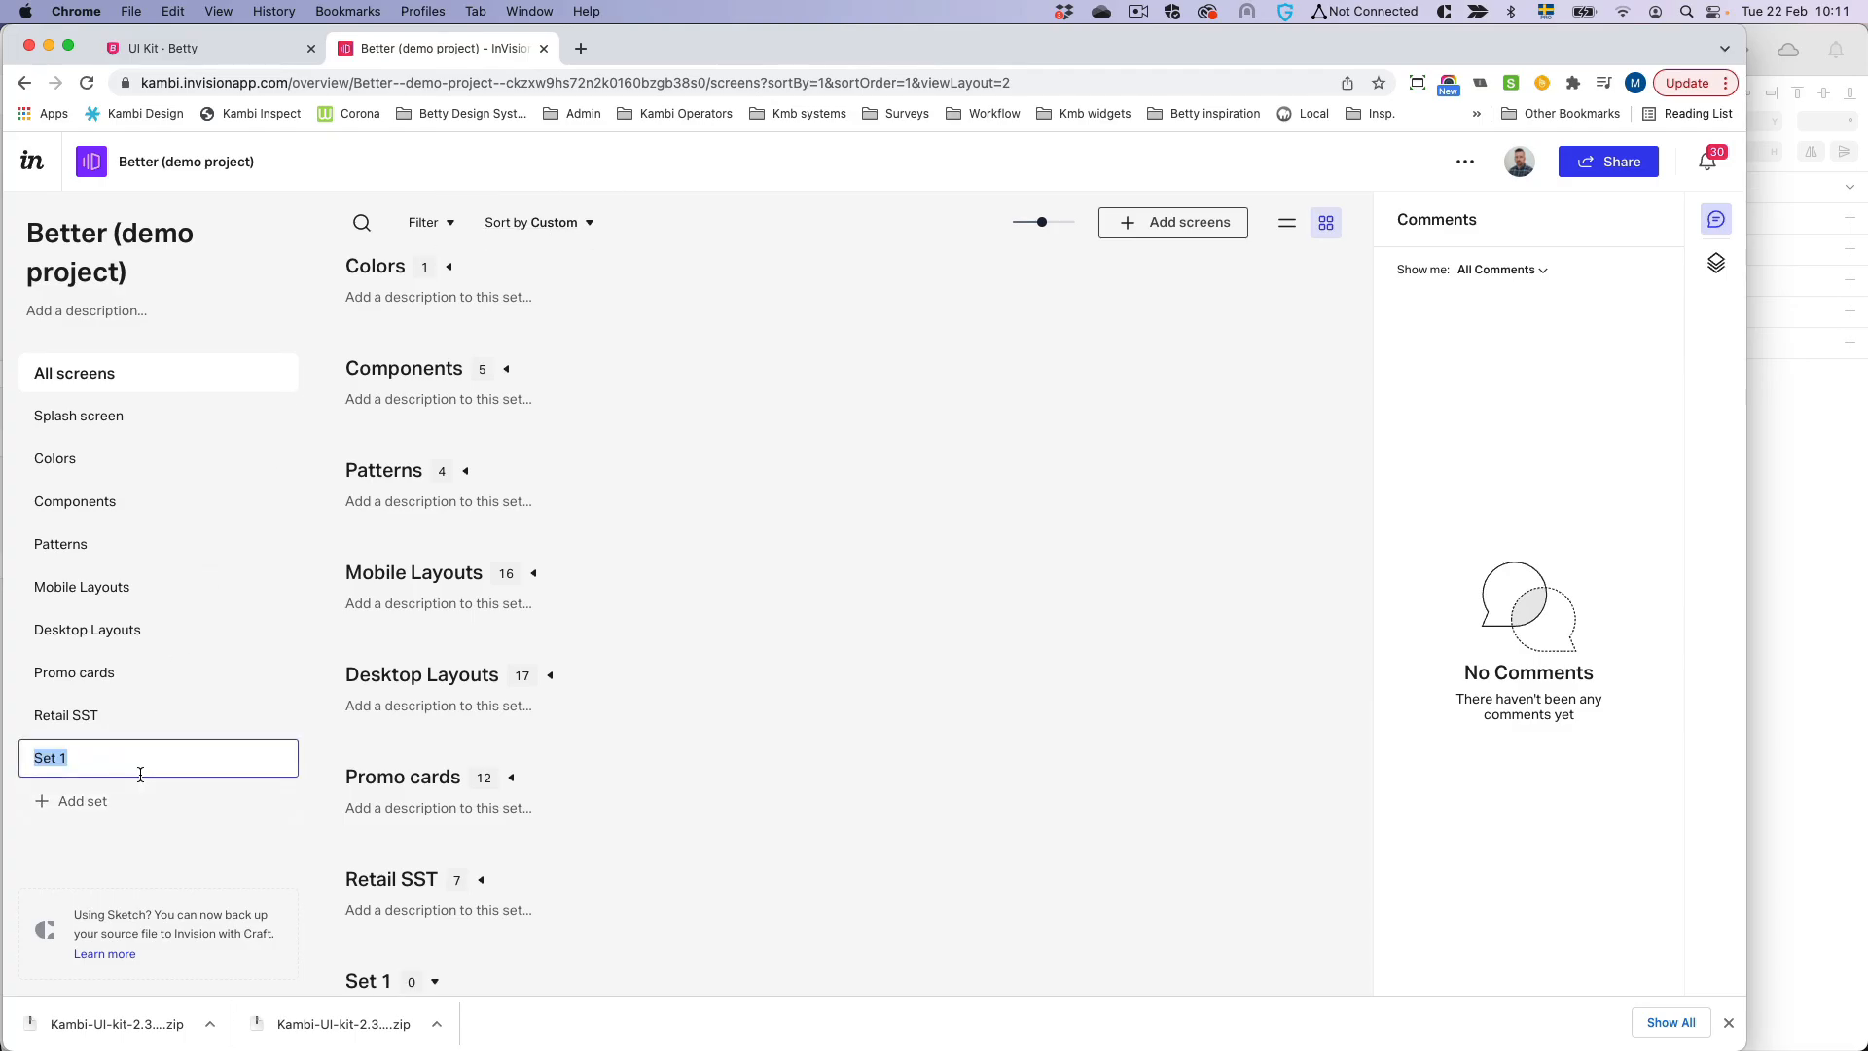
pyautogui.write('R')
pyautogui.write('etail SST AUX')
pyautogui.press('Return')
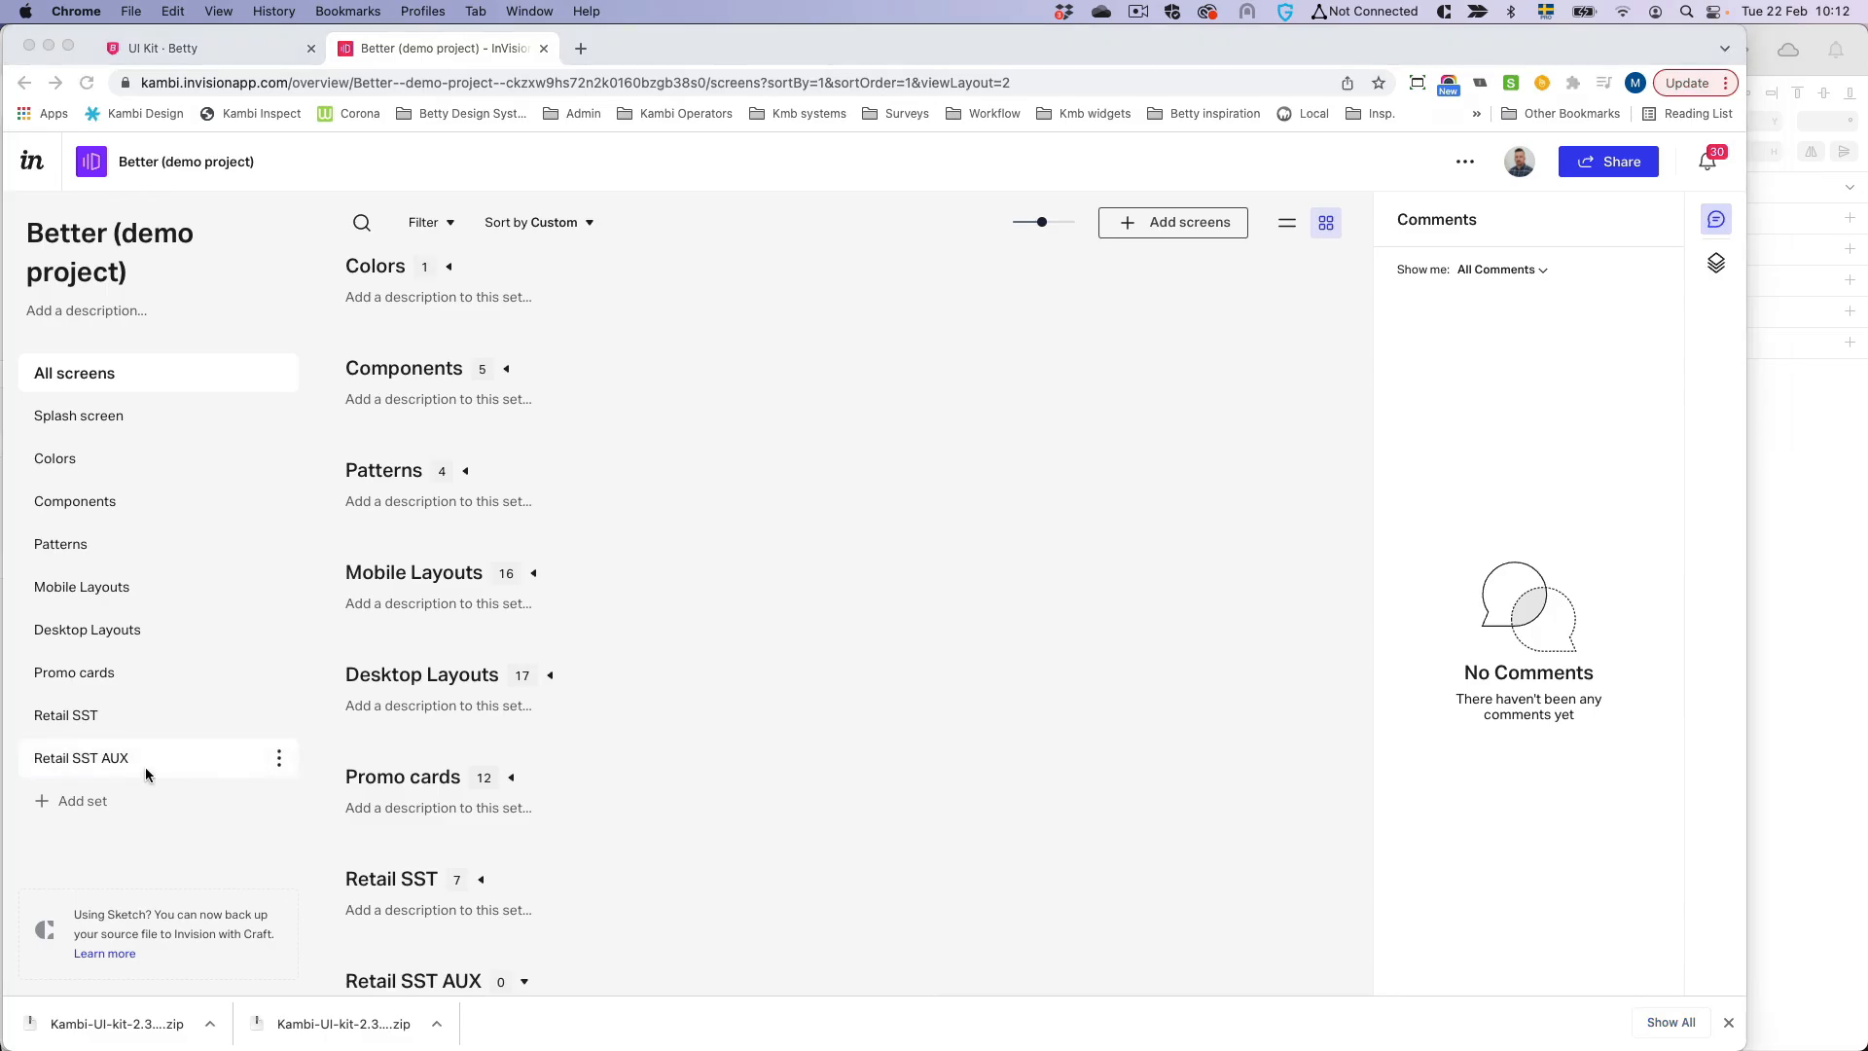
pyautogui.press('super+Tab')
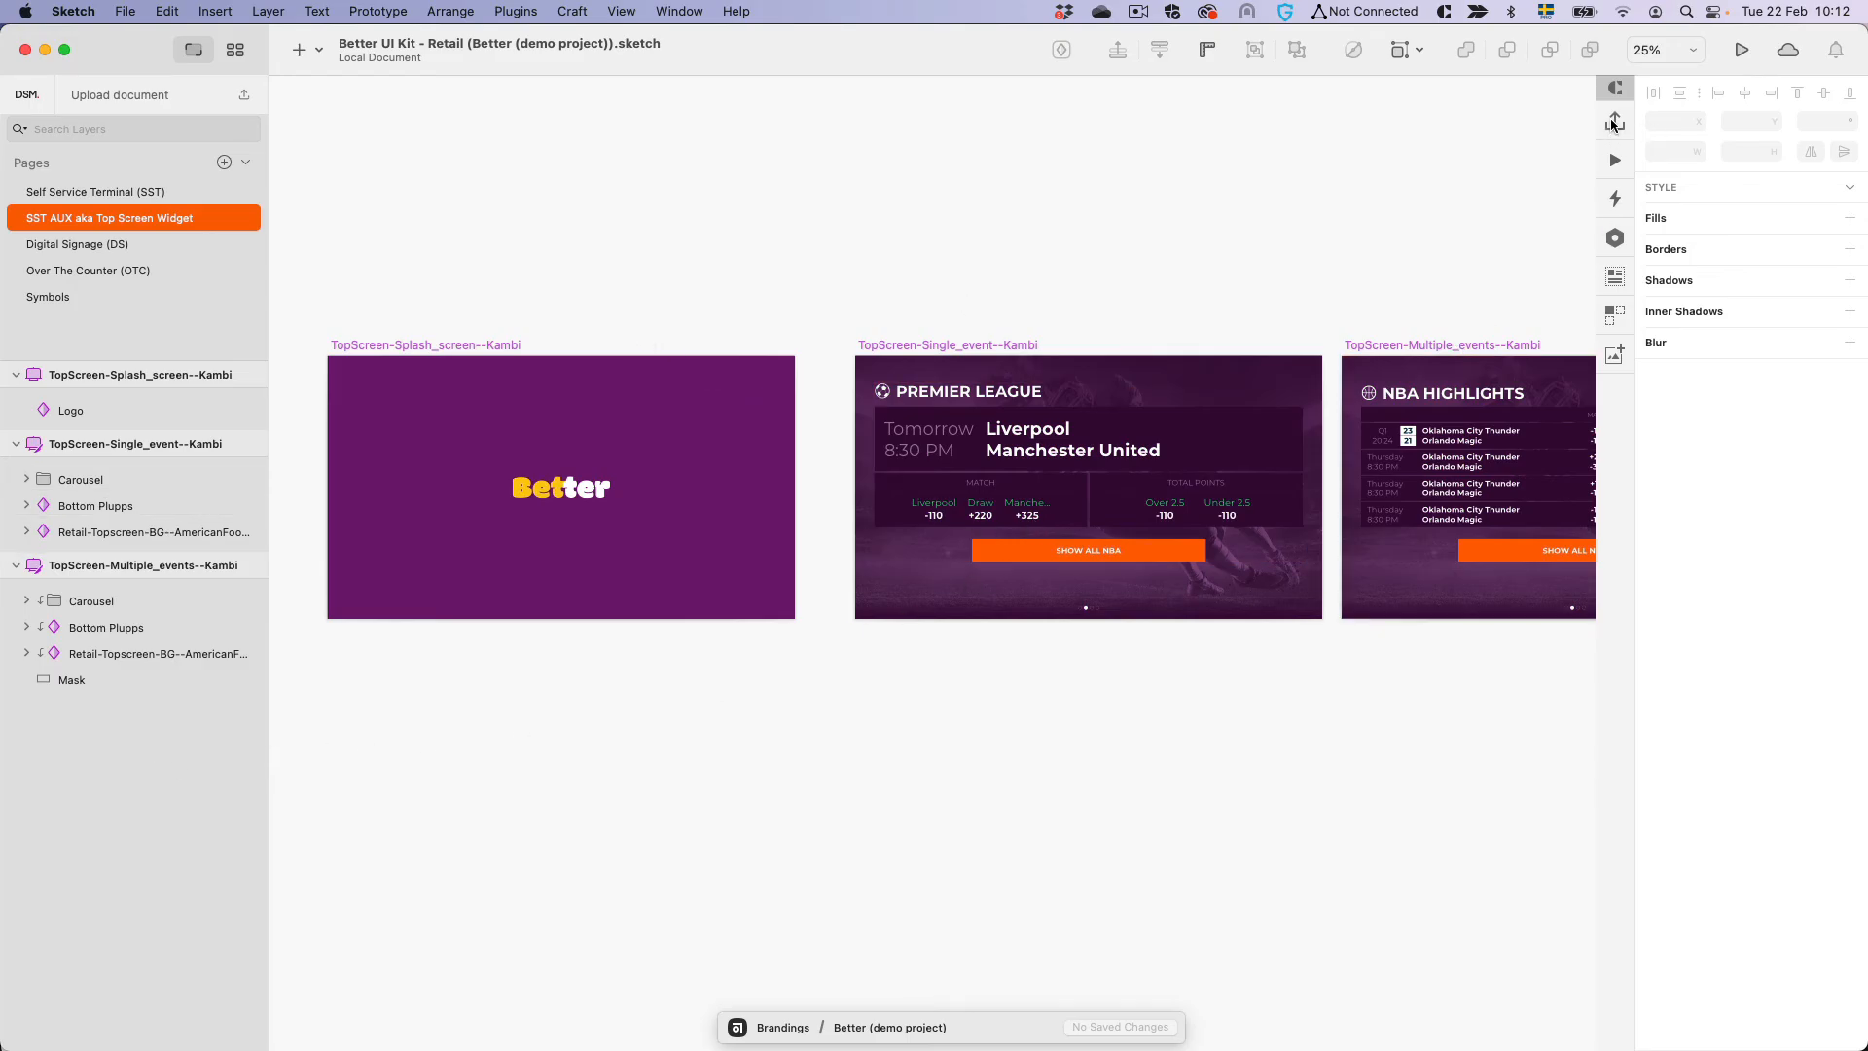
# Step: Publish all artboards on the SST AUX page to the Better (demo project) prototype
pyautogui.click(1444, 10)
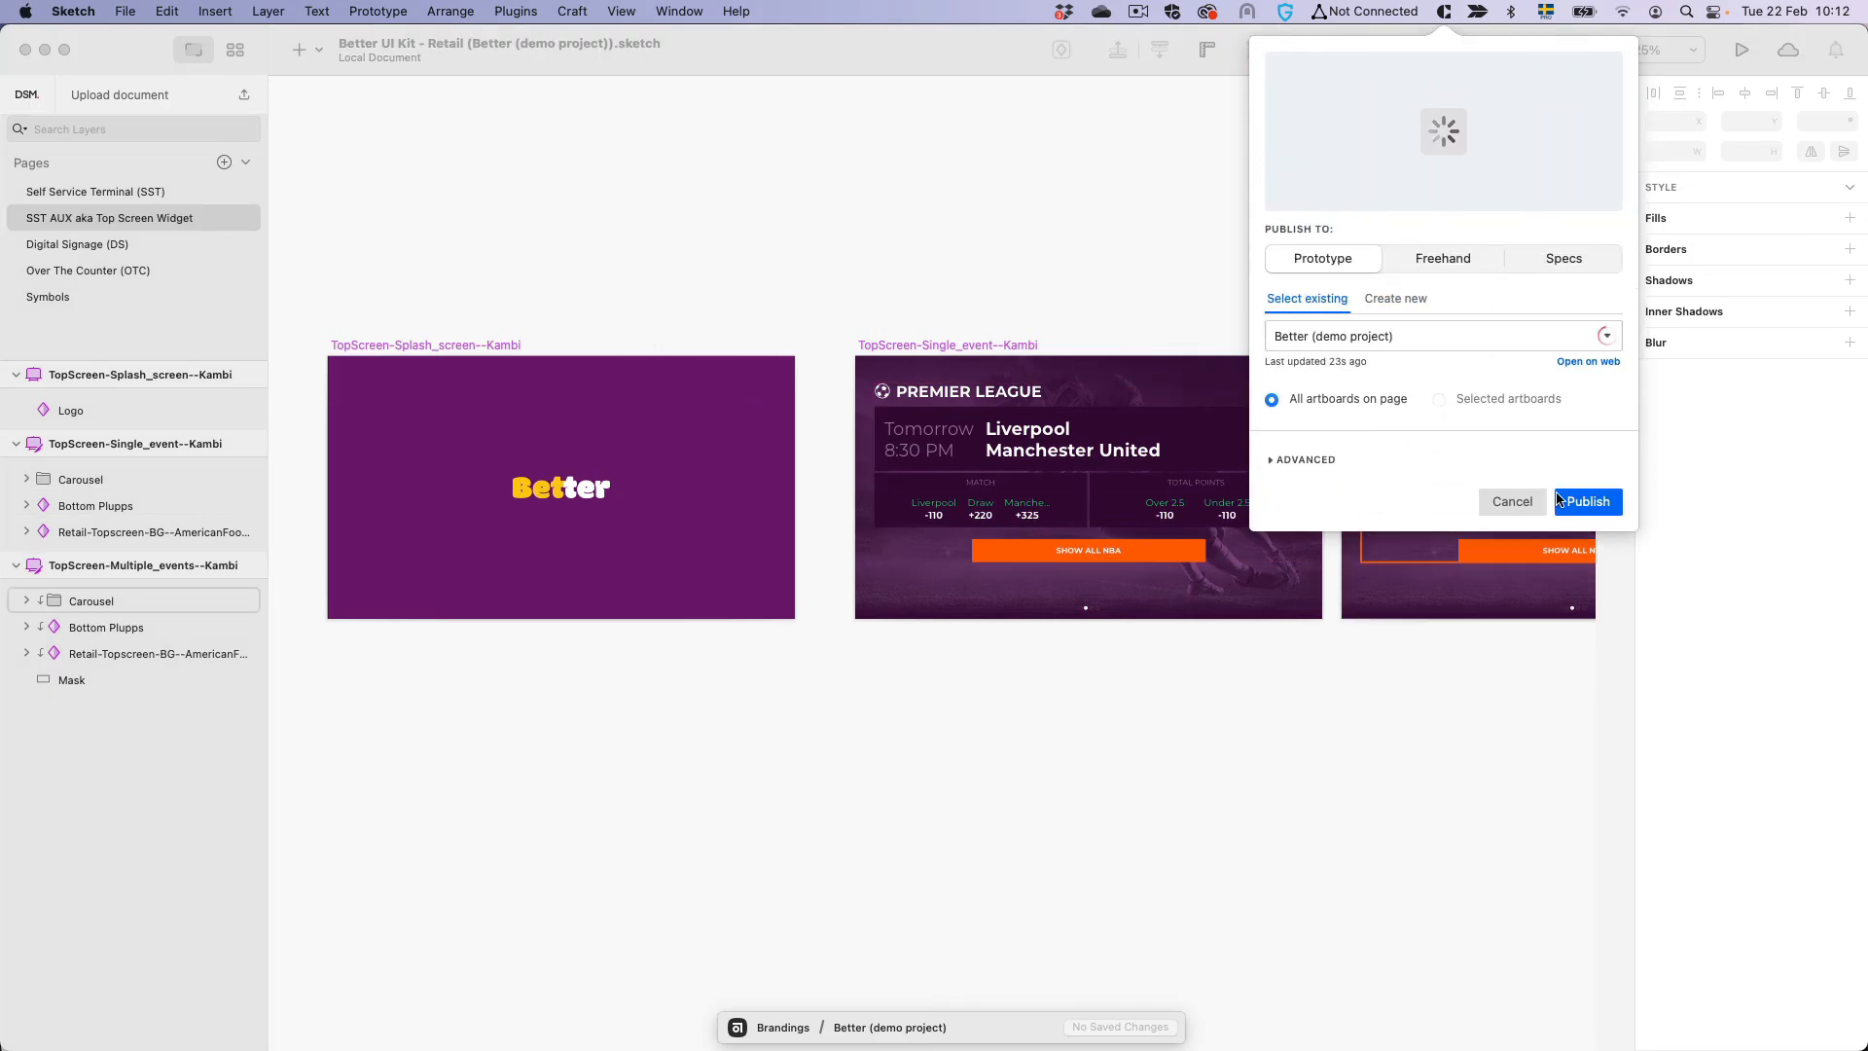
pyautogui.click(1574, 501)
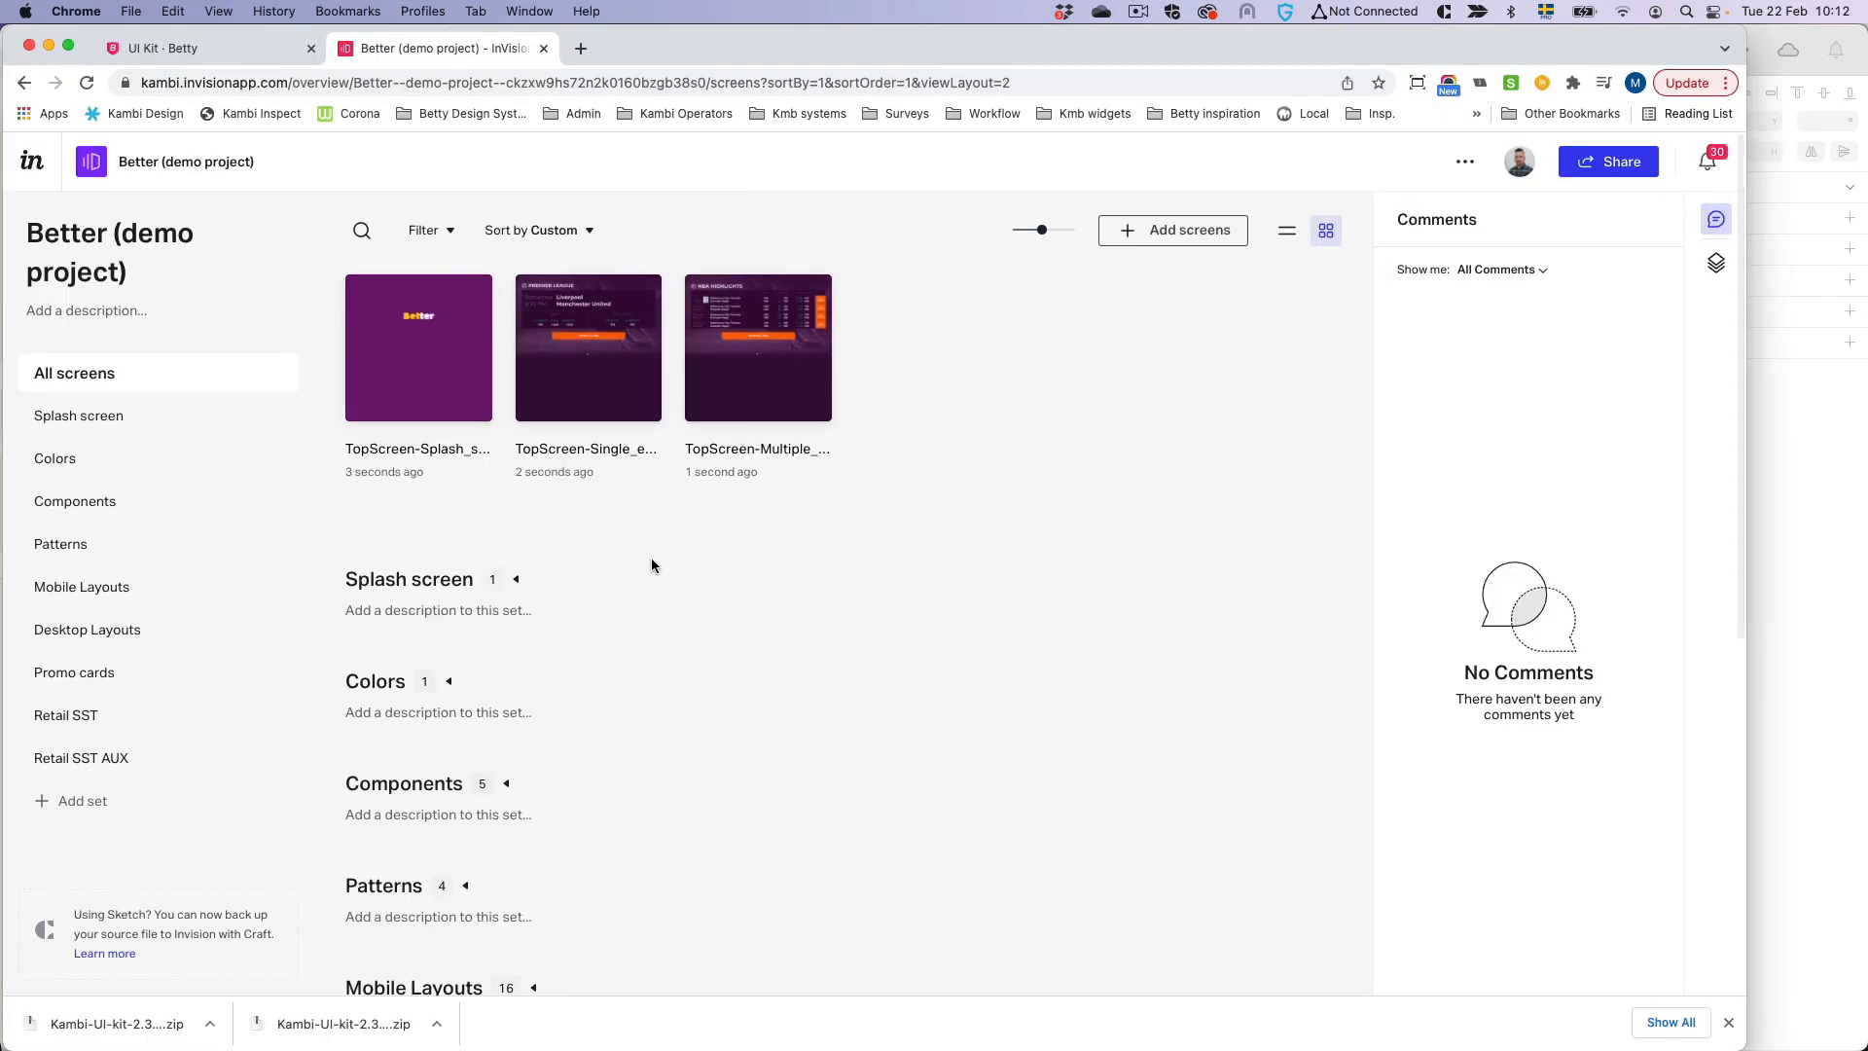
# Step: Select the three new TopScreen screens and search the Move set list for Retail
pyautogui.moveTo(338, 263); pyautogui.dragTo(961, 525)
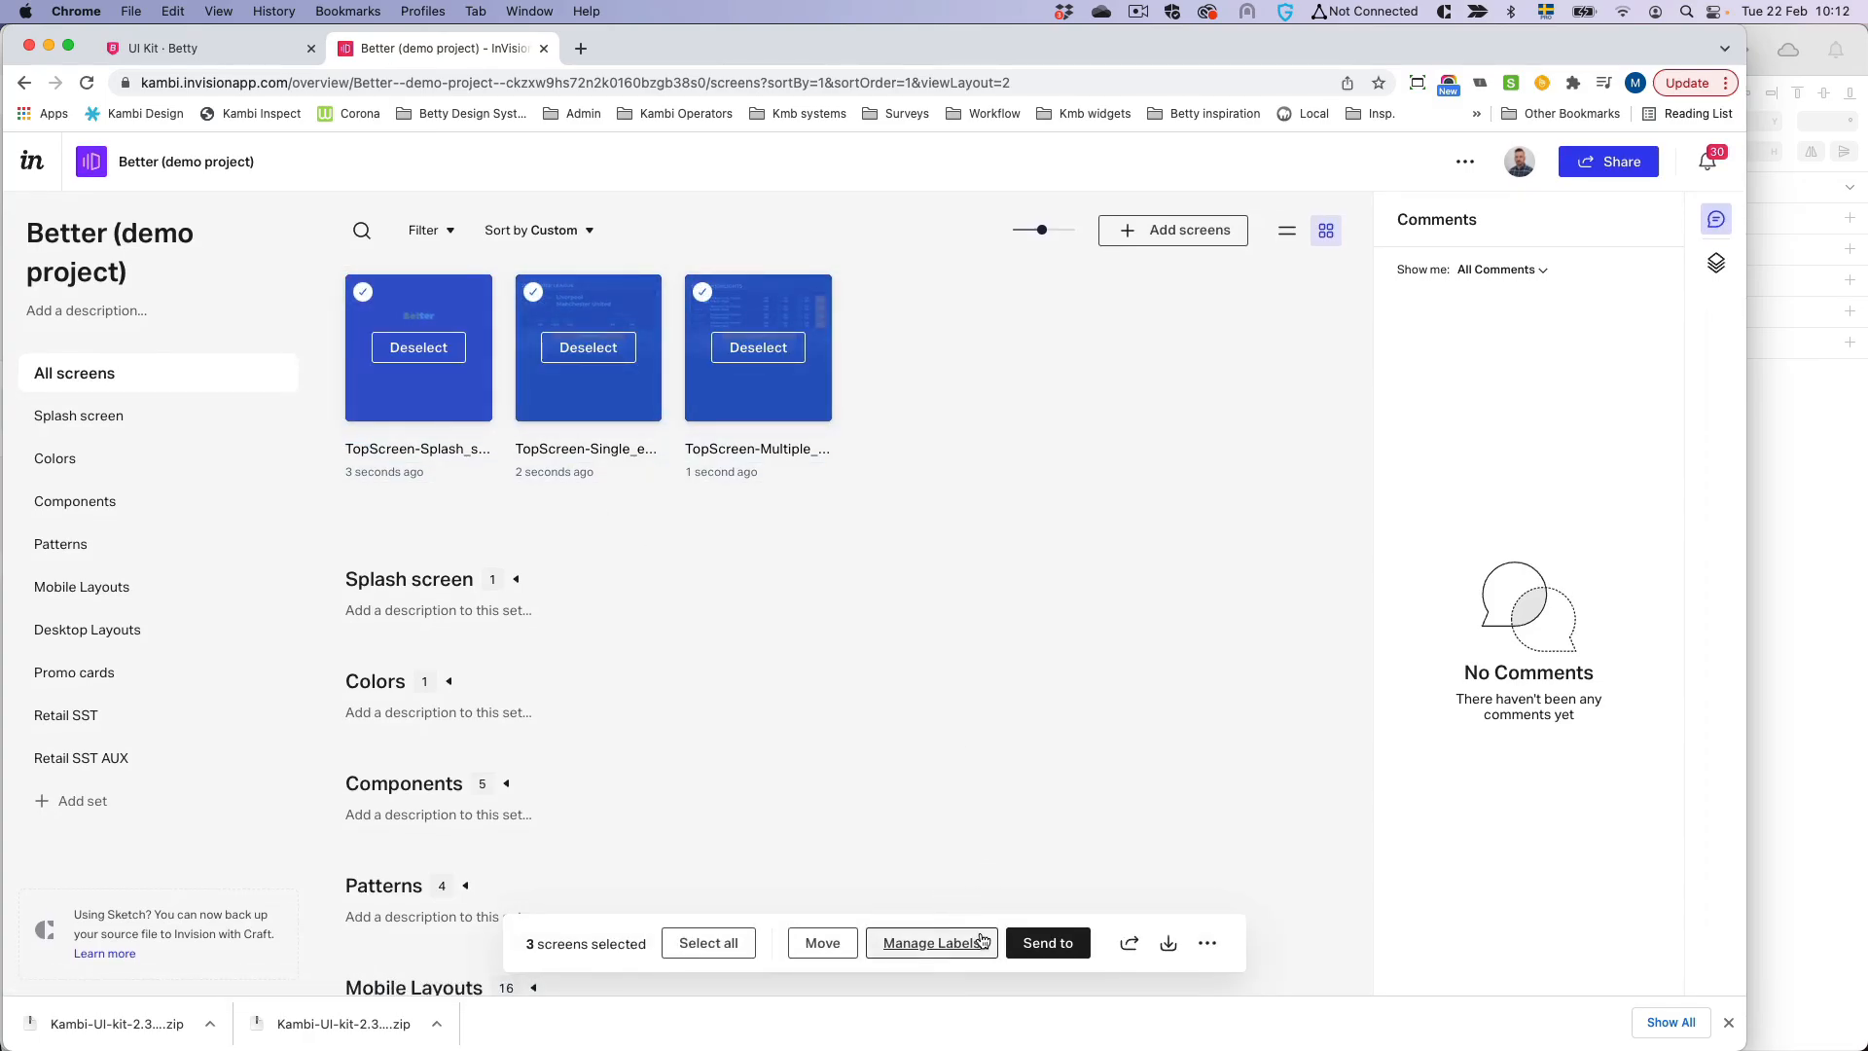
pyautogui.click(830, 951)
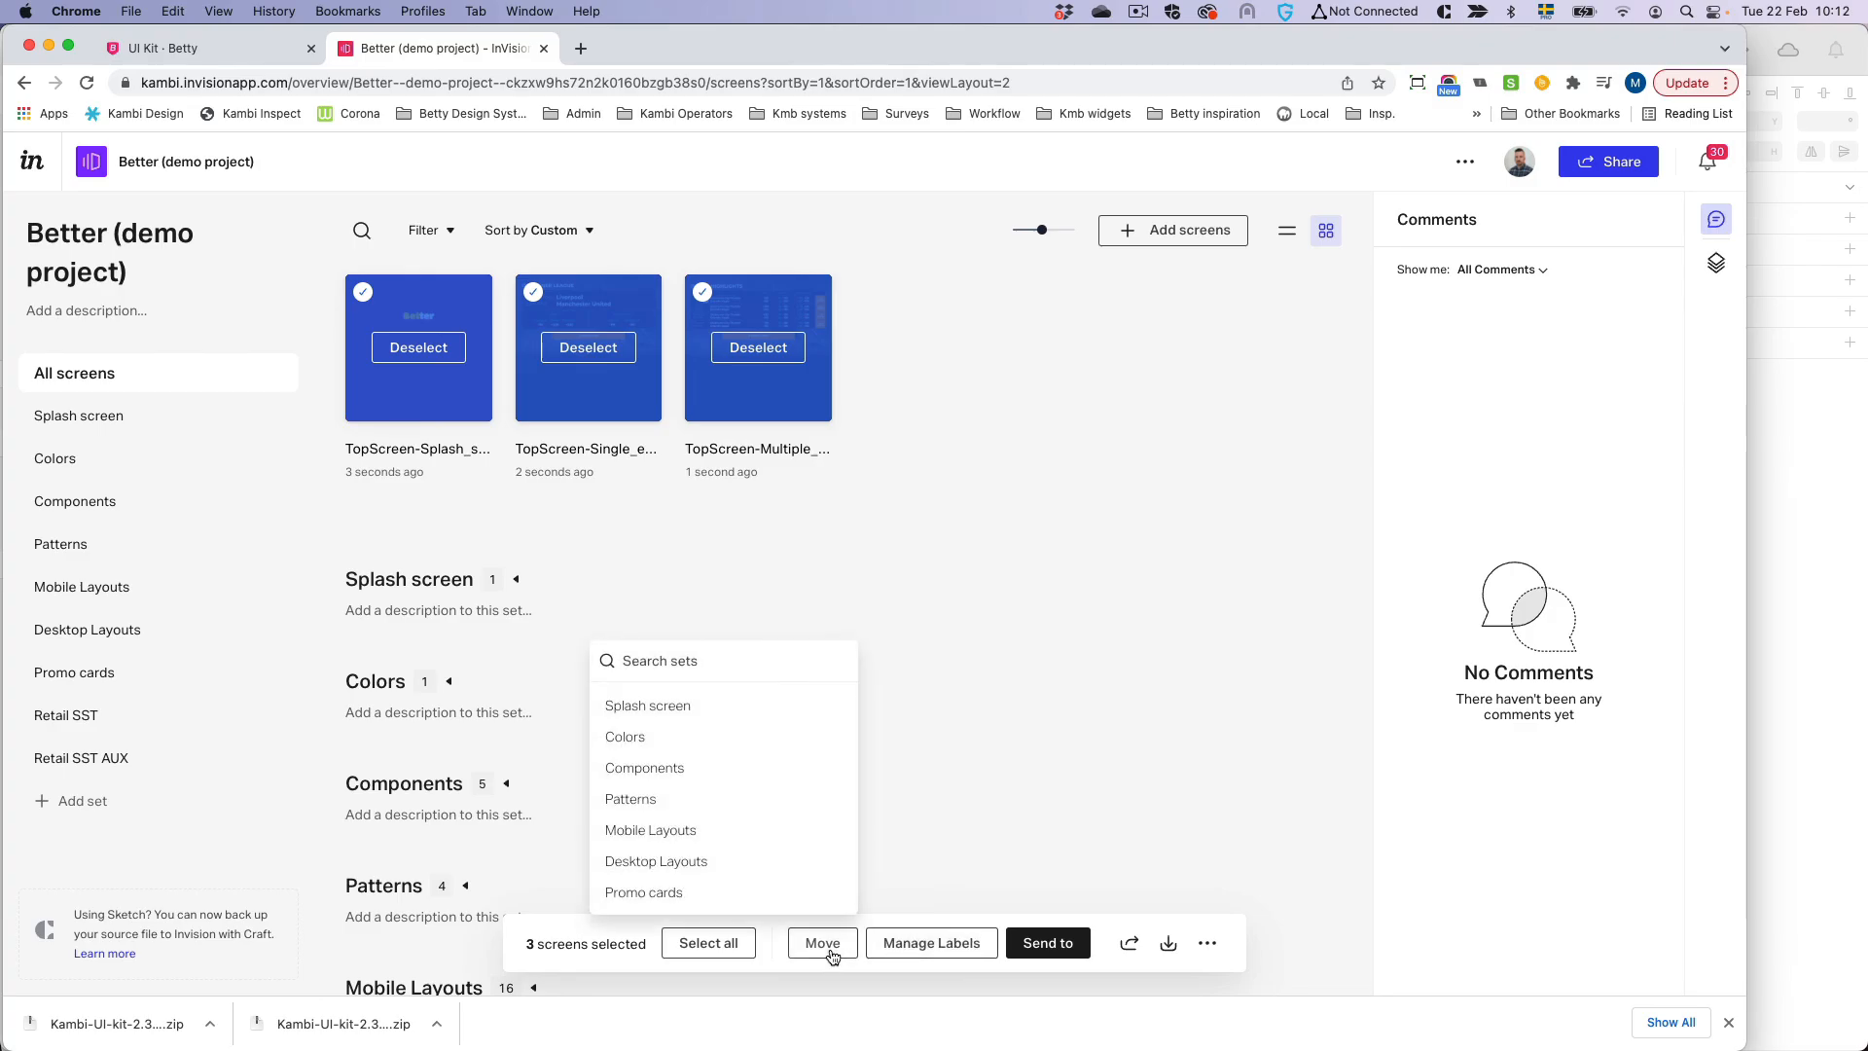
pyautogui.write('Retao')
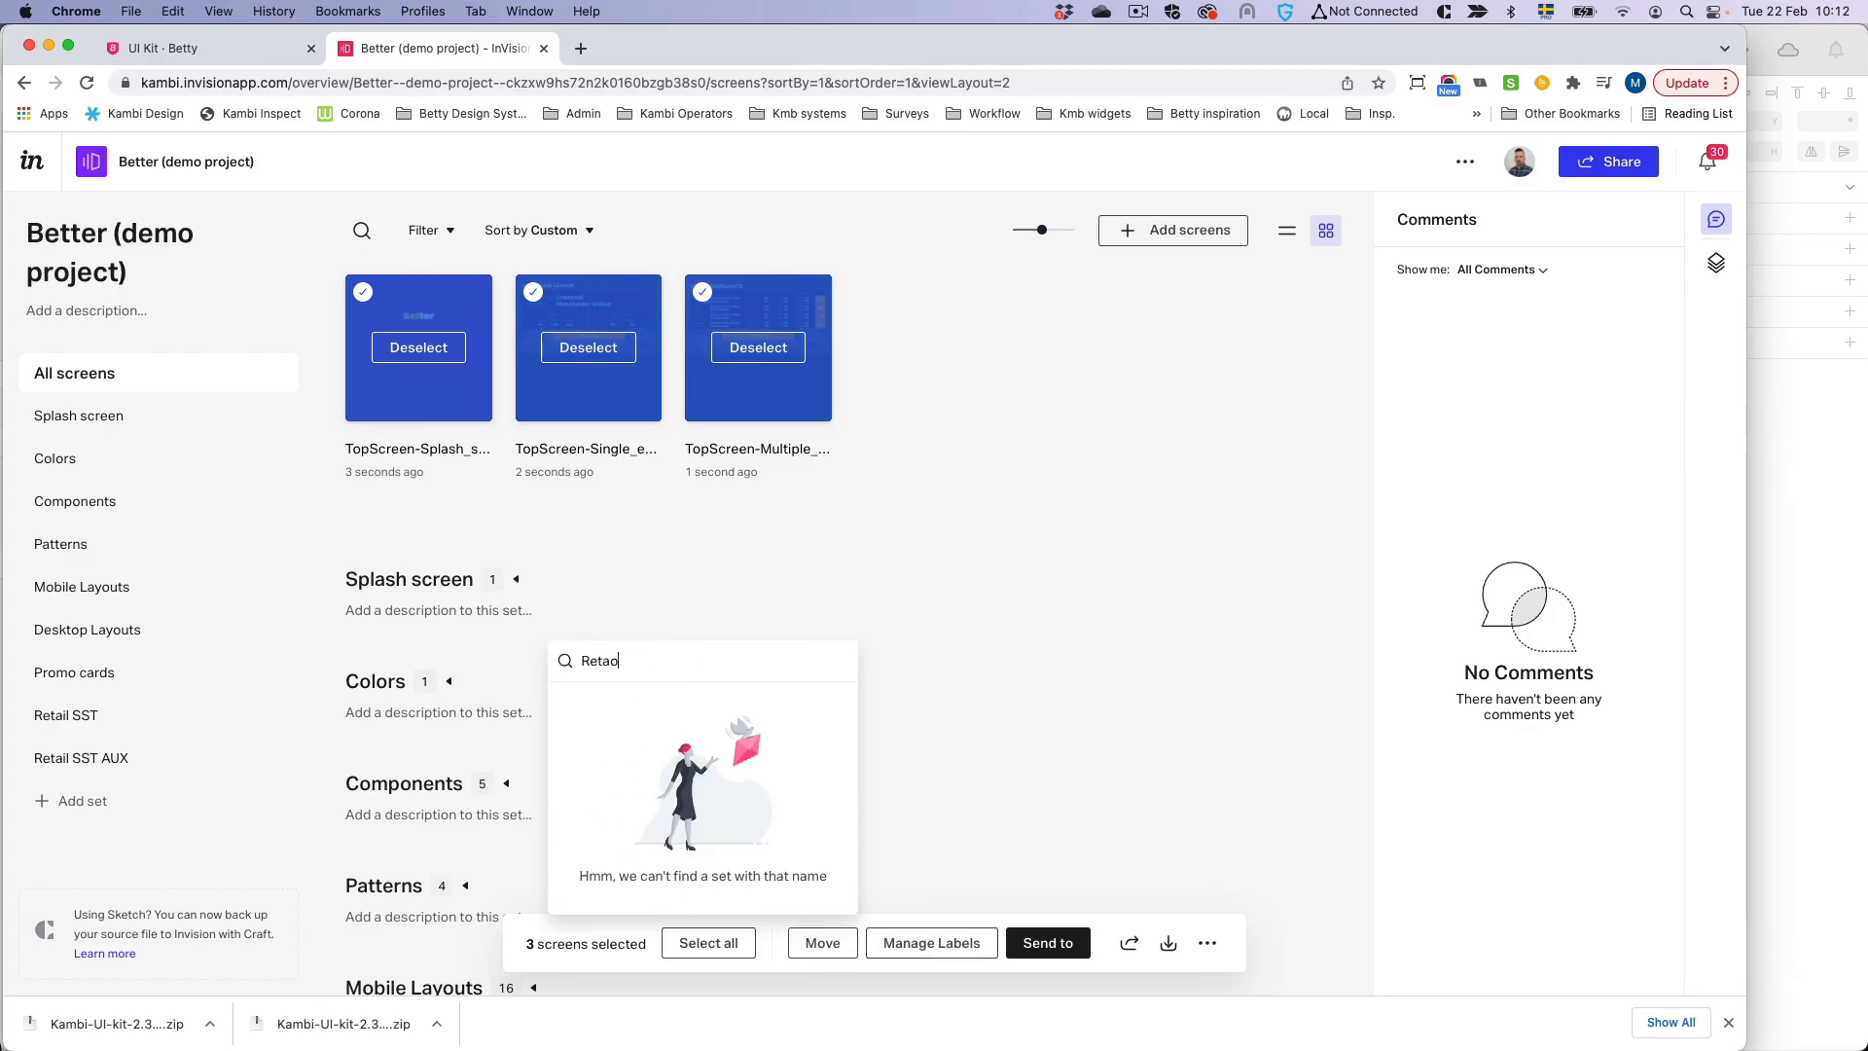
pyautogui.press('BackSpace')
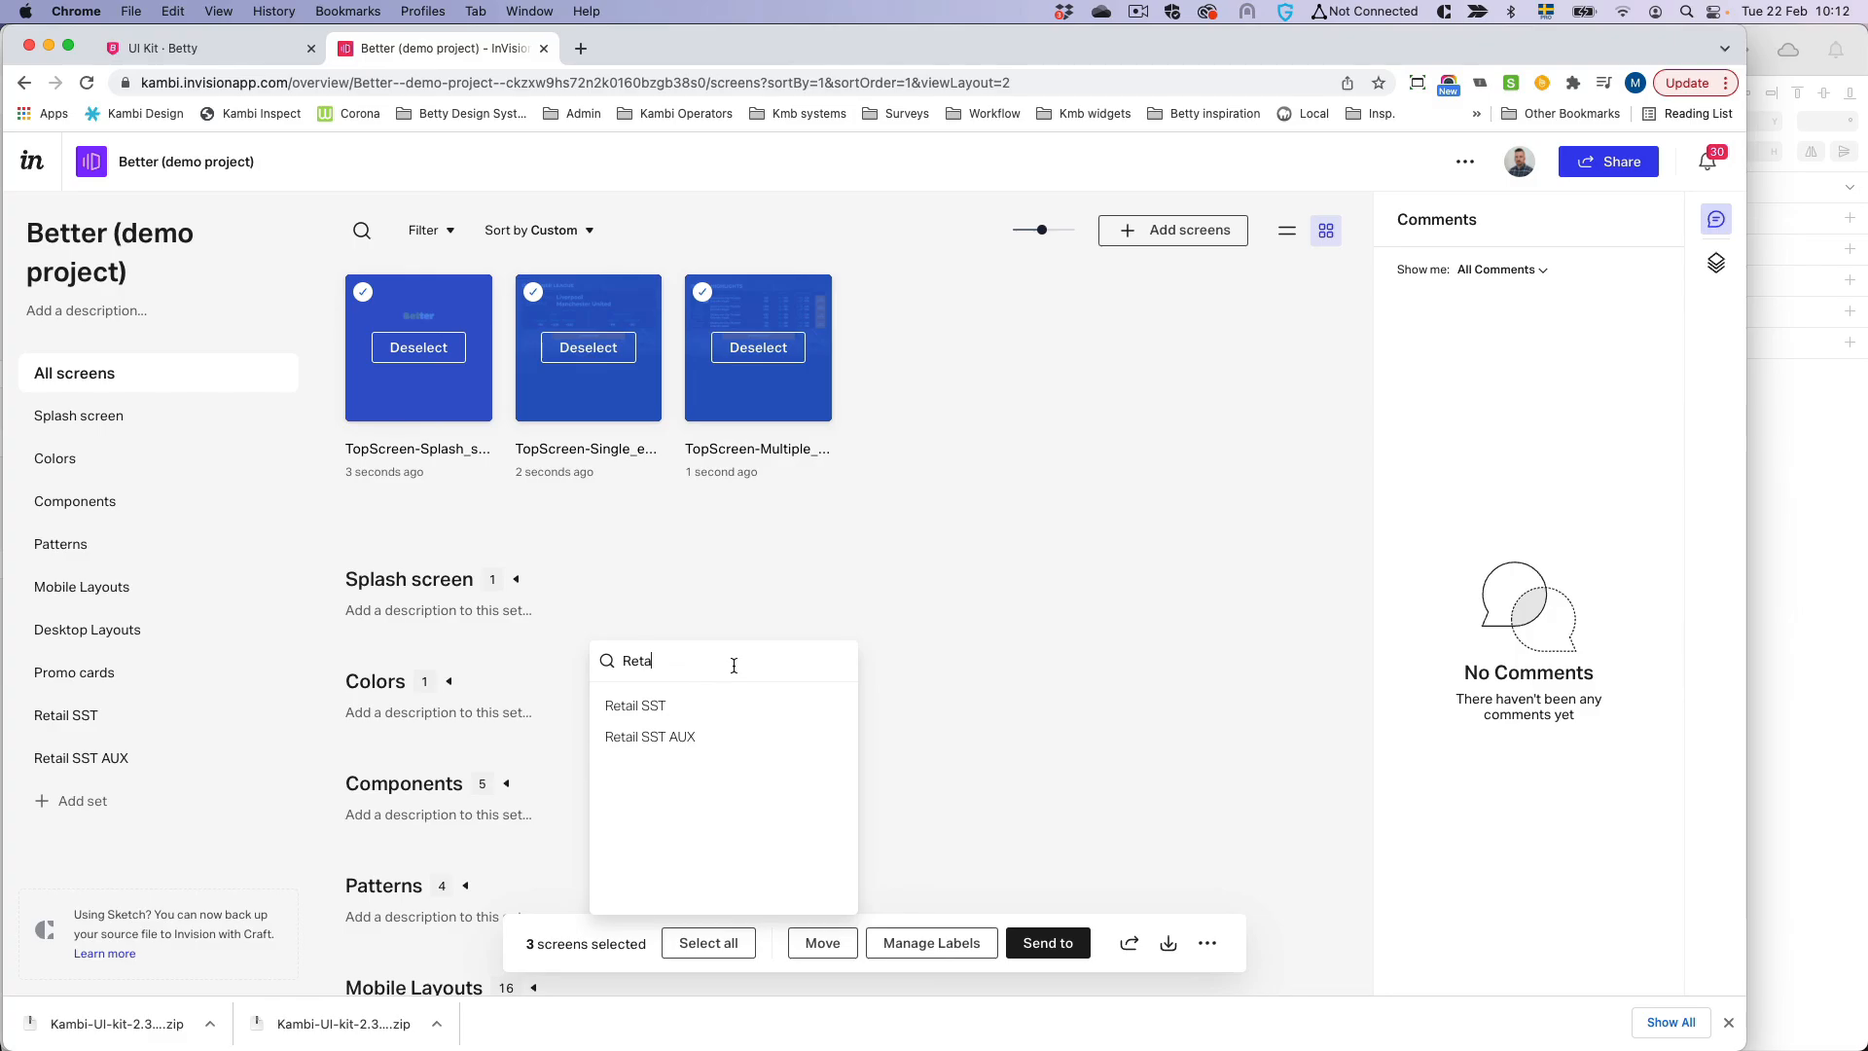
pyautogui.press('BackSpace')
pyautogui.press('BackSpace')
pyautogui.press('BackSpace')
pyautogui.press('BackSpace')
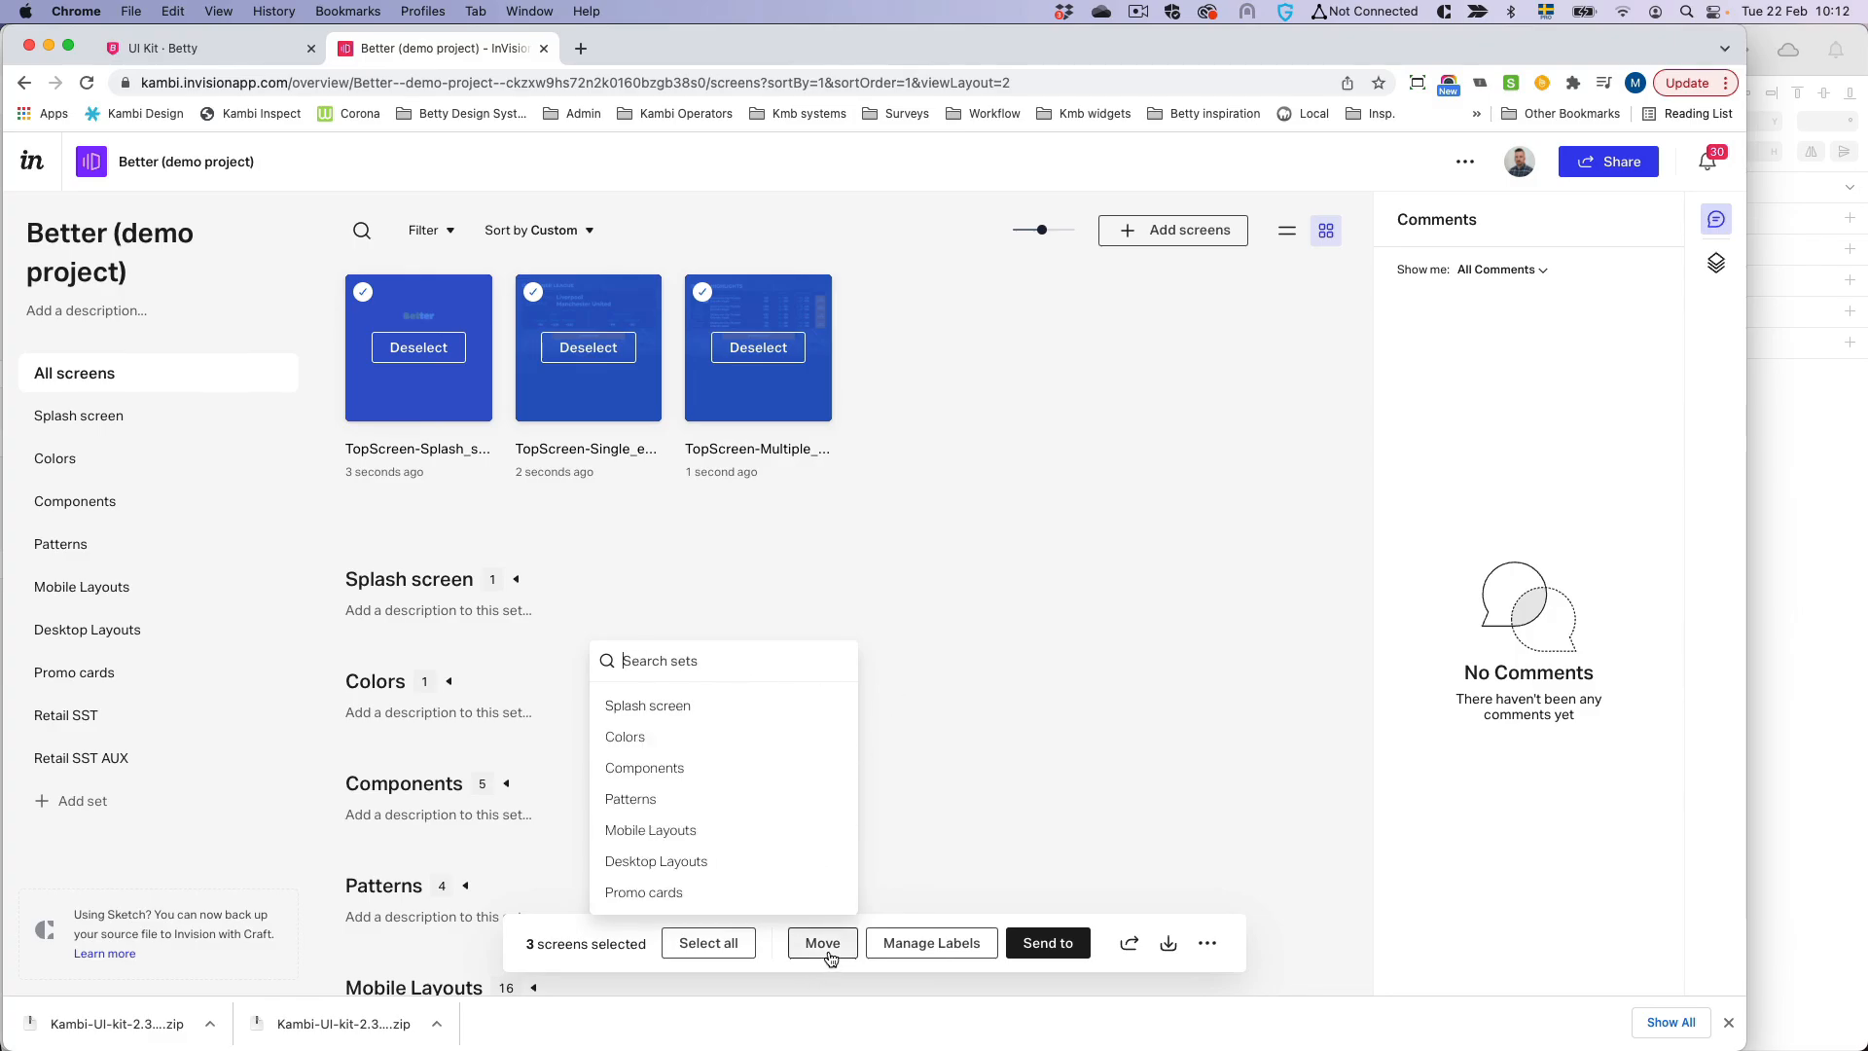
# Step: Reopen the destination set list and file the screens into Retail SST AUX
pyautogui.click(829, 958)
pyautogui.click(826, 955)
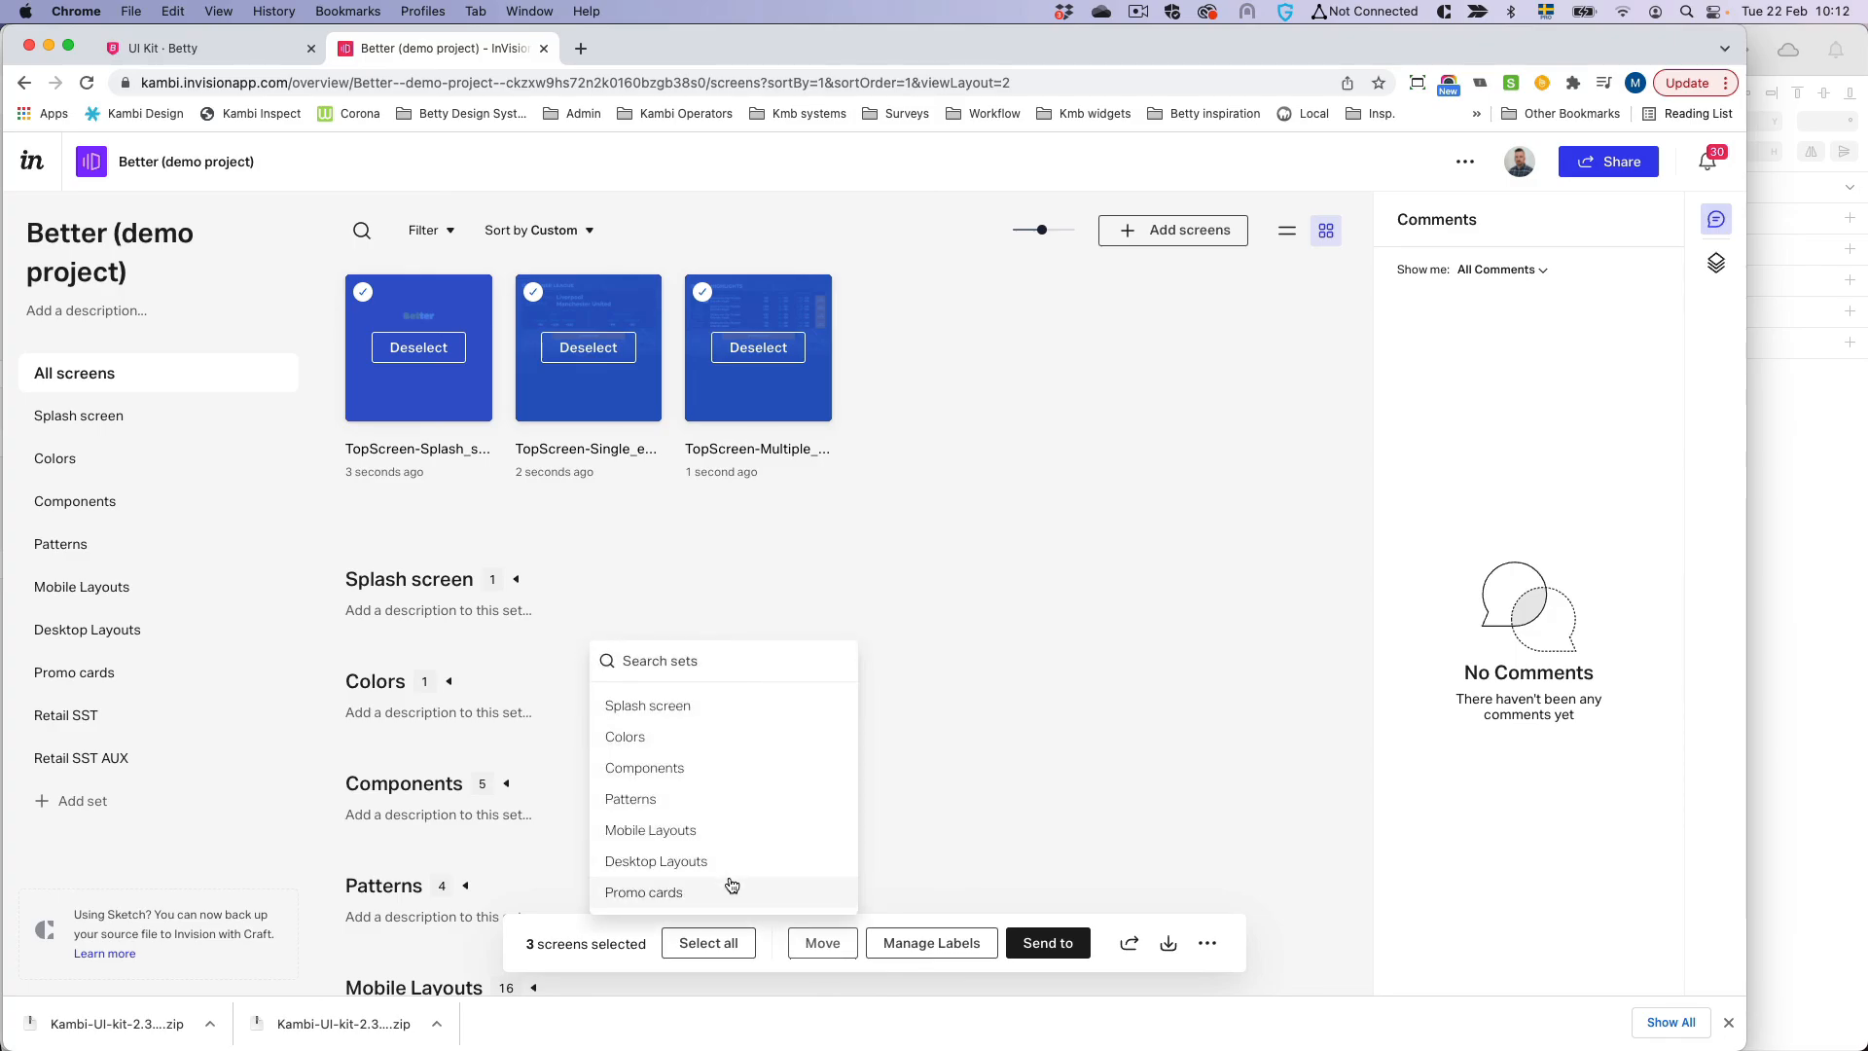
pyautogui.scroll(-5, 731, 883)
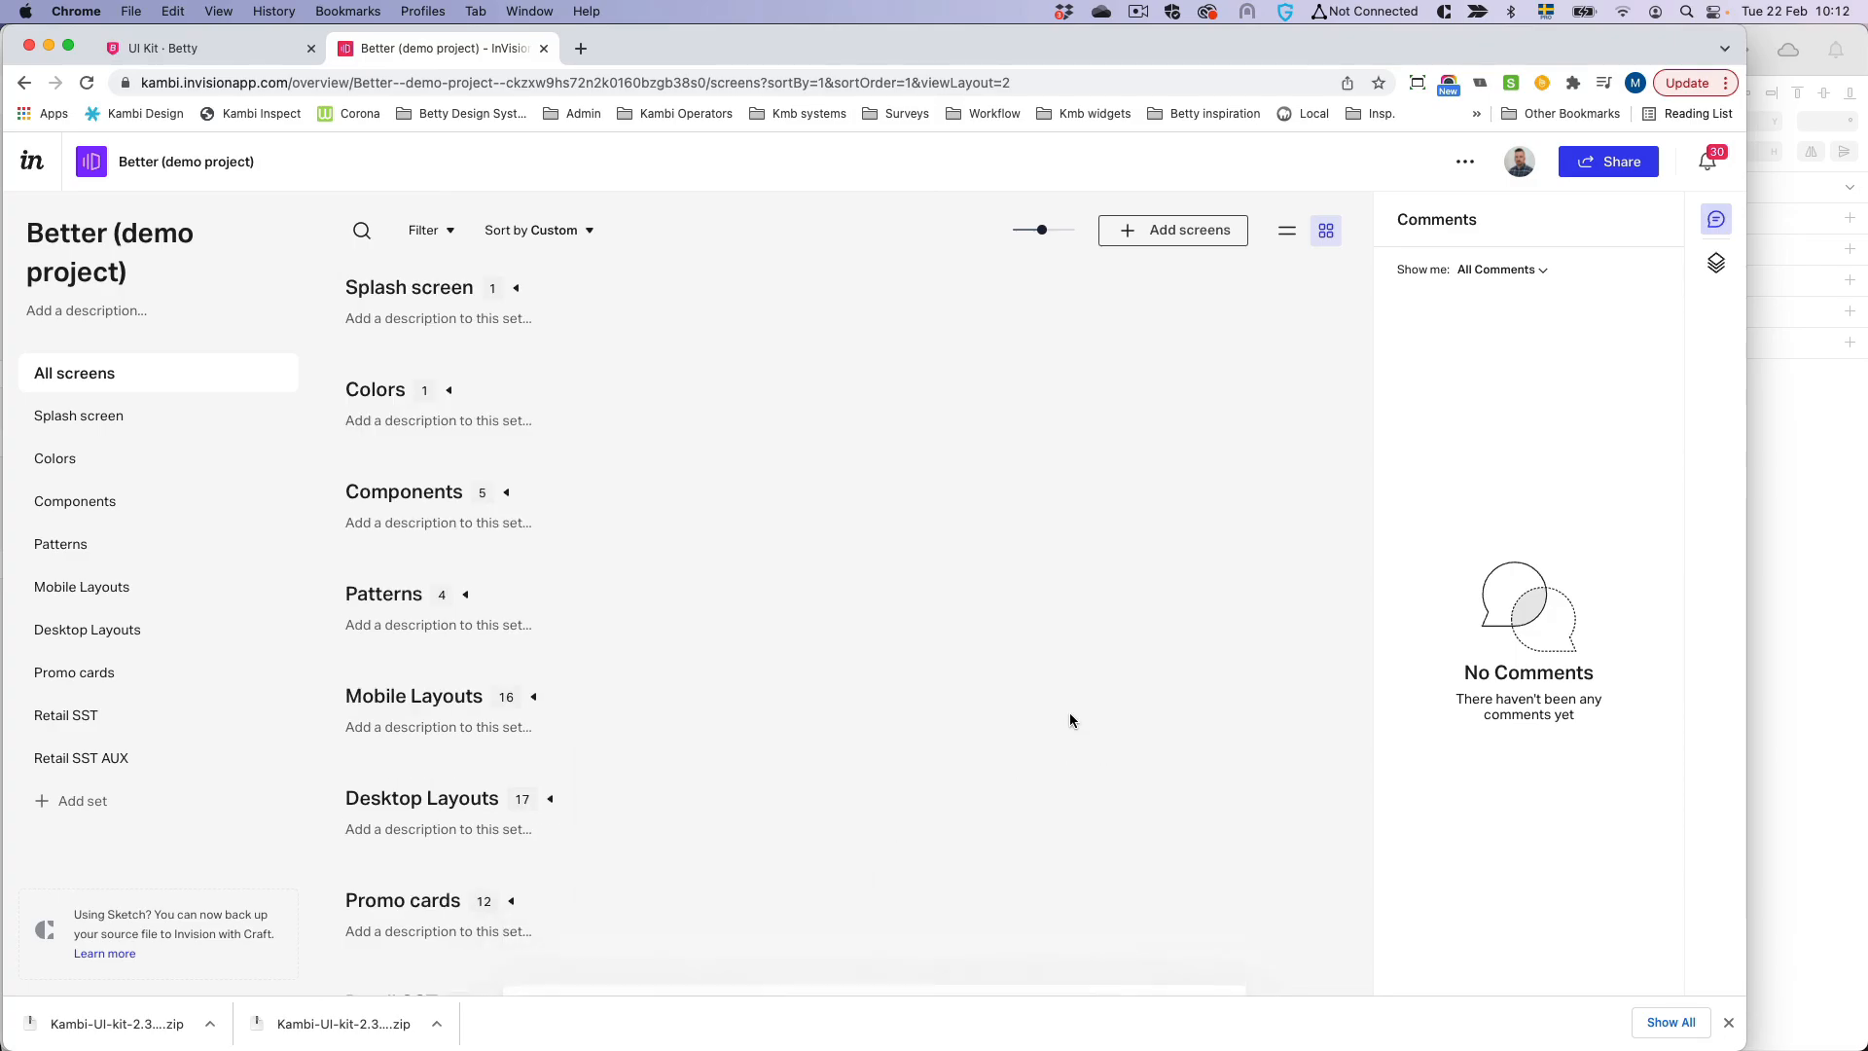
pyautogui.scroll(-5, 828, 607)
pyautogui.scroll(5, 698, 636)
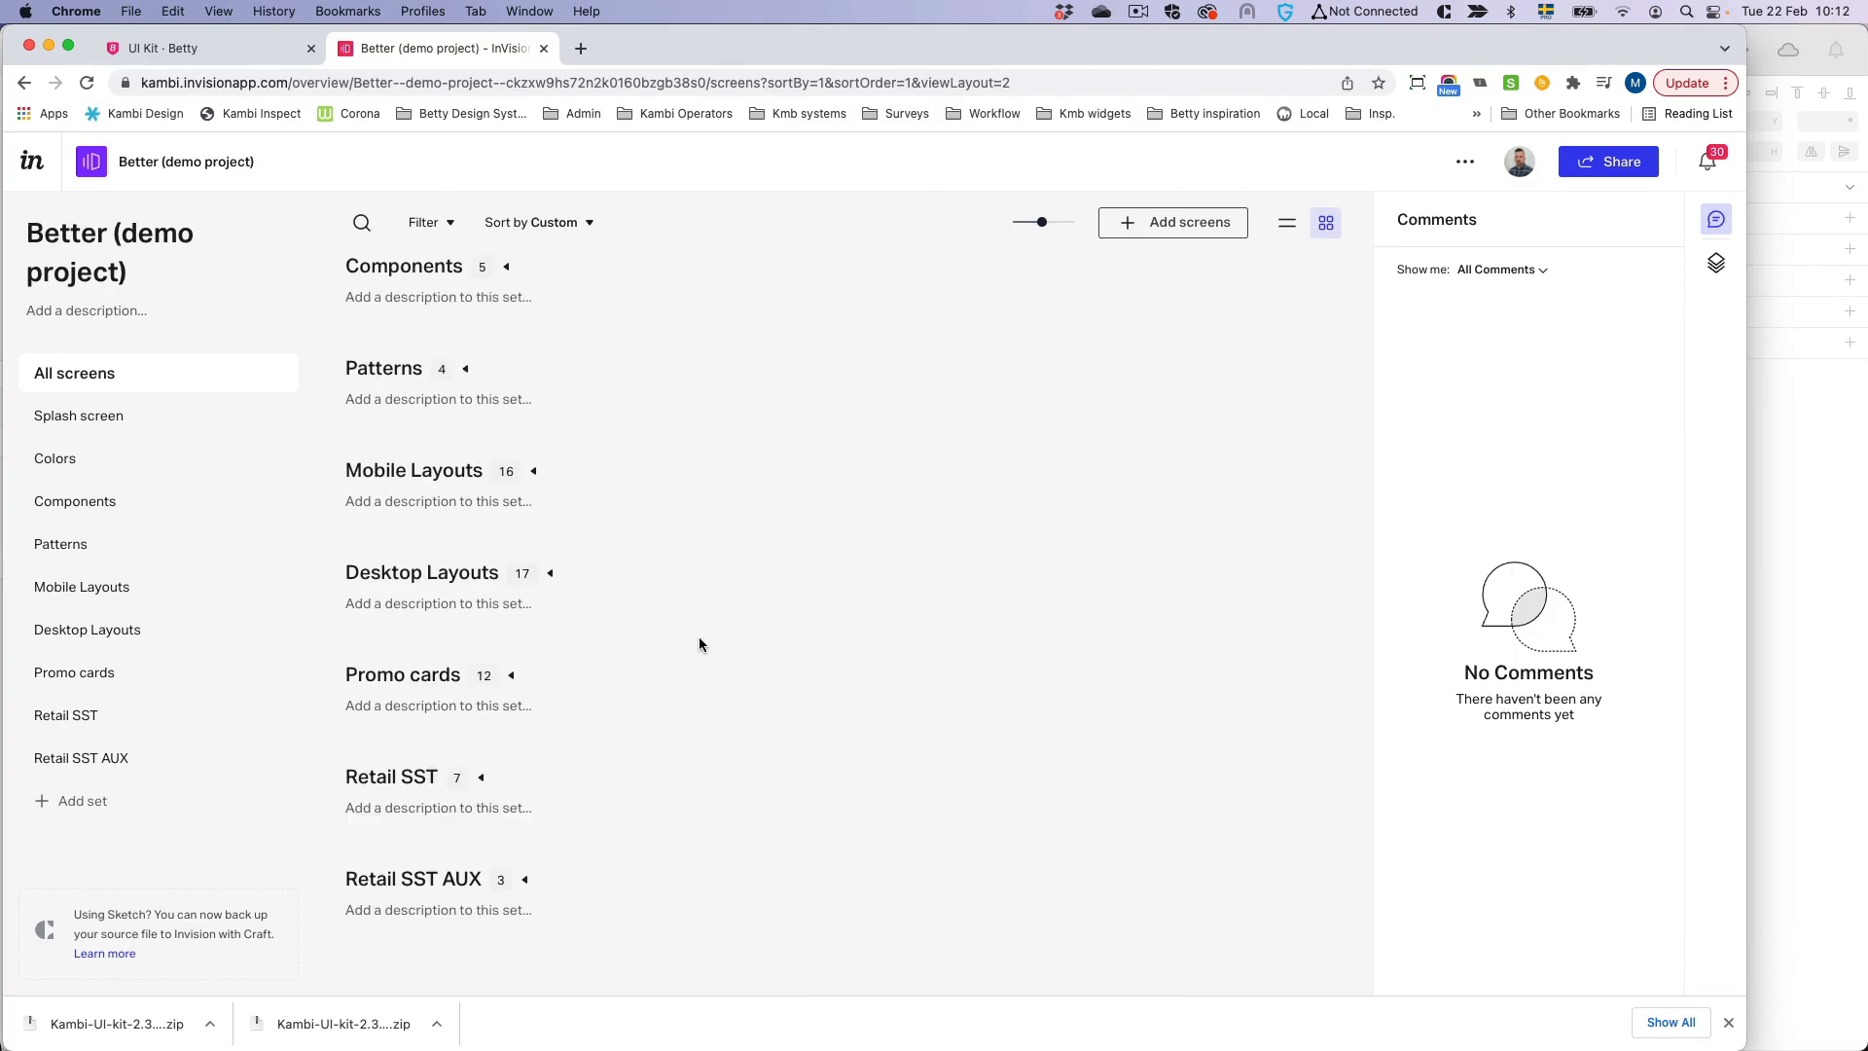
pyautogui.press('super+Tab')
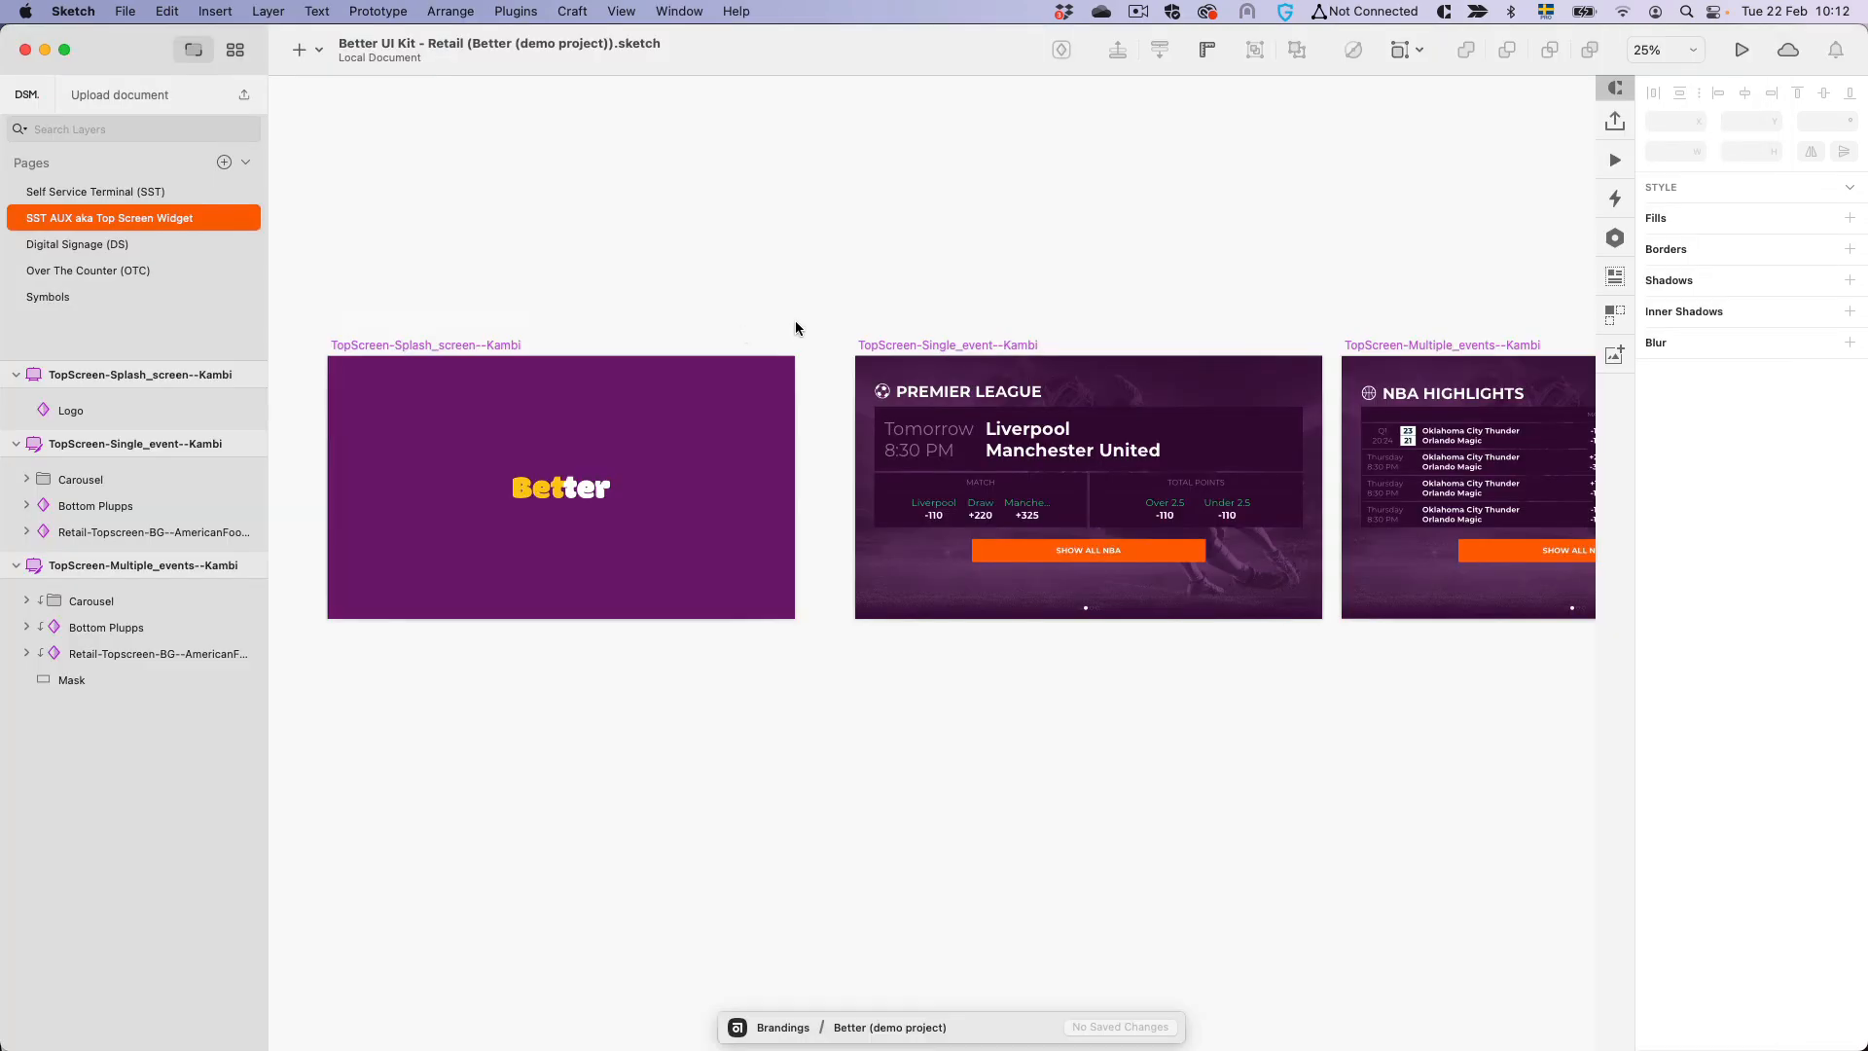
# Step: Open Sketch's Digital Signage (DS) page and add a 'Retail Digital Signage' set in InVision
pyautogui.click(137, 244)
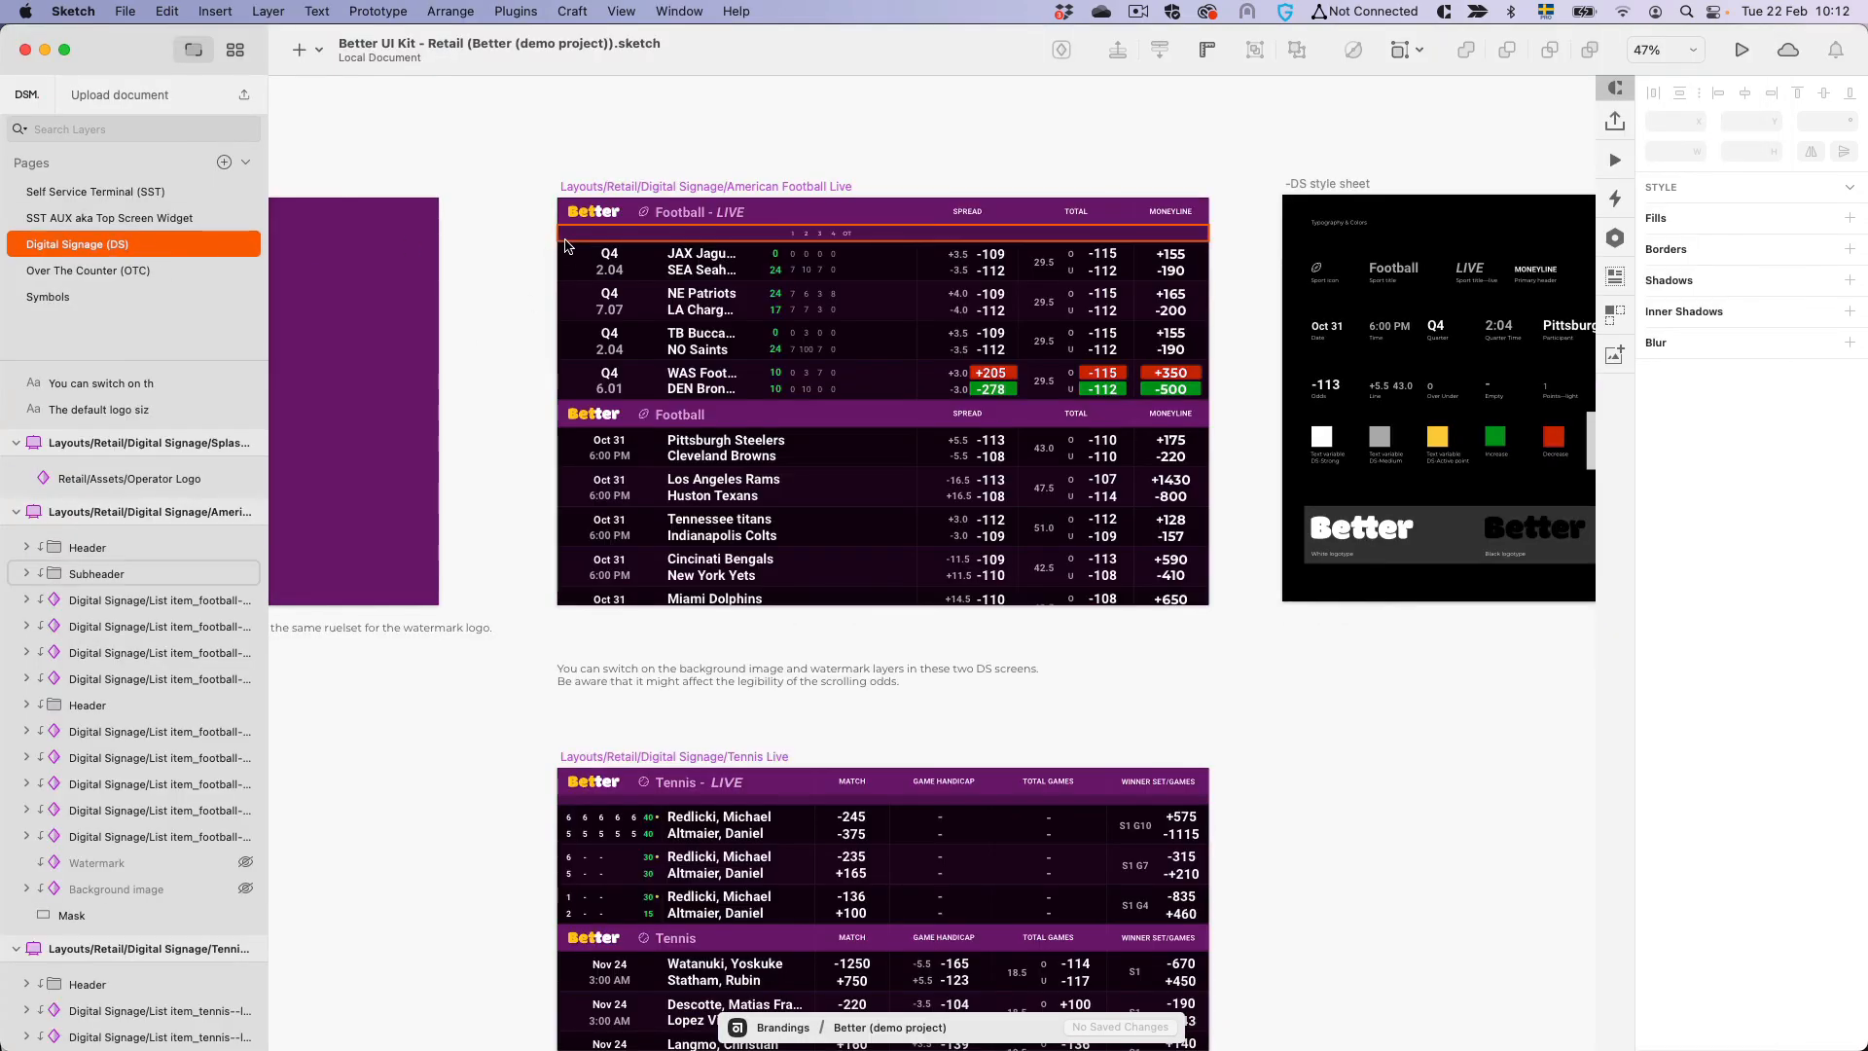
pyautogui.press('super+Tab')
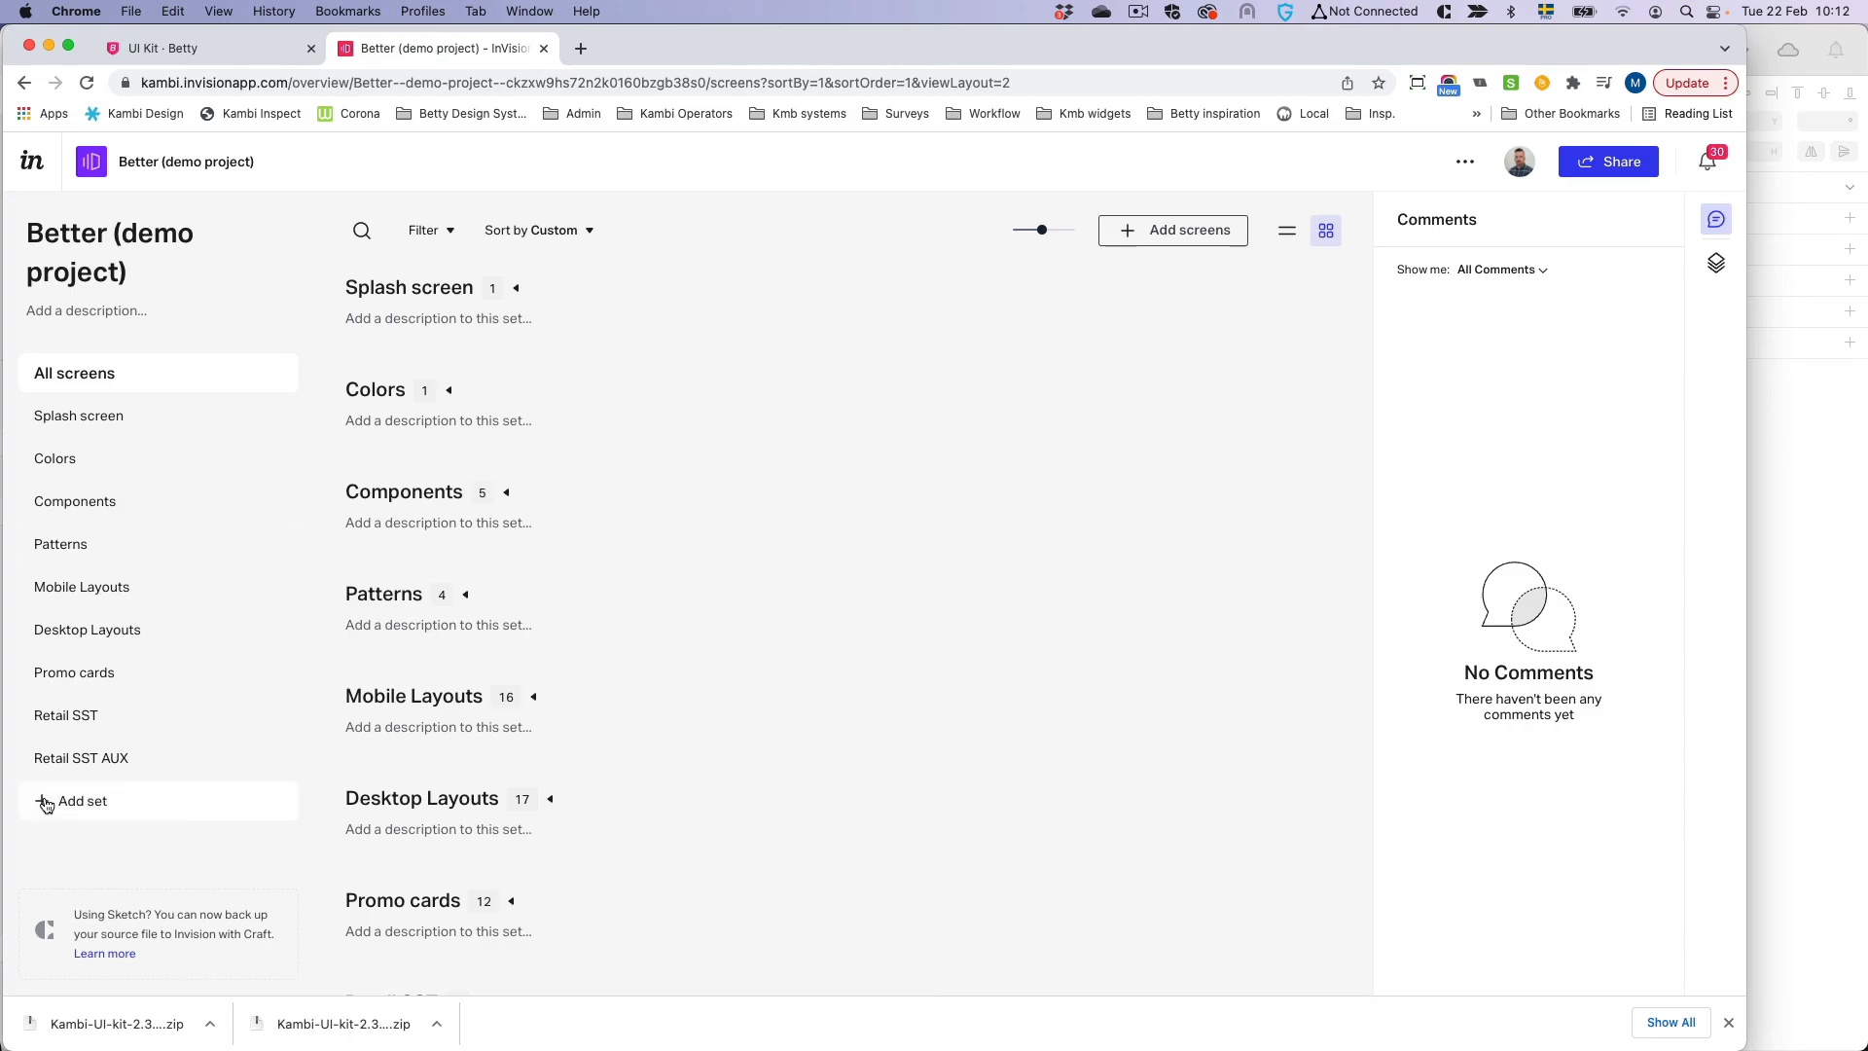
pyautogui.click(47, 799)
pyautogui.write('Retail Digital Signage')
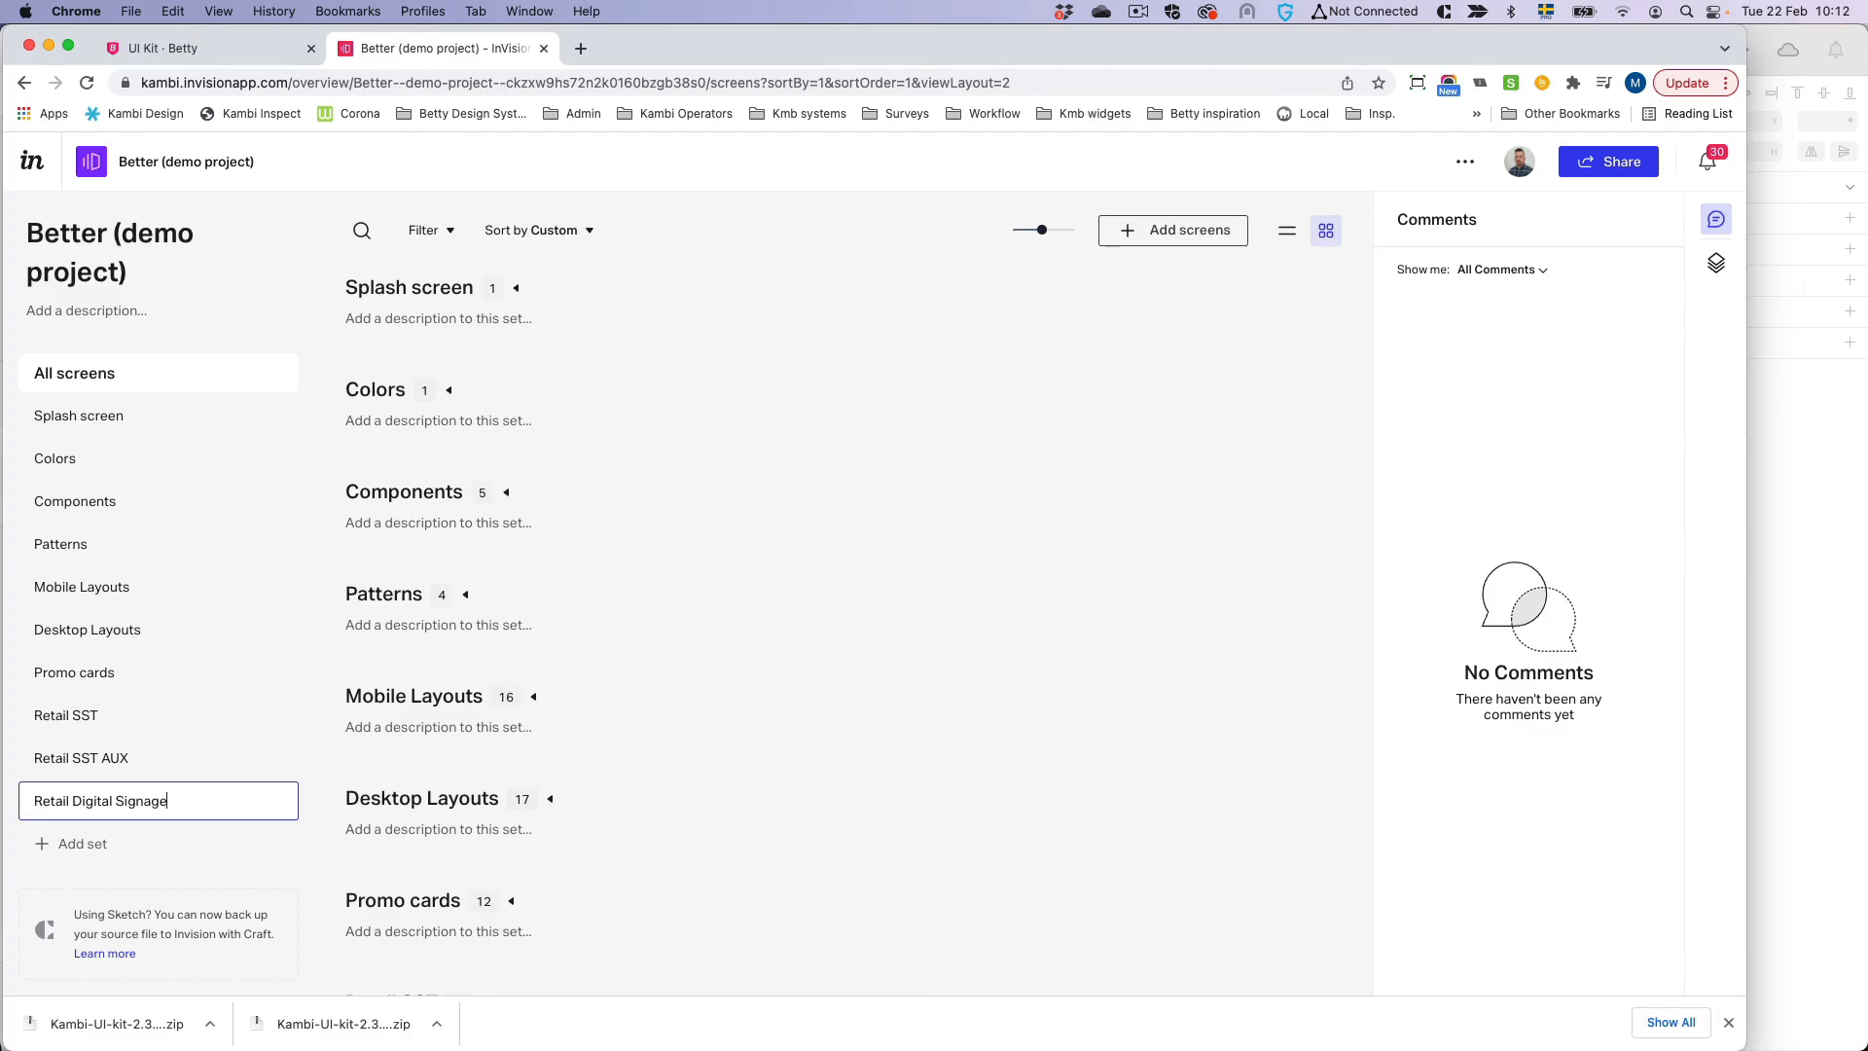
pyautogui.press('Return')
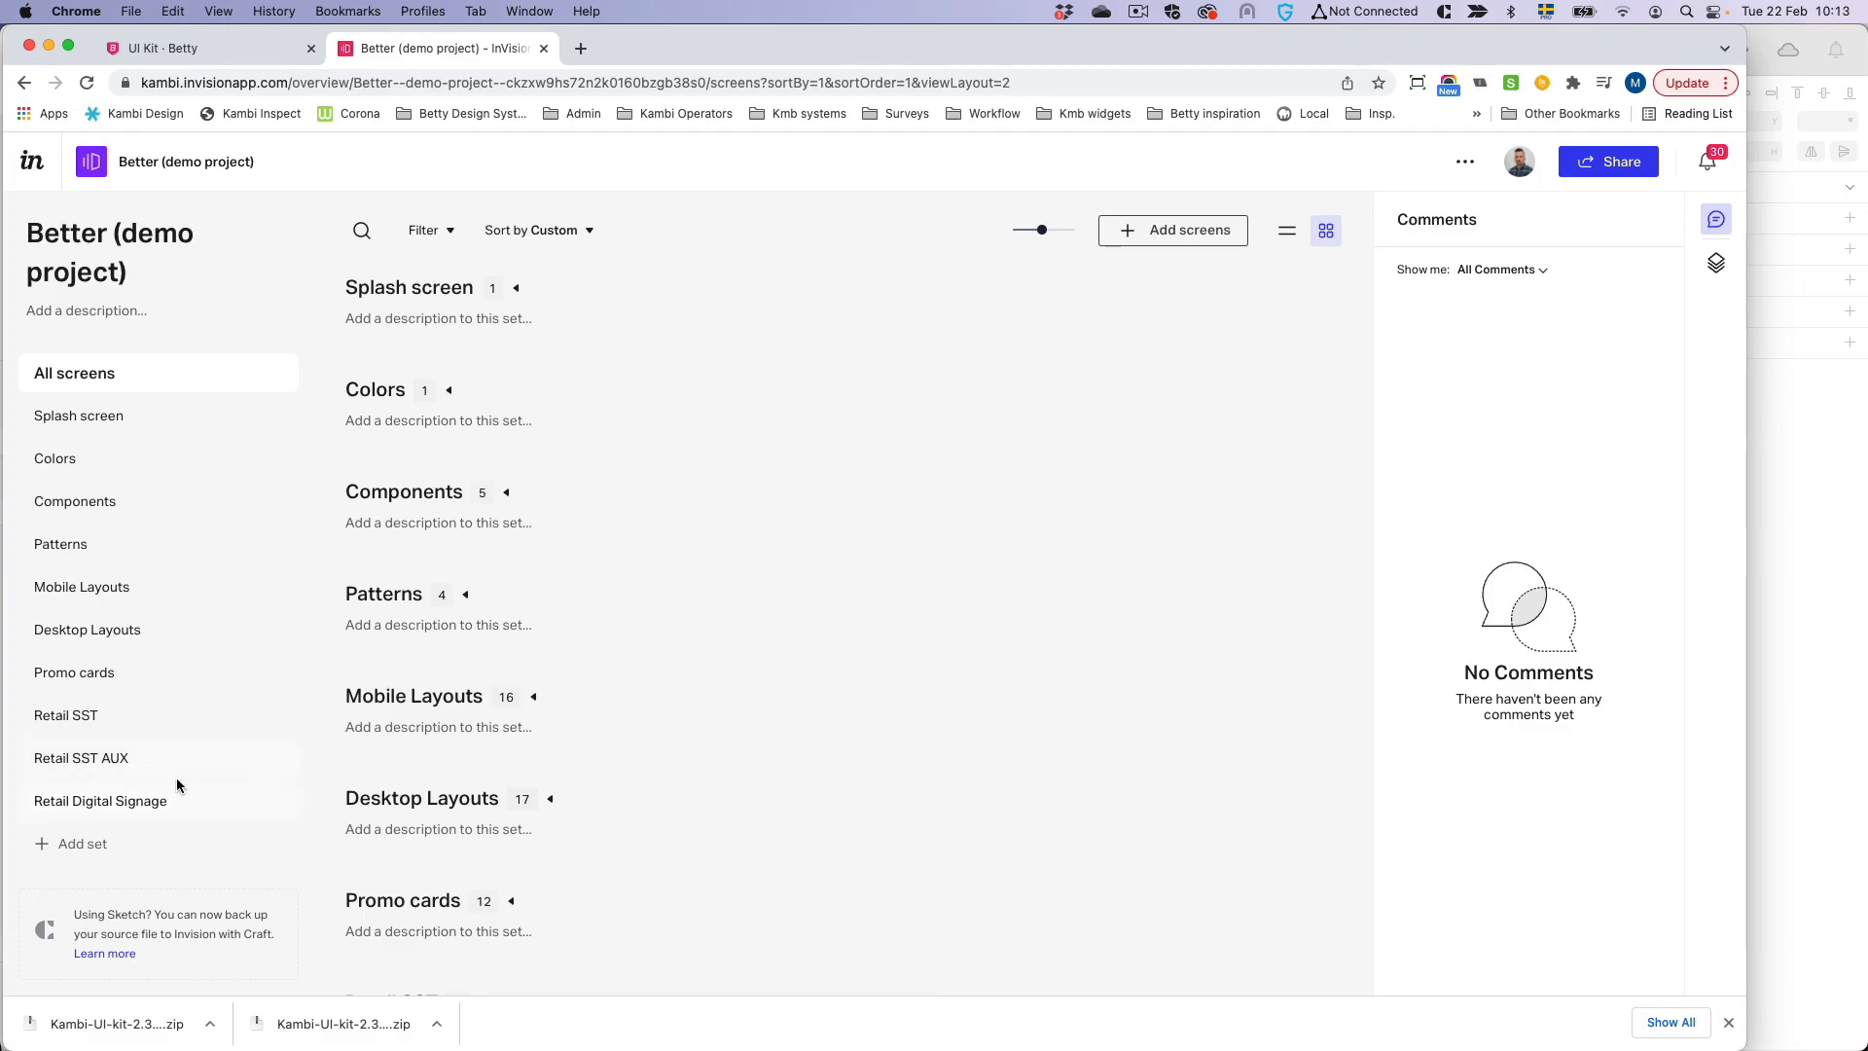
pyautogui.press('super+Tab')
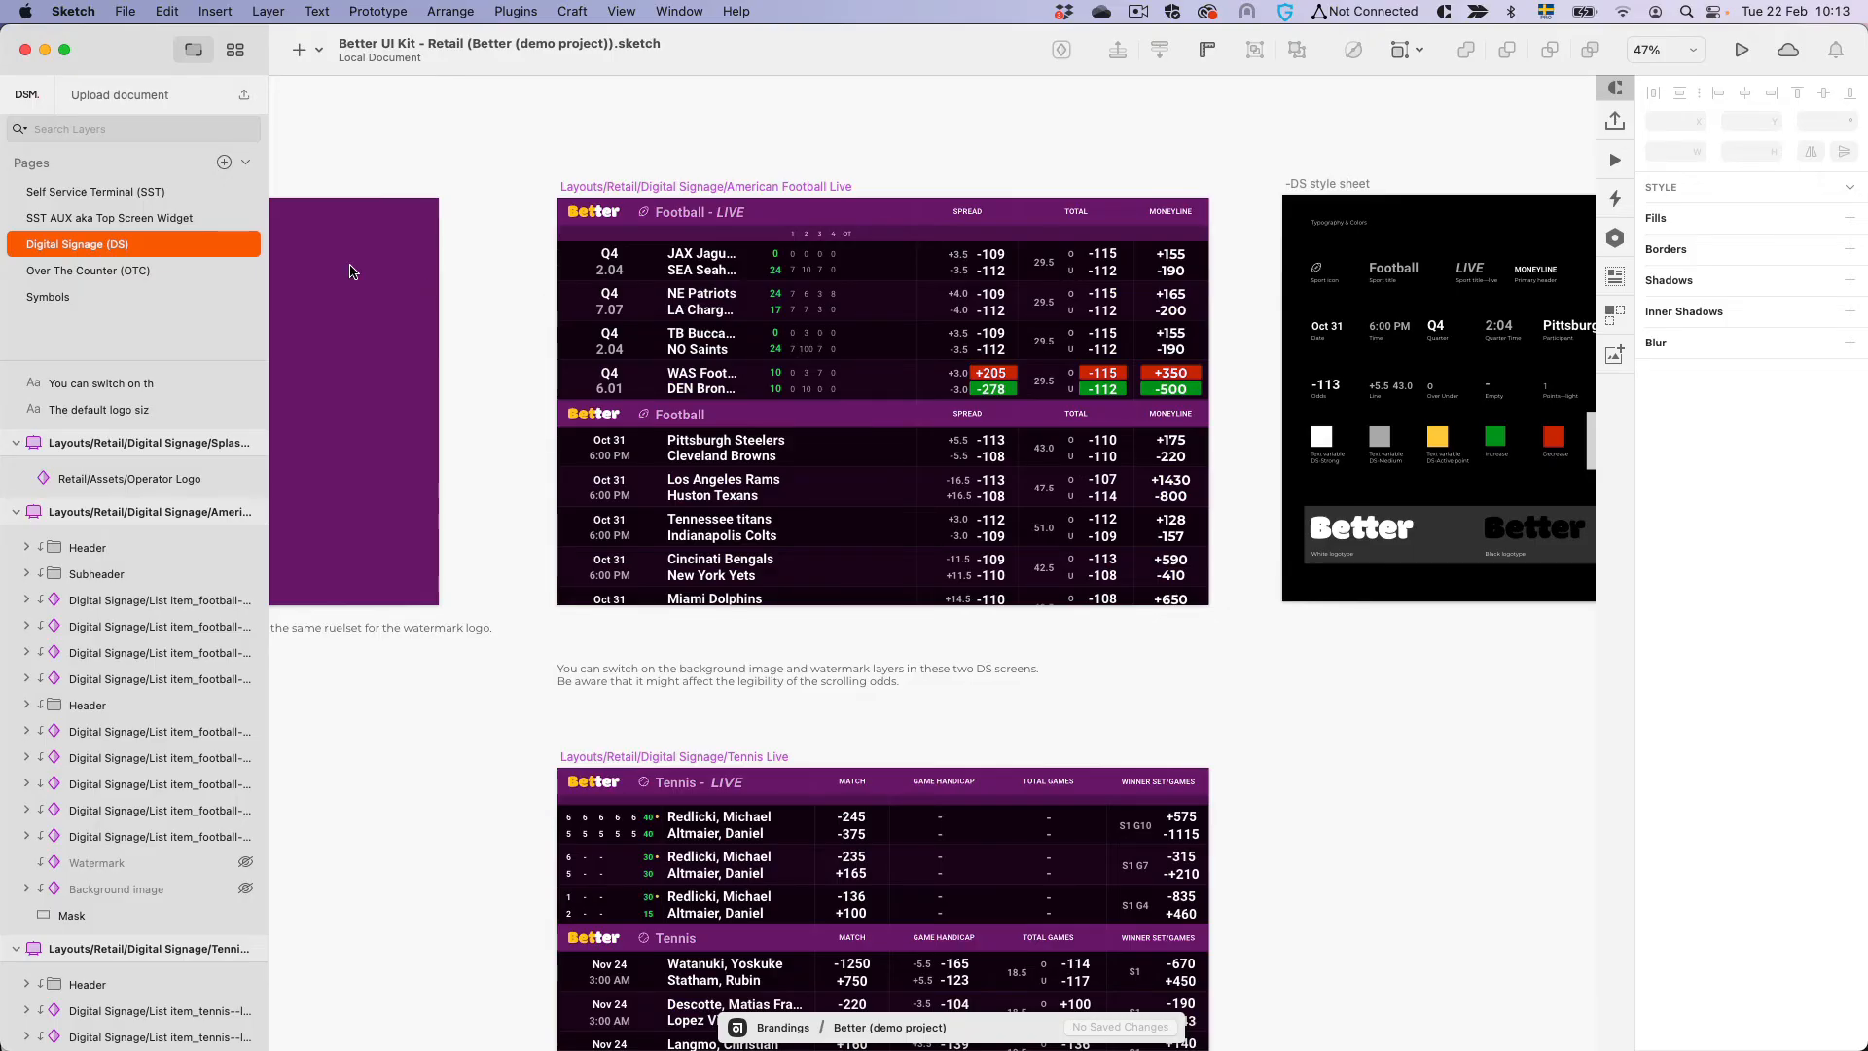
# Step: Select the Splash screen, American Football Live and Tennis Live artboards and publish them to Better (demo project)
pyautogui.hscroll(-5, 517, 213)
pyautogui.hscroll(-3, 517, 213)
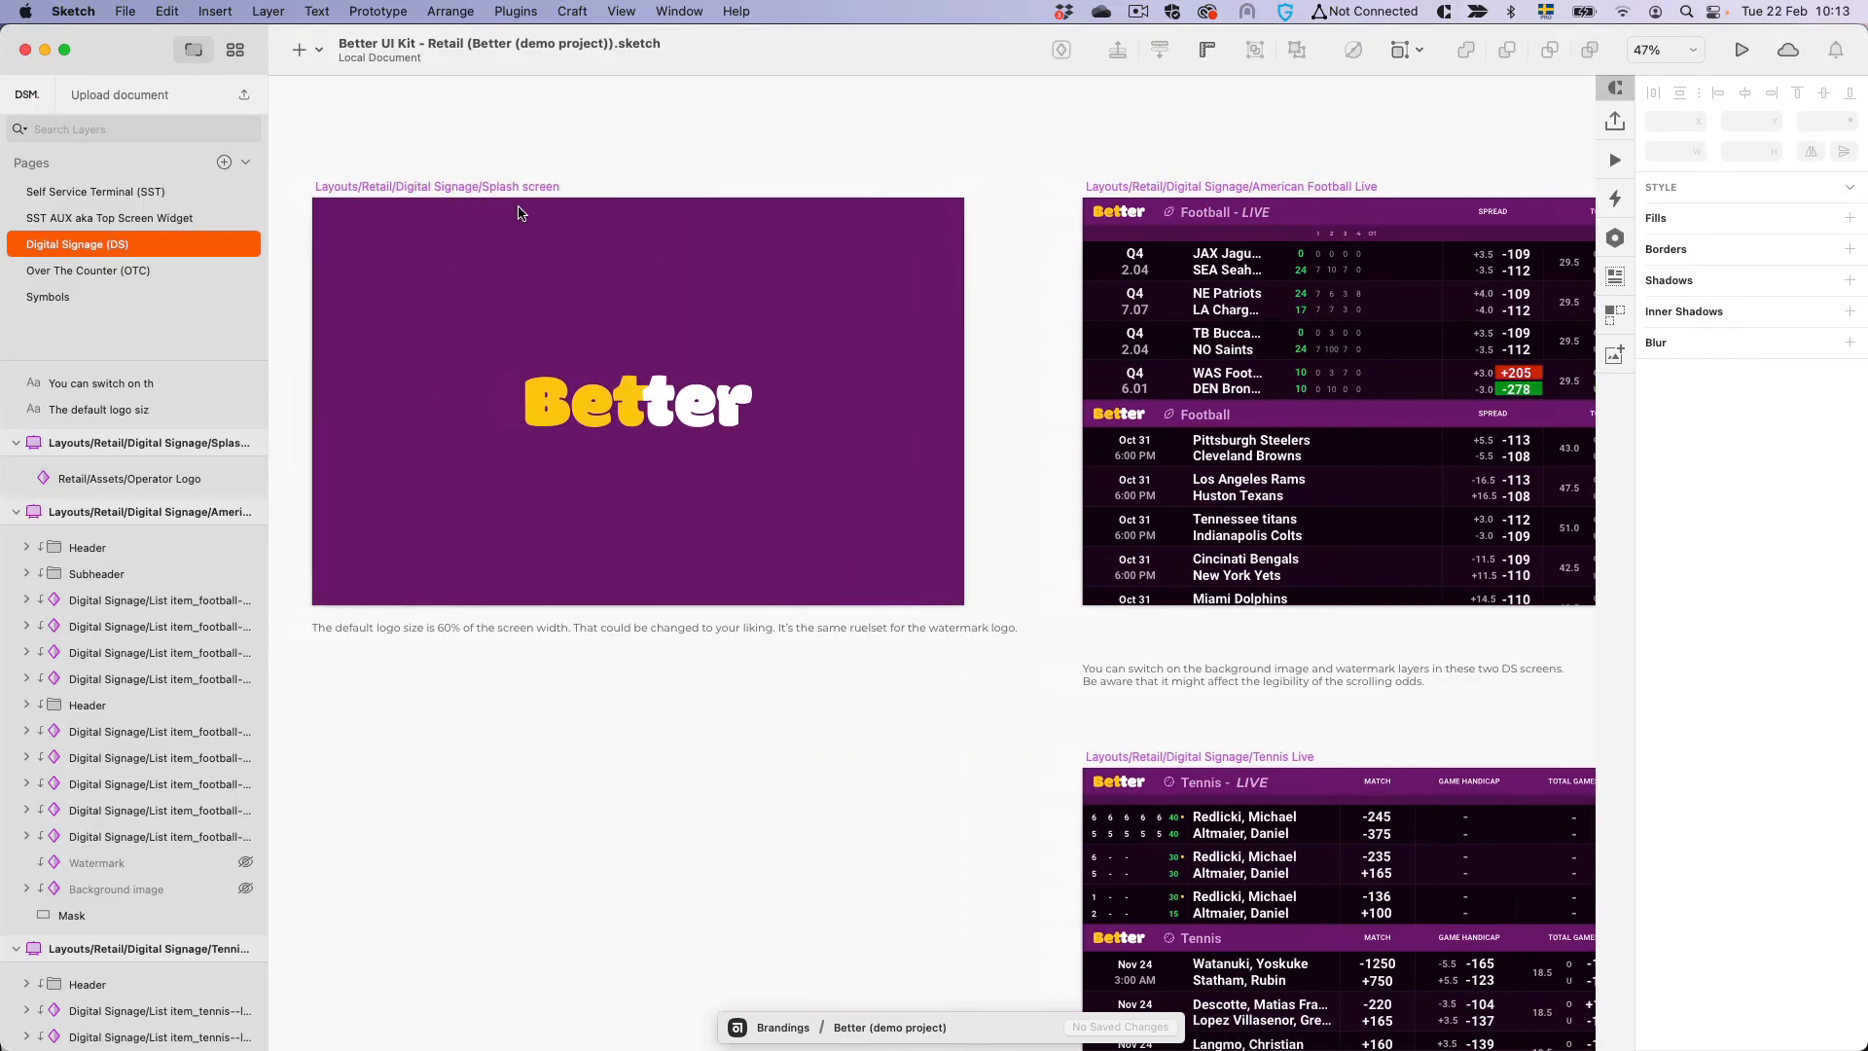
pyautogui.click(334, 187)
pyautogui.keyDown('shift'); pyautogui.click(1090, 187); pyautogui.keyUp('shift')
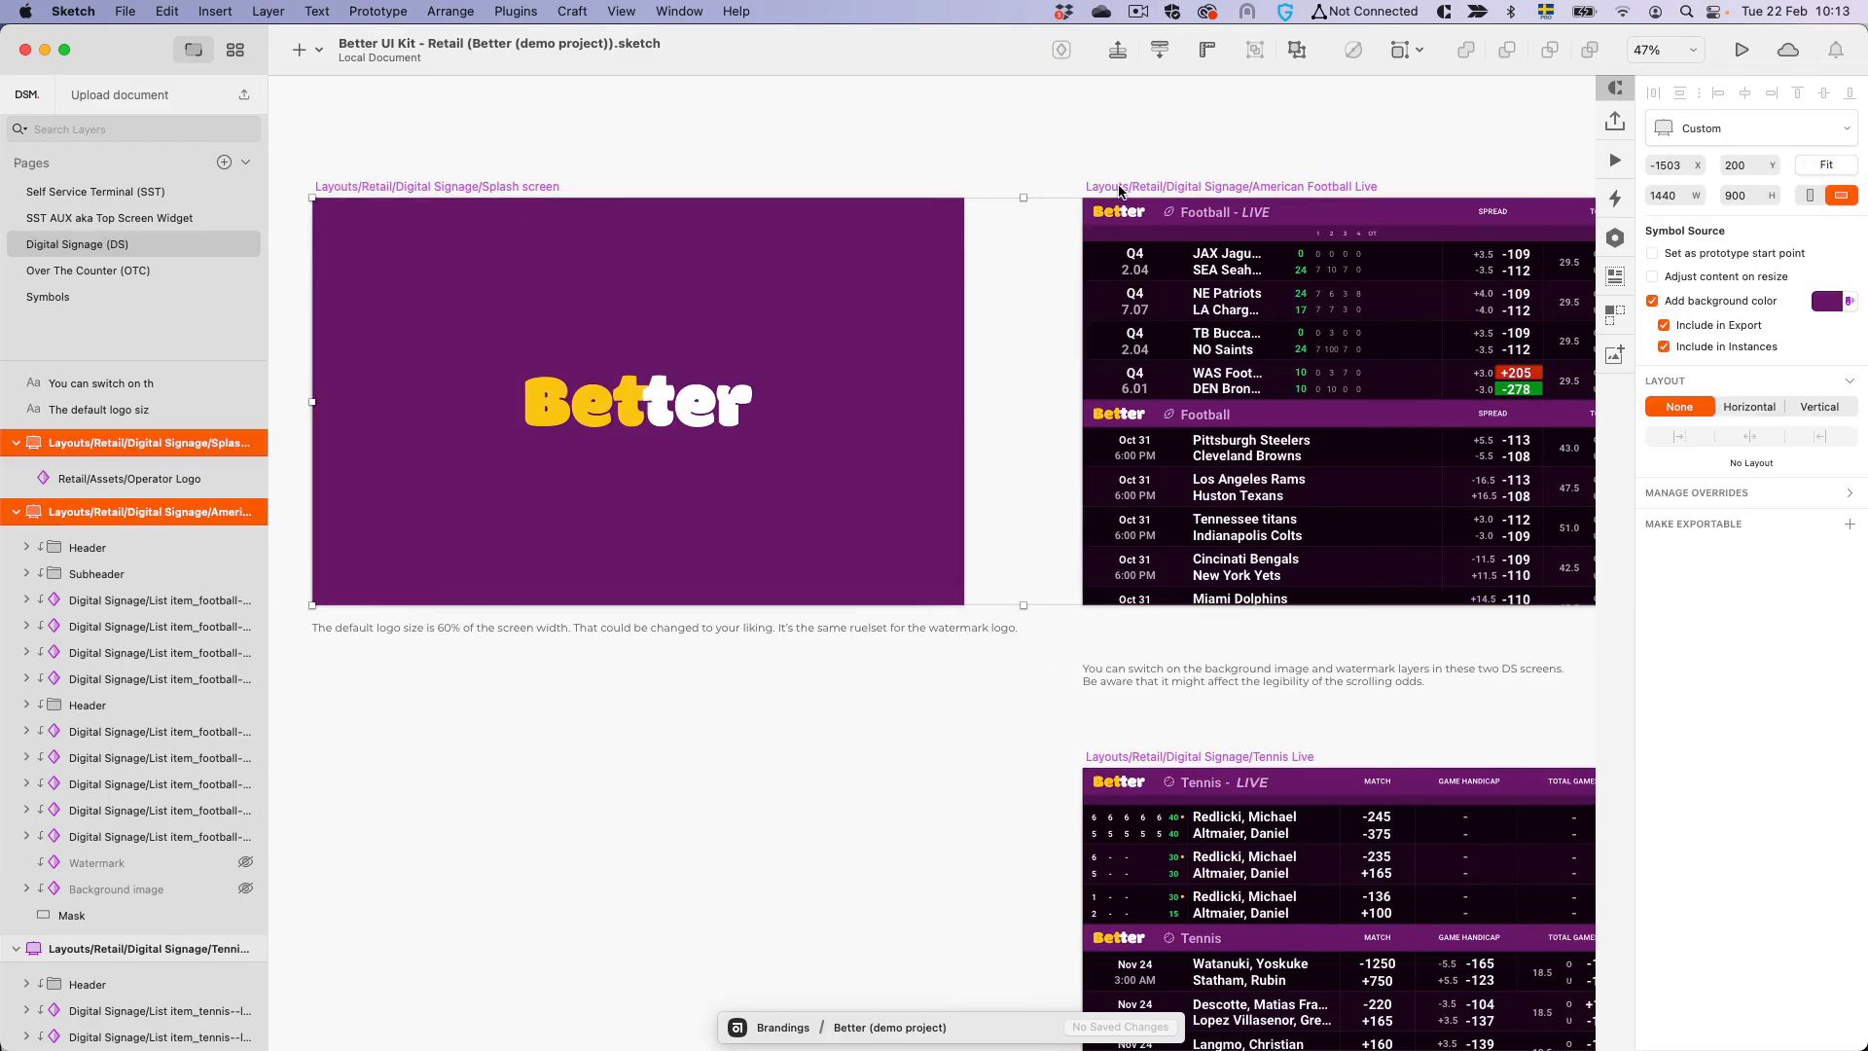
pyautogui.hscroll(12, 856, 735)
pyautogui.keyDown('shift'); pyautogui.click(533, 755); pyautogui.keyUp('shift')
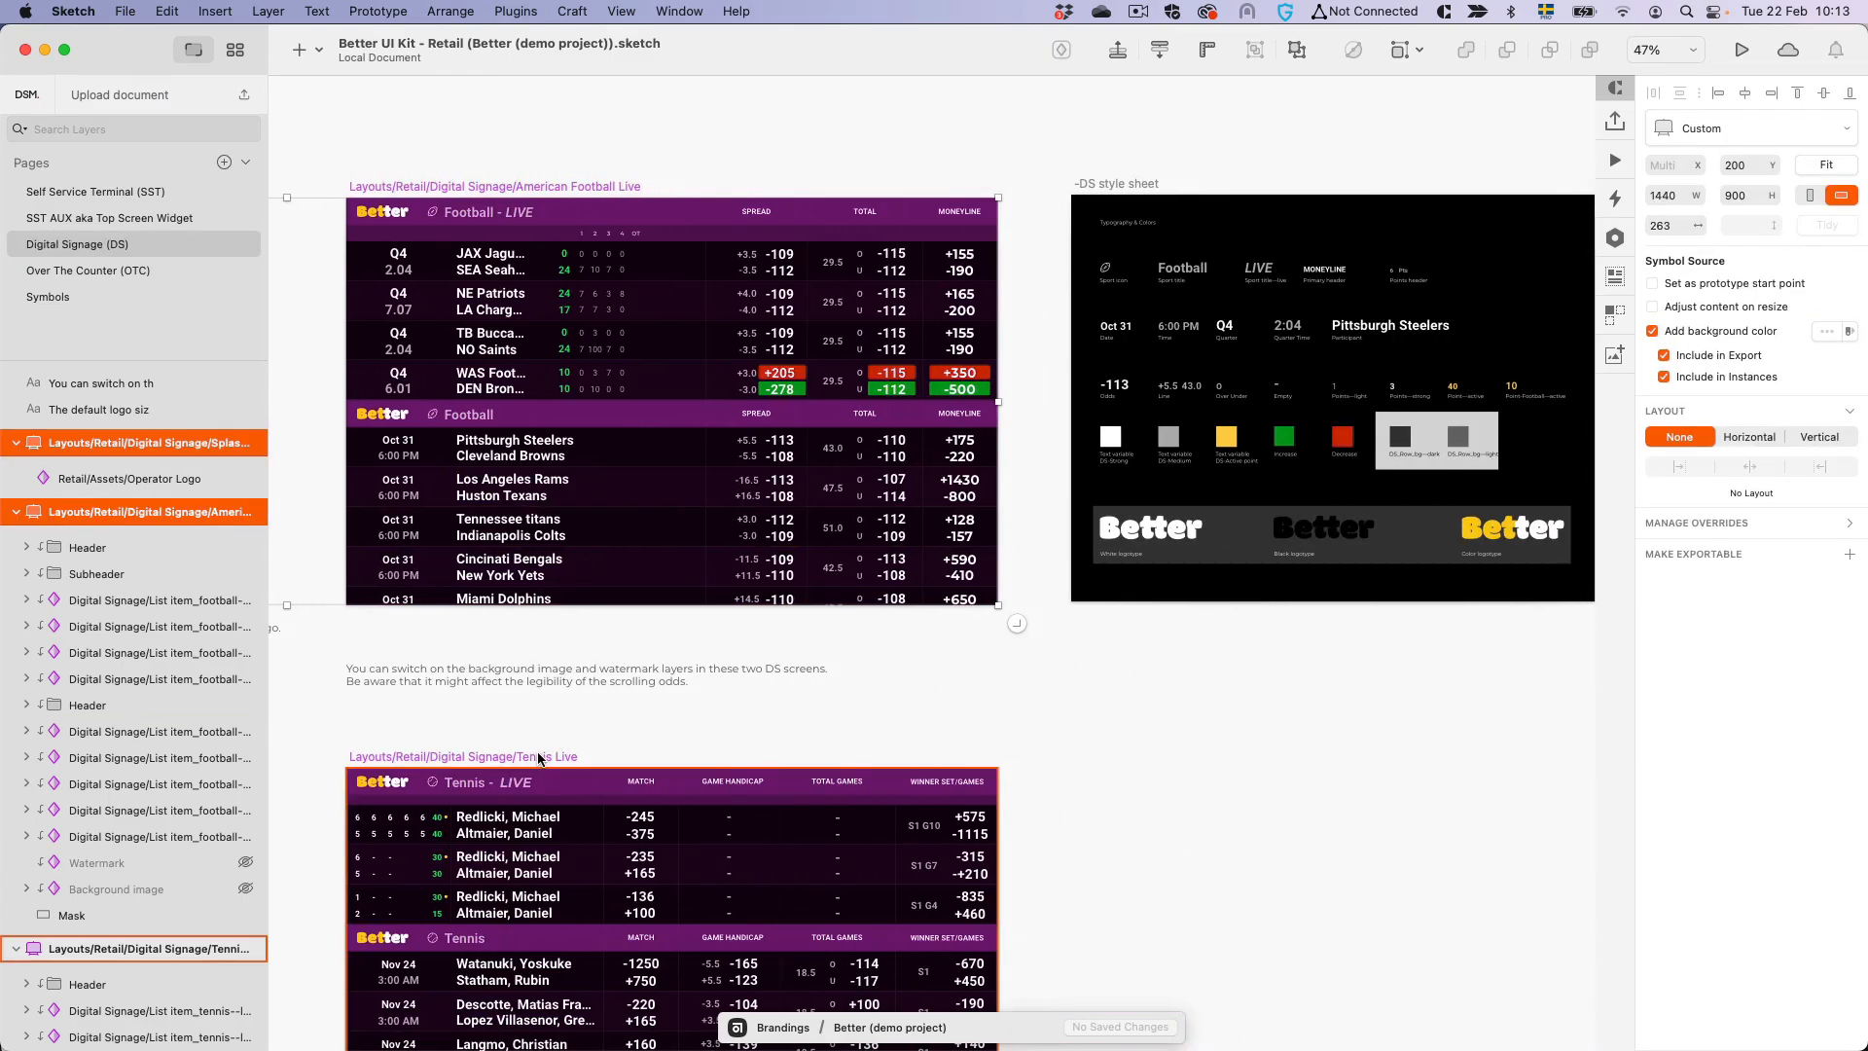
pyautogui.hscroll(-5, 1401, 590)
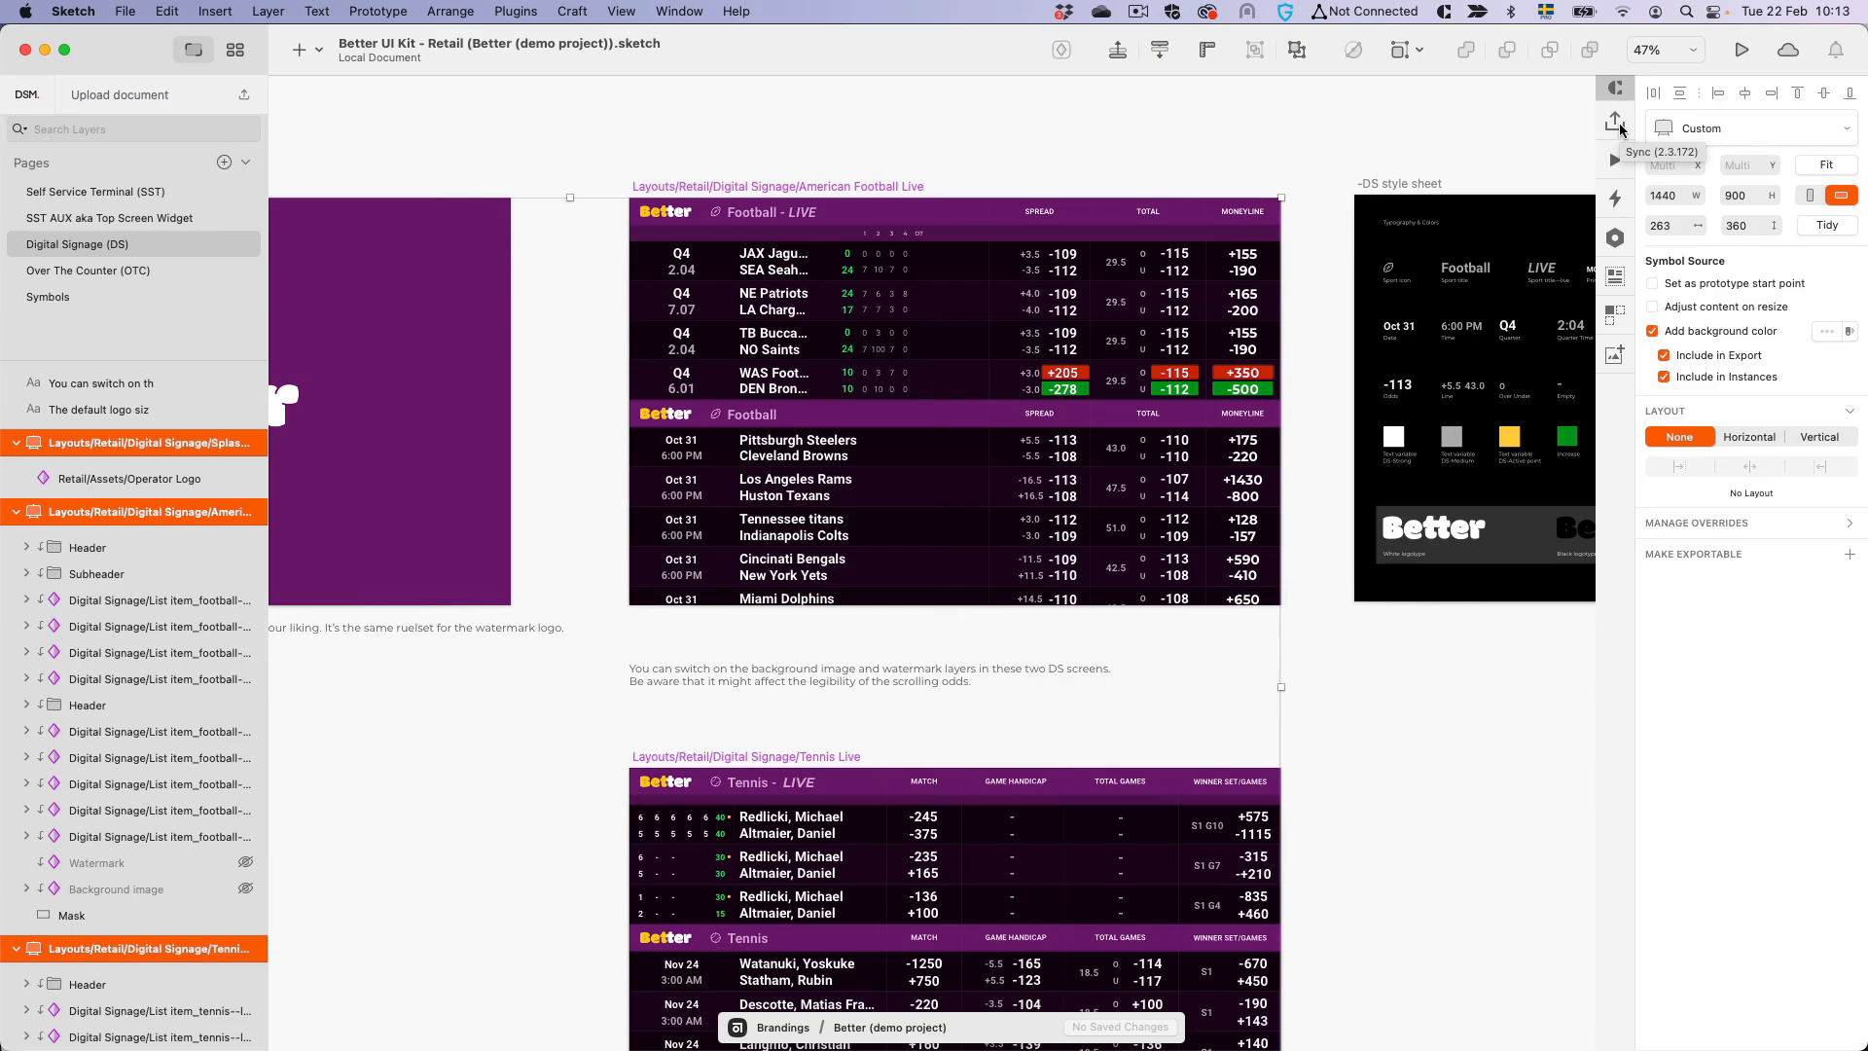
pyautogui.click(1620, 129)
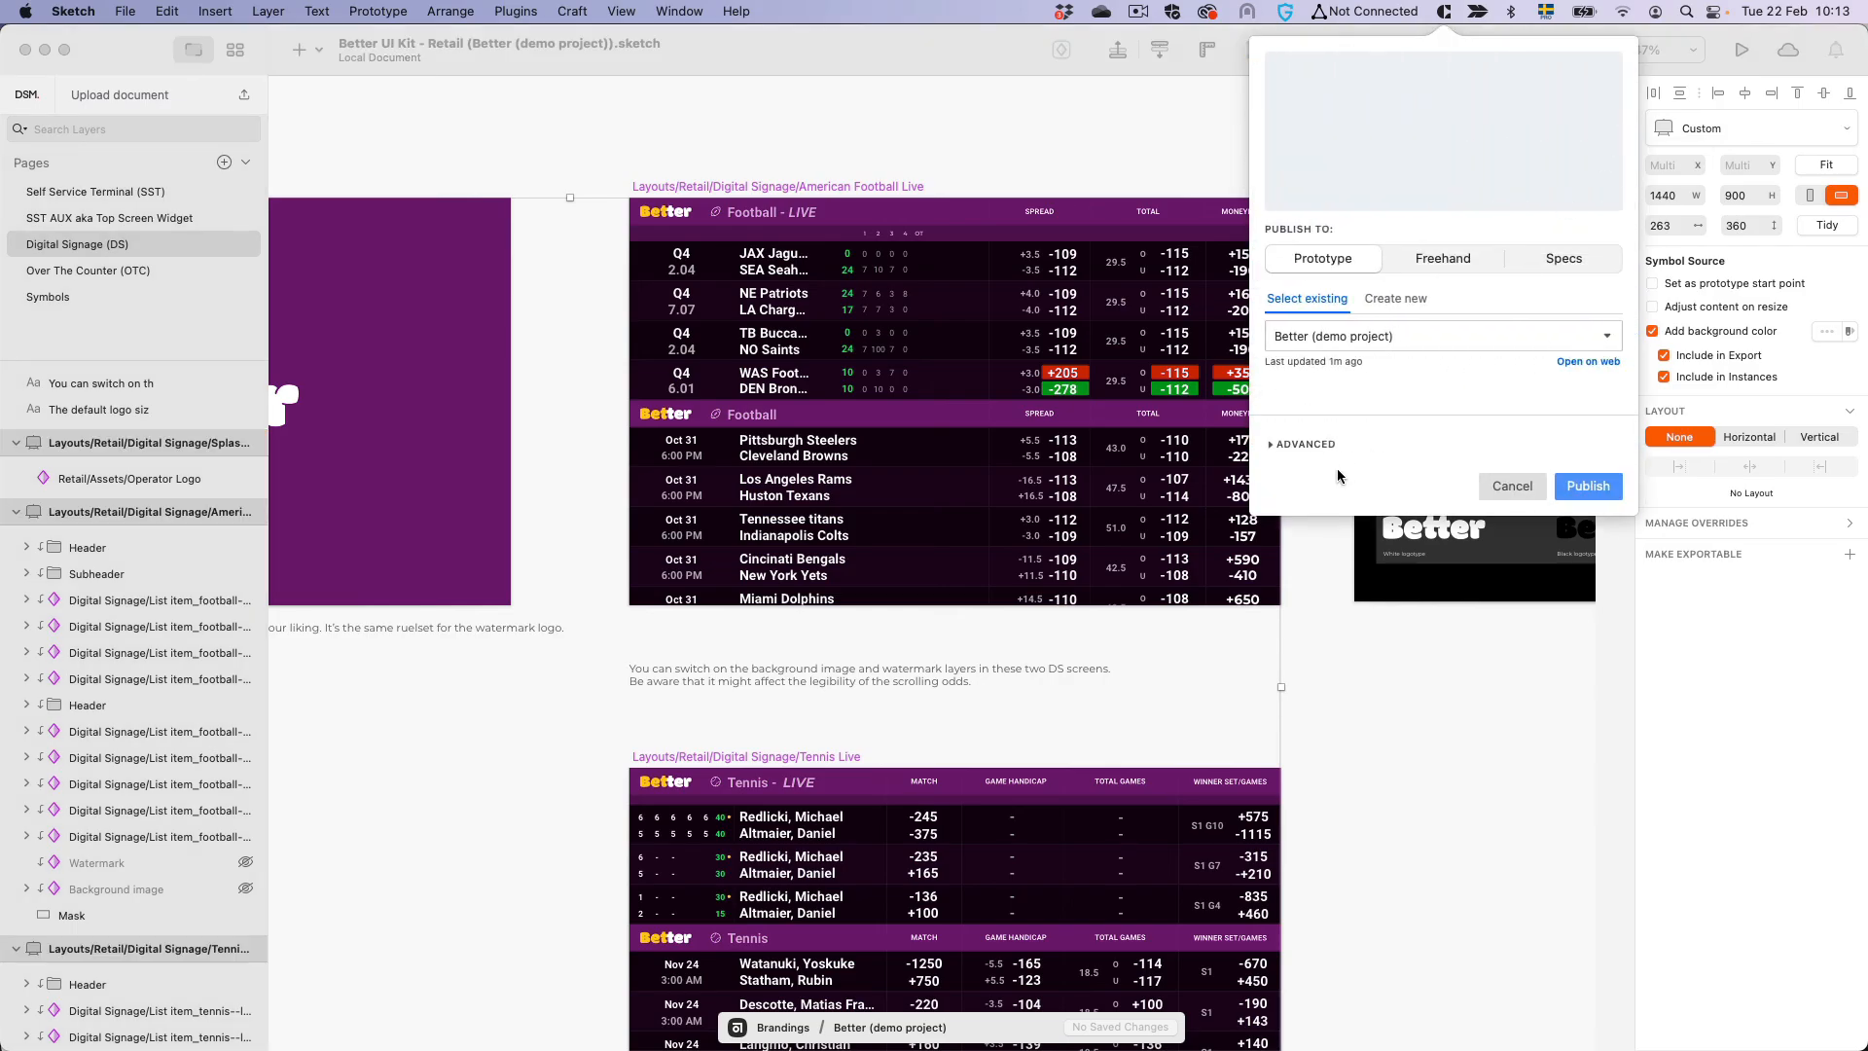
pyautogui.click(1579, 504)
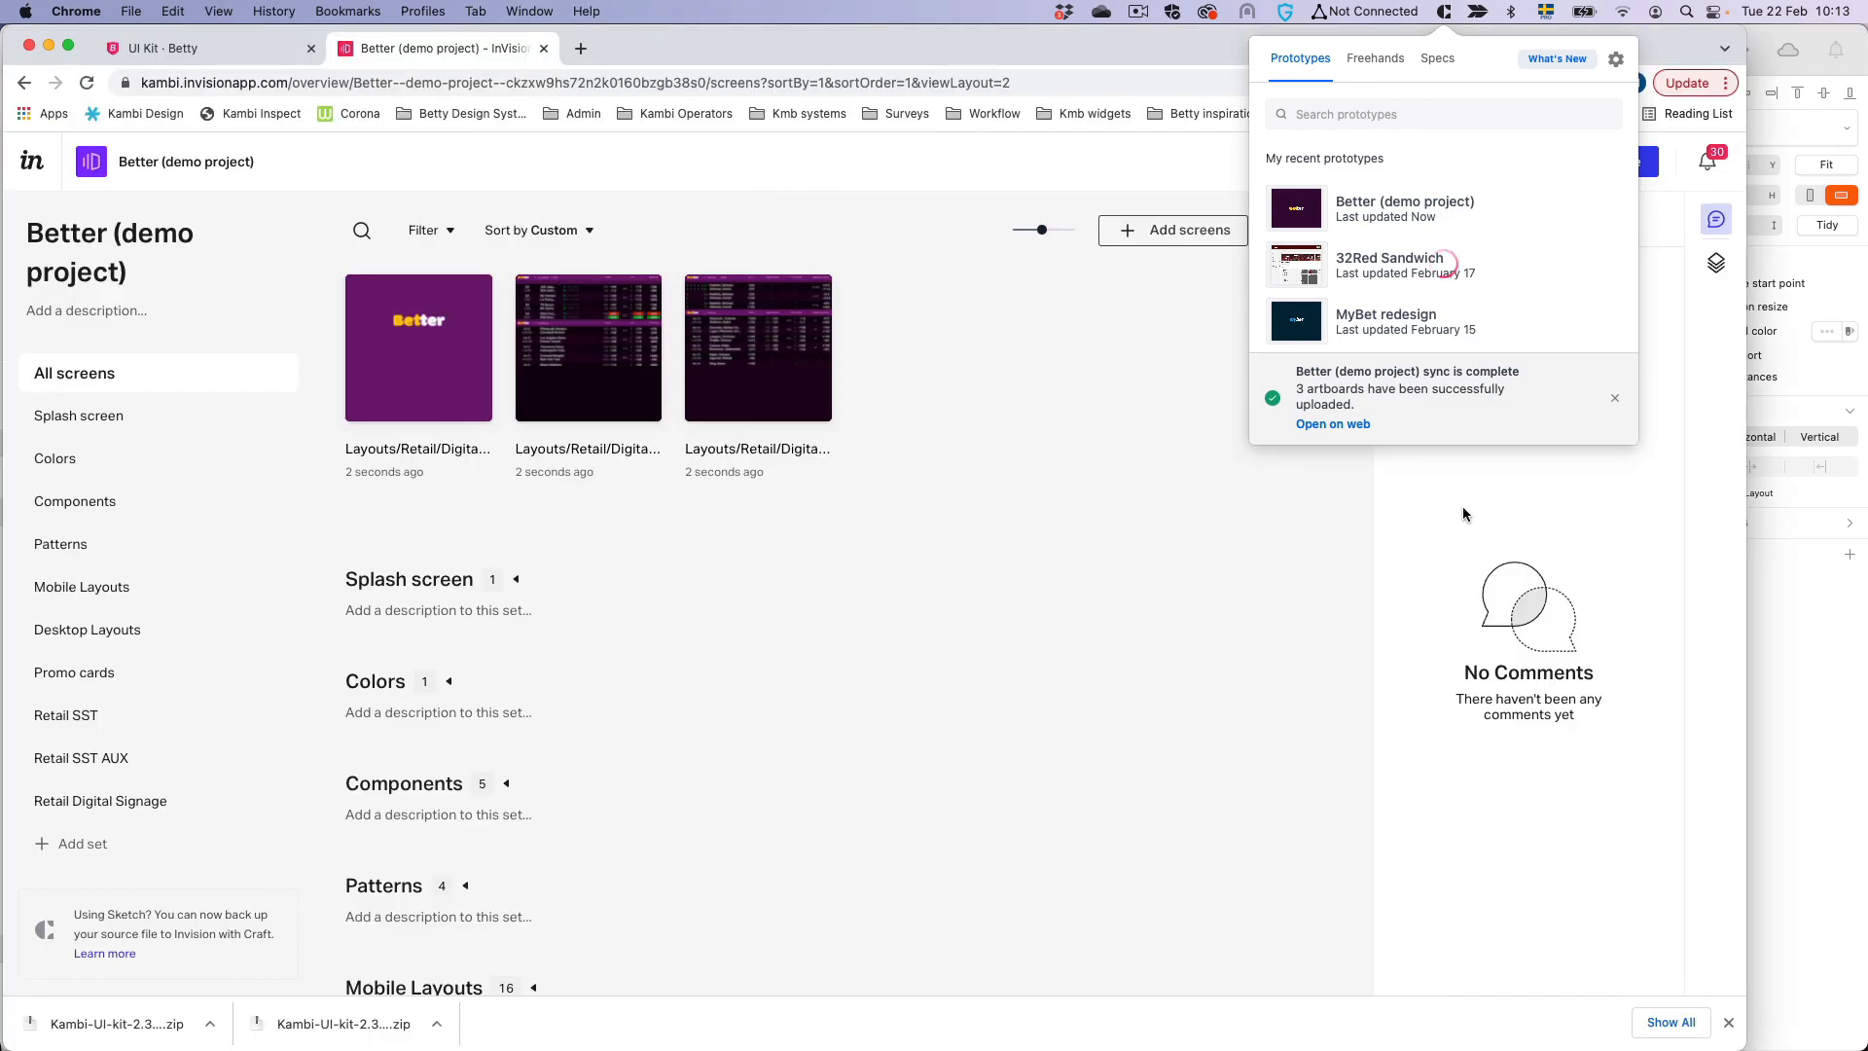
# Step: Dismiss the sync notice and select the three new digital signage screens
pyautogui.click(1462, 510)
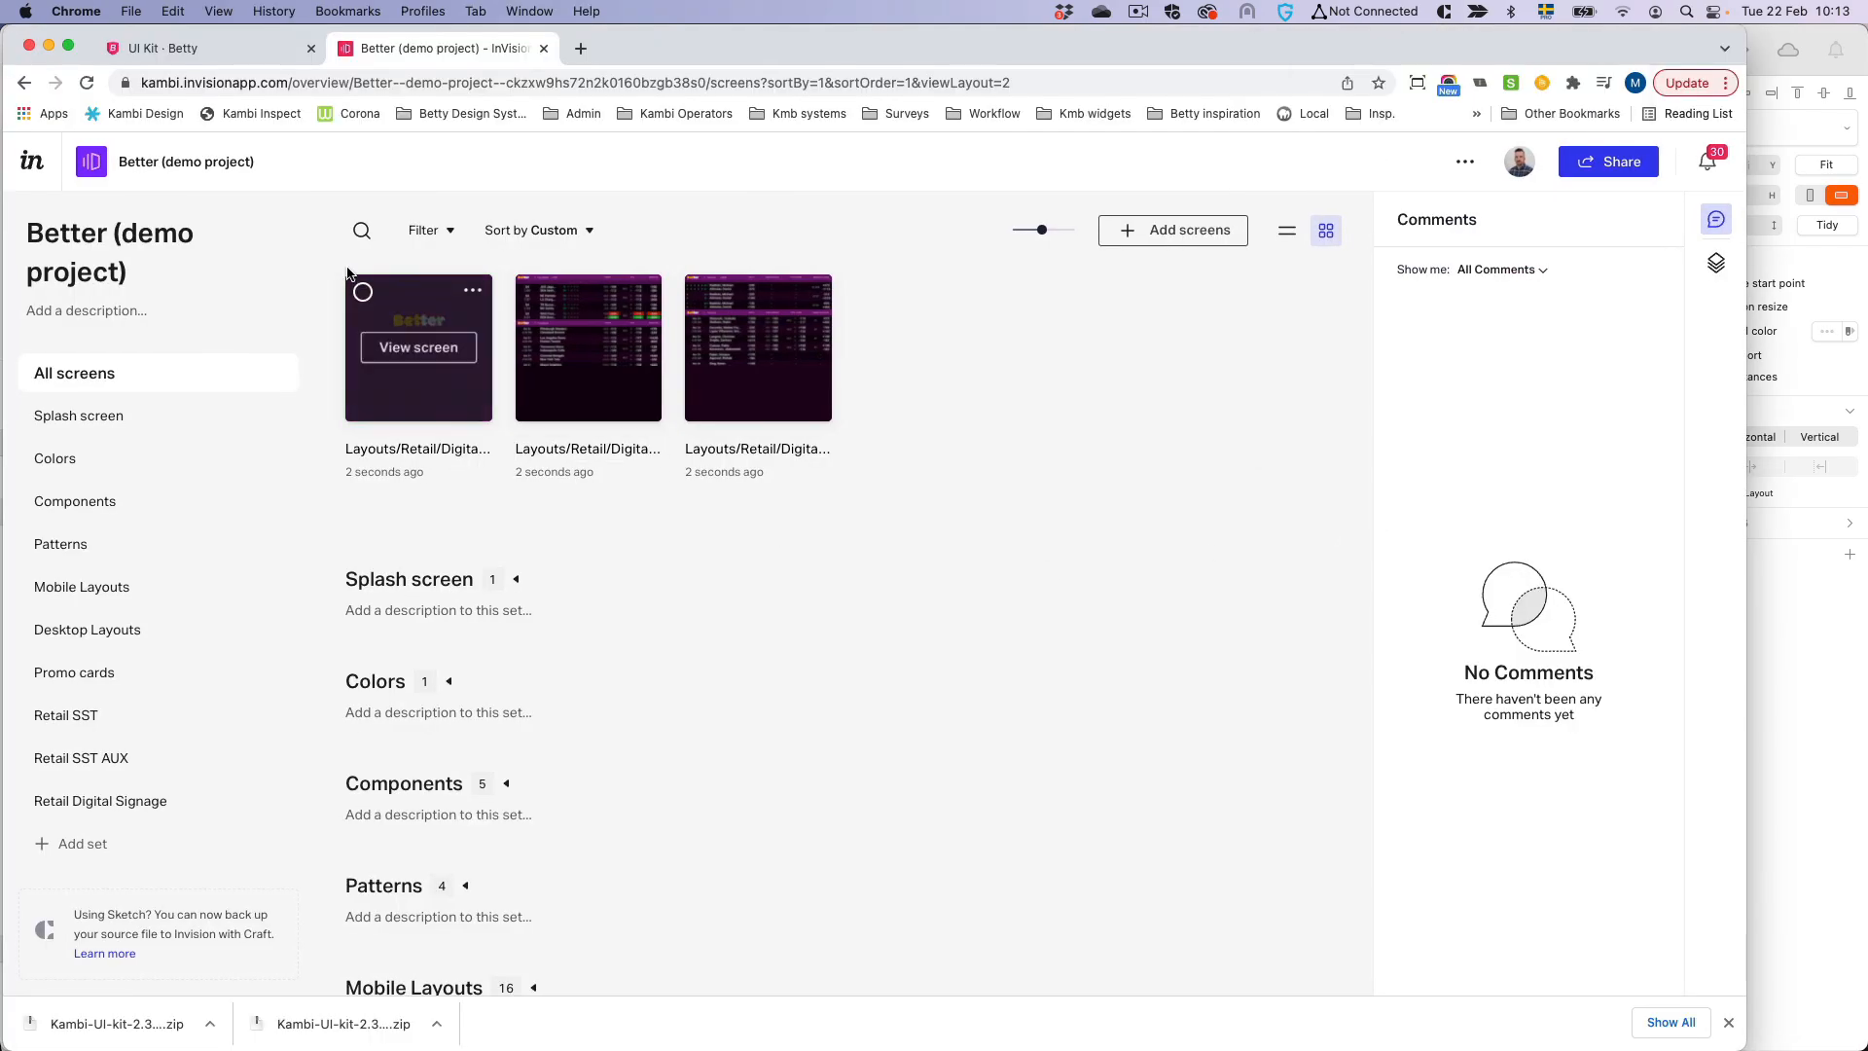
pyautogui.moveTo(327, 258); pyautogui.dragTo(891, 424)
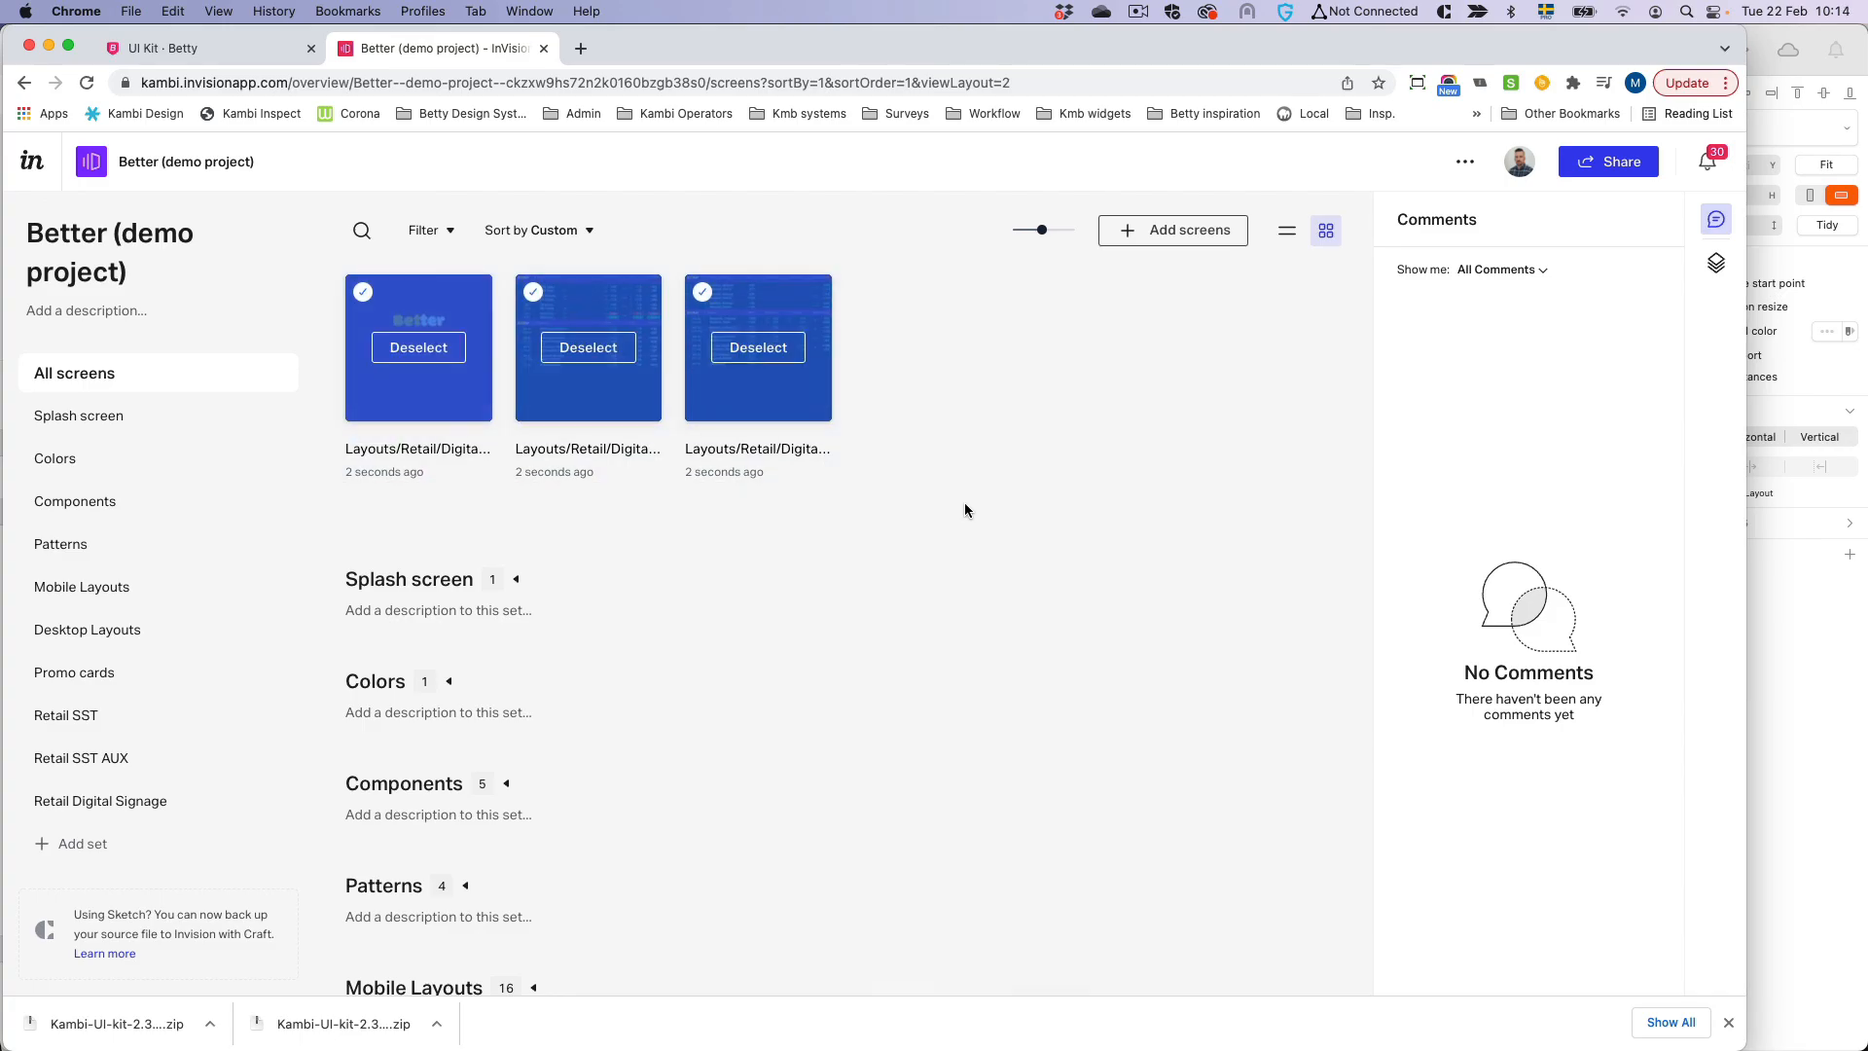
pyautogui.click(1037, 519)
pyautogui.moveTo(330, 258); pyautogui.dragTo(888, 492)
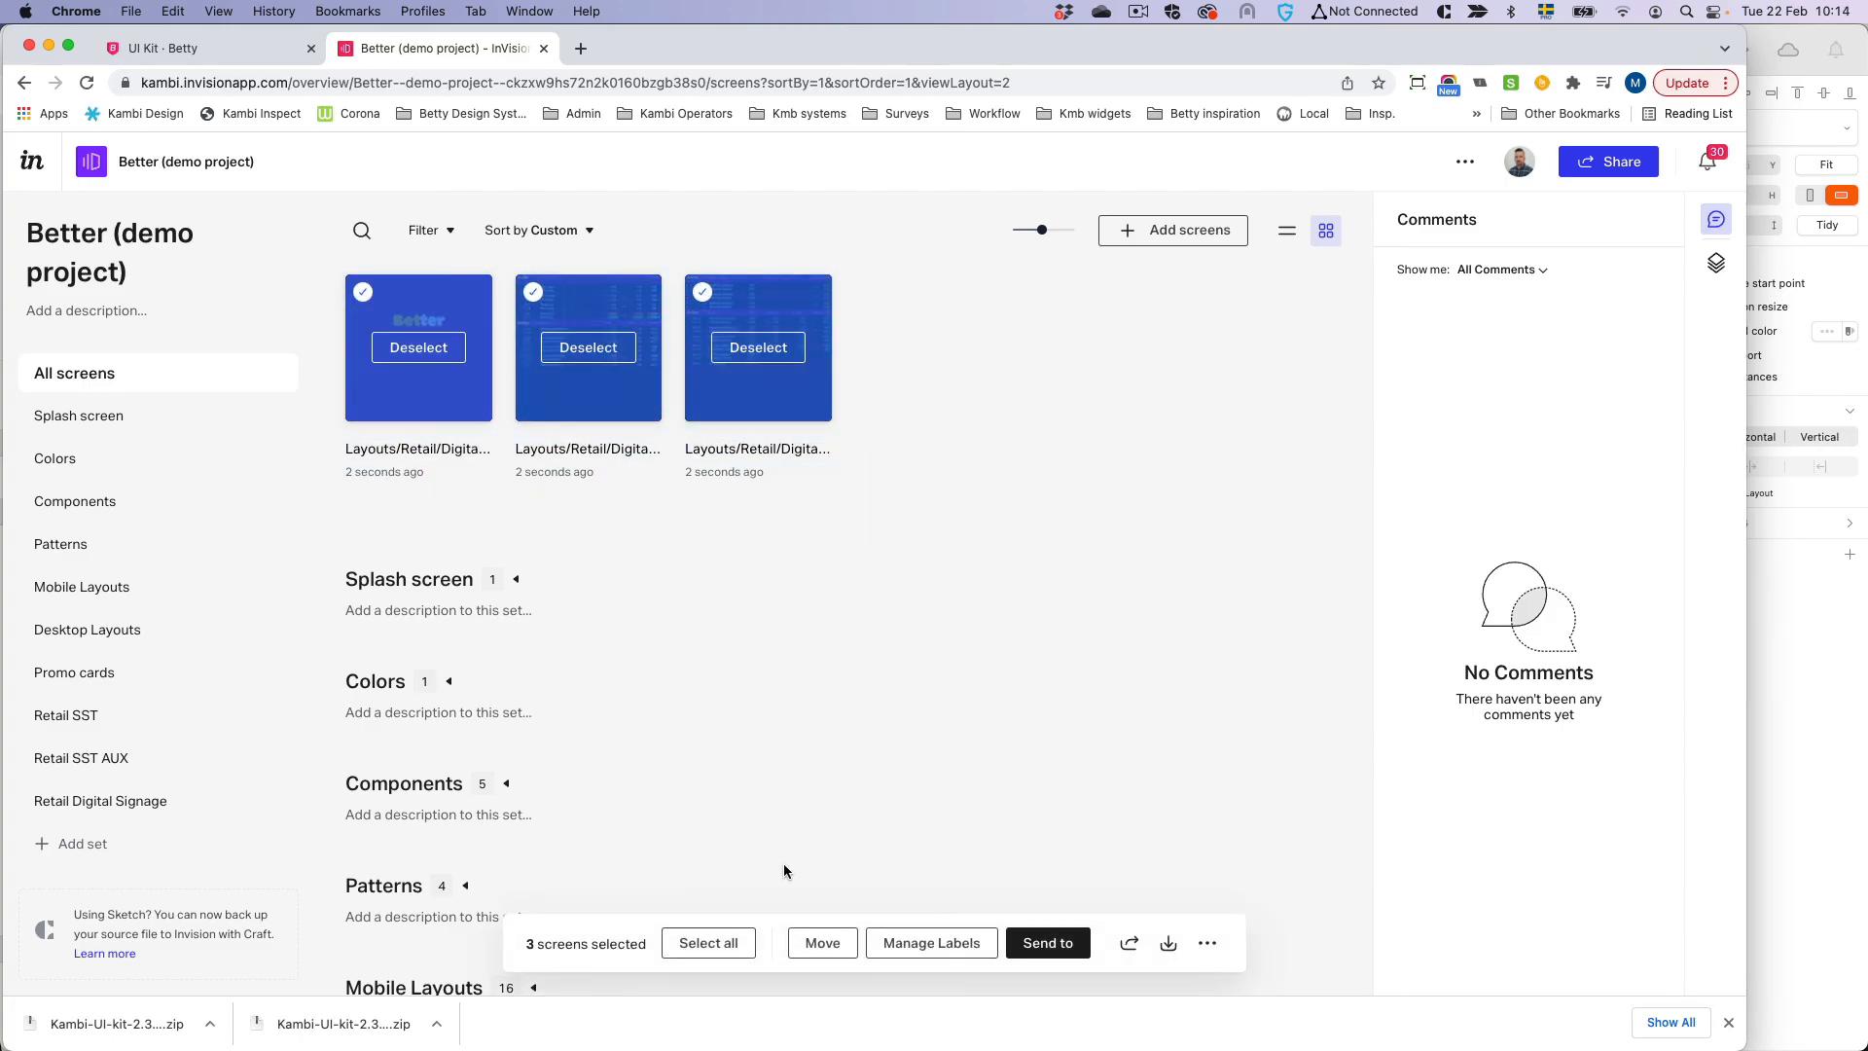
pyautogui.scroll(-10, 768, 776)
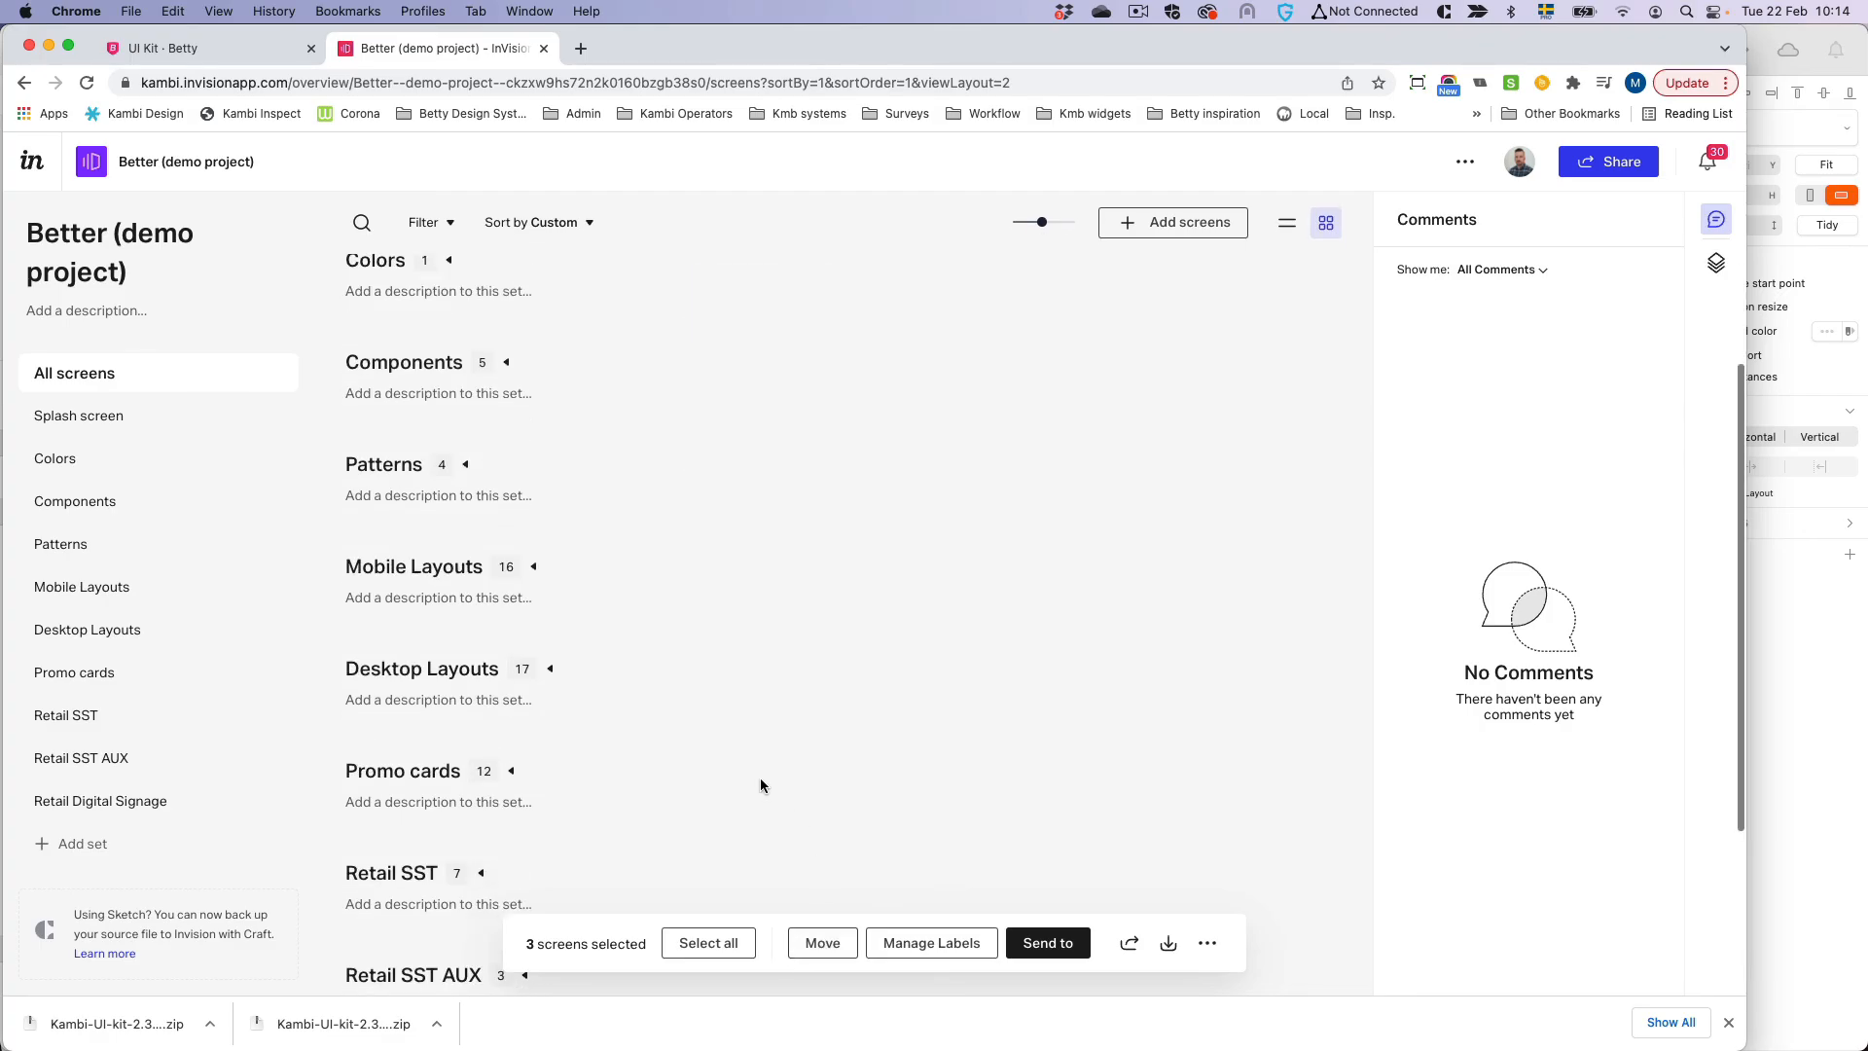
# Step: Move the three screens into Retail Digital Signage and collapse that set
pyautogui.click(820, 942)
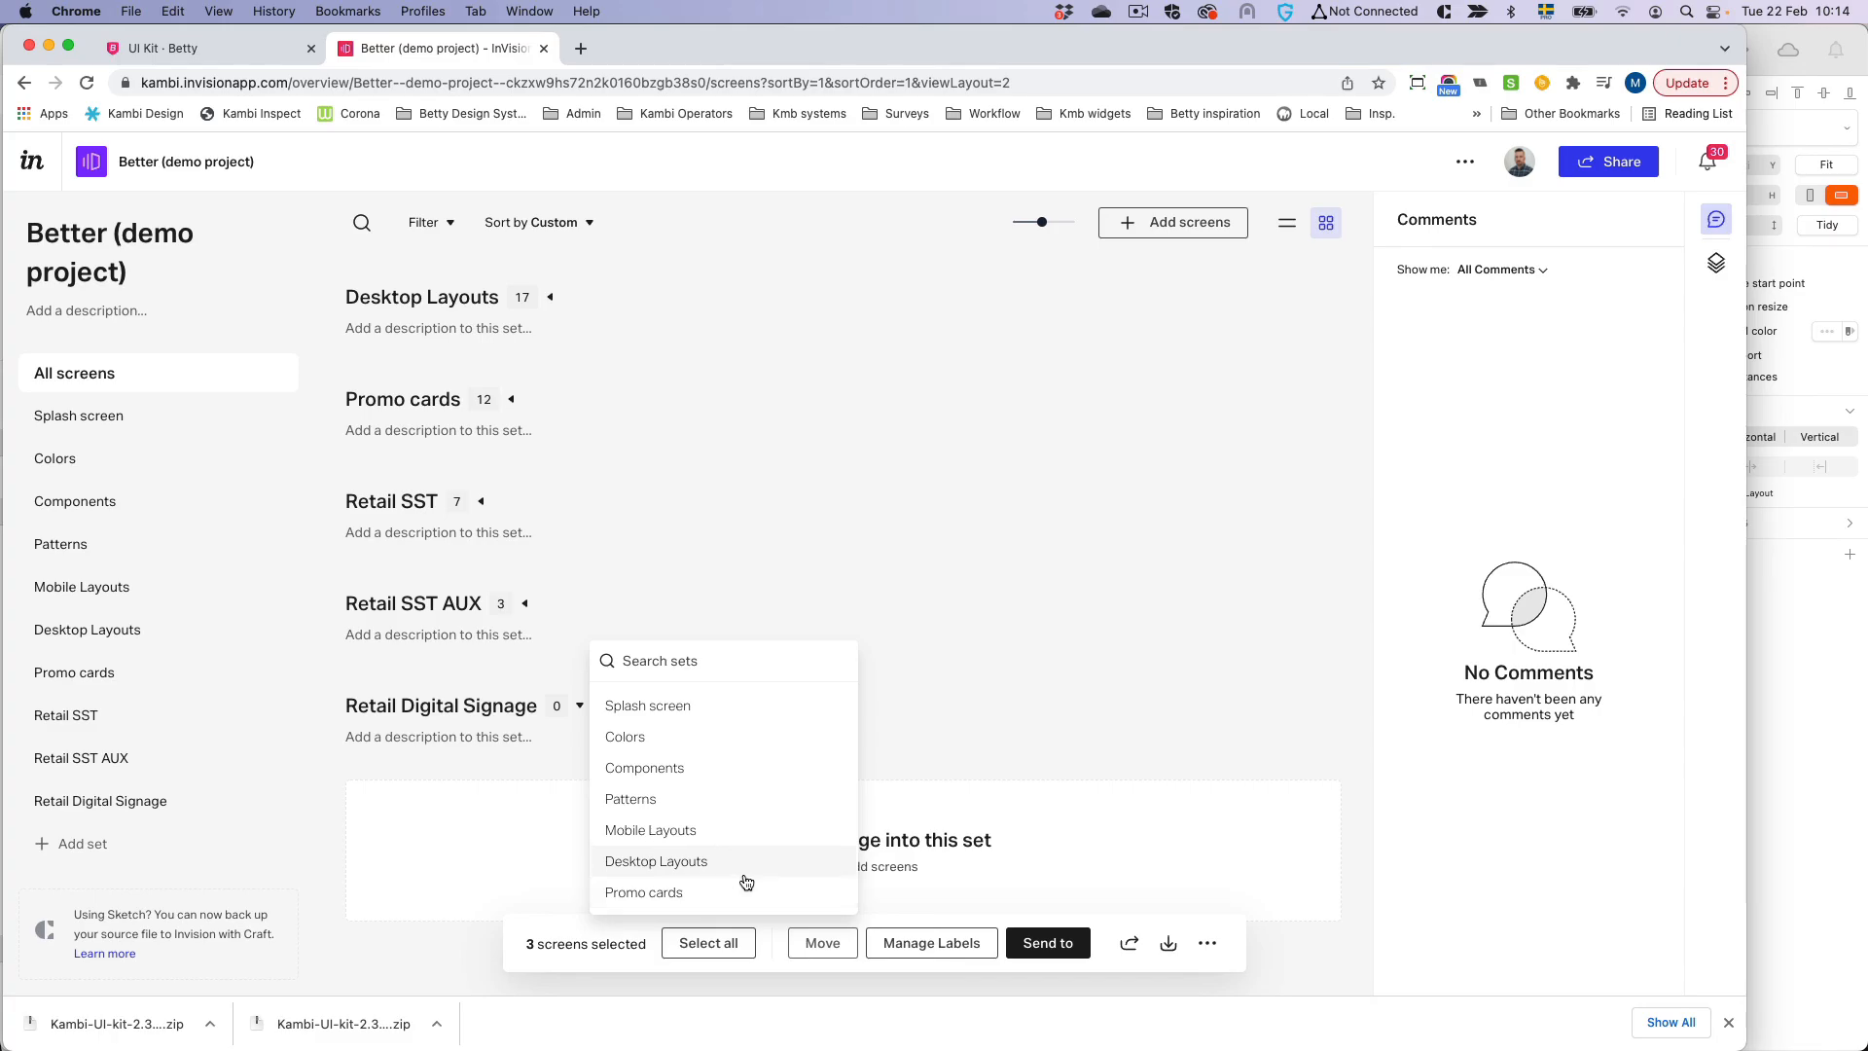
pyautogui.scroll(-2, 739, 878)
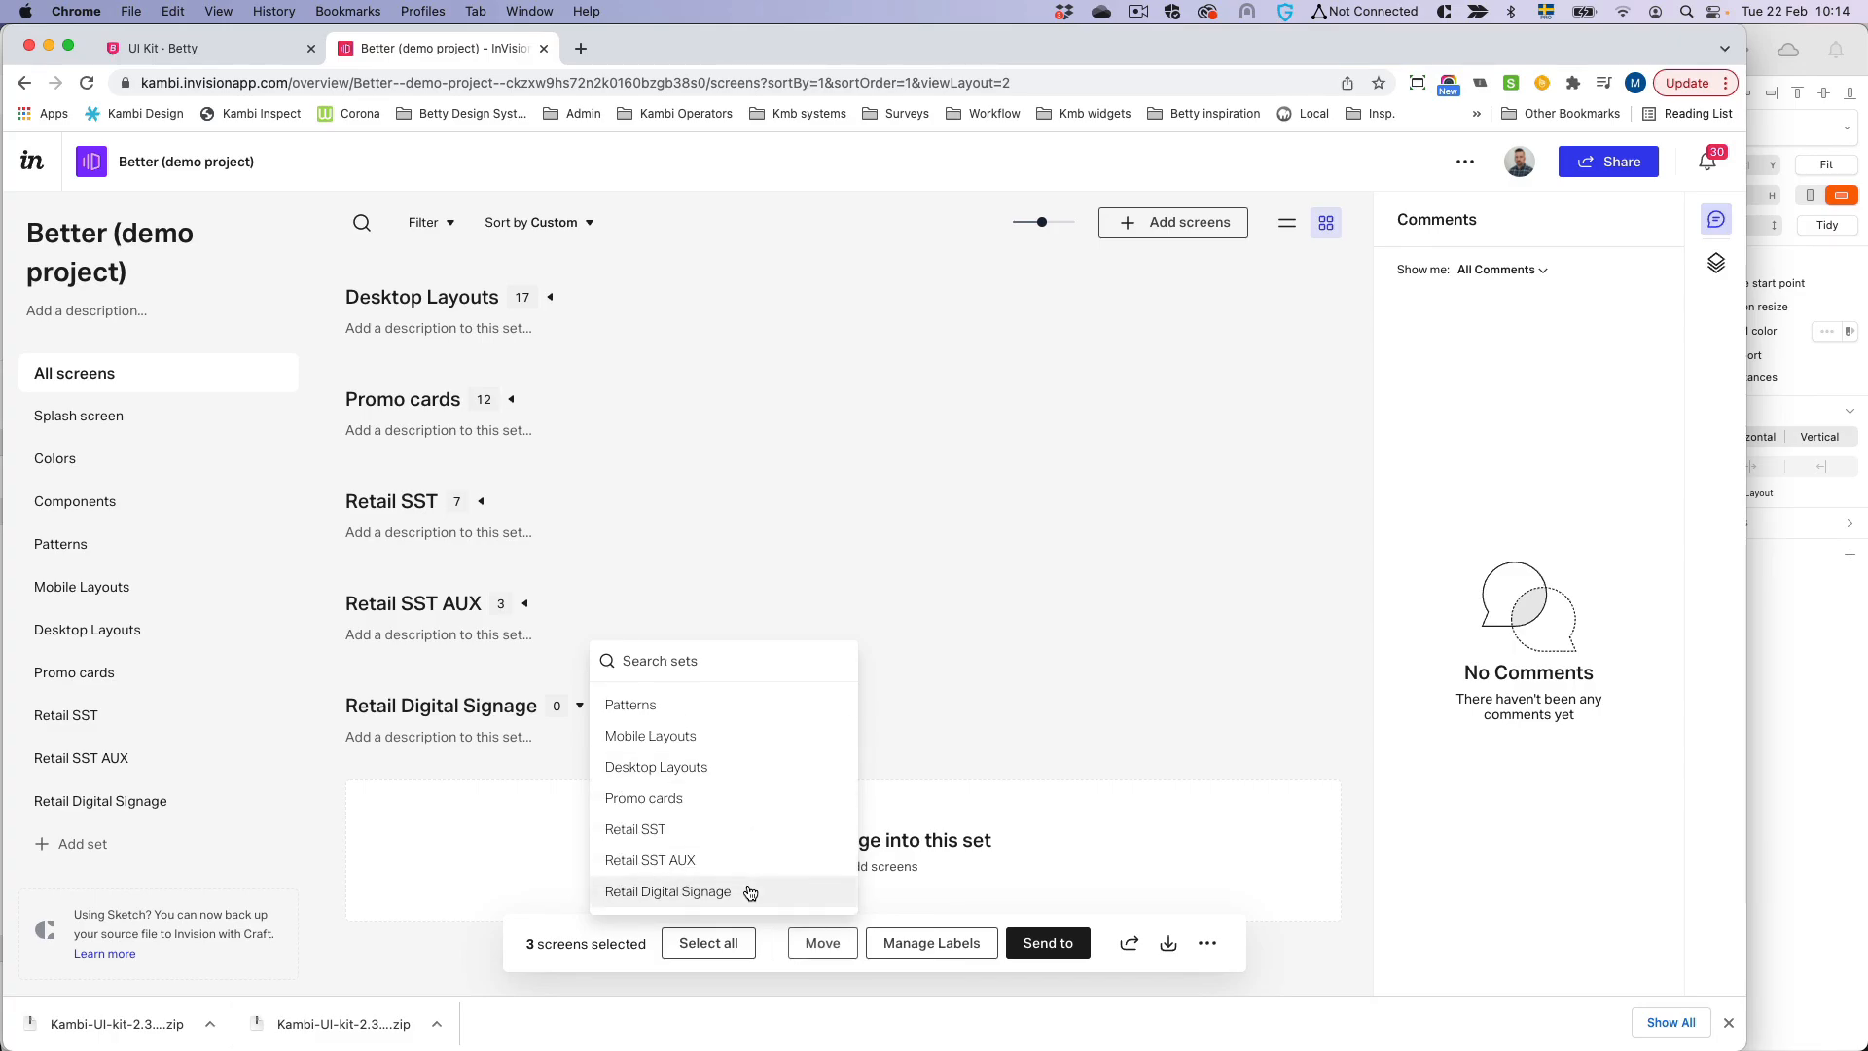
pyautogui.click(753, 888)
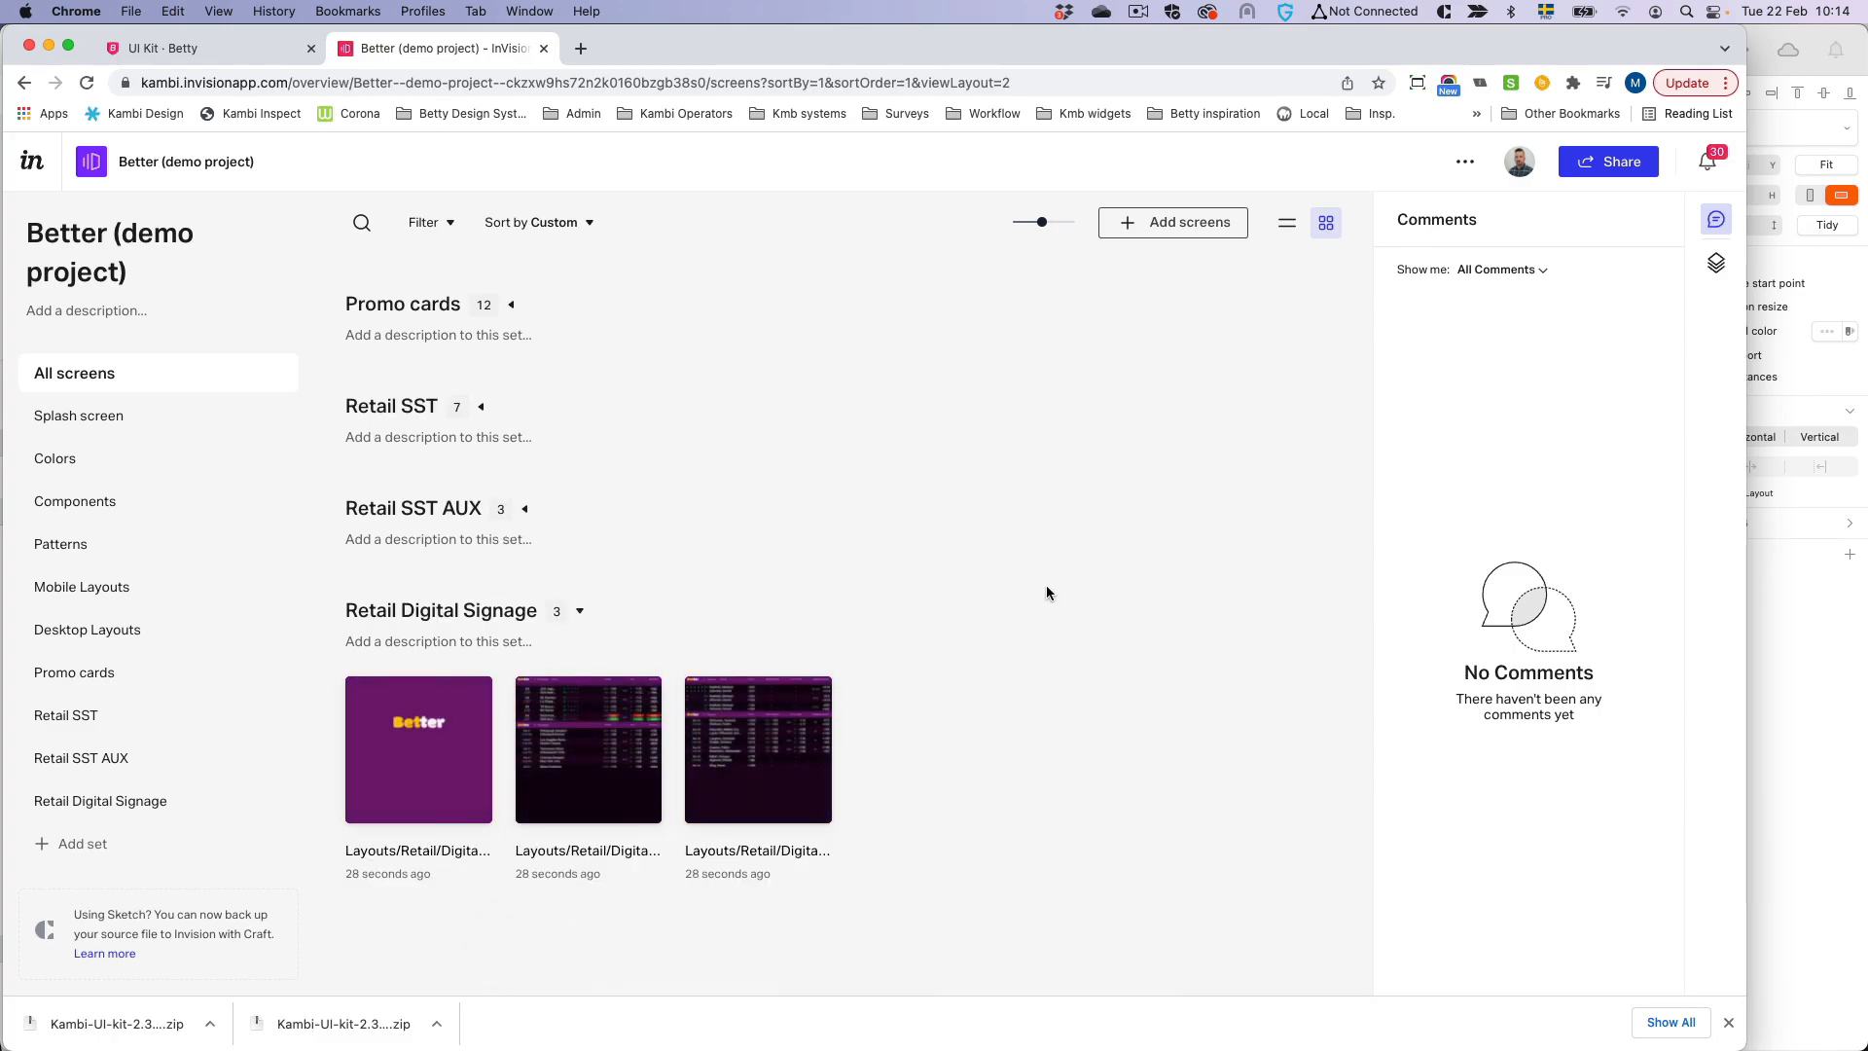
pyautogui.click(584, 615)
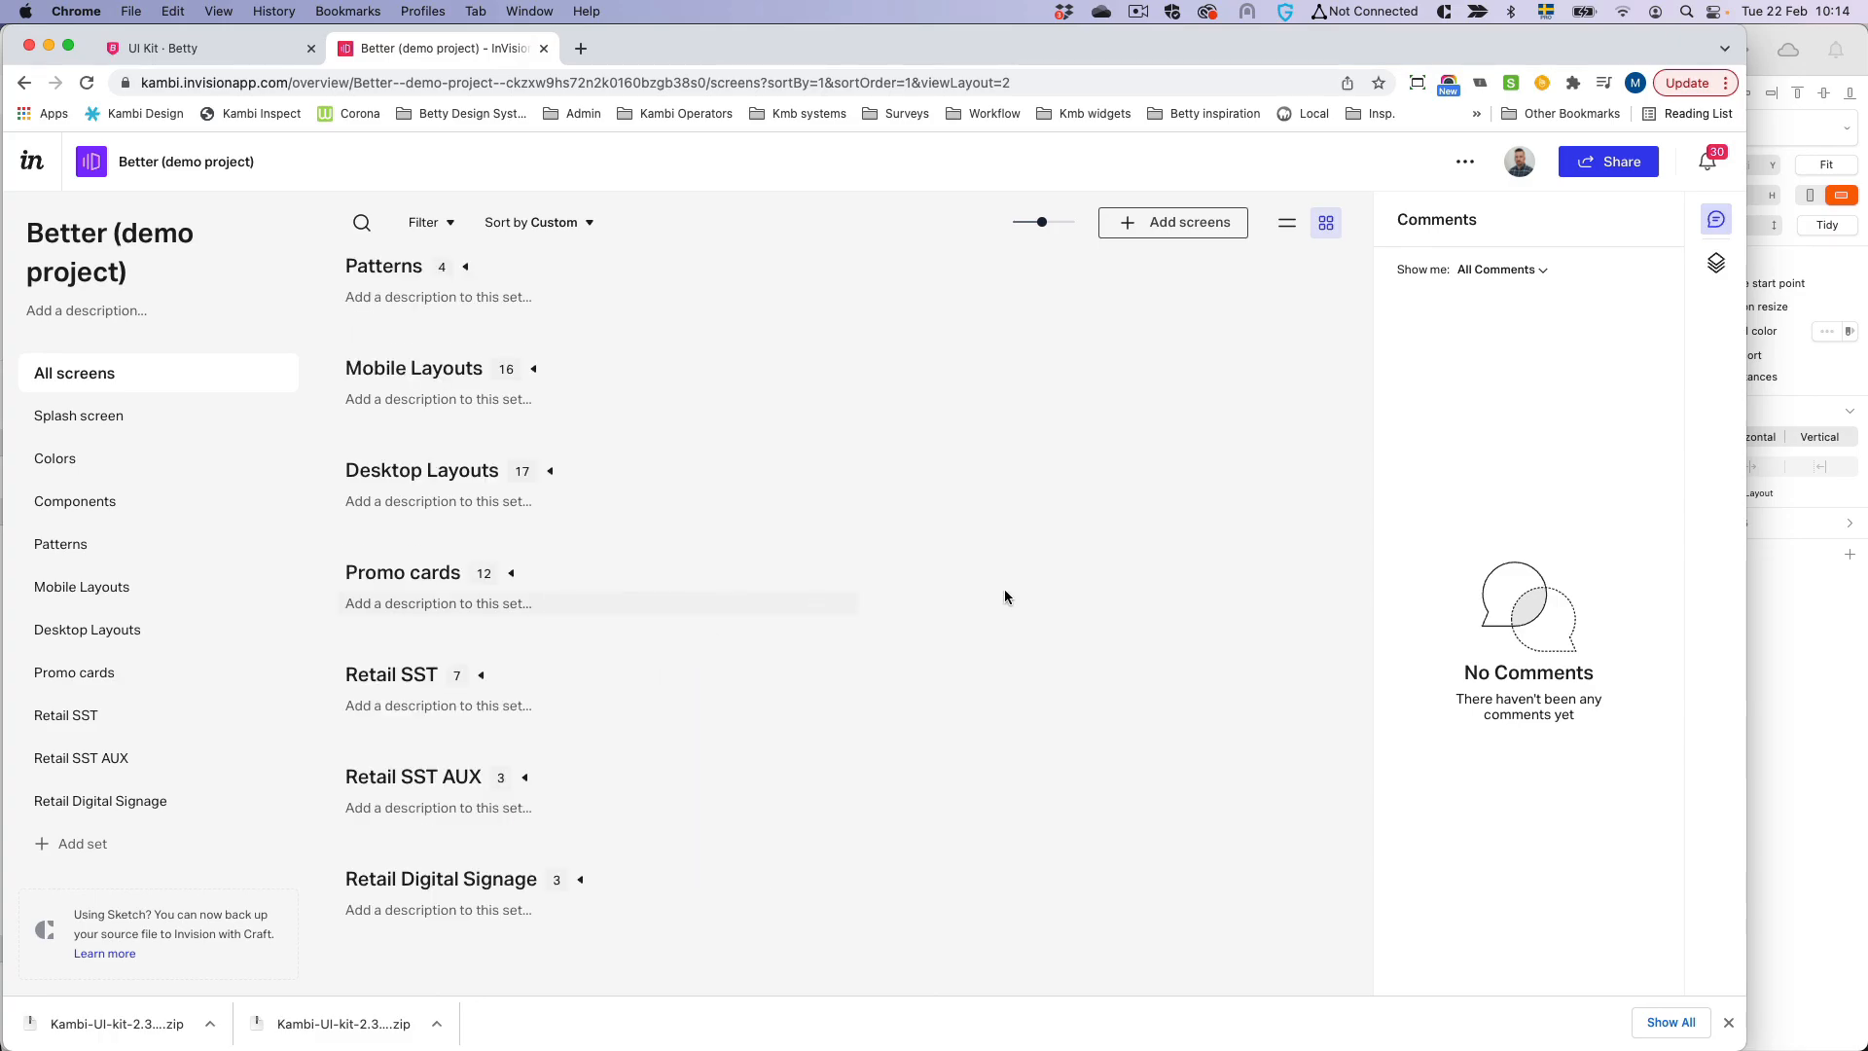
pyautogui.press('super+Tab')
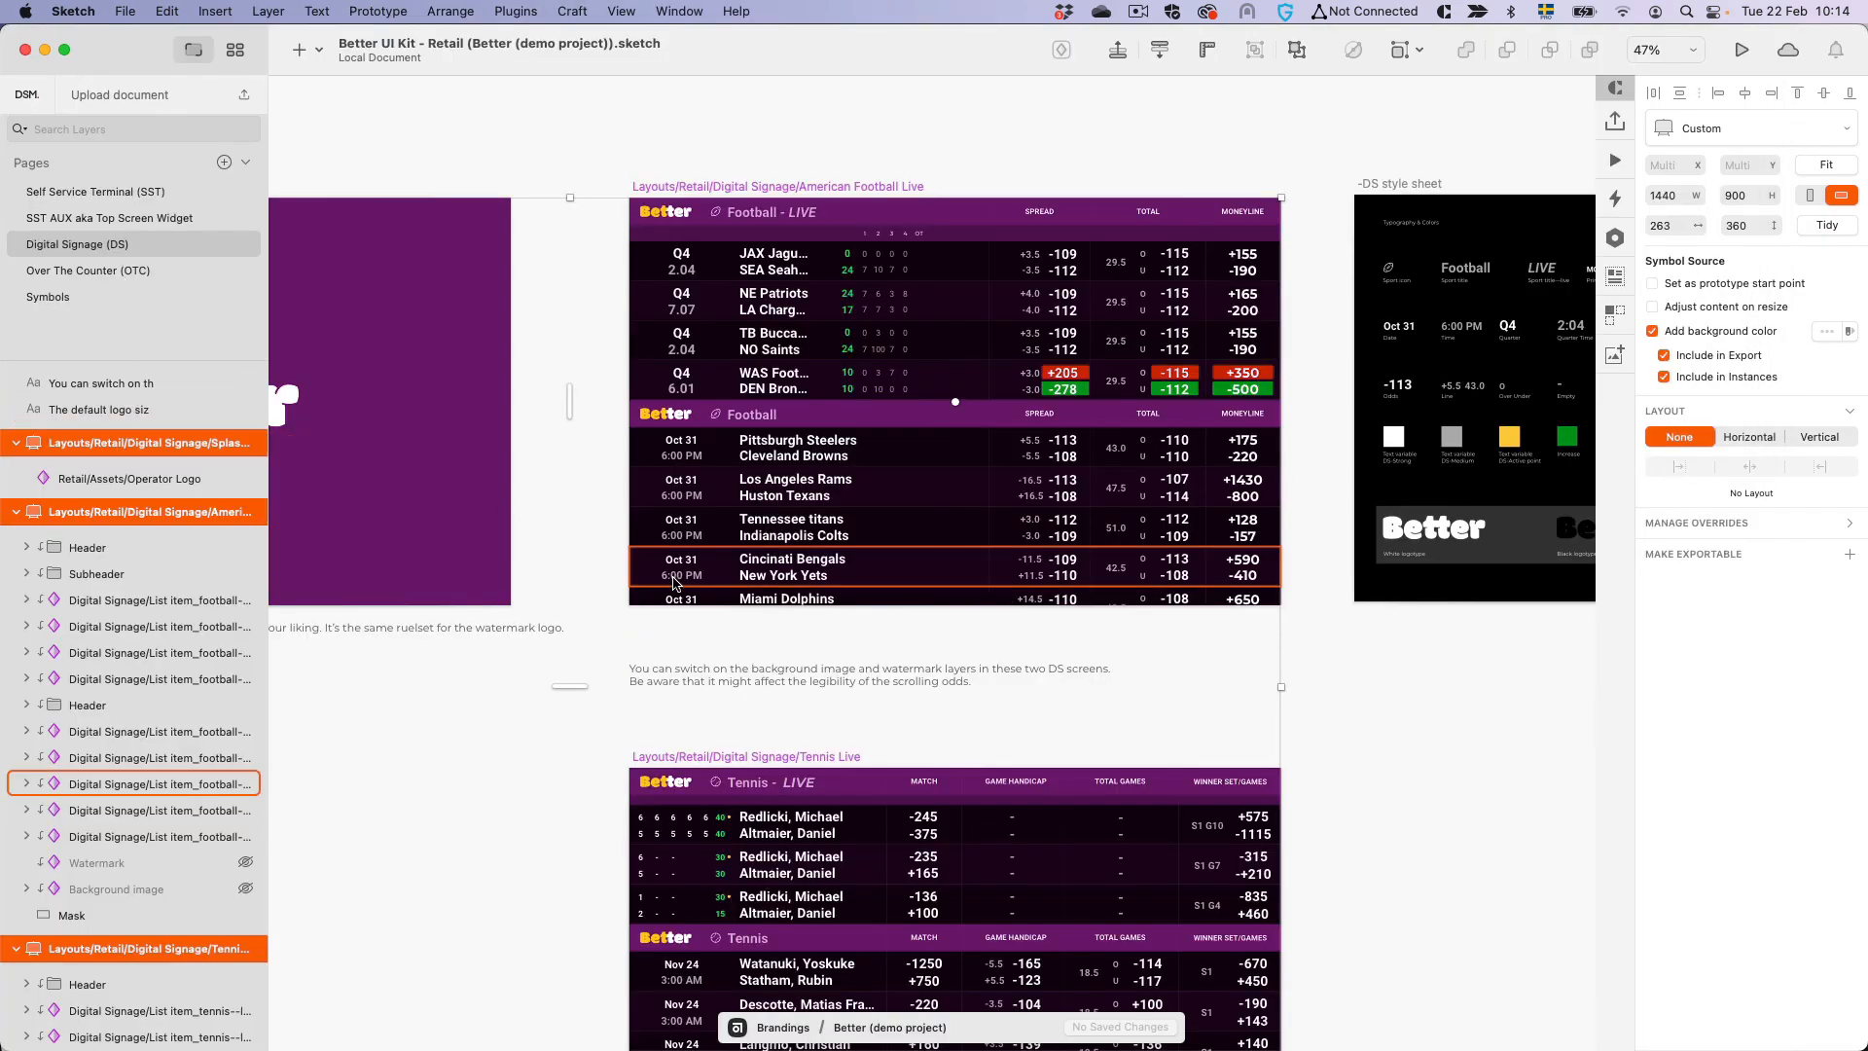
# Step: Create a new set named 'Over The Counter' in the InVision project
pyautogui.press('super+Tab')
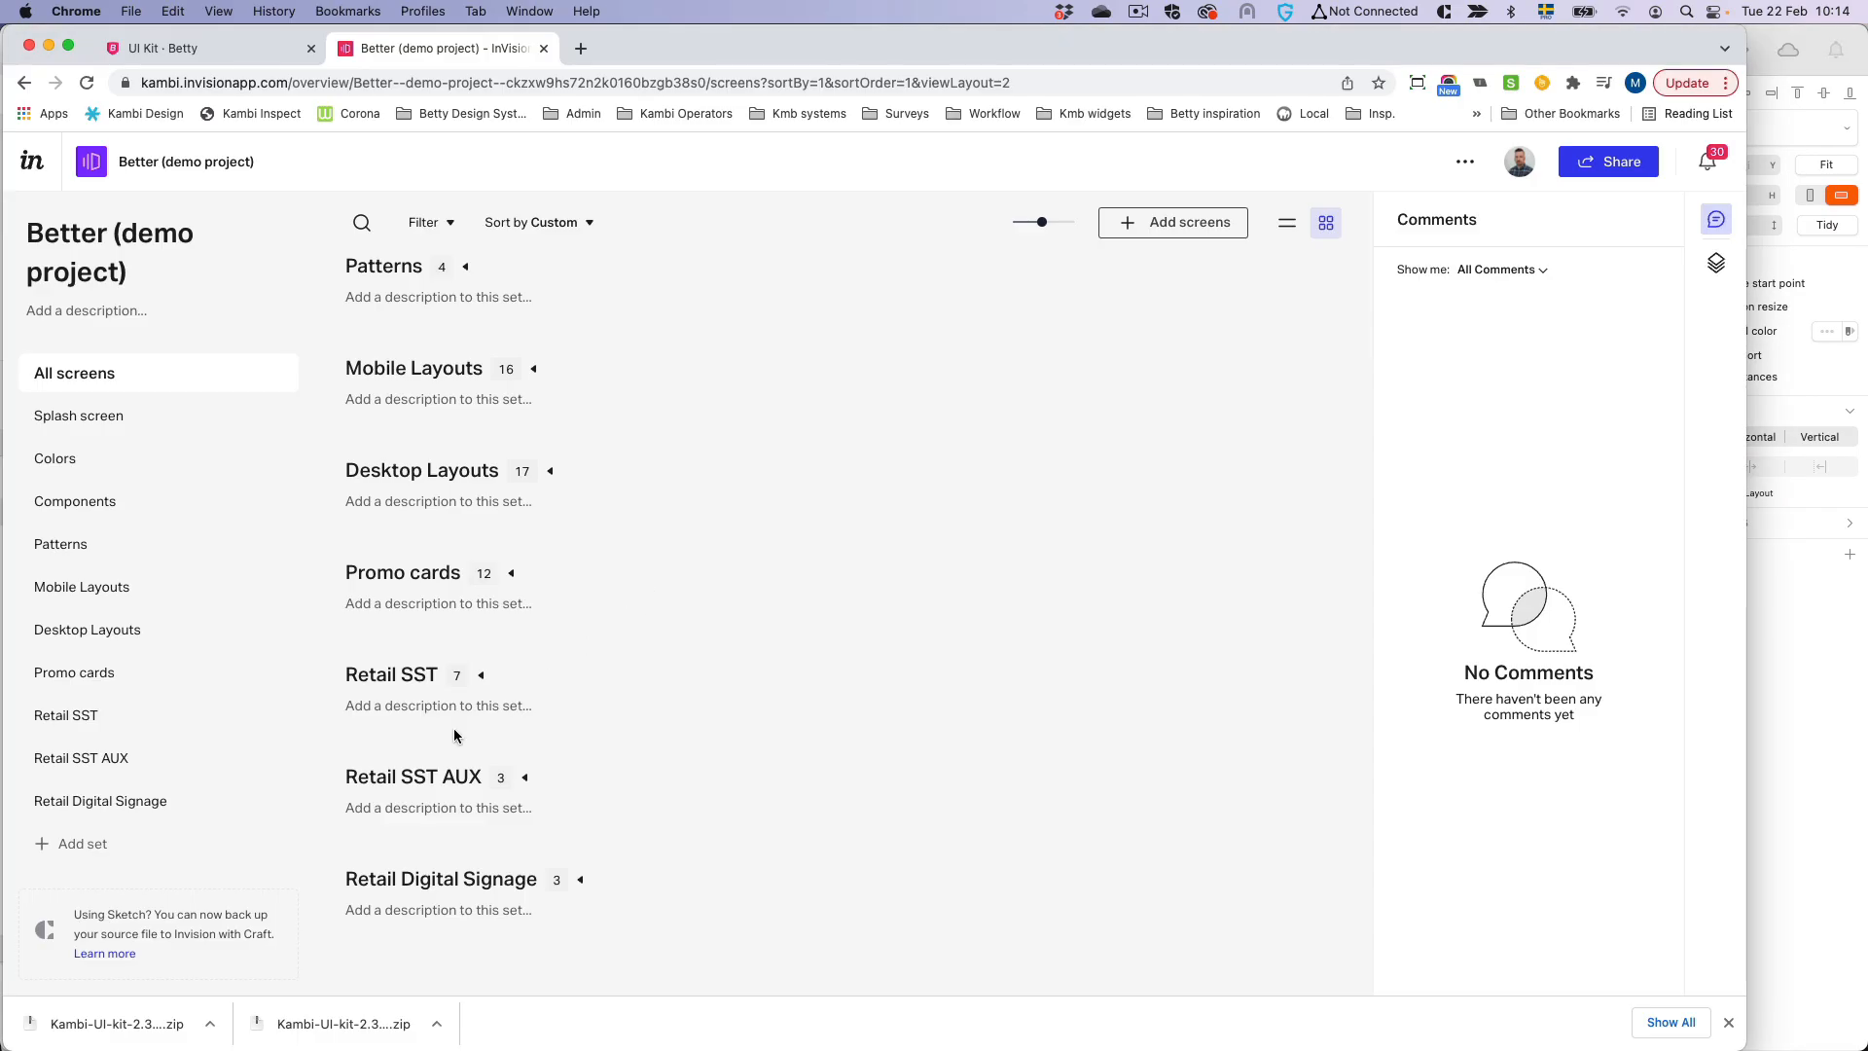
pyautogui.click(40, 851)
pyautogui.write('Over t')
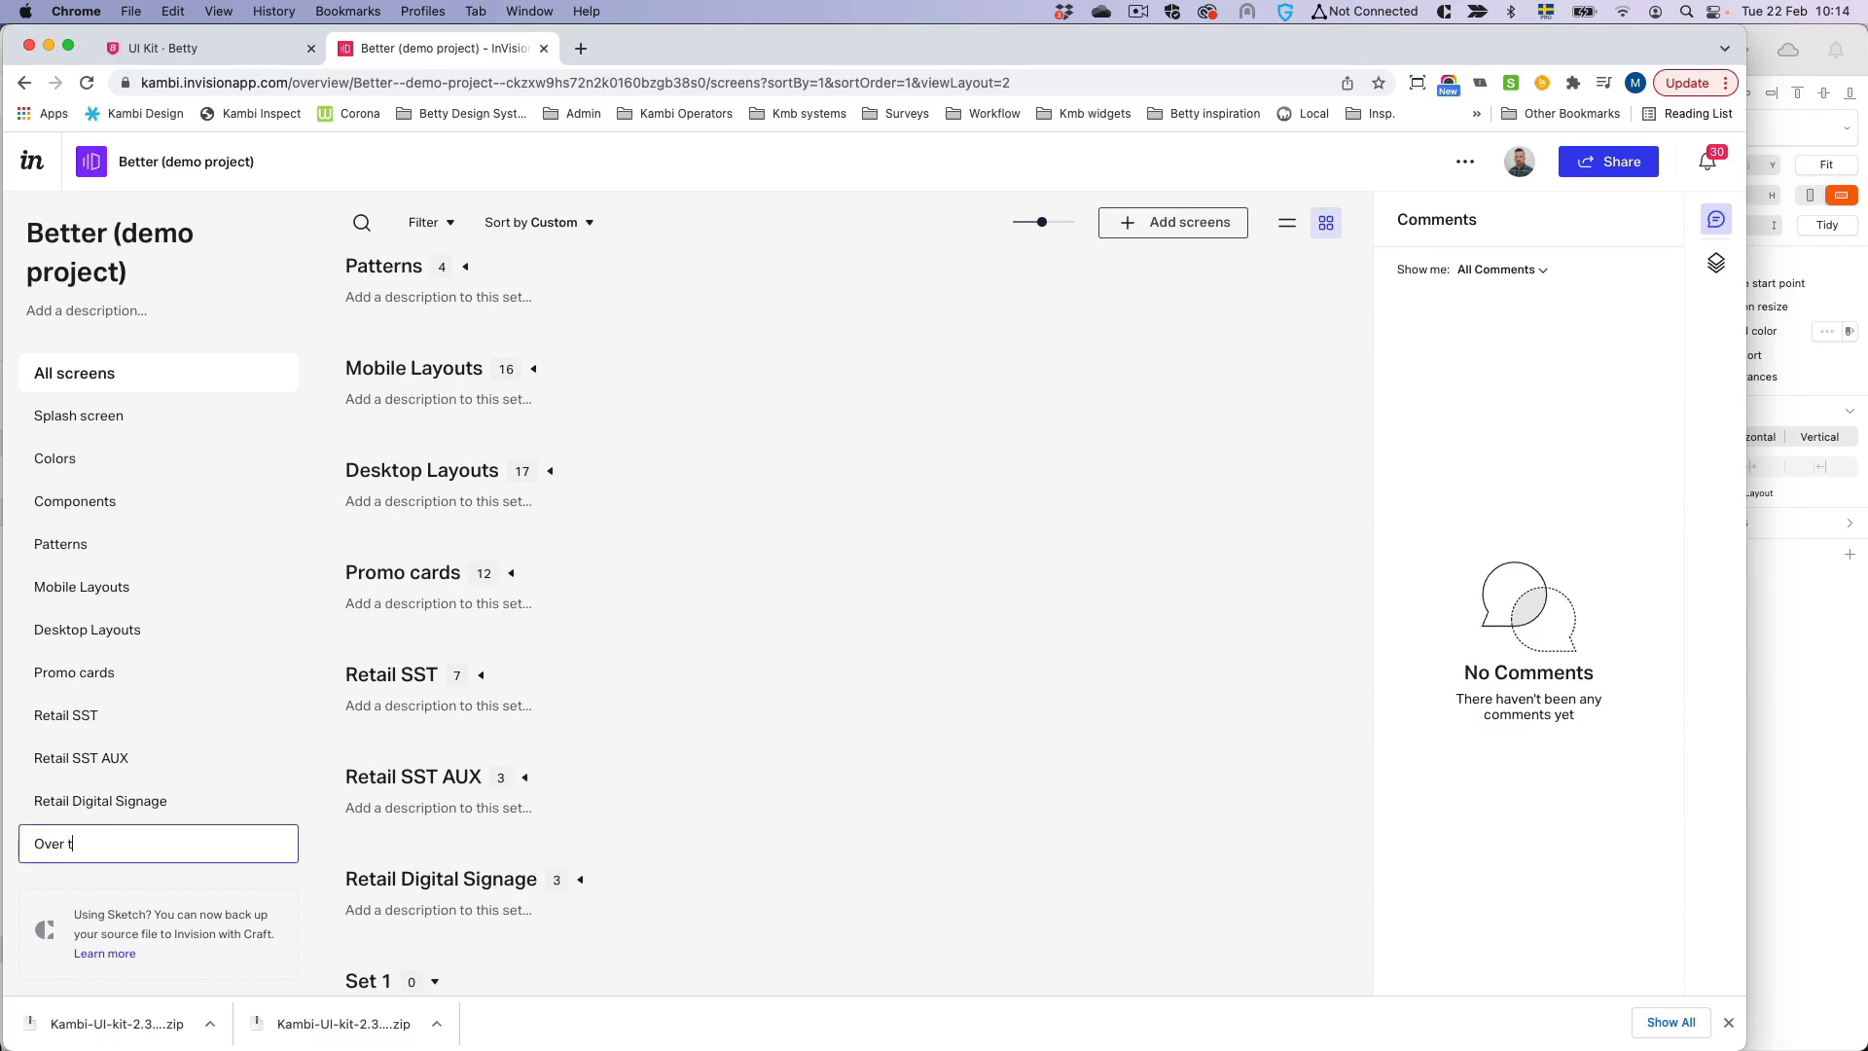
pyautogui.write('jhe')
pyautogui.click(716, 822)
pyautogui.scroll(-4, 714, 822)
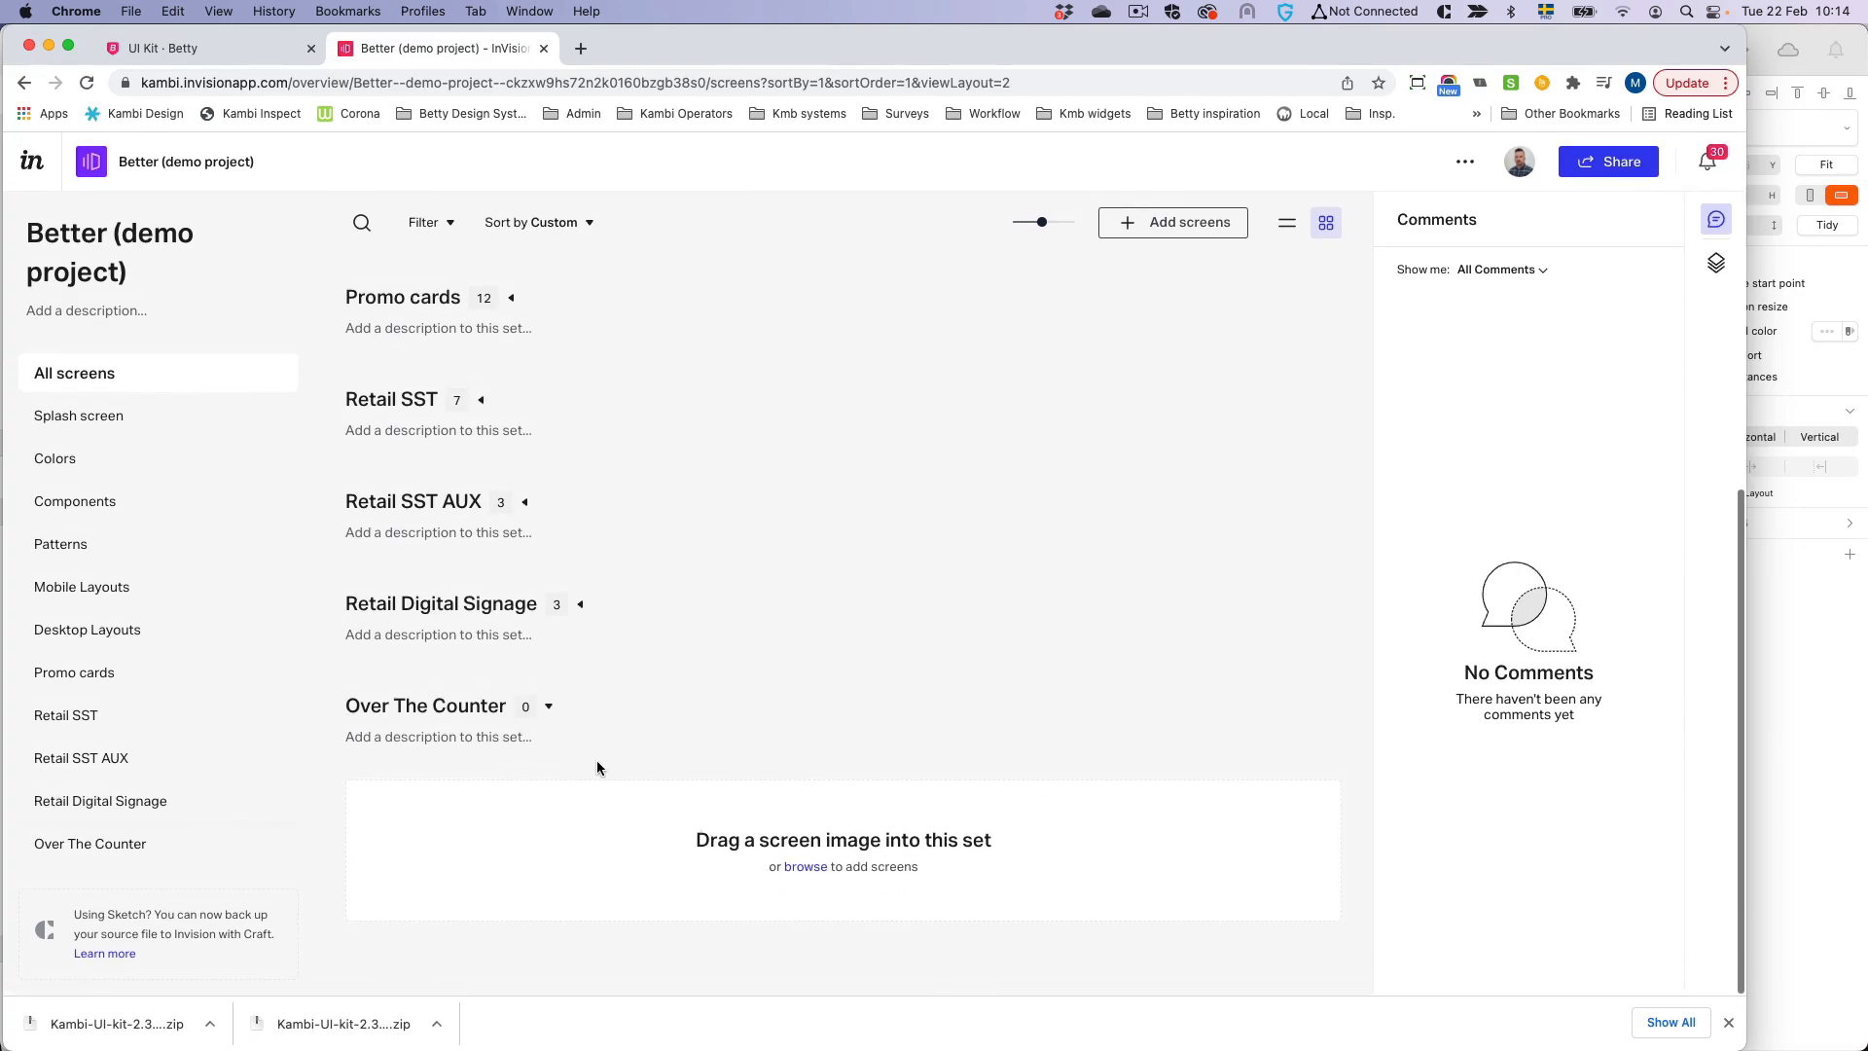
pyautogui.press('super+Tab')
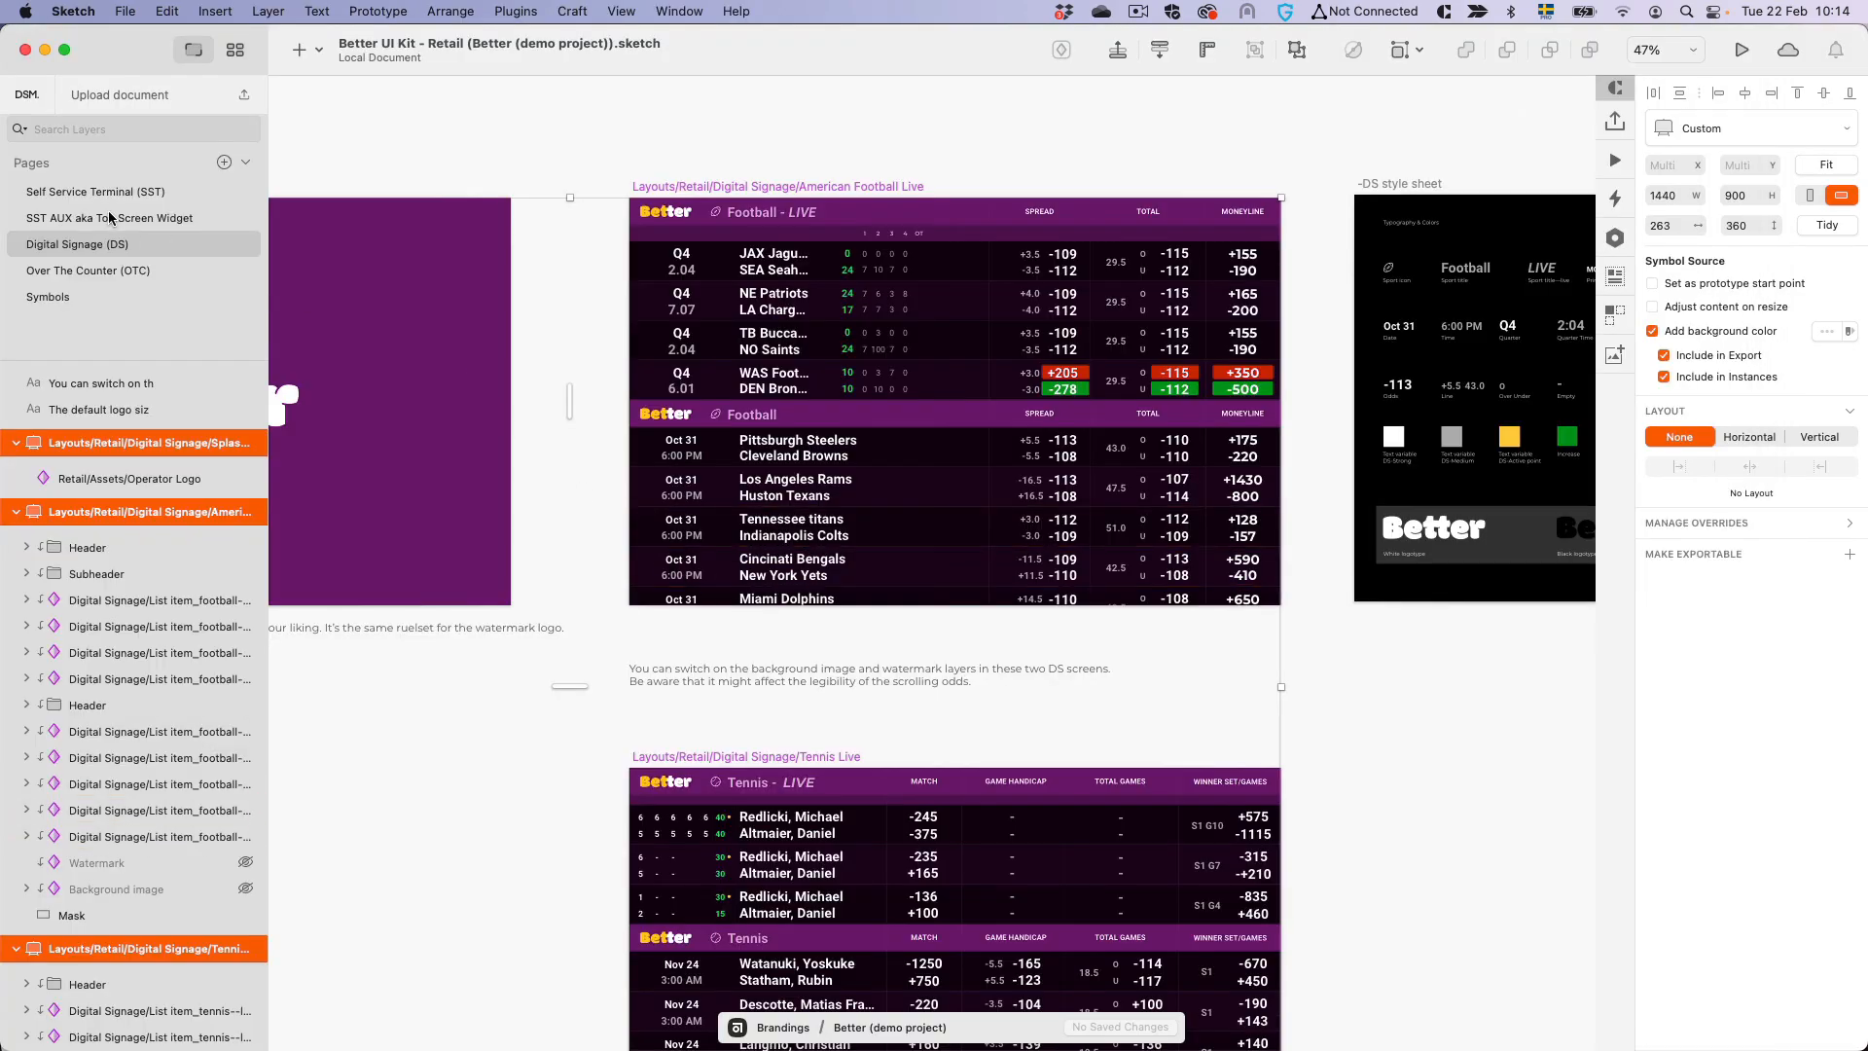
# Step: Select the Splash Screen artboard on the Over The Counter (OTC) page and publish it to Better (demo project)
pyautogui.click(91, 270)
pyautogui.hscroll(1, 822, 222)
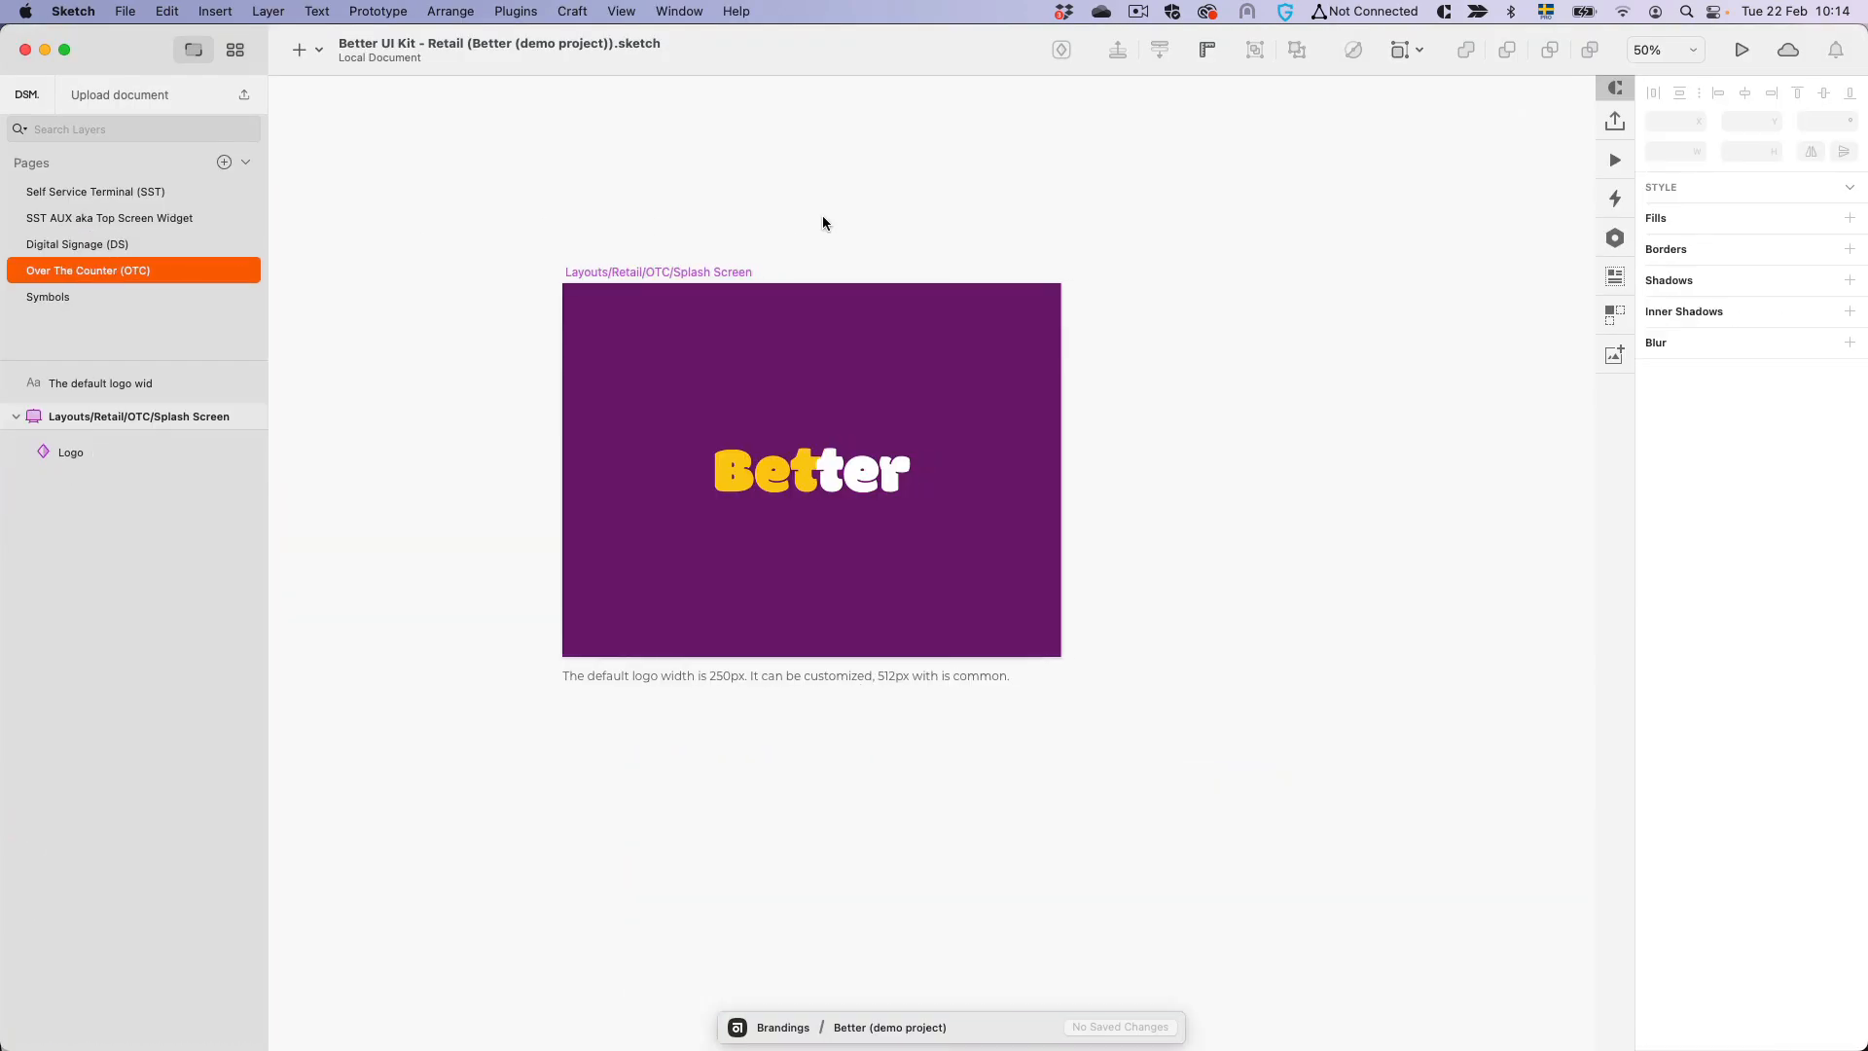
pyautogui.click(715, 272)
pyautogui.click(1613, 120)
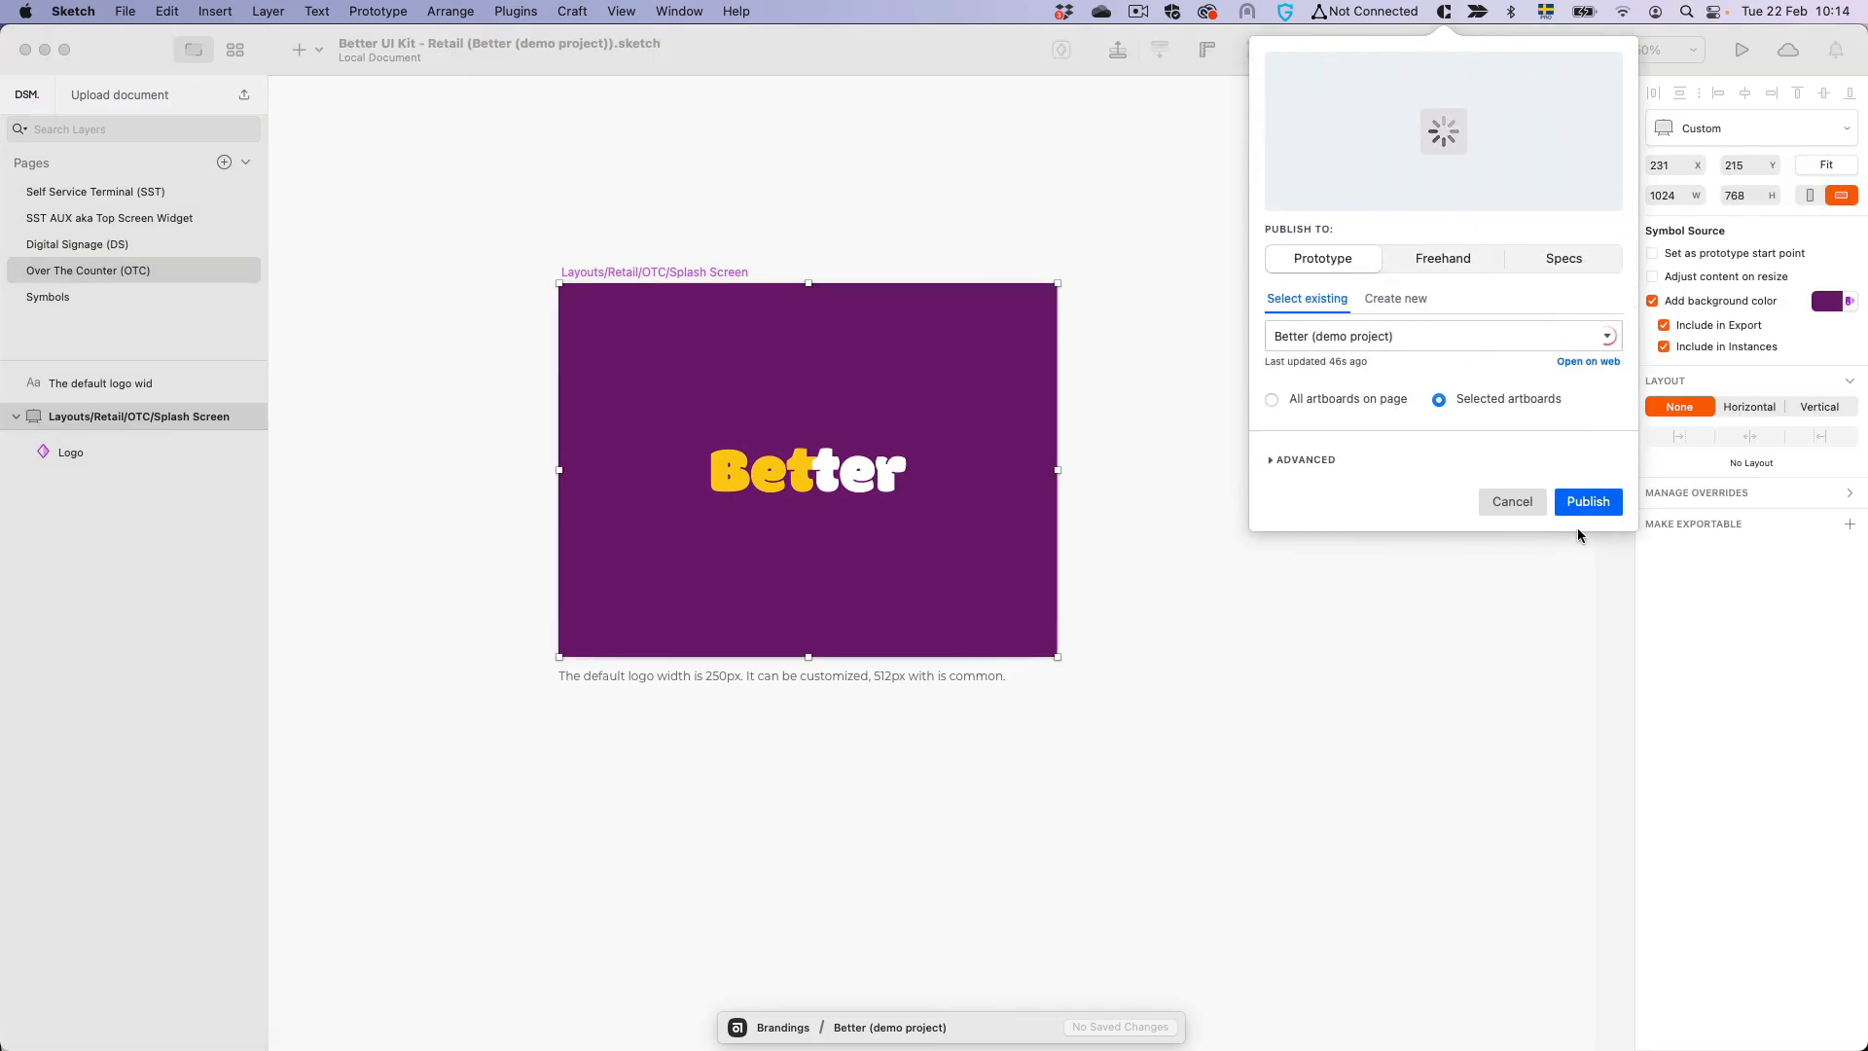
pyautogui.click(1586, 504)
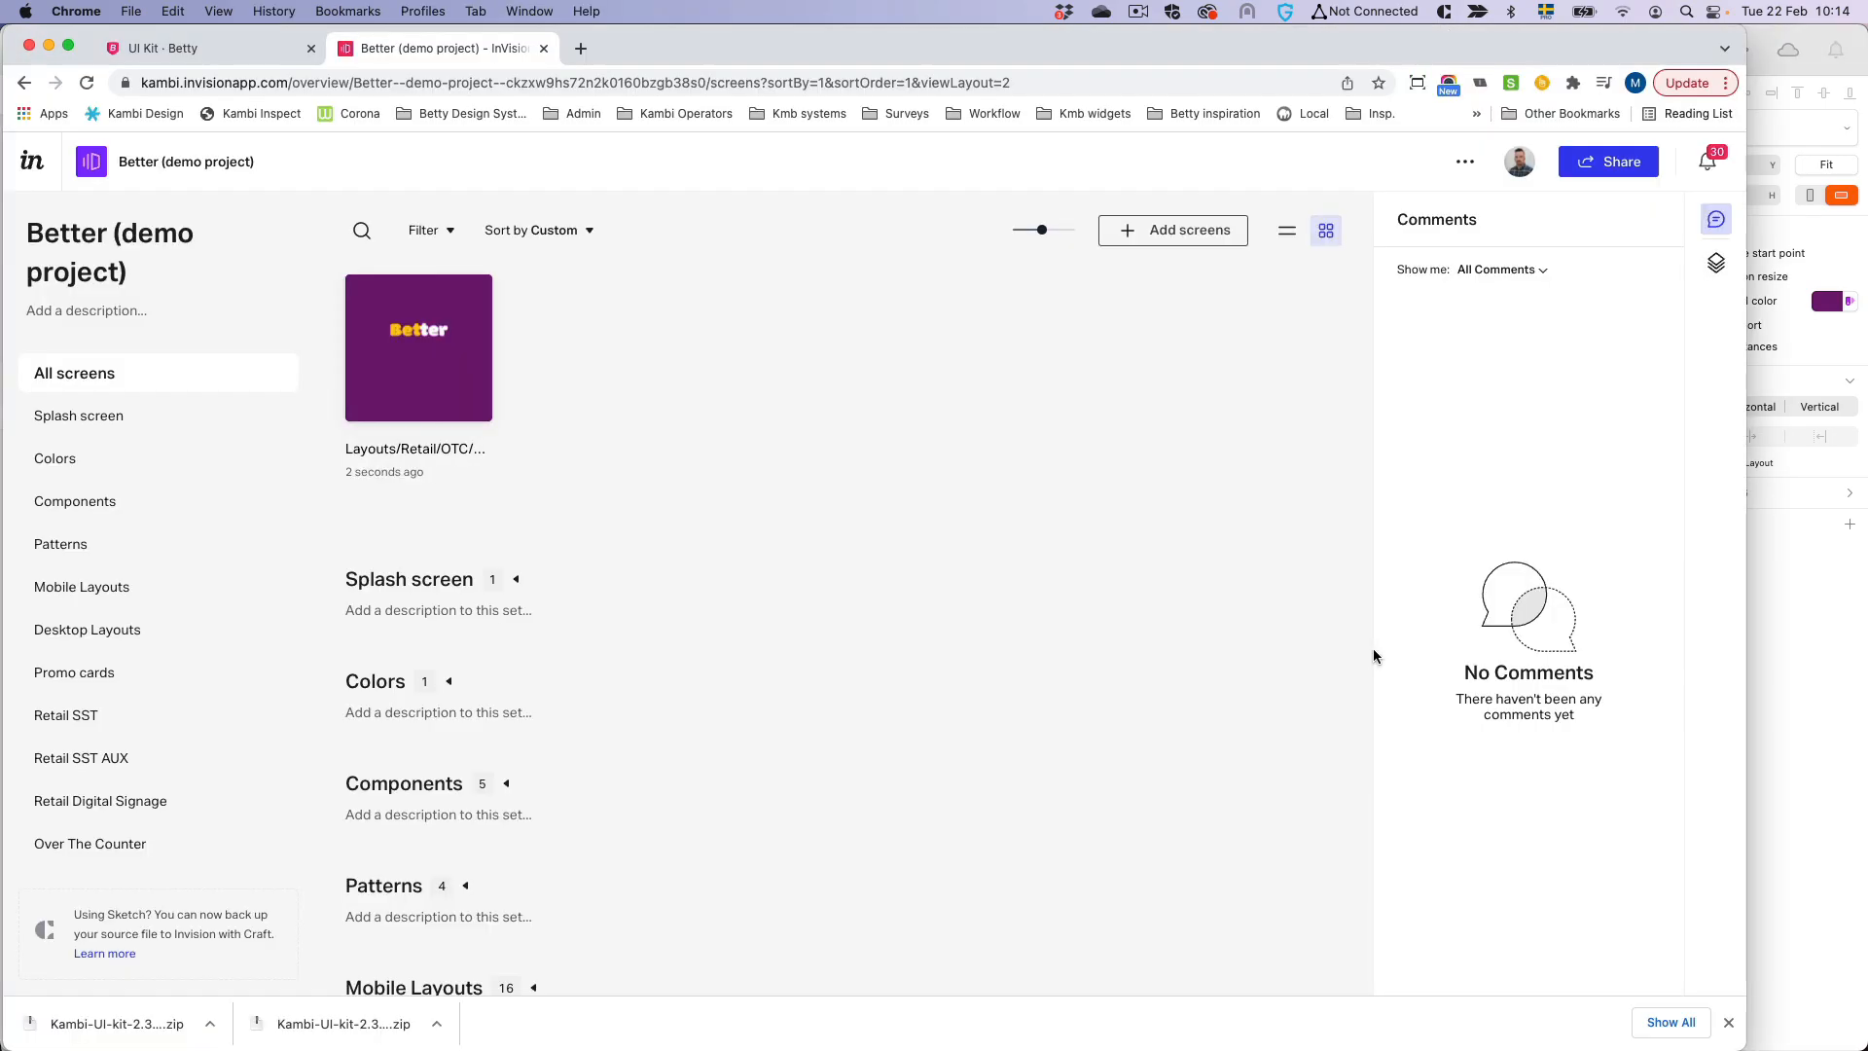
# Step: Select the new OTC splash screen and move it into Over The Counter
pyautogui.scroll(-2, 1031, 613)
pyautogui.scroll(2, 1060, 616)
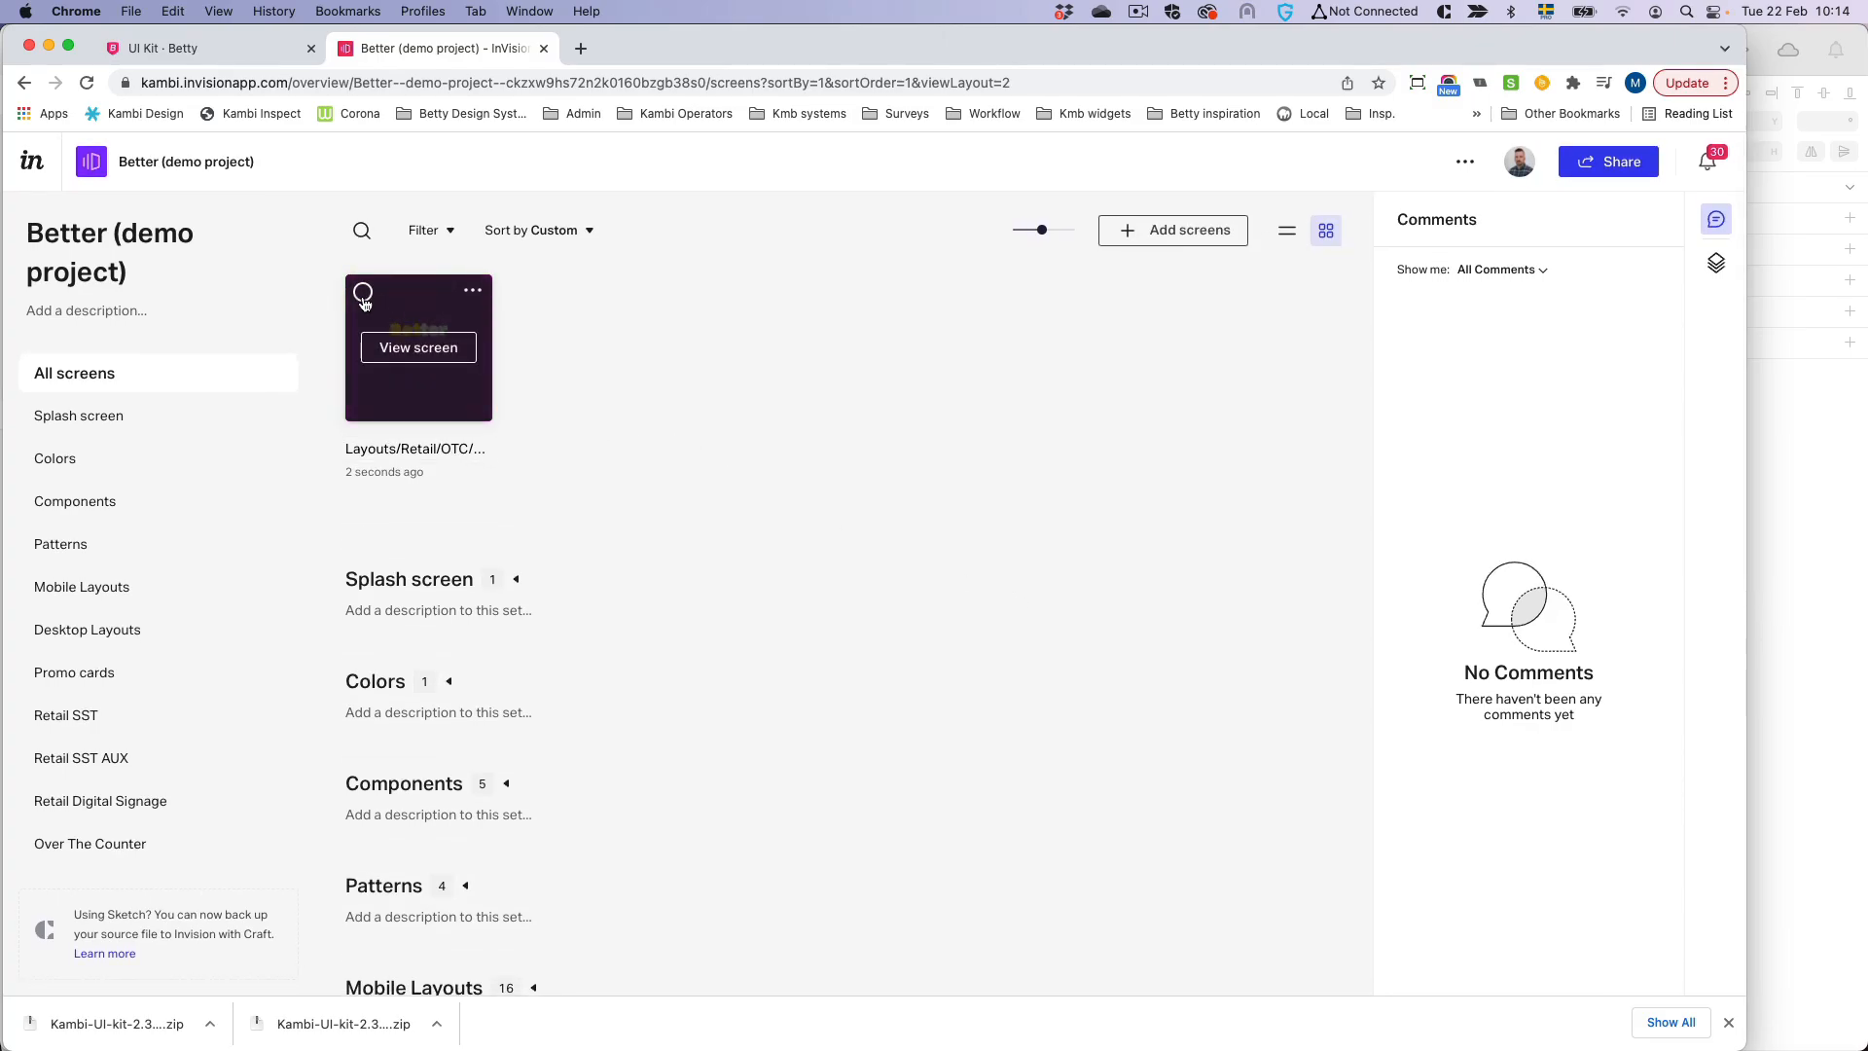
pyautogui.click(363, 293)
pyautogui.click(796, 938)
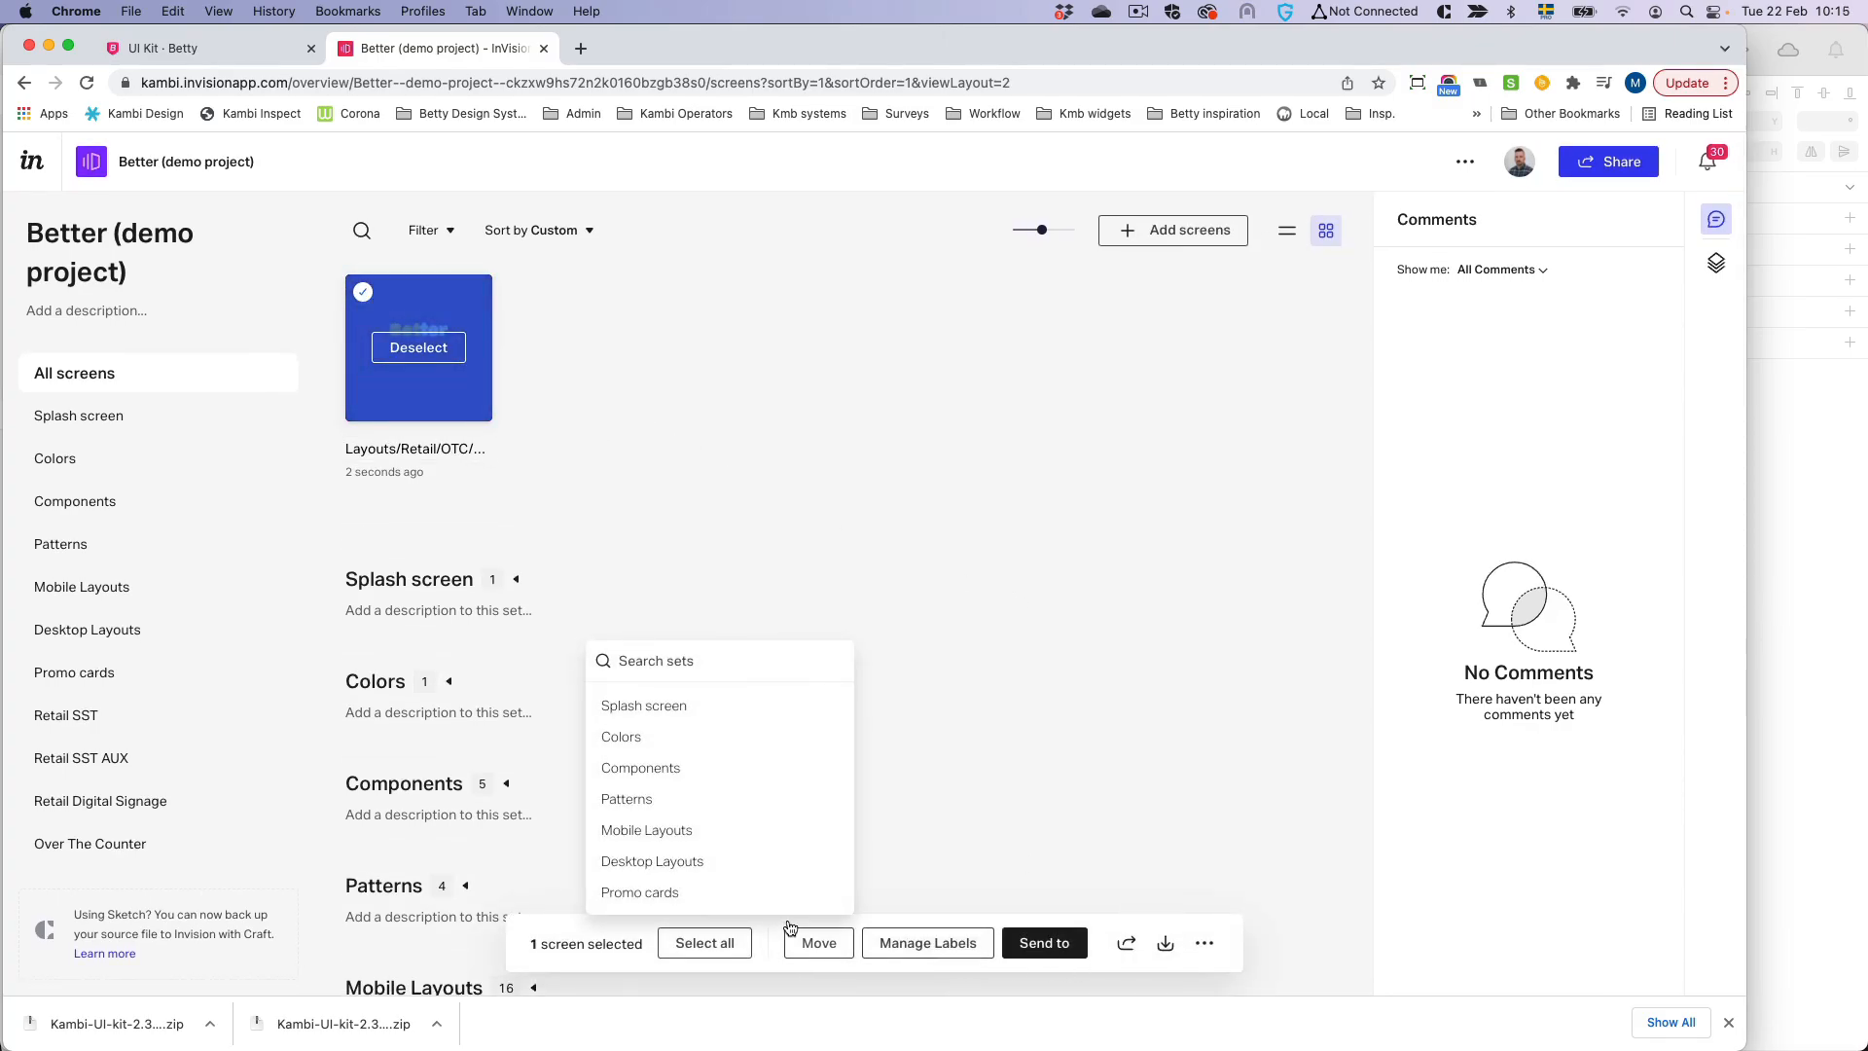
pyautogui.scroll(-3, 767, 850)
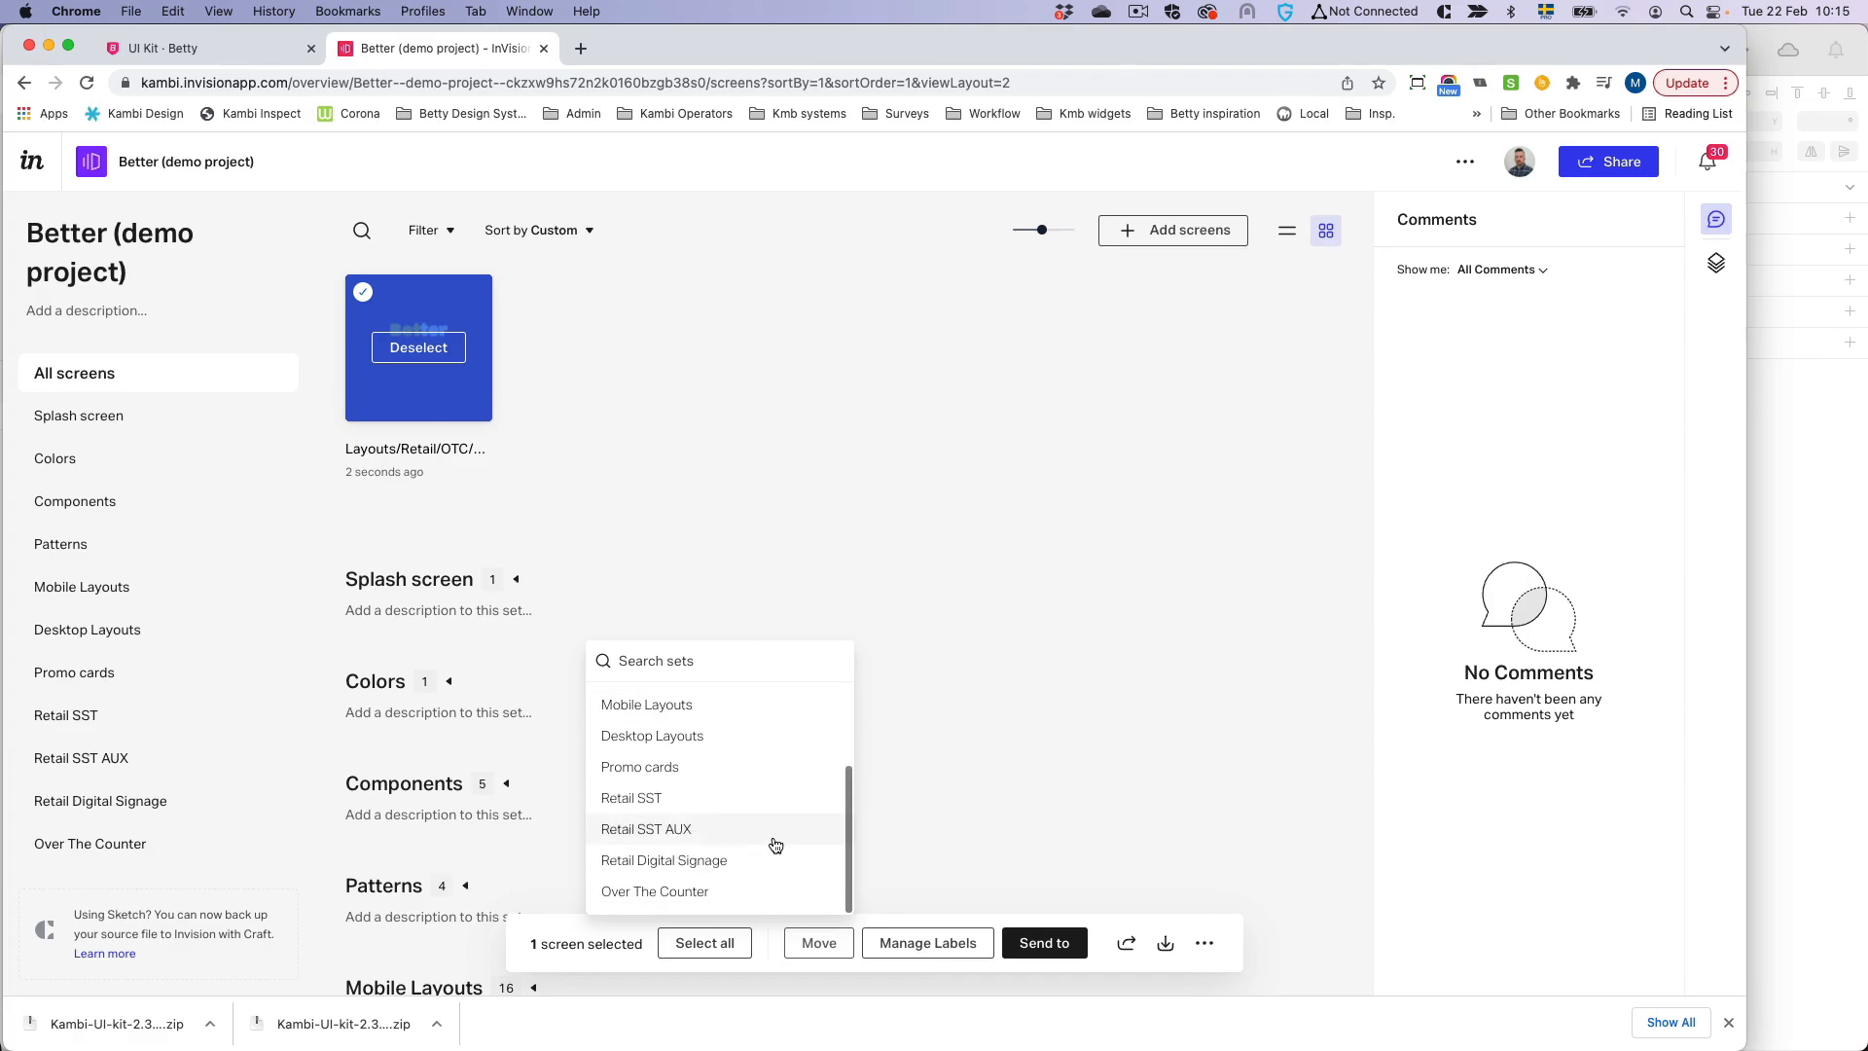
pyautogui.click(745, 893)
# Step: Collapse and re-expand the Over The Counter set to check its contents
pyautogui.scroll(-2, 1069, 734)
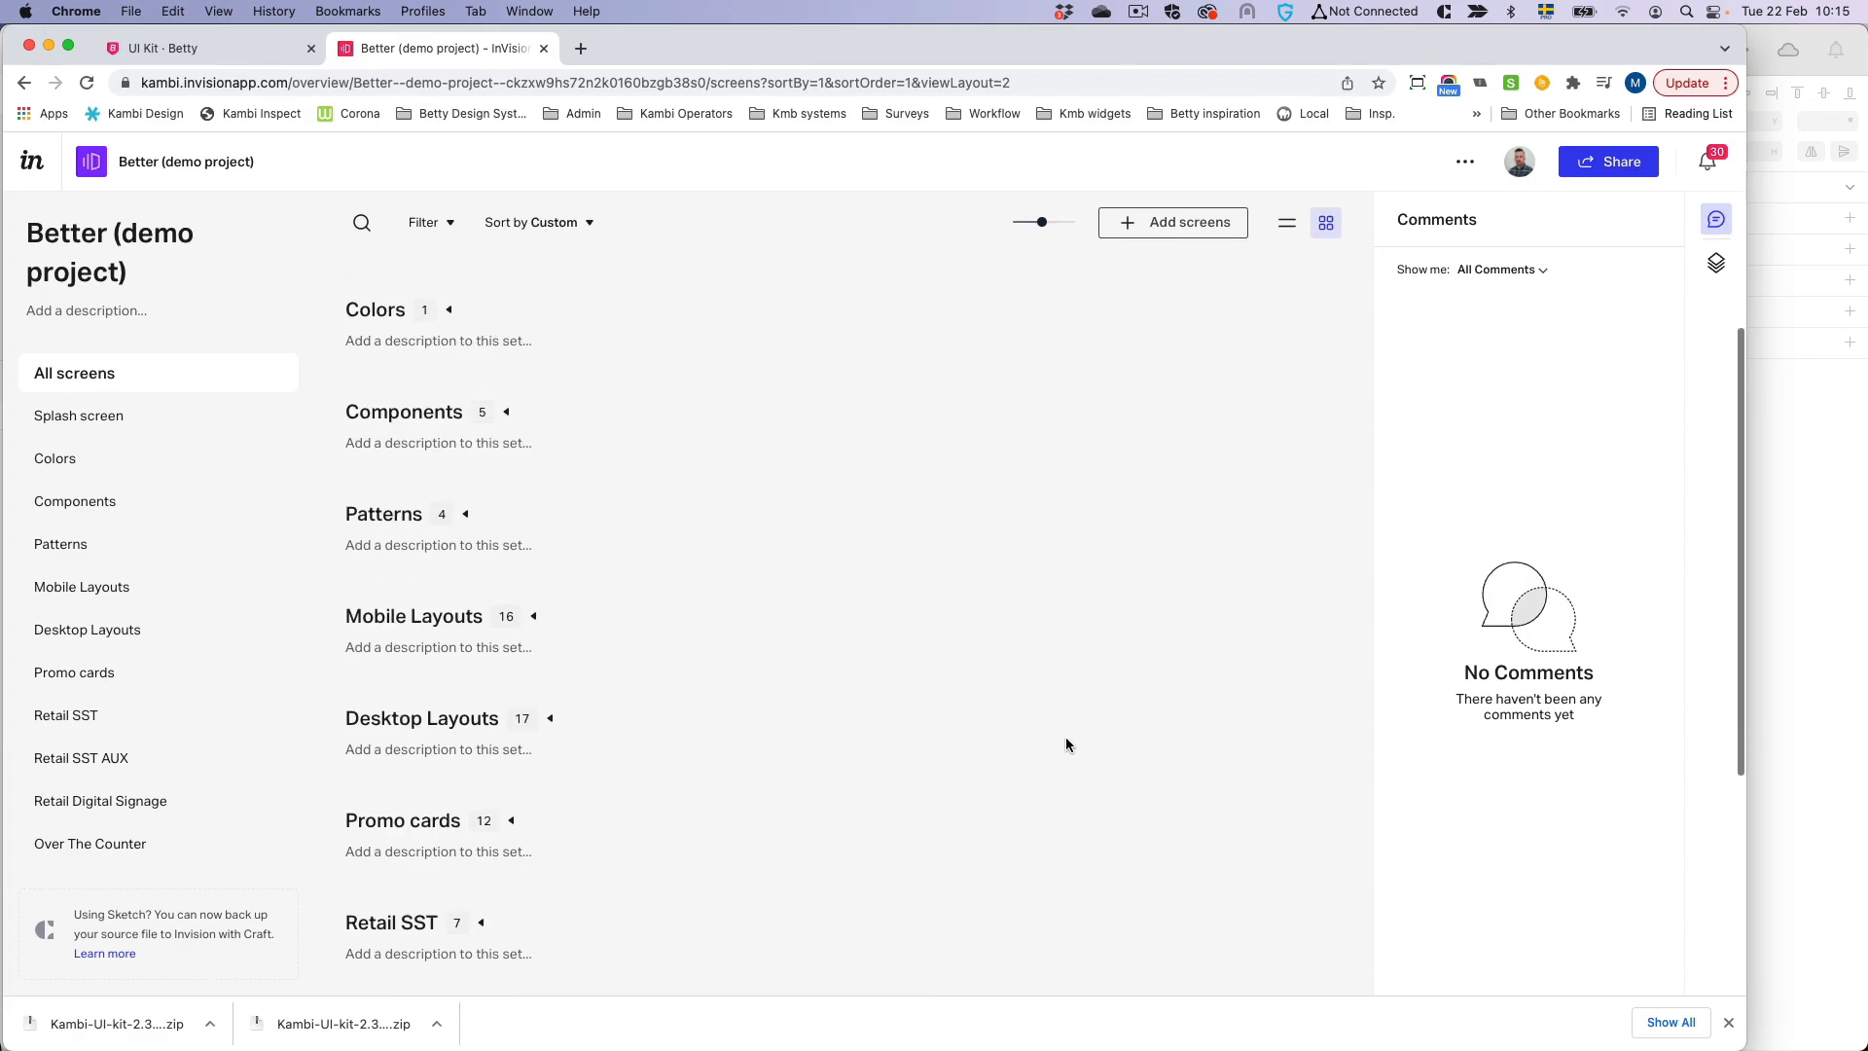
pyautogui.scroll(-5, 1065, 737)
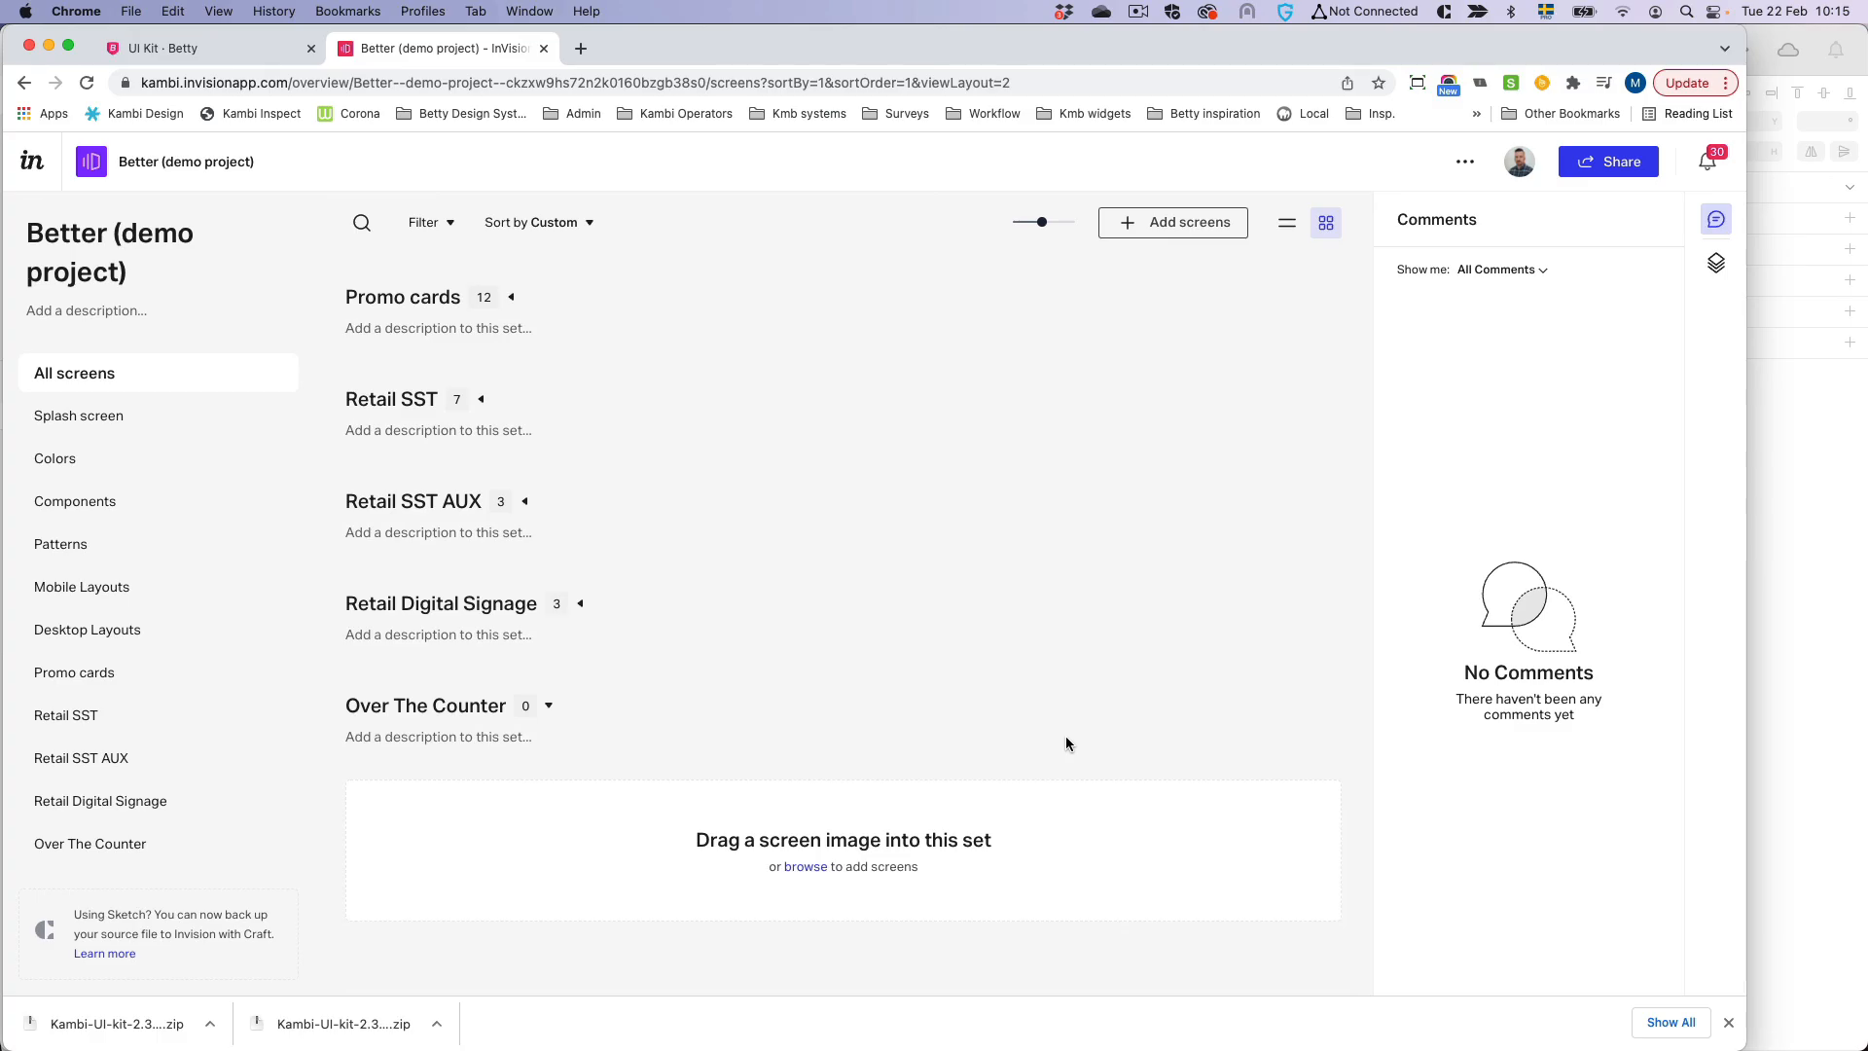
pyautogui.scroll(1, 876, 778)
pyautogui.click(551, 807)
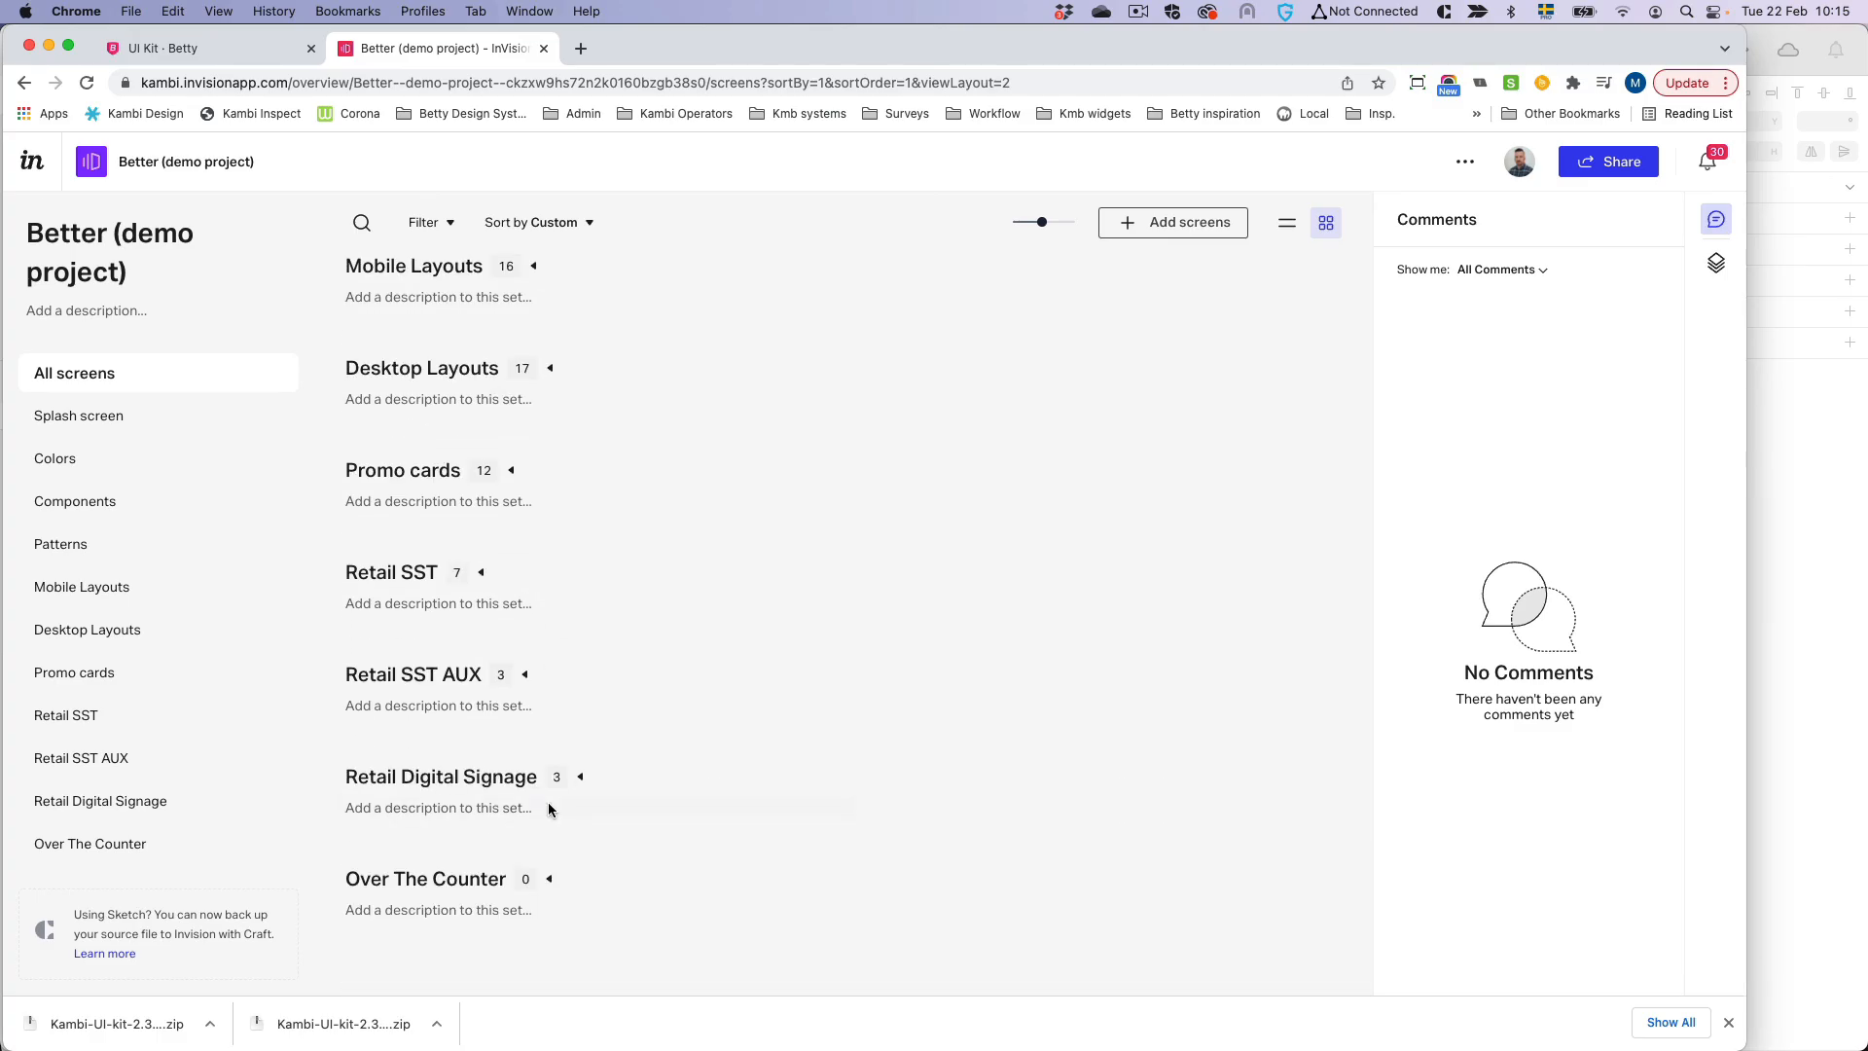
pyautogui.click(548, 878)
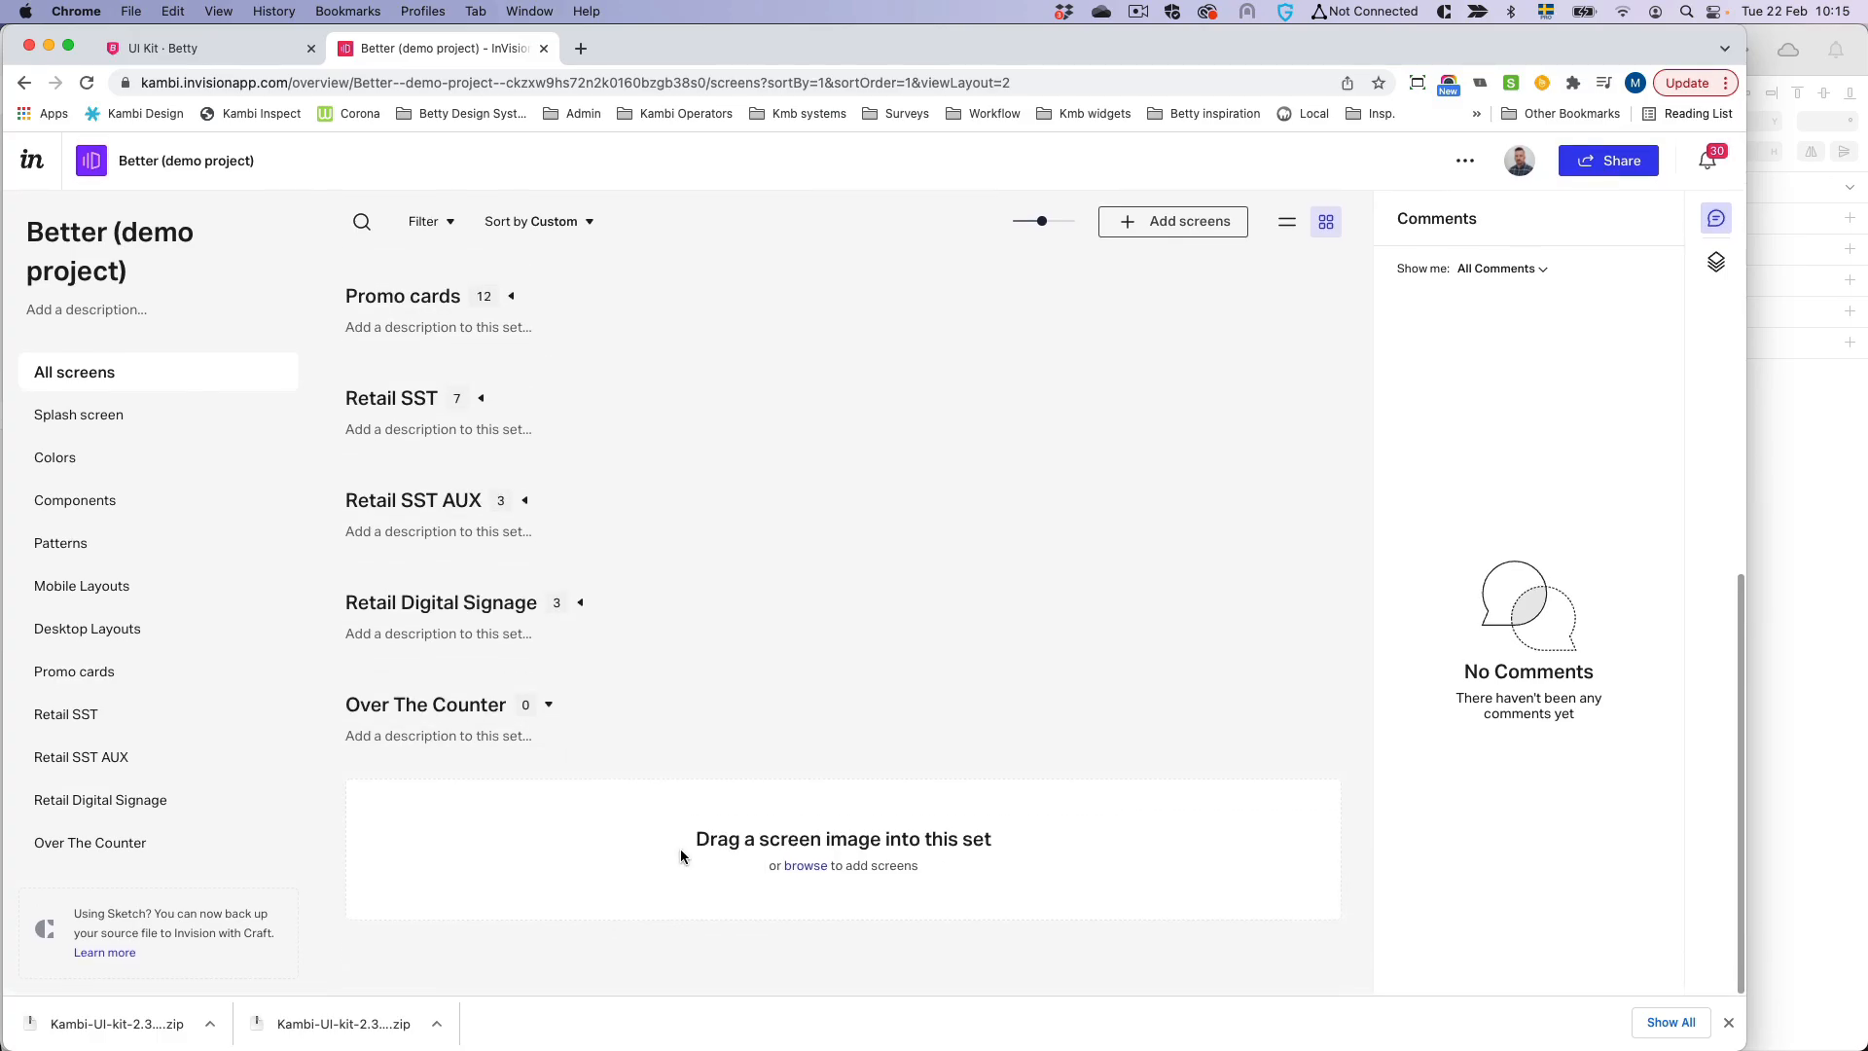
pyautogui.scroll(2, 680, 848)
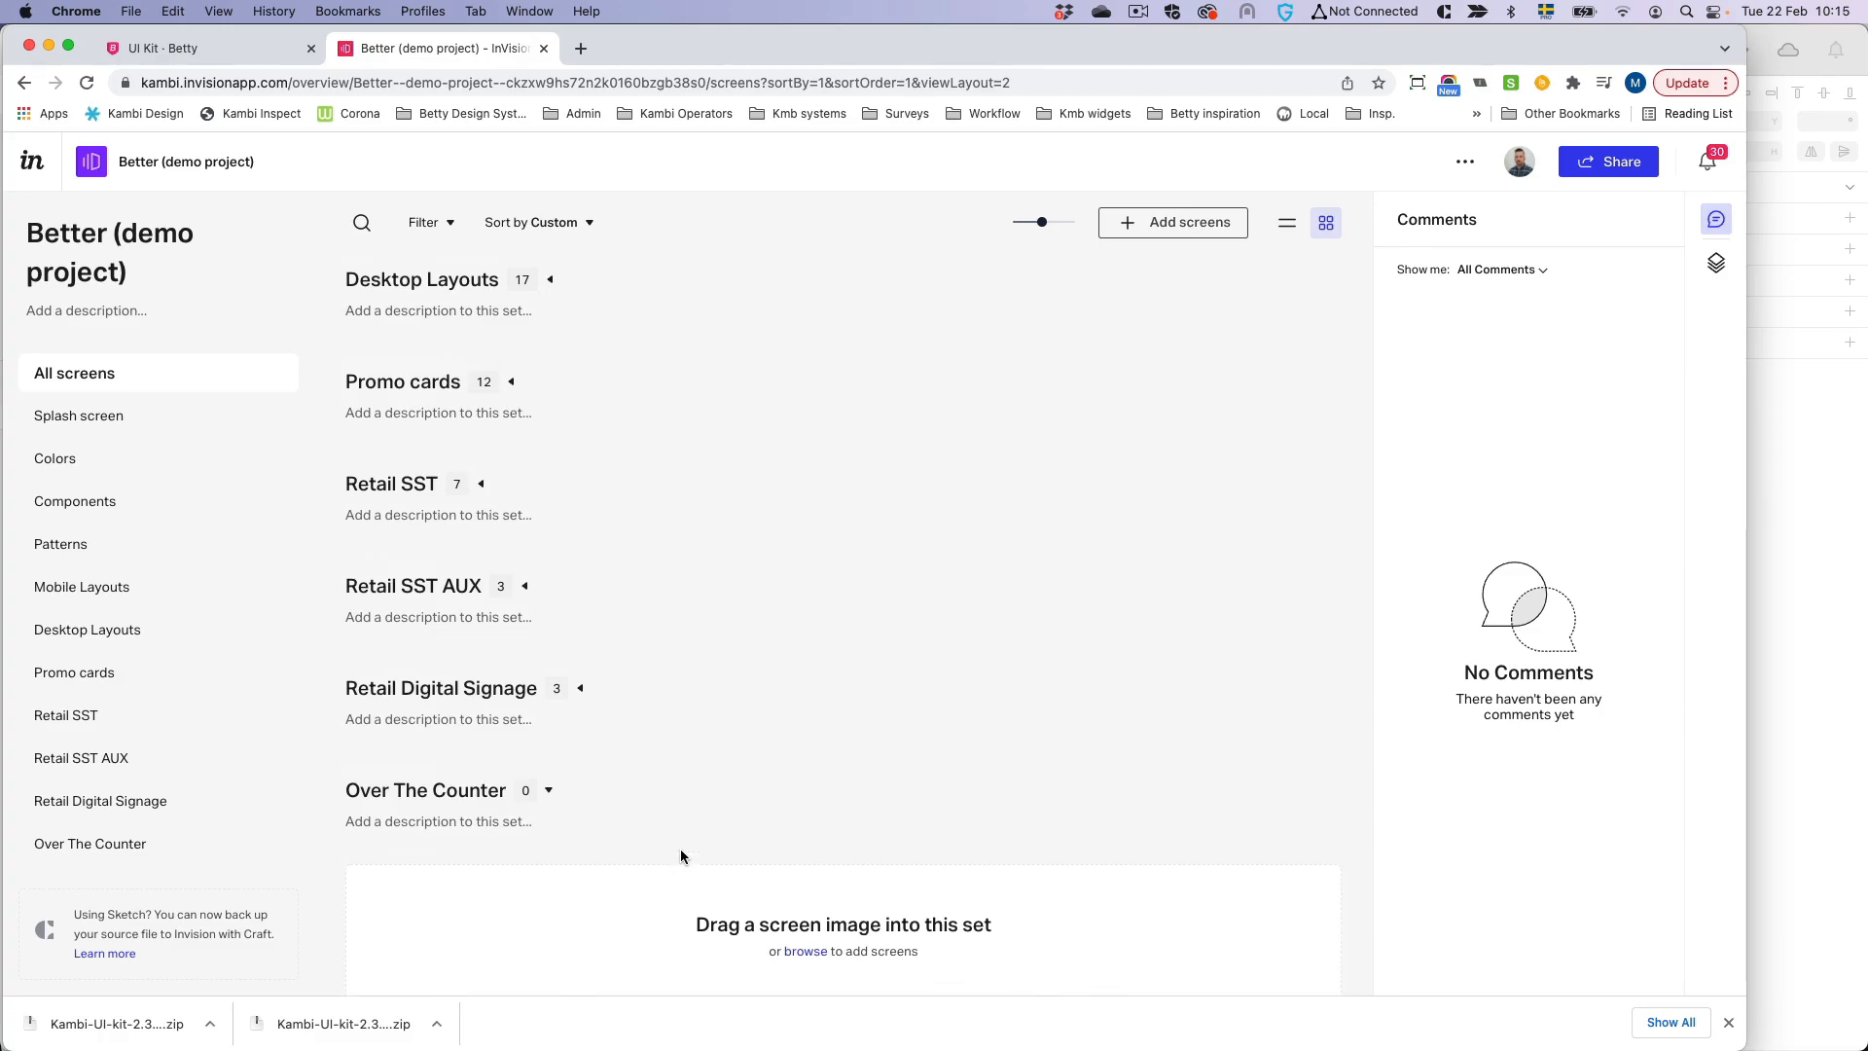
pyautogui.scroll(10, 680, 853)
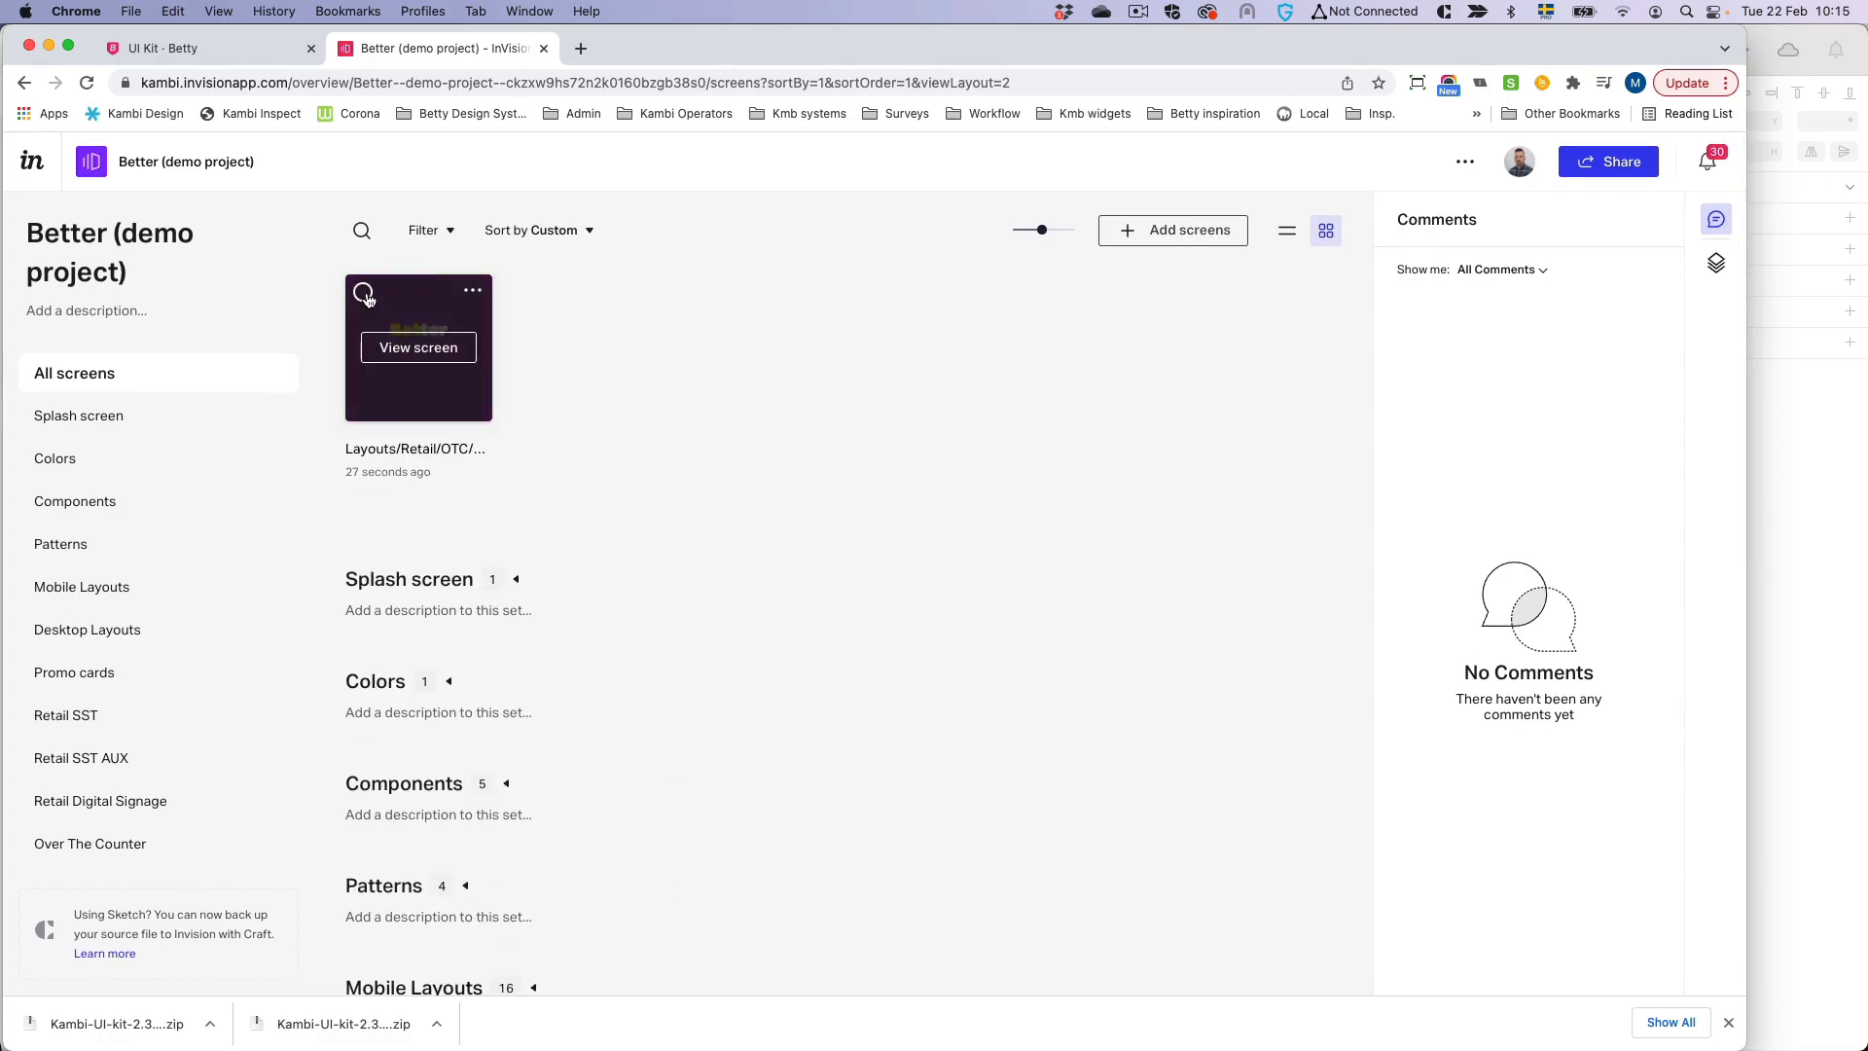
# Step: Reselect the OTC splash screen thumbnail and bring up the Move set list
pyautogui.click(364, 293)
pyautogui.click(818, 942)
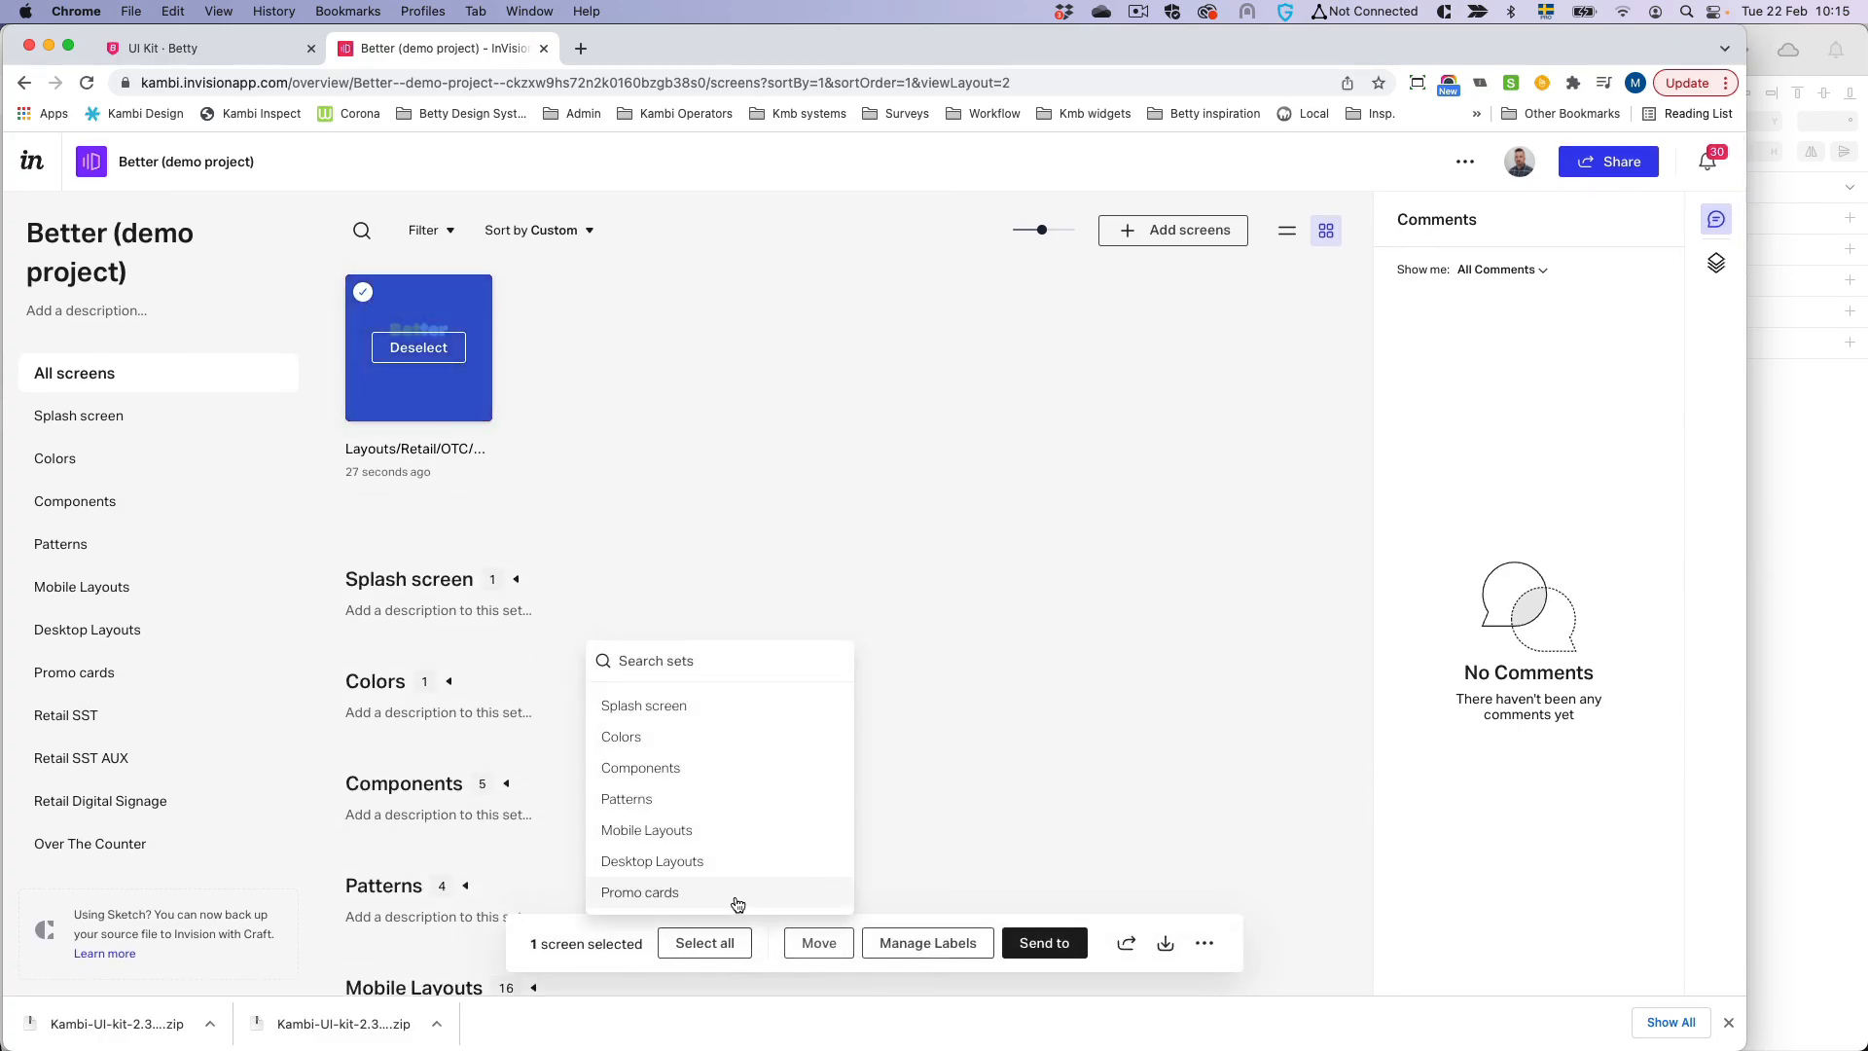
pyautogui.scroll(-3, 738, 905)
pyautogui.scroll(-5, 709, 888)
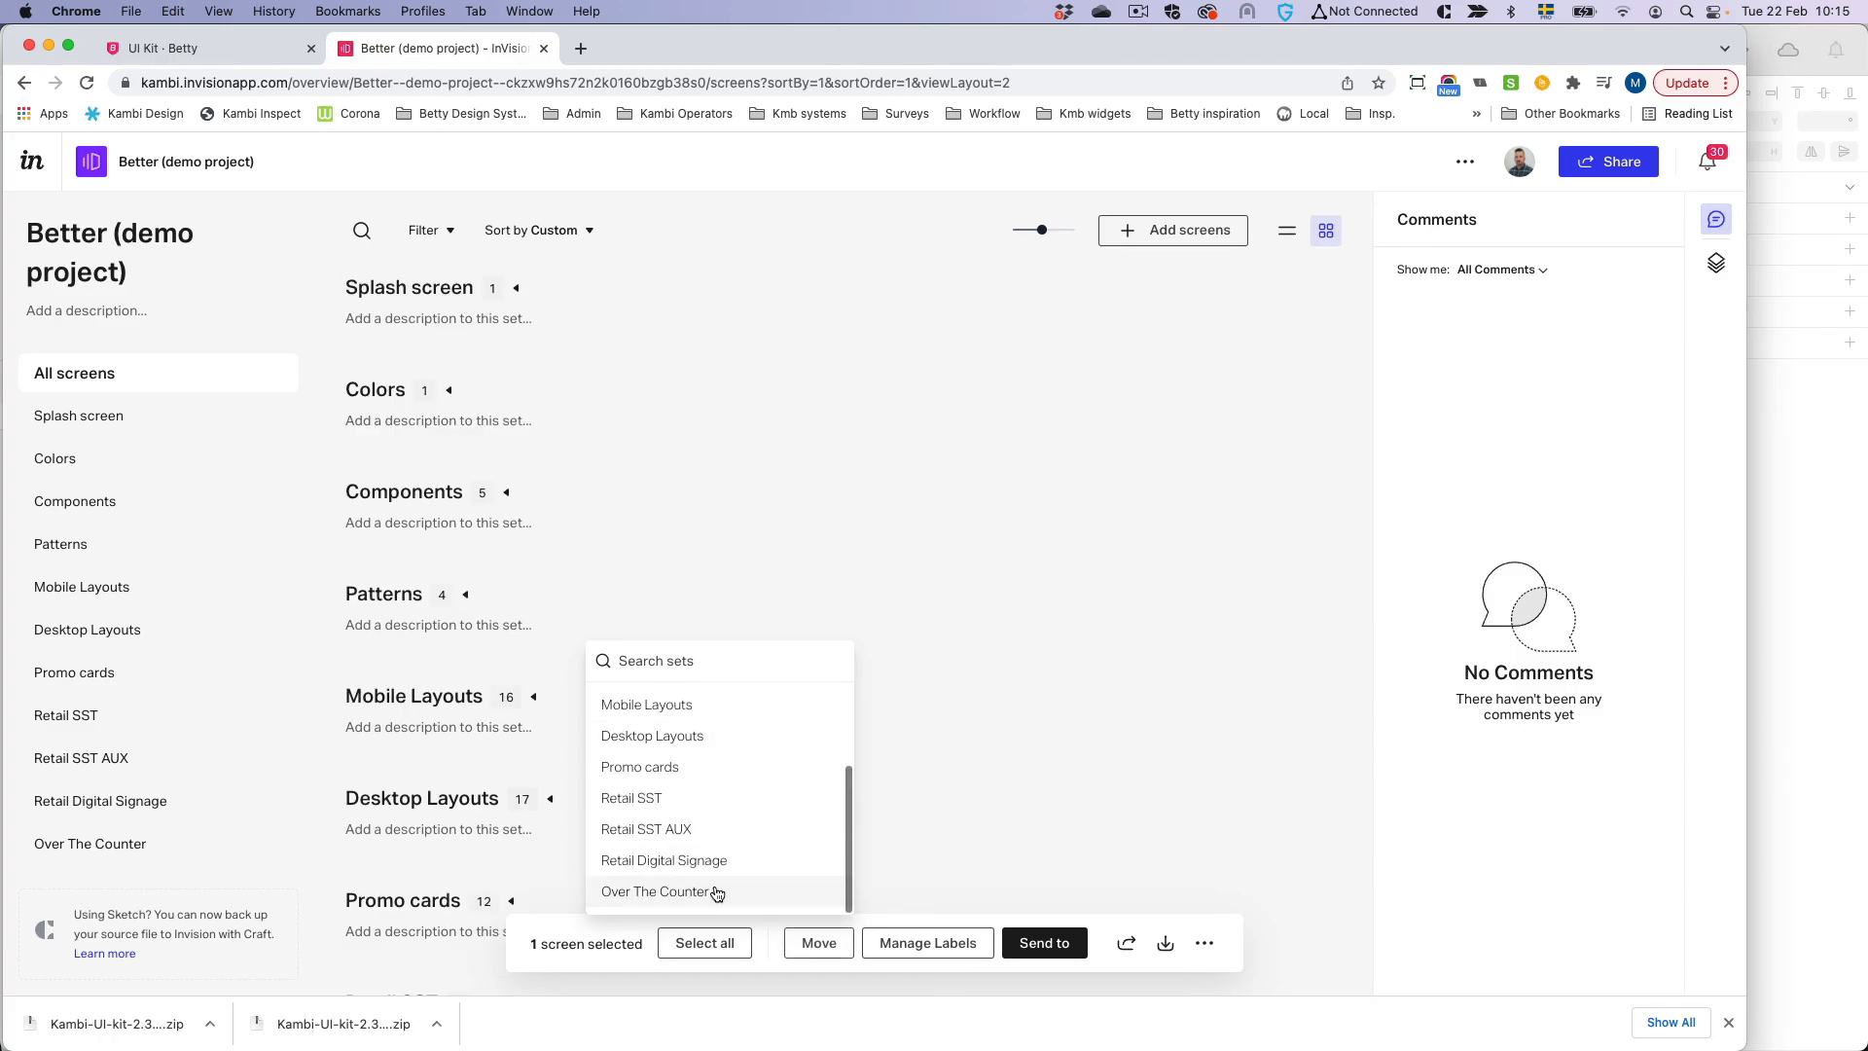
pyautogui.scroll(-7, 1067, 816)
# Step: Move the splash screen into Over The Counter and collapse that set
pyautogui.click(1060, 816)
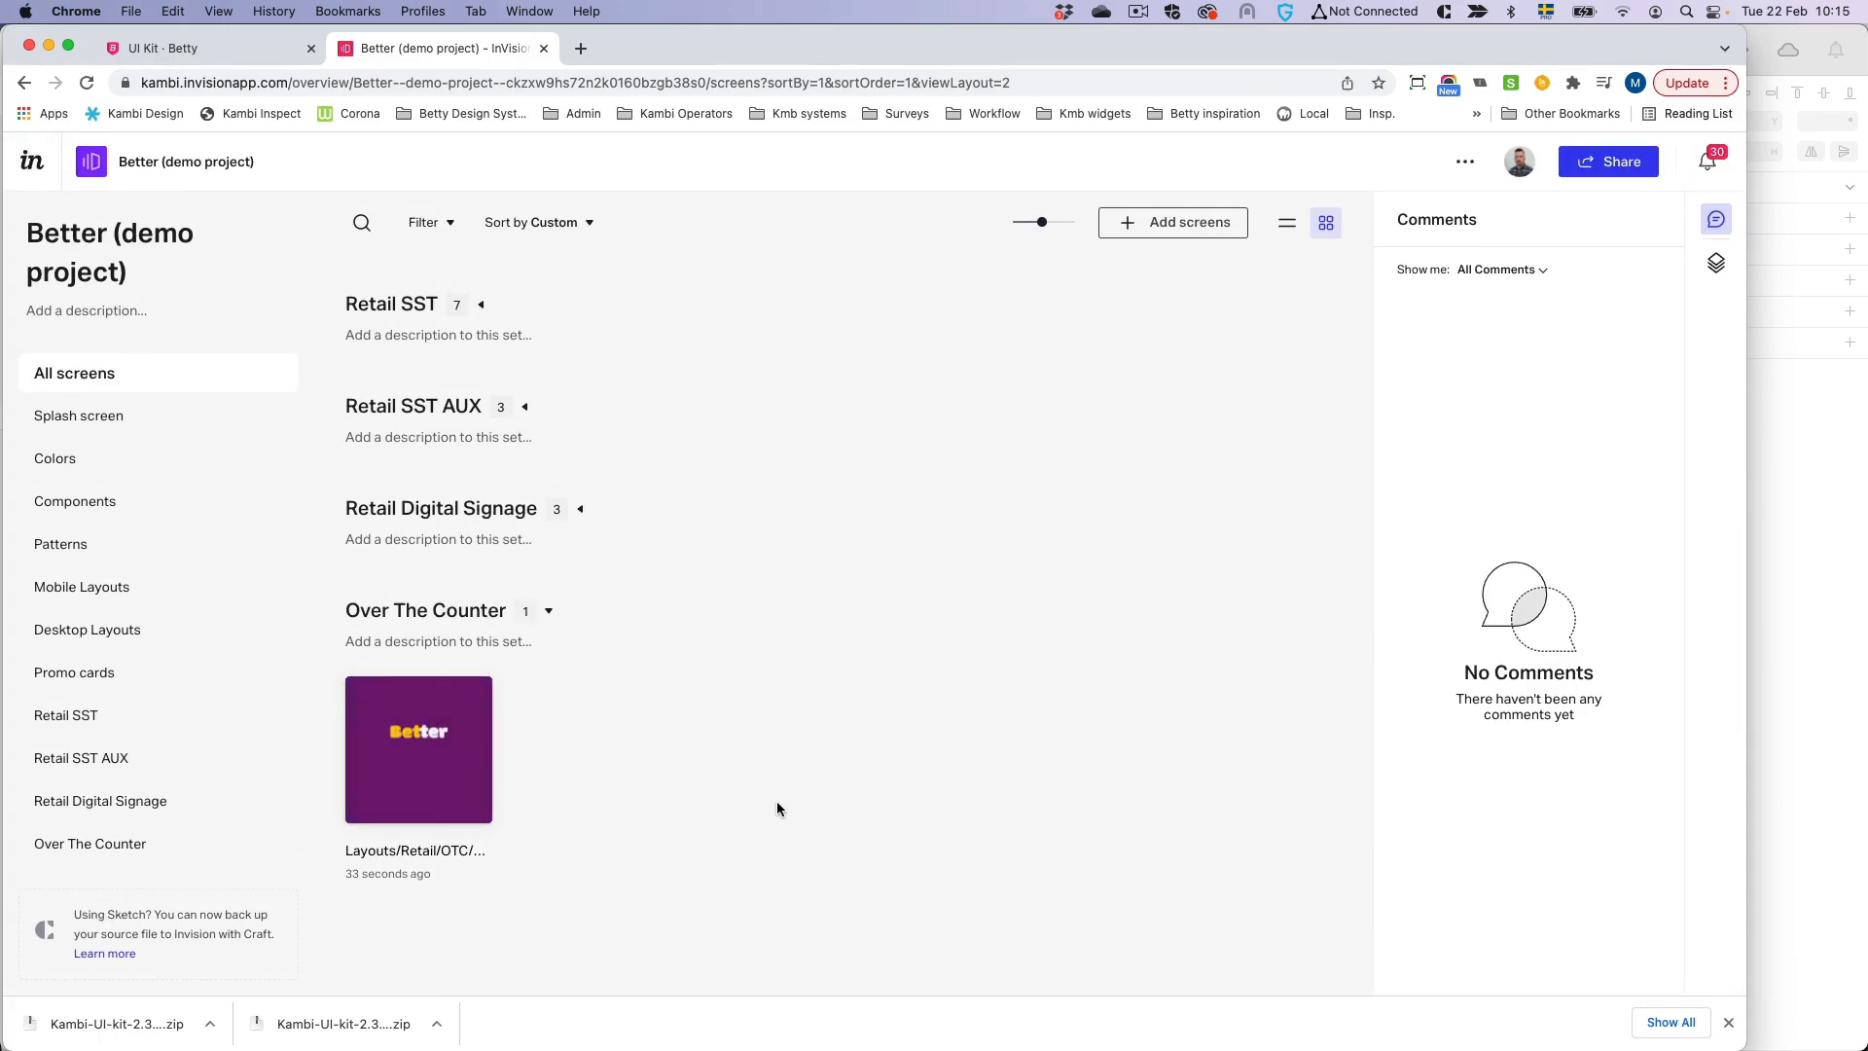
pyautogui.click(548, 611)
pyautogui.scroll(8, 881, 615)
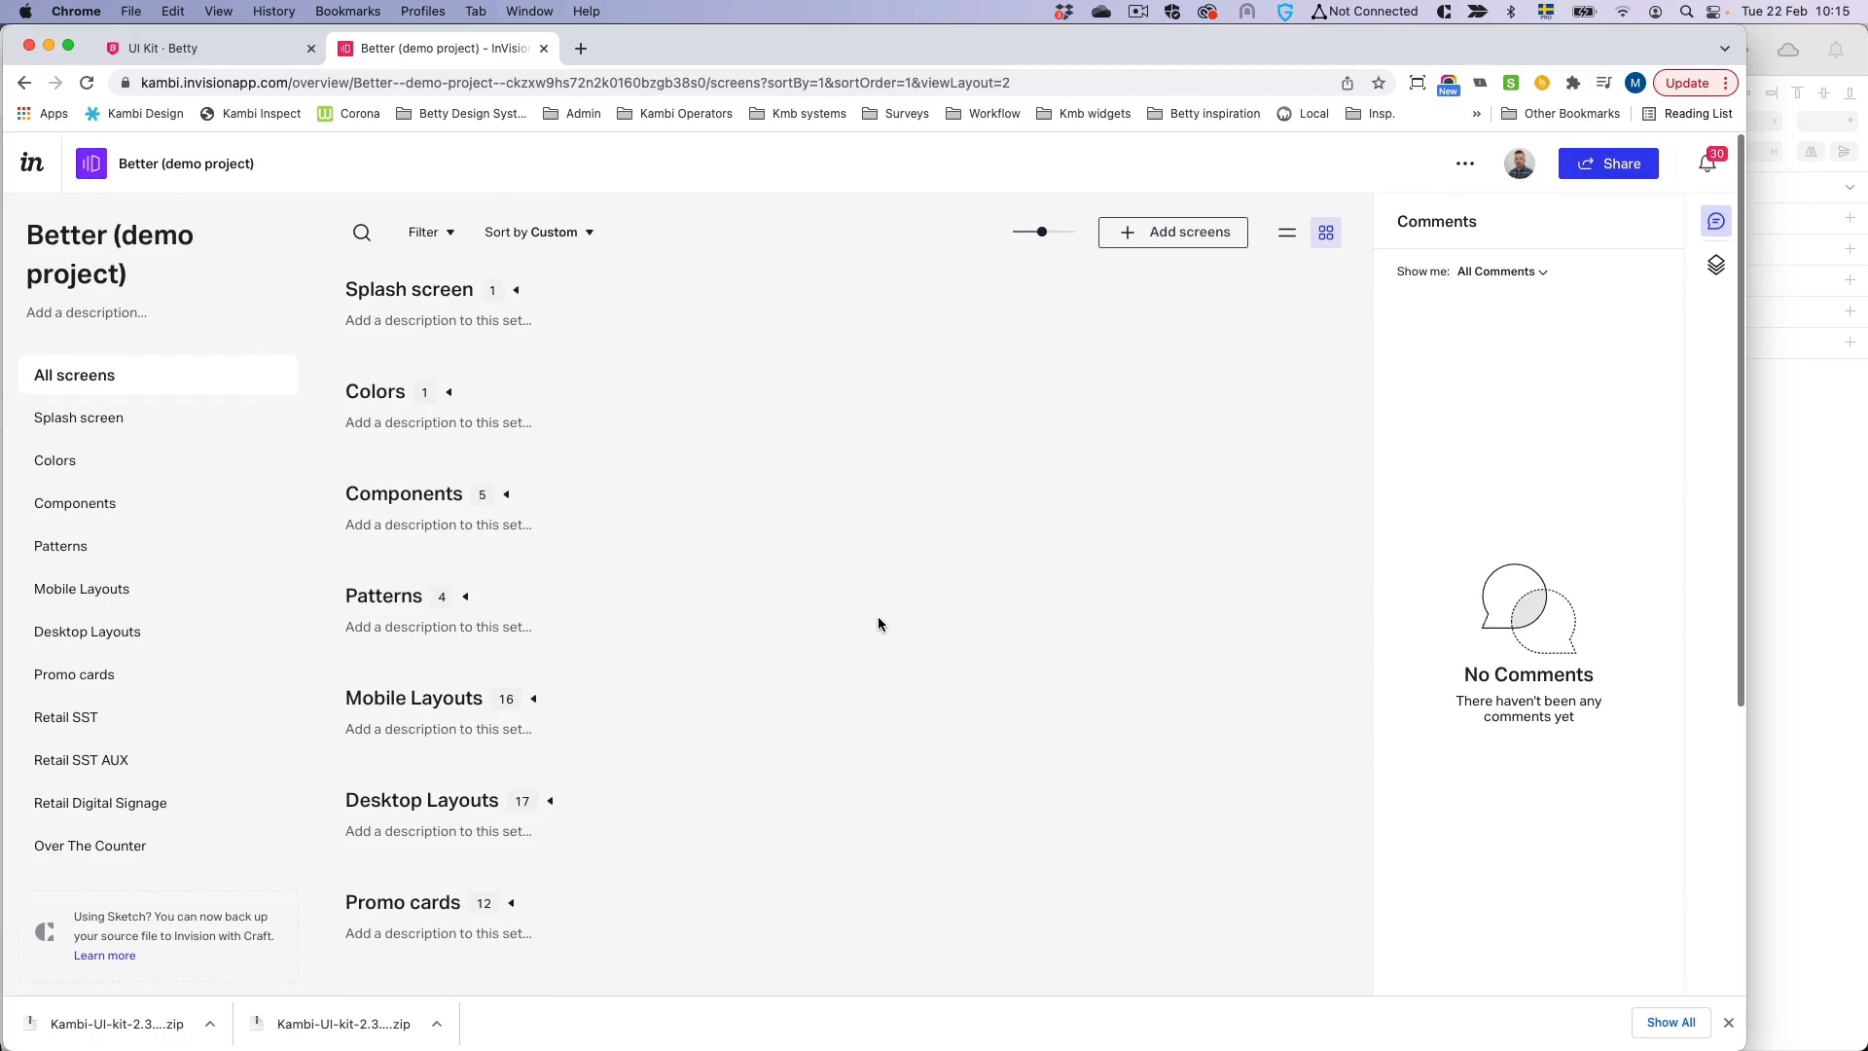
# Step: Return to InVision Home, reopen Better (demo project) and bring up its sharing options
pyautogui.click(32, 160)
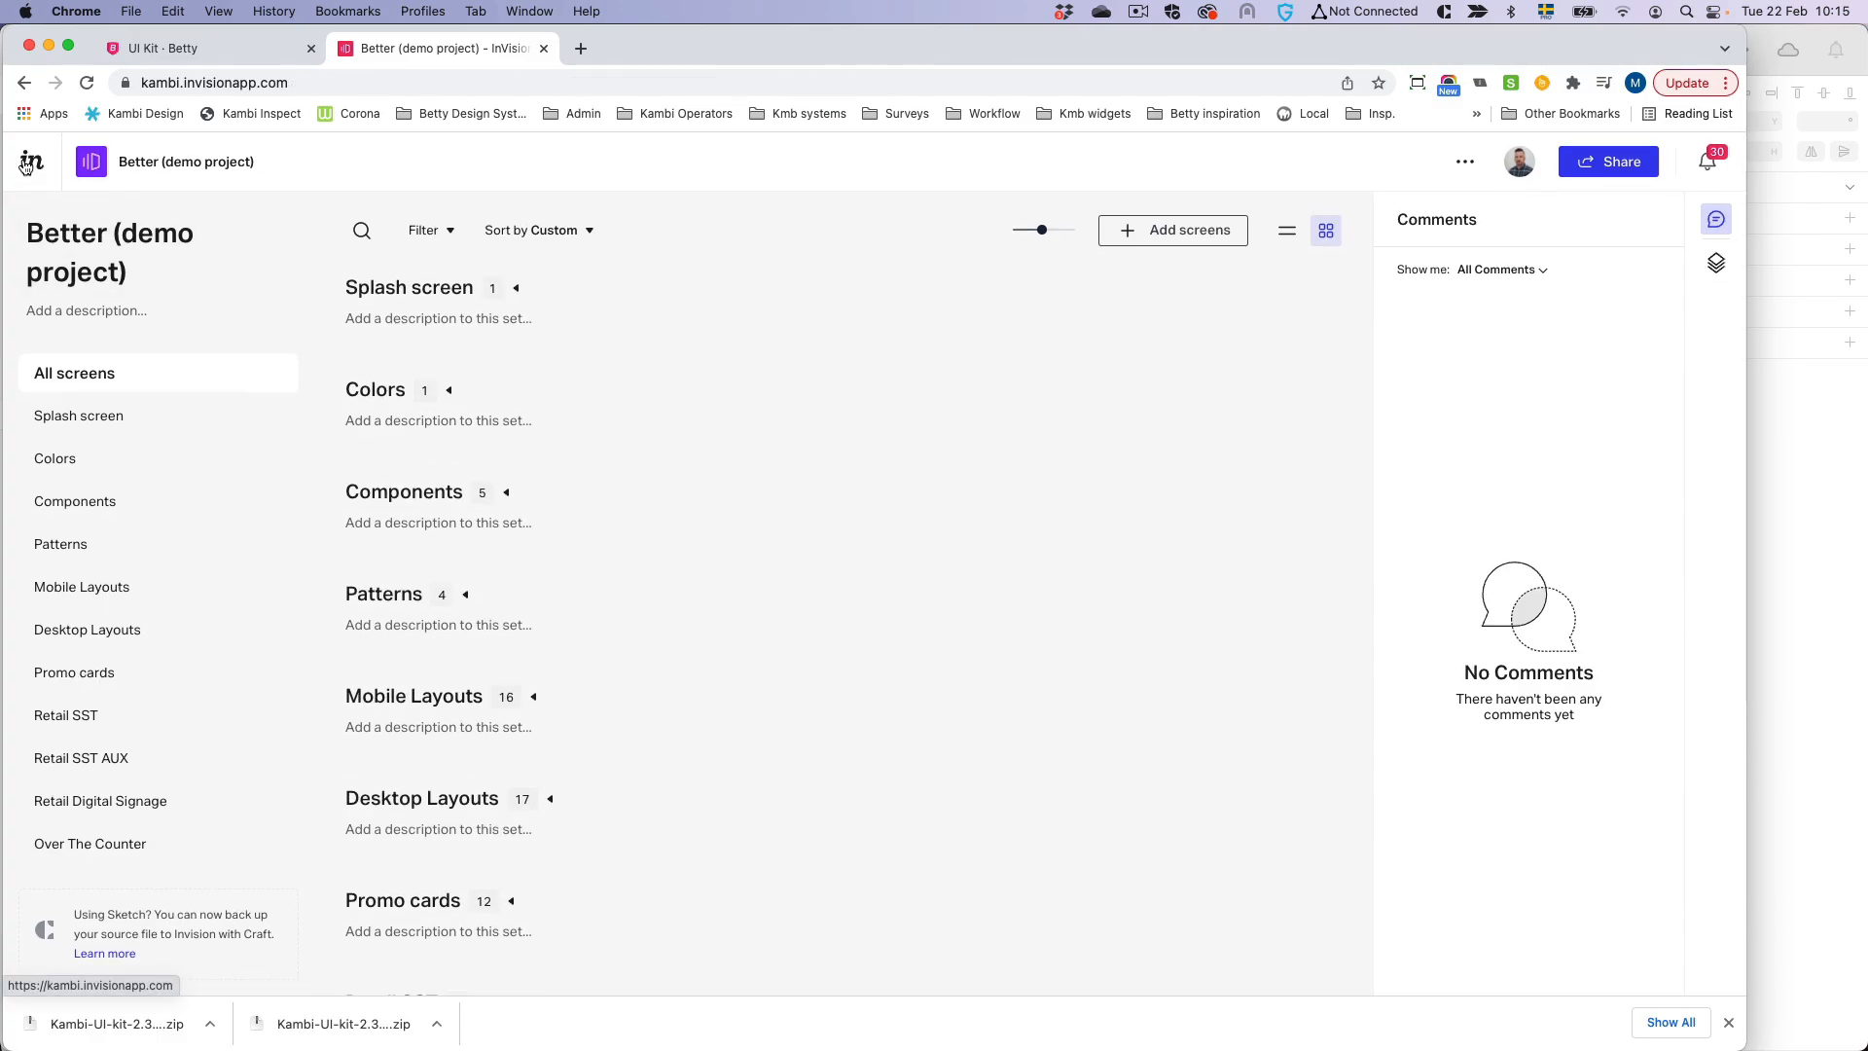
pyautogui.scroll(-3, 873, 642)
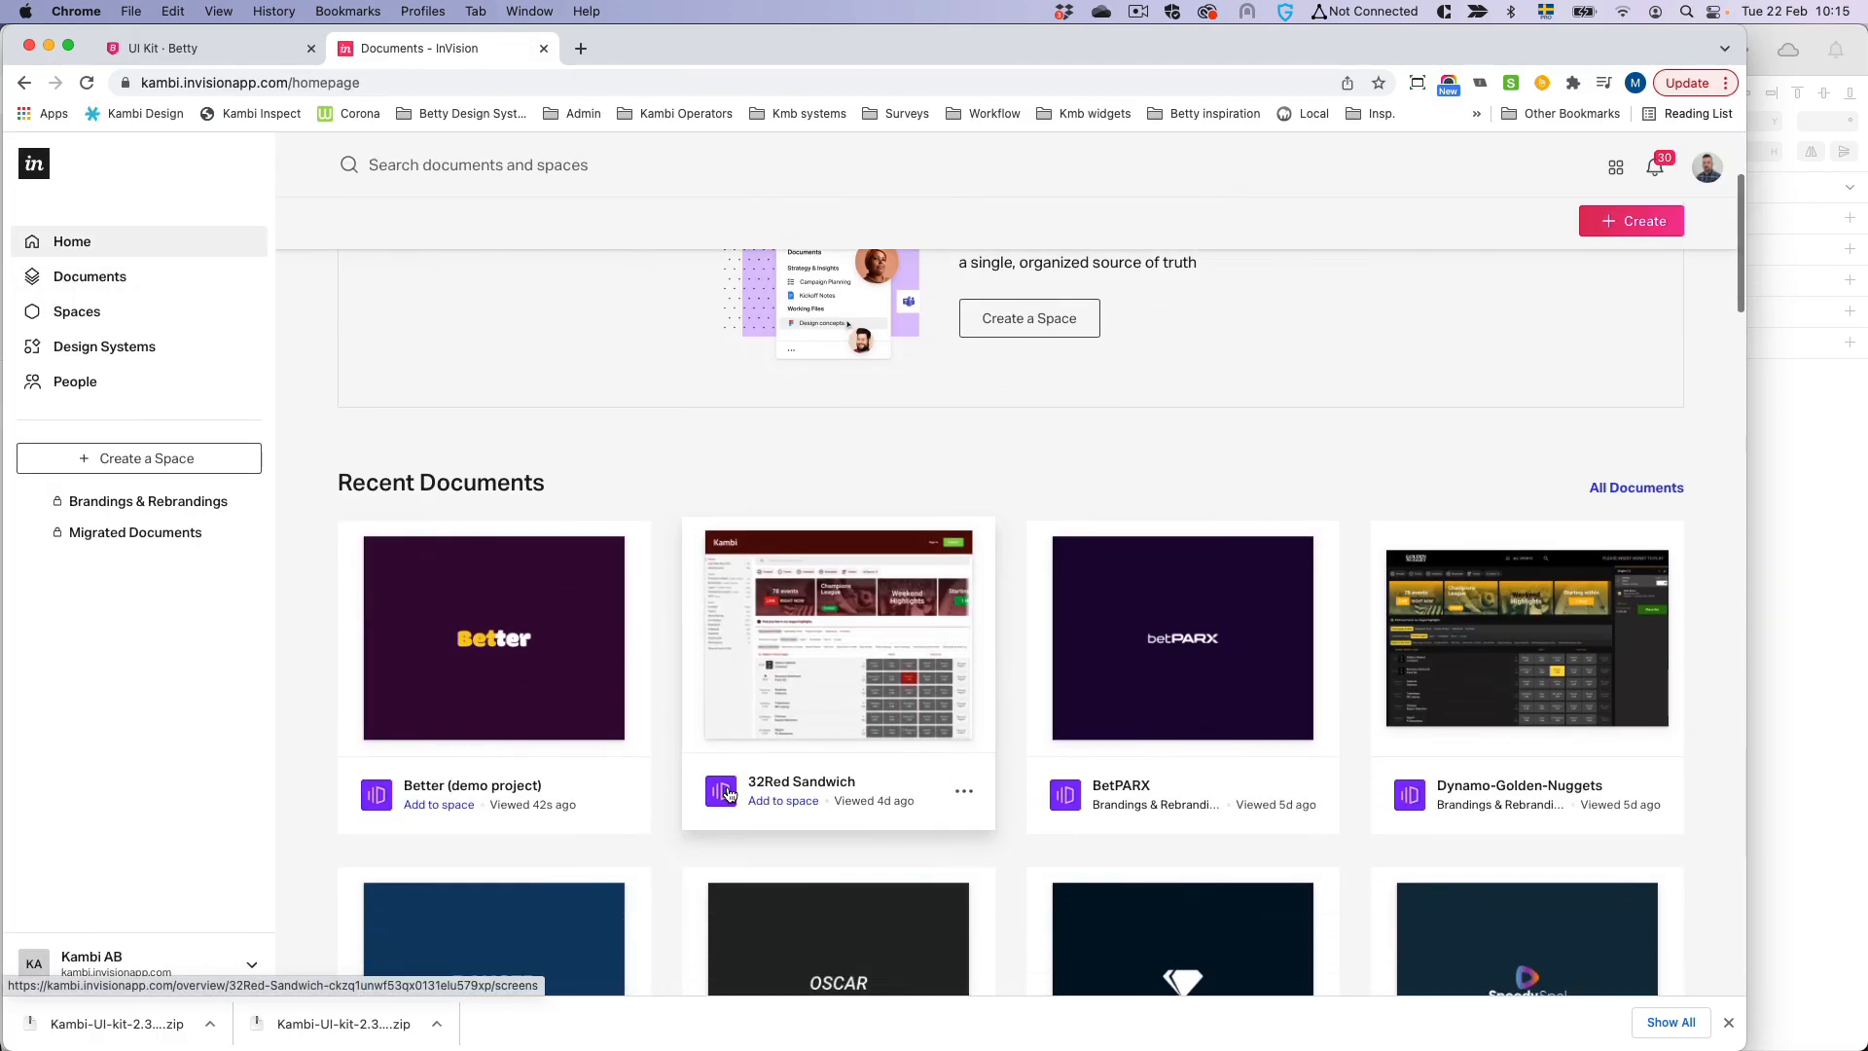
pyautogui.click(570, 727)
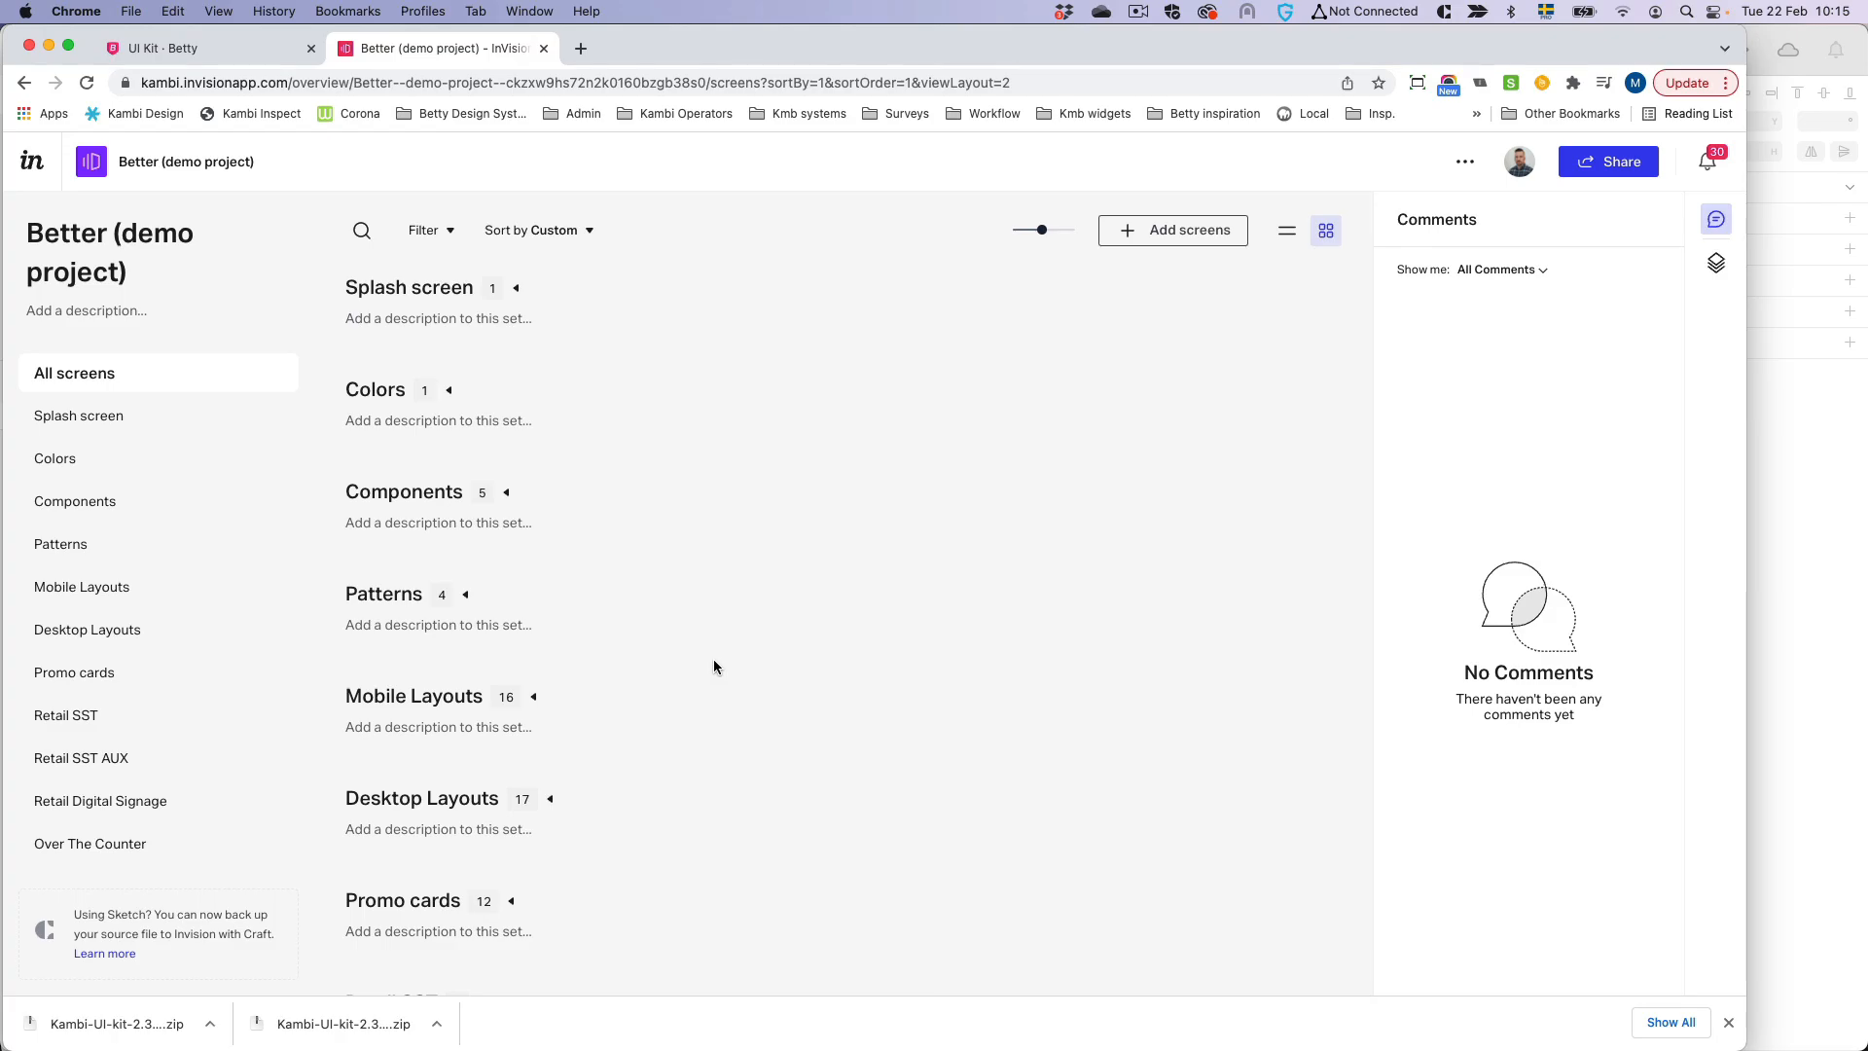
pyautogui.click(1611, 167)
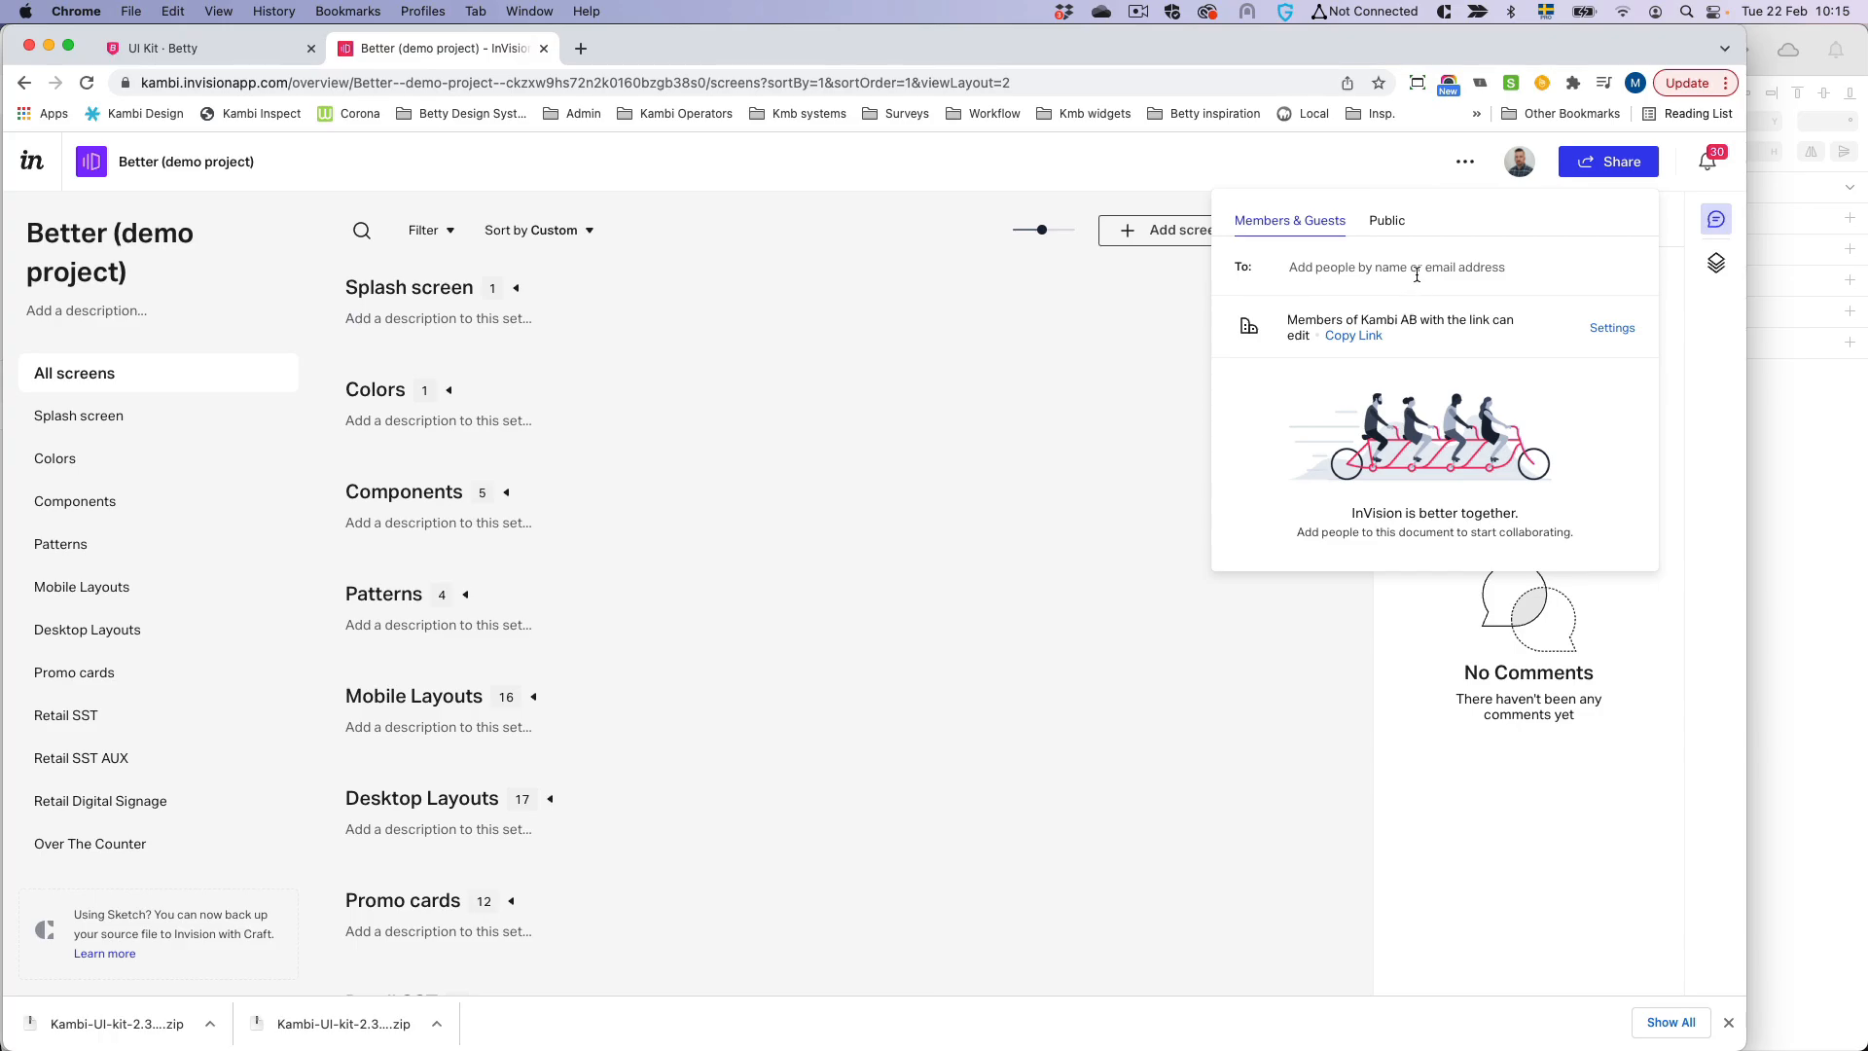
# Step: Search the Share recipient field for two colleagues, clearing each search
pyautogui.write('z')
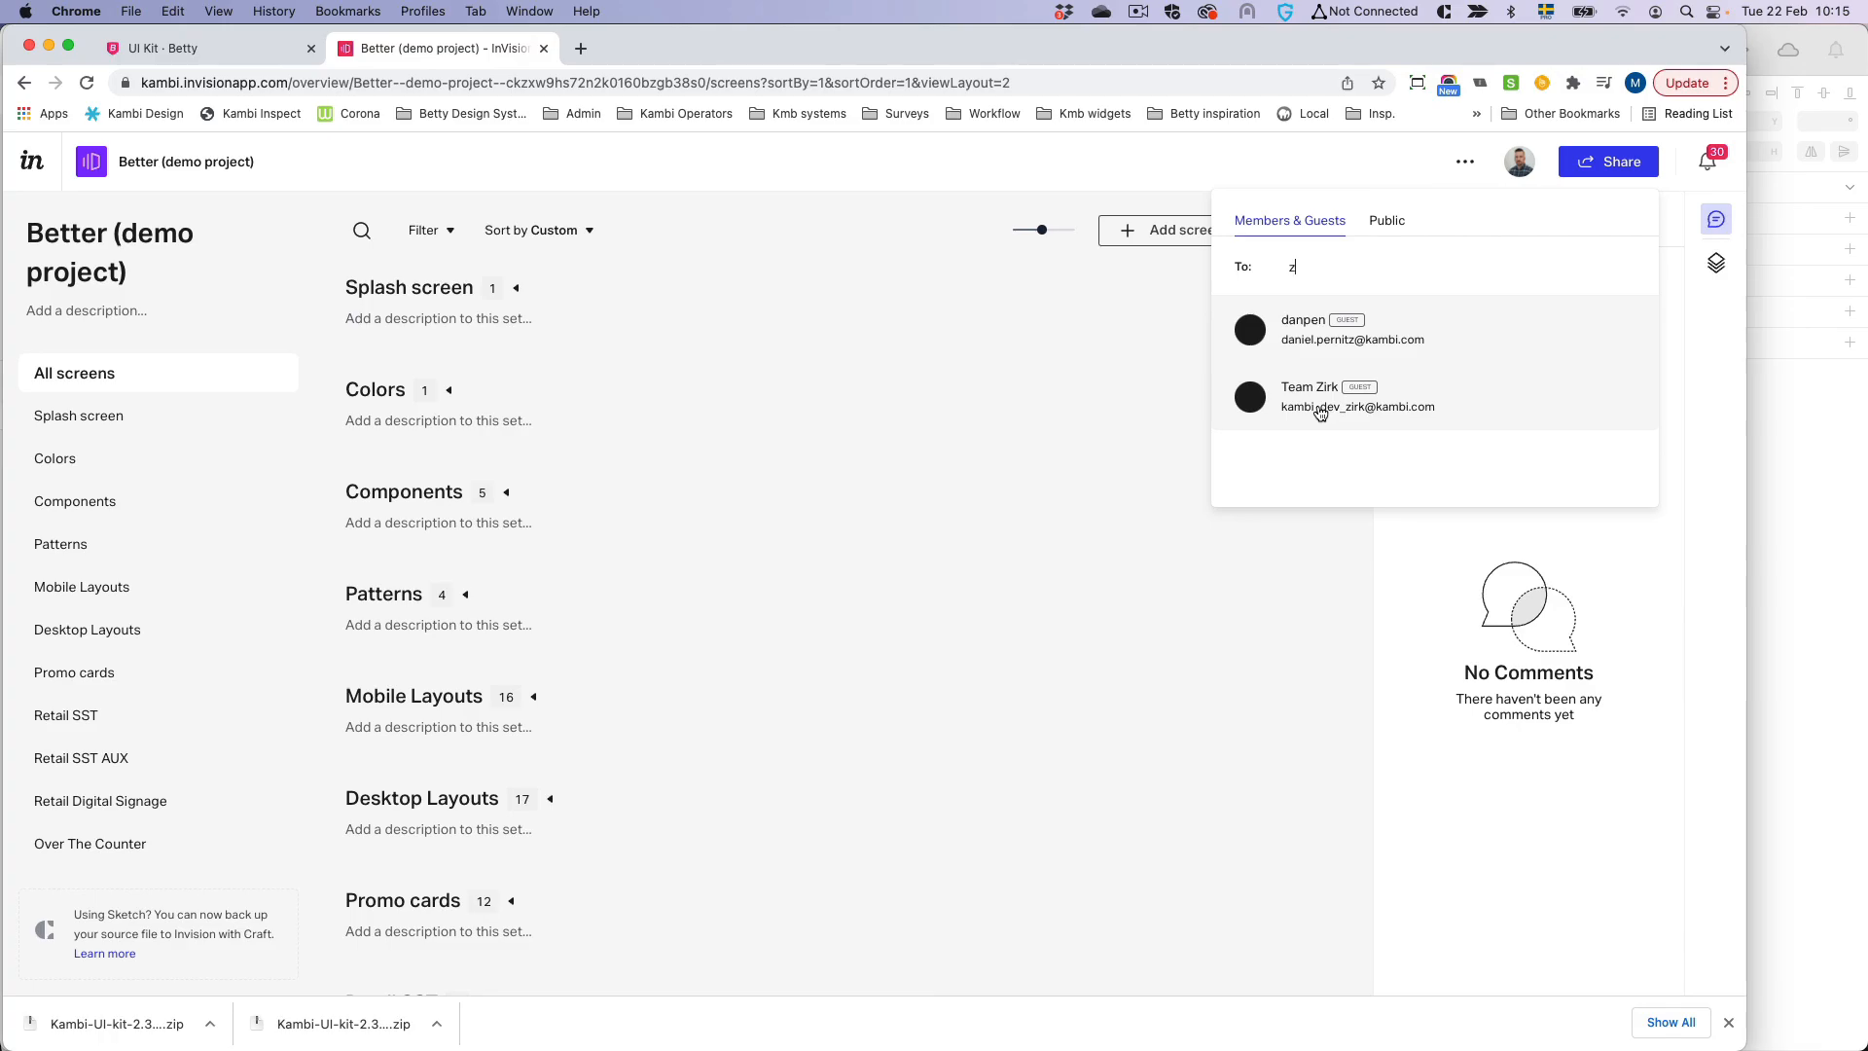
pyautogui.doubleClick(1317, 269)
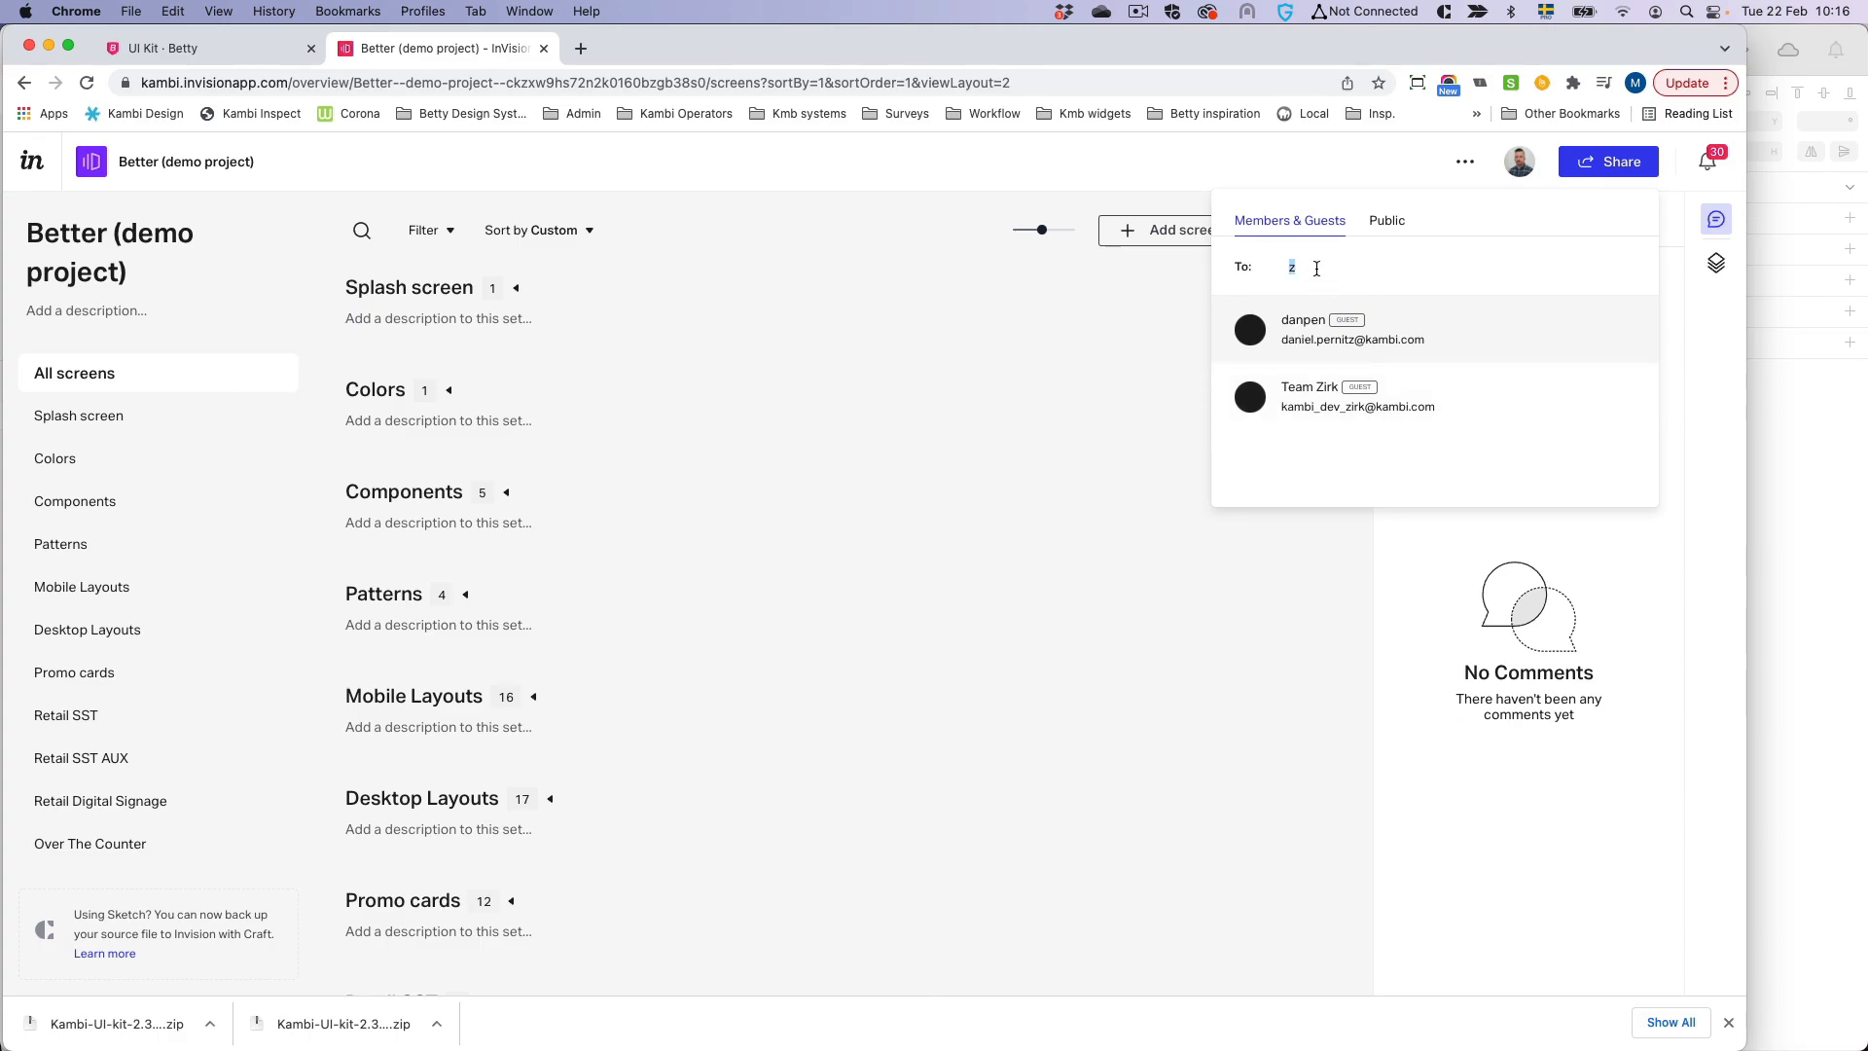
pyautogui.press('BackSpace')
pyautogui.write('mik')
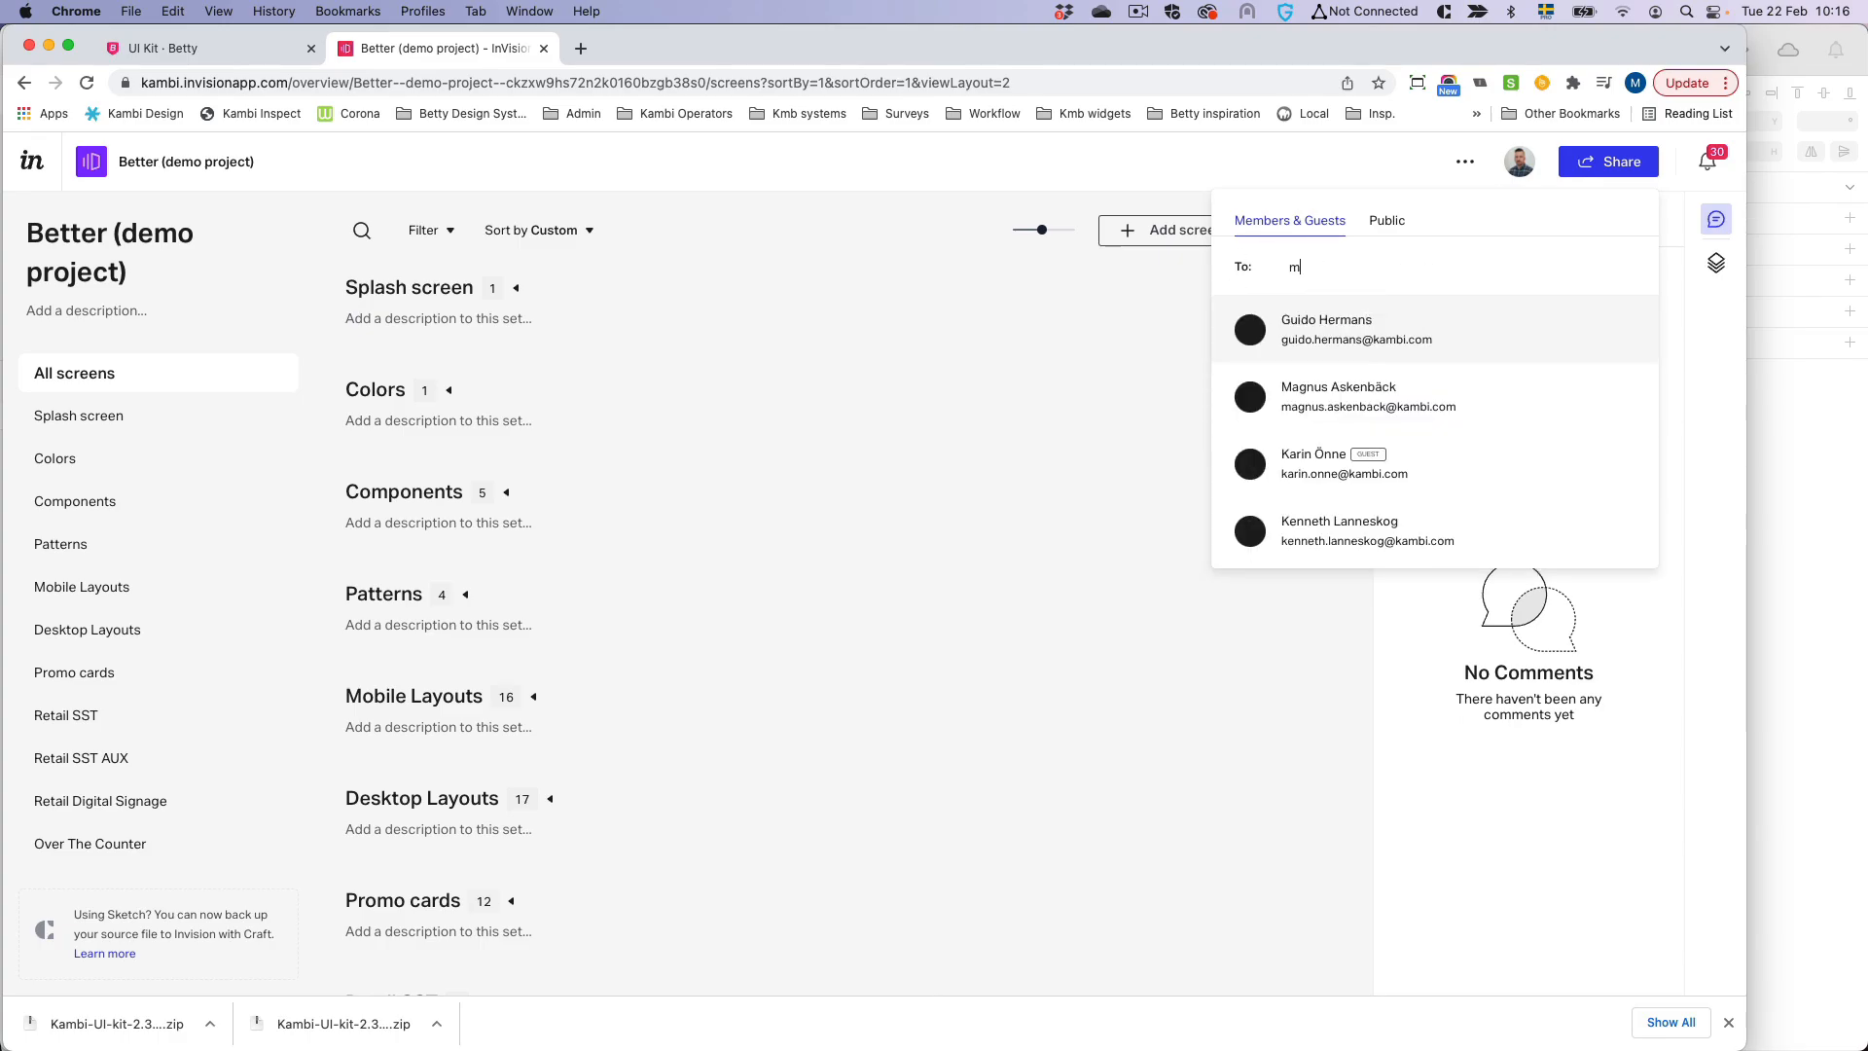
pyautogui.press('BackSpace')
pyautogui.press('BackSpace')
pyautogui.press('BackSpace')
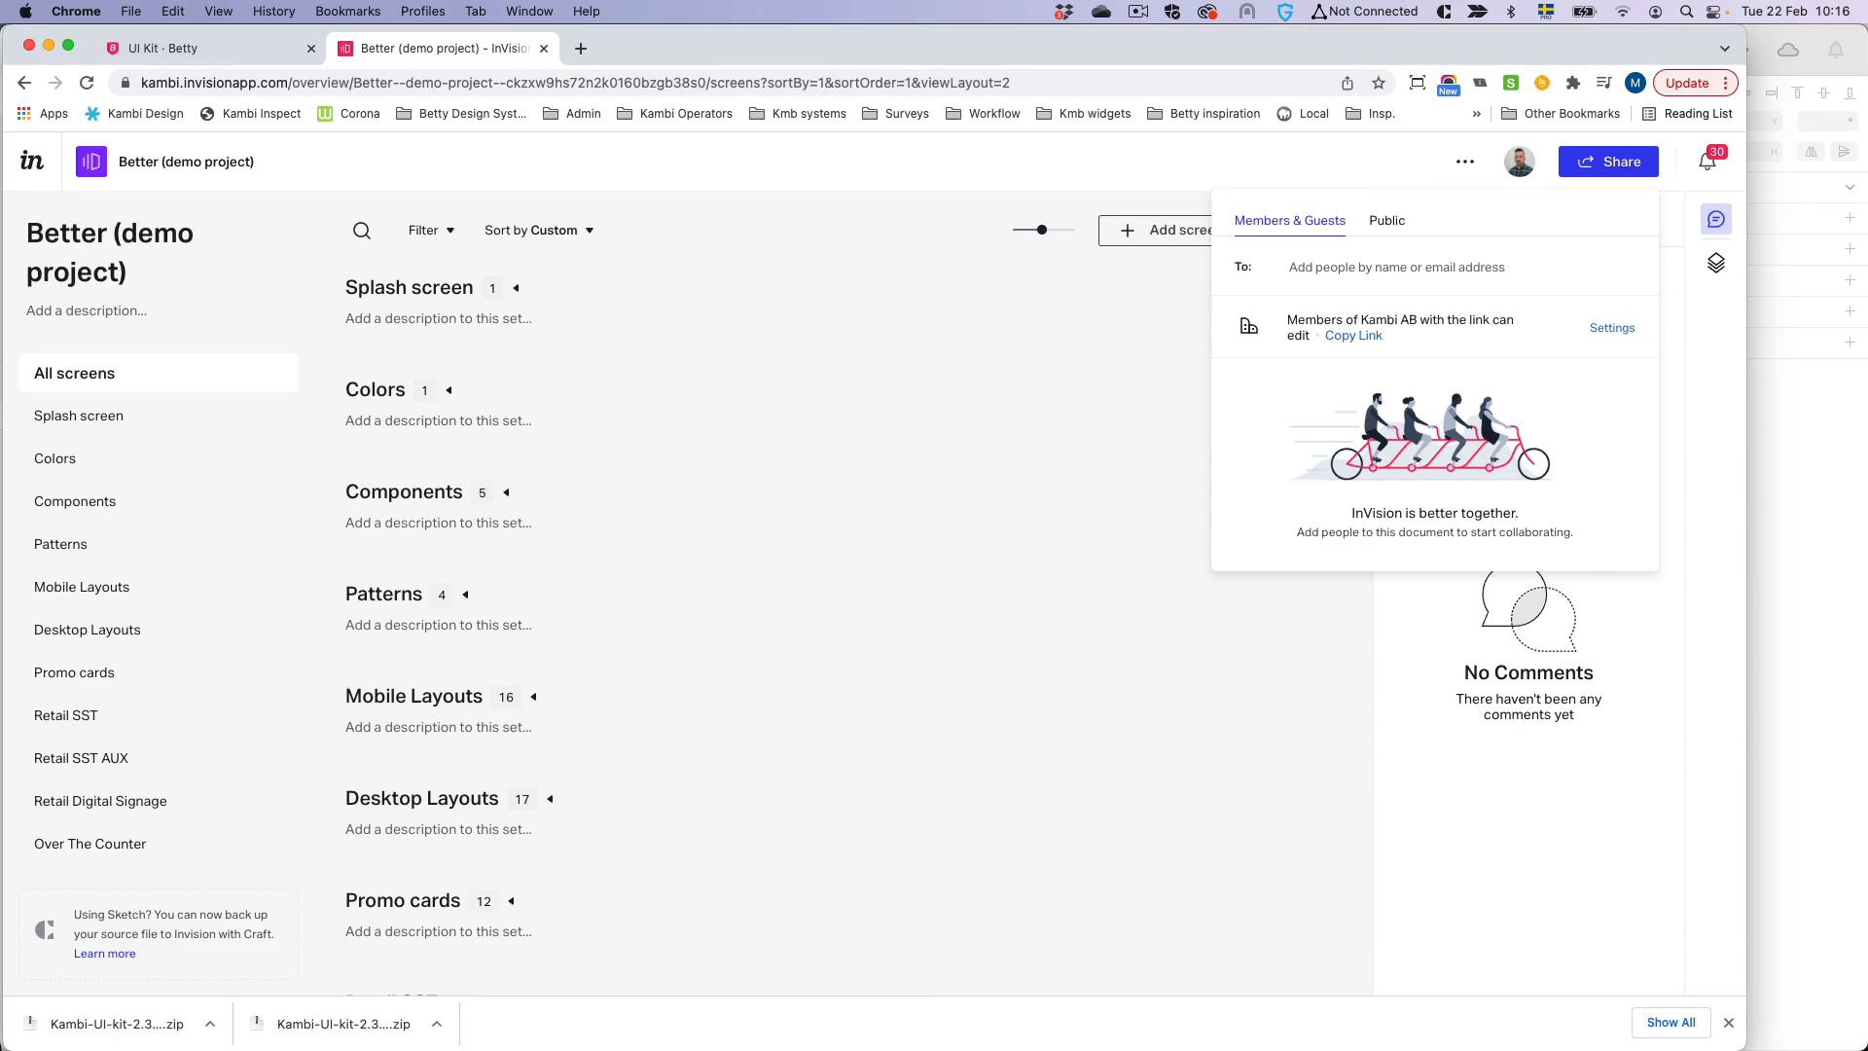
# Step: Try two more colleague name searches, clear the field and close the Share panel uninvited
pyautogui.write('mag')
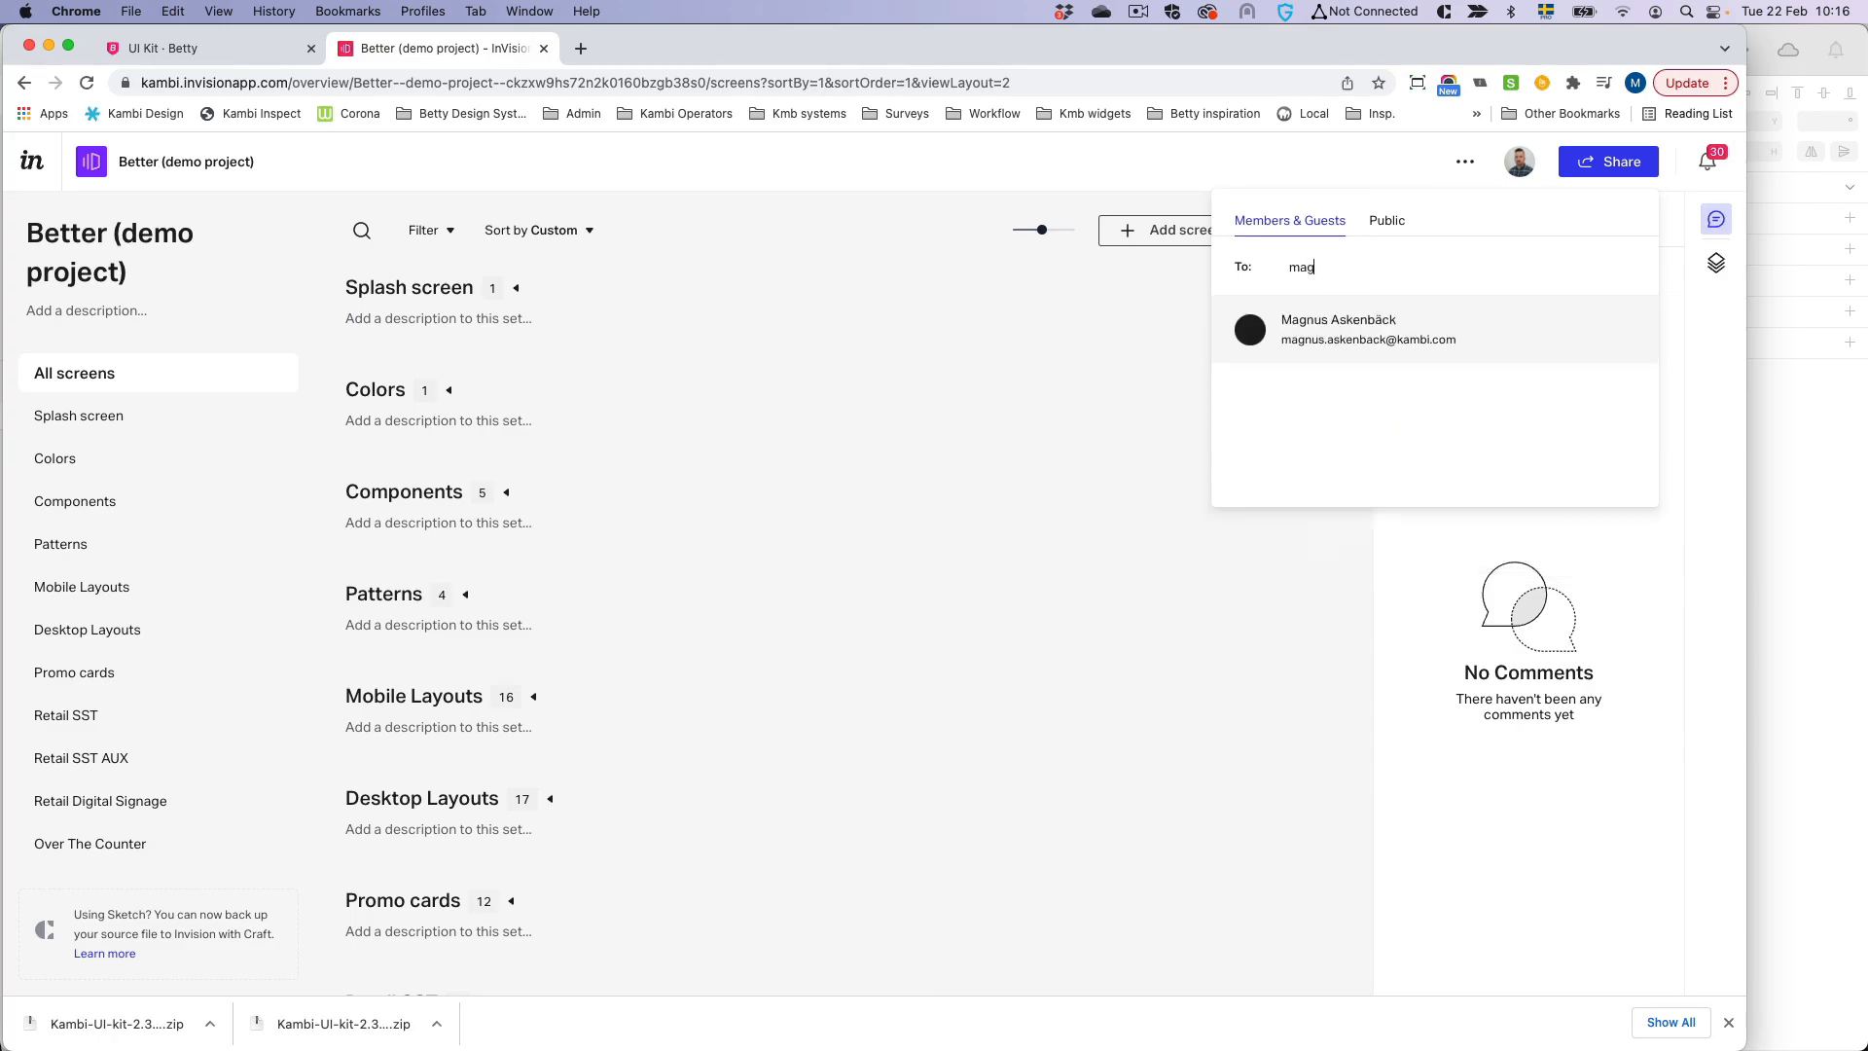
pyautogui.doubleClick(1302, 268)
pyautogui.write('kenn')
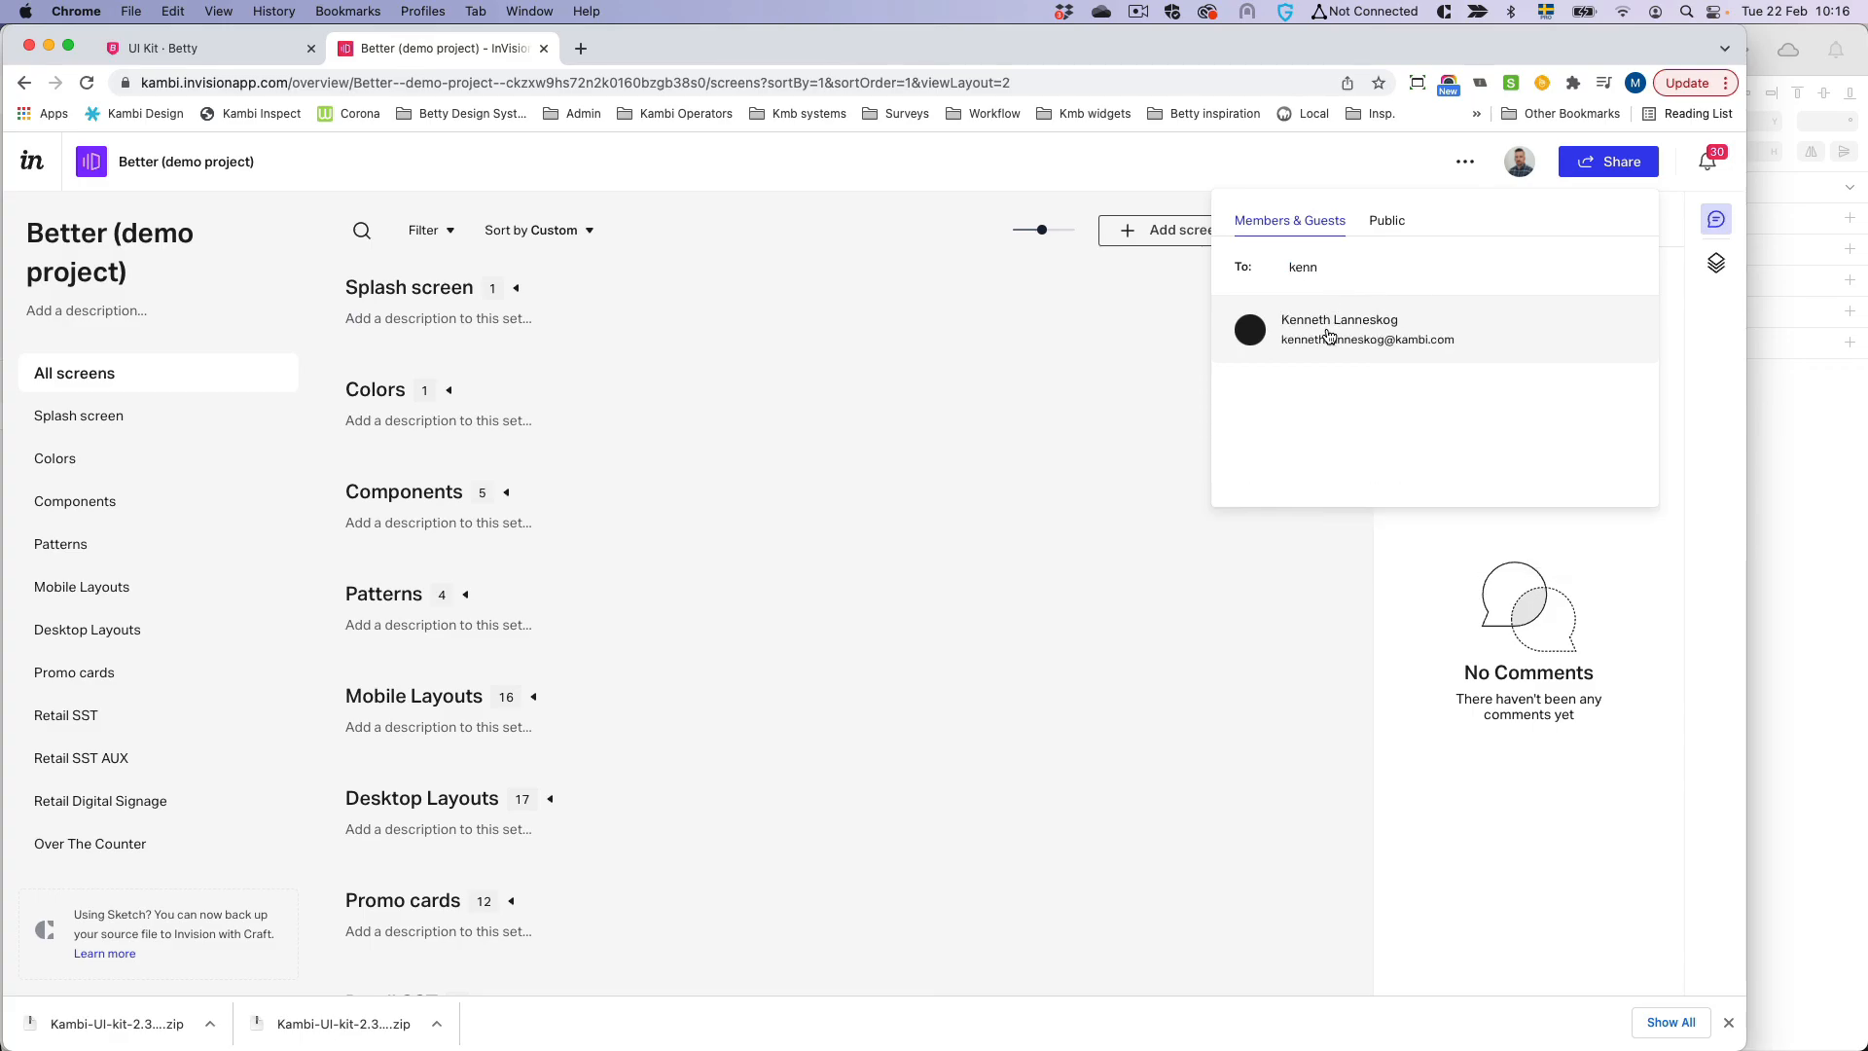
pyautogui.doubleClick(1311, 267)
pyautogui.press('BackSpace')
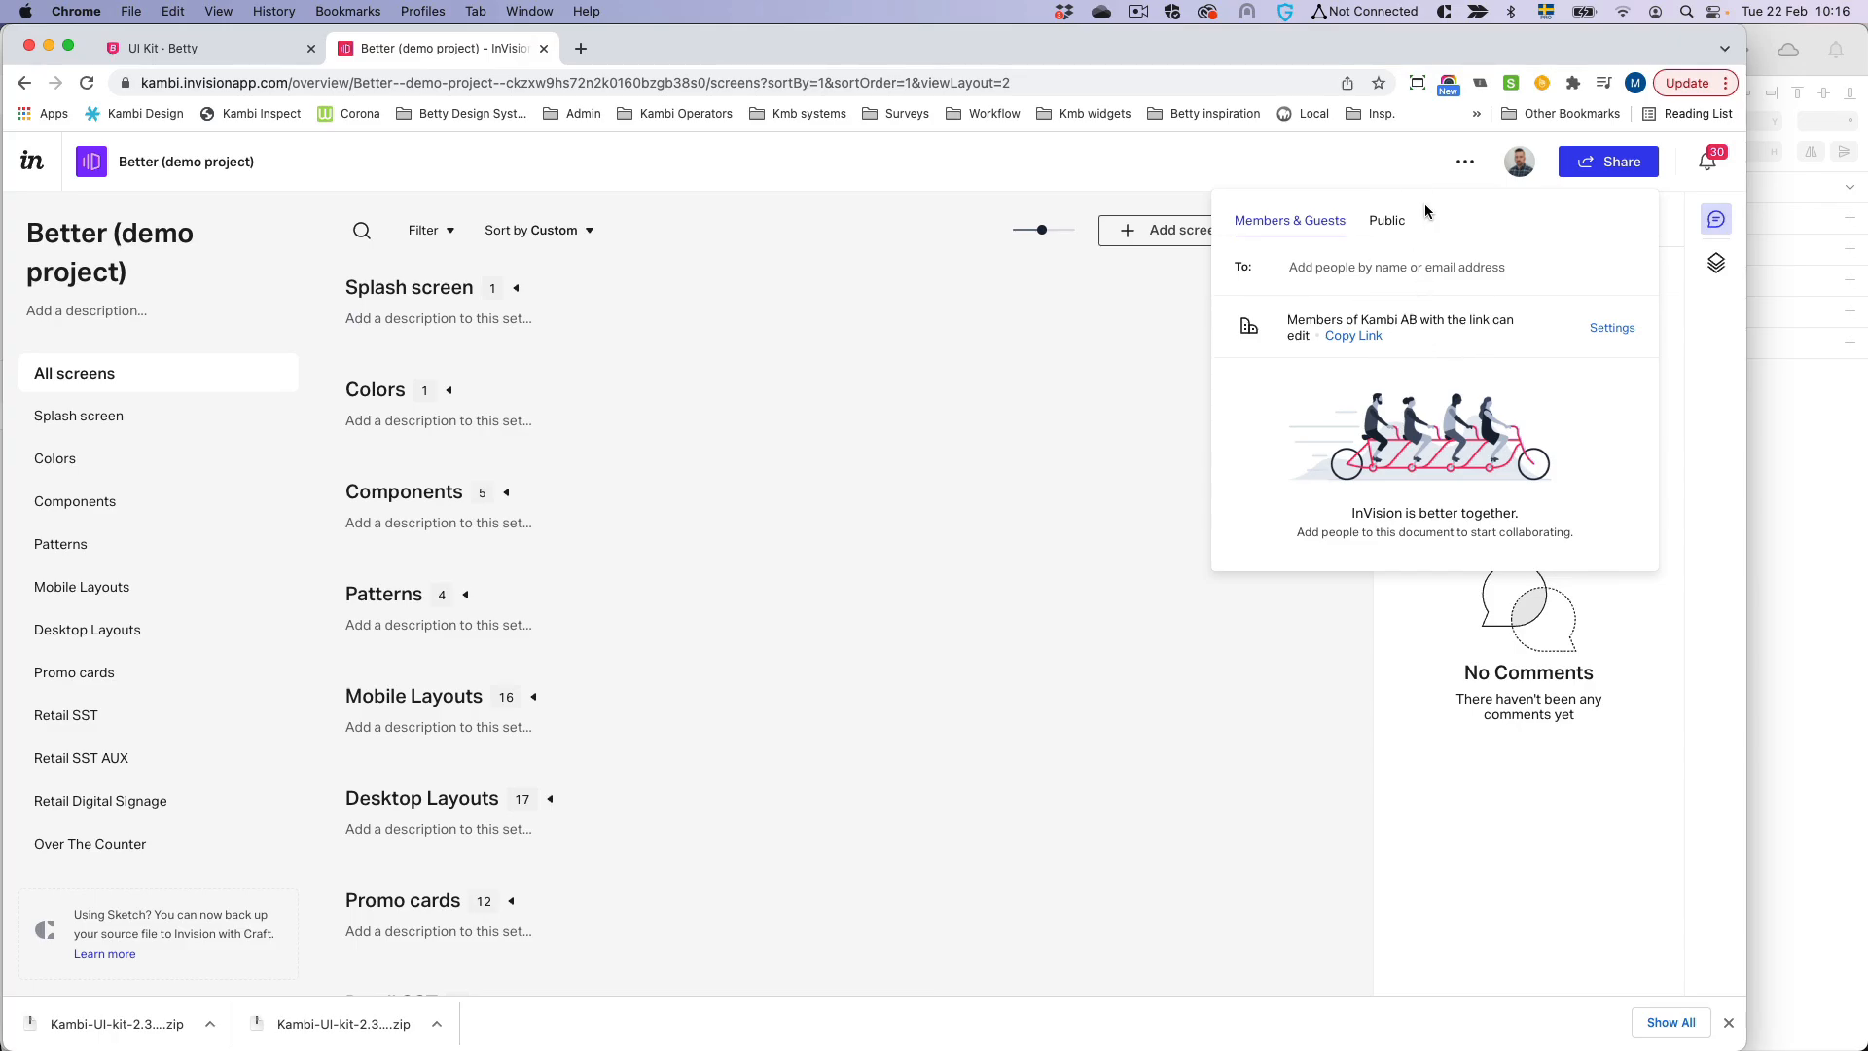
pyautogui.click(1387, 166)
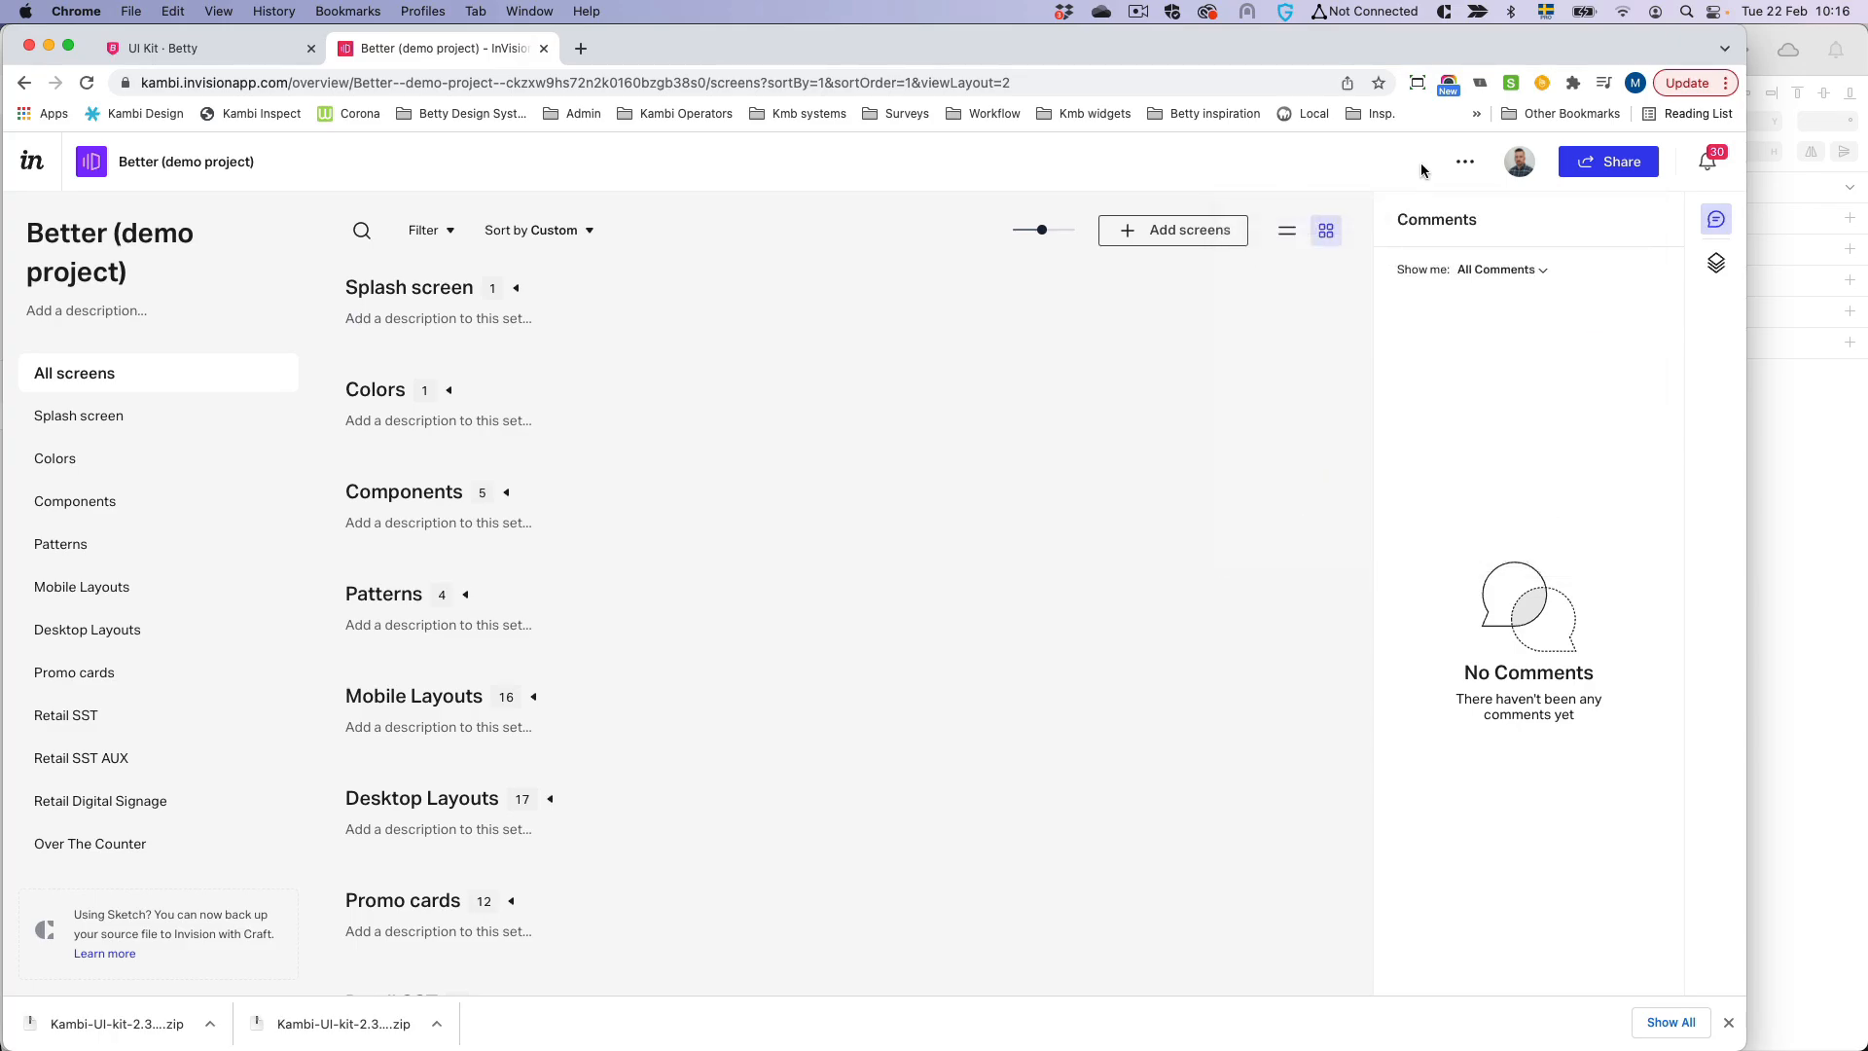
# Step: Invite Team Zirk to the Better project with edit access
pyautogui.click(1598, 172)
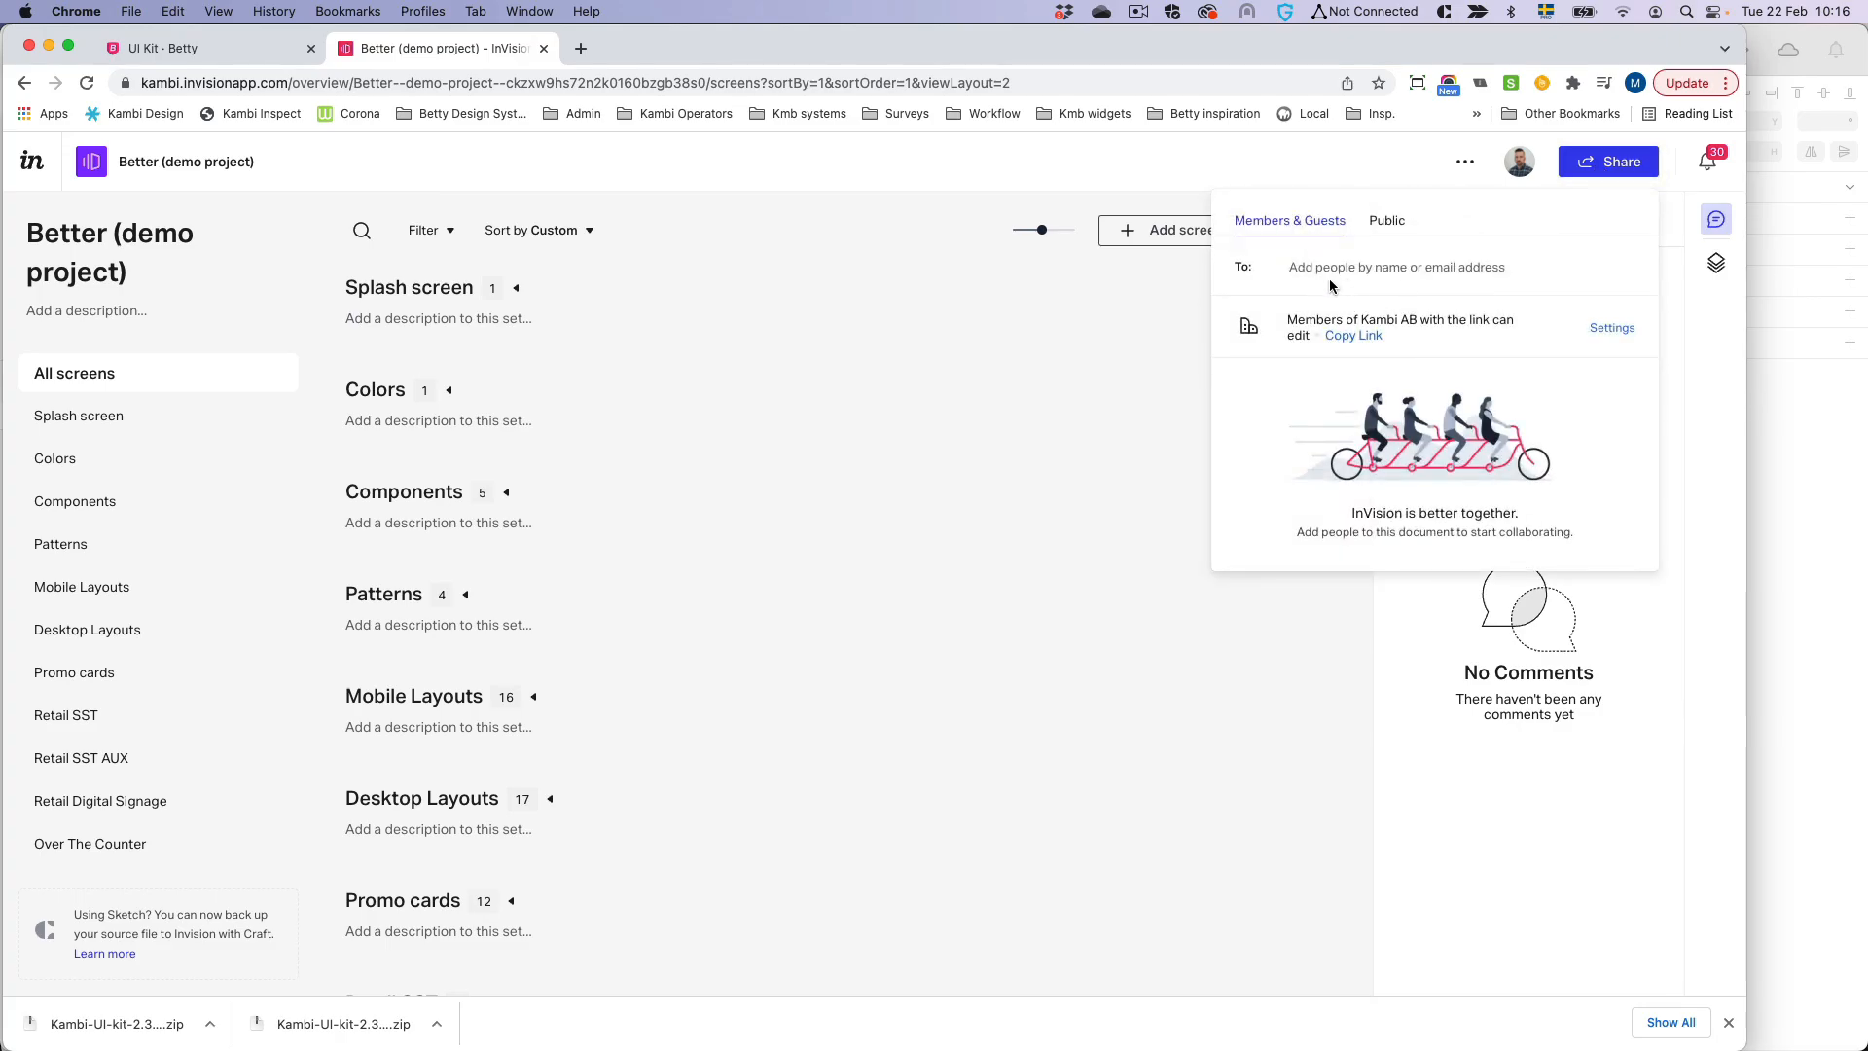
pyautogui.write('zi')
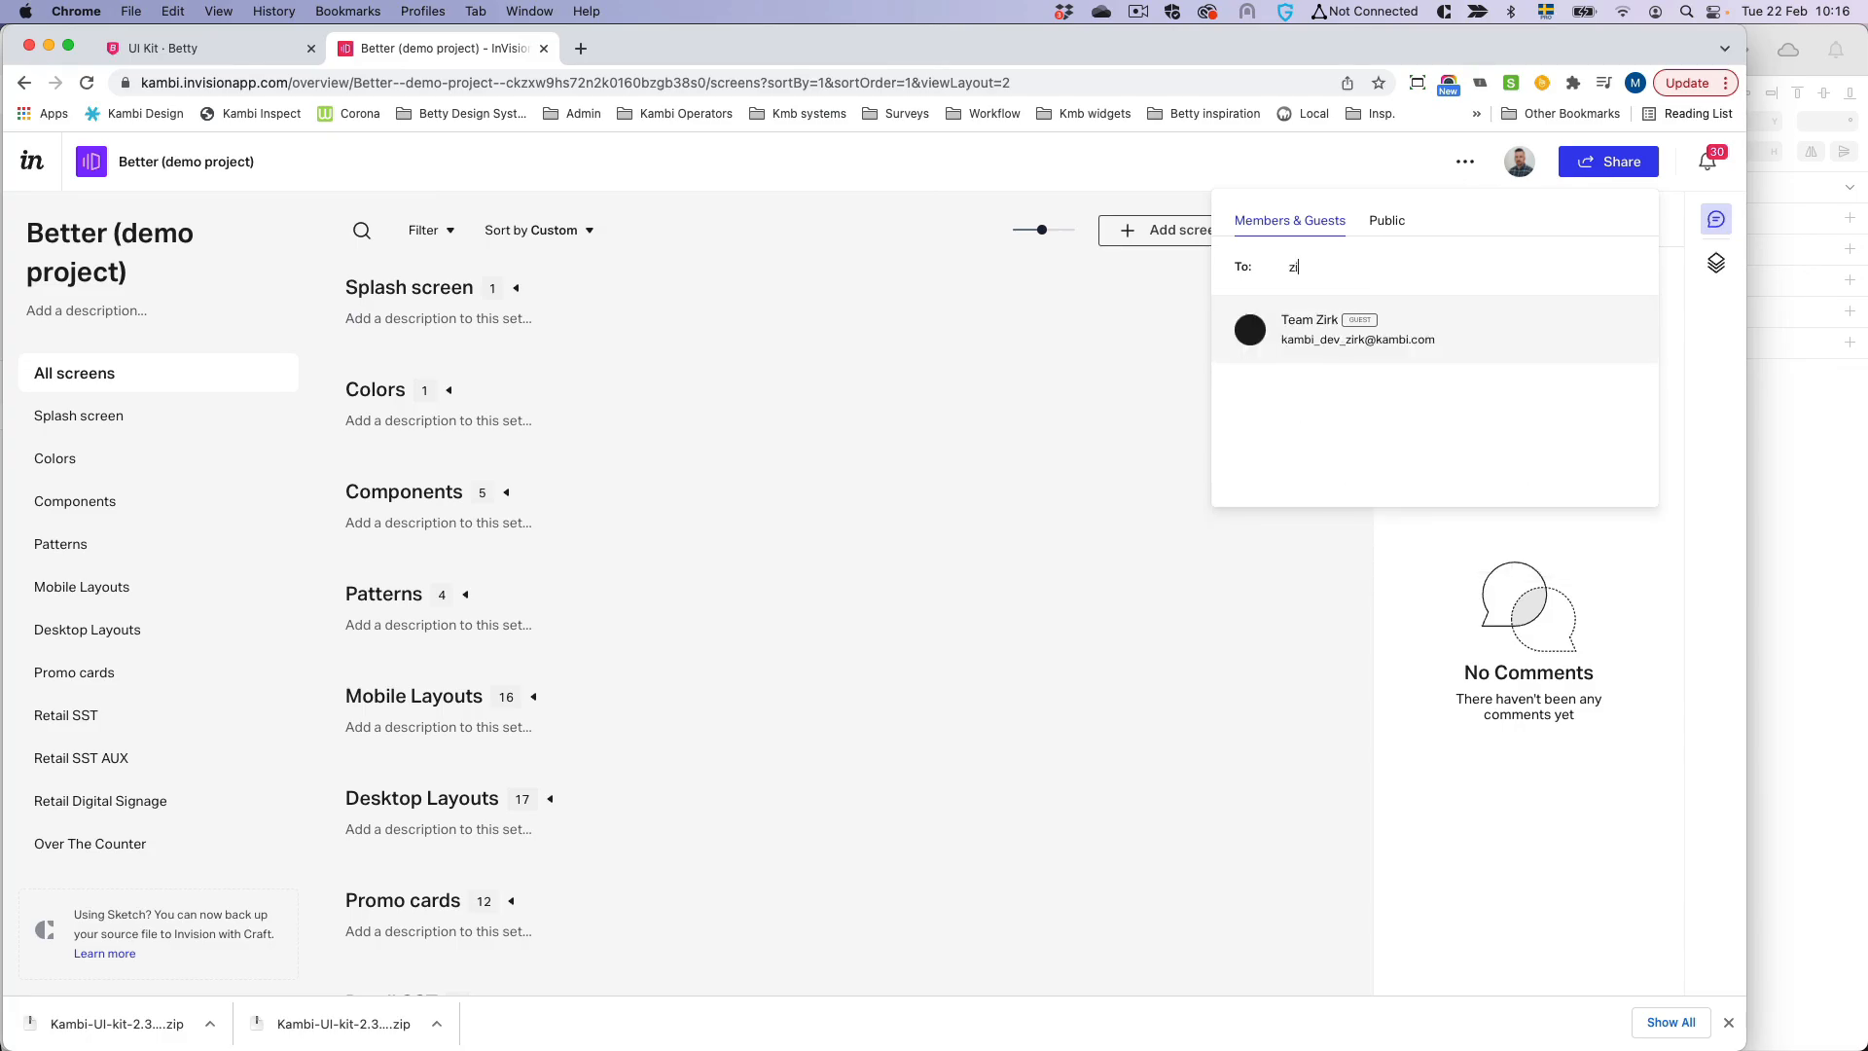
pyautogui.write('rk')
pyautogui.click(1304, 341)
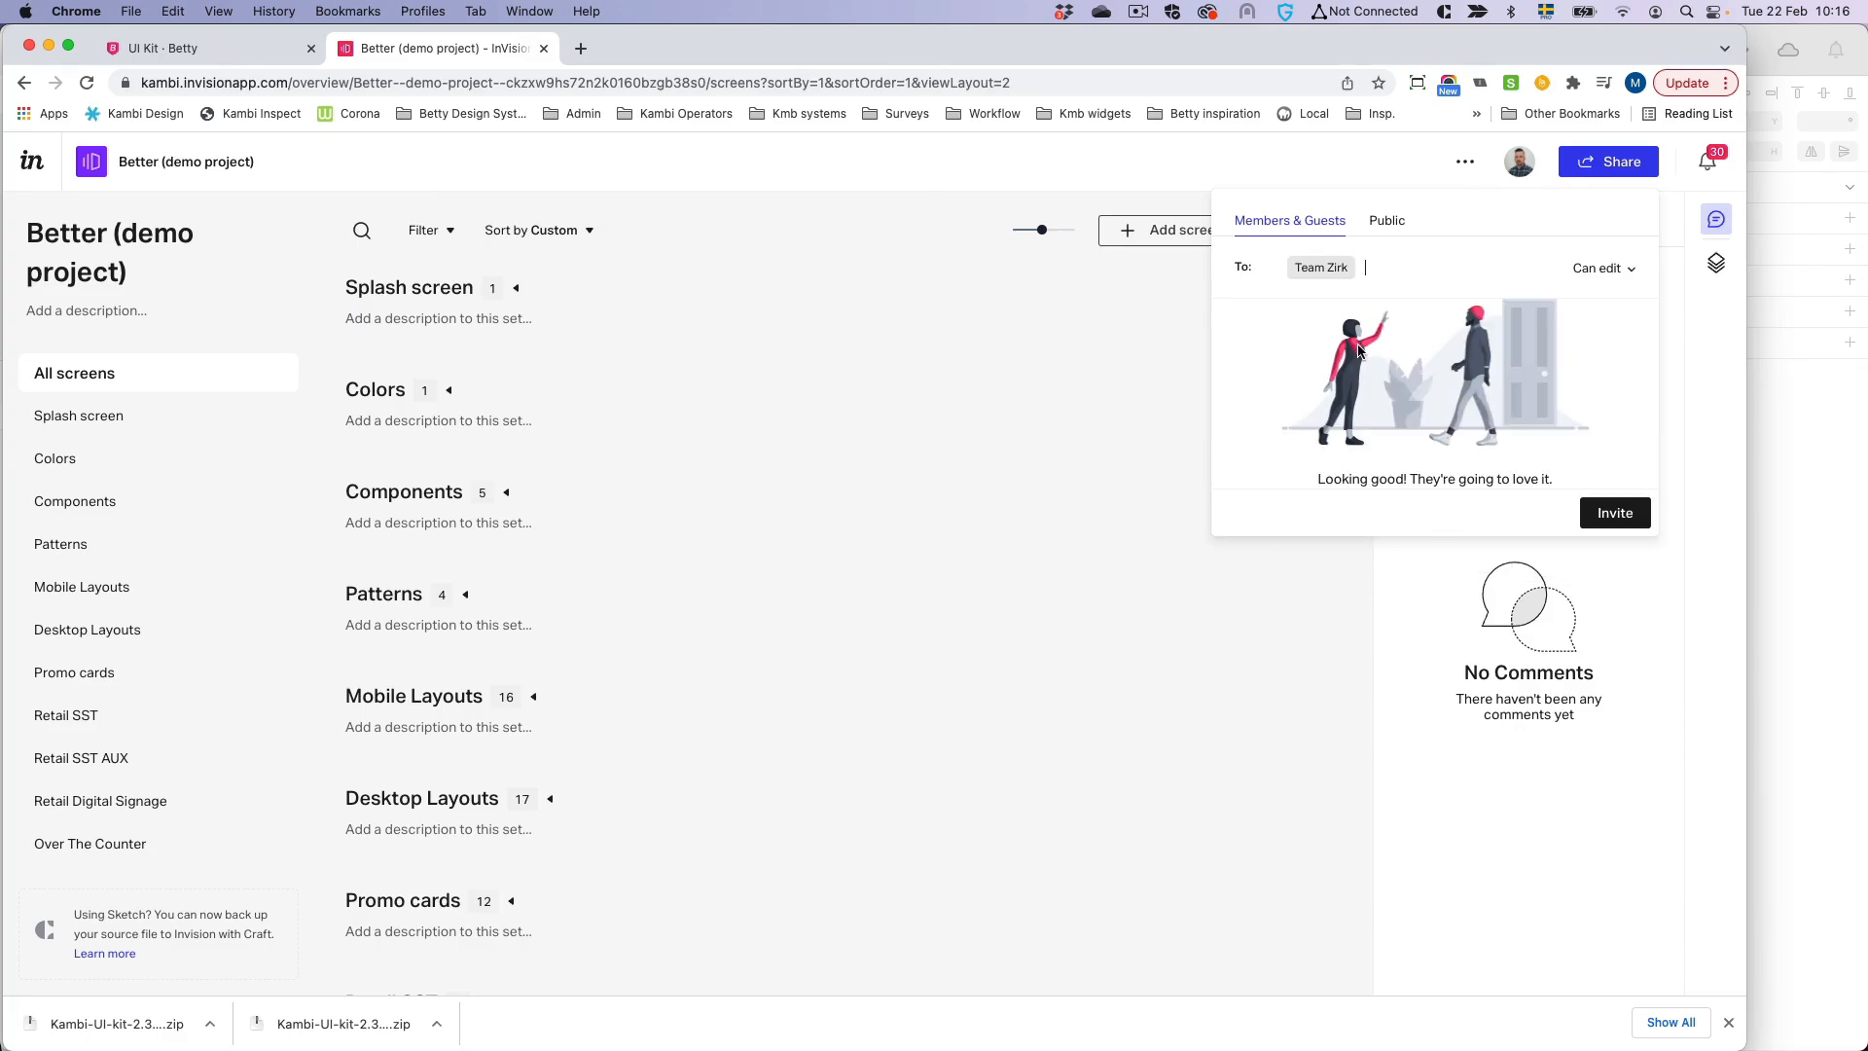
pyautogui.click(1615, 513)
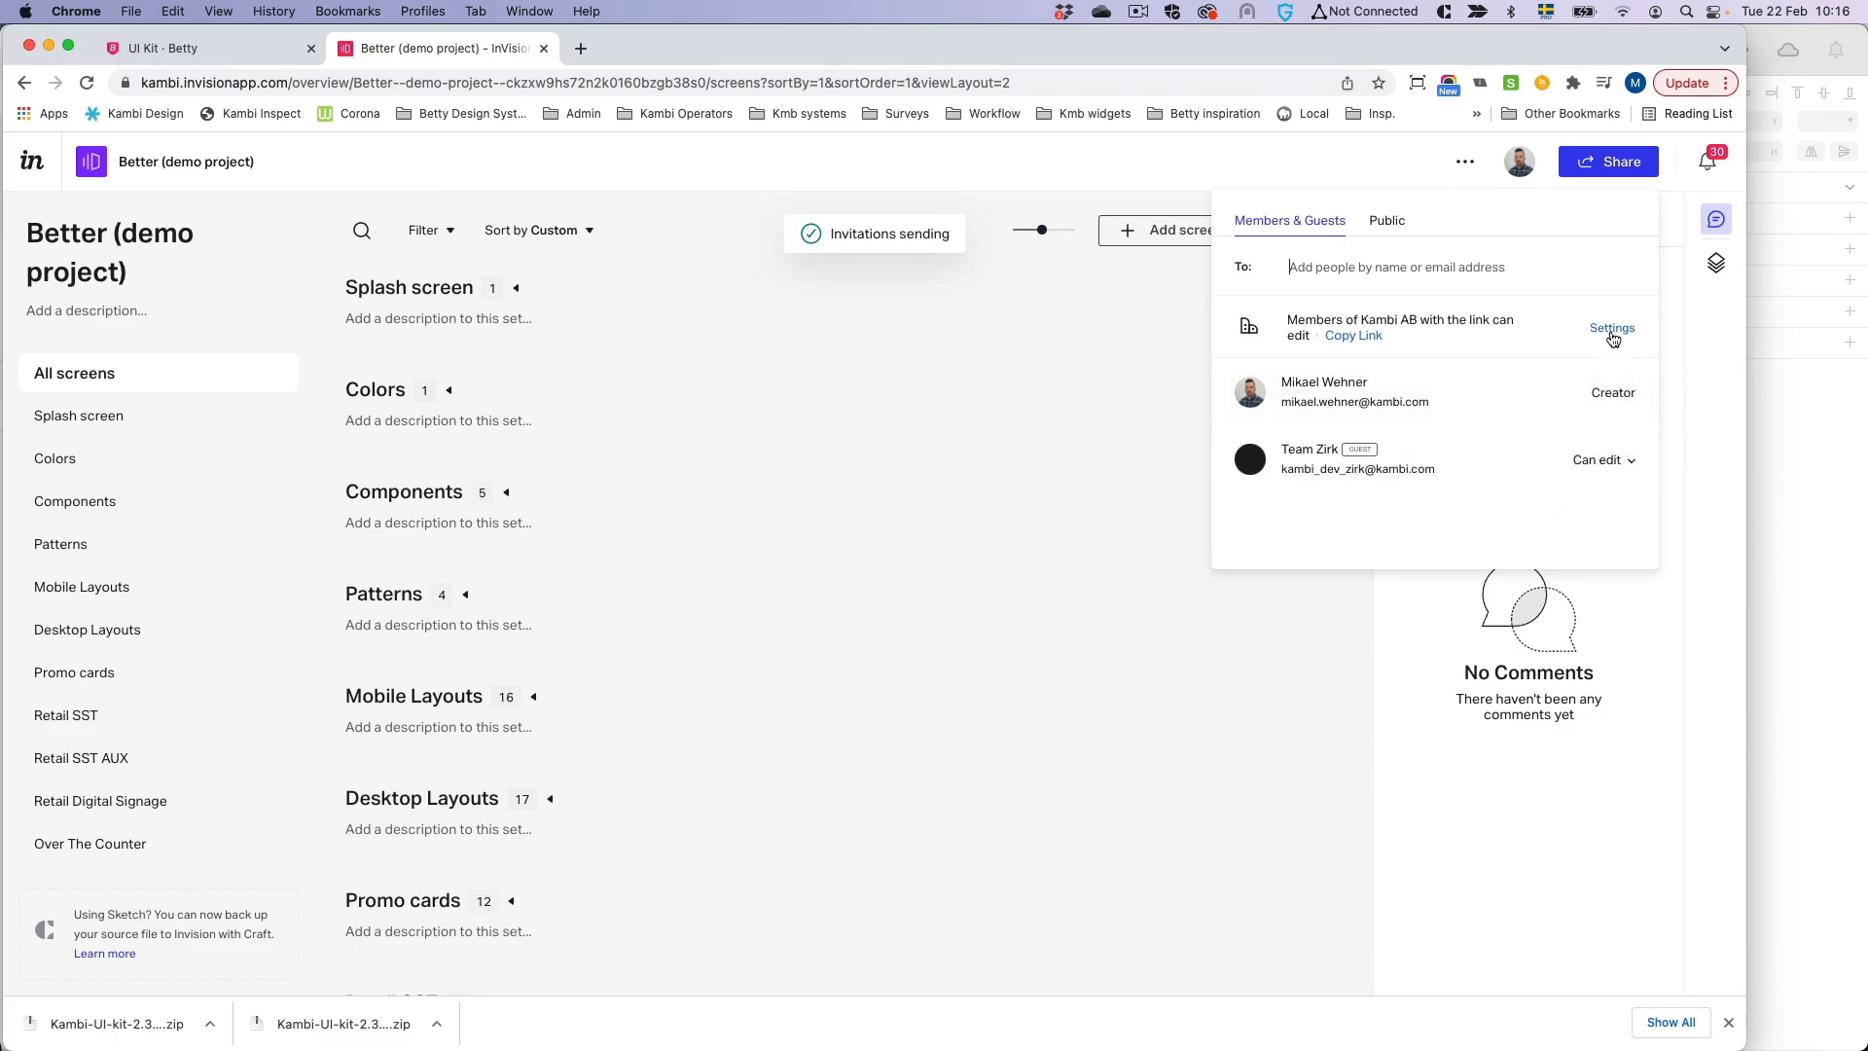
# Step: Generate a public link to the prototype and open its link settings
pyautogui.click(1388, 222)
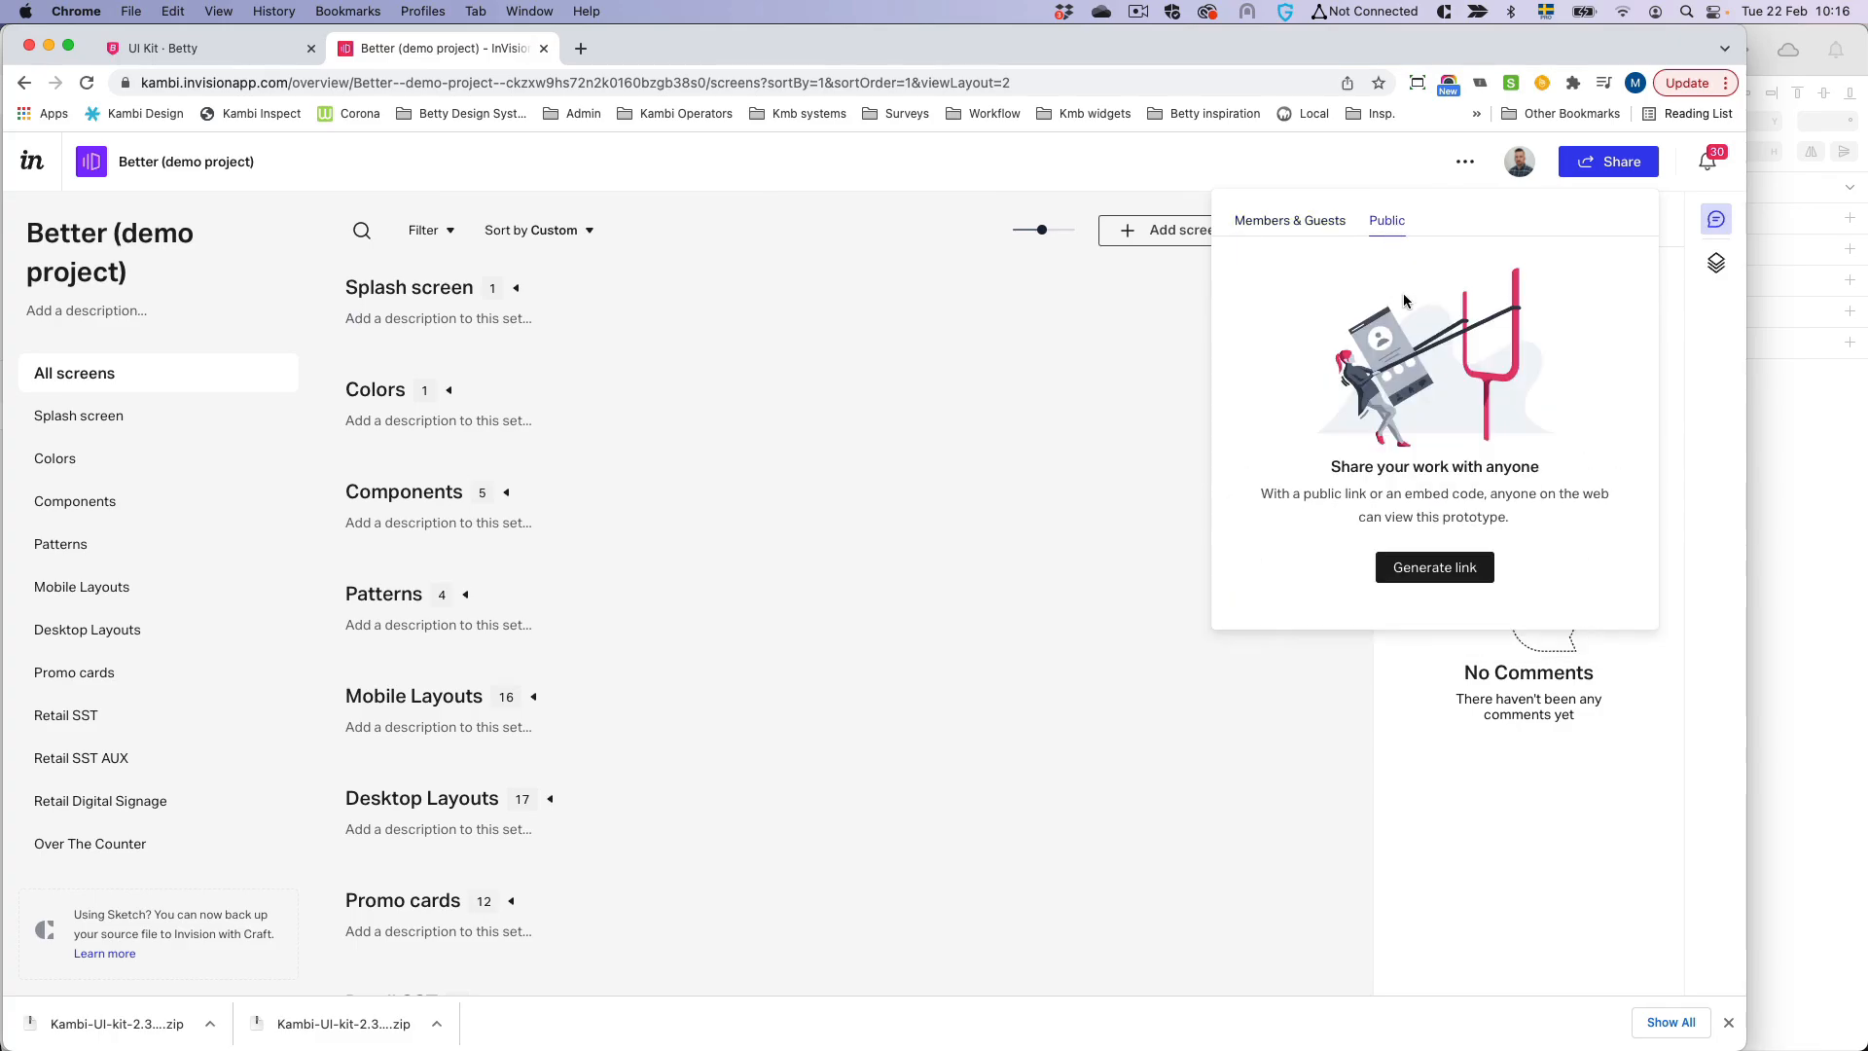
pyautogui.click(1455, 574)
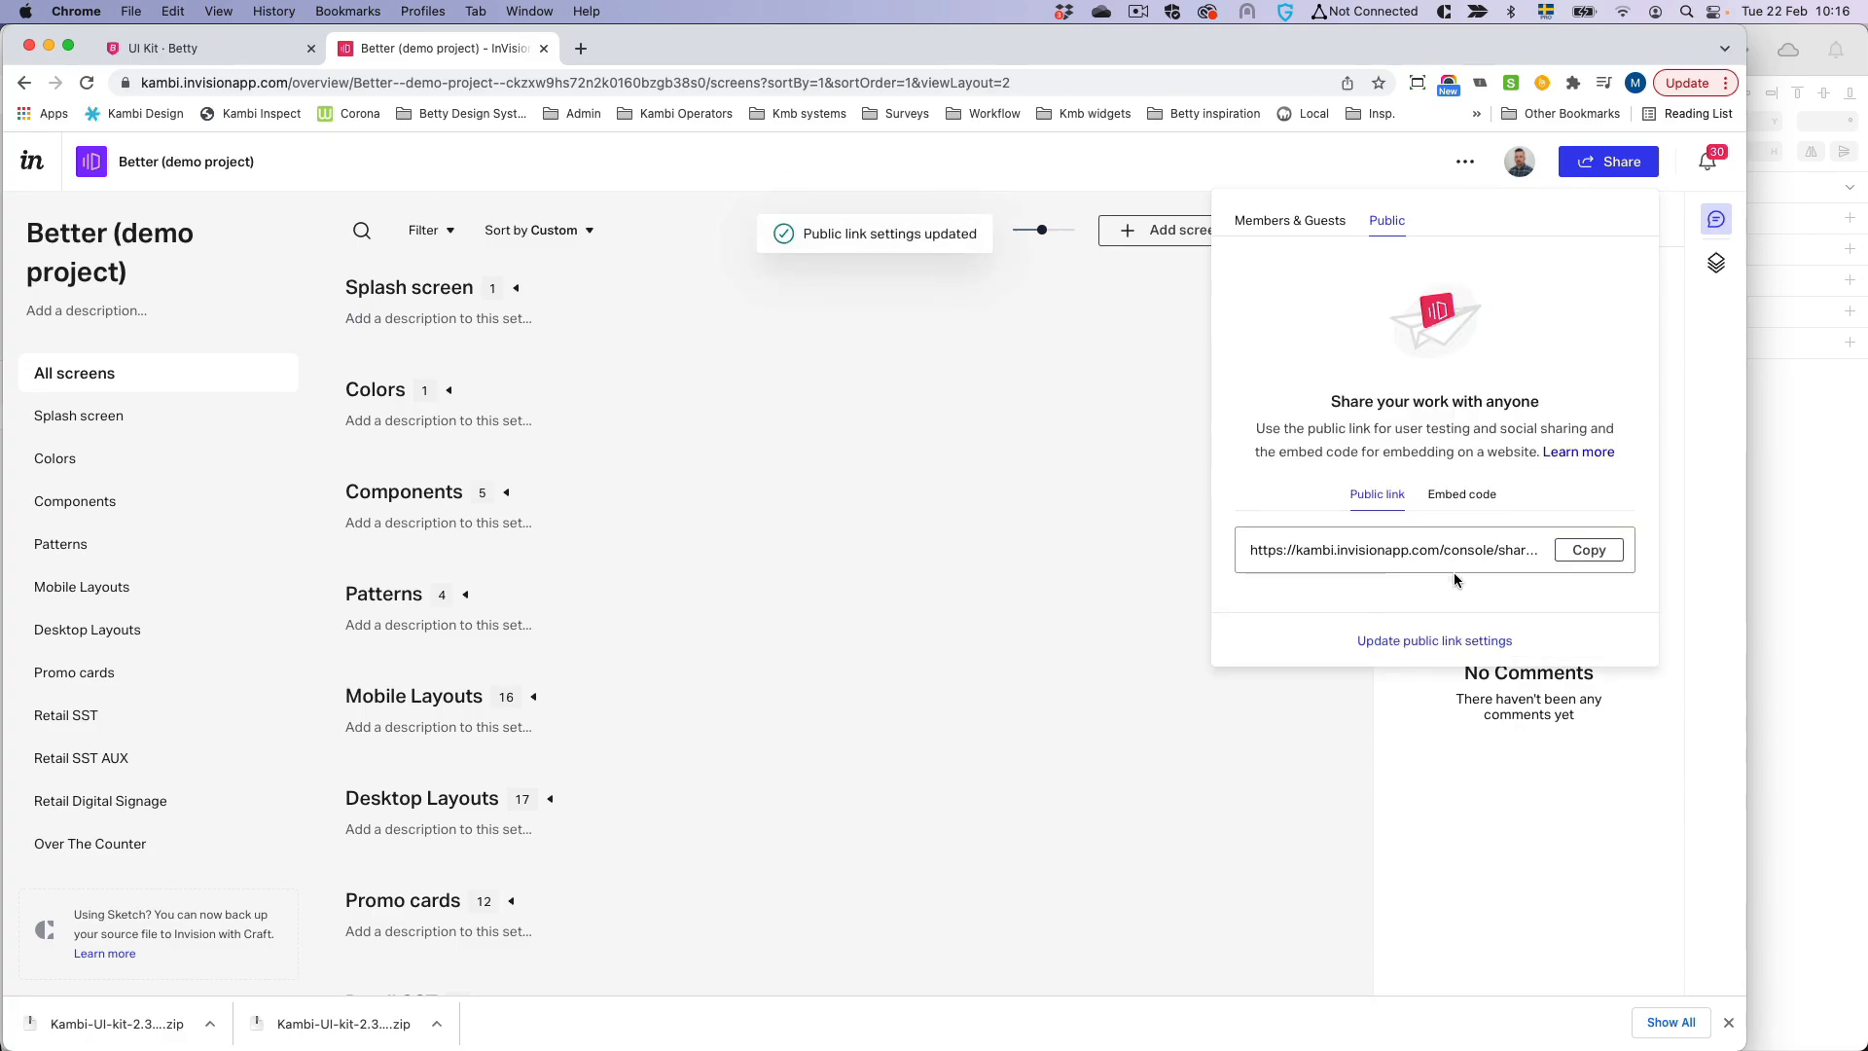
pyautogui.click(1440, 642)
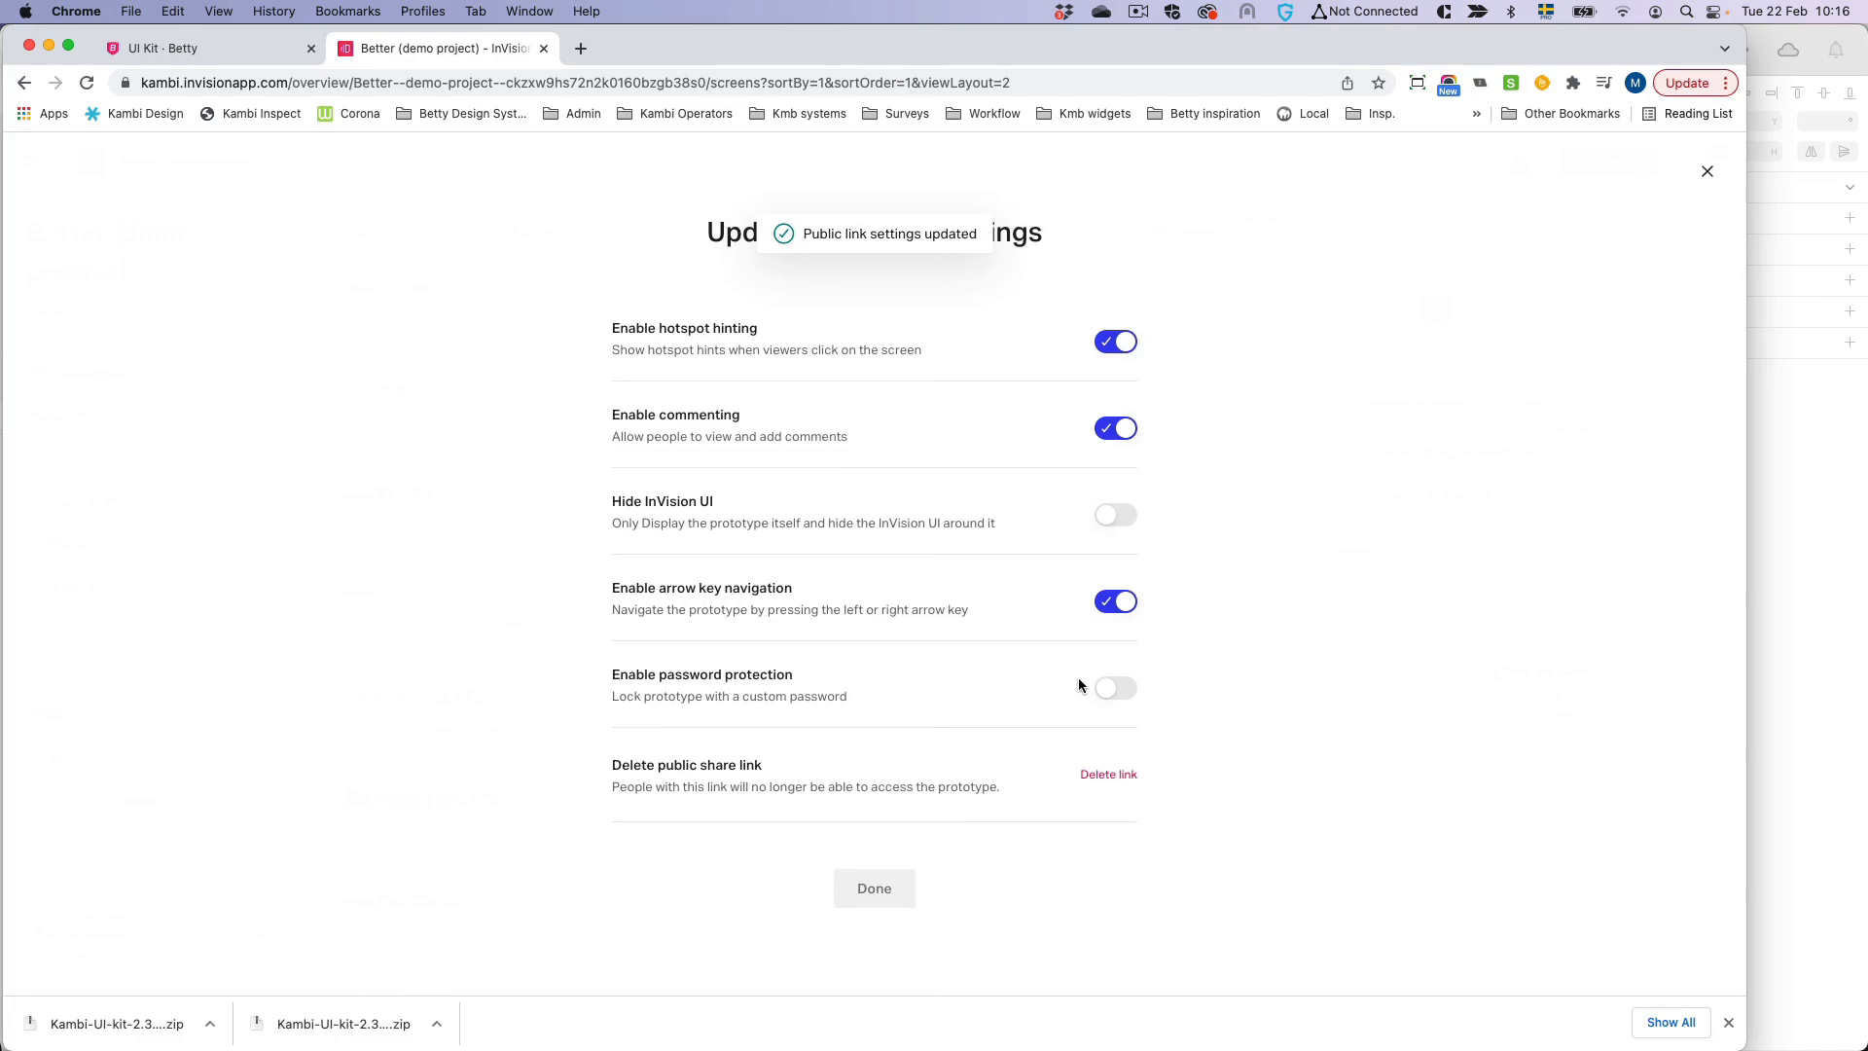
# Step: Enable password protection on the public link, enter a password, and save the link settings
pyautogui.click(1119, 690)
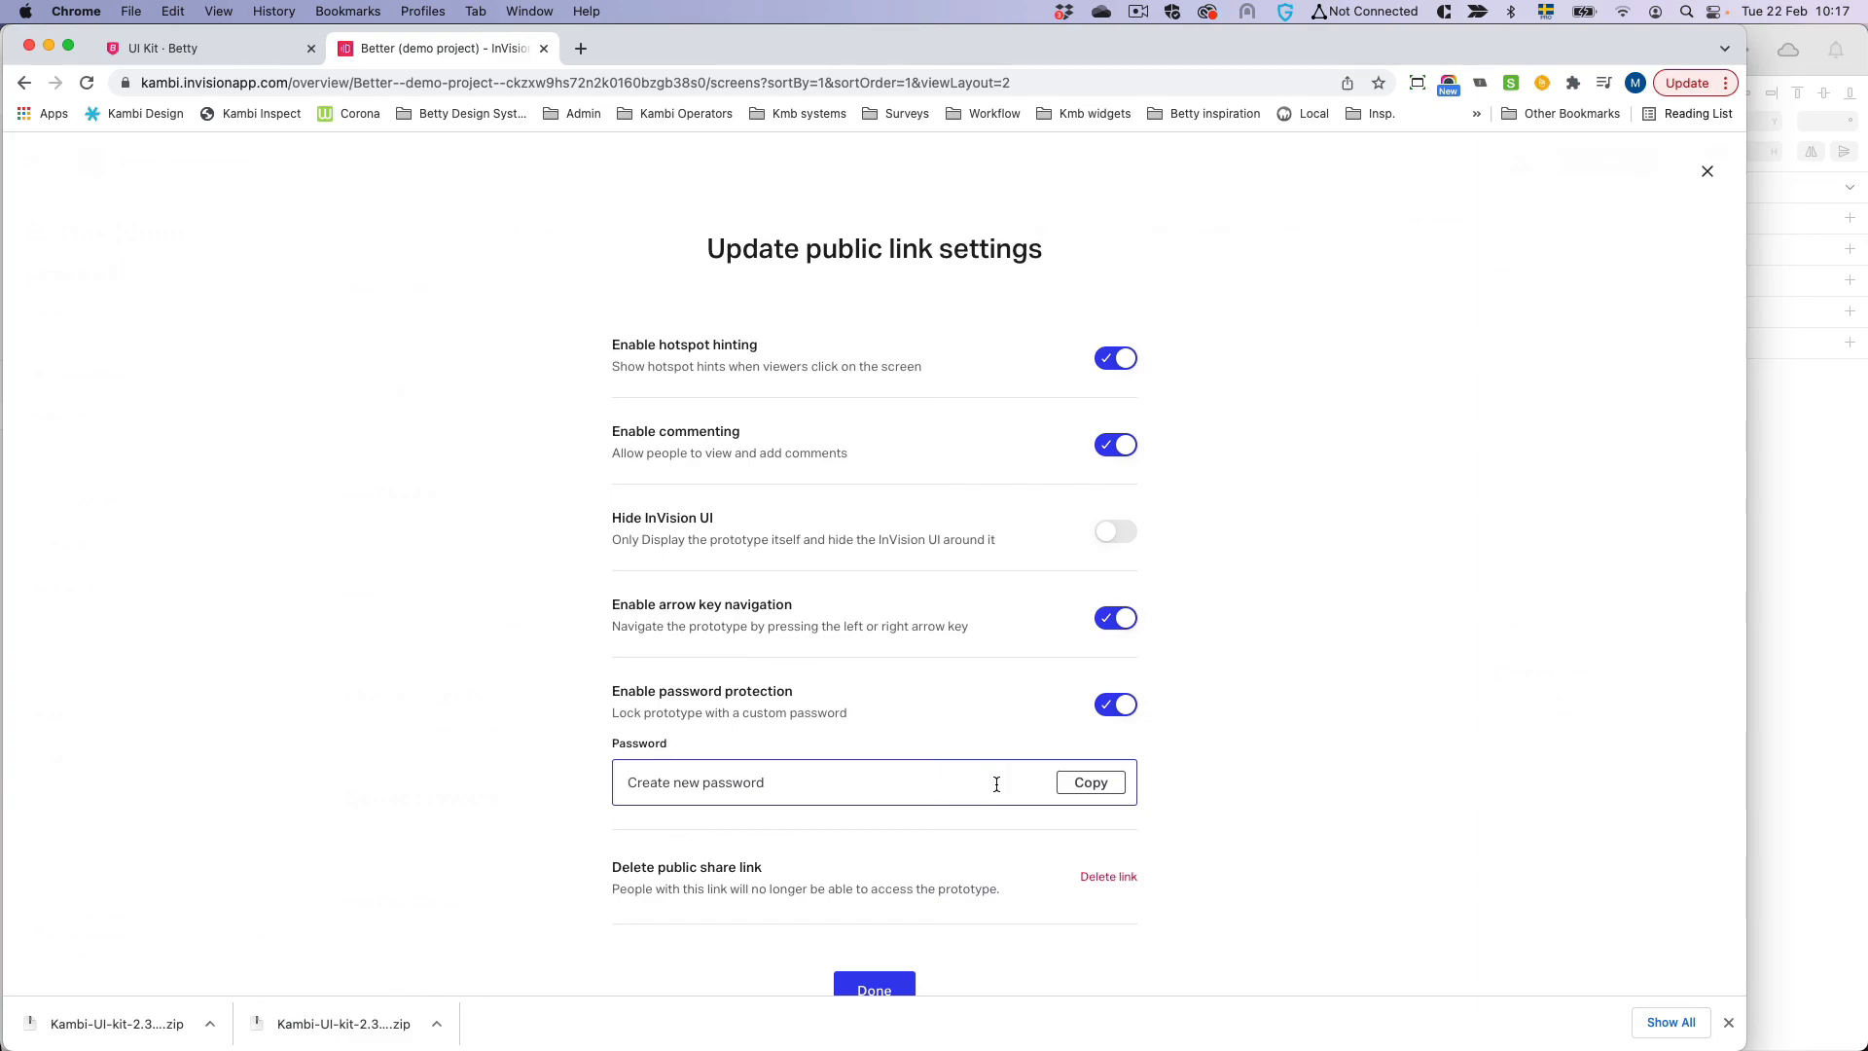
pyautogui.click(1412, 780)
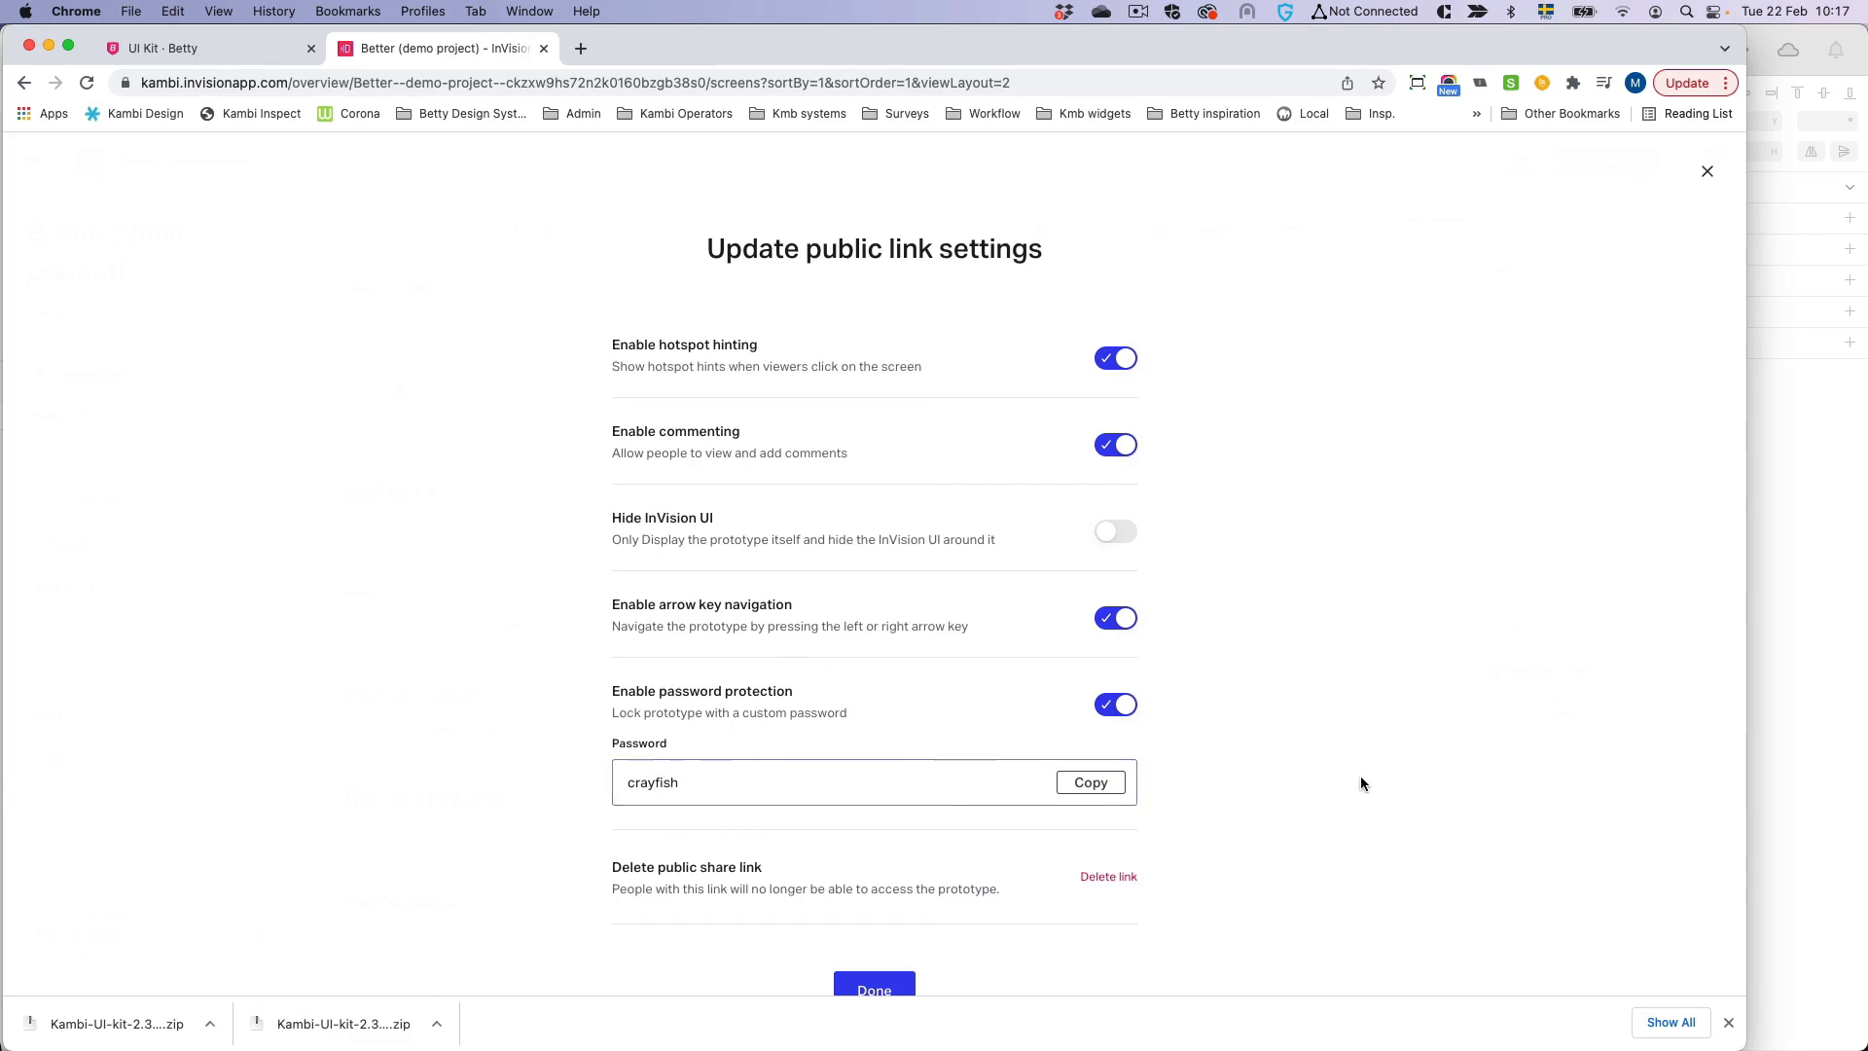
pyautogui.scroll(-1, 1002, 924)
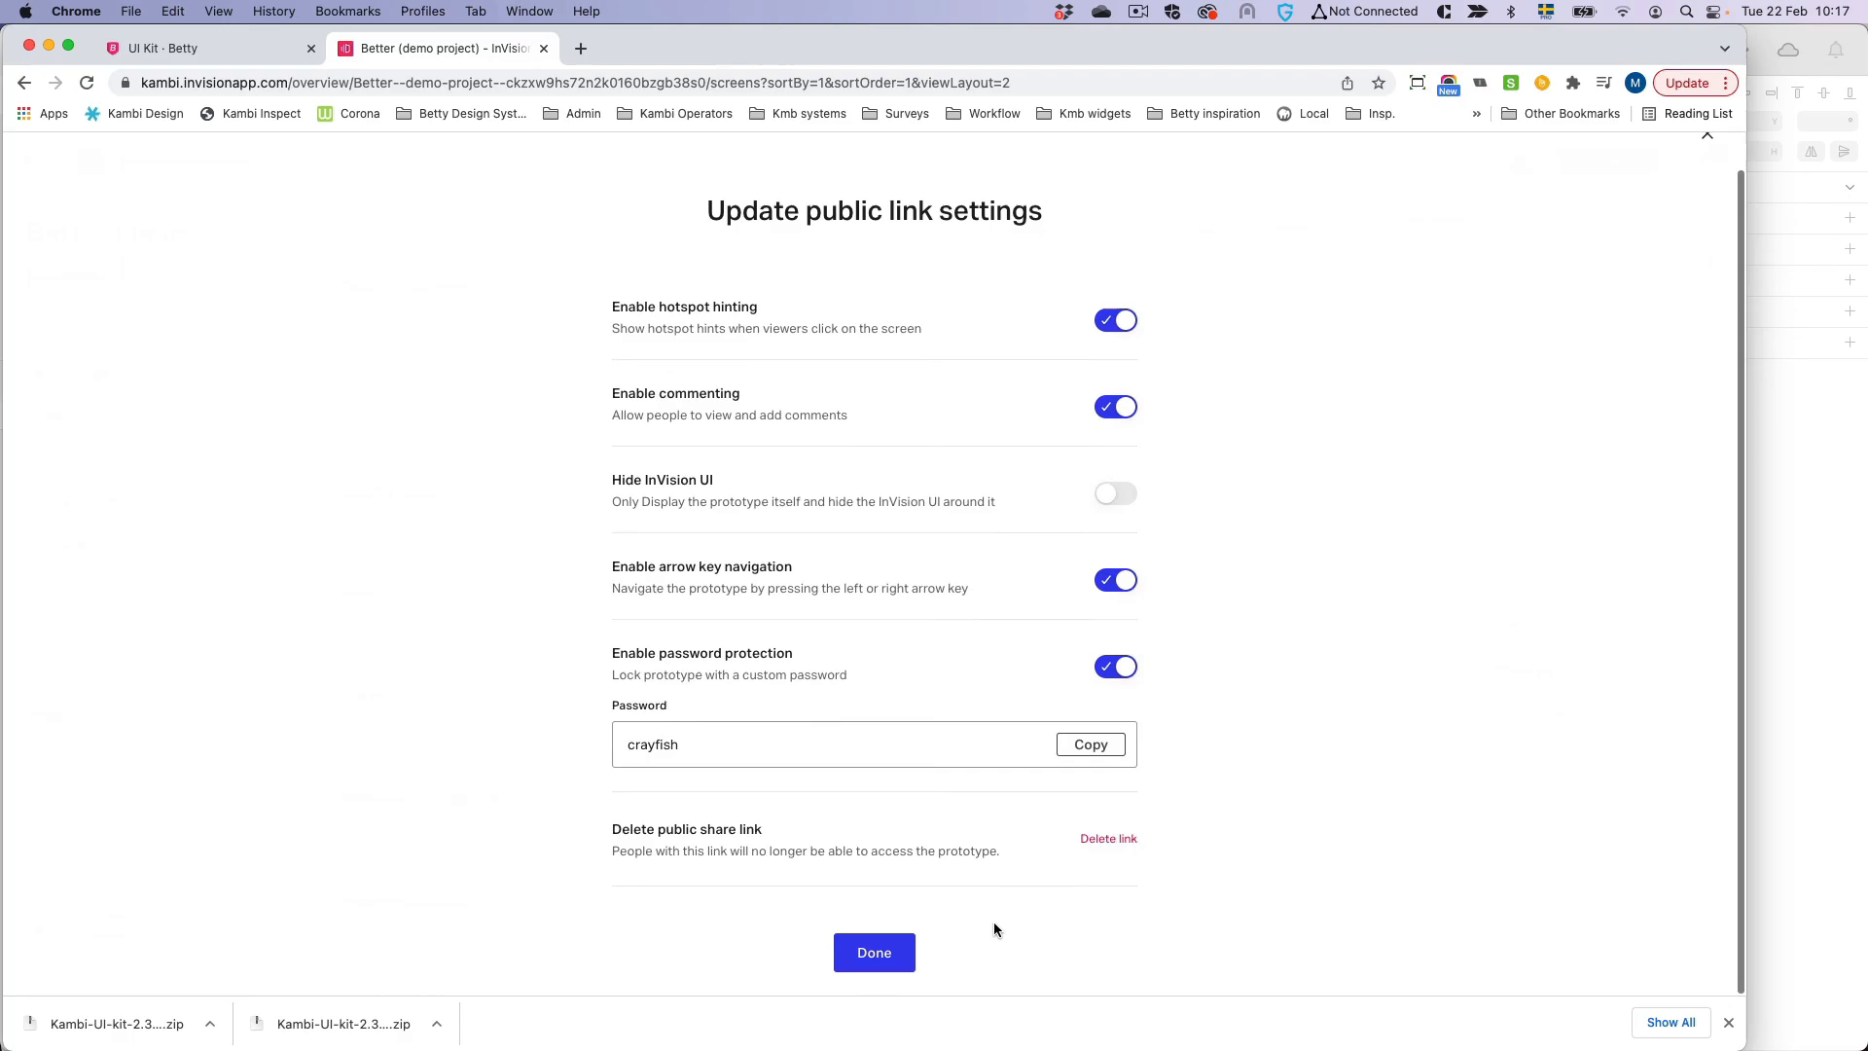
pyautogui.click(874, 952)
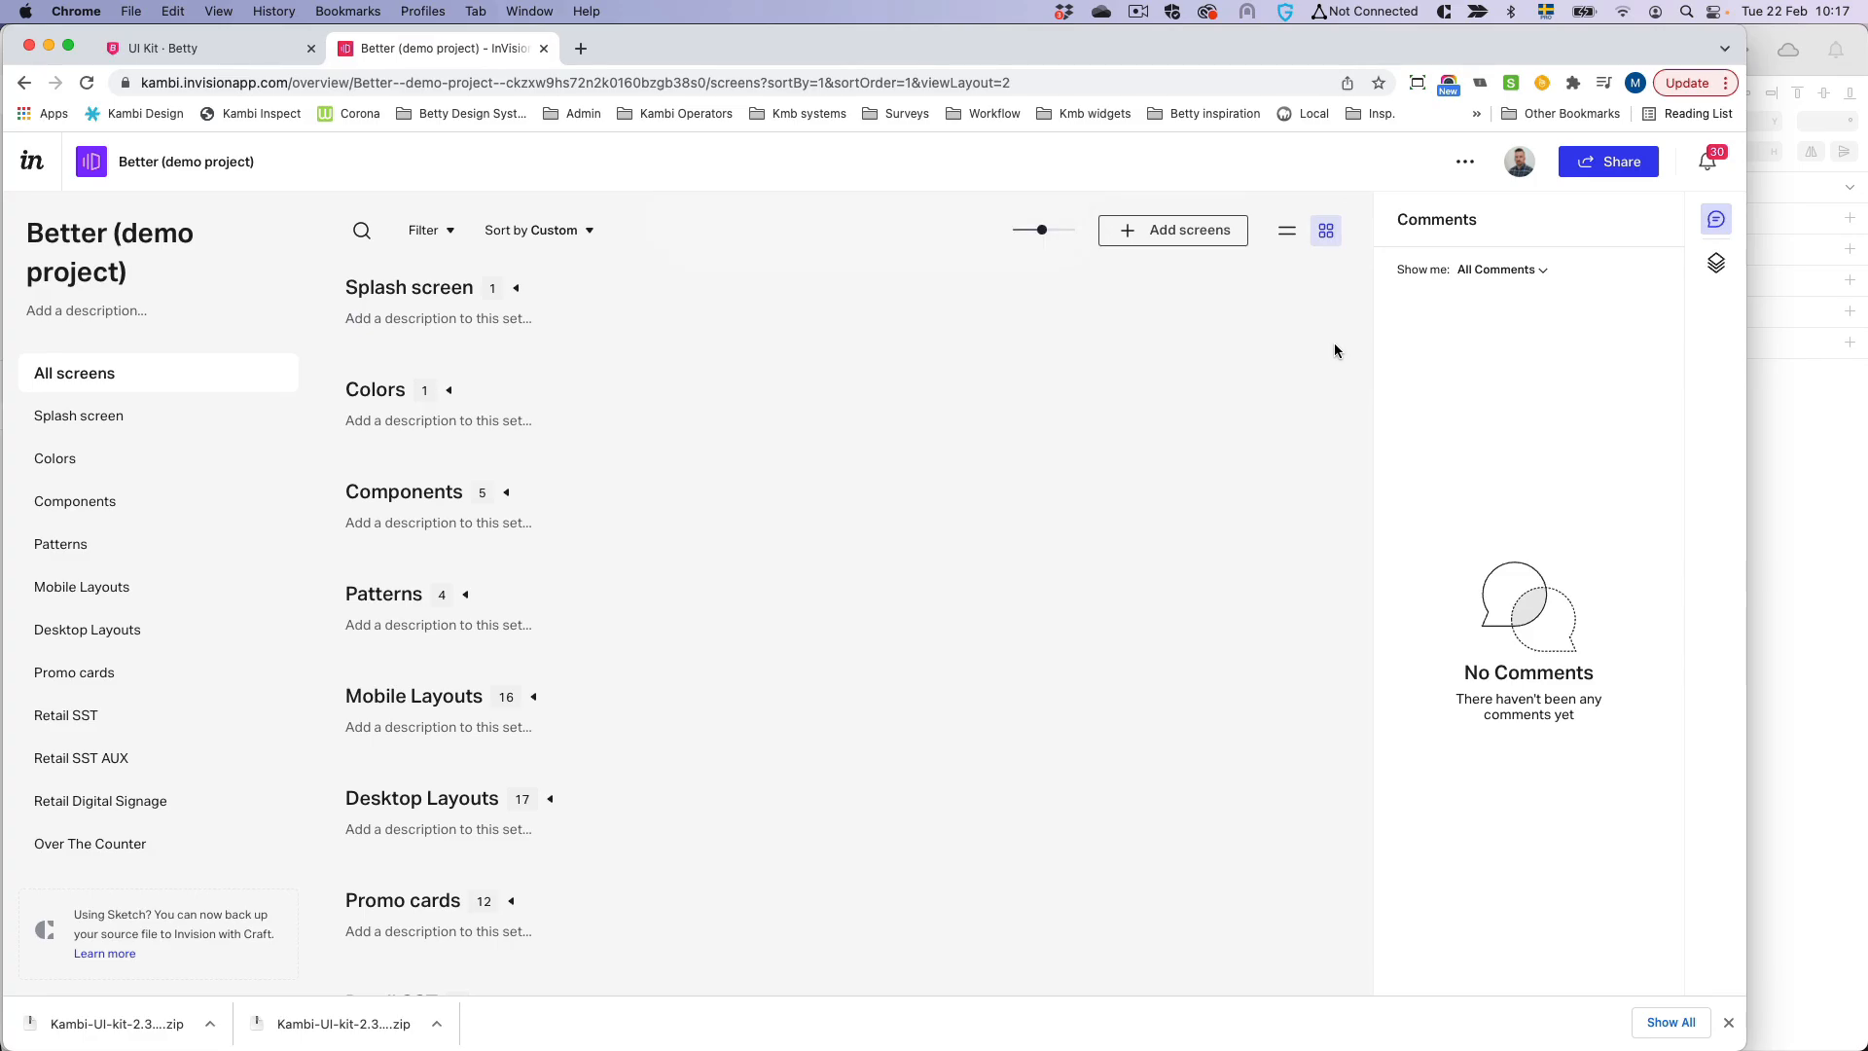
pyautogui.click(1599, 167)
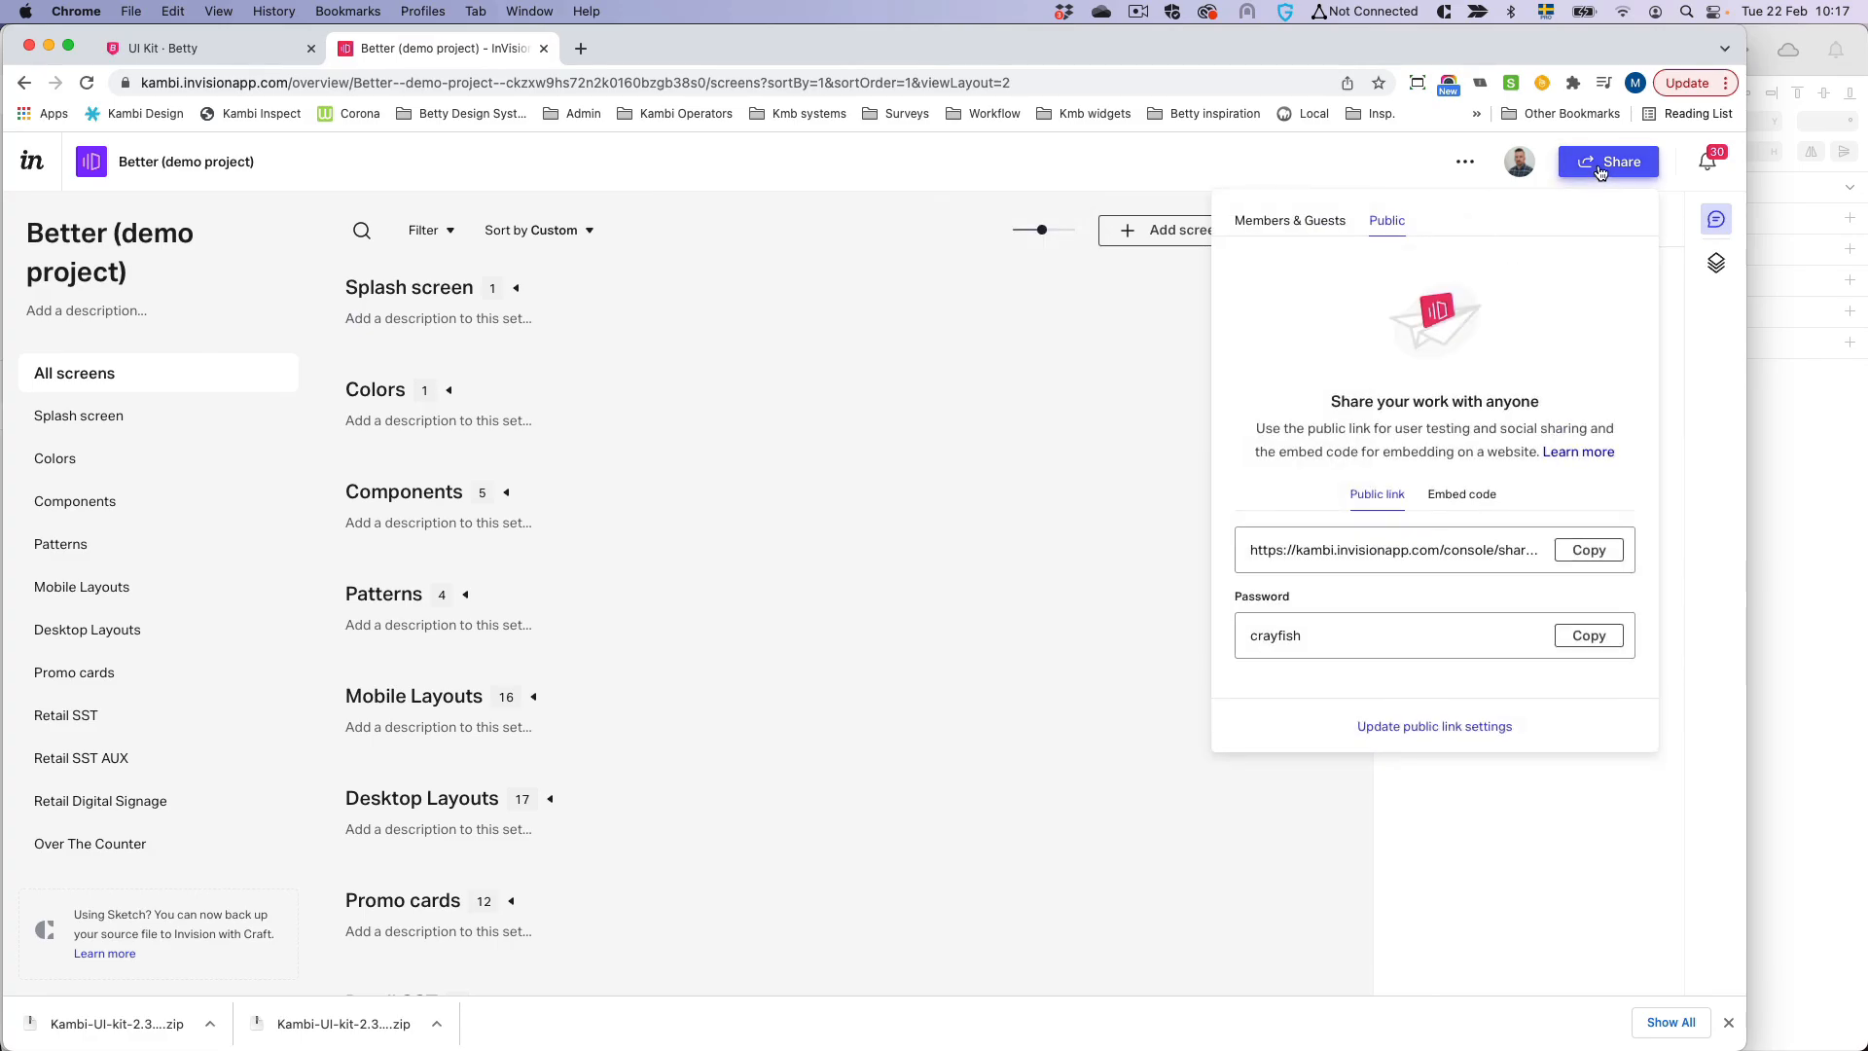
pyautogui.click(1358, 545)
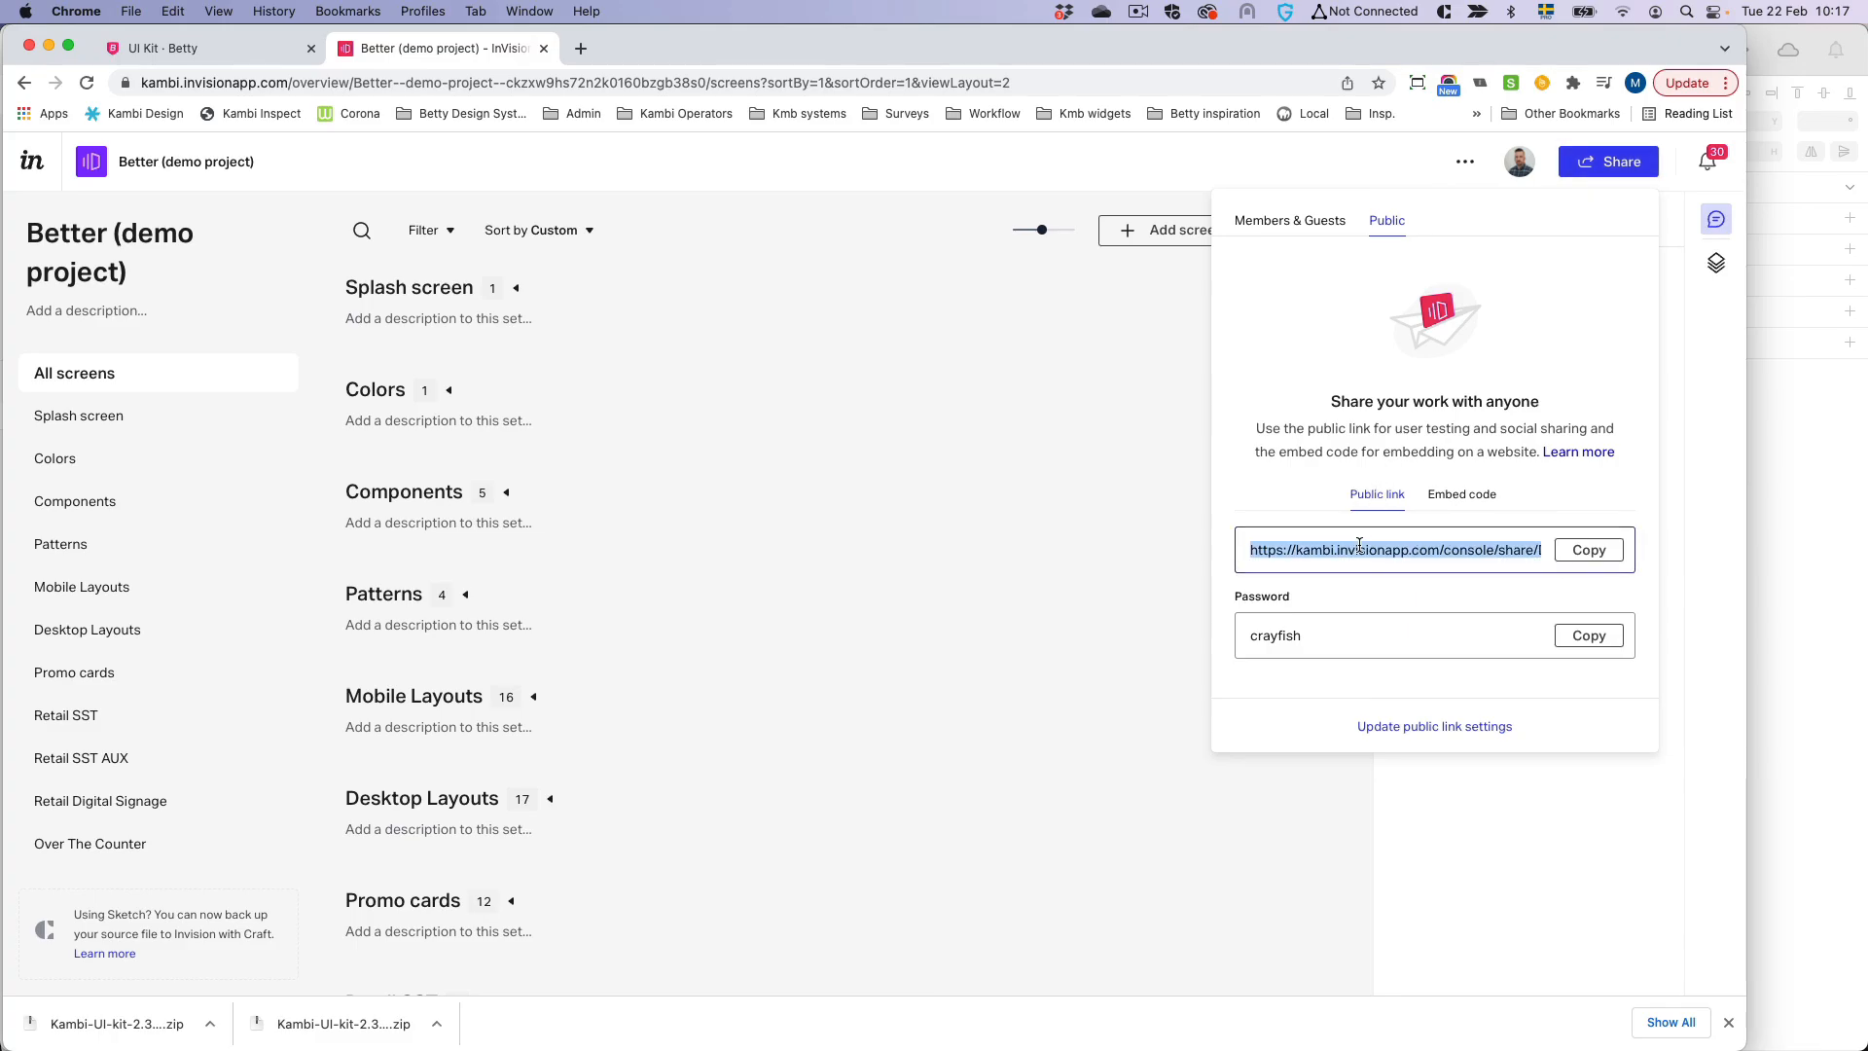
pyautogui.click(1358, 643)
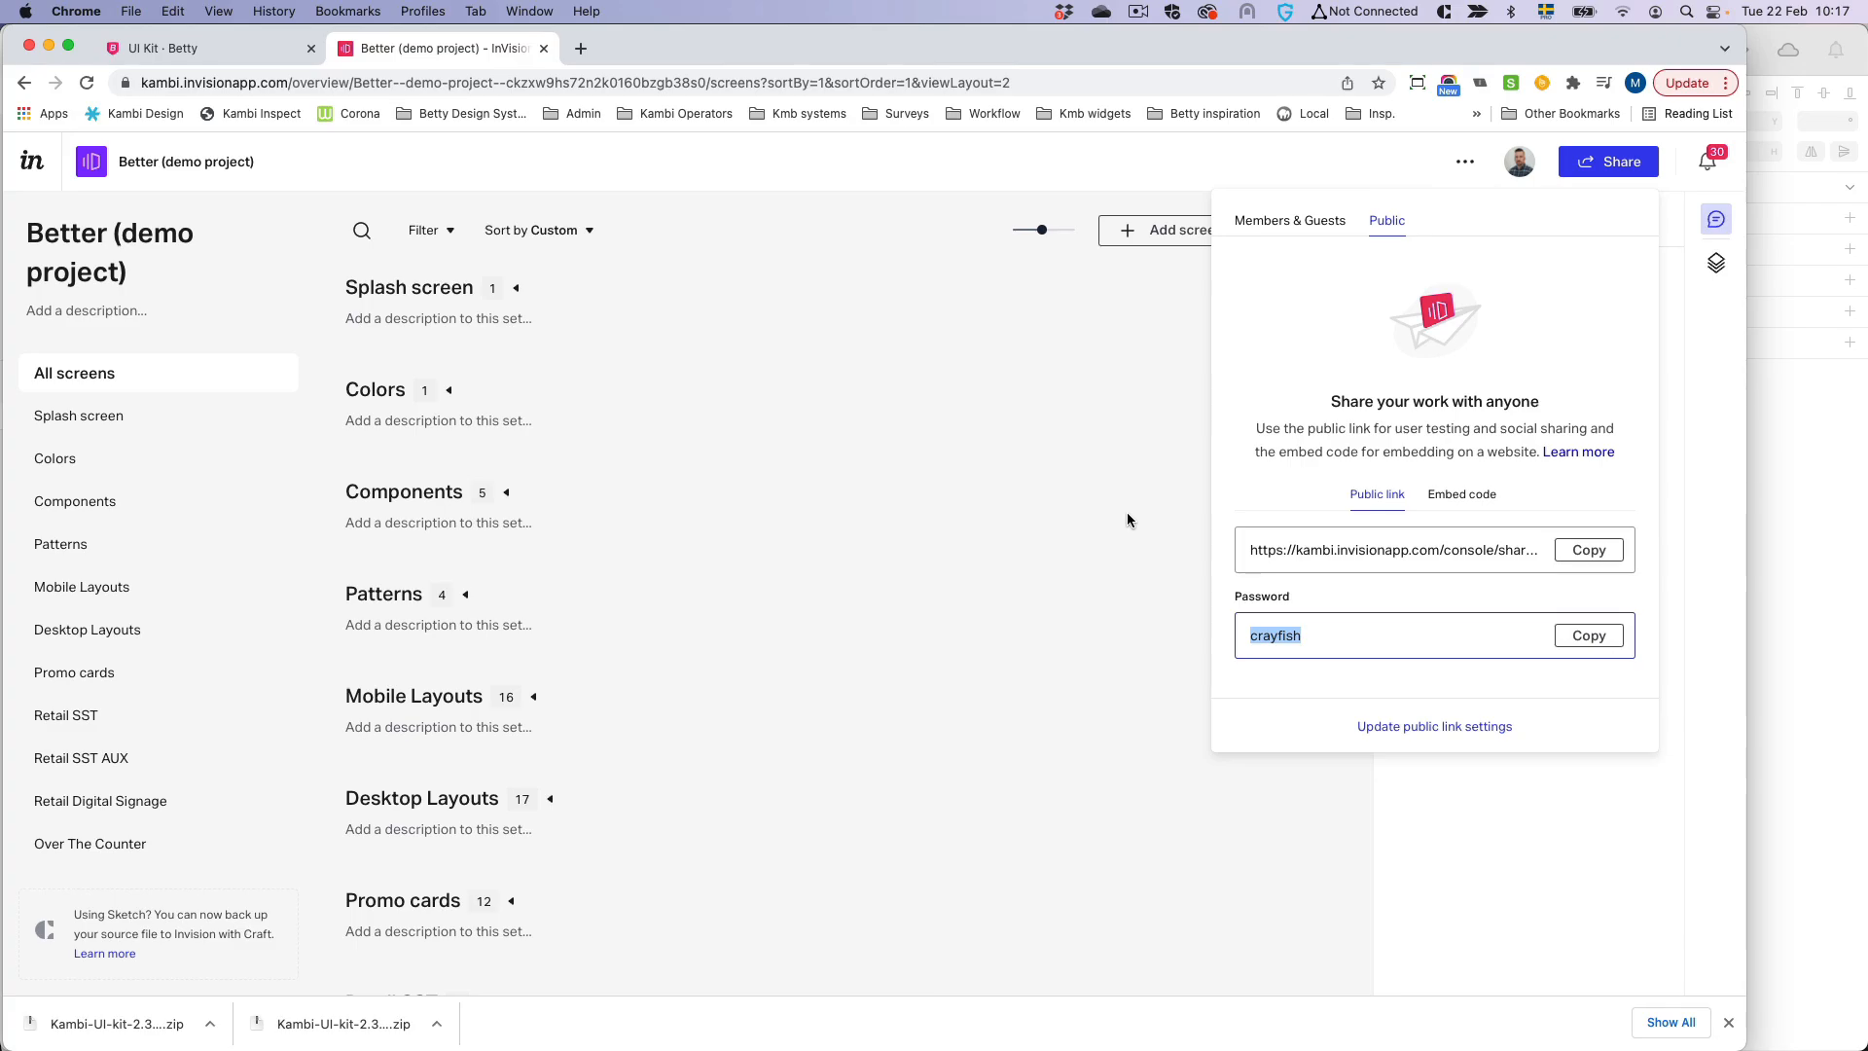
pyautogui.click(1157, 557)
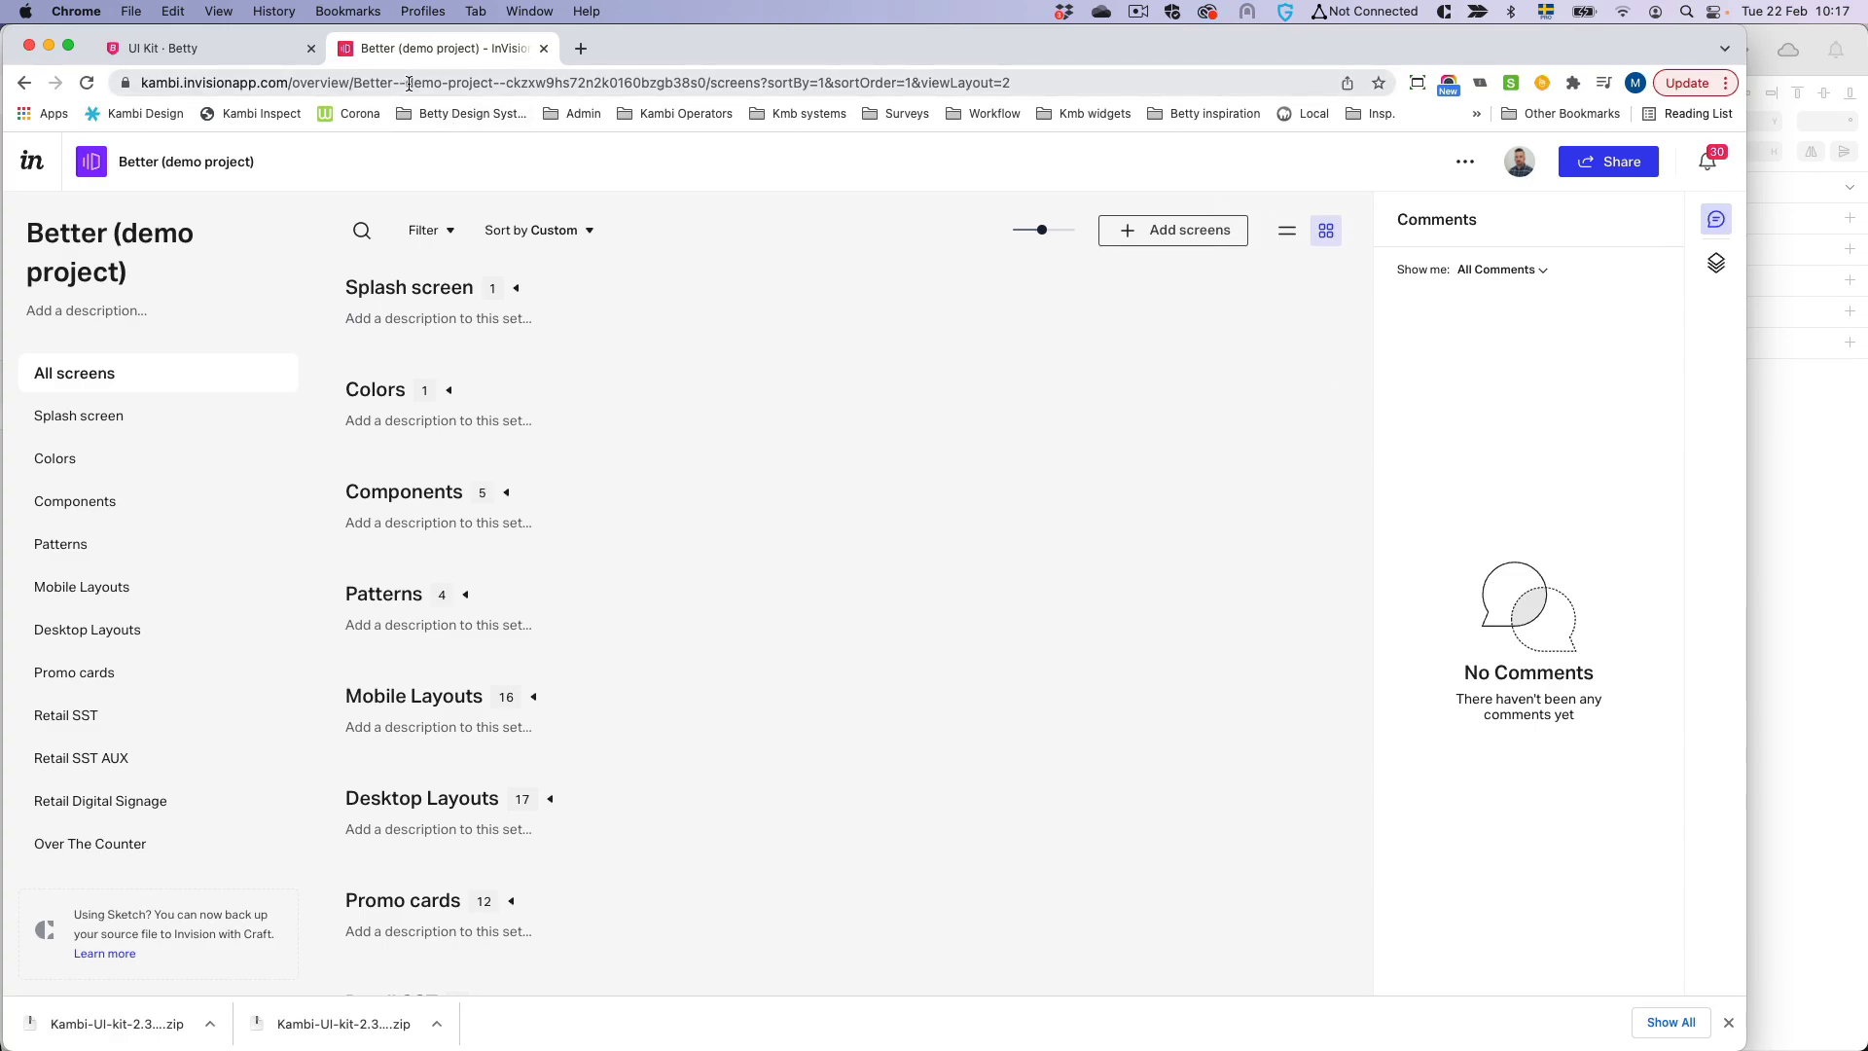
pyautogui.click(312, 82)
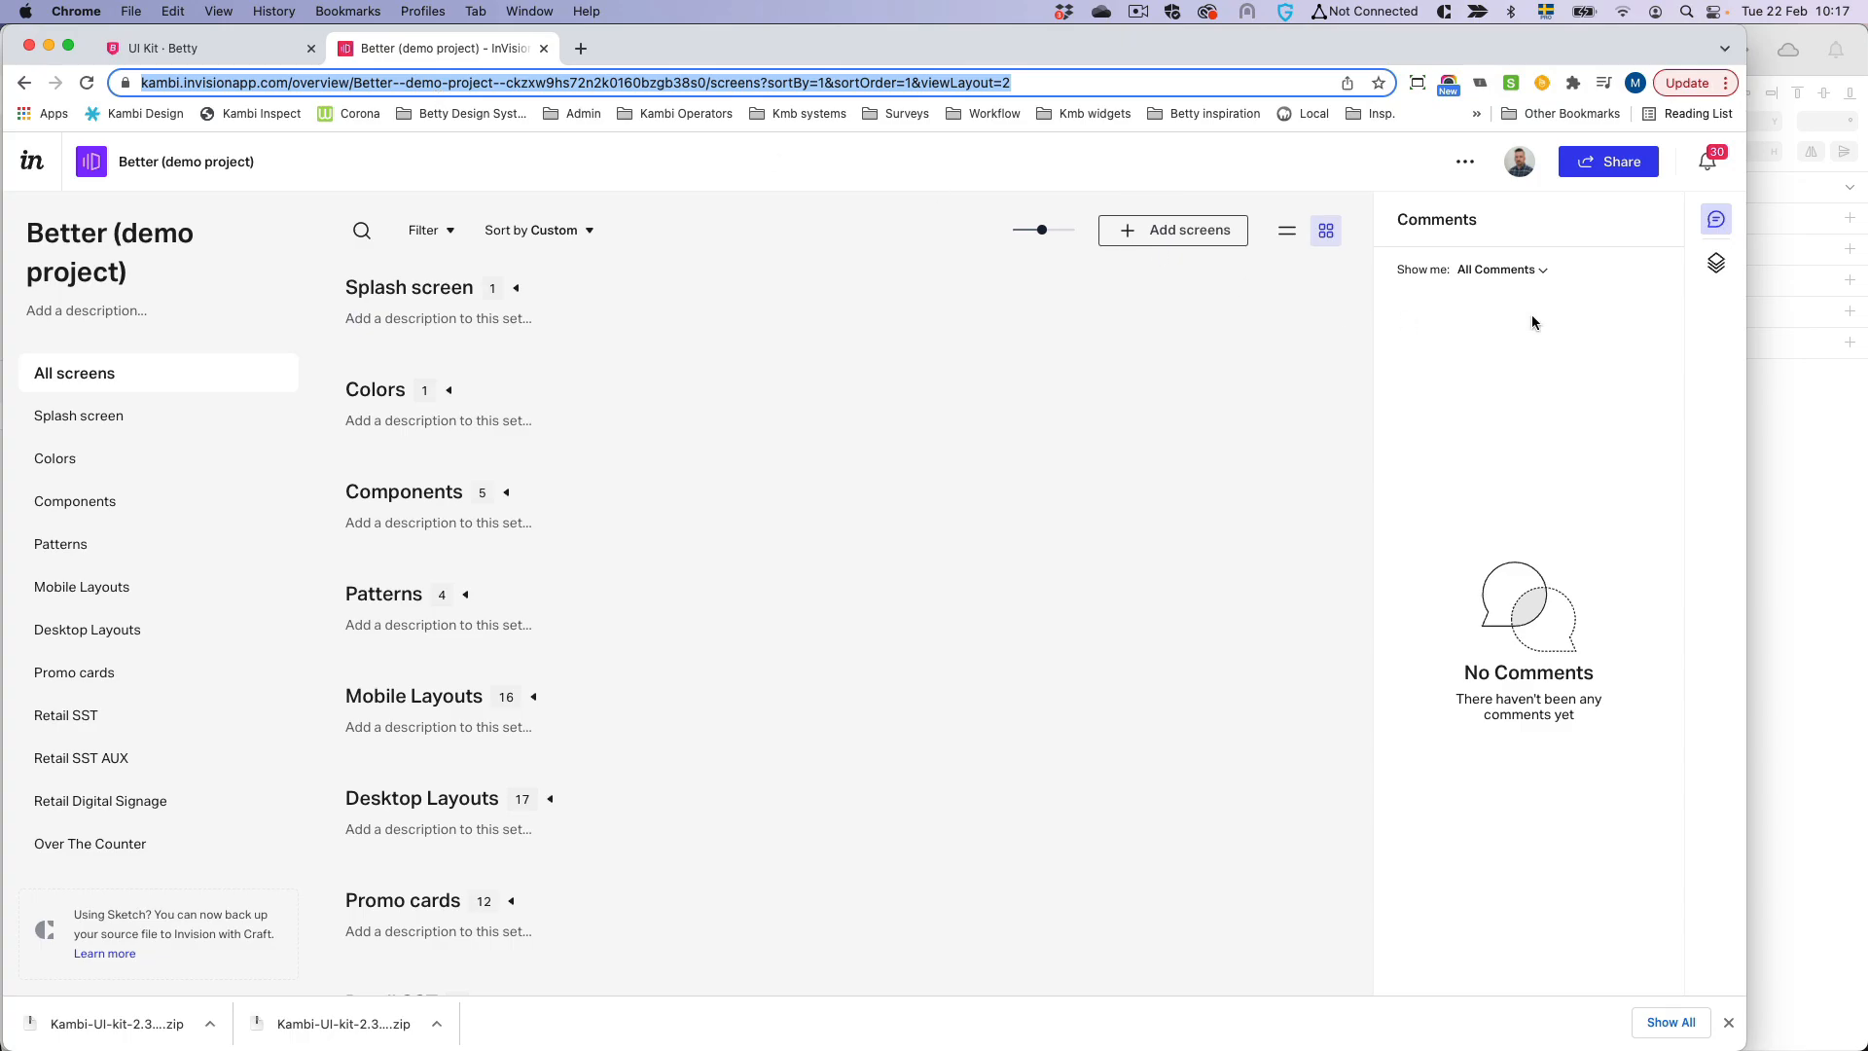
pyautogui.click(1140, 523)
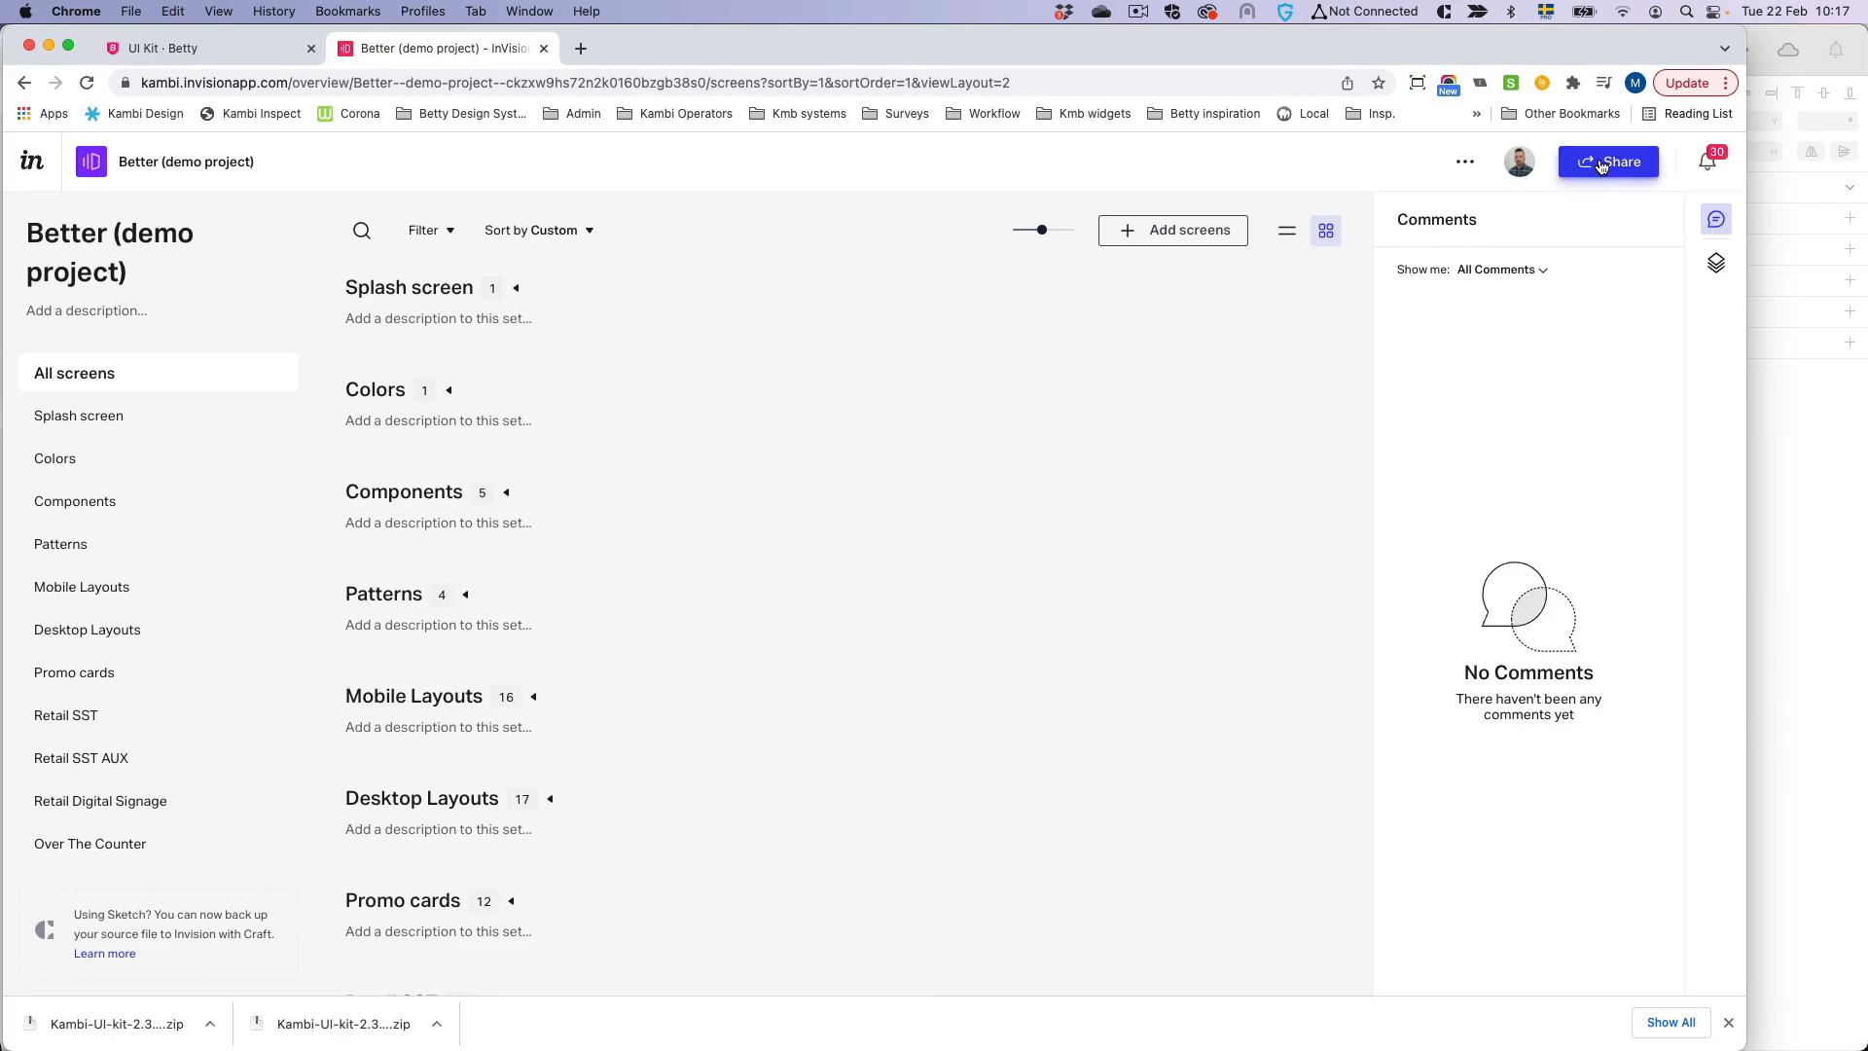
pyautogui.scroll(-5, 1257, 398)
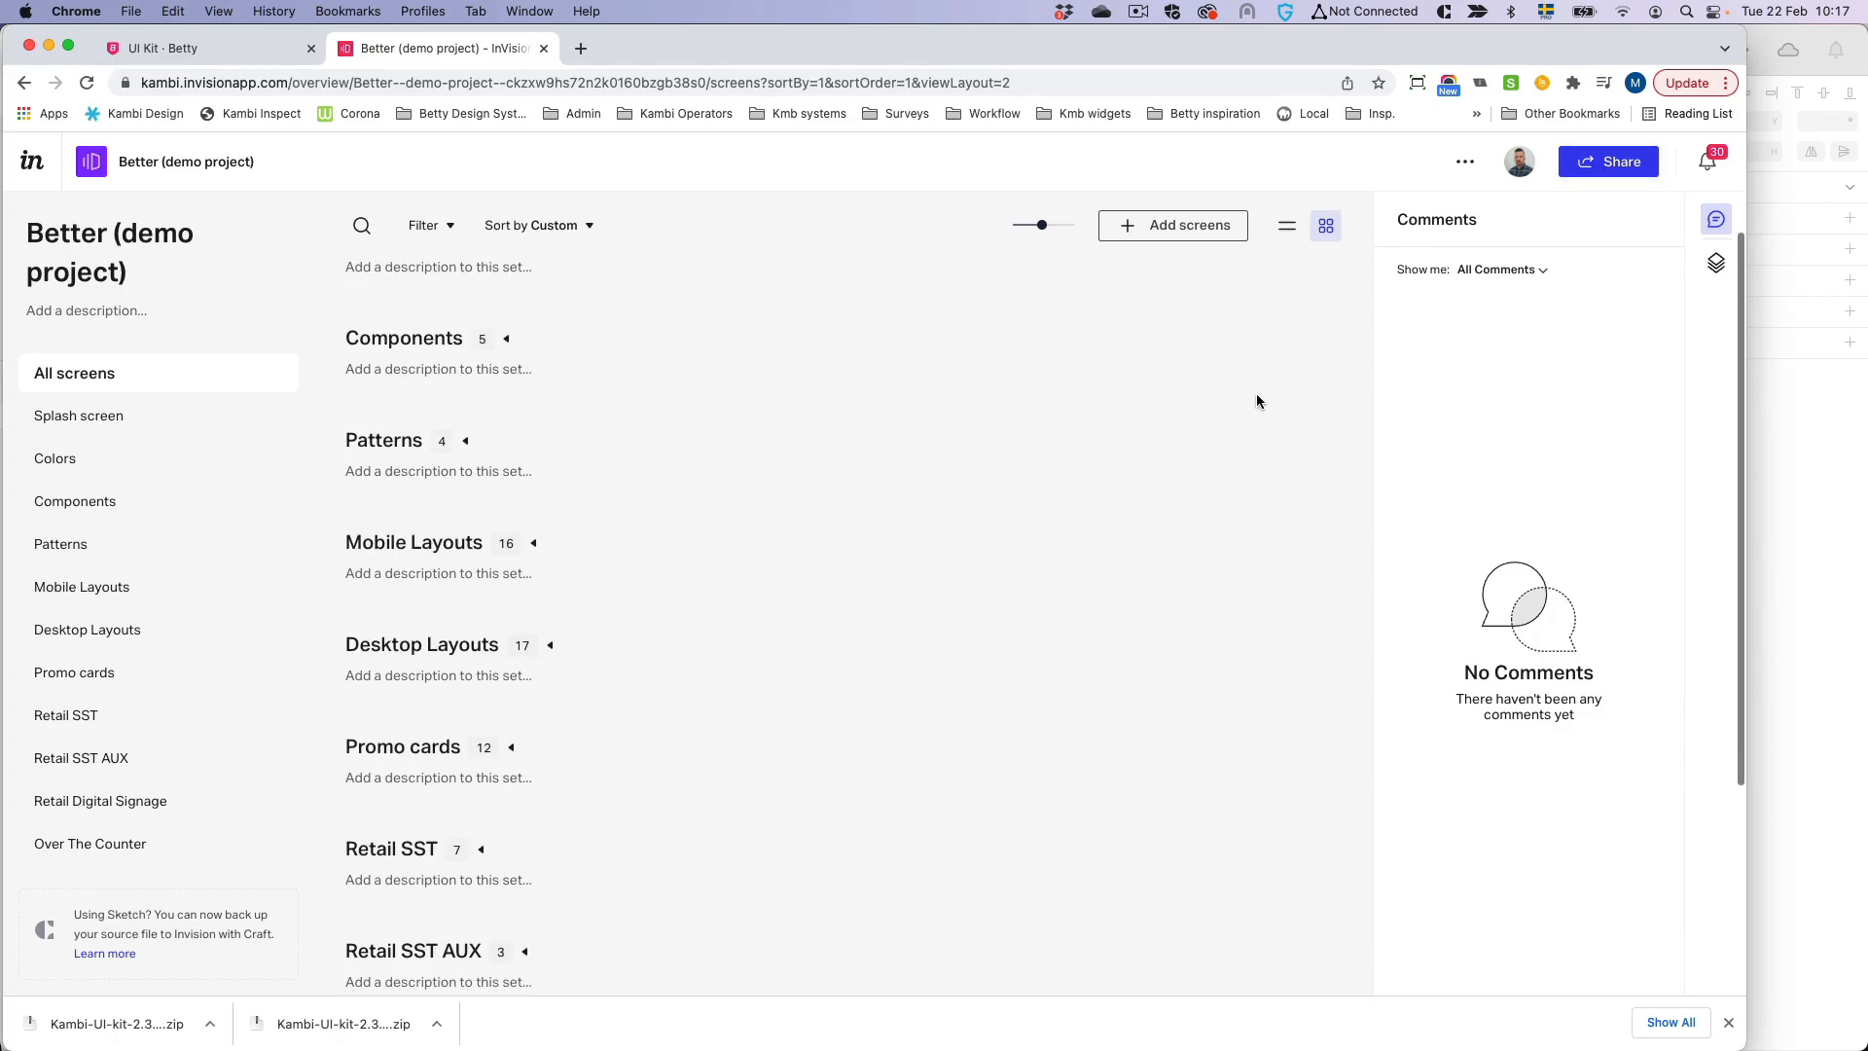
pyautogui.scroll(5, 1257, 399)
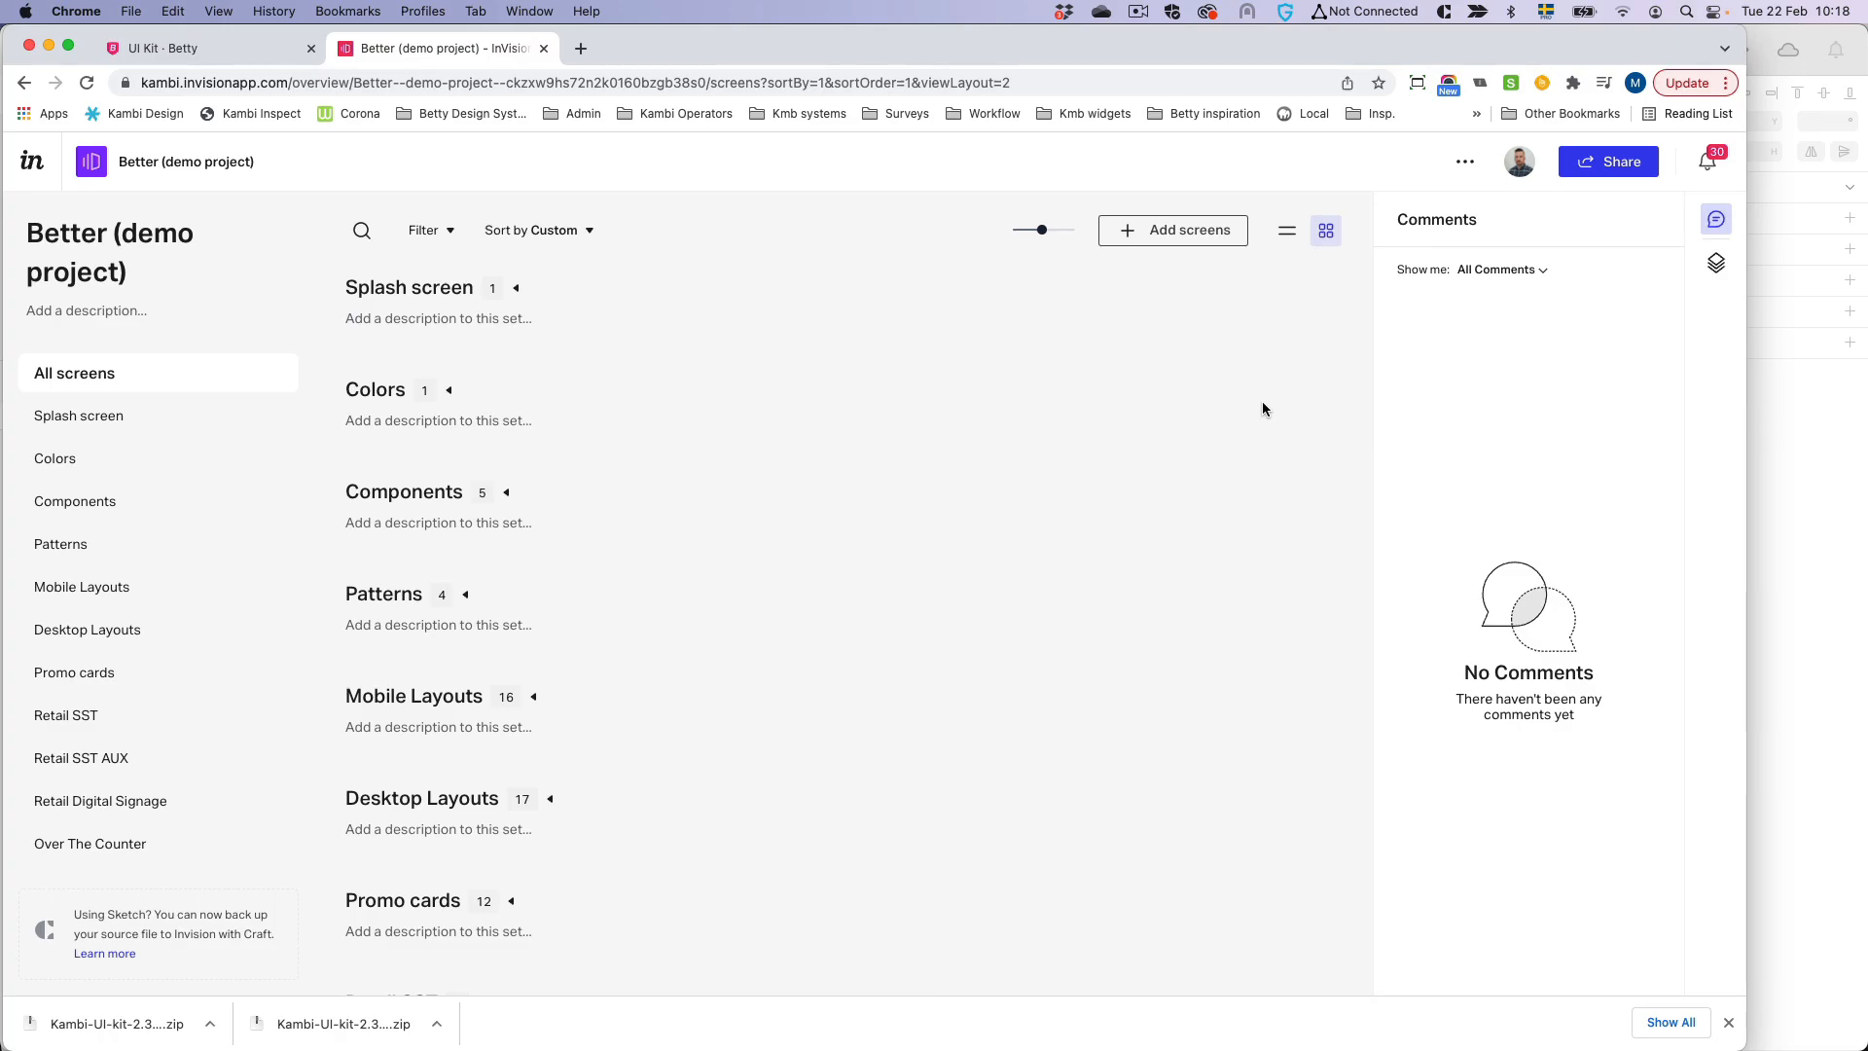
pyautogui.scroll(-3, 1258, 404)
pyautogui.scroll(-2, 1261, 410)
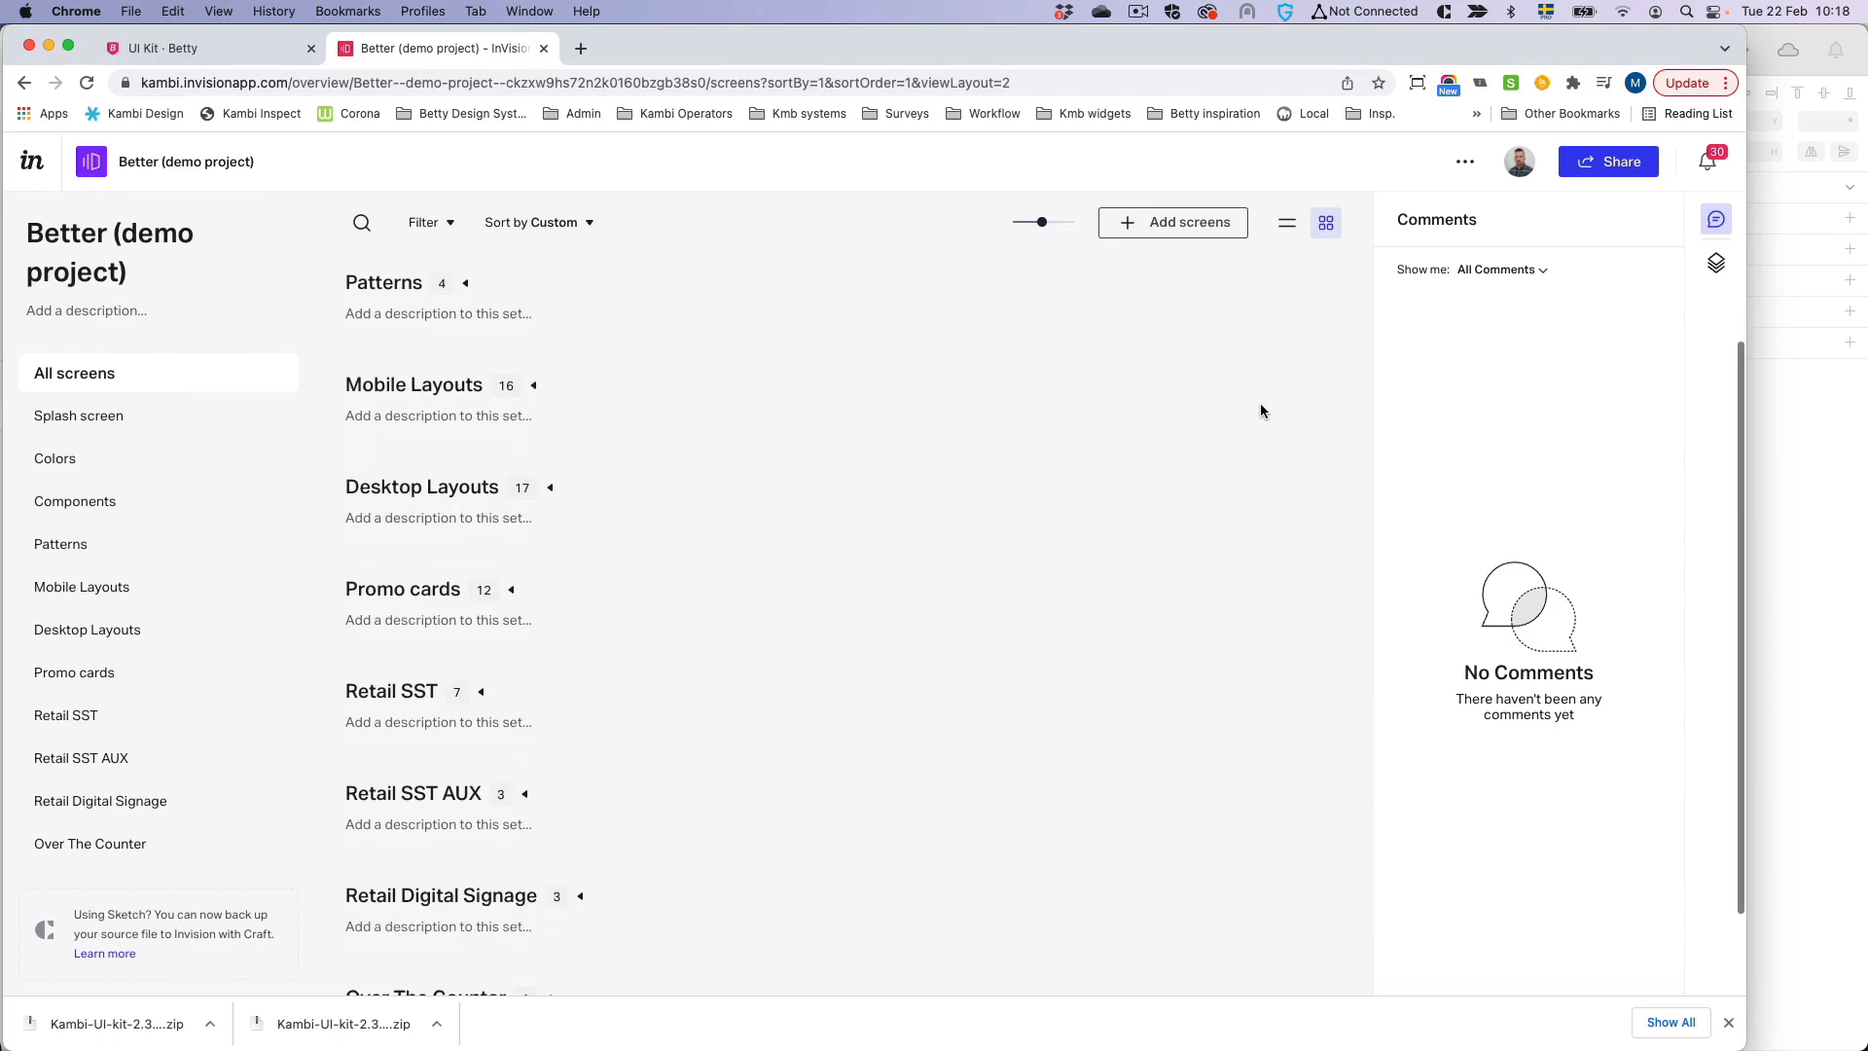
pyautogui.scroll(6, 1261, 409)
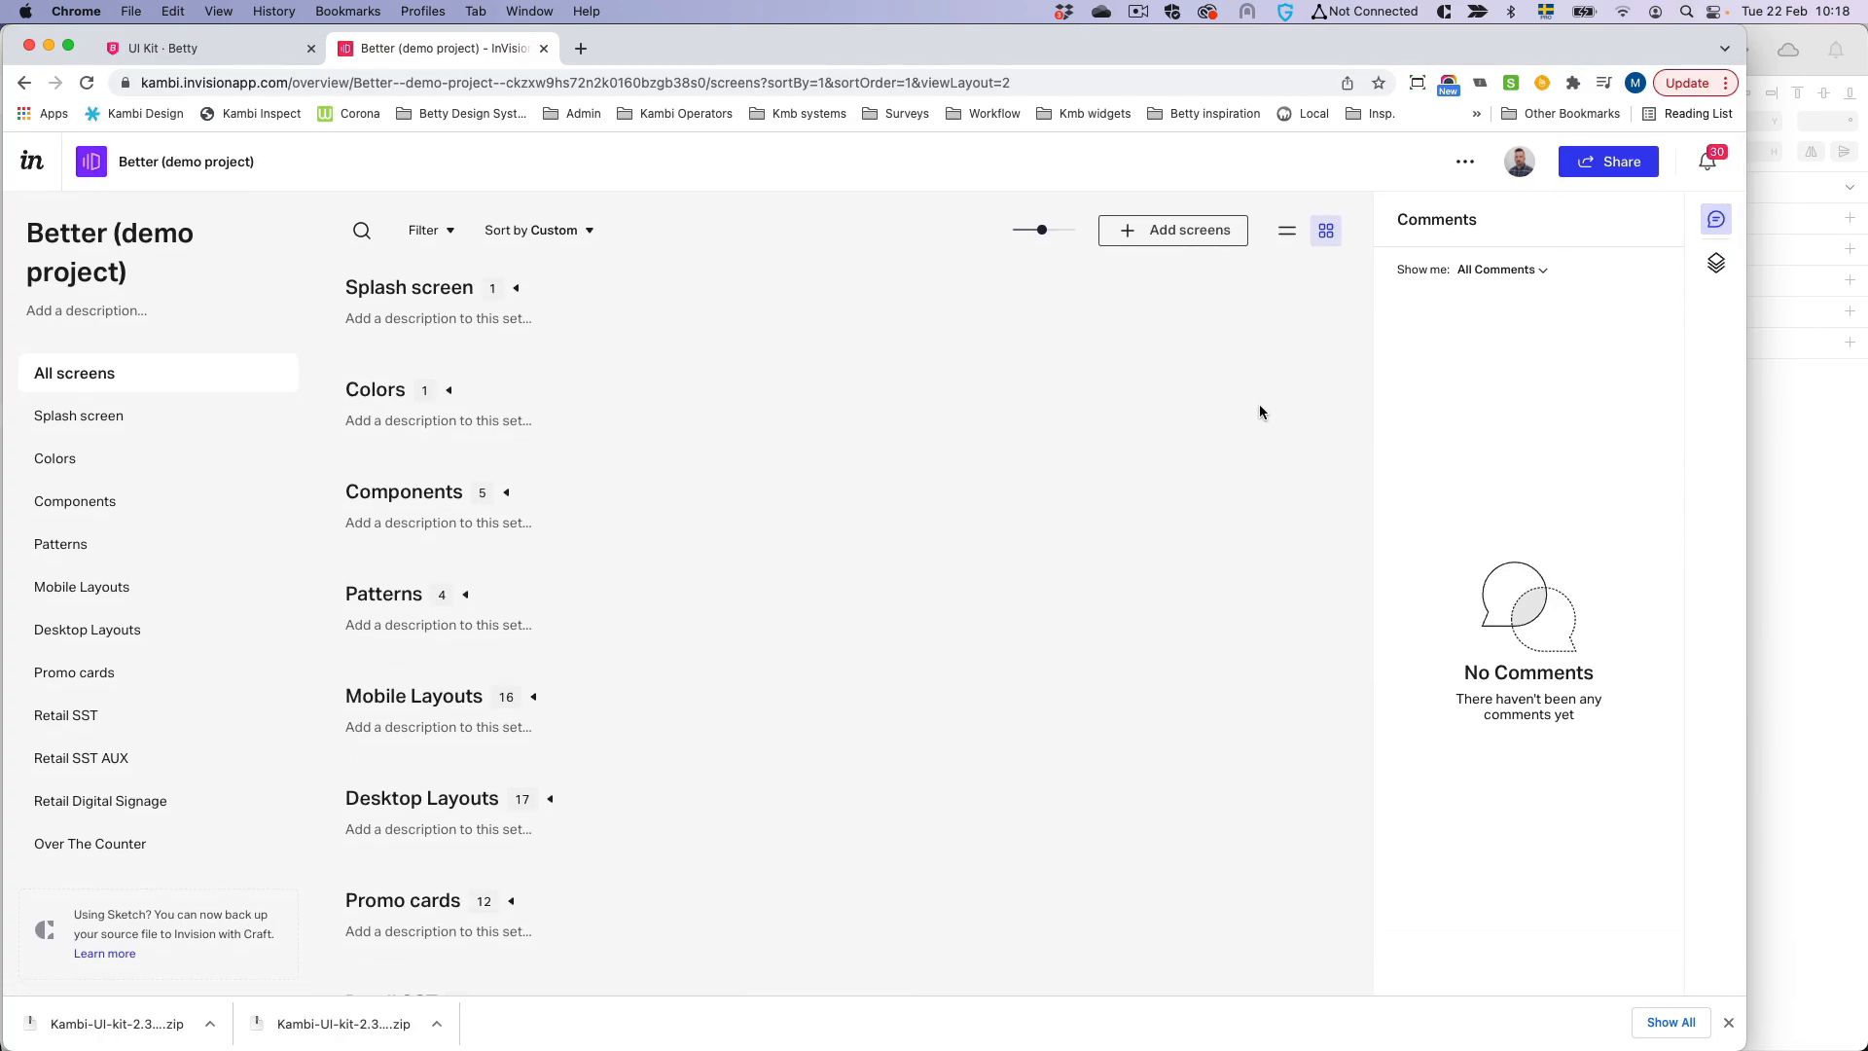